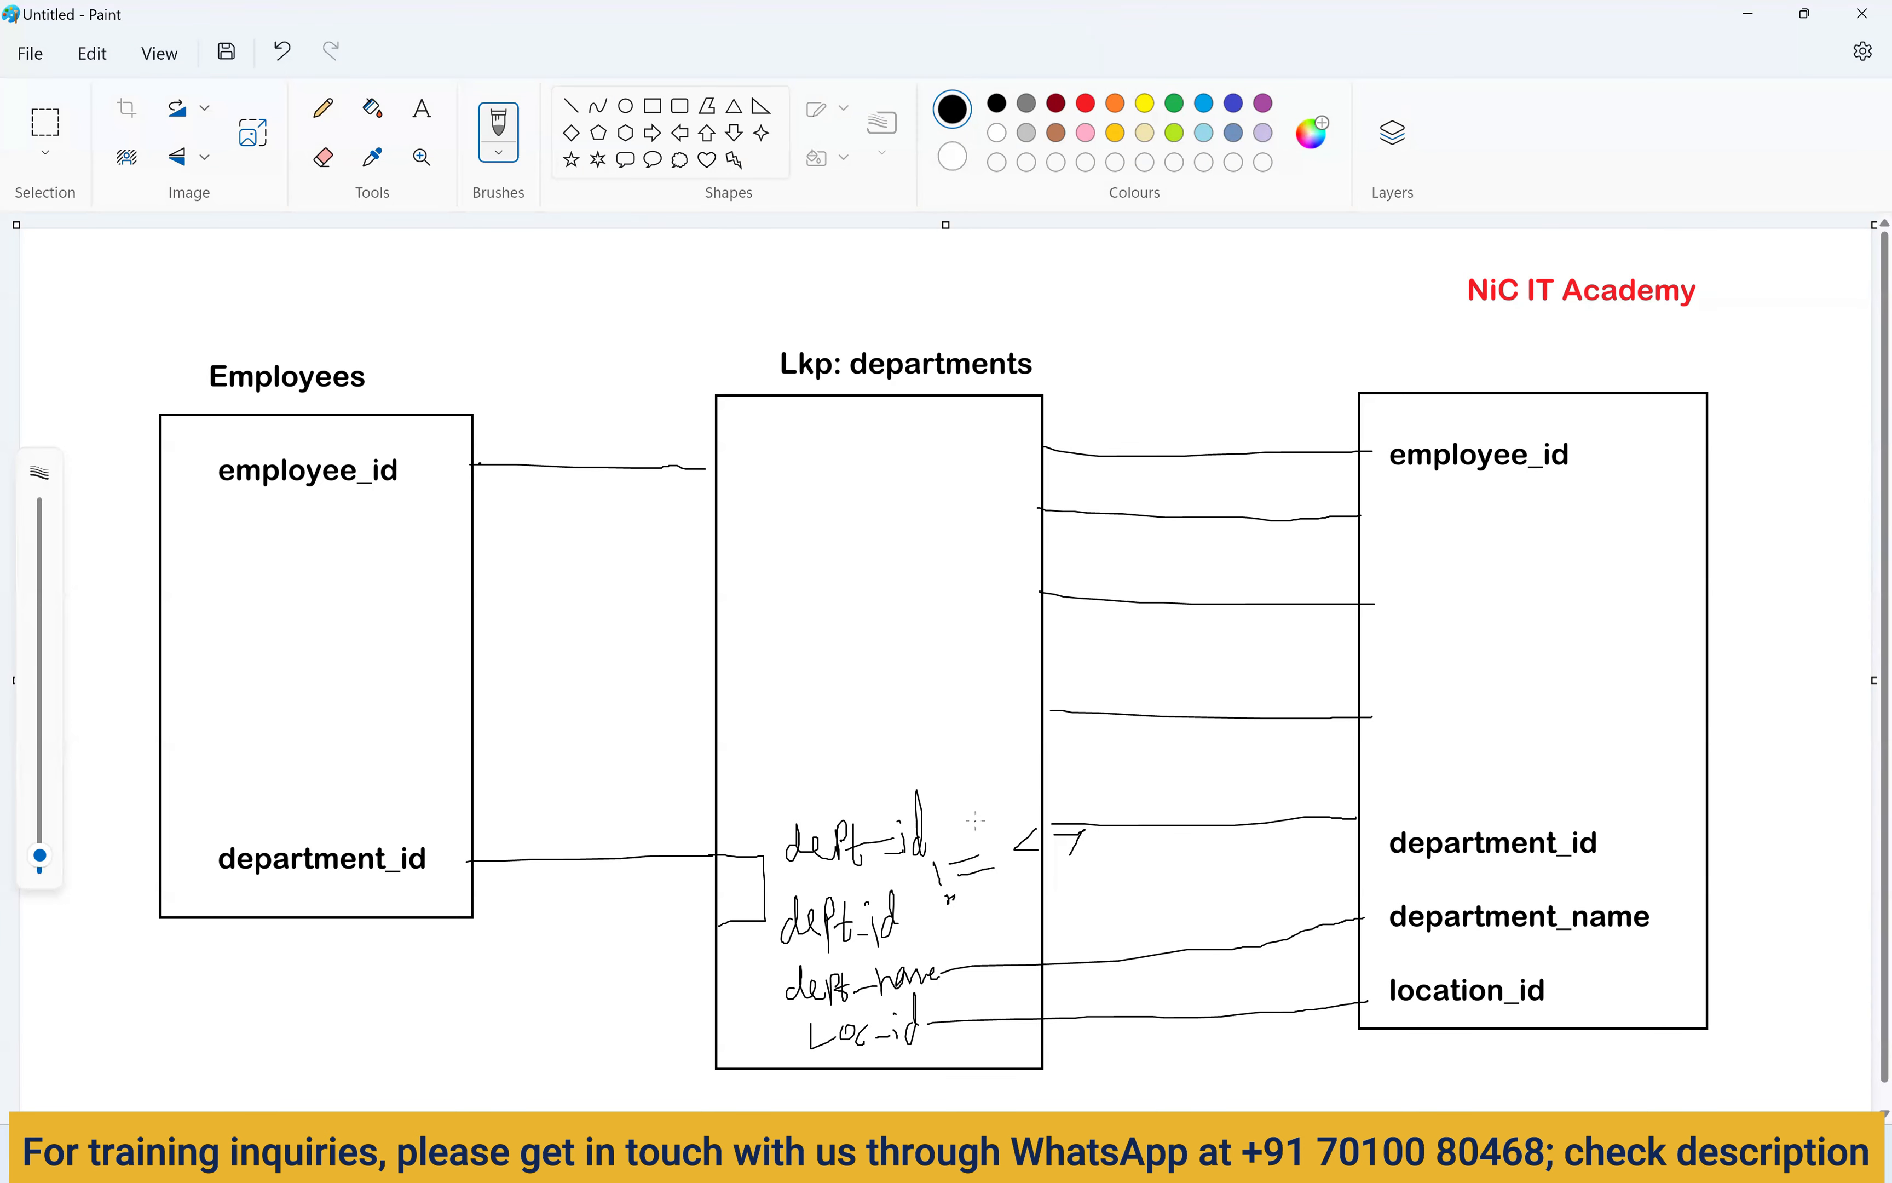
Undo the stray pen strokes in the Paint diagram after glancing at the departments query results.
key("ctrl+z")
key("ctrl+z")
key("ctrl+z")
mouse_move(1111, 1155)
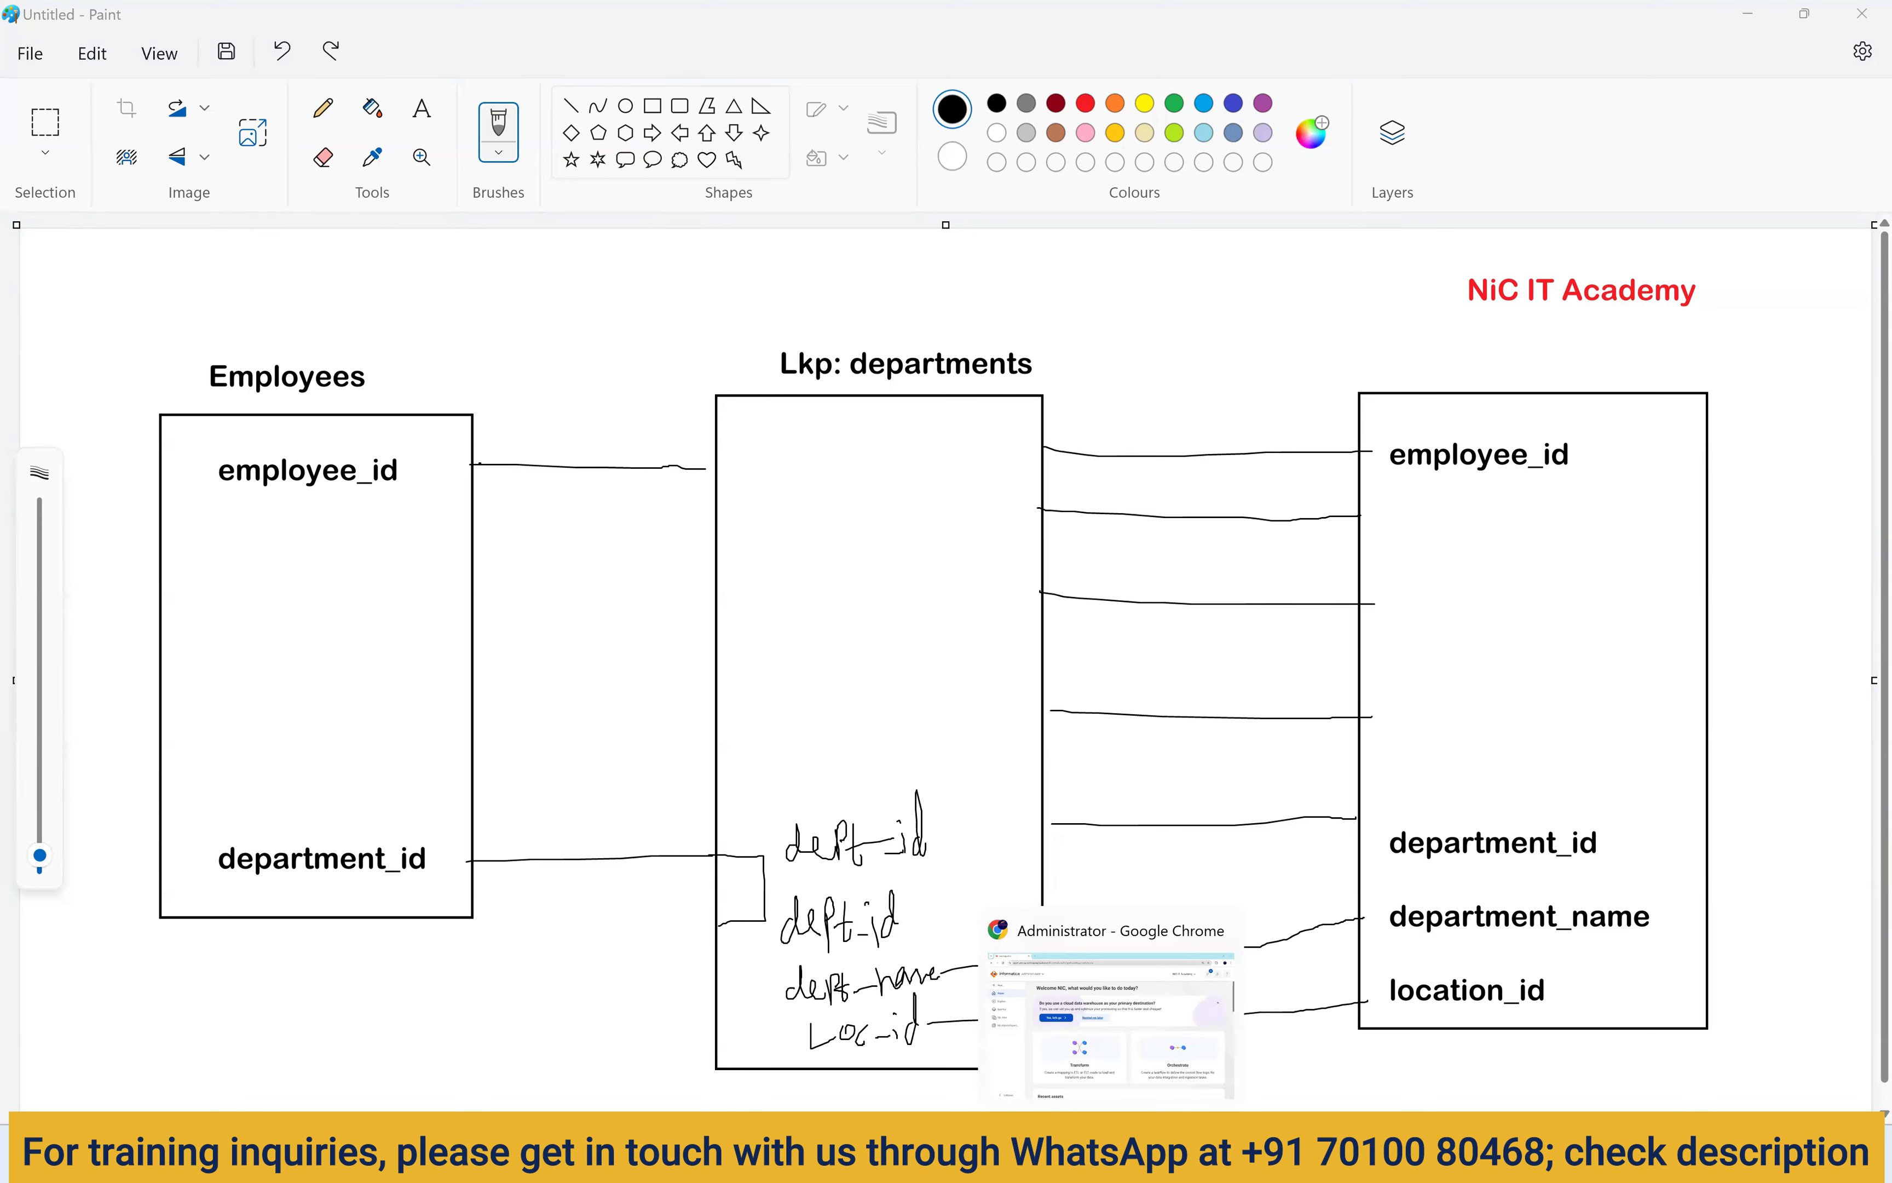
mouse_move(1219, 1155)
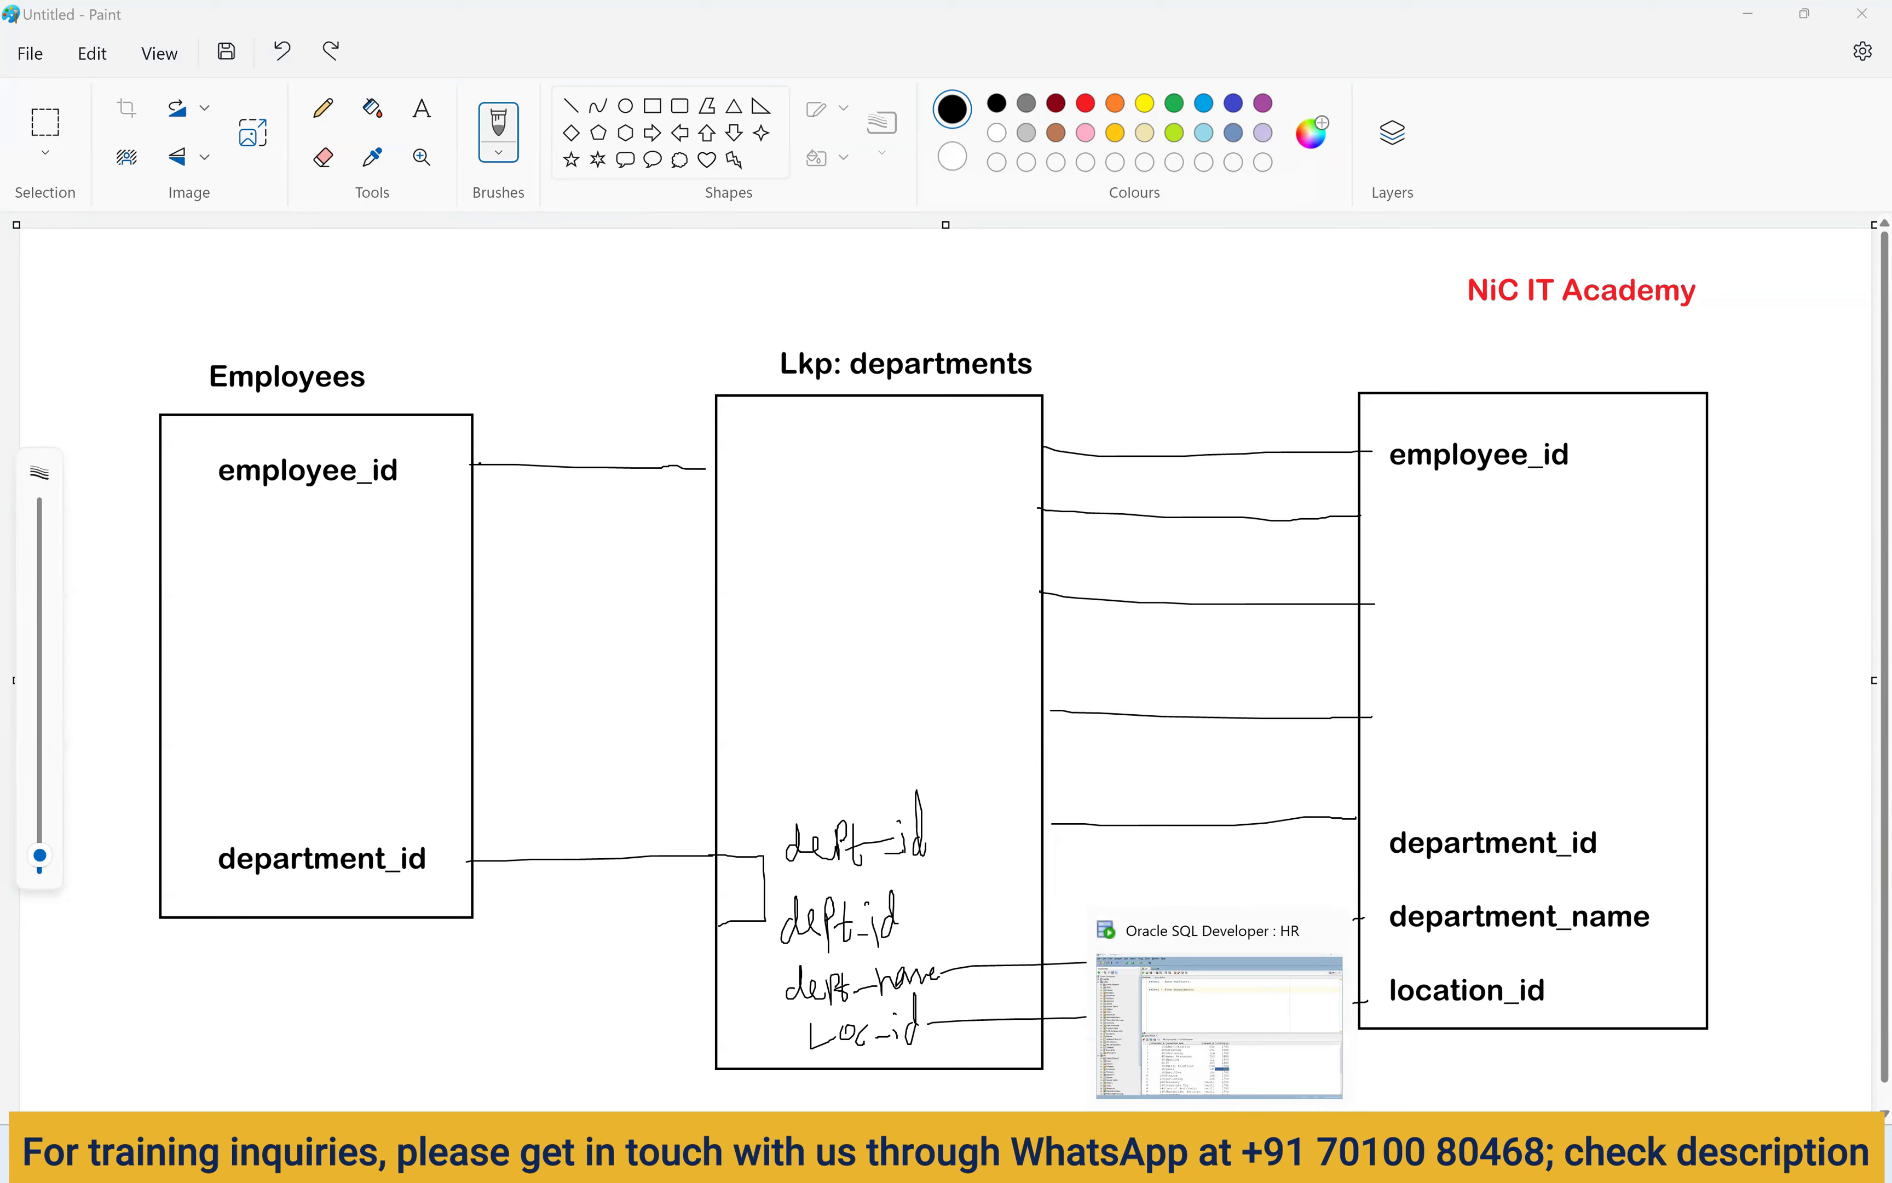
left_click(1114, 1064)
key("alt+Tab")
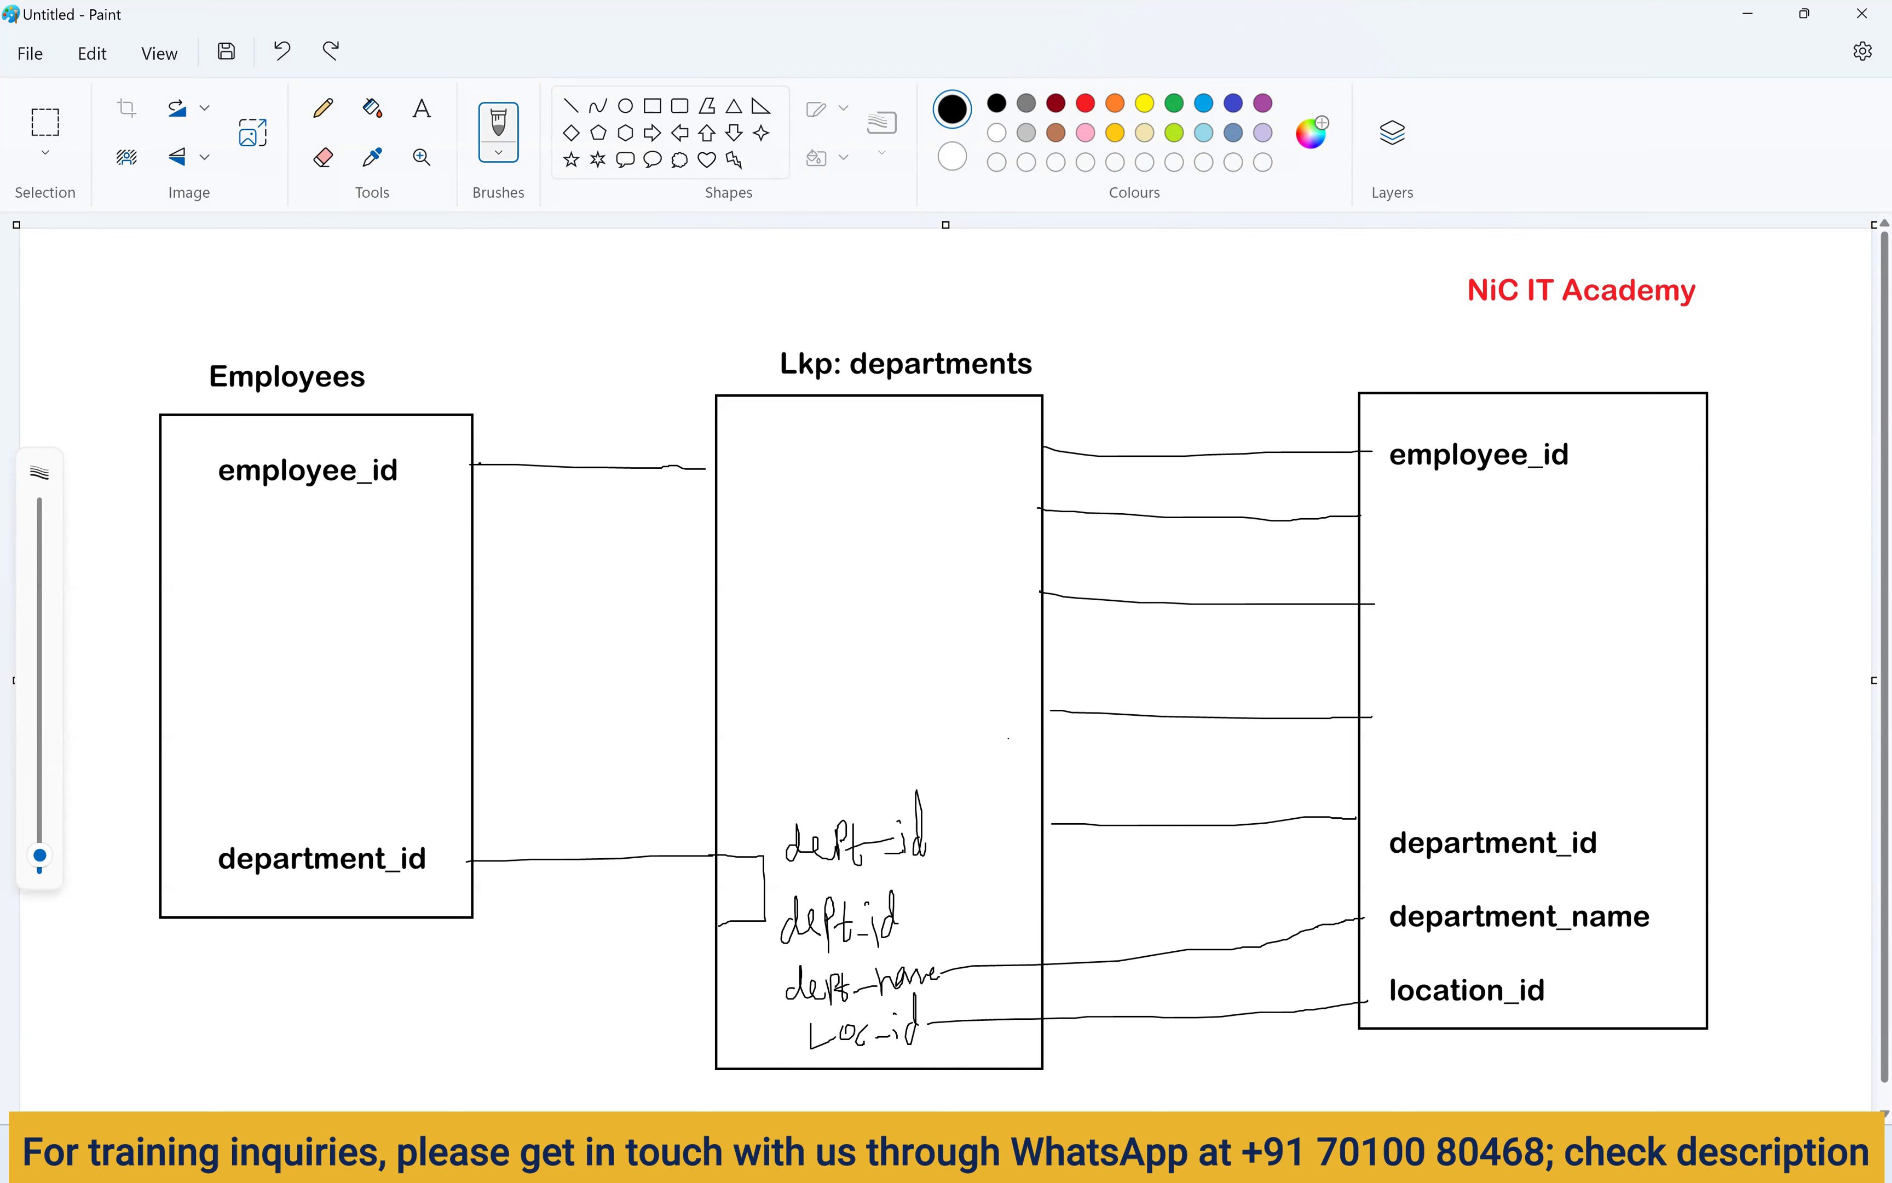
Create a blank Mapping asset and rename it m_connected_lookup.
key("alt+Tab")
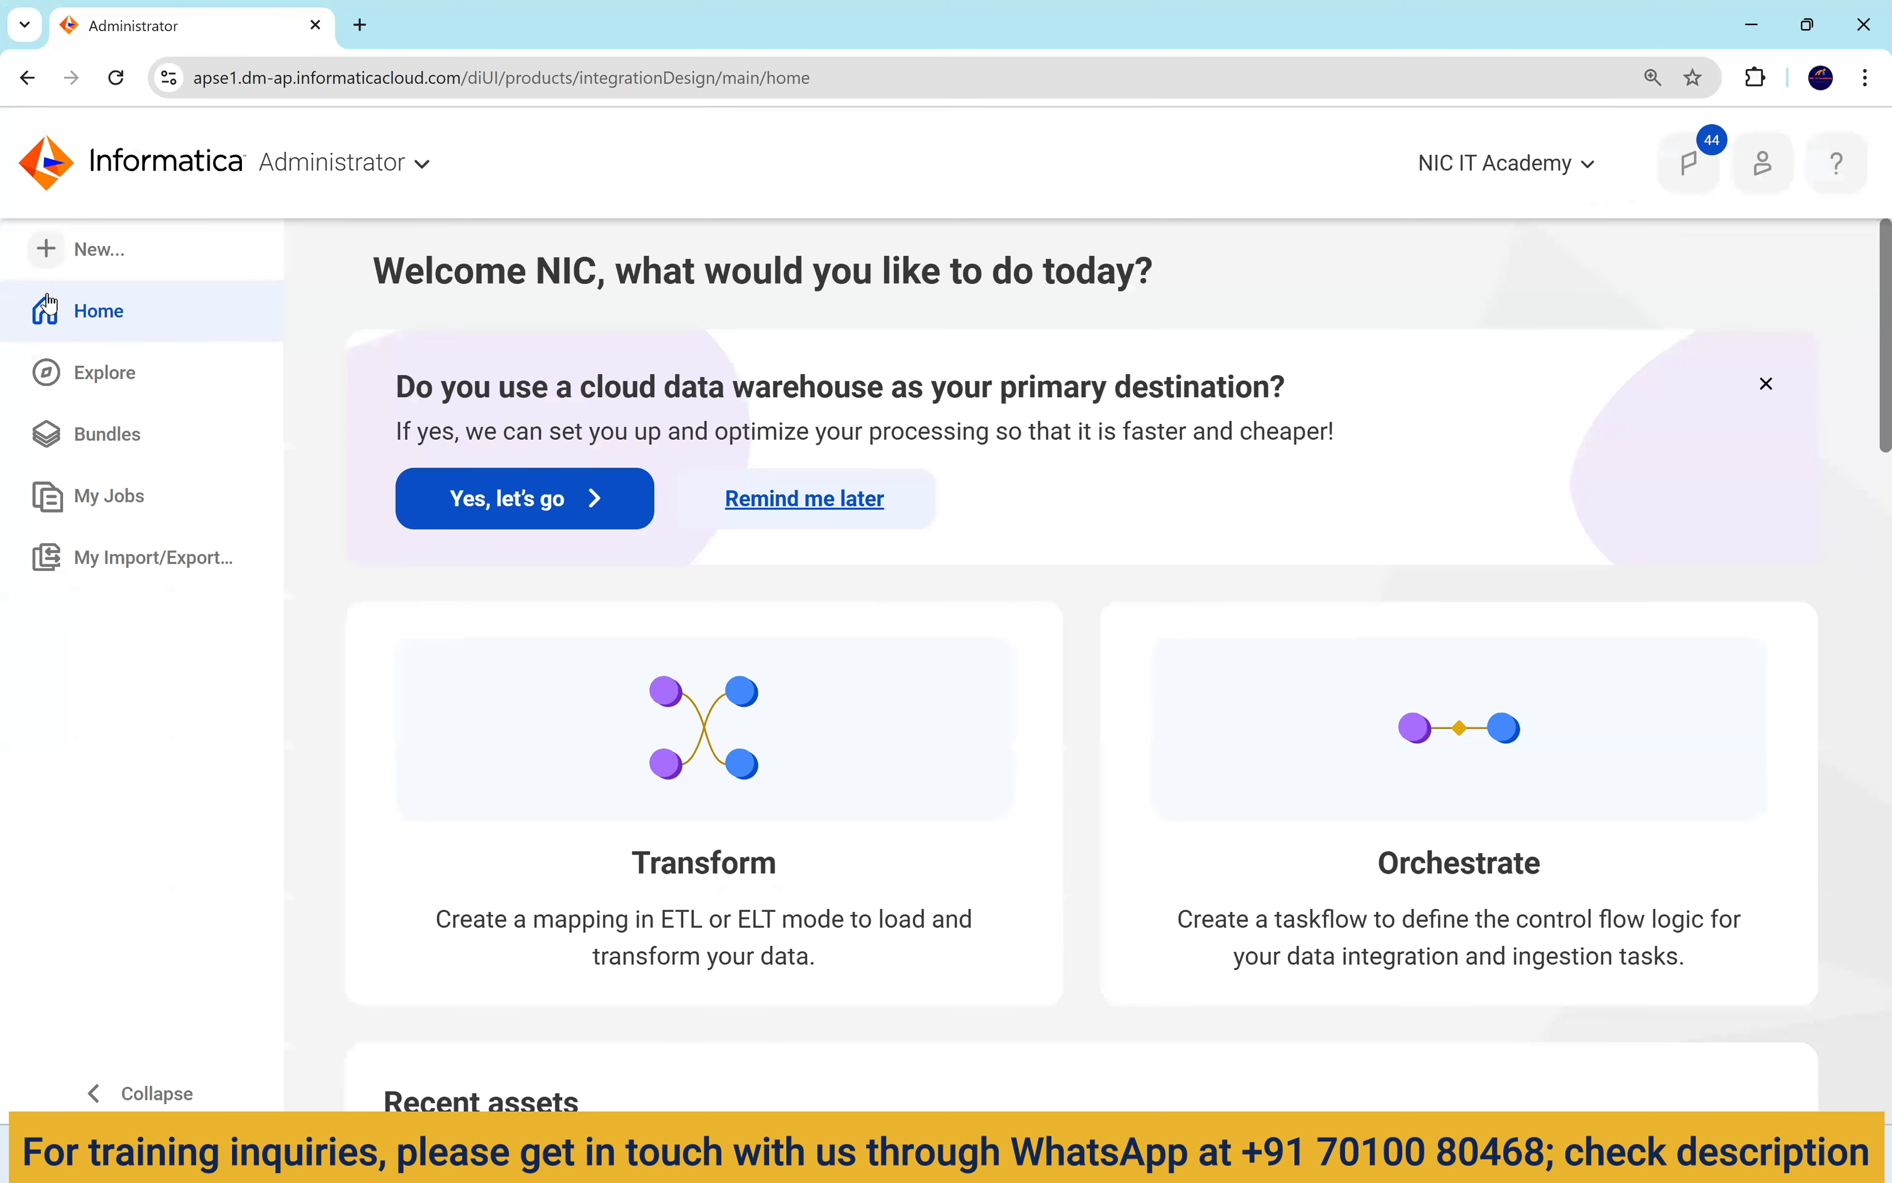
left_click(102, 250)
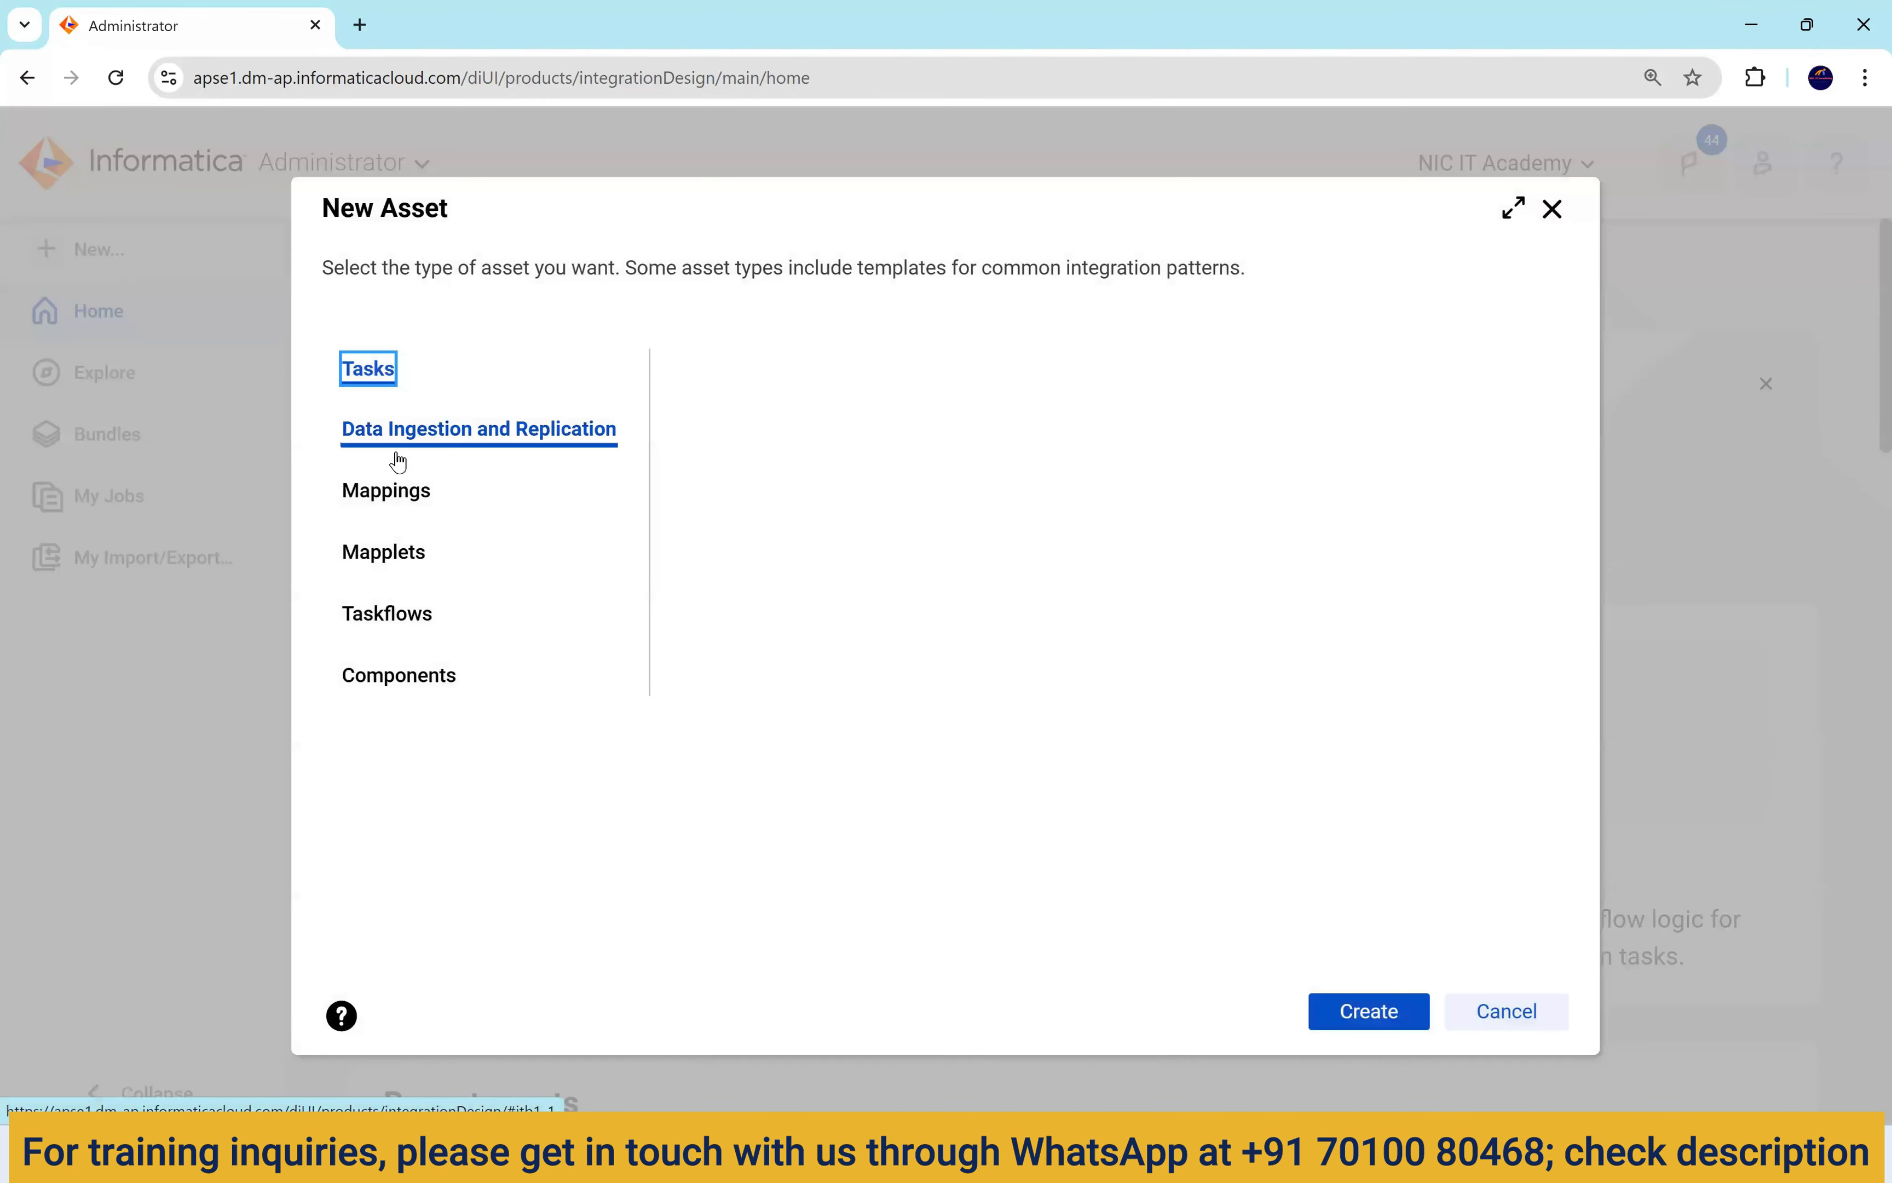
left_click(389, 489)
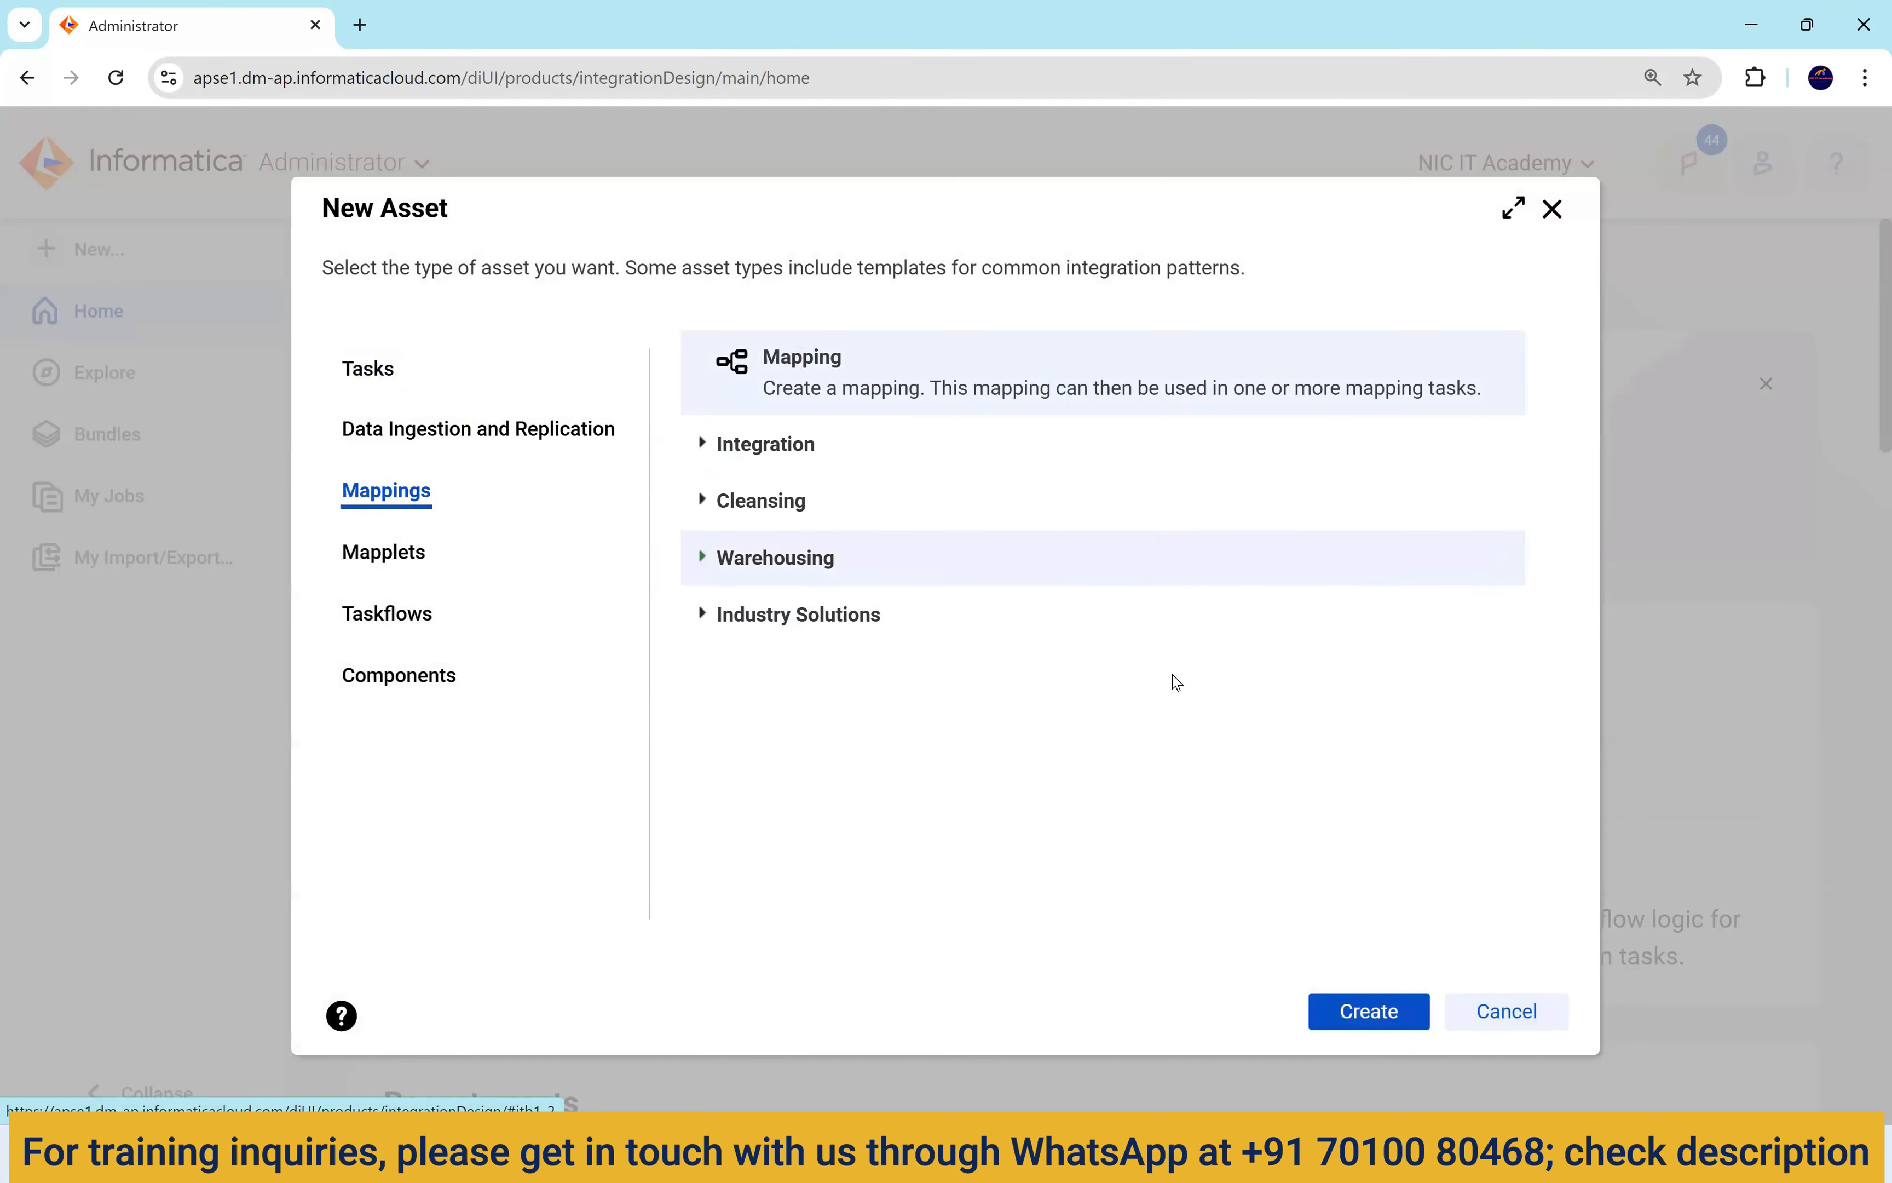
left_click(1379, 1007)
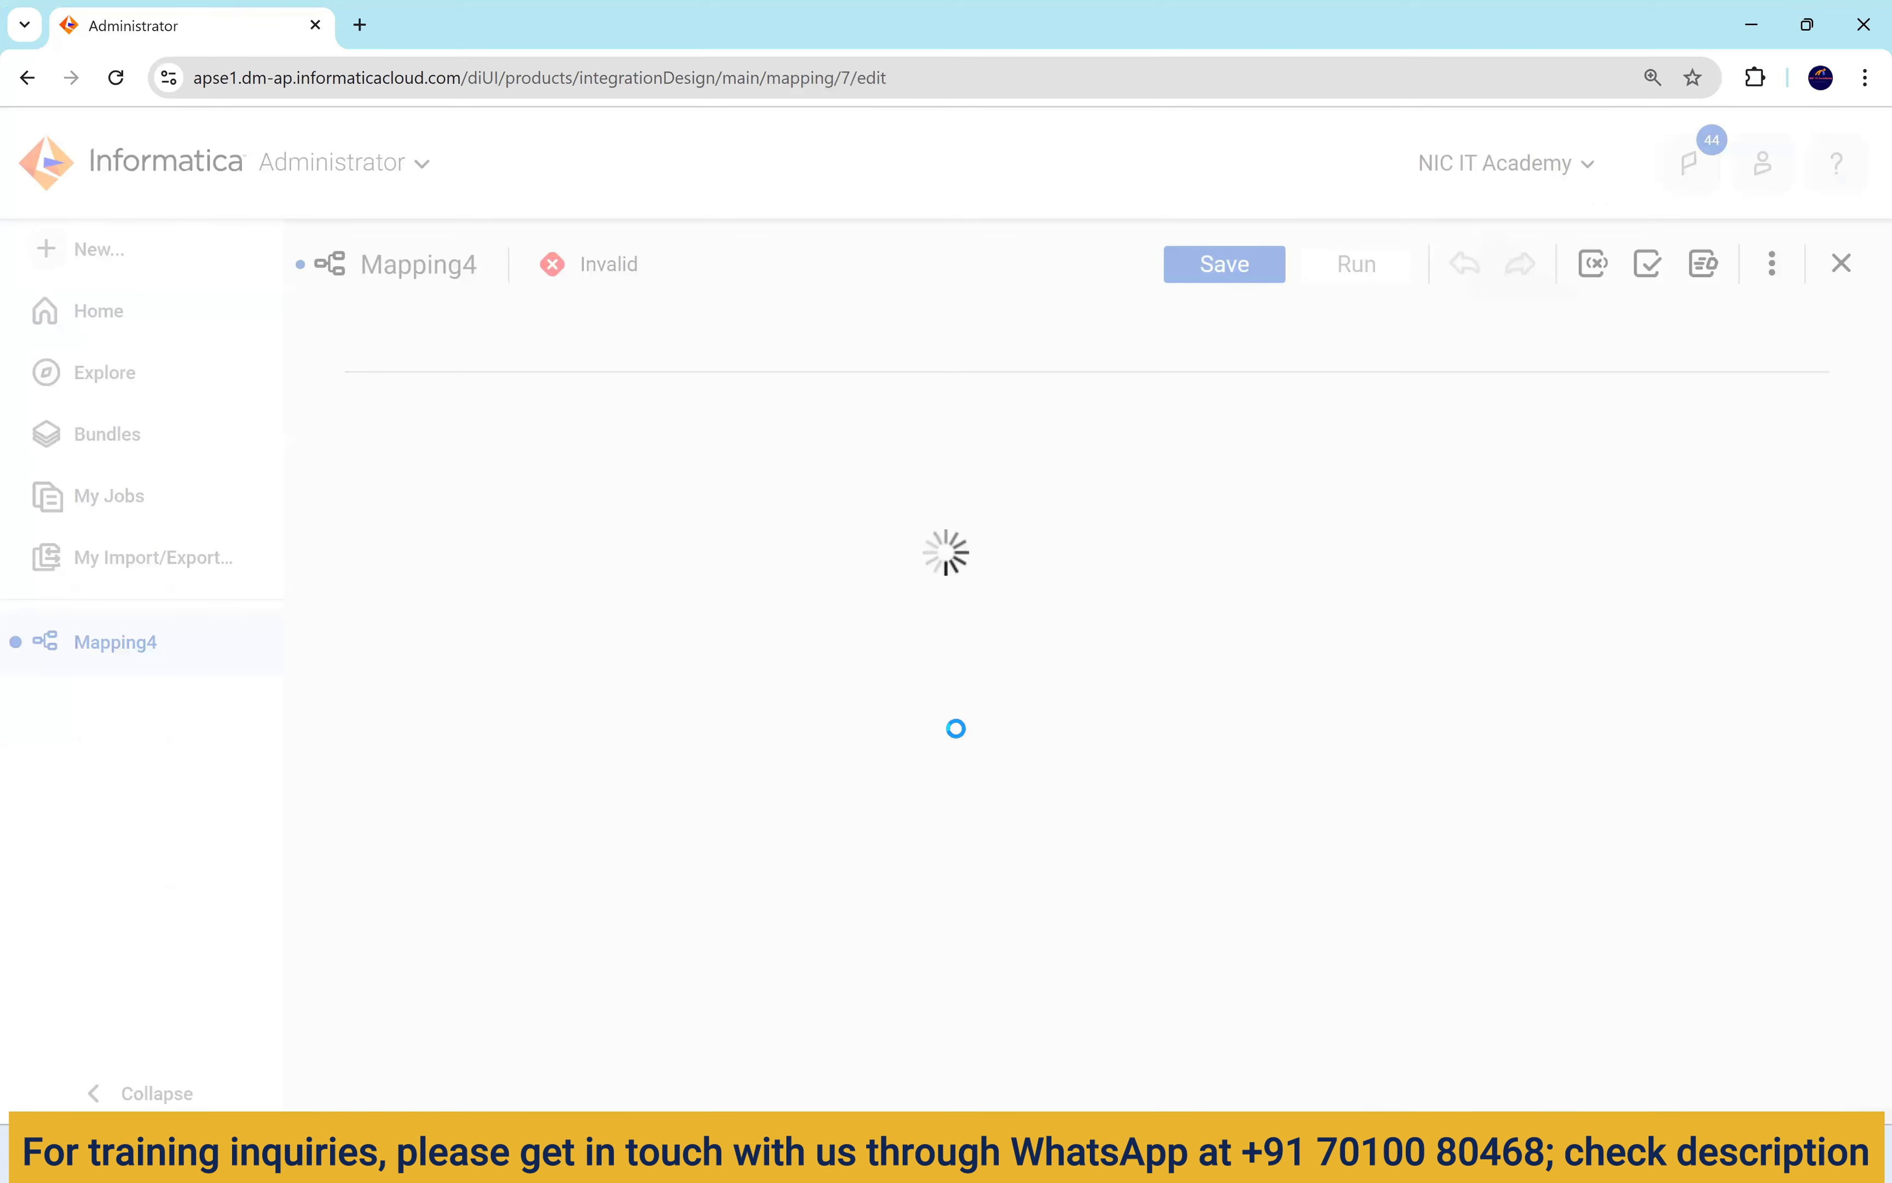
left_click_drag(632, 906, 519, 927)
type("m_")
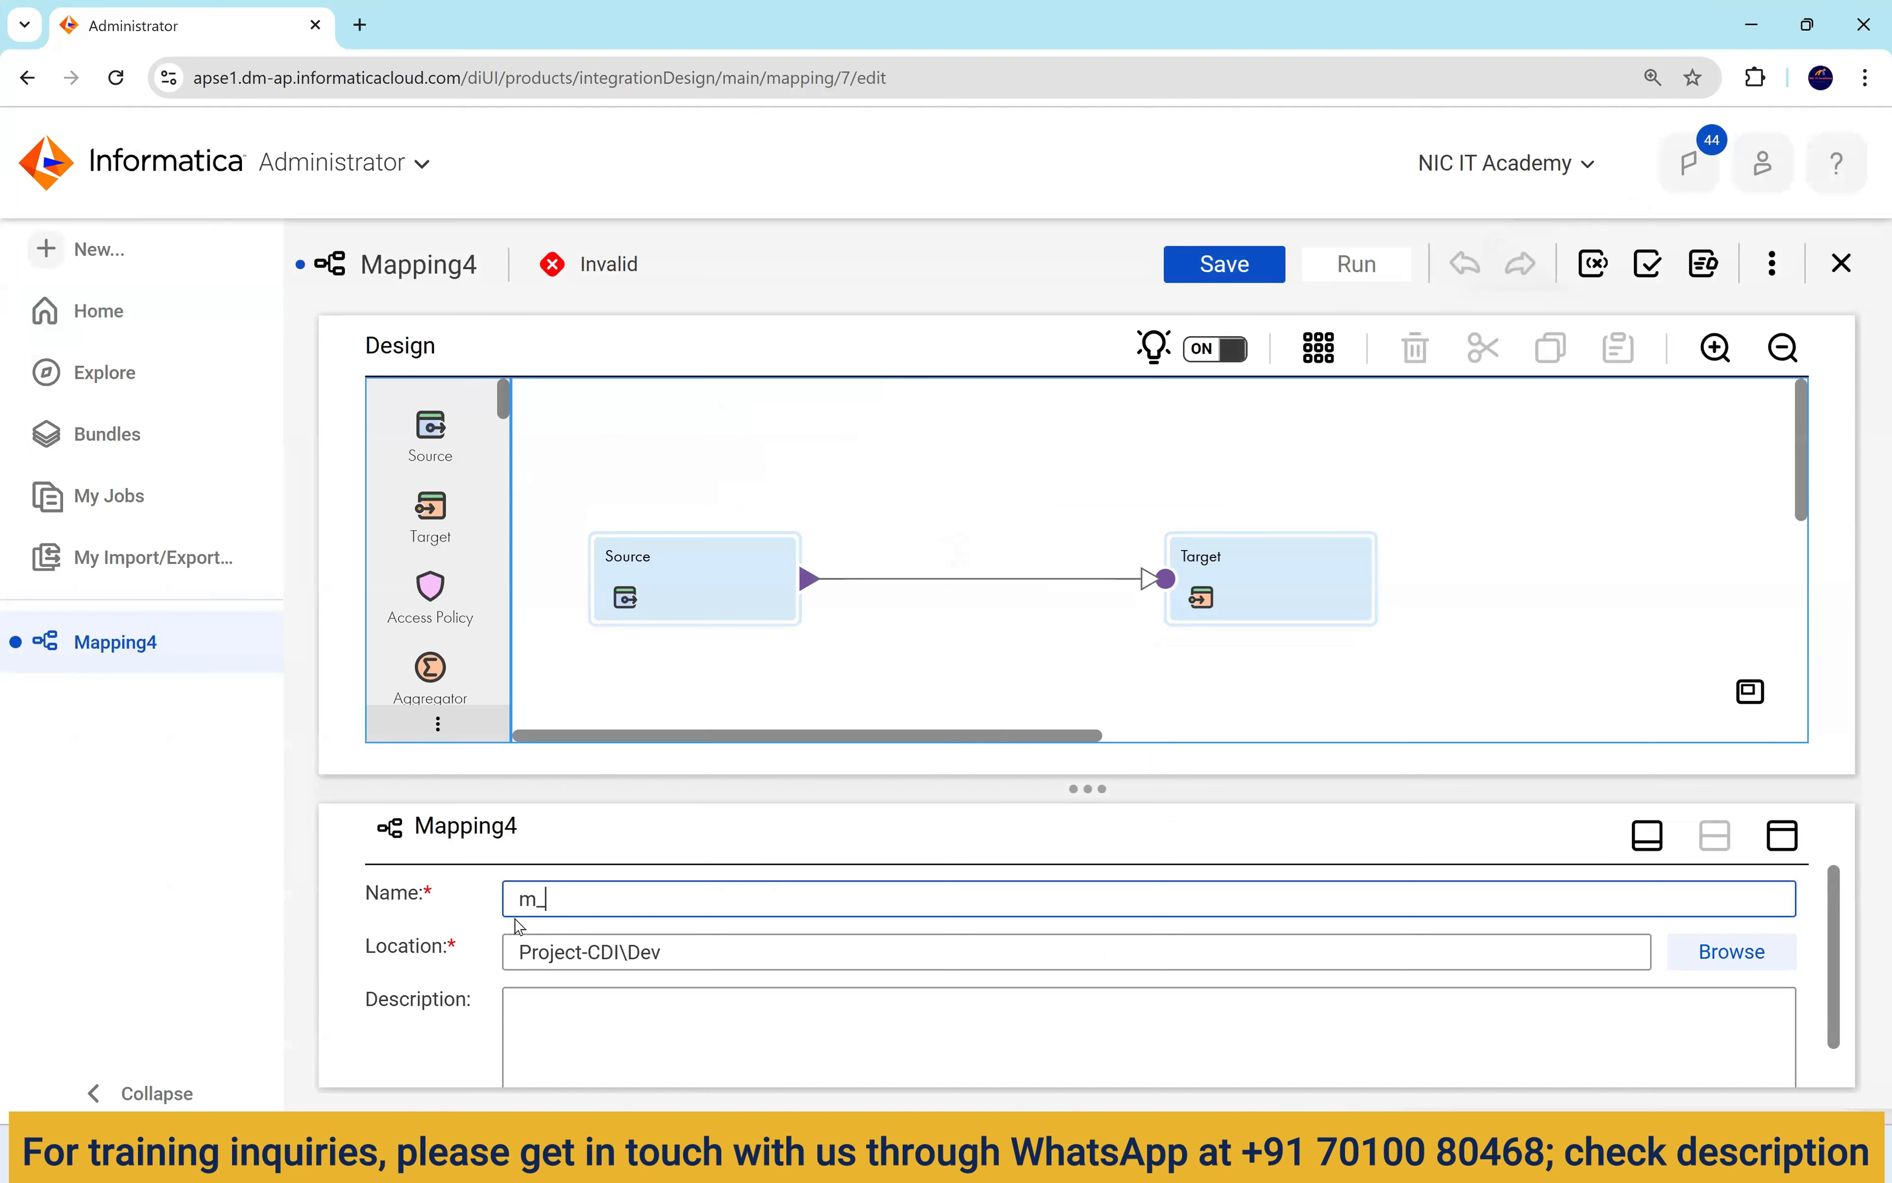
type("connected_lookup")
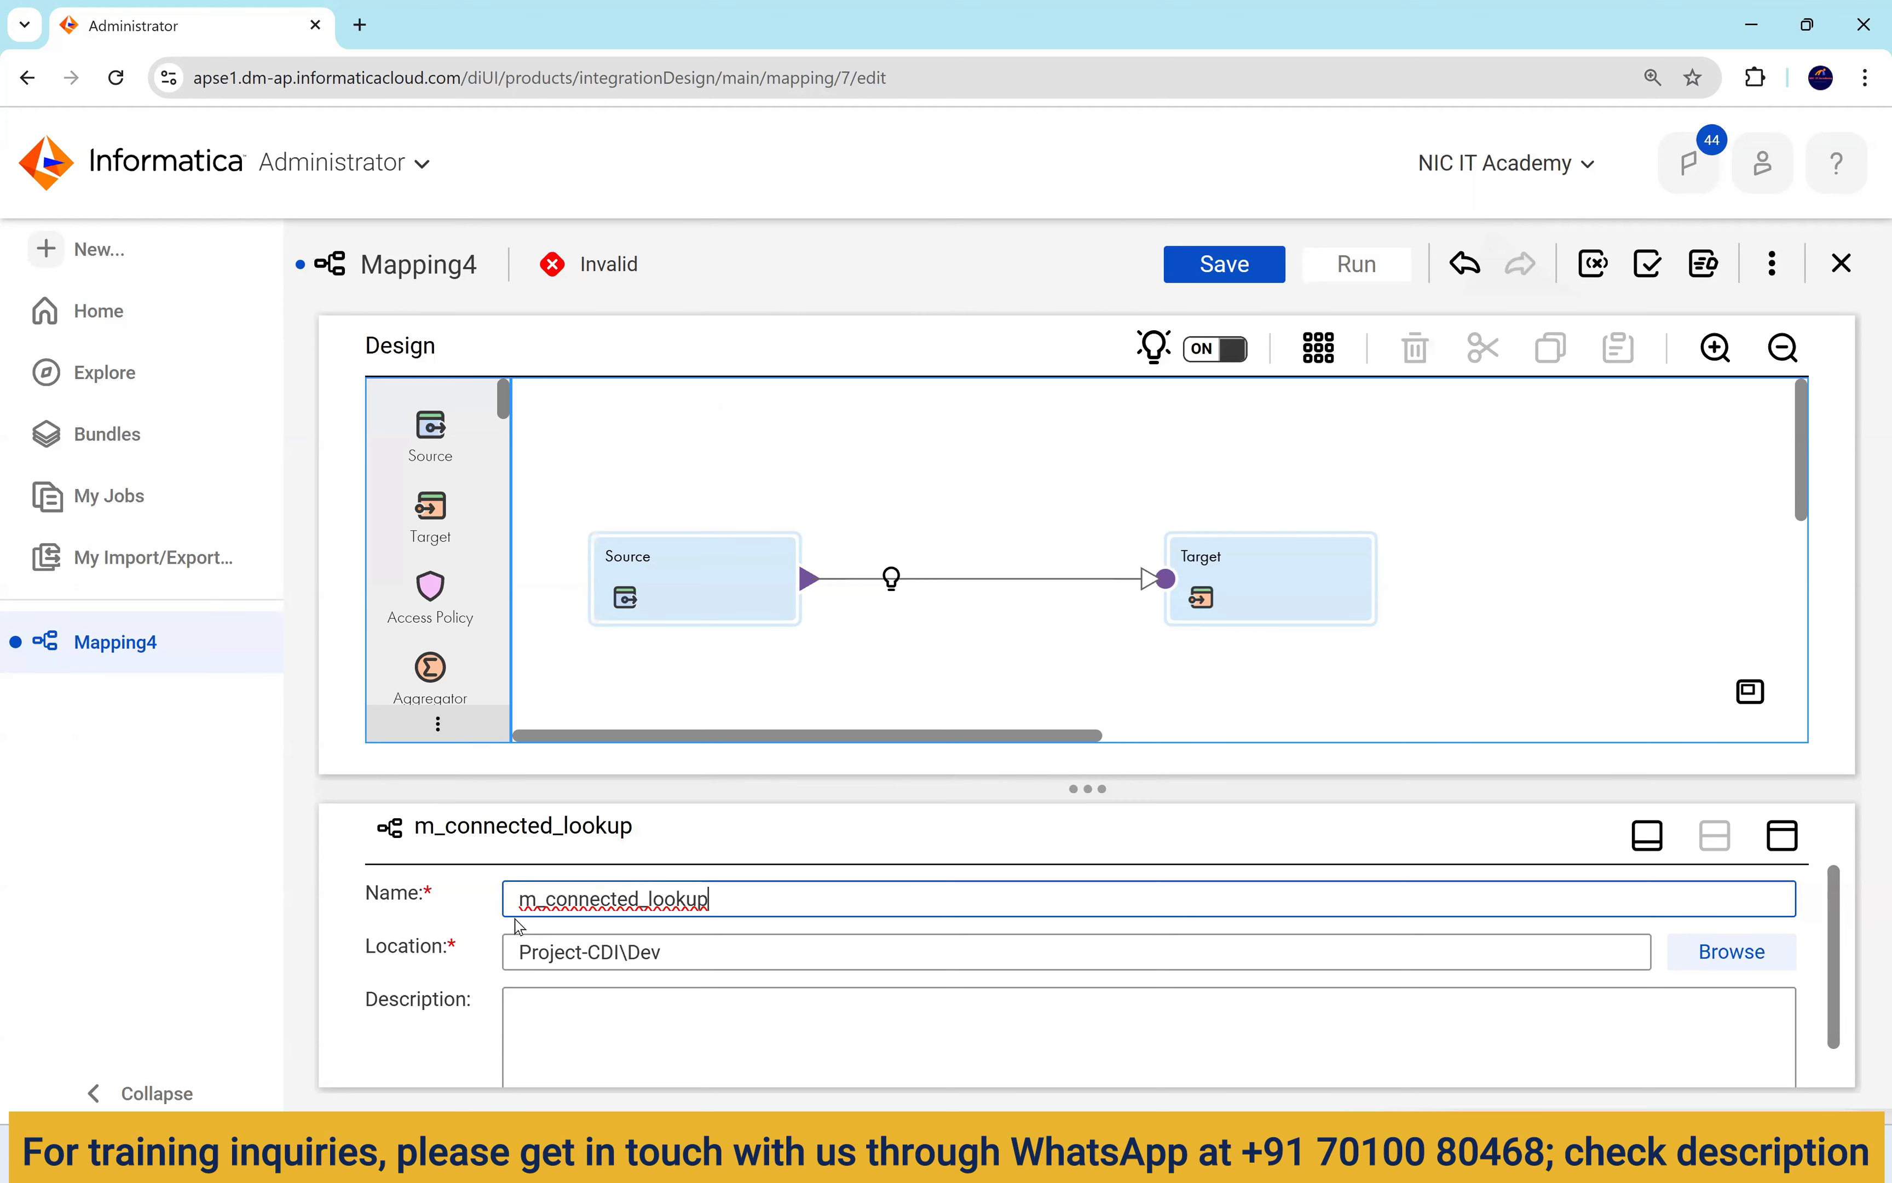
Set the Source node to the Oracle_Src1 connection with EMPLOYEES as the source object.
left_click(721, 583)
left_click(1781, 835)
left_click(426, 503)
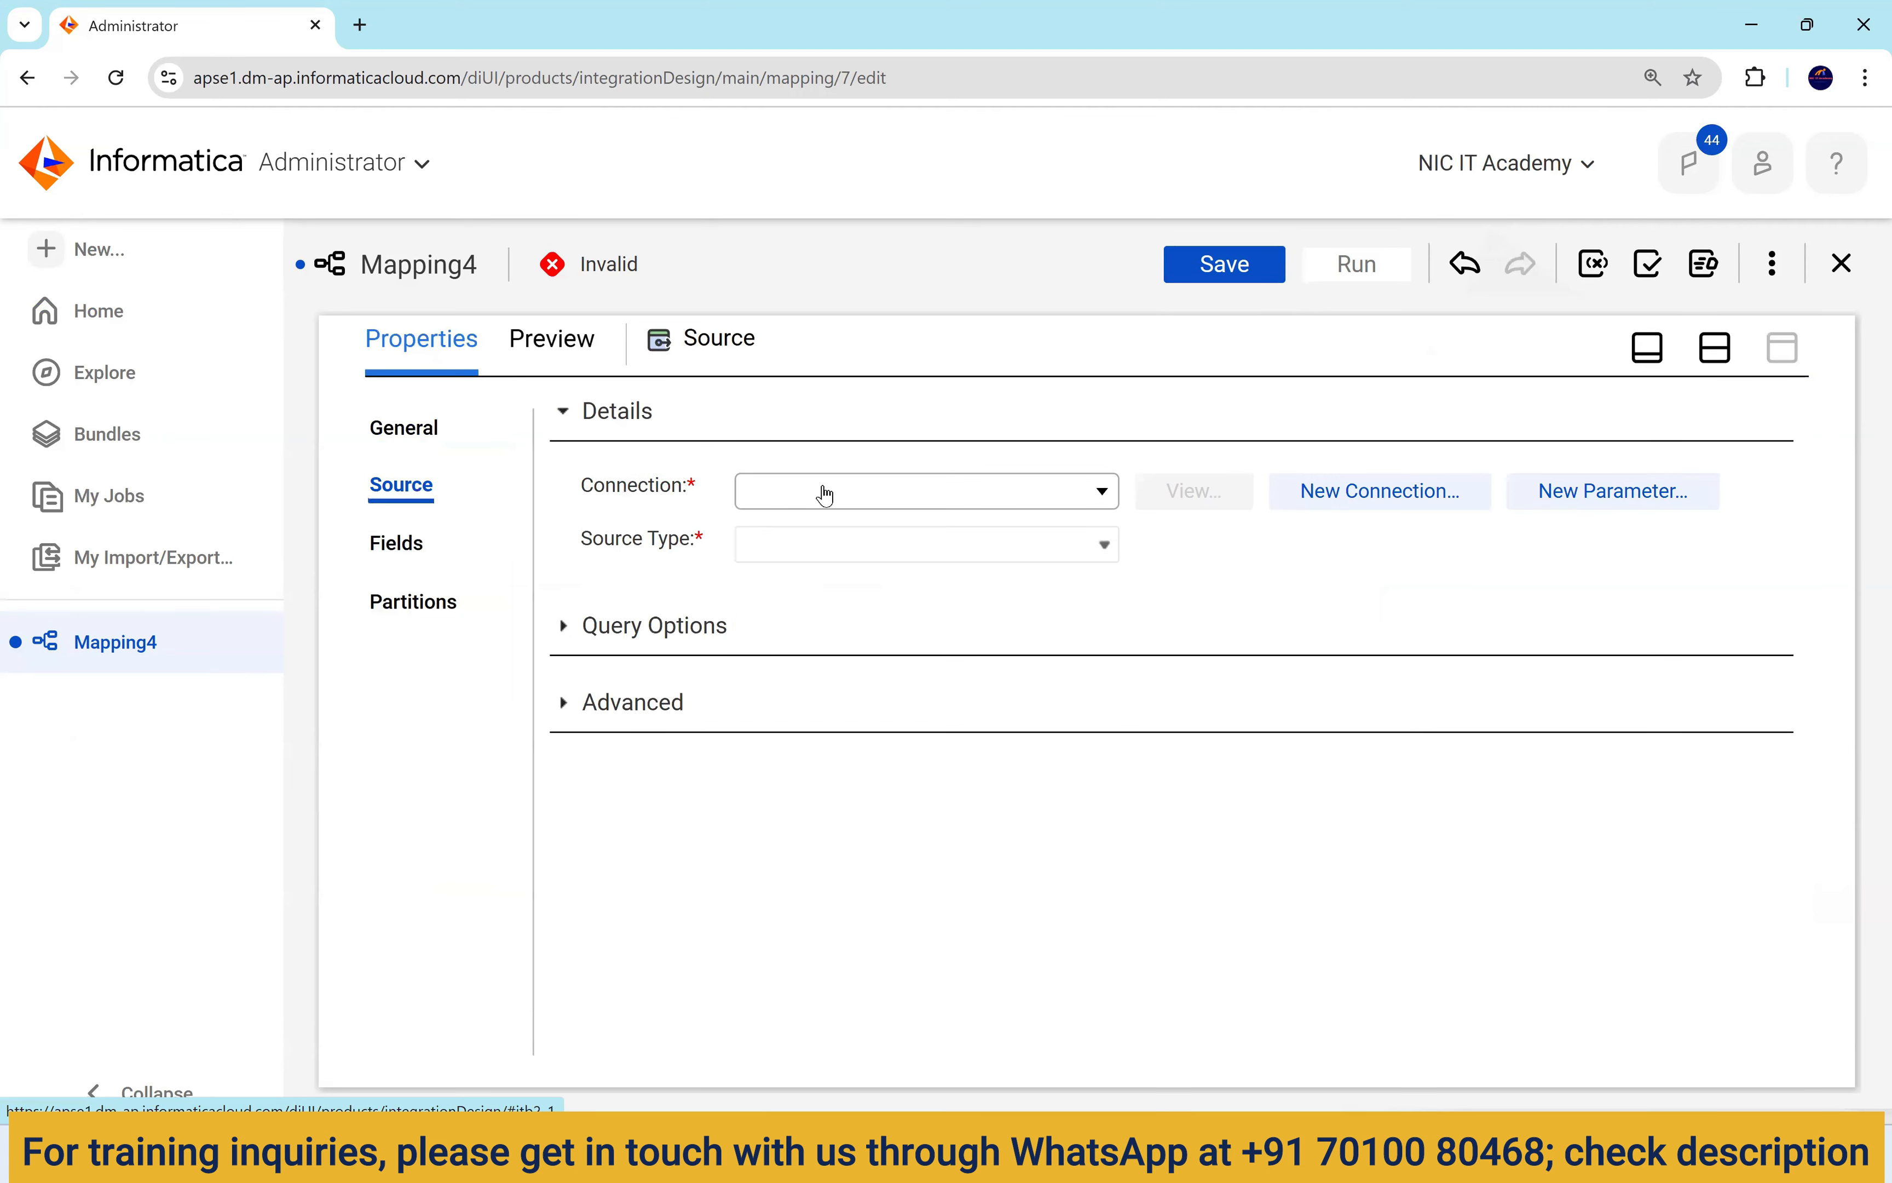
left_click(823, 494)
left_click(921, 756)
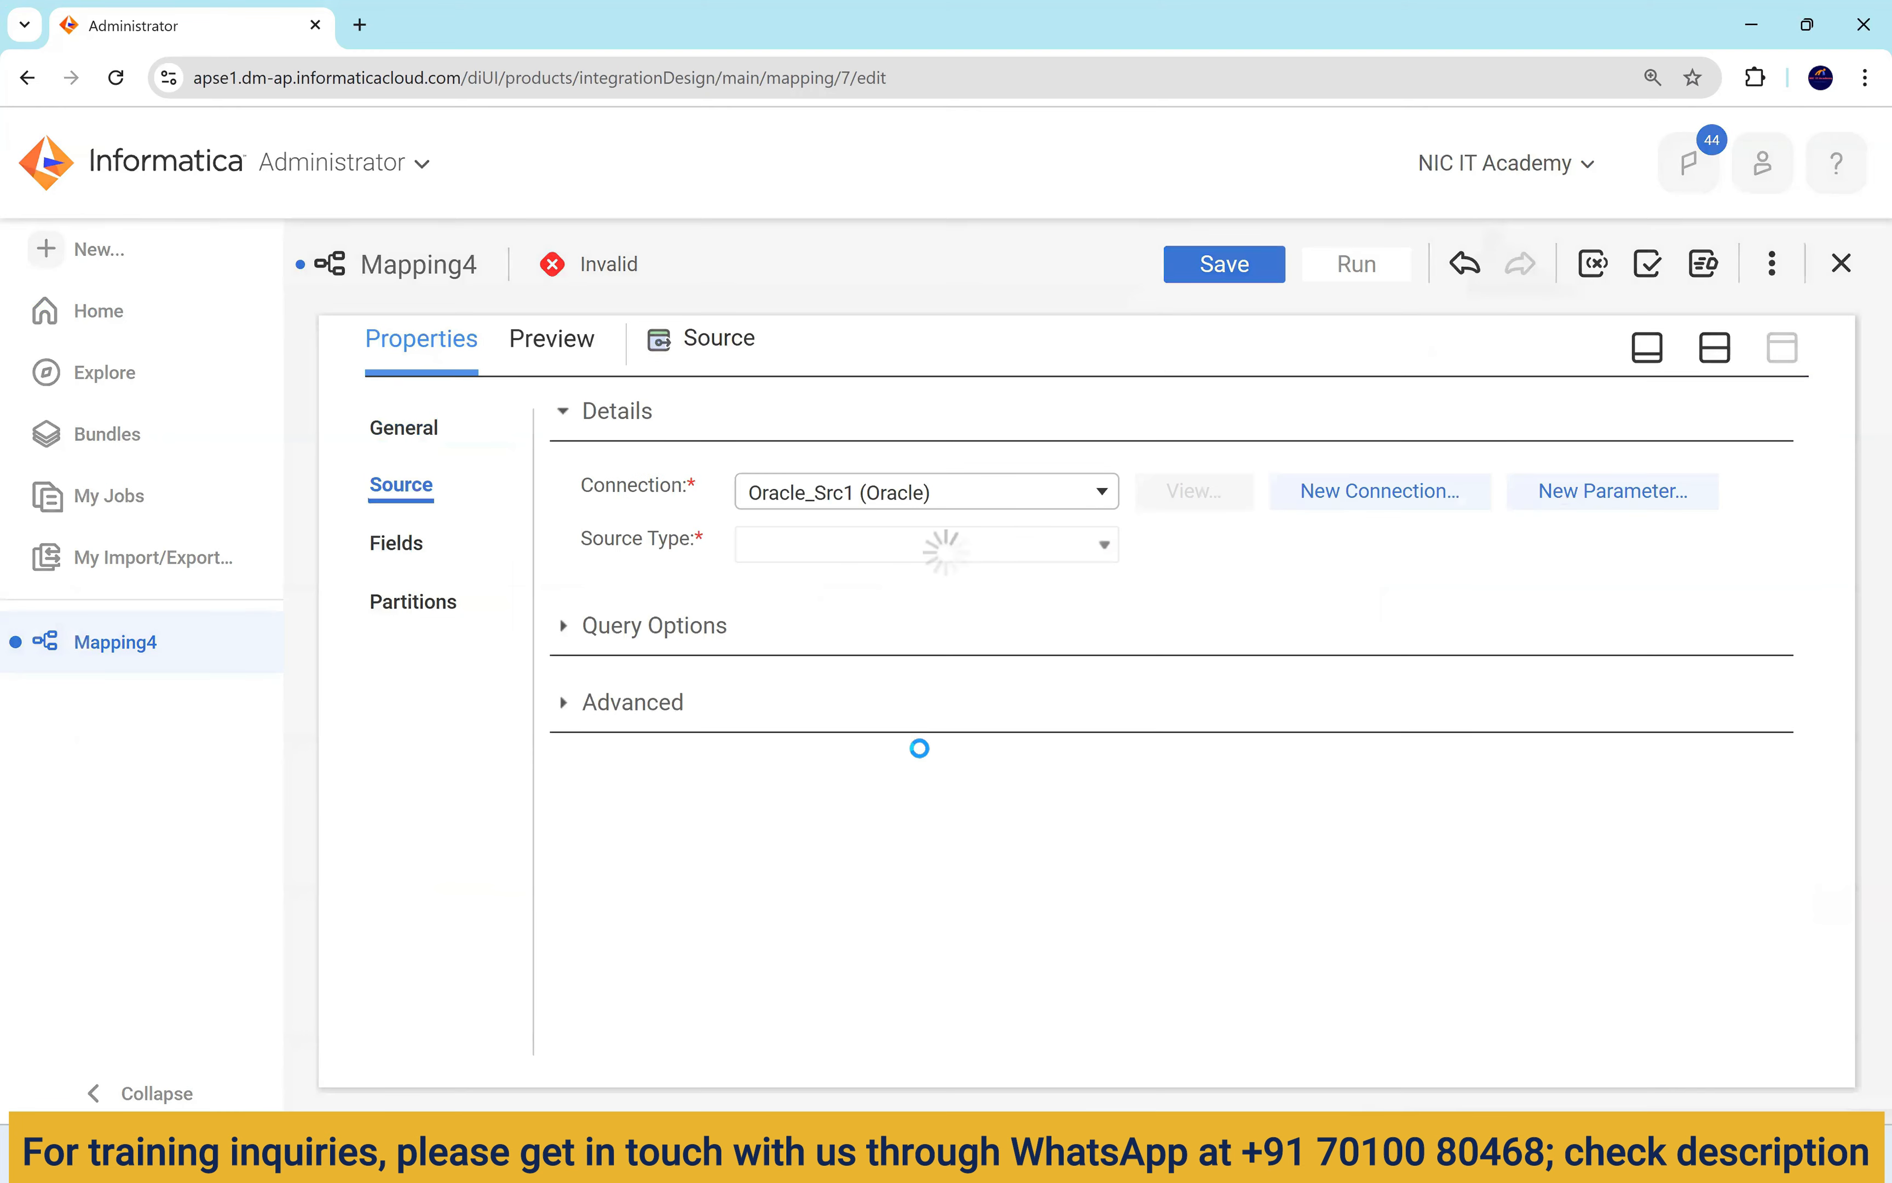
left_click(1191, 608)
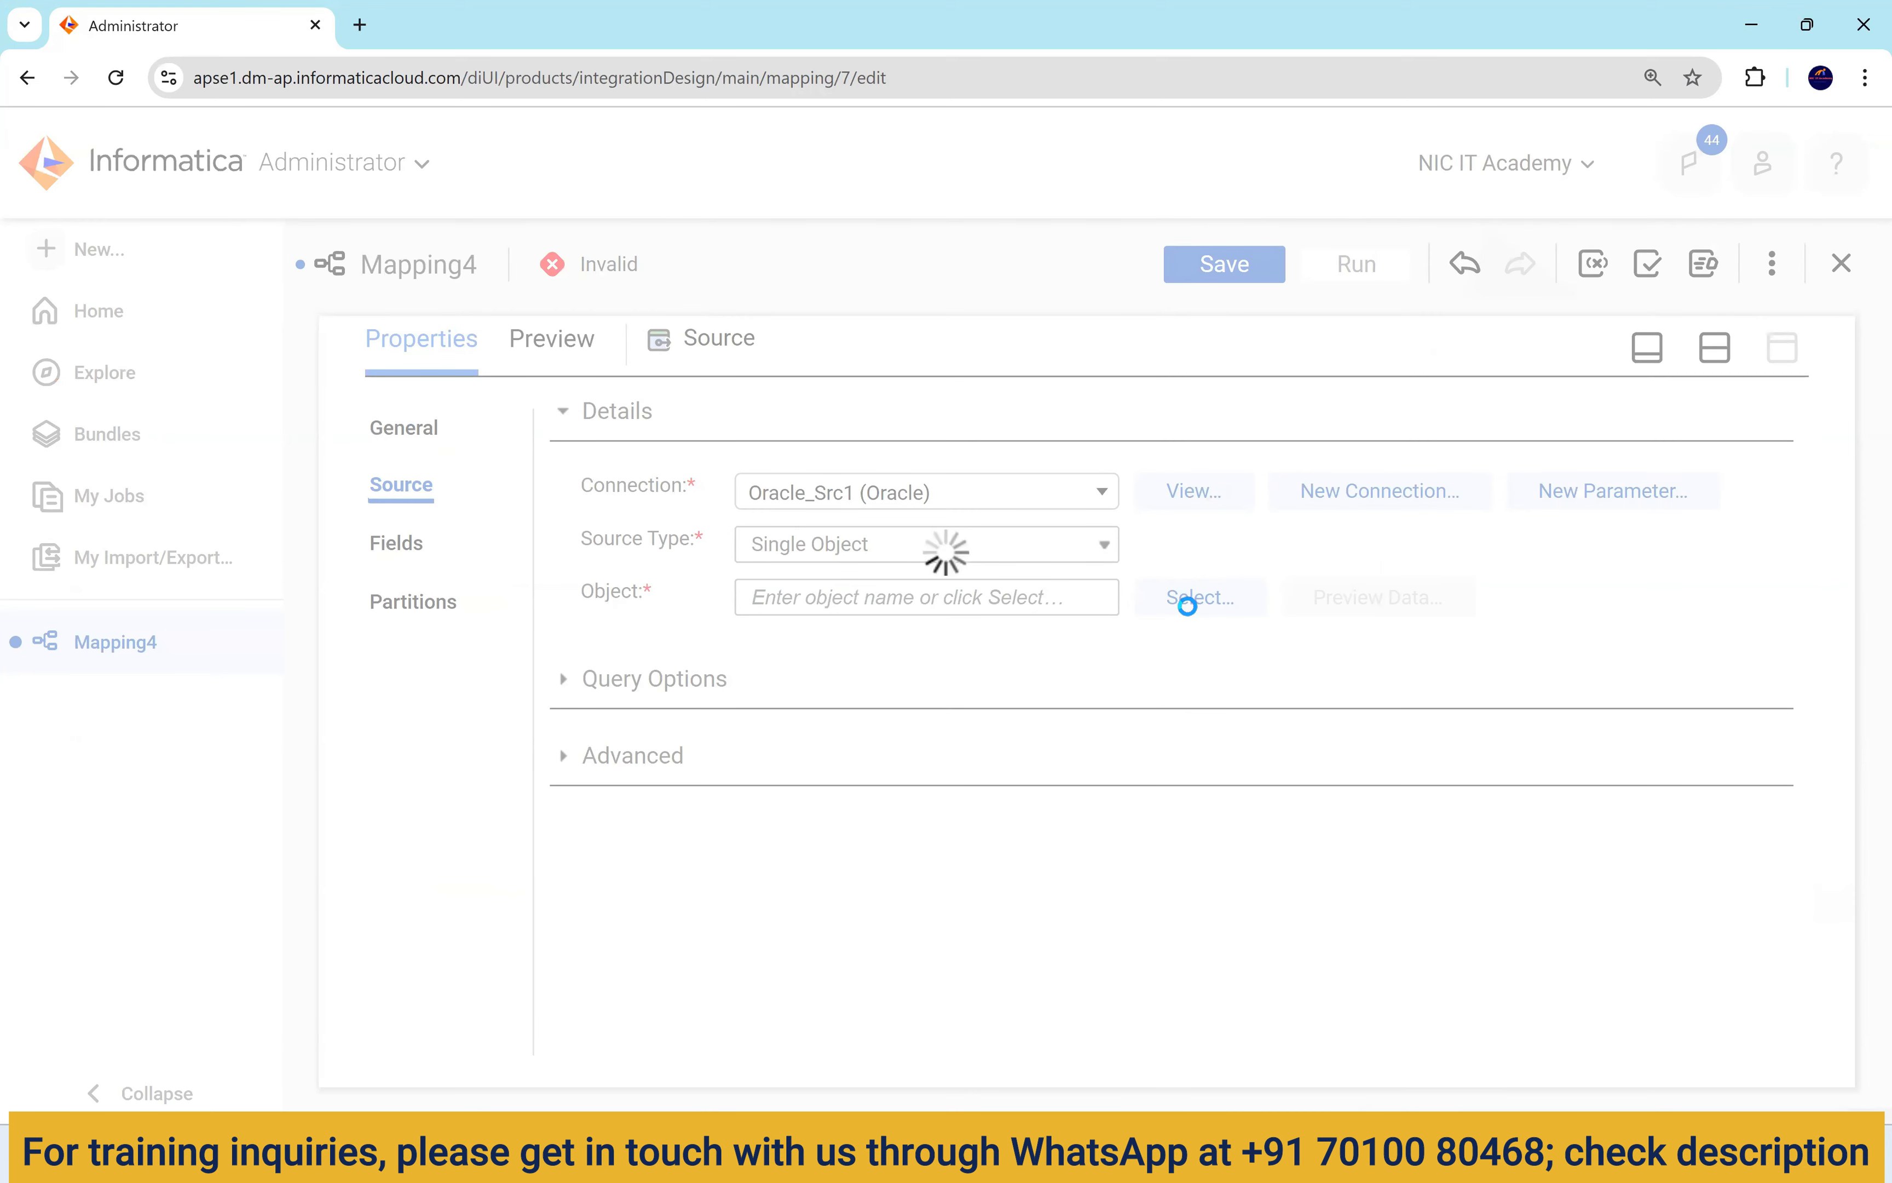
scroll(685, 704, "down", 3)
scroll(749, 674, "down", 3)
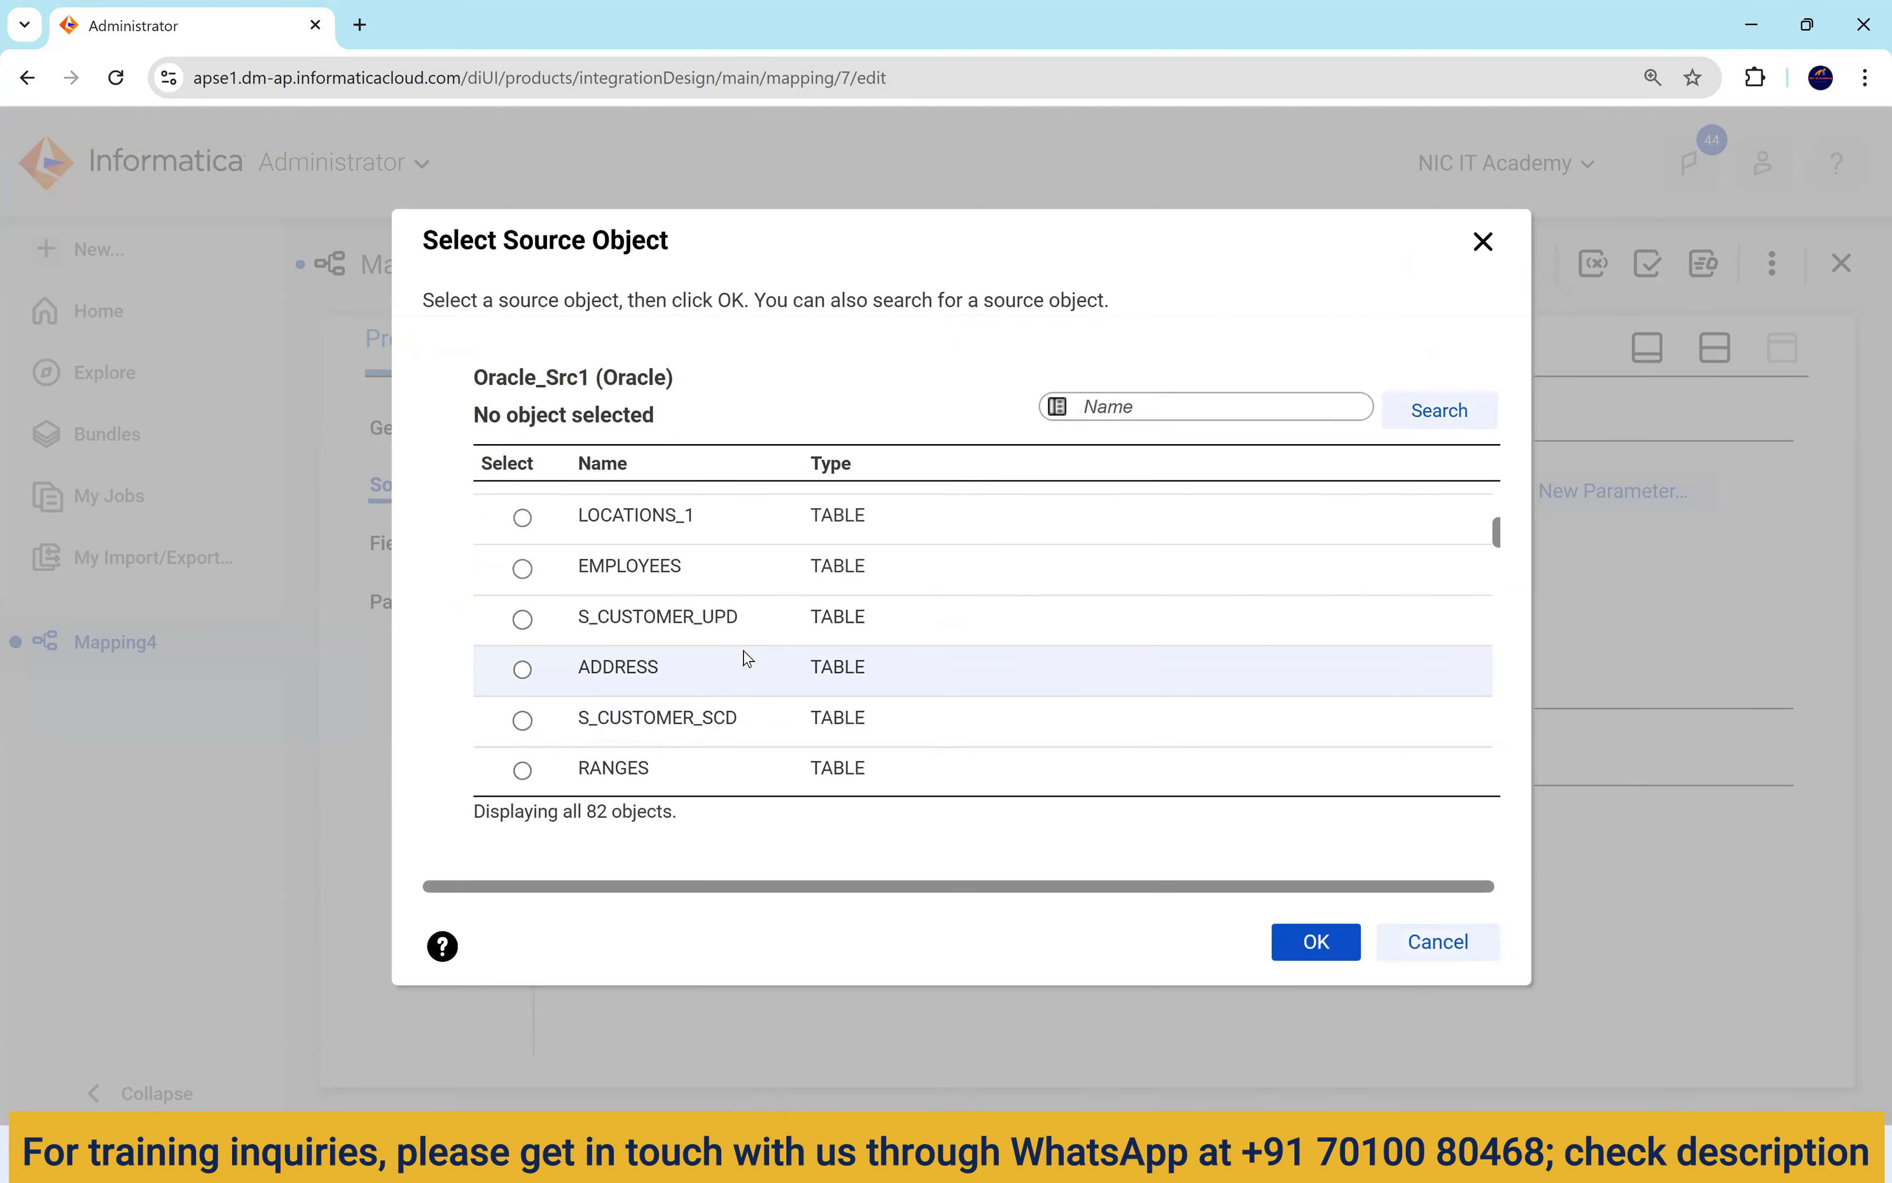
left_click(747, 563)
left_click(1316, 945)
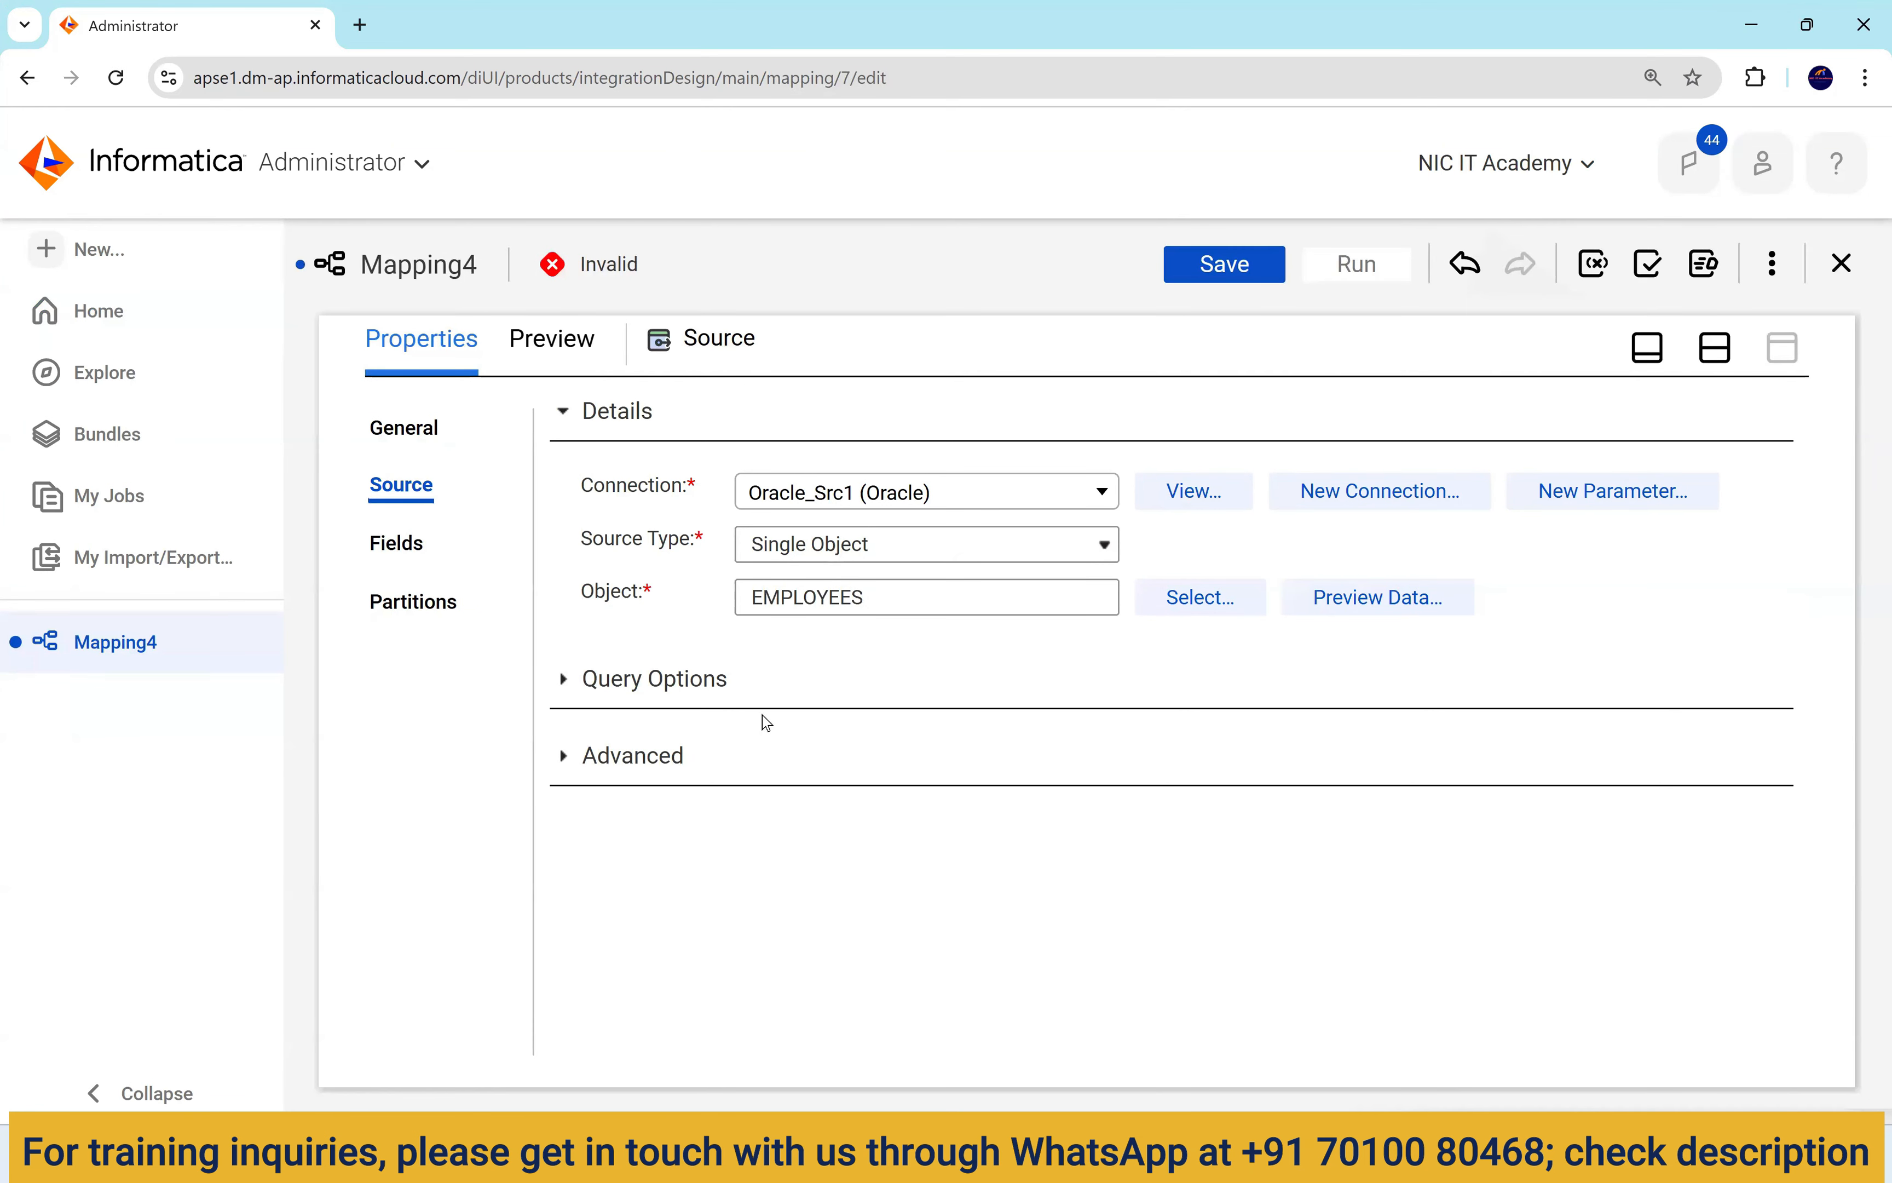
left_click(1723, 348)
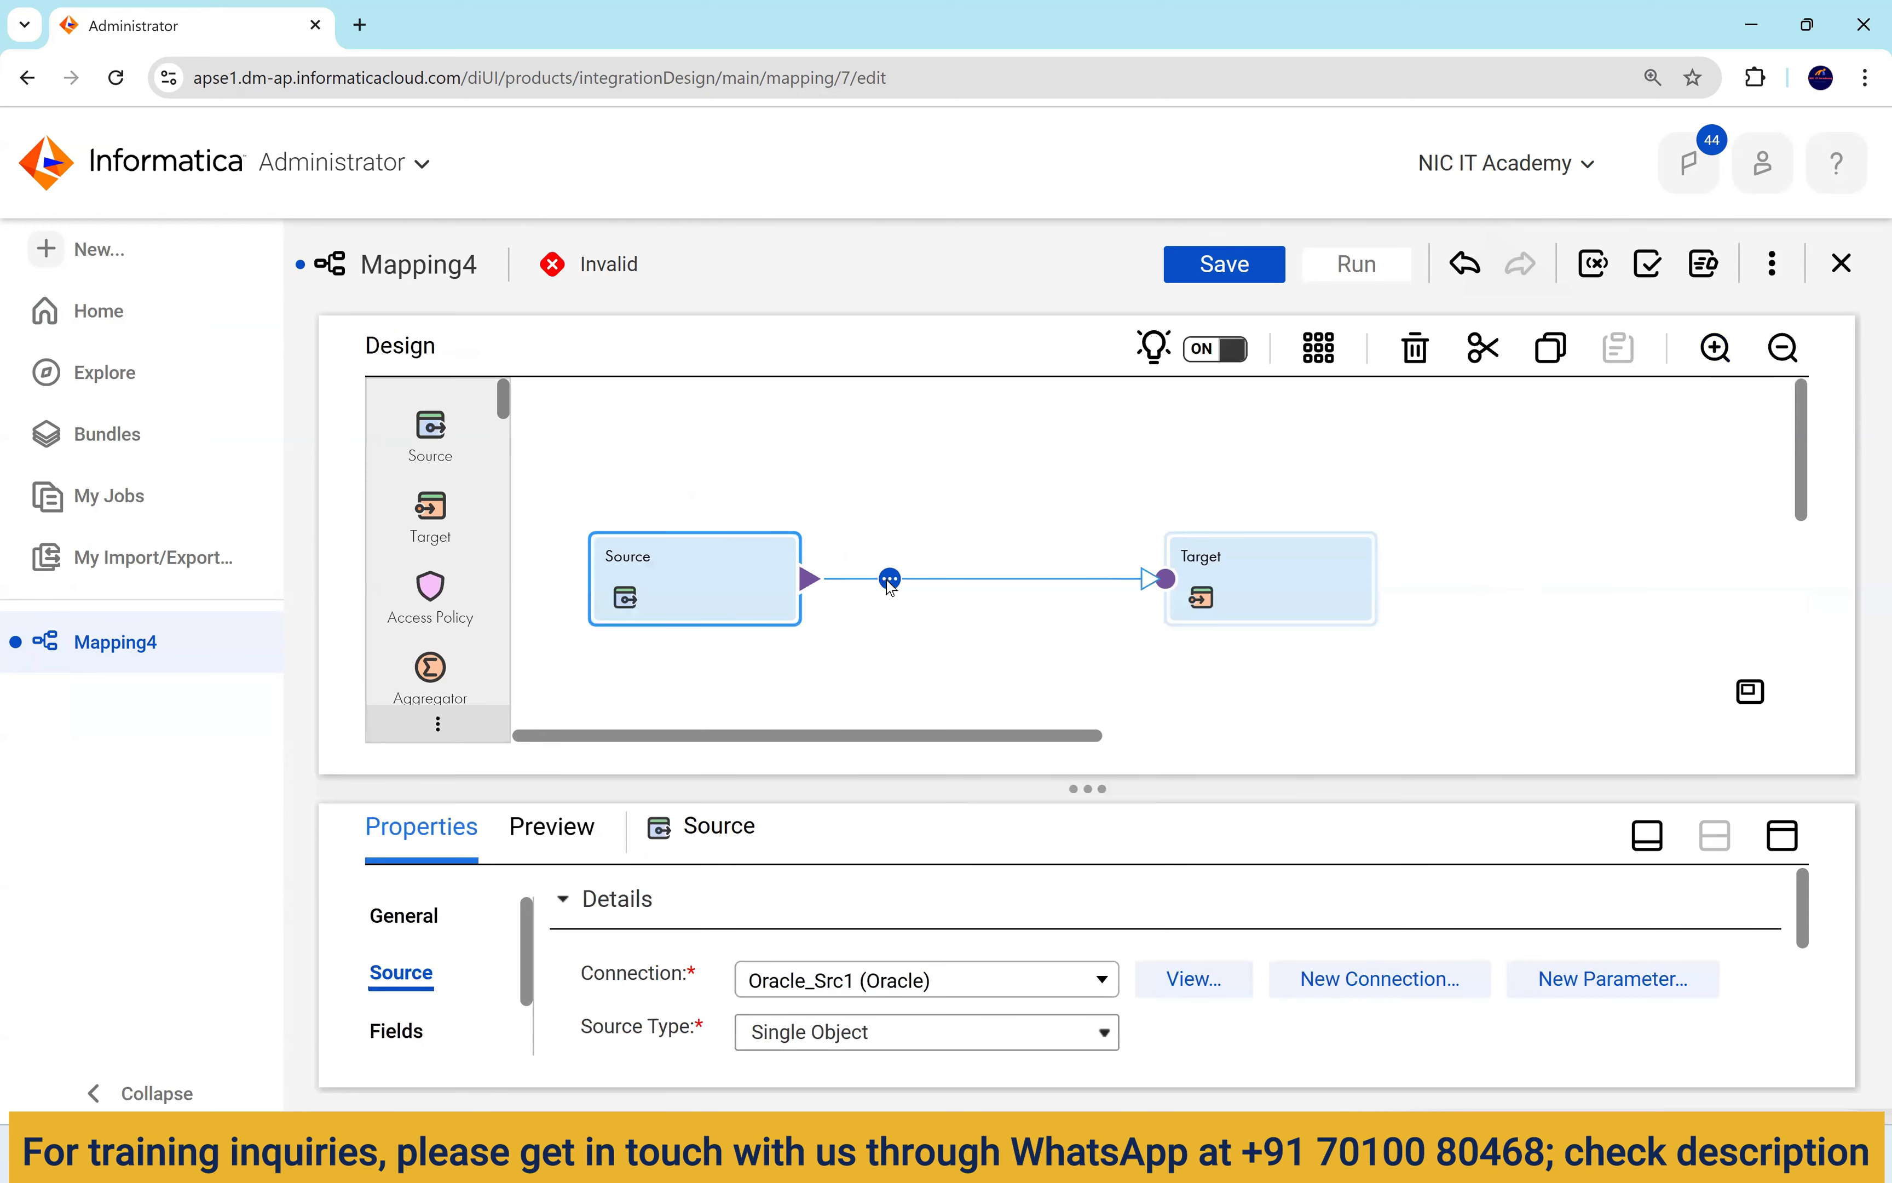
Insert a Lookup on the Source–Target link and space the three nodes apart on the canvas.
left_click(891, 582)
scroll(992, 676, "down", 3)
scroll(1000, 713, "down", 3)
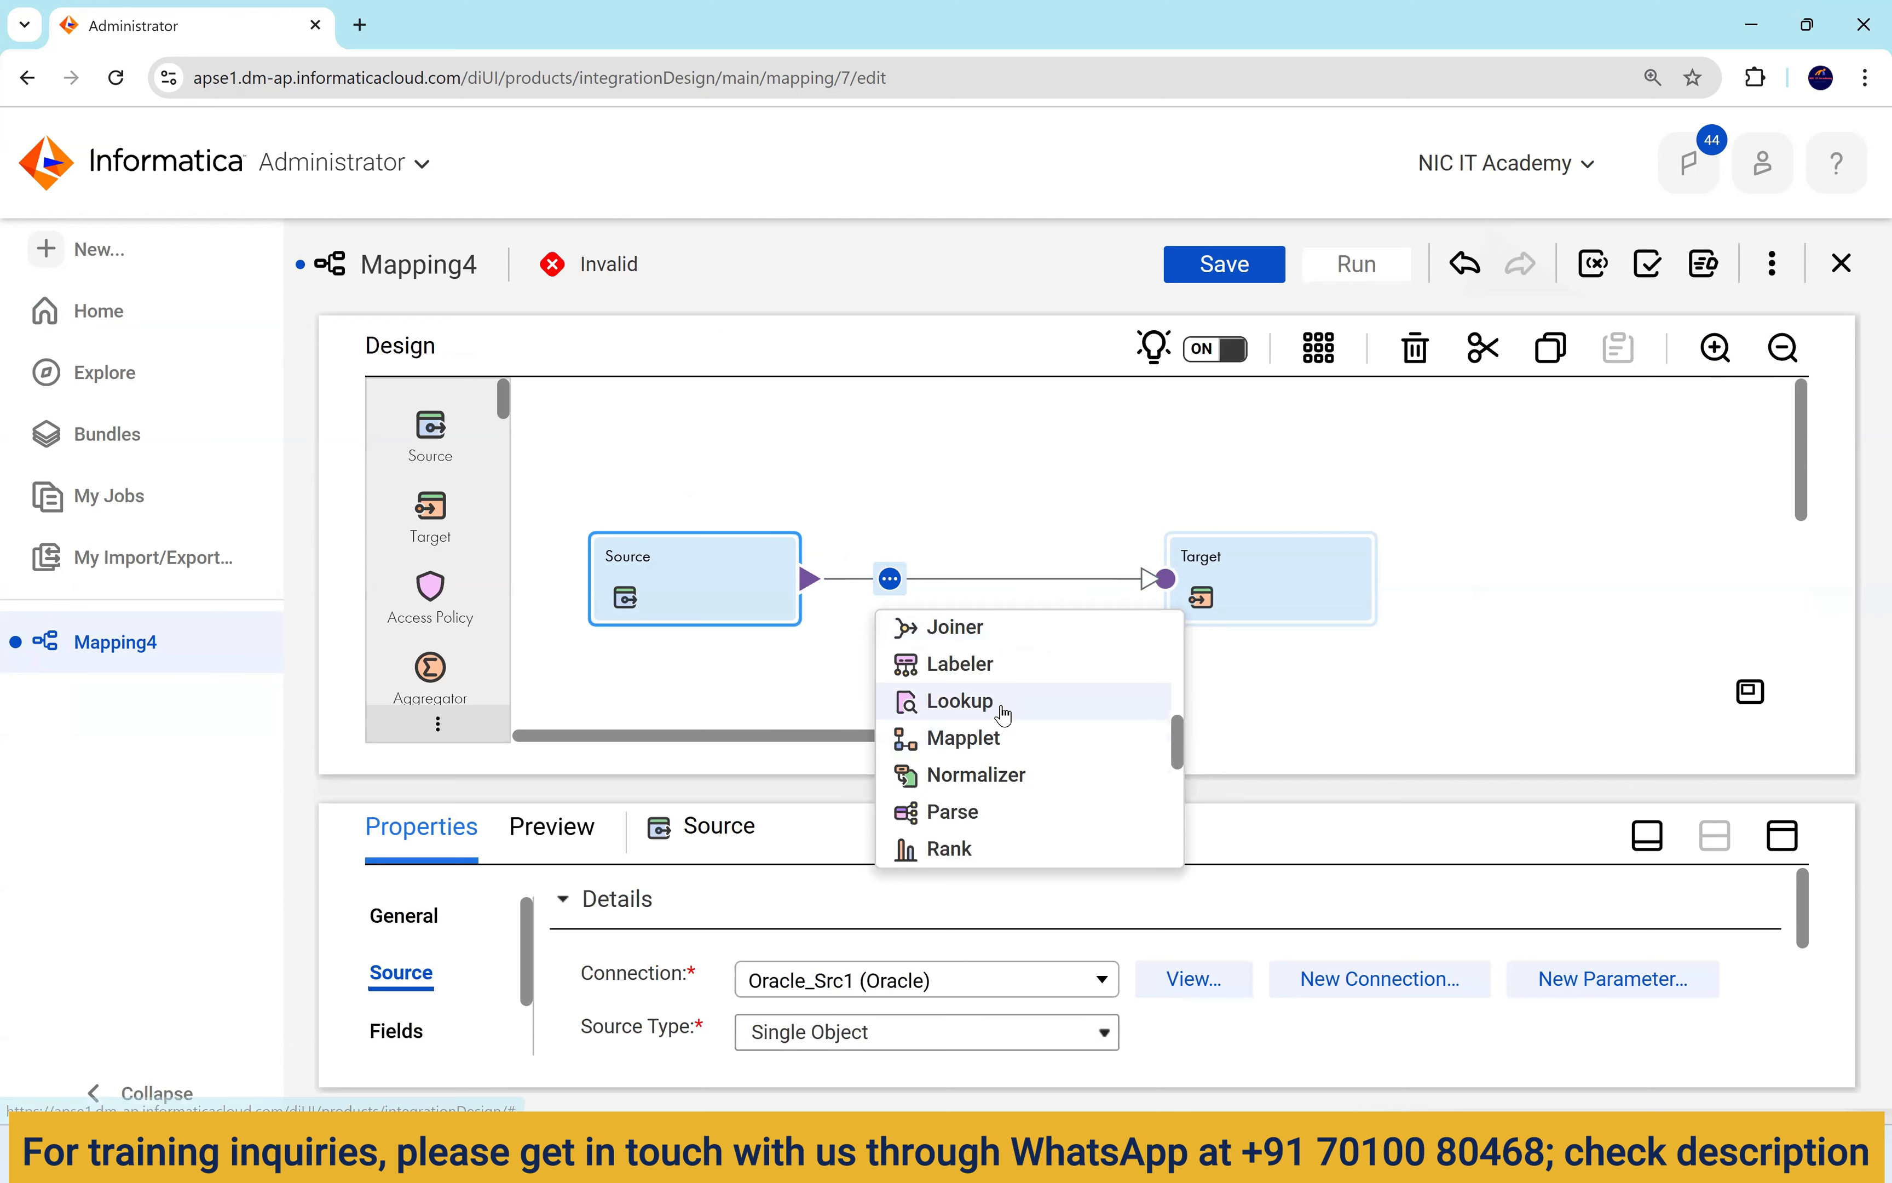
left_click(1004, 715)
left_click_drag(1191, 498, 1313, 489)
left_click_drag(928, 509, 966, 517)
left_click_drag(1267, 514, 1321, 519)
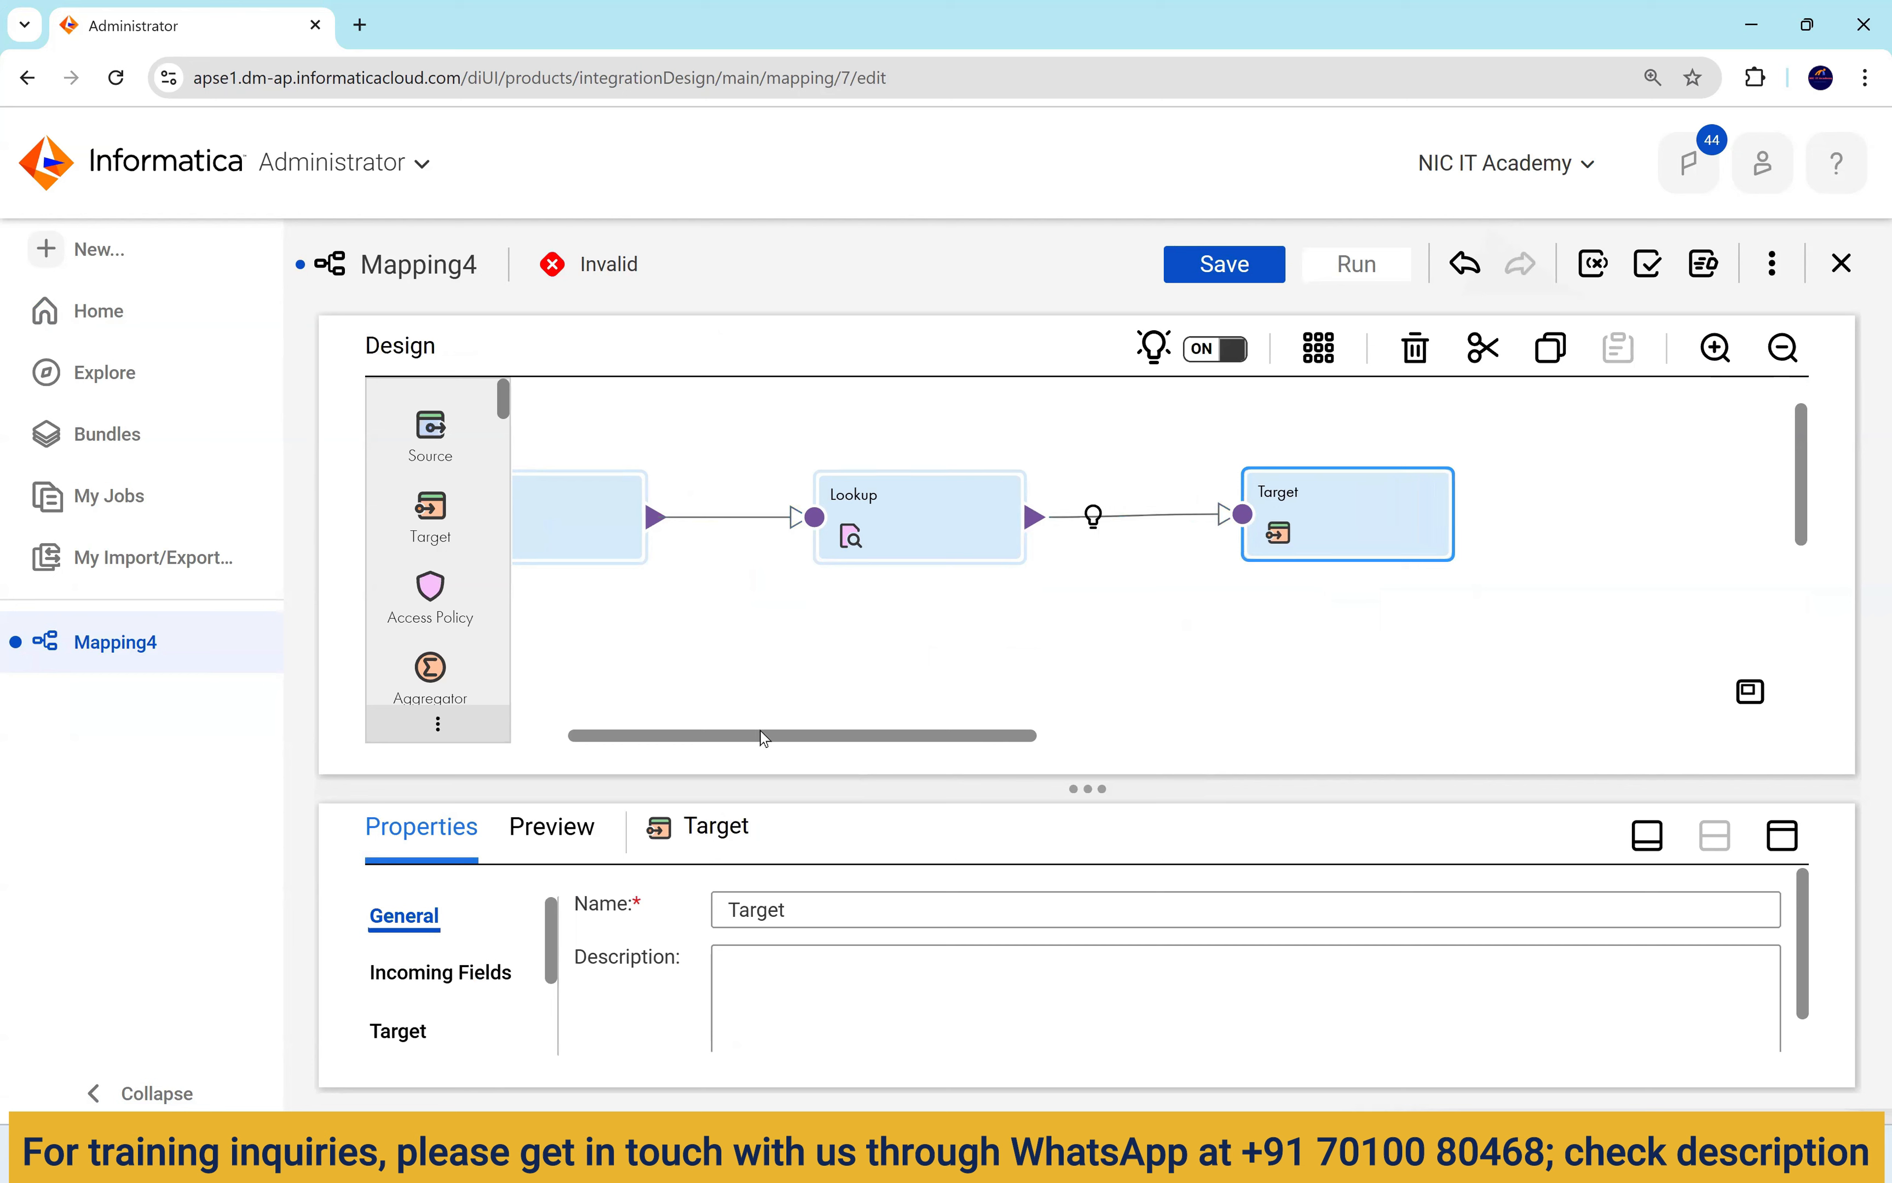
left_click_drag(759, 735, 698, 604)
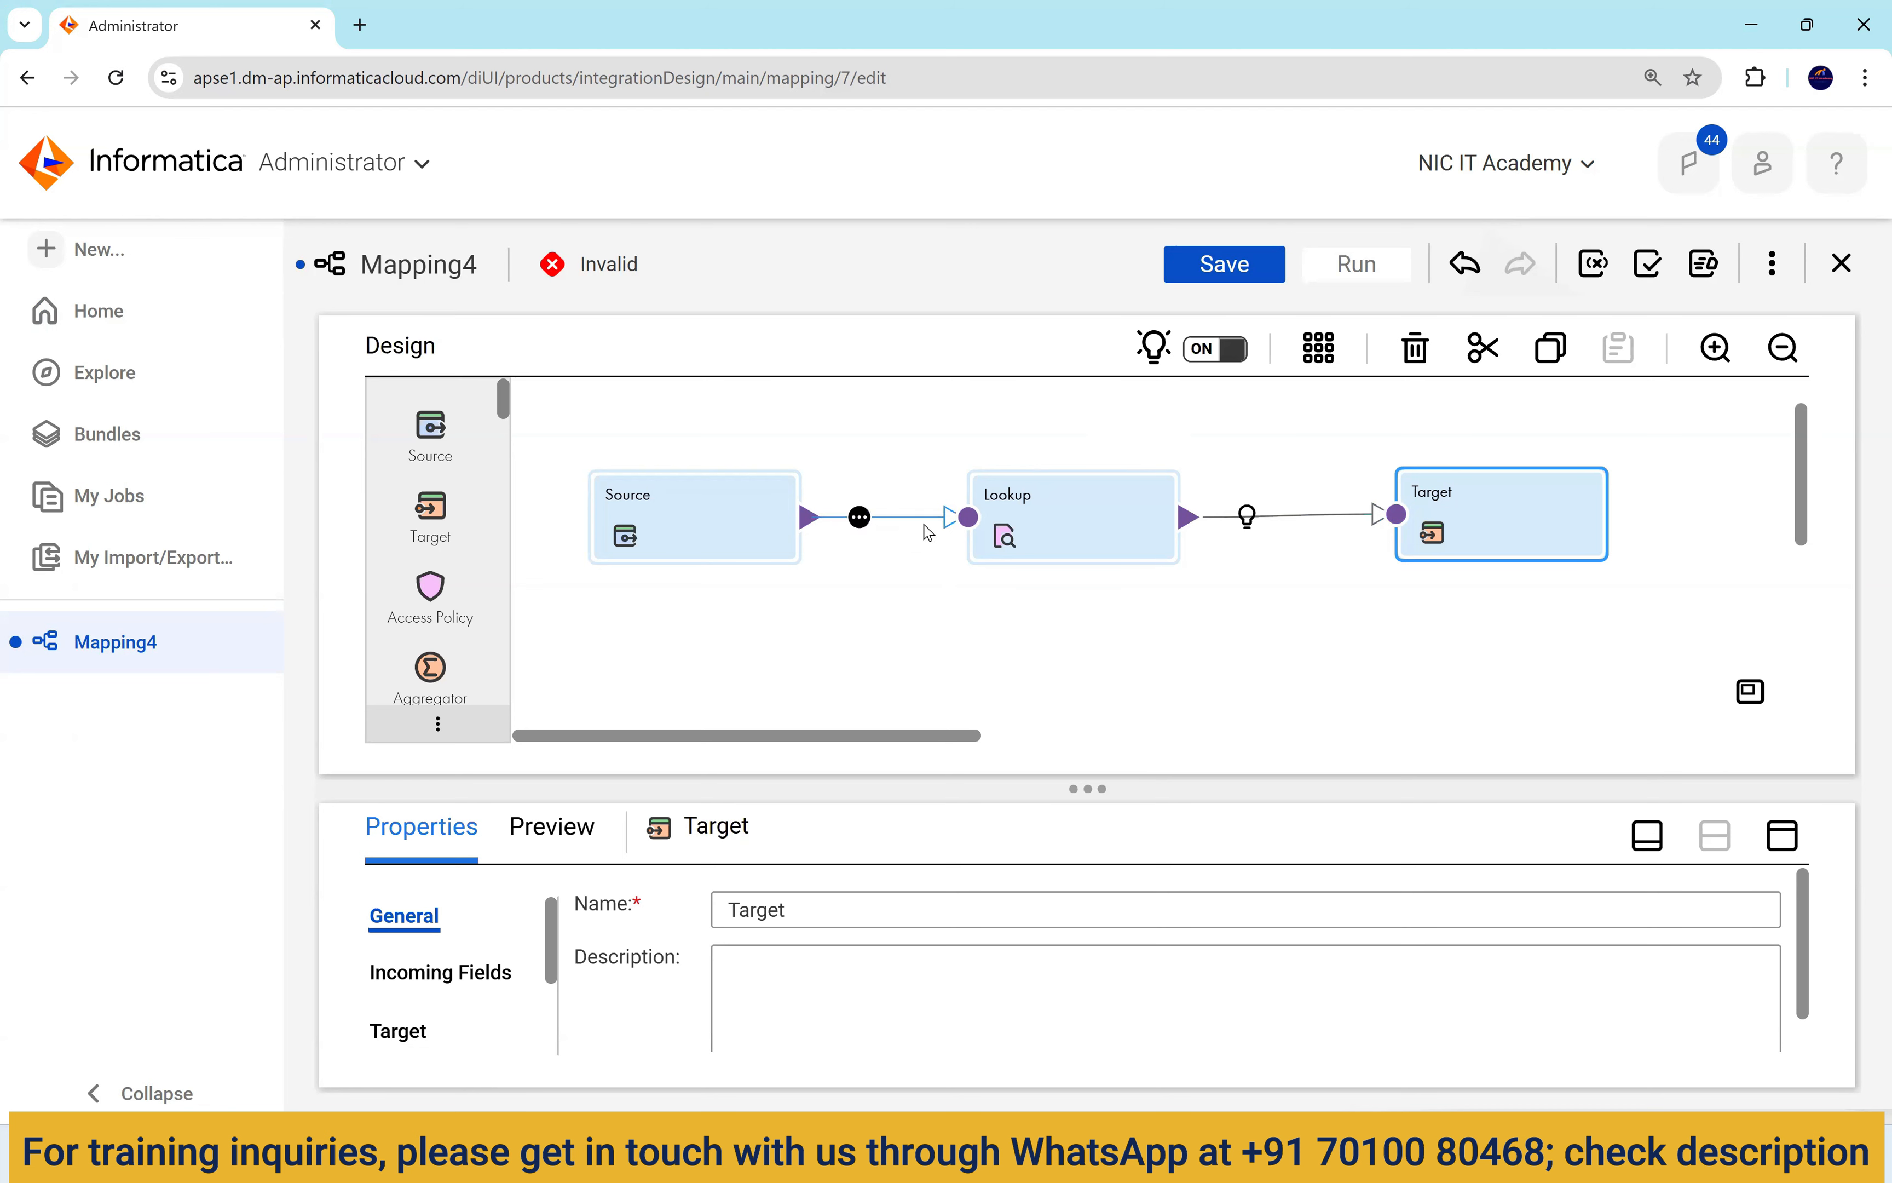
left_click(1061, 520)
Set the Lookup Object connection to Oracle_Src1.
left_click(1783, 834)
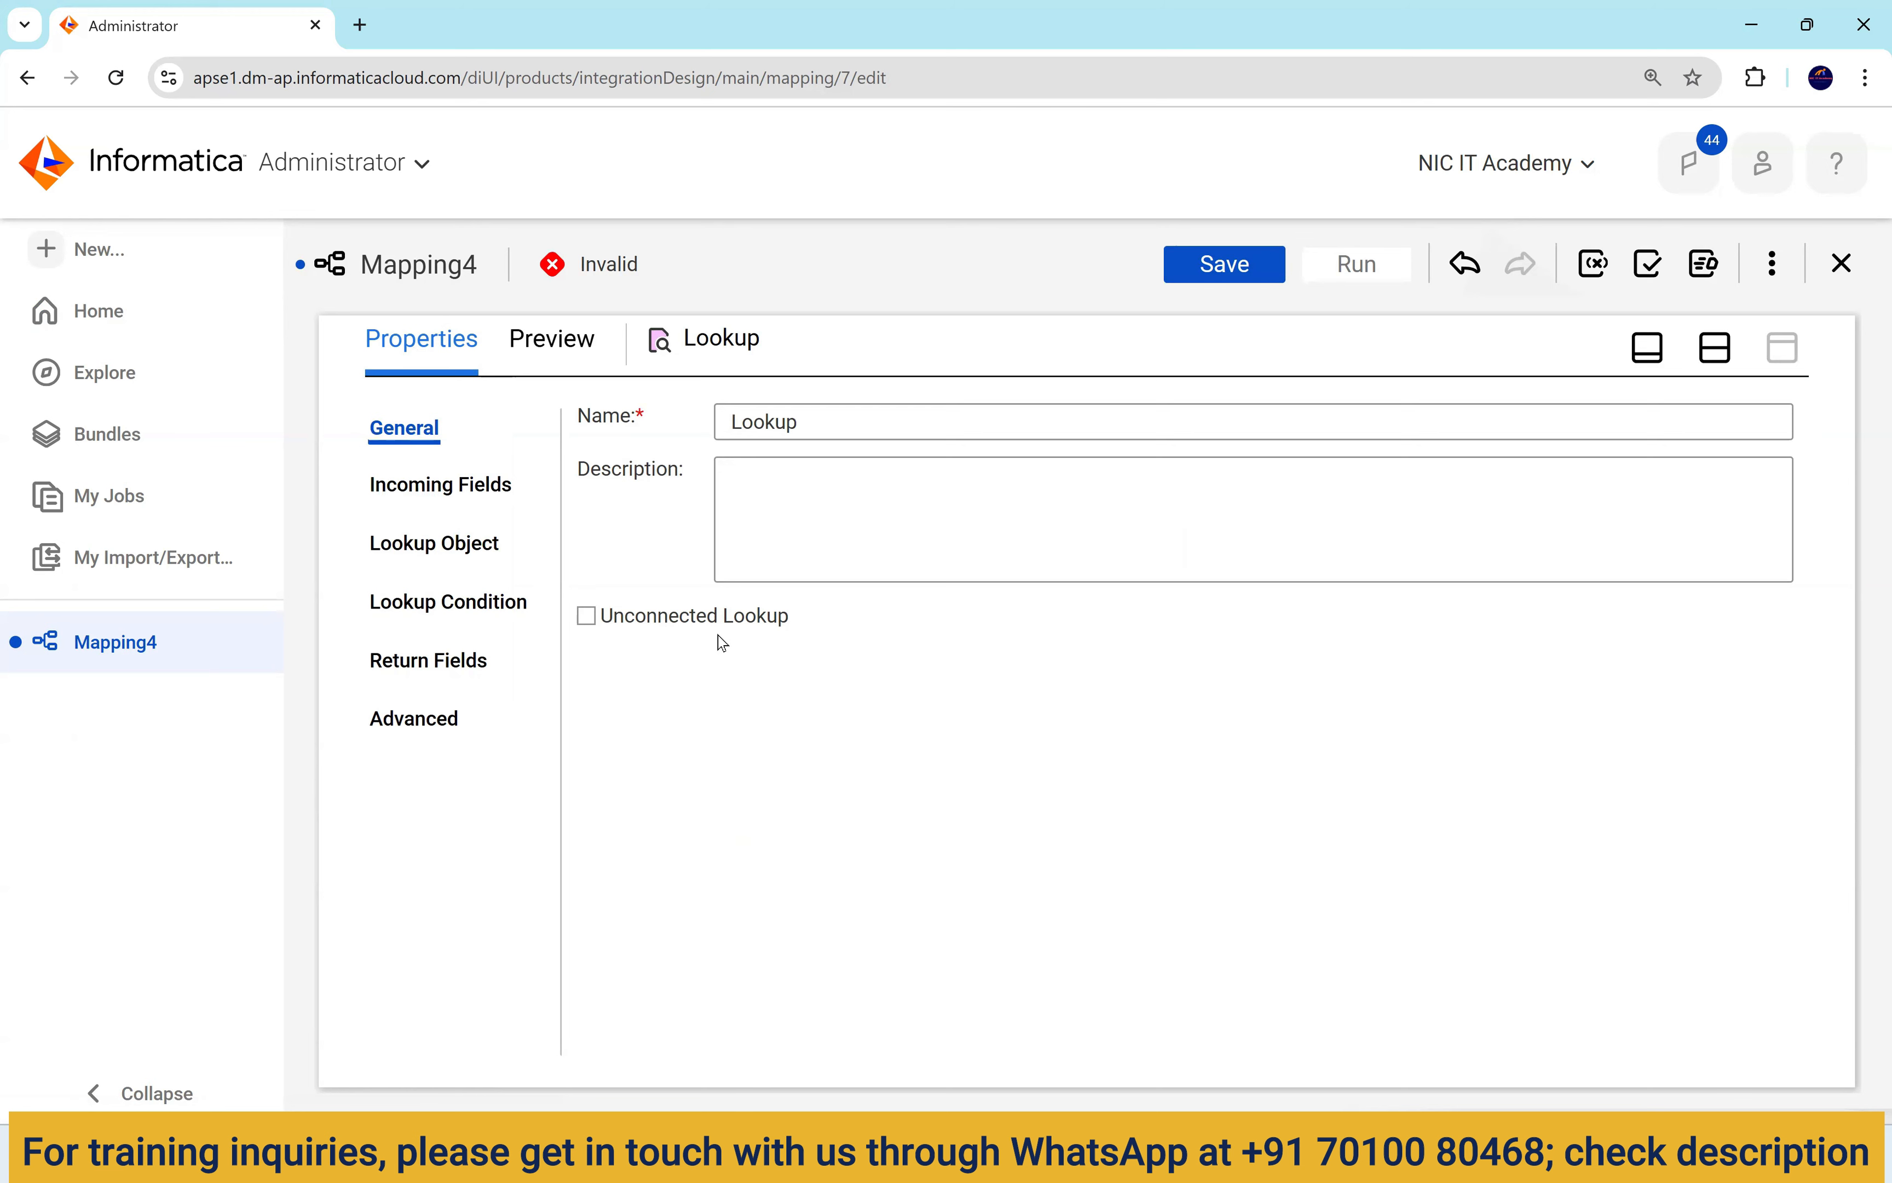
left_click(429, 548)
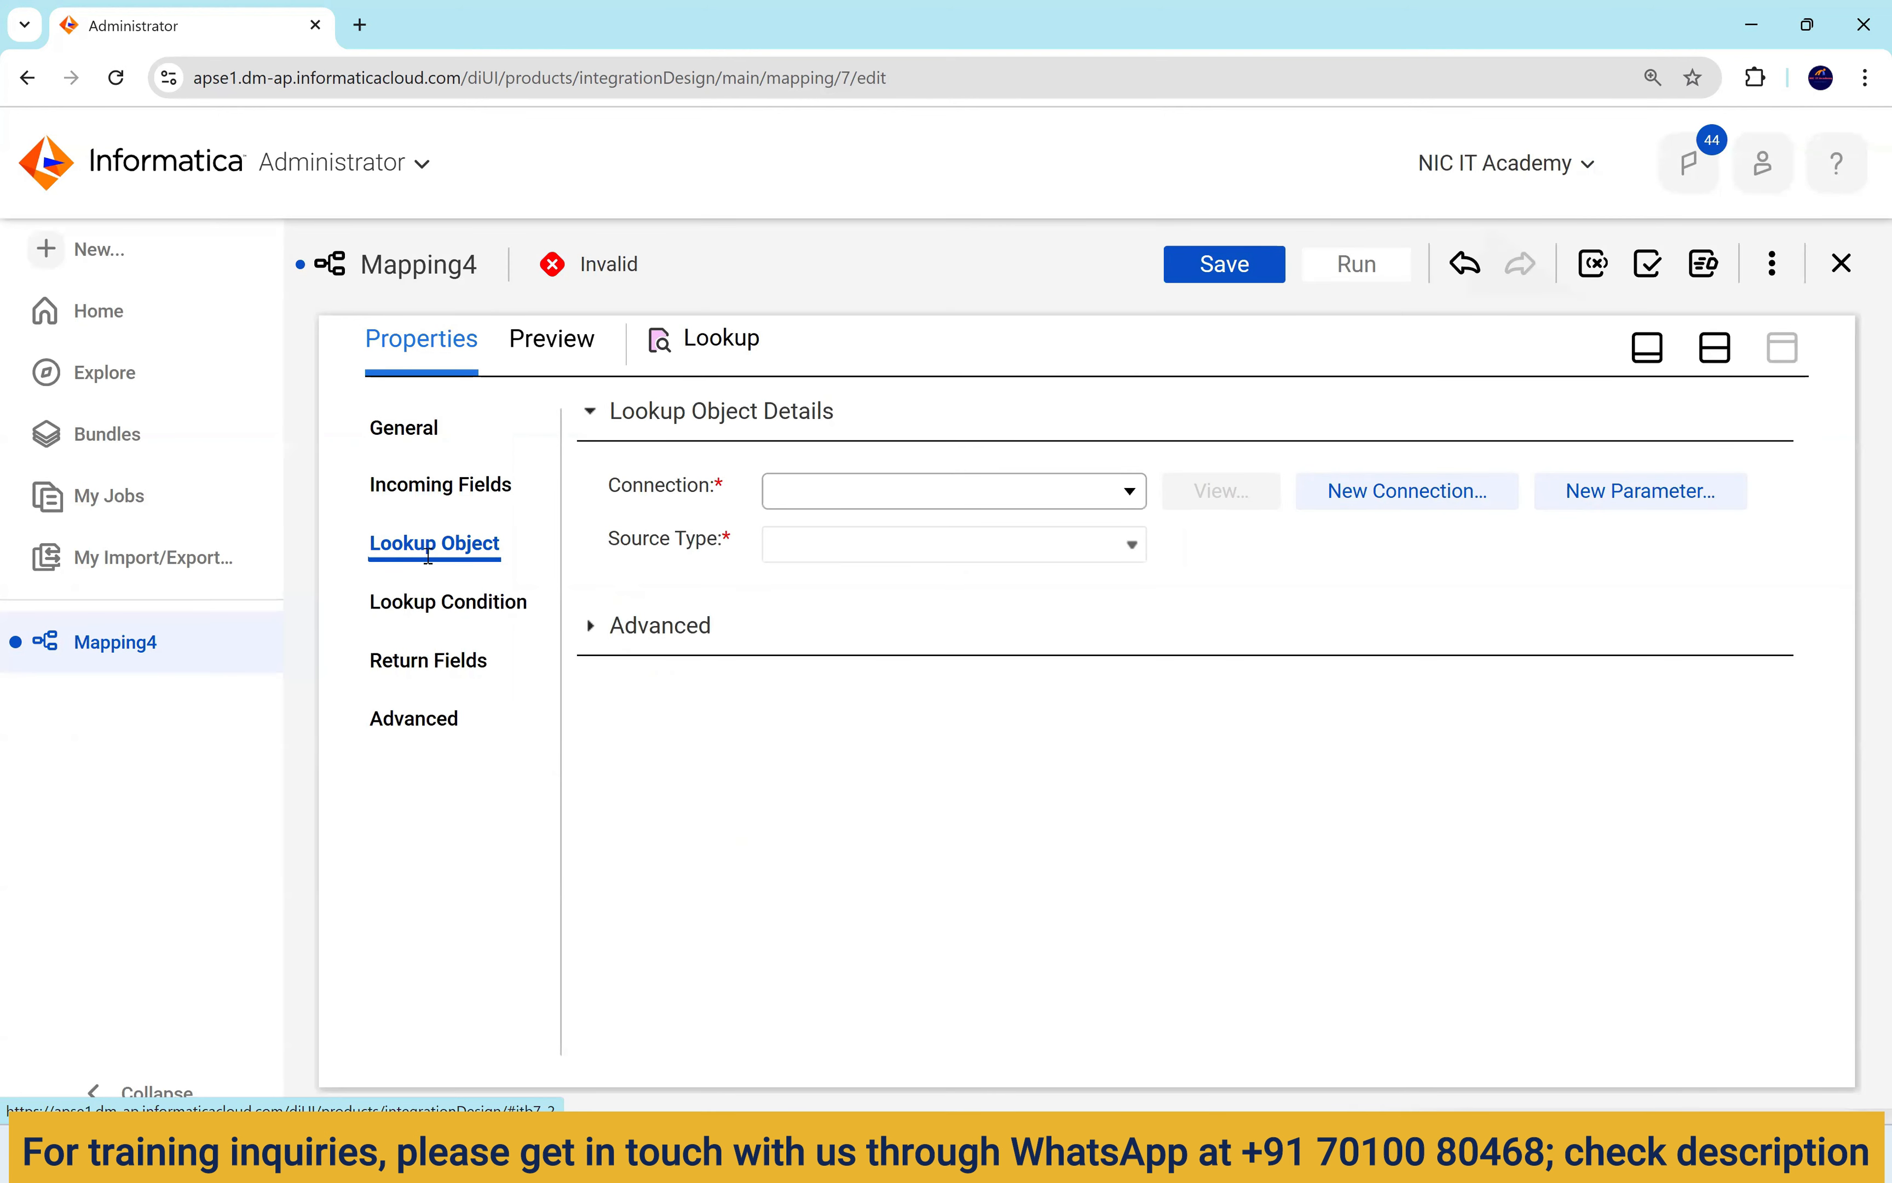
left_click(835, 503)
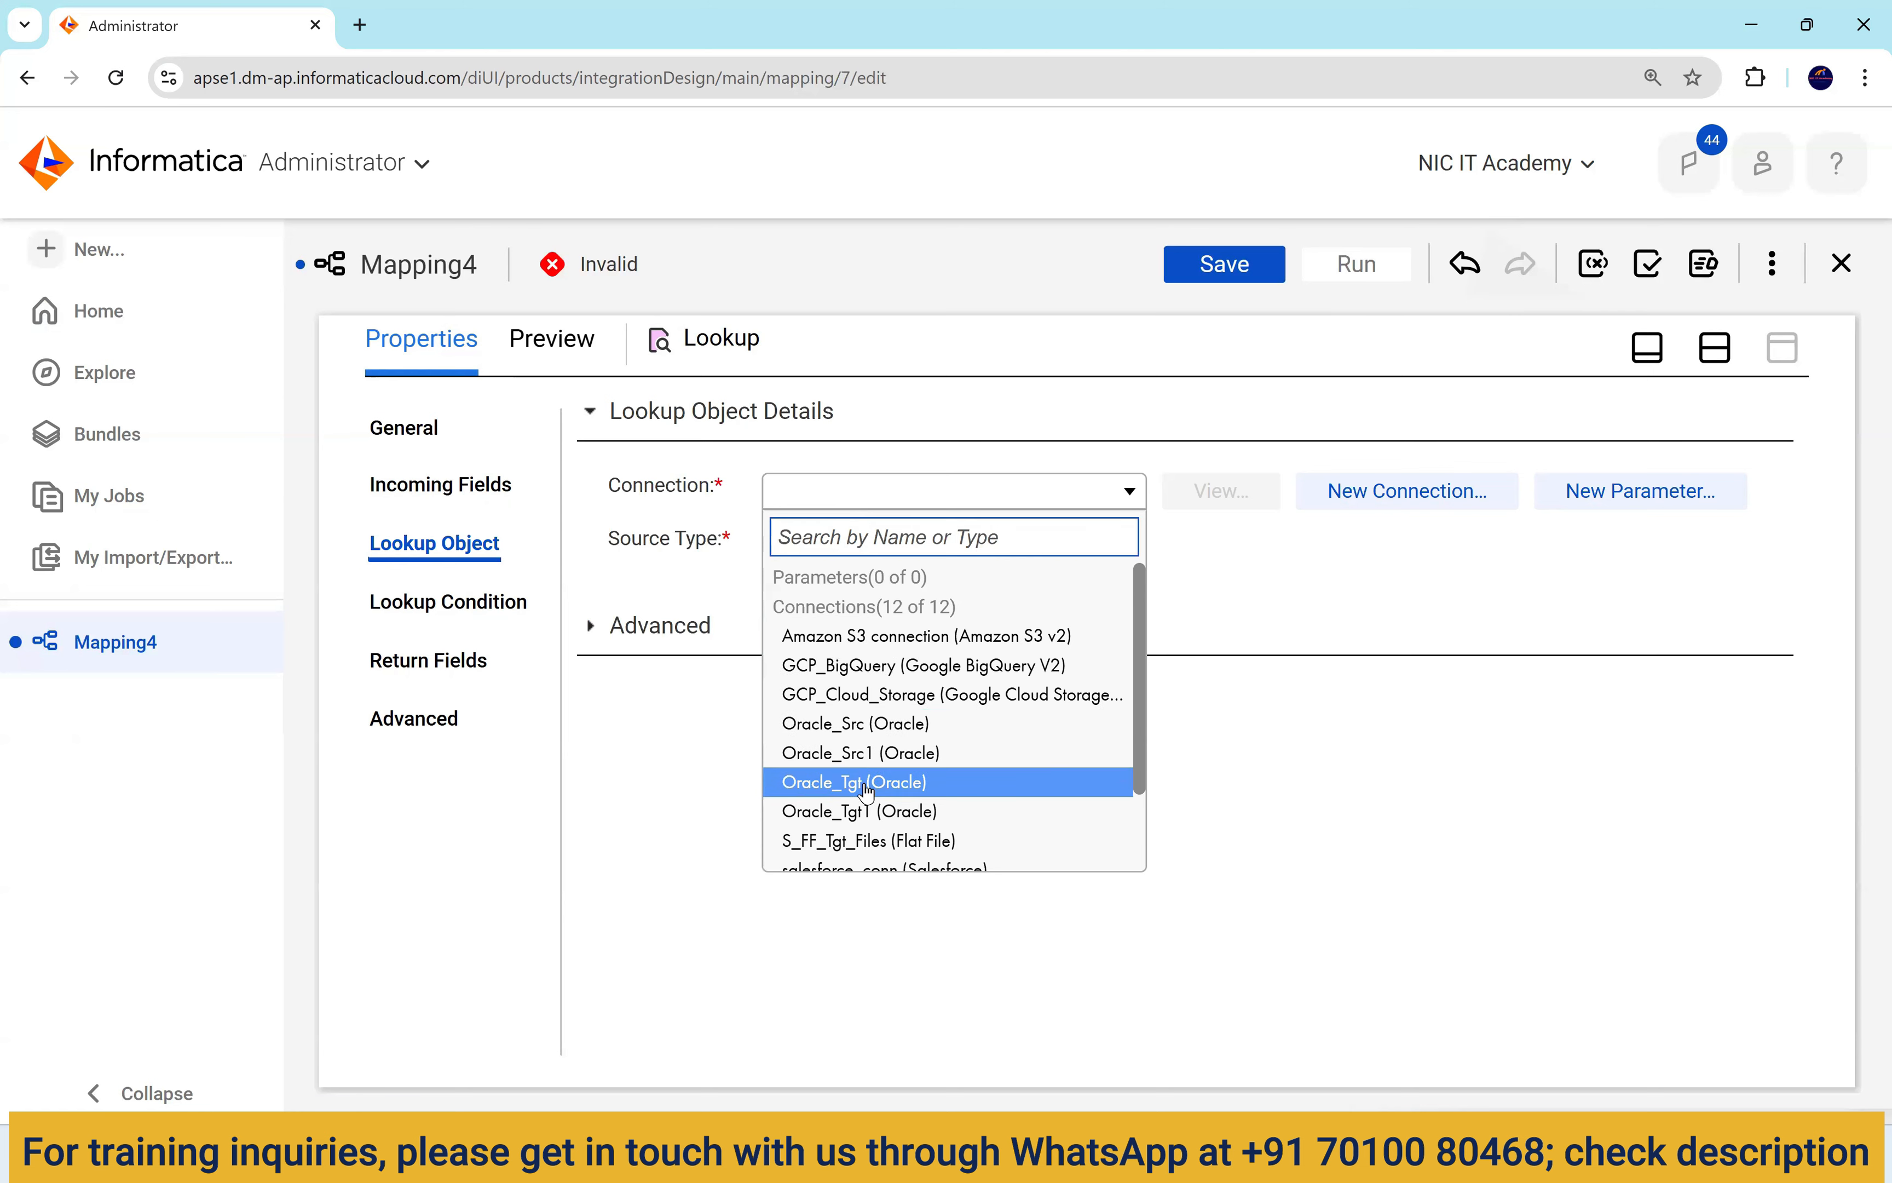
left_click(900, 756)
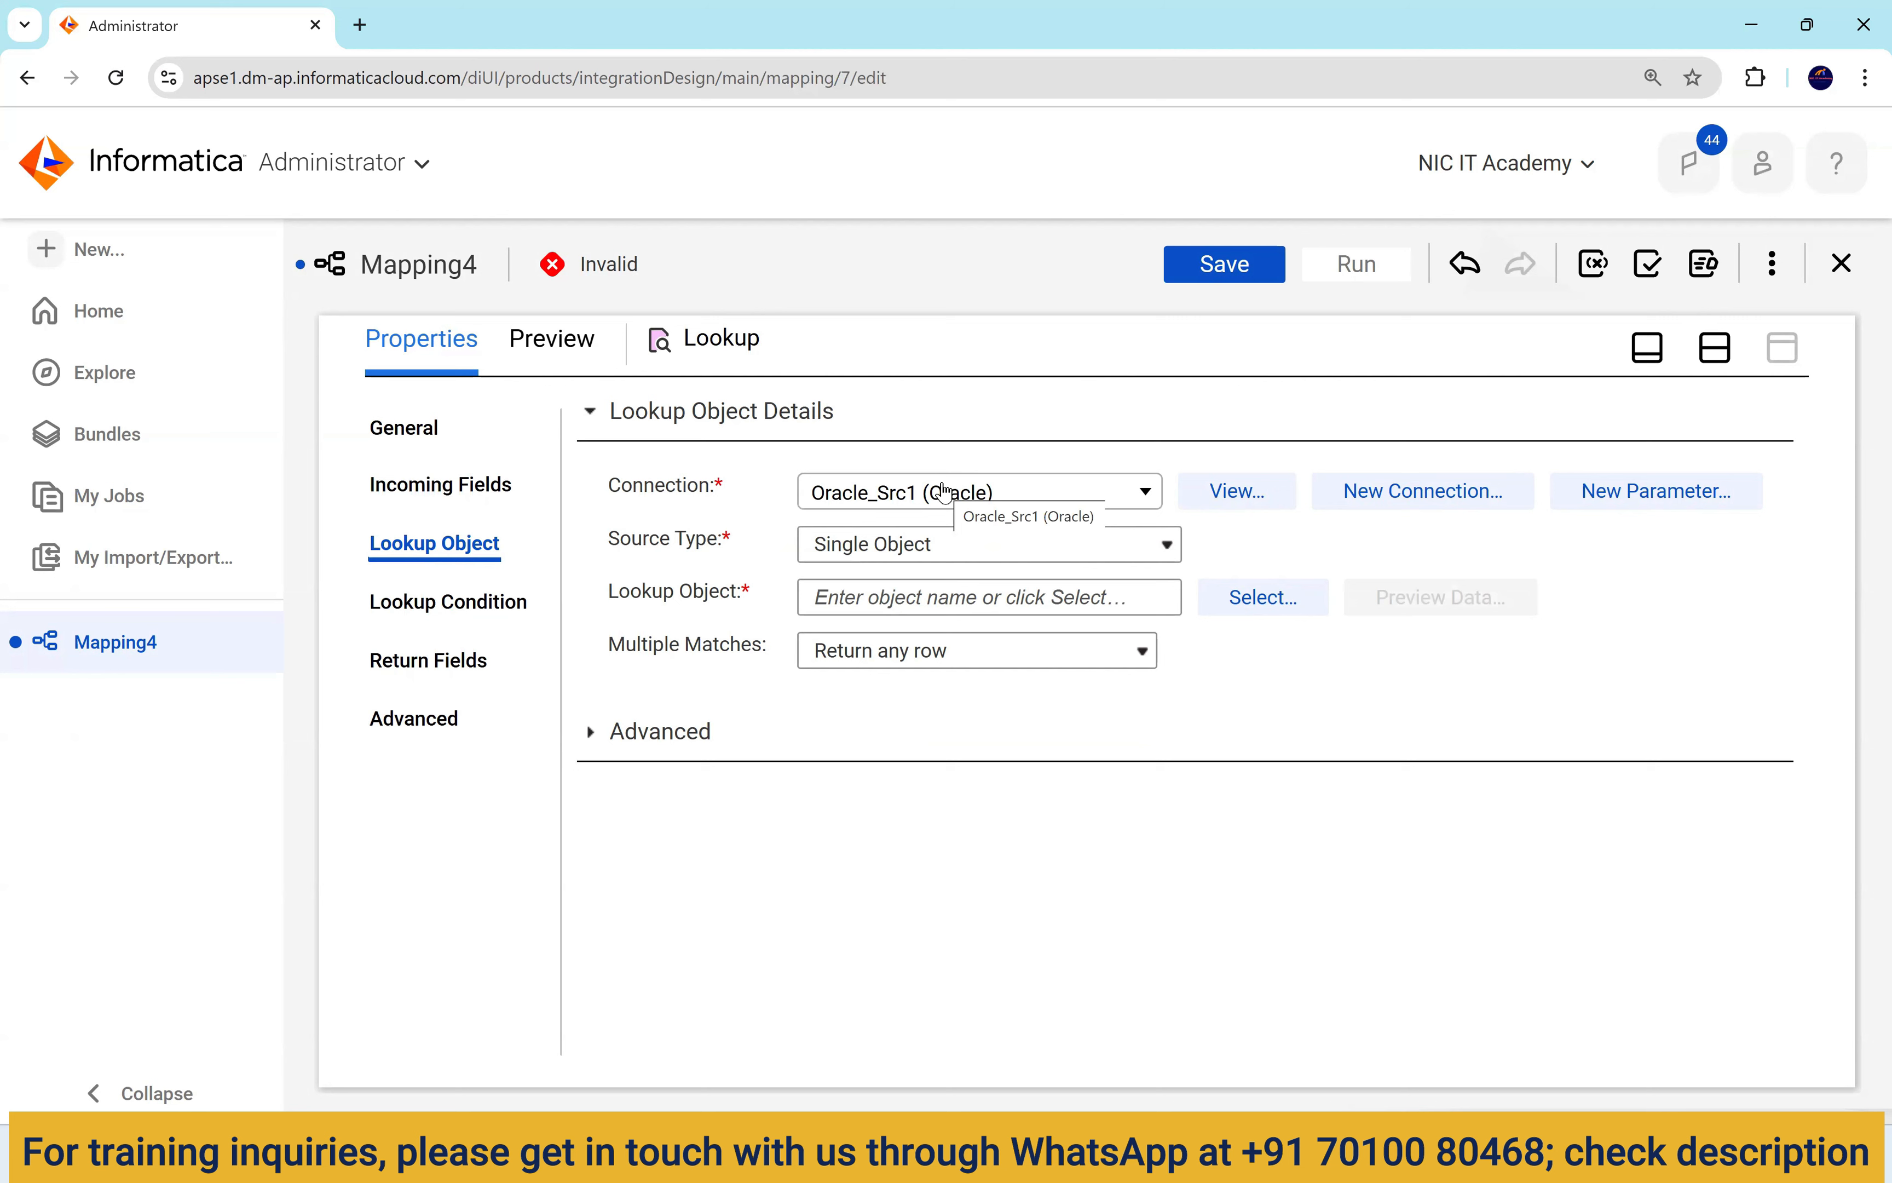
left_click(945, 491)
scroll(1007, 687, "down", 2)
scroll(1007, 686, "up", 2)
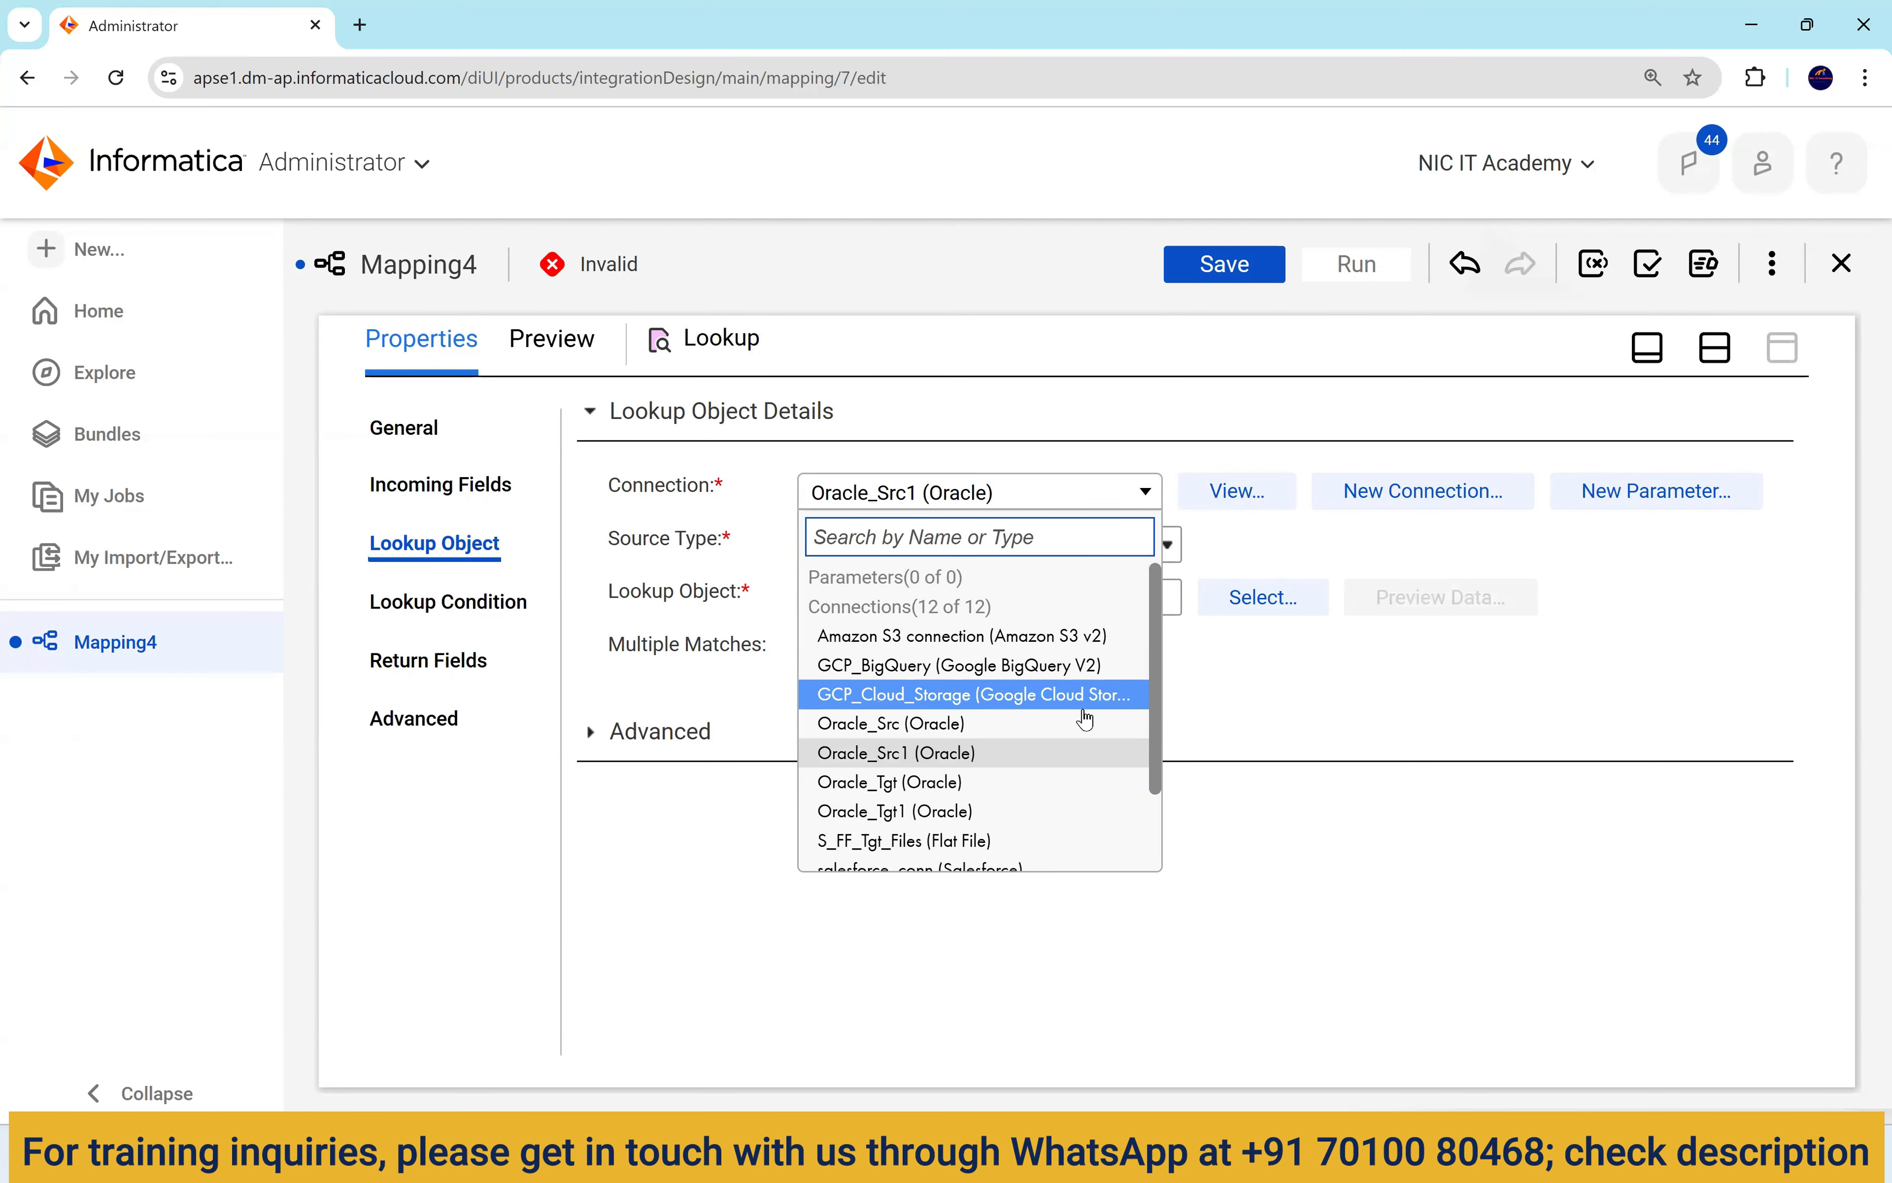
scroll(1070, 751, "down", 2)
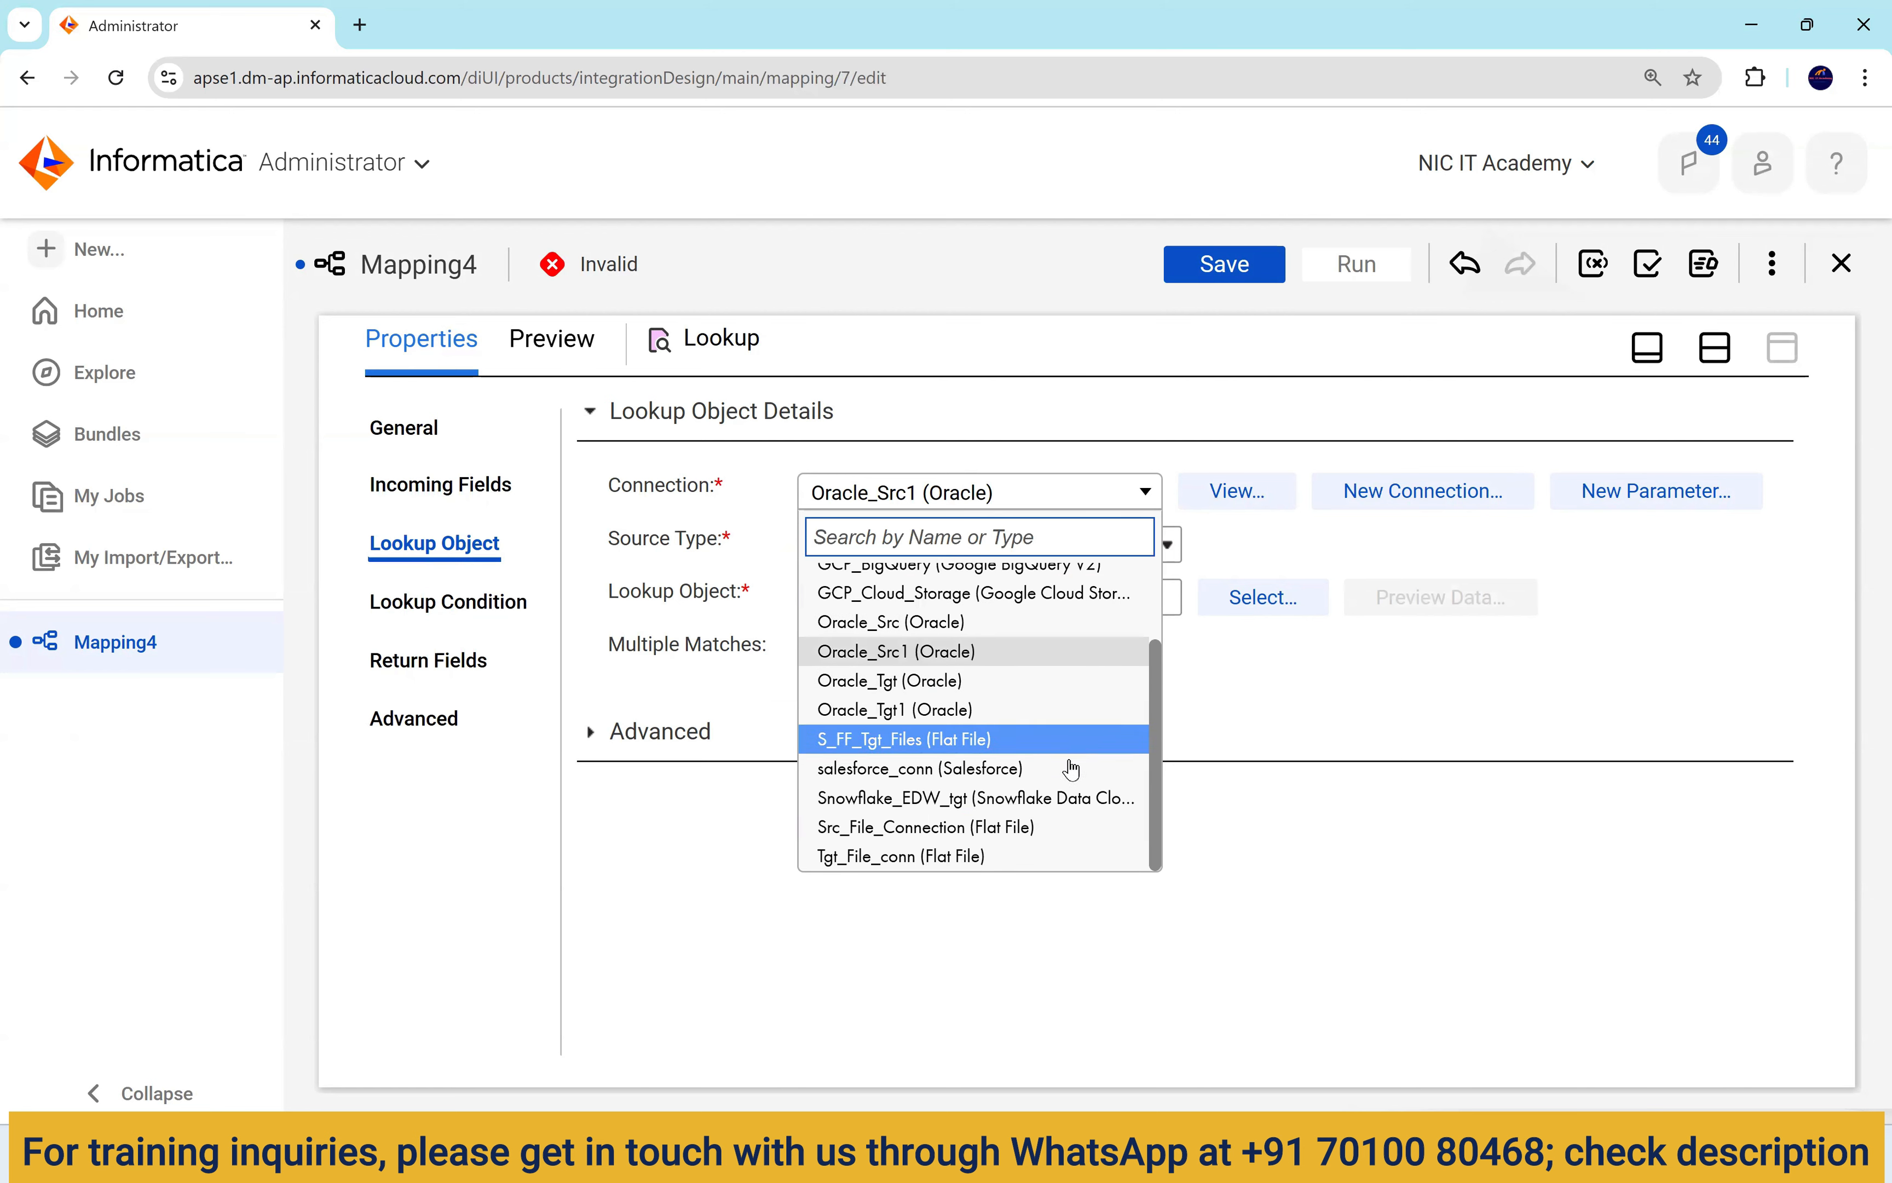
scroll(1032, 822, "up", 2)
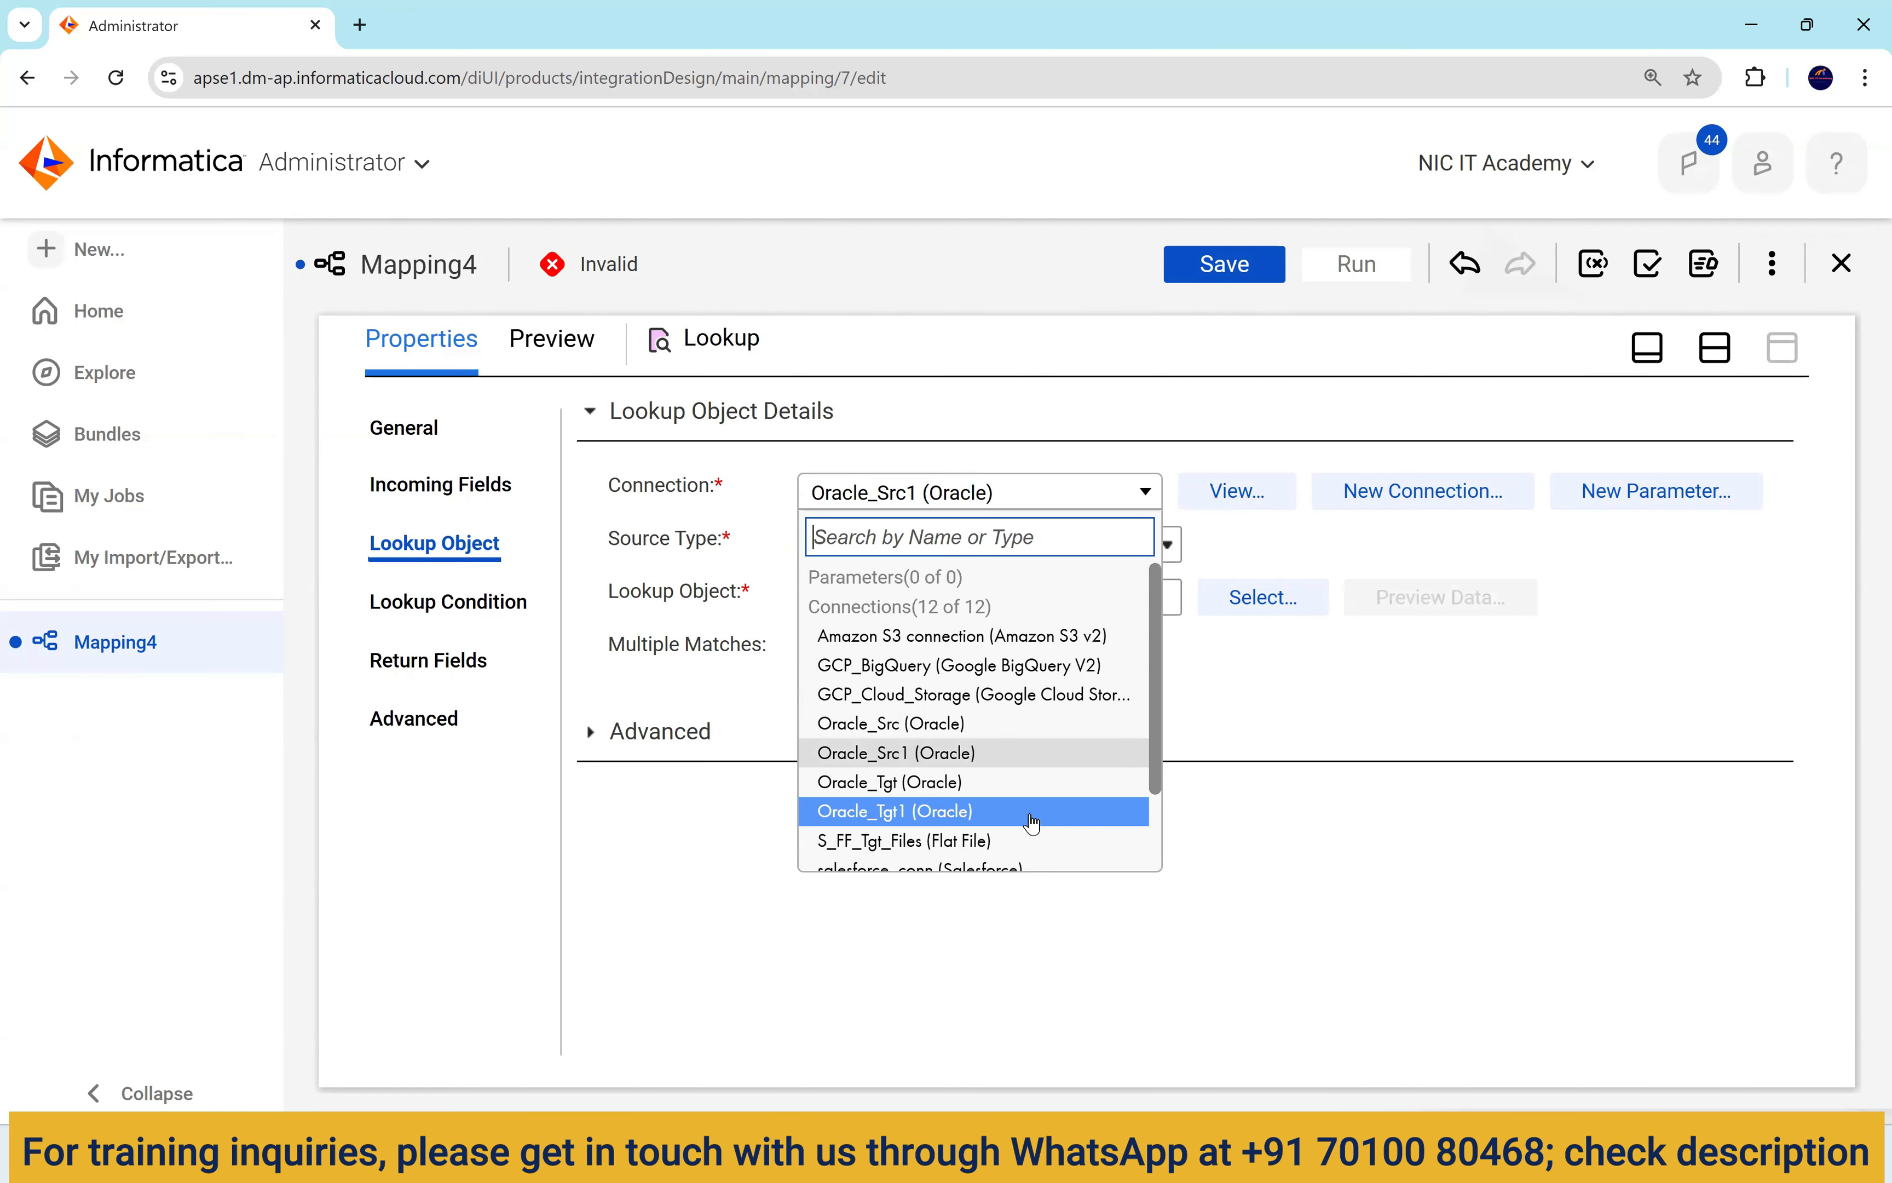
left_click(1255, 694)
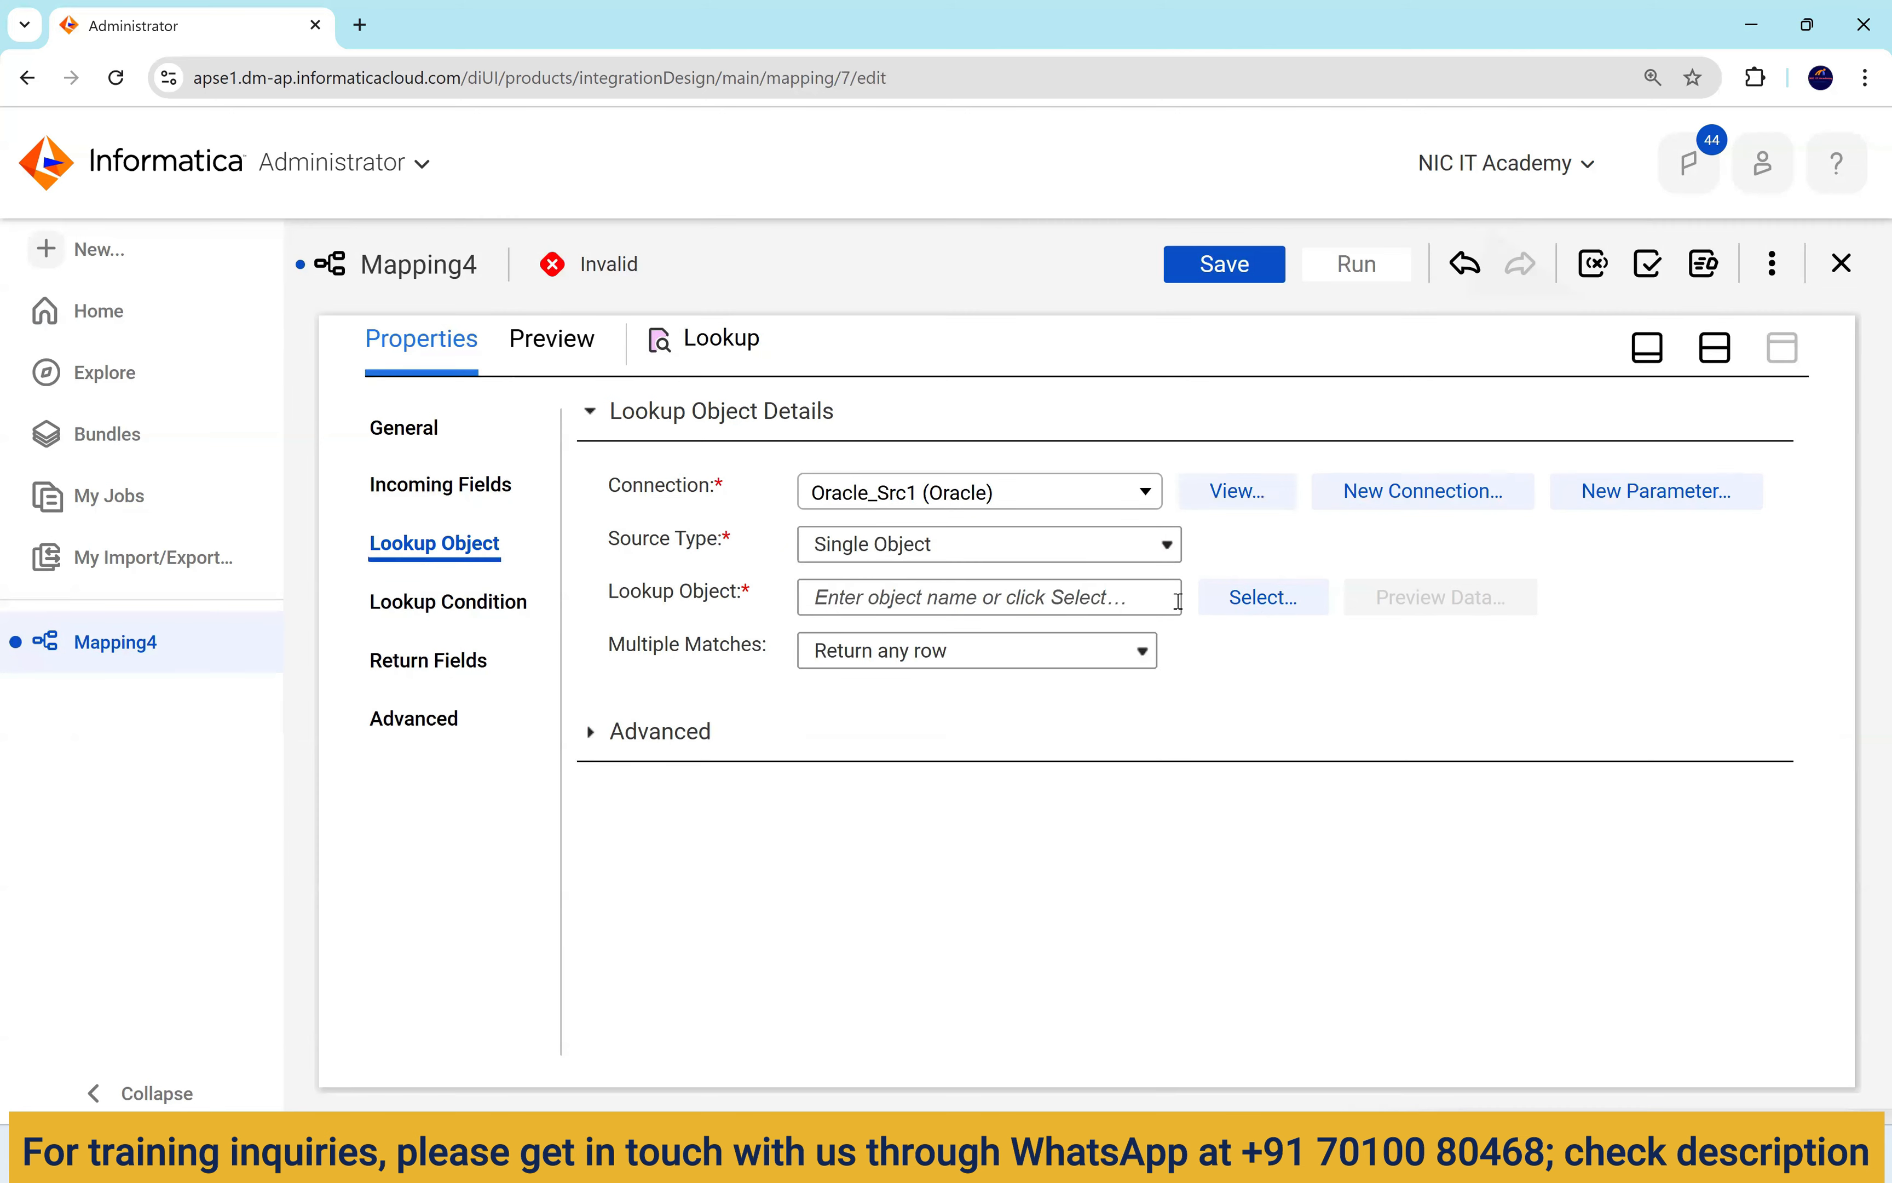
Choose DEPARTMENTS as the lookup table and review the Multiple Matches and advanced options.
left_click(1253, 597)
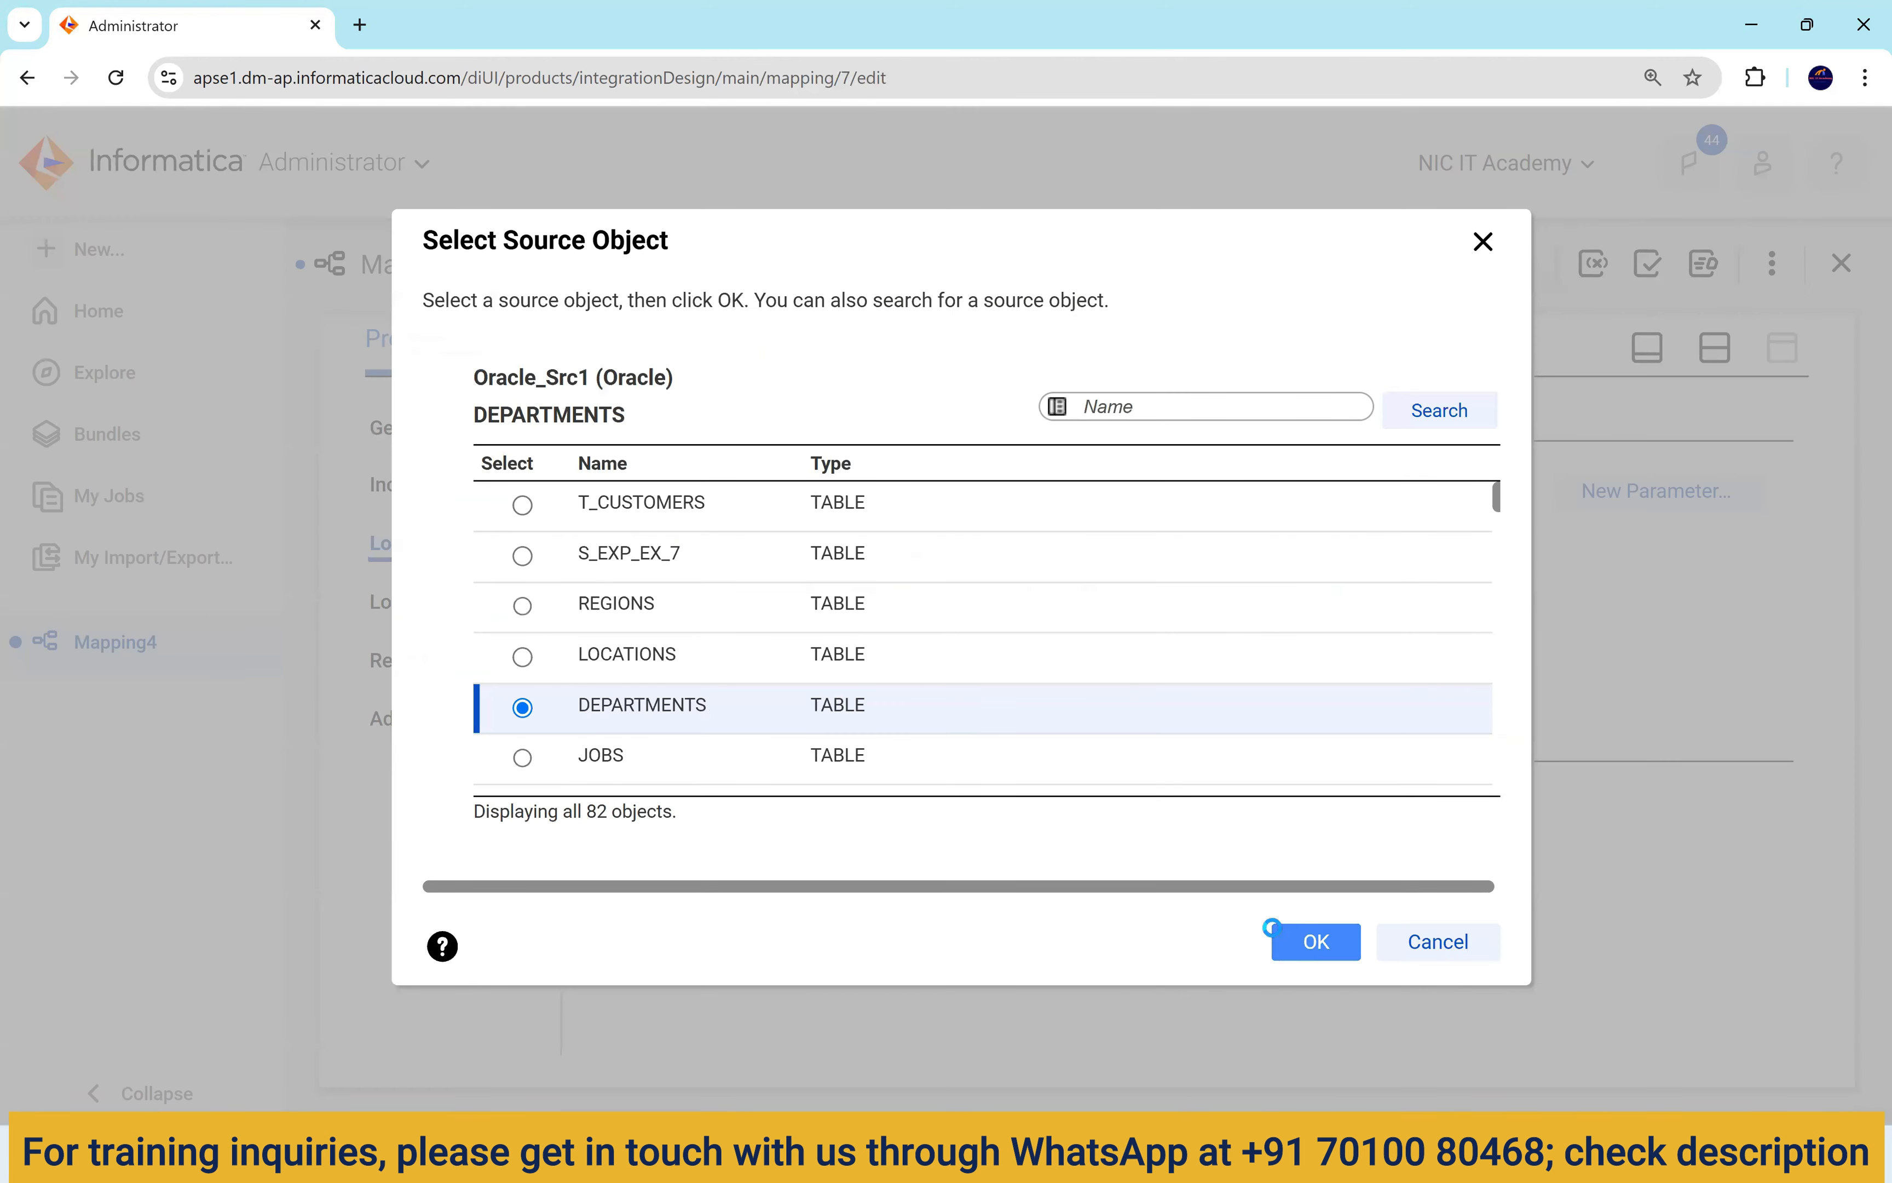
left_click(1282, 935)
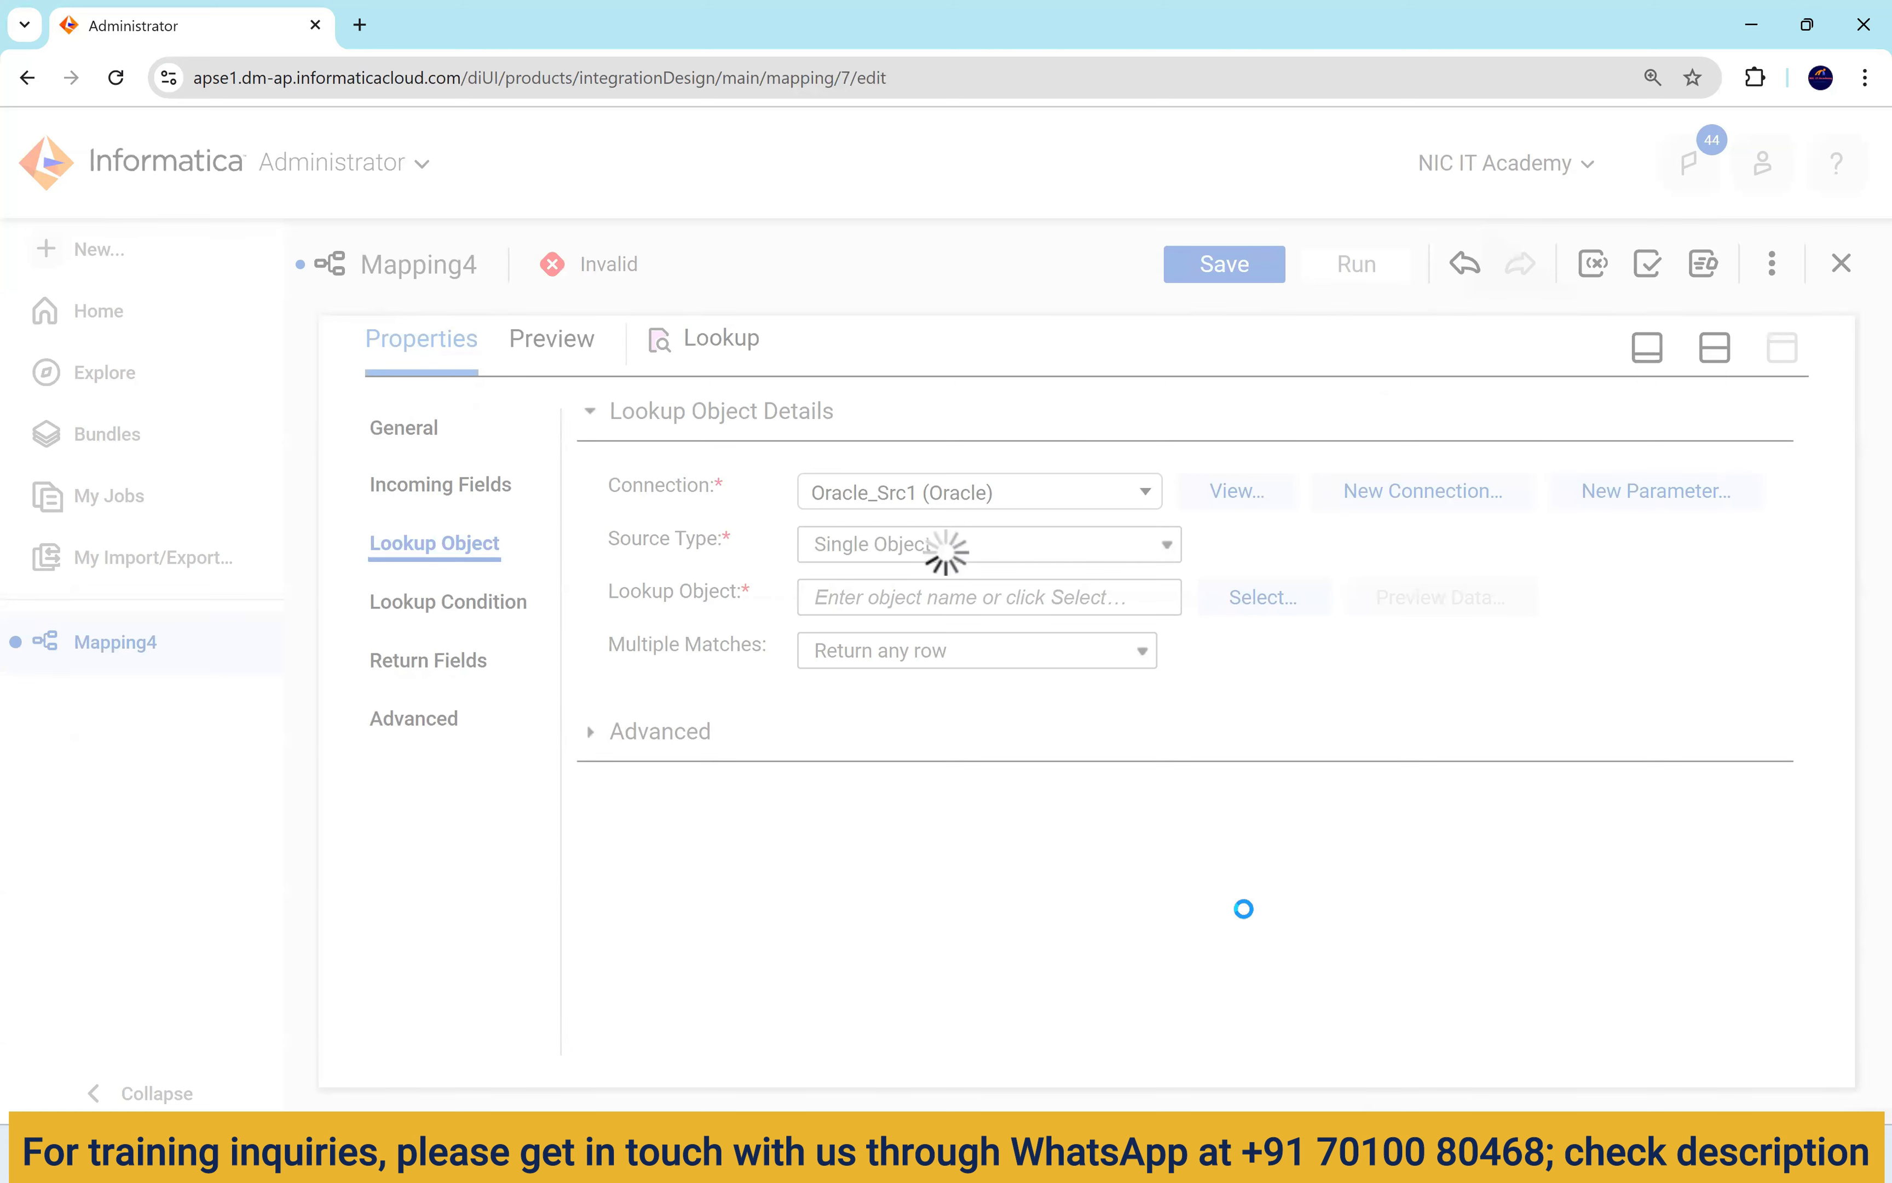
left_click_drag(614, 651, 773, 659)
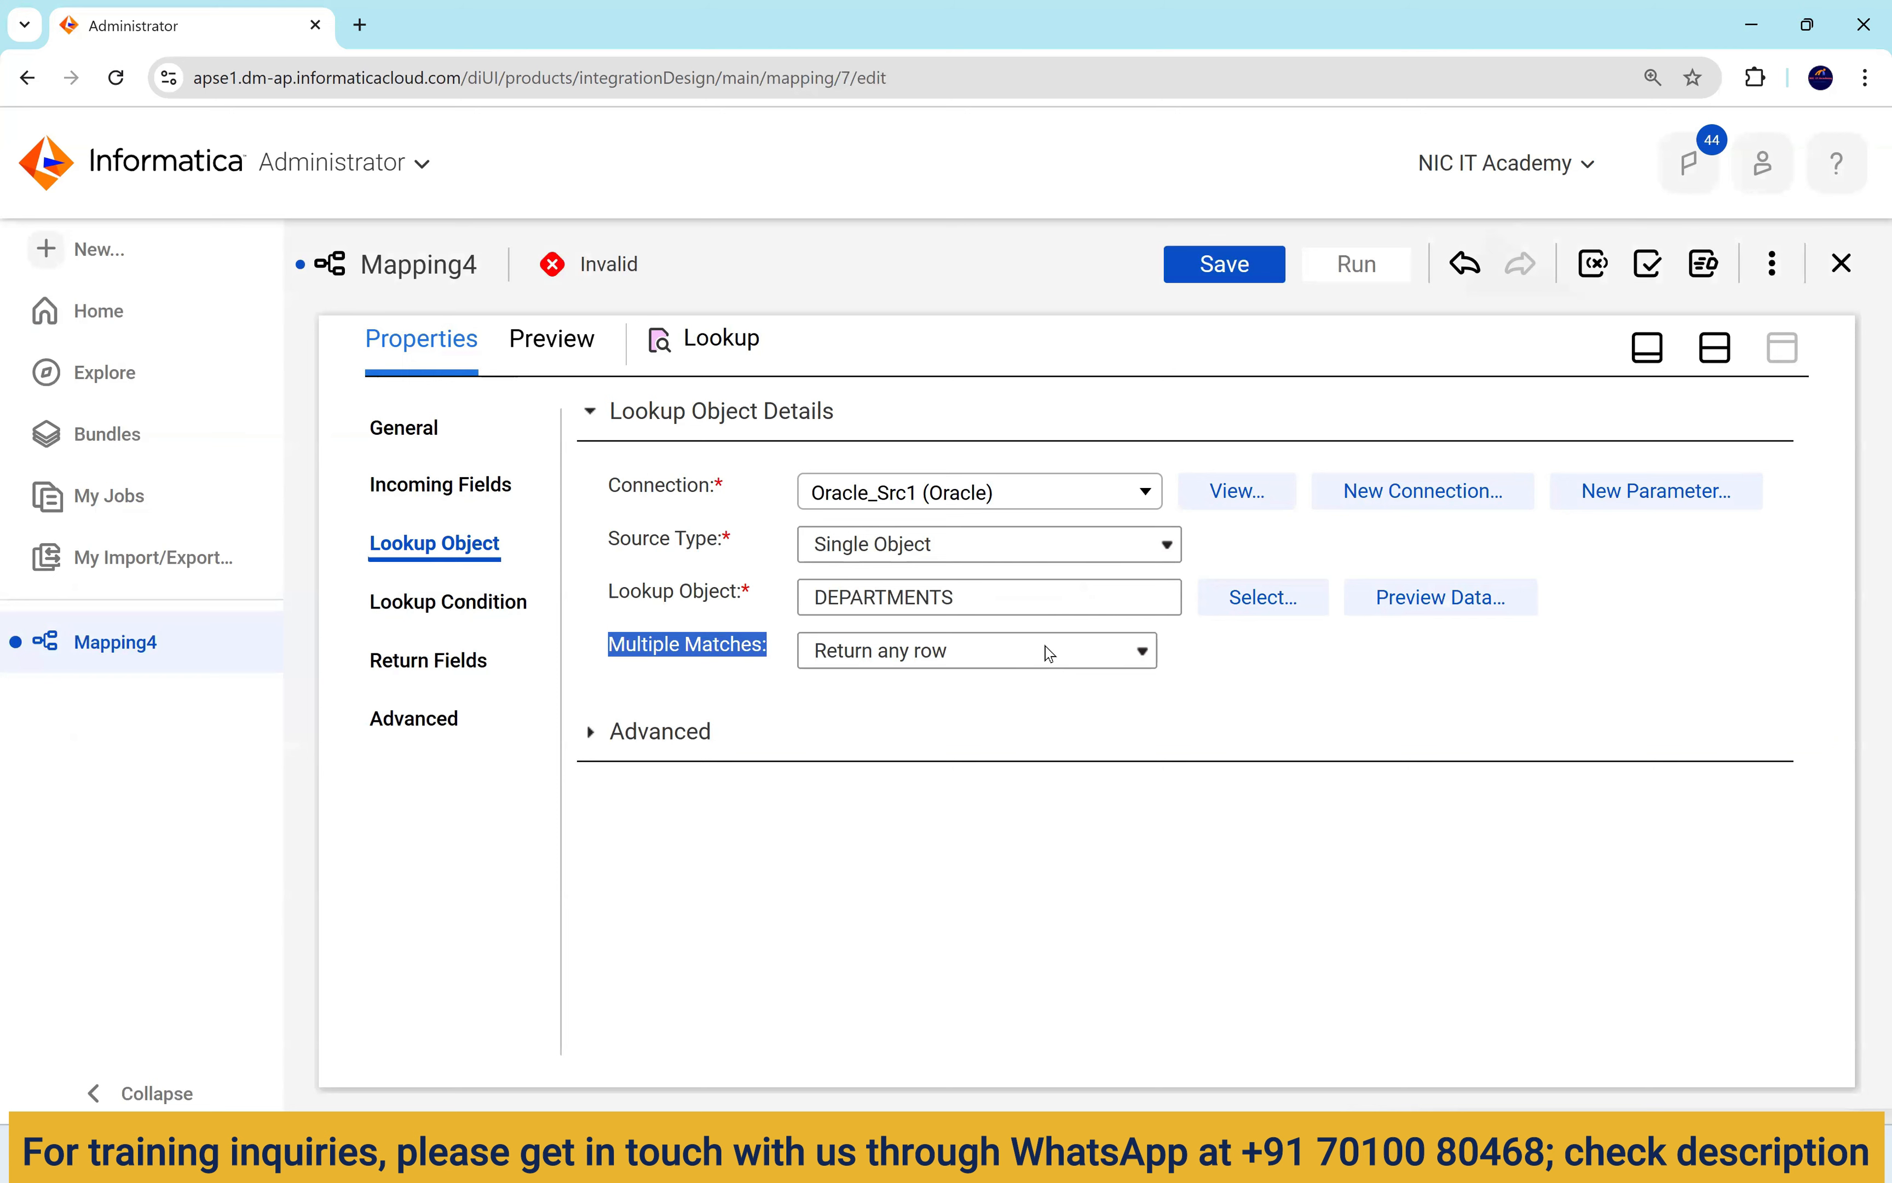
left_click(591, 732)
scroll(962, 679, "down", 7)
scroll(860, 719, "up", 5)
scroll(724, 690, "up", 2)
left_click(598, 732)
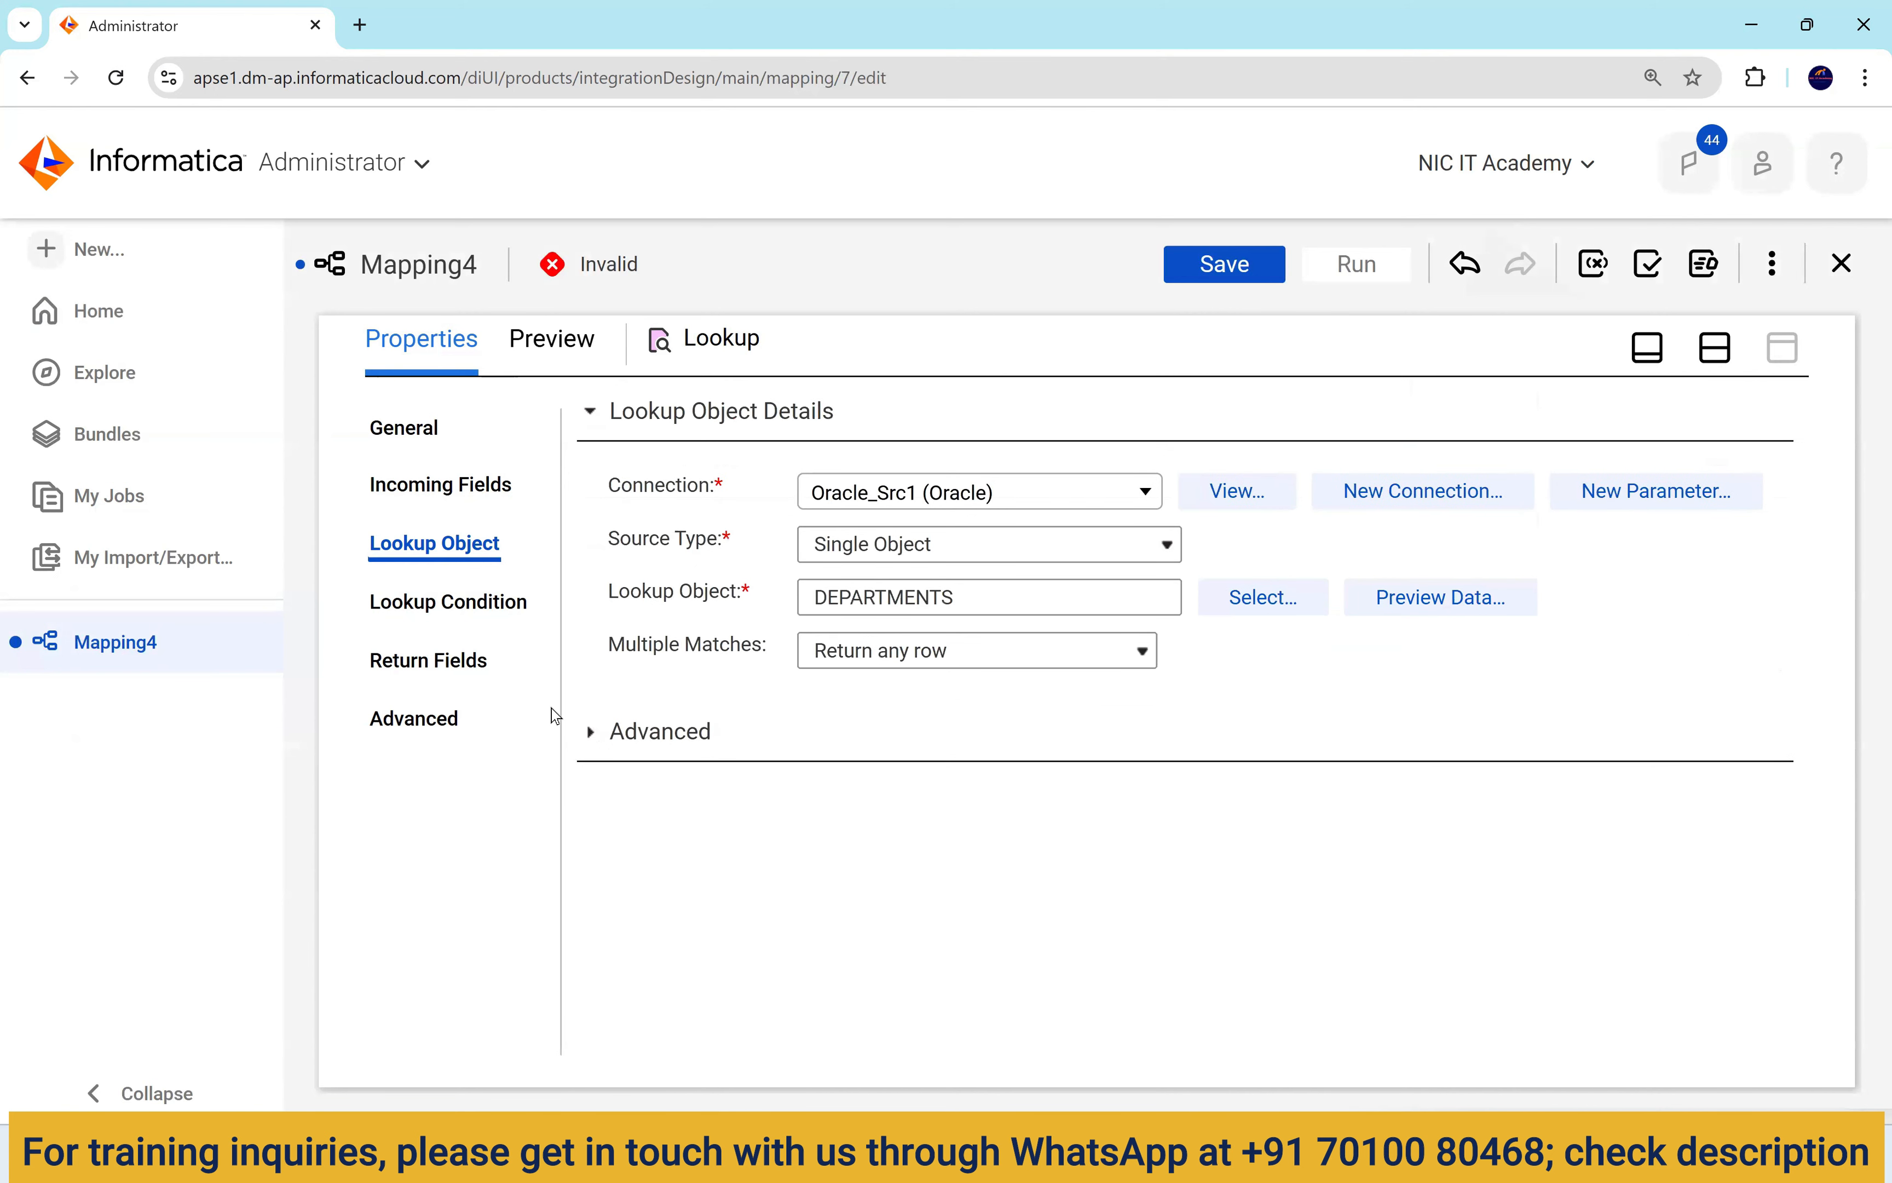
Bulk-rename the Lookup's incoming Source fields with the prefix emp_.
left_click(462, 604)
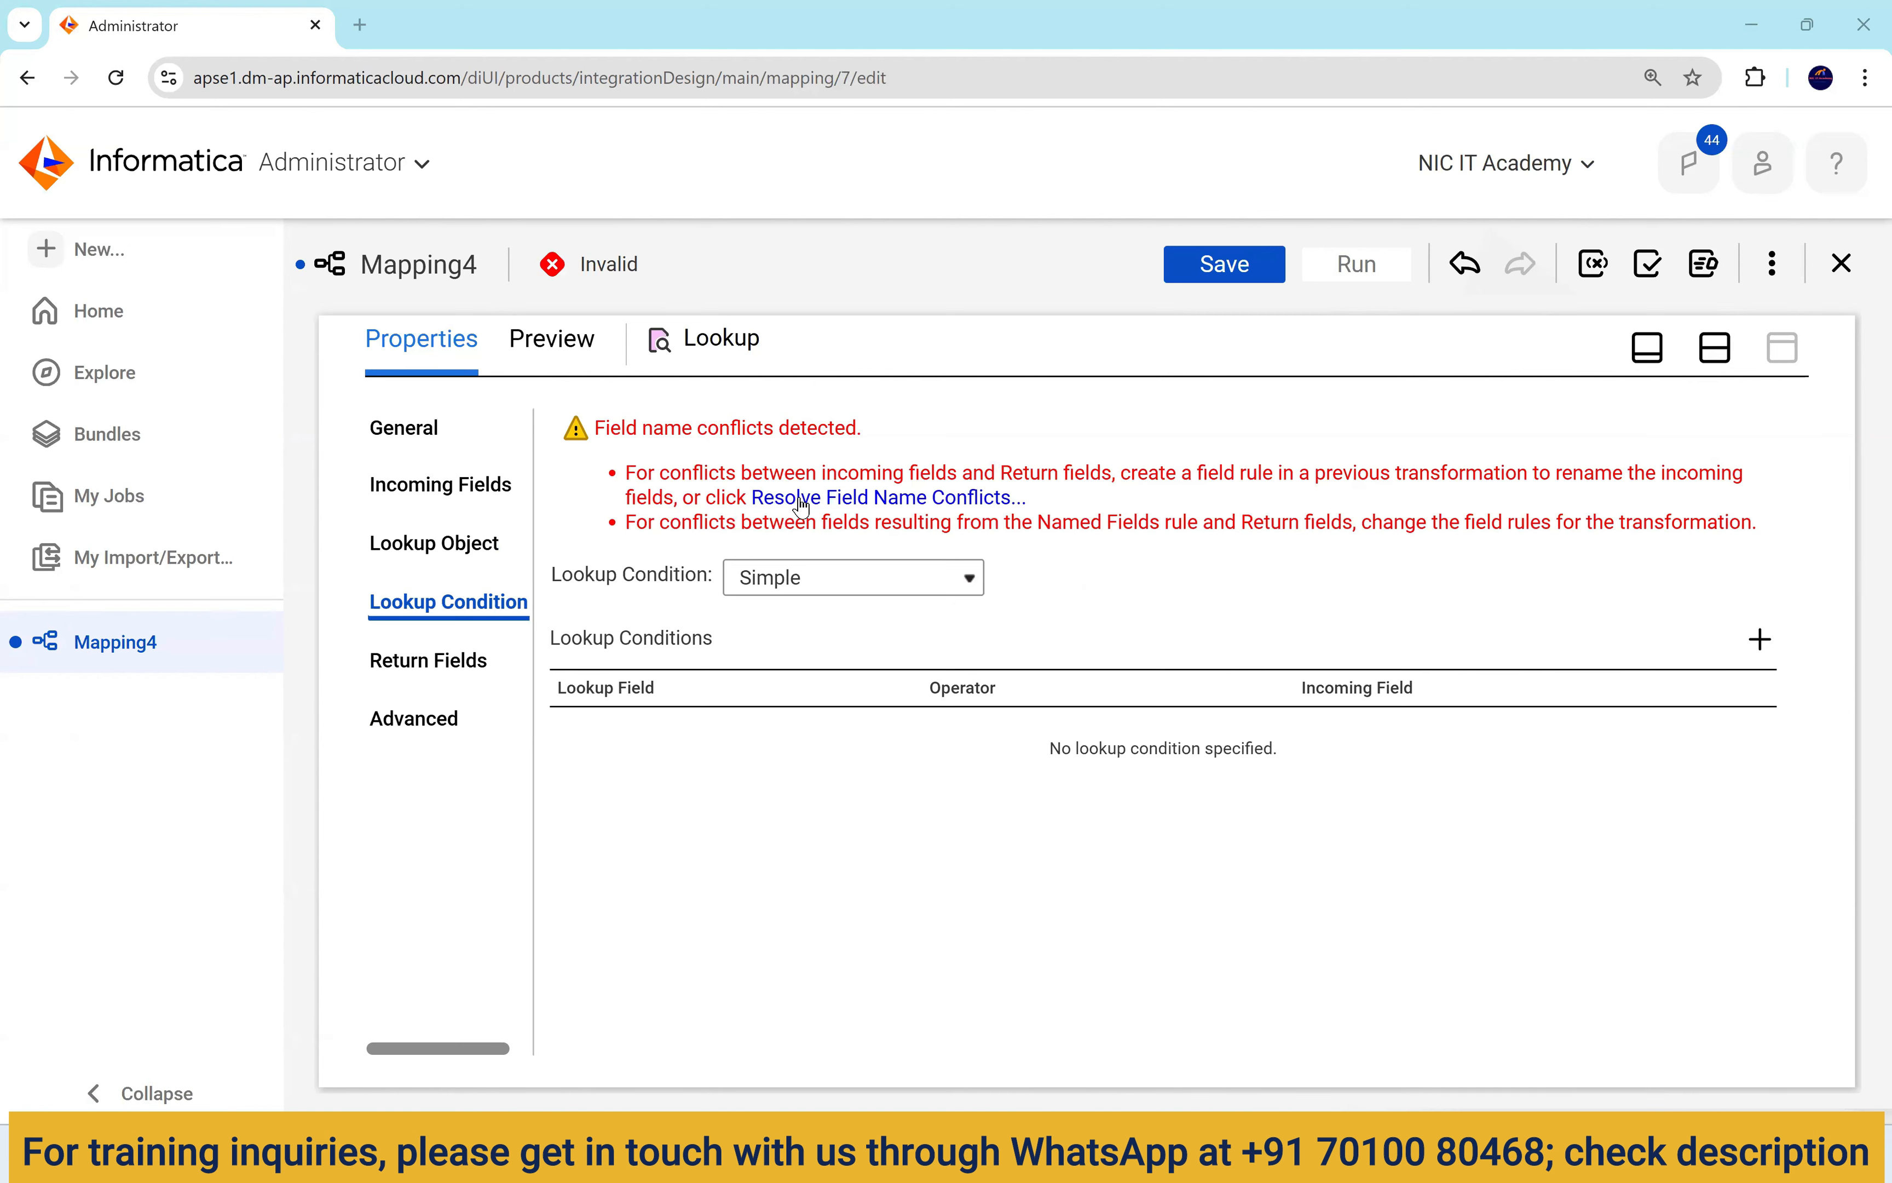
left_click(900, 500)
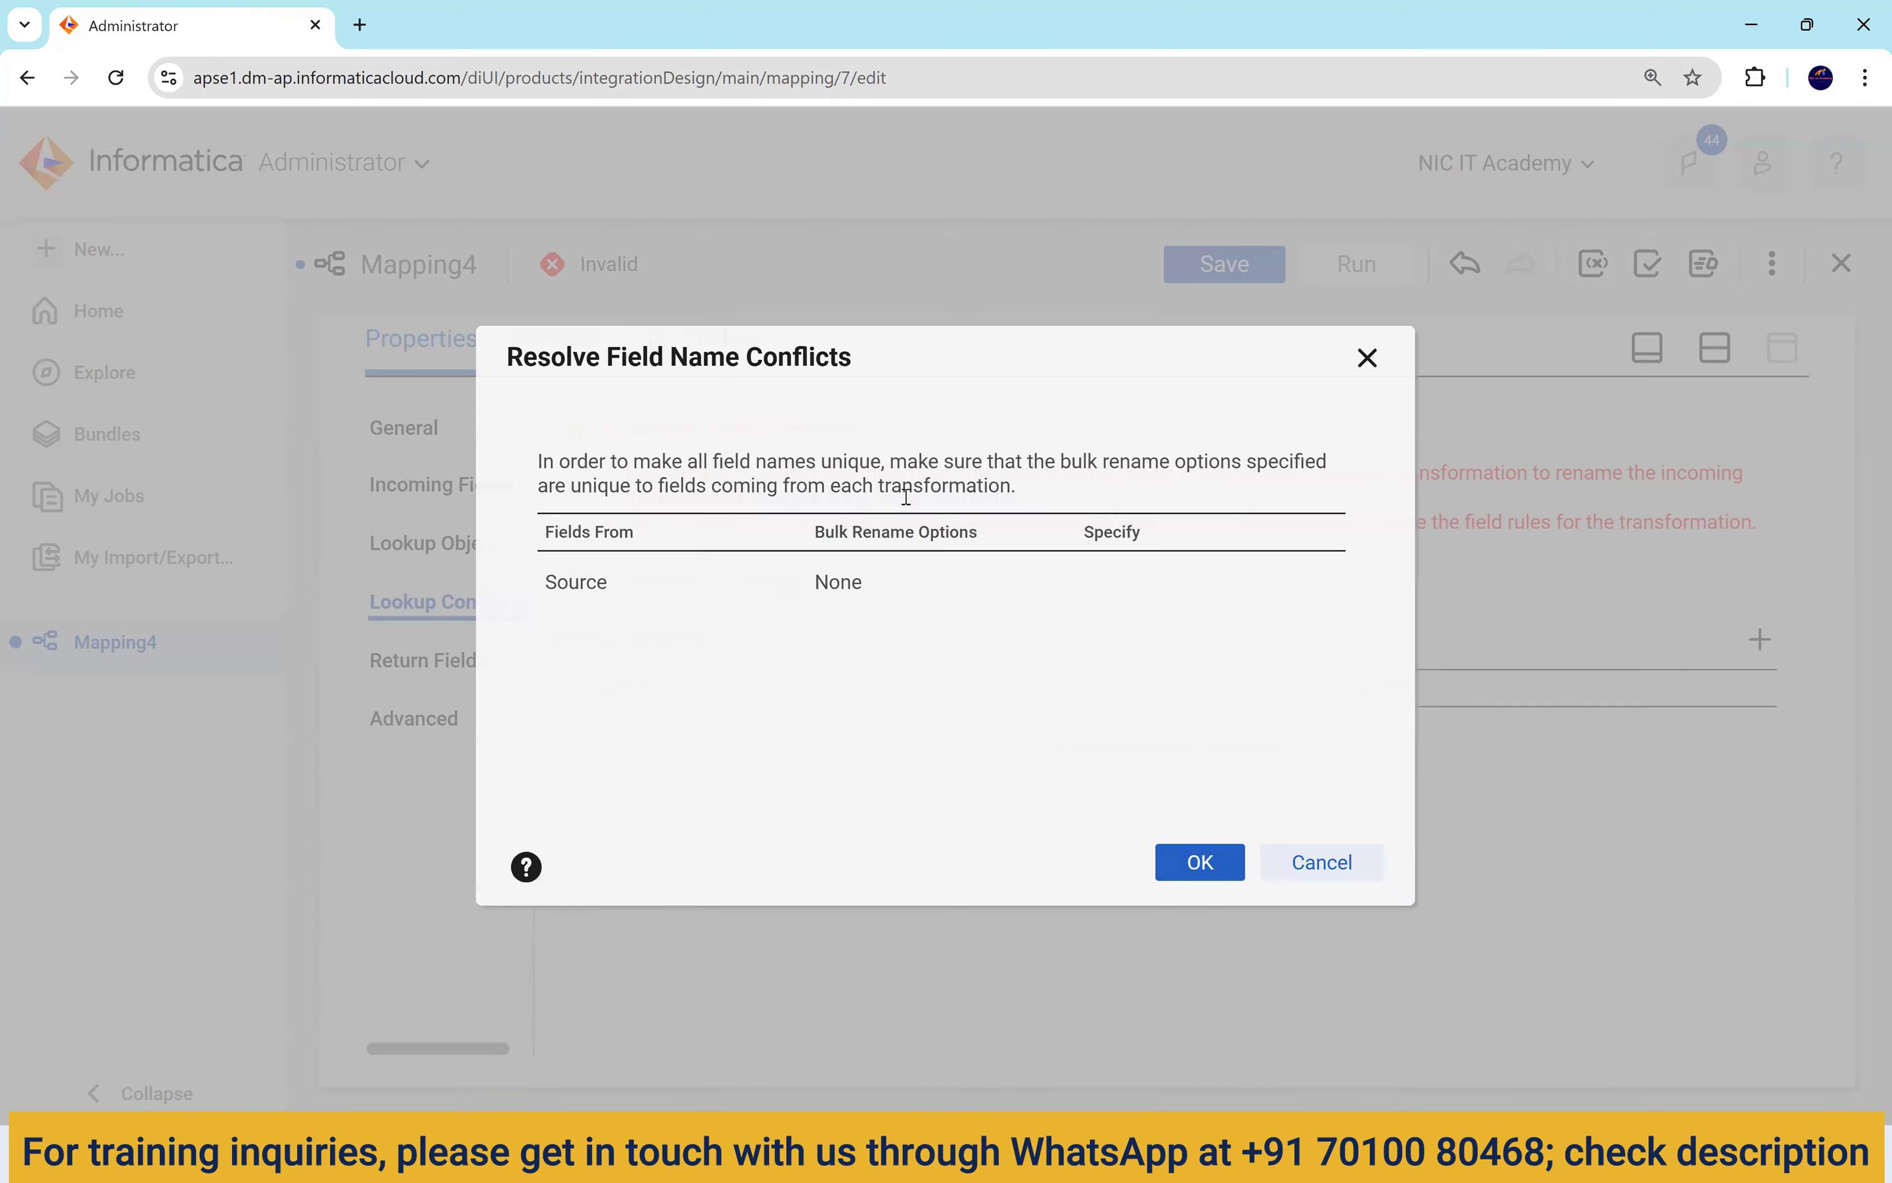
left_click(941, 591)
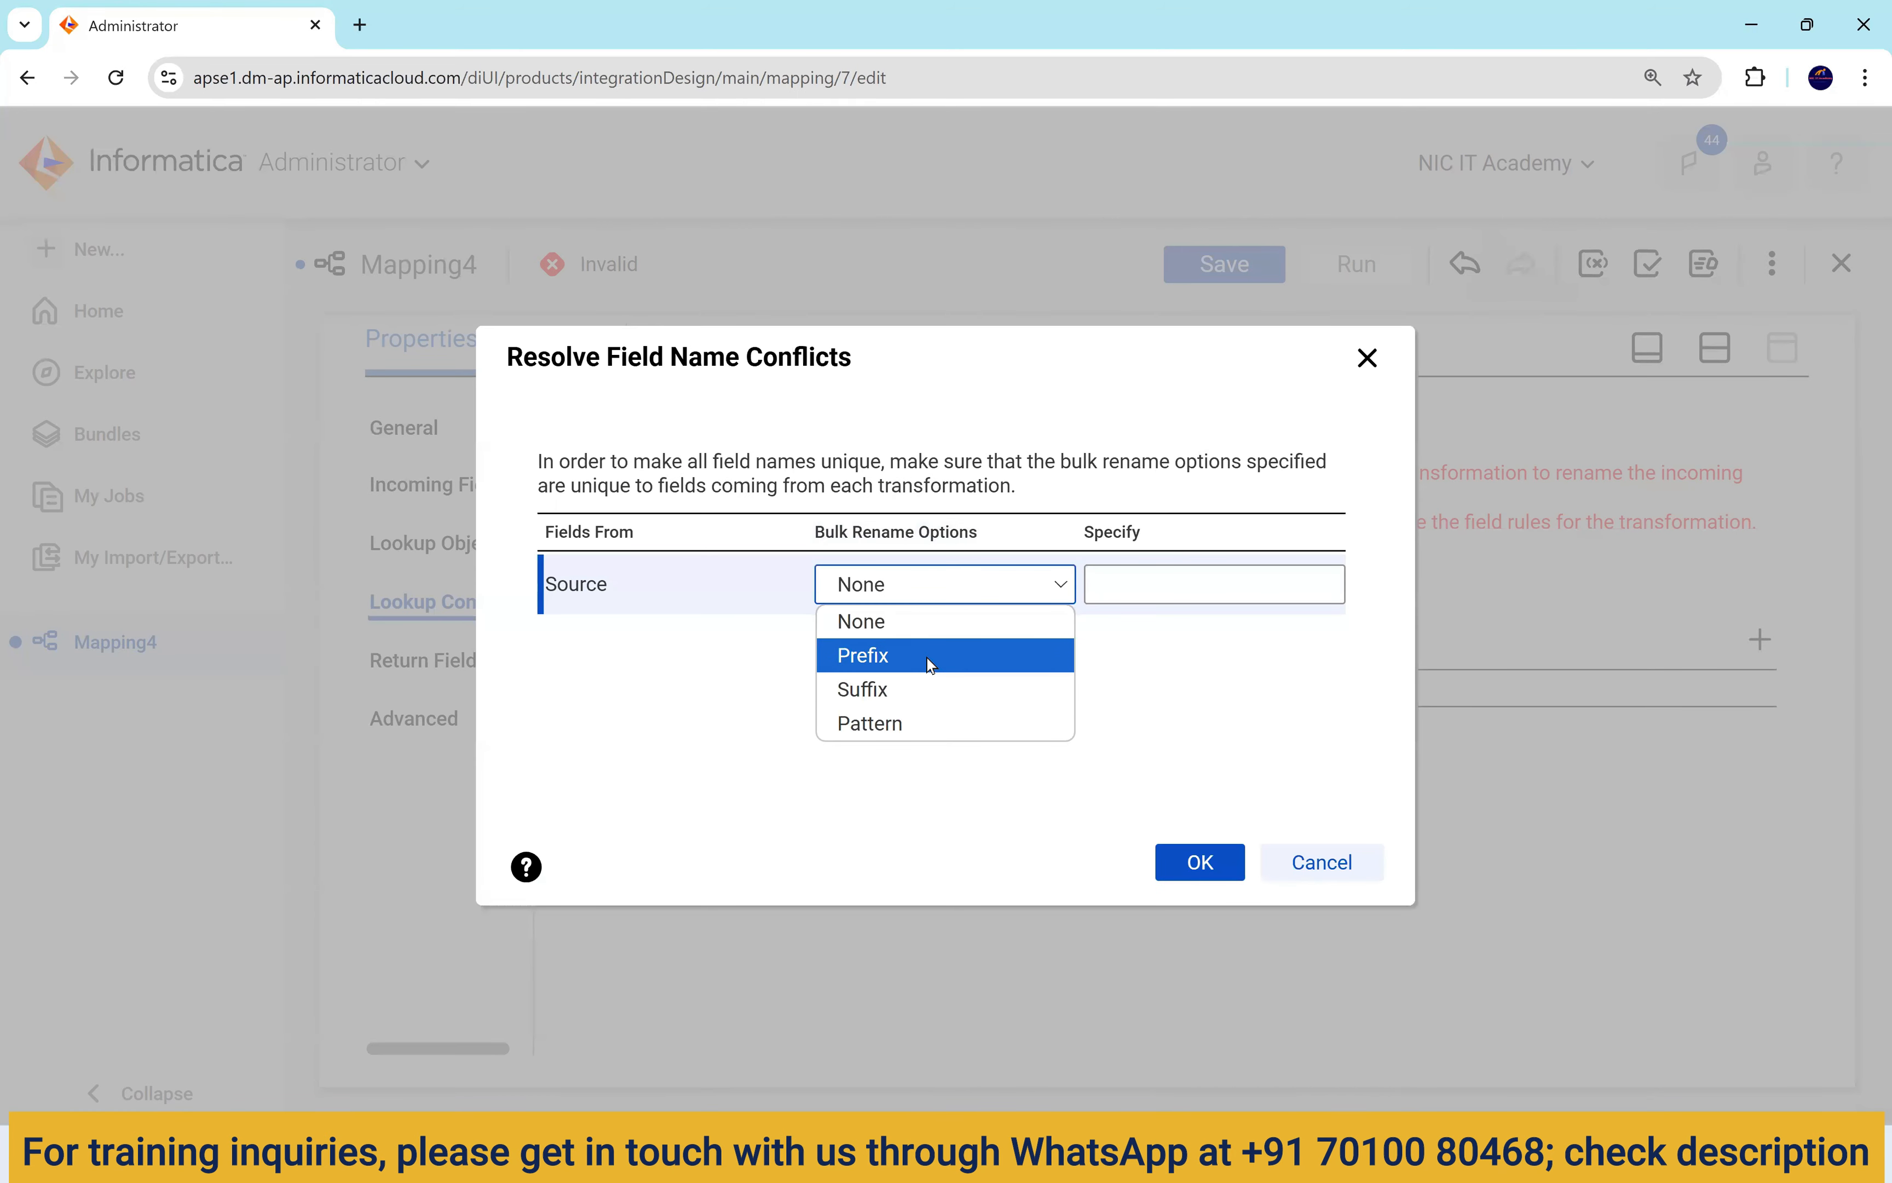
left_click(900, 655)
left_click(1095, 585)
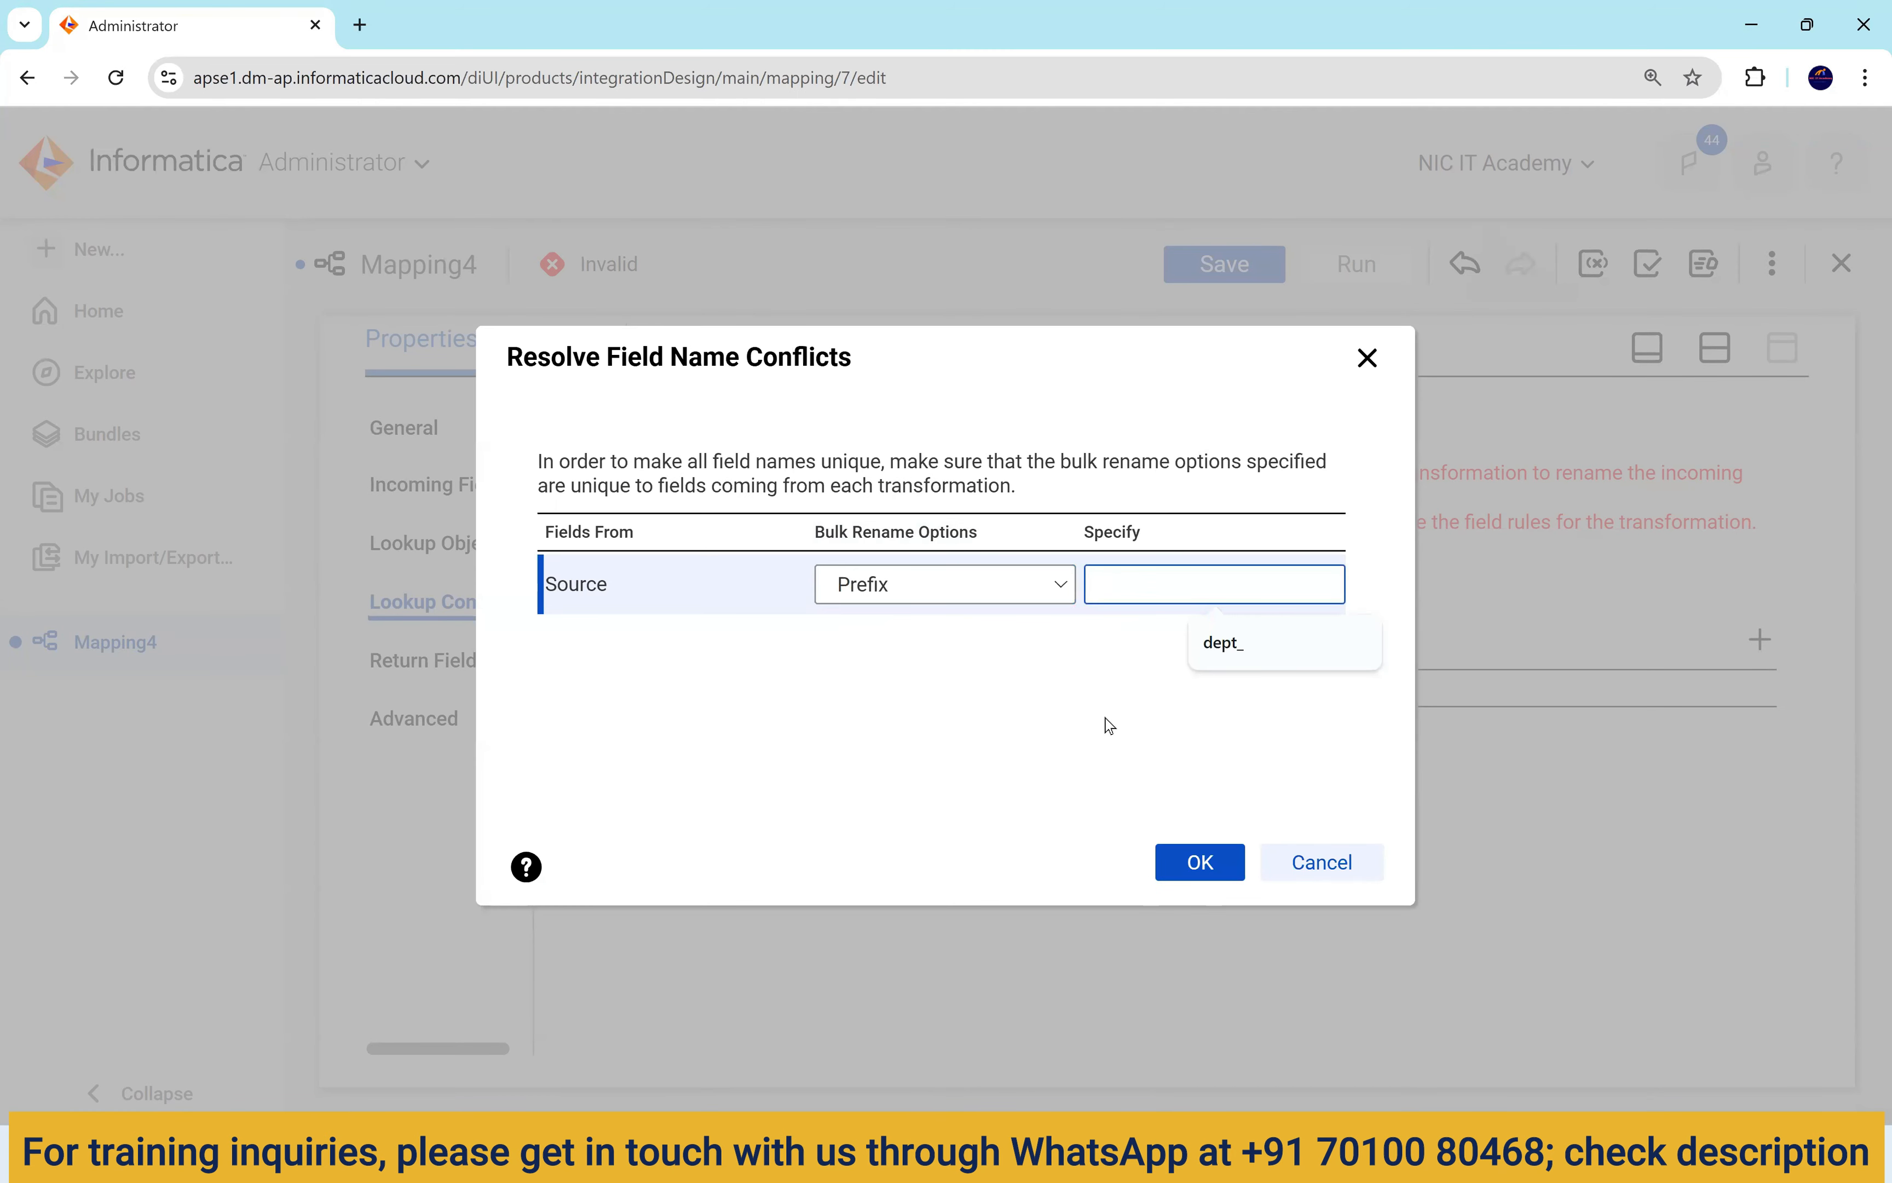
type("emp_")
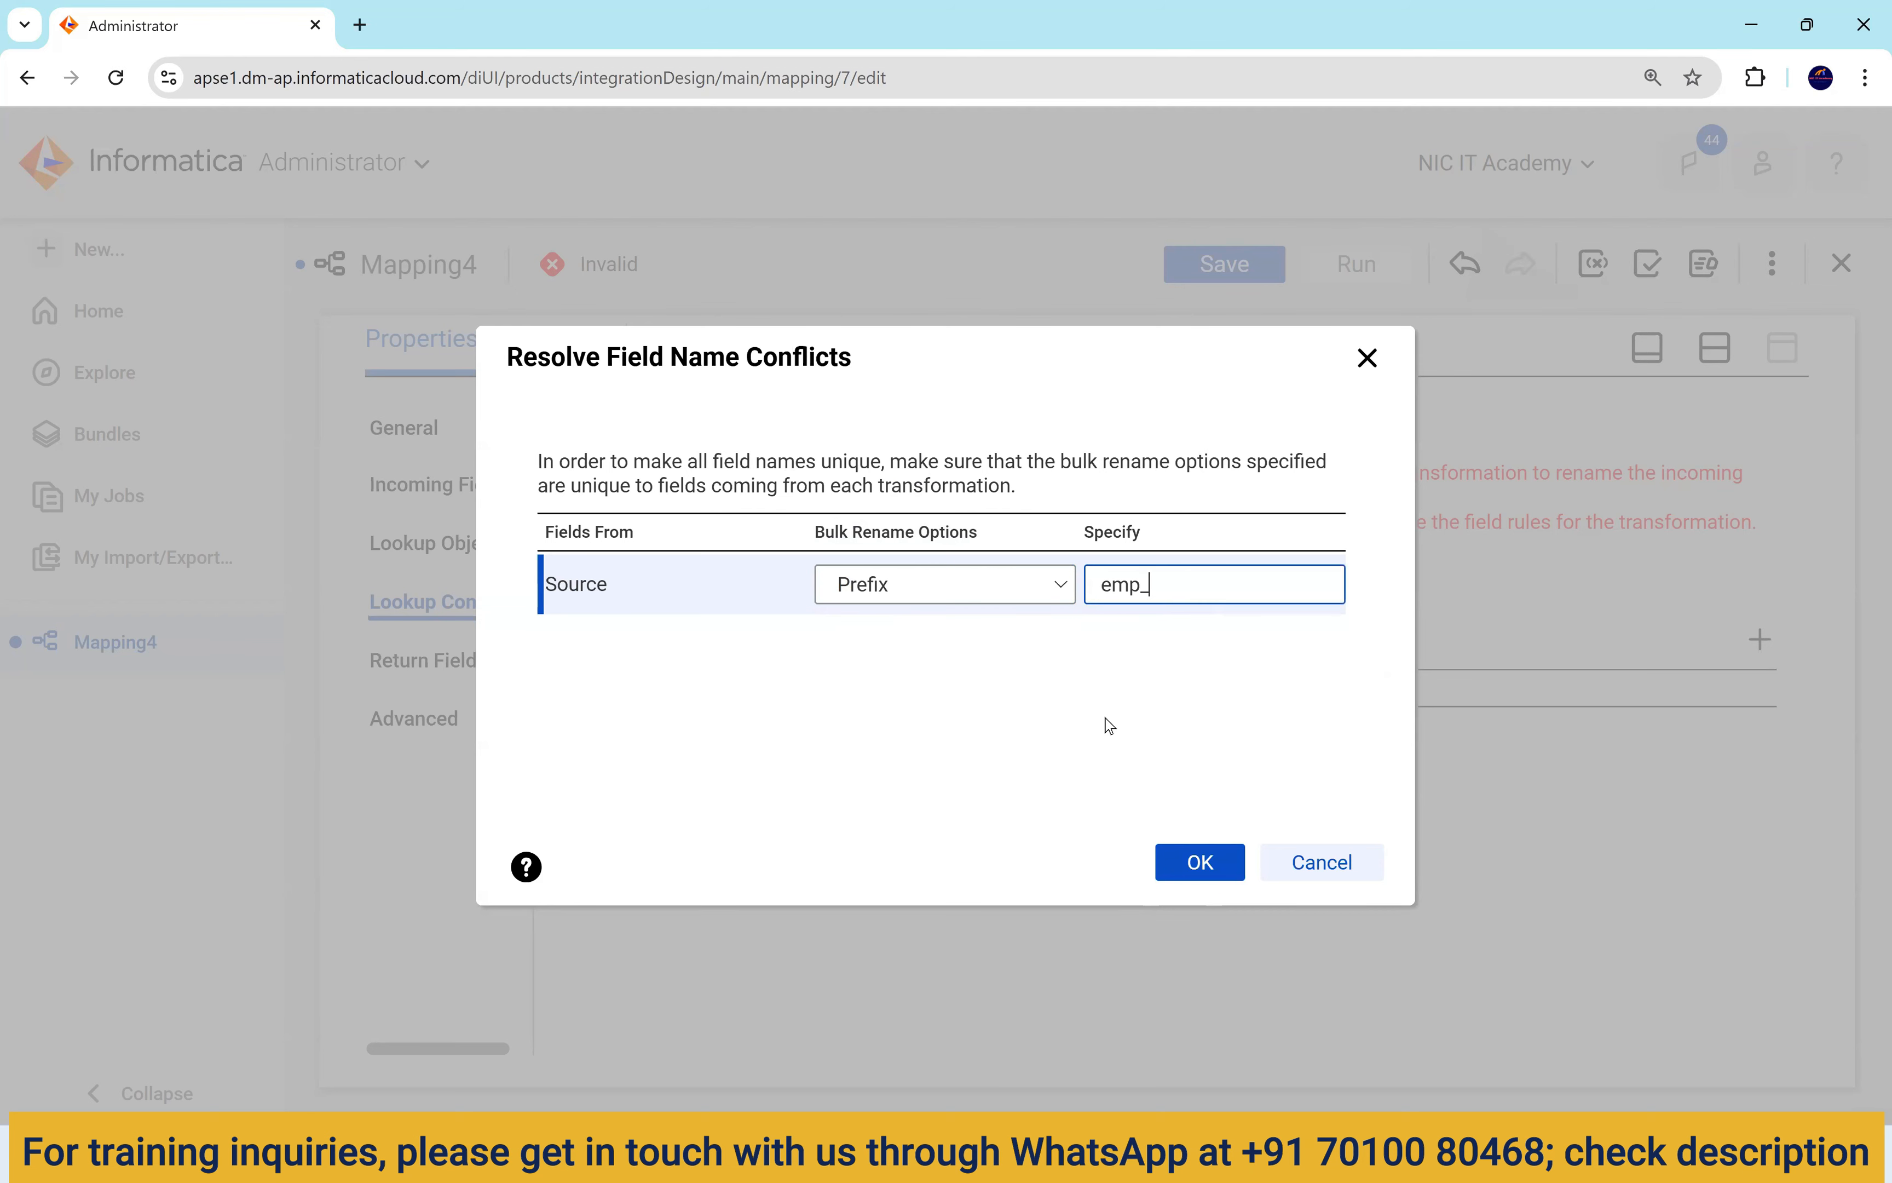
left_click(1201, 862)
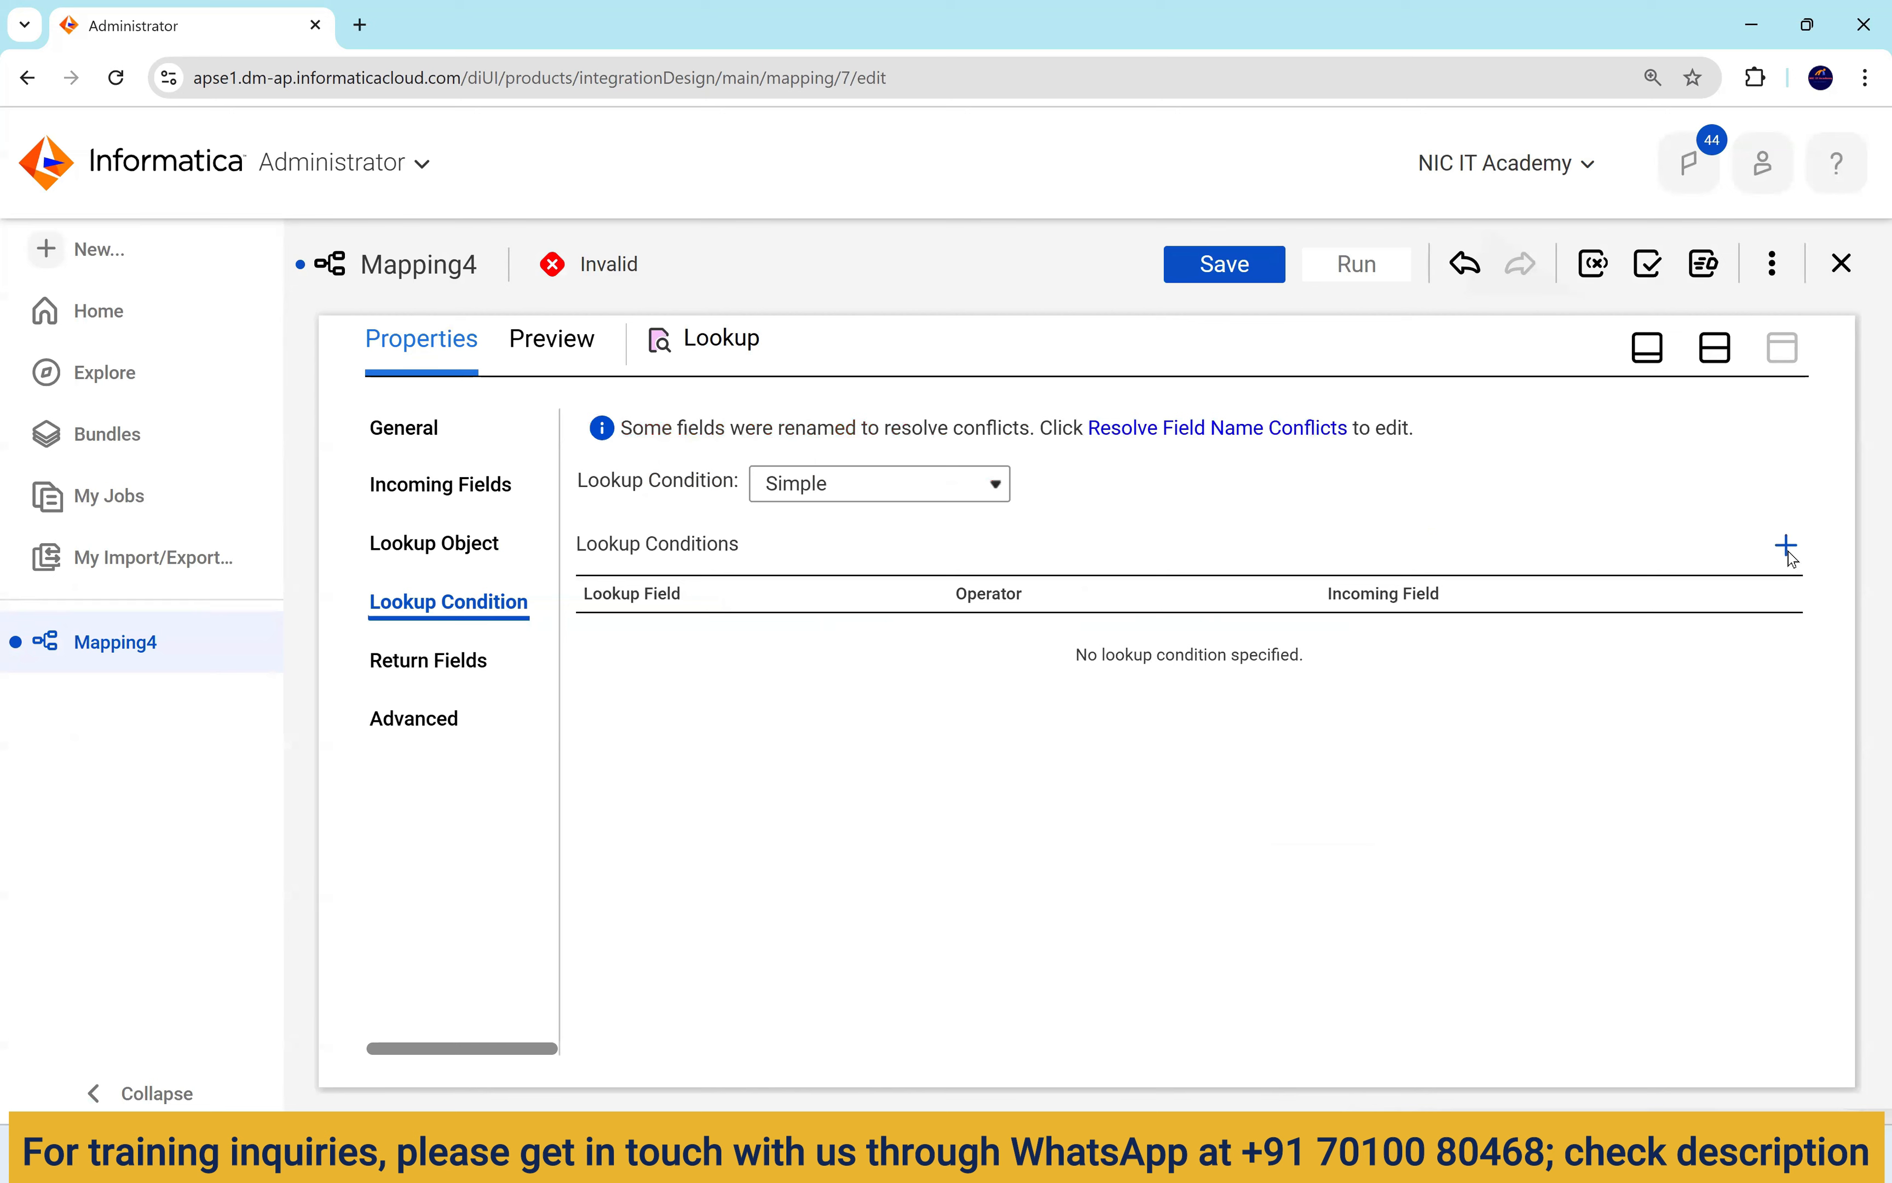
Add the lookup condition DEPARTMENT_ID = emp_DEPARTMENT_ID.
left_click(1789, 549)
left_click(835, 642)
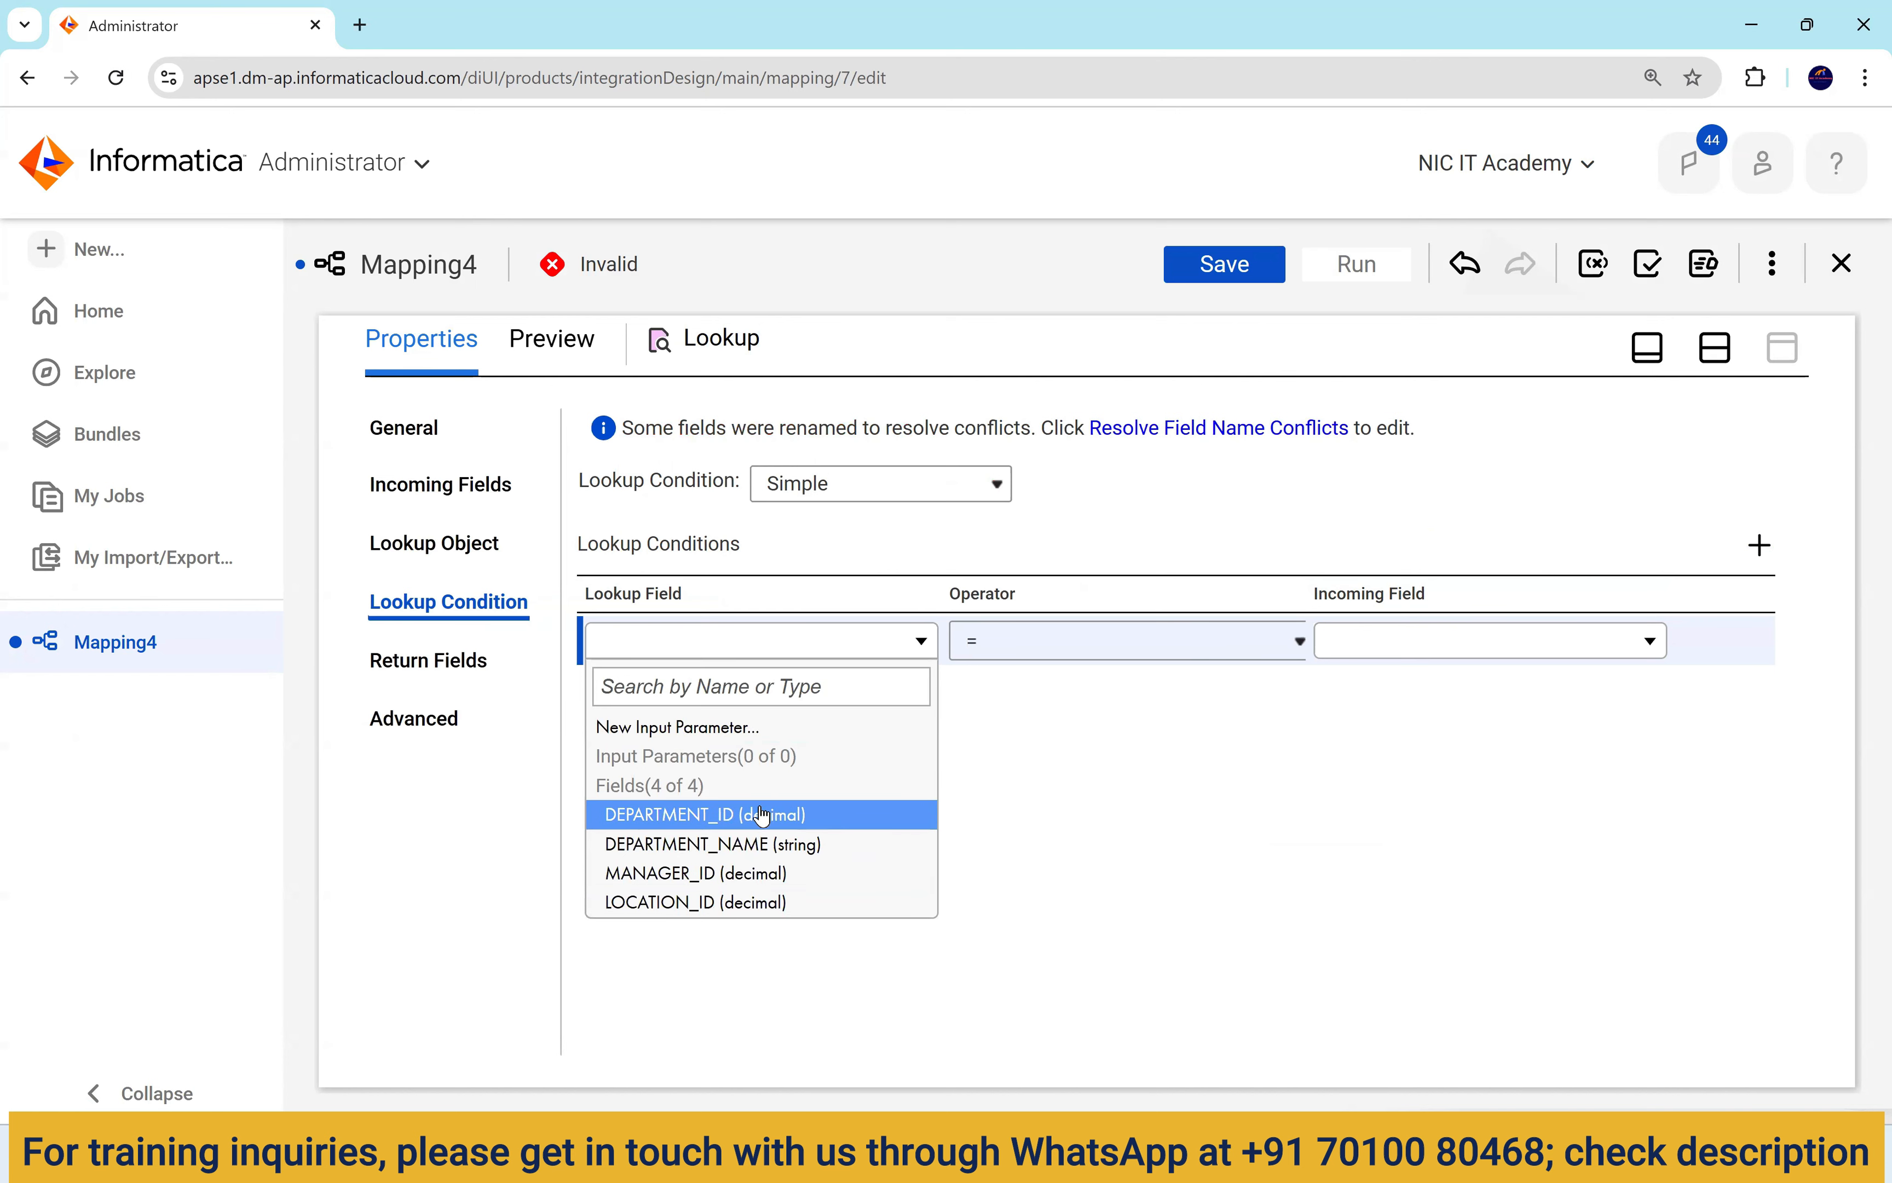
left_click(729, 818)
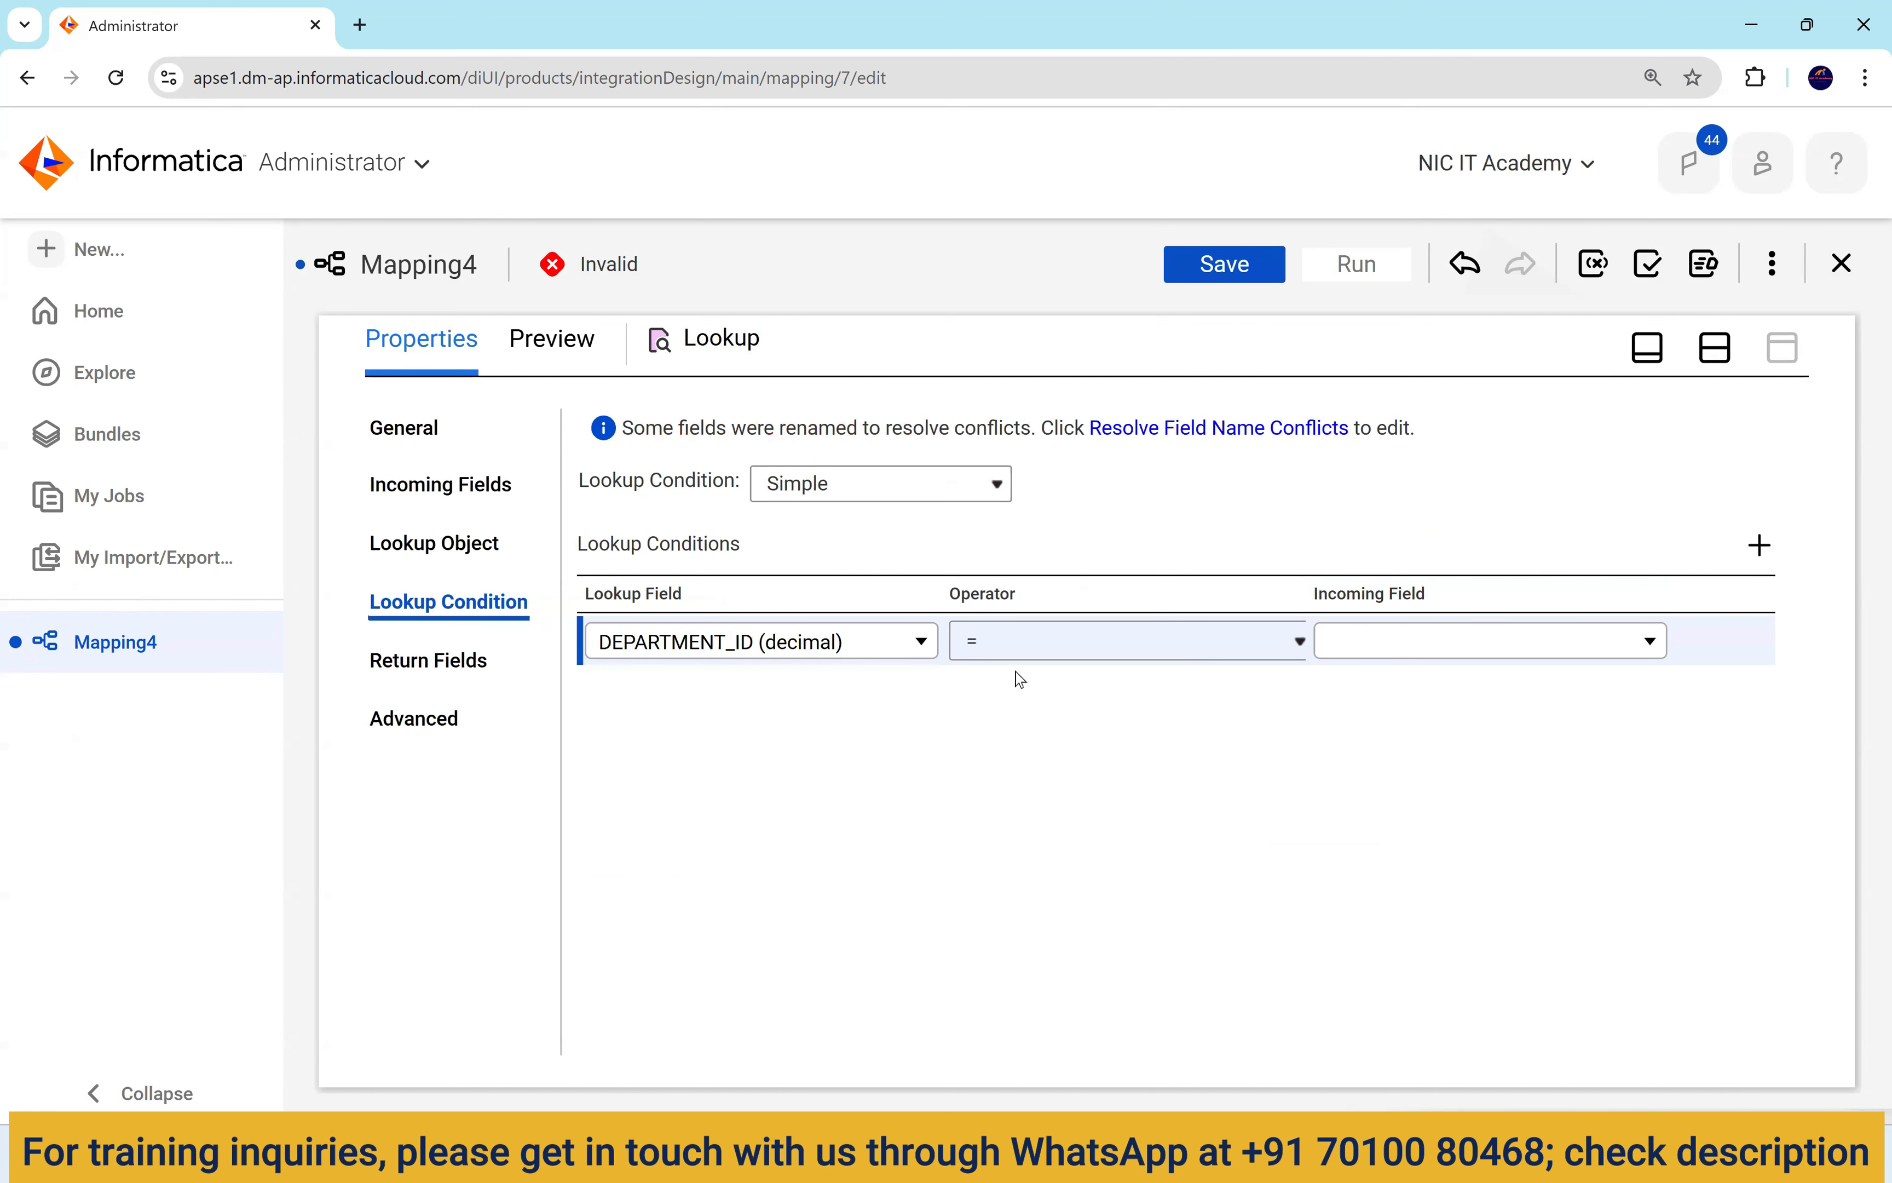
left_click(1026, 654)
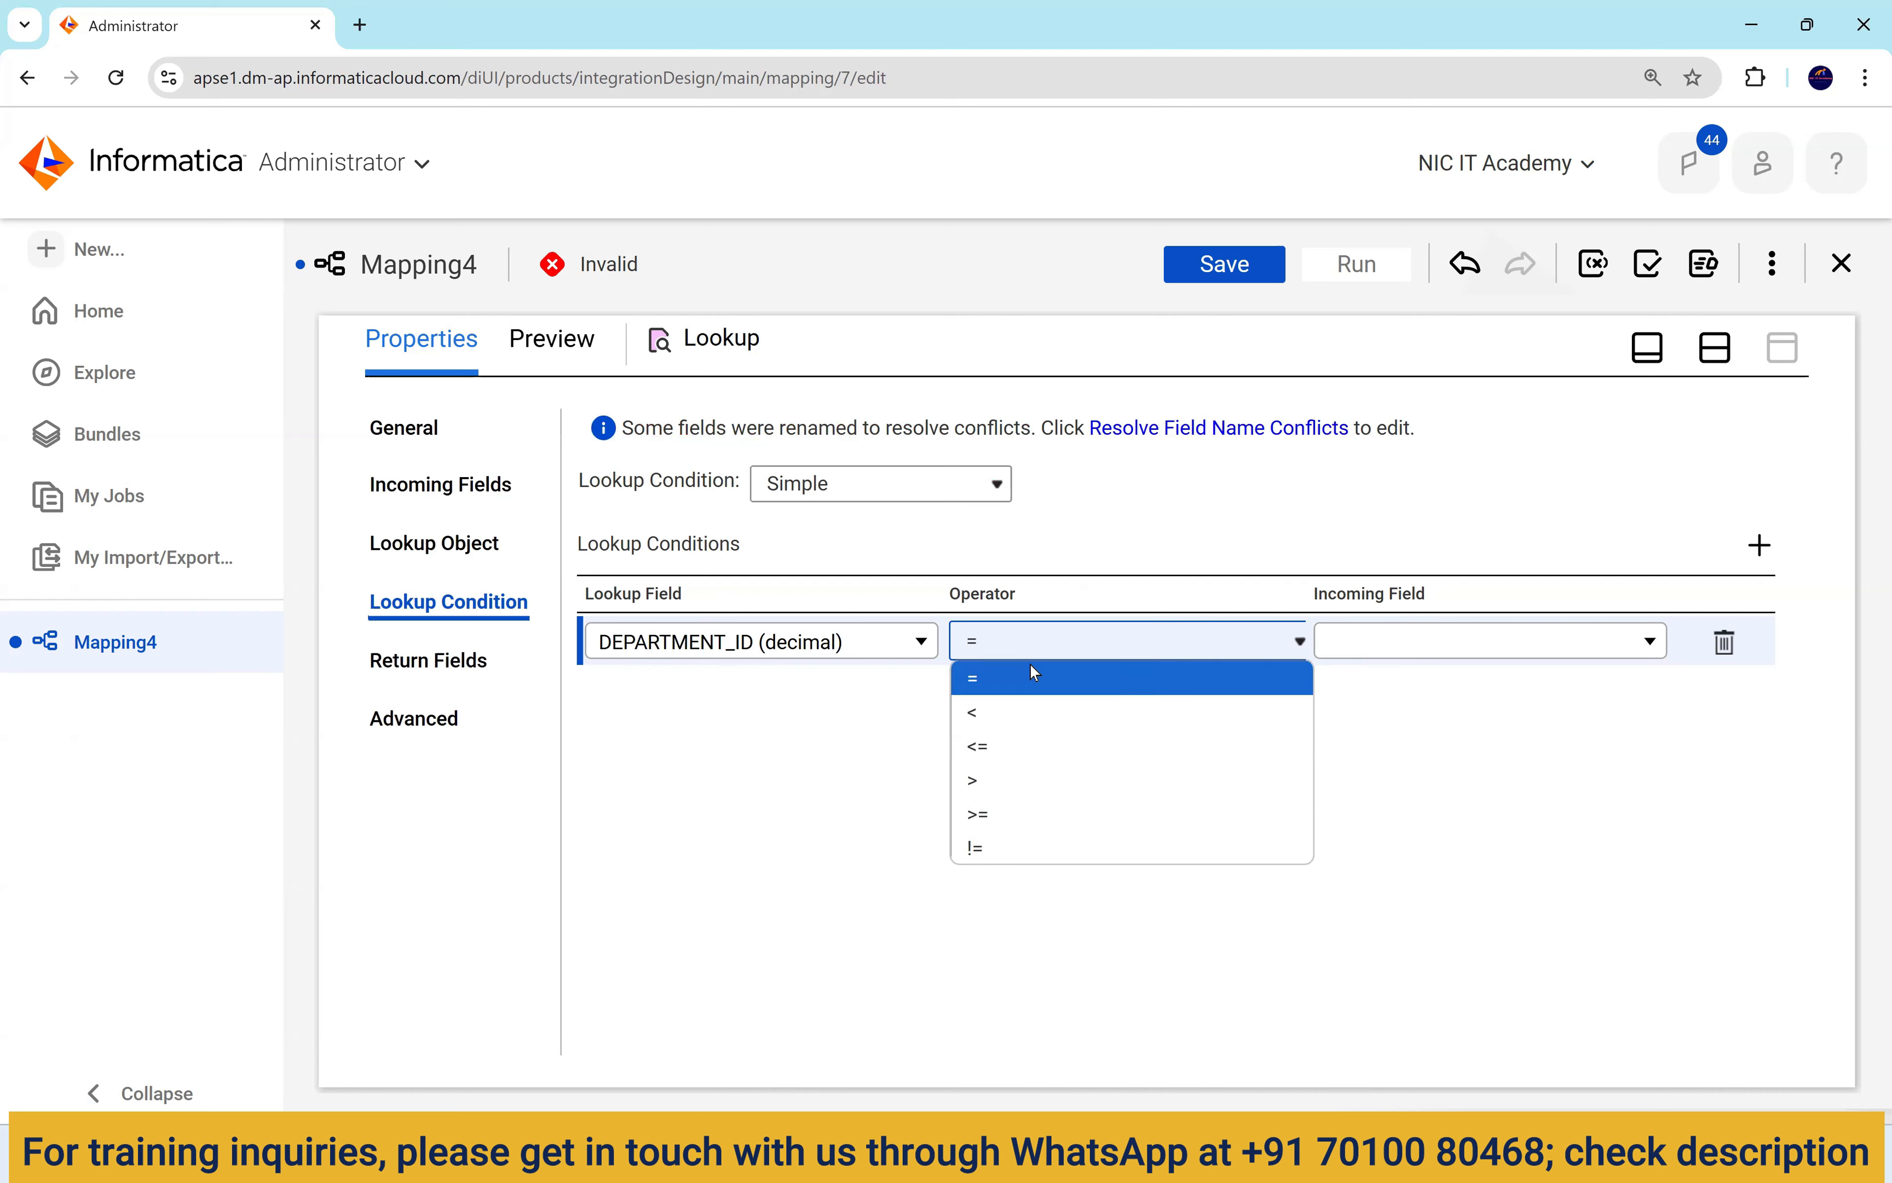
left_click(1140, 682)
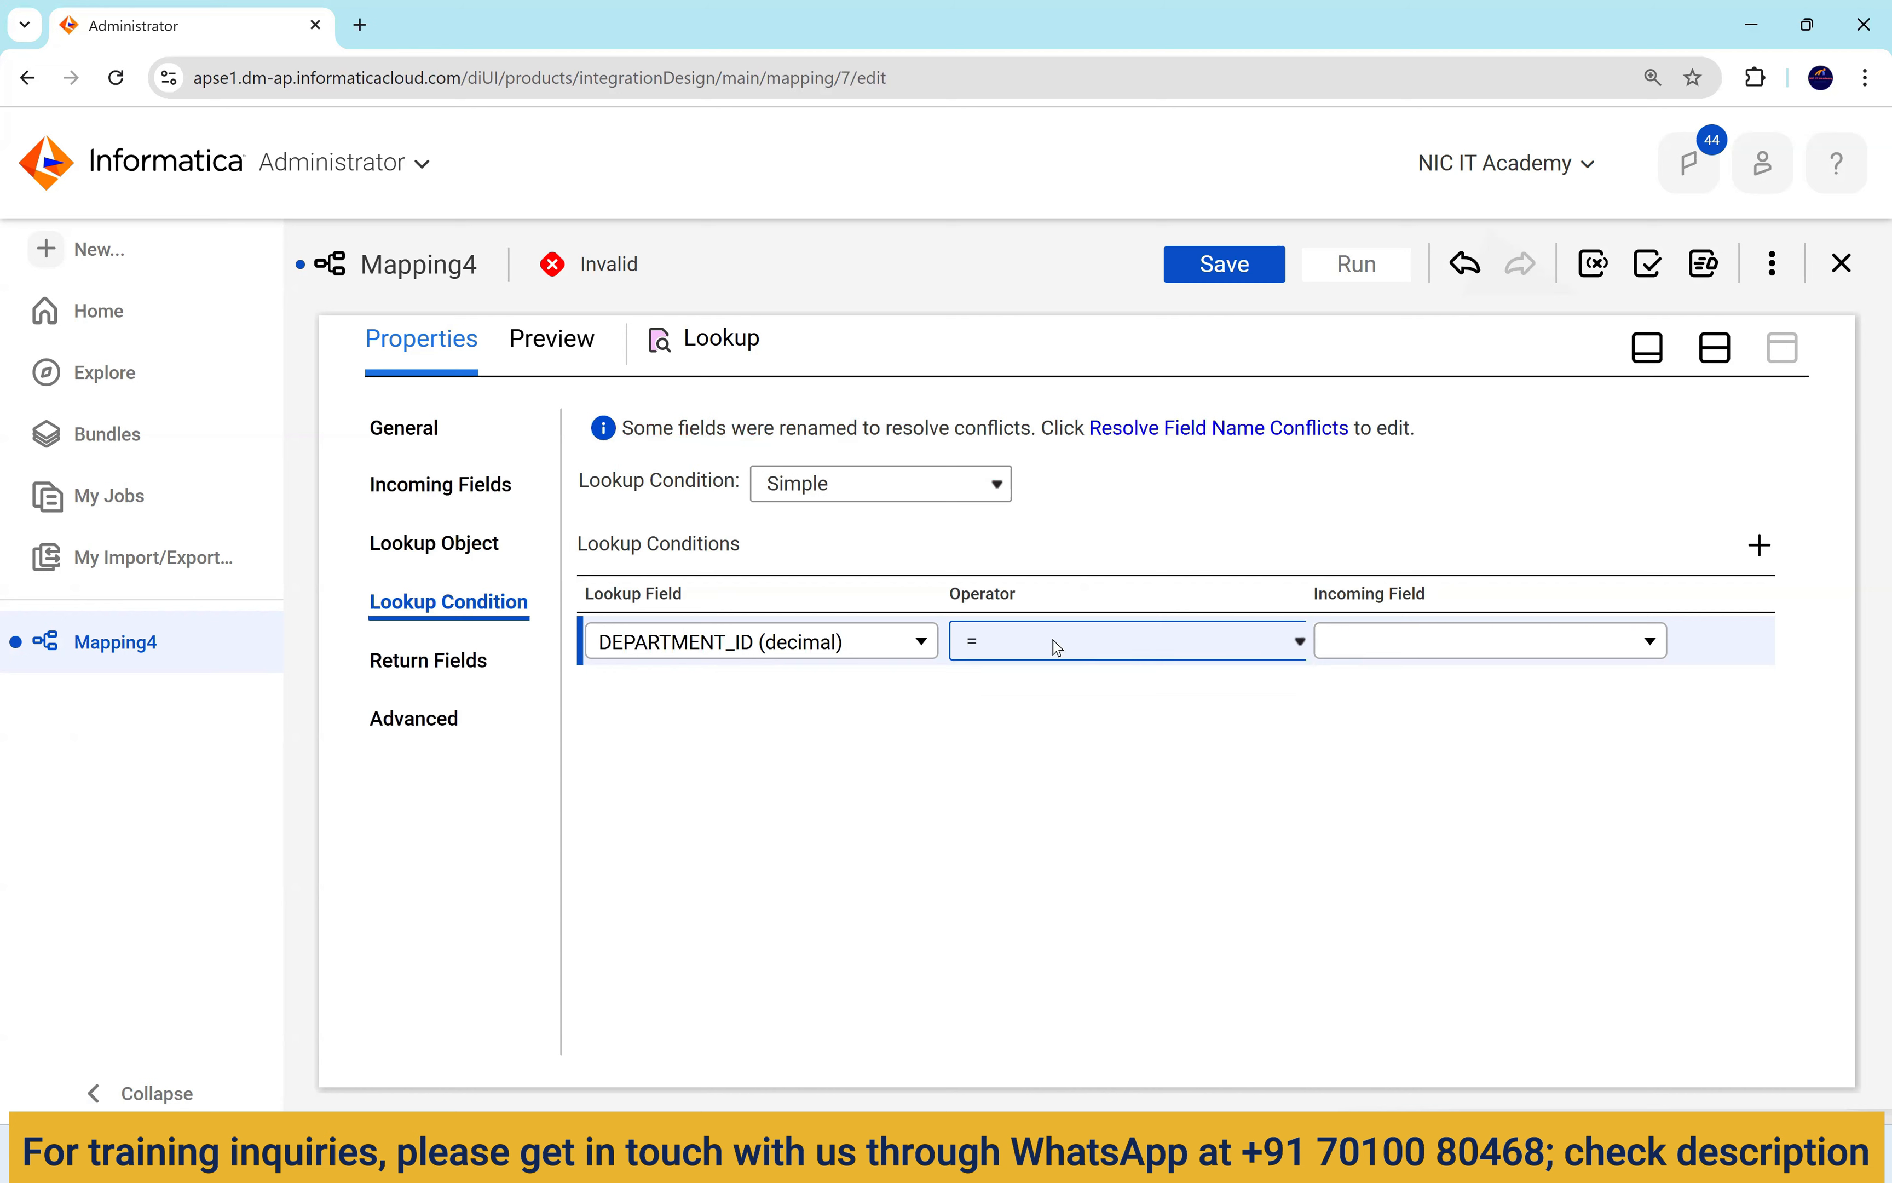
left_click(1030, 644)
left_click(1479, 785)
left_click(1054, 644)
left_click(1376, 657)
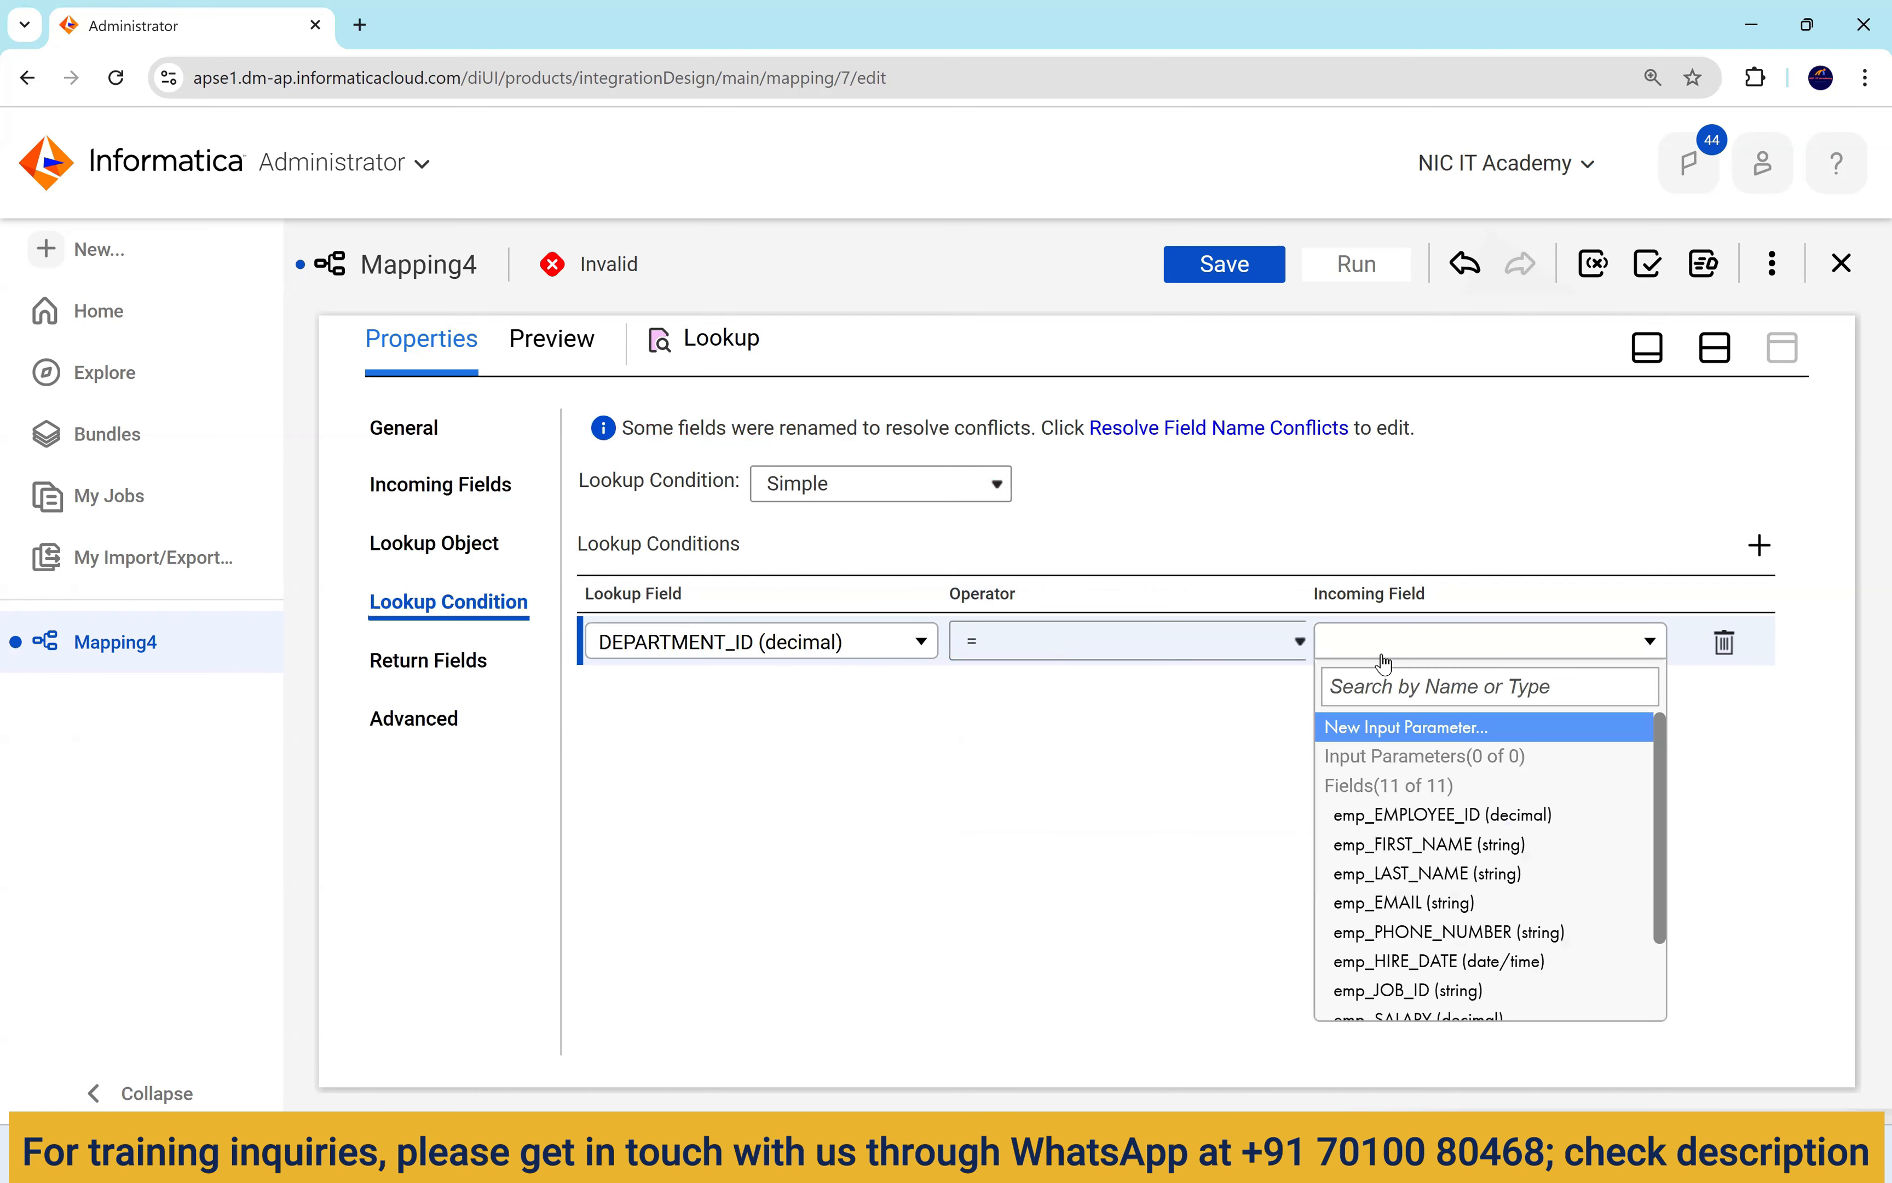
scroll(1434, 802, "down", 2)
scroll(1433, 801, "down", 1)
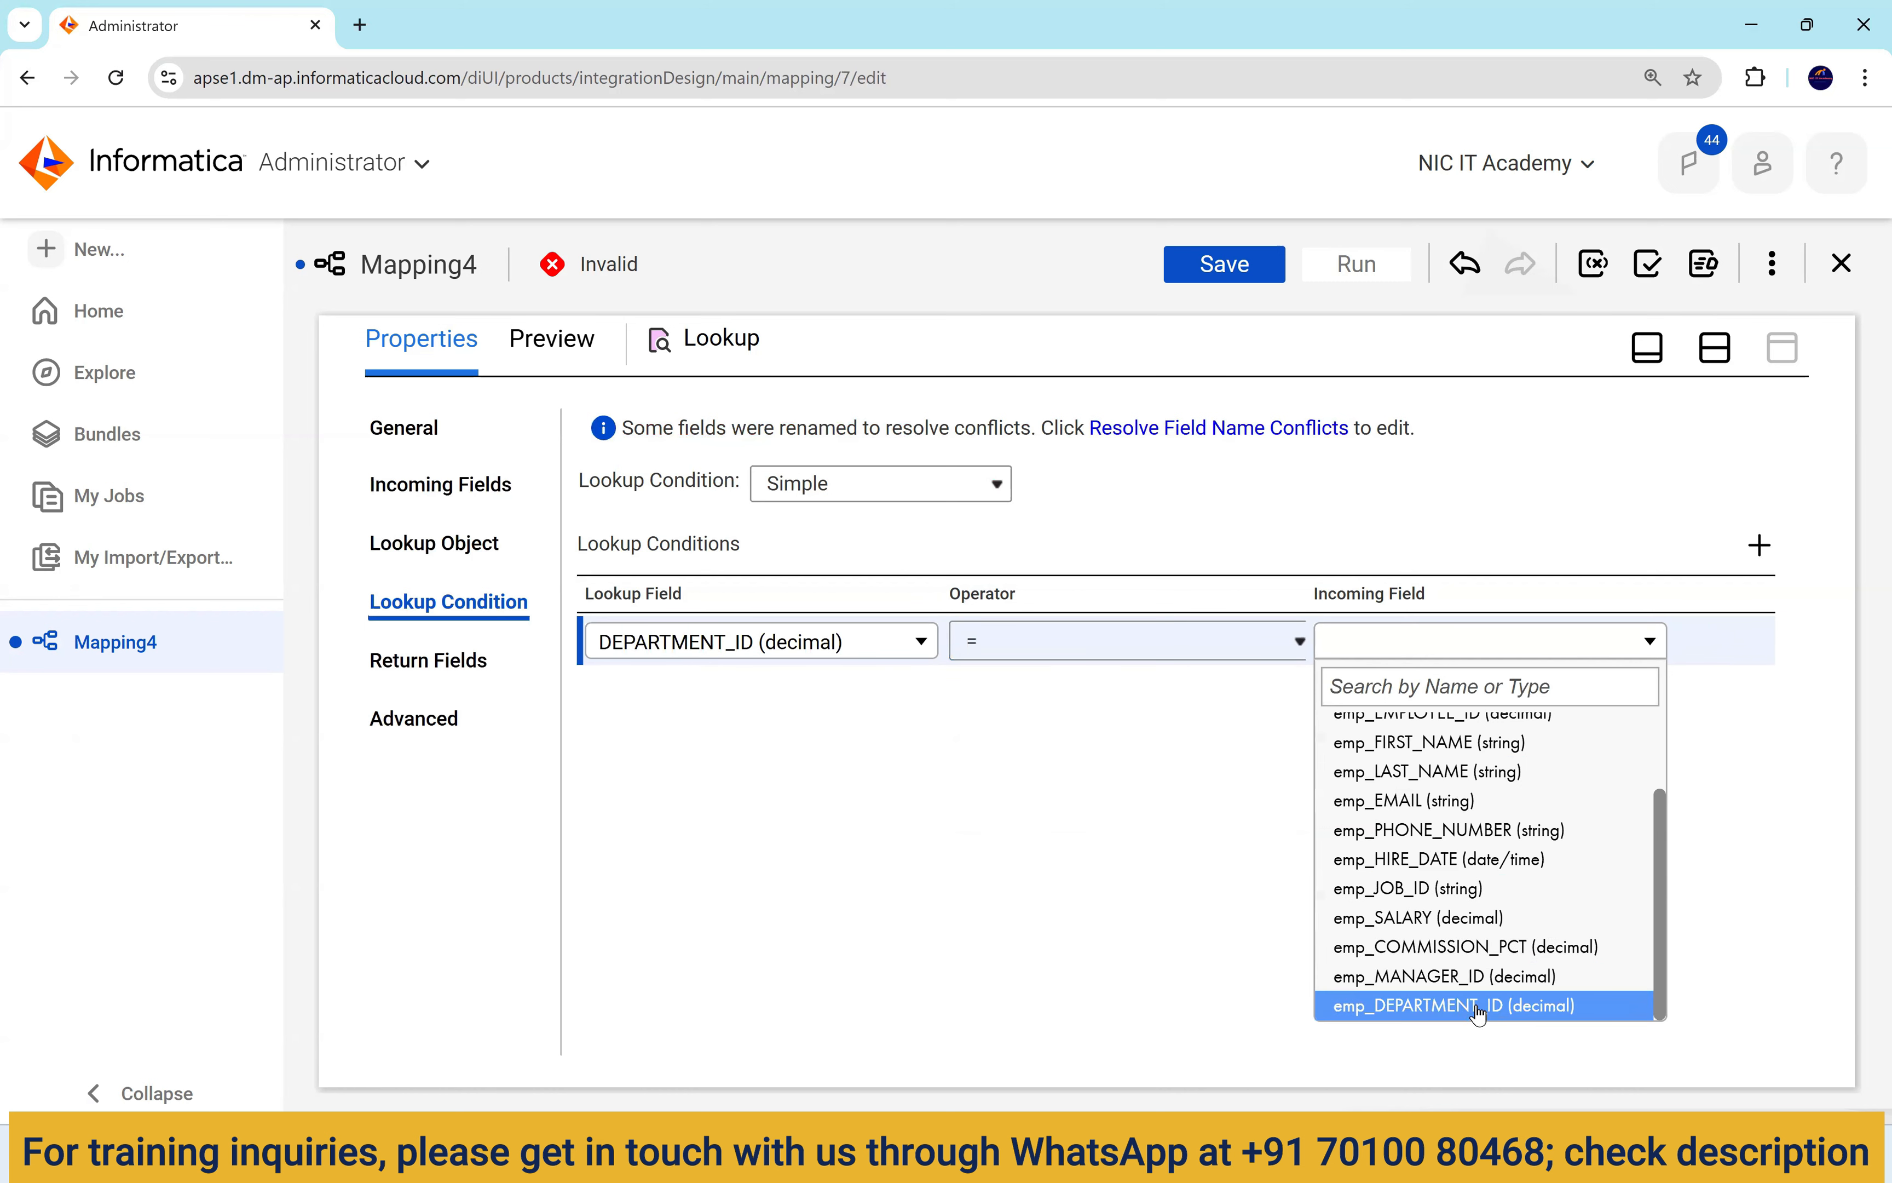
left_click(1556, 1007)
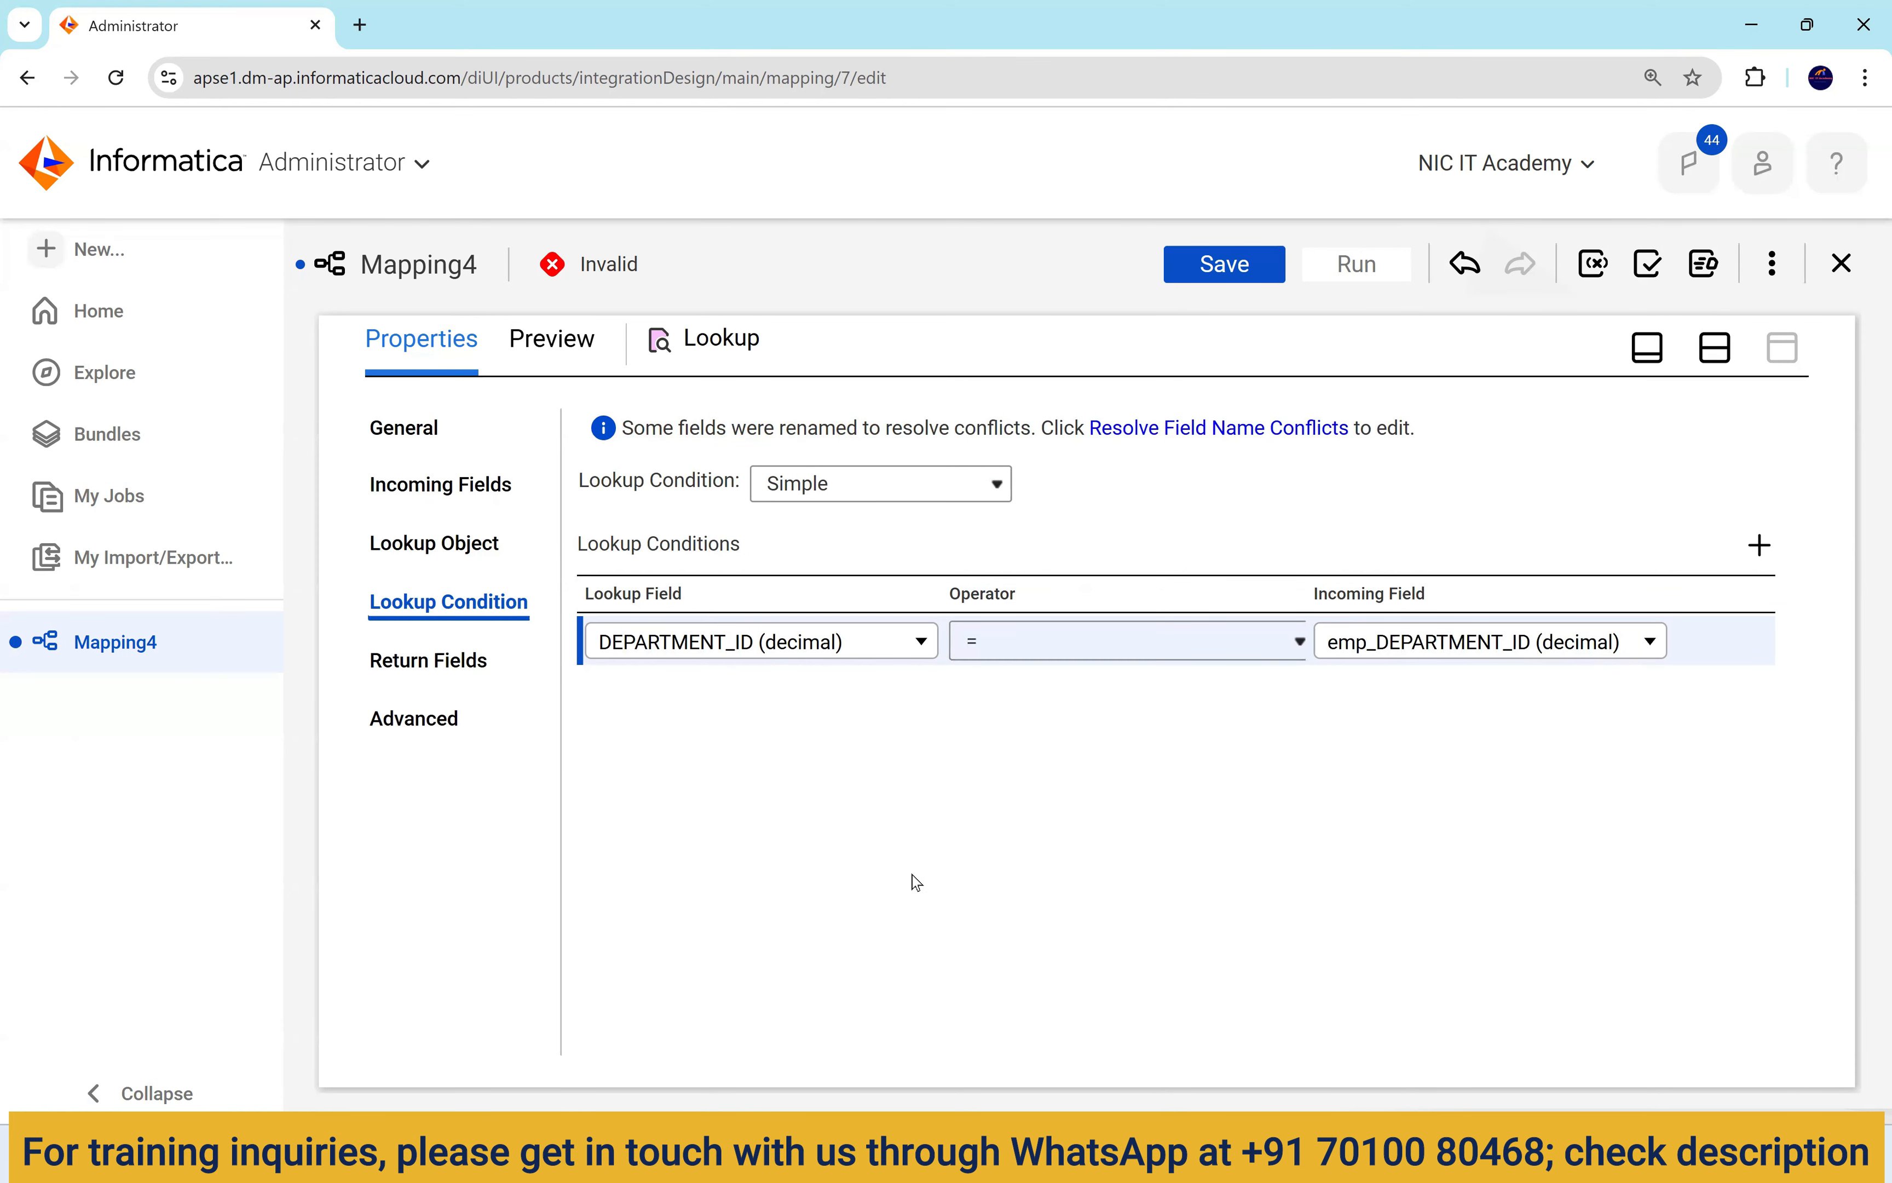
left_click(1001, 820)
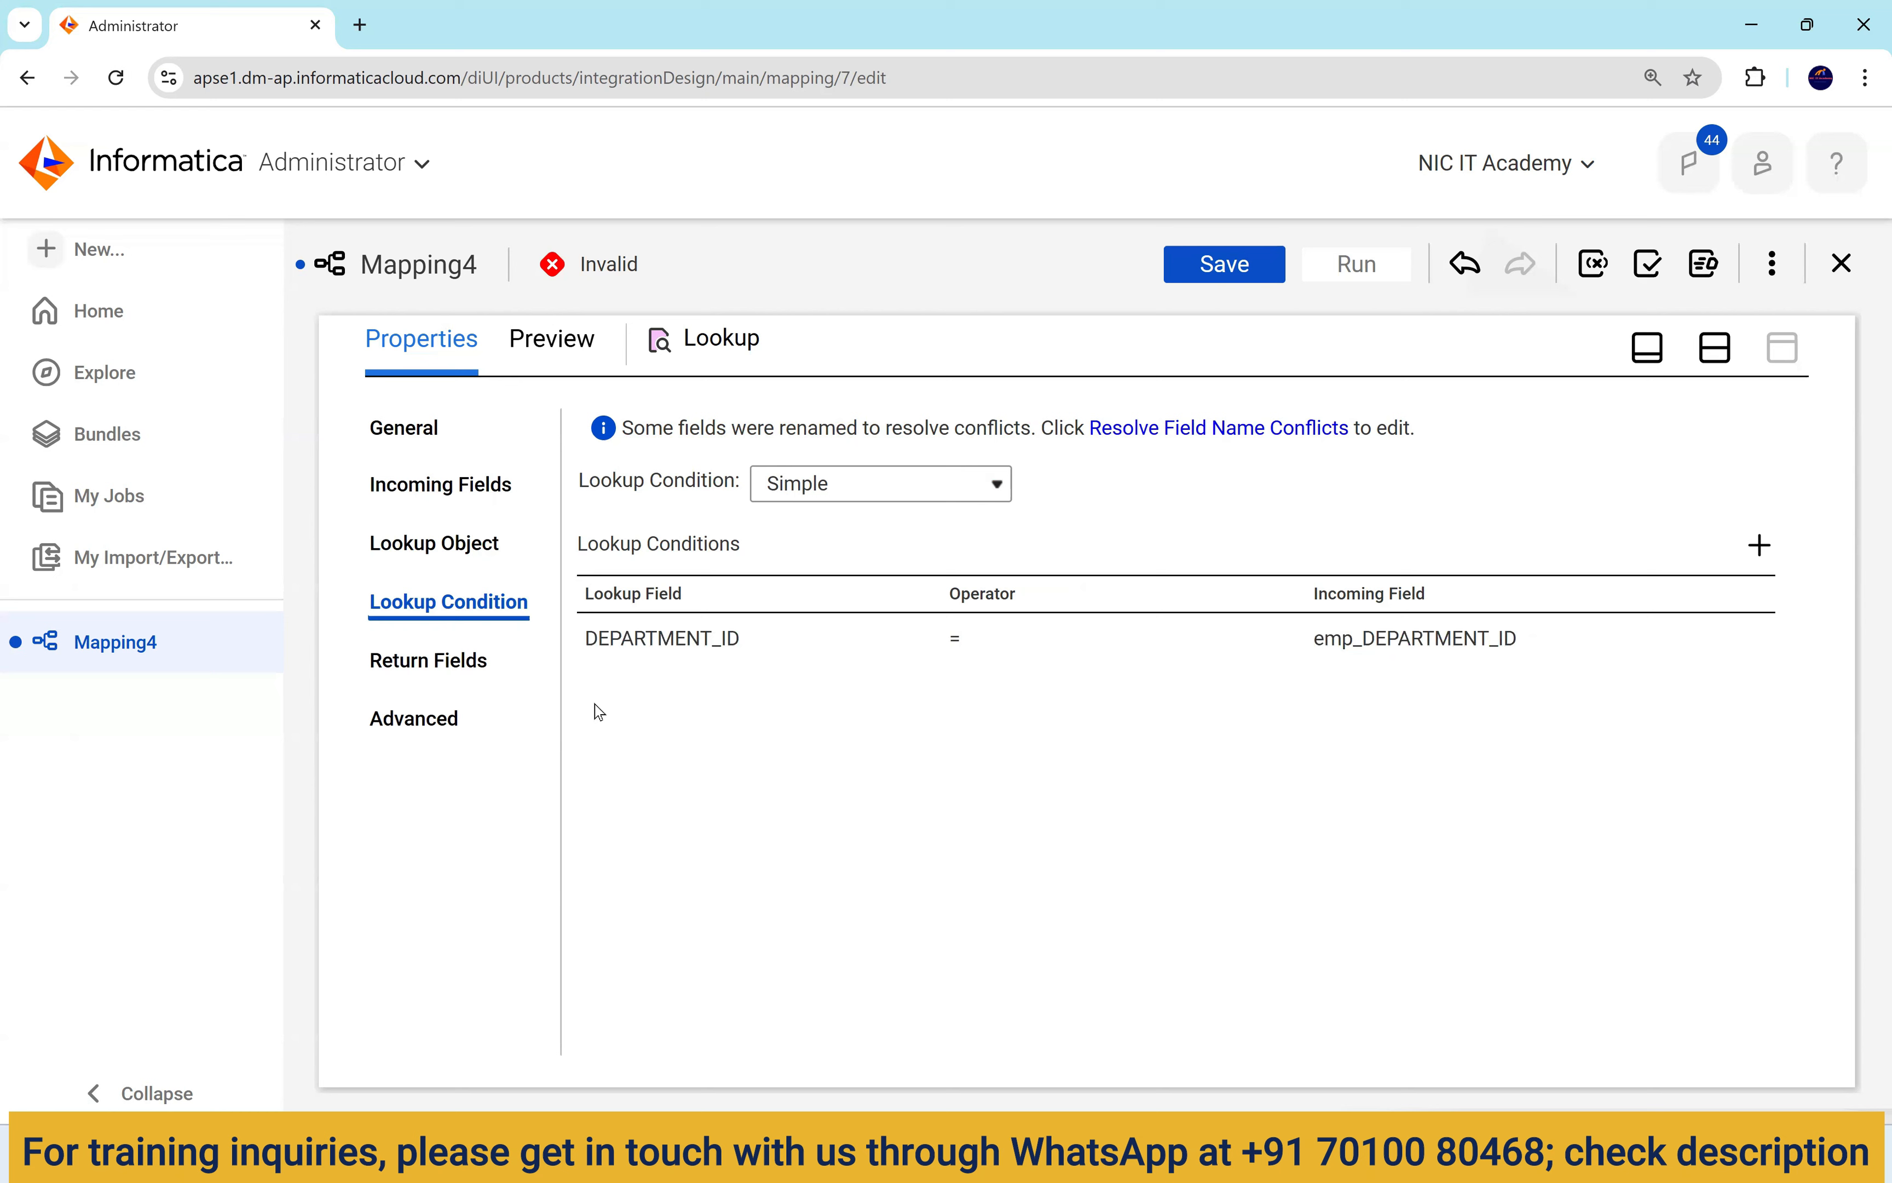
Review the Lookup's return fields against the departments query in SQL Developer.
left_click(458, 674)
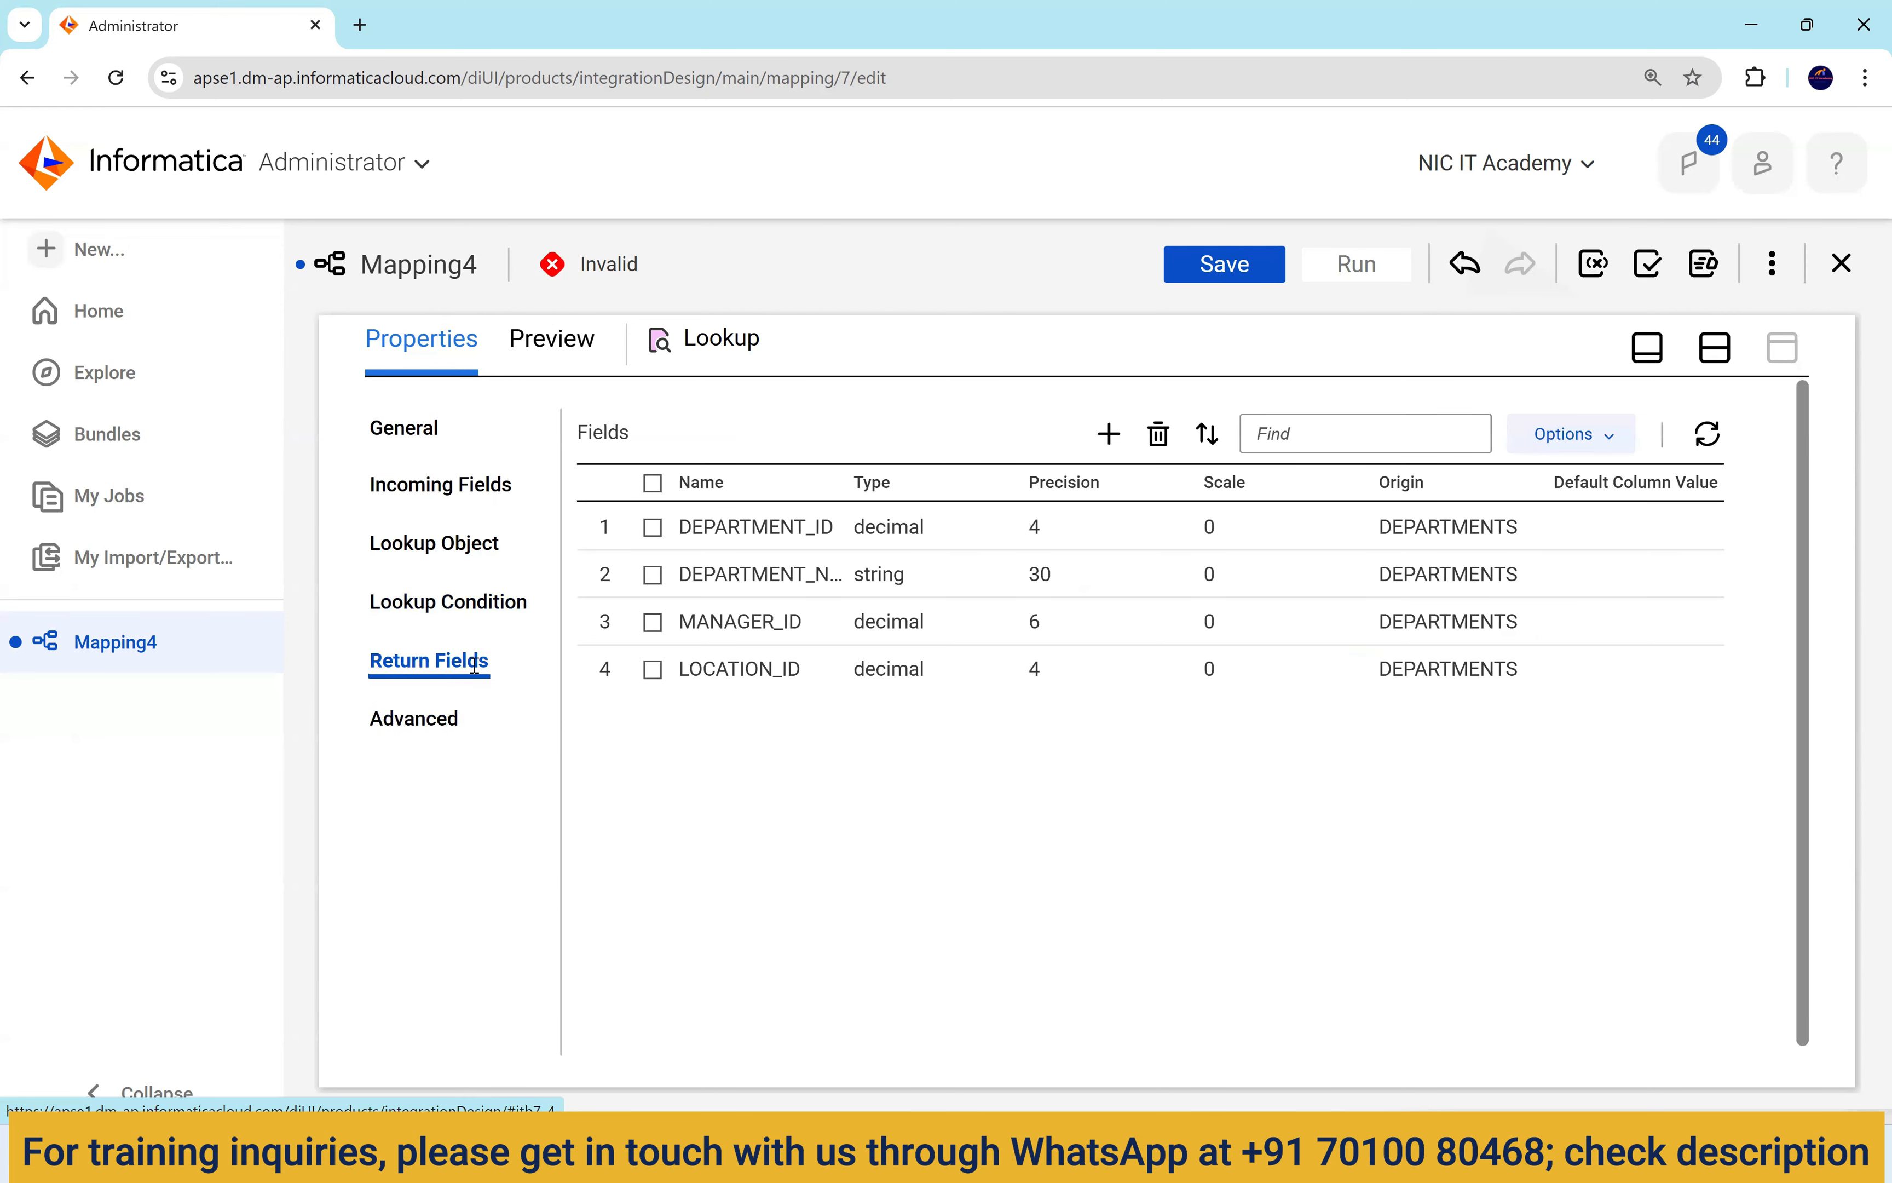
left_click_drag(512, 669, 371, 649)
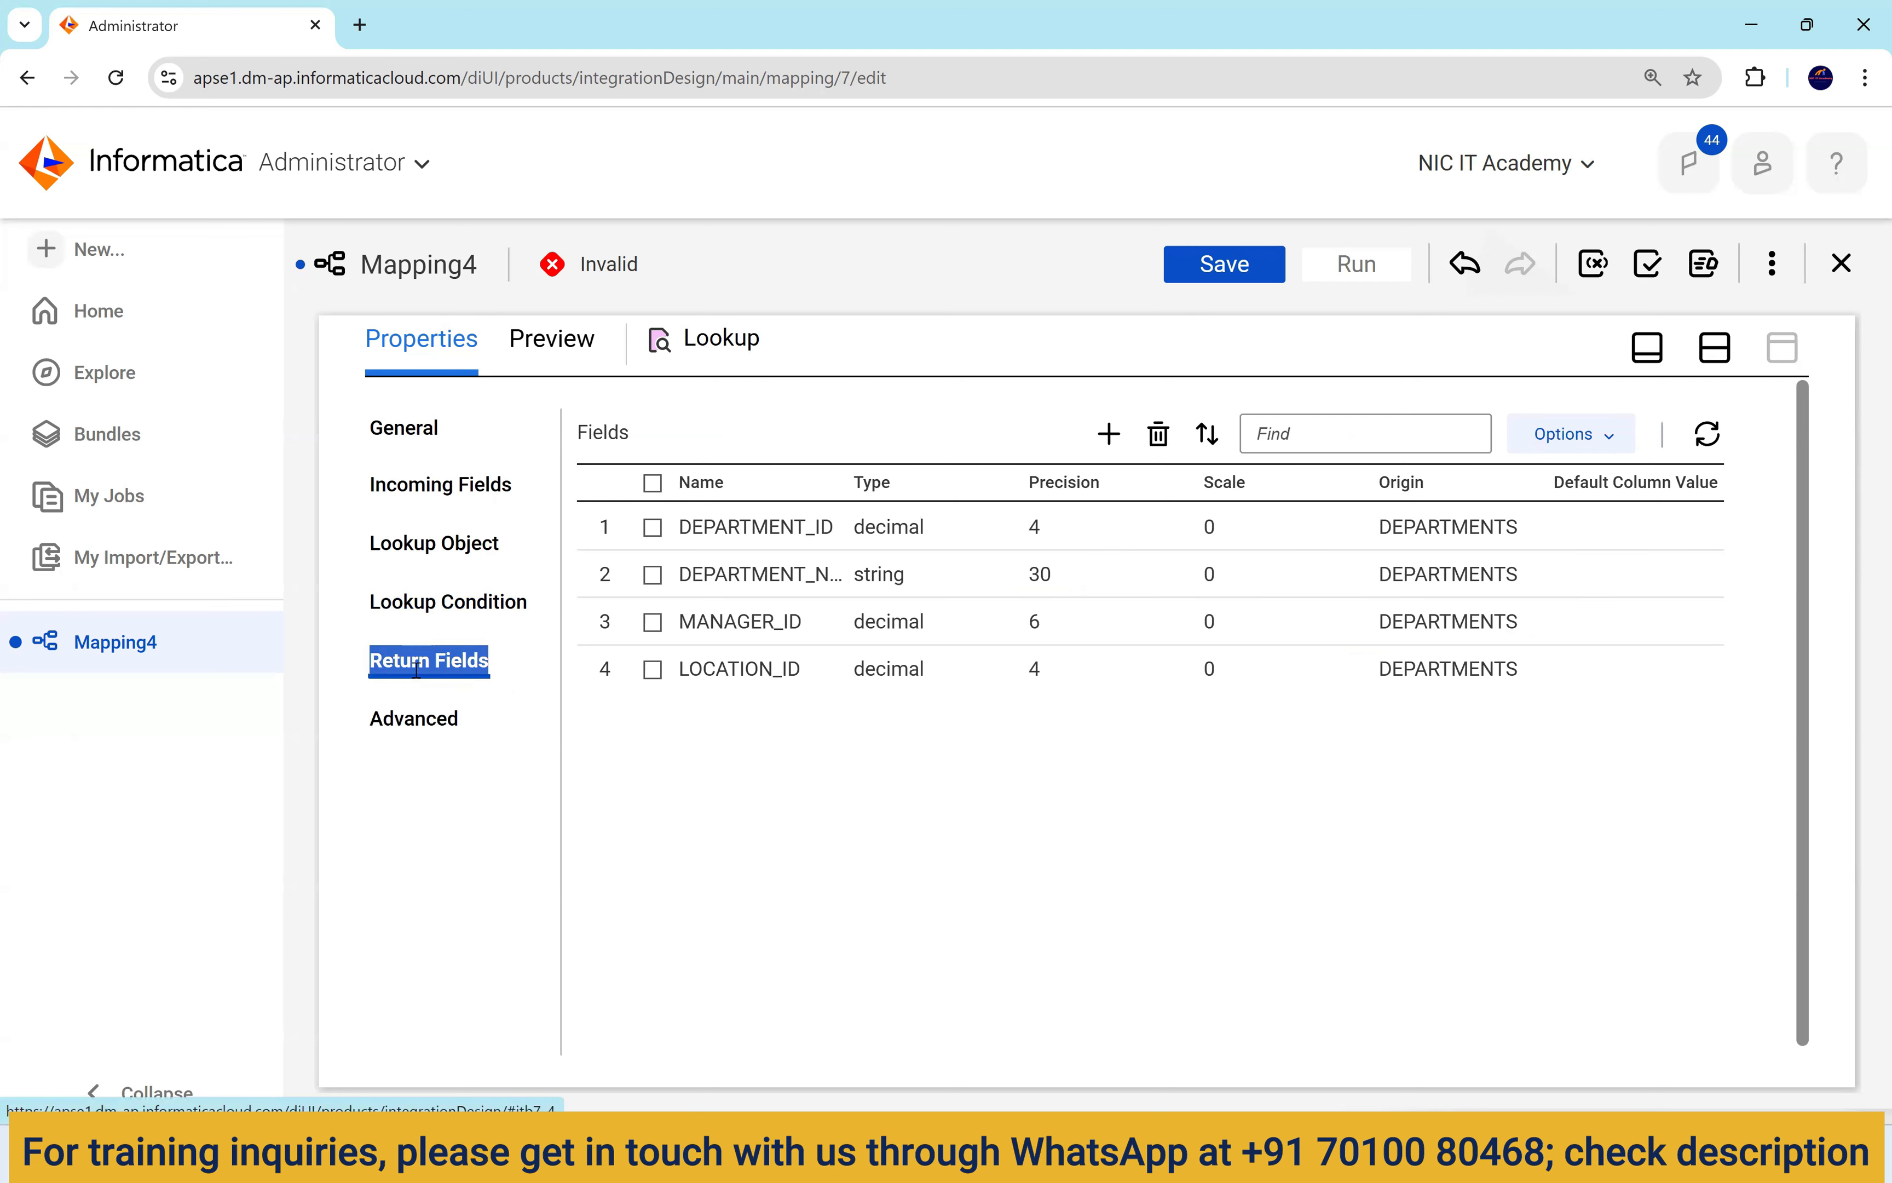
left_click(1087, 1153)
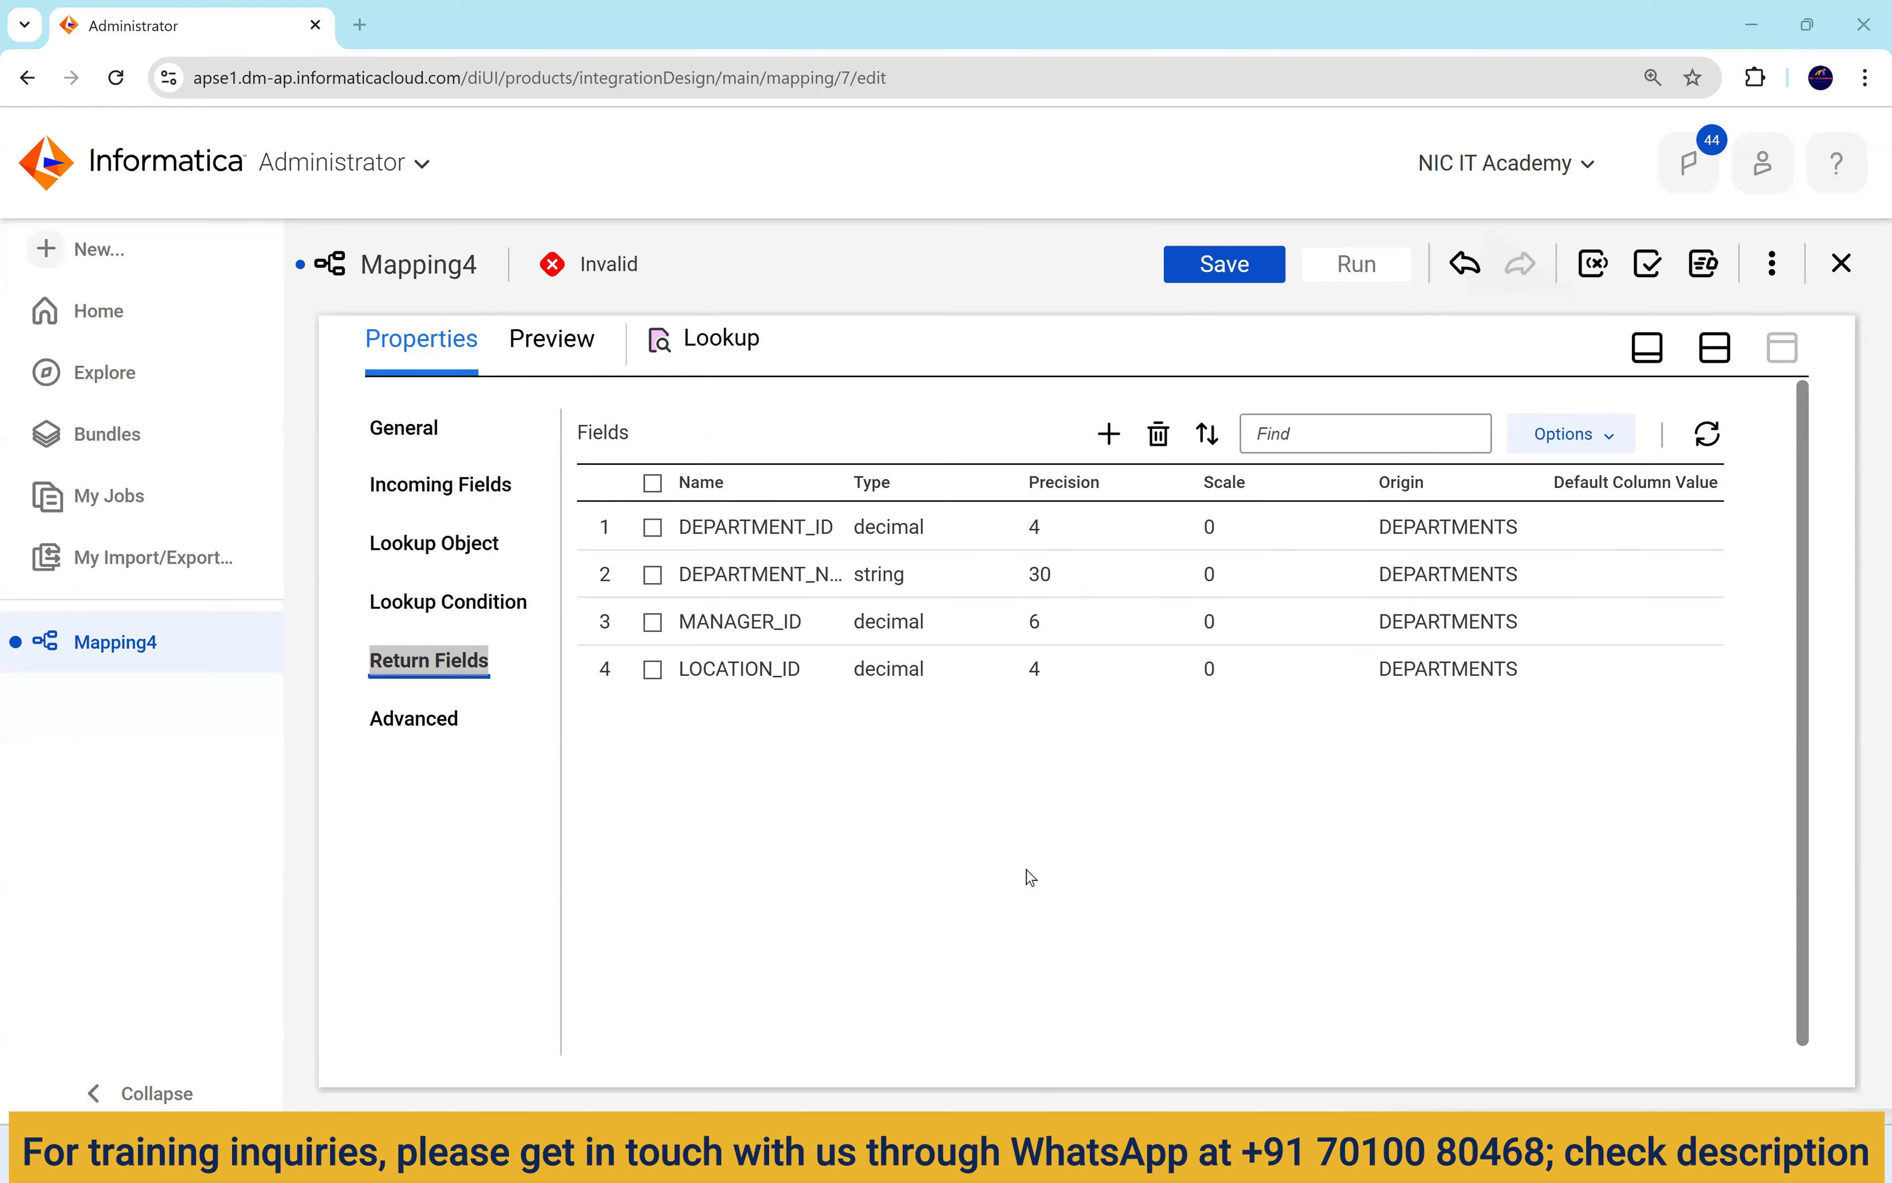
left_click_drag(767, 282, 404, 282)
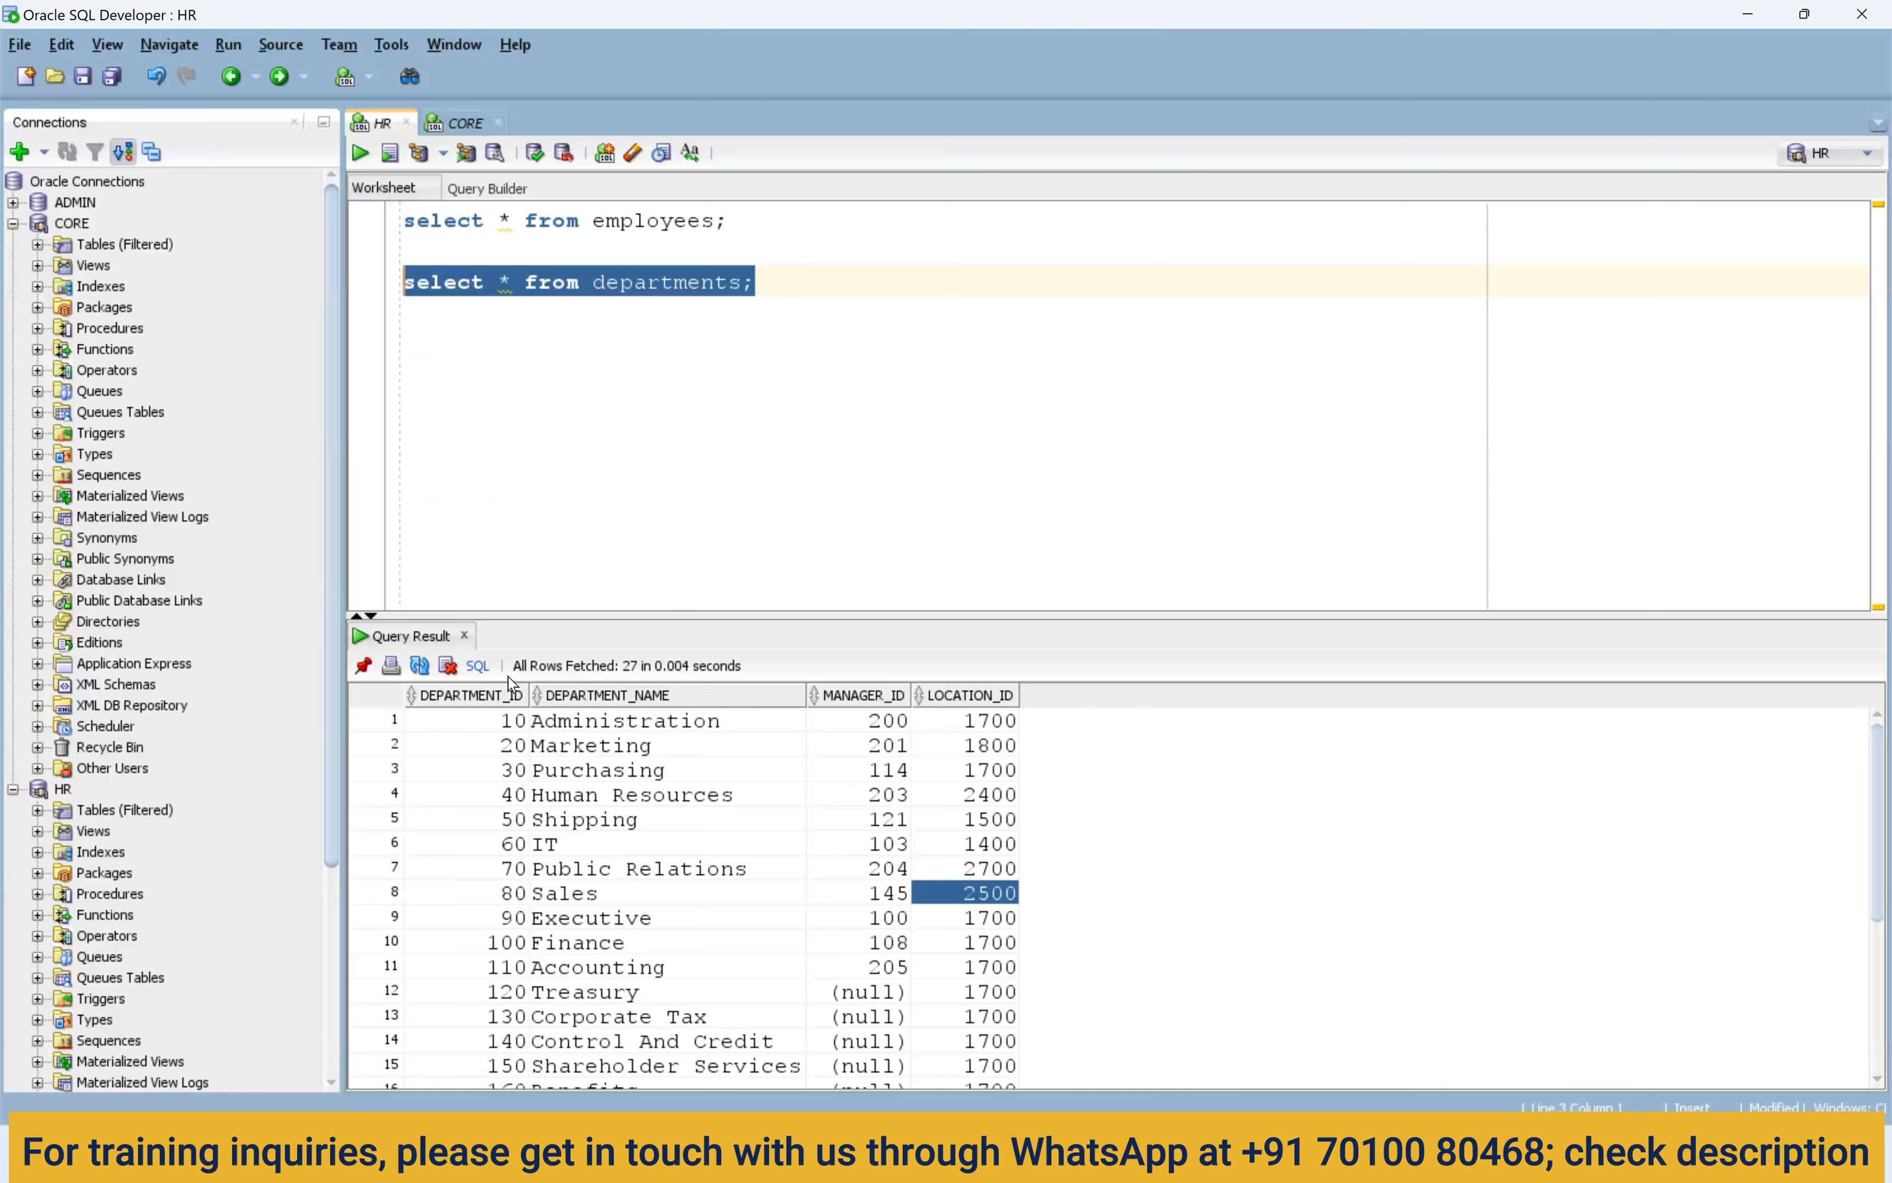
Highlight the DEPARTMENT_ID, DEPARTMENT_NAME, MANAGER_ID and LOCATION_ID values in the departments results.
left_click_drag(489, 719, 500, 794)
left_click_drag(501, 870, 502, 895)
left_click_drag(614, 741, 616, 913)
left_click_drag(471, 747, 493, 900)
left_click_drag(659, 747, 645, 951)
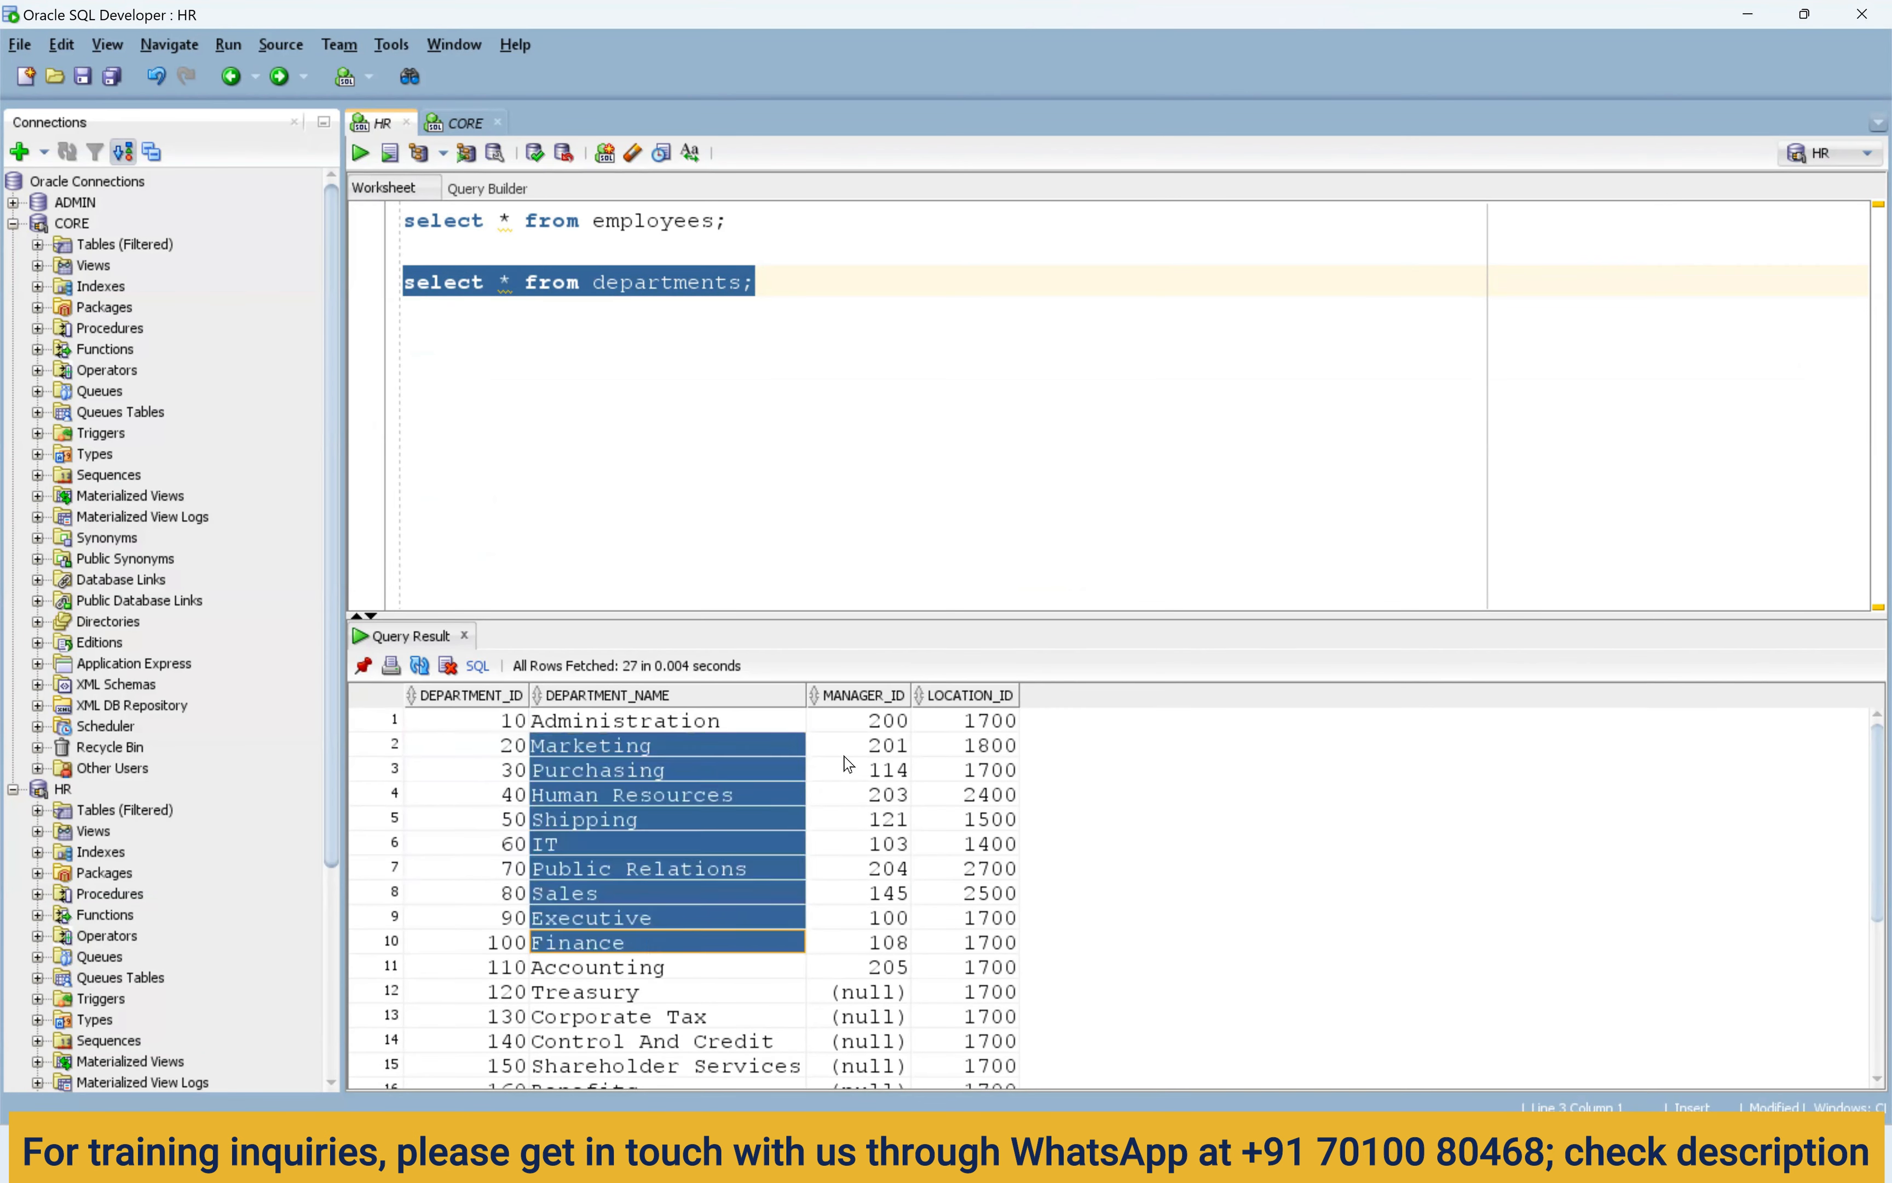
left_click_drag(848, 762, 868, 950)
left_click_drag(978, 770, 995, 1021)
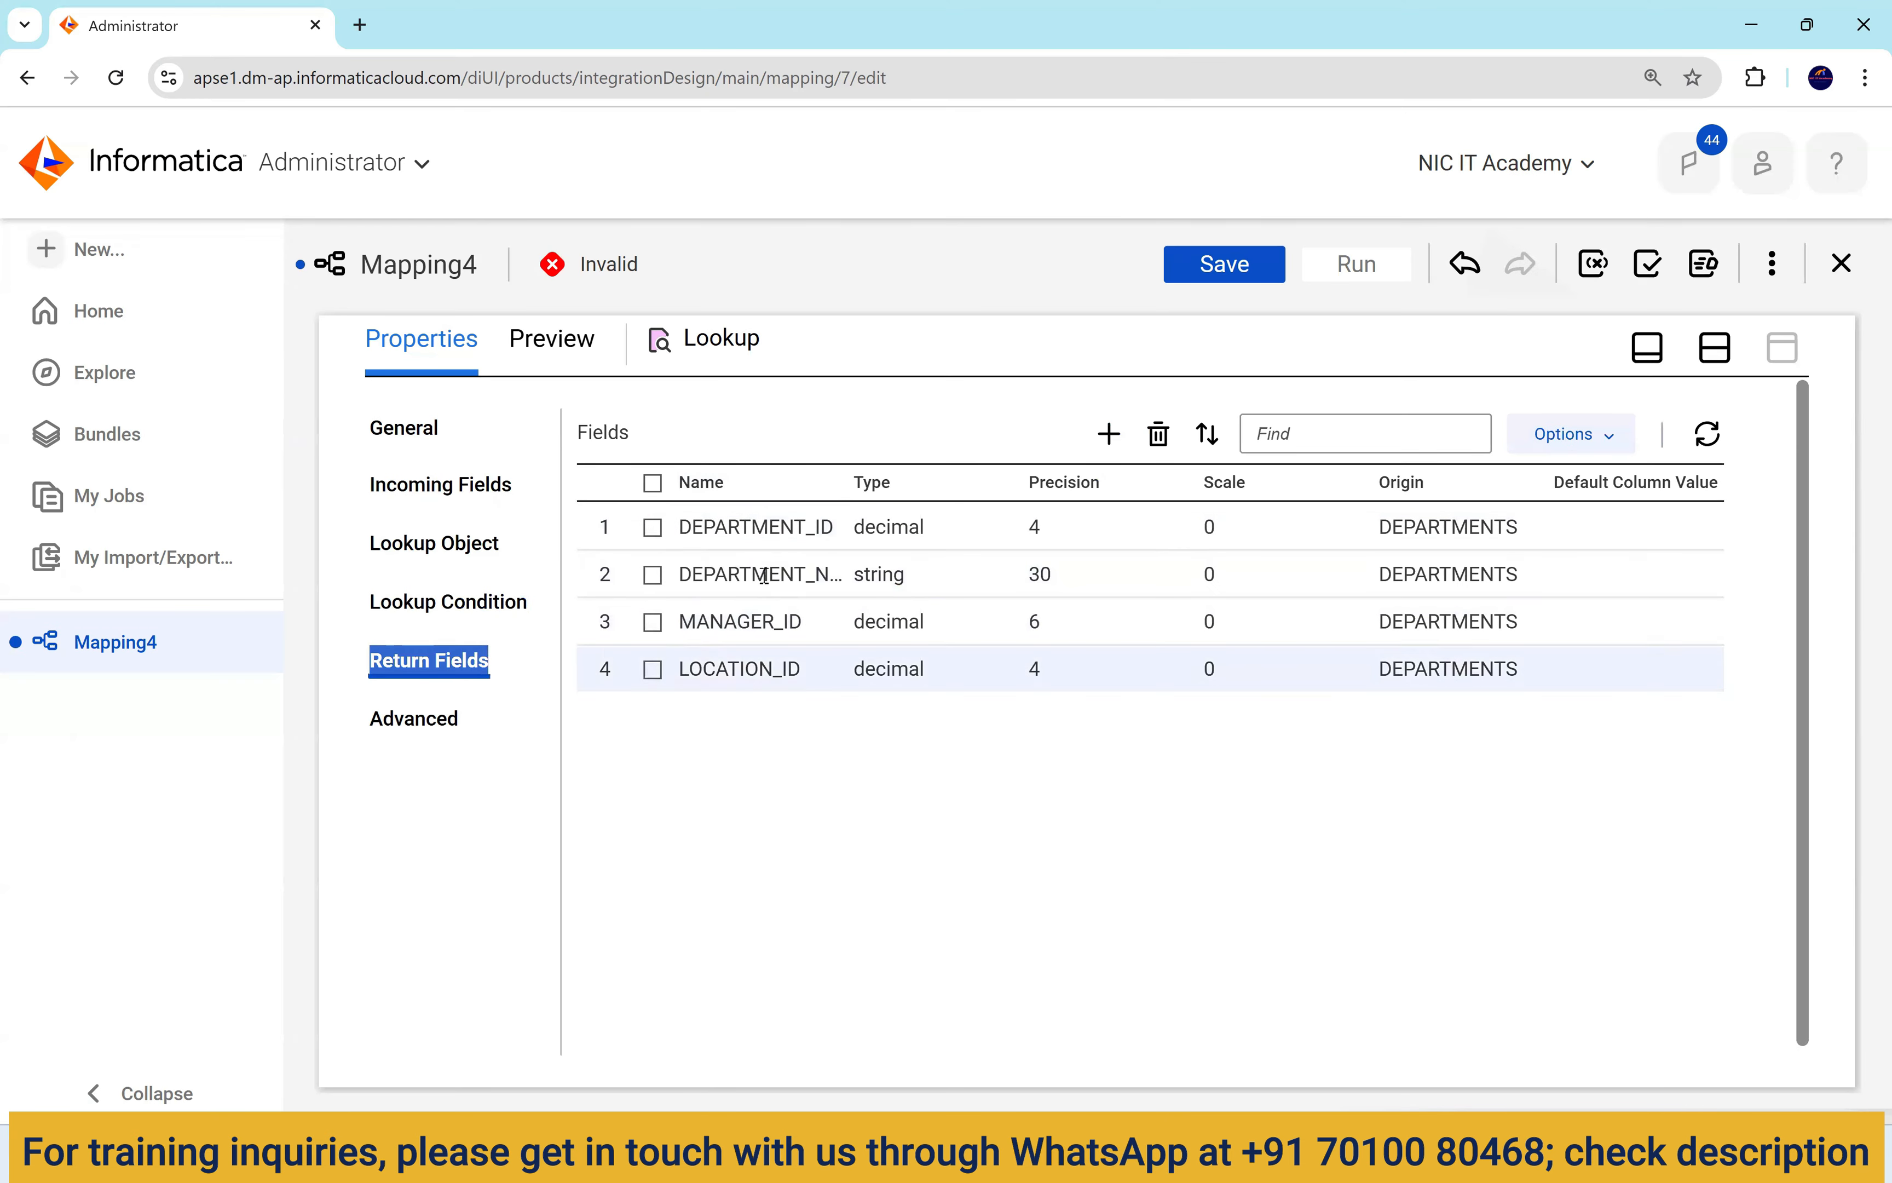
left_click(495, 670)
left_click_drag(495, 671, 371, 659)
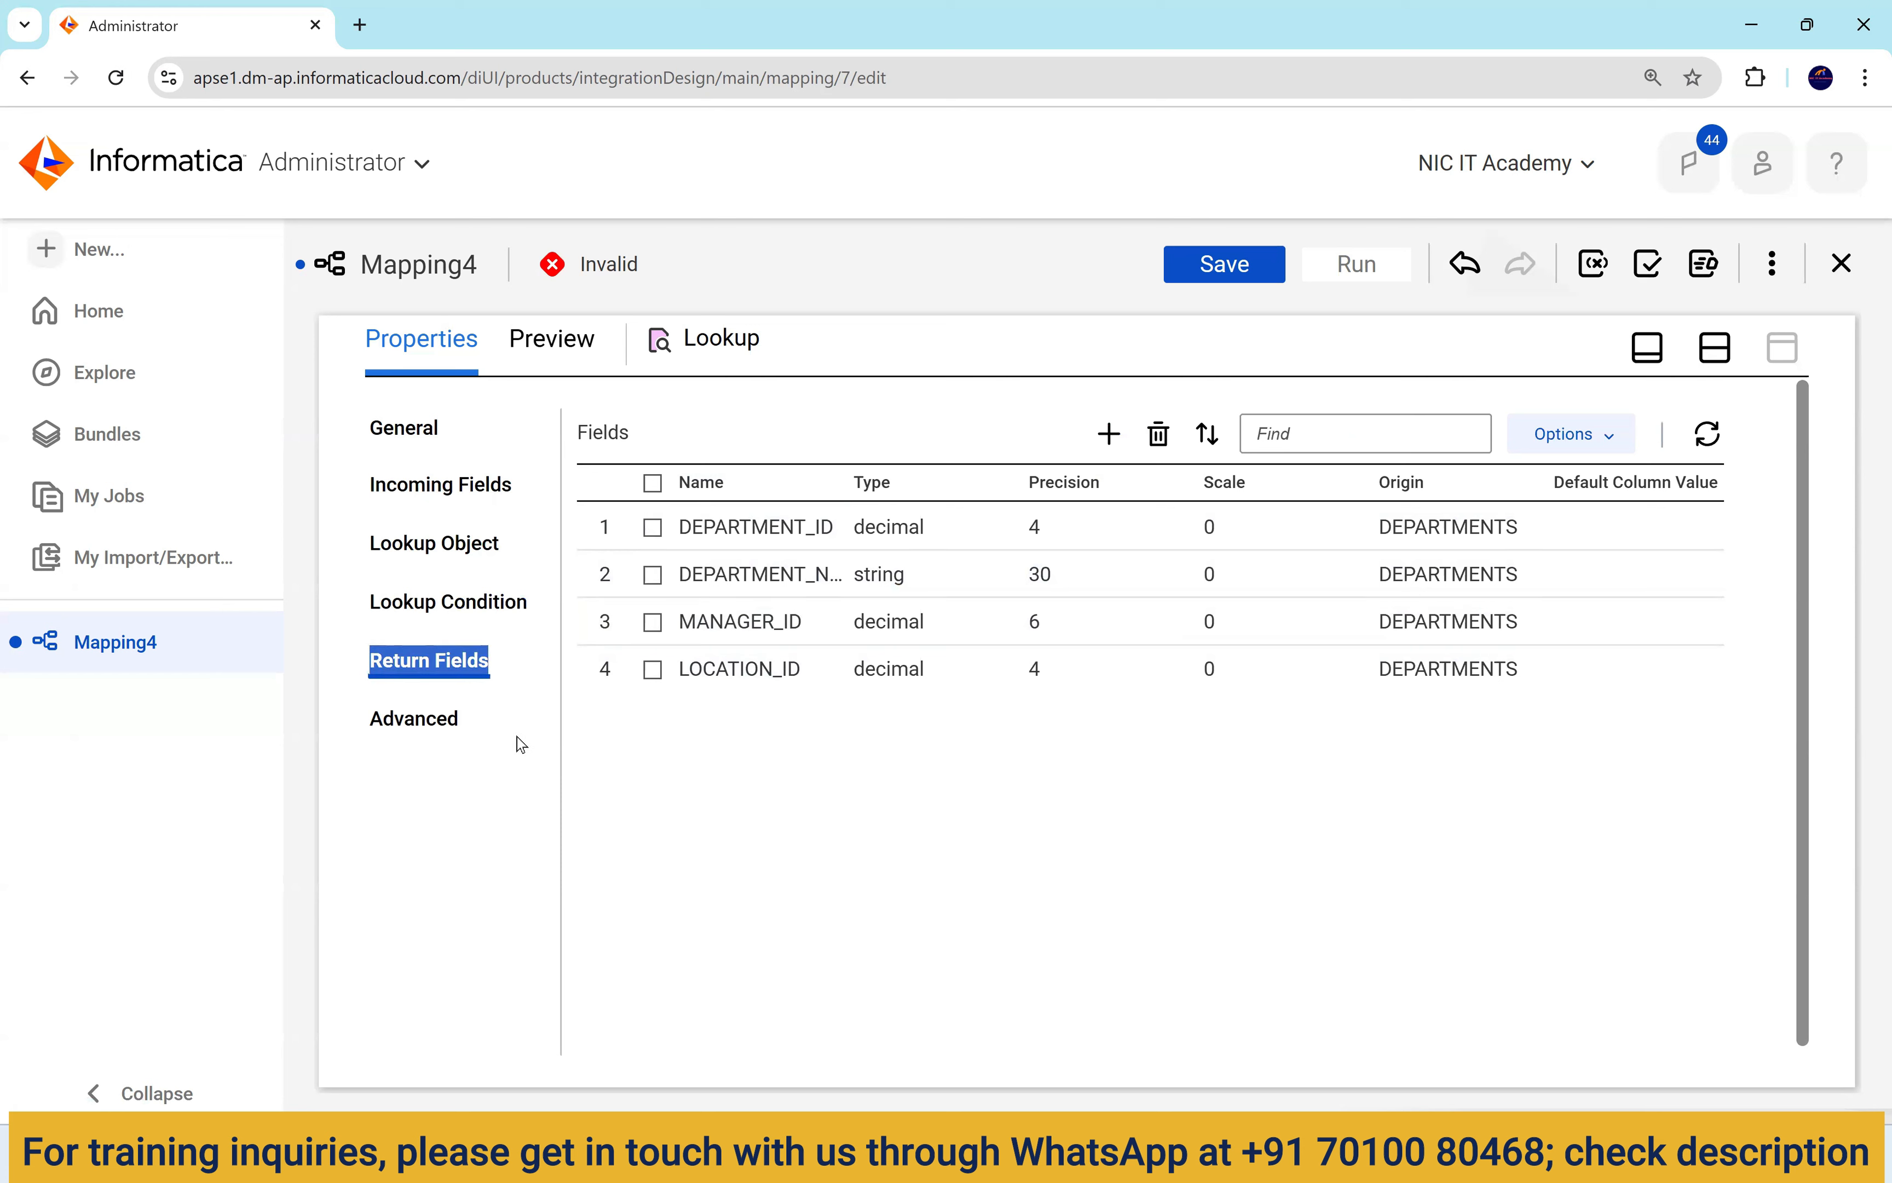
key("alt+Tab")
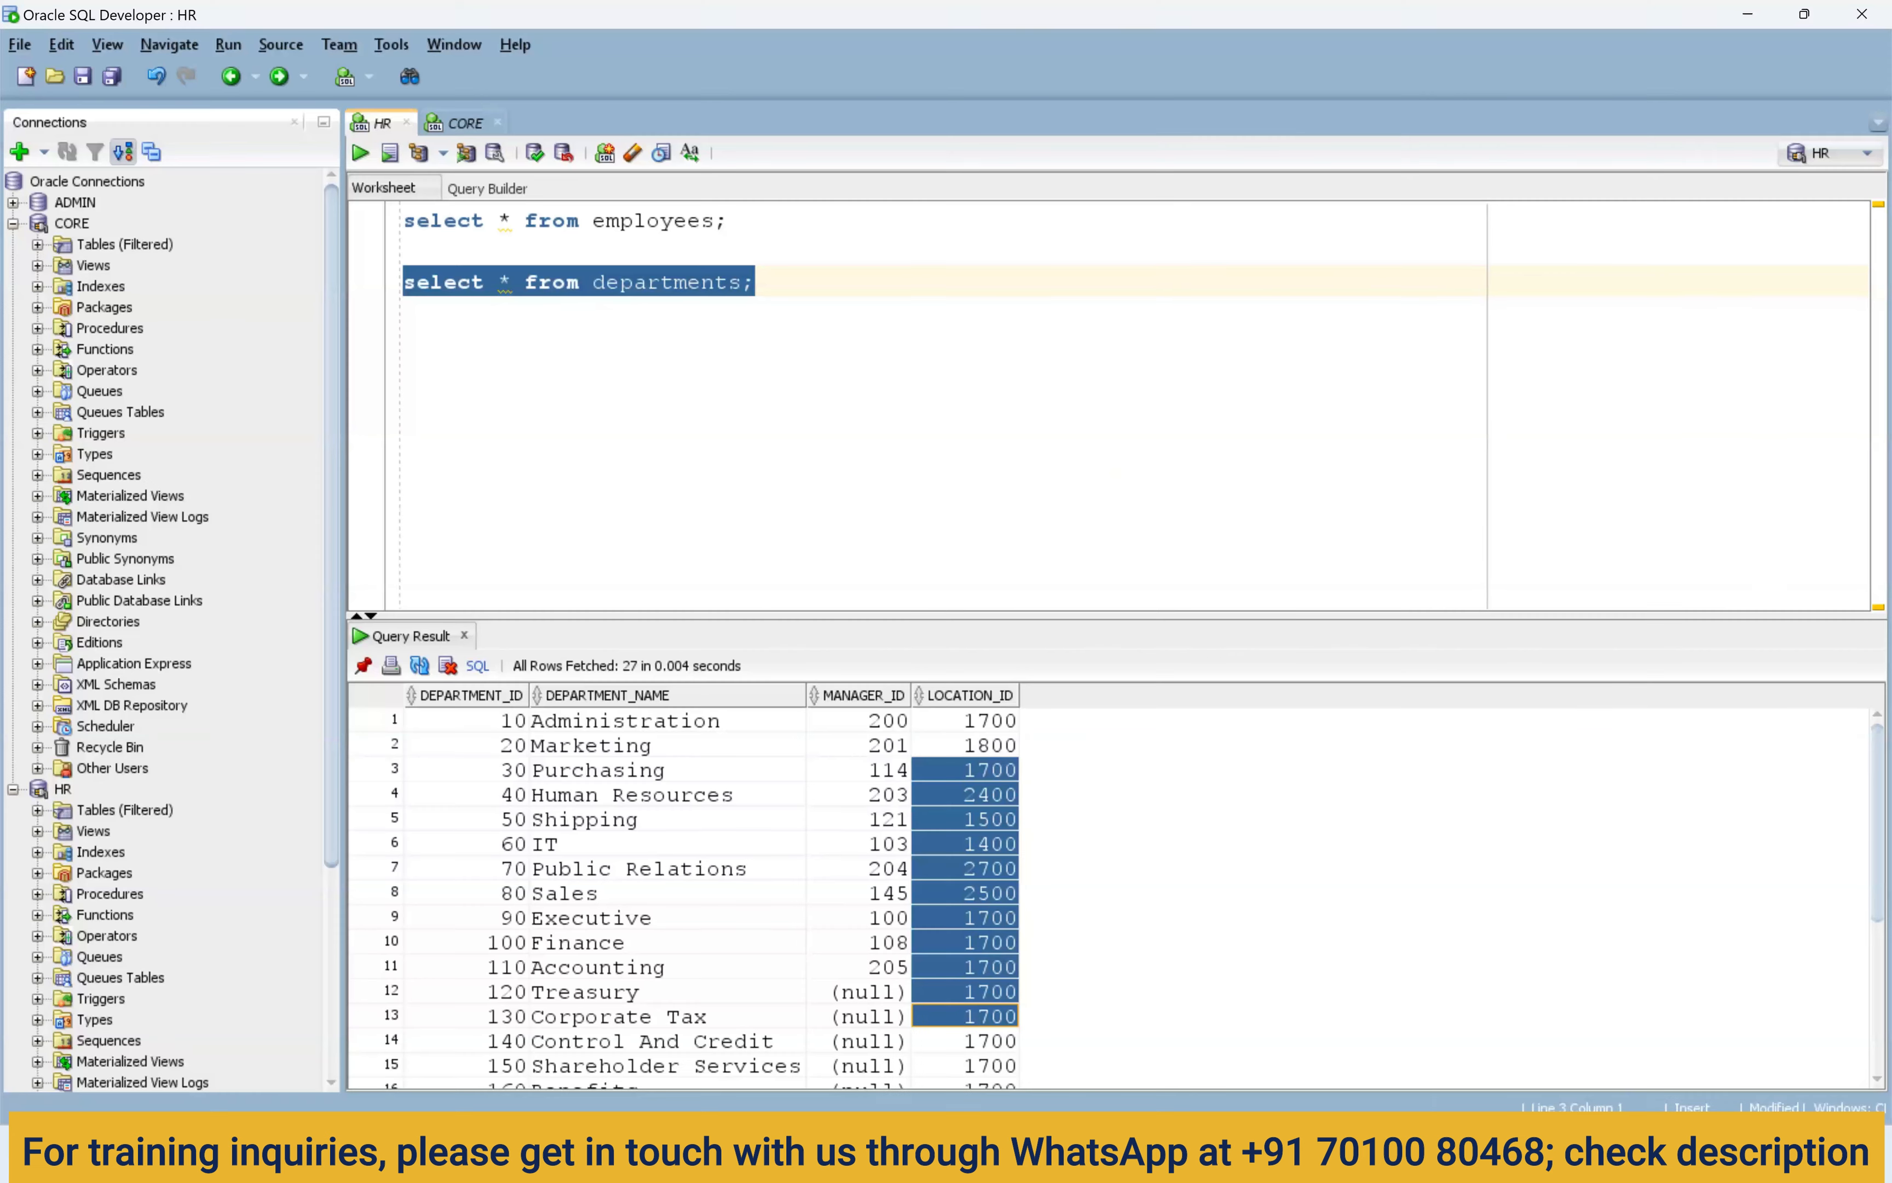
left_click_drag(501, 745, 497, 854)
left_click_drag(618, 769, 628, 942)
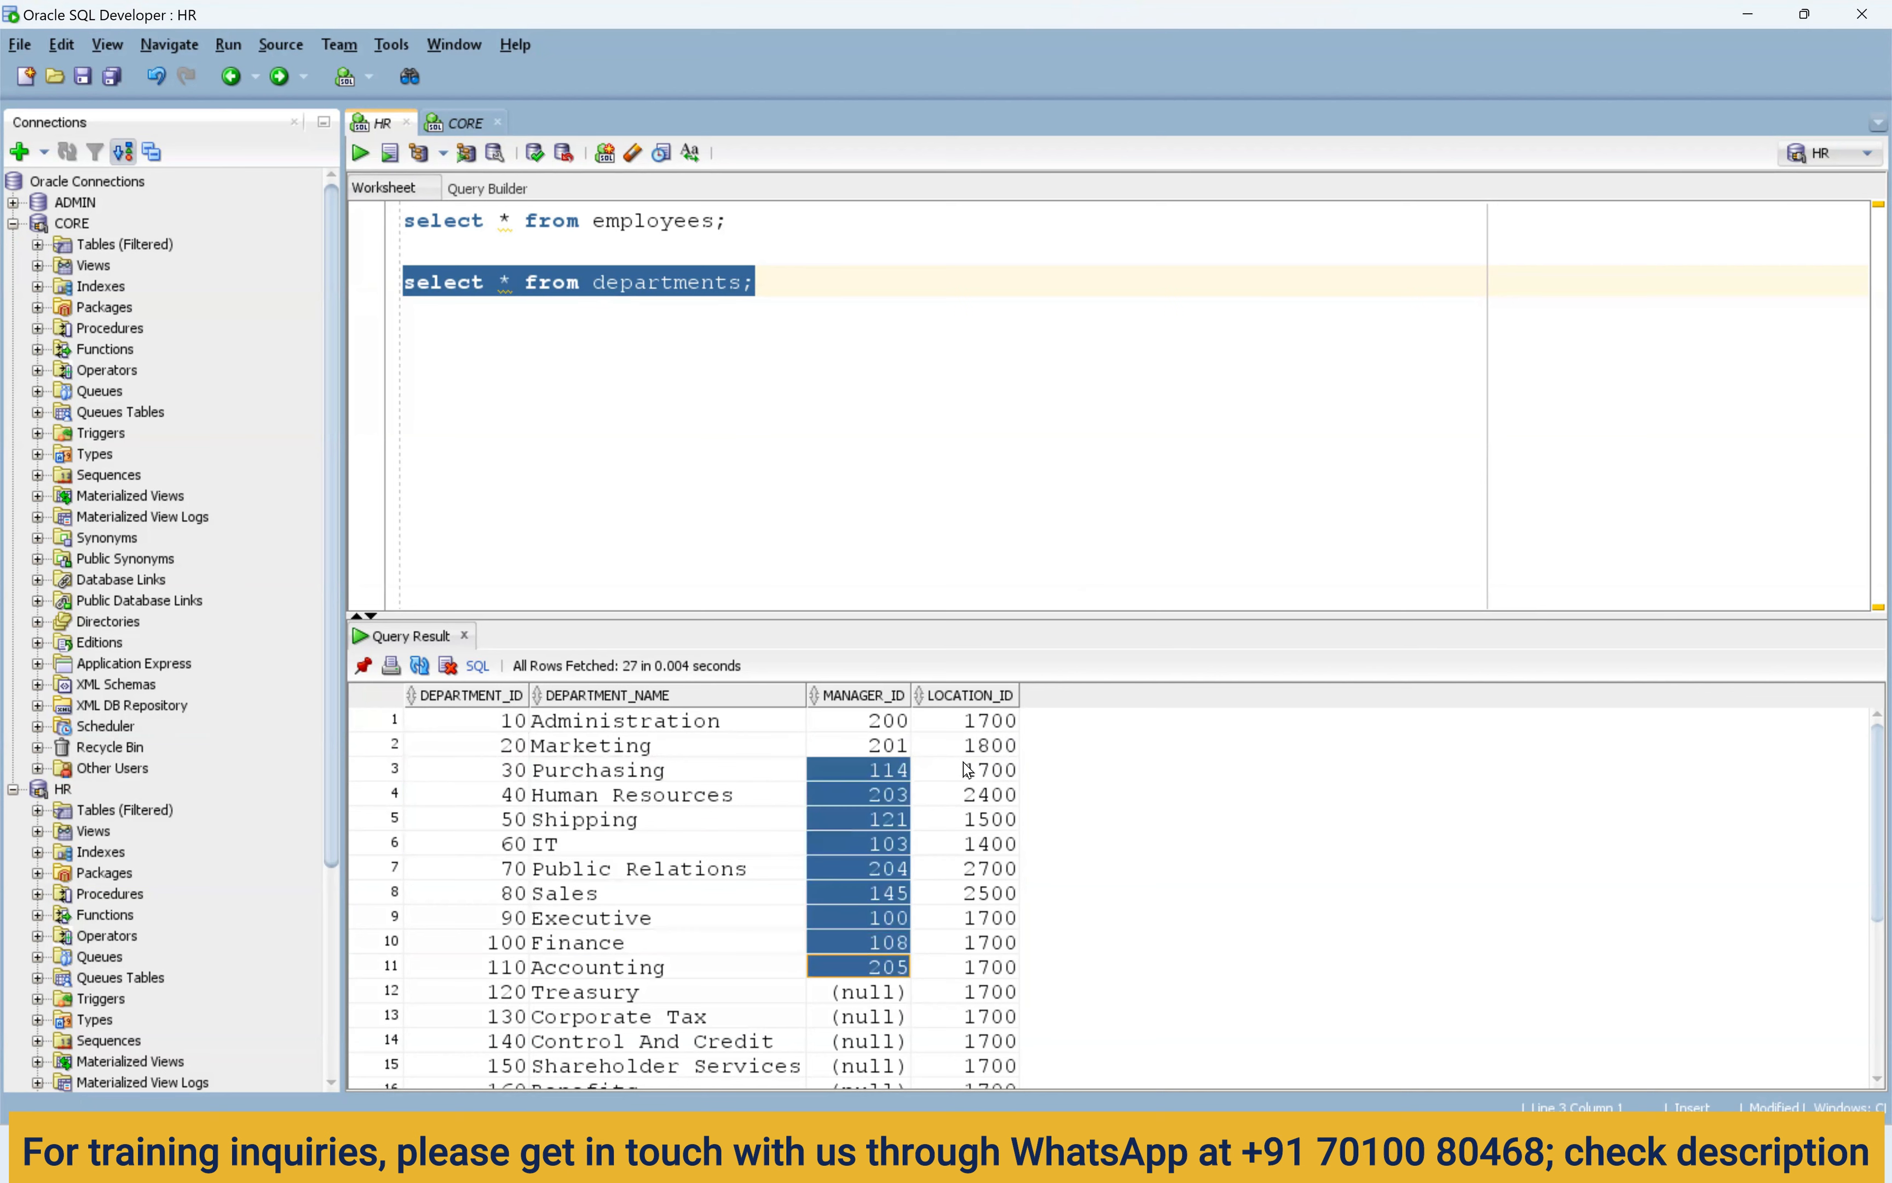
left_click_drag(968, 770, 970, 1016)
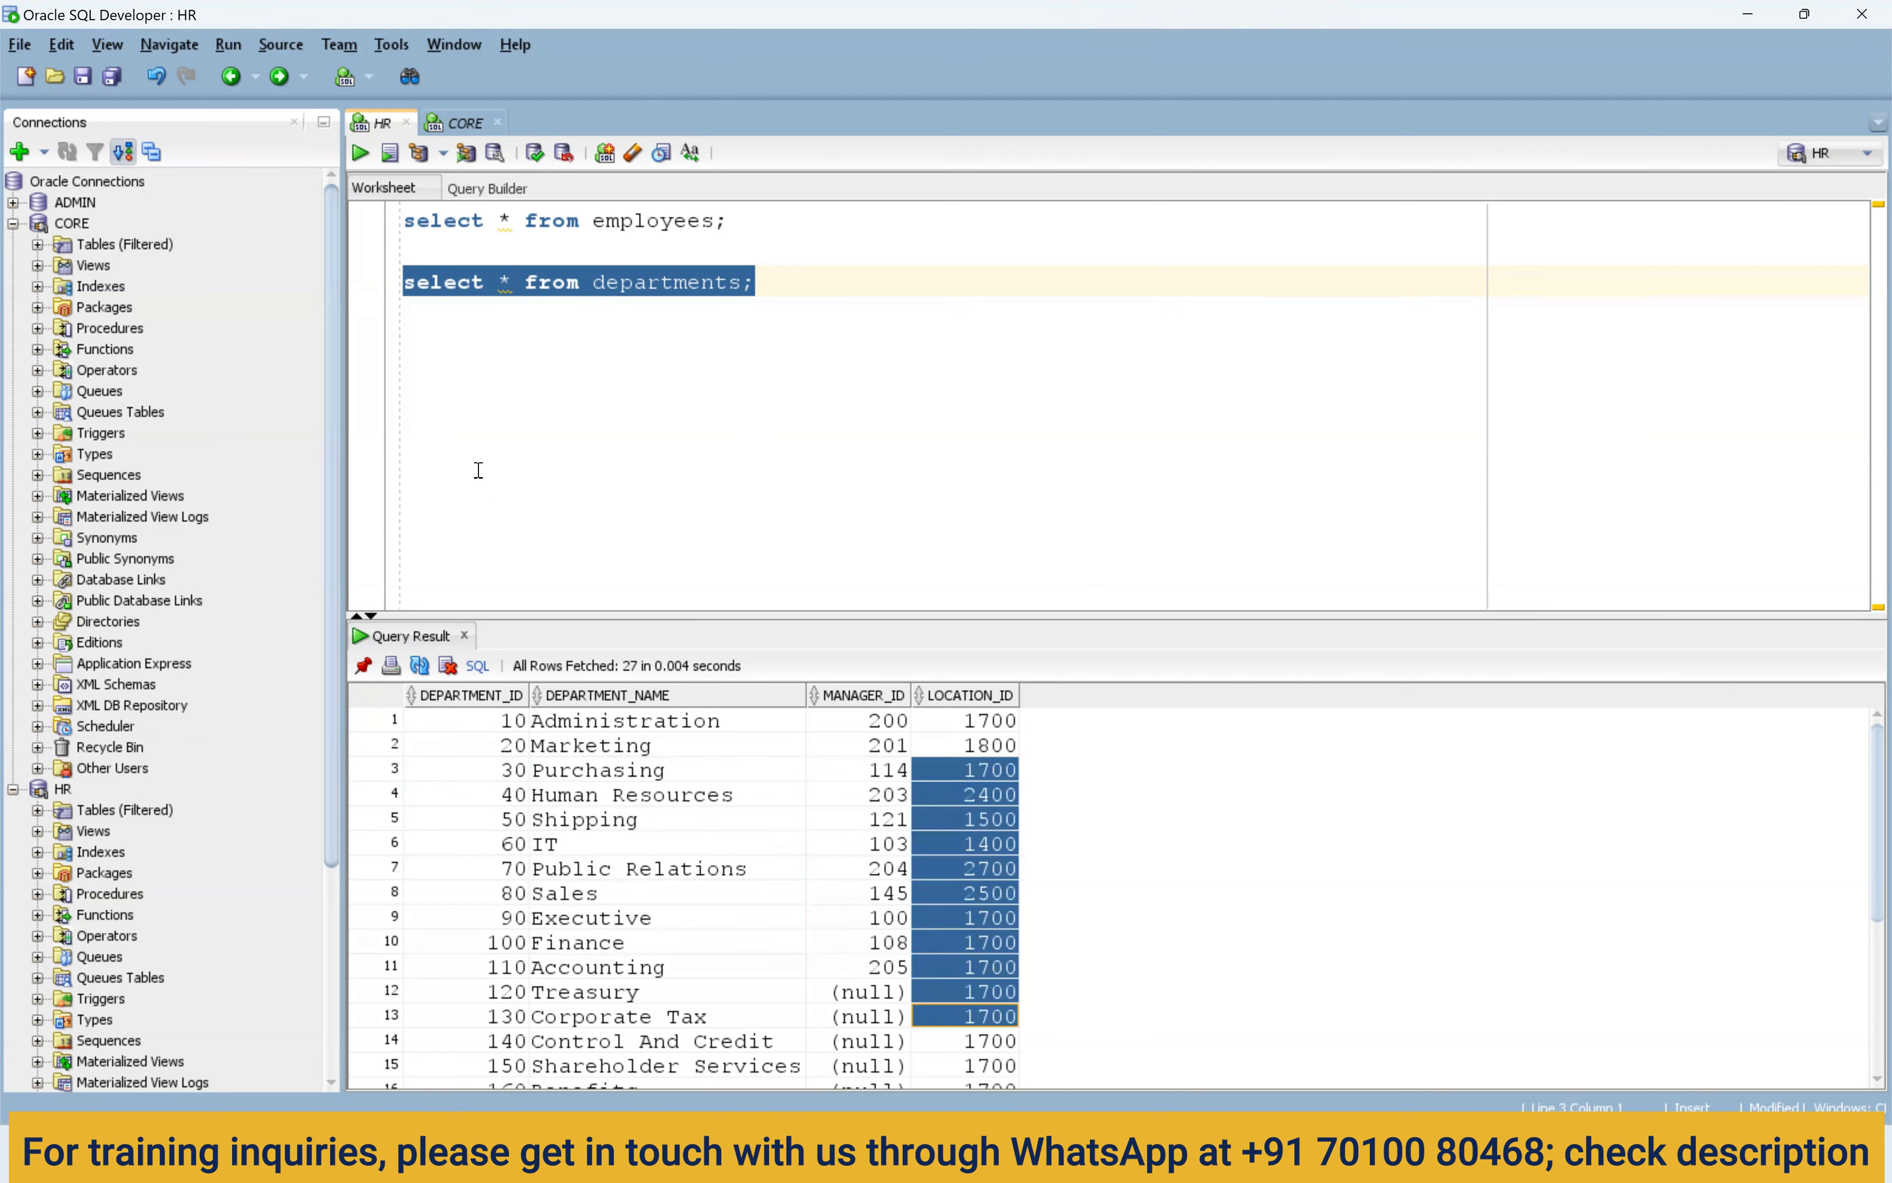
Check the empty t_employees_dept table in the CORE worksheet, then recheck HR department rows.
left_click(556, 230)
left_click_drag(630, 236, 336, 228)
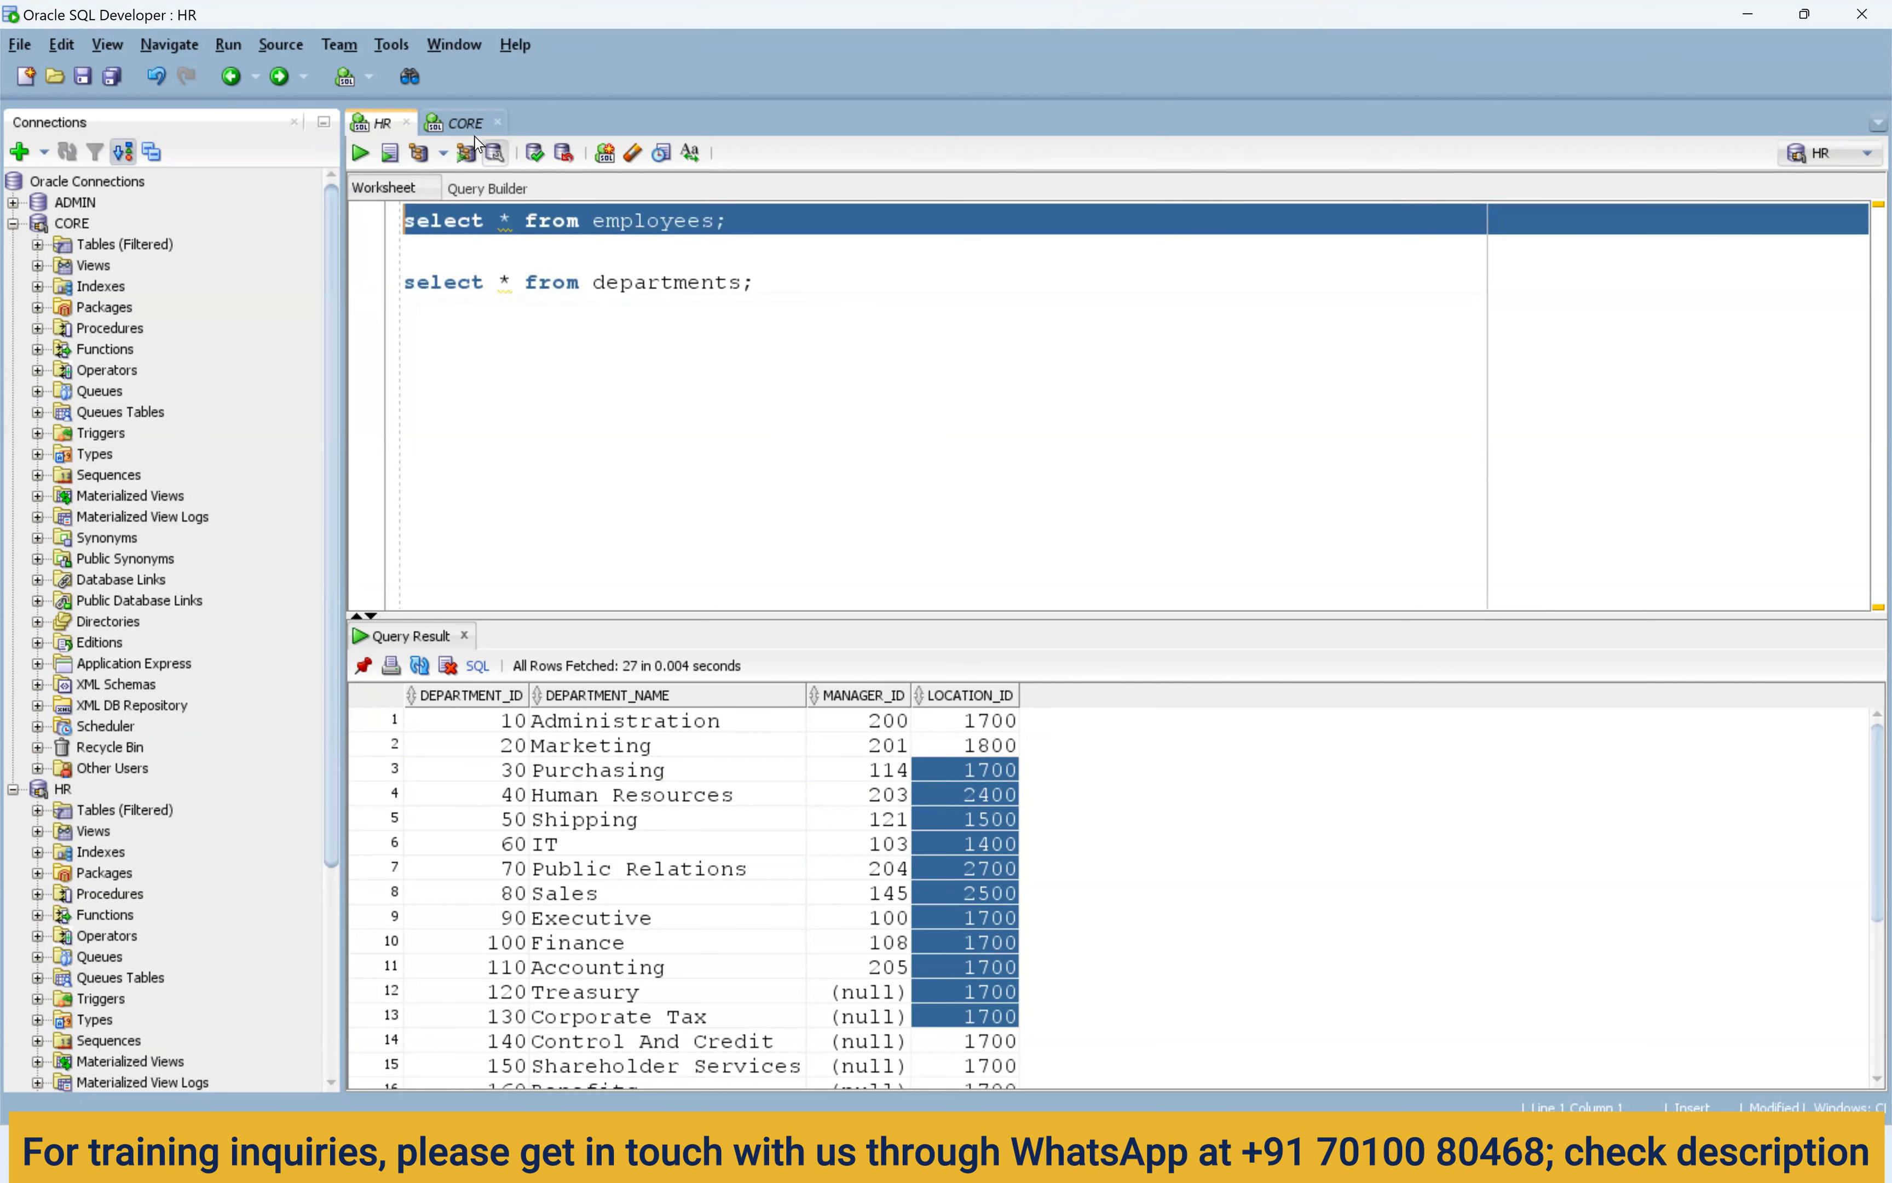
left_click(468, 126)
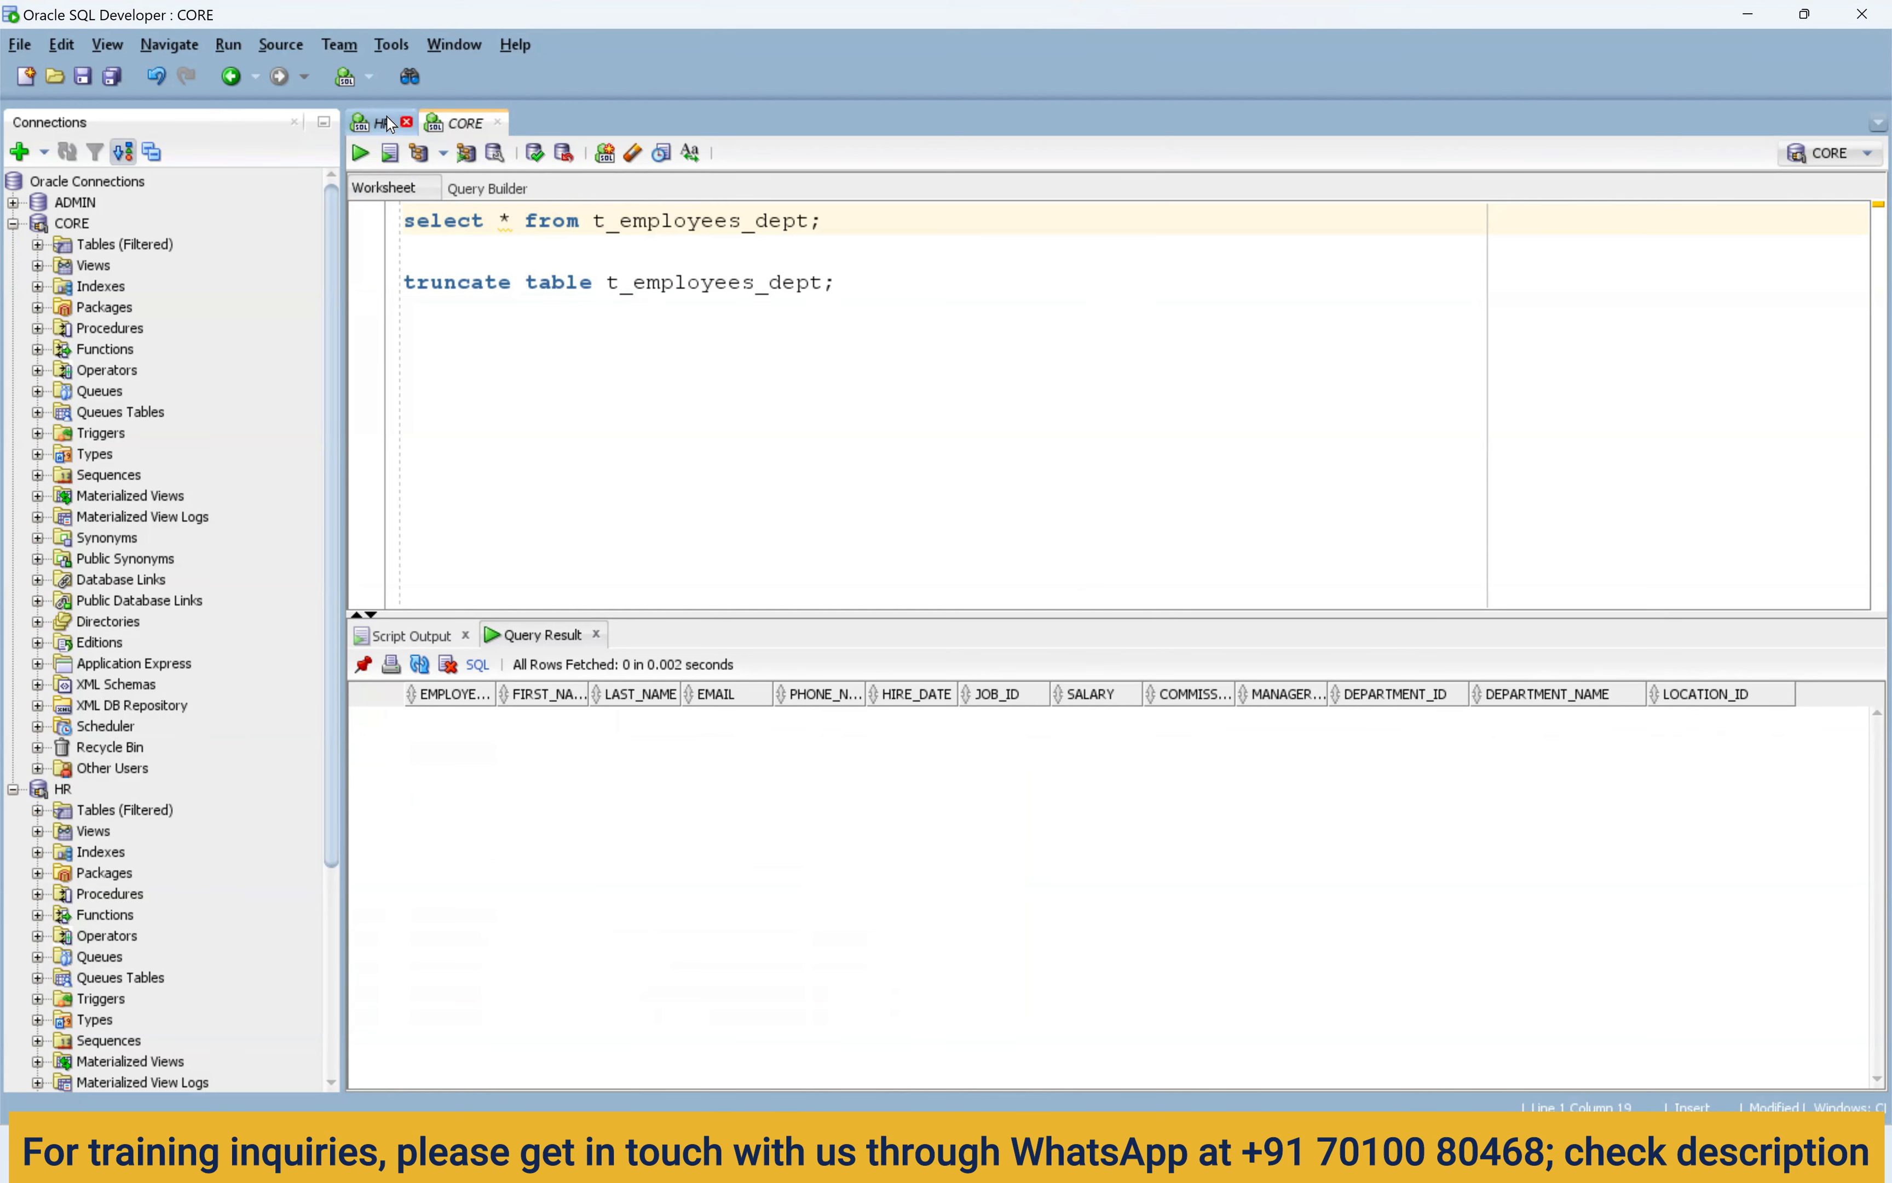
left_click(377, 123)
left_click(594, 769)
left_click_drag(876, 796, 870, 849)
left_click_drag(877, 751, 867, 913)
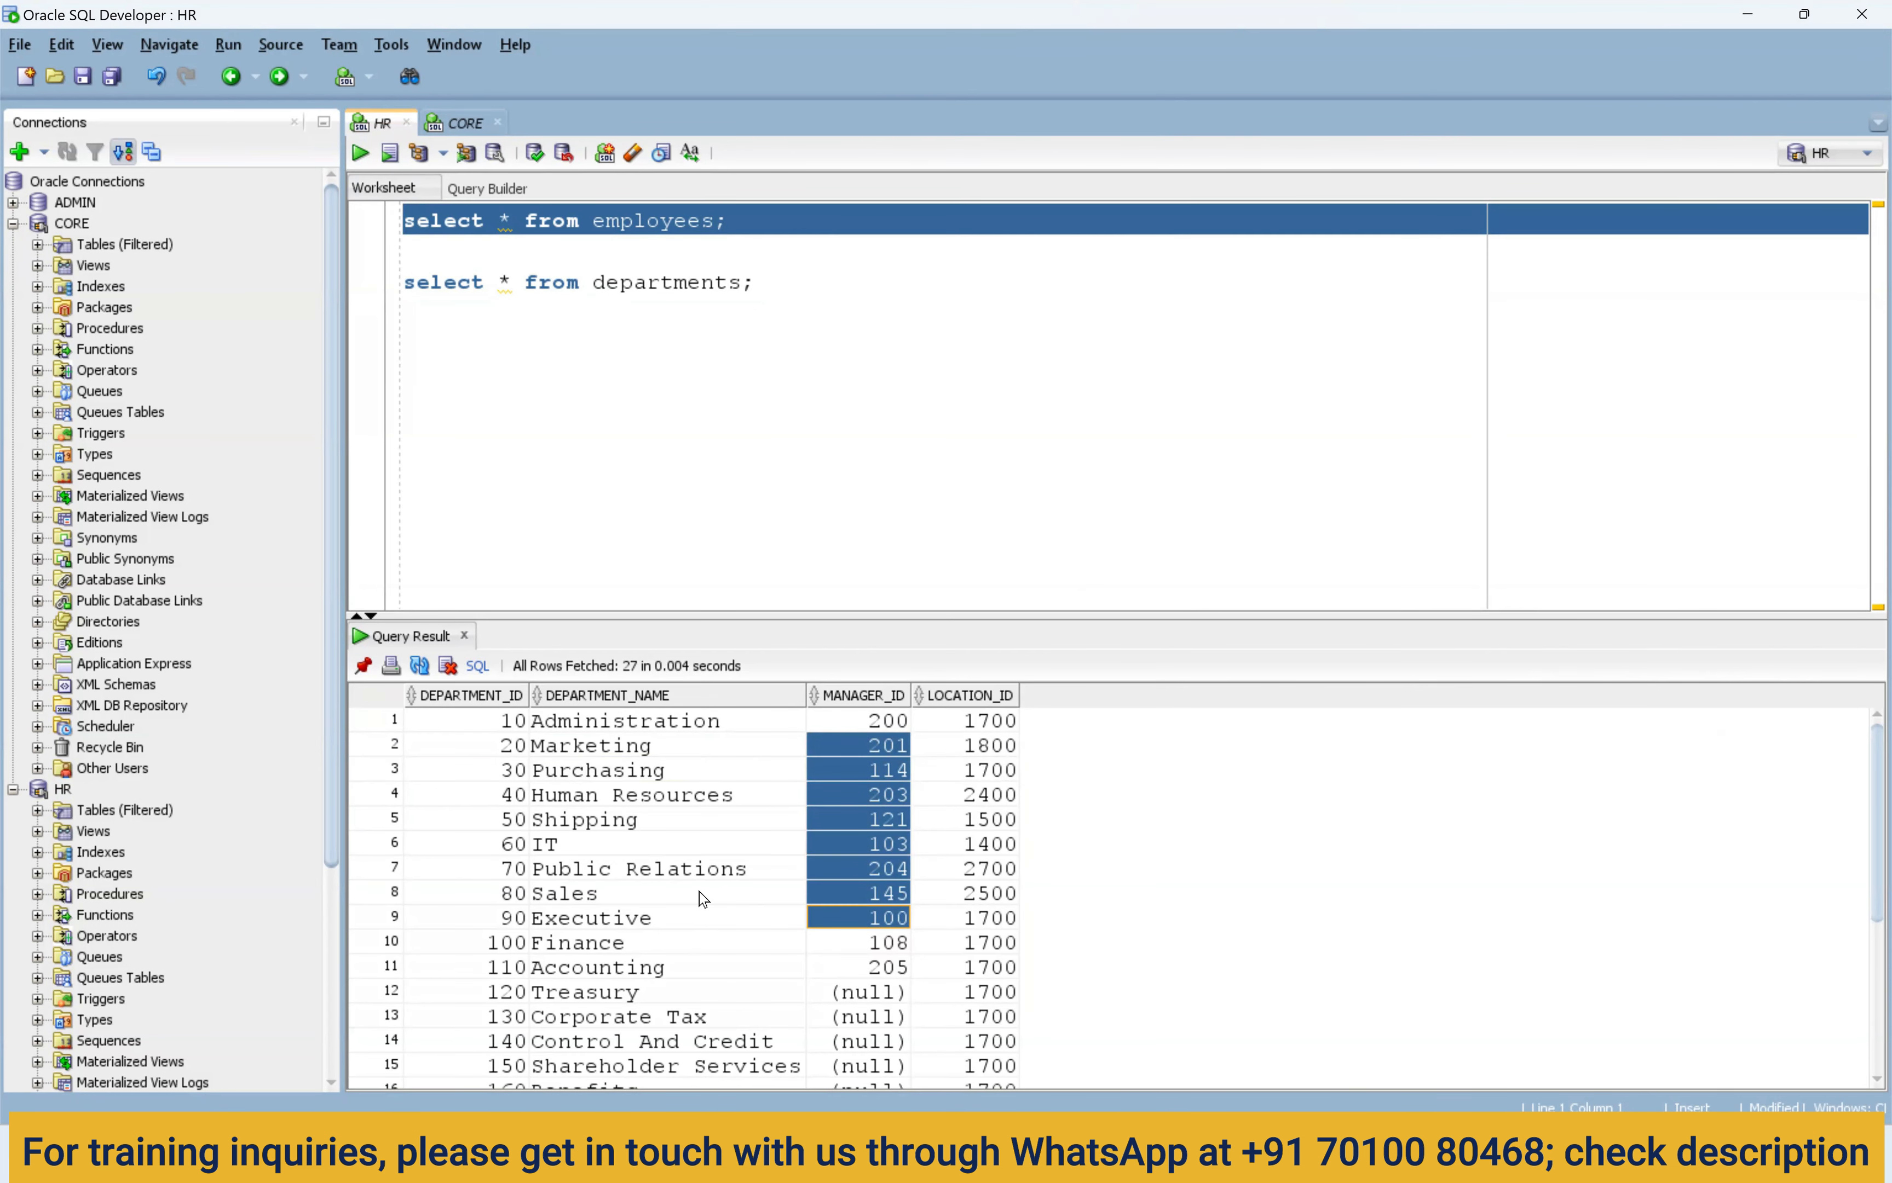
left_click_drag(470, 720, 1052, 927)
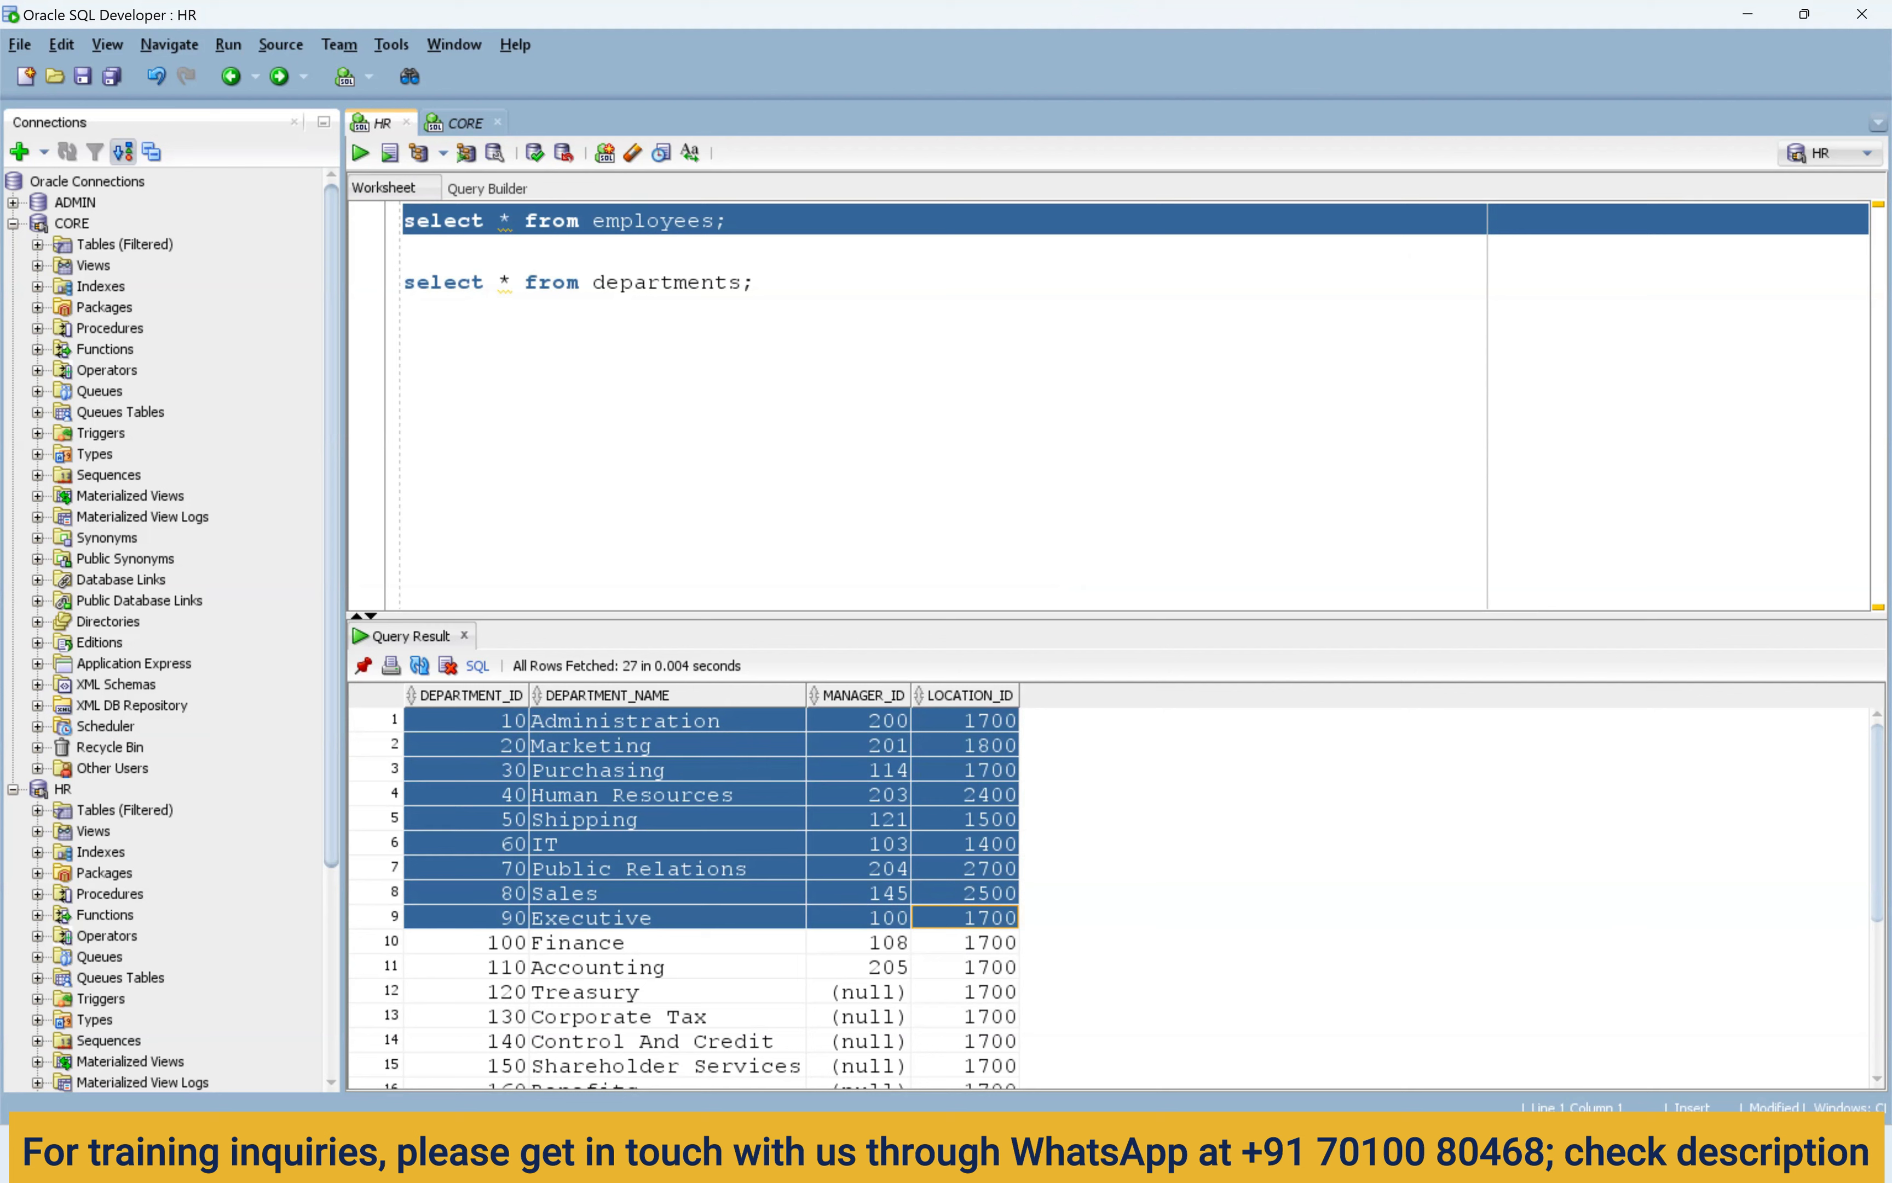
left_click(1111, 1154)
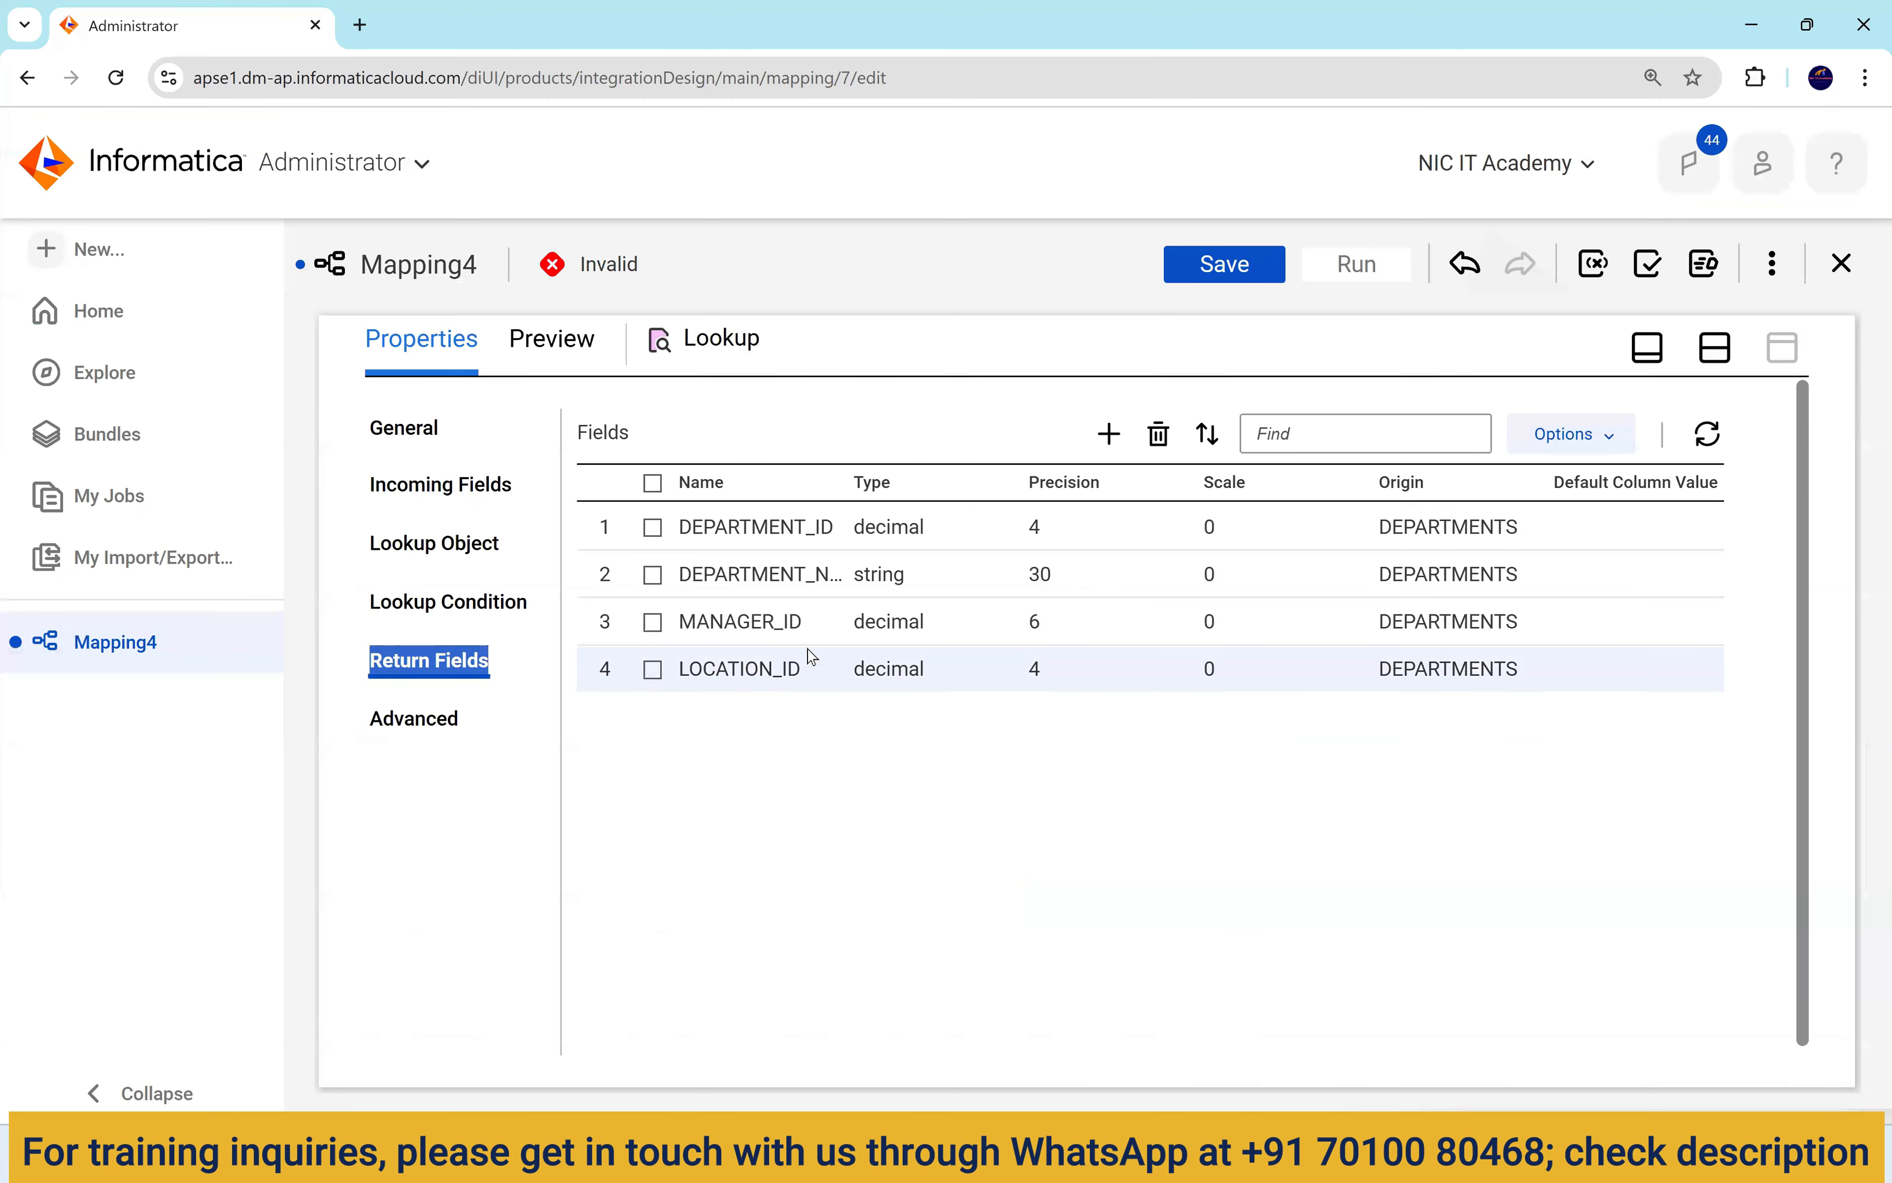
Delete MANAGER_ID from the Lookup's return fields.
left_click(653, 622)
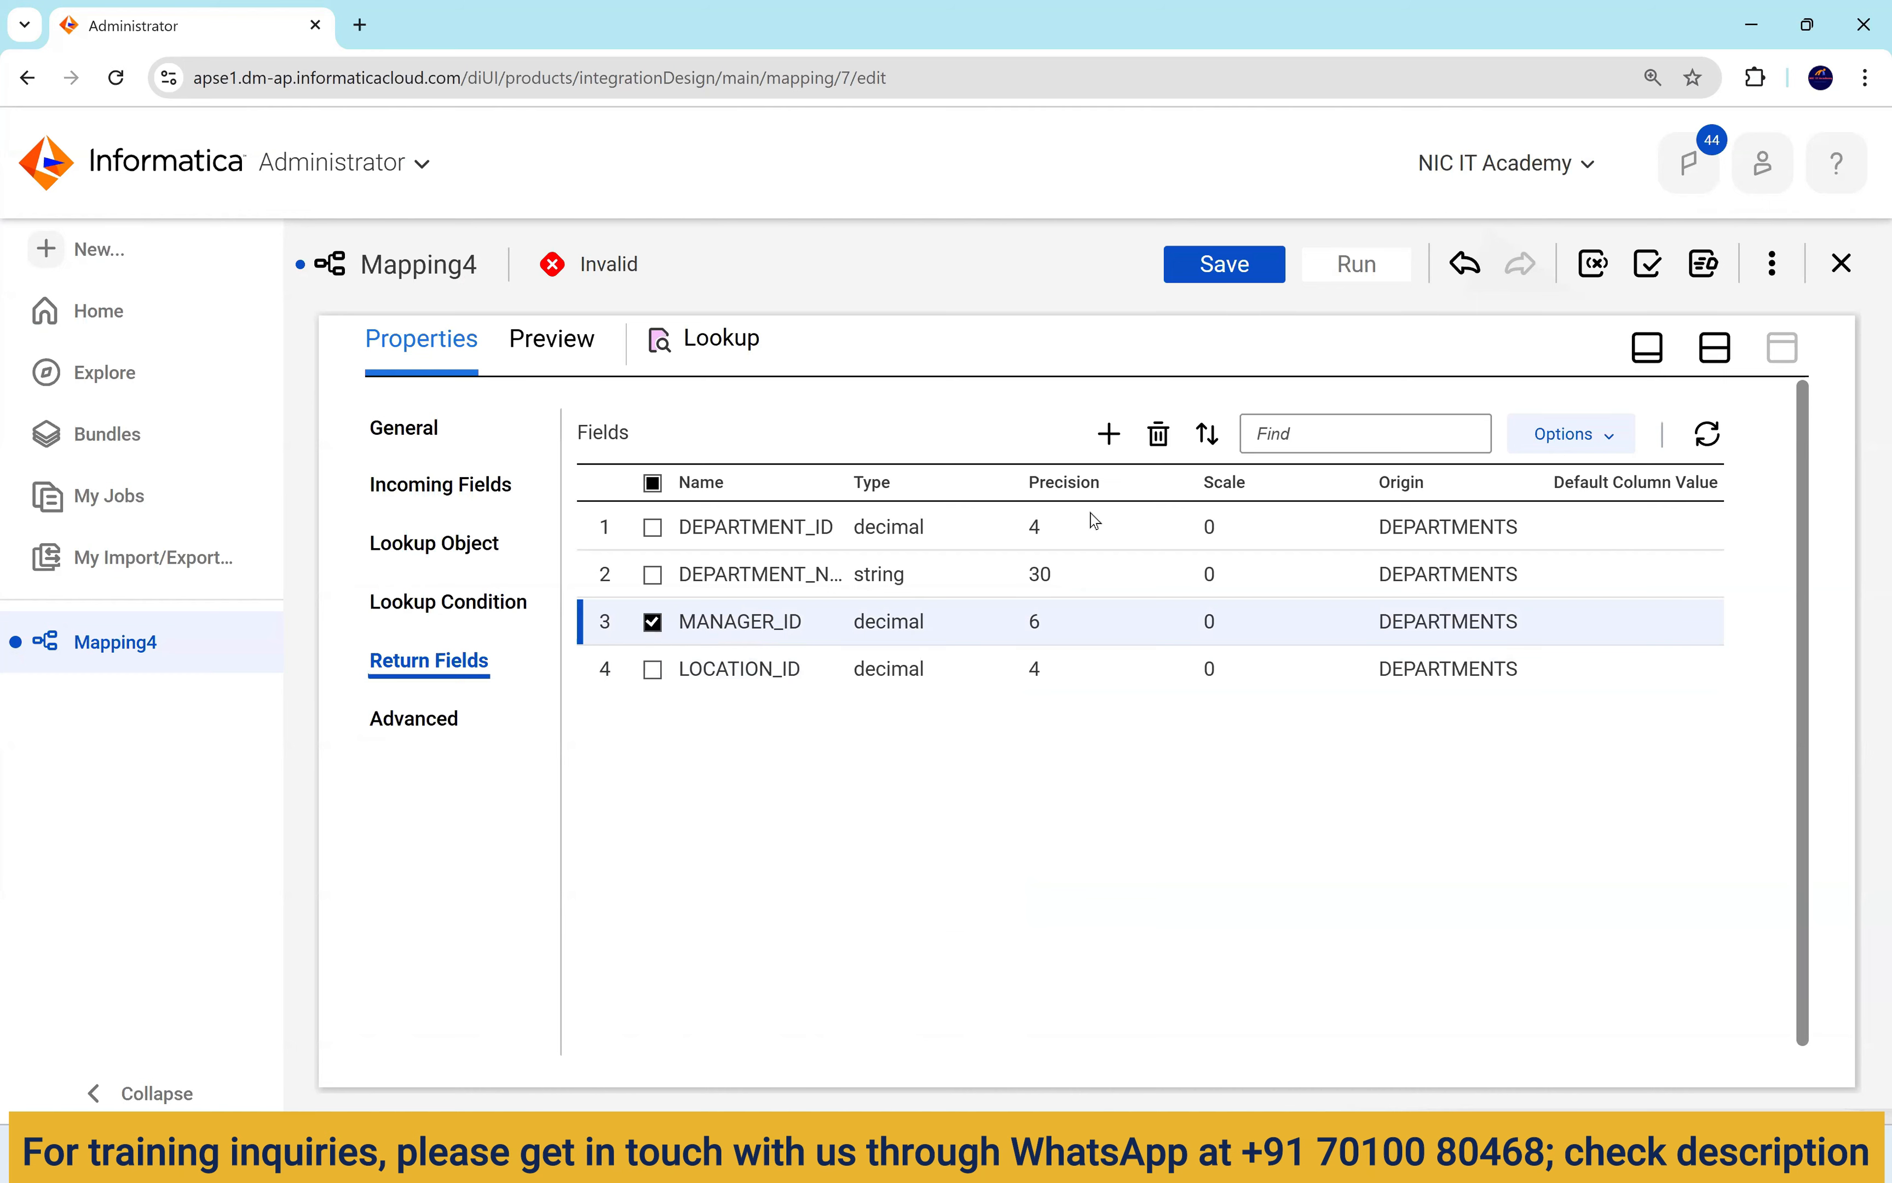
left_click(1160, 436)
left_click(992, 772)
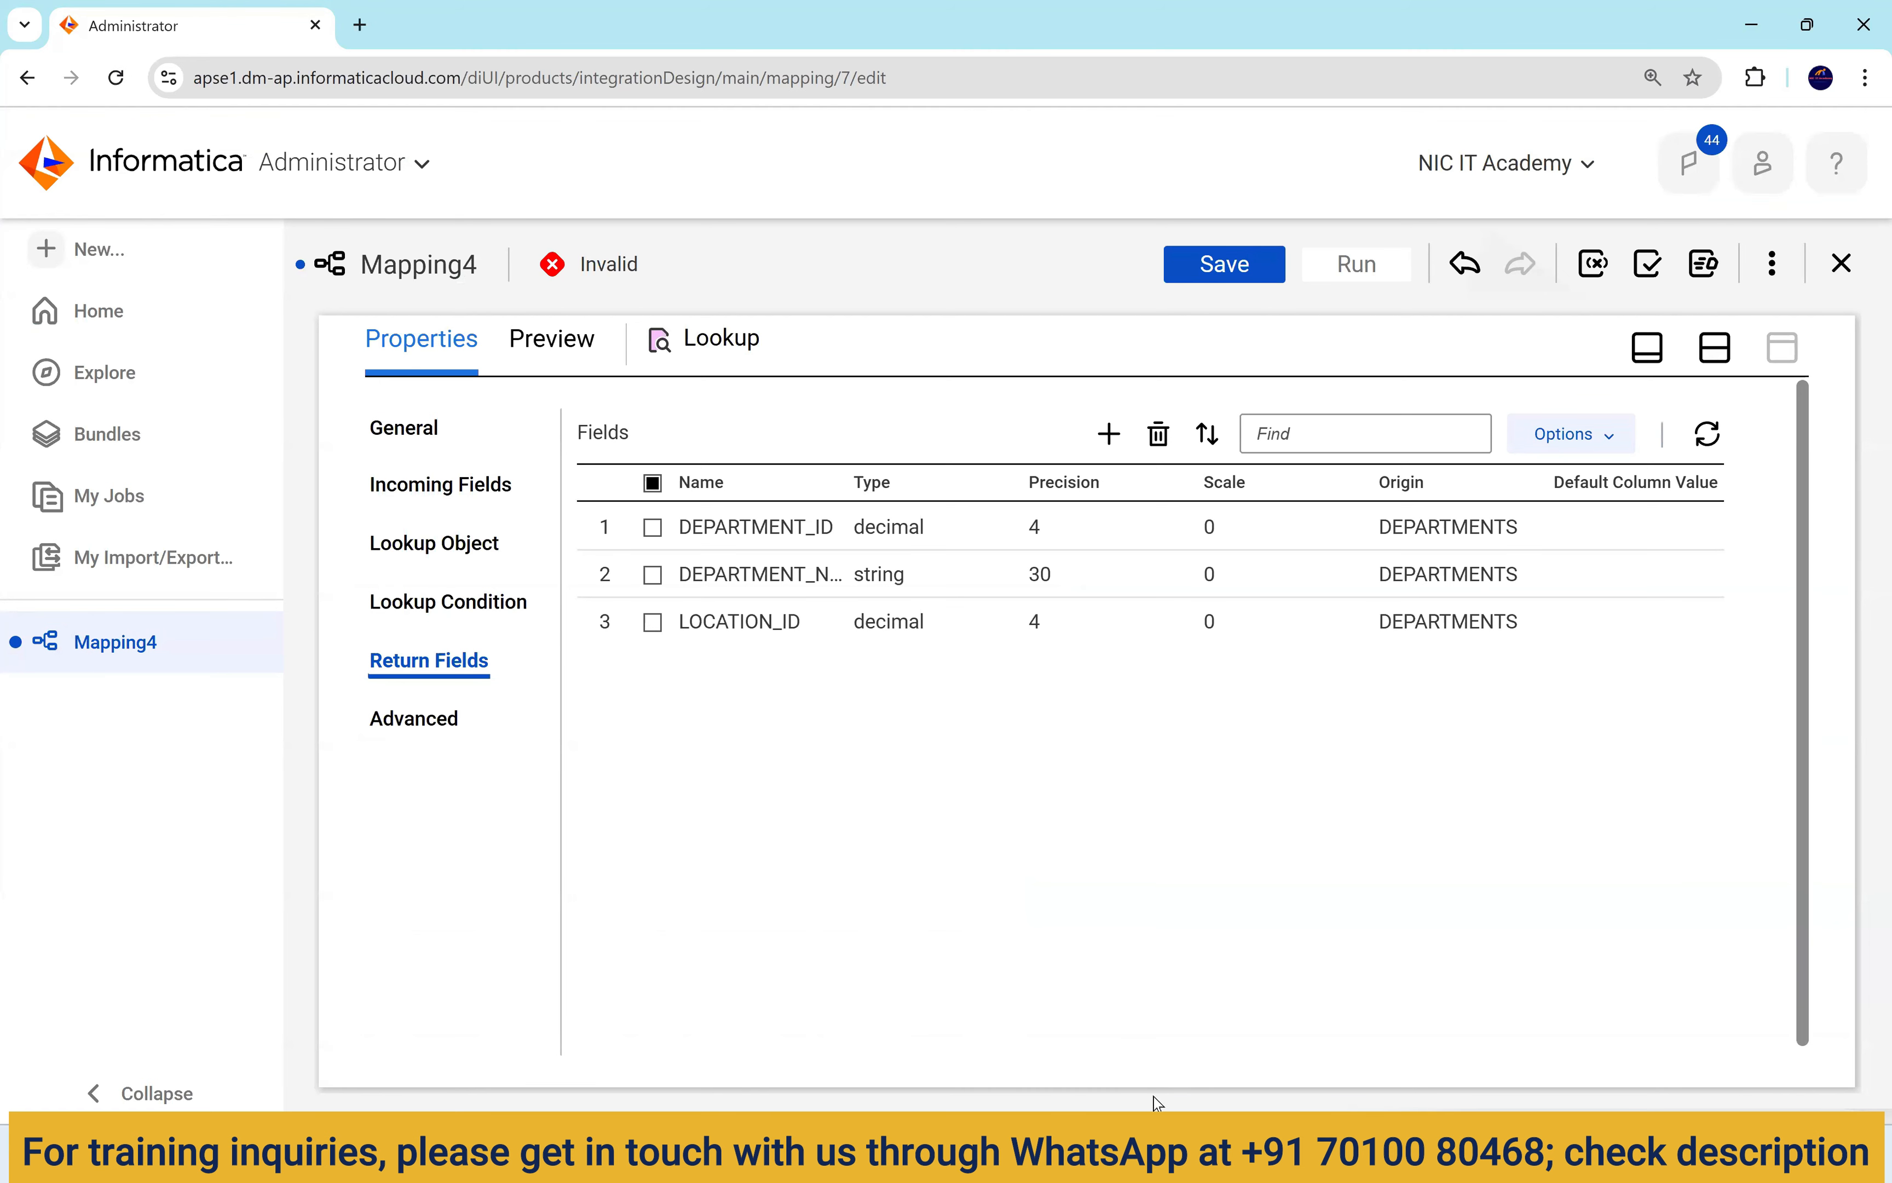
key("alt+Tab")
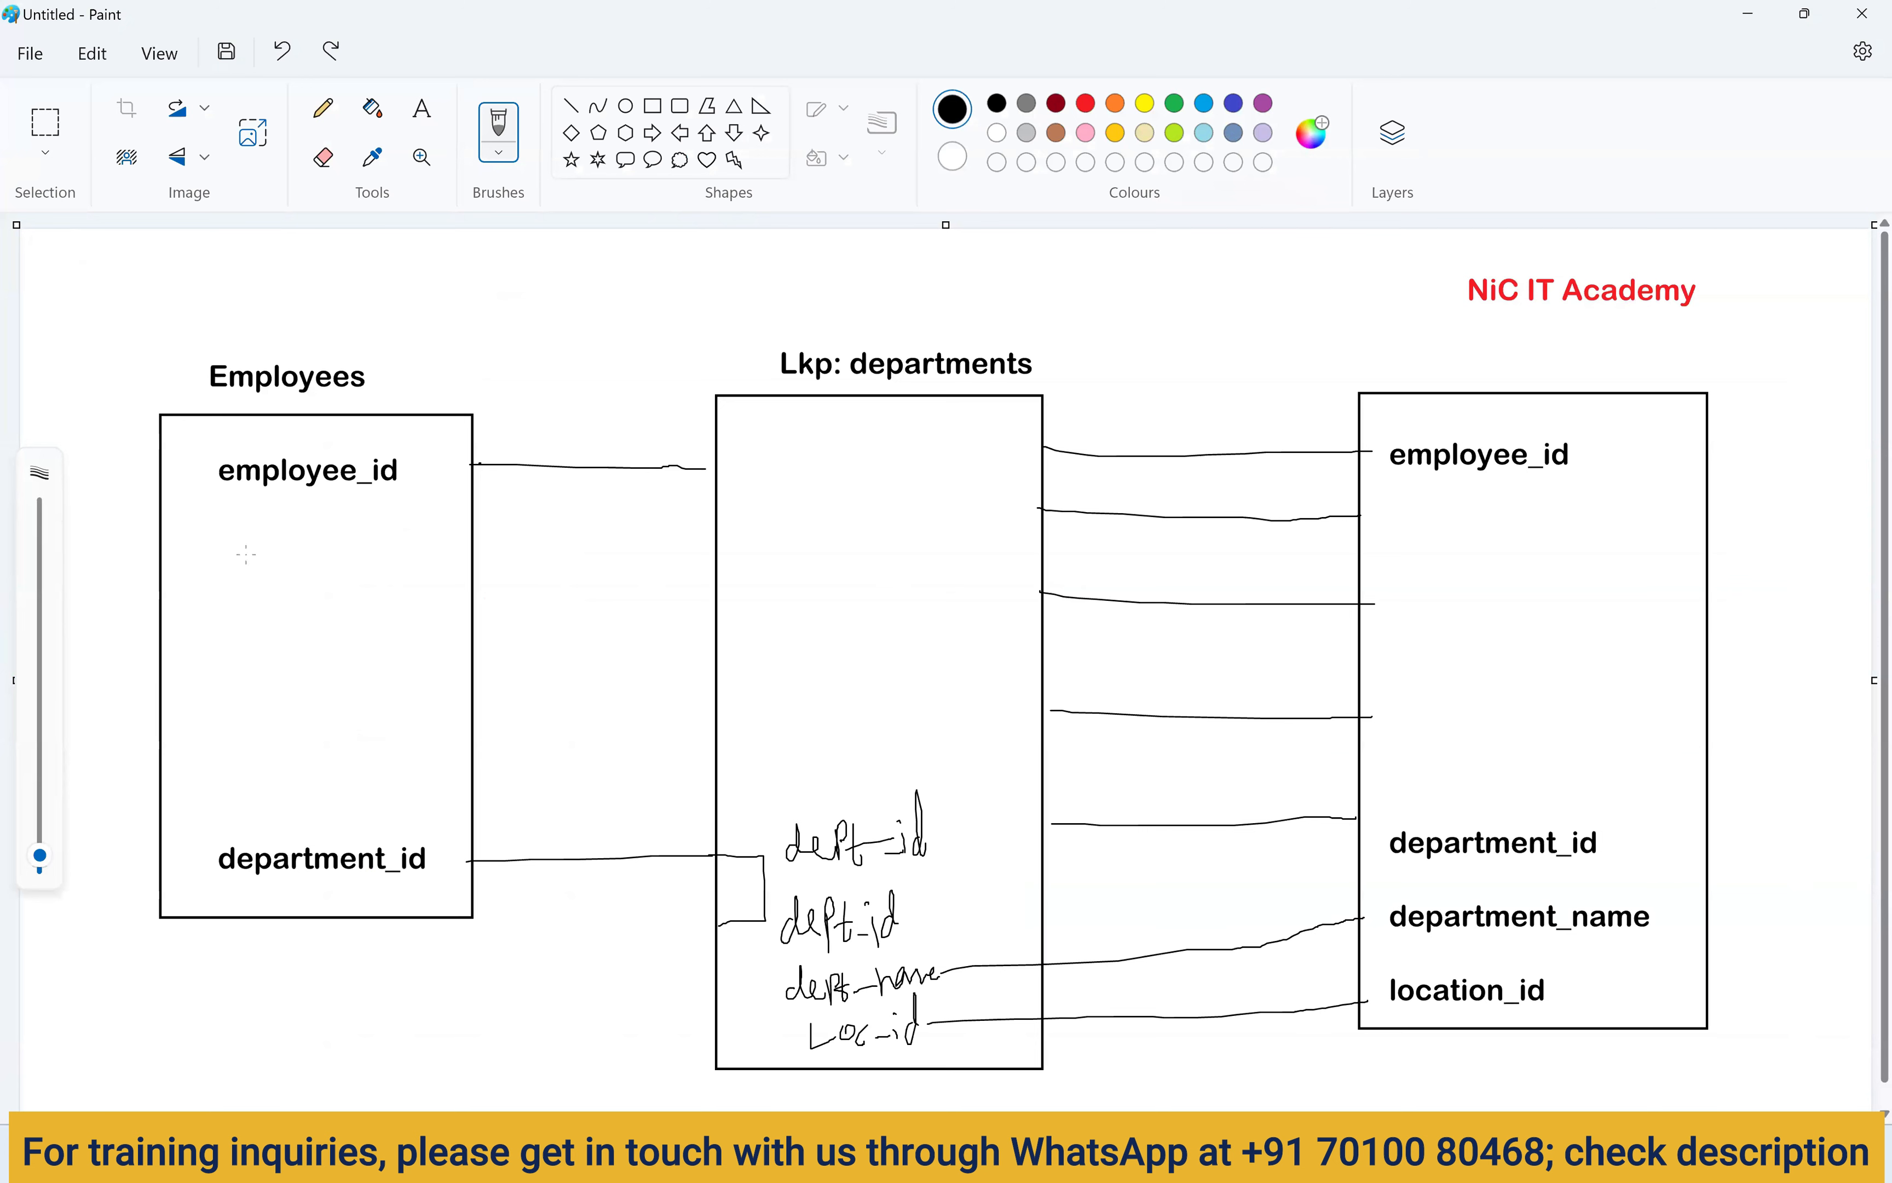
Sketch a curve and small loop below the Lkp: departments box, undoing the extra strokes.
mouse_move(739, 756)
left_mouse_down()
mouse_move(646, 890)
mouse_move(609, 1002)
left_mouse_up()
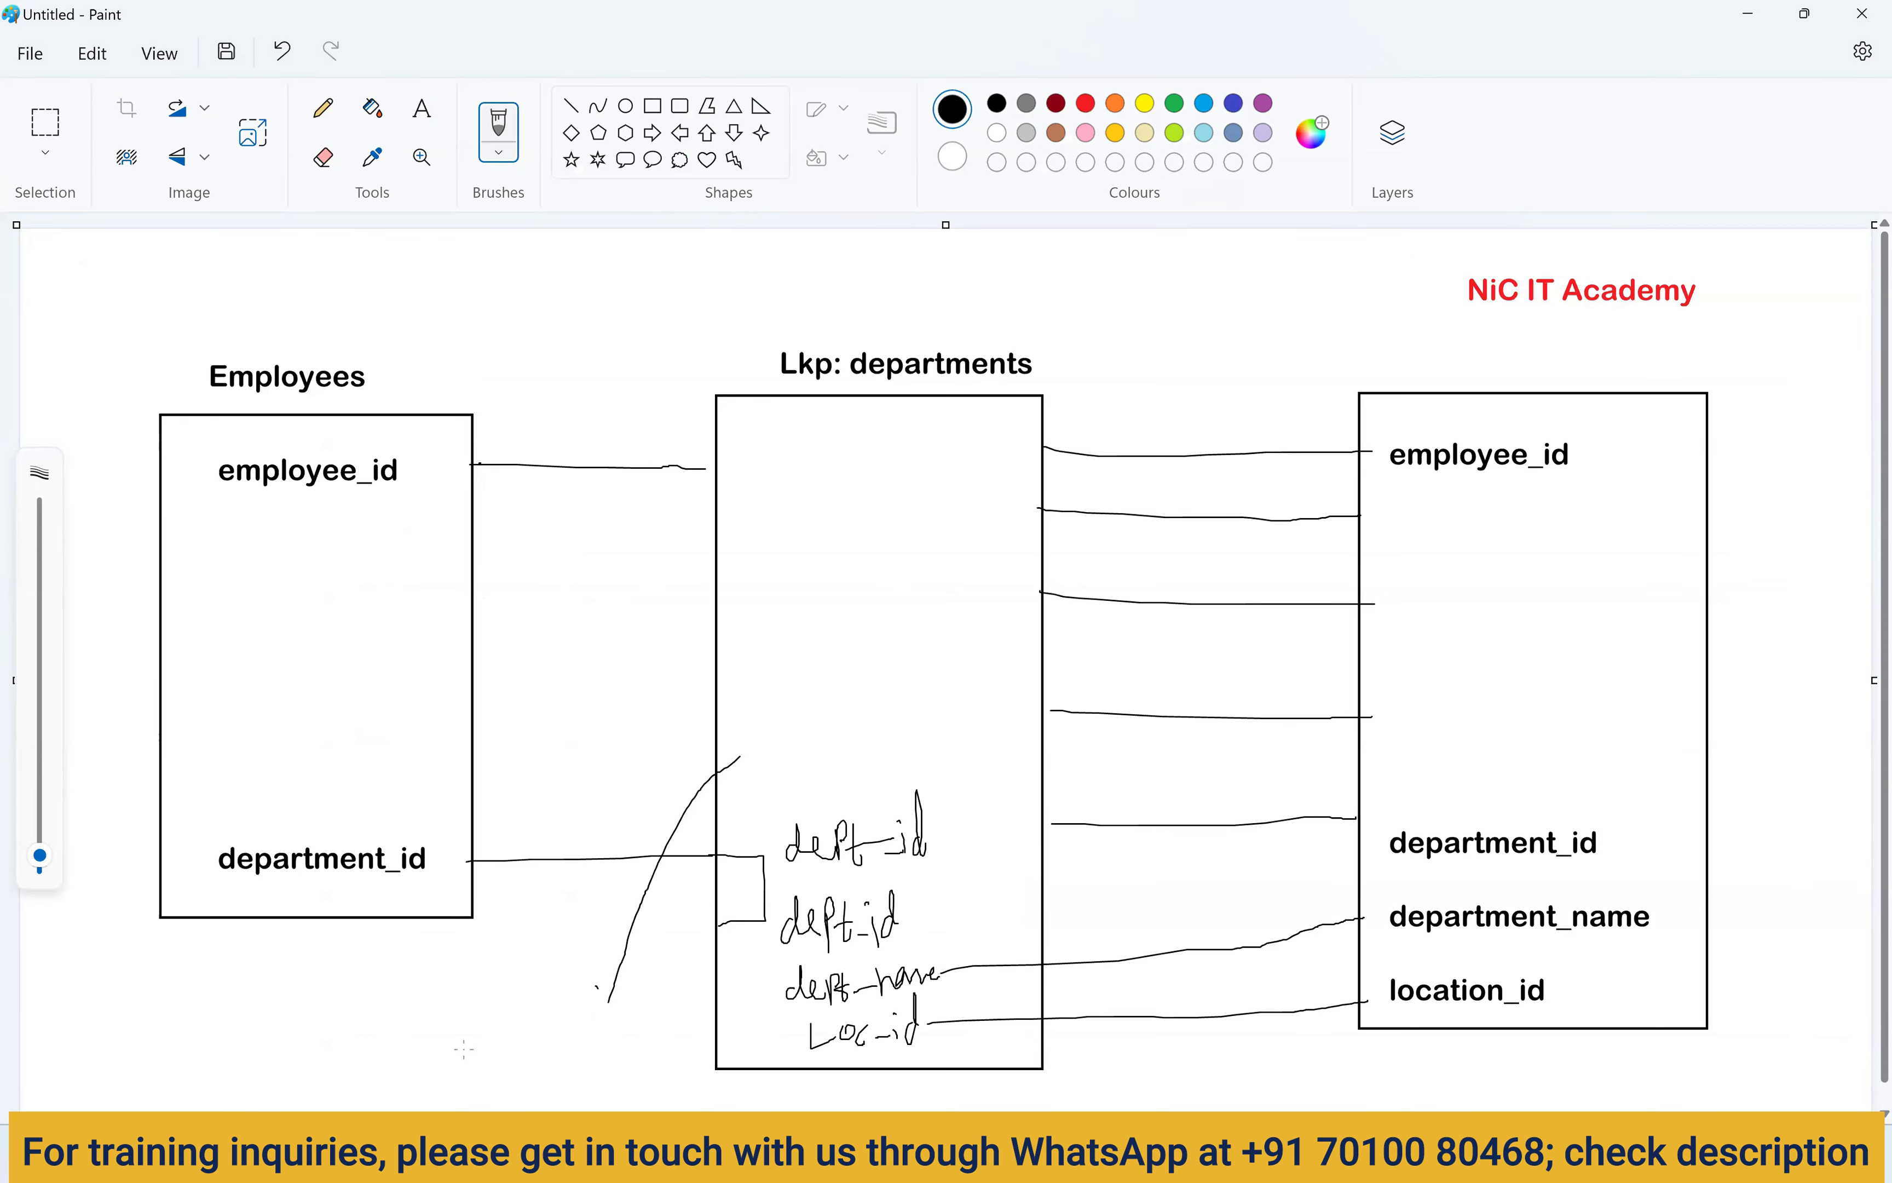
mouse_move(464, 1048)
left_mouse_down()
mouse_move(547, 1105)
mouse_move(476, 1041)
left_mouse_up()
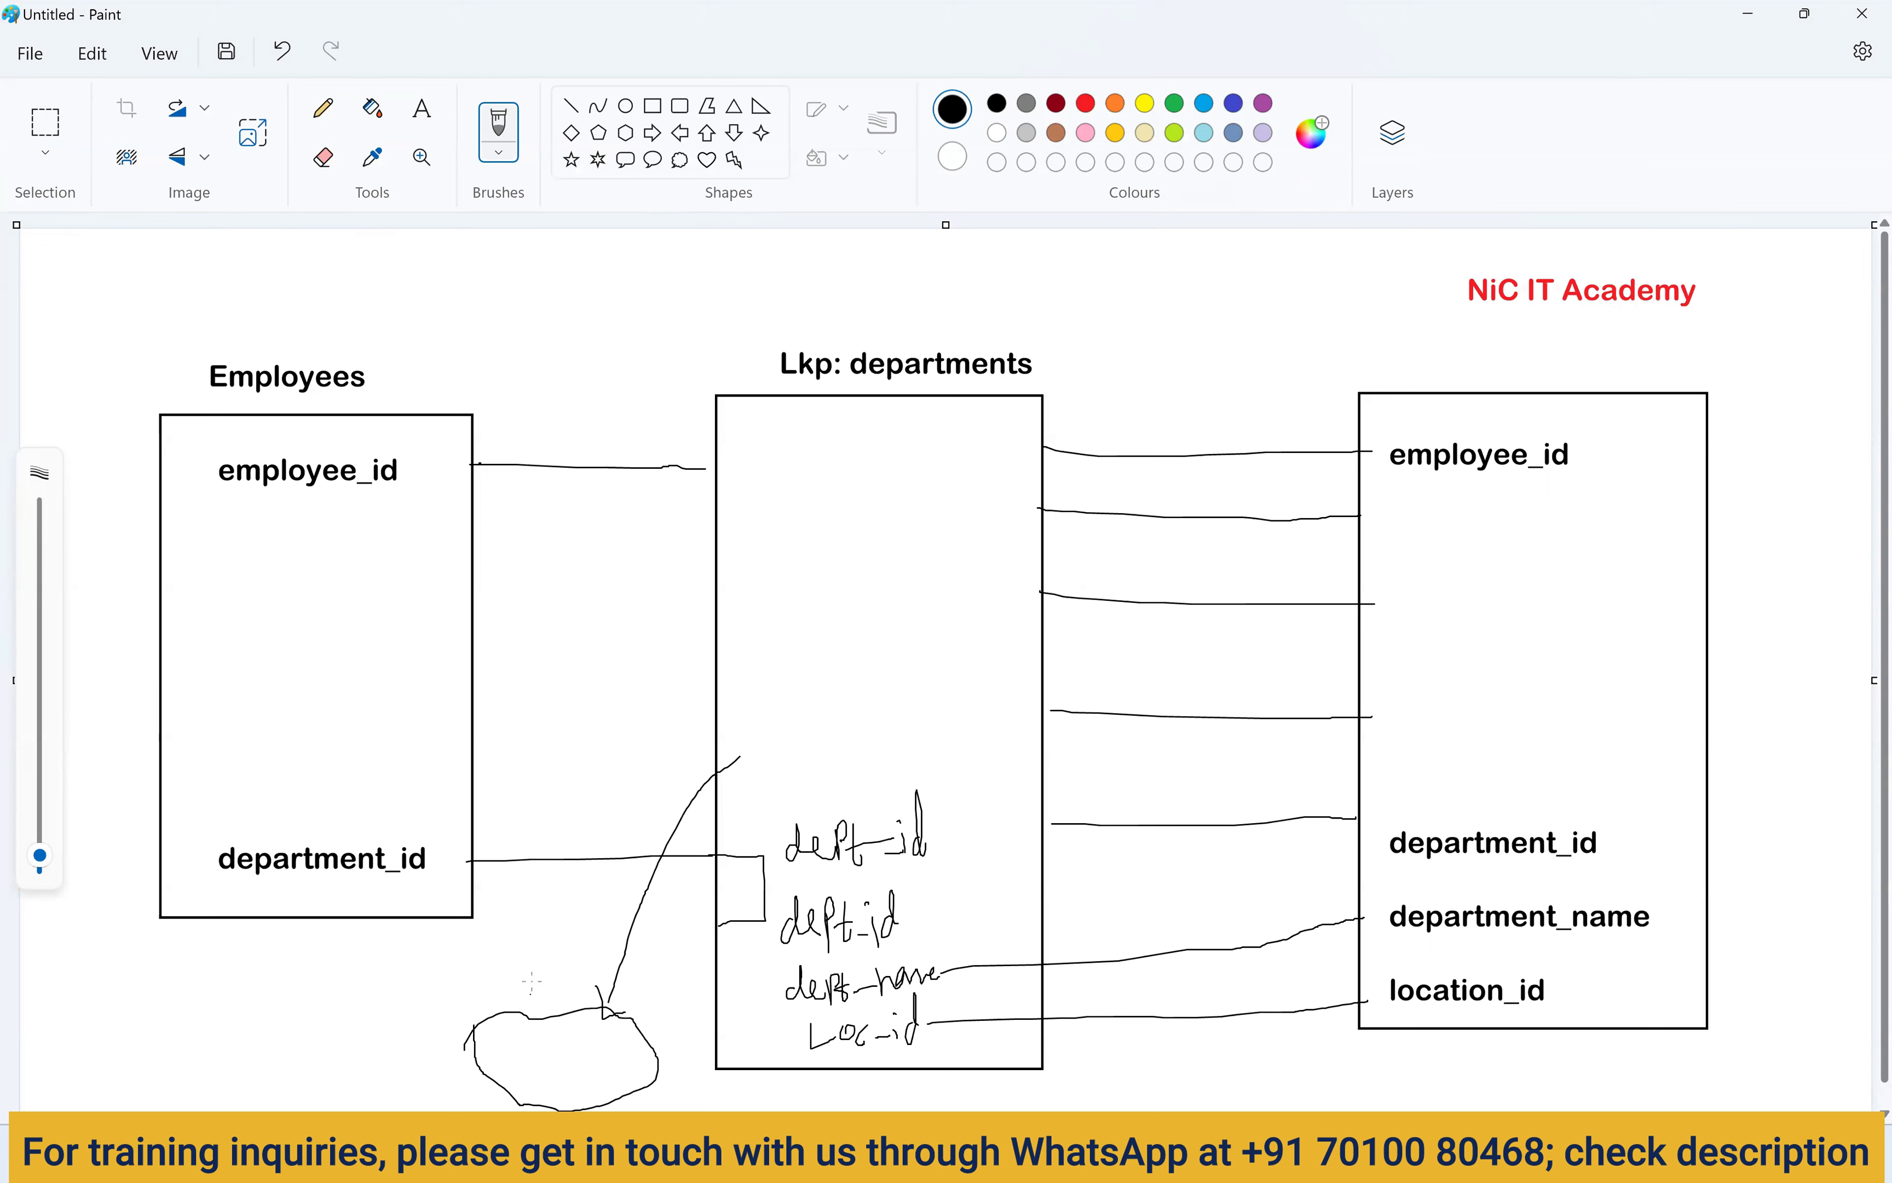
left_click_drag(523, 1012, 545, 1004)
left_click_drag(548, 986, 566, 998)
mouse_move(446, 714)
left_mouse_down()
mouse_move(563, 1016)
mouse_move(1091, 754)
left_mouse_up()
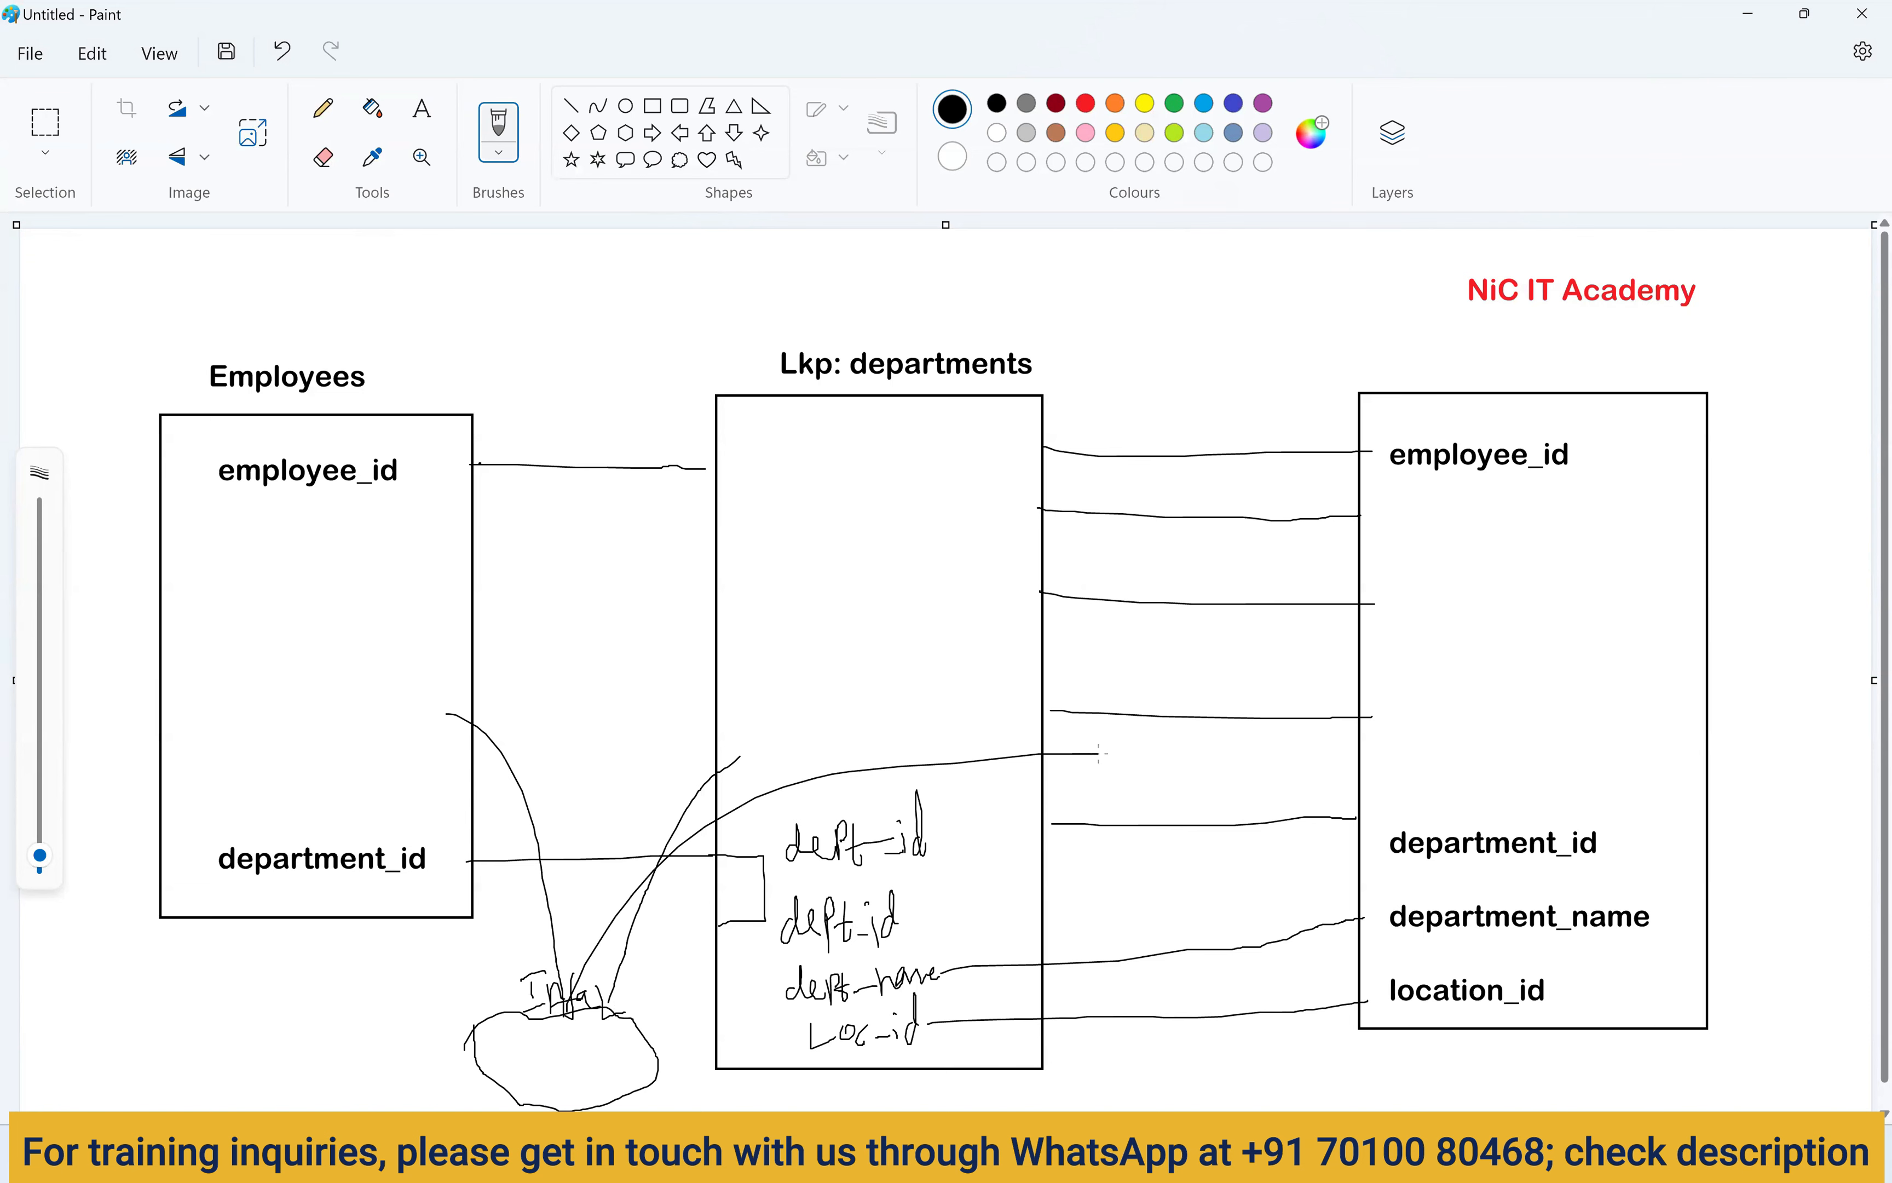
key("ctrl+z")
key("ctrl+z")
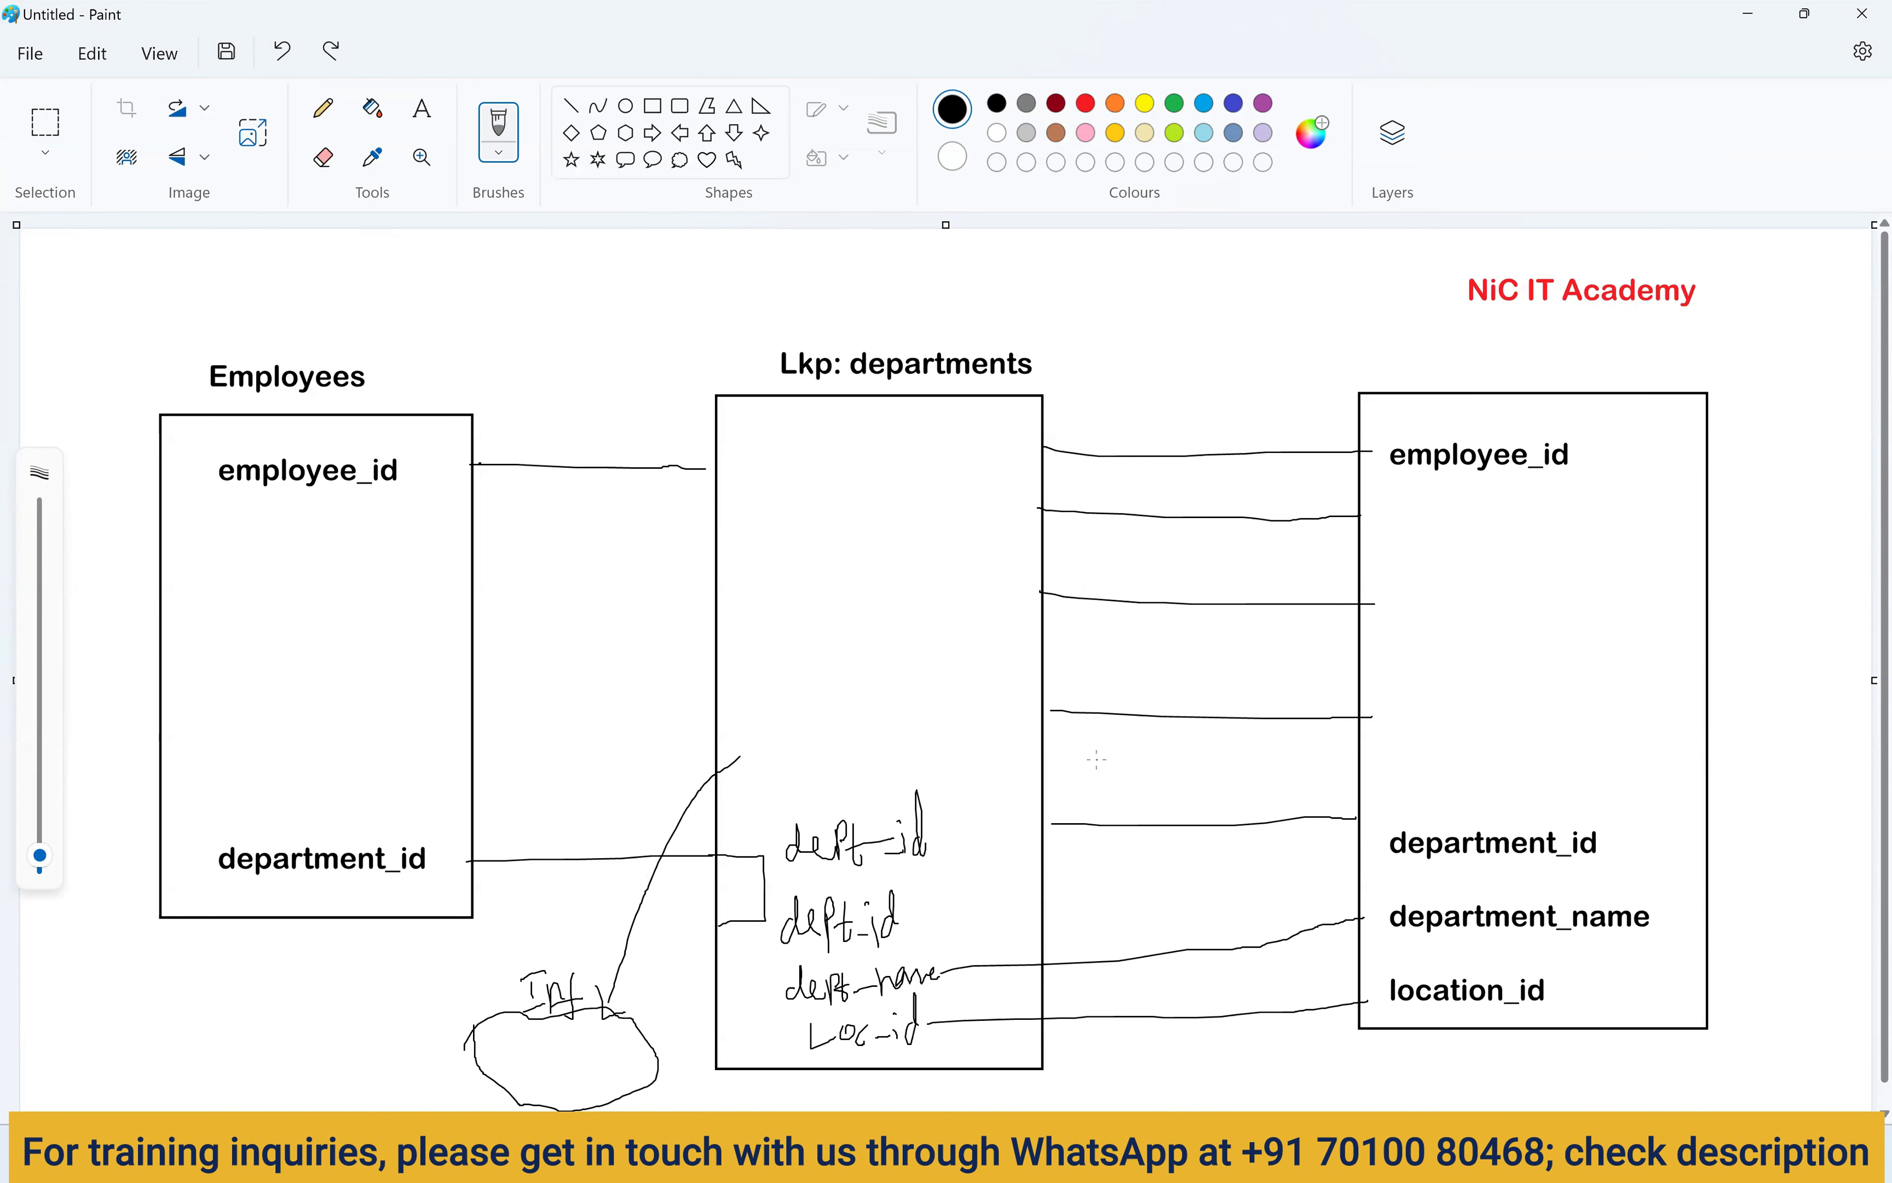
key("ctrl+z")
key("ctrl+z")
key("ctrl+z")
key("alt+Tab")
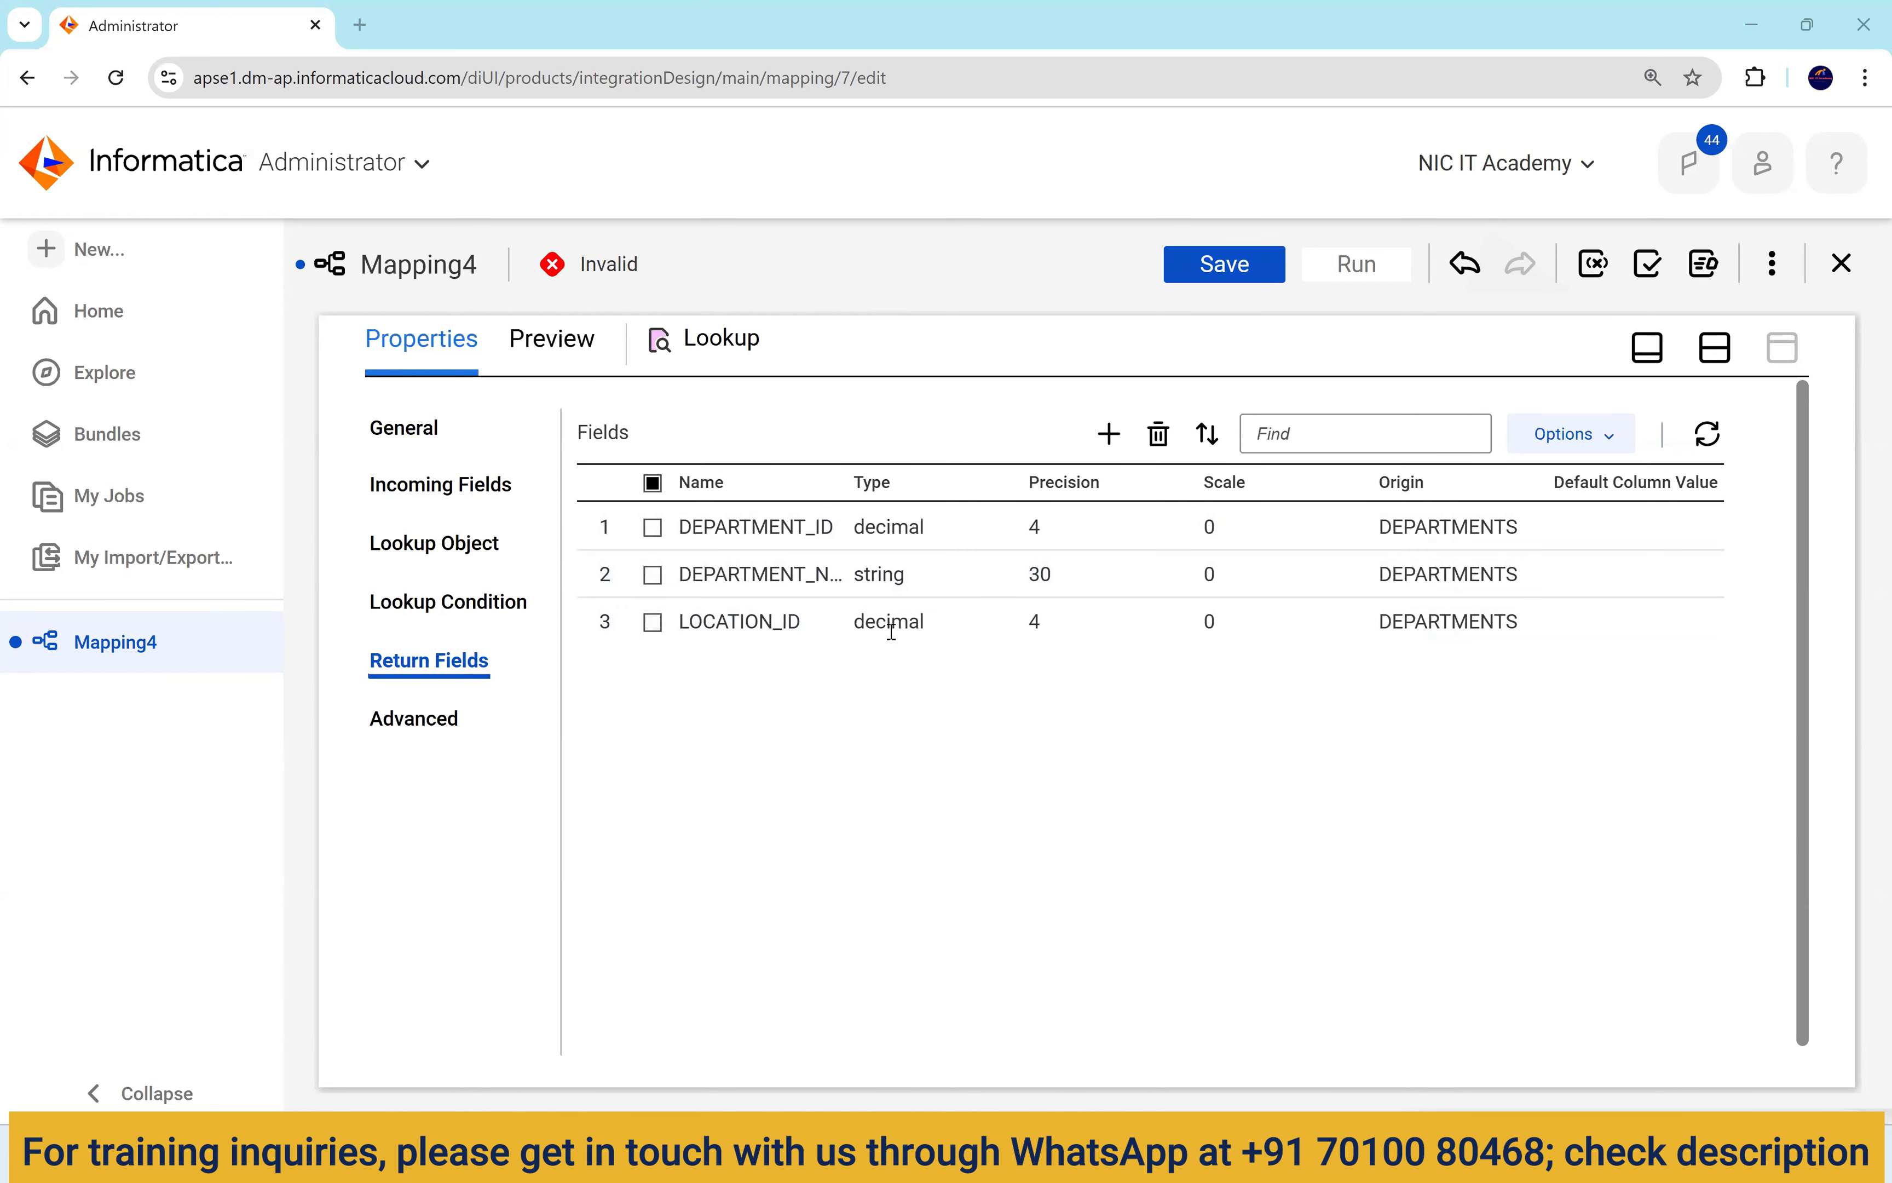
Widen the Return Fields names, review the emp_-prefixed incoming fields, and show the DEPARTMENT_ID = emp_DEPARTMENT_ID condition.
left_click_drag(864, 479, 685, 526)
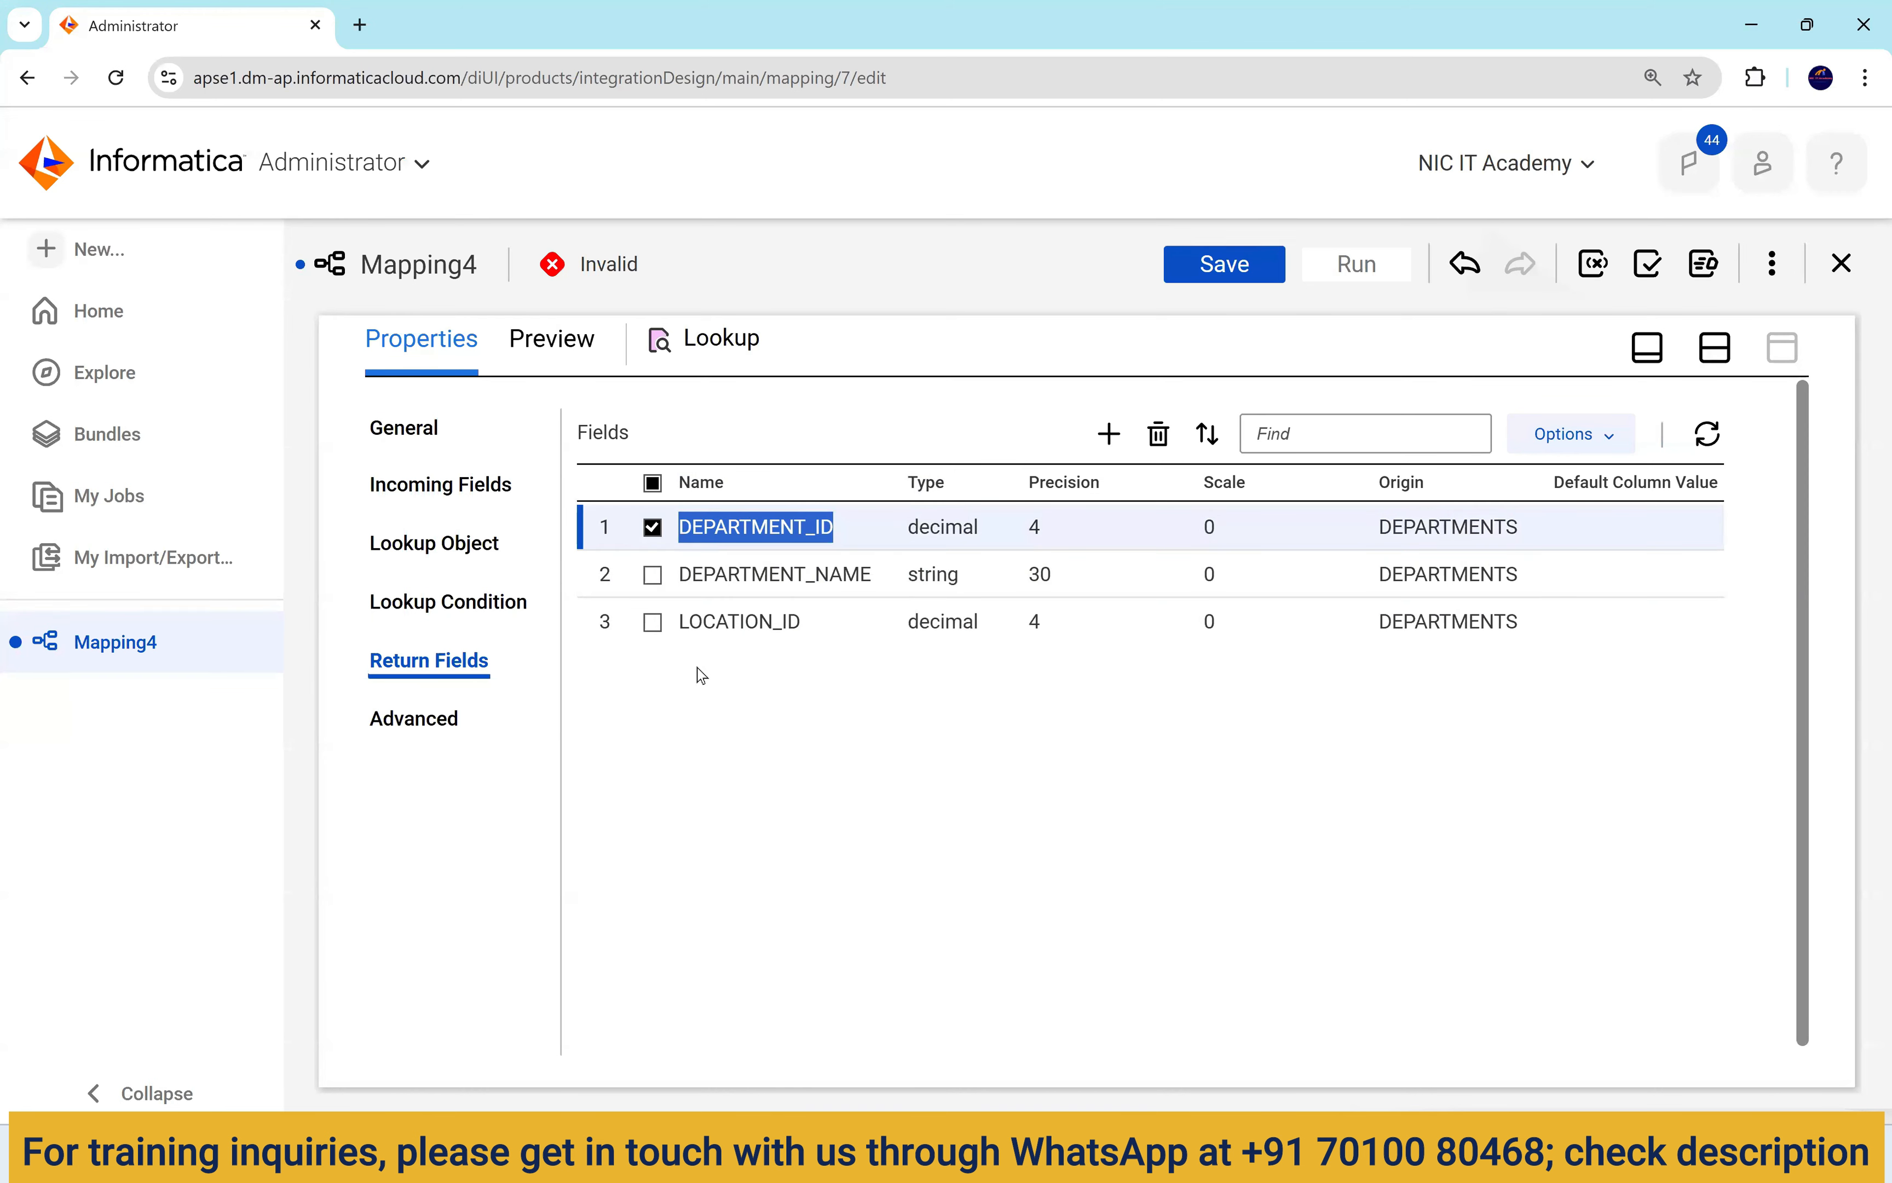
left_click(446, 485)
scroll(844, 853, "down", 3)
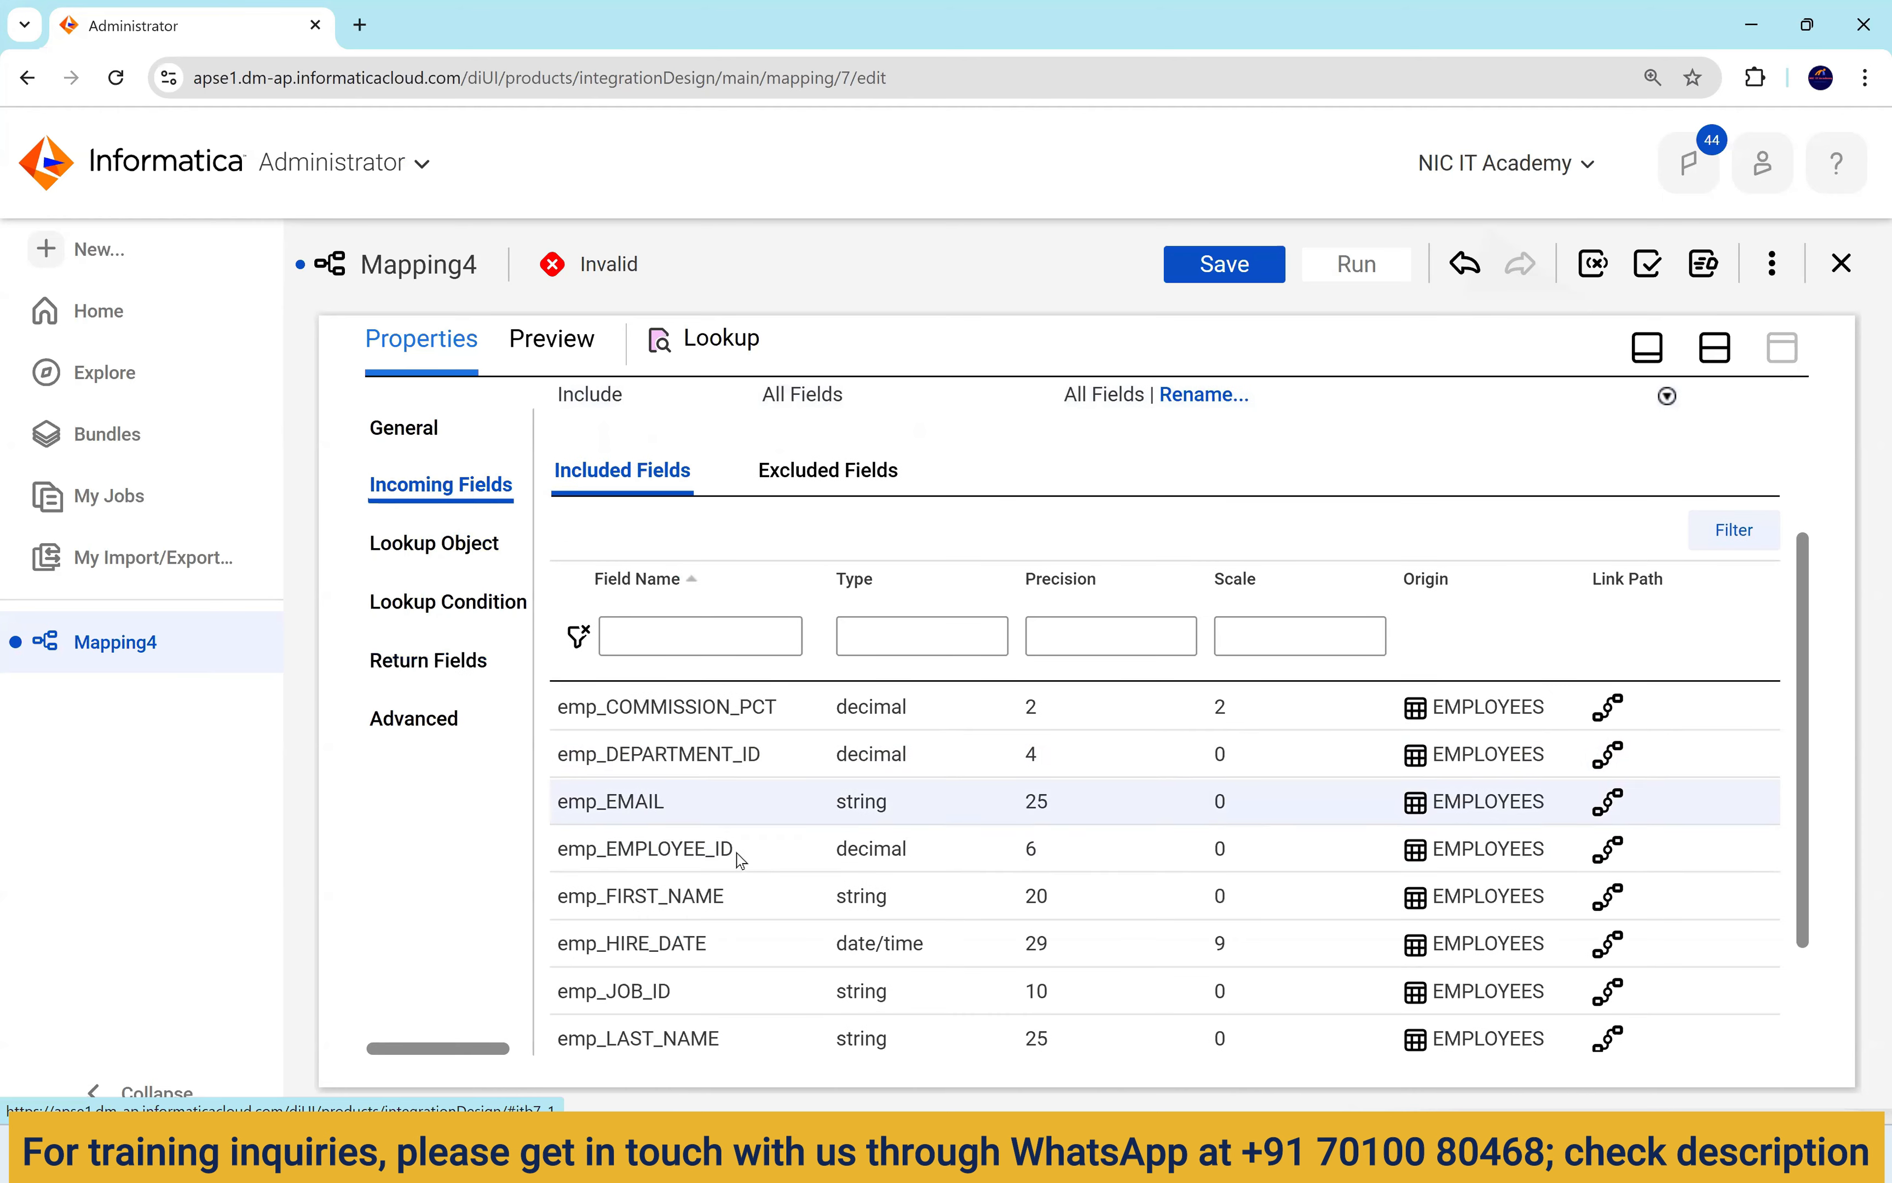
left_click(438, 603)
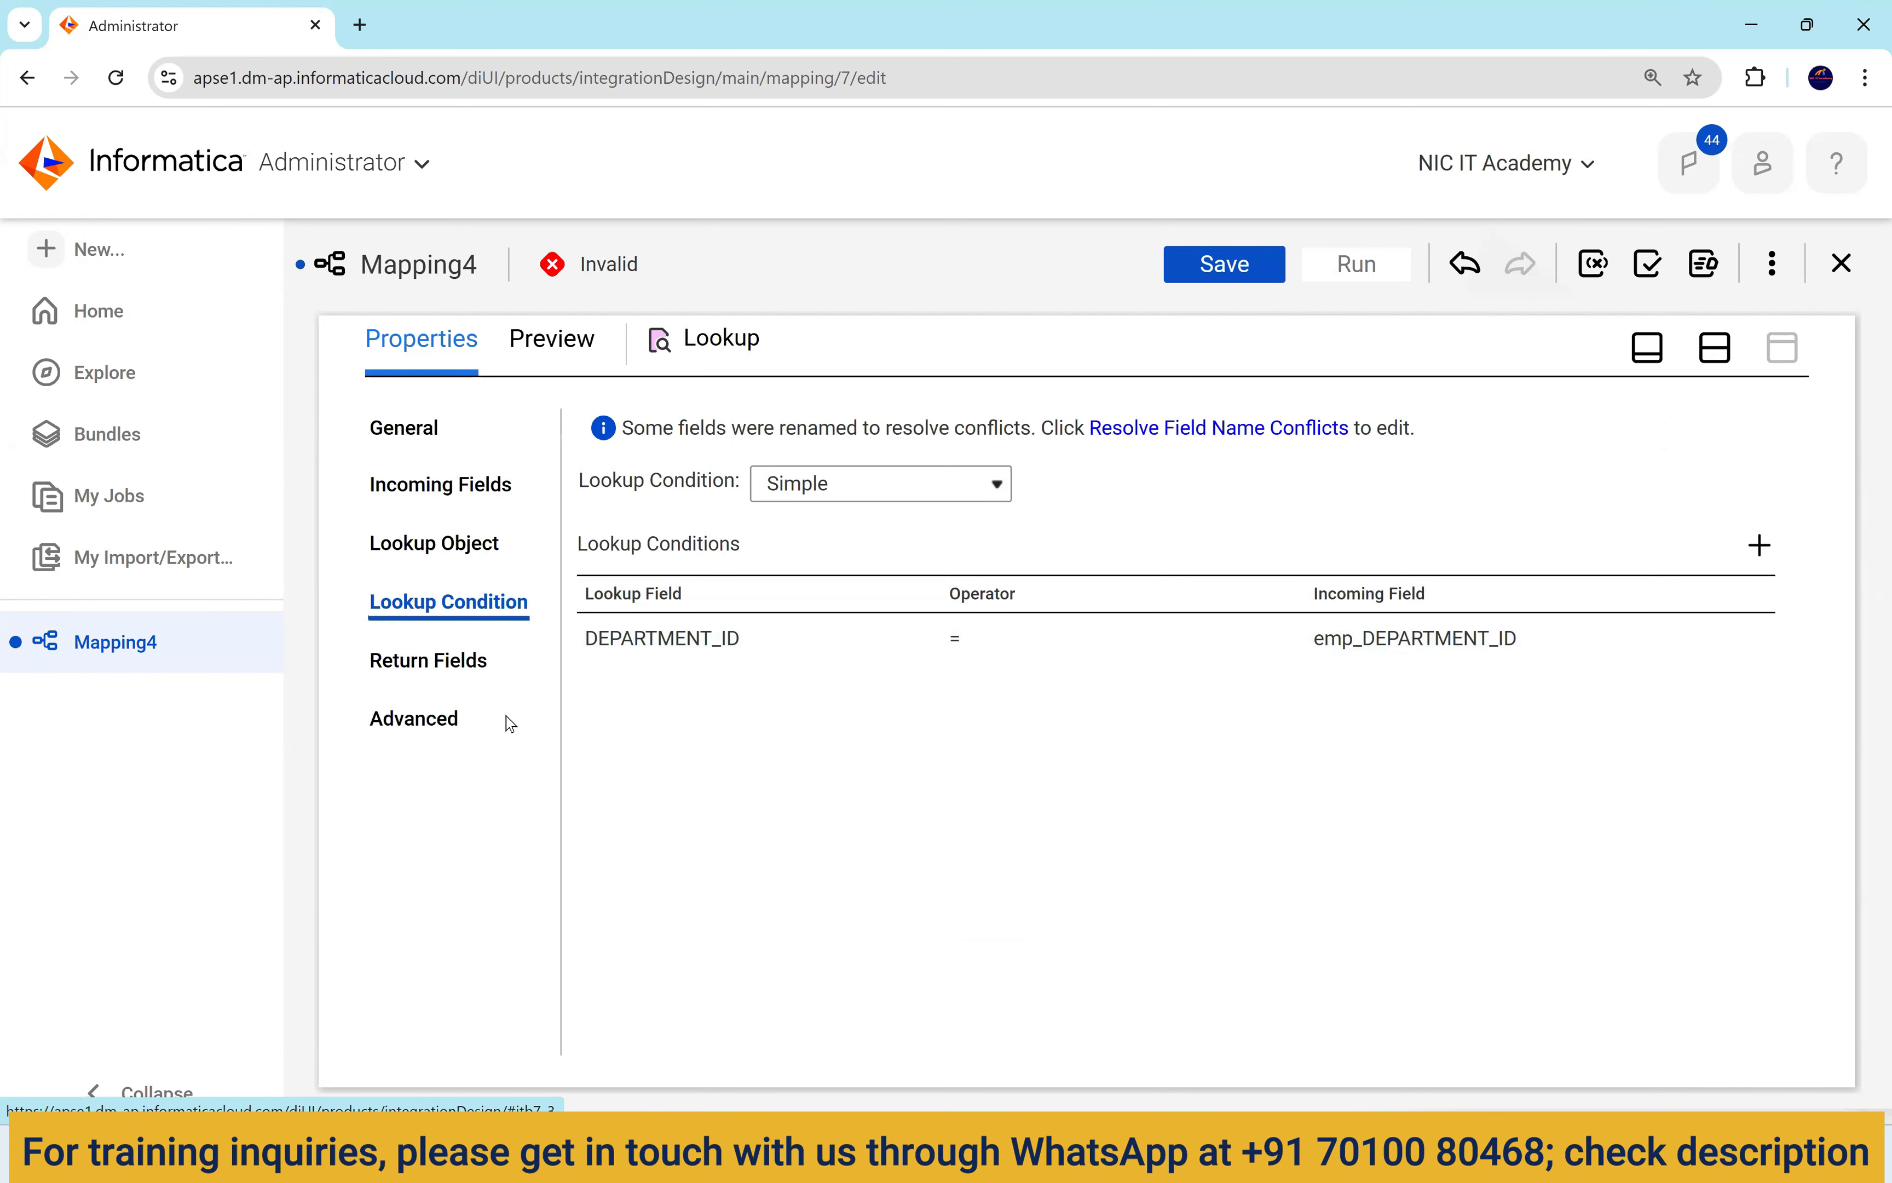
Set the Target's object to T_EMPLOYEES_DEPT with Truncate target enabled.
left_click(1715, 347)
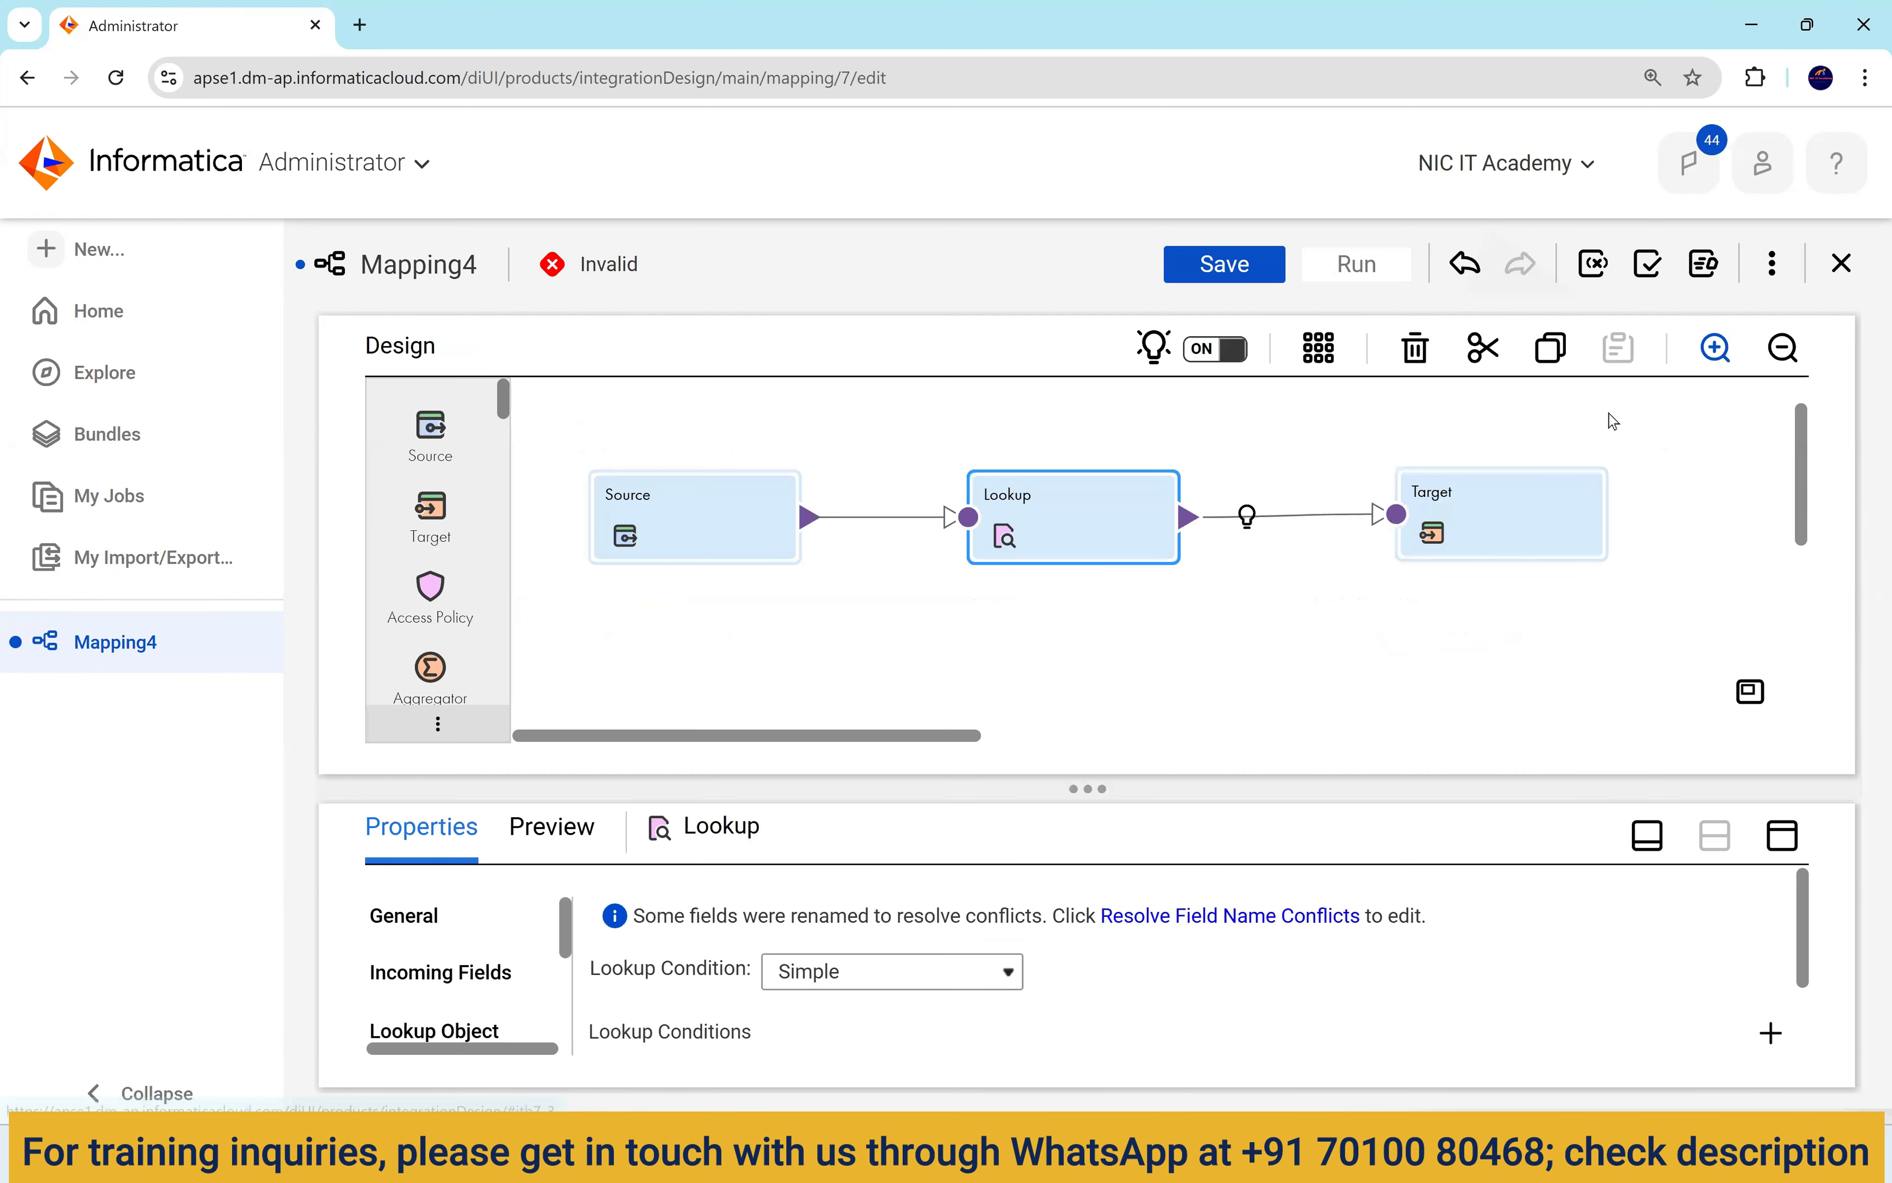
left_click(1517, 548)
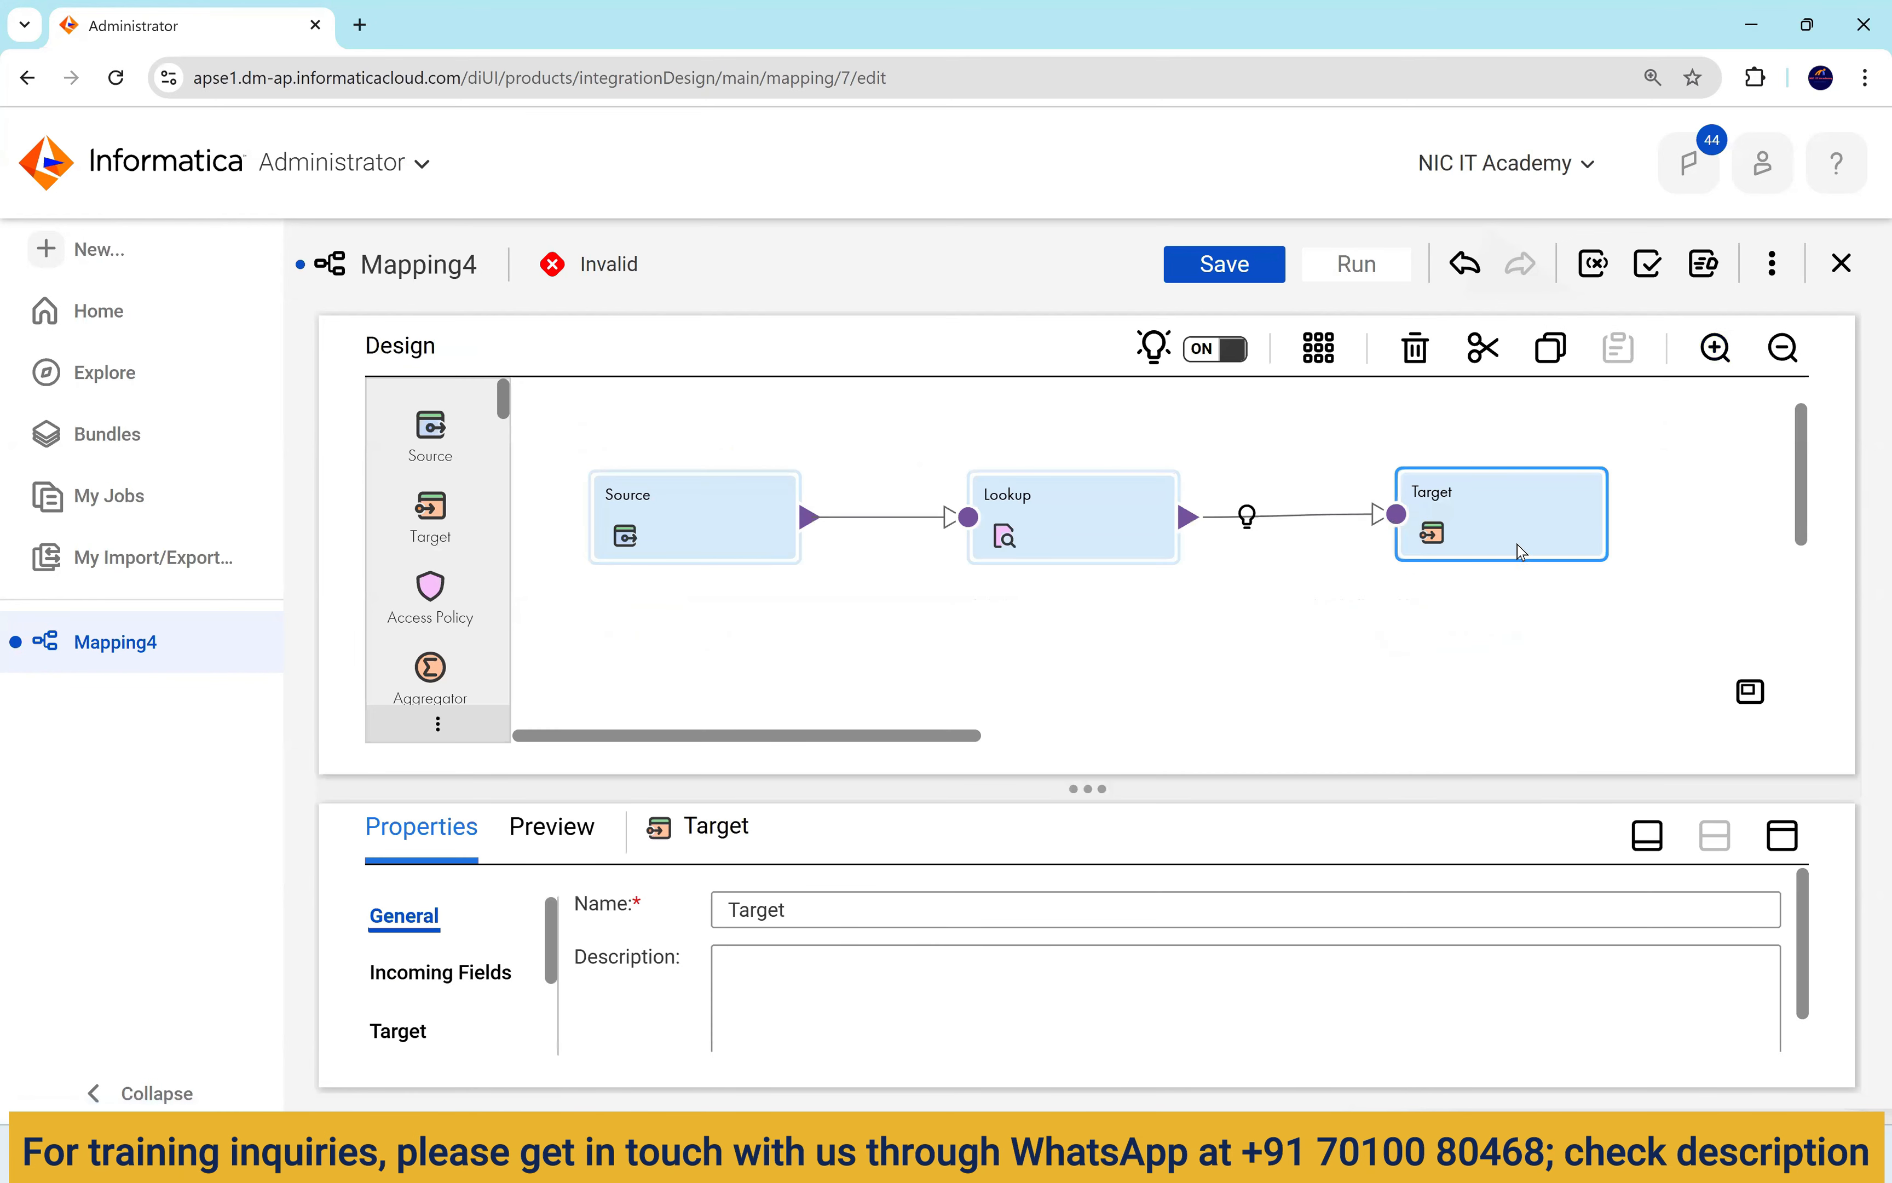
left_click(1783, 835)
left_click(414, 543)
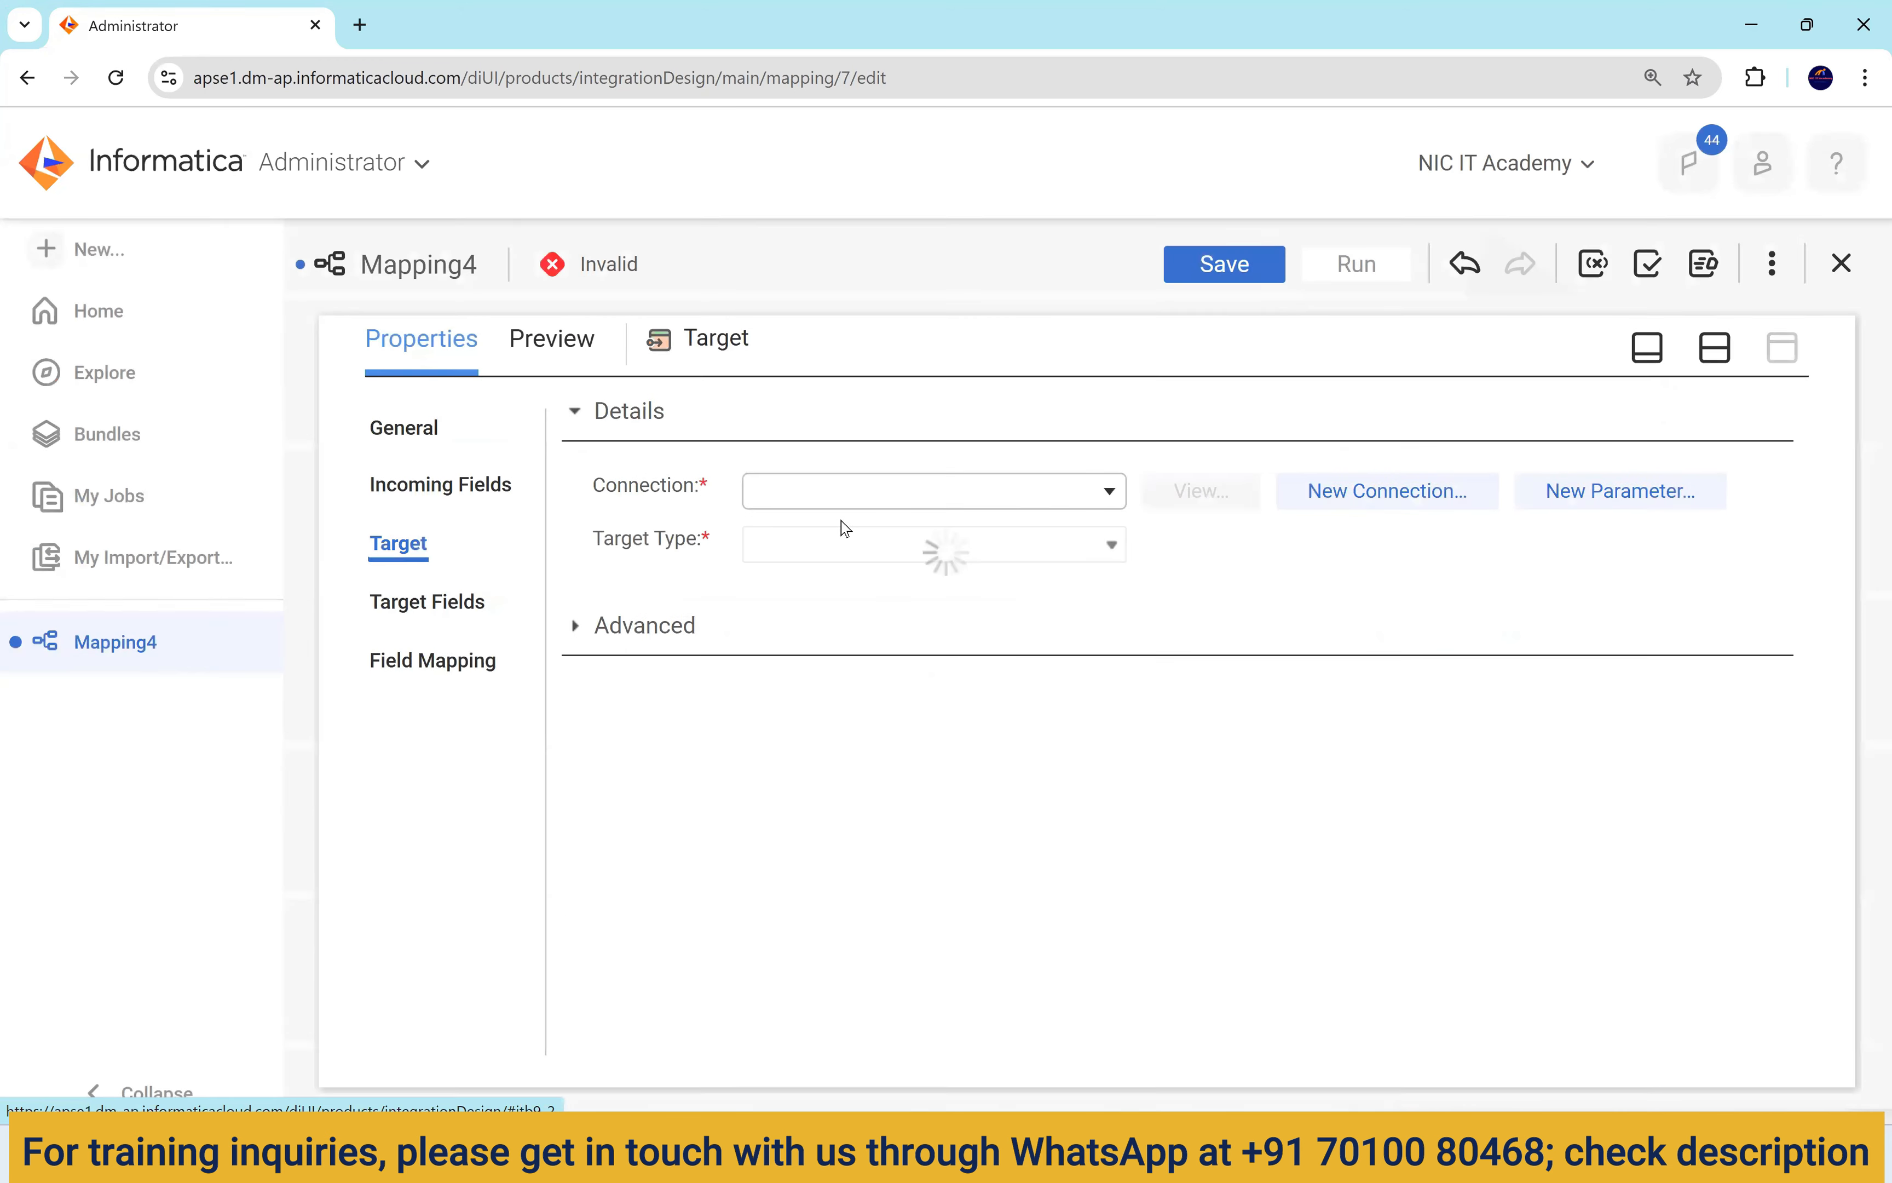
left_click(1226, 600)
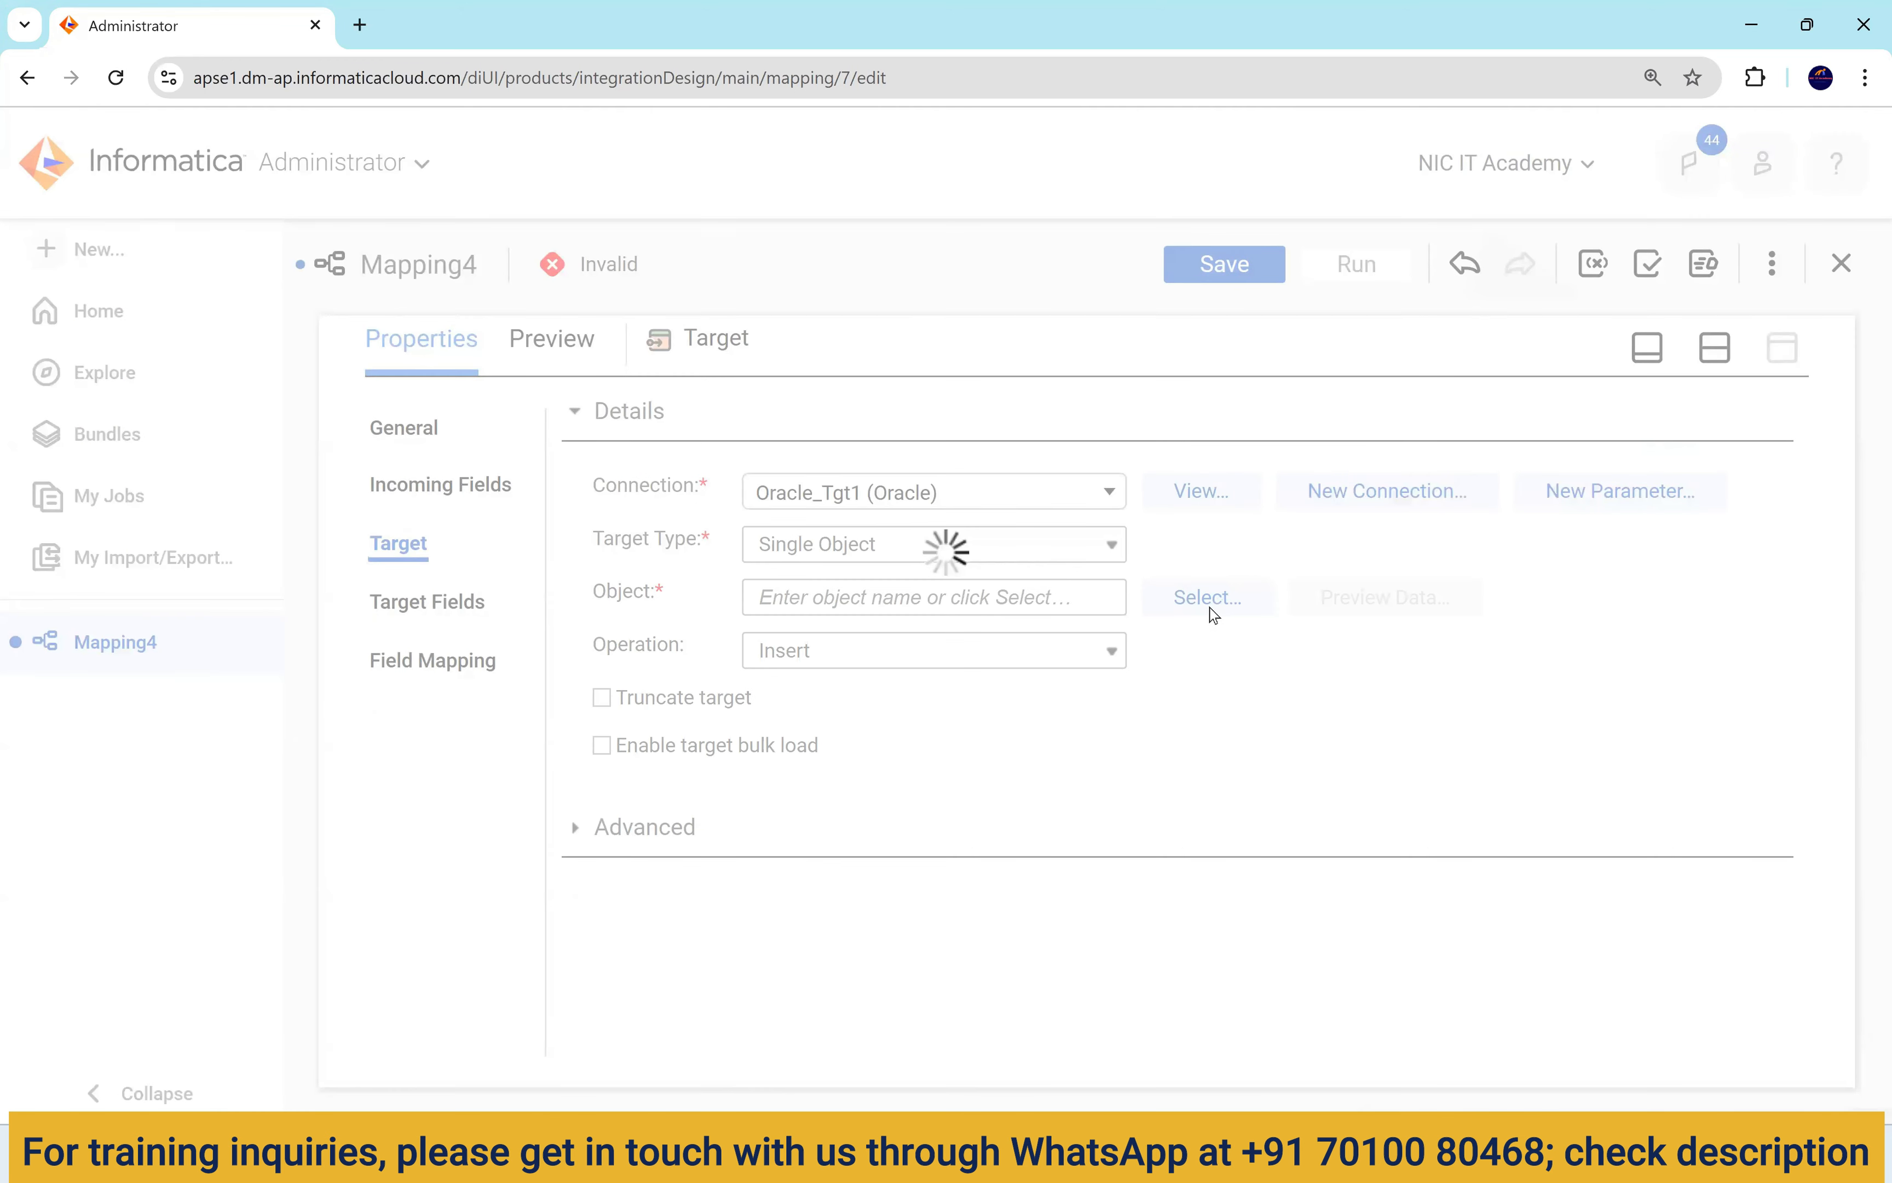
scroll(1021, 664, "down", 5)
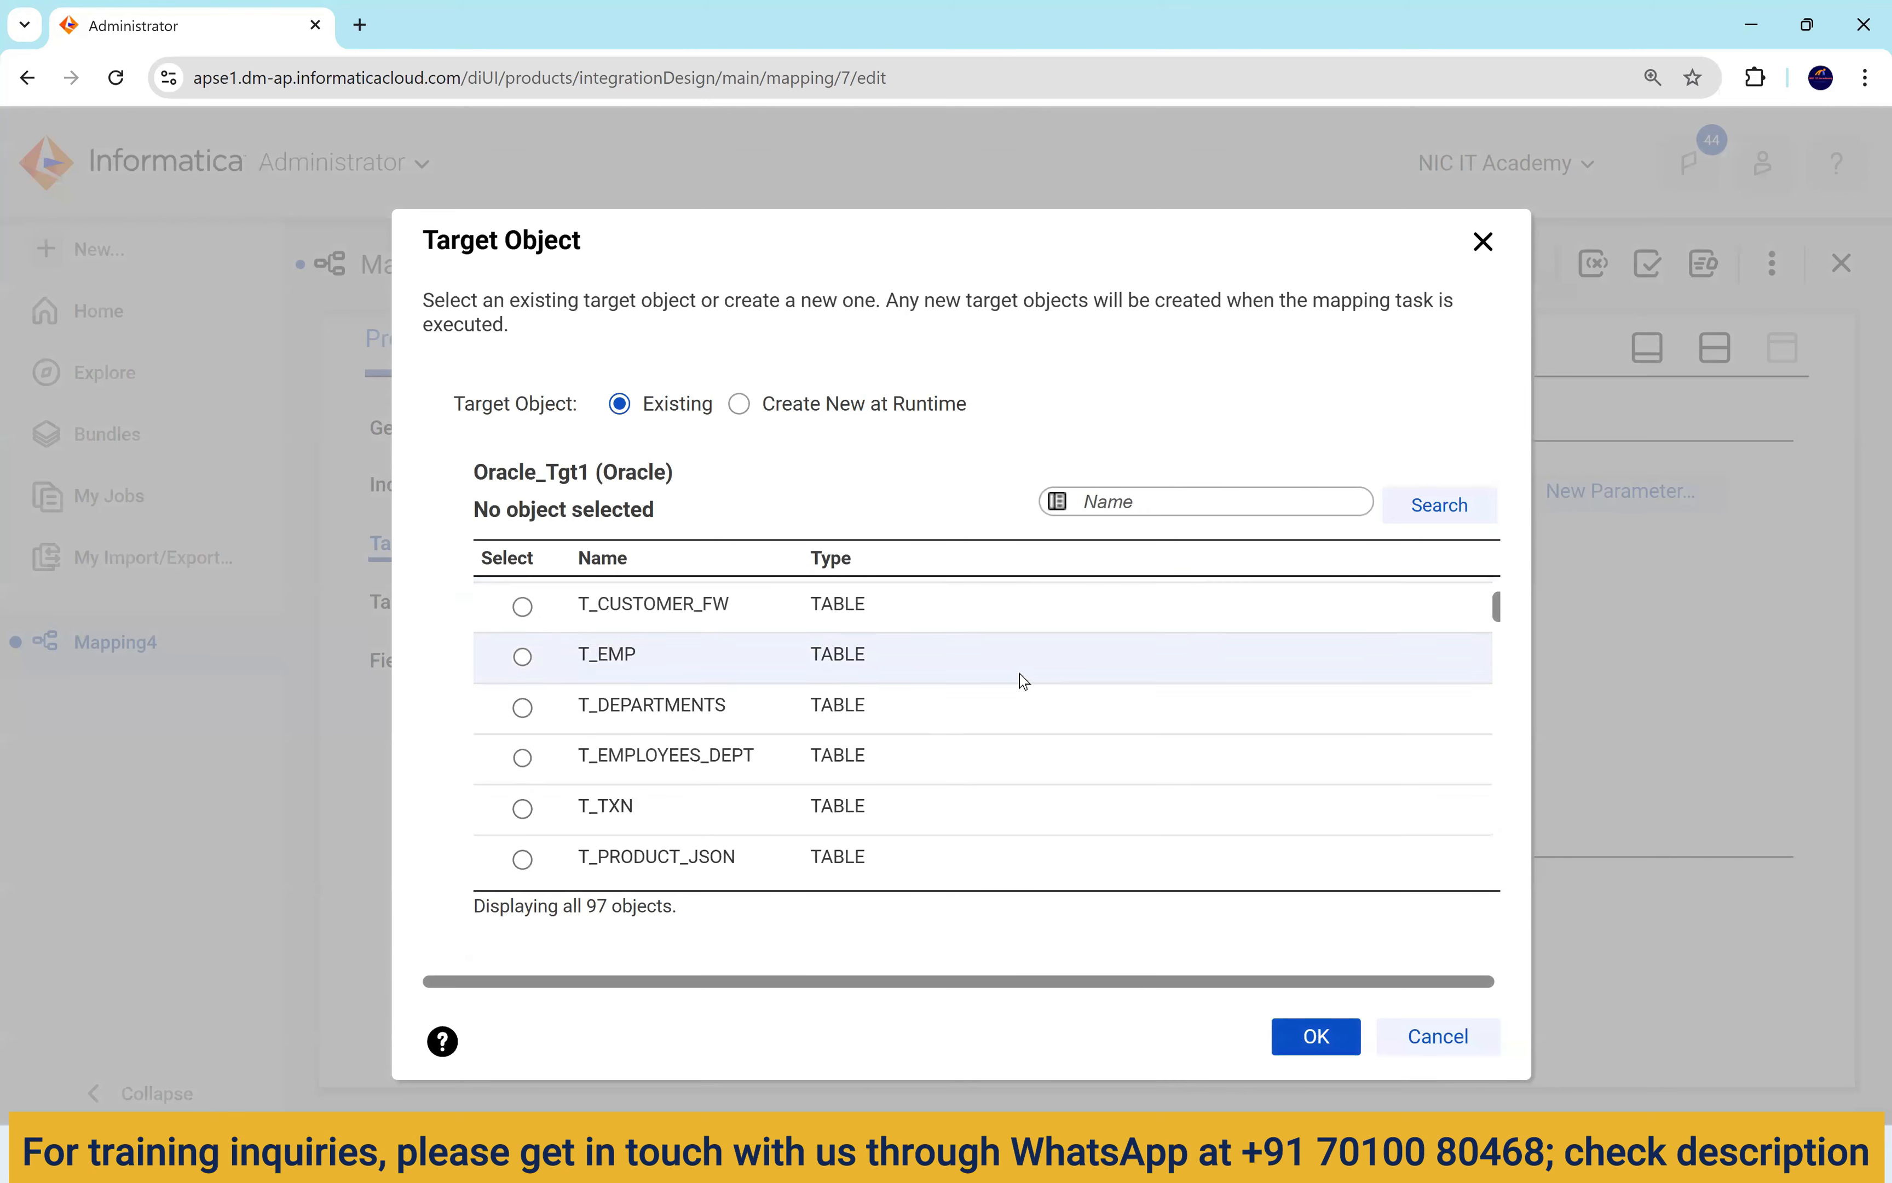
left_click(990, 646)
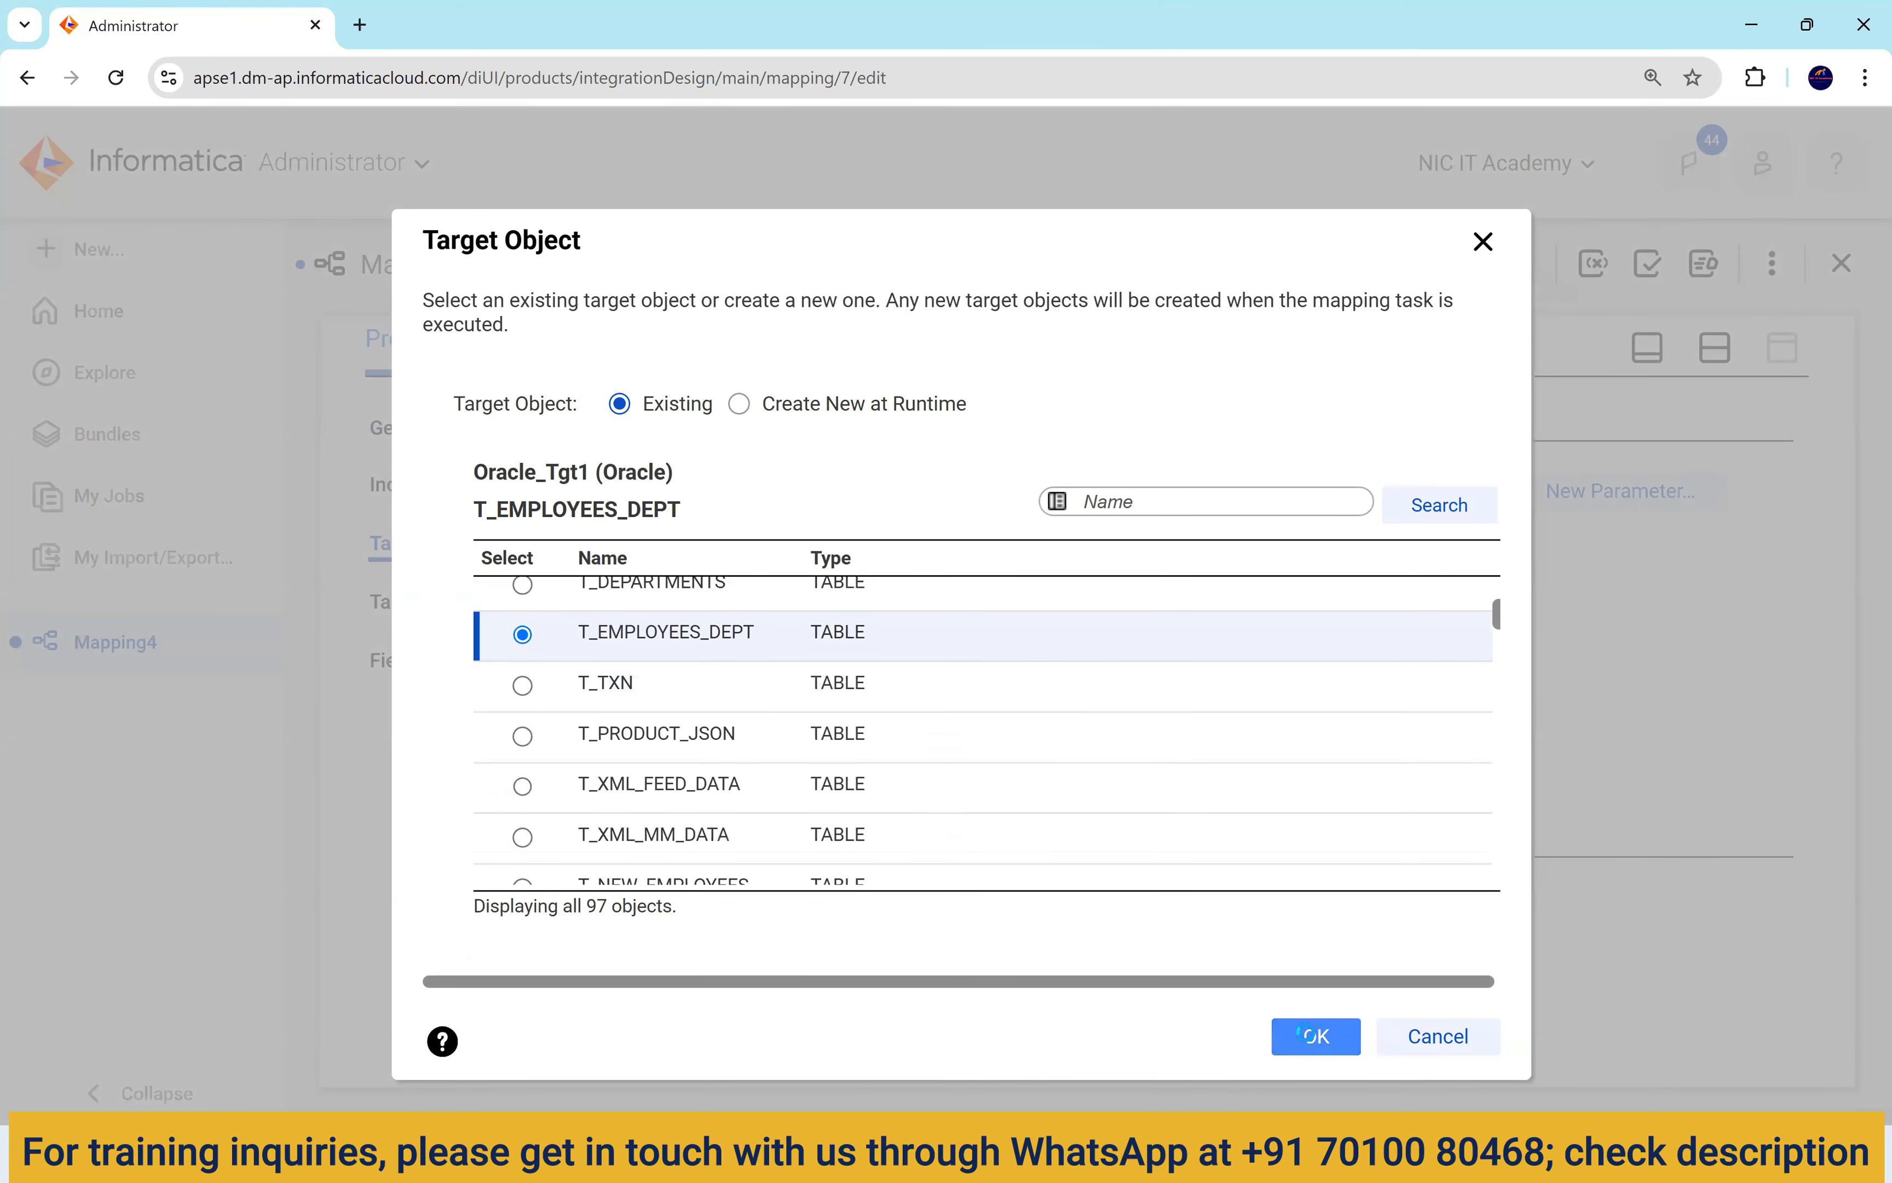
left_click(1316, 1037)
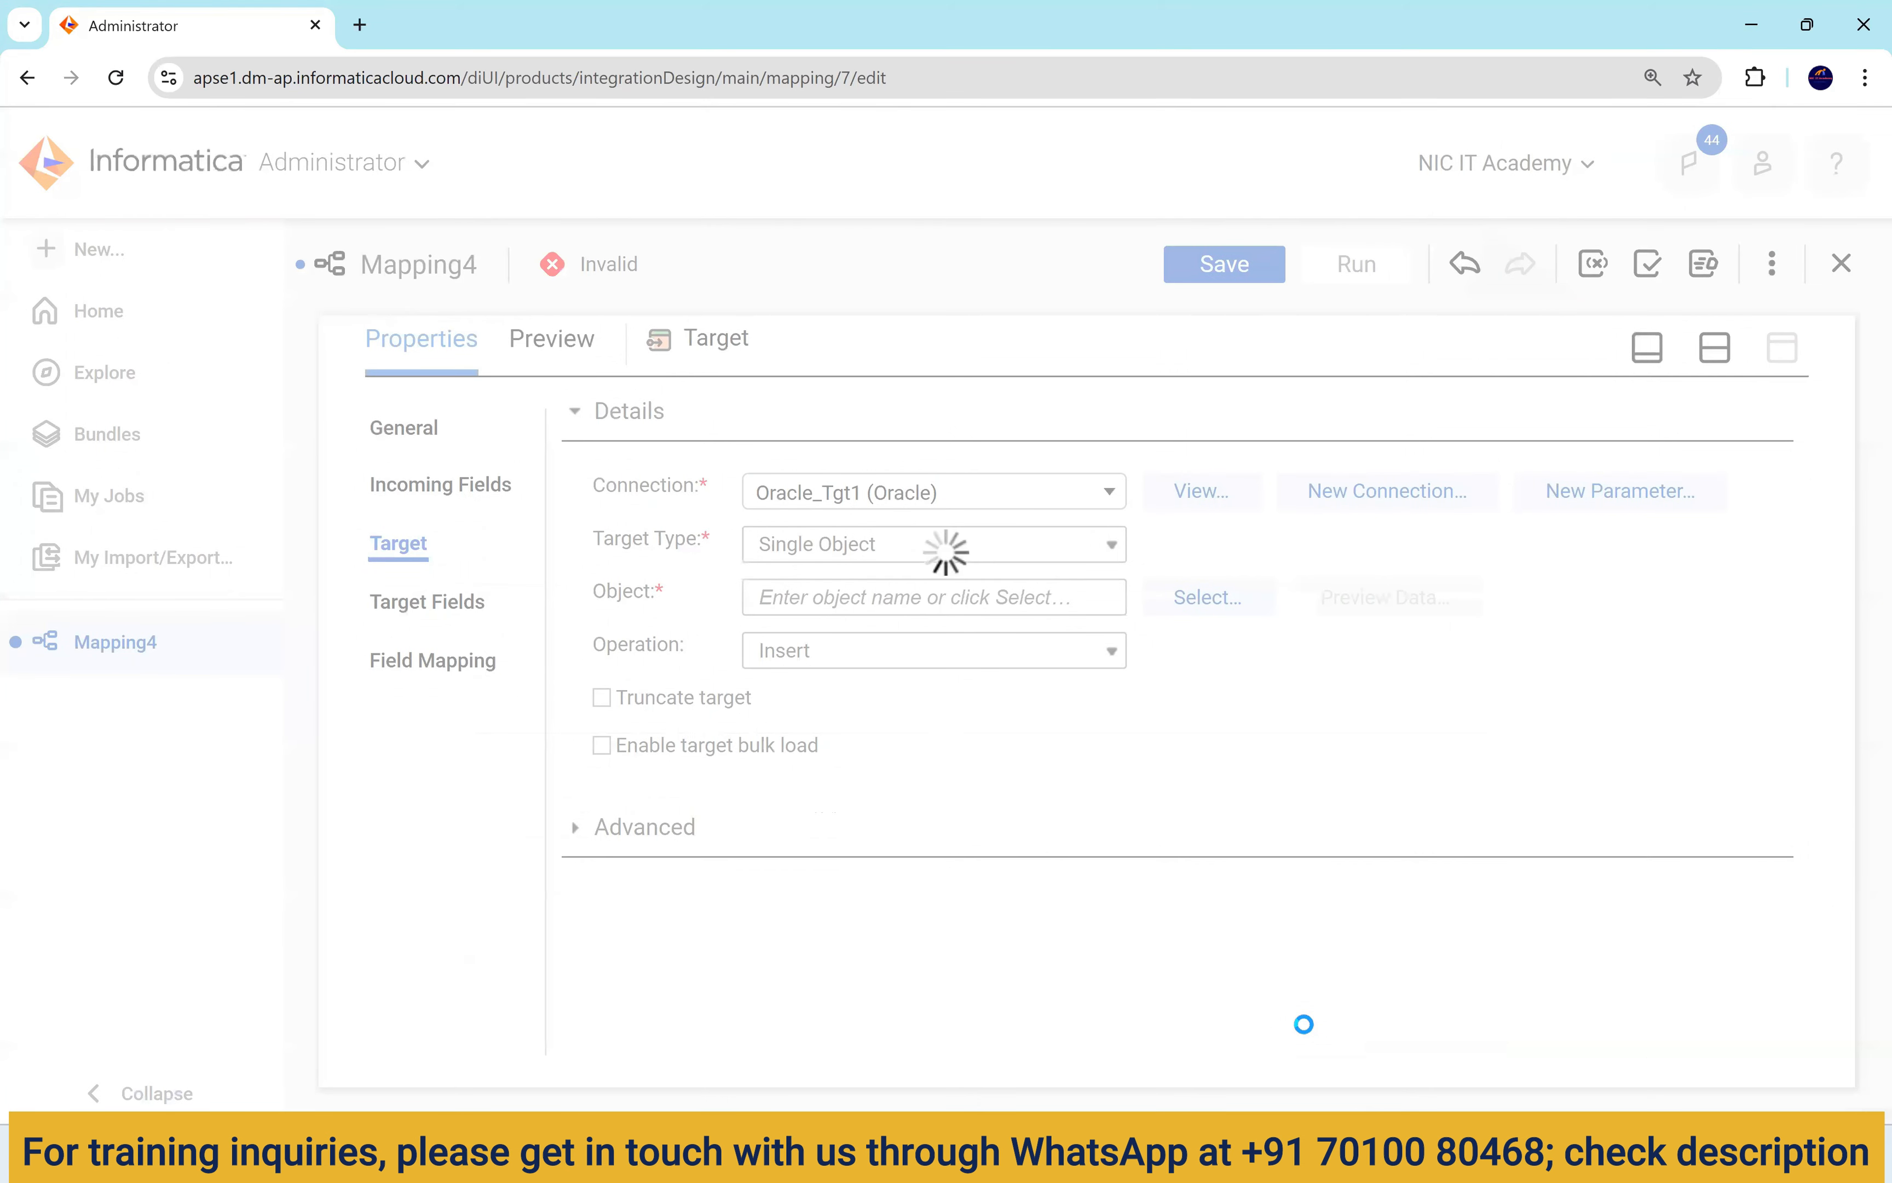
left_click(603, 698)
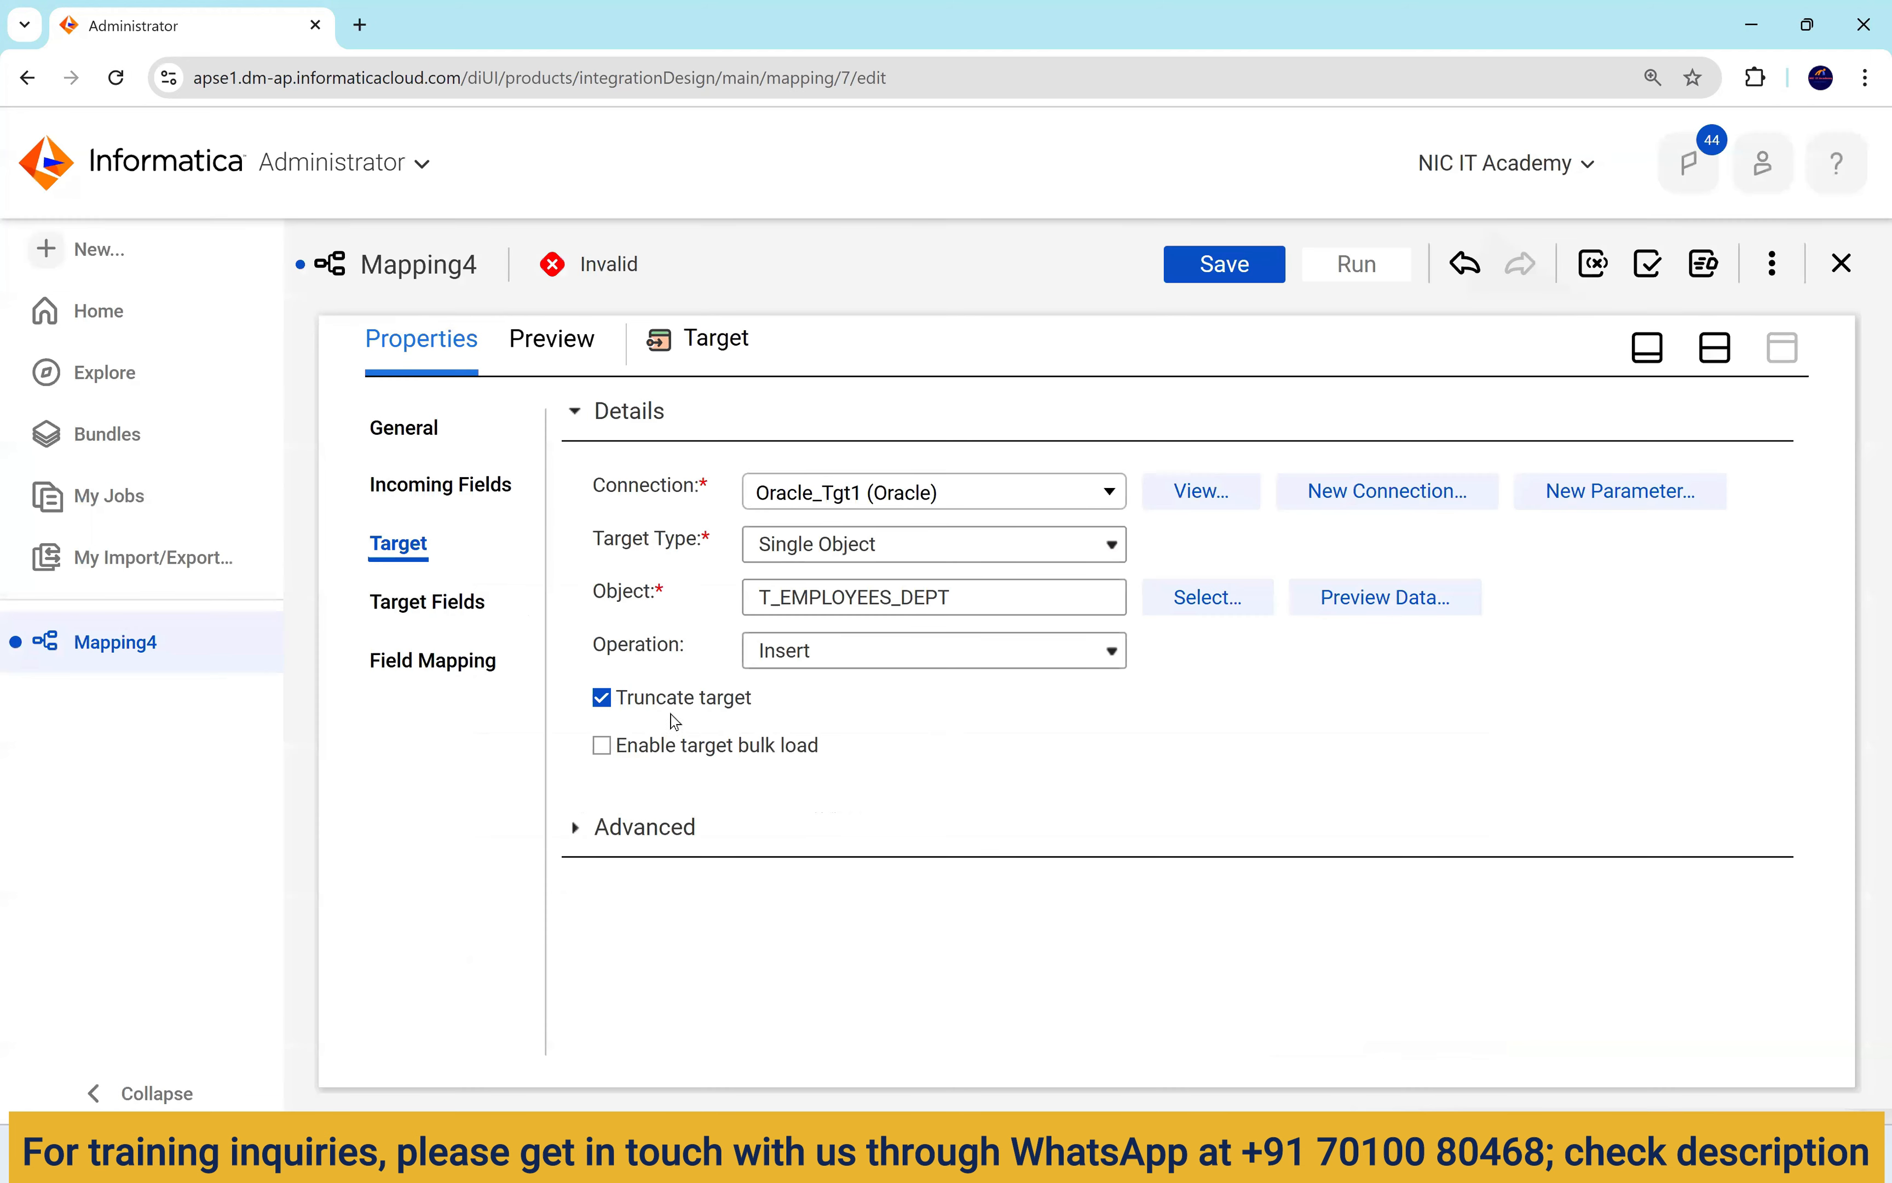
Auto-map the Target's fields using Smart Map.
left_click(451, 661)
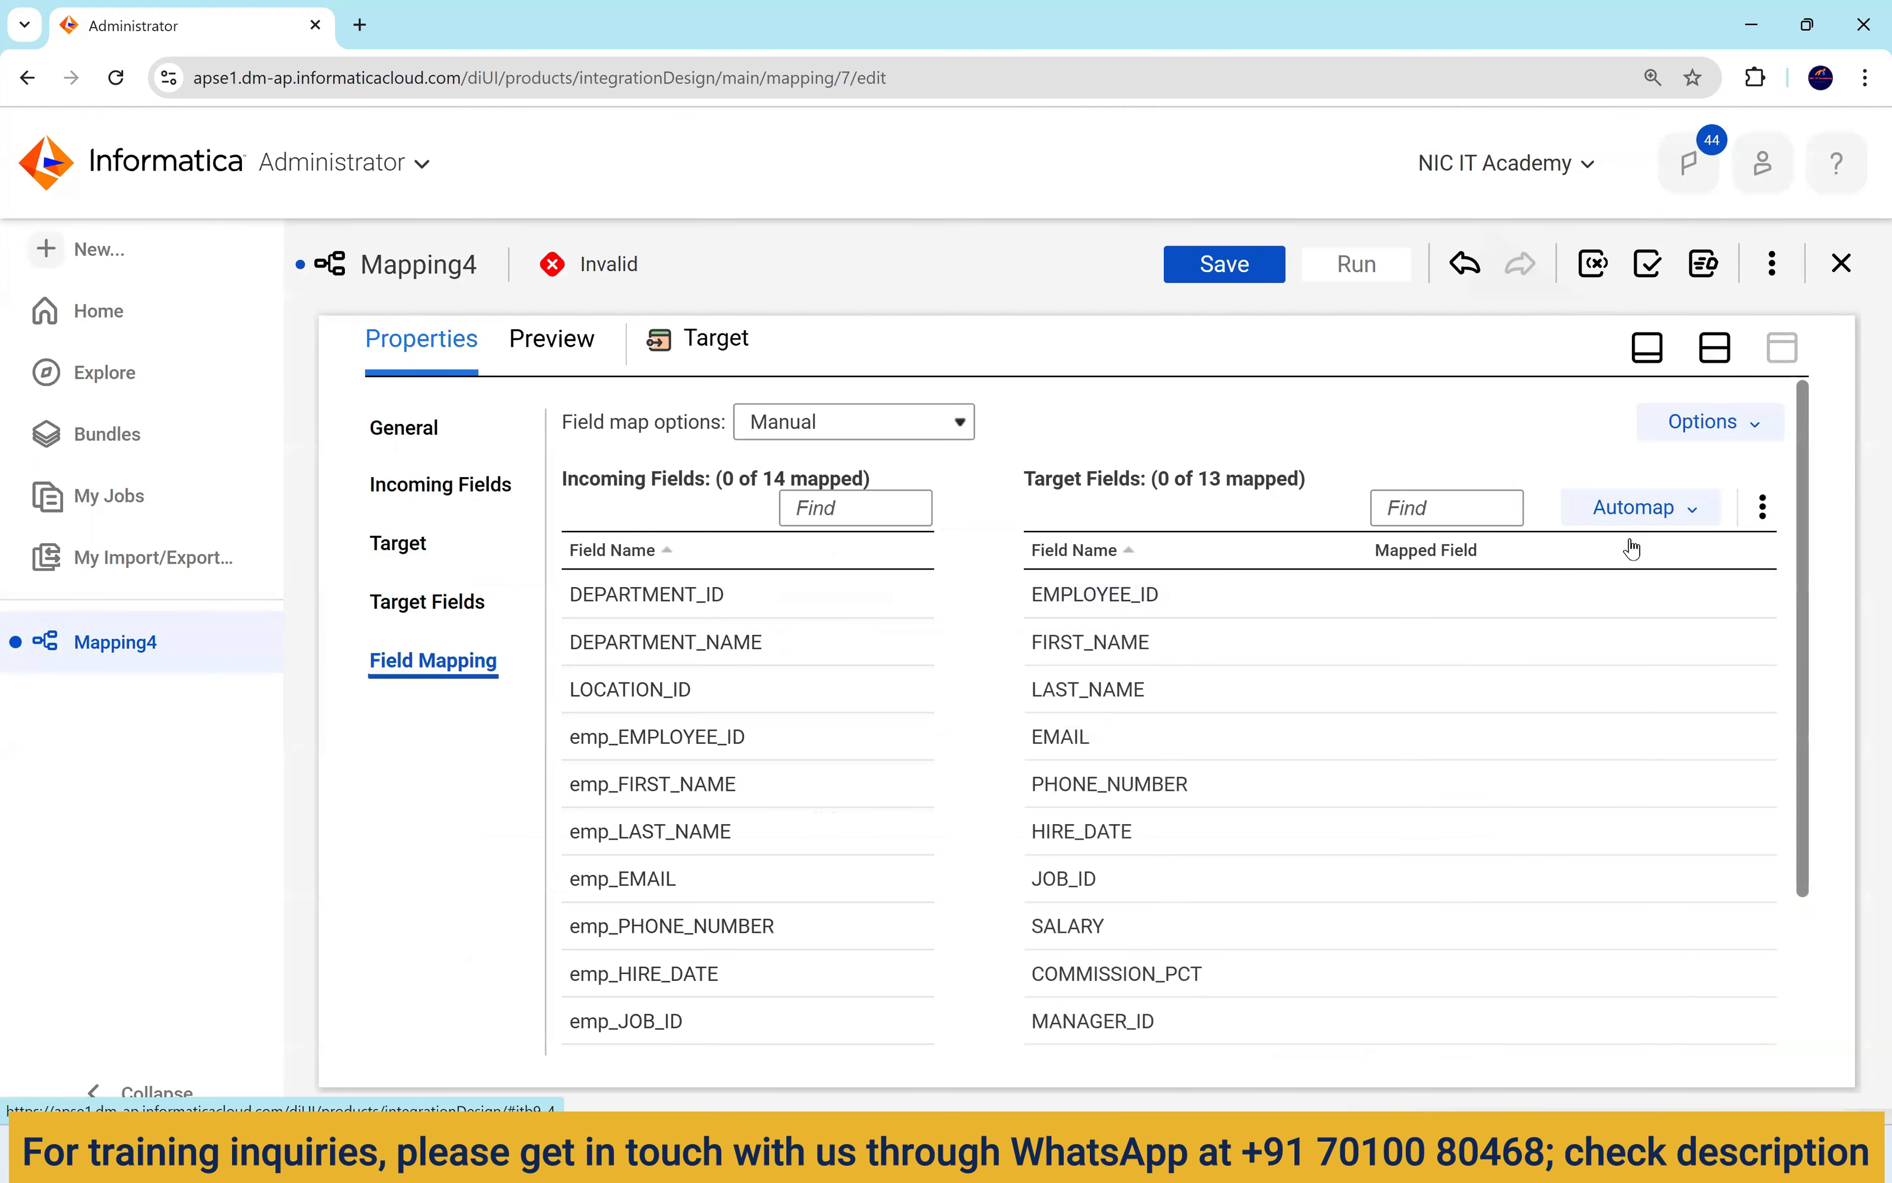
left_click(1639, 509)
left_click(1557, 625)
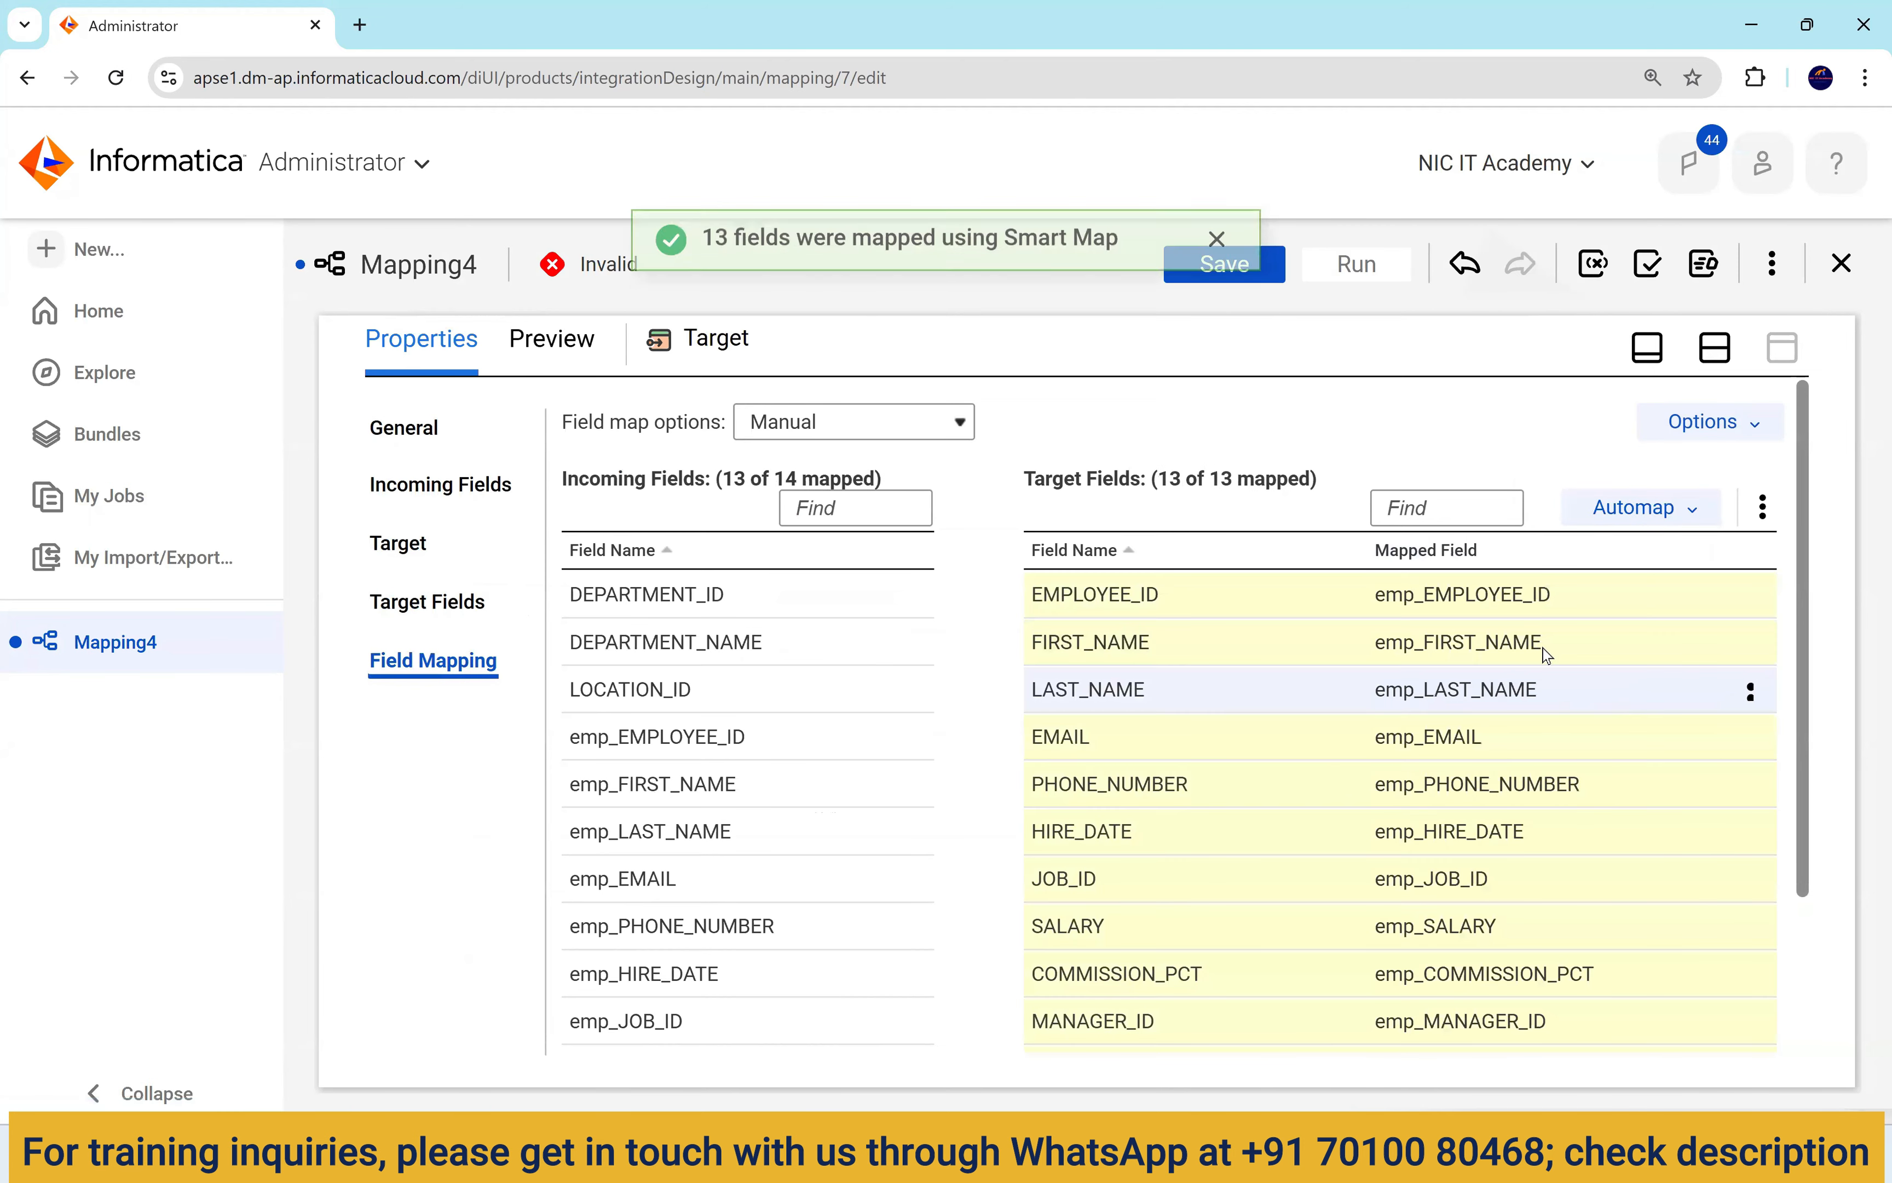
scroll(1509, 553, "down", 3)
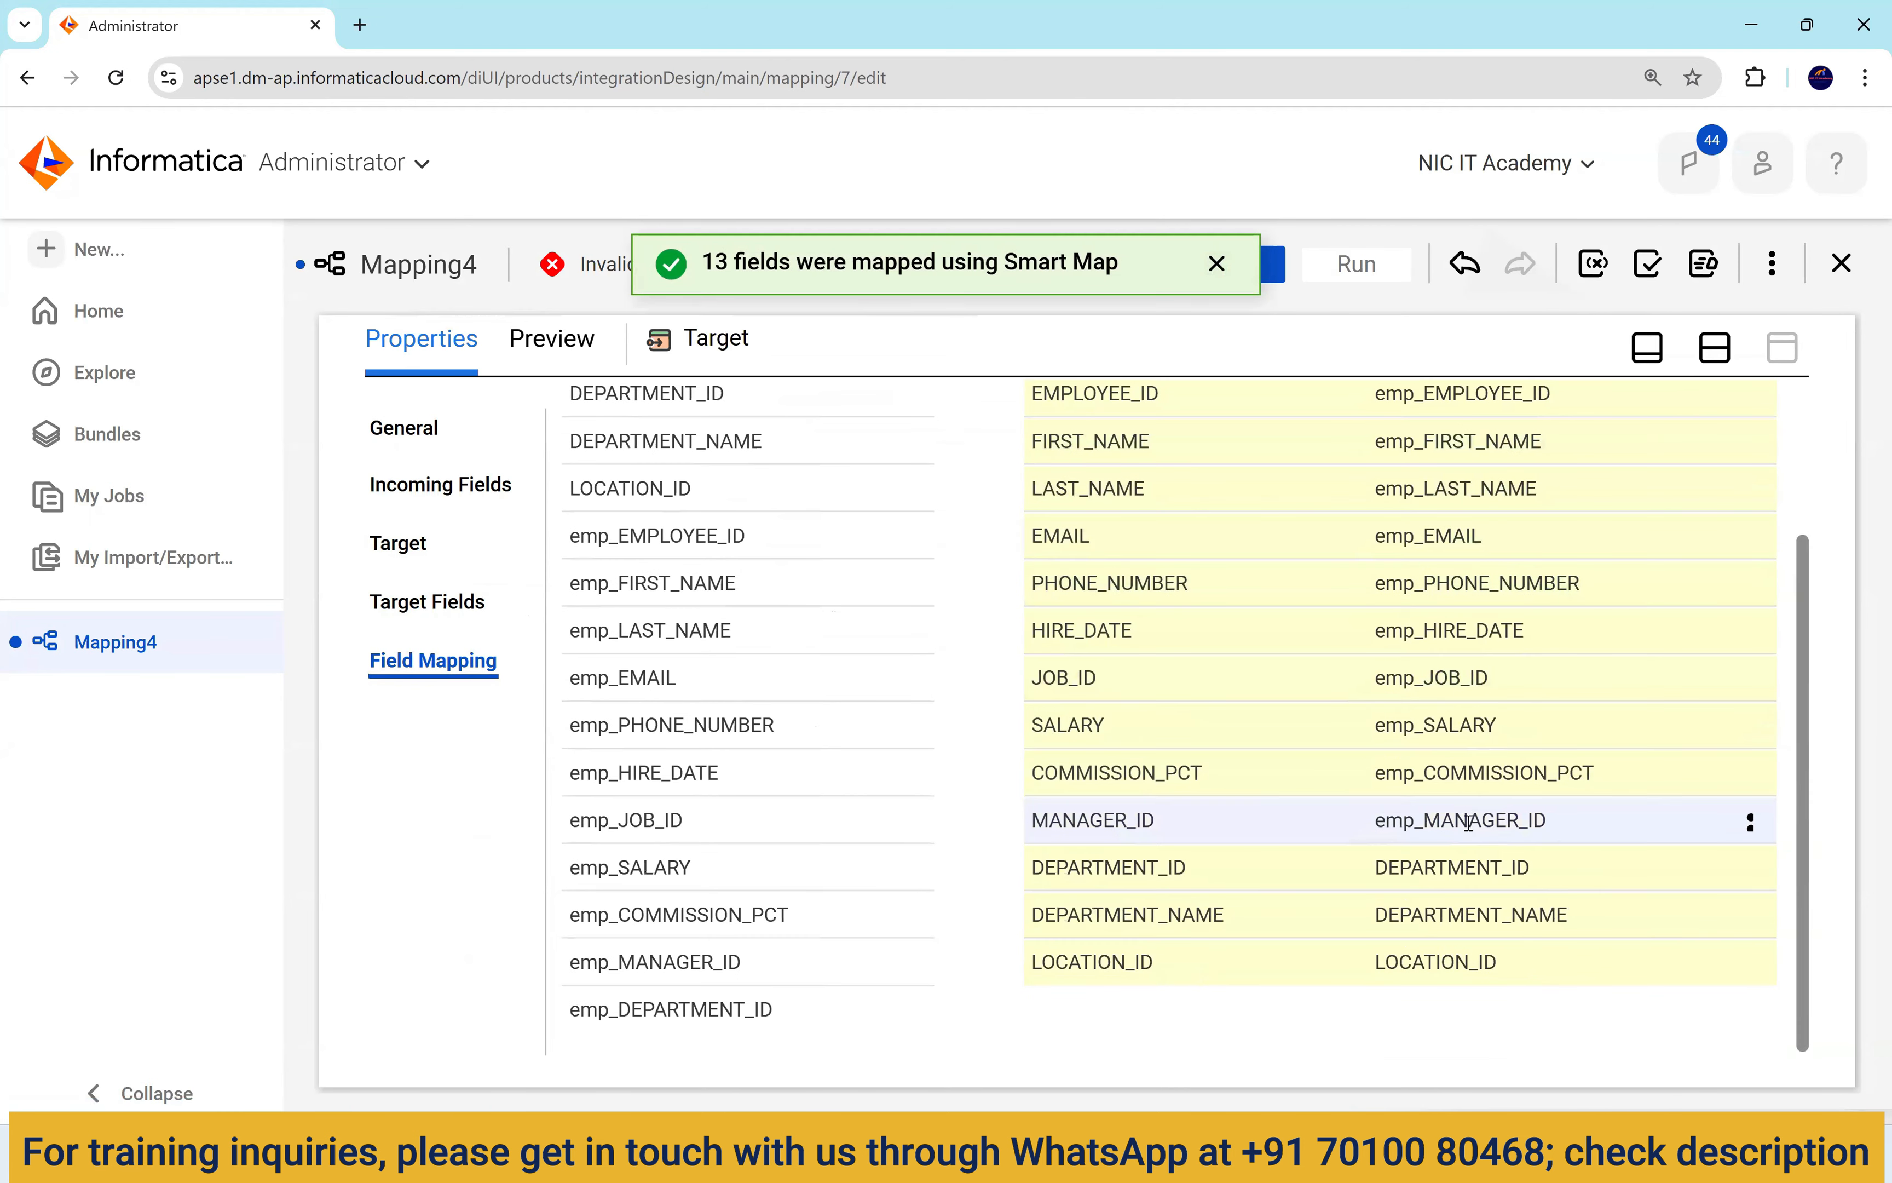
Remap target DEPARTMENT_ID to emp_DEPARTMENT_ID instead of the lookup's DEPARTMENT_ID, and save the mapping.
left_click_drag(1378, 870, 1534, 870)
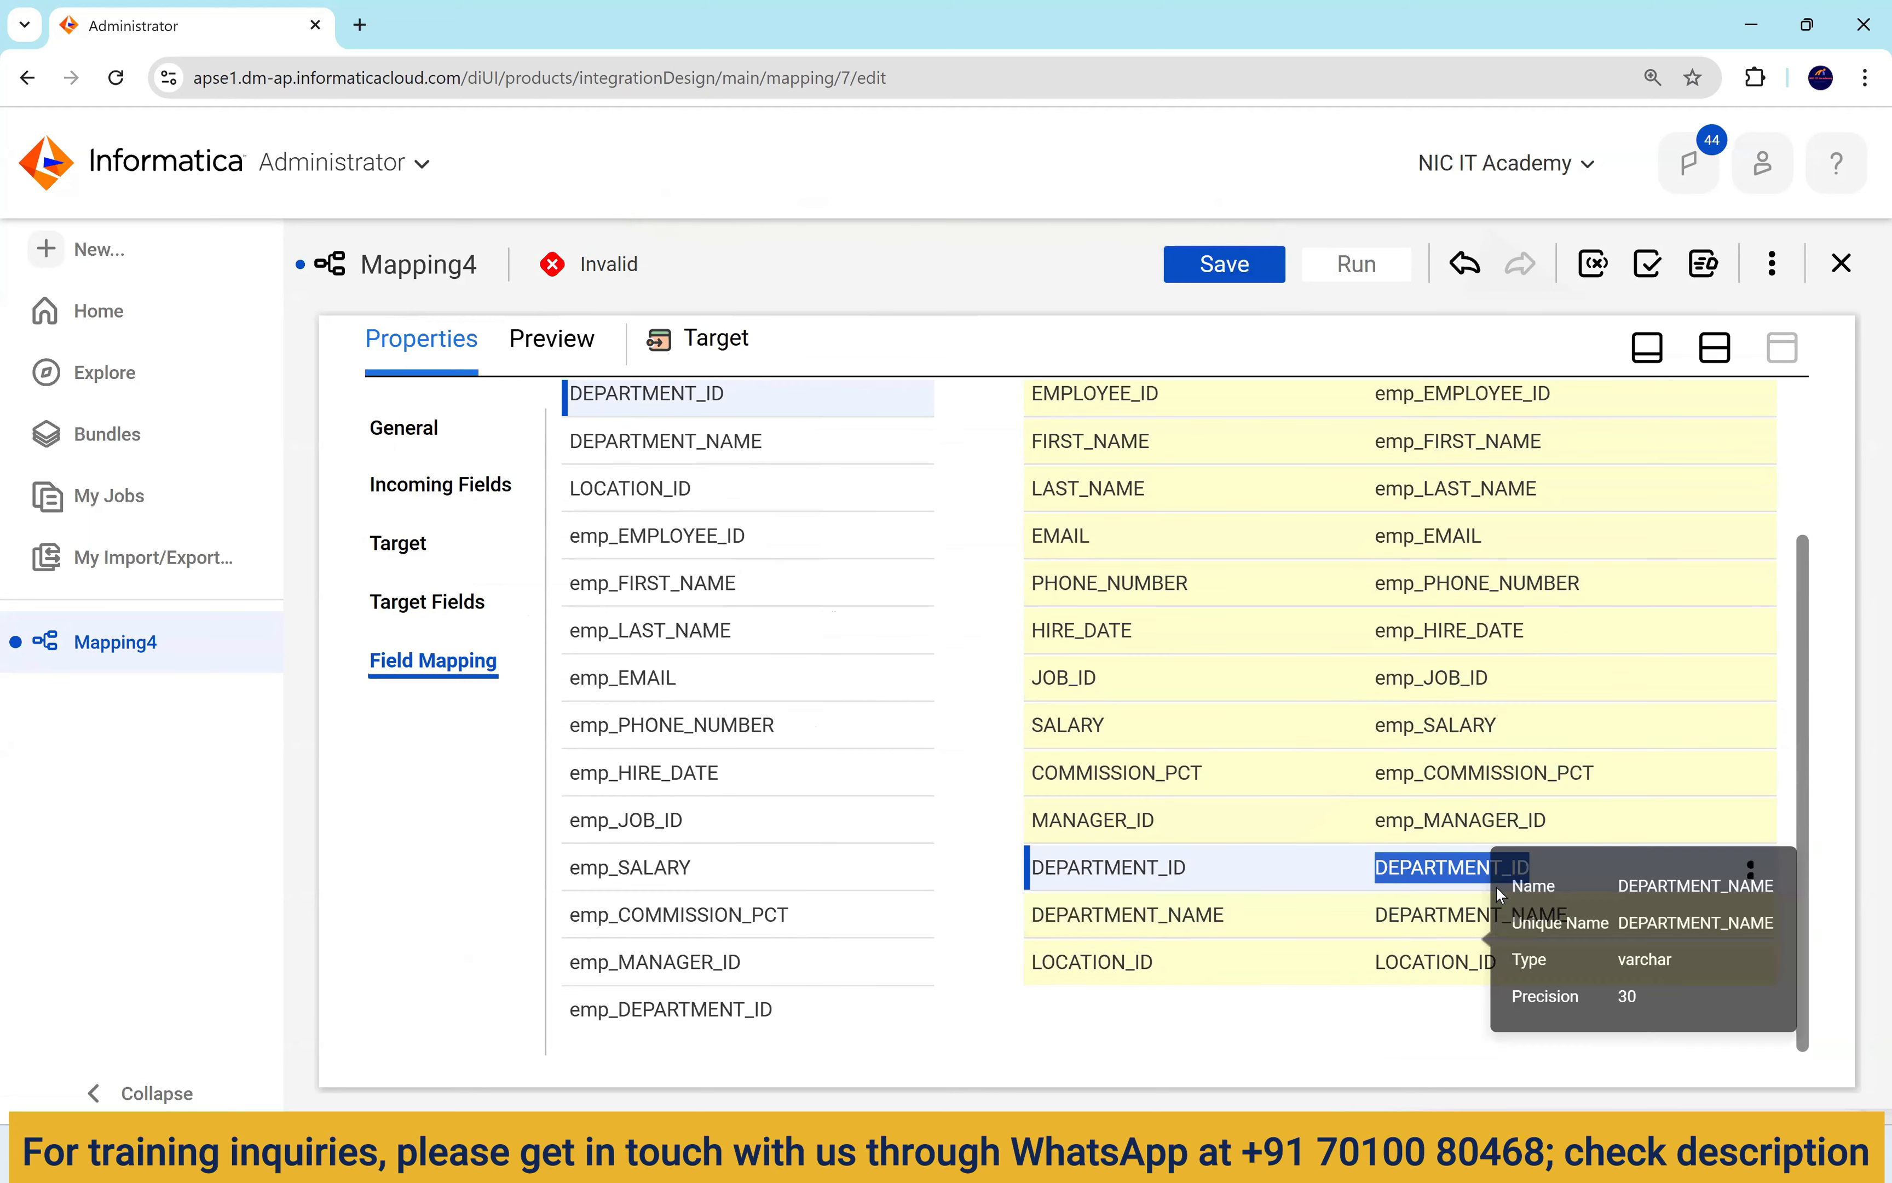
mouse_move(1503, 868)
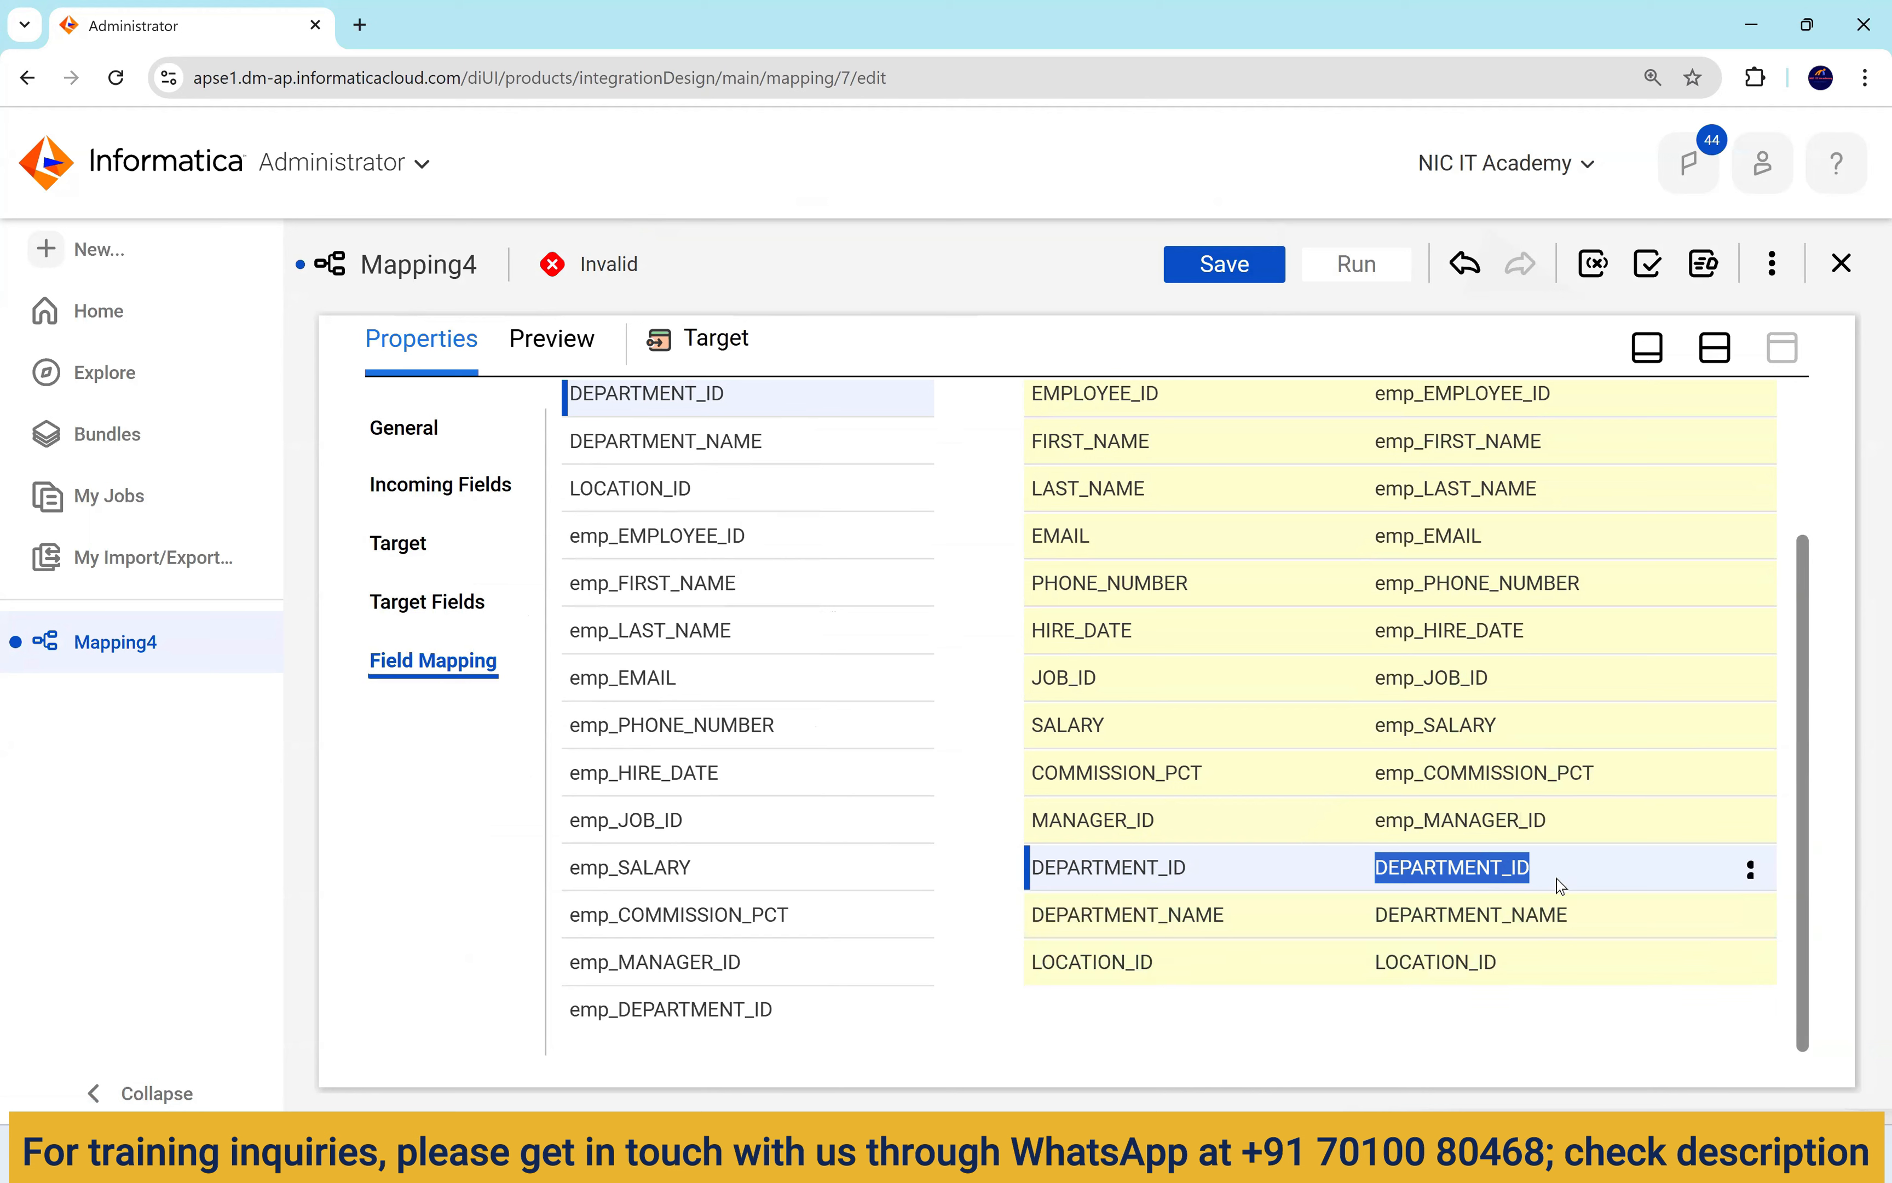
left_click(1750, 870)
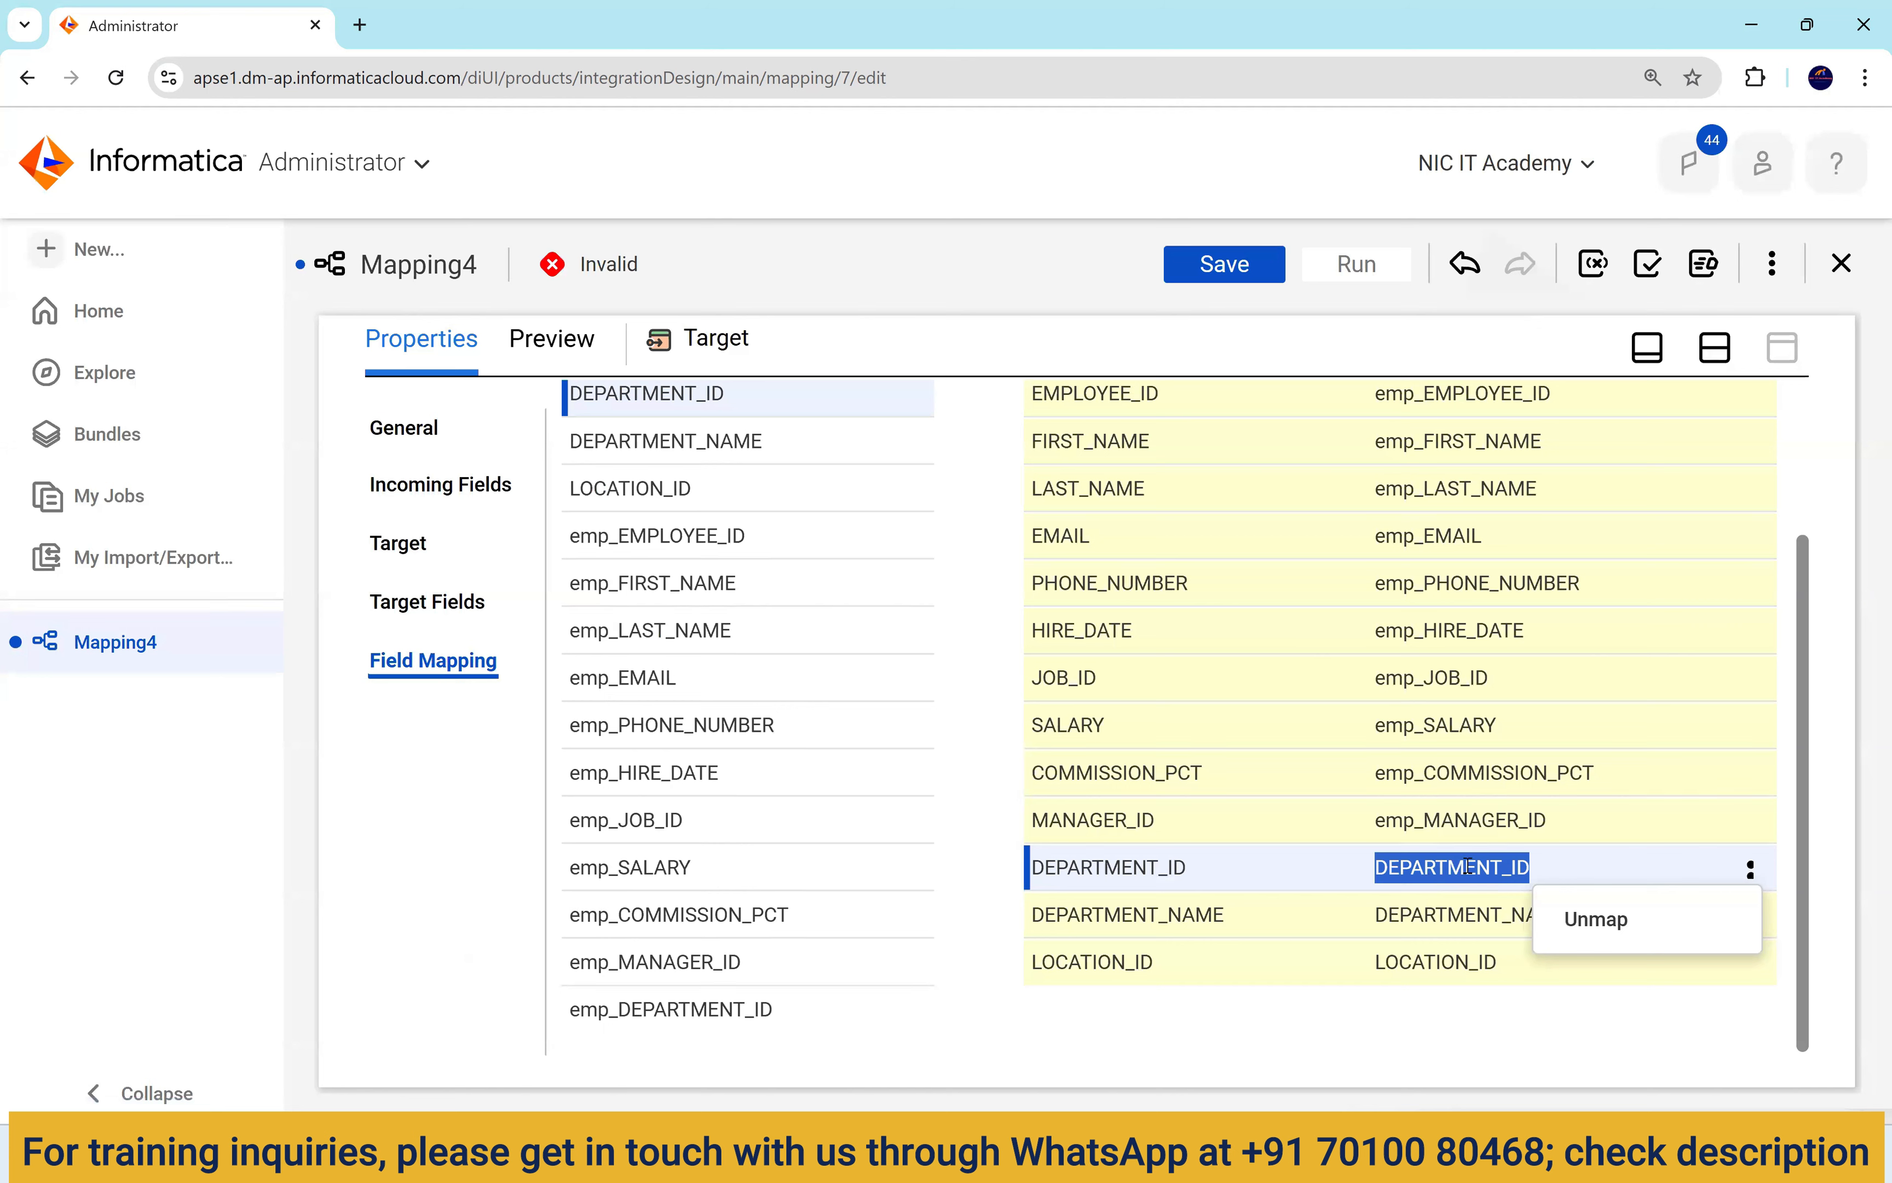
left_click(1412, 868)
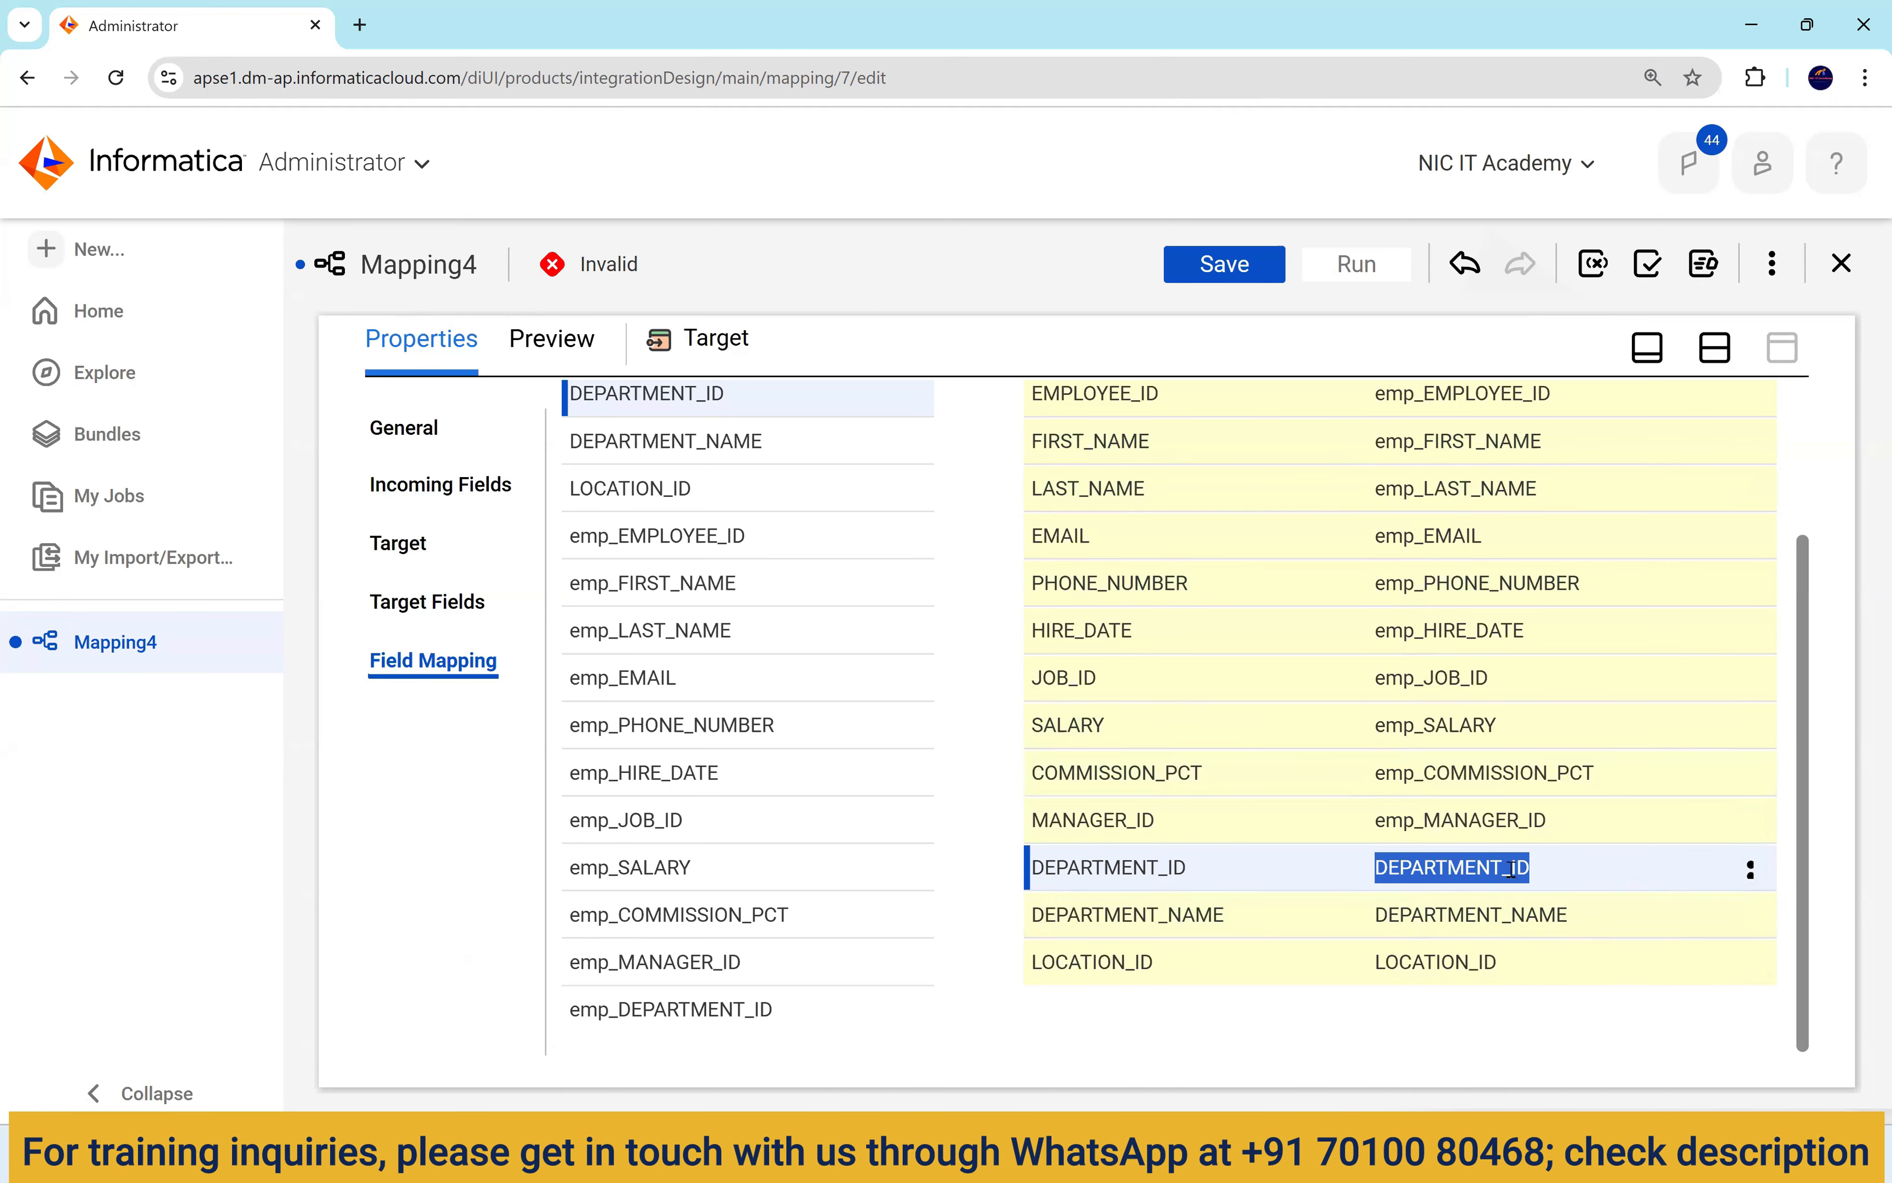
left_click(1751, 870)
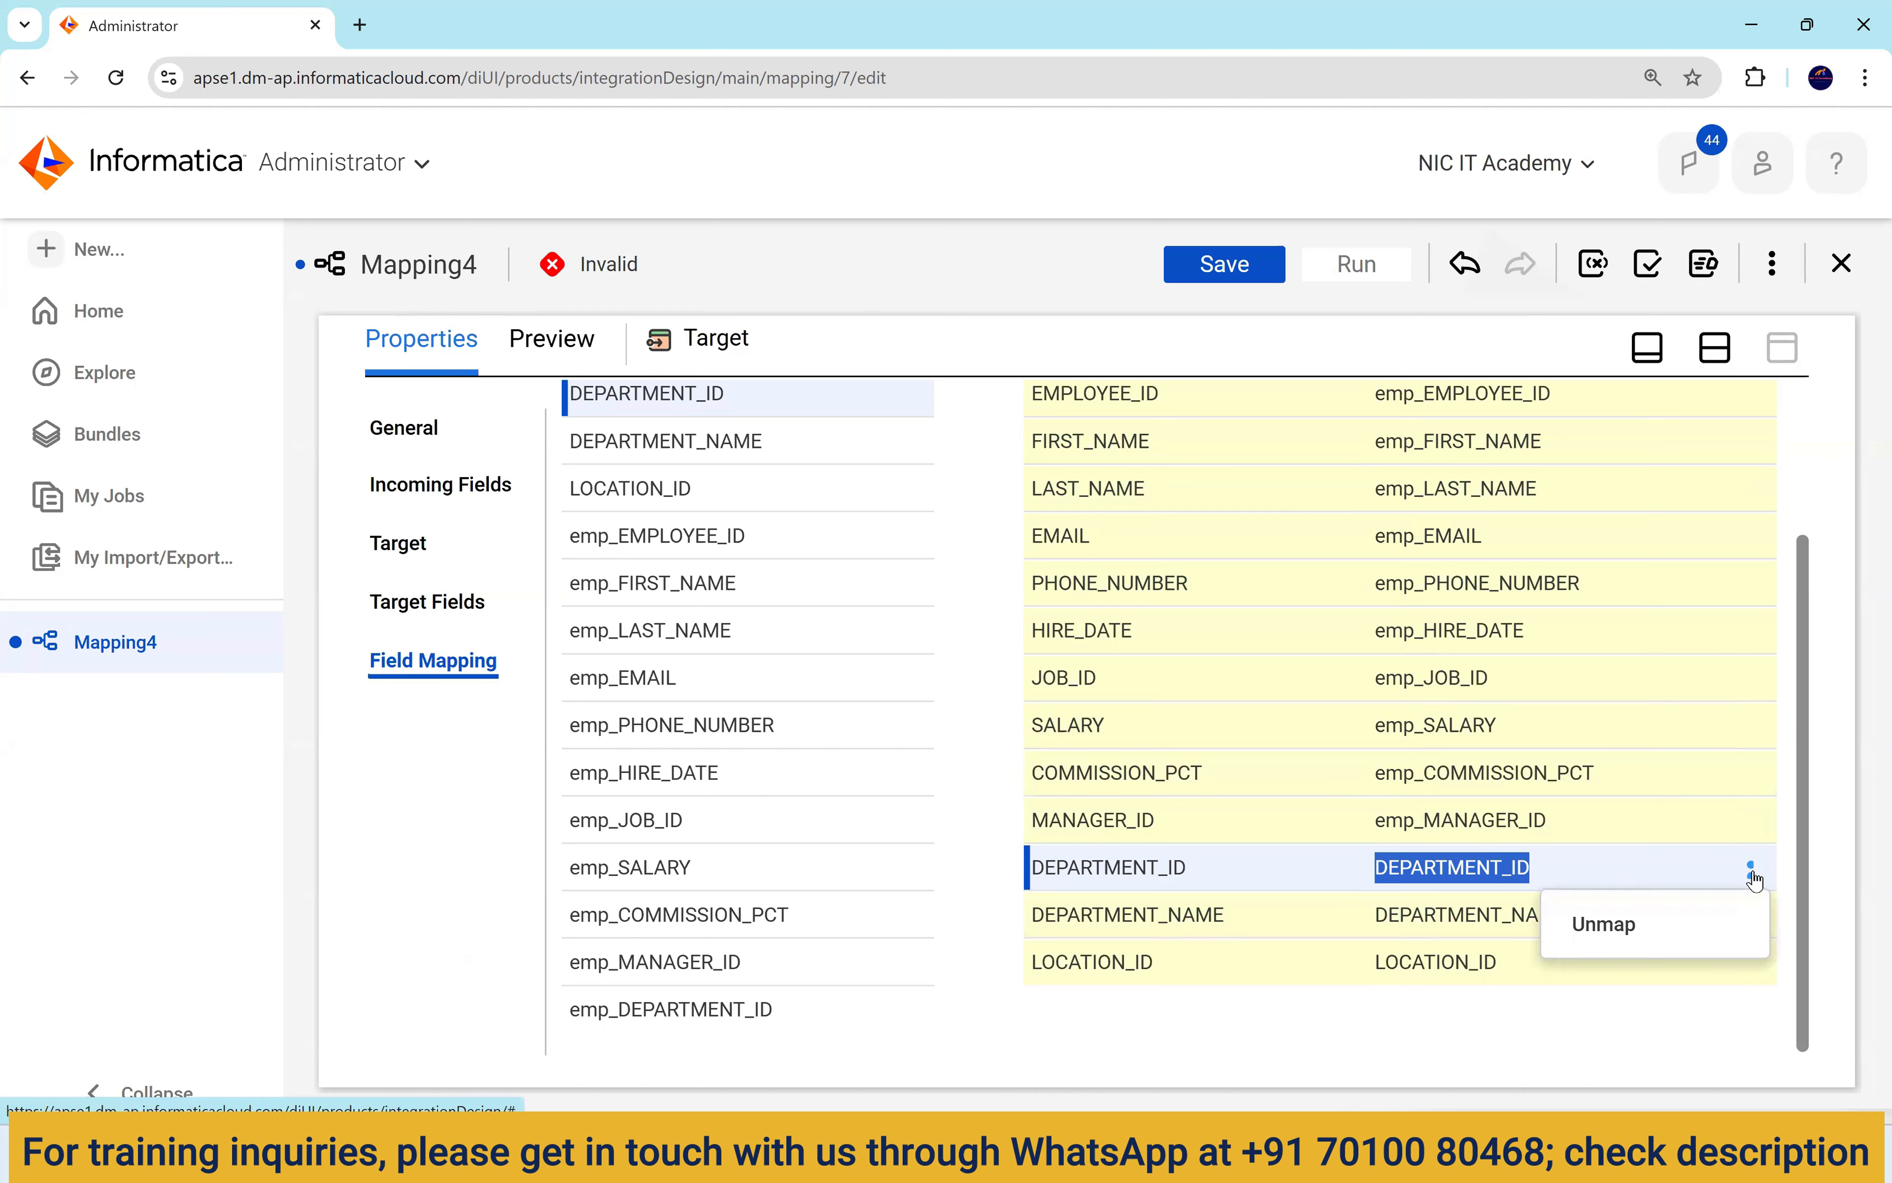
left_click(1634, 925)
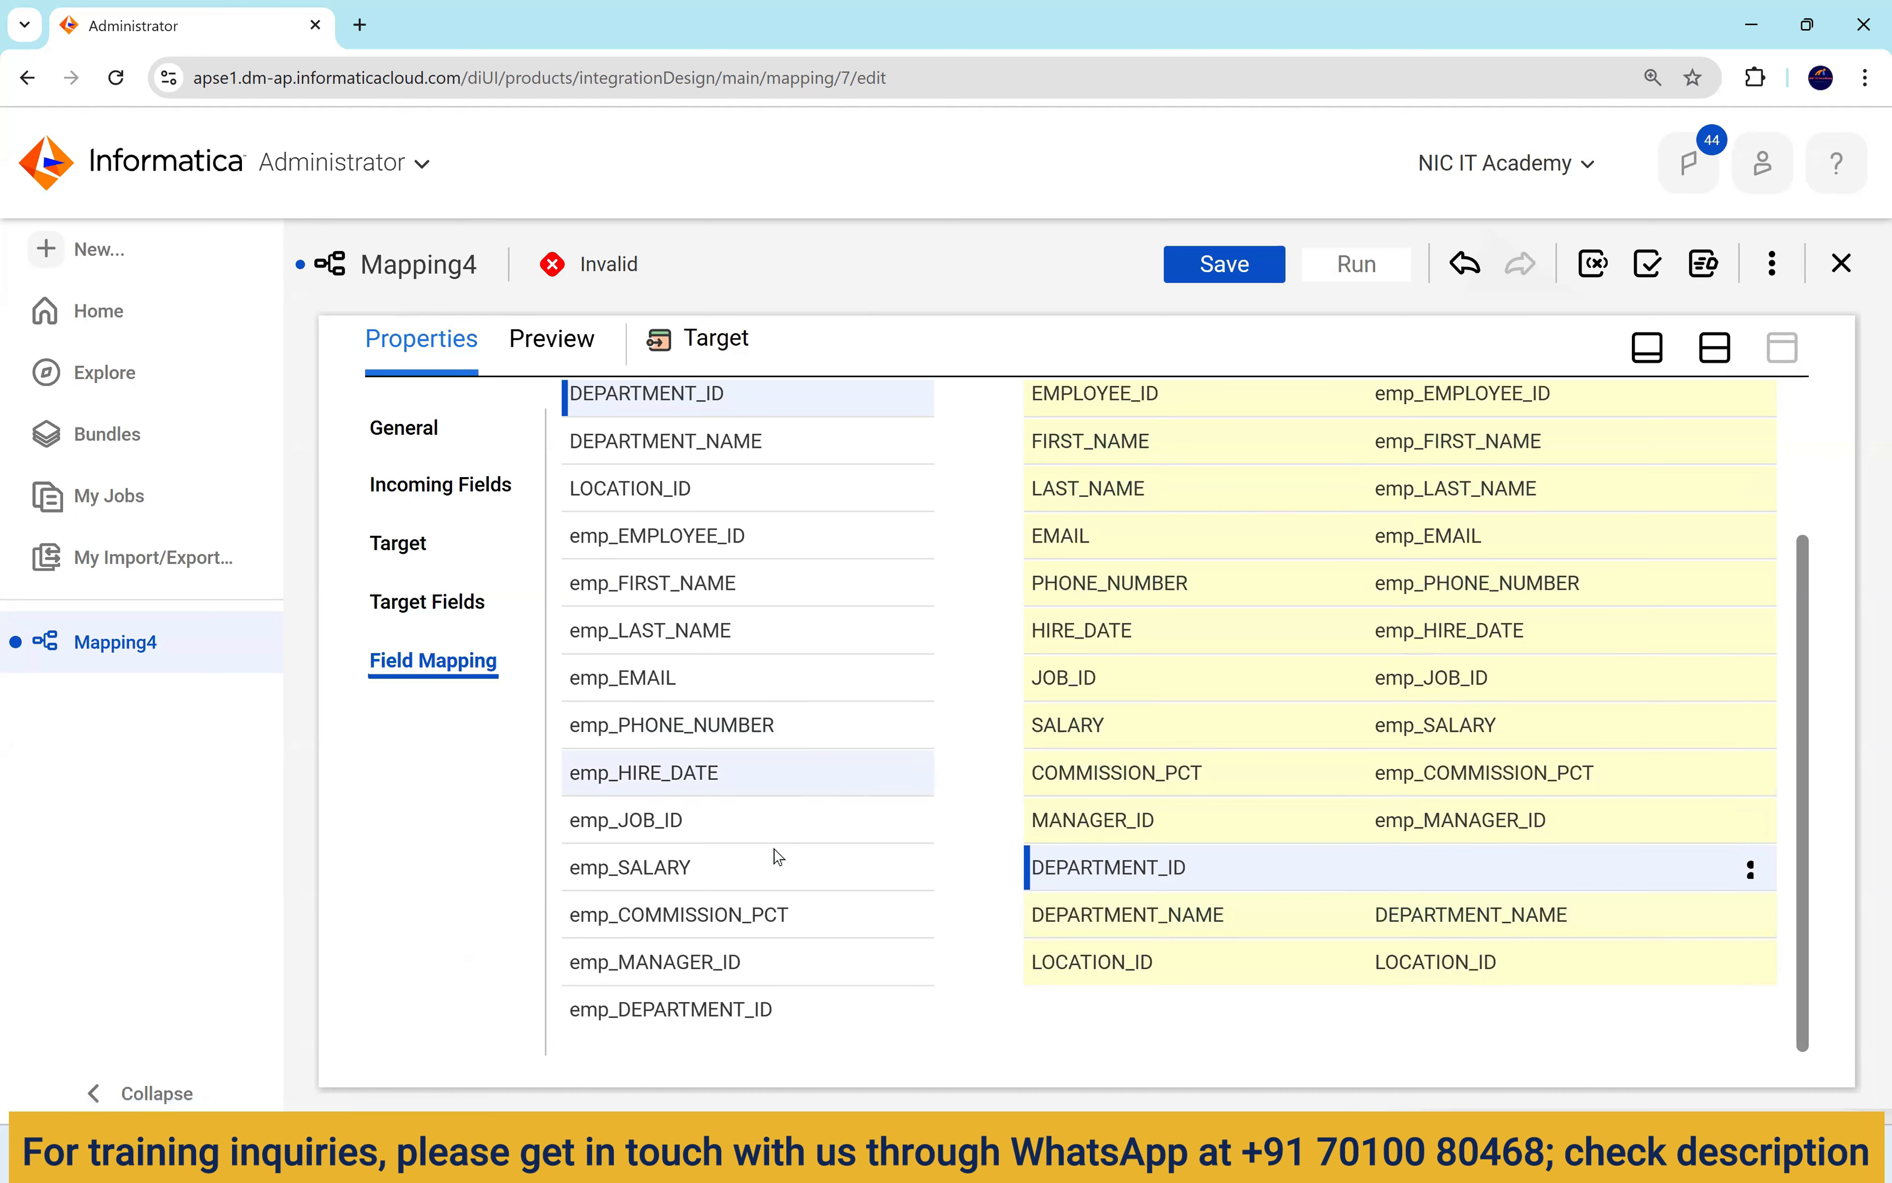
left_click_drag(693, 1011, 1149, 870)
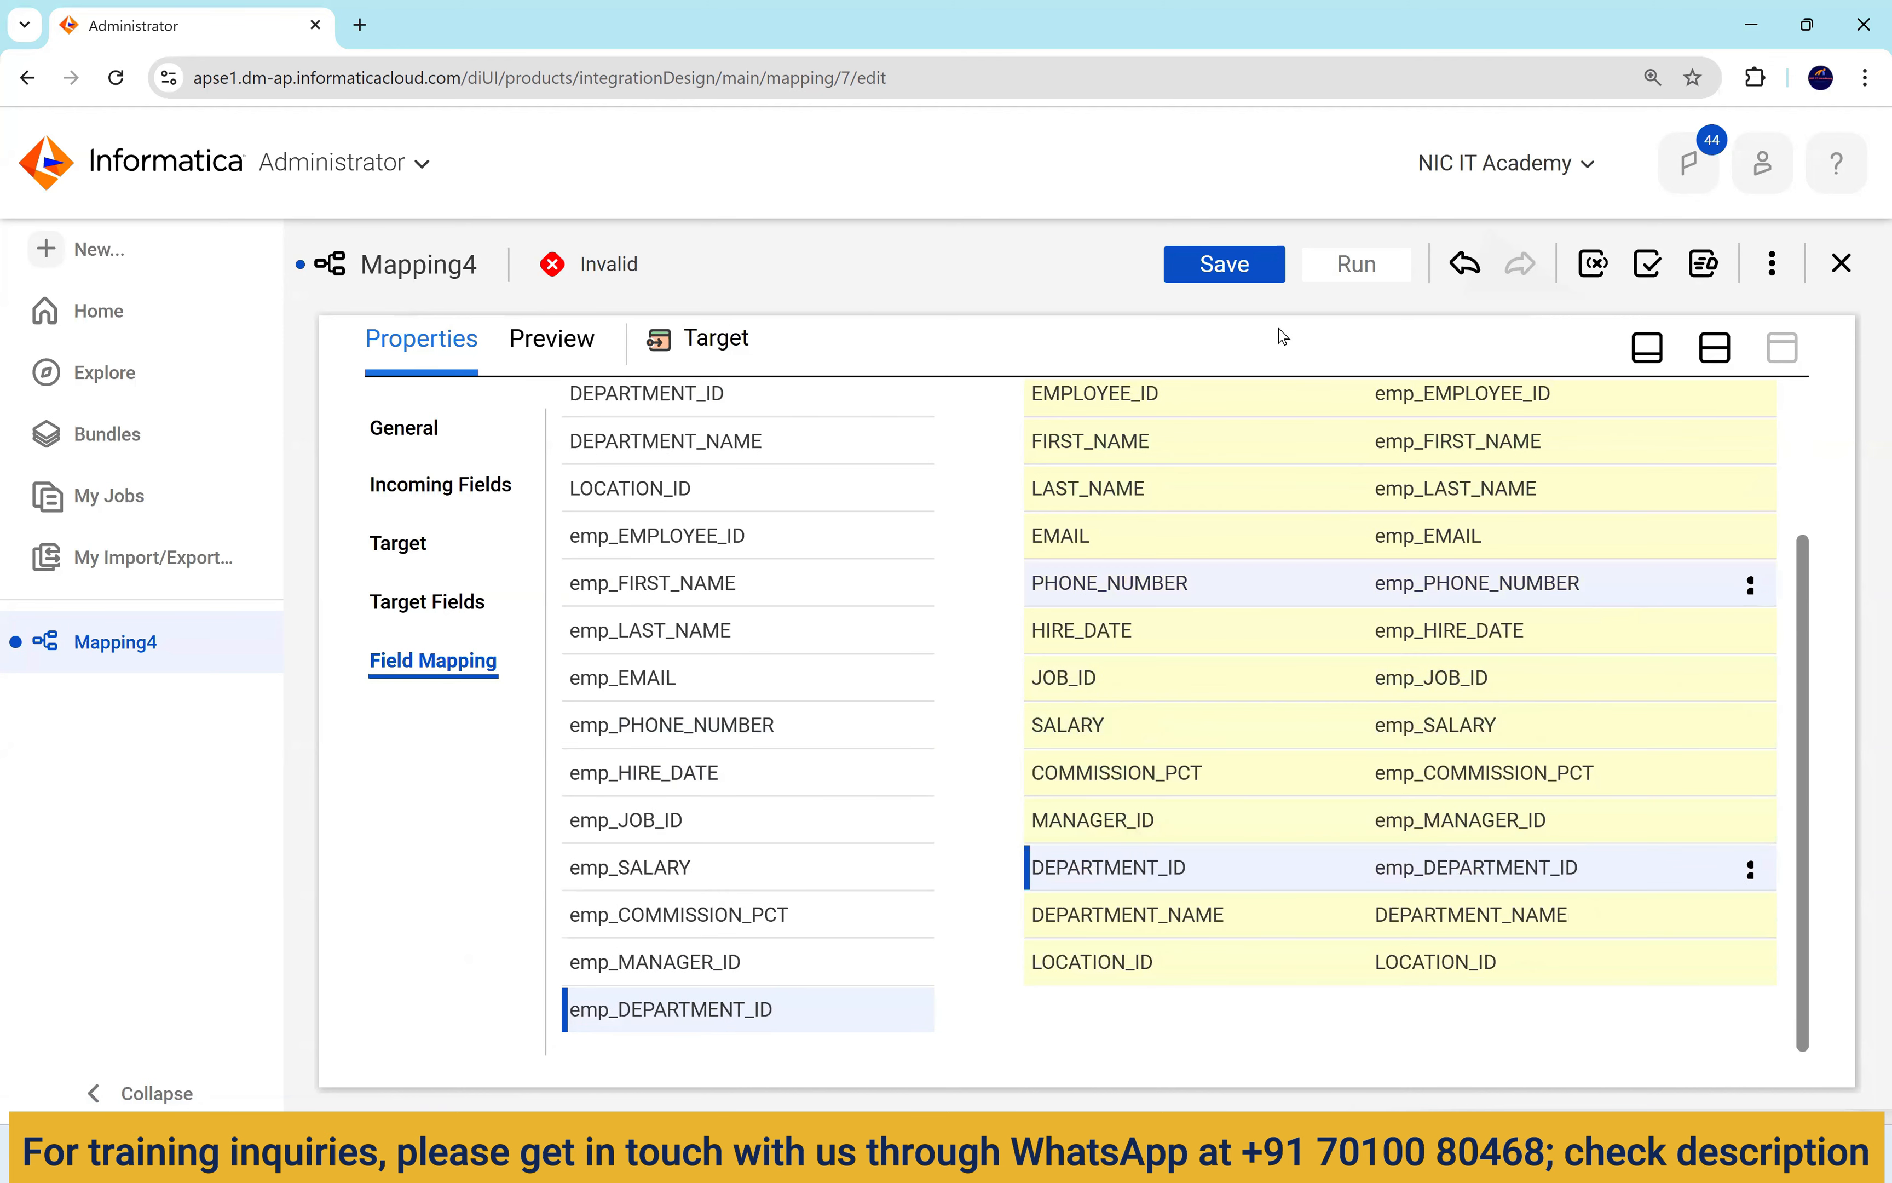
left_click(1251, 270)
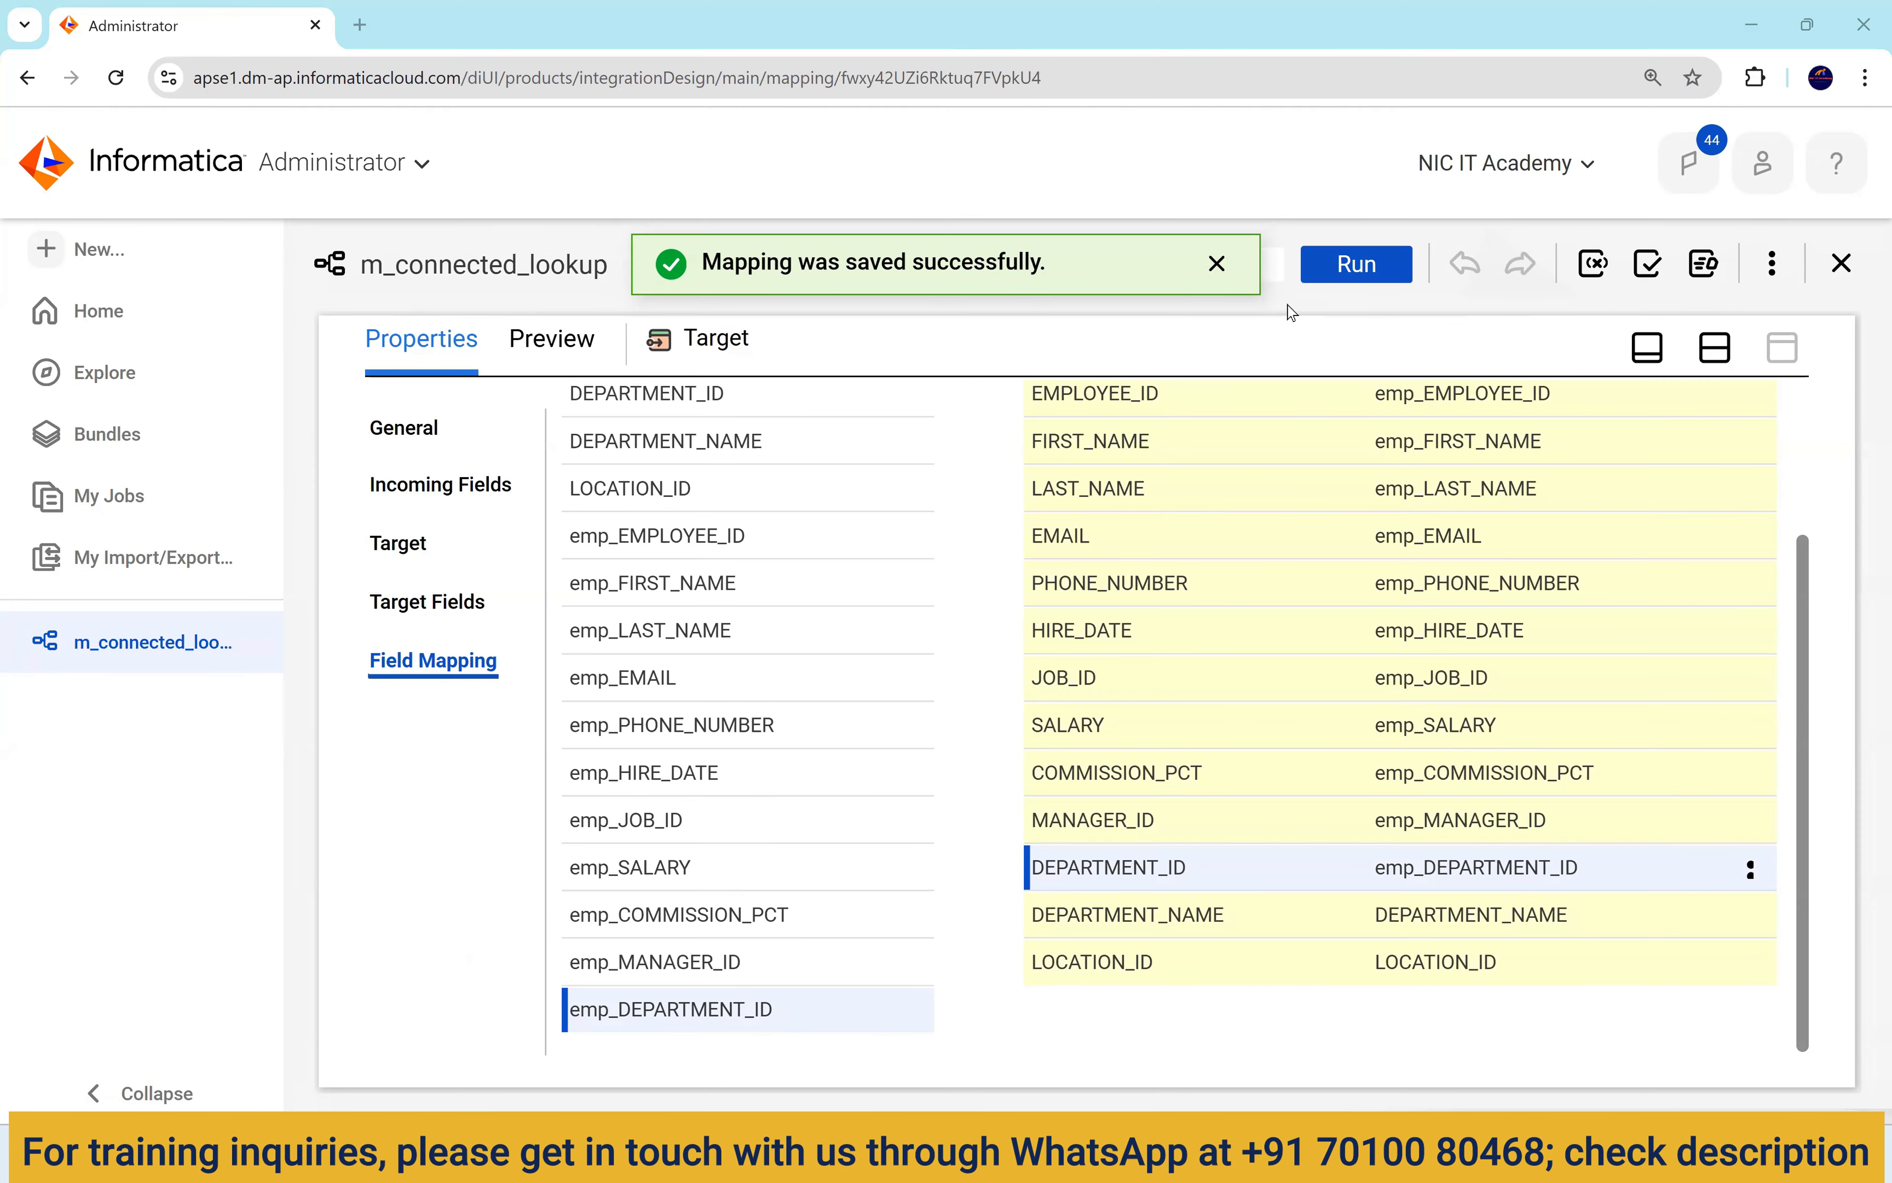
Run m_connected_lookup and refresh My Jobs until it shows Success with 107 rows processed.
left_click(1339, 270)
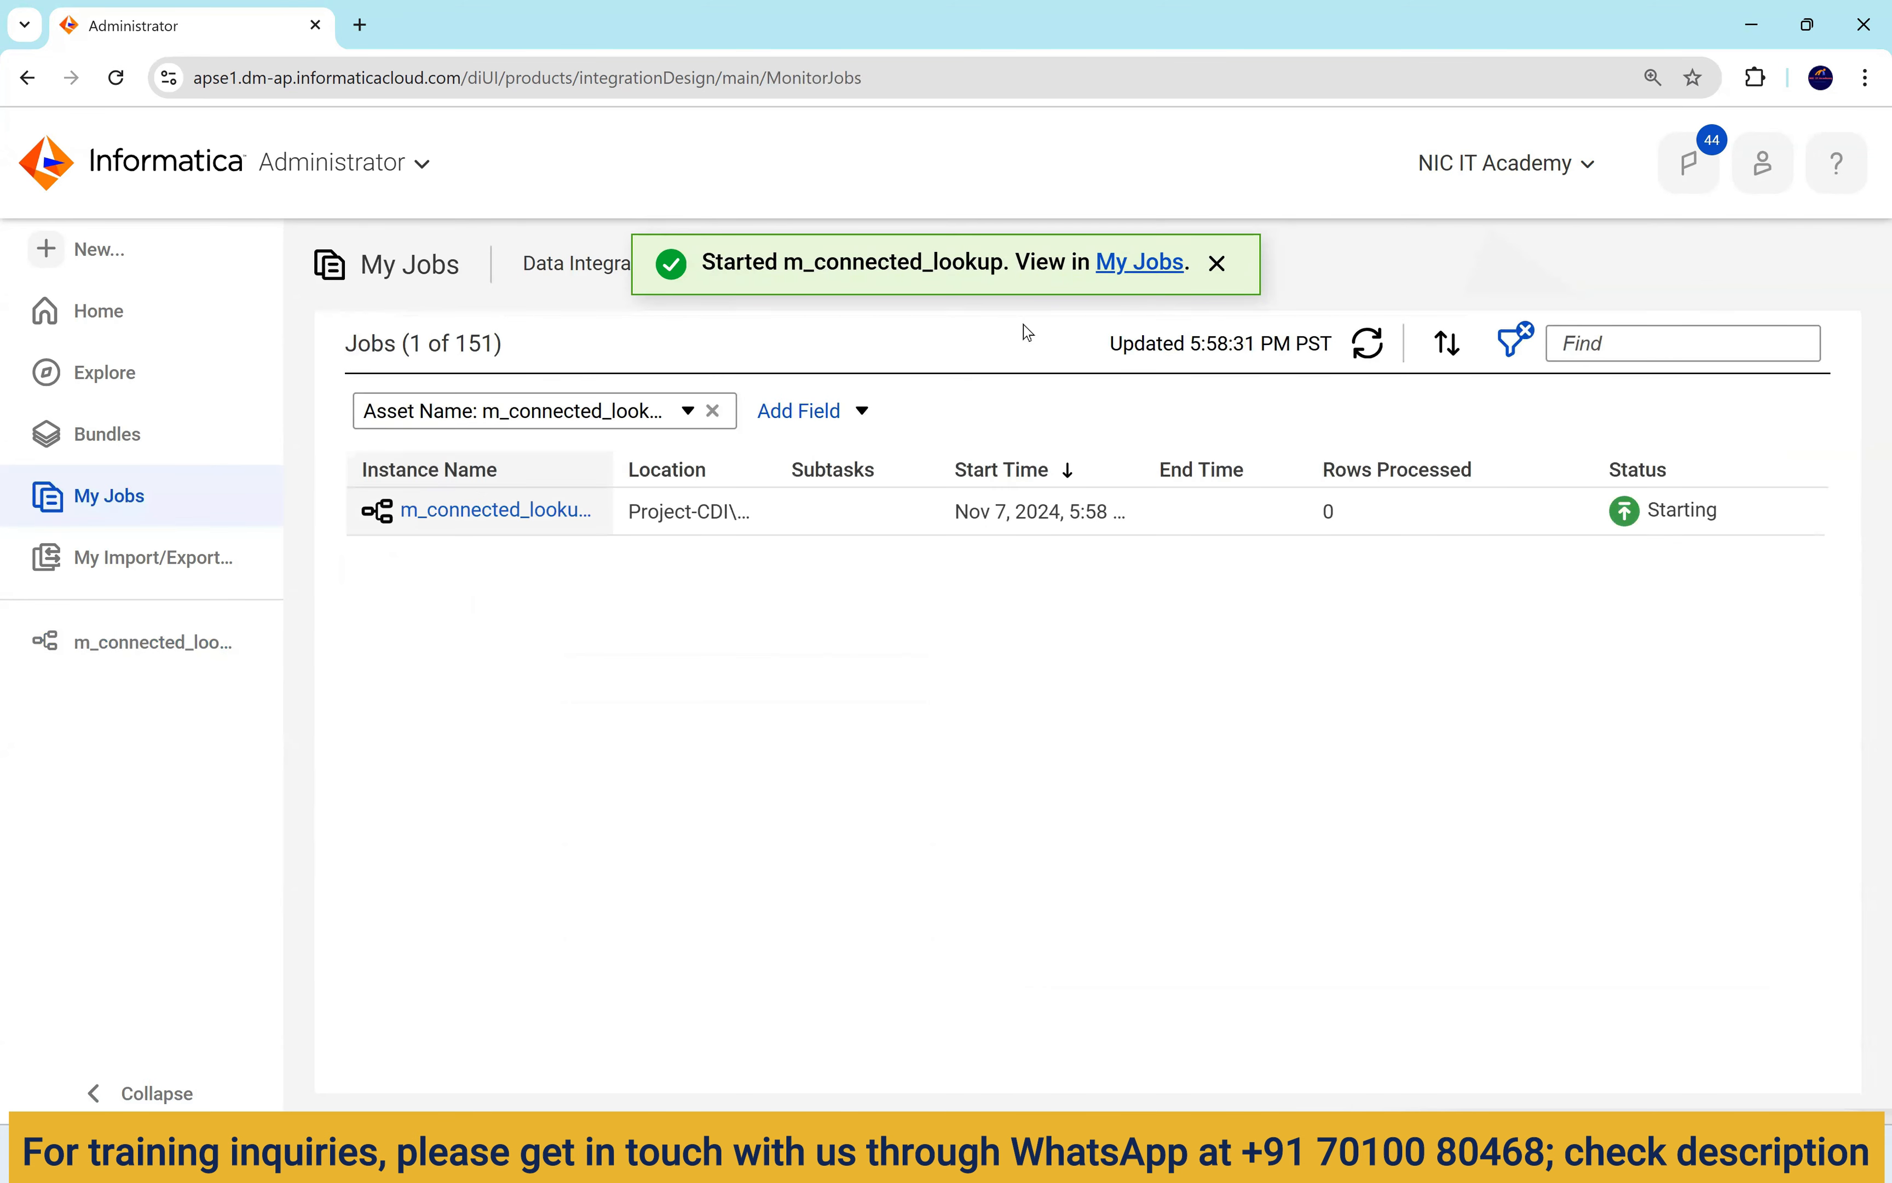
left_click(539, 509)
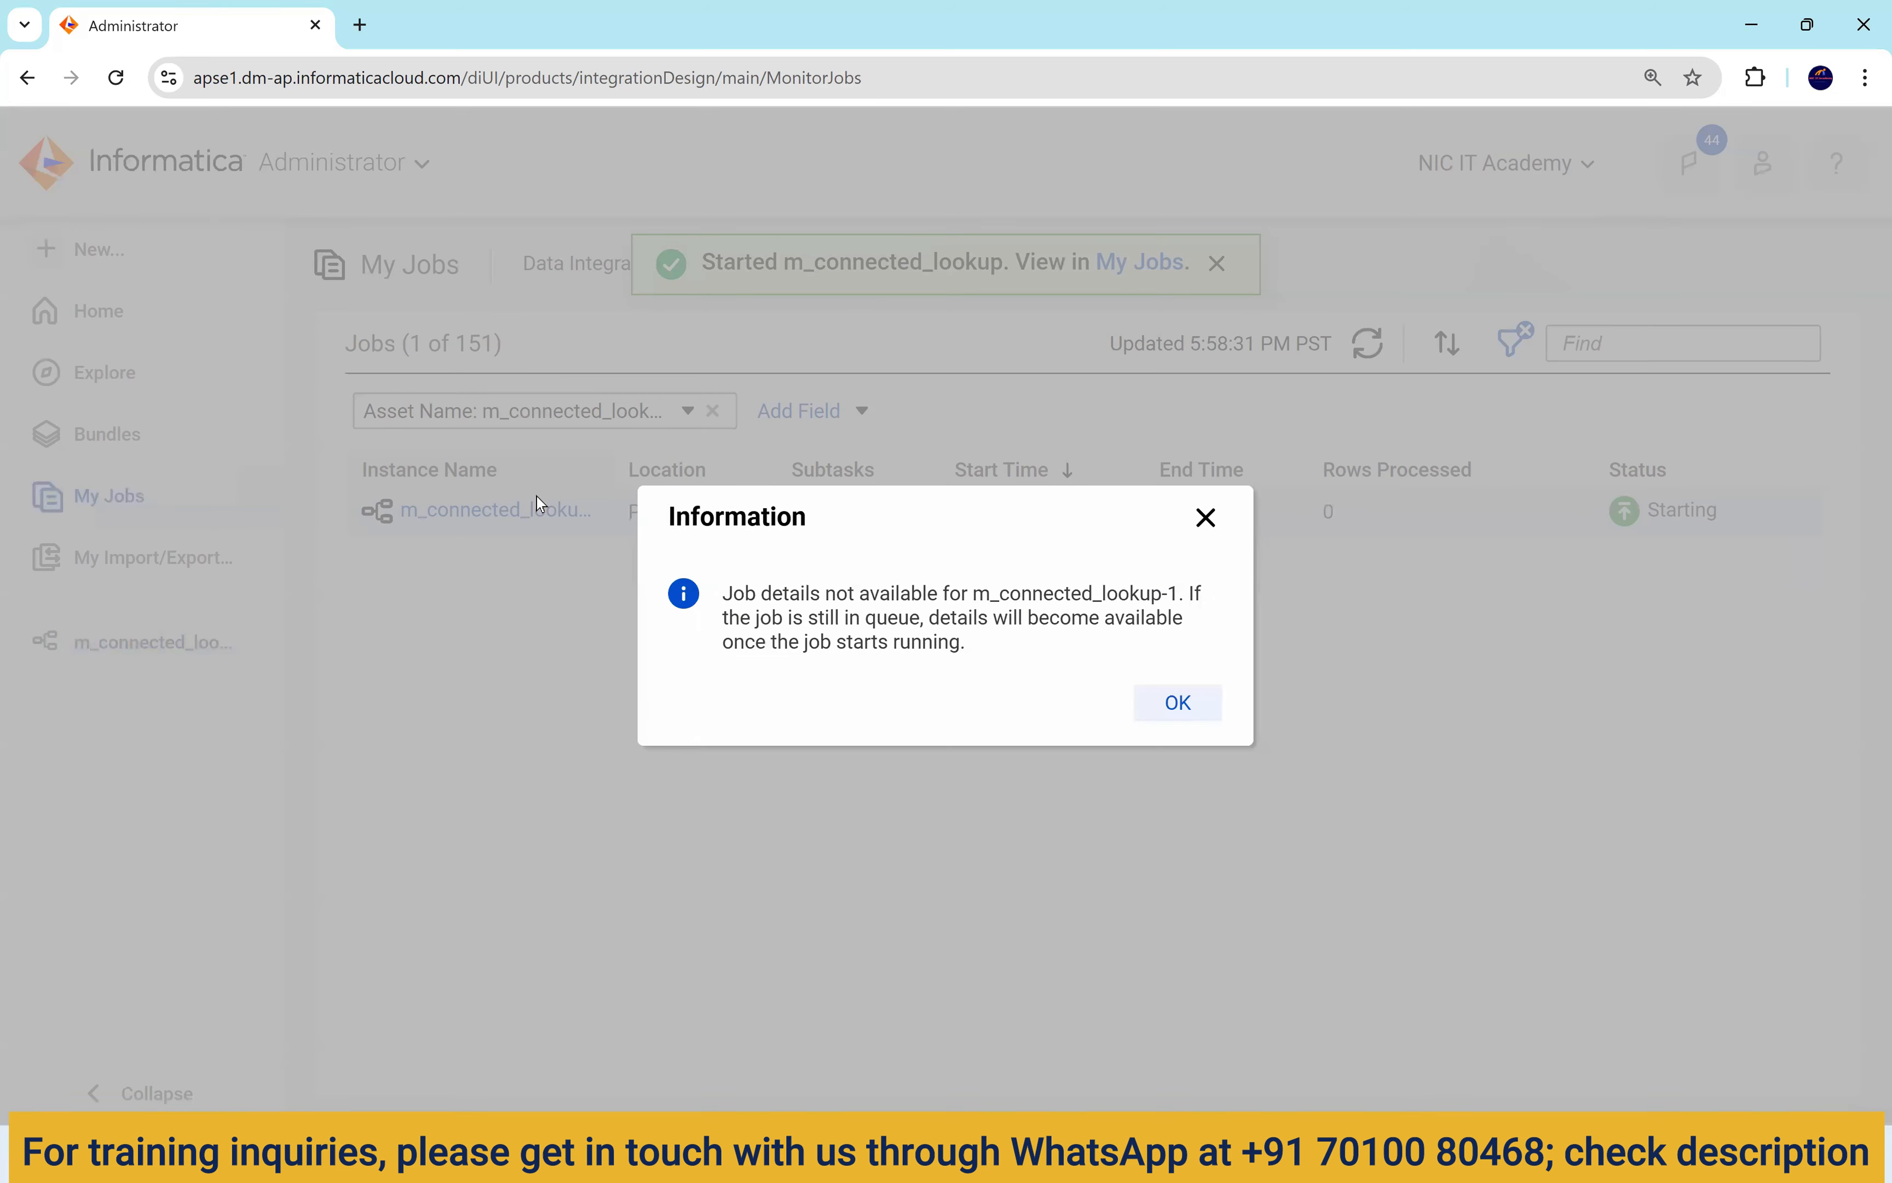
left_click(1204, 518)
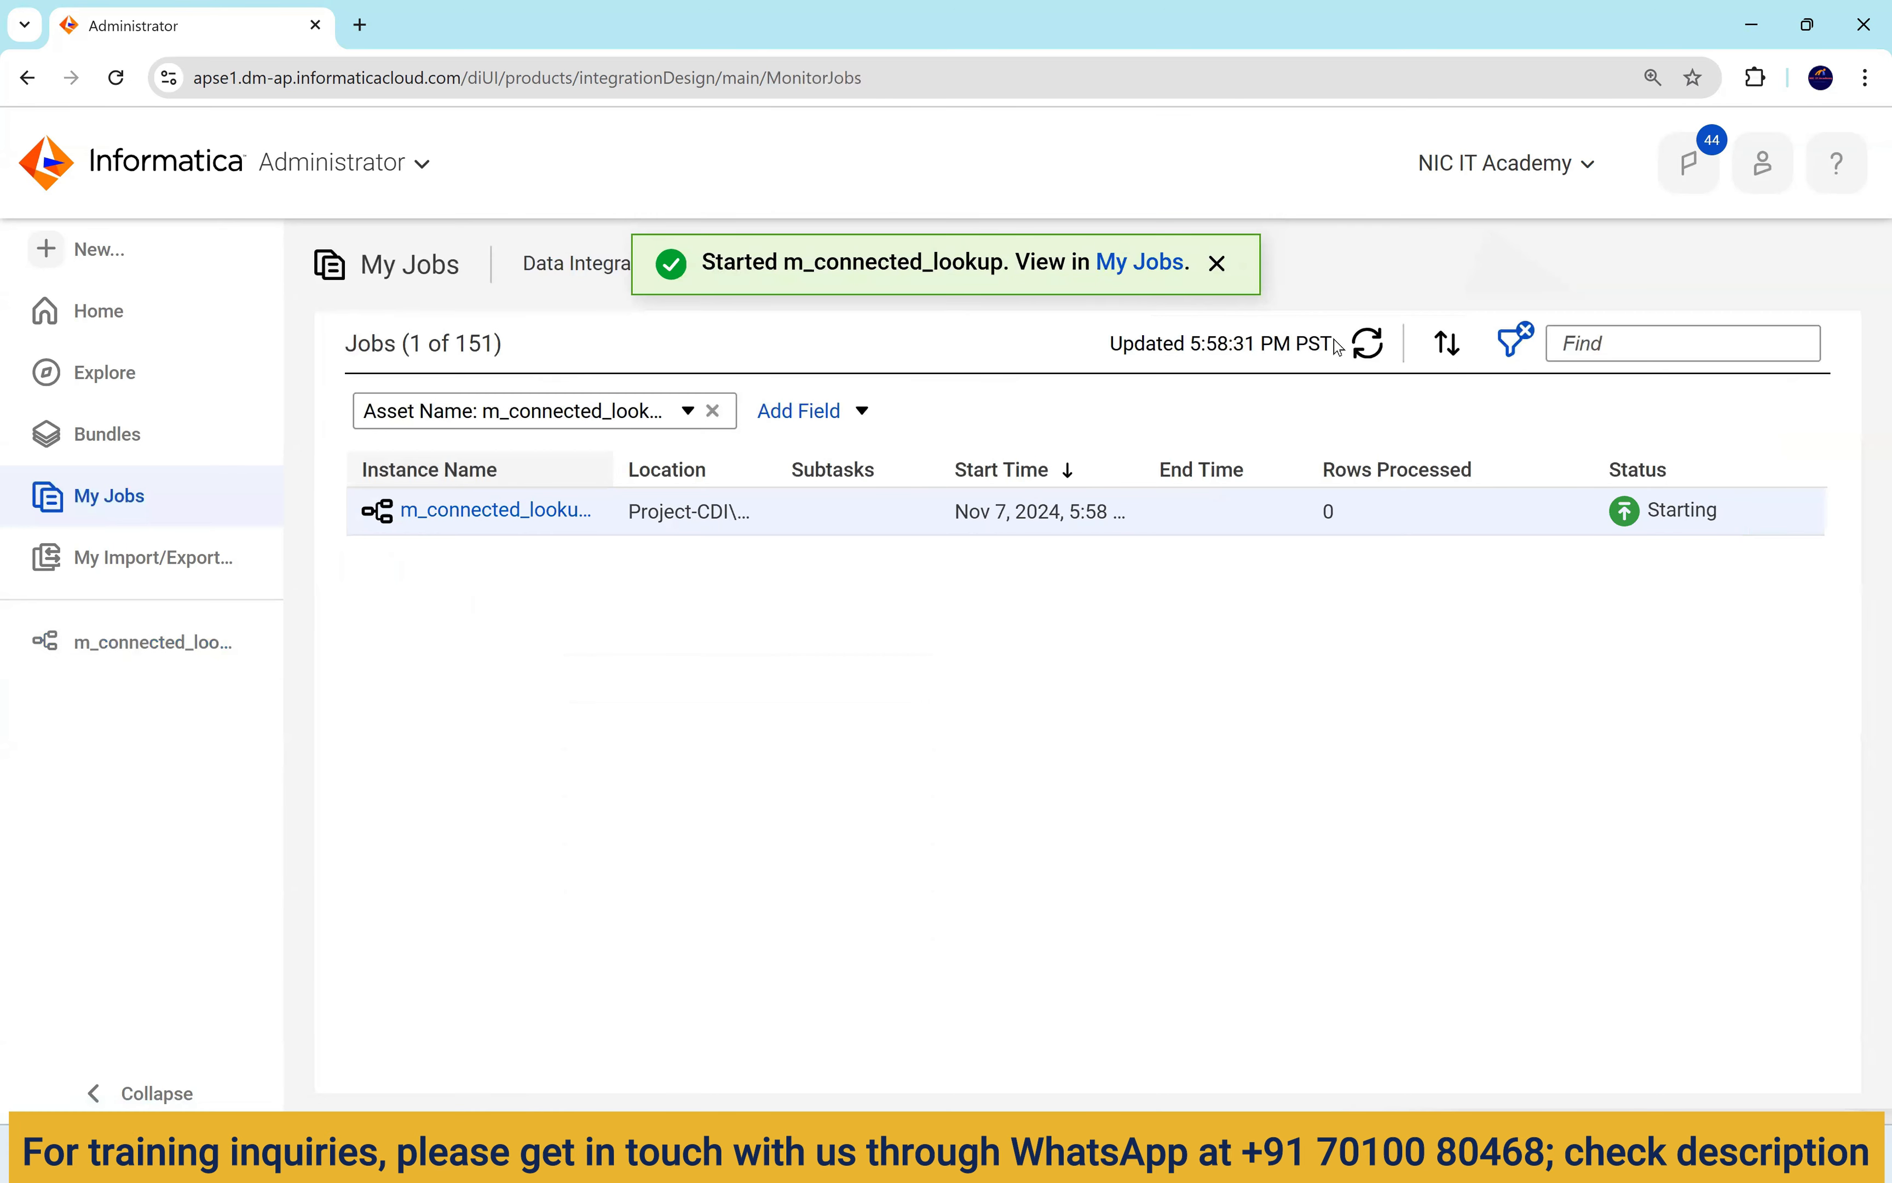
left_click(1367, 346)
left_click(1372, 347)
left_click(1376, 351)
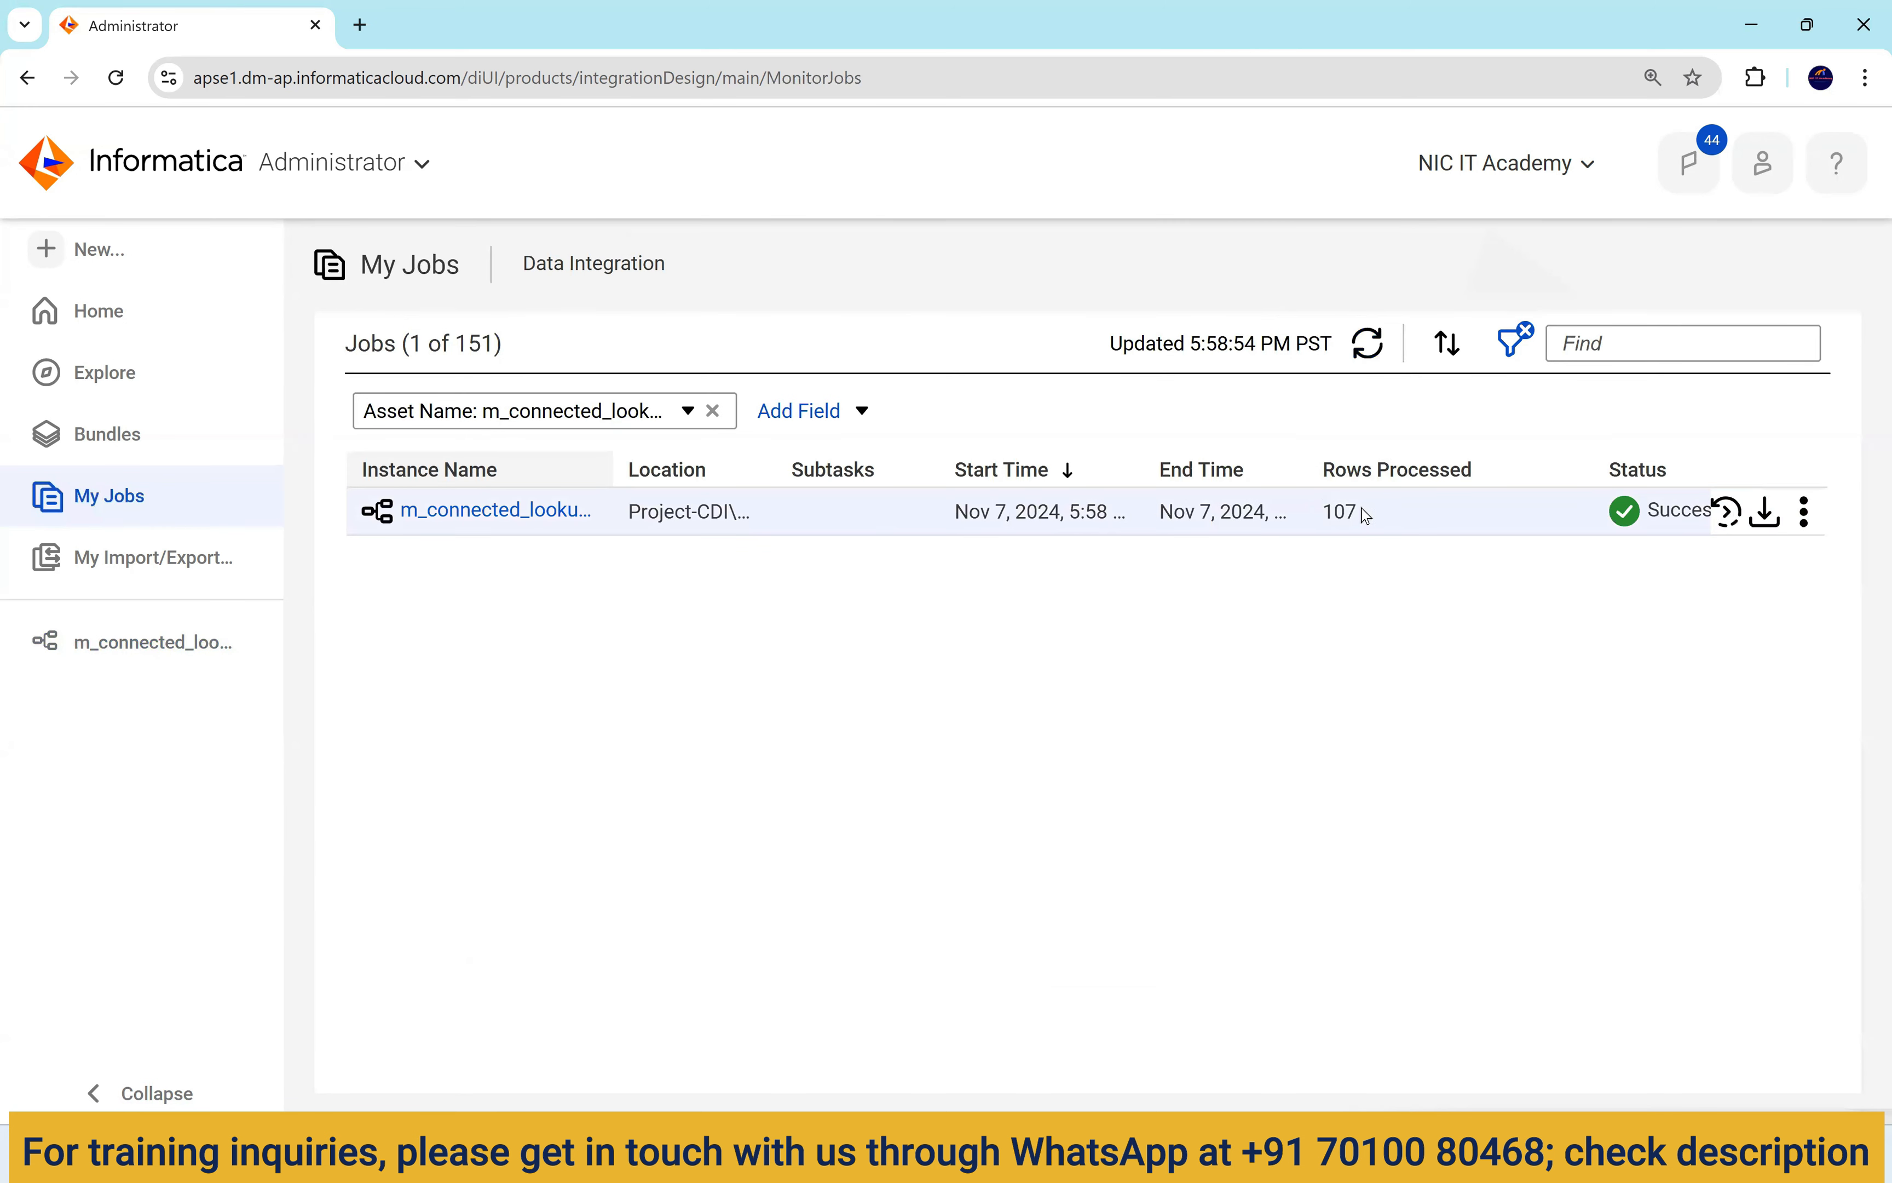
left_click_drag(1360, 515, 1319, 518)
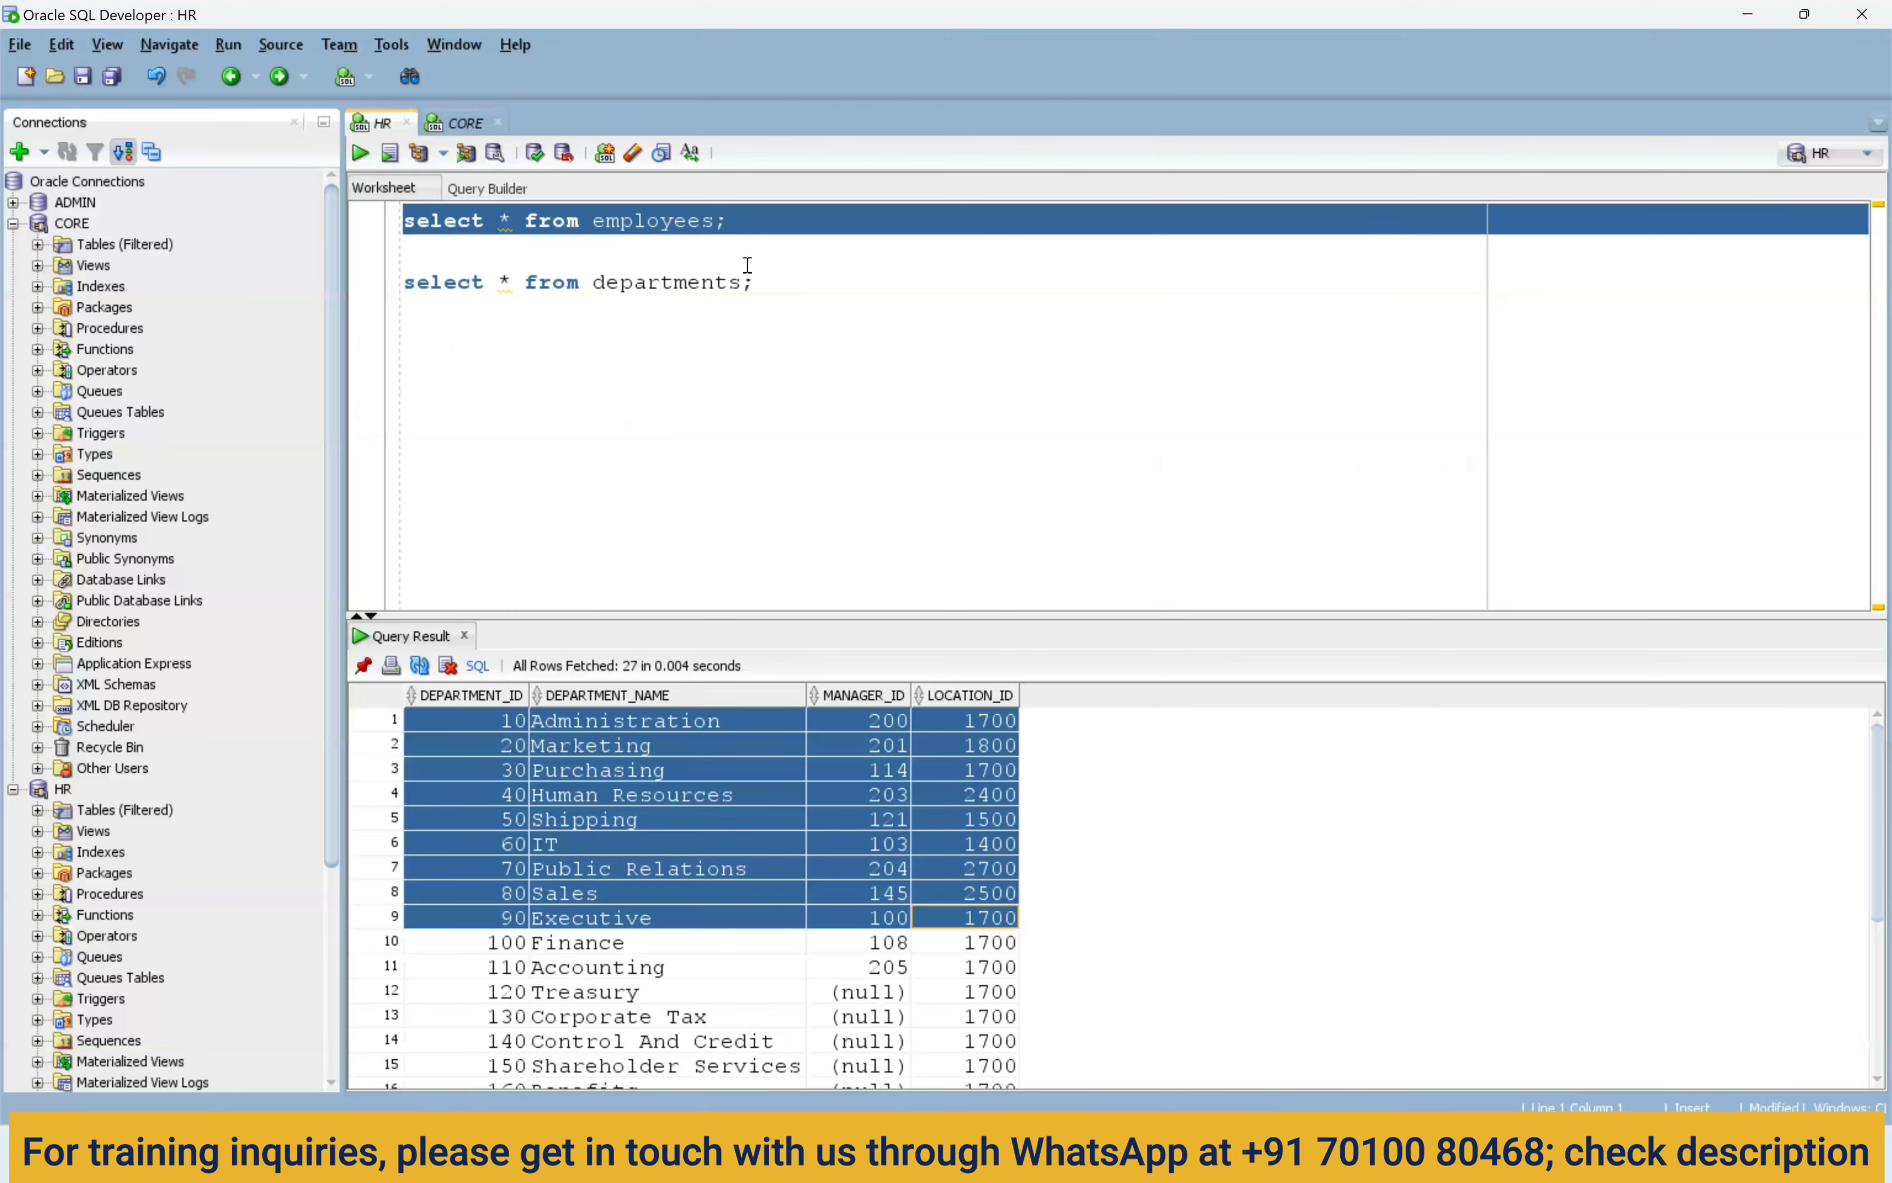
left_click_drag(729, 220, 620, 220)
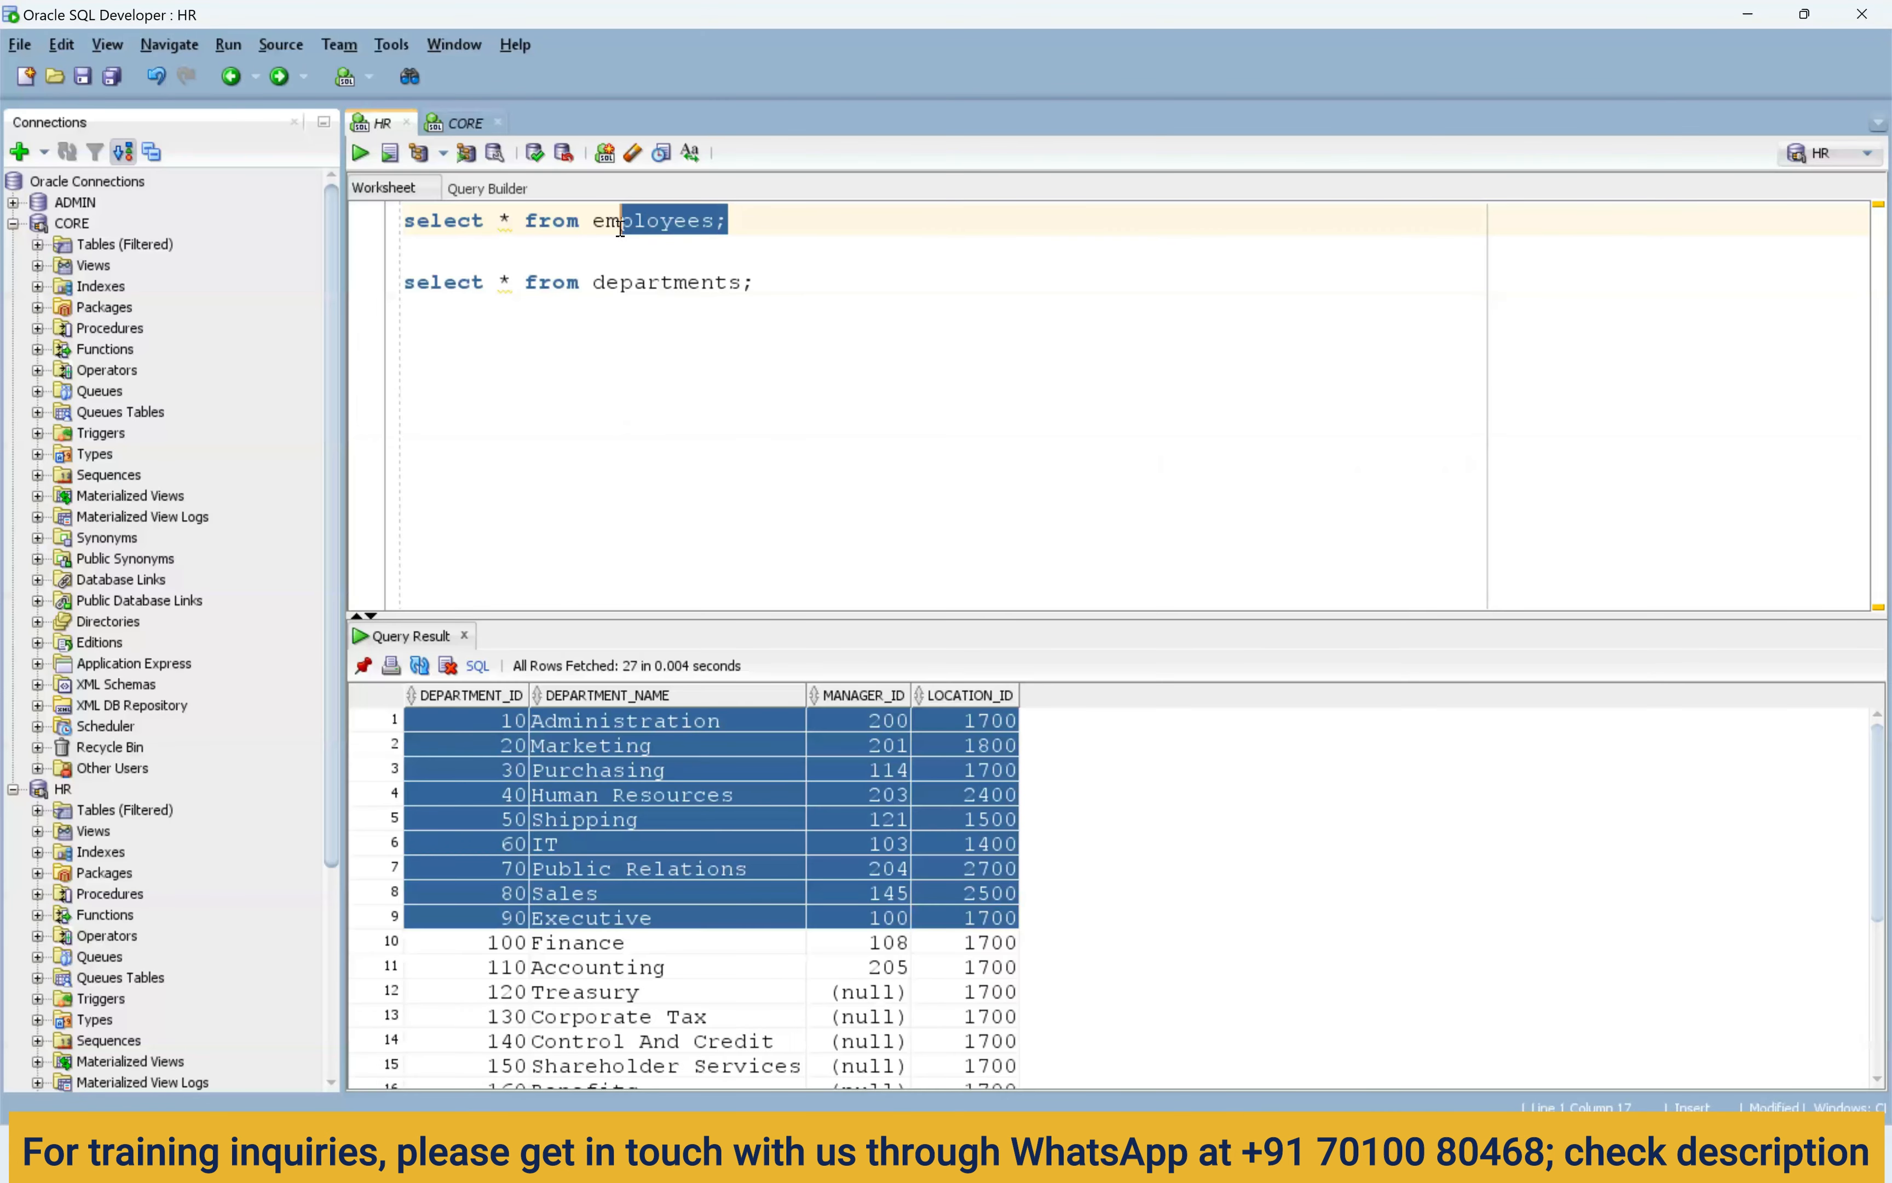
Run select * from t_employees_dept in the CORE worksheet and inspect department names and LOCATION_ID values.
left_click(462, 123)
left_click_drag(822, 221, 378, 227)
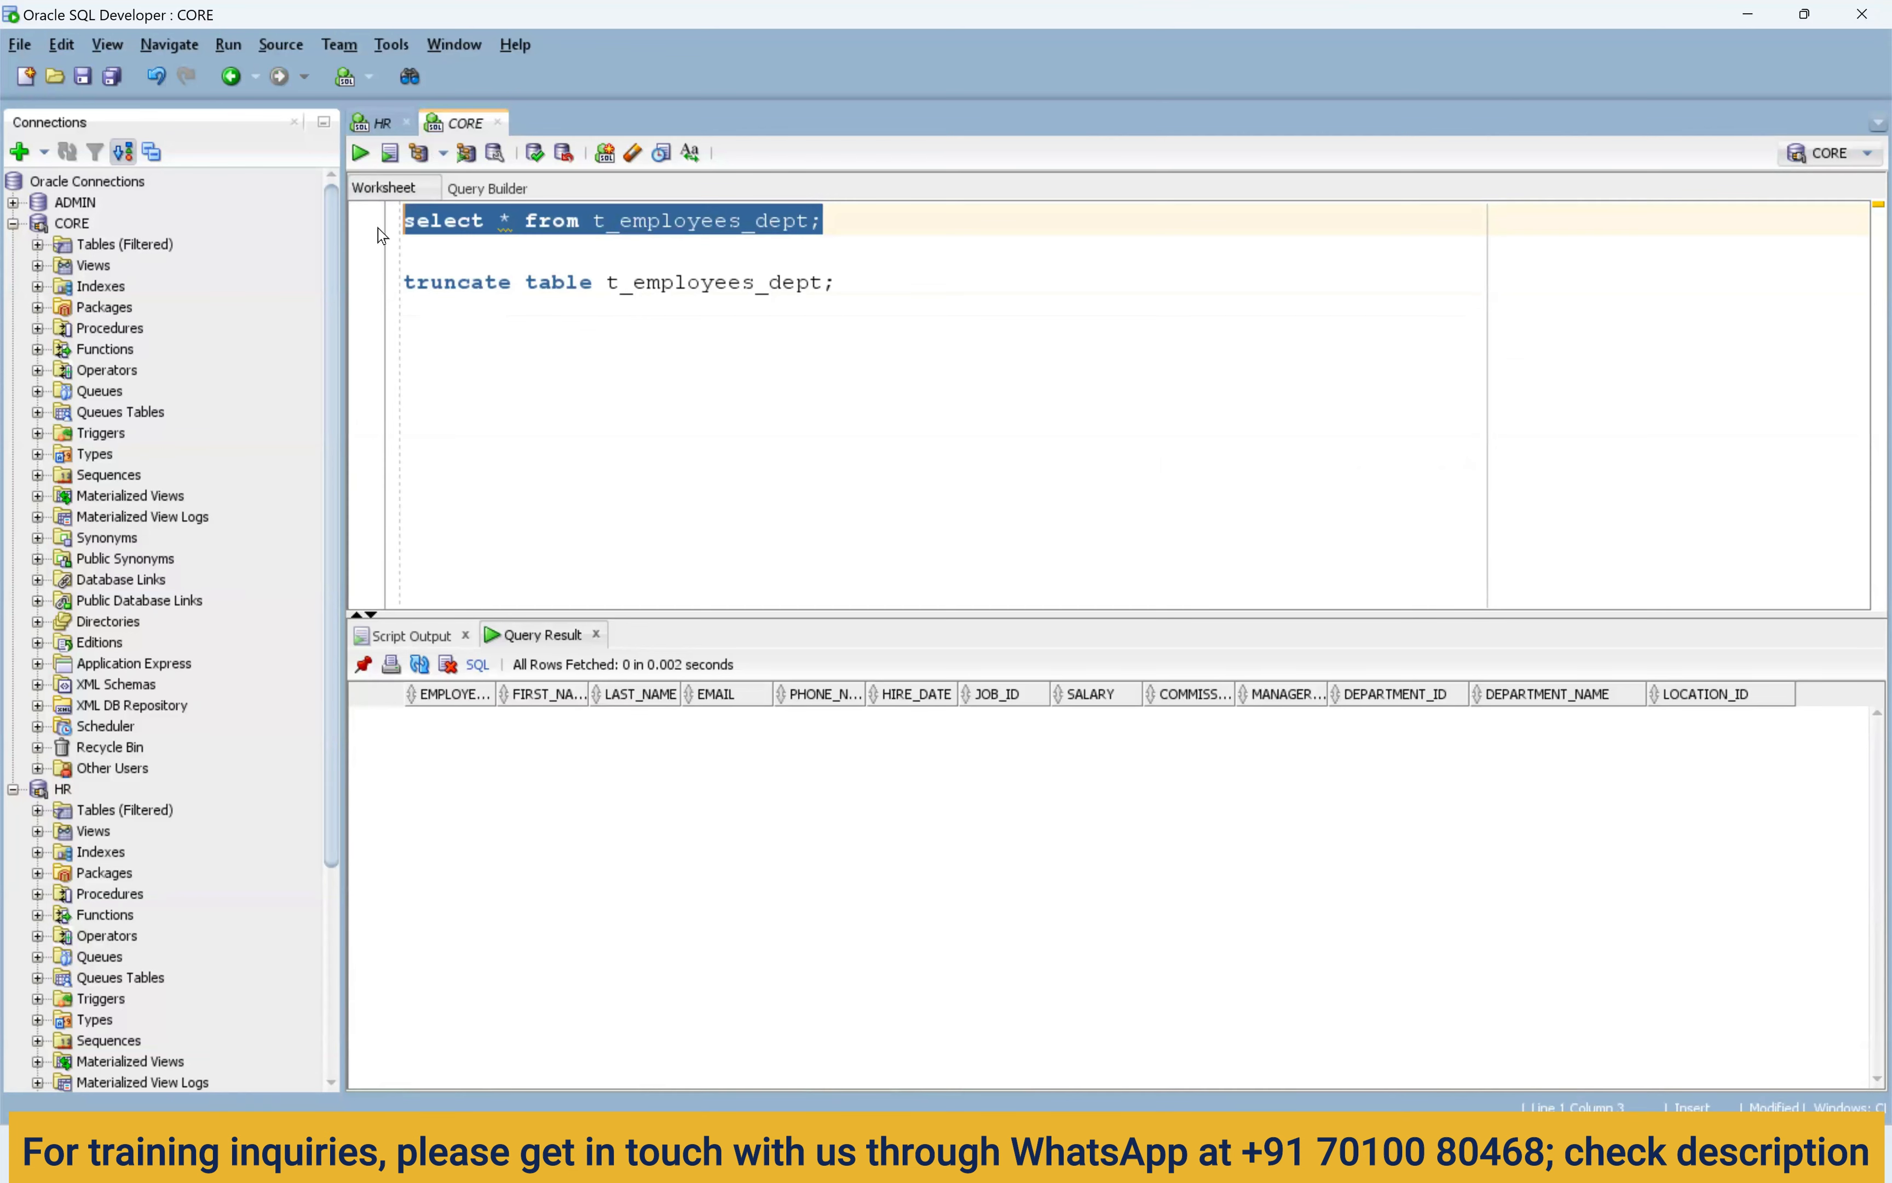
left_click(360, 152)
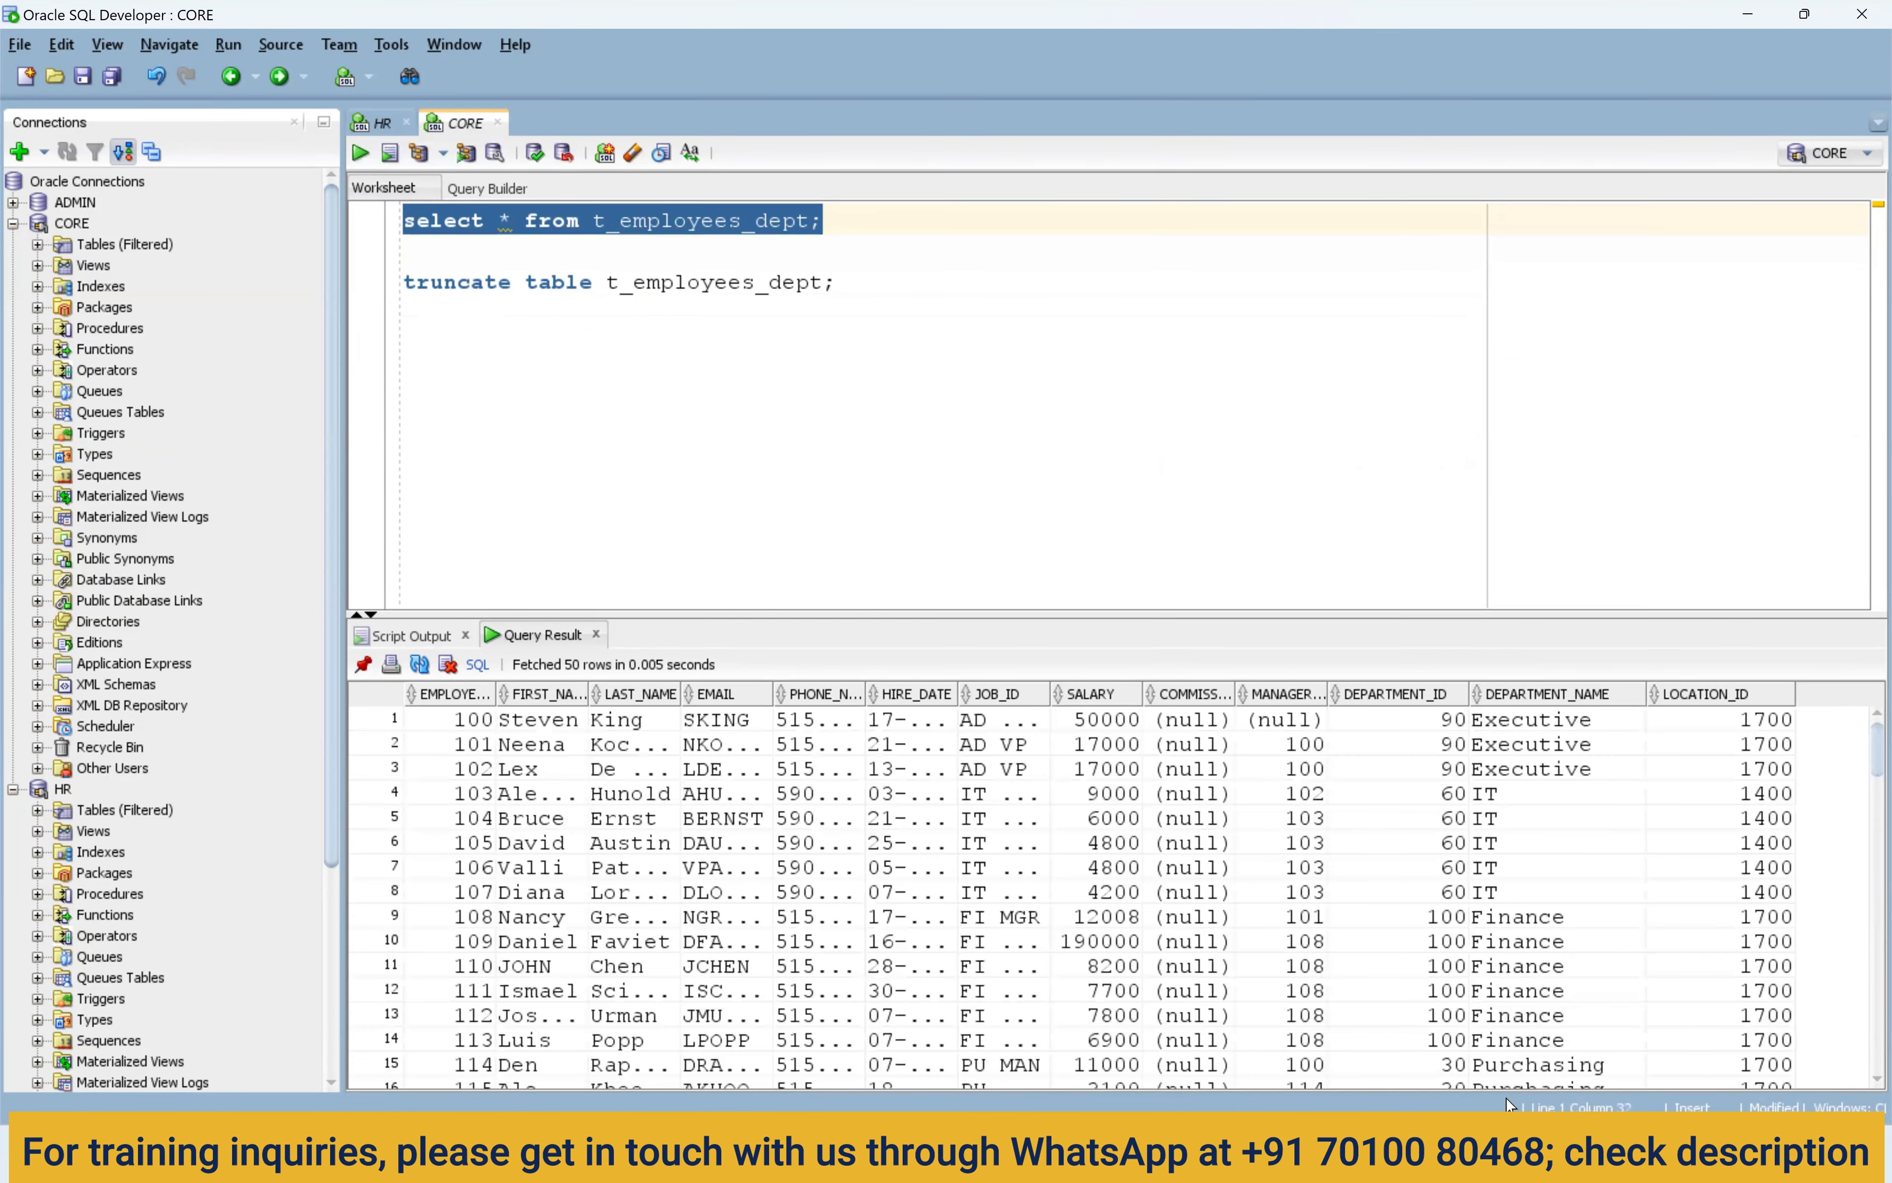
left_click_drag(1536, 723, 1533, 969)
left_click_drag(1719, 745, 1721, 949)
left_click_drag(1533, 794, 1530, 999)
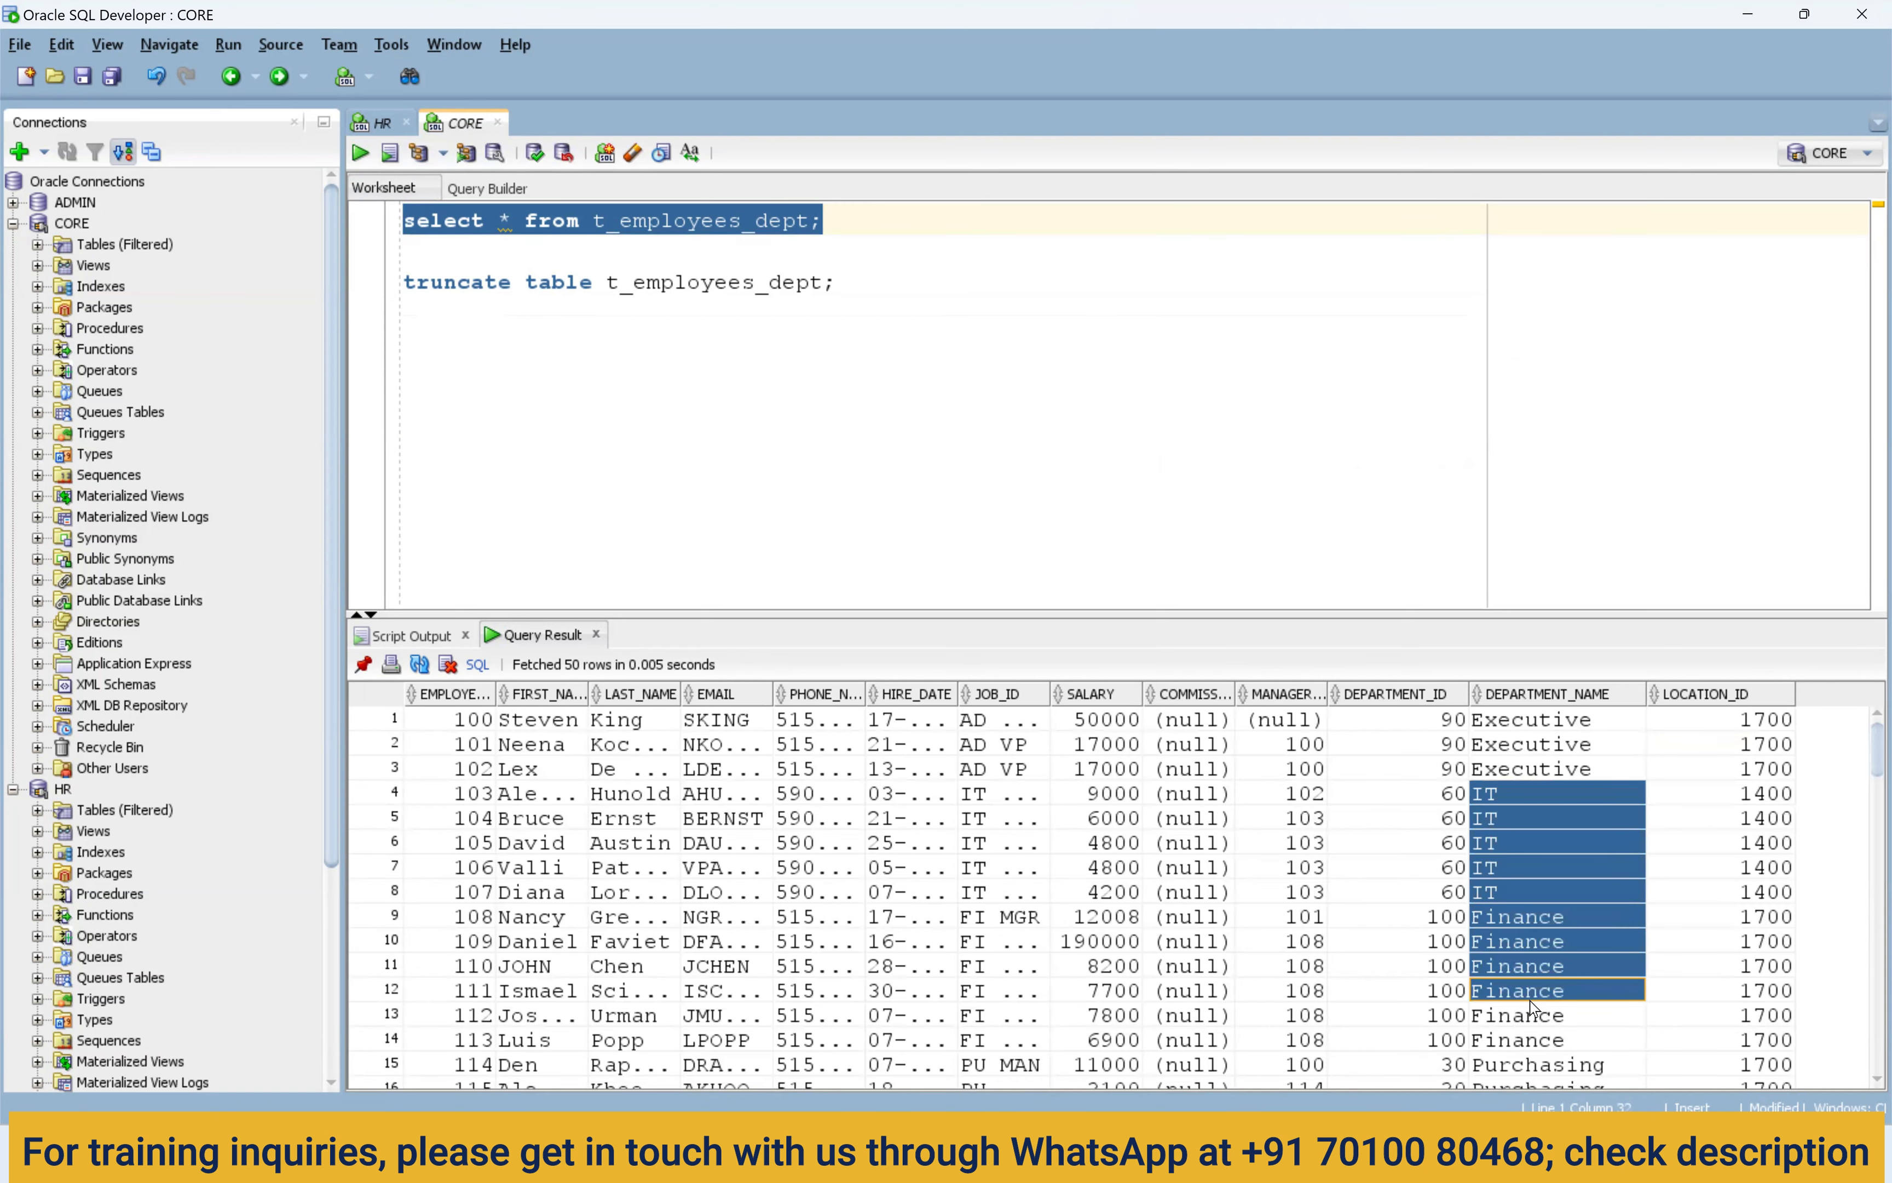
key("alt+Tab")
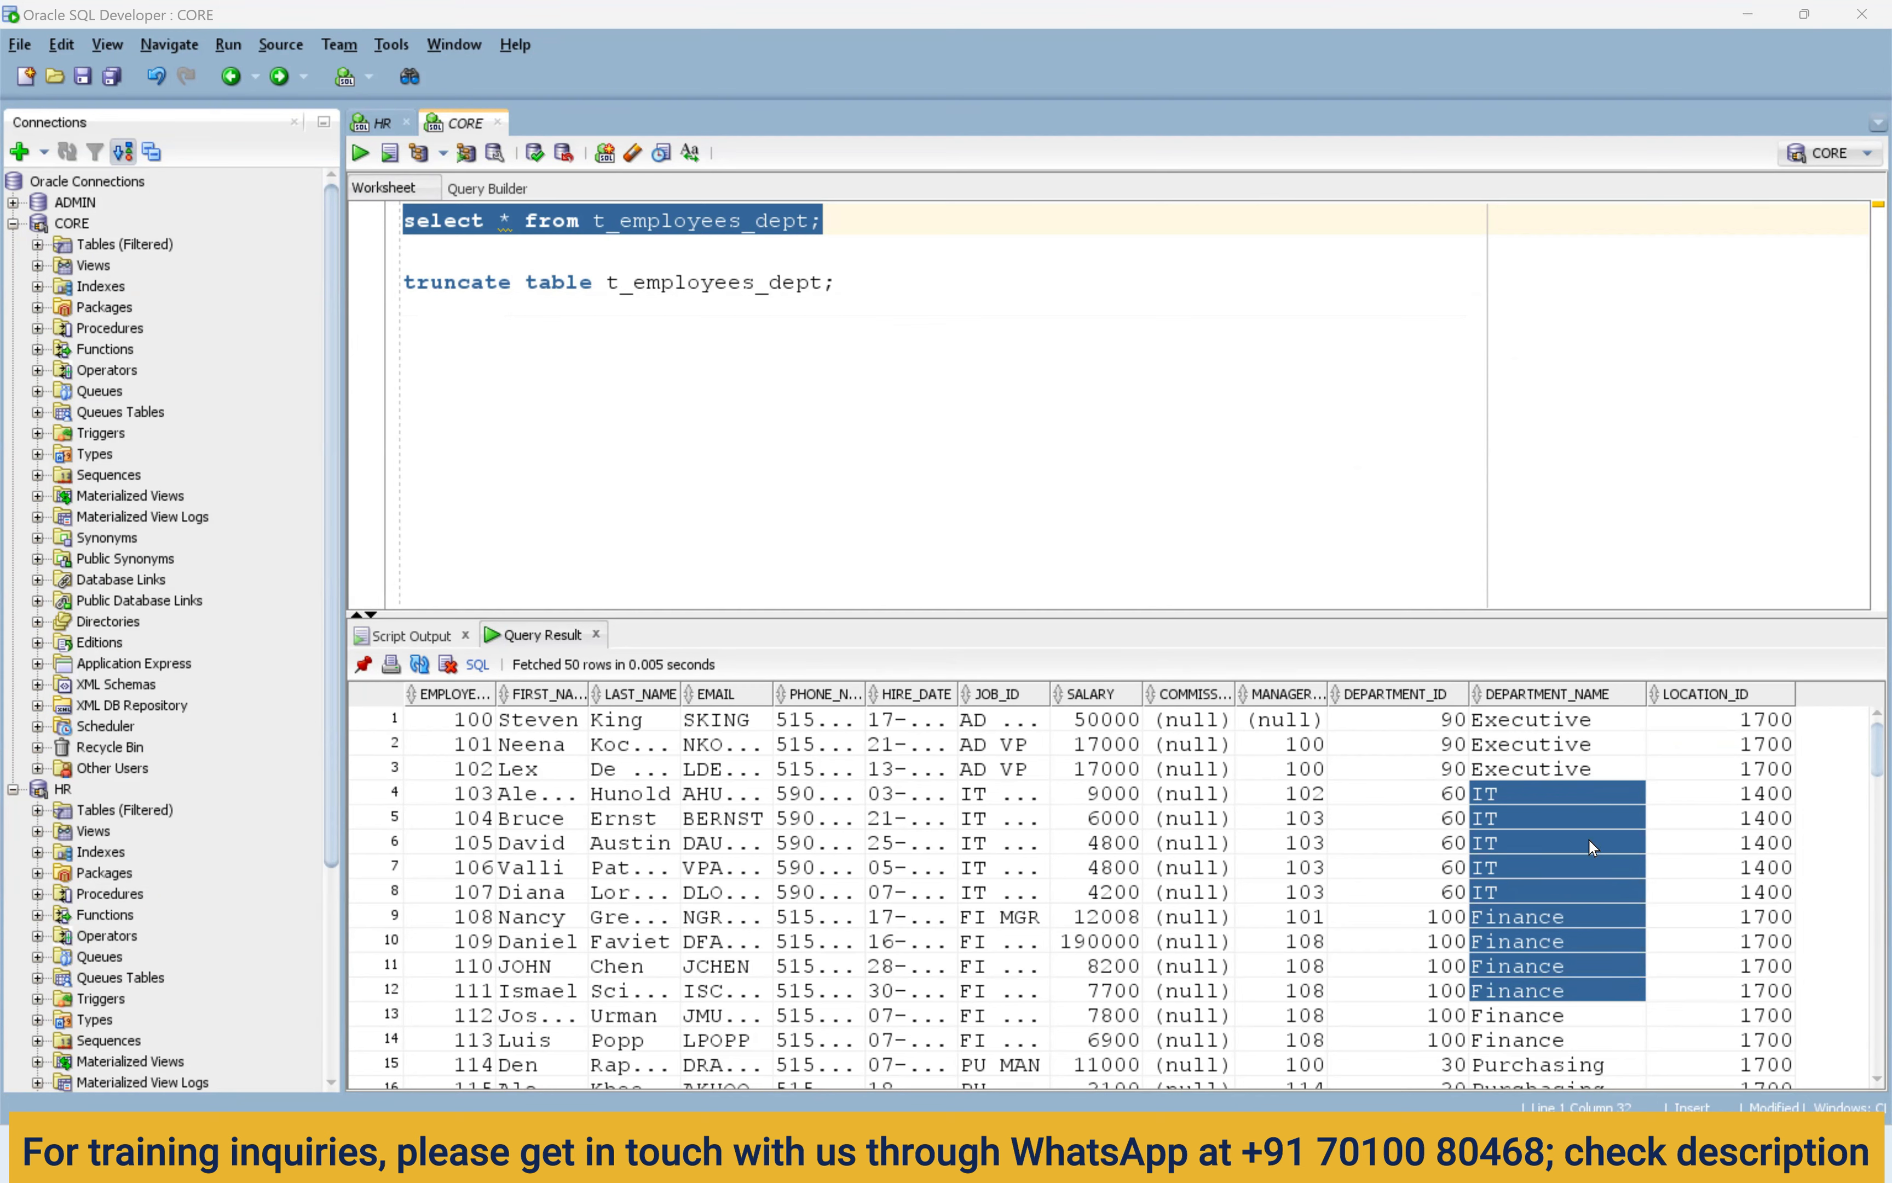
Scroll the results to row 79 and mark its null department and location cells.
left_click_drag(1431, 743, 1403, 919)
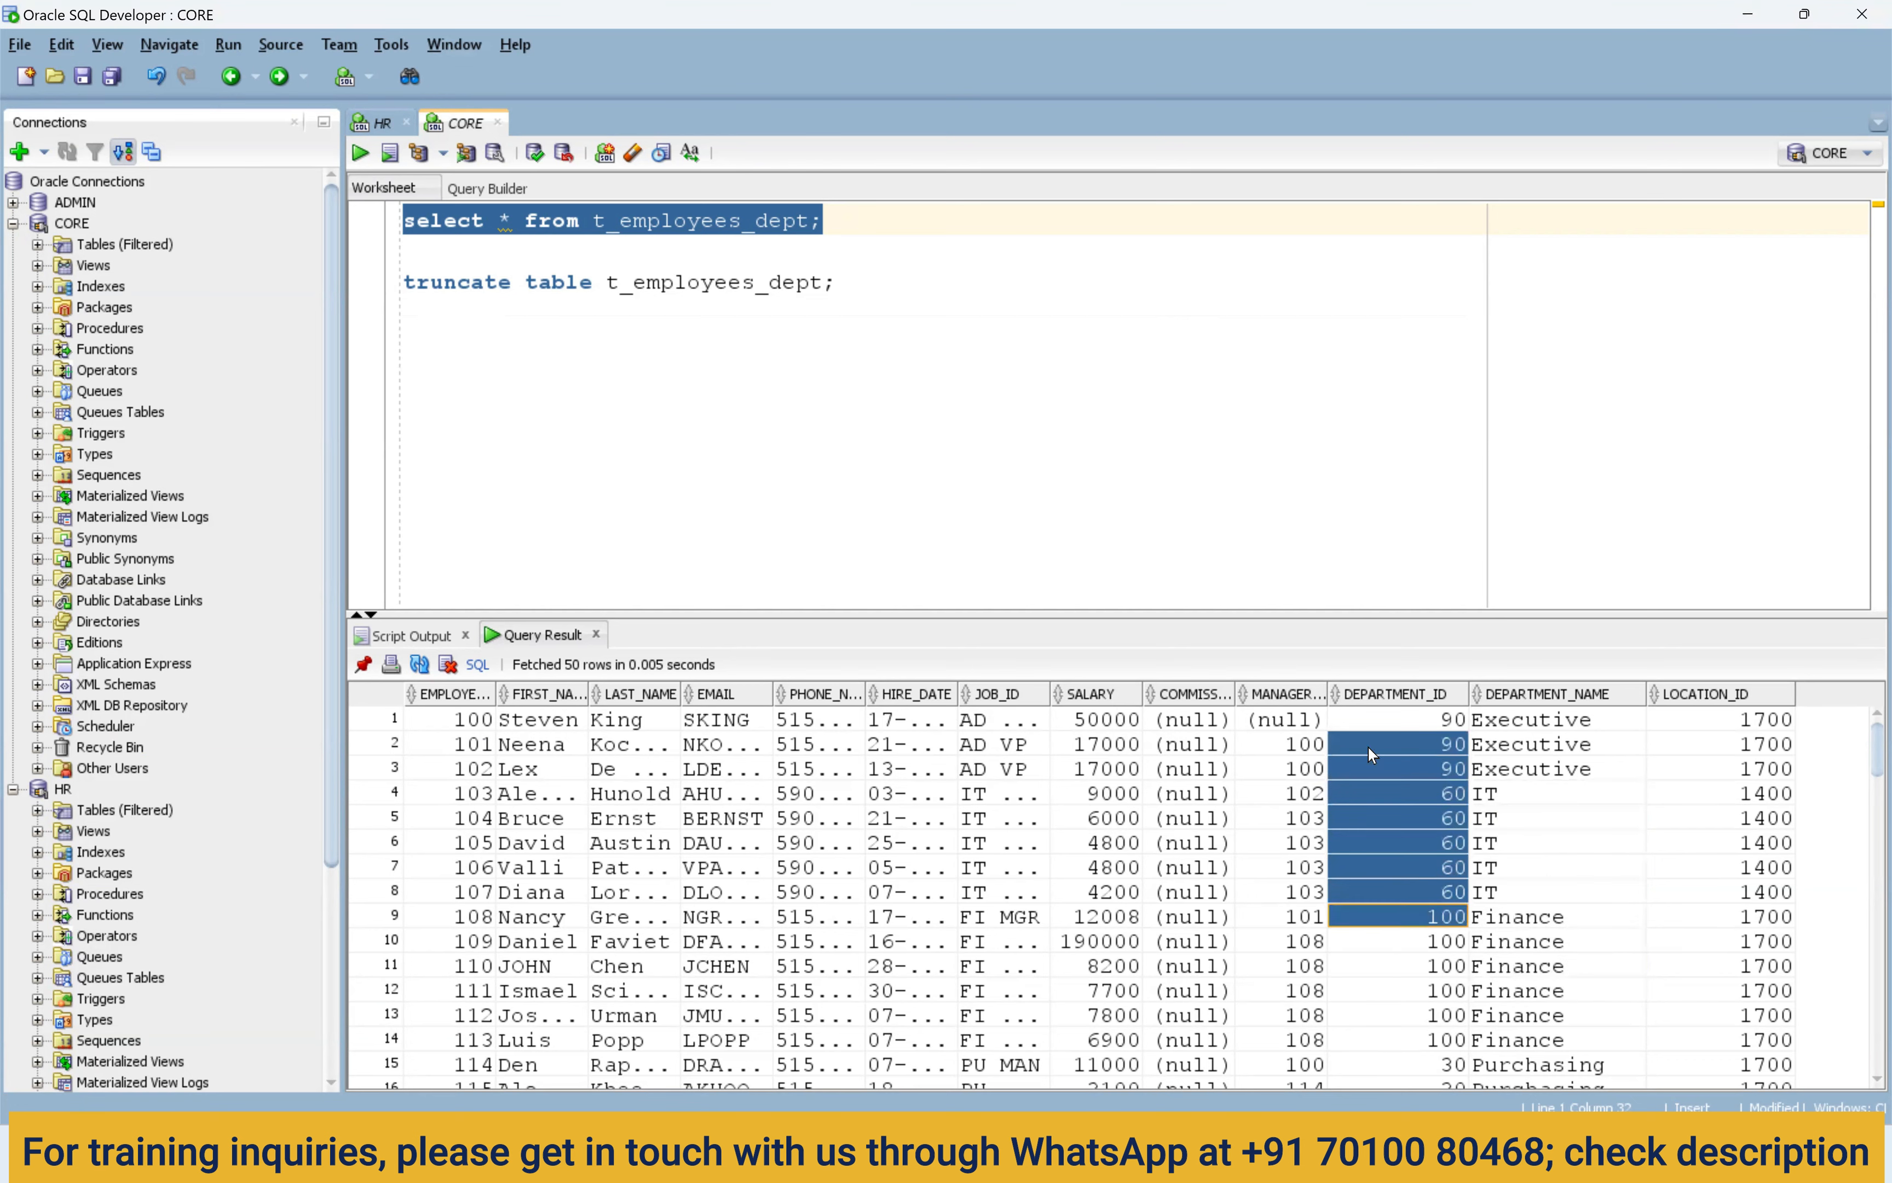
left_click(1443, 910)
scroll(1443, 910, "down", 15)
scroll(1435, 948, "down", 9)
left_click_drag(1446, 869, 1563, 868)
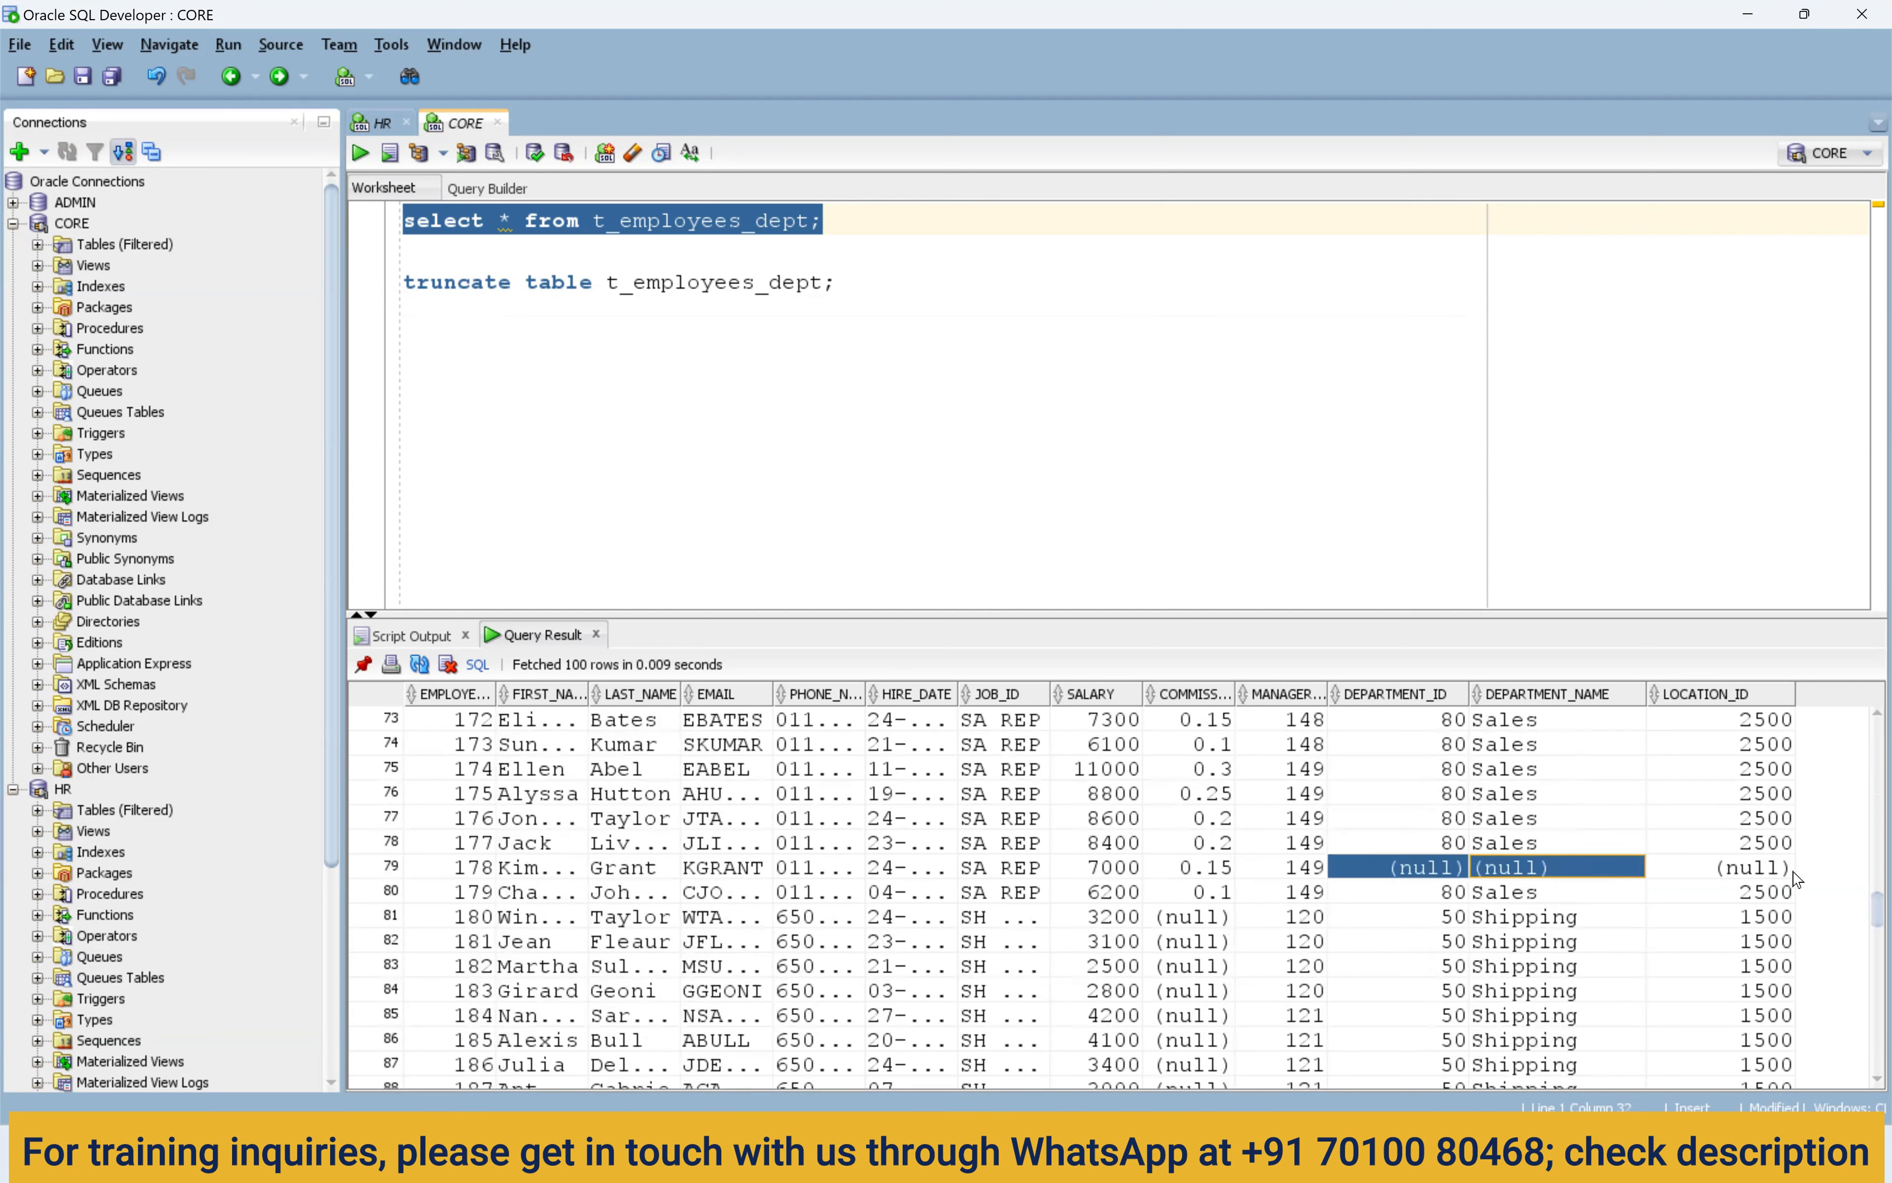
left_click_drag(1793, 873, 1816, 879)
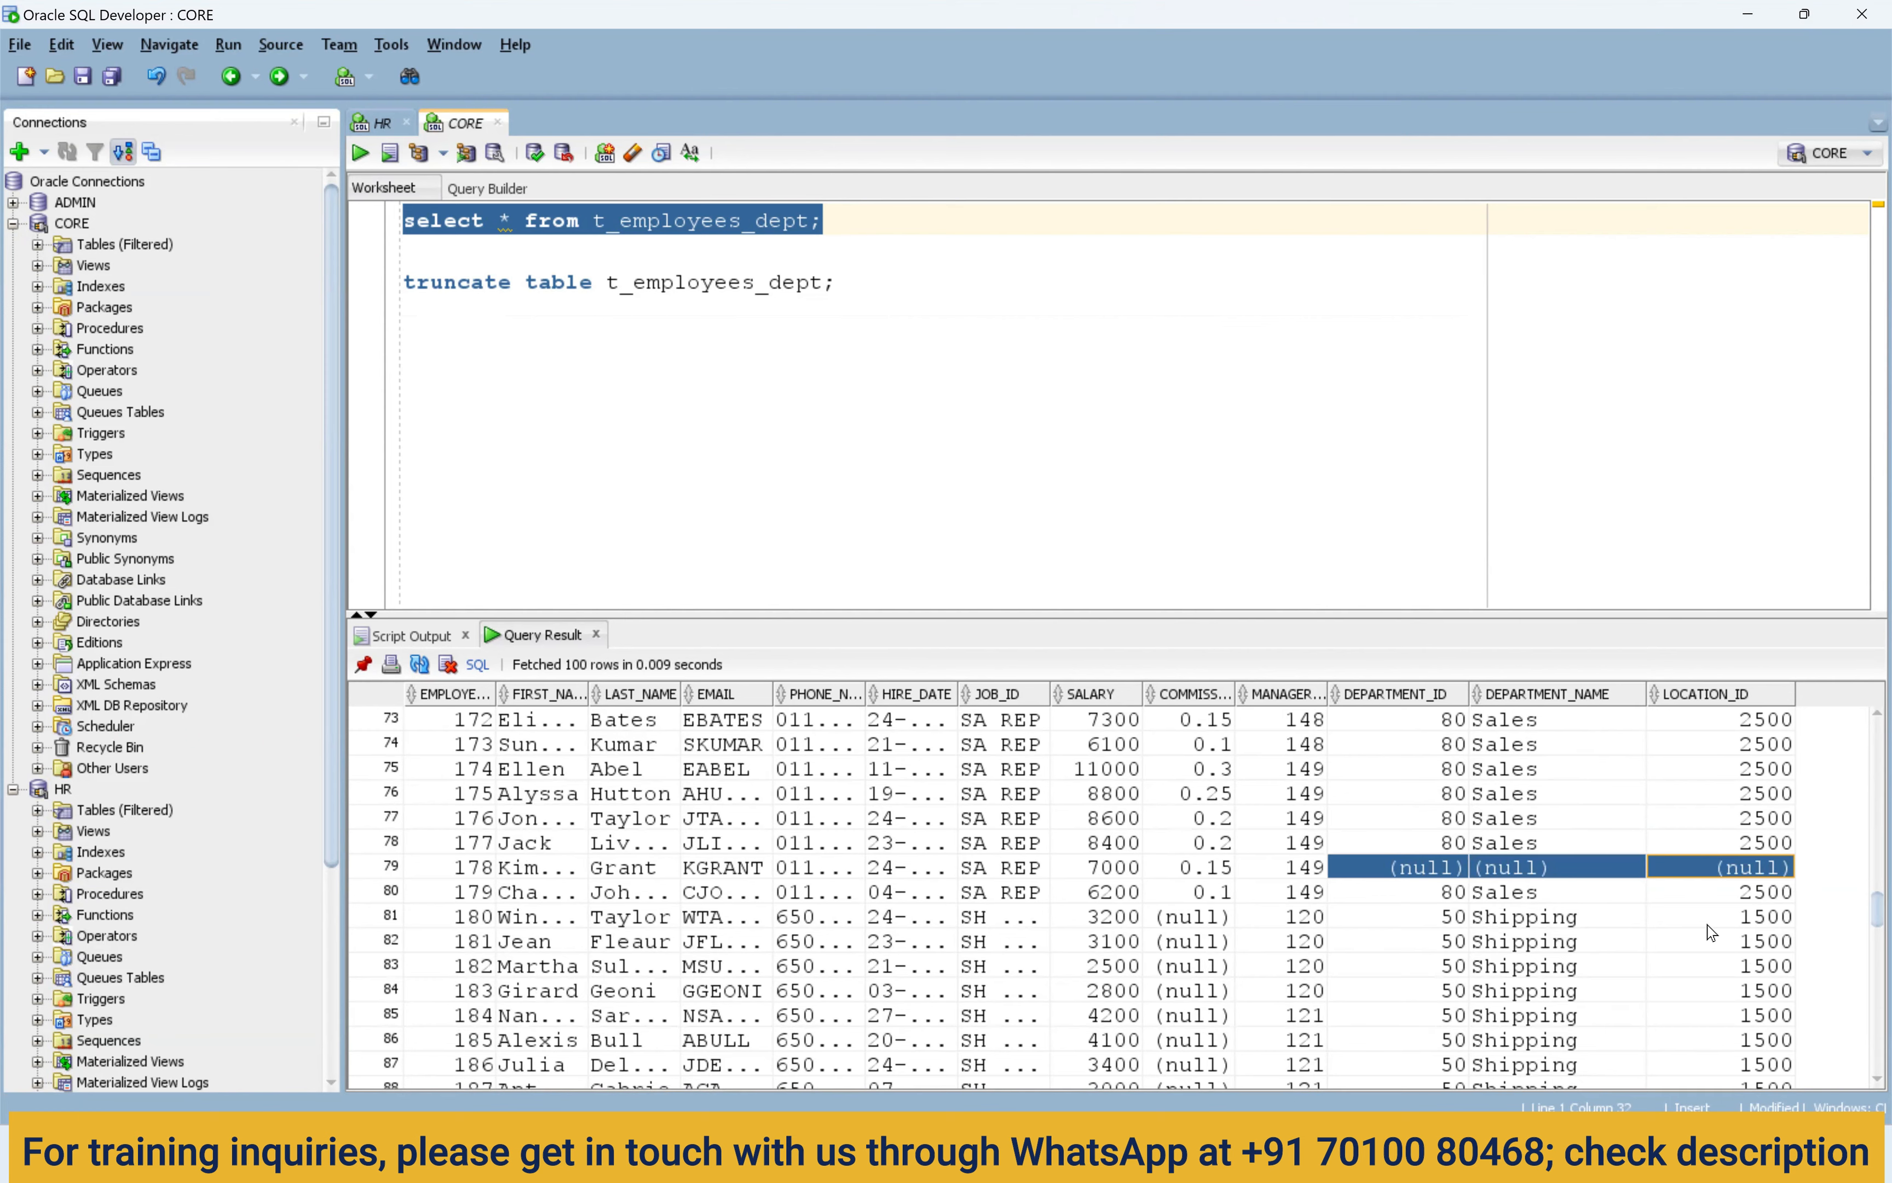
scroll(1706, 927, "down", 7)
scroll(1700, 933, "up", 7)
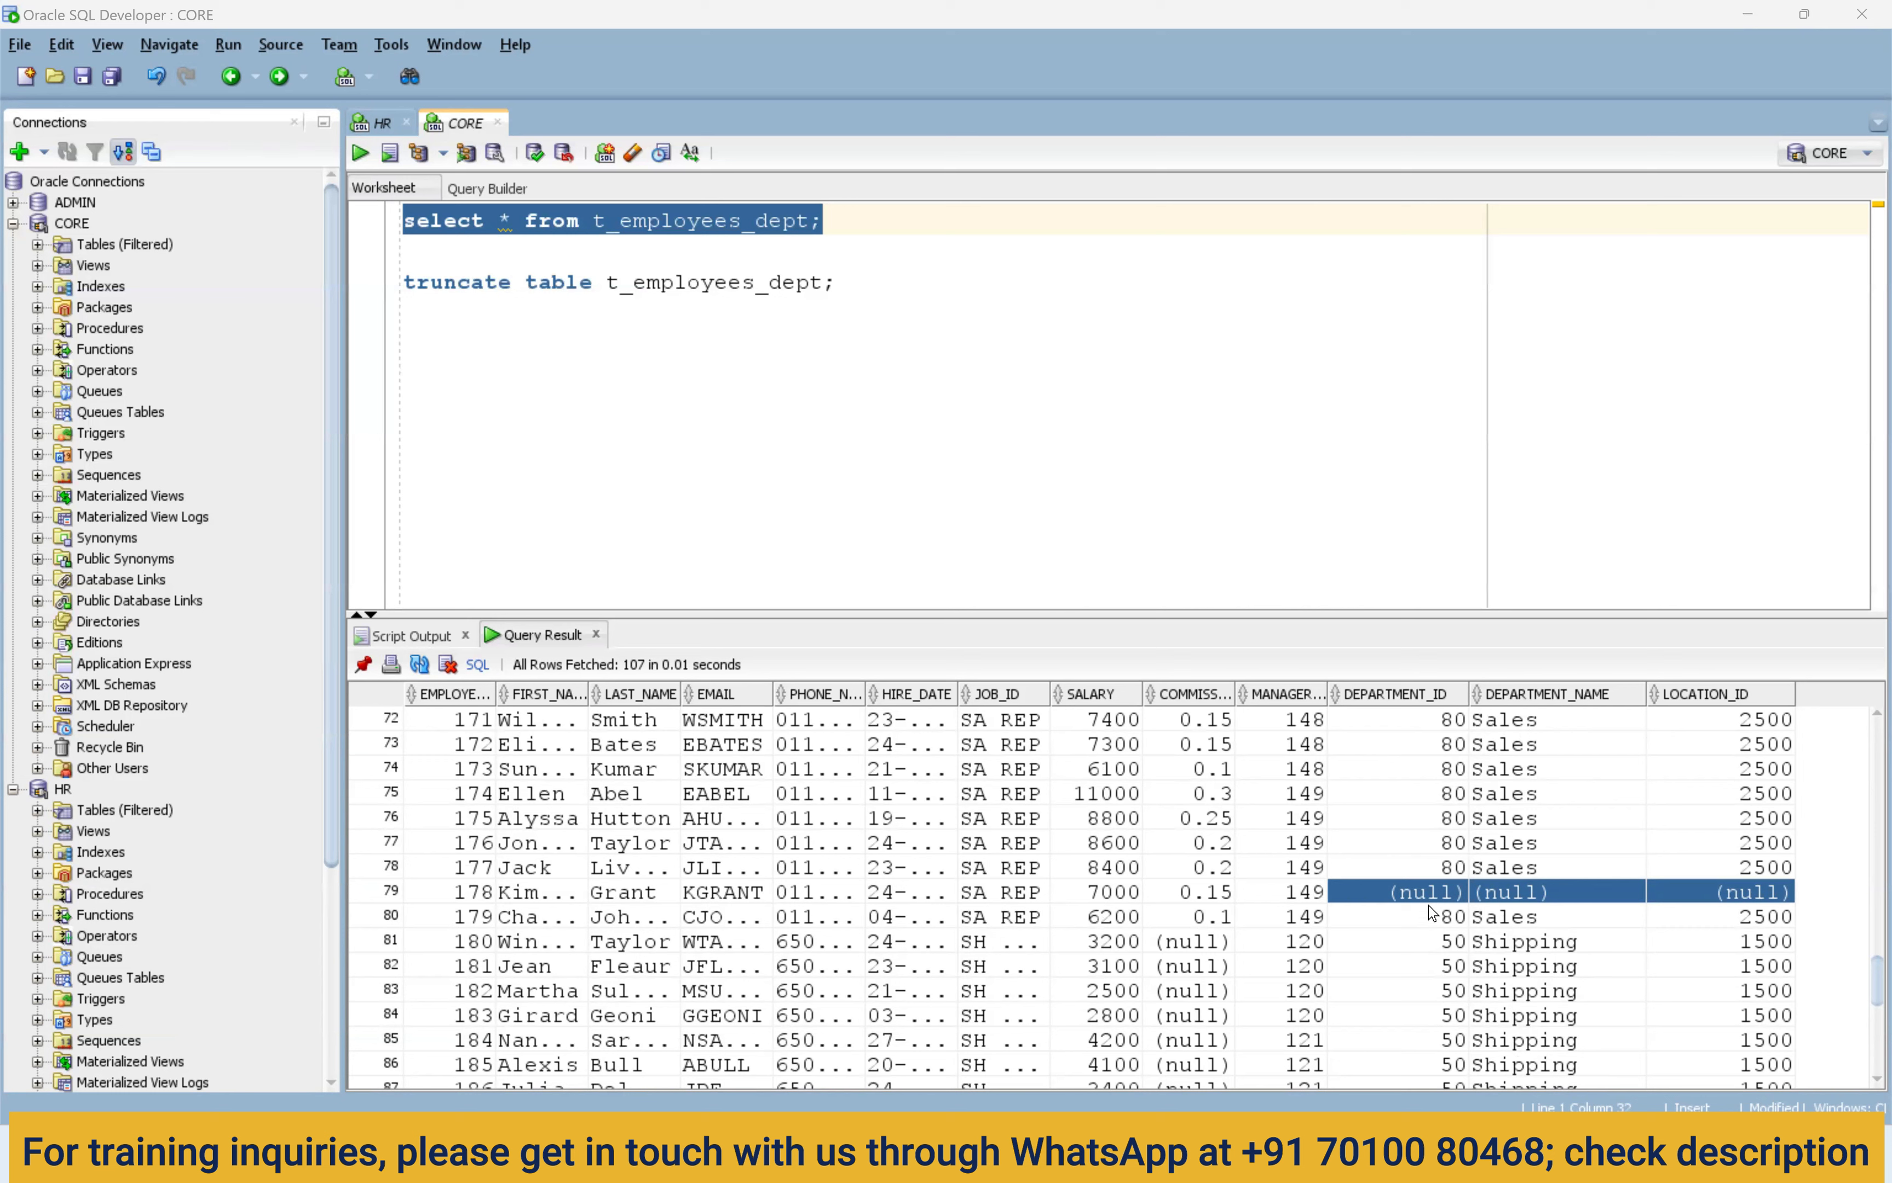
left_click(1690, 900)
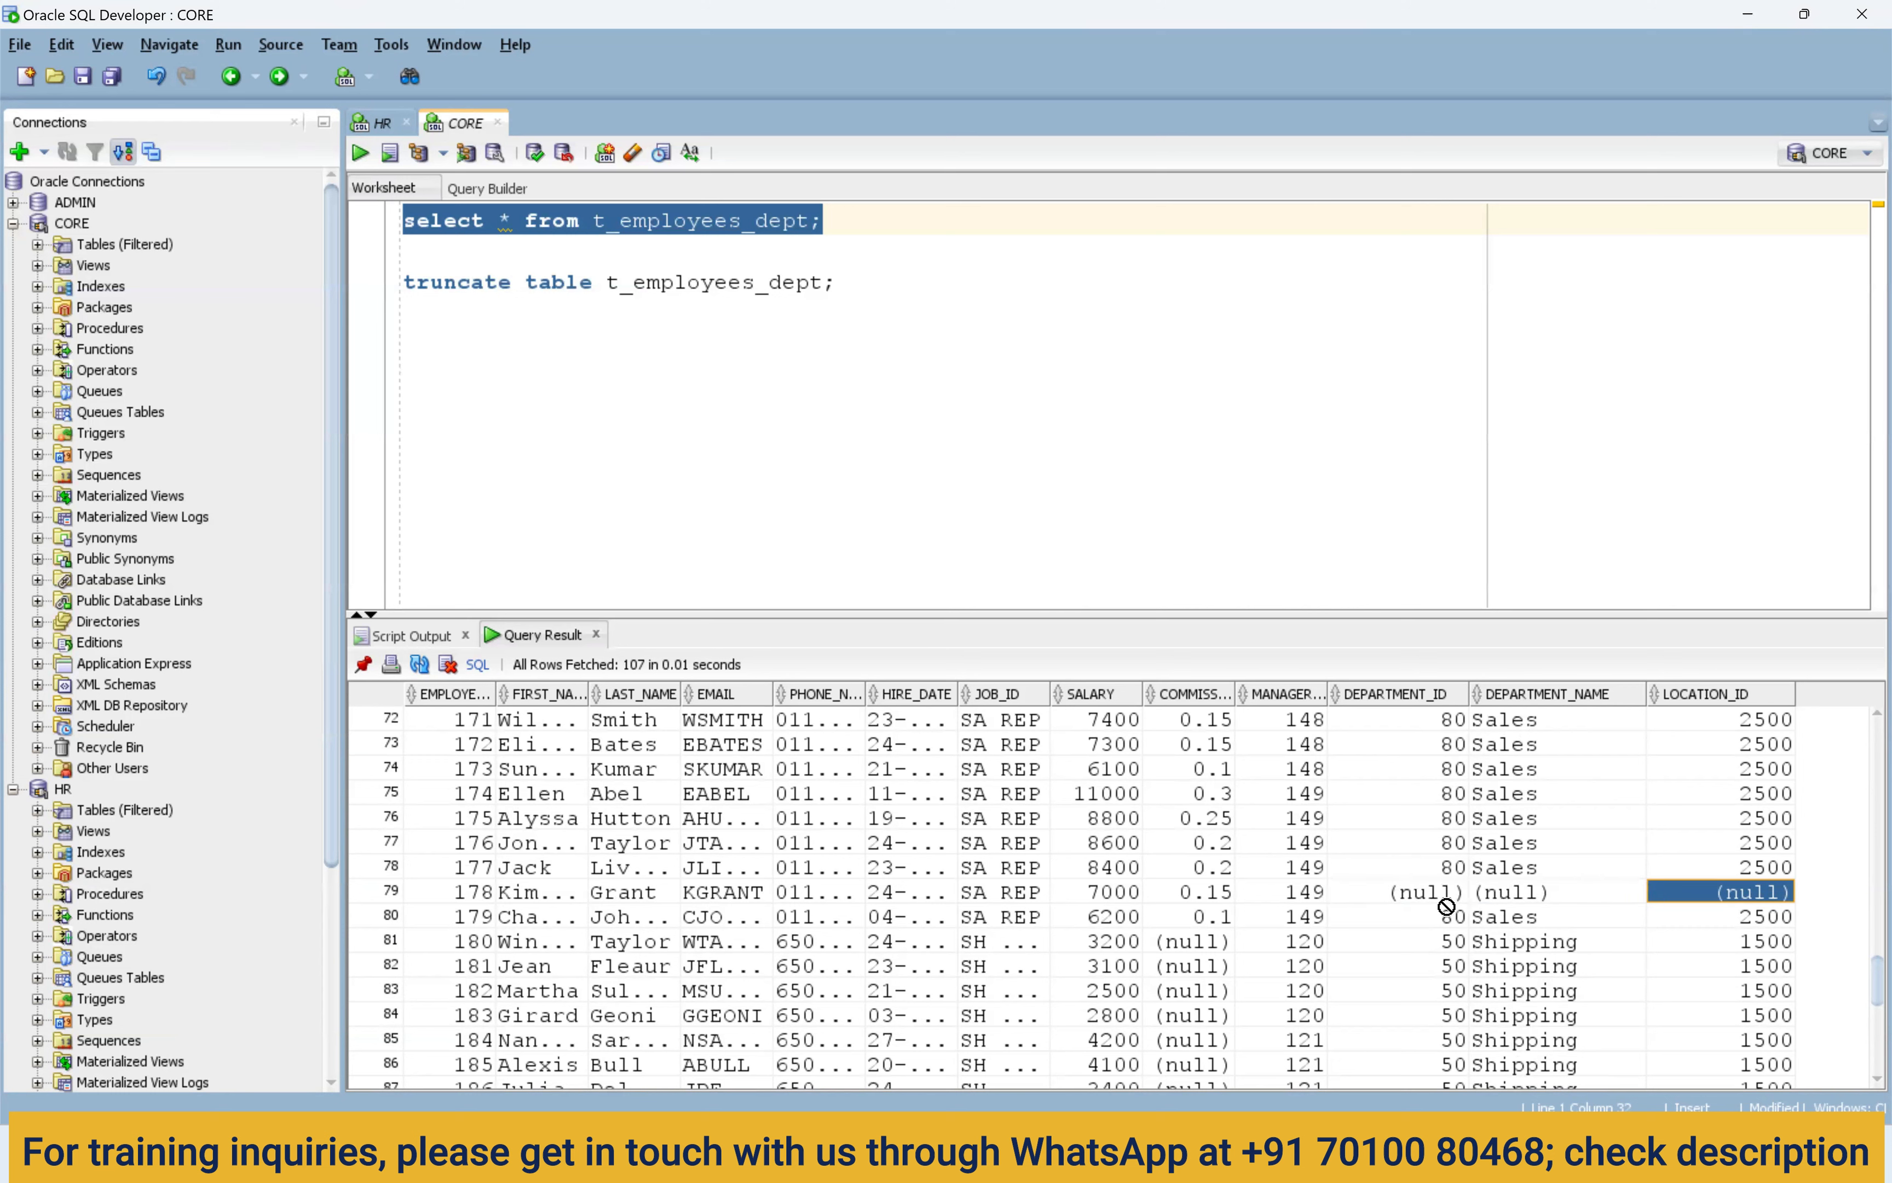
left_click_drag(1425, 901, 1773, 900)
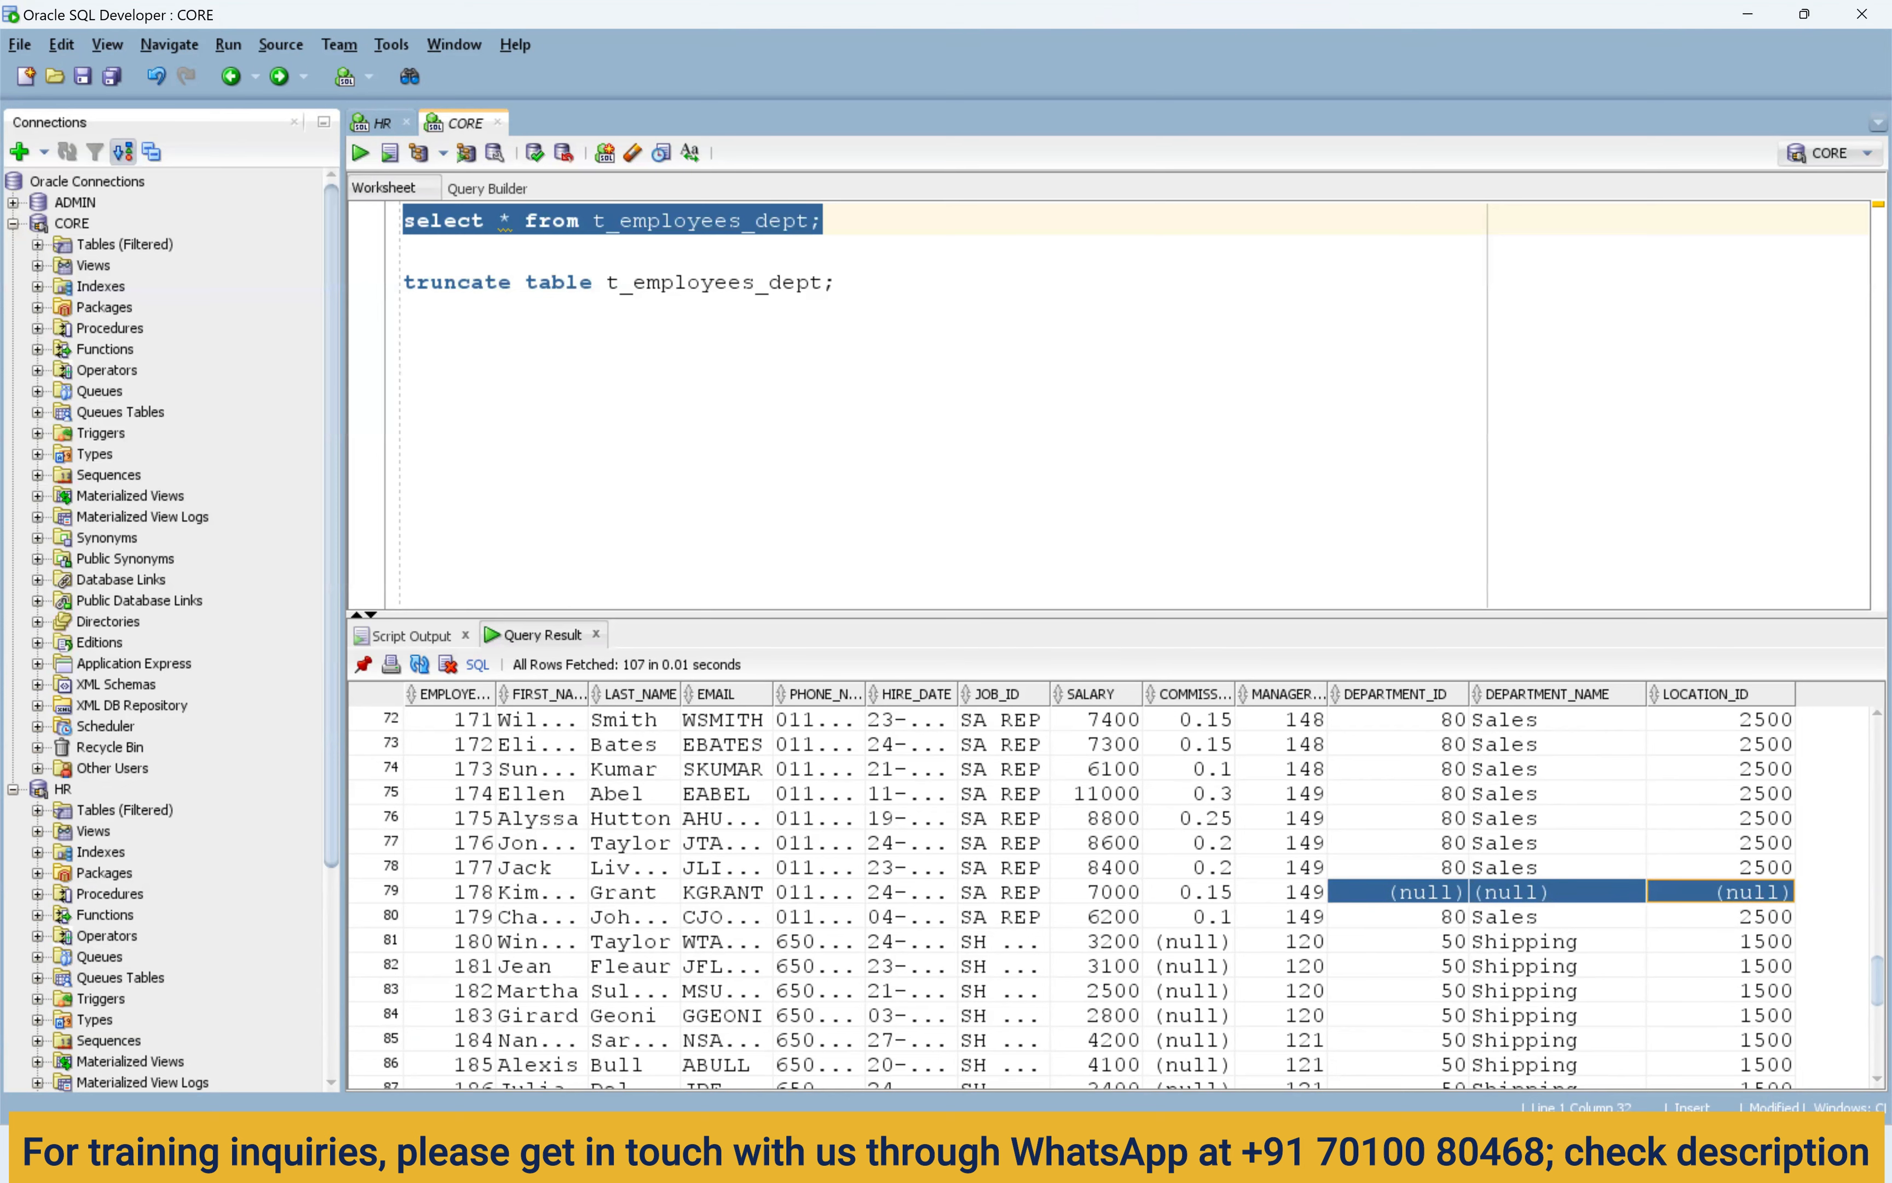
left_click(1114, 1153)
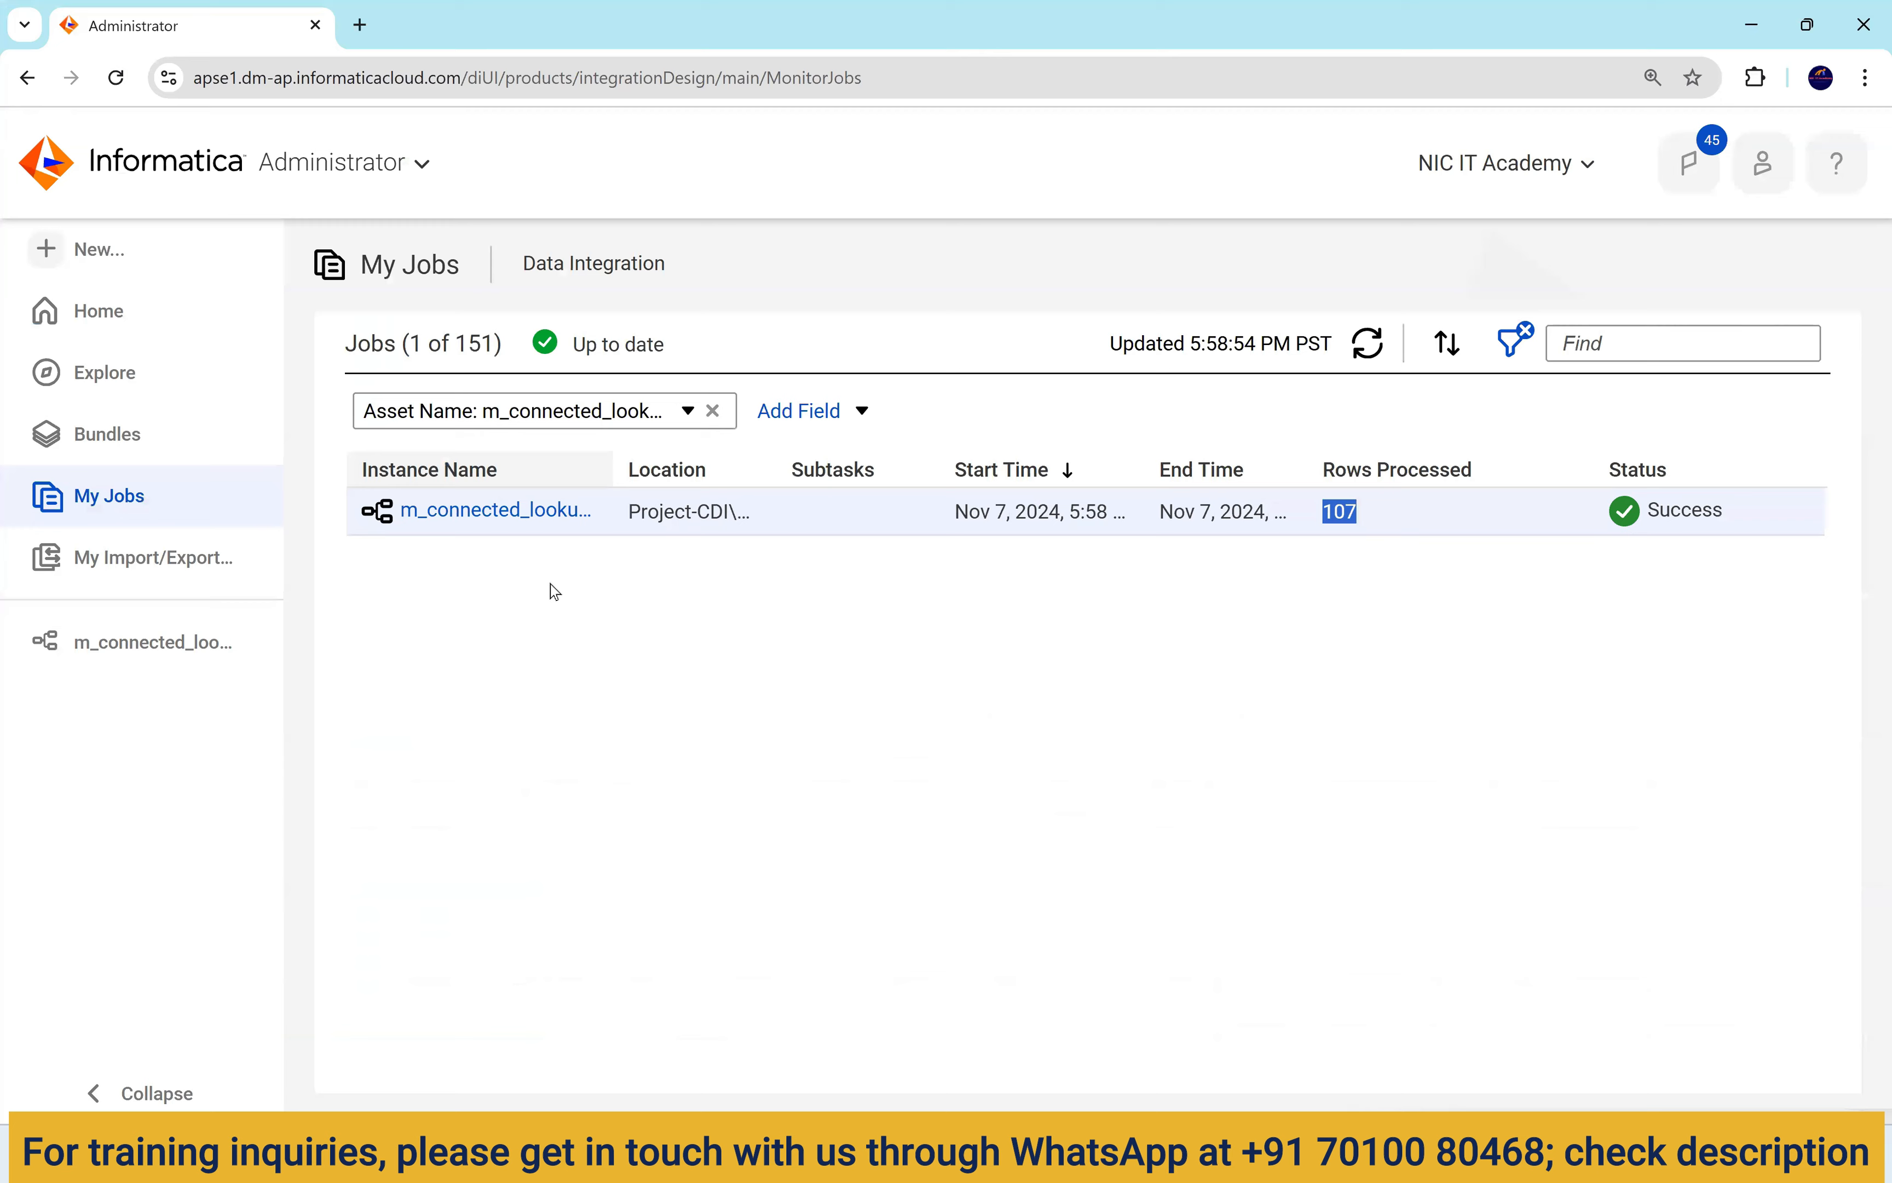
Open m_connected_lookup and review the Lookup's properties, including its source filter option.
left_click(180, 642)
left_click(1710, 350)
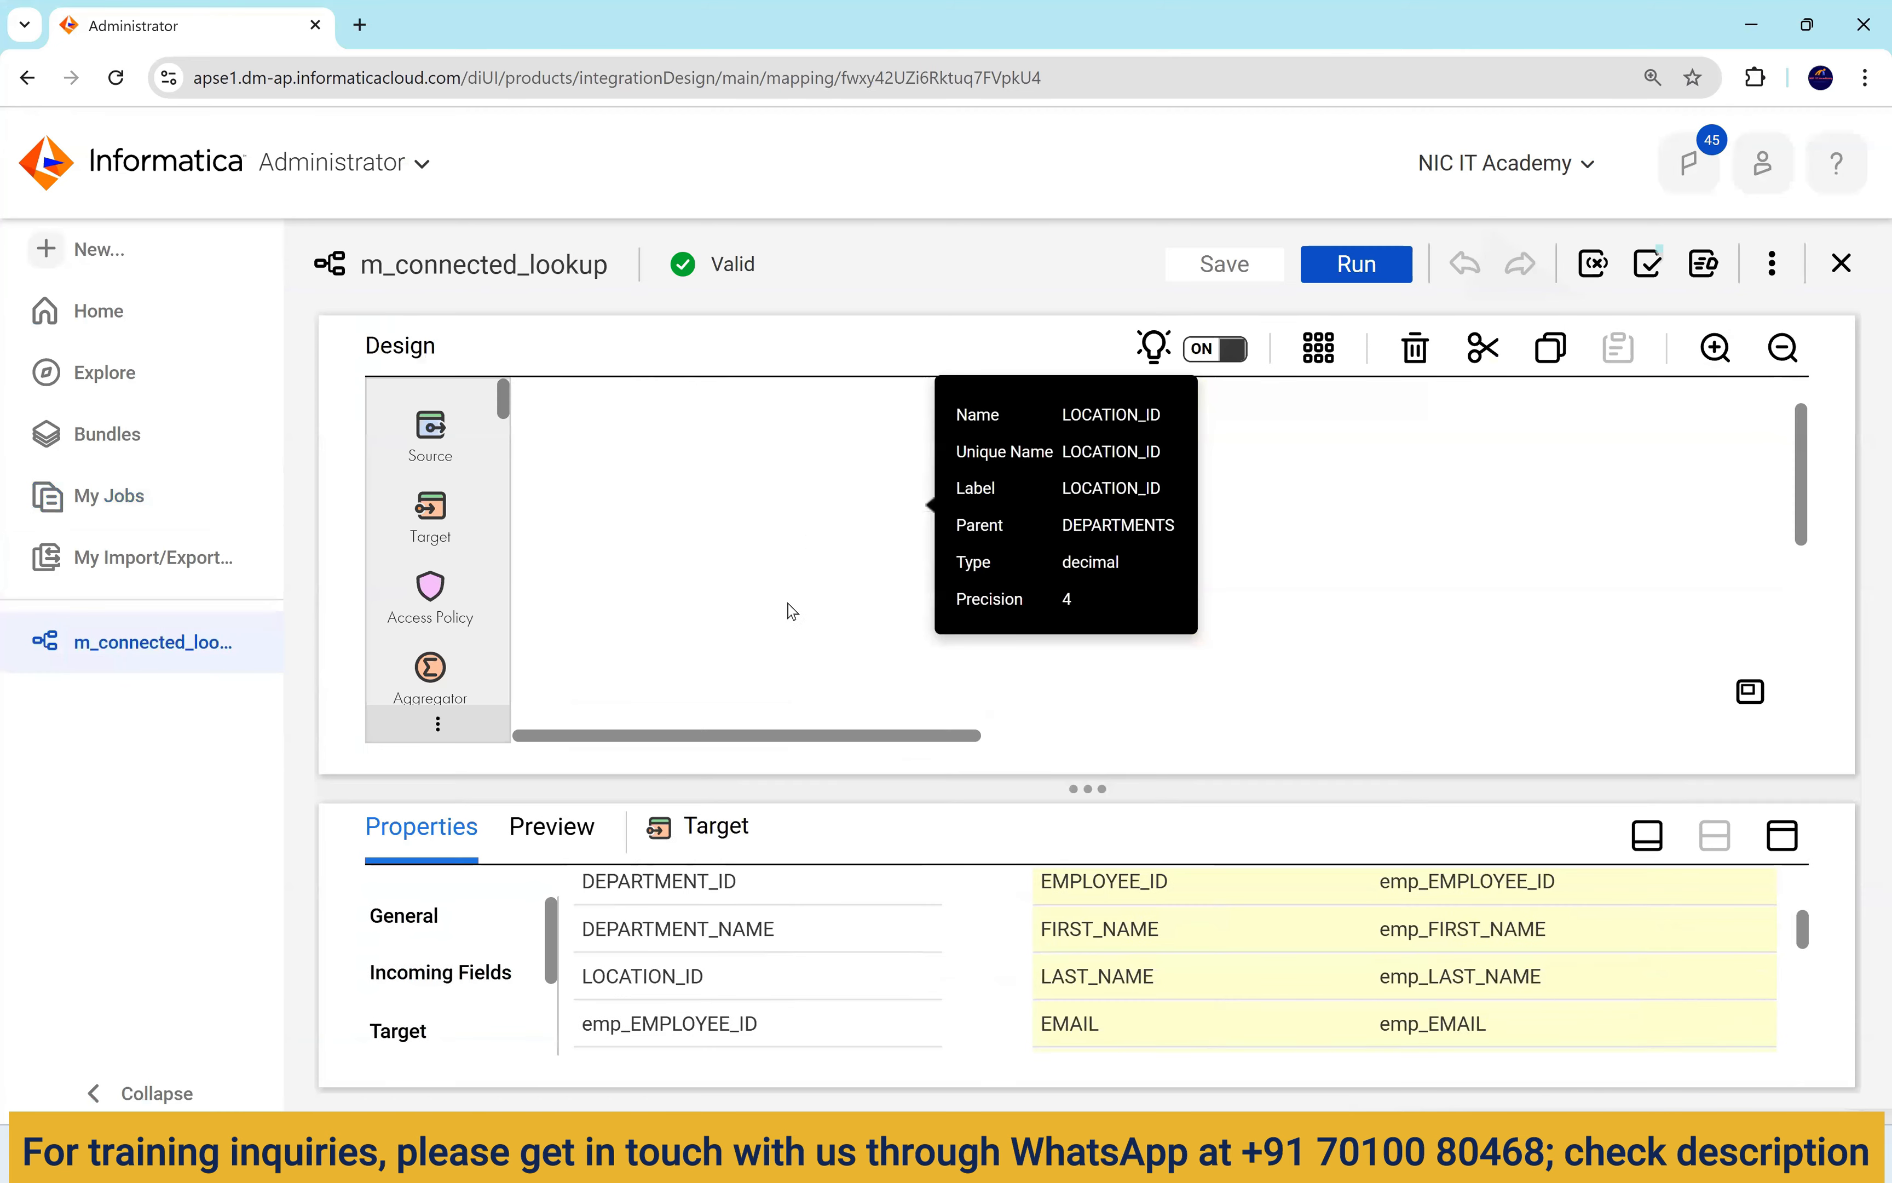
left_click(1048, 507)
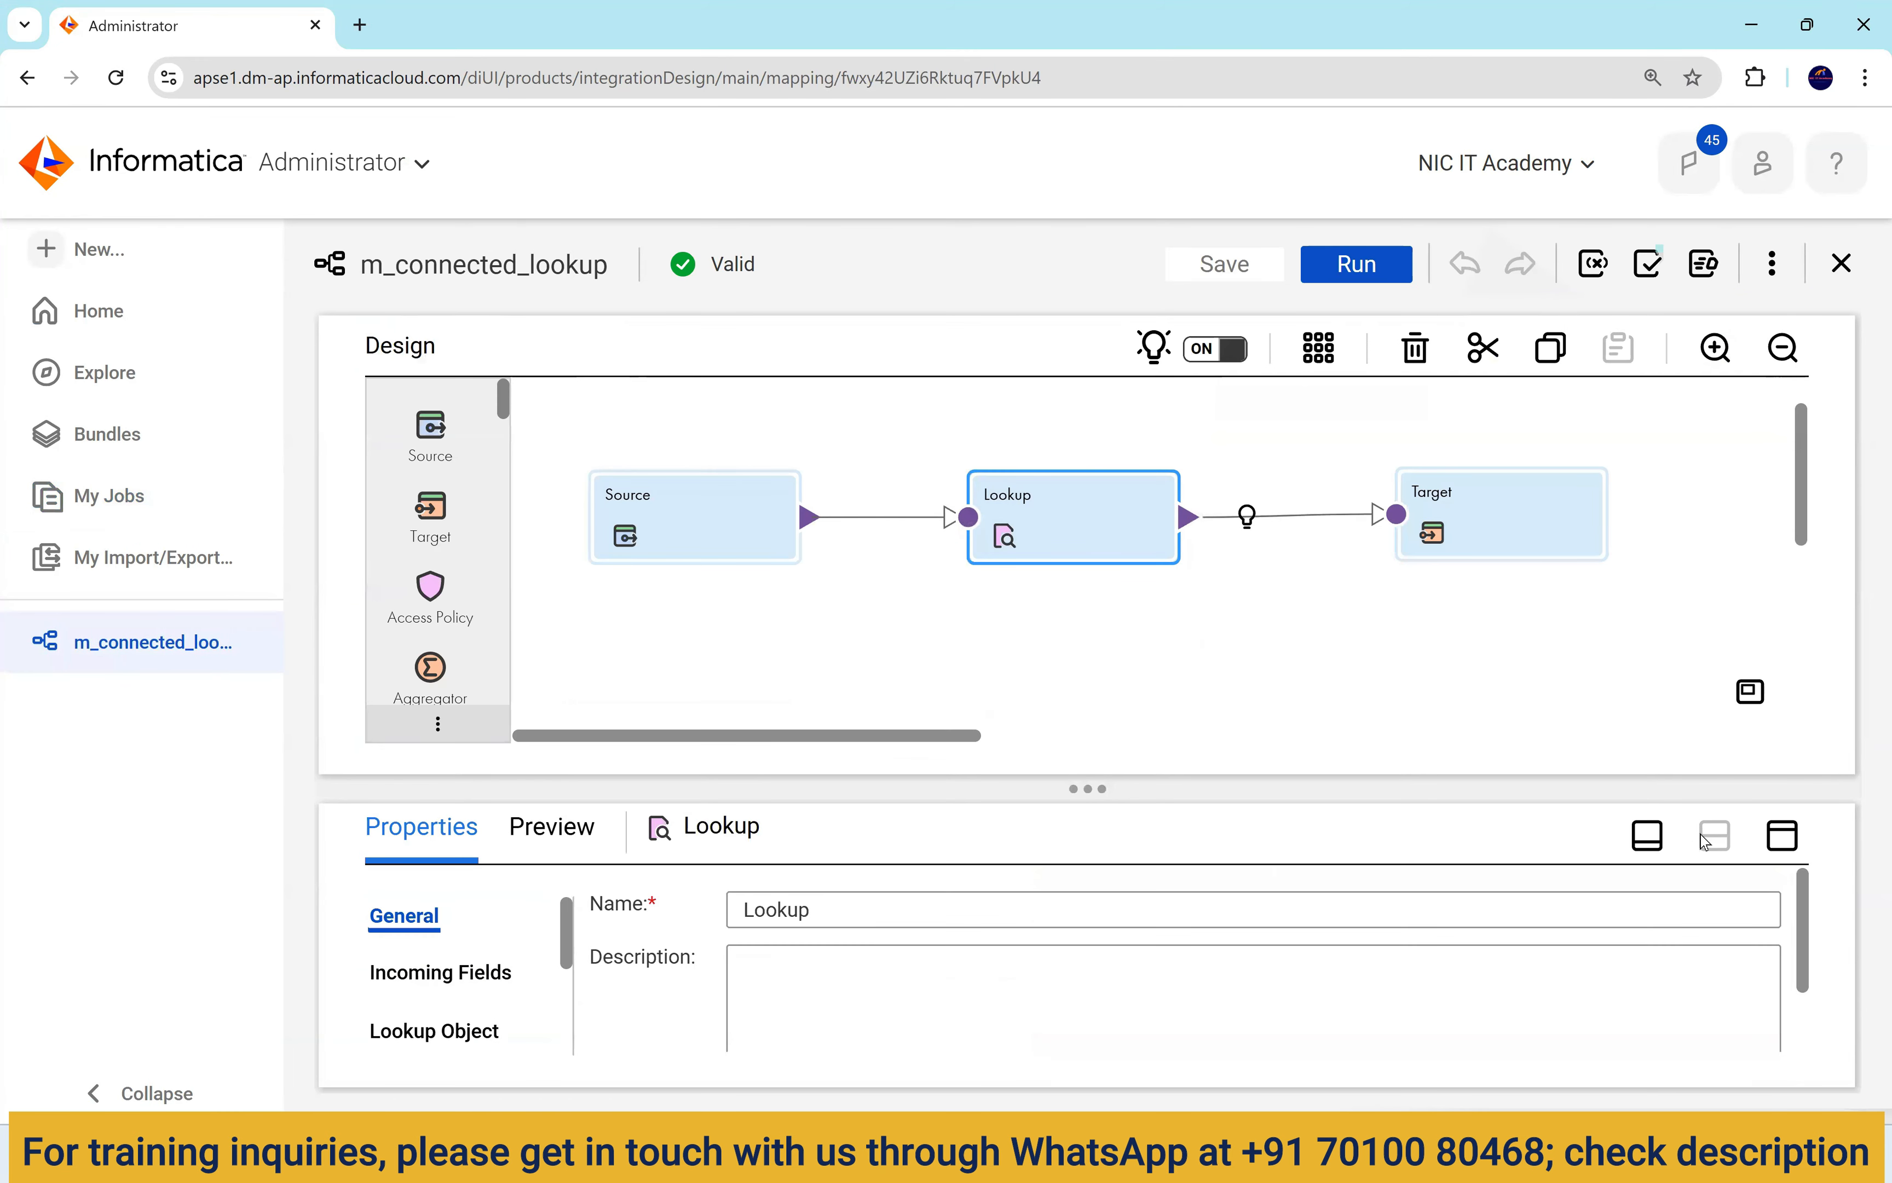
left_click(1781, 834)
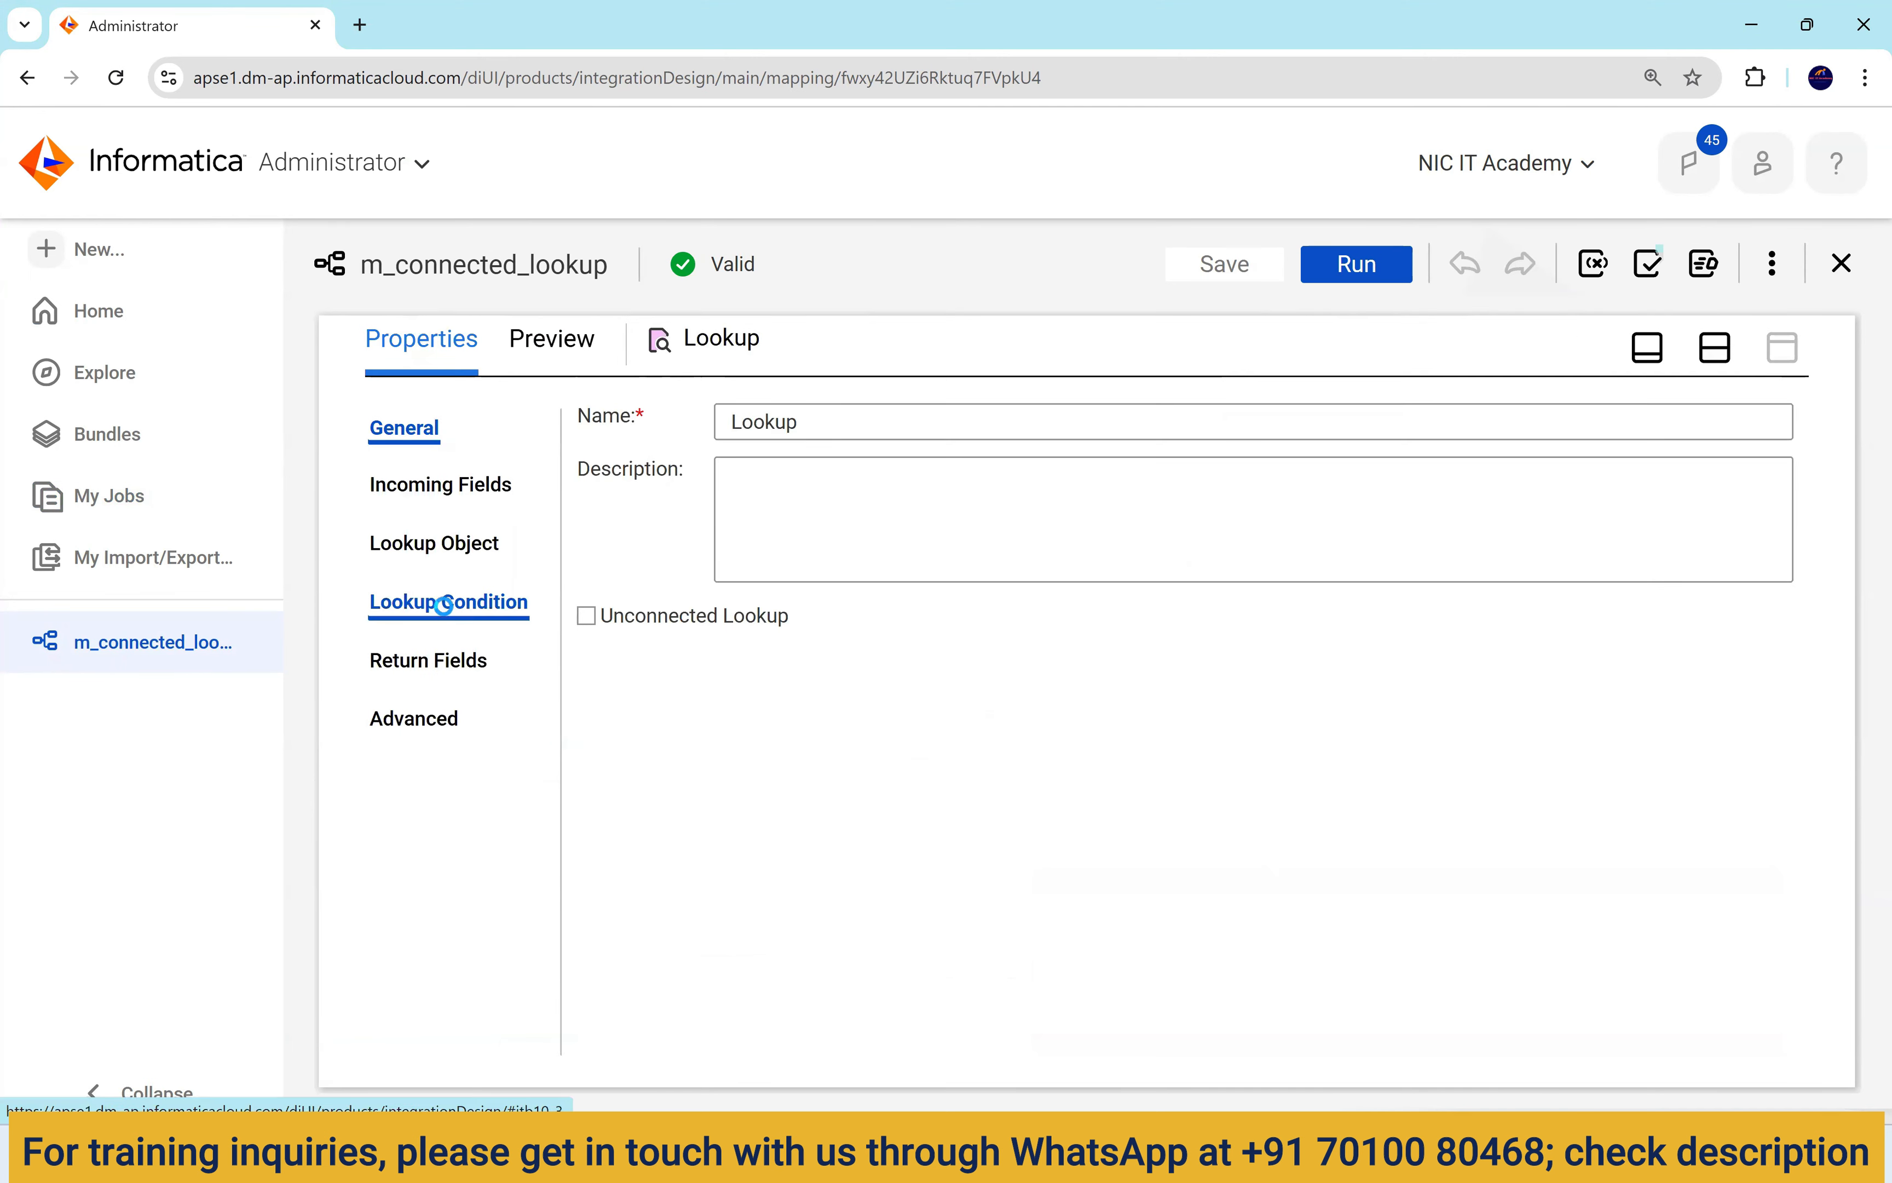
left_click_drag(675, 655, 768, 653)
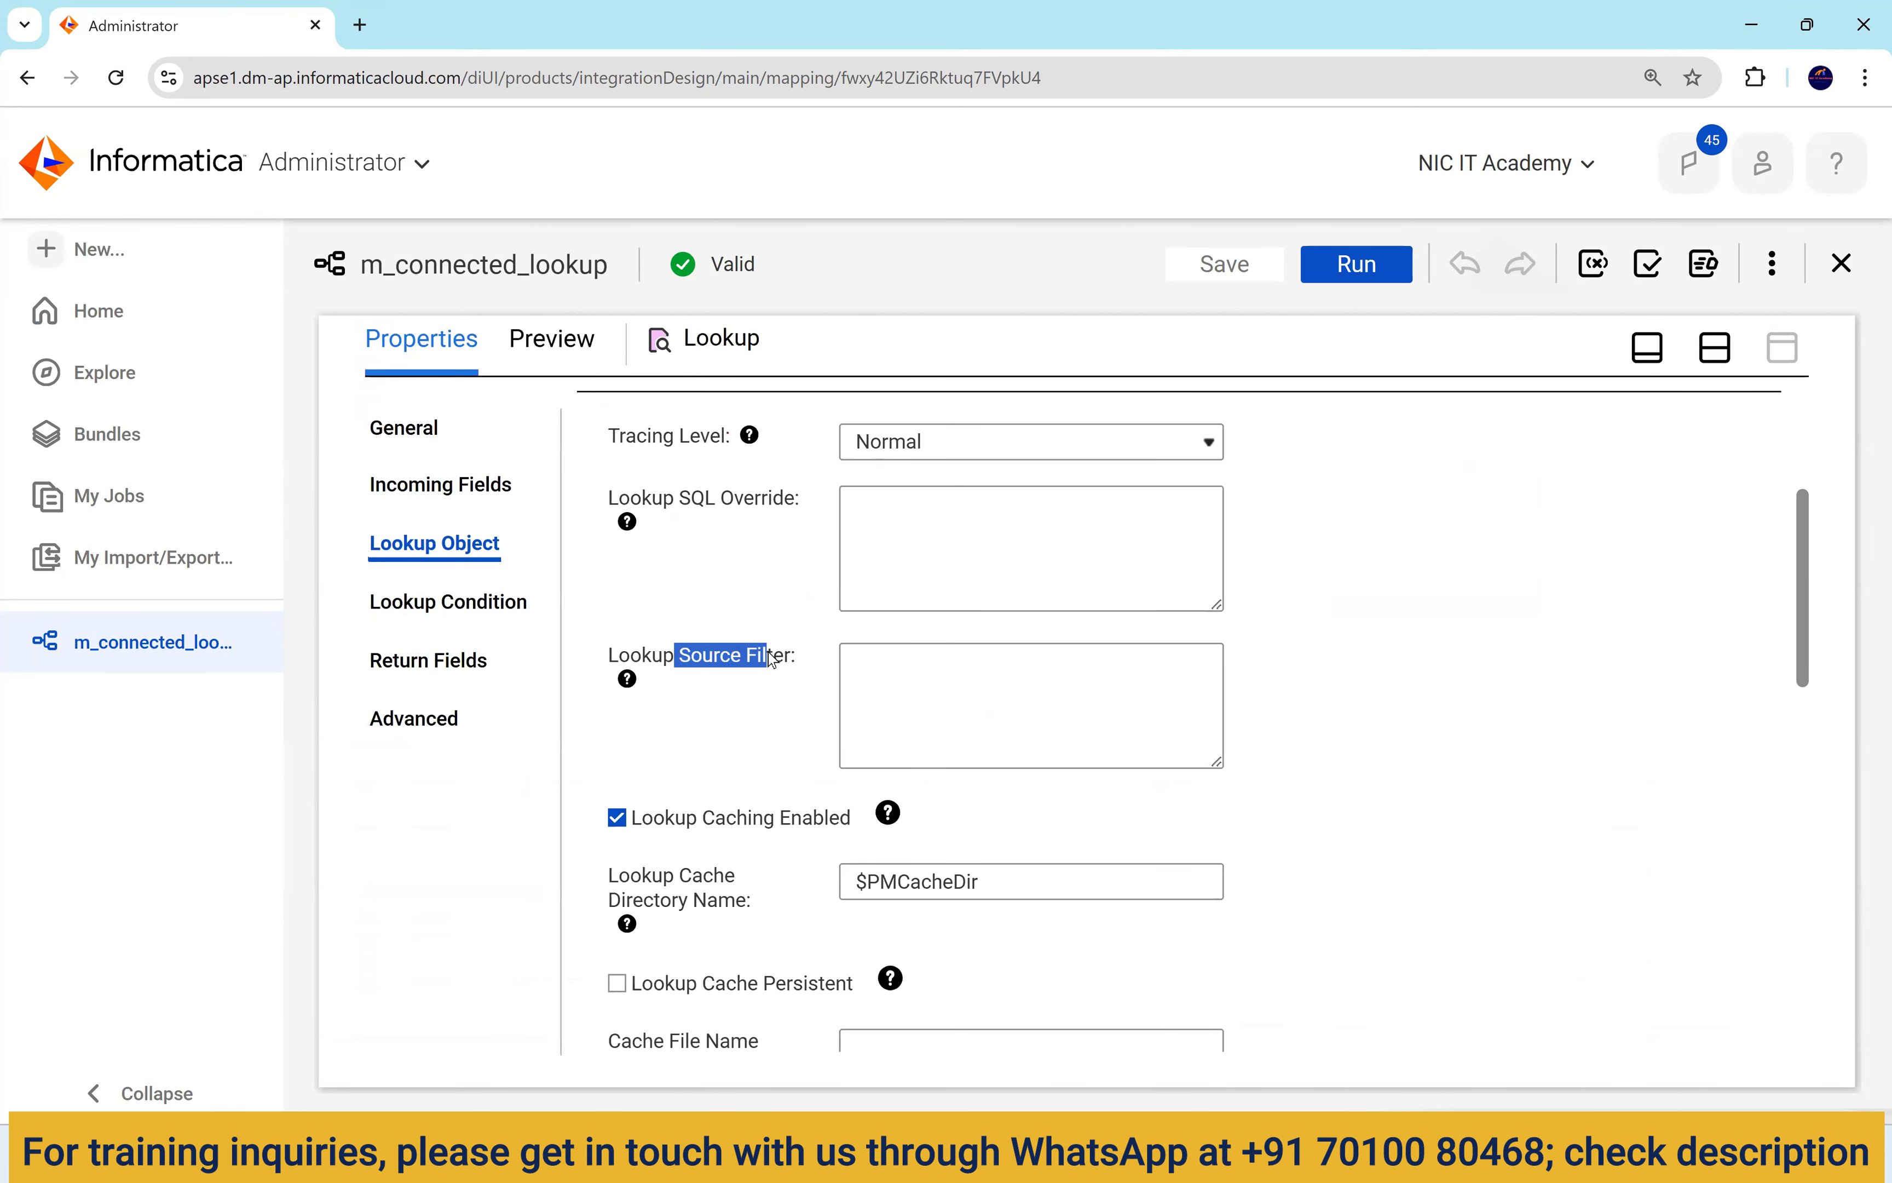
left_click(1715, 347)
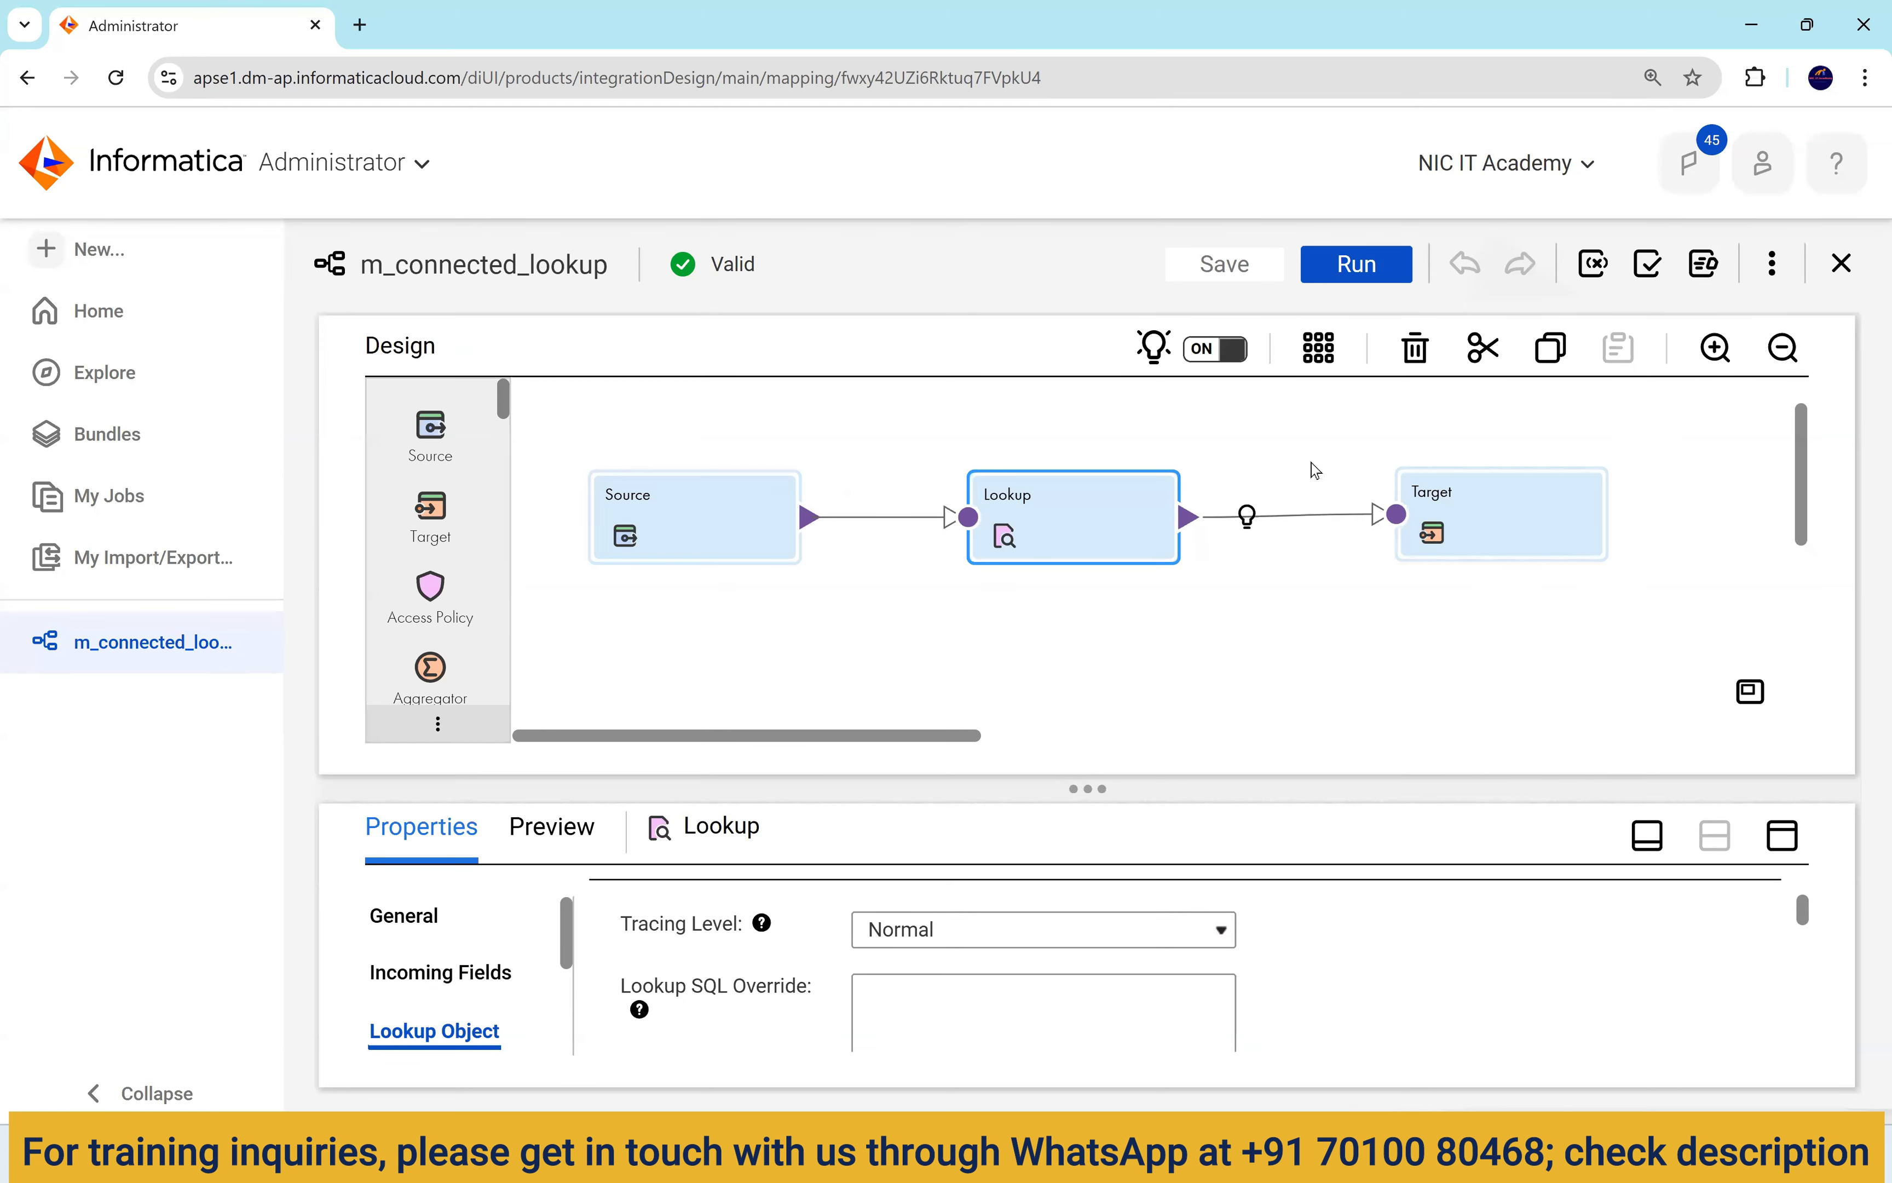
Insert a Filter transformation on the link between the Lookup and the Target.
left_click_drag(1575, 519, 1682, 516)
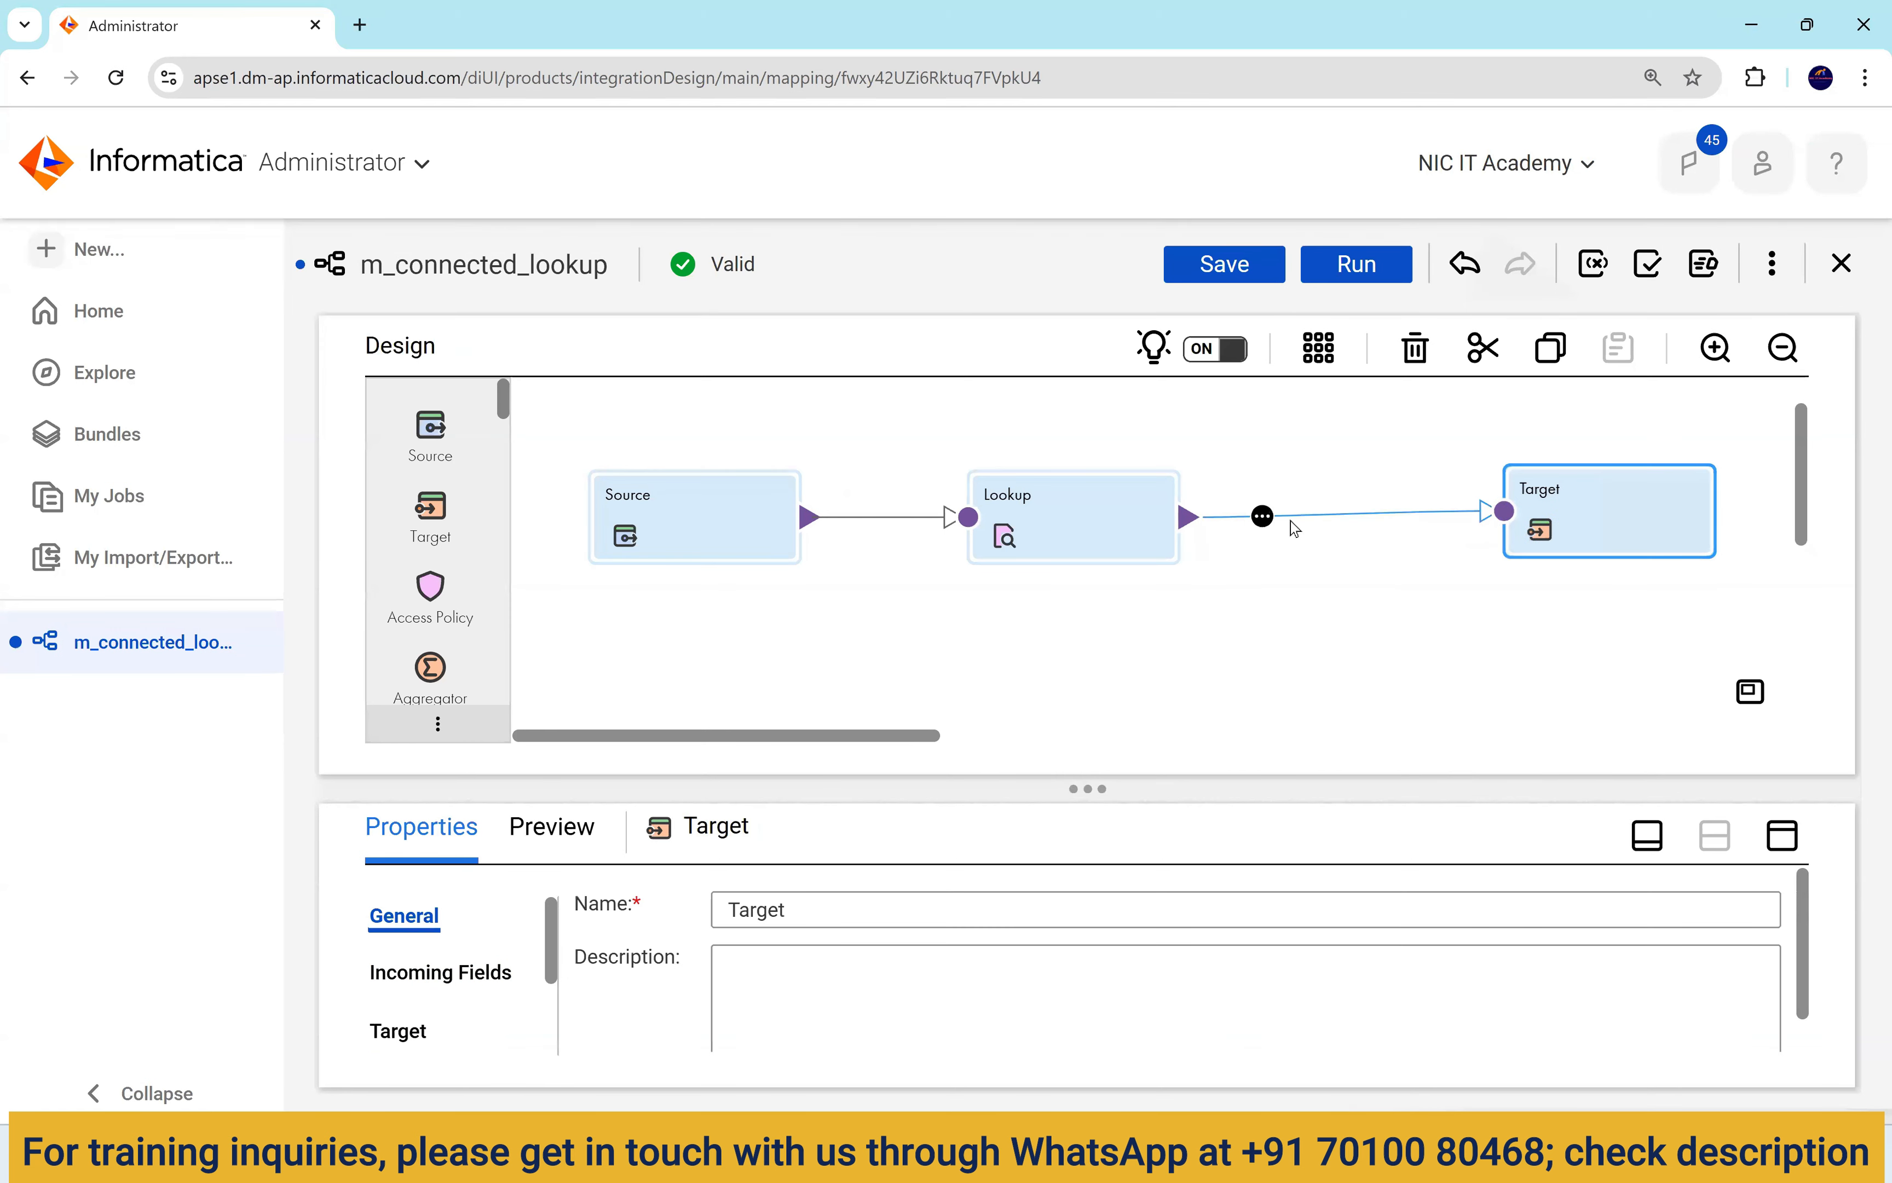
left_click(1262, 518)
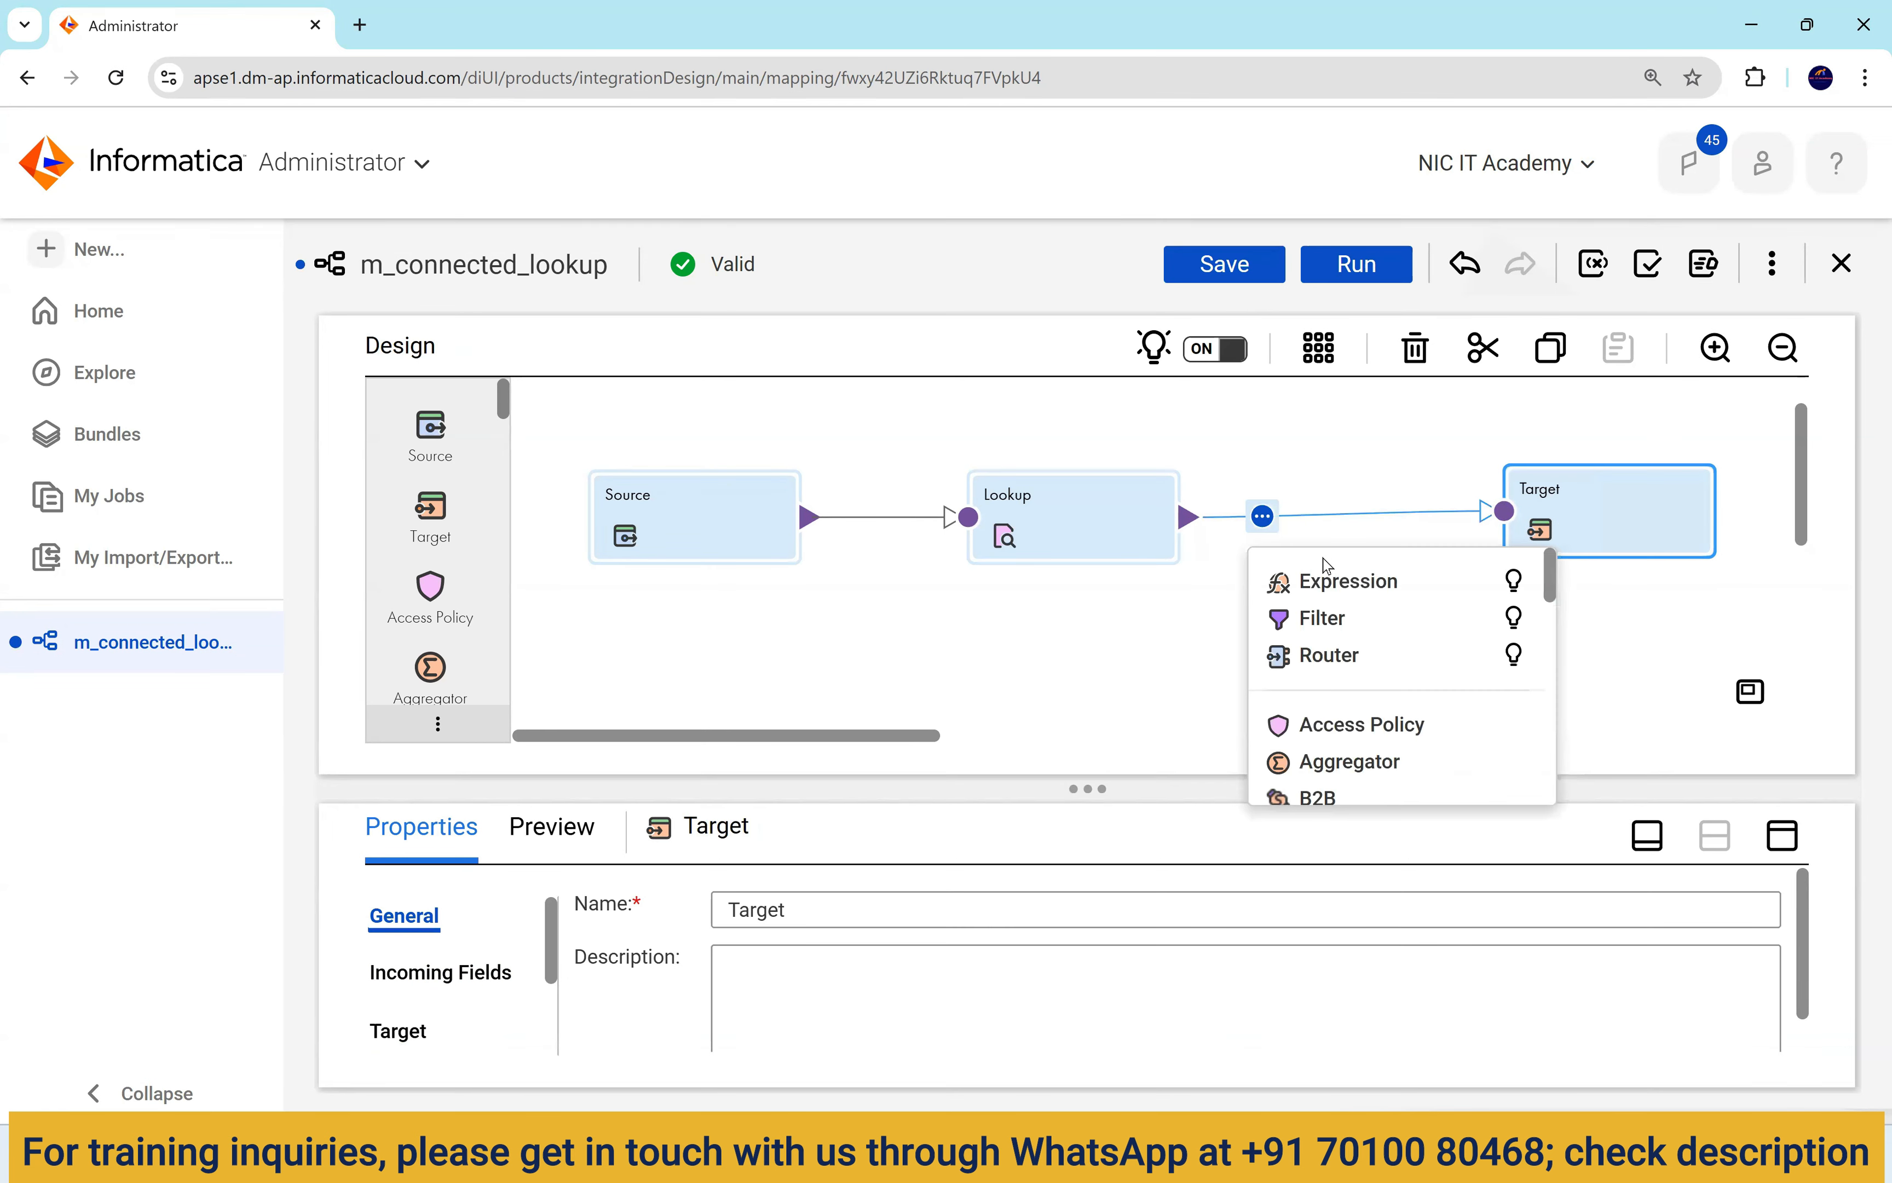
left_click(1335, 619)
left_click_drag(1061, 515, 1287, 513)
left_click(846, 526)
left_click_drag(846, 527, 890, 521)
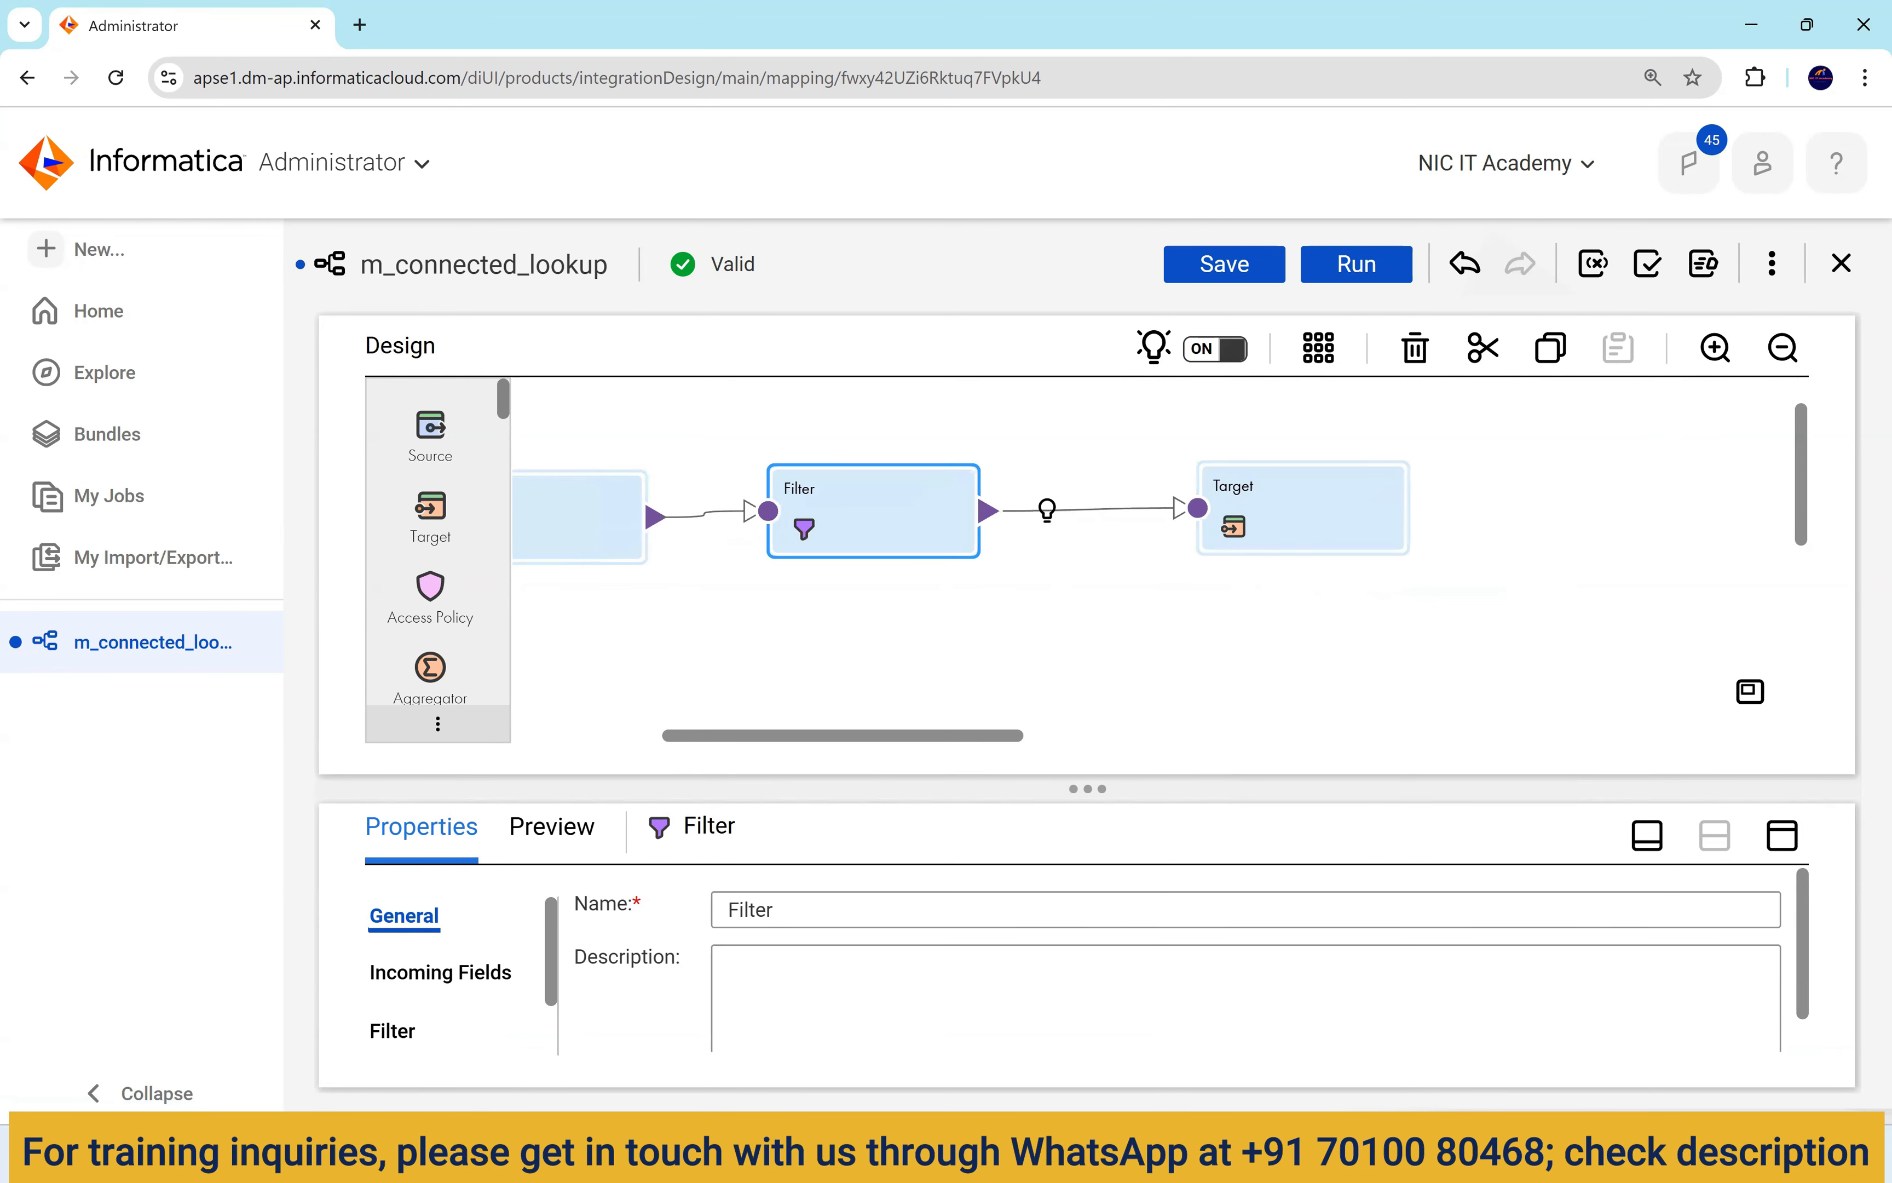
mouse_move(1219, 1154)
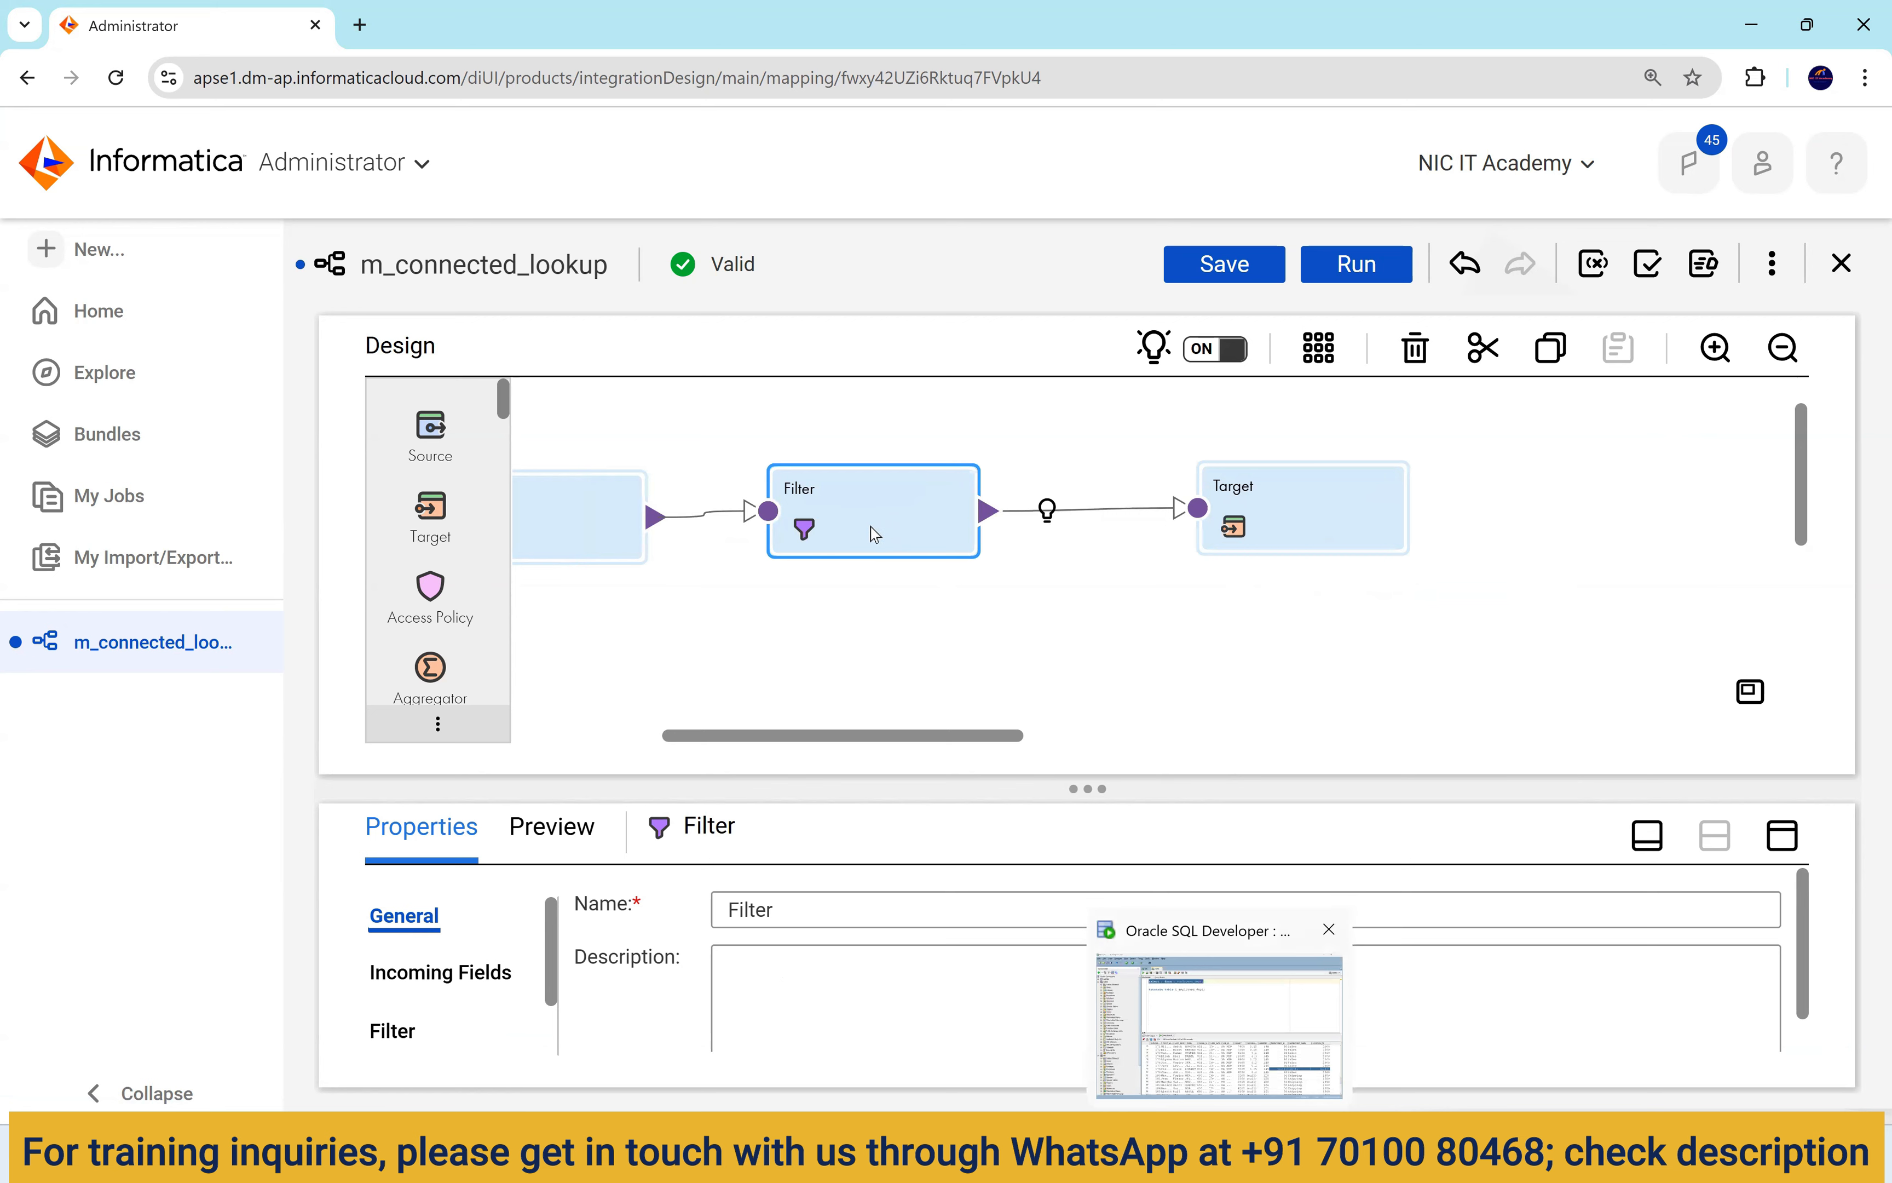
Switch the Filter's condition type from Simple to Advanced.
left_click(1780, 839)
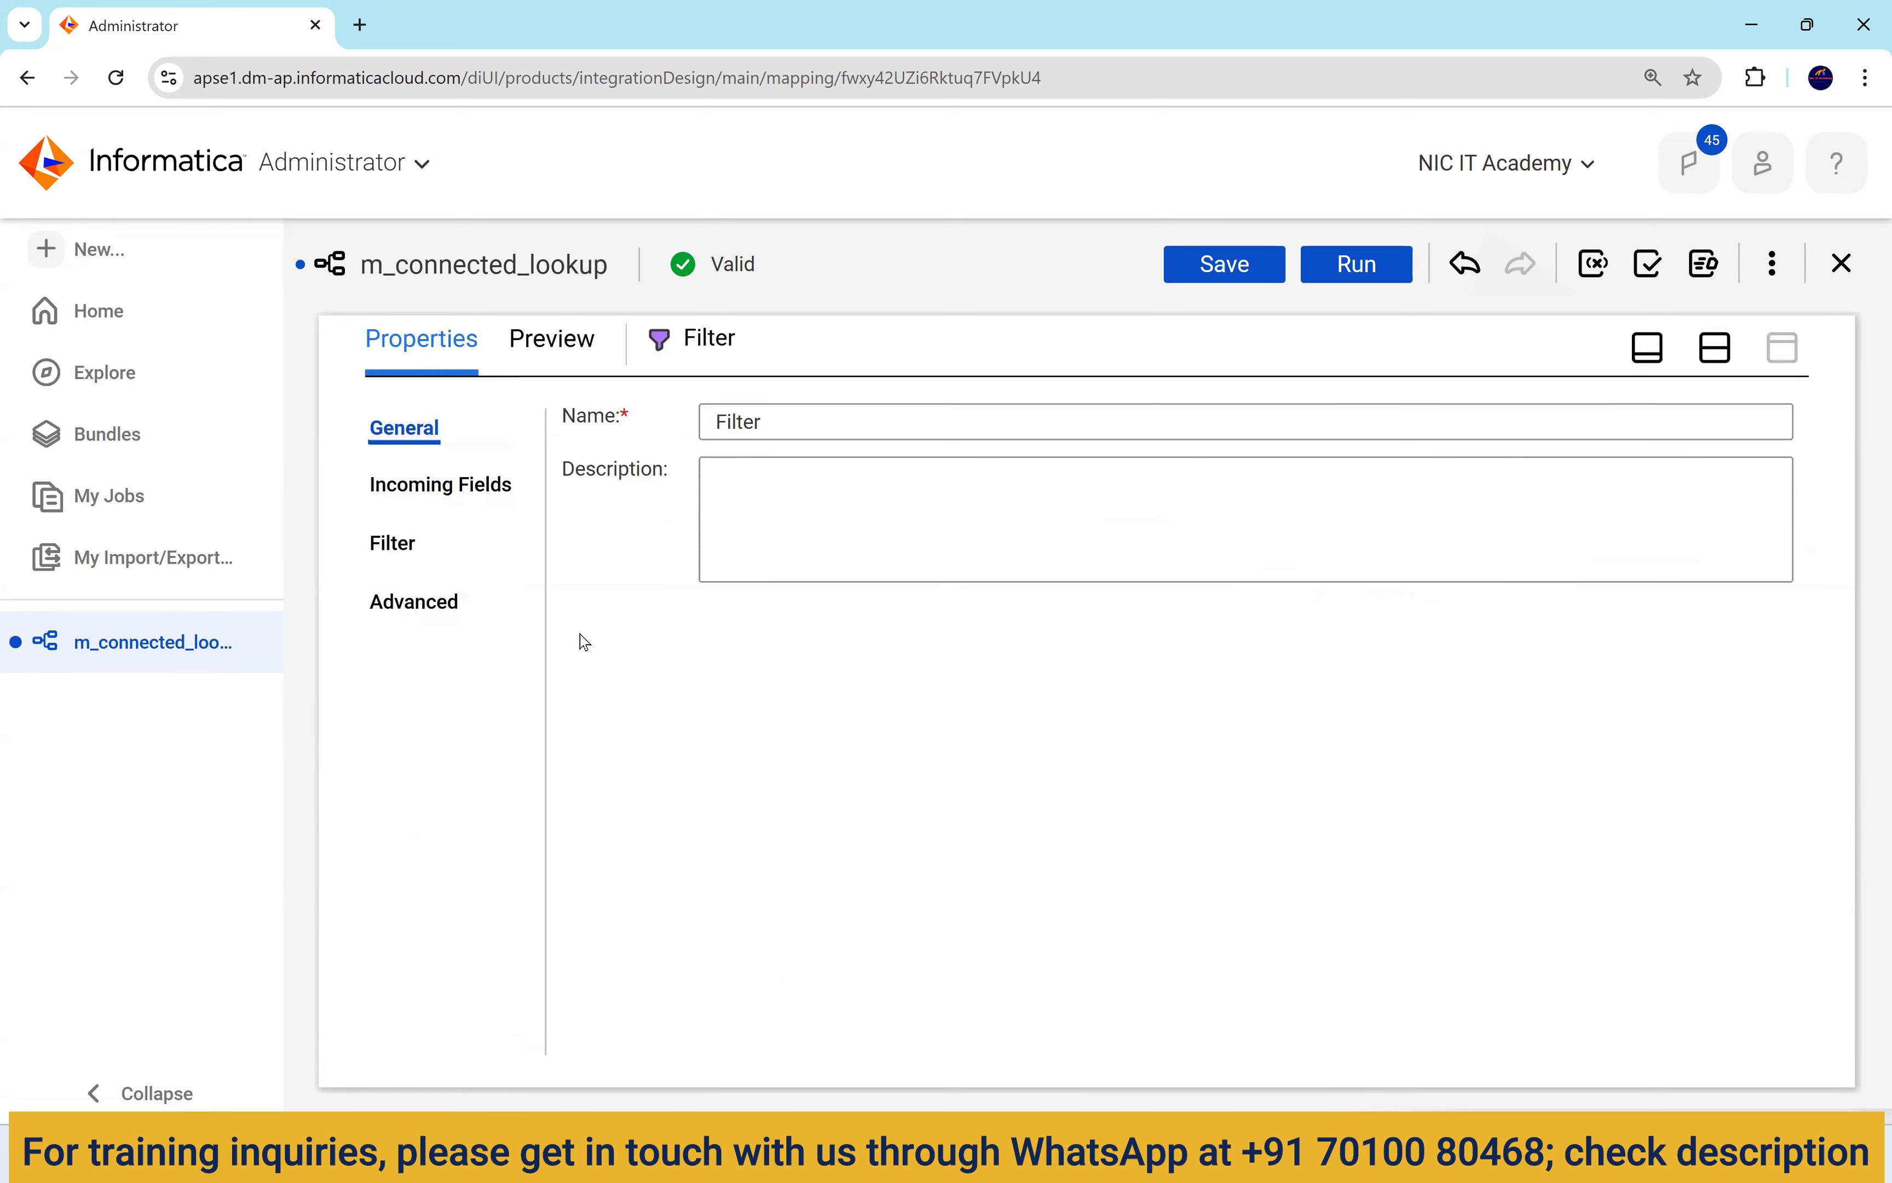
left_click(393, 544)
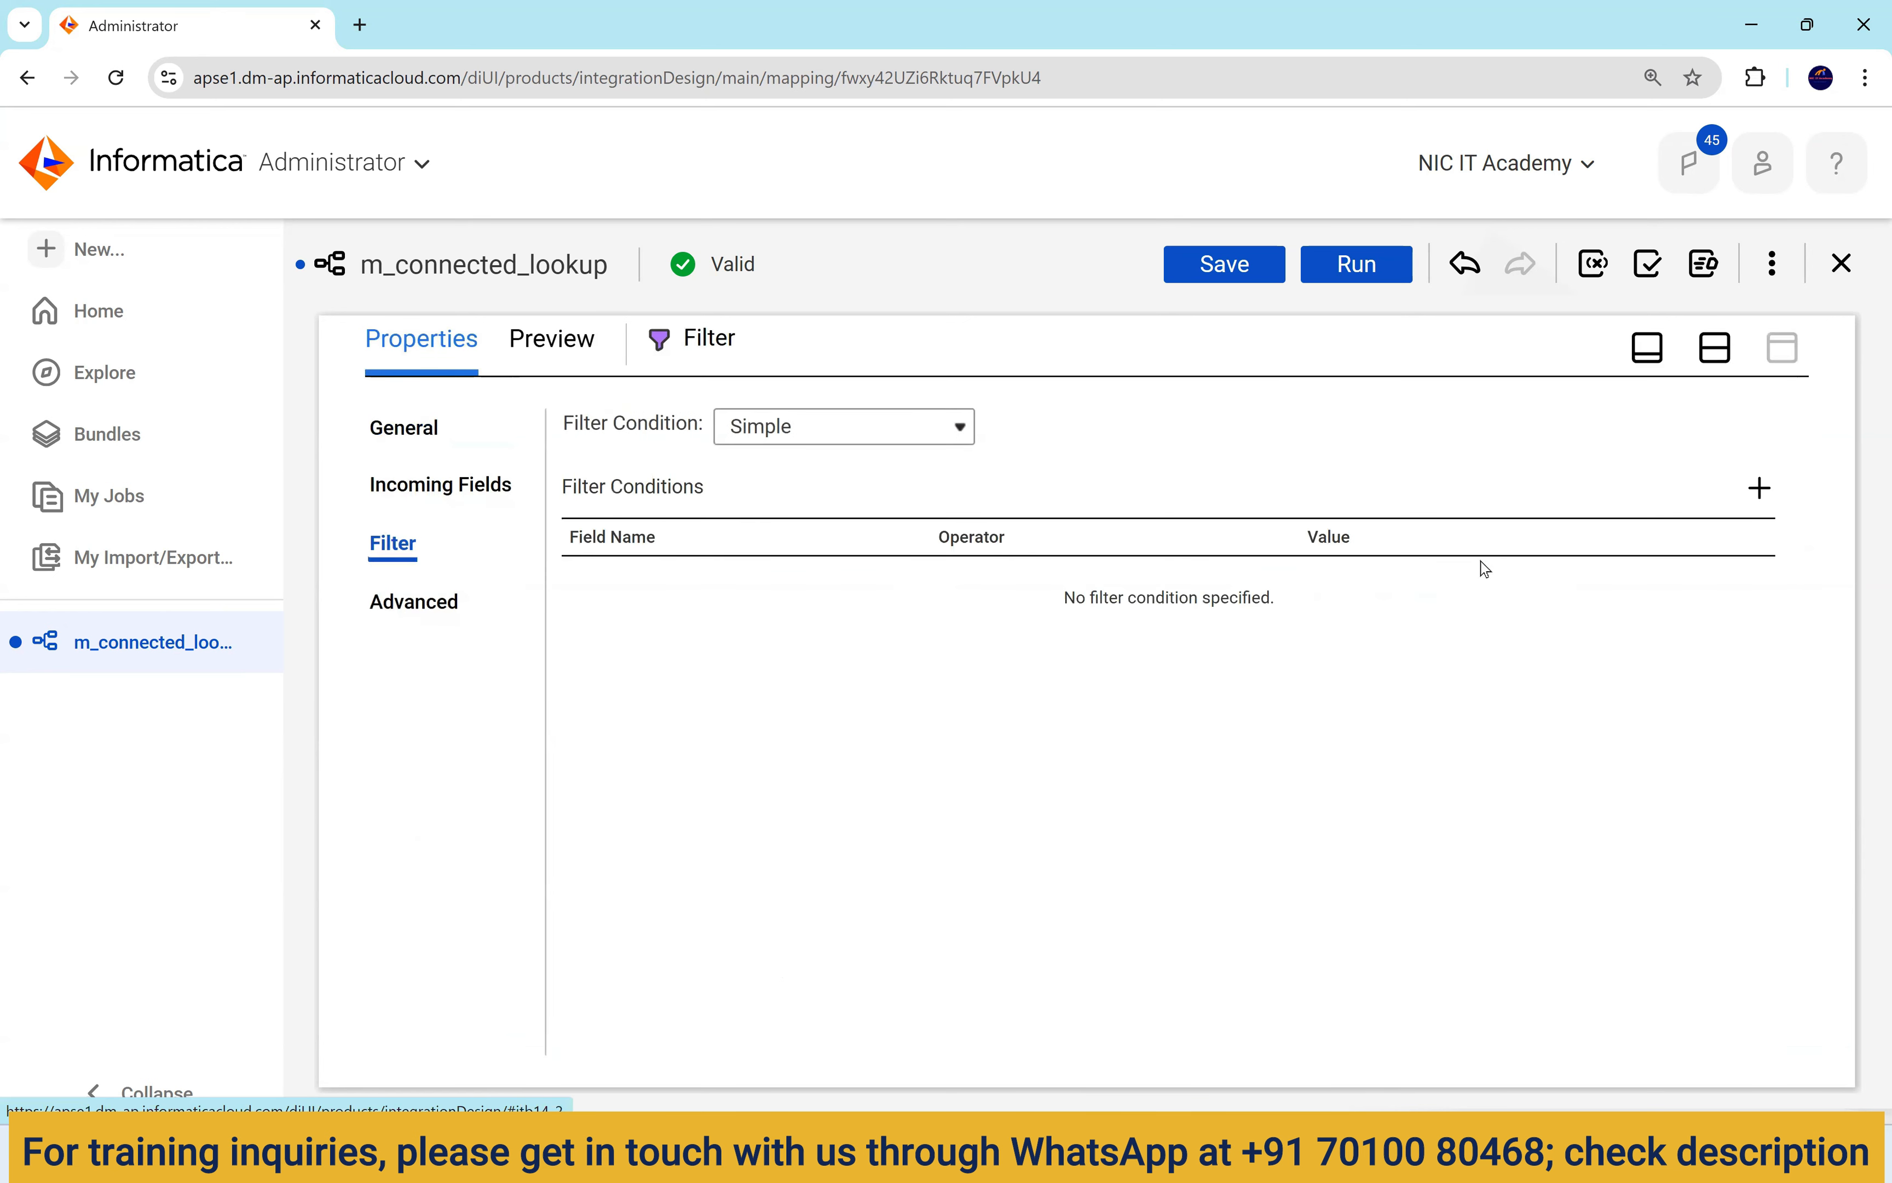
left_click(1760, 492)
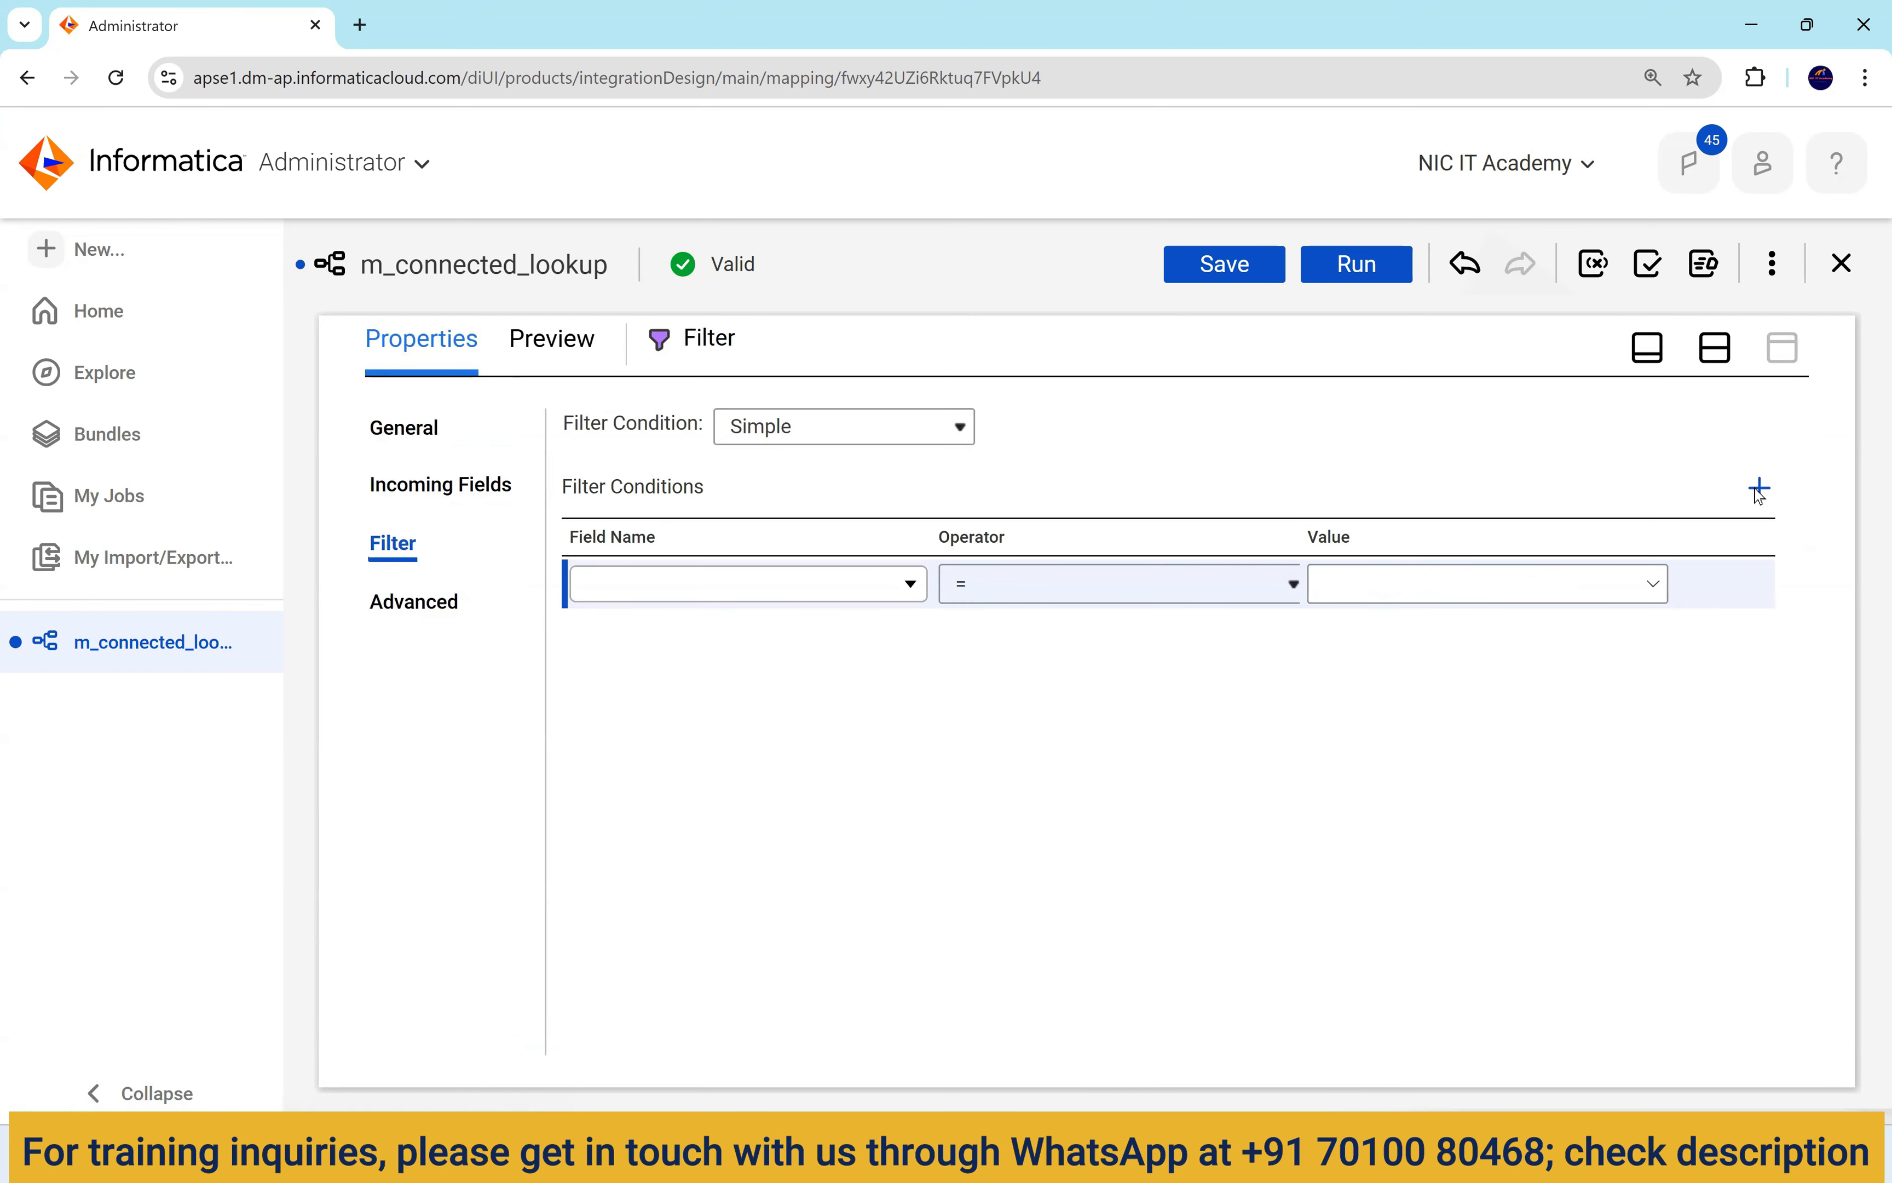
left_click(1726, 587)
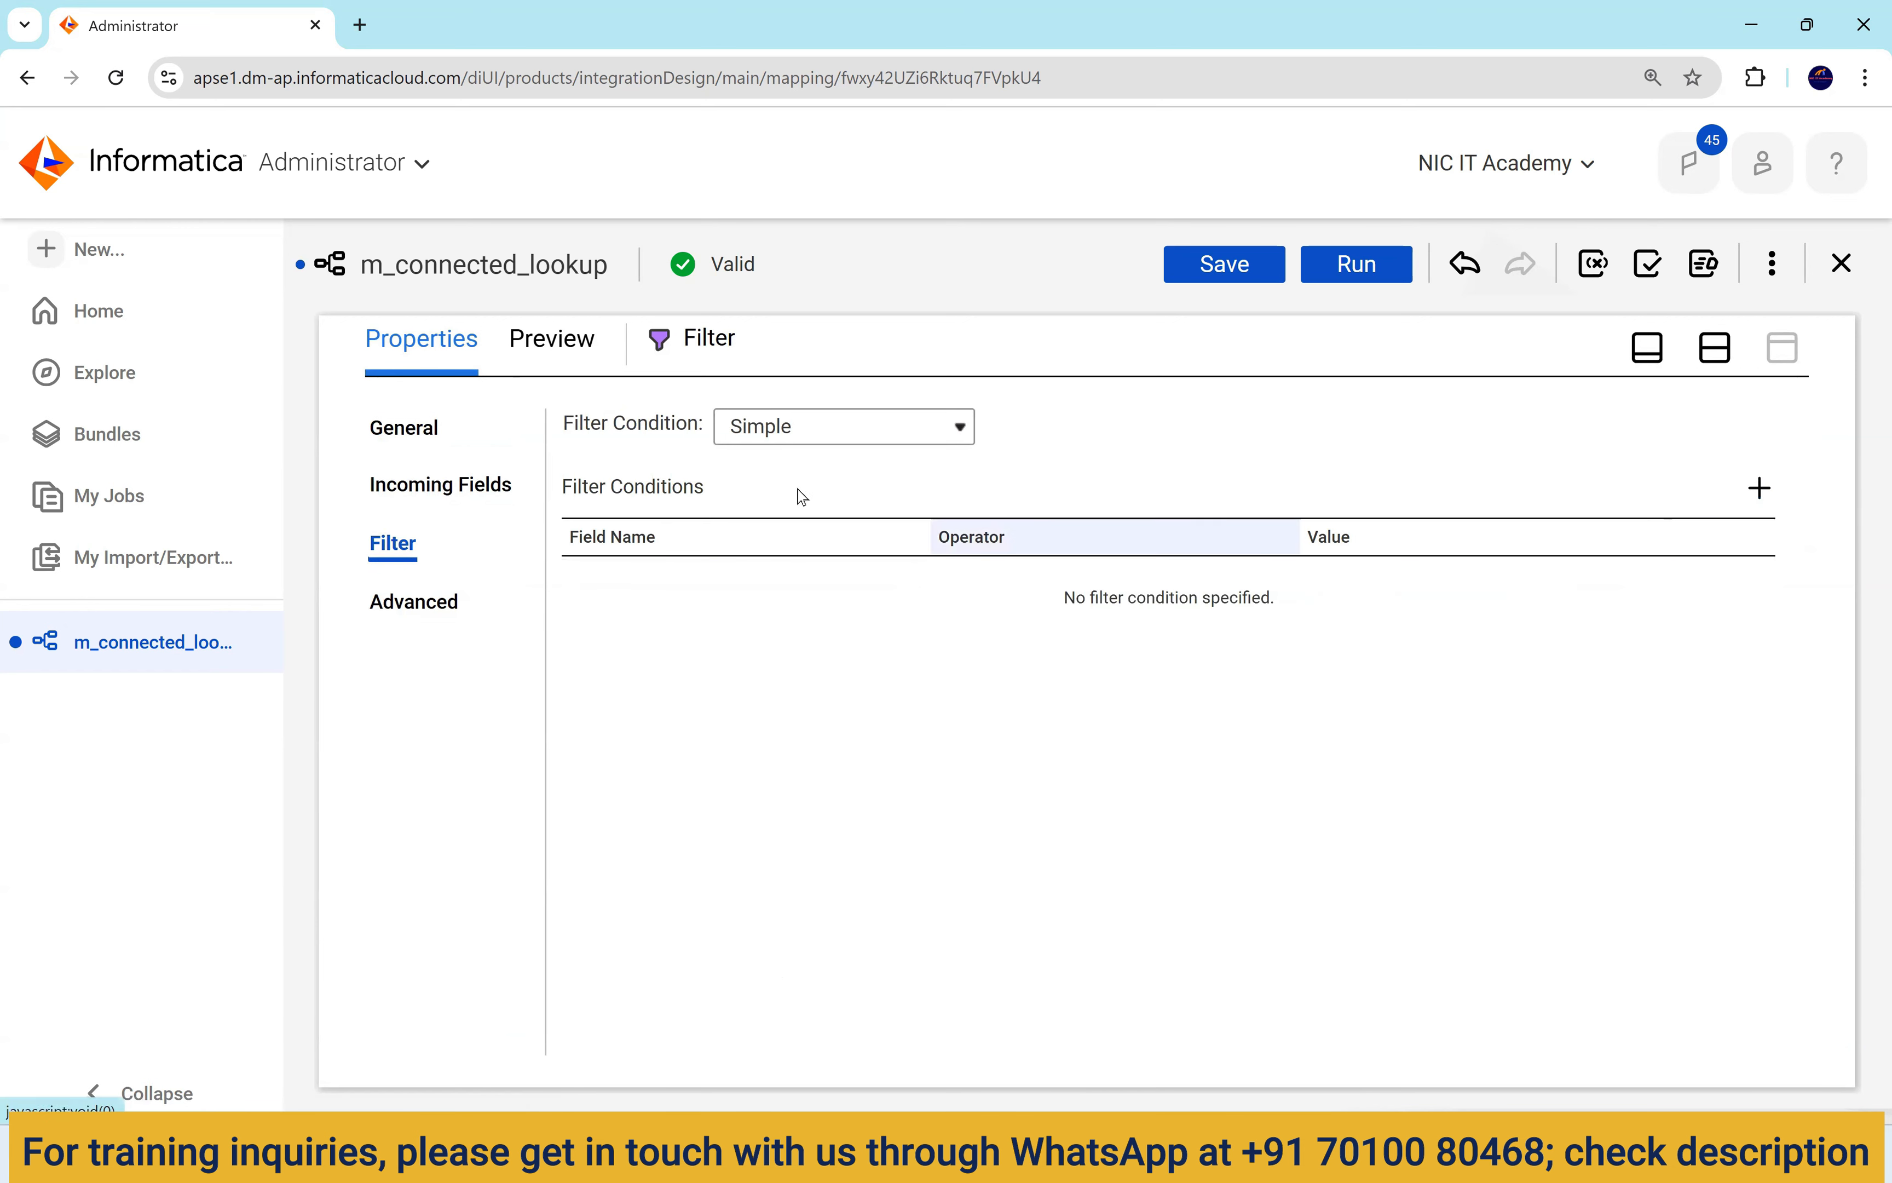
left_click(843, 426)
left_click(813, 498)
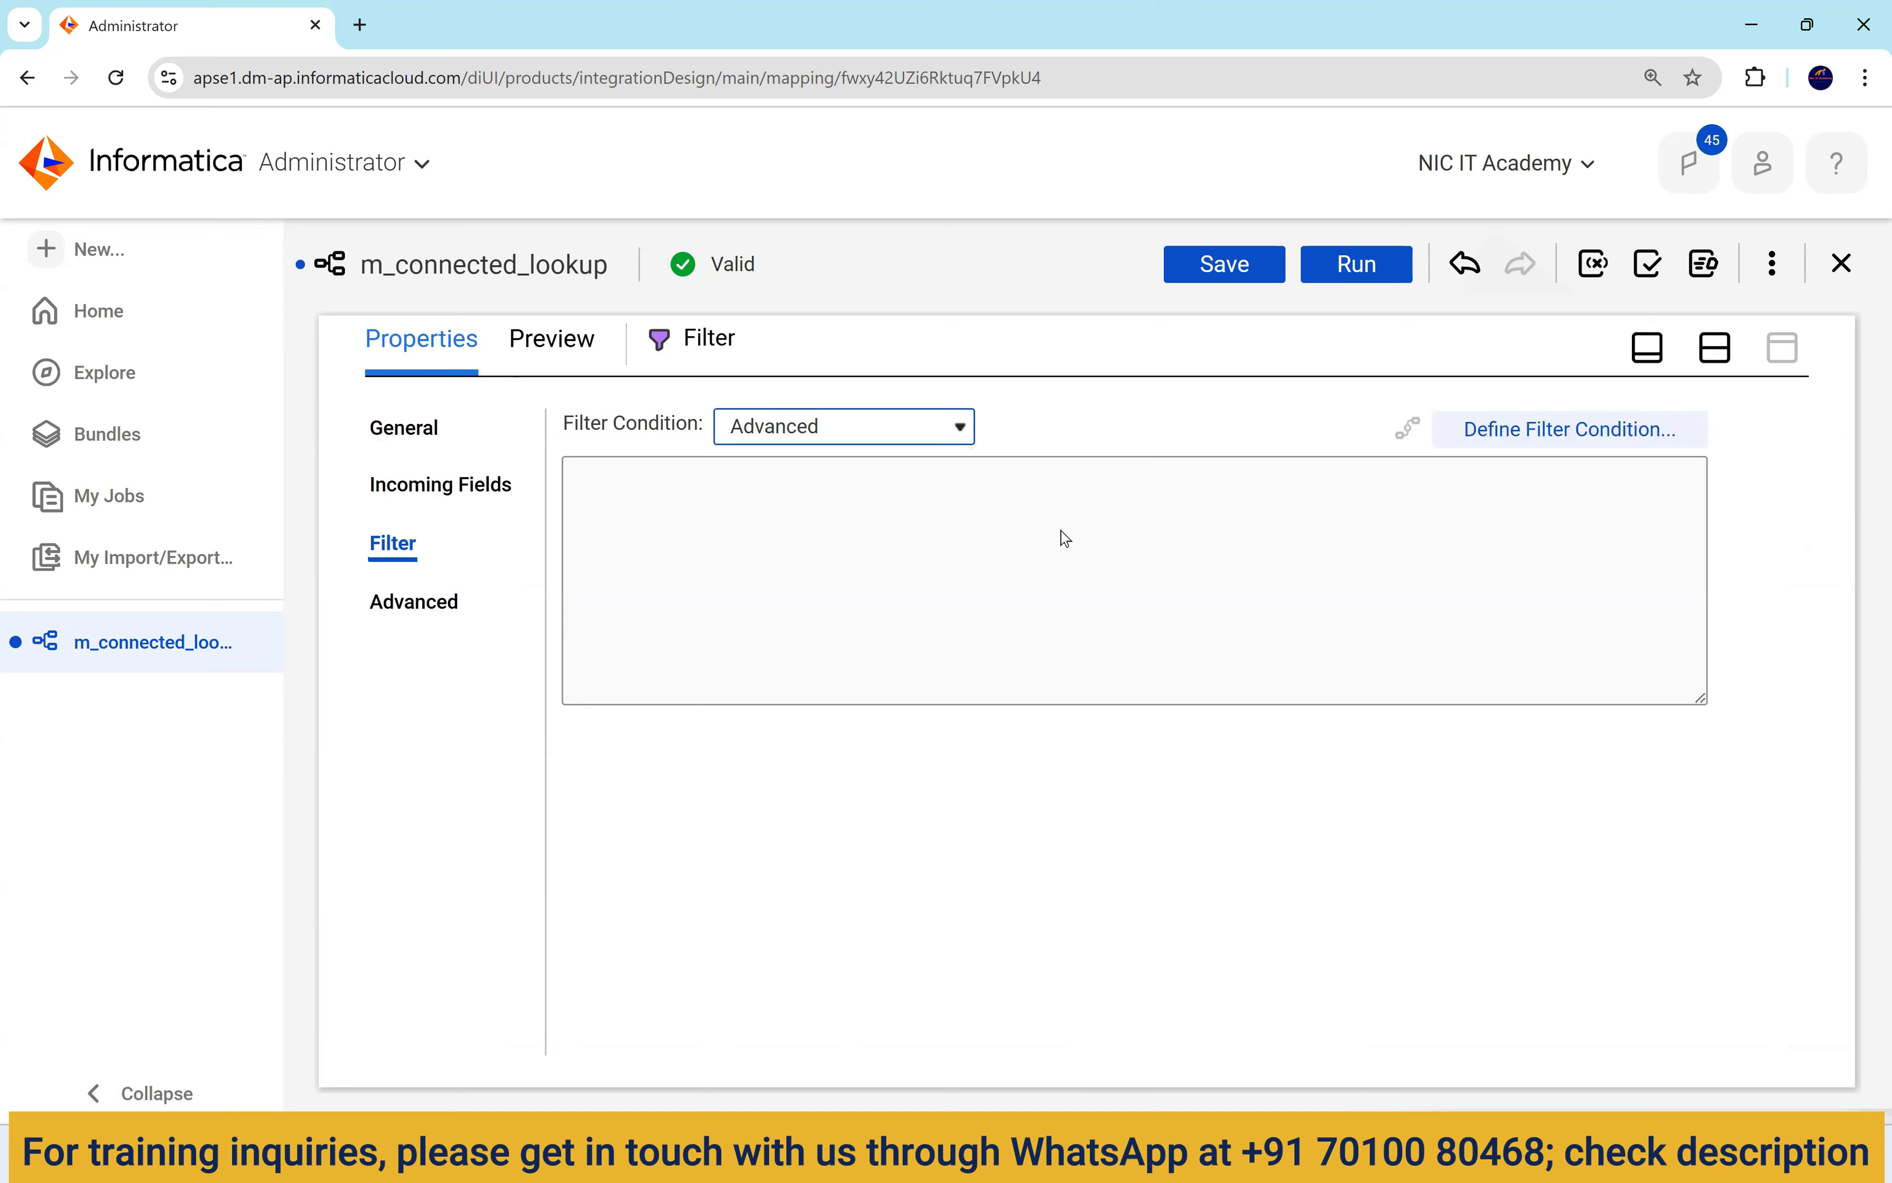
Enter the Filter condition NOT ISNULL(DEPARTMENT_NAME), validate it, and accept.
left_click(1516, 432)
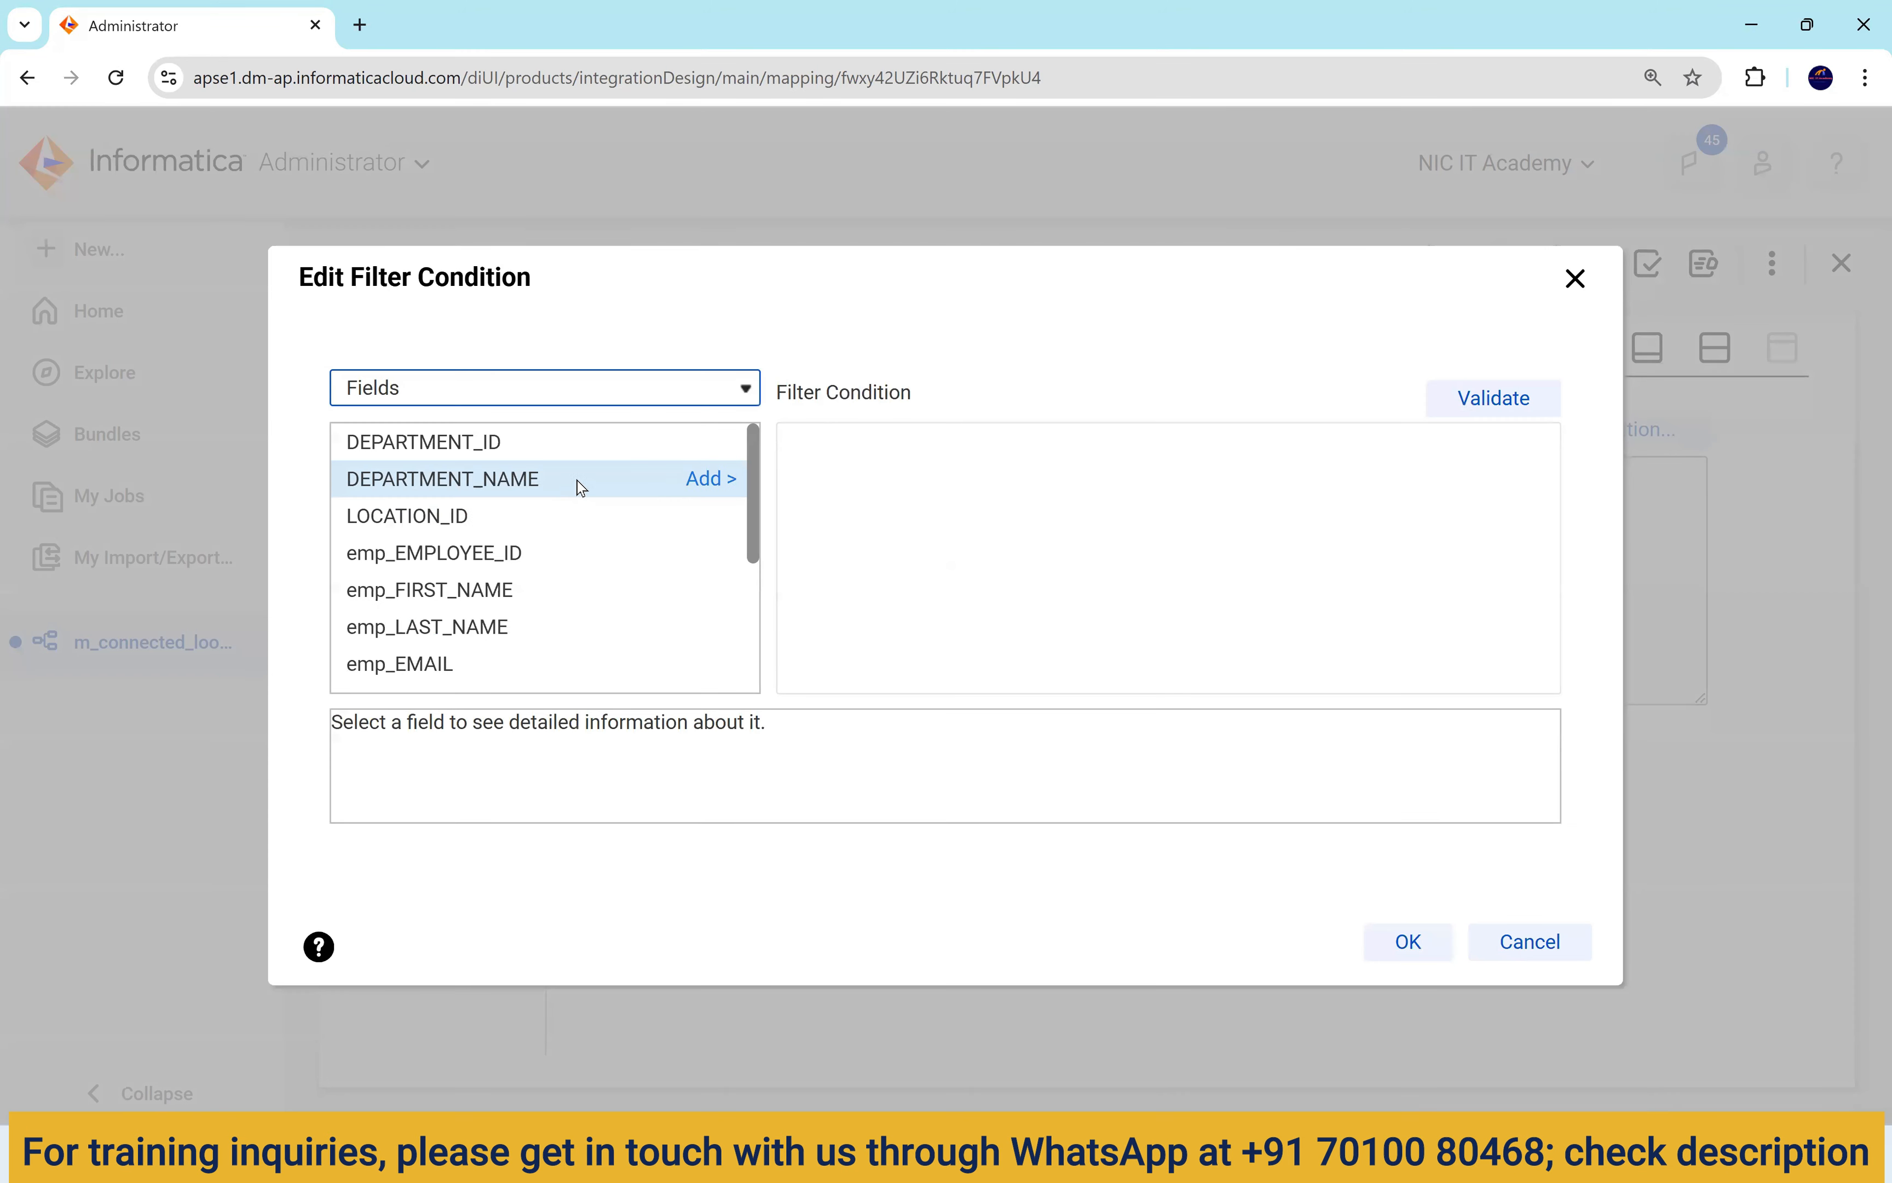
left_click(712, 478)
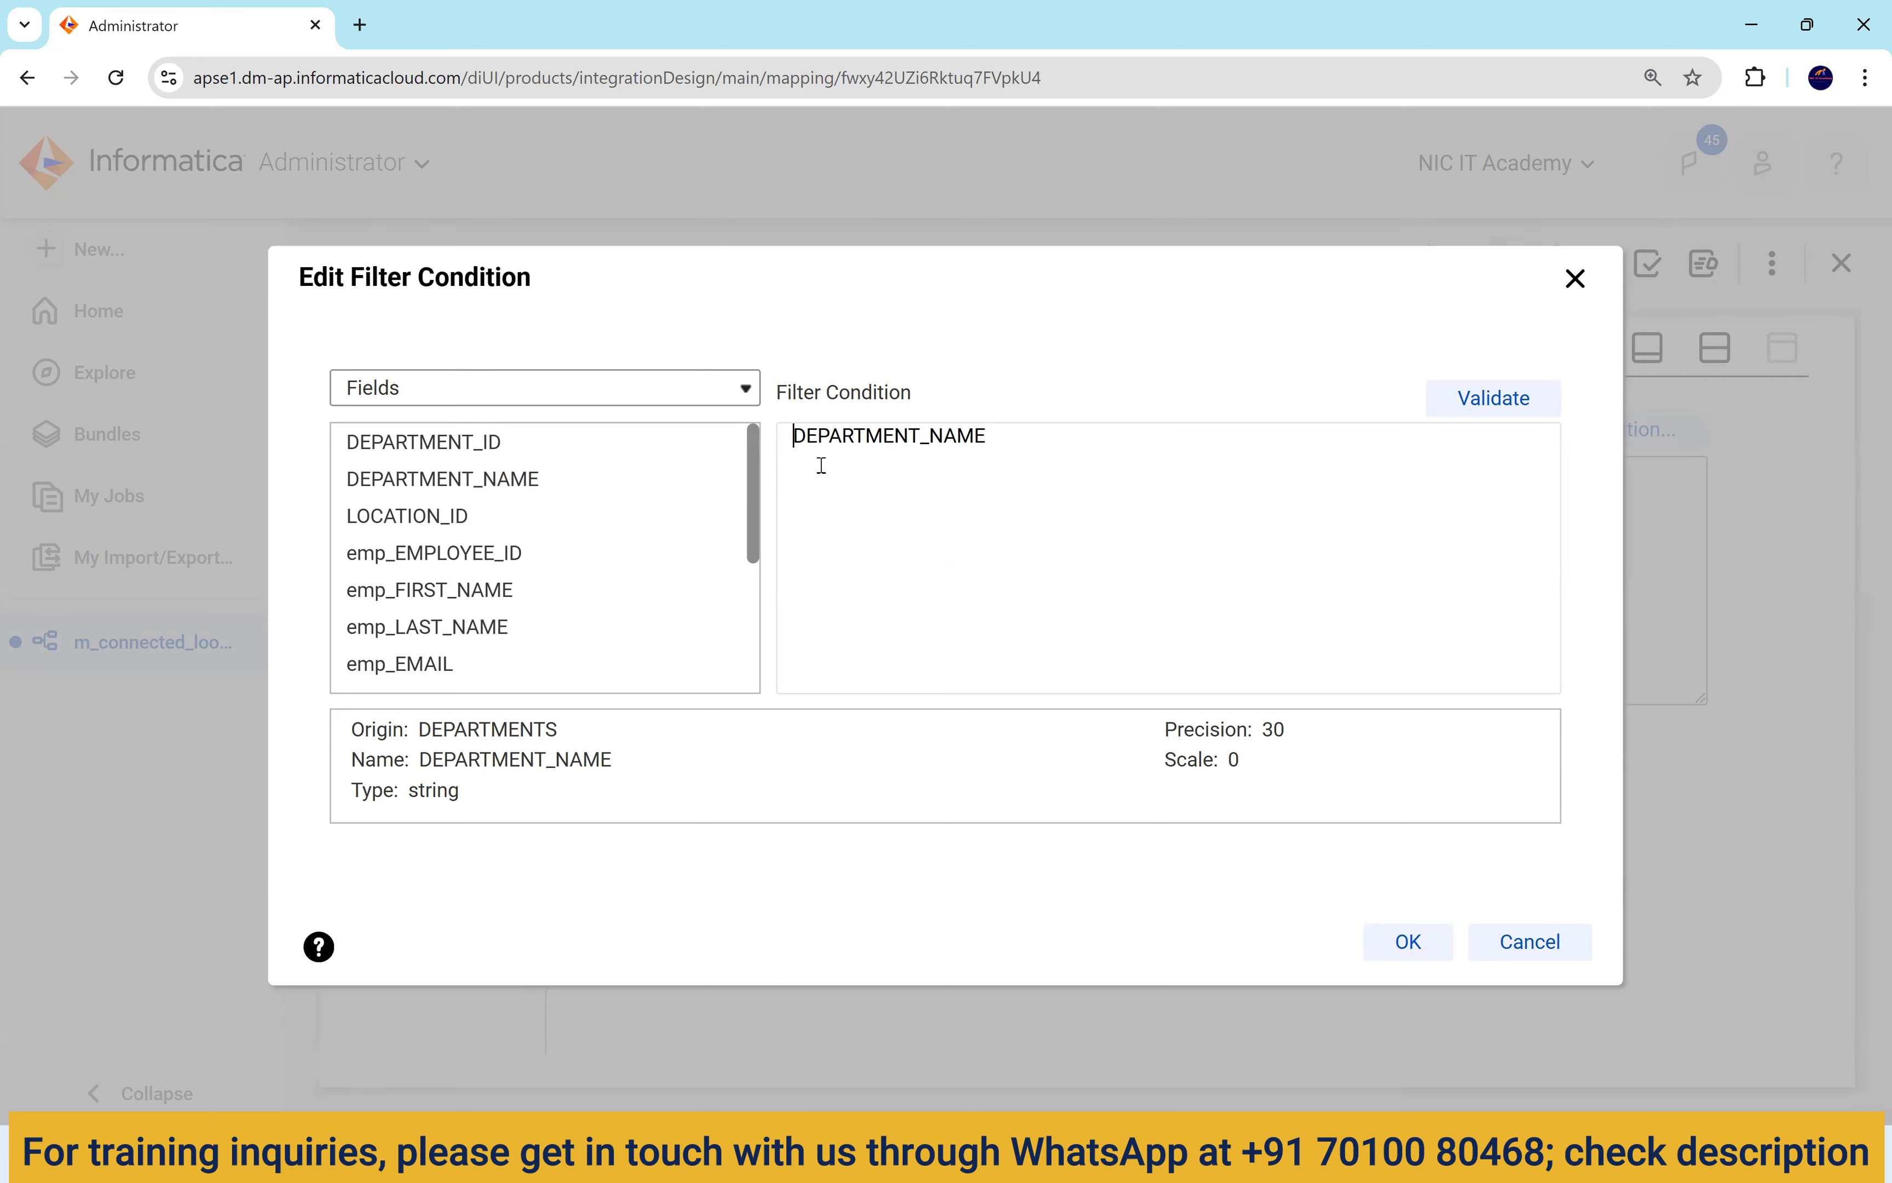
key("Home")
type("NOT ISNULL(")
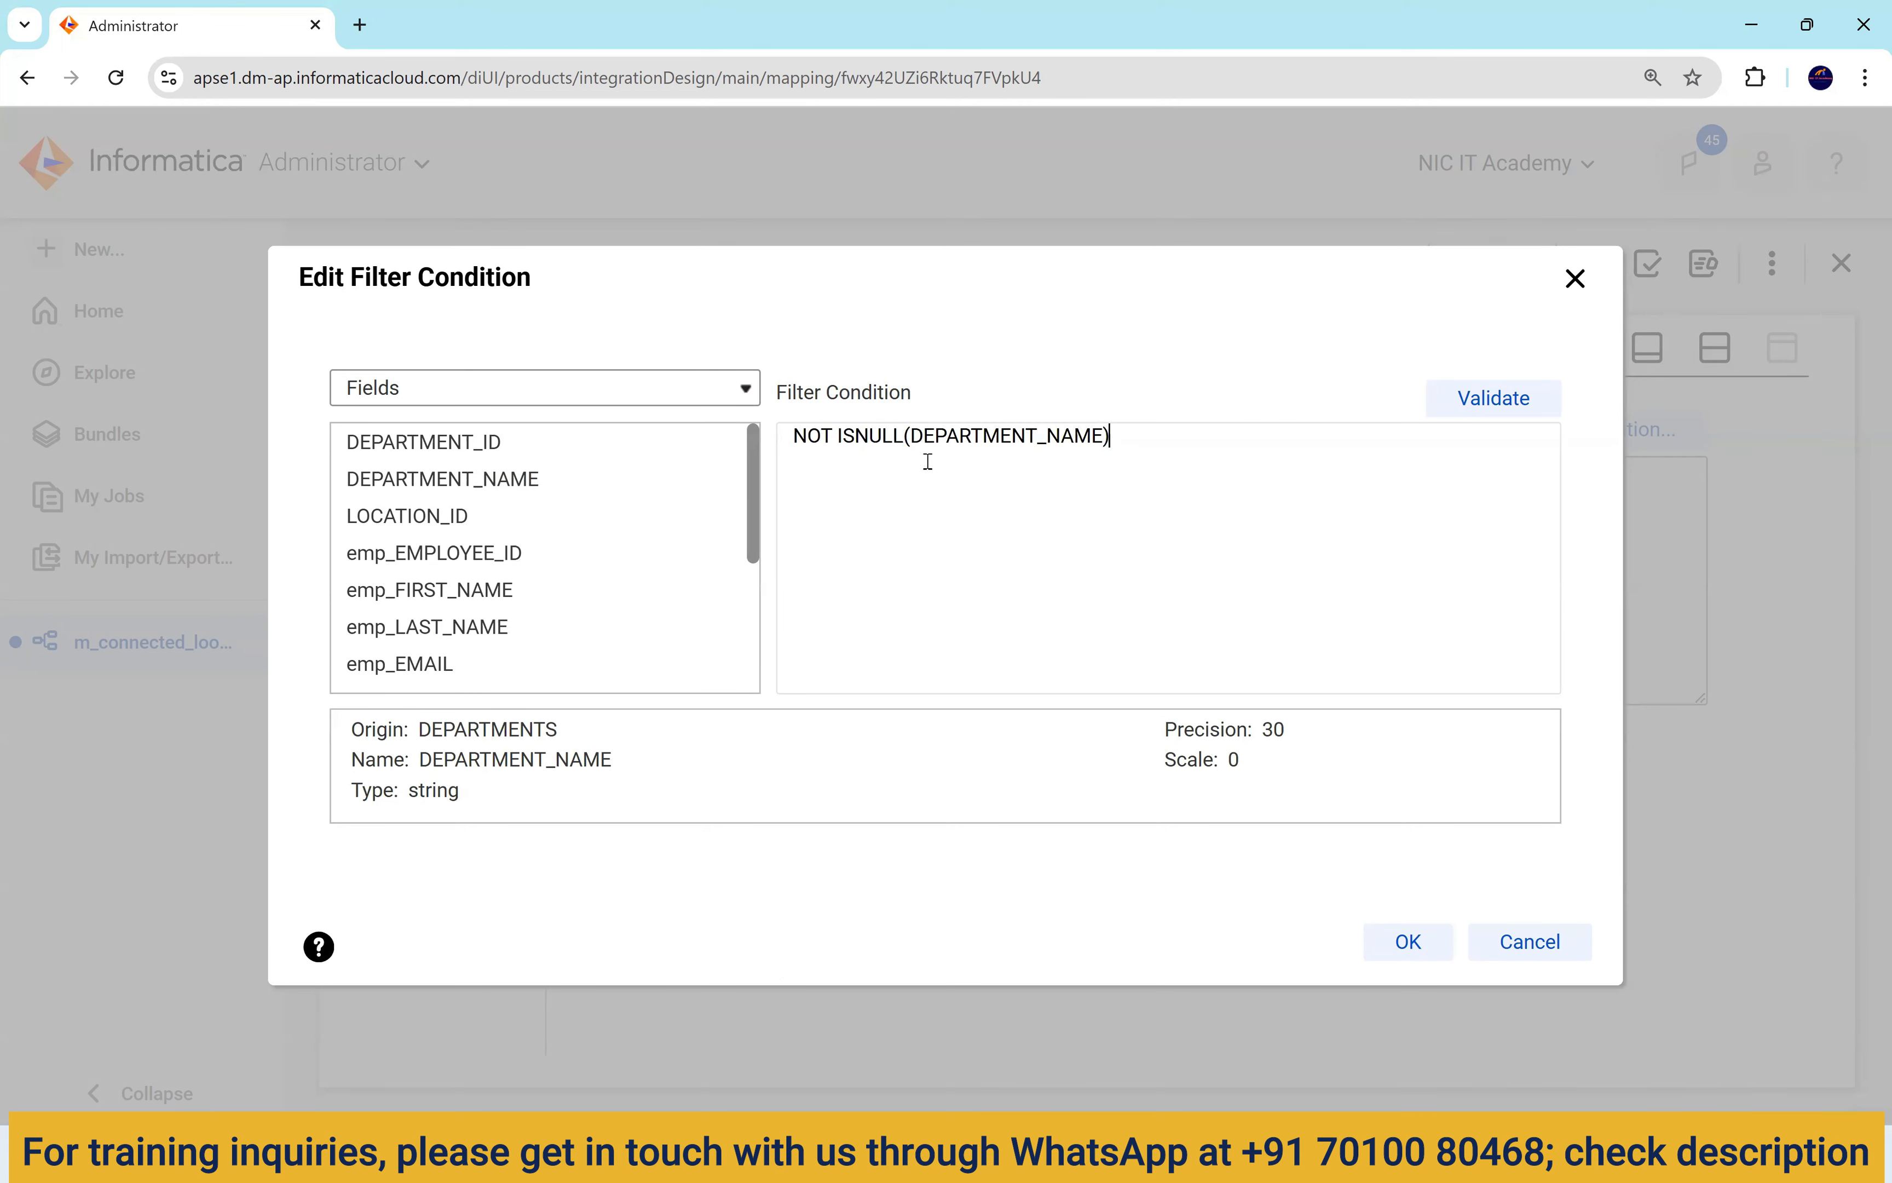
left_click(1512, 400)
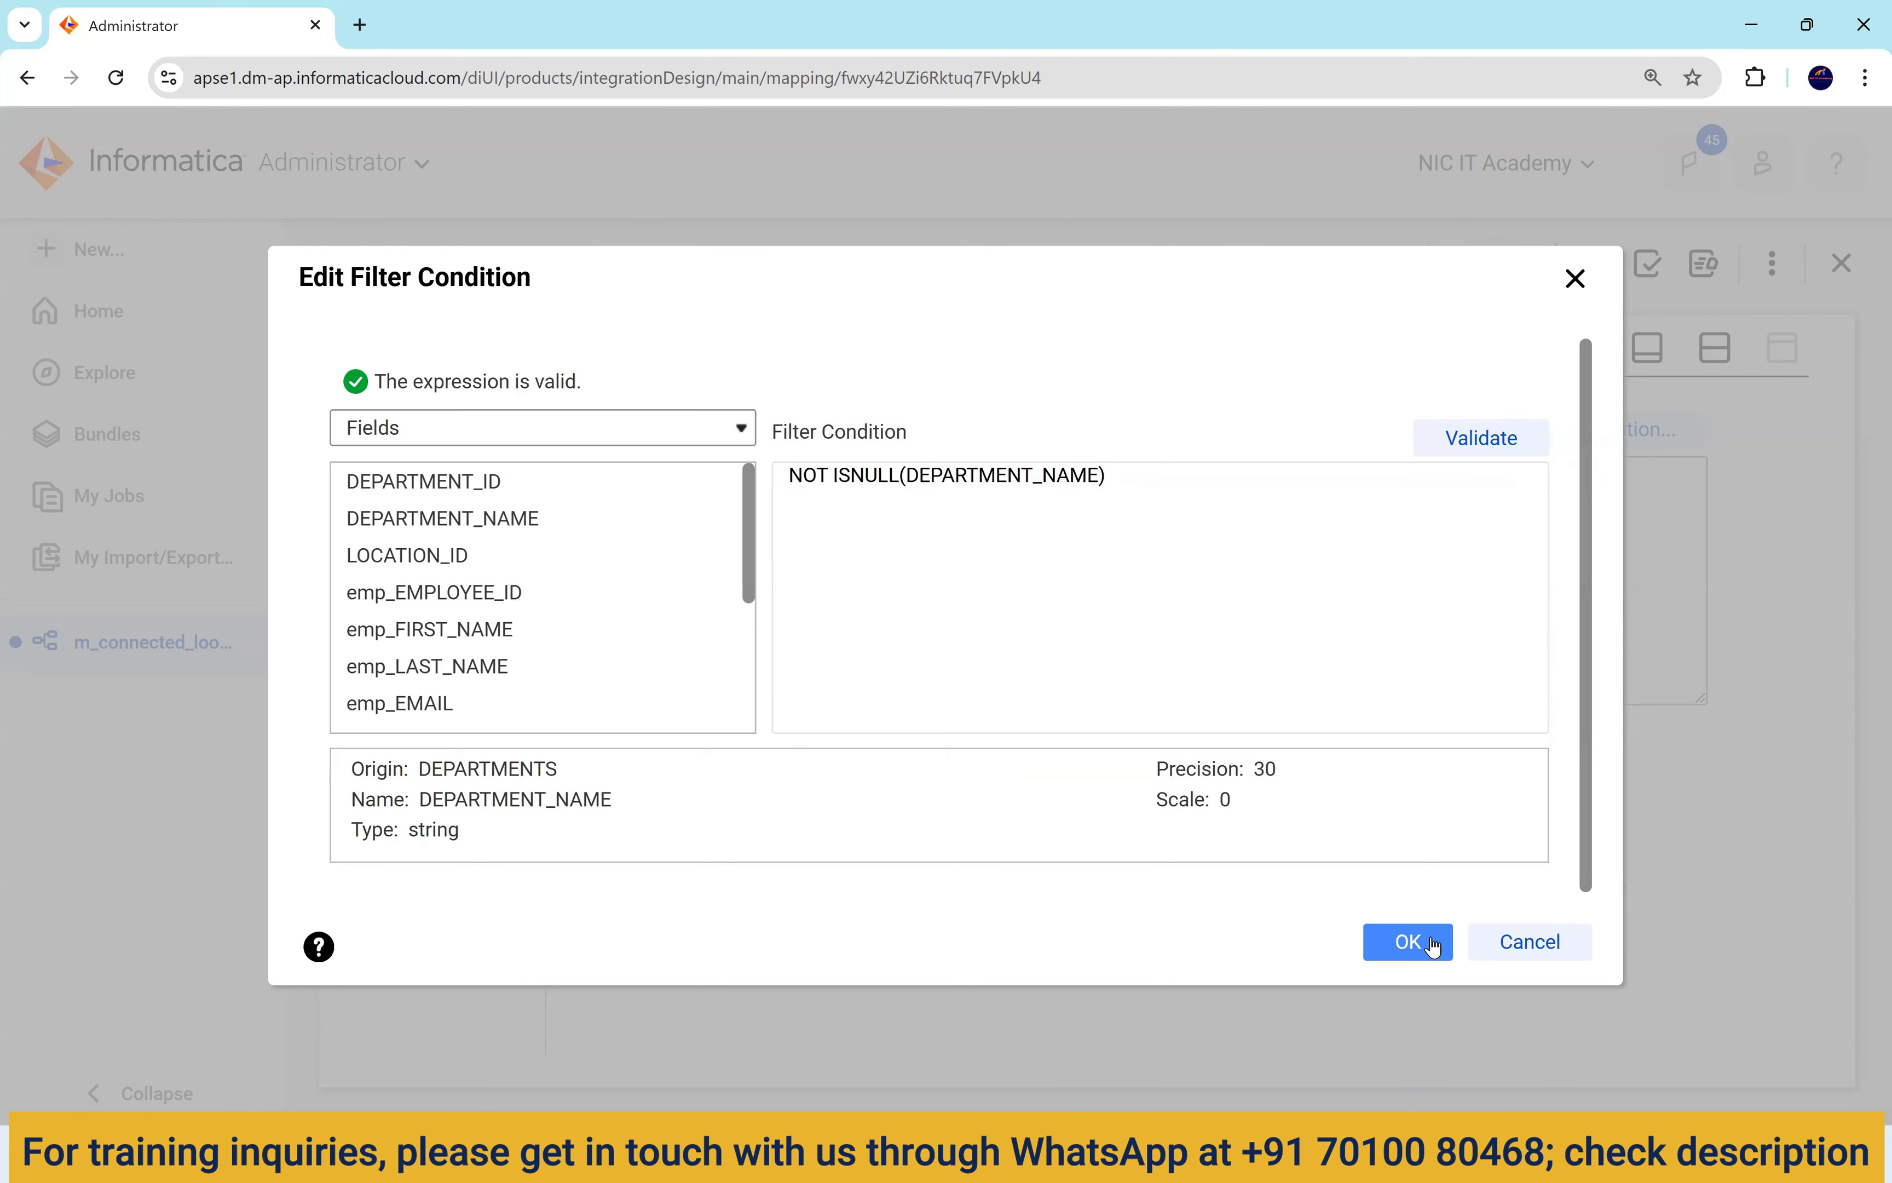
left_click(1408, 942)
left_click(1715, 347)
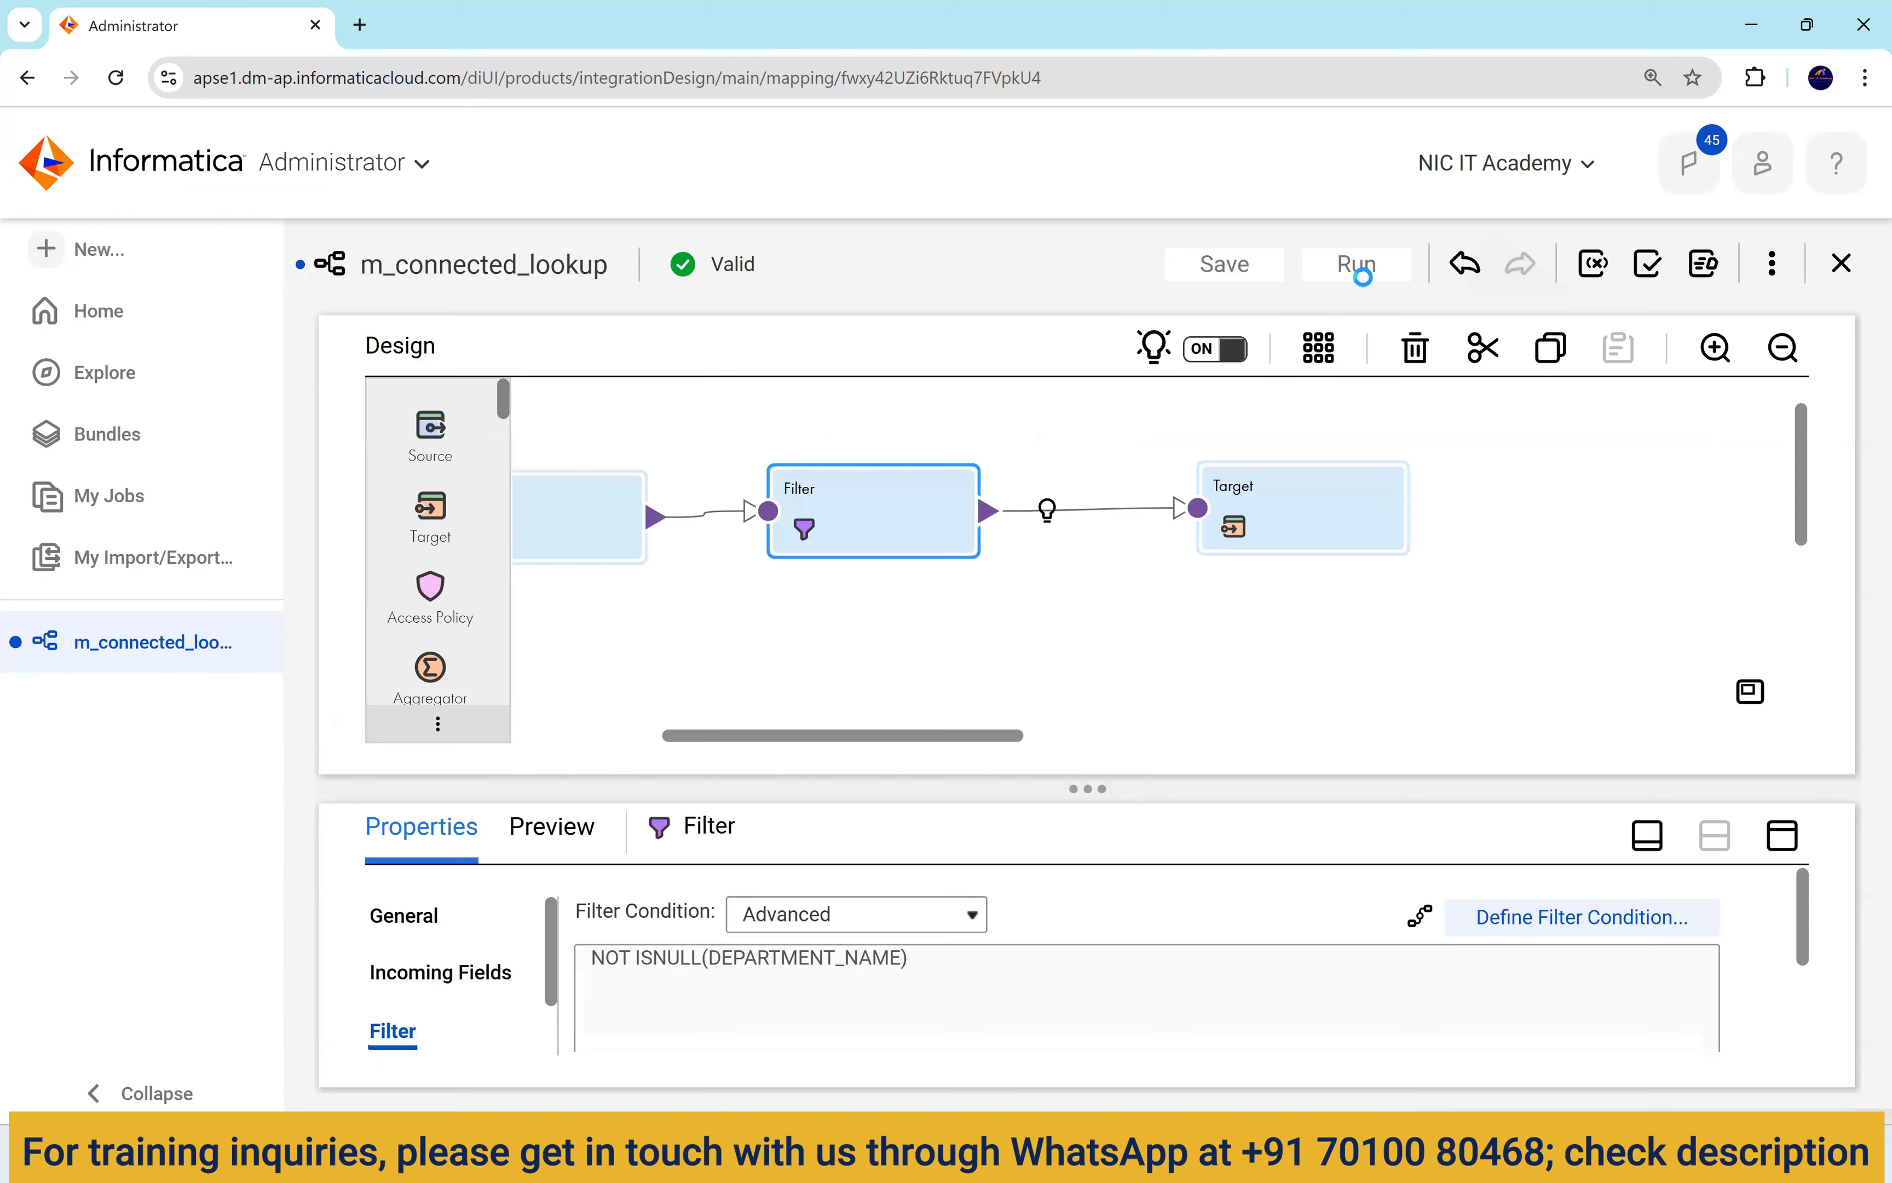
Run the filtered mapping and count the earlier SQL Developer result's 107 rows.
left_click(1359, 262)
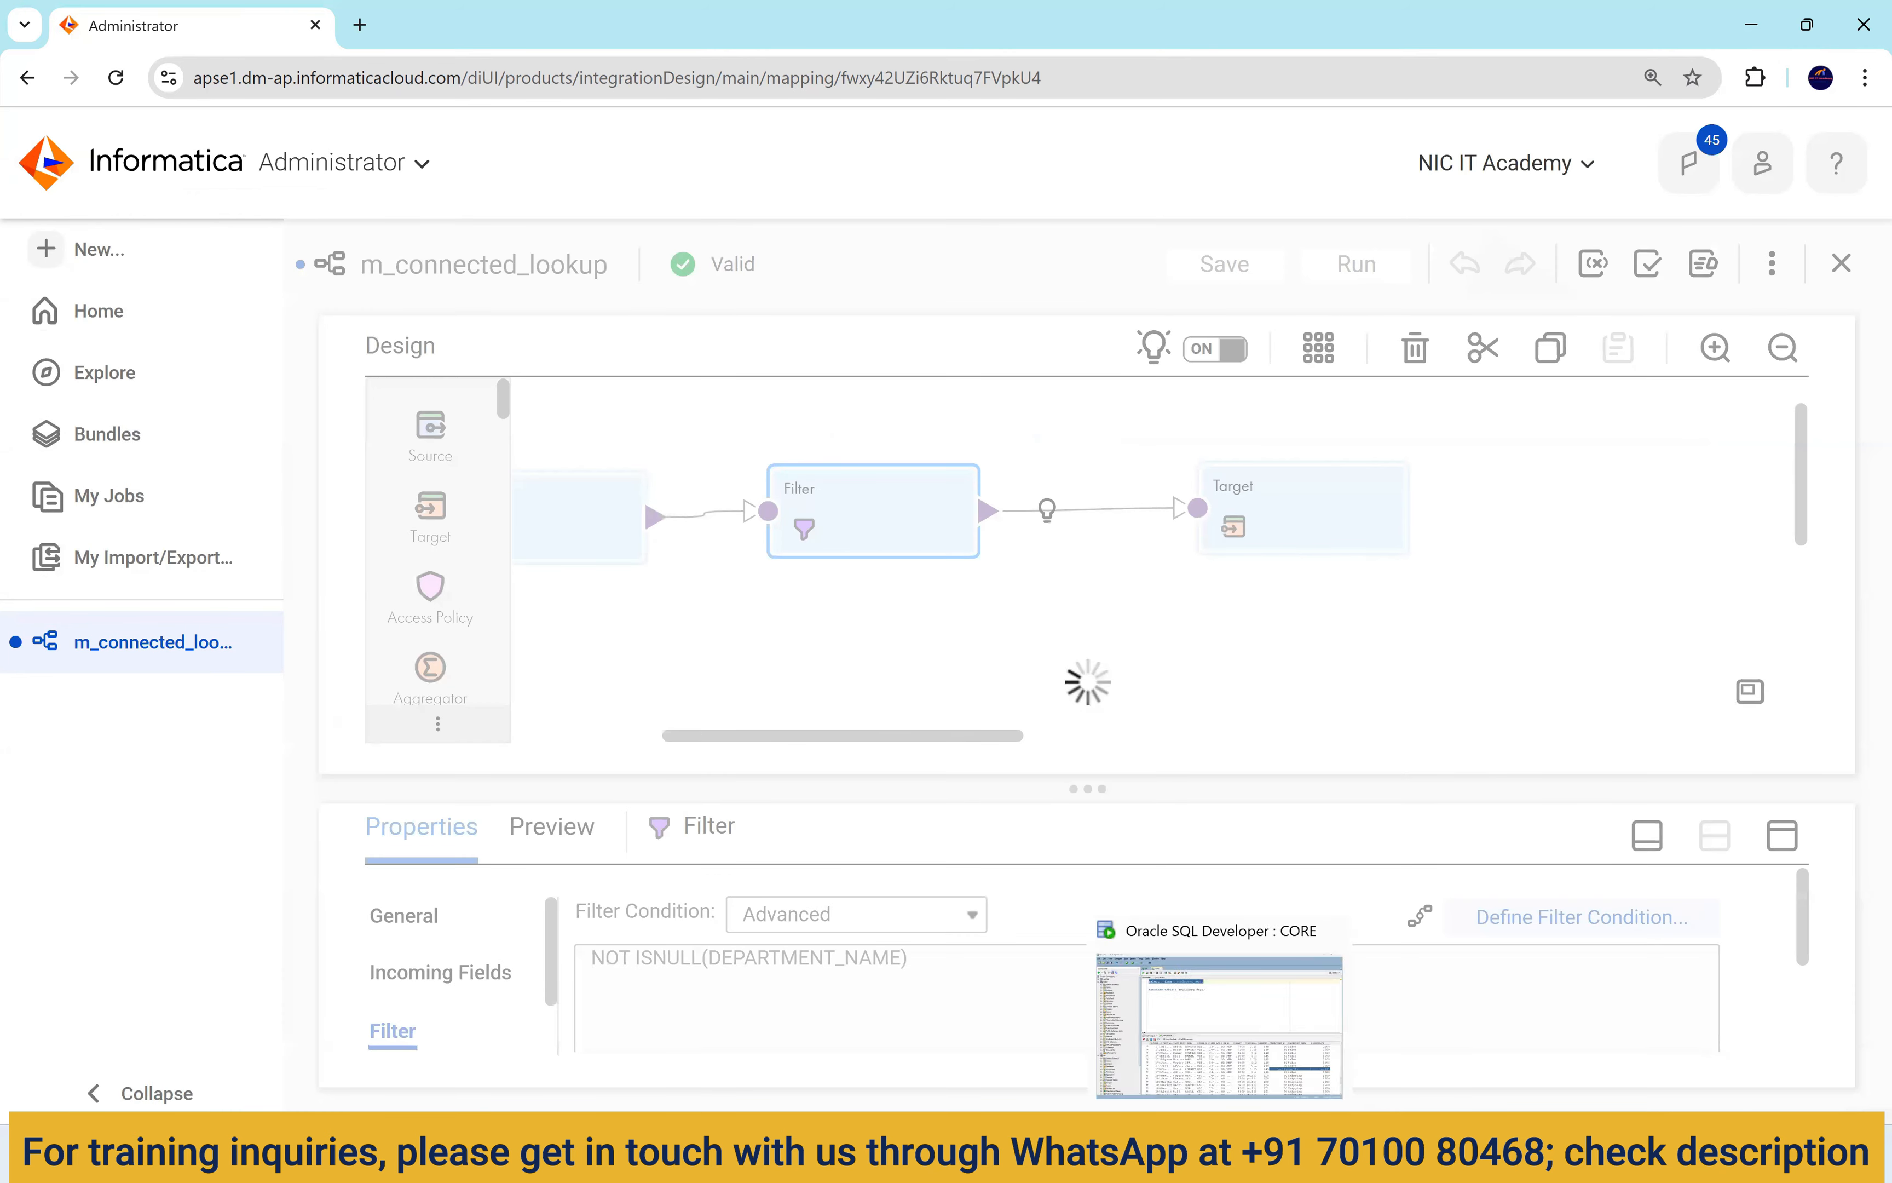
left_click(1222, 1153)
right_click(888, 805)
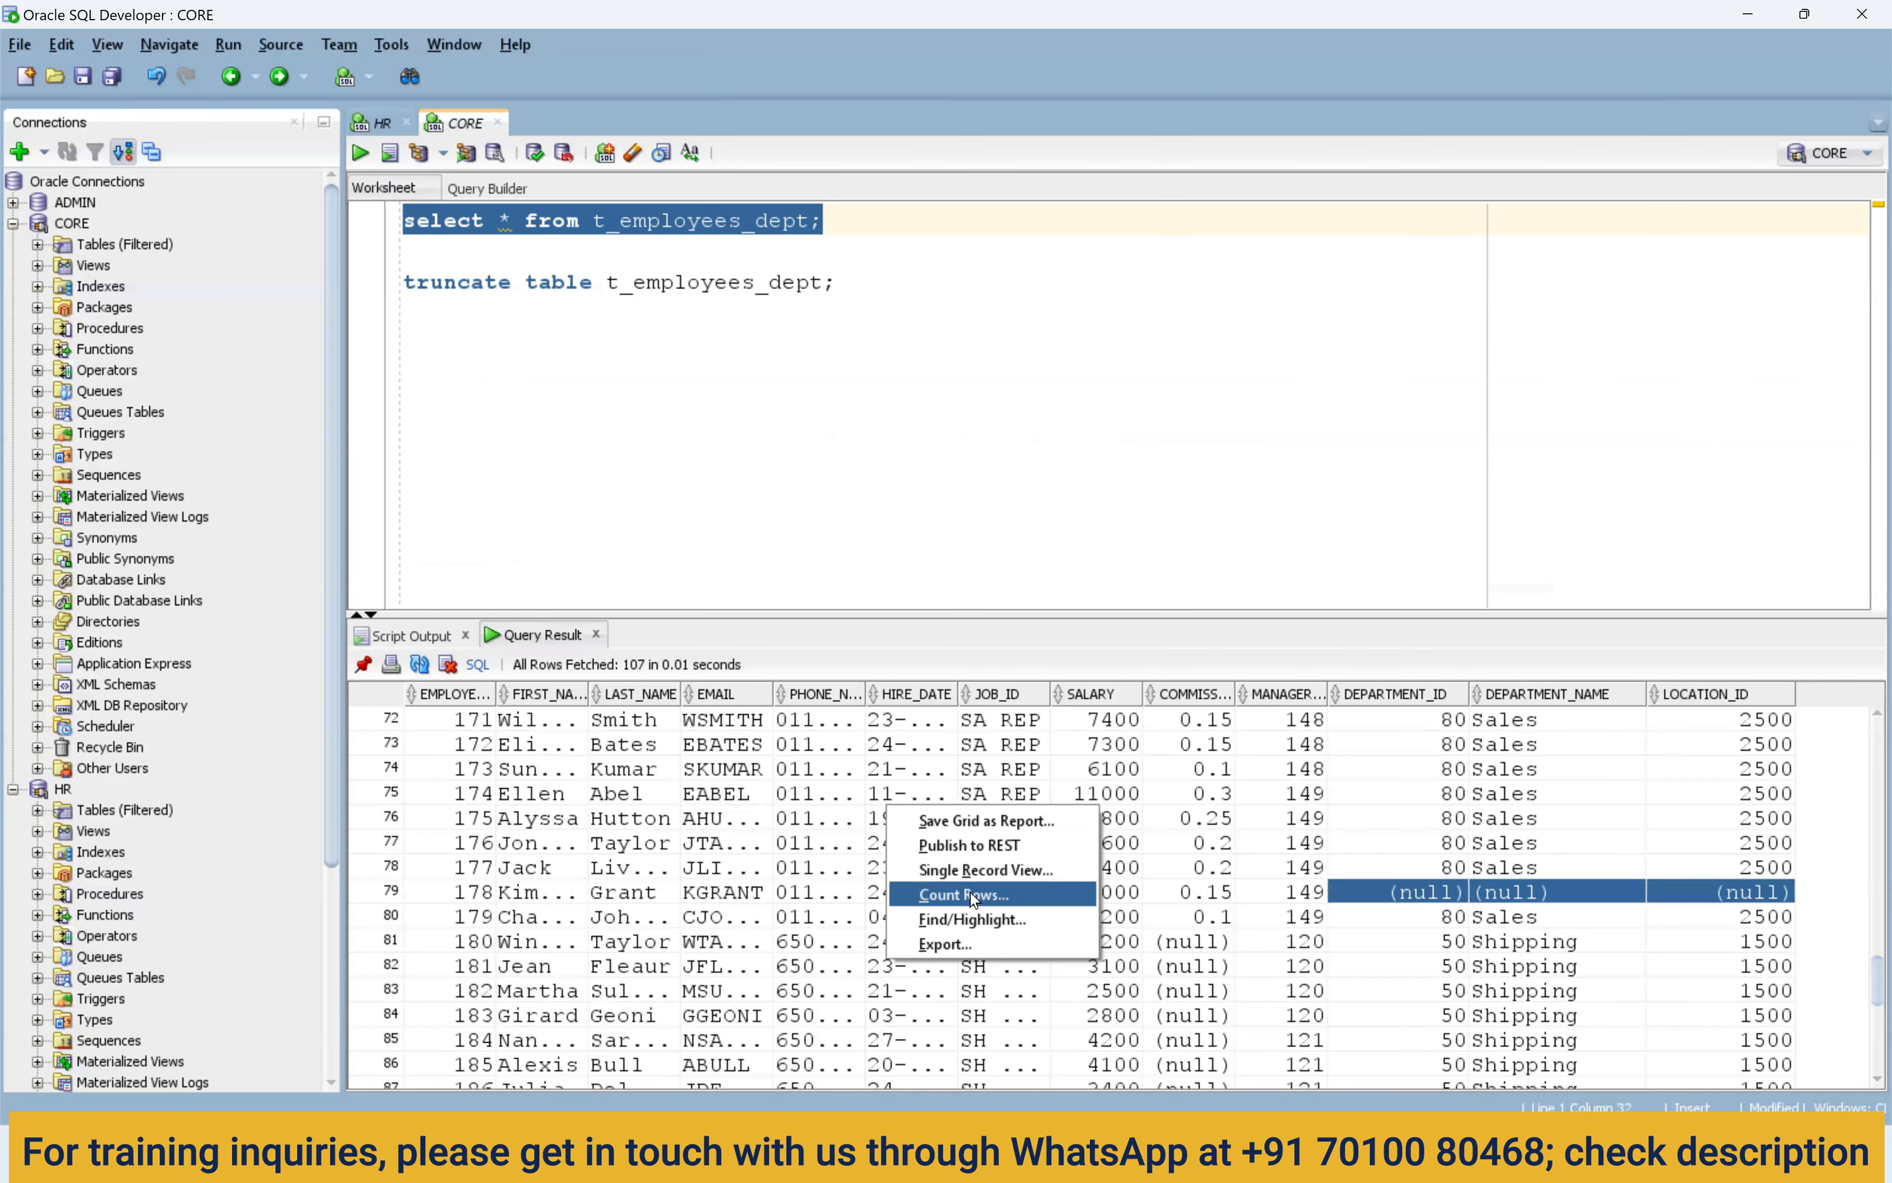
left_click(970, 894)
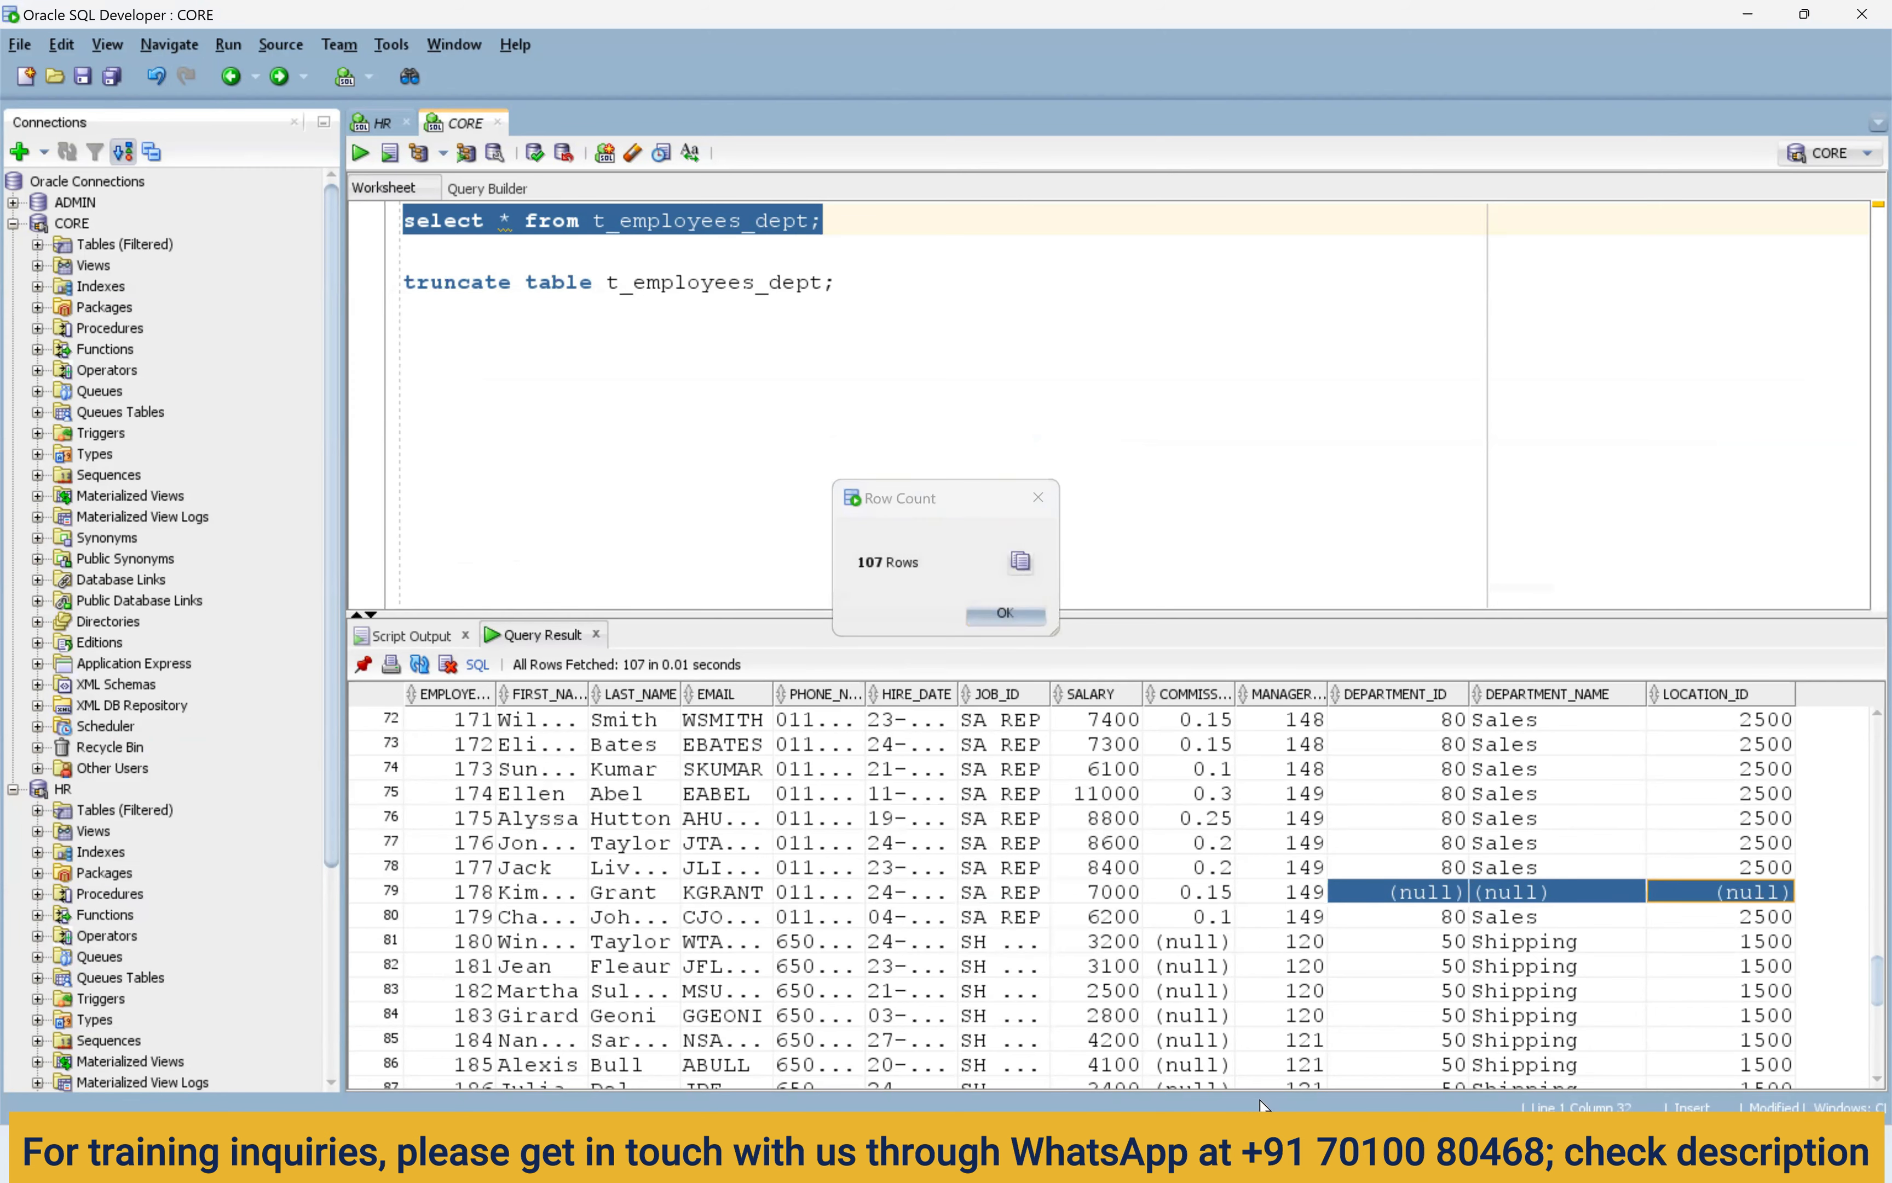
left_click(1007, 614)
Confirm the latest job processed 106 rows, with 106 target success rows in its details.
mouse_move(1274, 1153)
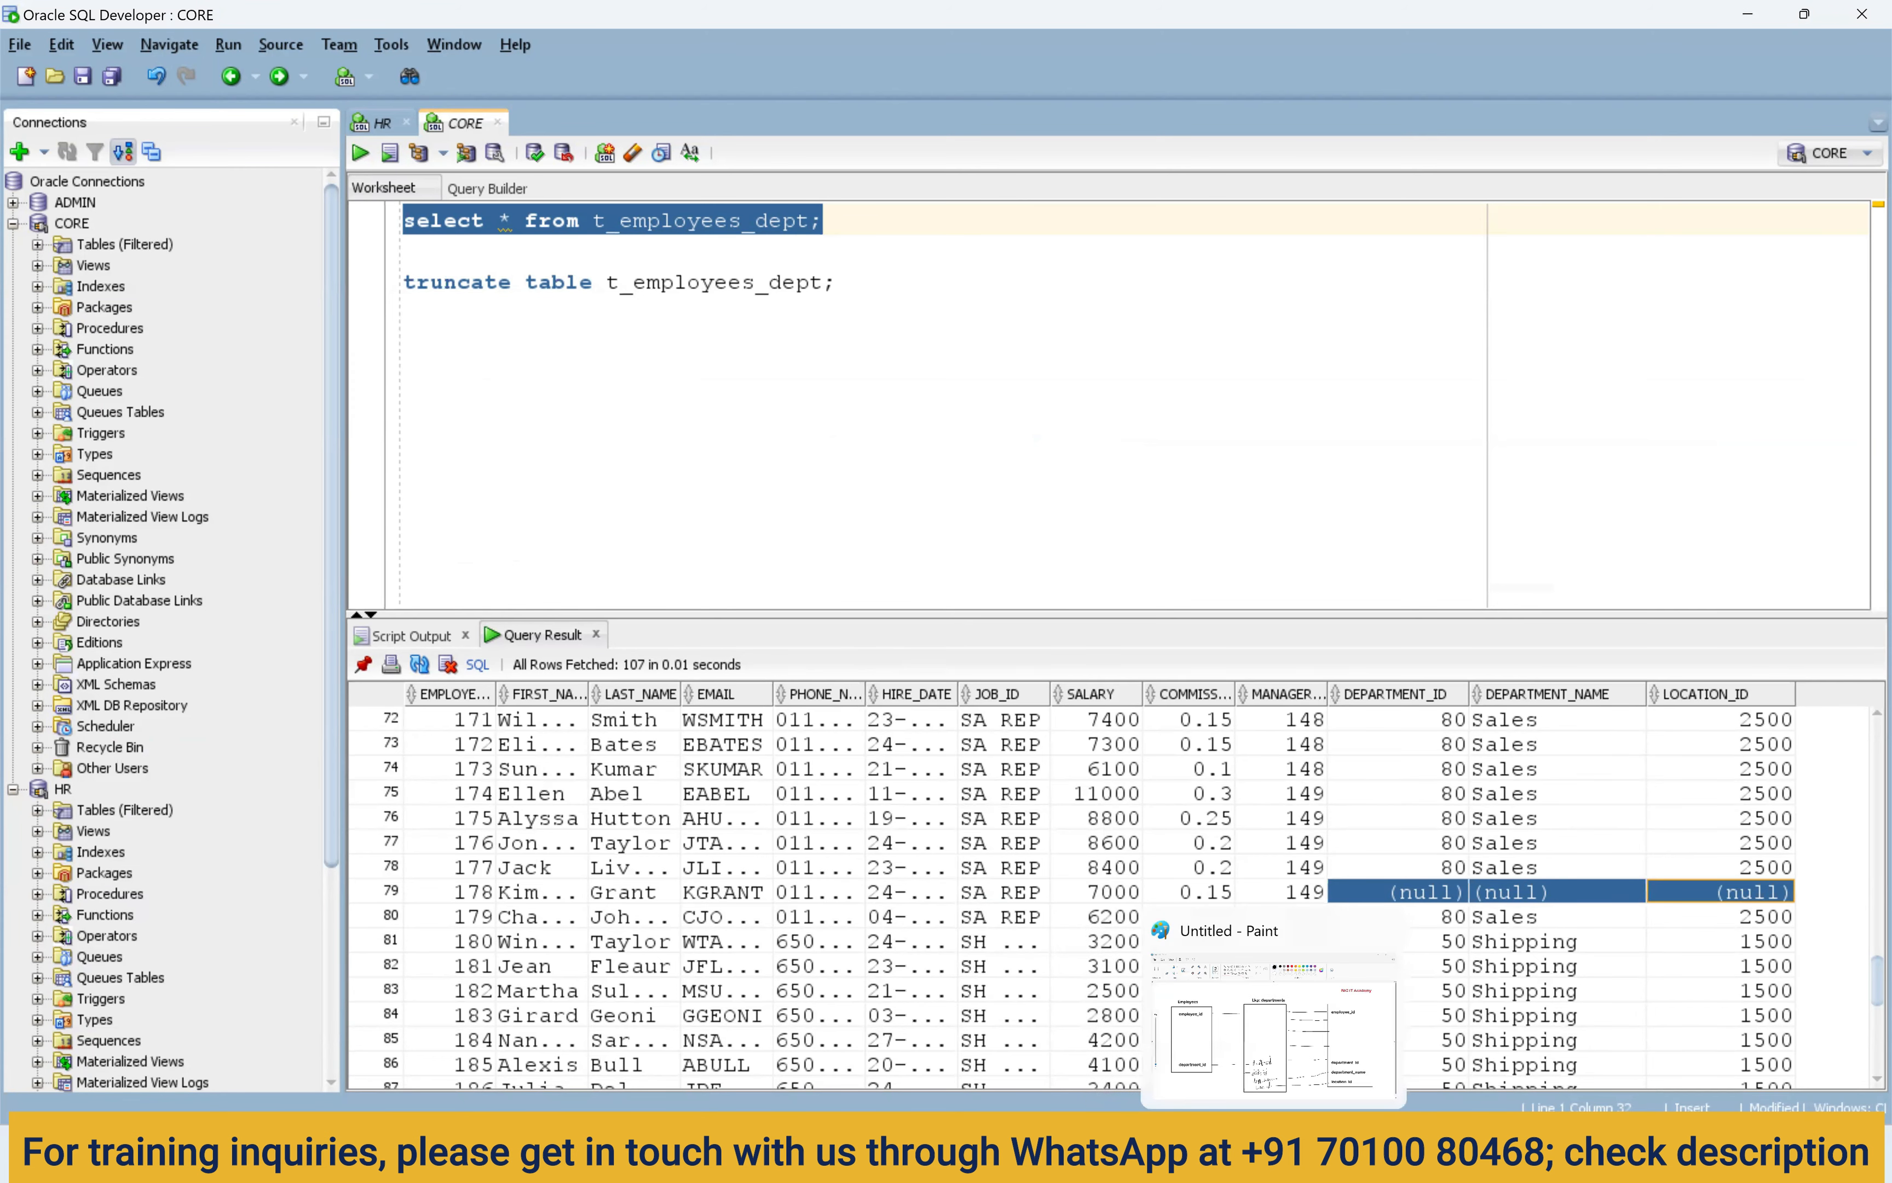
left_click(1110, 1153)
left_click_drag(1359, 516, 1320, 517)
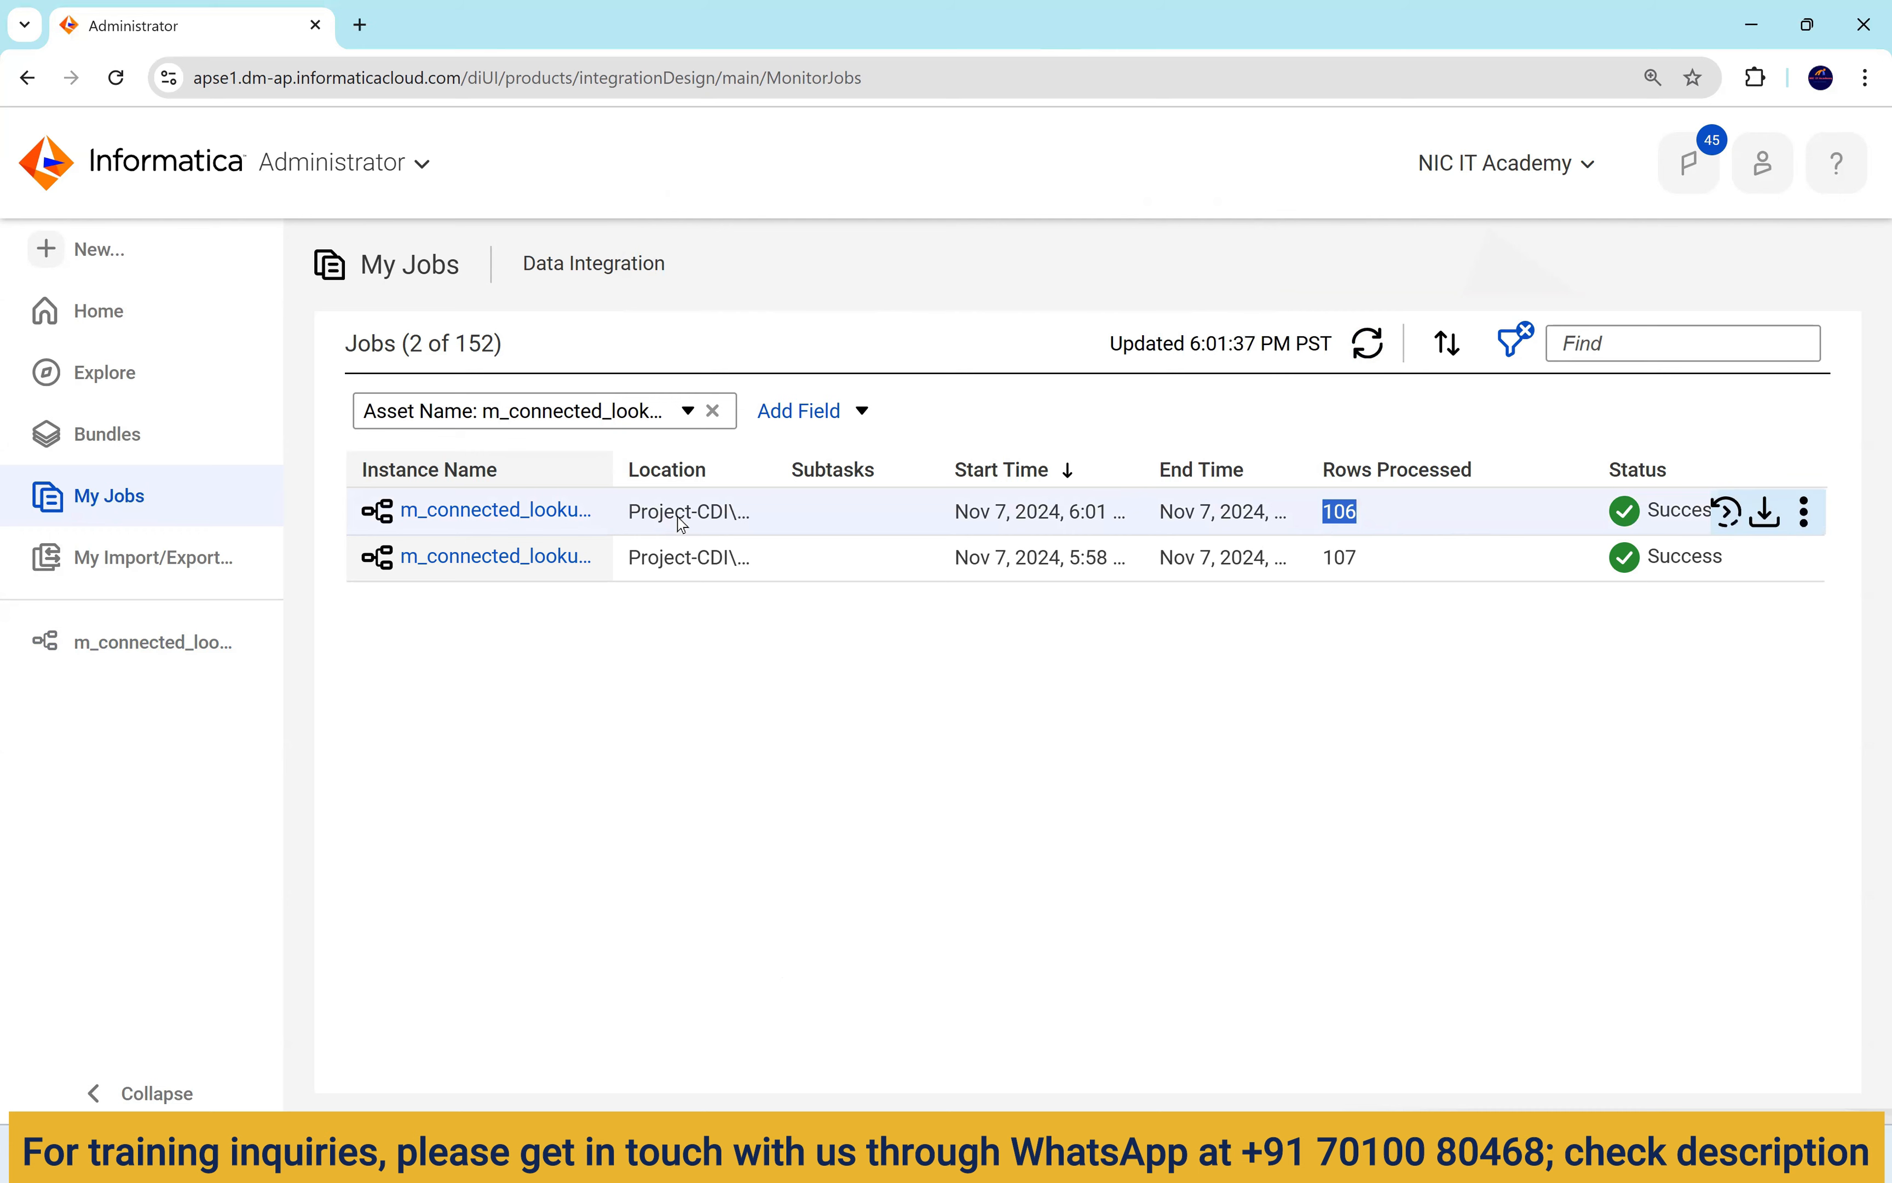
left_click(578, 515)
left_click_drag(751, 950, 716, 955)
left_click(1220, 1153)
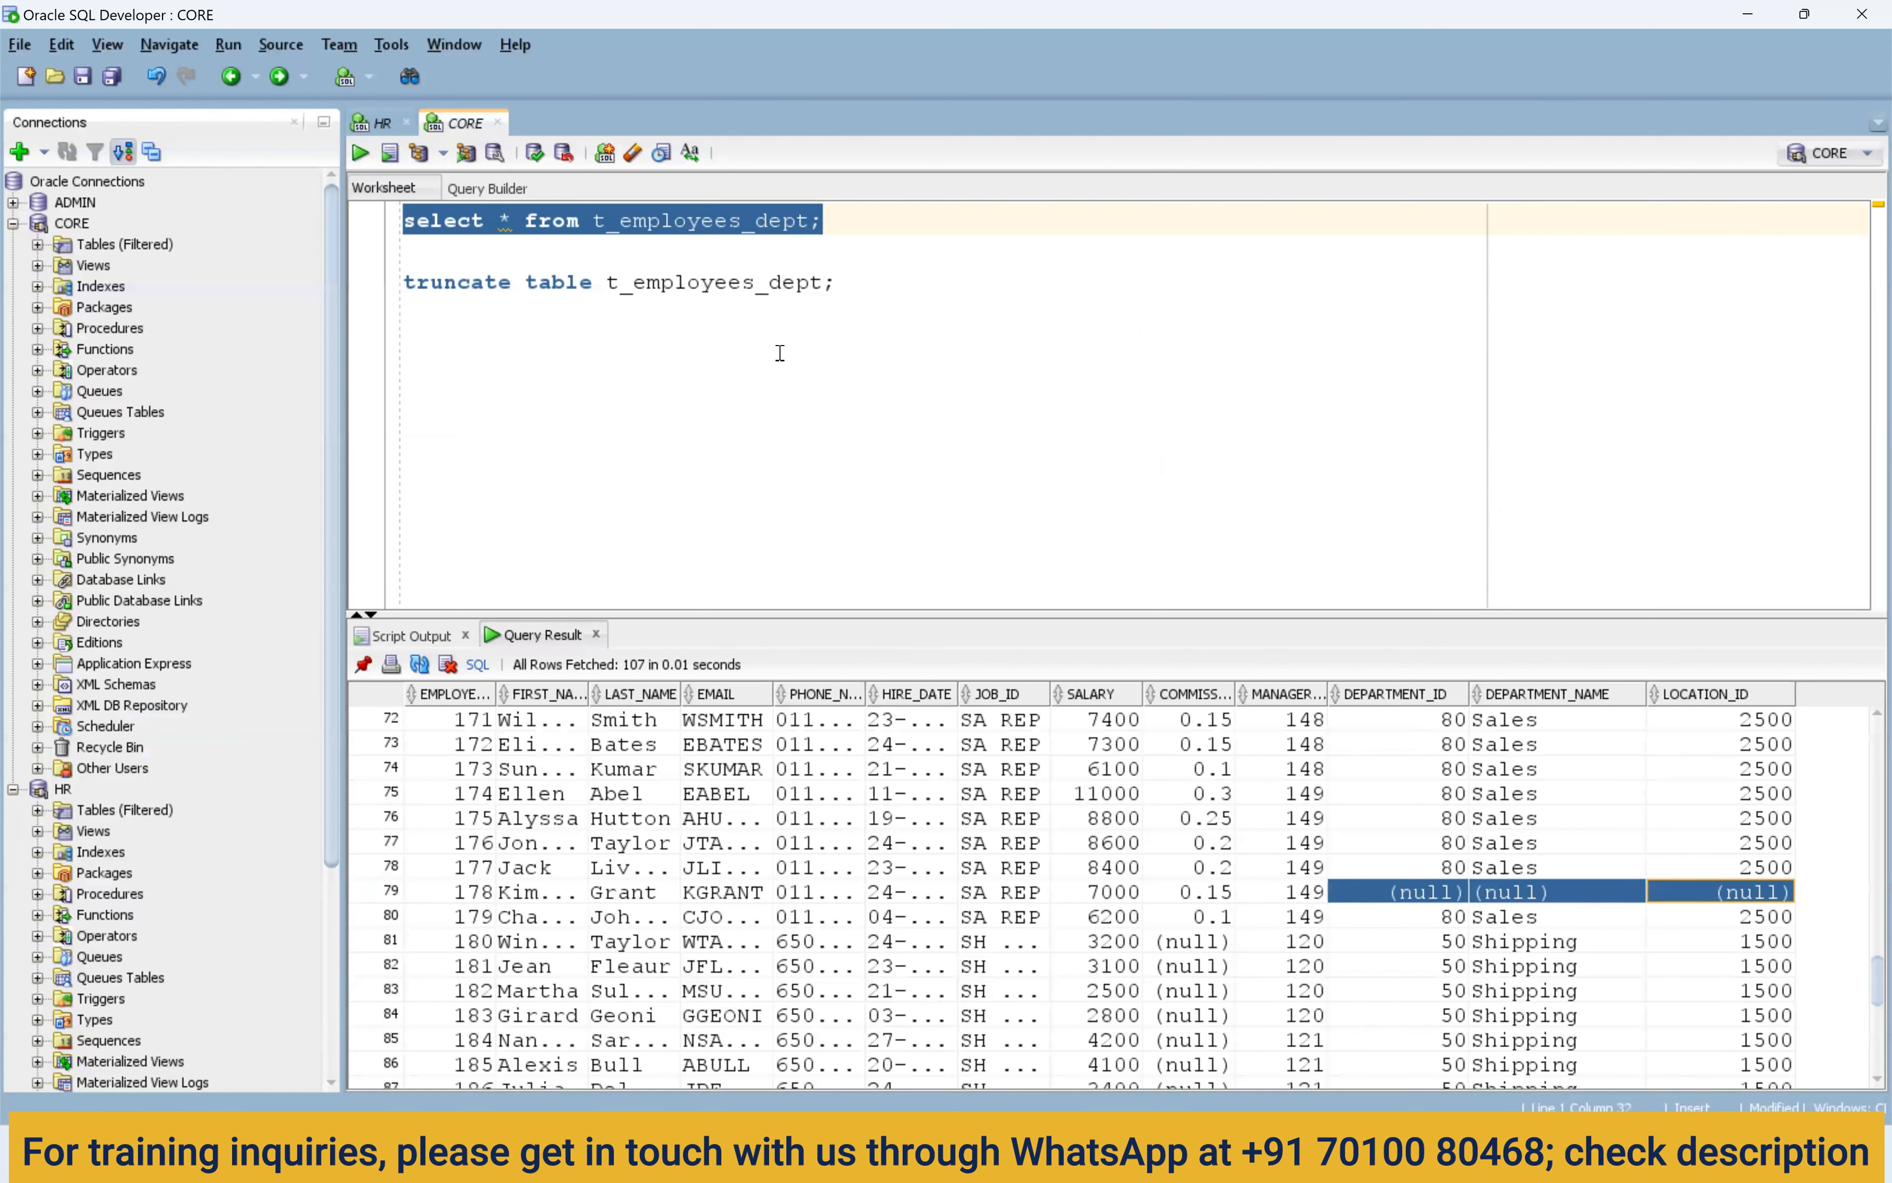
Rerun select * from t_employees_dept and scroll through the reloaded rows.
left_click(837, 220)
left_click_drag(837, 220, 397, 223)
left_click(361, 154)
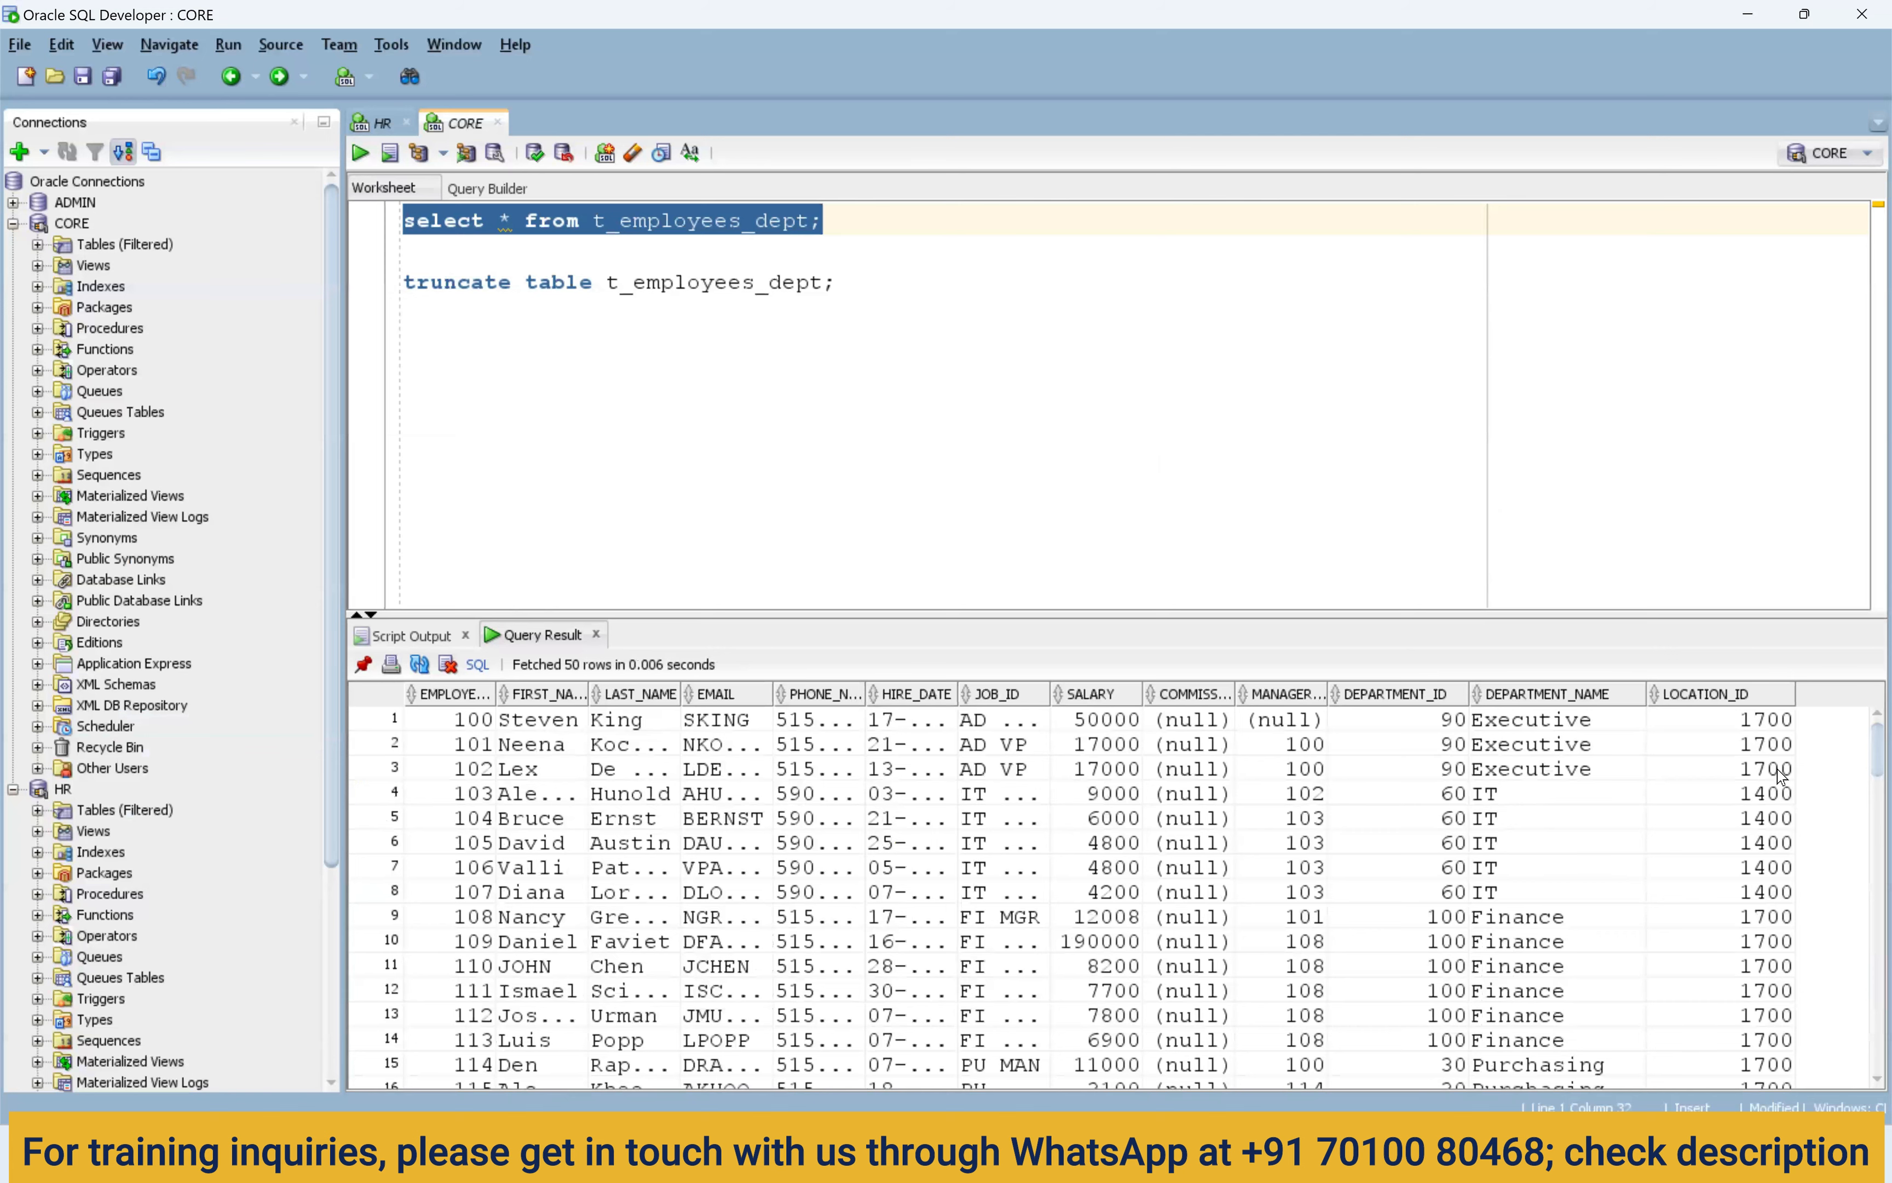
scroll(1571, 816, "down", 2)
scroll(1571, 815, "down", 2)
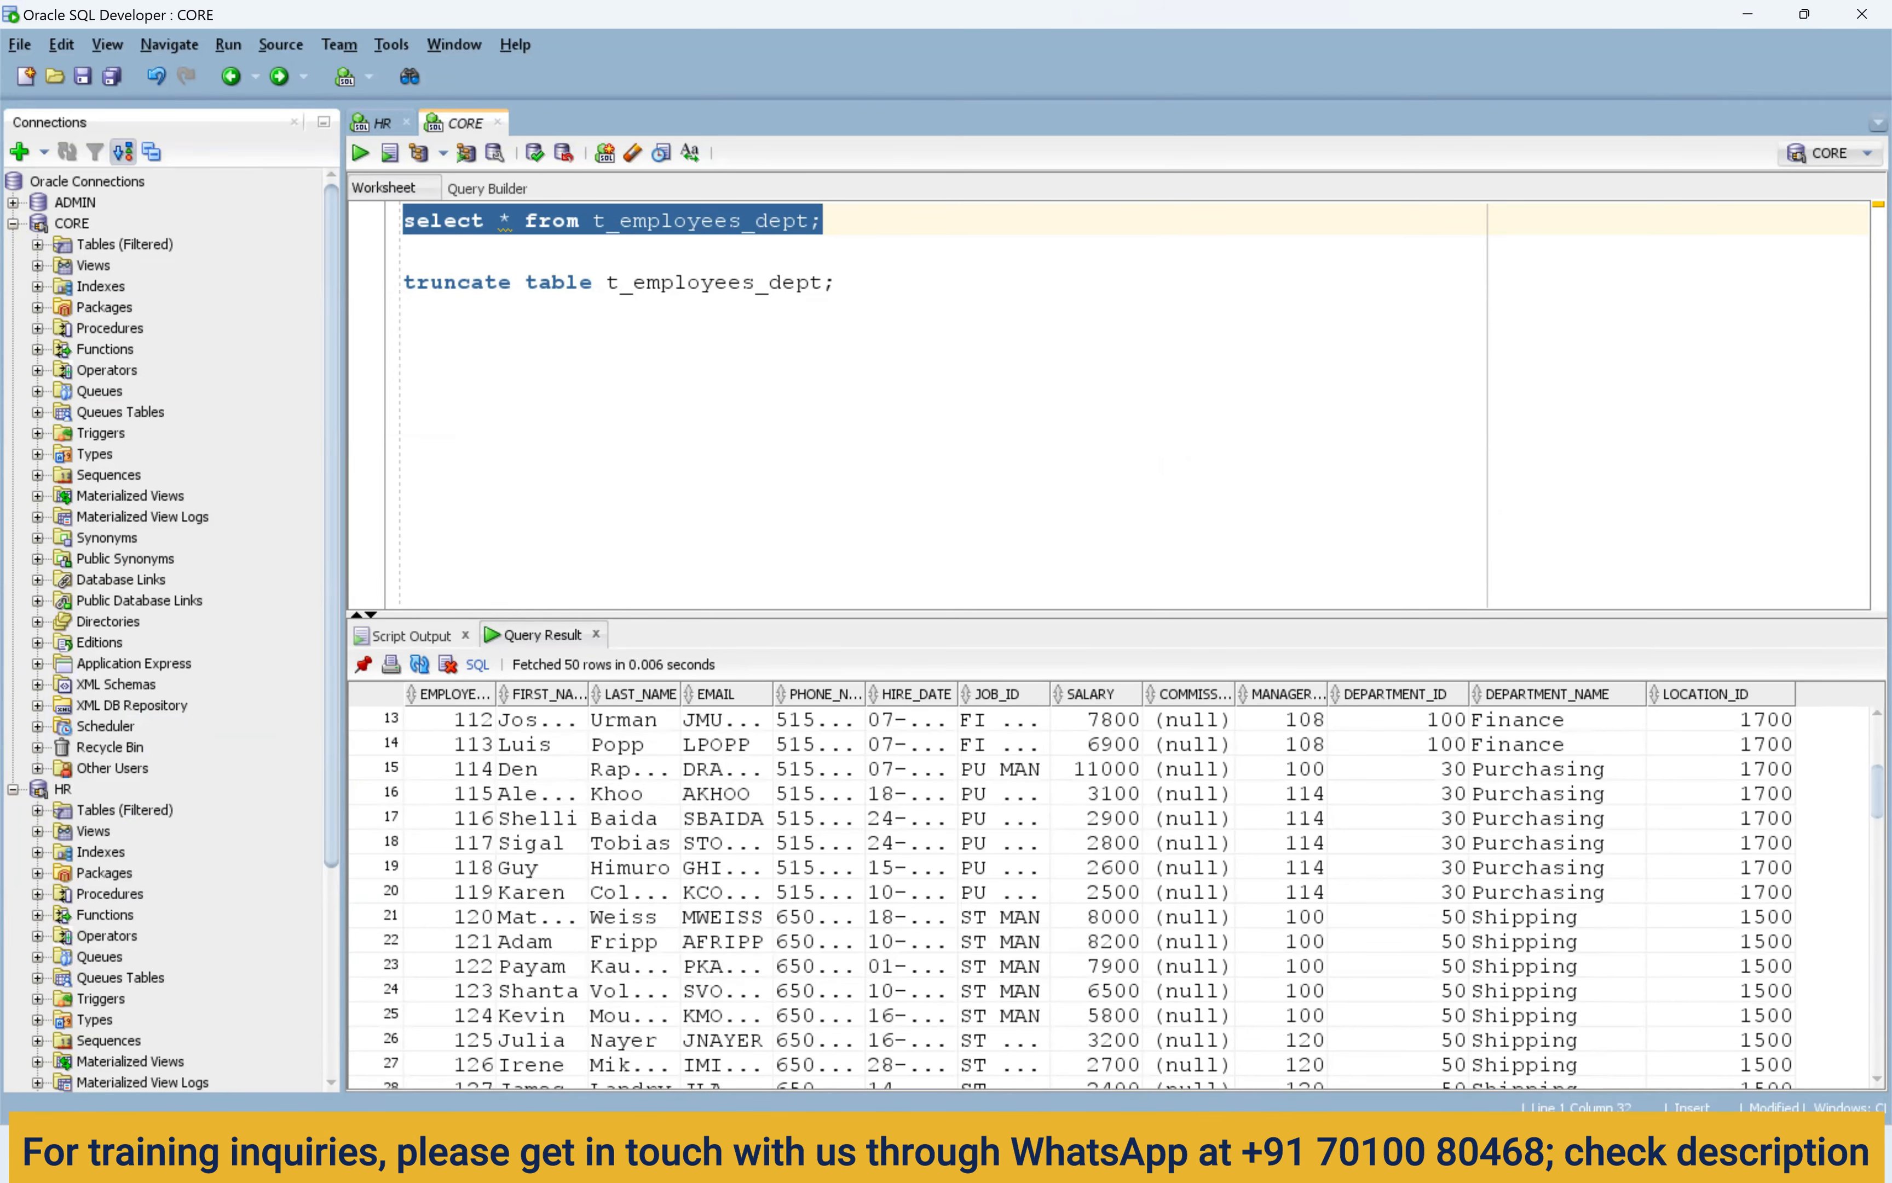
left_click(1111, 1154)
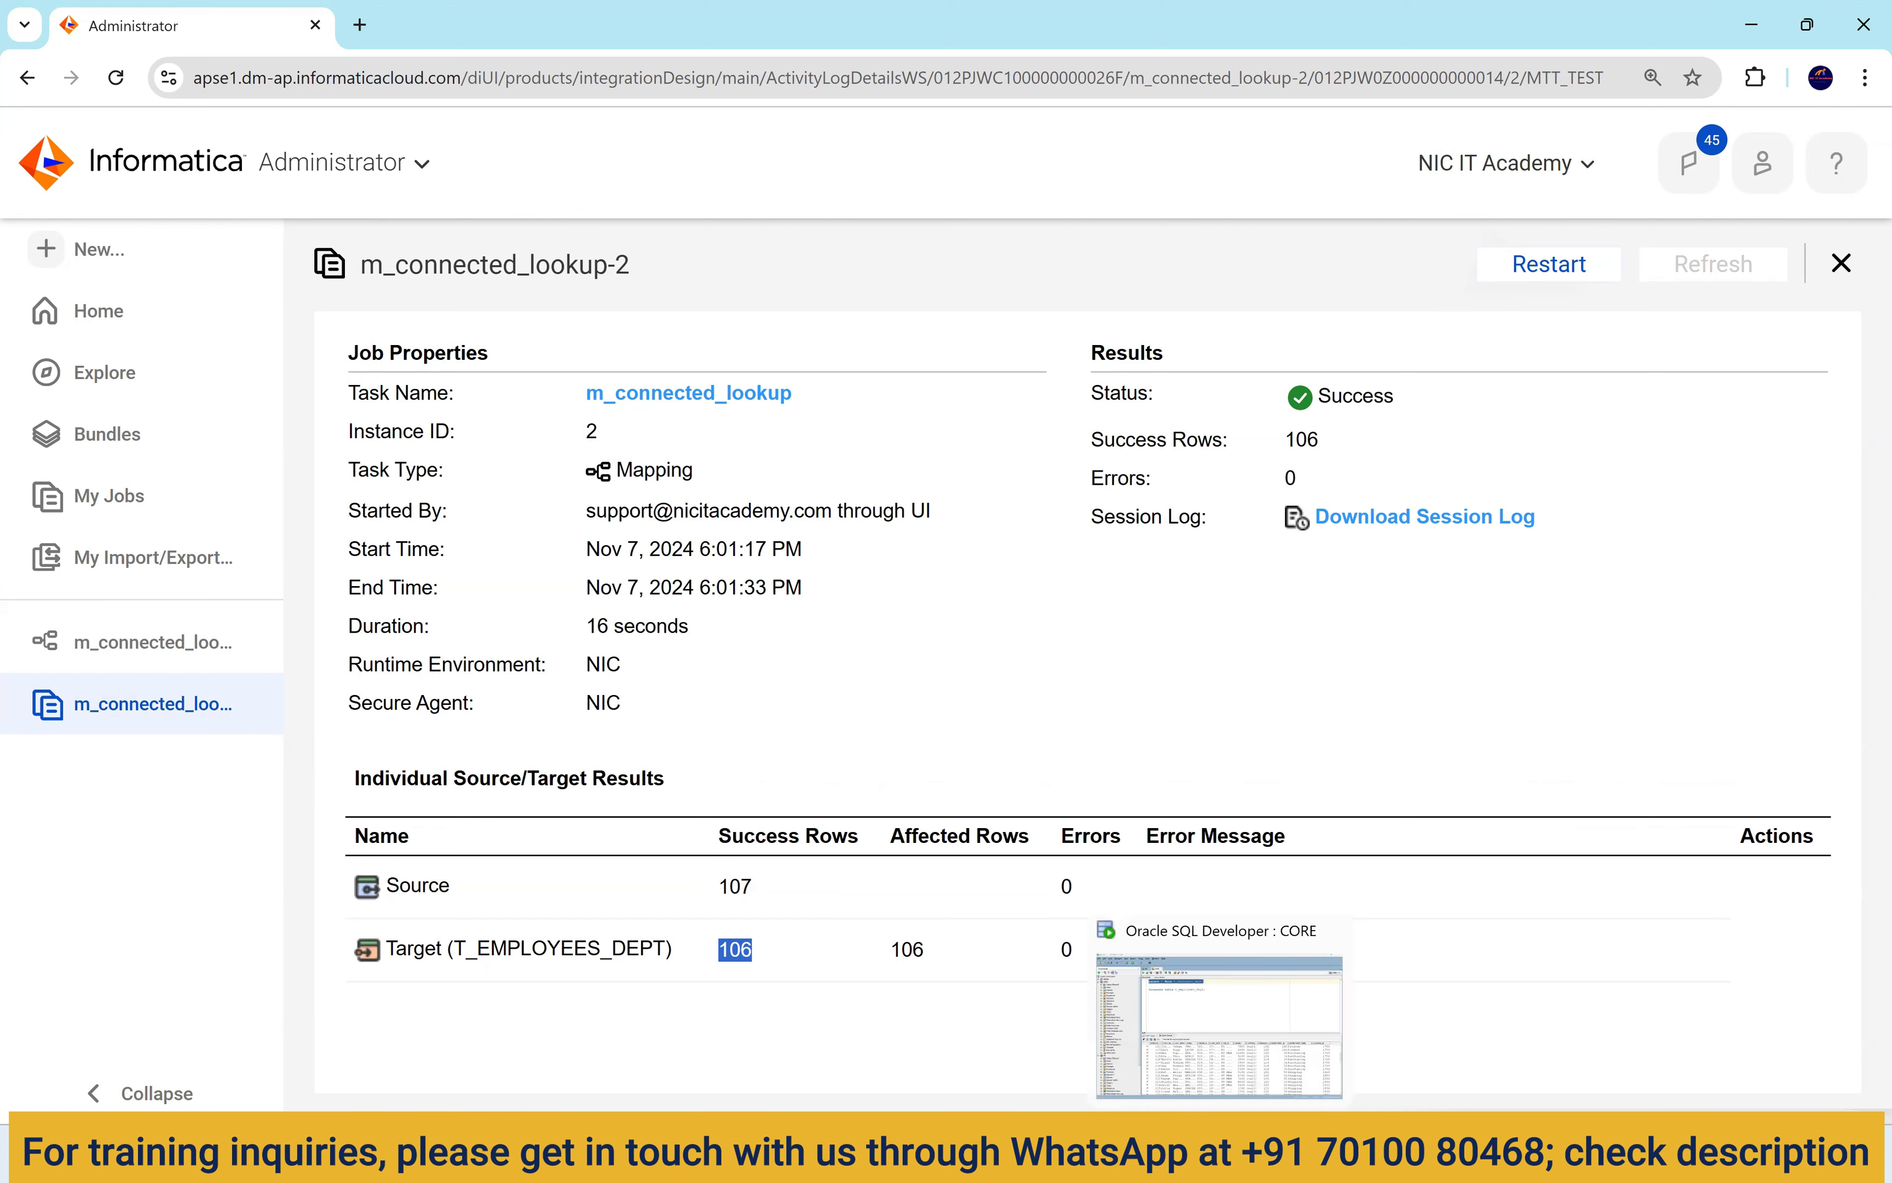
Check department names like Executive, IT and Purchasing in SQL Developer, then reopen m_connected_lookup.
left_click(1330, 1075)
left_click(1564, 777)
left_click(1567, 837)
left_click(1554, 918)
mouse_move(1110, 1159)
left_click(1111, 1024)
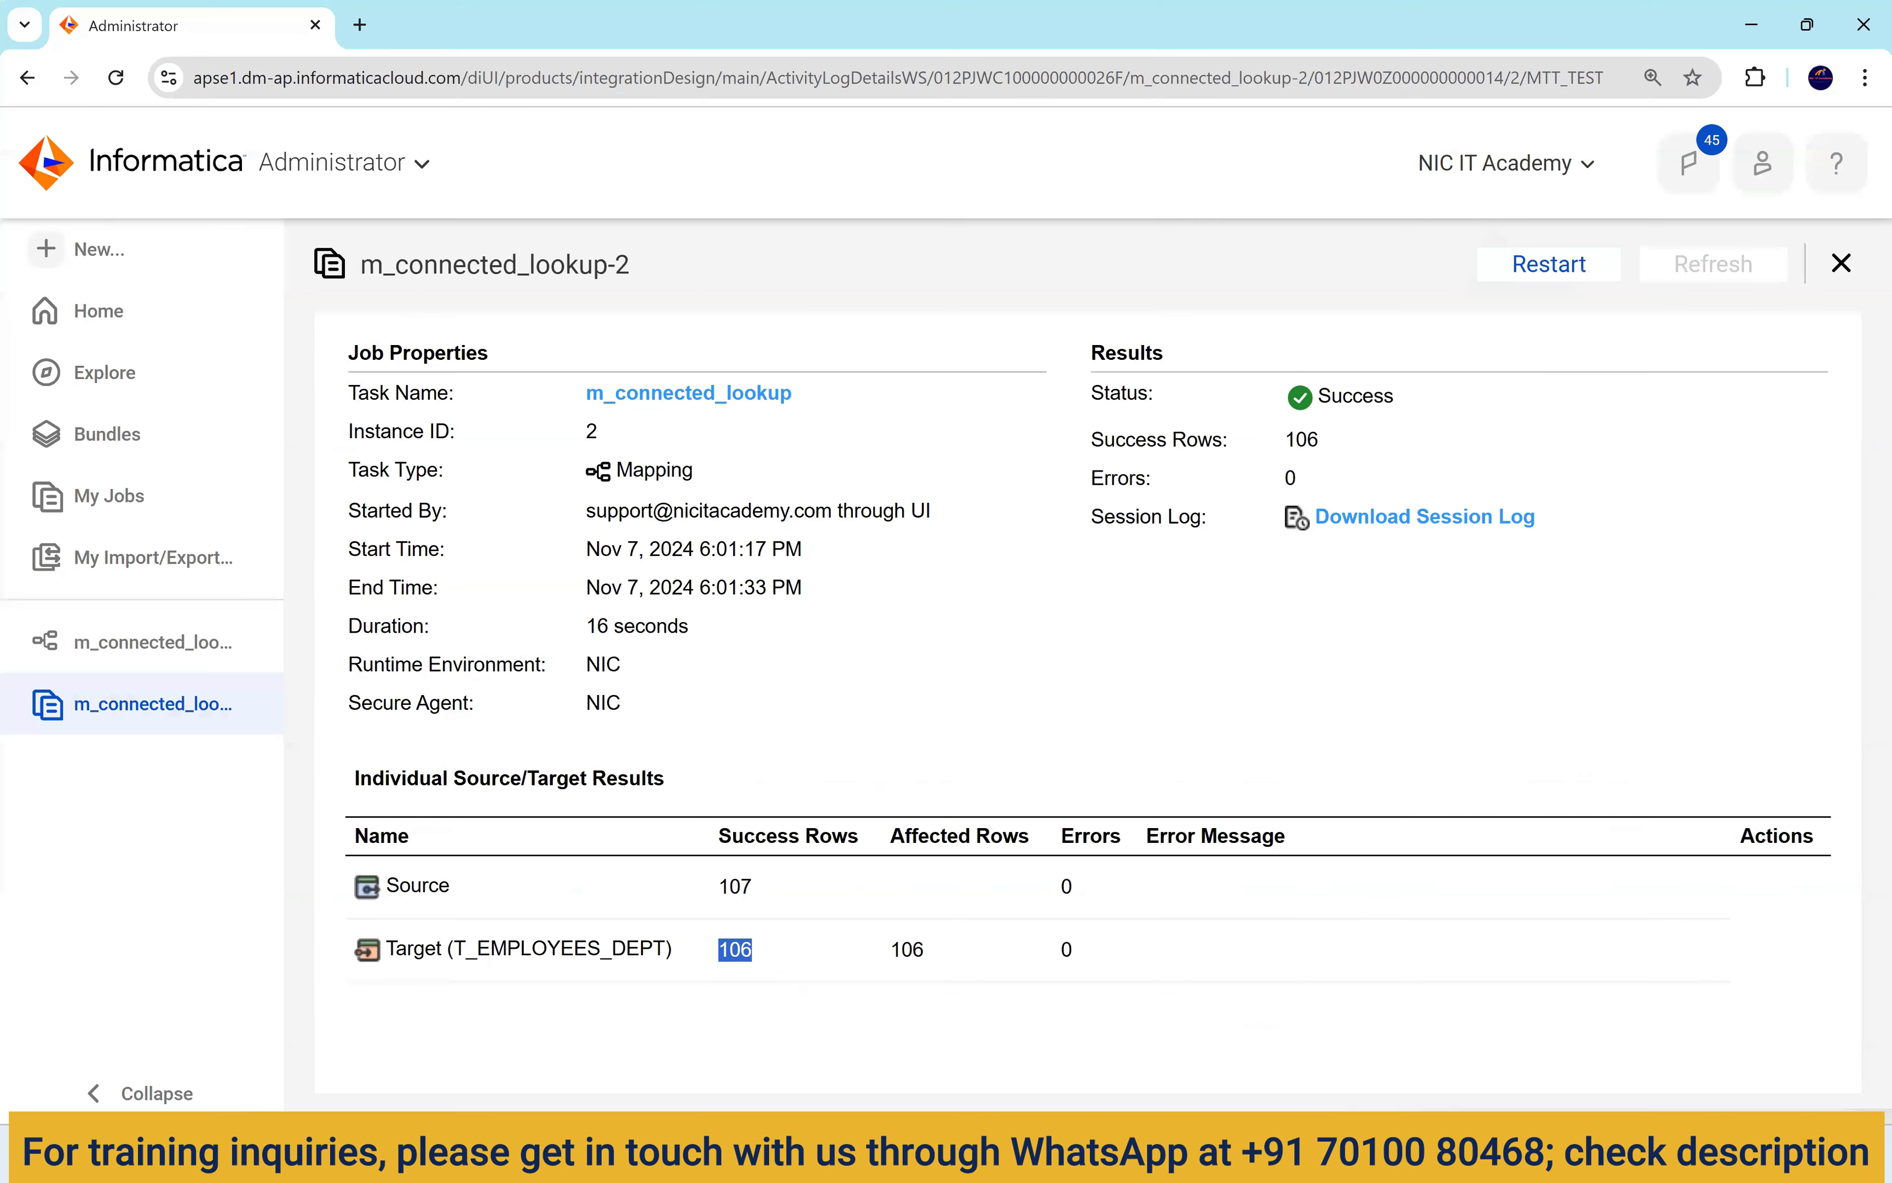
left_click(156, 642)
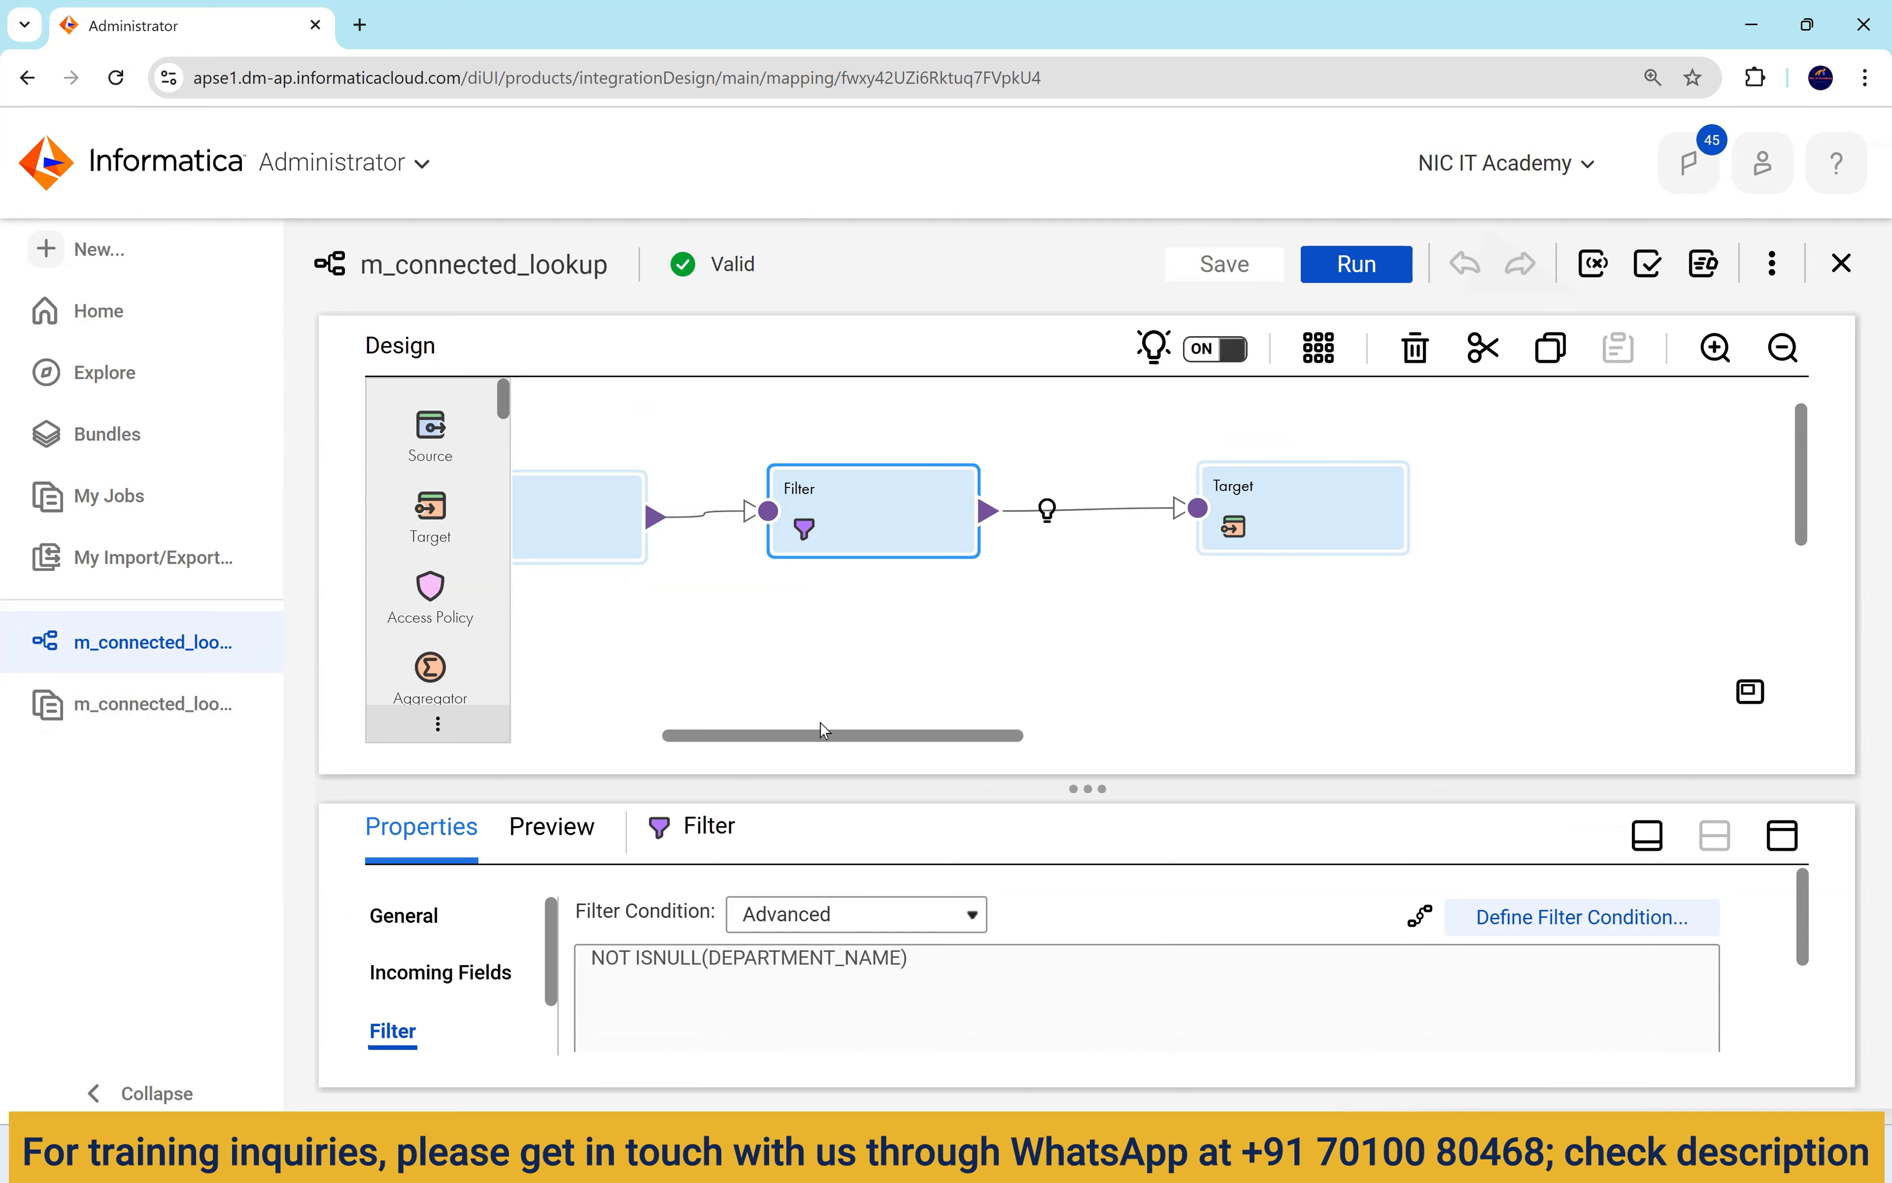
Open the Lookup's Lookup Object advanced settings.
left_click(628, 736)
left_click(1089, 513)
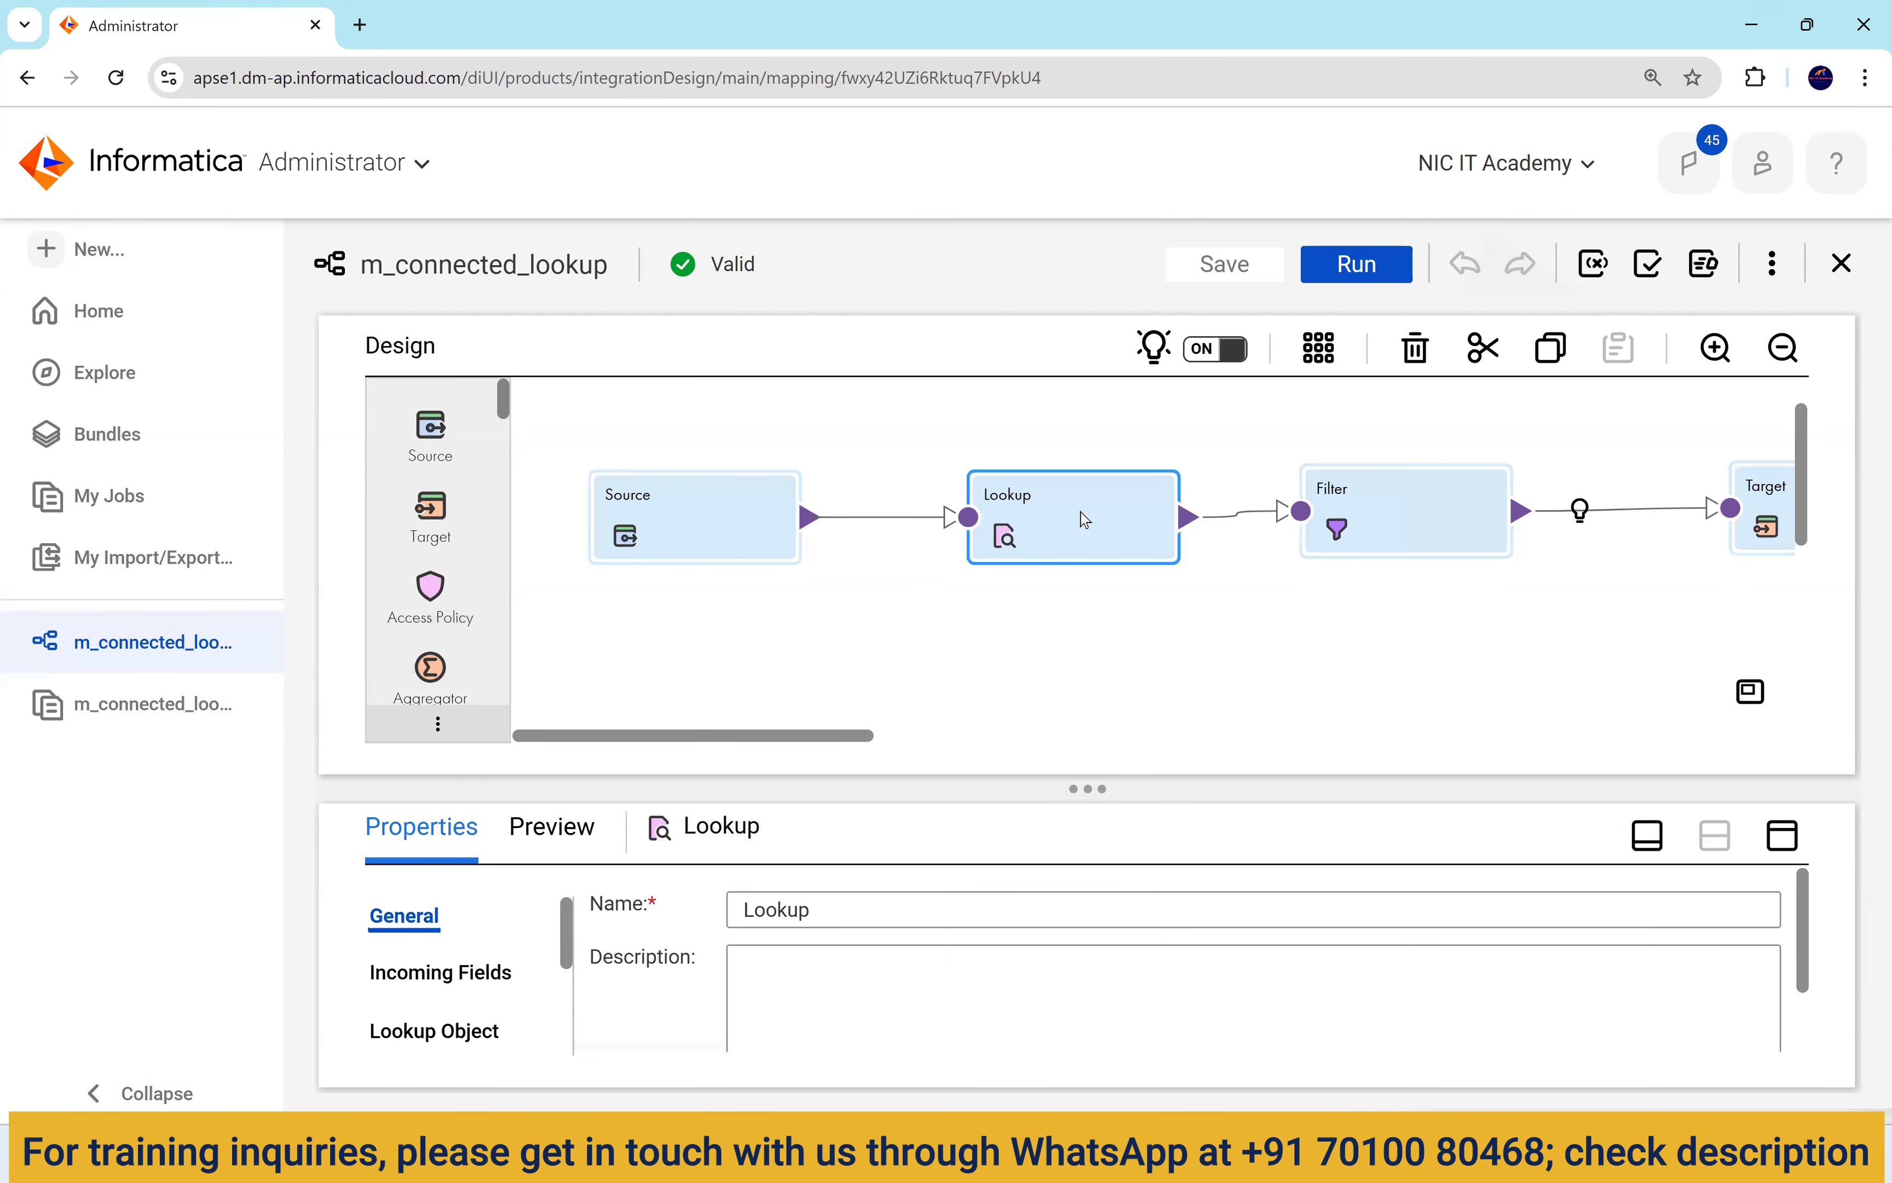
left_click(1785, 838)
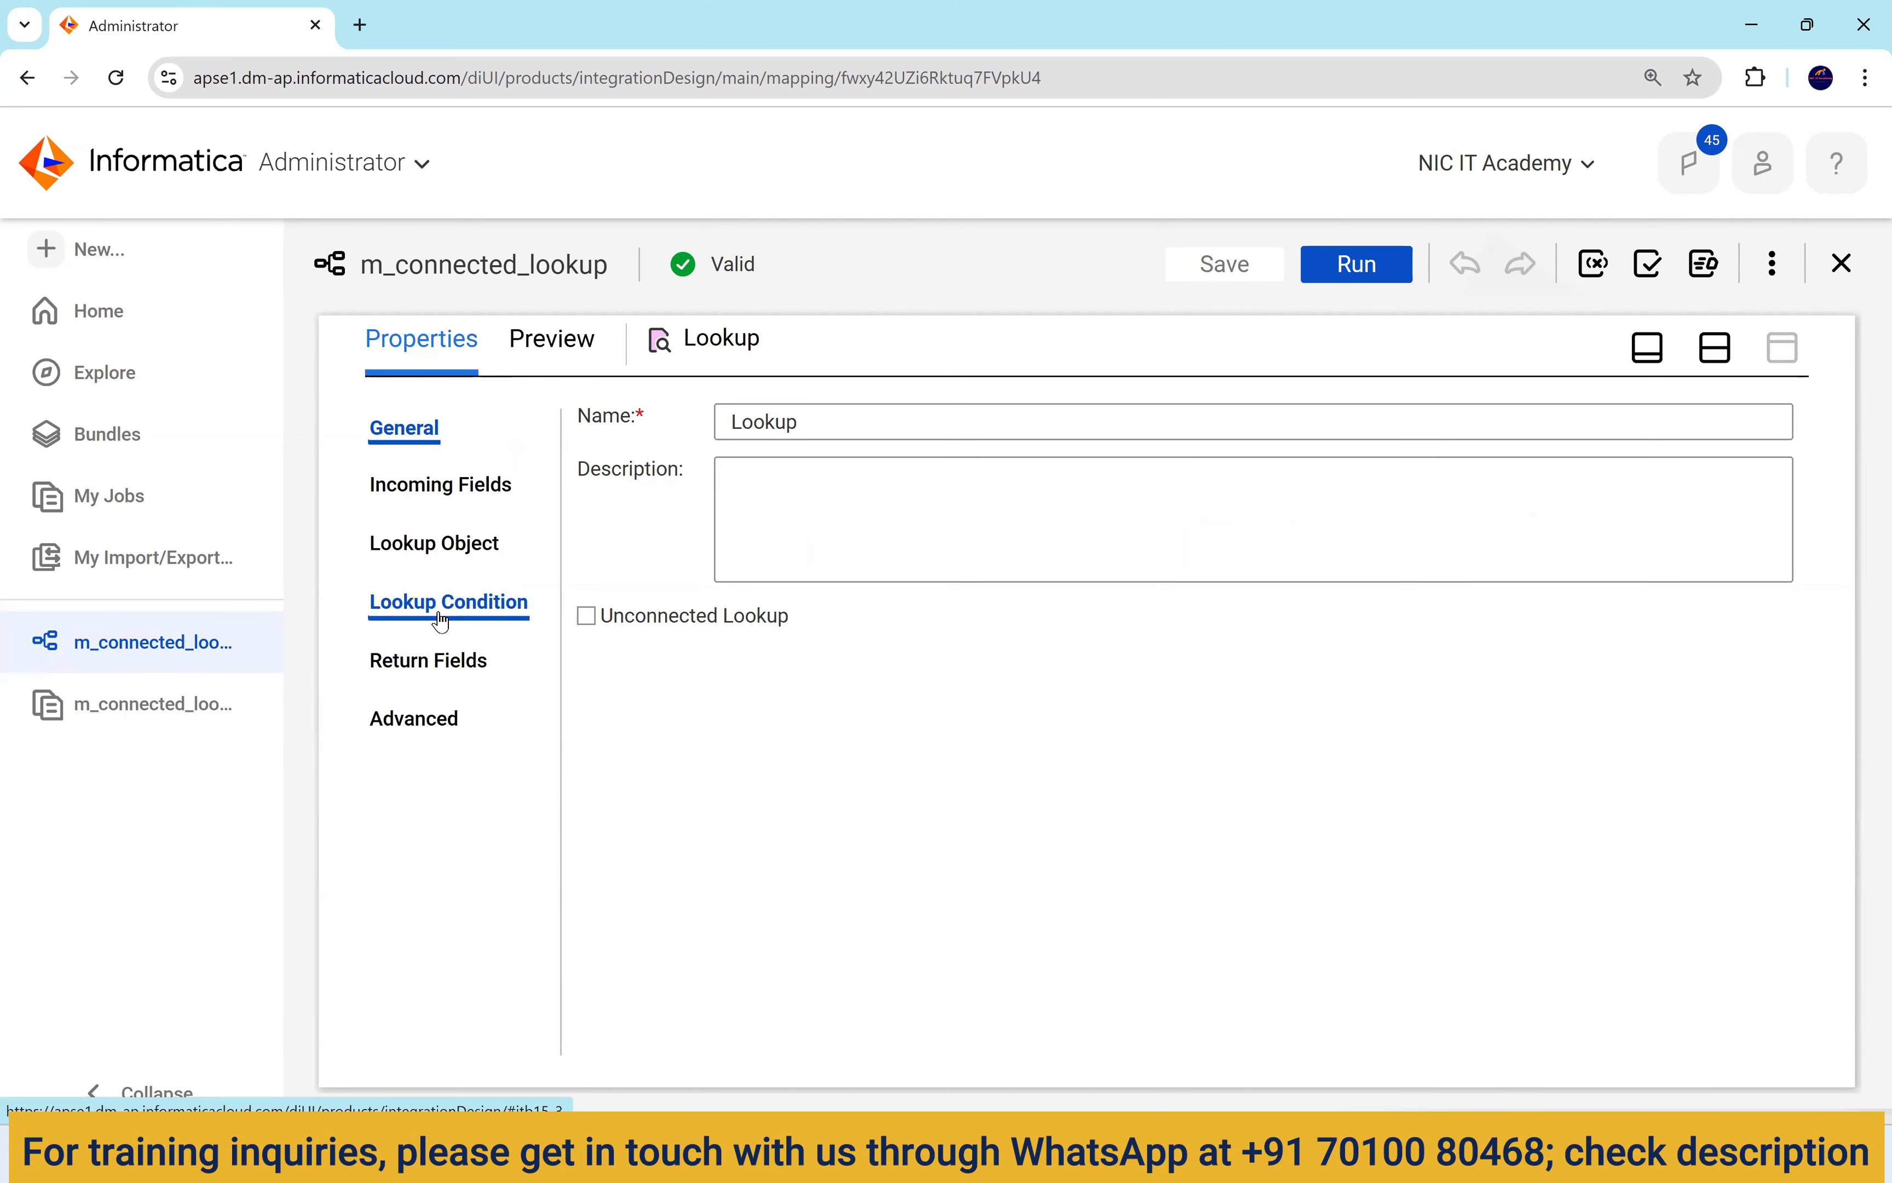
left_click(433, 601)
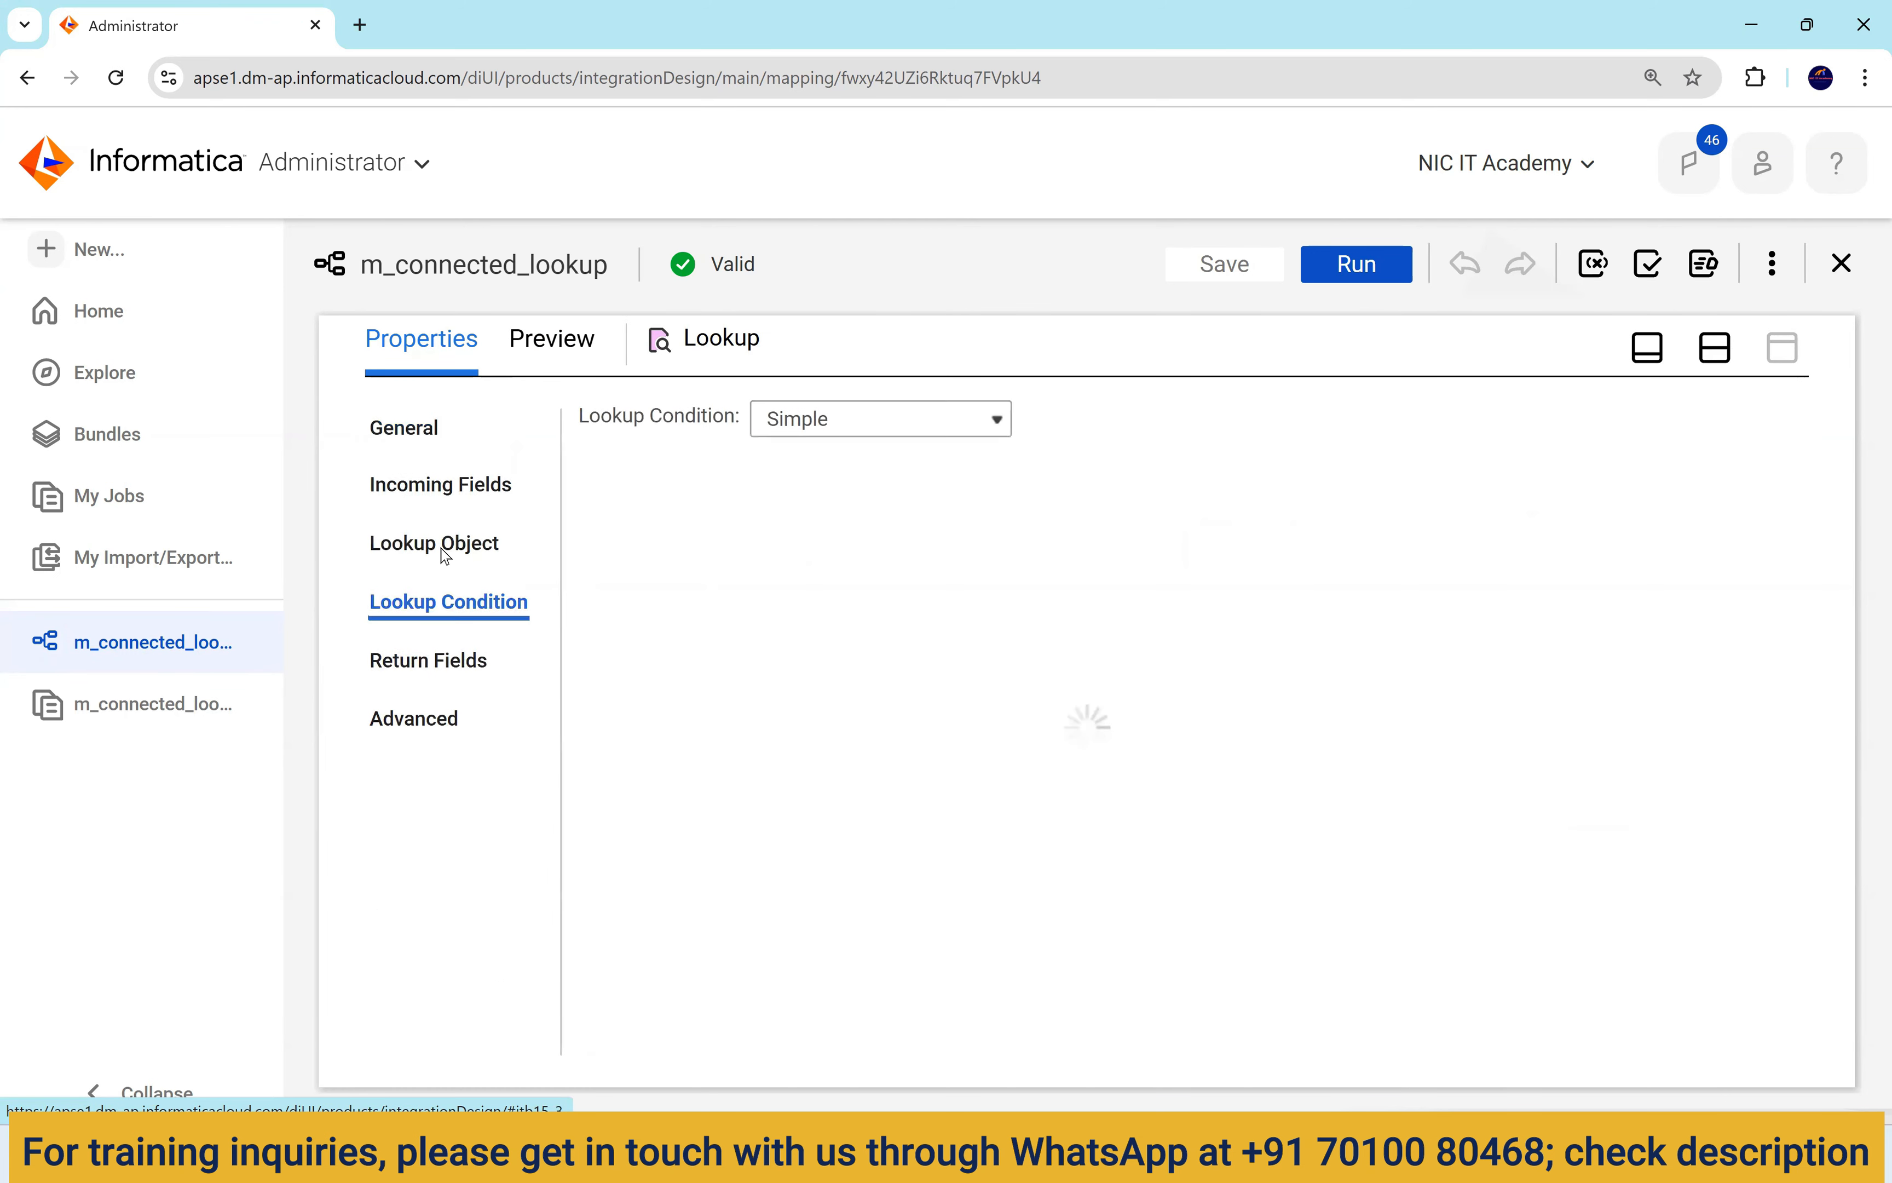
left_click(481, 558)
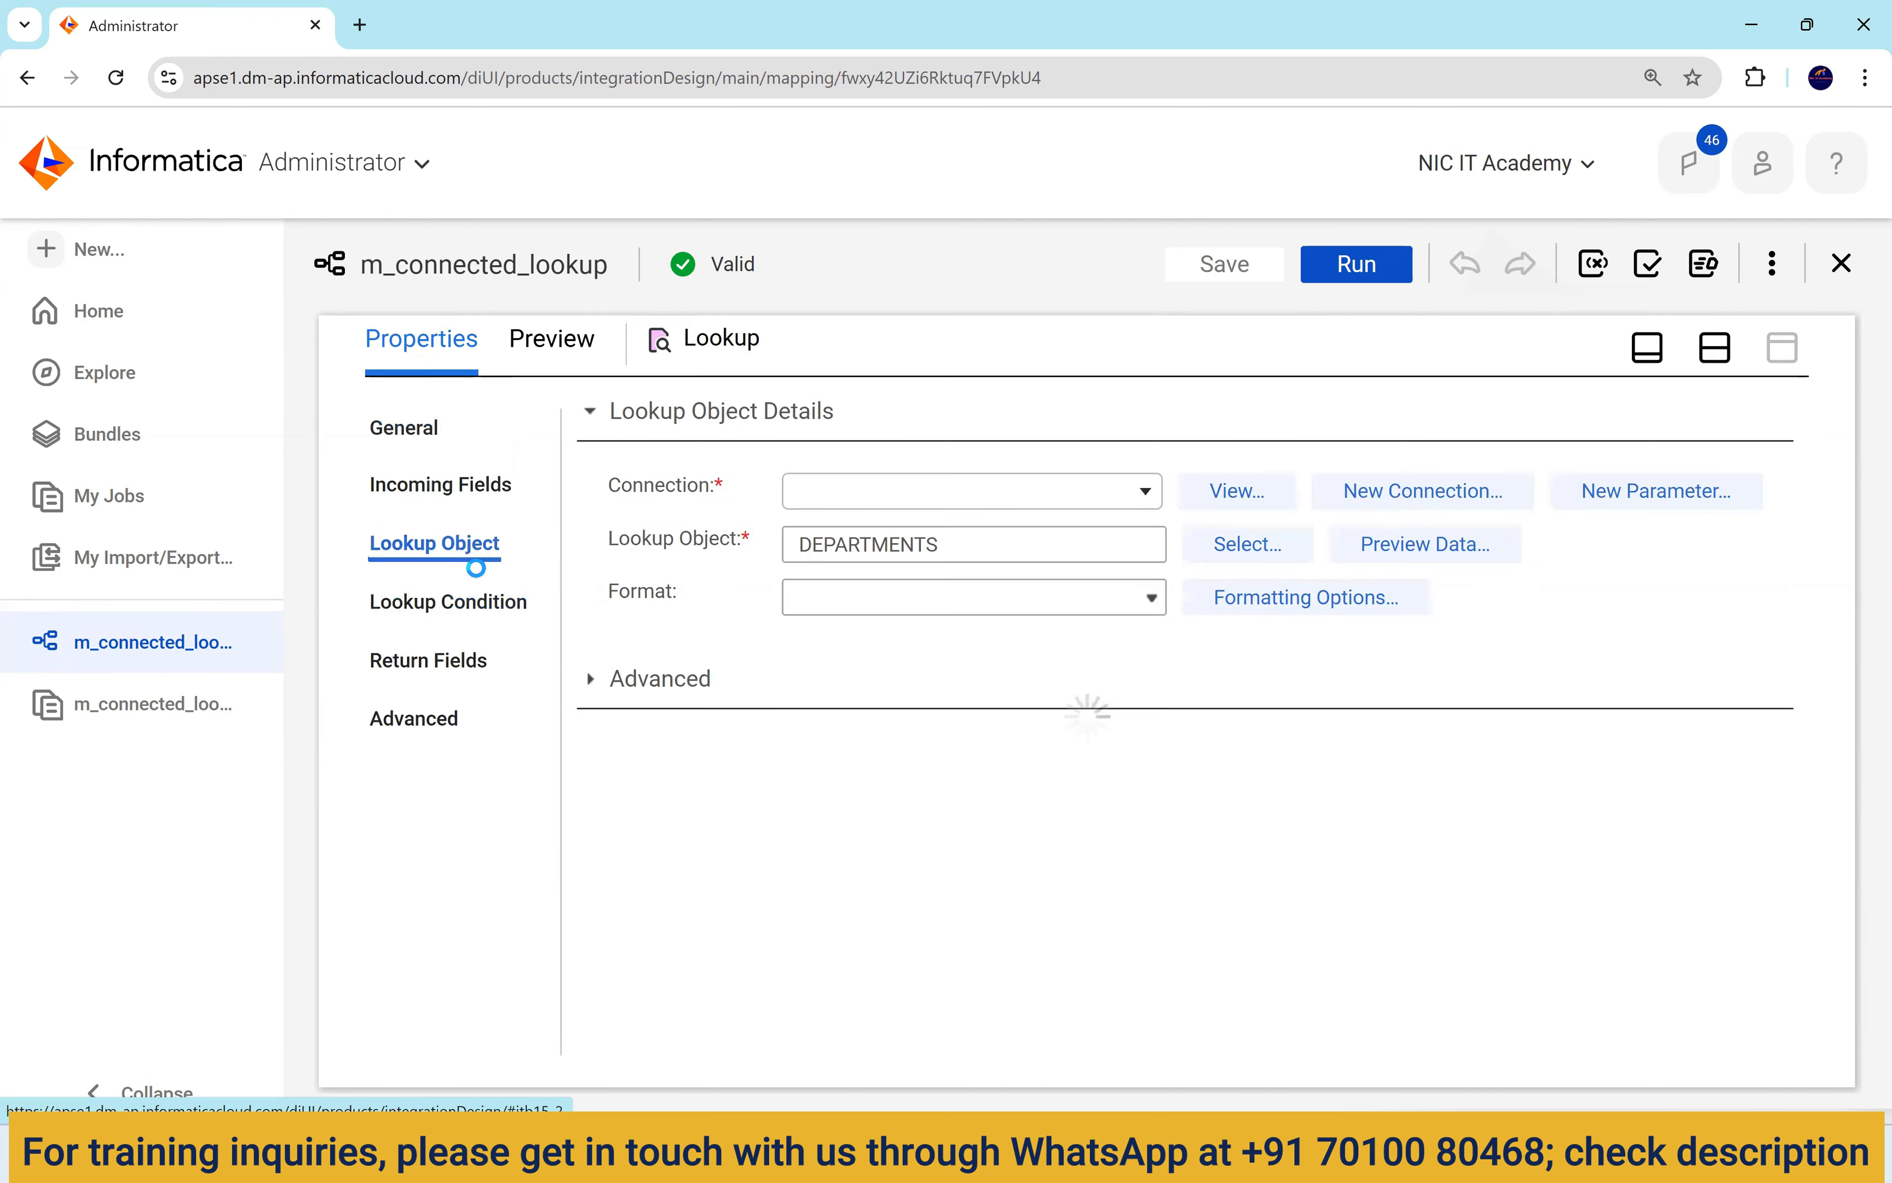
left_click(592, 732)
scroll(679, 823, "down", 4)
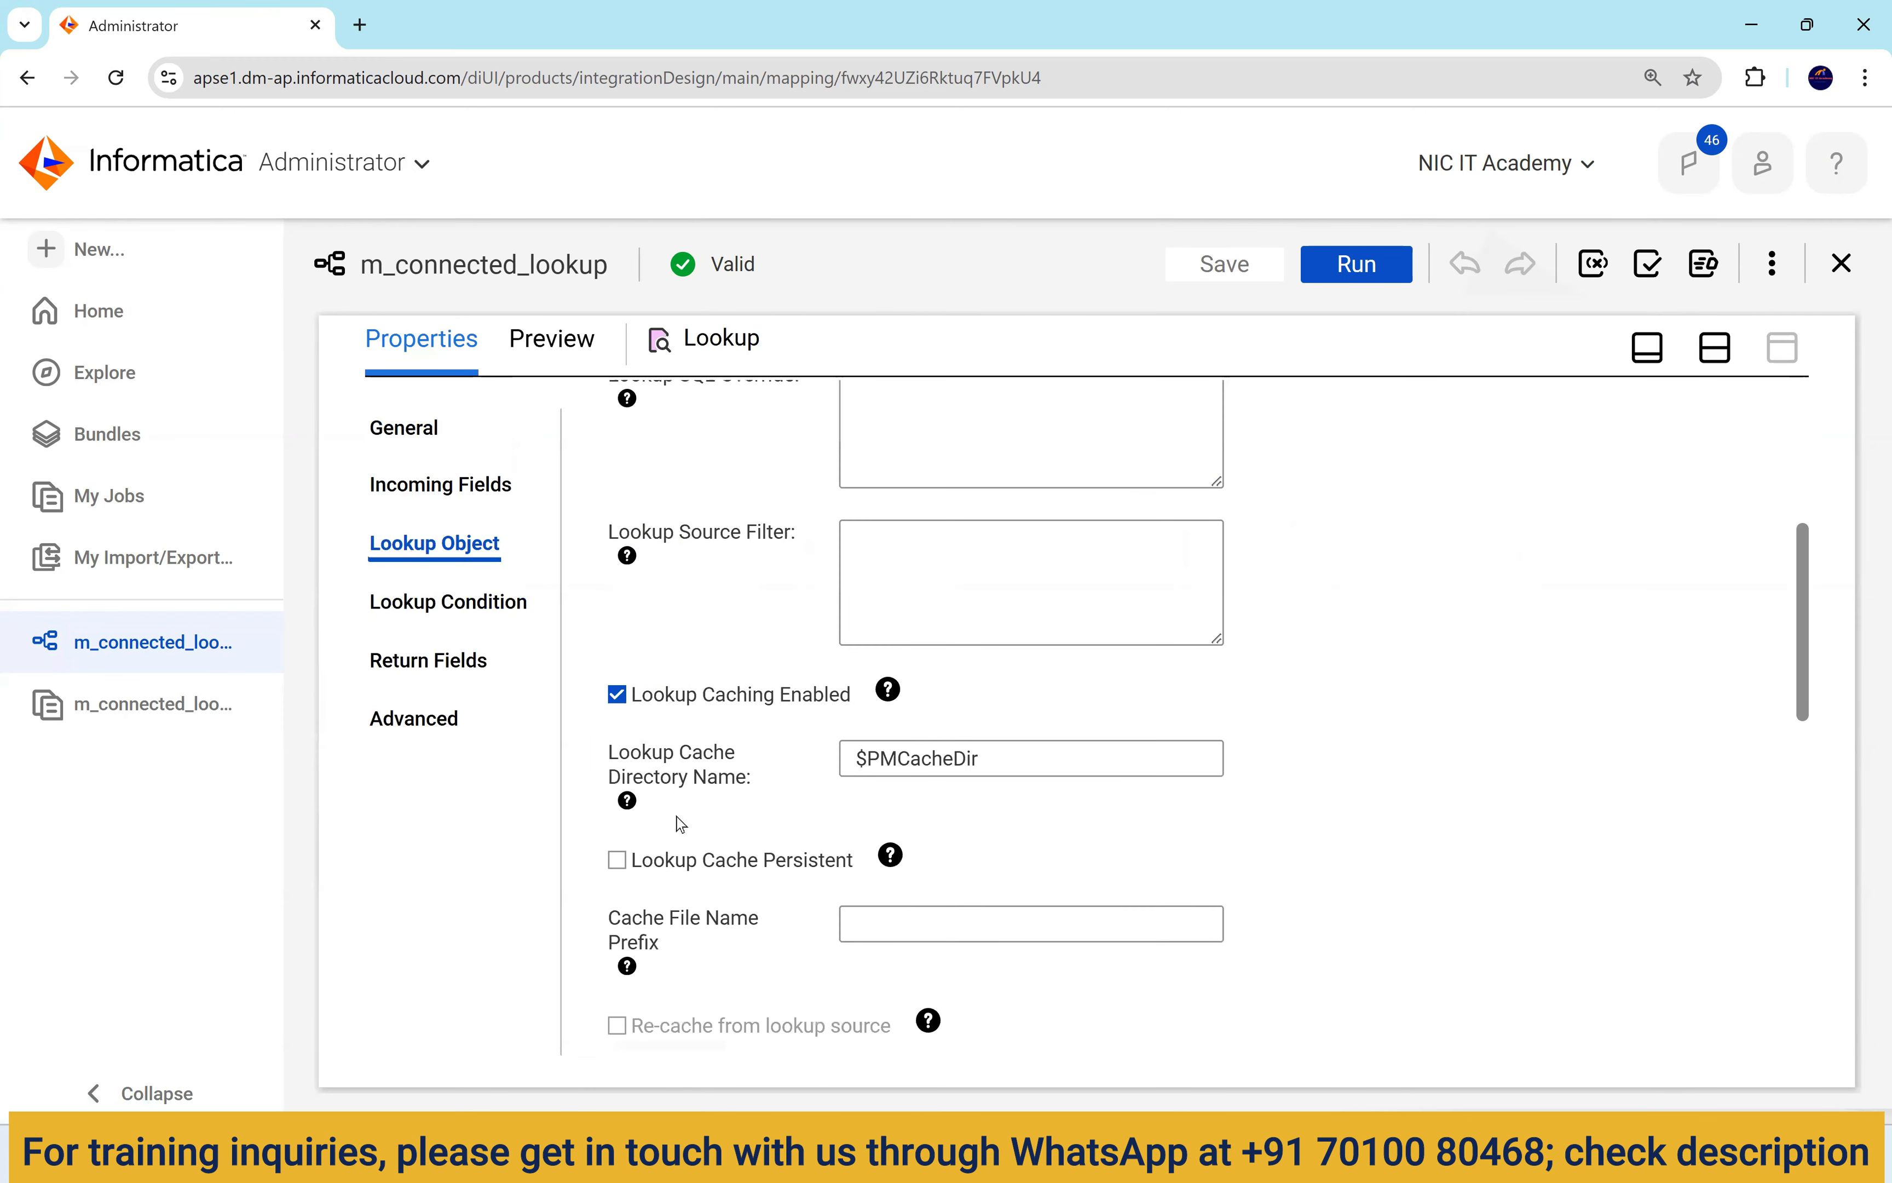
scroll(646, 694, "up", 1)
Enter the lookup source filter department_name='FInance' and save the mapping.
left_click(922, 688)
type("d")
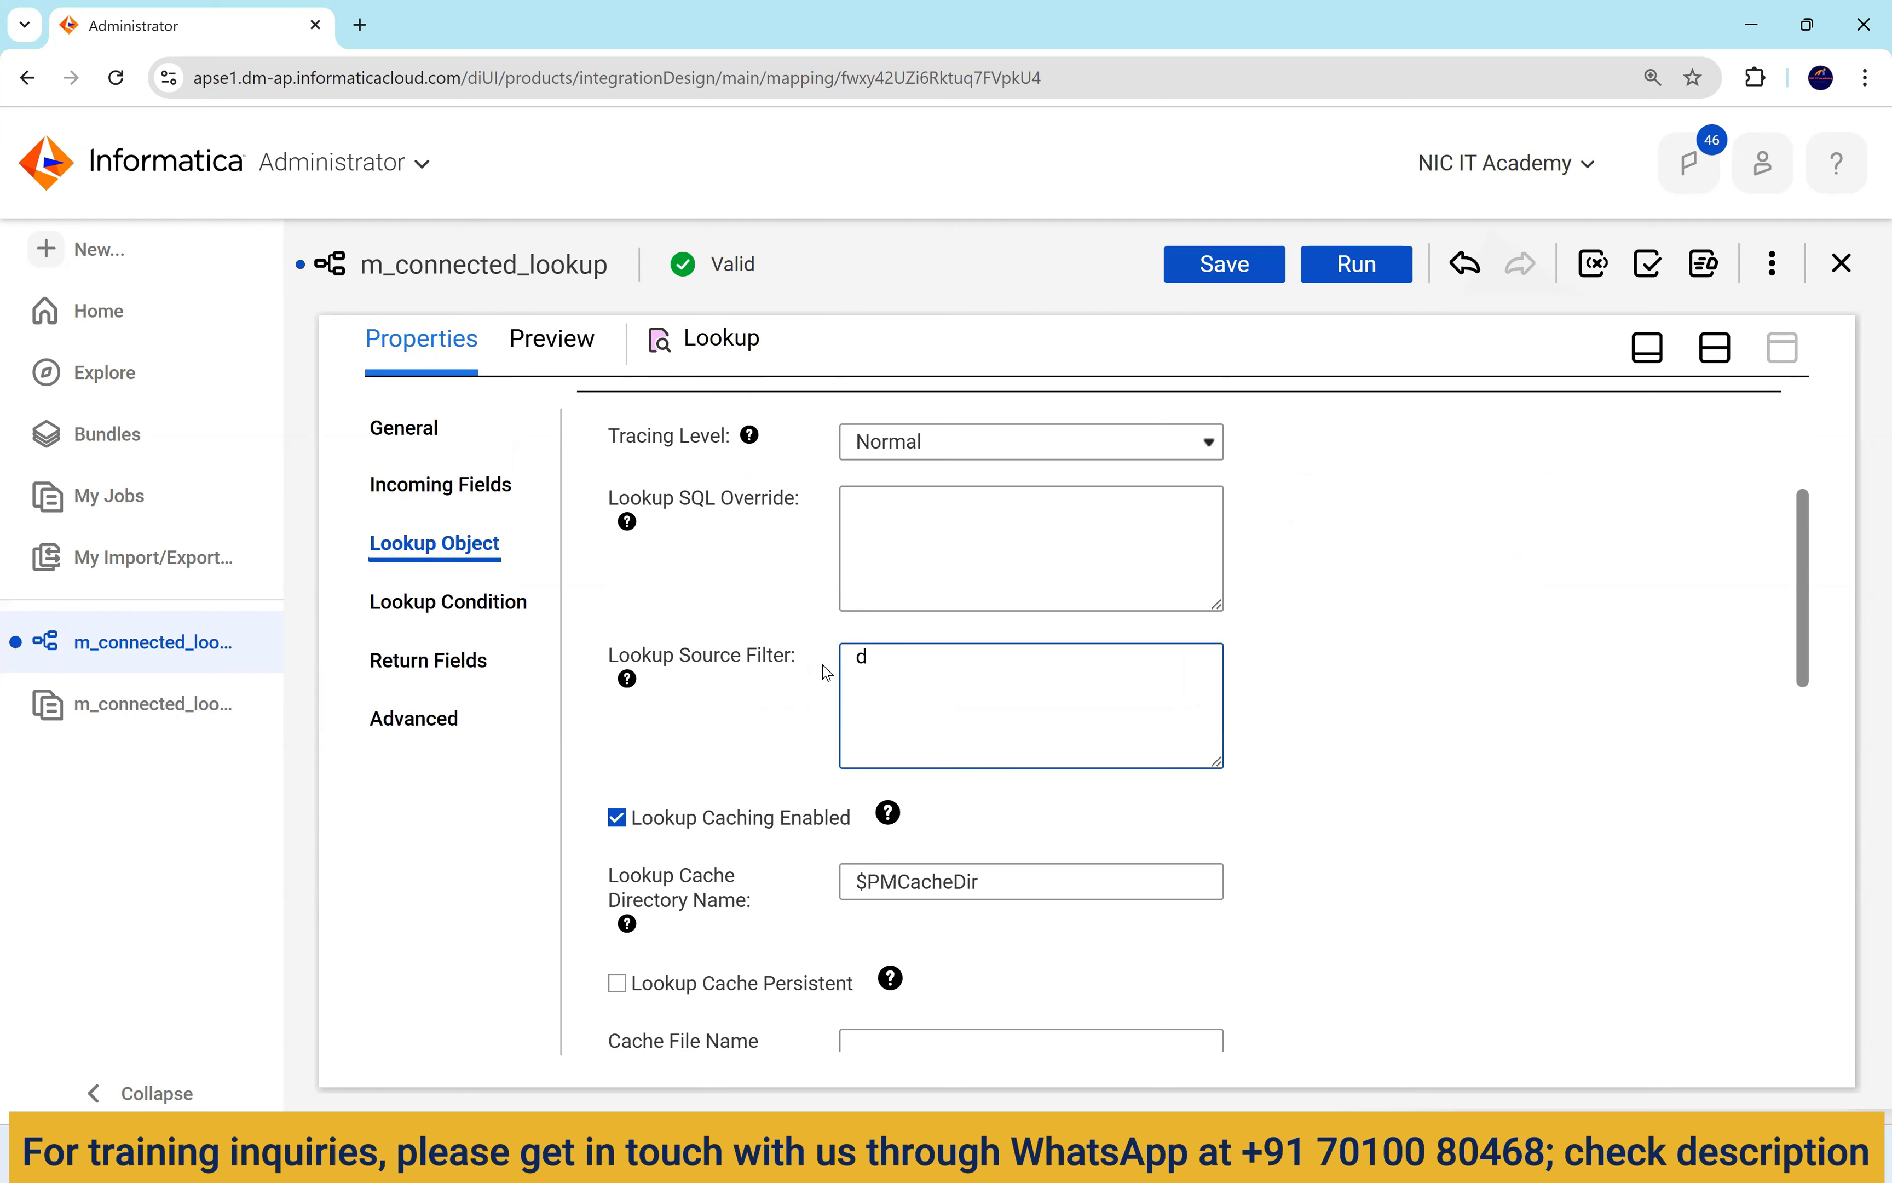
type("epartment_name='")
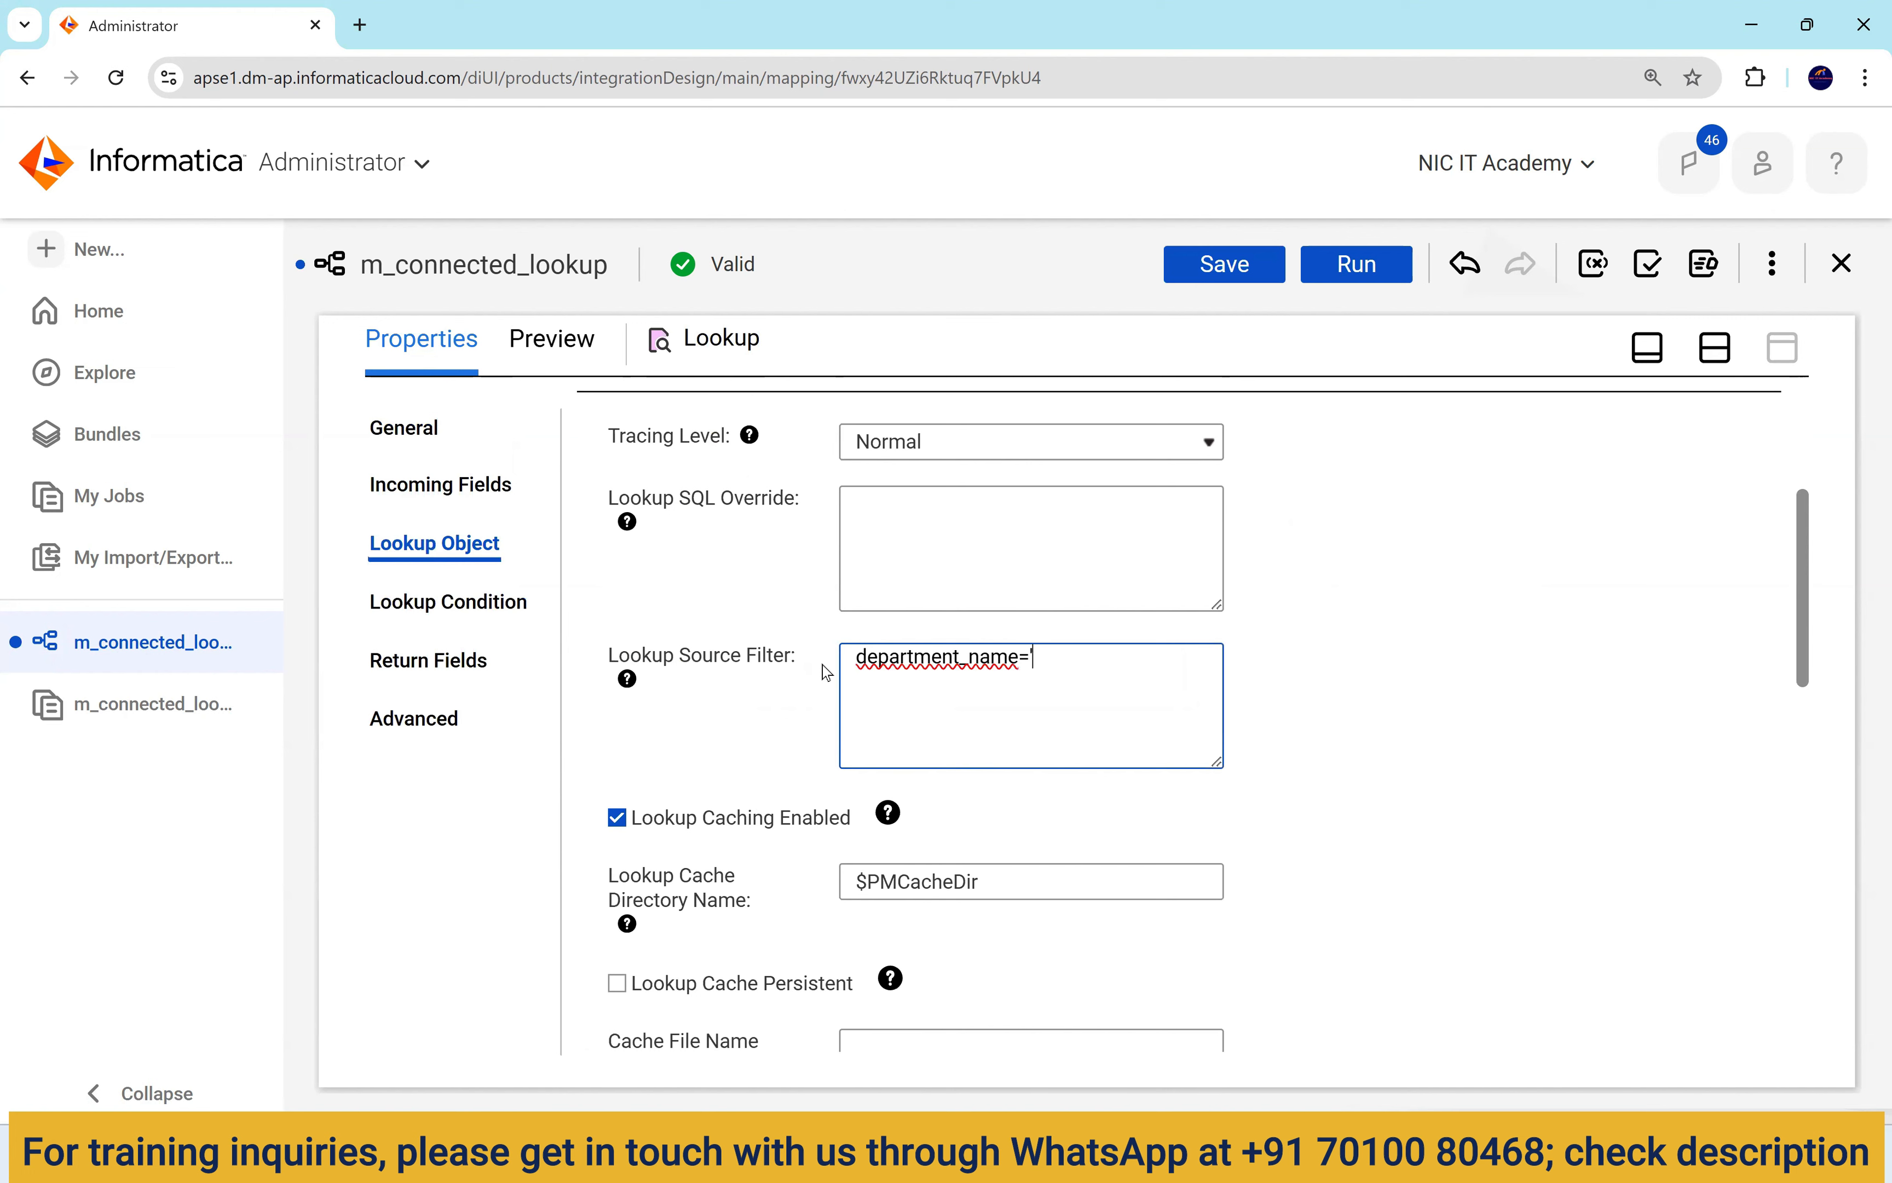
type("FInance'")
left_click(1242, 276)
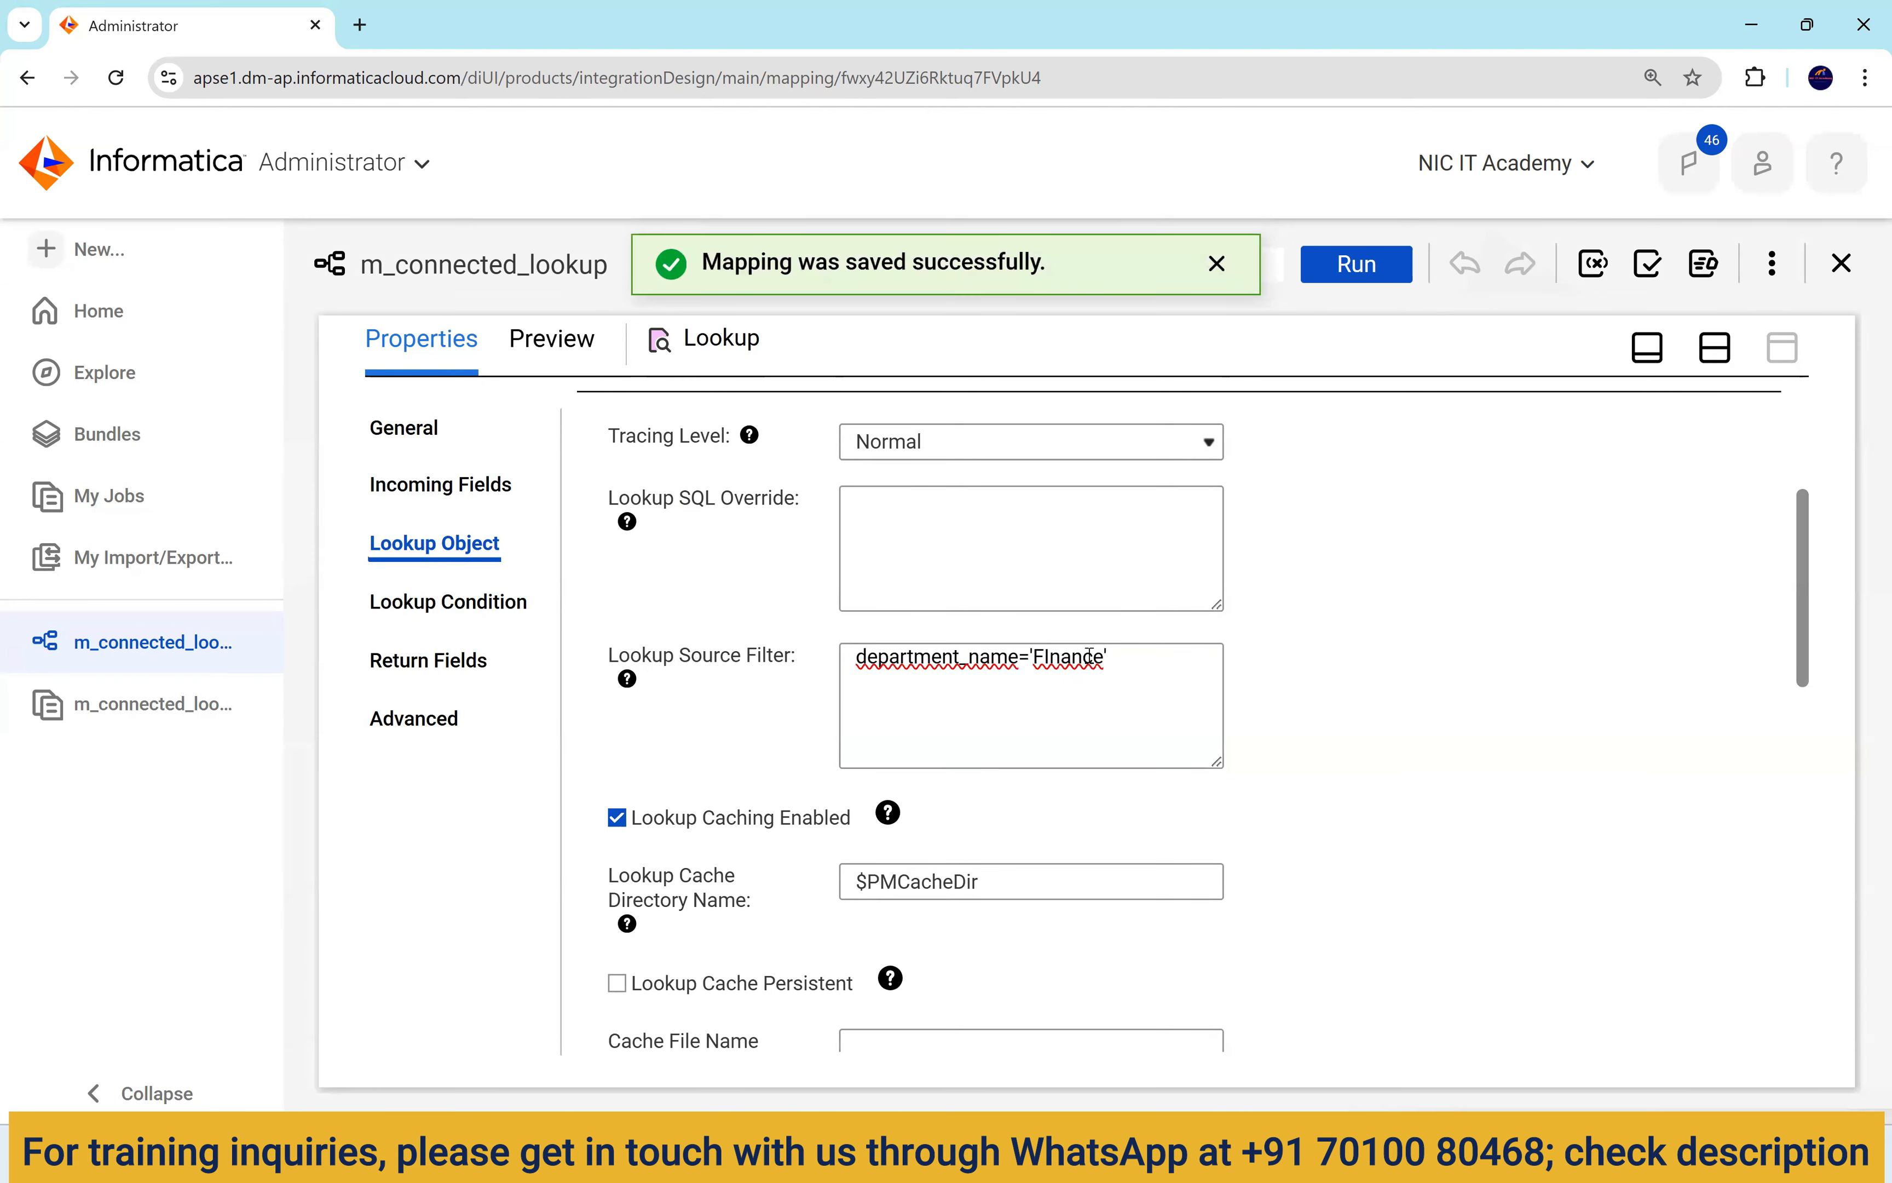
left_click_drag(1102, 656, 851, 693)
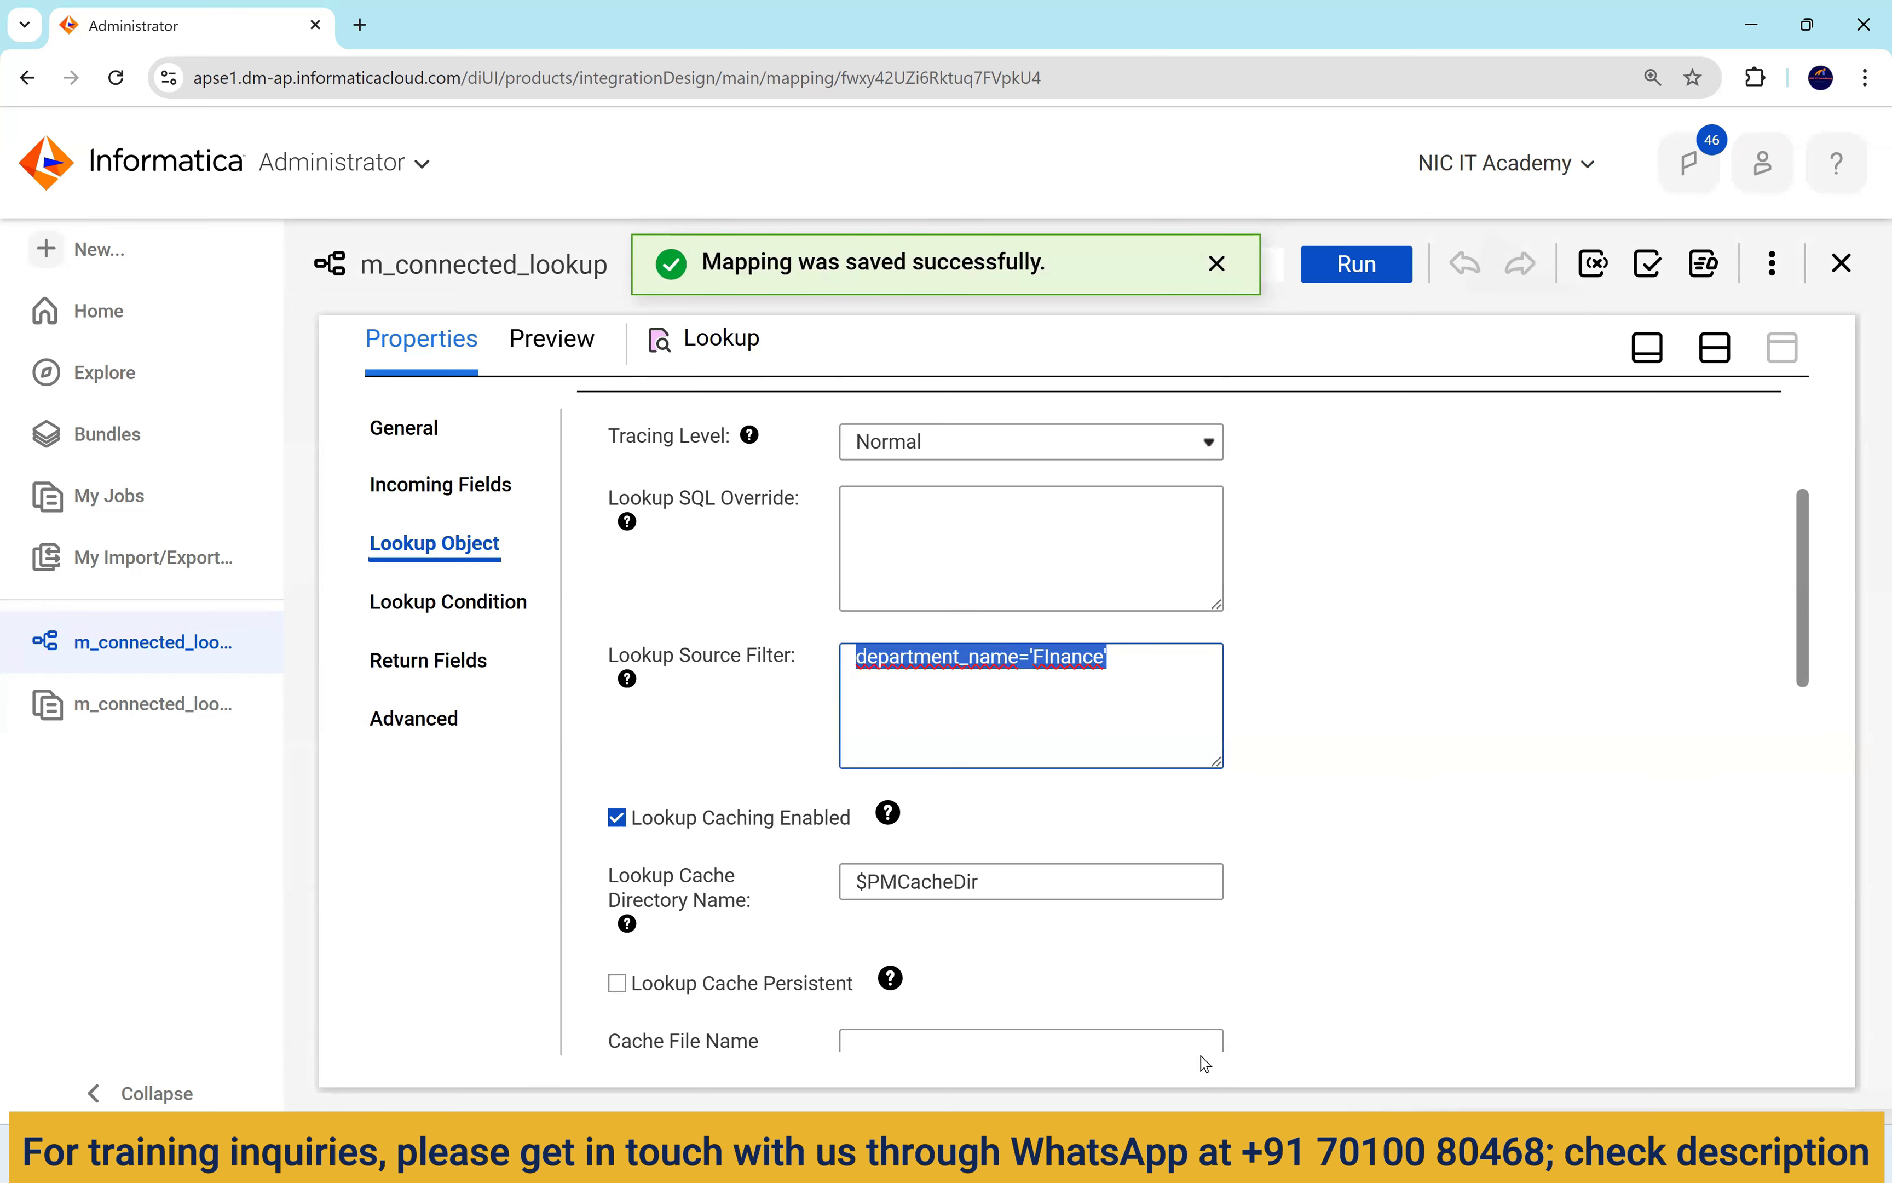
left_click(1171, 1154)
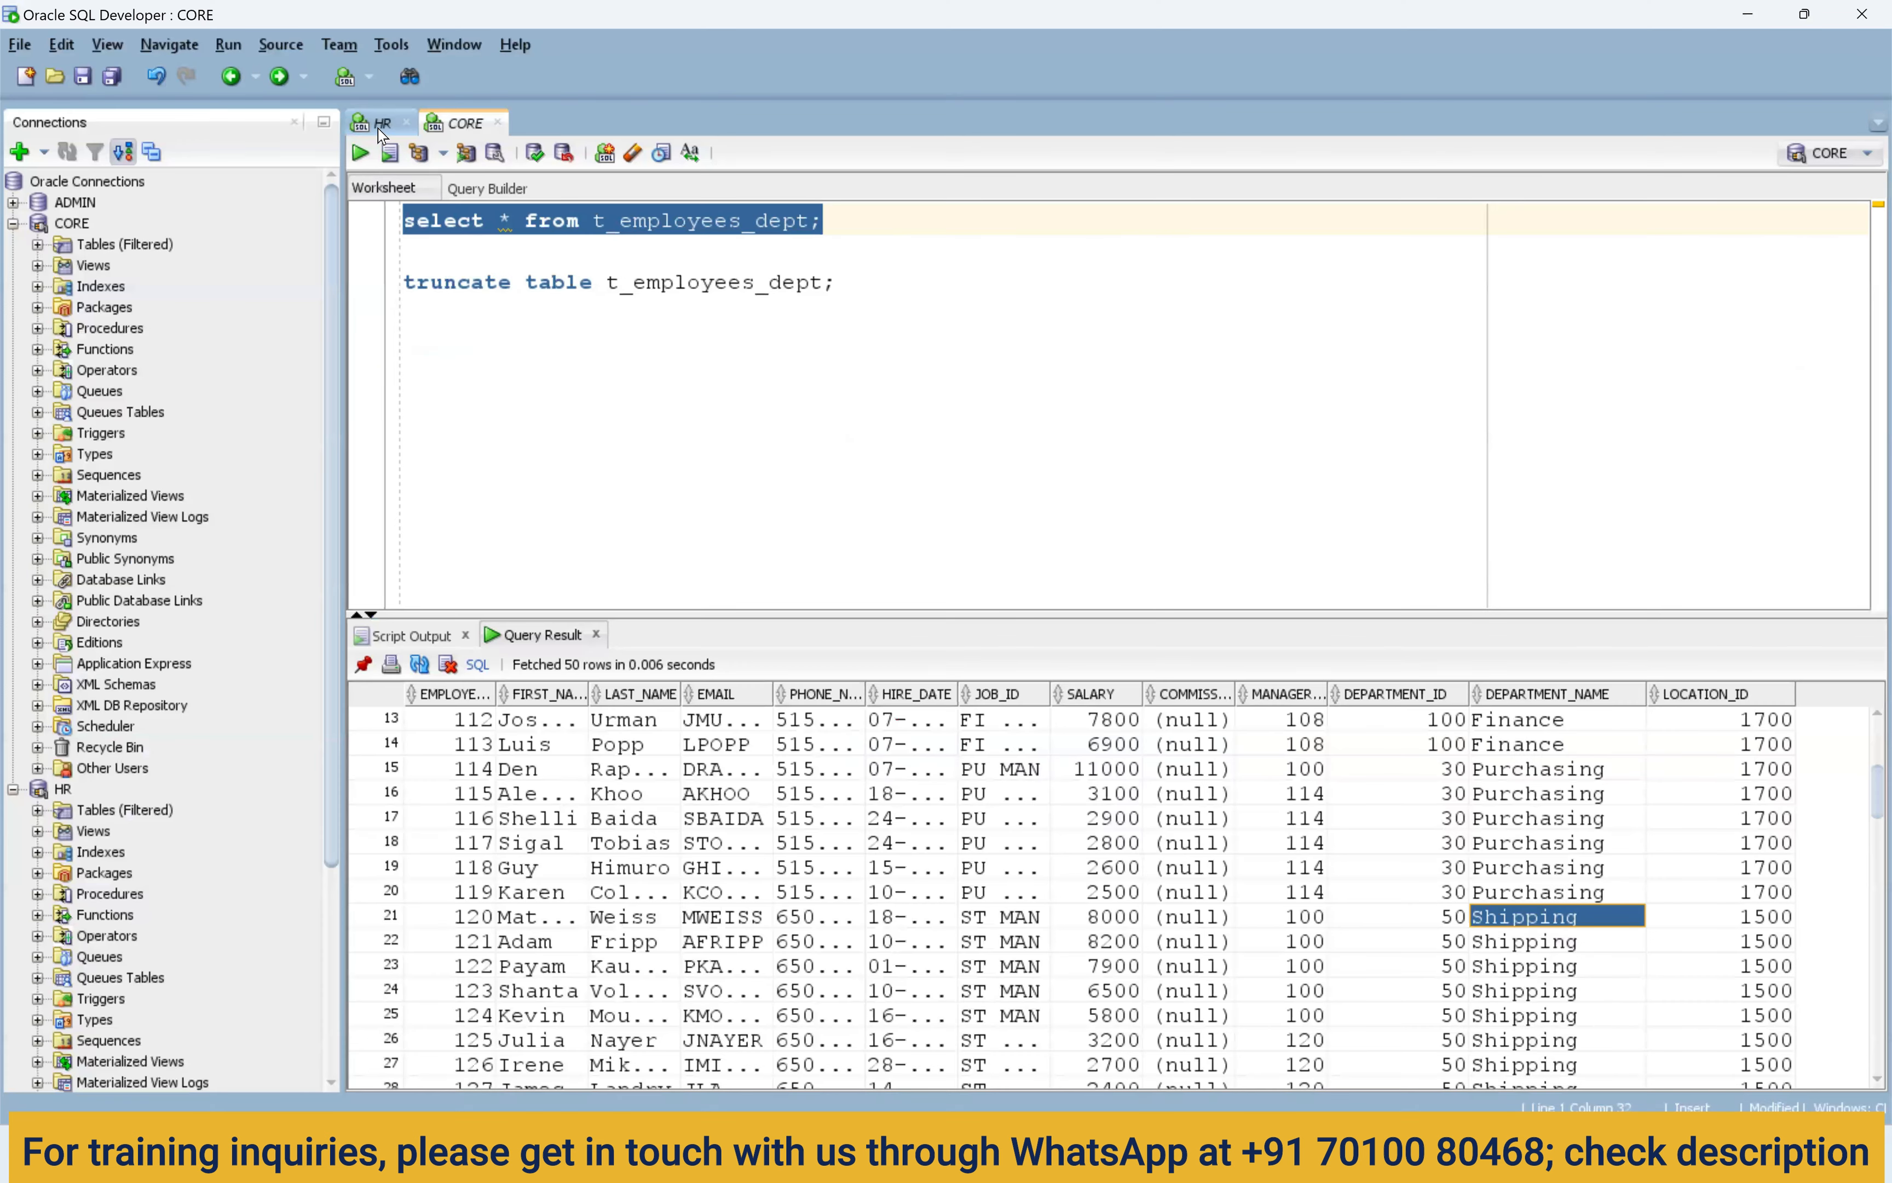
Add where department_name='FInance' to the departments query and run it.
left_click(380, 132)
left_click_drag(771, 284, 353, 291)
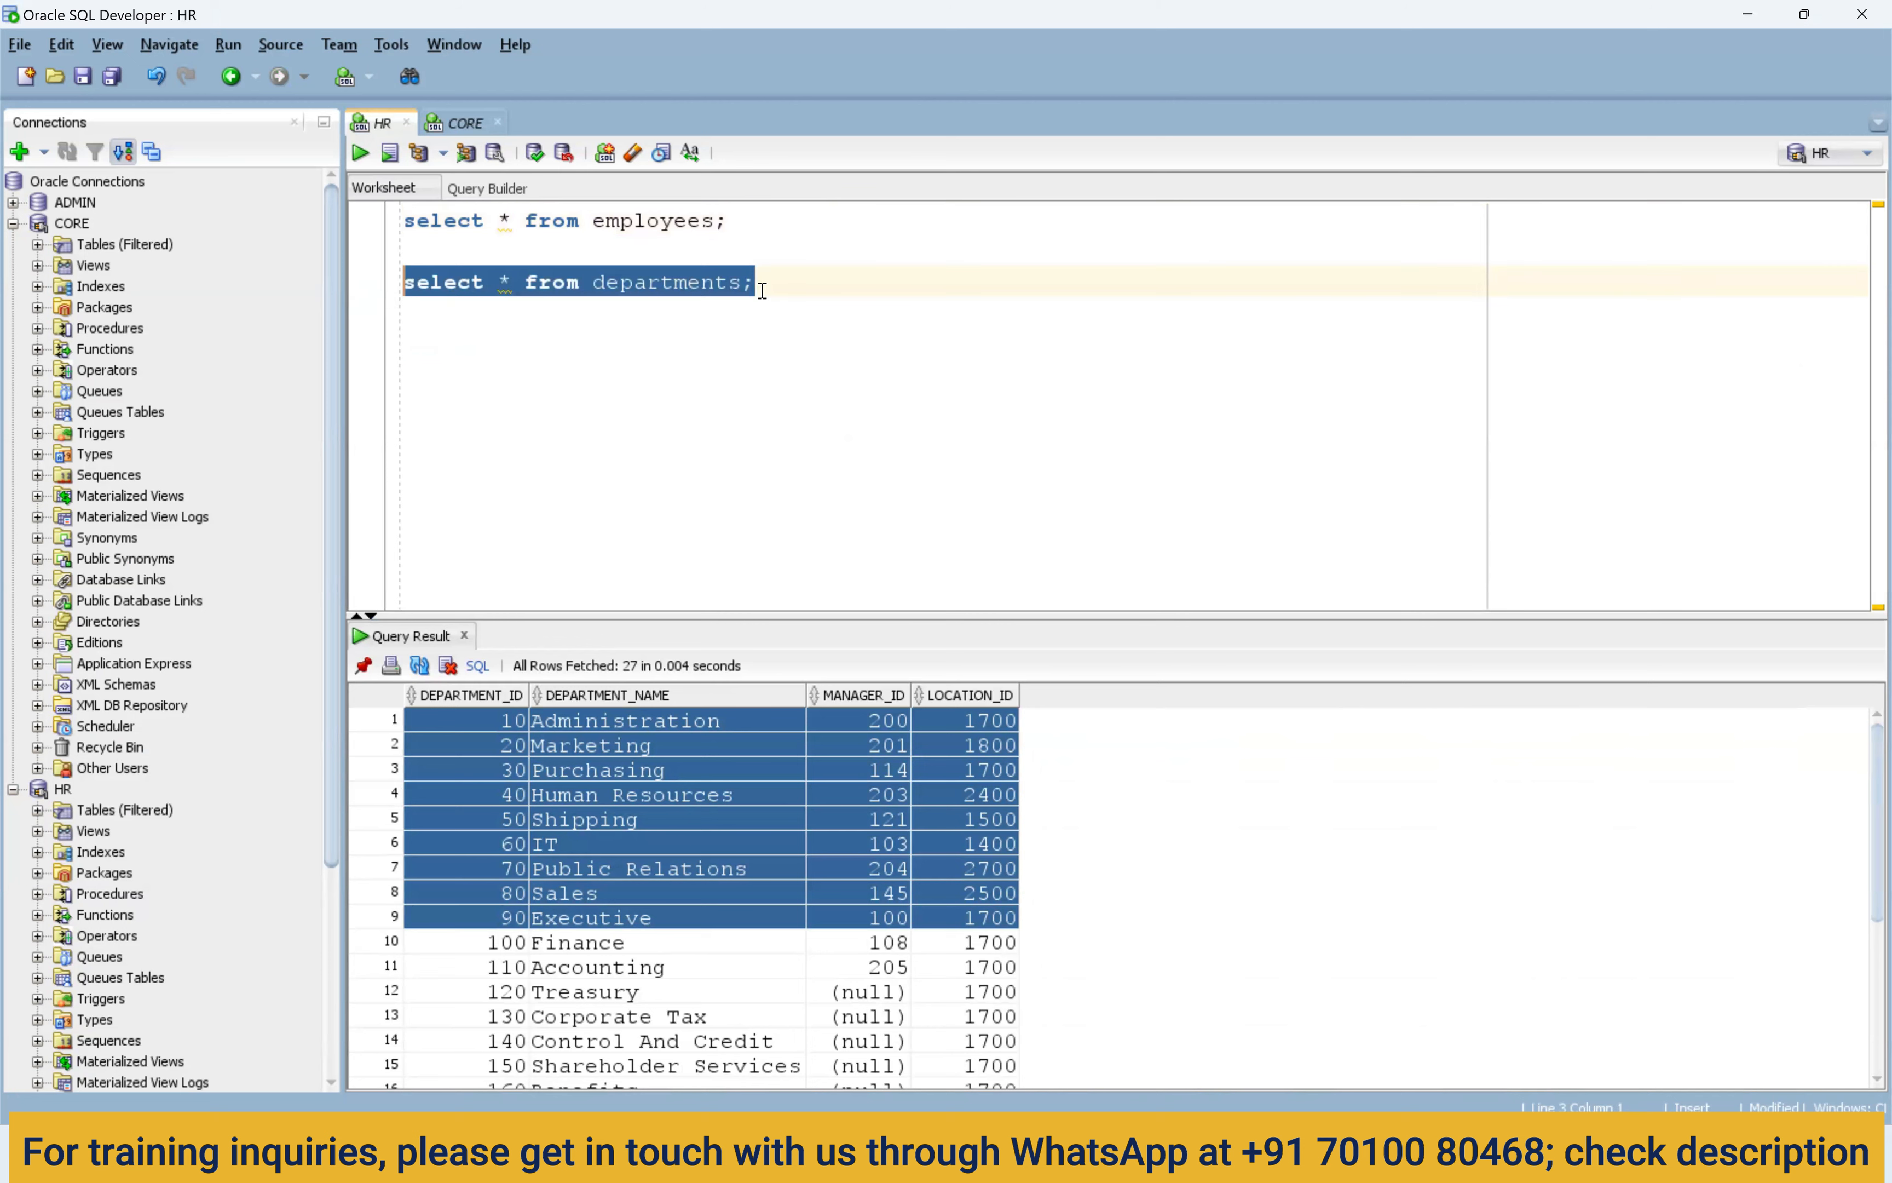
left_click(785, 311)
key("Left")
type("wher")
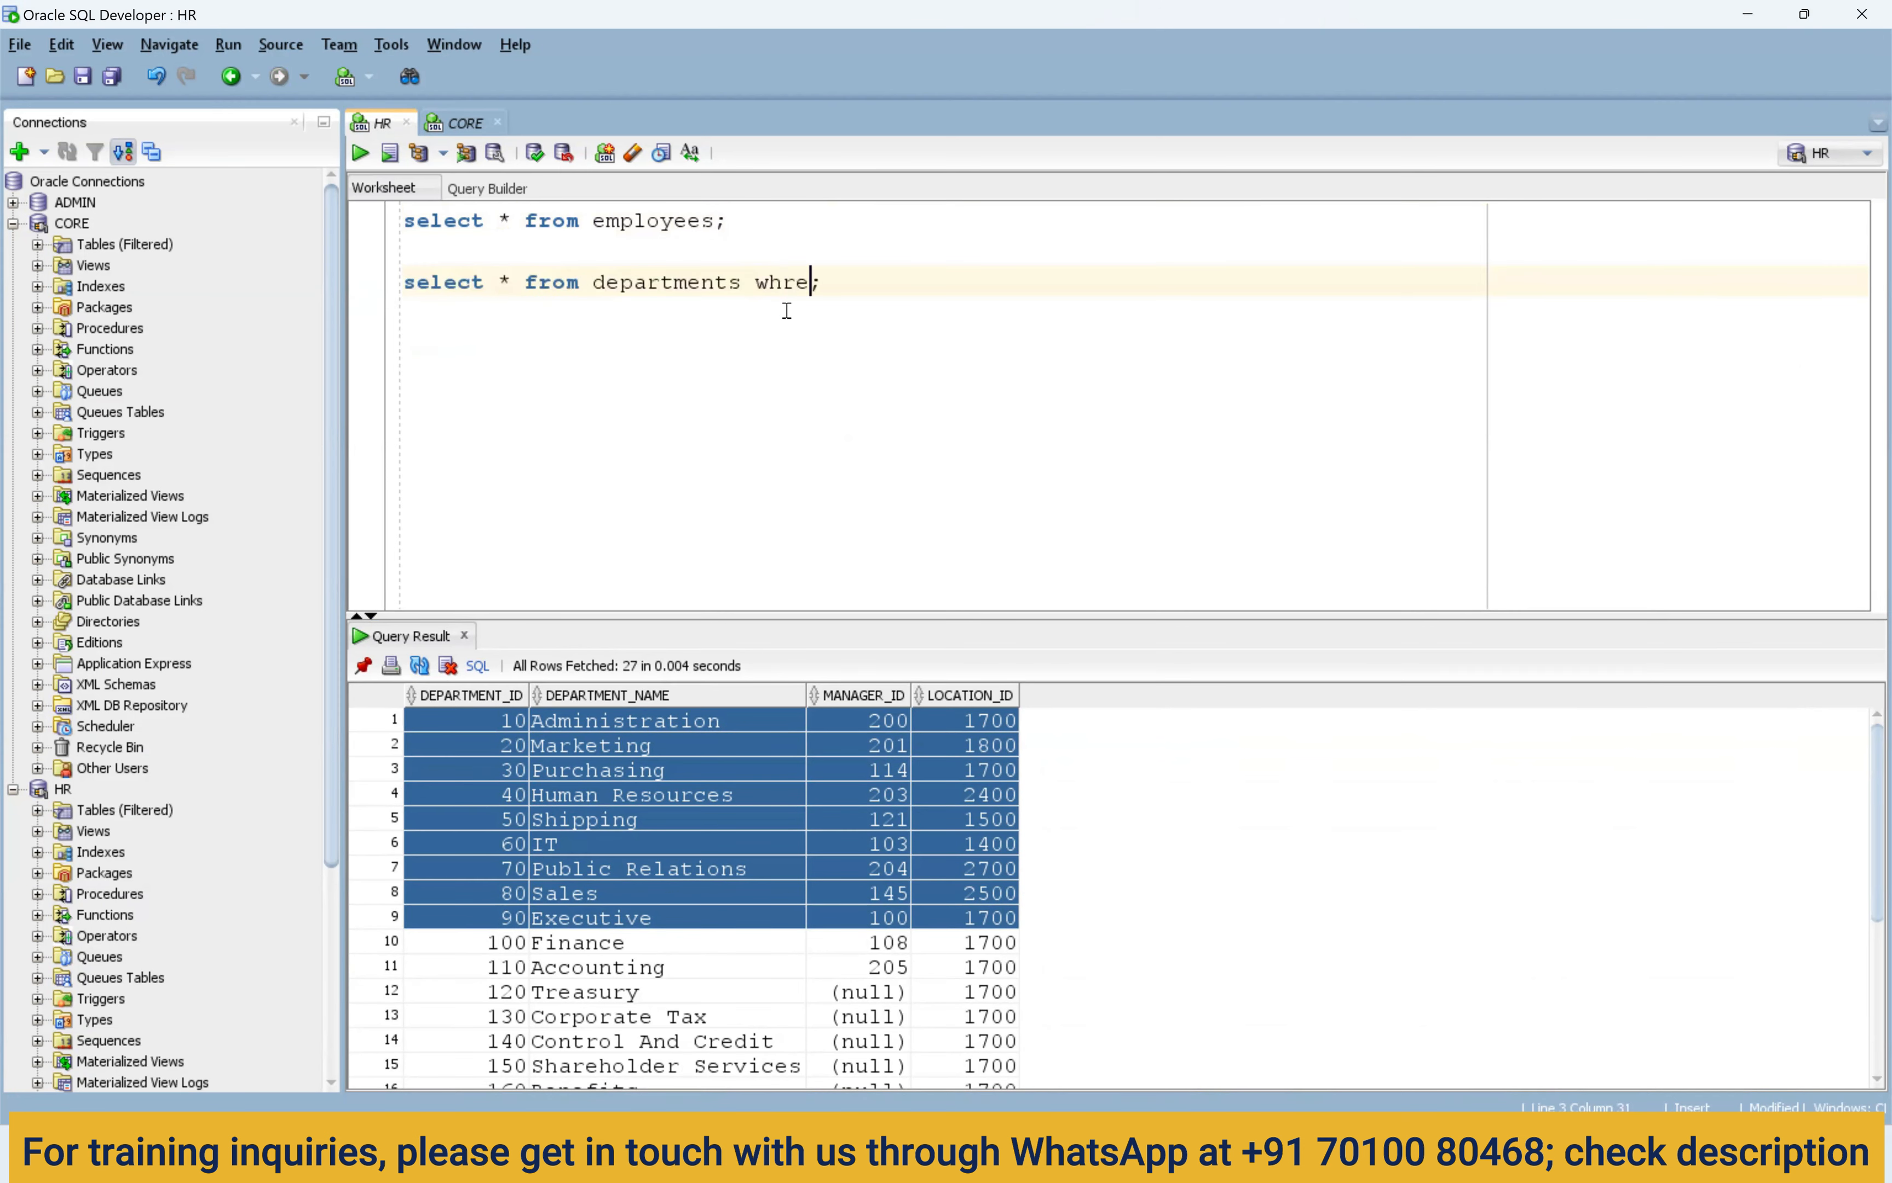
type("e")
left_click(1171, 1153)
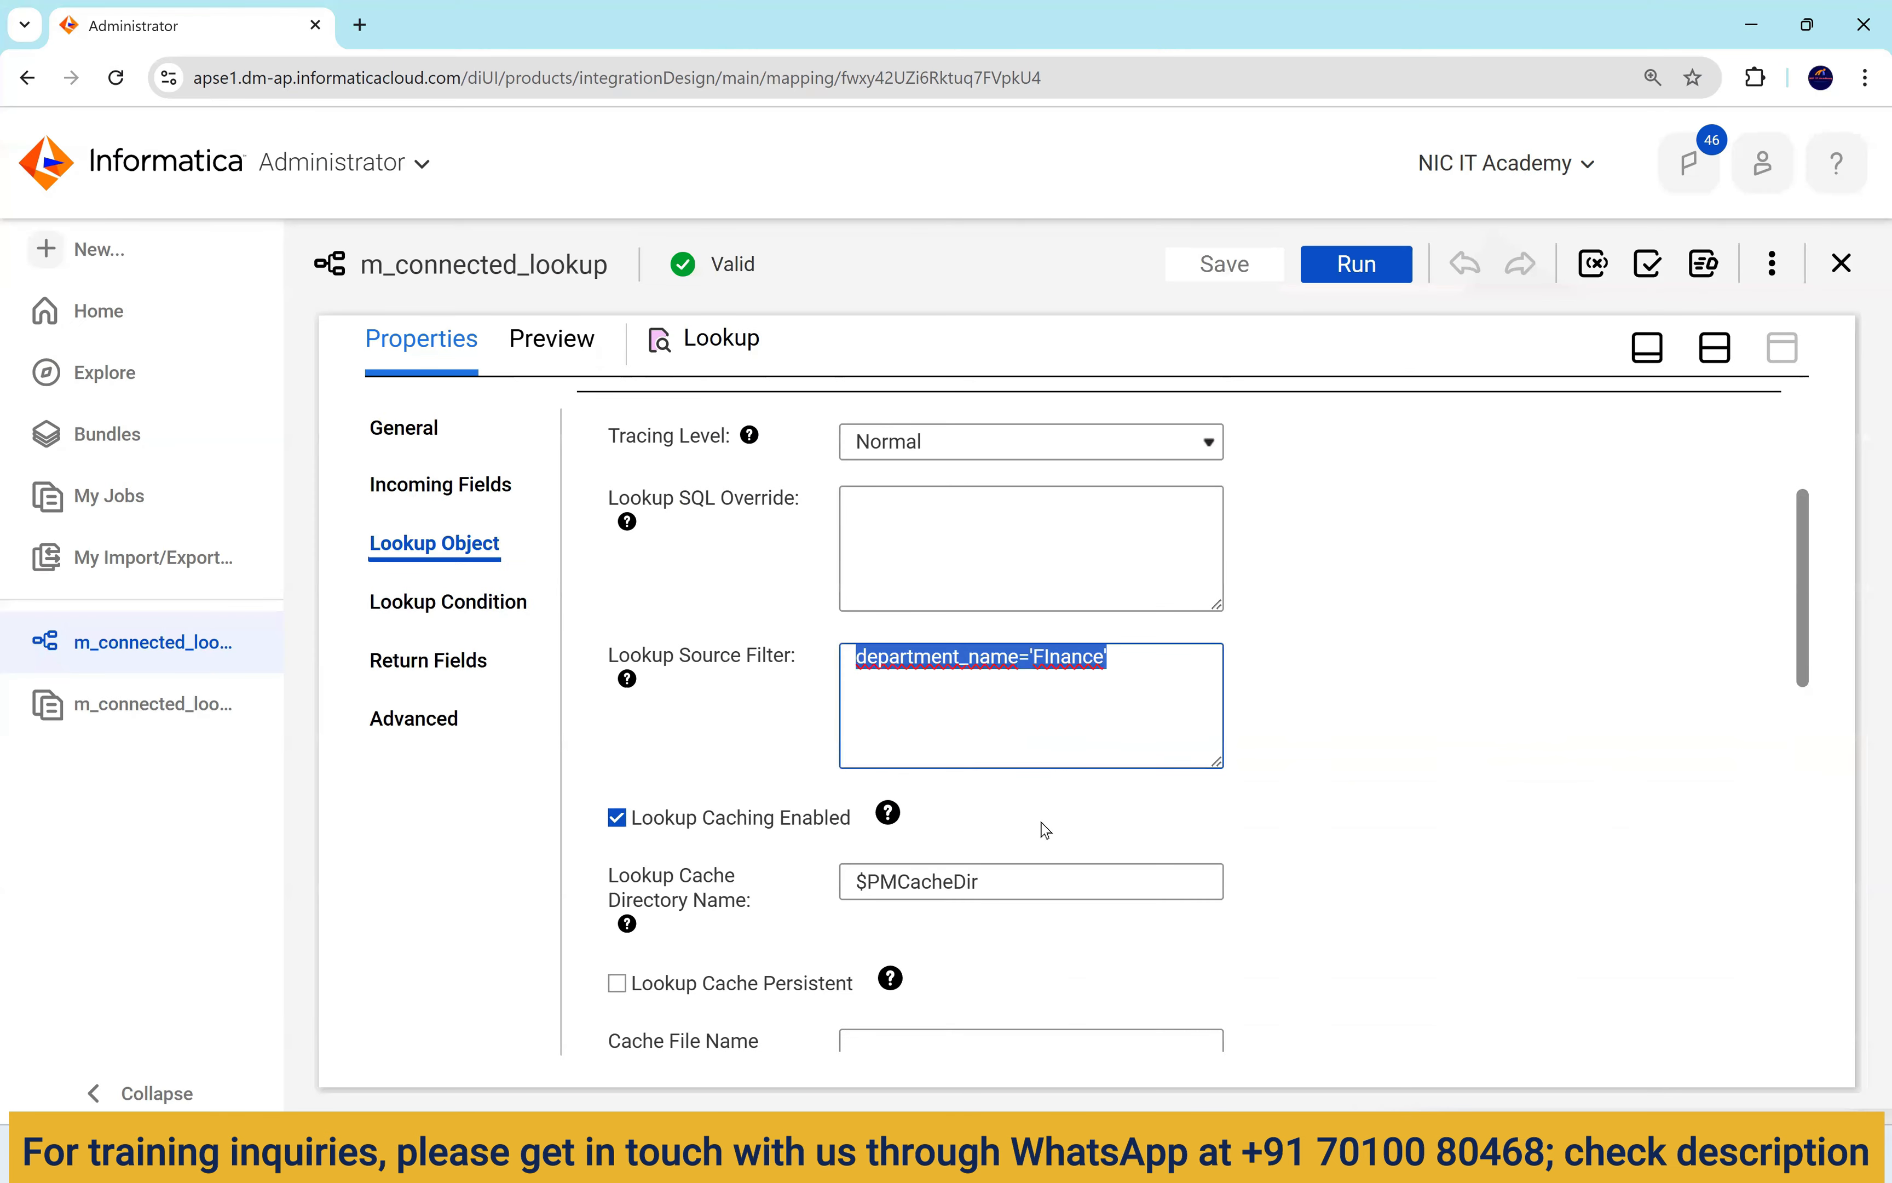
key("alt+Tab")
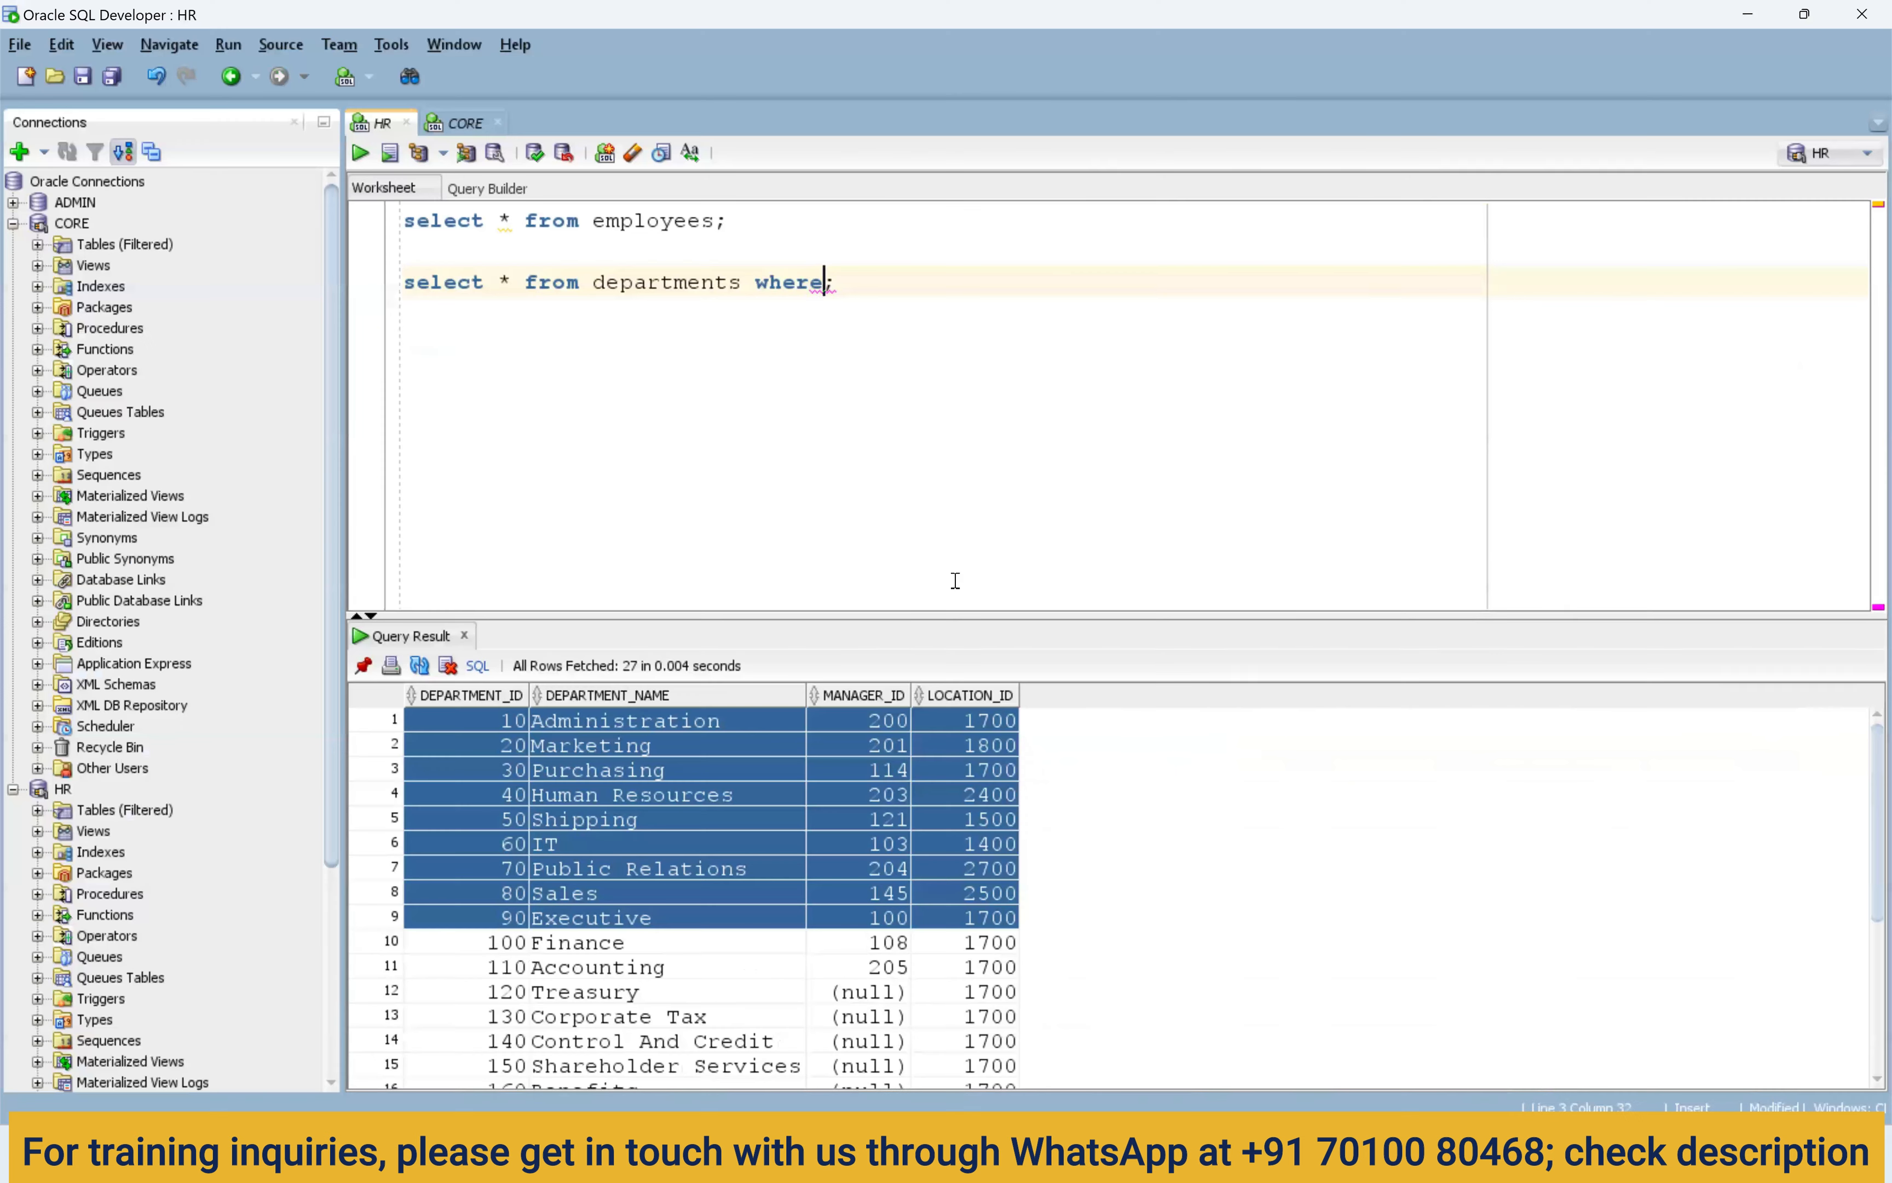
type("department_name='FInance'")
key("ctrl+Return")
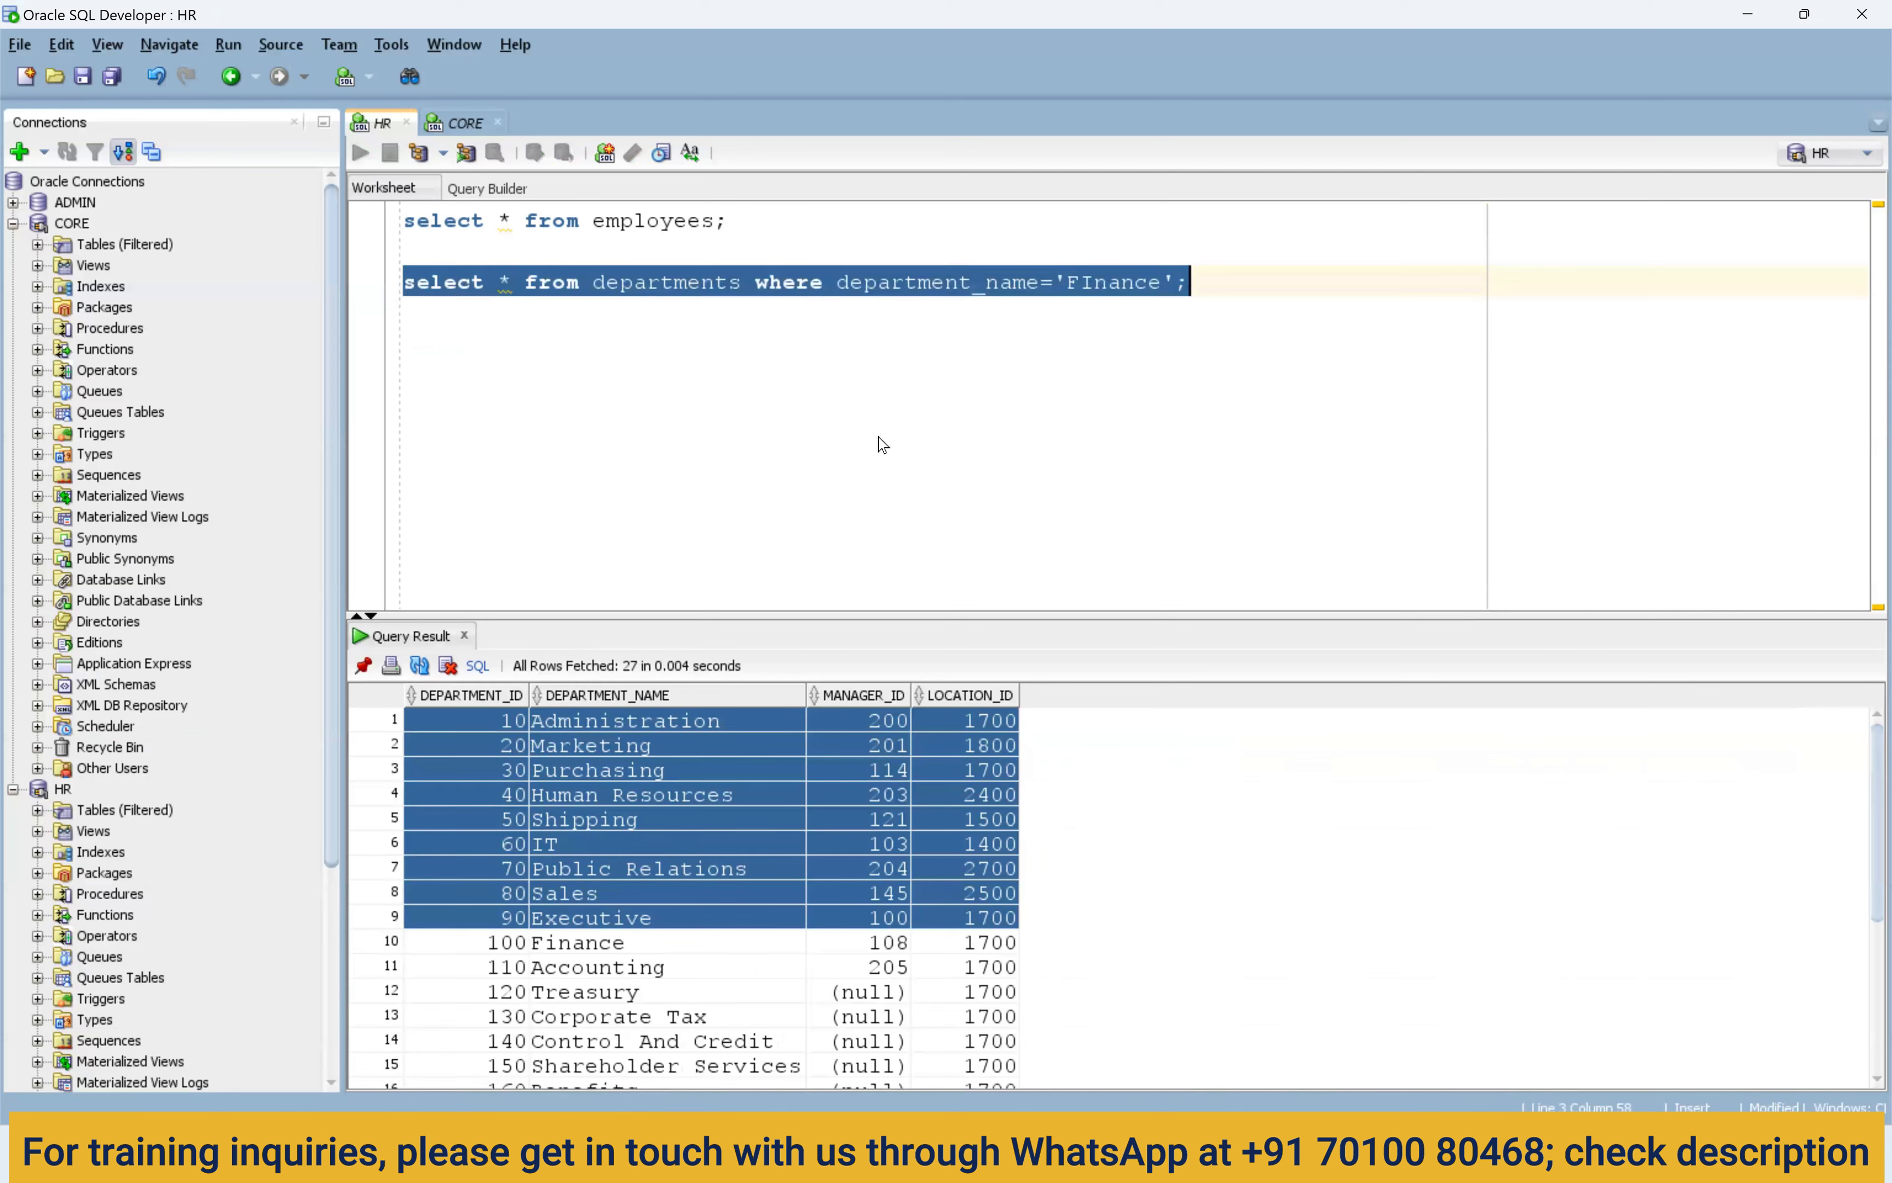
Correct 'FInance' to 'Finance', re-run, and check the row: department 100, manager 108, location 1700.
key("Left")
key("Left")
key("Left")
key("Left")
key("Left")
key("Left")
key("BackSpace")
type("i")
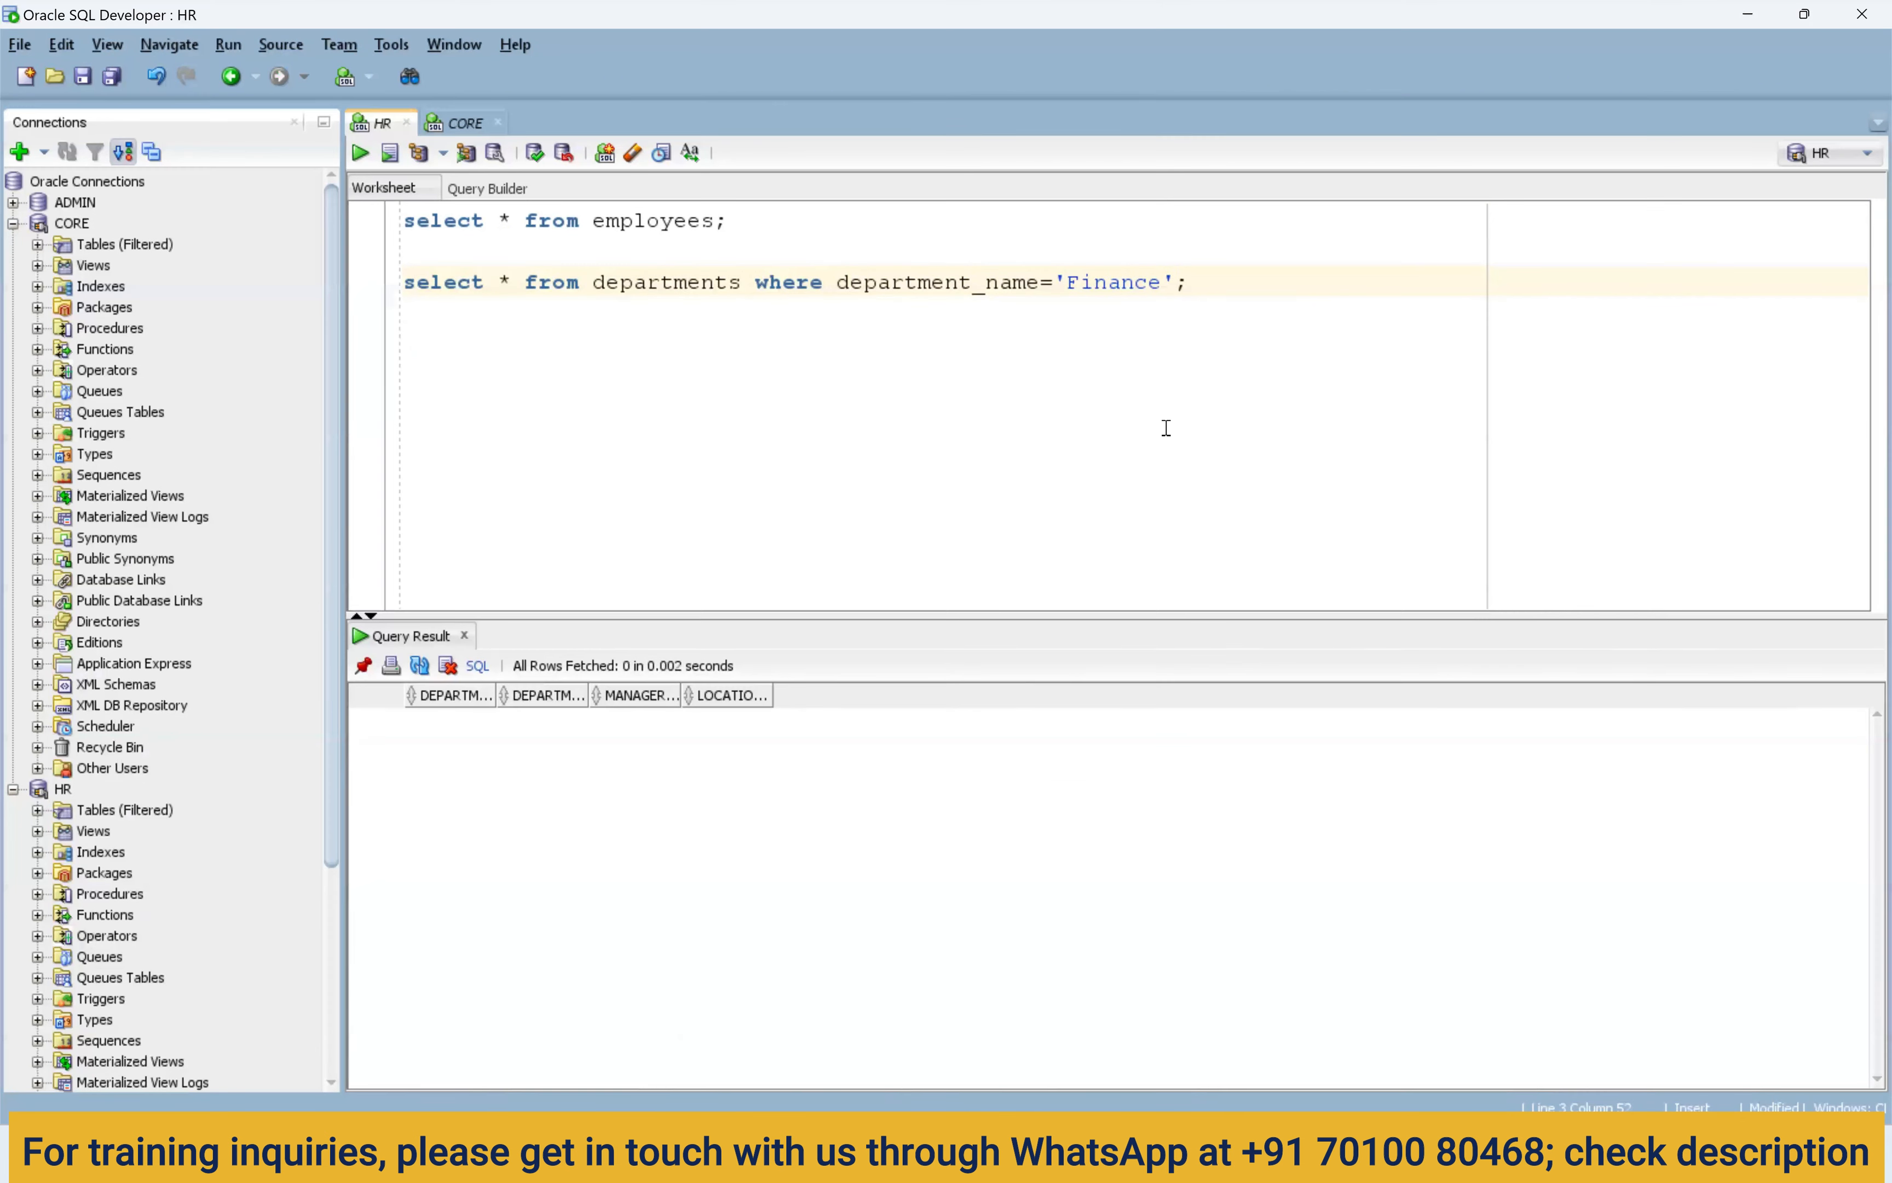
key("ctrl+Return")
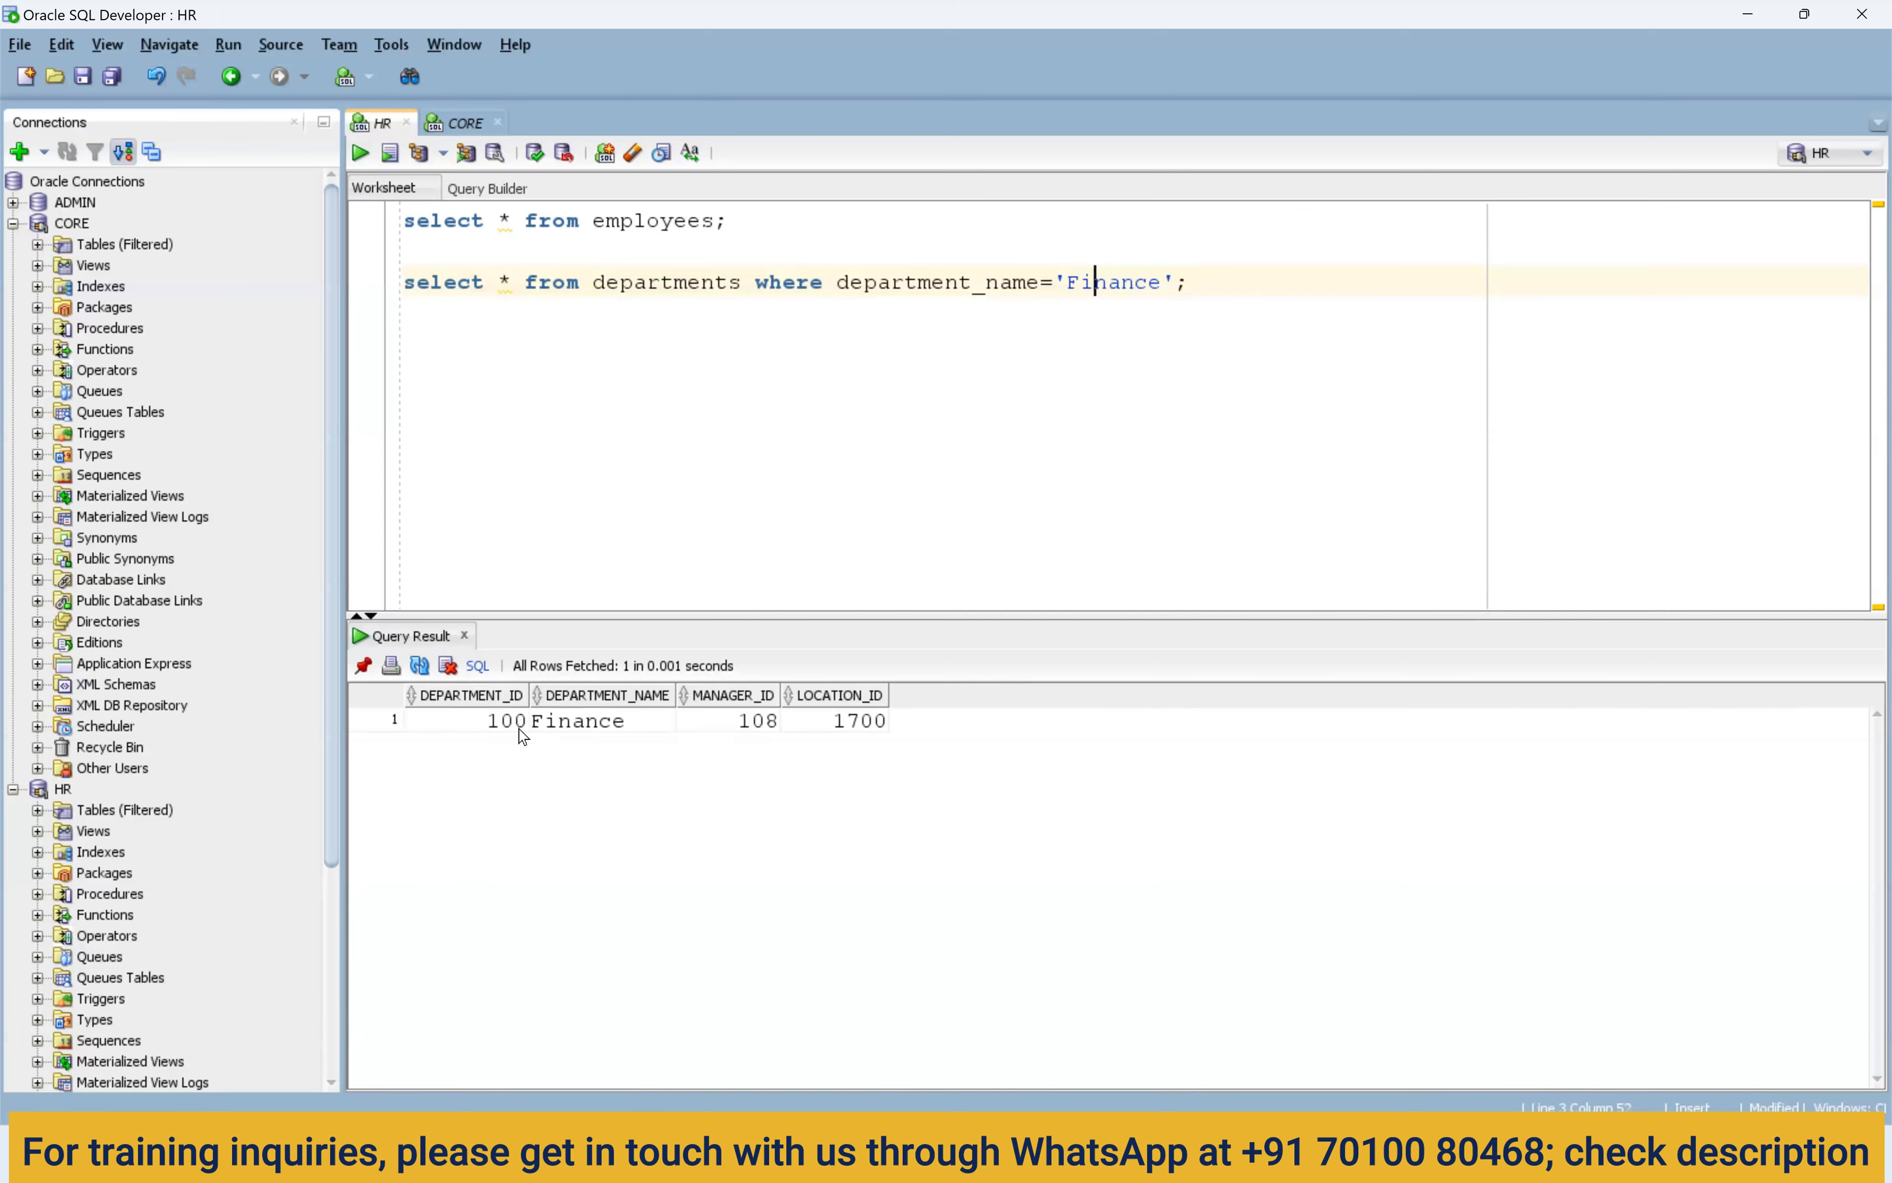
left_click_drag(519, 721, 850, 735)
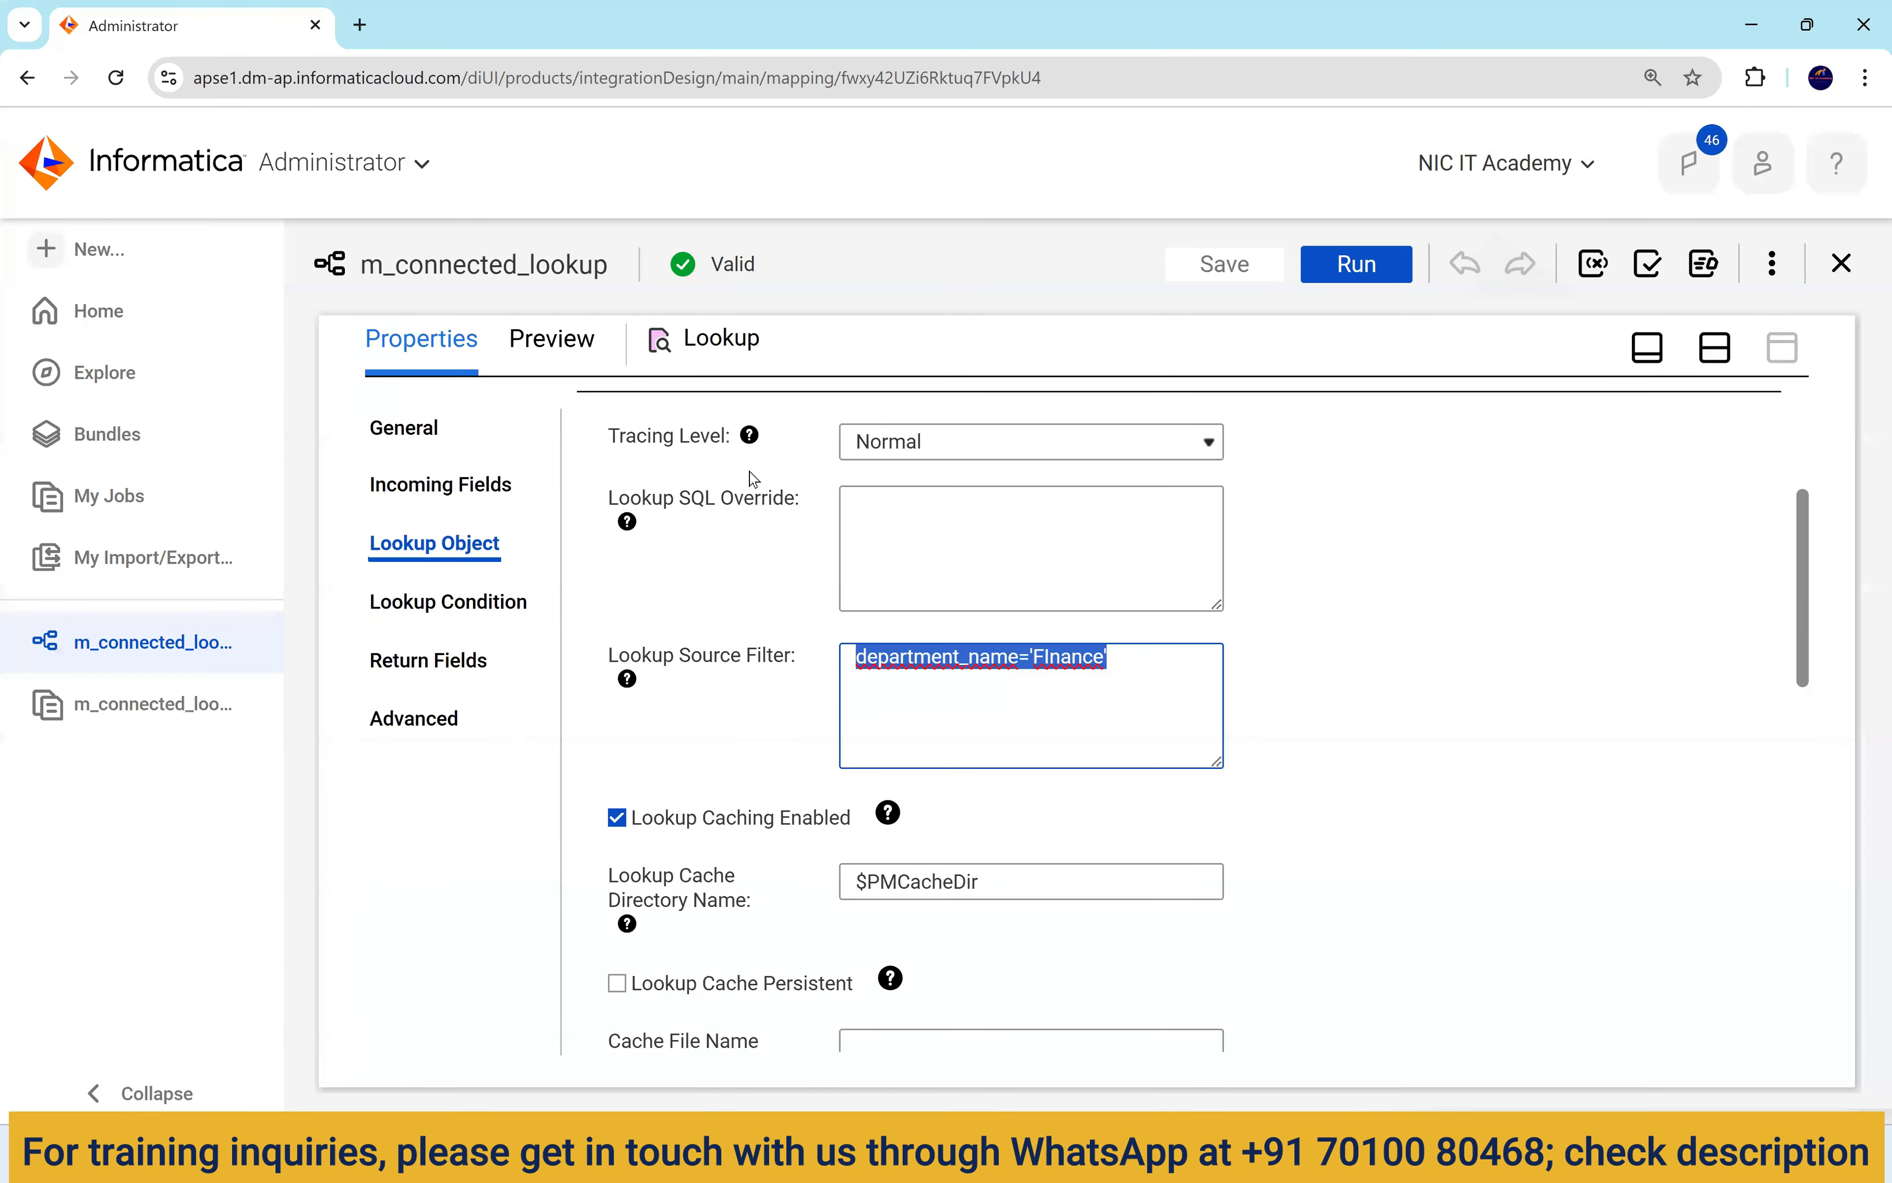
Correct the Lookup Source Filter capitalisation to department_name='Finance'.
left_click(1048, 657)
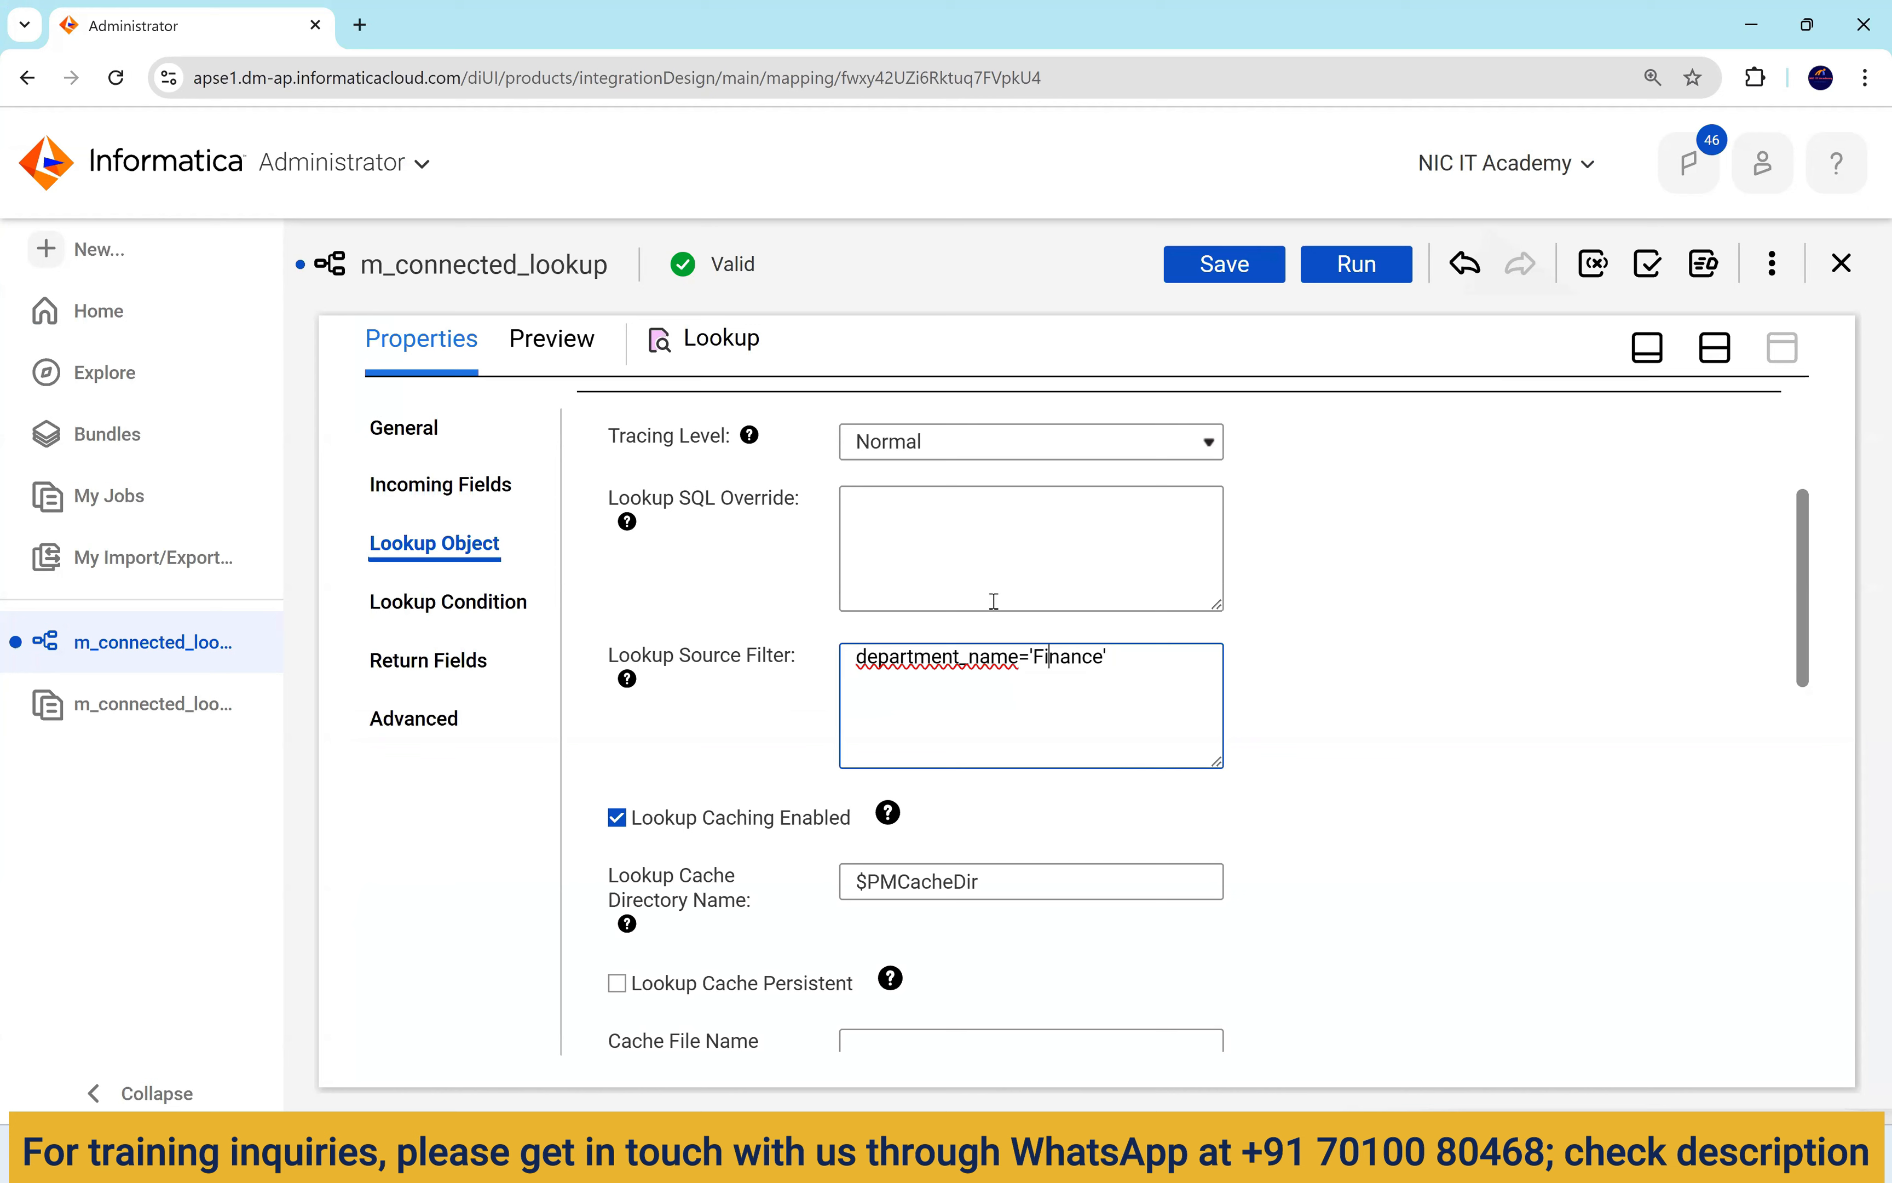
left_click_drag(1132, 660, 655, 547)
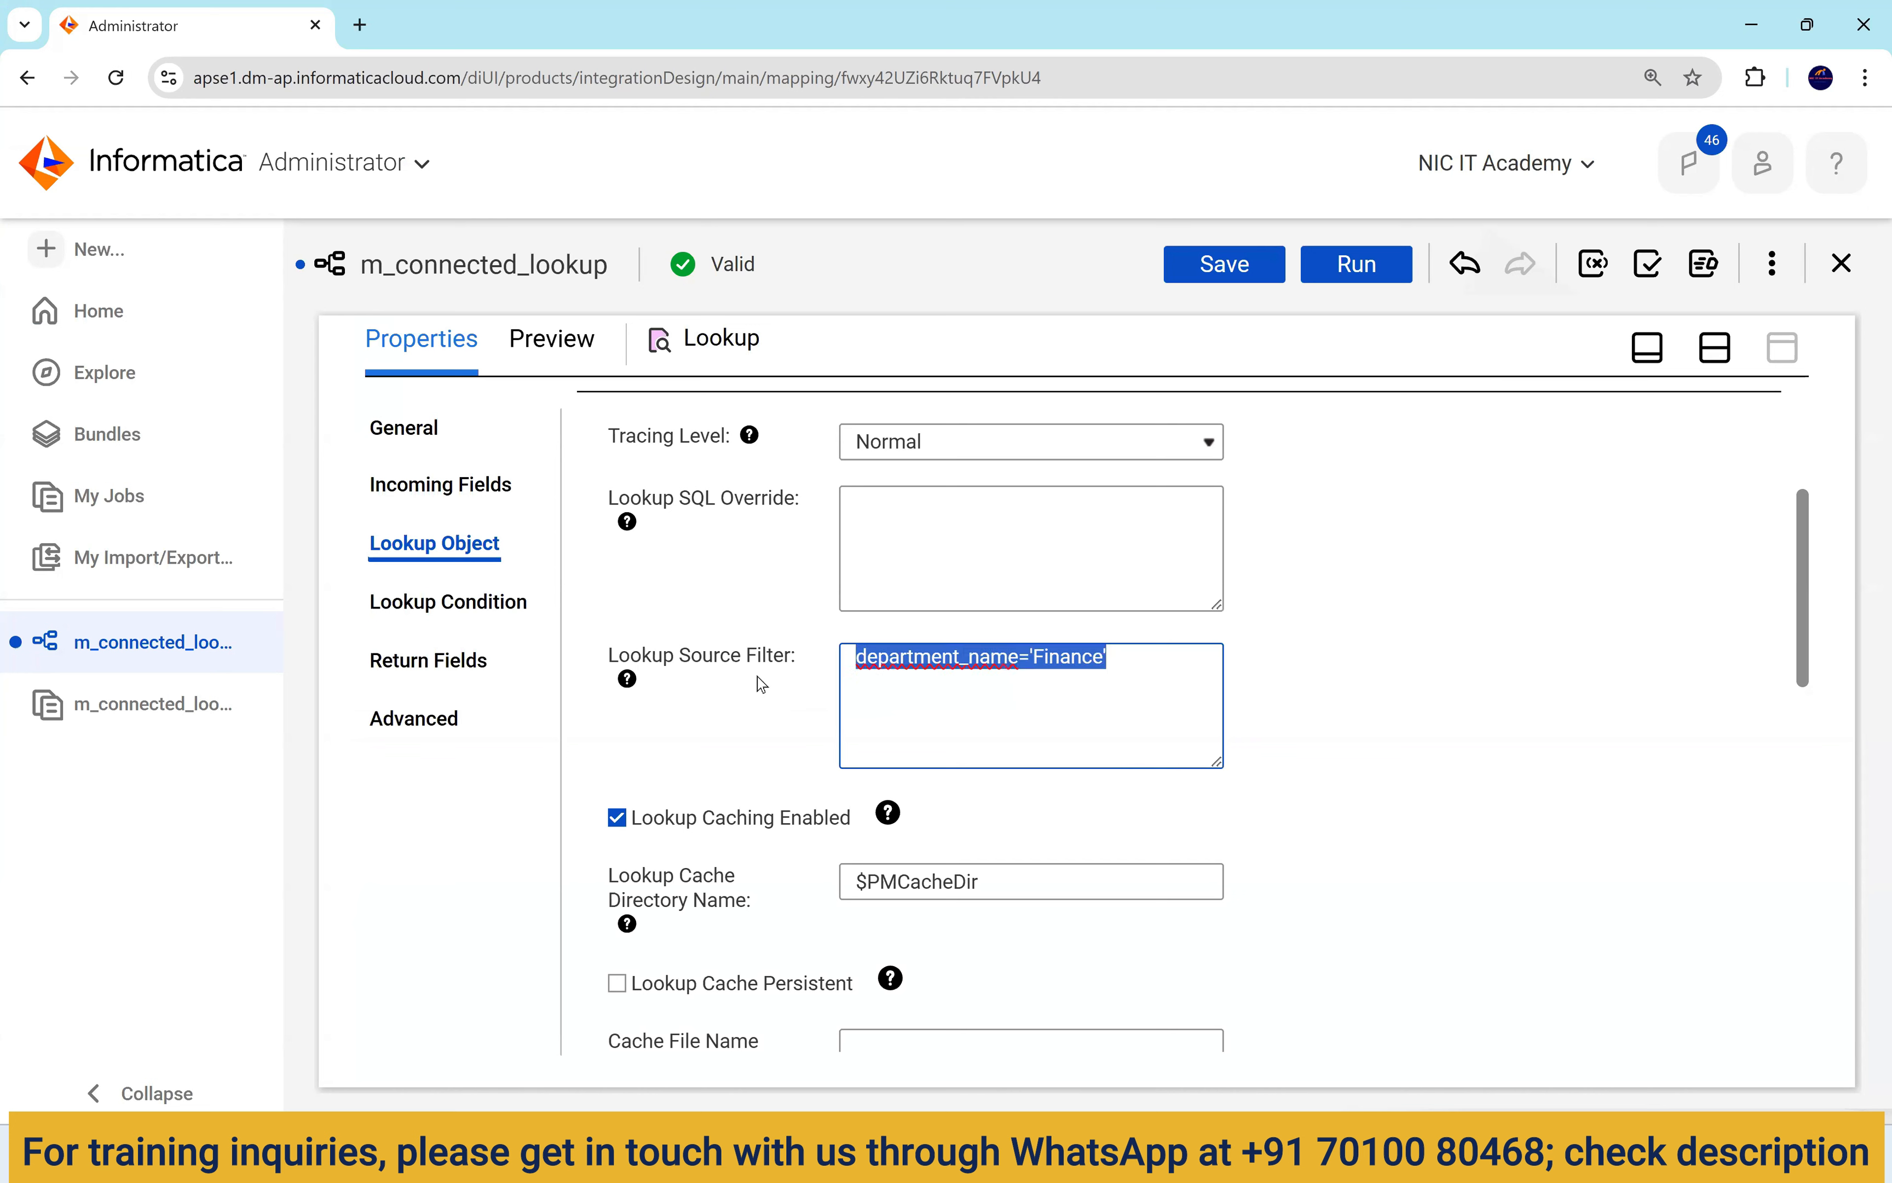
left_click(1715, 347)
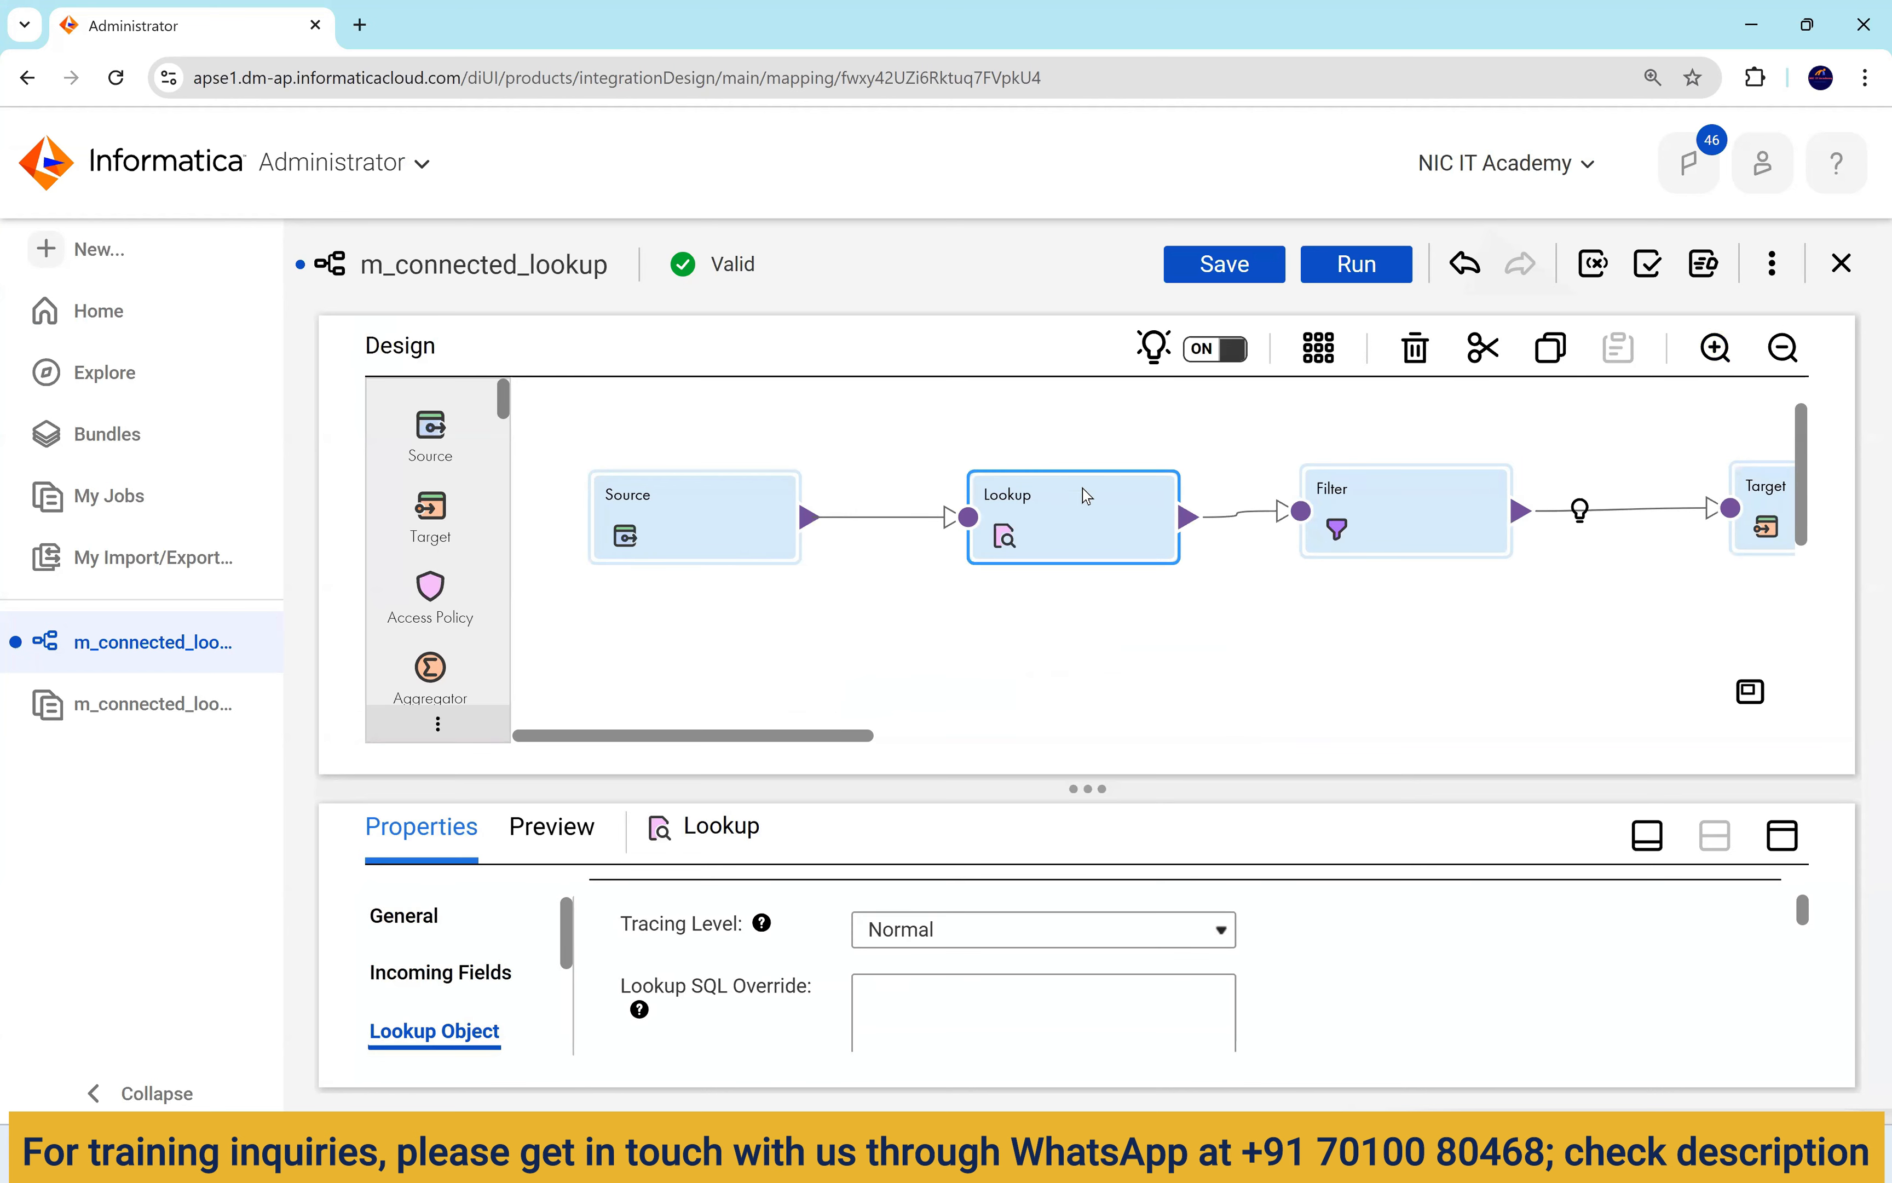
Save m_connected_lookup and launch a new run, then follow it in the job list.
left_click(1218, 268)
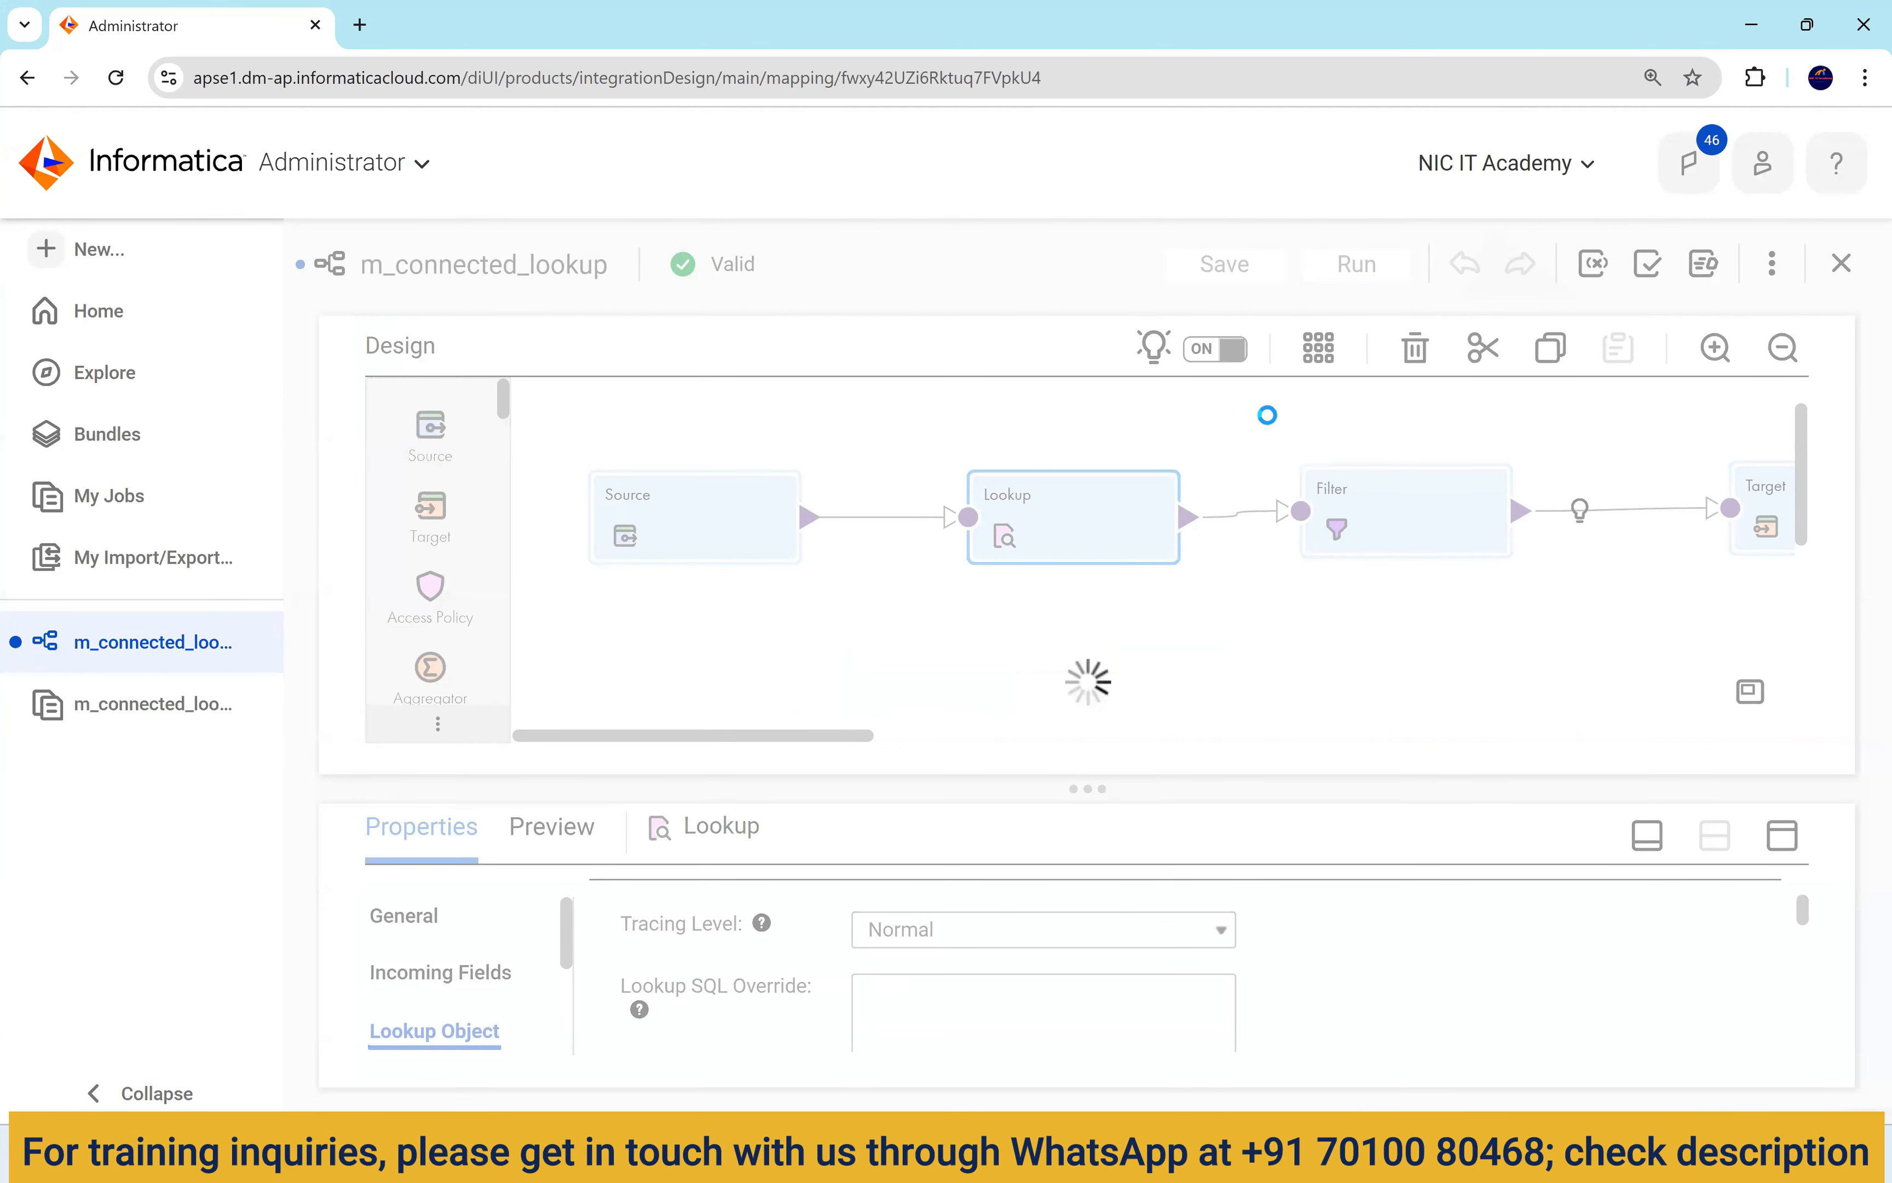
left_click(1357, 266)
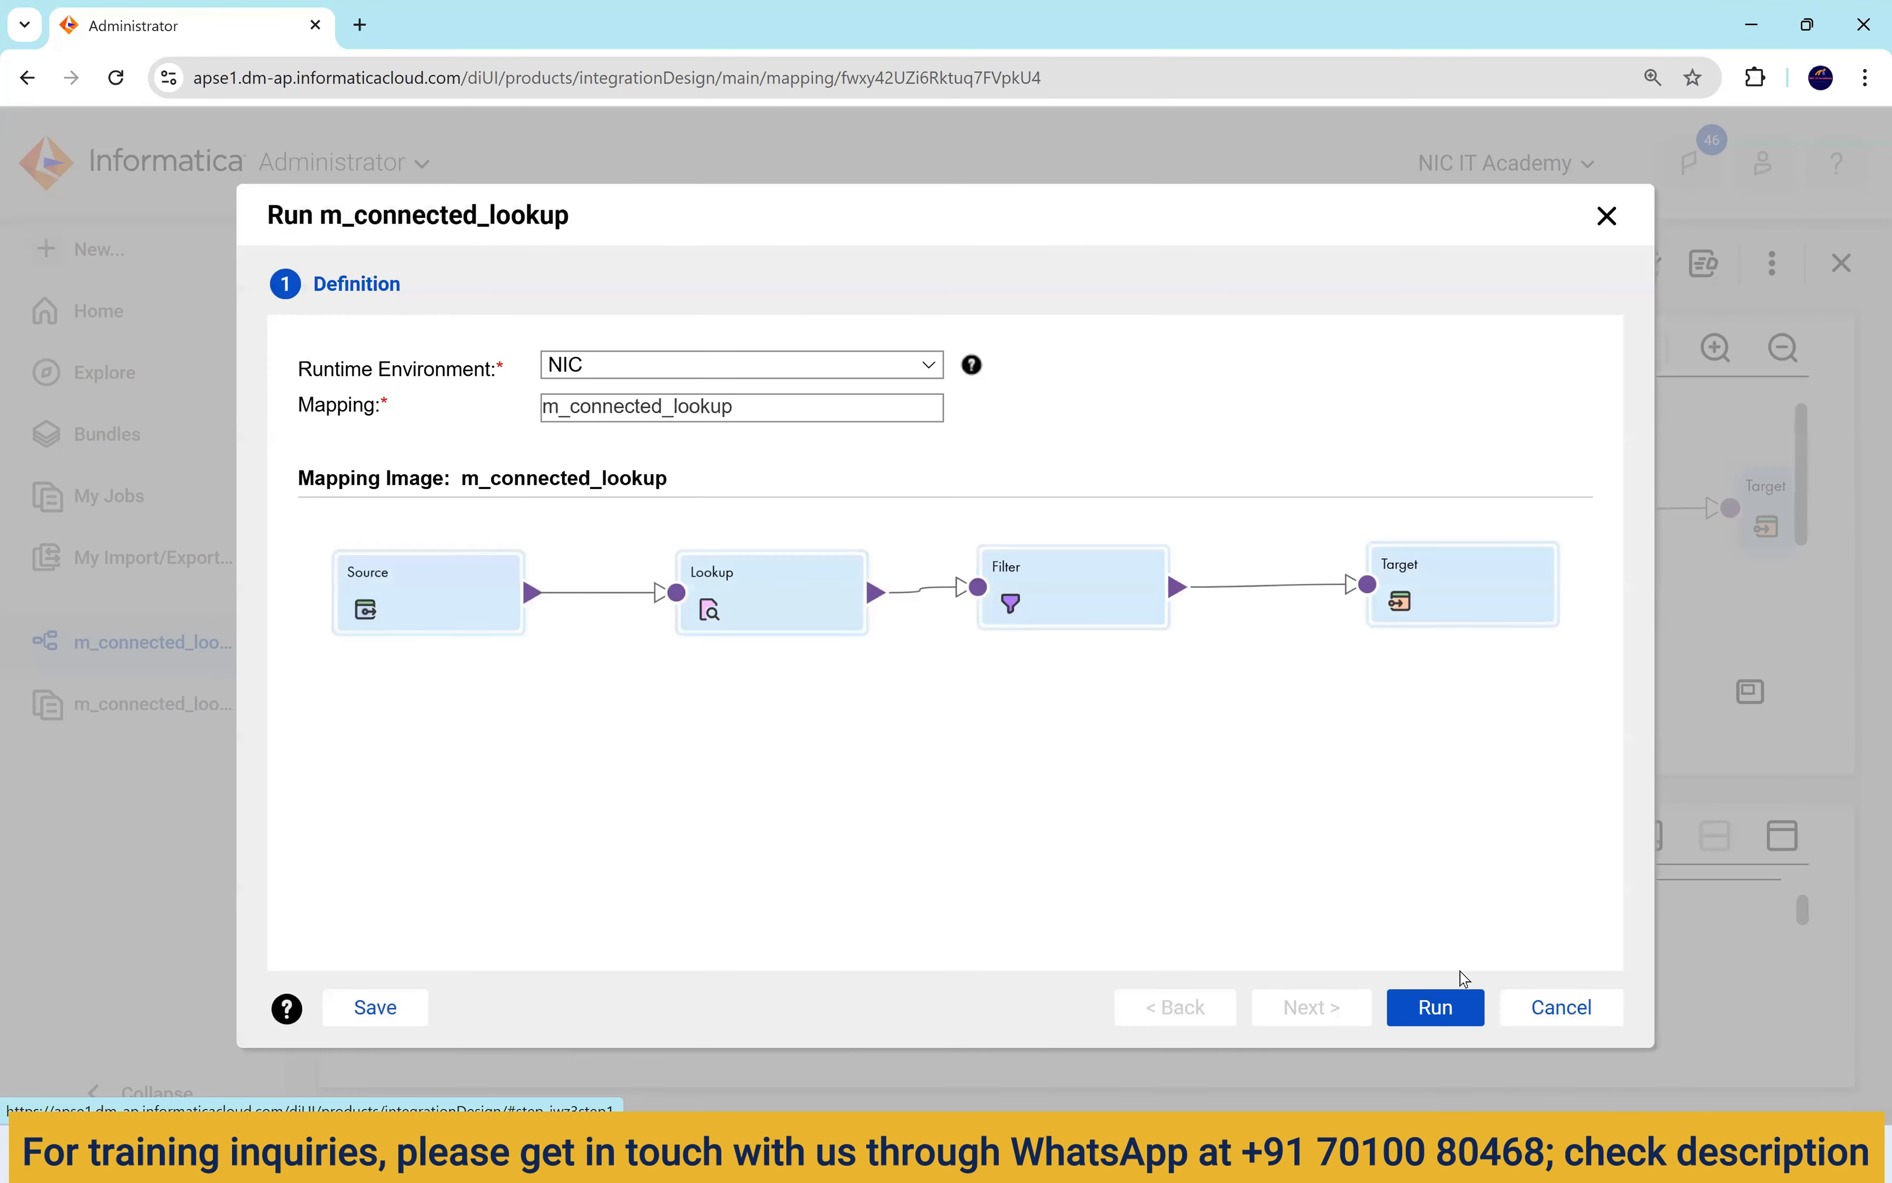
left_click(1453, 1007)
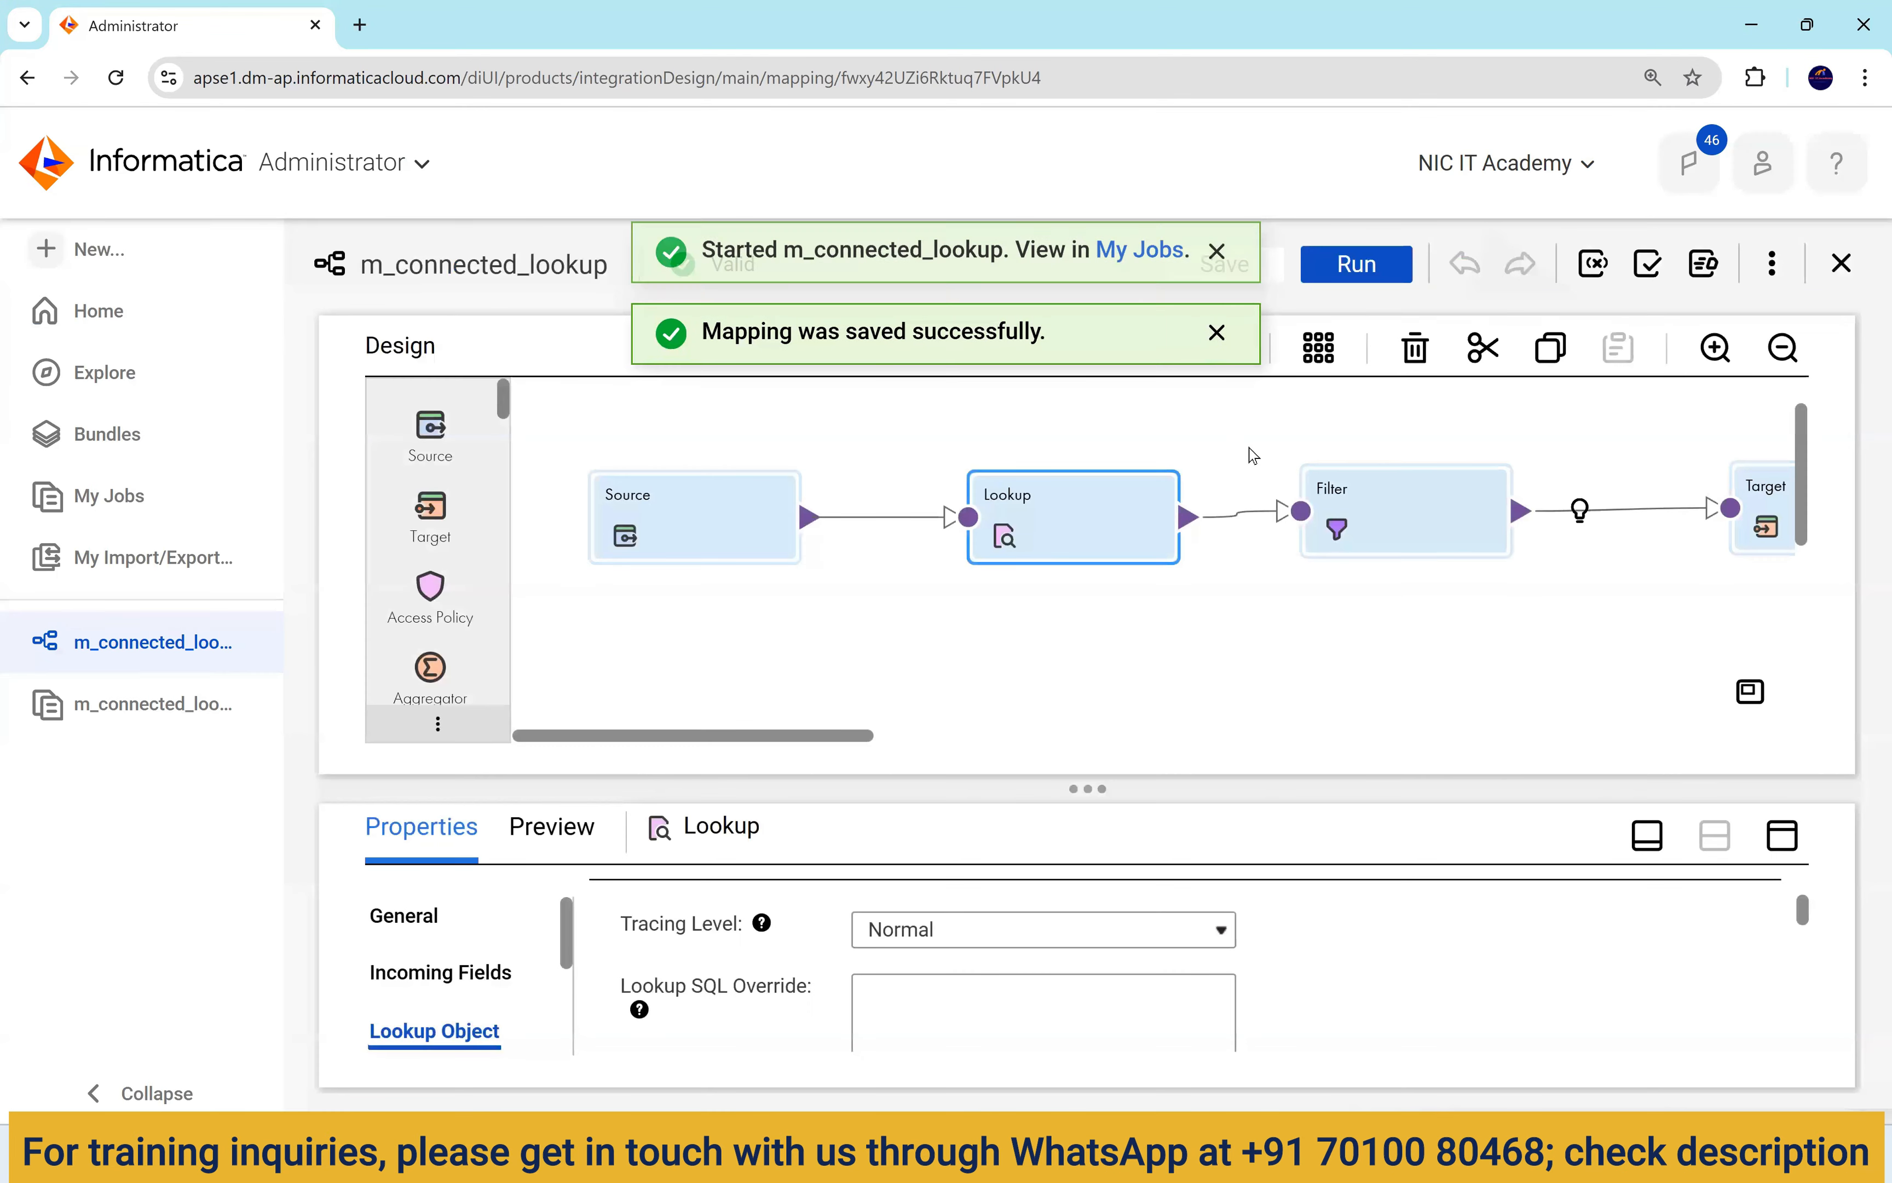
left_click(1125, 257)
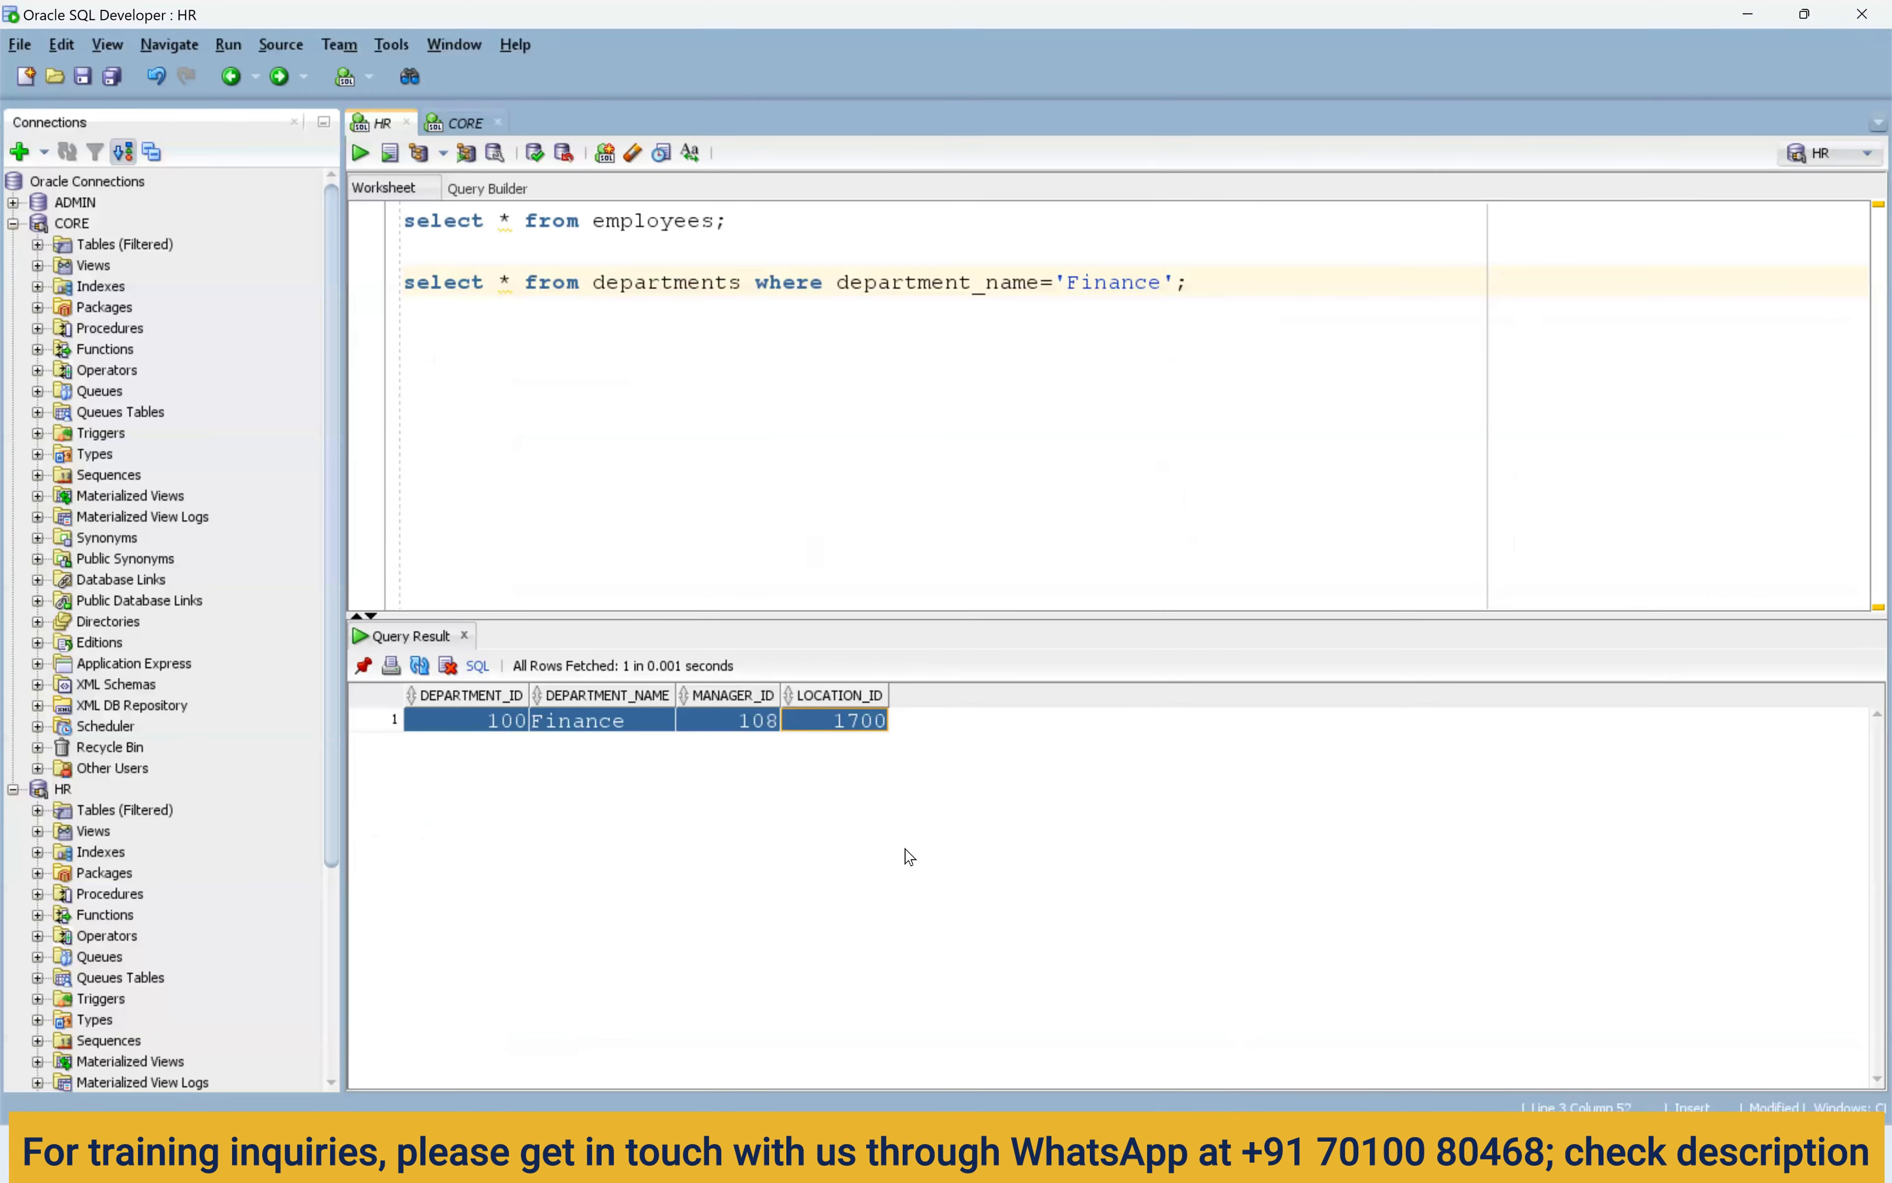
Re-run select * from t_employees_dept in the CORE worksheet and check the six Finance department names.
left_click(464, 122)
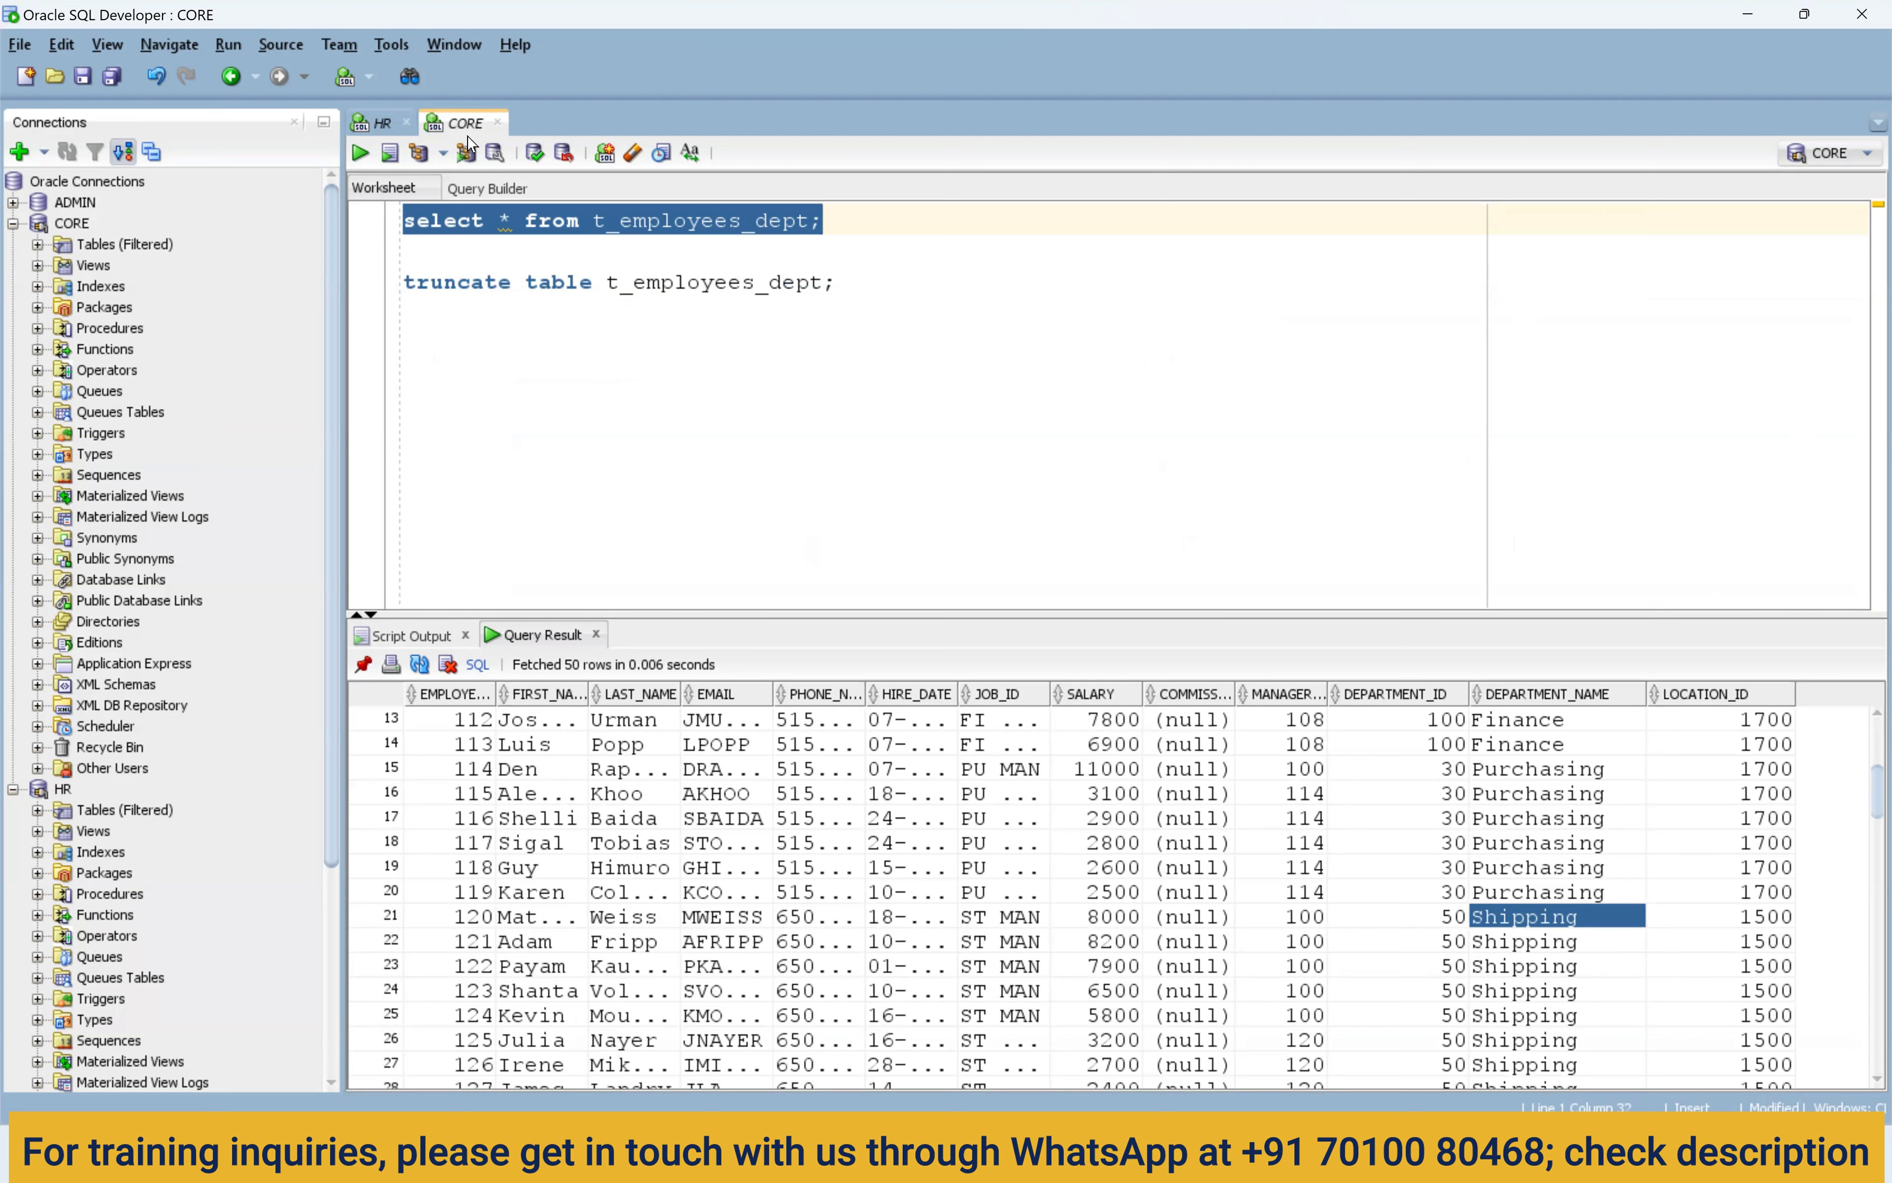
key("ctrl+Return")
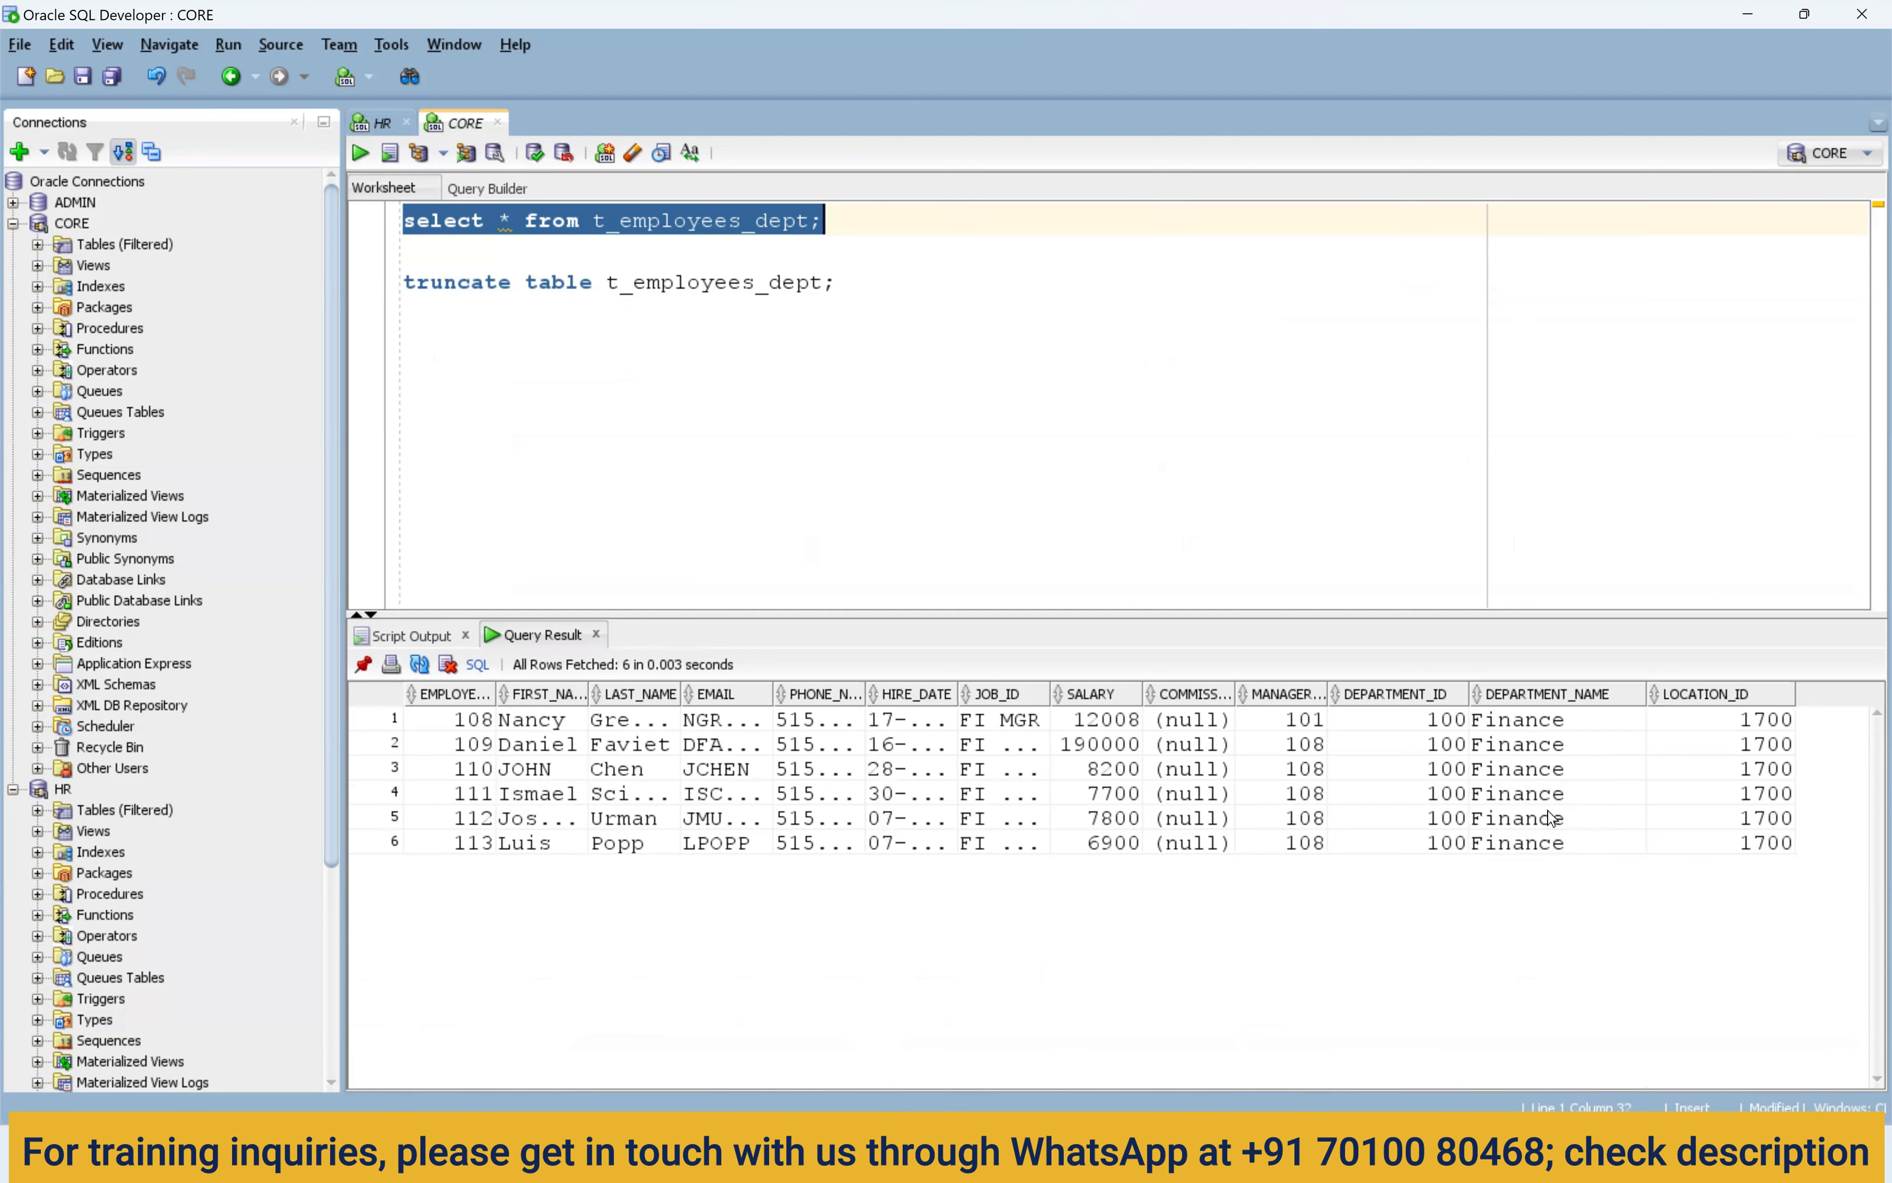
left_click_drag(1544, 719, 1551, 851)
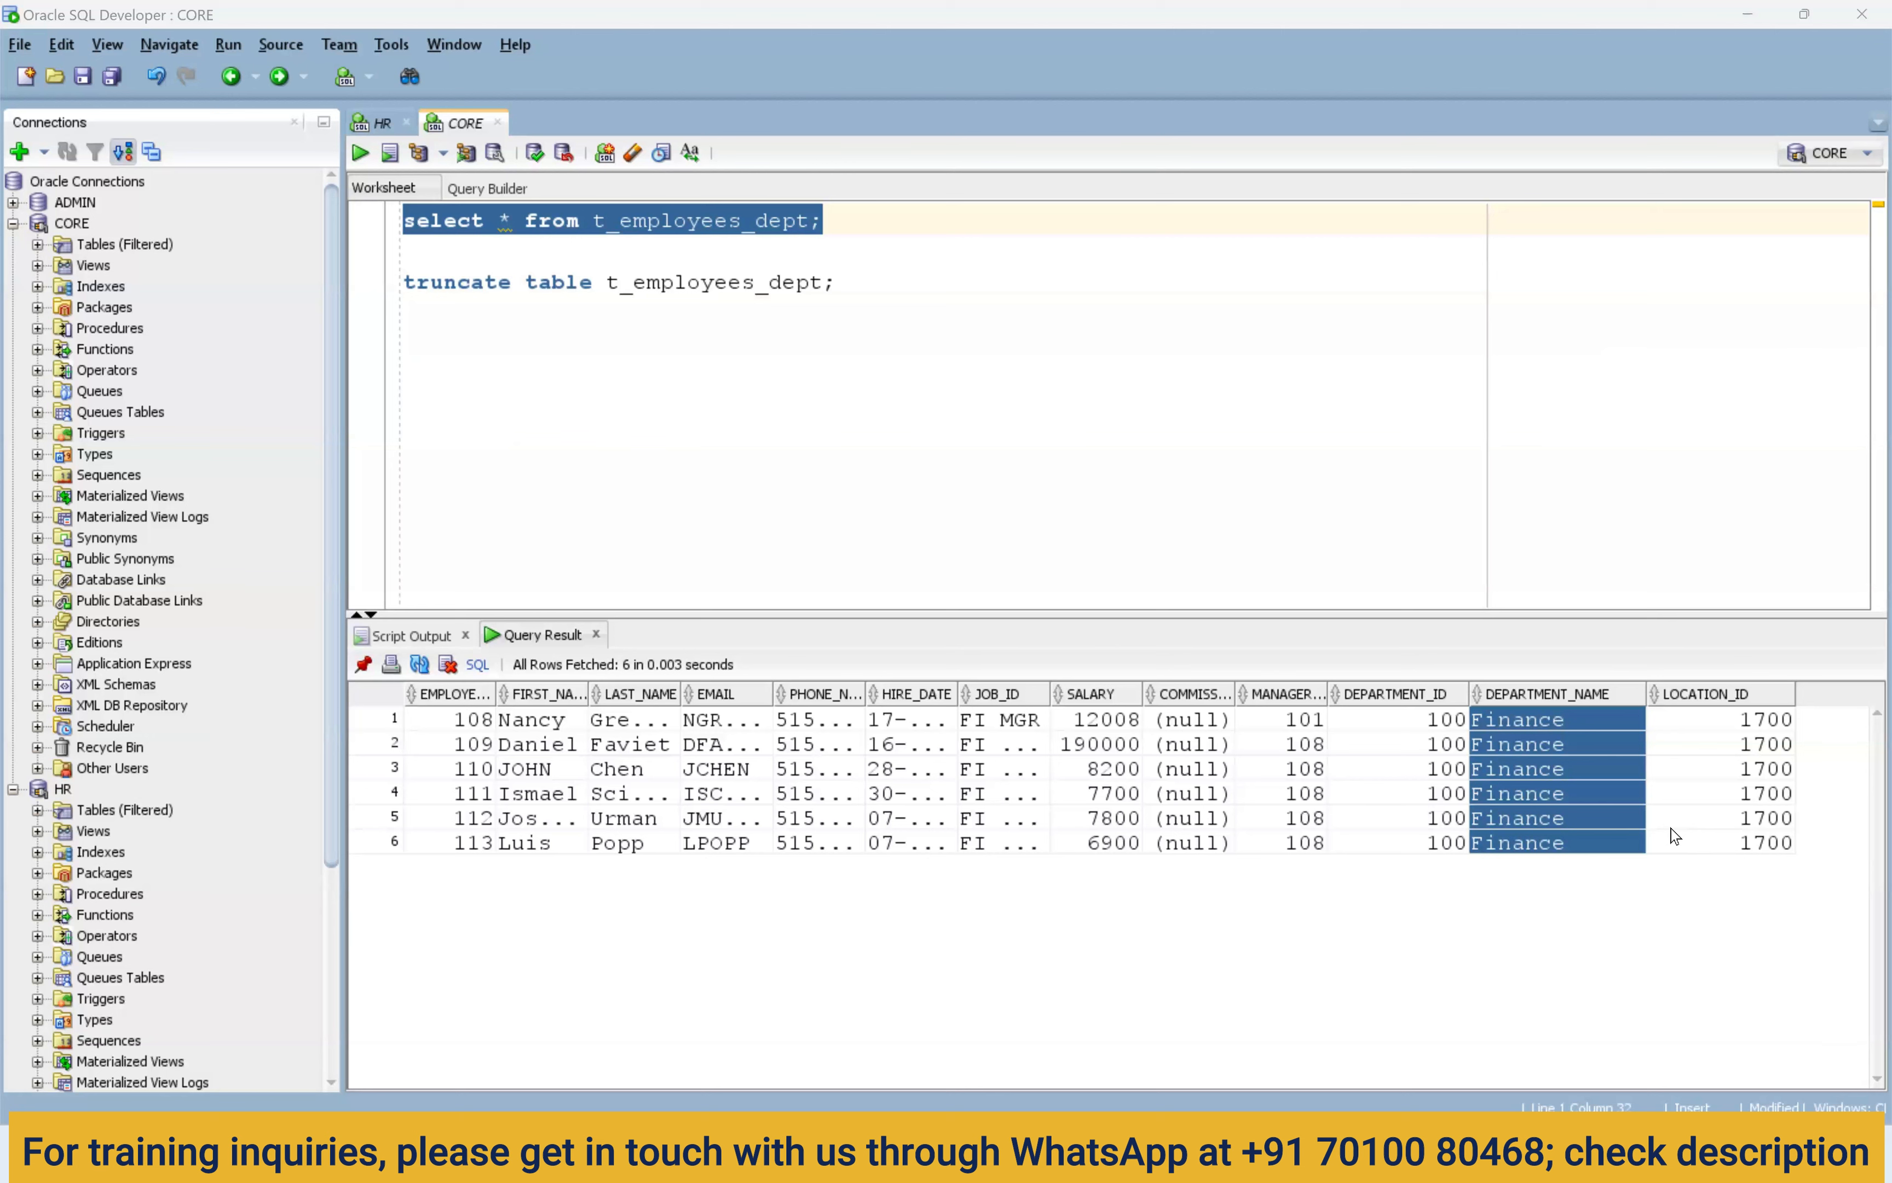
left_click(1575, 803)
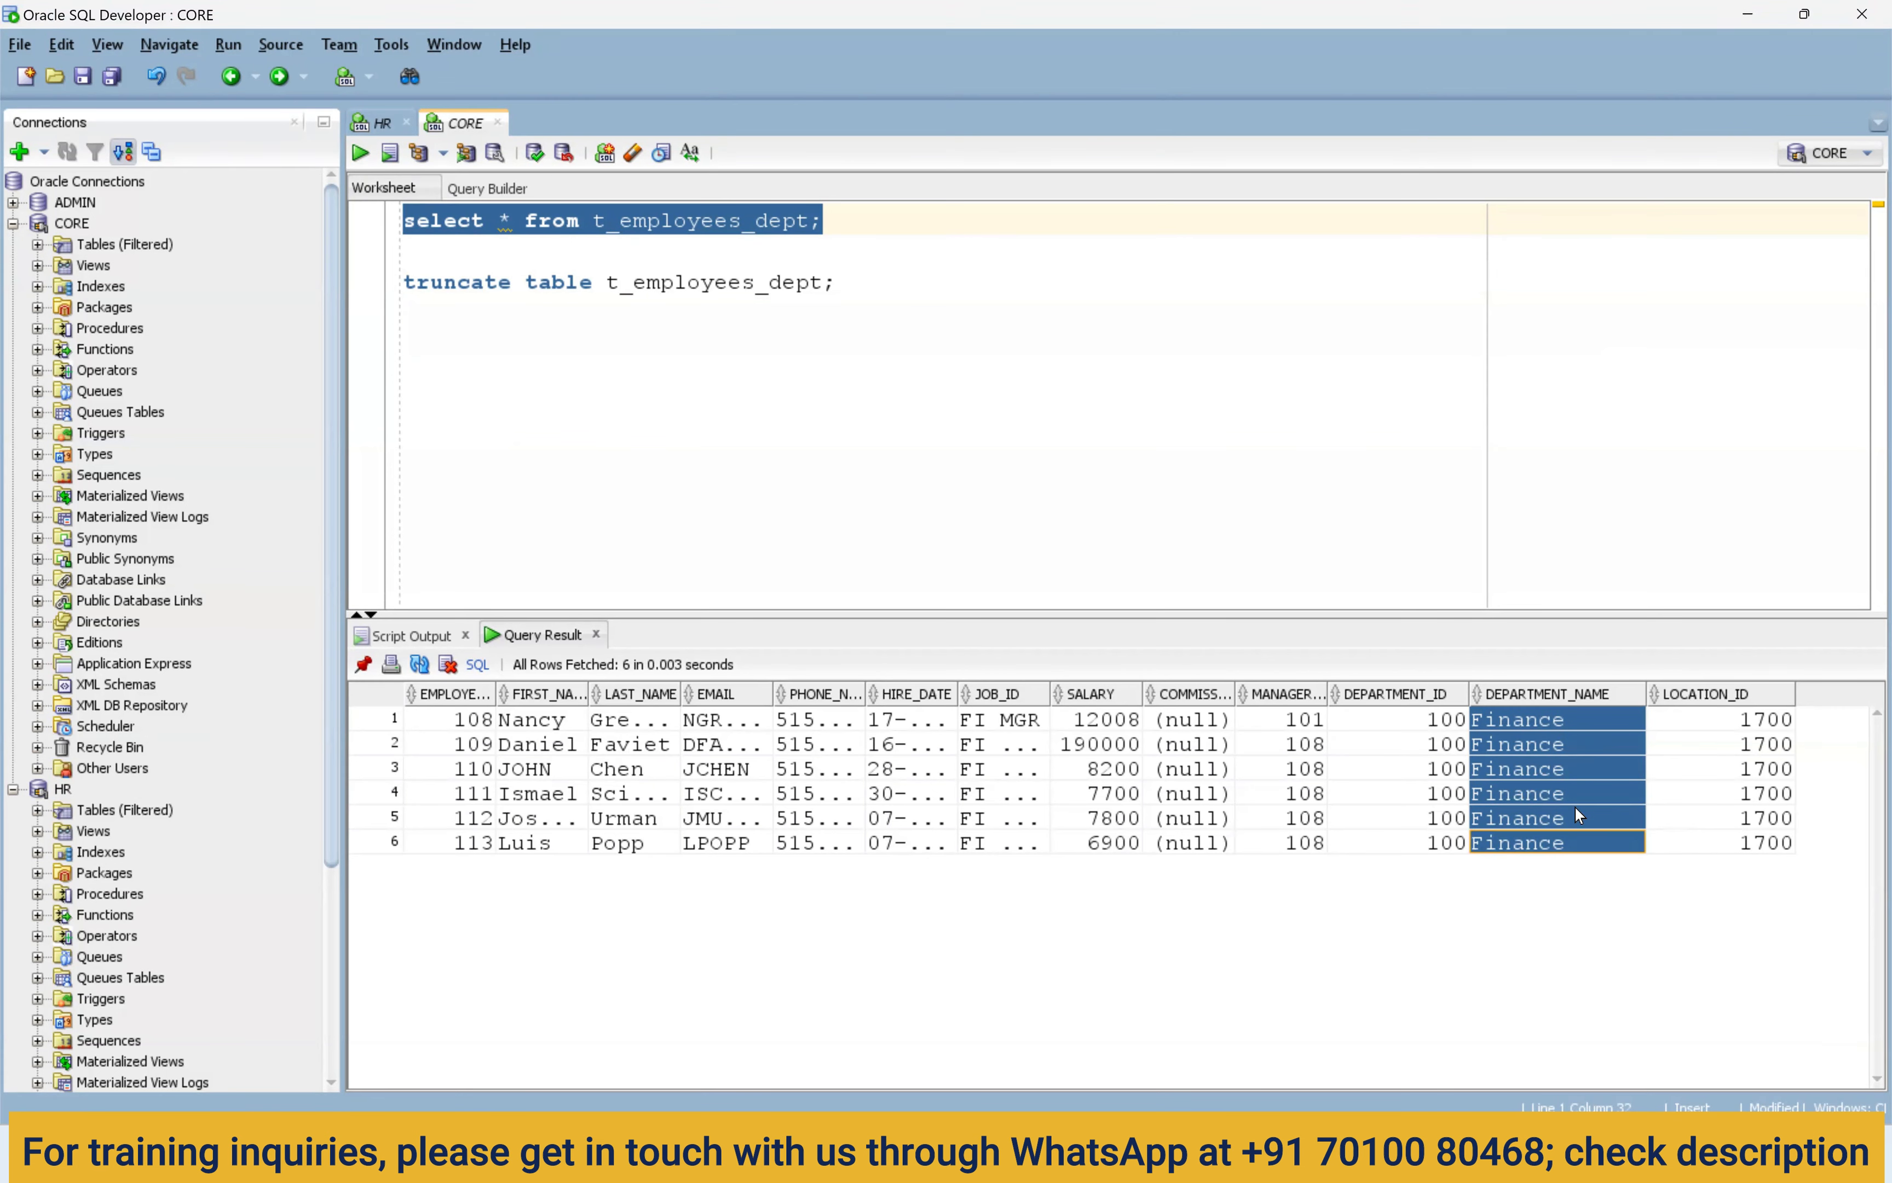
left_click_drag(1585, 742, 1575, 882)
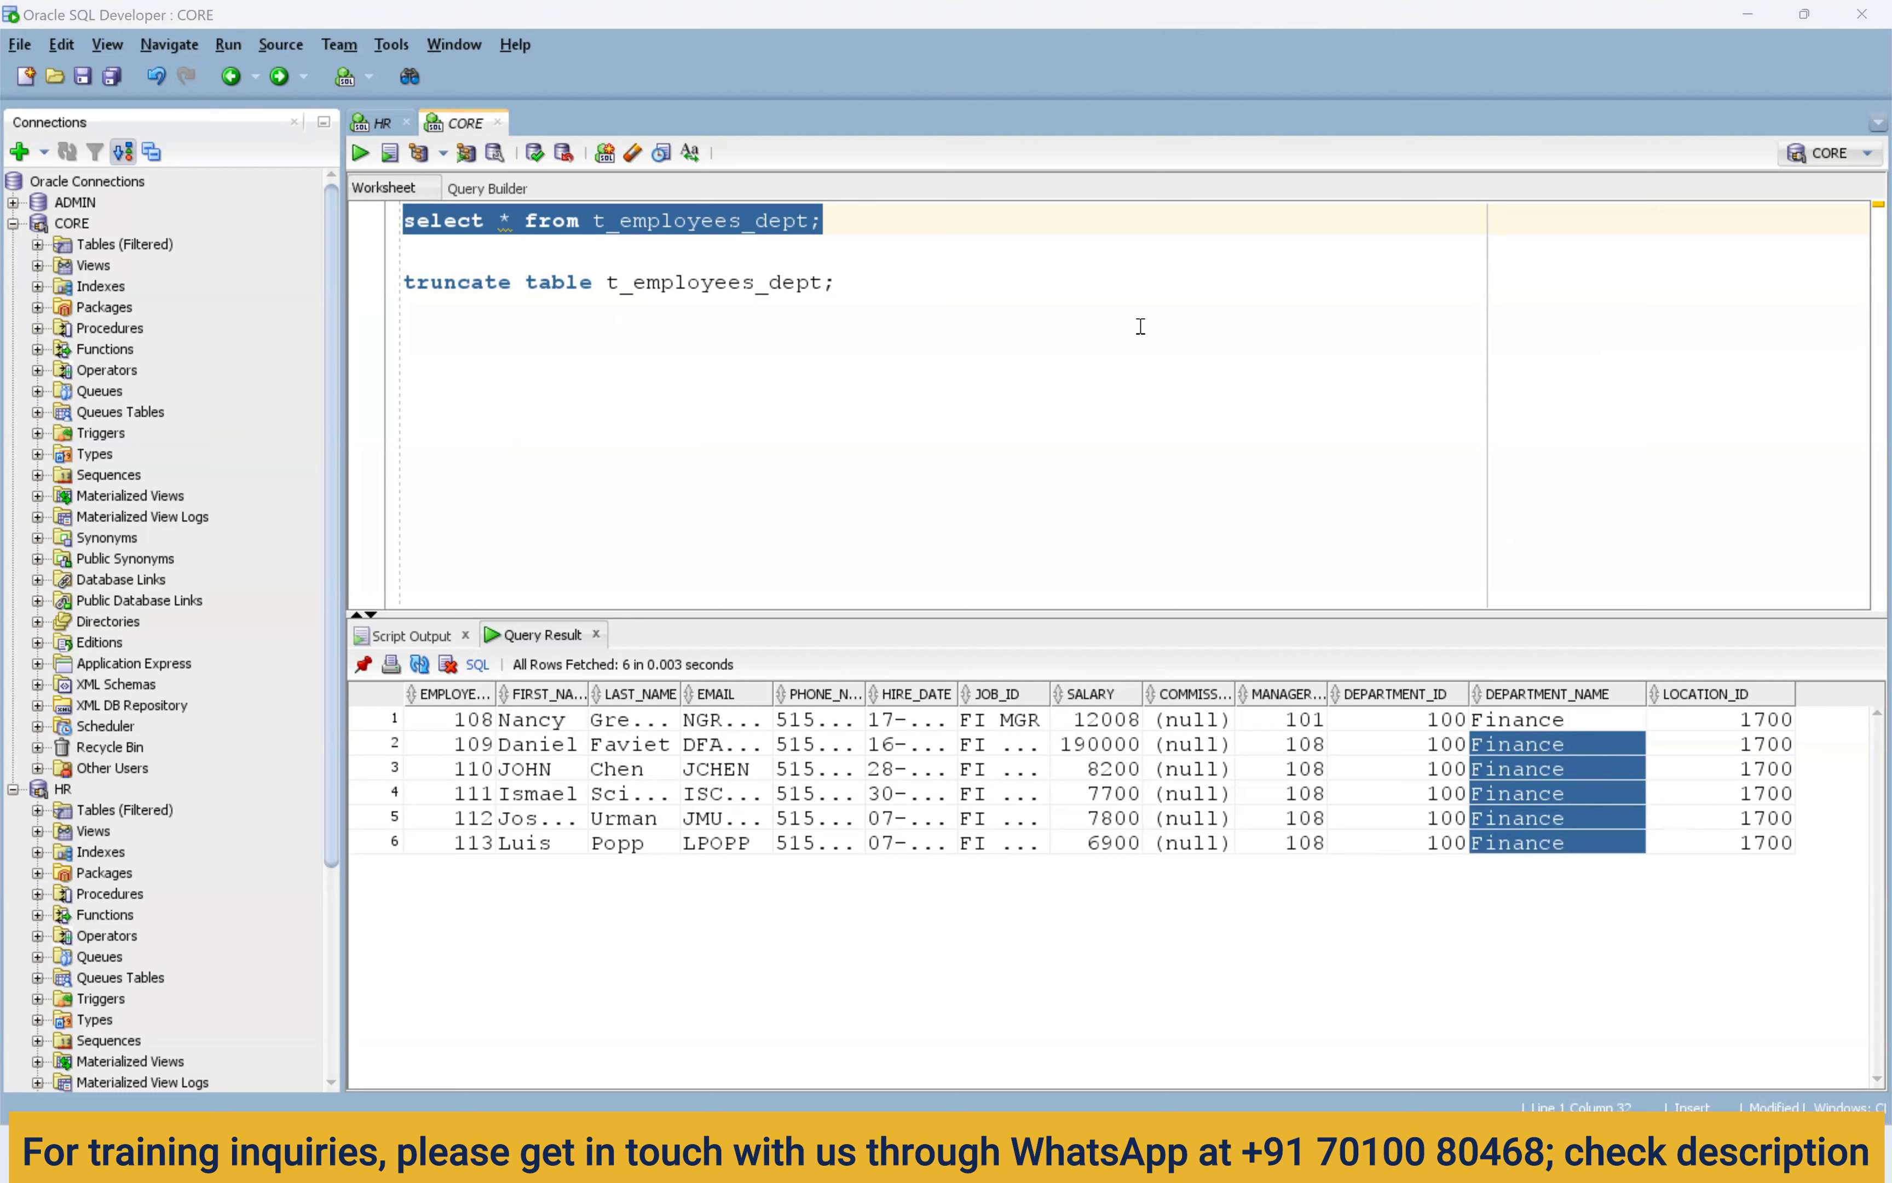
Refresh My Jobs to check the run status, and confirm the six Finance rows in the query results.
key("alt+Tab")
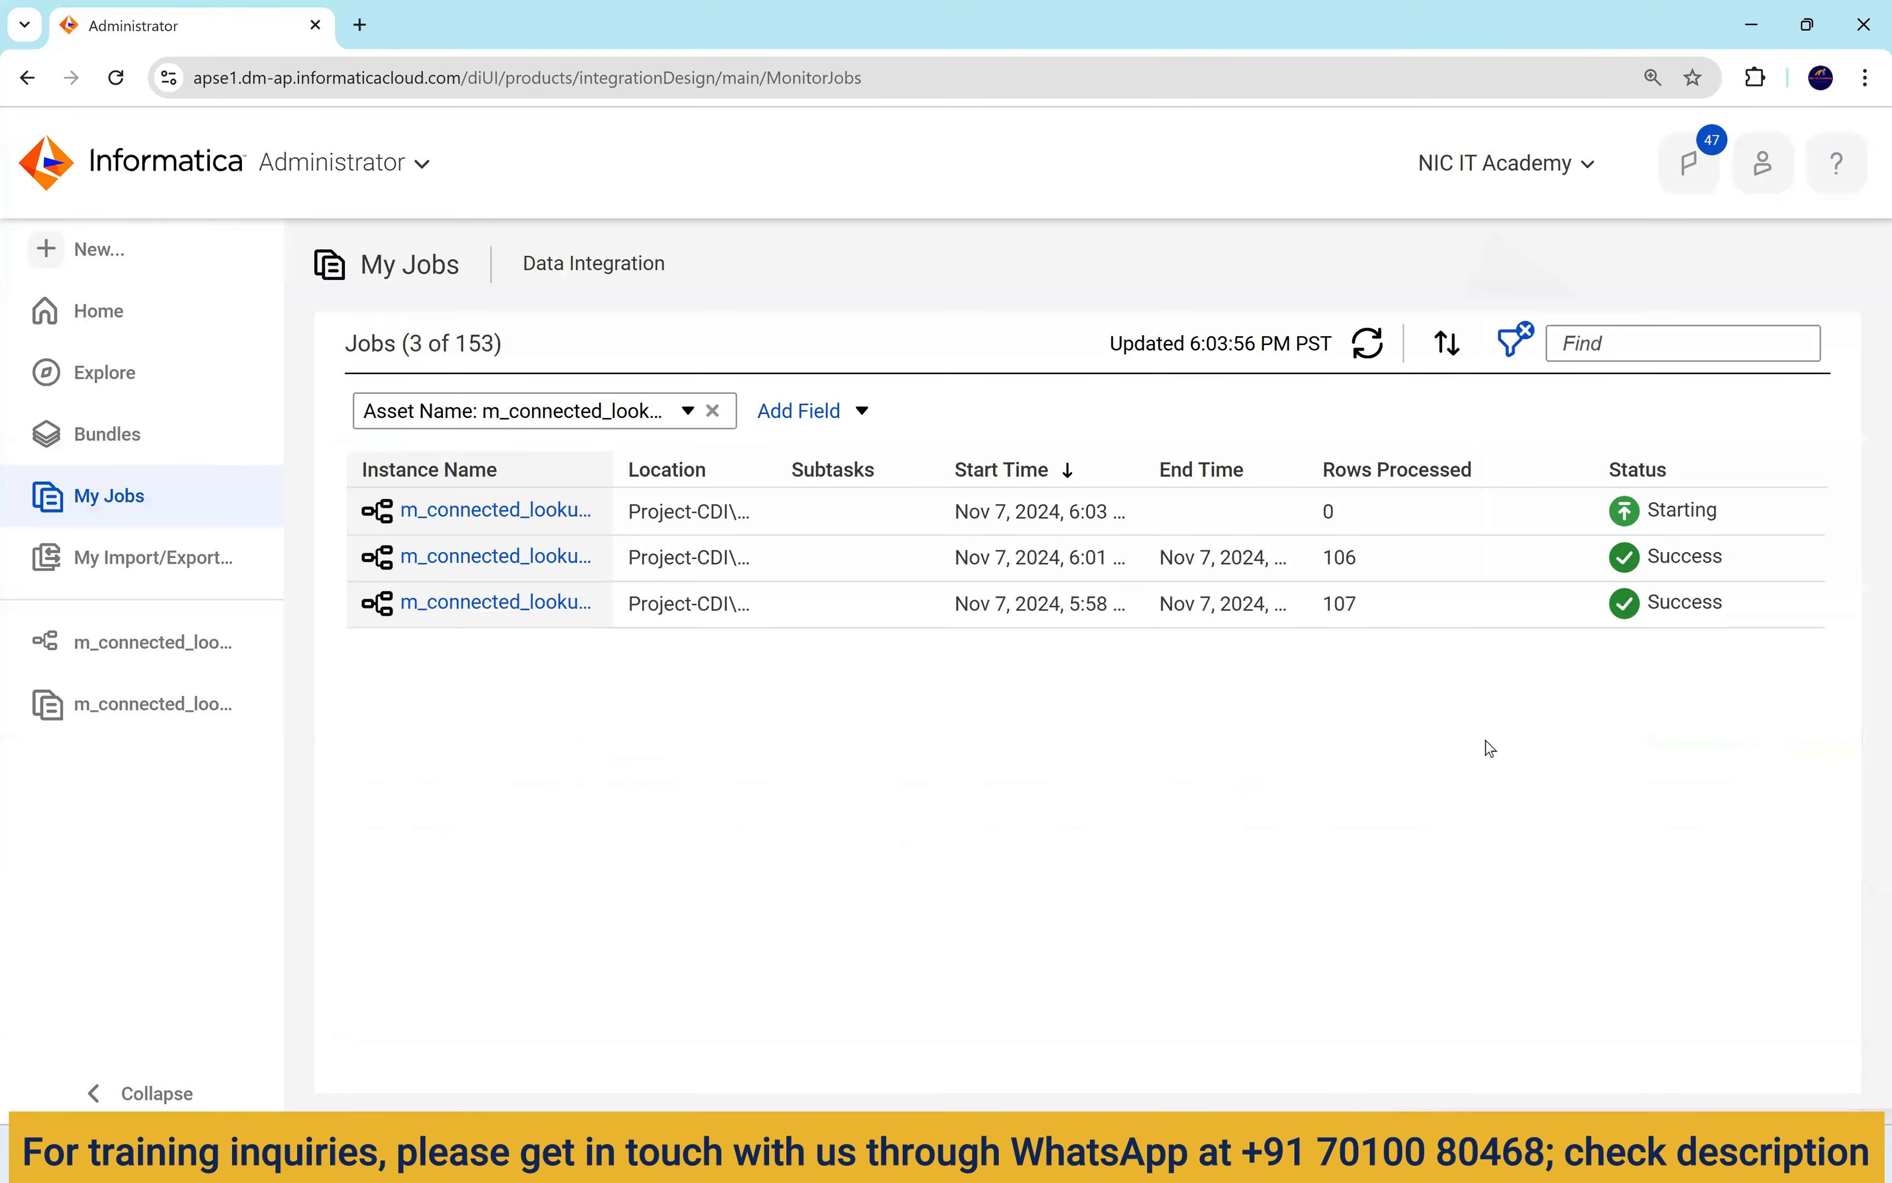
left_click(1372, 348)
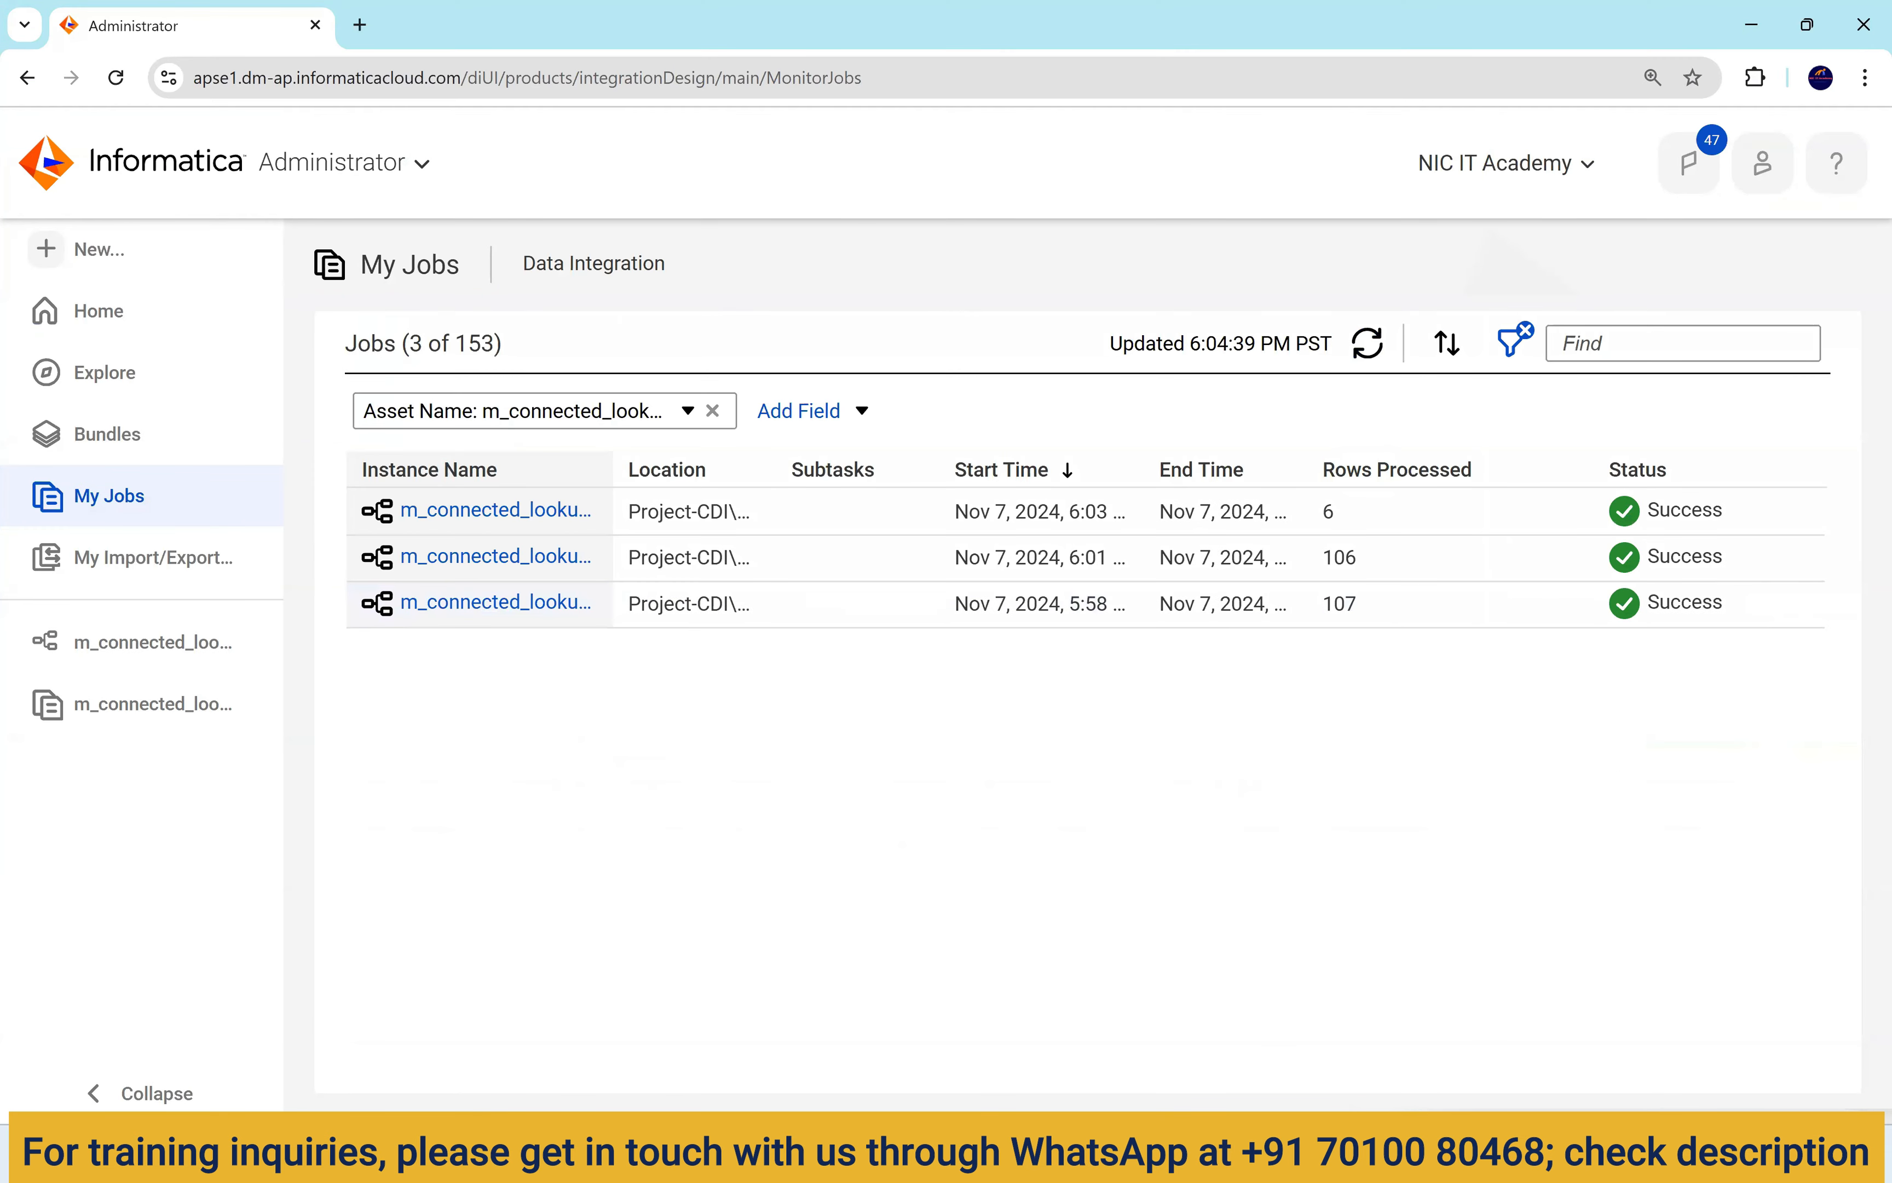
key("alt+Tab")
left_click_drag(1555, 730, 1550, 851)
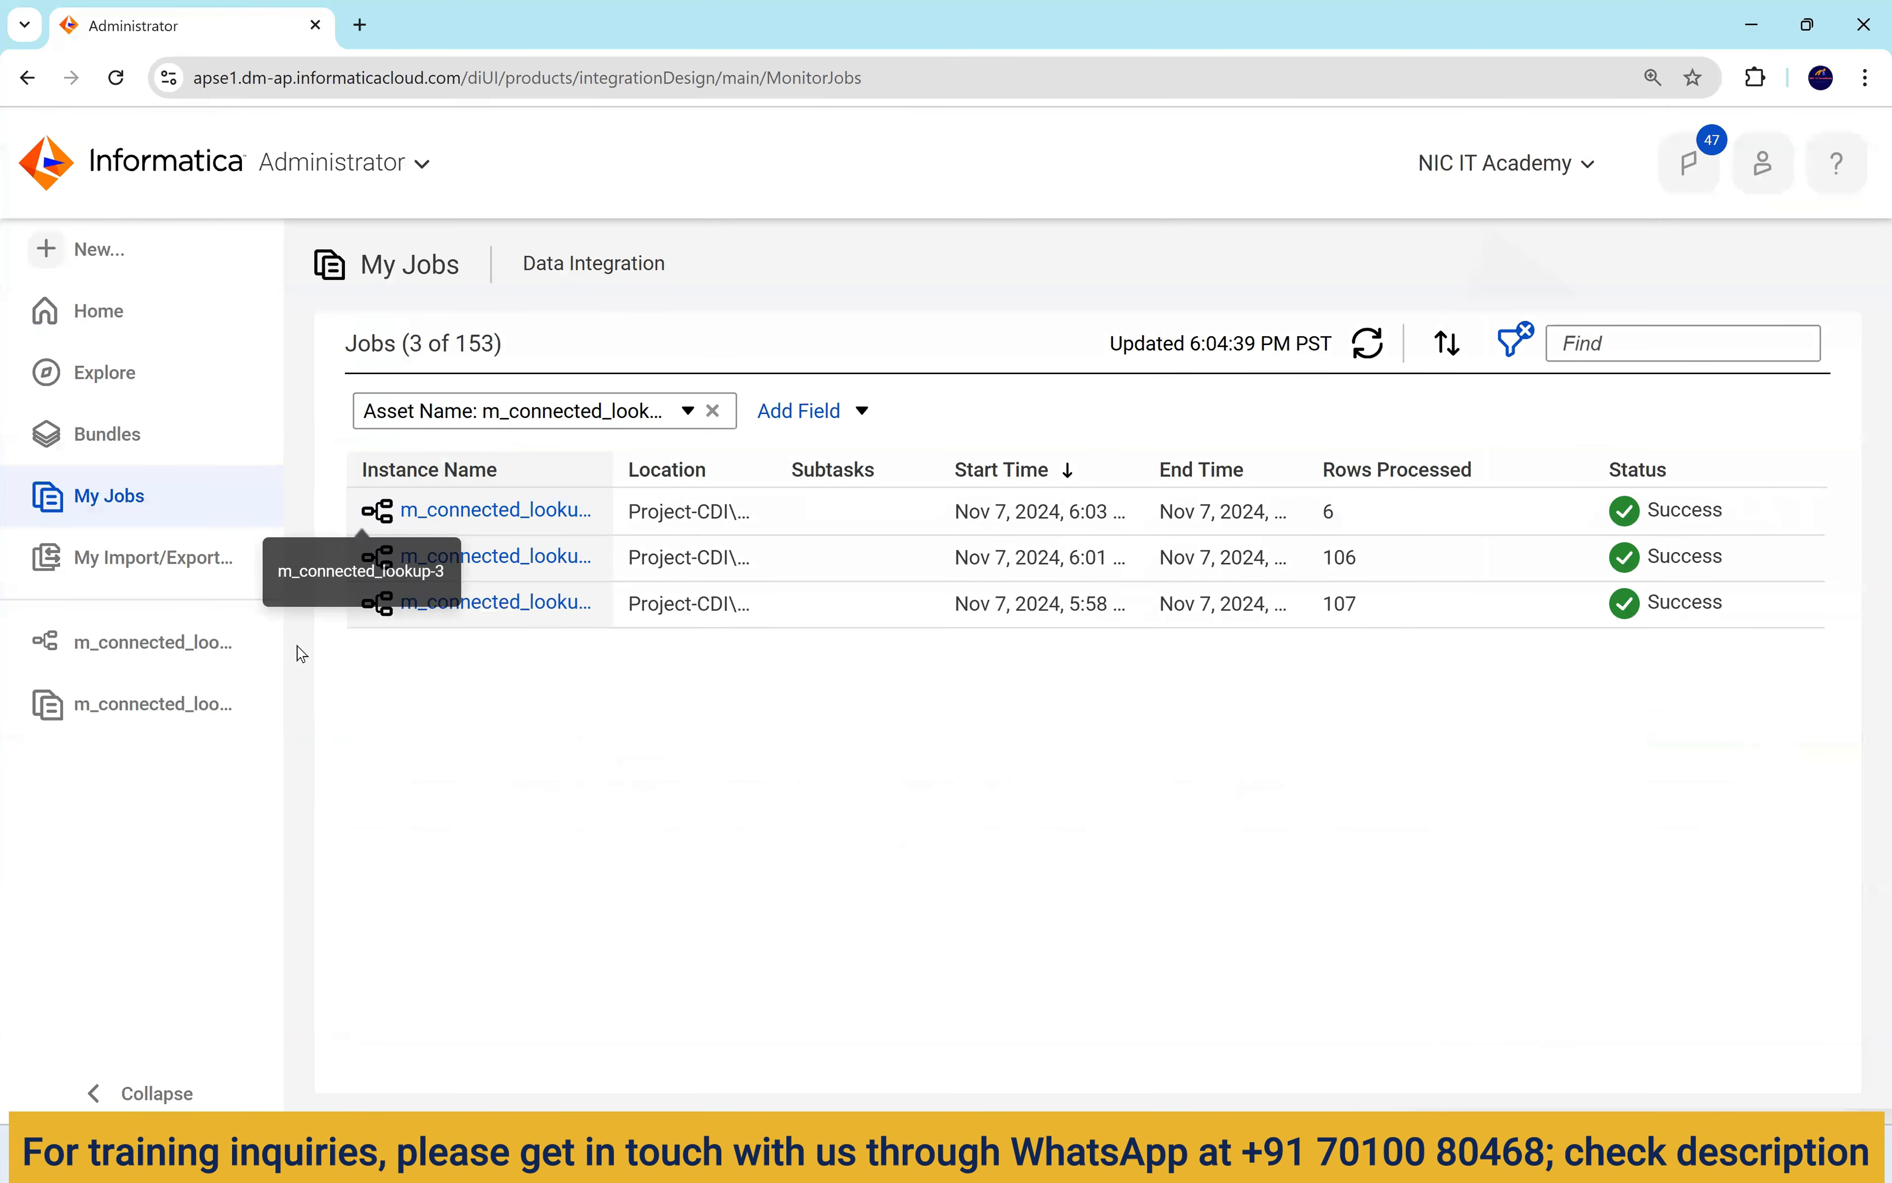
Reopen m_connected_lookup and arrange its nodes evenly on the Design canvas.
left_click(283, 658)
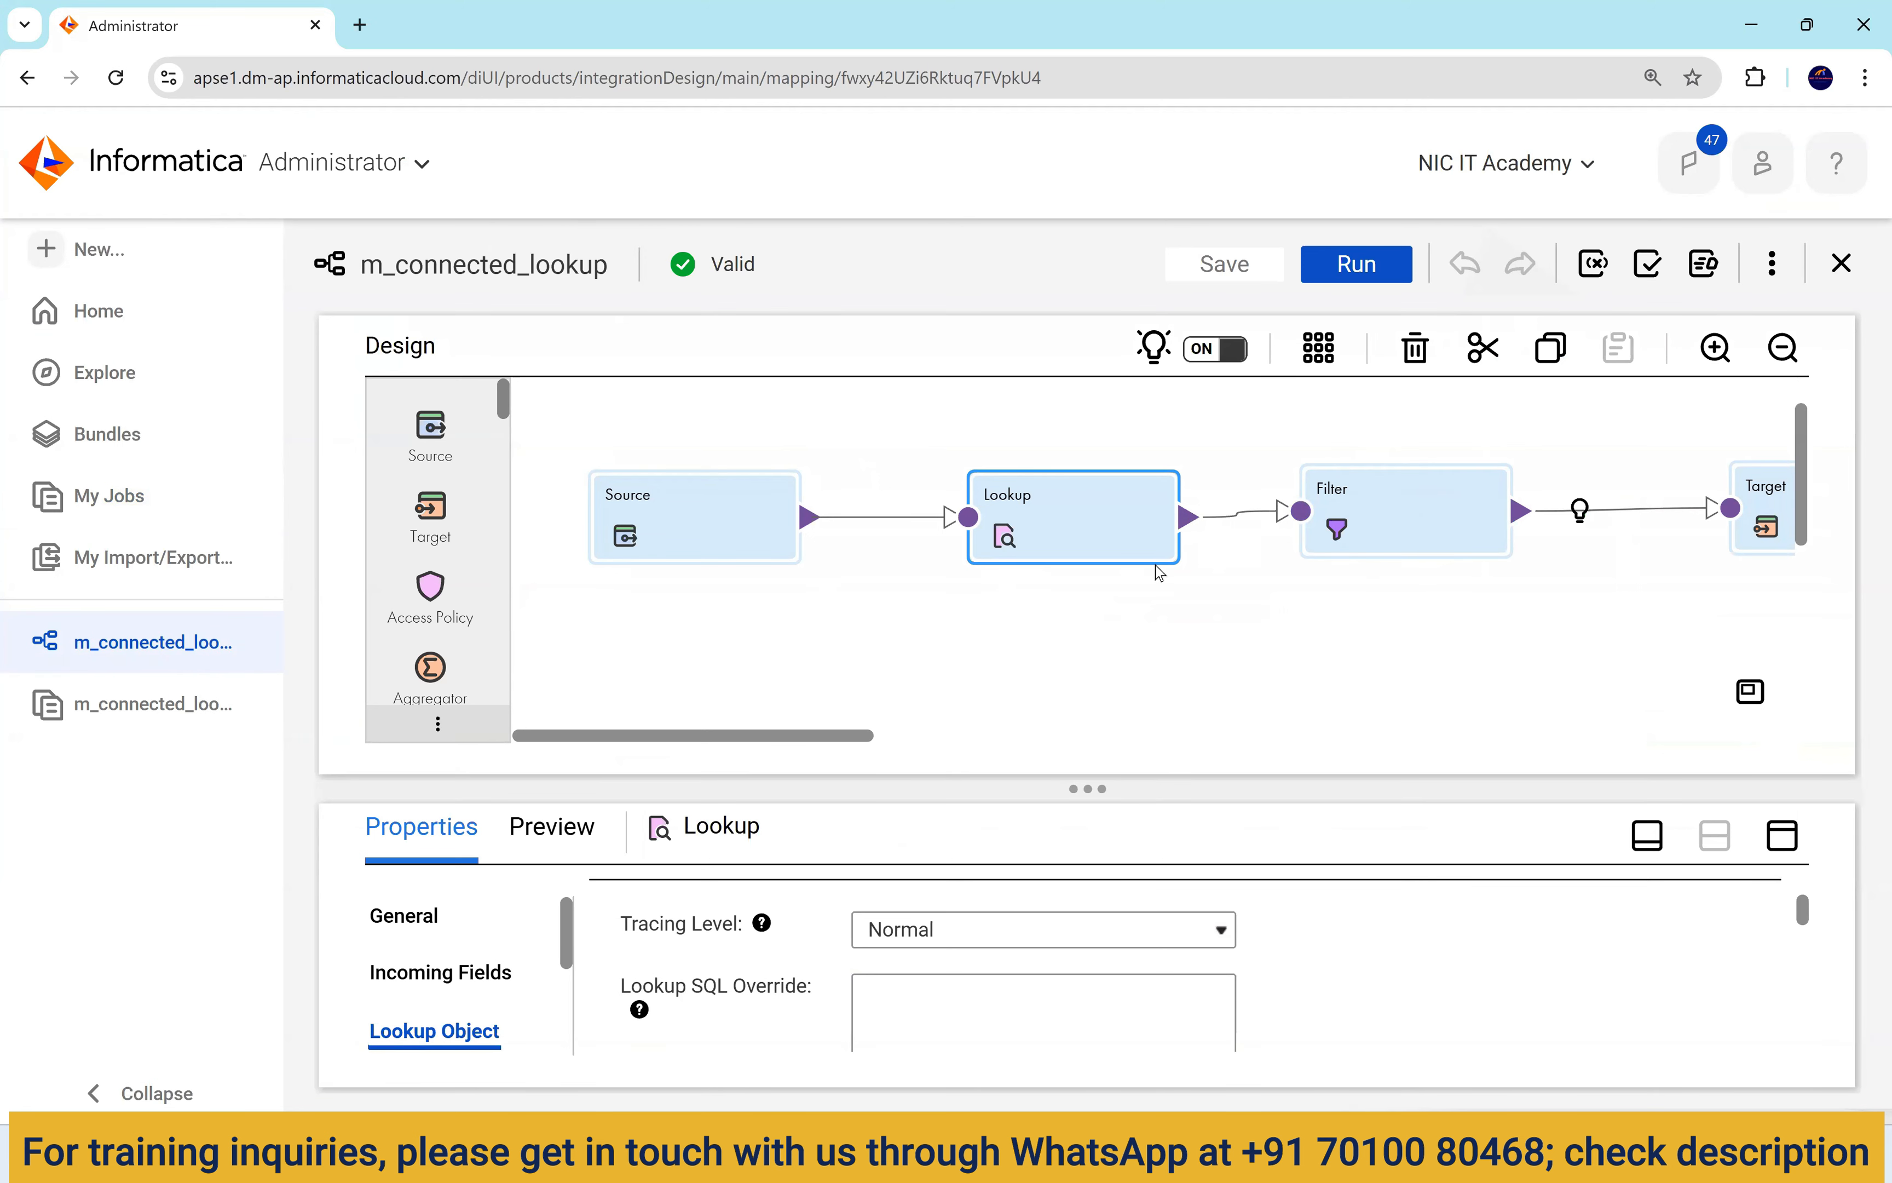
mouse_move(829, 737)
left_mouse_down()
mouse_move(946, 735)
mouse_move(829, 738)
left_mouse_up()
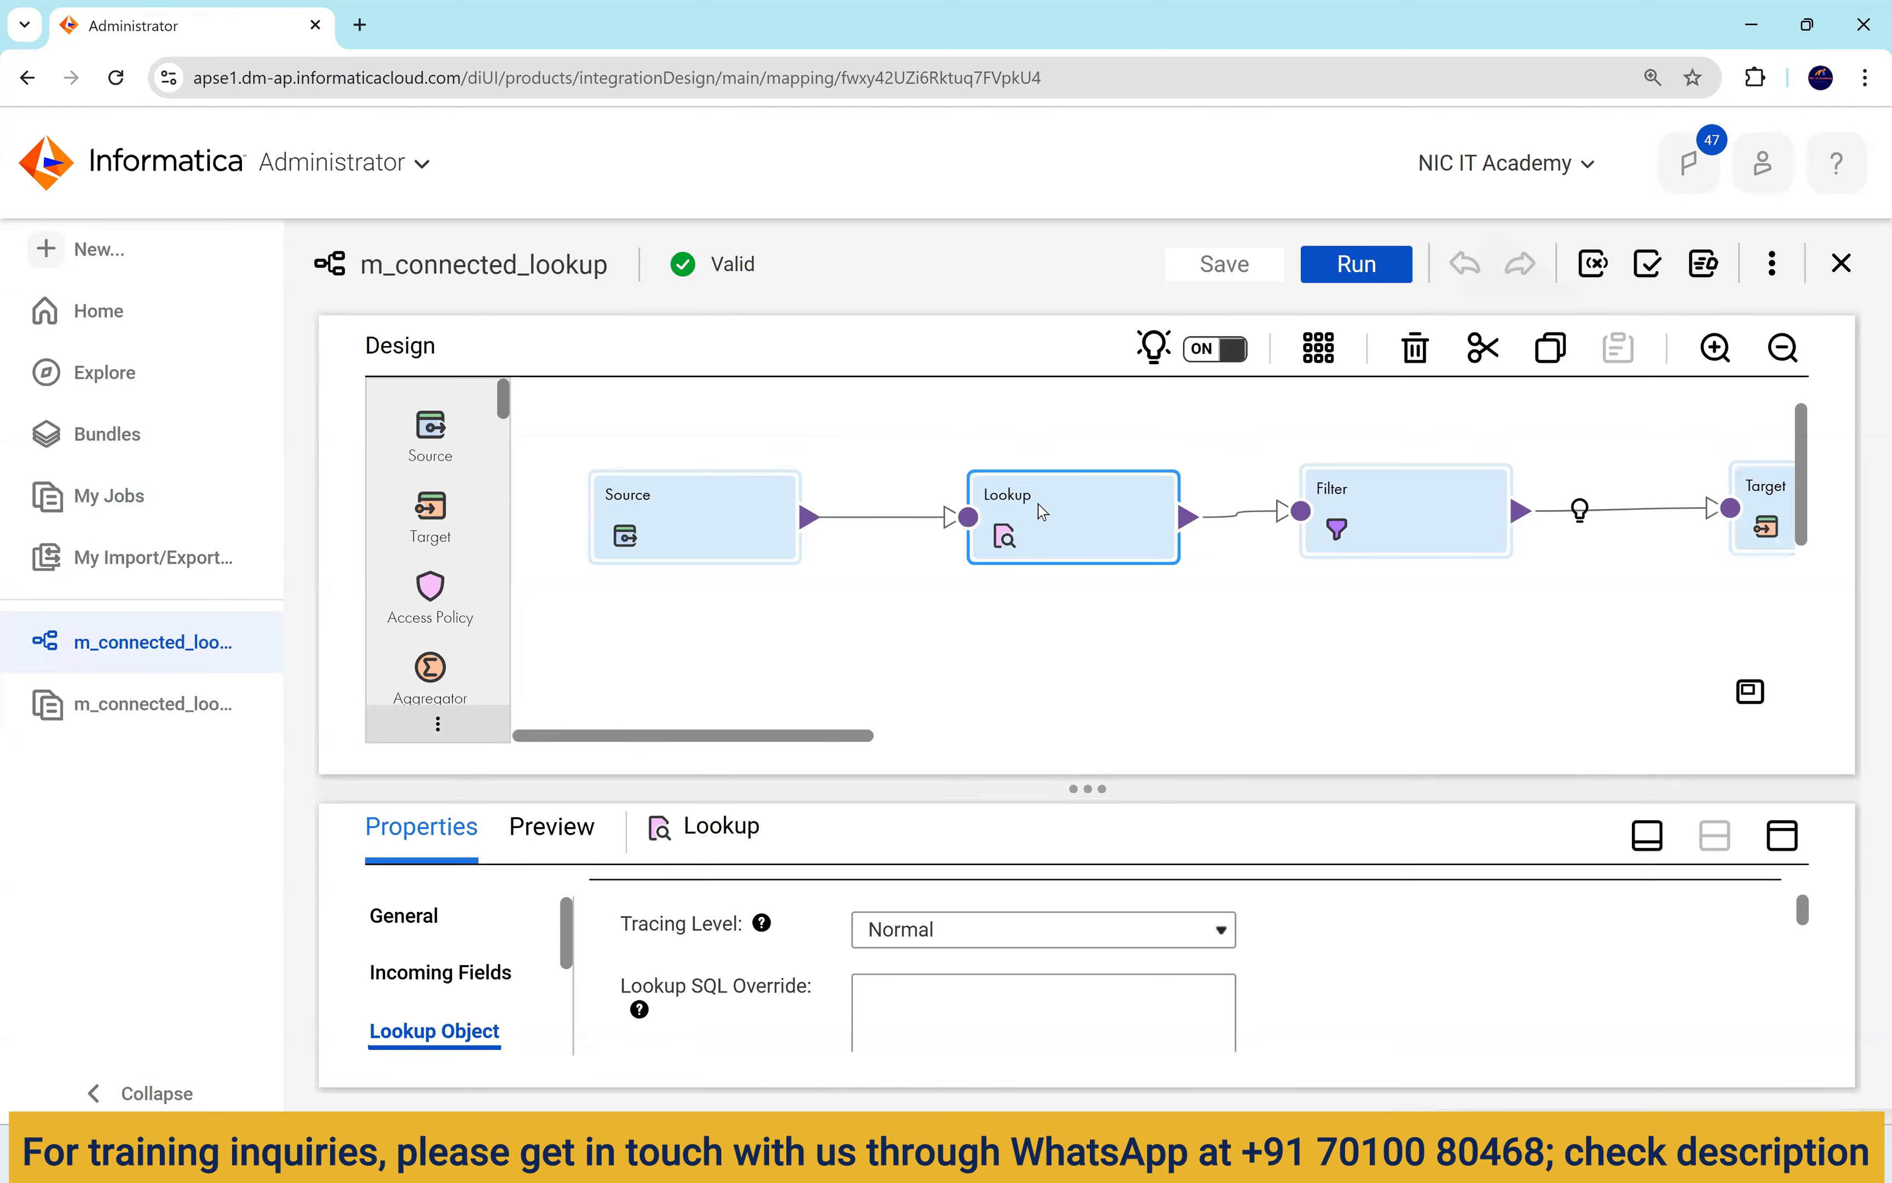
left_click(1318, 349)
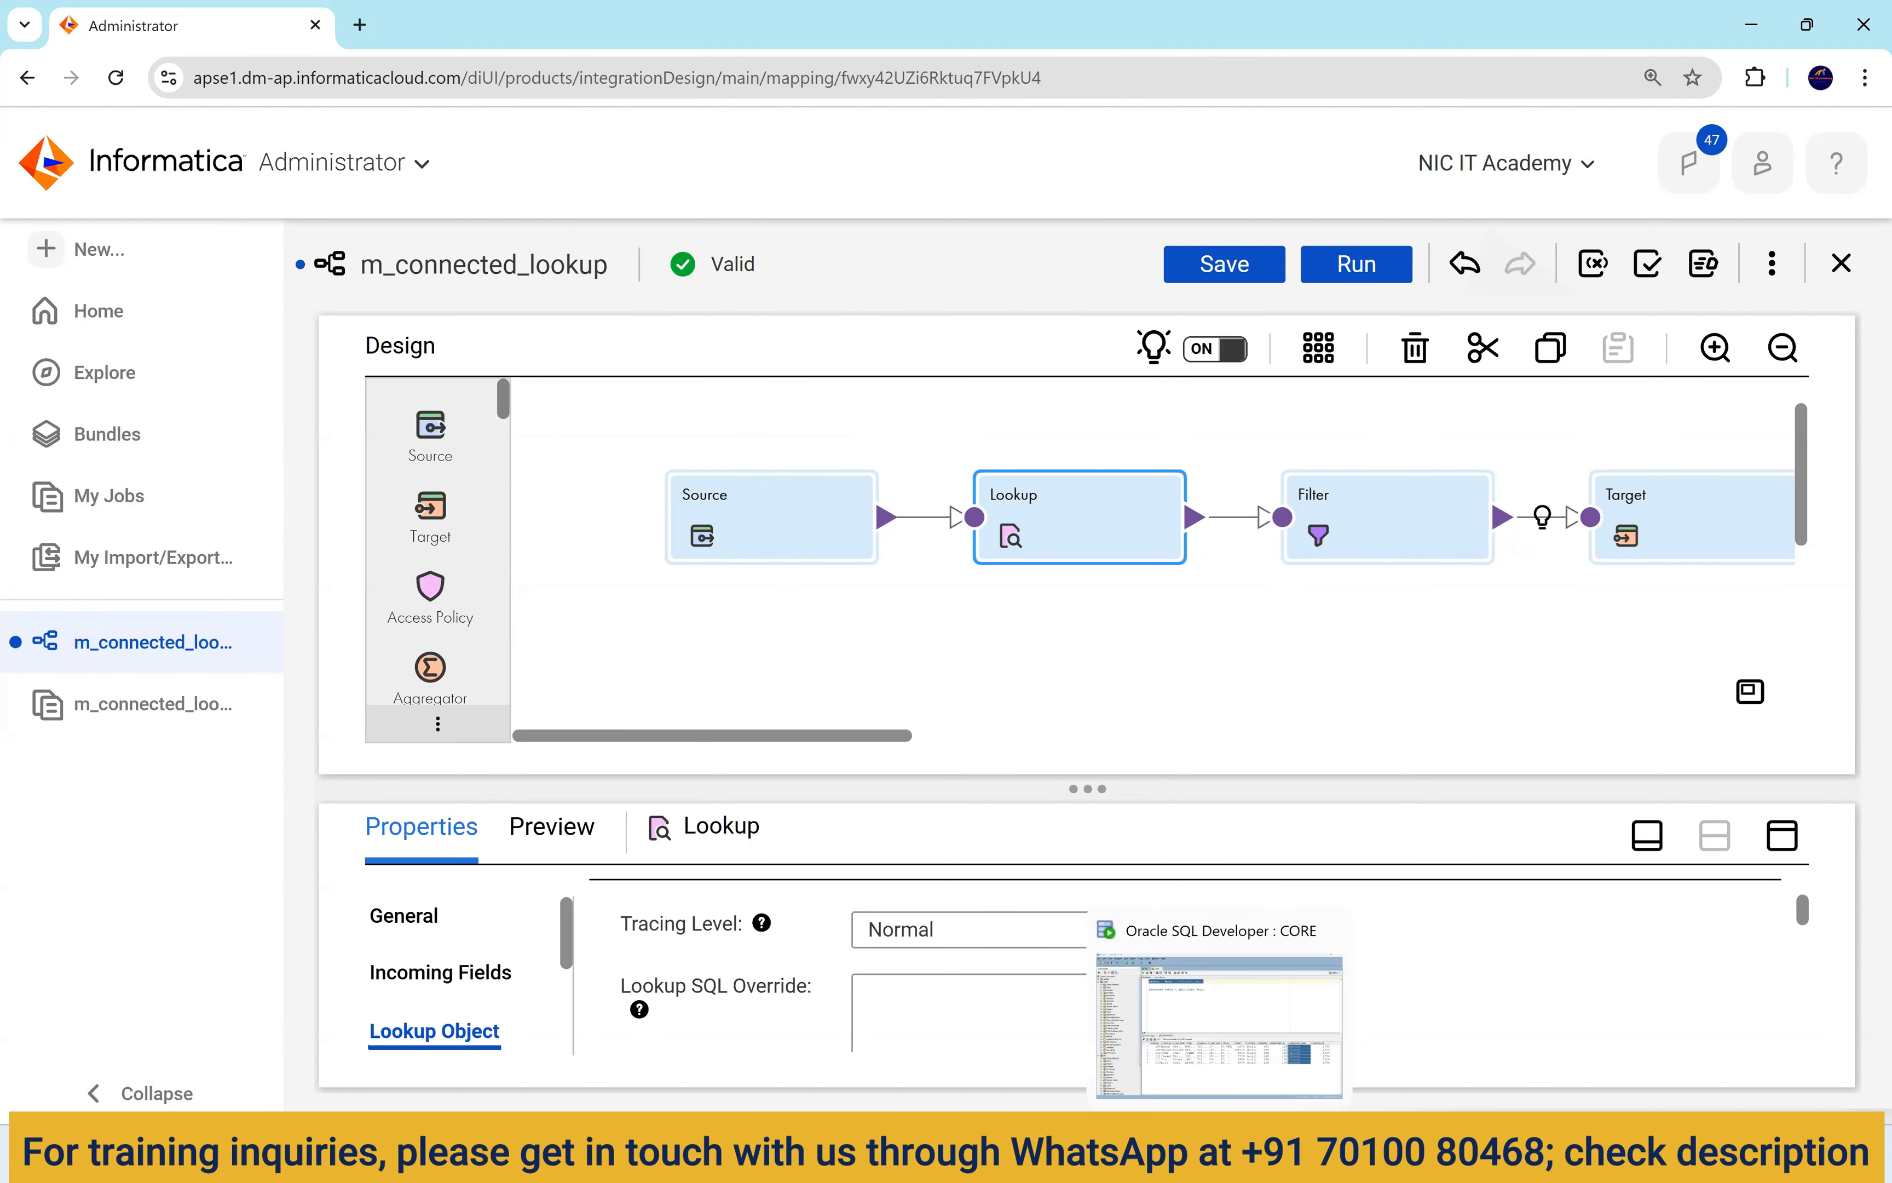
left_click(1220, 1154)
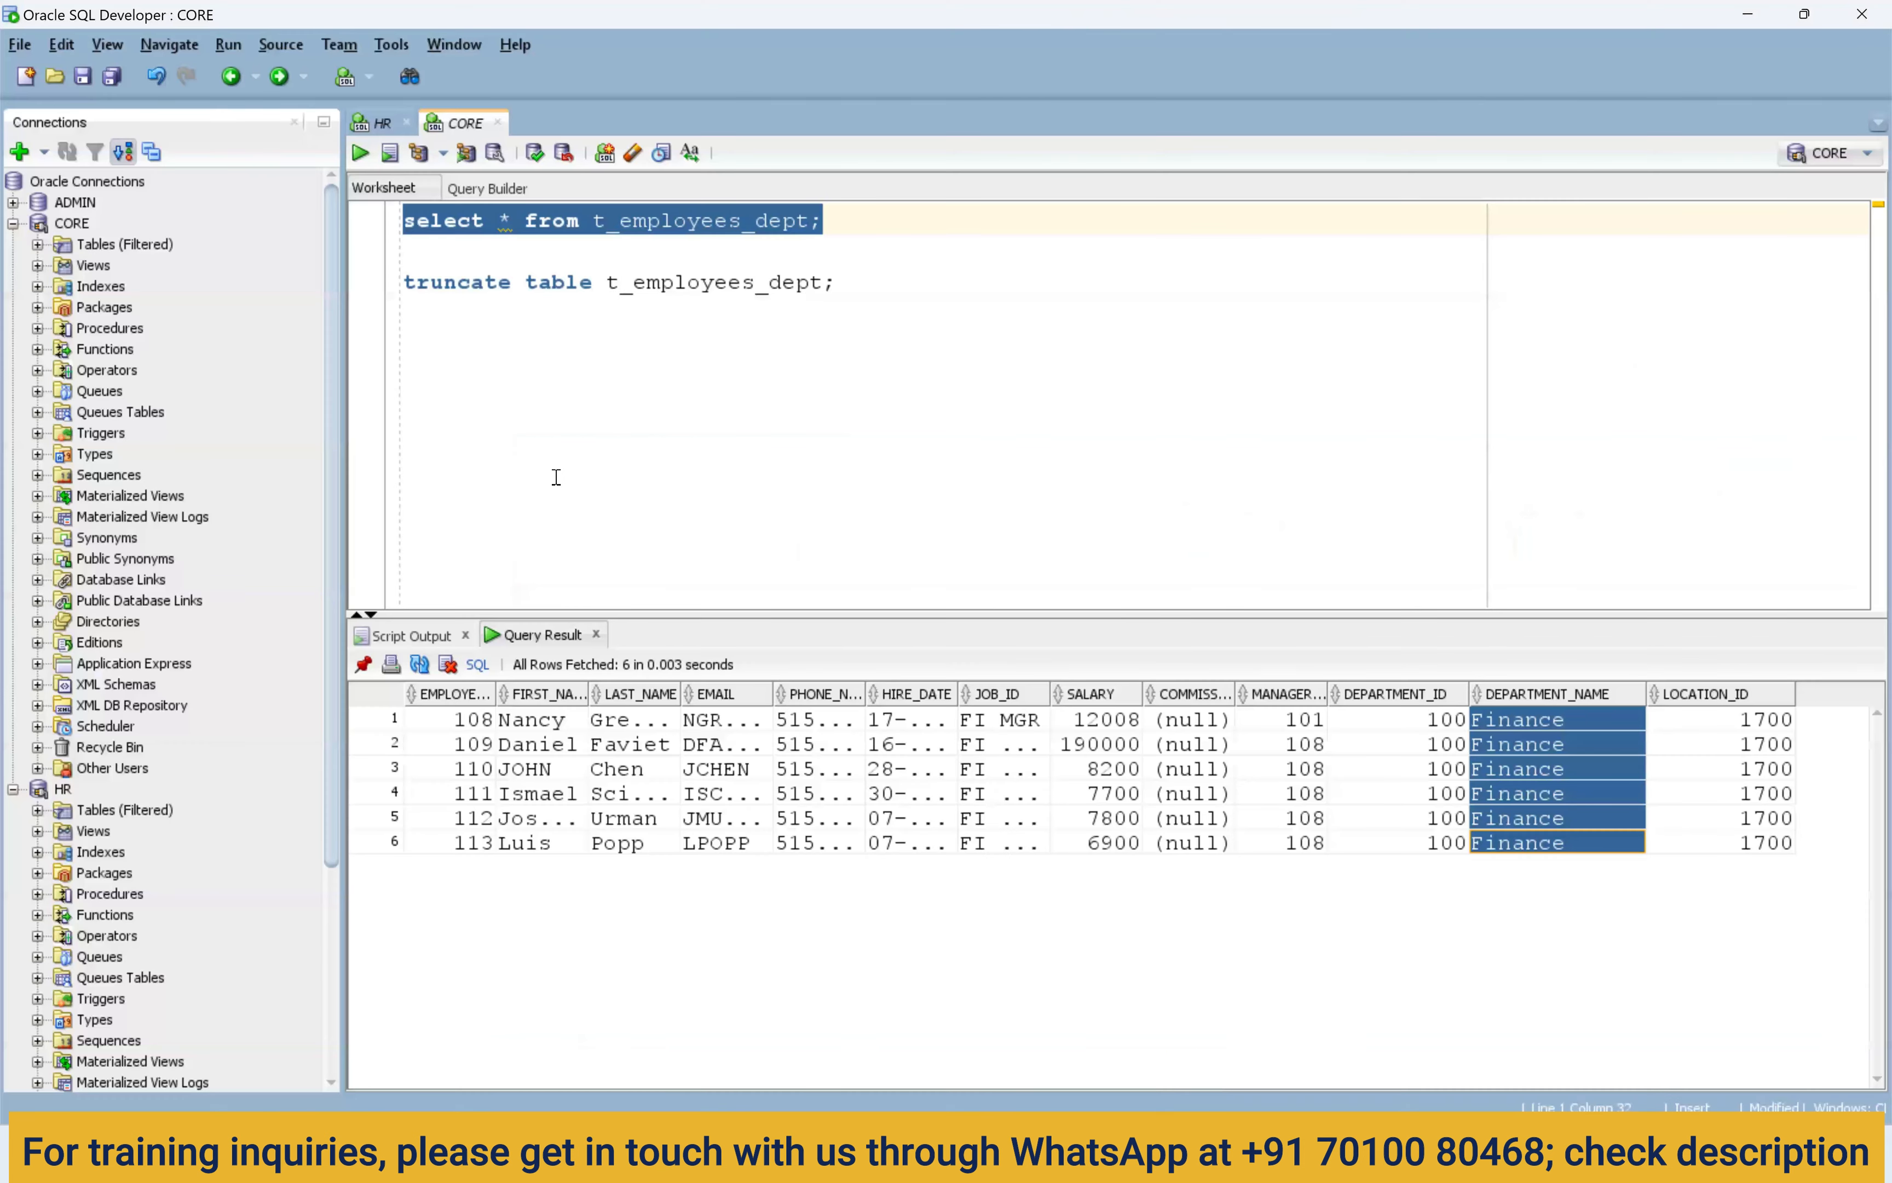
Point both statements at t_employees_dept_loc, truncate it, and confirm the select returns 0 rows.
left_click(811, 222)
type("_1")
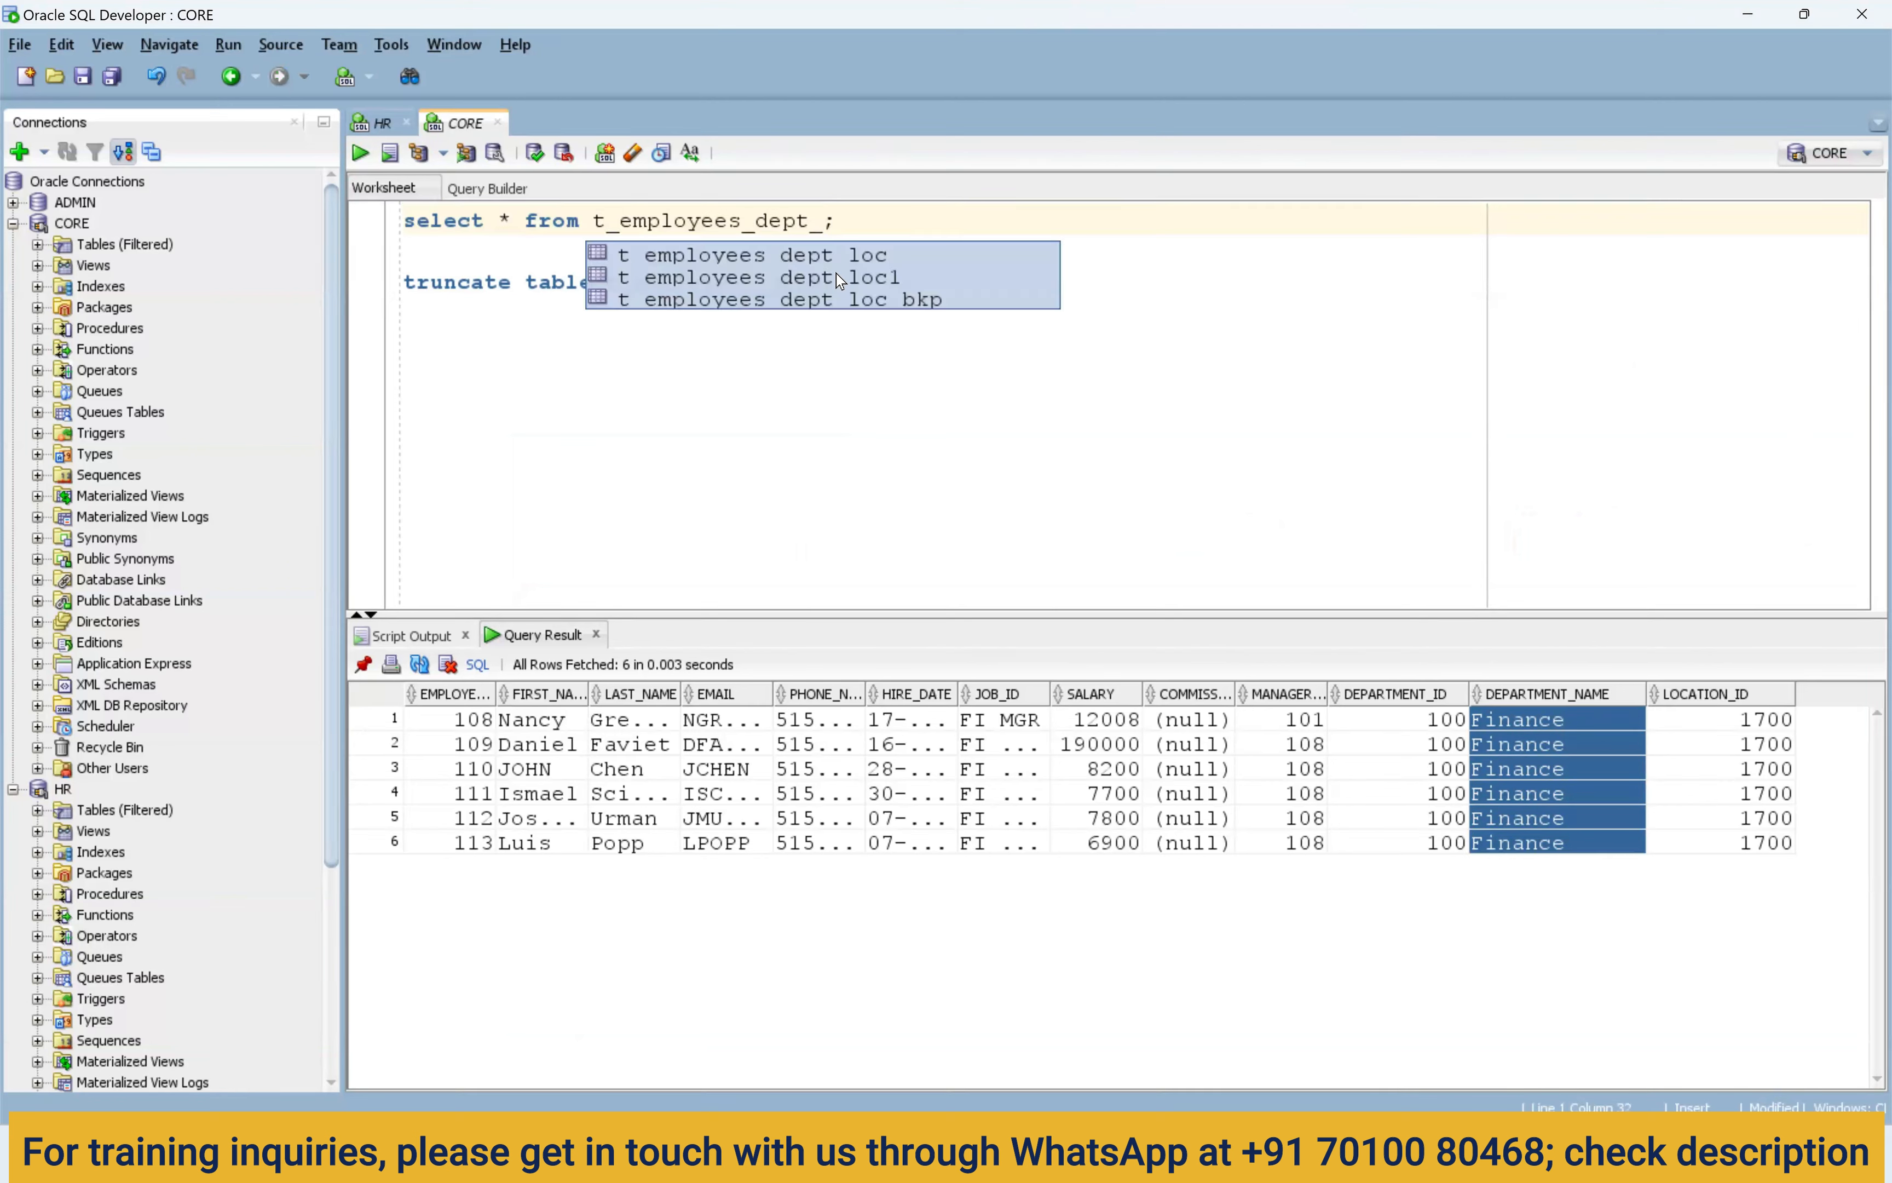
type("oc")
key("ctrl+Return")
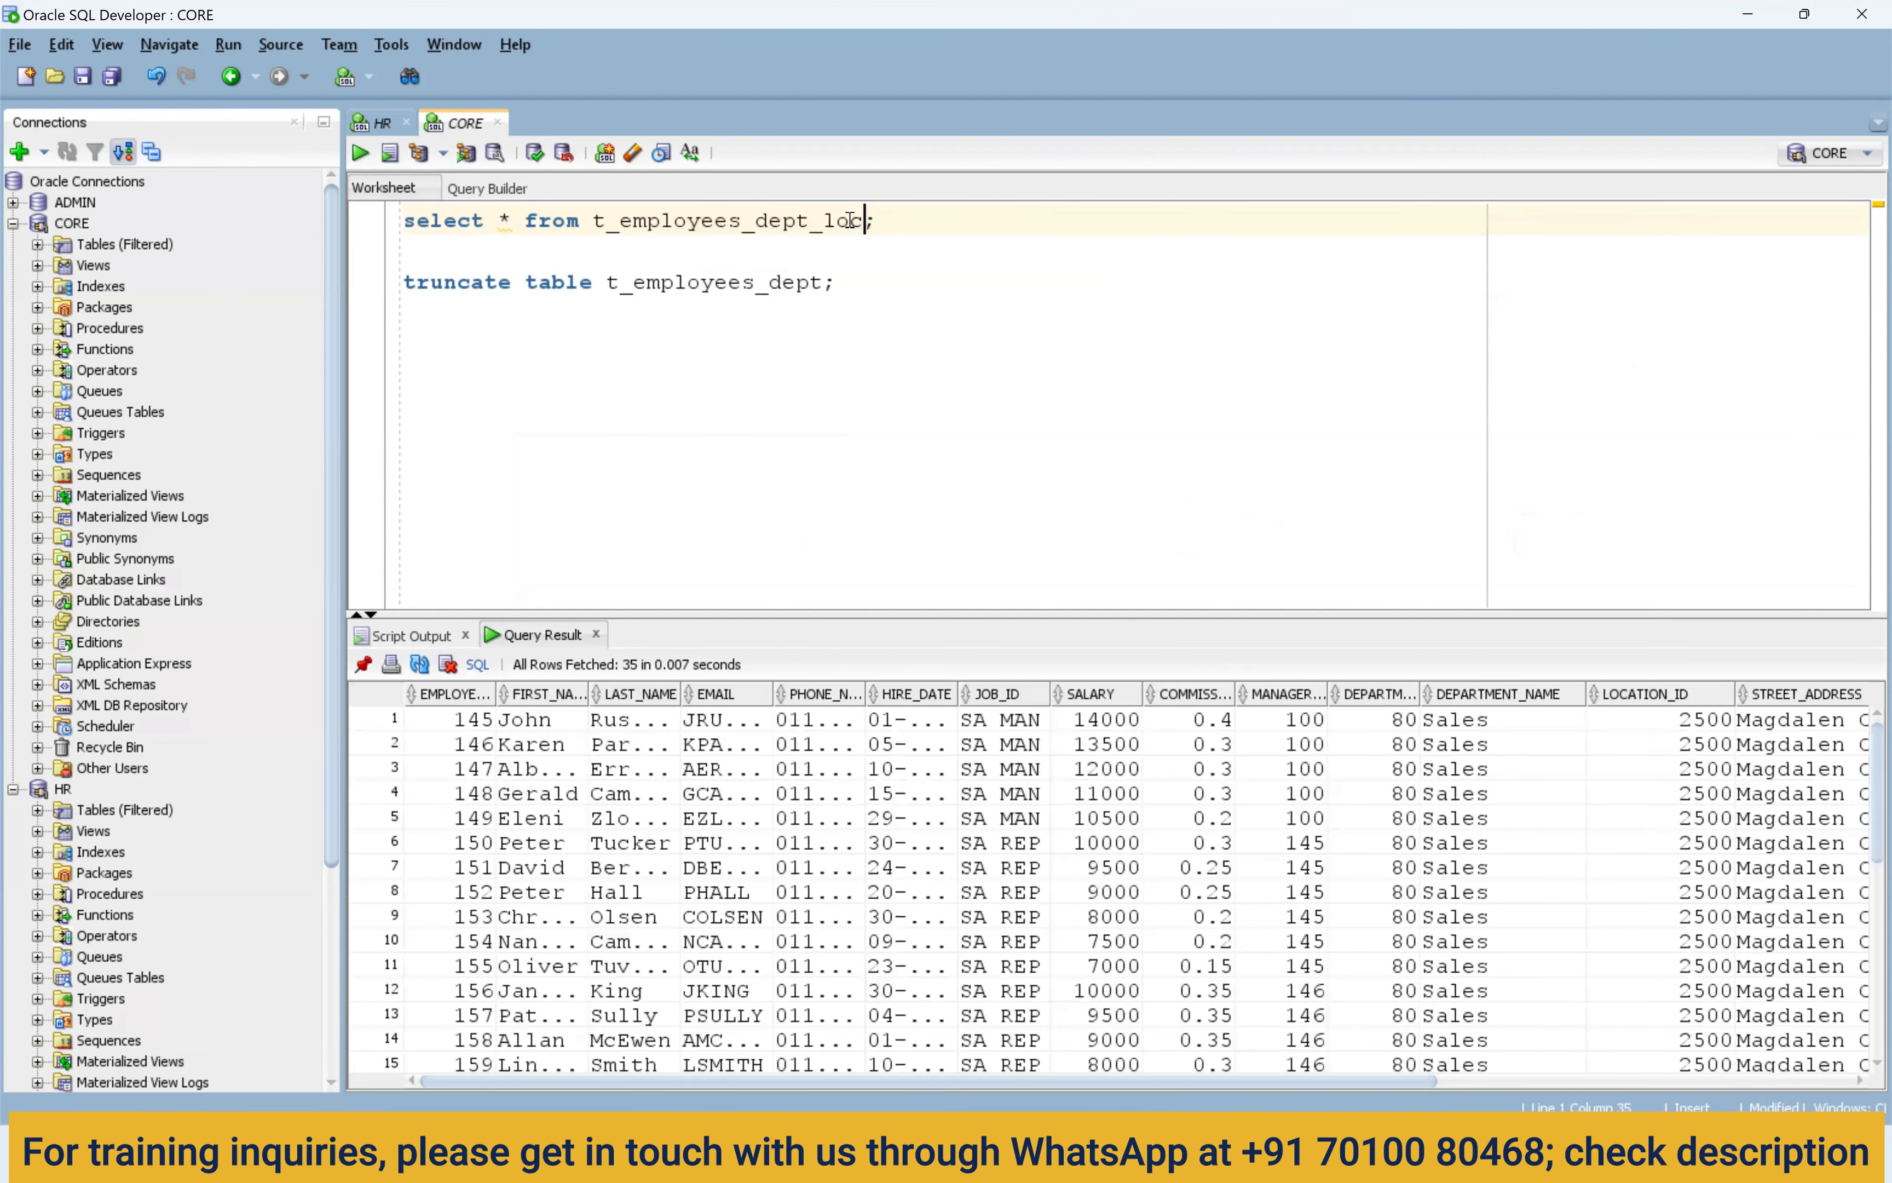
double_click(855, 224)
key("ctrl+c")
double_click(808, 285)
key("ctrl+v")
key("ctrl+Return")
left_click(822, 215)
key("ctrl+Return")
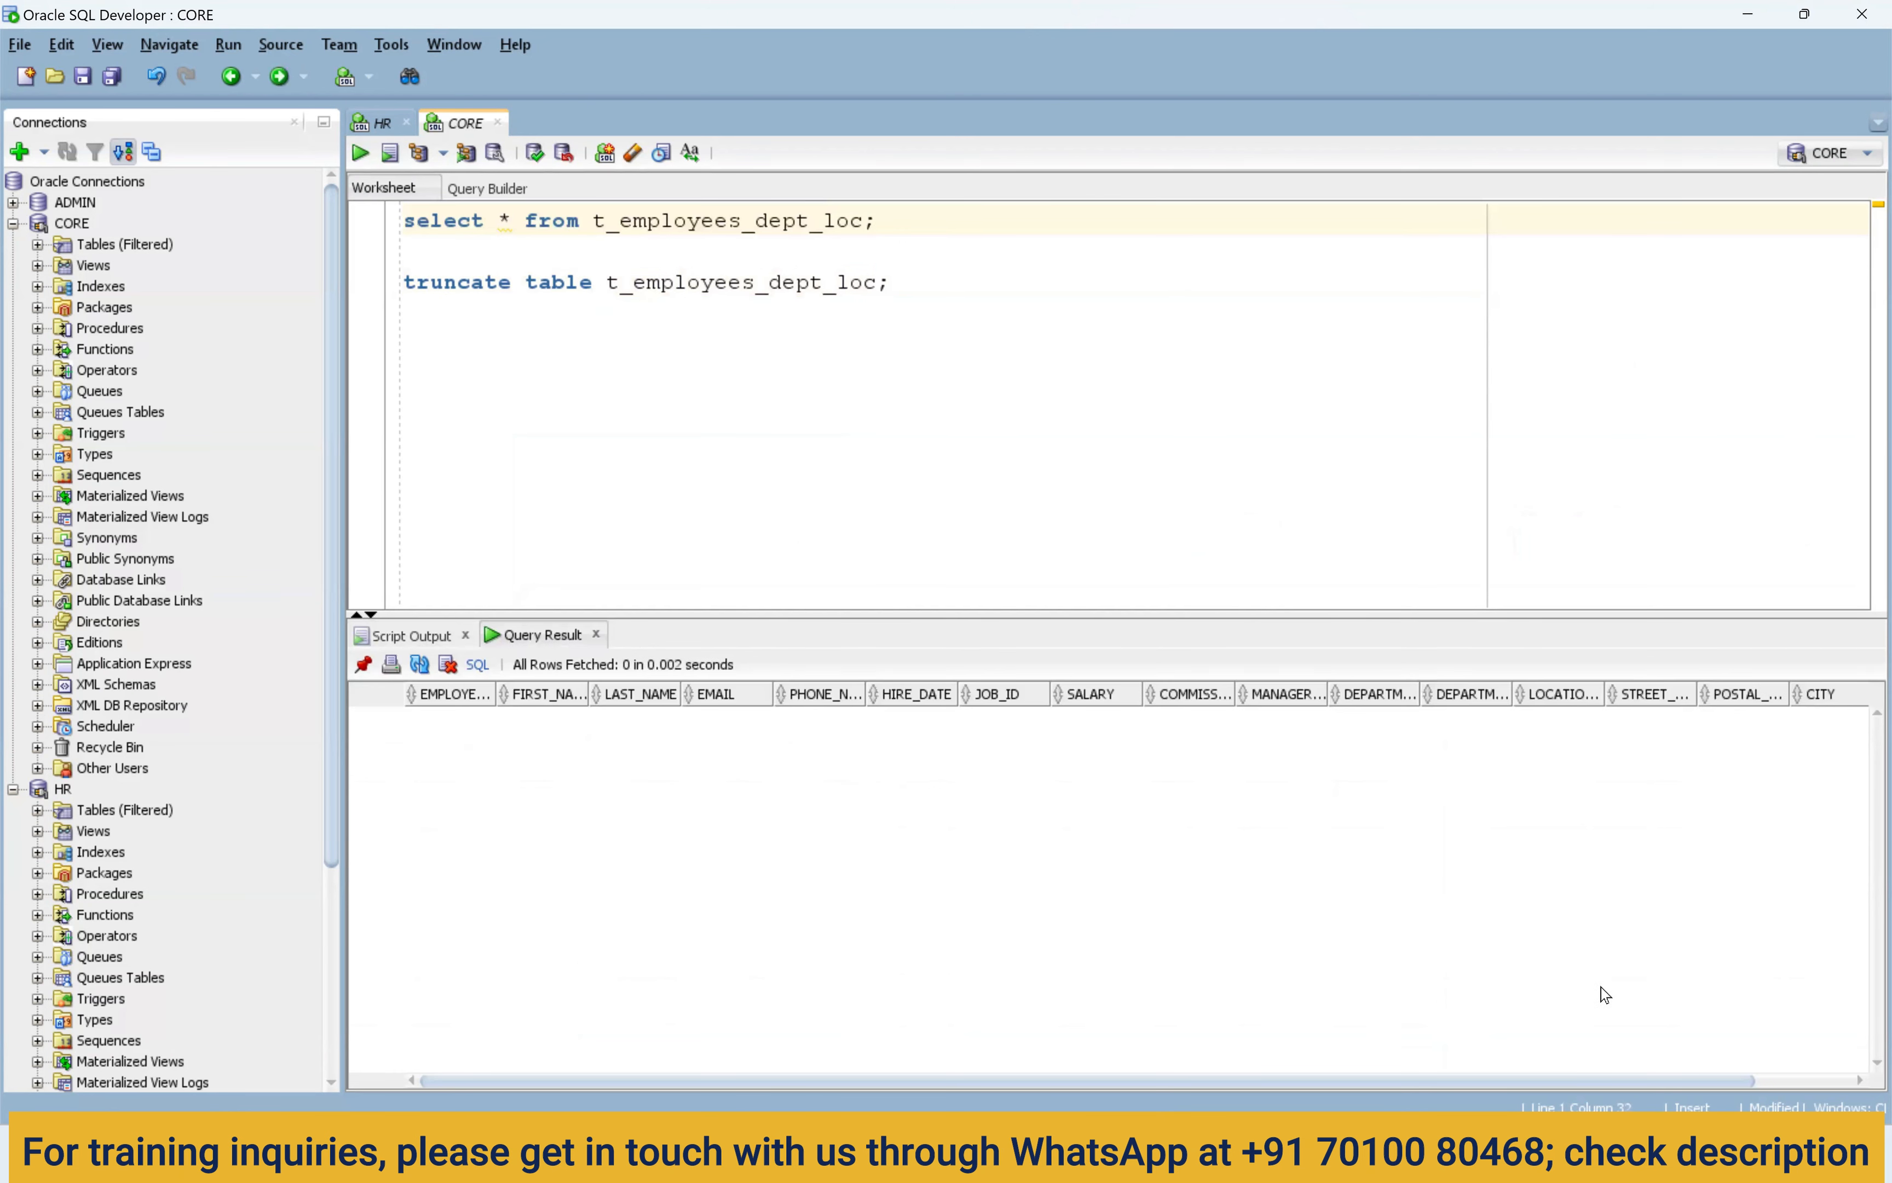
left_click_drag(1571, 1082, 1692, 720)
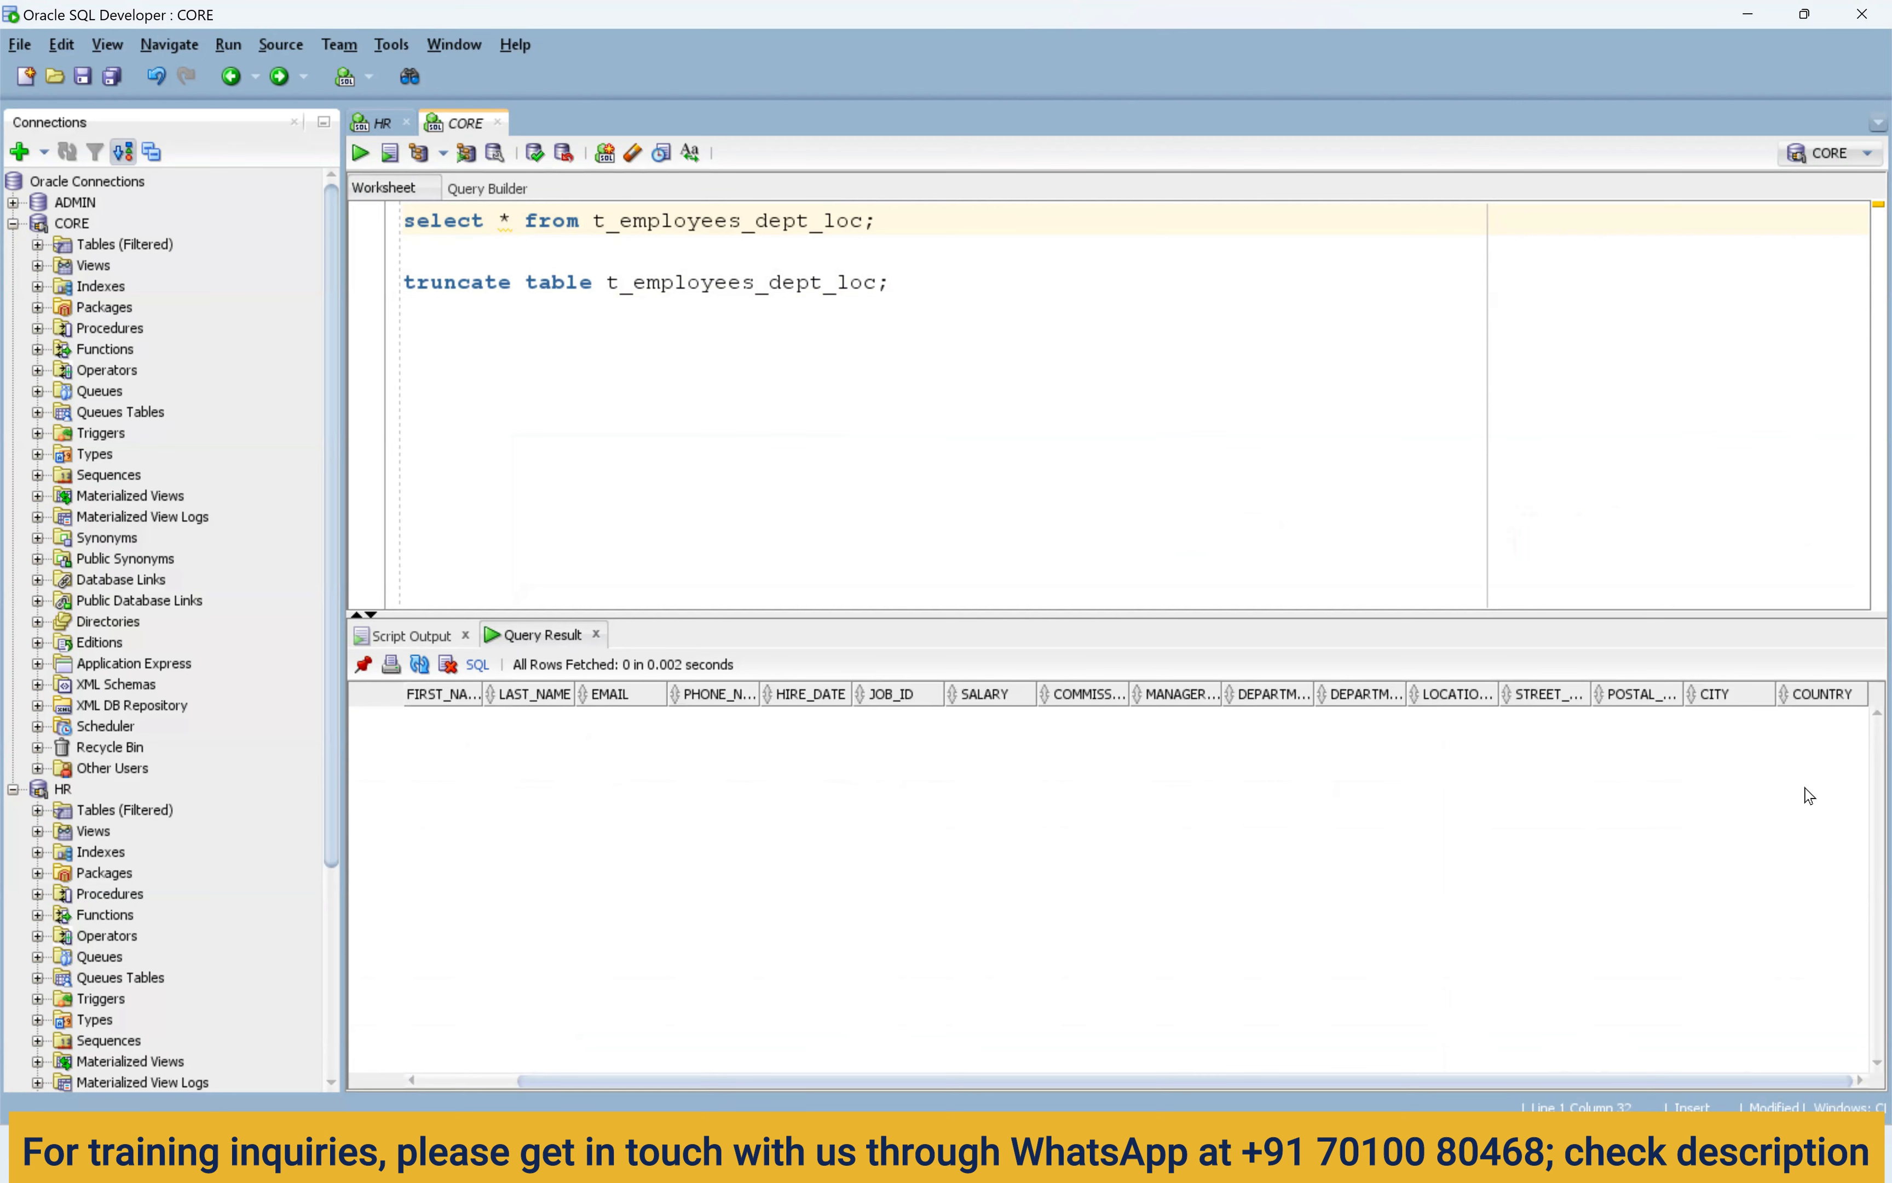
Move the Target node further right and delete the Filter node from the mapping.
left_click(1106, 1153)
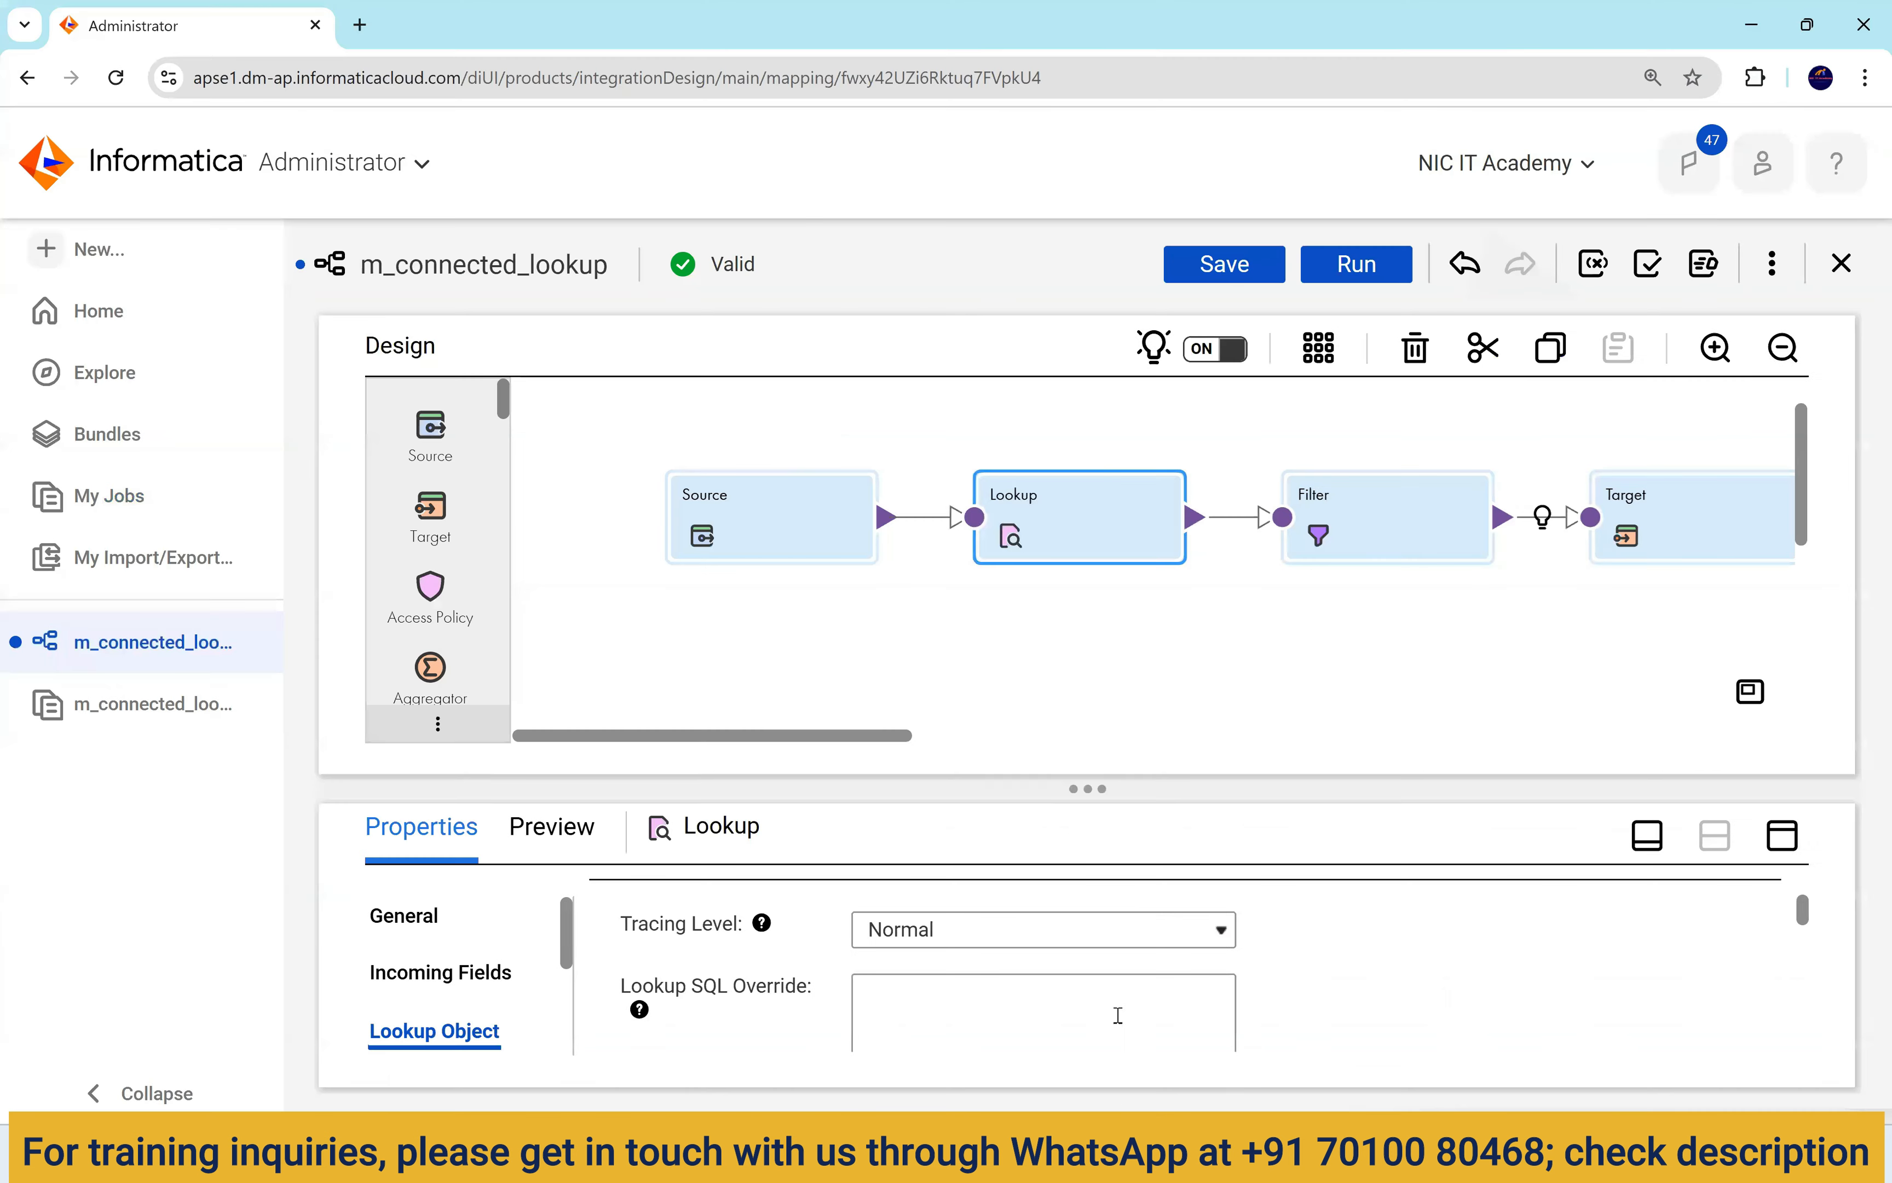
left_click_drag(875, 733, 1028, 735)
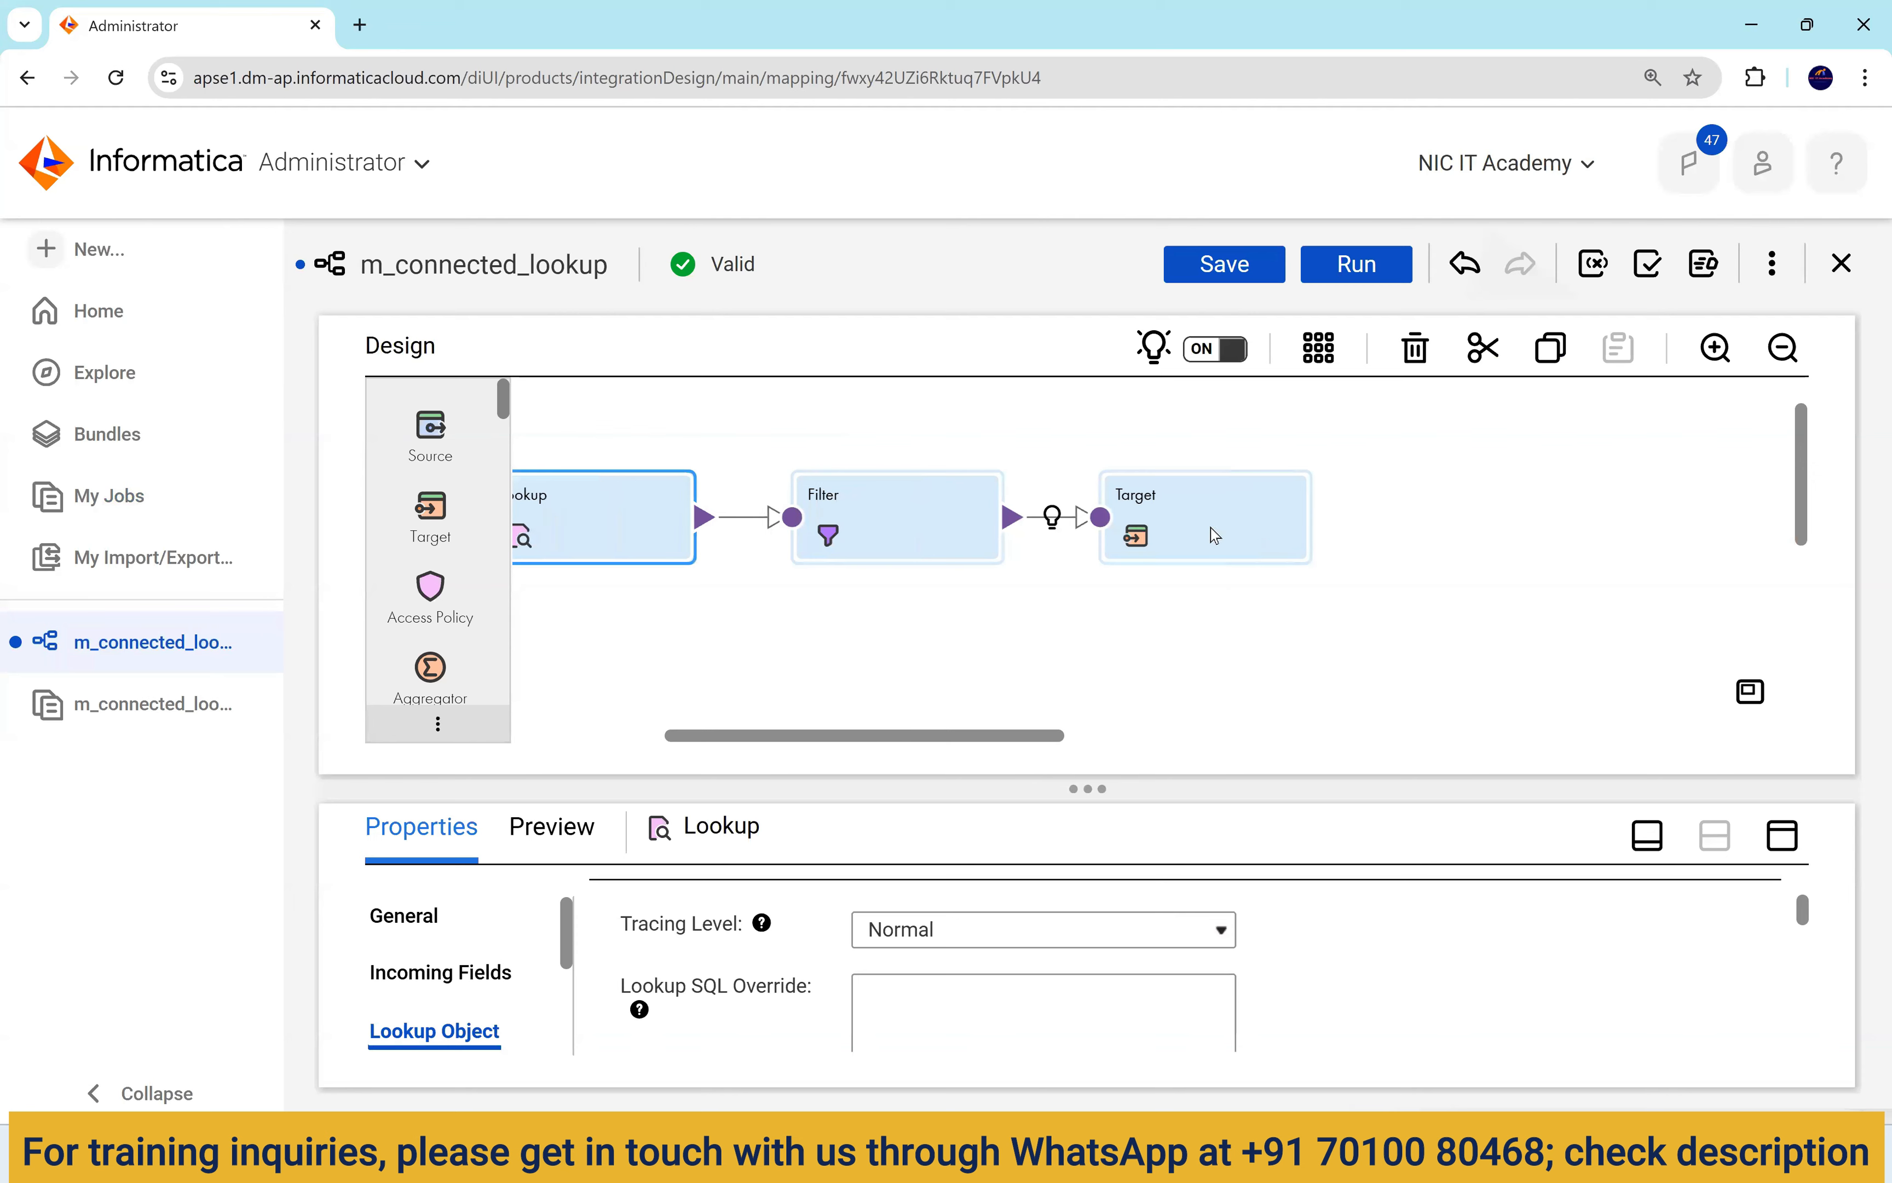
left_click(1442, 522)
left_click_drag(1443, 521, 1506, 522)
left_click(941, 516)
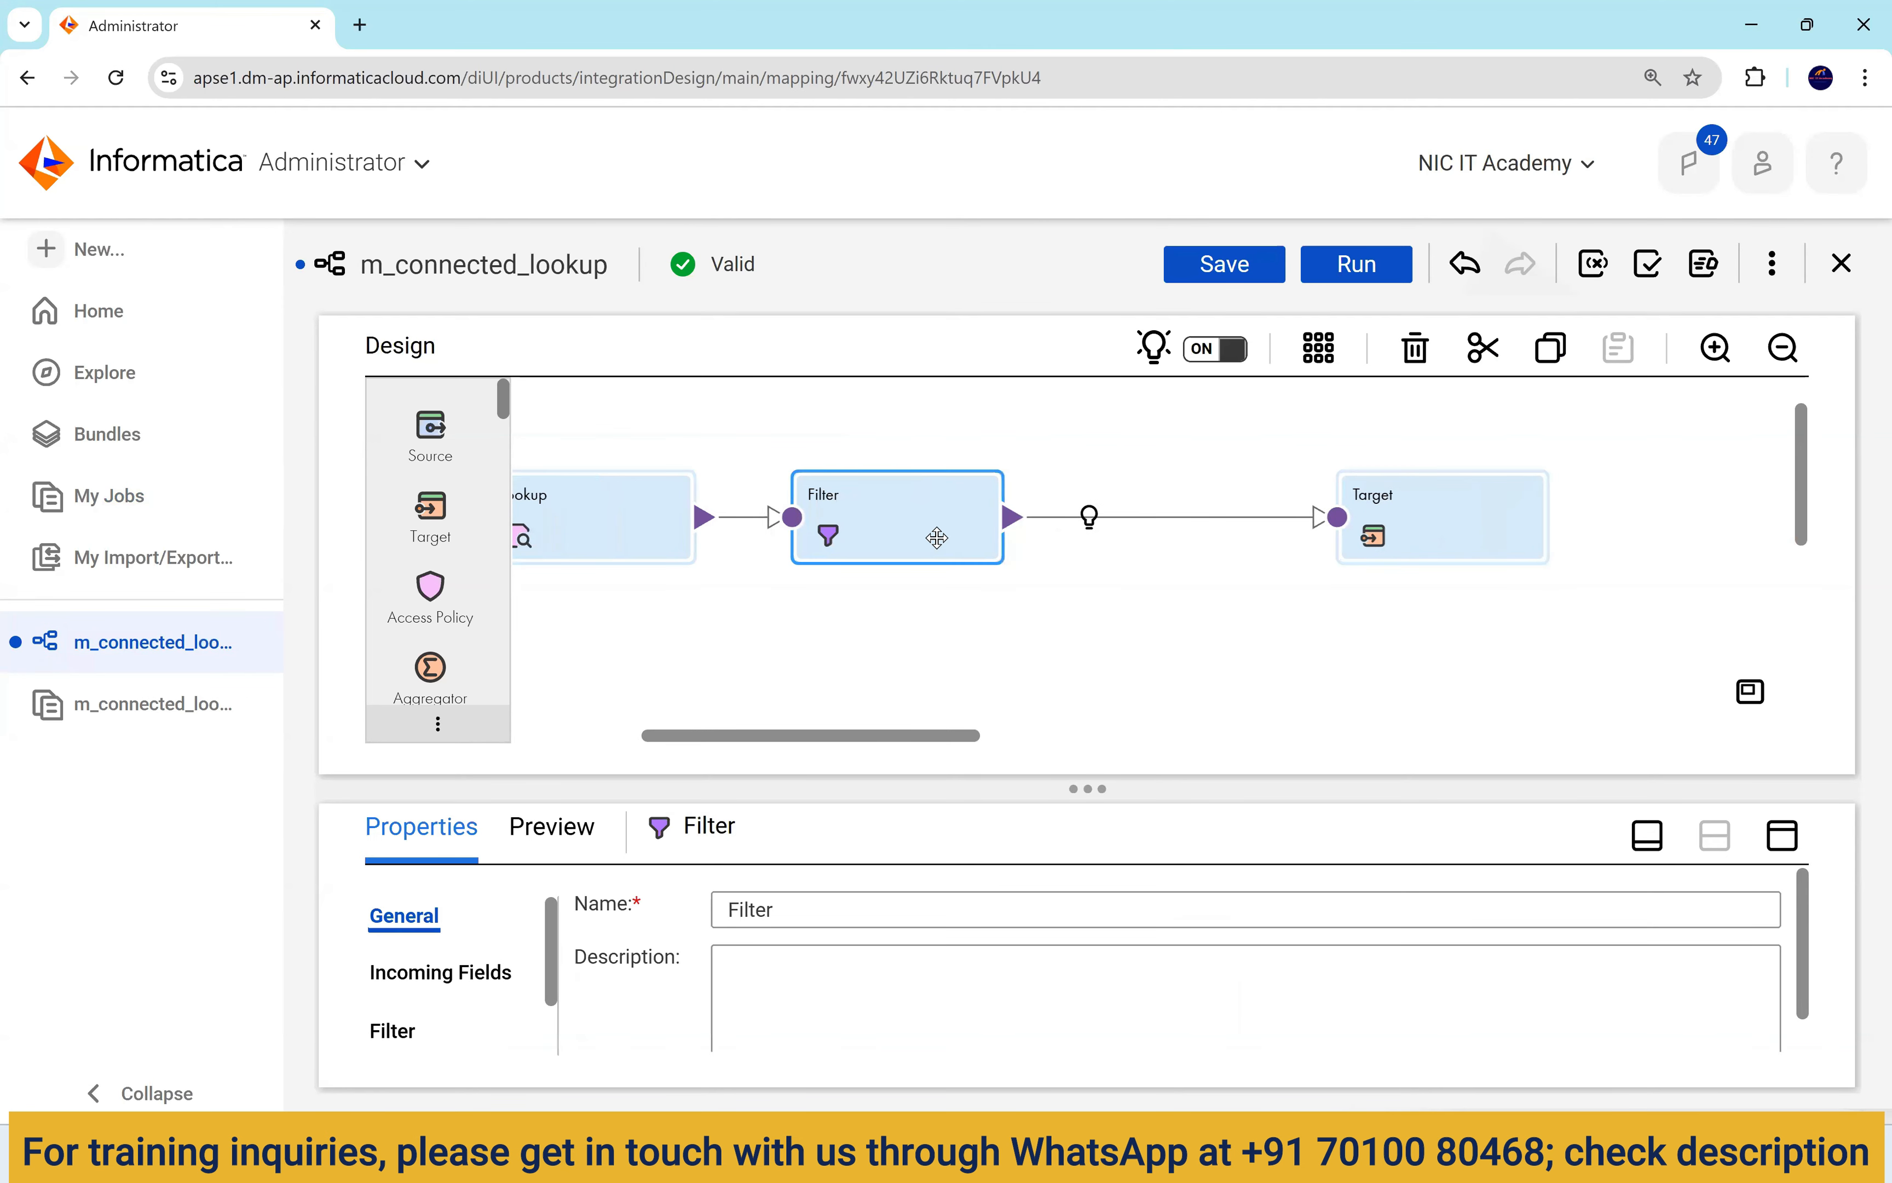
key("Delete")
left_click(1047, 704)
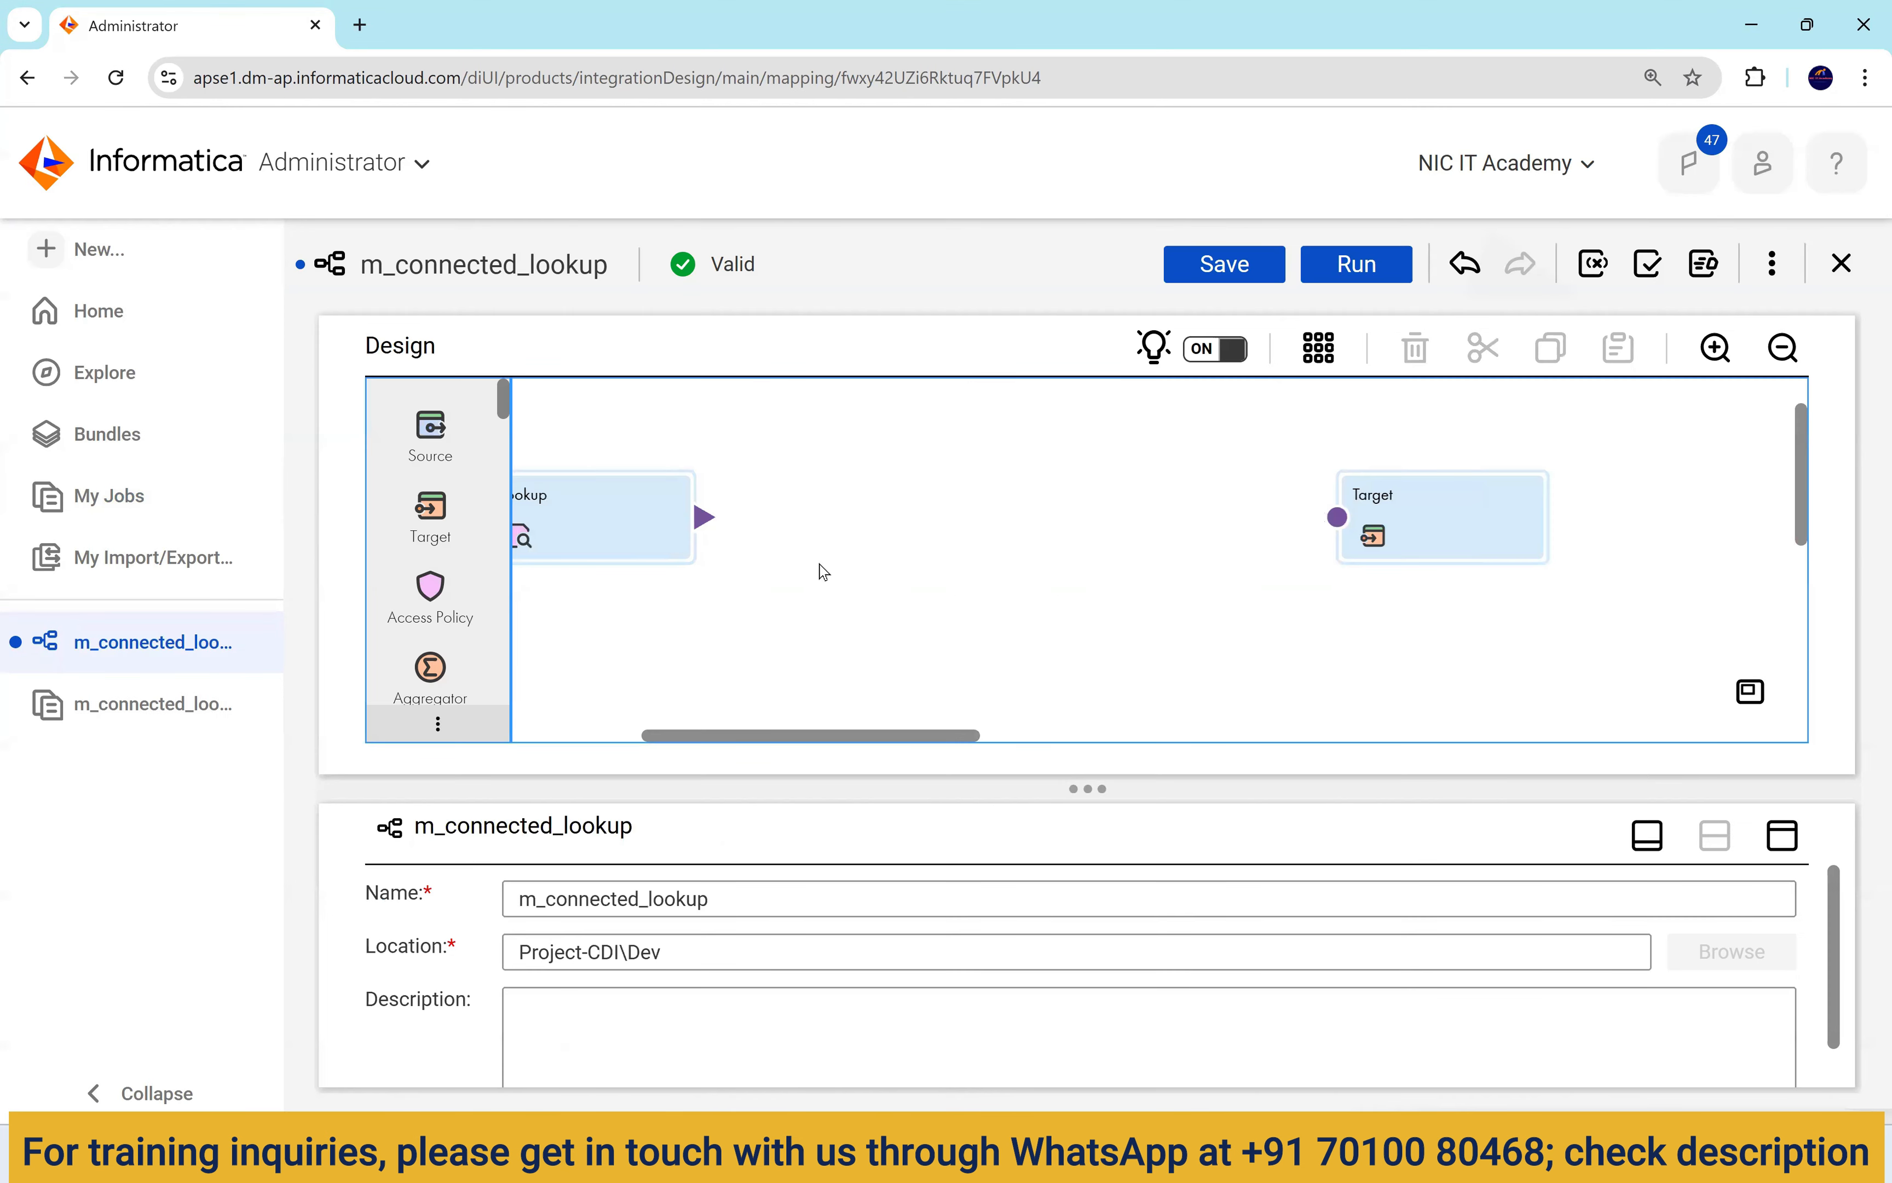
Drop a second Lookup, Lookup1, onto the canvas, link it to Target, and maximize Properties.
scroll(457, 532, "down", 3)
scroll(461, 602, "down", 8)
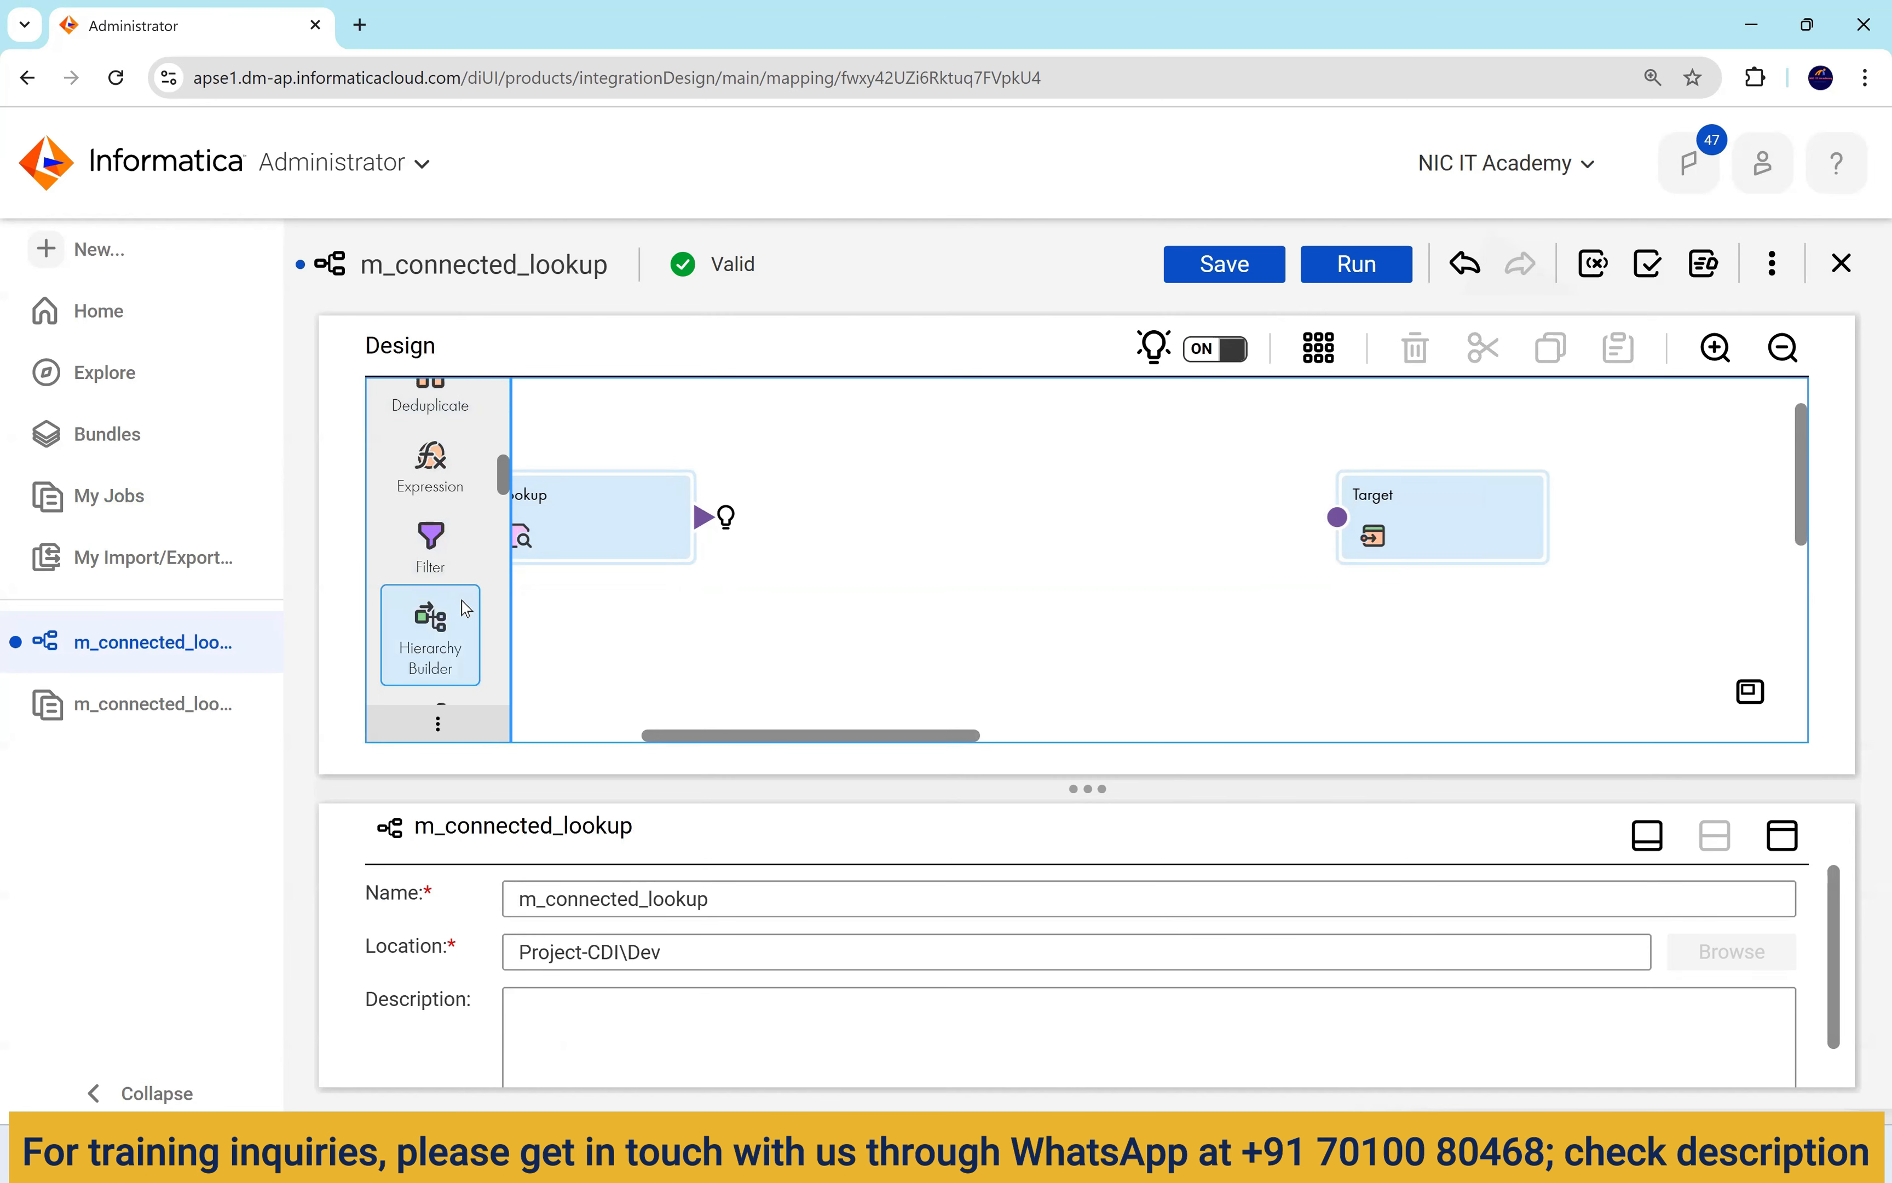
left_click_drag(461, 602, 1275, 555)
left_click_drag(1474, 550, 1659, 557)
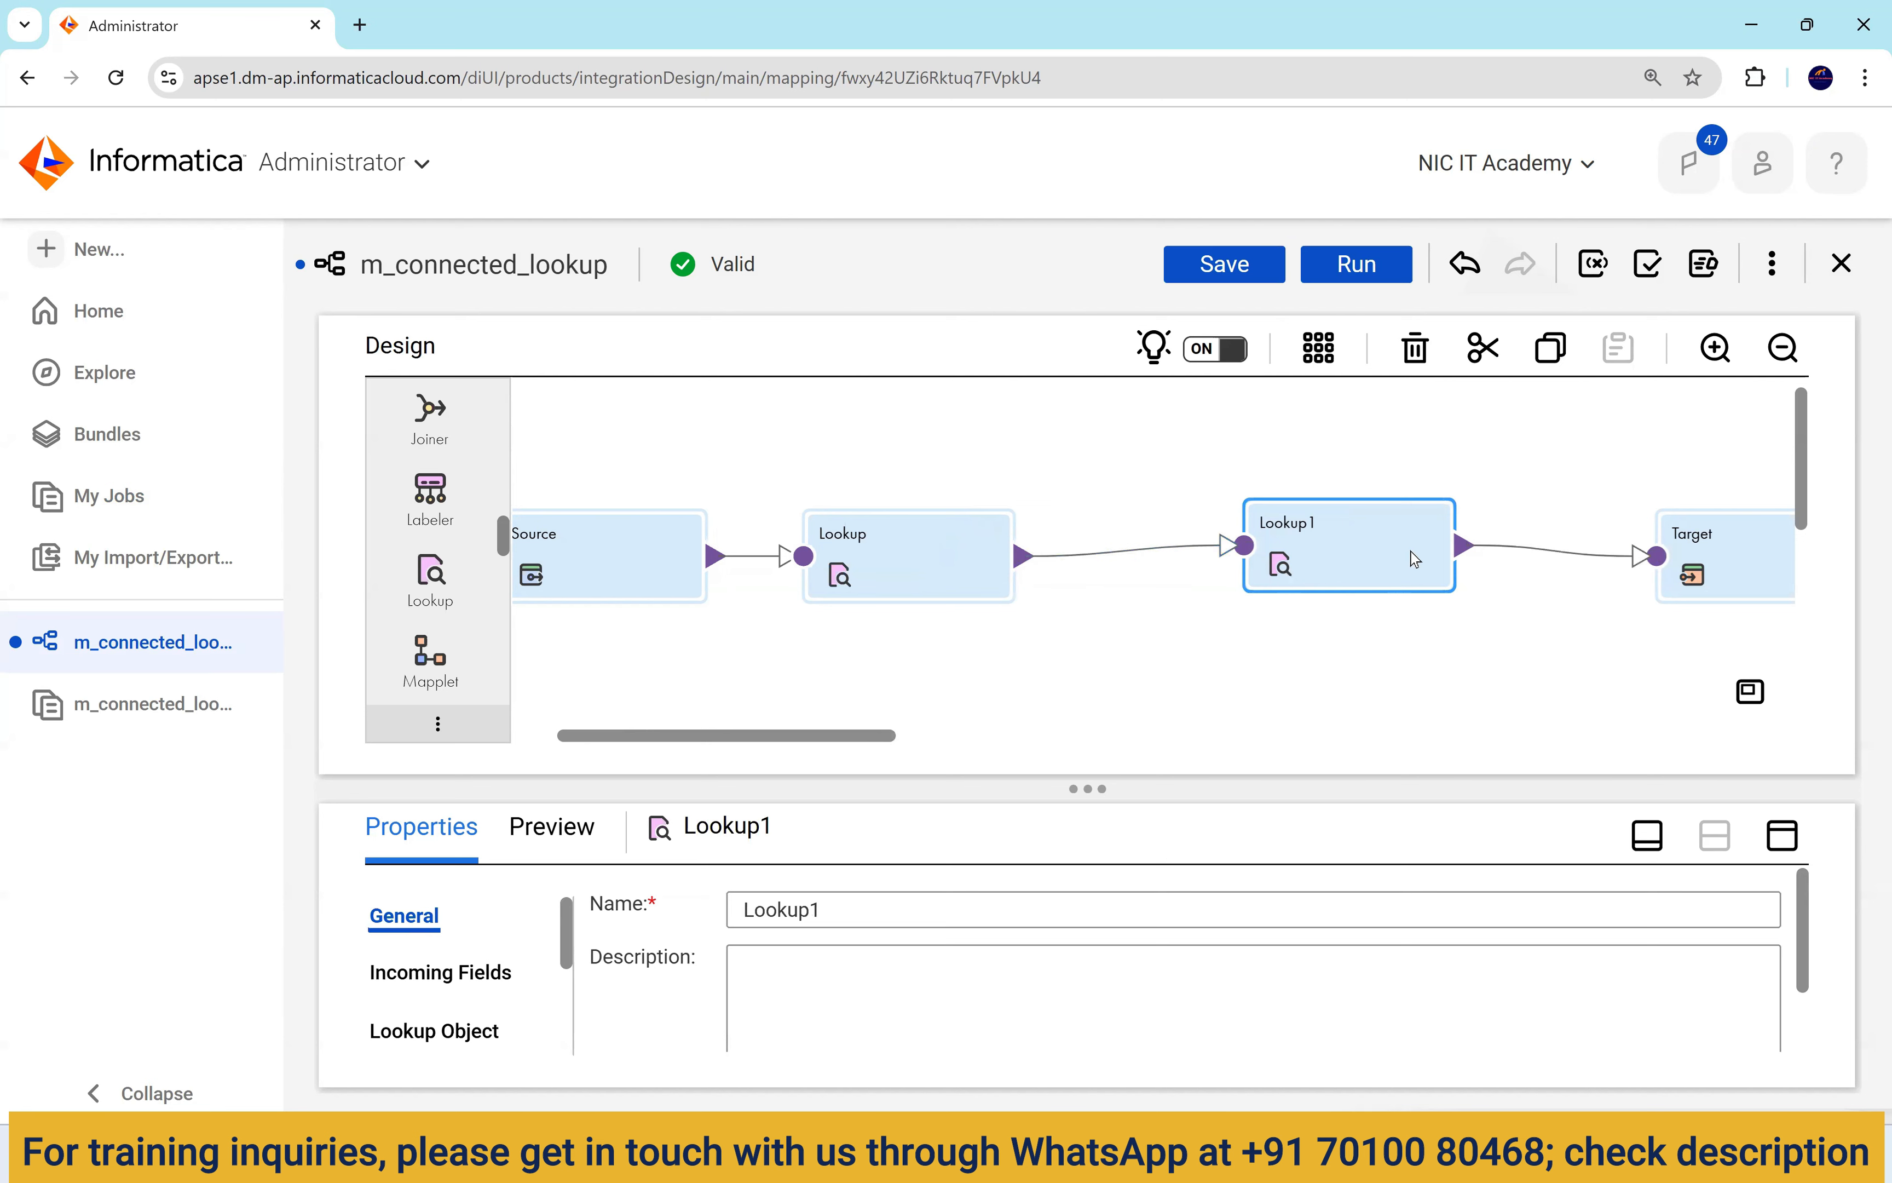
left_click(1785, 849)
Set Lookup1's lookup object to the LOCATIONS table on the Oracle_Src1 connection.
left_click(468, 556)
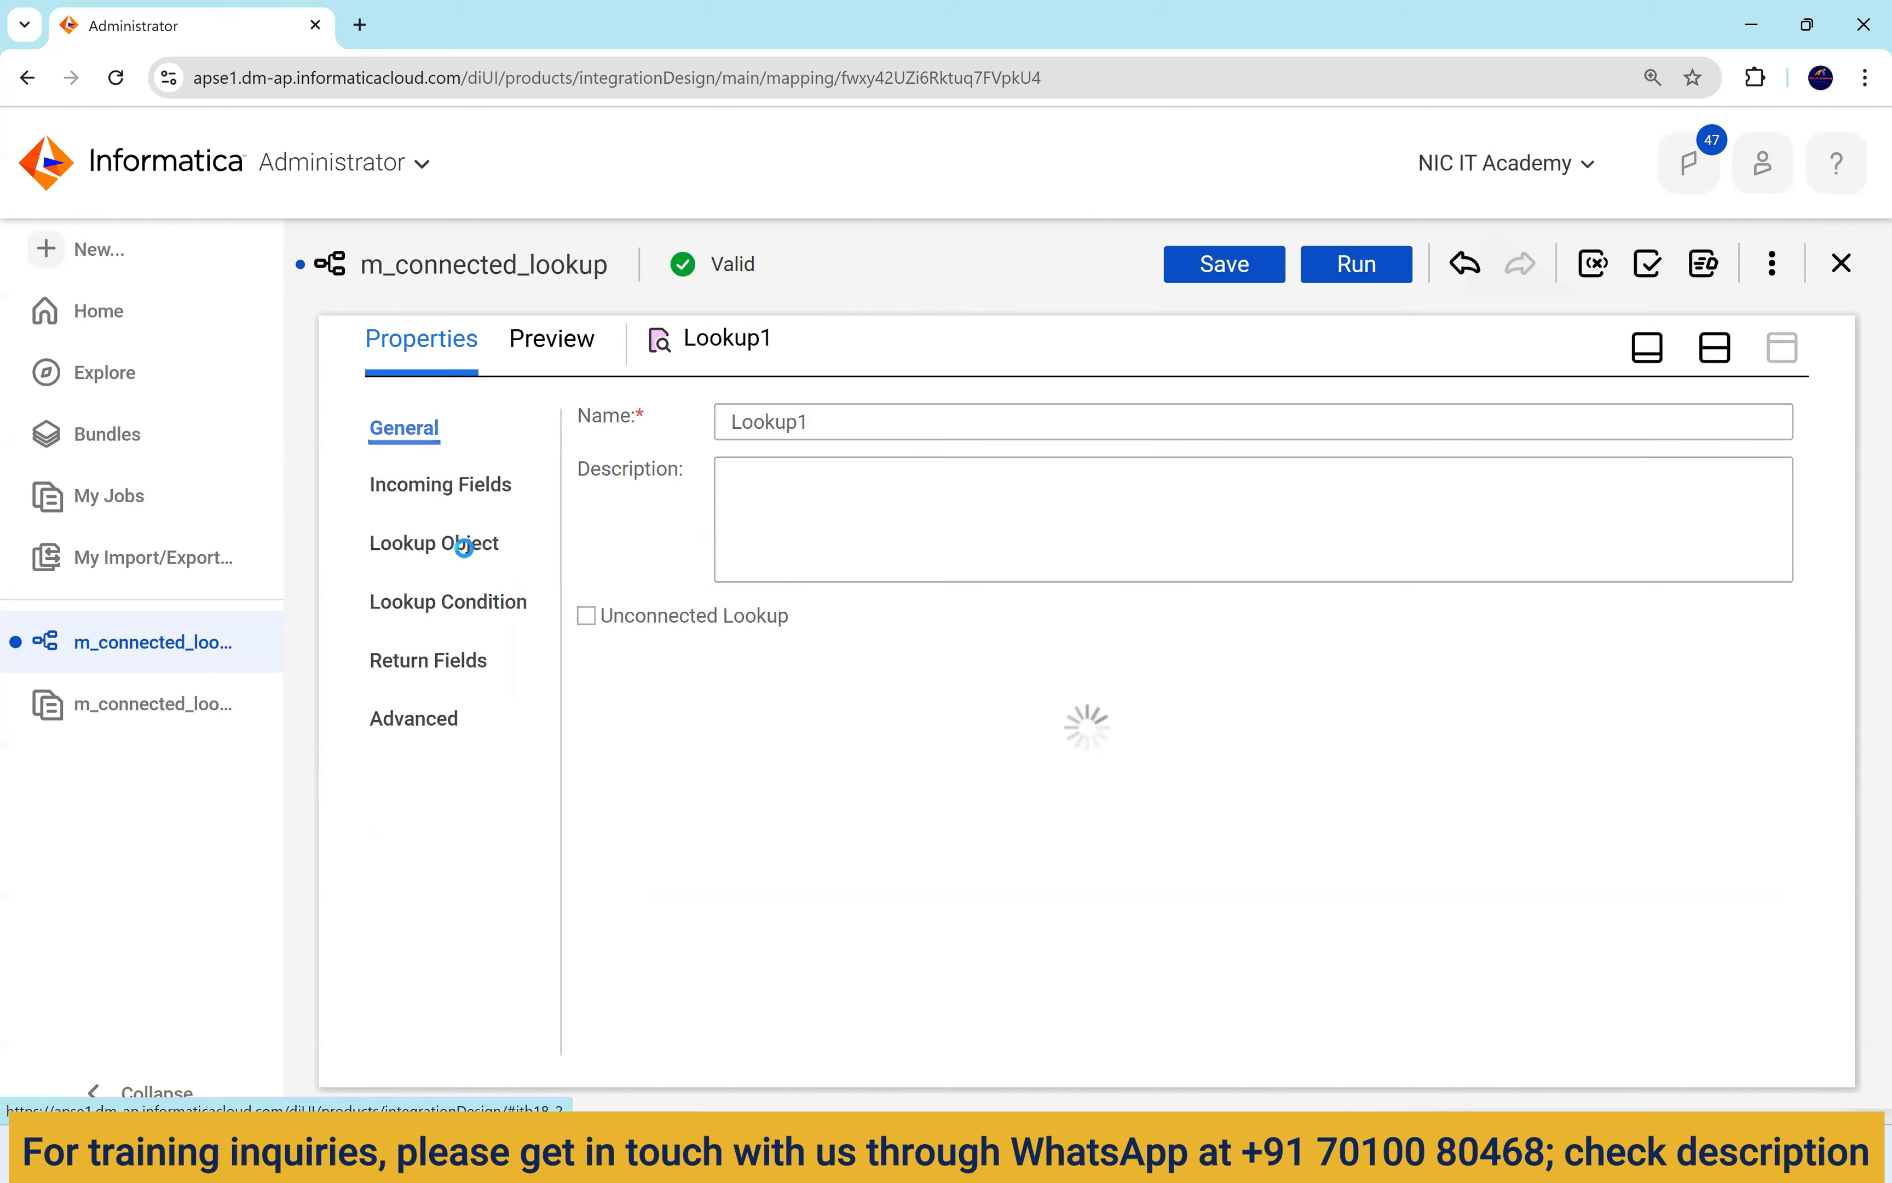
left_click(938, 507)
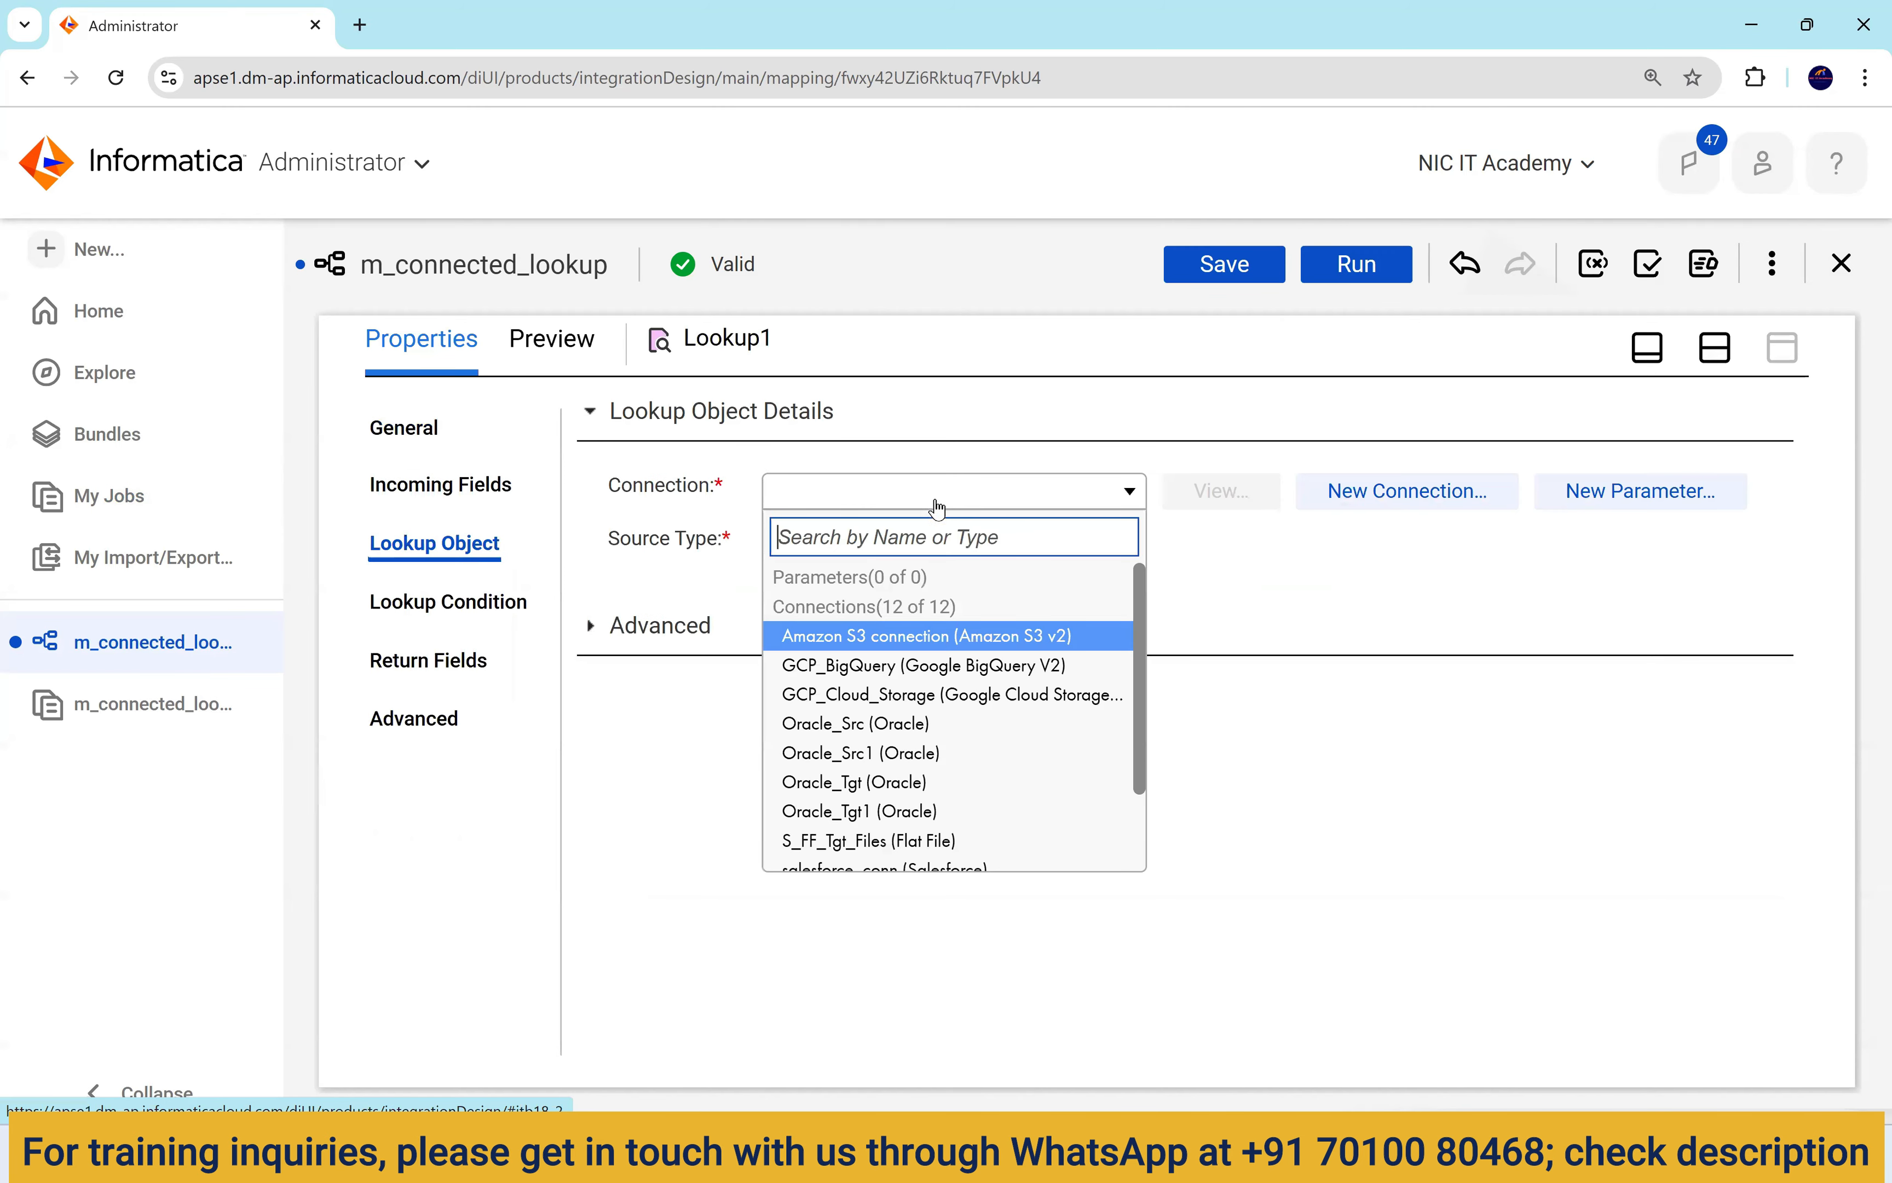
left_click(961, 763)
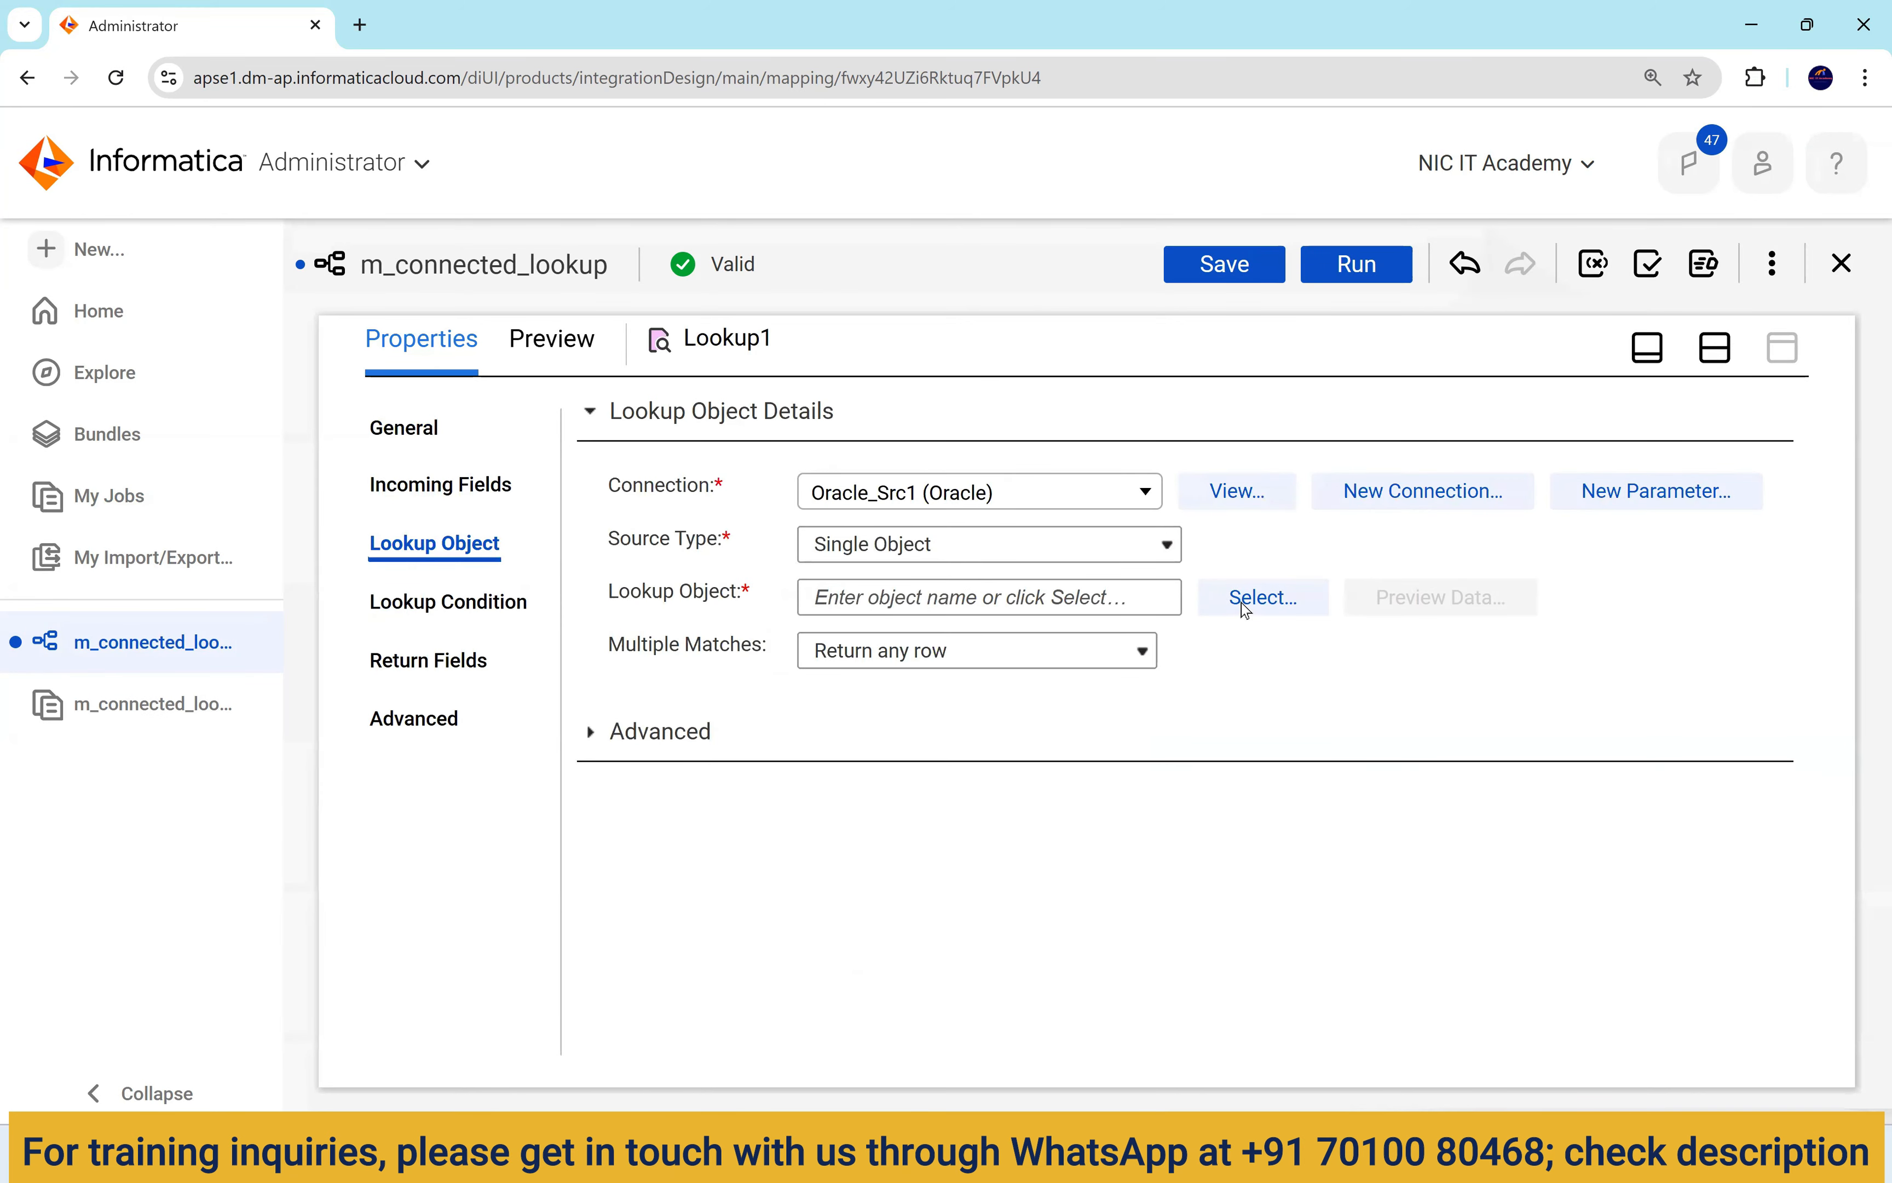
left_click(1264, 611)
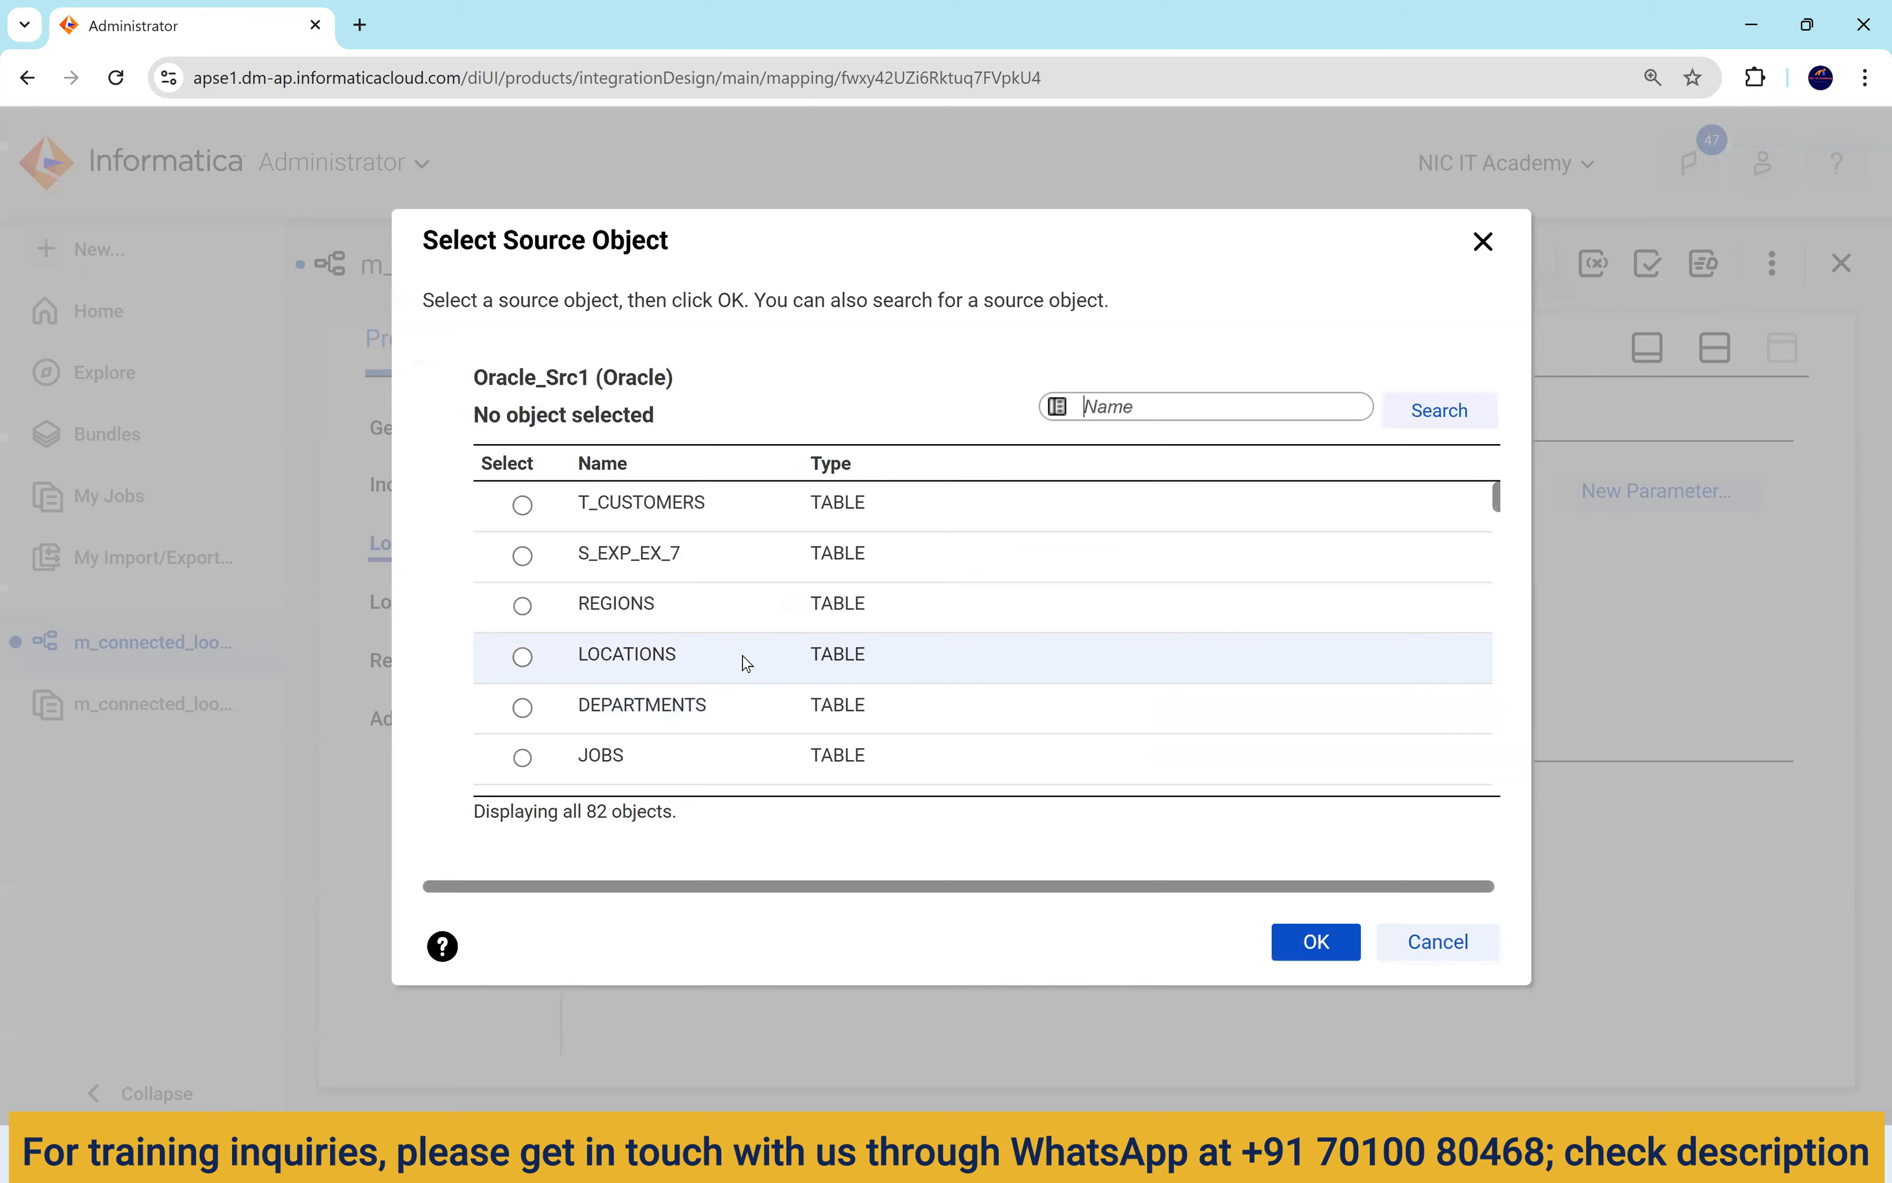
left_click(747, 657)
left_click(1316, 941)
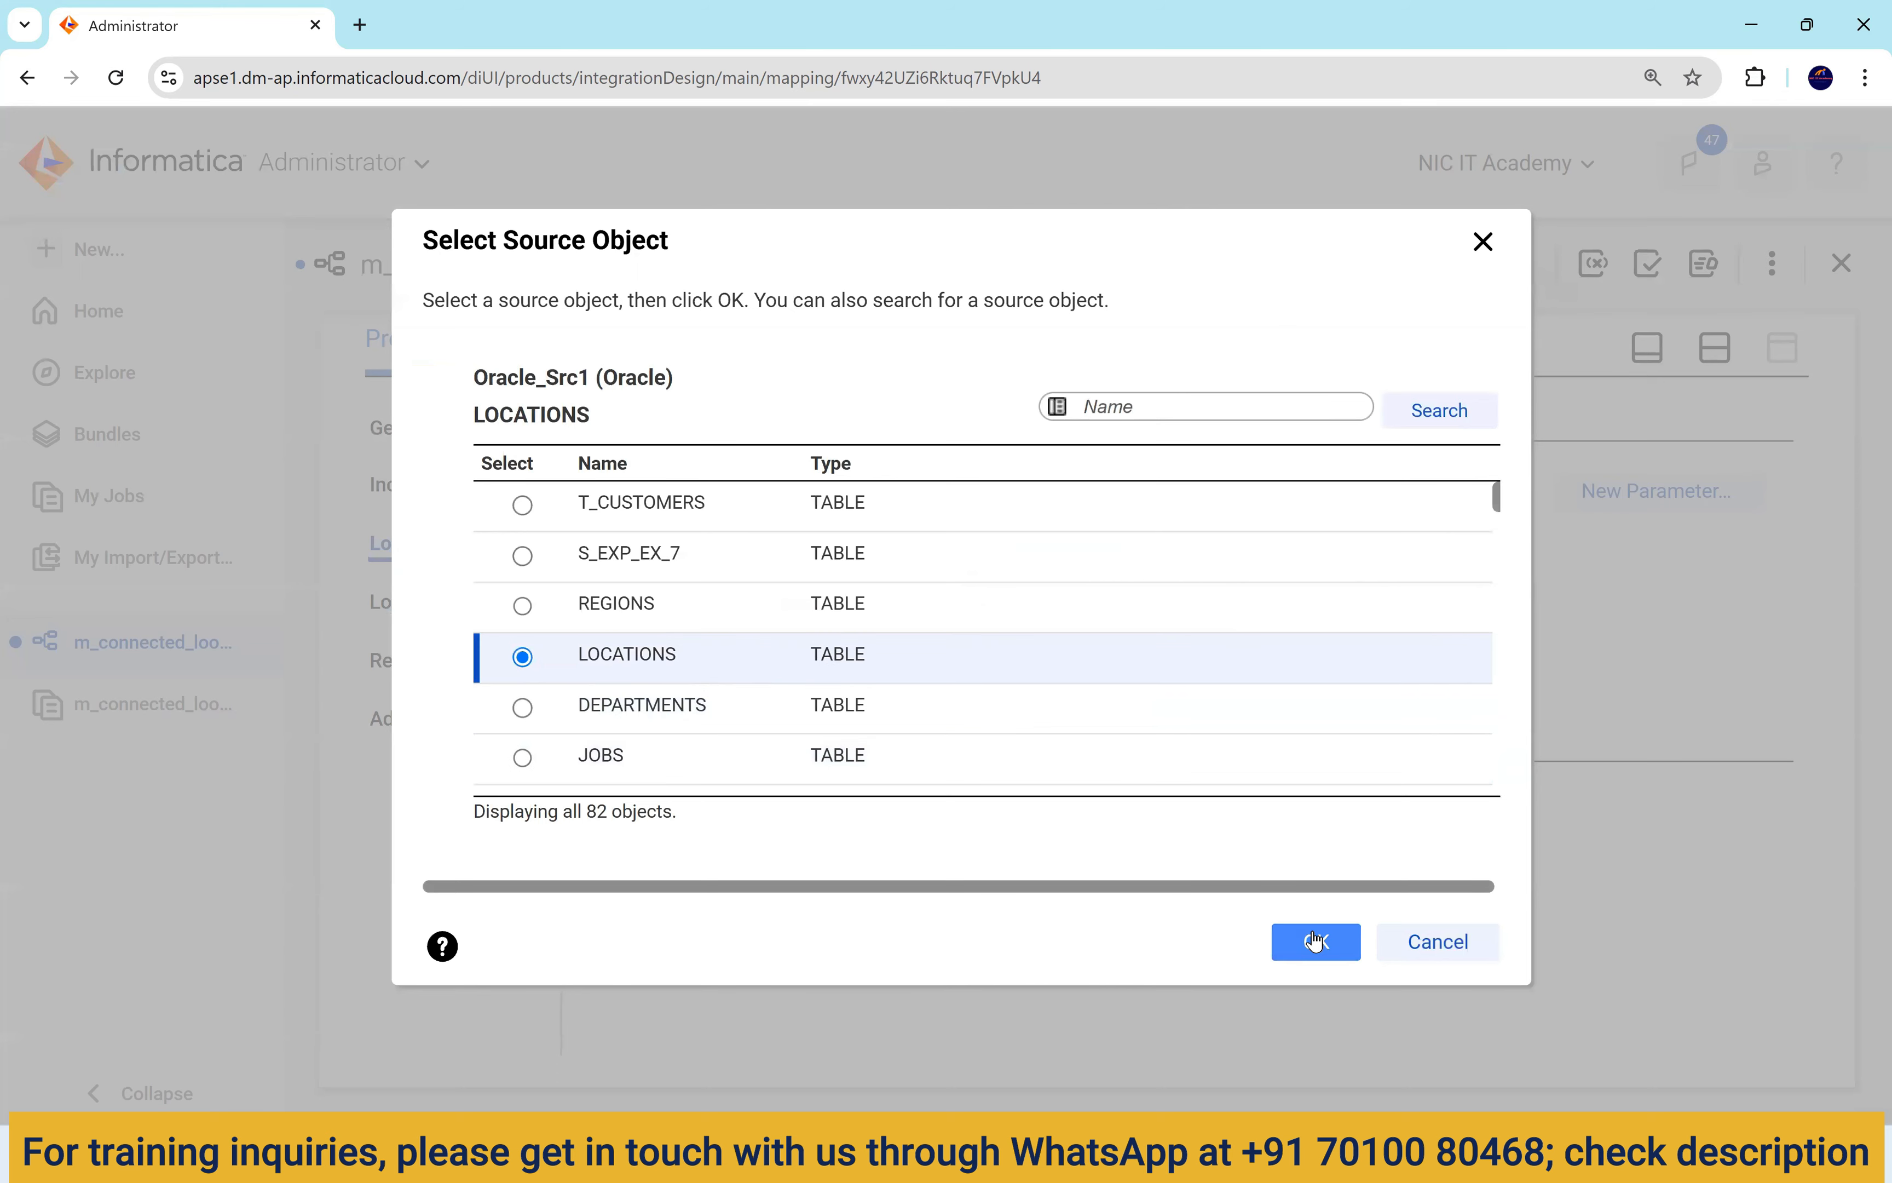
Choose Prefix as the bulk rename option in Resolve Field Name Conflicts.
left_click(857, 498)
left_click(895, 588)
left_click(899, 655)
left_click(1171, 592)
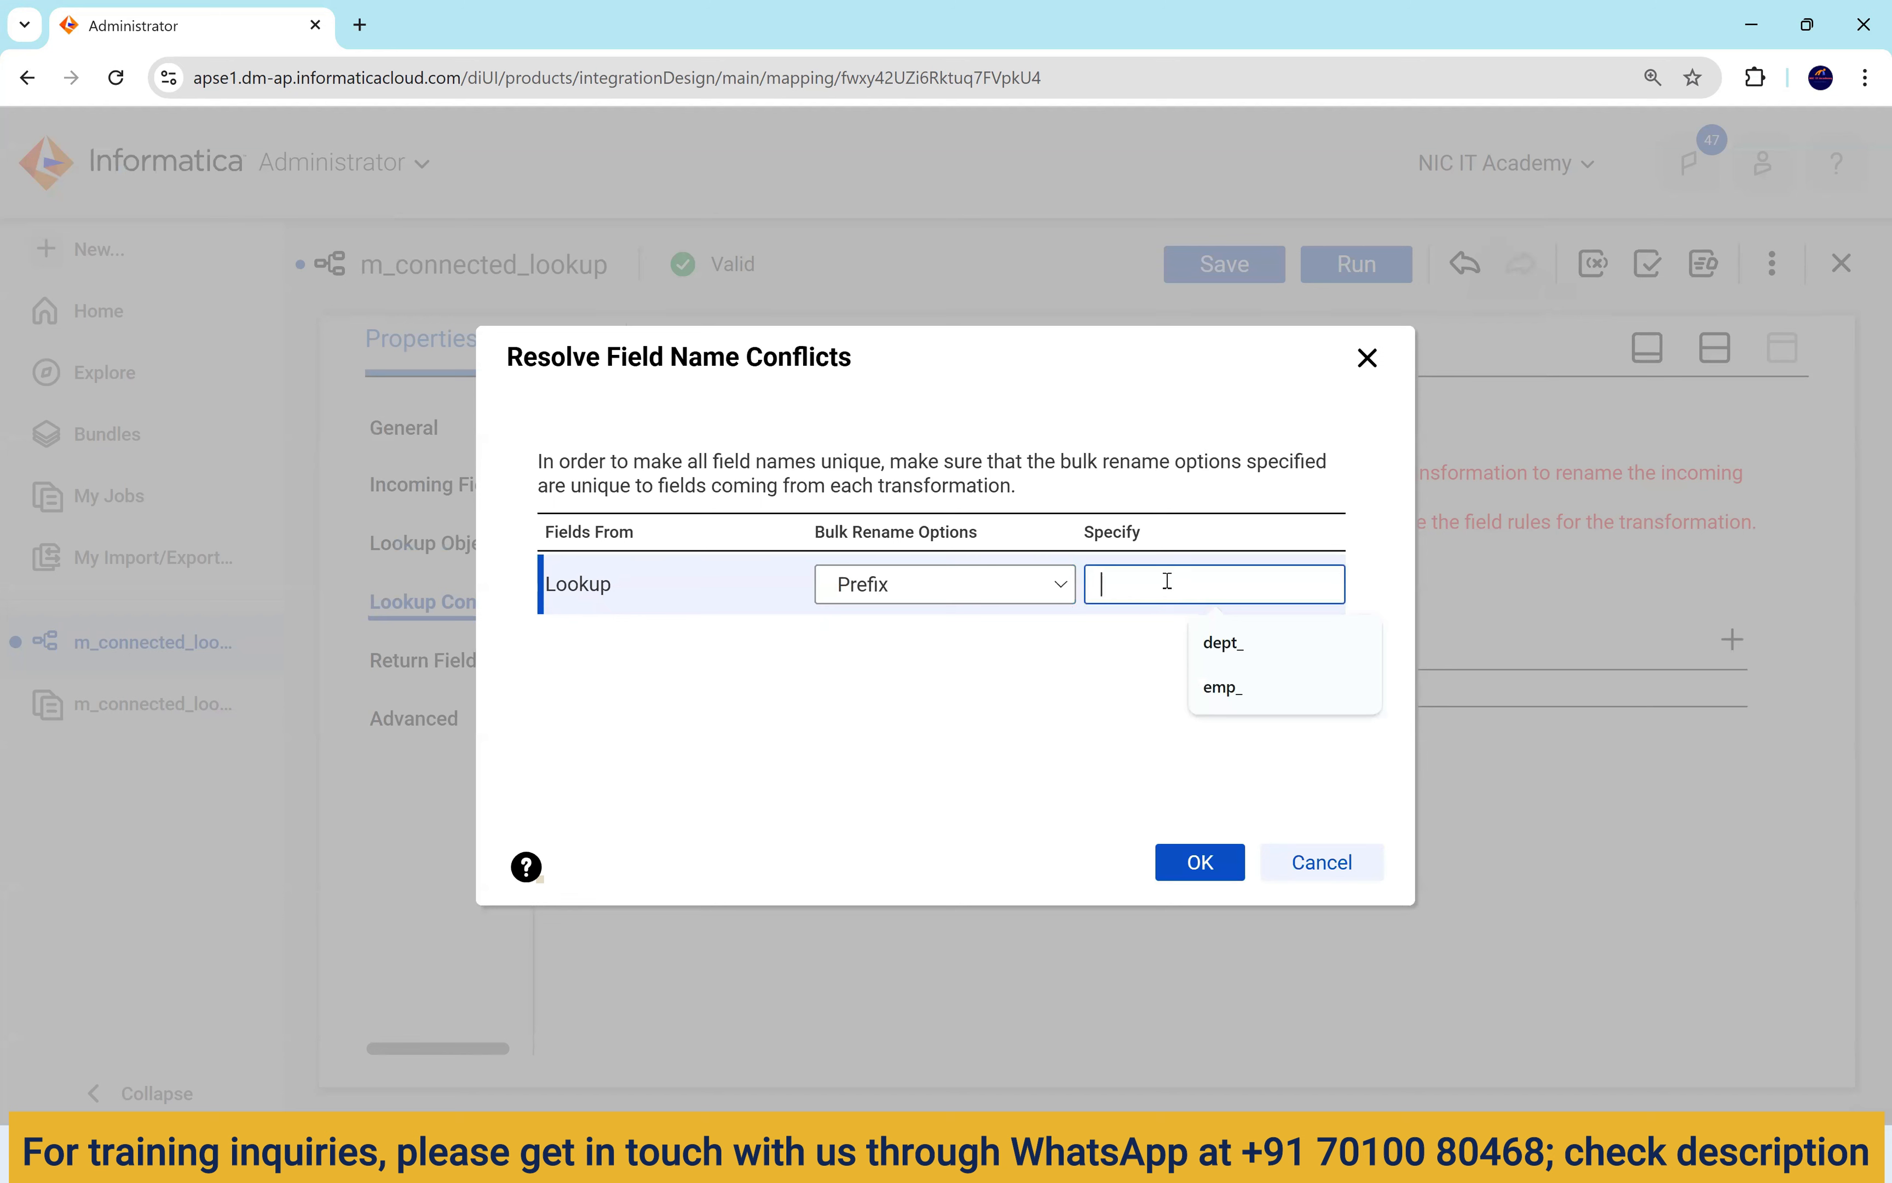
Apply the prefix dept_ to the conflicting incoming fields.
type("emp_")
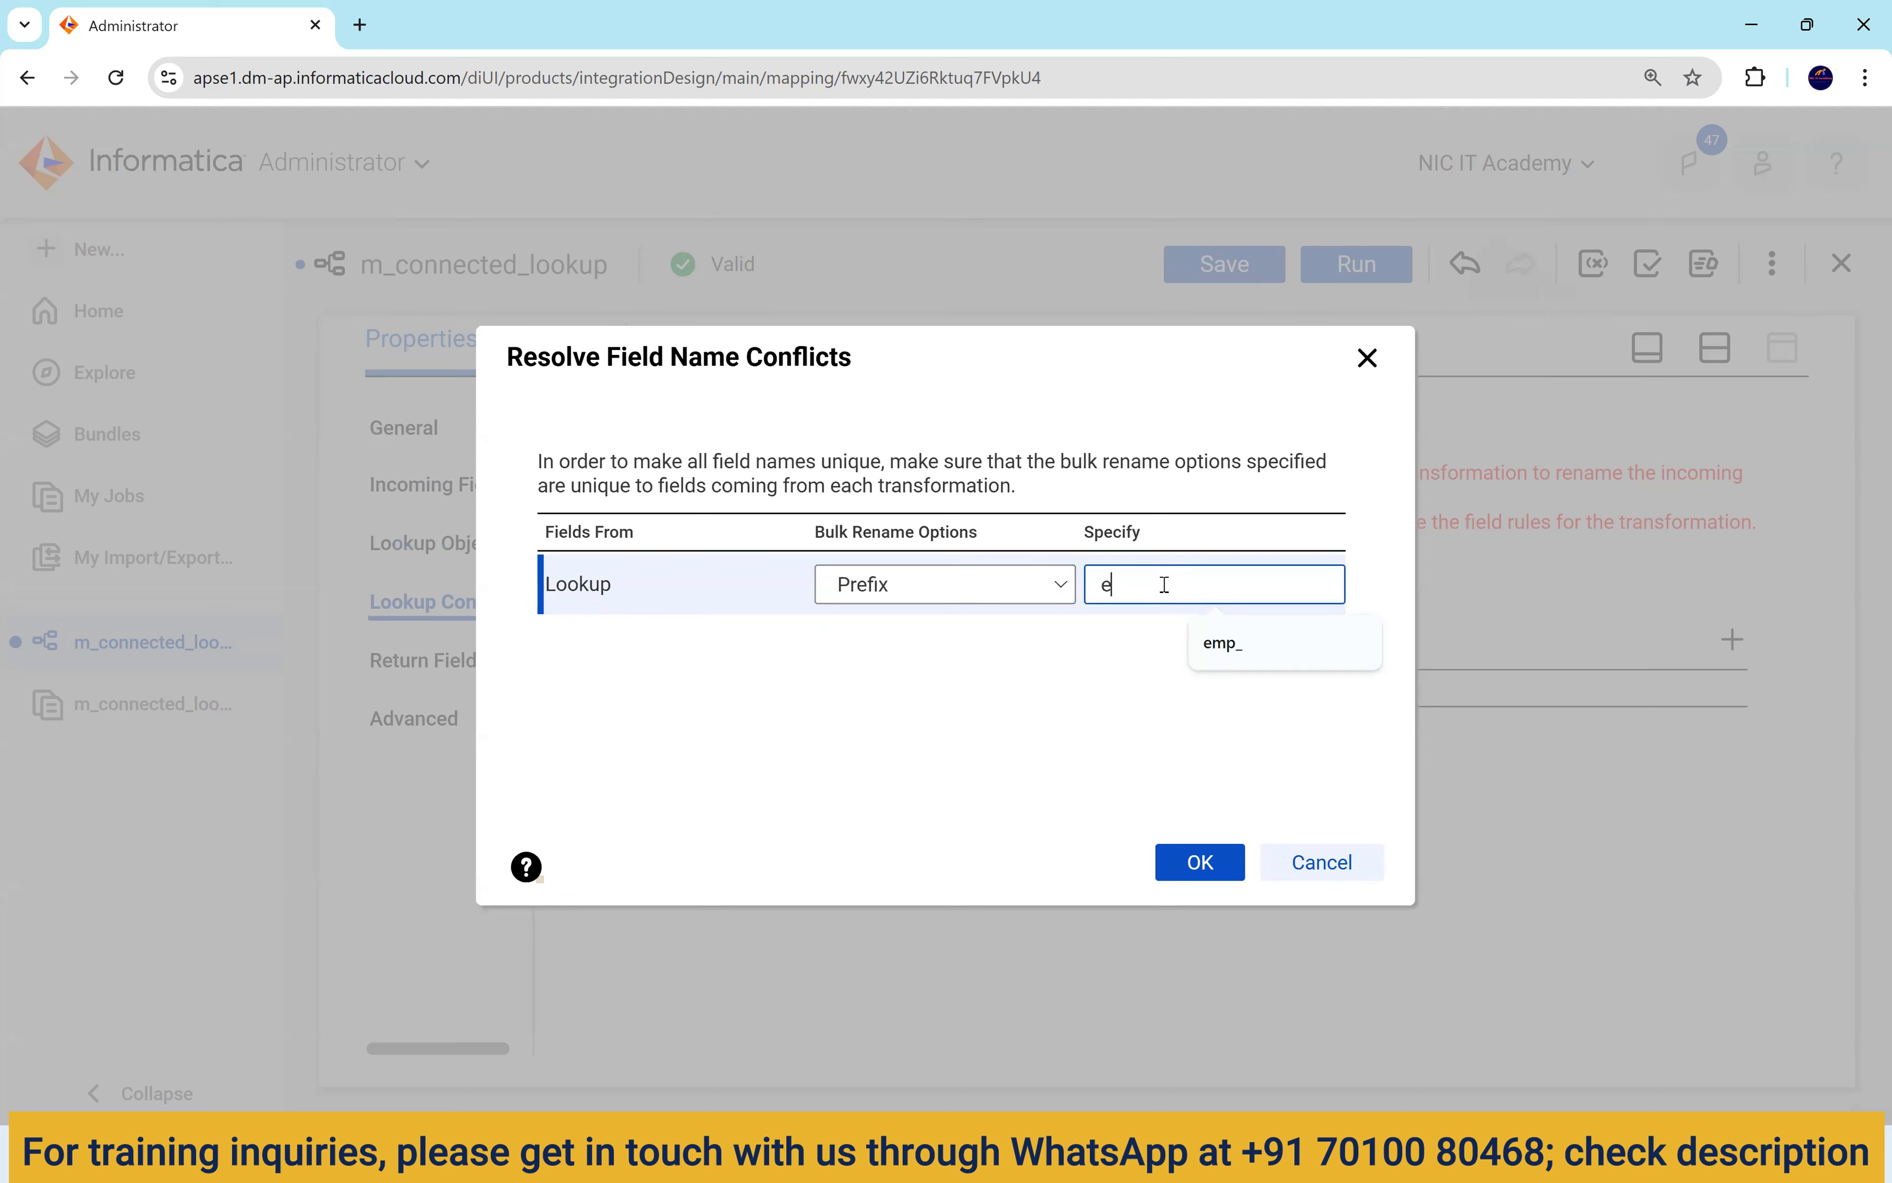
key("BackSpace")
key("BackSpace")
key("BackSpace")
type("dept_")
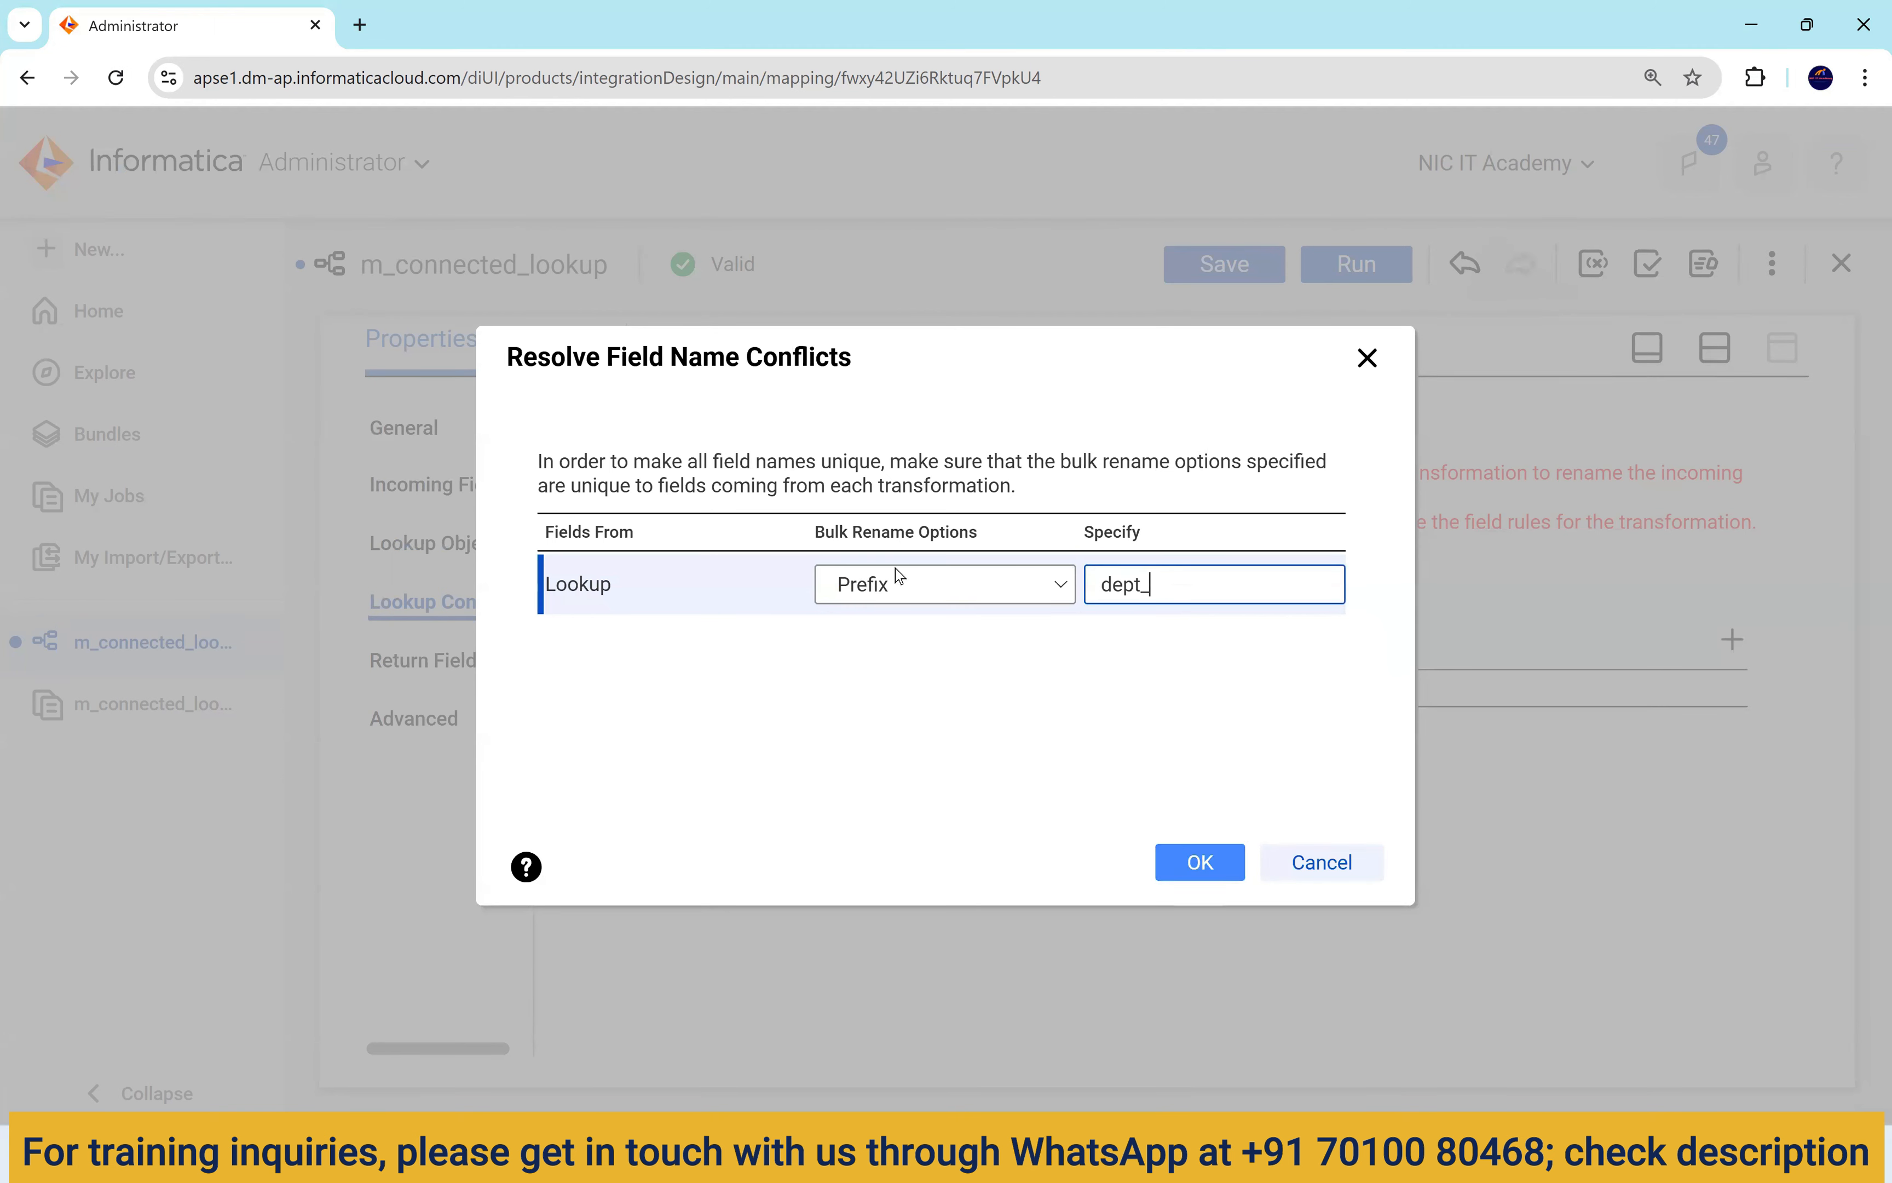
left_click(1202, 861)
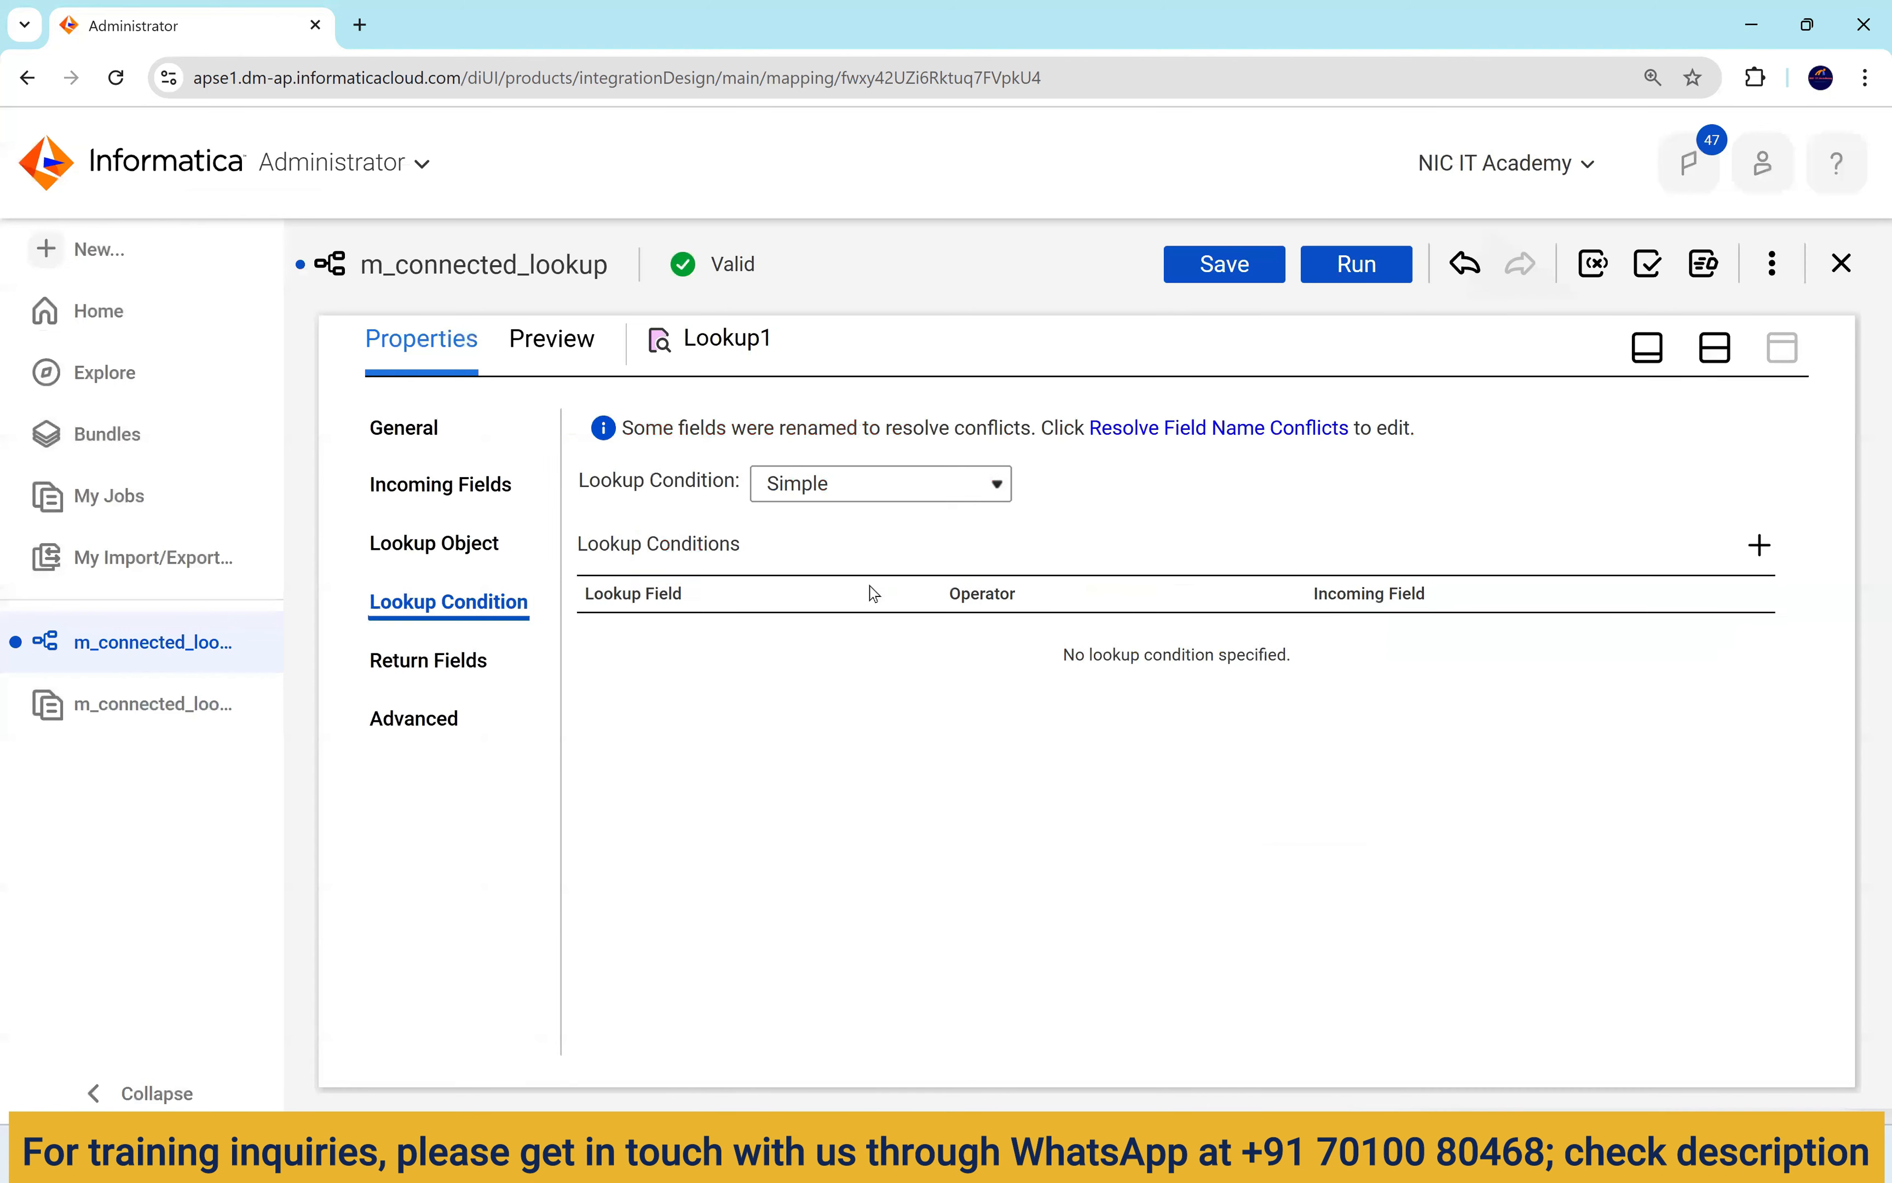
Add the Lookup1 condition LOCATION_ID = dept_LOCATION_ID and restore the split view.
left_click(1761, 546)
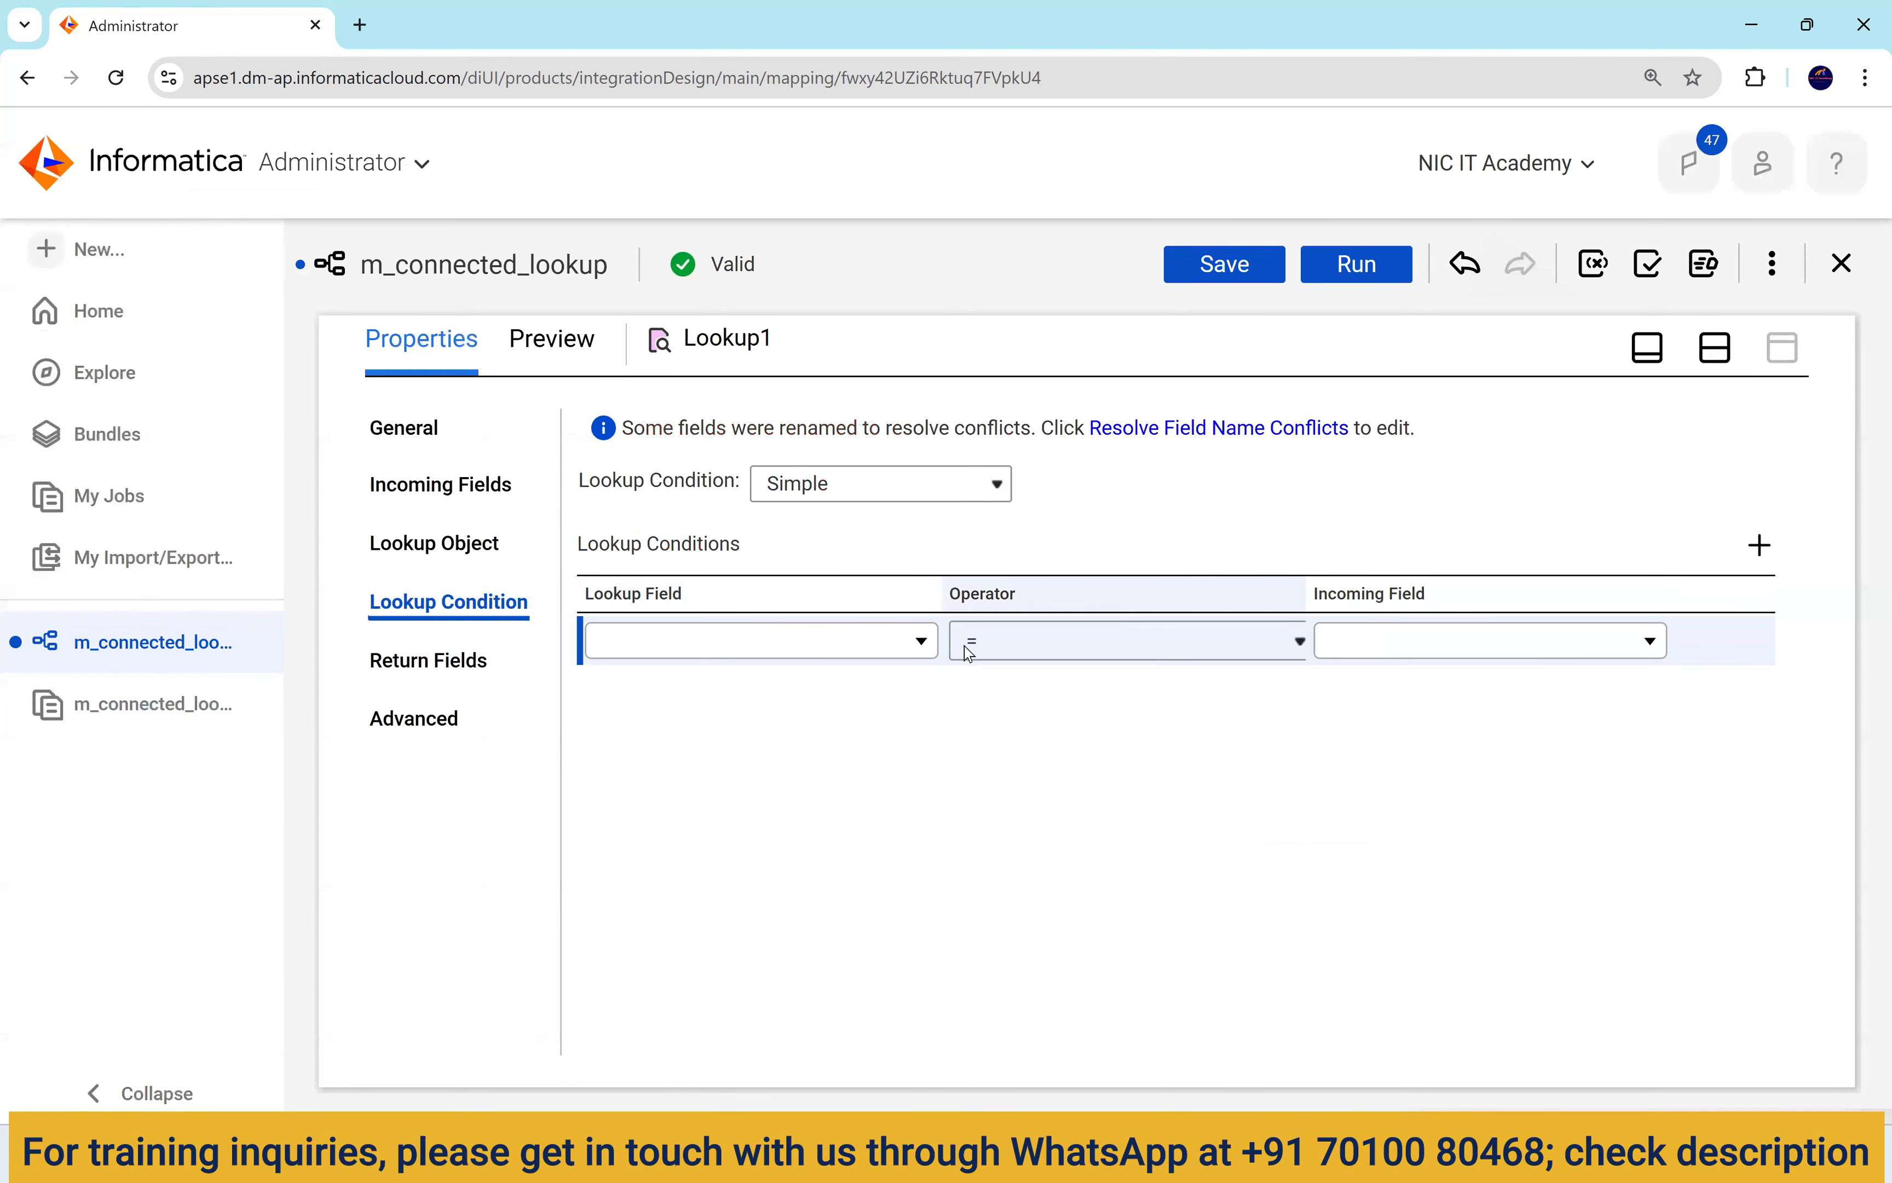
left_click(841, 641)
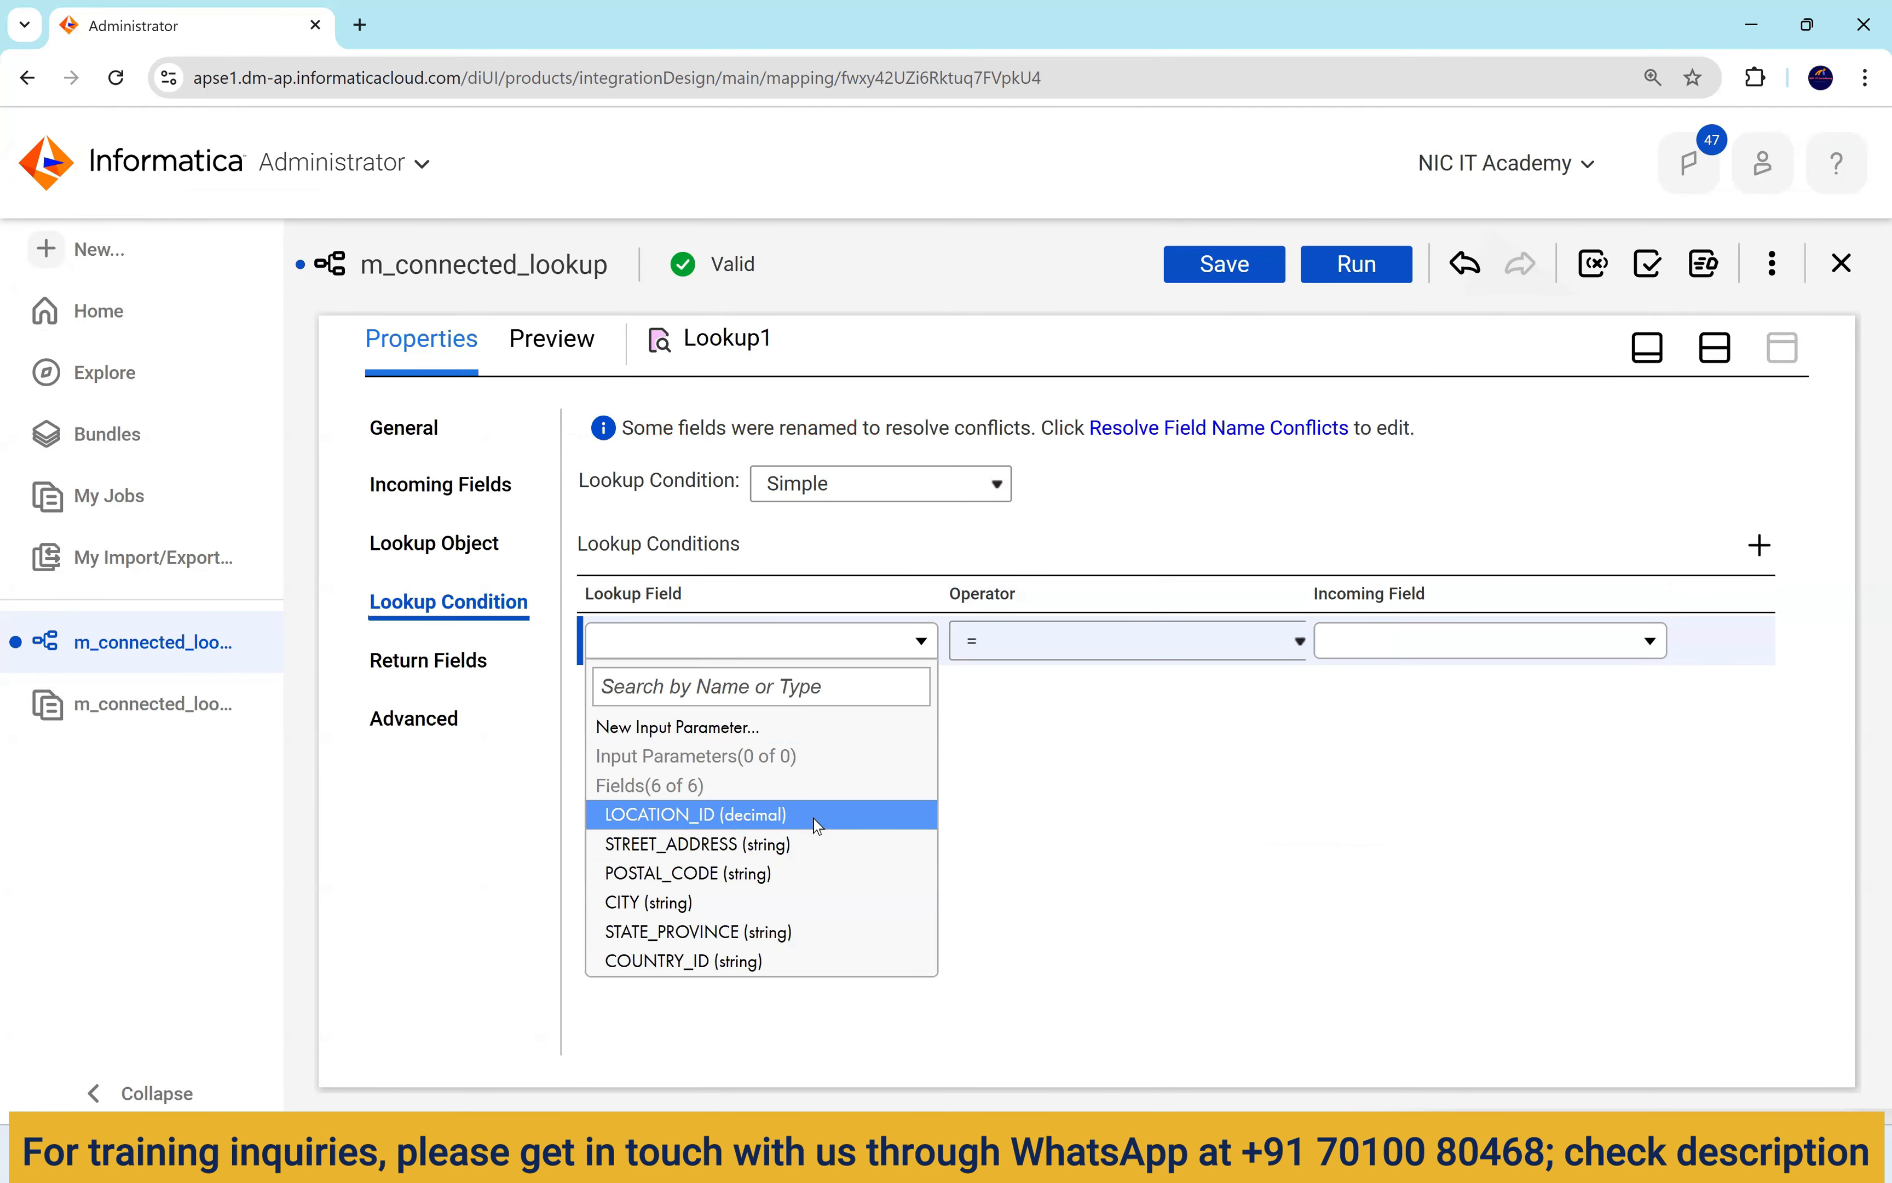
left_click(813, 815)
left_click(1419, 642)
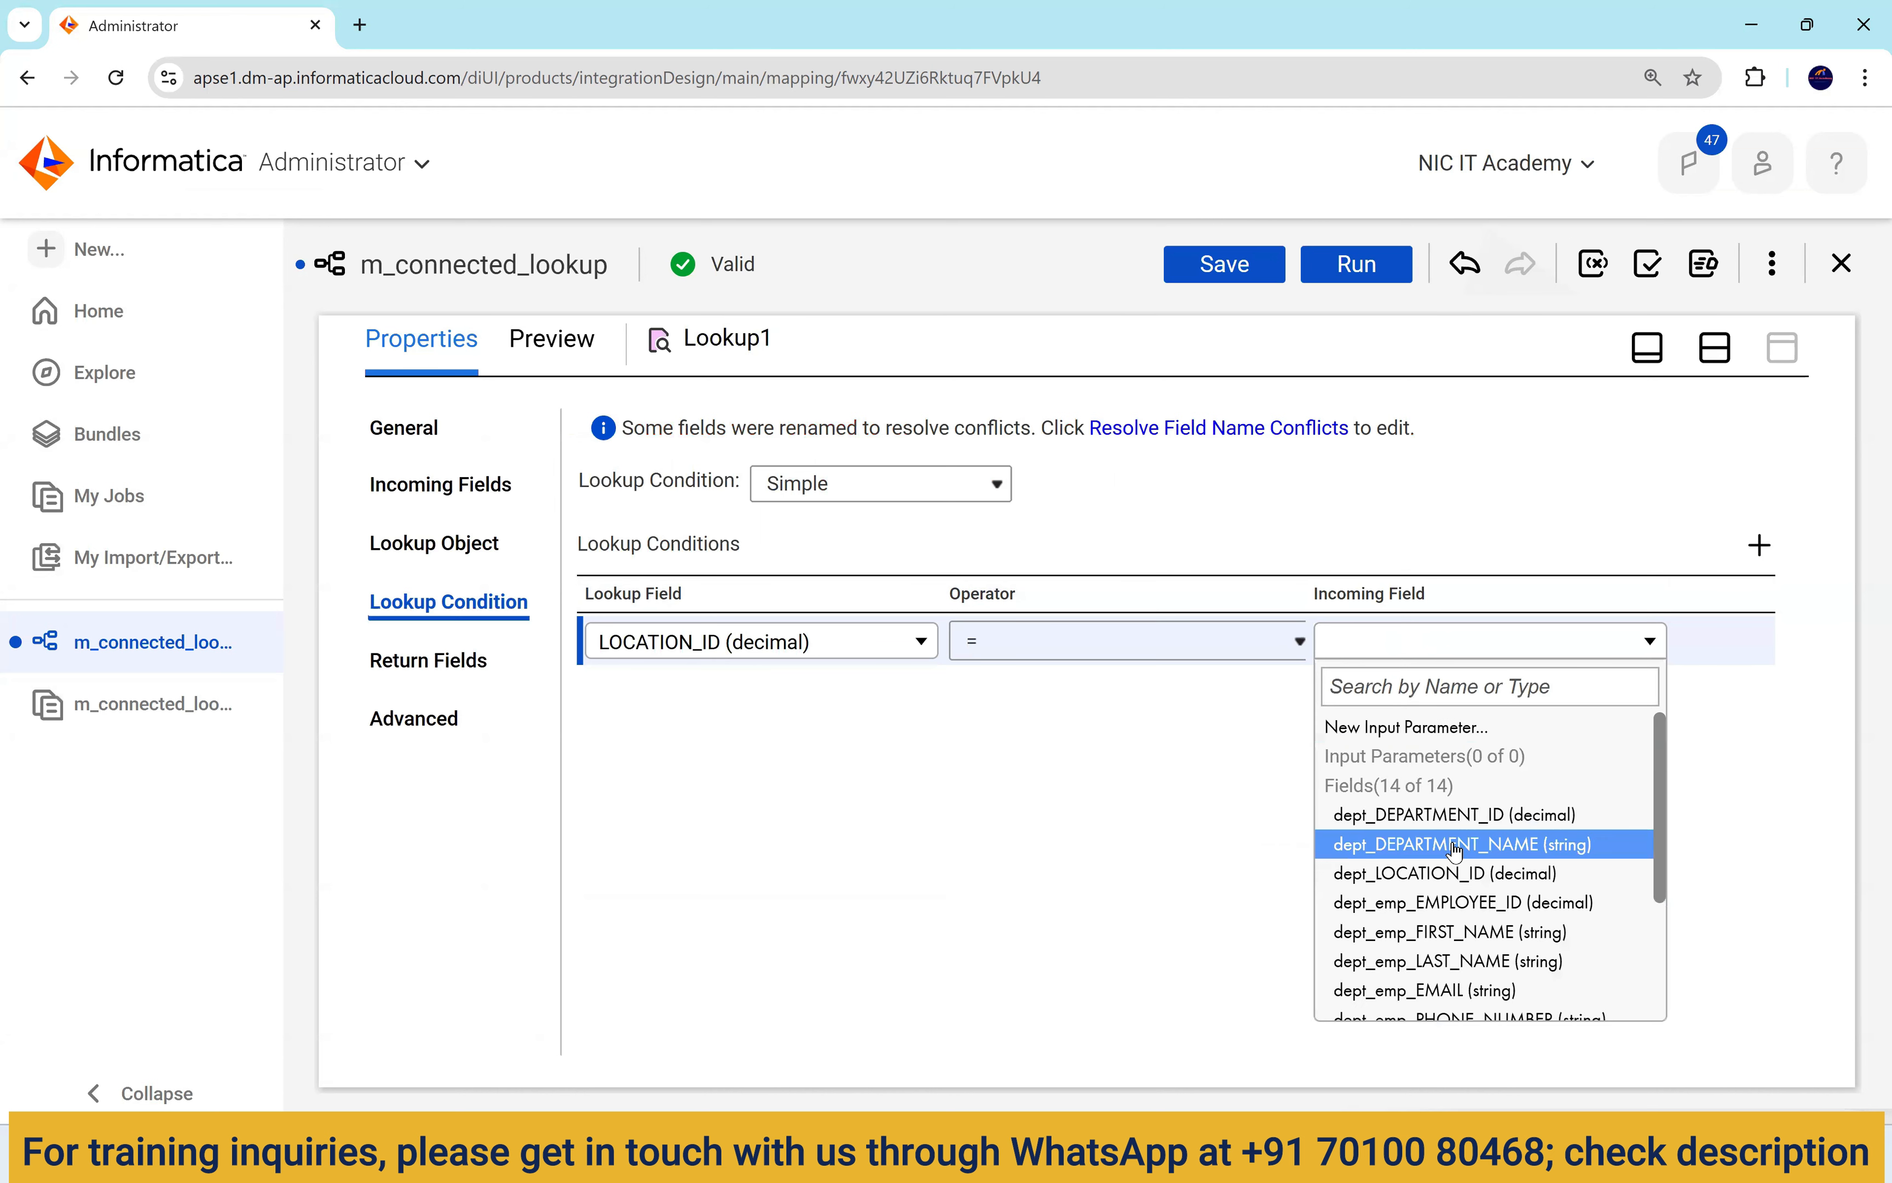
left_click(1467, 876)
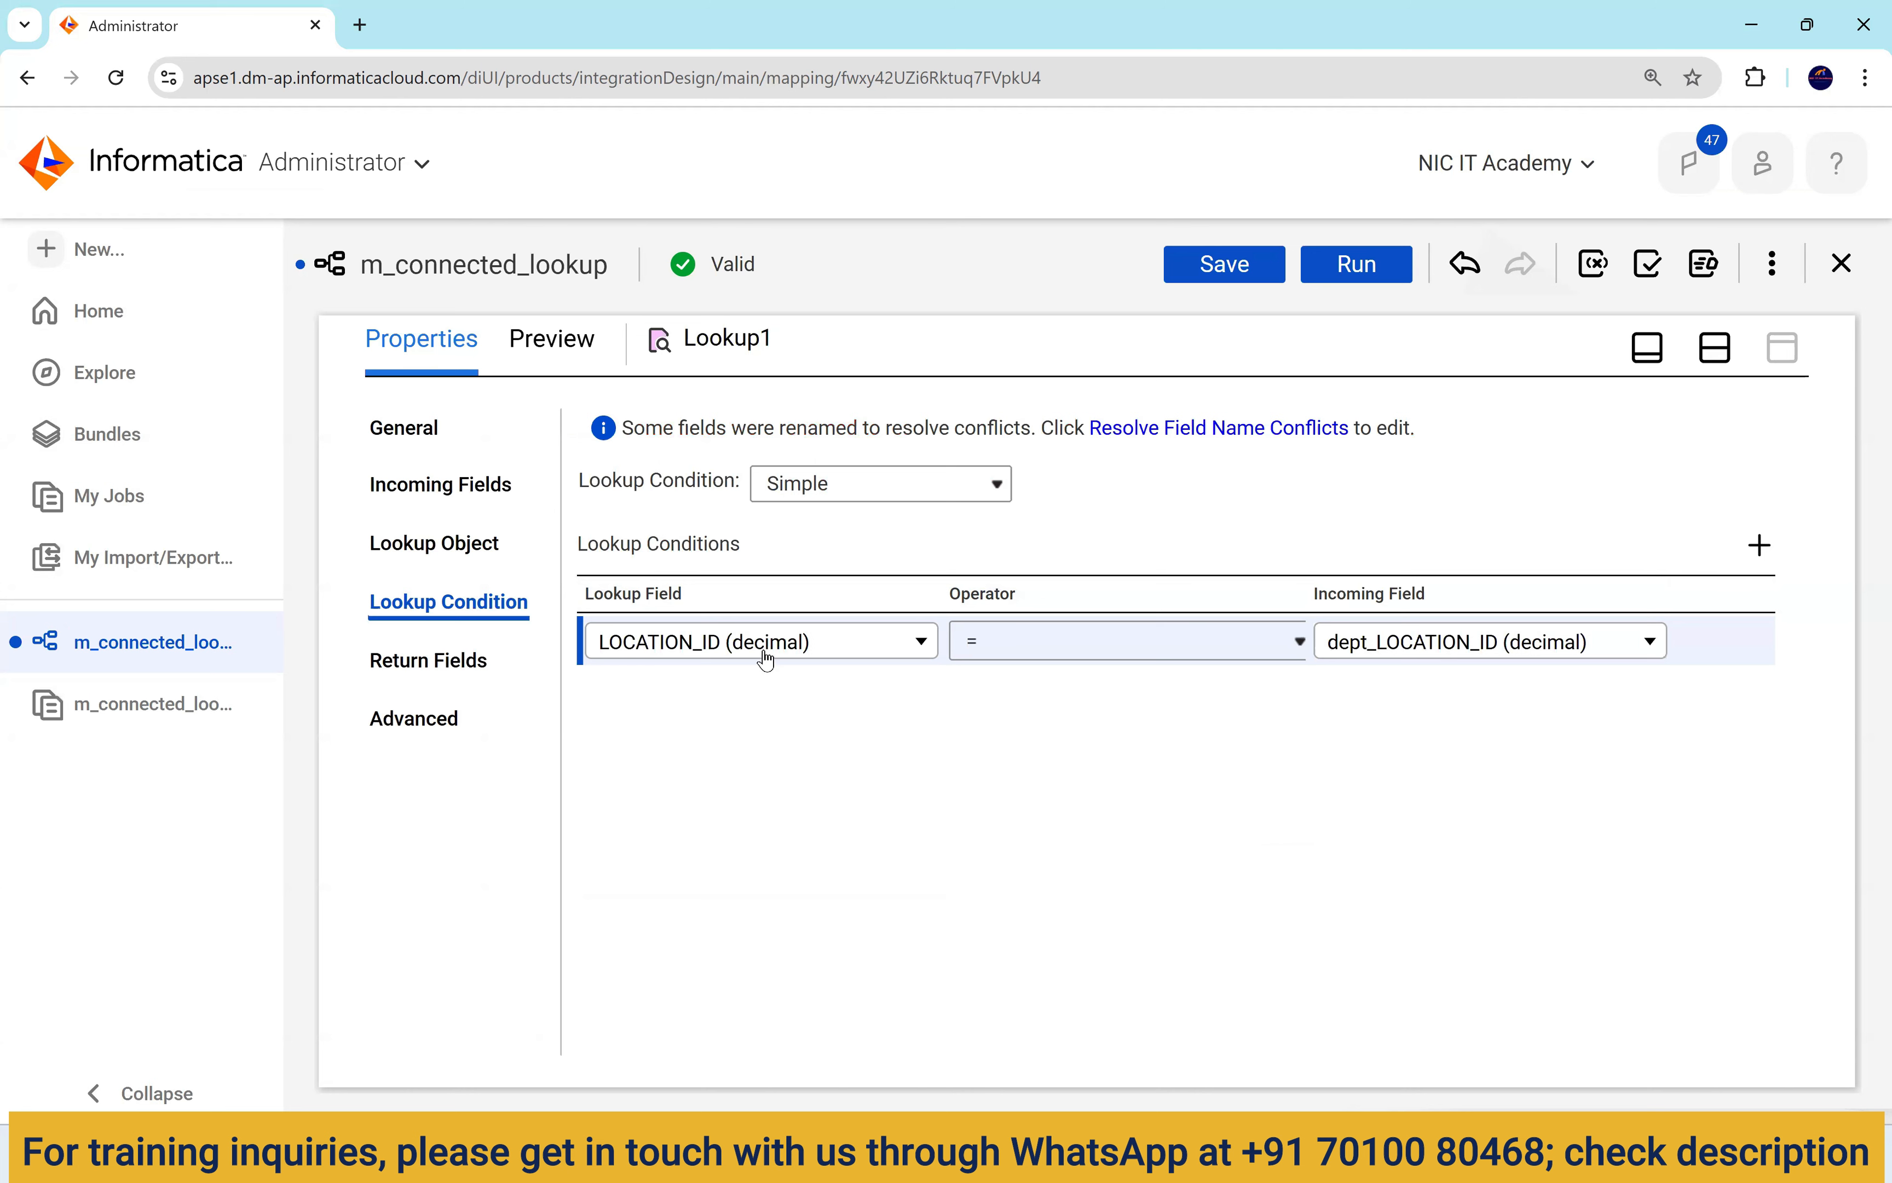
left_click(1709, 362)
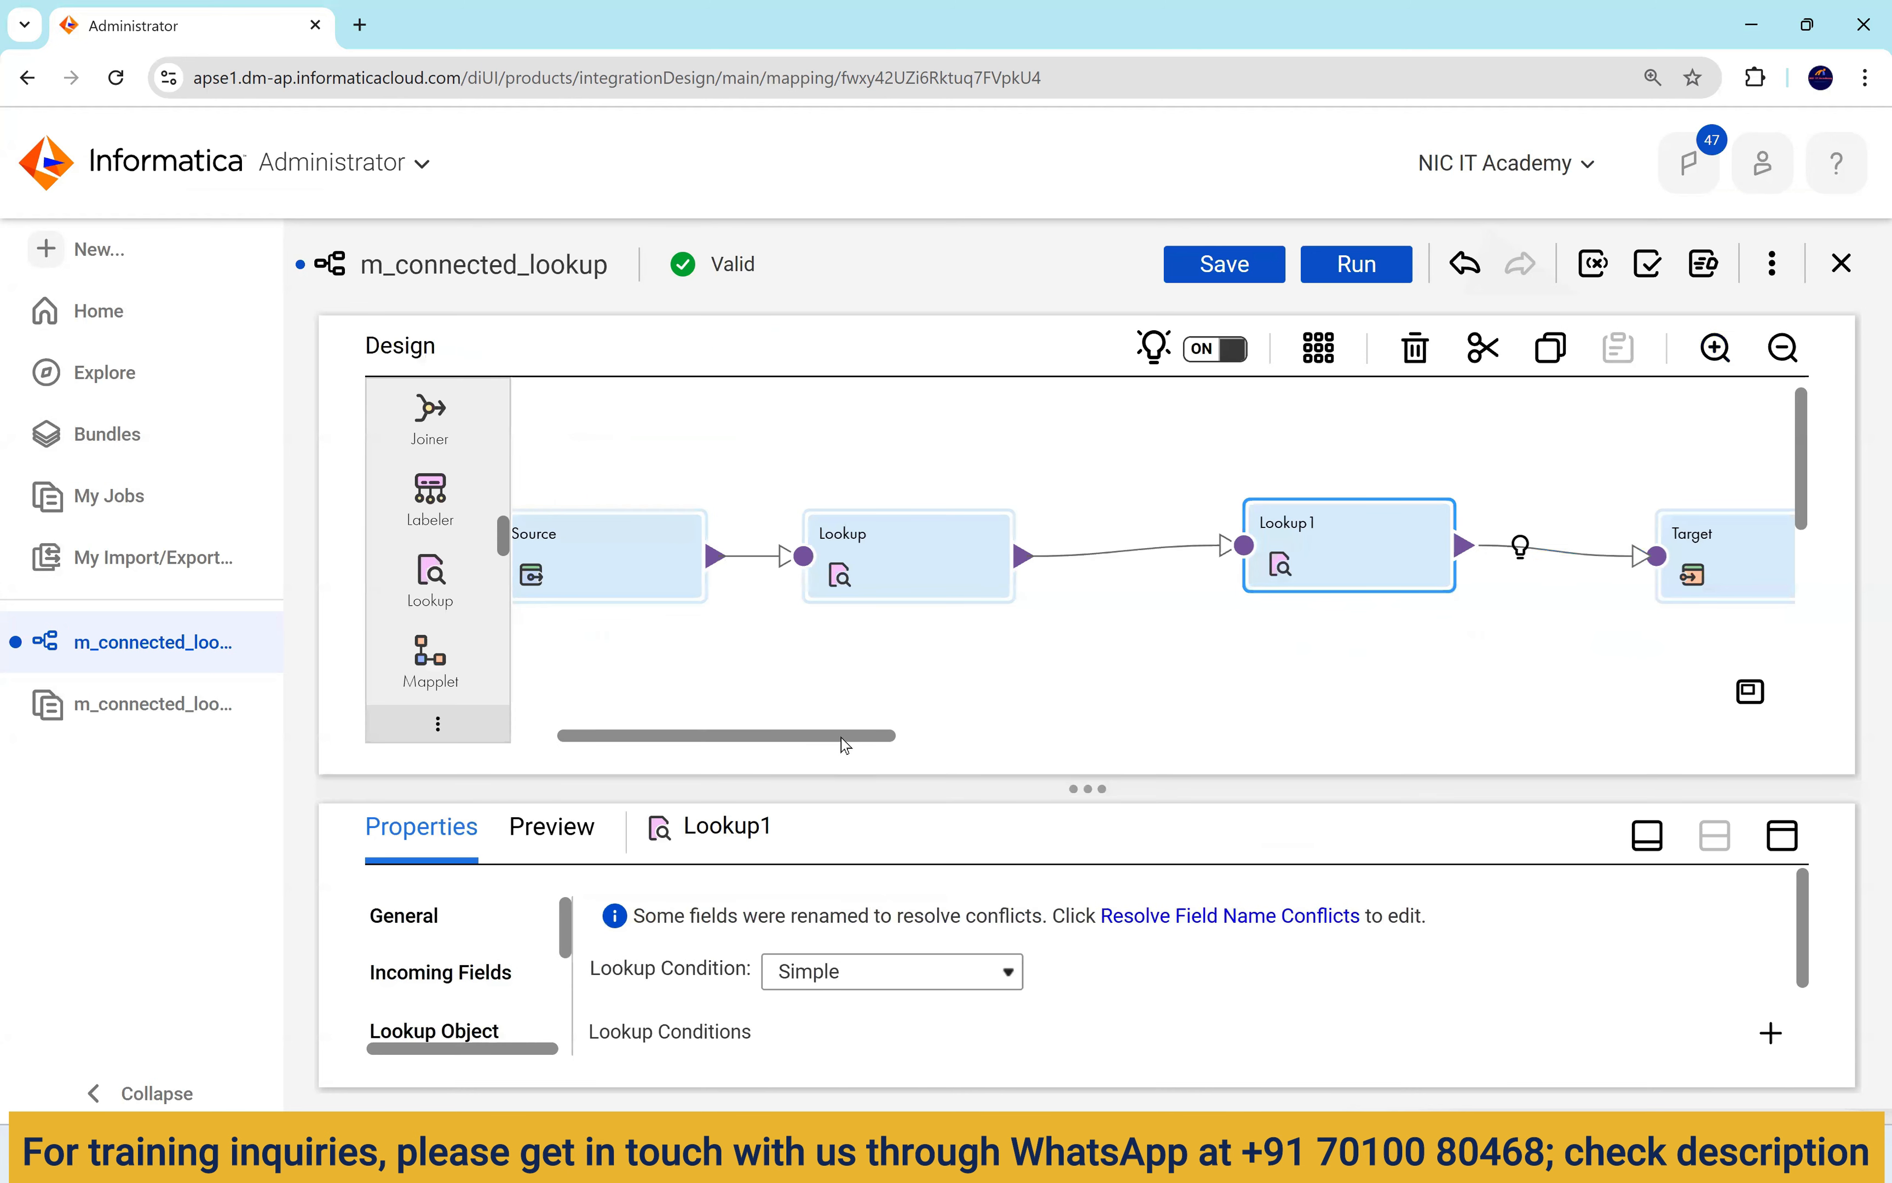
Select the Target node, maximize Properties, and check the target object name.
left_click_drag(844, 735, 1023, 732)
left_click_drag(1039, 580, 1190, 566)
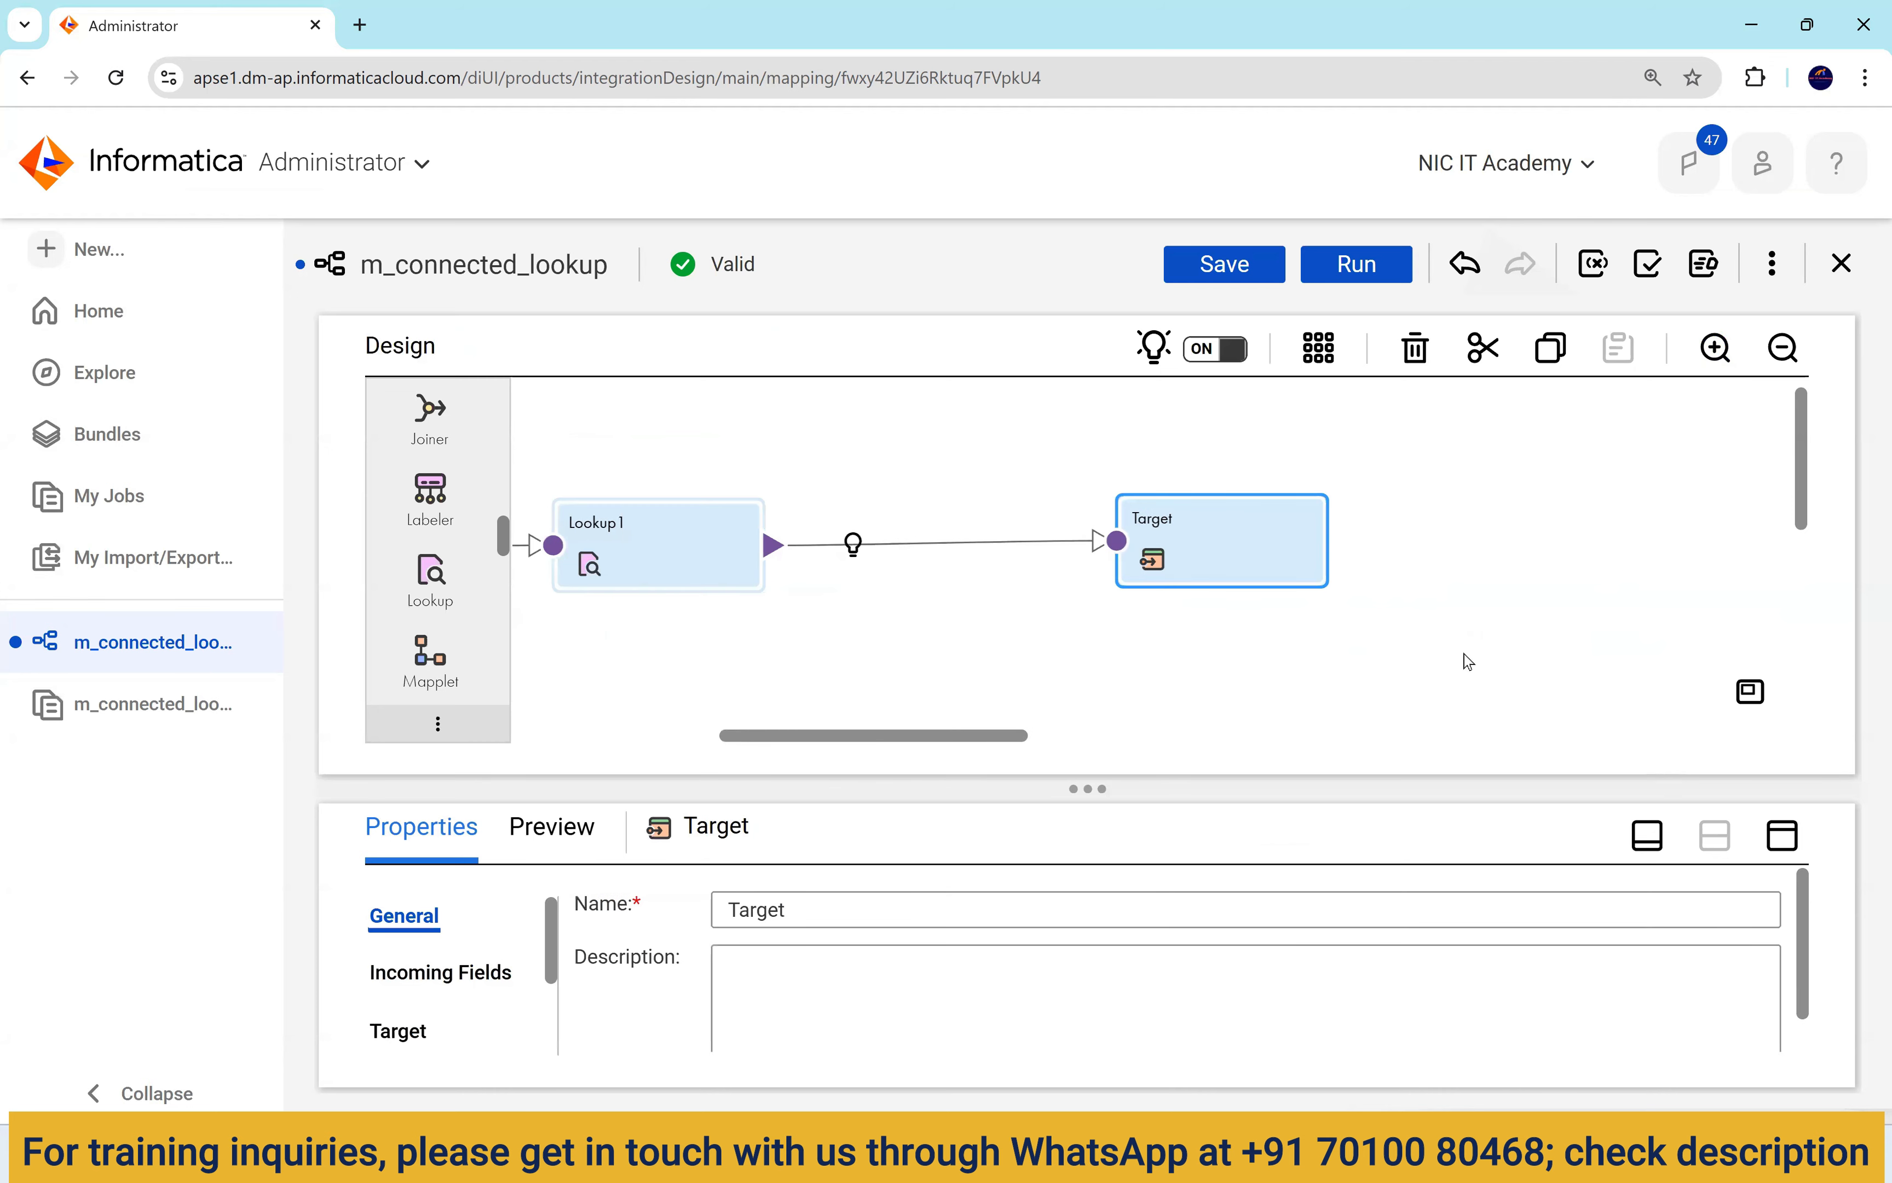
left_click(1782, 847)
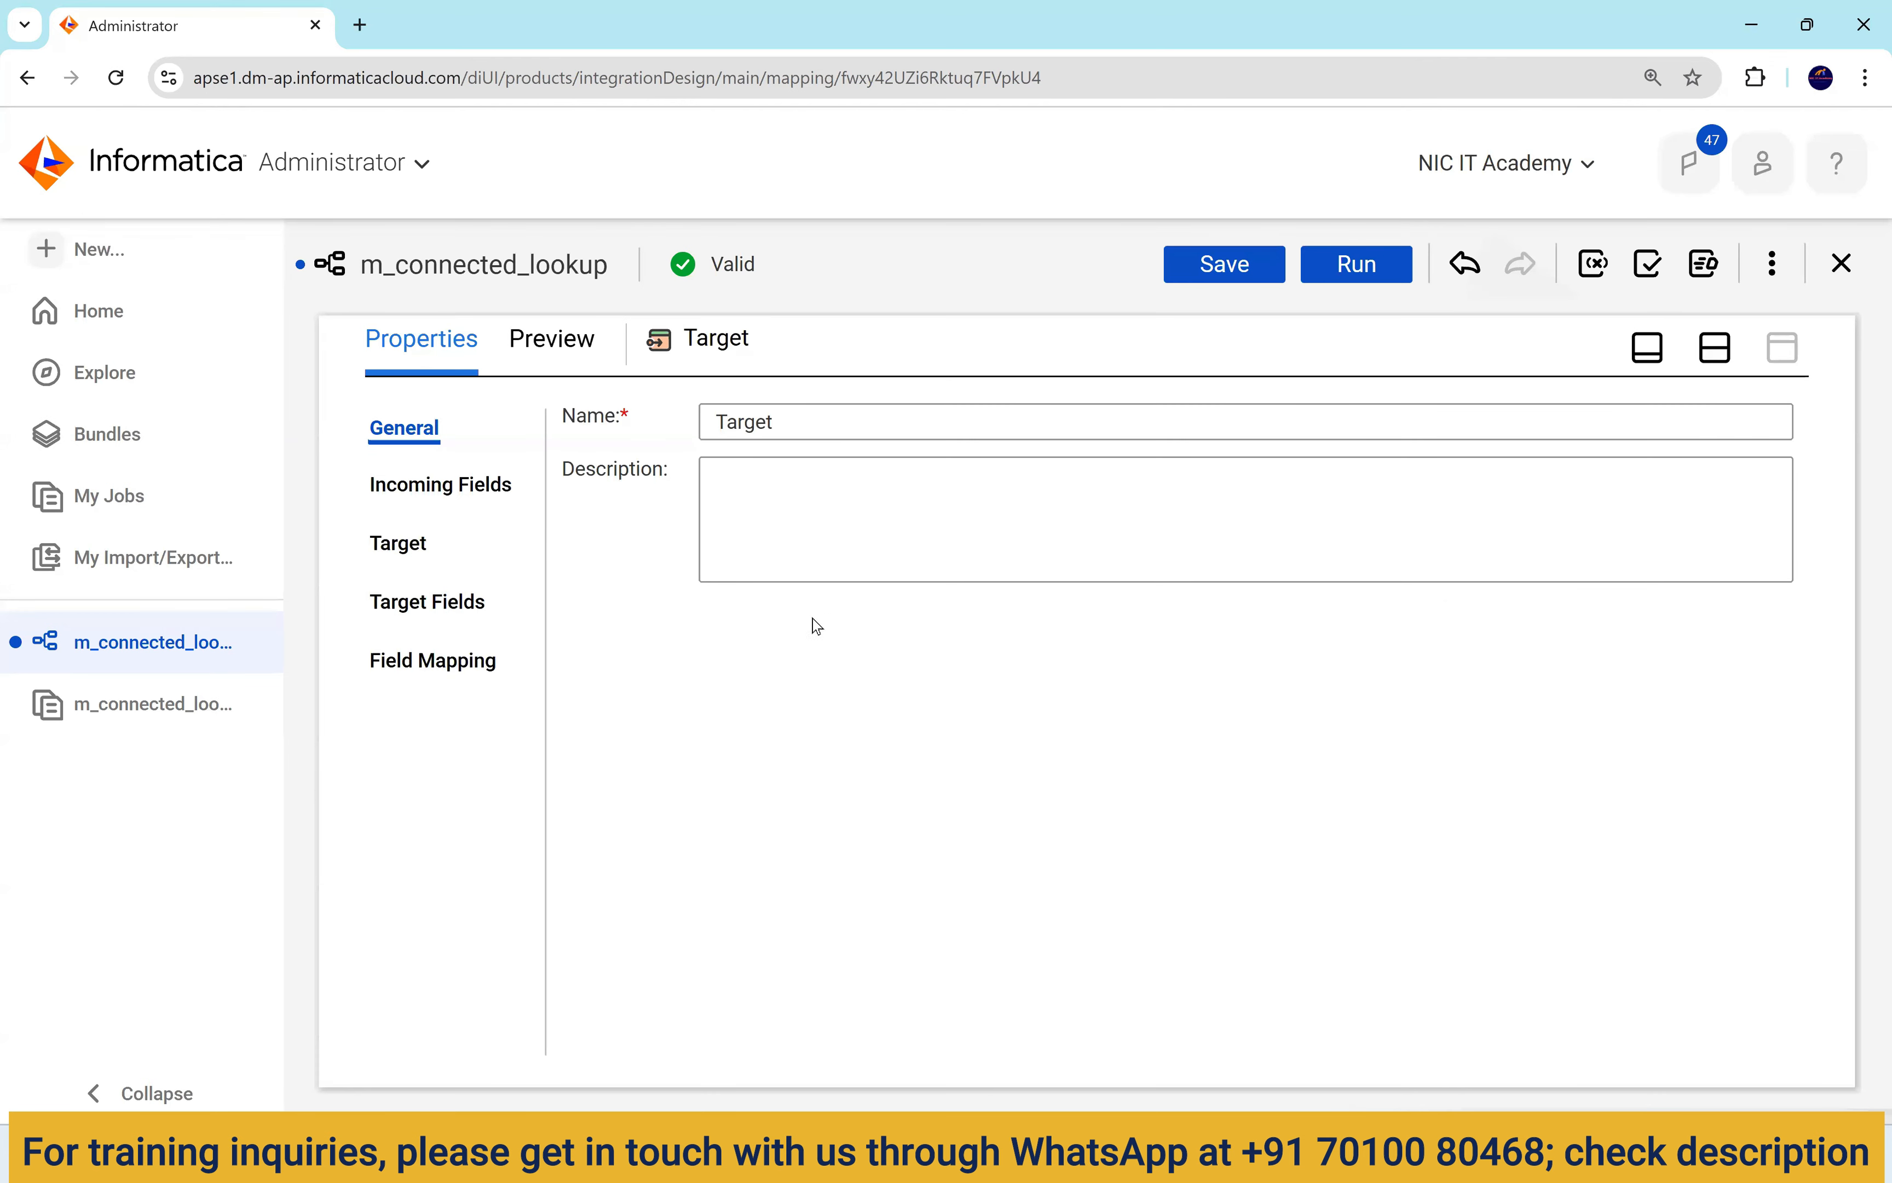
left_click(423, 550)
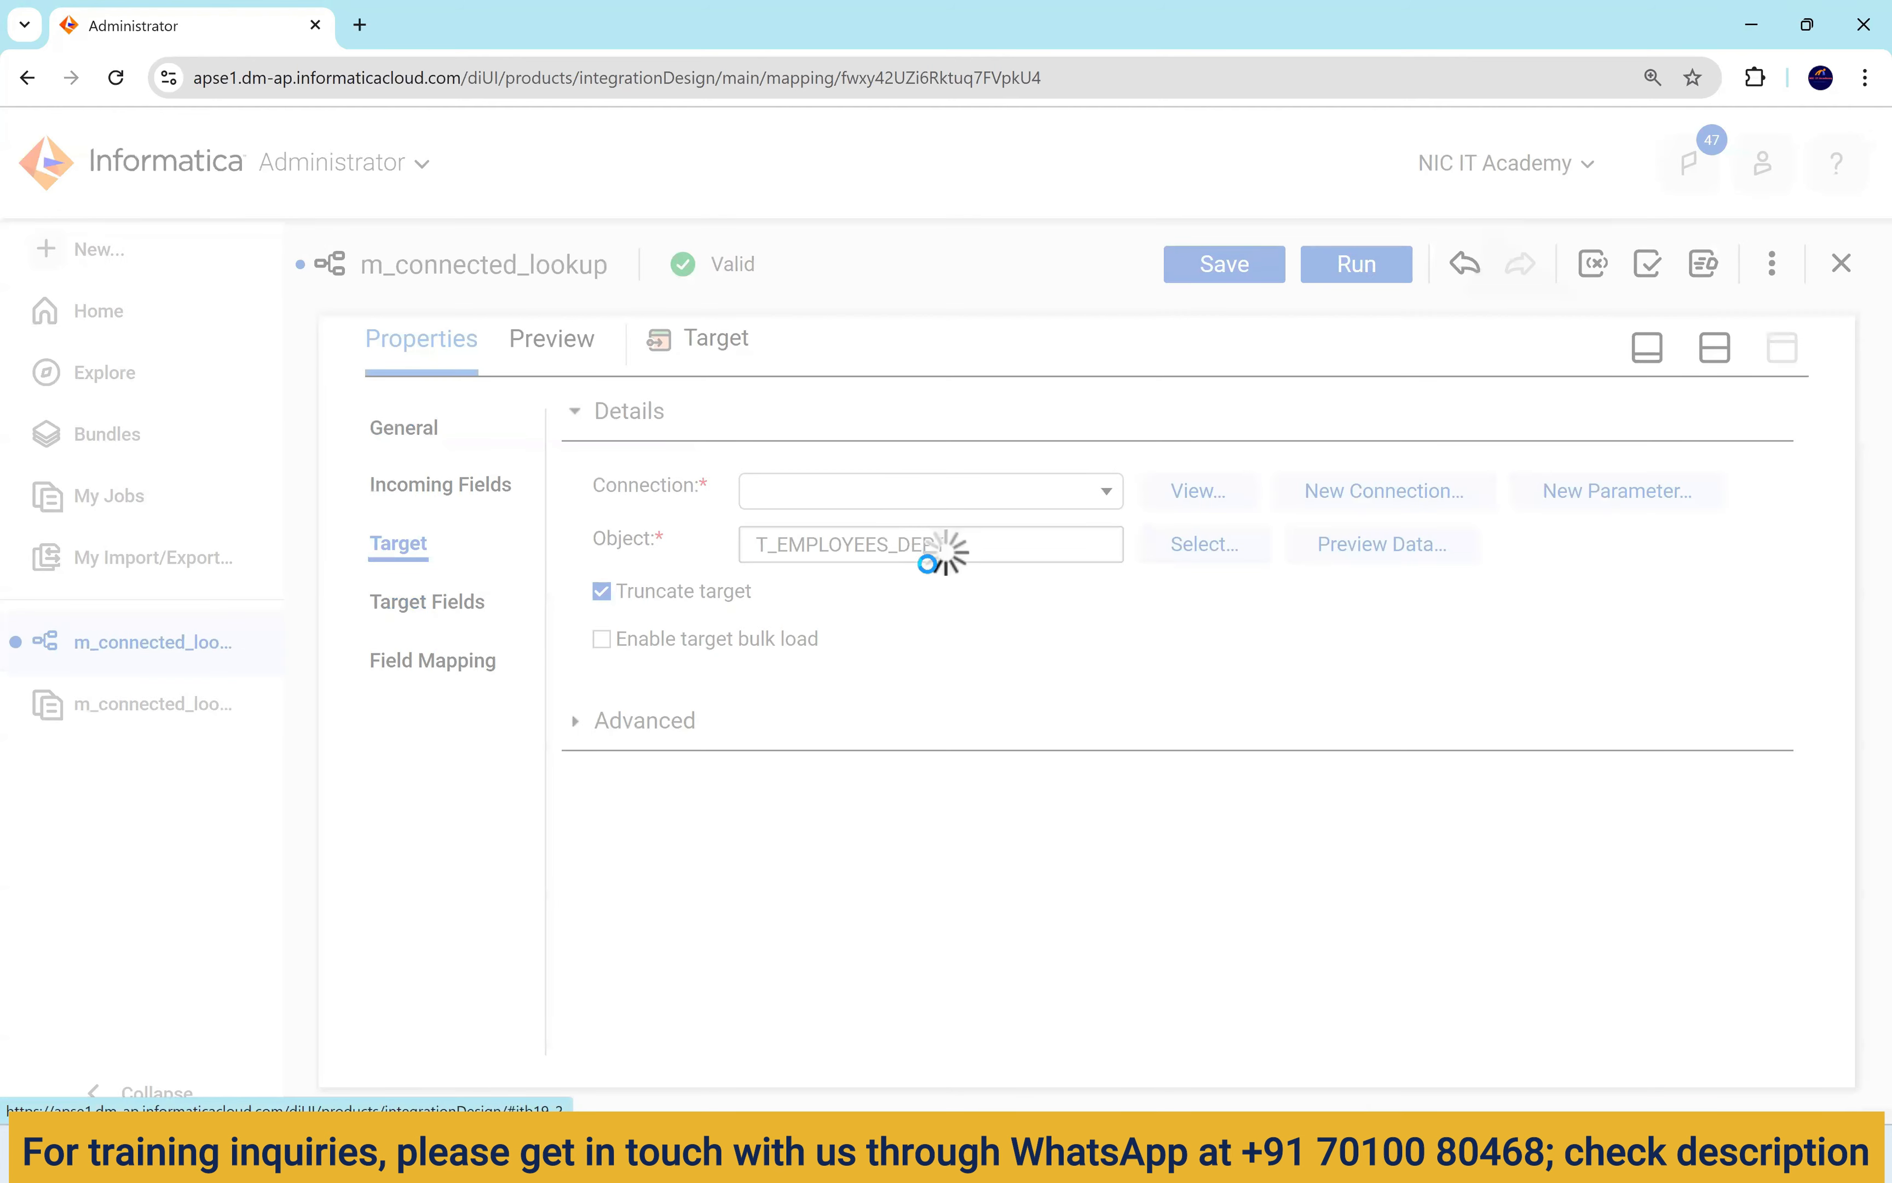
left_click(970, 597)
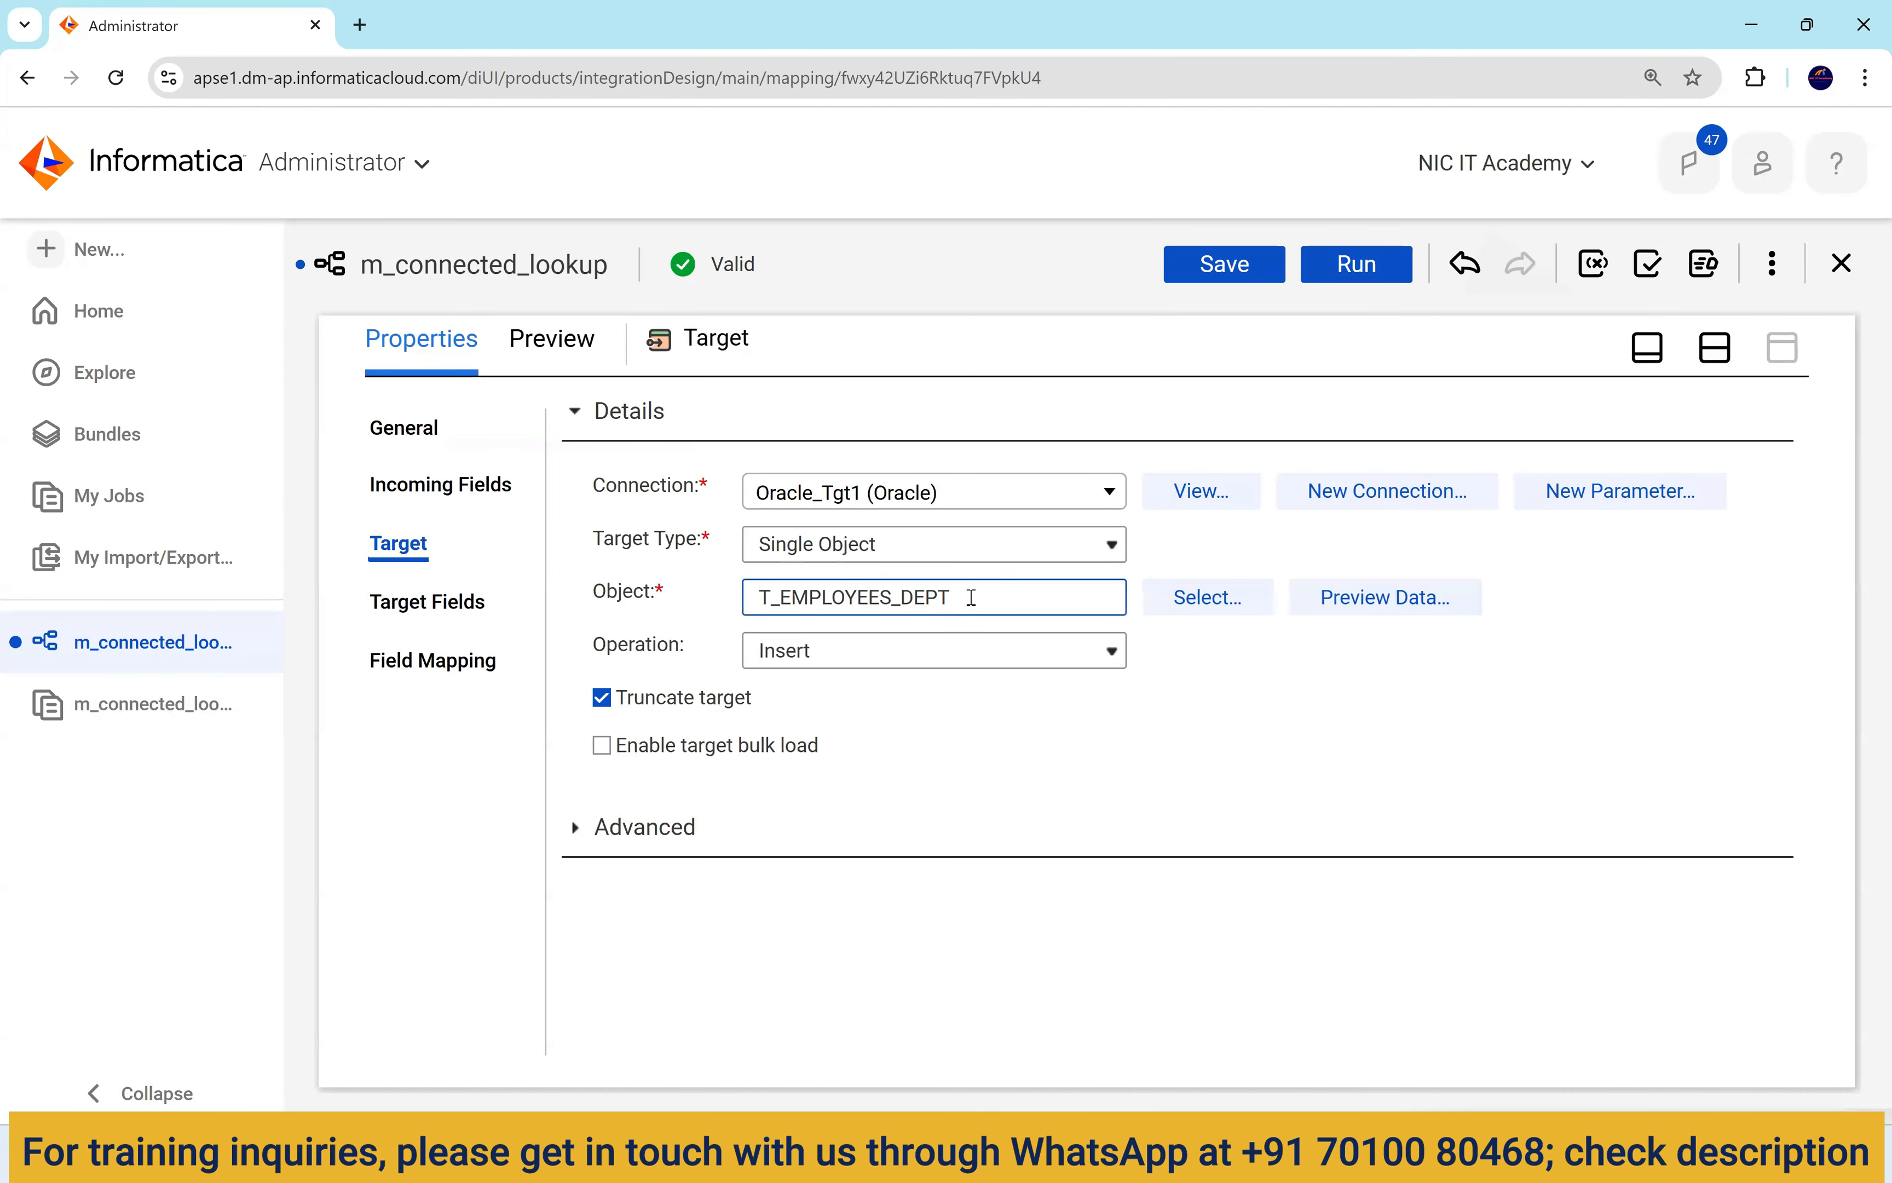
left_click(1029, 711)
Smart Map the Target's 17 fields, including CITY, POSTAL_CODE and COUNTRY to COUNTRY_ID.
left_click(479, 665)
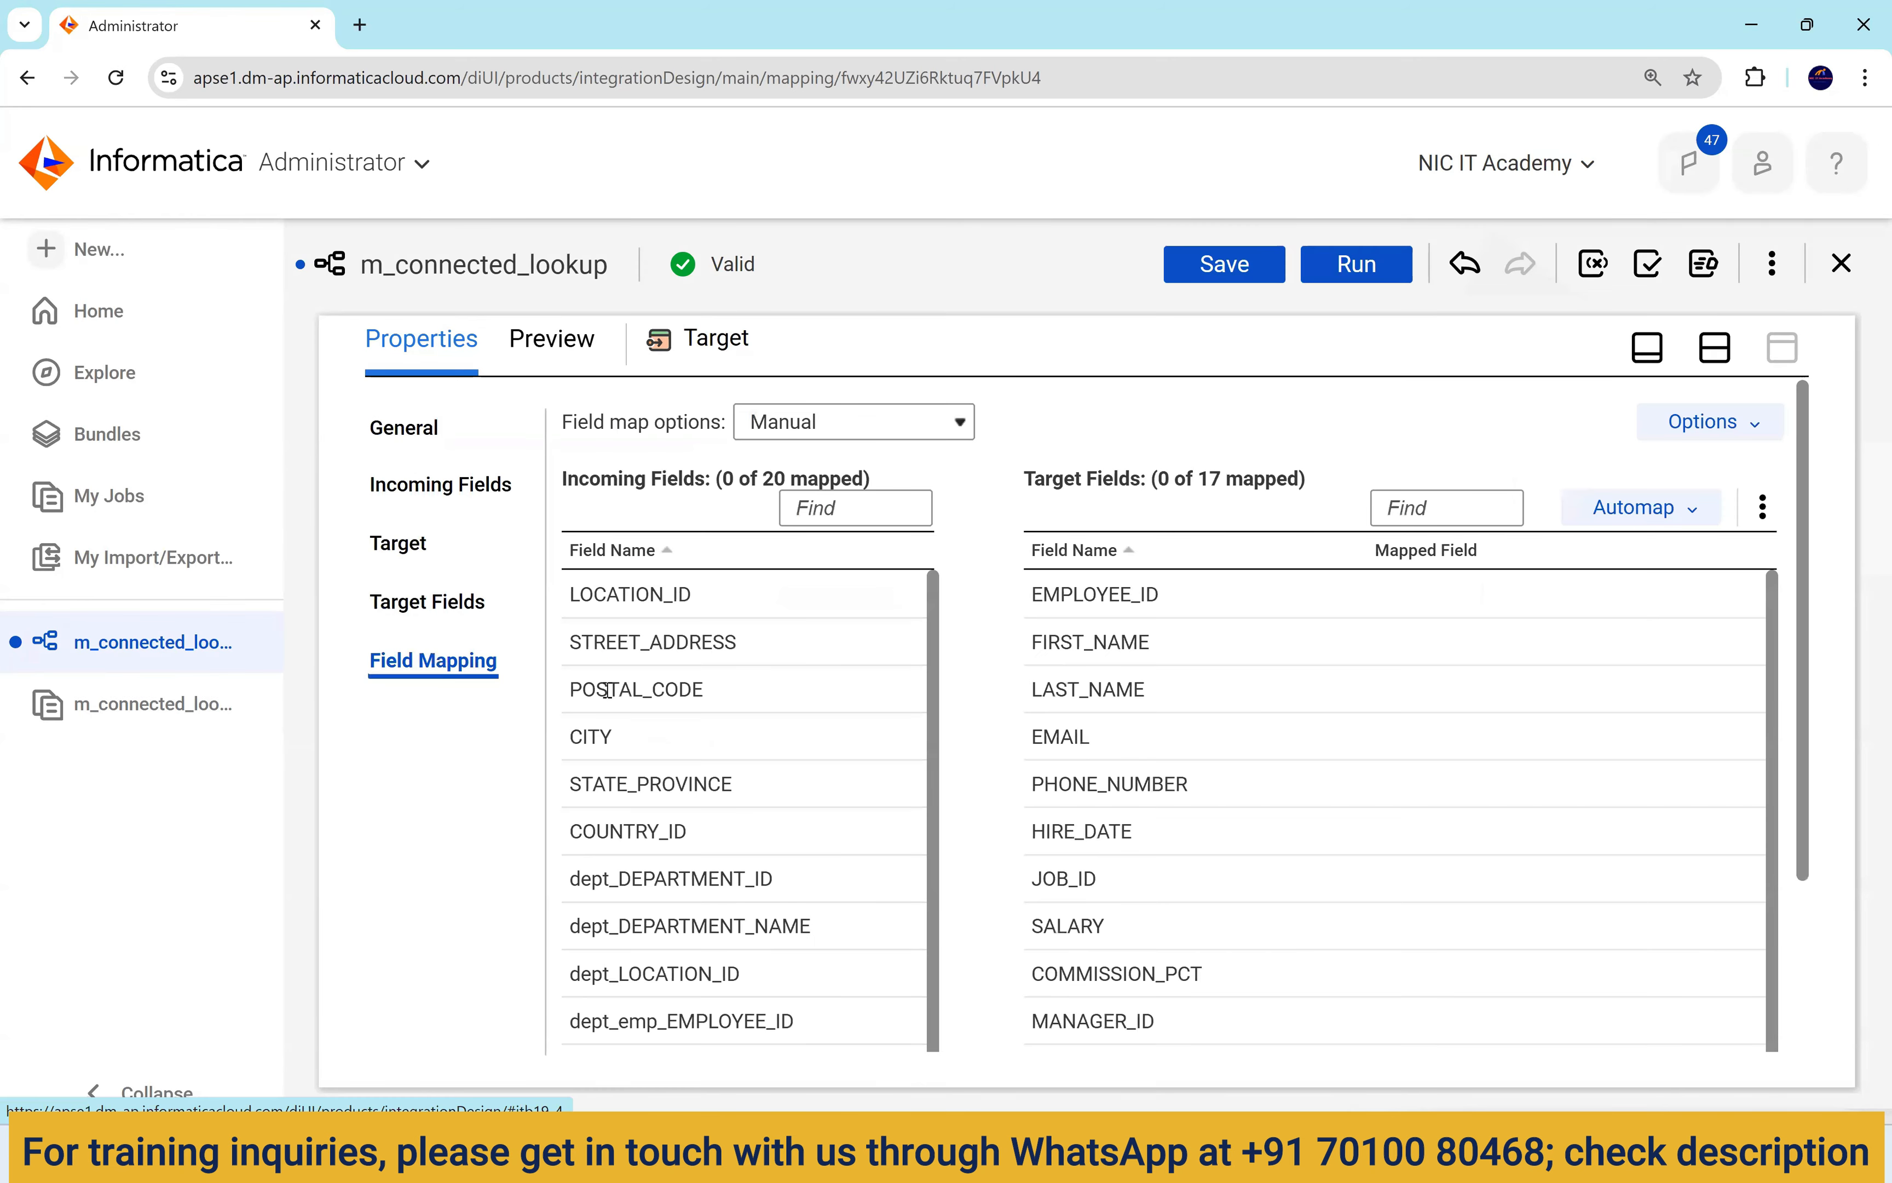
left_click(1635, 508)
left_click(1570, 609)
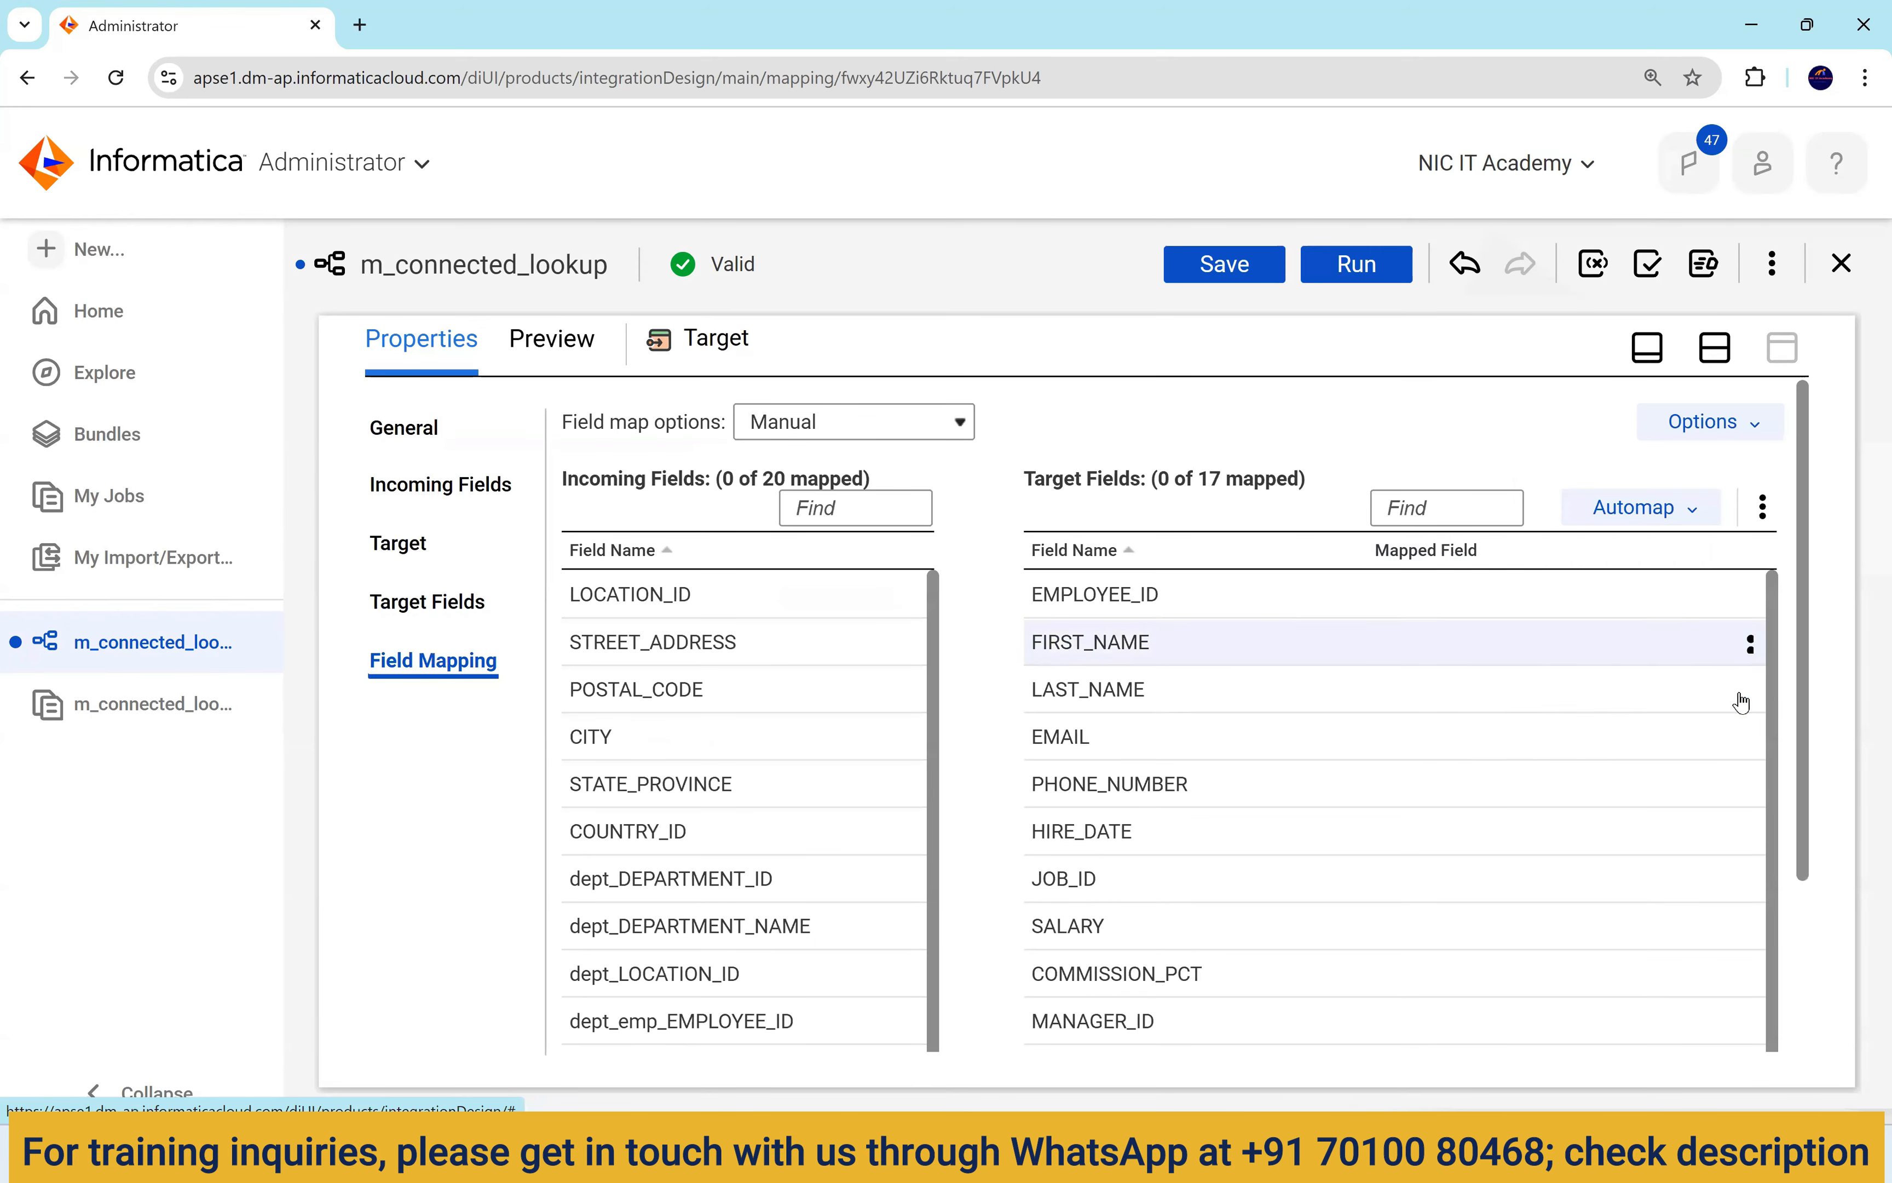
scroll(1658, 719, "down", 5)
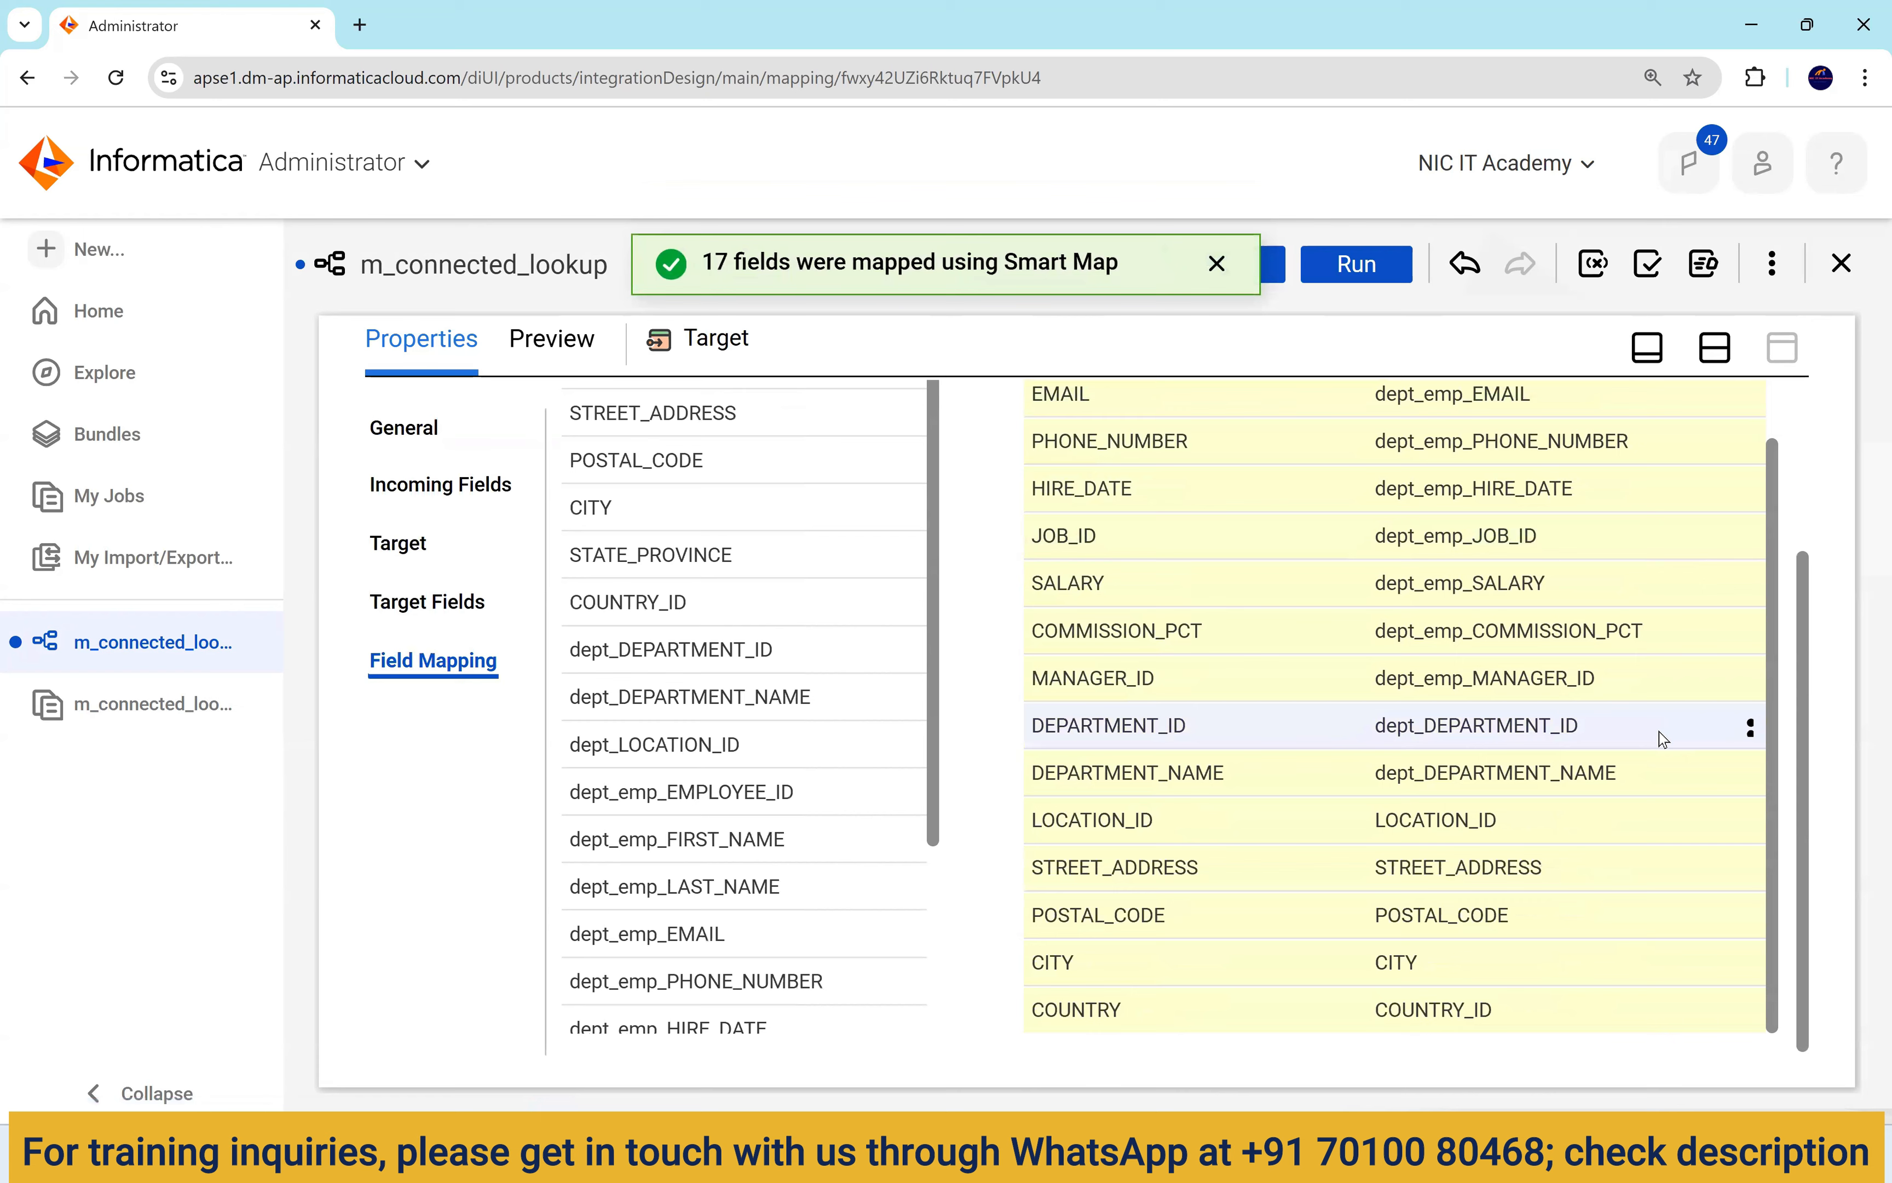
scroll(1662, 735, "up", 2)
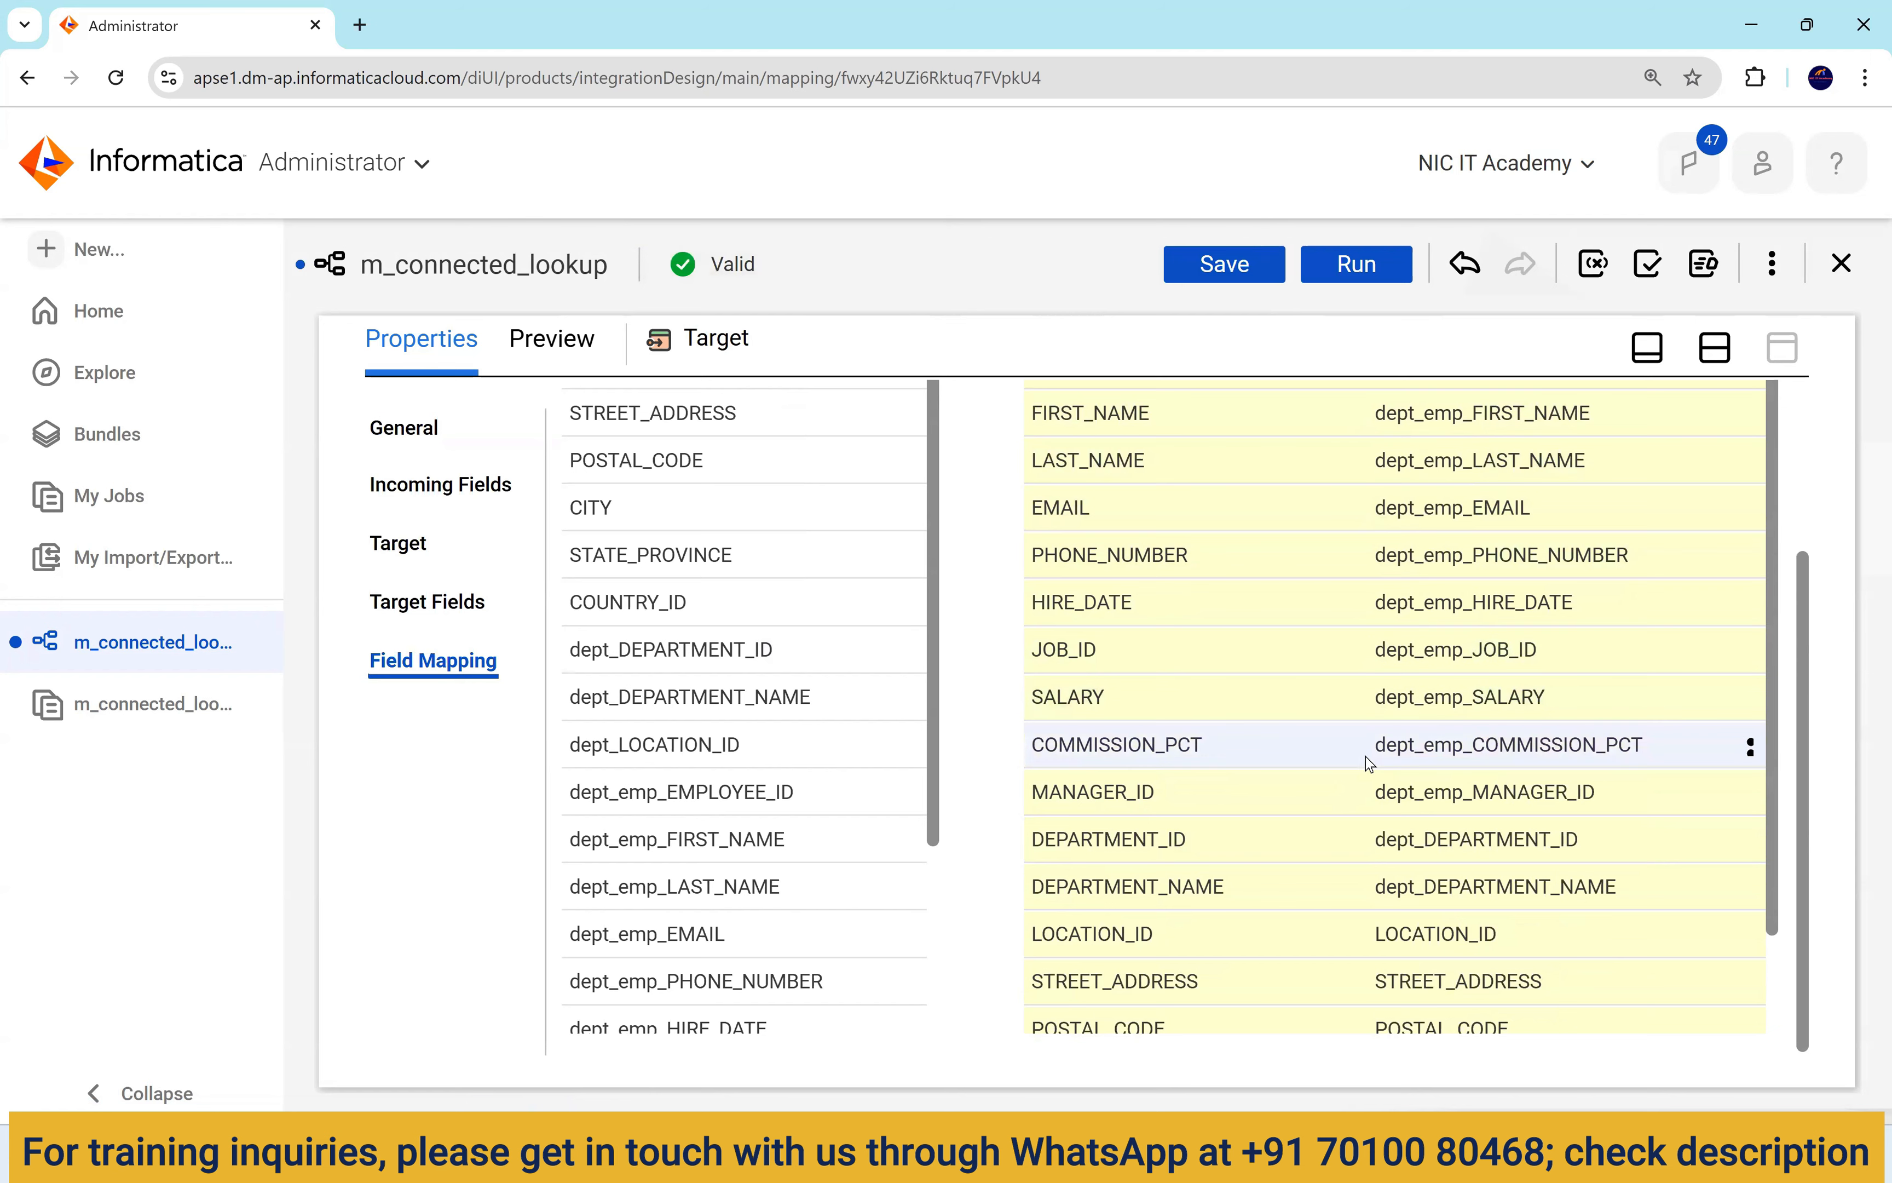
scroll(1492, 859, "down", 3)
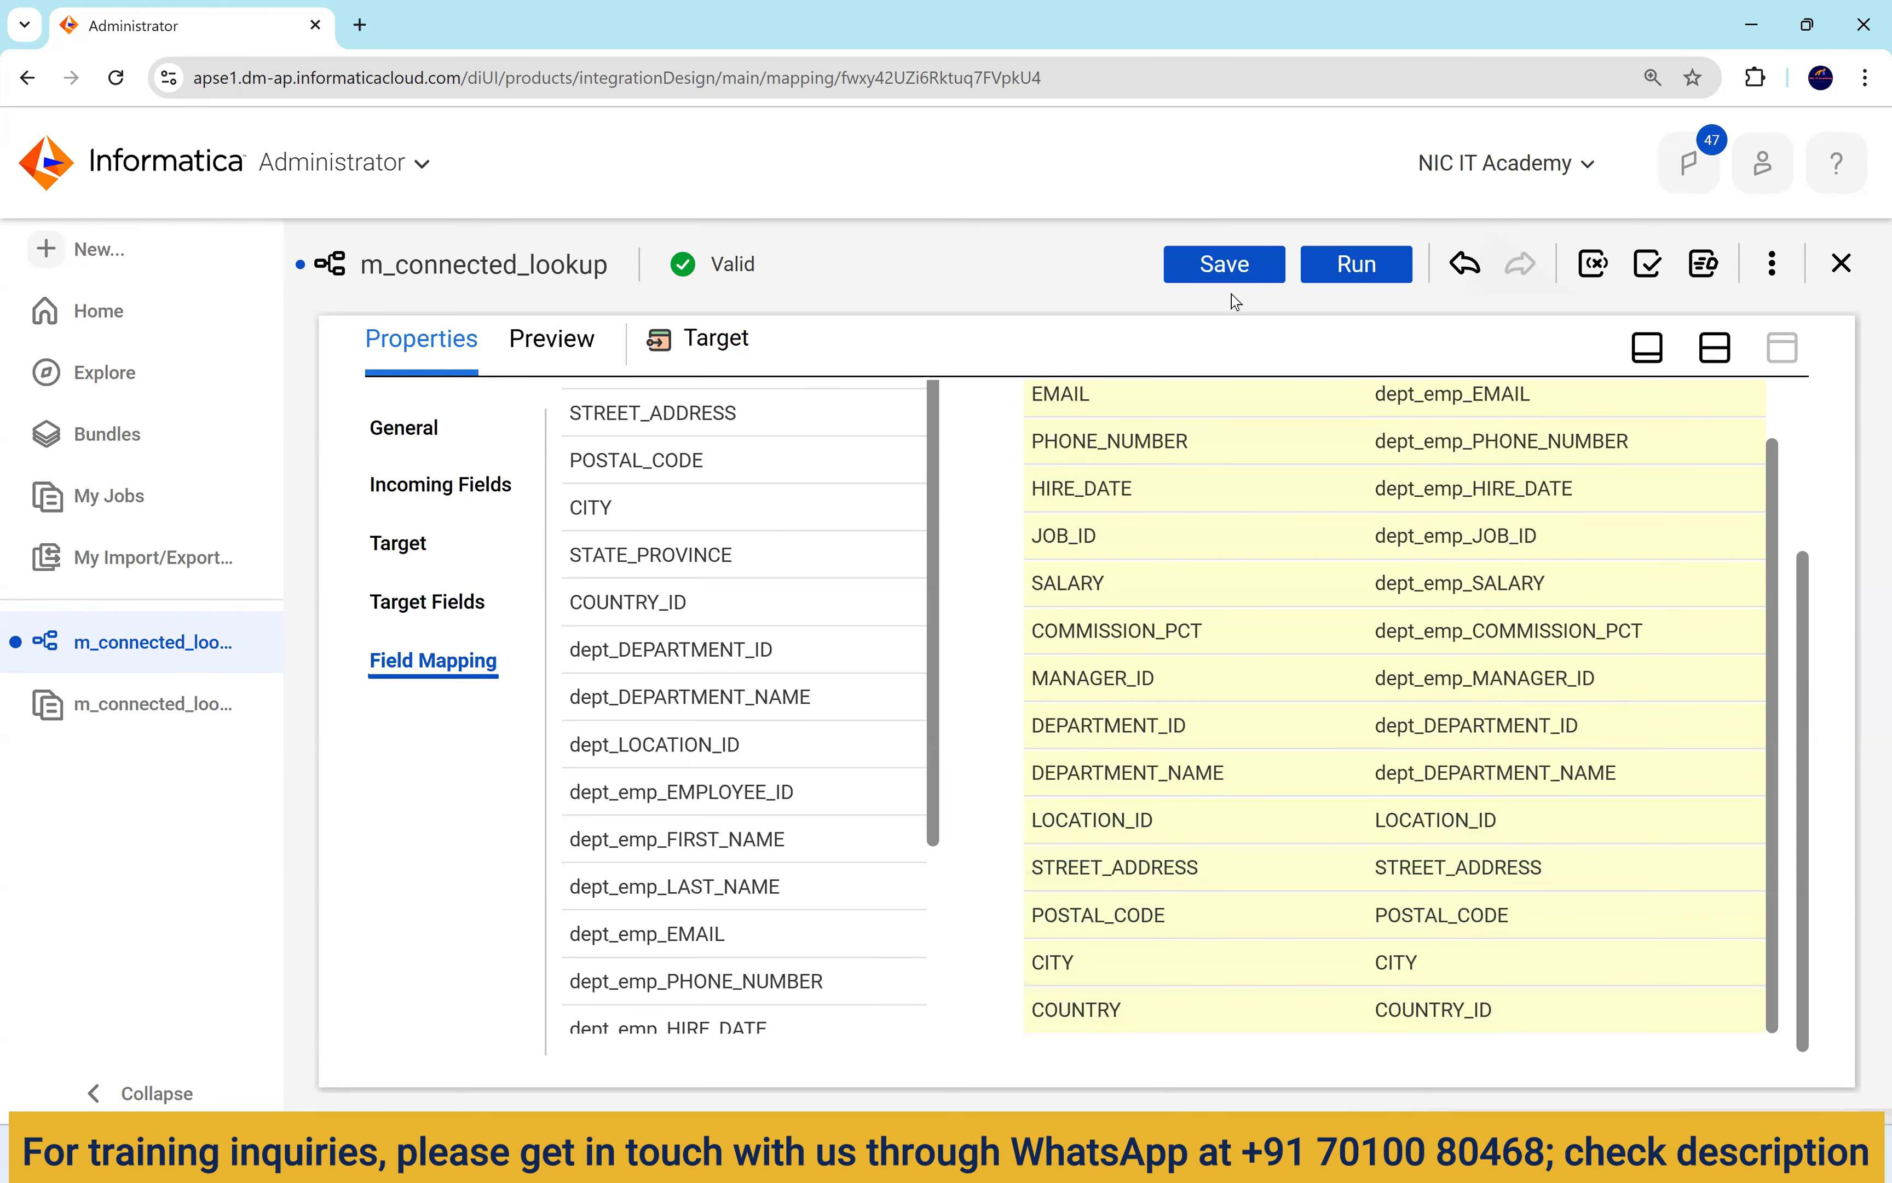
Save m_connected_lookup, run it on the NIC runtime, and check the new job in My Jobs.
left_click(1230, 272)
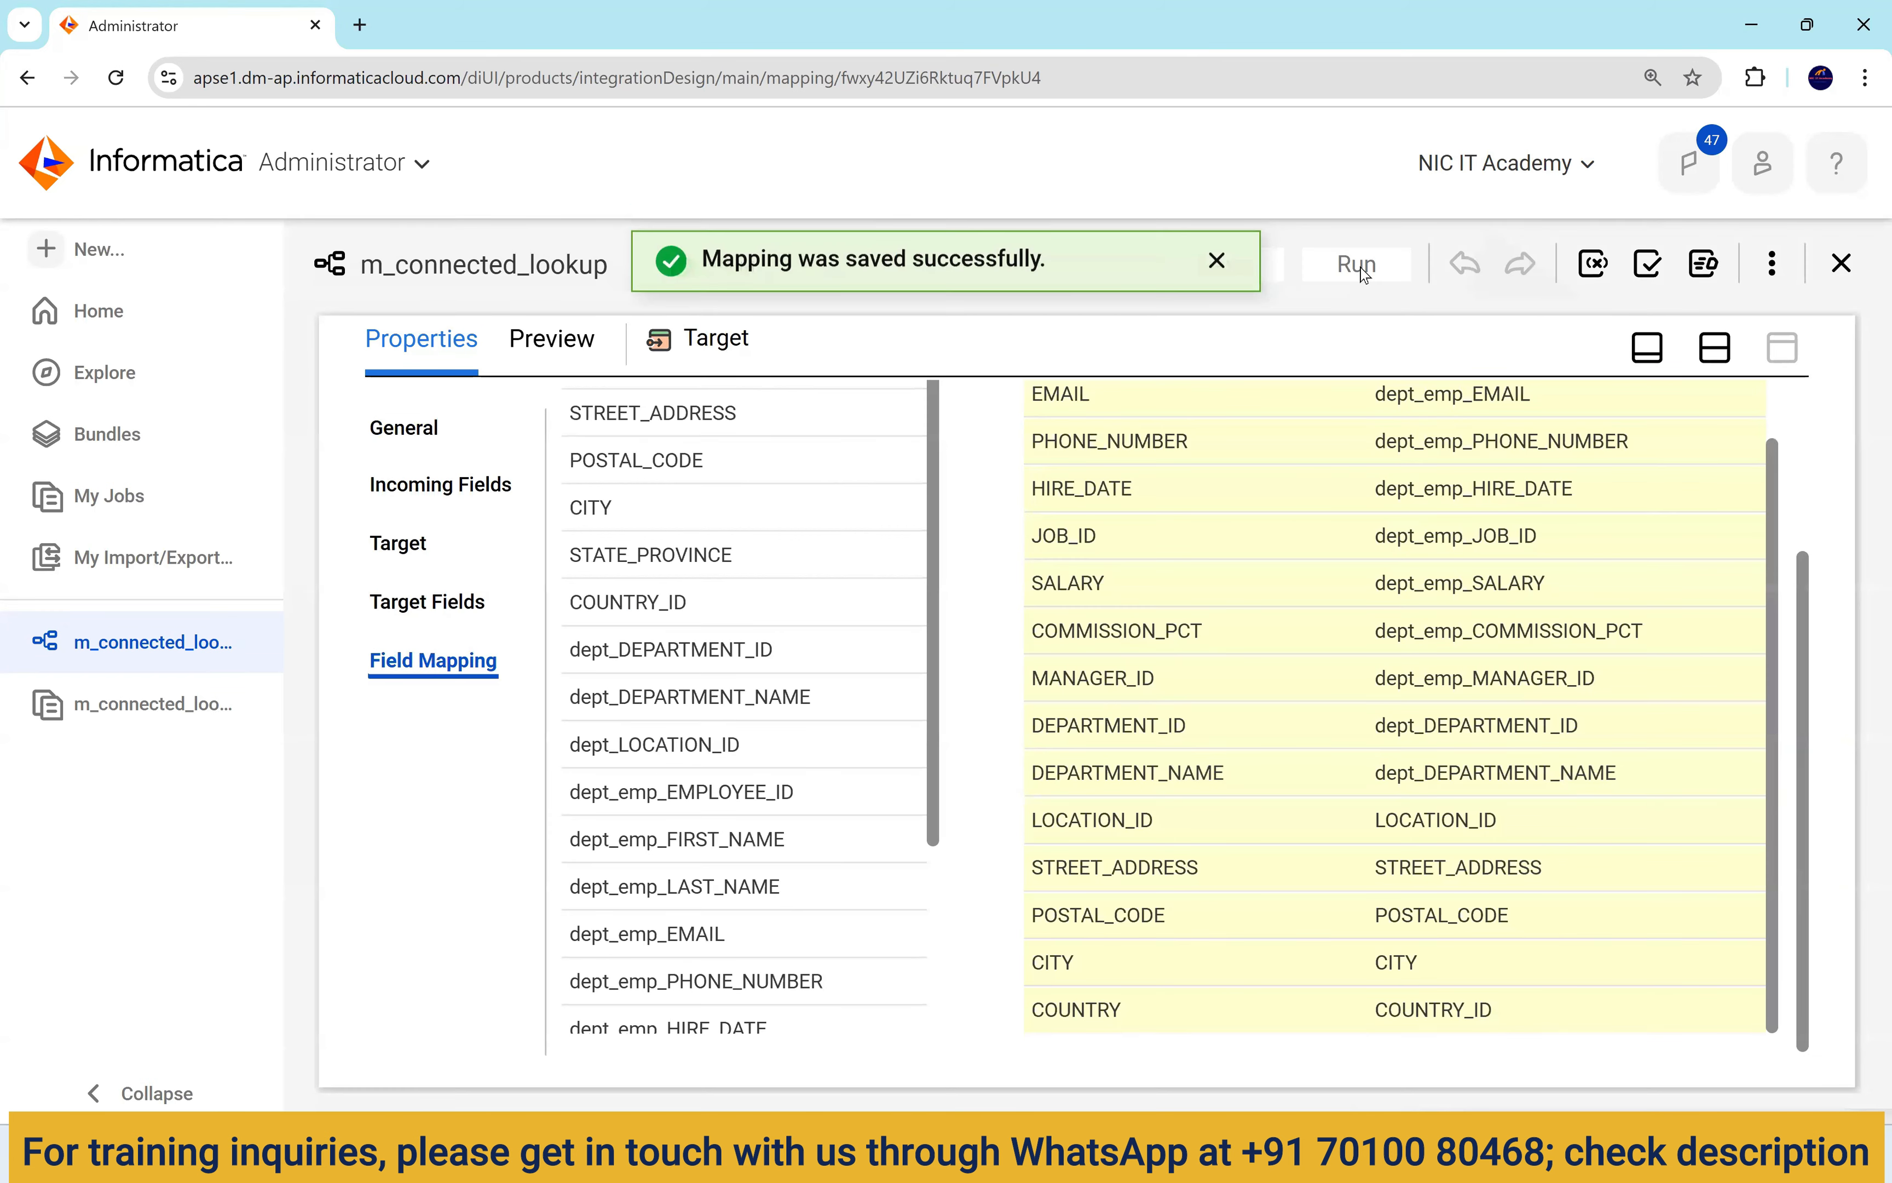
left_click(1361, 269)
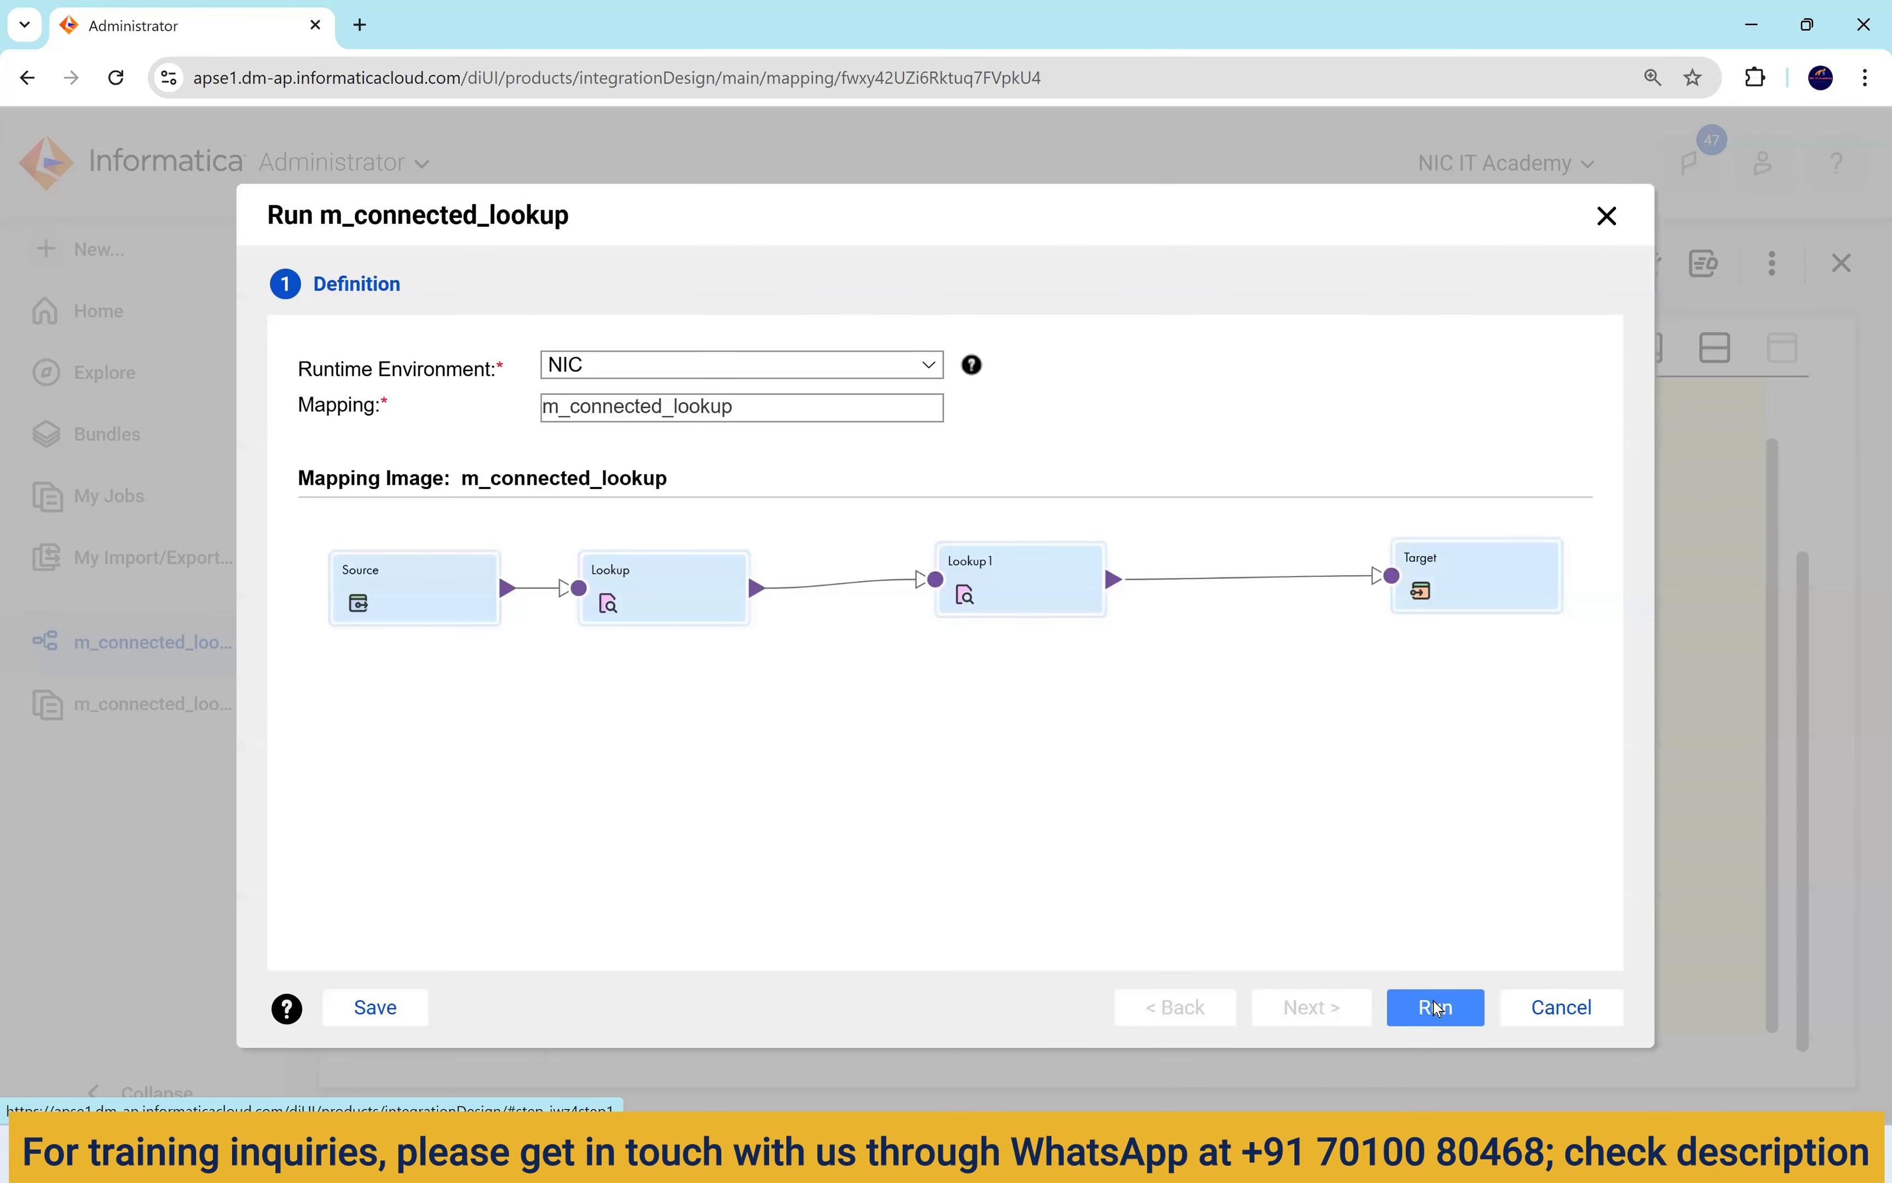
left_click(1437, 1006)
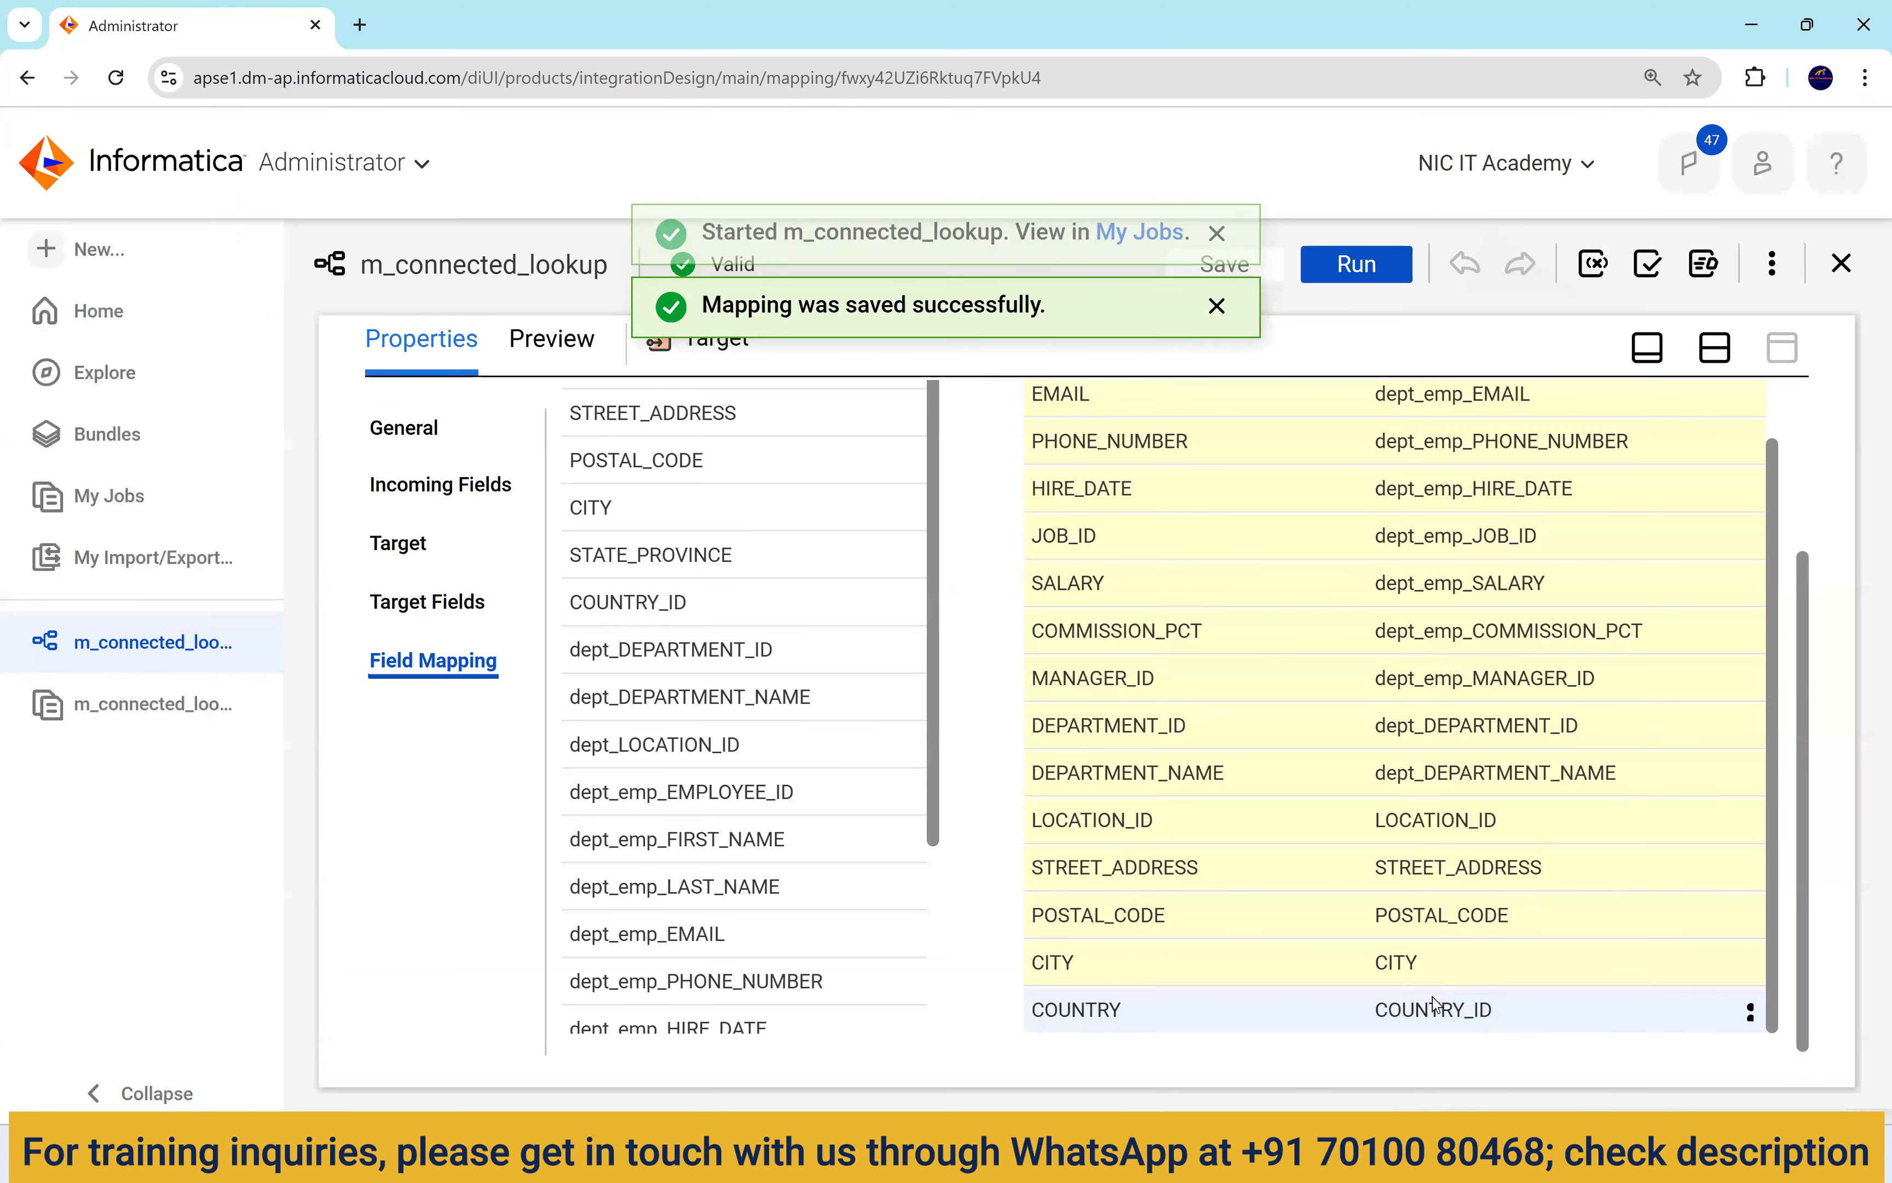
left_click(1134, 263)
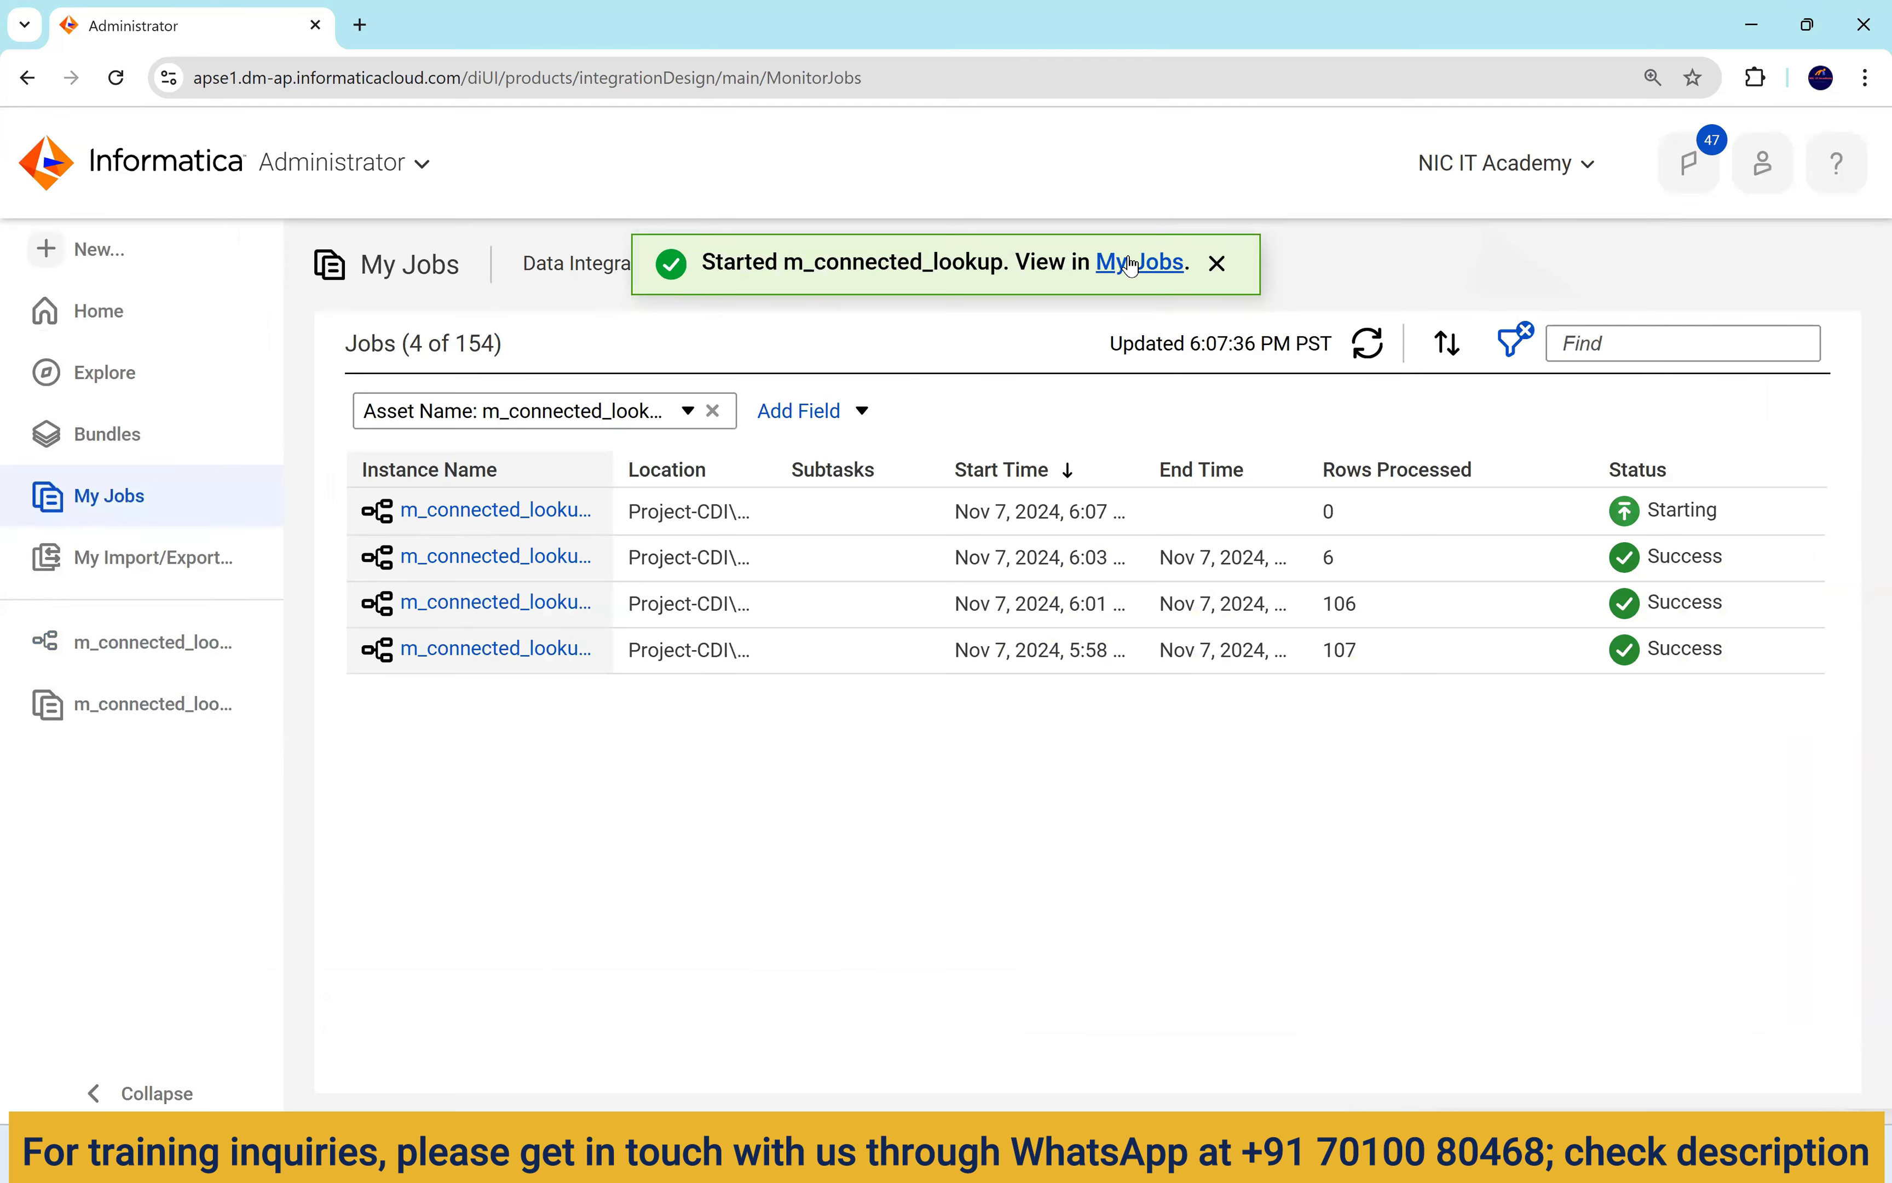
triple_click(1132, 266)
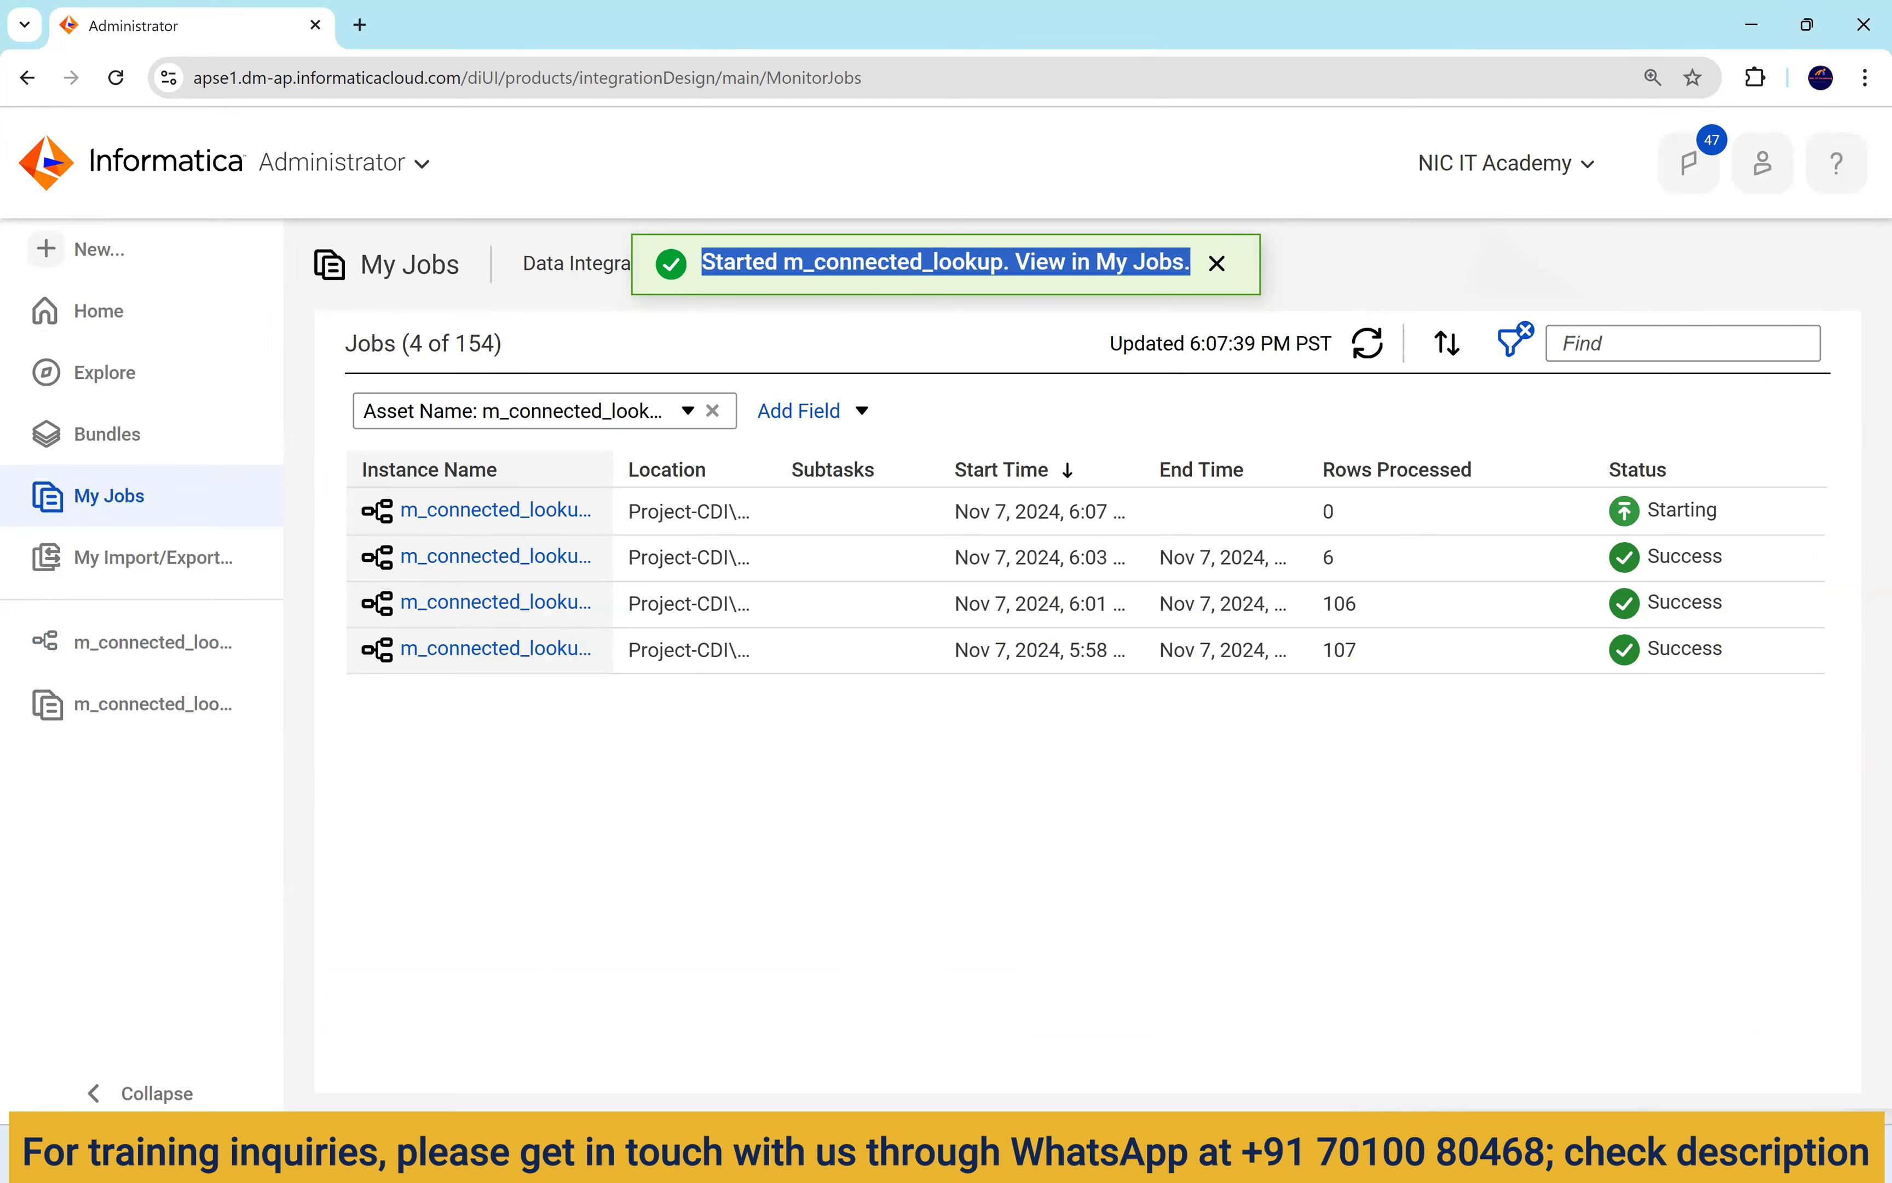
left_click(1274, 1153)
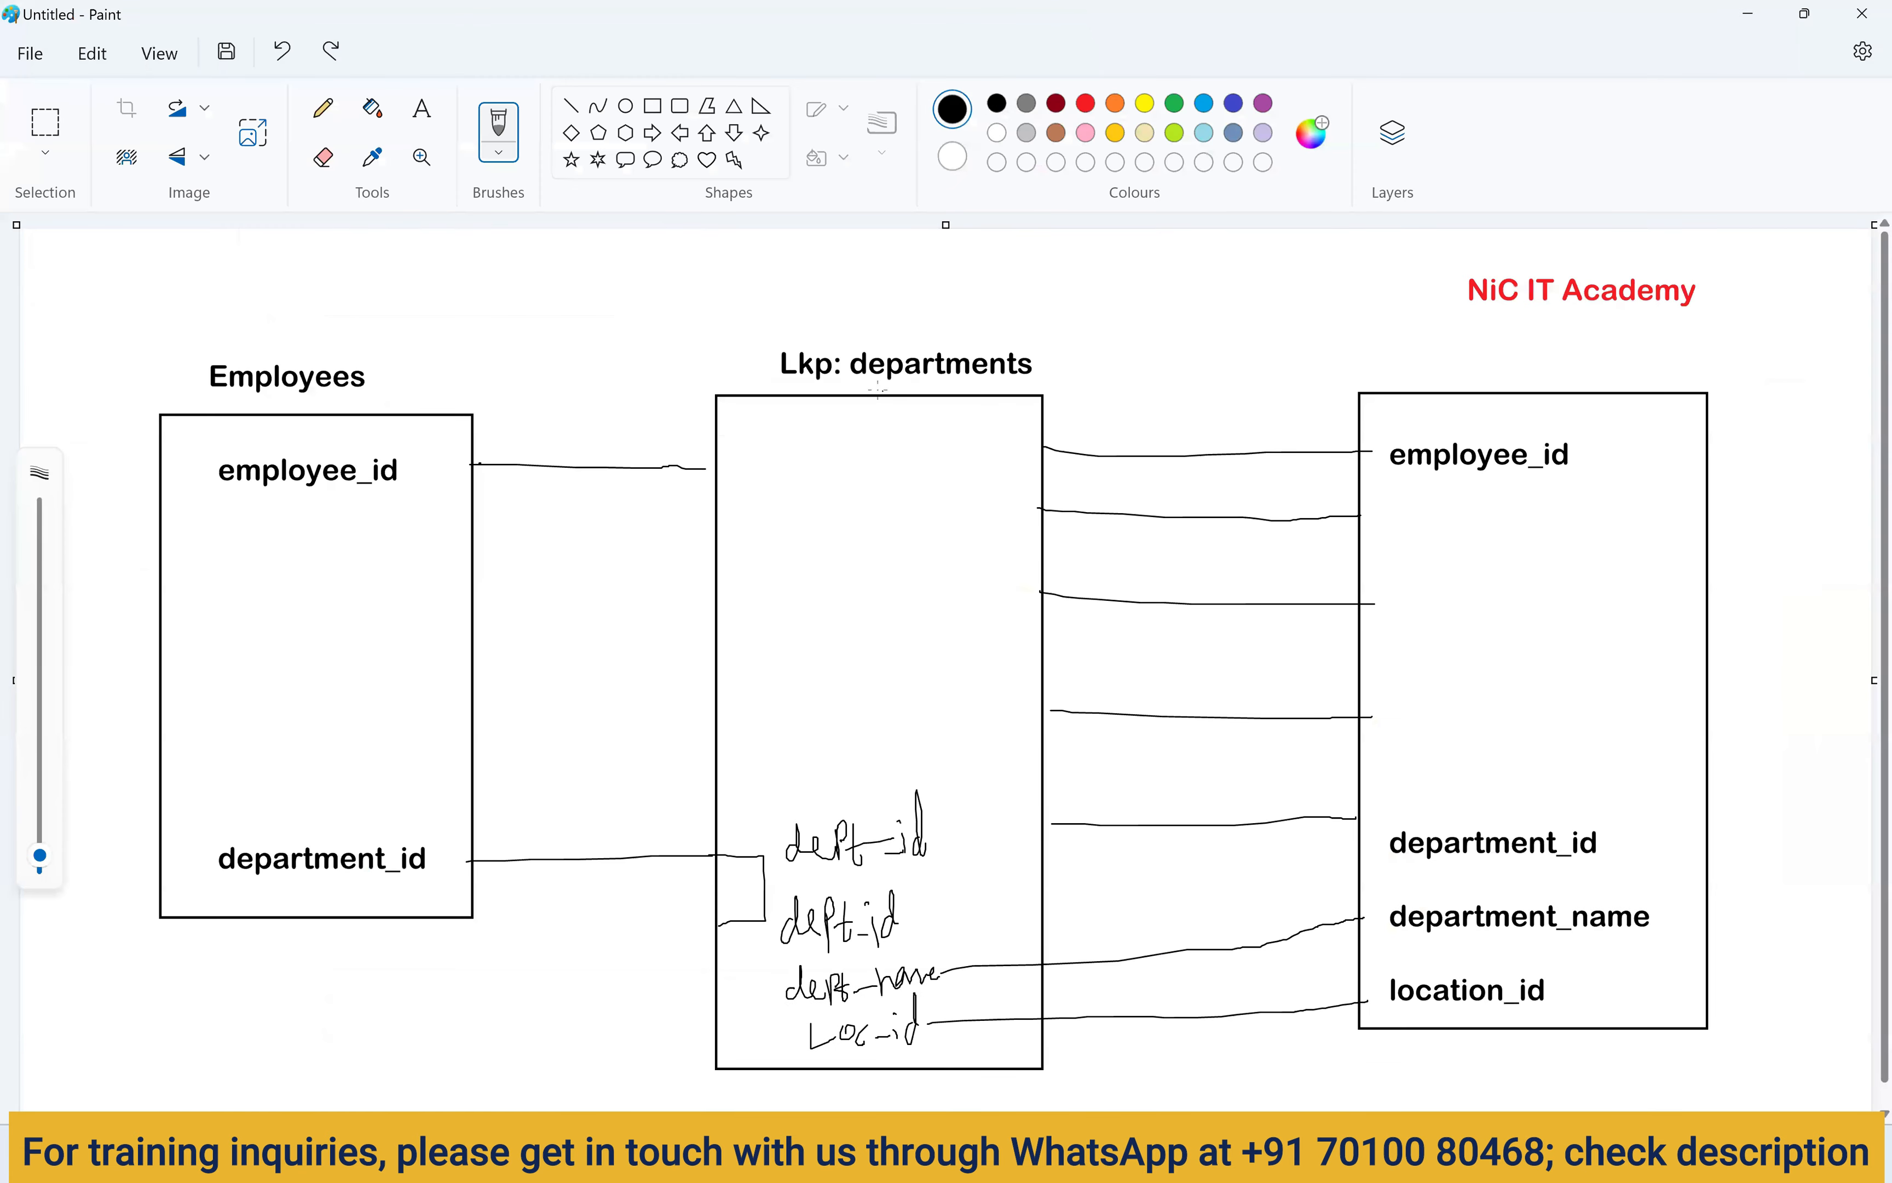
Sketch three small boxes below the Employees box in Paint and link them with strokes.
left_click_drag(106, 976, 161, 1070)
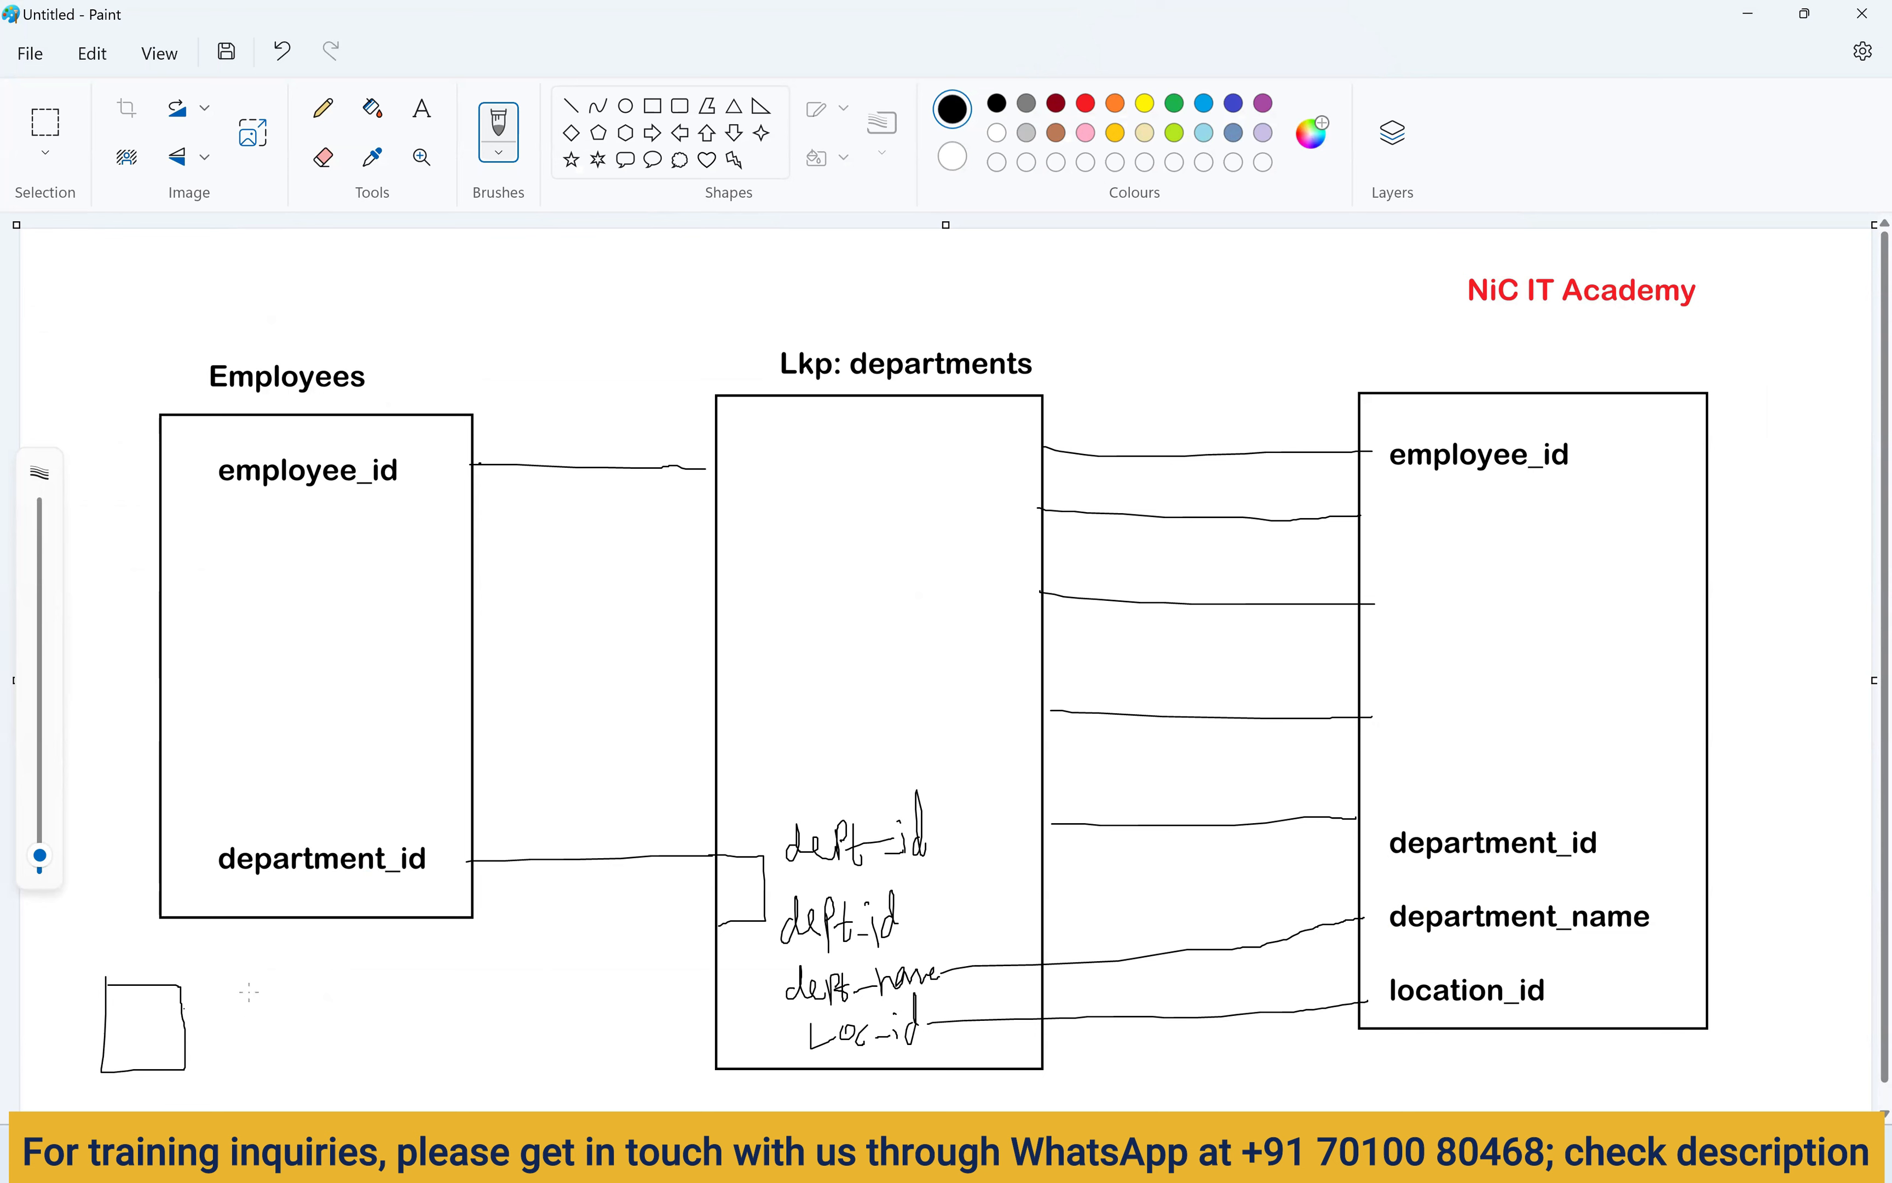
mouse_move(249, 987)
left_mouse_down()
mouse_move(250, 1061)
mouse_move(321, 985)
left_mouse_up()
mouse_move(384, 1089)
left_mouse_down()
mouse_move(419, 1088)
mouse_move(471, 998)
mouse_move(373, 995)
left_mouse_up()
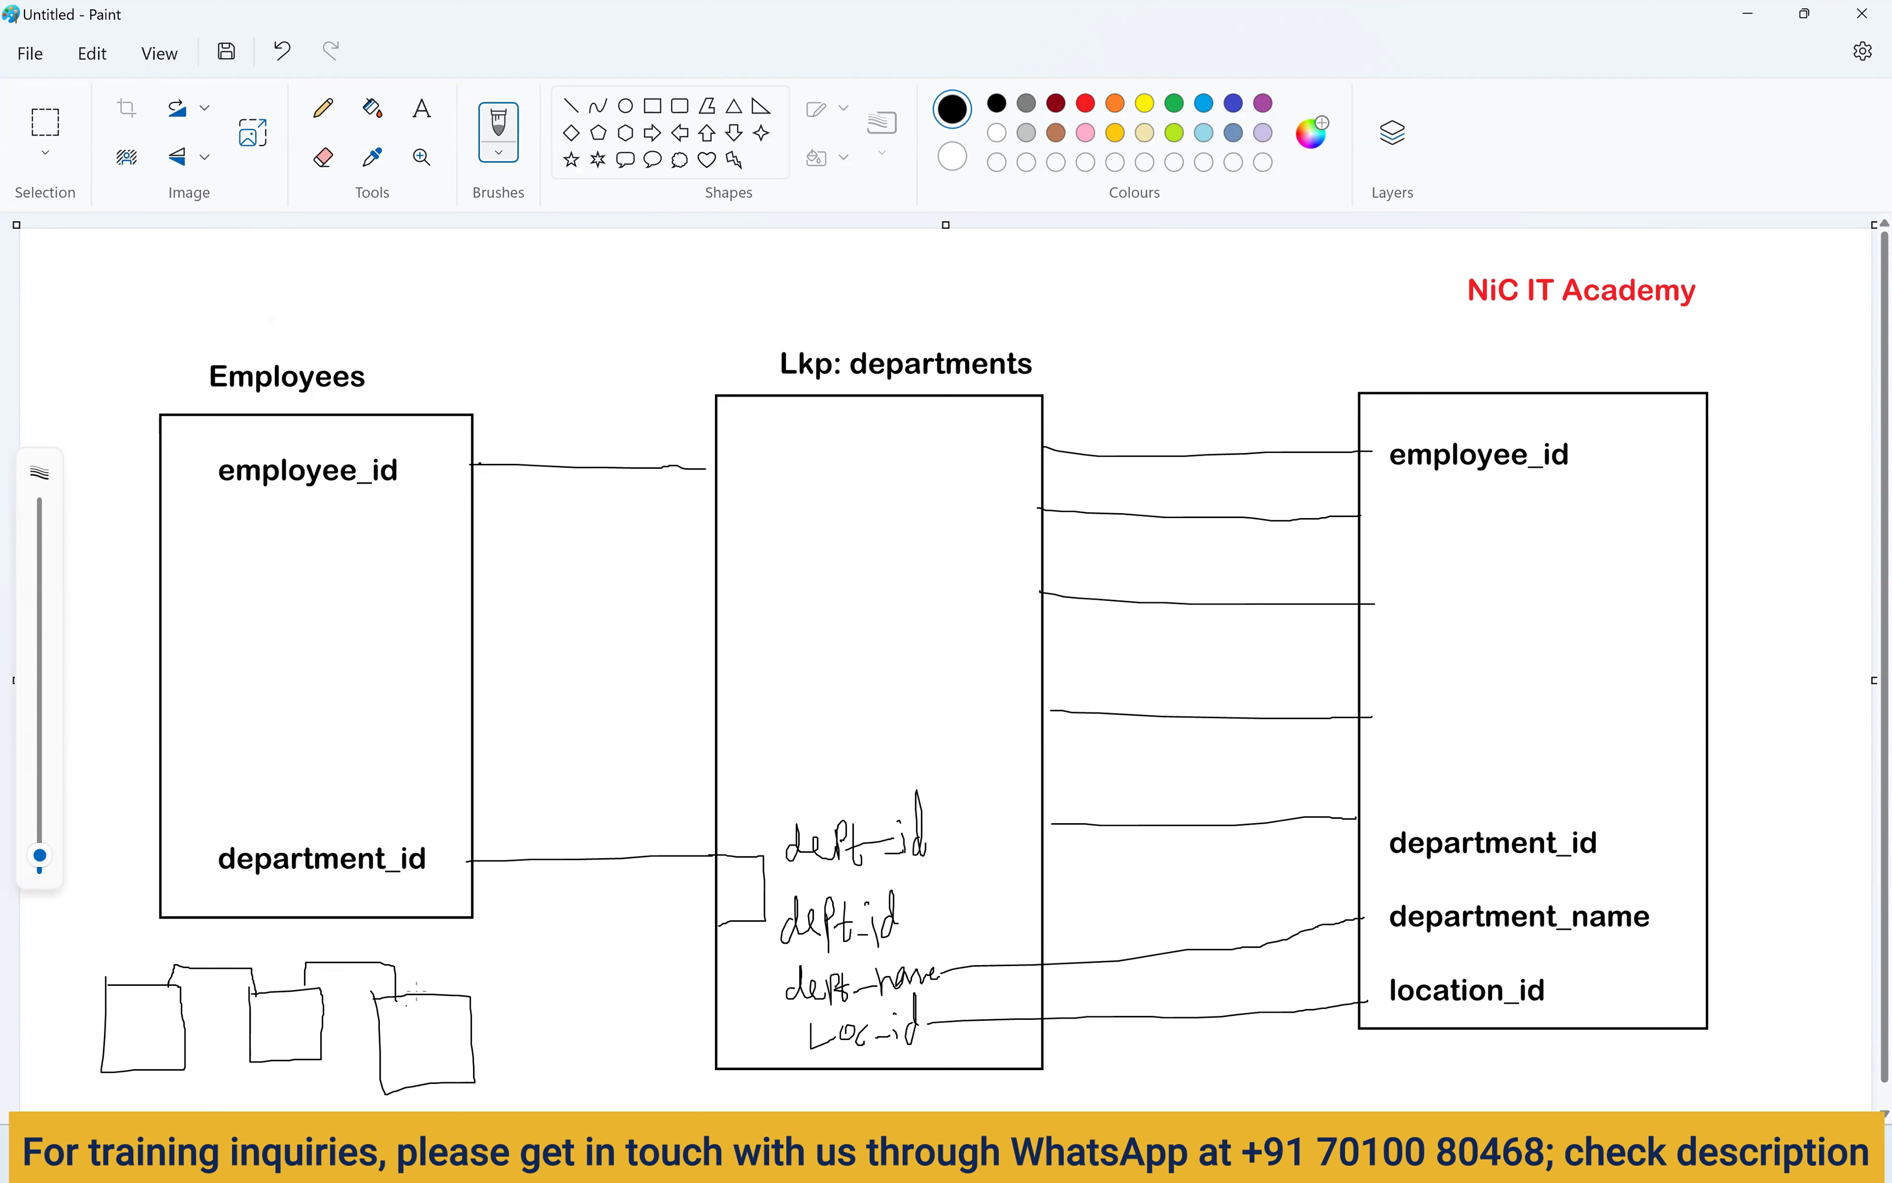
left_click_drag(438, 991, 458, 963)
left_click_drag(451, 1001, 471, 973)
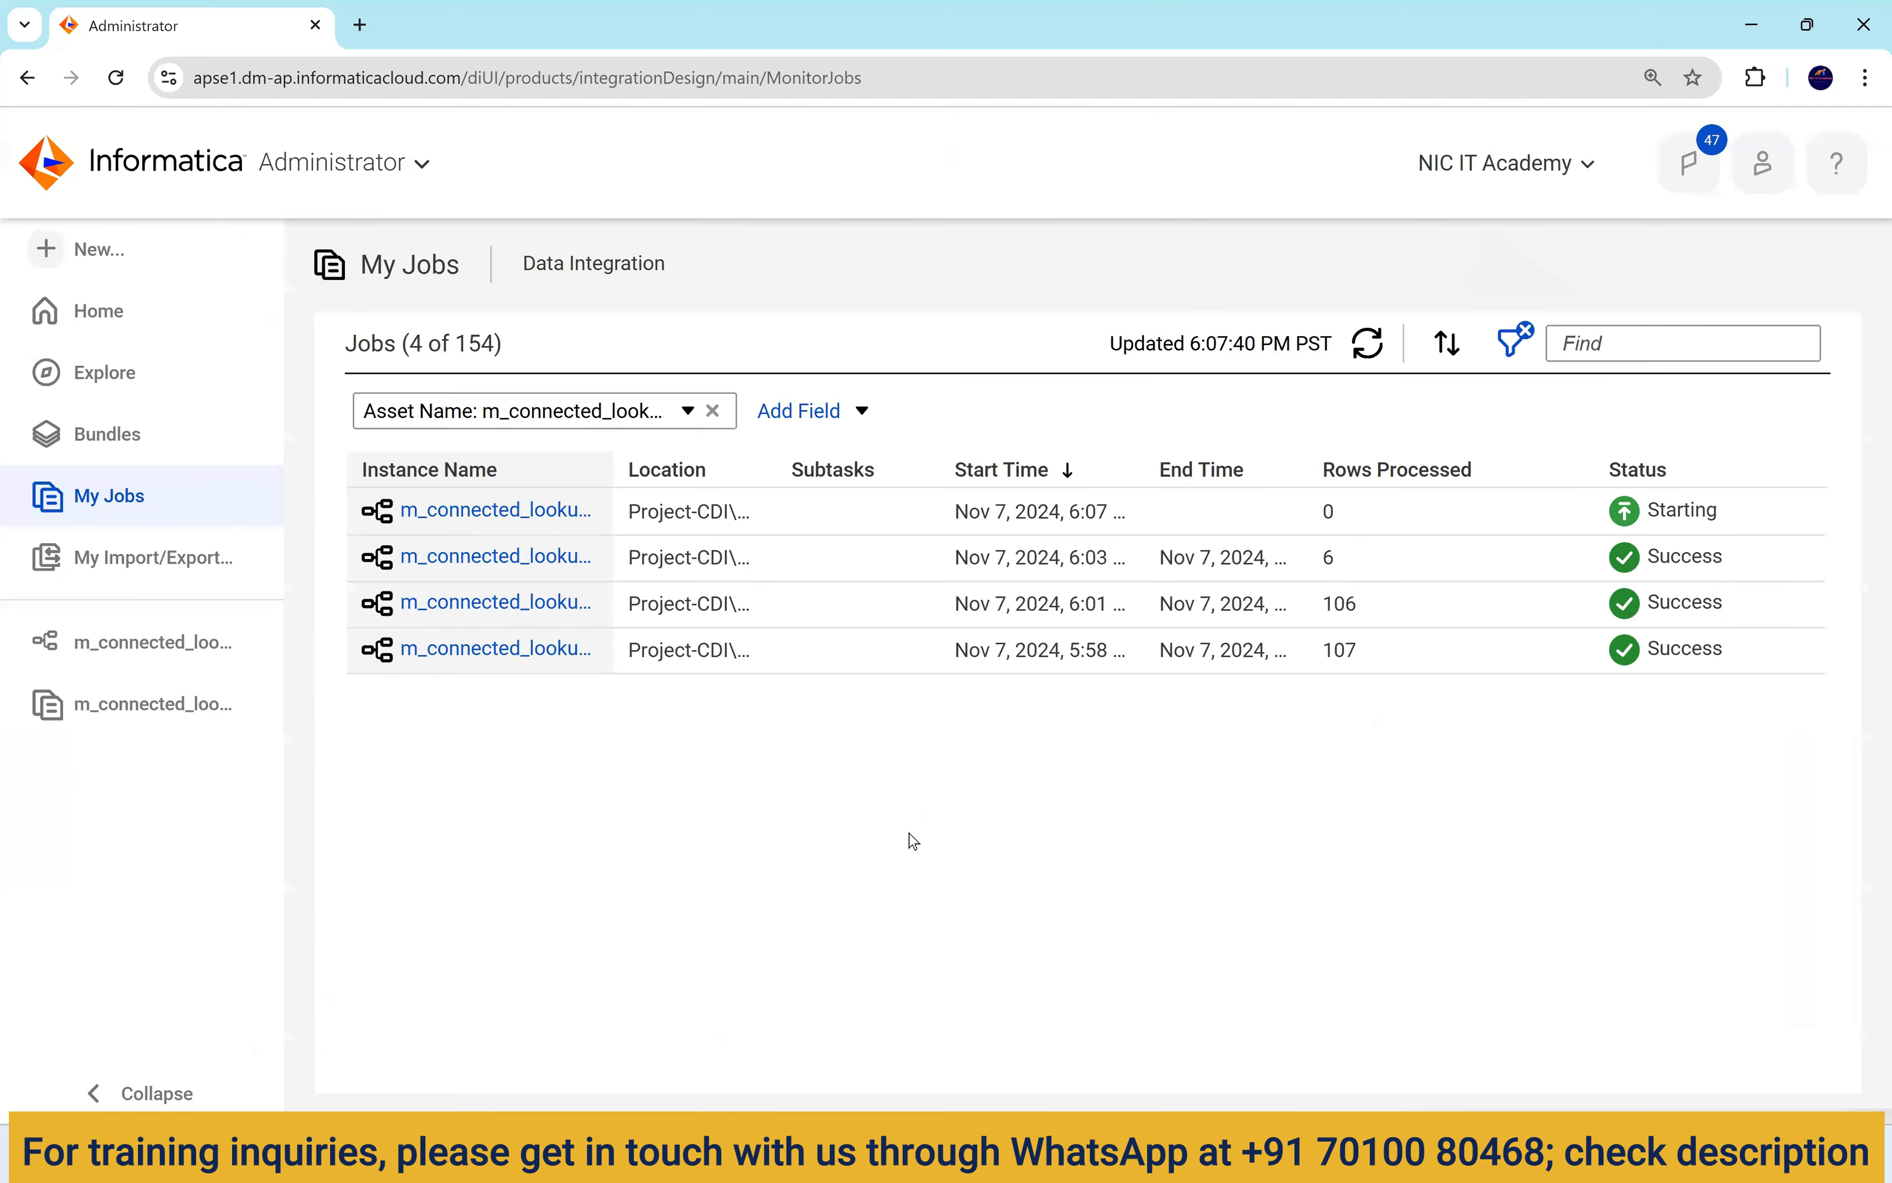
double_click(1330, 516)
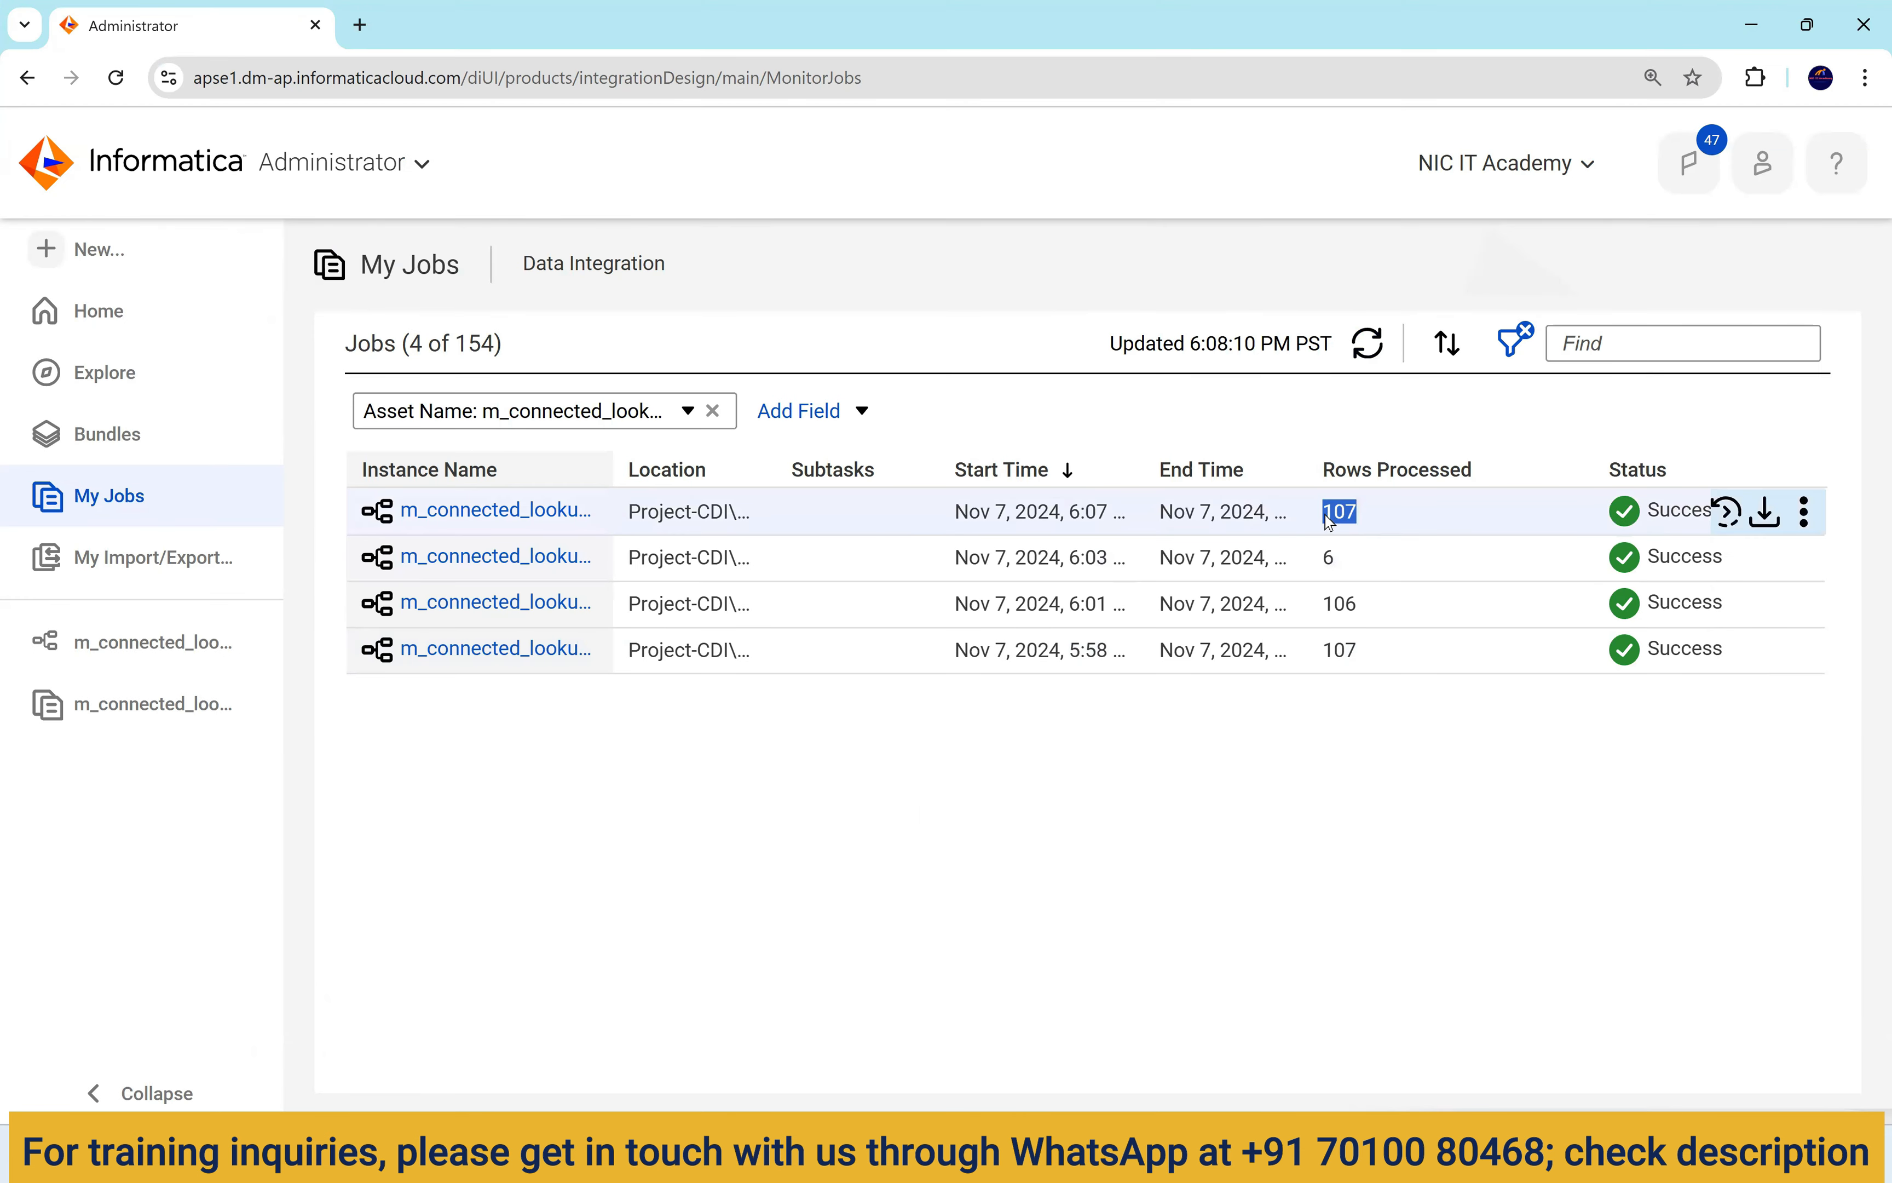
Run 'select * from t_employees_dept_loc;' and review rows where only Finance employees have location values.
left_click(504, 511)
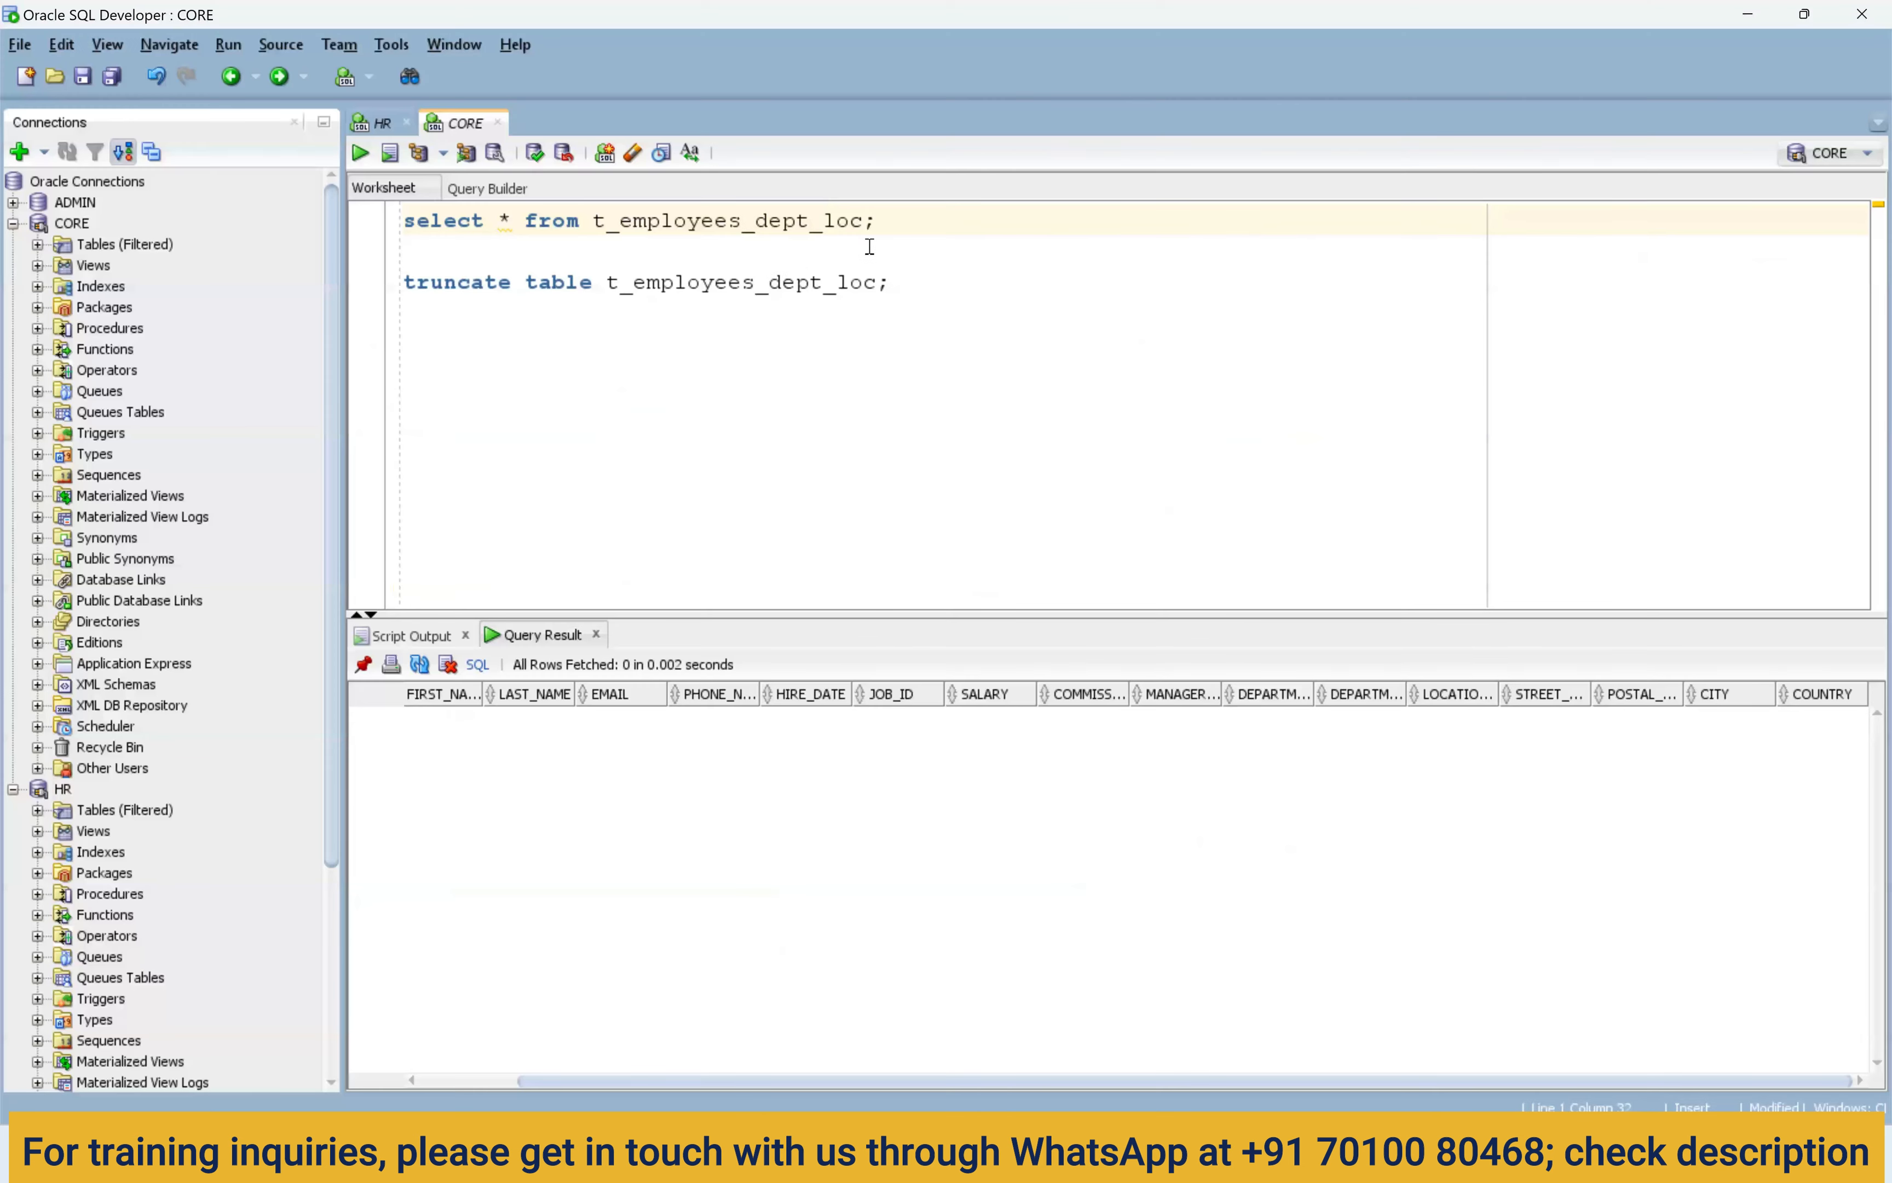
left_click(891, 226)
key("shift+Home")
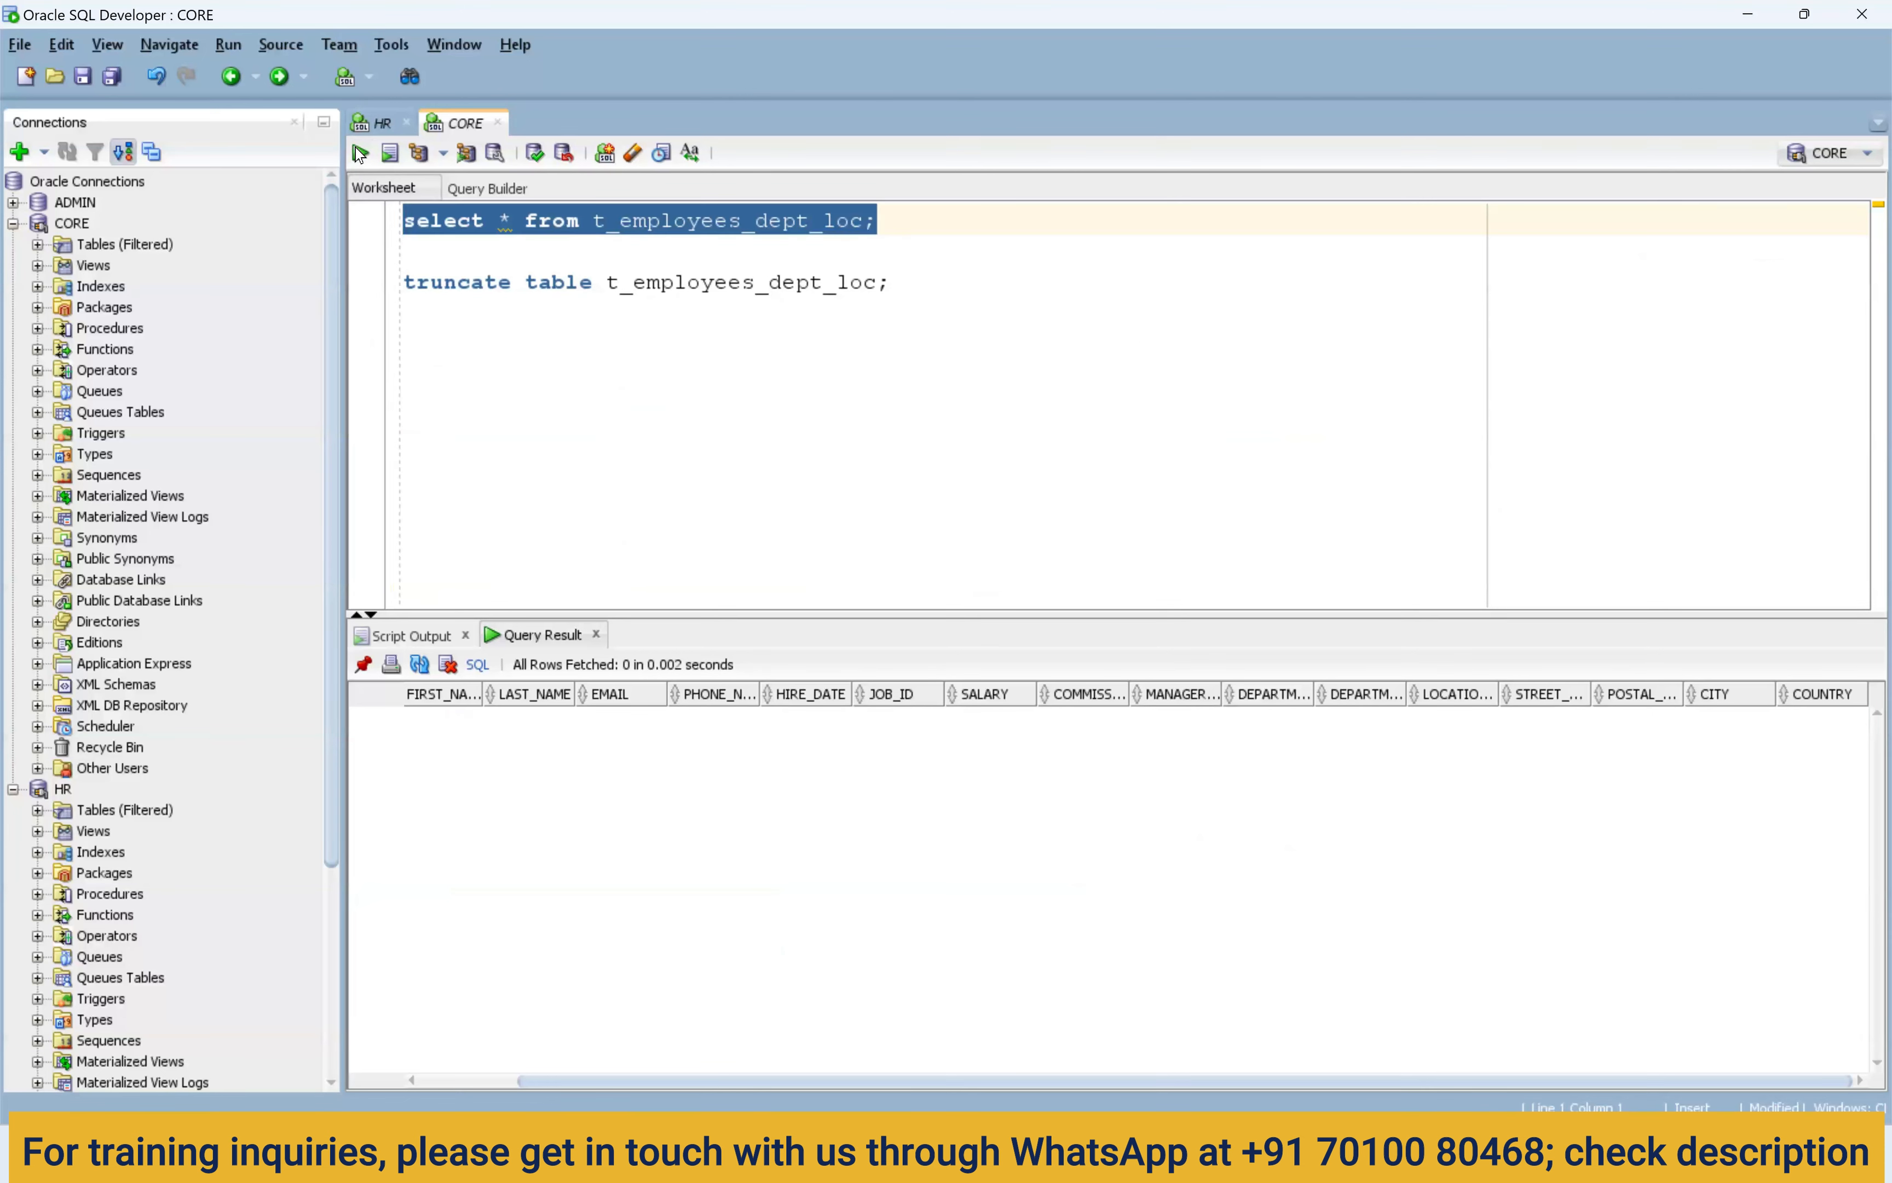
left_click(364, 152)
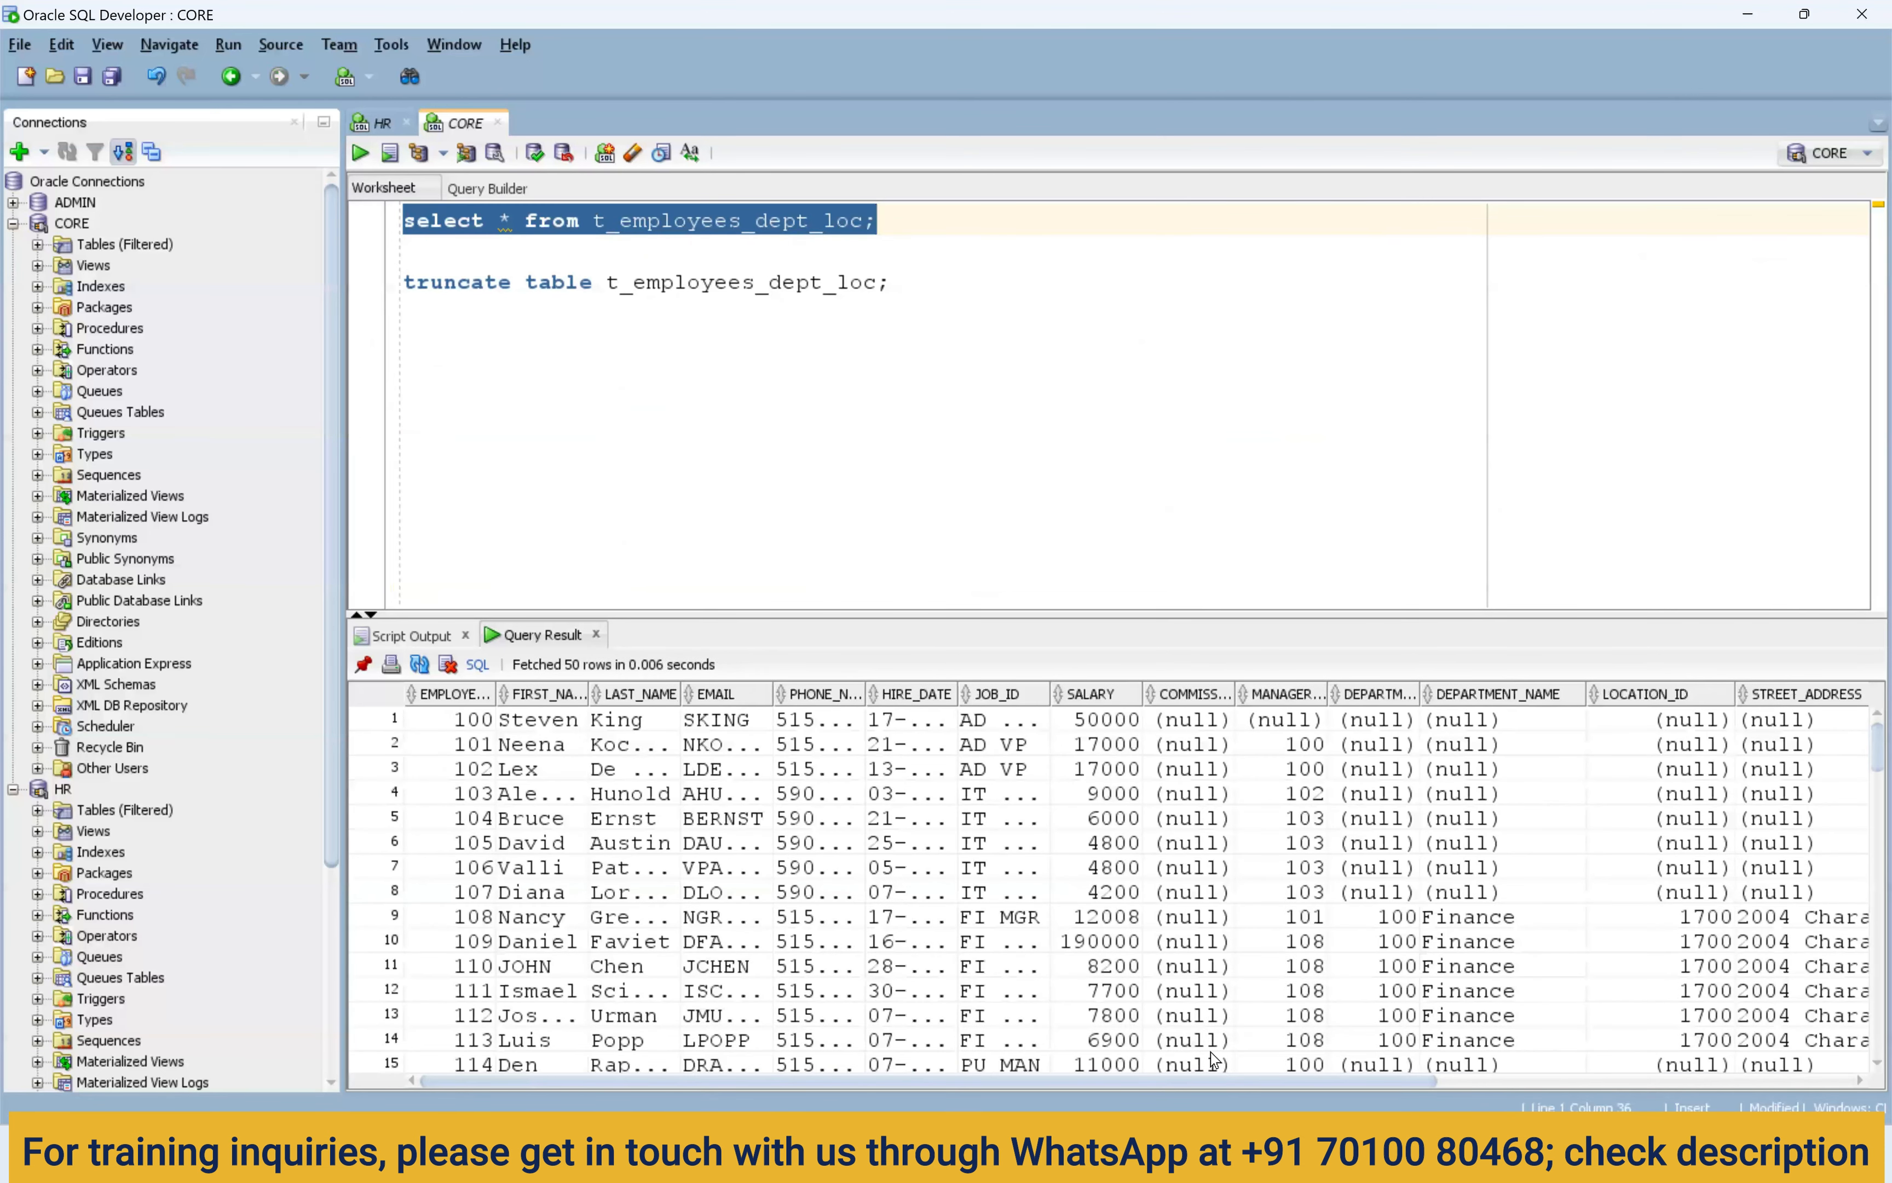
left_click_drag(1253, 1082, 1808, 1086)
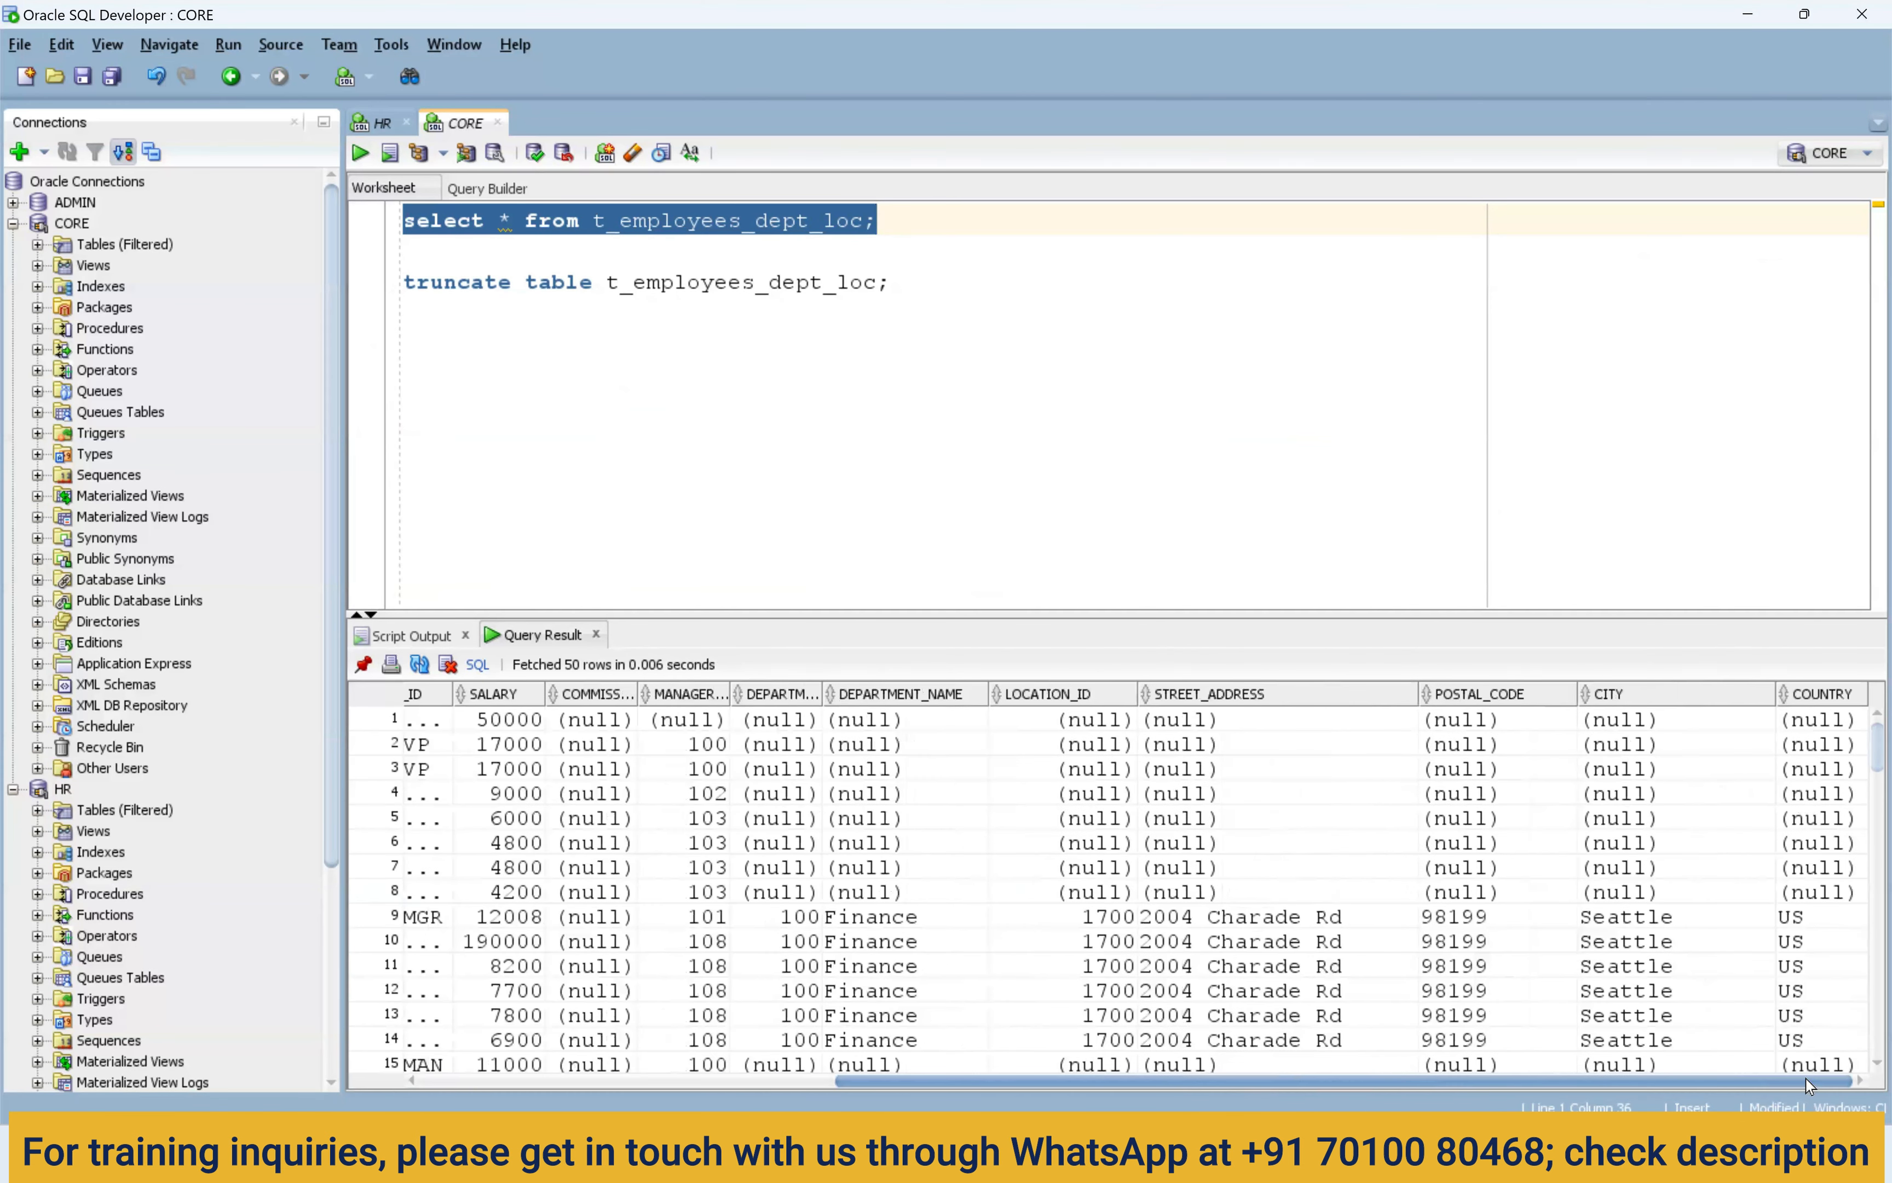
scroll(1665, 892, "down", 13)
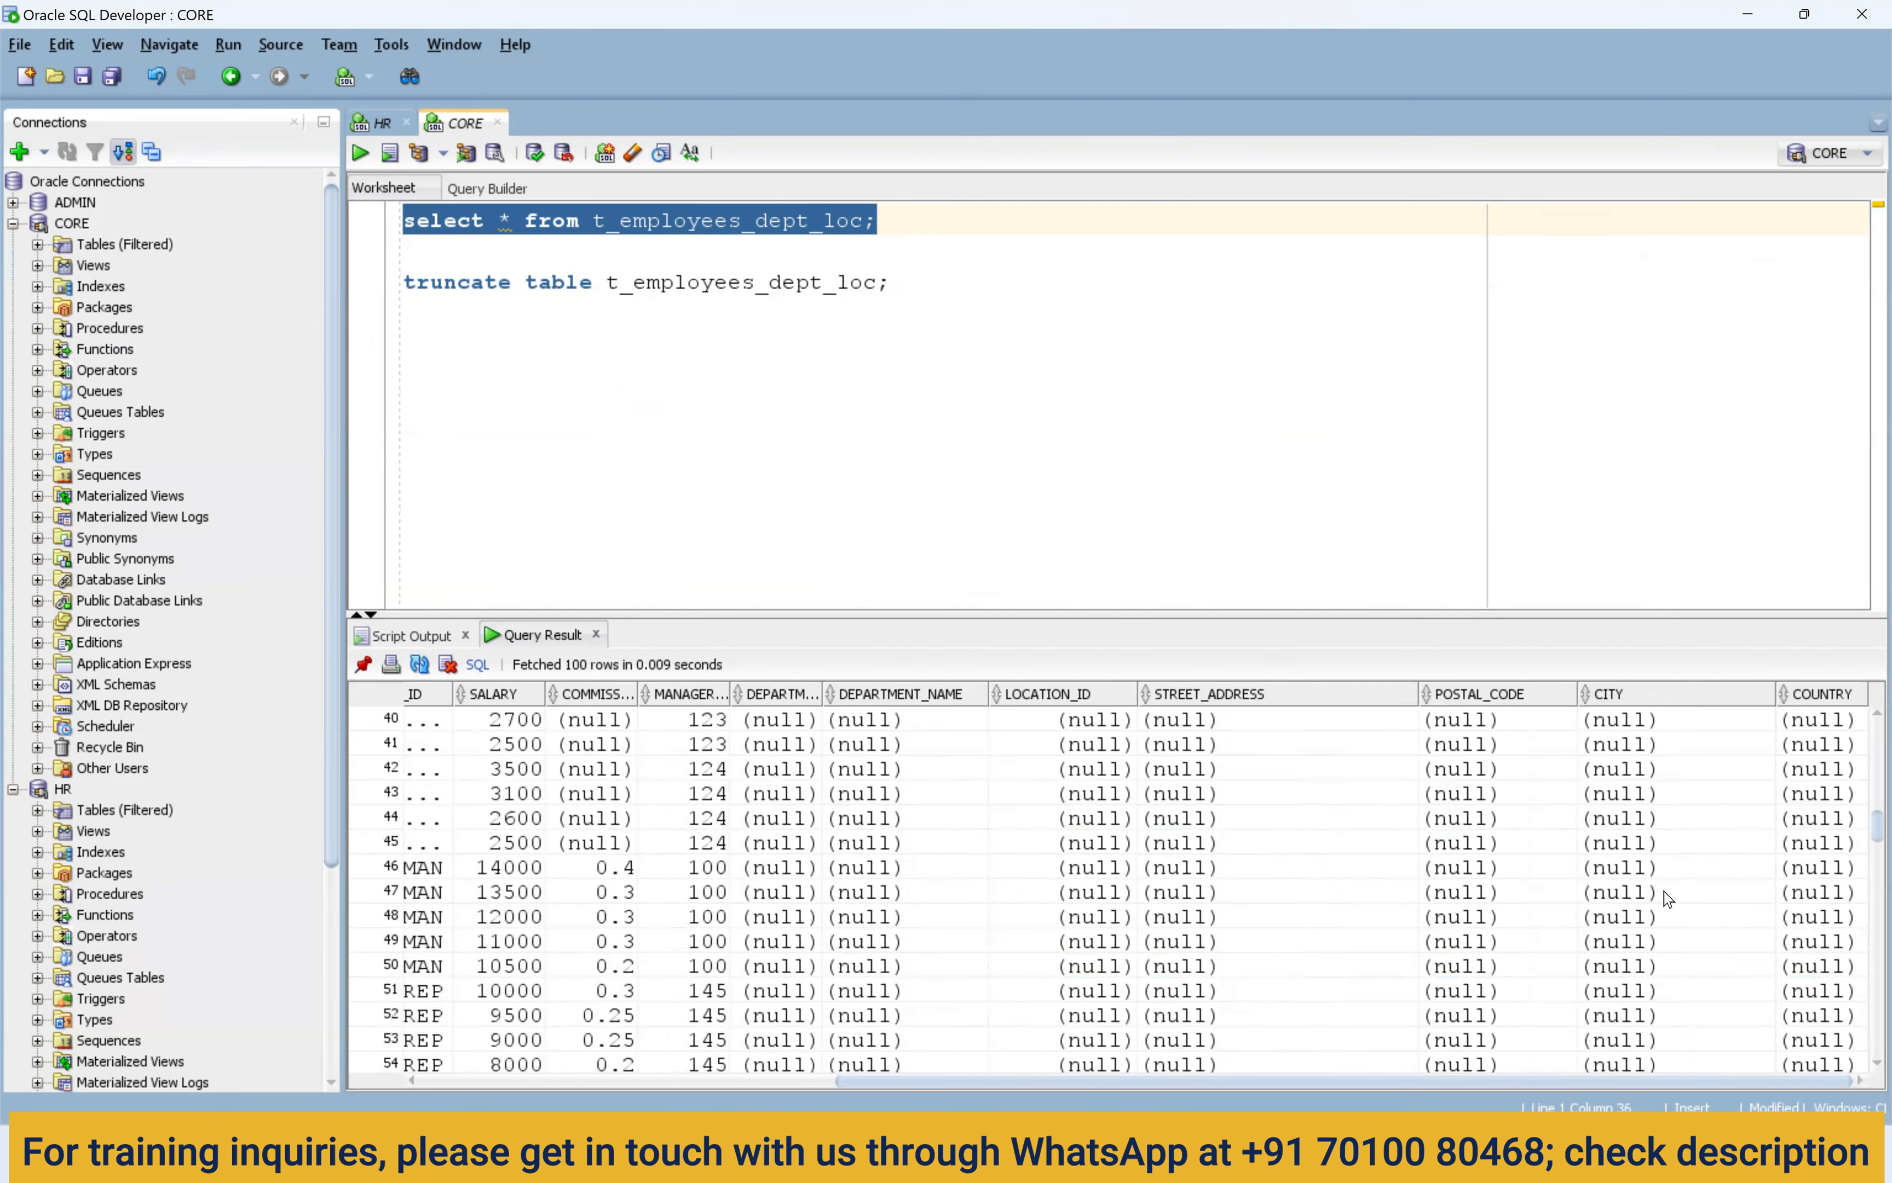
scroll(1666, 898, "down", 13)
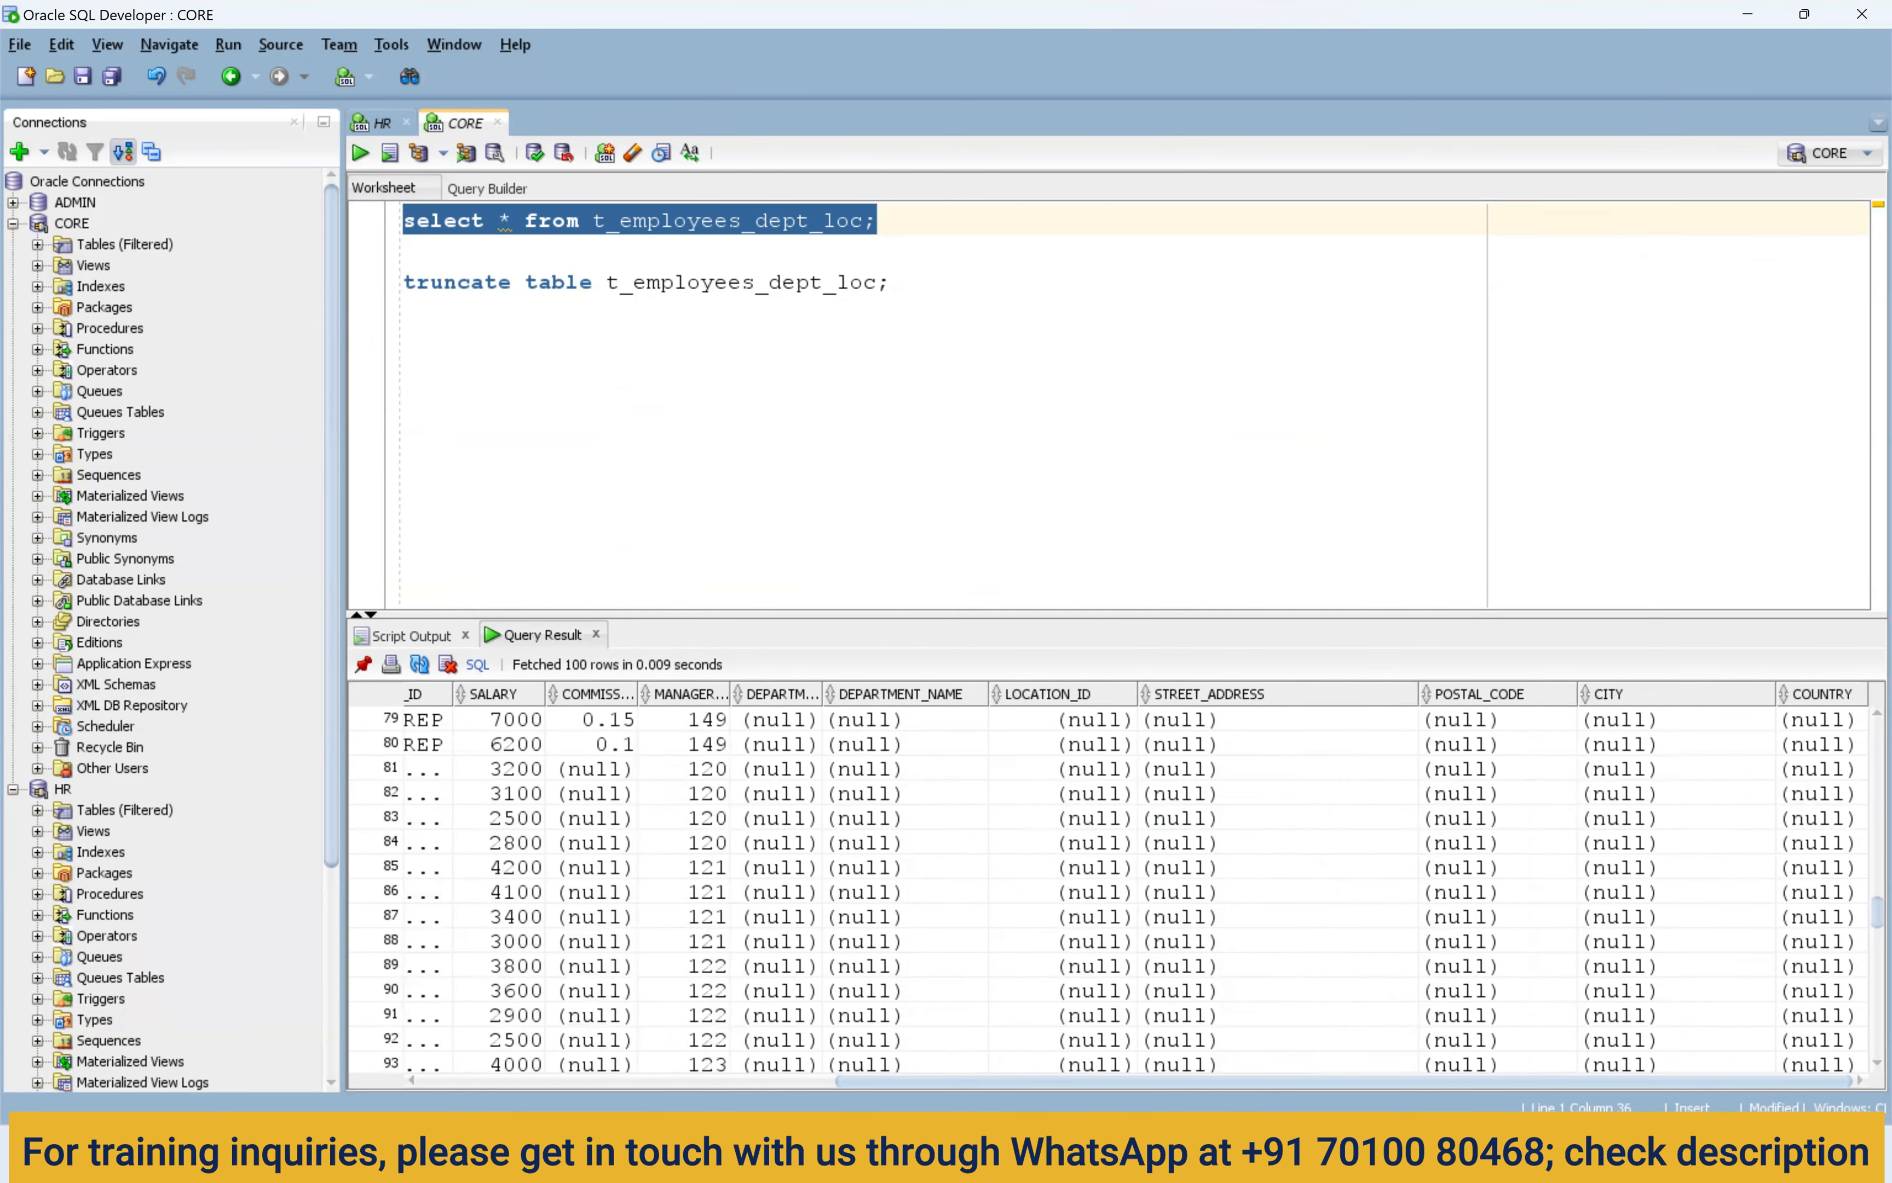
left_click(1009, 1153)
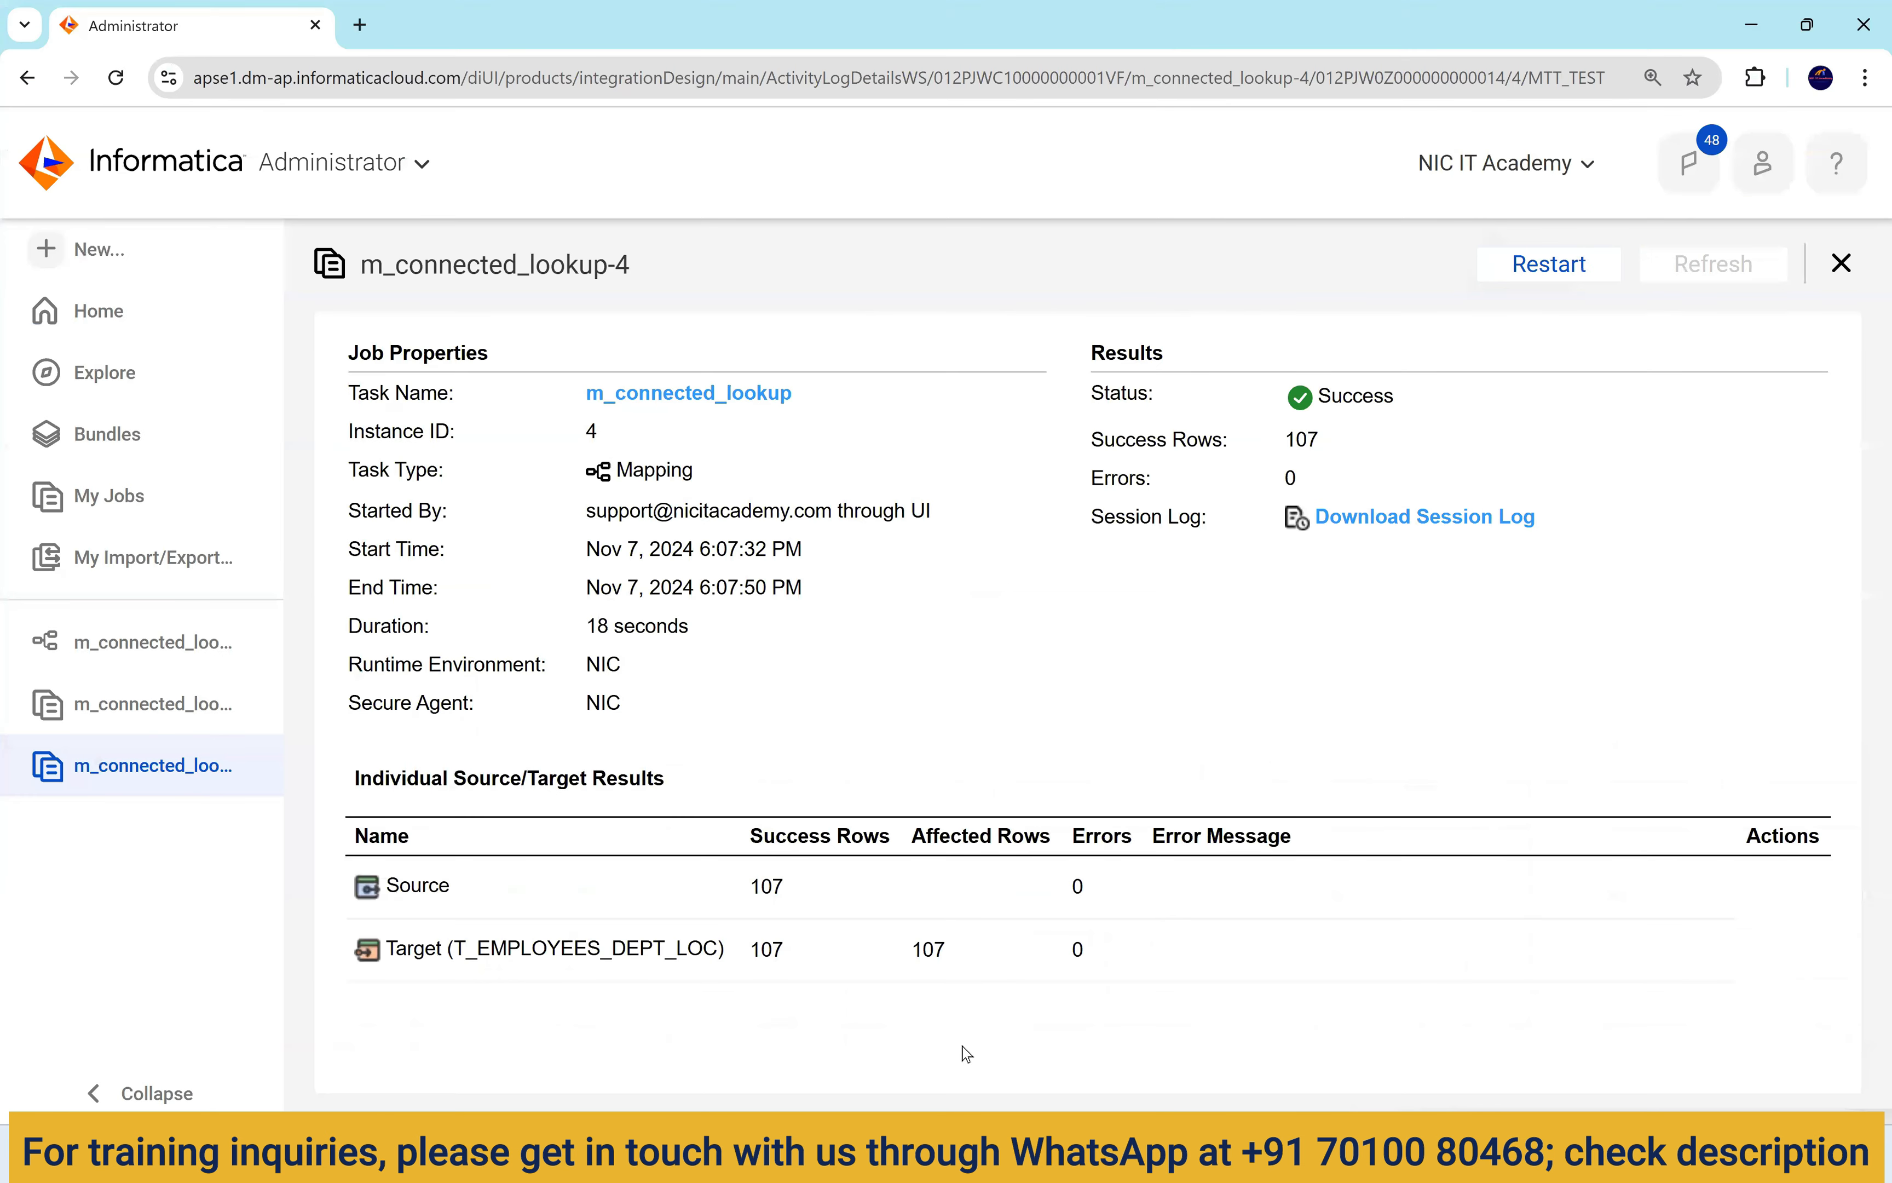
Show the first Lookup's source filter department_name='Finance' in the m_connected_lookup mapping.
left_click(169, 662)
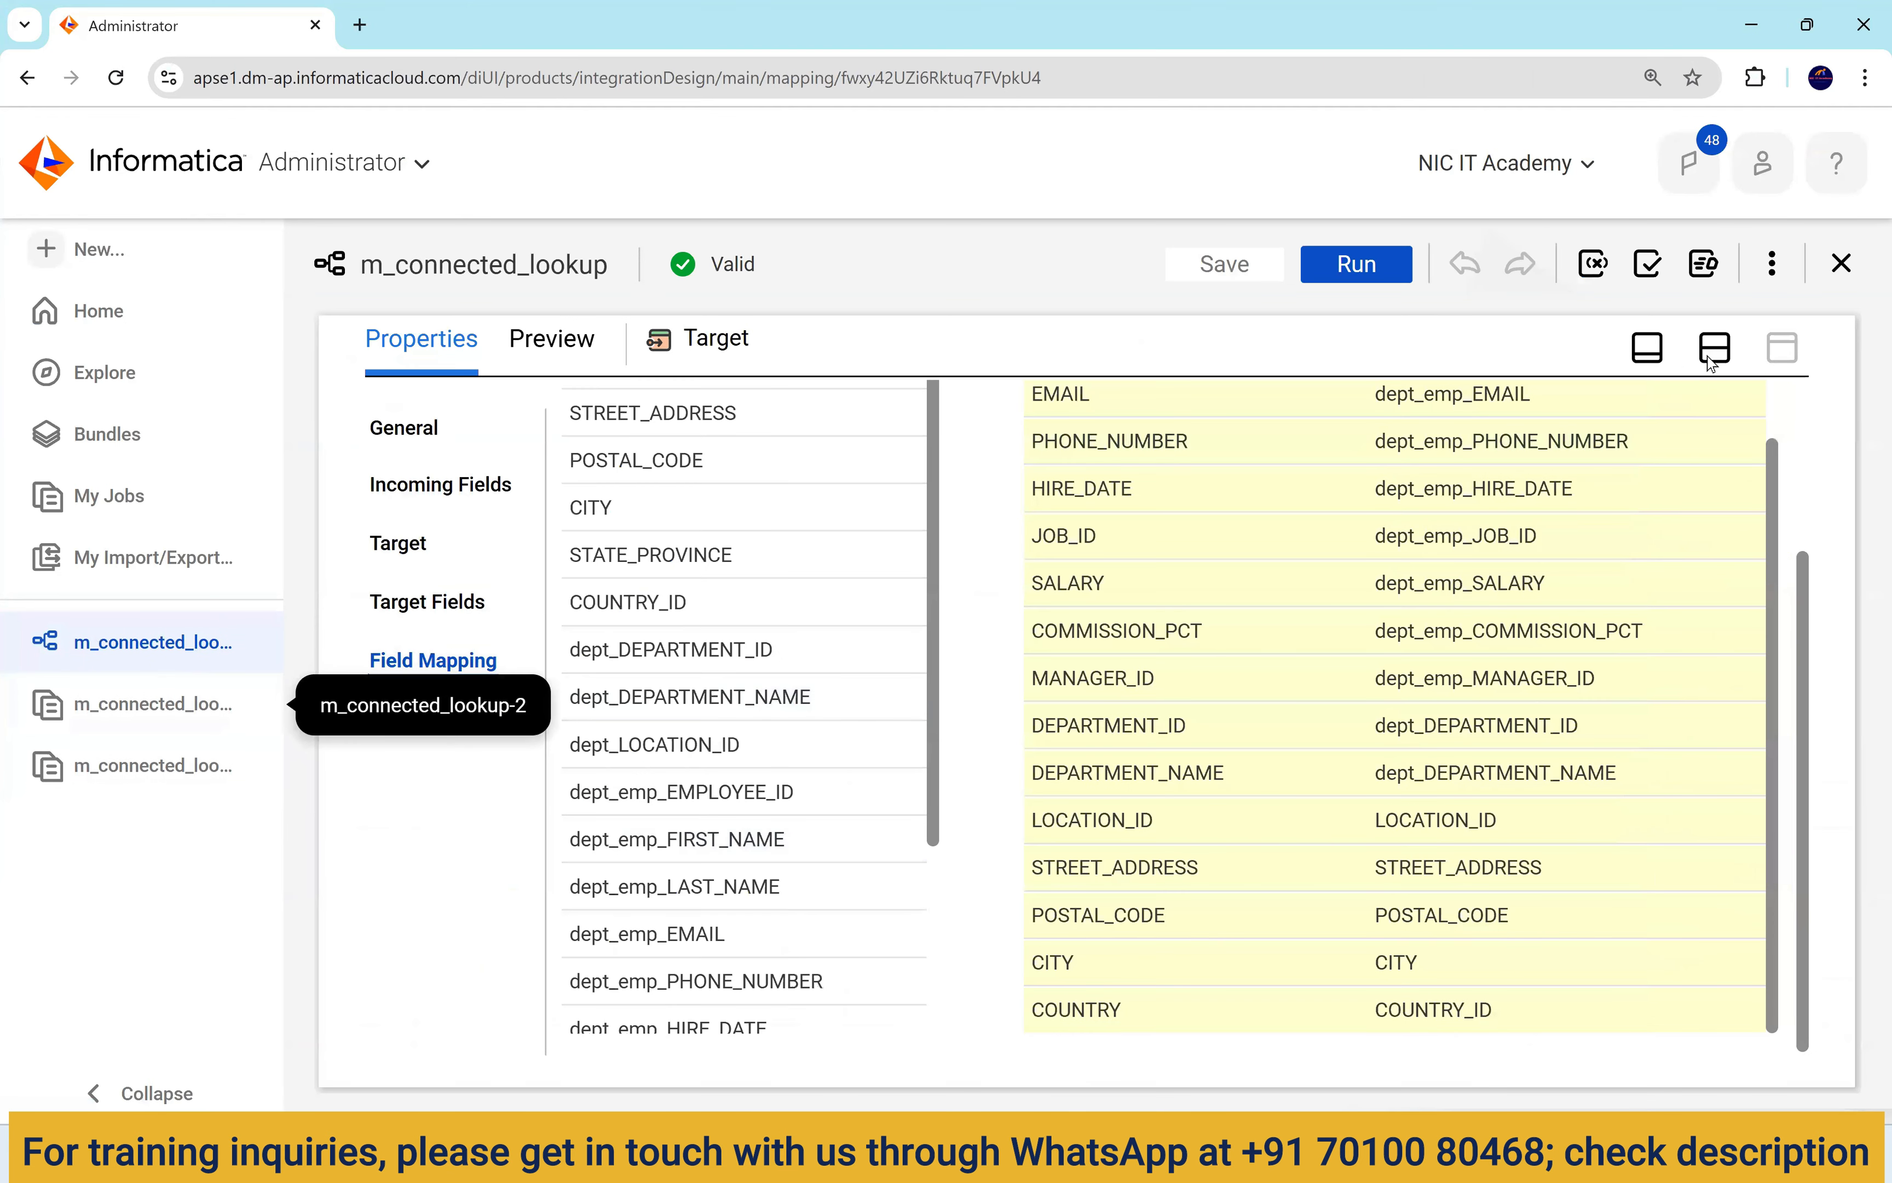
left_click(1711, 358)
left_click_drag(775, 735, 609, 734)
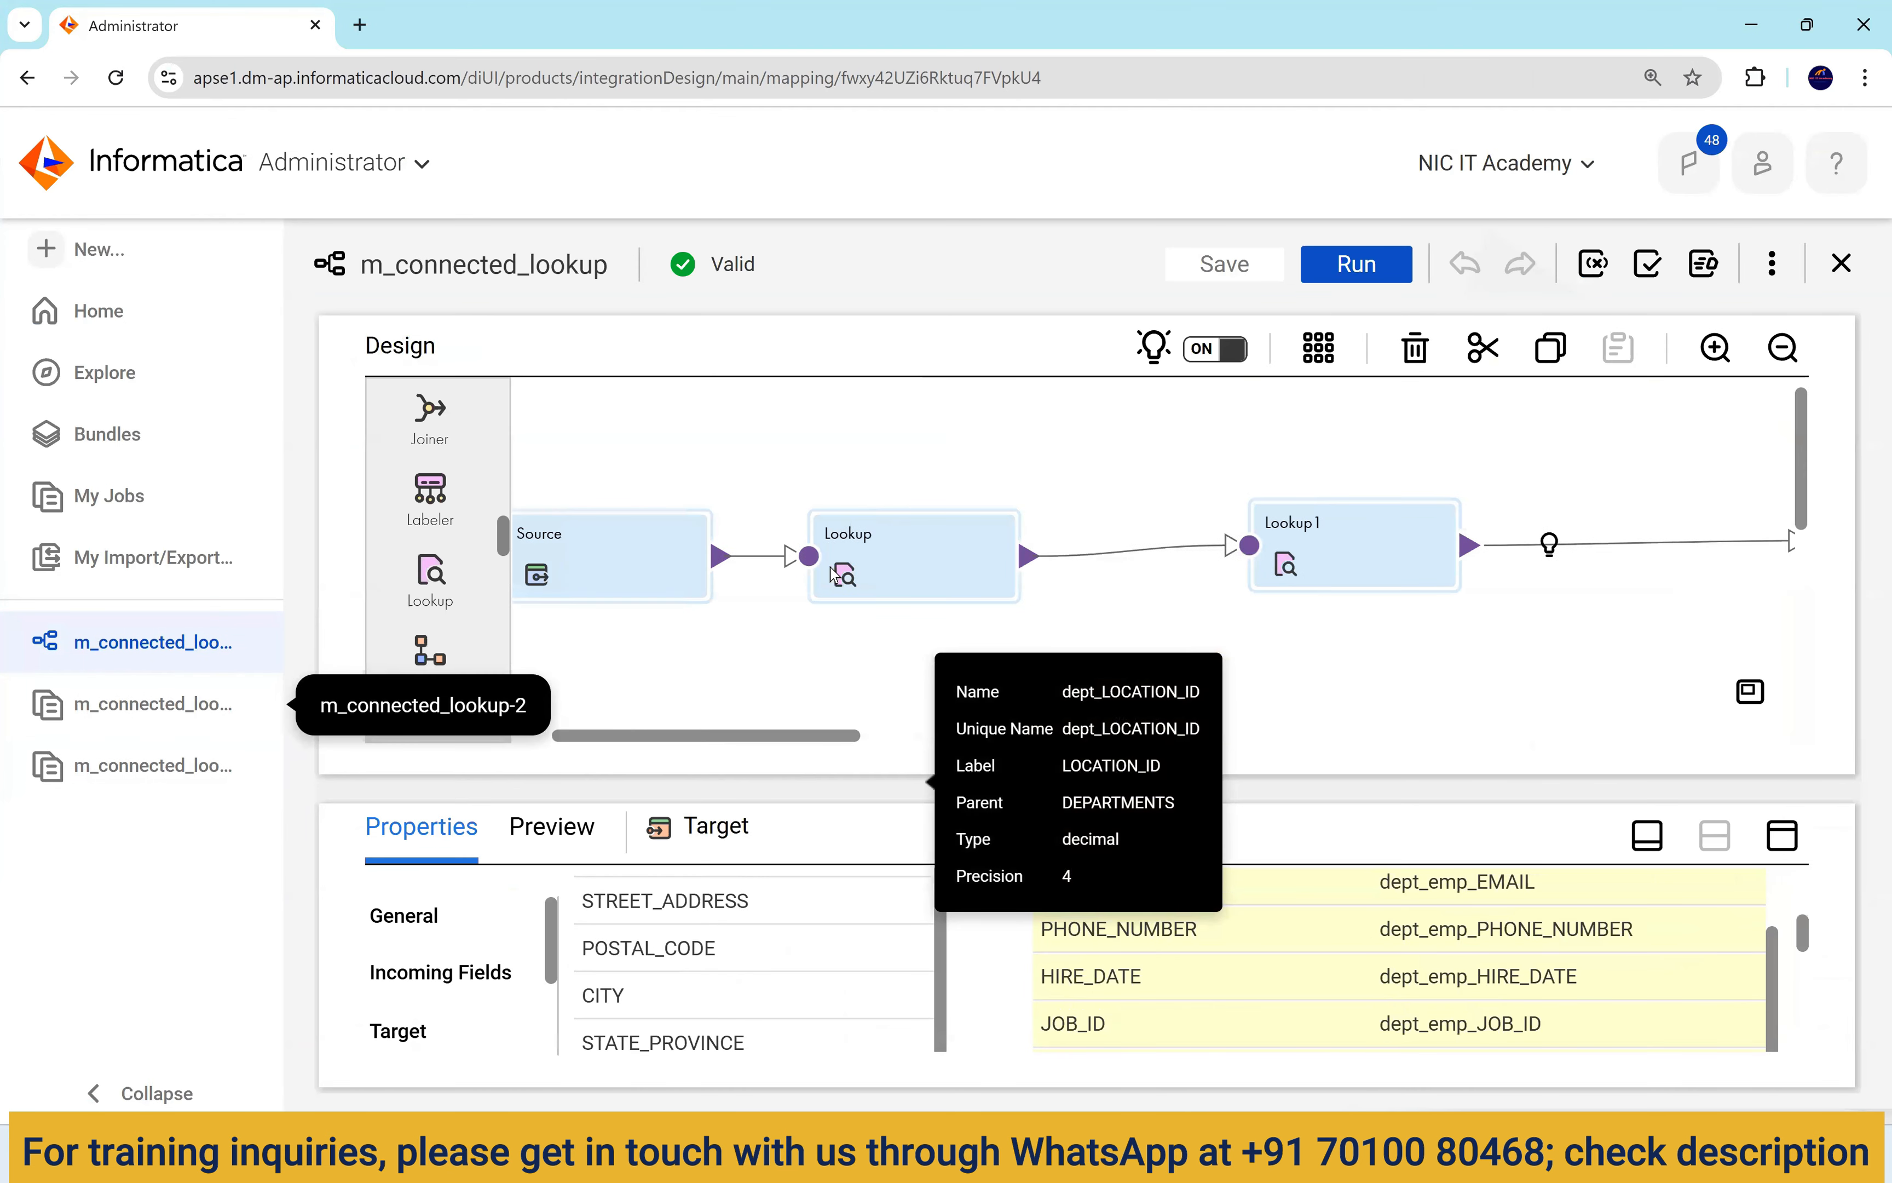
left_click(835, 532)
left_click(1782, 836)
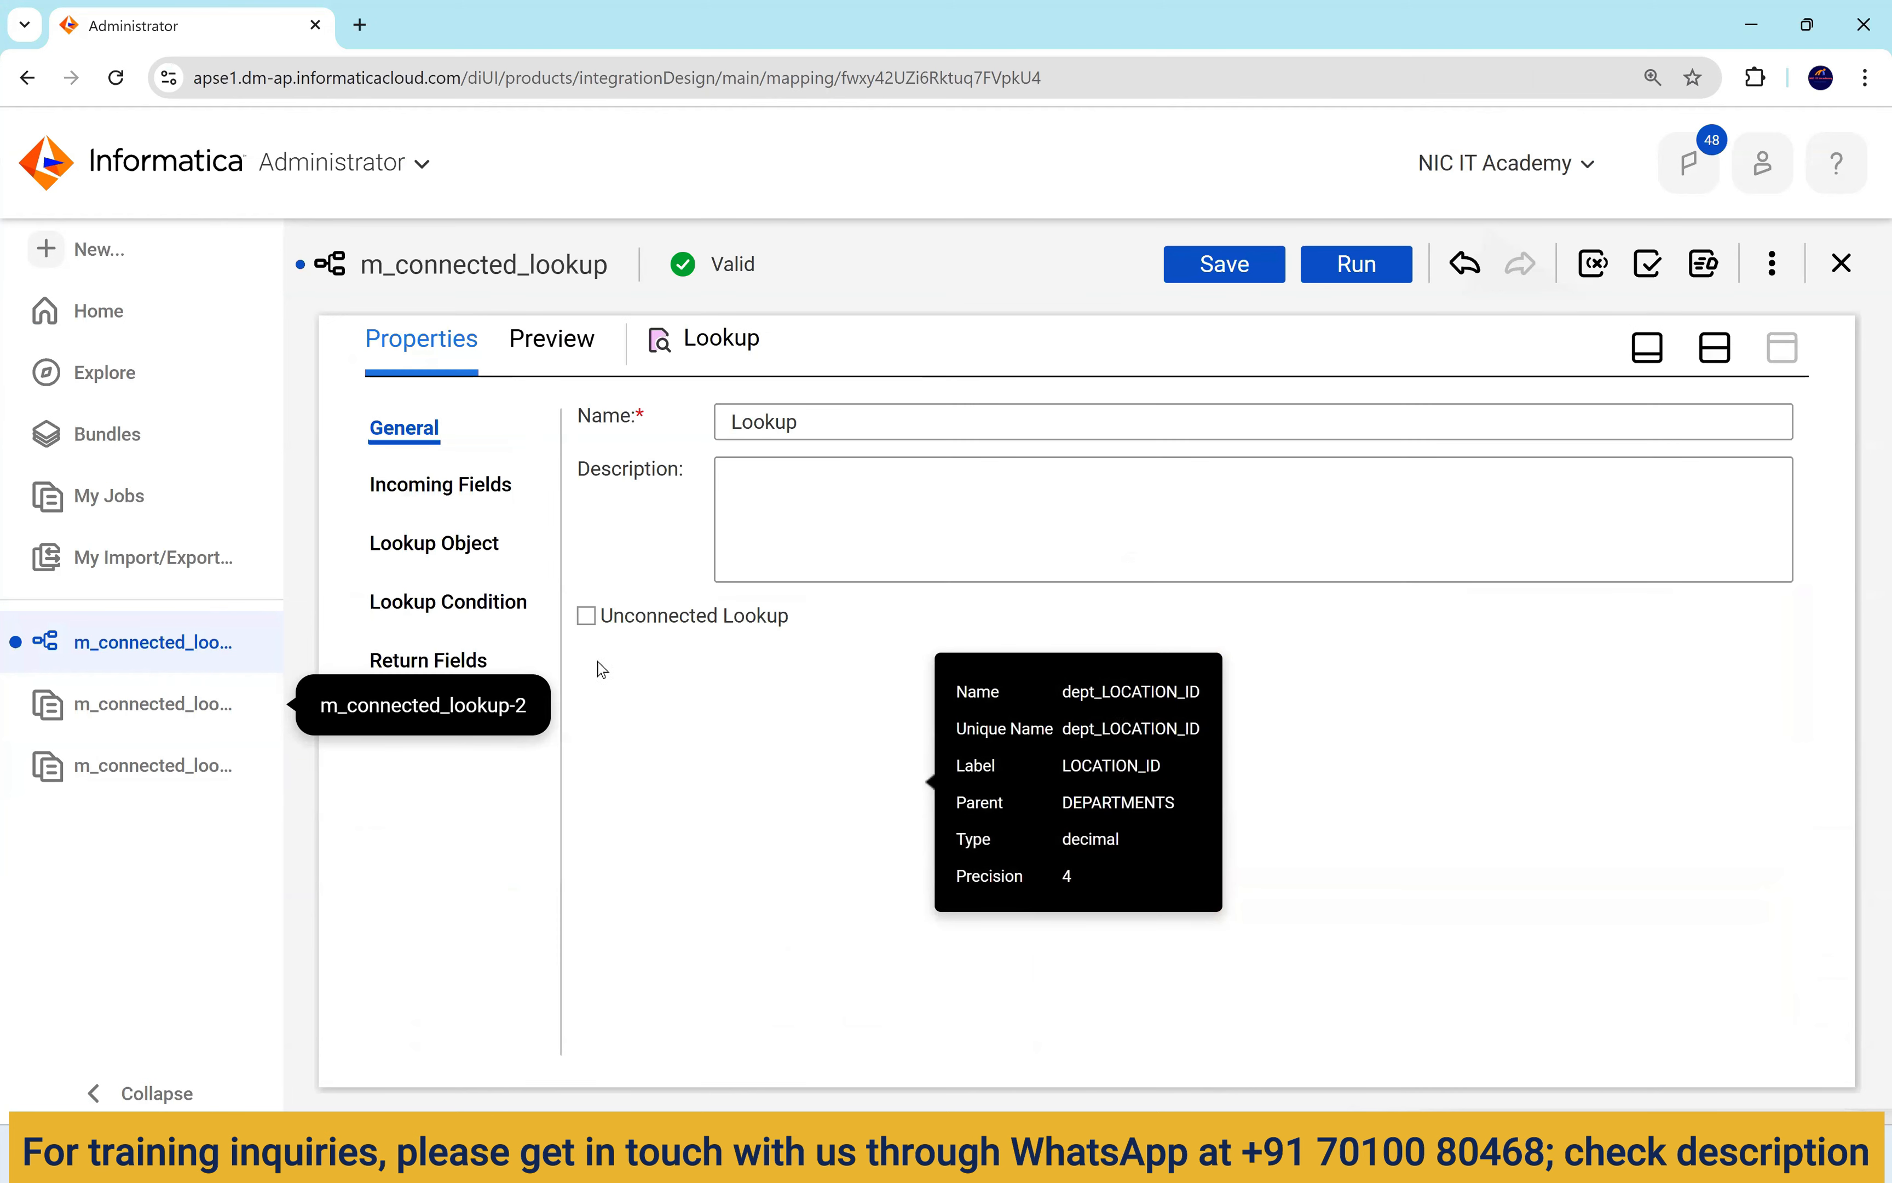
left_click(434, 542)
left_click_drag(1132, 668, 789, 665)
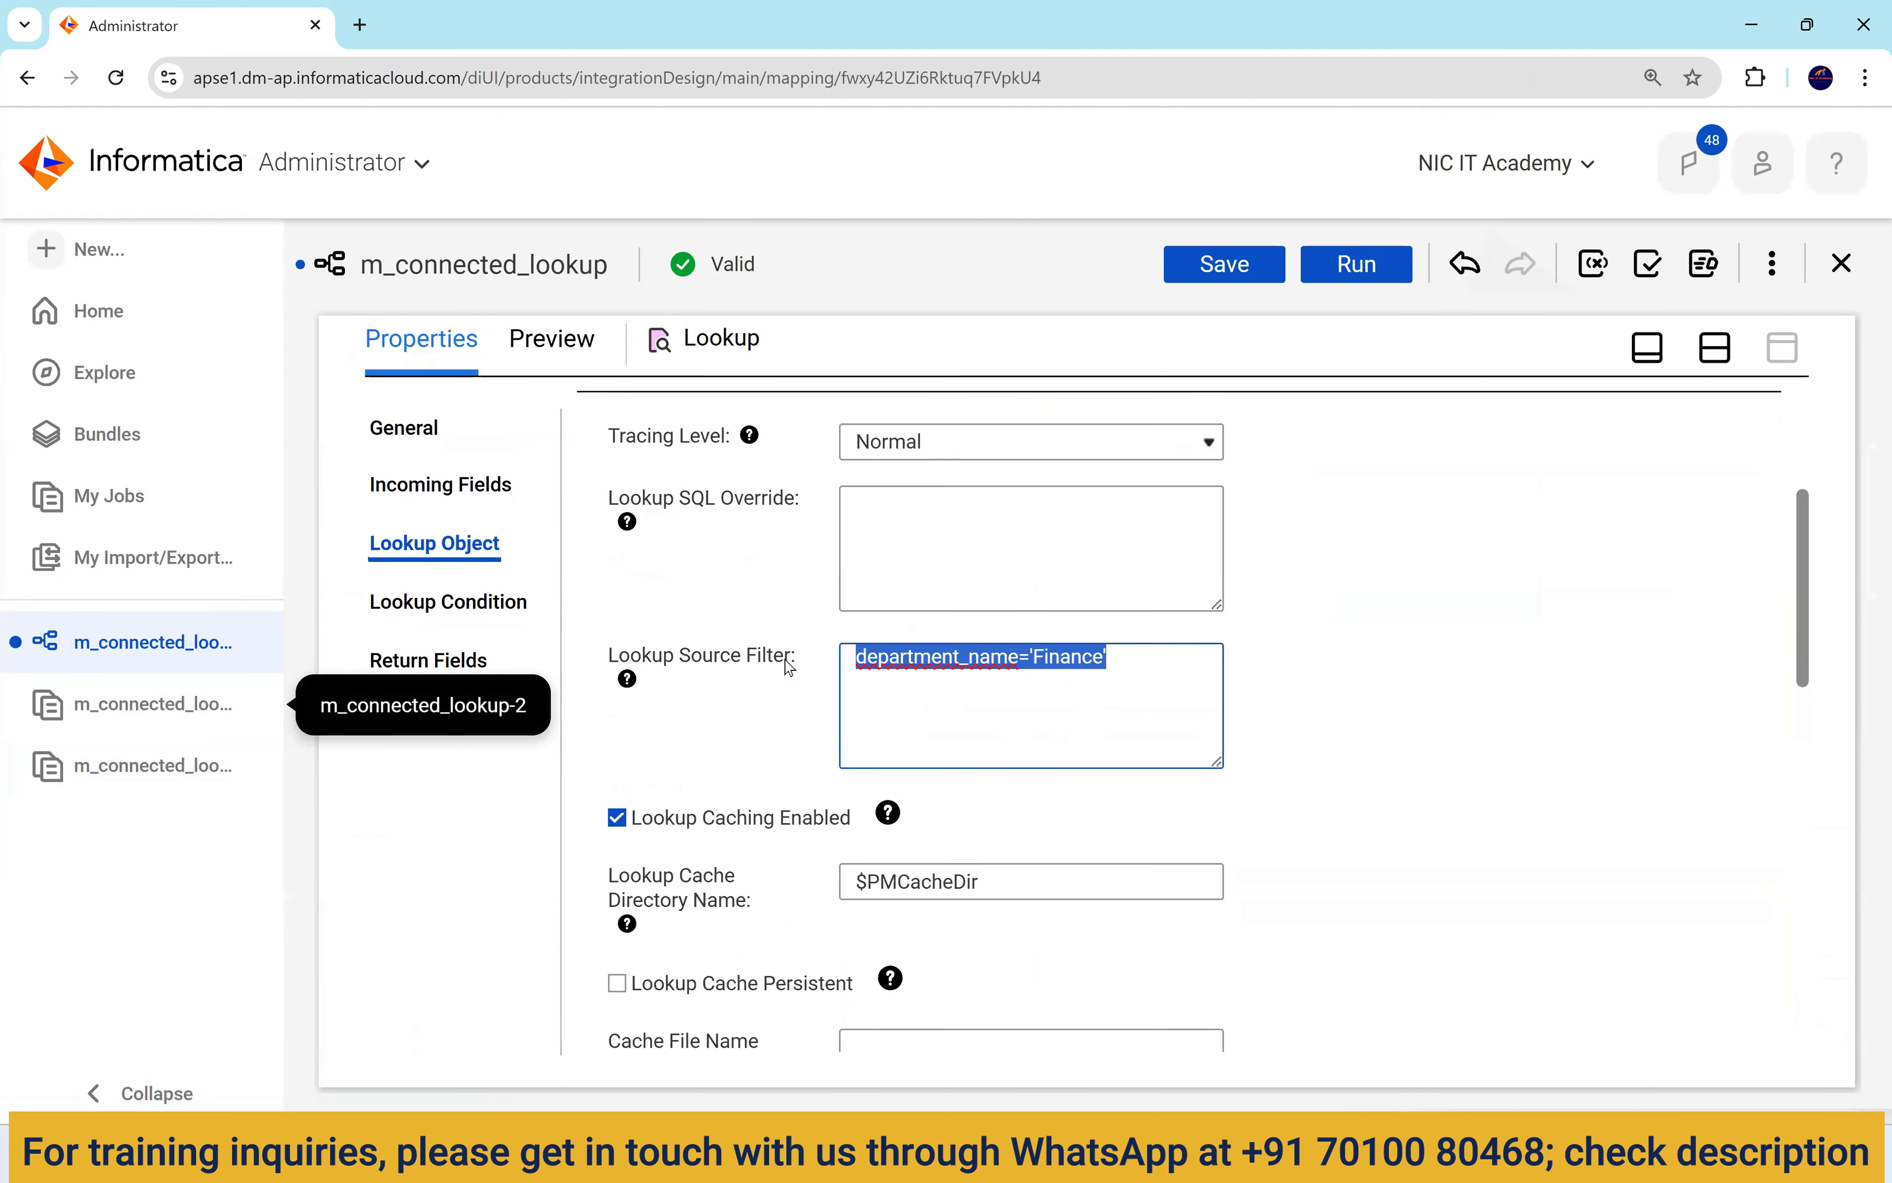
Point out the empty department name cells in rows 15–19 of the query results.
key("alt+Tab")
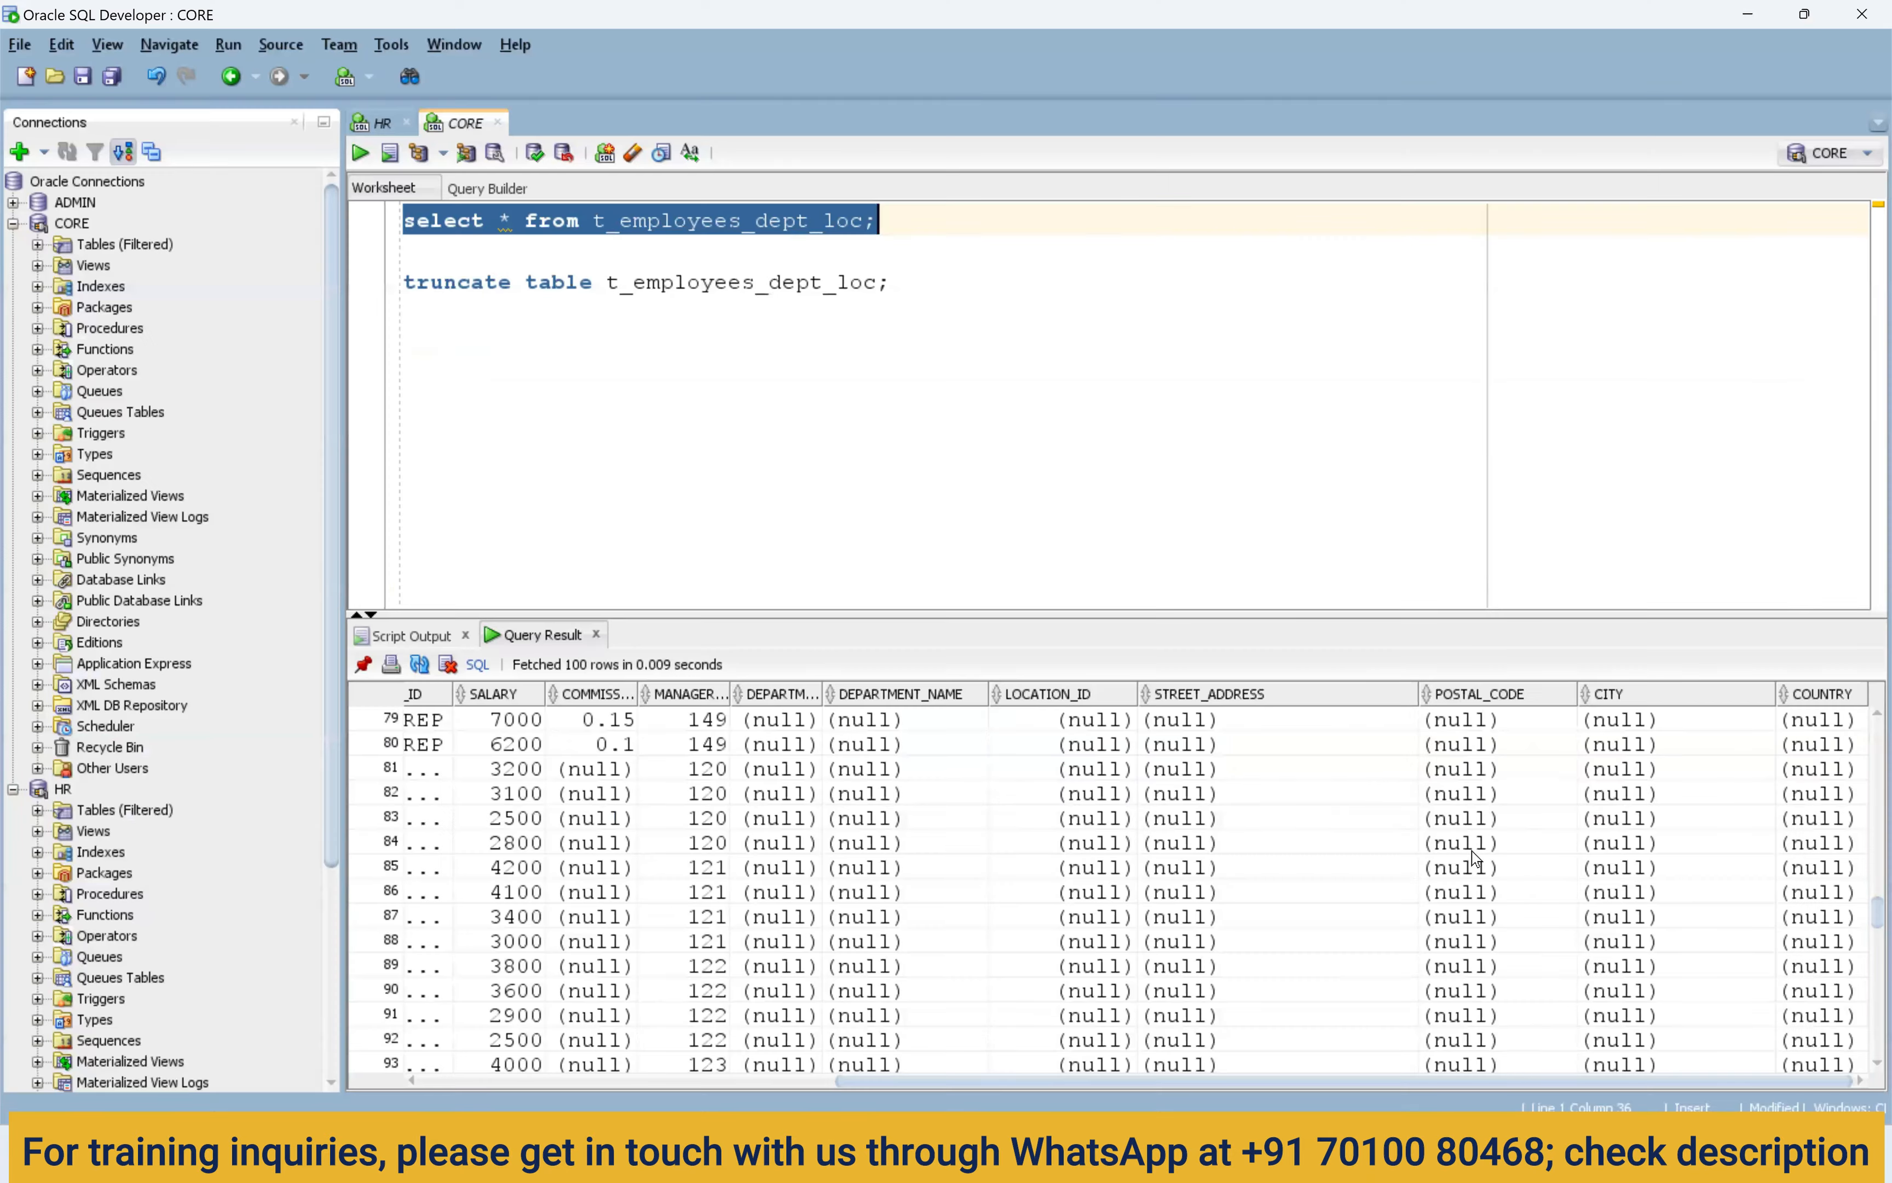
scroll(1571, 1007, "up", 8)
scroll(1627, 1016, "up", 16)
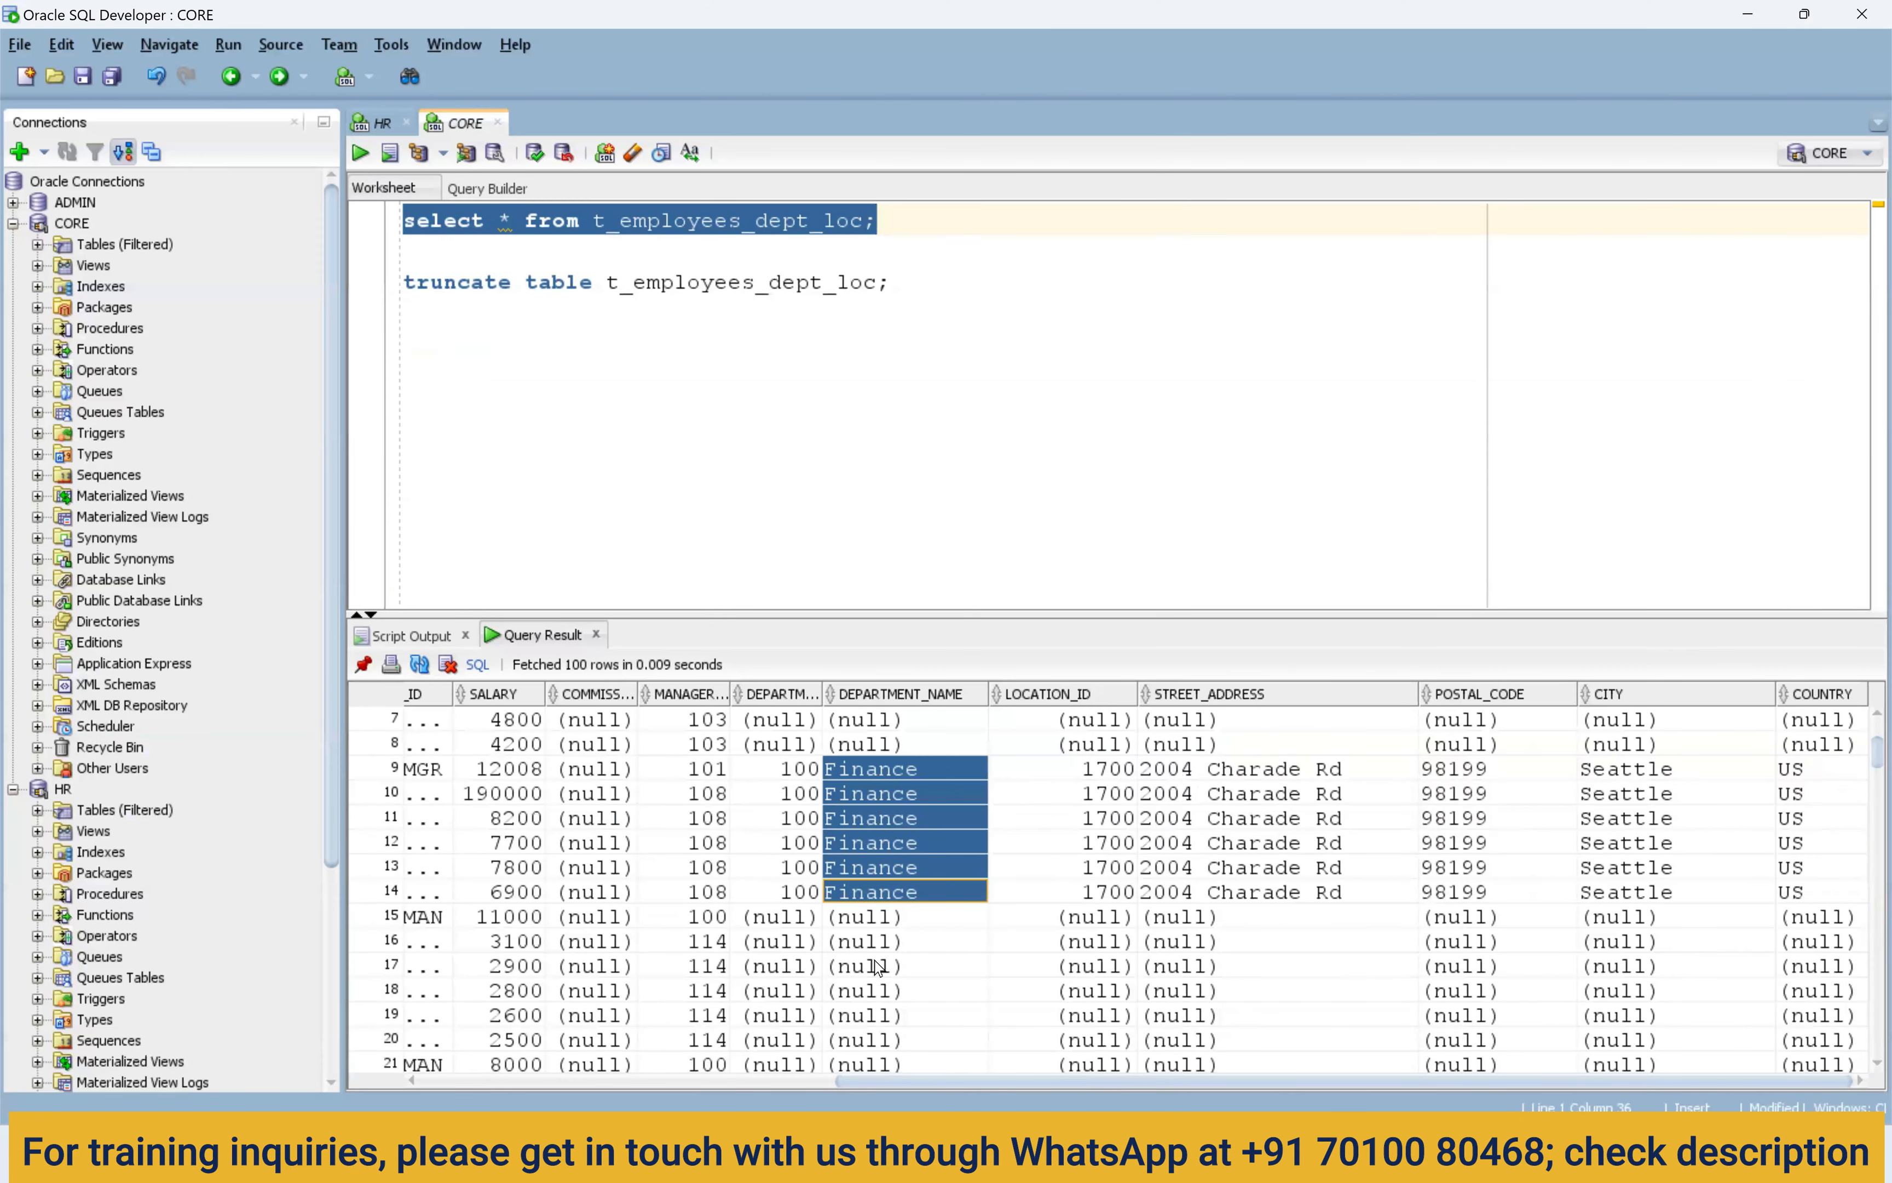
left_click(854, 923)
left_click_drag(794, 937, 909, 1023)
scroll(911, 1020, "down", 2)
left_click_drag(1173, 794, 1094, 923)
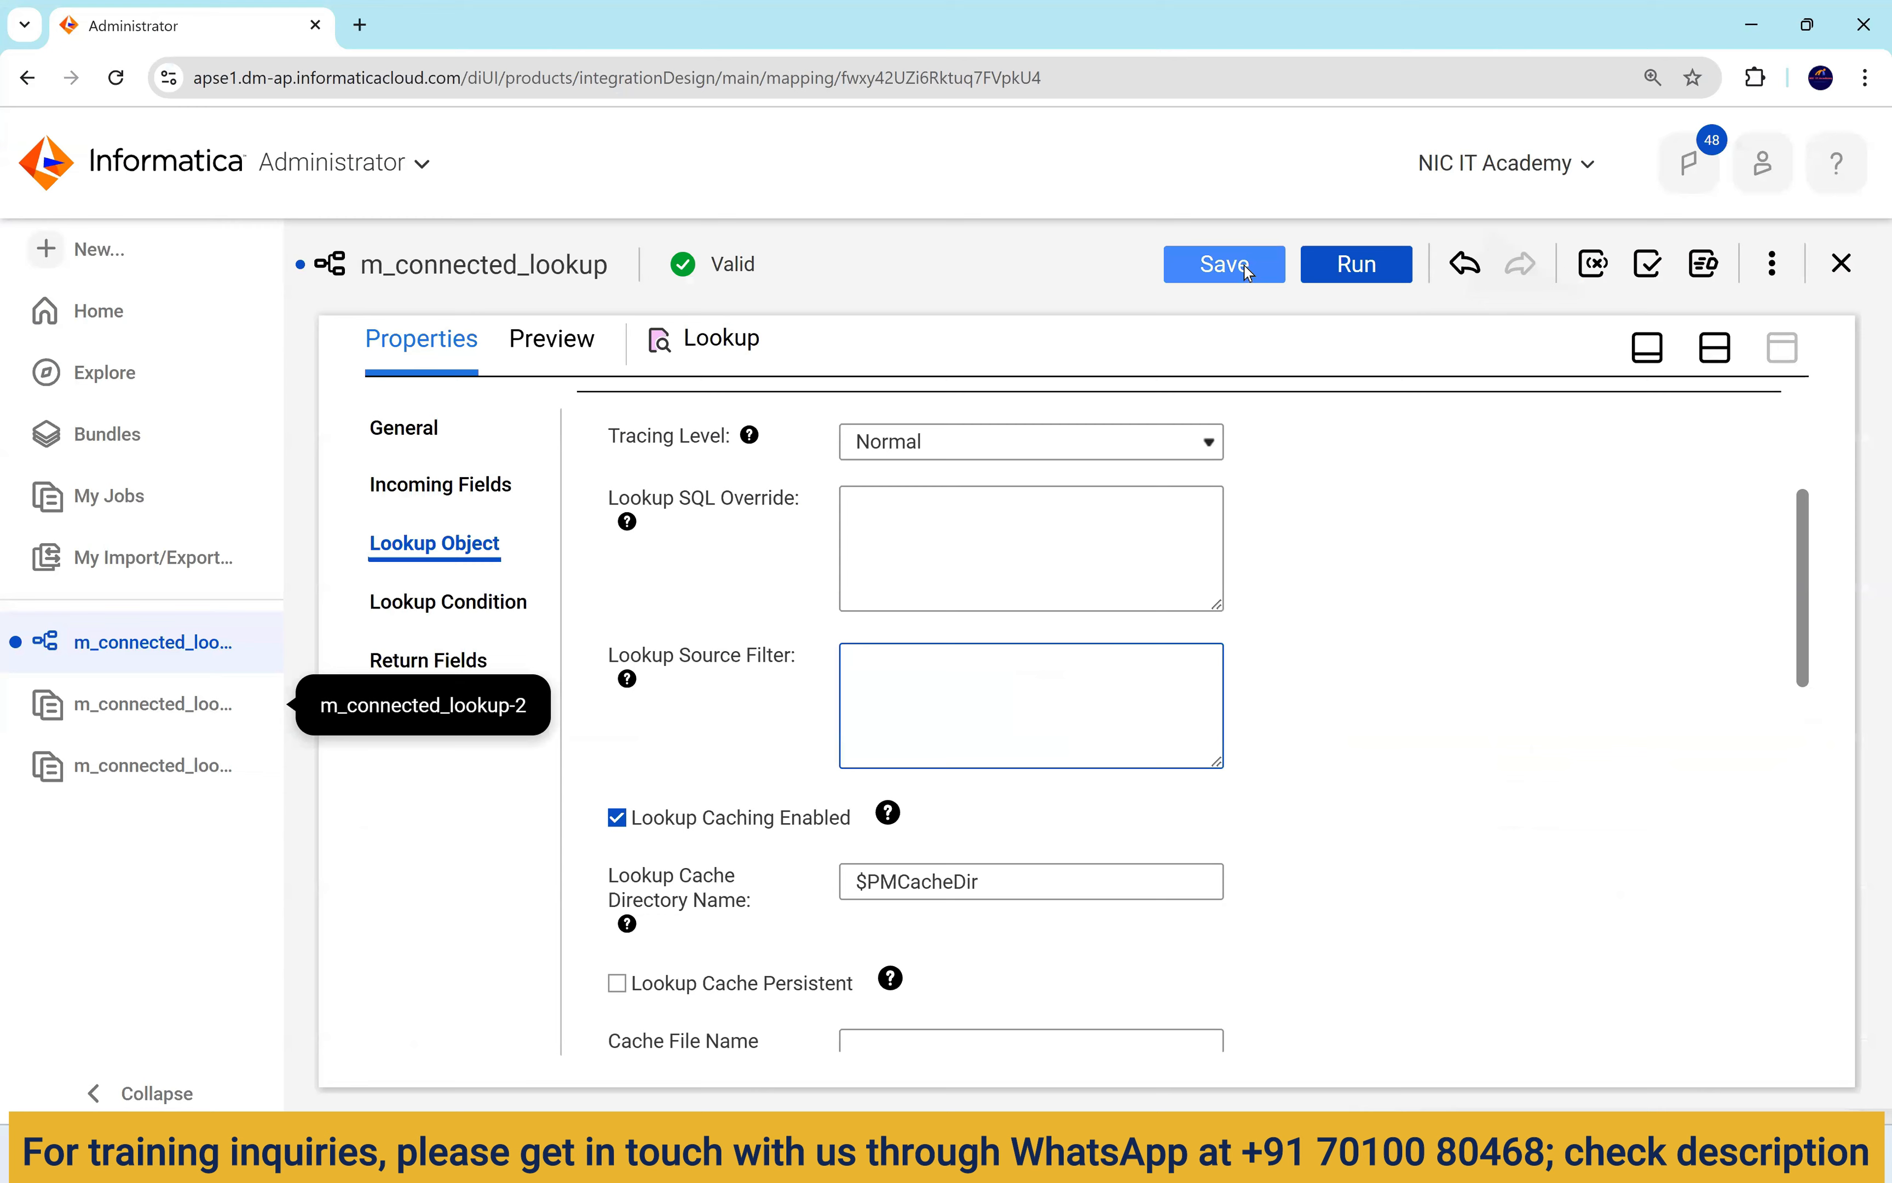
Save and rerun m_connected_lookup with the filter cleared, confirming 107 rows processed.
left_click(1244, 264)
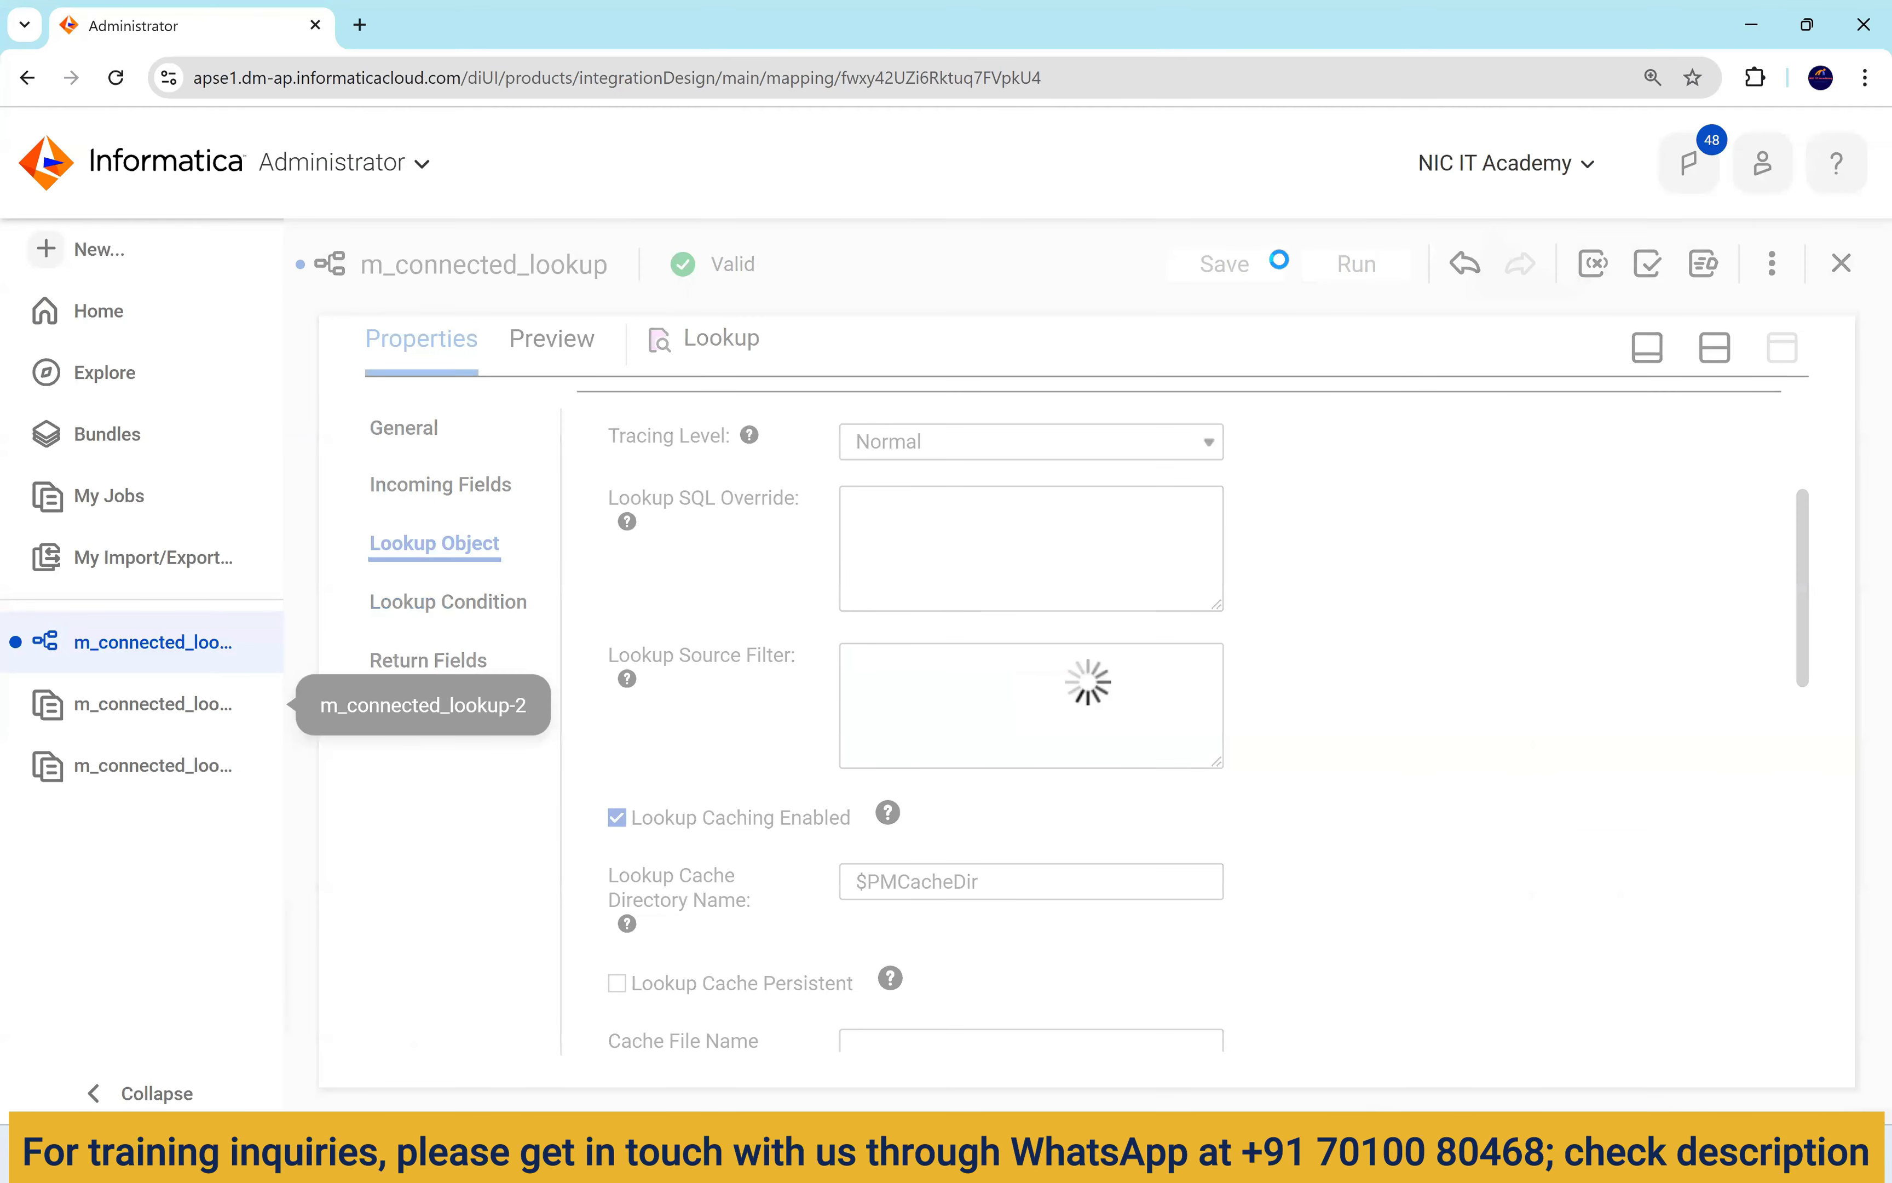
left_click(1379, 265)
left_click(1368, 344)
double_click(1339, 511)
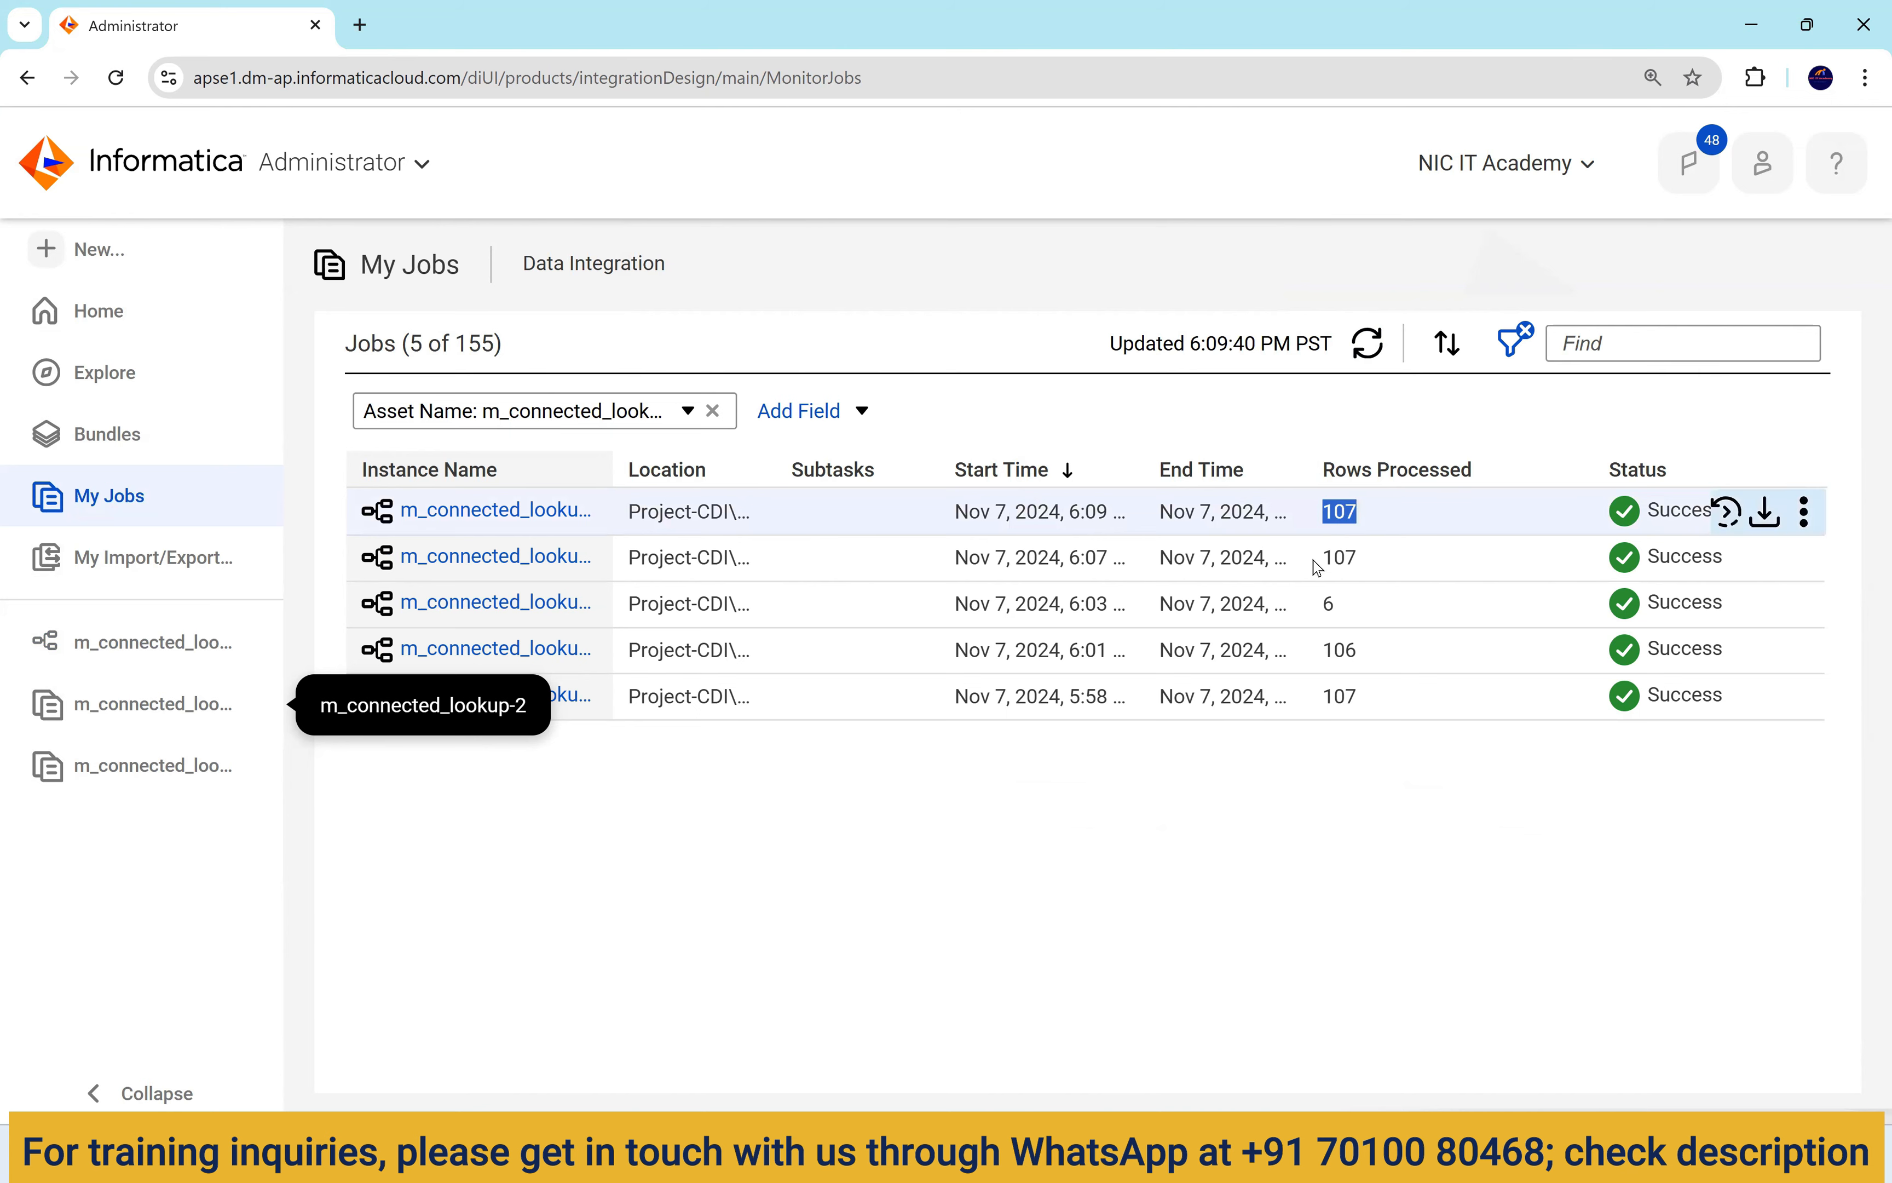
Rerun the t_employees_dept_loc query and check department names now filled for all departments.
key("alt+Tab")
left_click(360, 153)
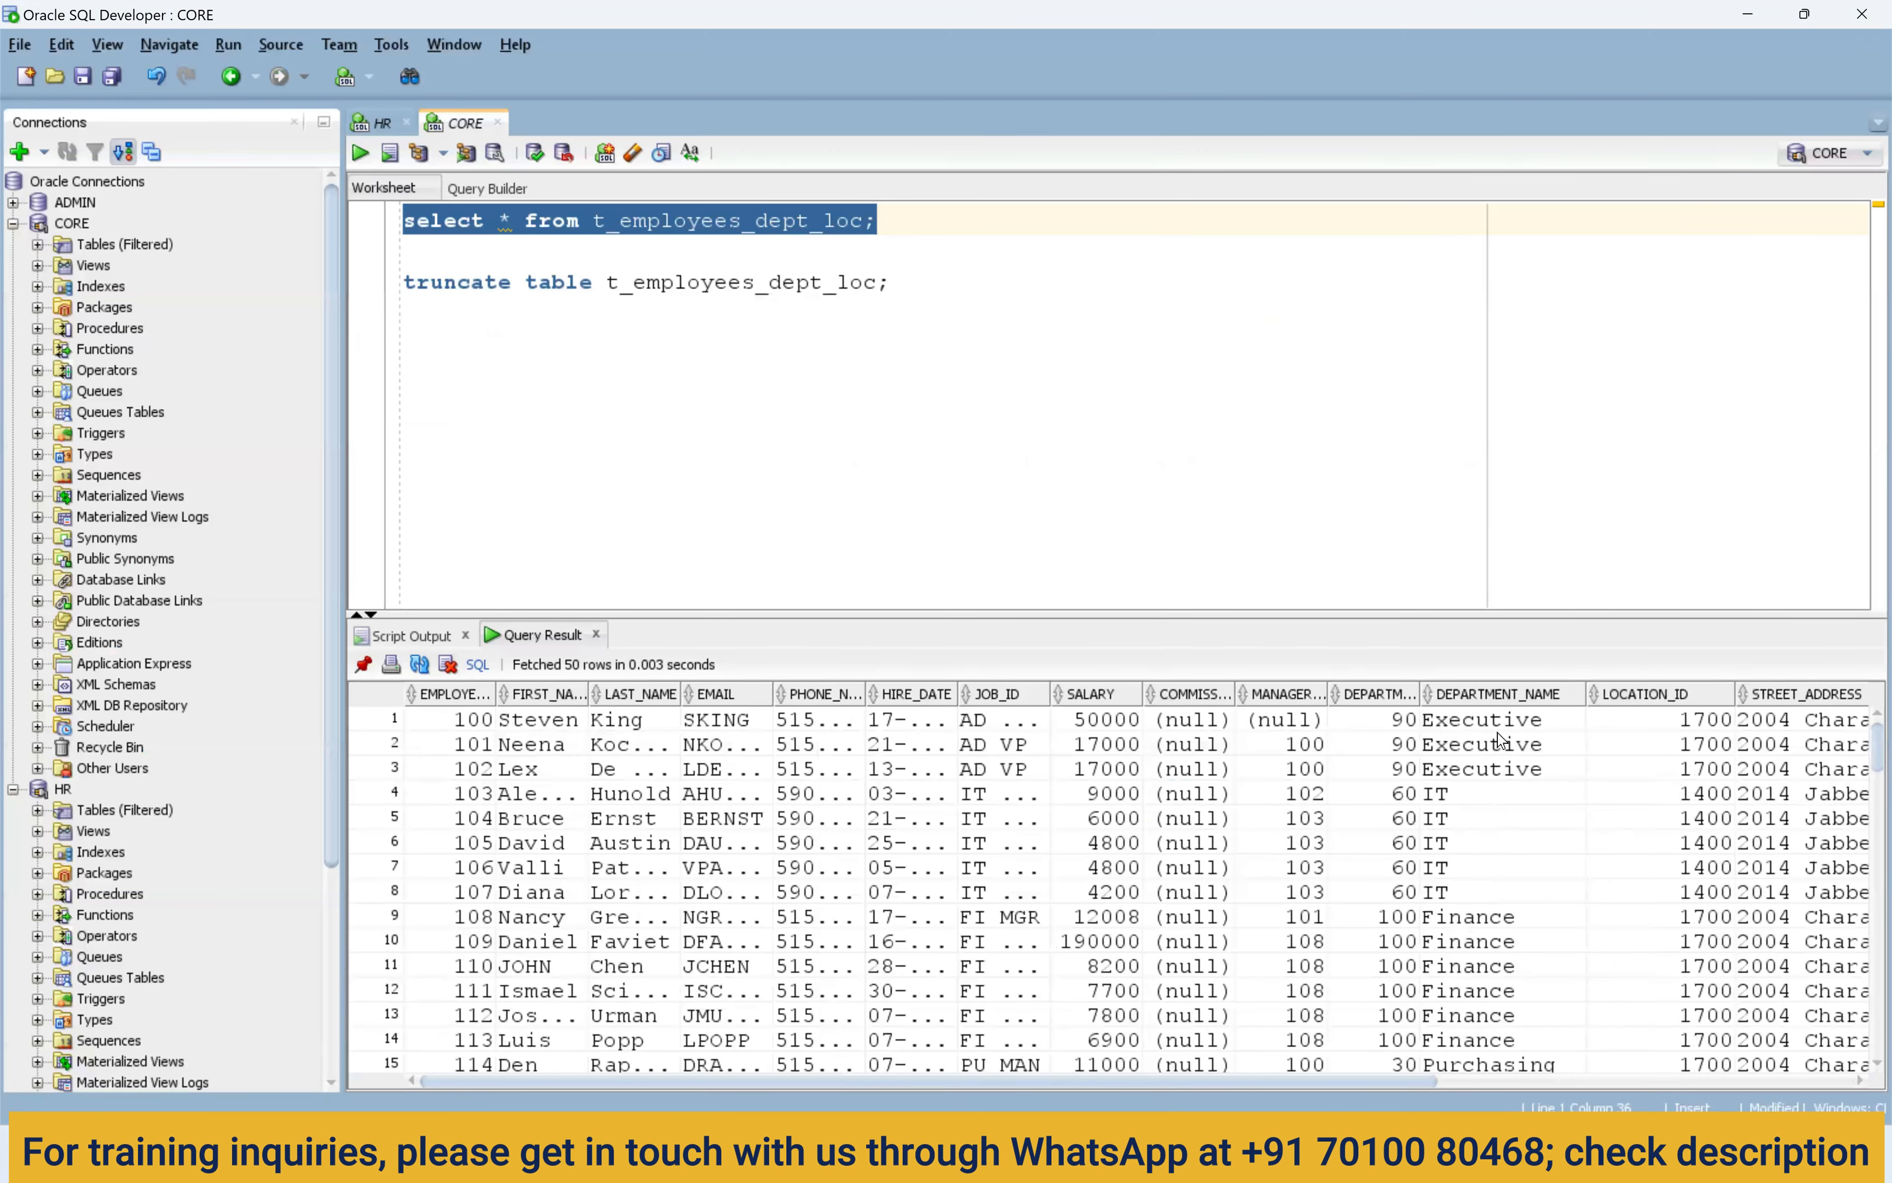
left_click_drag(1496, 743, 1490, 929)
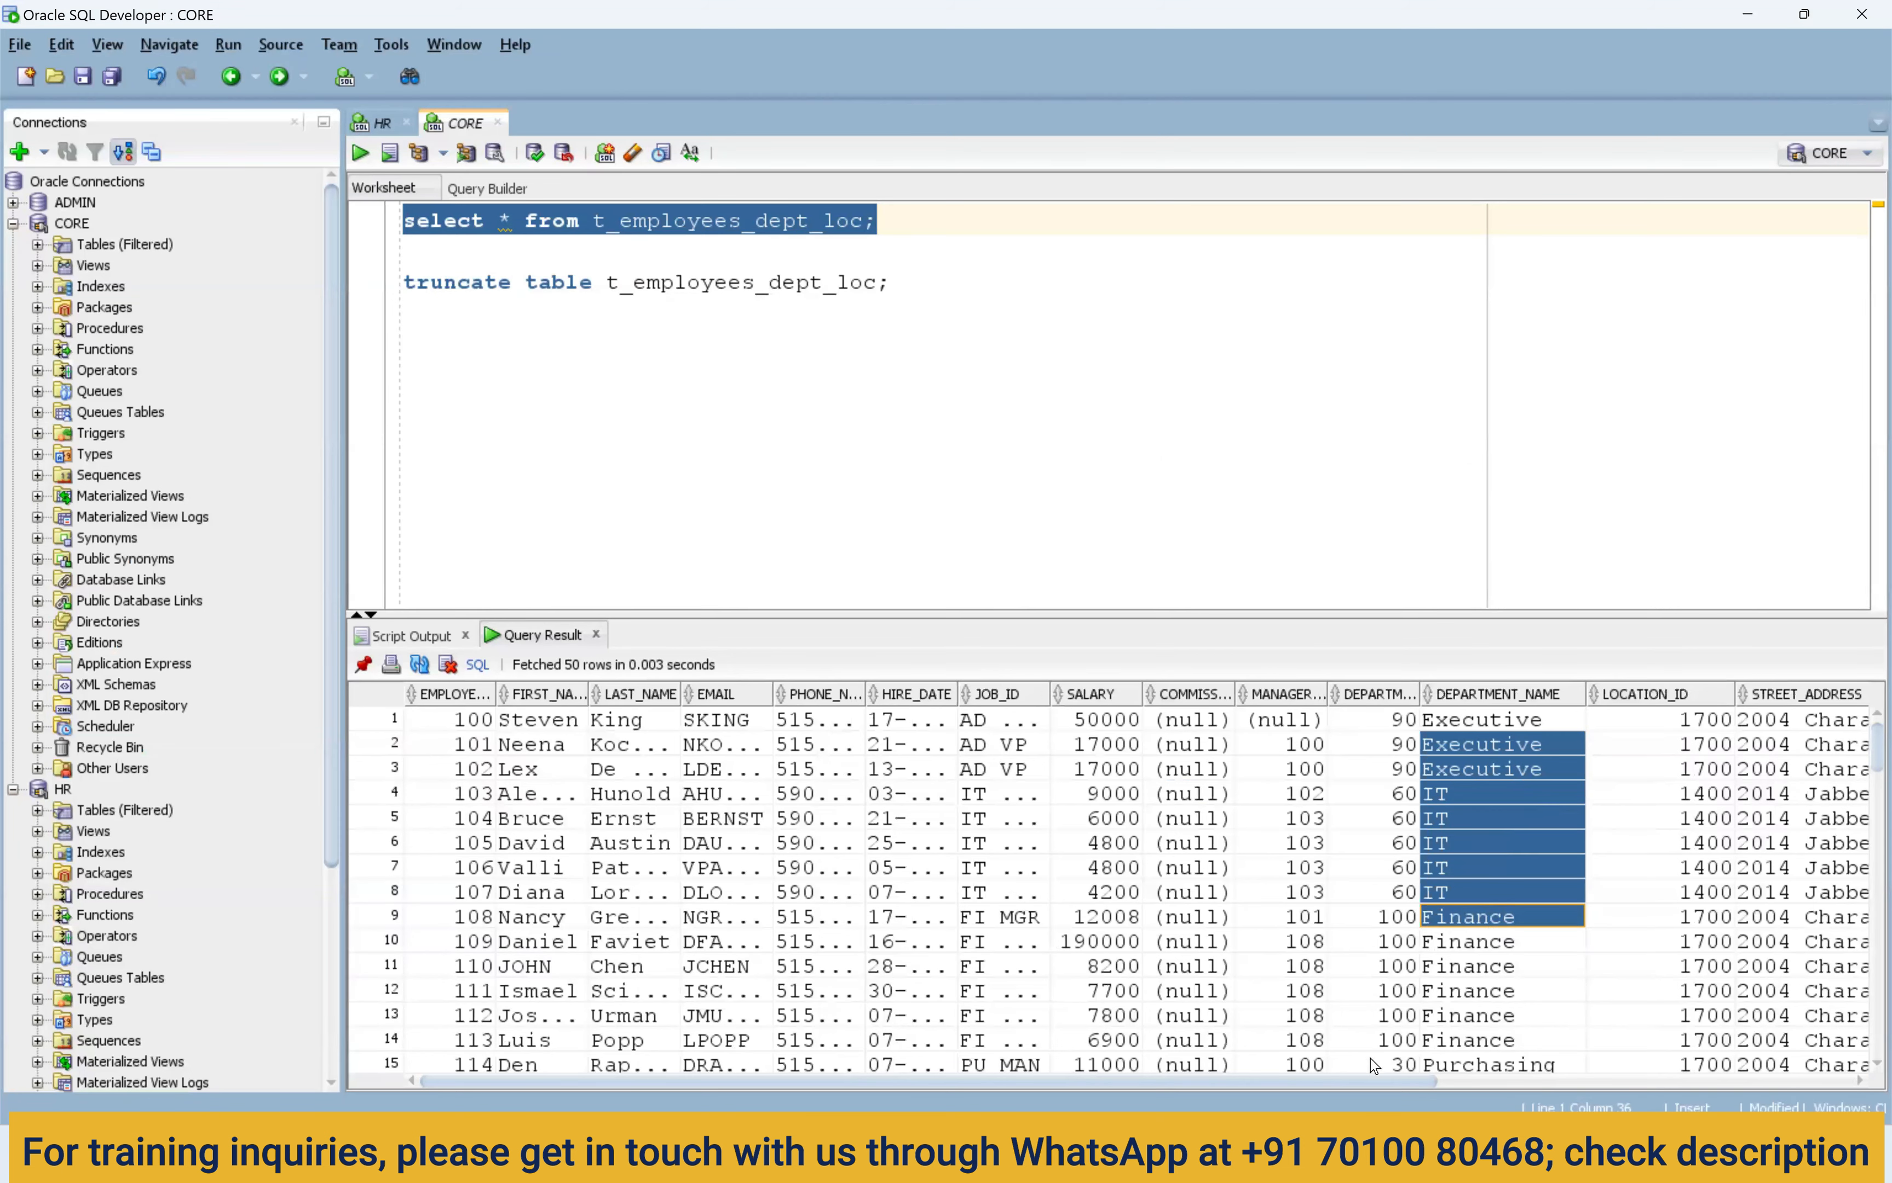
left_click_drag(1376, 1081, 1607, 980)
left_click_drag(1141, 769, 1821, 901)
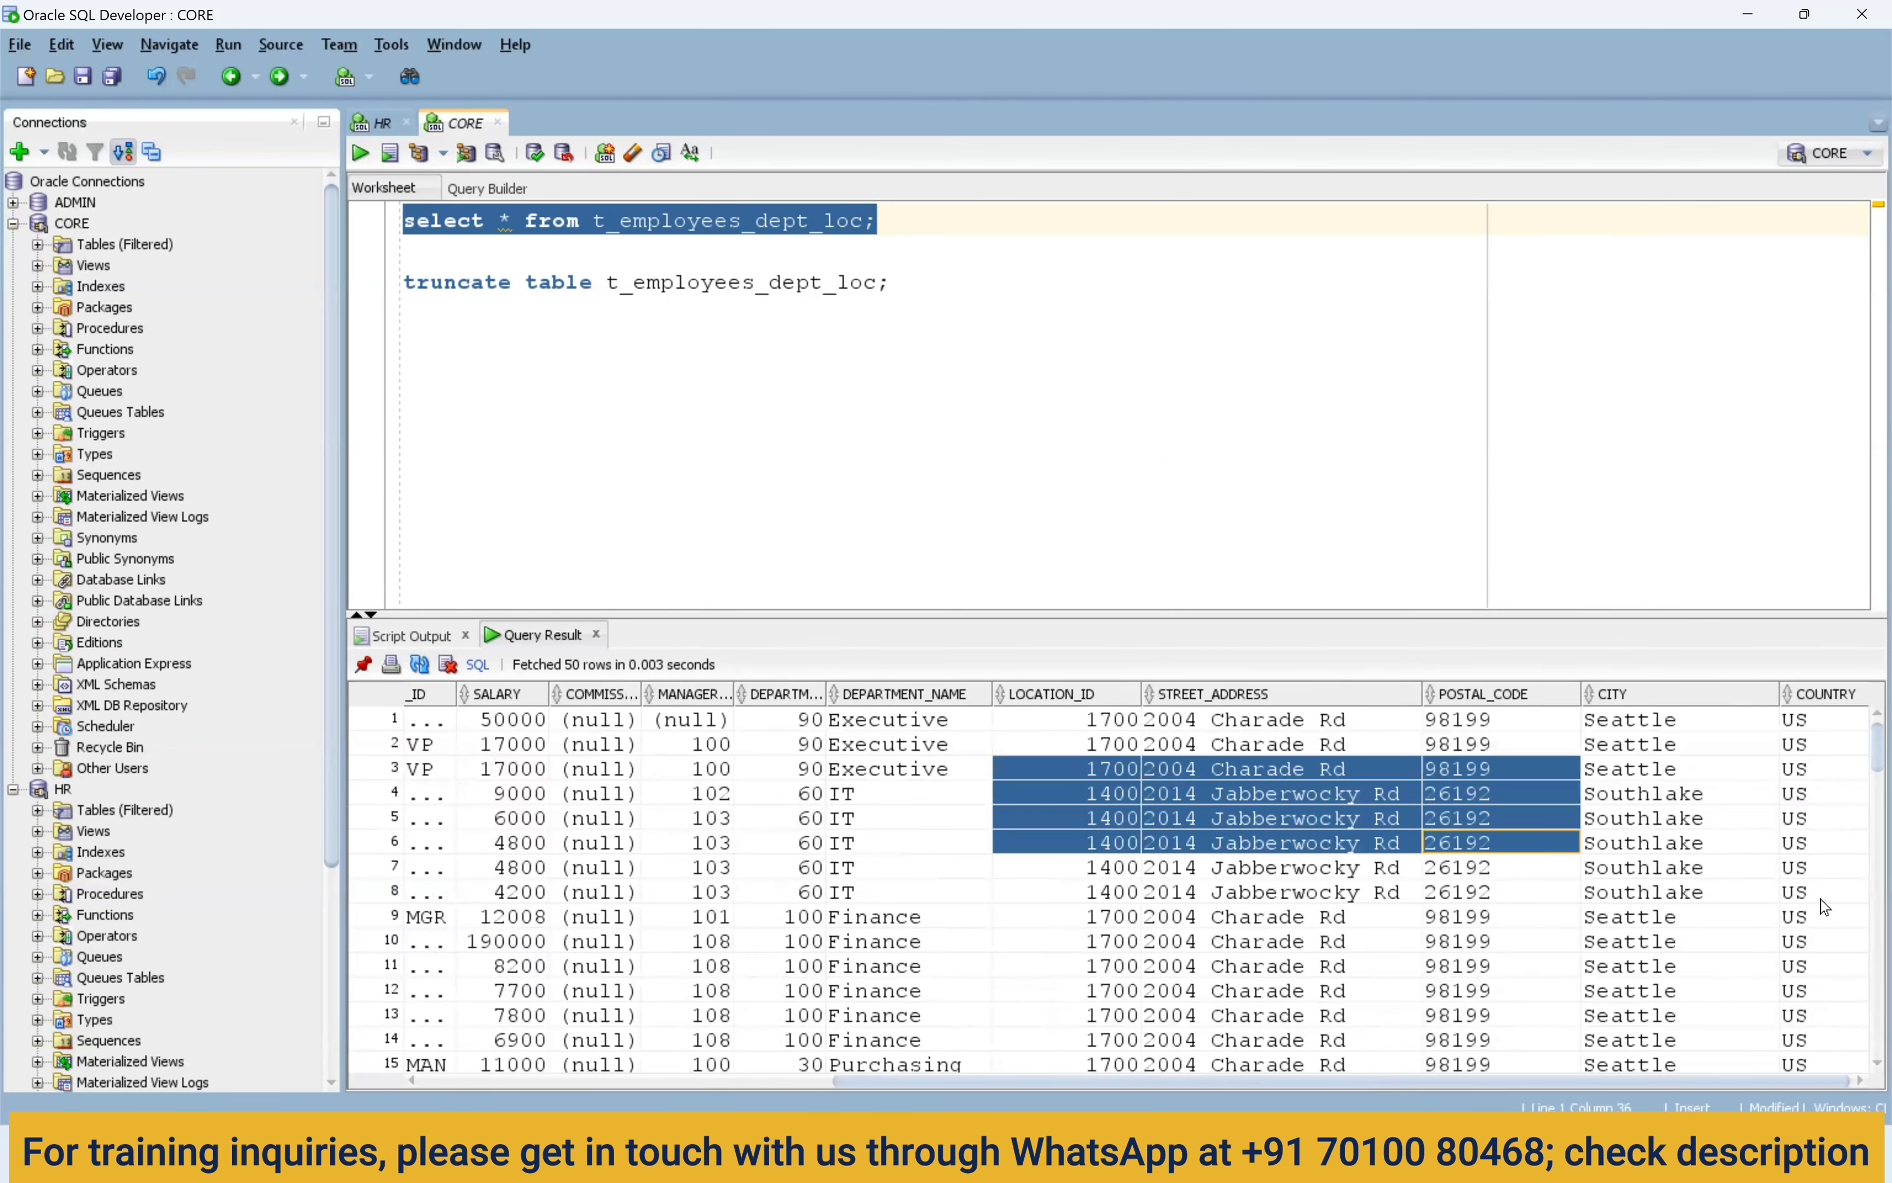
scroll(1791, 939, "down", 2)
scroll(1791, 943, "down", 15)
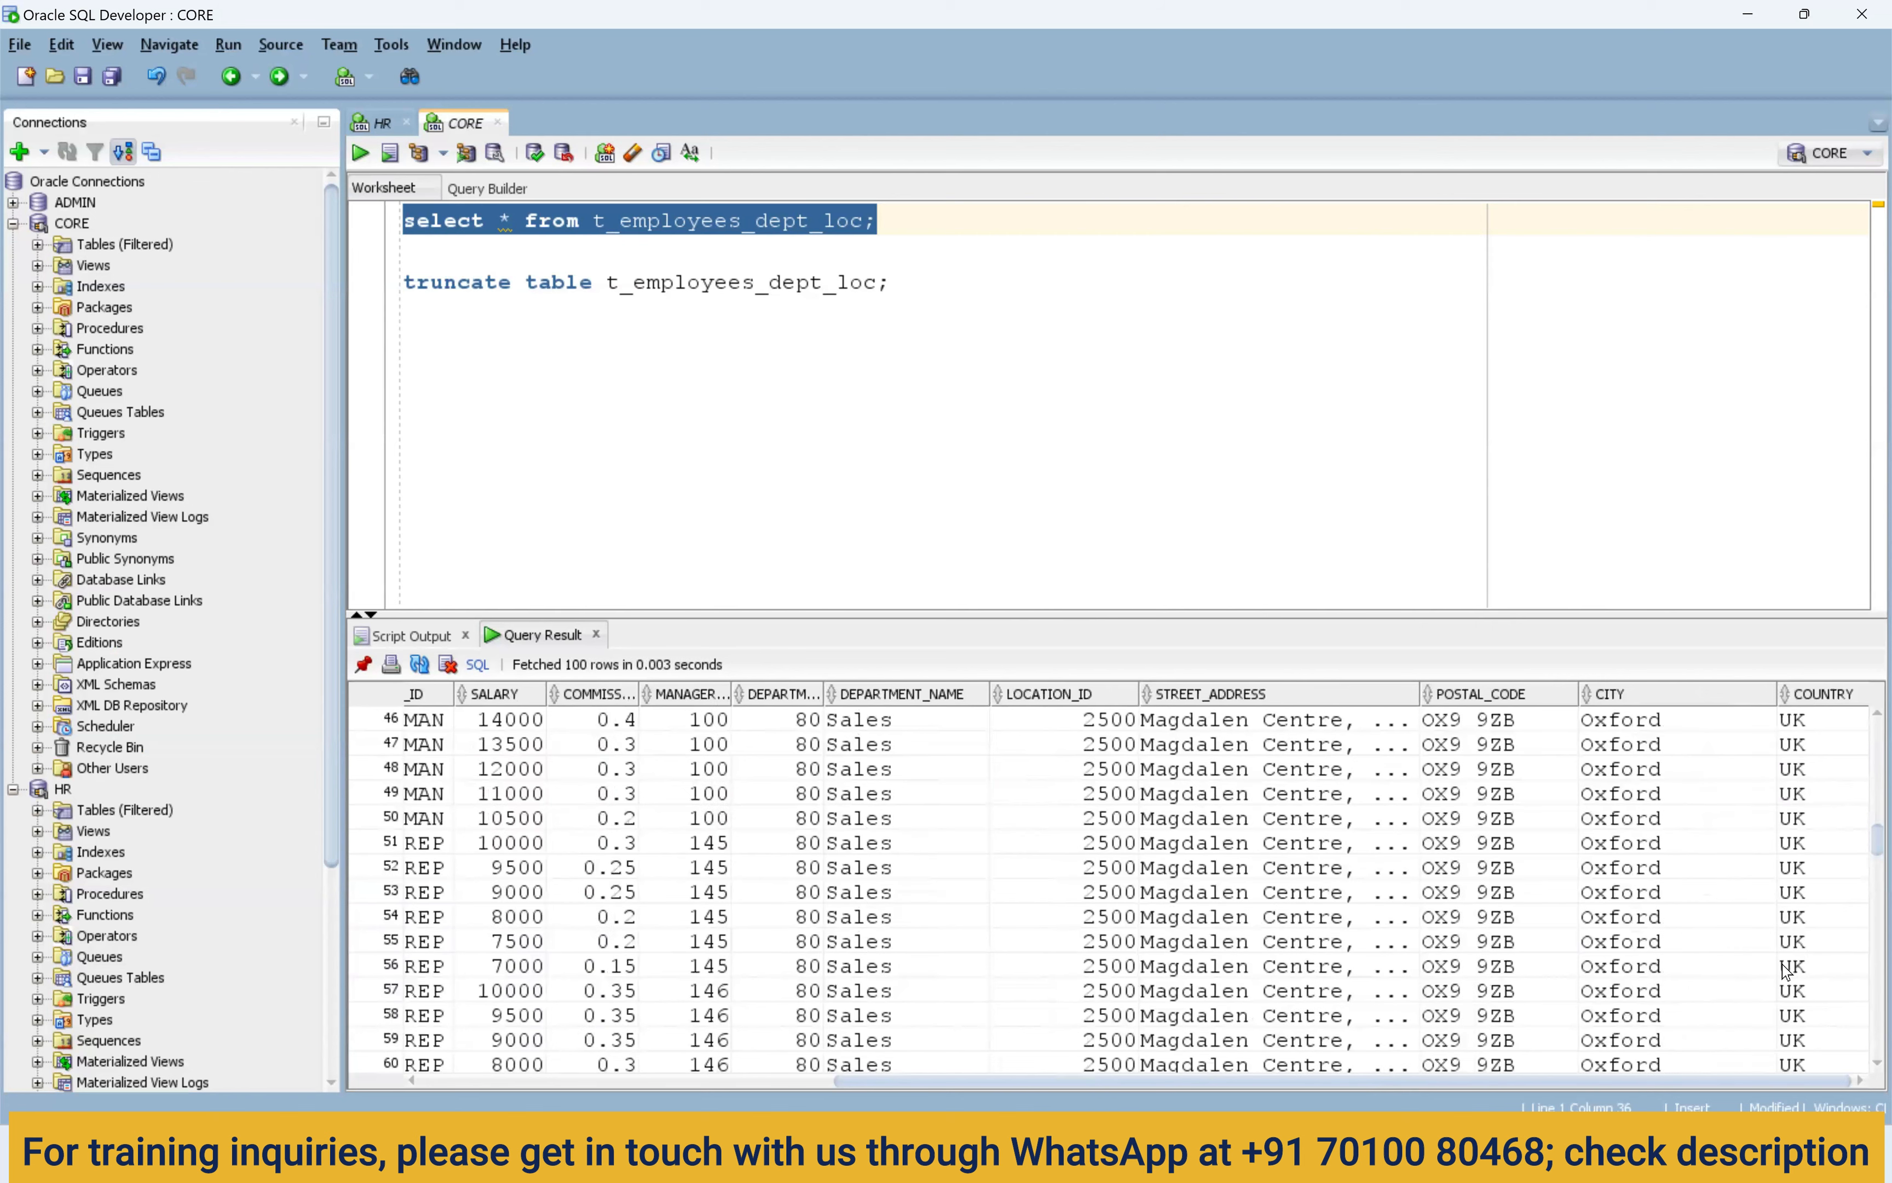
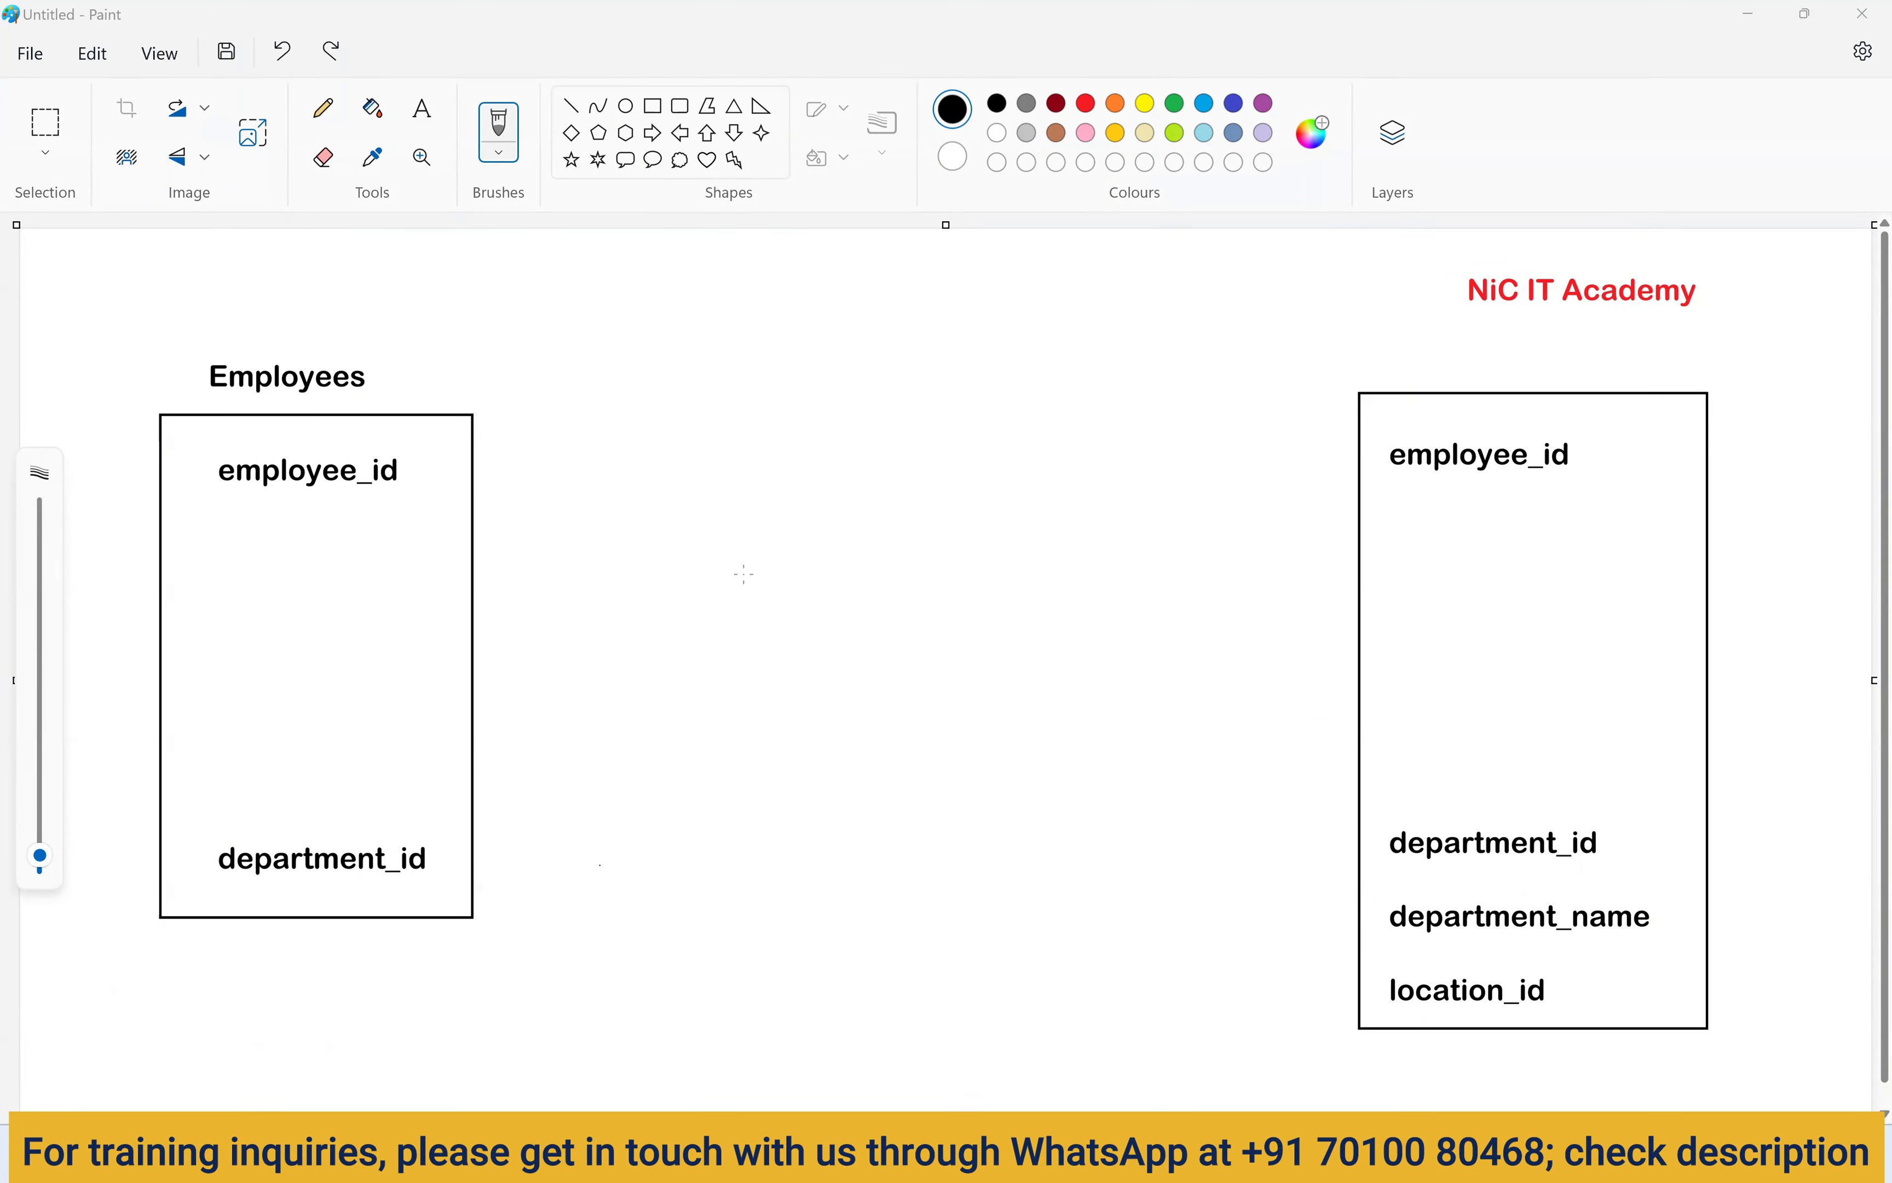
Add the blue title 'Unconnected Lkp' in a text box at the canvas's top-left.
left_click(422, 108)
left_click_drag(76, 274, 343, 307)
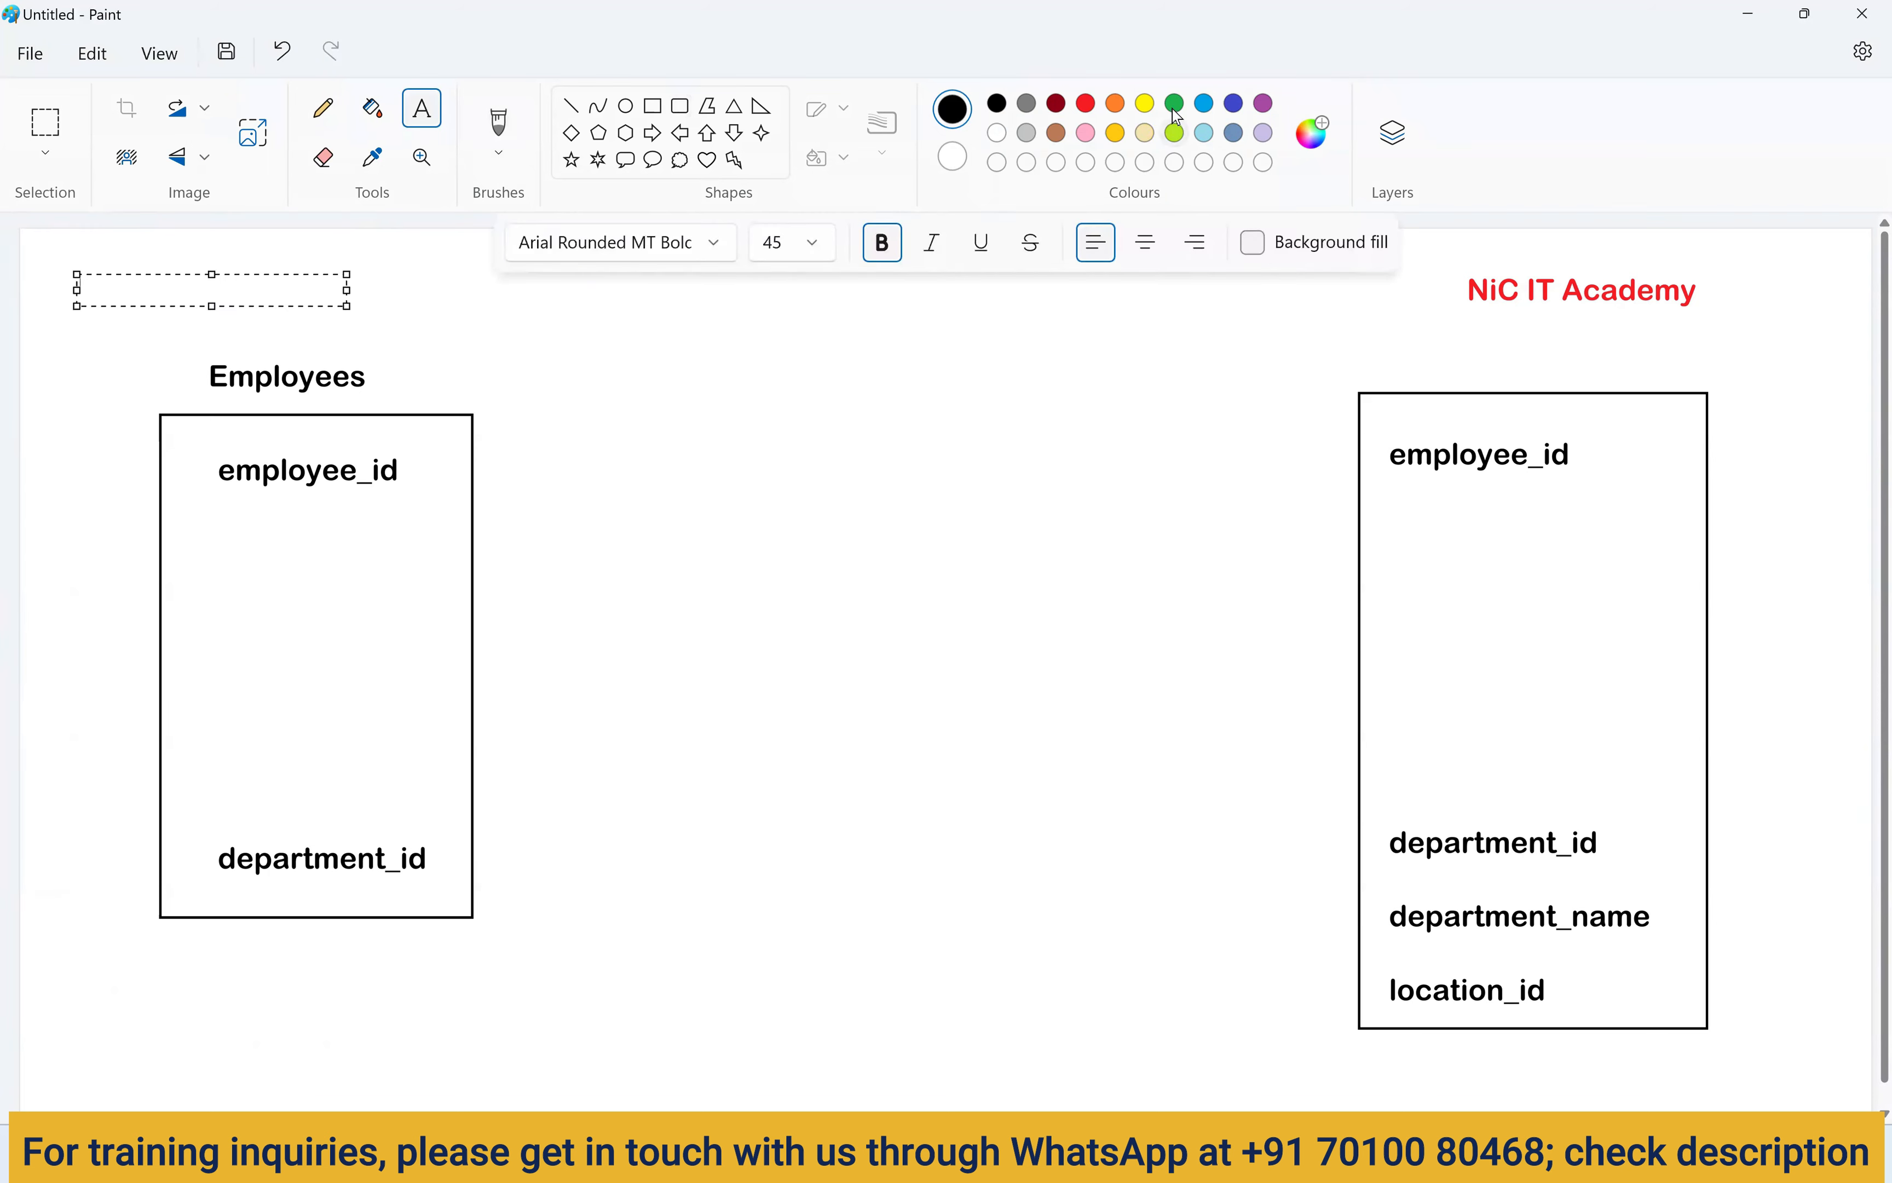
left_click(1207, 104)
type("Unconnected Lkp")
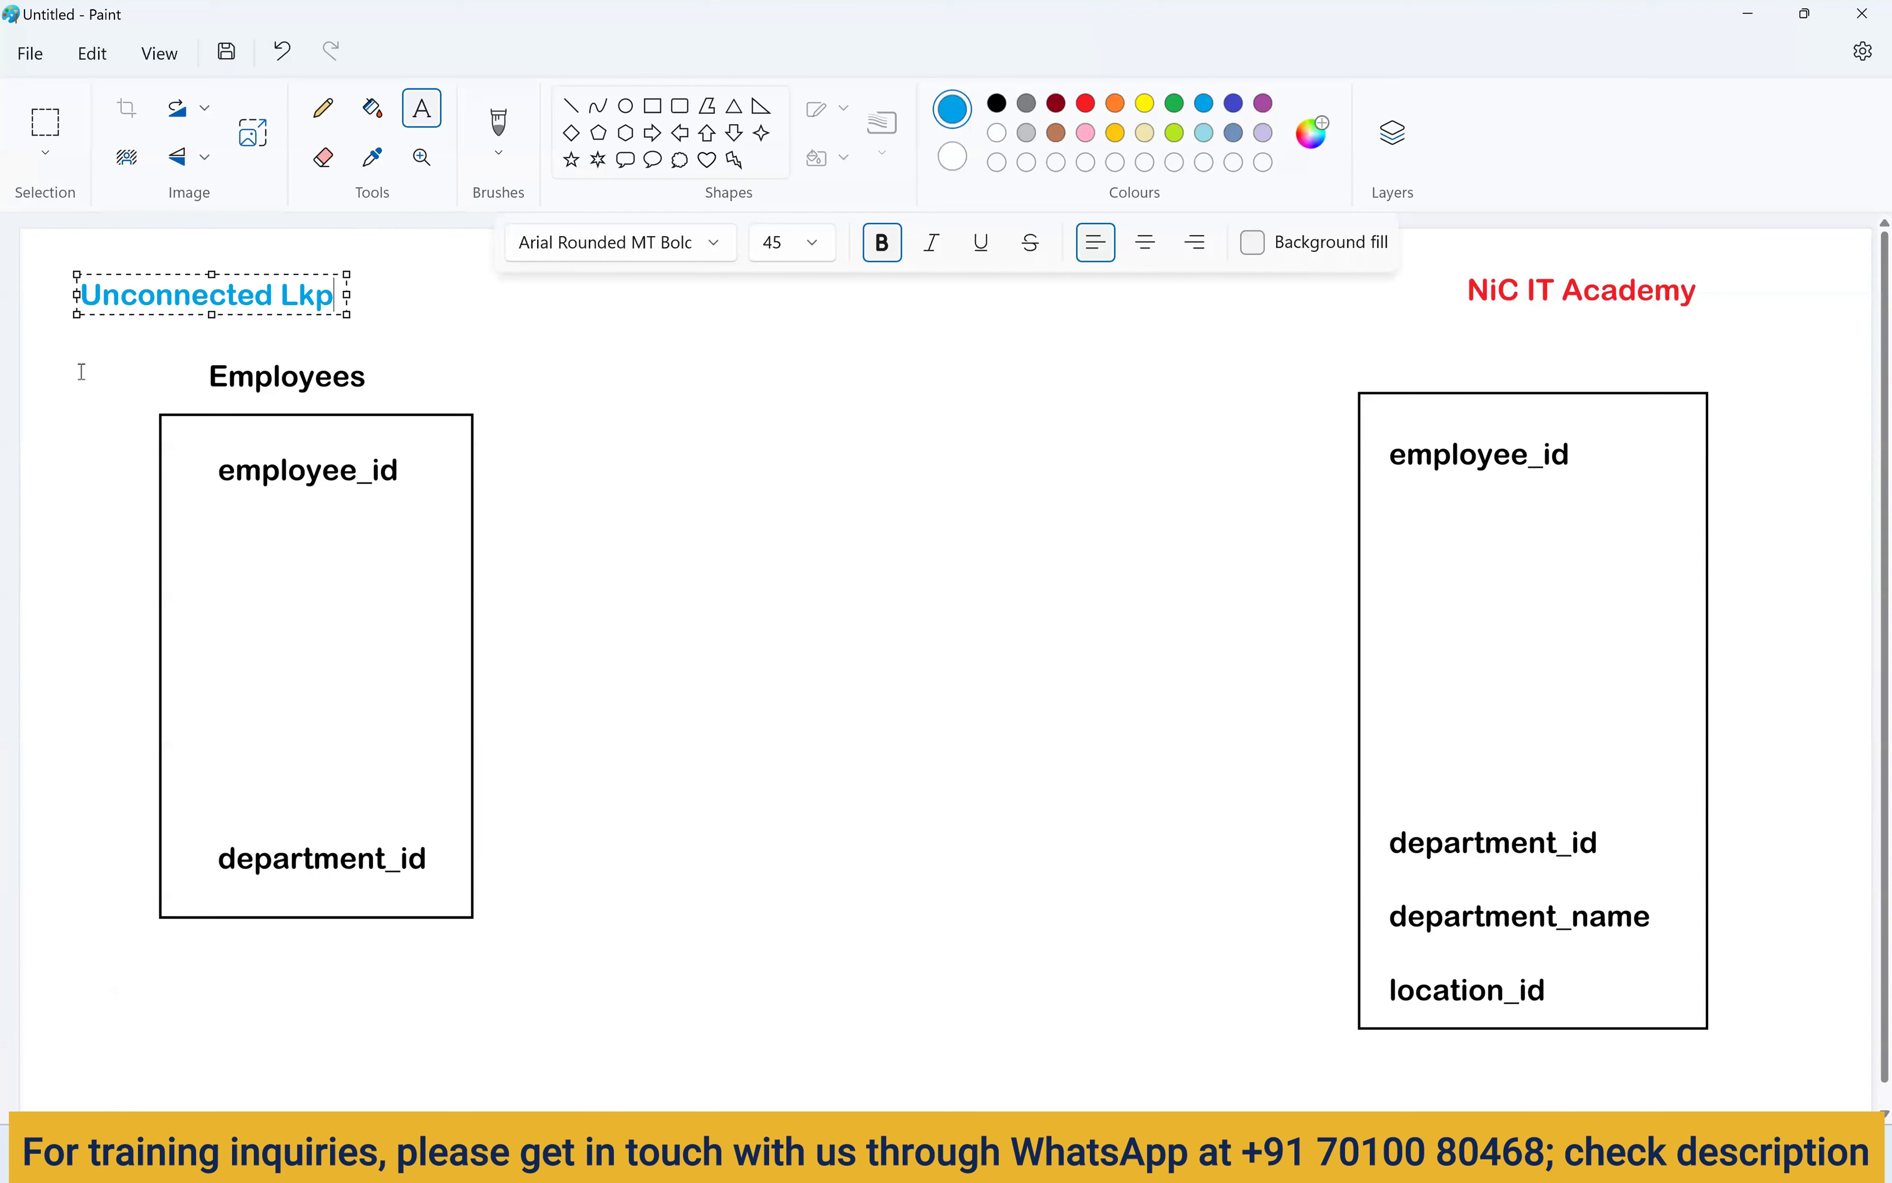
left_click(555, 432)
left_click(653, 106)
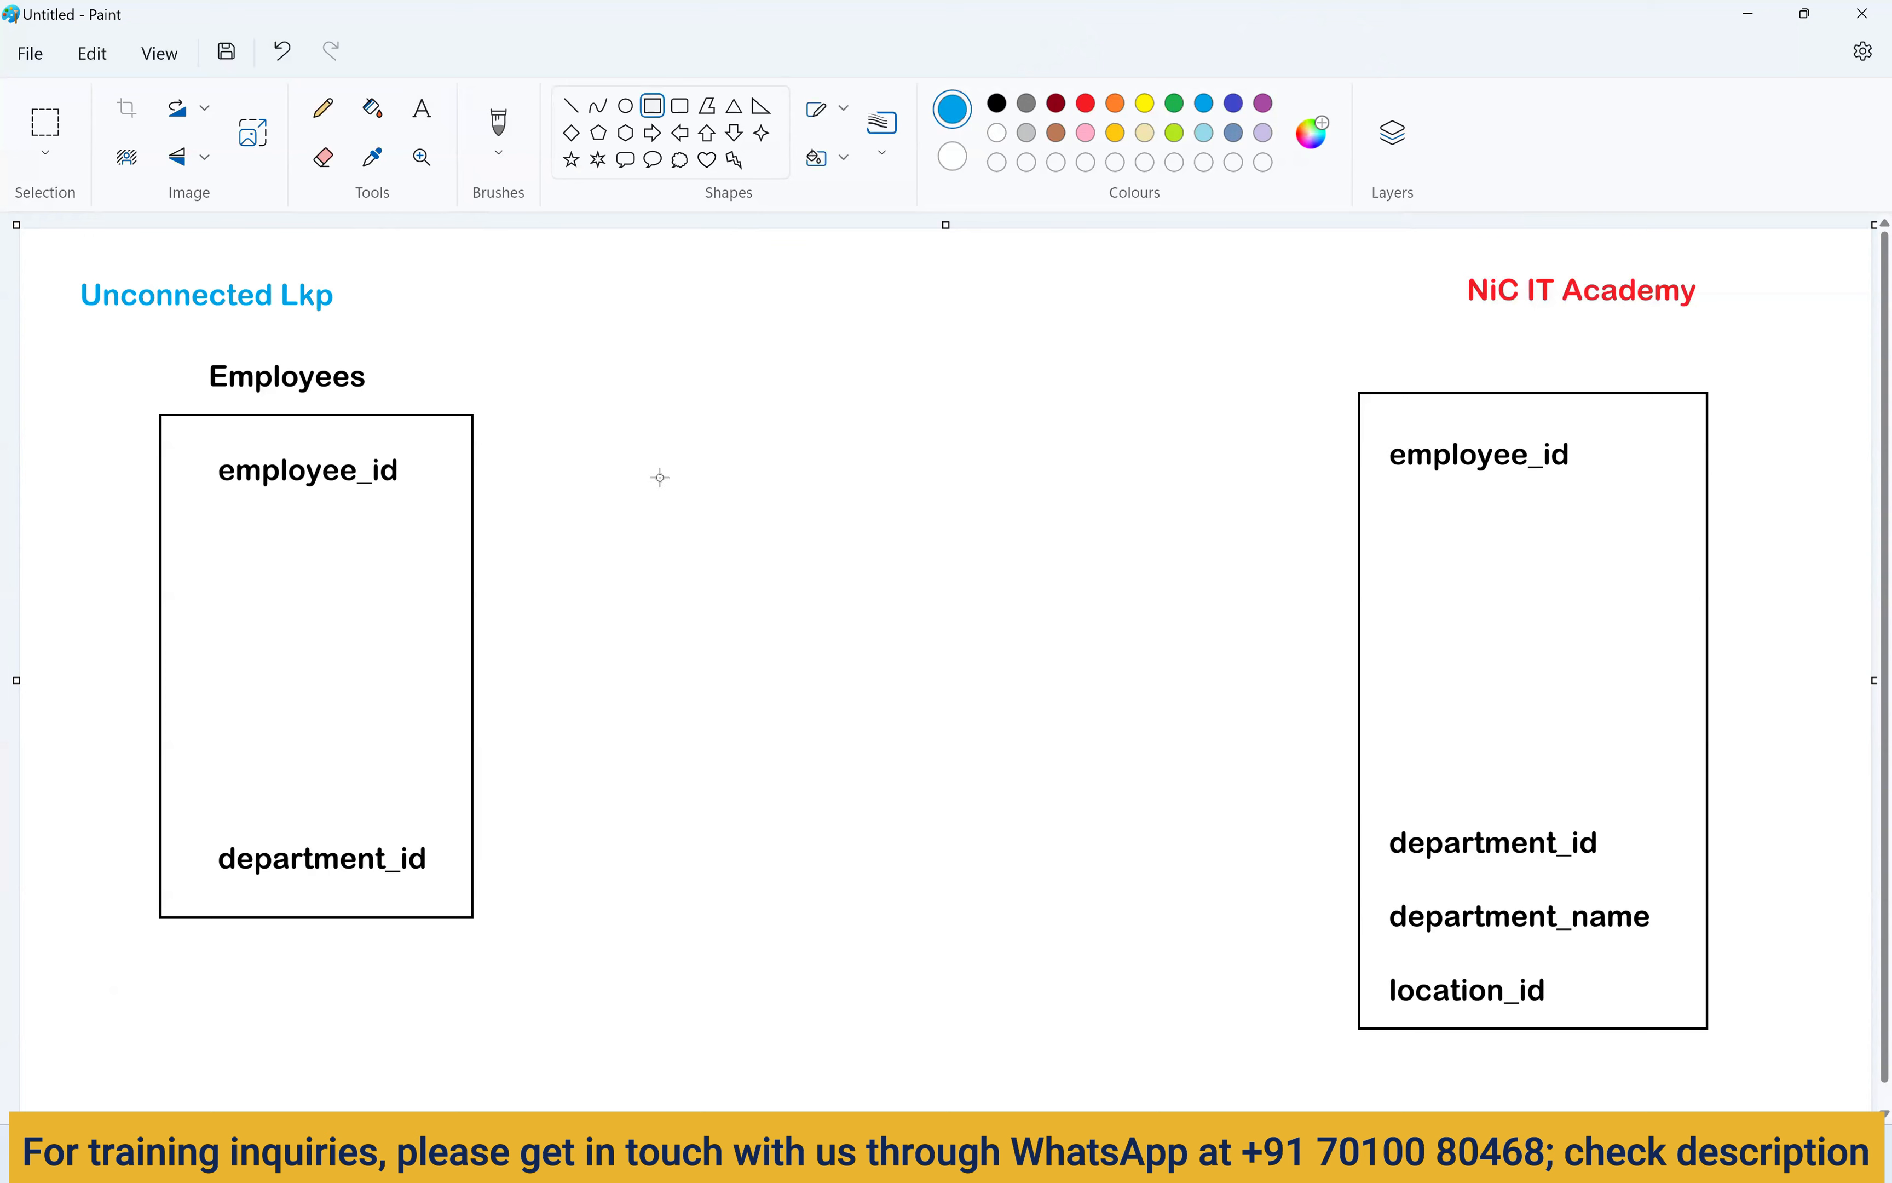
Run the employees query in the HR worksheet and select the department IDs of rows 3–14.
left_click(1220, 1153)
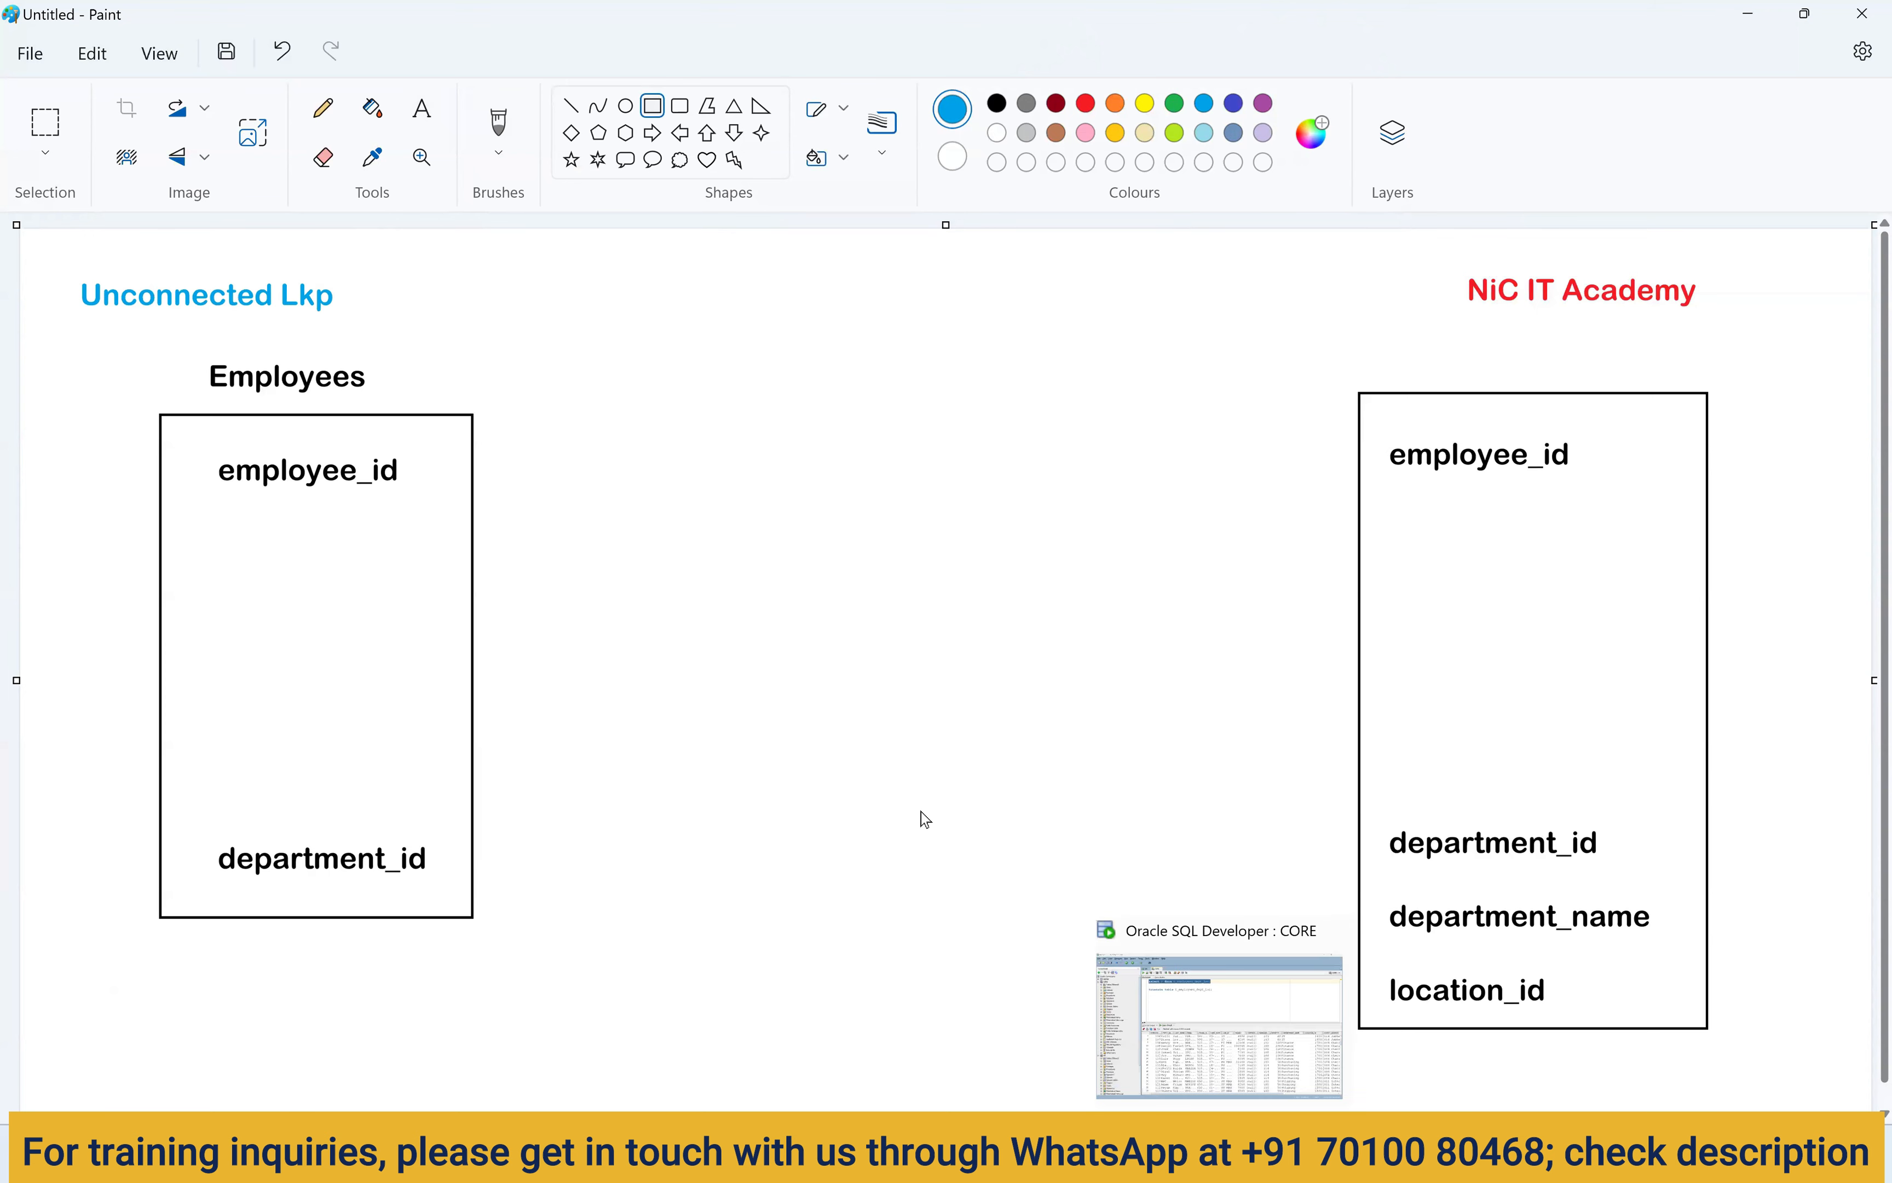
left_click(377, 129)
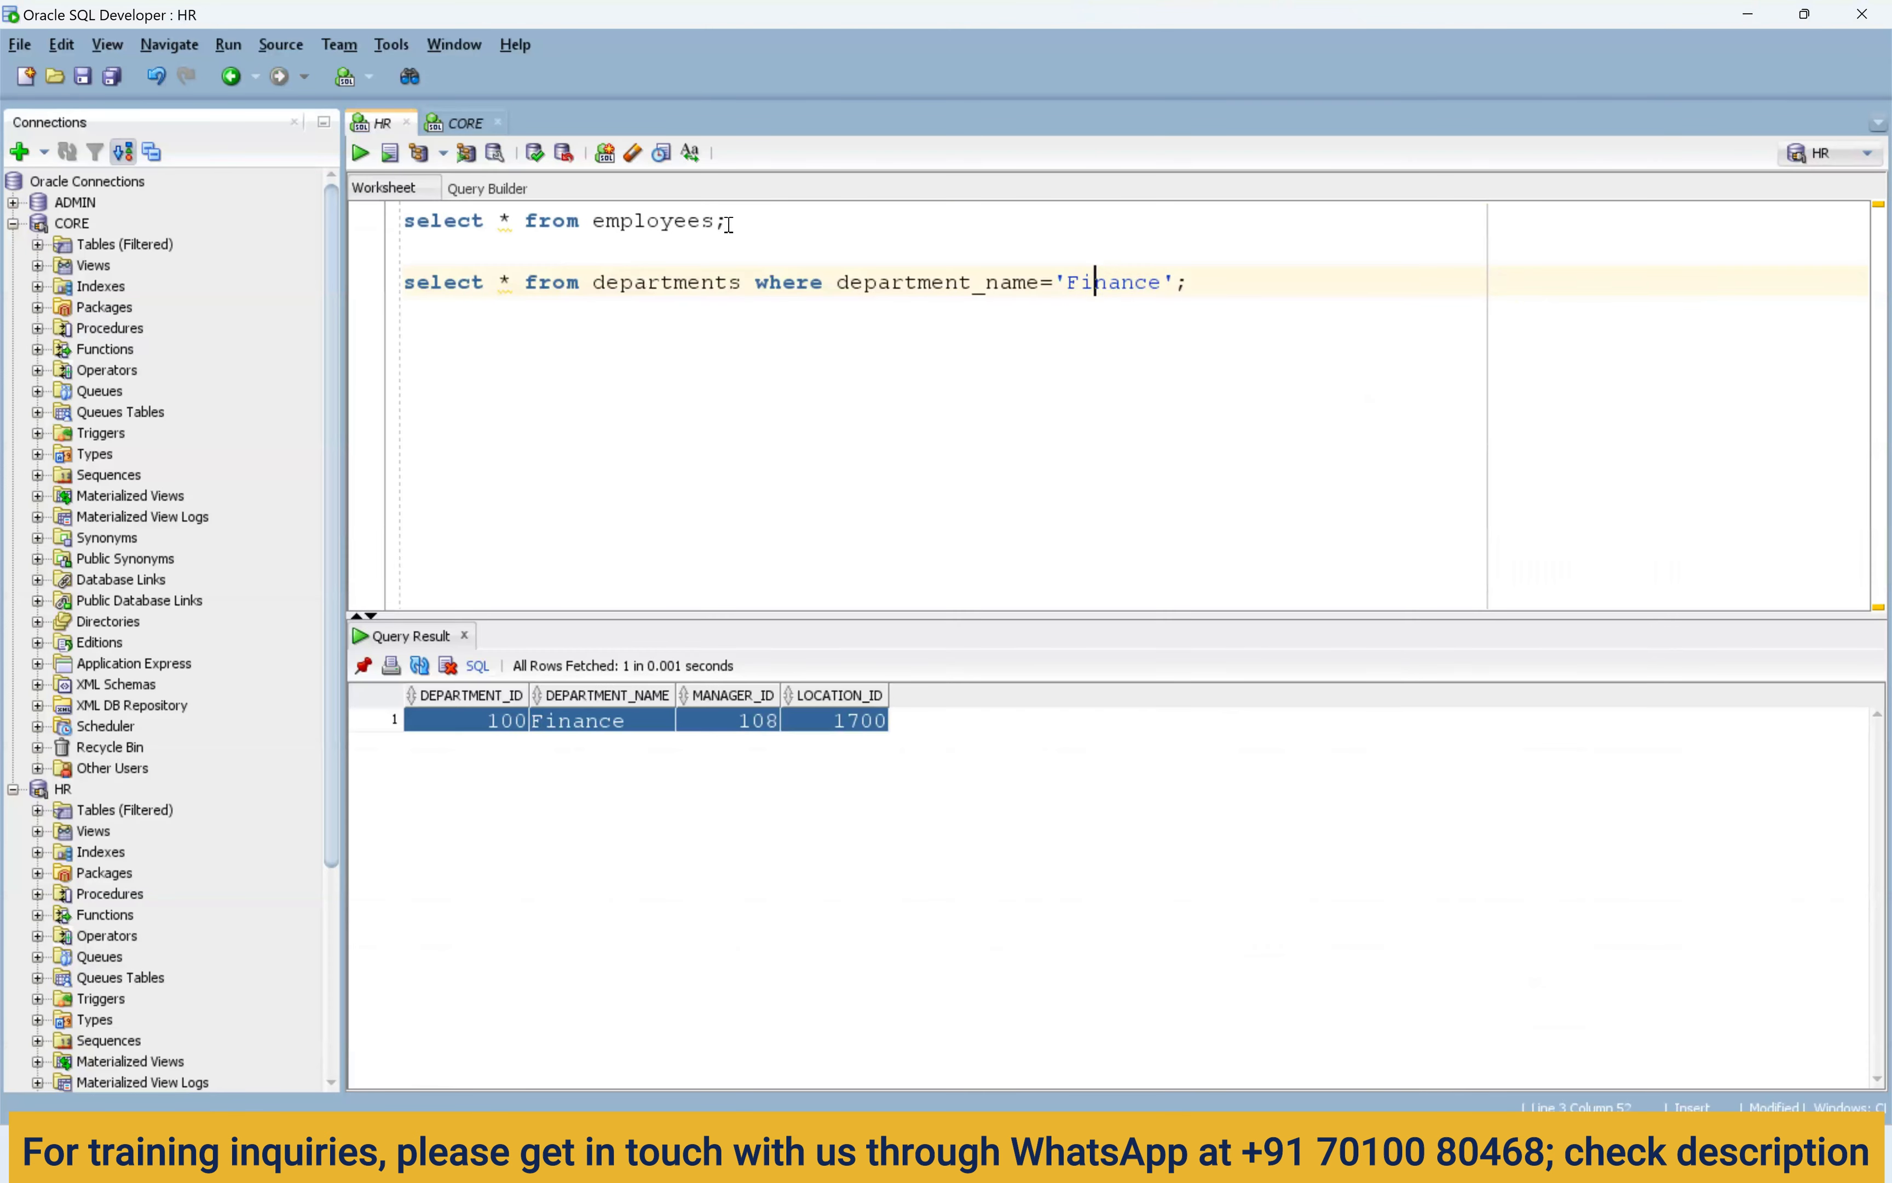
left_click_drag(730, 222, 277, 223)
left_click(360, 153)
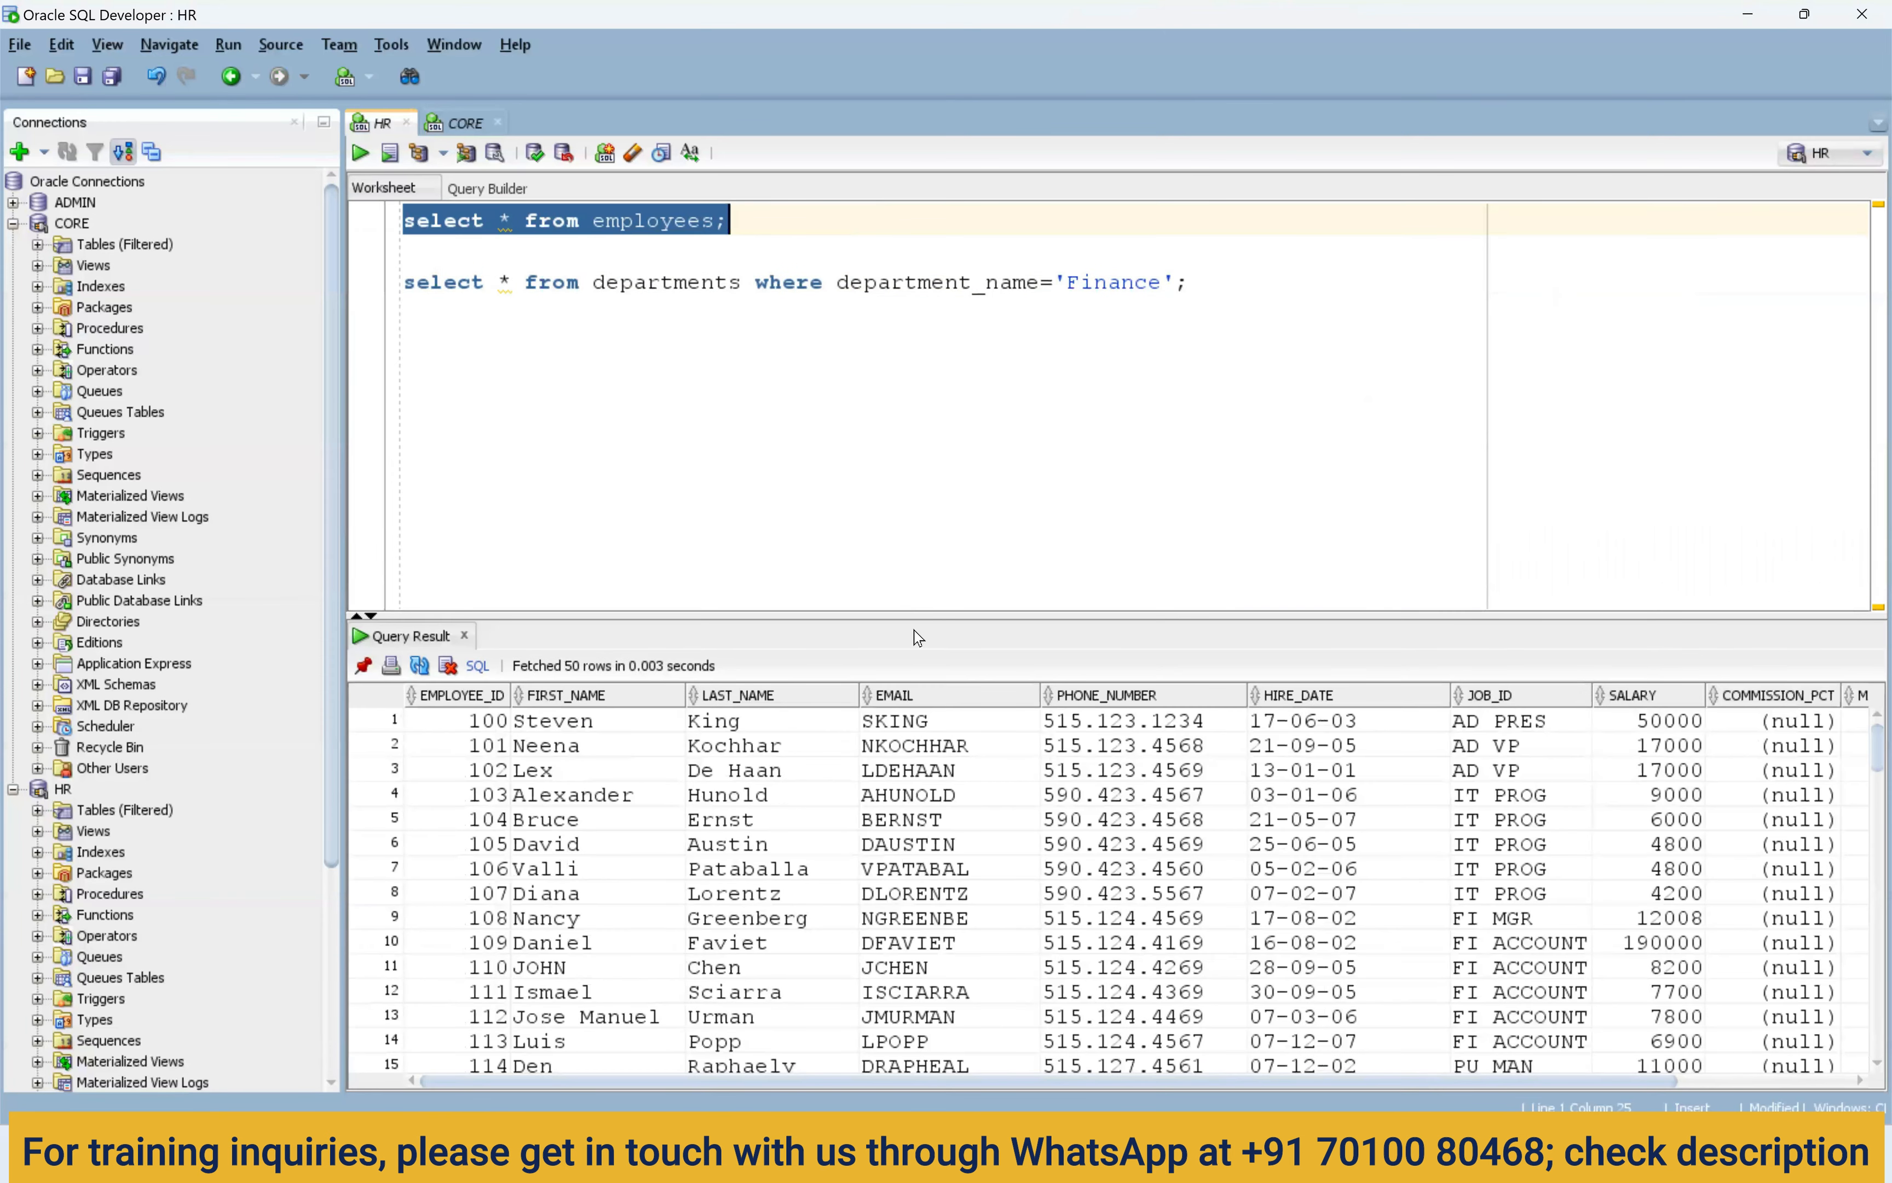
left_click_drag(913, 614, 915, 451)
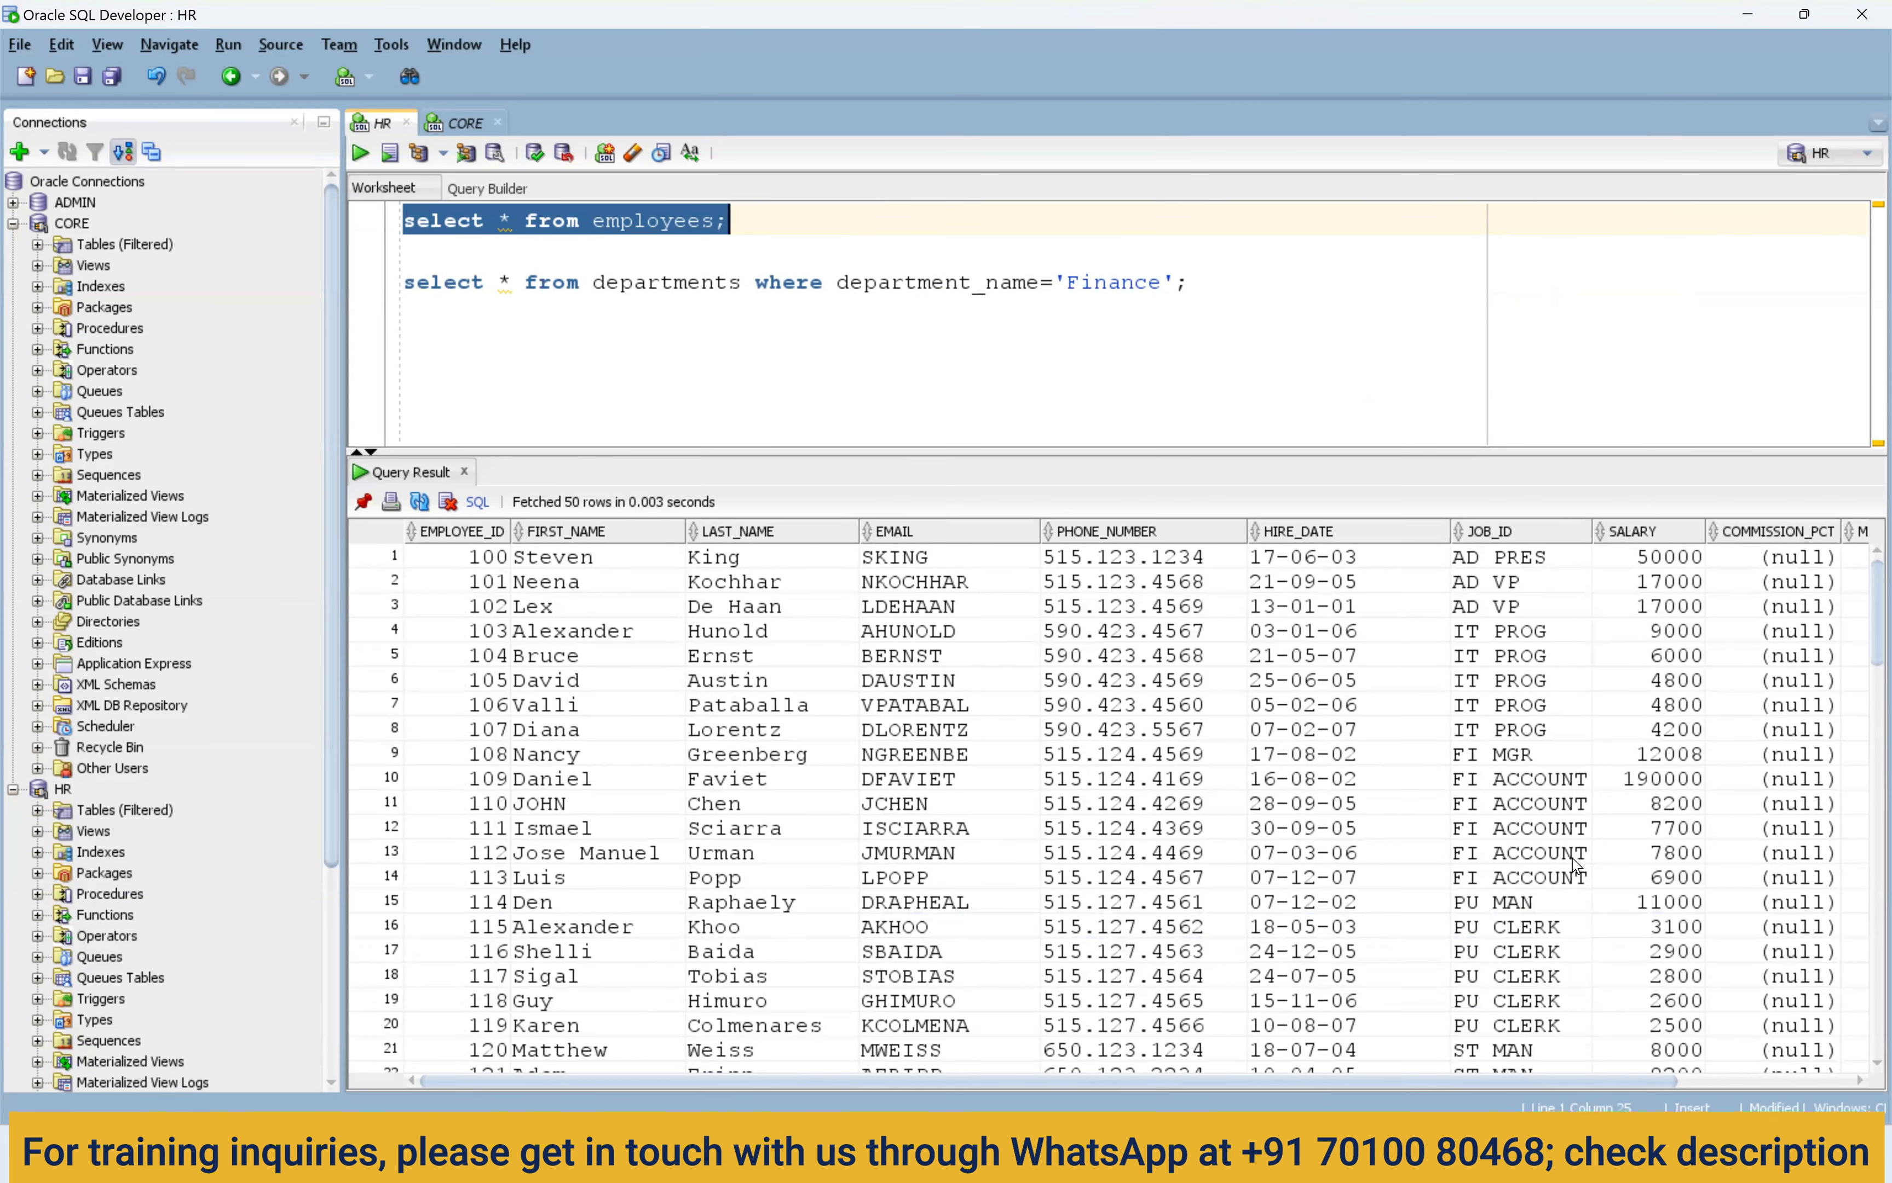
left_click_drag(1549, 1082, 1790, 1082)
left_click_drag(1835, 609, 1826, 892)
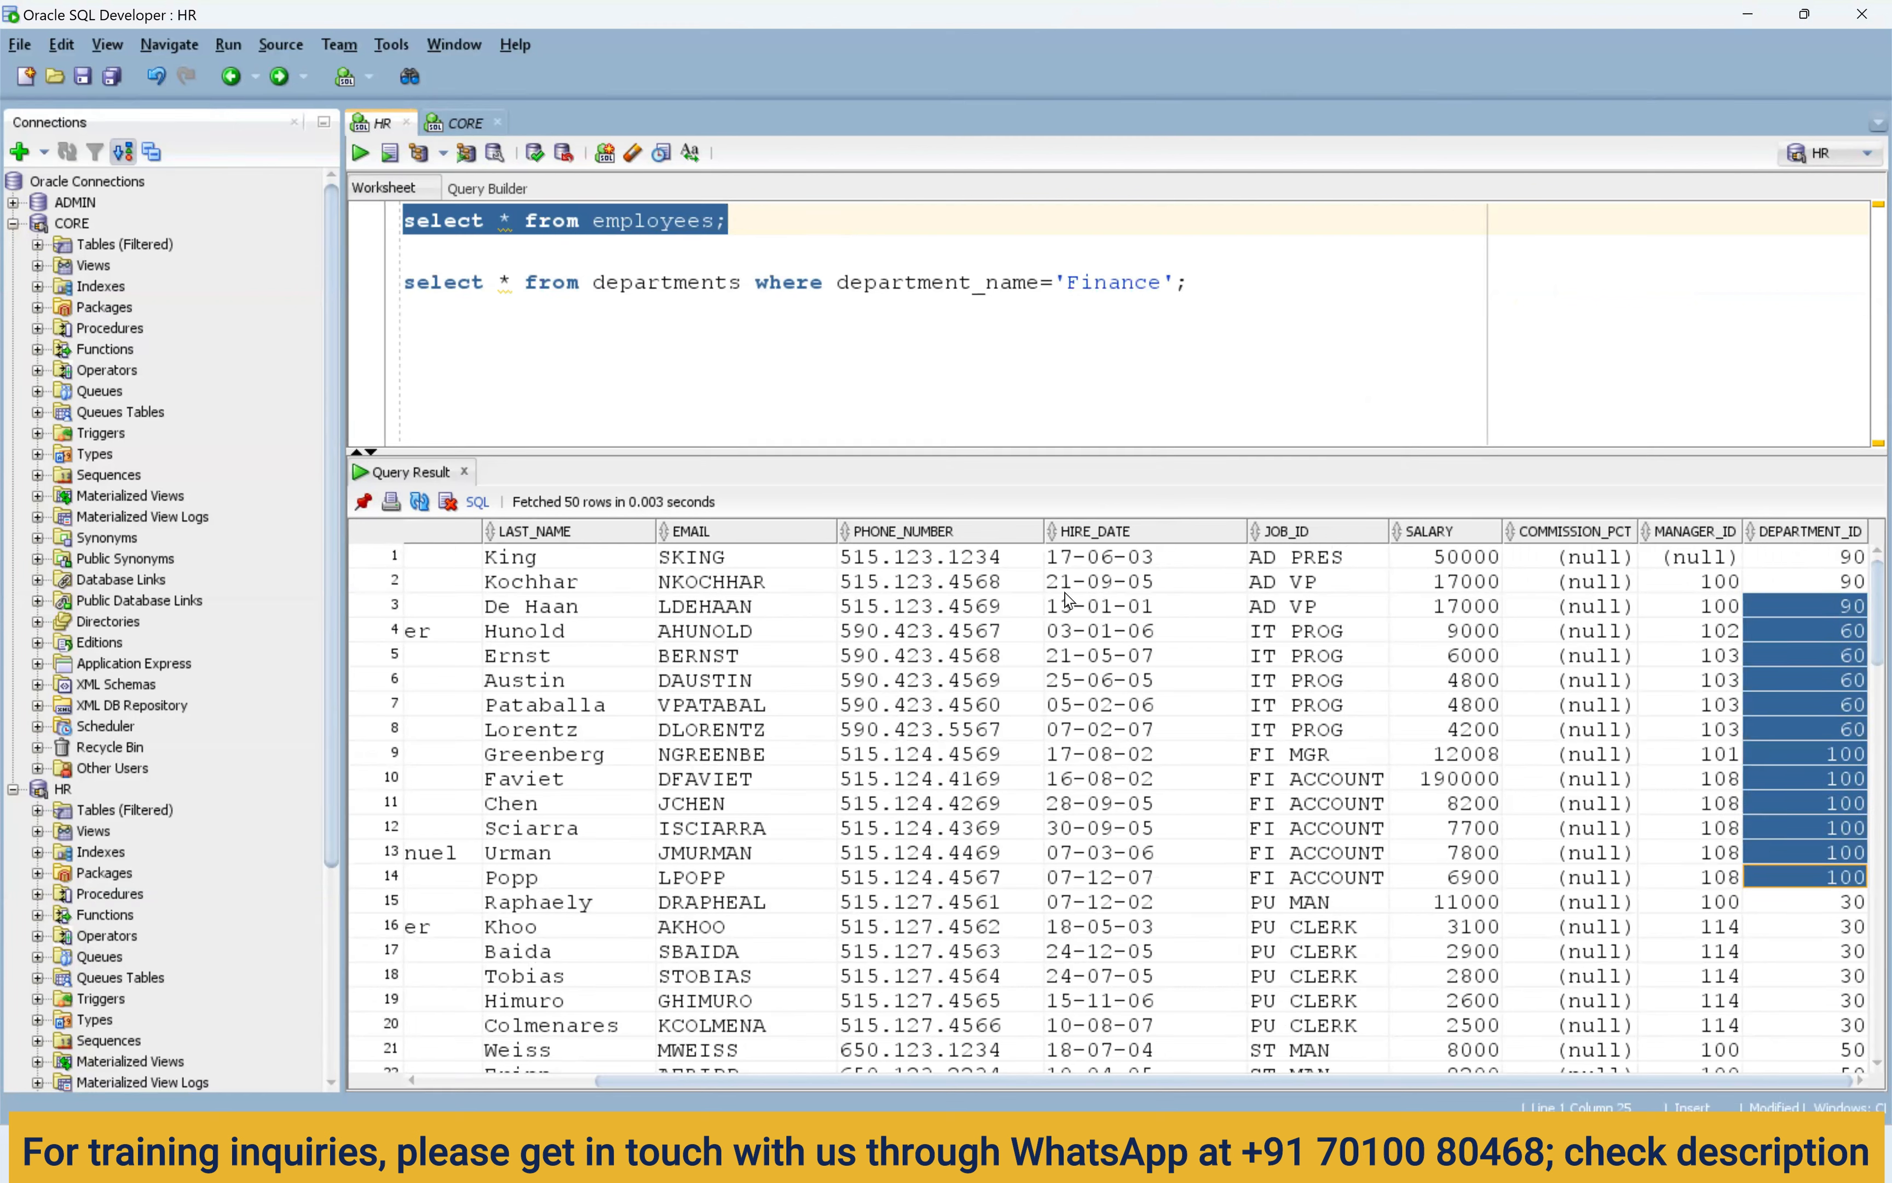
Comment out the departments query's Finance filter with ';--' and rerun it to list all departments.
left_click(745, 285)
type(";--")
key("Left")
key("Left")
key("Left")
key("ctrl+Return")
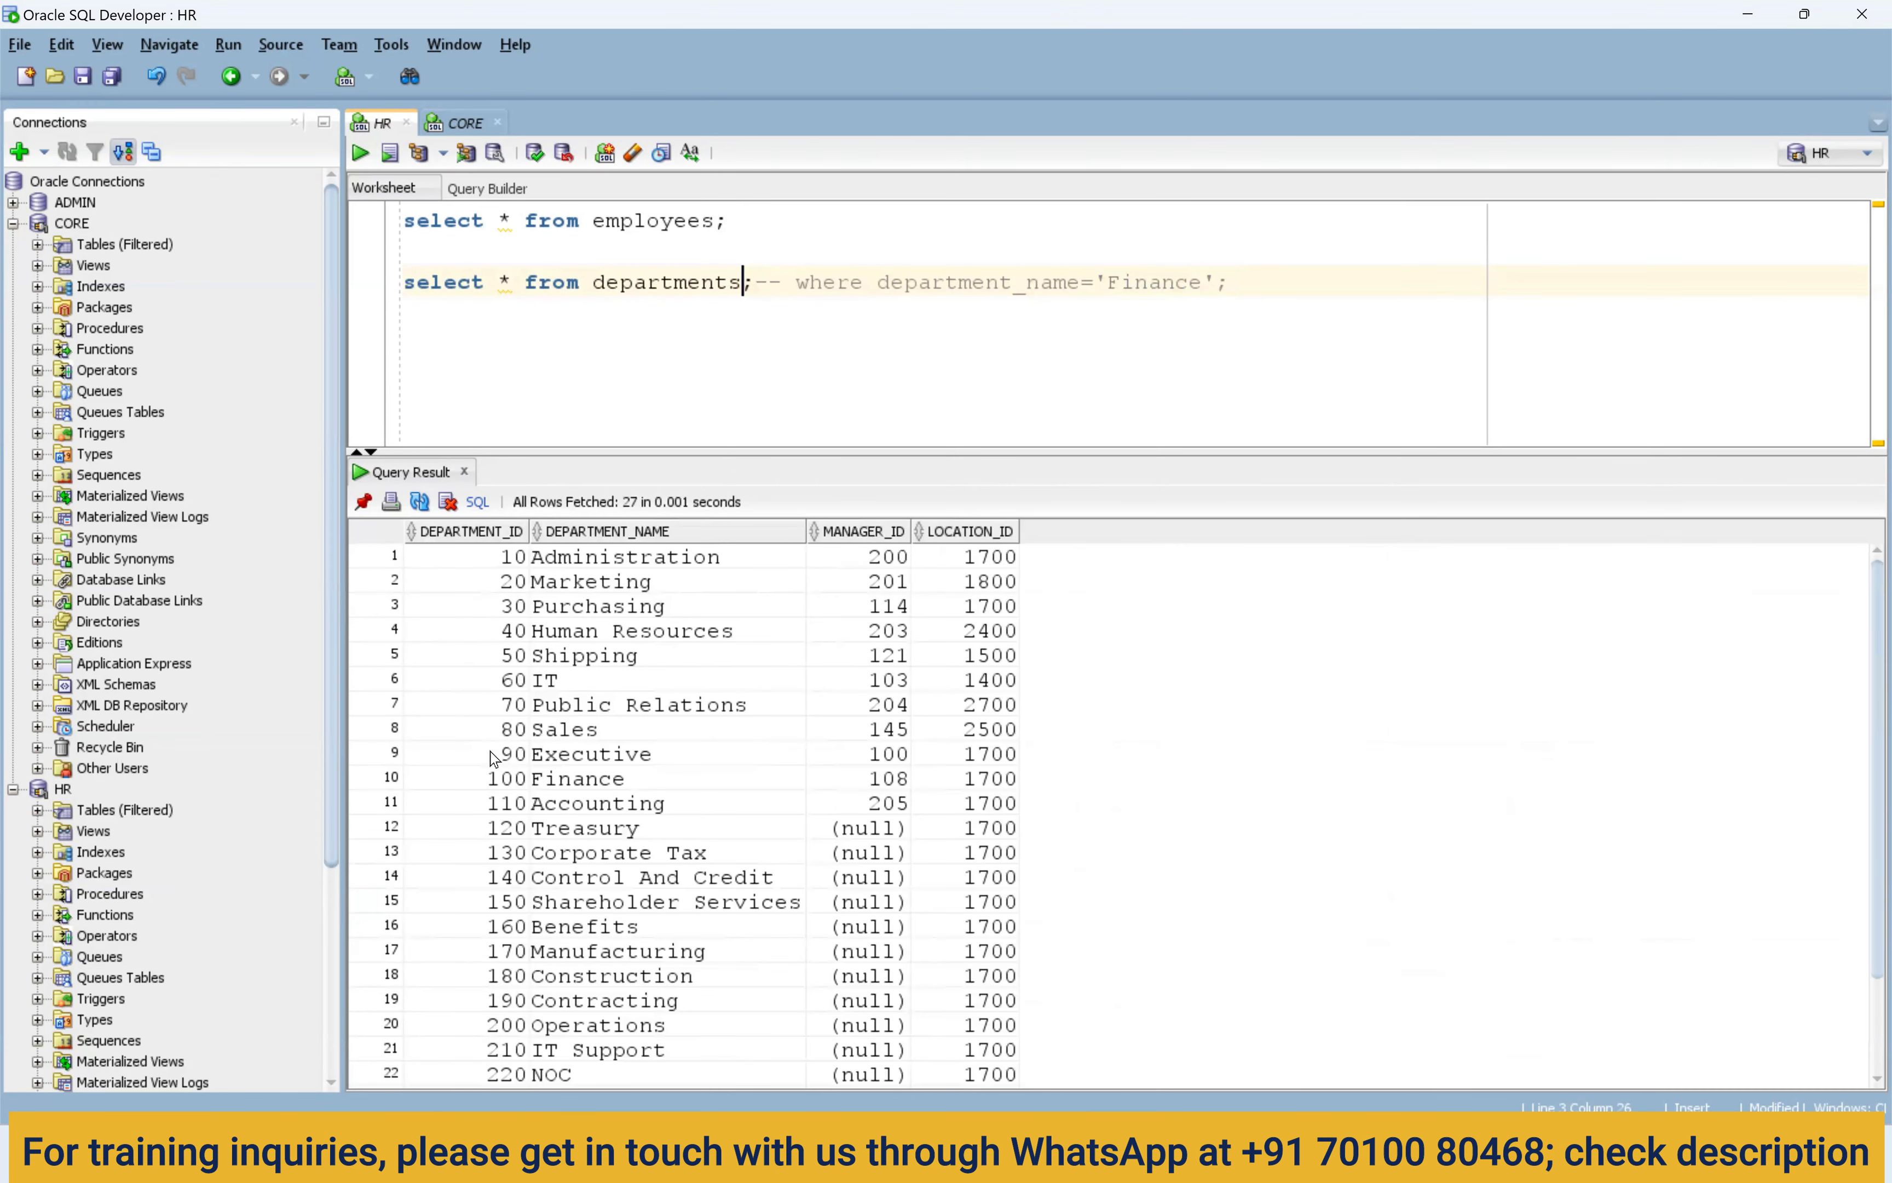
Point out Executive's ID 90 and Finance's ID 100, name and location 1700 in the results.
left_click(492, 758)
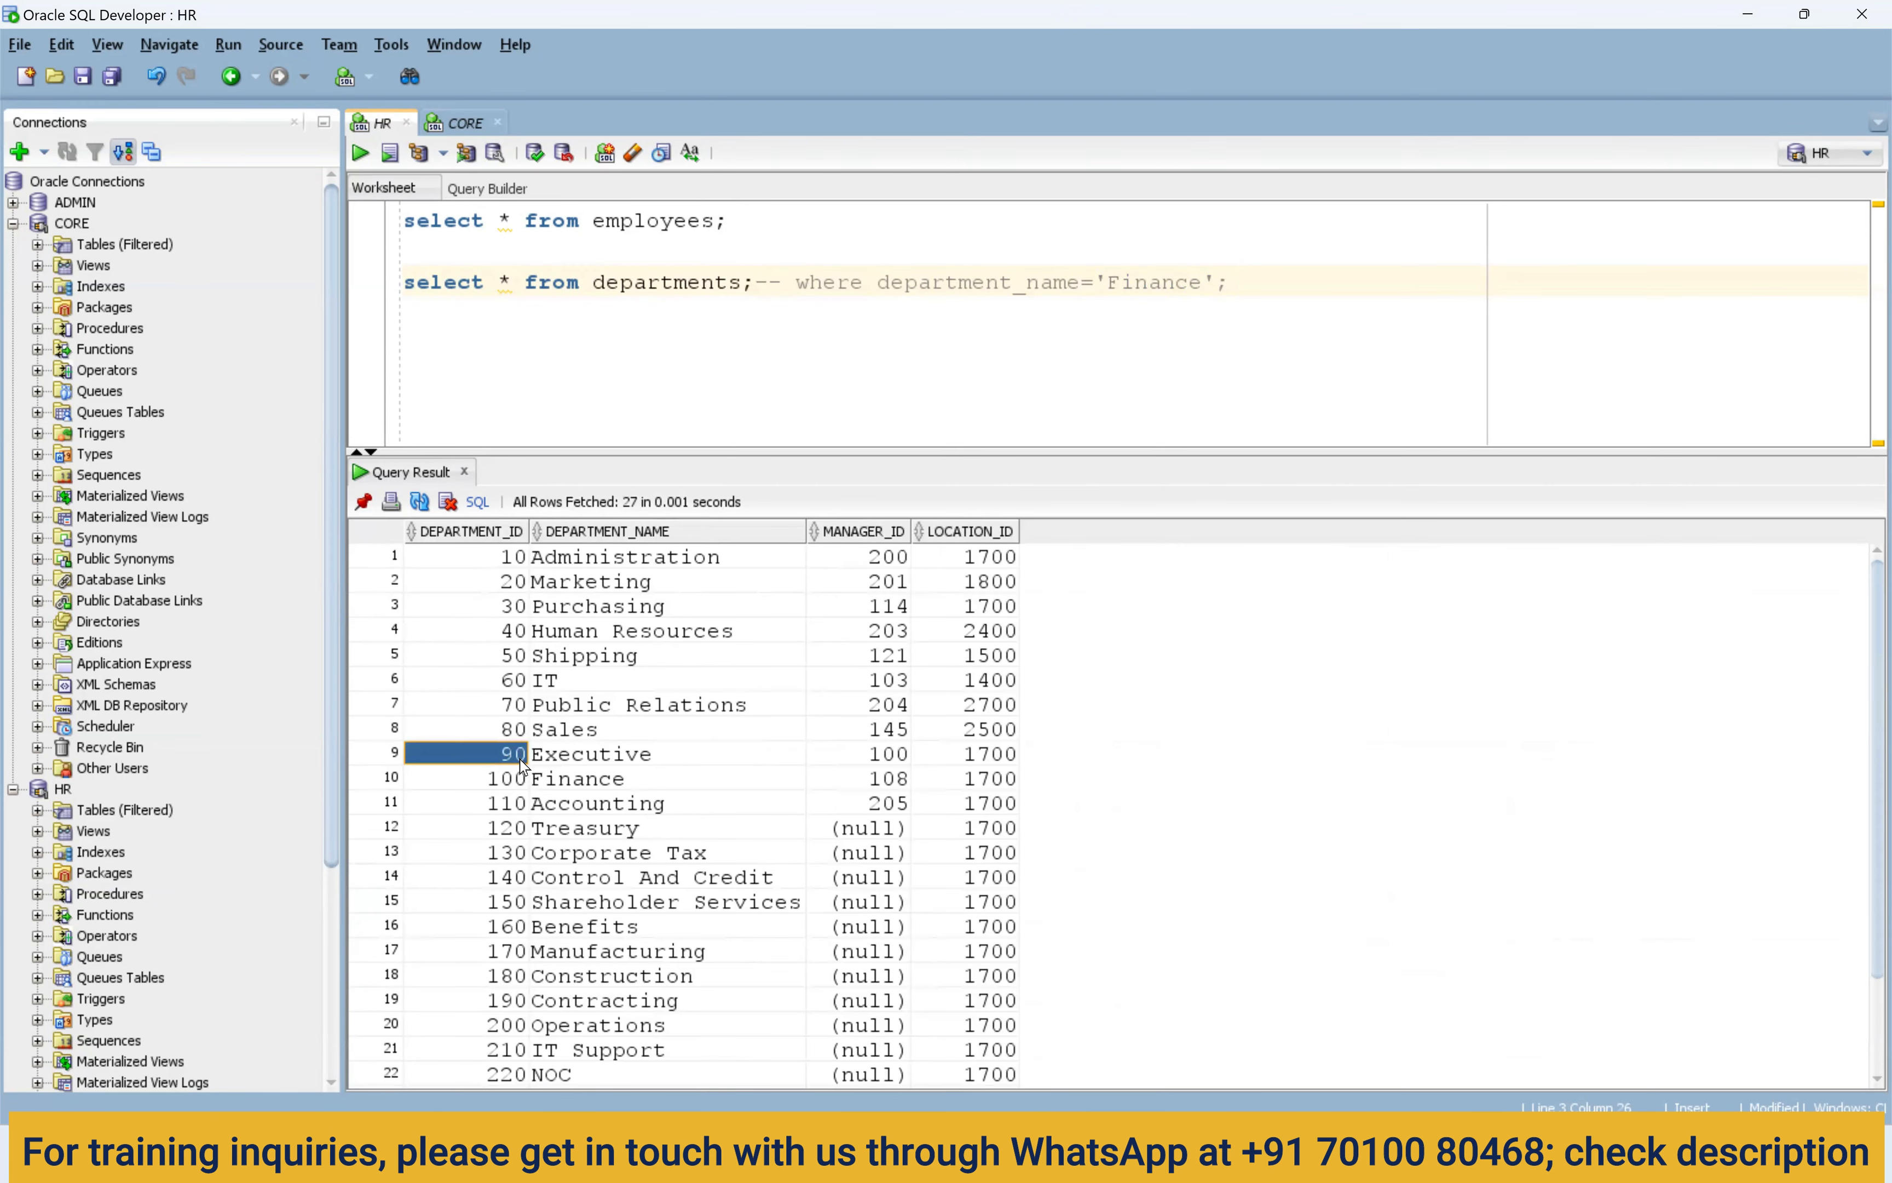
left_click(488, 786)
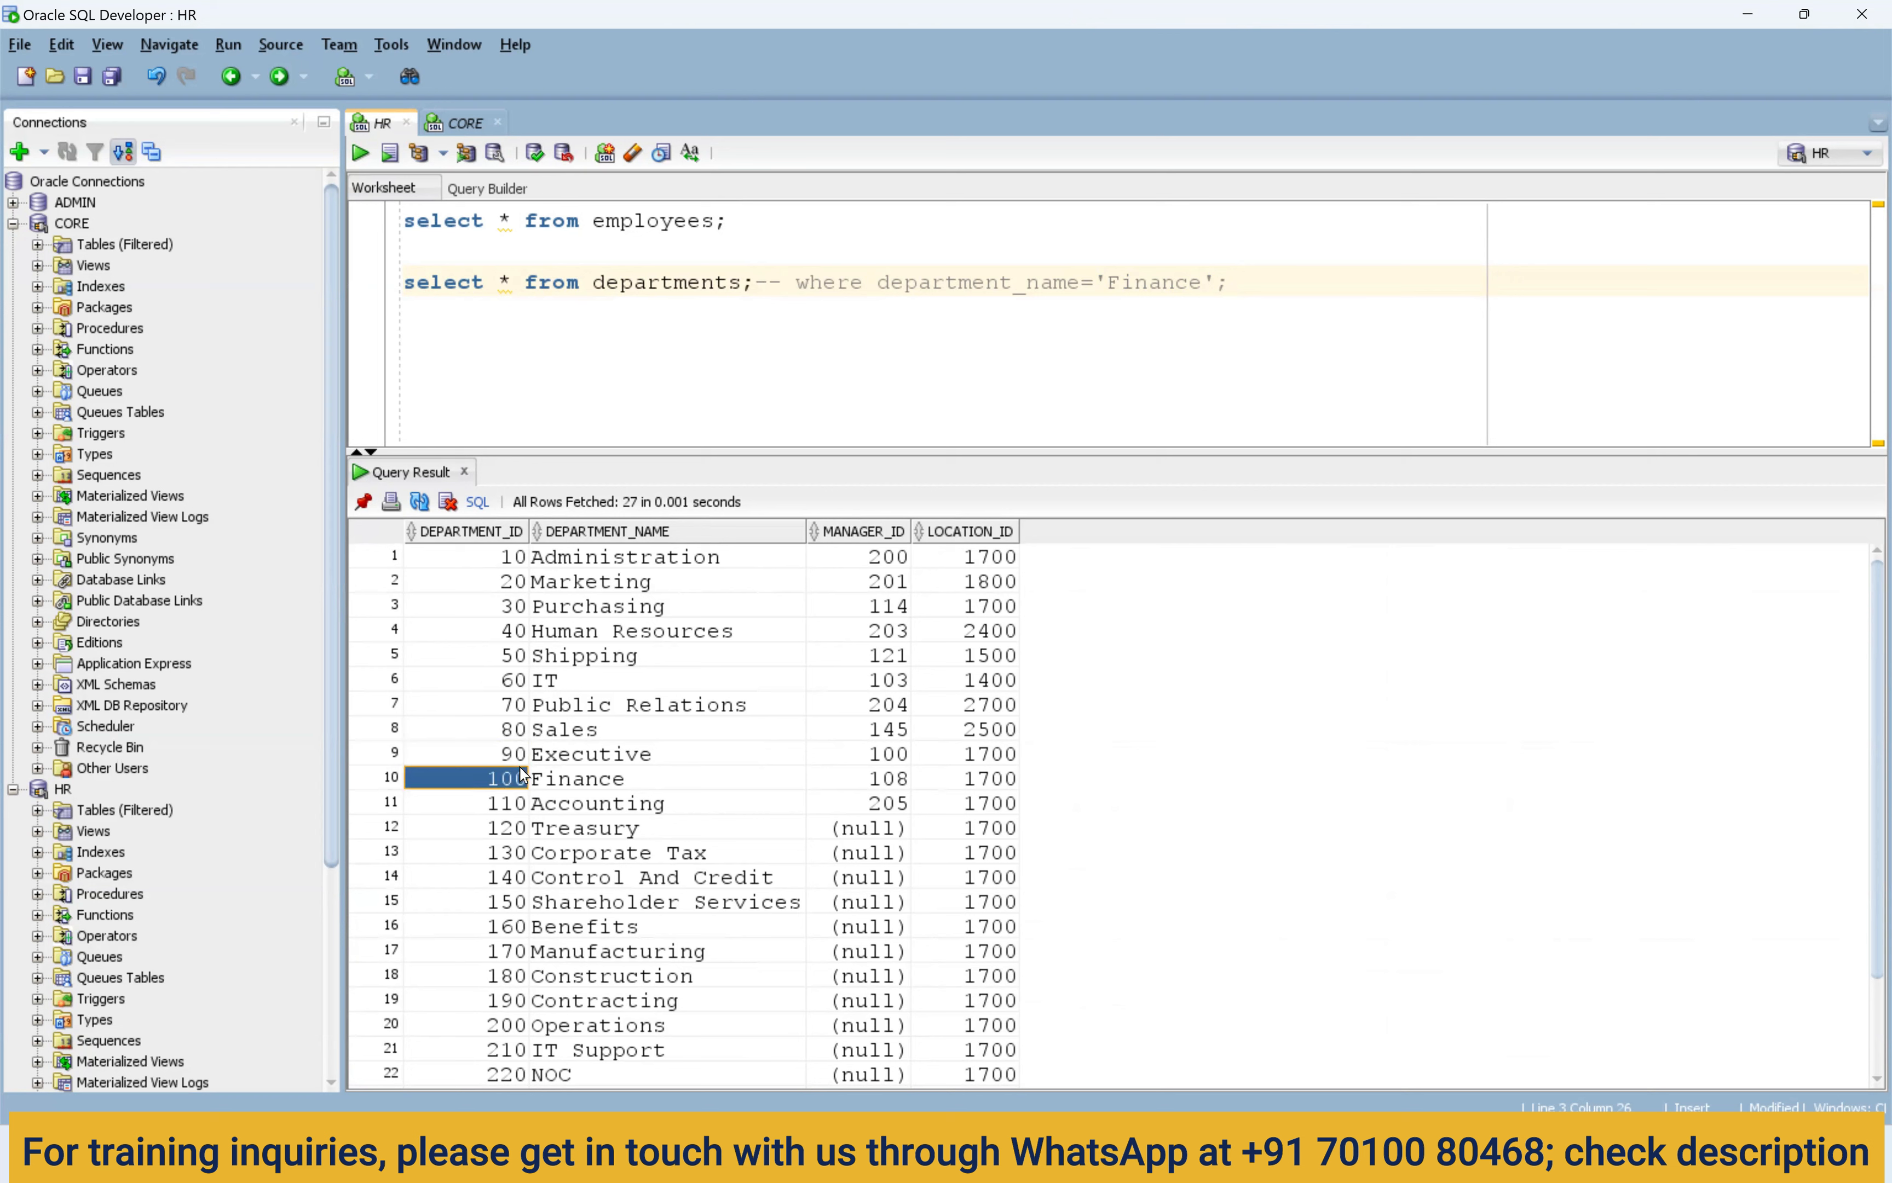
left_click(554, 786)
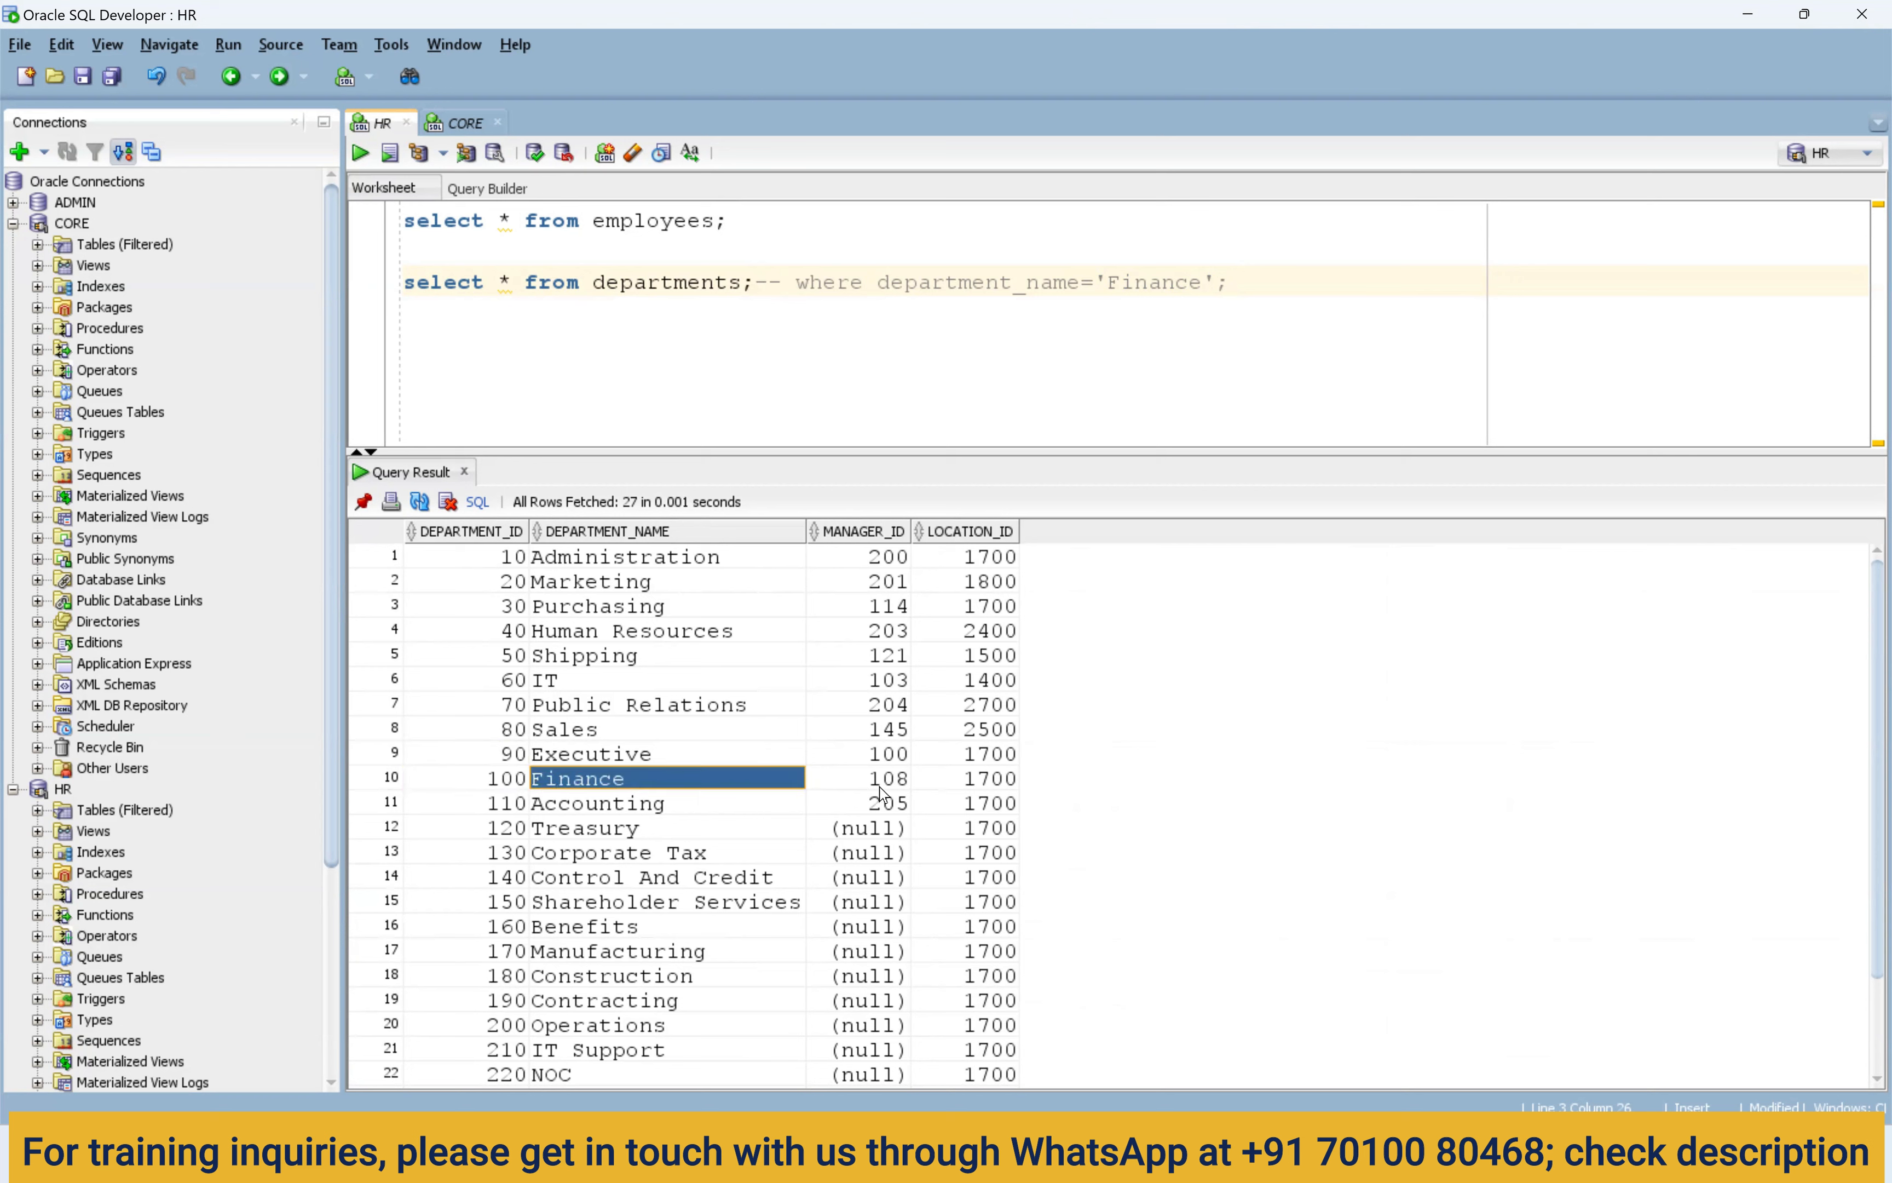
left_click(977, 779)
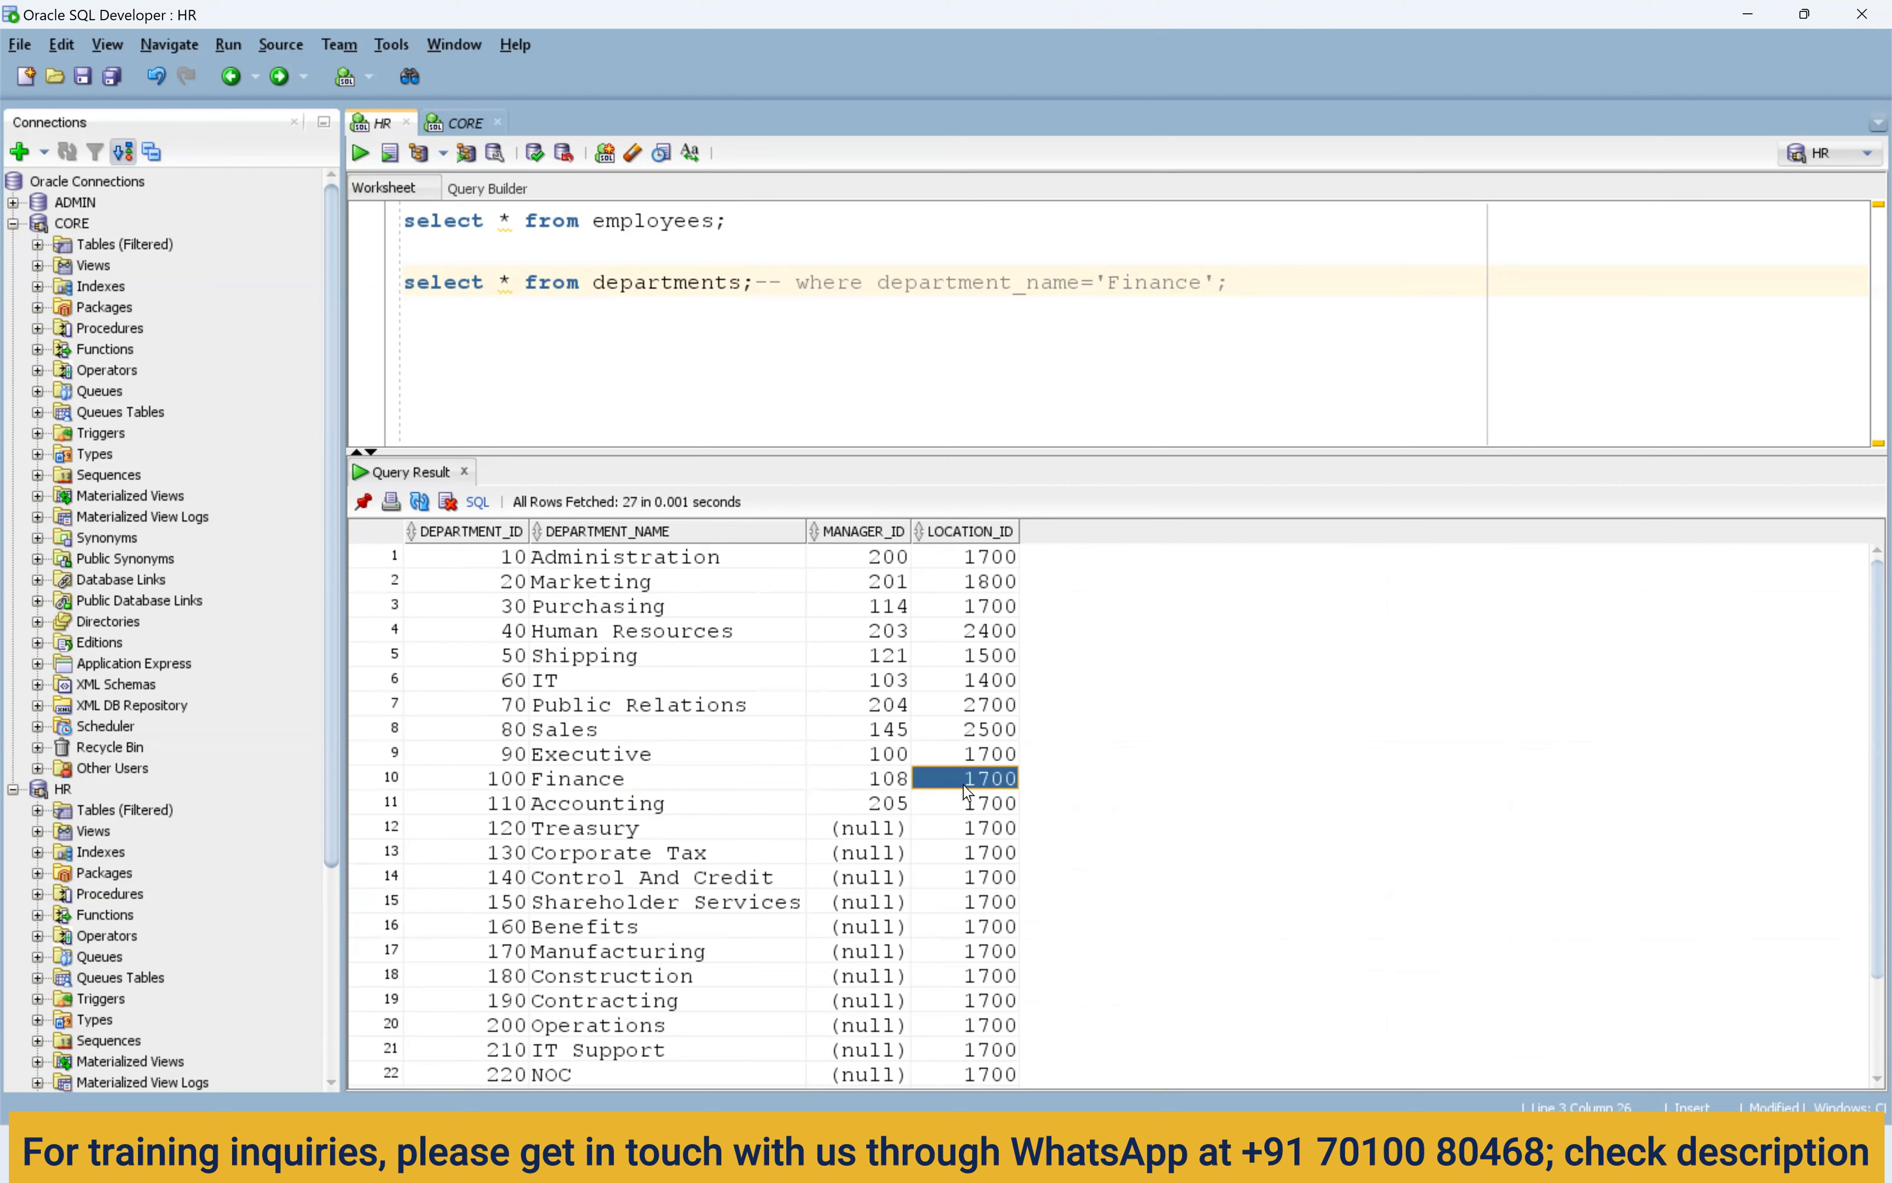
left_click(738, 788)
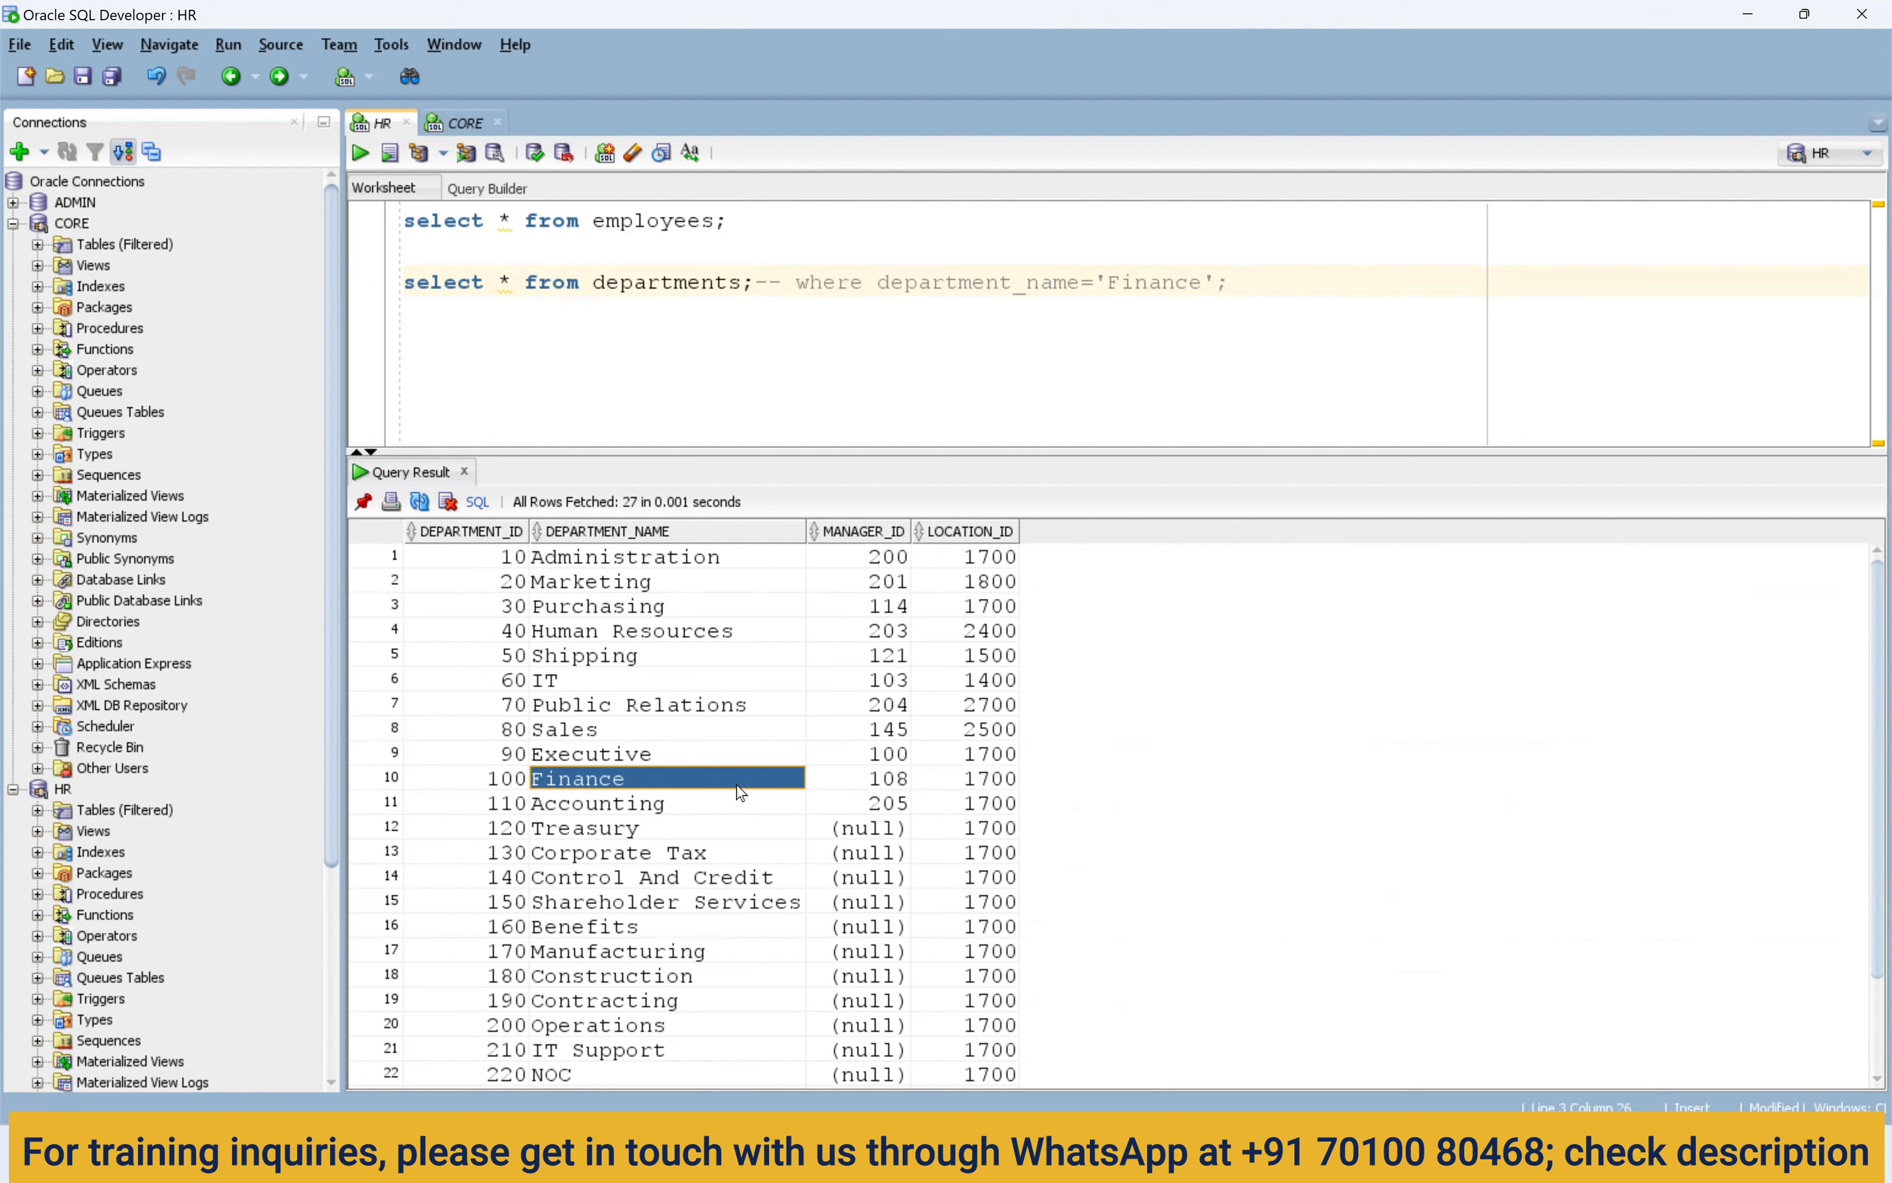
left_click(462, 776)
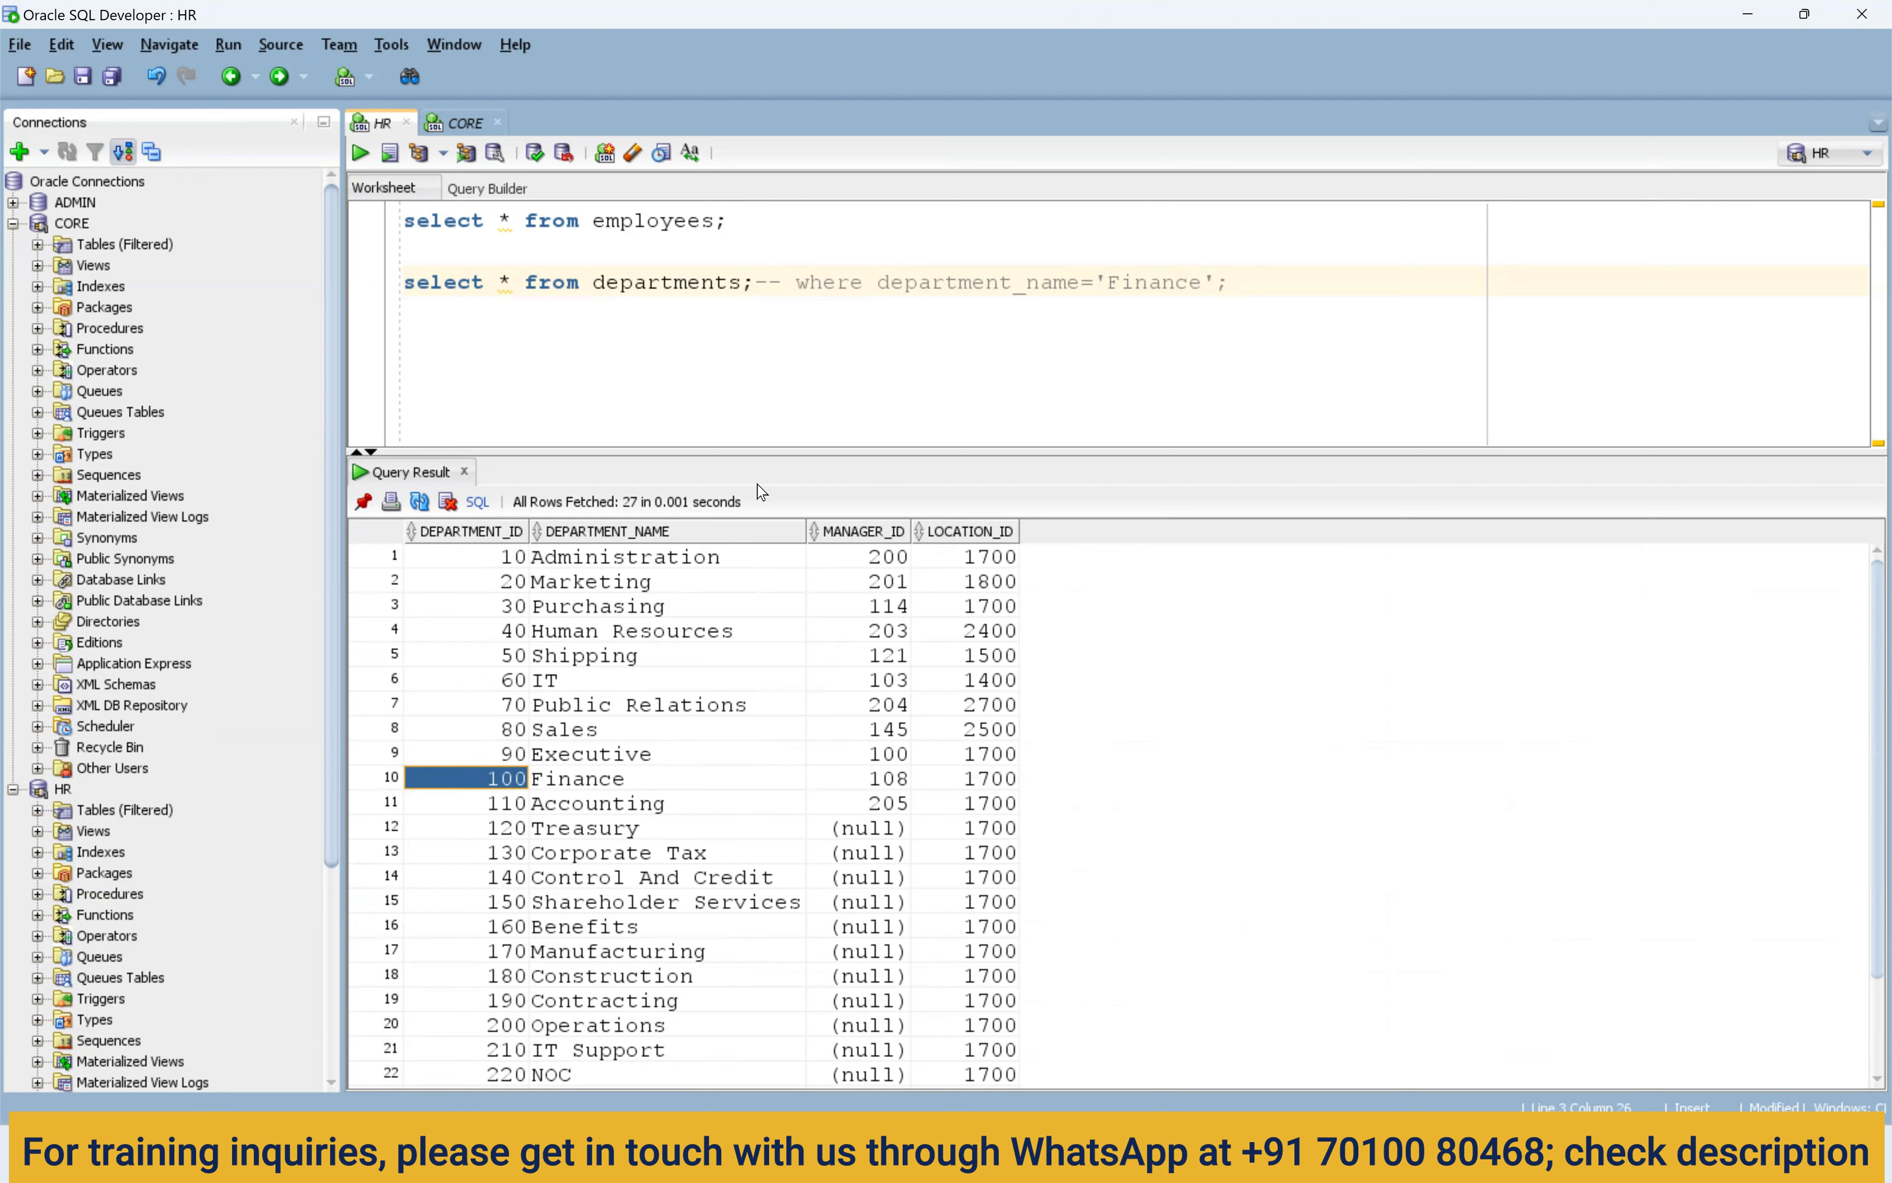
left_click(725, 785)
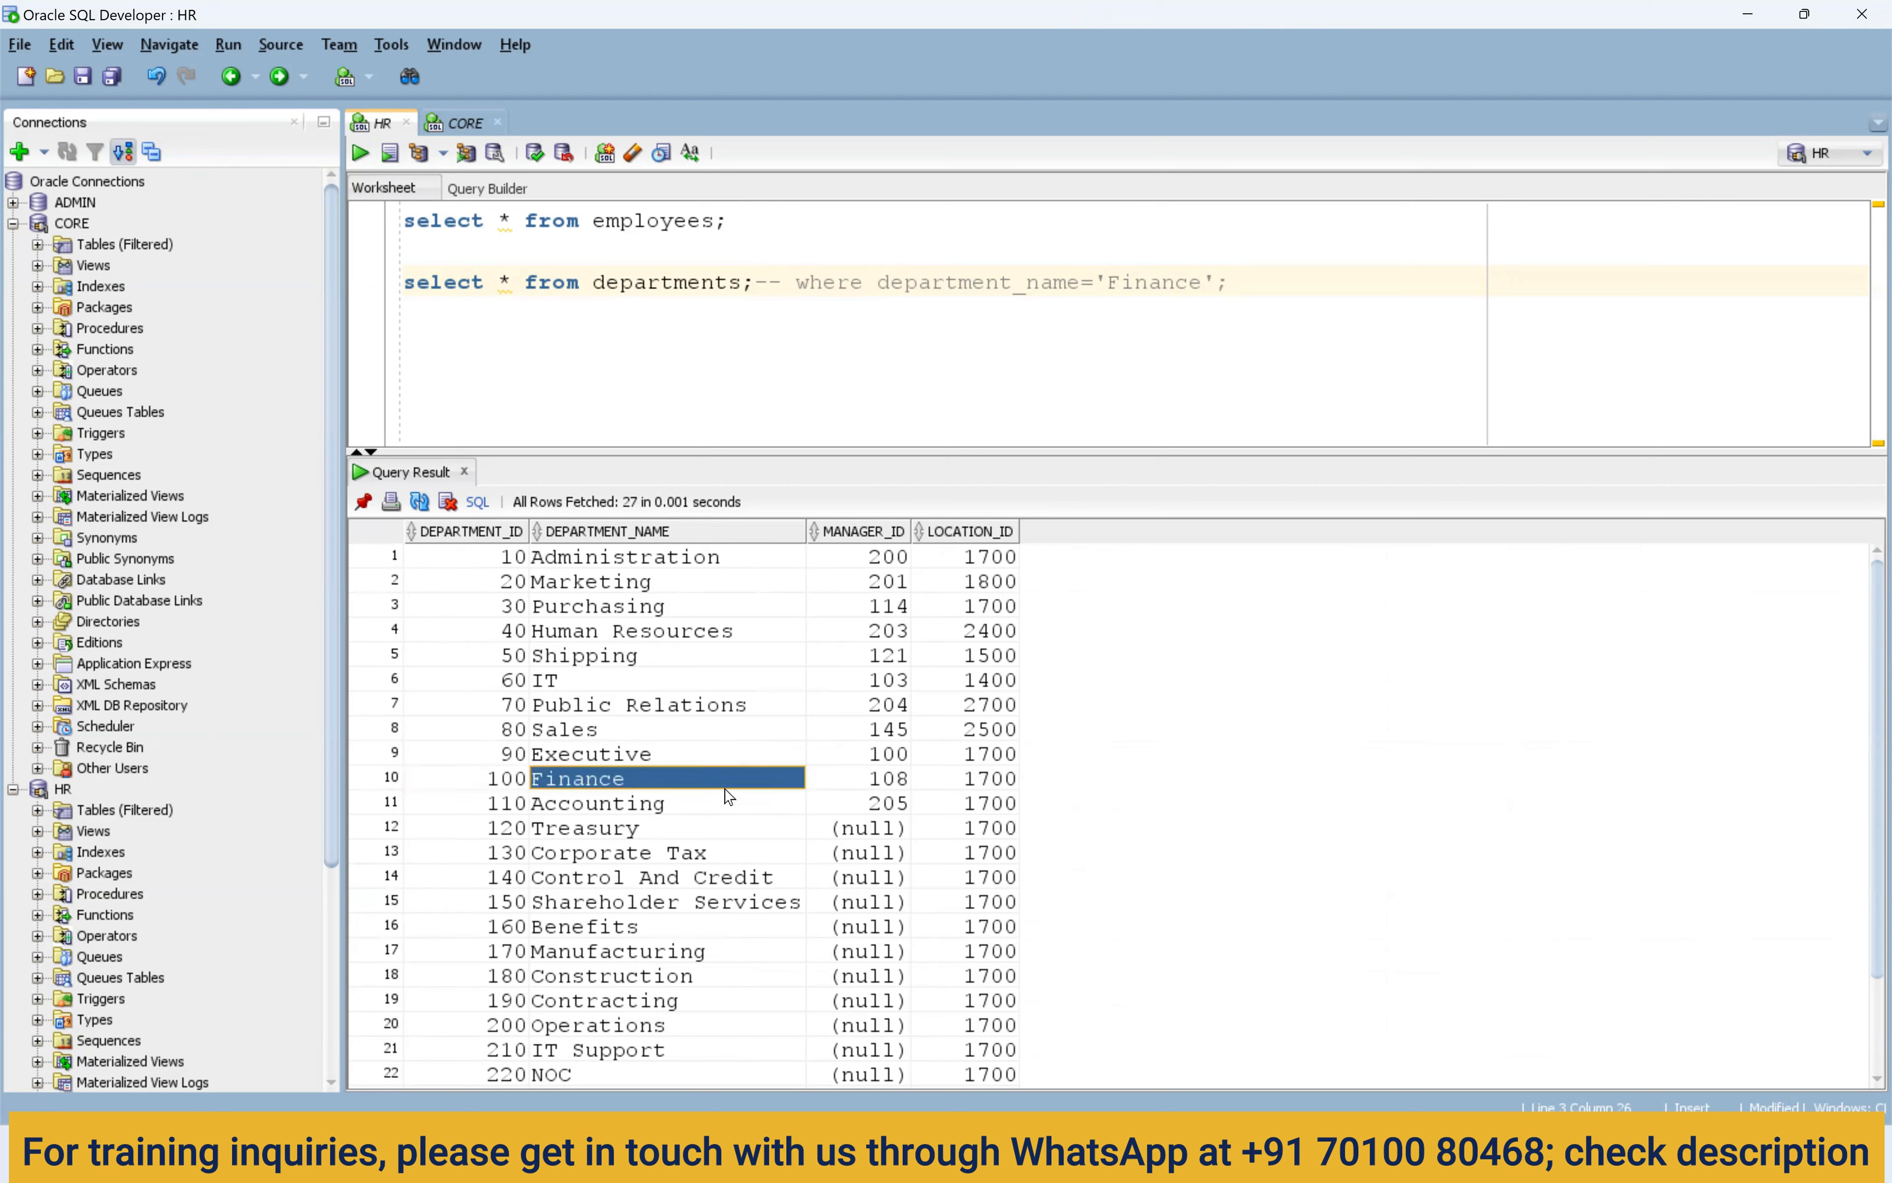
left_click(966, 781, "ctrl")
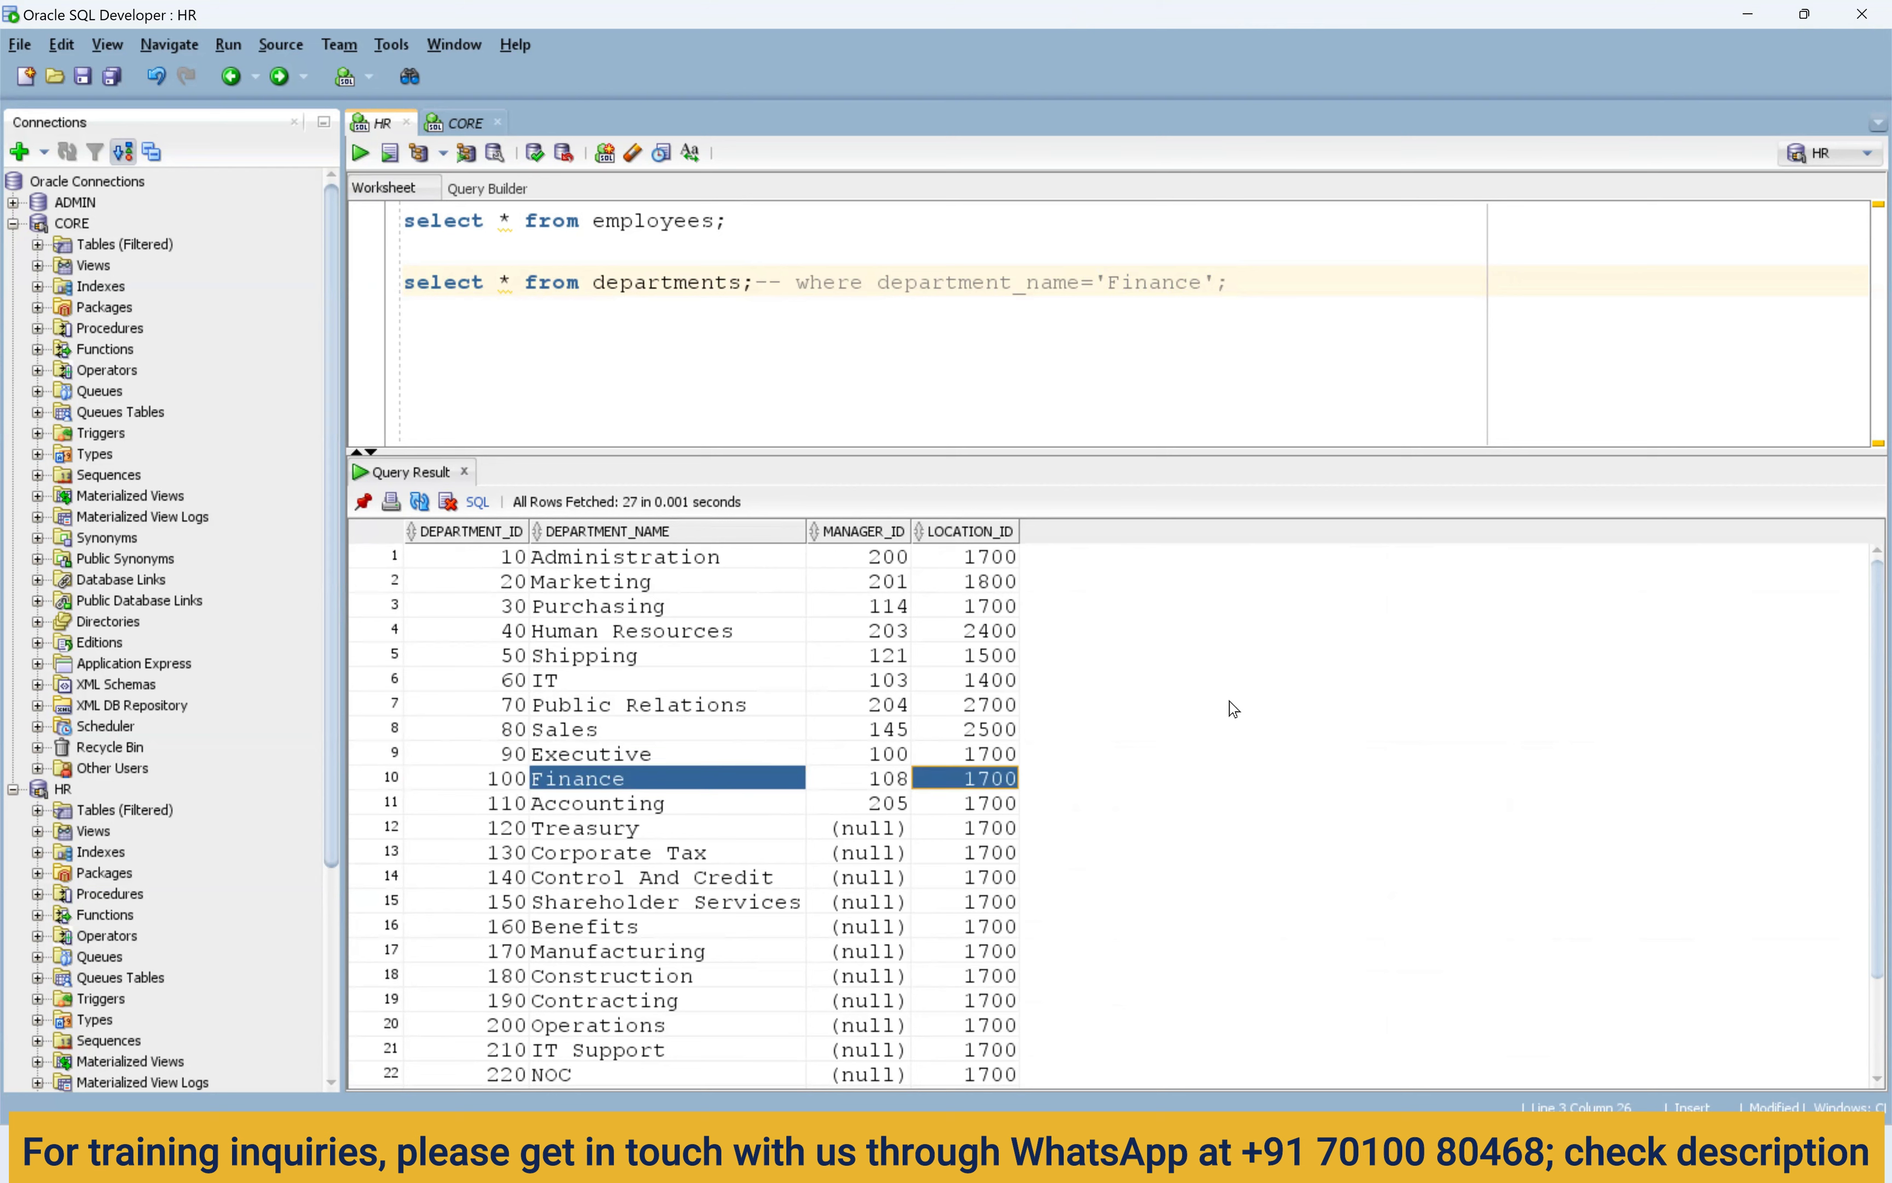
key("alt+Tab")
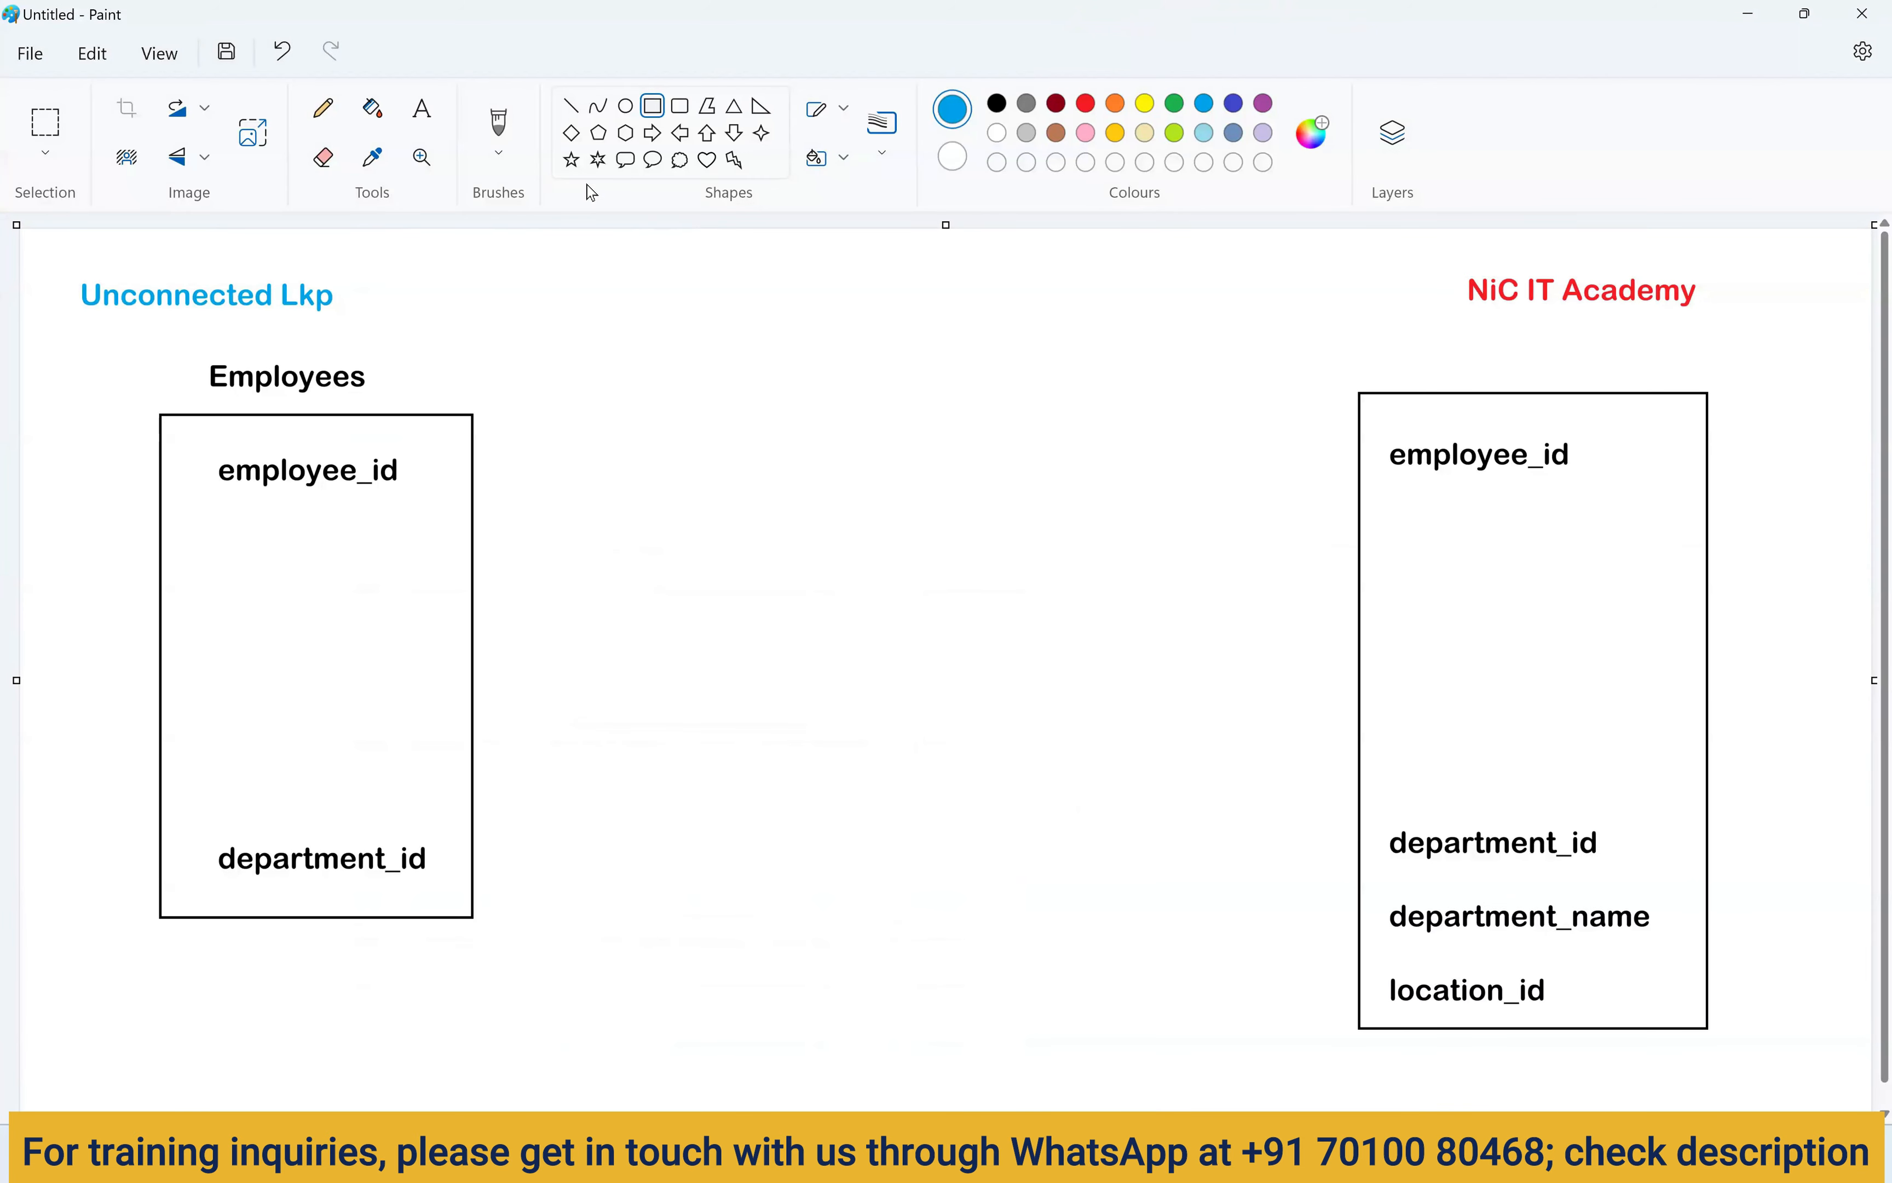
Draw a blue rectangle outline between the Employees box and the target box, near the top centre.
left_click_drag(550, 306, 815, 510)
left_click_drag(733, 439, 771, 428)
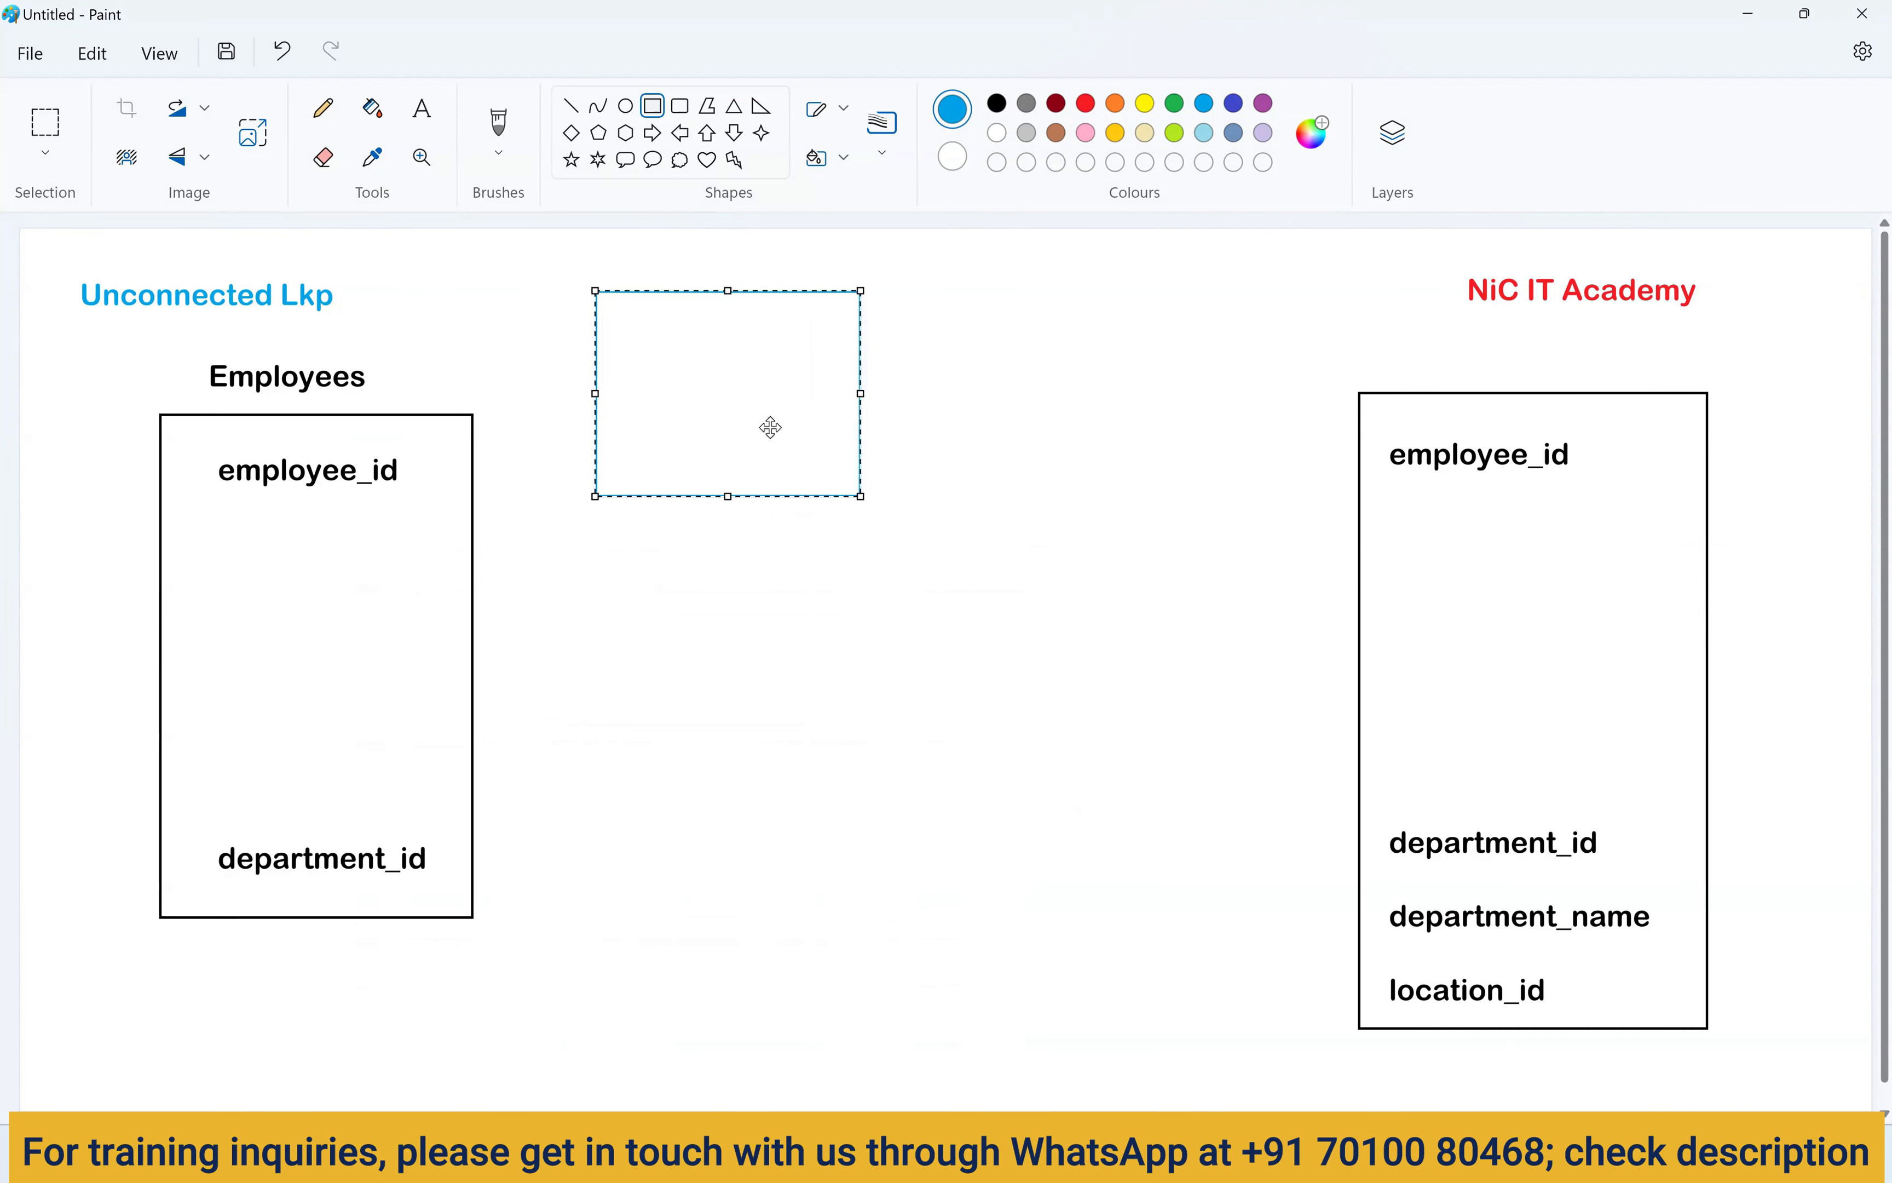
left_click_drag(863, 498, 917, 510)
left_click_drag(832, 443, 789, 434)
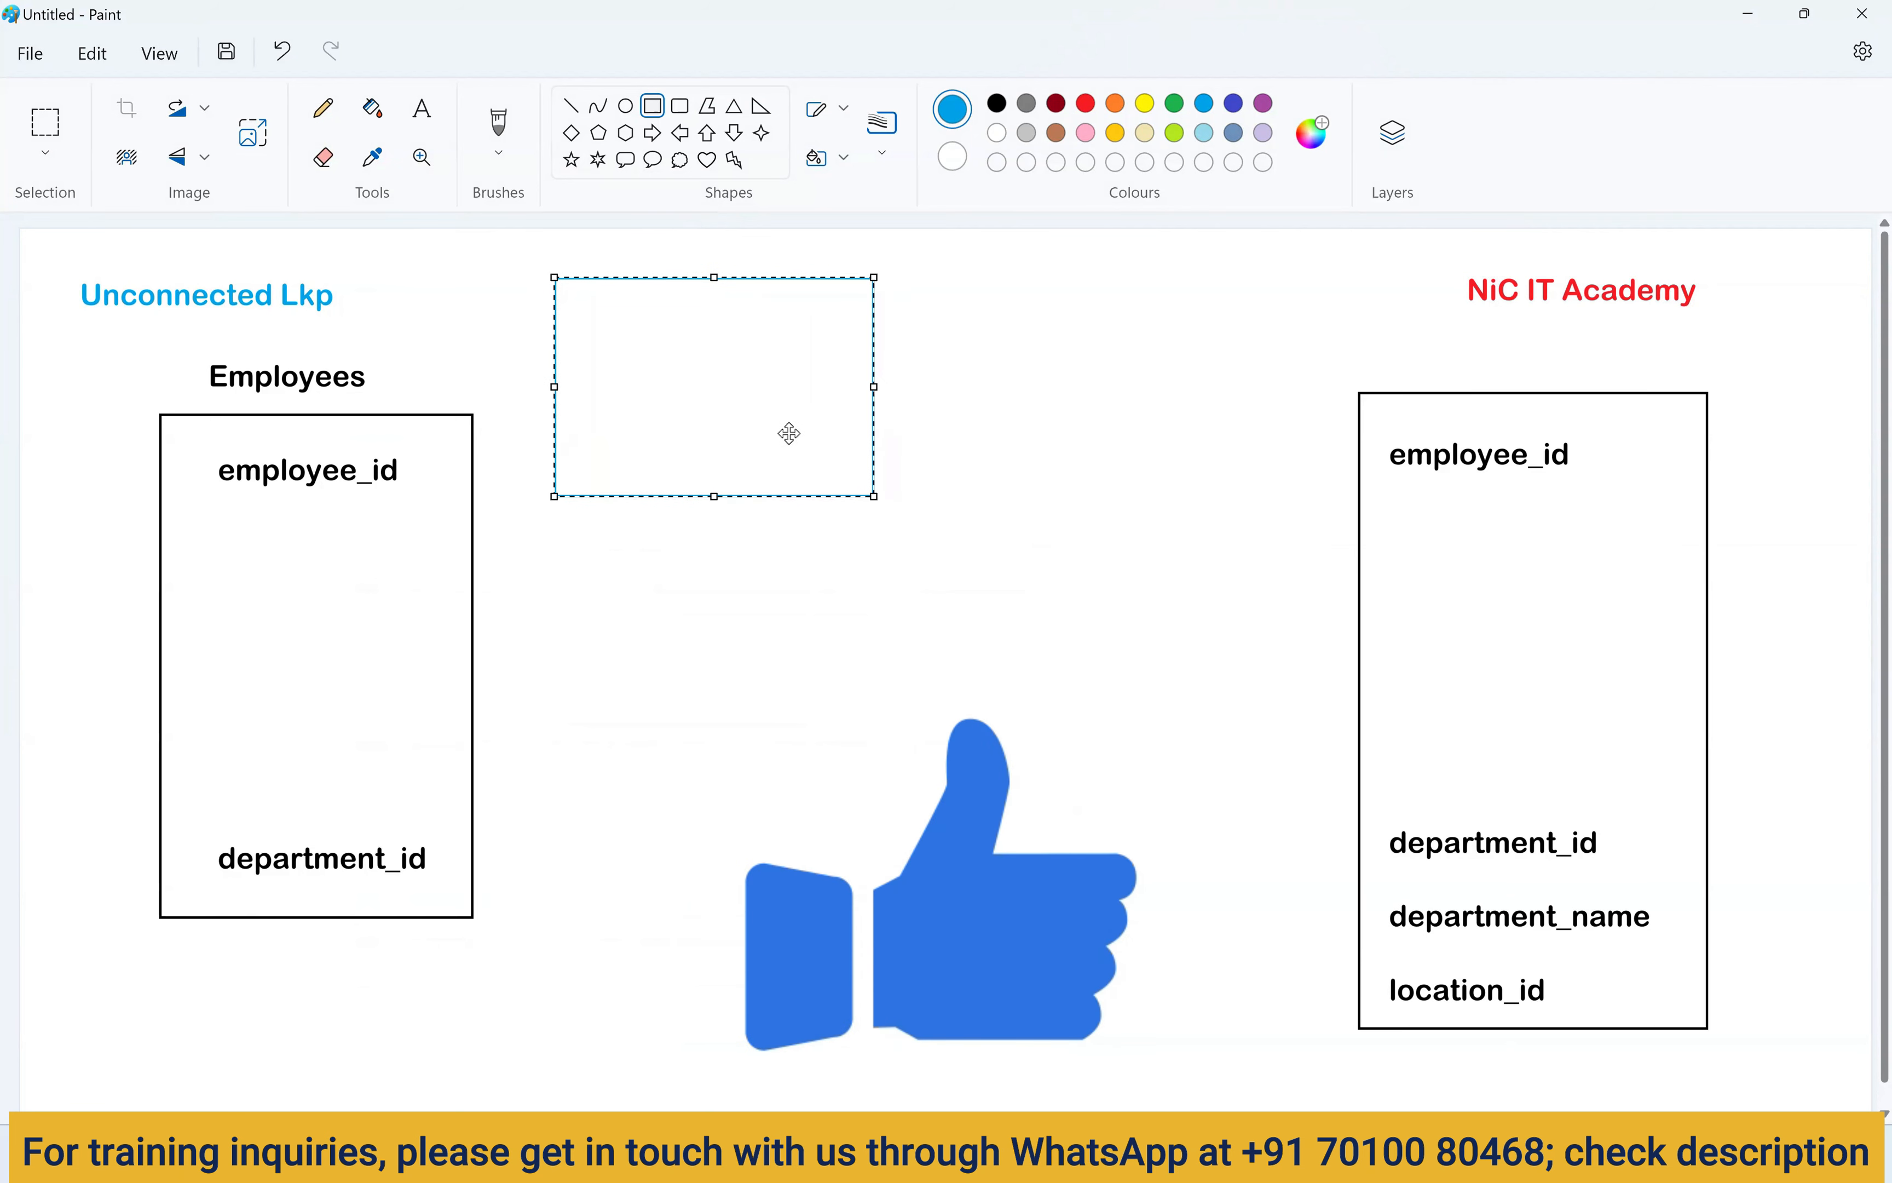
left_click(985, 294)
Draw an orange rectangle outline beside the blue one.
left_click(1115, 103)
mouse_move(937, 273)
left_mouse_down()
mouse_move(1018, 368)
mouse_move(1243, 495)
left_mouse_up()
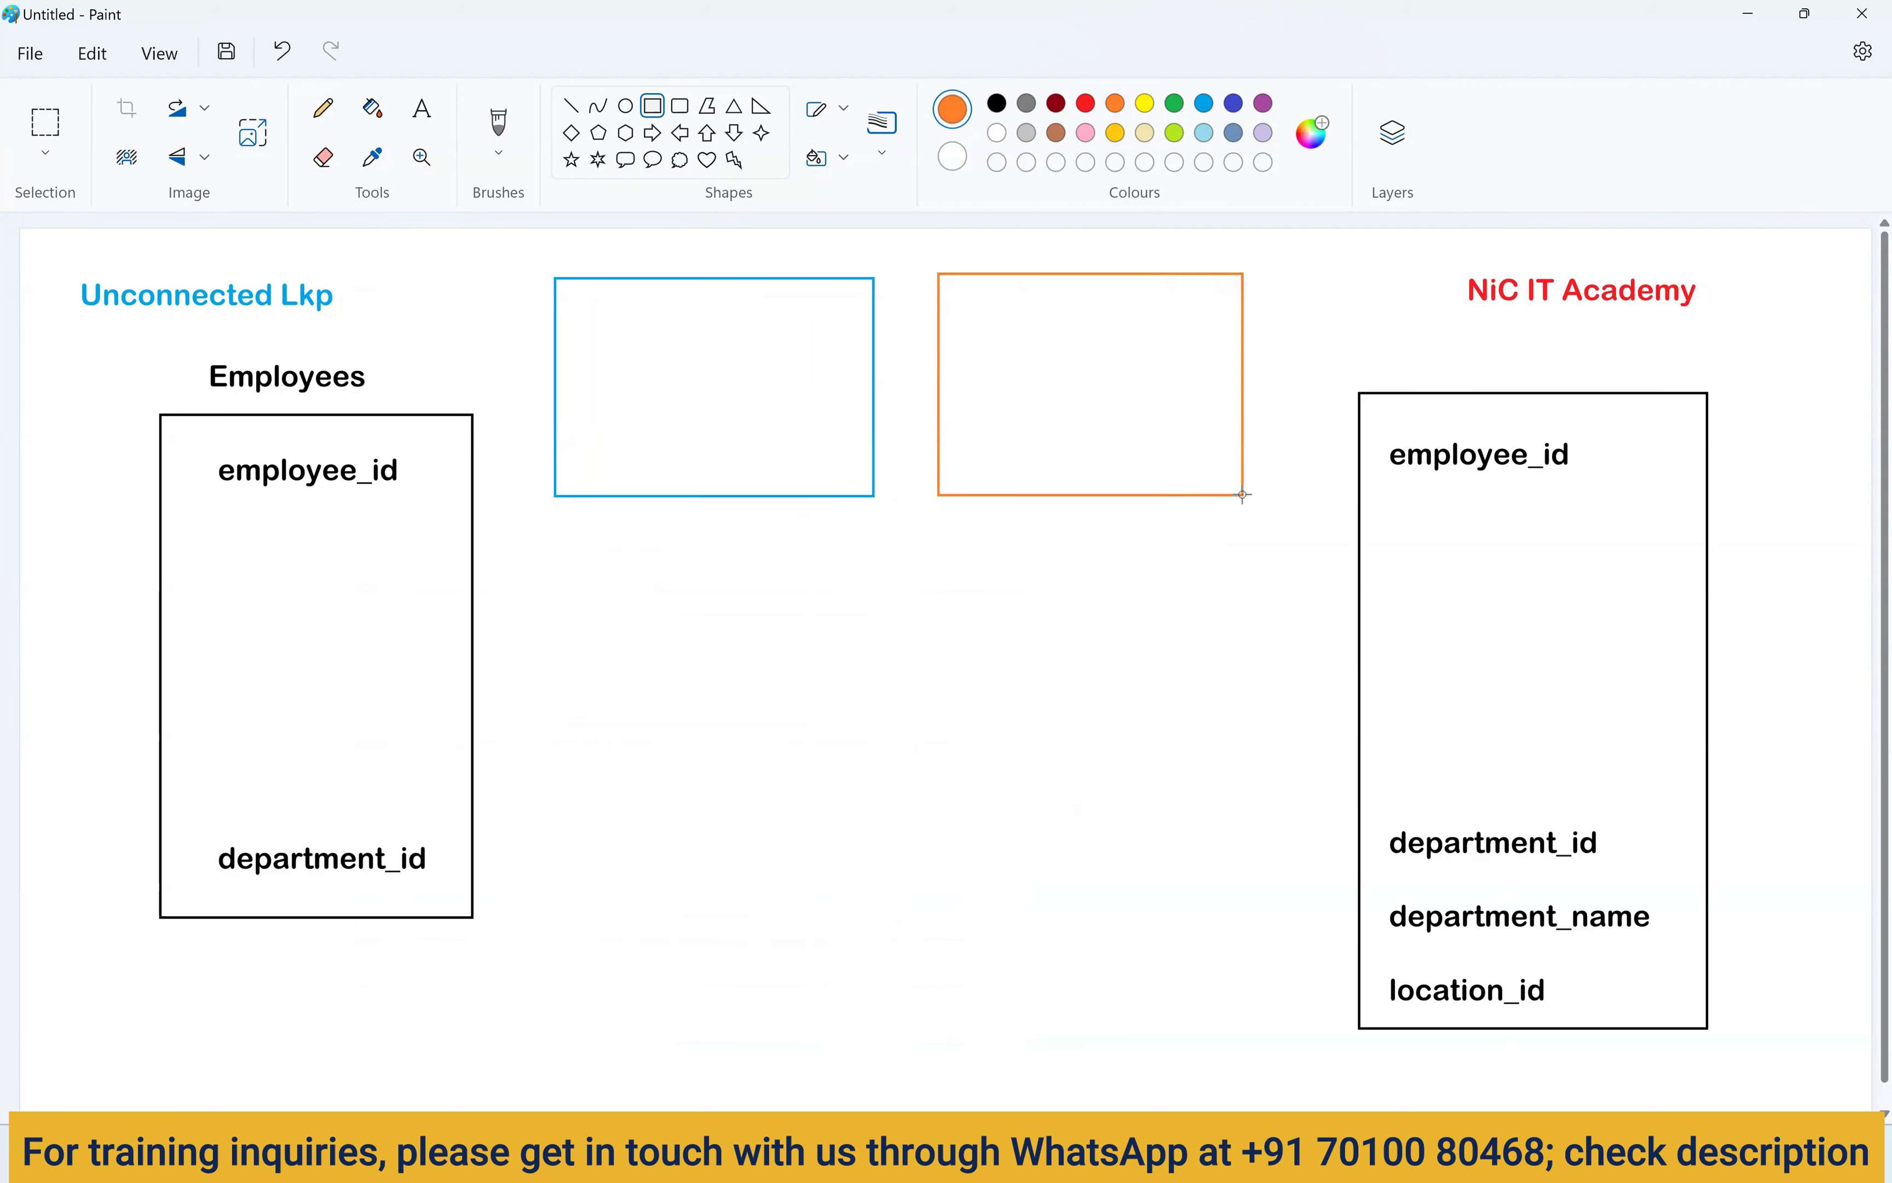
left_click_drag(1142, 393, 1147, 396)
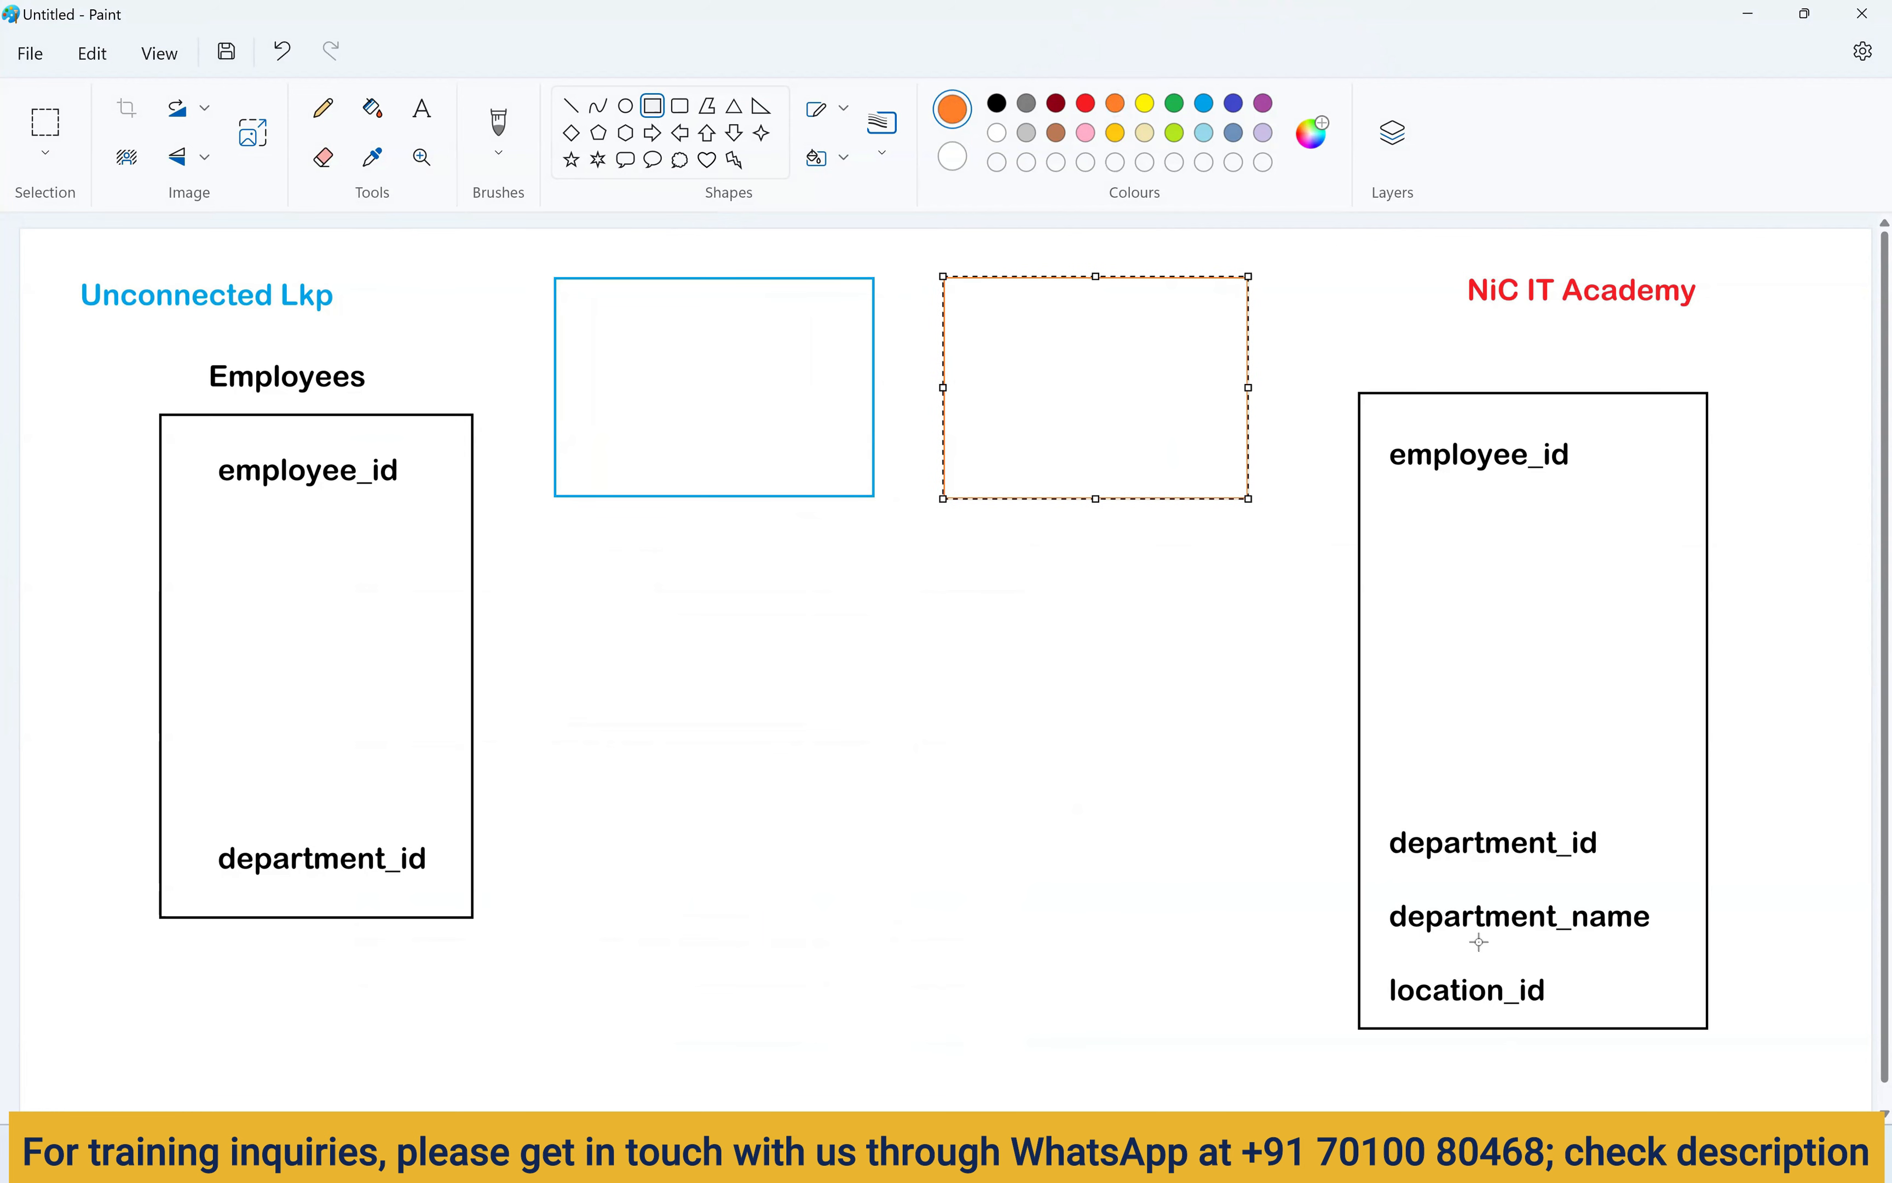
left_click(1773, 792)
Brush a check mark by department_name in the target box, then undo it.
left_click(505, 129)
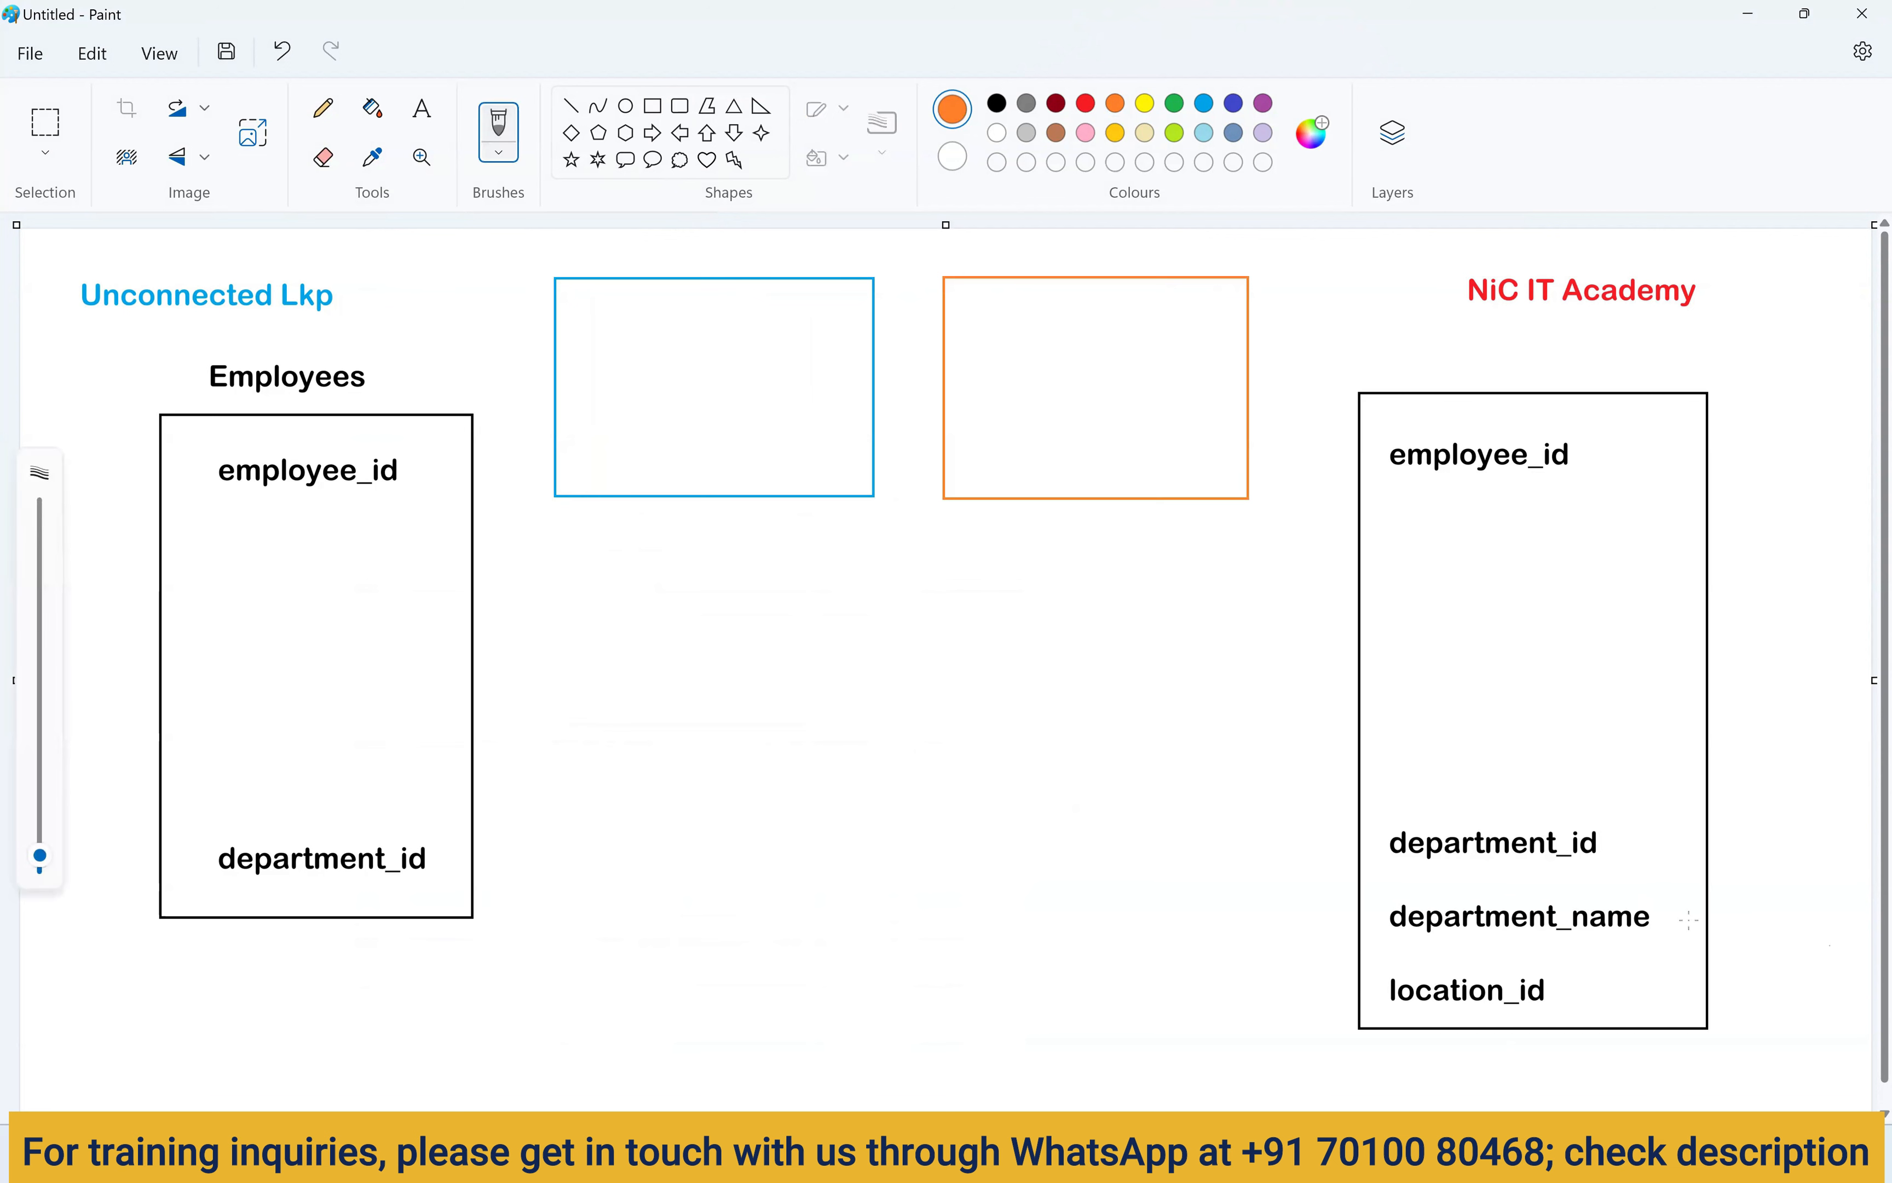
left_click_drag(1710, 889, 1664, 907)
key("ctrl+z")
key("ctrl+z")
left_click(1222, 1156)
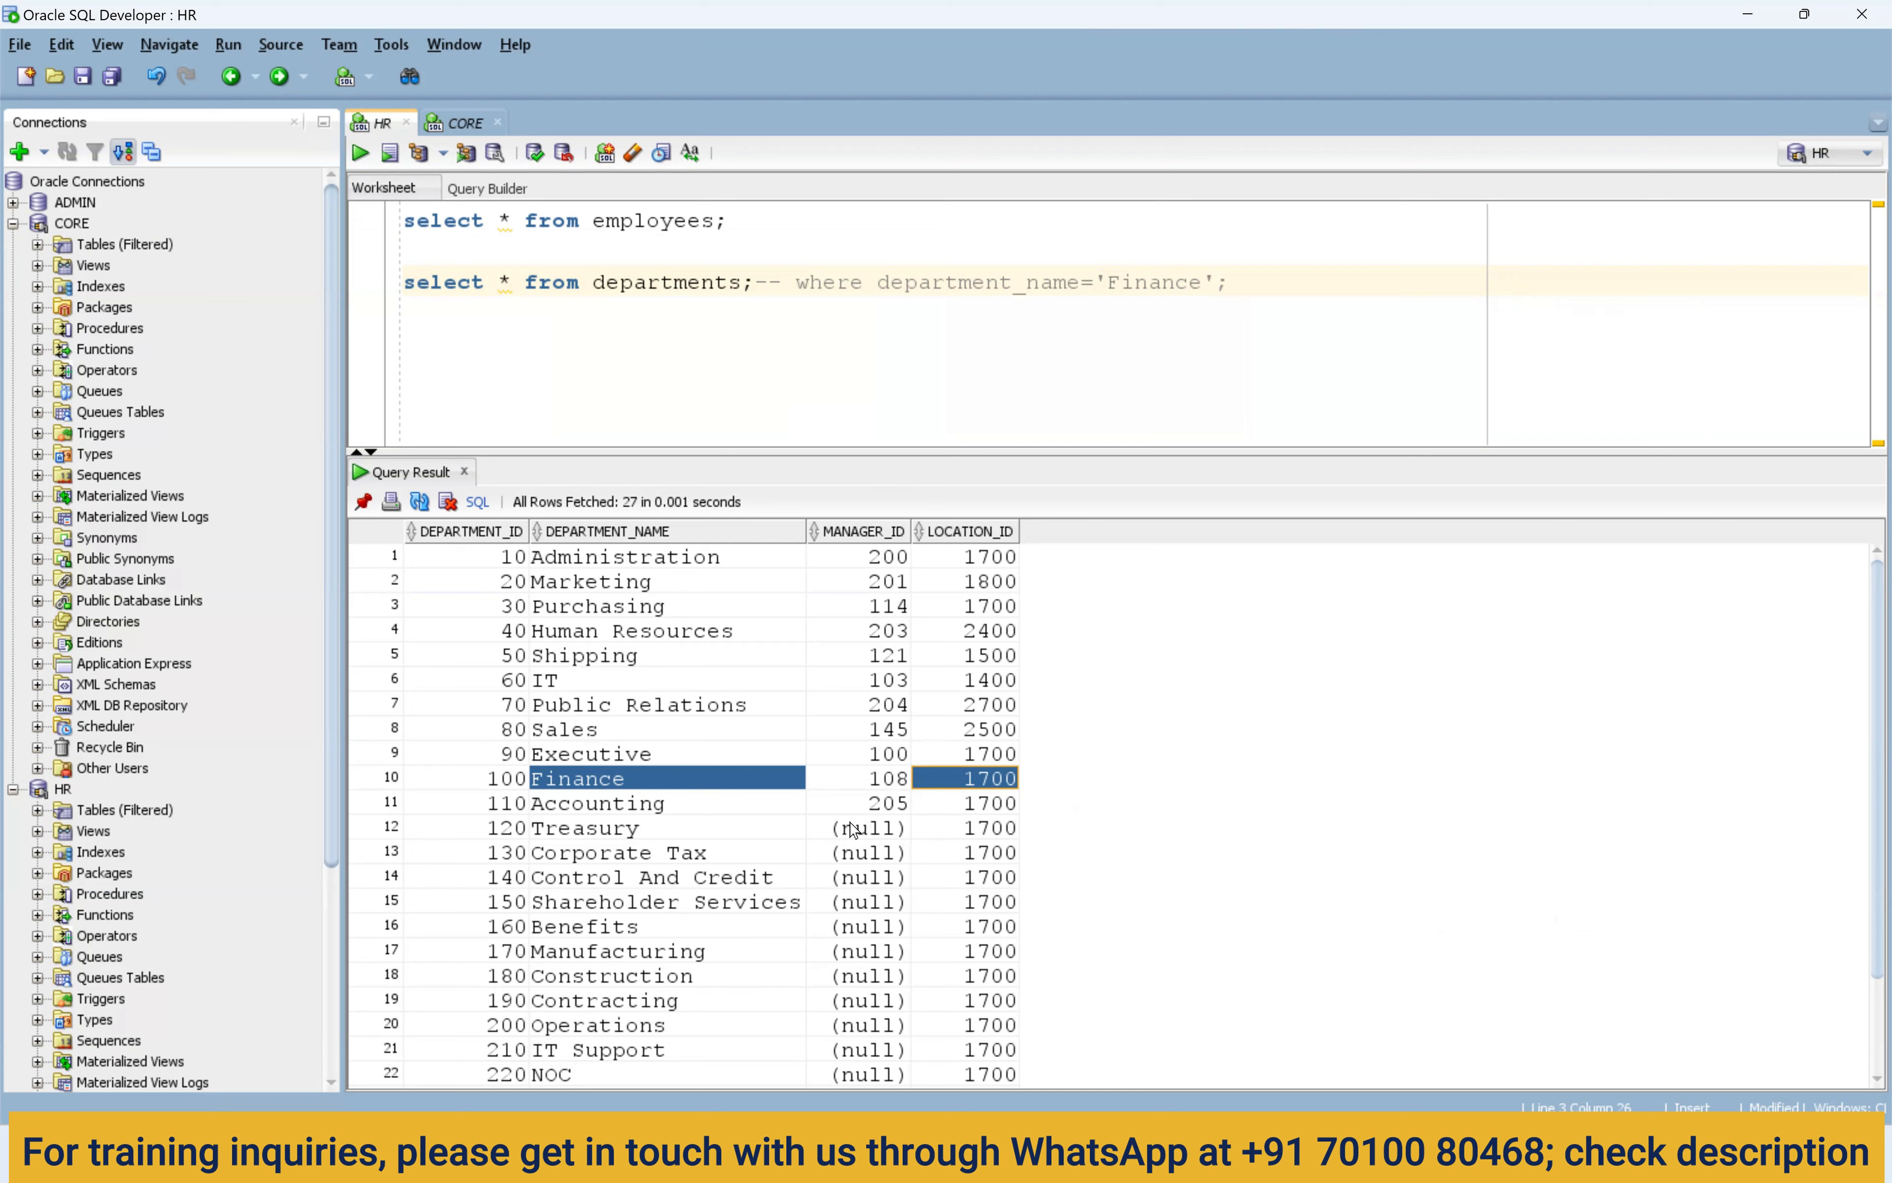
left_click(512, 785)
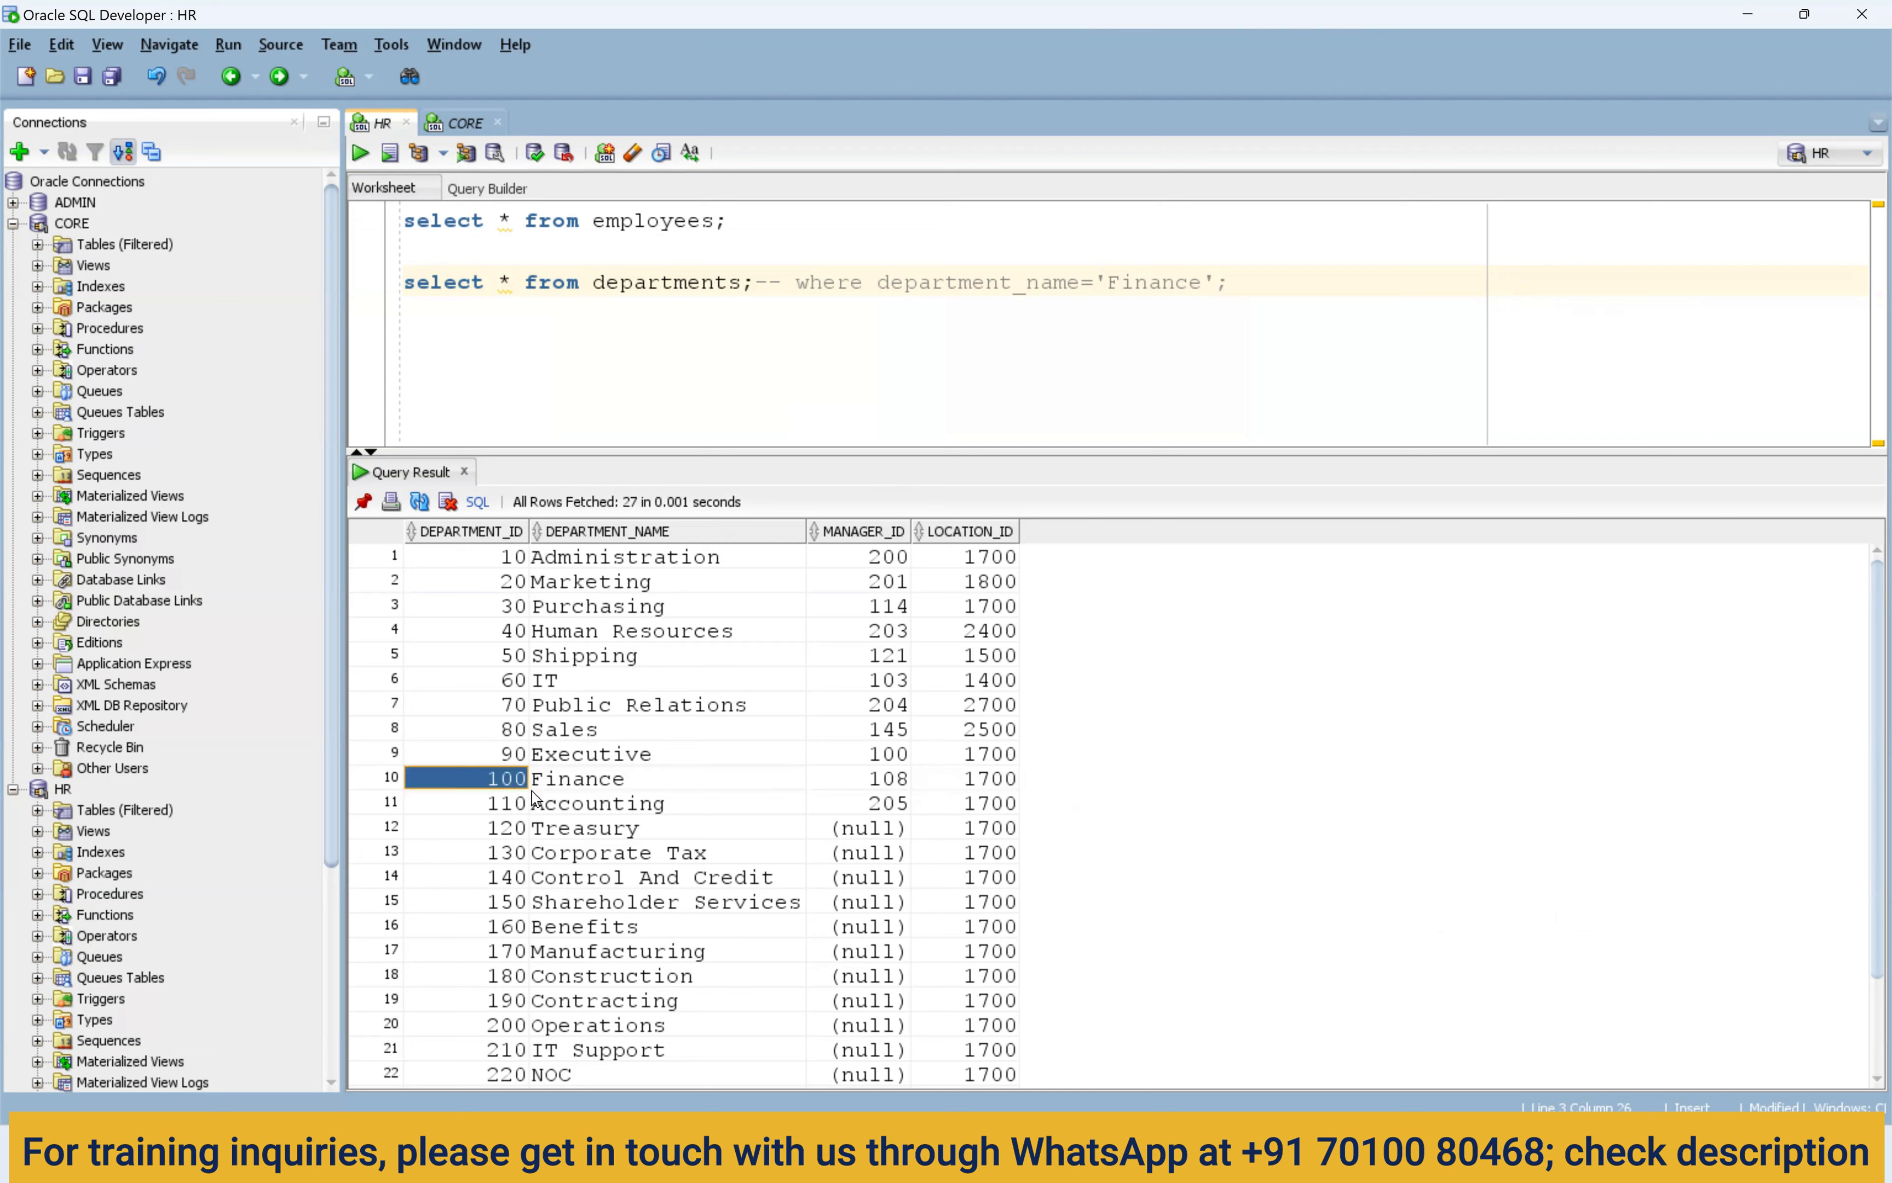
left_click(977, 785)
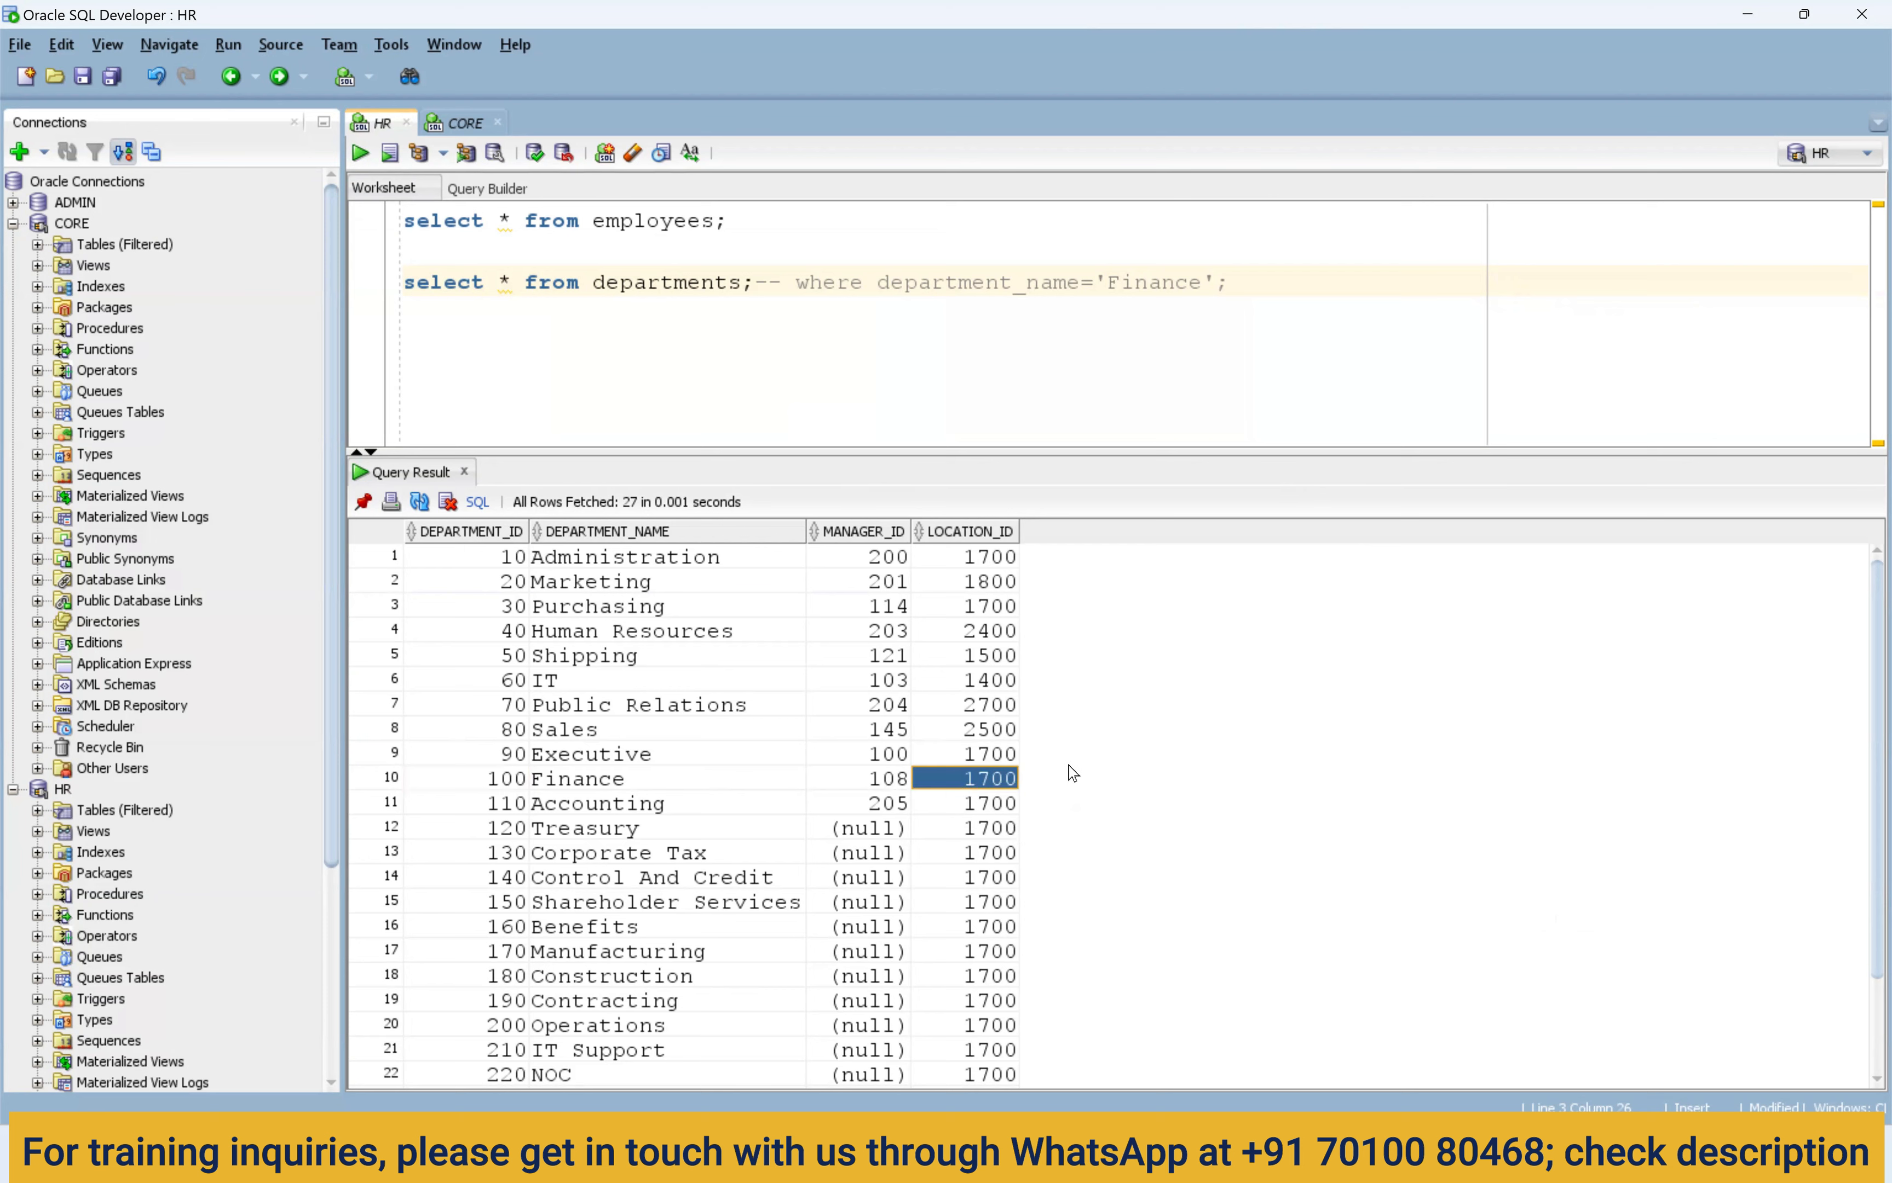
left_click(1251, 1153)
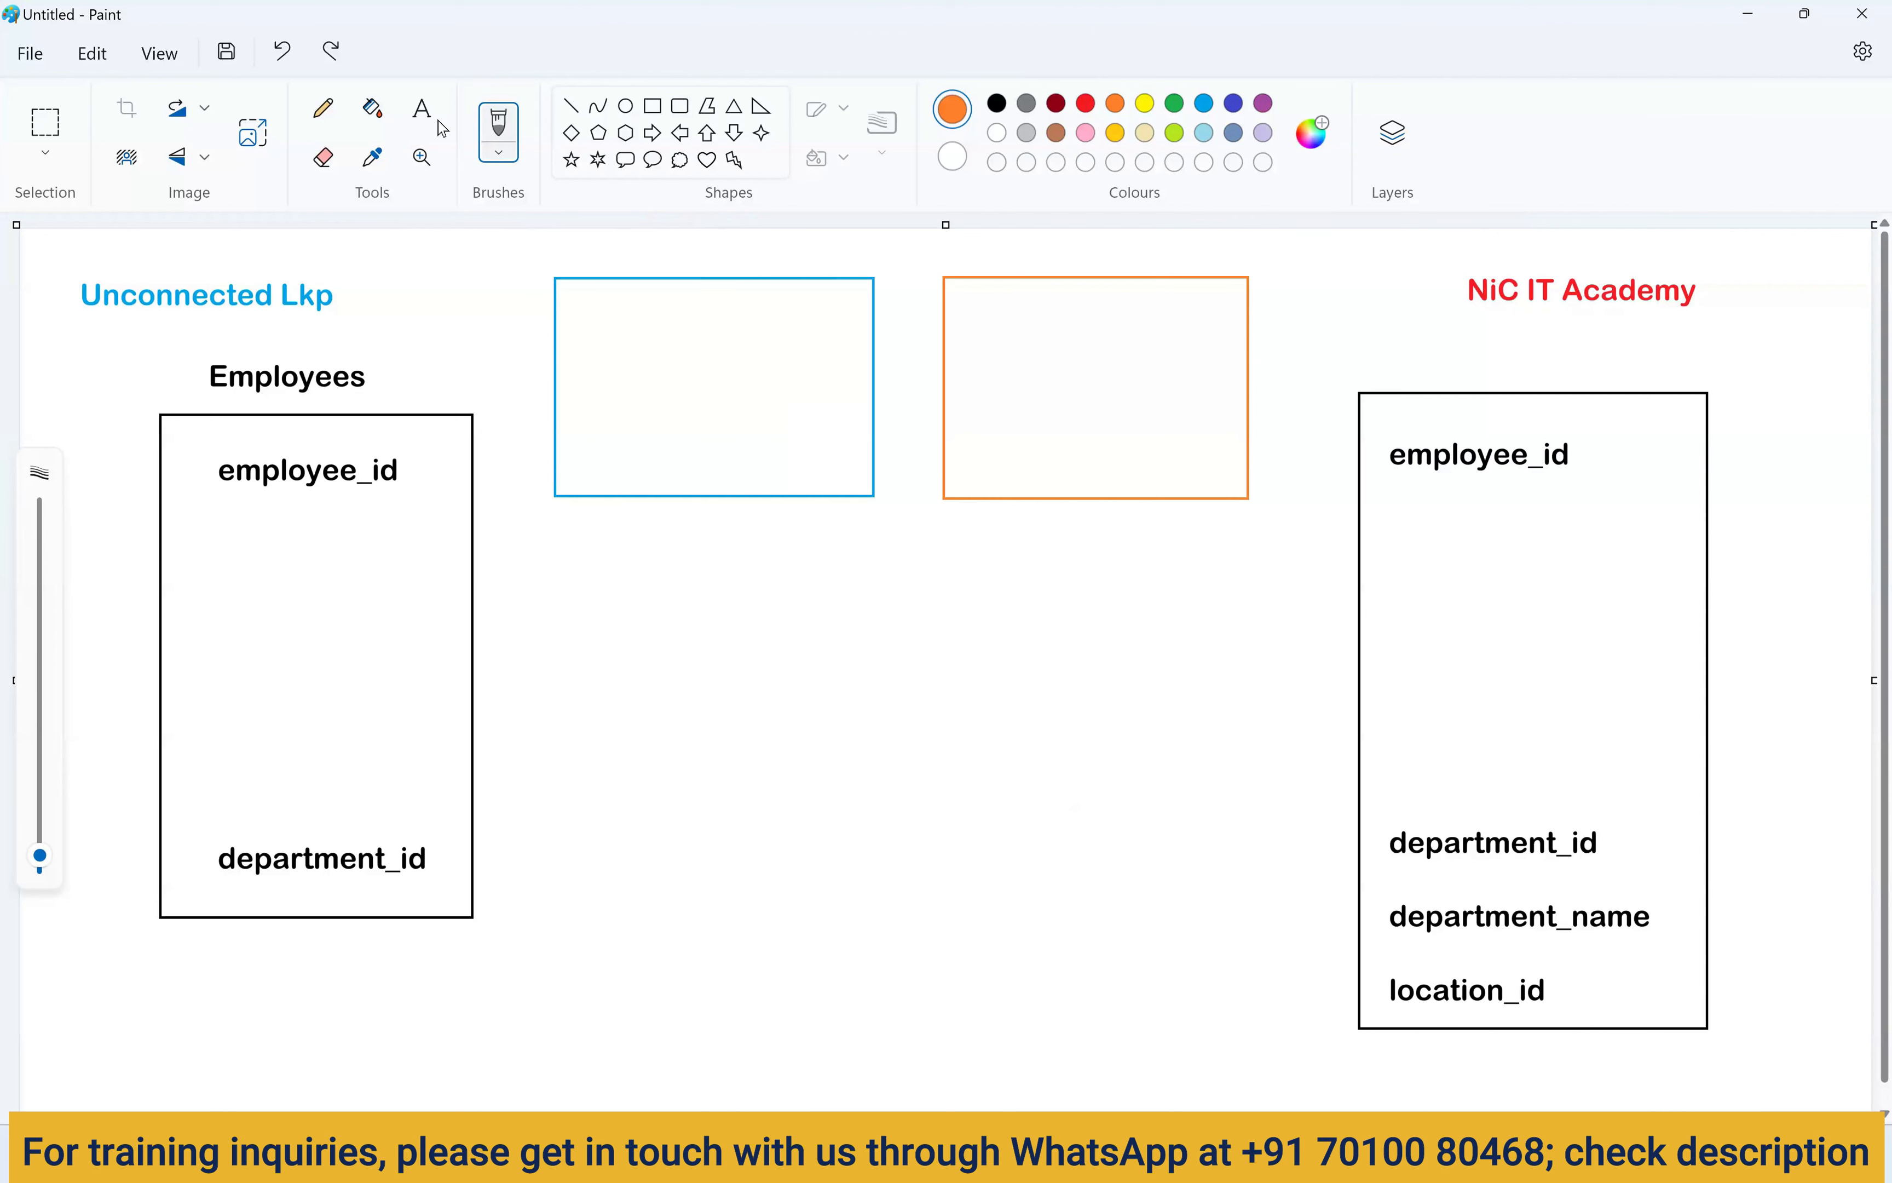
Caption the blue box 'lkp1:departments' in black, positioned just under it.
left_click(422, 108)
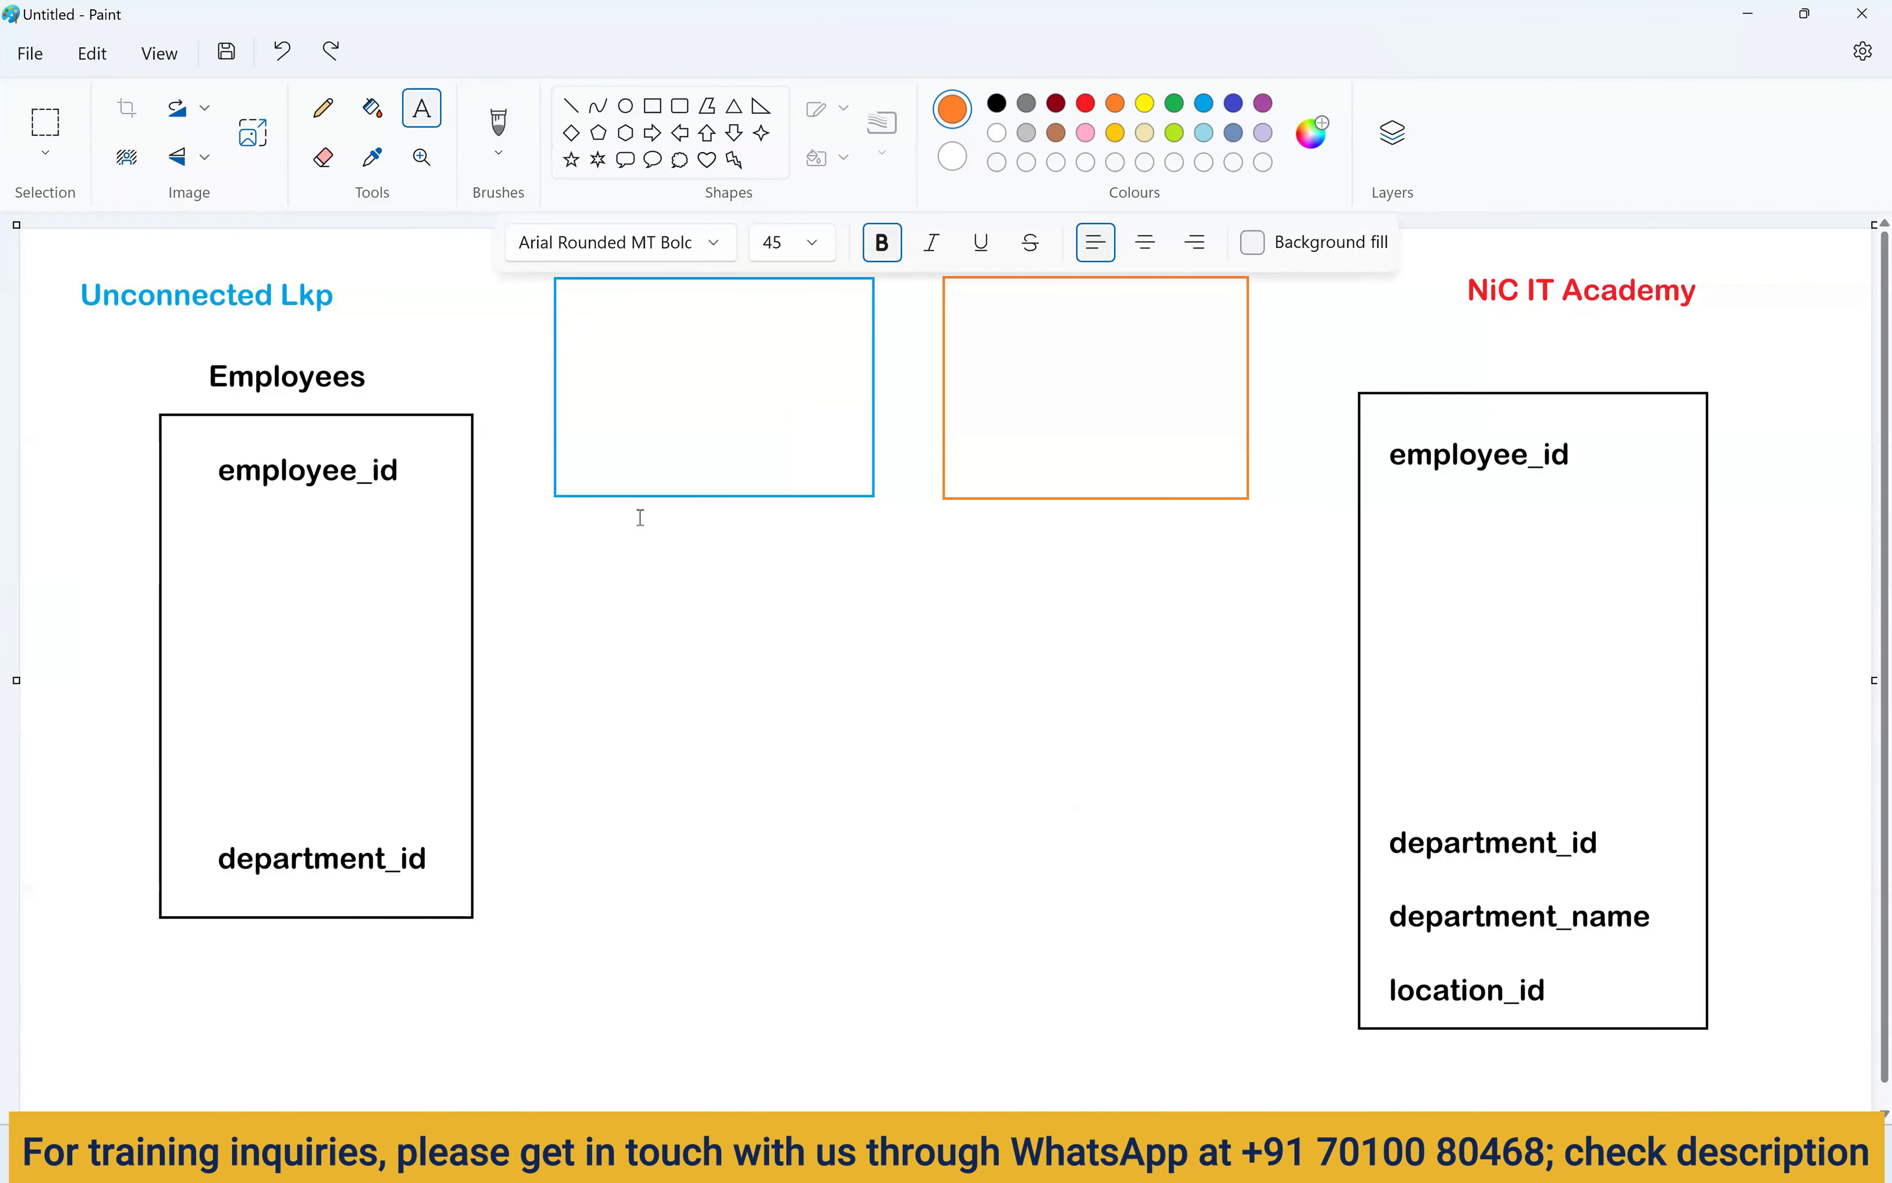
left_click_drag(637, 515, 908, 546)
type("de")
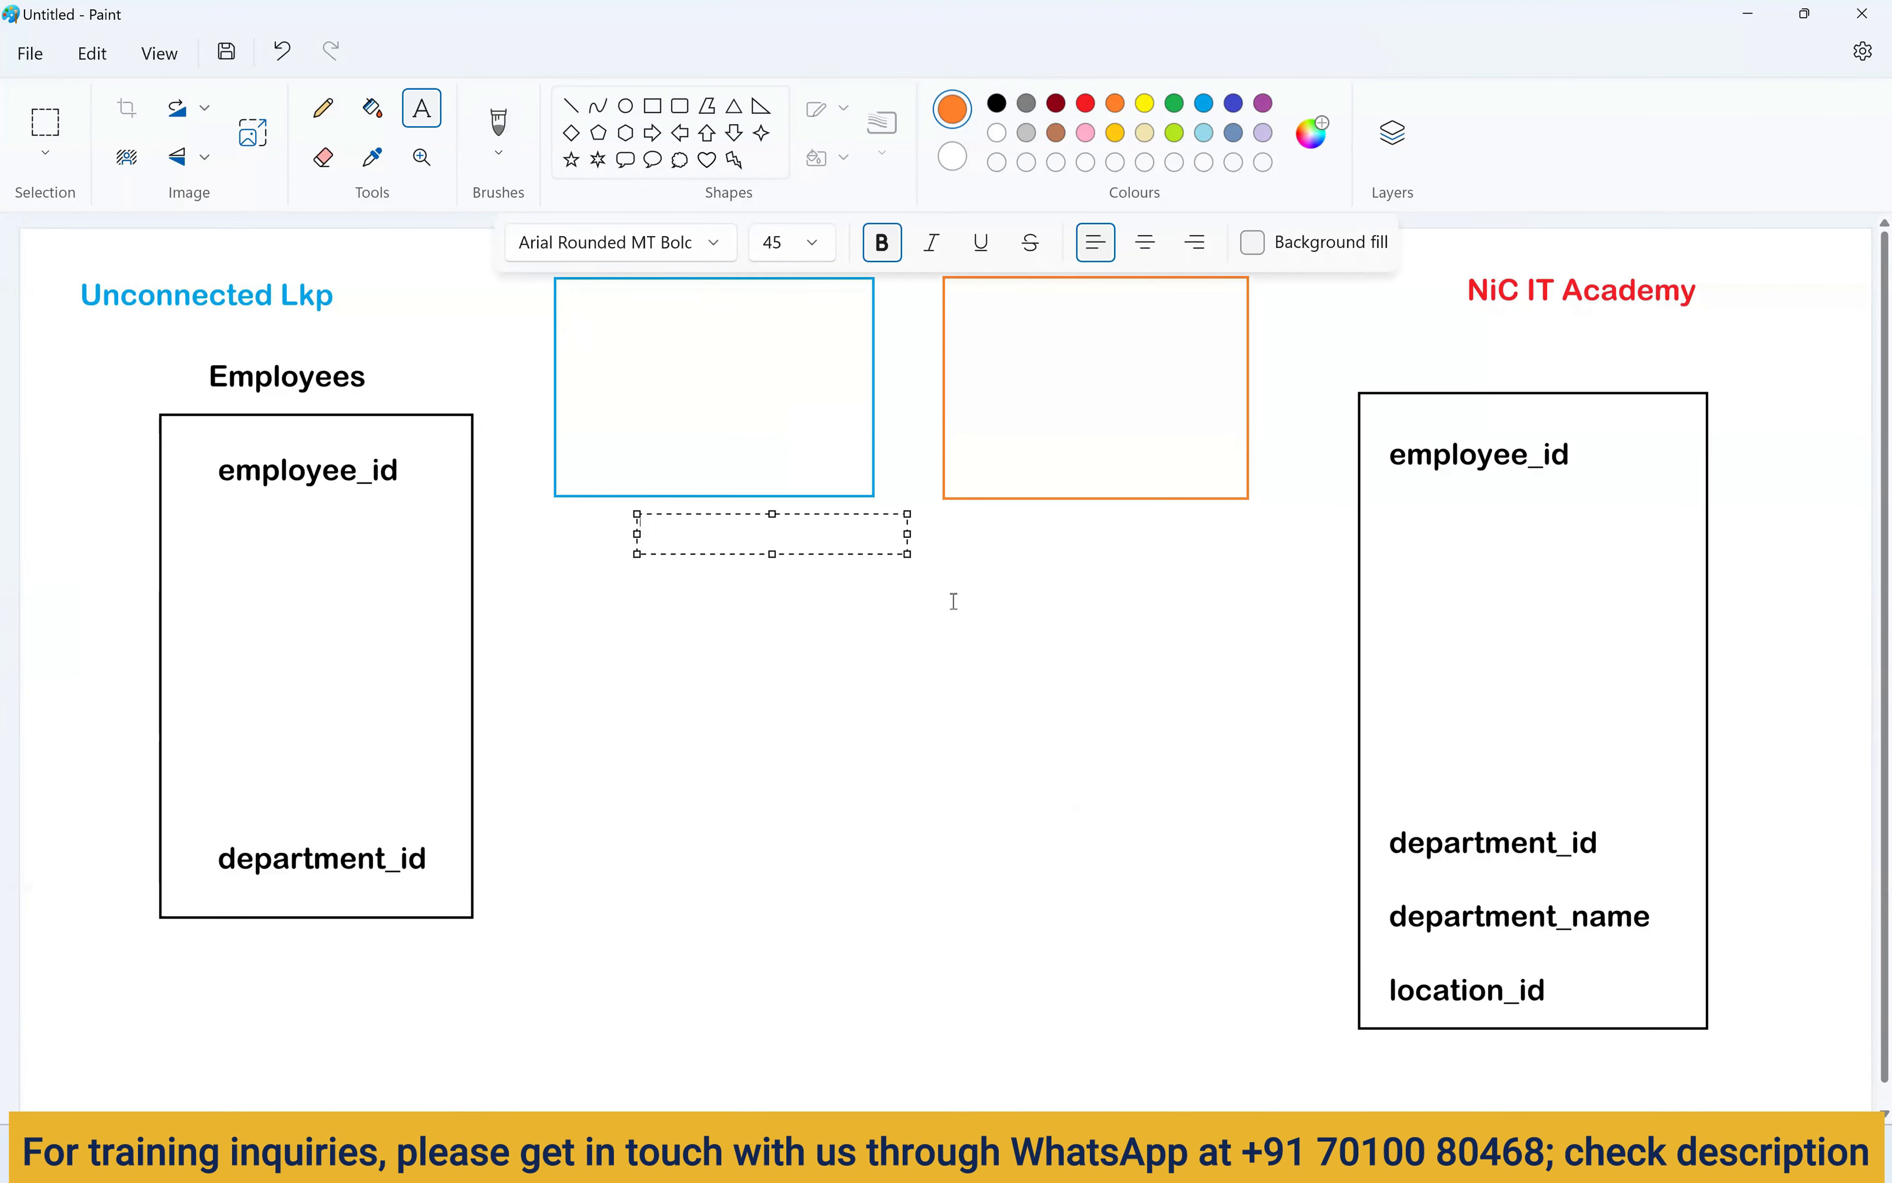
type("partments")
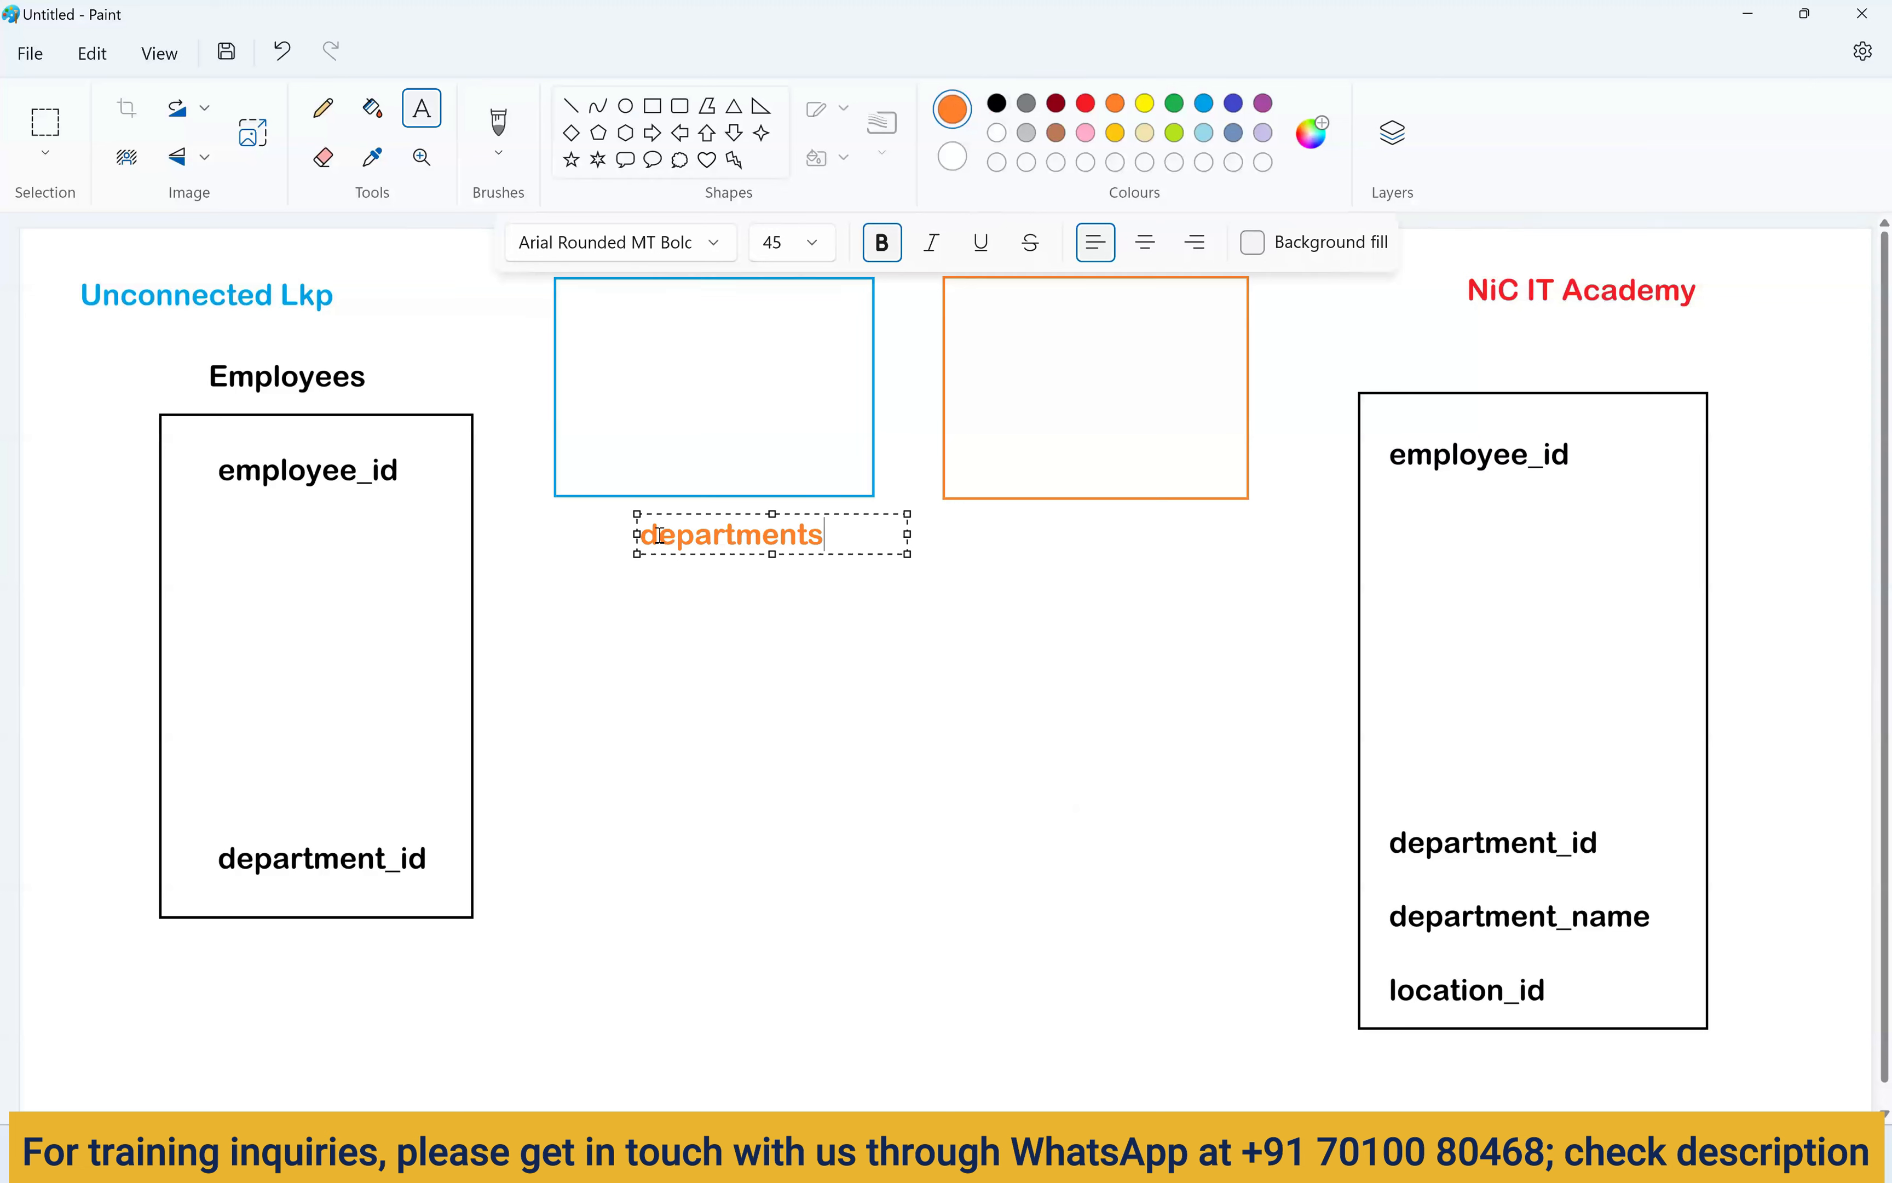
key("Home")
type("lkp")
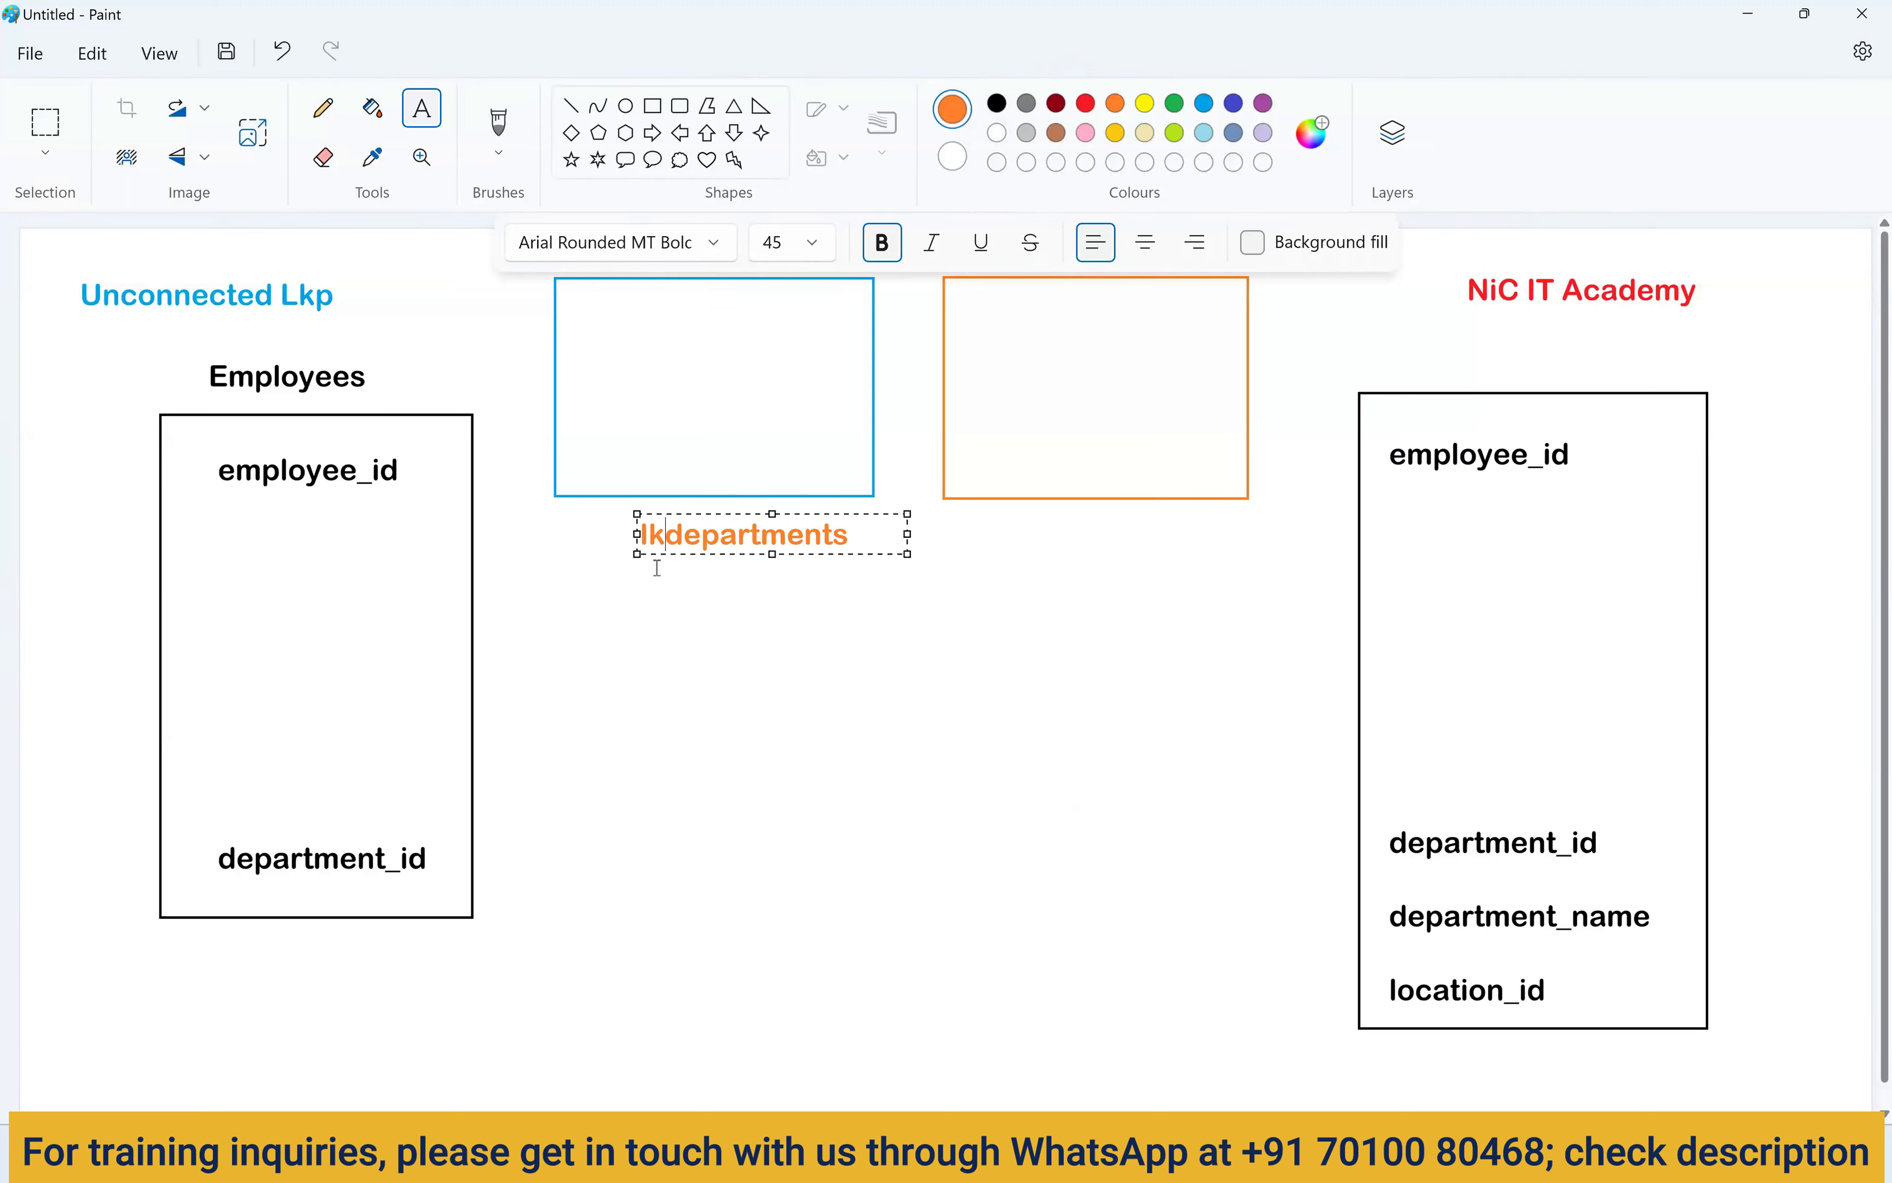
type("1:")
left_click_drag(899, 533, 613, 532)
key("ctrl+c")
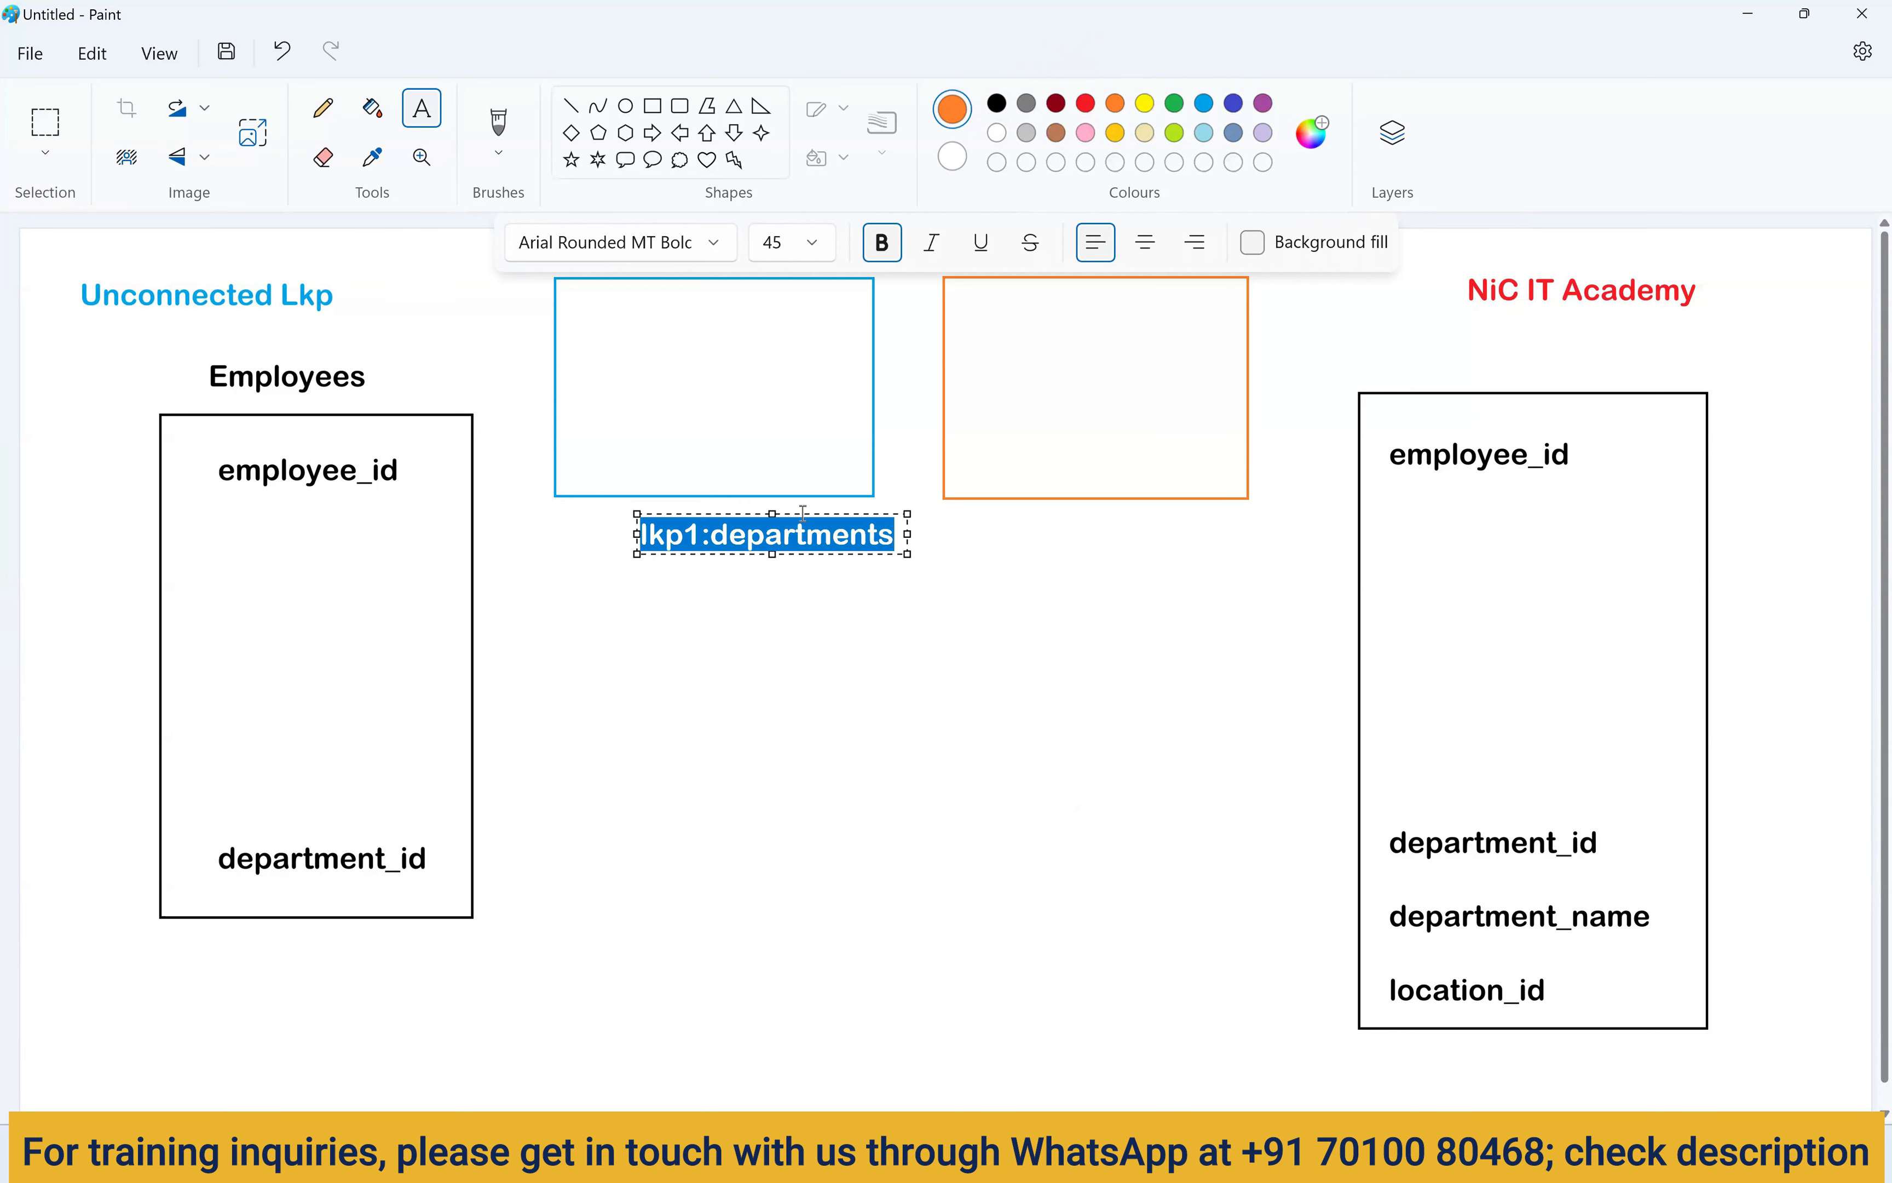
left_click_drag(803, 513, 750, 504)
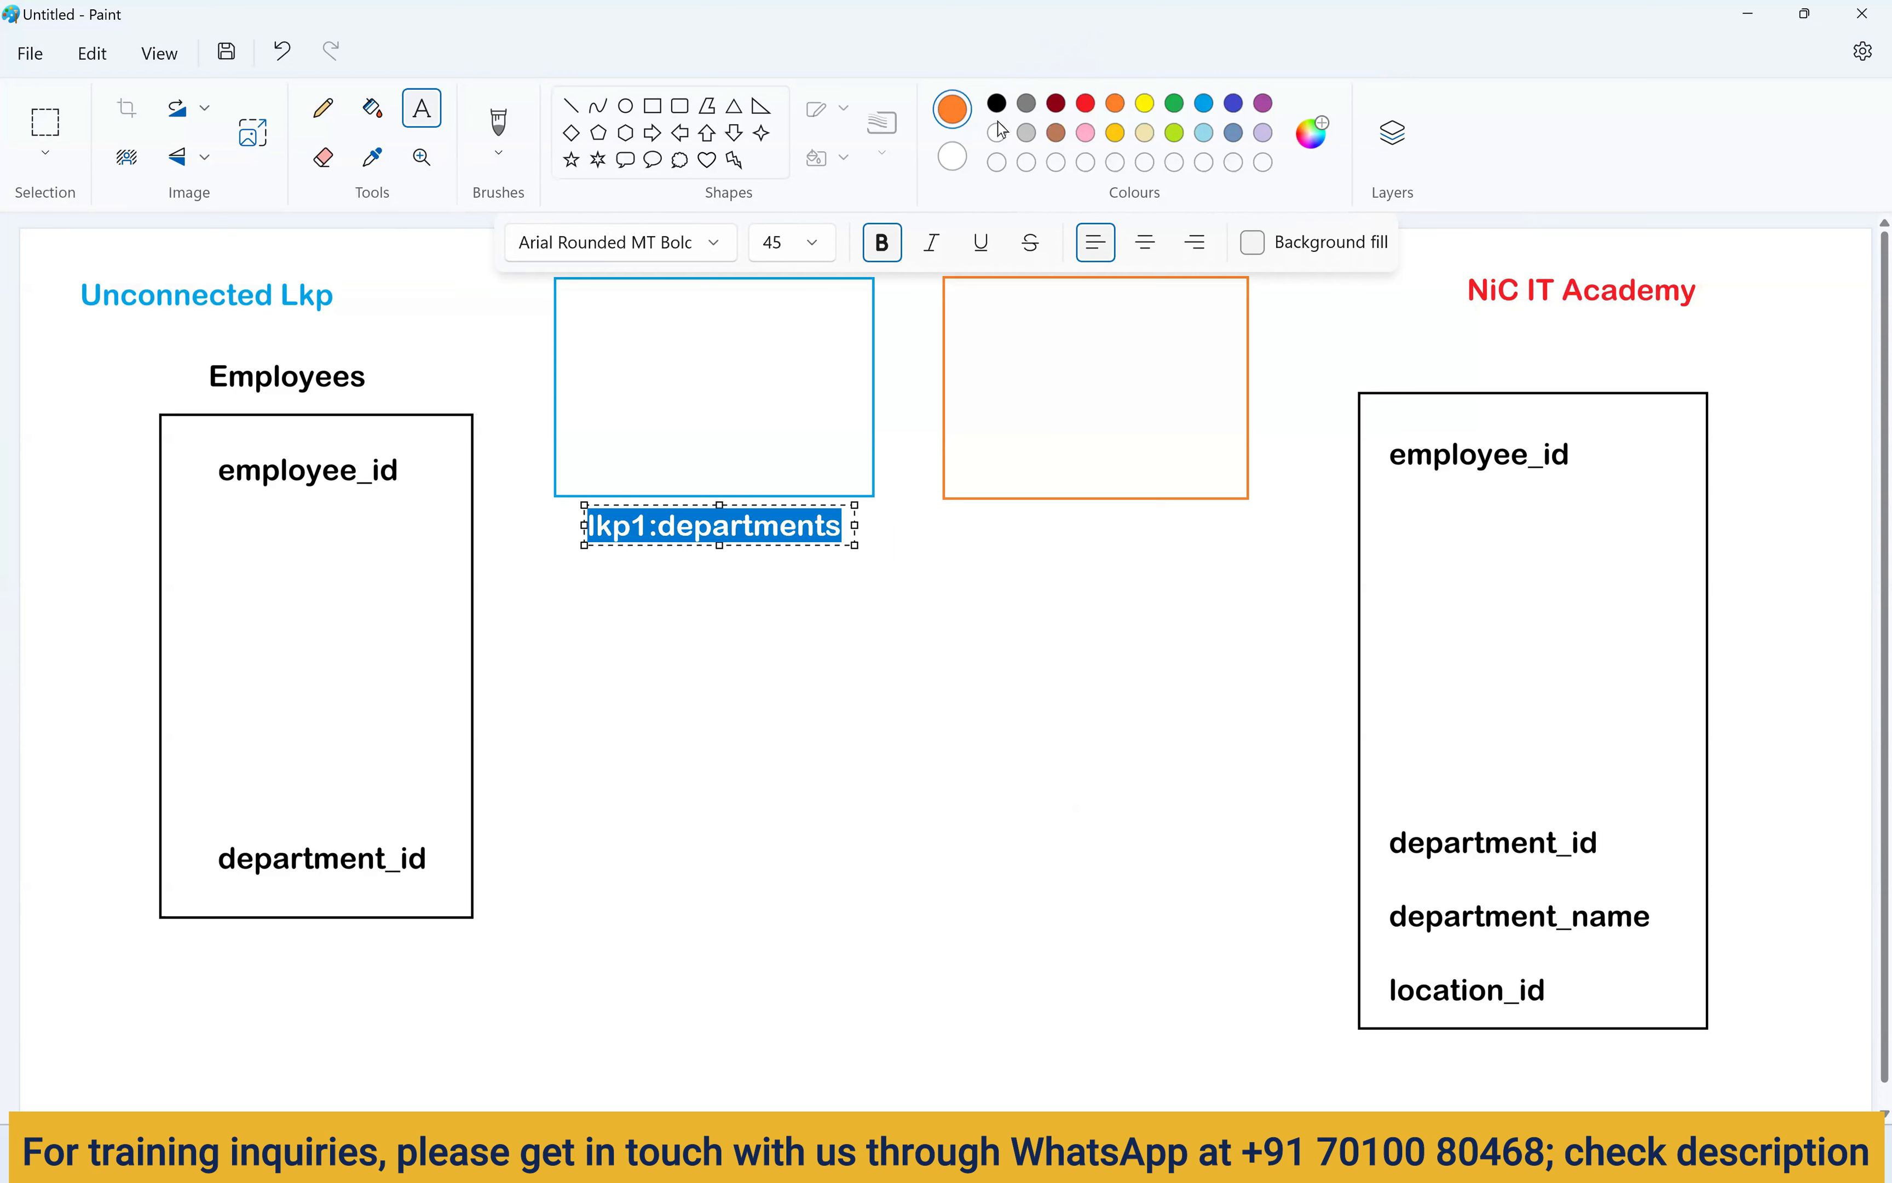
left_click(998, 104)
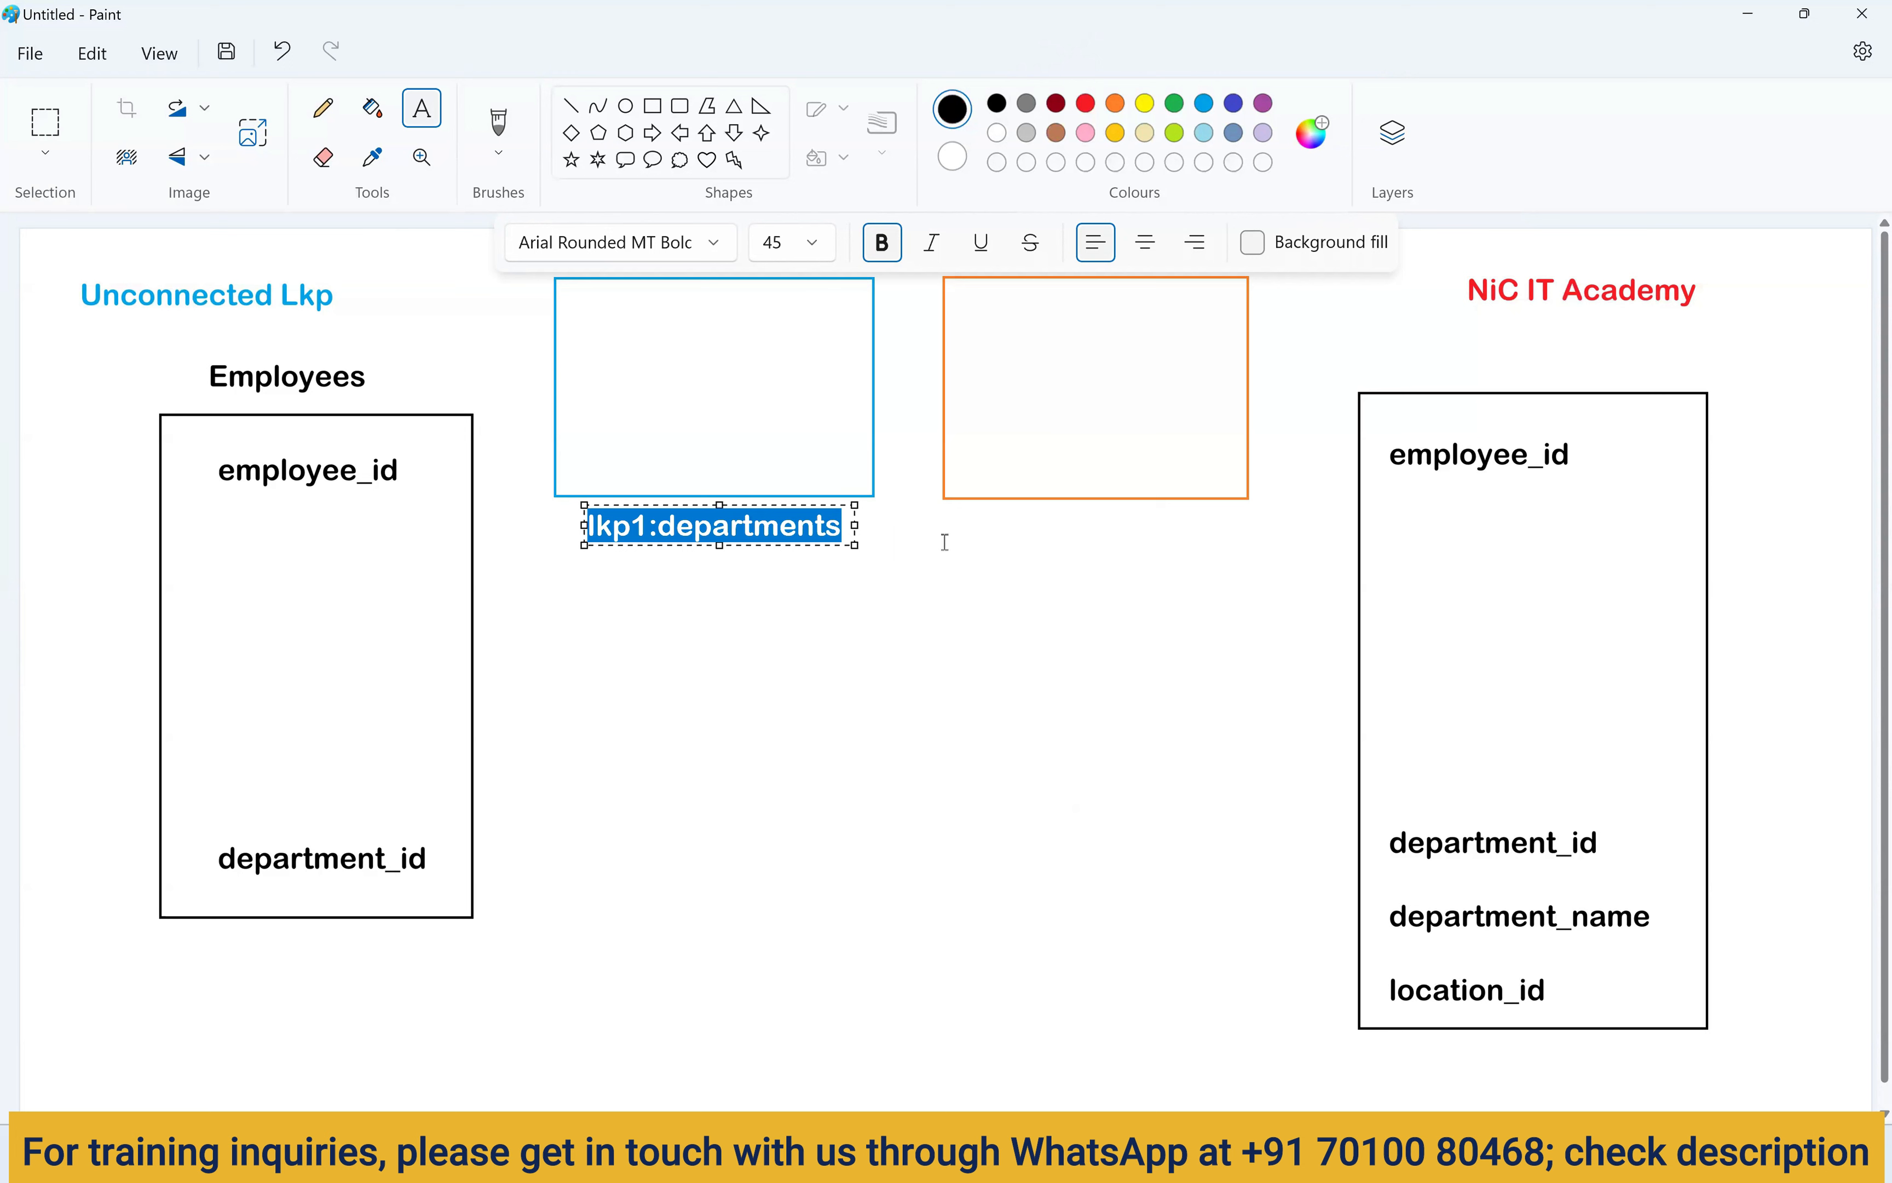
left_click(881, 550)
Paste a copy below the orange box and change it to 'lkp2:departments'.
left_click(982, 517)
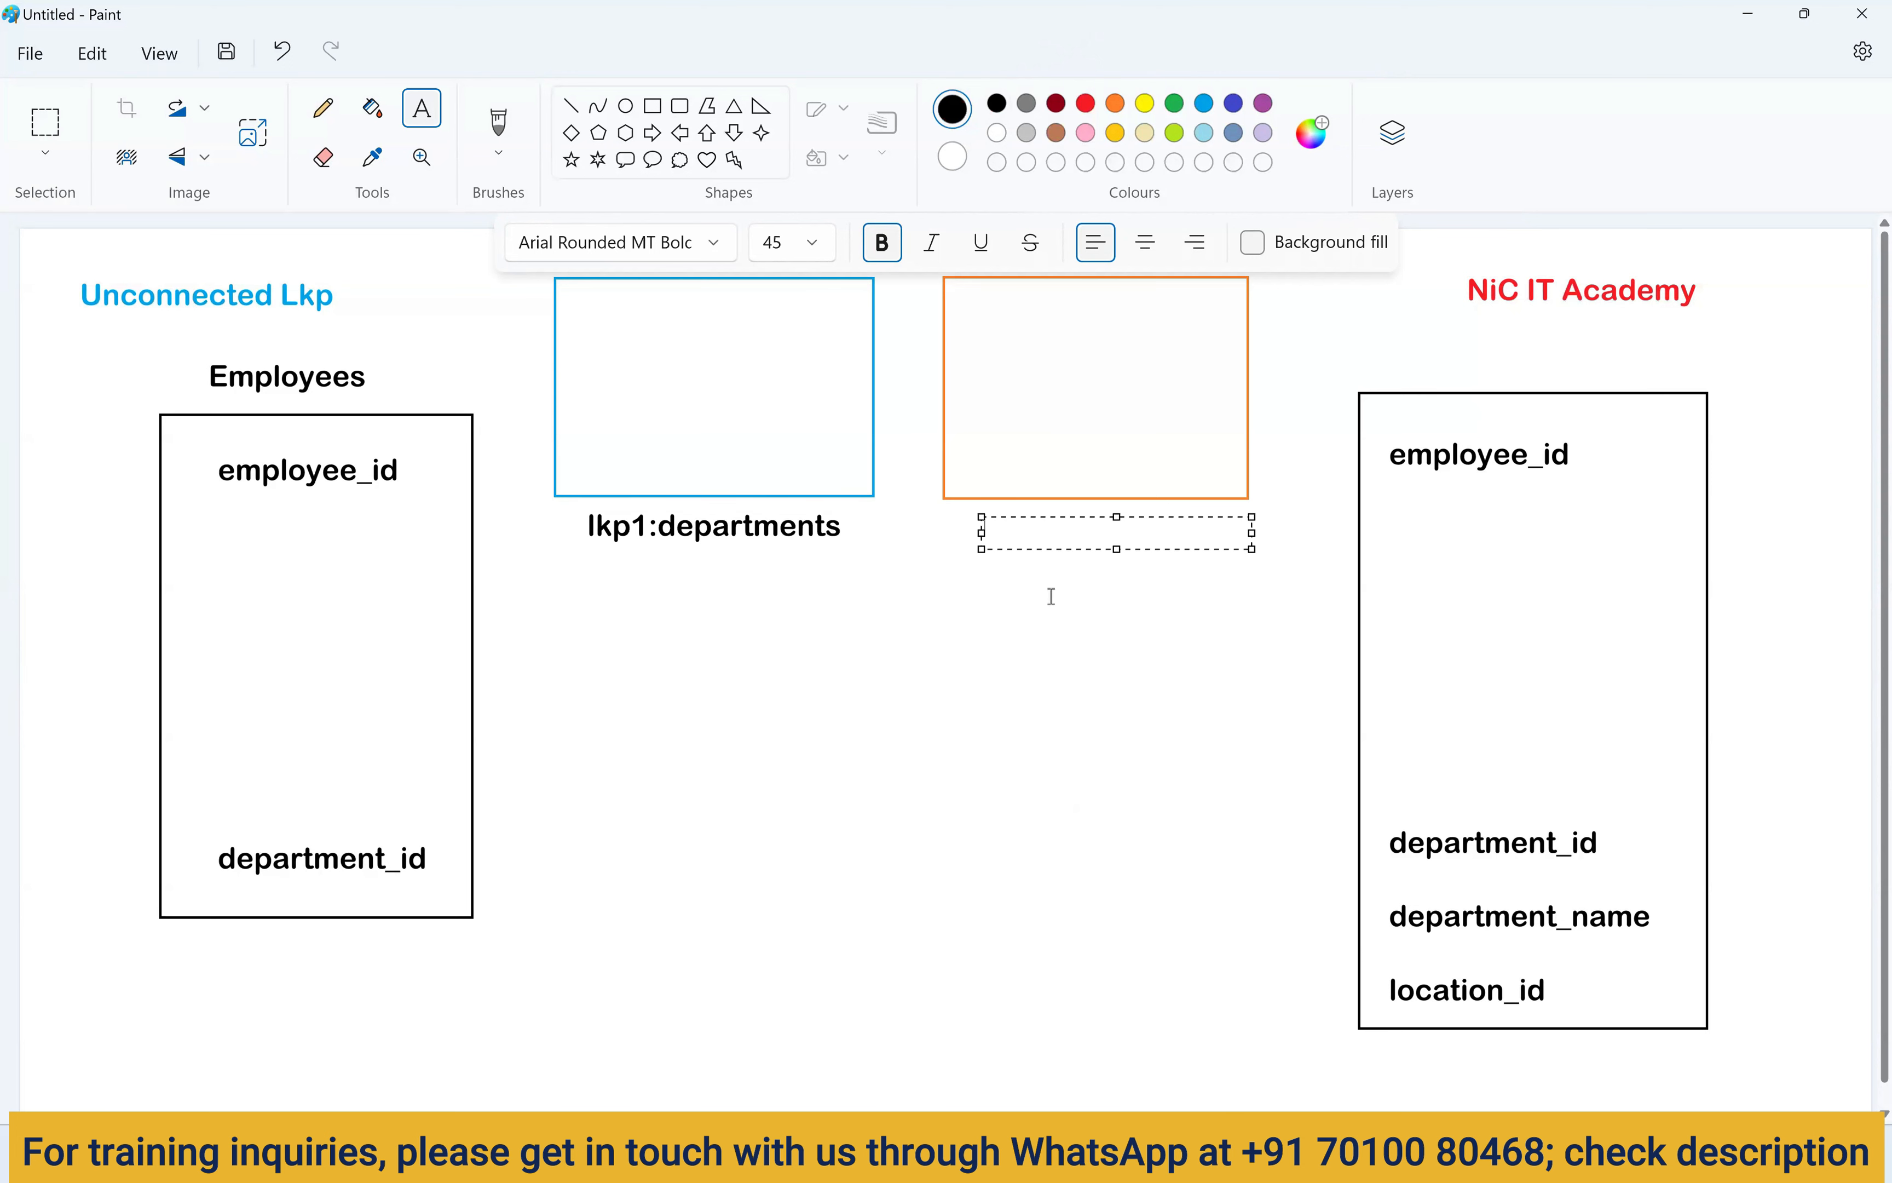
key("ctrl+v")
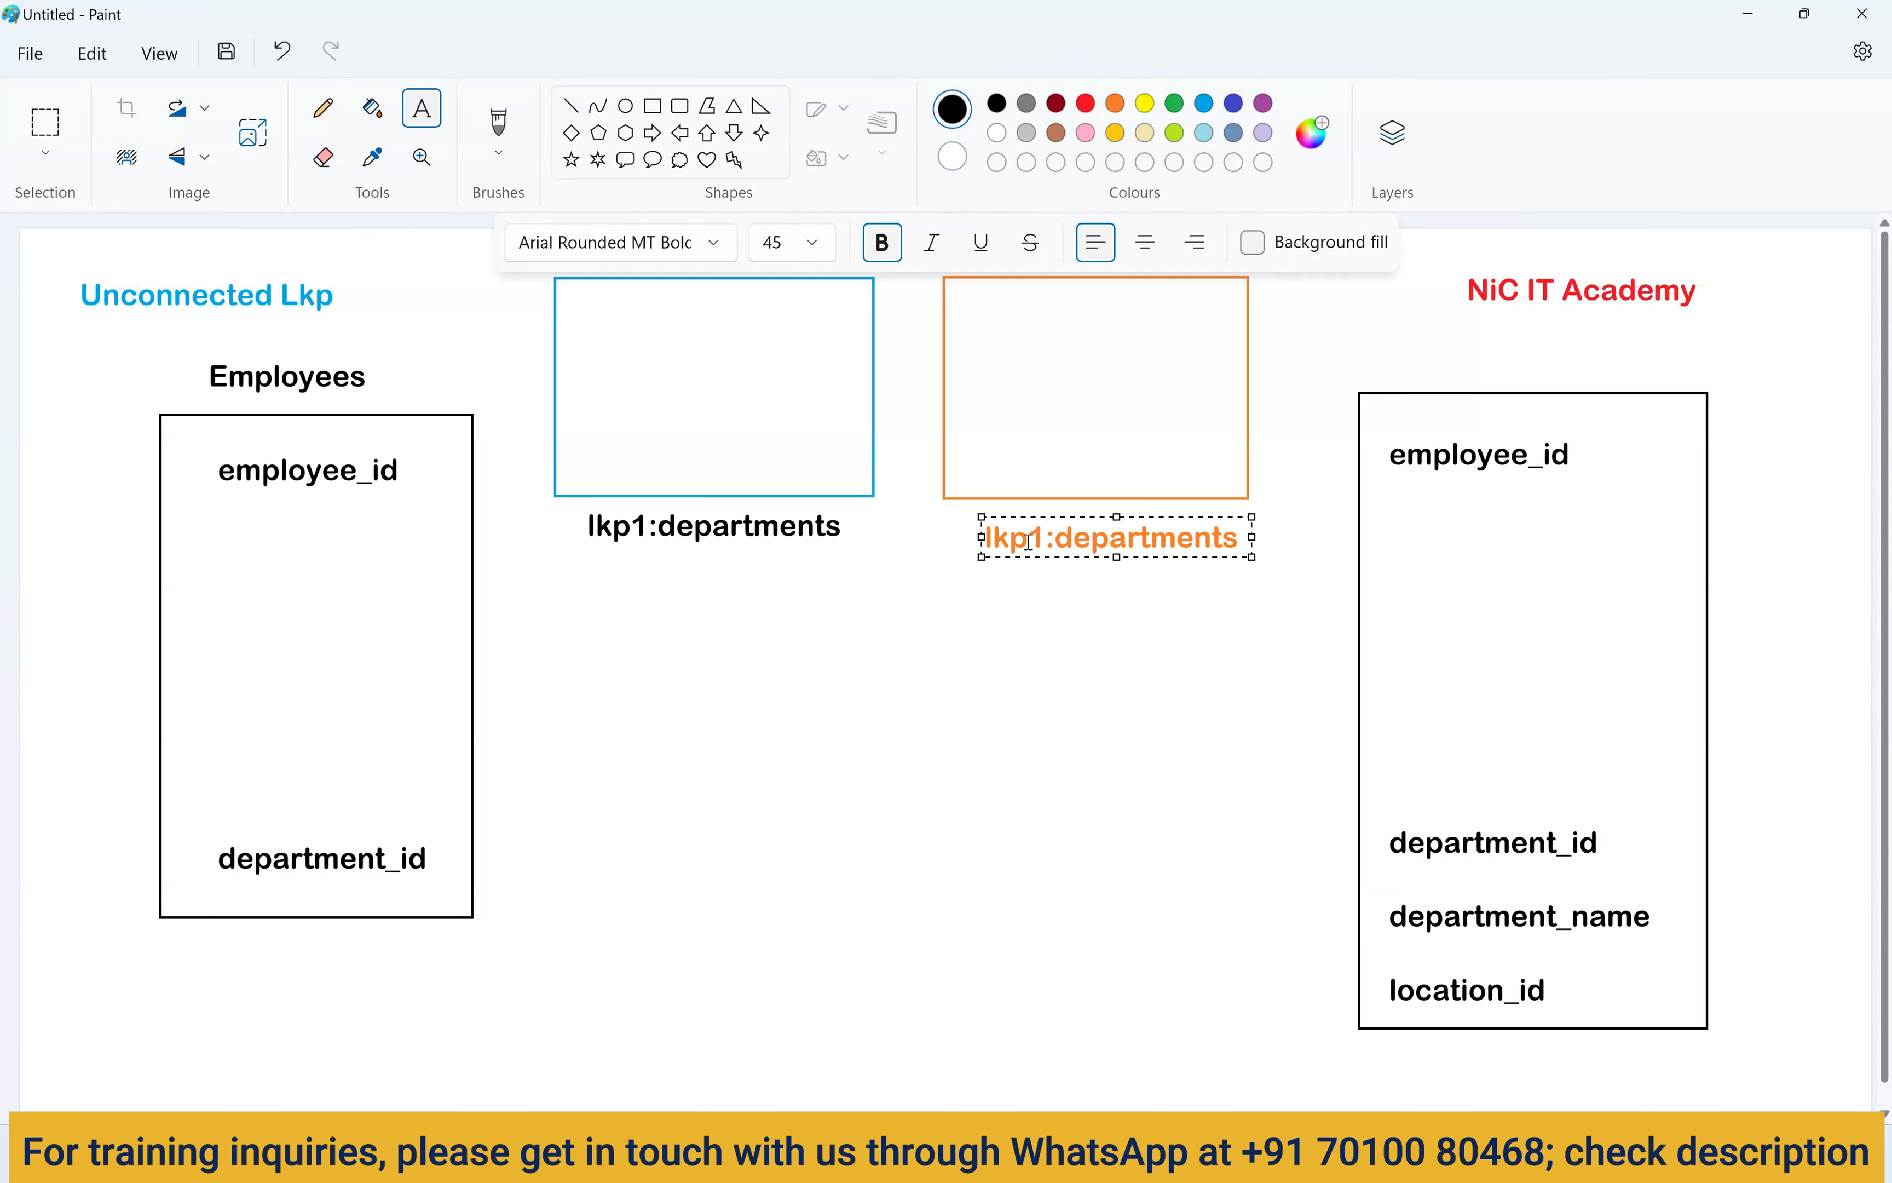
left_click_drag(1028, 538, 1038, 540)
type("2")
key("ctrl+a")
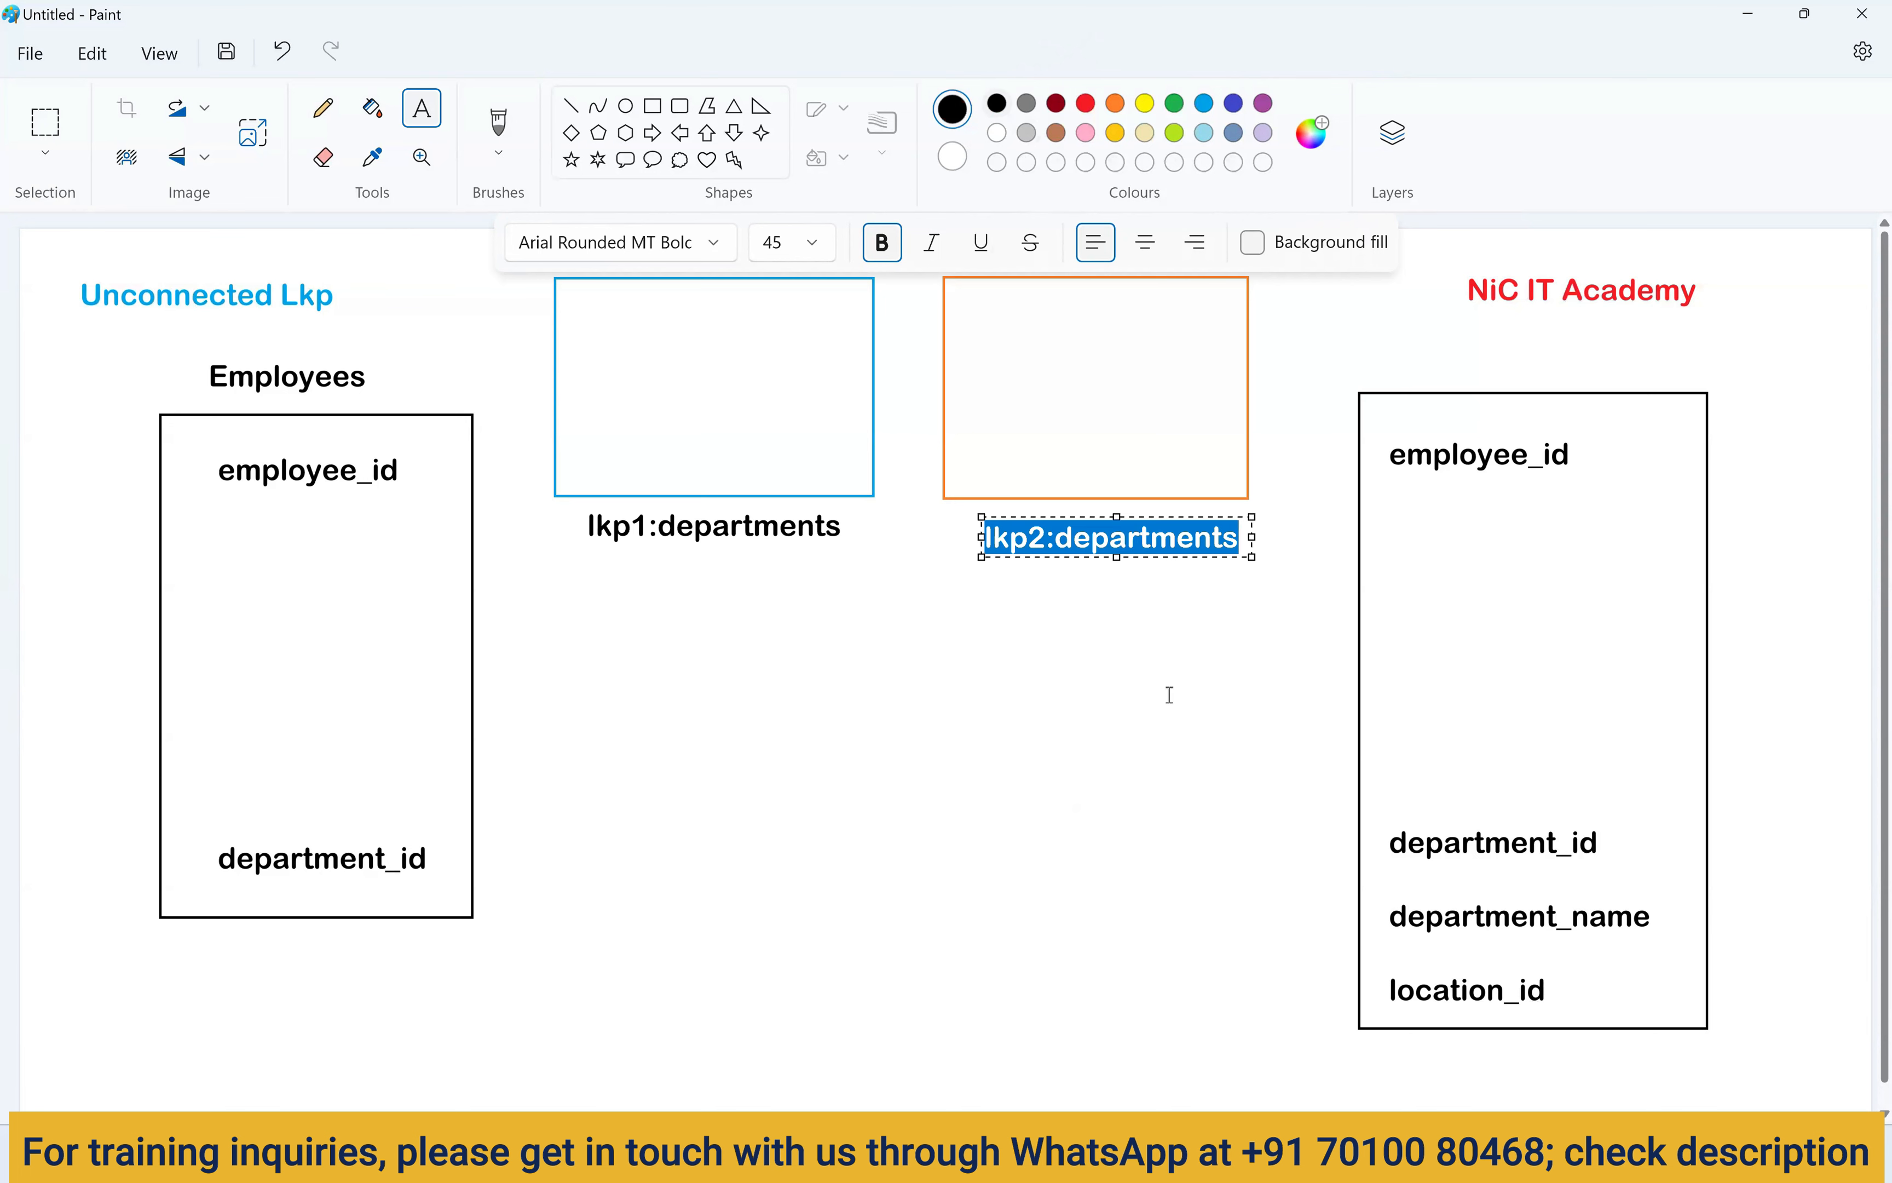
left_click(1207, 835)
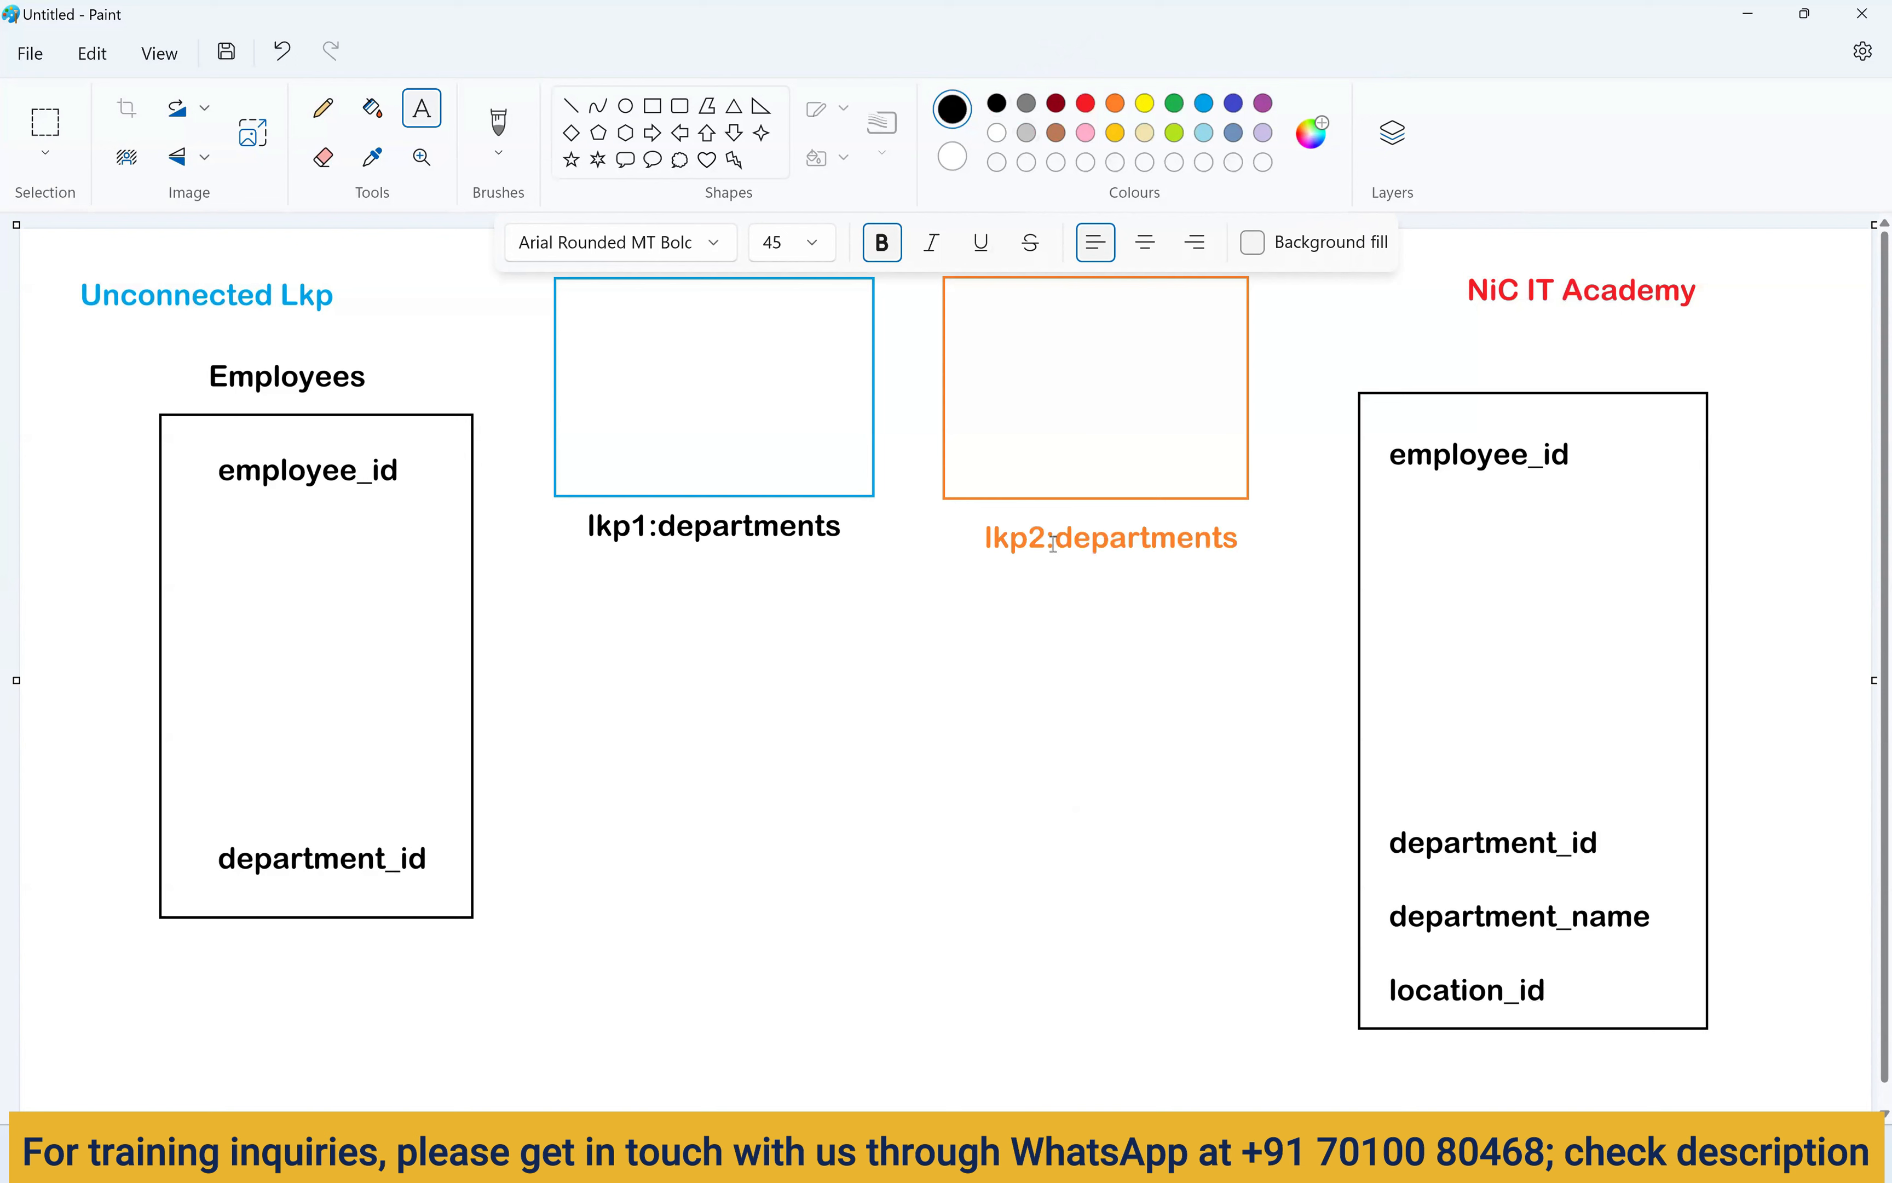
List department_id and department_name inside the blue box.
left_click(581, 307)
type("dep")
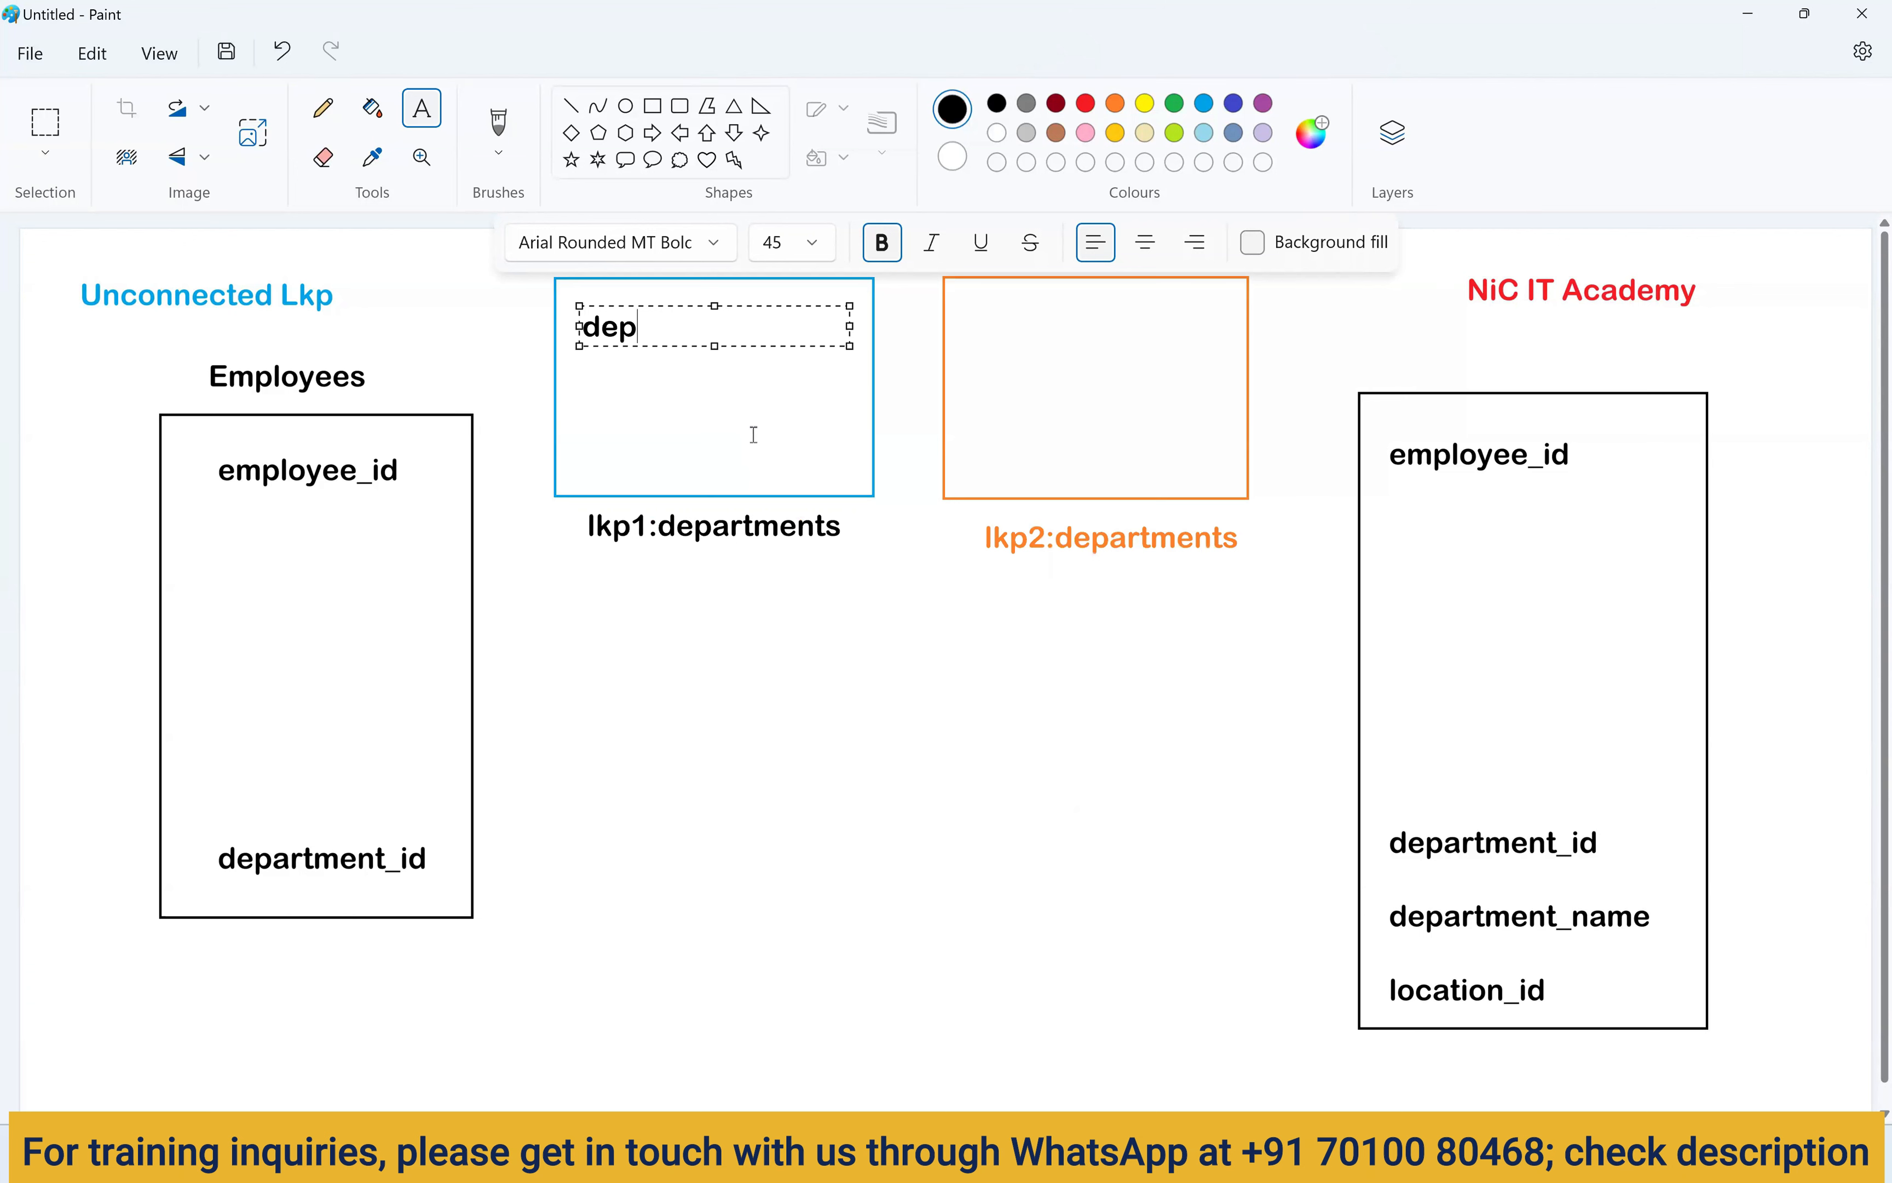
type("artmen")
key("BackSpace")
type("ent_id")
key("Return")
type("department_")
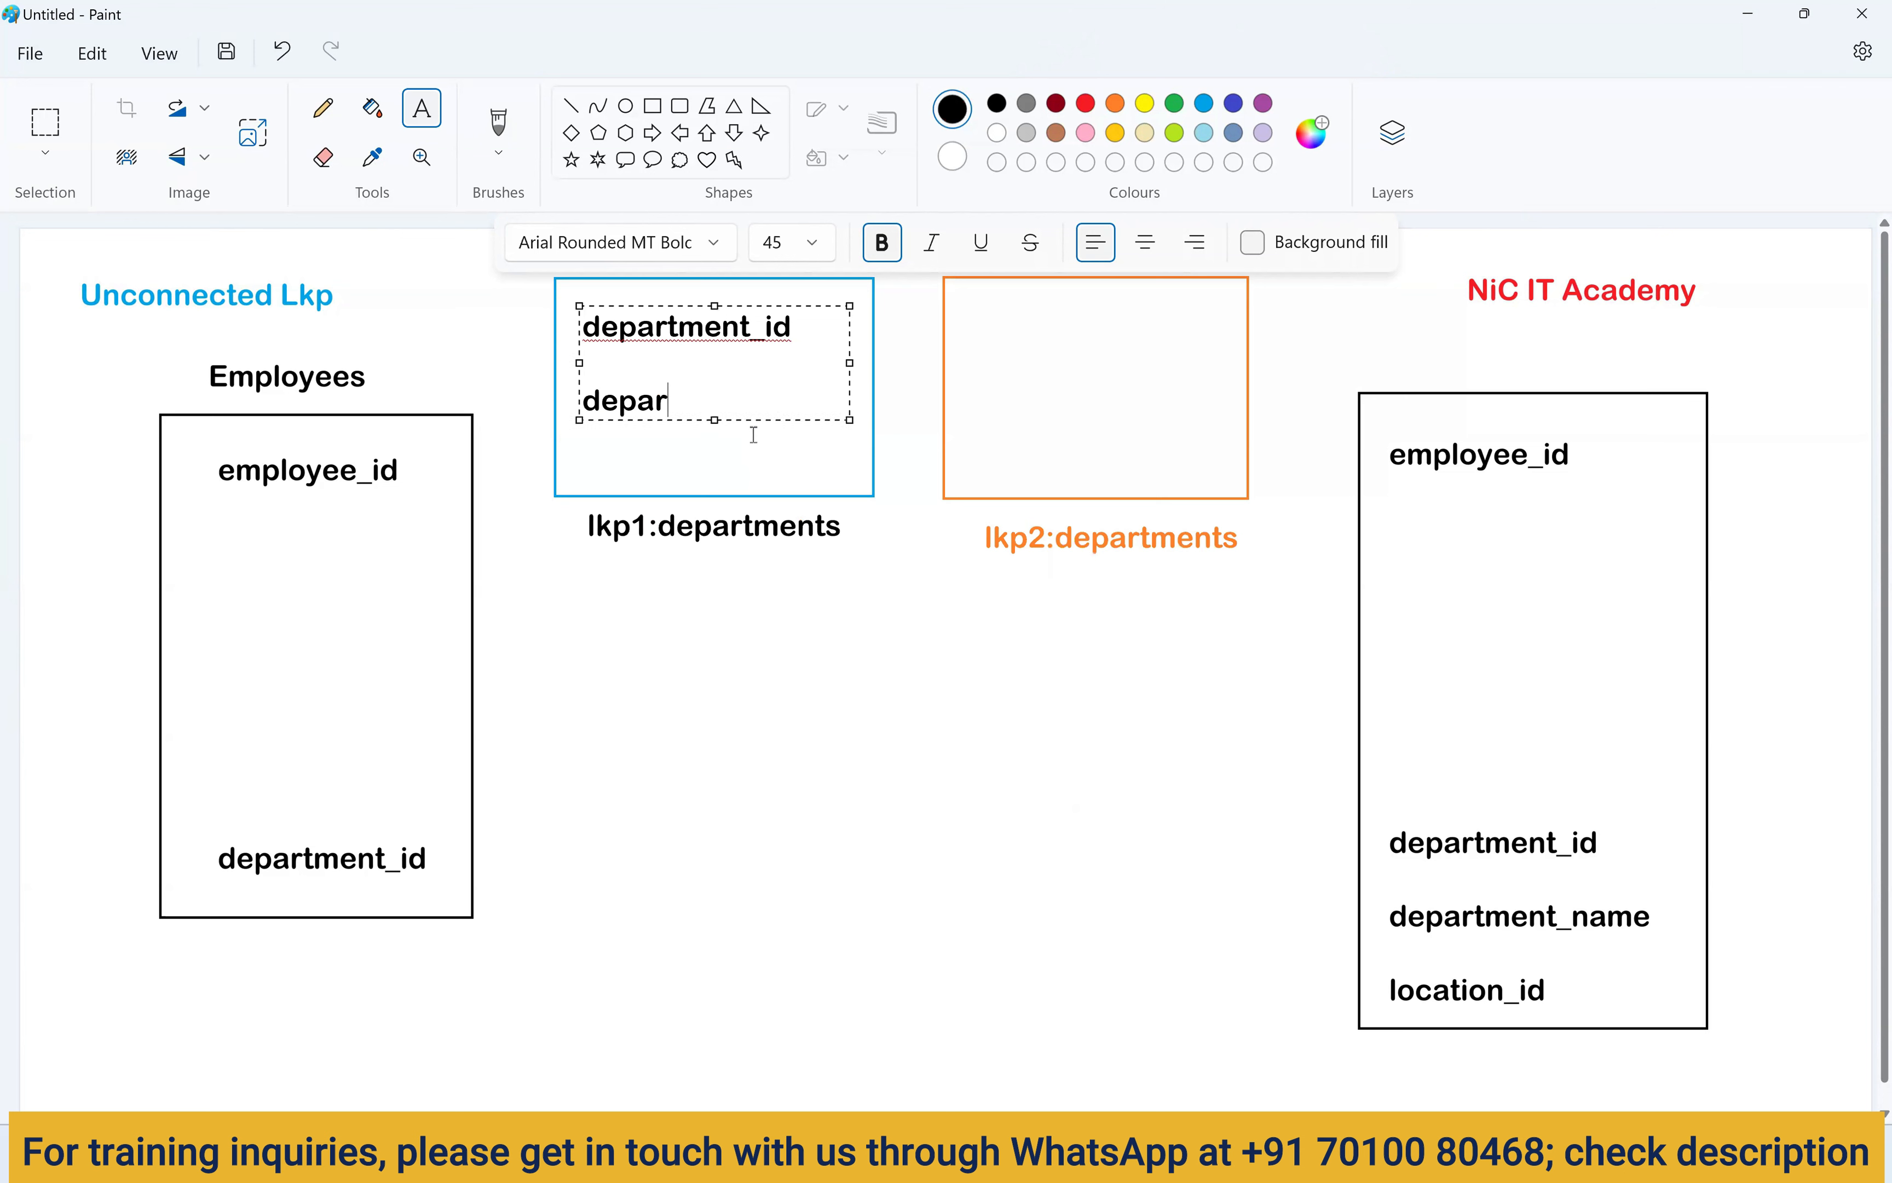
type("name")
key("Return")
type("l")
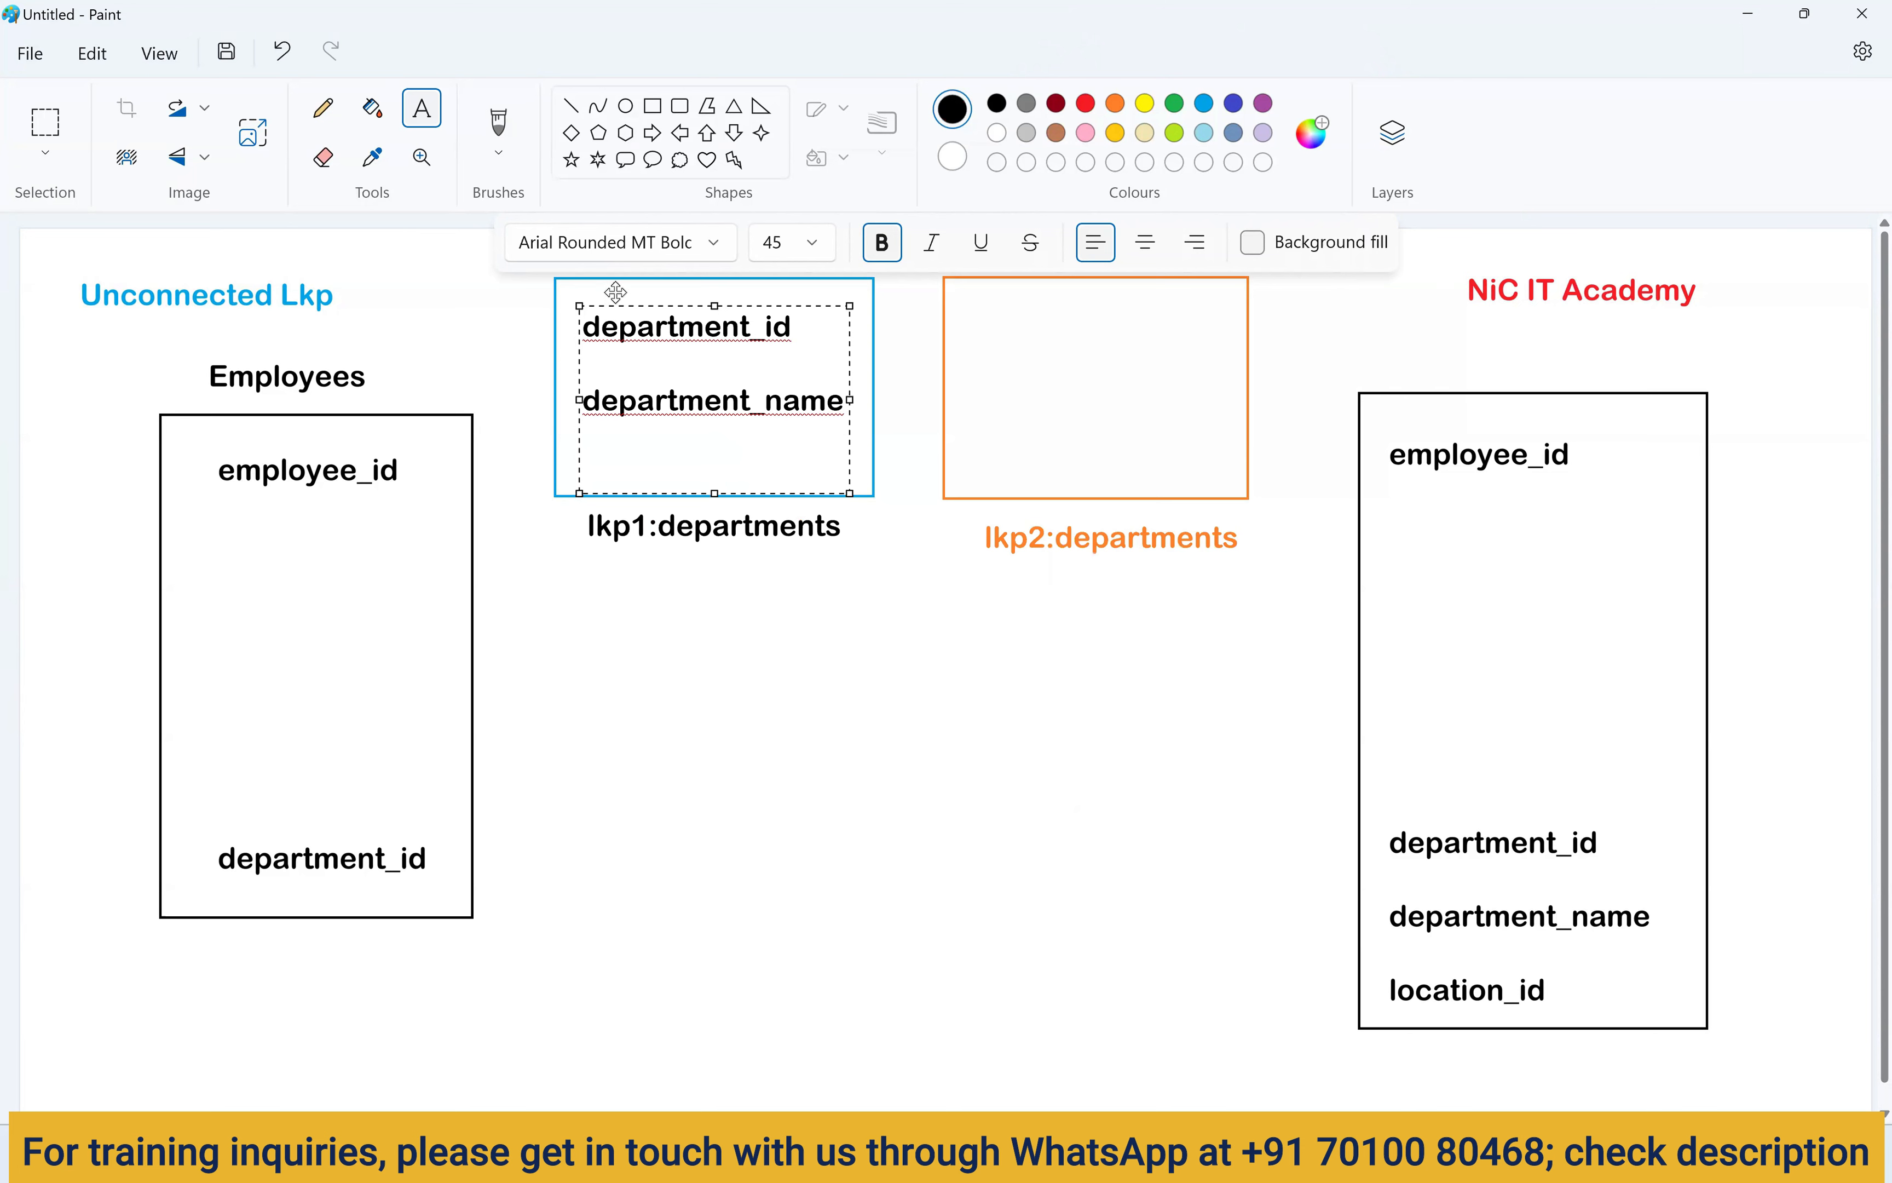
left_click_drag(616, 306, 614, 284)
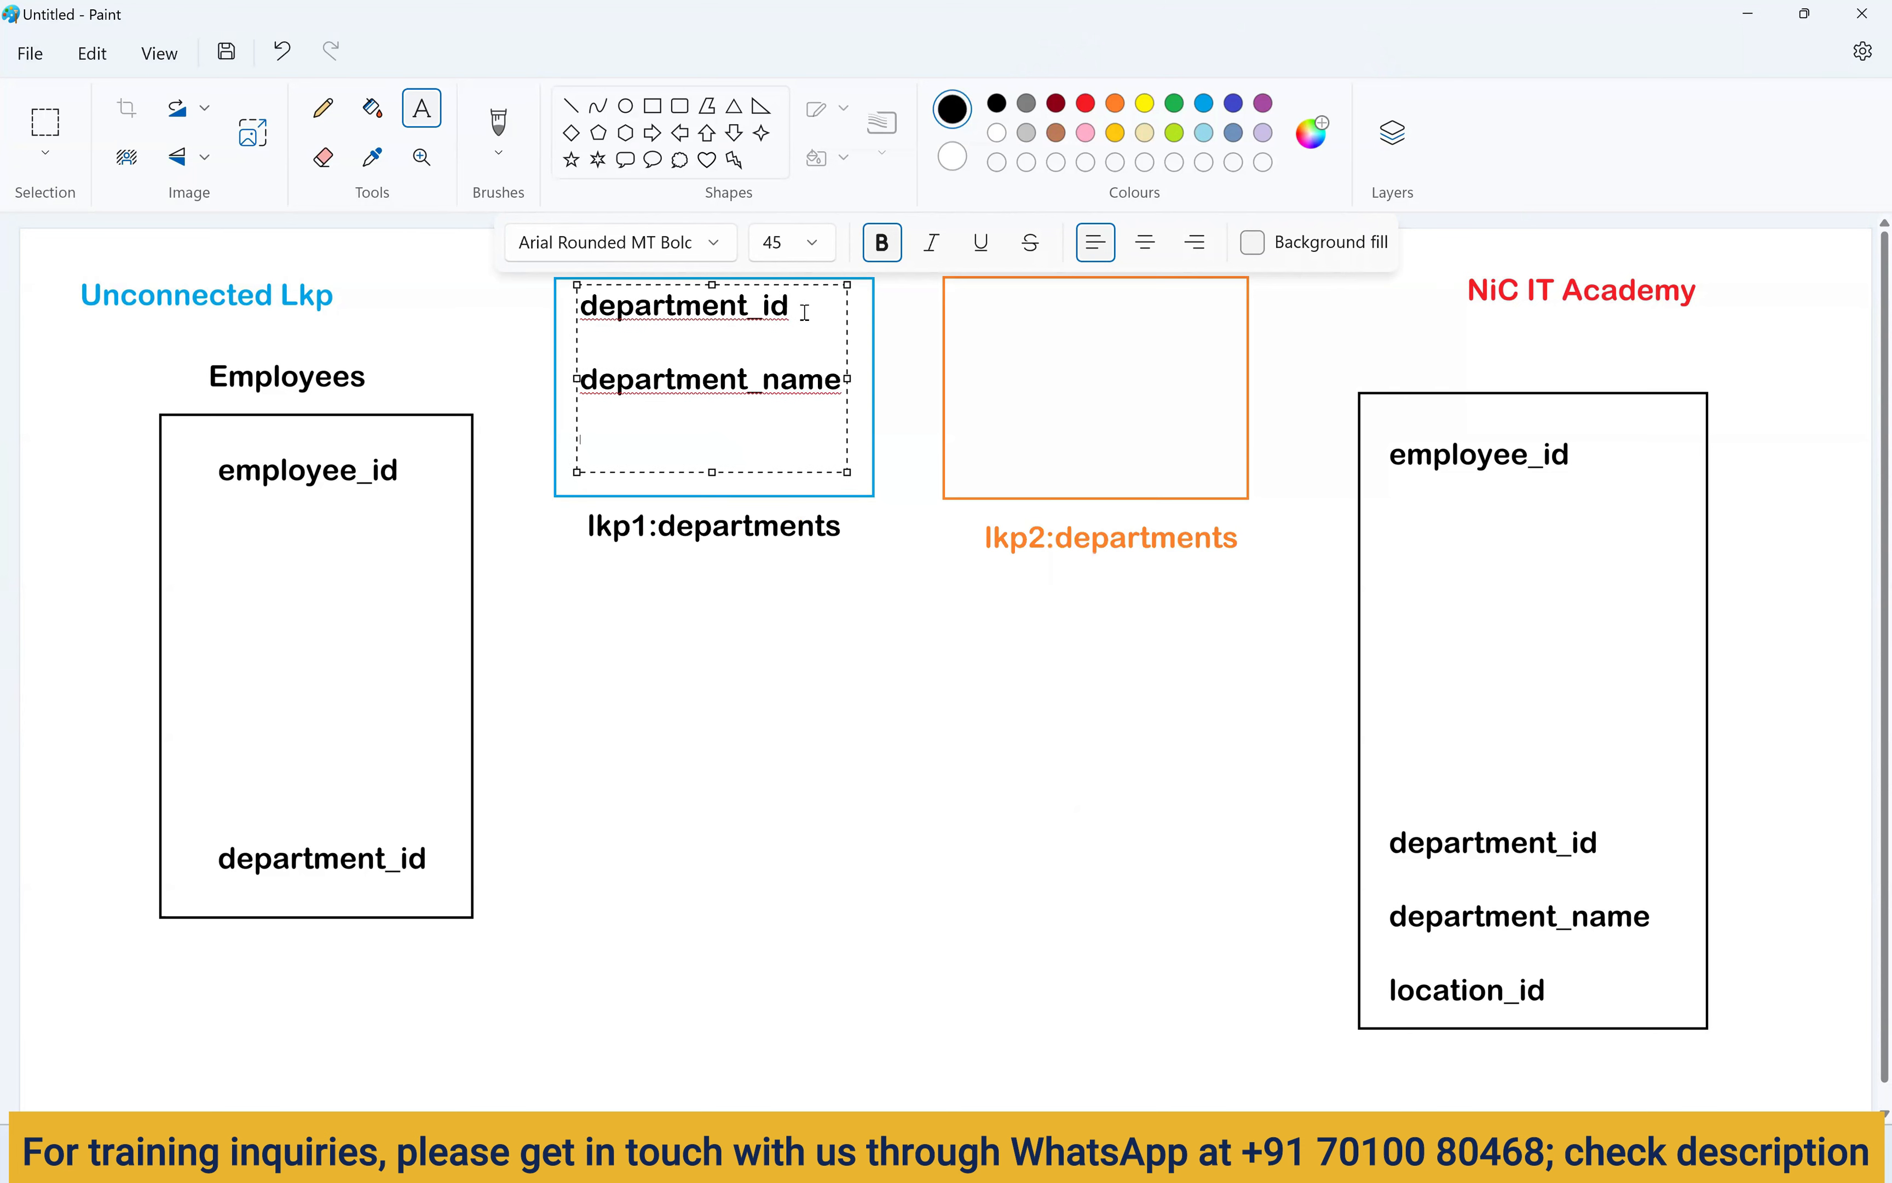
Copy department_id into the orange box and add loc_id below it.
left_click_drag(805, 312, 568, 311)
key("ctrl+c")
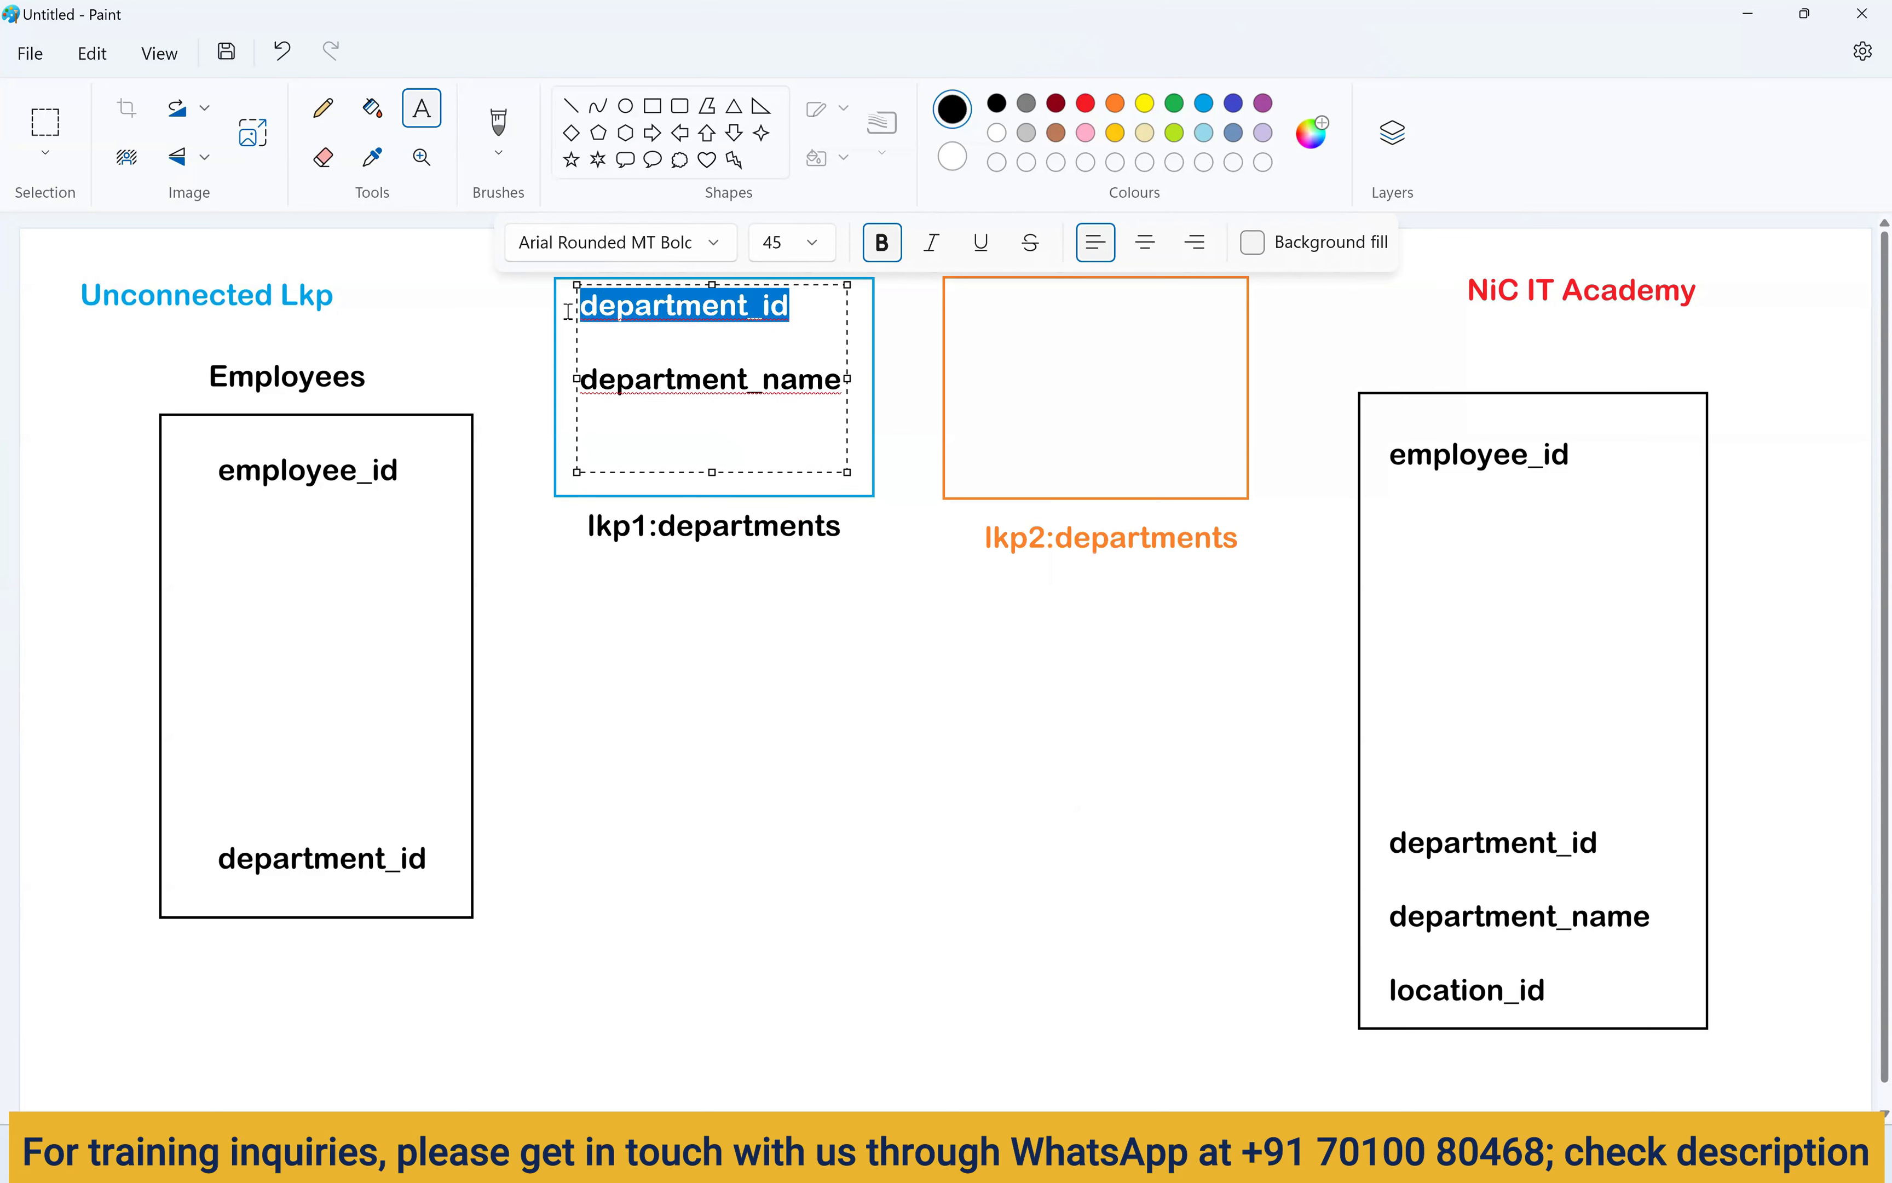
left_click(971, 309)
key("ctrl+v")
key("Return")
key("Return")
type("loc_id")
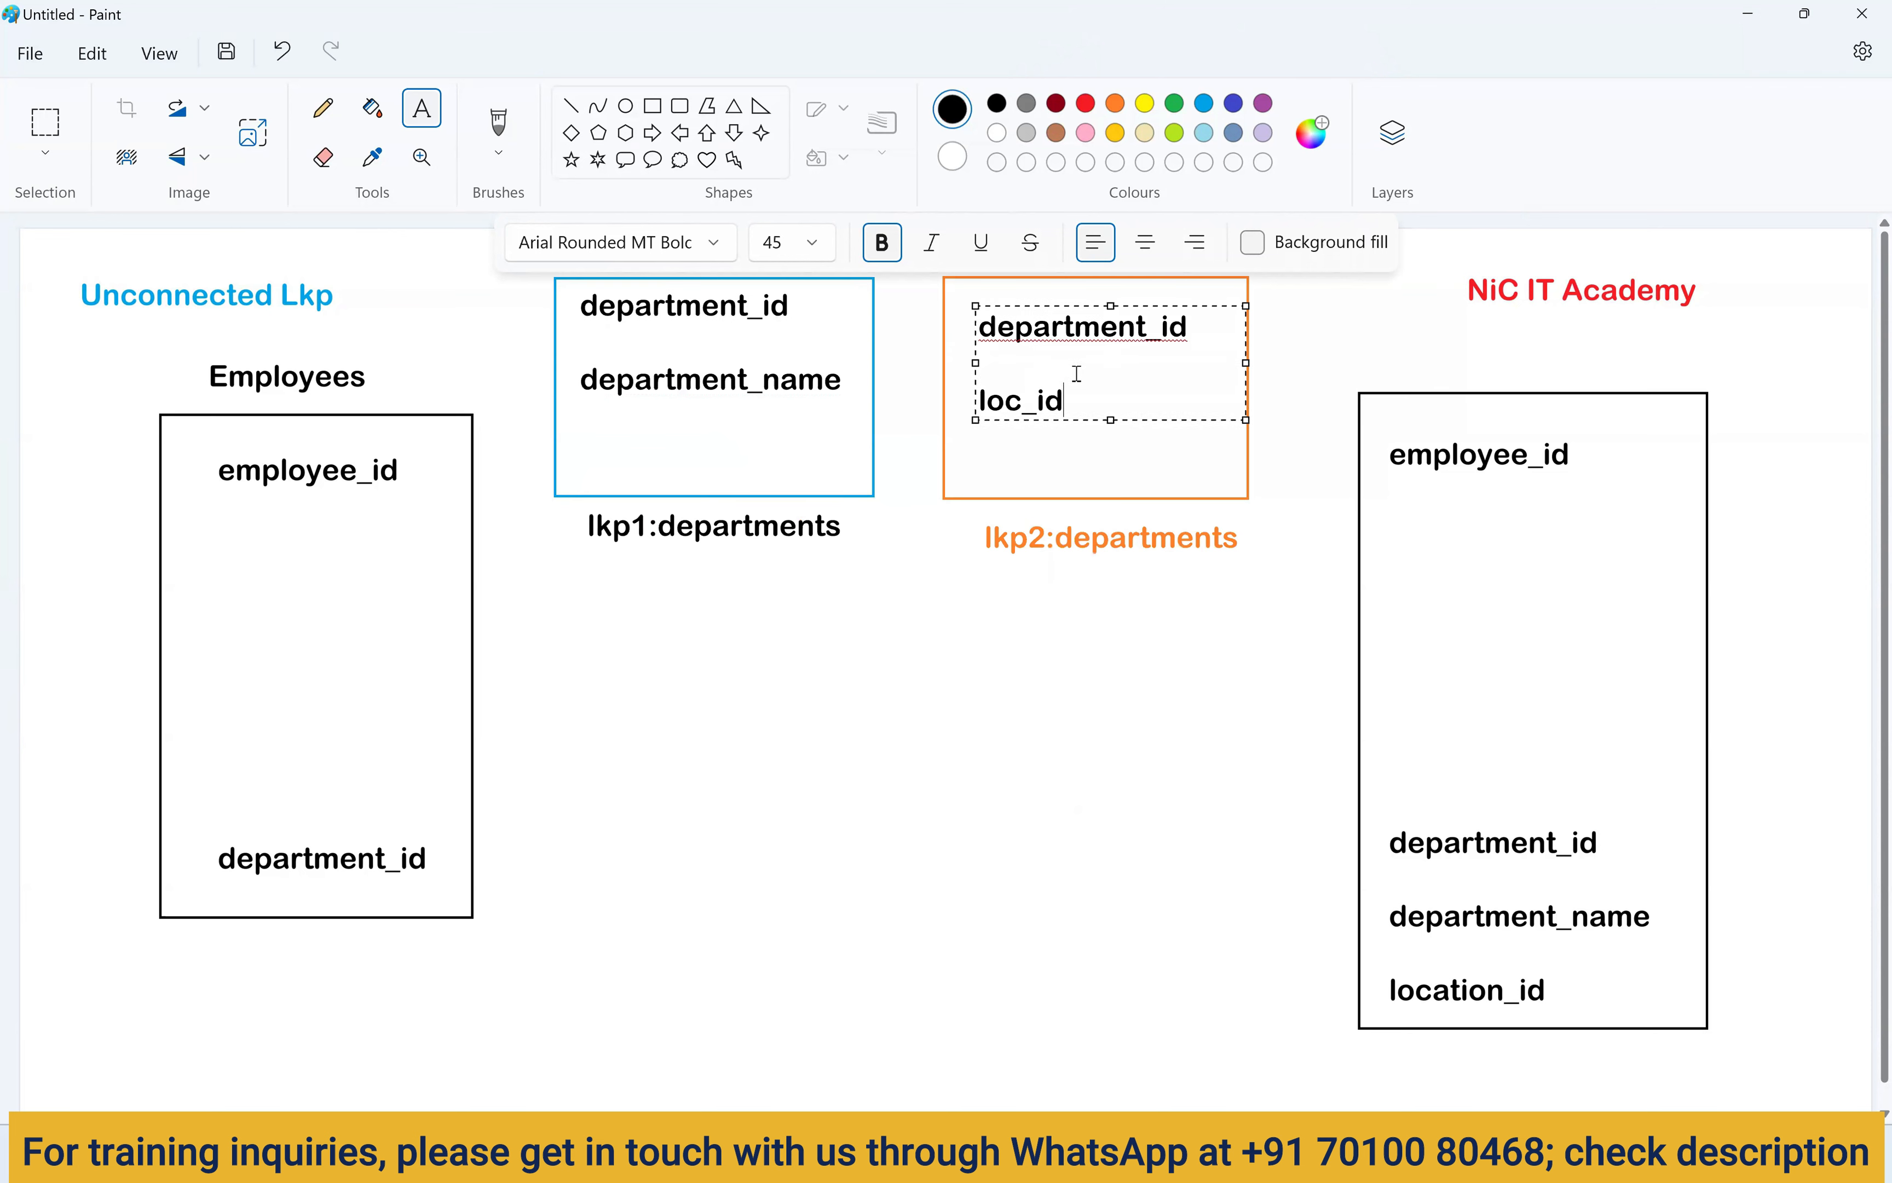
left_click_drag(1061, 303, 1044, 285)
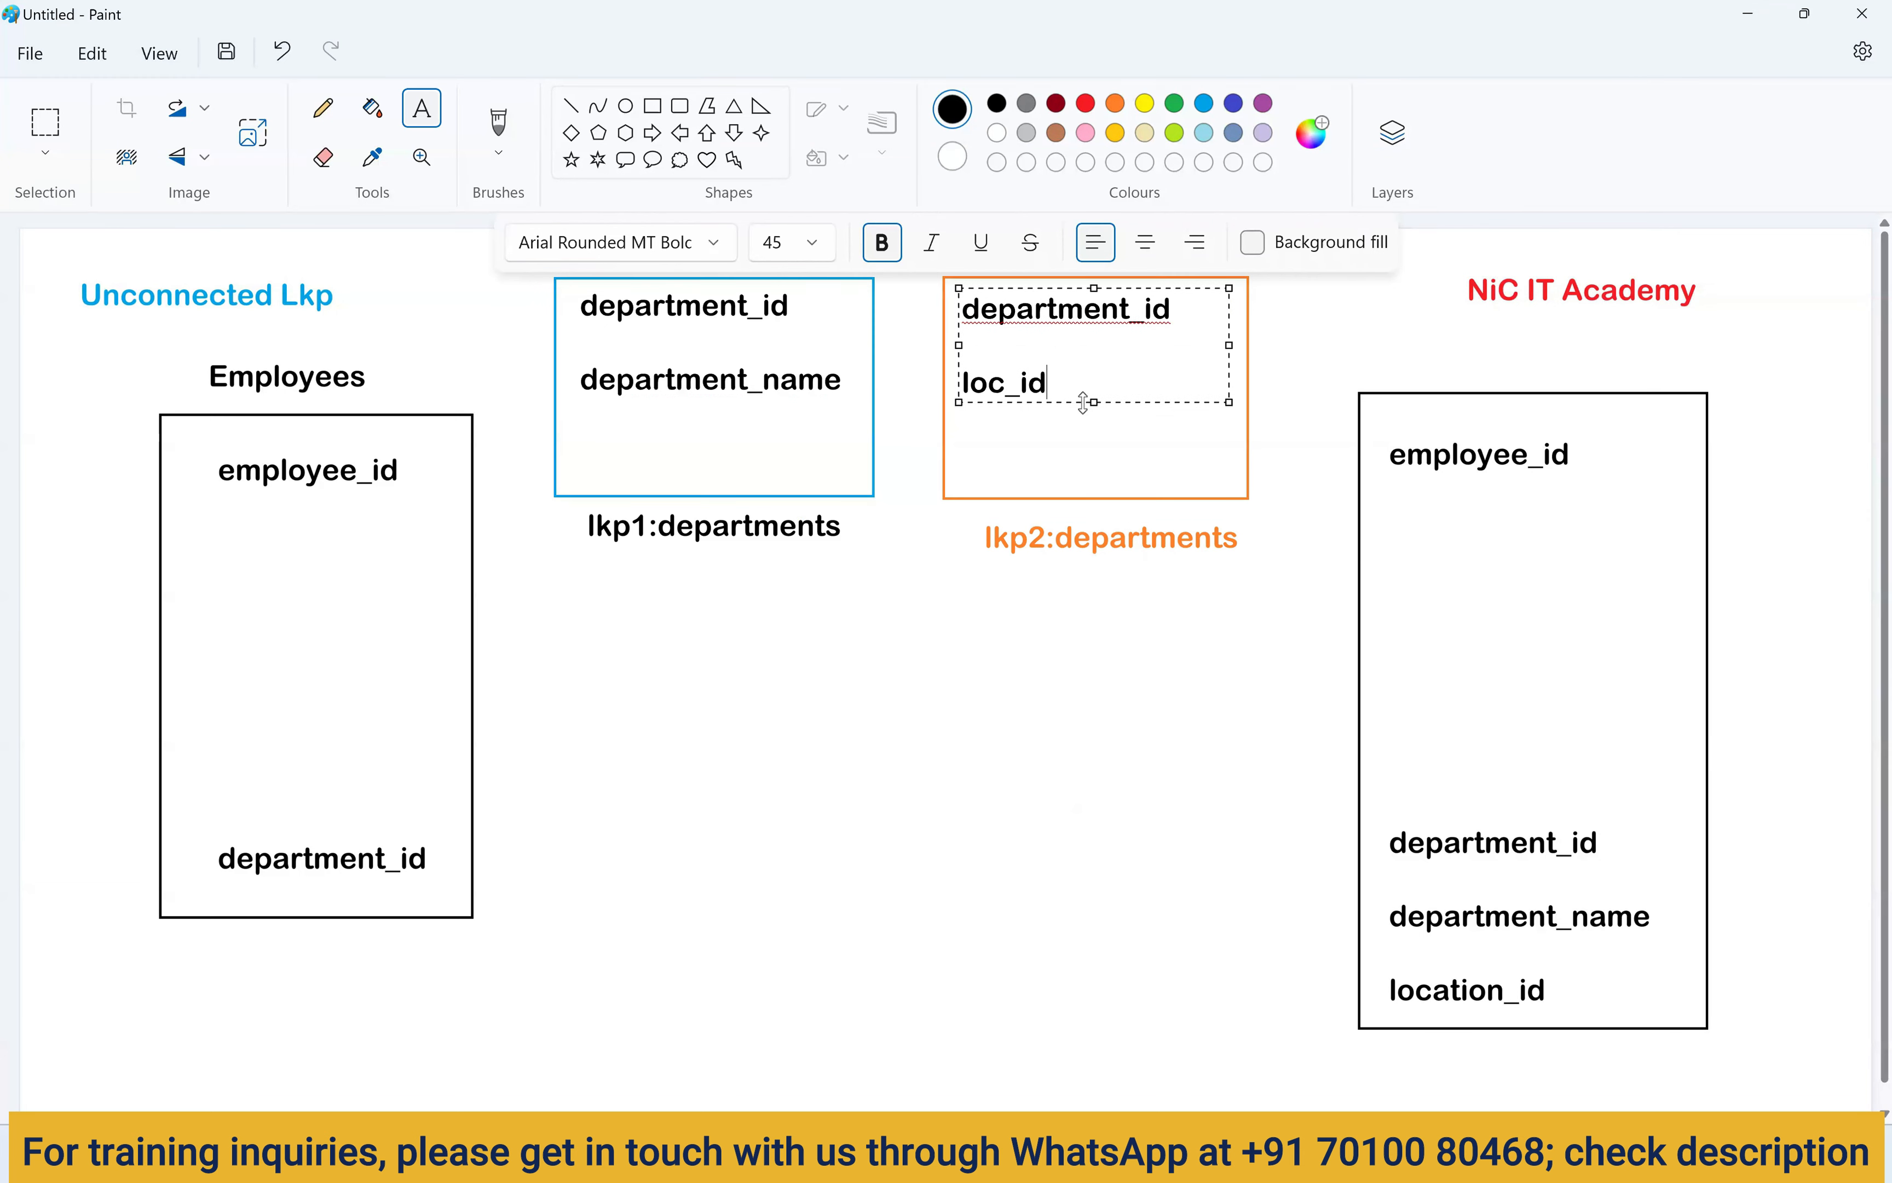
left_click(1104, 454)
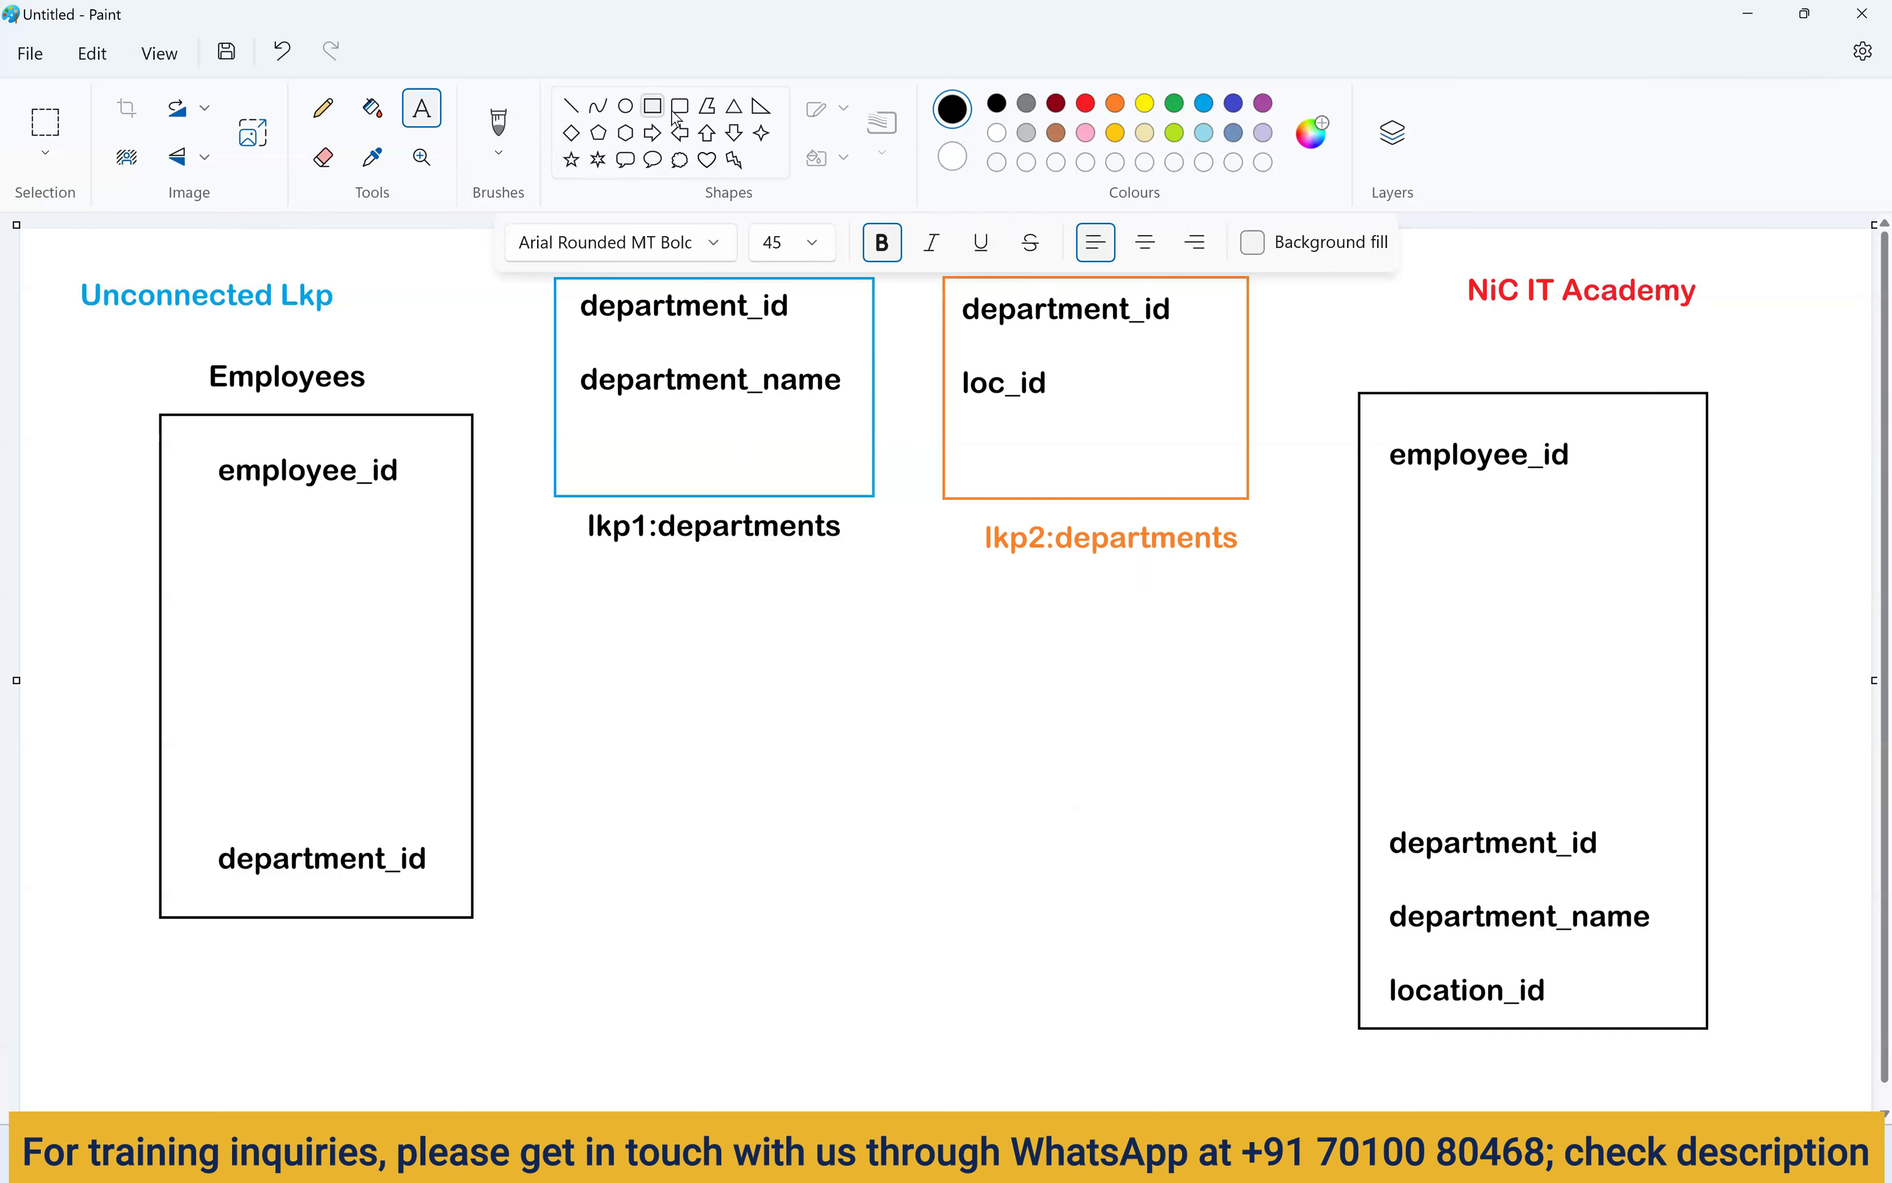
Draw a large box below the lookup boxes and link employee_id and department_id to it.
left_click(652, 106)
left_click_drag(661, 575, 1103, 1091)
left_click(1186, 867)
left_click(498, 125)
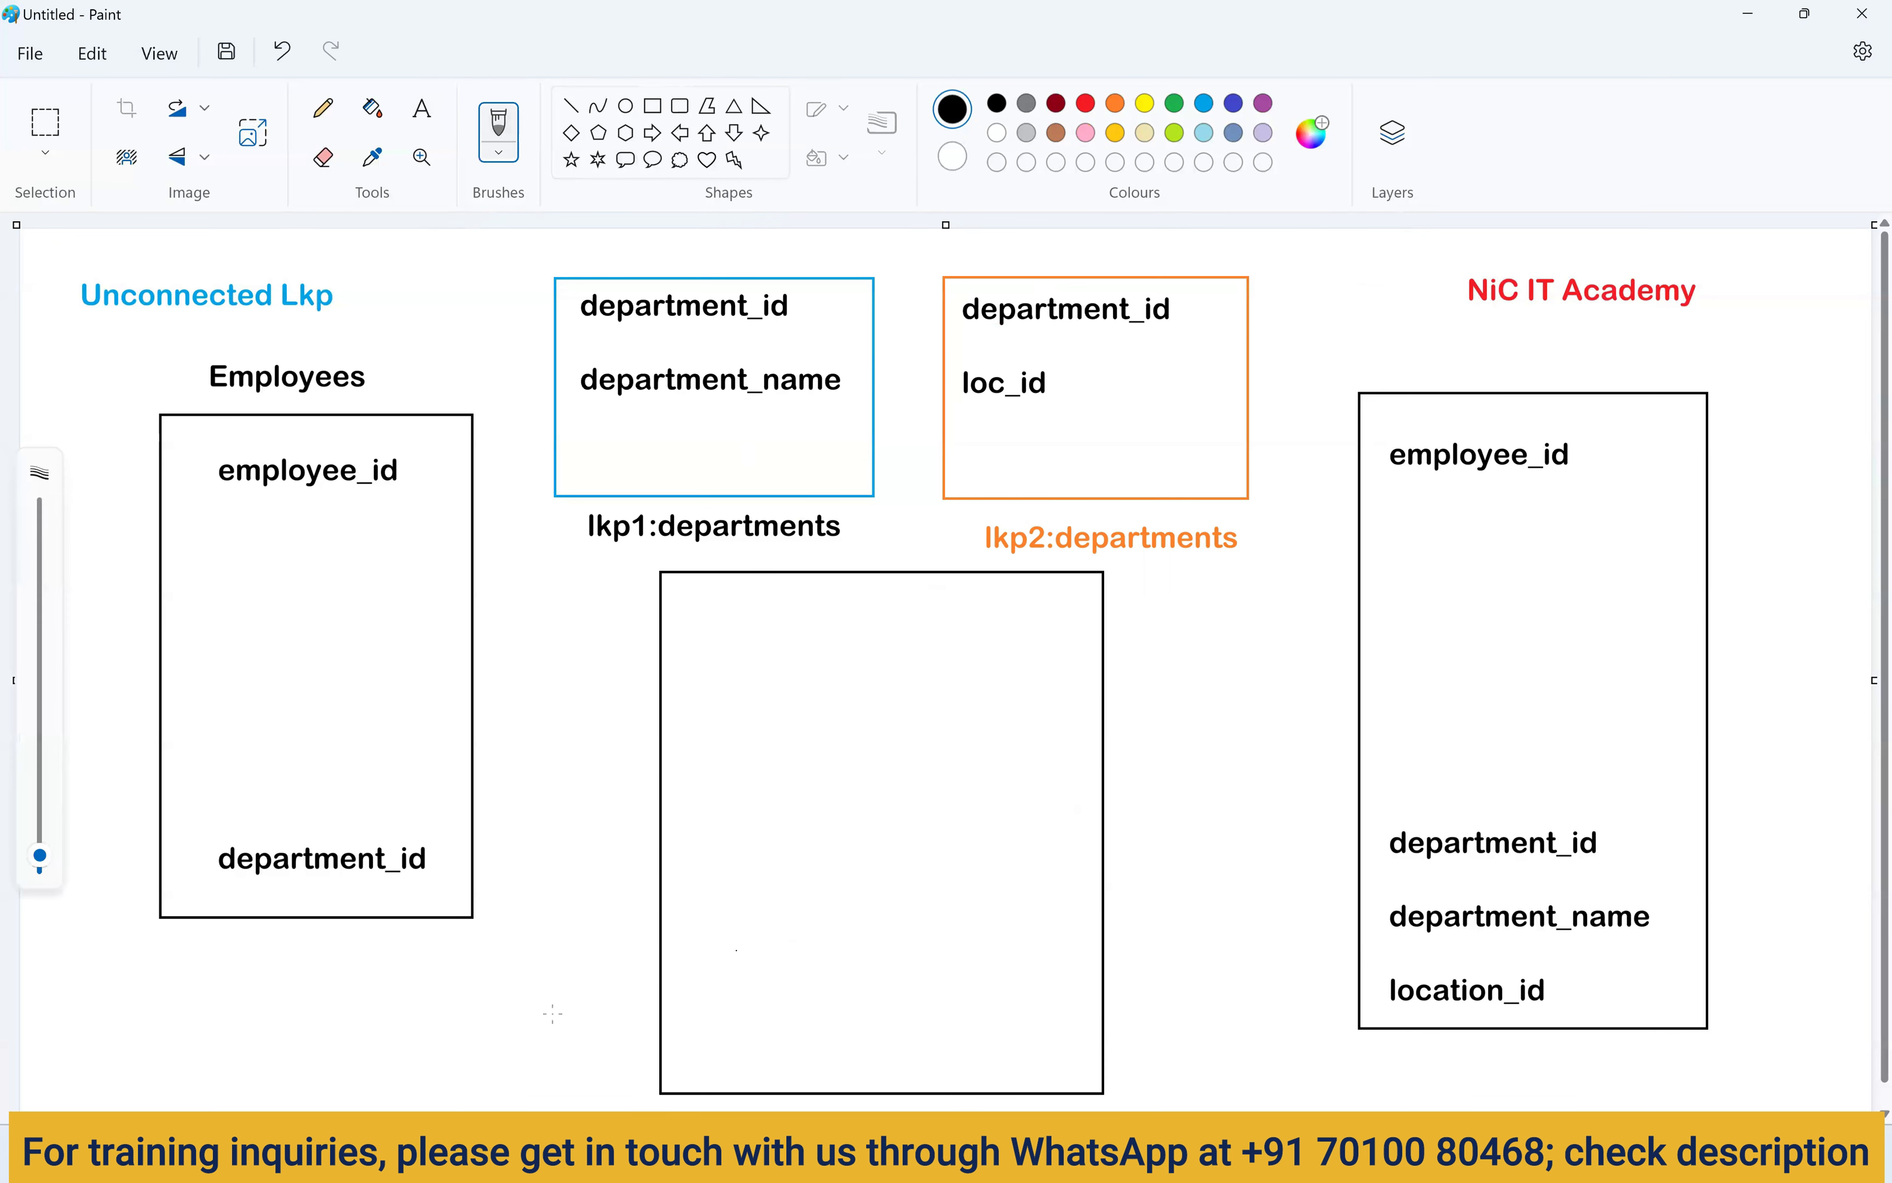
left_click(422, 107)
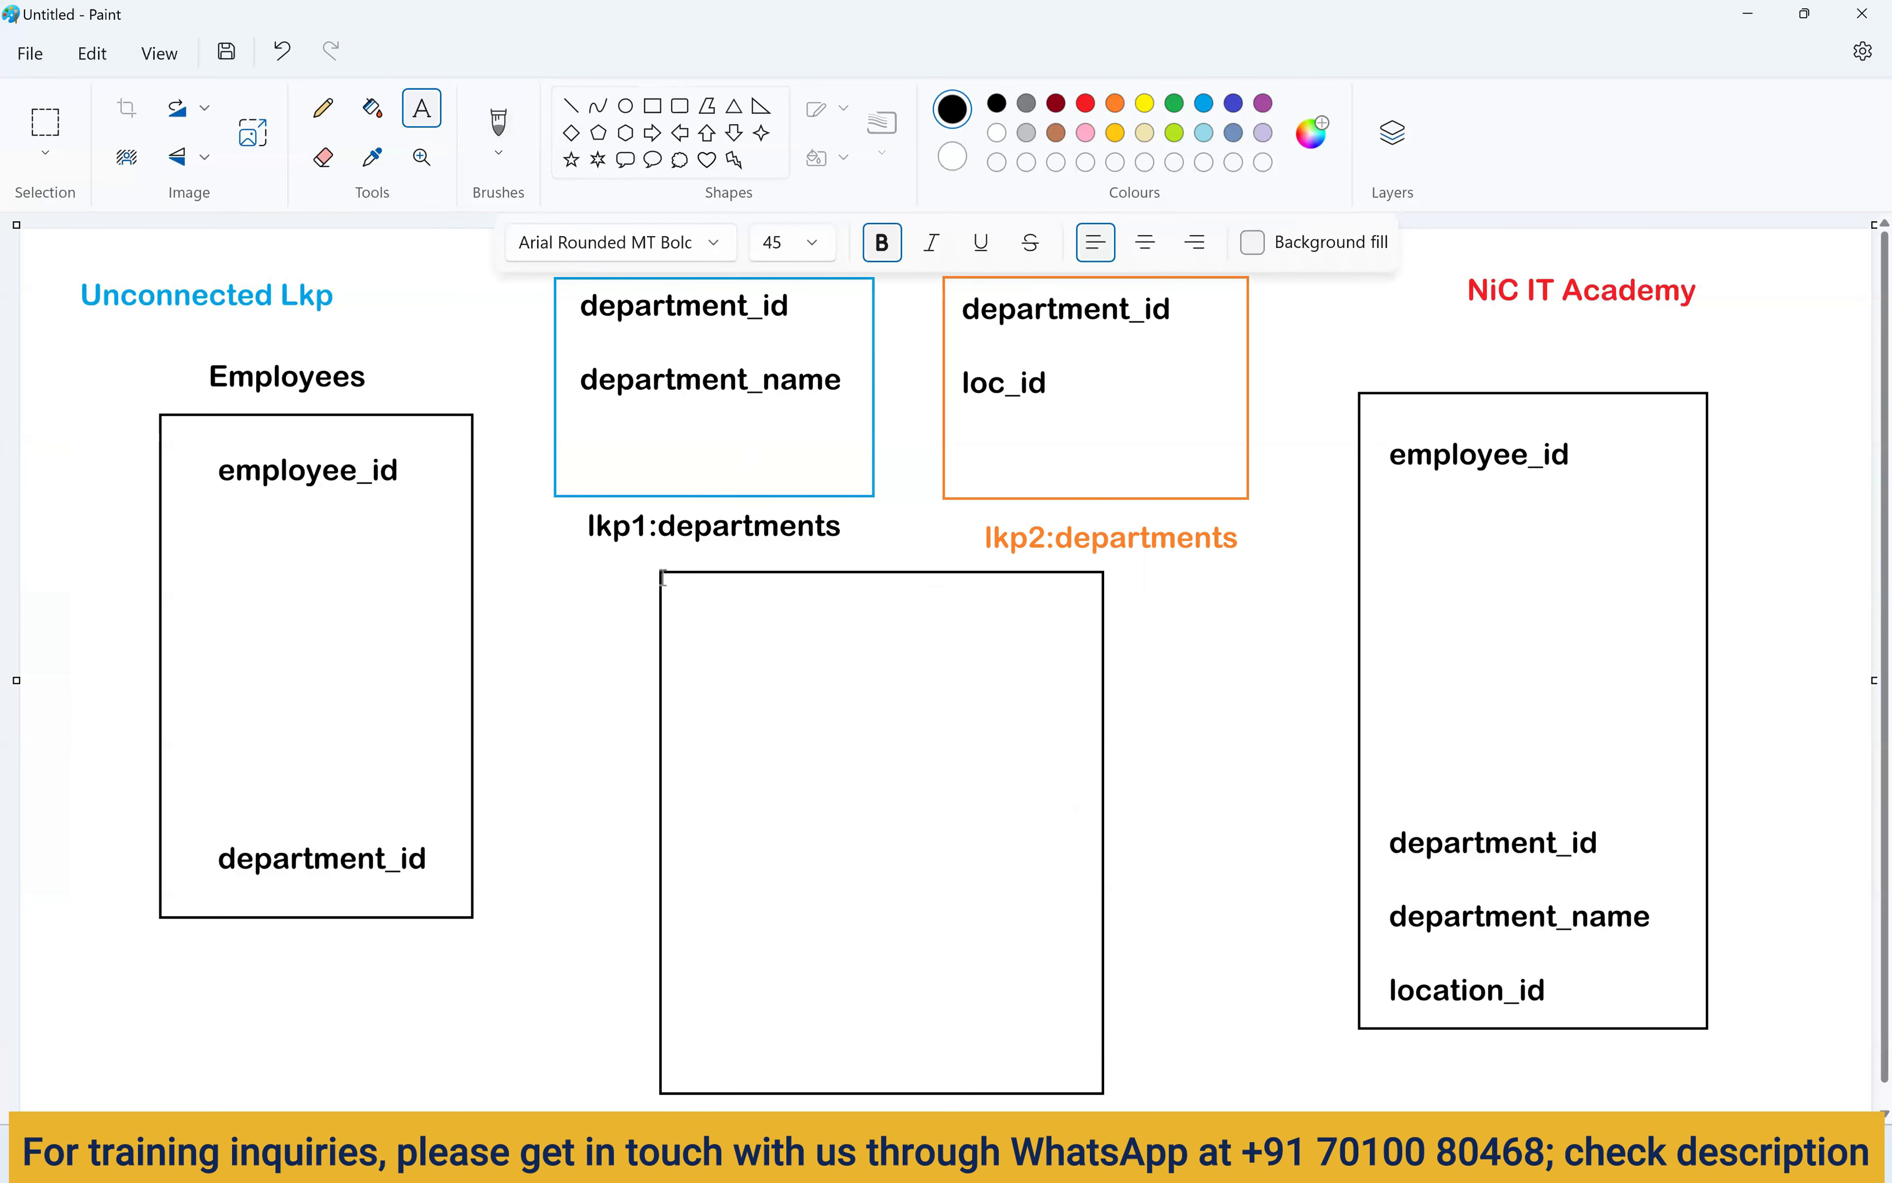
left_click(498, 125)
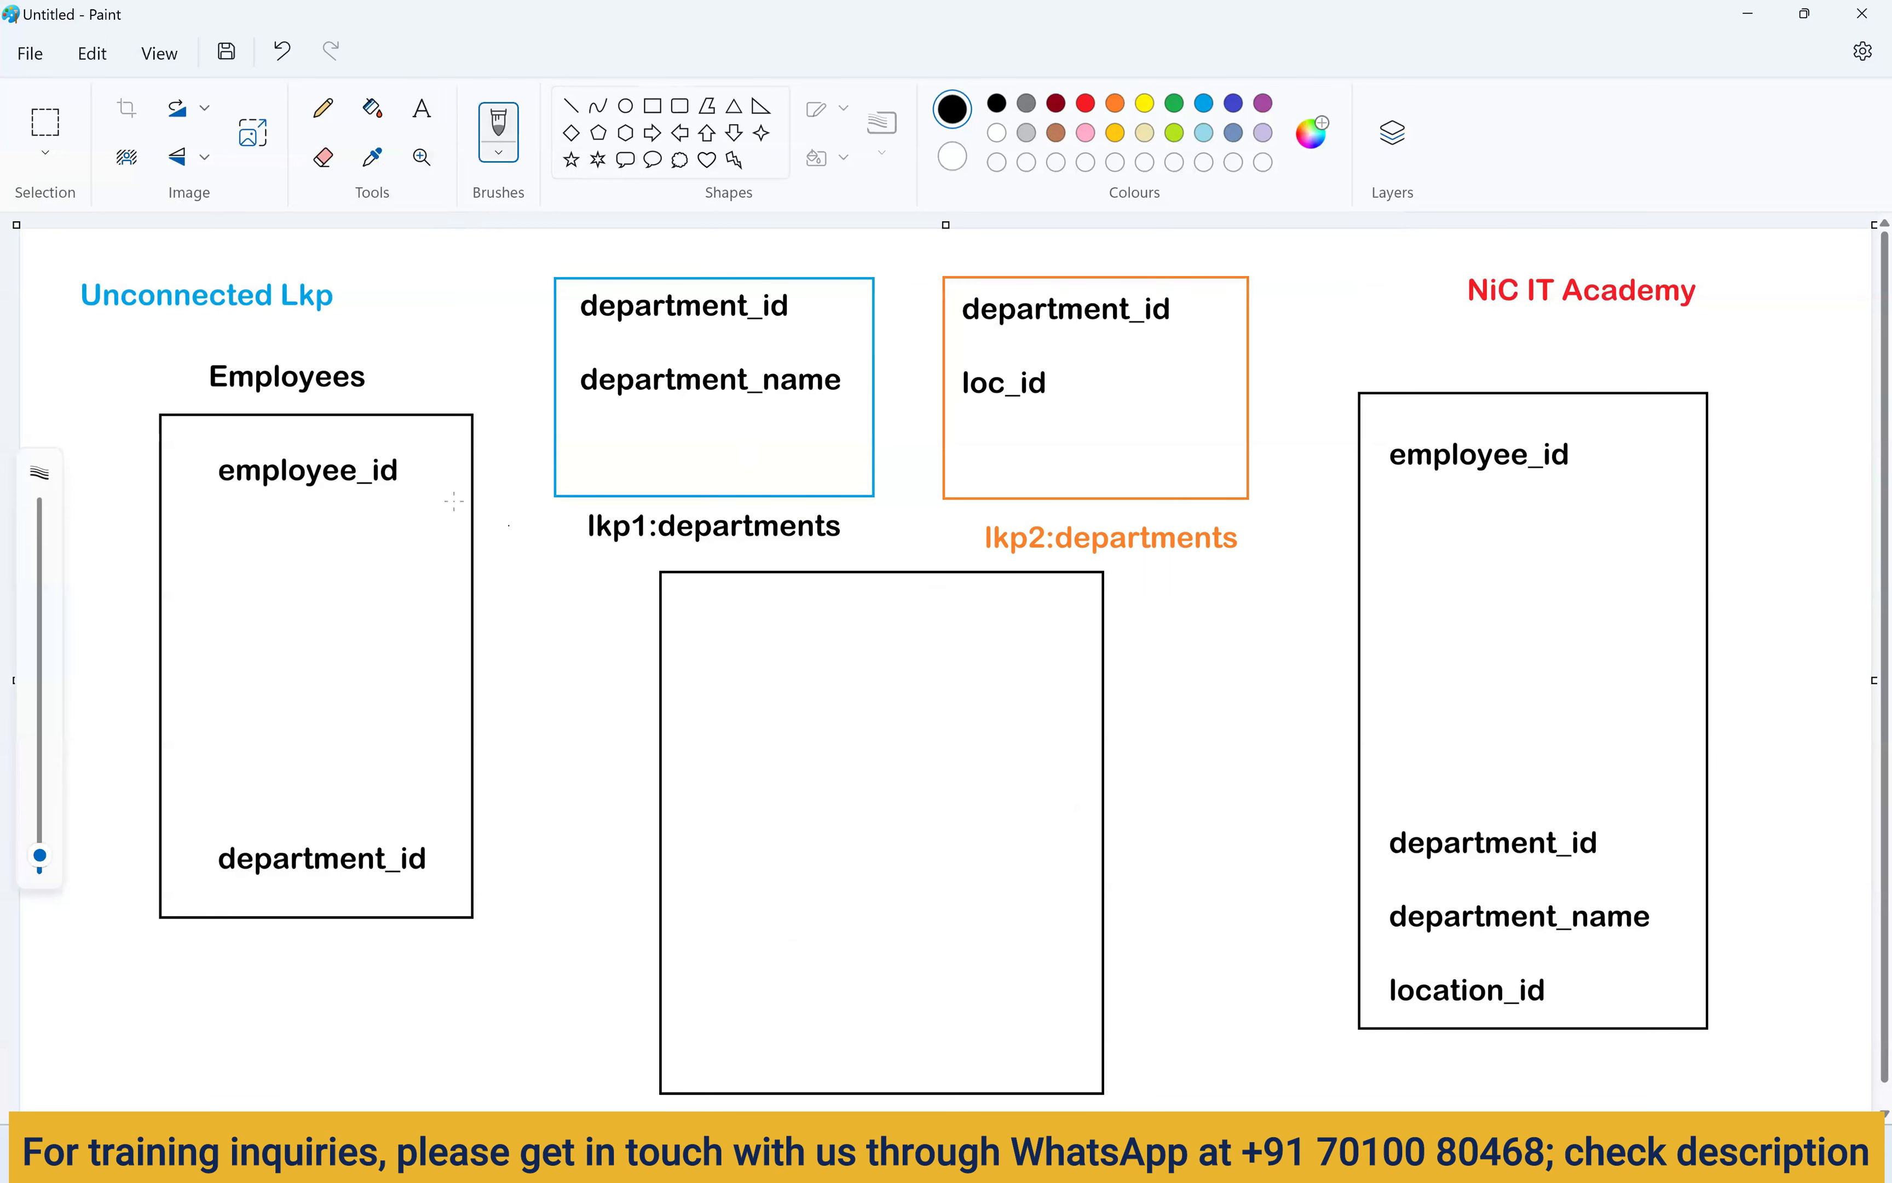
left_click_drag(504, 512, 648, 588)
left_click_drag(440, 860, 657, 858)
Write department_name and location_id inside the new box.
left_click(422, 108)
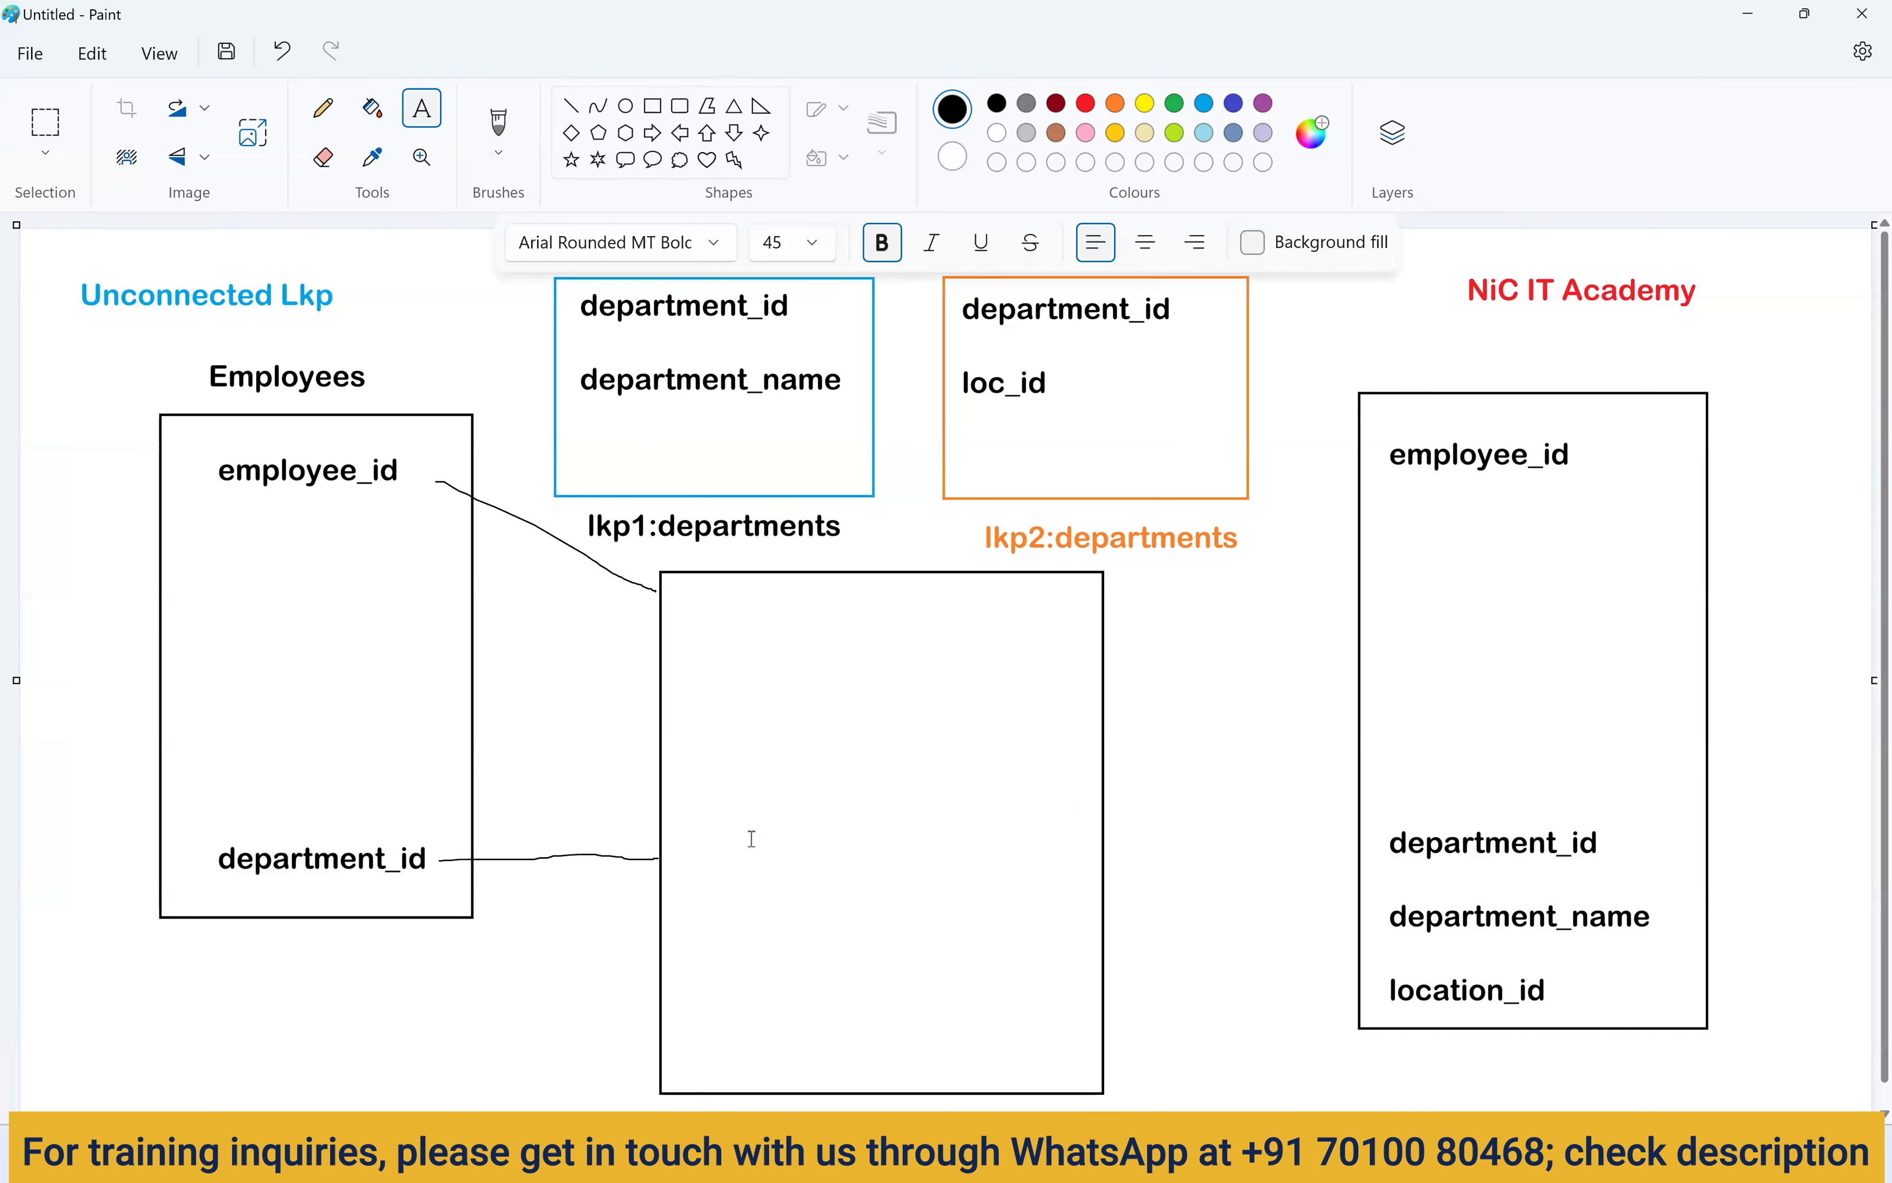
left_click(694, 951)
type("department_name")
key("Return")
type("loct")
key("BackSpace")
type("ation_id")
left_click_drag(856, 947, 861, 934)
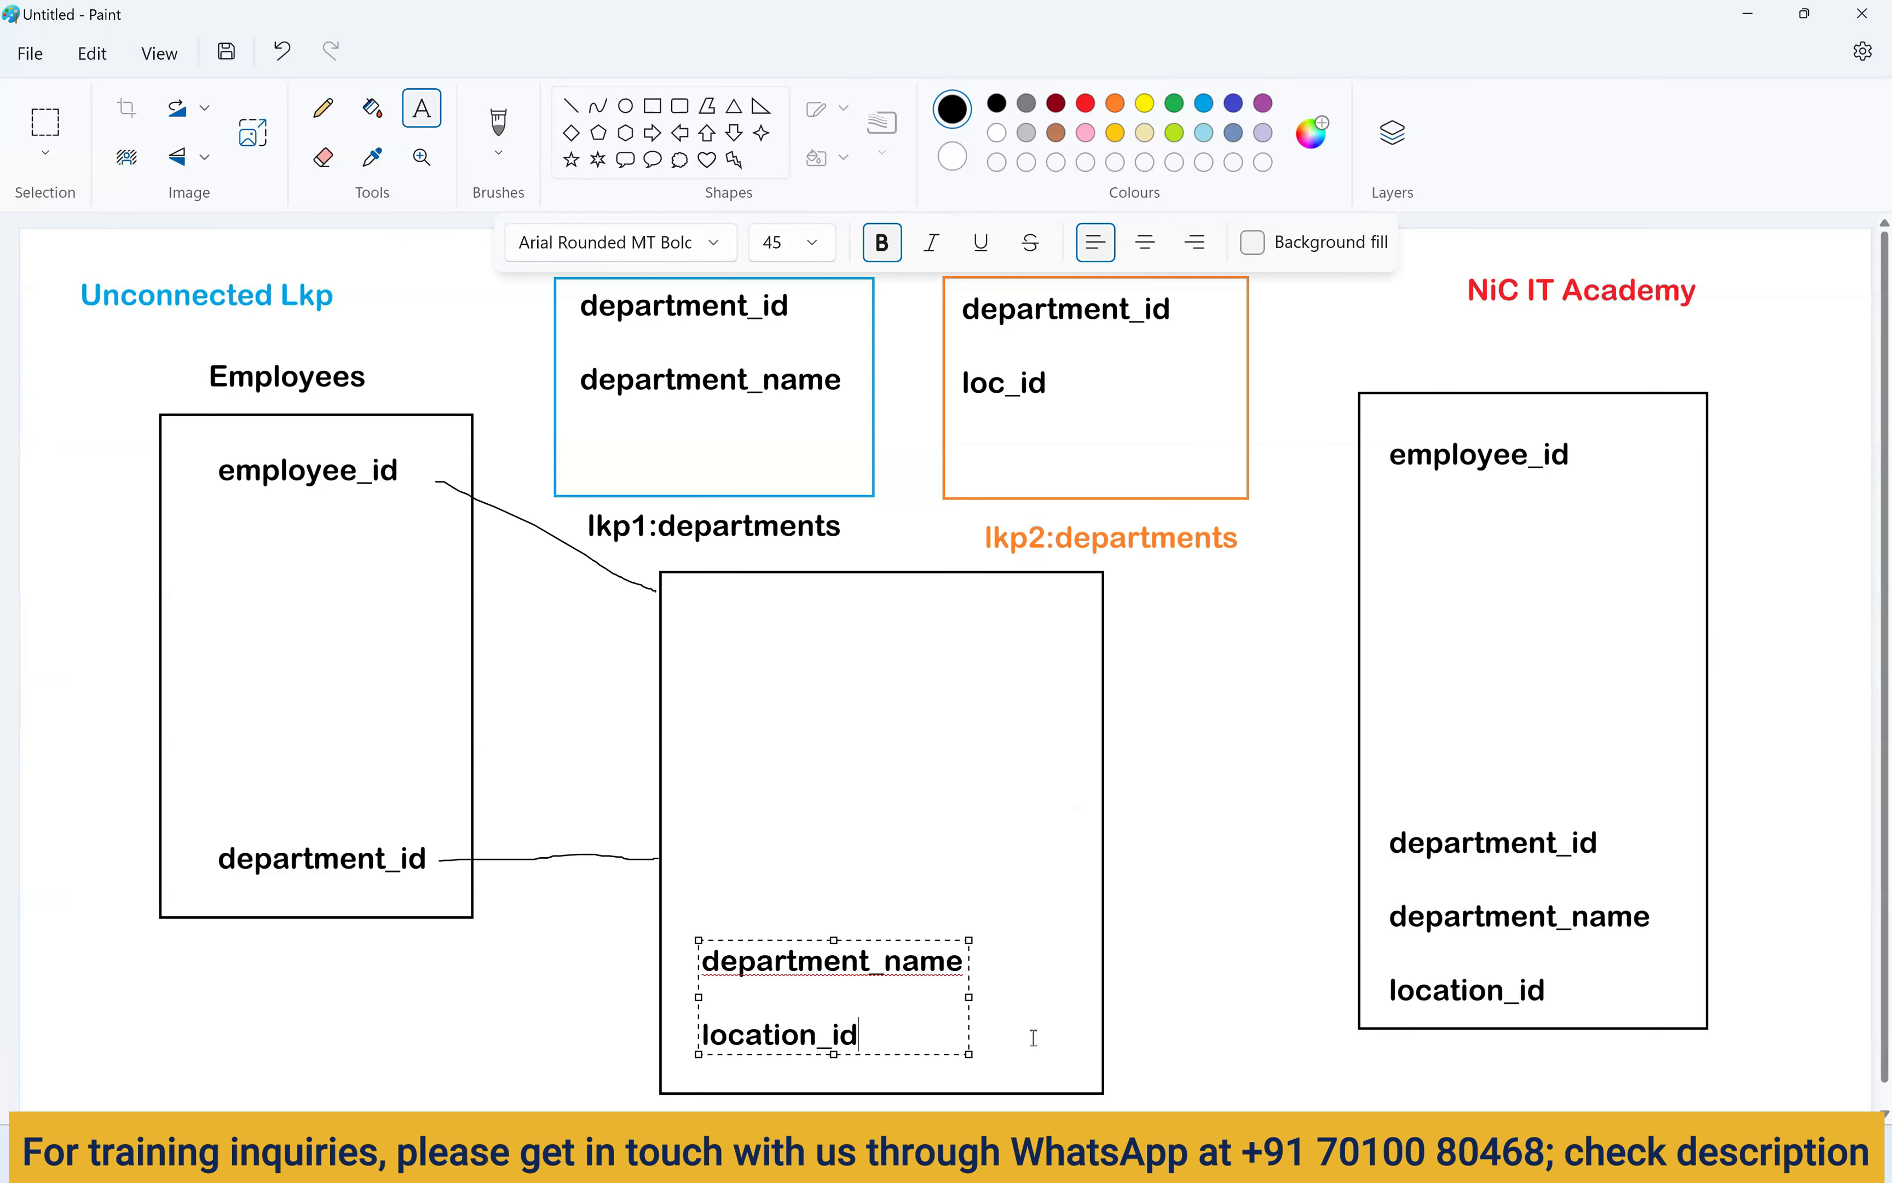
left_click(1014, 1019)
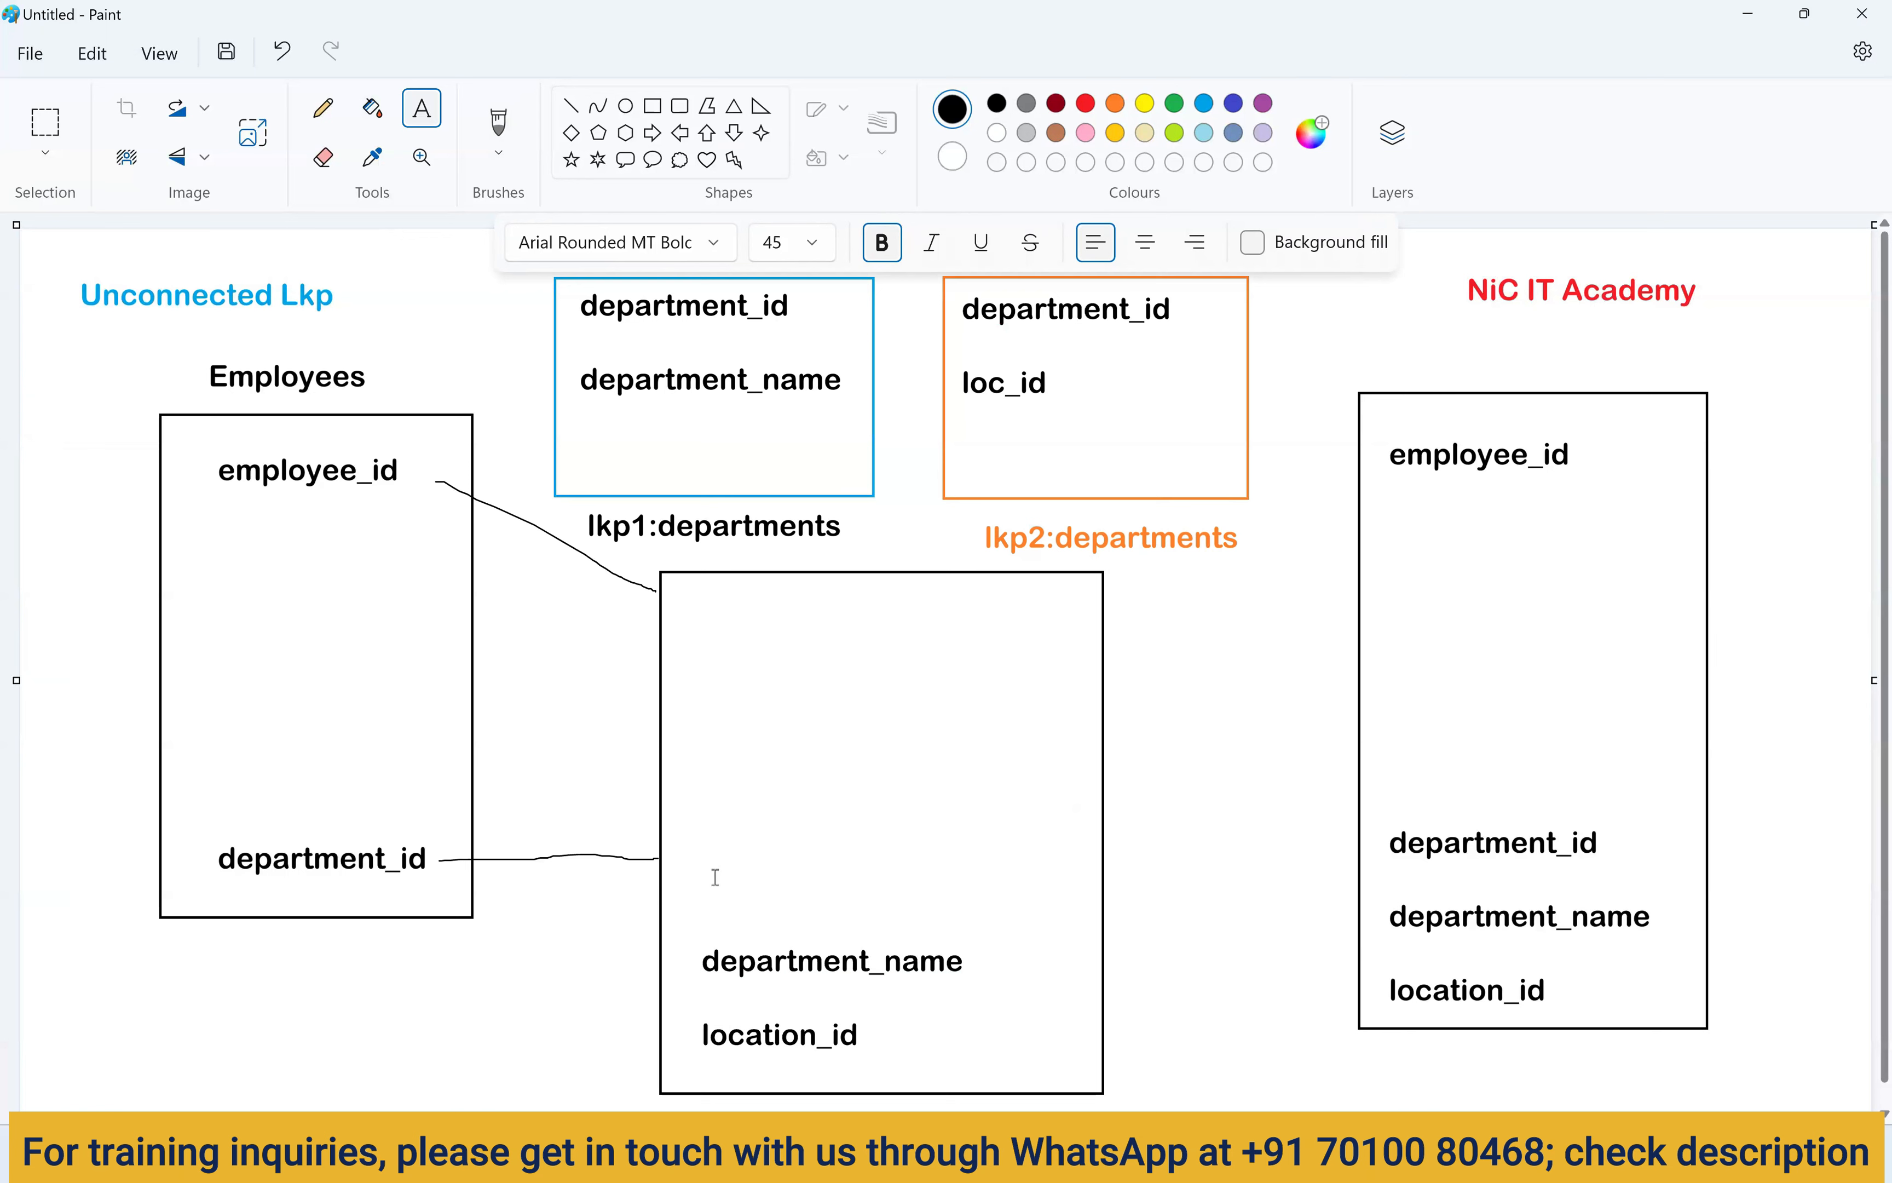
Add department_id above department_name in the new box.
left_click(689, 863)
type("depa")
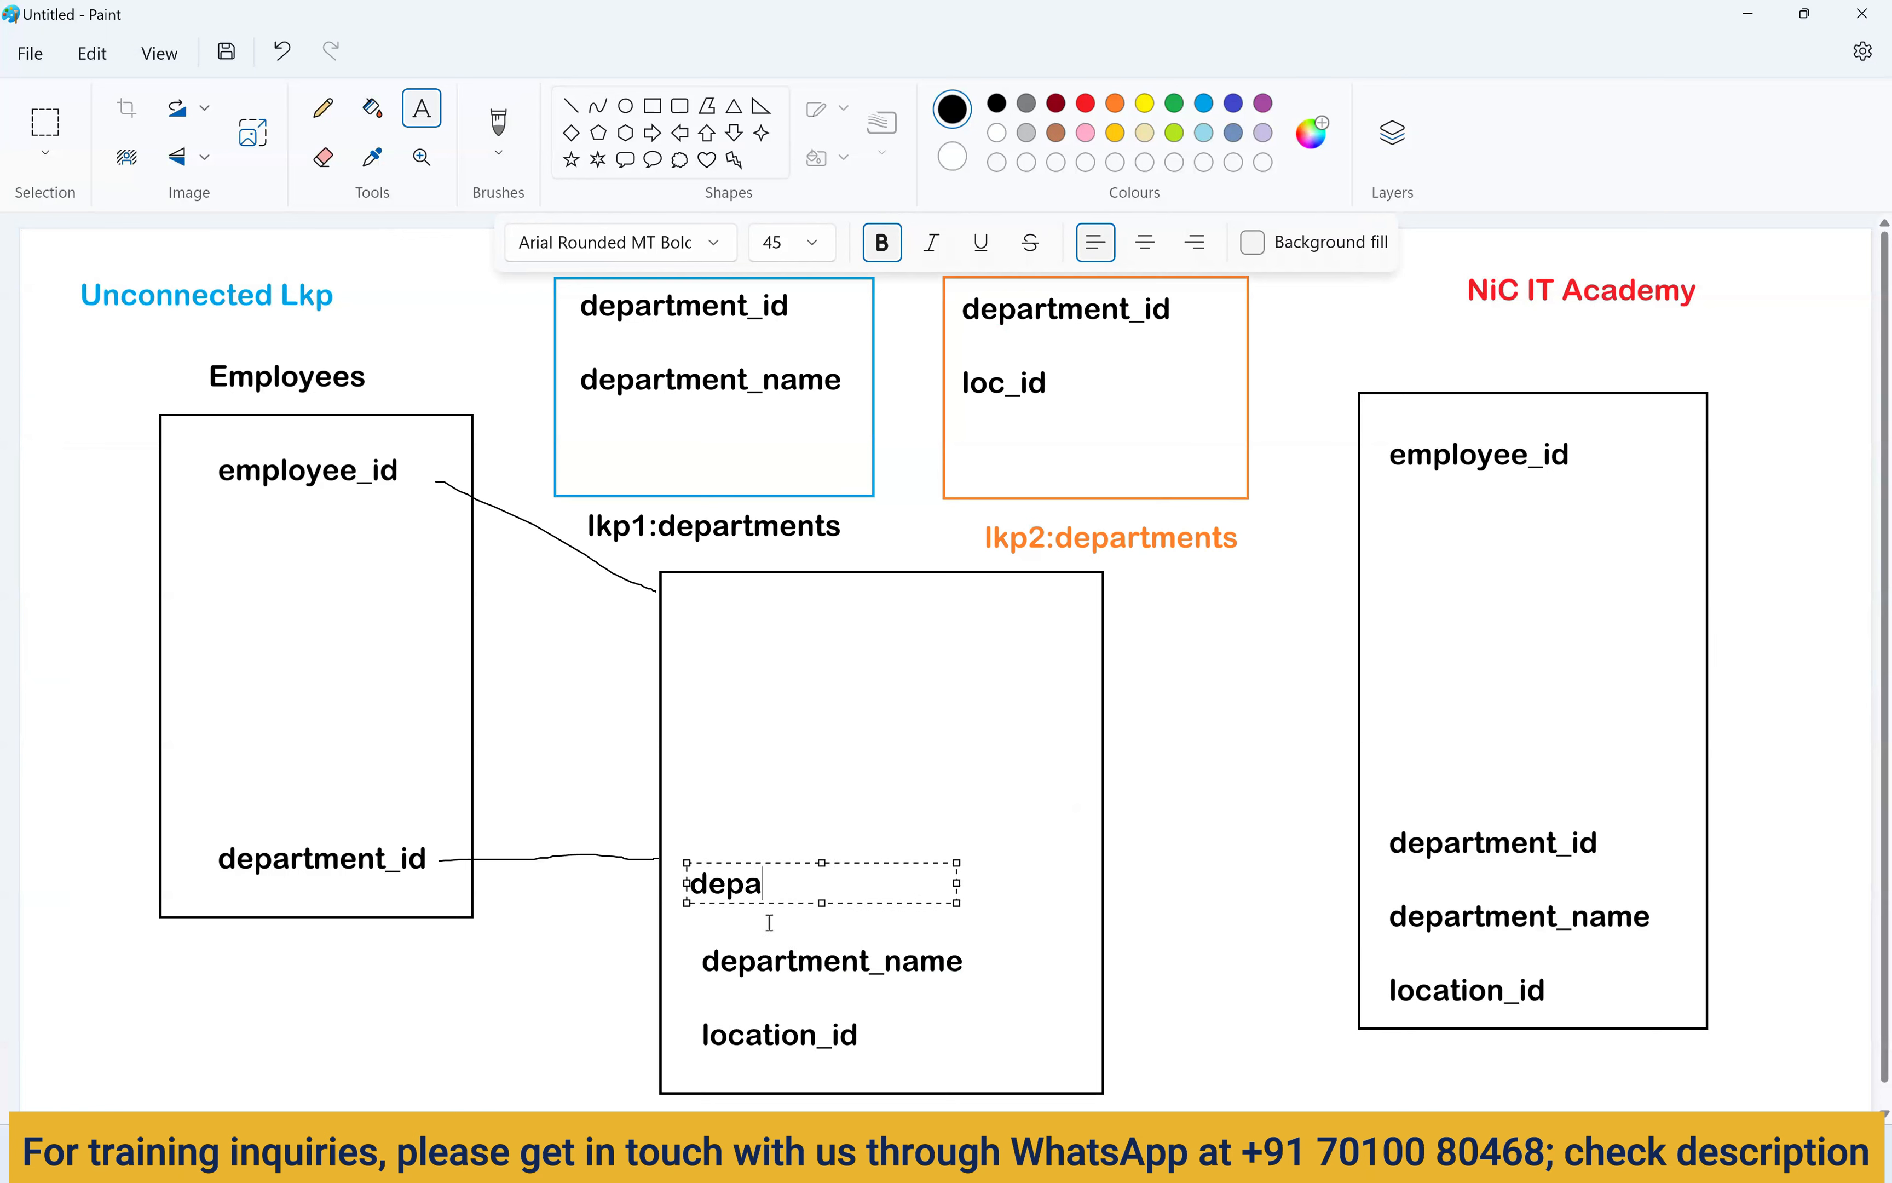
type("rtment_id")
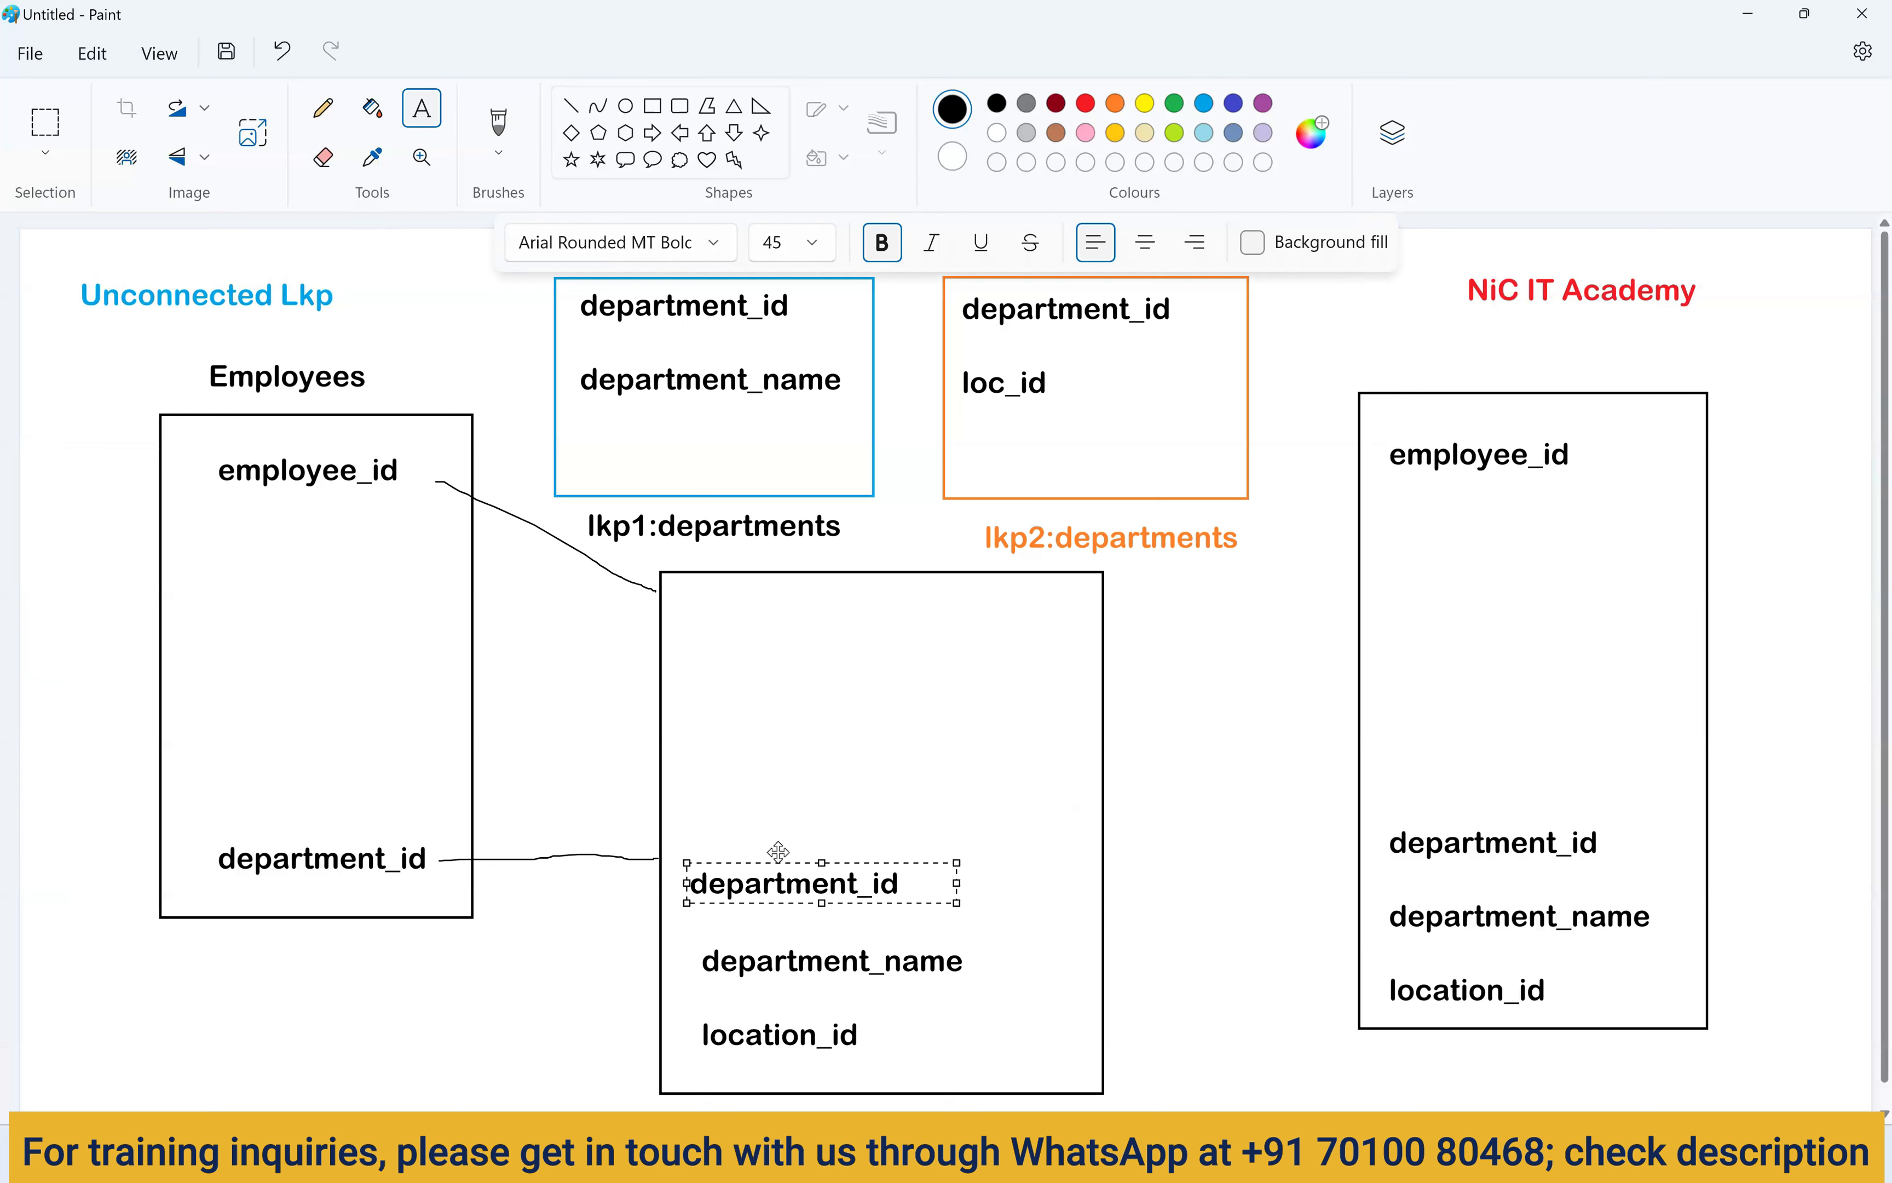
left_click_drag(778, 851, 781, 838)
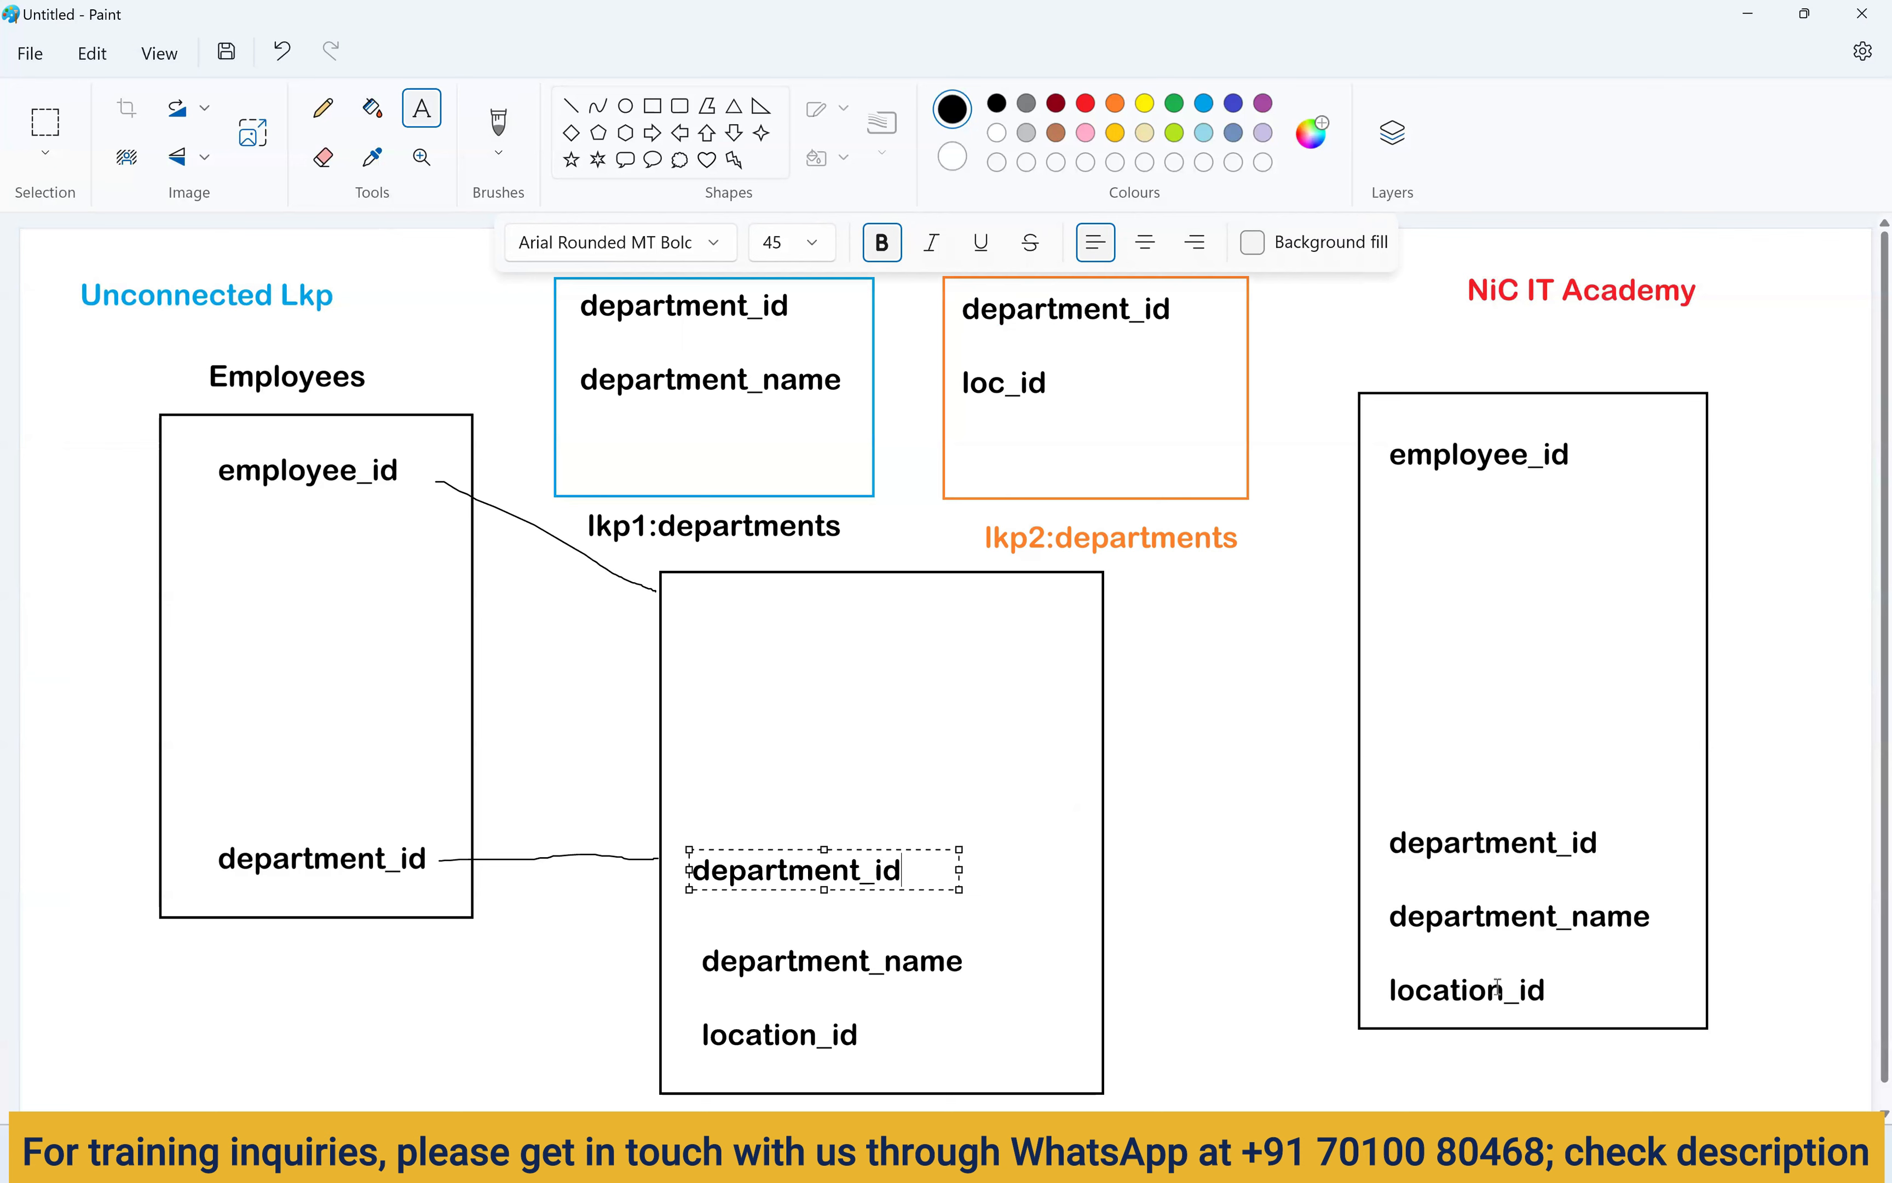
left_click(1254, 900)
key("alt+Tab")
Run the employees query, check employee 110's department ID 100, and append a '-- 100' comment.
left_click(644, 228)
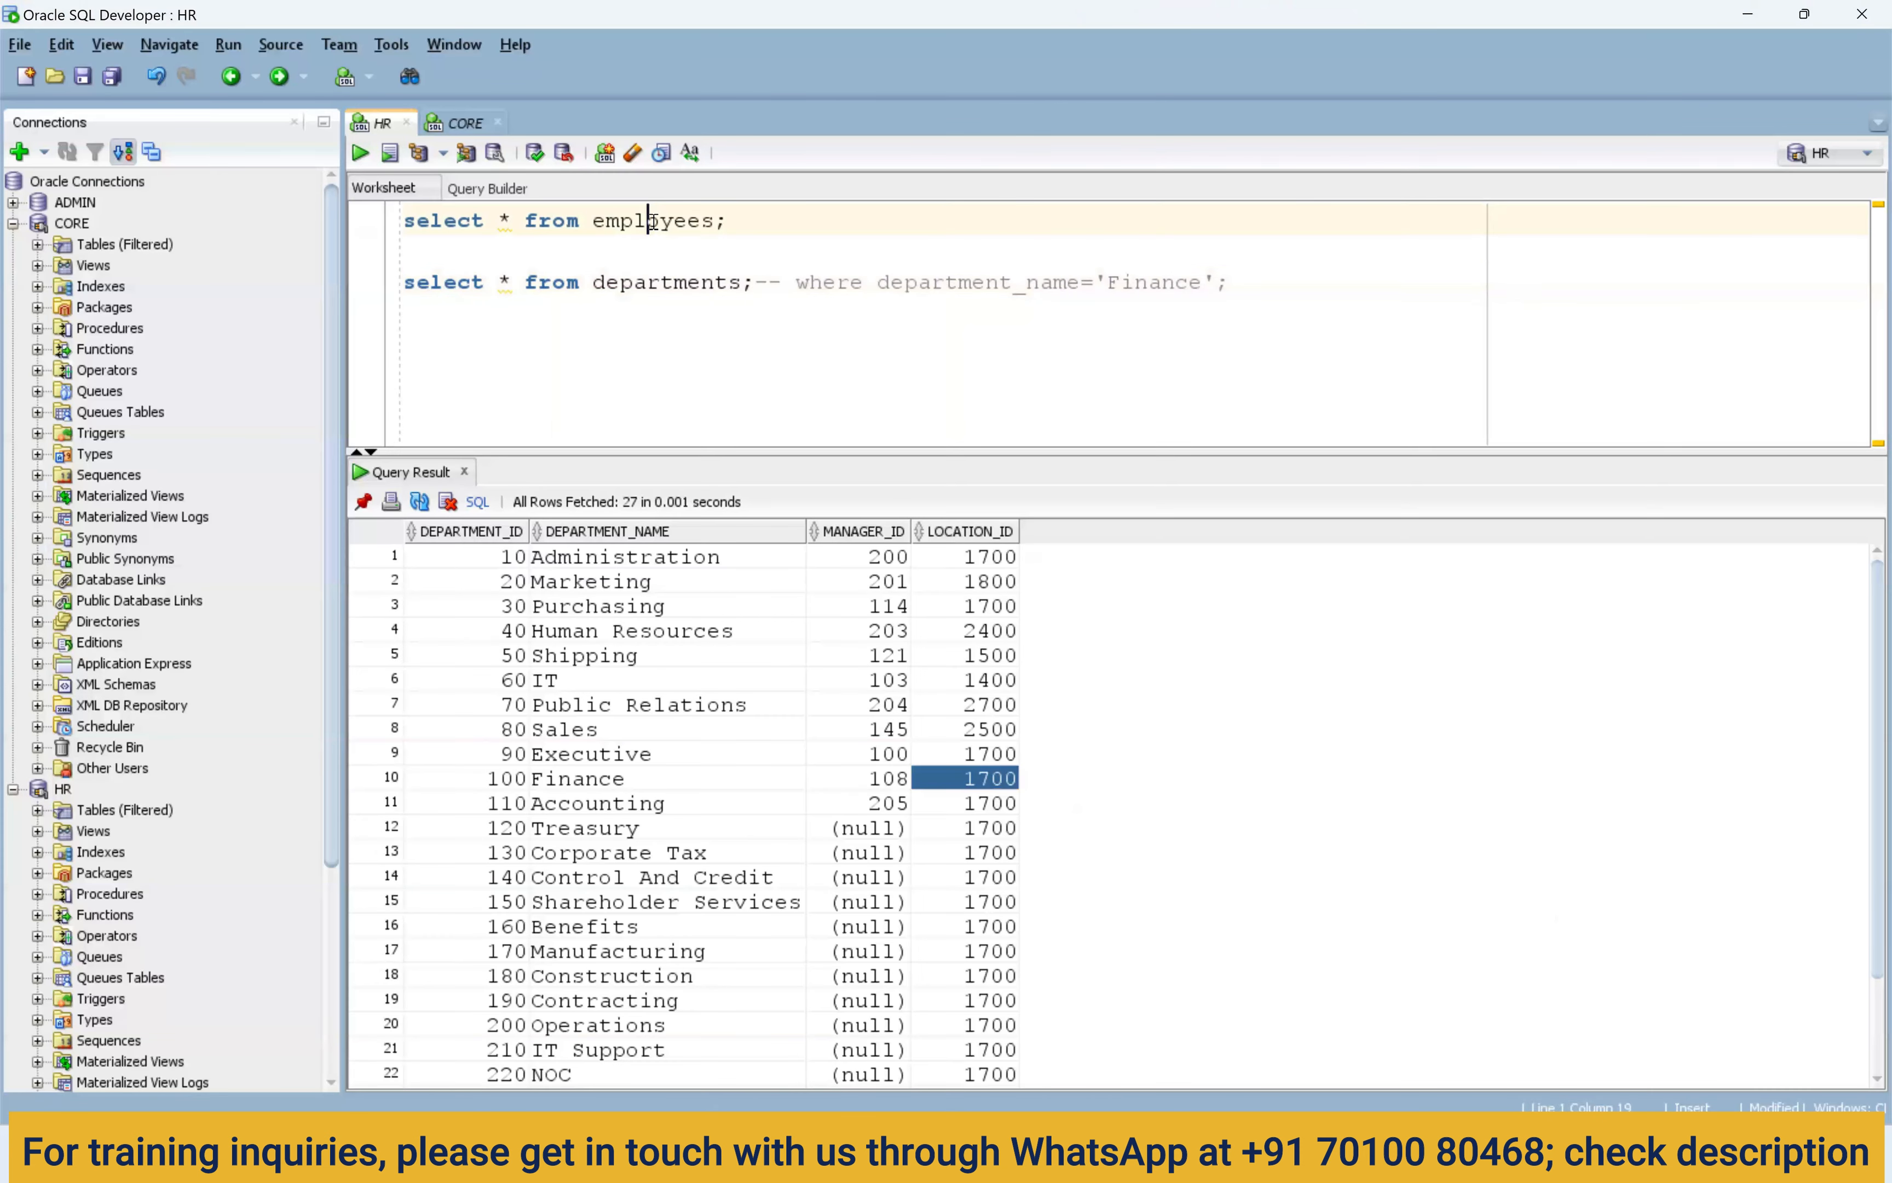
key("ctrl+Return")
left_click_drag(473, 805, 1289, 796)
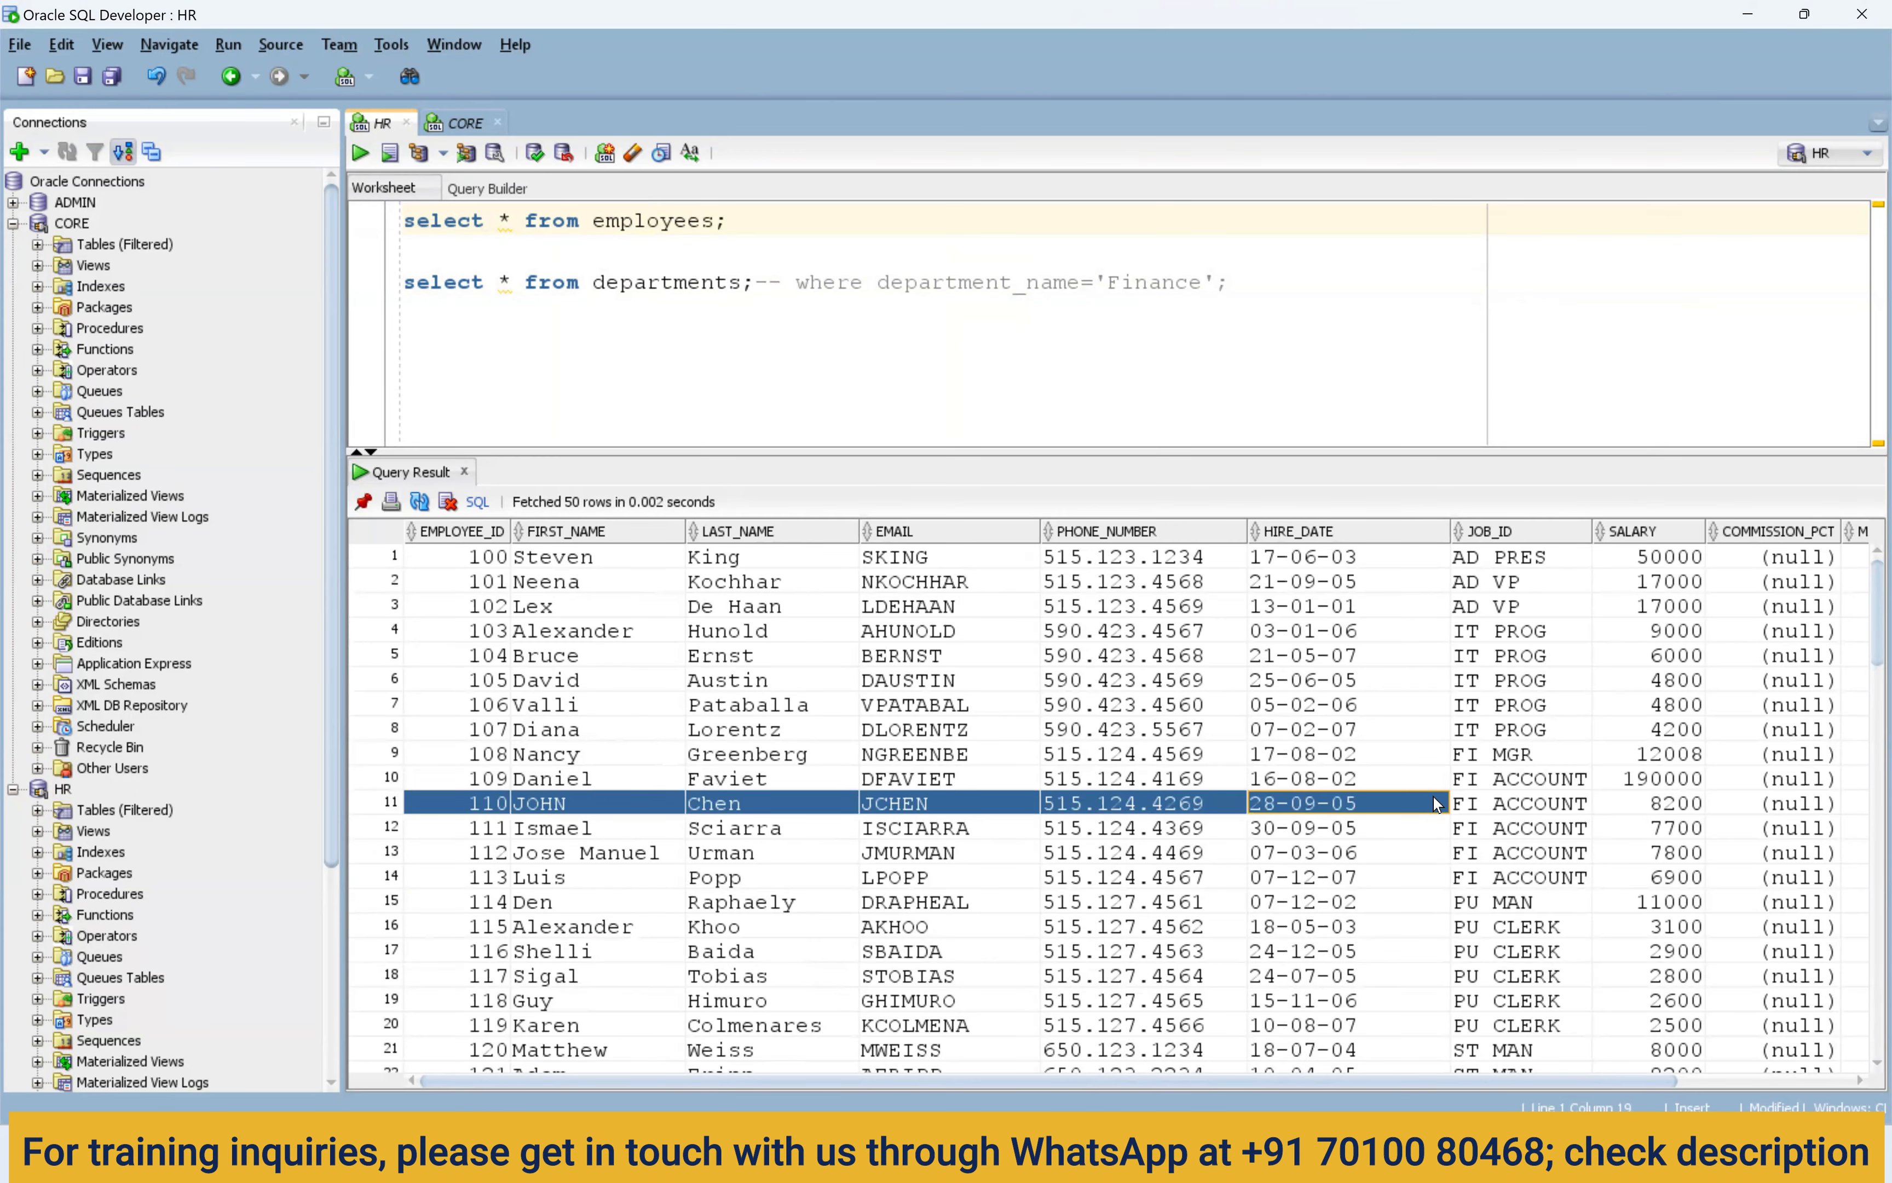
left_click_drag(1433, 794, 1864, 806)
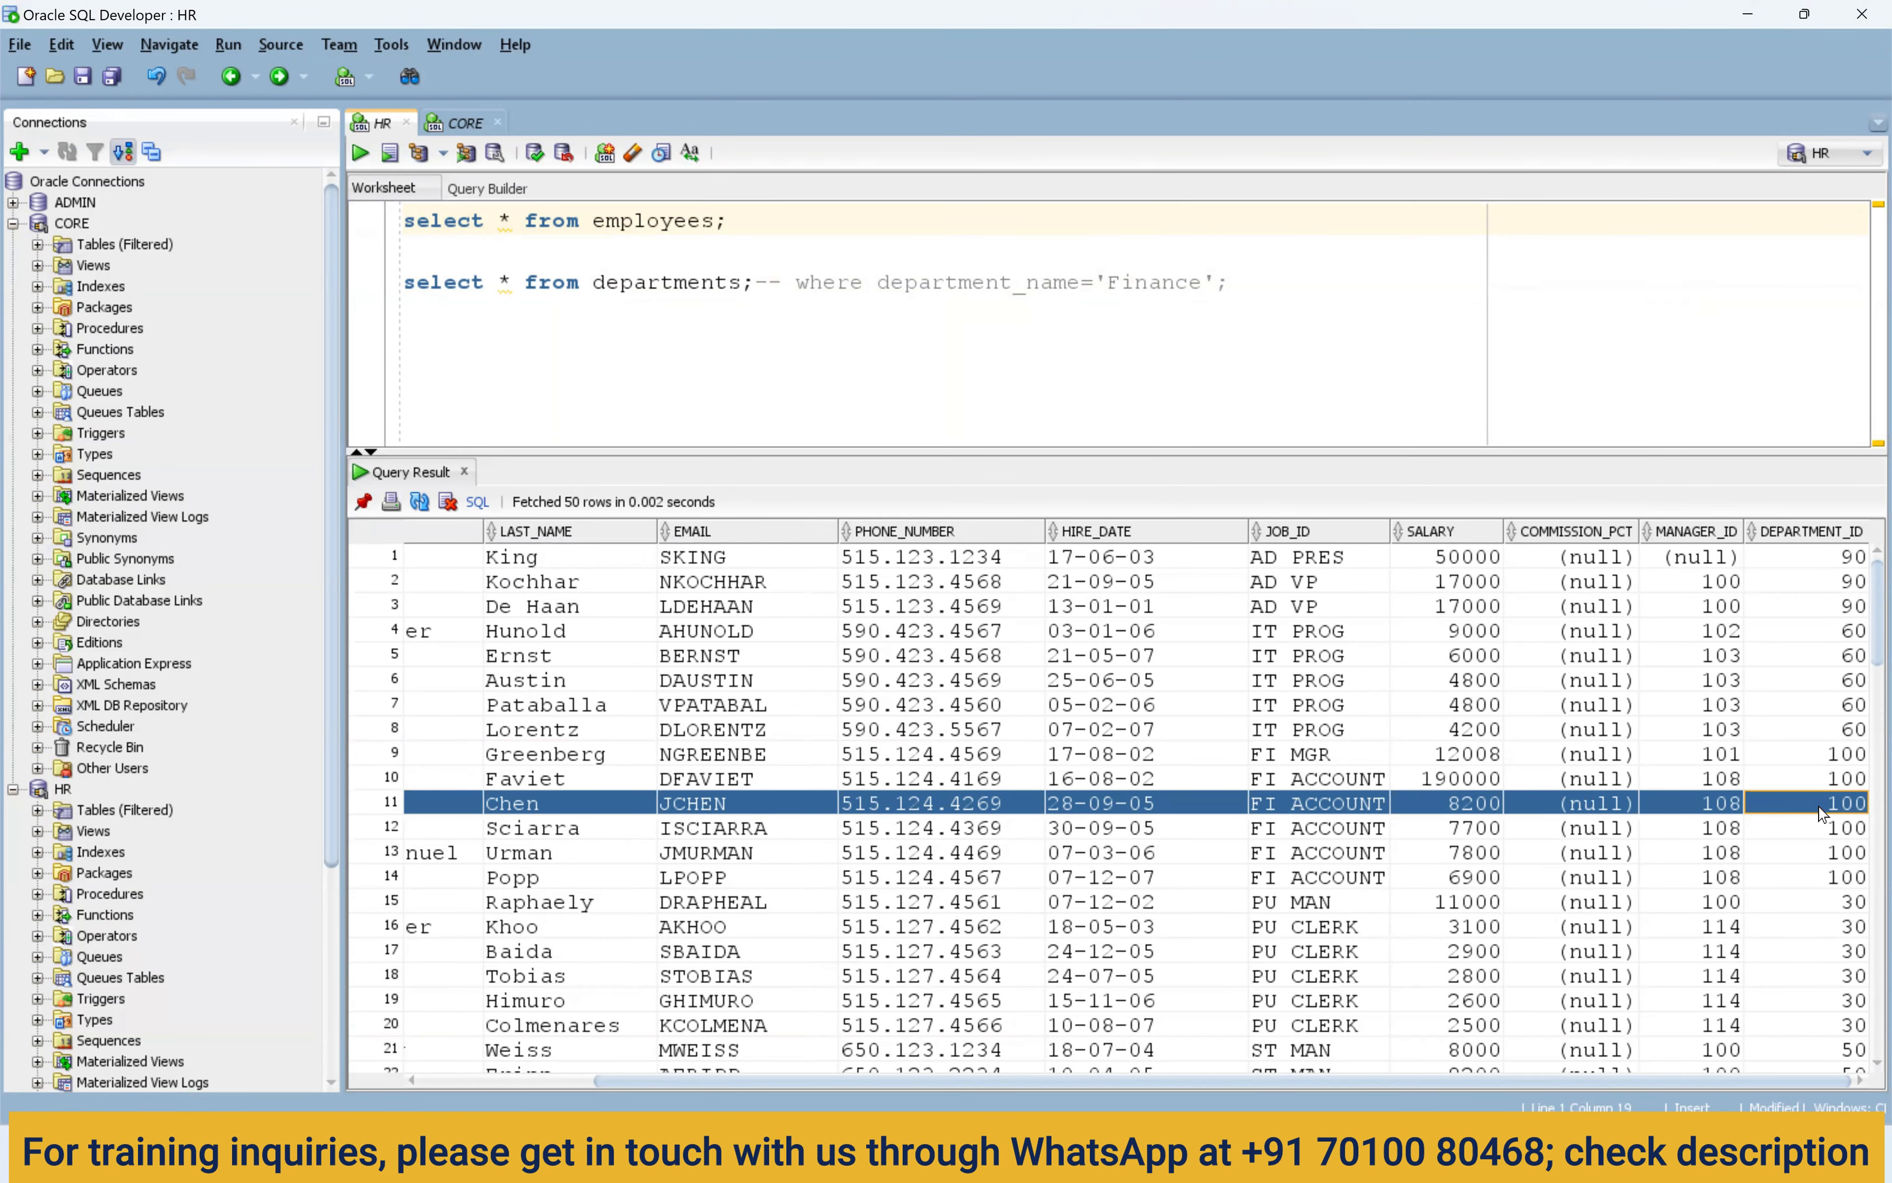
left_click(1845, 812)
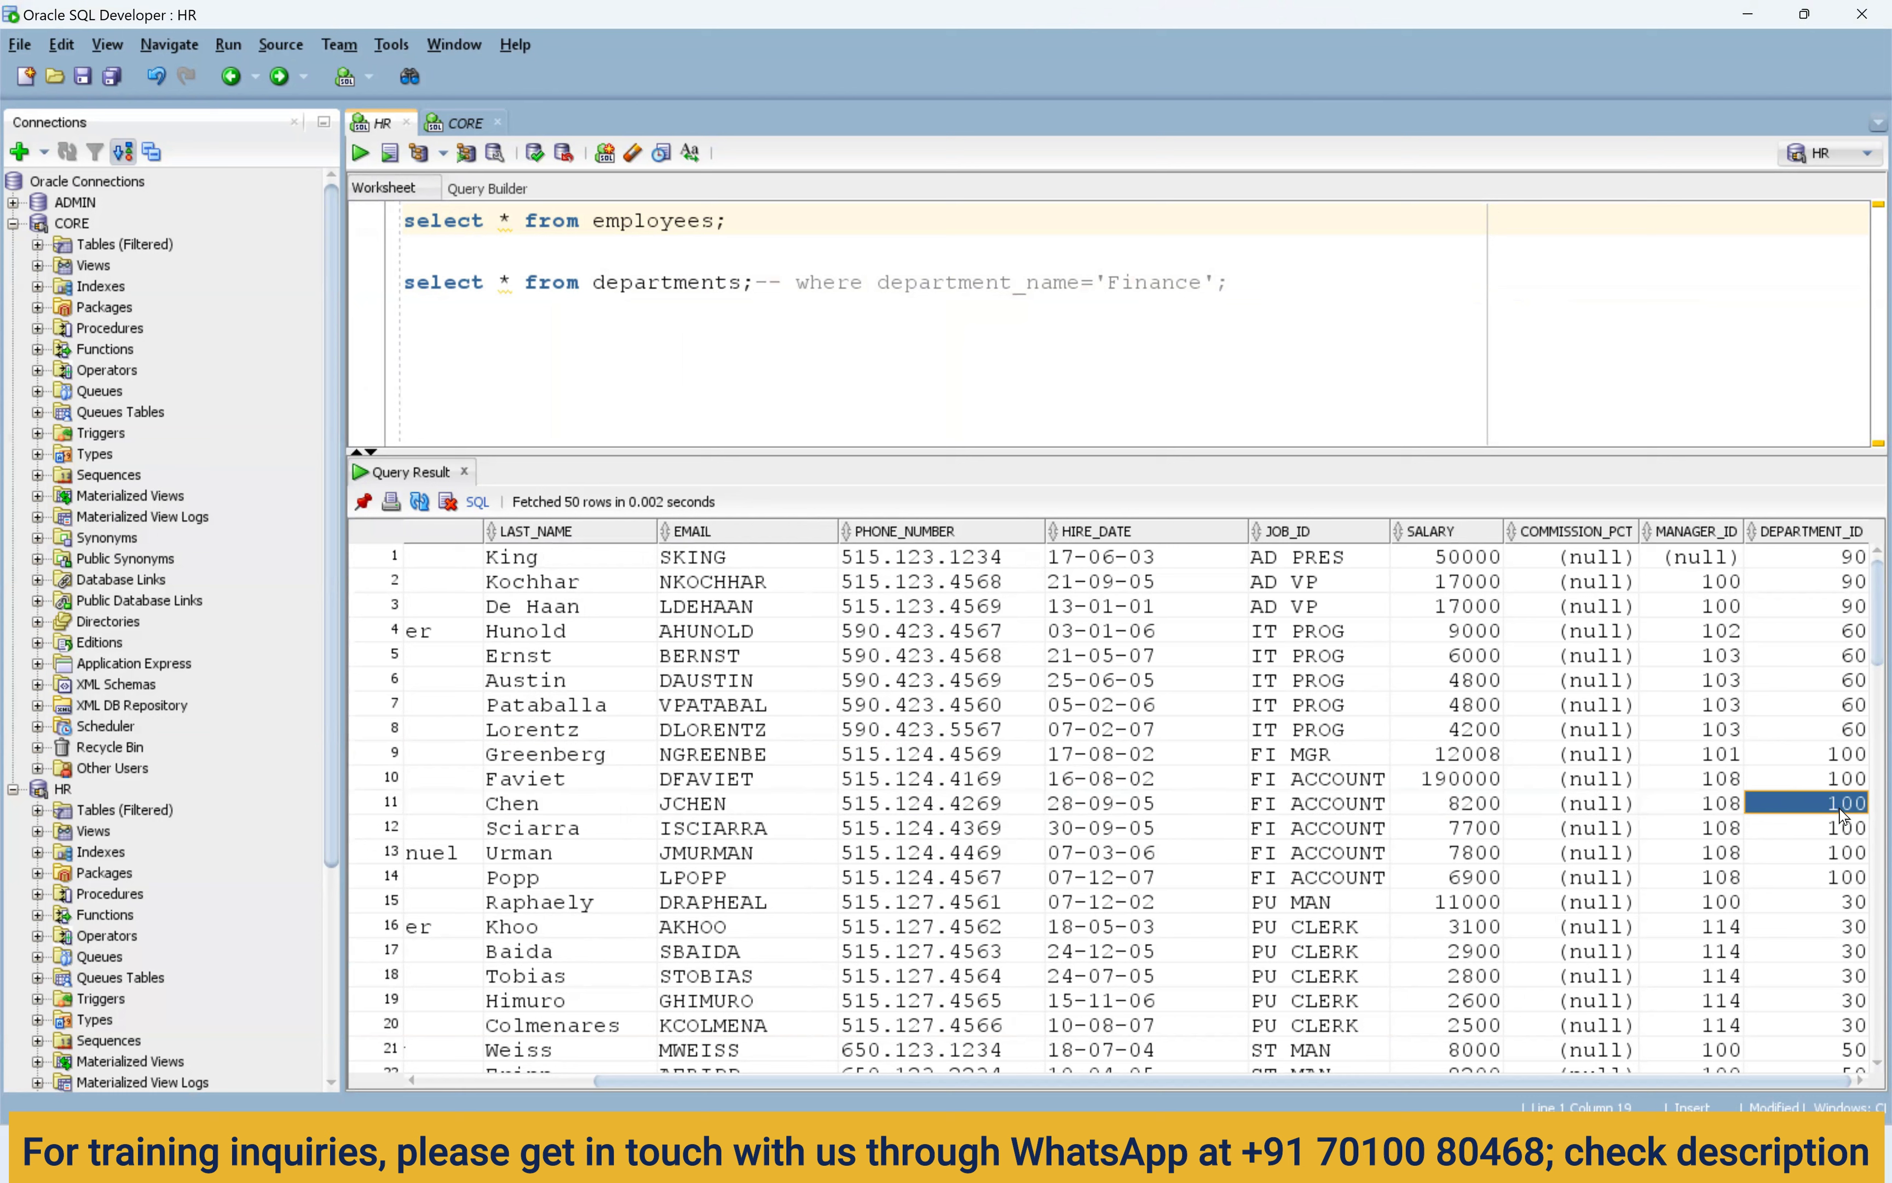
left_click(764, 219)
type("-- 100")
Comment the departments query as "-- 100 --'Finance'", trimming out the where-clause text.
key("ctrl+Return")
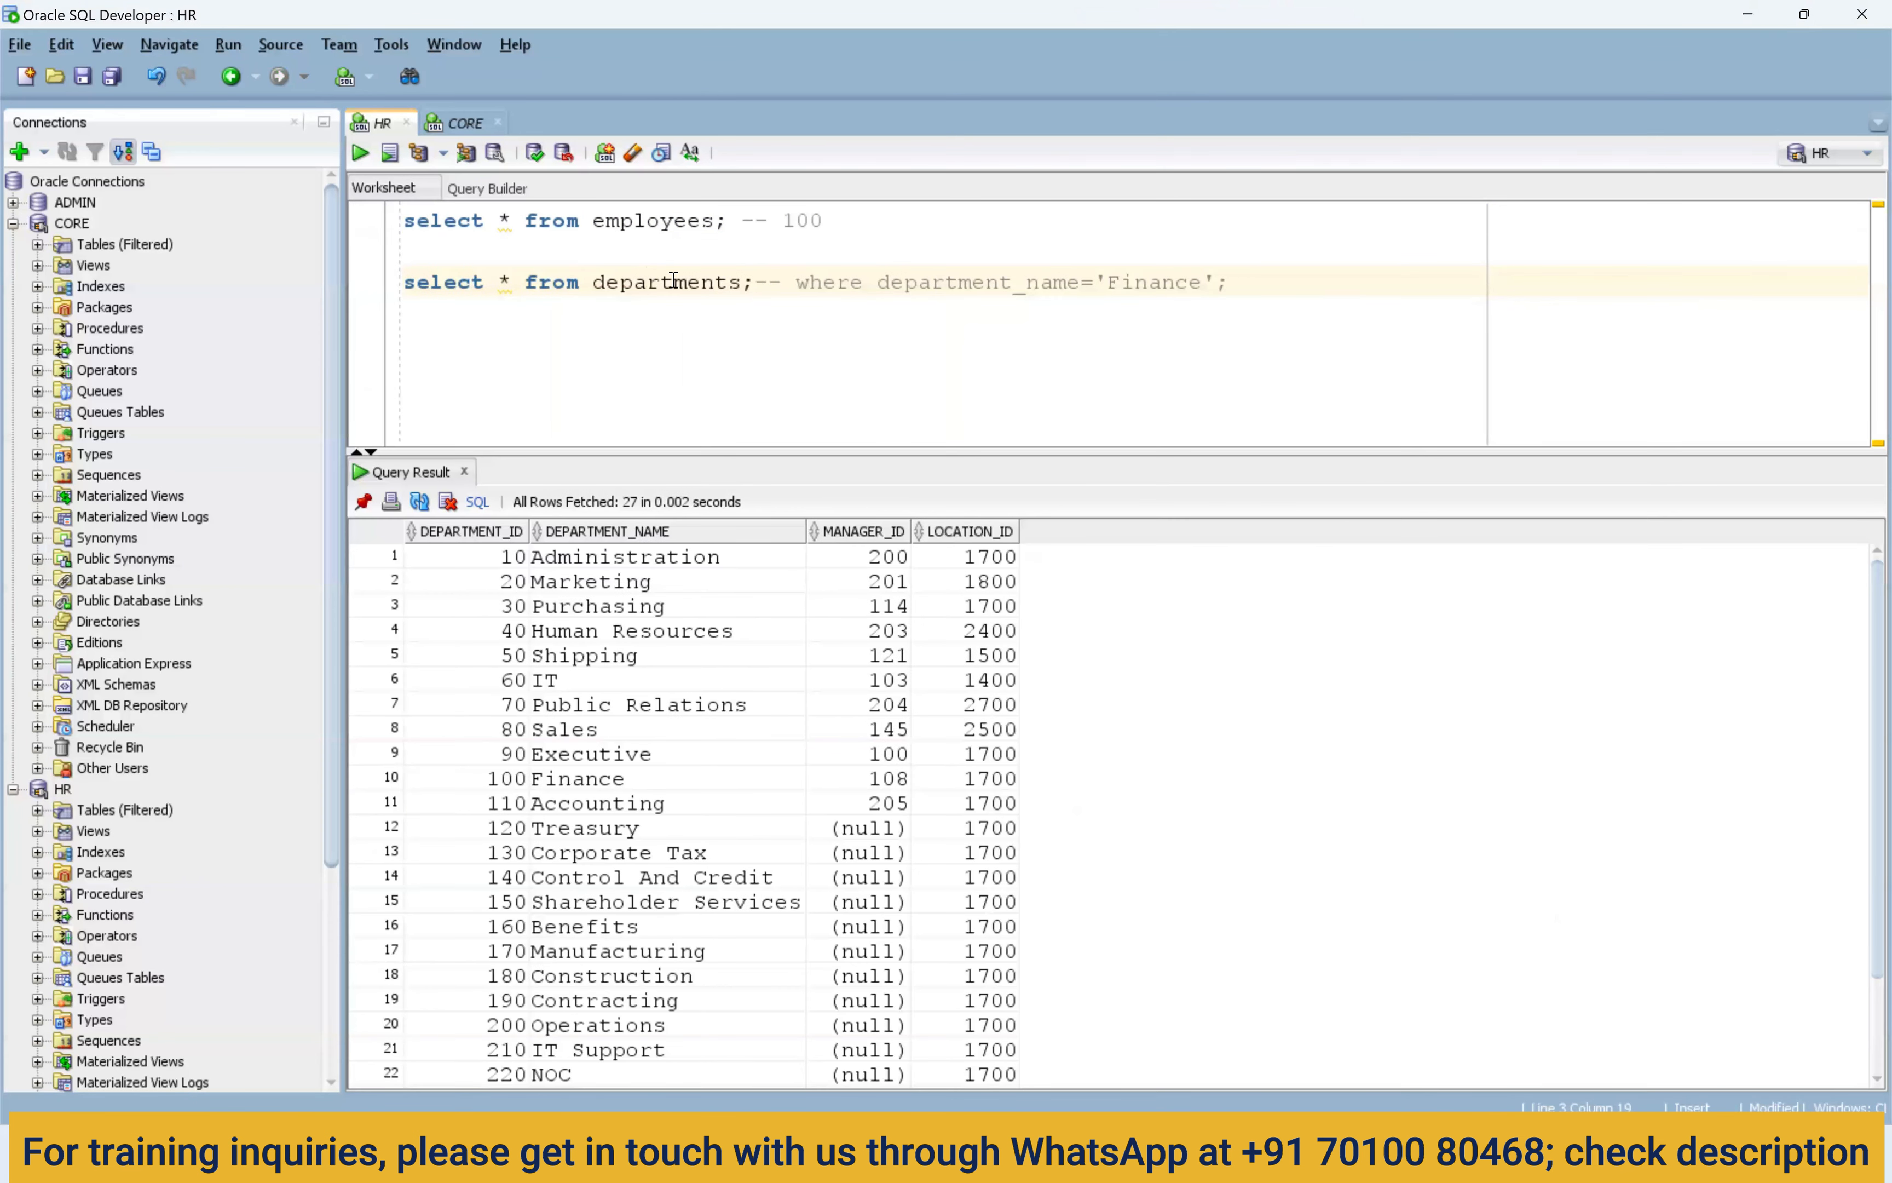
left_click_drag(769, 290, 406, 290)
left_click(484, 779)
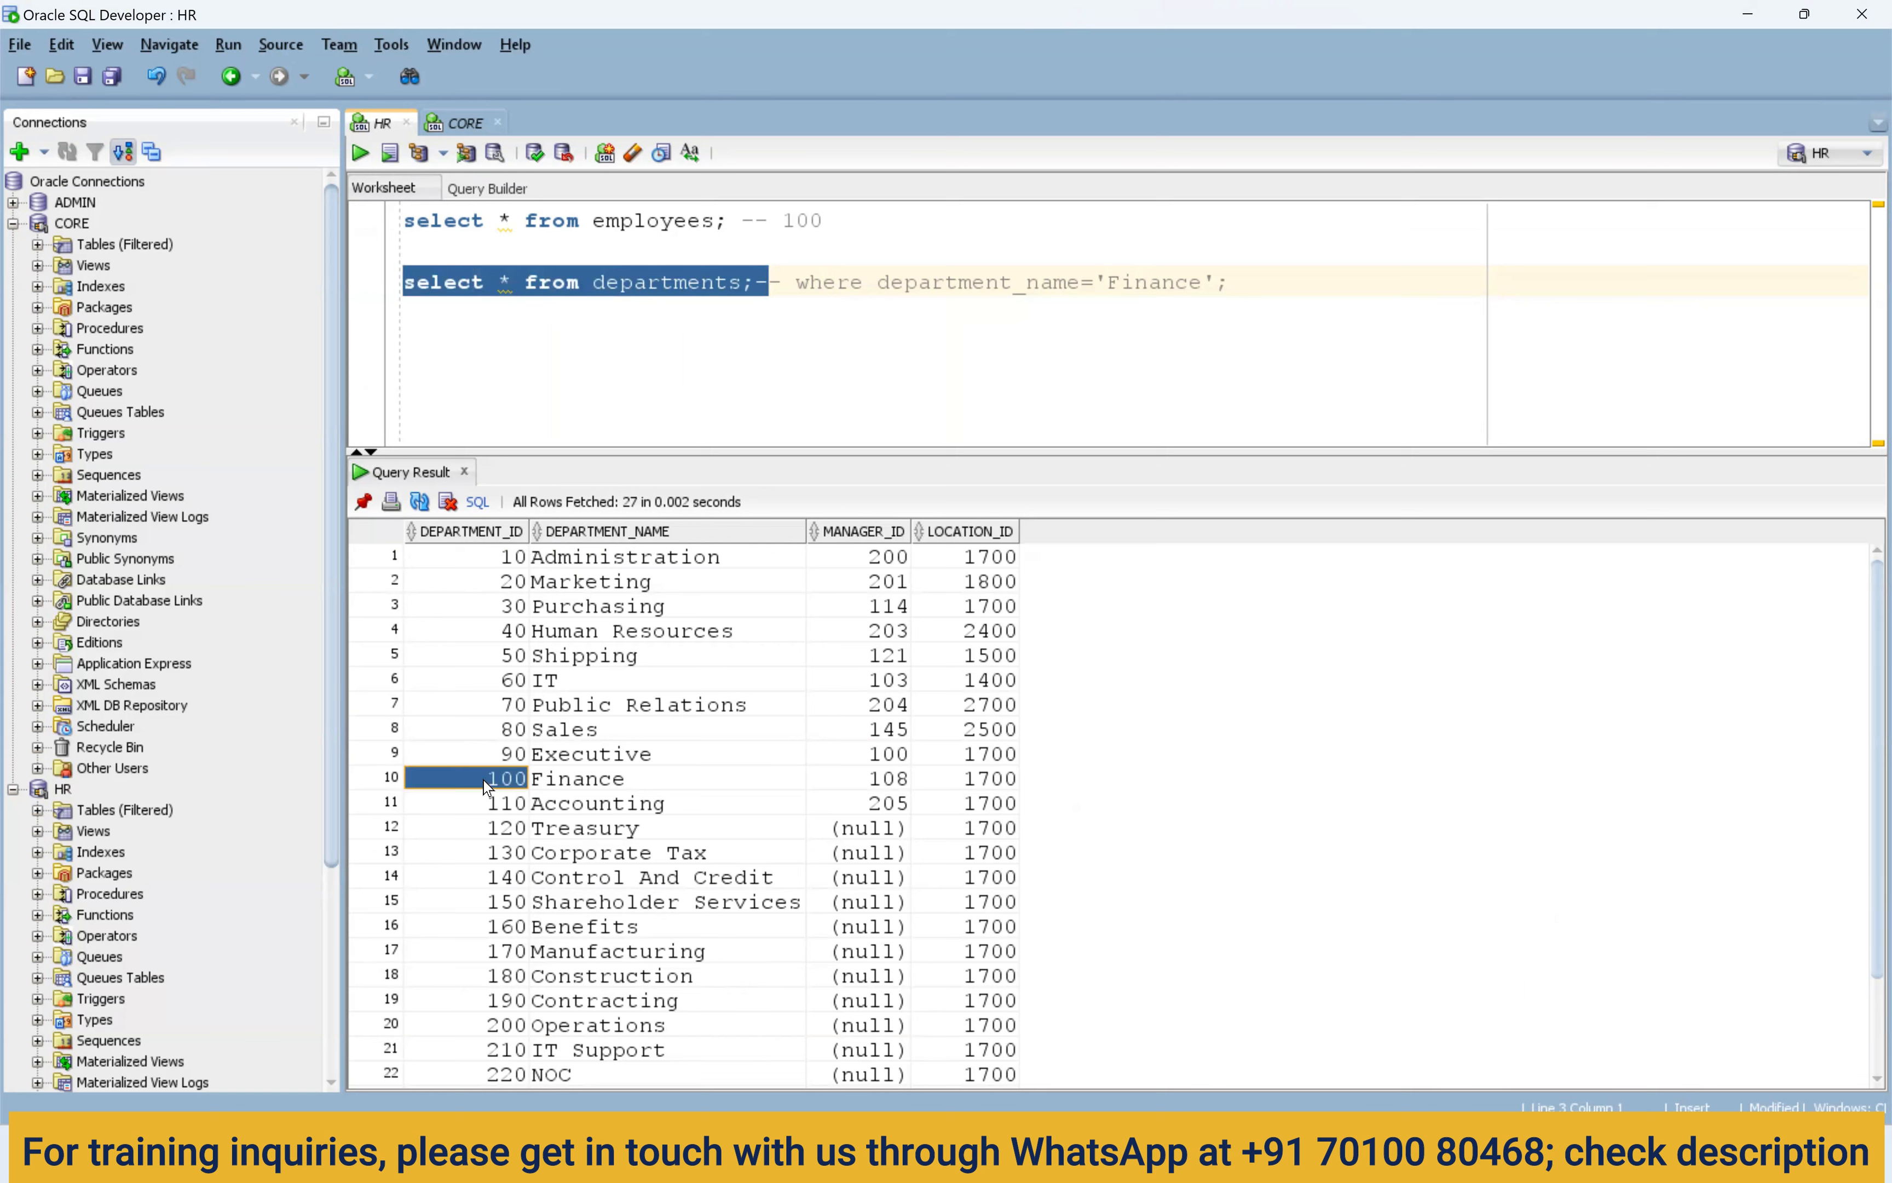
double_click(798, 221)
left_click(760, 284)
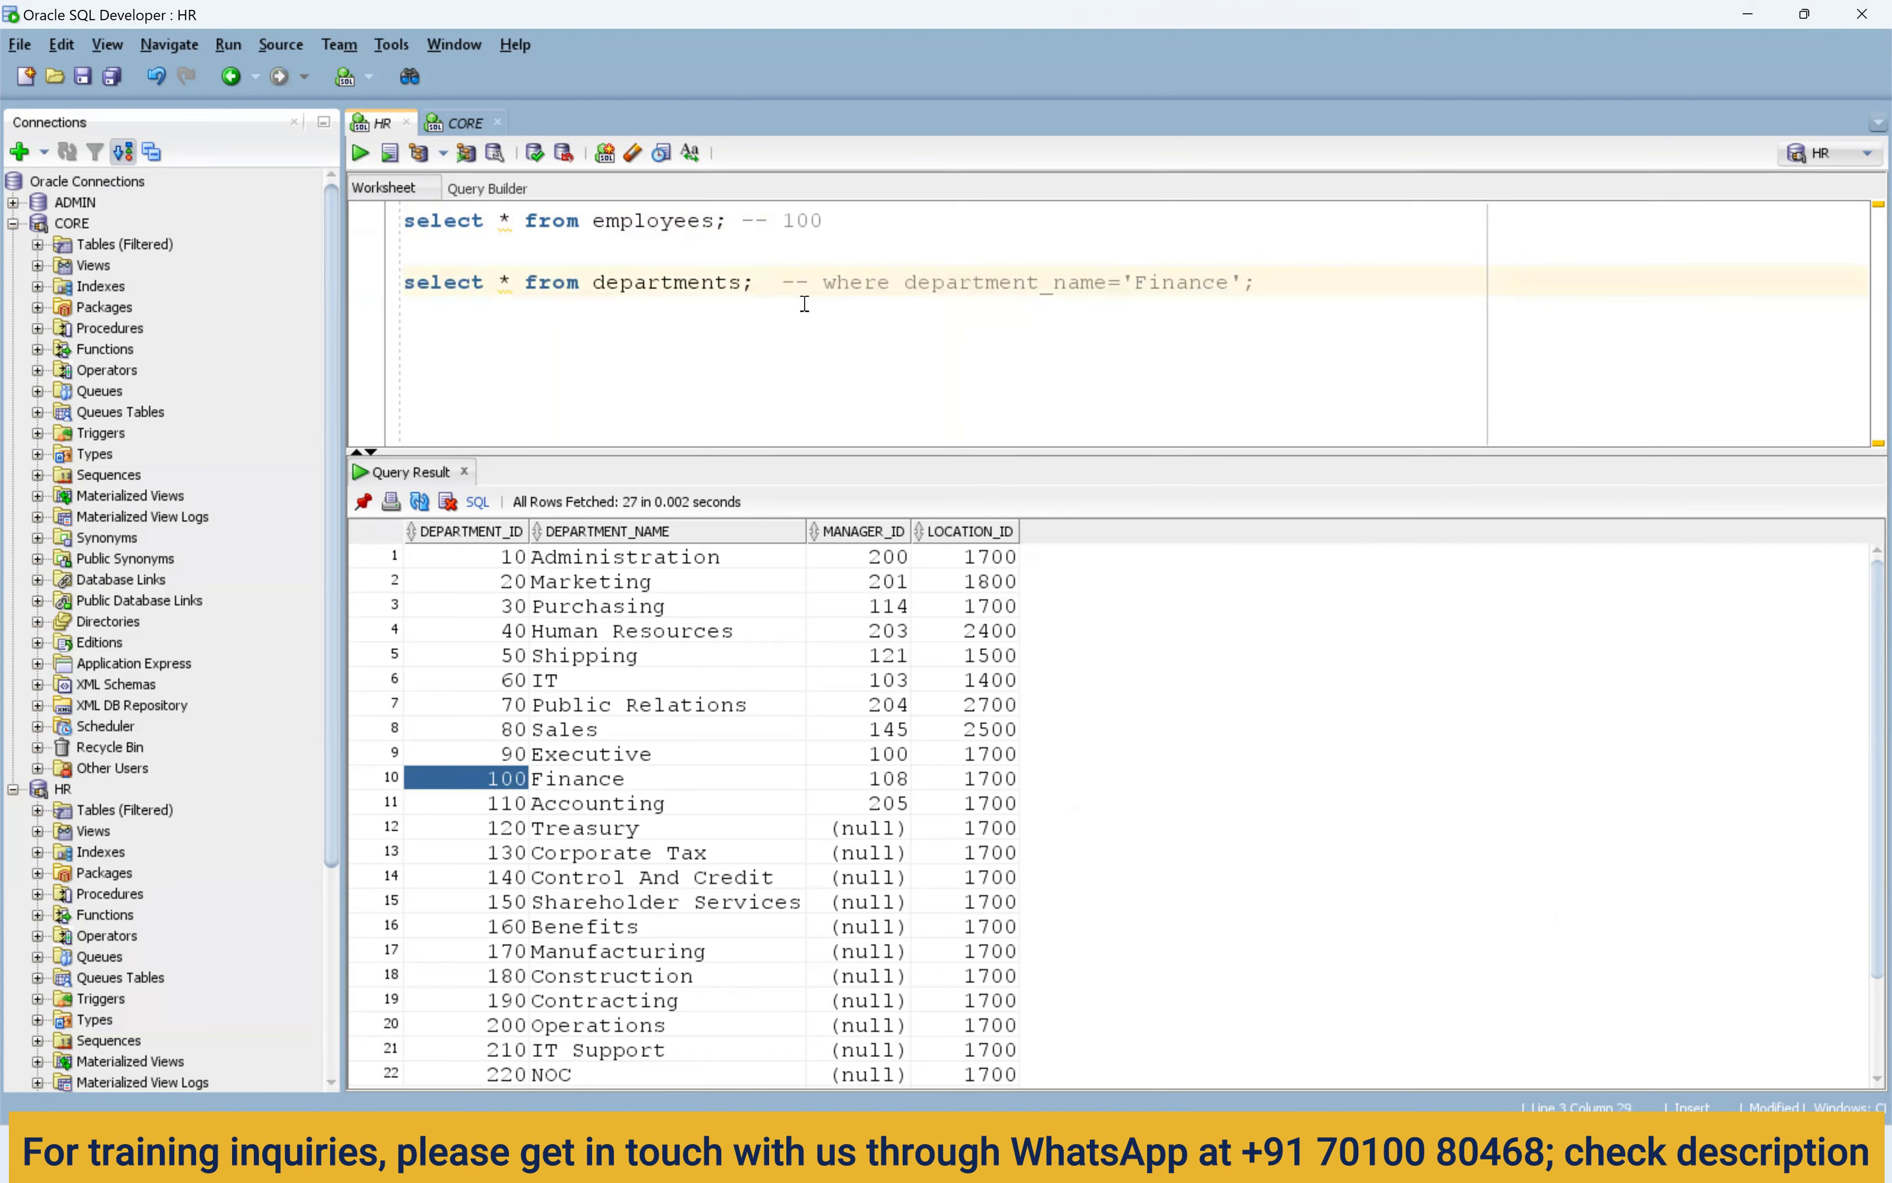
type("-- 100")
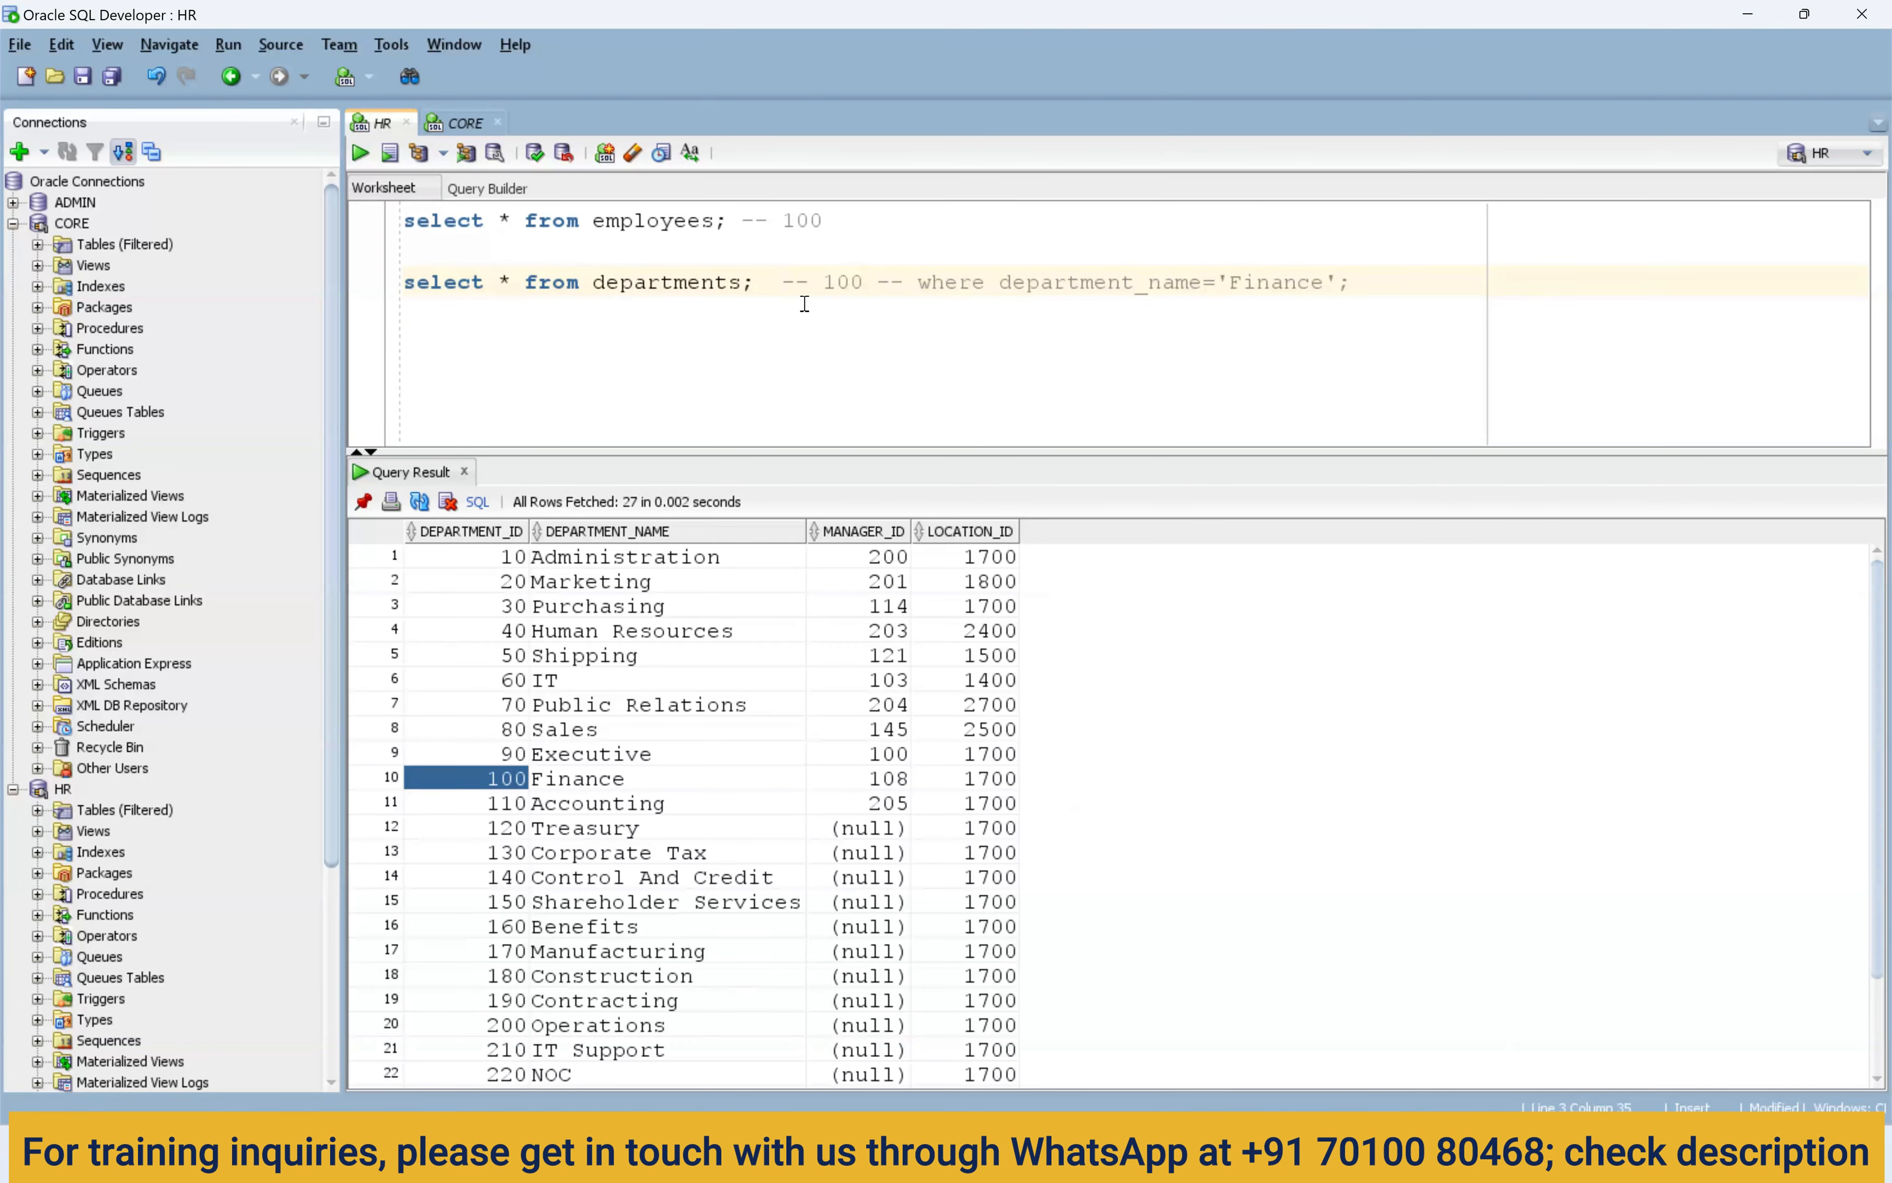
double_click(800, 231)
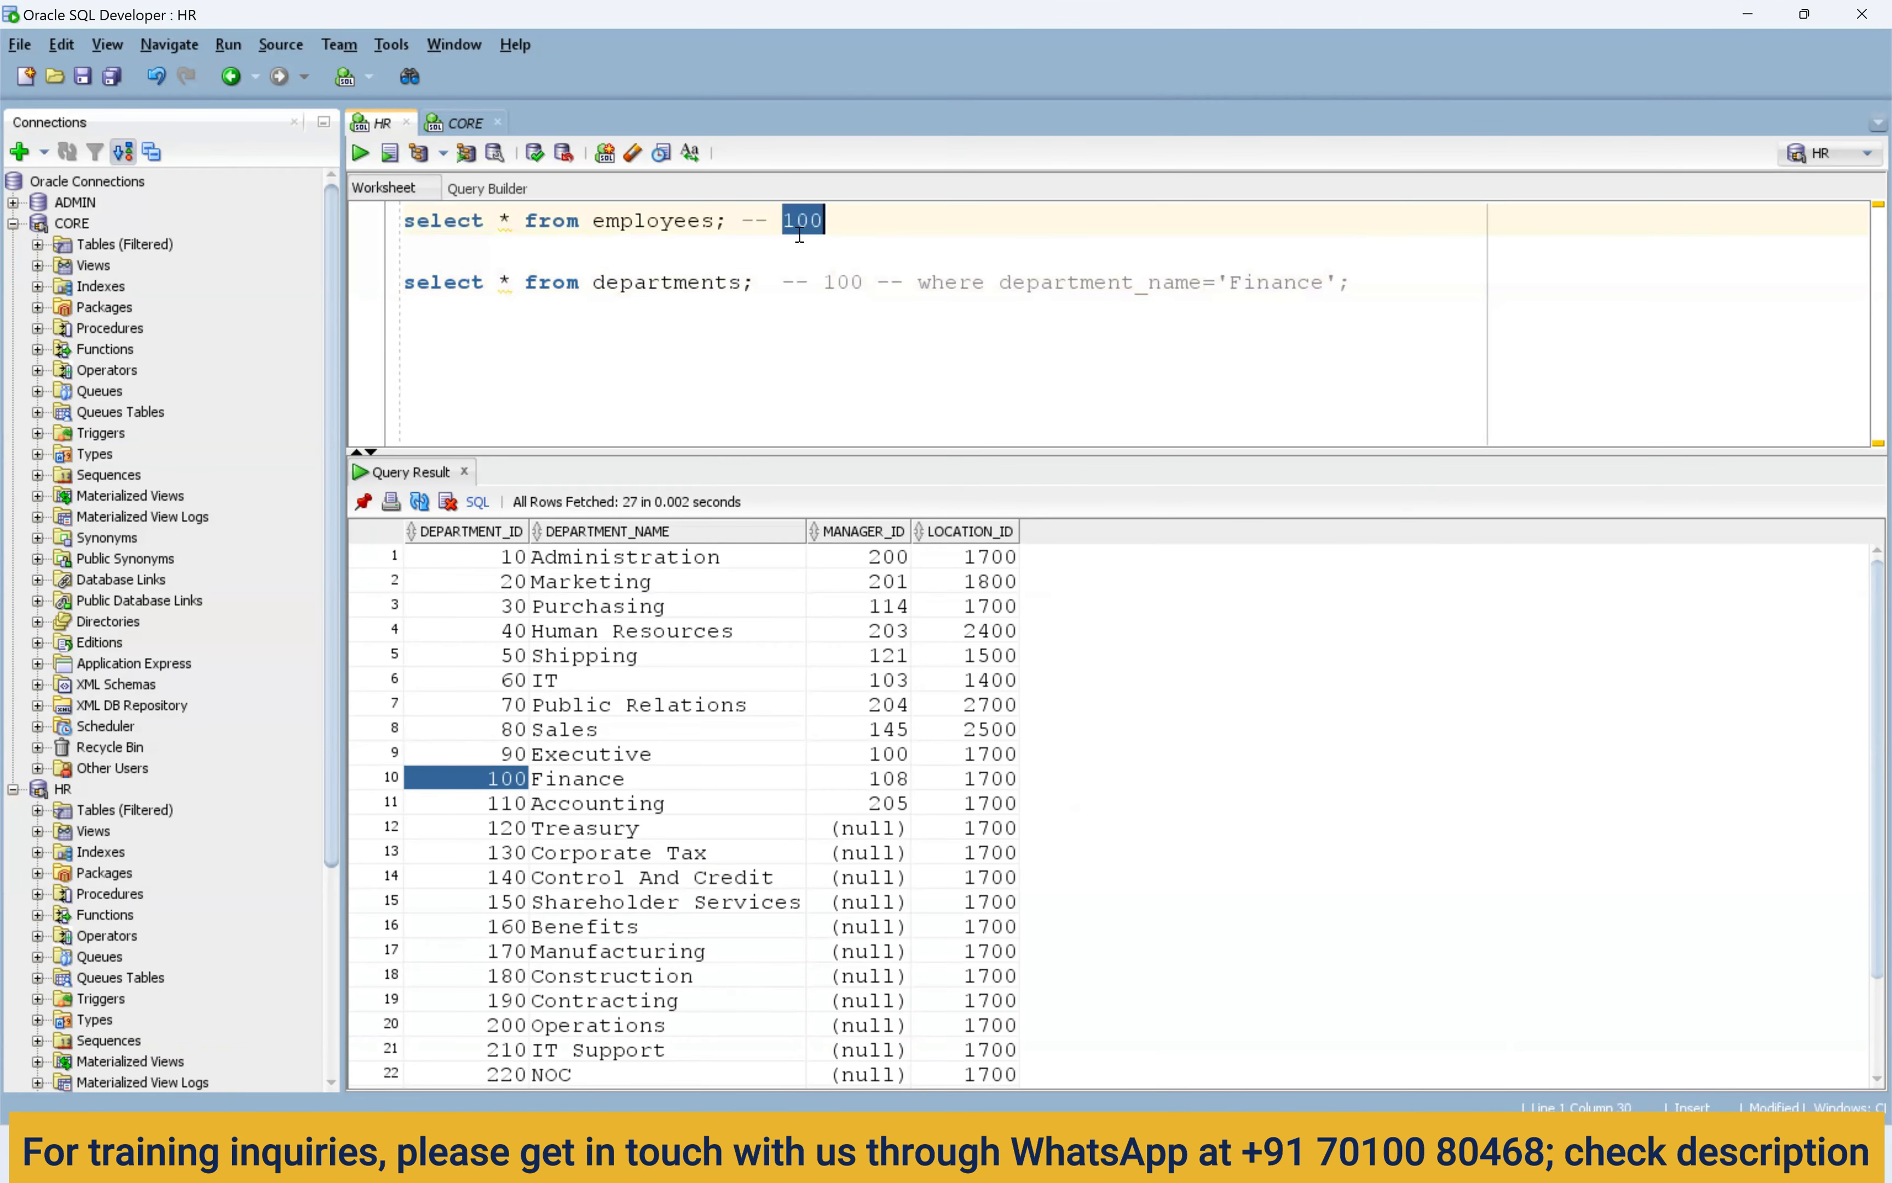
double_click(842, 281)
left_click(580, 782)
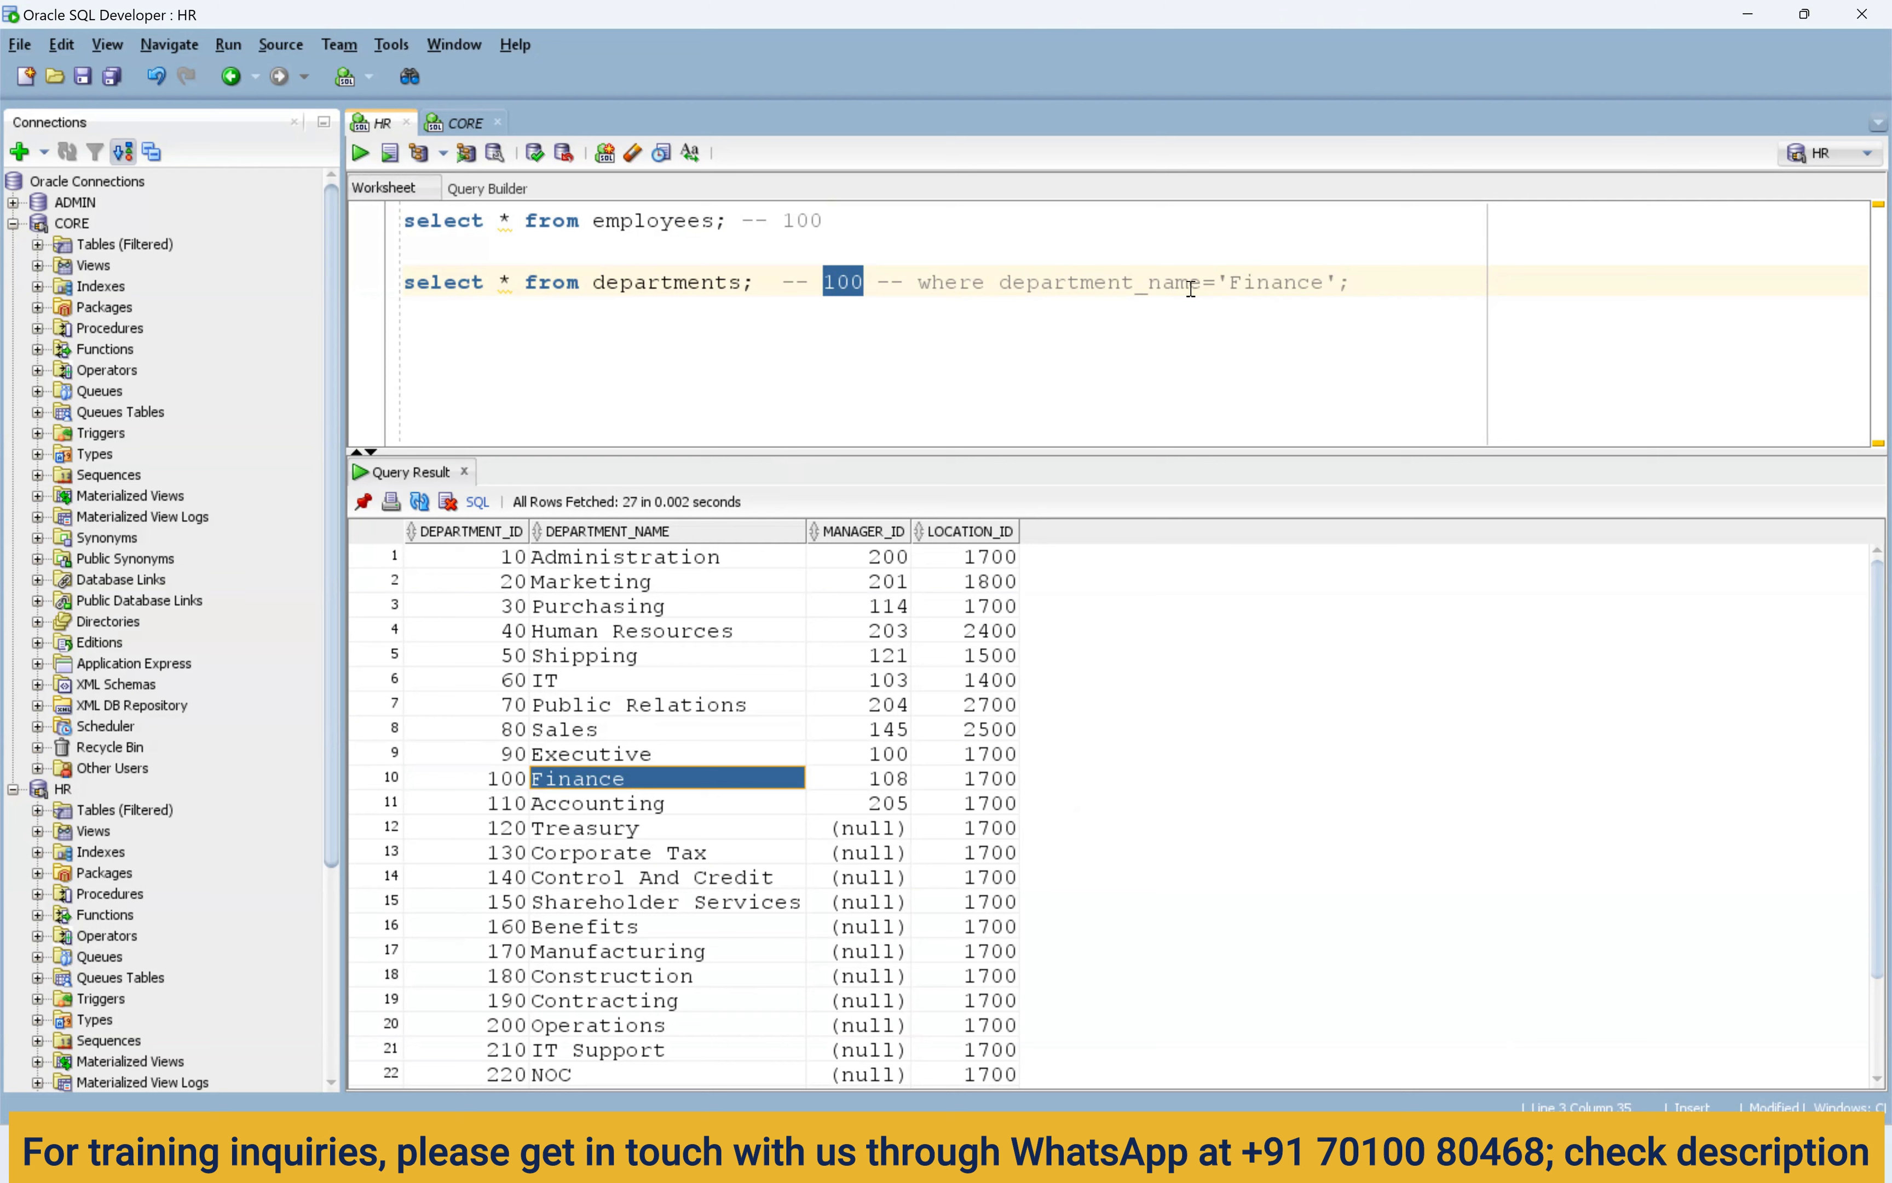
left_click_drag(1218, 284, 903, 284)
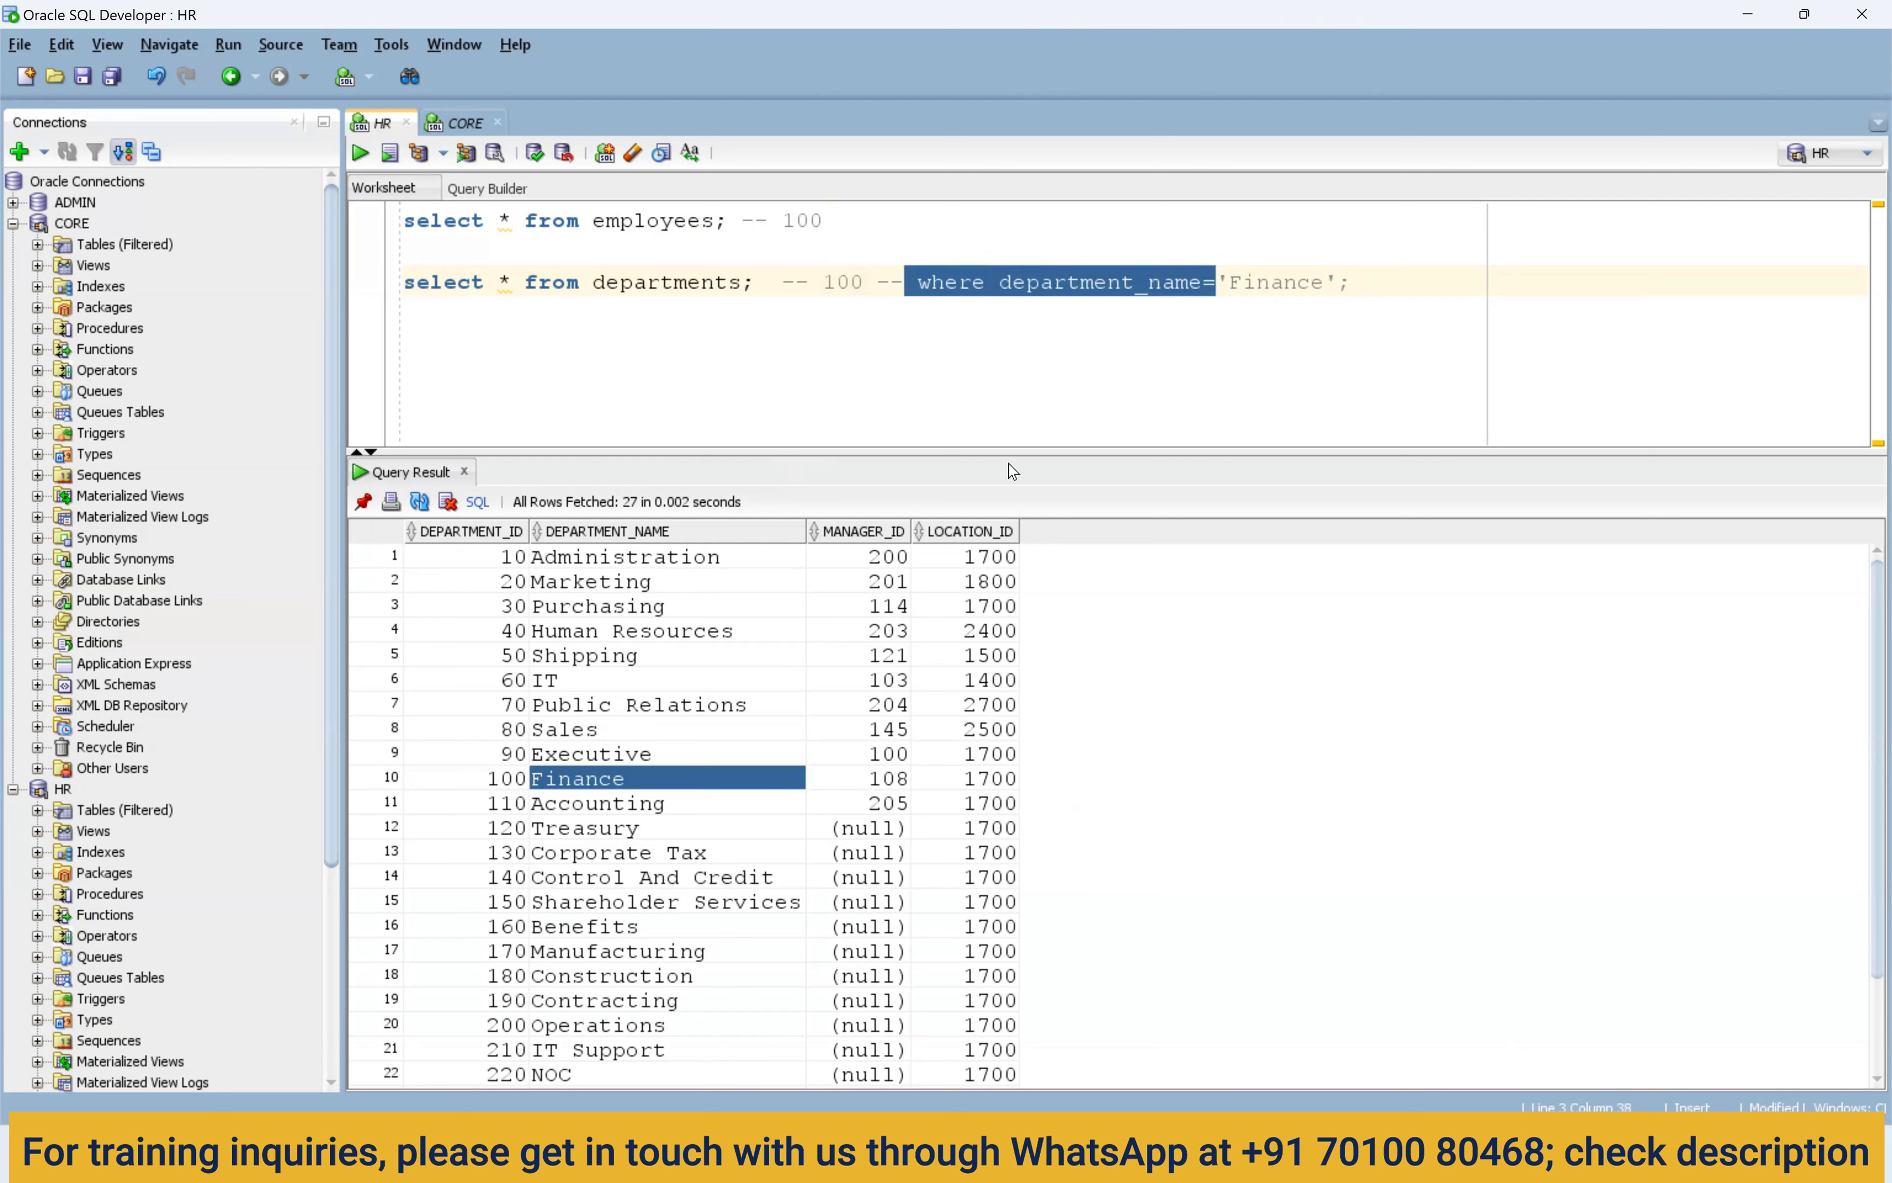
key("BackSpace")
Duplicate the departments query line with its comment changed to '-- 100 --1700'.
left_click_drag(1063, 282, 378, 287)
key("ctrl+c")
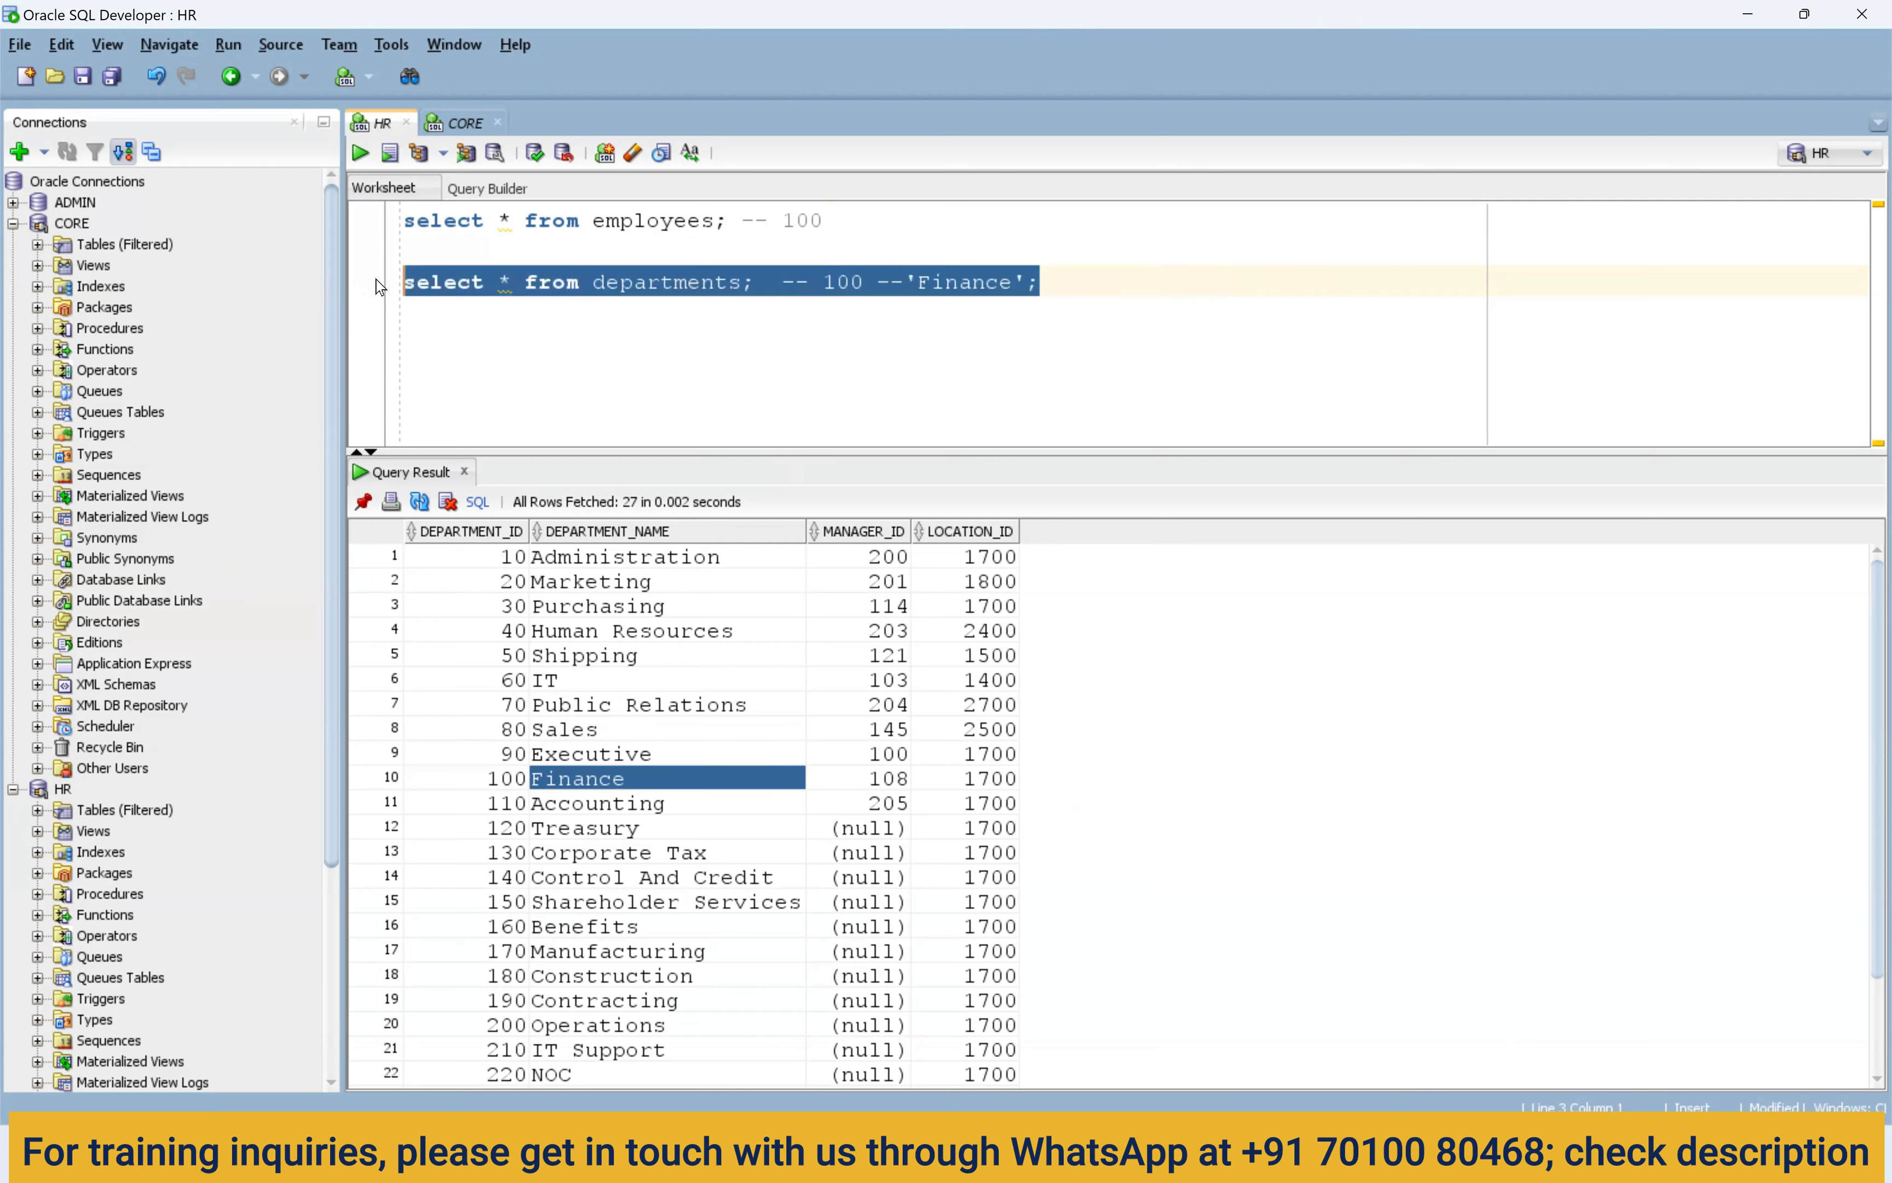
left_click(615, 345)
key("Return")
key("Return")
key("ctrl+v")
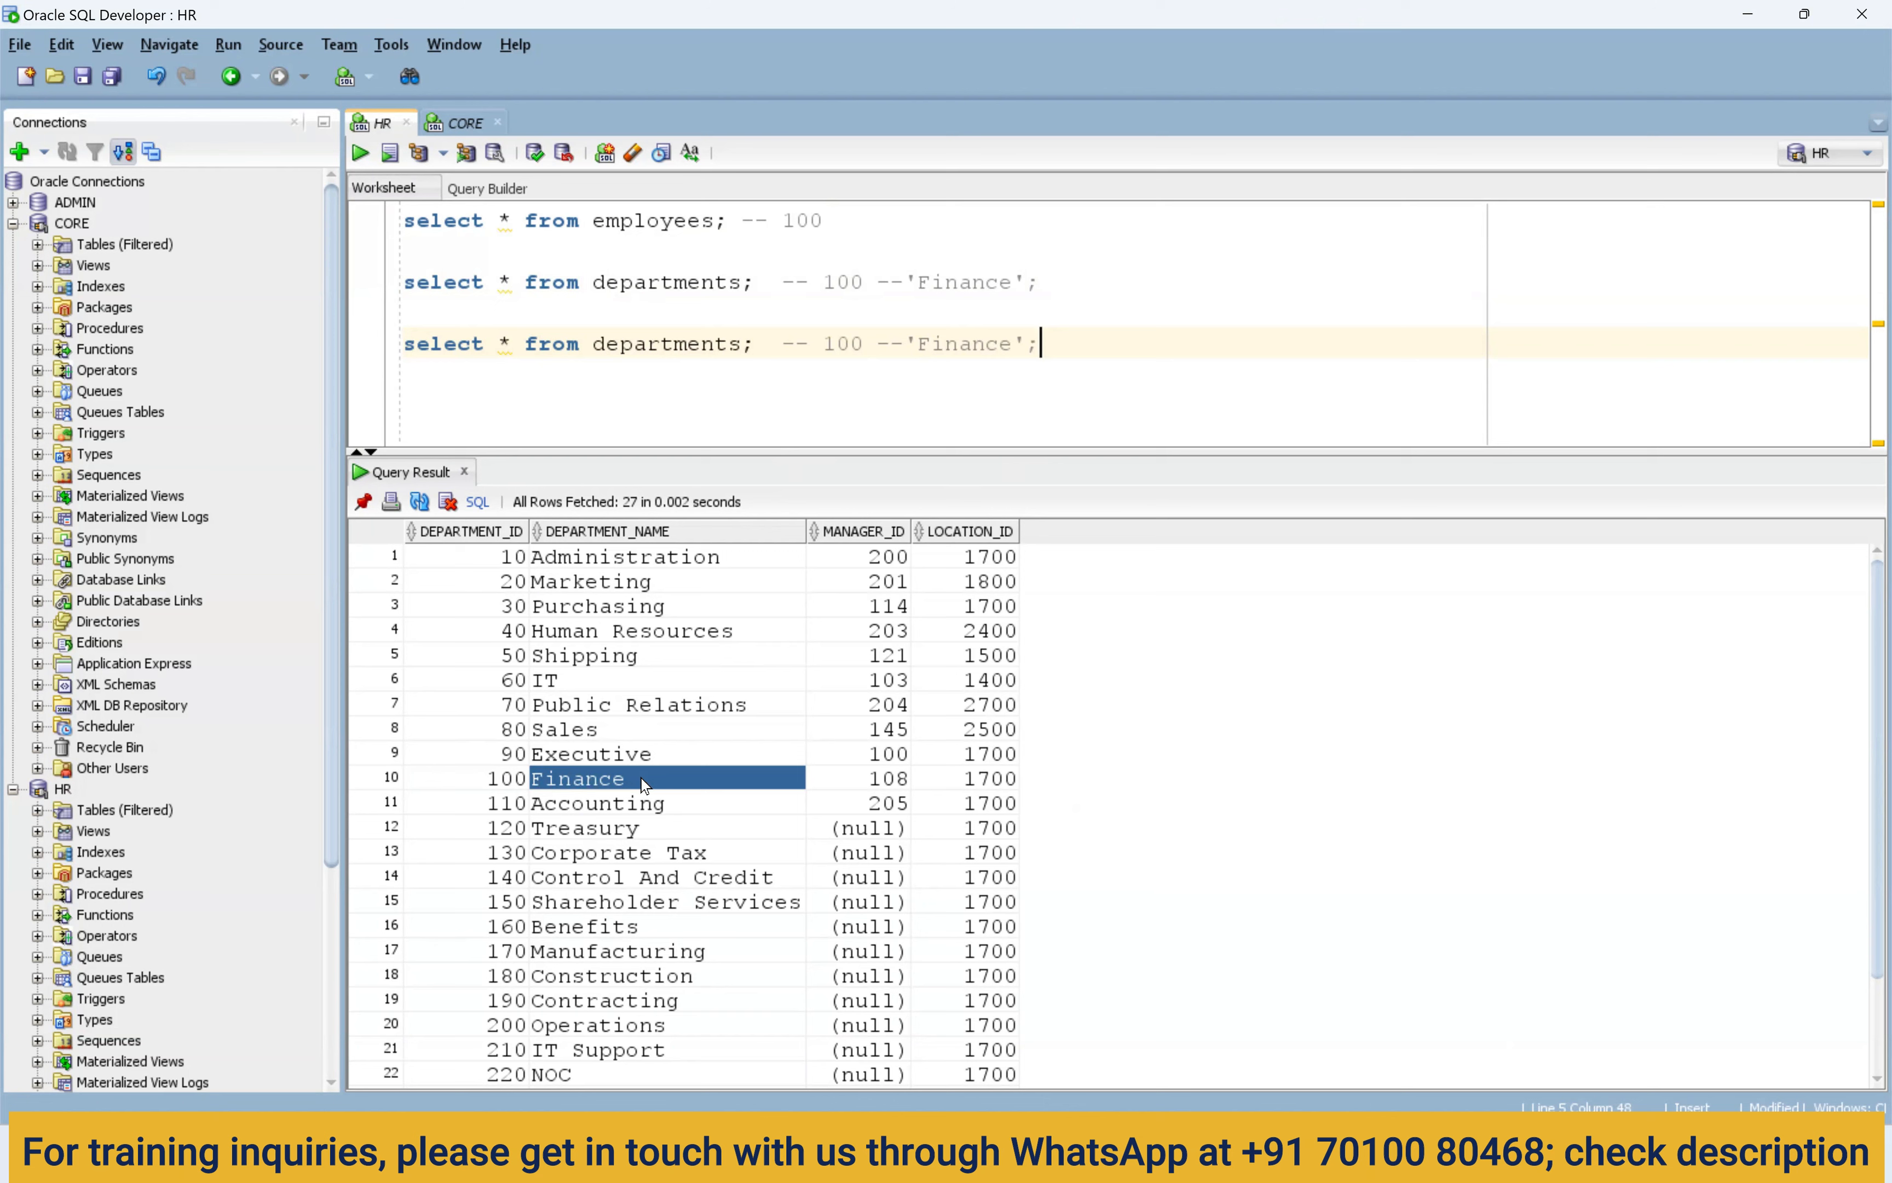
left_click(971, 778)
left_click_drag(1025, 344, 906, 342)
key("BackSpace")
type("1700")
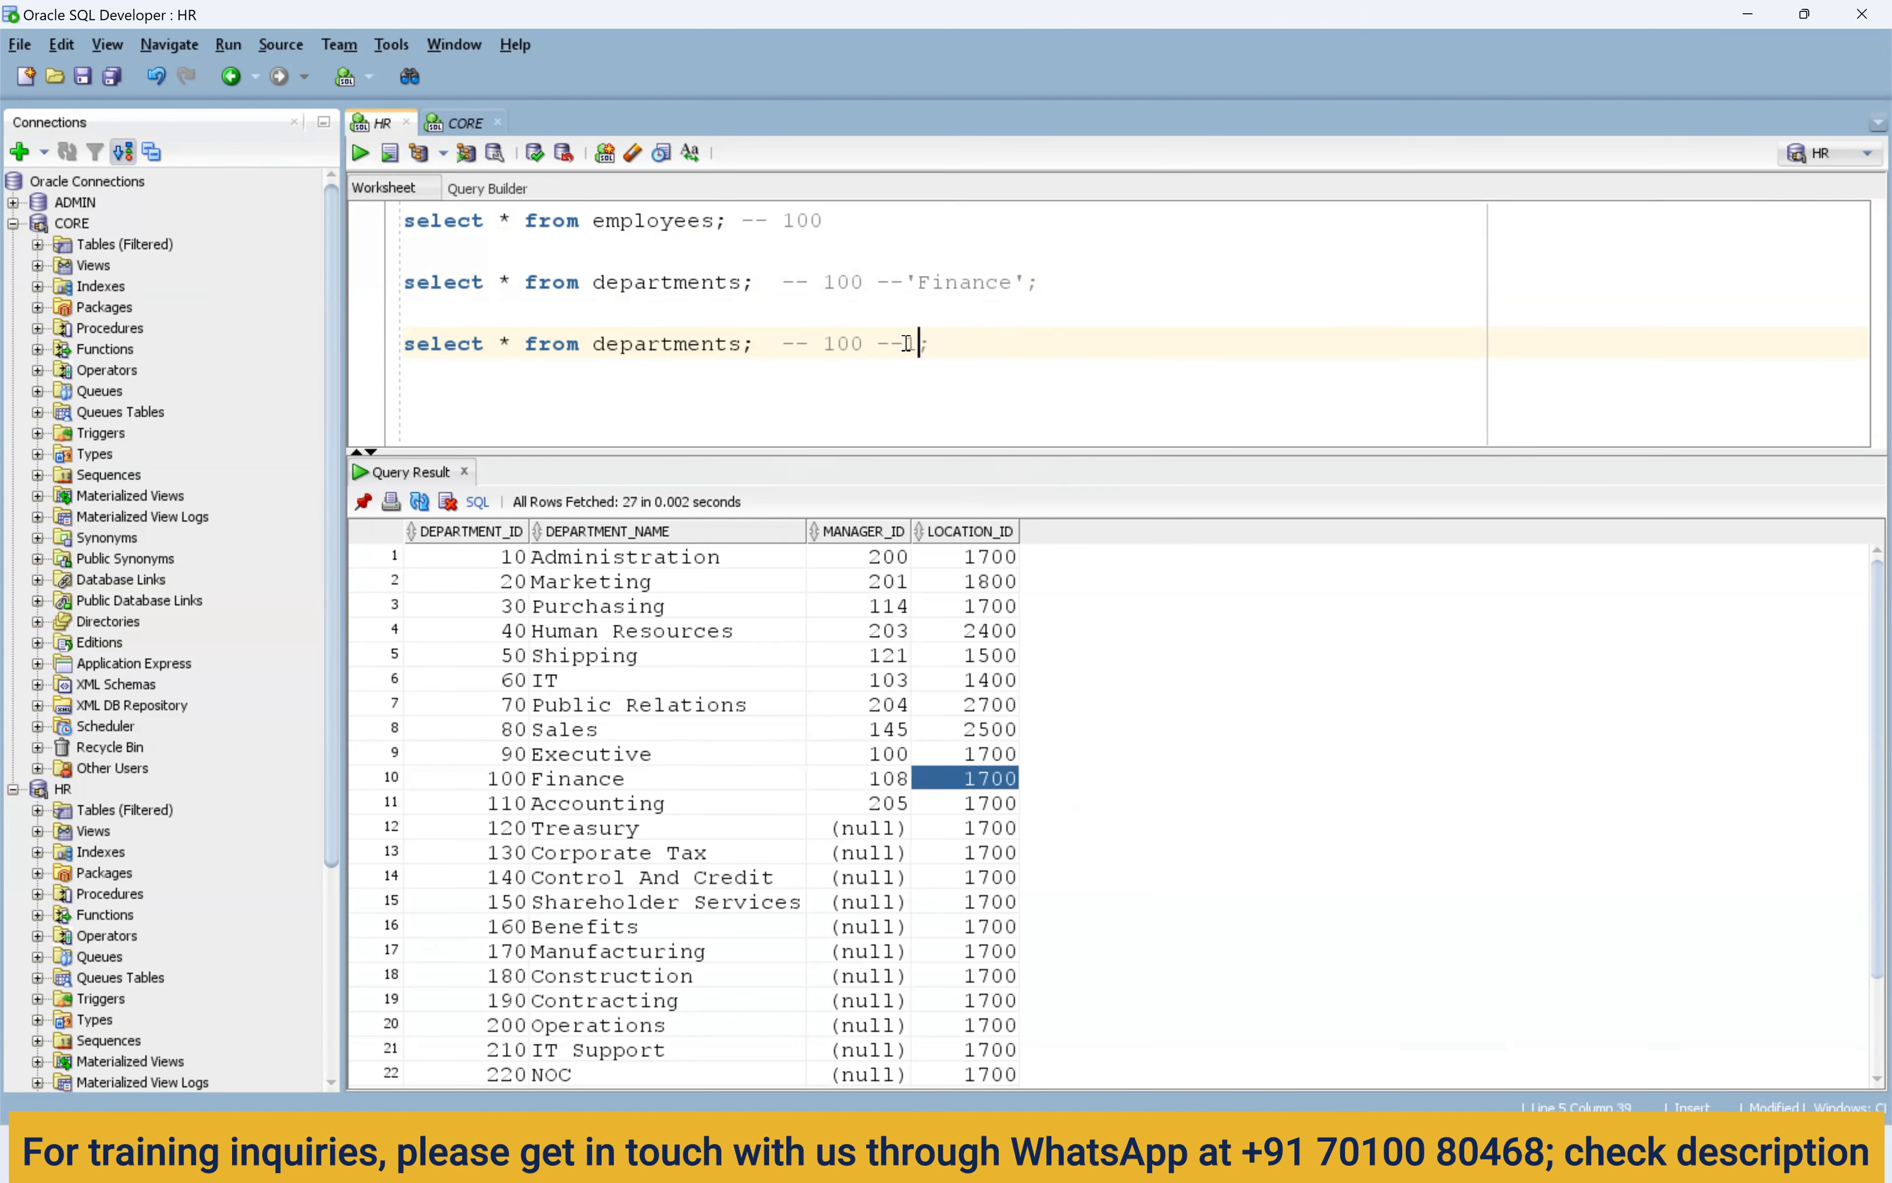
key("End")
mouse_move(1273, 1165)
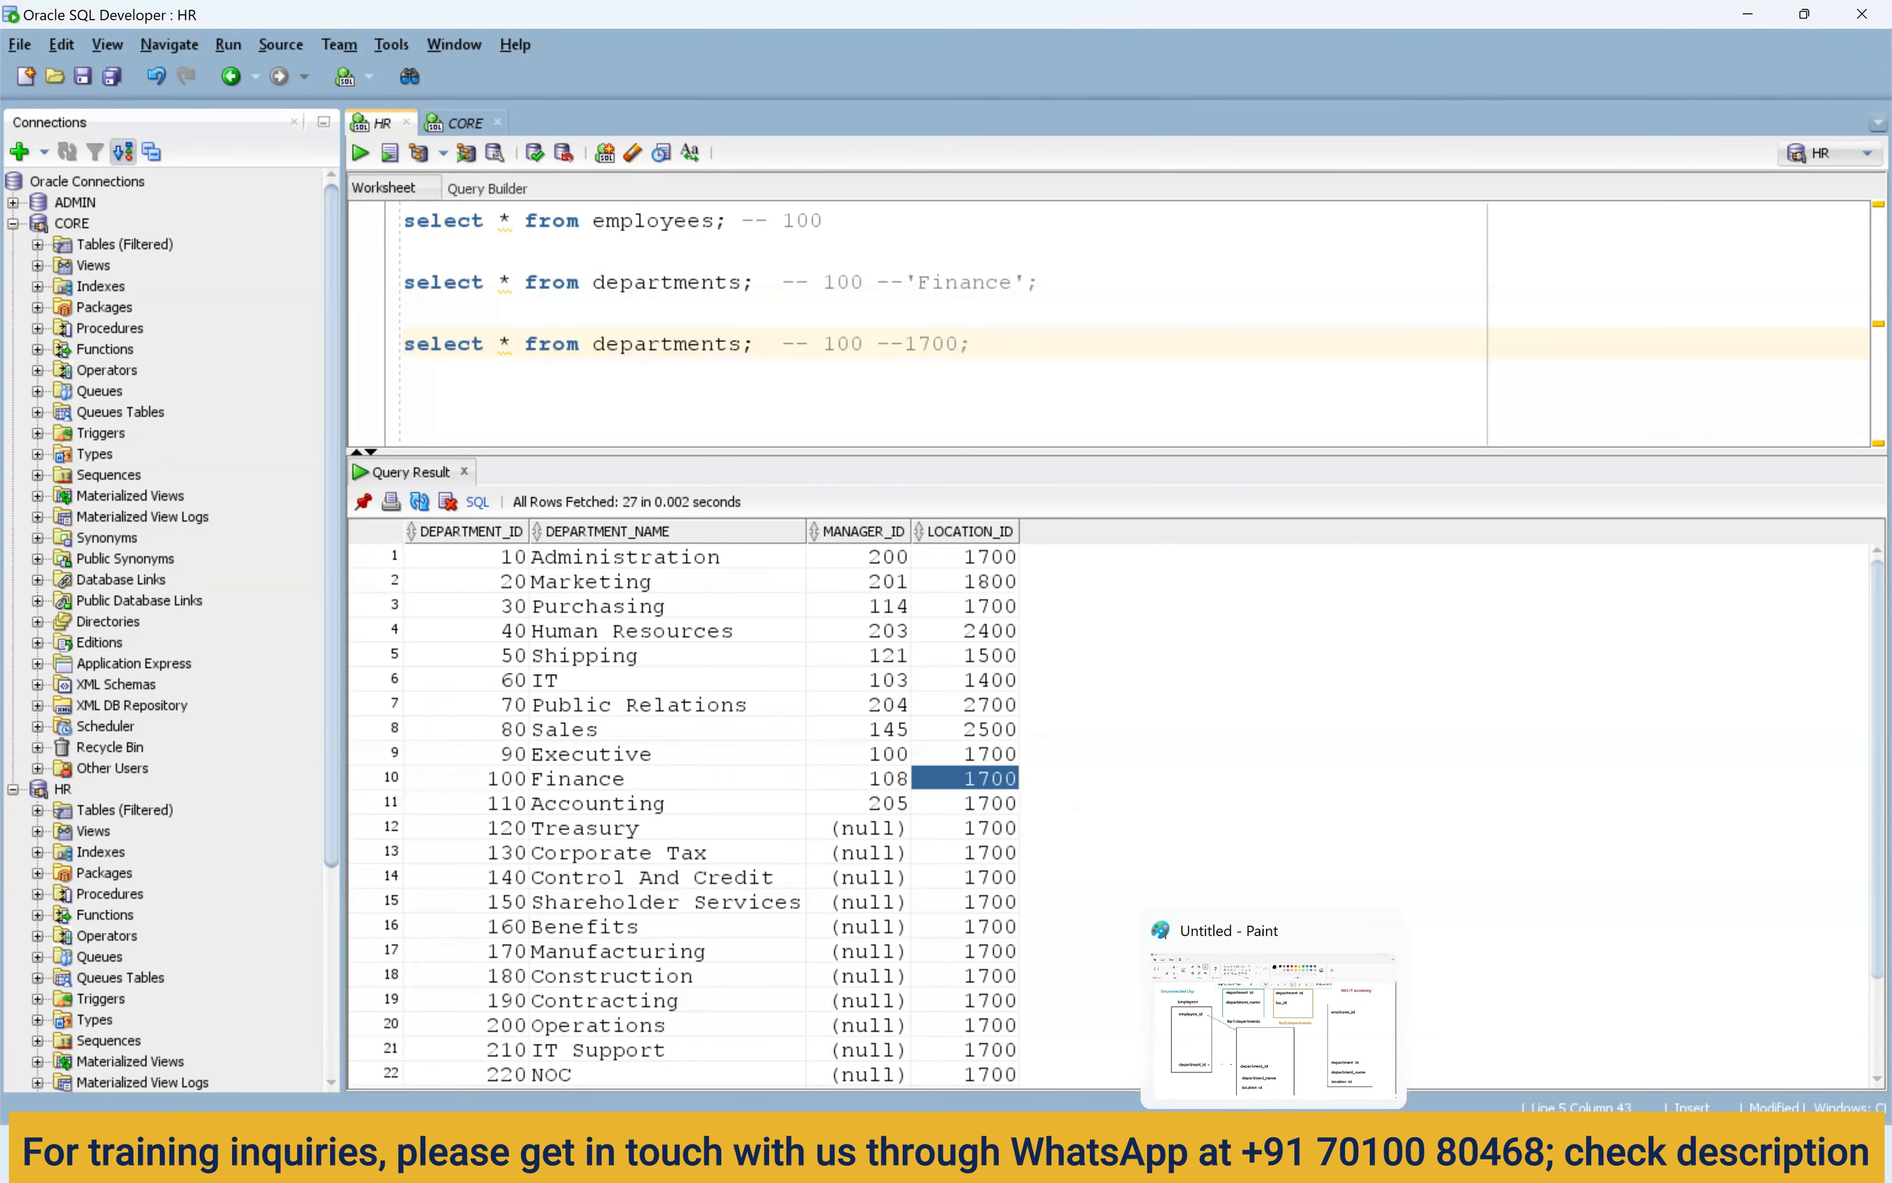
left_click(1273, 1166)
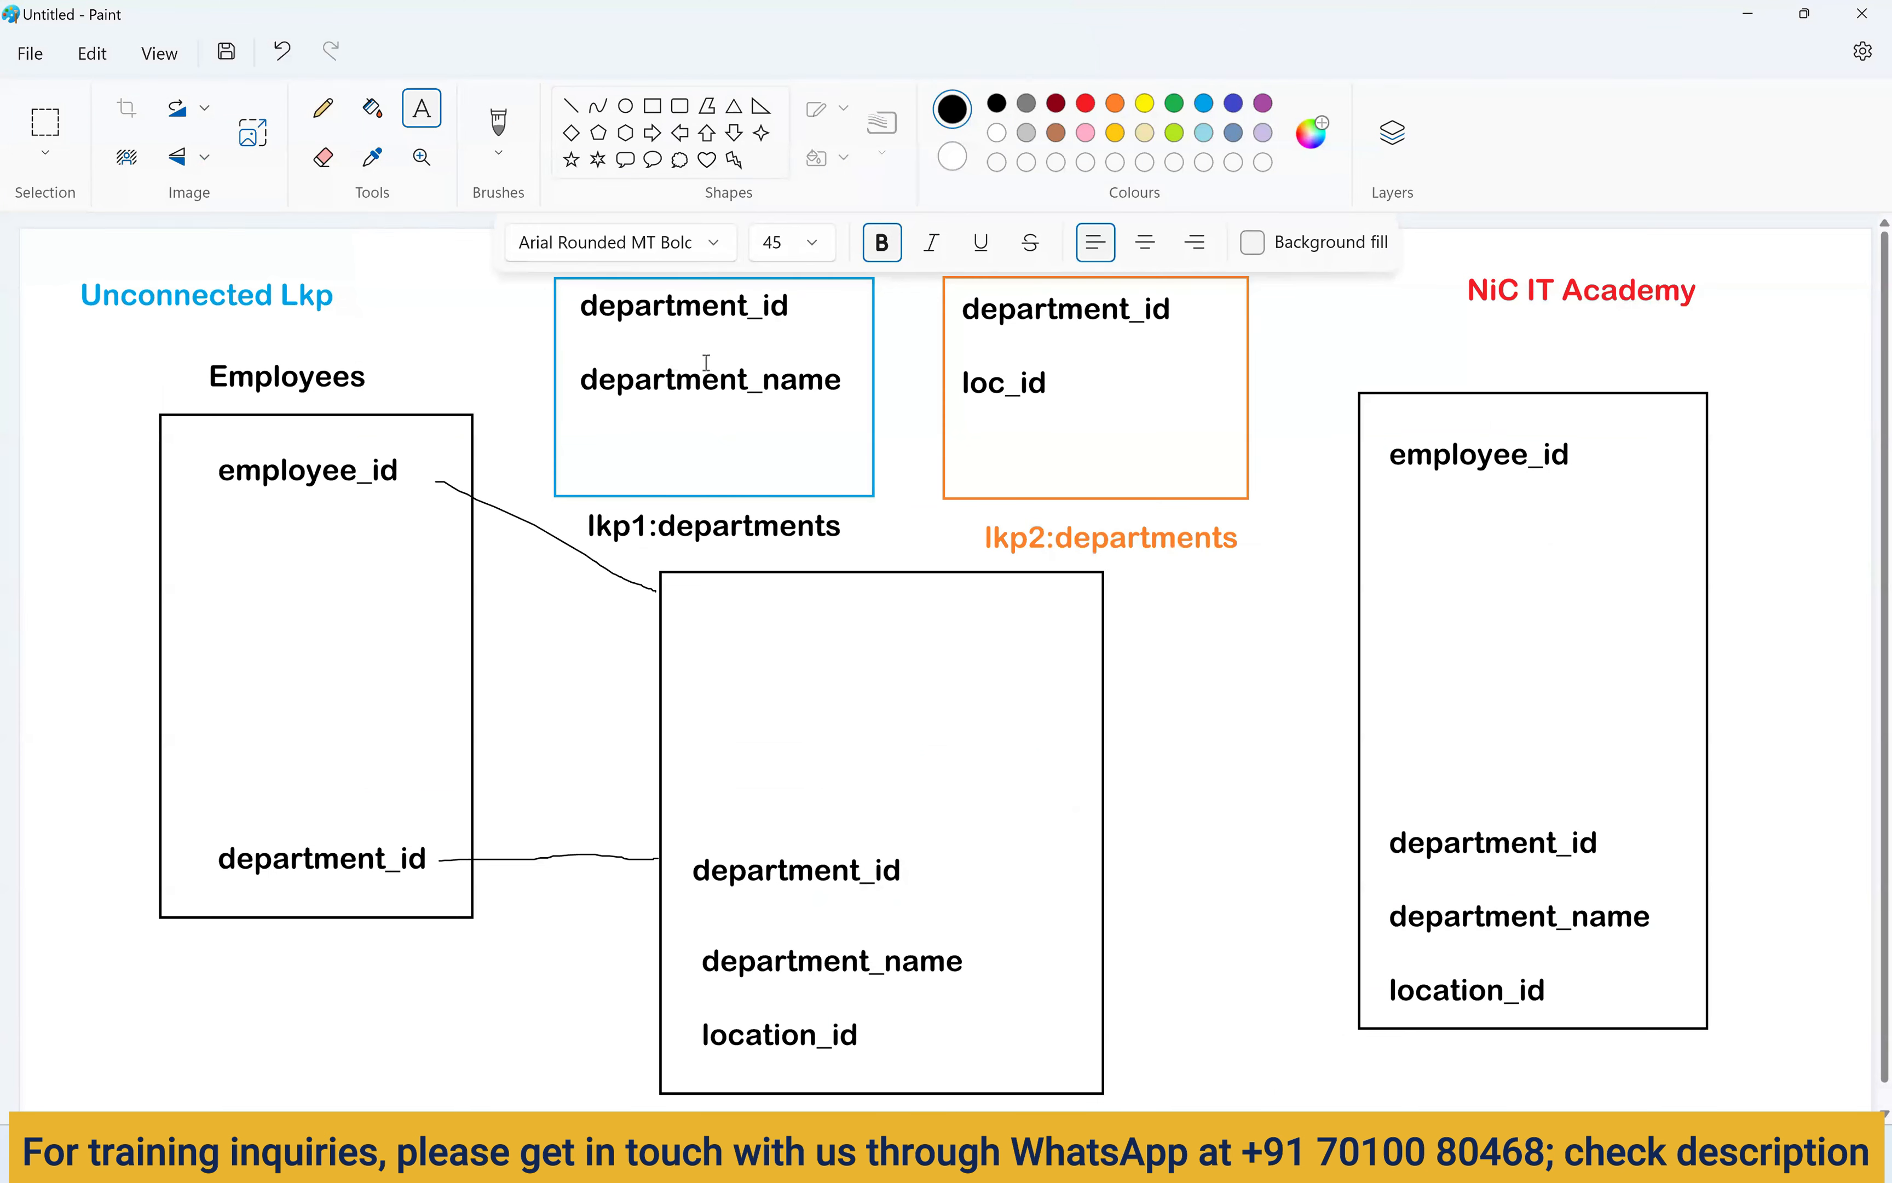
Label department_id in the middle box with a green 100 level beside it.
left_click(929, 871)
type("100")
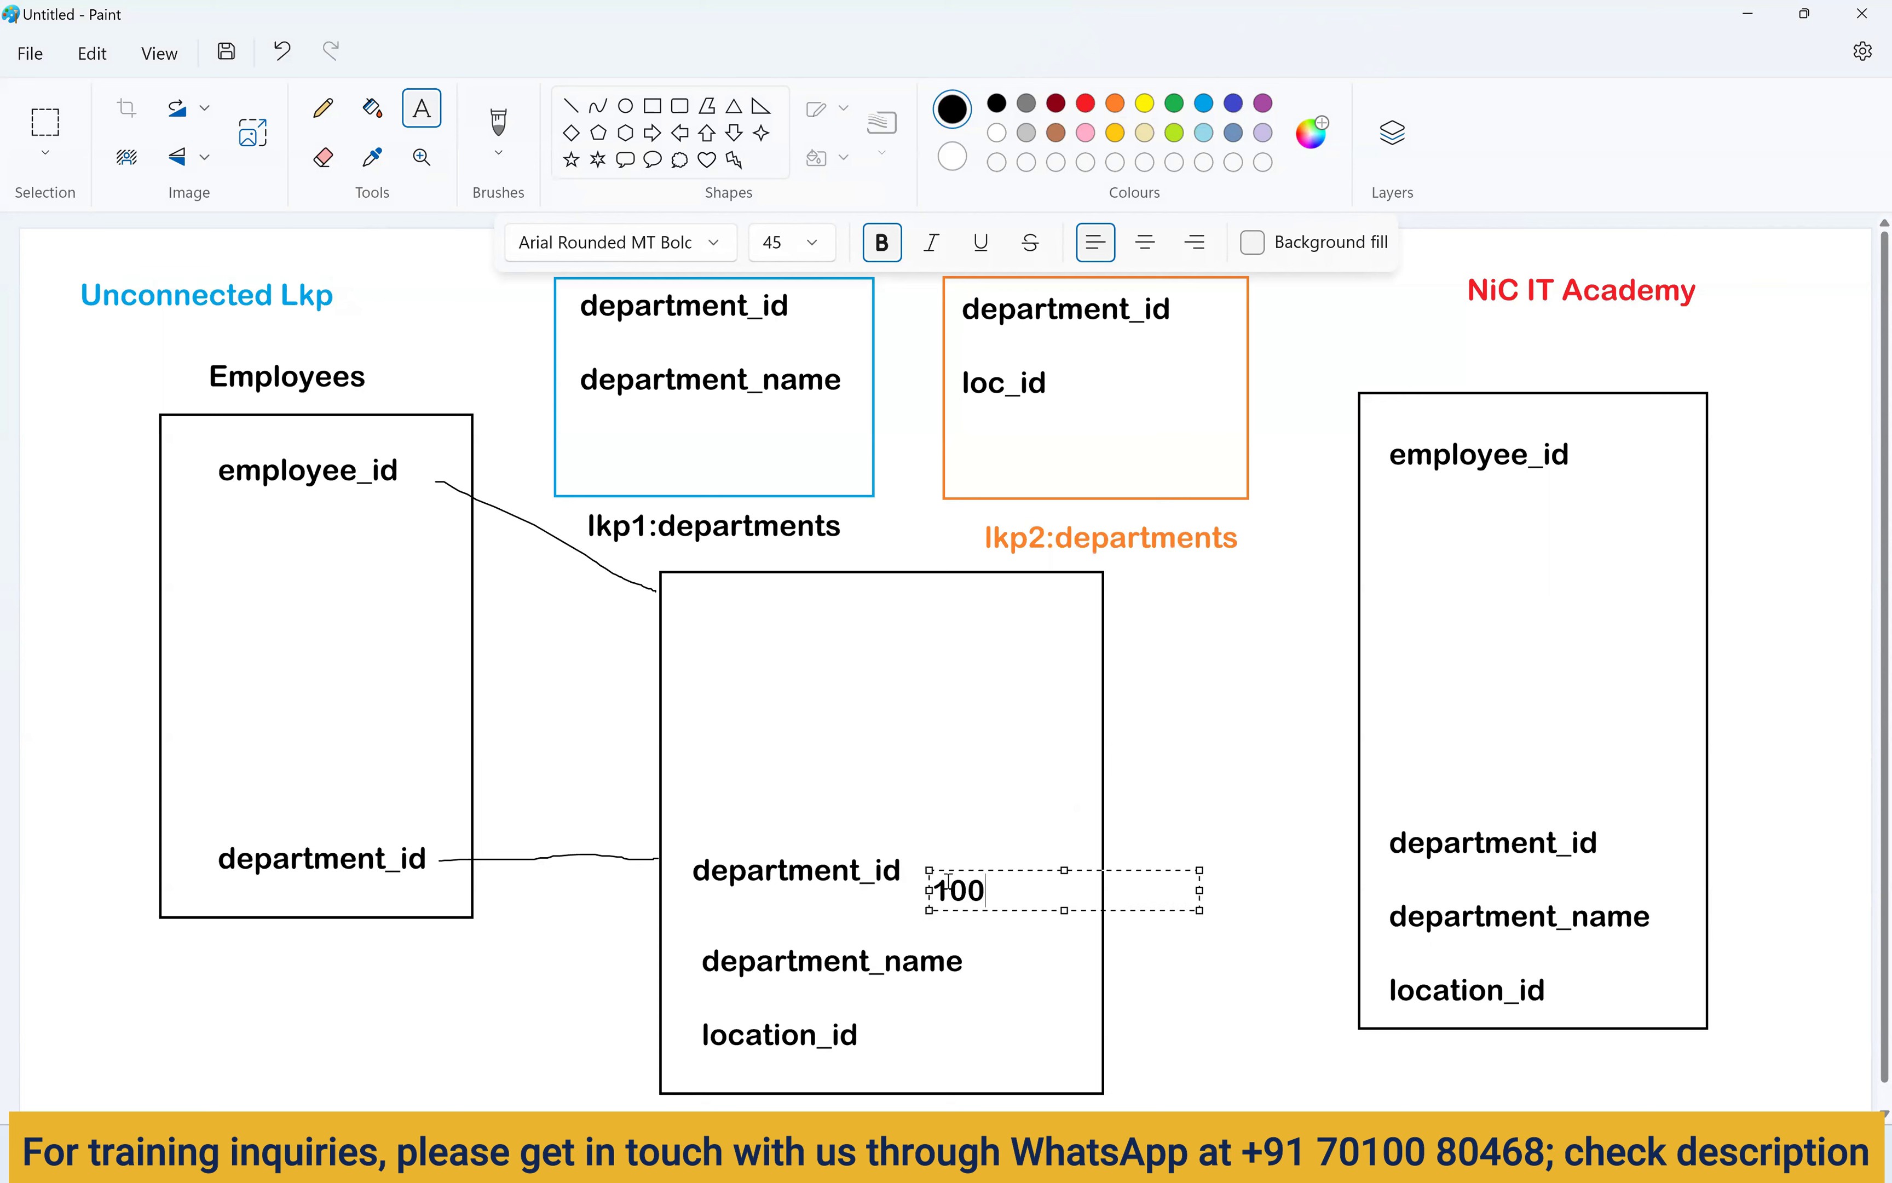
left_click_drag(988, 870, 981, 846)
key("ctrl+a")
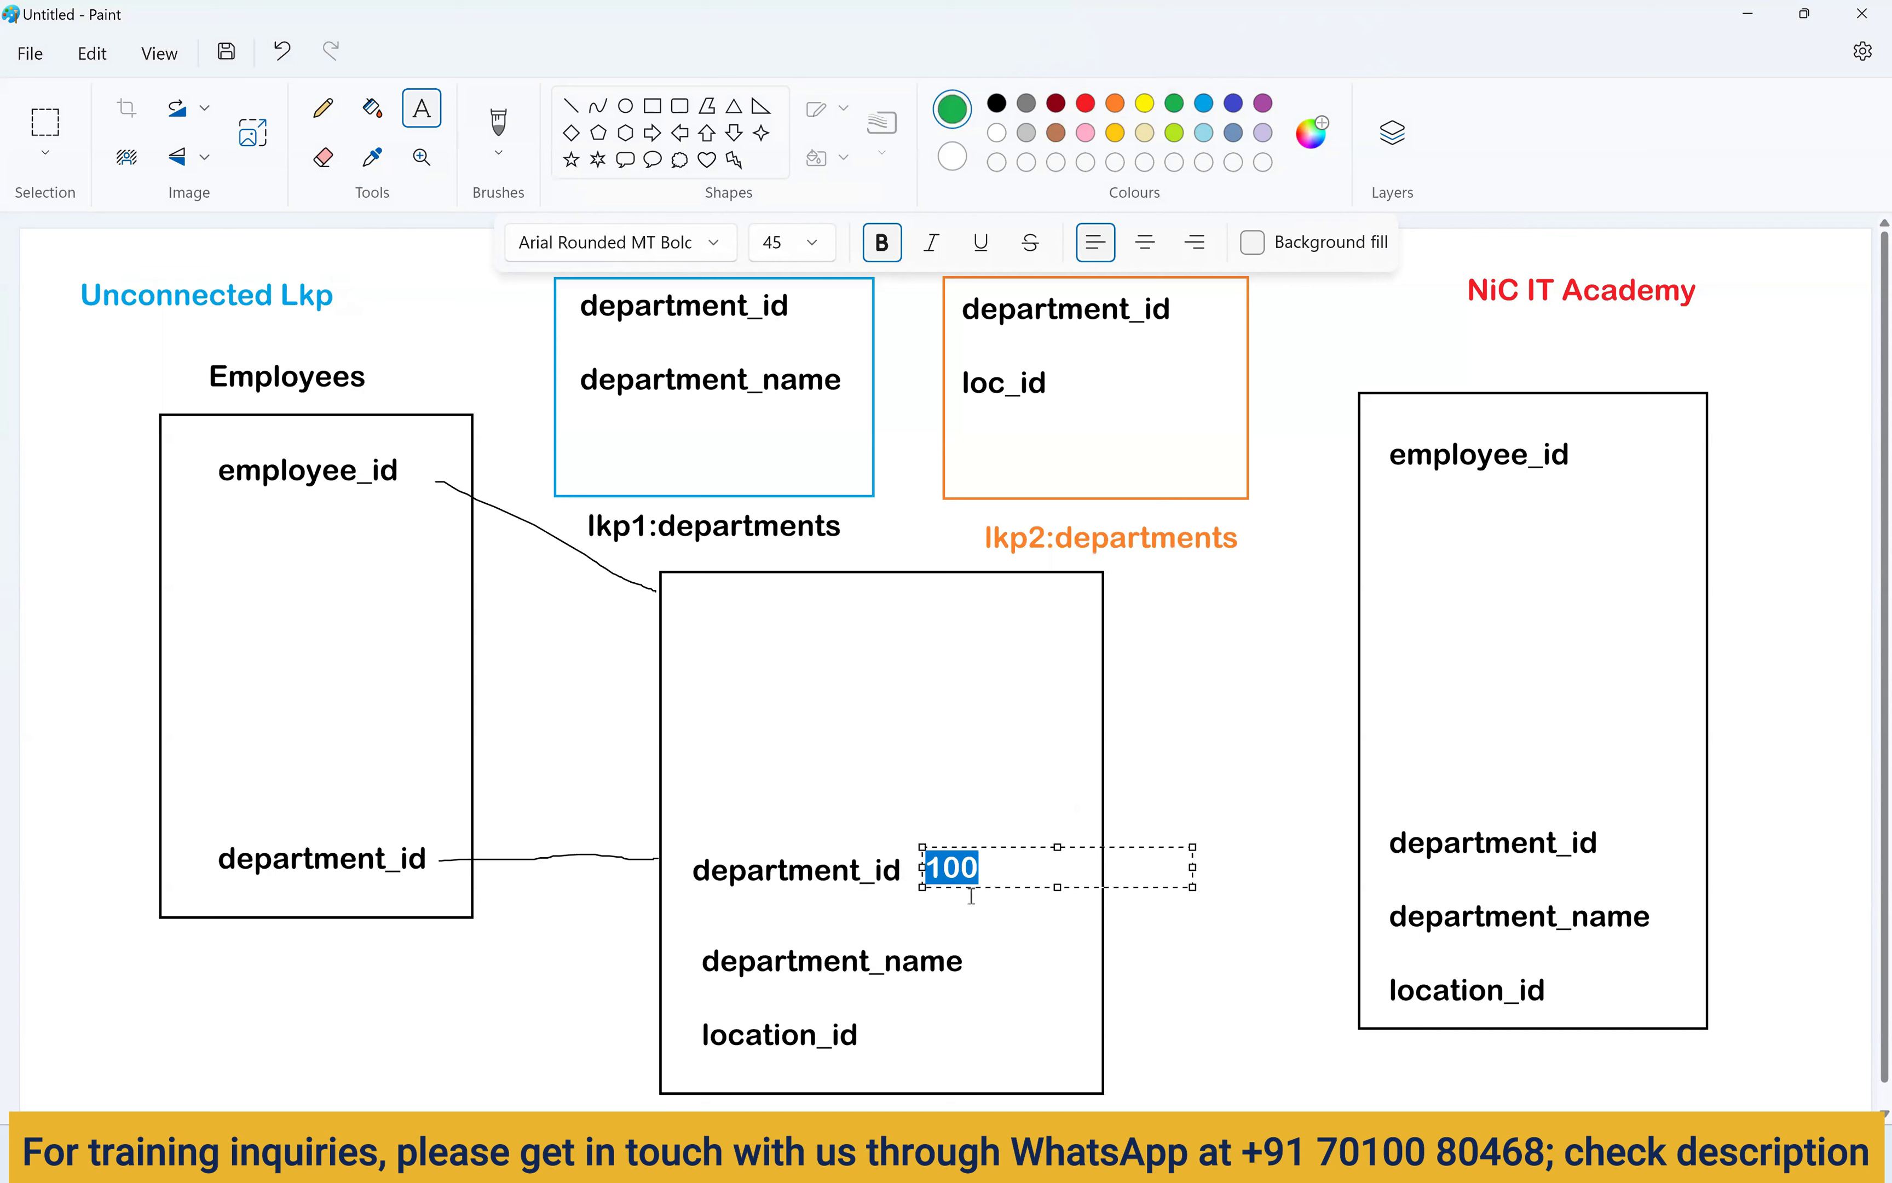
left_click(864, 927)
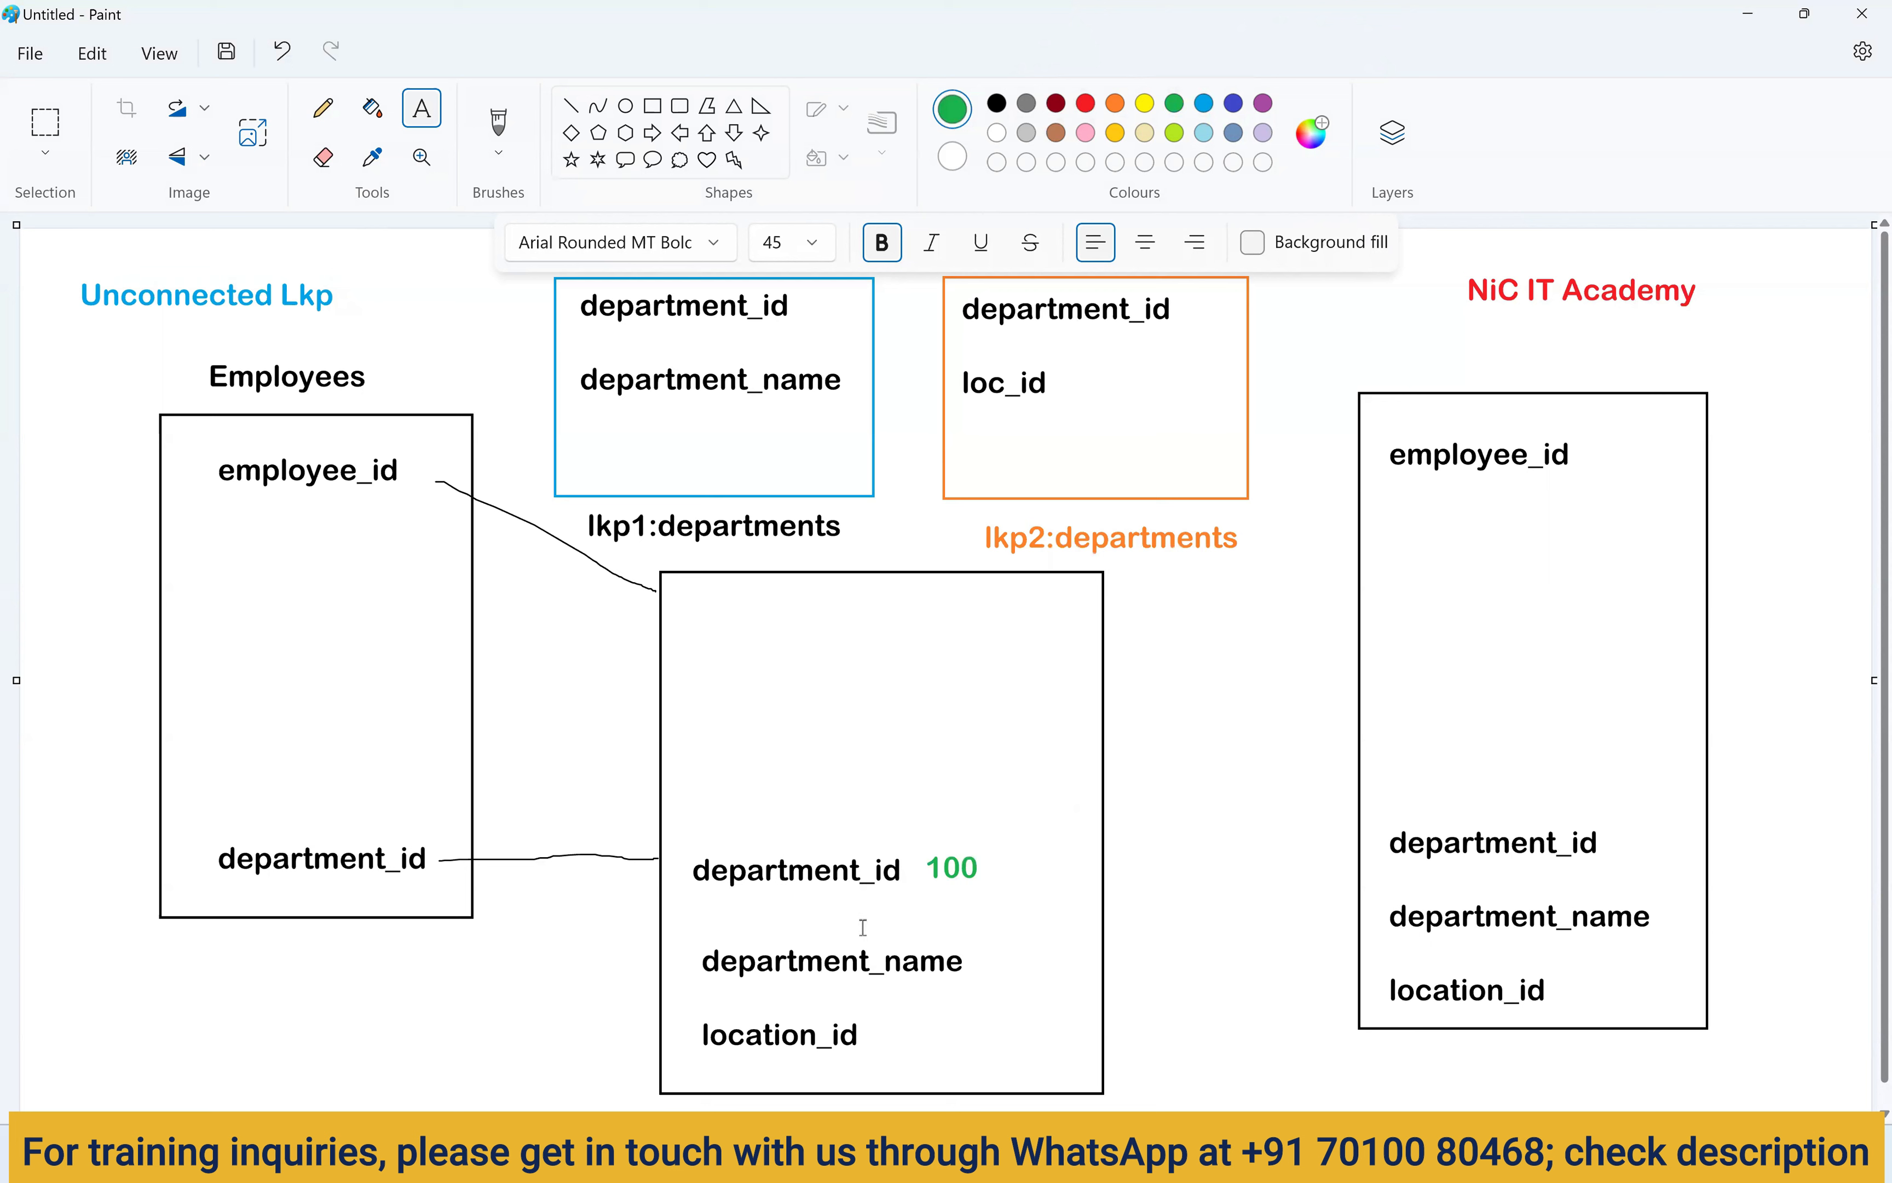
Start a green ':LKP' note above department_name.
left_click(727, 923)
left_click(752, 923)
left_click(721, 918)
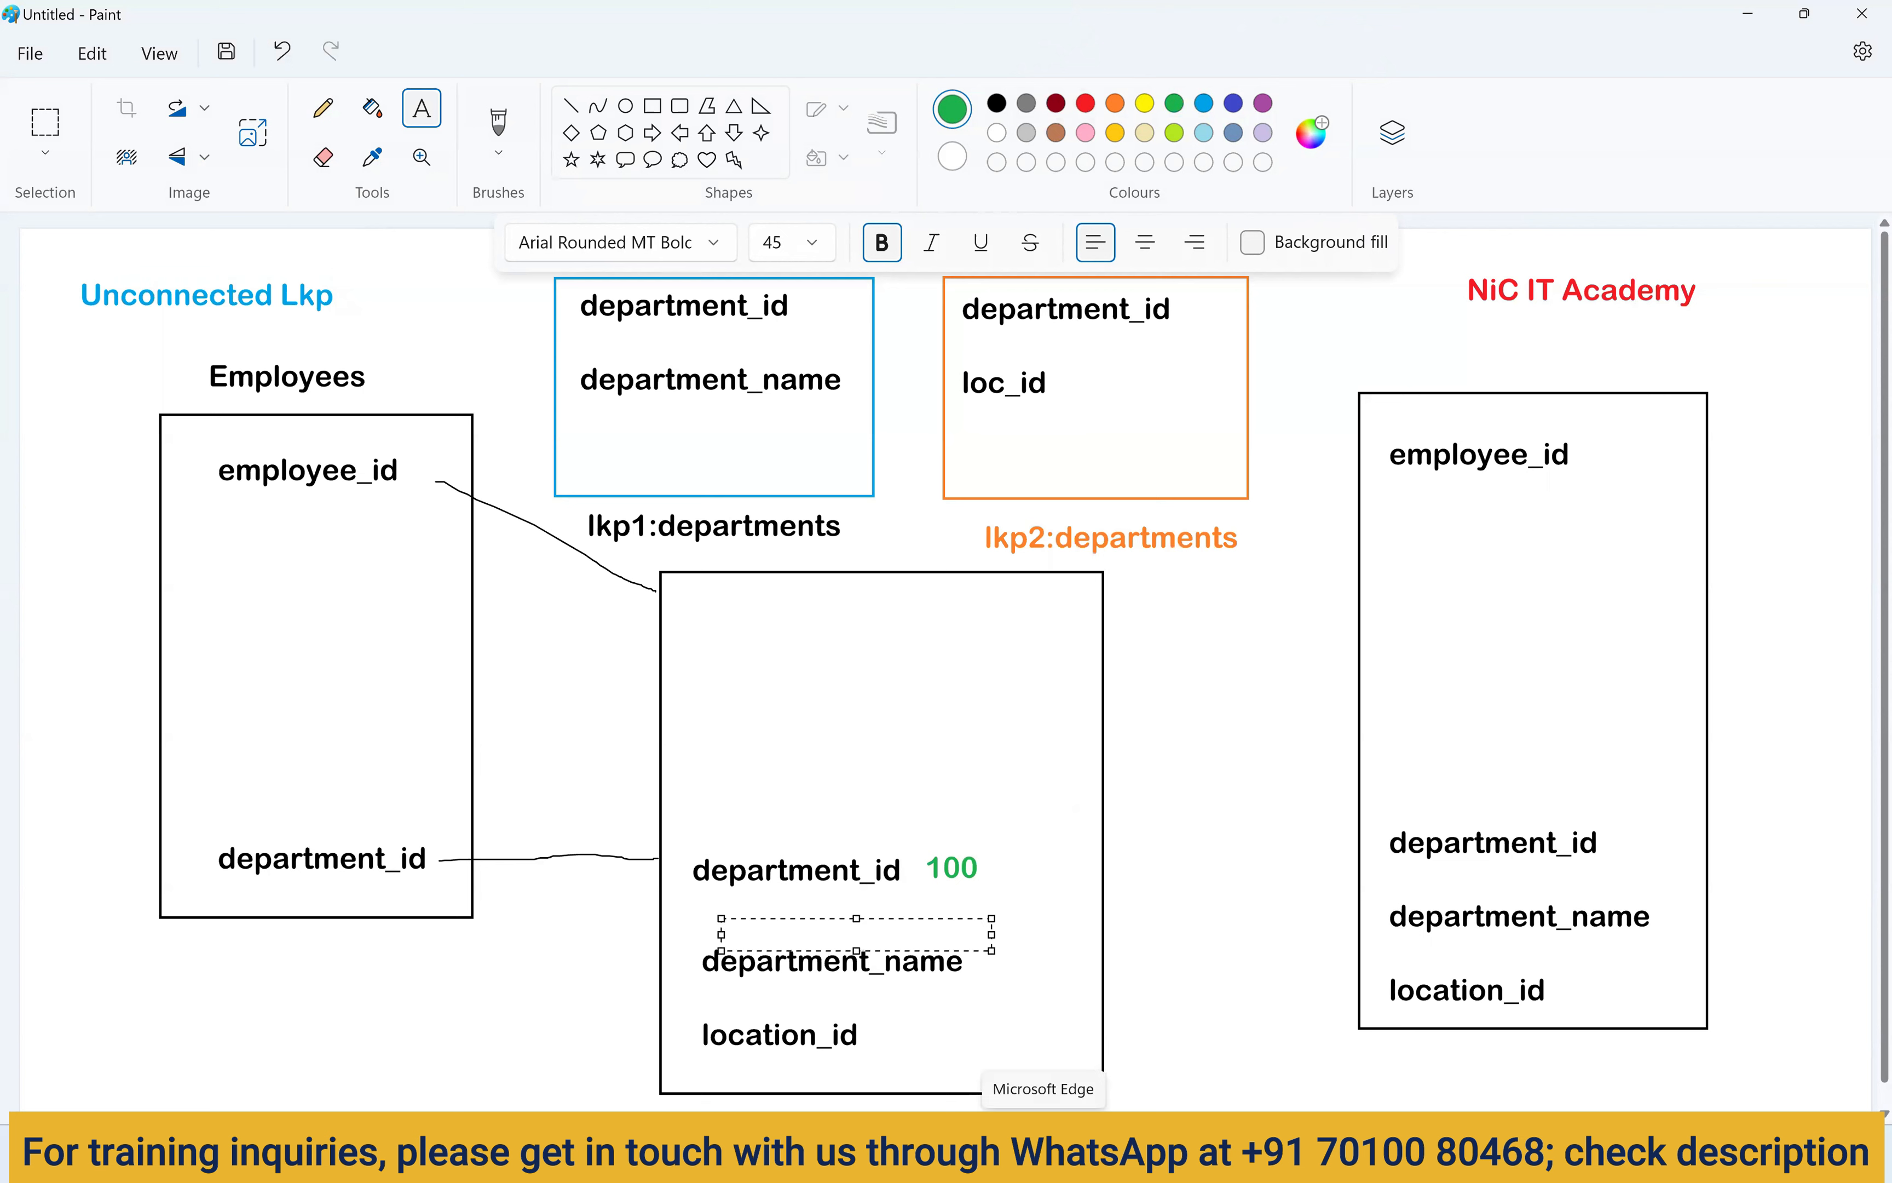
type(":LKP")
Finish the green ':LKP.lkp1(department_id)' annotation beside department_name.
left_click_drag(788, 920, 790, 909)
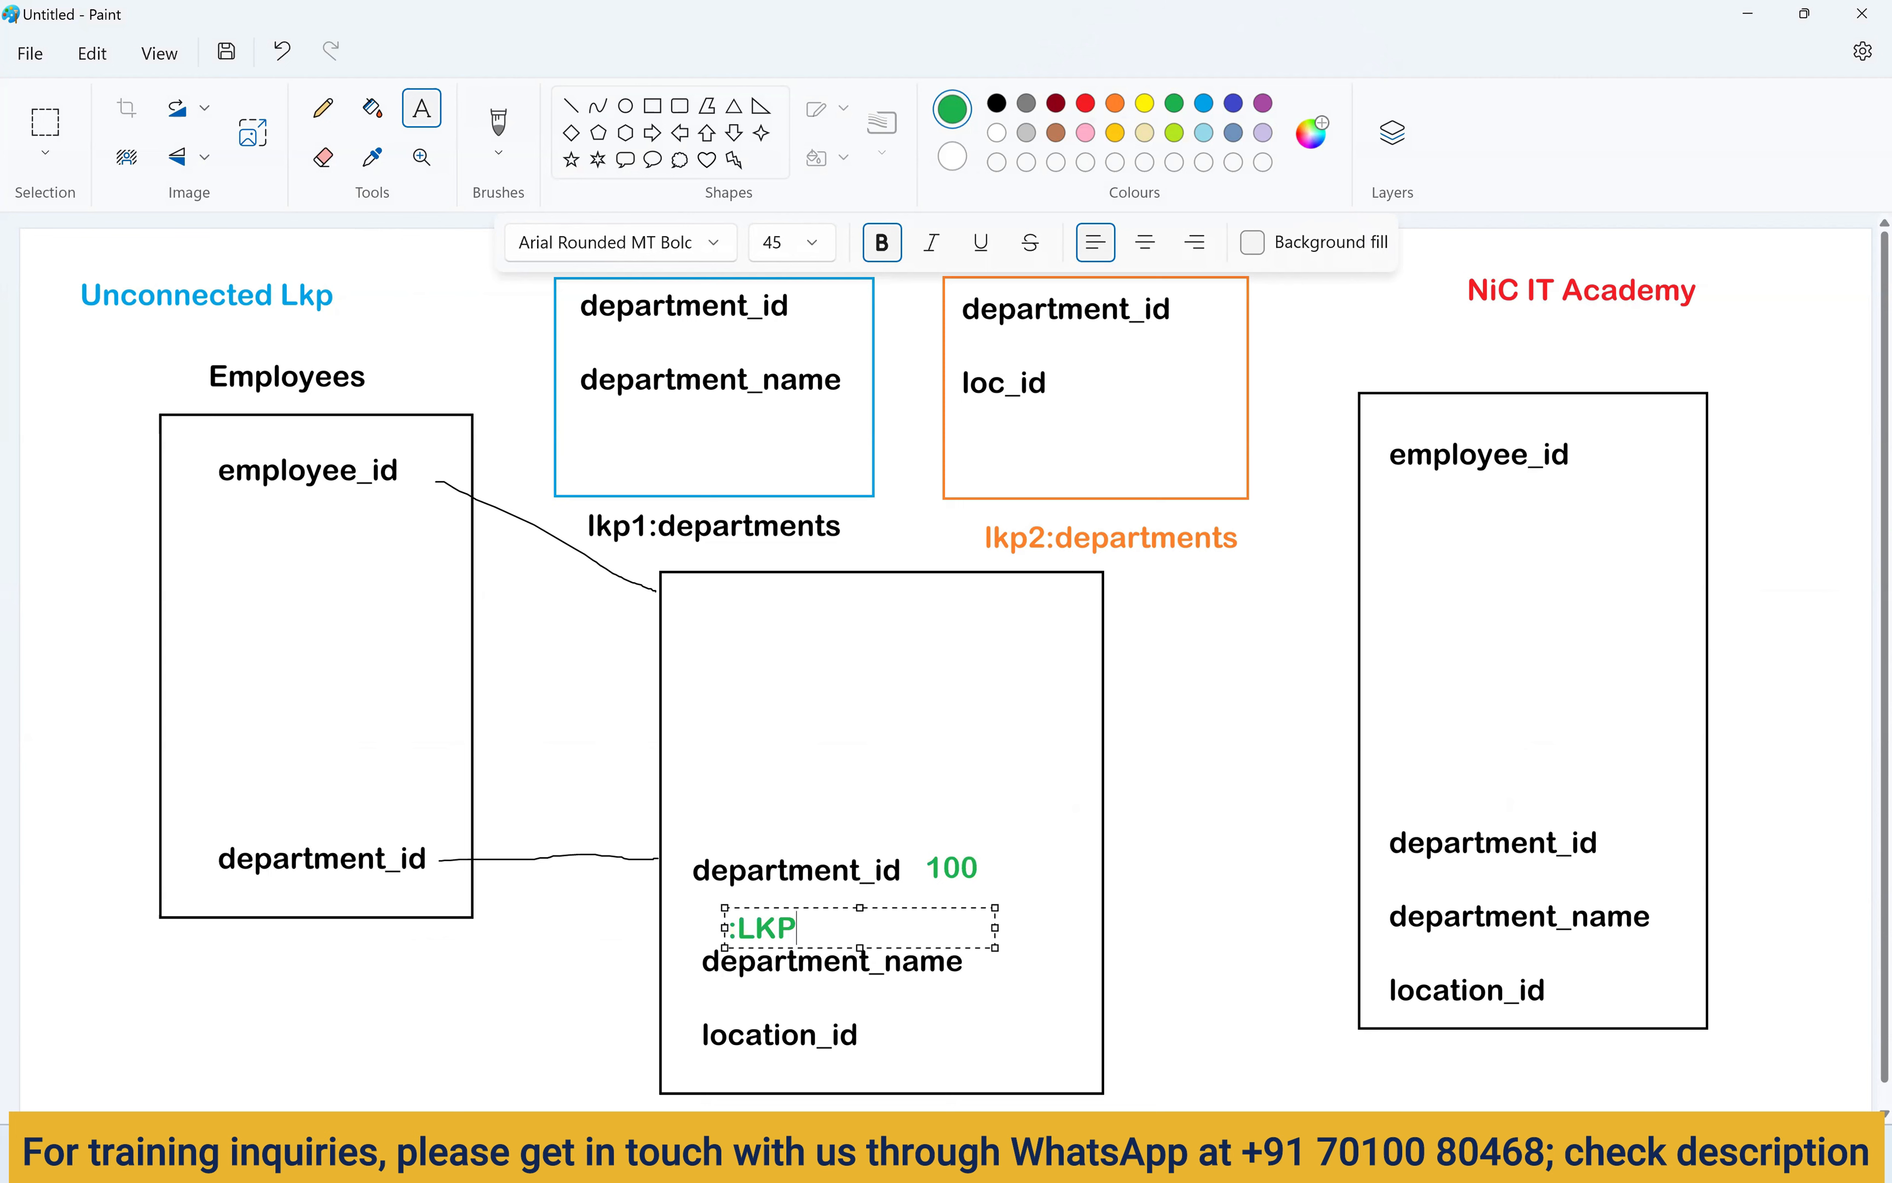
type(".")
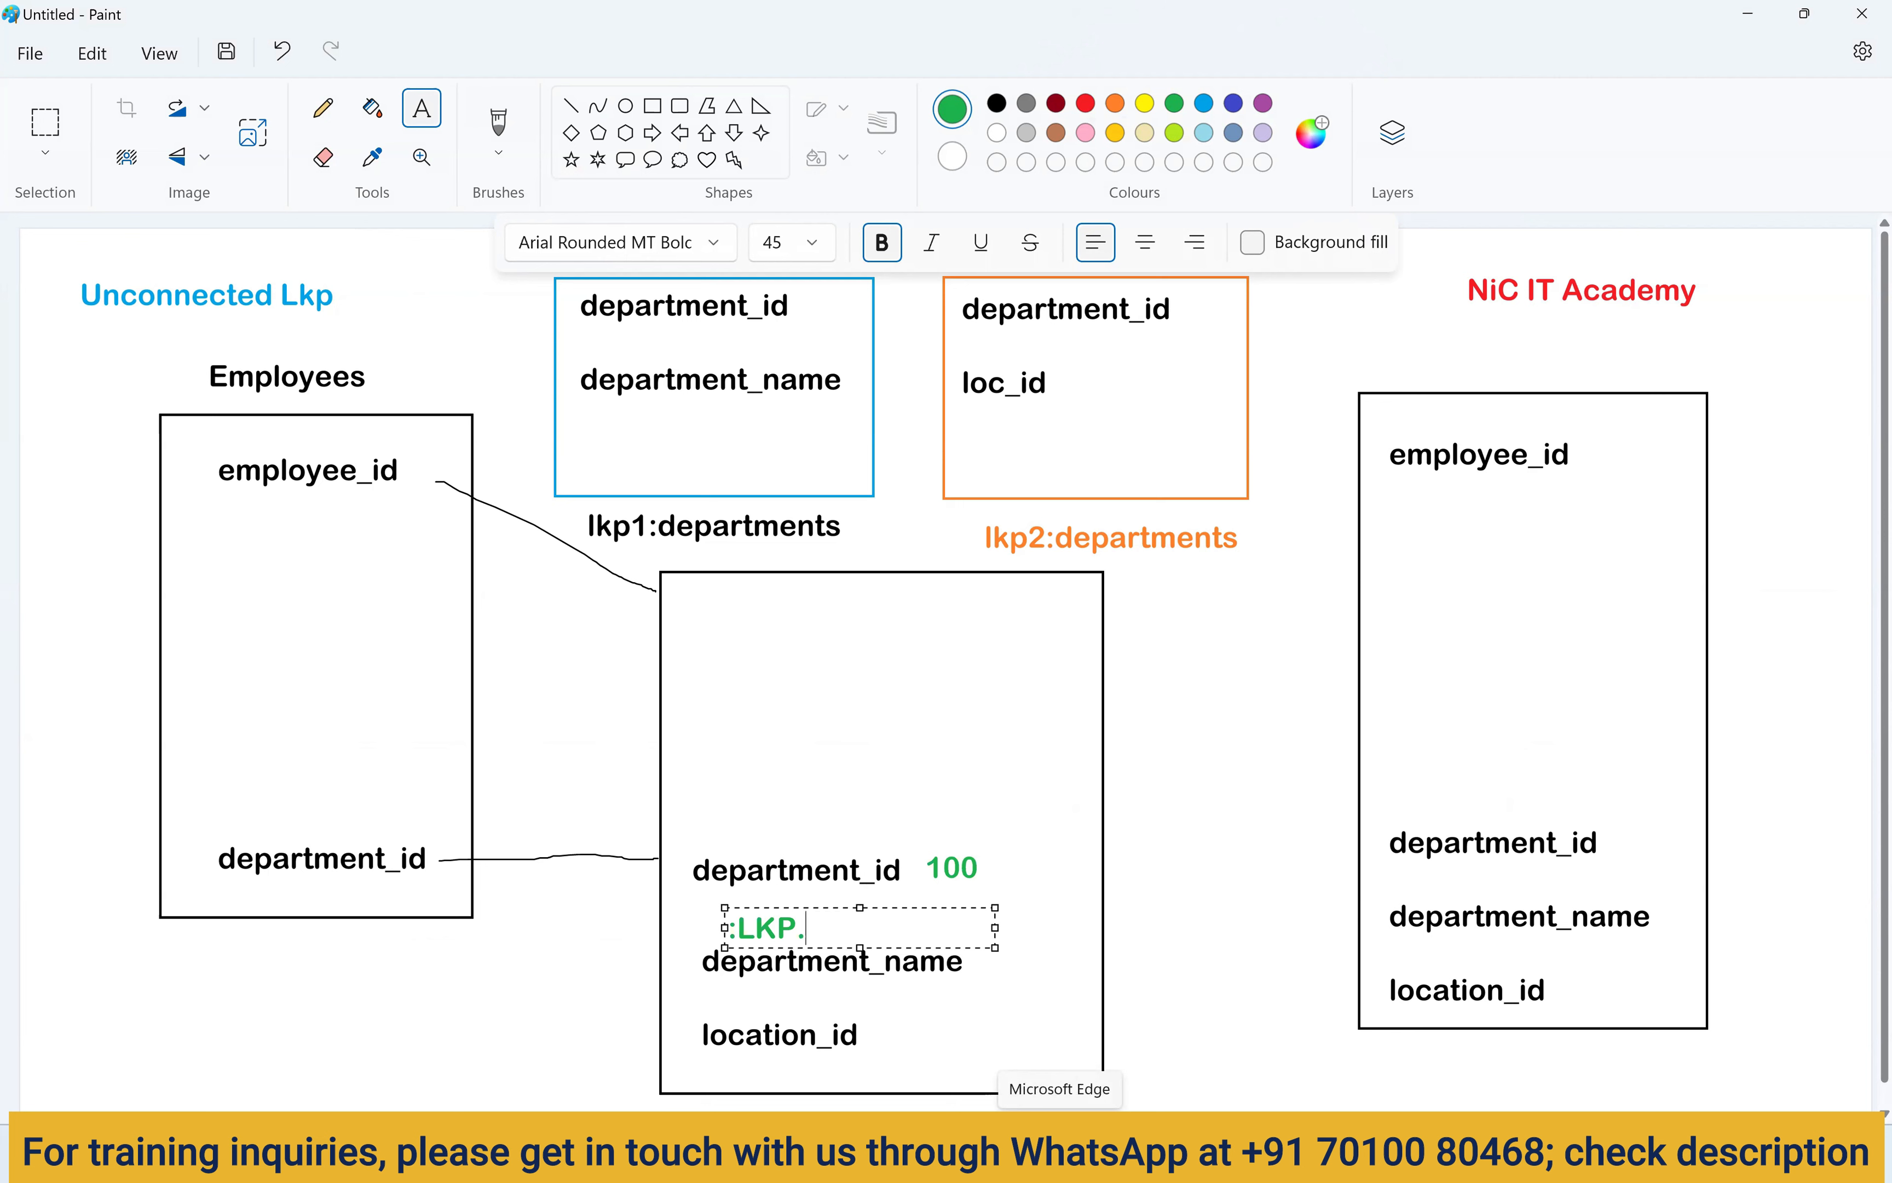
type("lkp1(")
left_click_drag(995, 947, 1128, 968)
type("department")
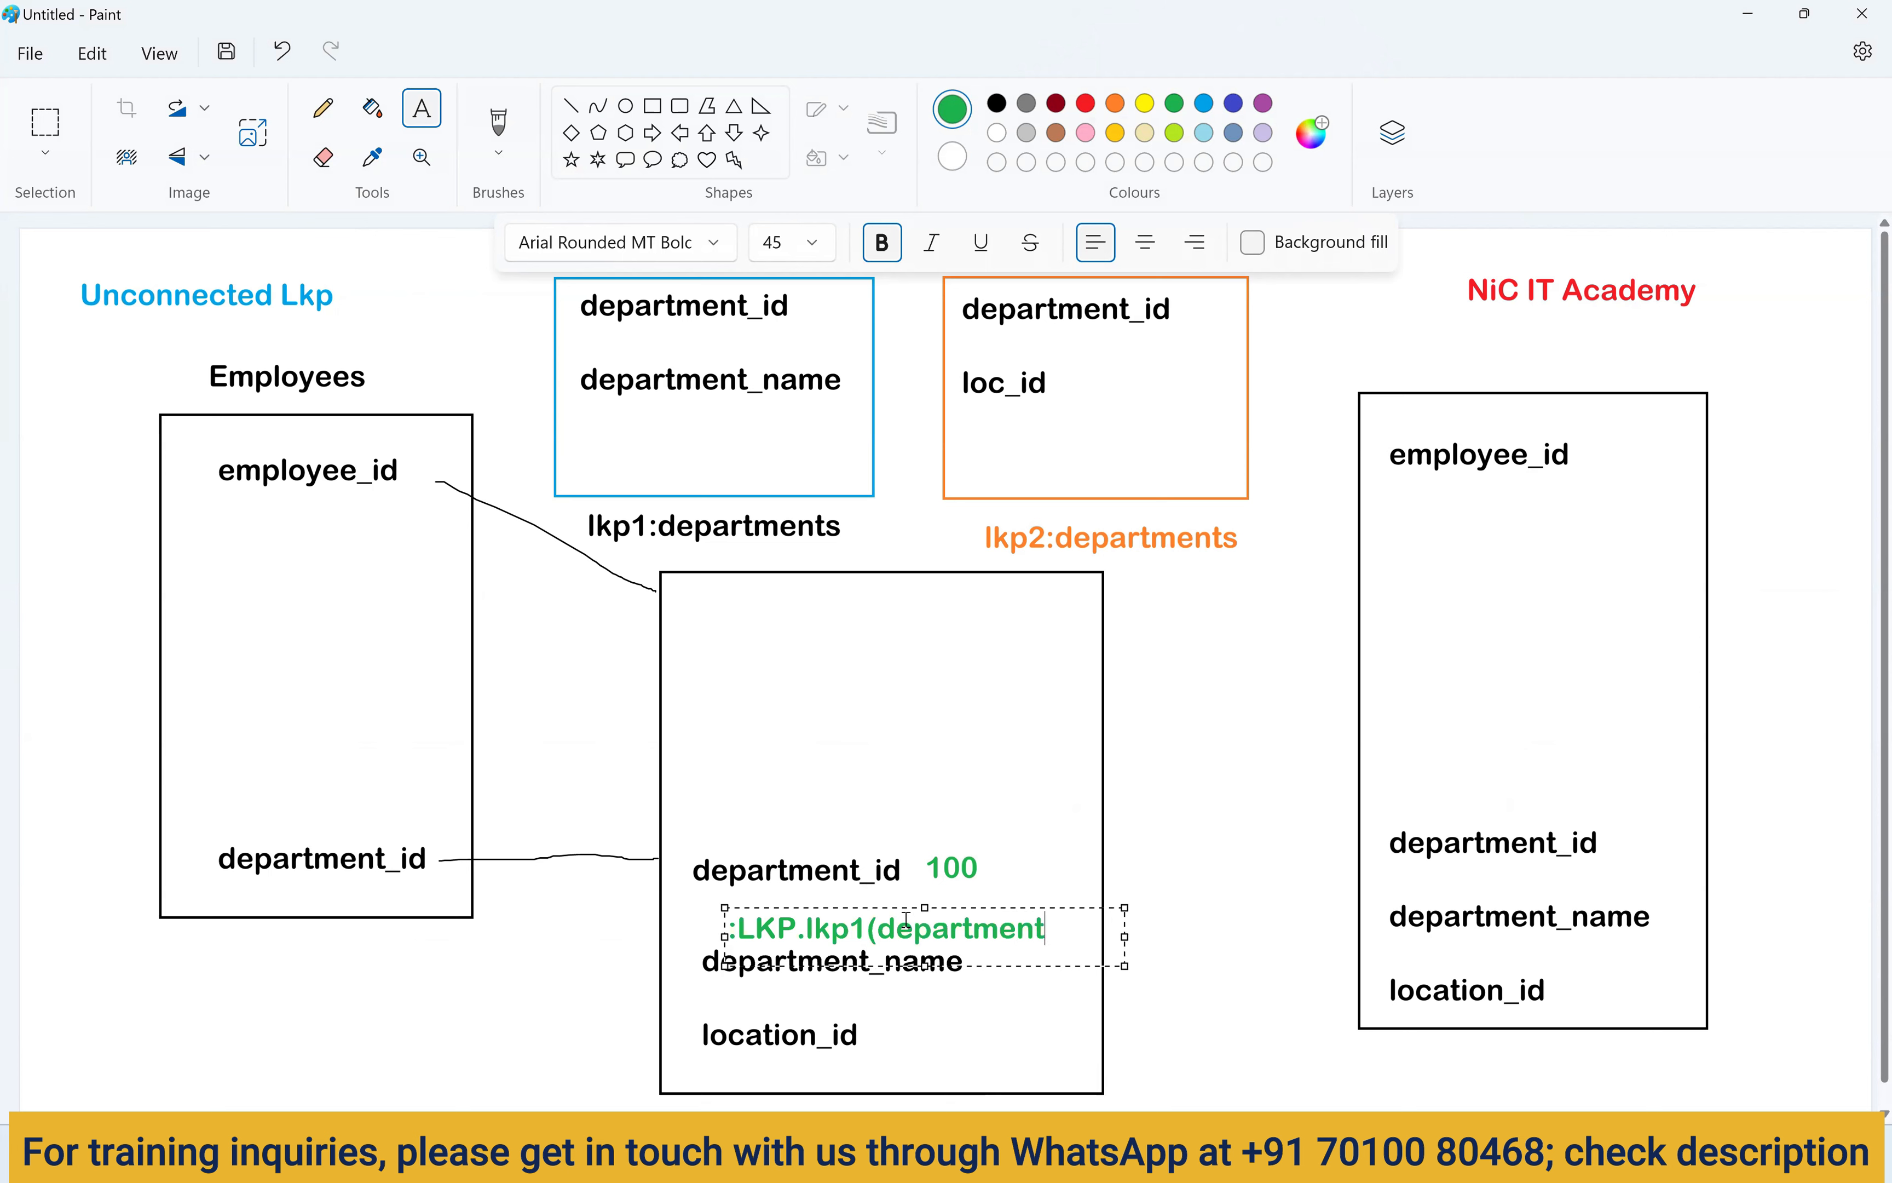
type("_id)")
left_click_drag(1095, 930, 729, 928)
key("ctrl+c")
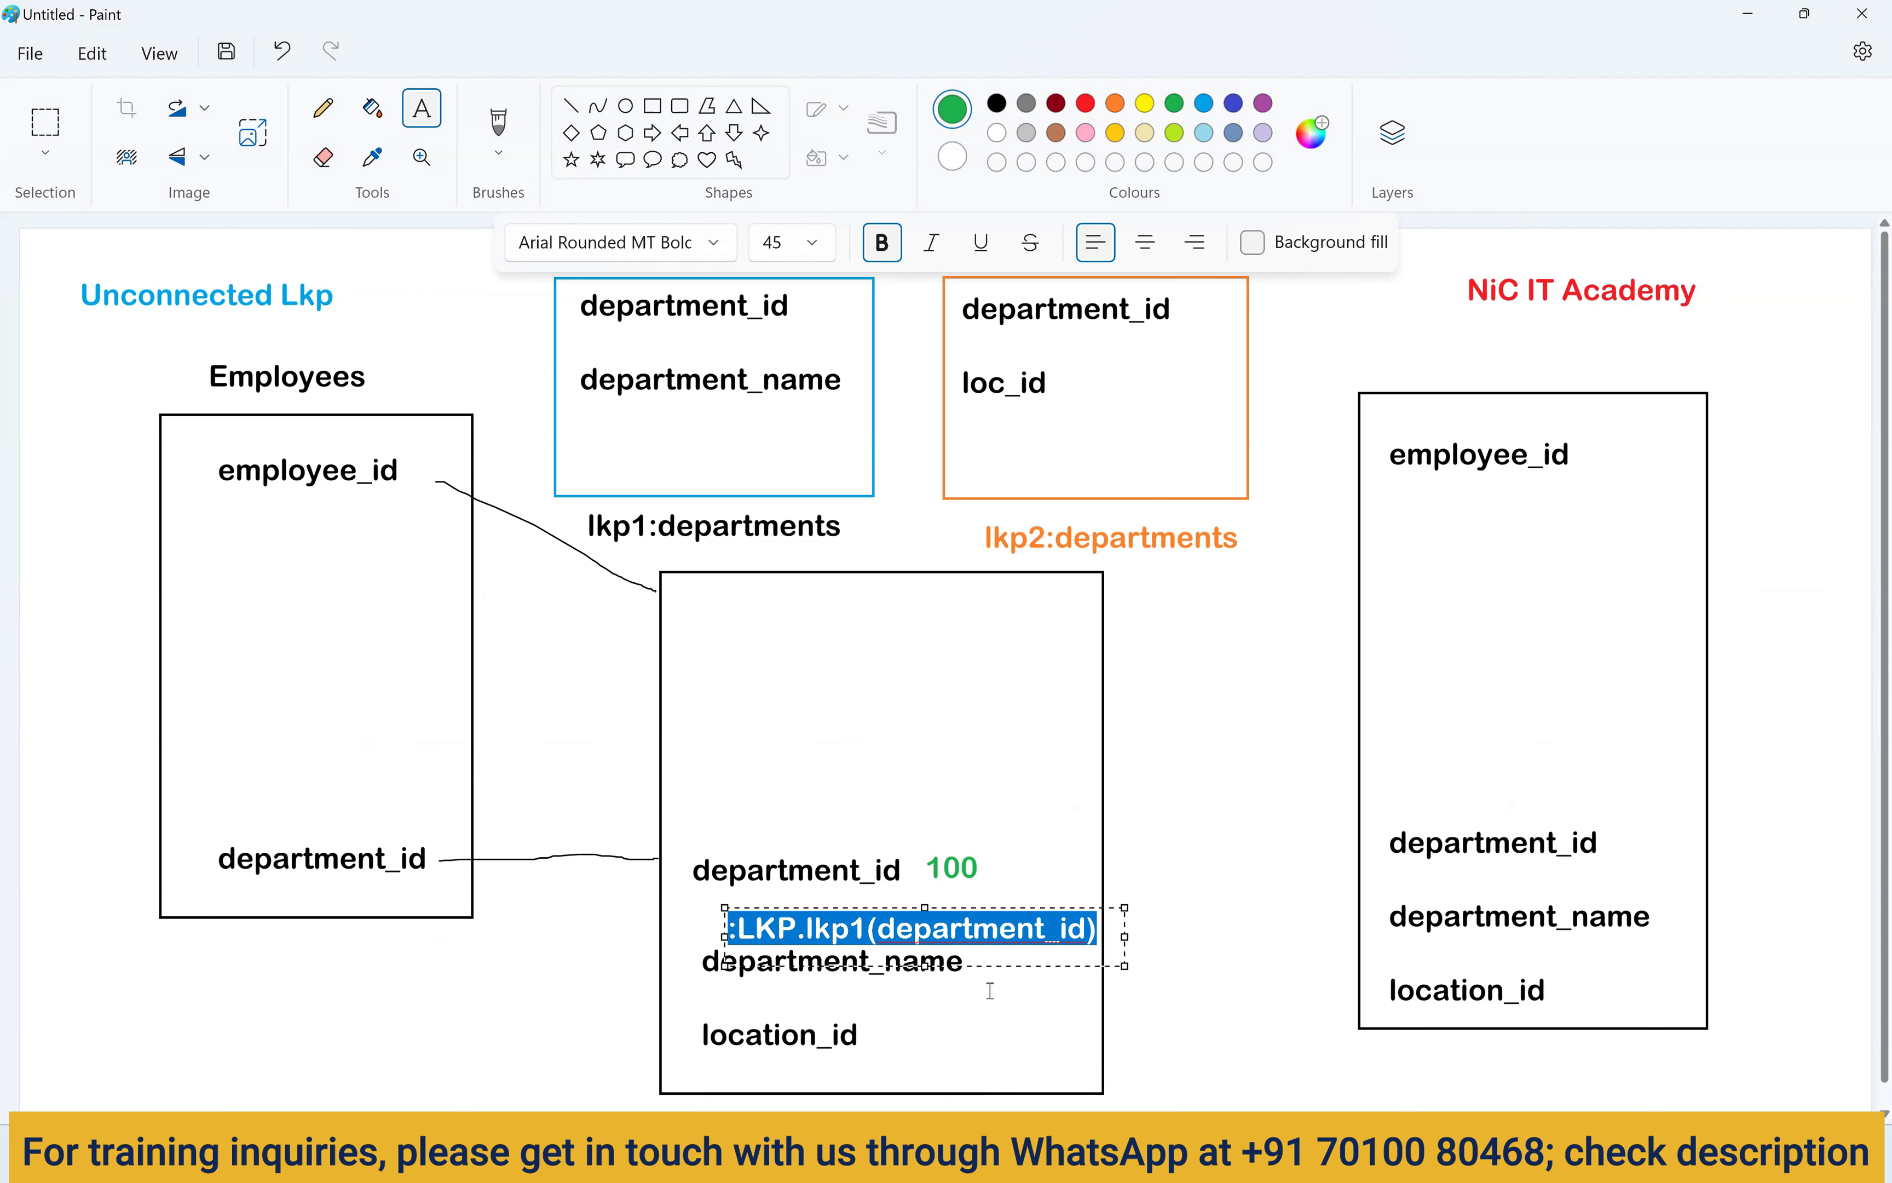
left_click(915, 998)
Paste a copy of the lookup expression above location_id in blue.
left_click(728, 997)
left_click_drag(755, 1000, 755, 991)
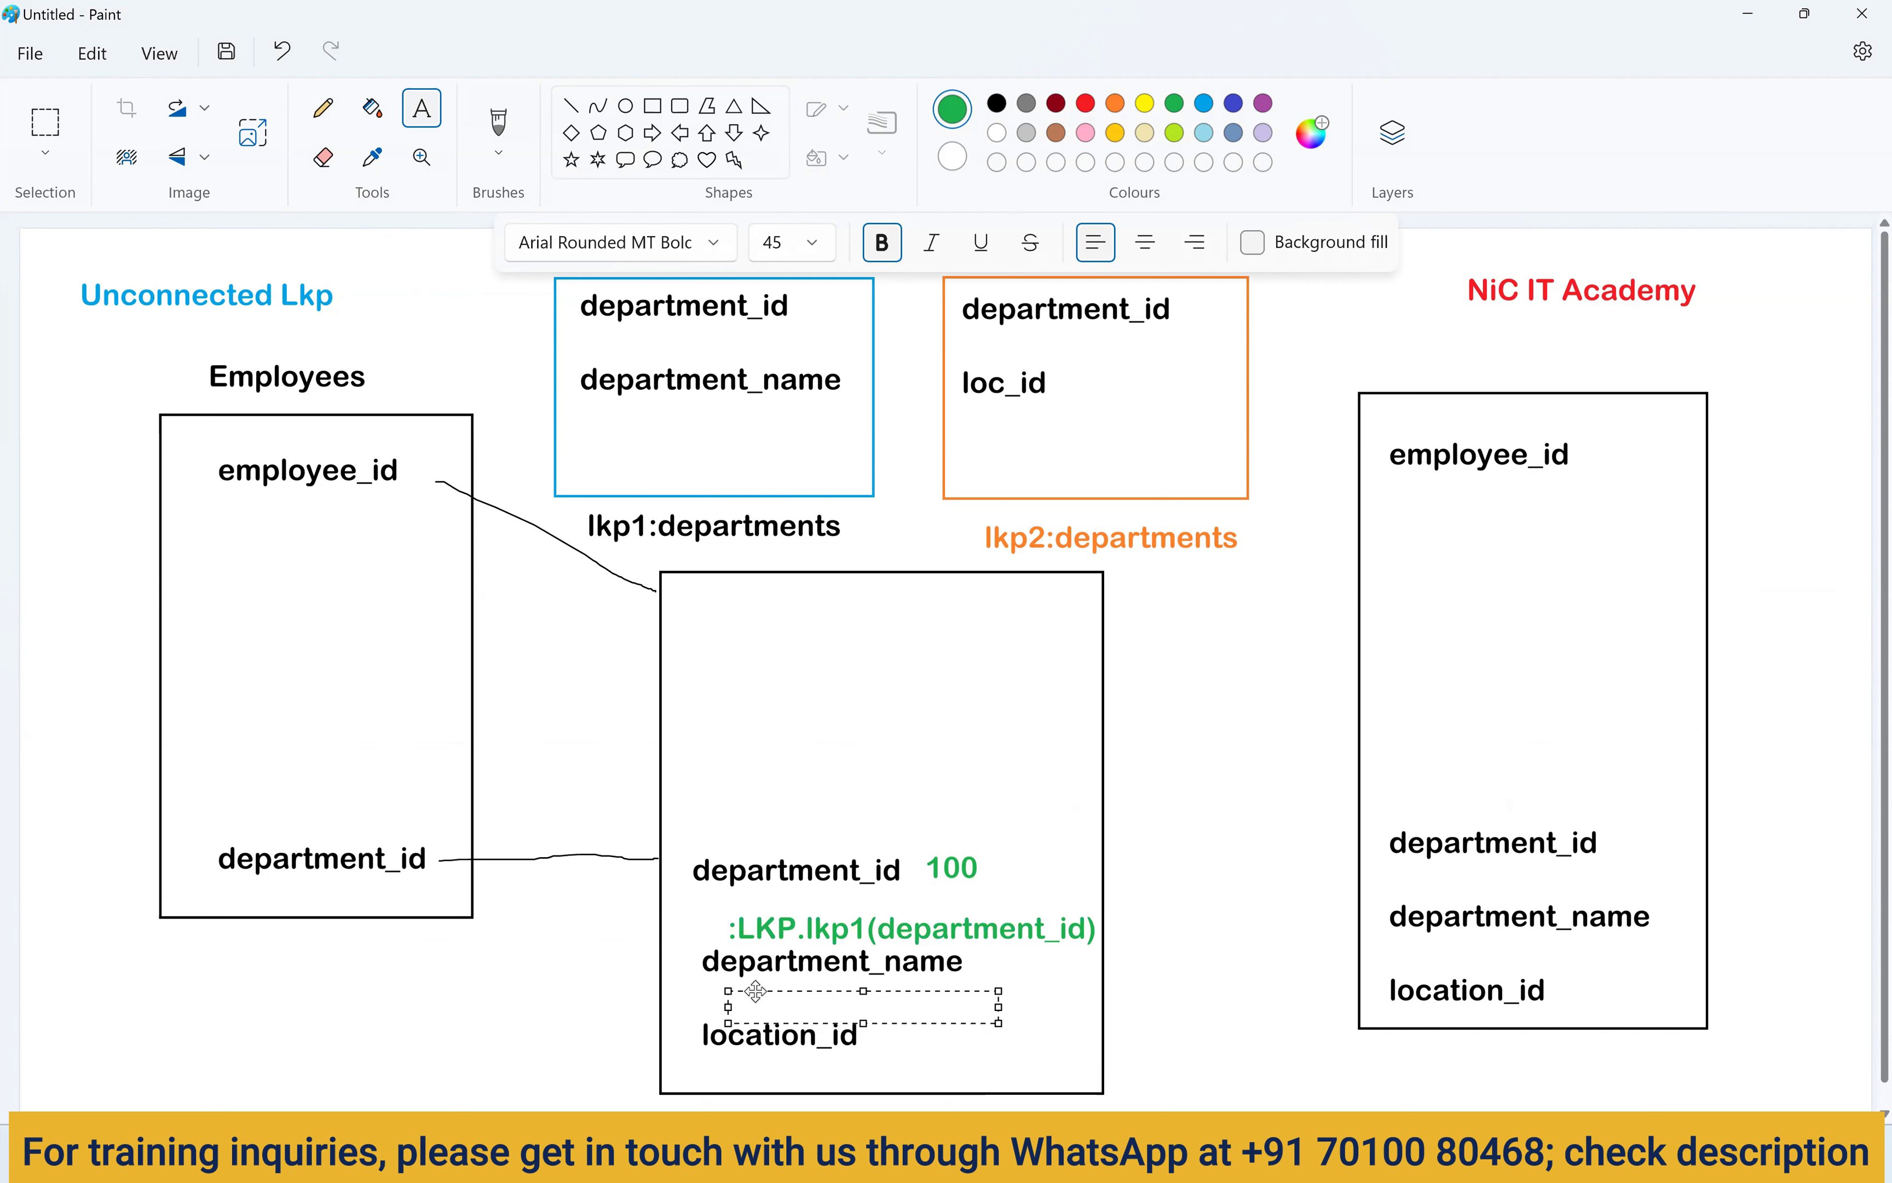
left_click_drag(1001, 1007, 1151, 1039)
left_click(1235, 104)
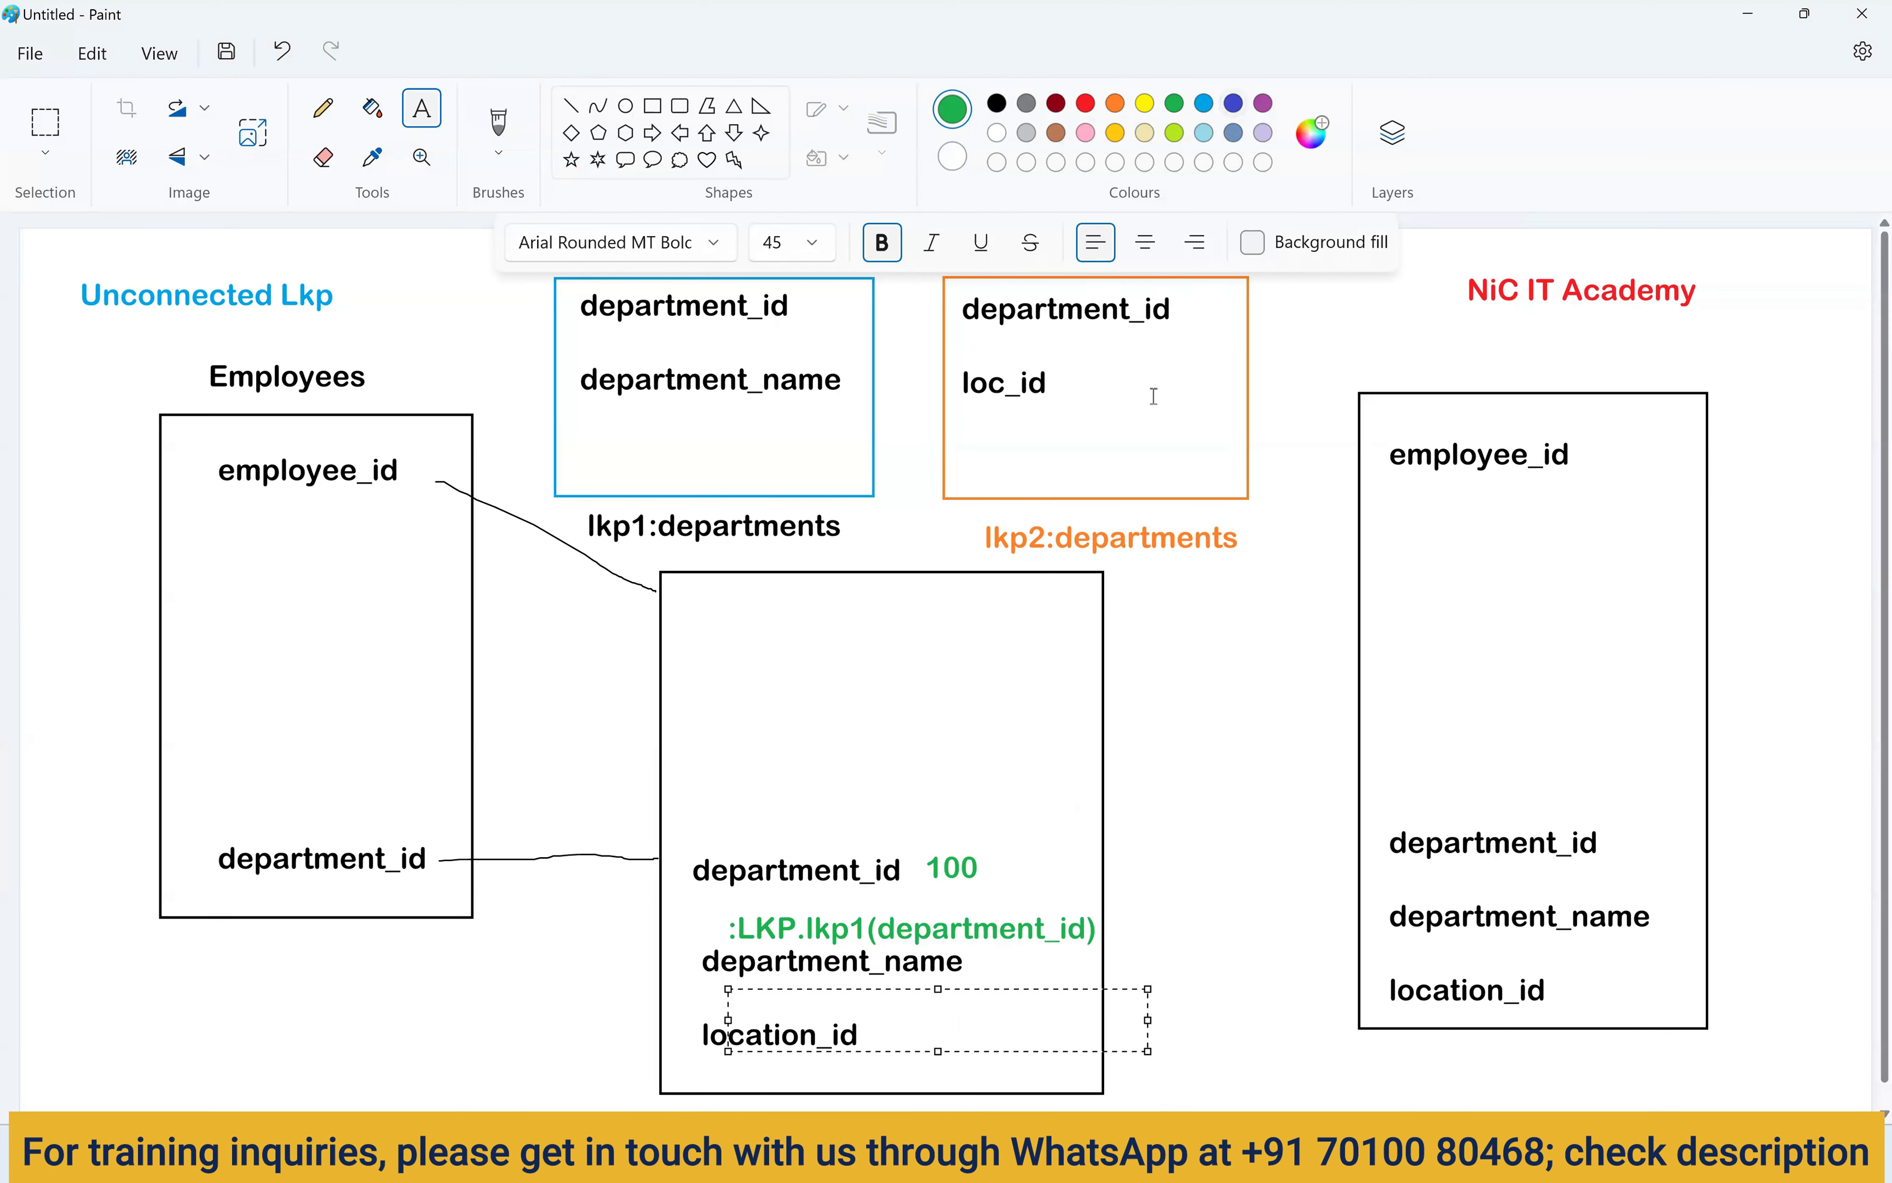
key("ctrl+v")
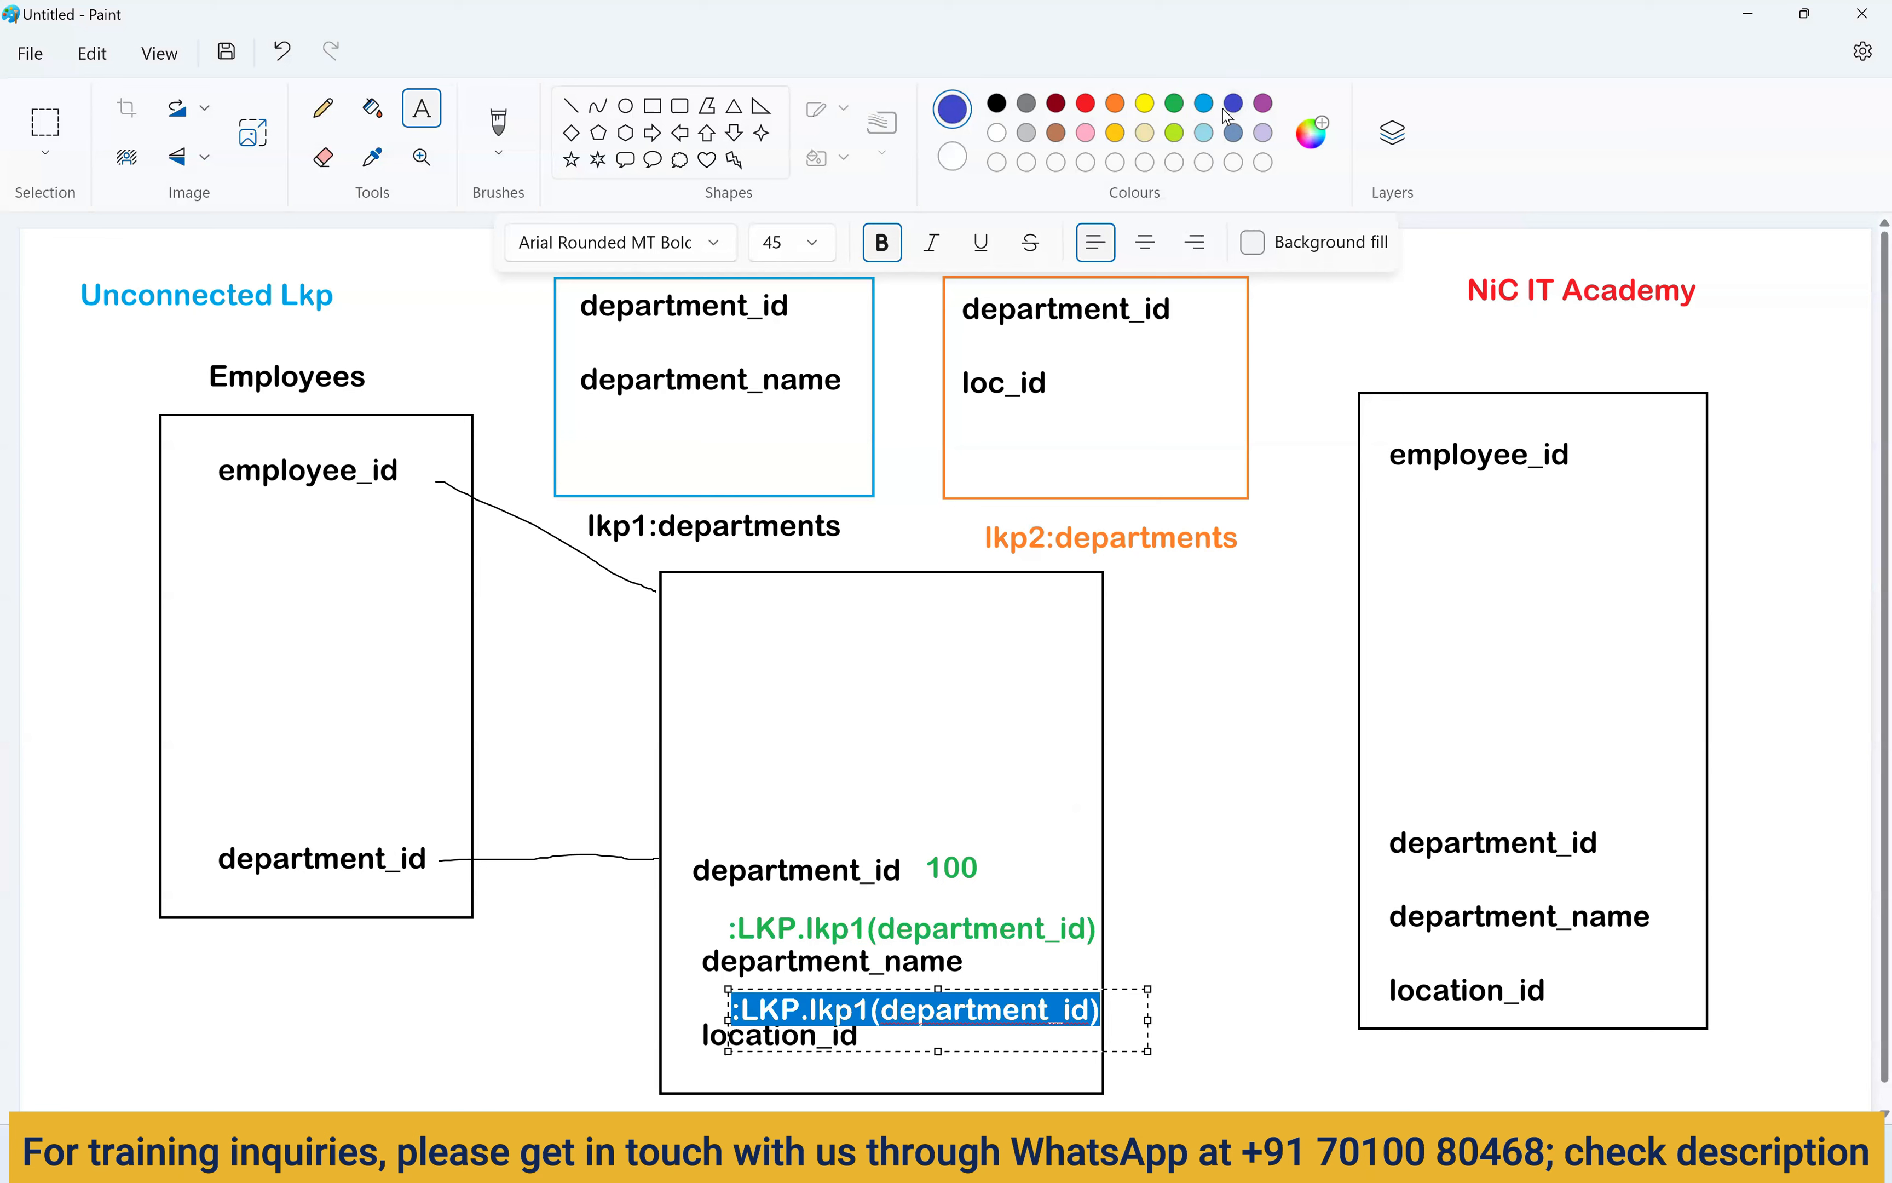
left_click(1205, 105)
left_click(956, 159)
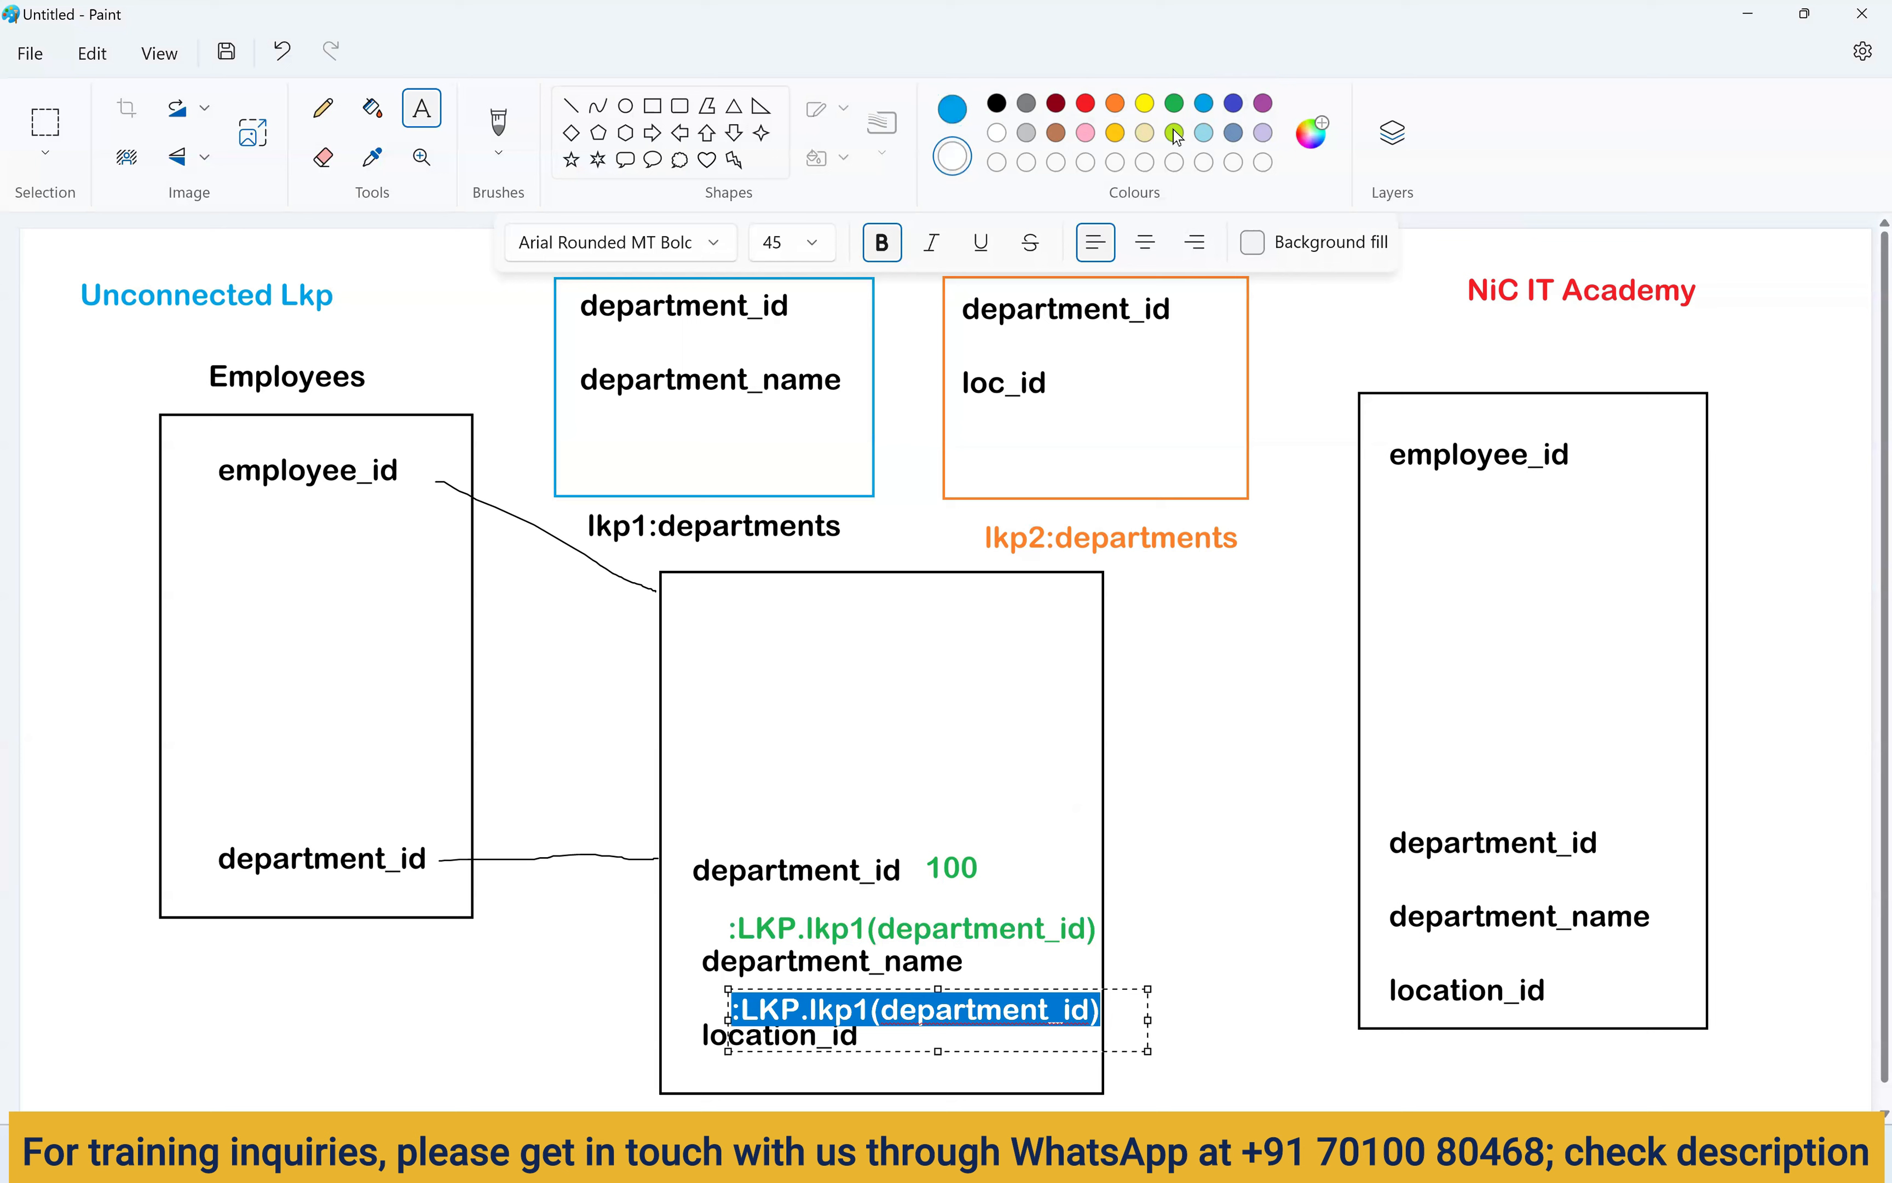
left_click(1234, 104)
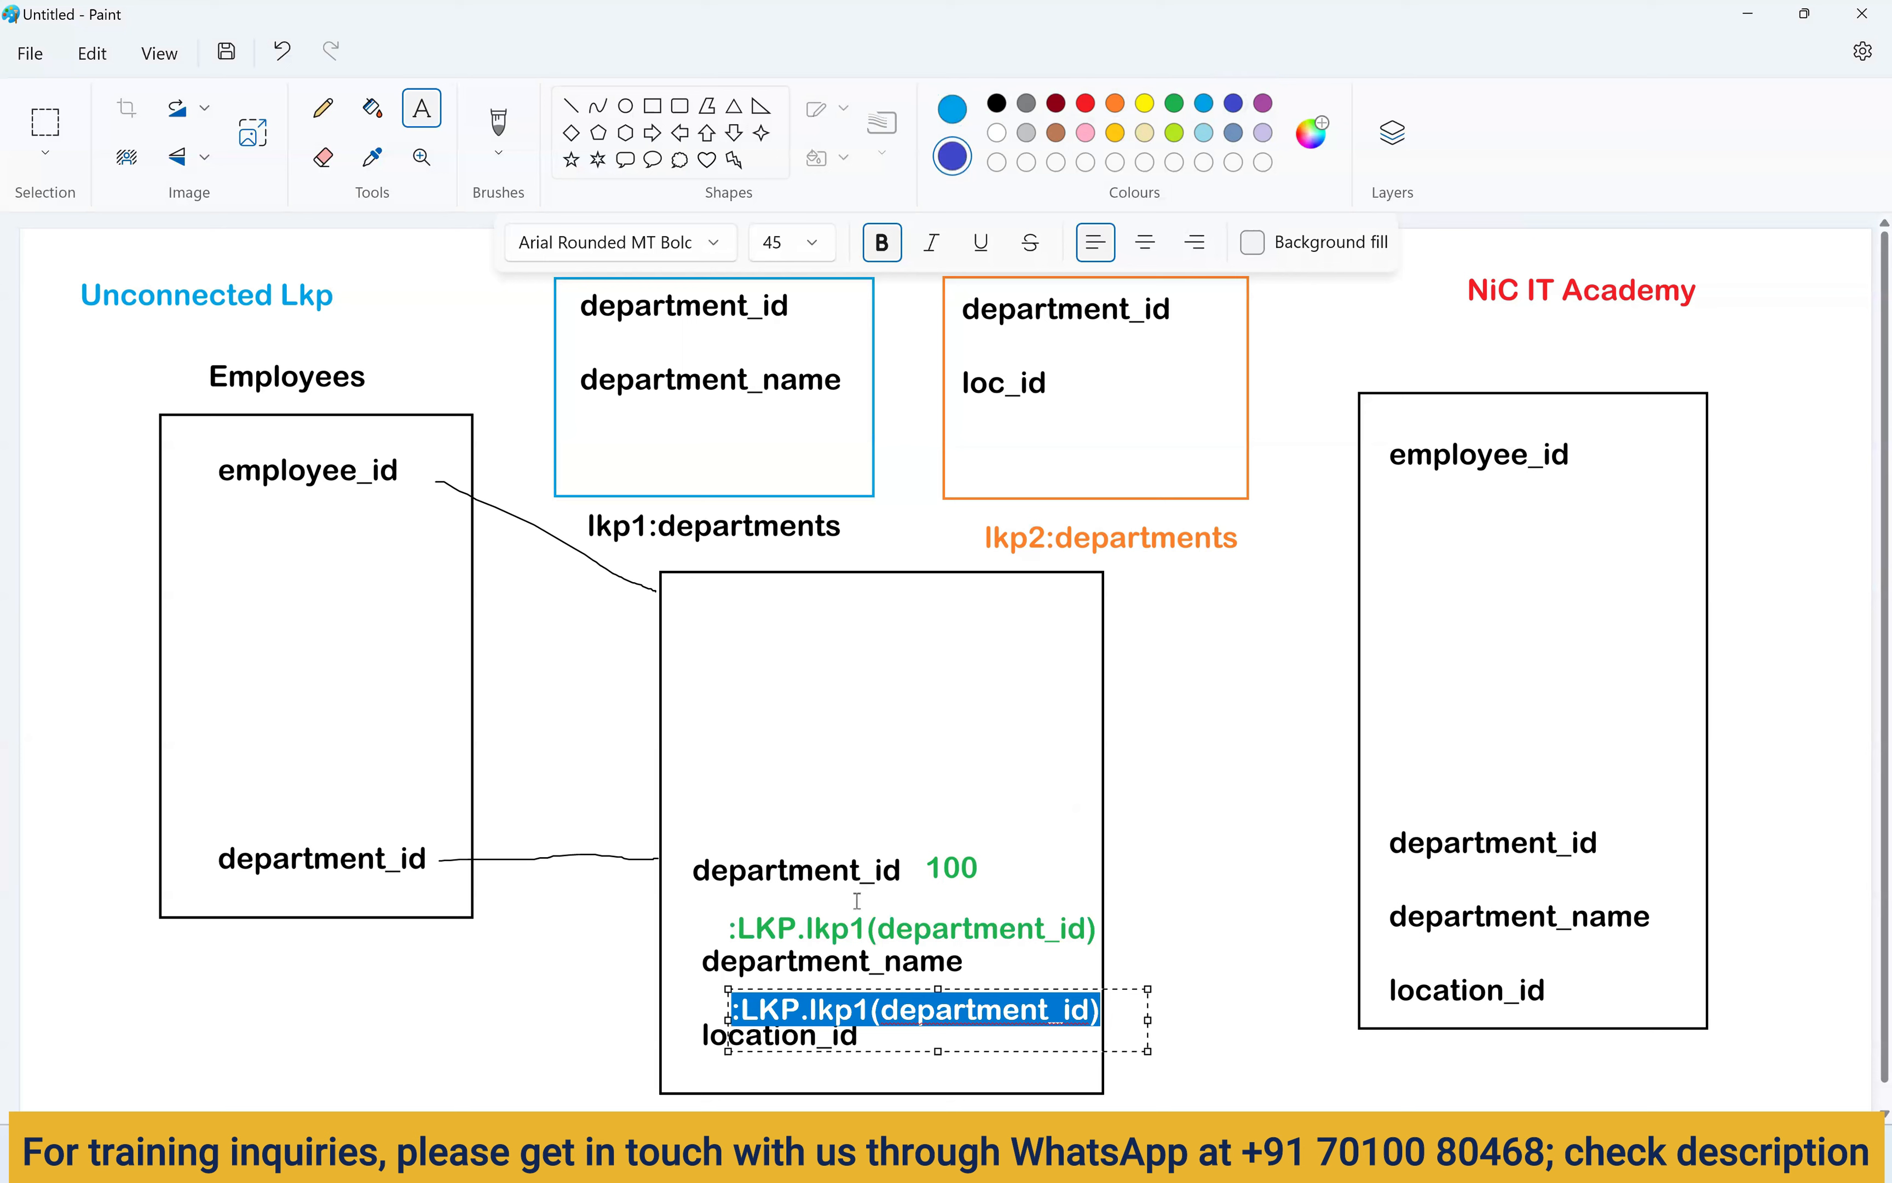
Change the blue copy to ':LKP.lkp2(department_id)' and return to SQL Developer.
left_click(873, 1011)
key("shift+Left")
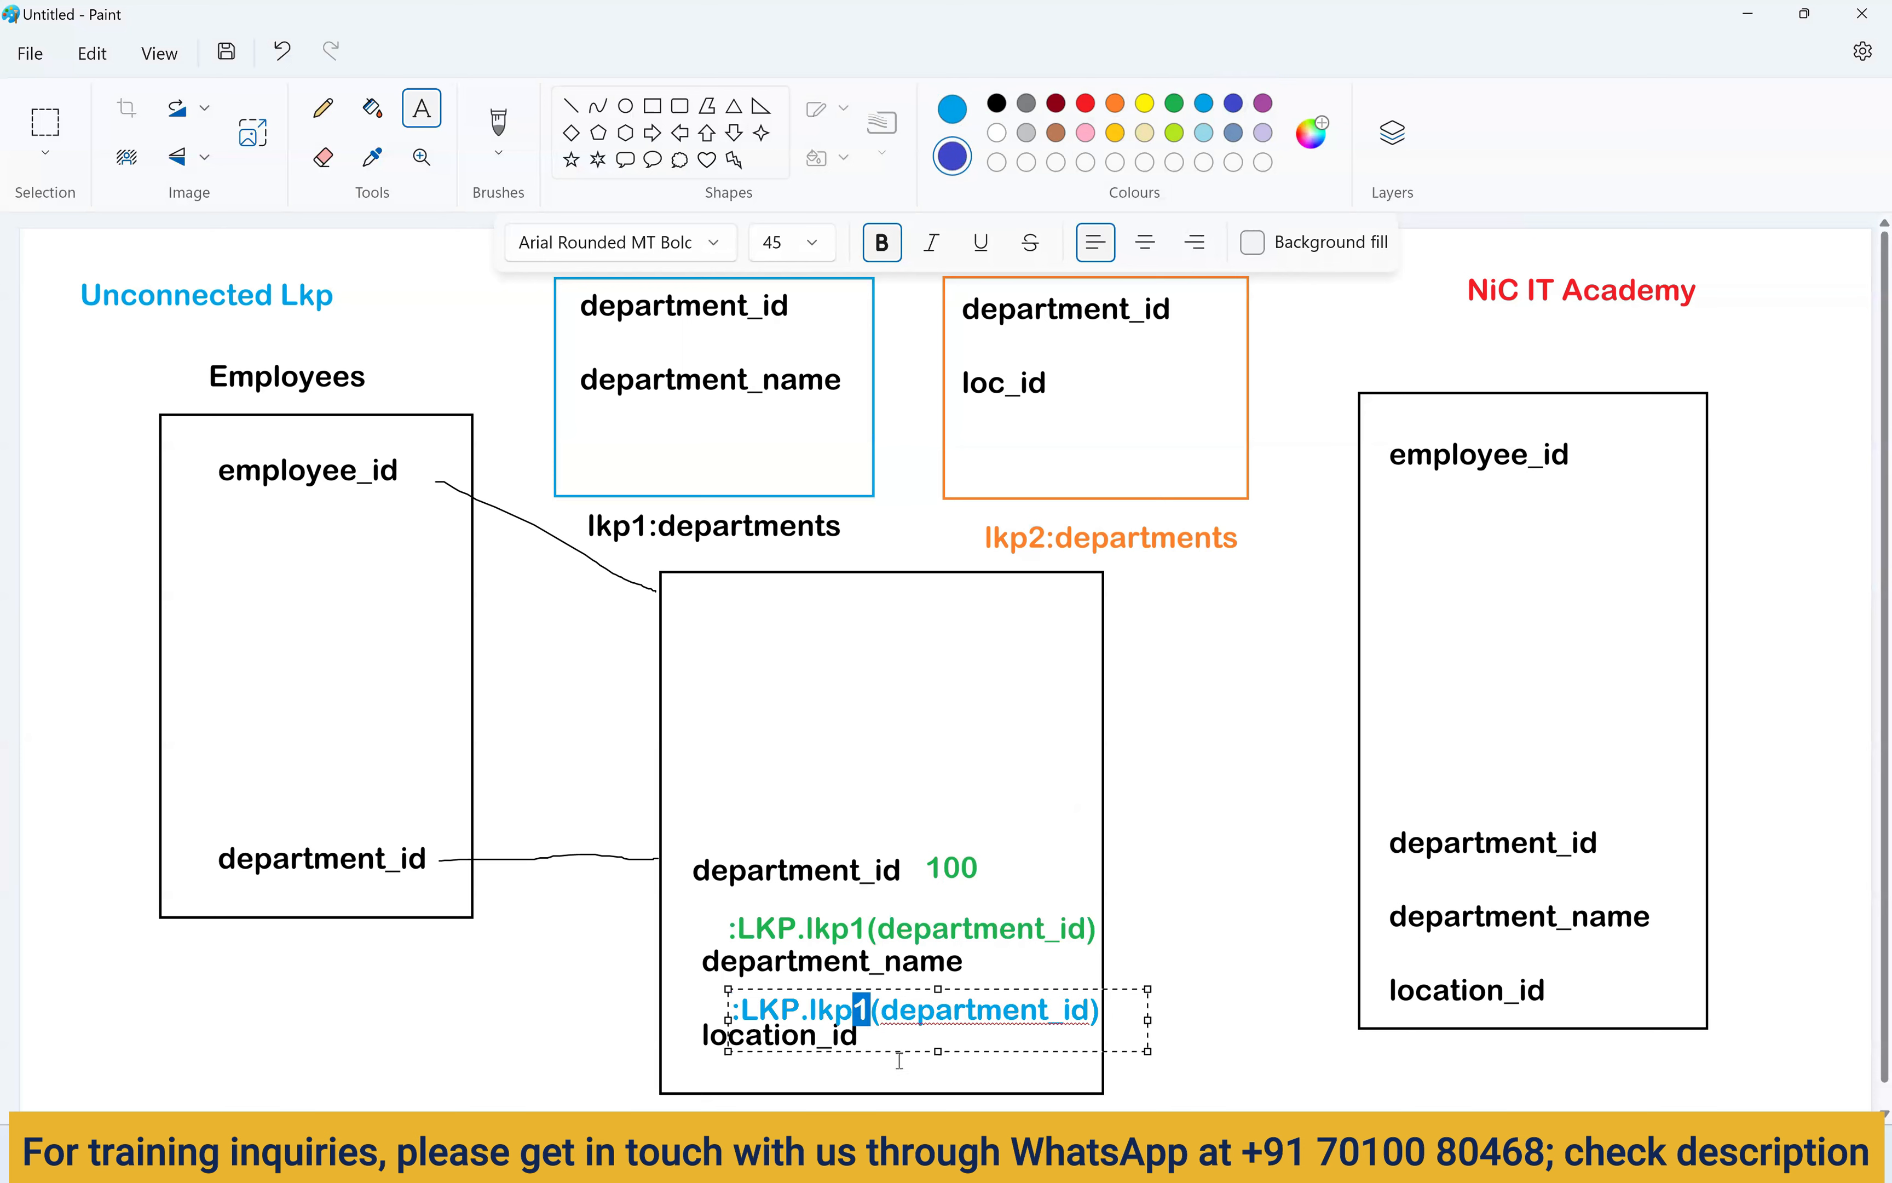
type("2")
left_click_drag(868, 990, 865, 983)
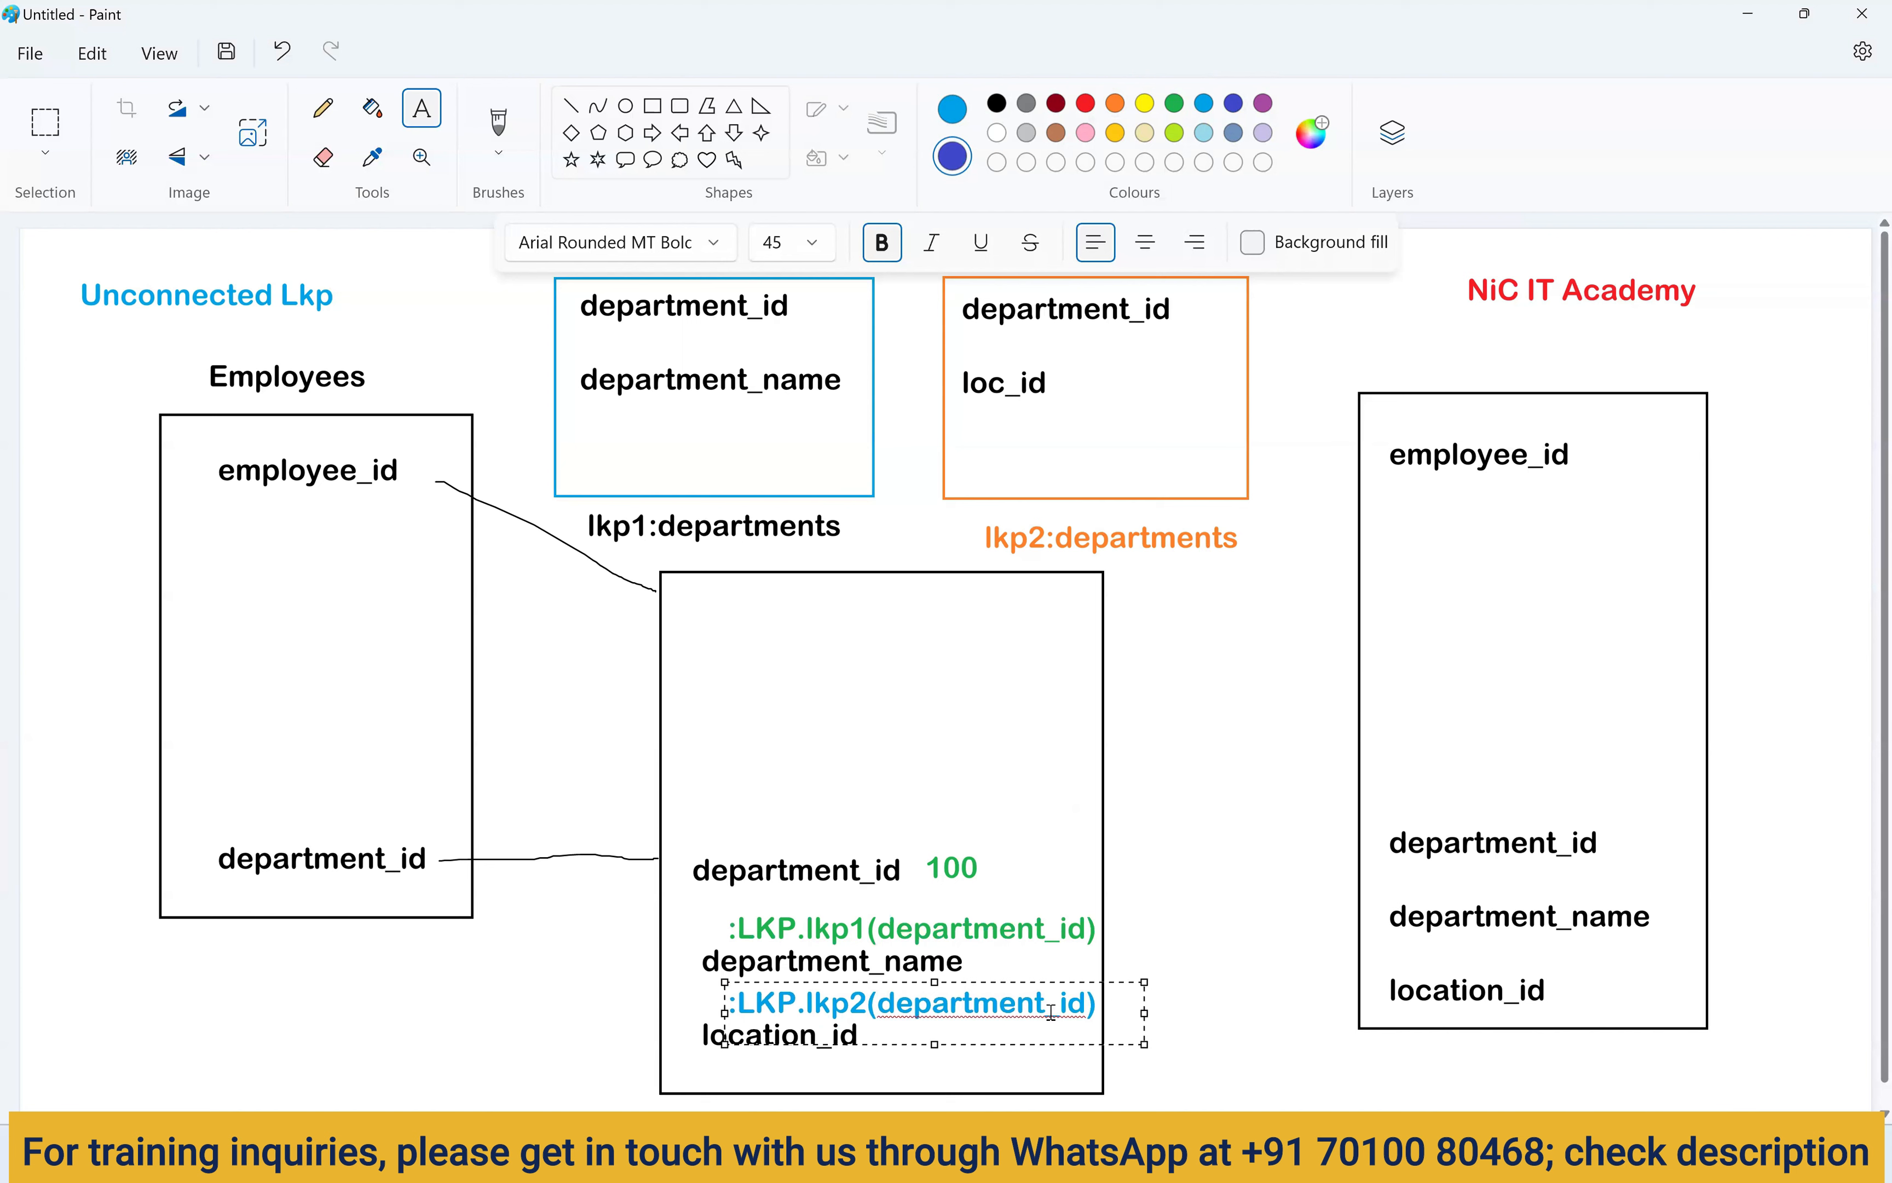
left_click(1228, 1032)
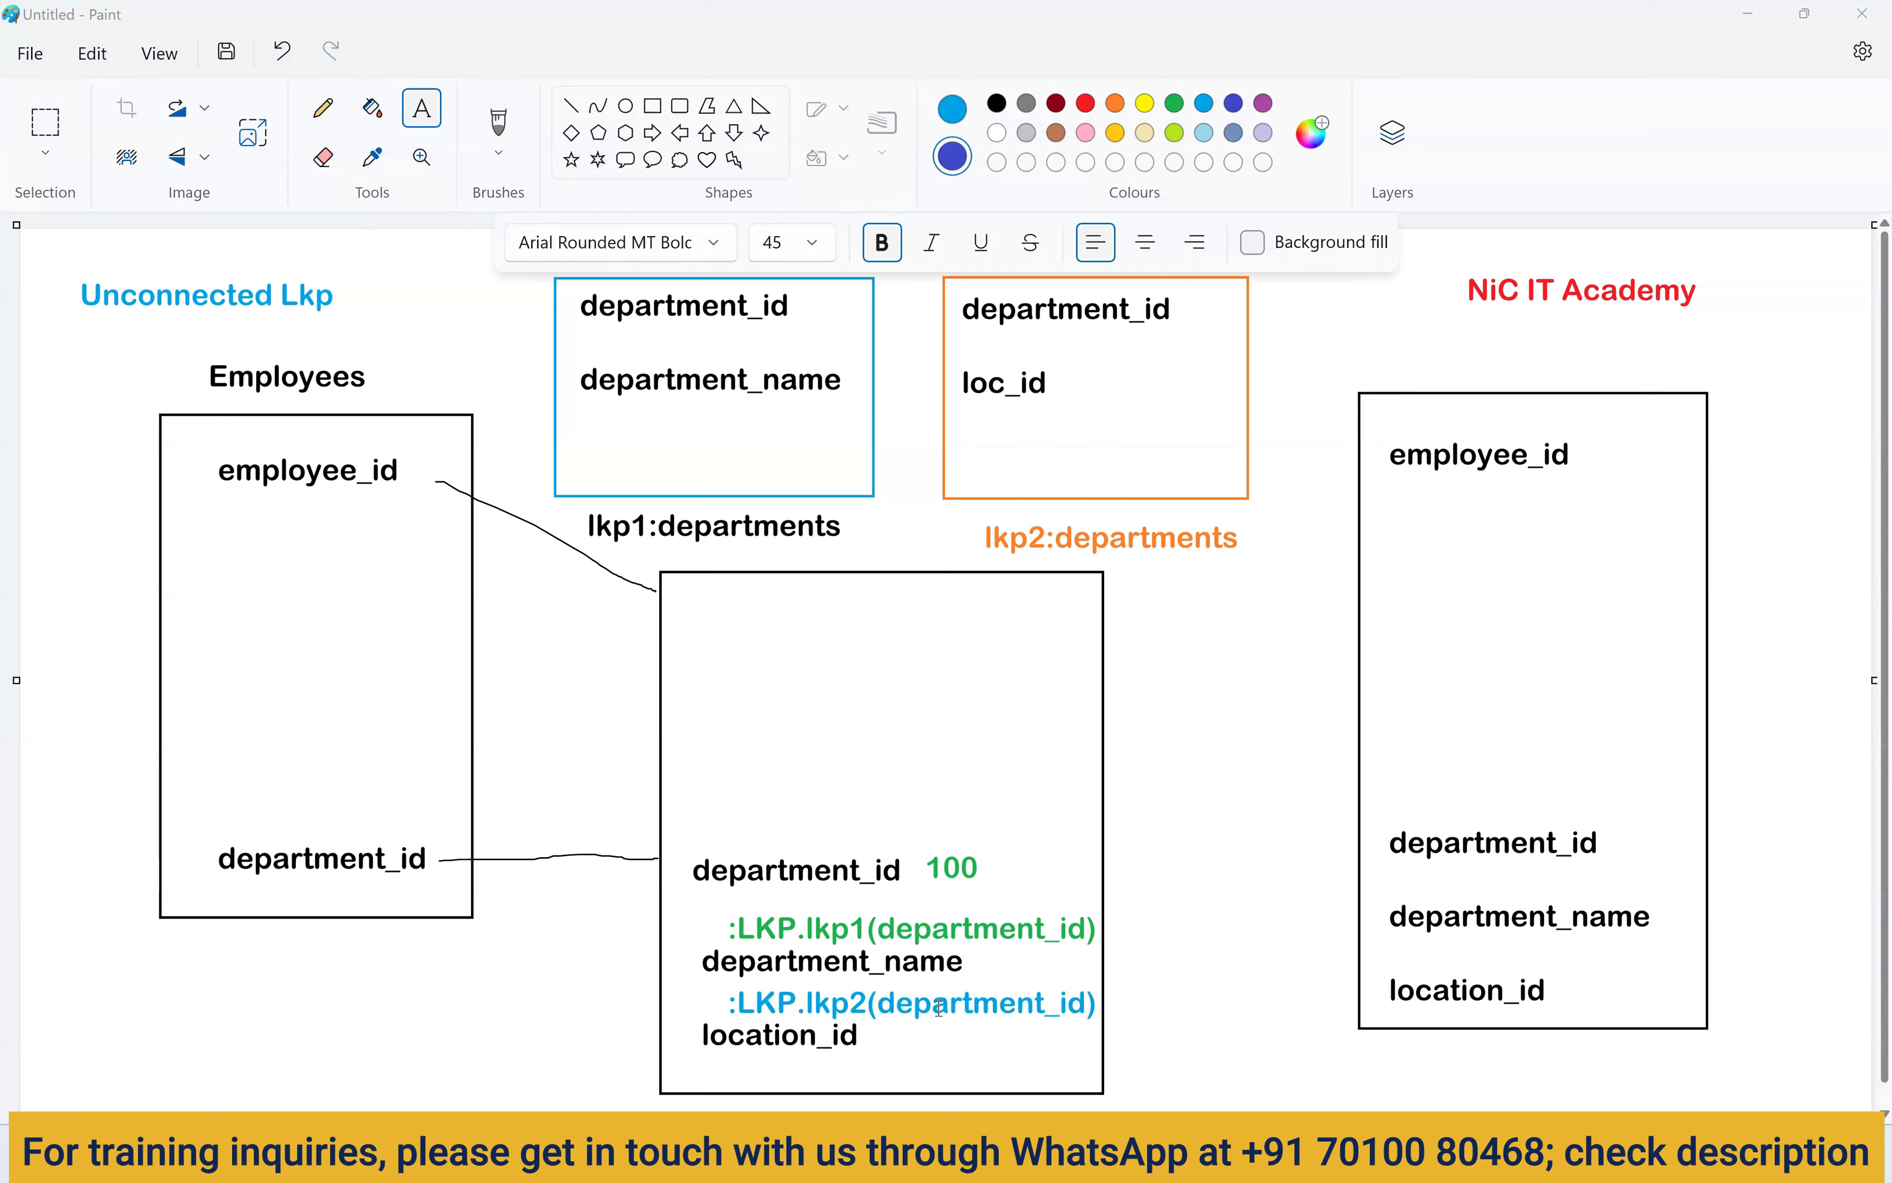
key("alt+Tab")
Check department 100, Finance and location 1700 in the comments against the matching result rows.
double_click(849, 276)
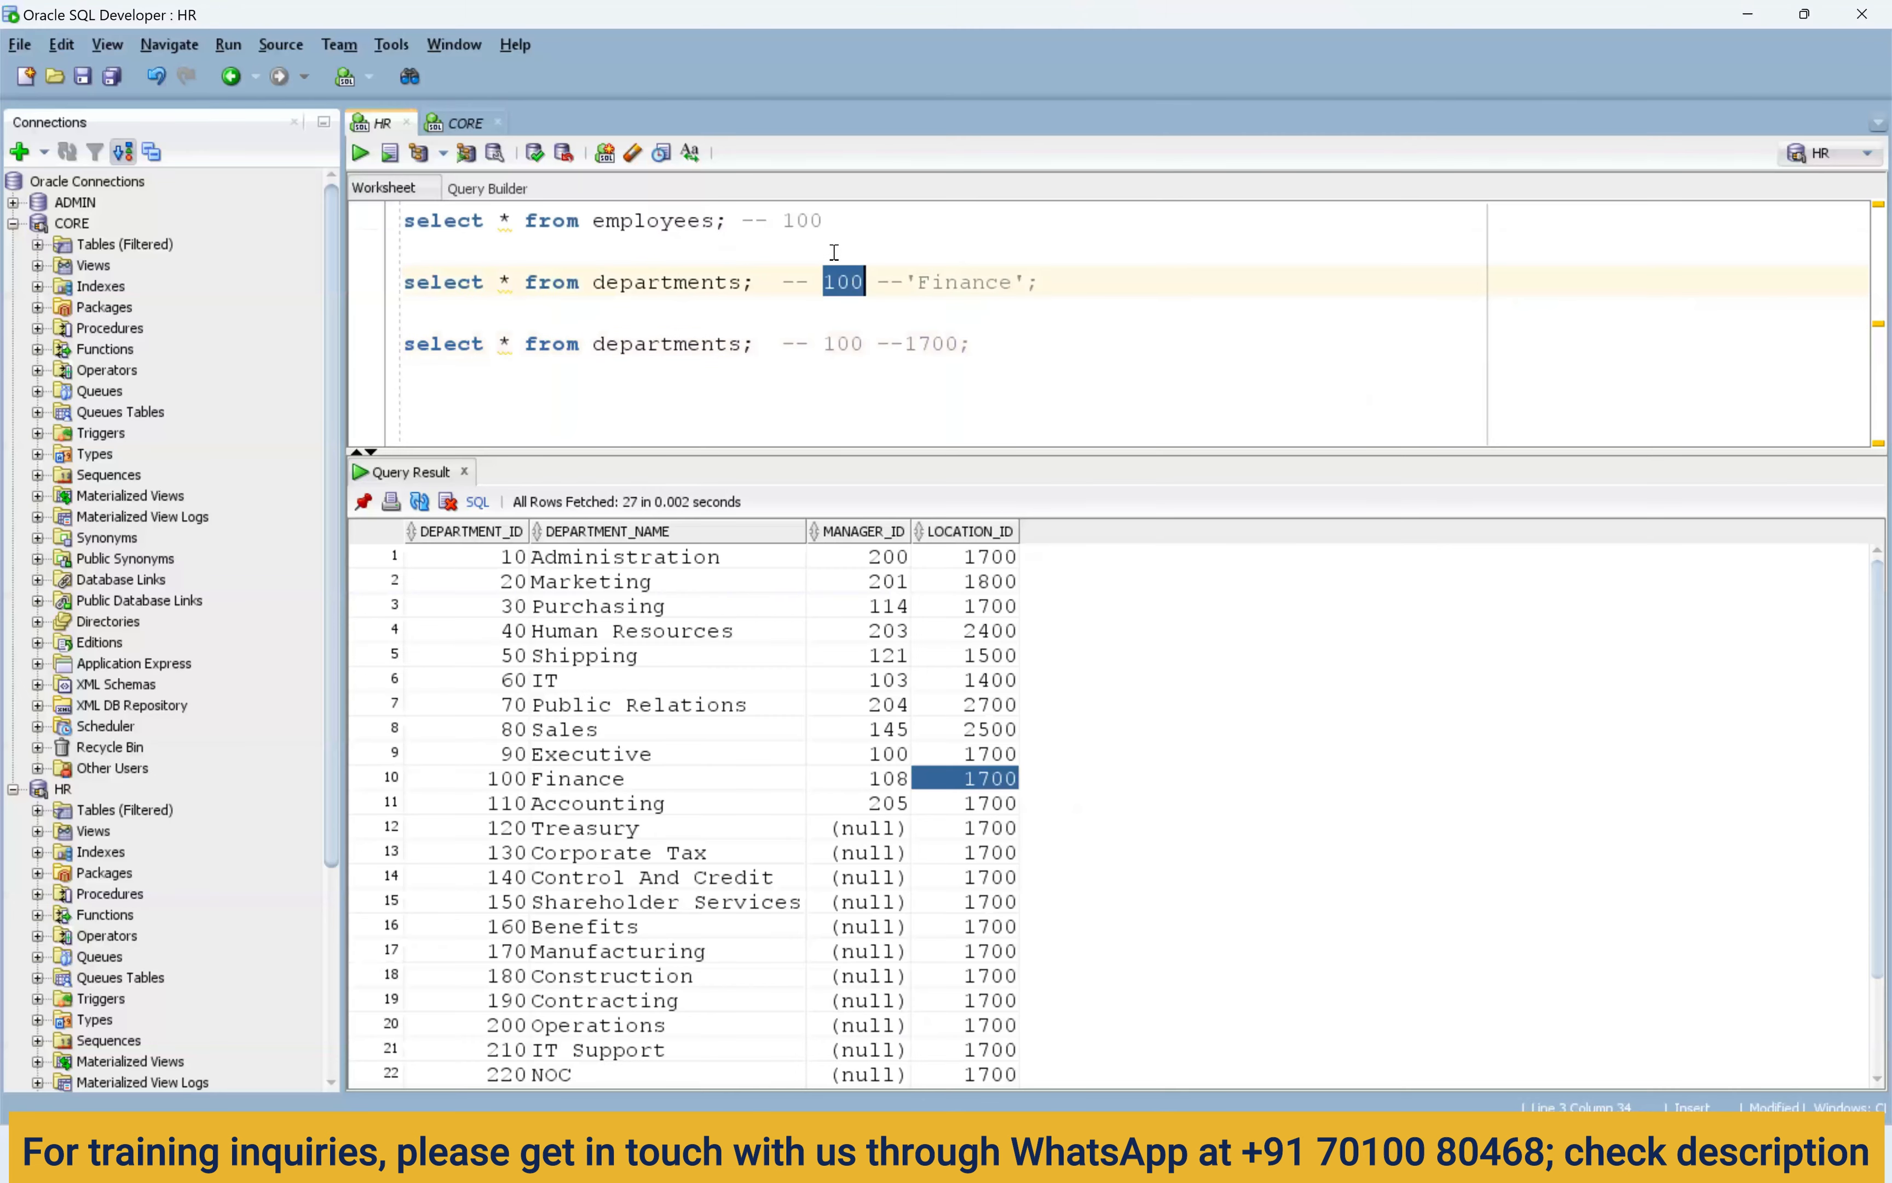
double_click(810, 223)
double_click(846, 341)
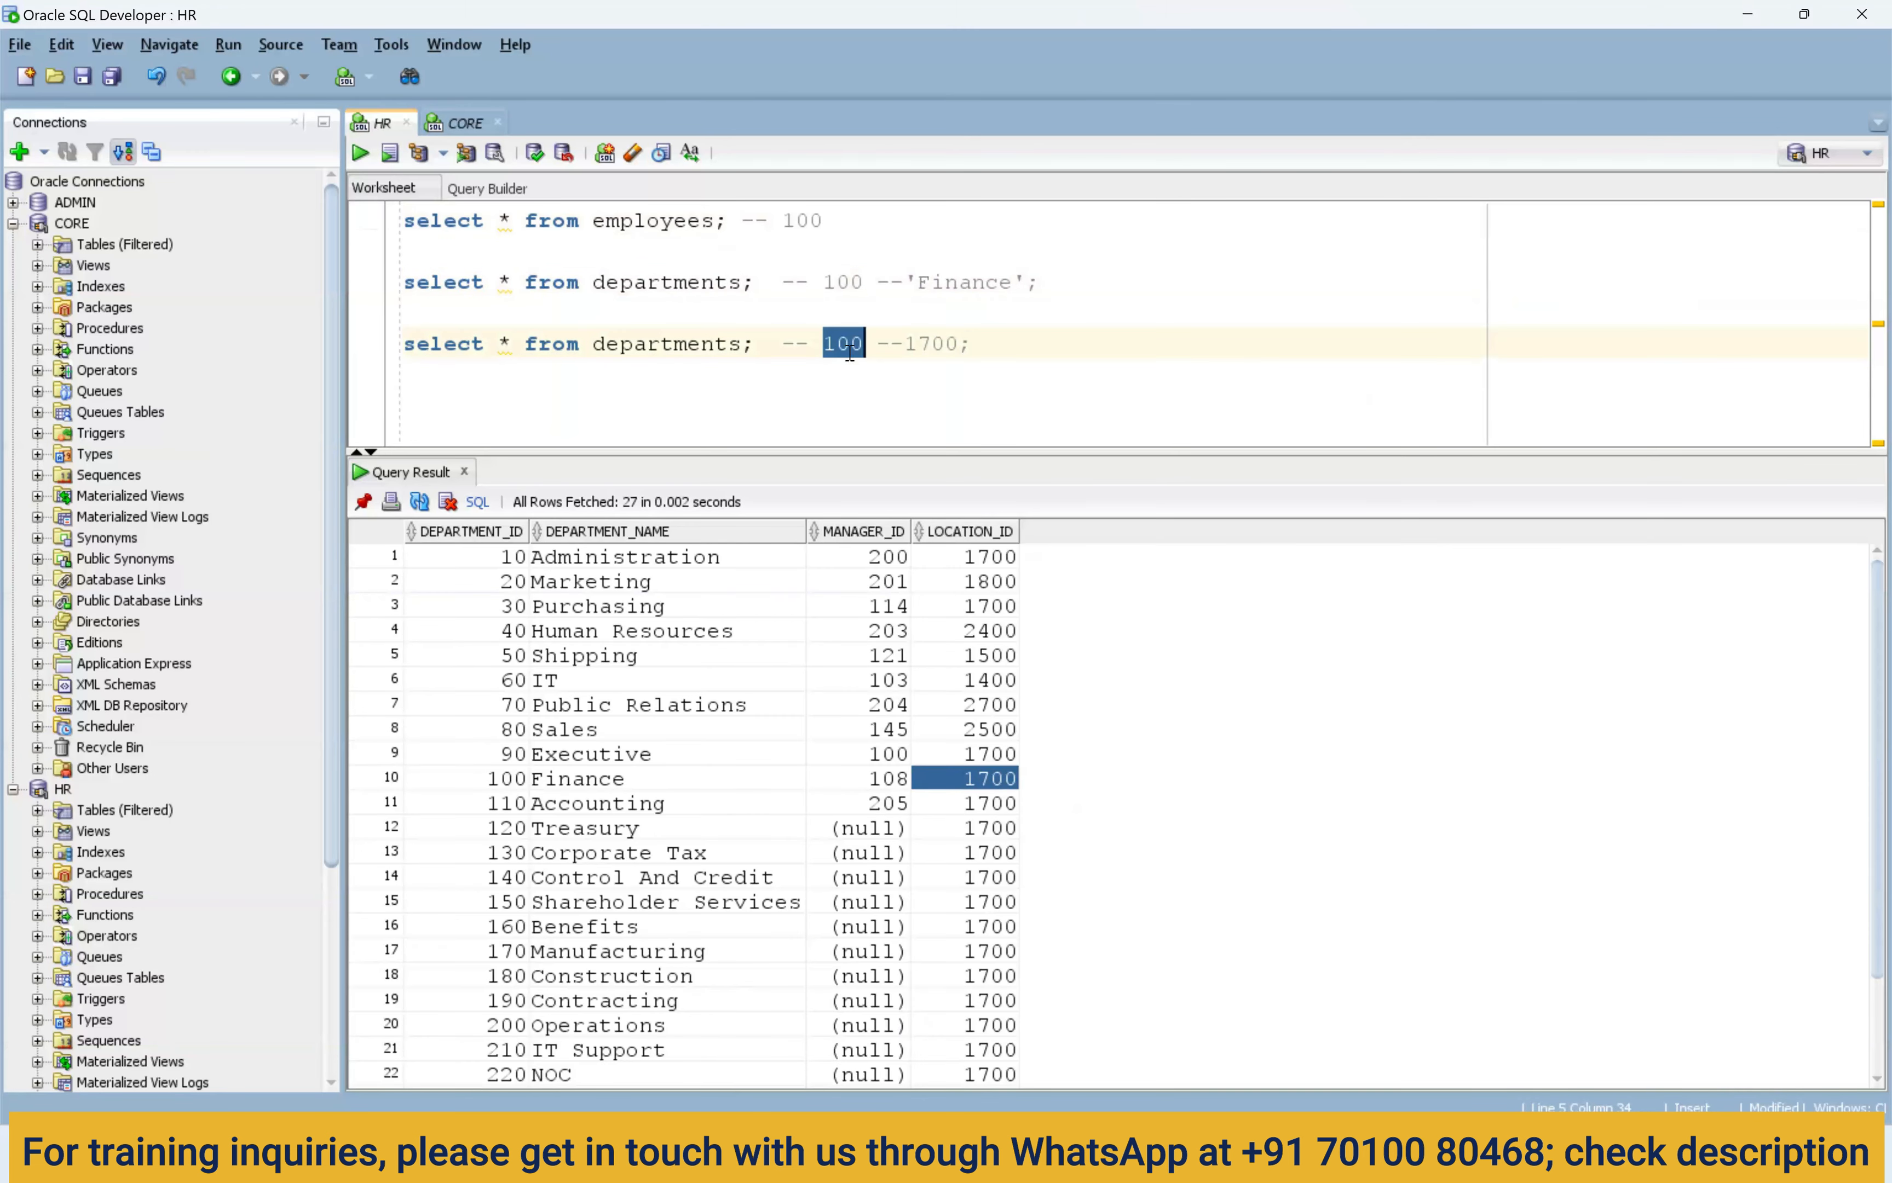
double_click(963, 281)
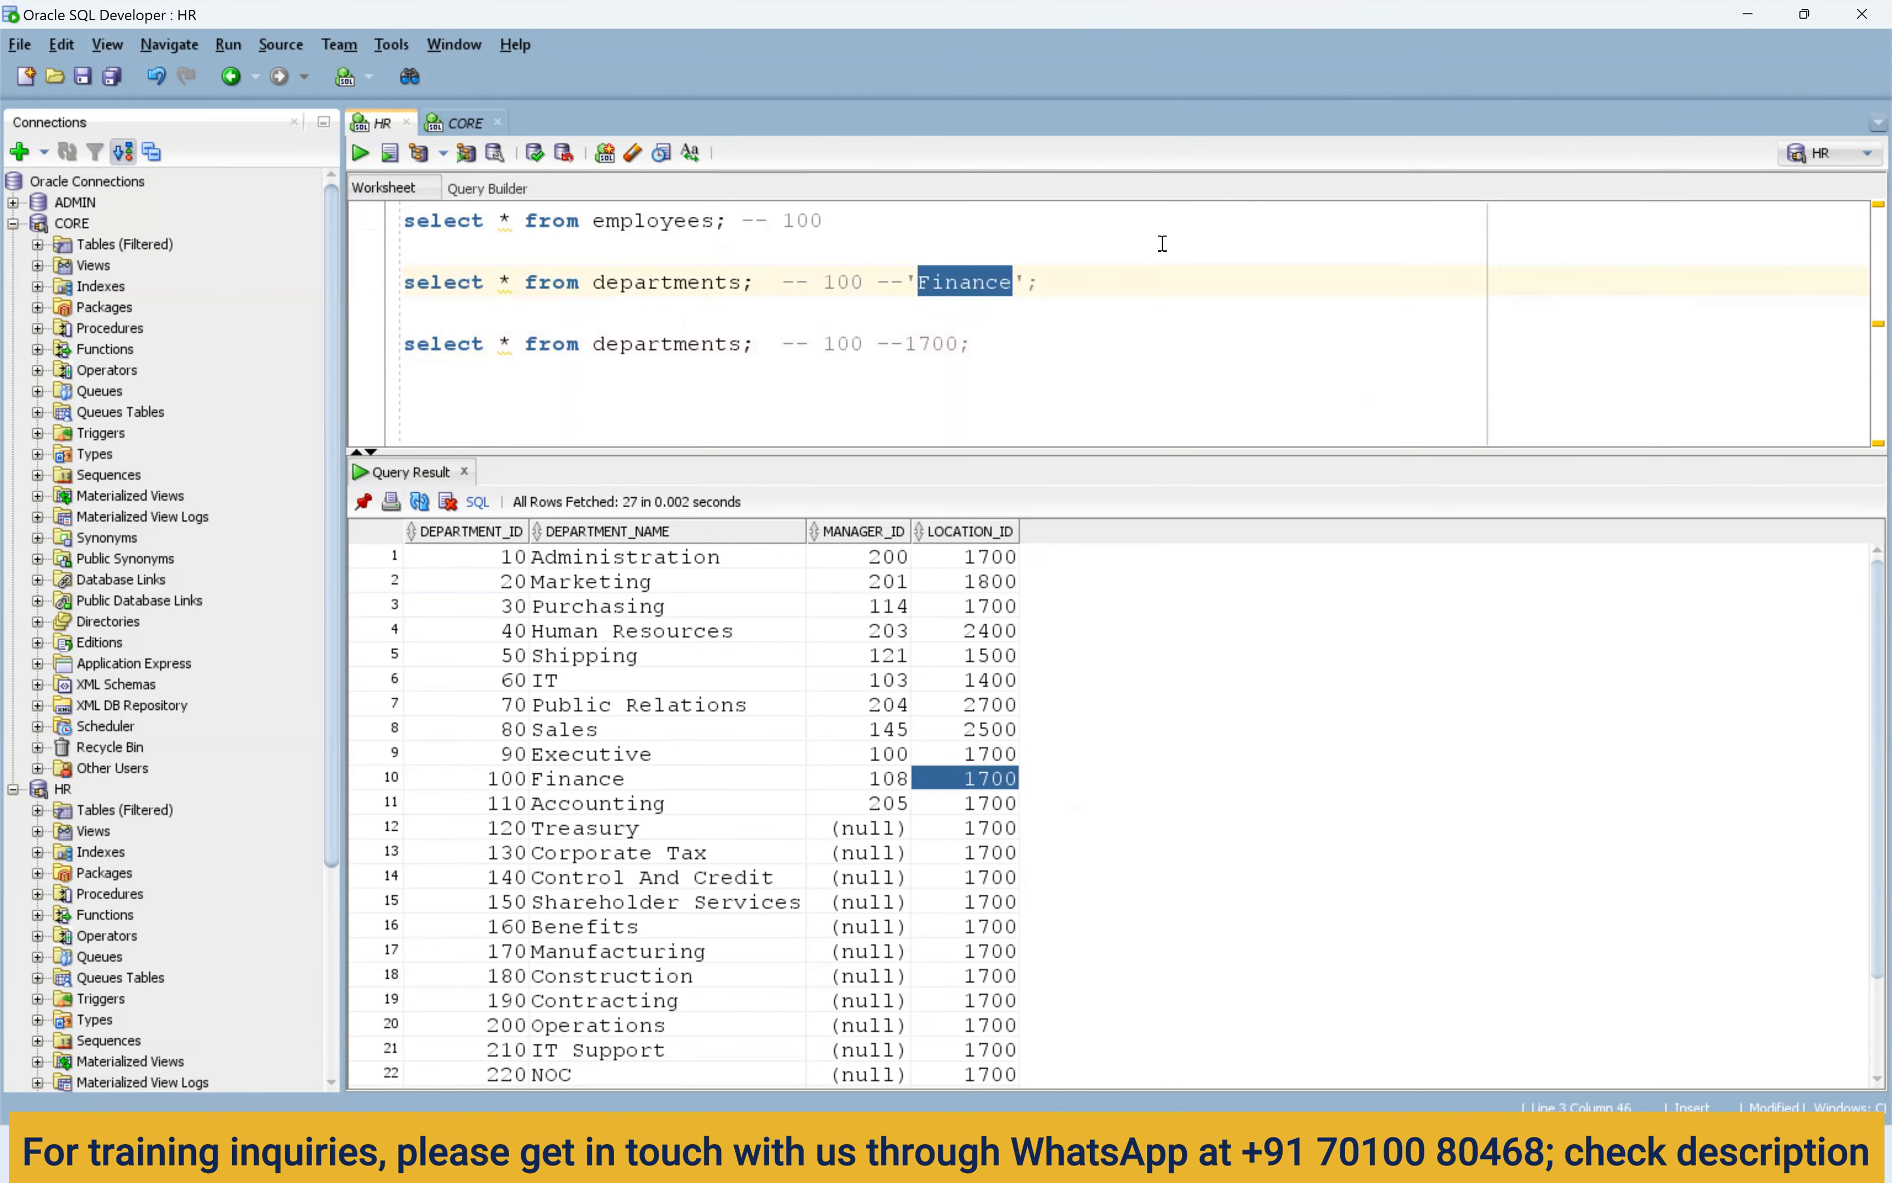
left_click_drag(619, 609, 635, 780)
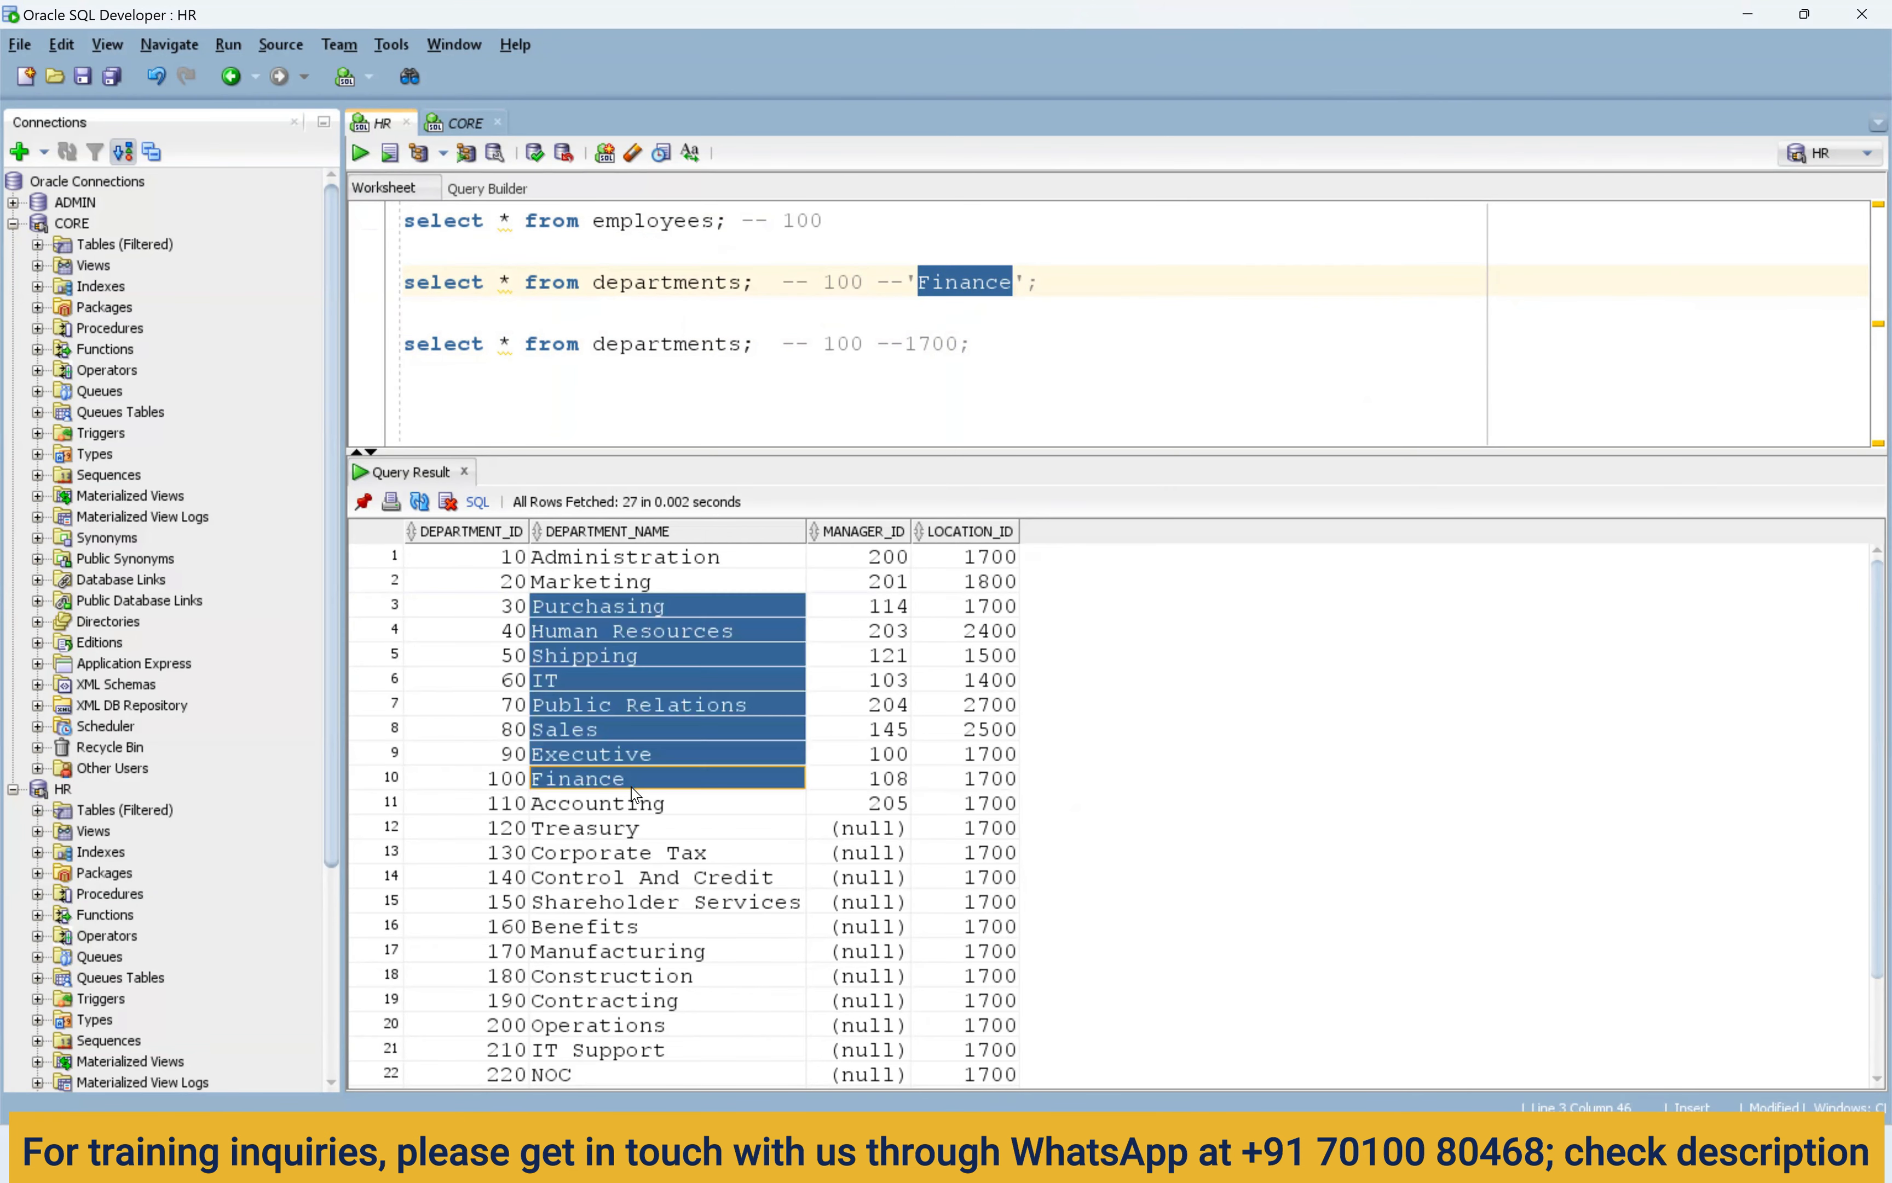
double_click(942, 344)
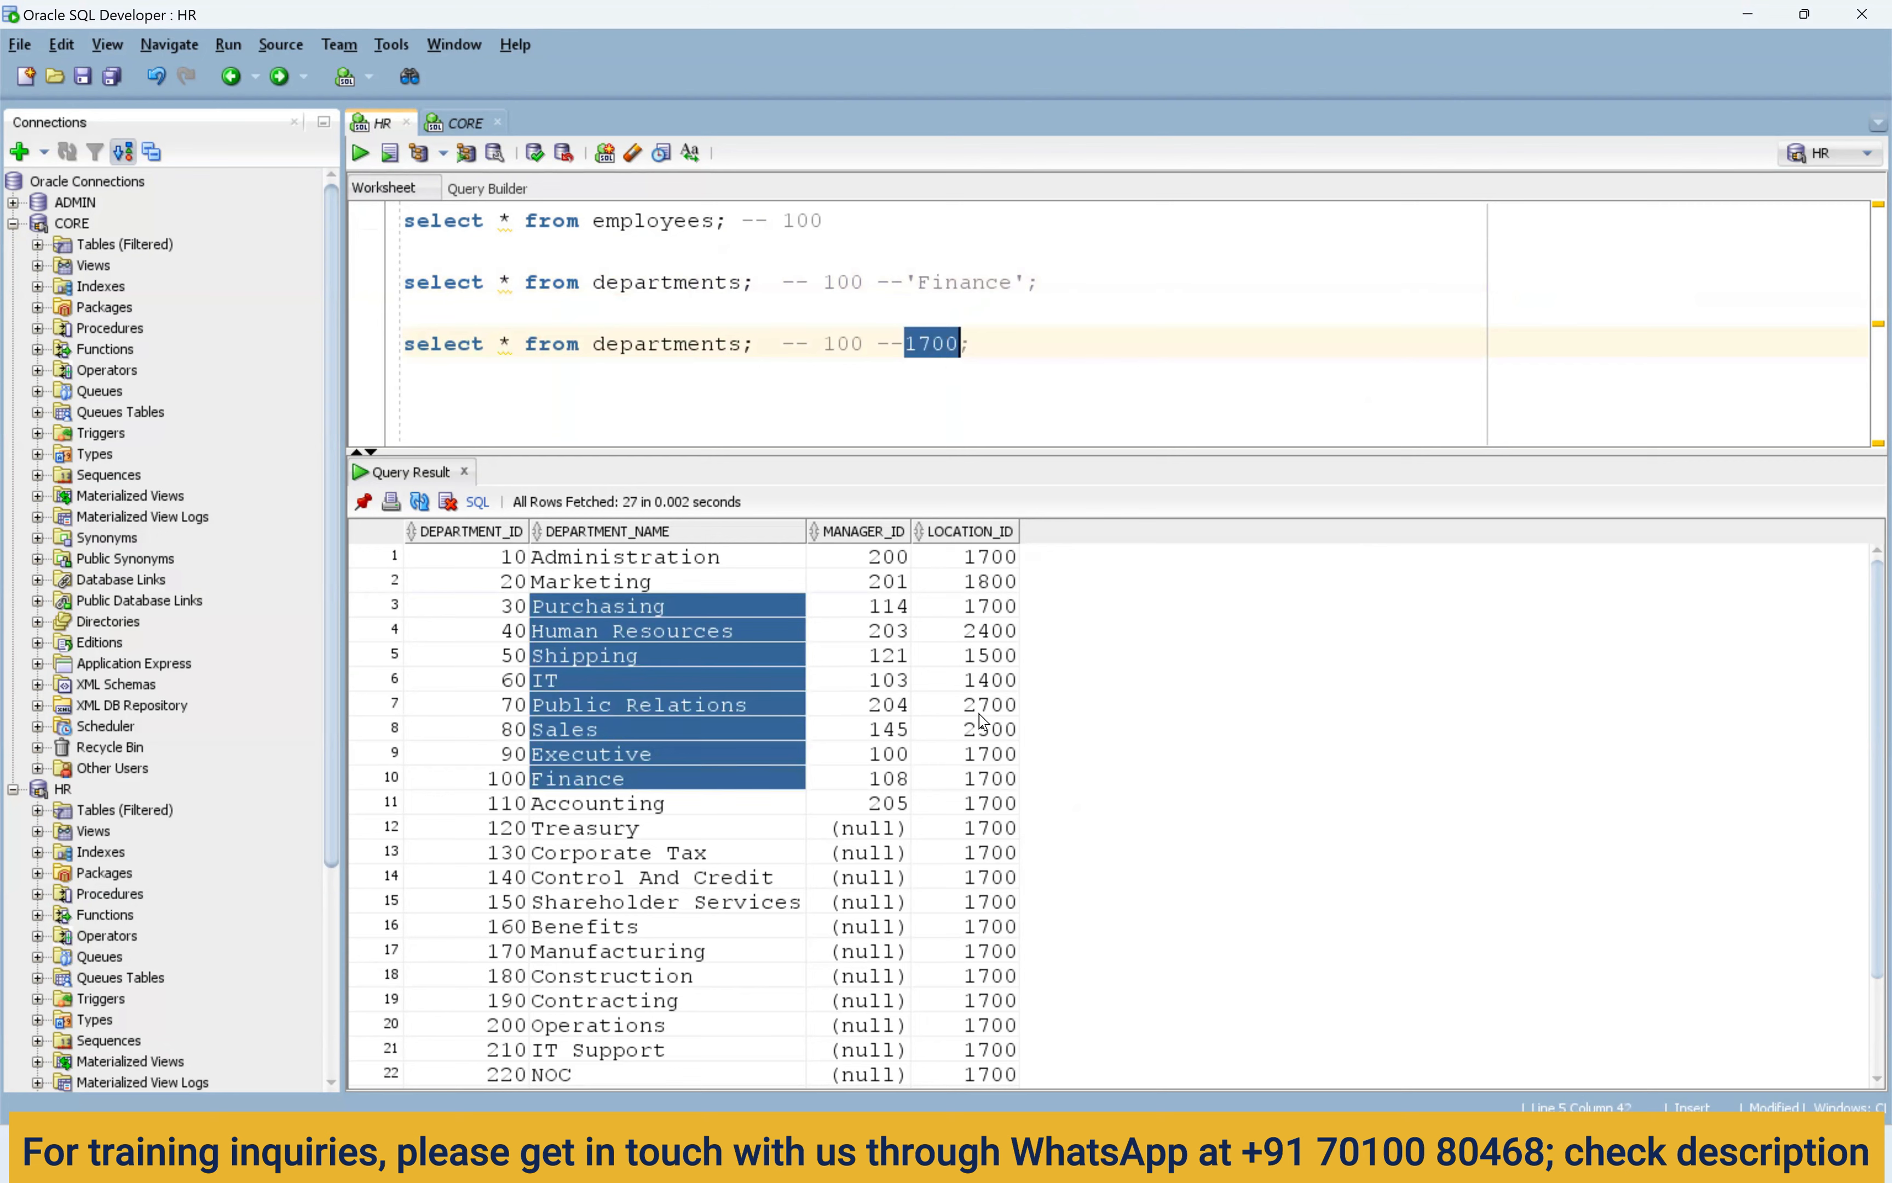
left_click_drag(979, 708, 982, 877)
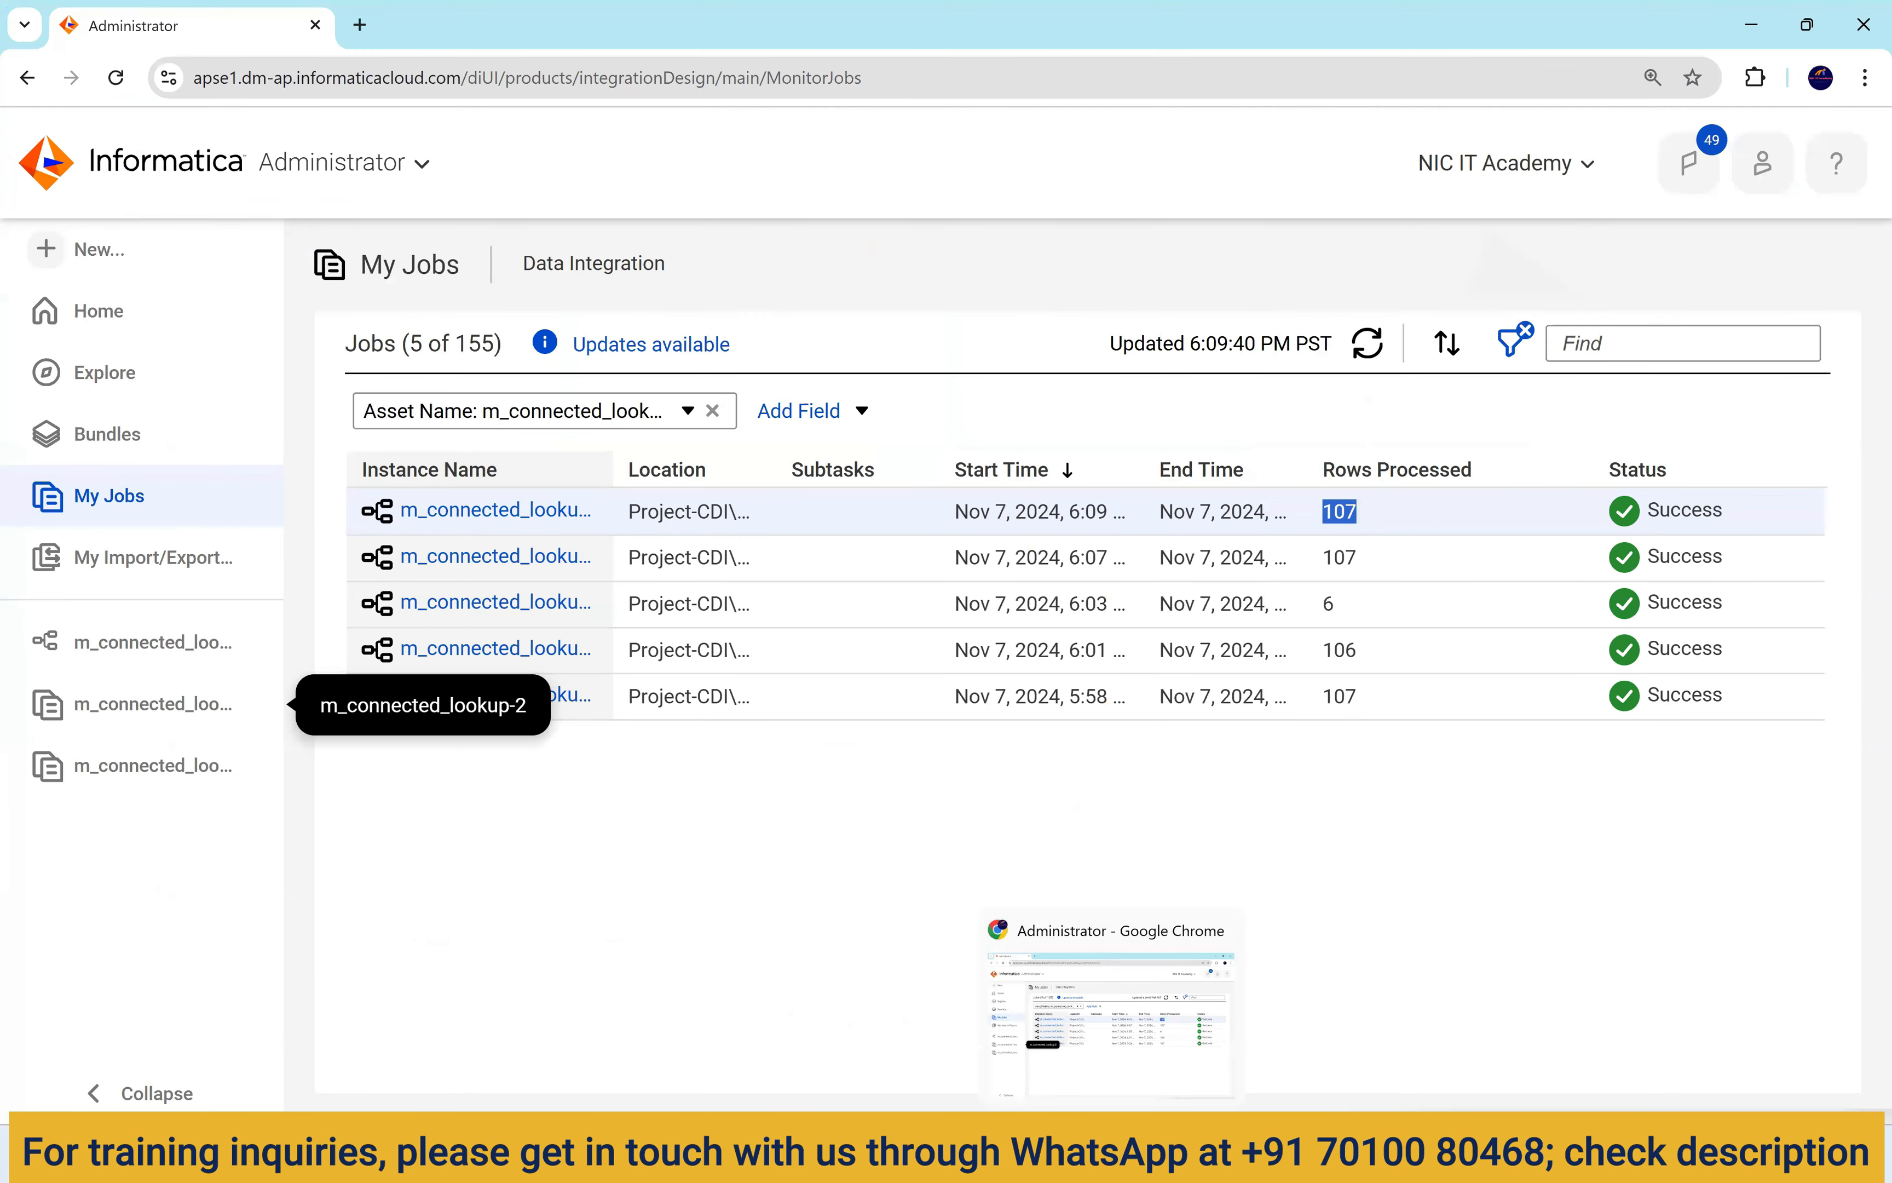
In purple pencil, annotate lkp1 with in_dept_id, the 100 values and department_name as its return.
left_click(1057, 1154)
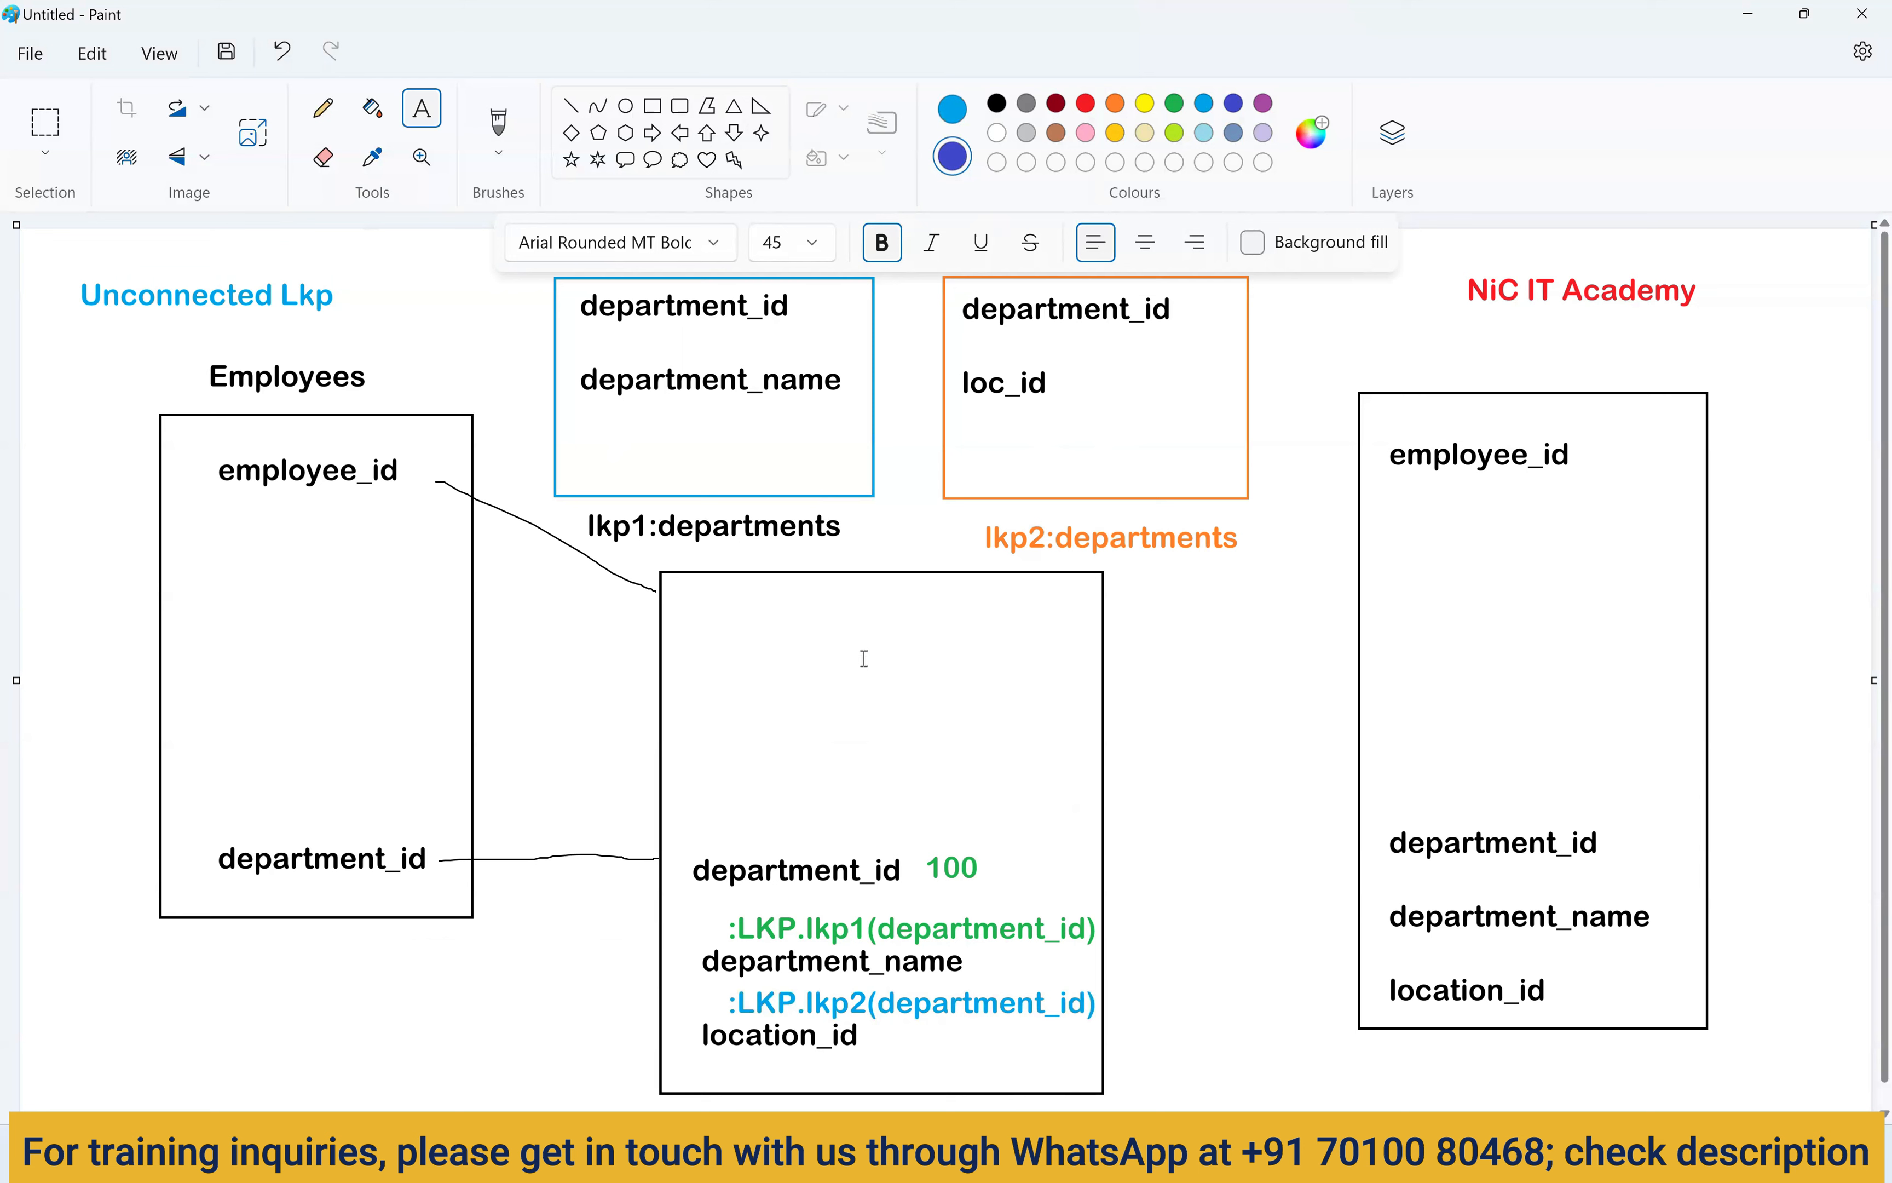
left_click(1263, 105)
left_click(498, 123)
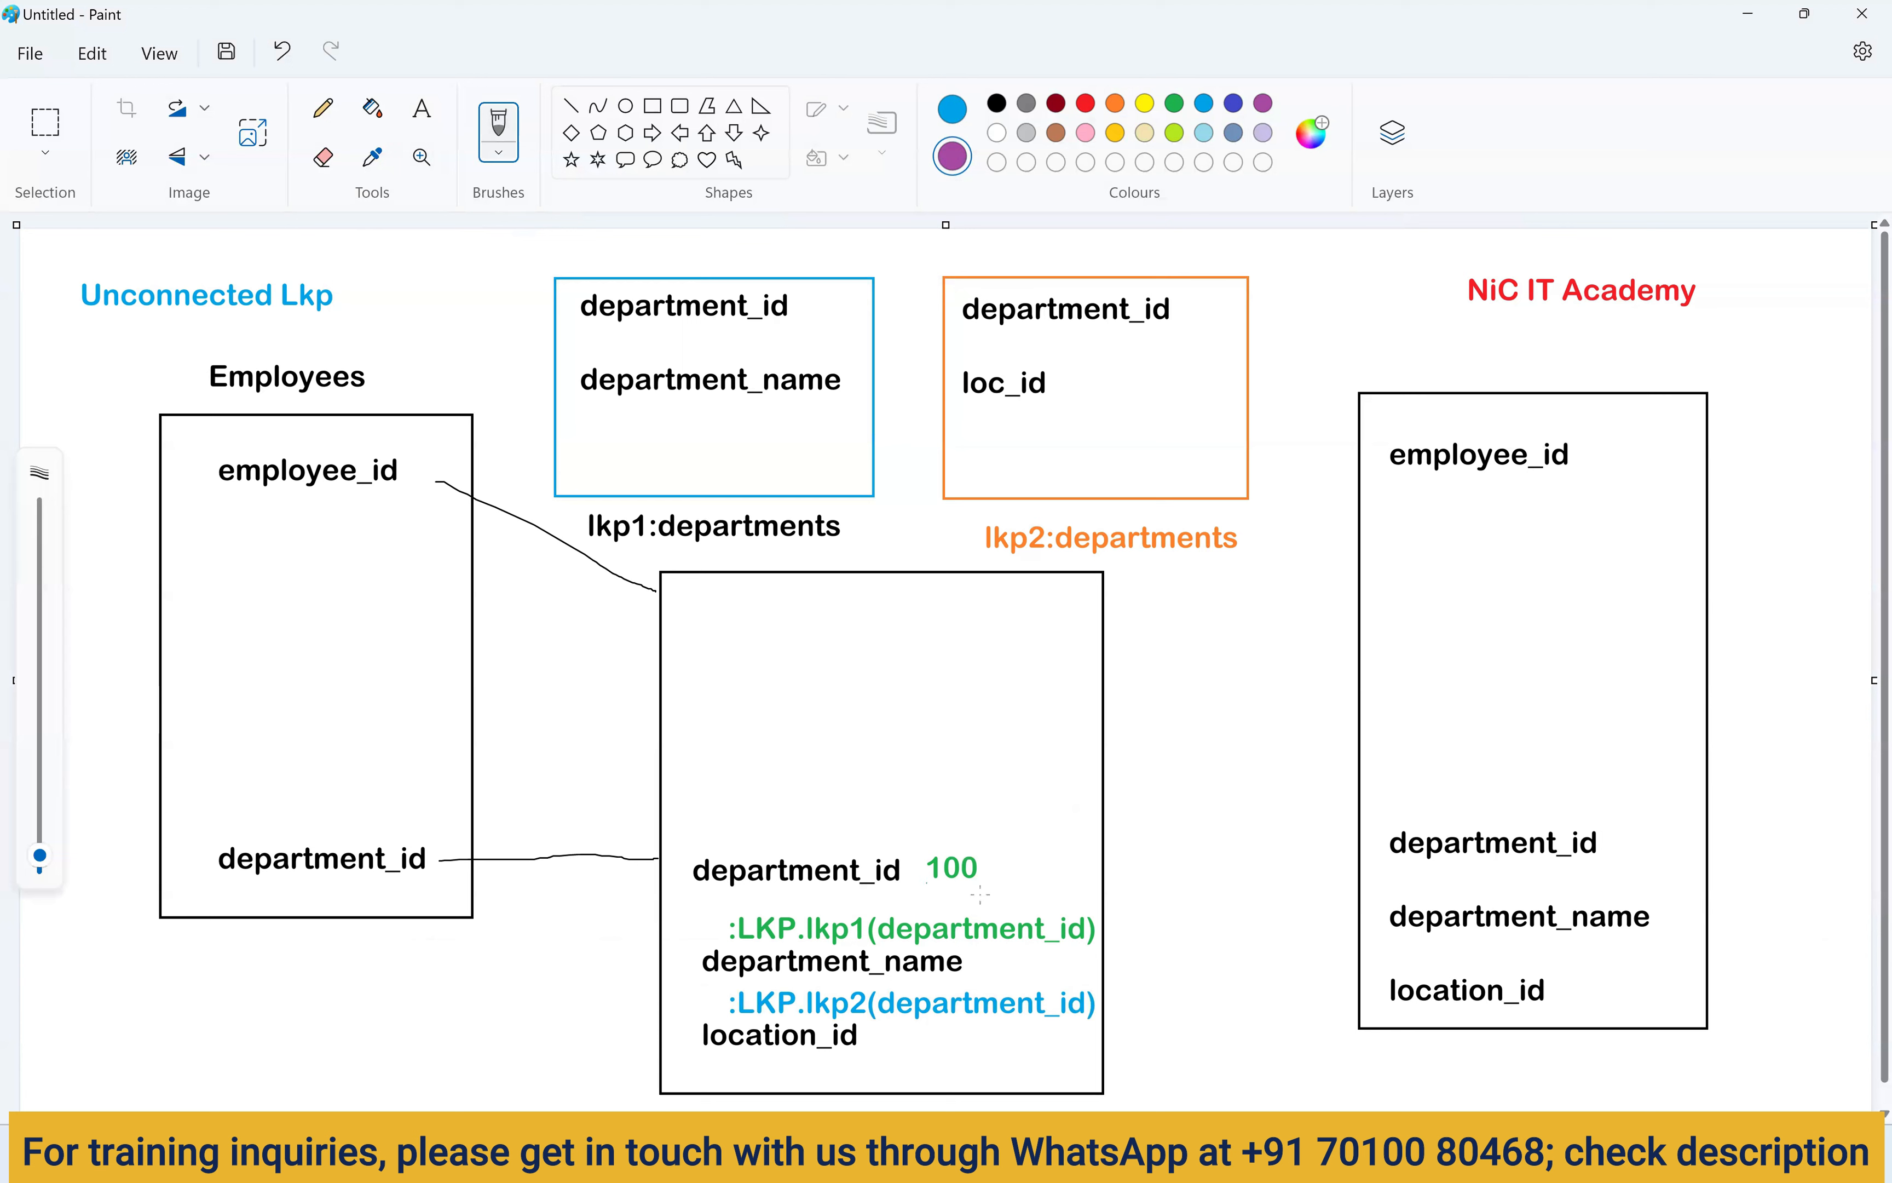
left_click_drag(948, 898, 989, 893)
left_click(956, 117)
mouse_move(607, 455)
left_mouse_down()
mouse_move(679, 459)
mouse_move(695, 480)
mouse_move(751, 466)
left_mouse_up()
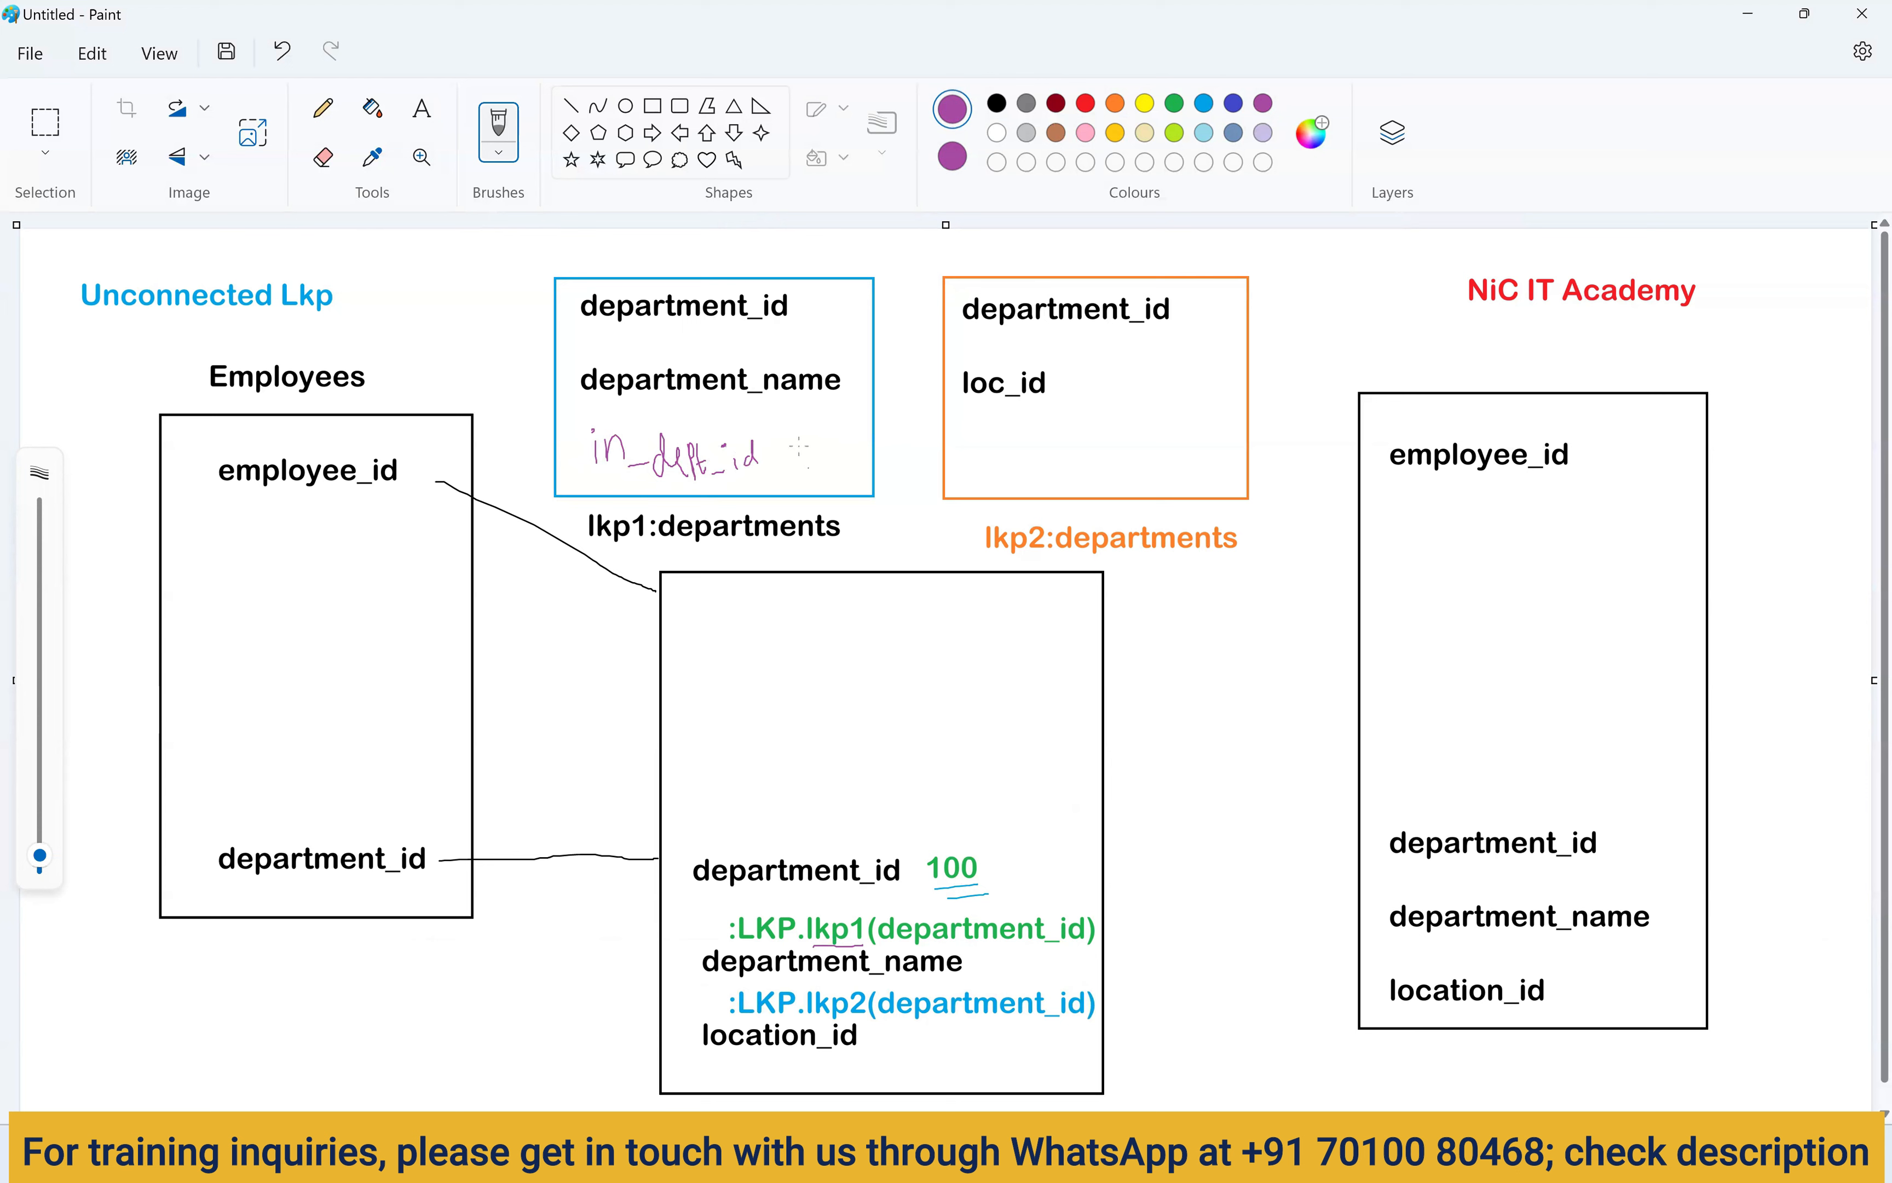
mouse_move(794, 440)
left_mouse_down()
mouse_move(795, 466)
mouse_move(831, 443)
left_mouse_up()
mouse_move(799, 295)
left_mouse_down()
mouse_move(800, 319)
mouse_move(838, 299)
left_mouse_up()
mouse_move(892, 368)
left_mouse_down()
mouse_move(891, 394)
mouse_move(874, 382)
mouse_move(915, 365)
mouse_move(878, 361)
left_mouse_up()
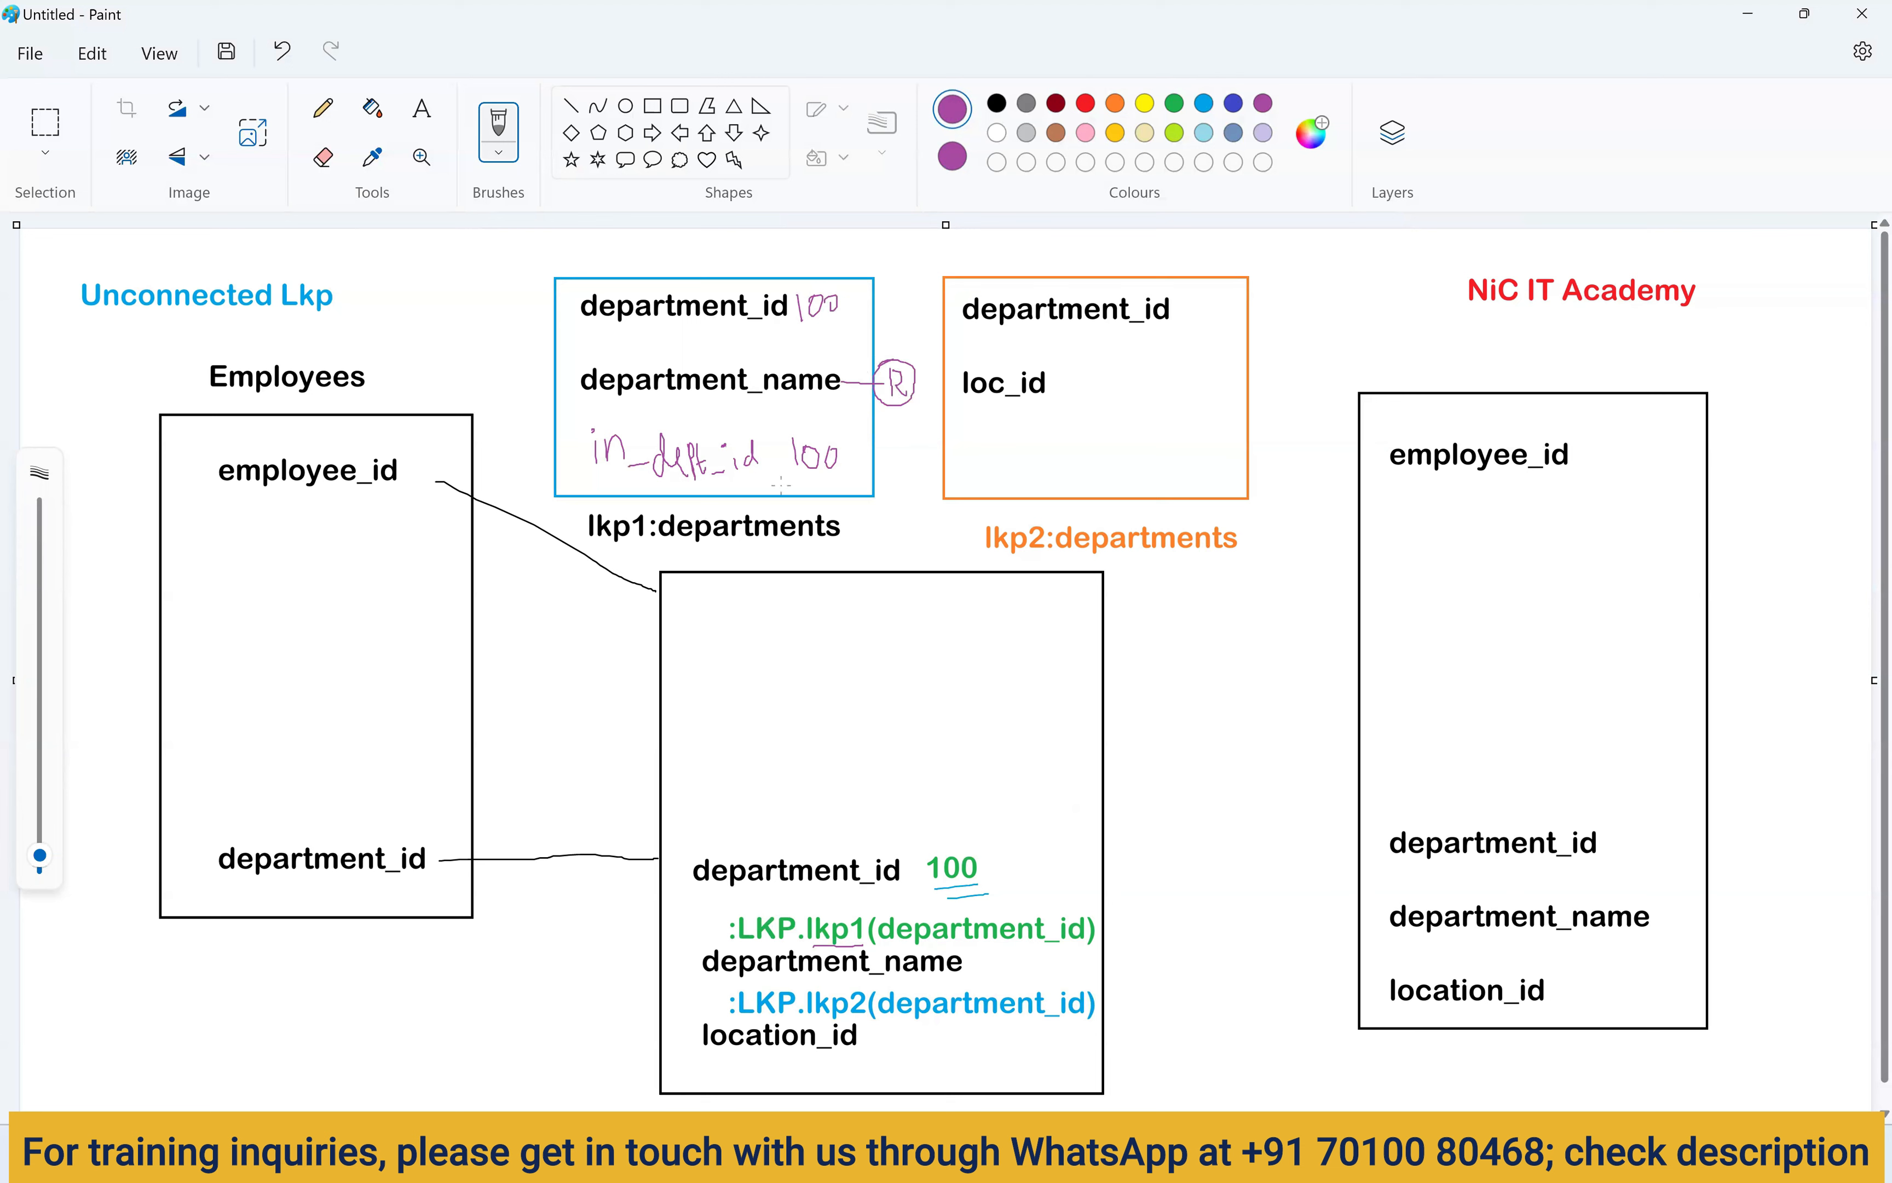
Mark loc_id as lkp2's return with a circled R, and underline the lkp1 and lkp2 names.
mouse_move(986, 434)
left_mouse_down()
mouse_move(985, 469)
mouse_move(1061, 434)
mouse_move(1082, 467)
mouse_move(1140, 438)
left_mouse_up()
left_click(989, 431)
mouse_move(1169, 310)
left_mouse_down()
mouse_move(1220, 443)
mouse_move(1155, 454)
left_mouse_up()
left_click_drag(1048, 374, 1152, 379)
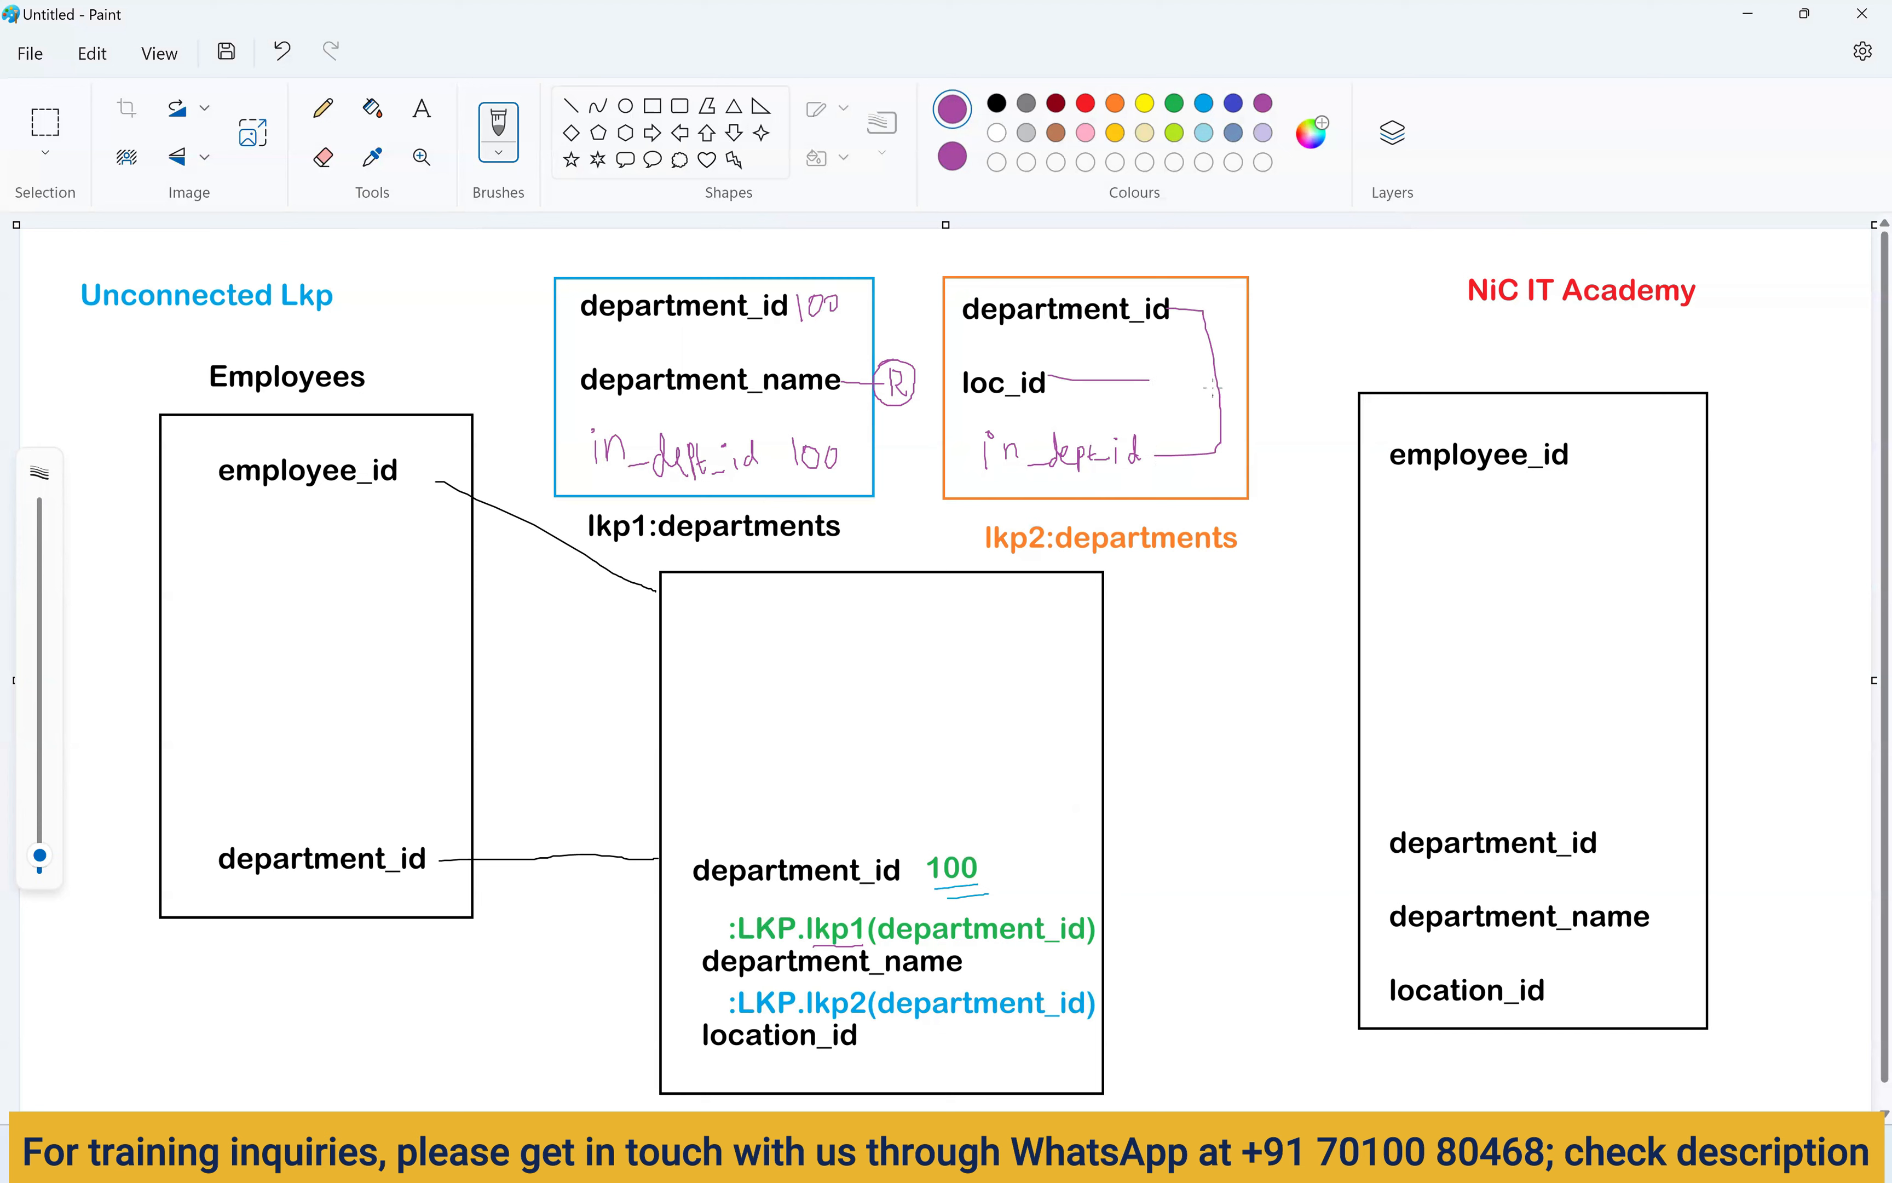
left_click_drag(1168, 371, 1168, 373)
left_click_drag(1200, 351, 1176, 378)
left_click_drag(983, 558, 1056, 569)
left_click_drag(602, 547, 641, 548)
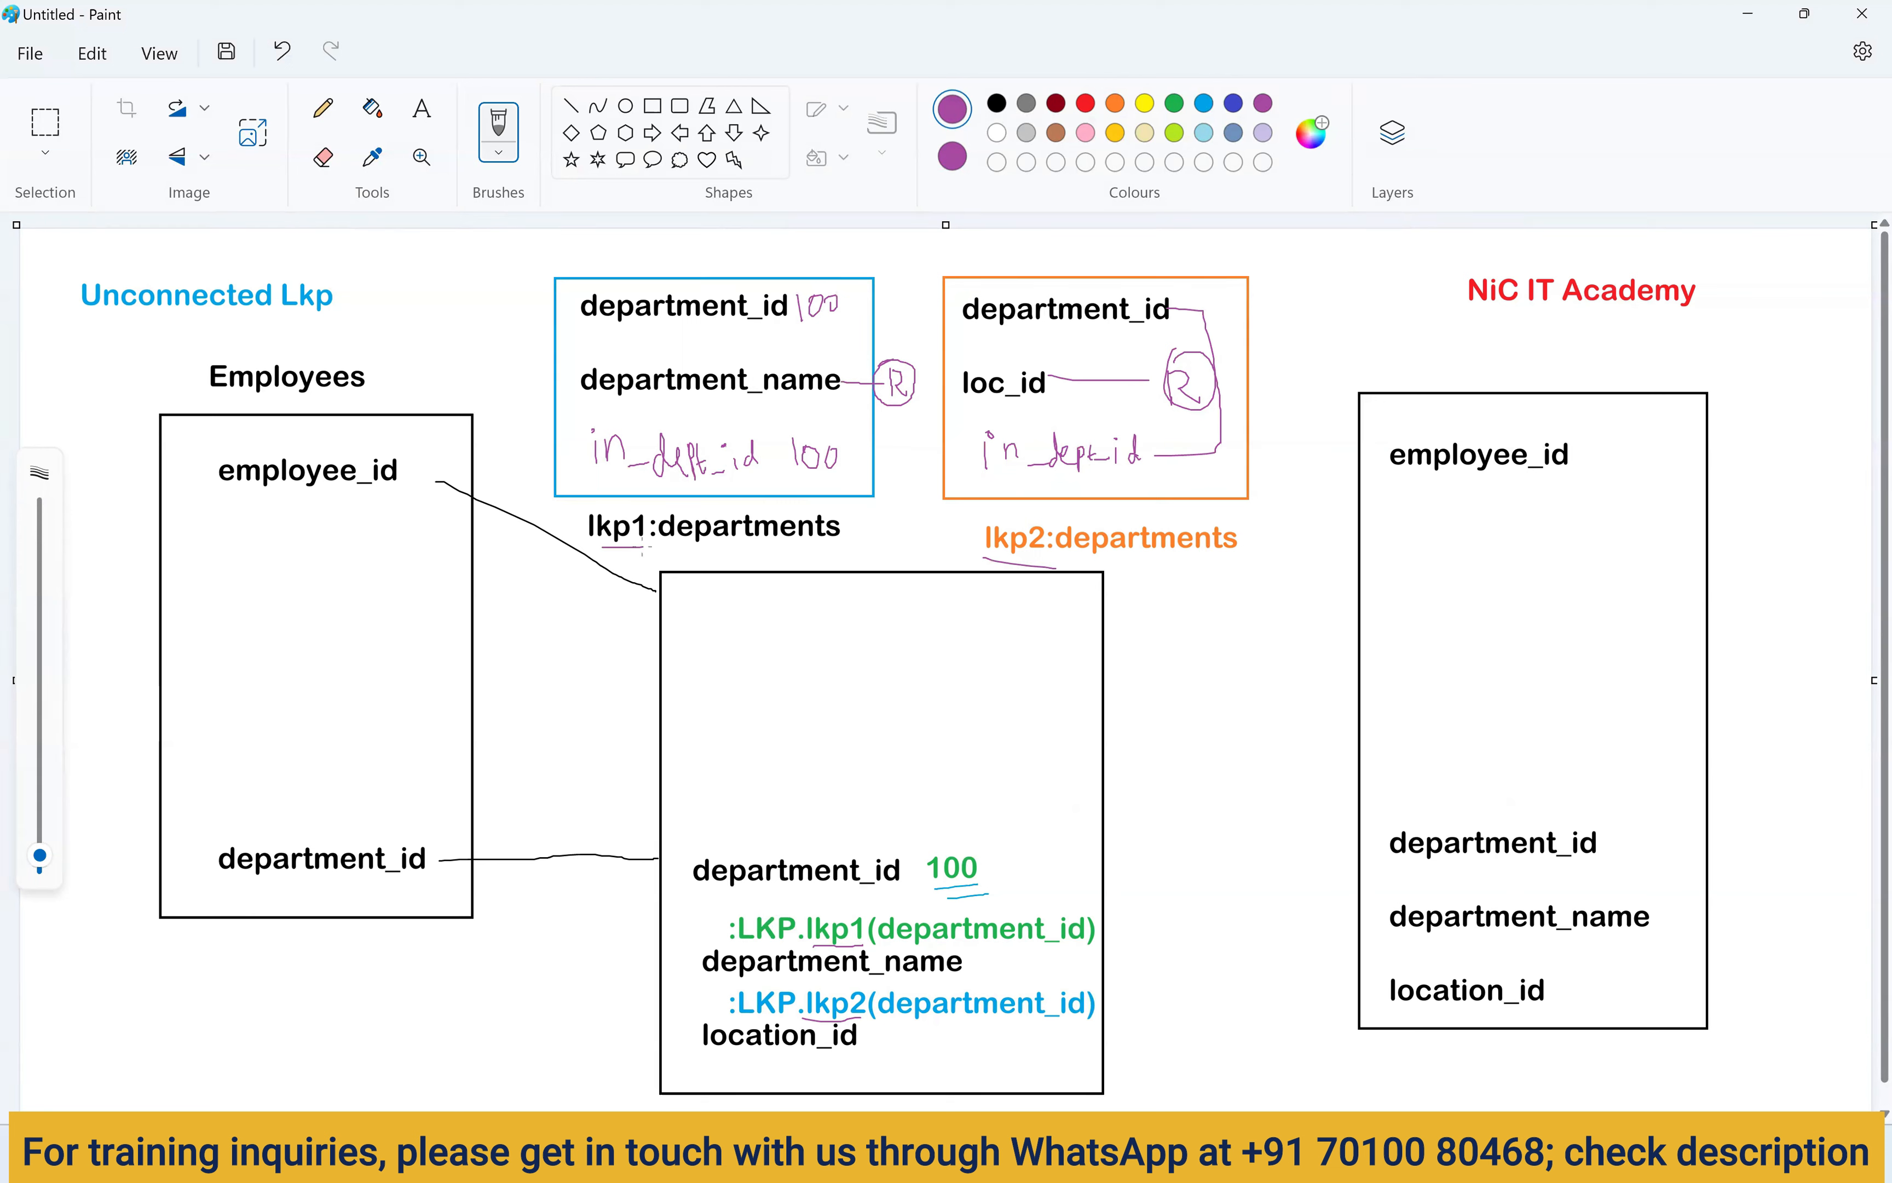
Link the middle box to the target's employee_id, department_id, department_name and location_id, then save as unconnected_lkp.png.
key("alt+Tab")
left_click_drag(1102, 625, 1362, 493)
left_click_drag(991, 868, 1372, 842)
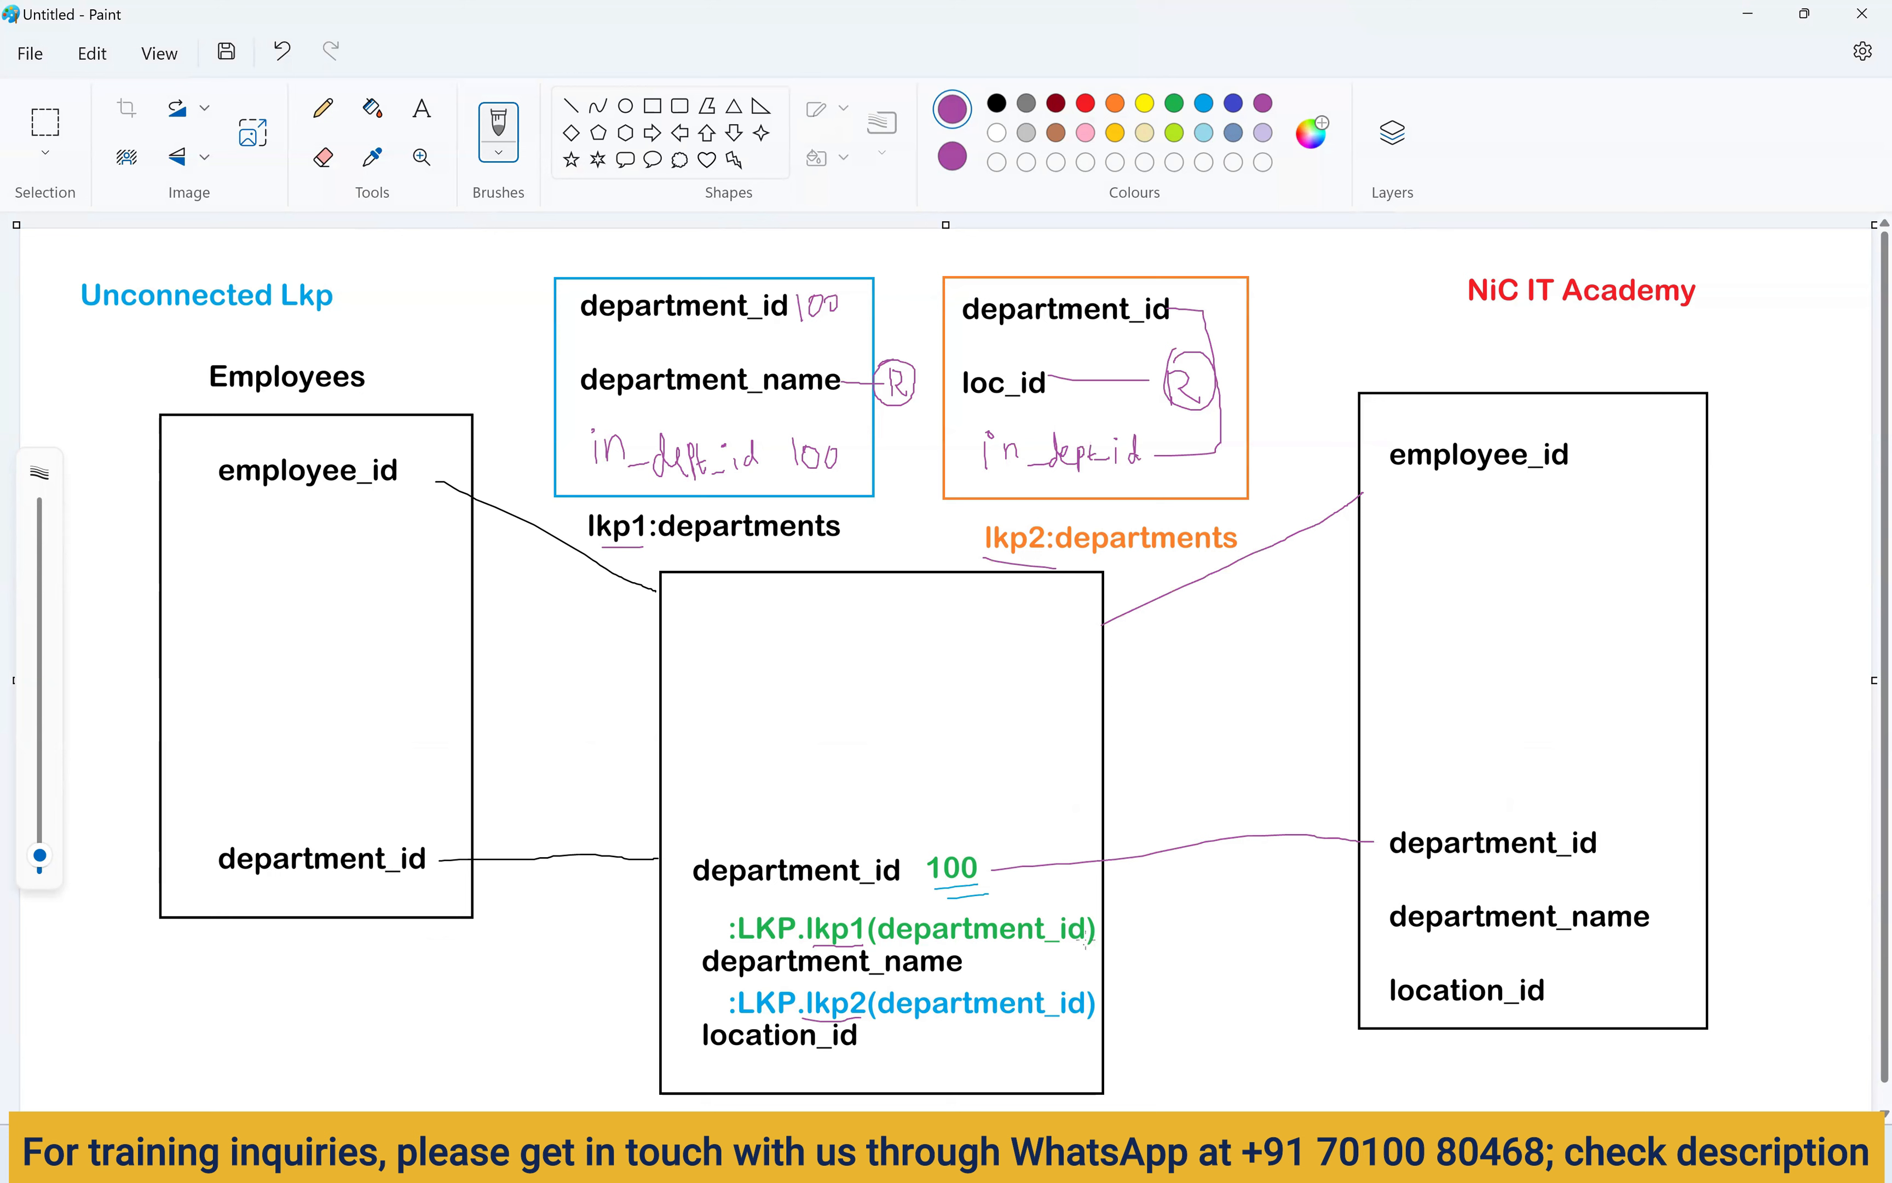
left_click_drag(1102, 937, 1350, 933)
left_click_drag(1100, 1008, 1346, 1003)
left_click_drag(1120, 733, 1289, 727)
mouse_move(1111, 674)
left_mouse_down()
mouse_move(1365, 648)
mouse_move(1245, 625)
mouse_move(1372, 591)
left_mouse_up()
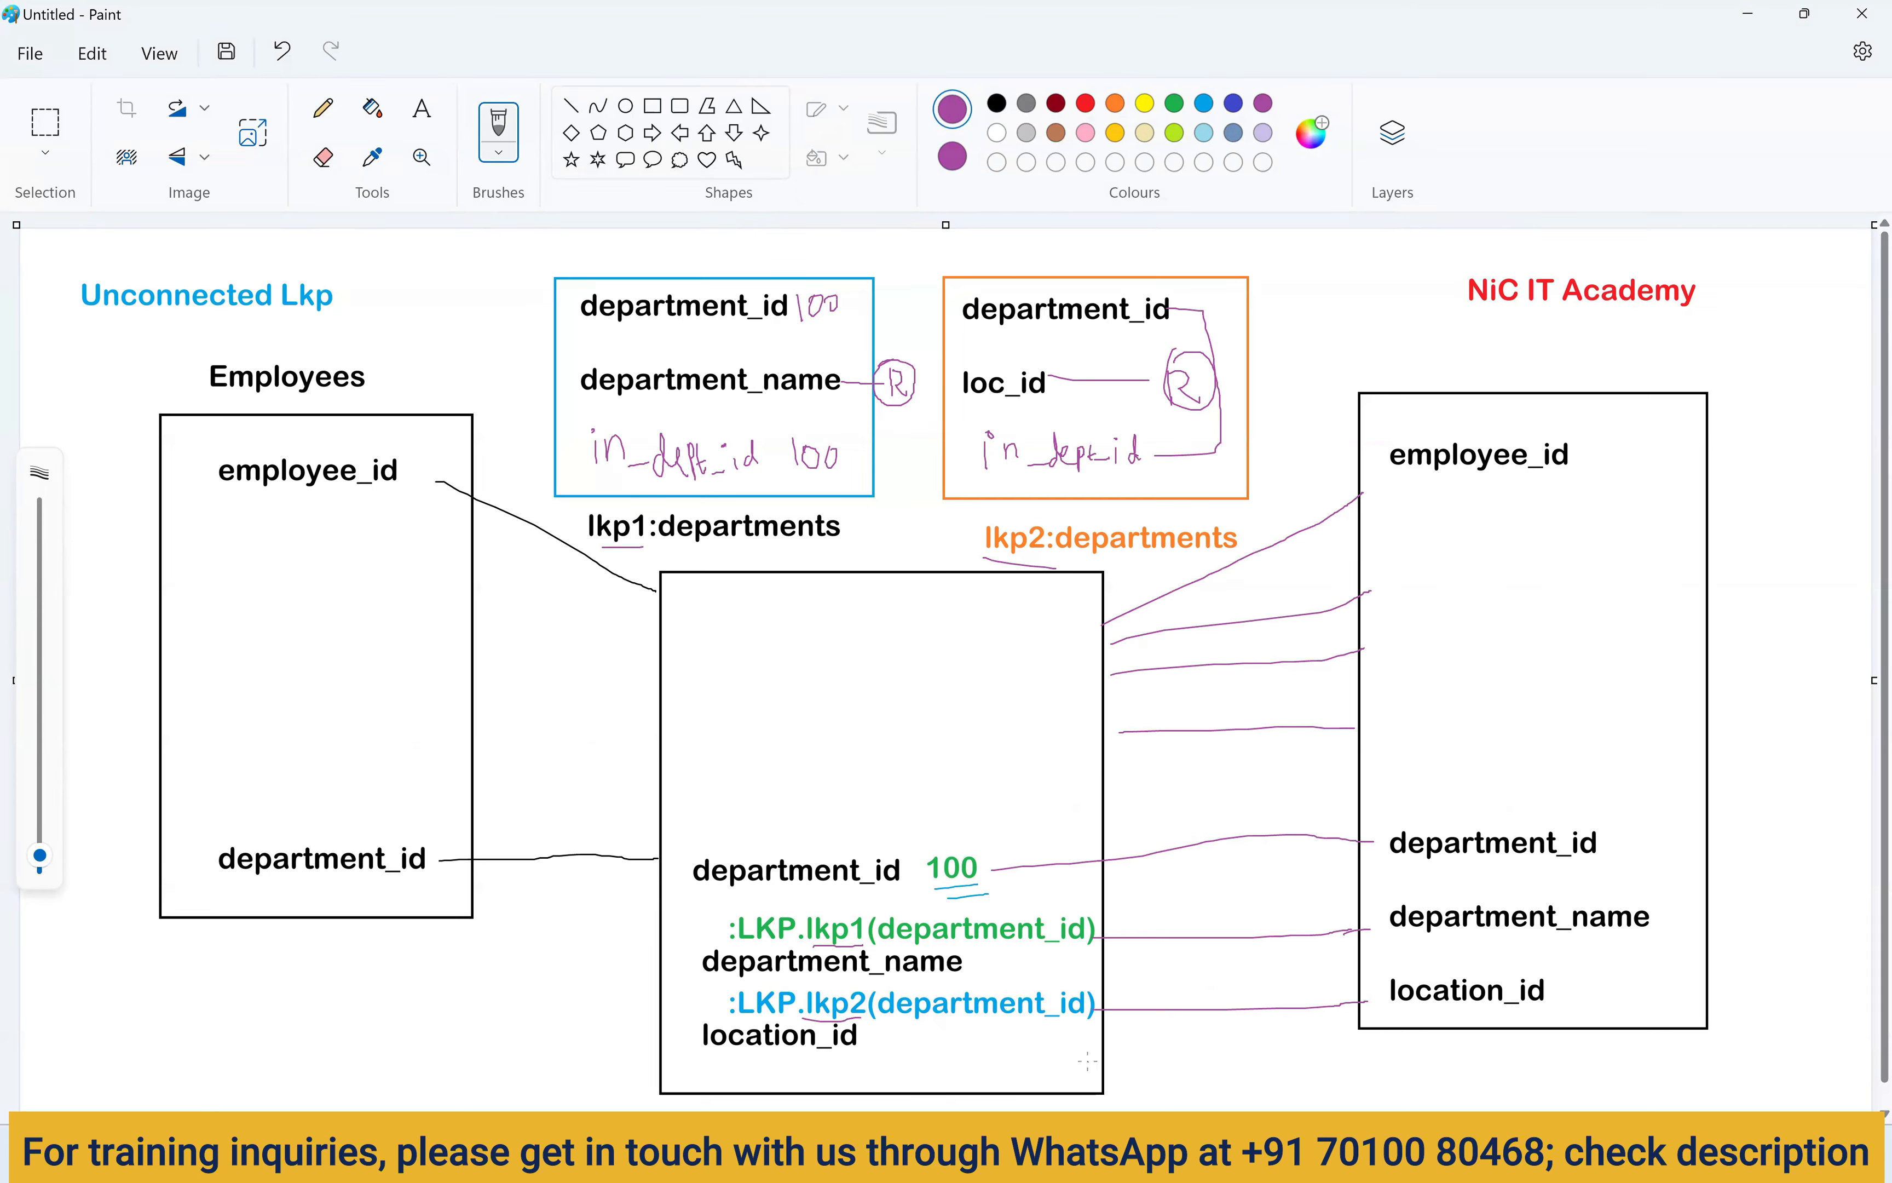
left_click(30, 54)
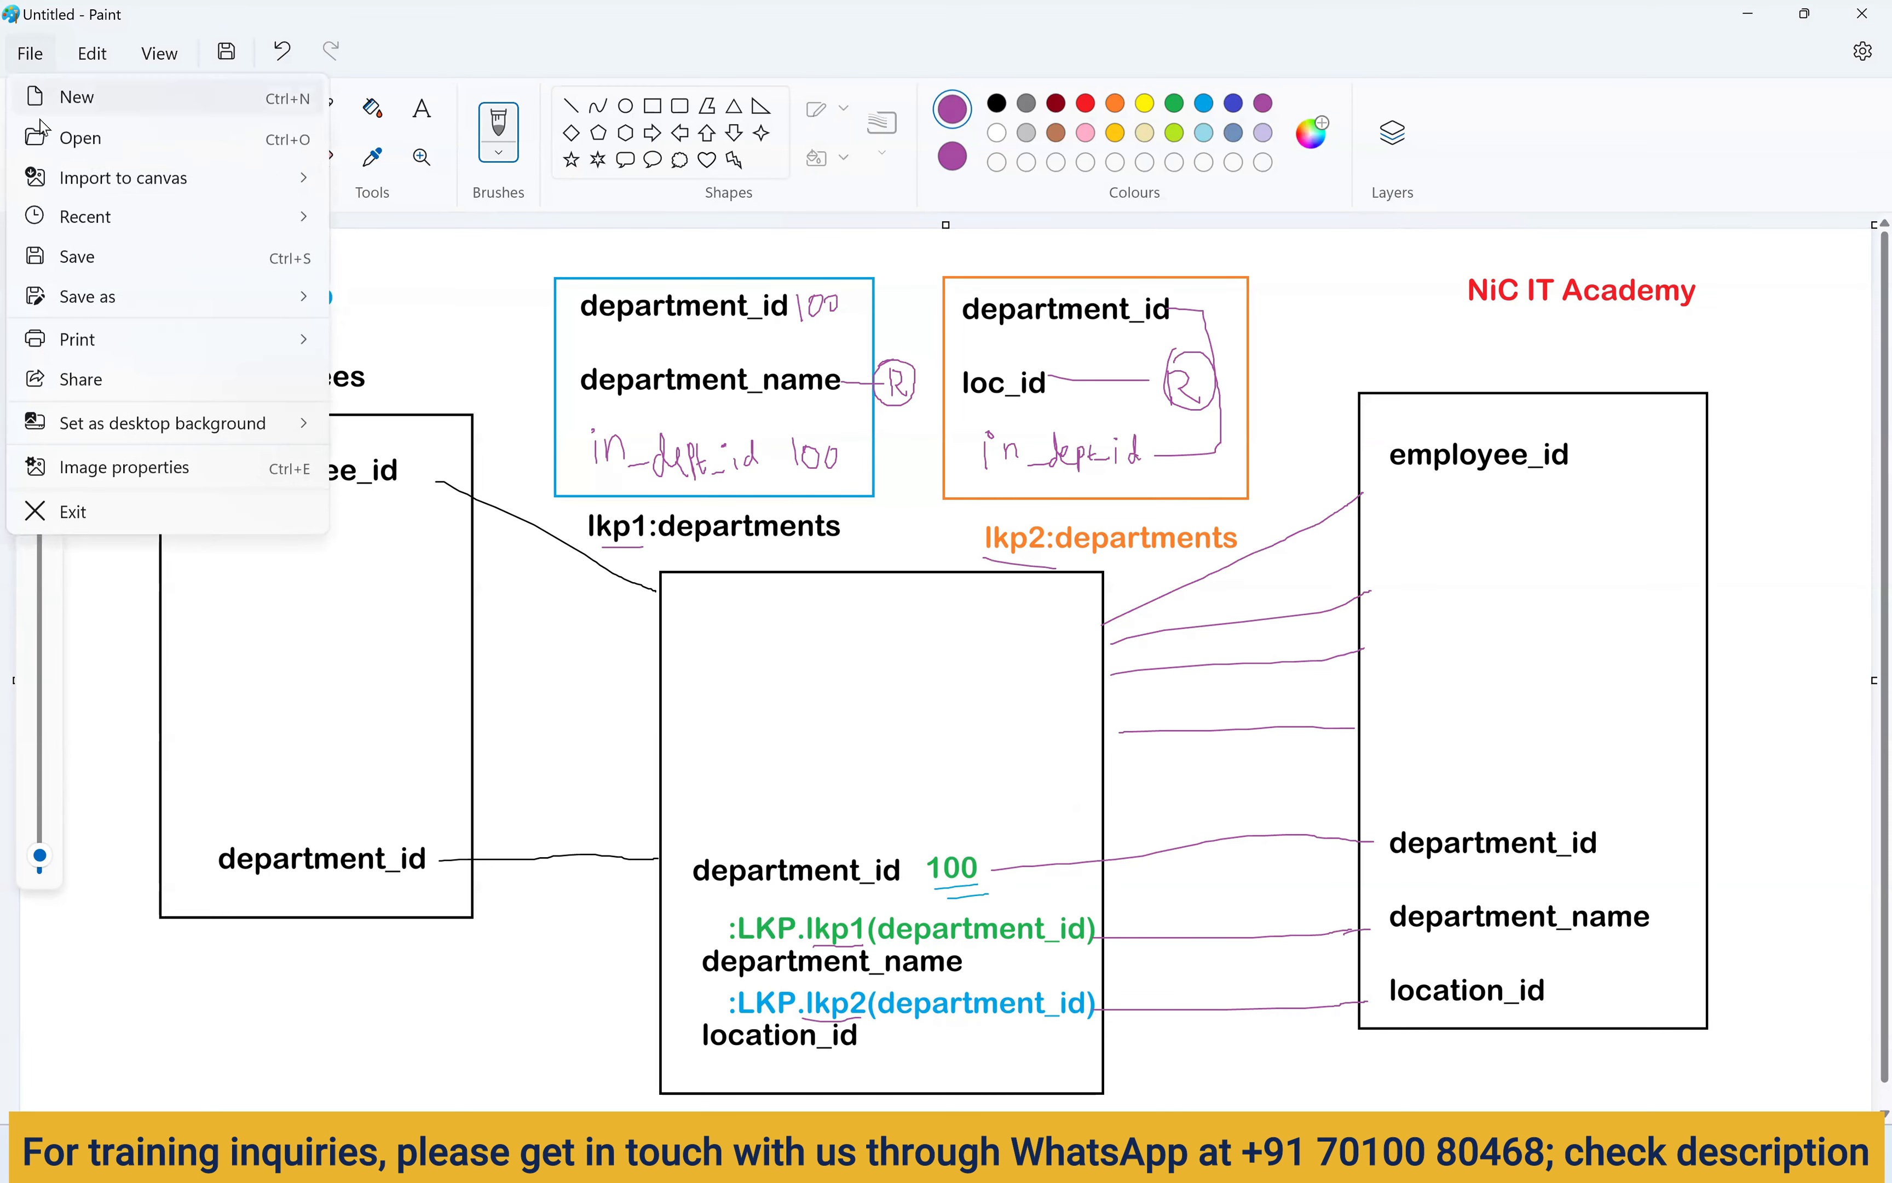
left_click(97, 251)
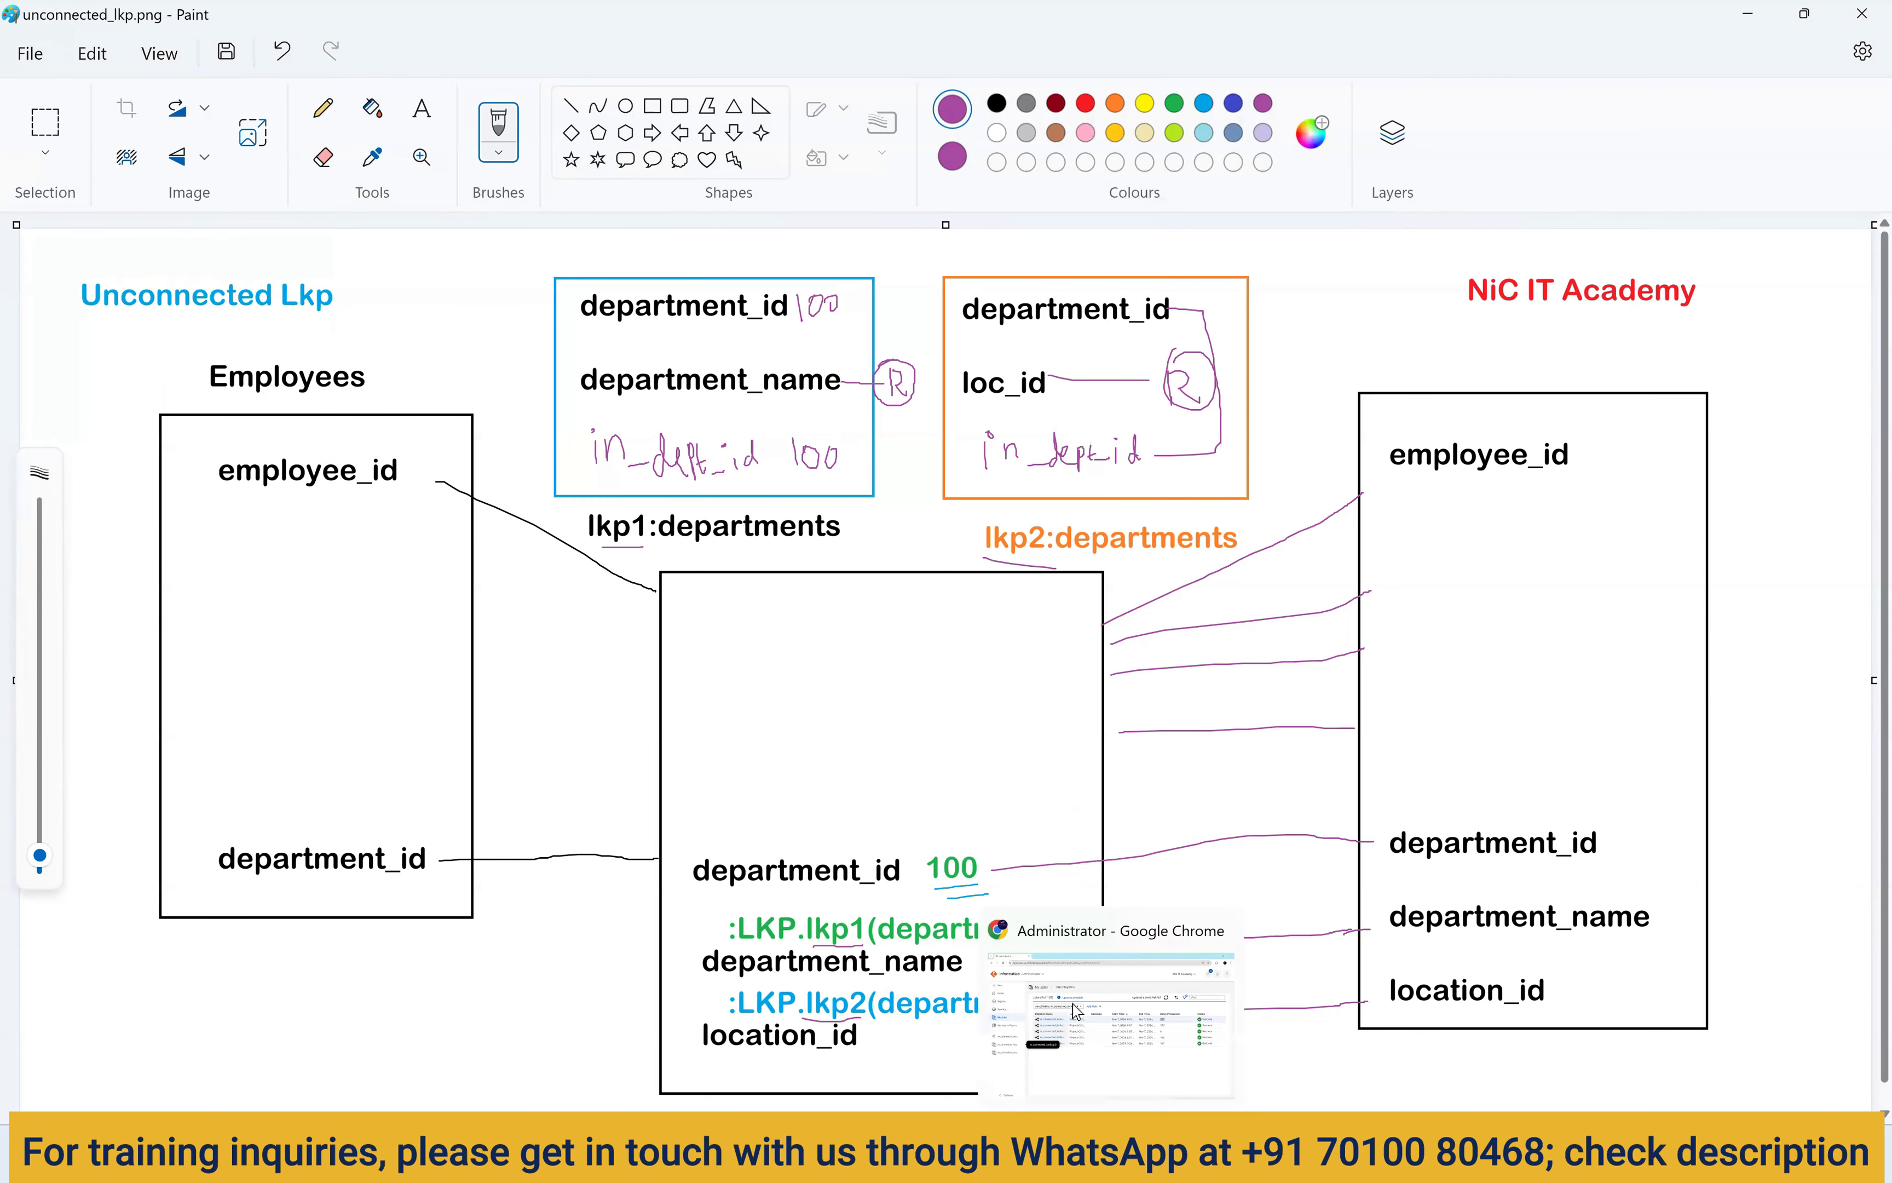
Create a new mapping named m_Unconnected_lkp.
left_click(1110, 1150)
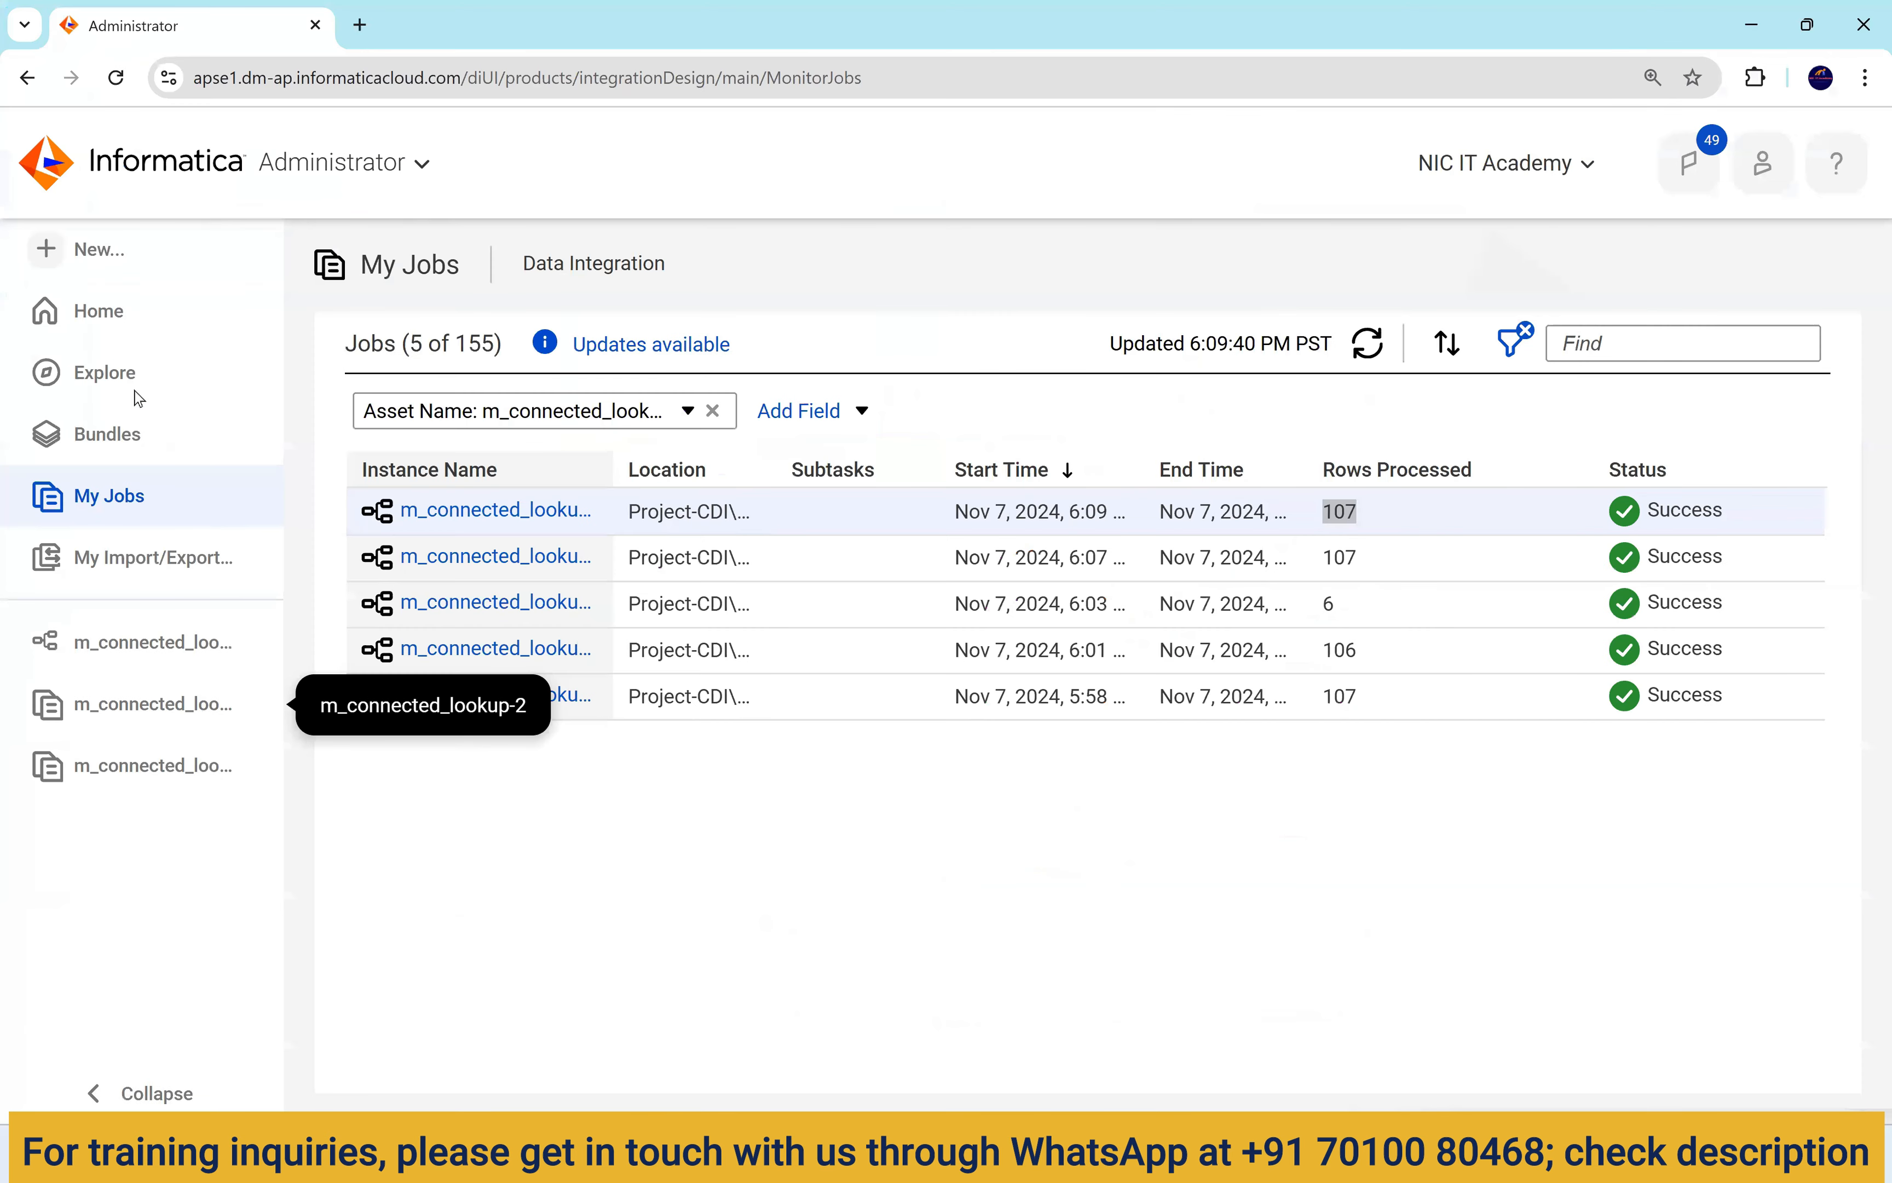
left_click(103, 258)
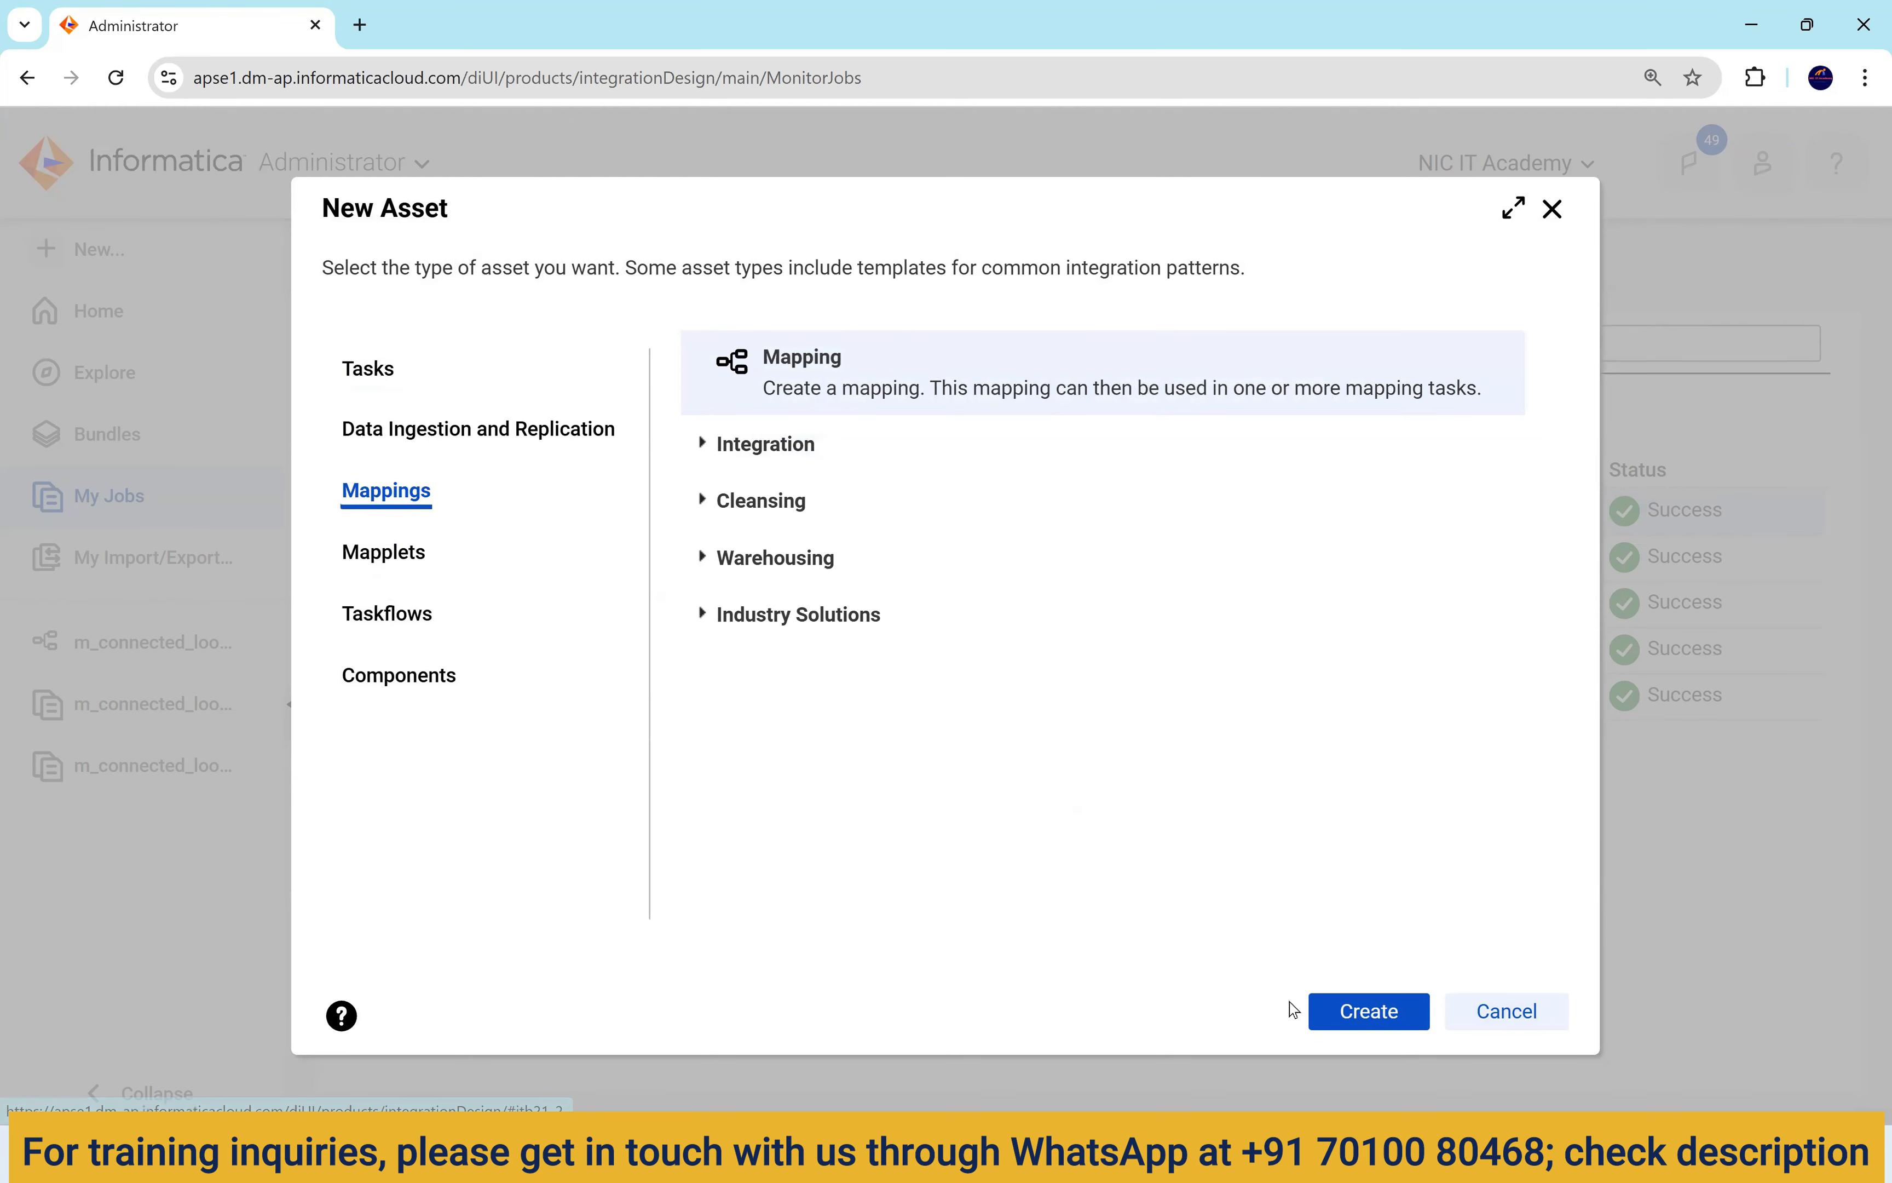
left_click(1417, 1009)
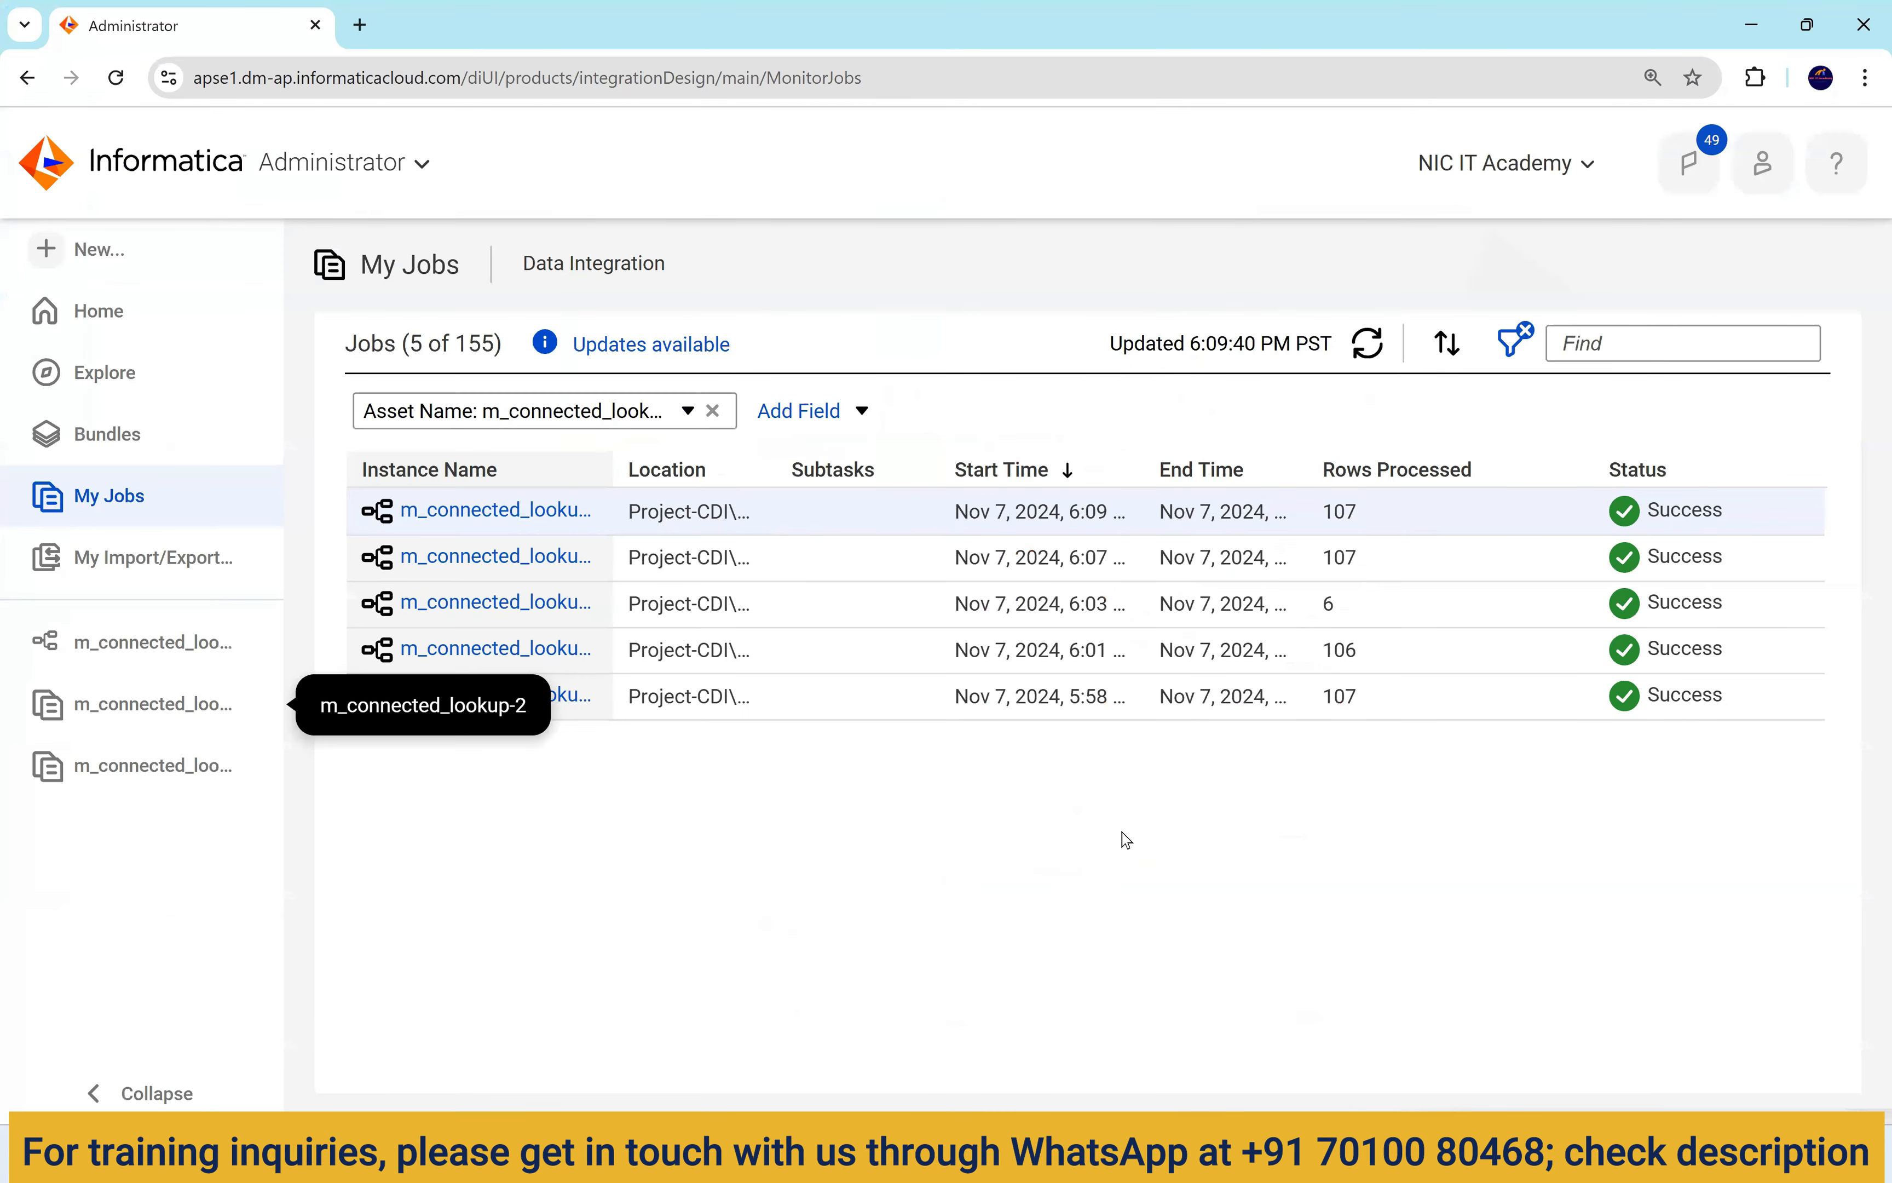
type("m")
type("_Unocnne")
type("c")
key("BackSpace")
key("BackSpace")
key("BackSpace")
key("BackSpace")
type("connected_lkp")
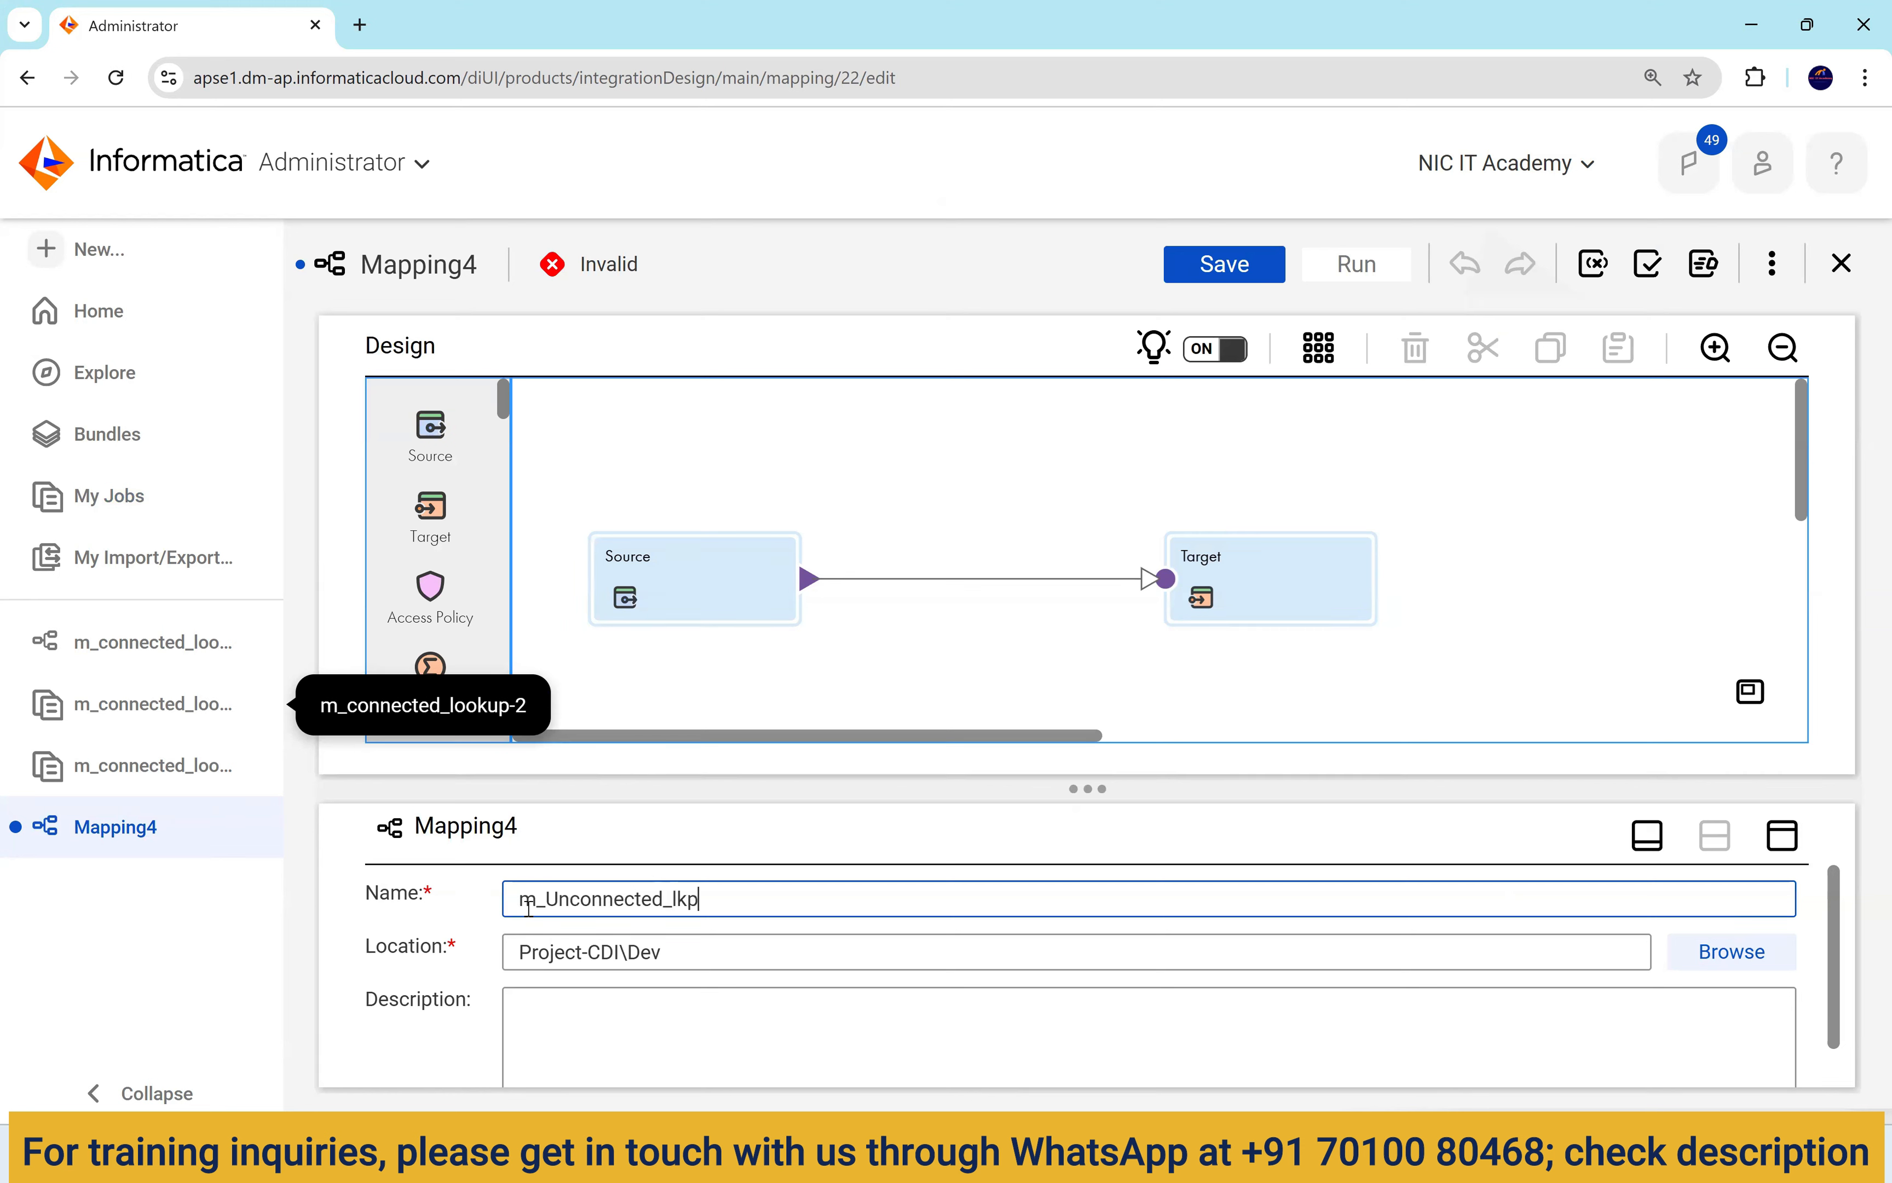
Point the Source at the EMPLOYEES table through the Oracle_Src1 connection.
left_click(714, 599)
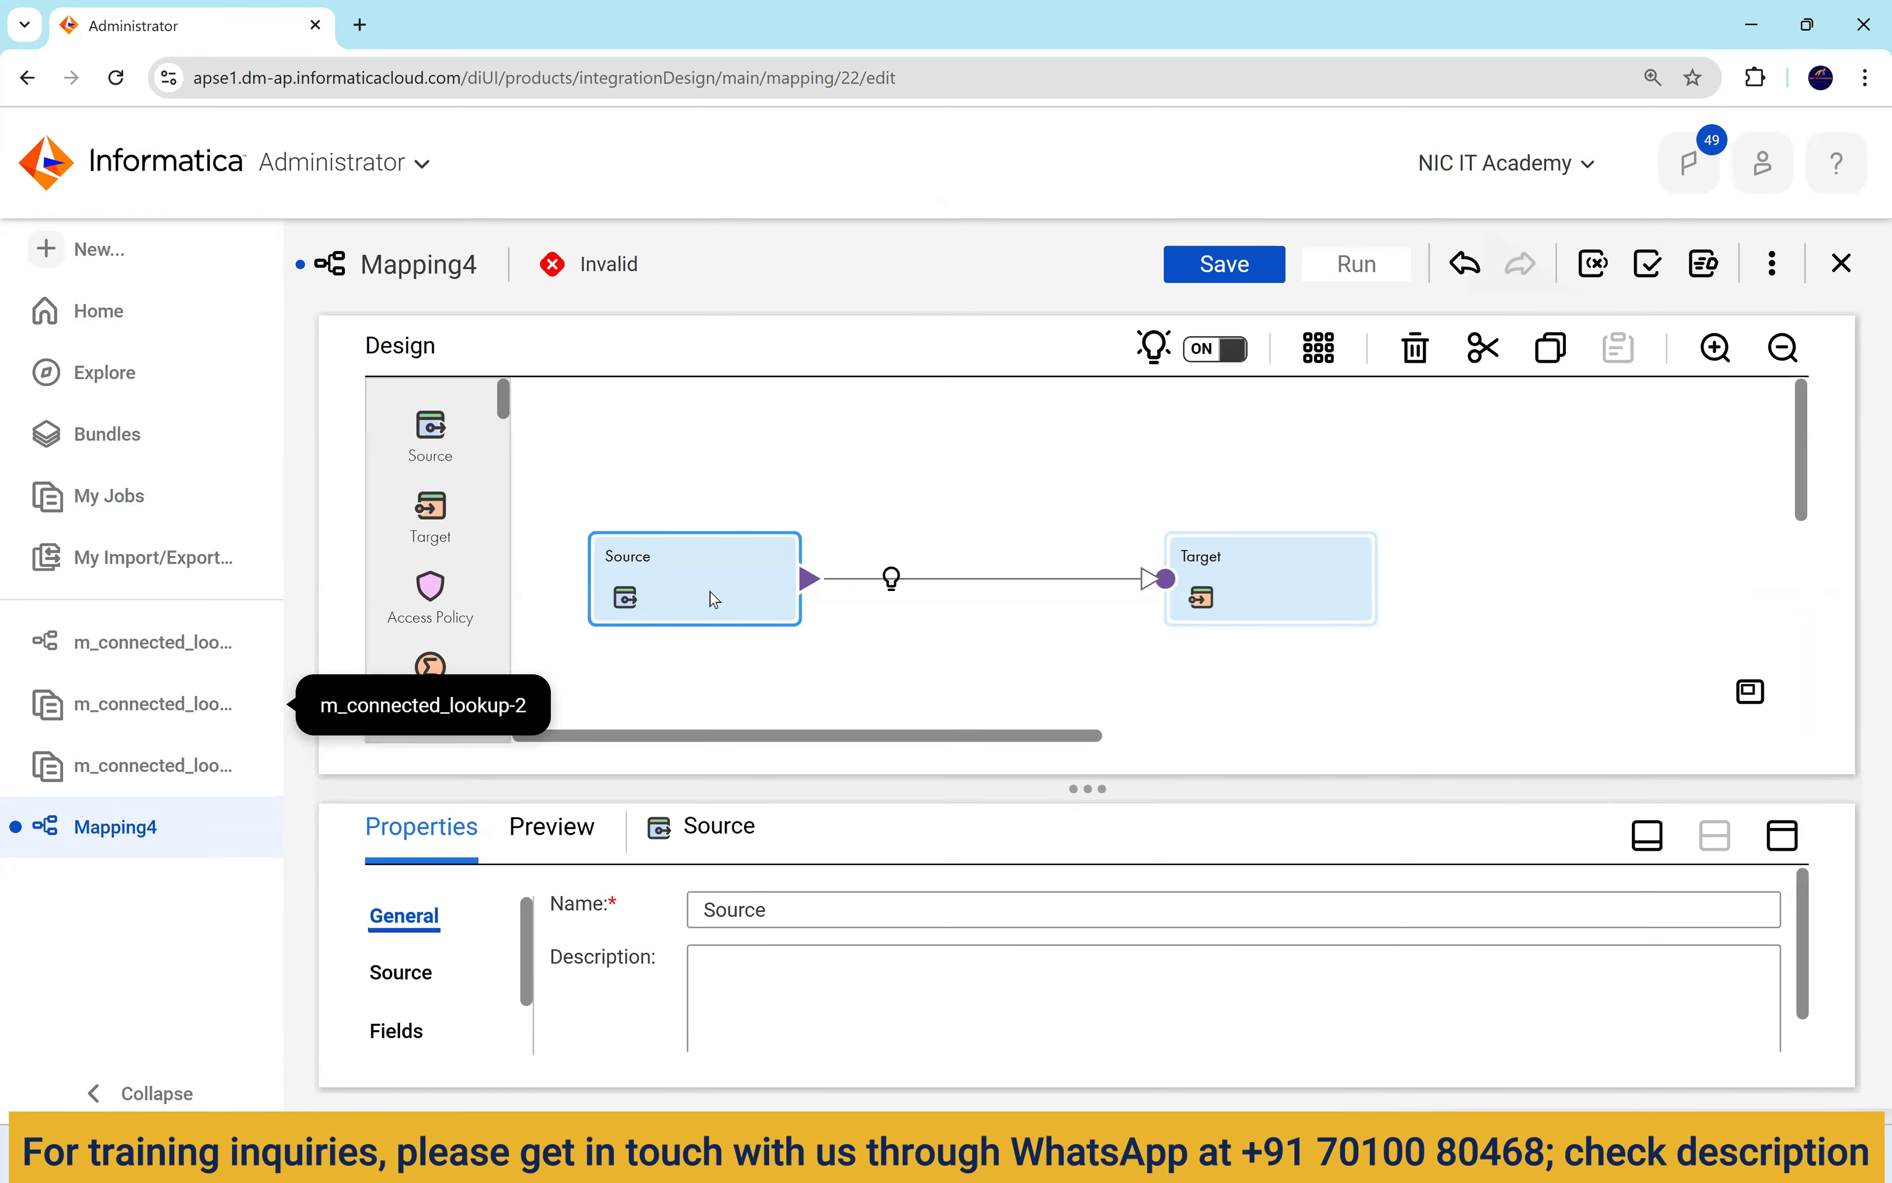
left_click(1783, 835)
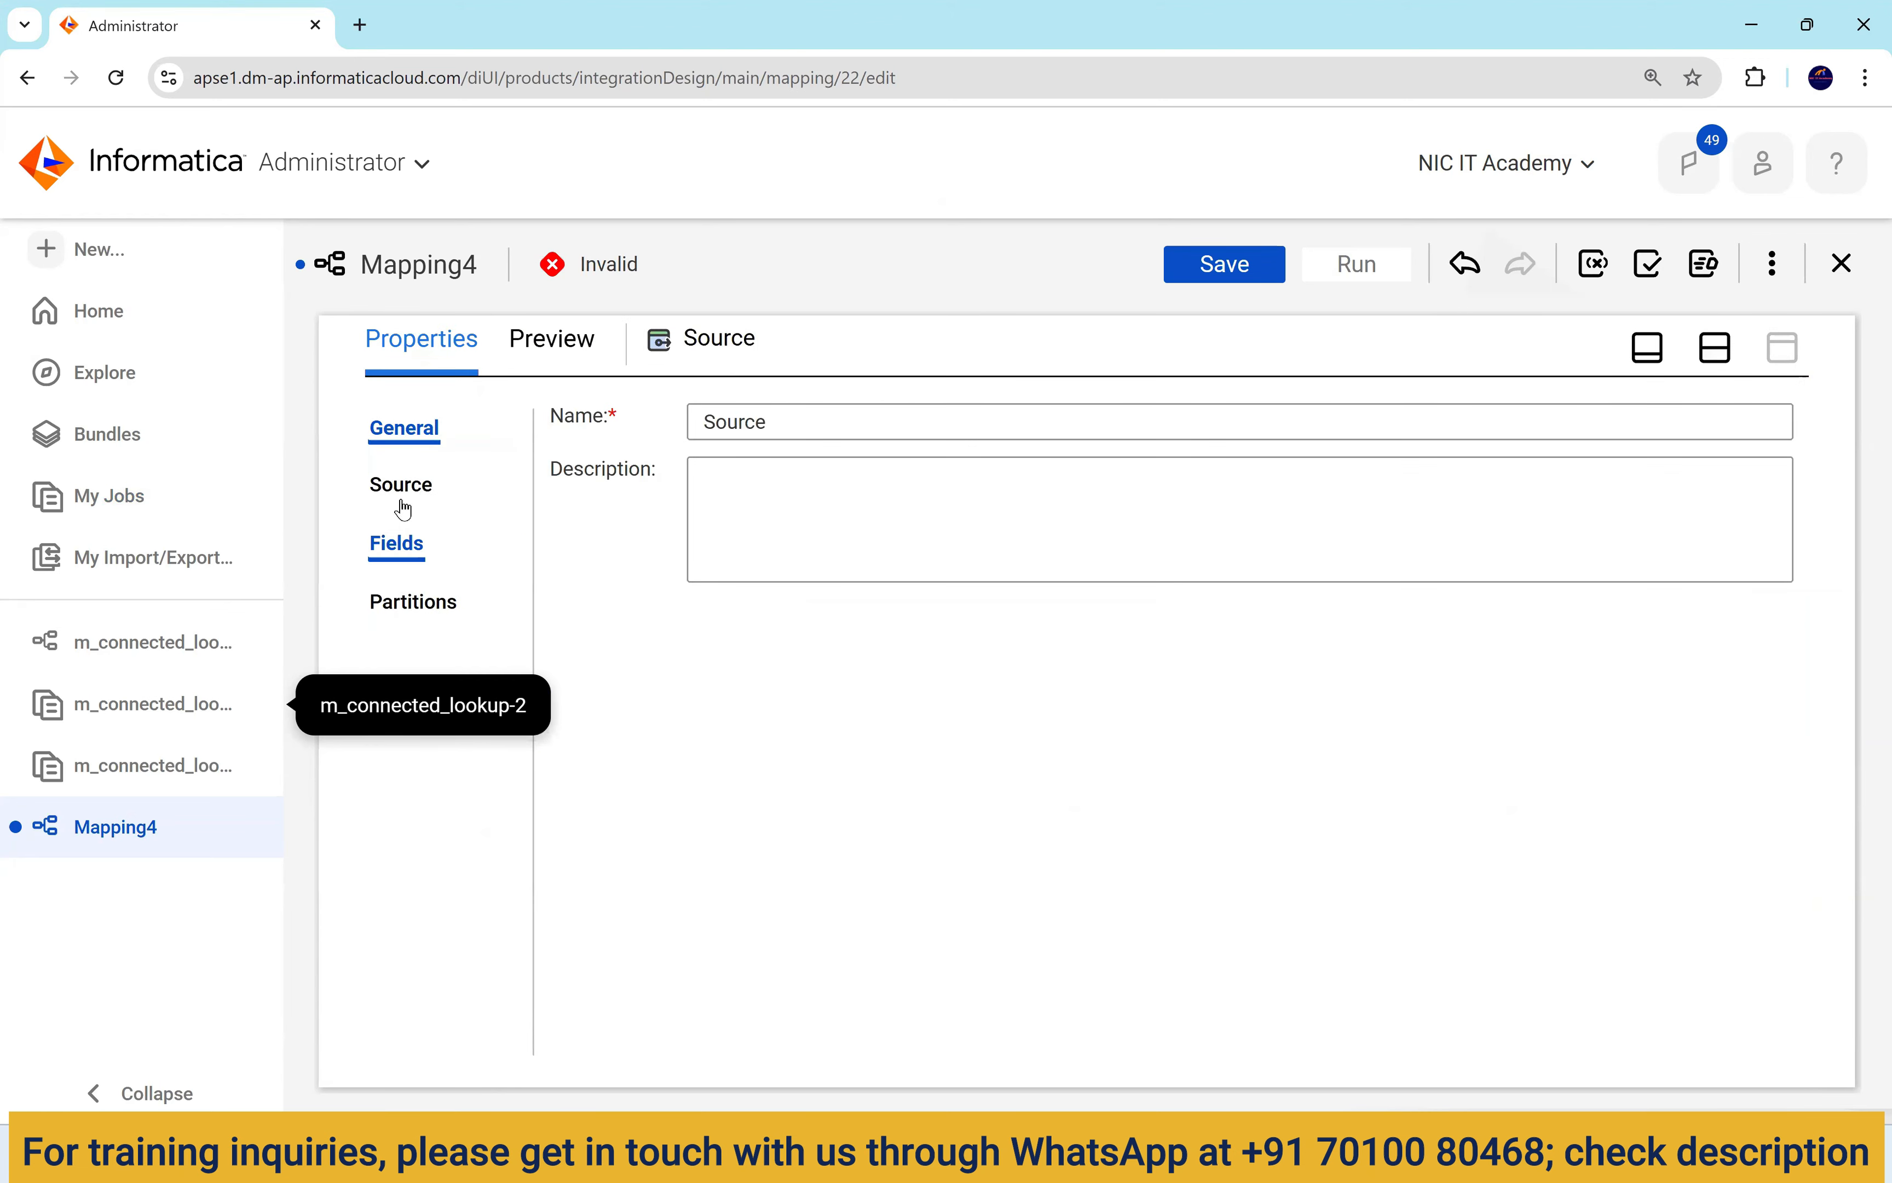
left_click(828, 493)
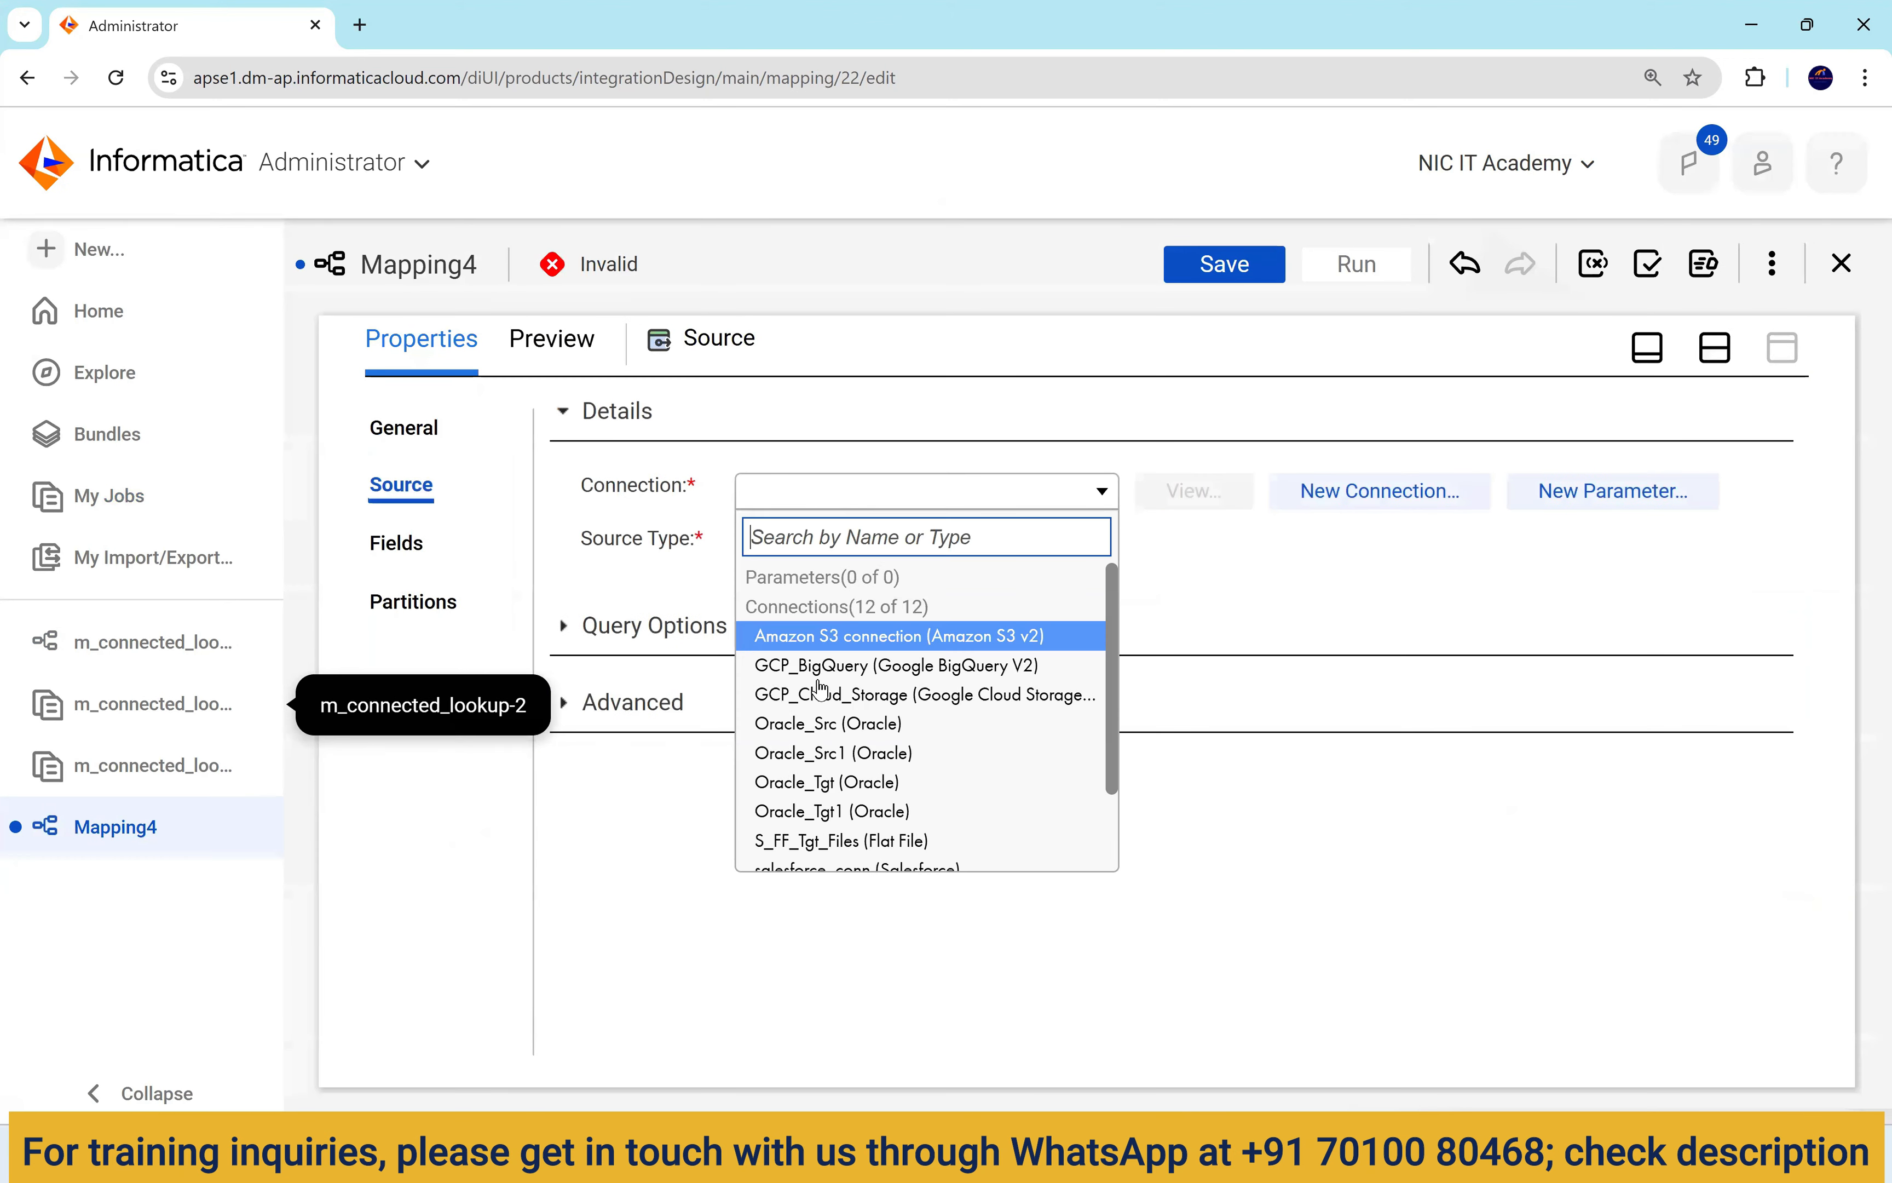
left_click(837, 753)
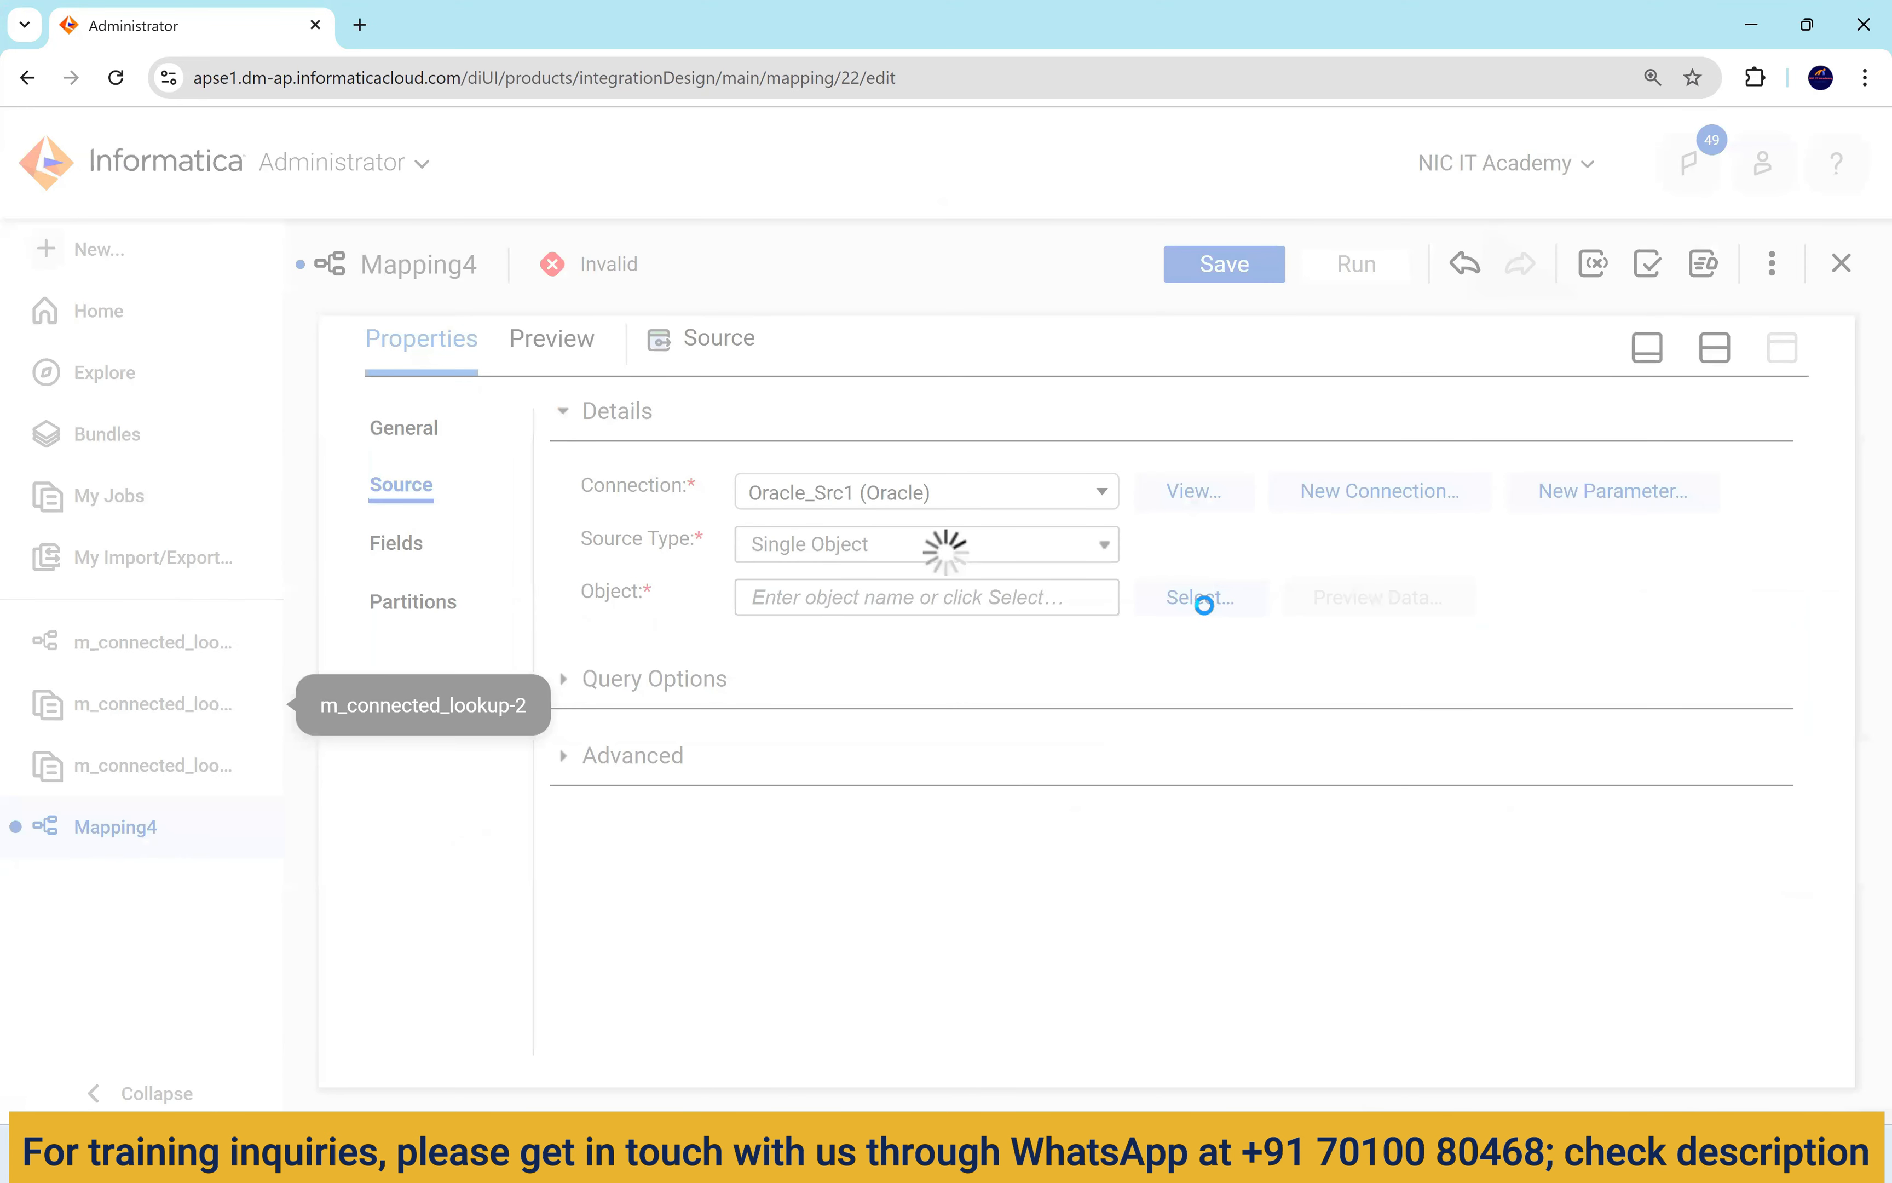
left_click(1202, 600)
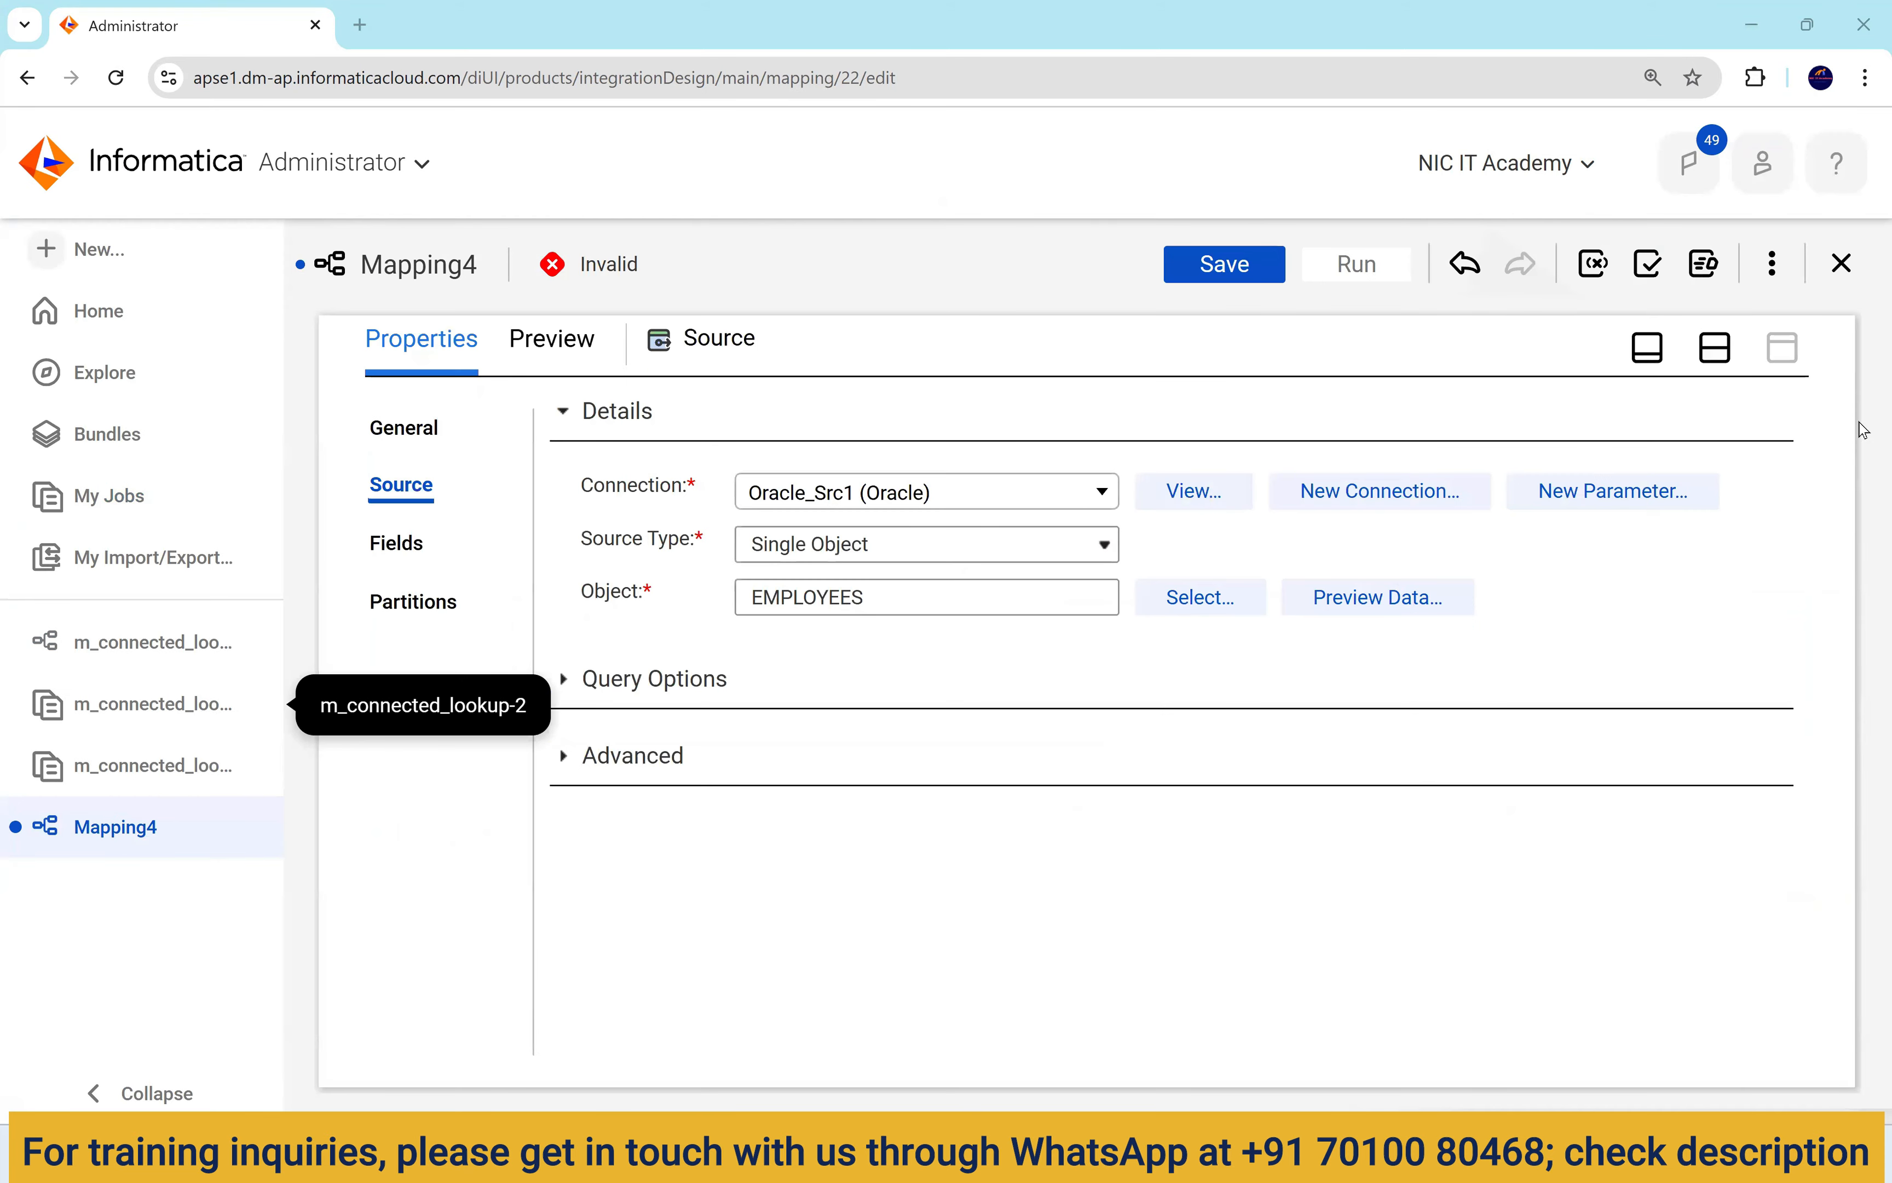
left_click(1715, 349)
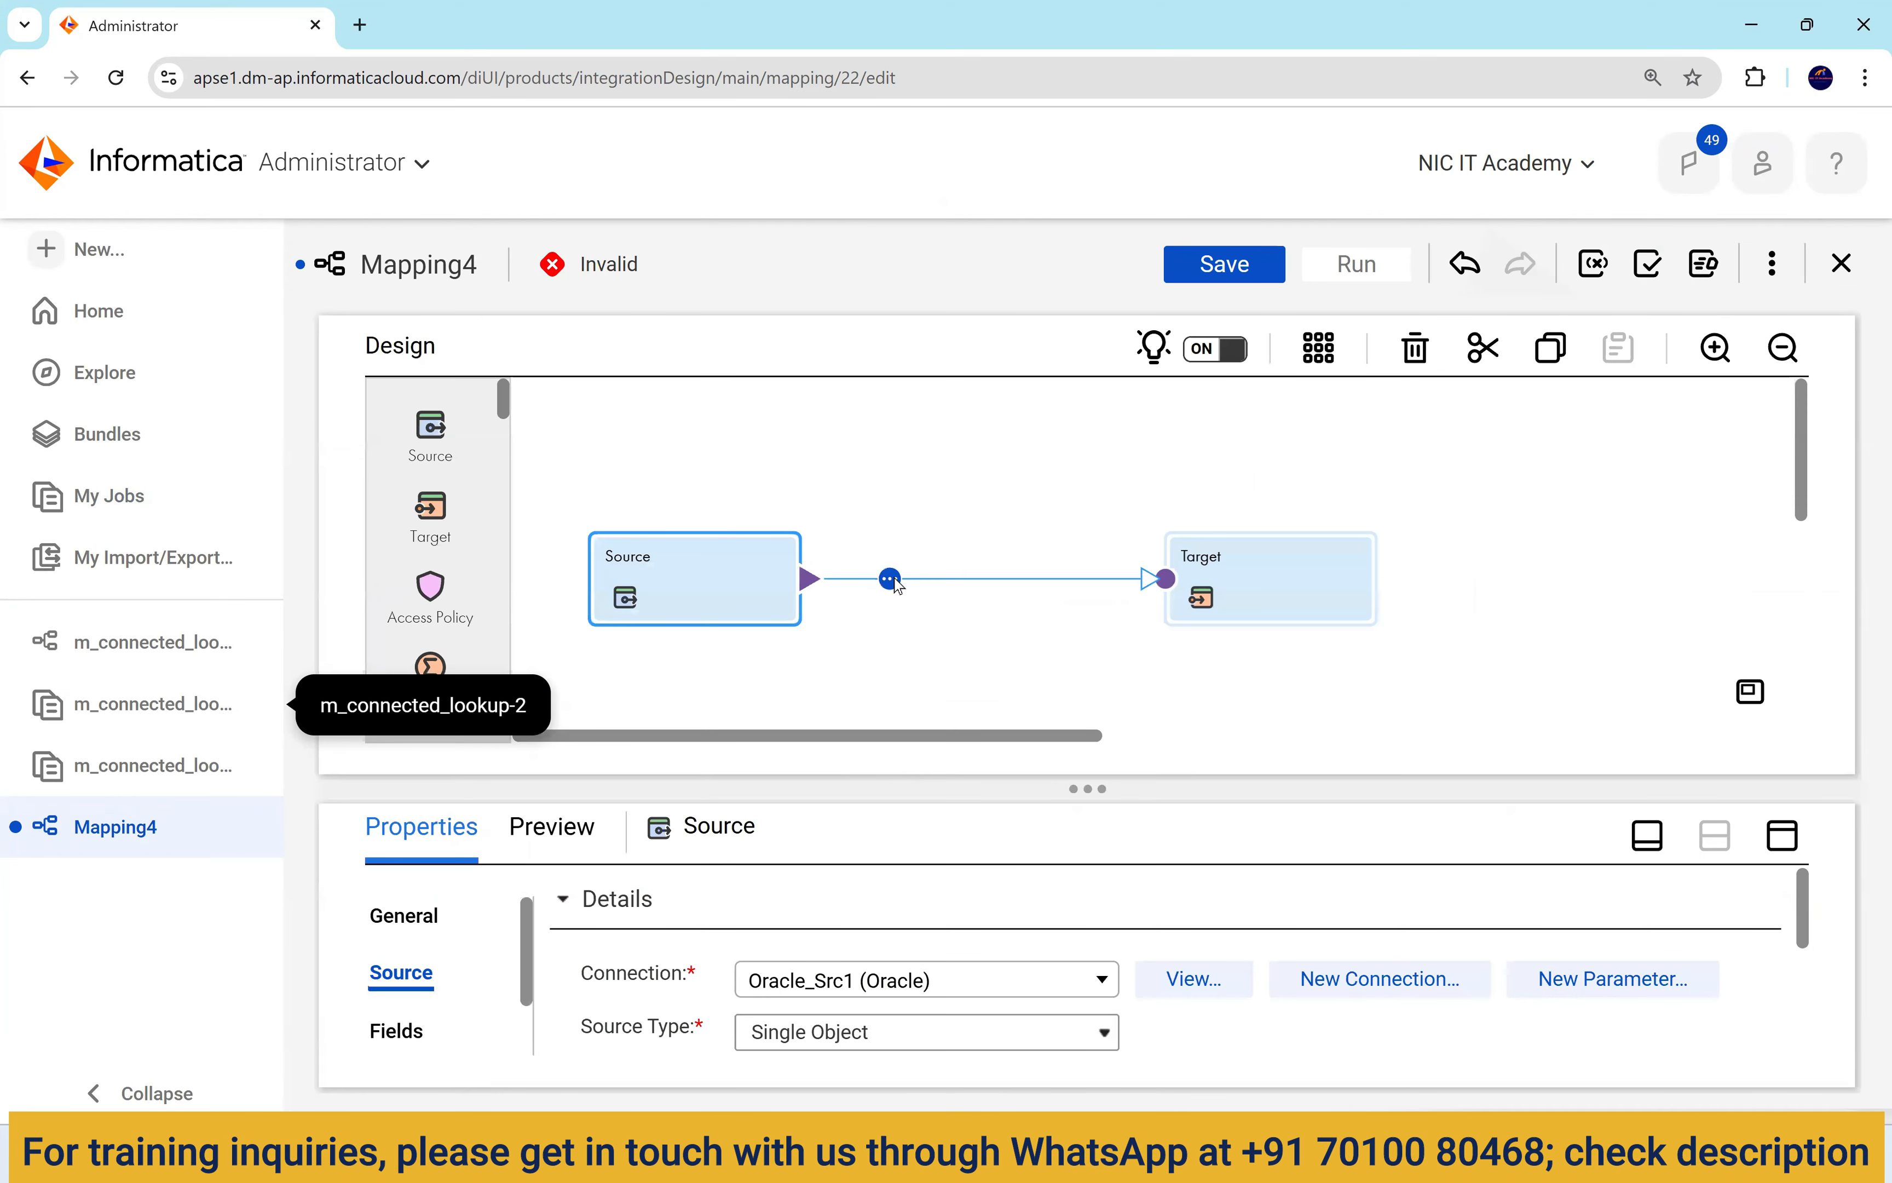
Insert an Expression transformation between Source and Target.
left_click(890, 579)
left_click(1032, 657)
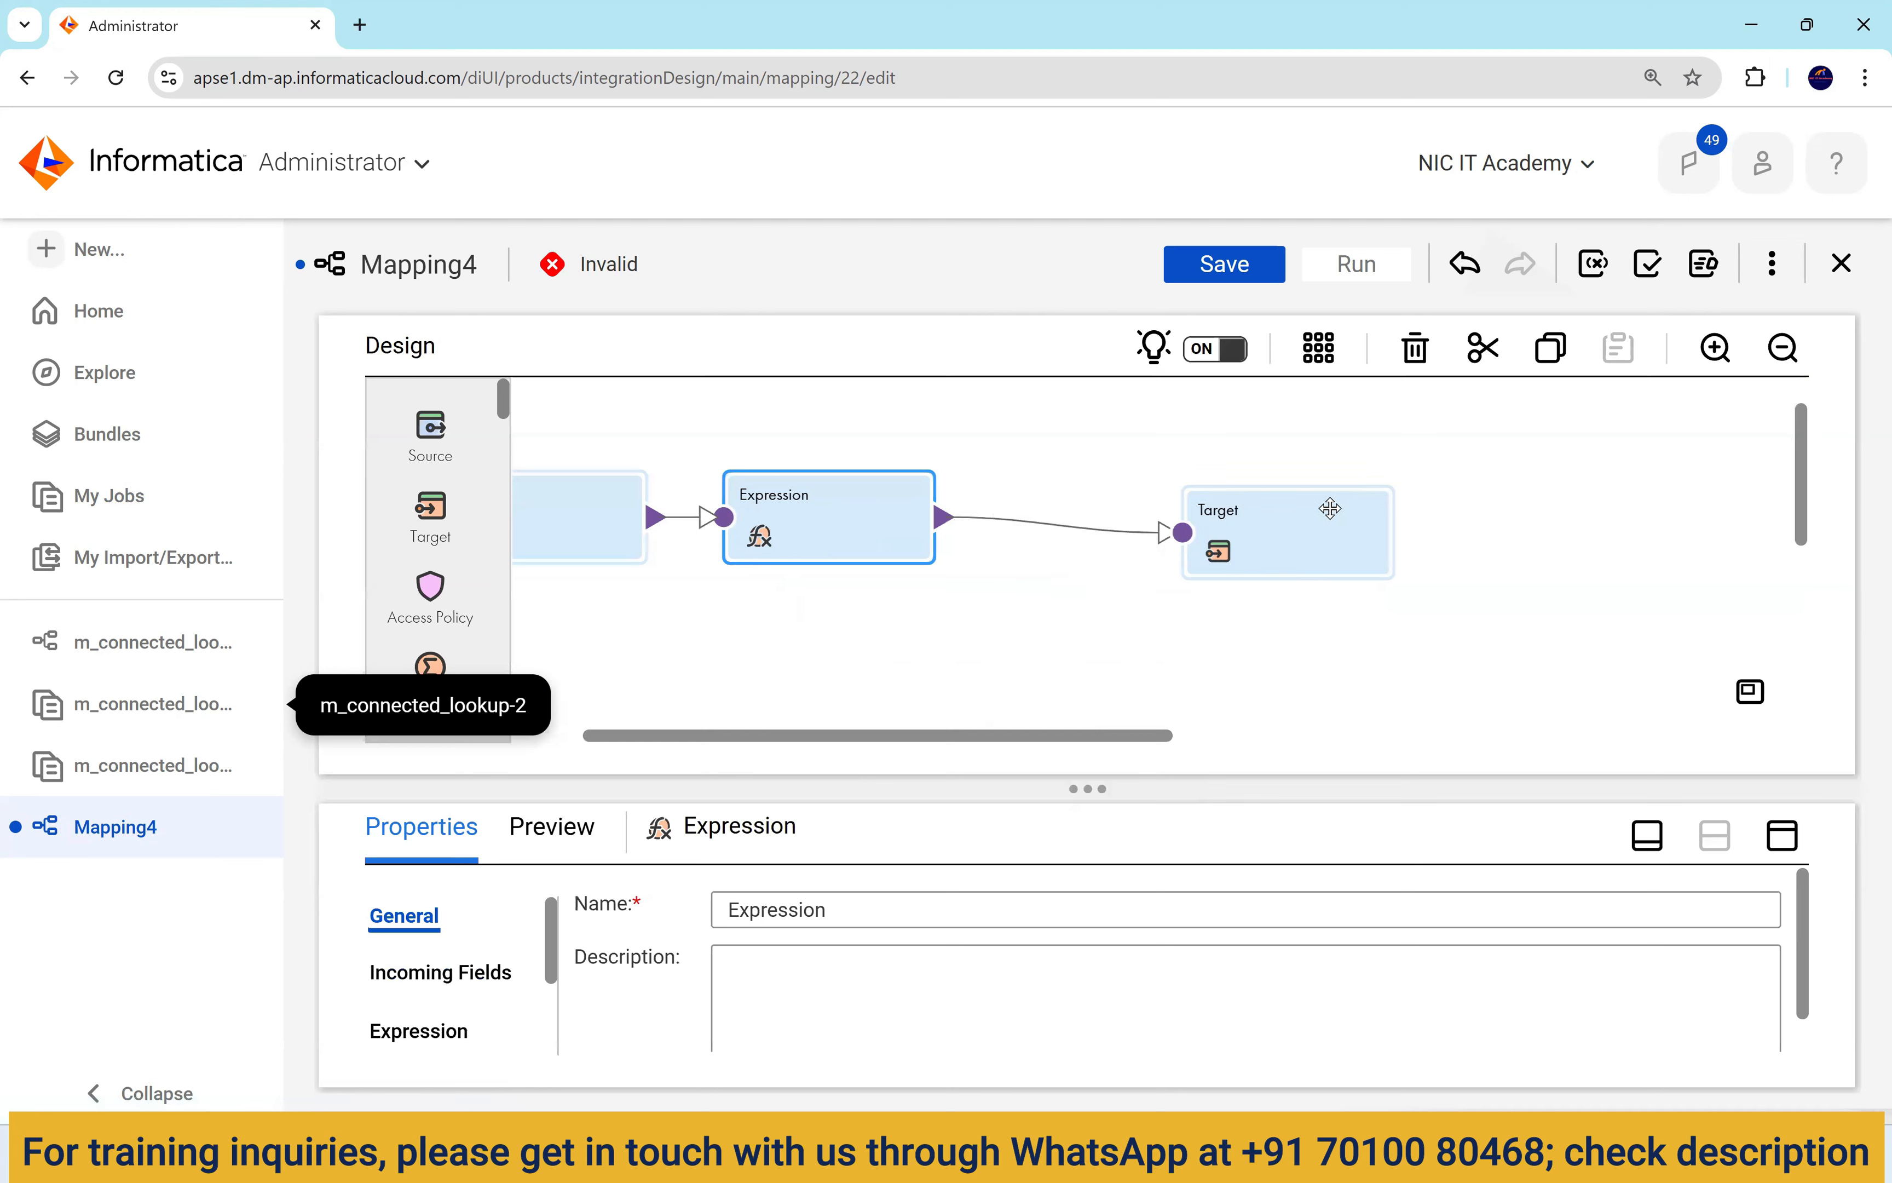
left_click(1335, 509)
left_click(1015, 545)
left_click_drag(1333, 540, 1337, 520)
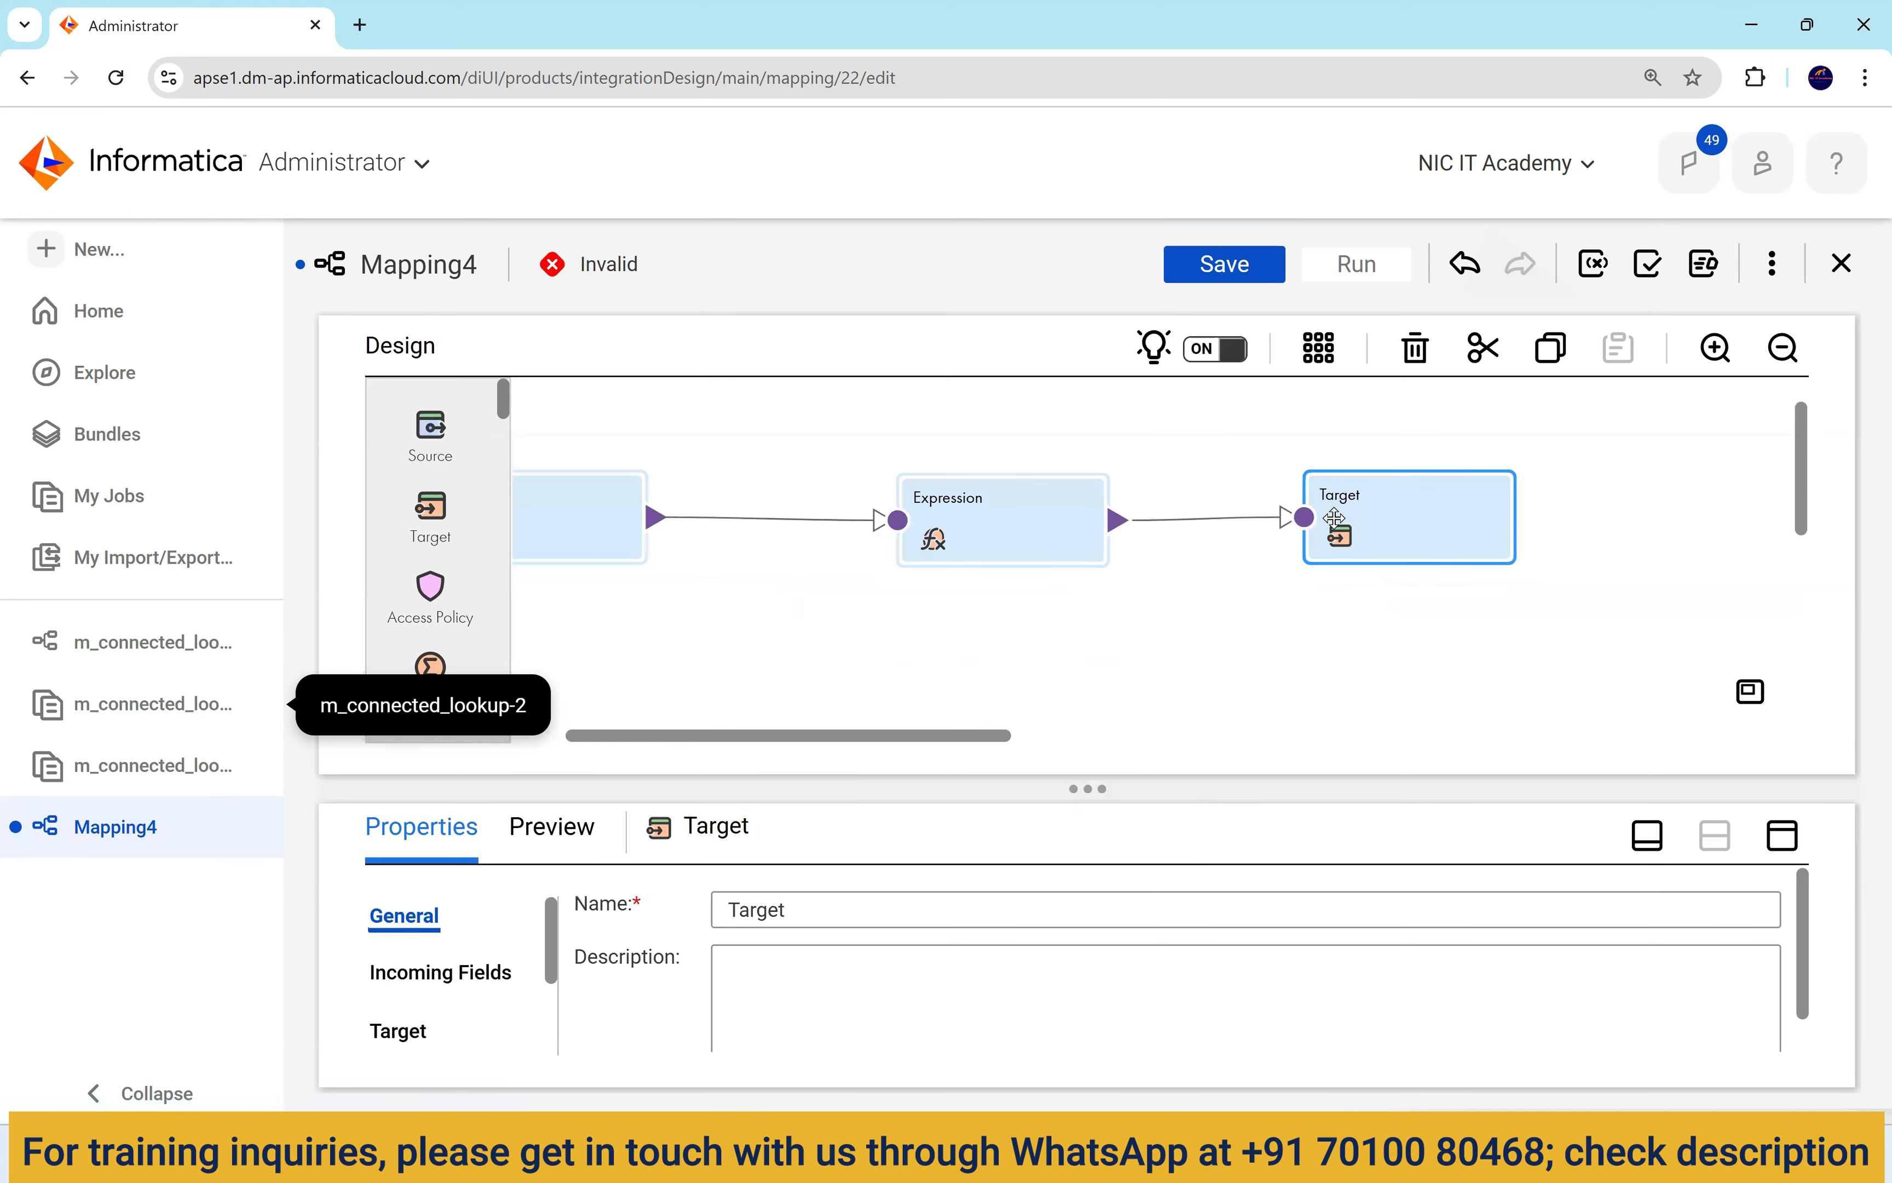
left_click(1021, 513)
left_click(1782, 835)
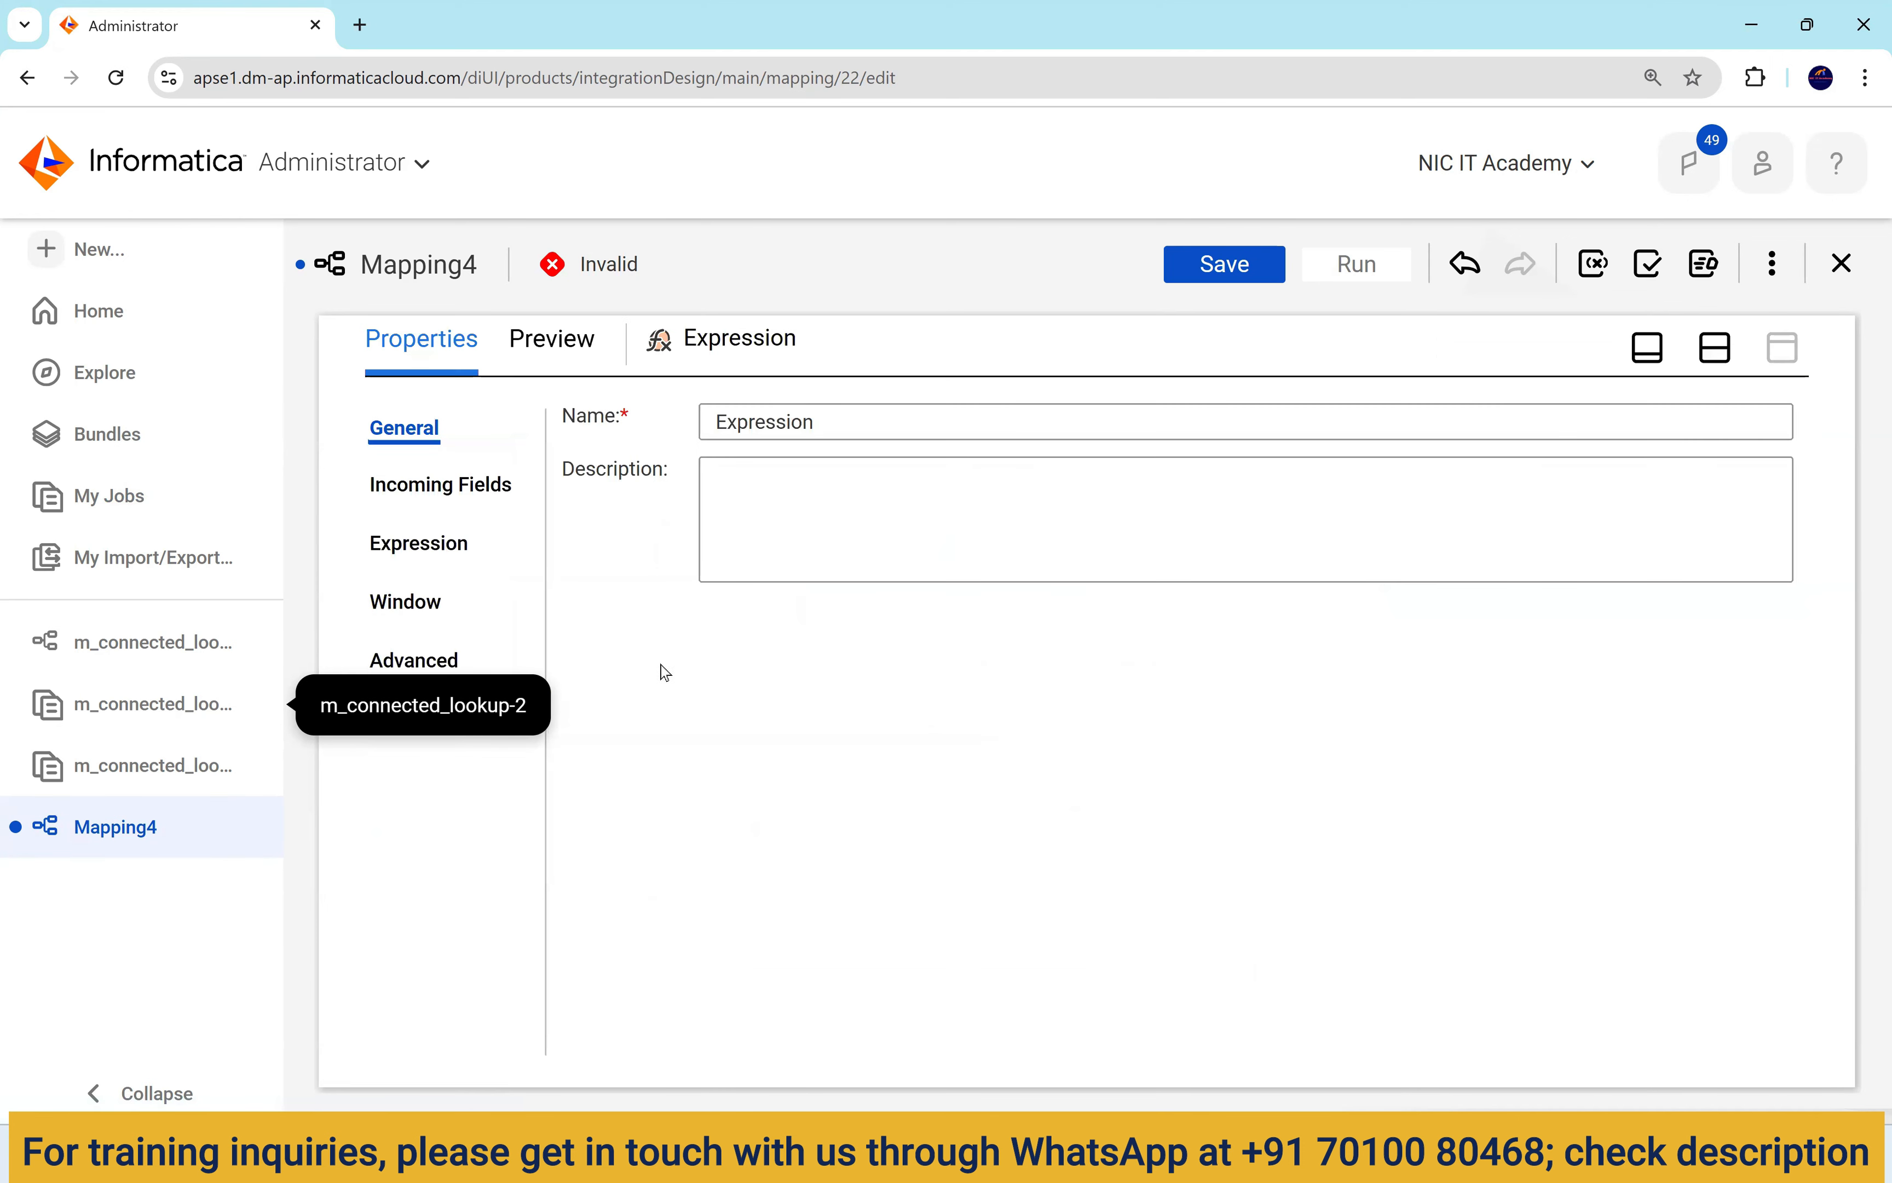
left_click(424, 554)
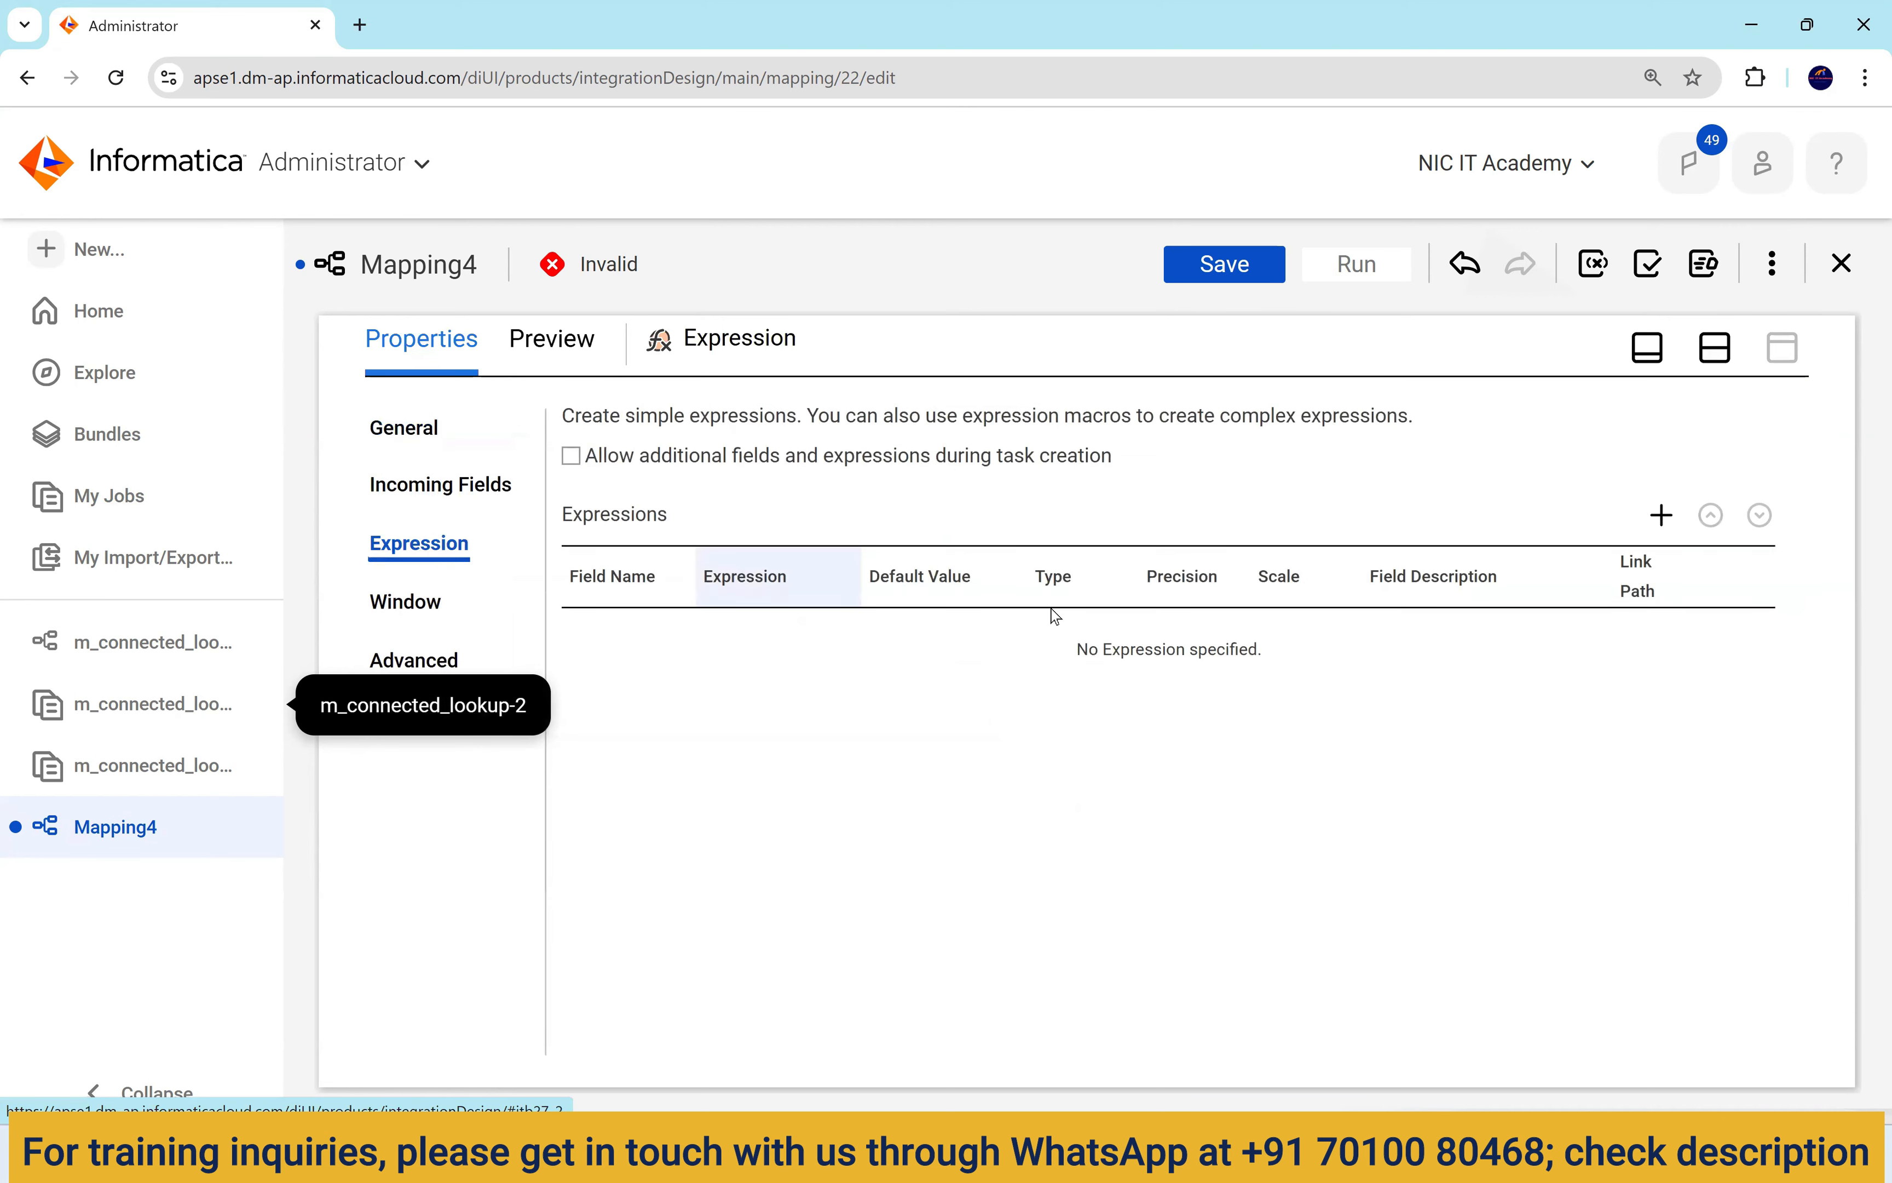
Add output field o_dept_name as a string with precision 1000.
left_click(1662, 517)
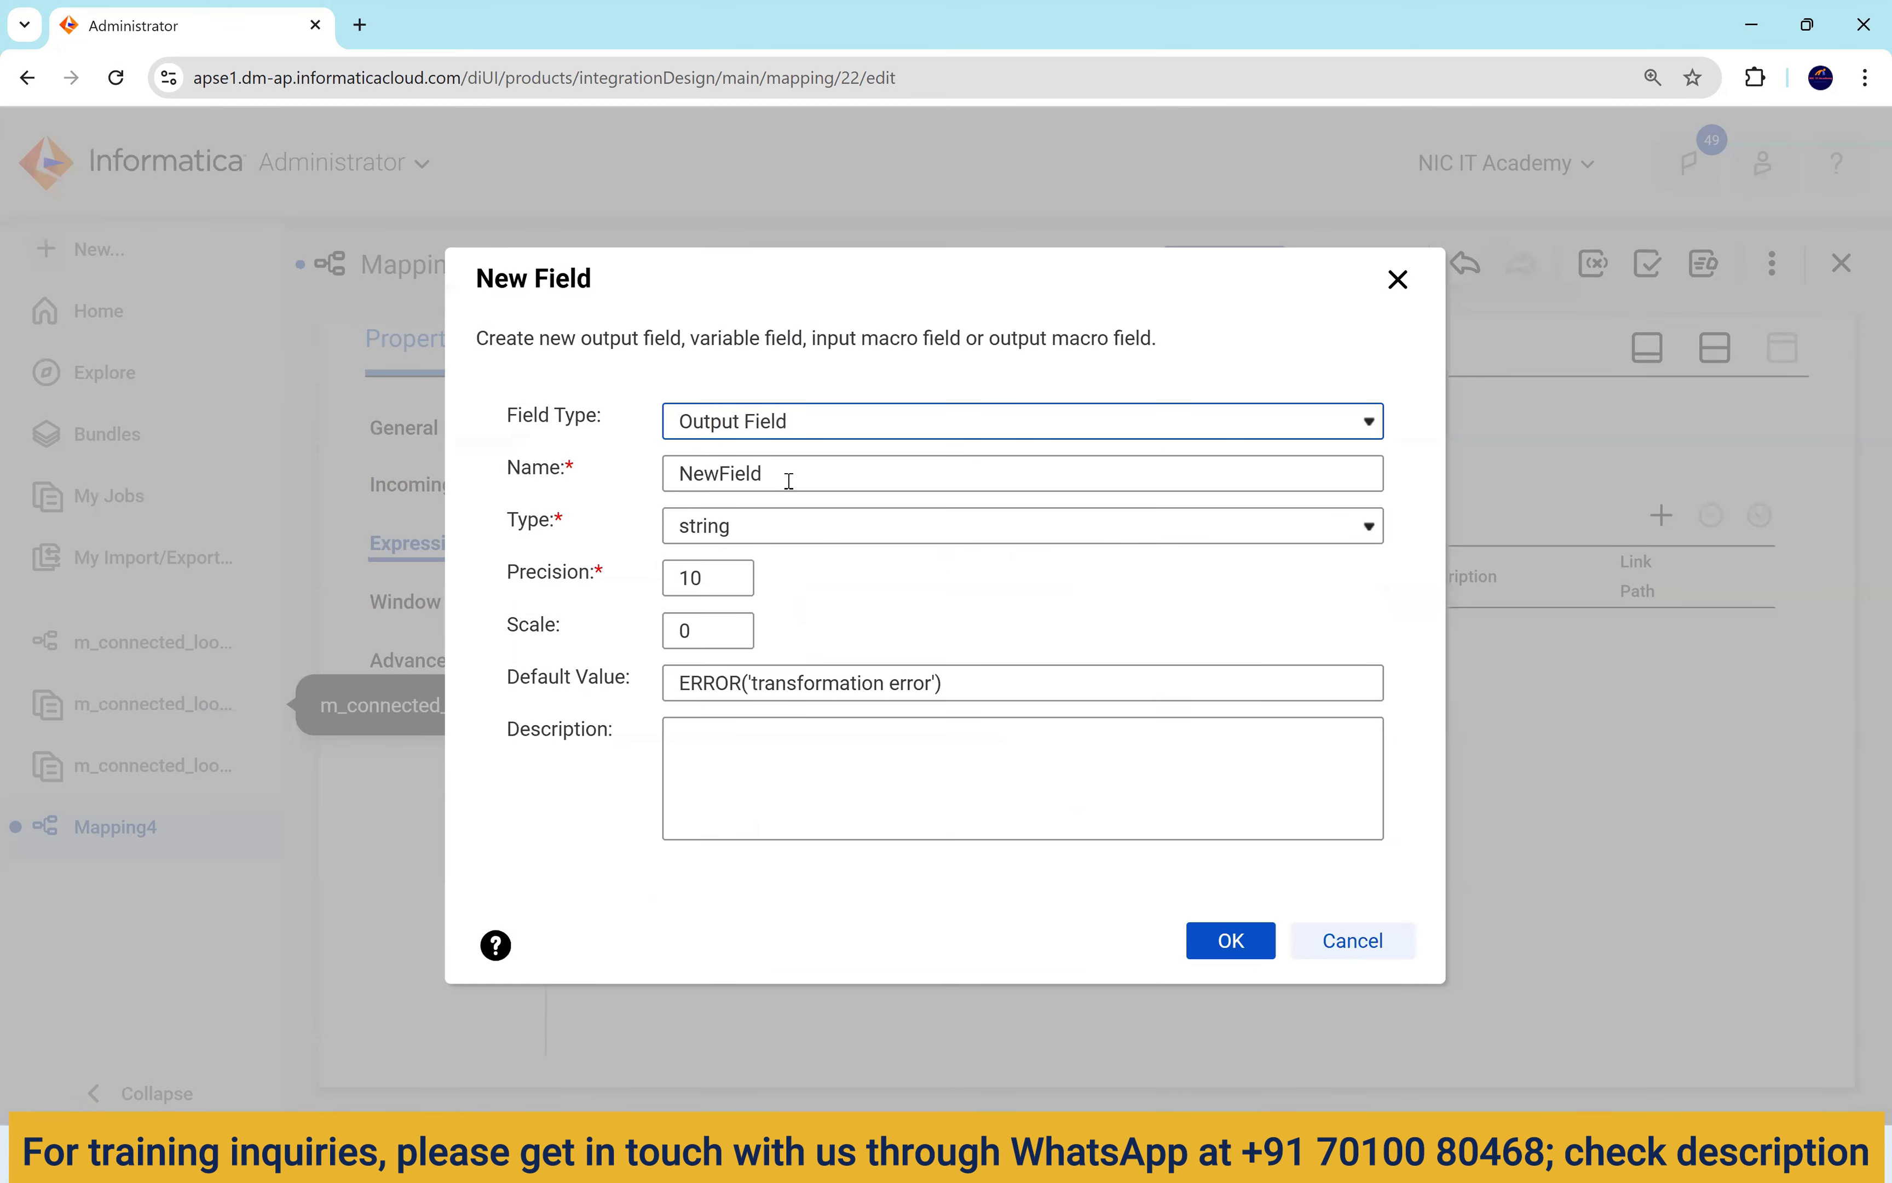
key("Tab")
type("o_dept_name")
left_click(717, 572)
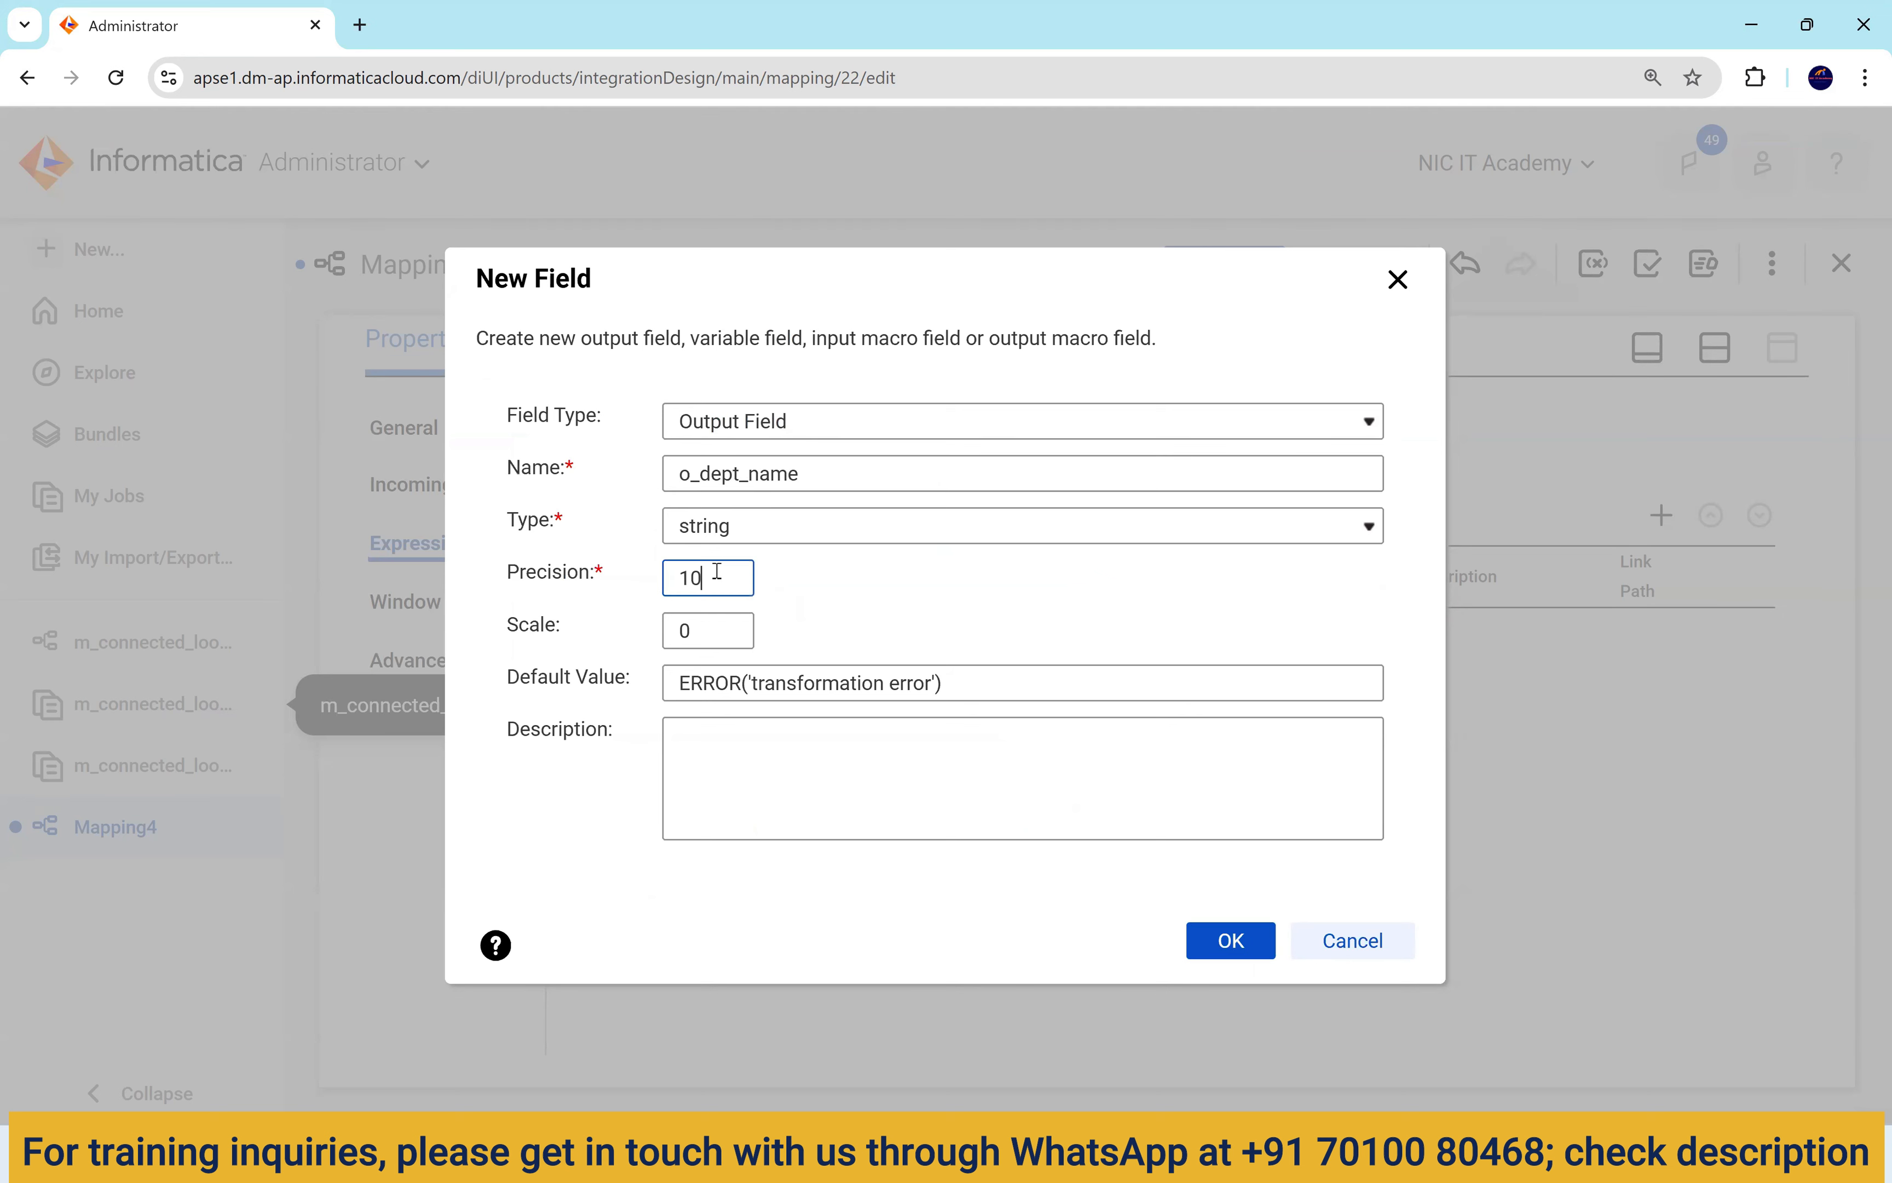
type("0")
left_click(1233, 945)
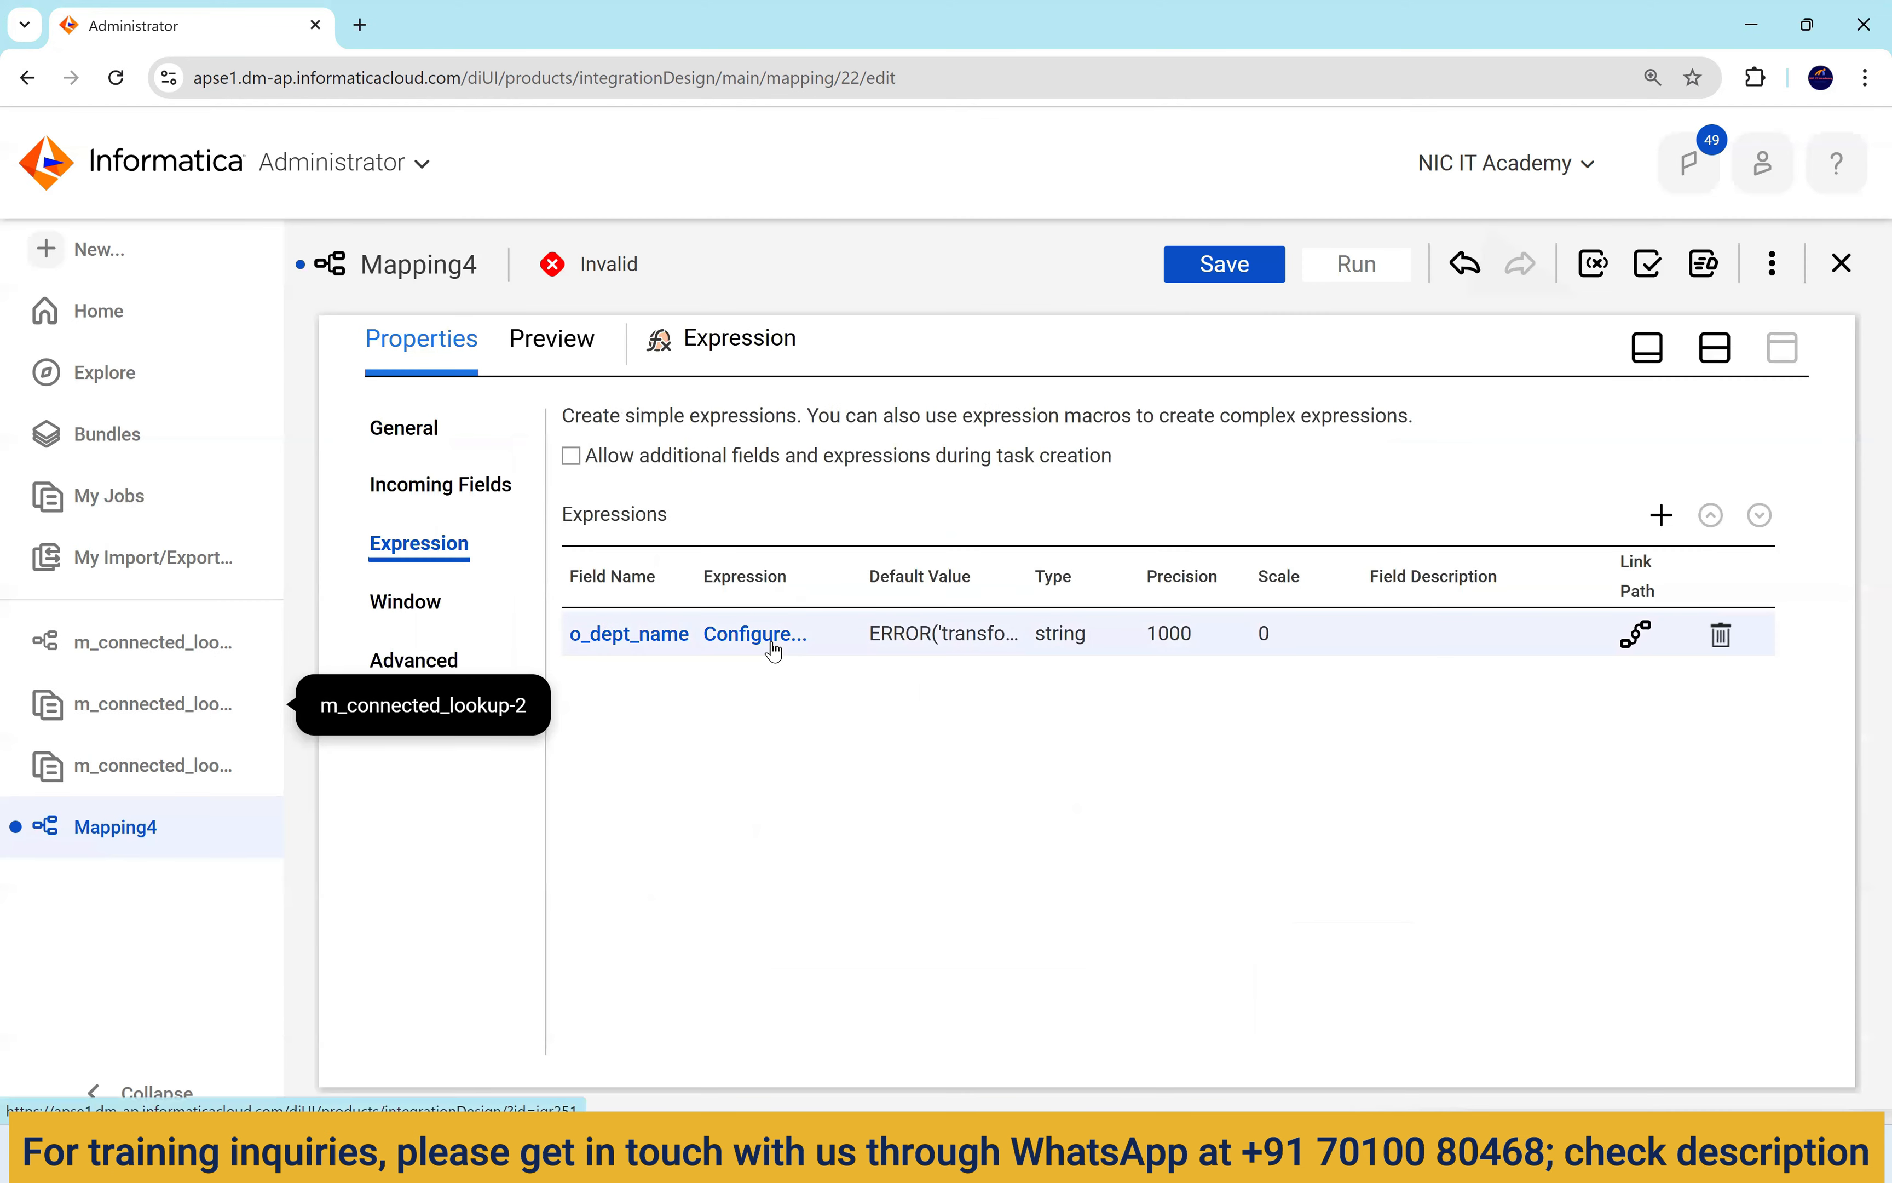
left_click(773, 650)
left_click(919, 536)
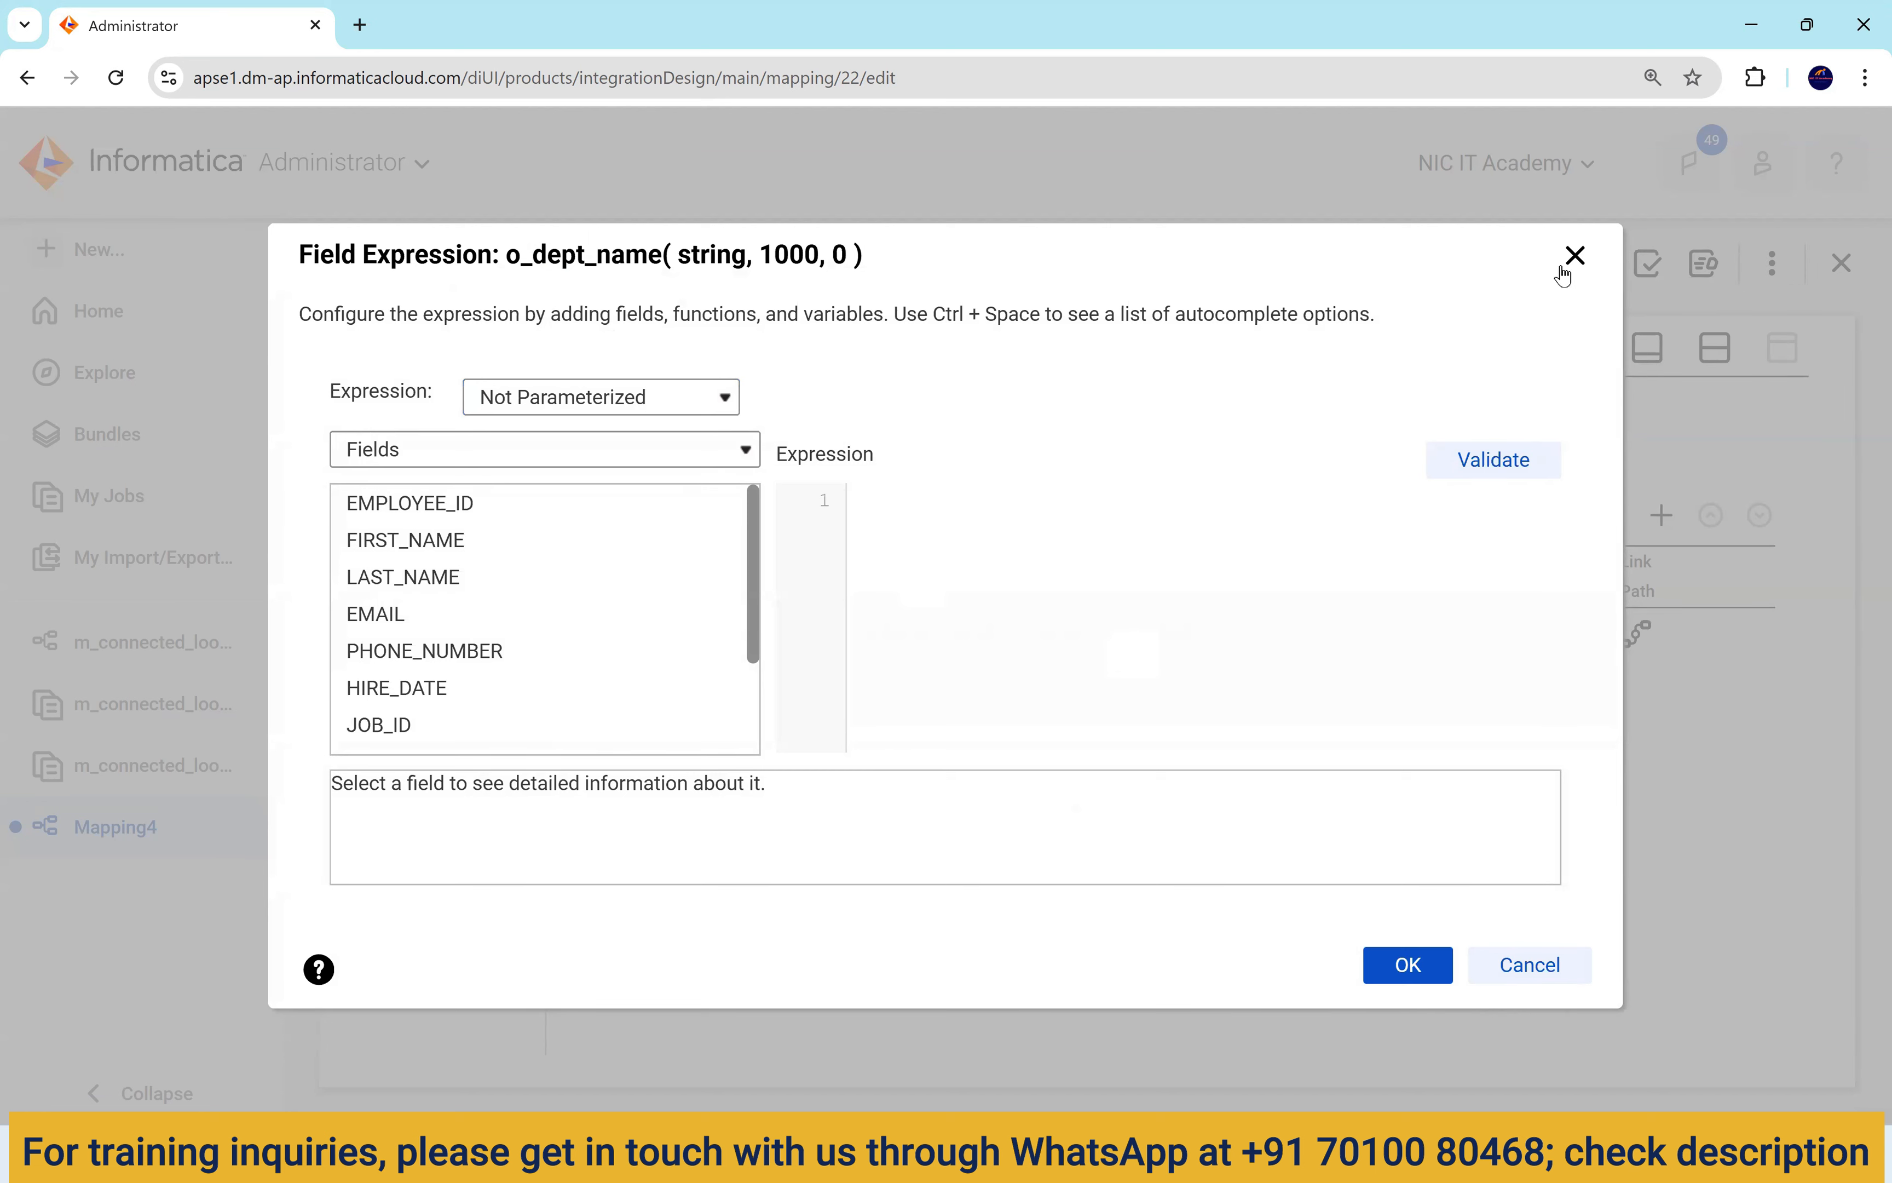
left_click(1576, 255)
Add output field o_loc_id as a decimal with precision 10.
left_click(1662, 515)
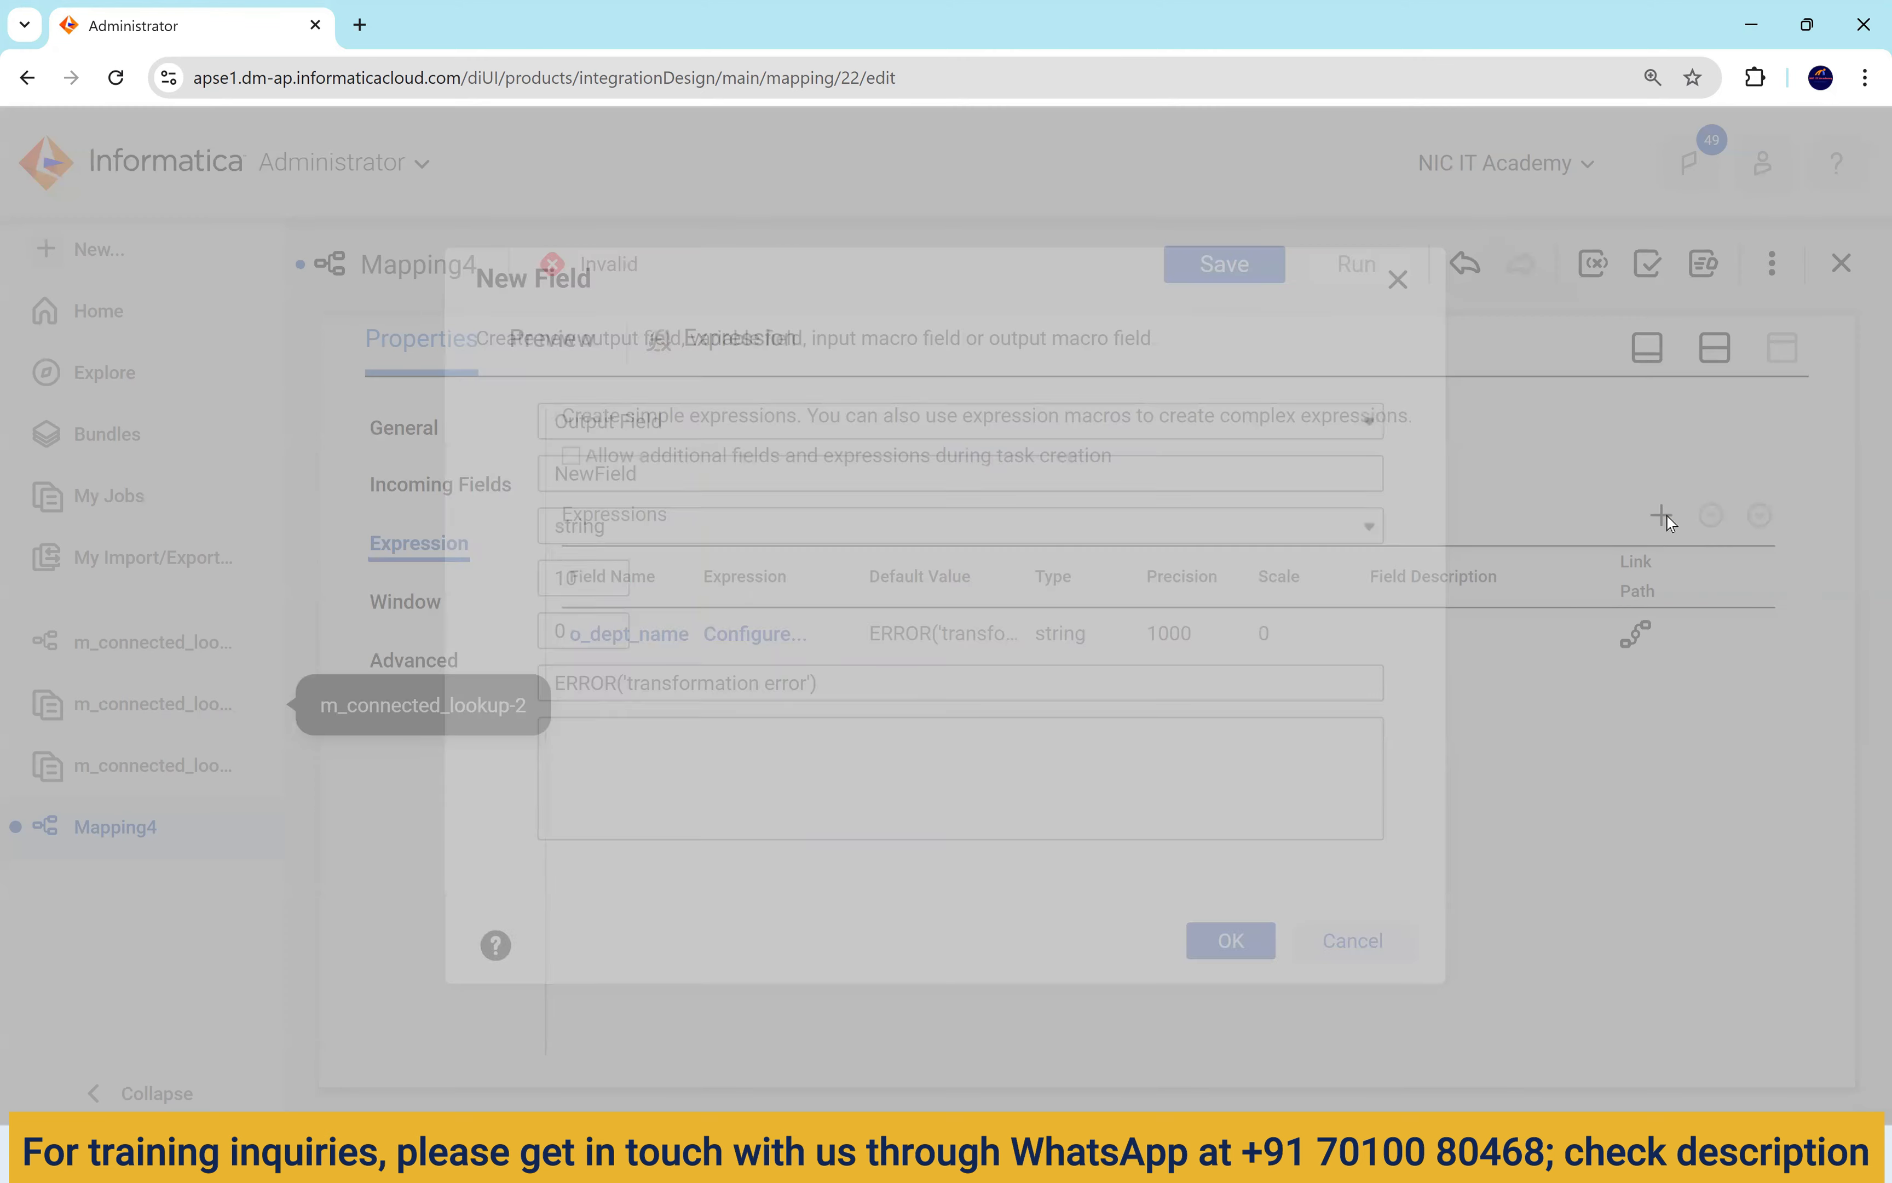
key("Tab")
type("o_loc_id")
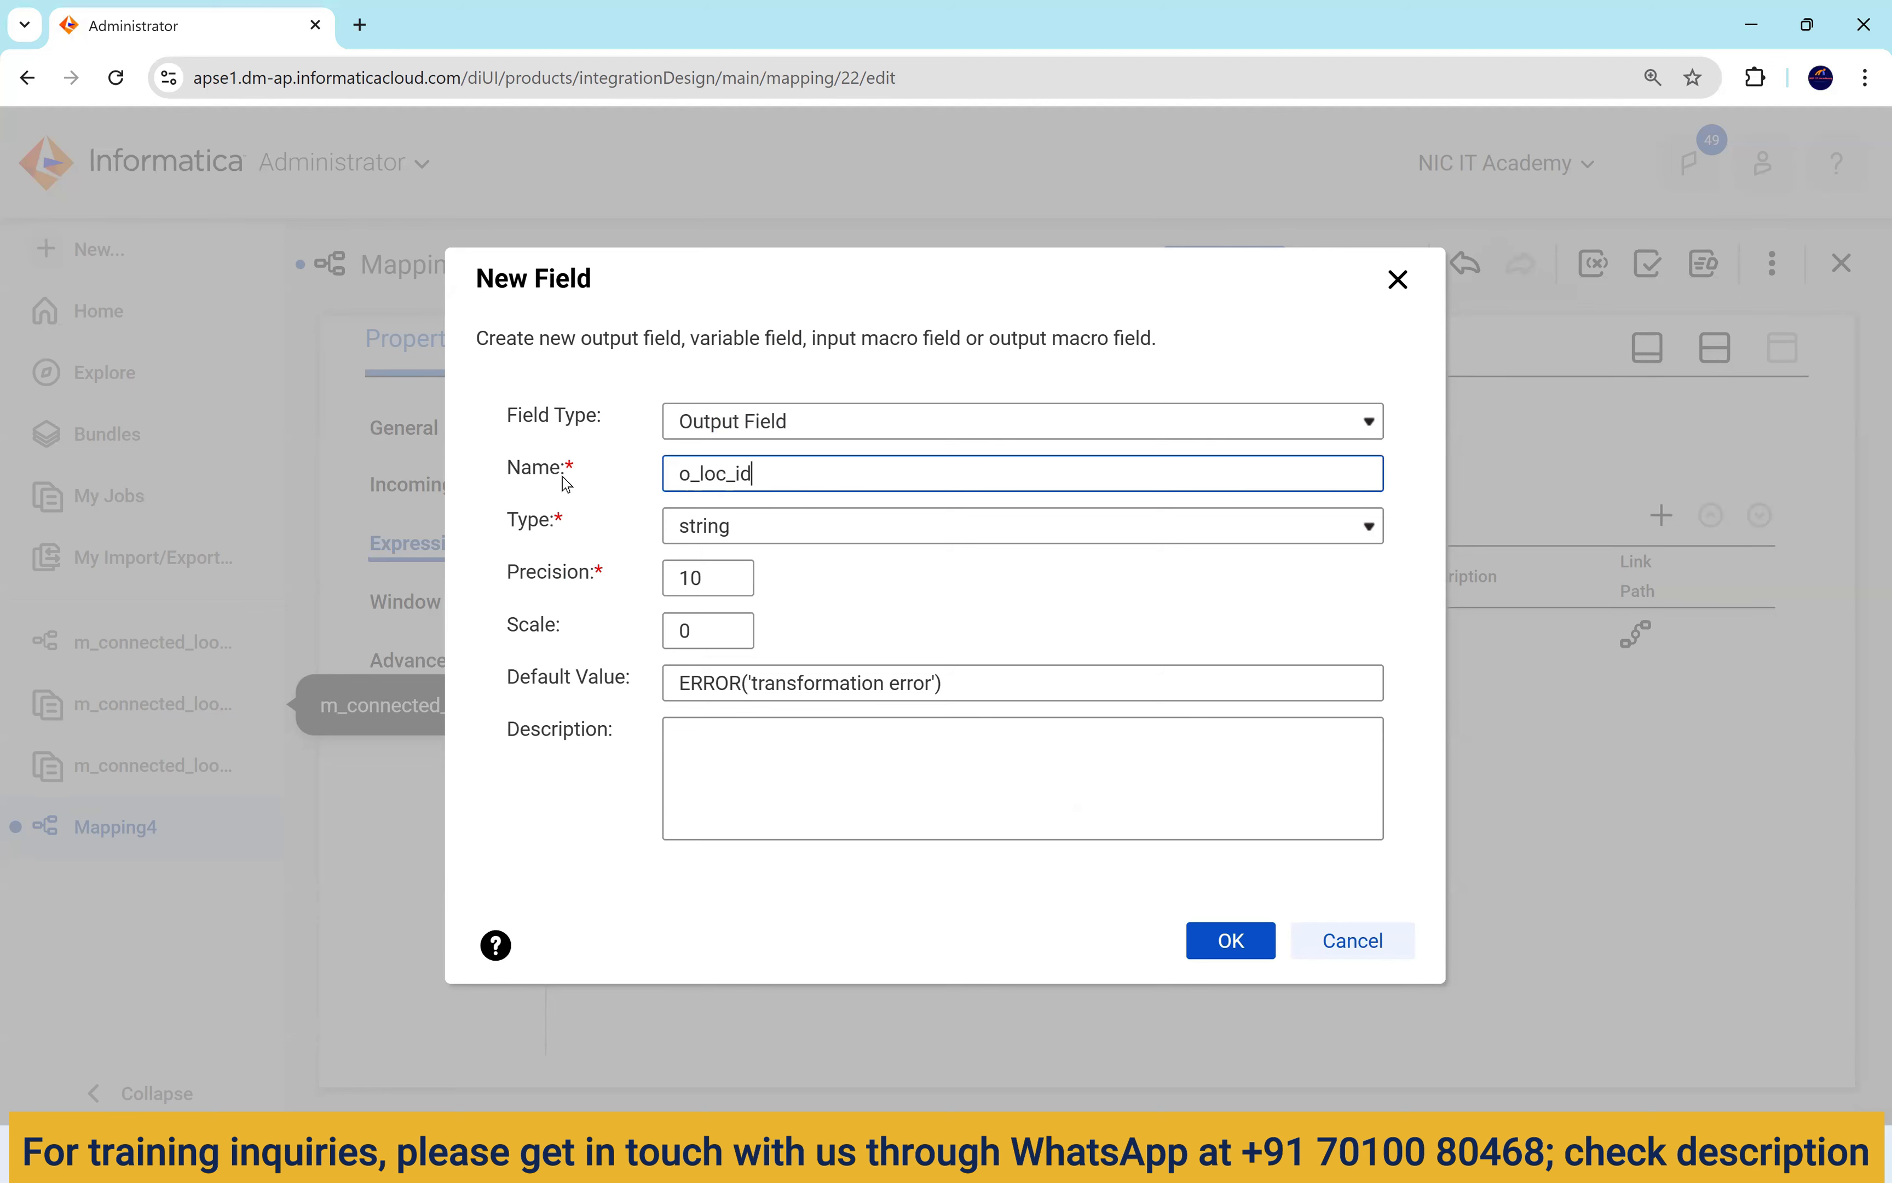
left_click(740, 528)
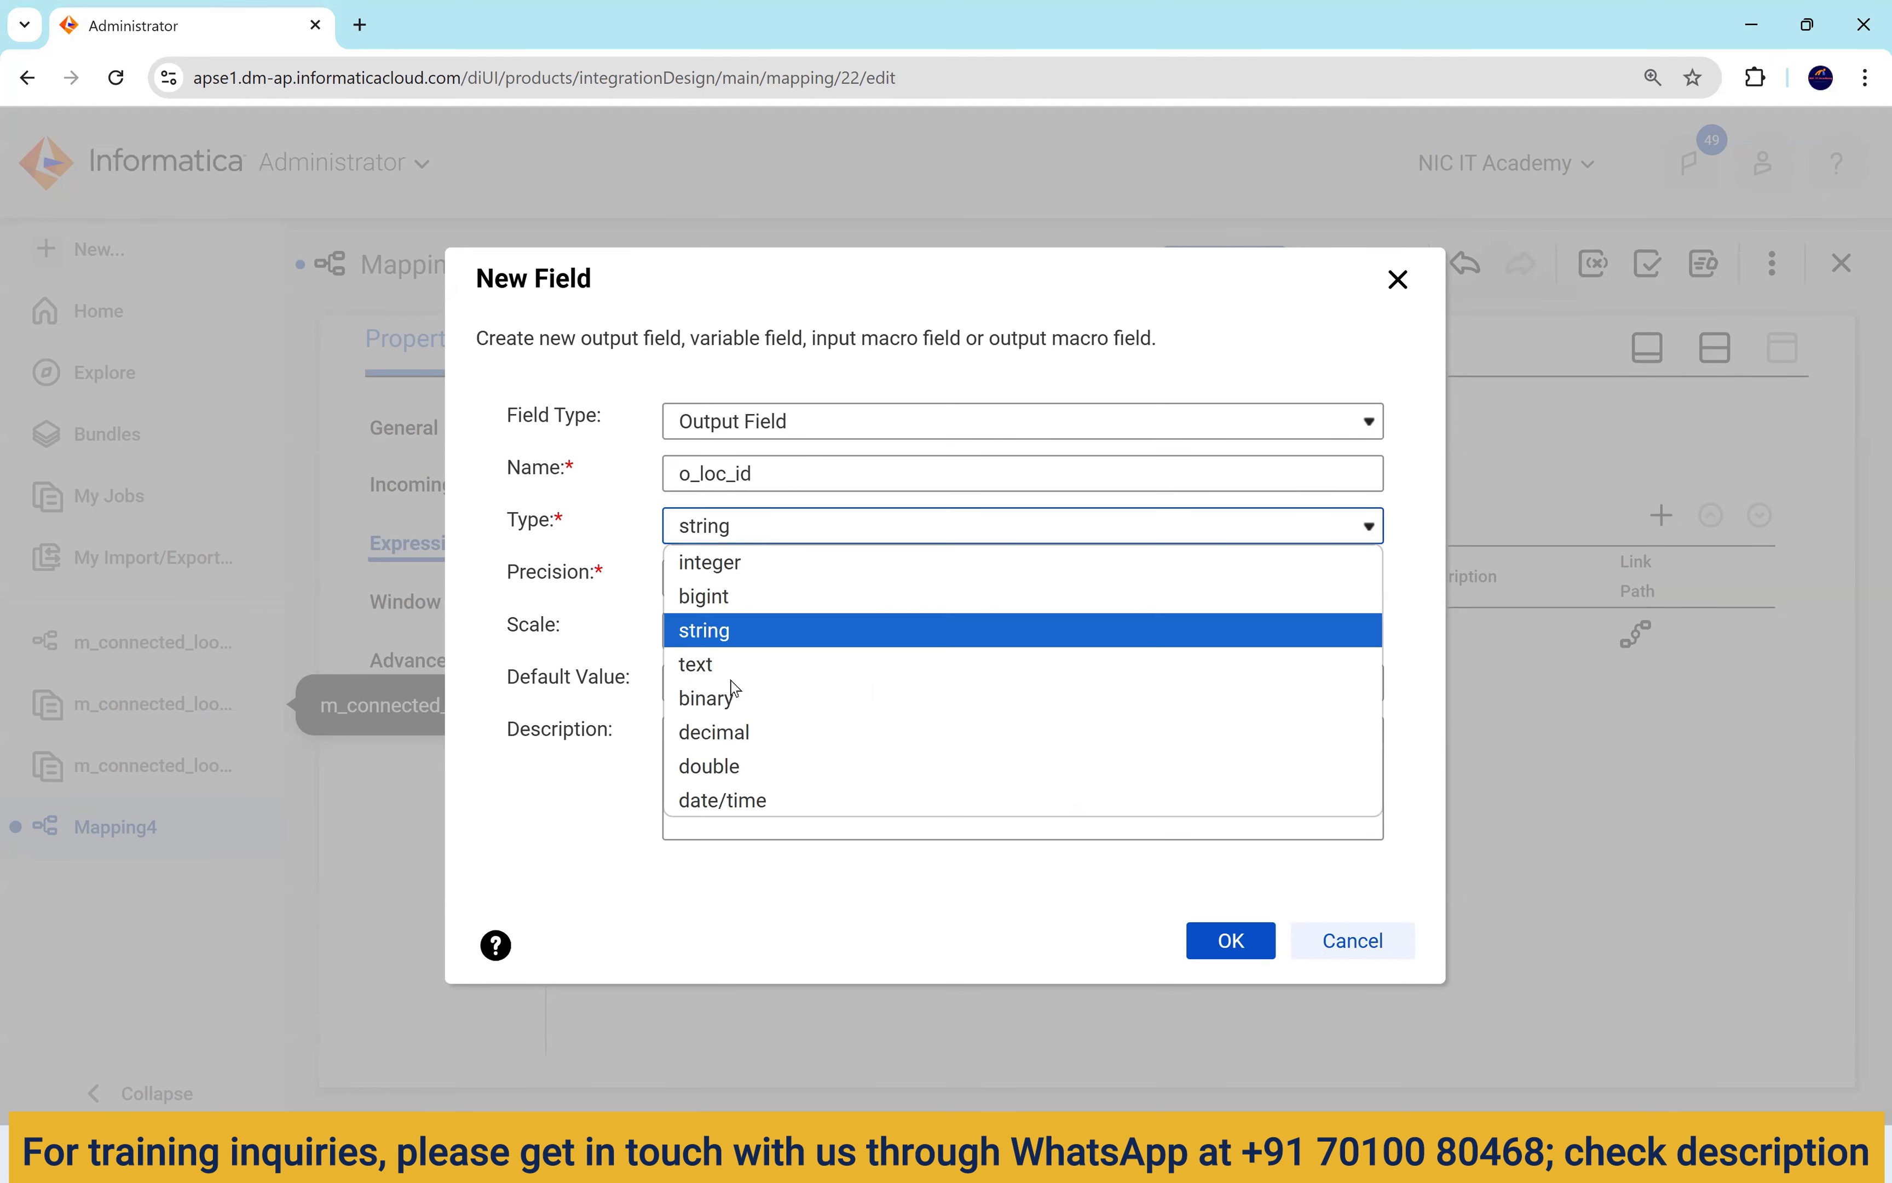
left_click(728, 732)
left_click(1259, 951)
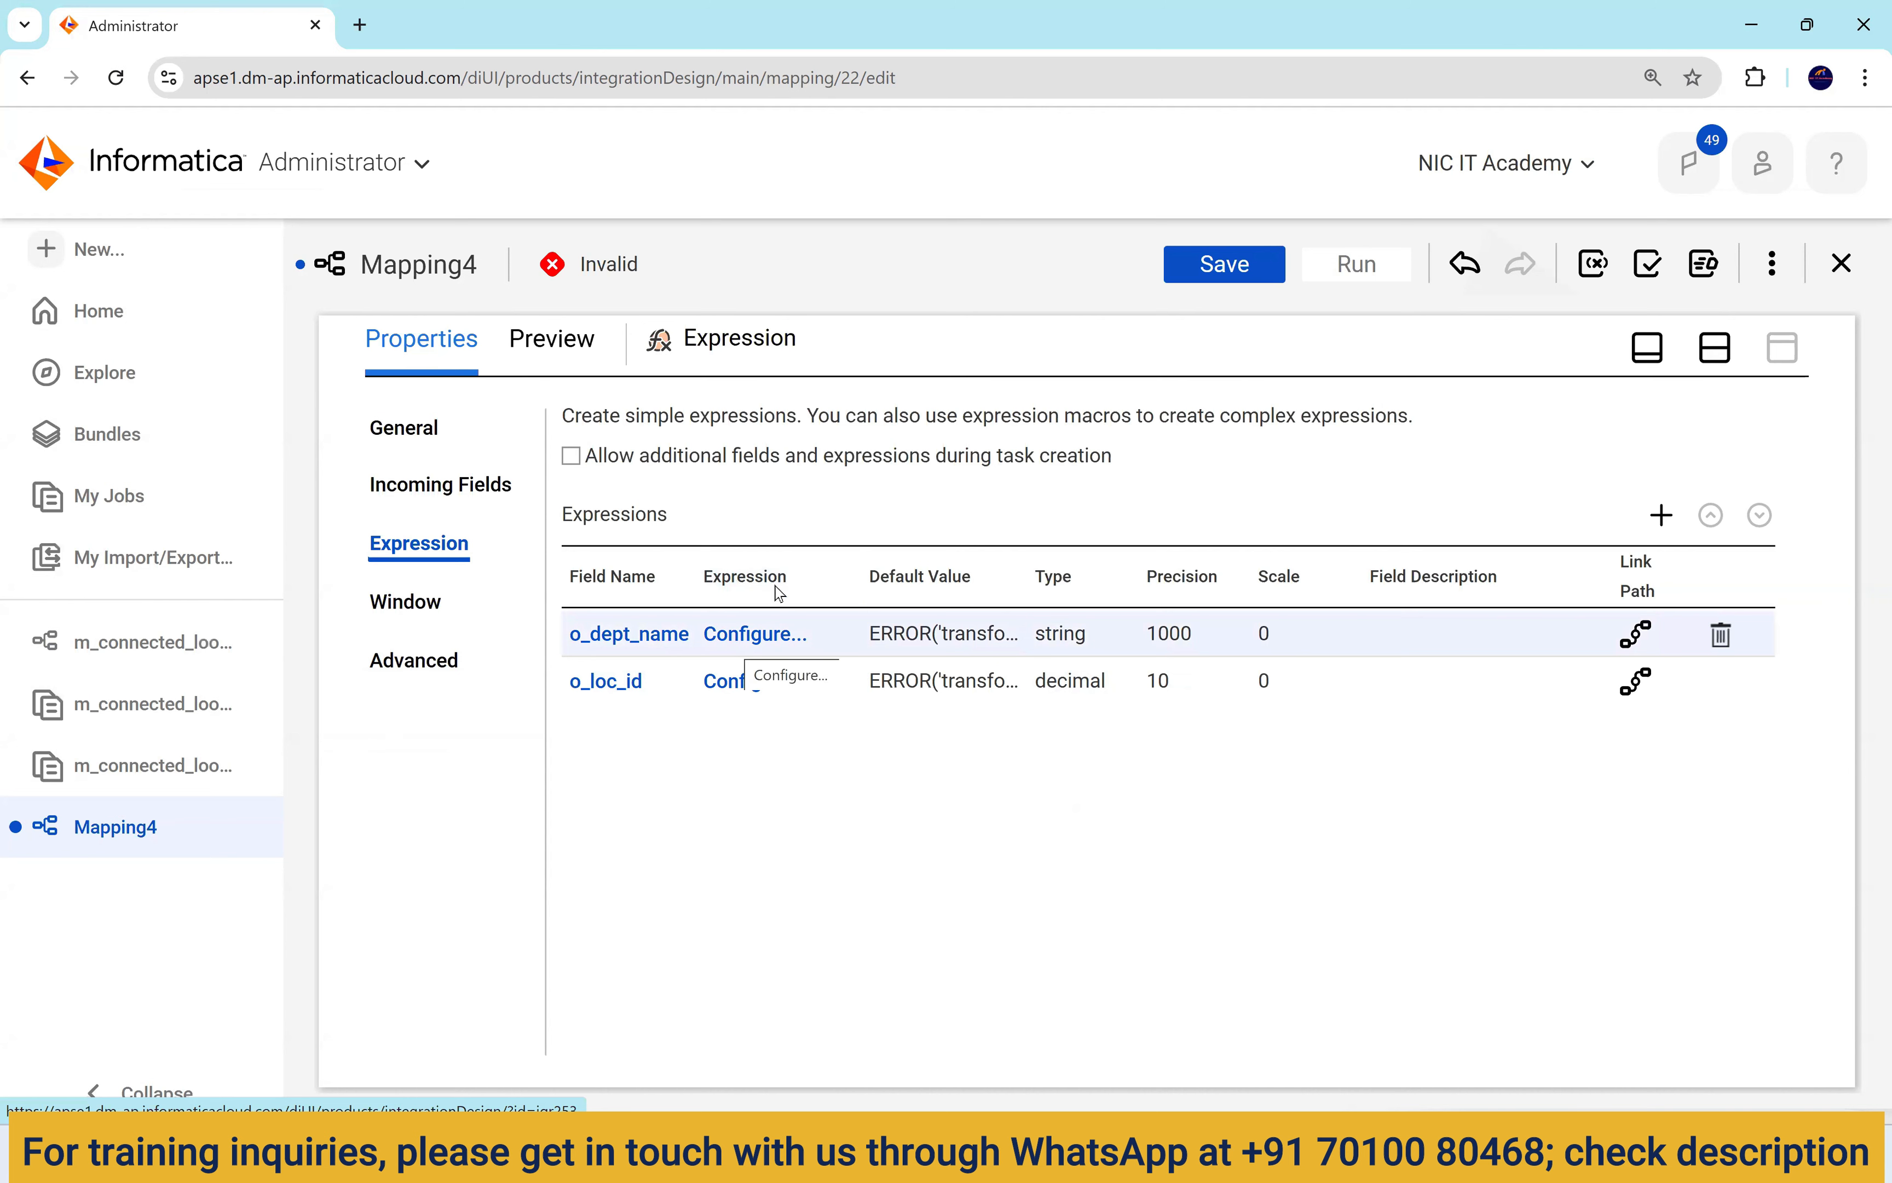
left_click(1715, 349)
Realign the Source, Expression and Target nodes in a row on the canvas.
left_click_drag(1355, 517, 1406, 583)
left_click_drag(1047, 541, 1030, 625)
left_click_drag(594, 518, 588, 605)
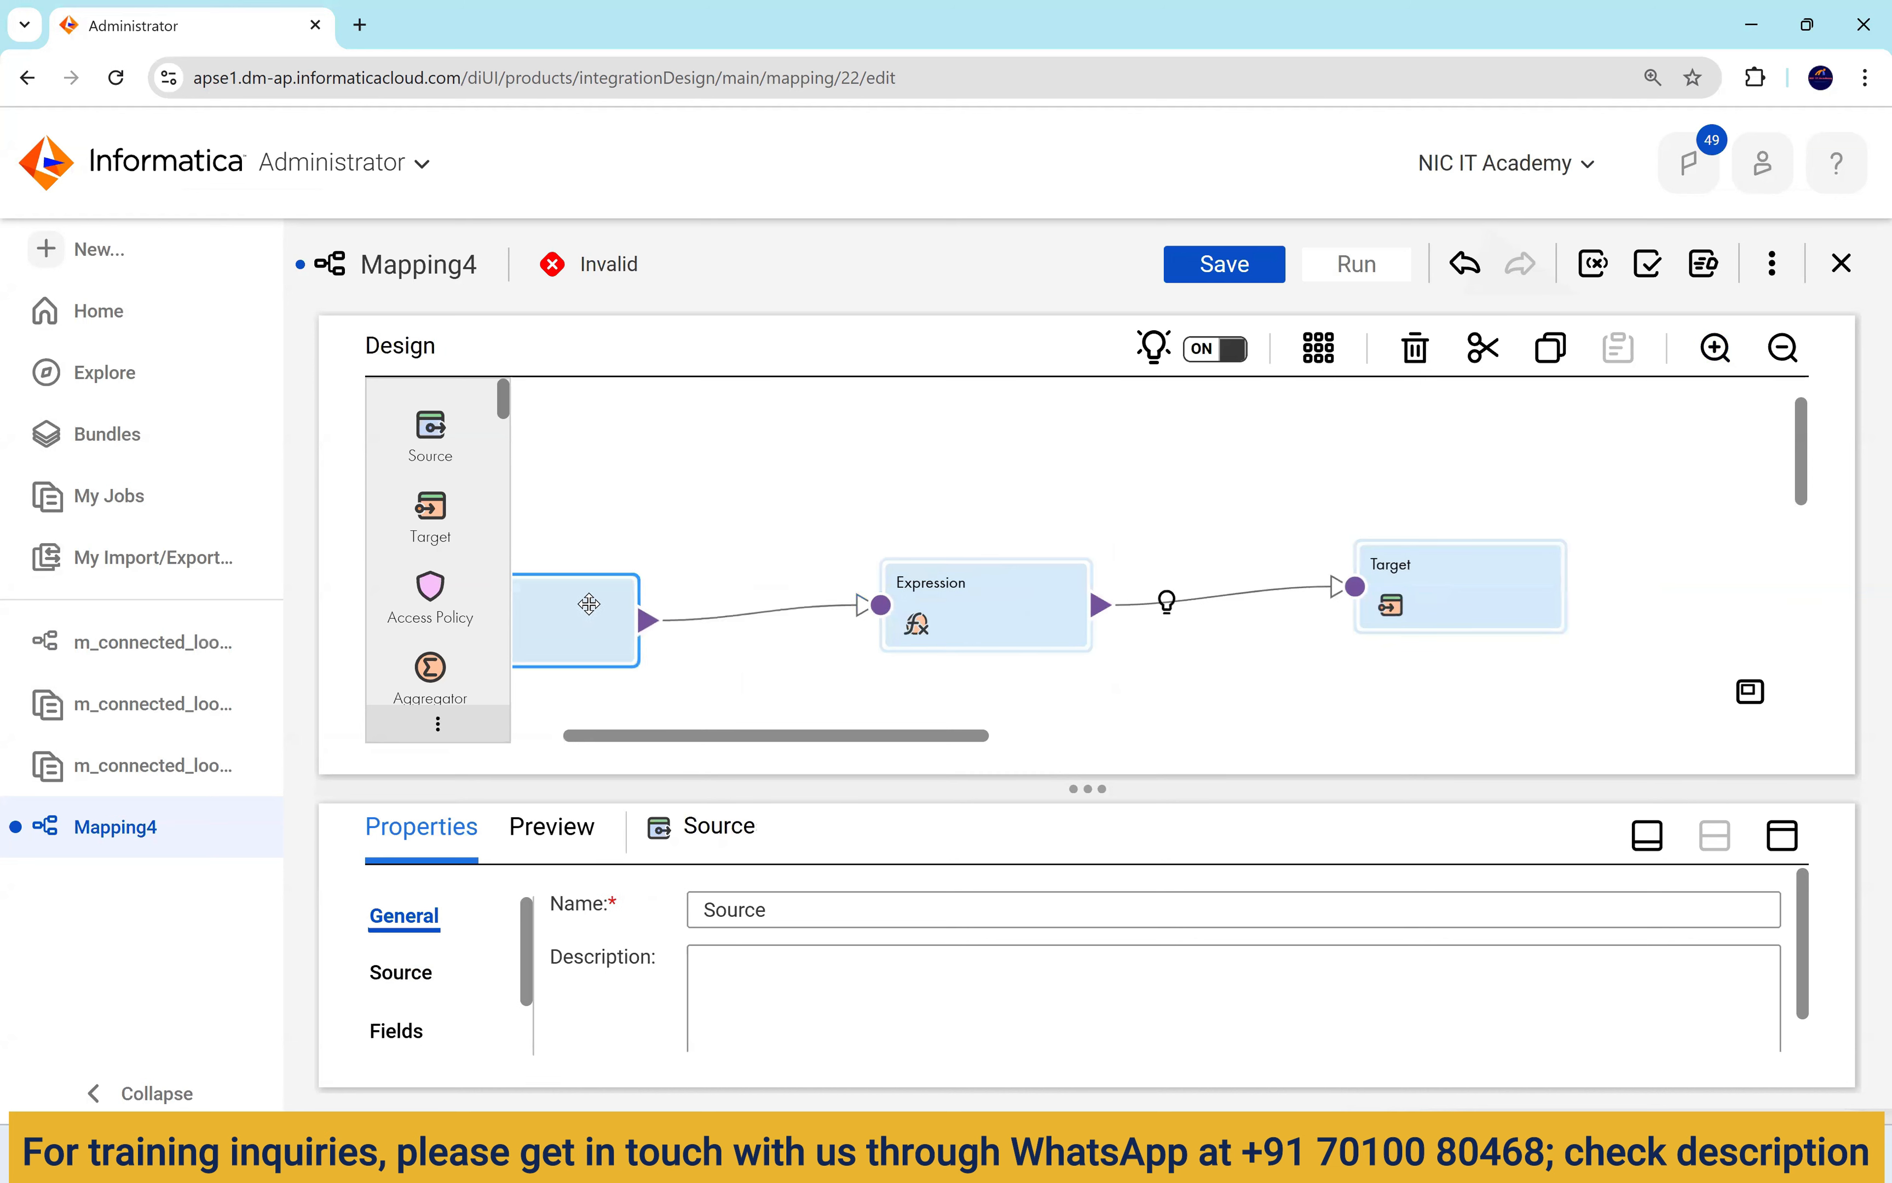
left_click_drag(955, 611, 955, 617)
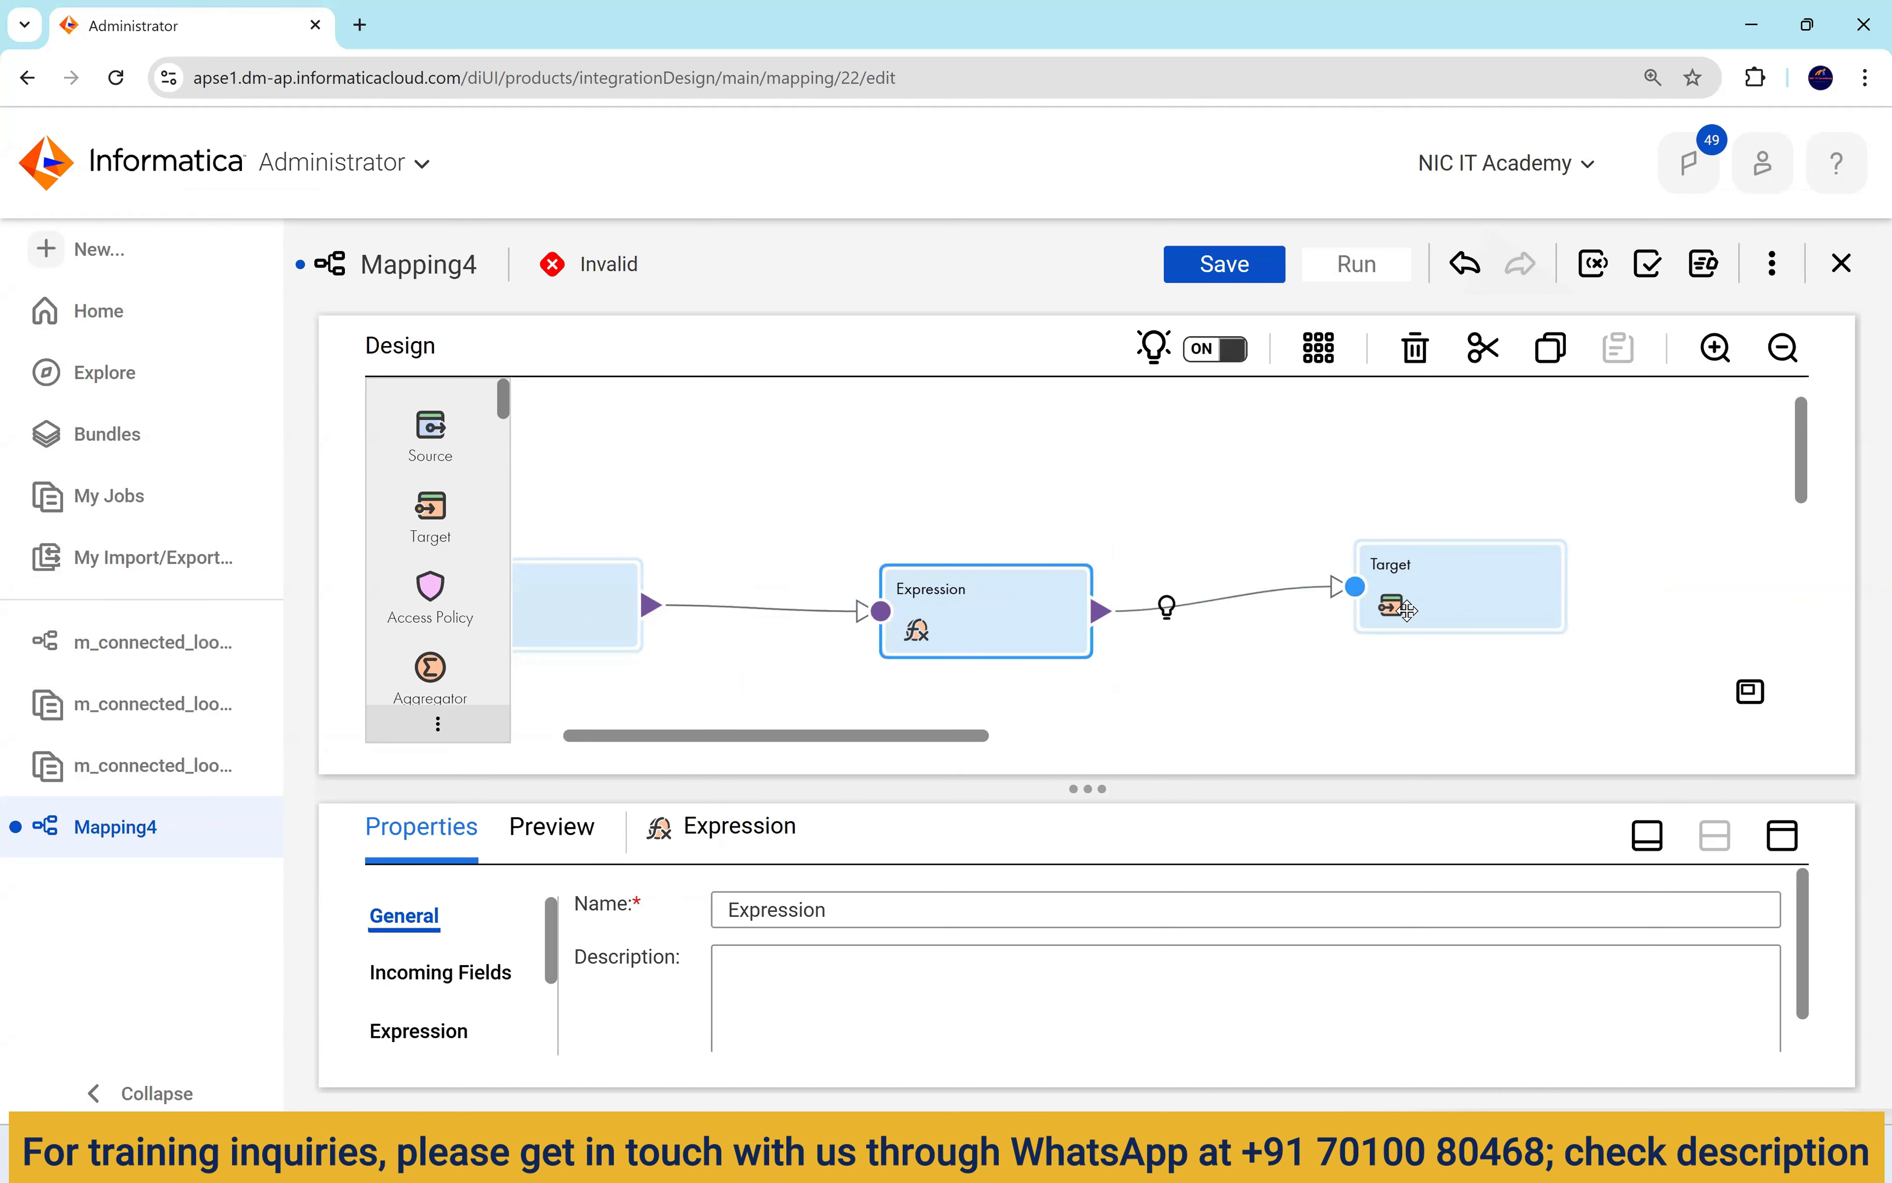
left_click_drag(1352, 587, 1355, 618)
left_click_drag(683, 416, 809, 501)
scroll(444, 485, "down", 8)
scroll(451, 558, "down", 5)
Add two Lookup transformations and show the first Lookup's properties full-size.
left_click_drag(436, 586, 915, 453)
left_click_drag(431, 579, 1197, 578)
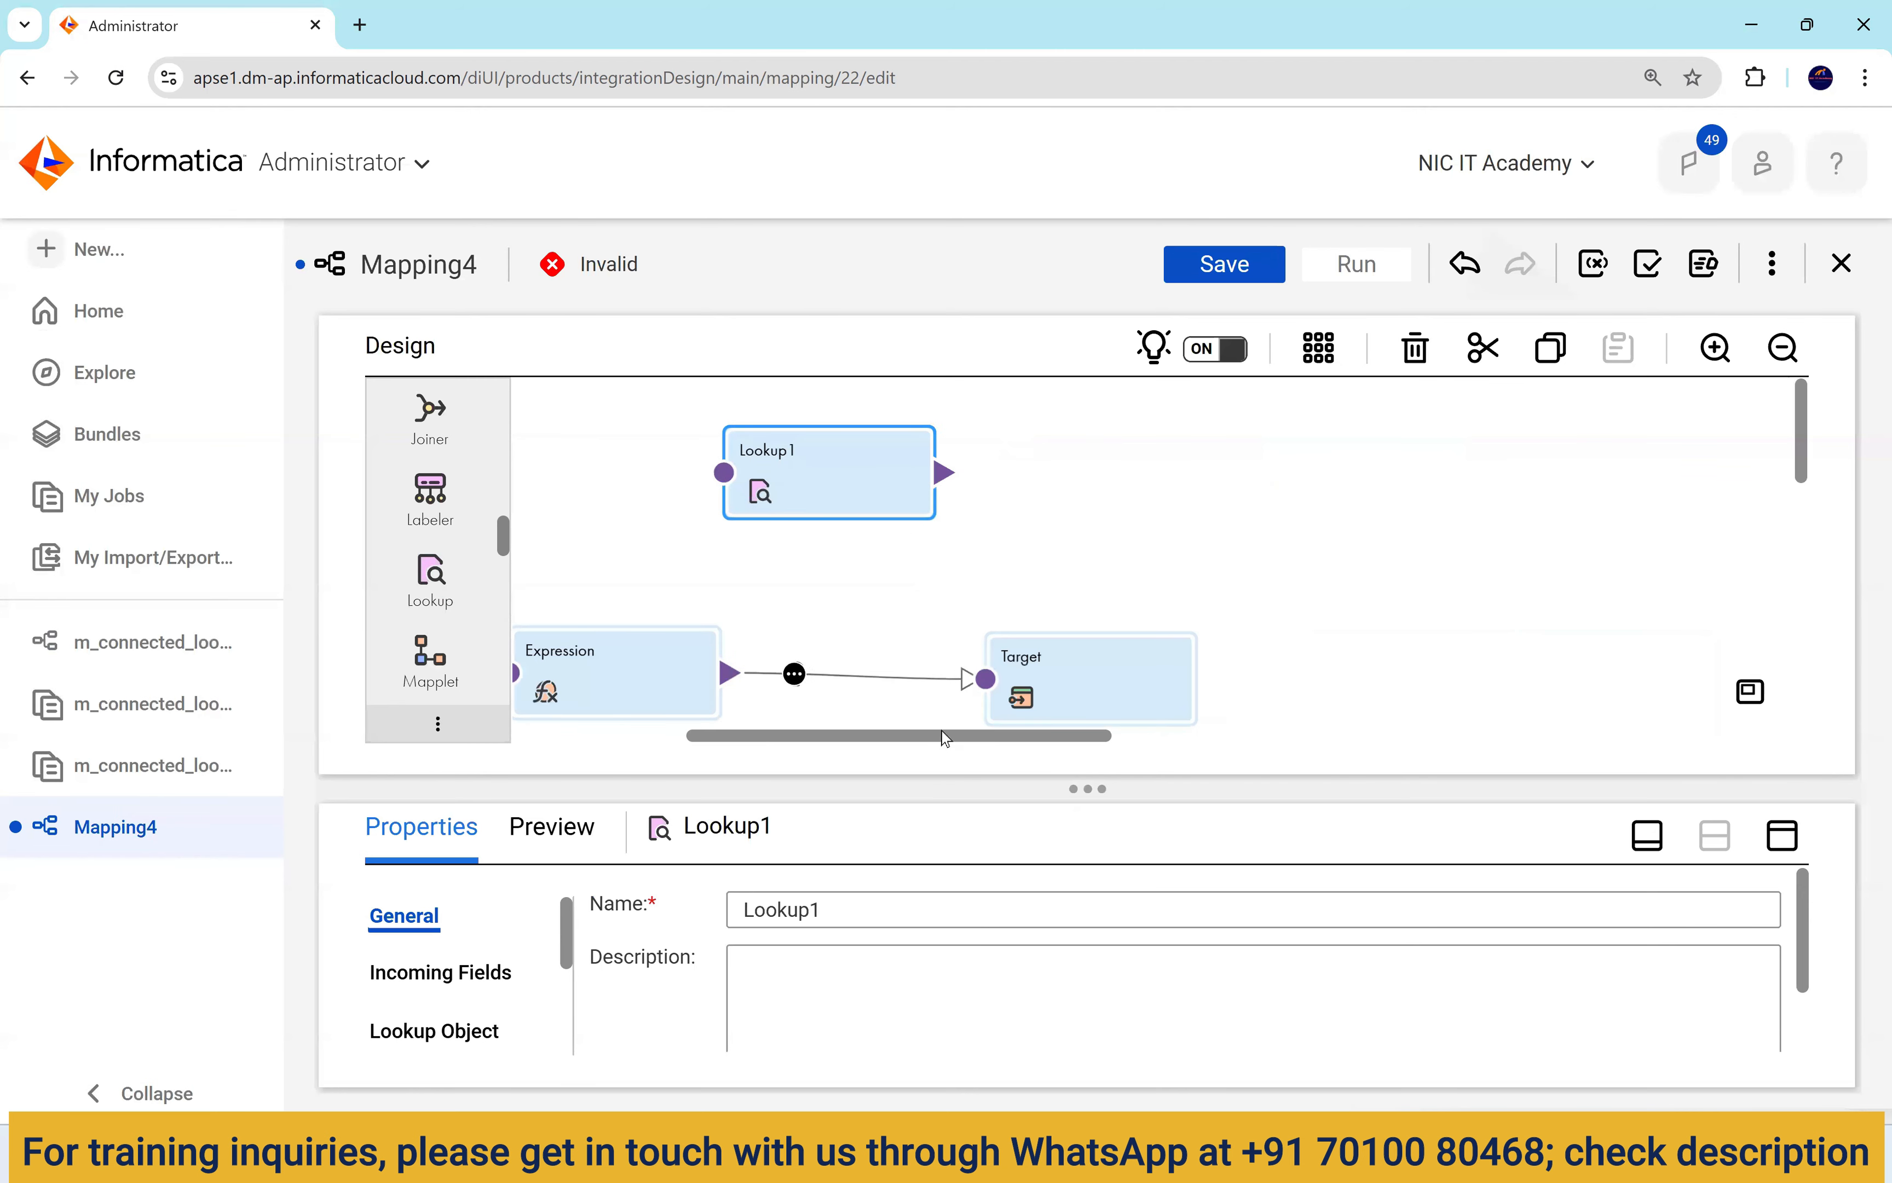
left_click_drag(795, 735, 646, 731)
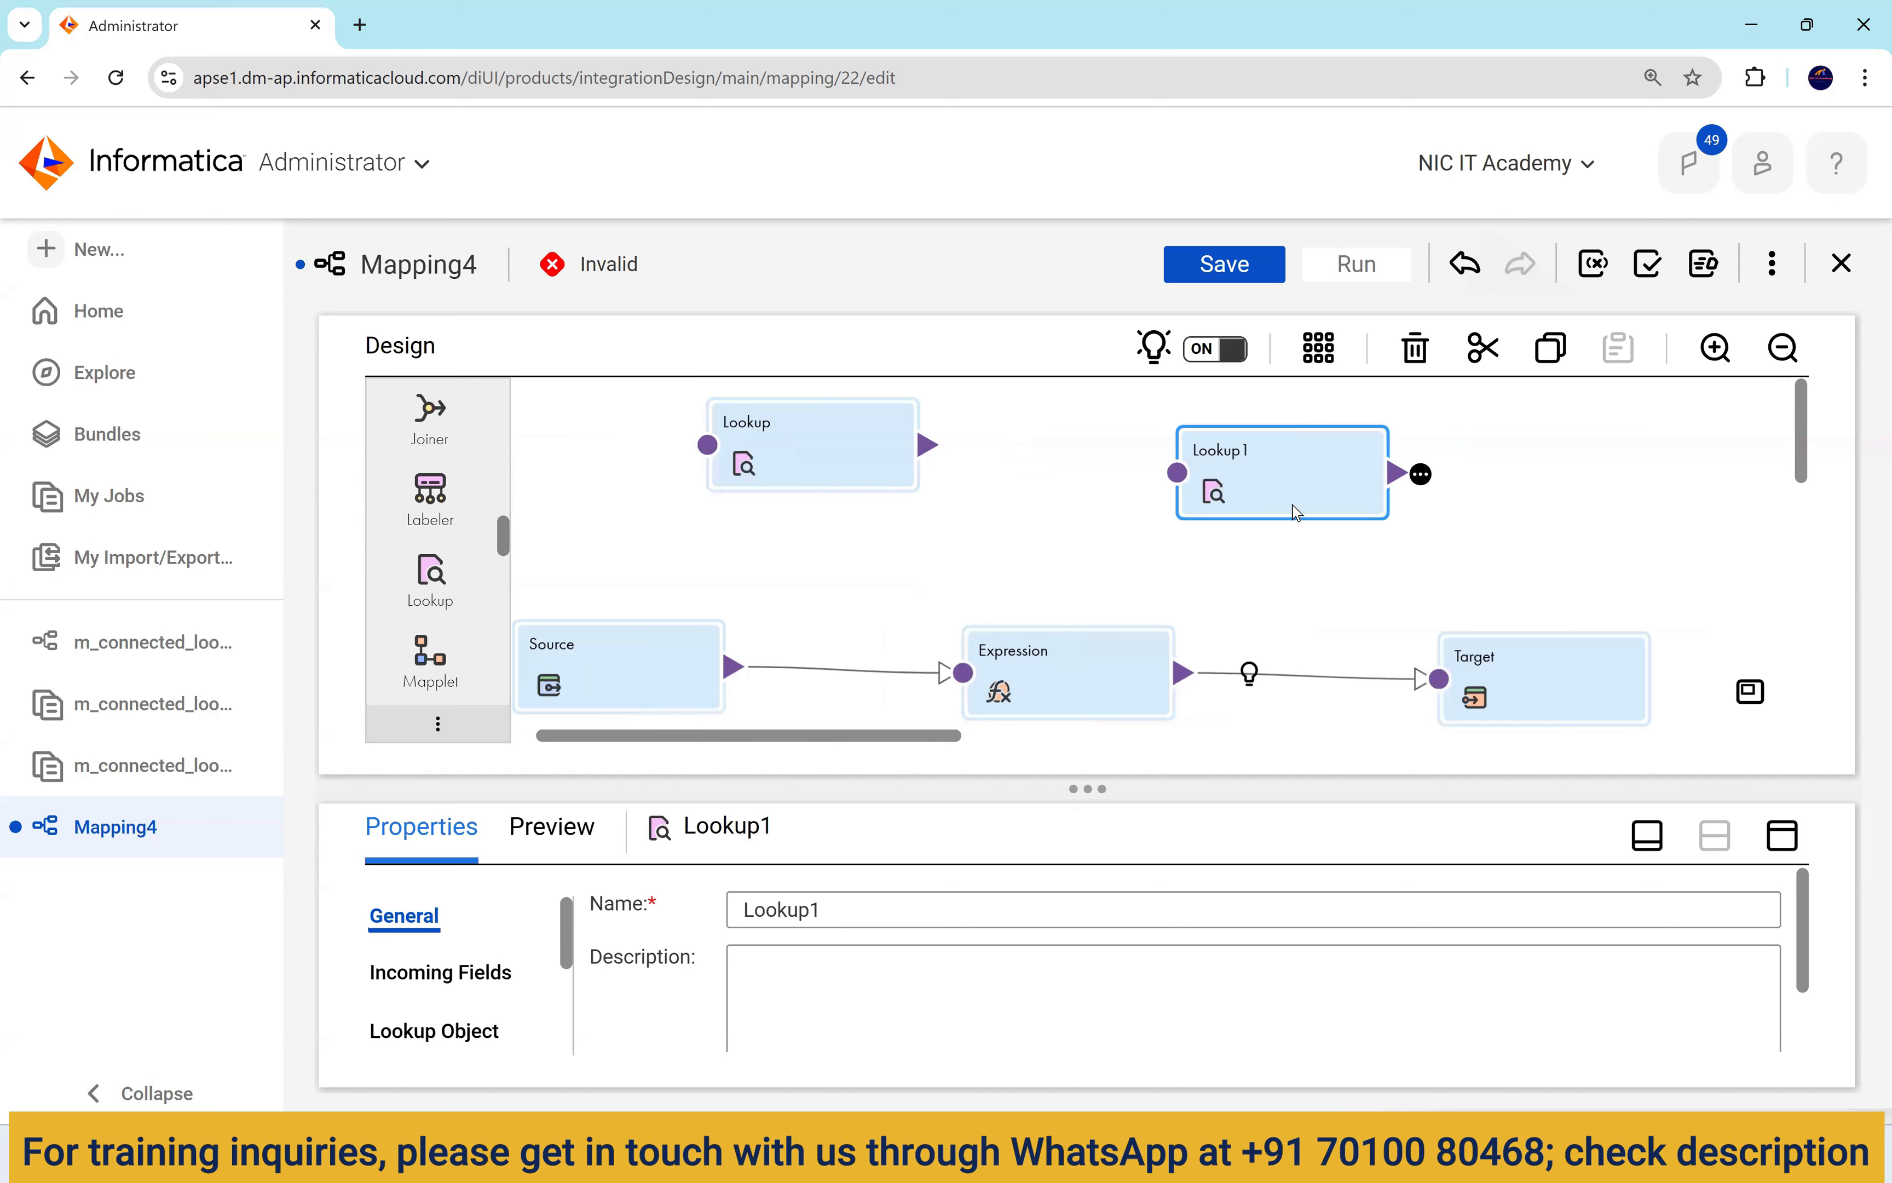
left_click(858, 481)
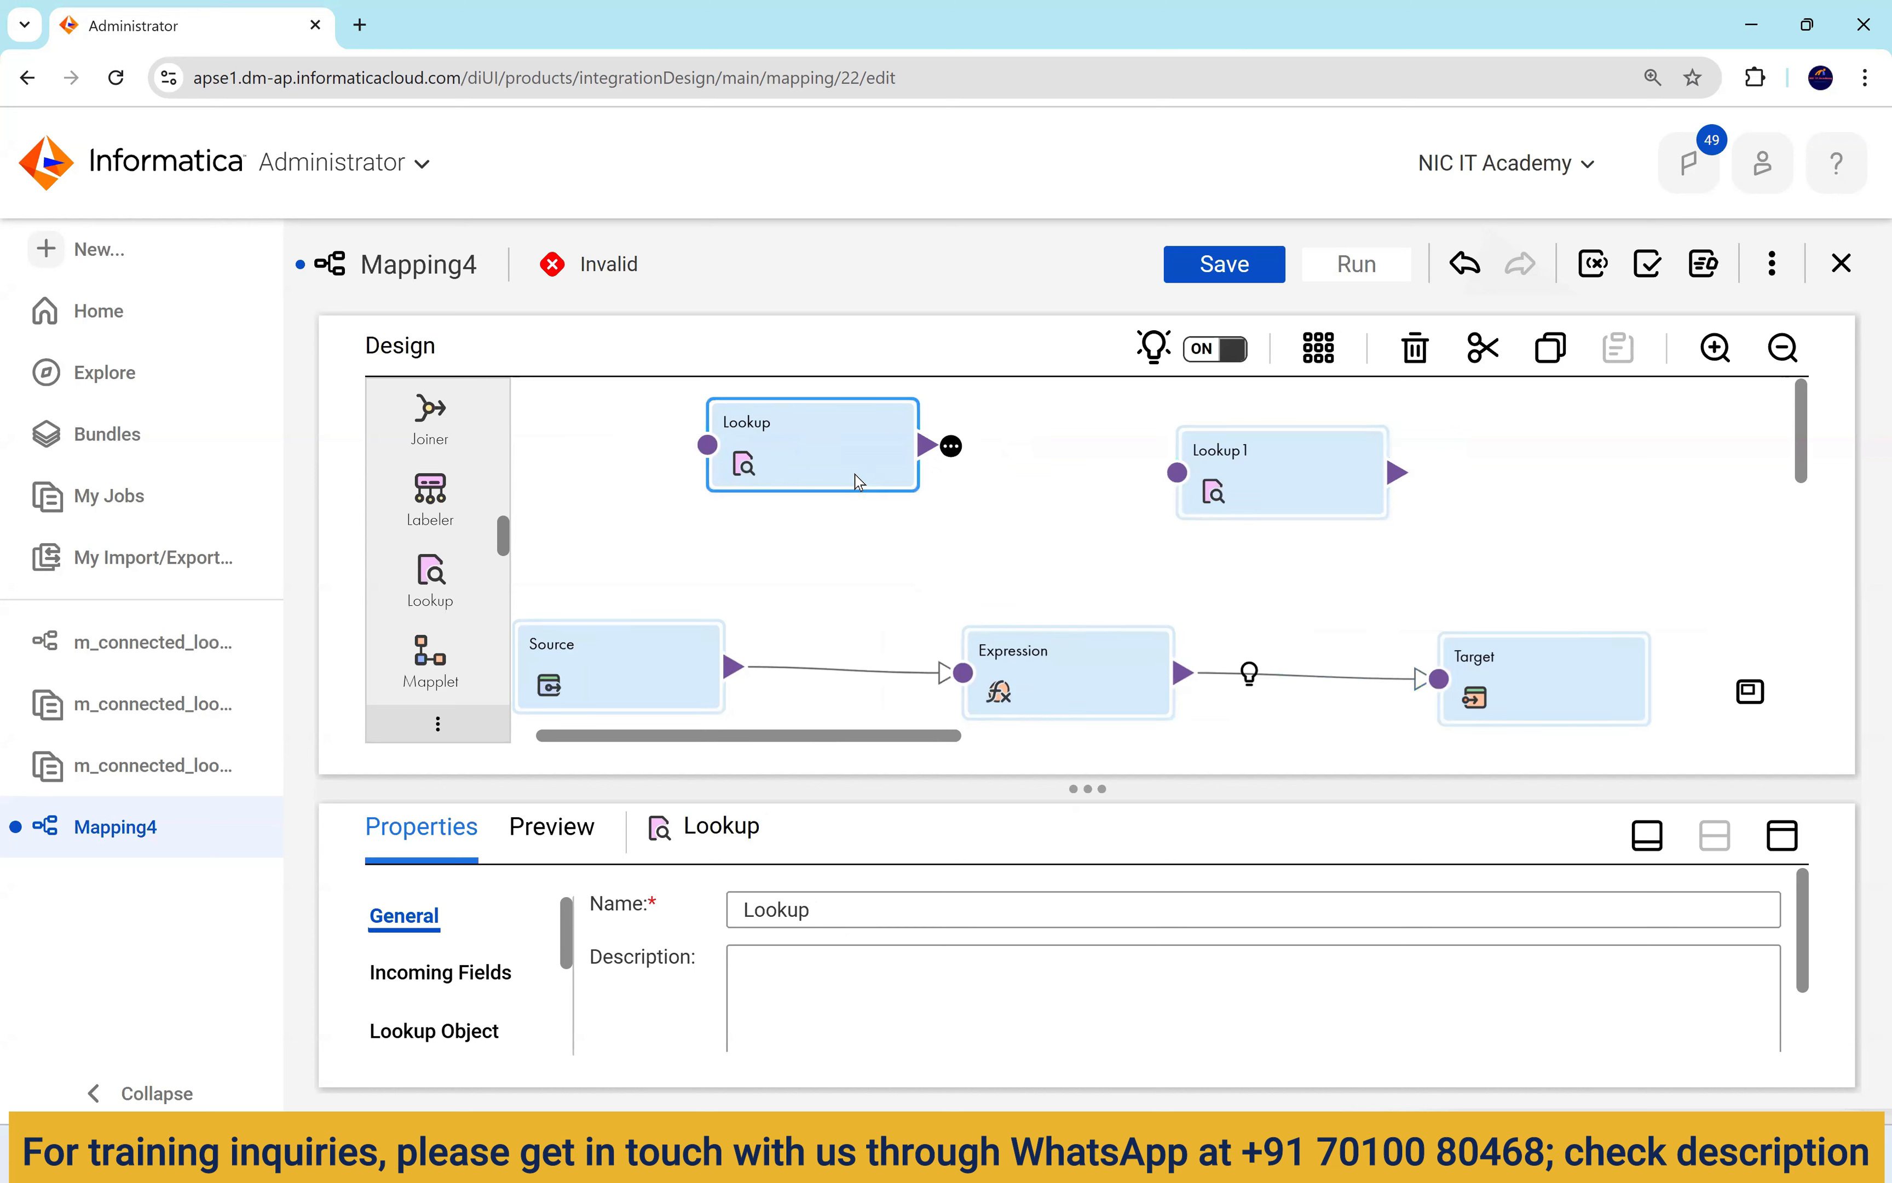
left_click(1783, 836)
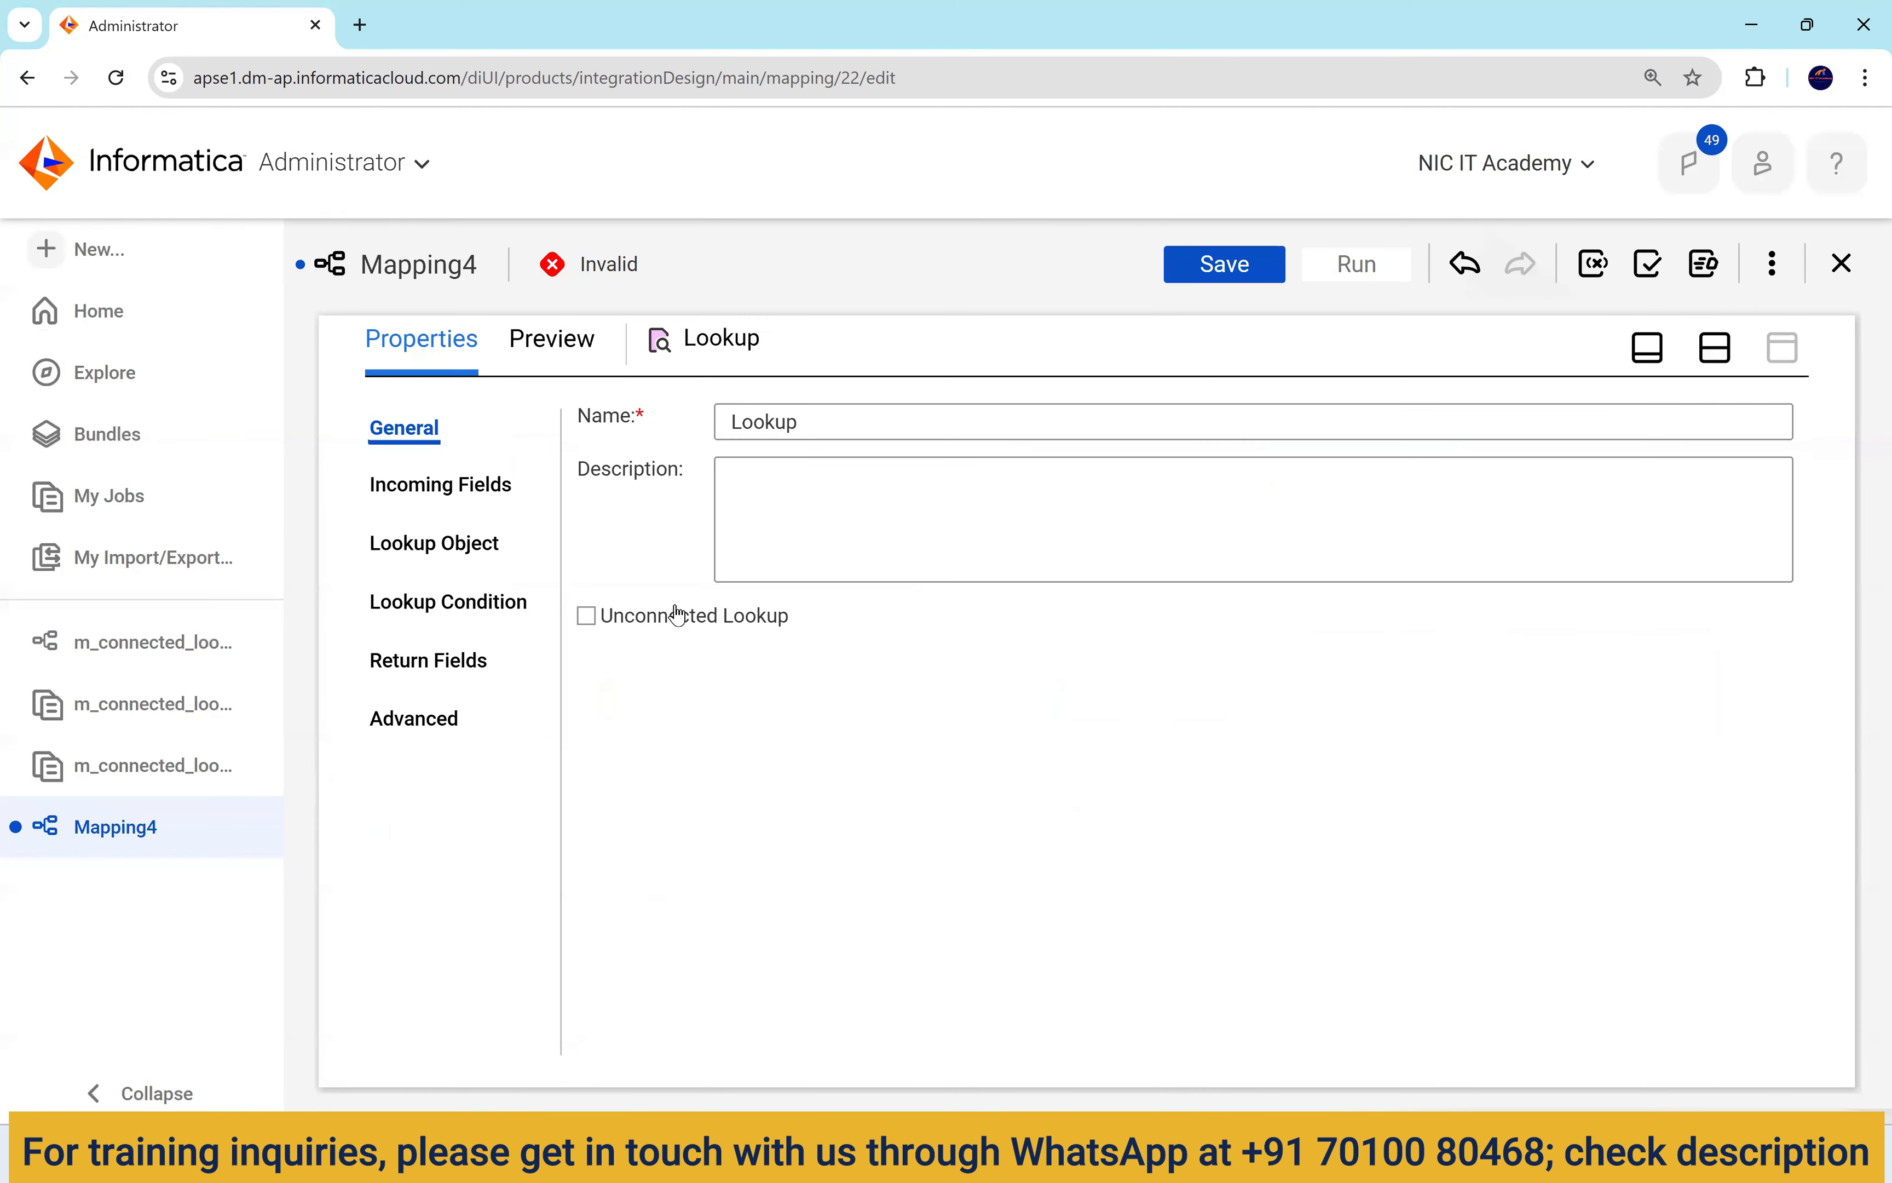
Rename the Lookup to lkp1 and flag it as an Unconnected Lookup, accepting removal of incoming links.
double_click(811, 427)
type("lkp1")
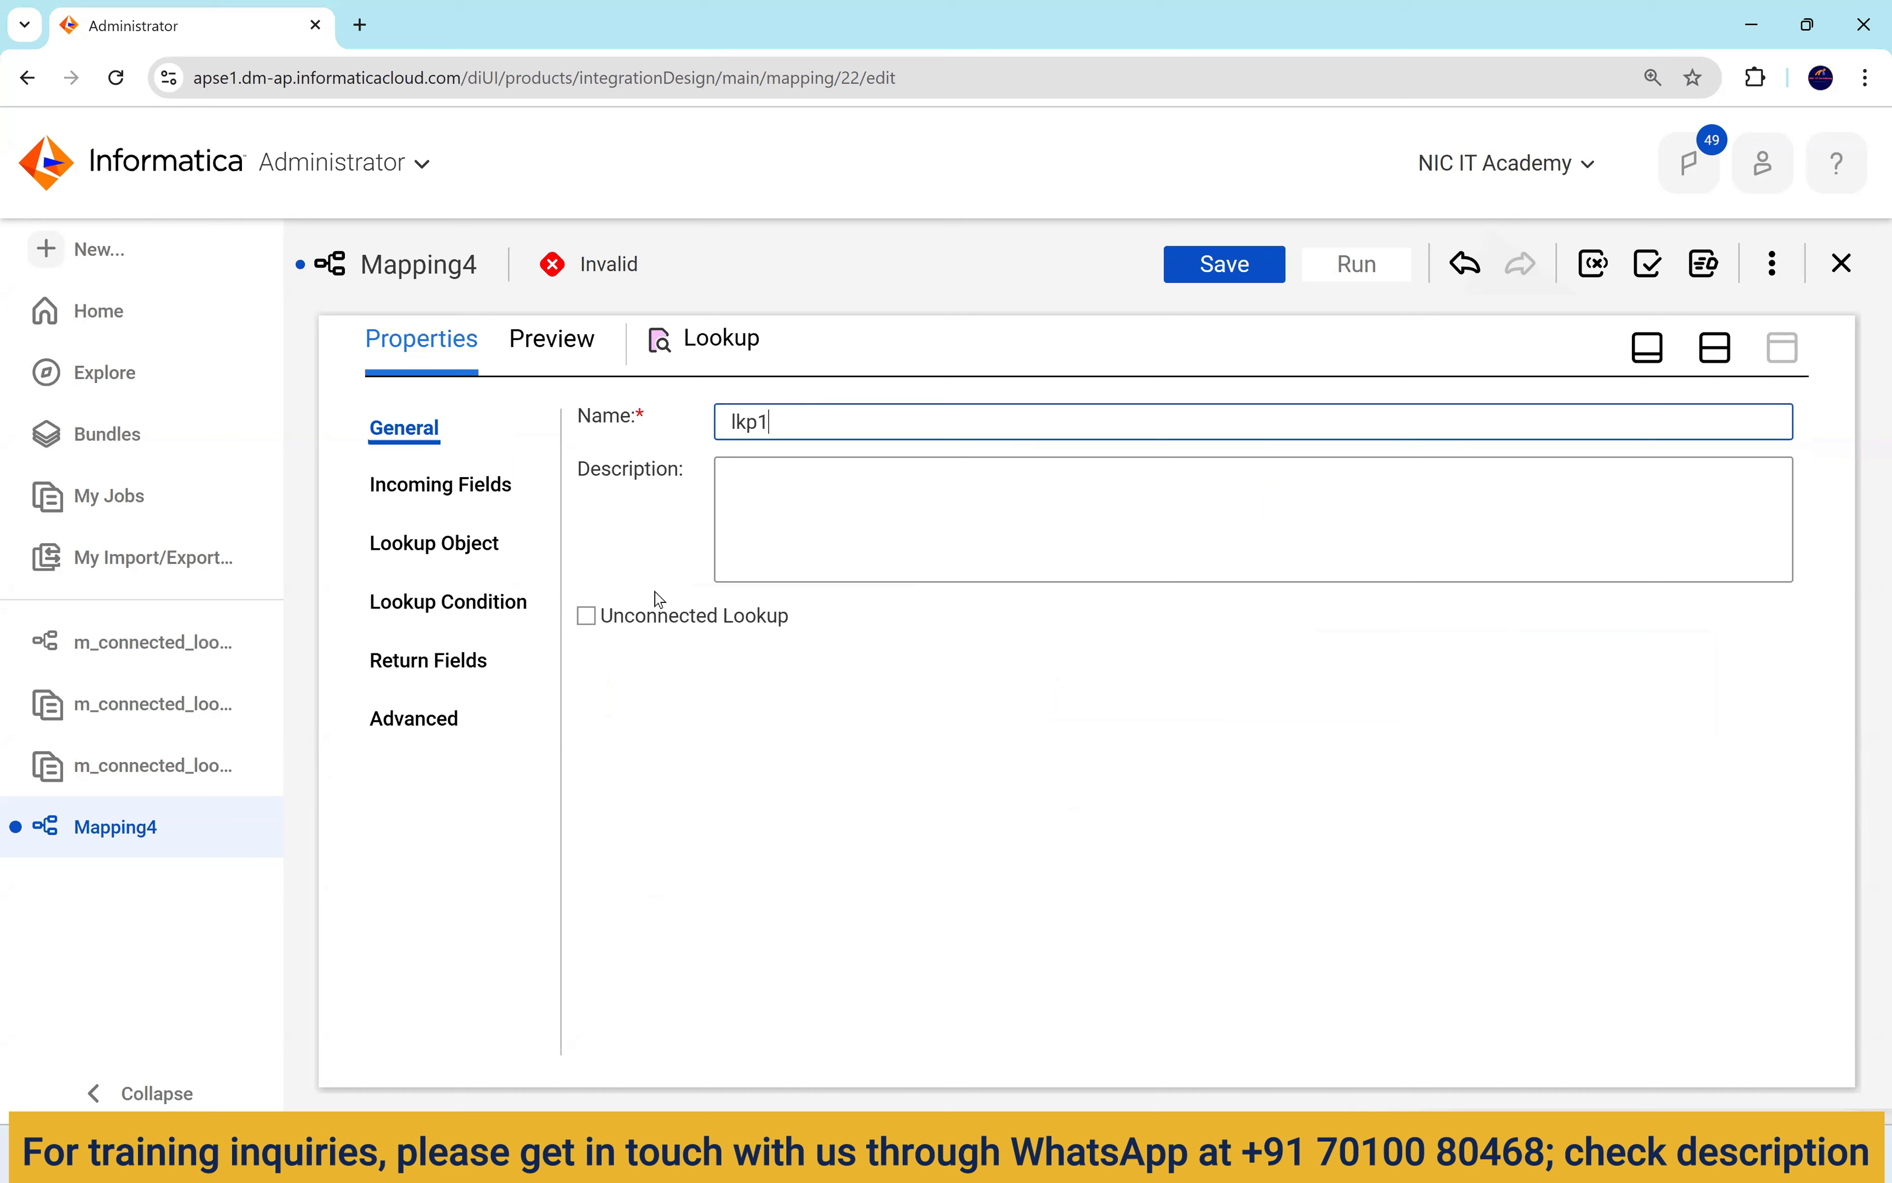
left_click(642, 552)
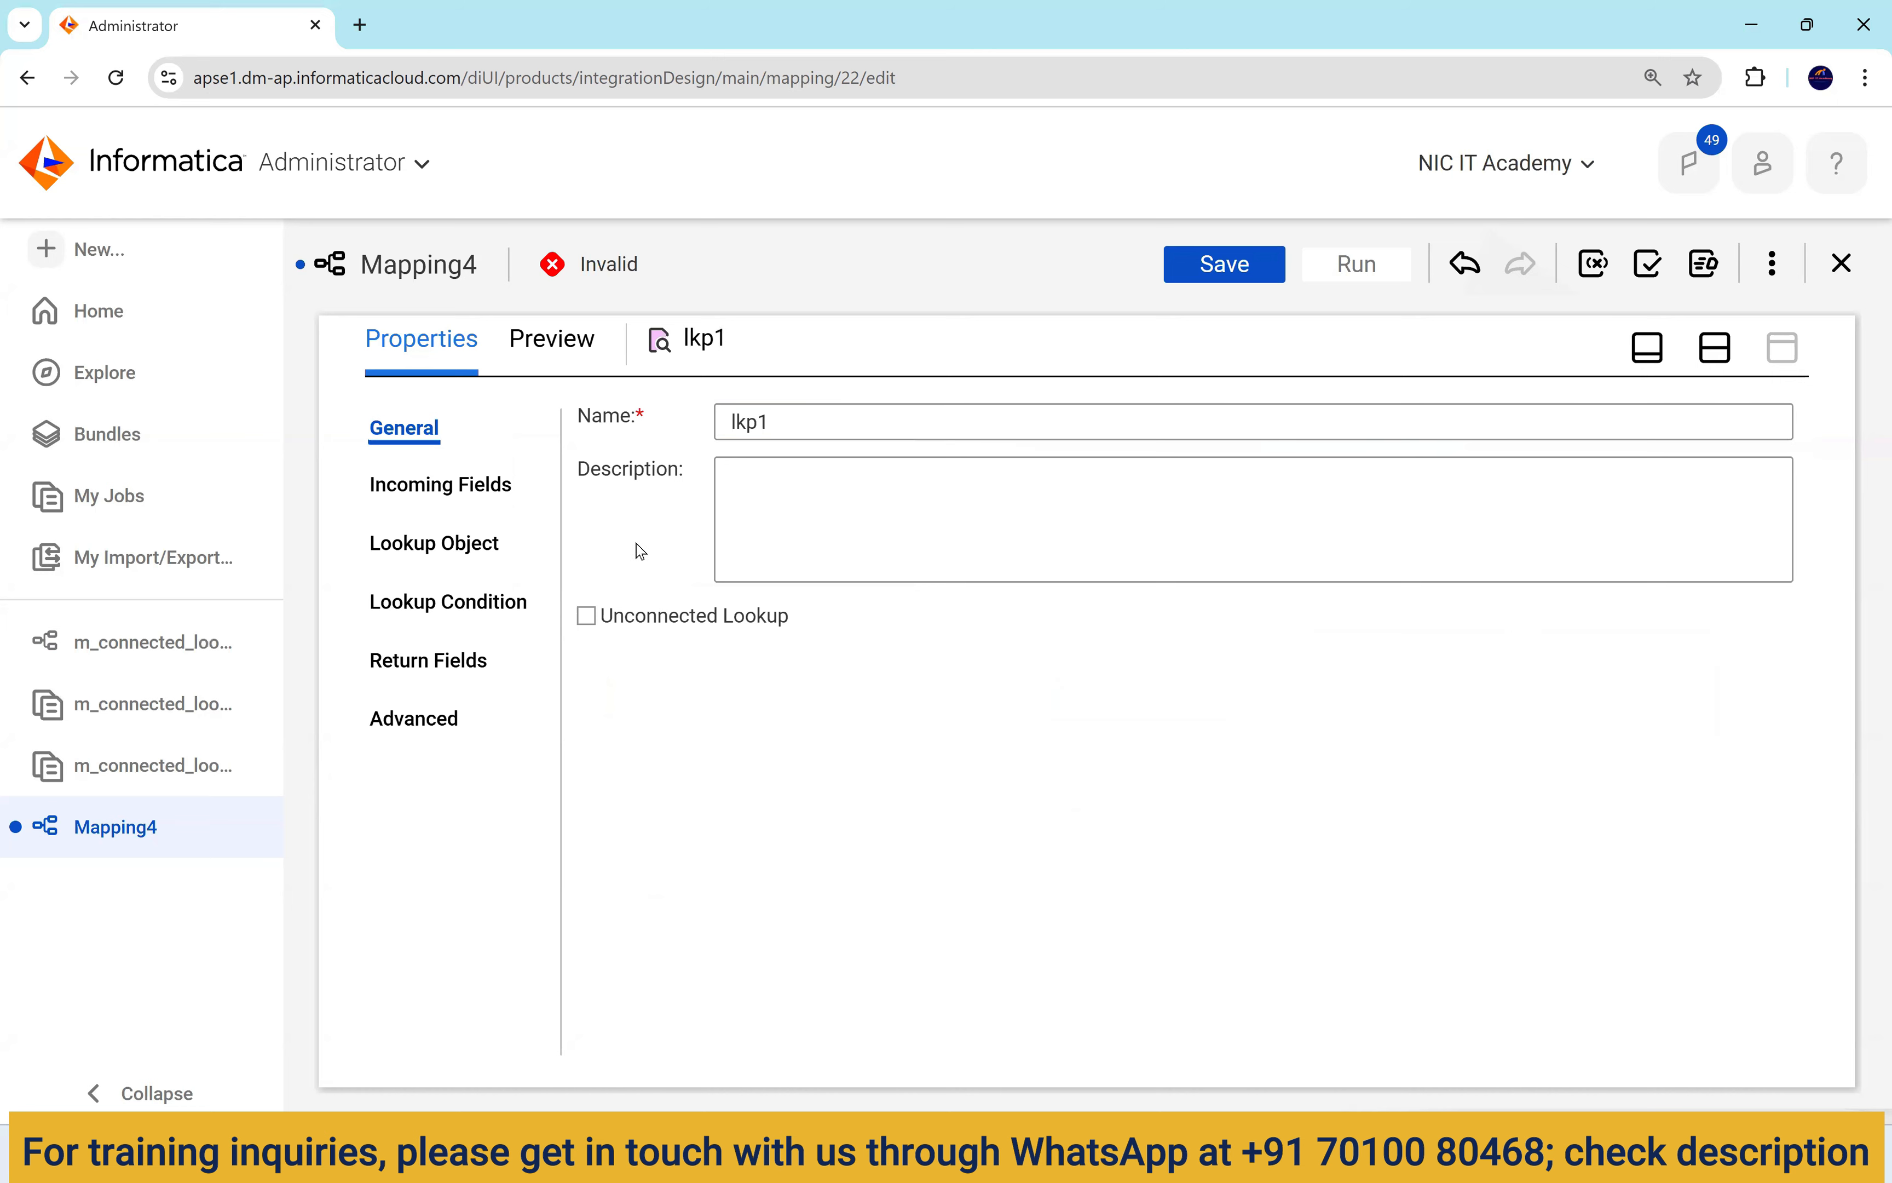
left_click(586, 617)
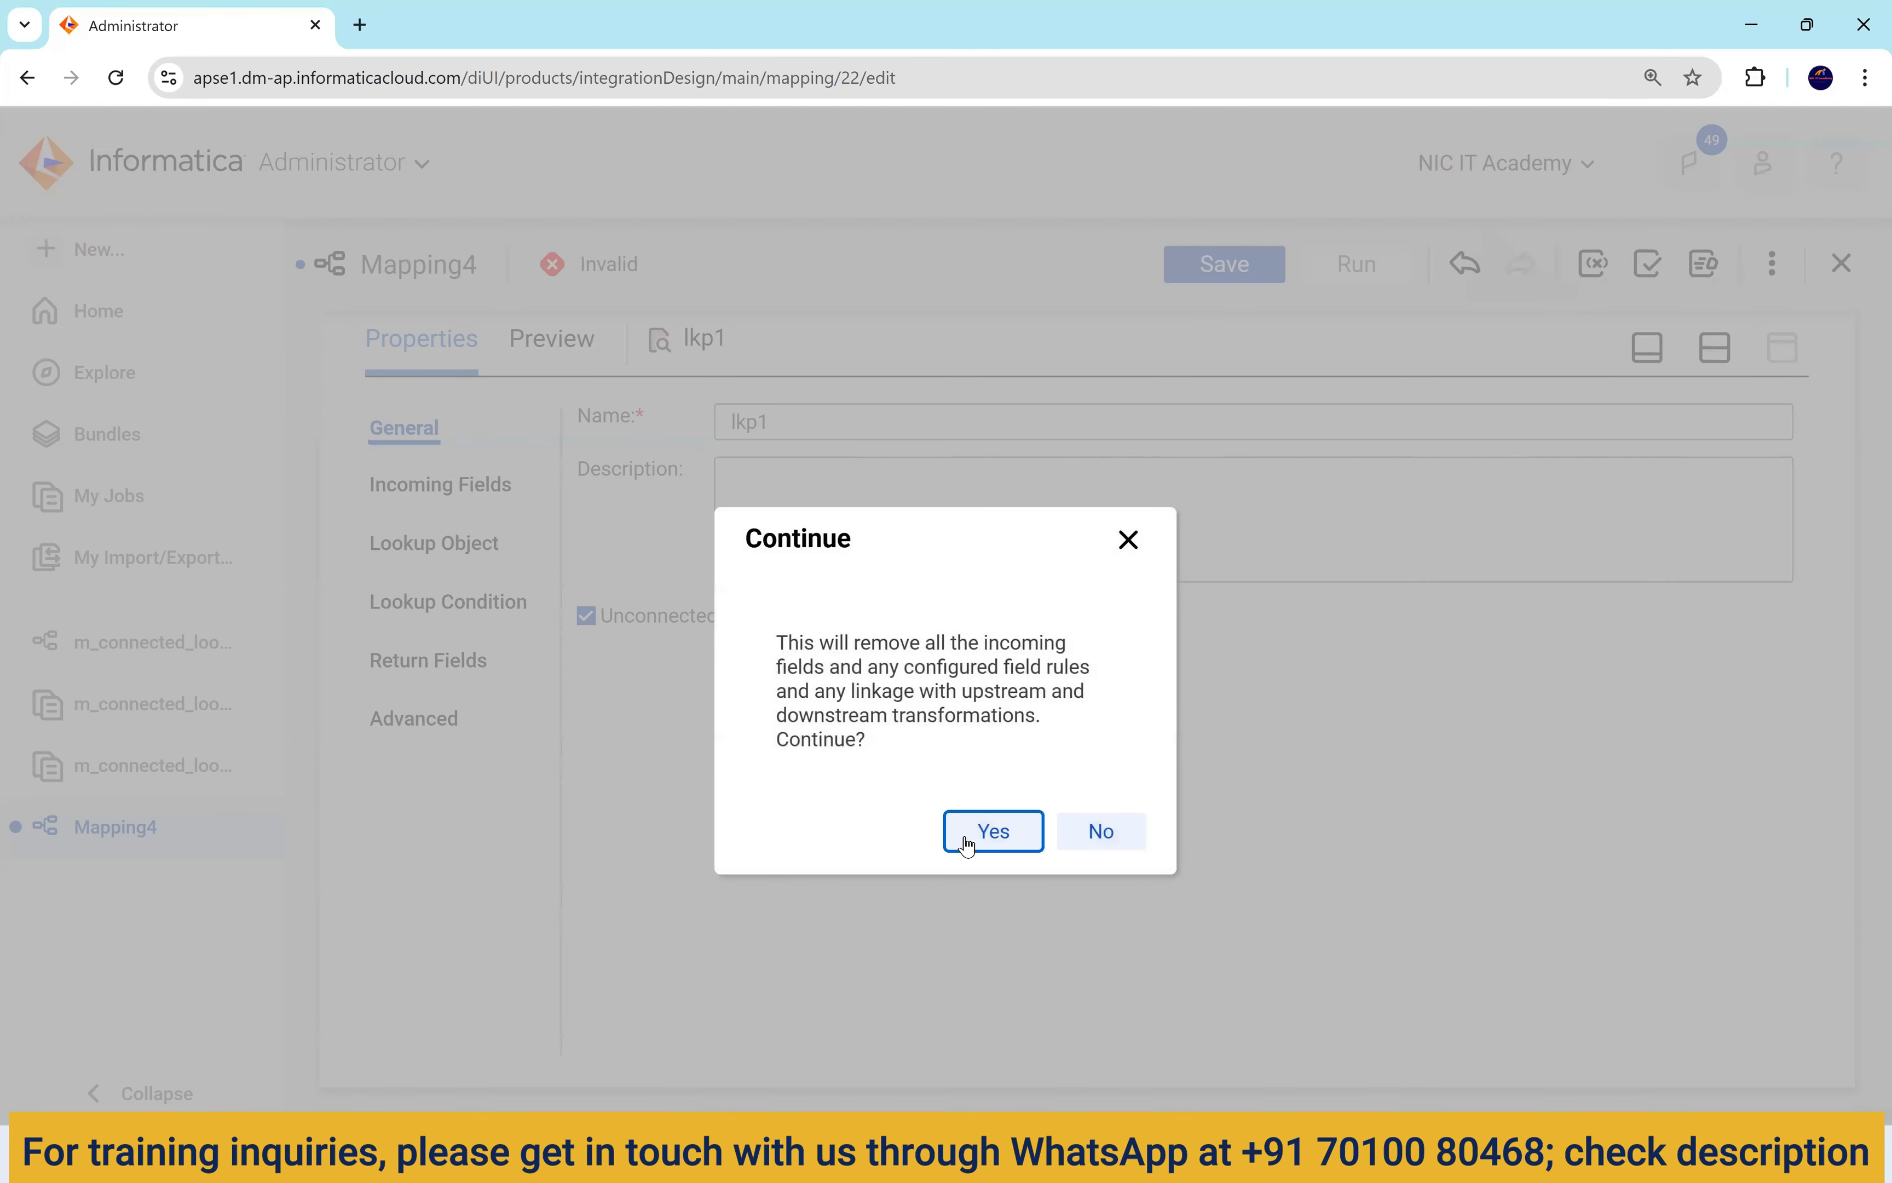
left_click(970, 835)
left_click(1714, 356)
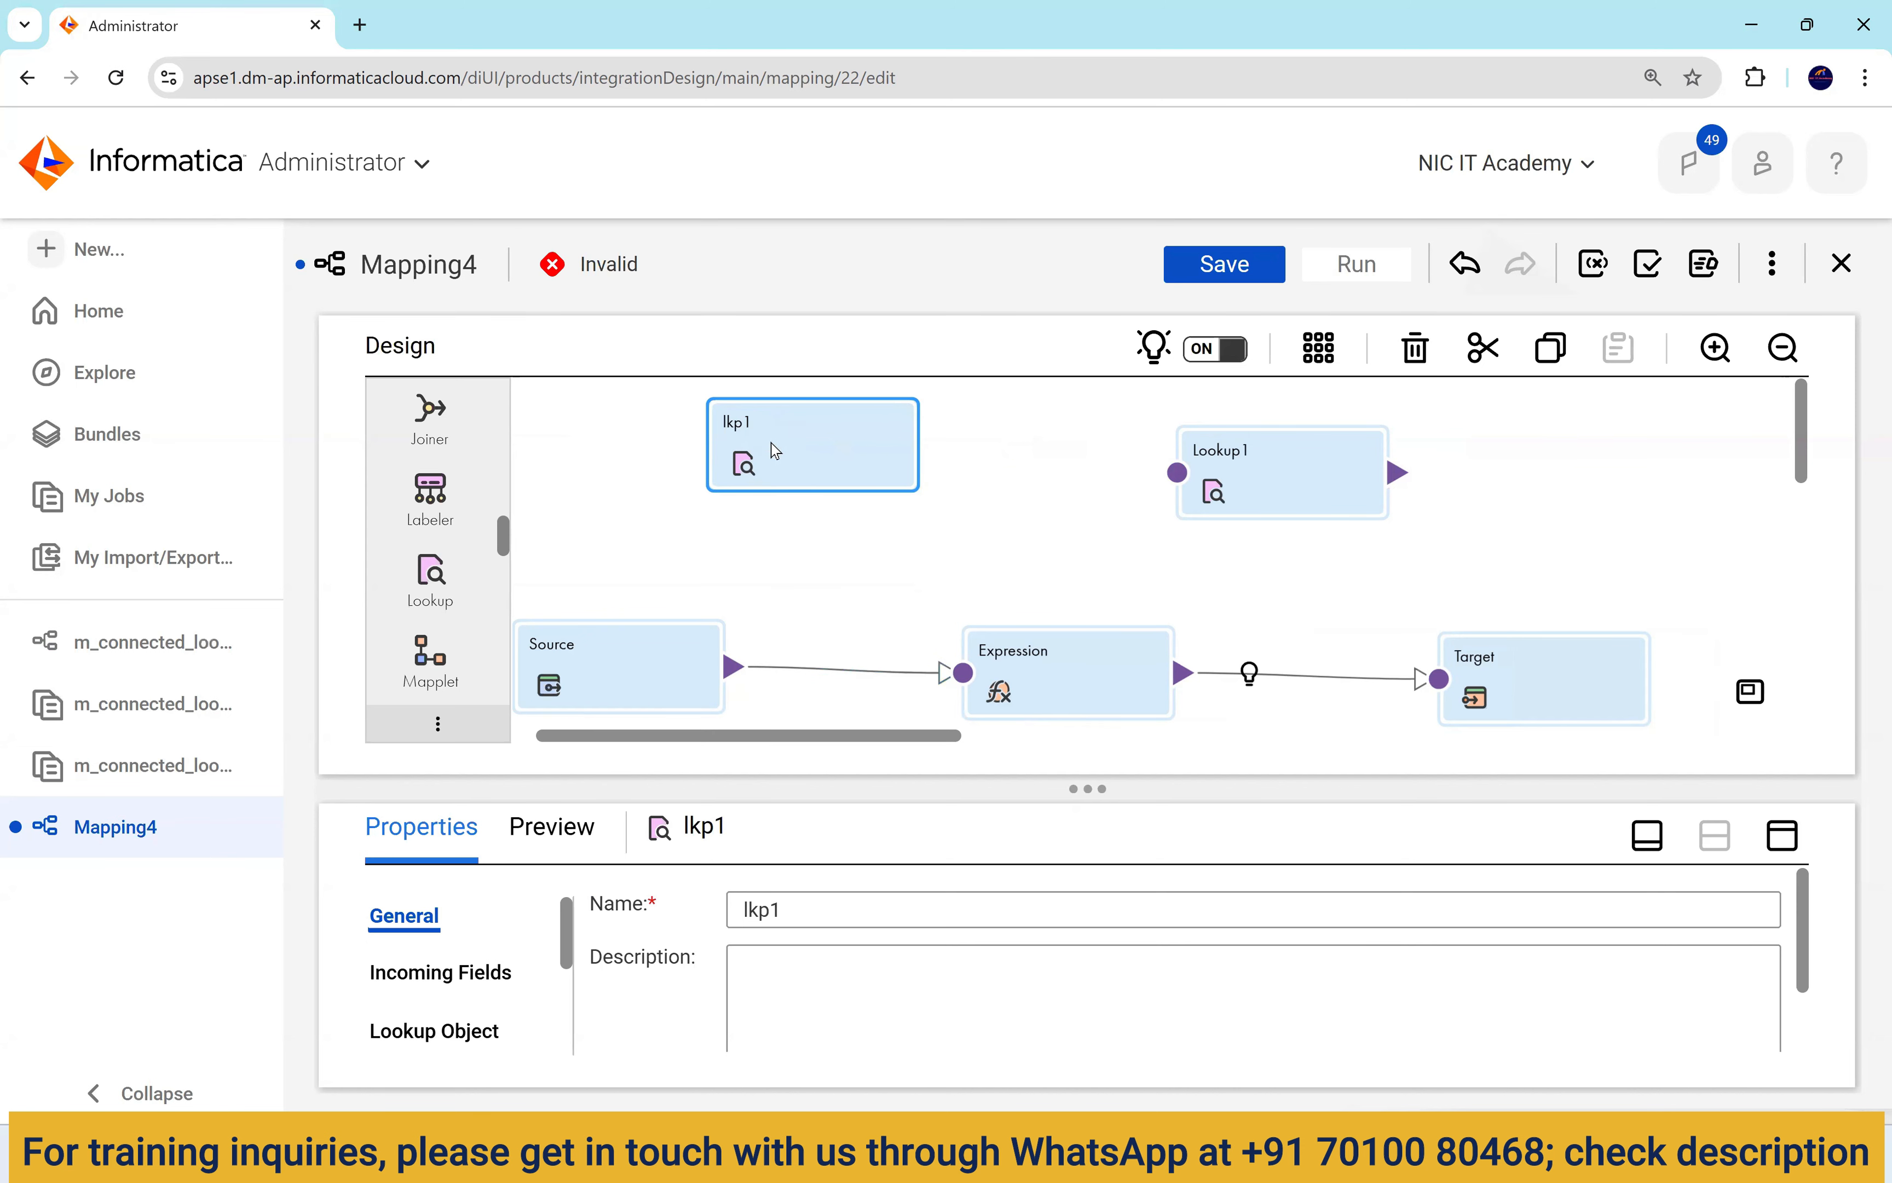
left_click(1783, 834)
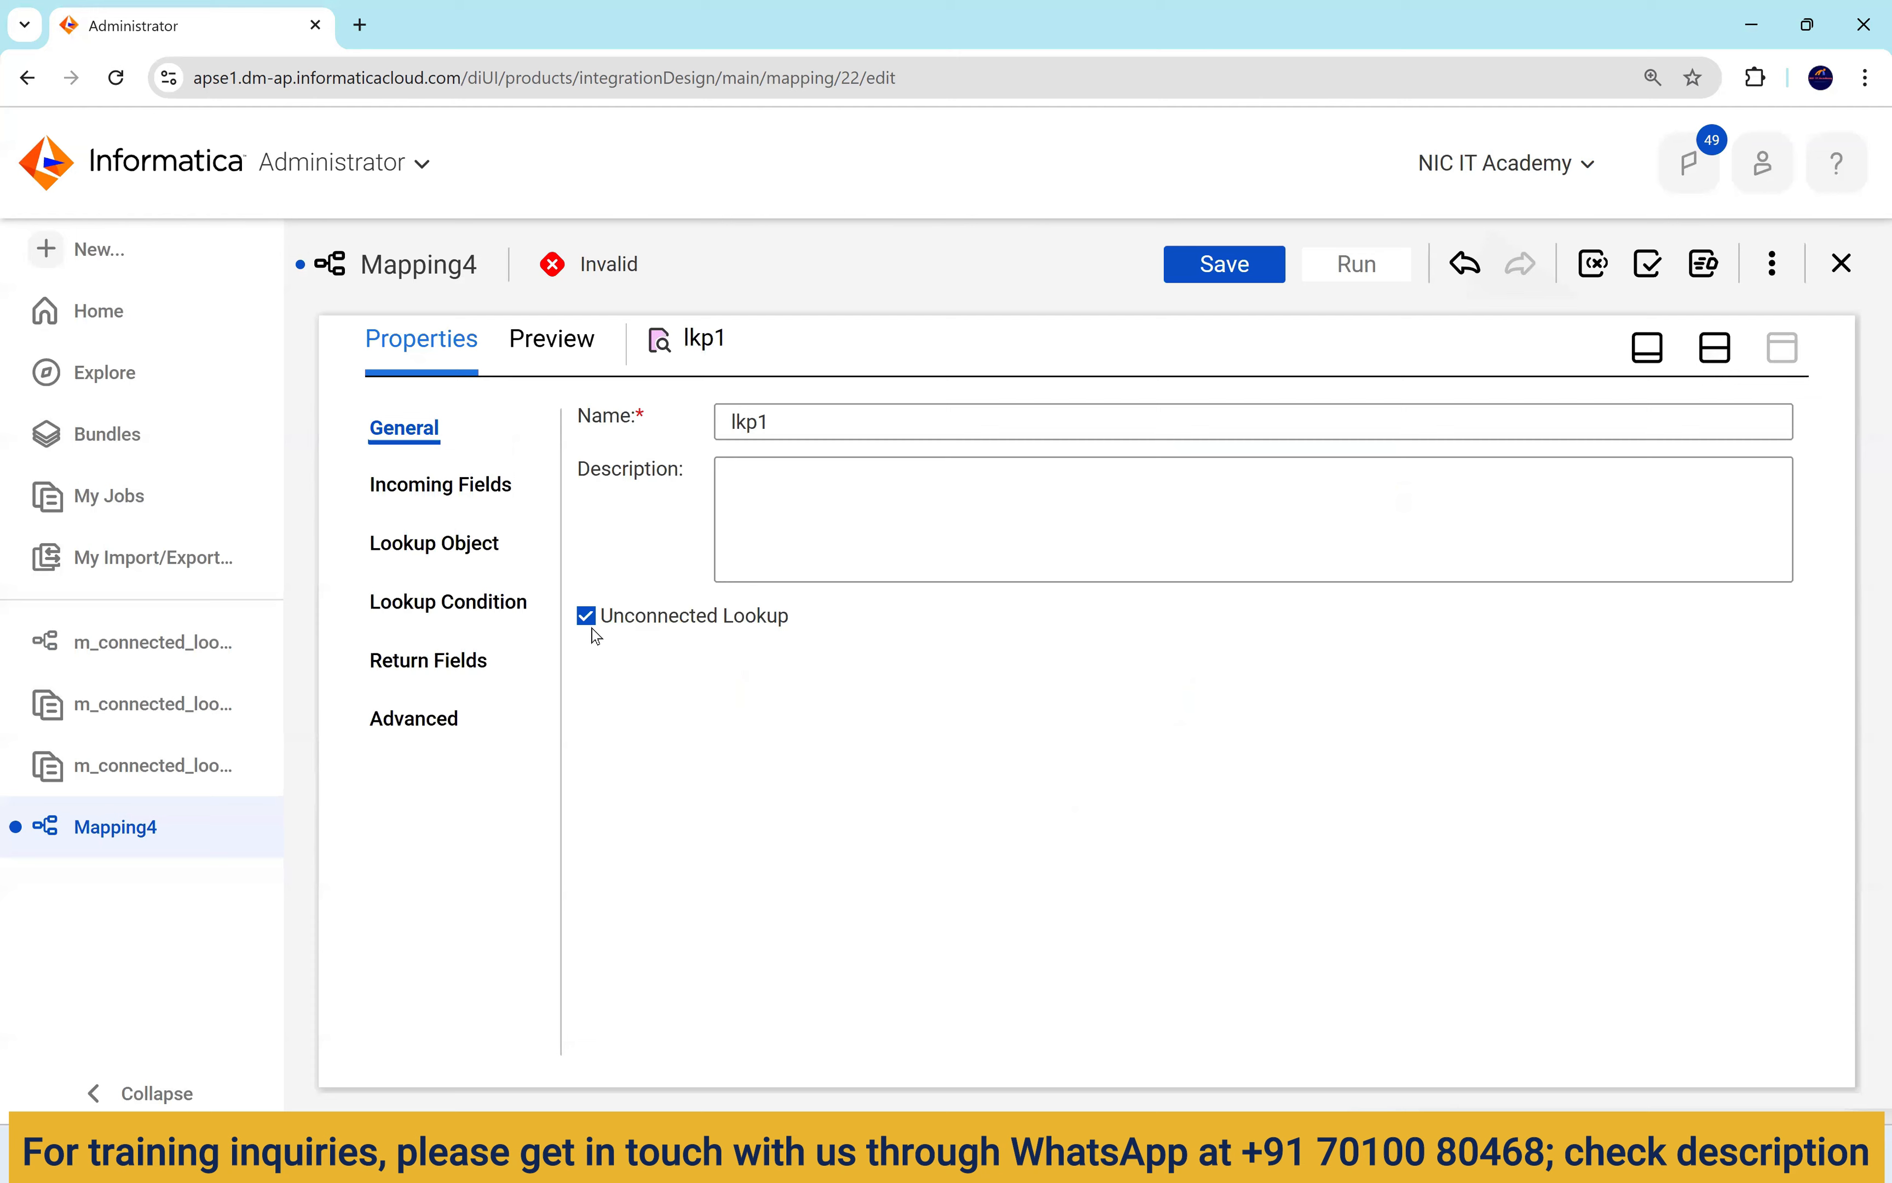
Give lkp1 the Oracle_Src1 connection and DEPARTMENTS as its lookup object.
left_click(459, 543)
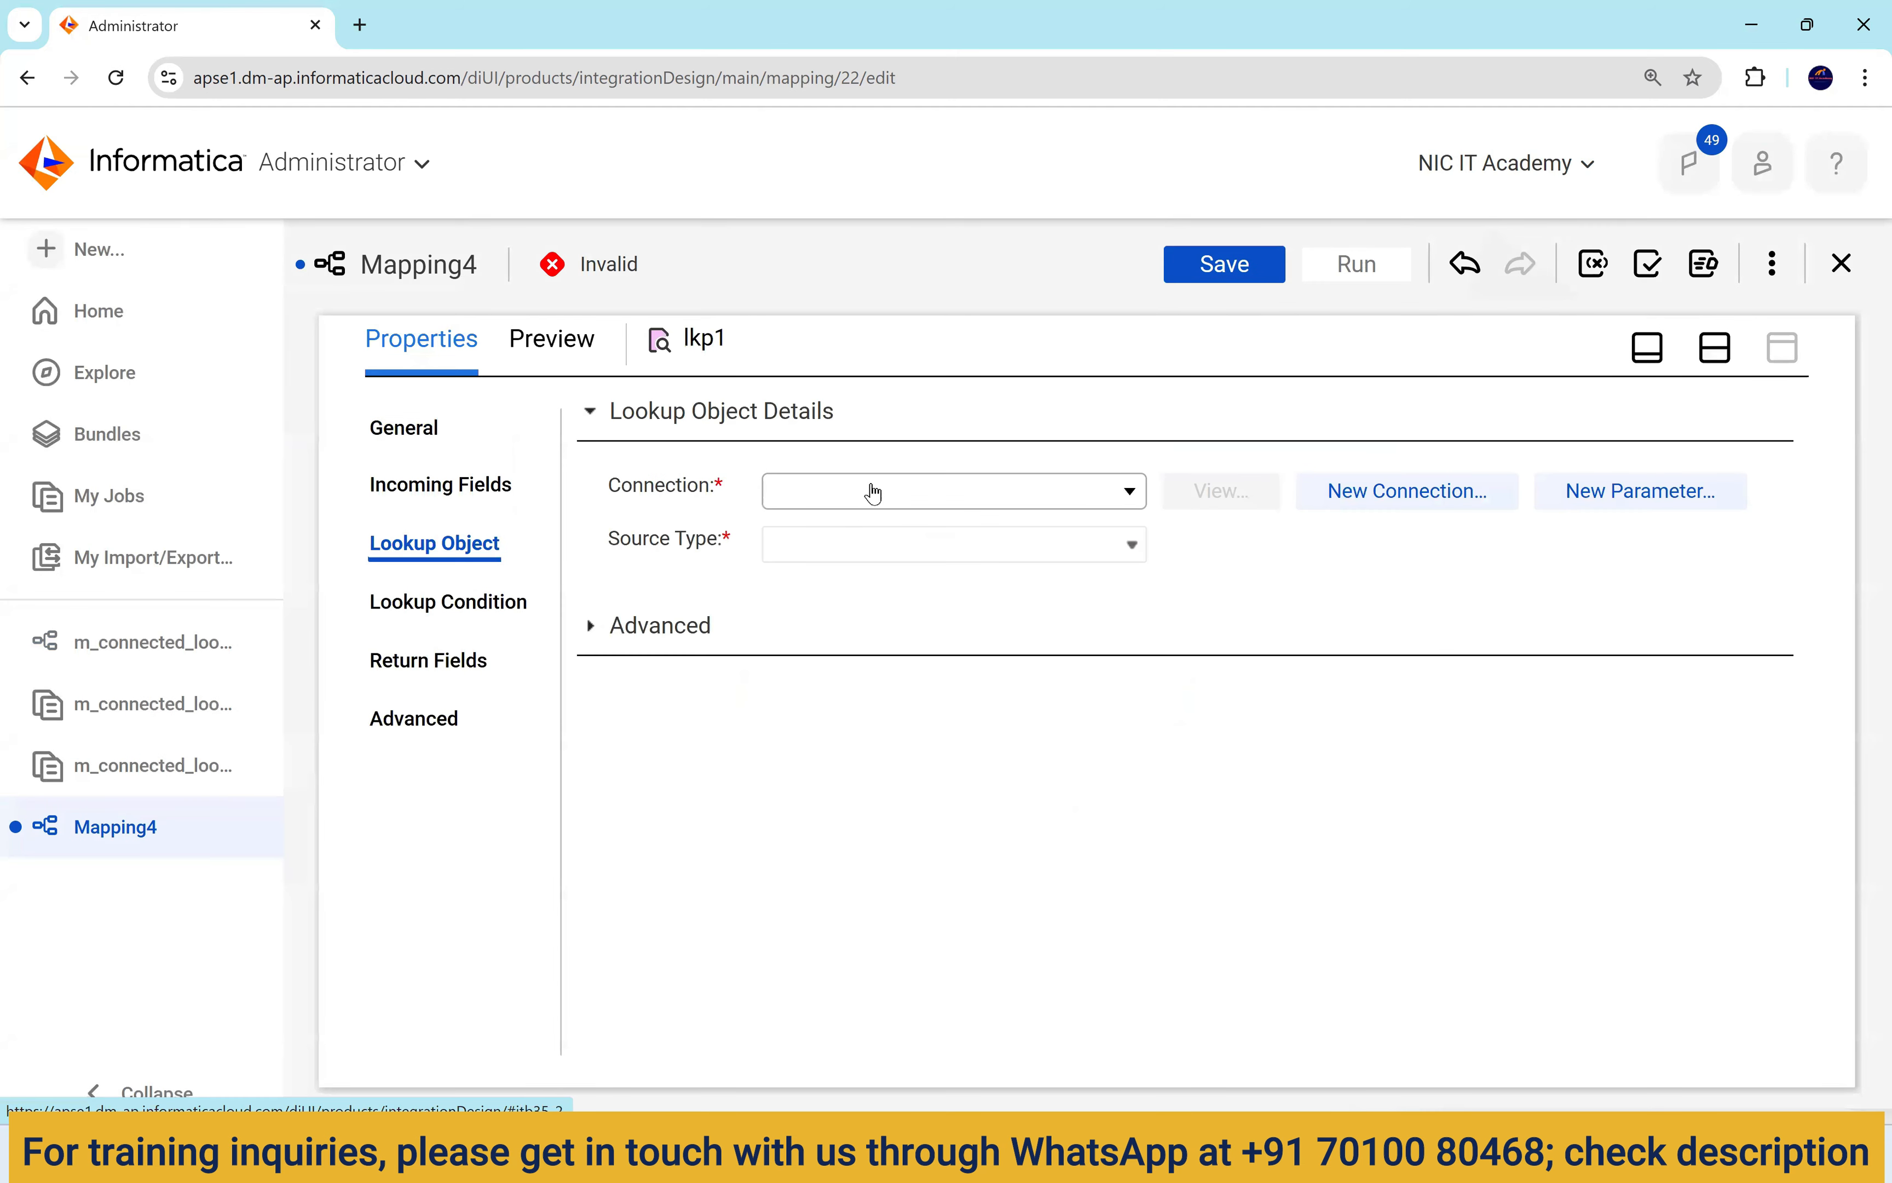
left_click(874, 491)
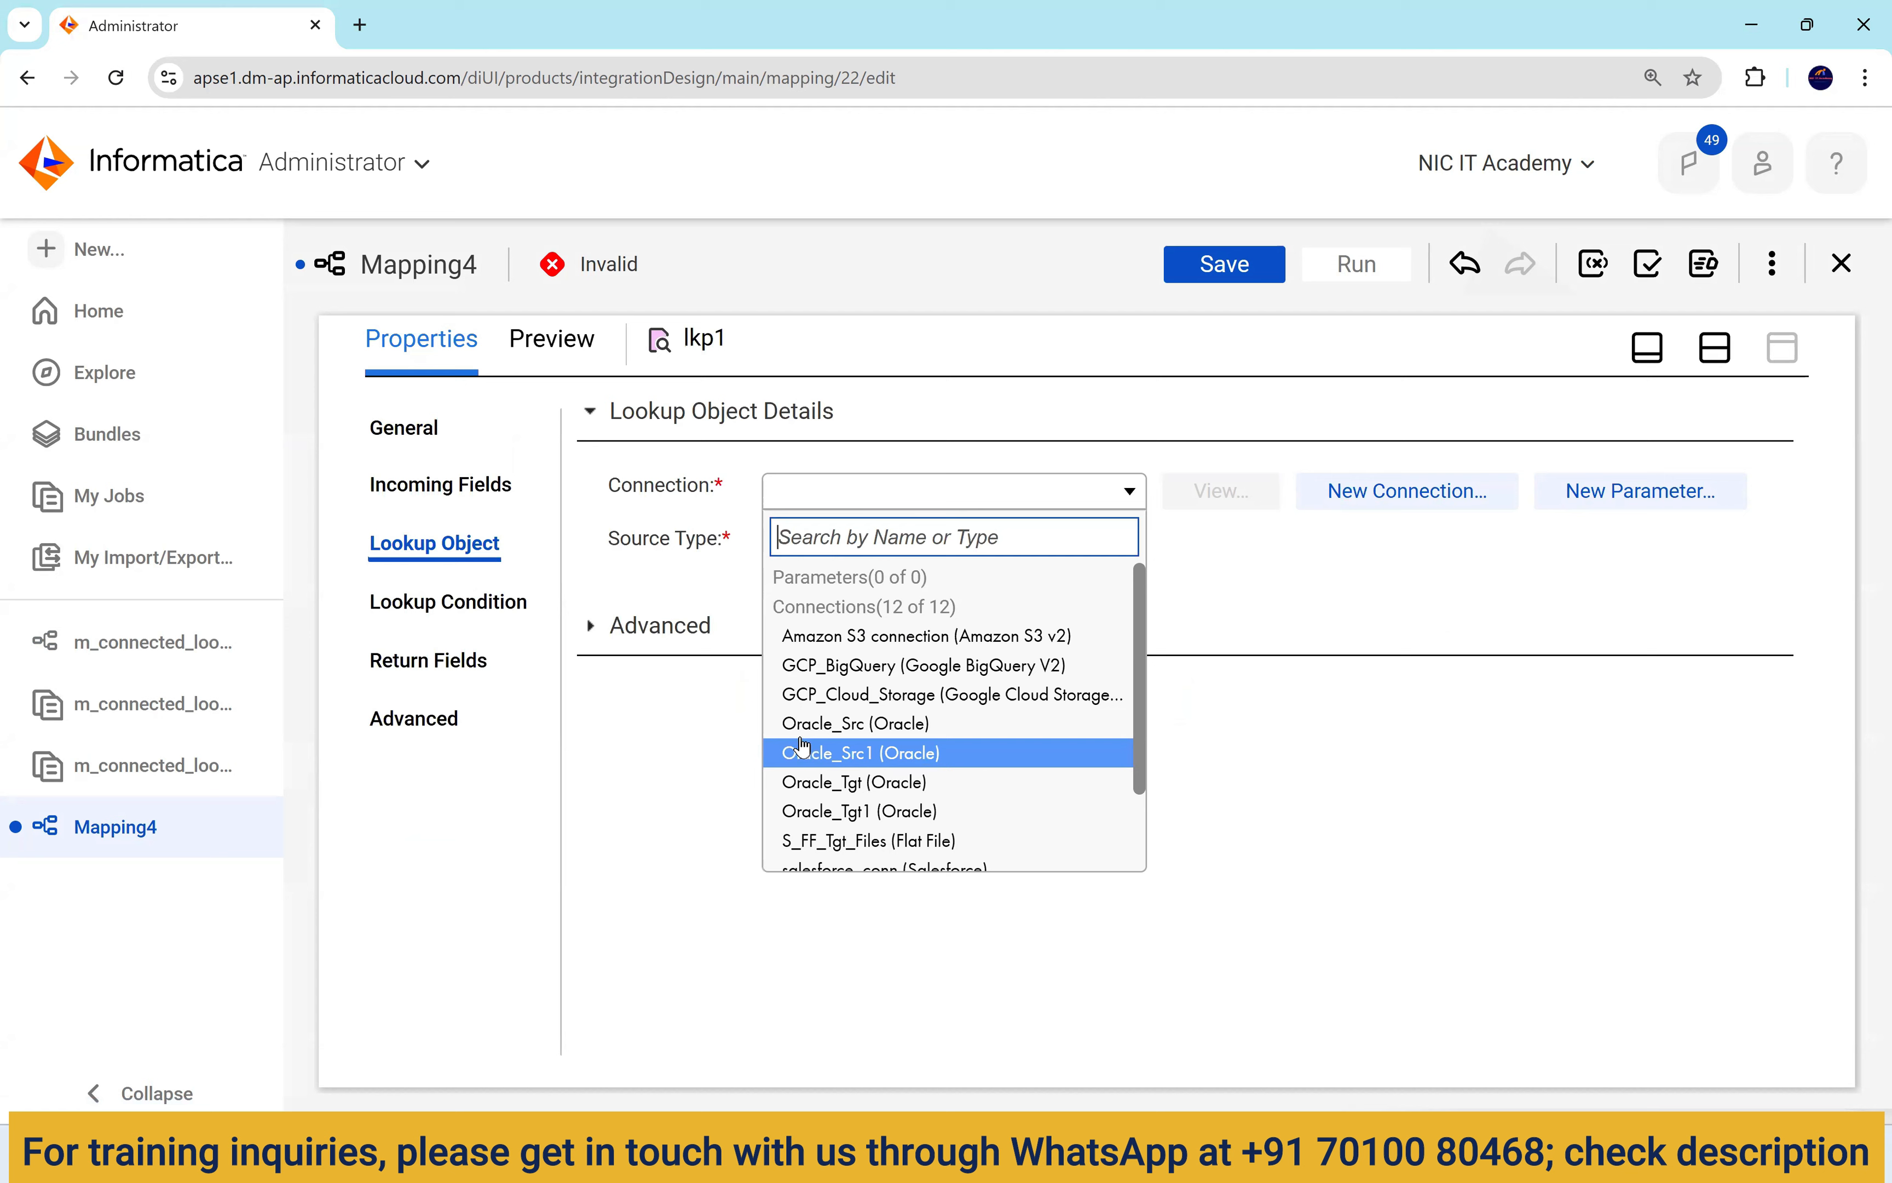
left_click(872, 755)
left_click(1306, 597)
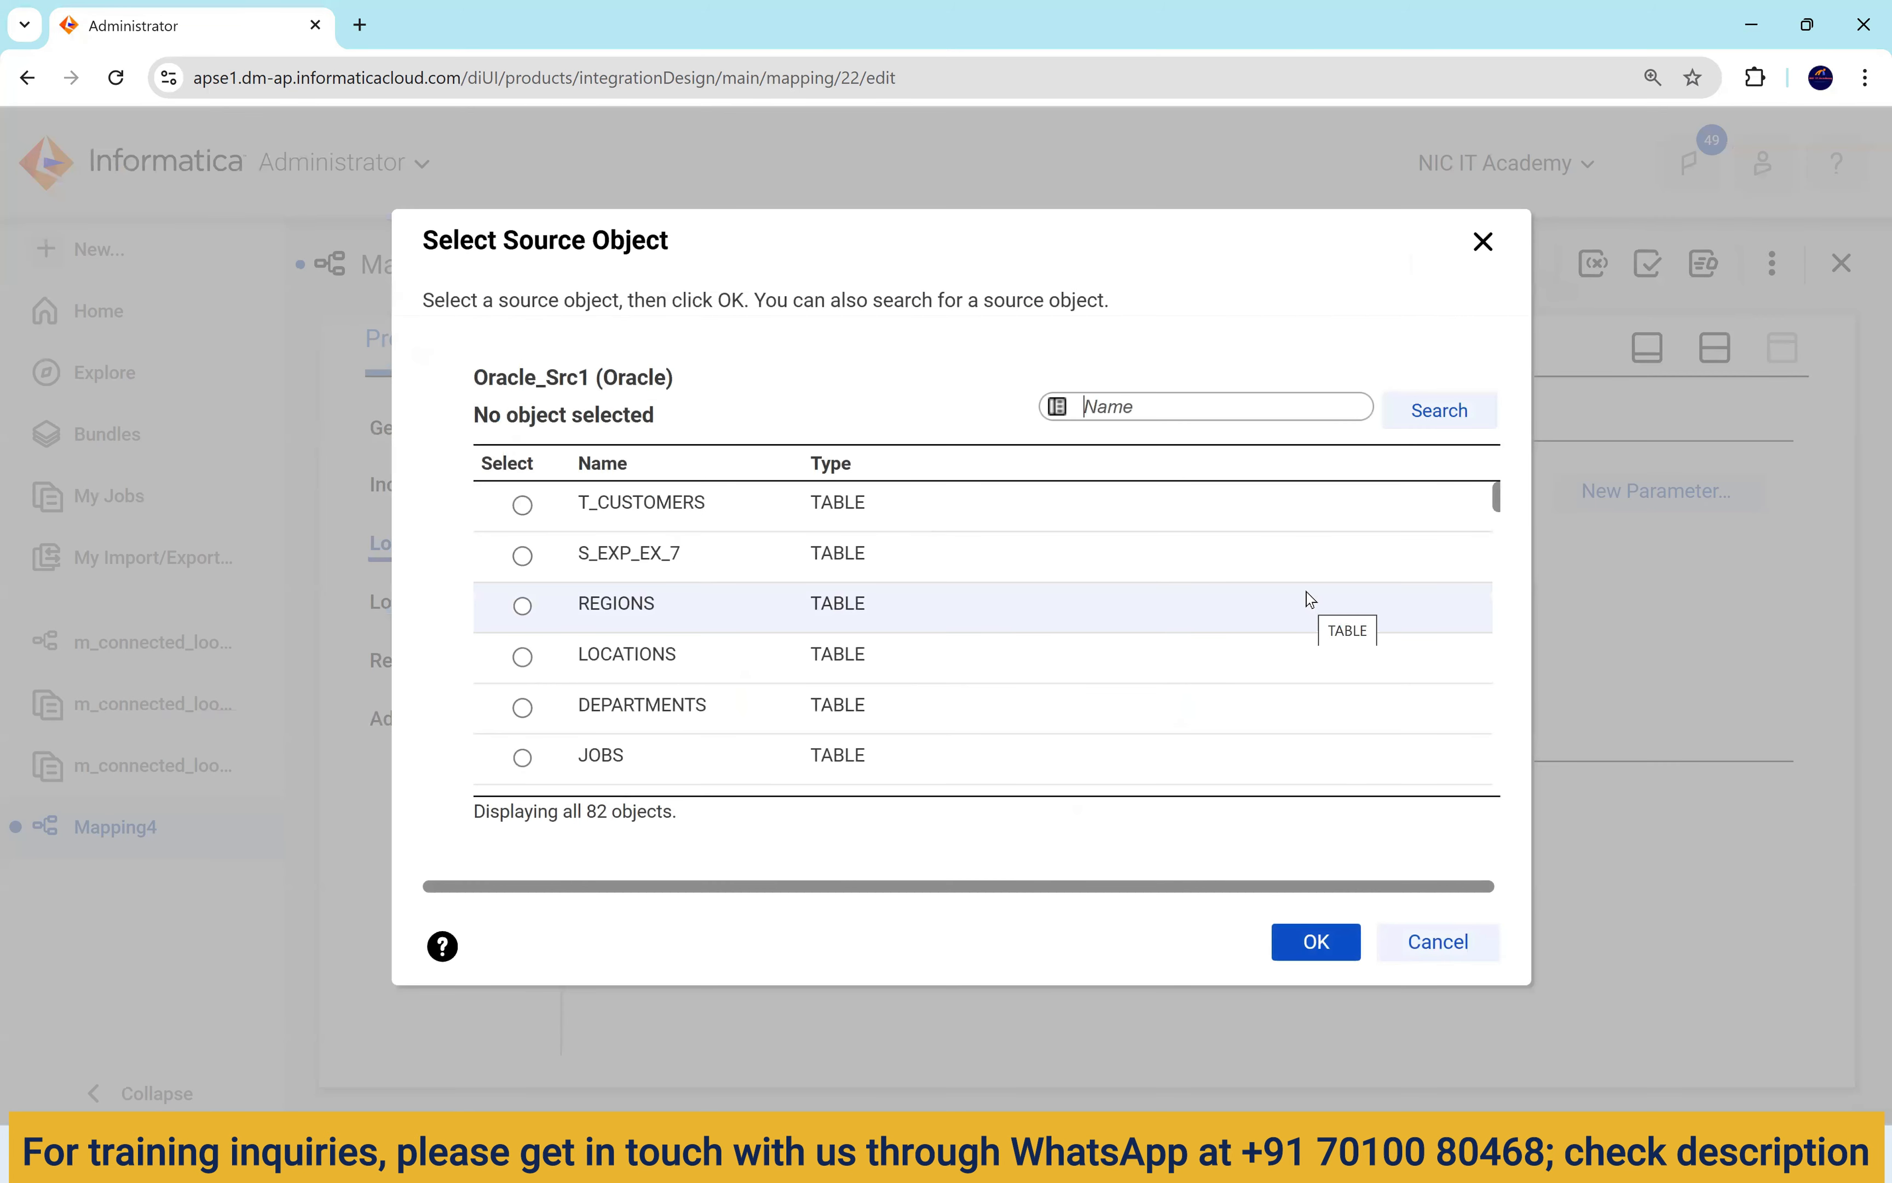
left_click(720, 713)
left_click(1317, 961)
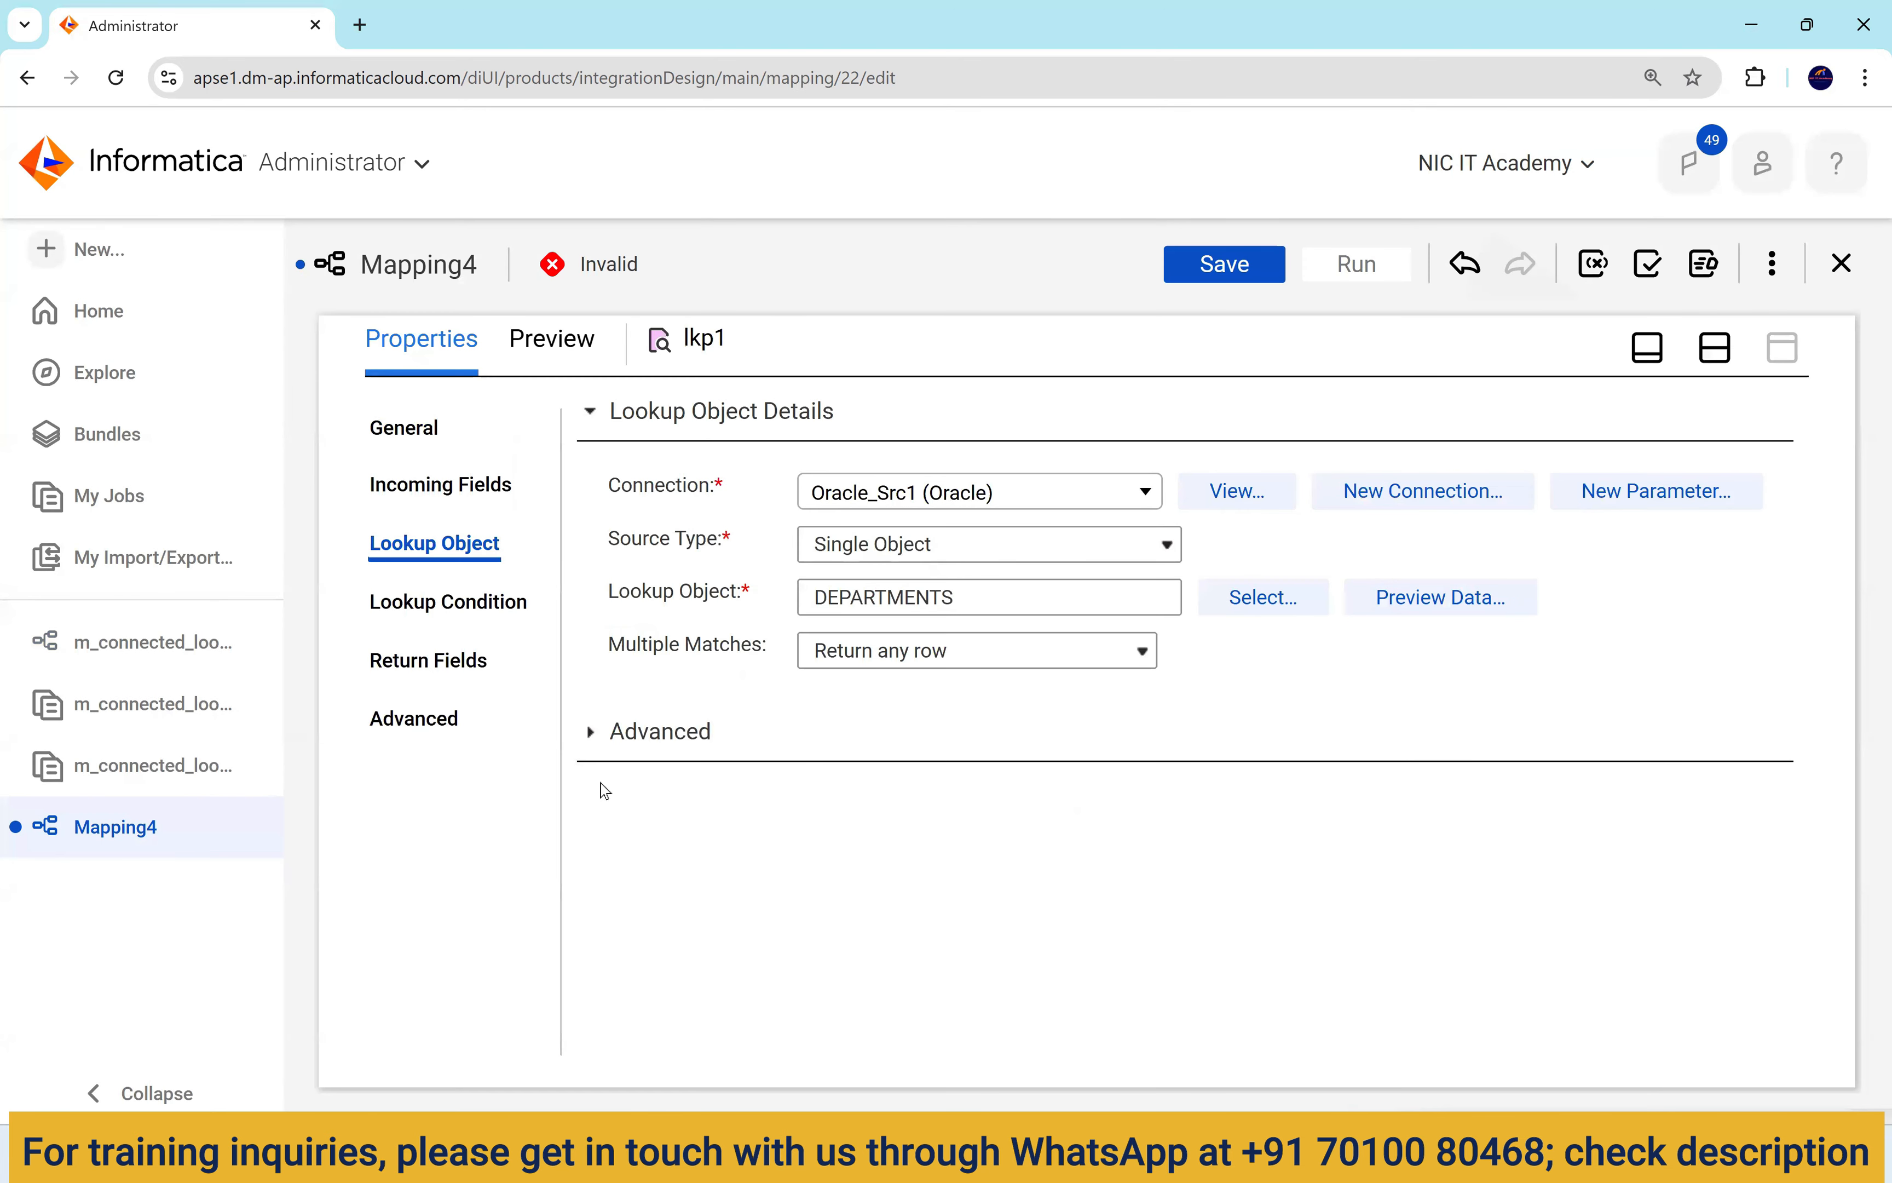
Add an lkp1 lookup condition on DEPARTMENT_ID, then view its empty Incoming Fields.
left_click(457, 606)
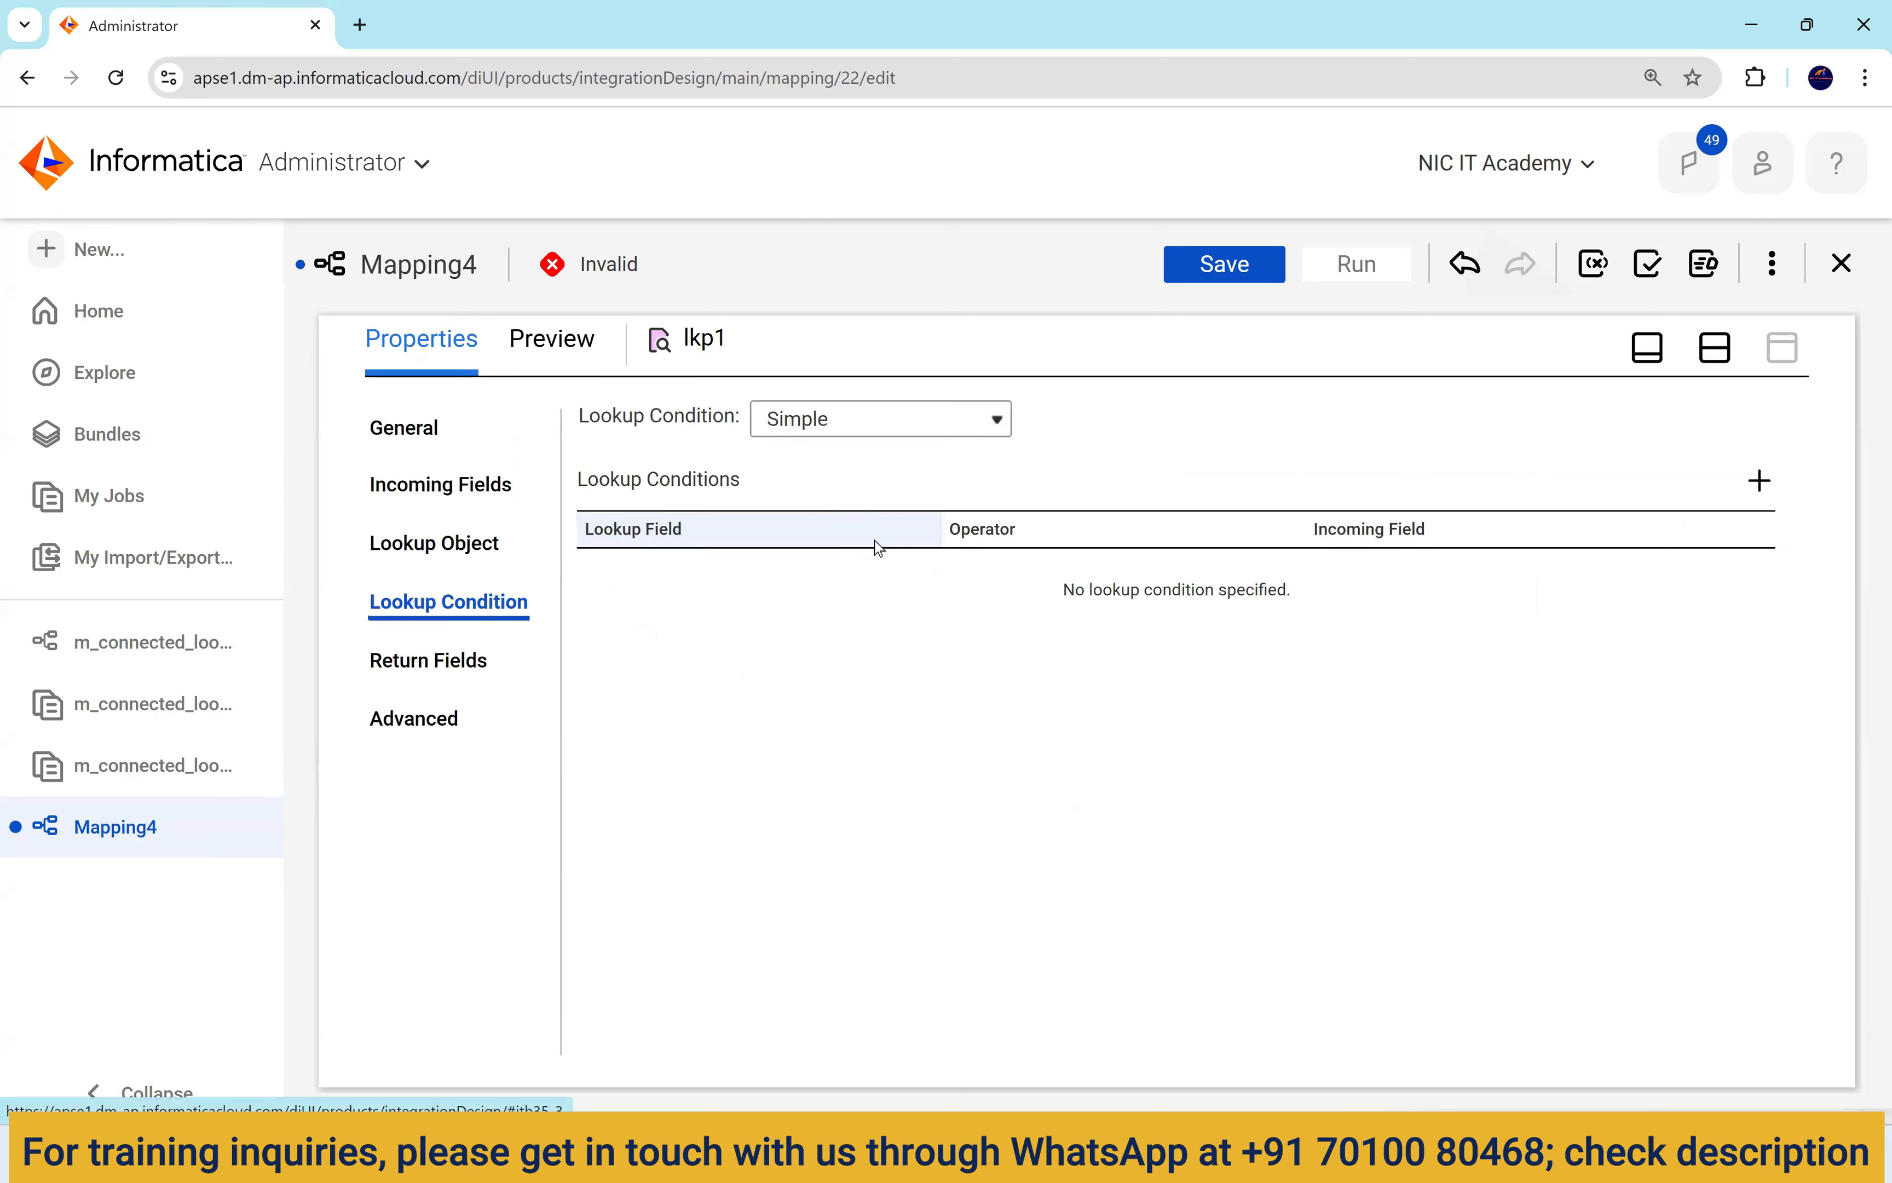
left_click(1762, 482)
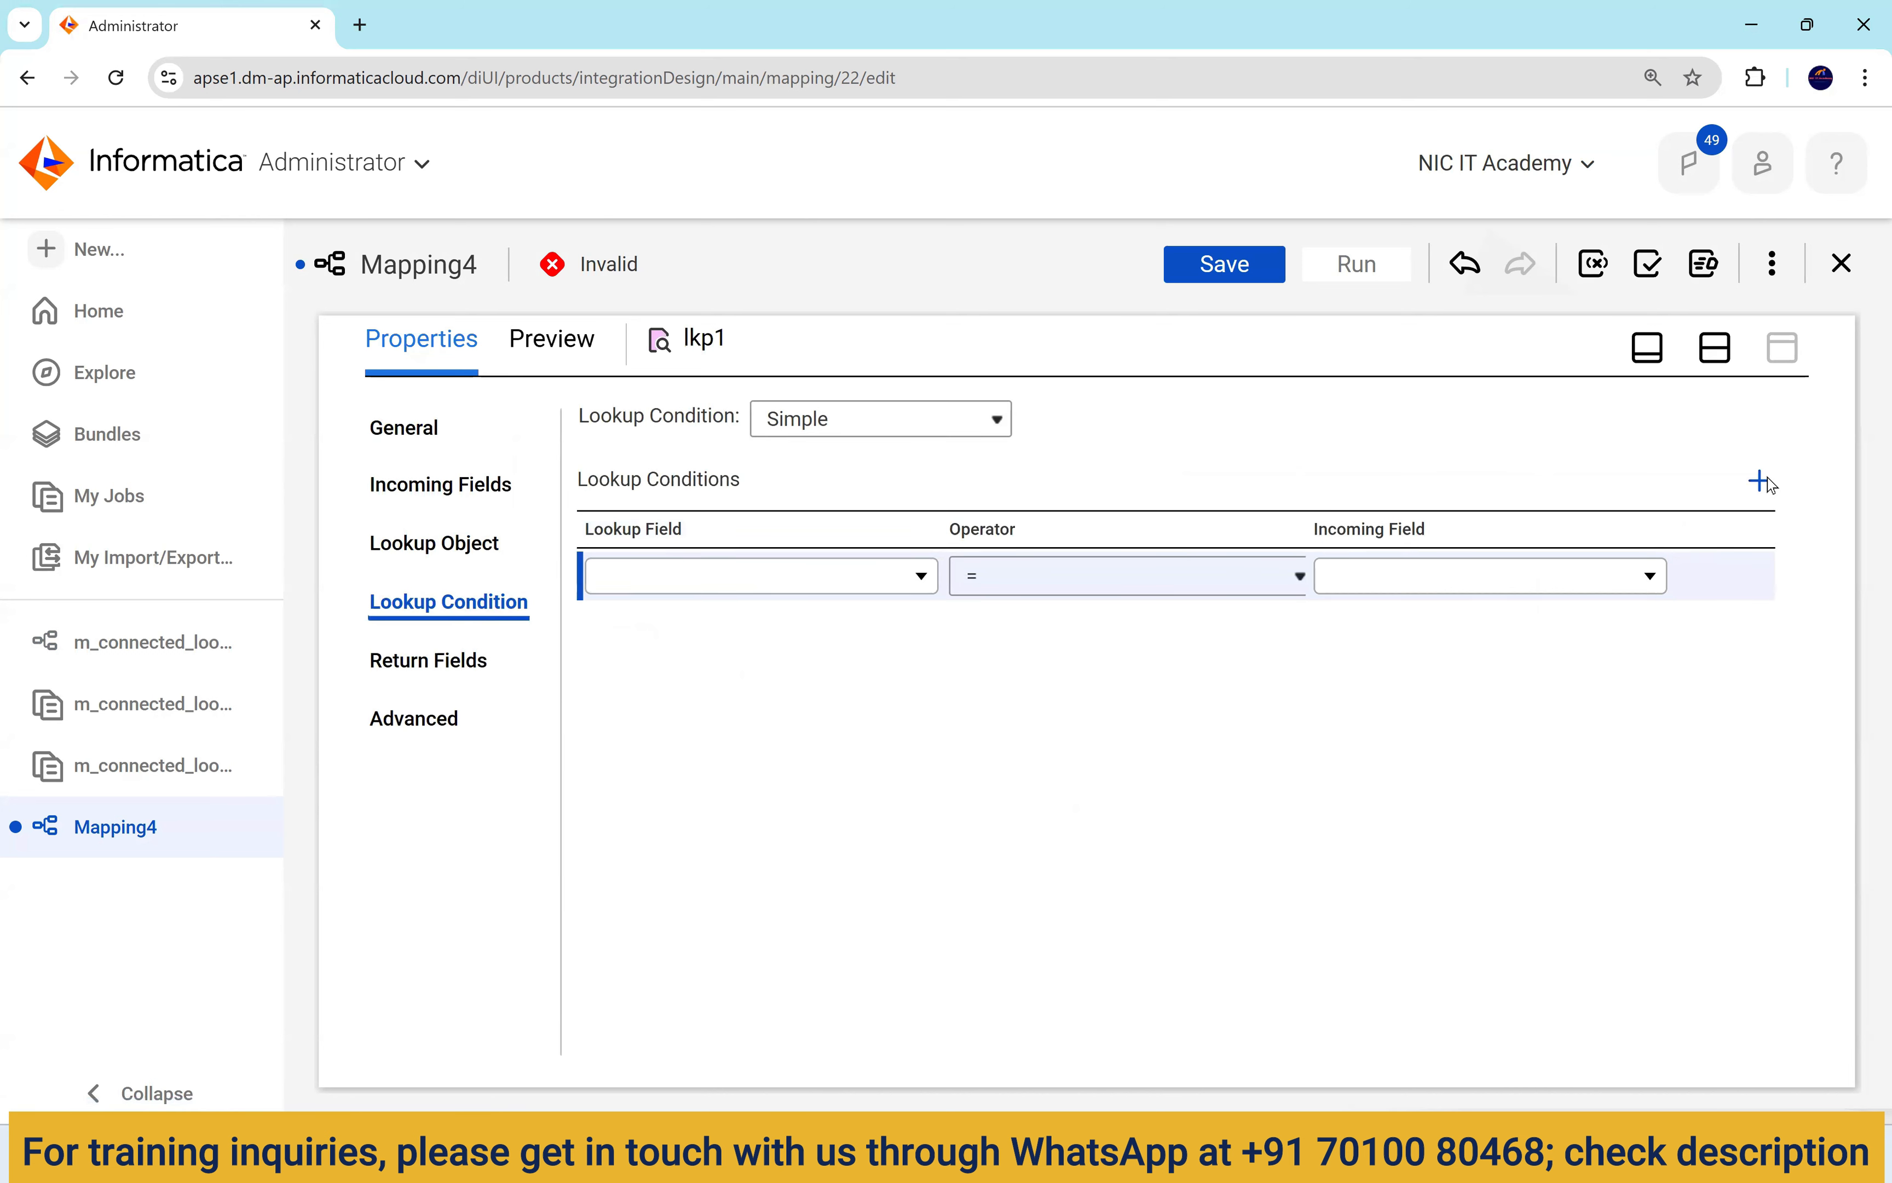
left_click(649, 585)
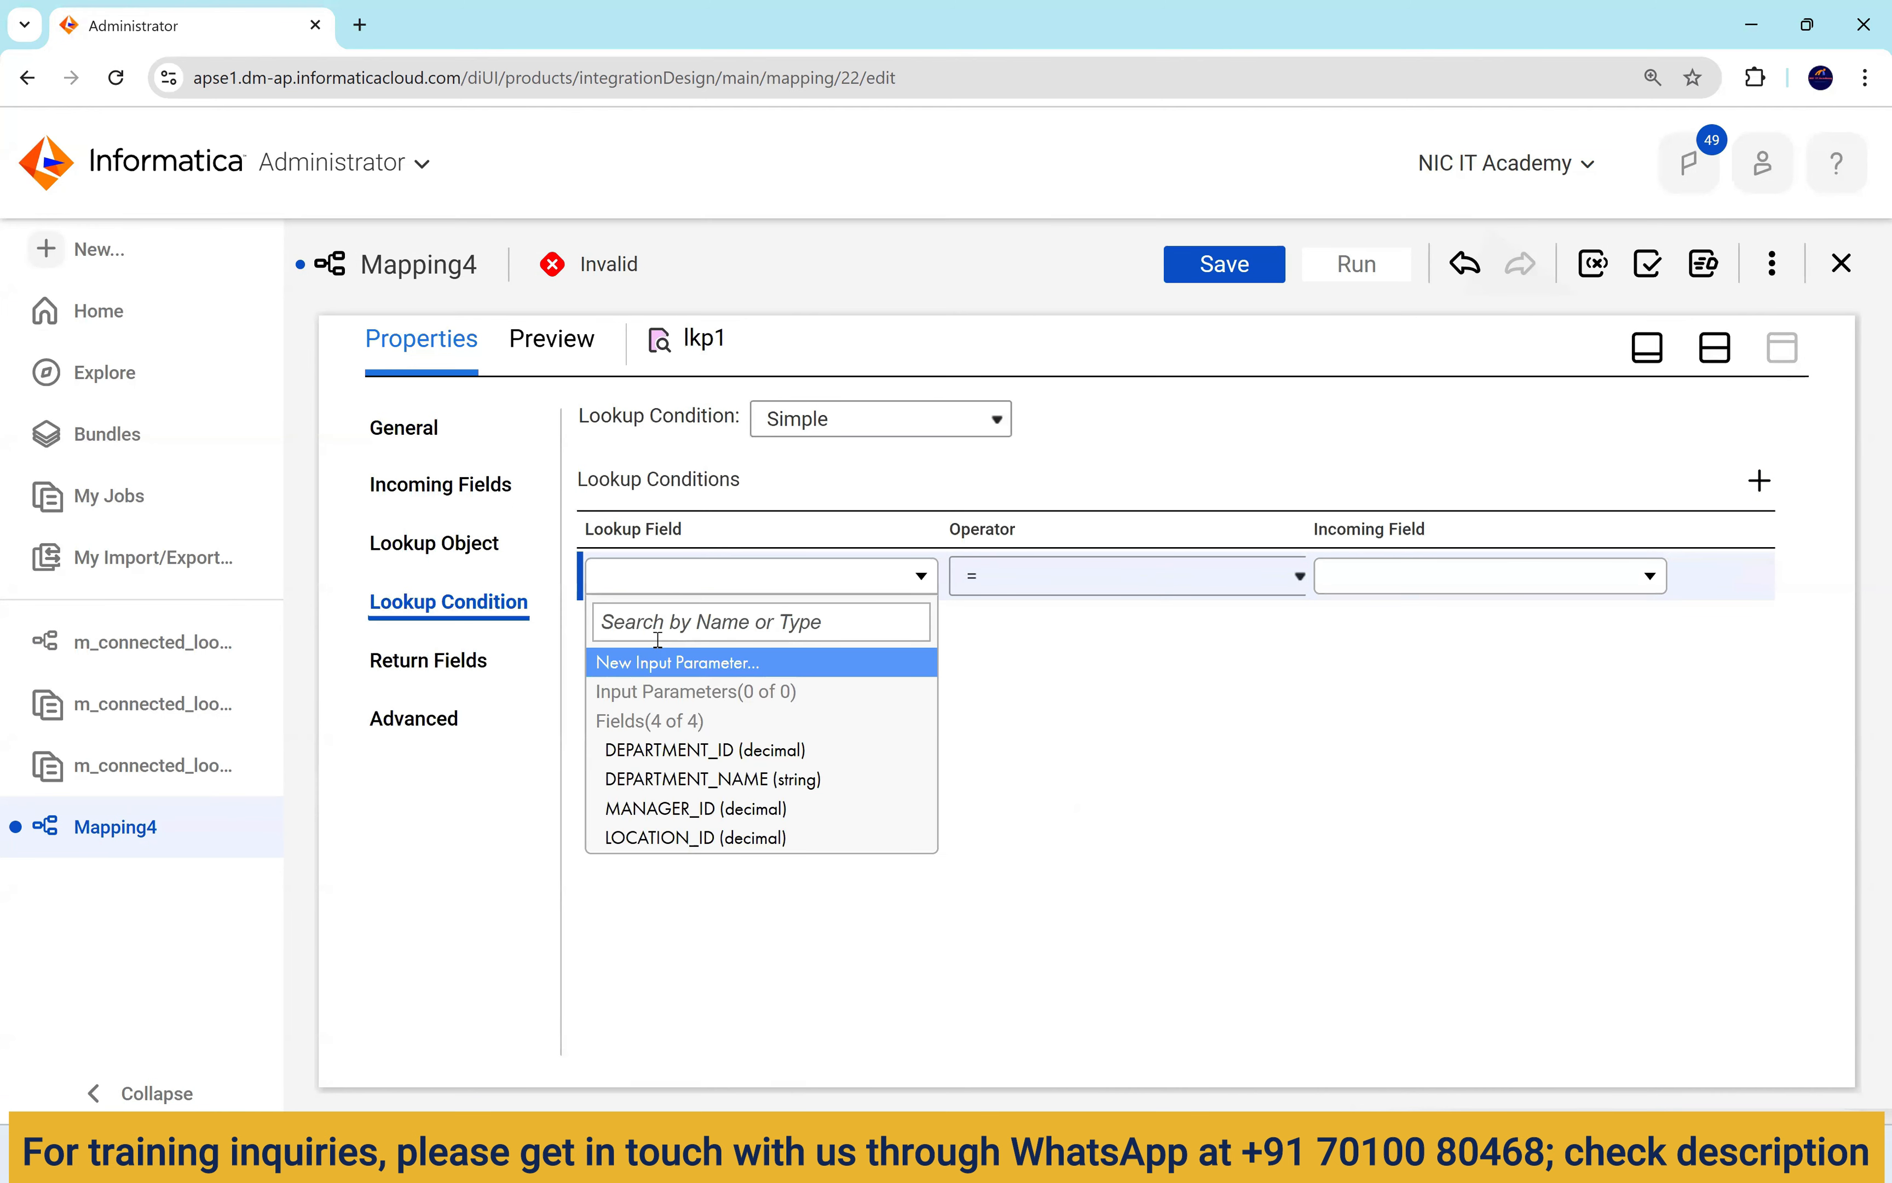
left_click(761, 752)
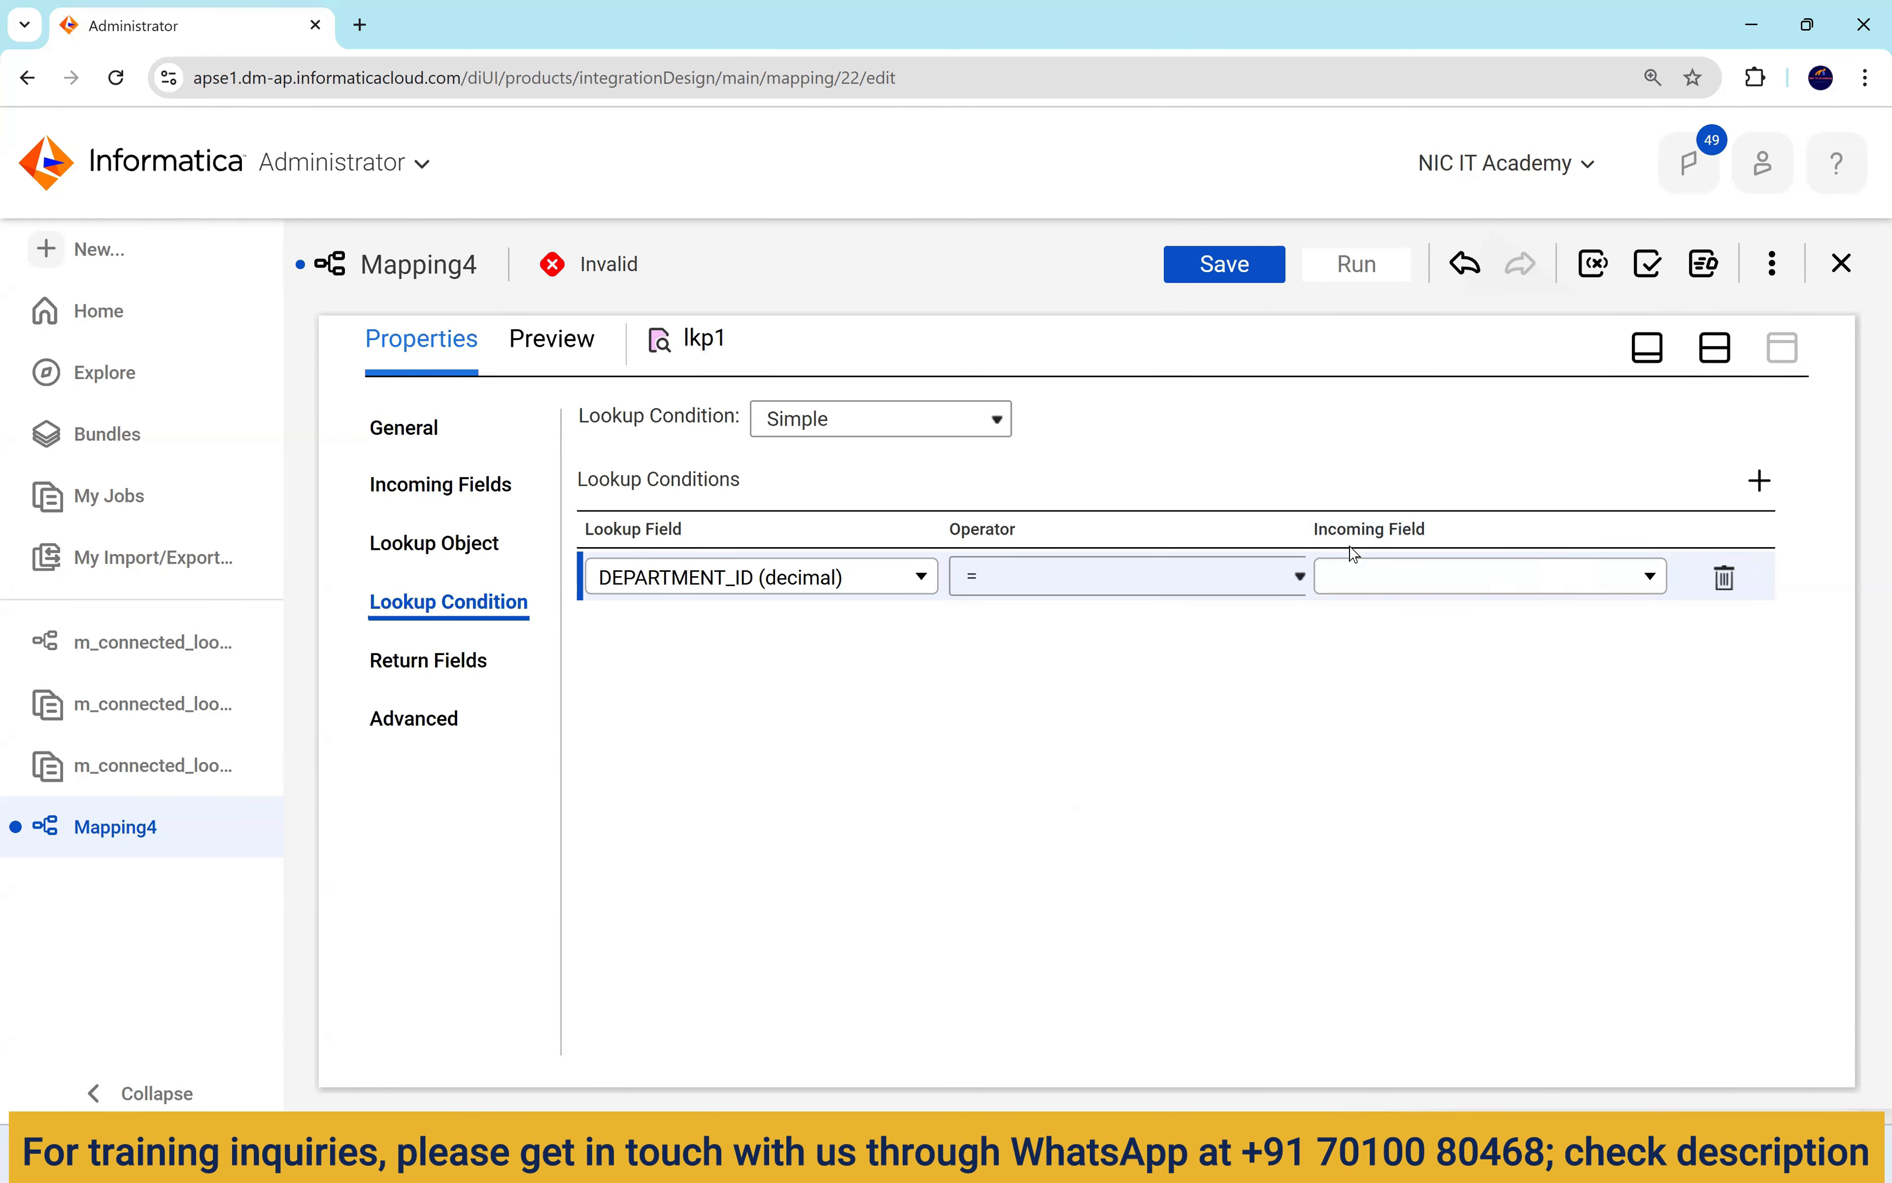
left_click(1439, 581)
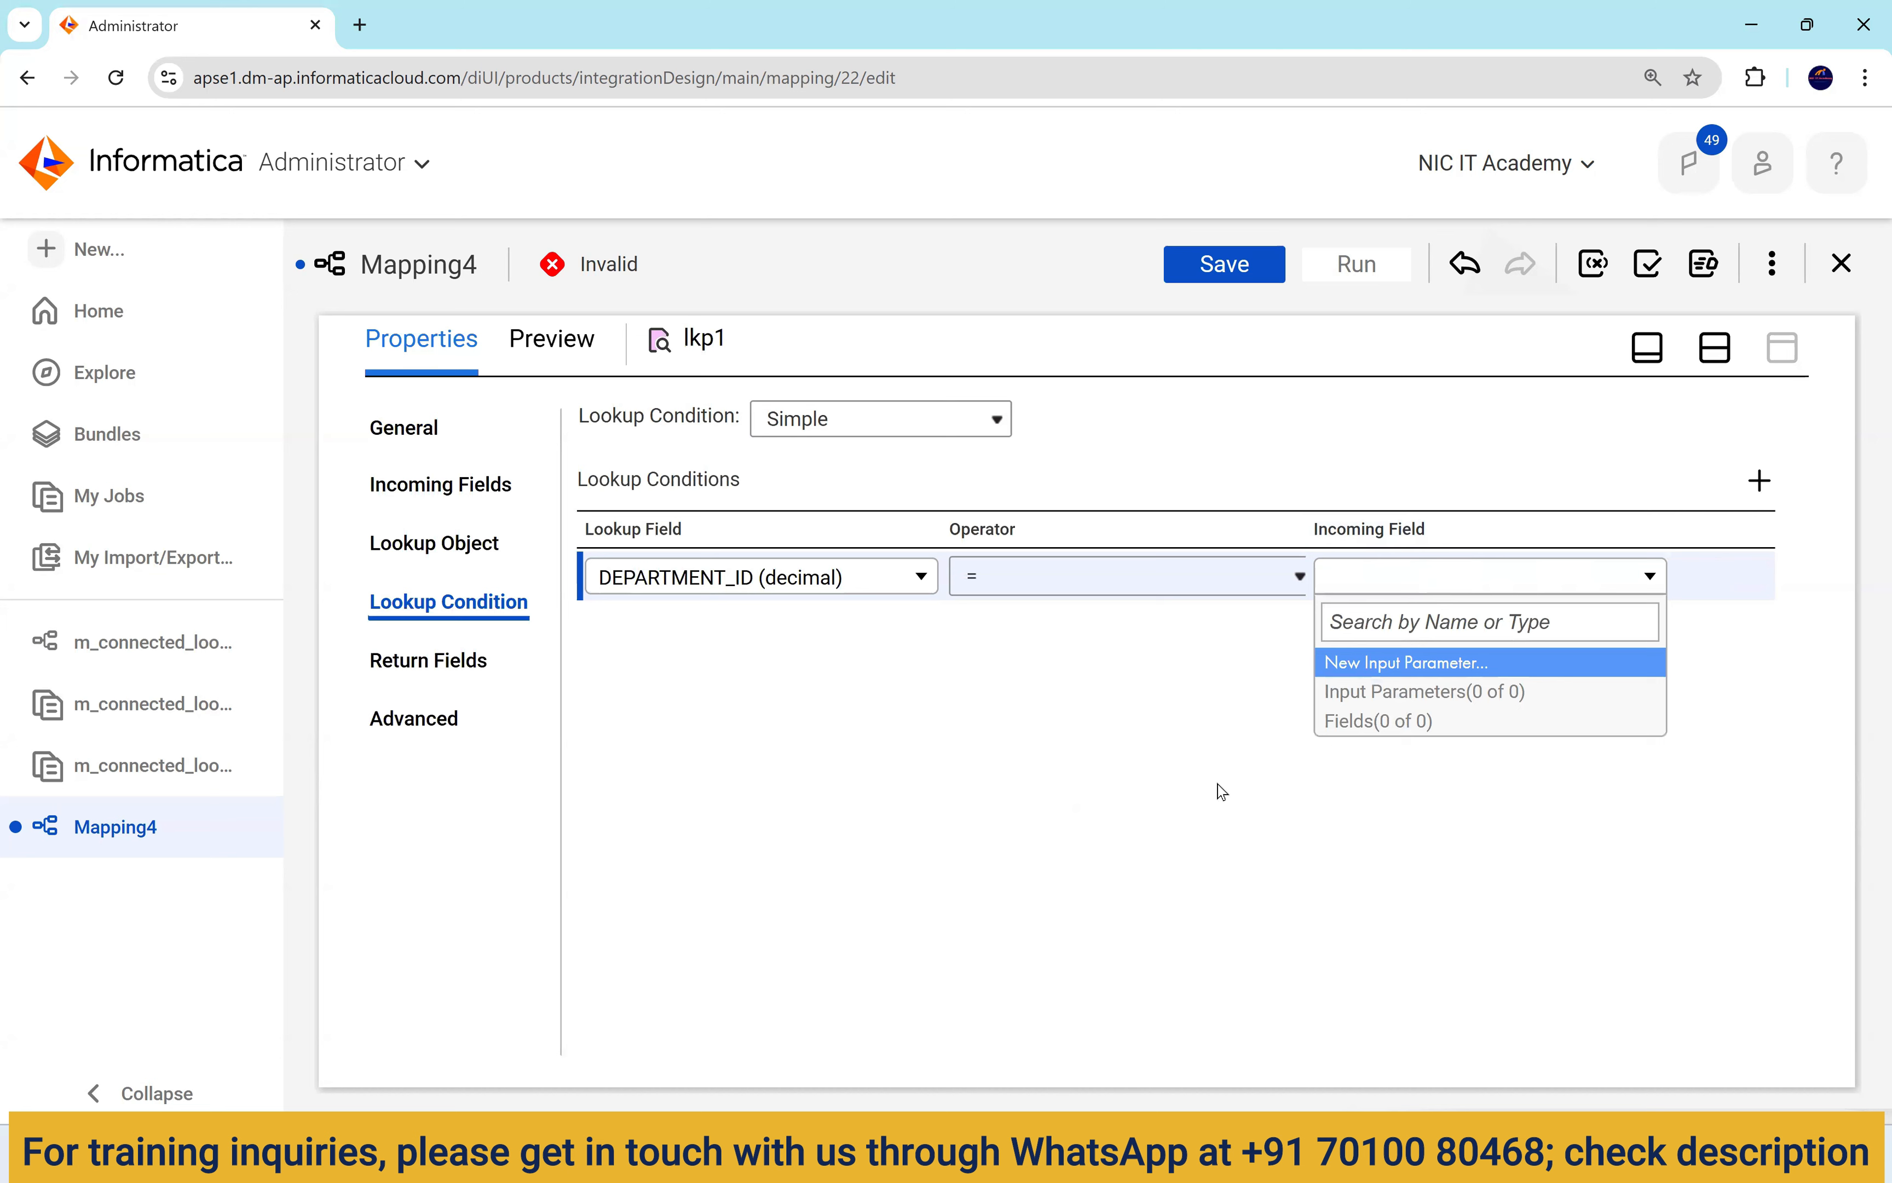
left_click(435, 489)
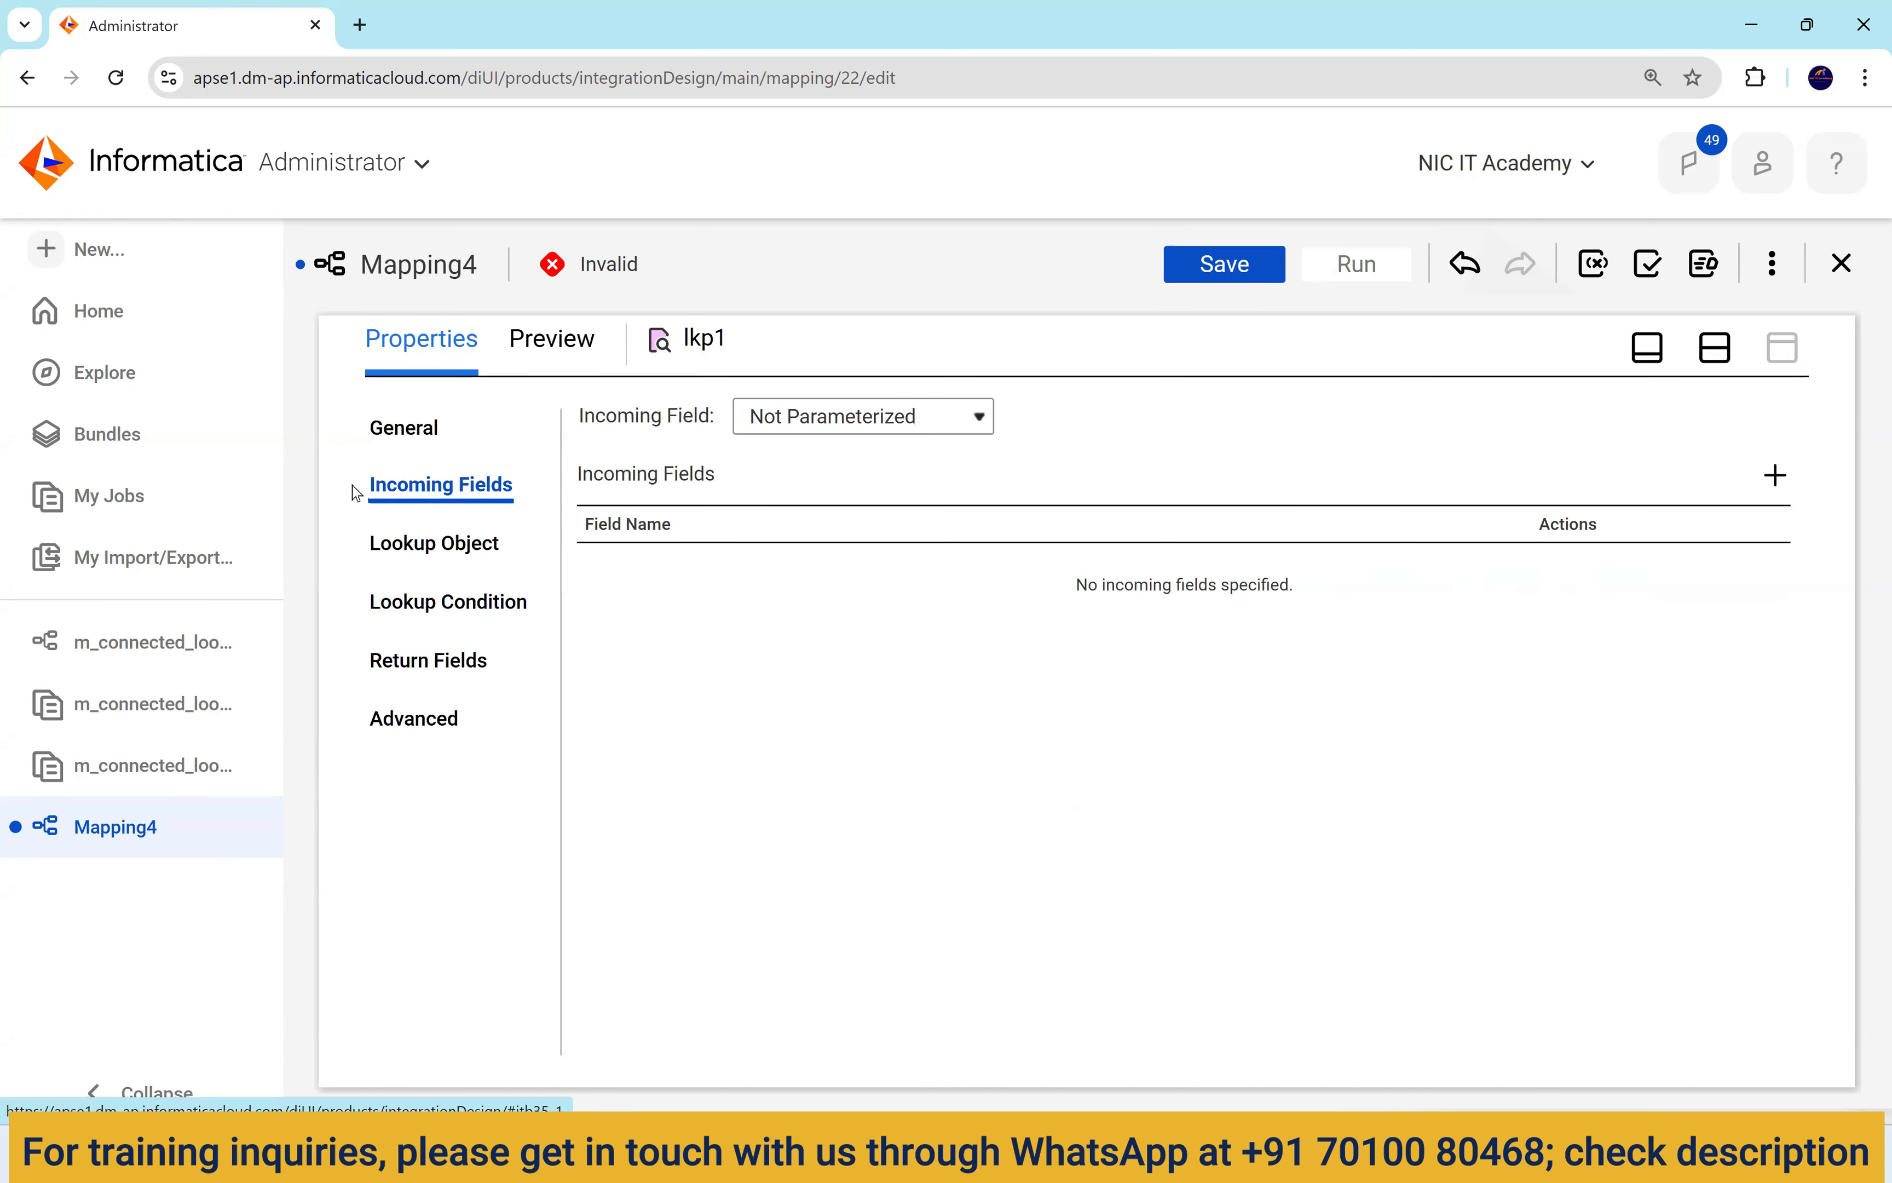
Add a new incoming field named in_dept_id to lkp1's Incoming Fields.
left_click_drag(535, 498, 371, 428)
left_click(457, 485)
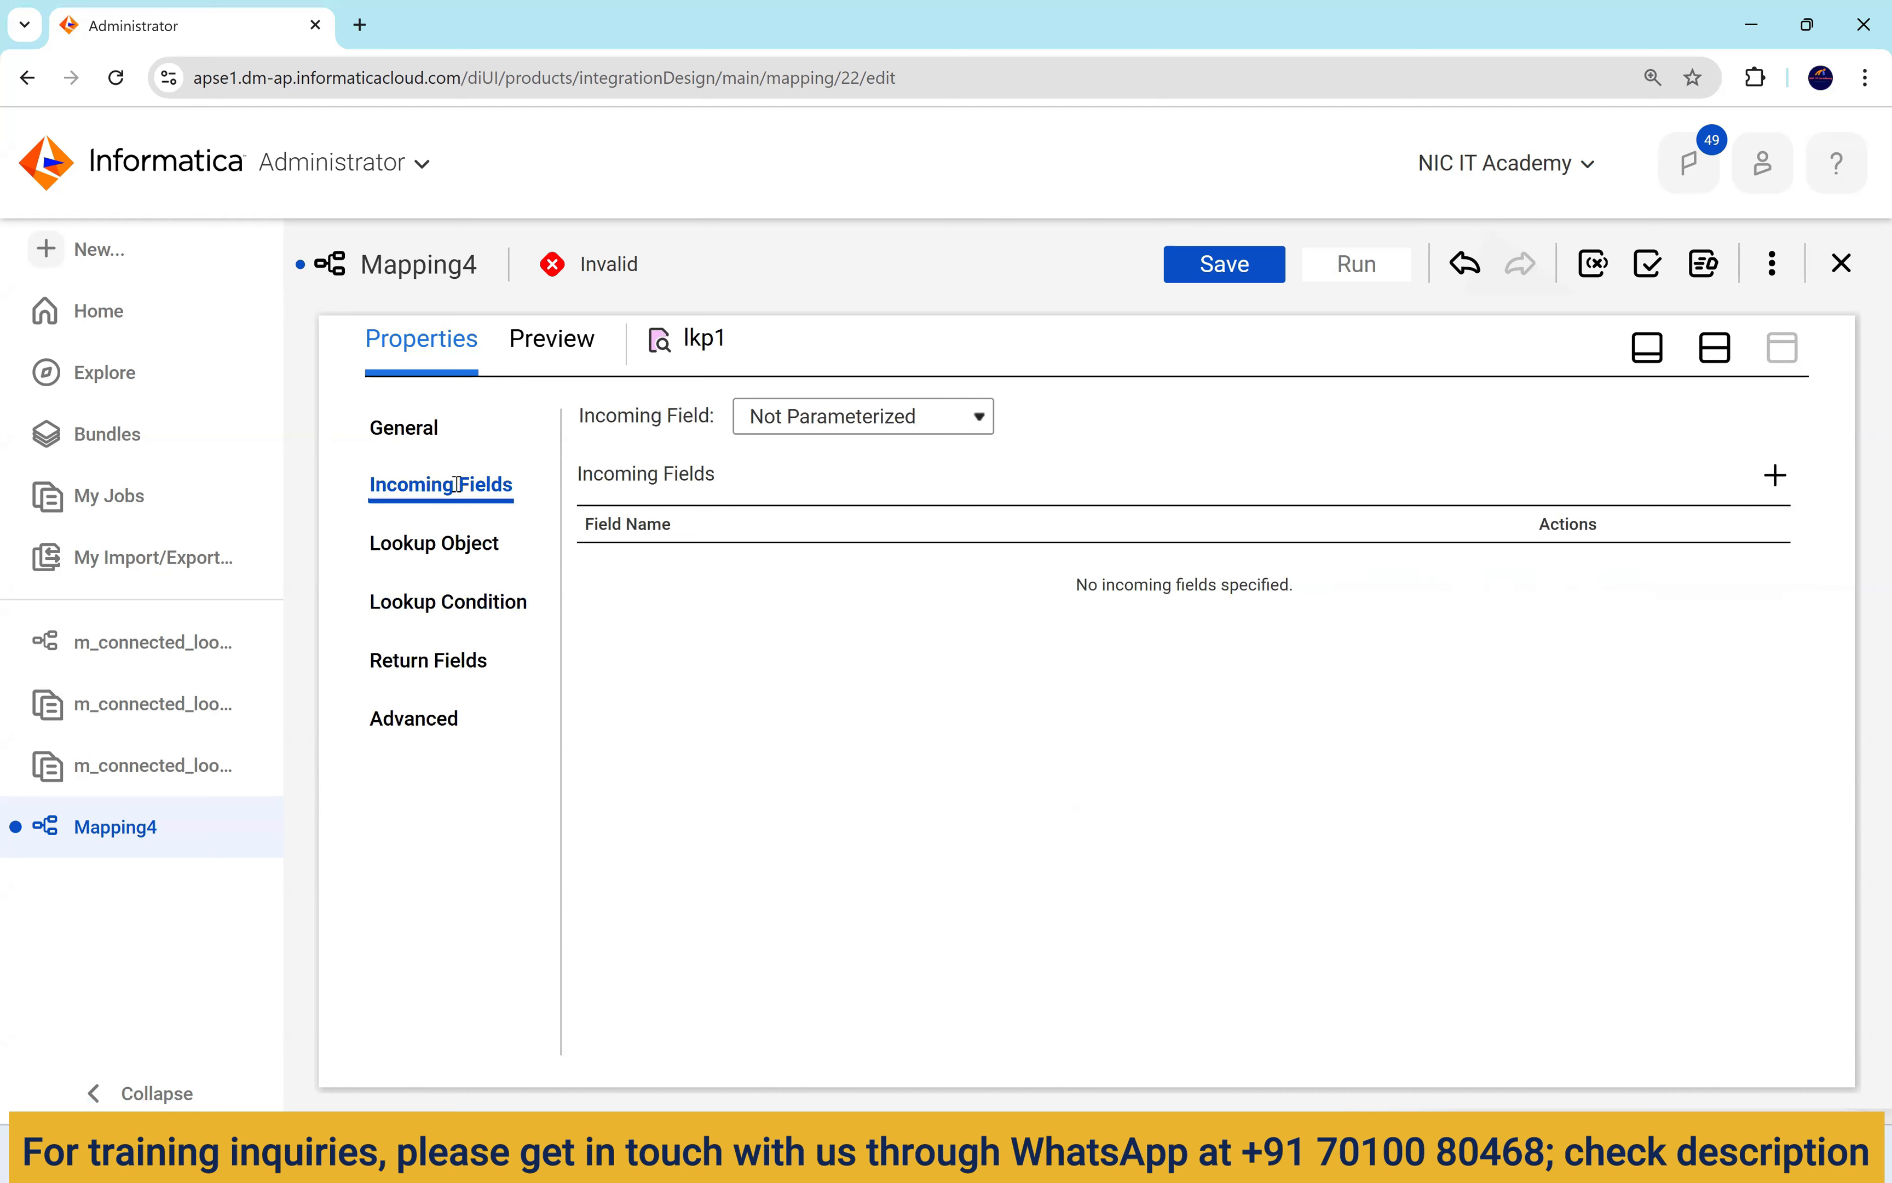
triple_click(457, 485)
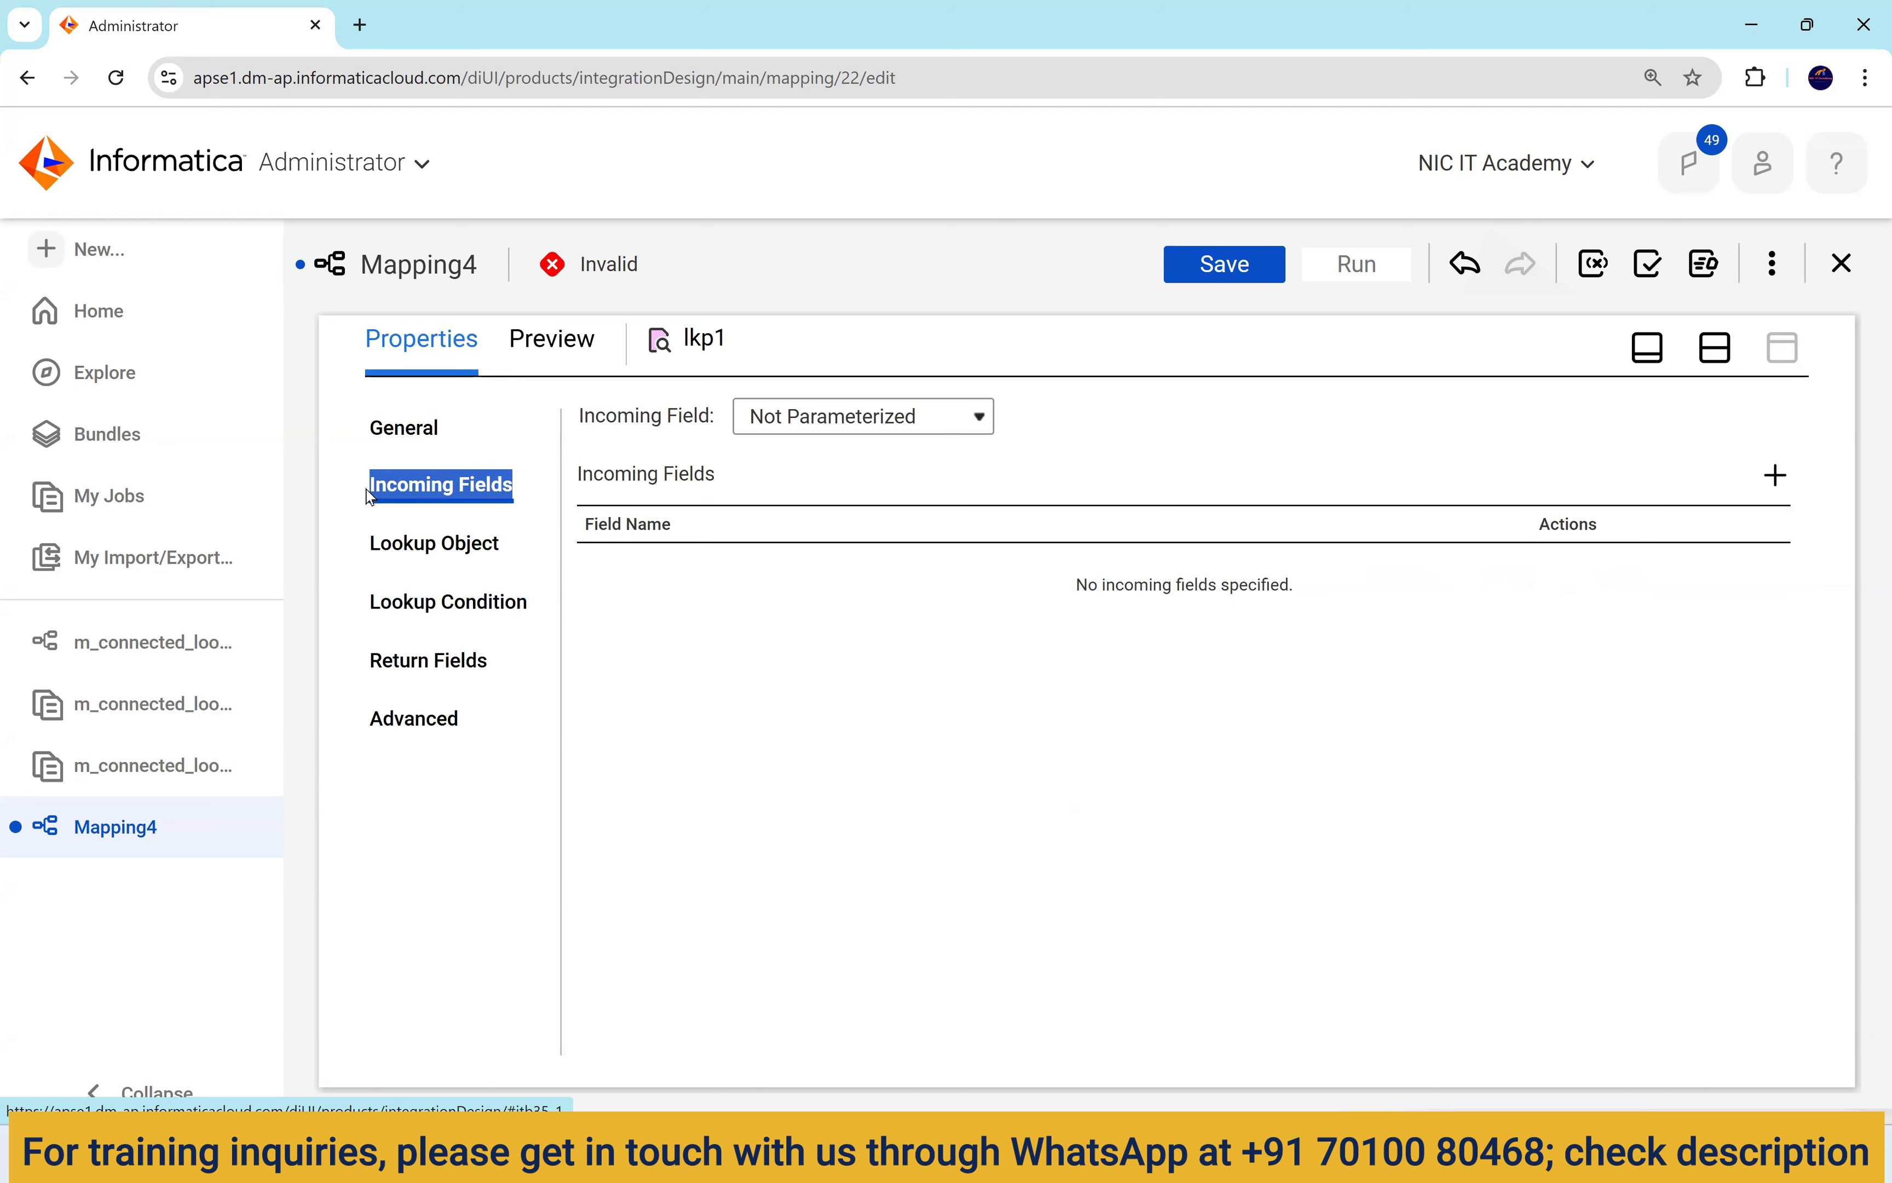
left_click(1775, 475)
type("in_dept_id")
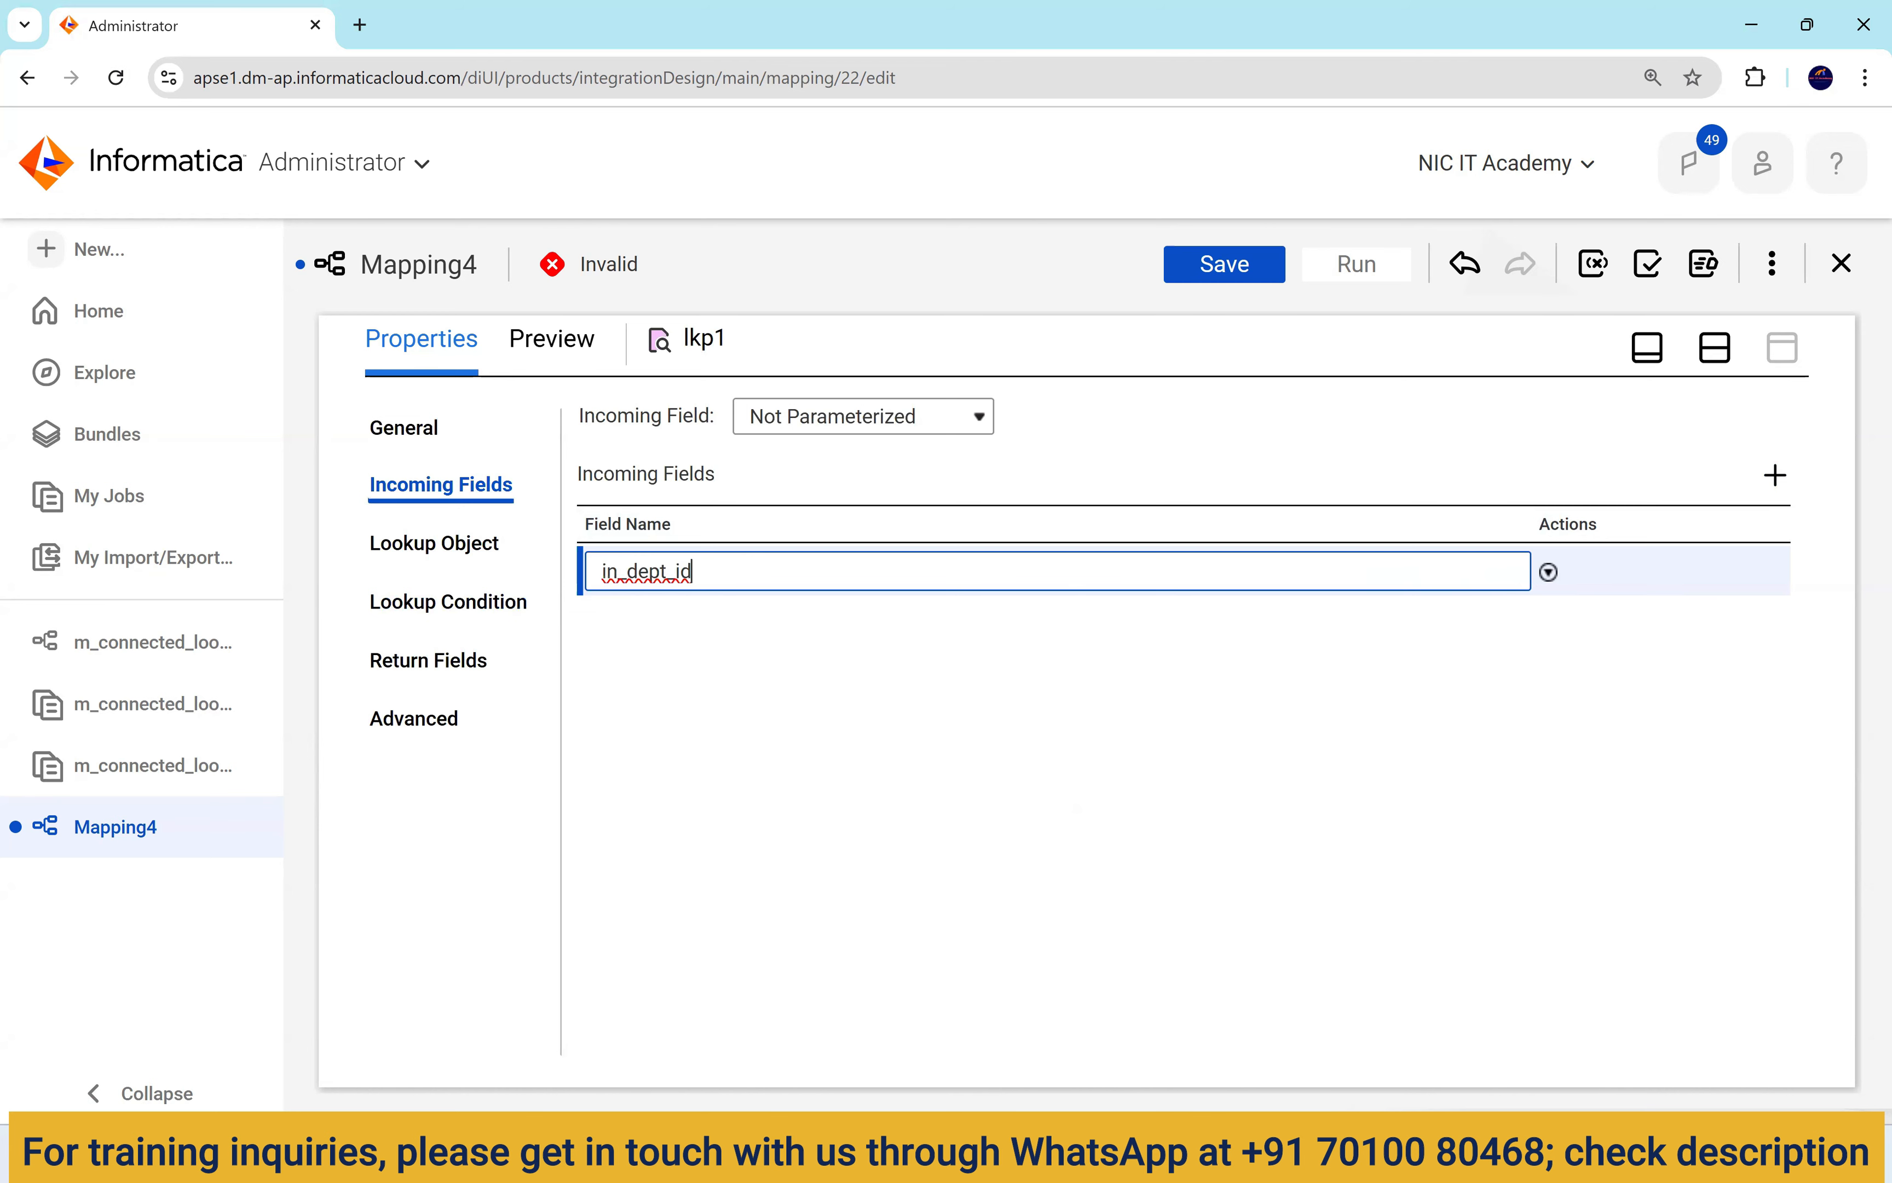
left_click(1244, 1153)
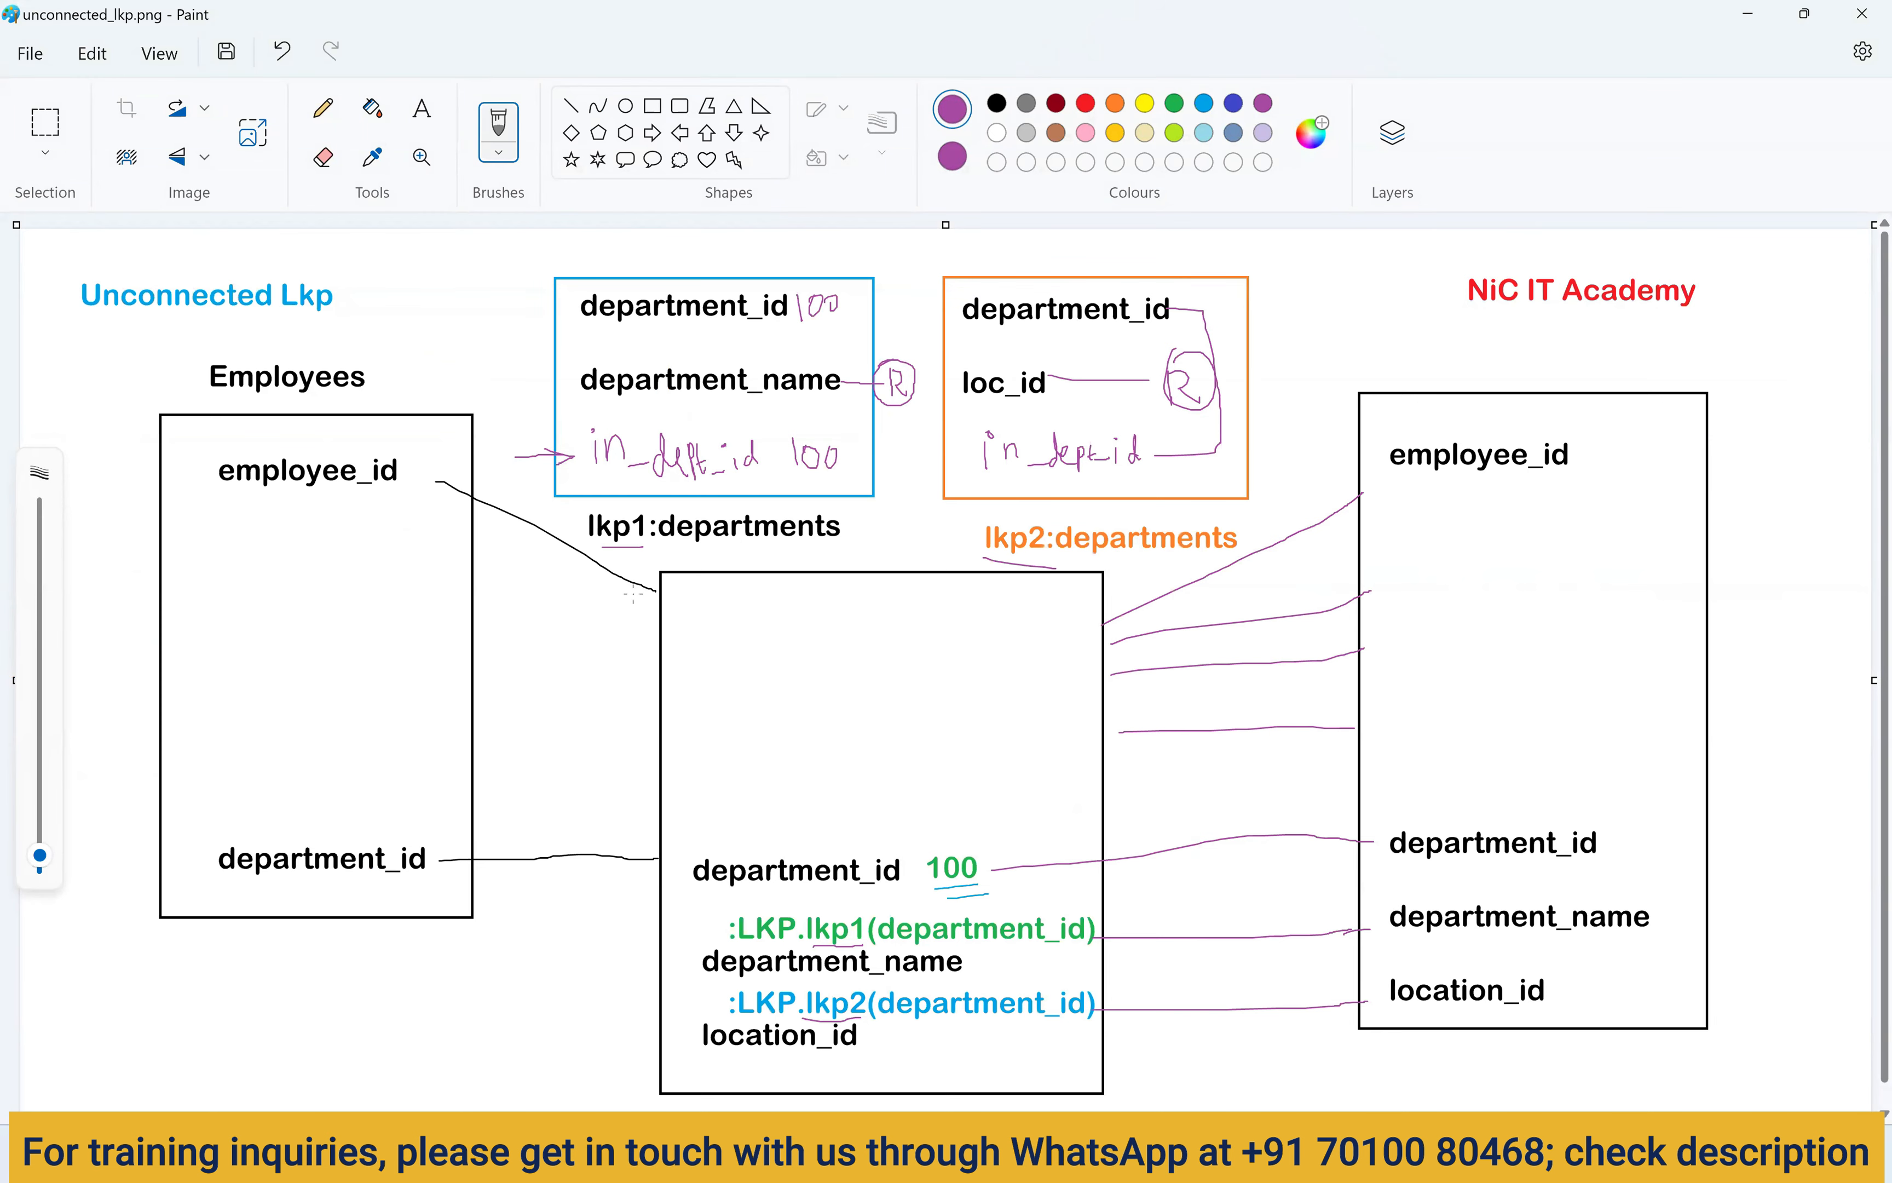
Alt+Tab from the Paint diagram back to the Informatica mapping in Chrome.
key("alt+Tab")
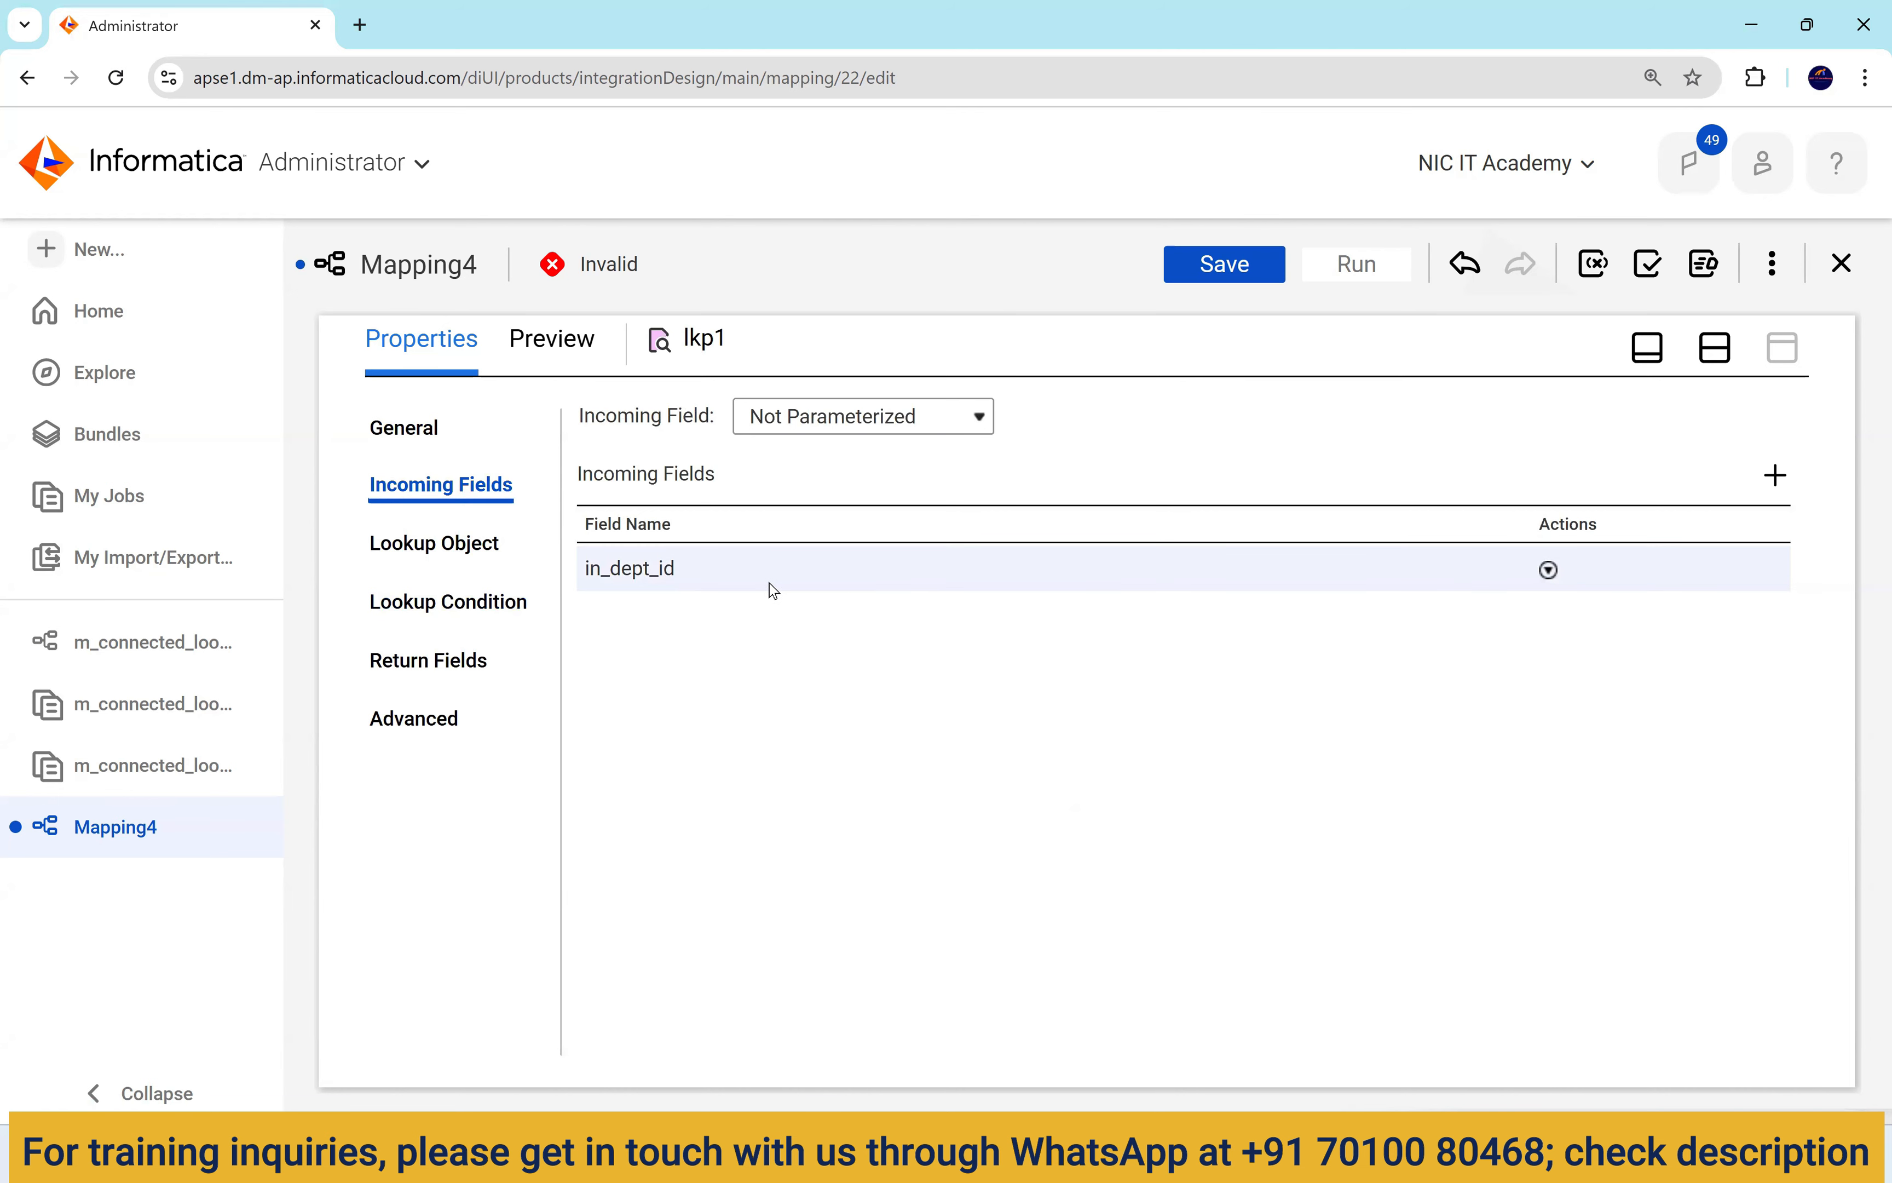
Set lkp1's lookup condition to DEPARTMENT_ID = in_dept_id and return to Lookup Object settings.
left_click(467, 620)
left_click(1385, 583)
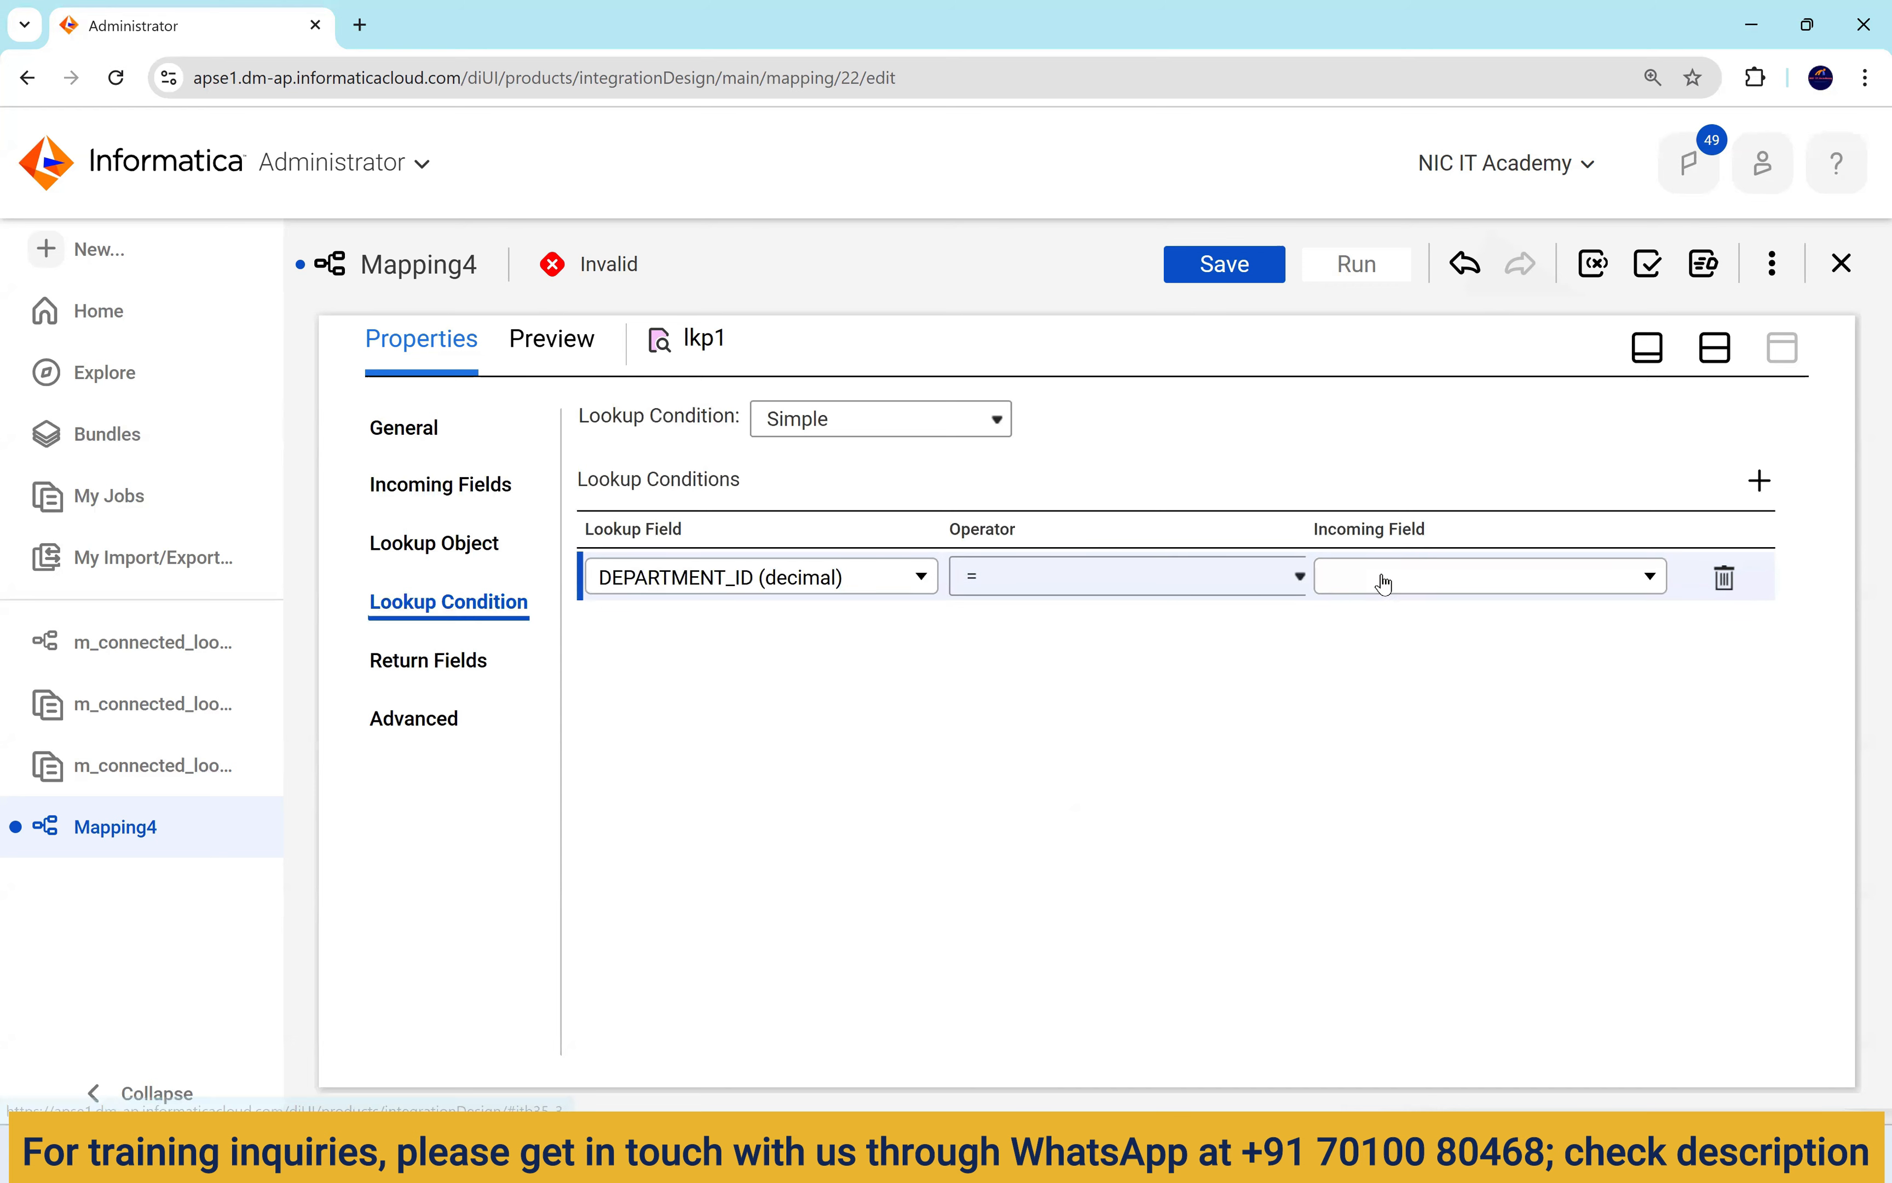
left_click(1384, 583)
left_click(1391, 749)
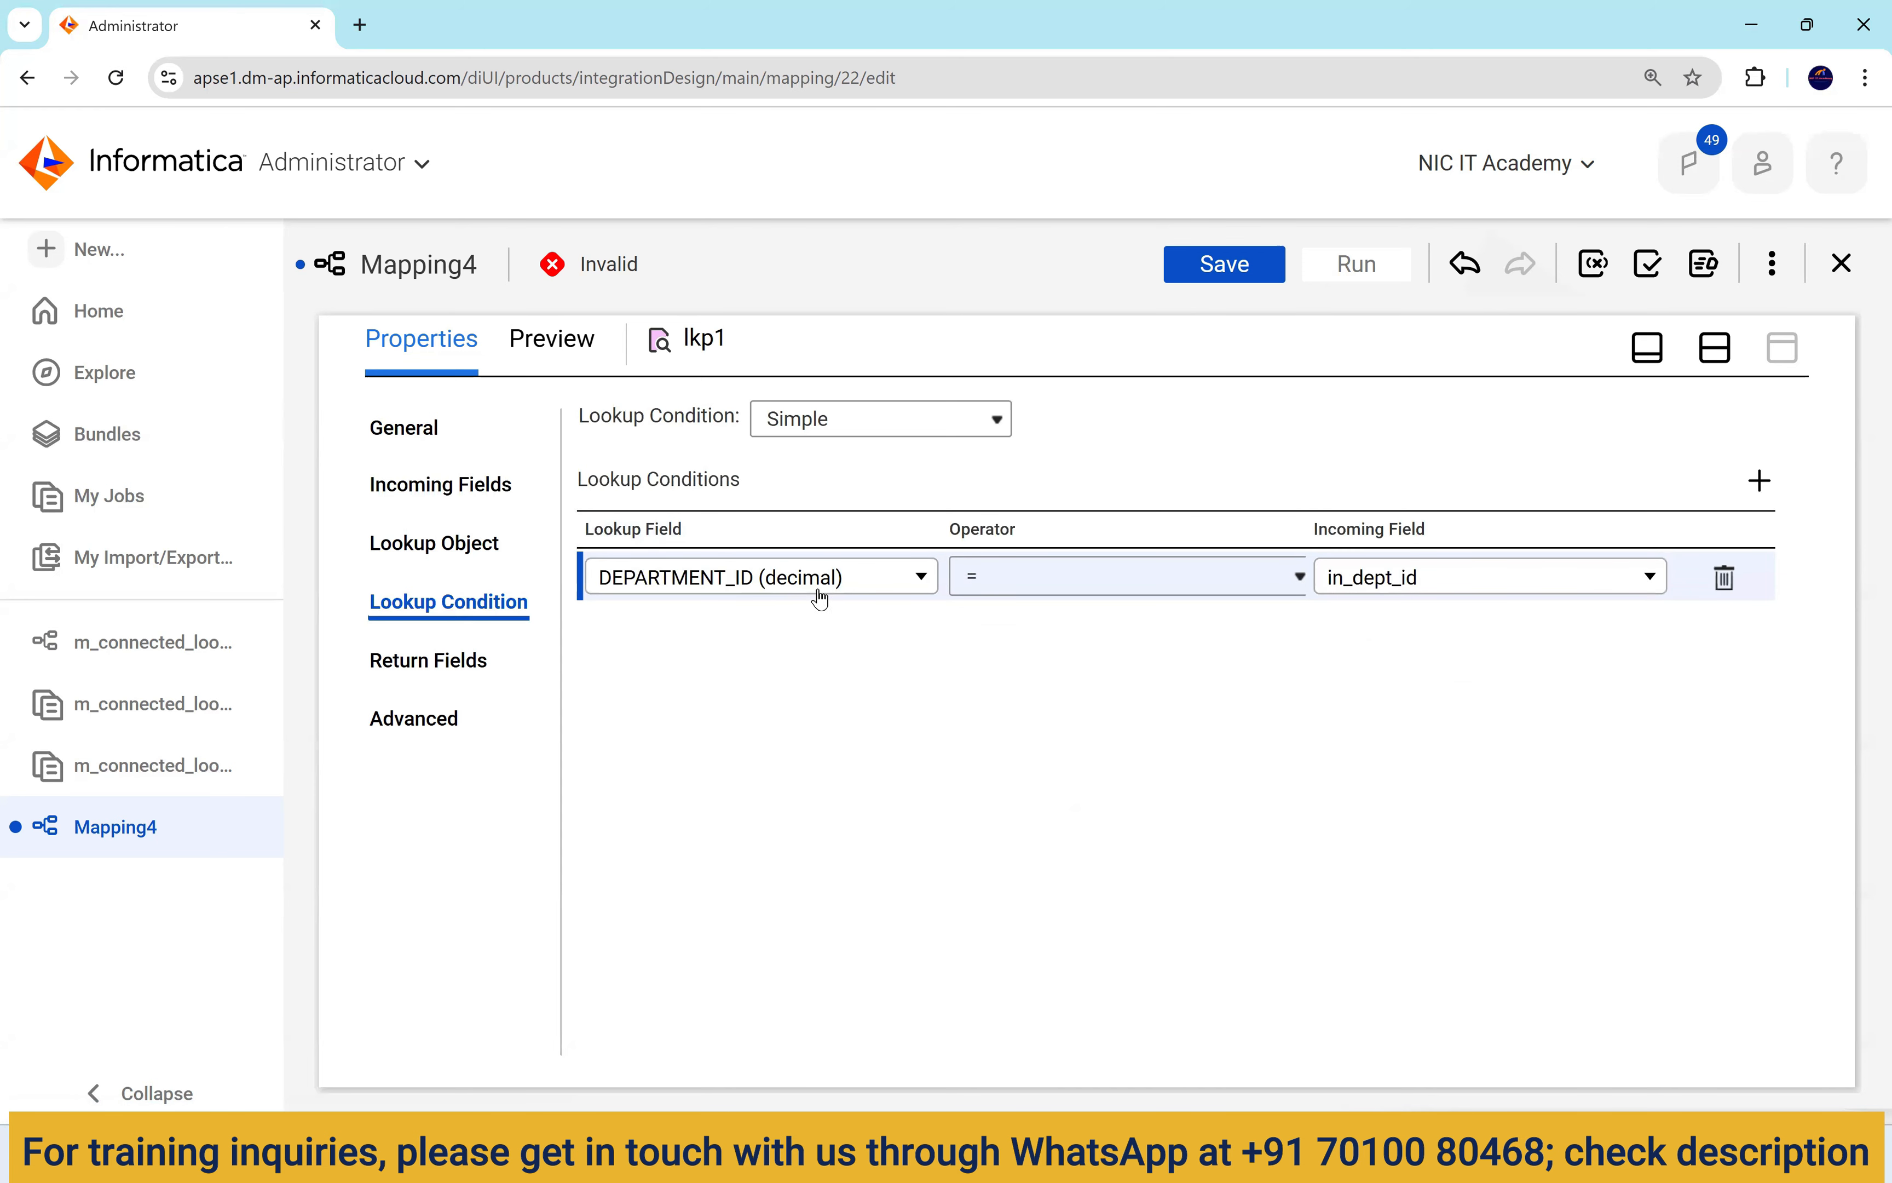
left_click(1374, 666)
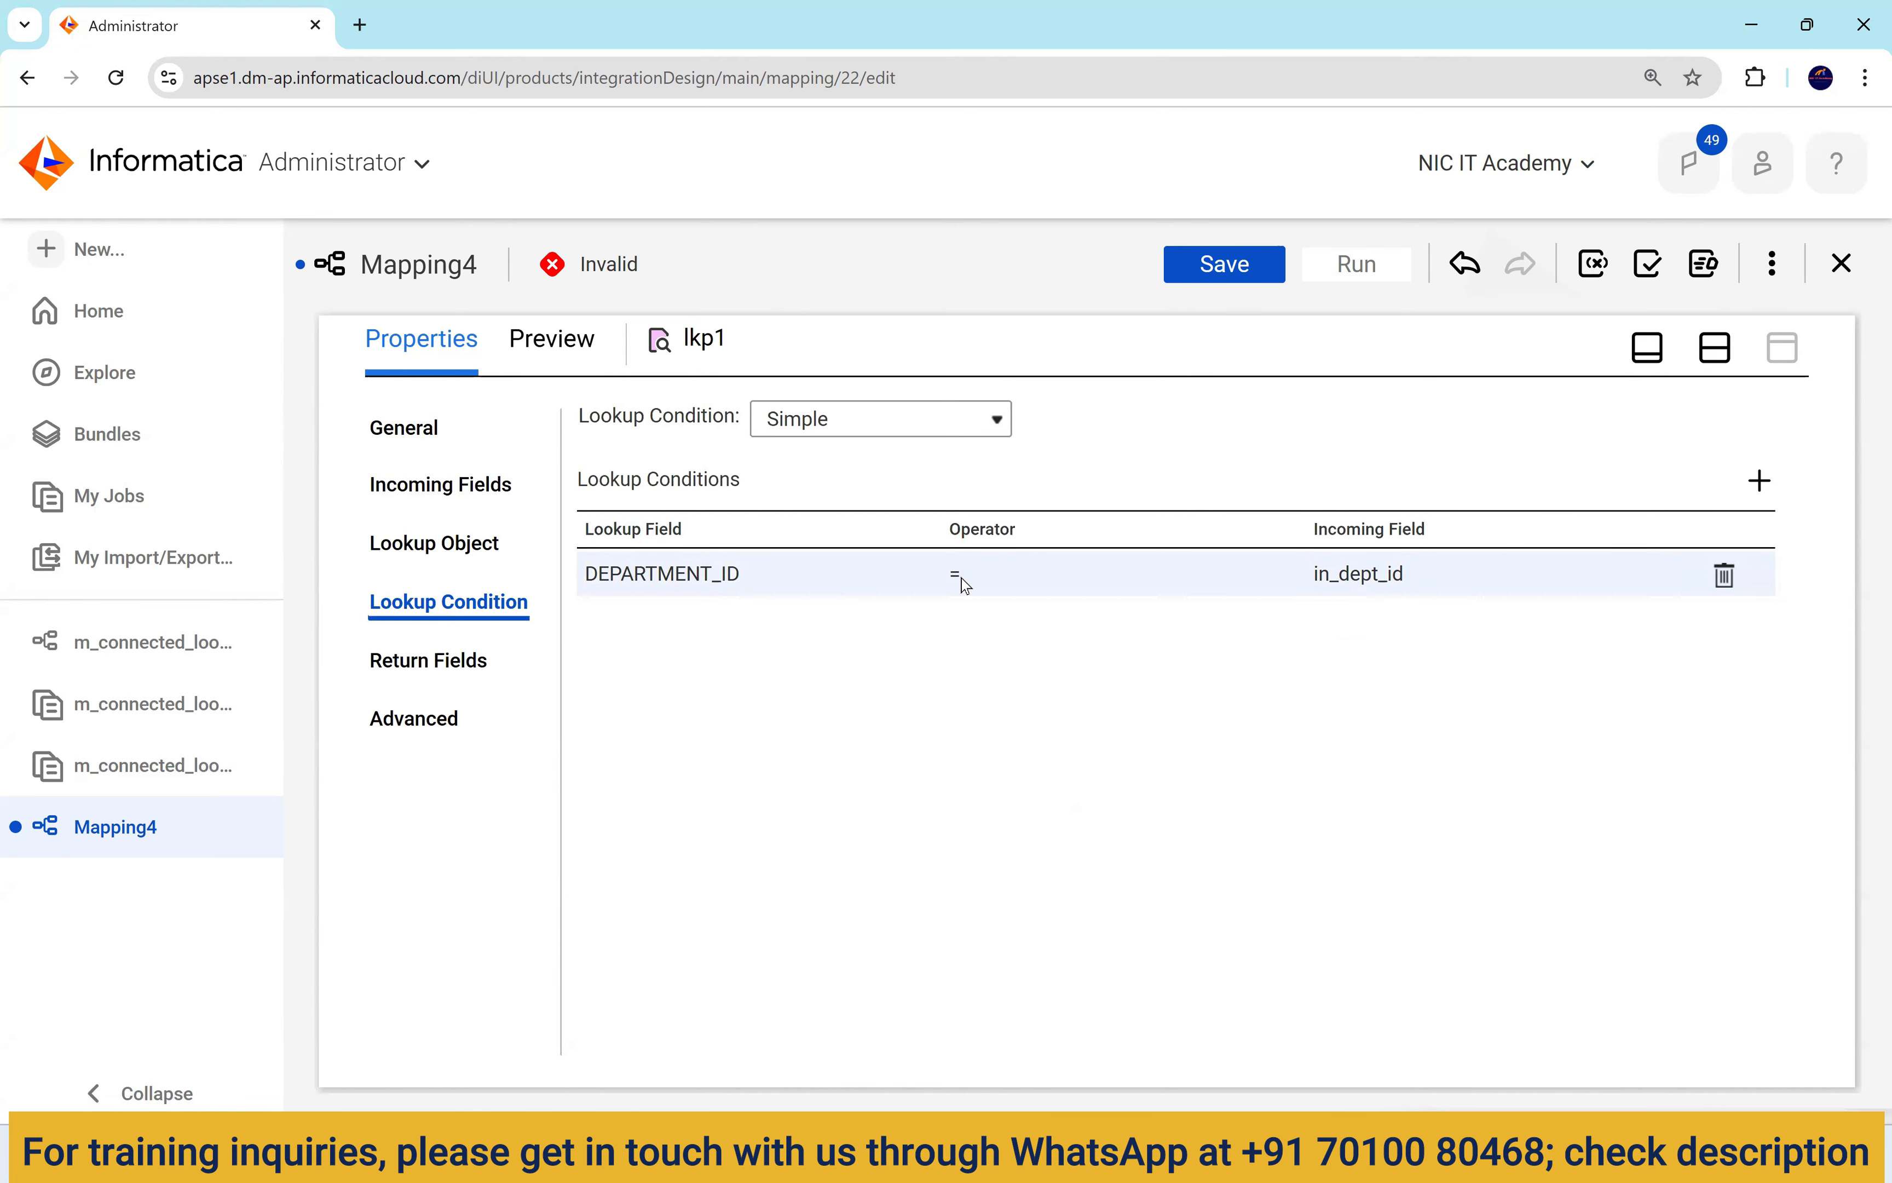
left_click(434, 543)
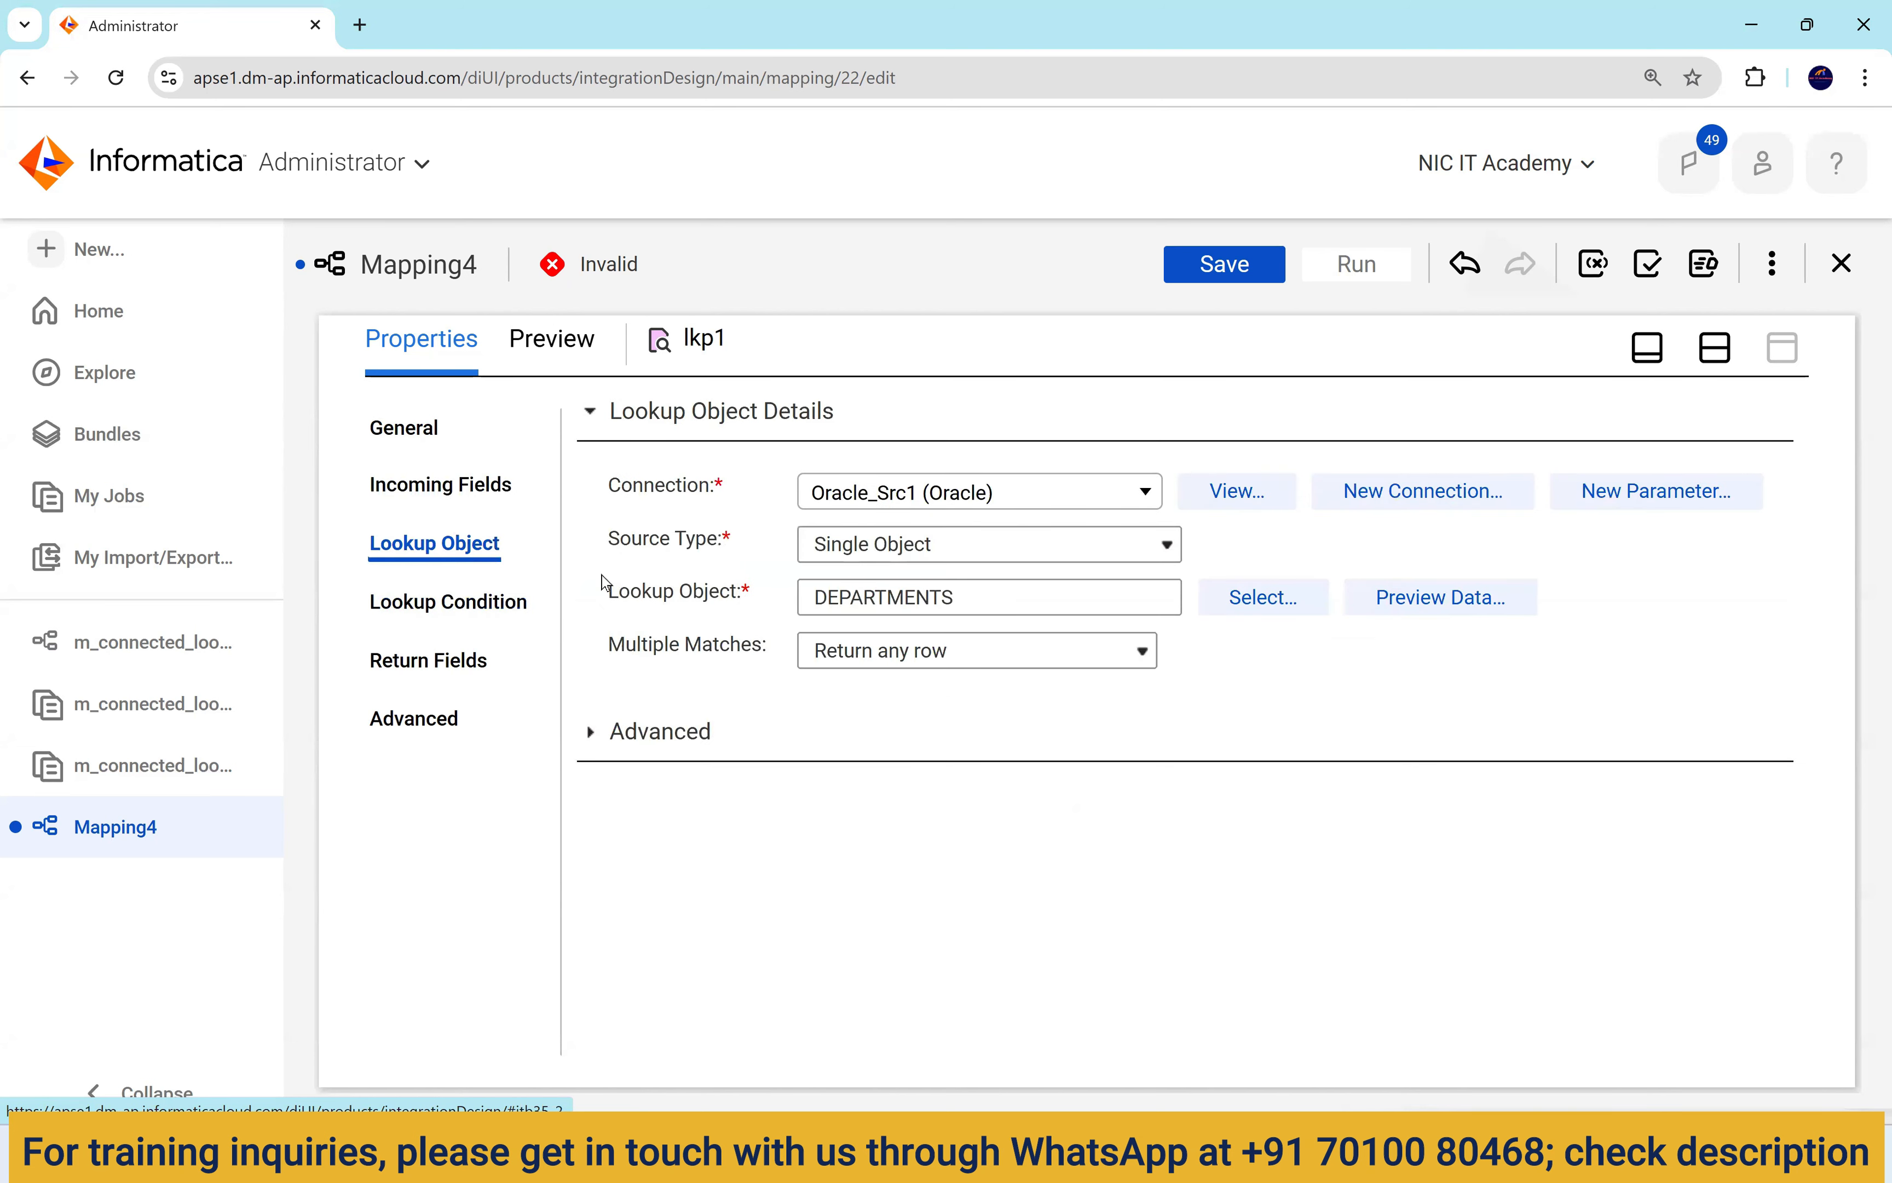
Make DEPARTMENT_NAME the return value in lkp1's Return Fields.
left_click(422, 666)
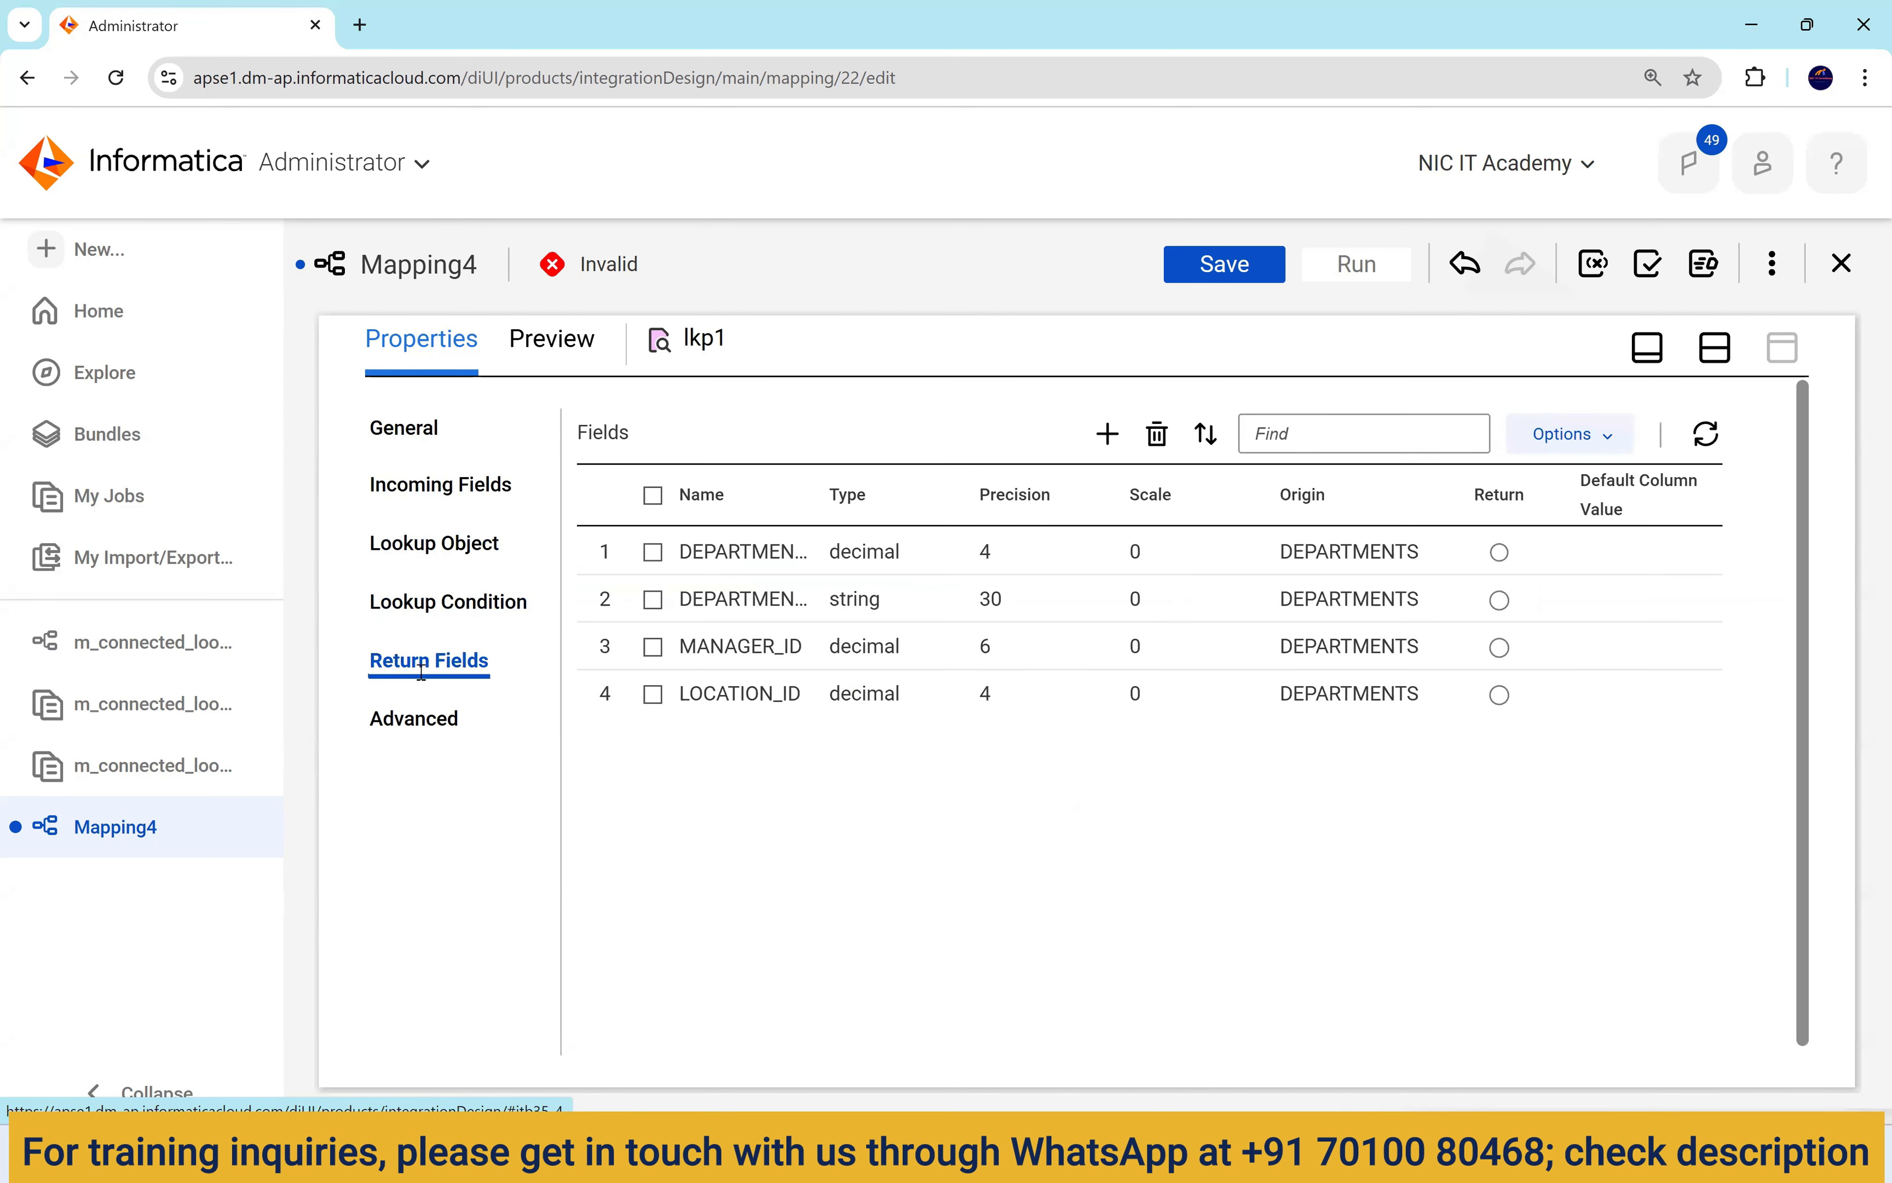
left_click_drag(821, 502, 963, 514)
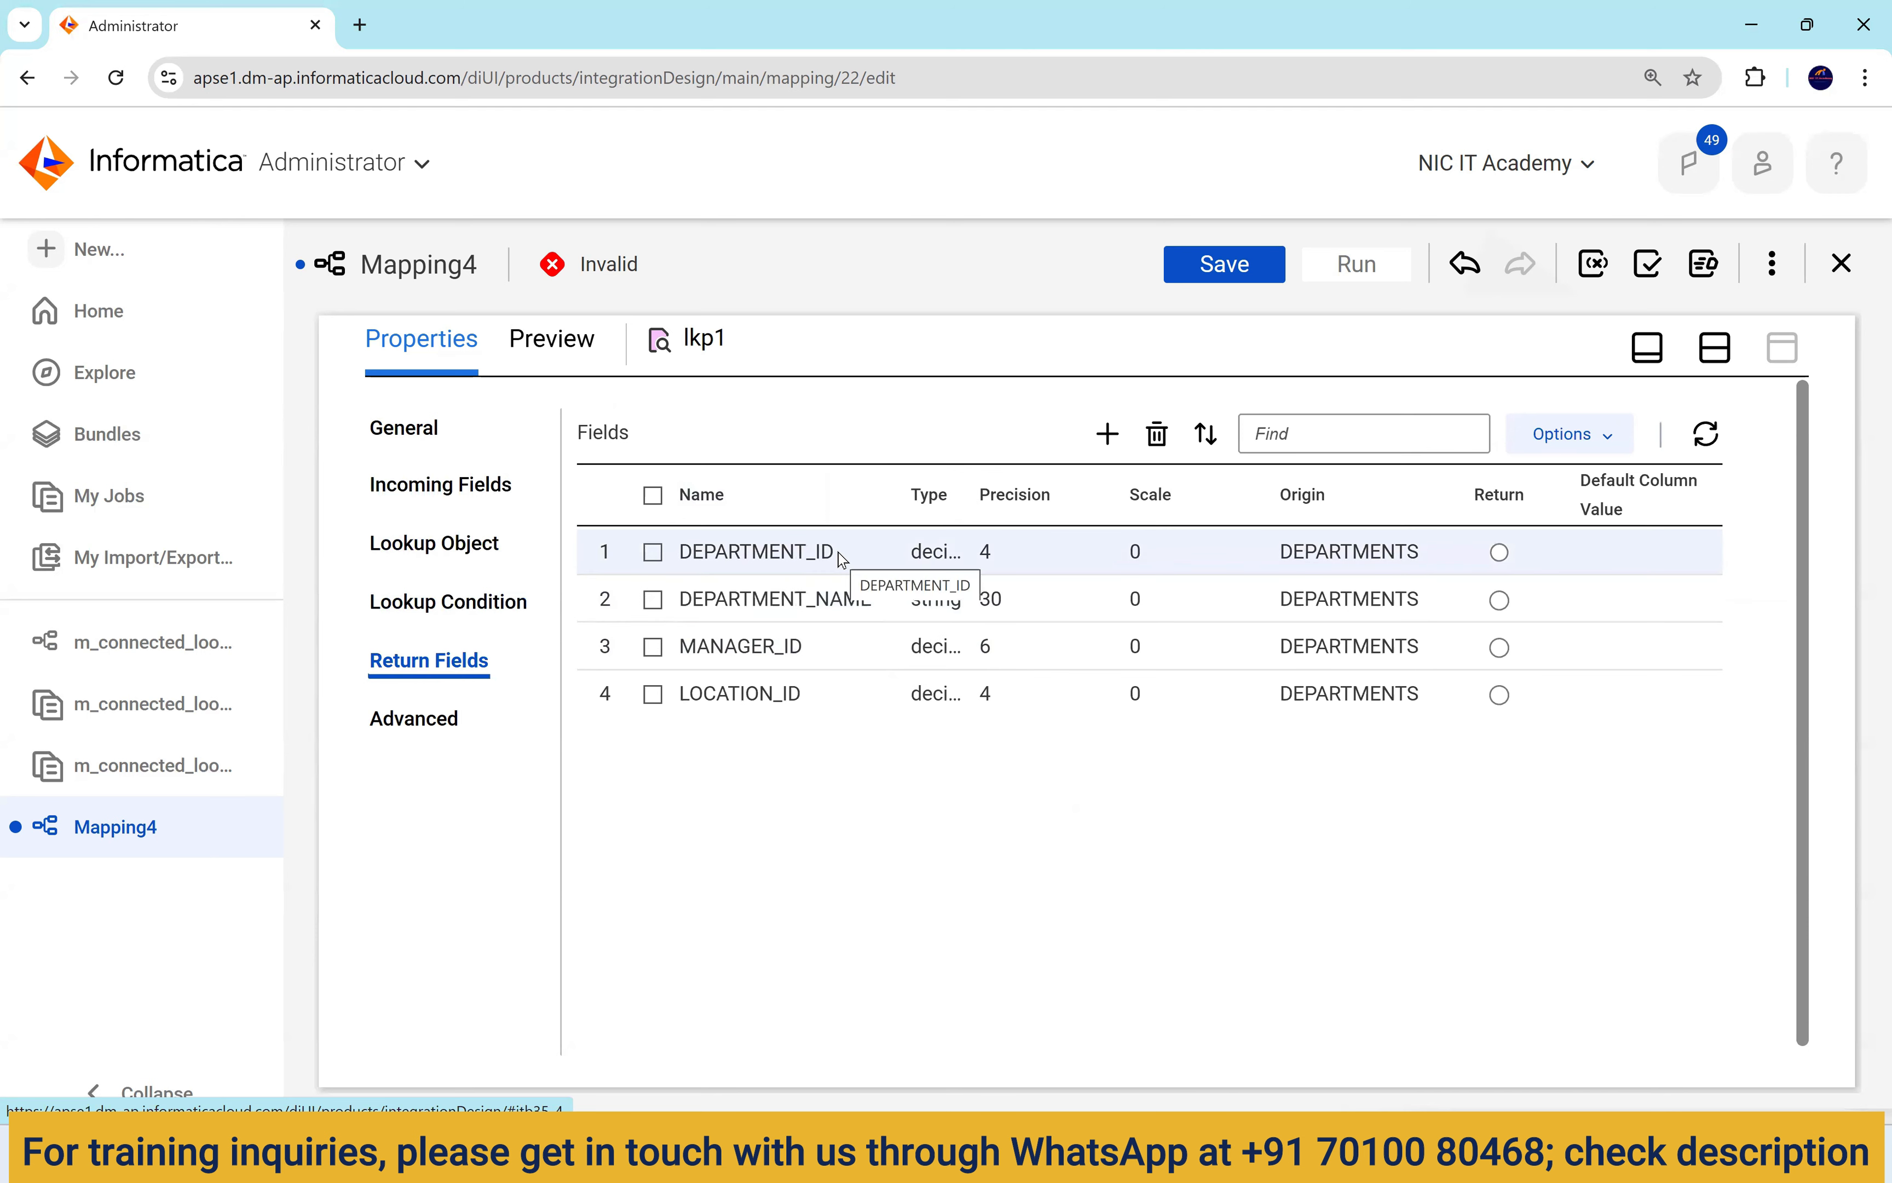
left_click(838, 600)
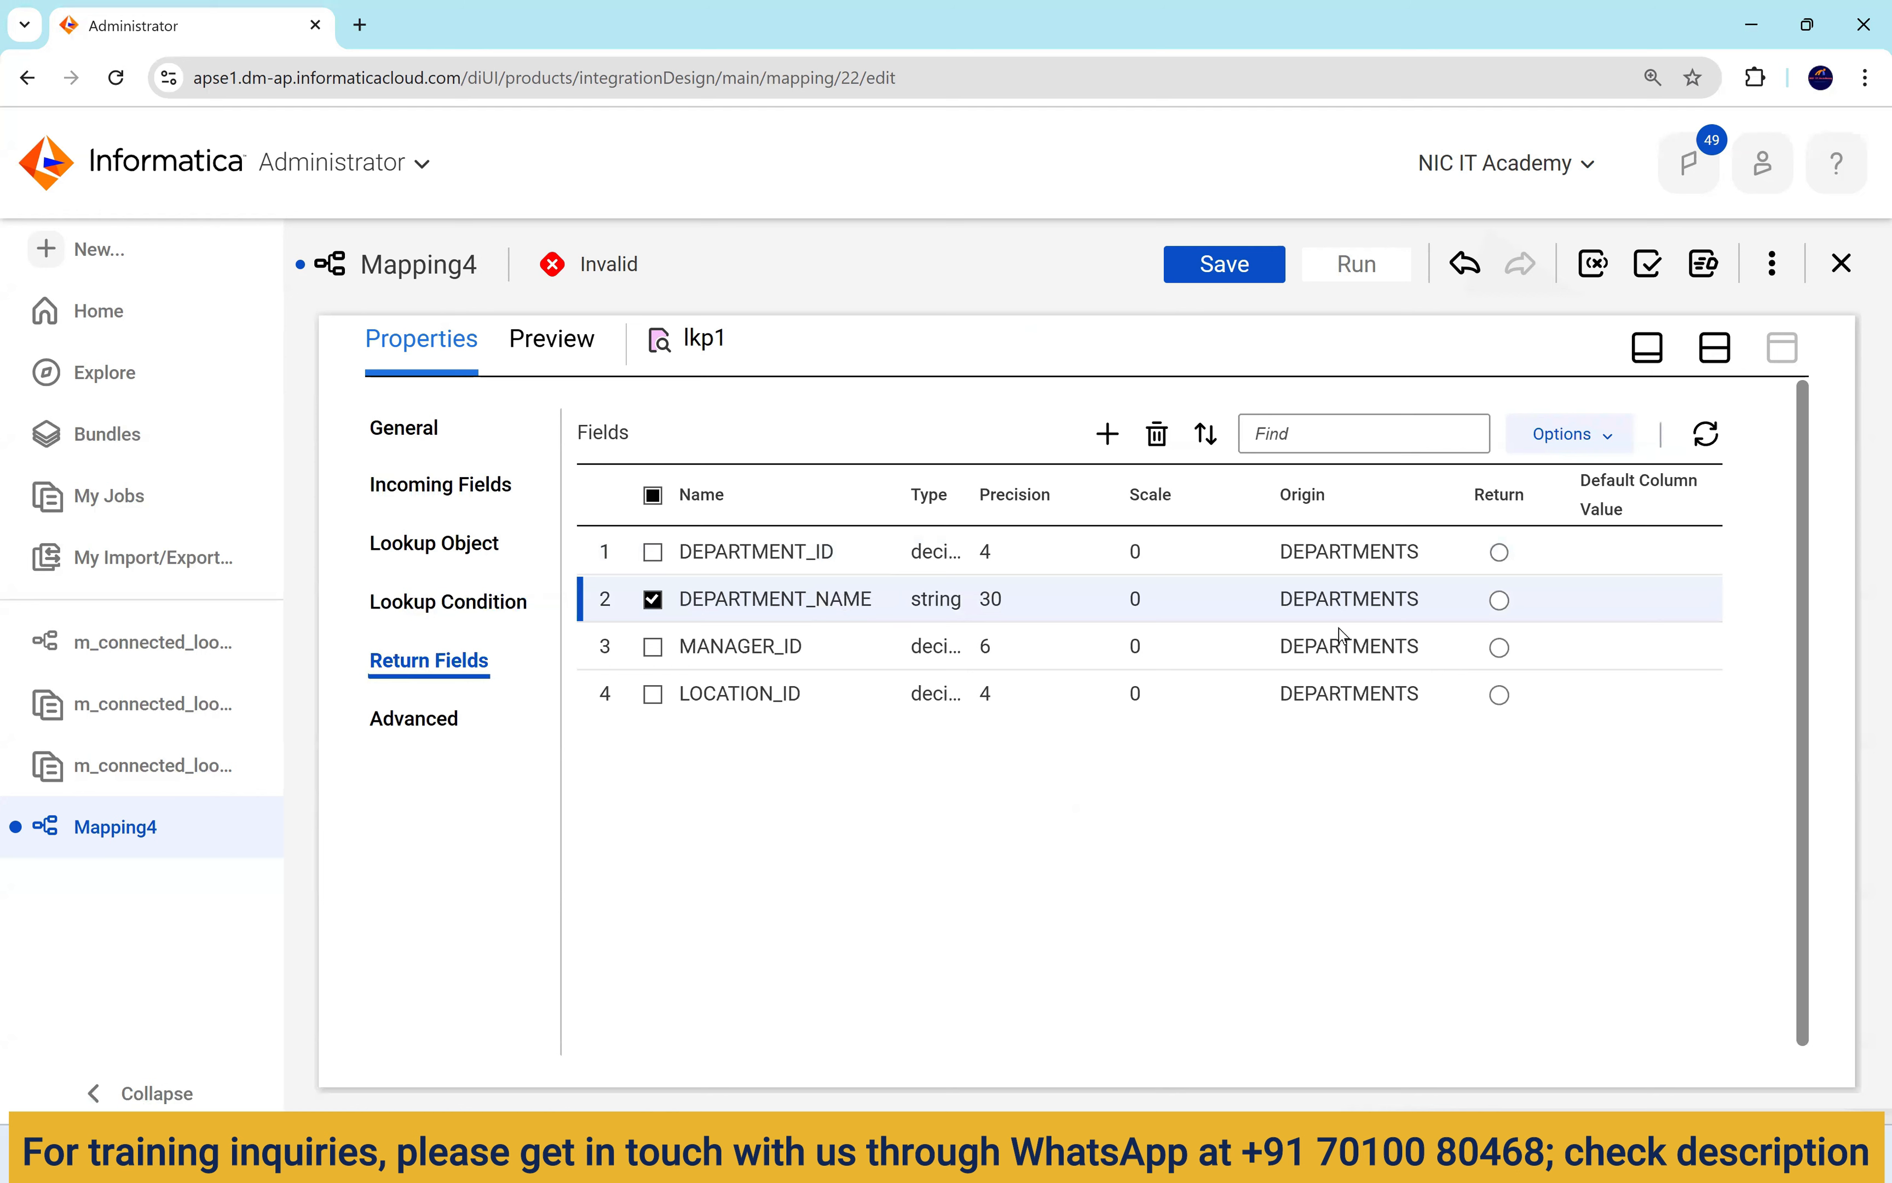
left_click(1499, 600)
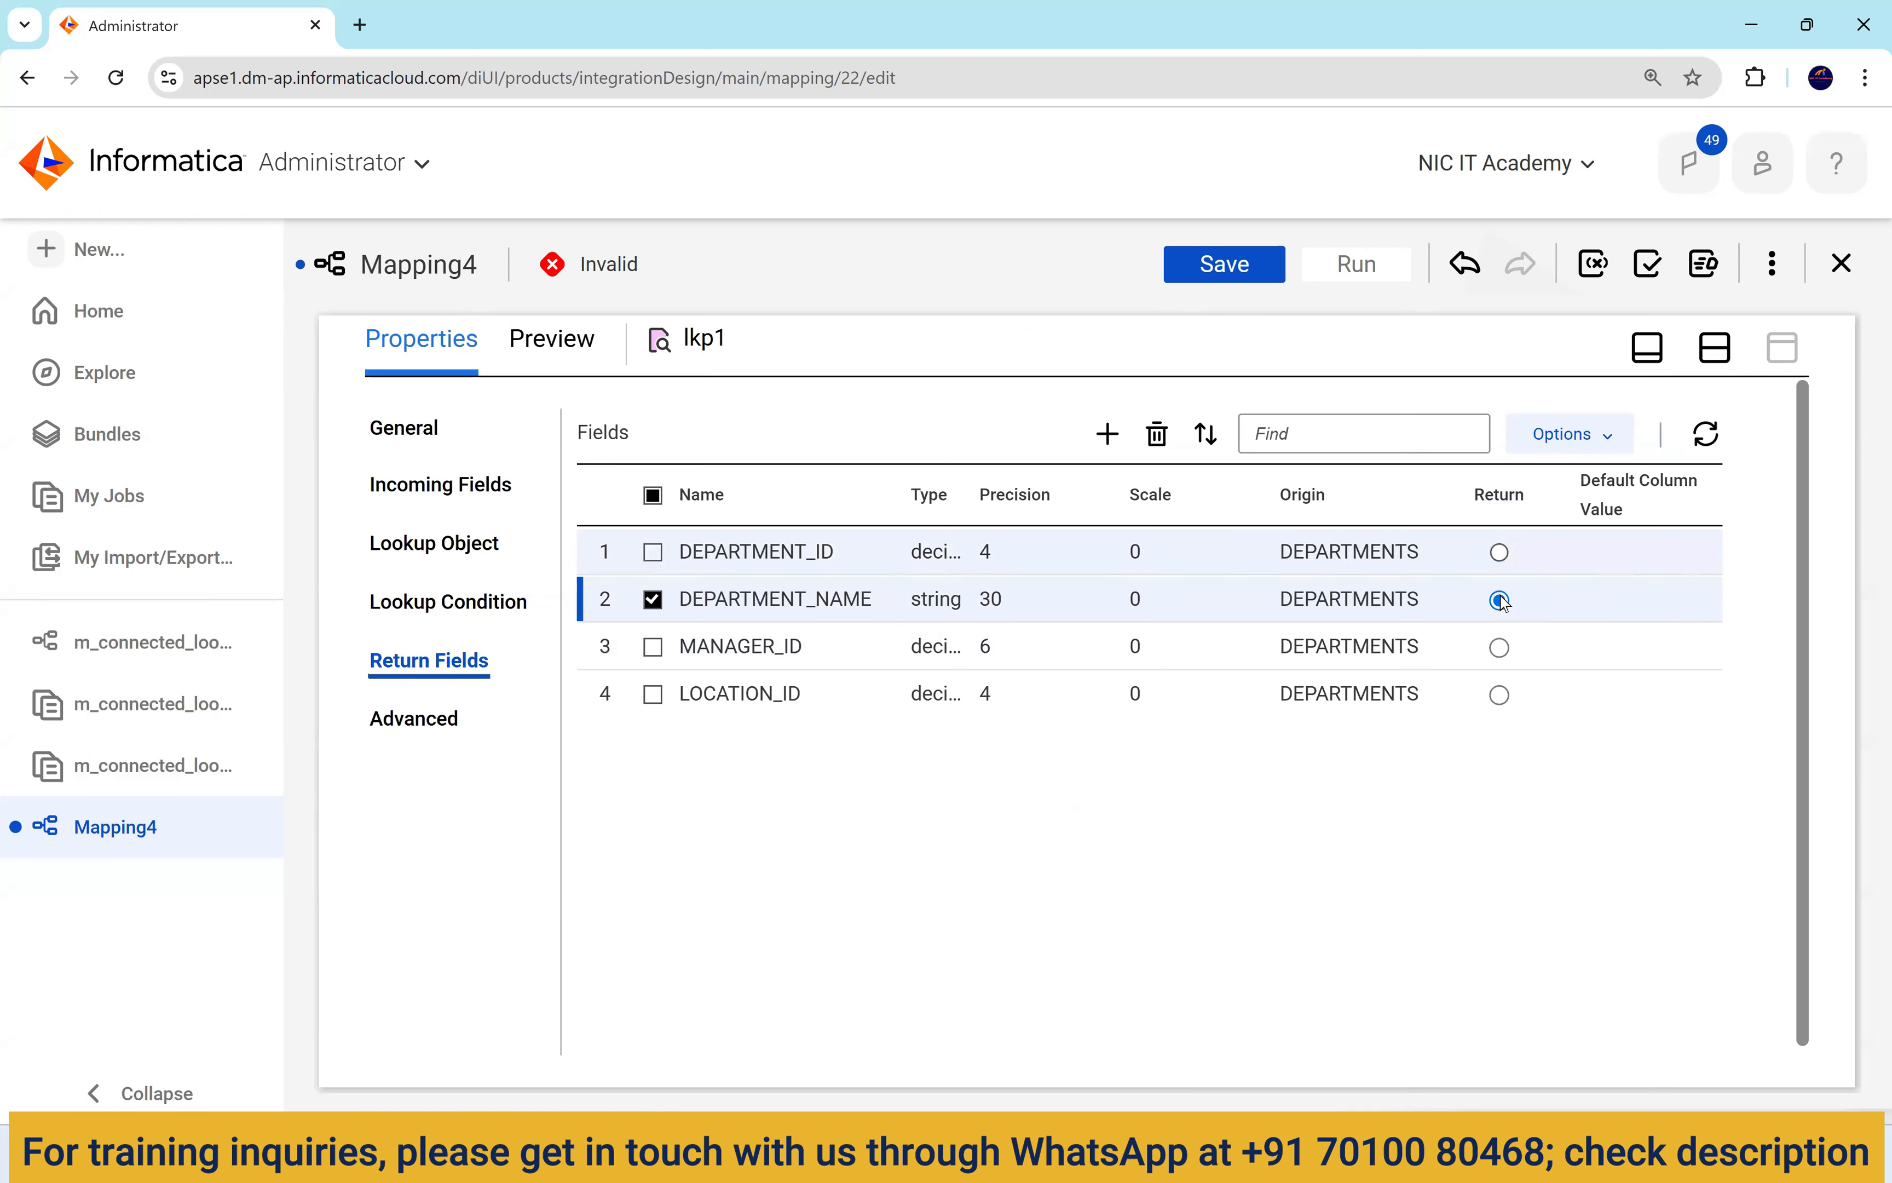
left_click(1499, 648)
left_click(1500, 695)
left_click(1499, 648)
left_click(1499, 600)
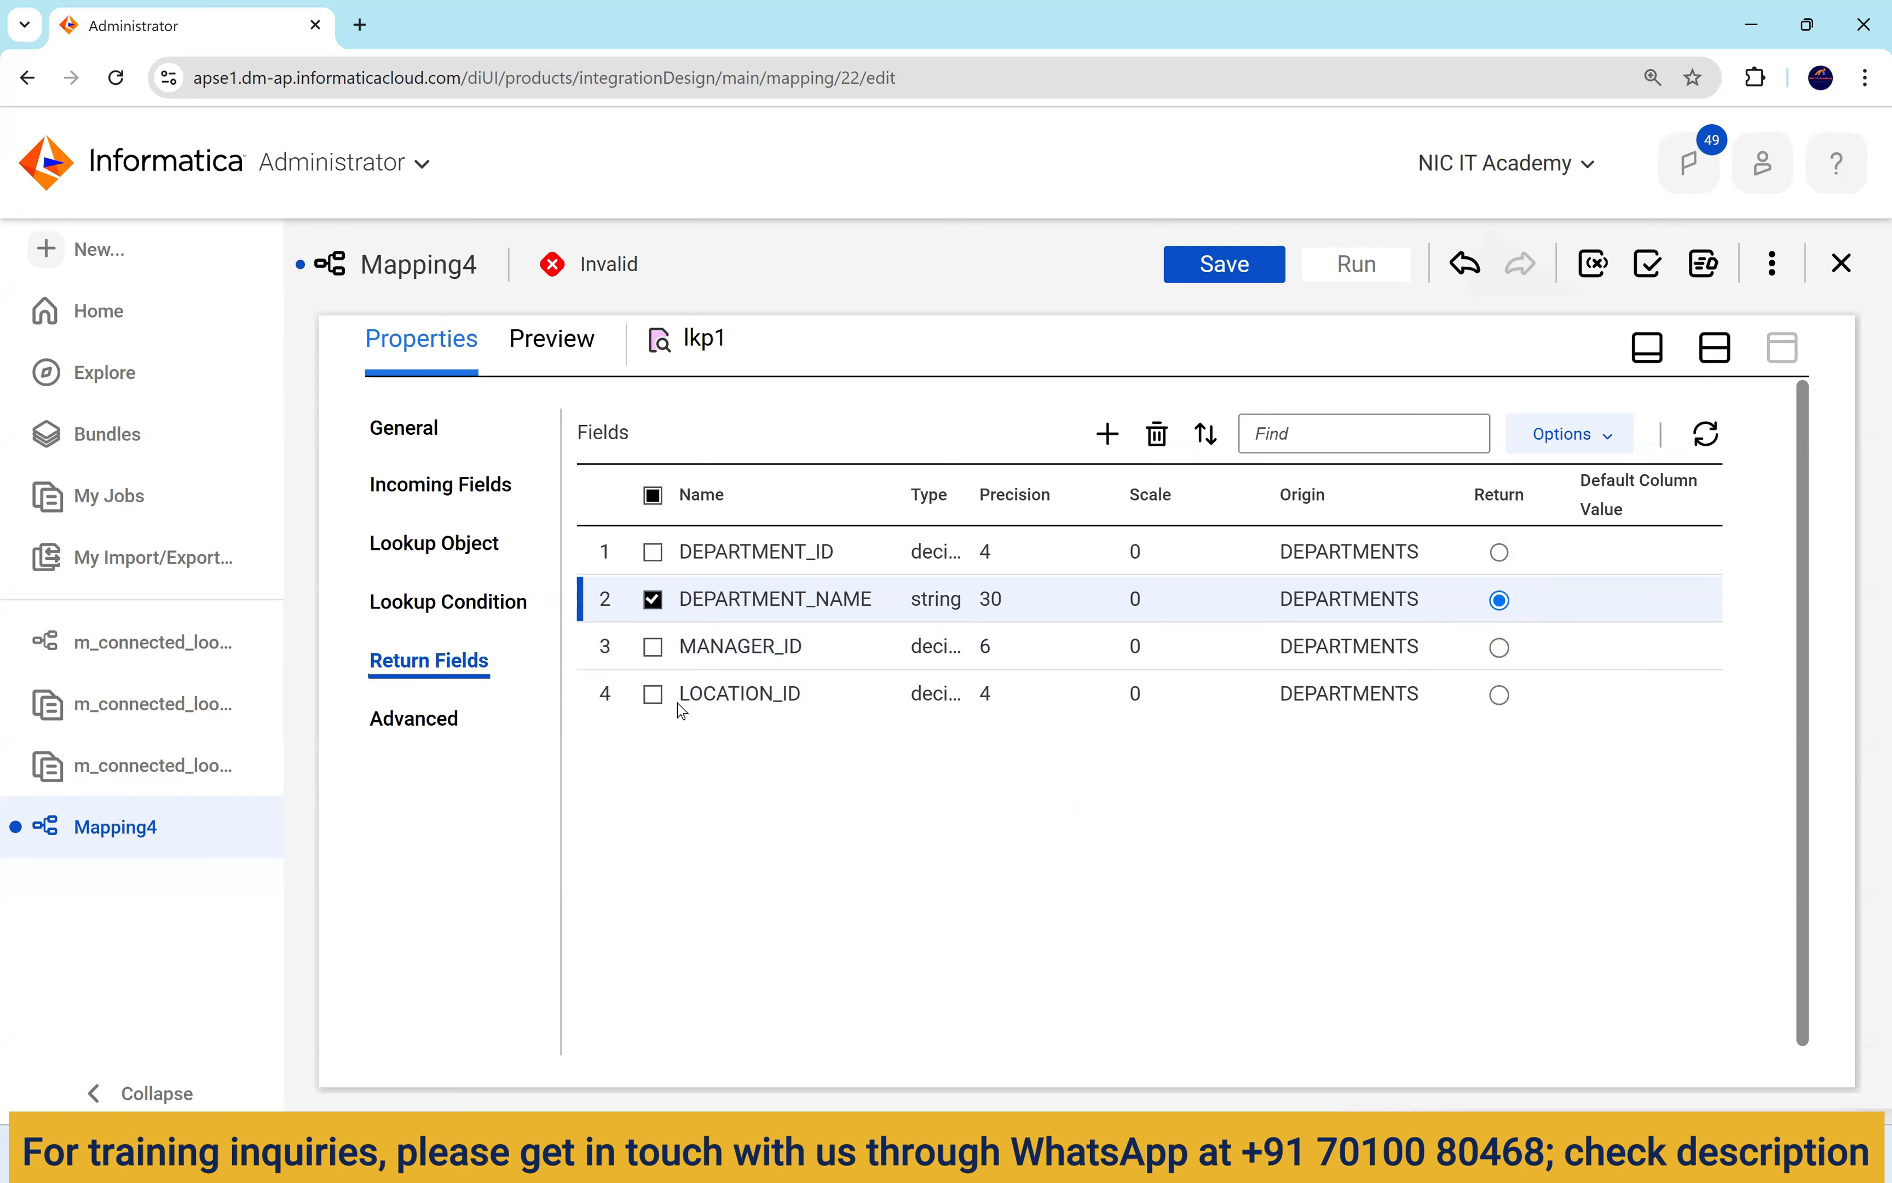
Delete MANAGER_ID and LOCATION_ID from lkp1's return fields and restore the Design canvas.
left_click(655, 698)
left_click(654, 647)
left_click(654, 600)
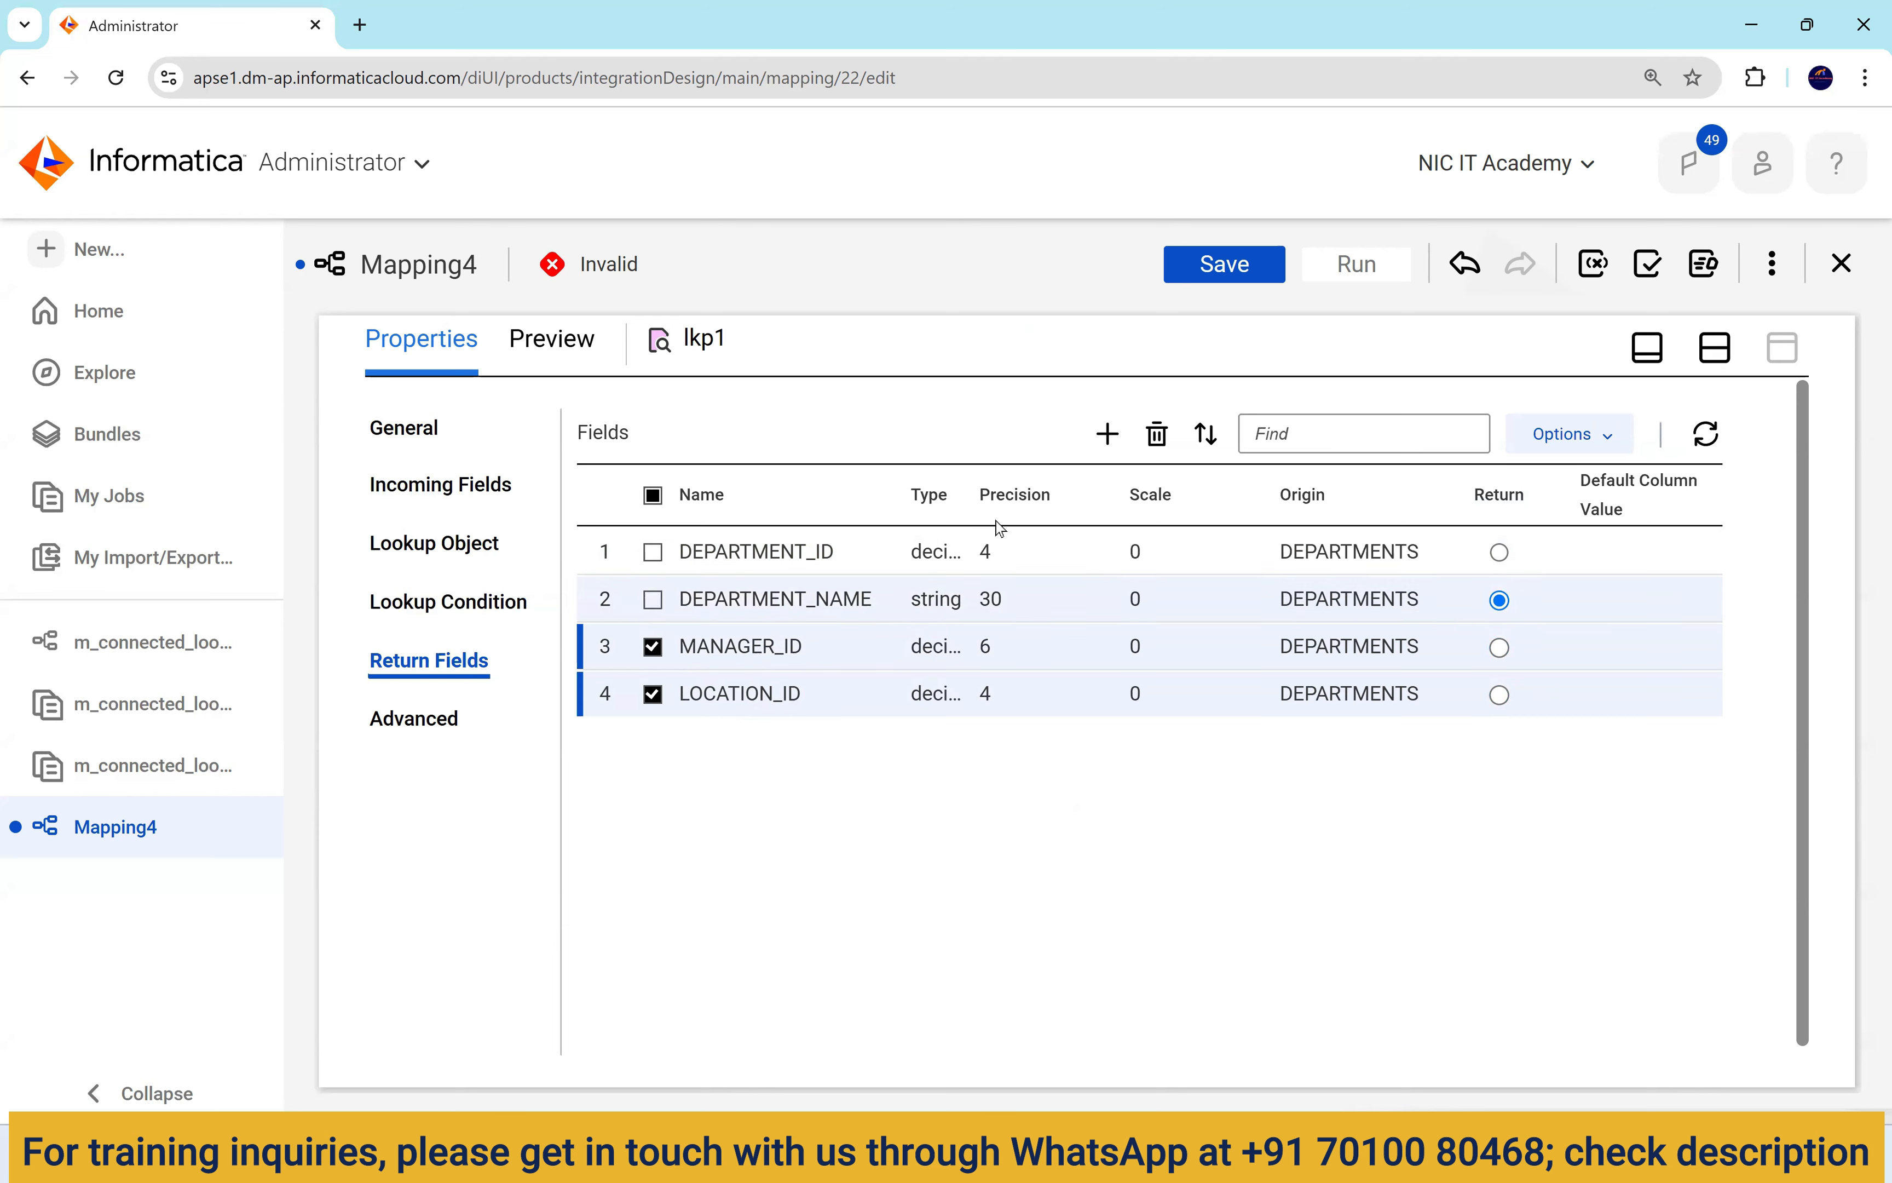
left_click(1158, 435)
left_click(1003, 756)
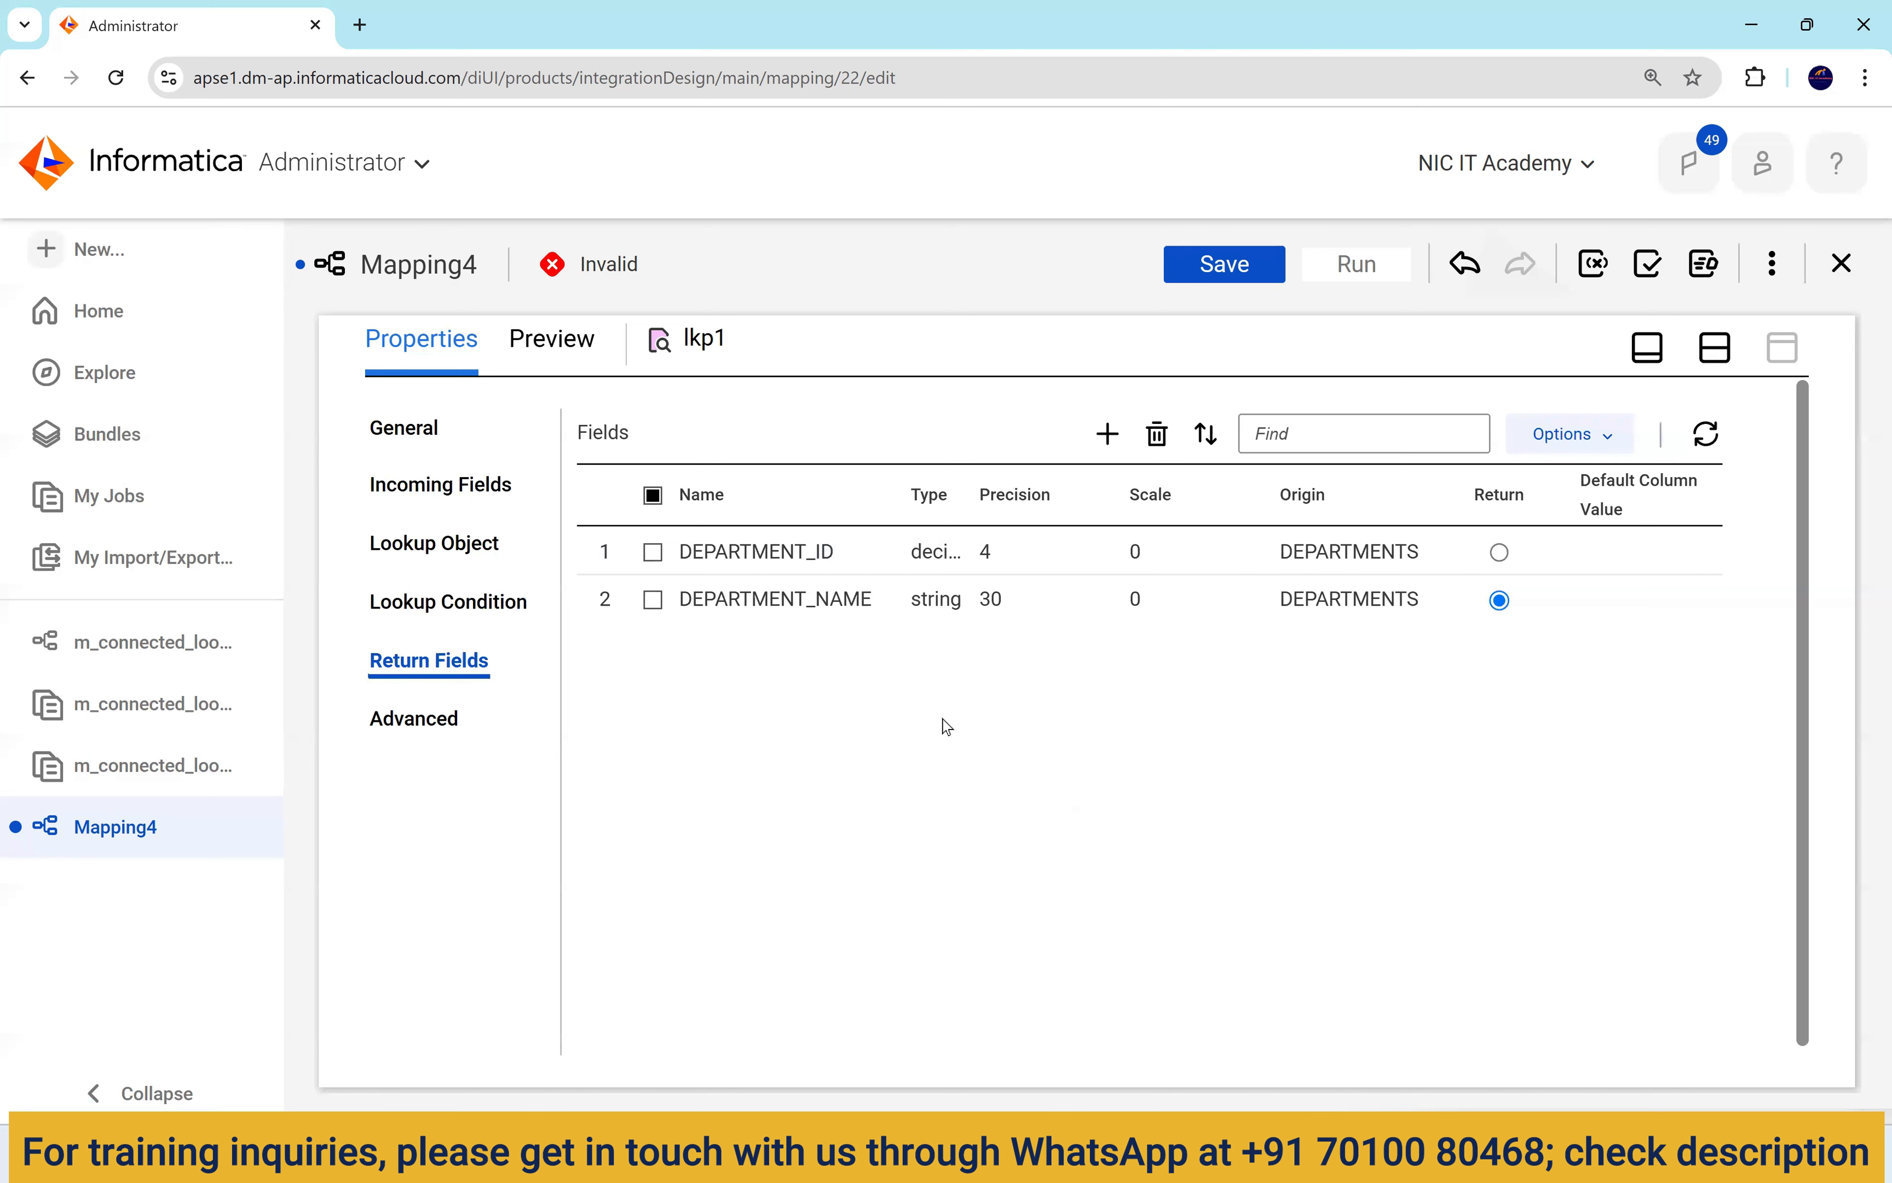
left_click(415, 718)
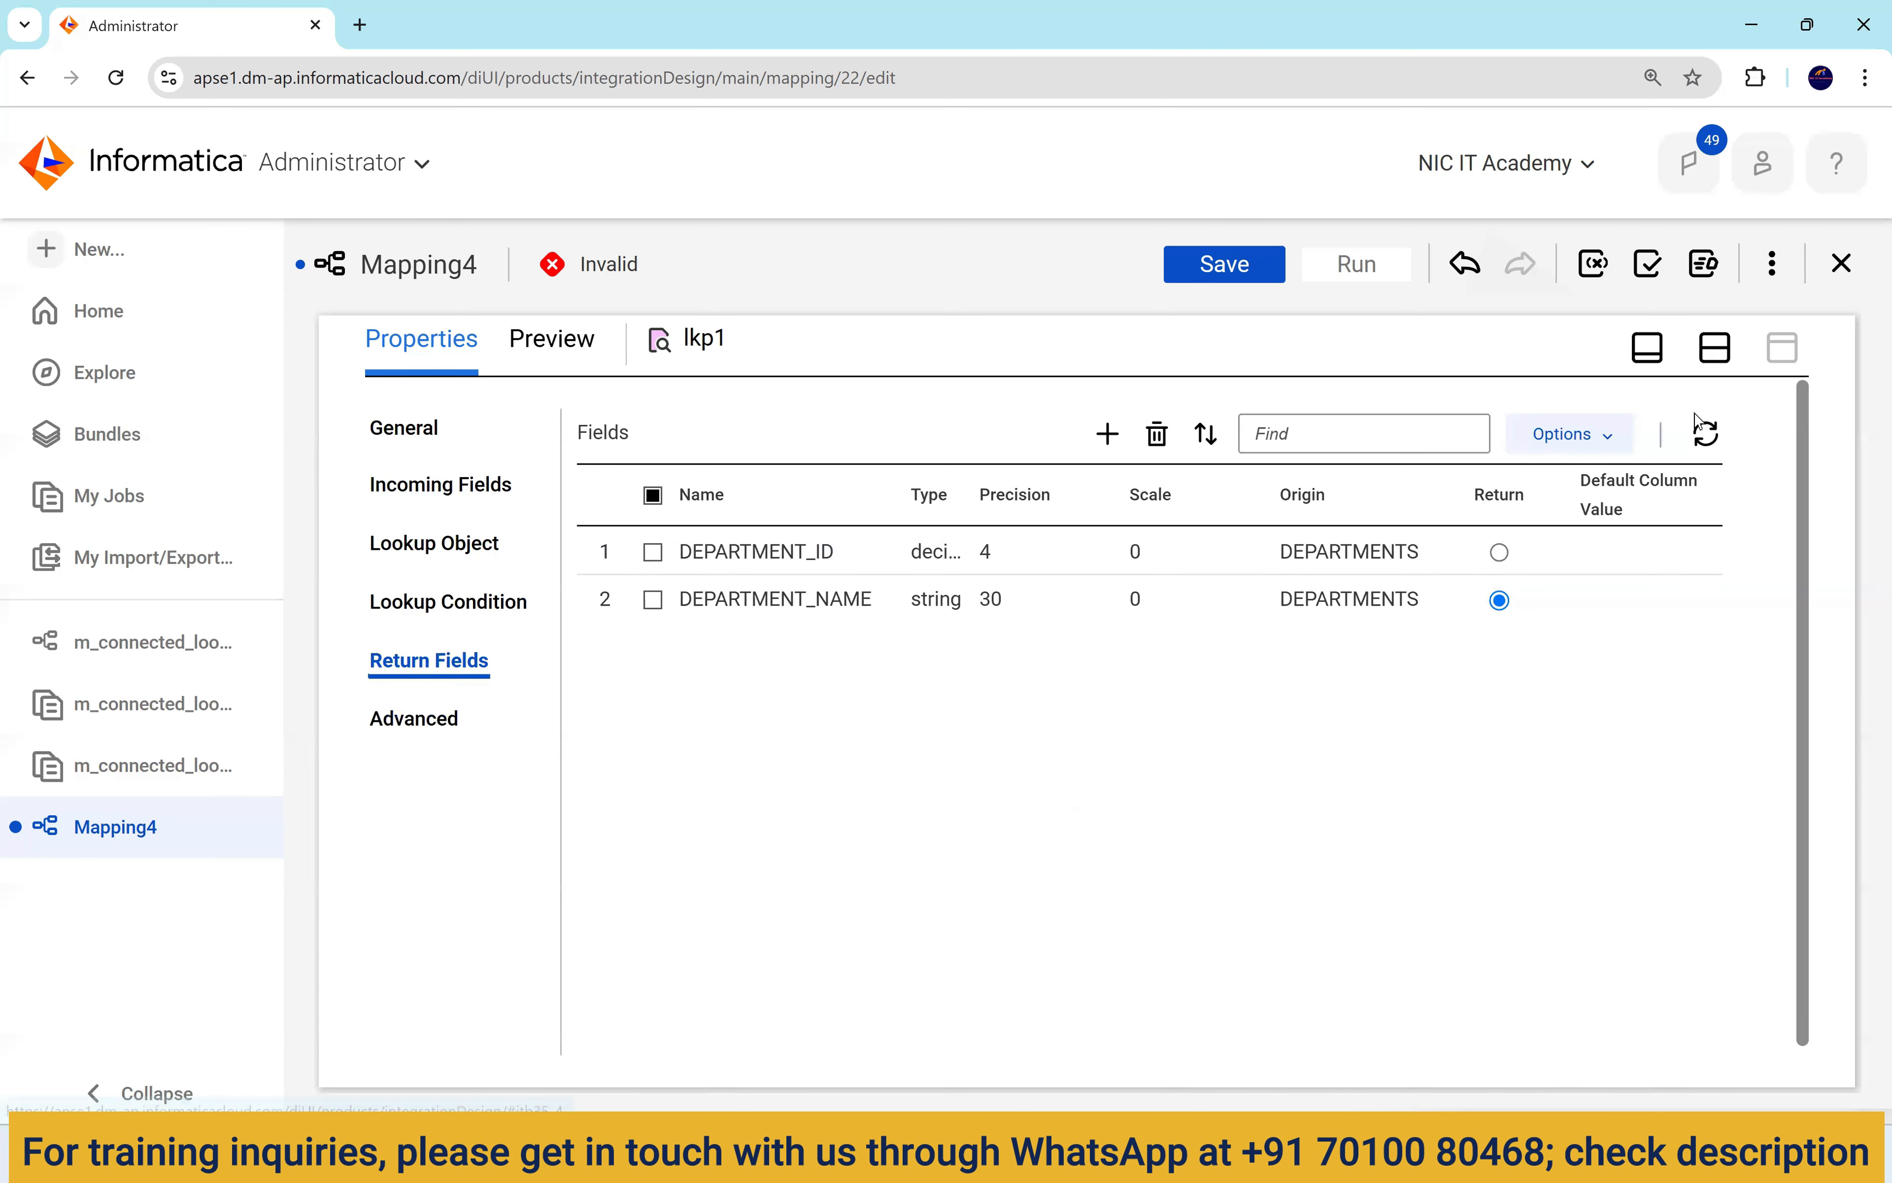
left_click(1715, 347)
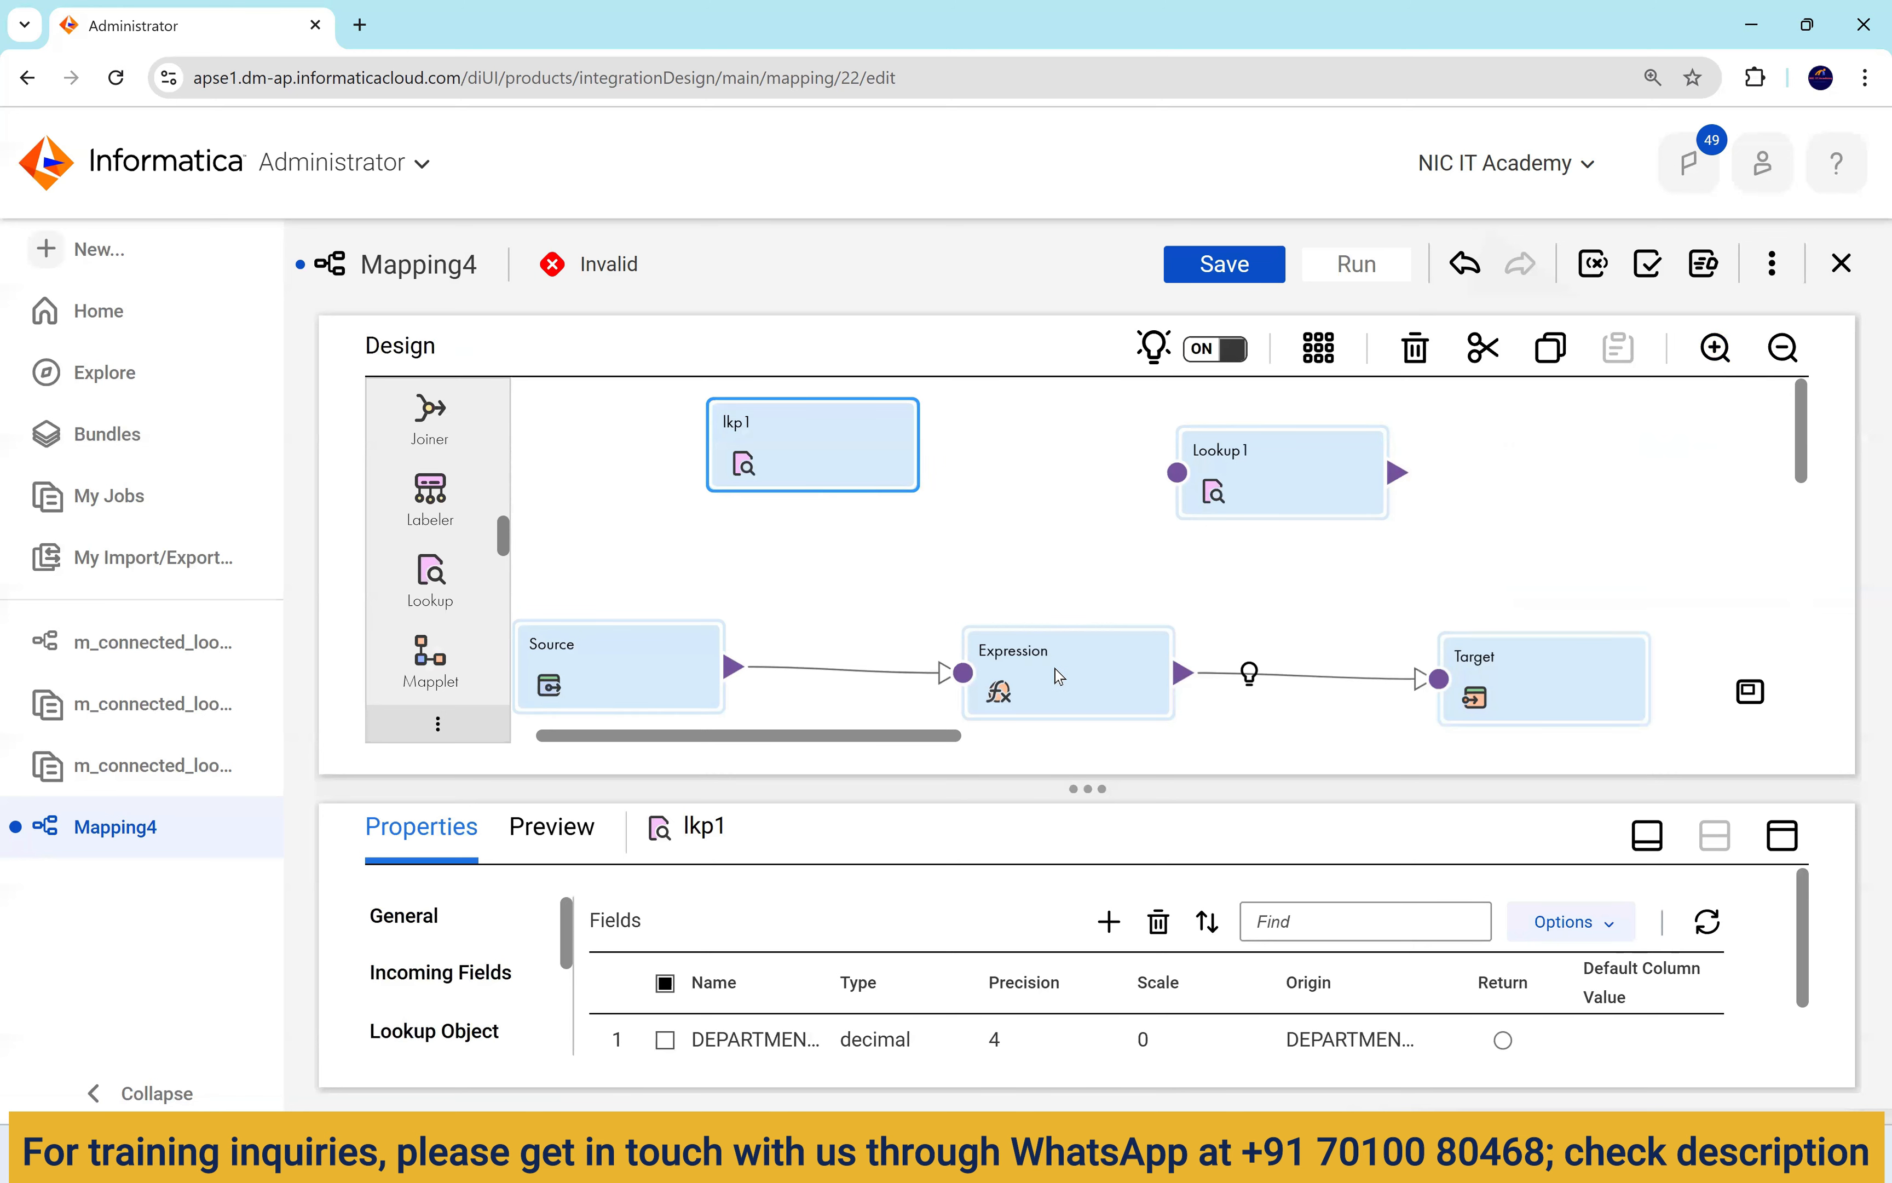
Insert the lkp1 lookup function from Built-in functions into o_dept_name's expression.
left_click(1071, 679)
left_click(1783, 834)
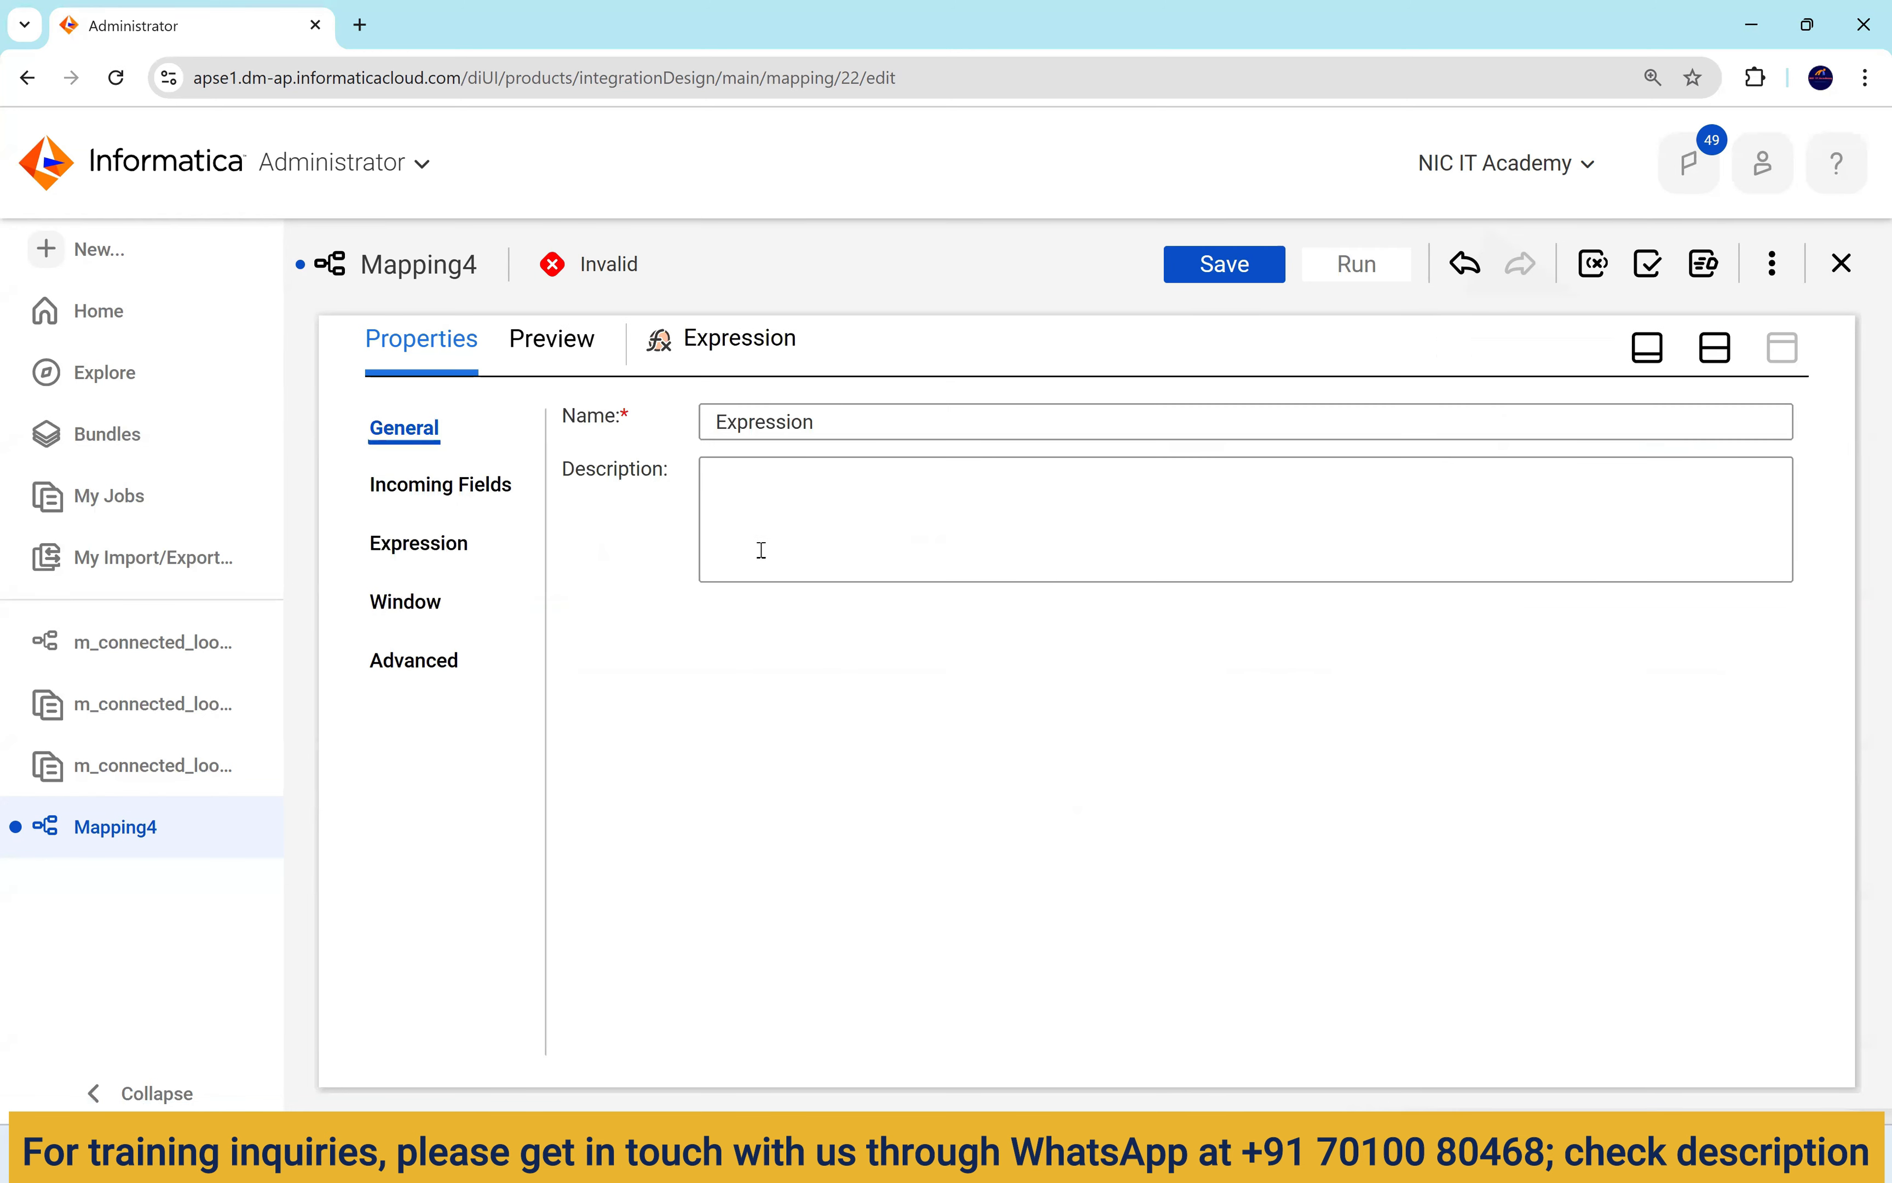
left_click(468, 566)
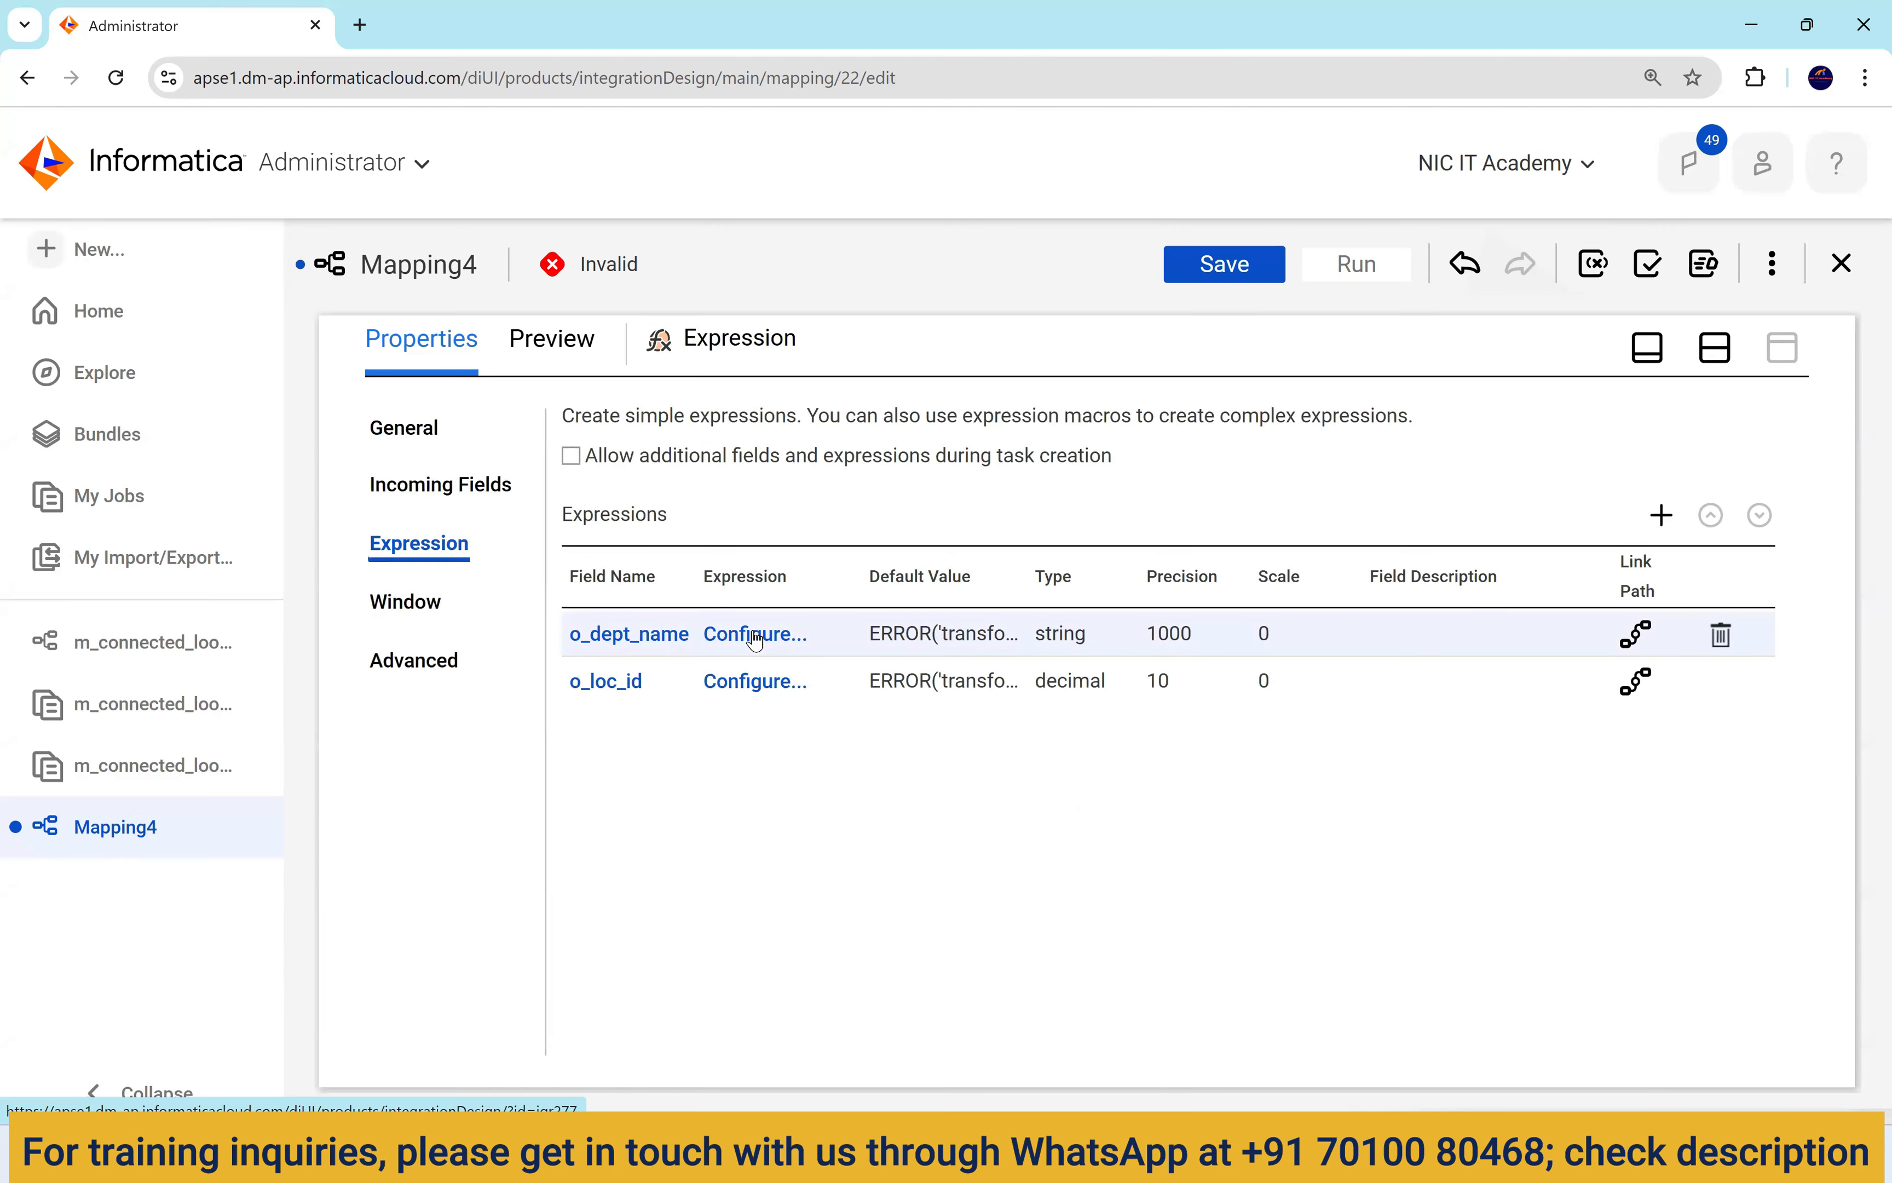
left_click(755, 635)
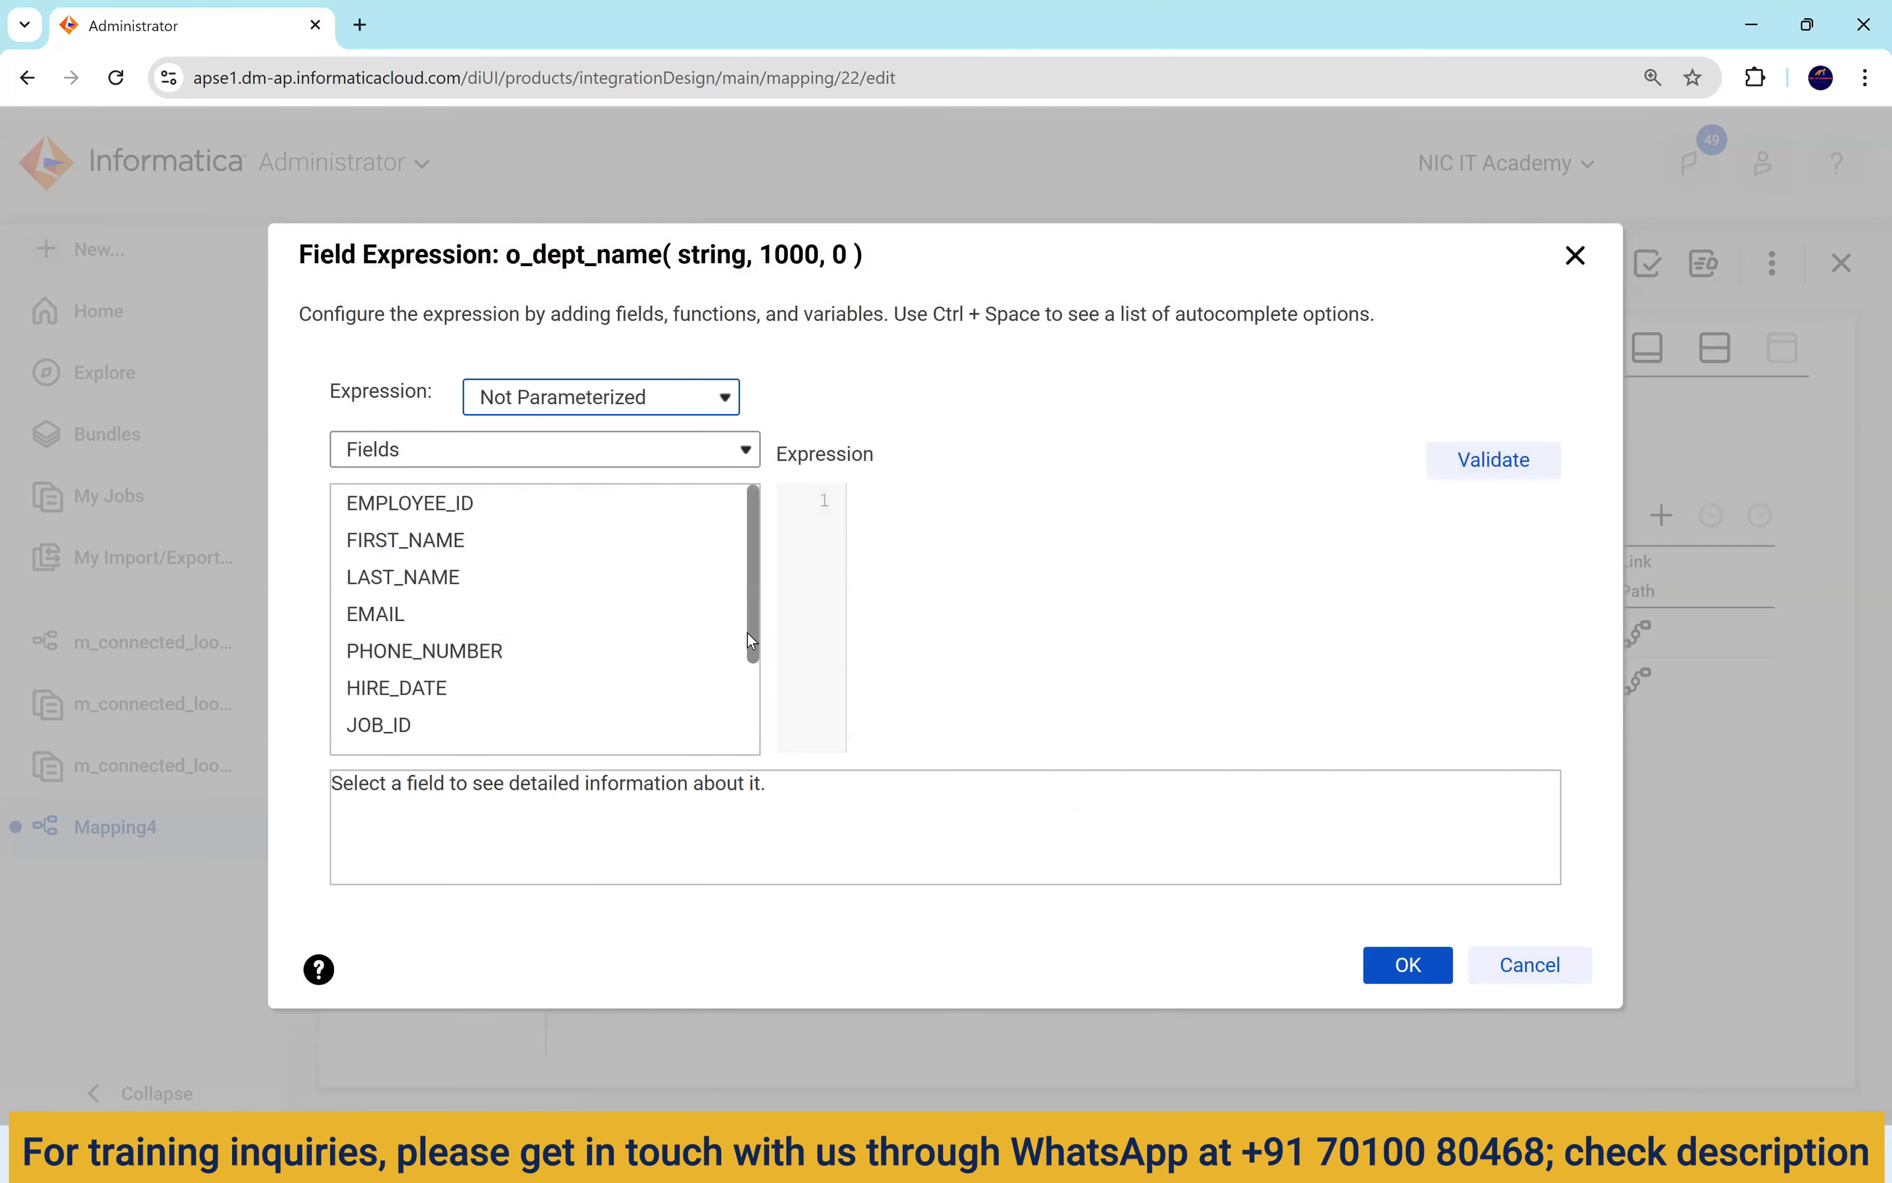
left_click(446, 460)
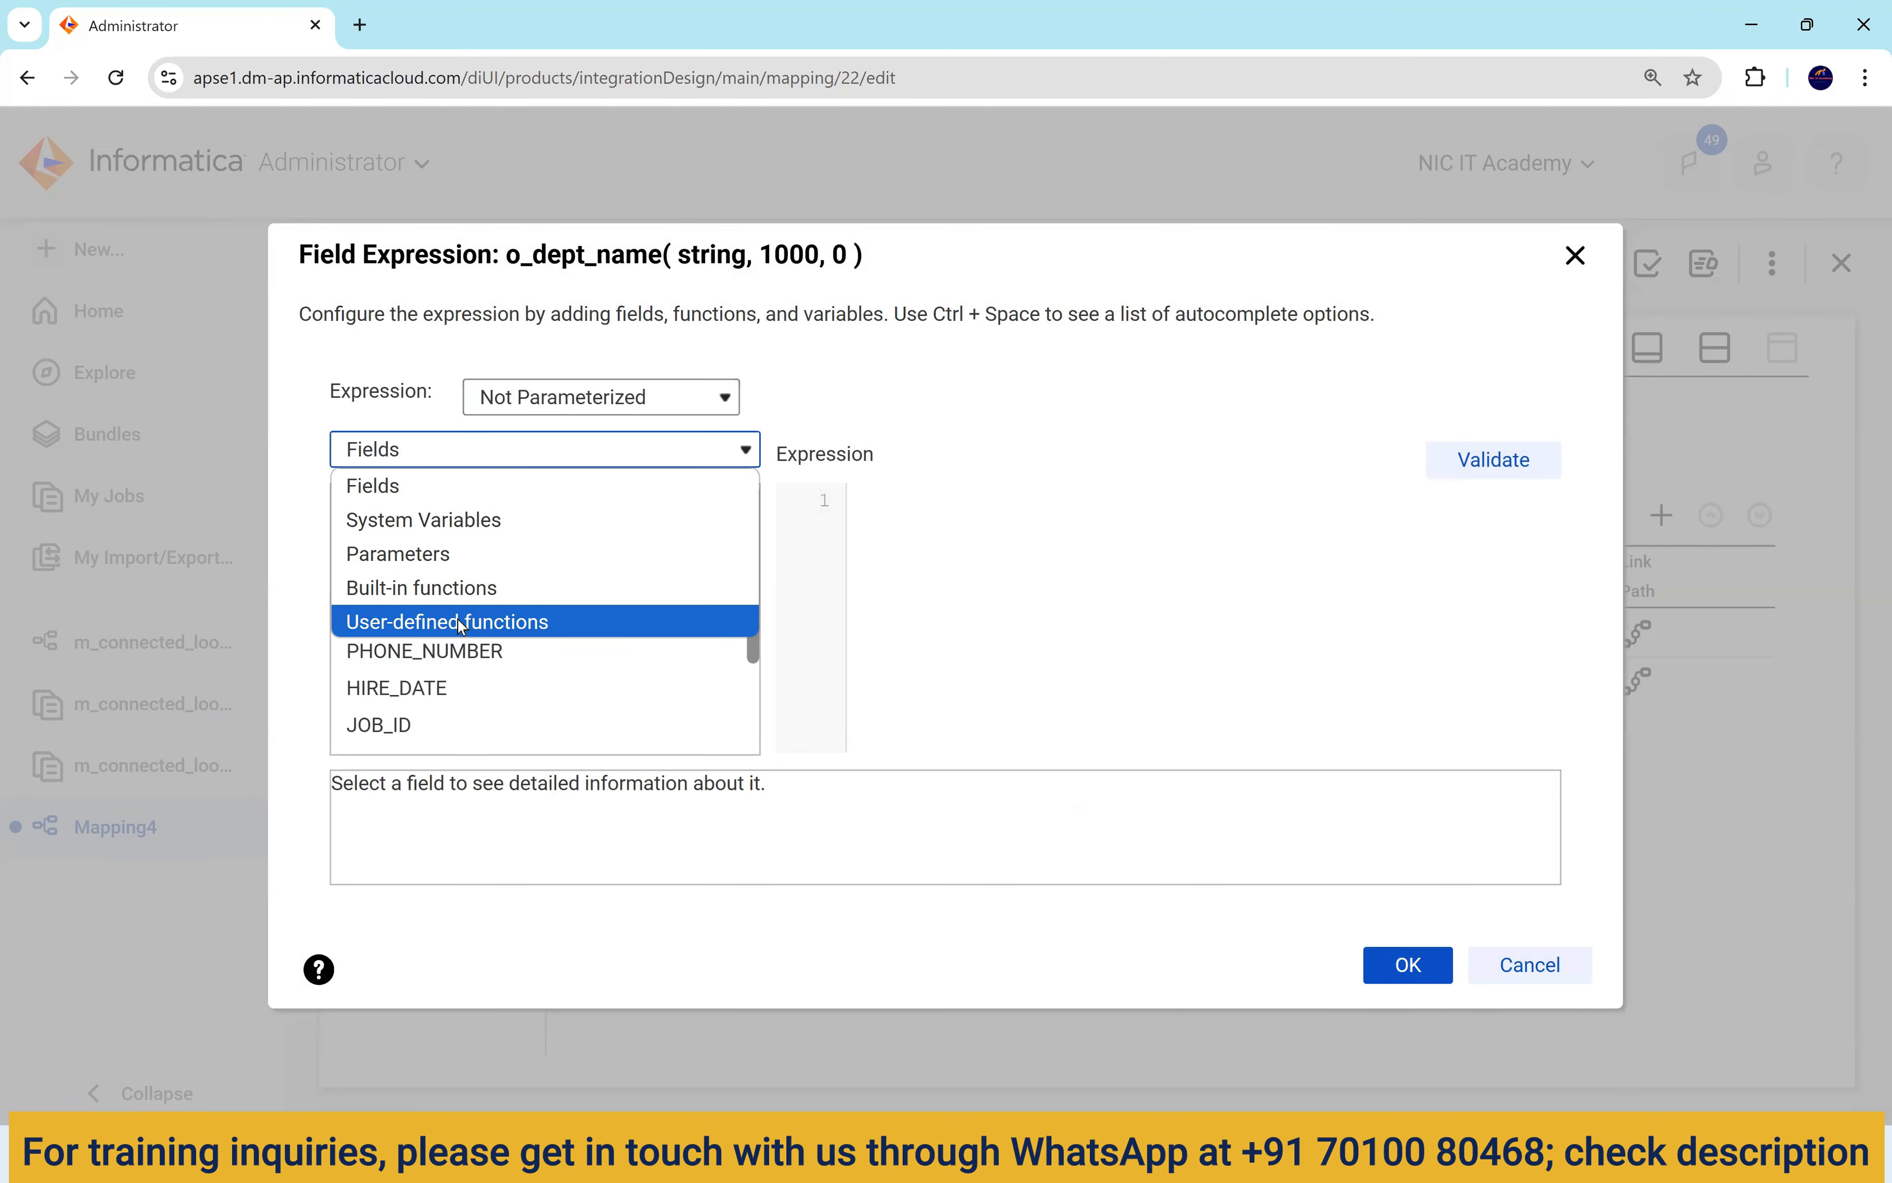
left_click(462, 591)
scroll(504, 661, "down", 3)
left_click(372, 735)
scroll(595, 639, "down", 1)
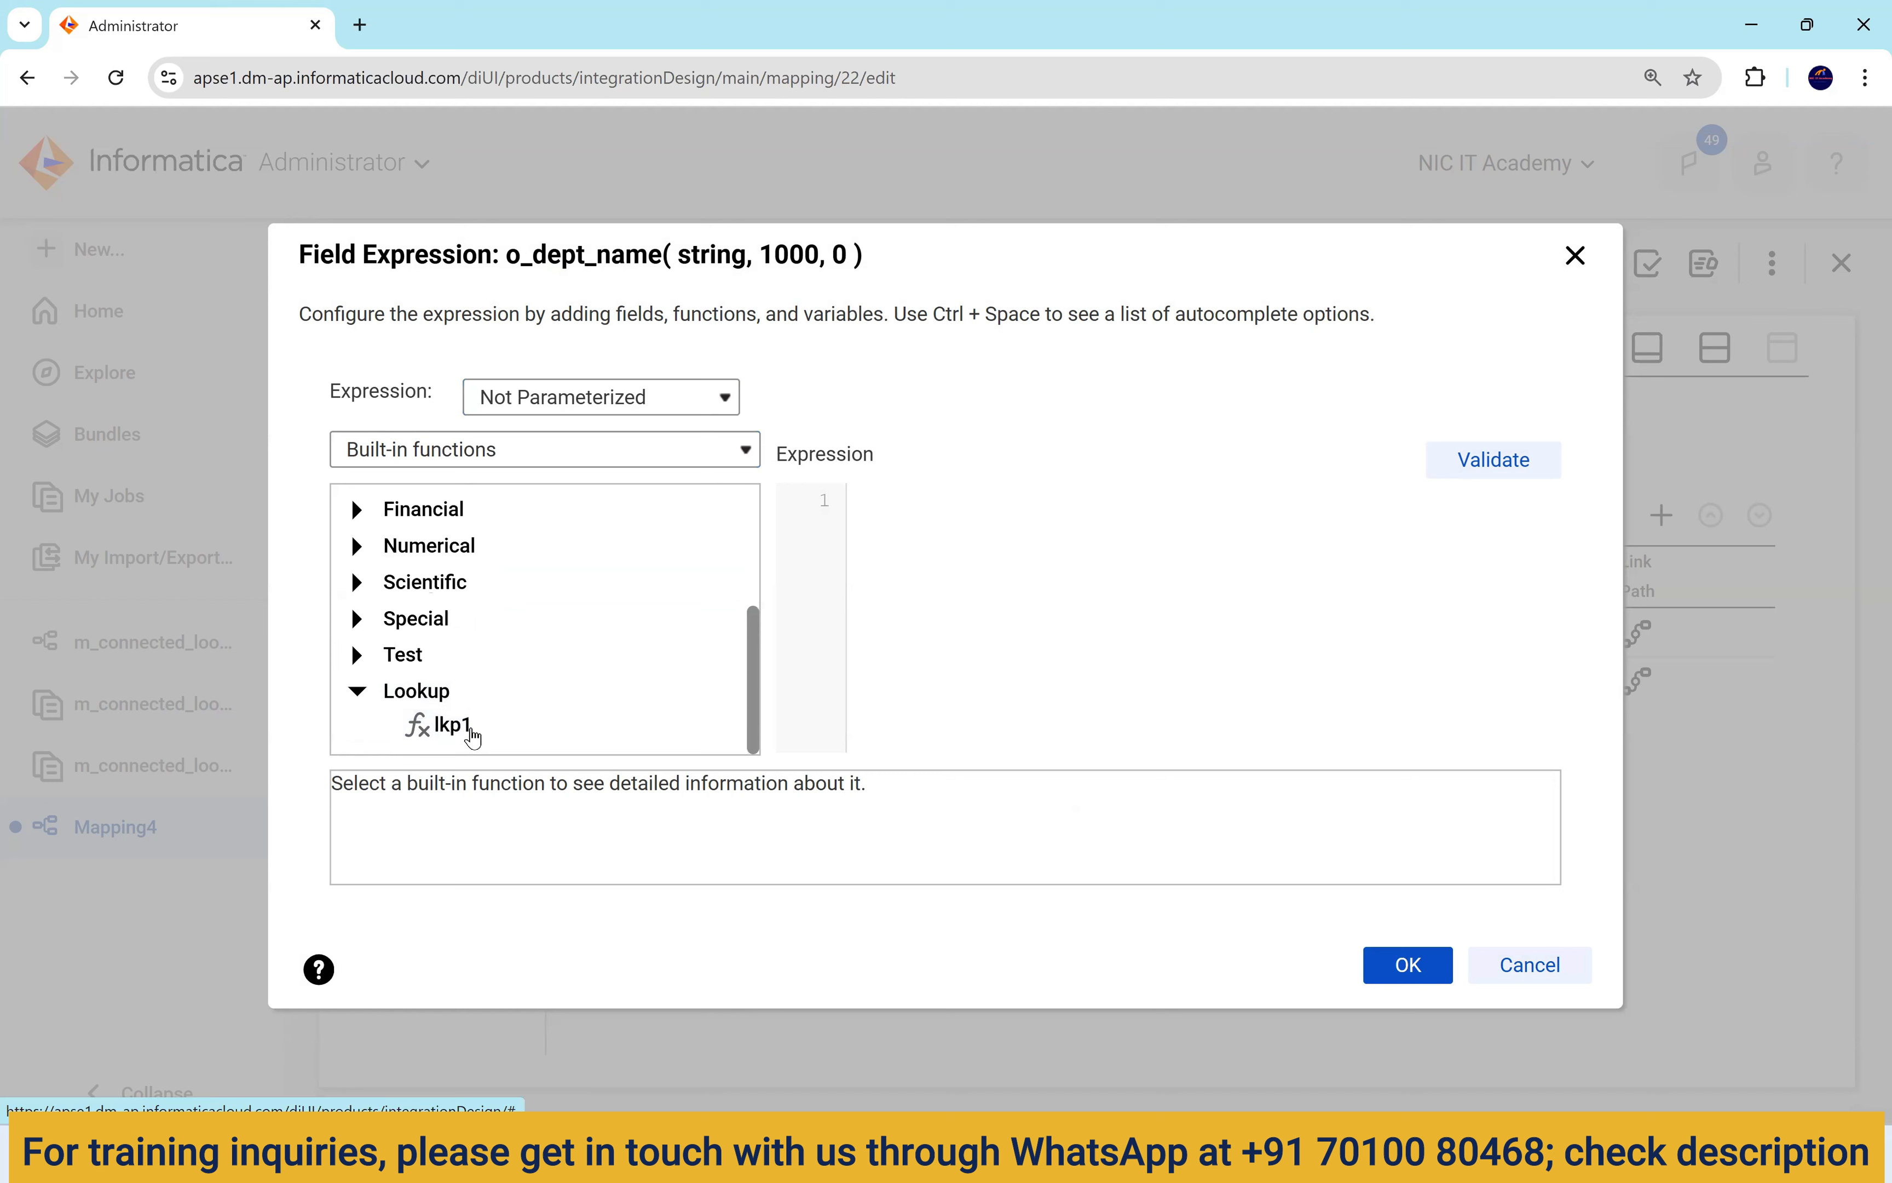
double_click(457, 732)
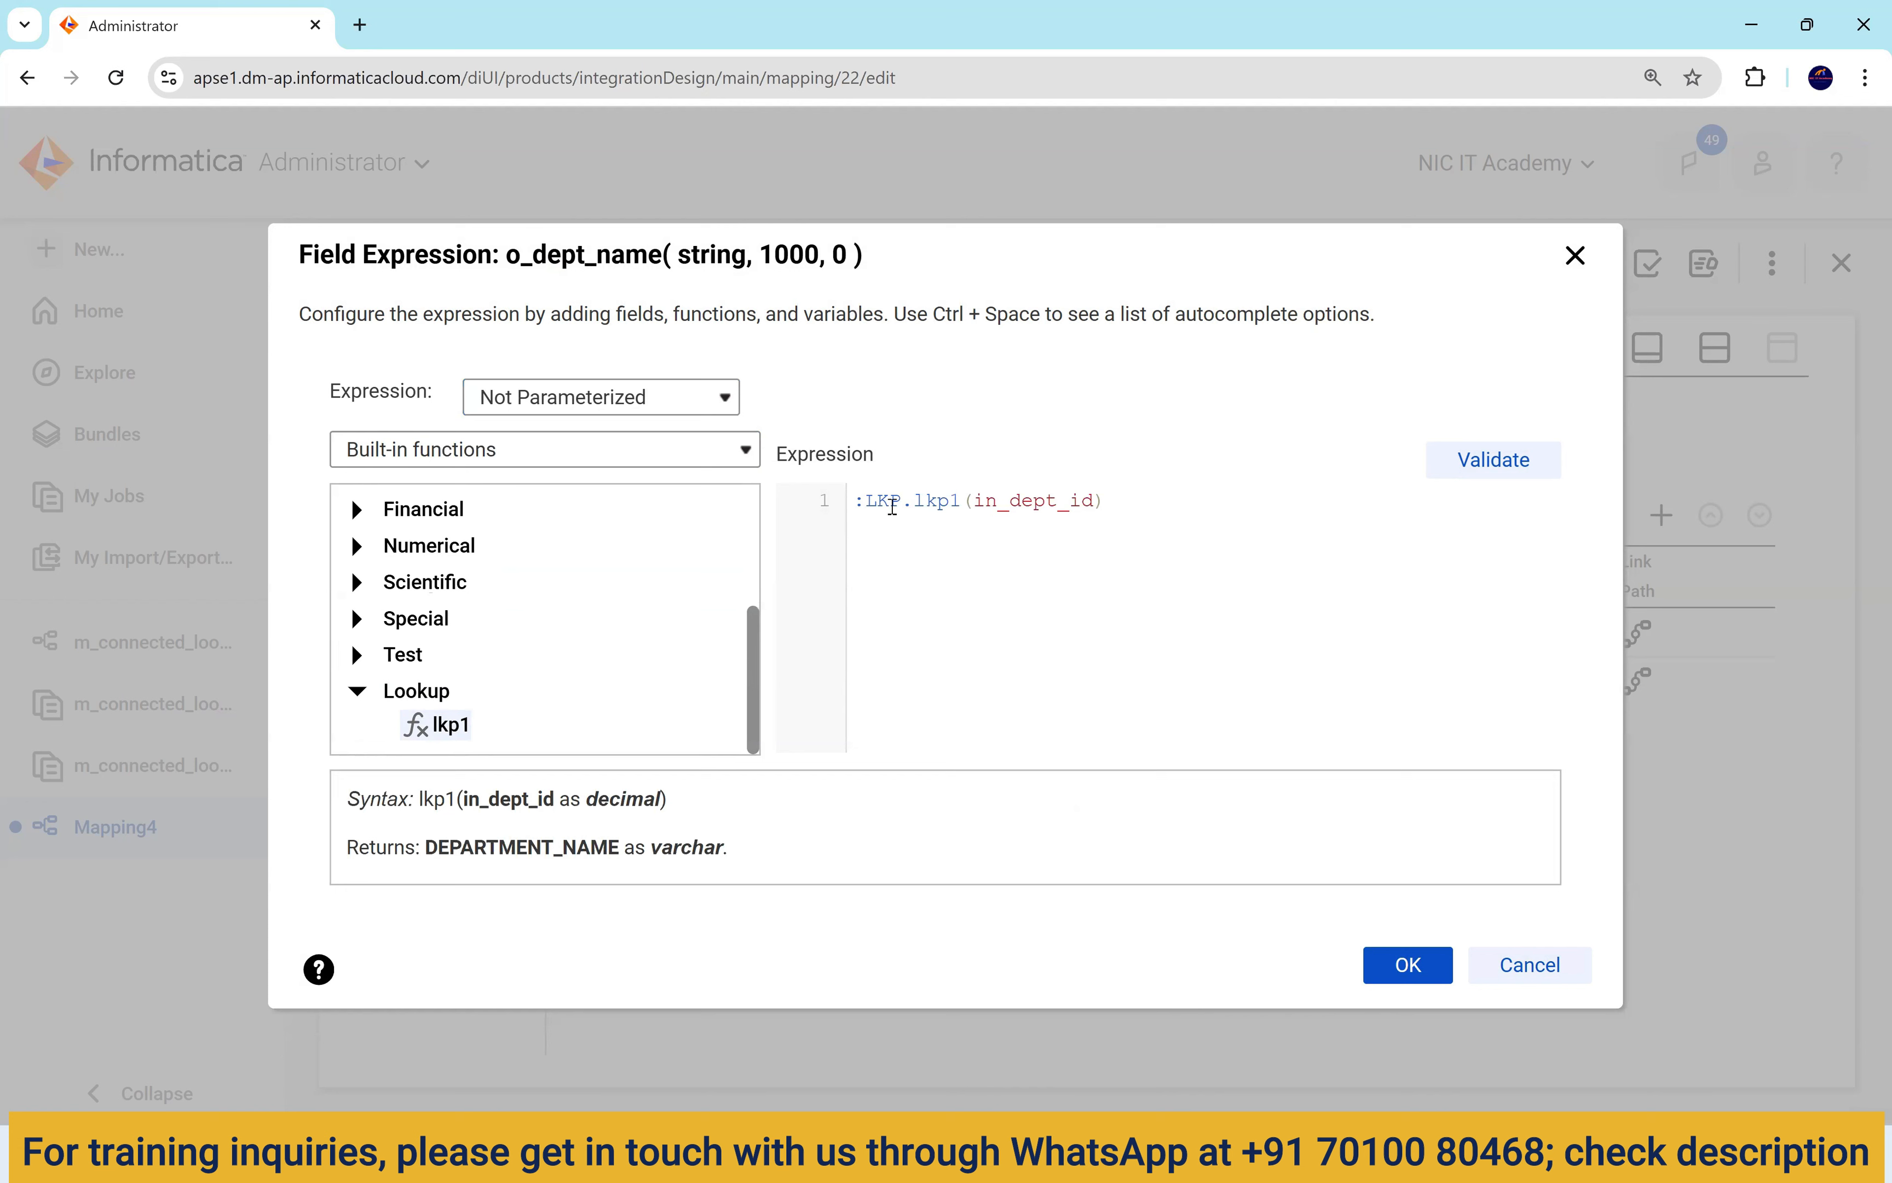
Replace the placeholder argument with DEPARTMENT_ID, validating o_dept_name as :LKP.lkp1(DEPARTMENT_ID).
left_click_drag(919, 500, 962, 501)
double_click(1018, 501)
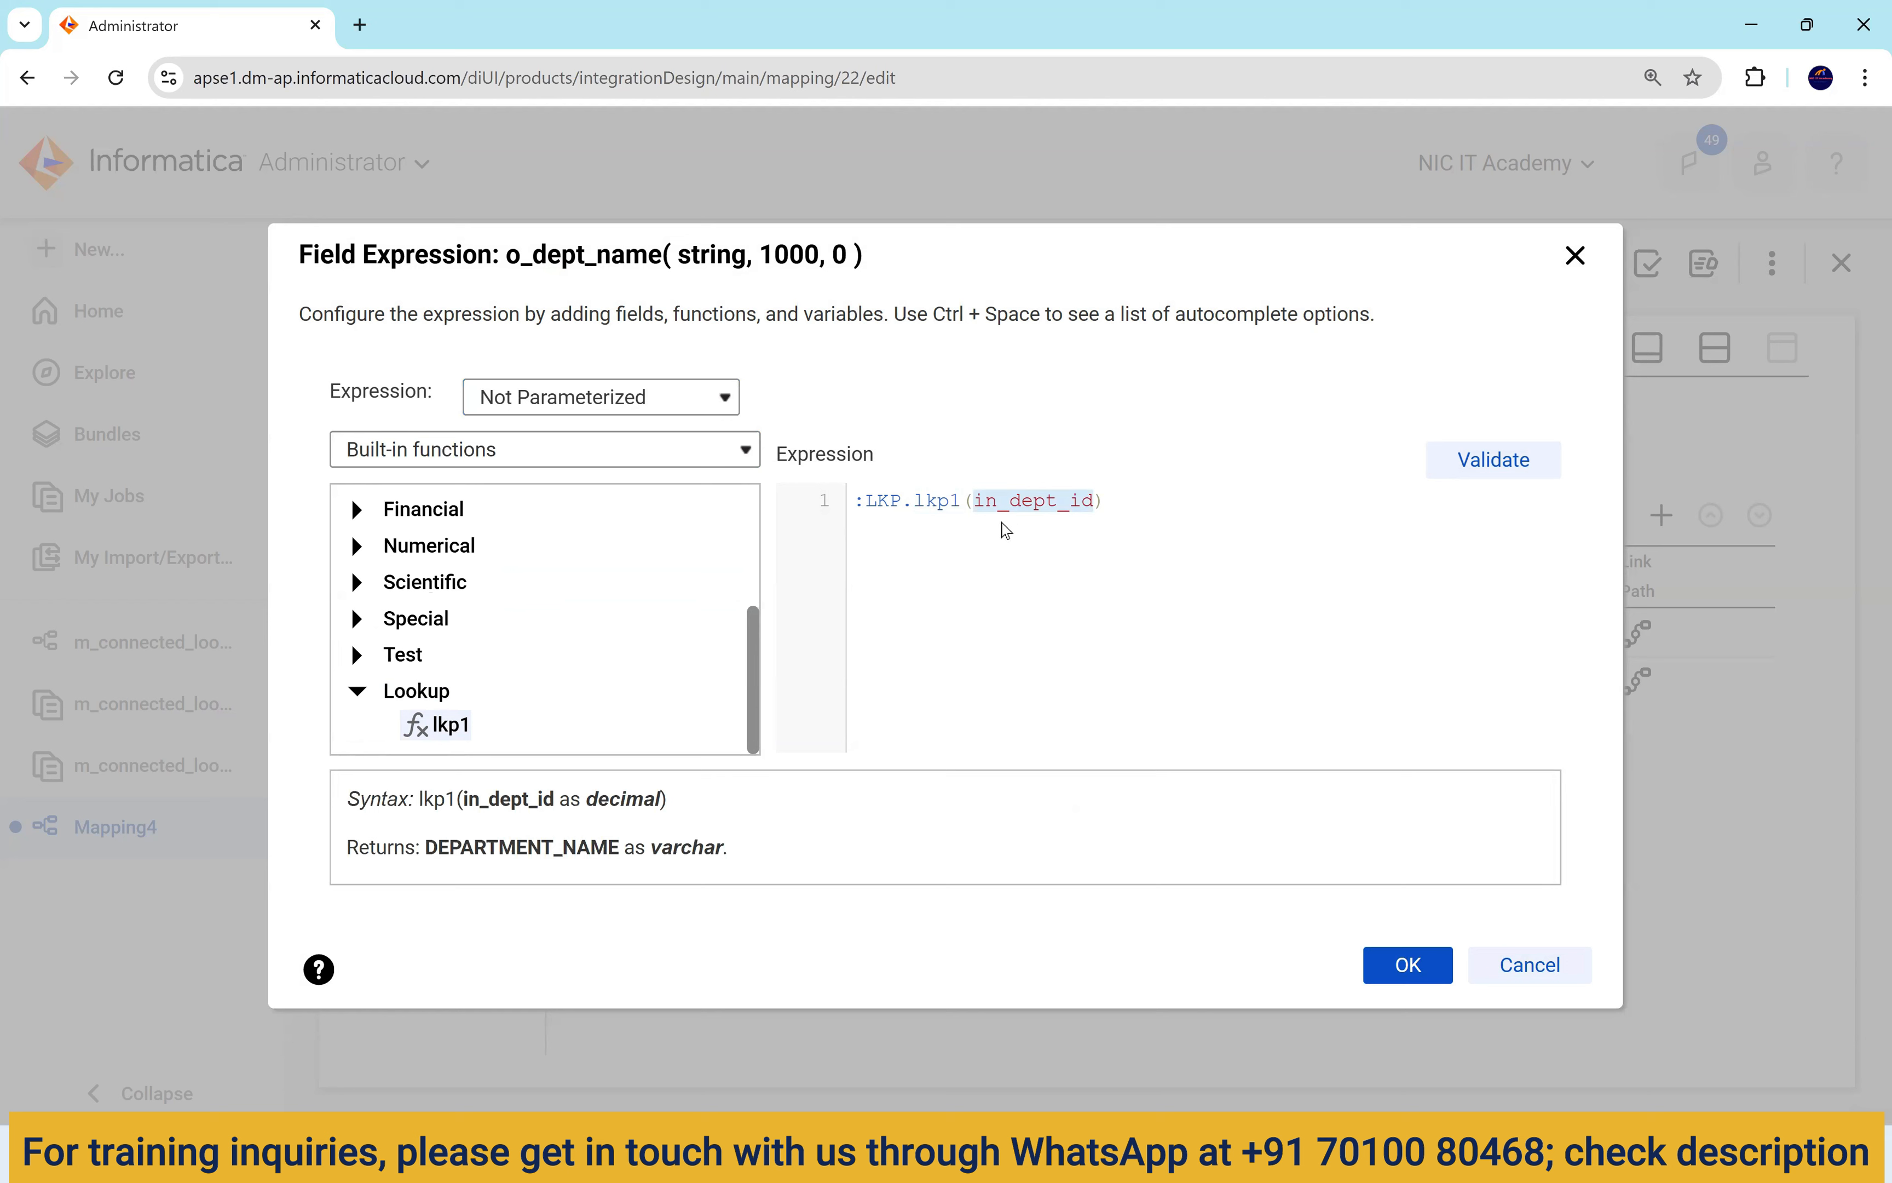
left_click(467, 458)
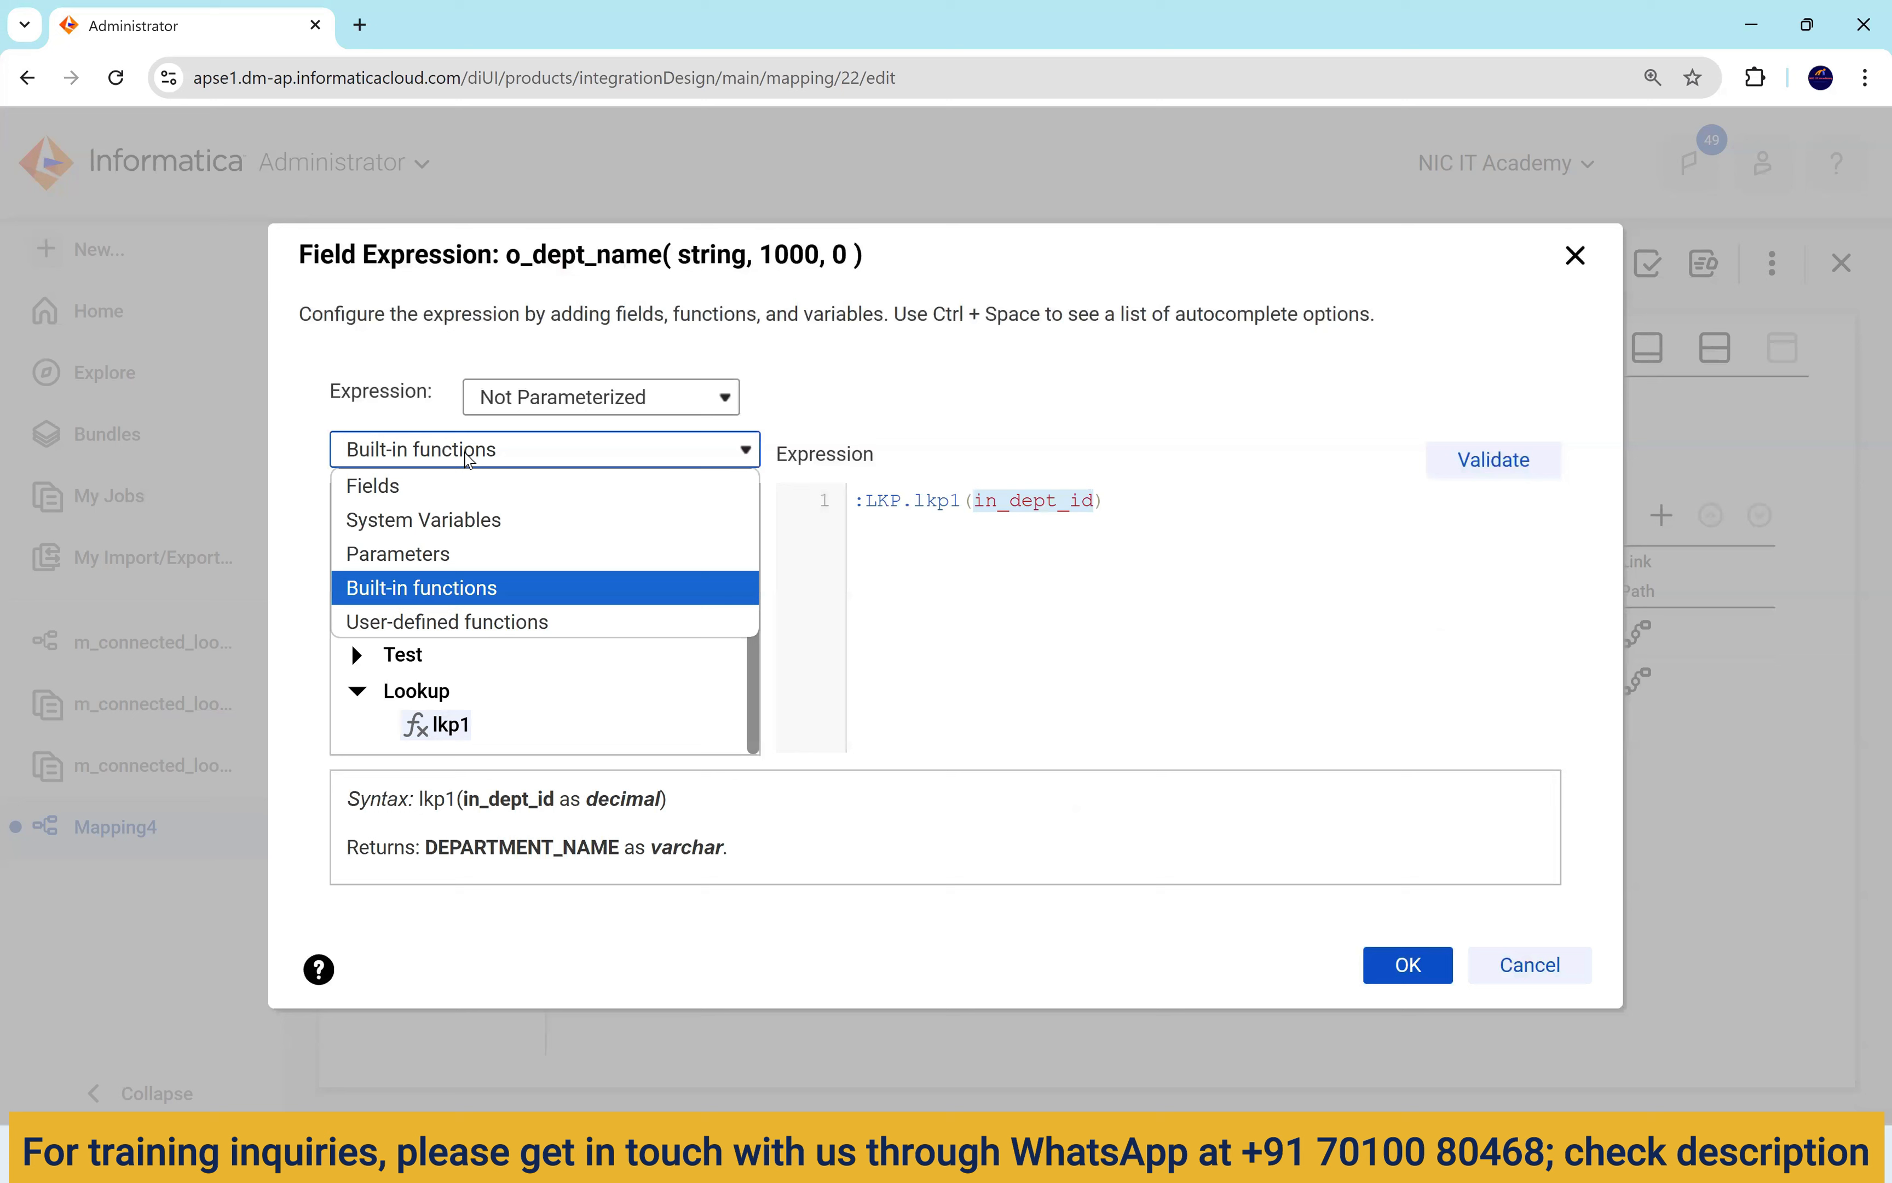
left_click(466, 486)
scroll(504, 664, "down", 3)
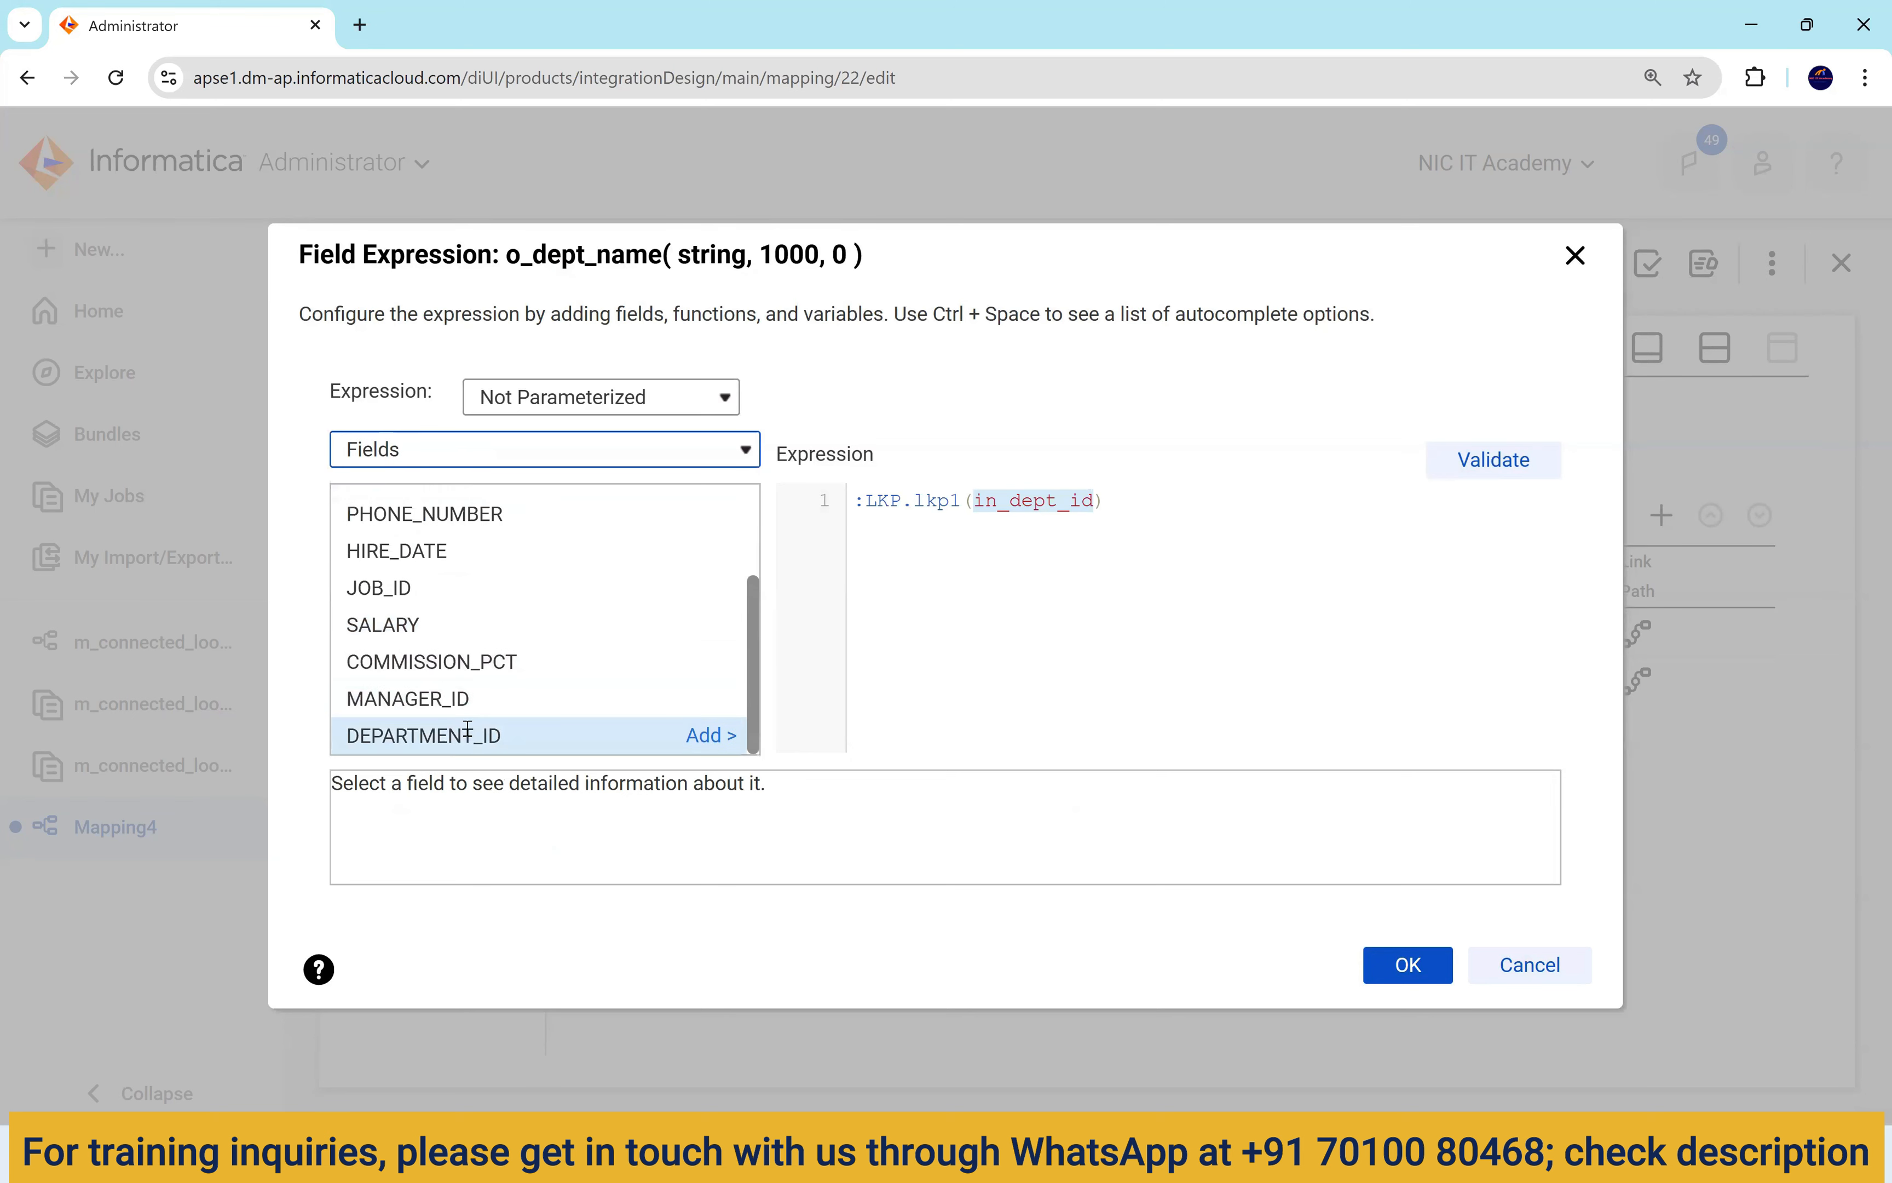
left_click(707, 737)
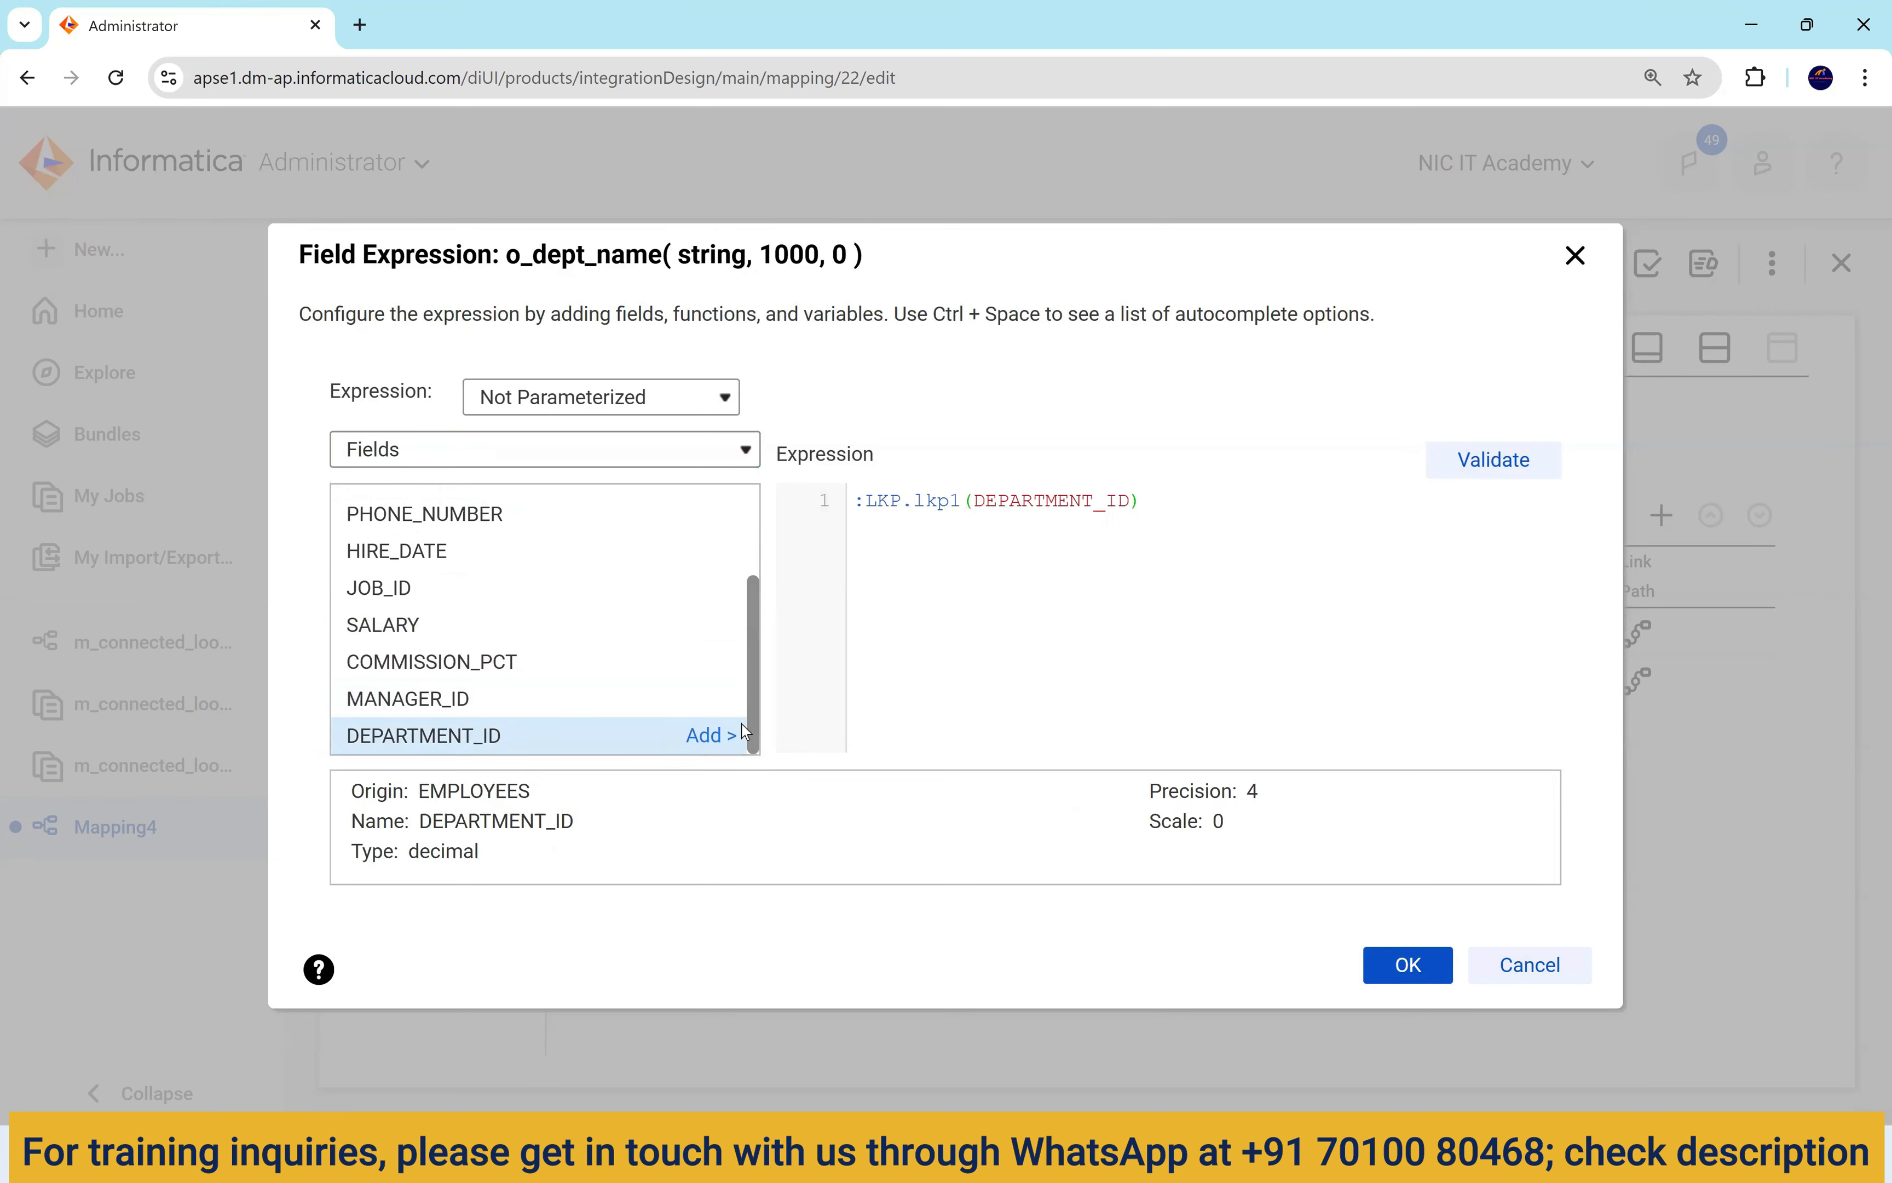
left_click(1461, 466)
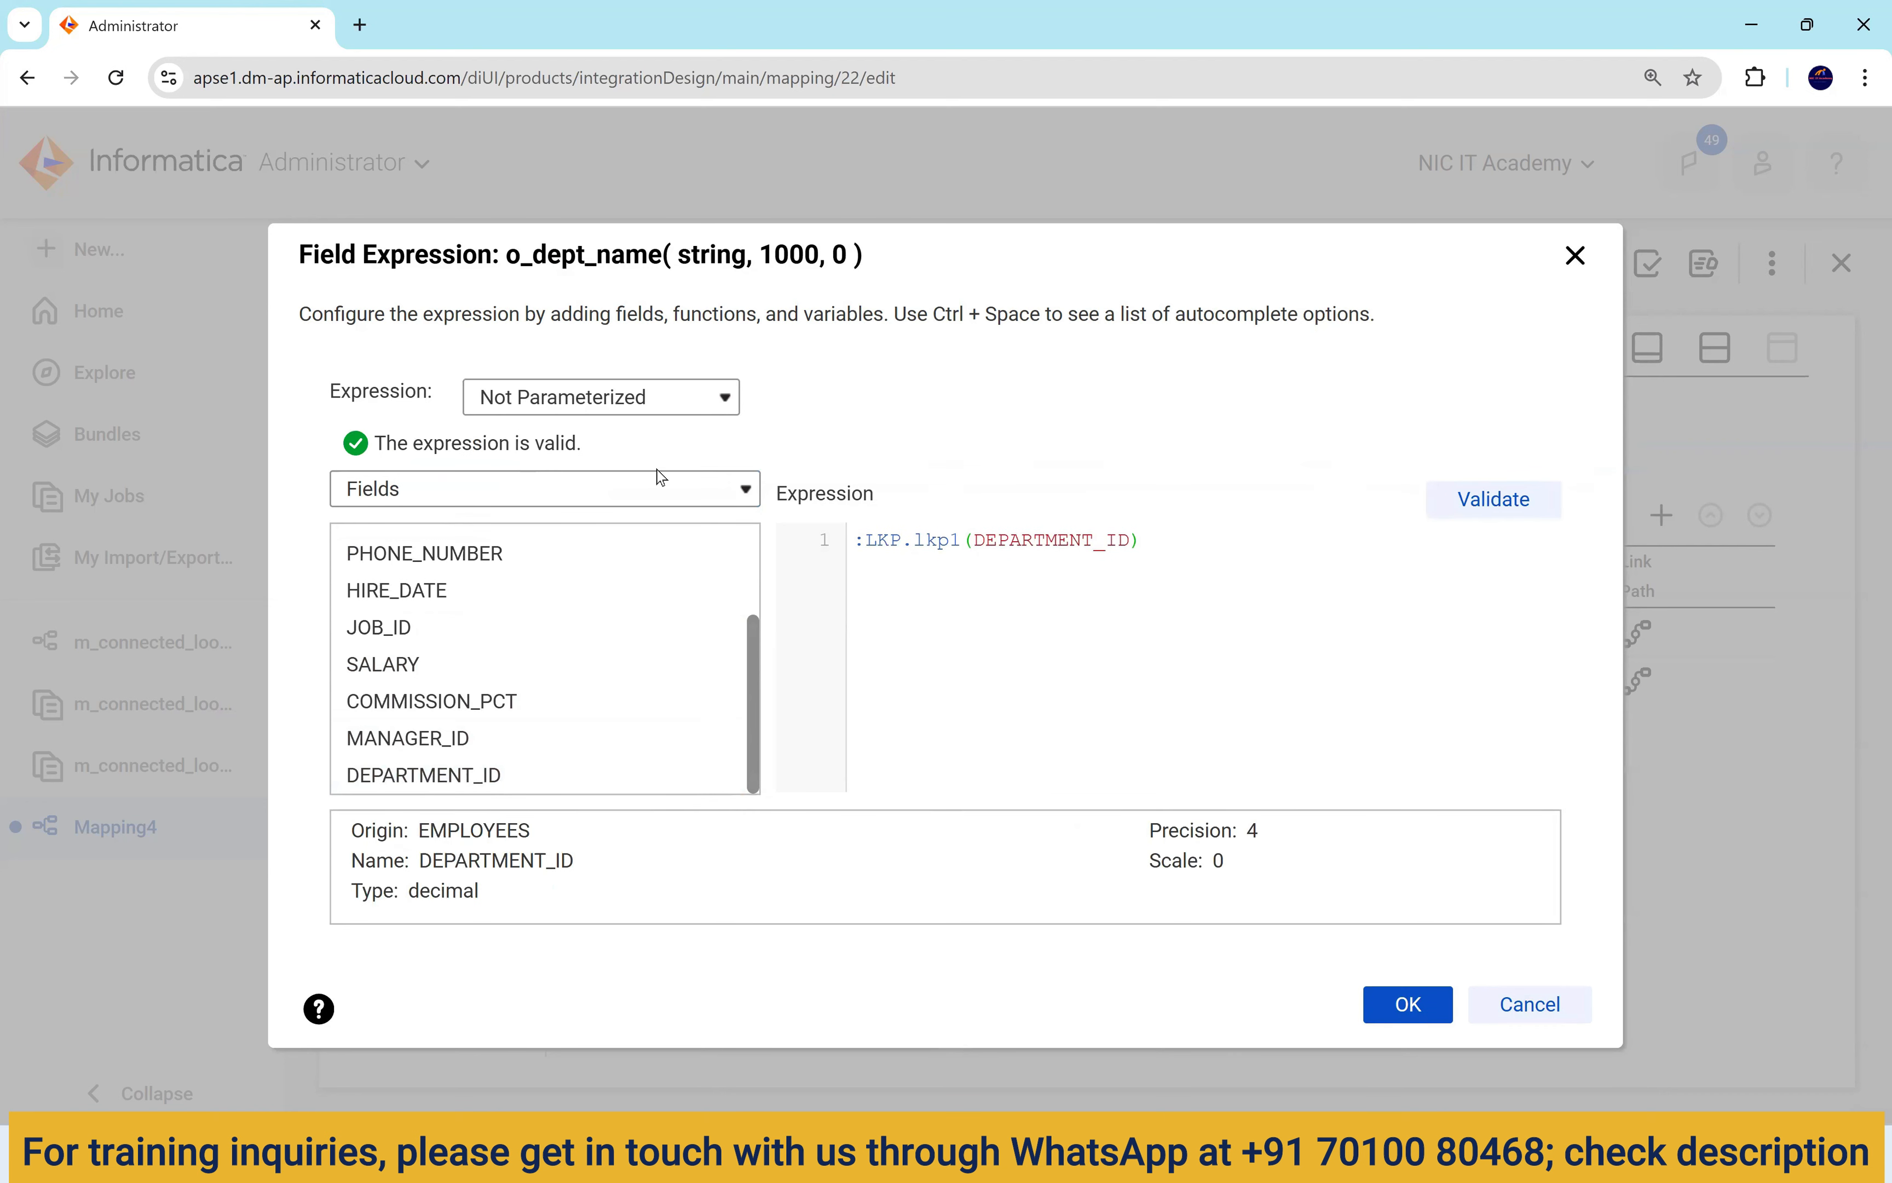
left_click_drag(1146, 542, 862, 542)
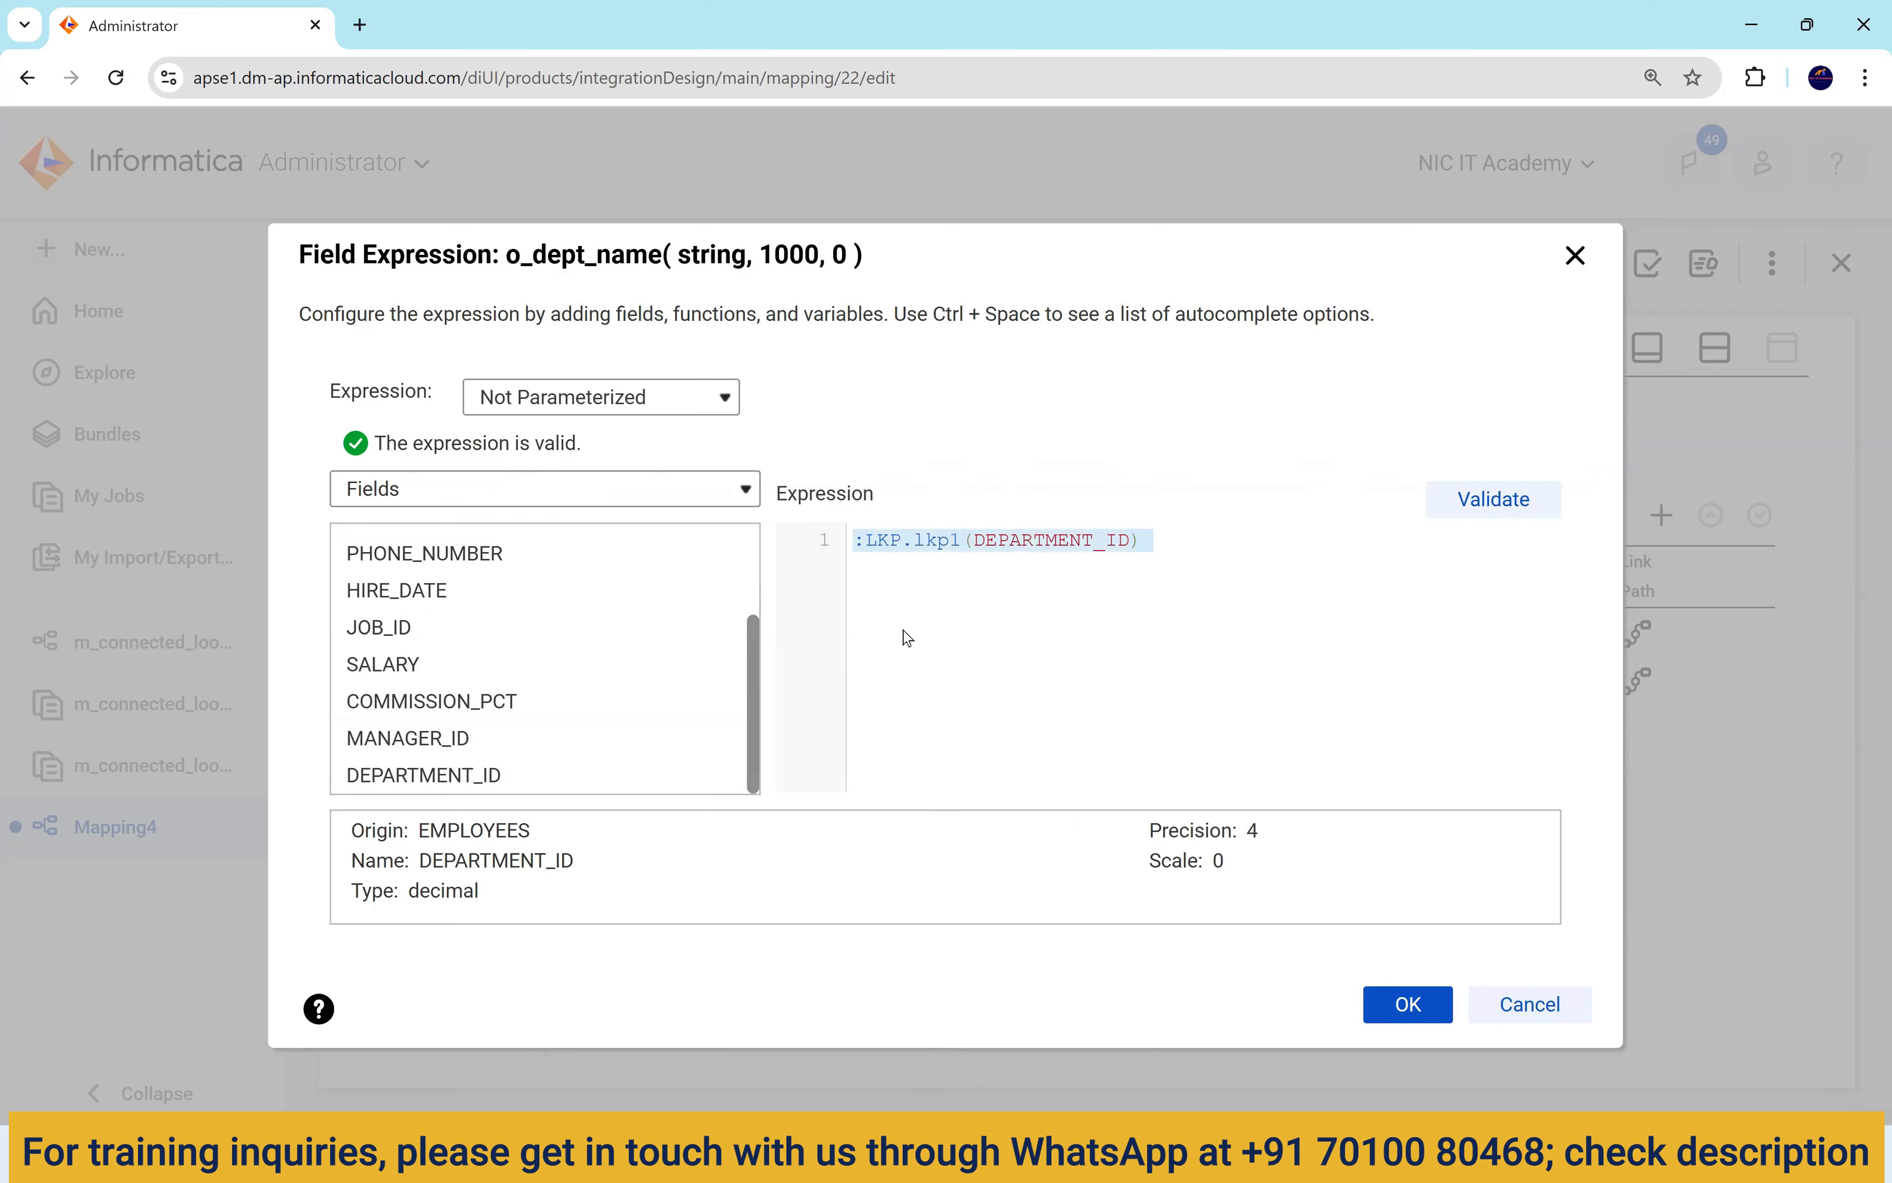
left_click(1421, 1005)
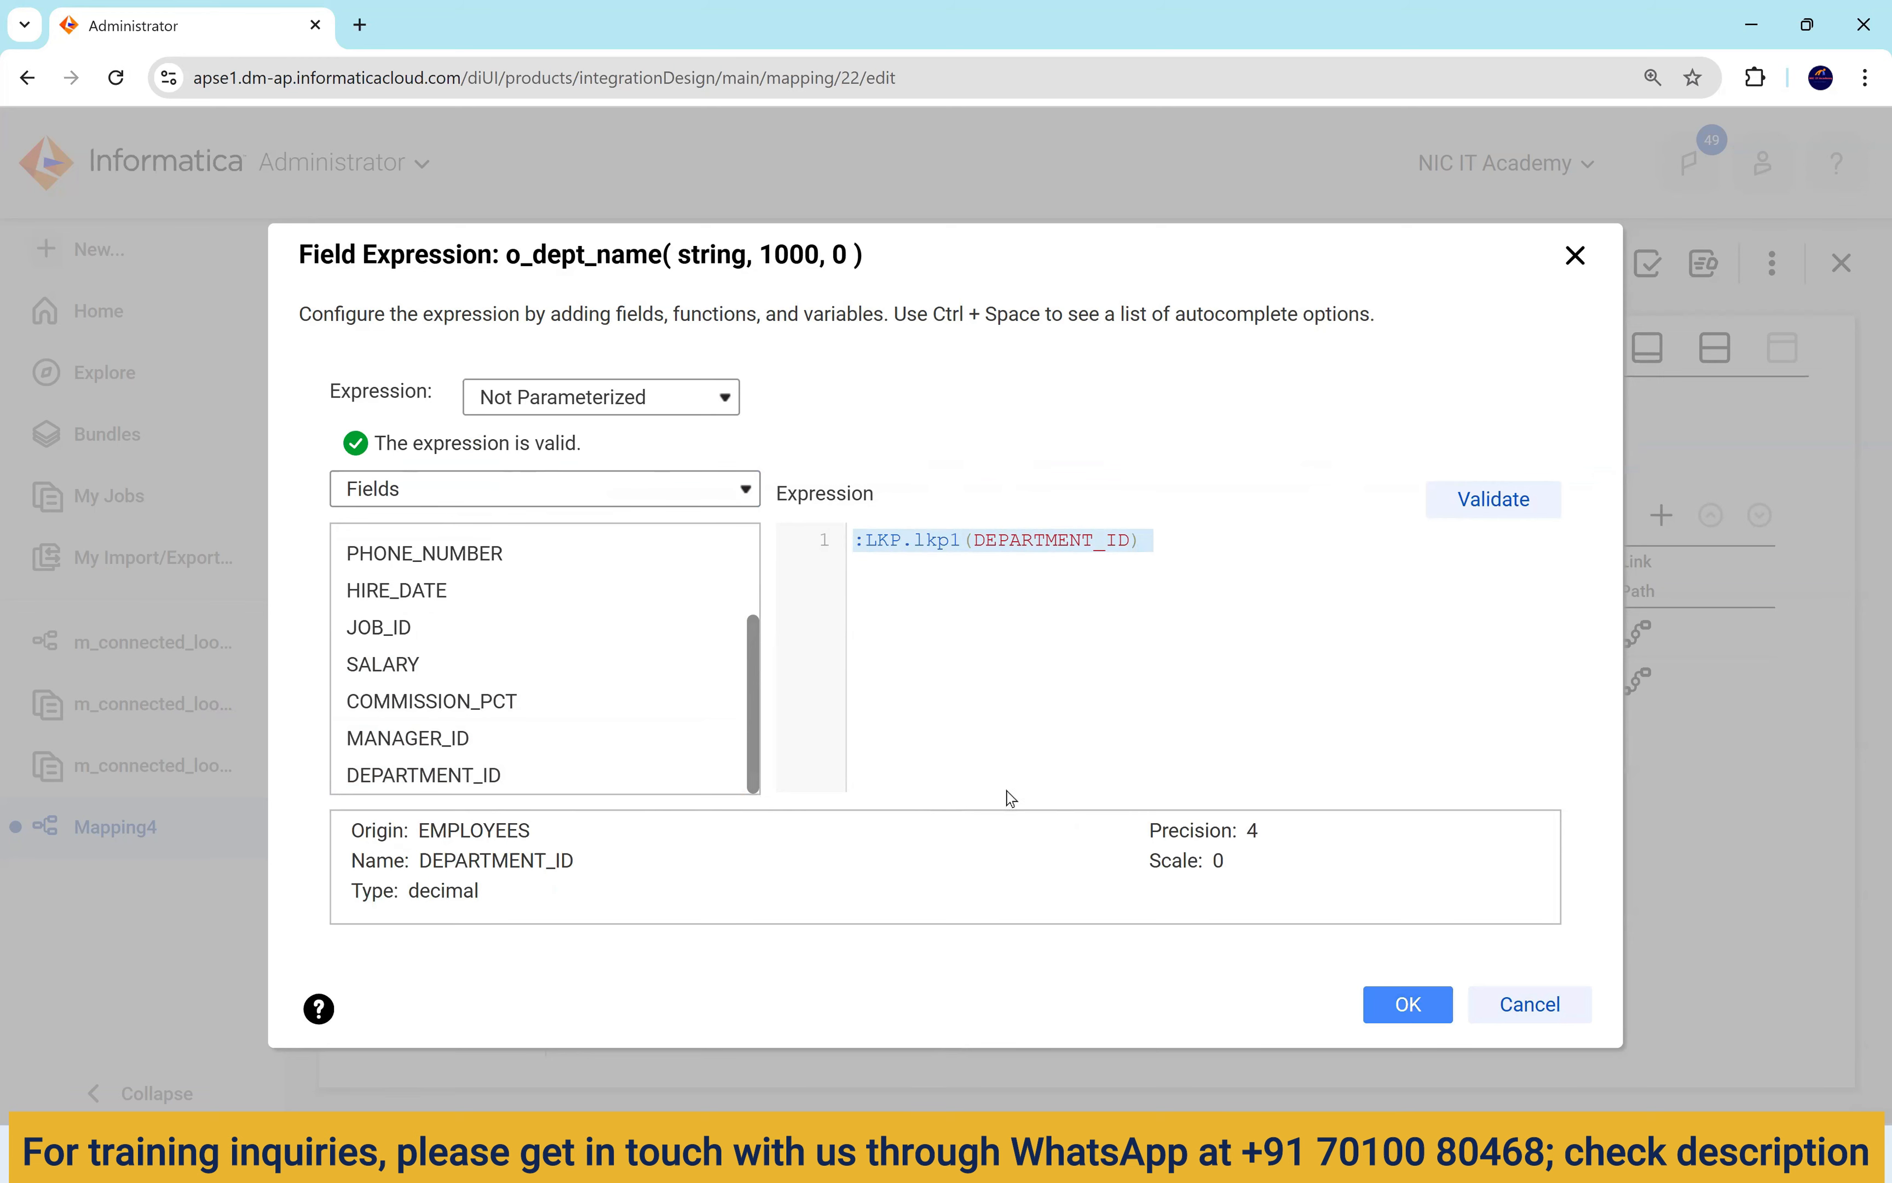
Set o_loc_id's expression to :LKP.lkp2(DEPARTMENT_ID) and accept it despite the error.
left_click(772, 694)
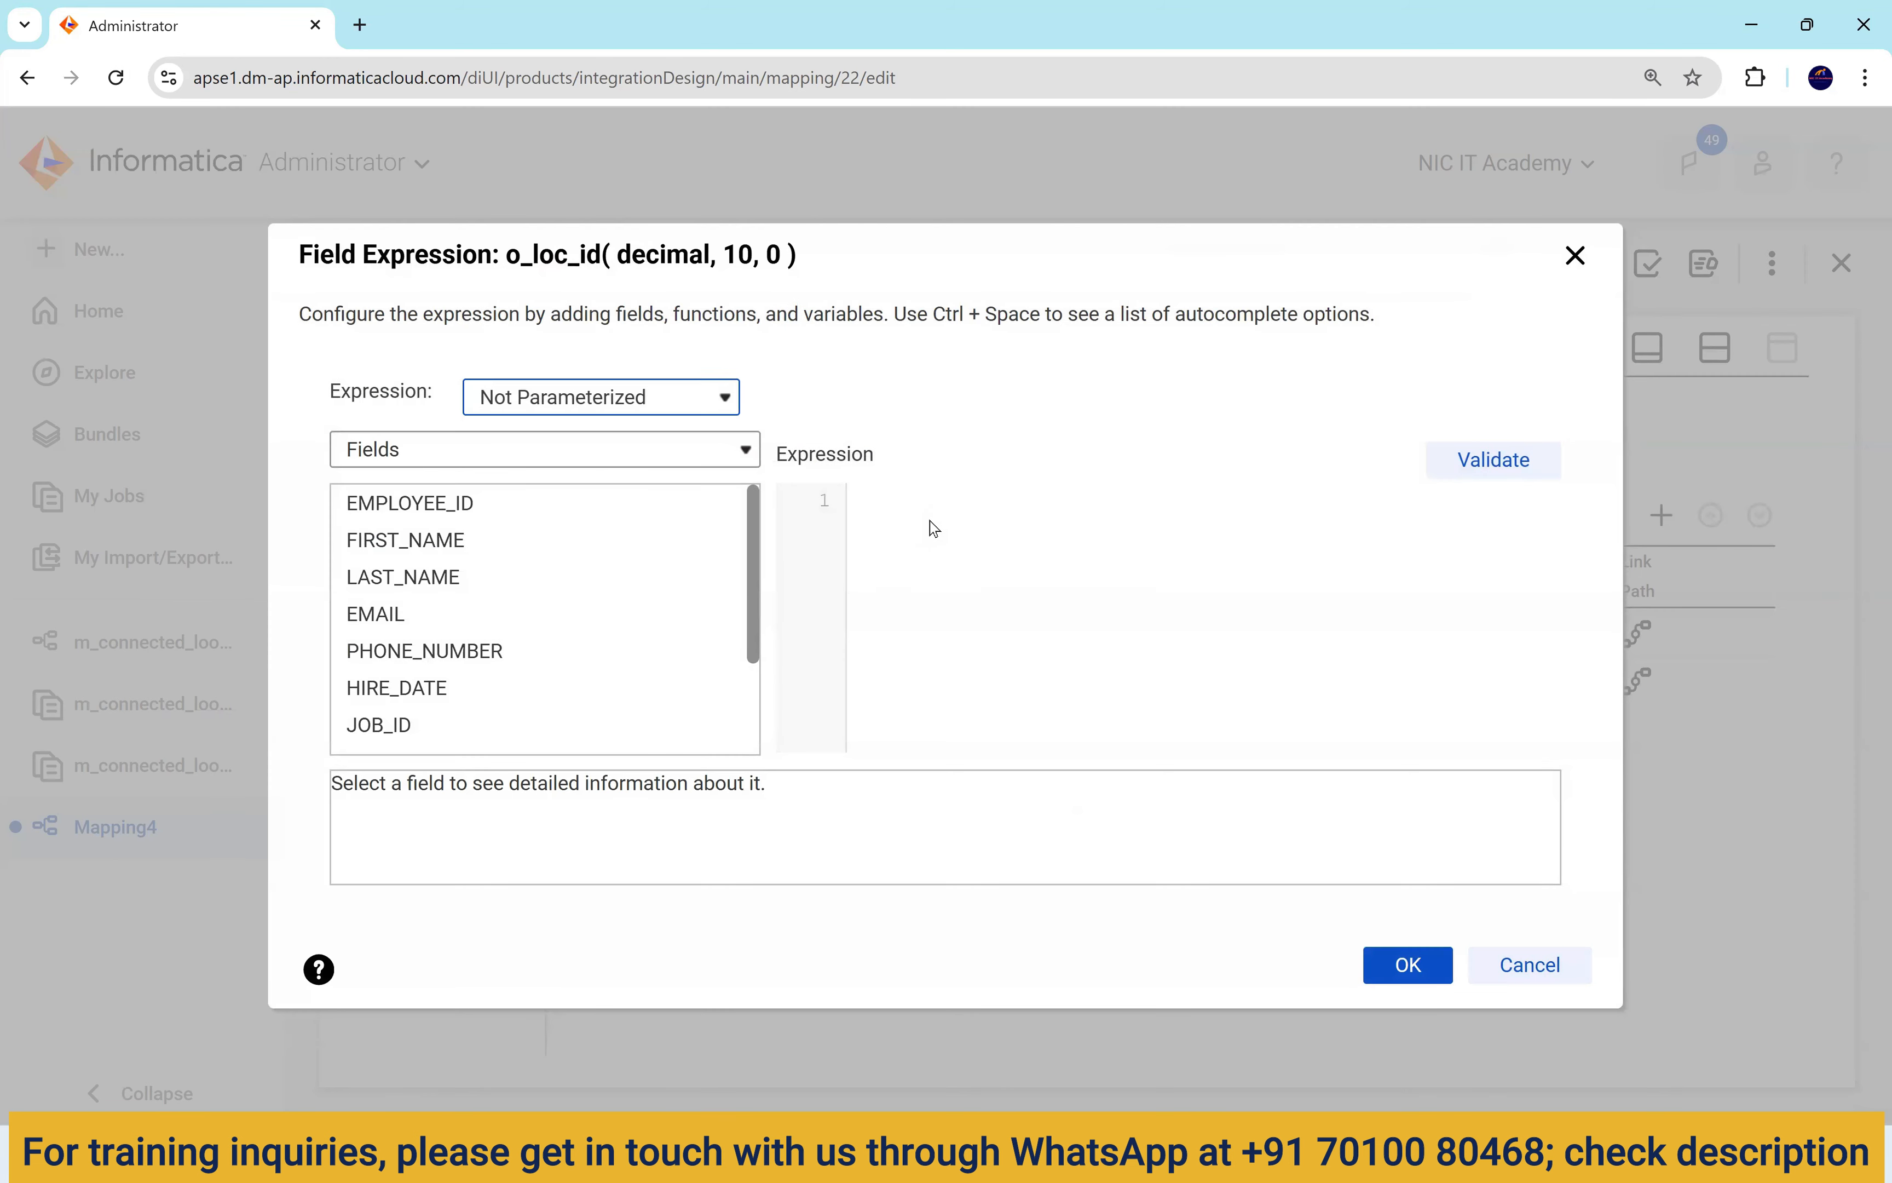
left_click_drag(967, 501, 953, 504)
type("2")
key("End")
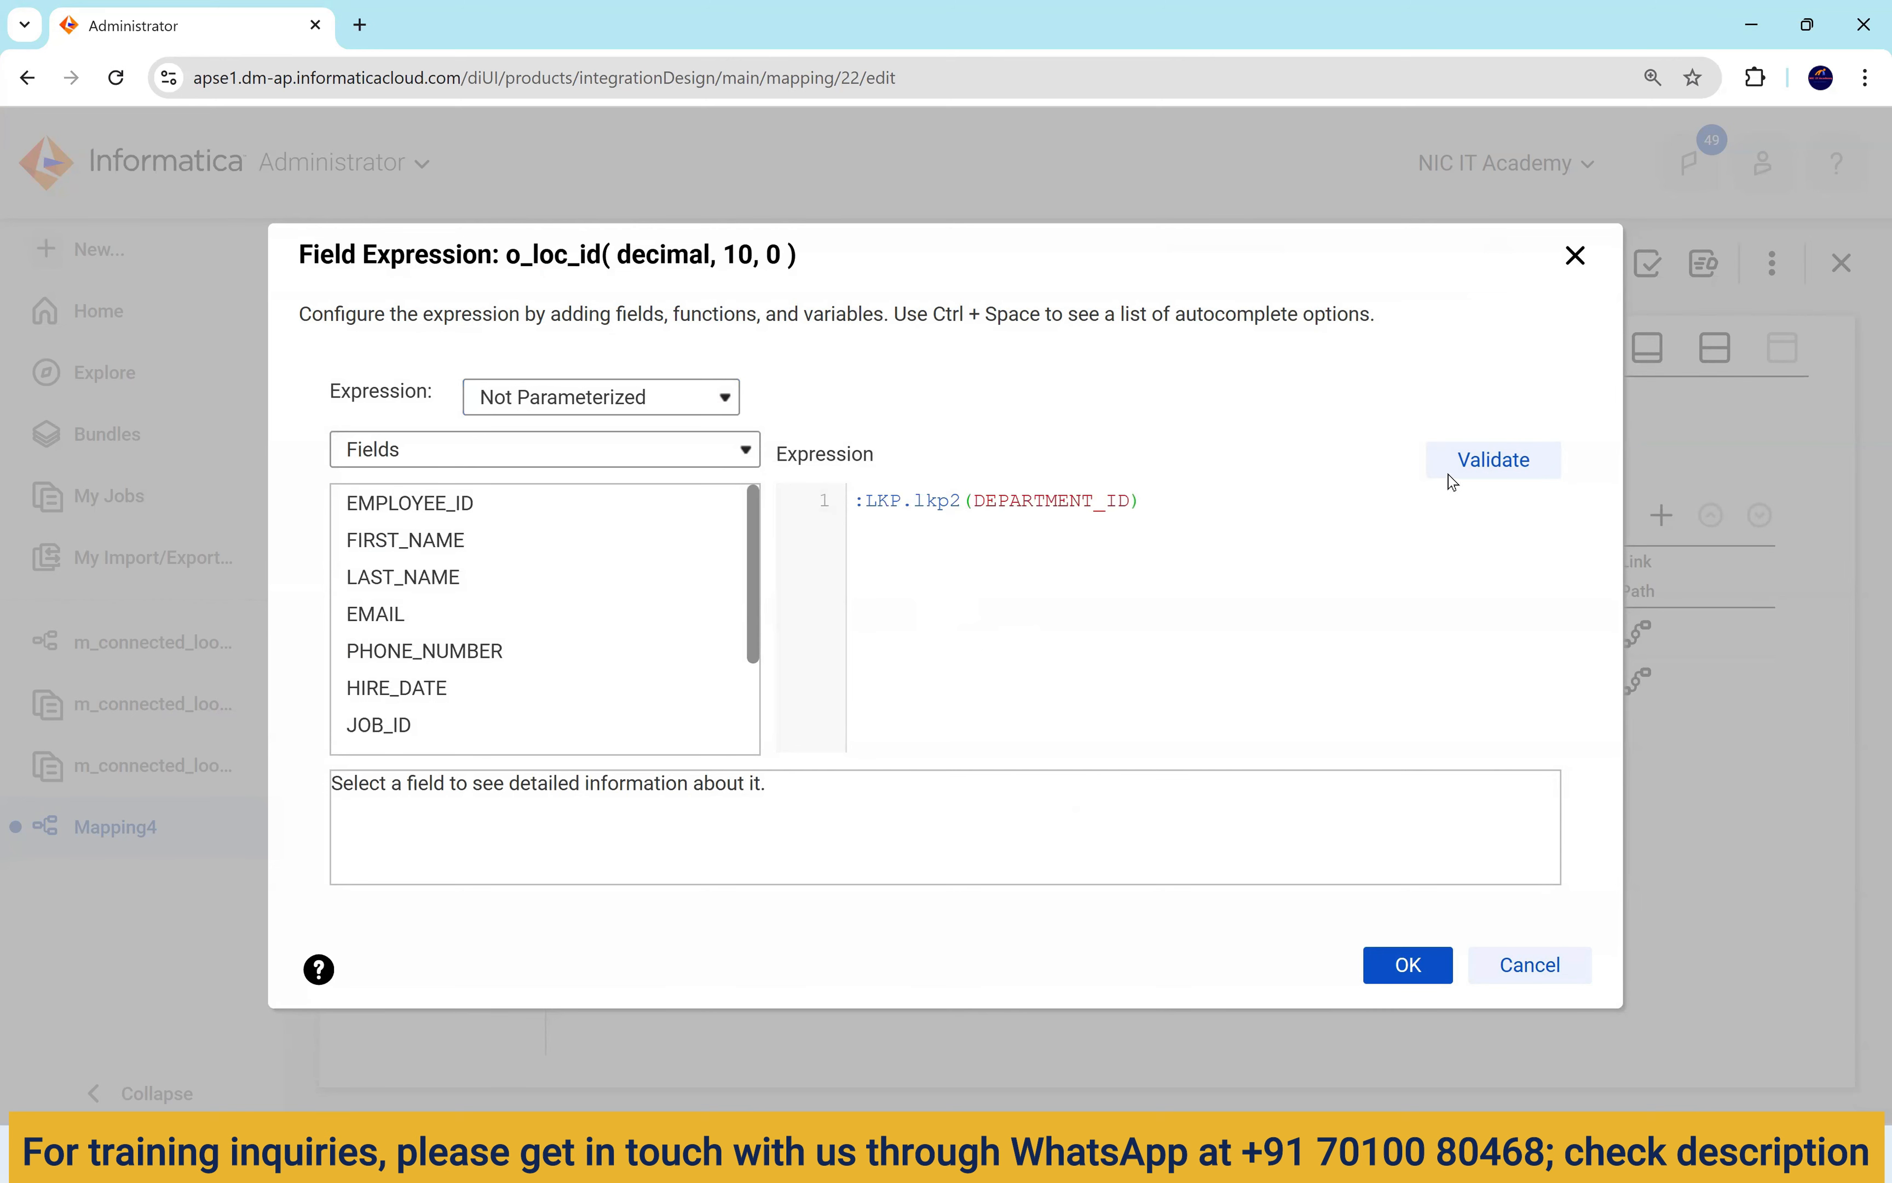
left_click(1493, 458)
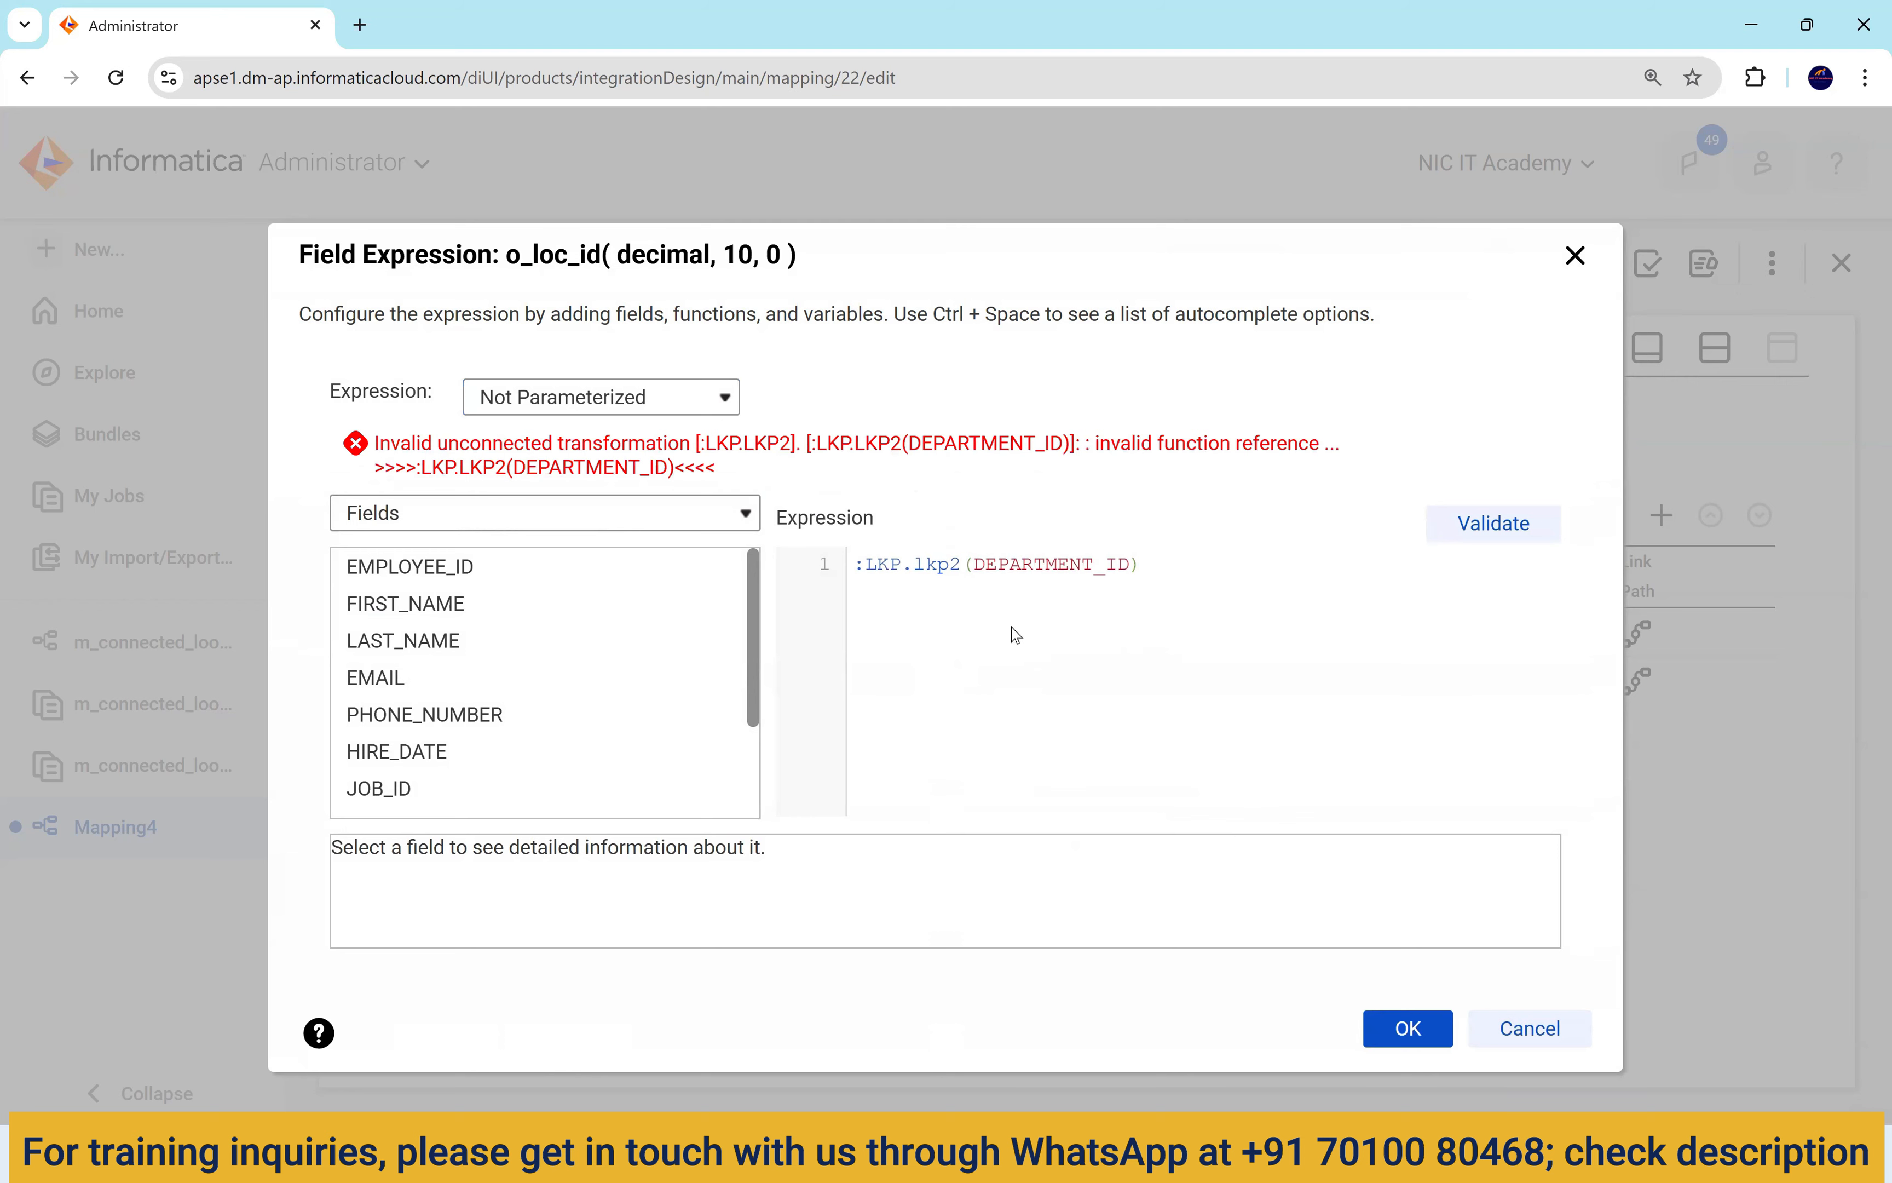
left_click(1411, 1030)
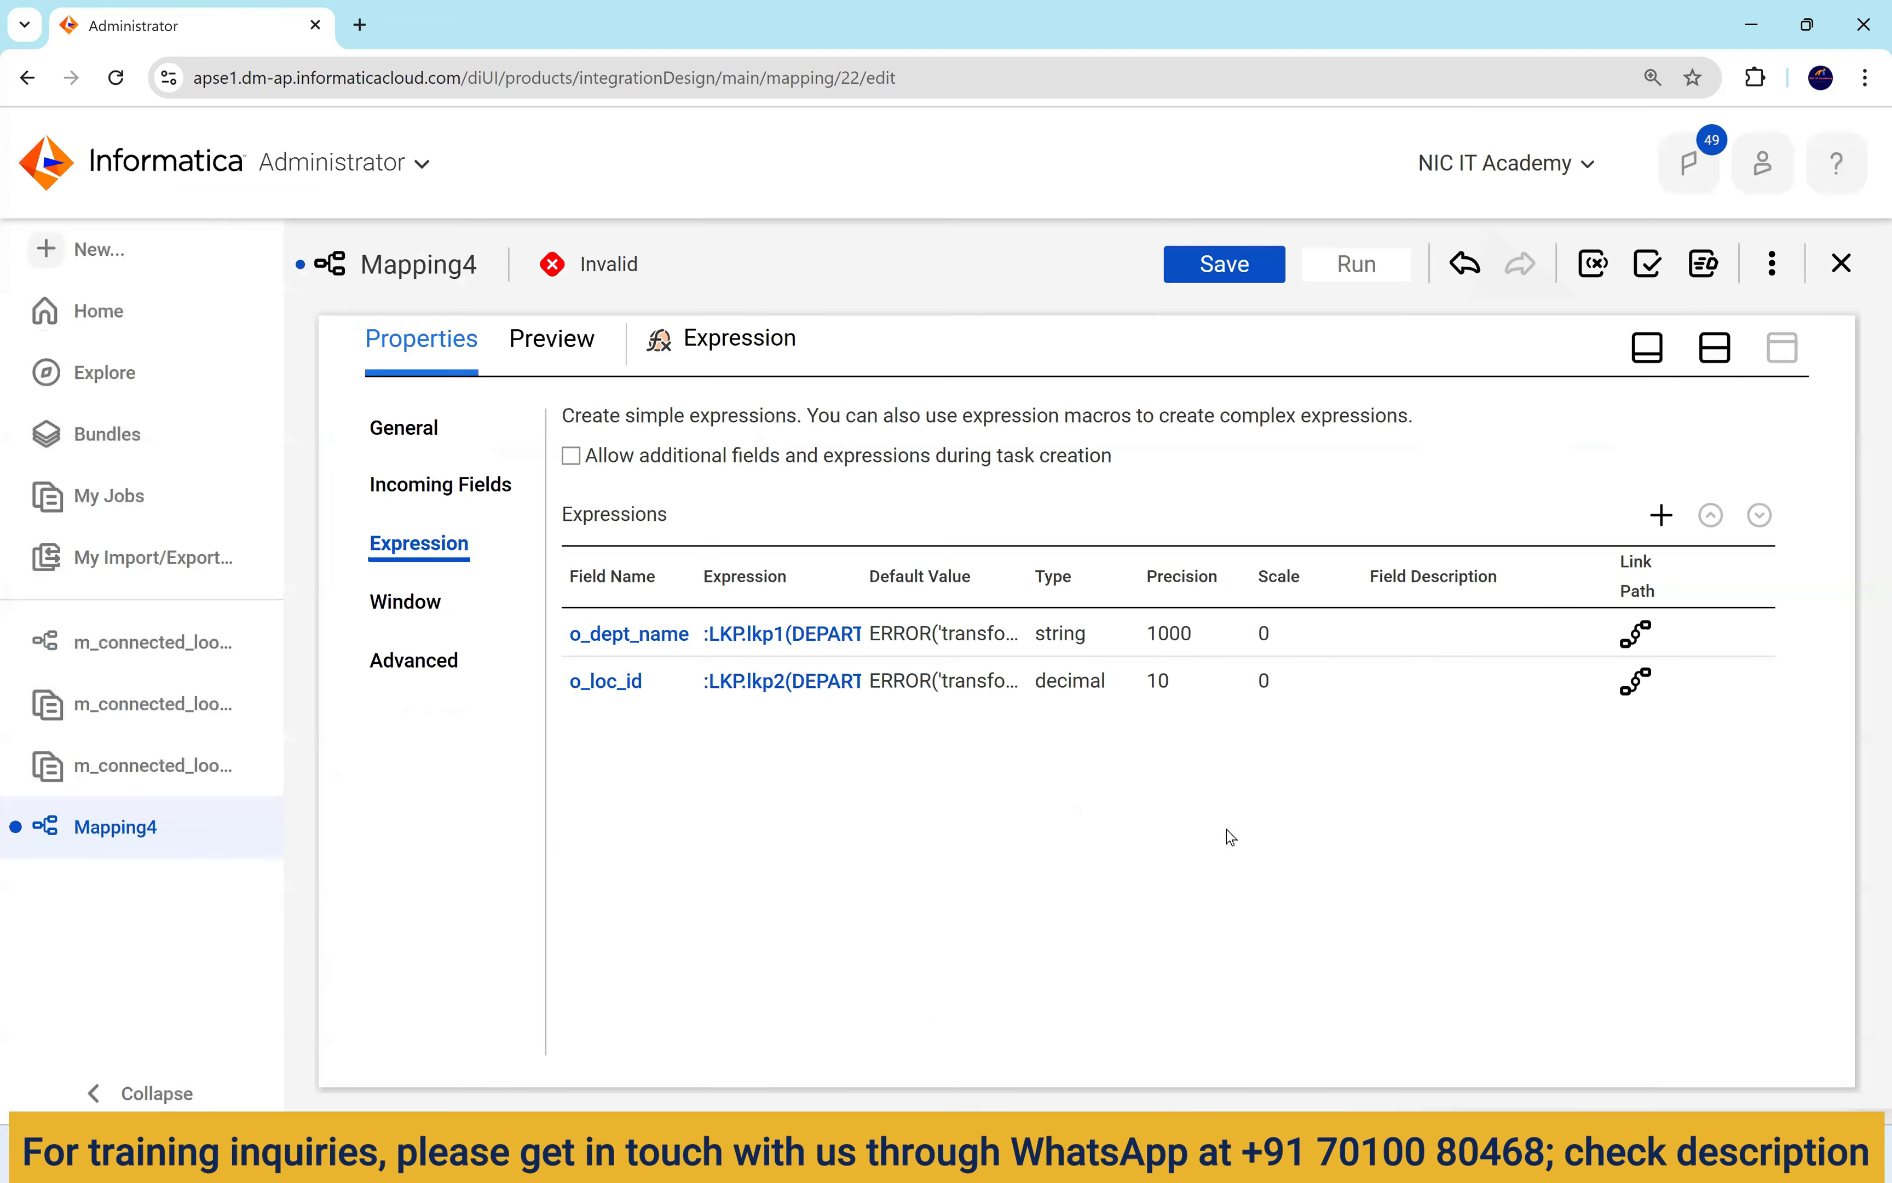
Rename the Lookup1 transformation to lkp2.
left_click(1723, 356)
left_click(1227, 469)
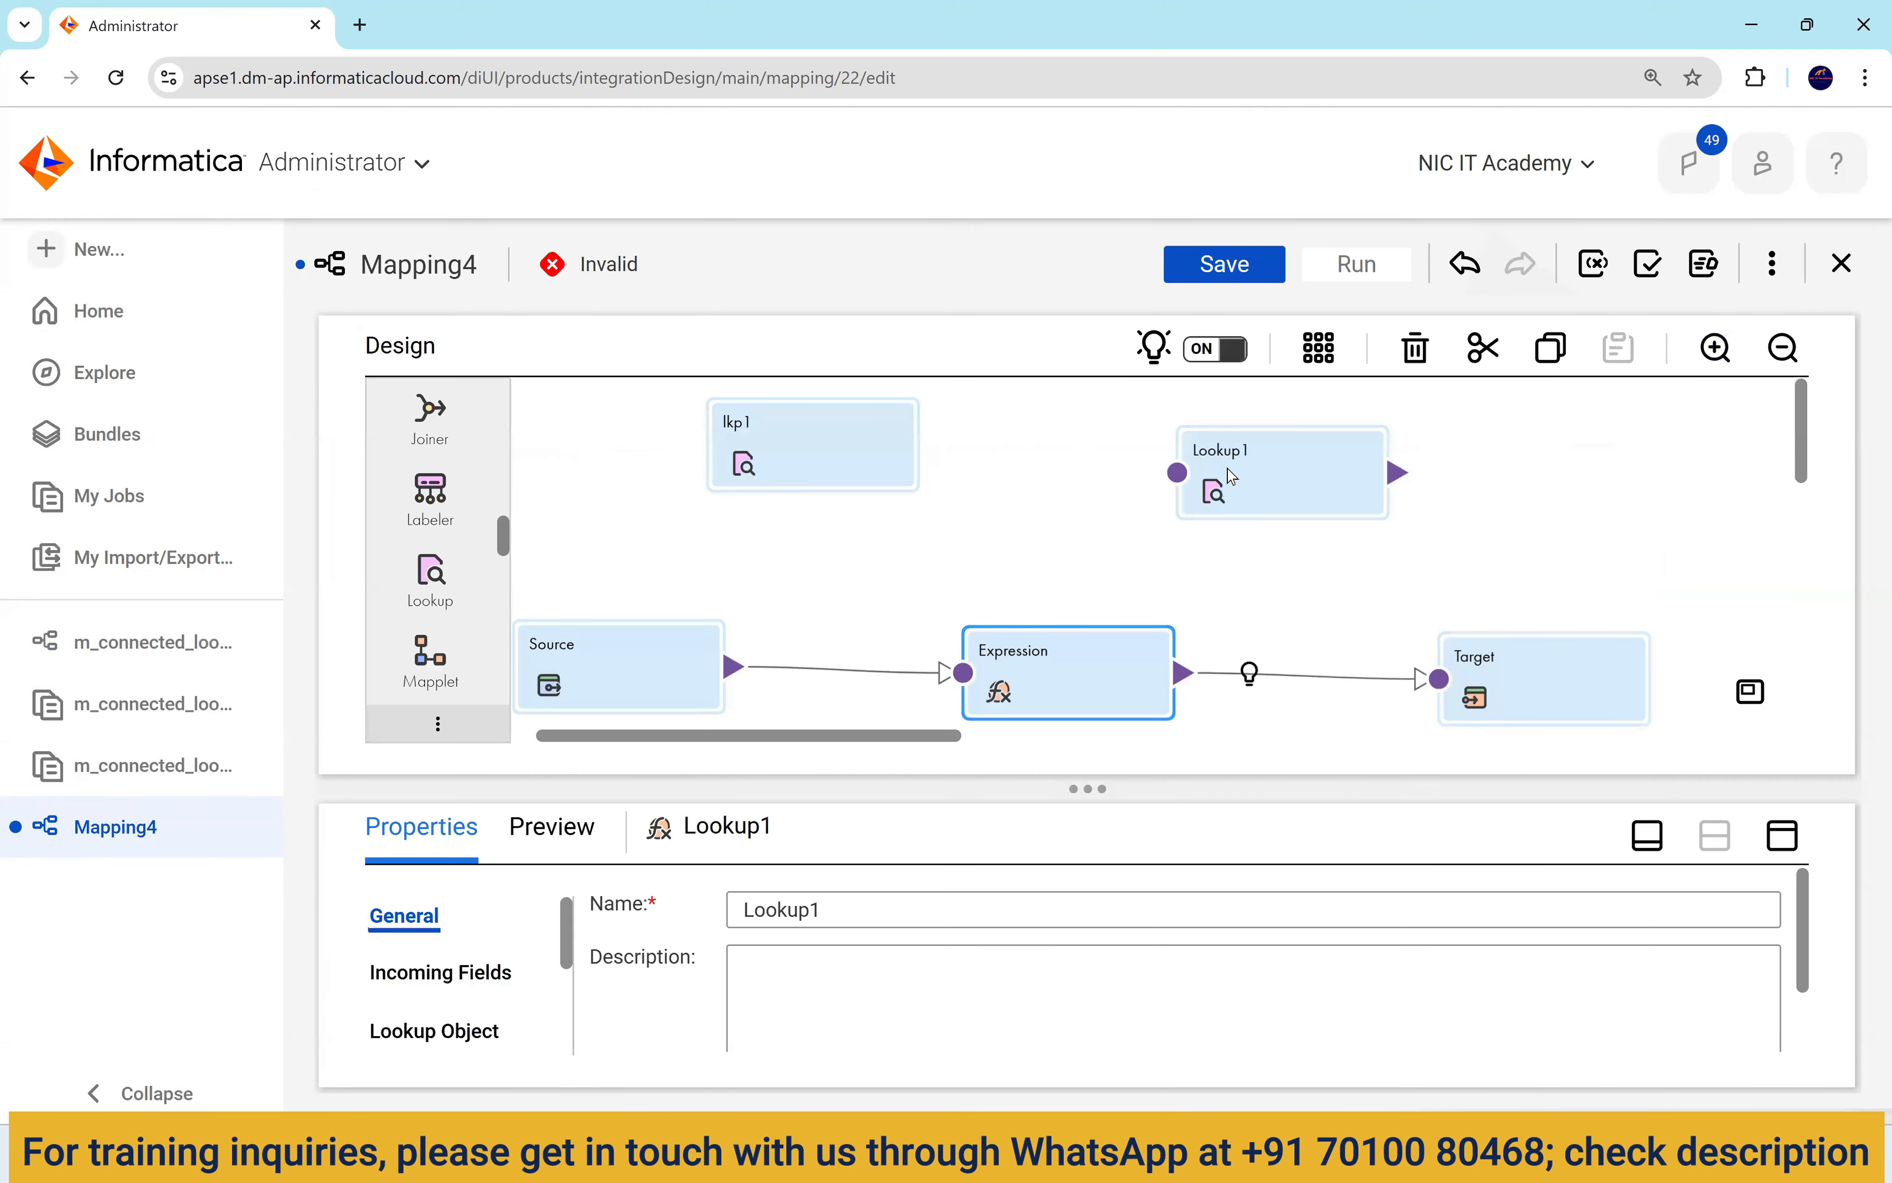
double_click(814, 909)
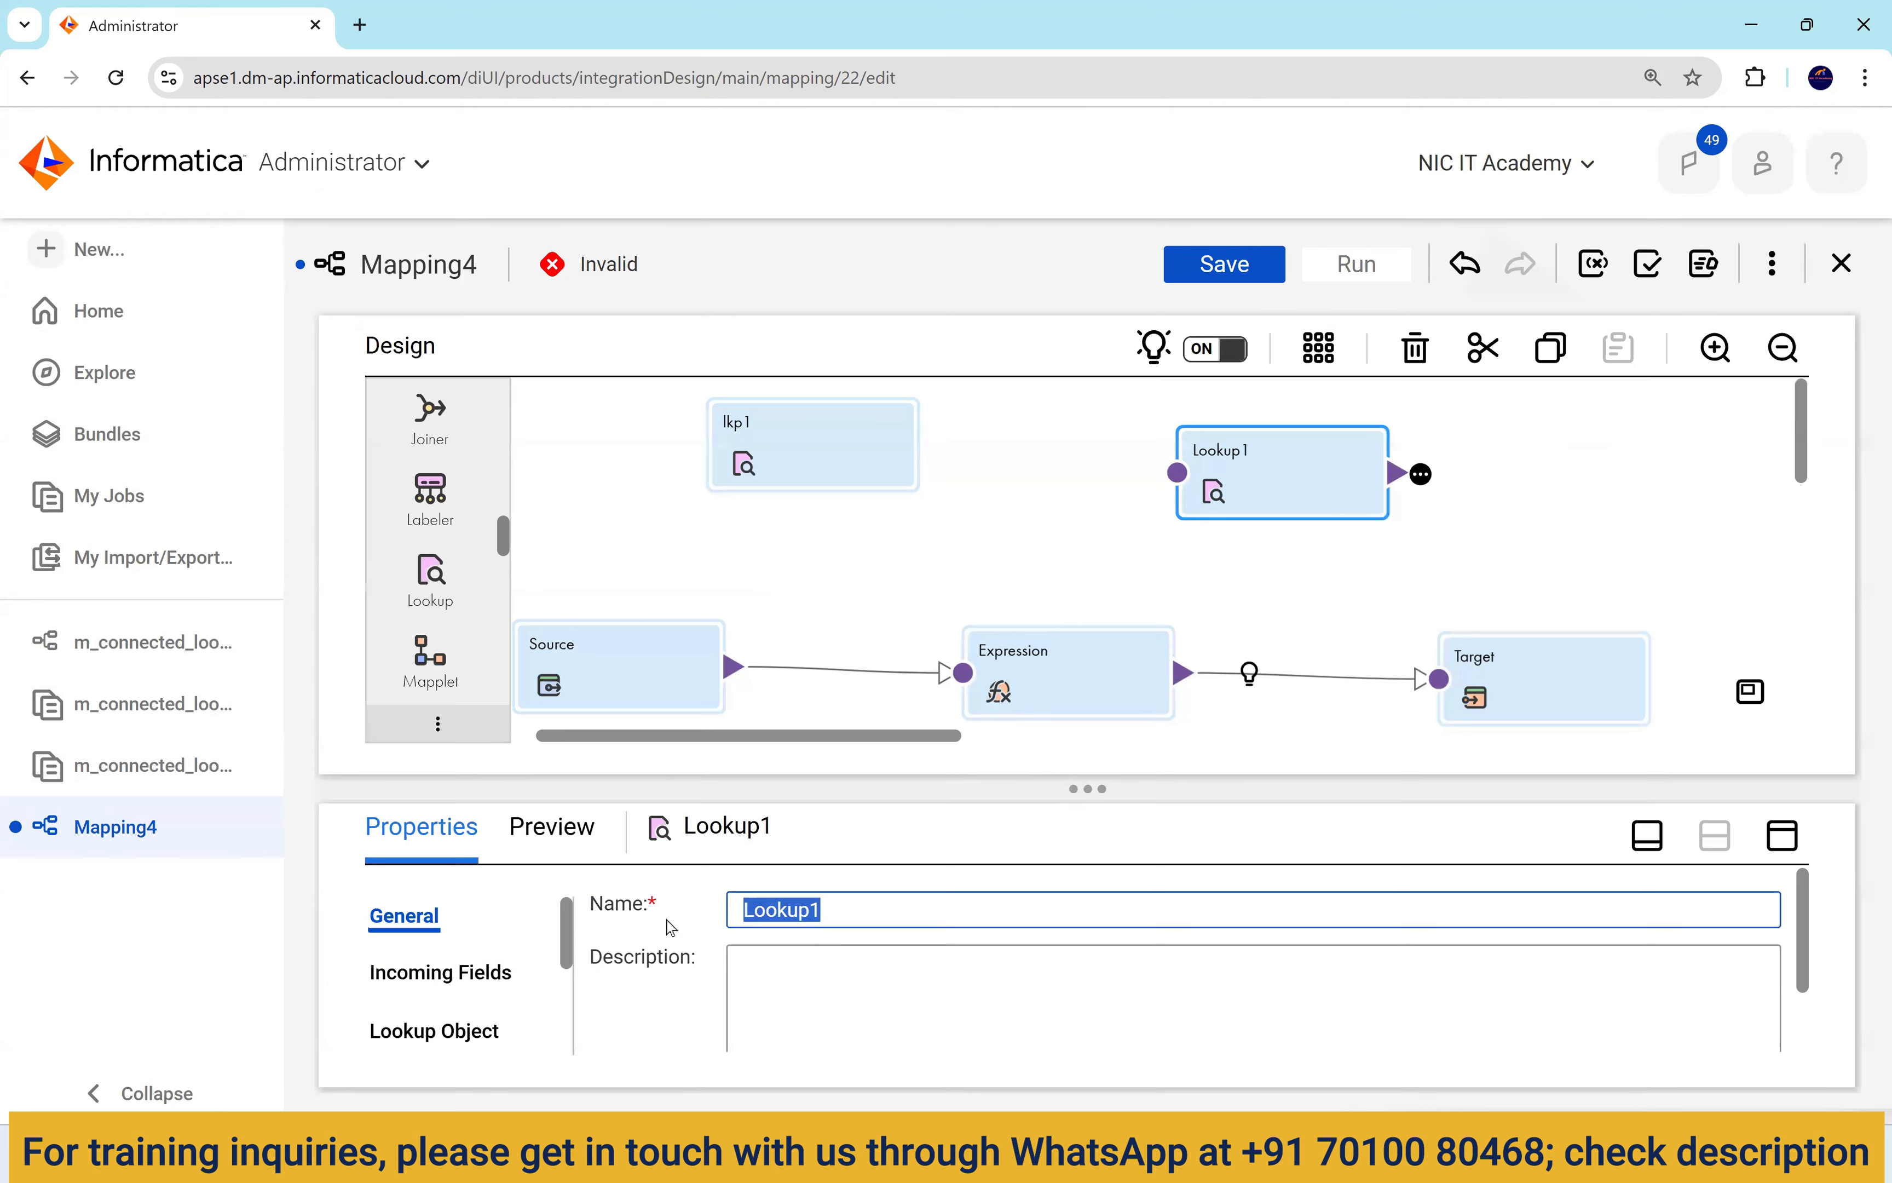
type("lk2")
type("p2")
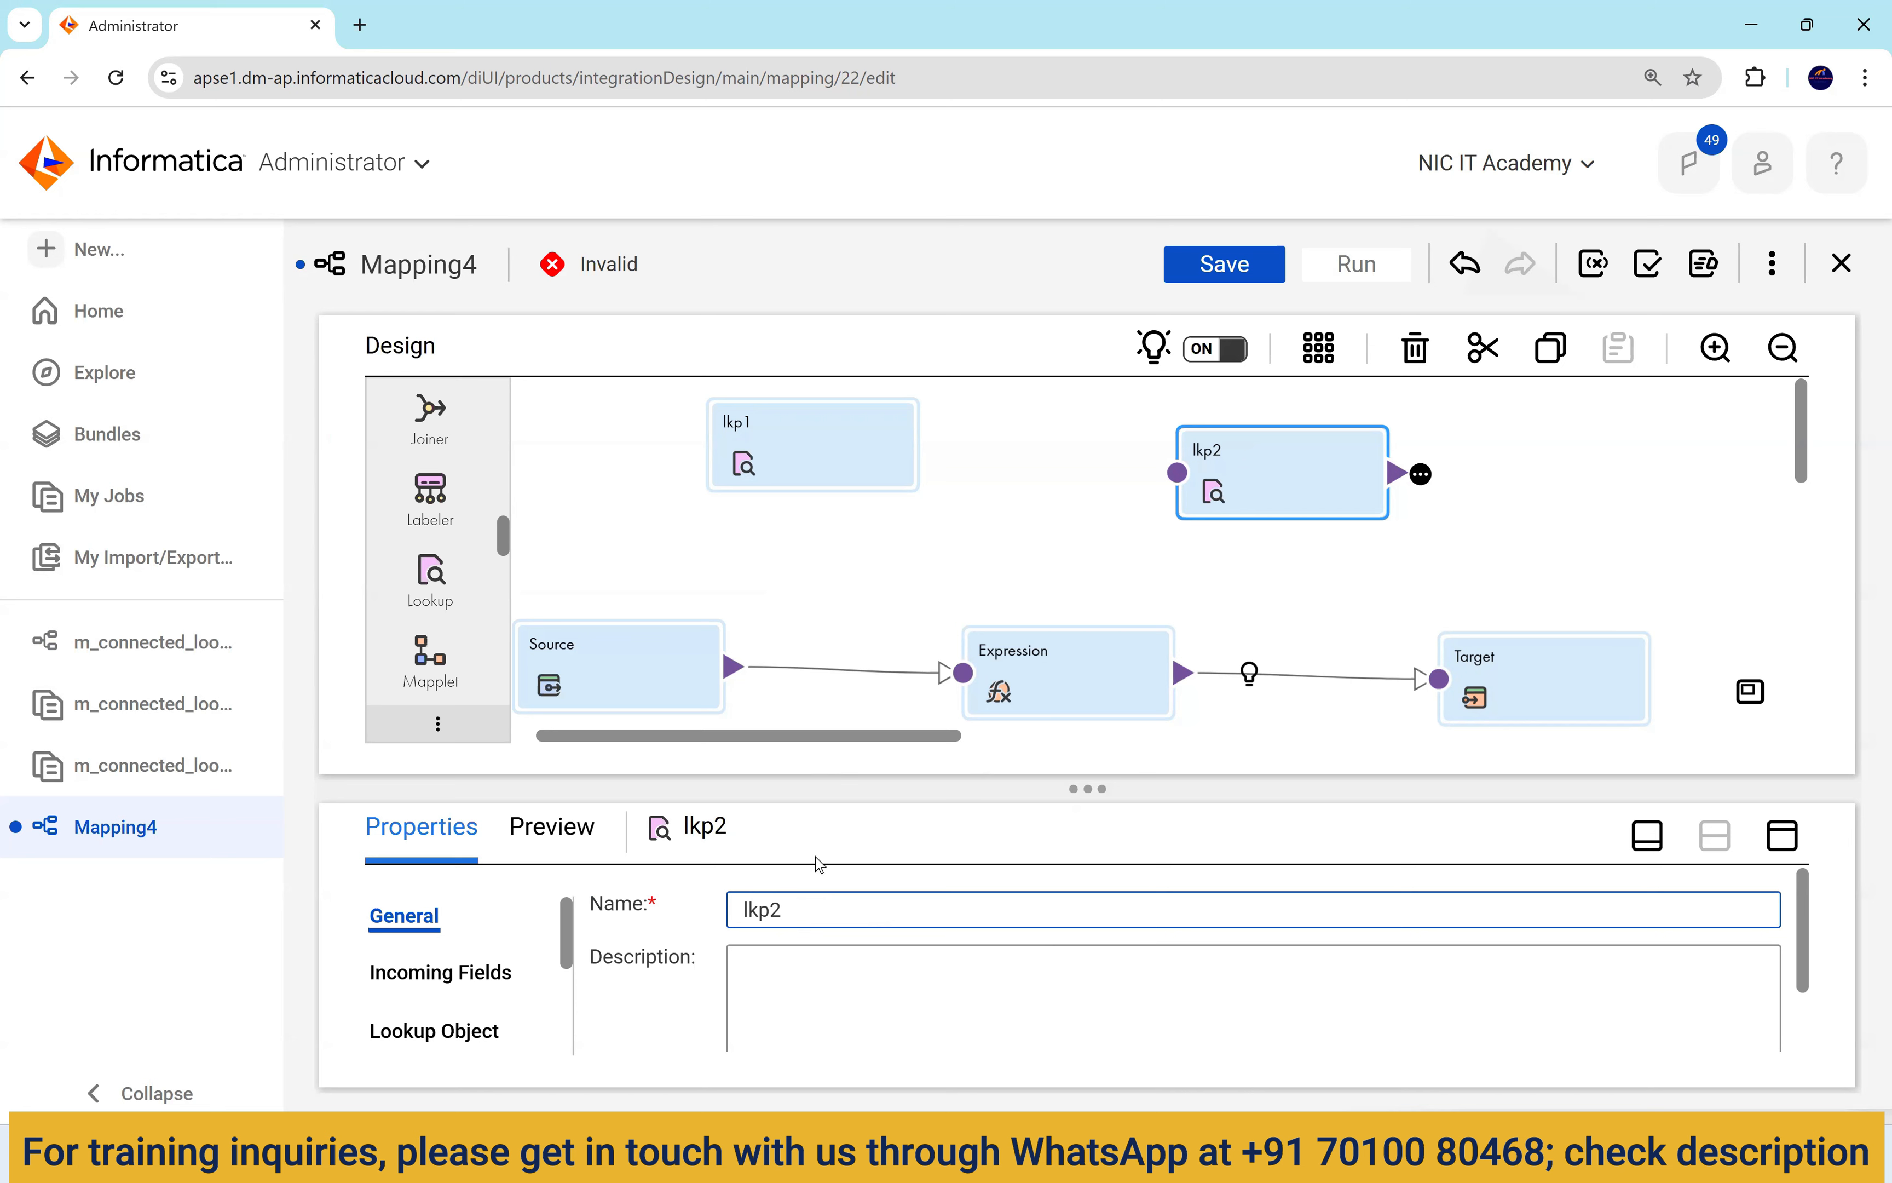
Tick the Unconnected Lookup checkbox on lkp2's properties.
left_click(1001, 663)
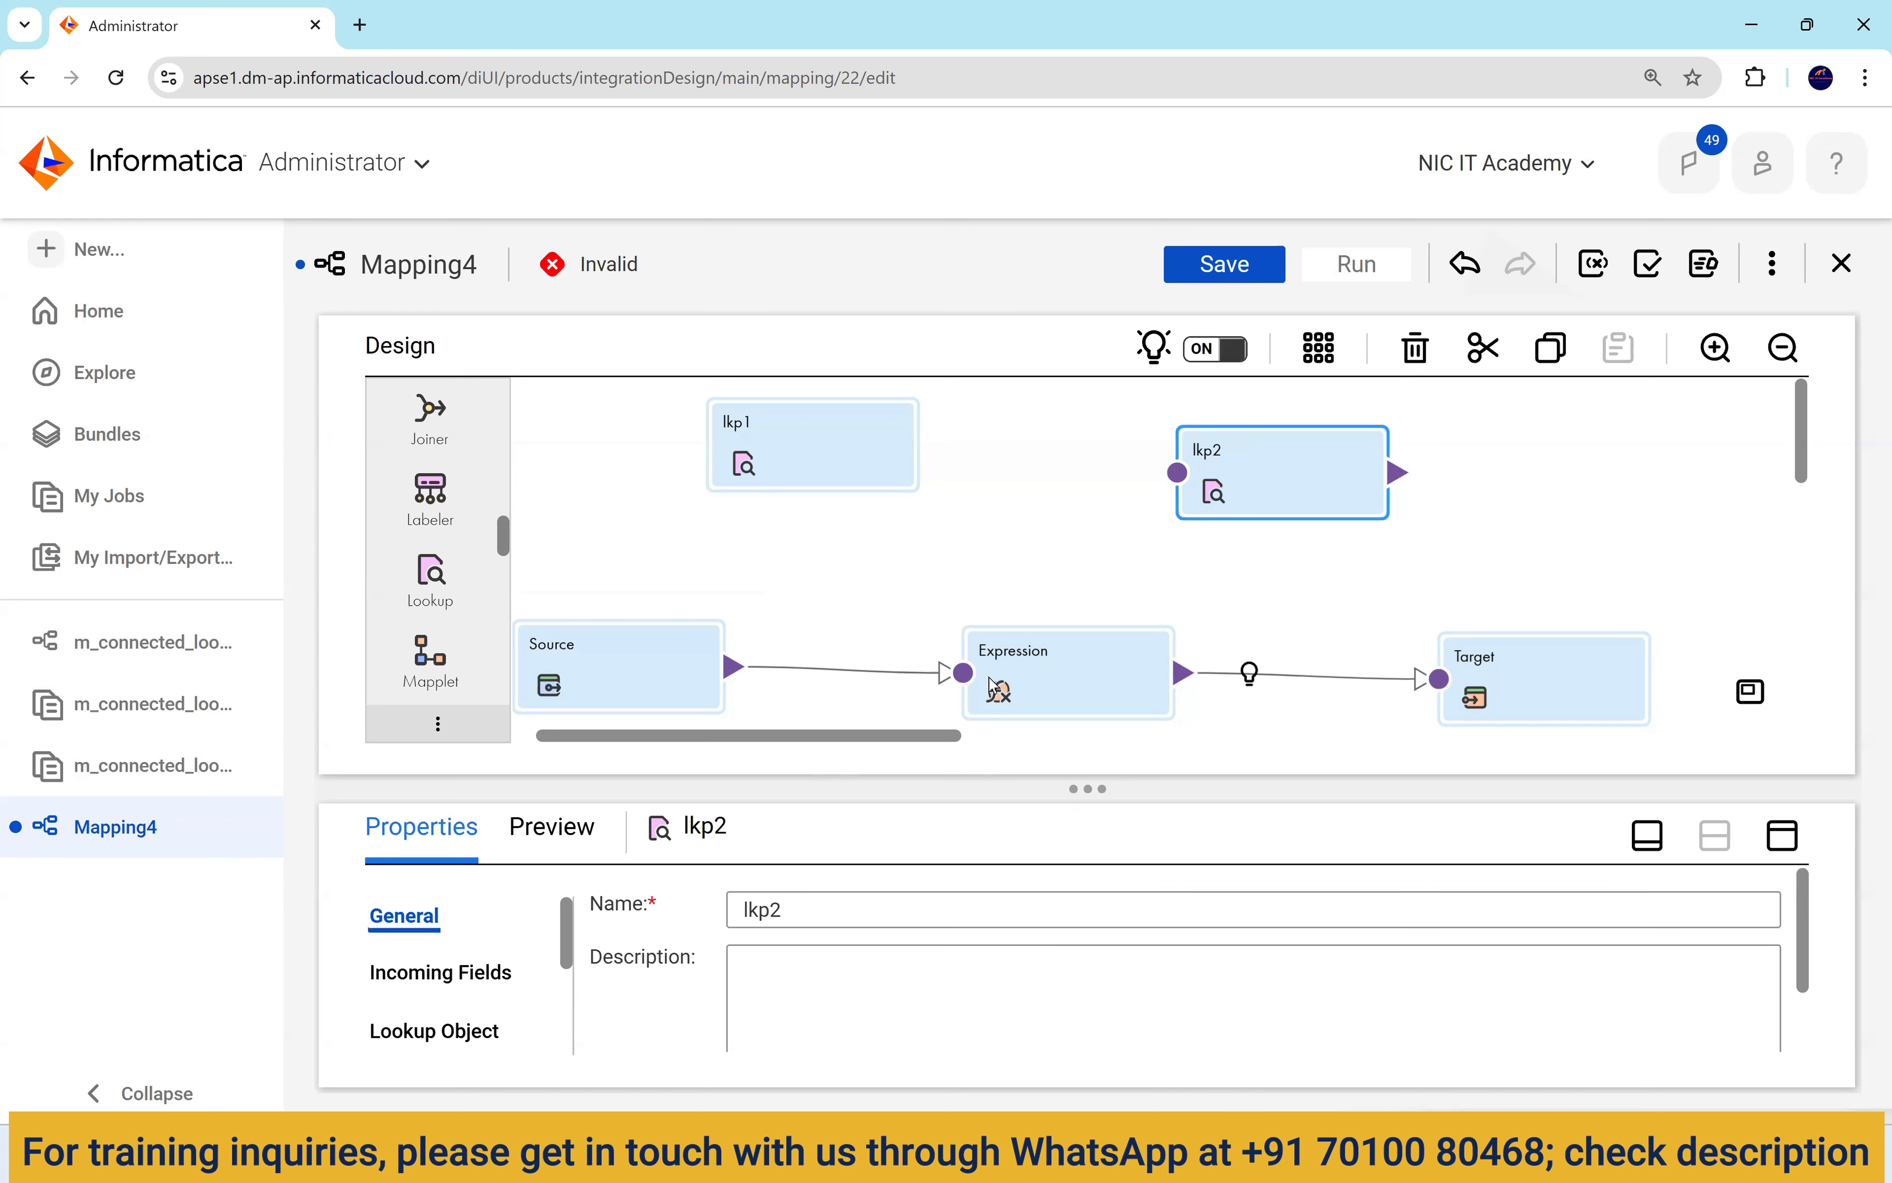
left_click(1310, 473)
left_click(1782, 836)
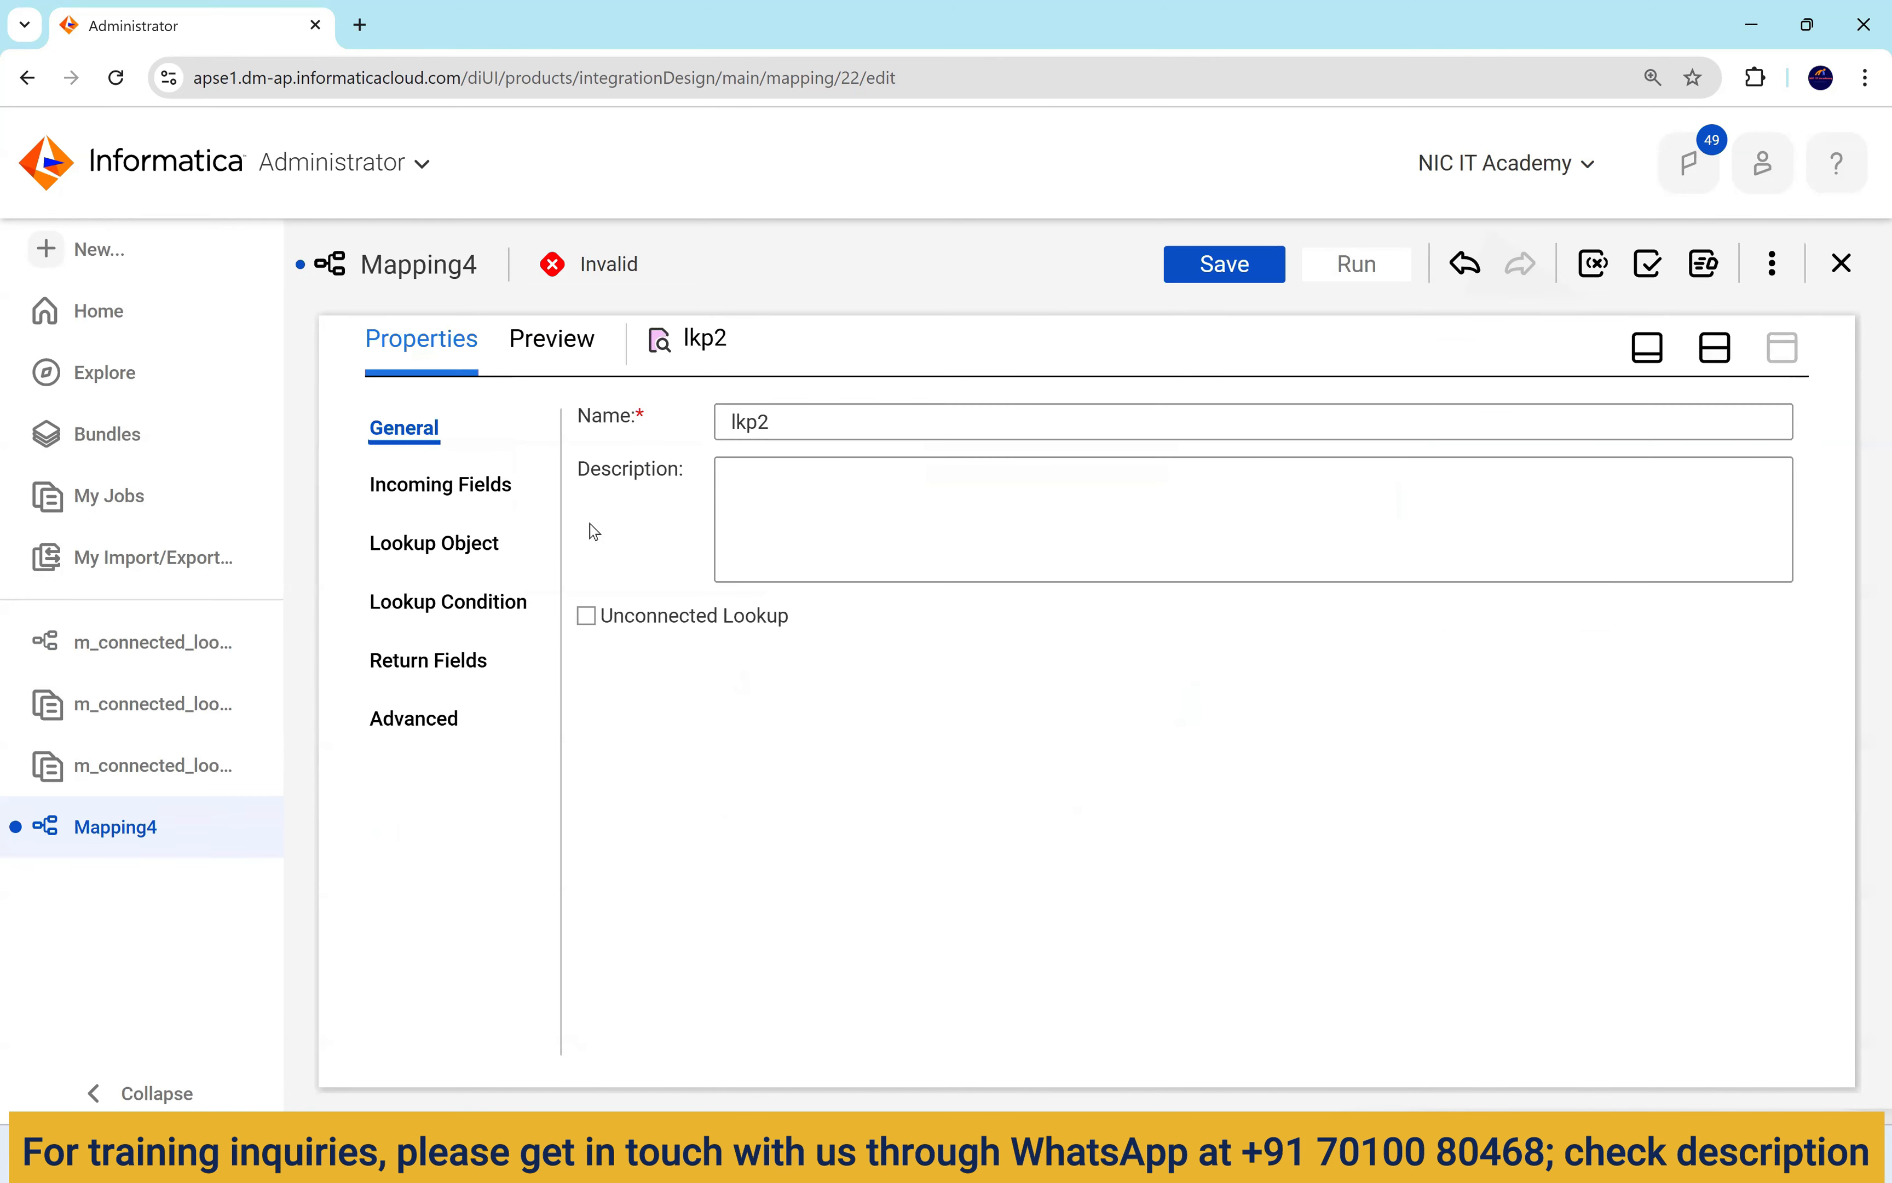
left_click(586, 617)
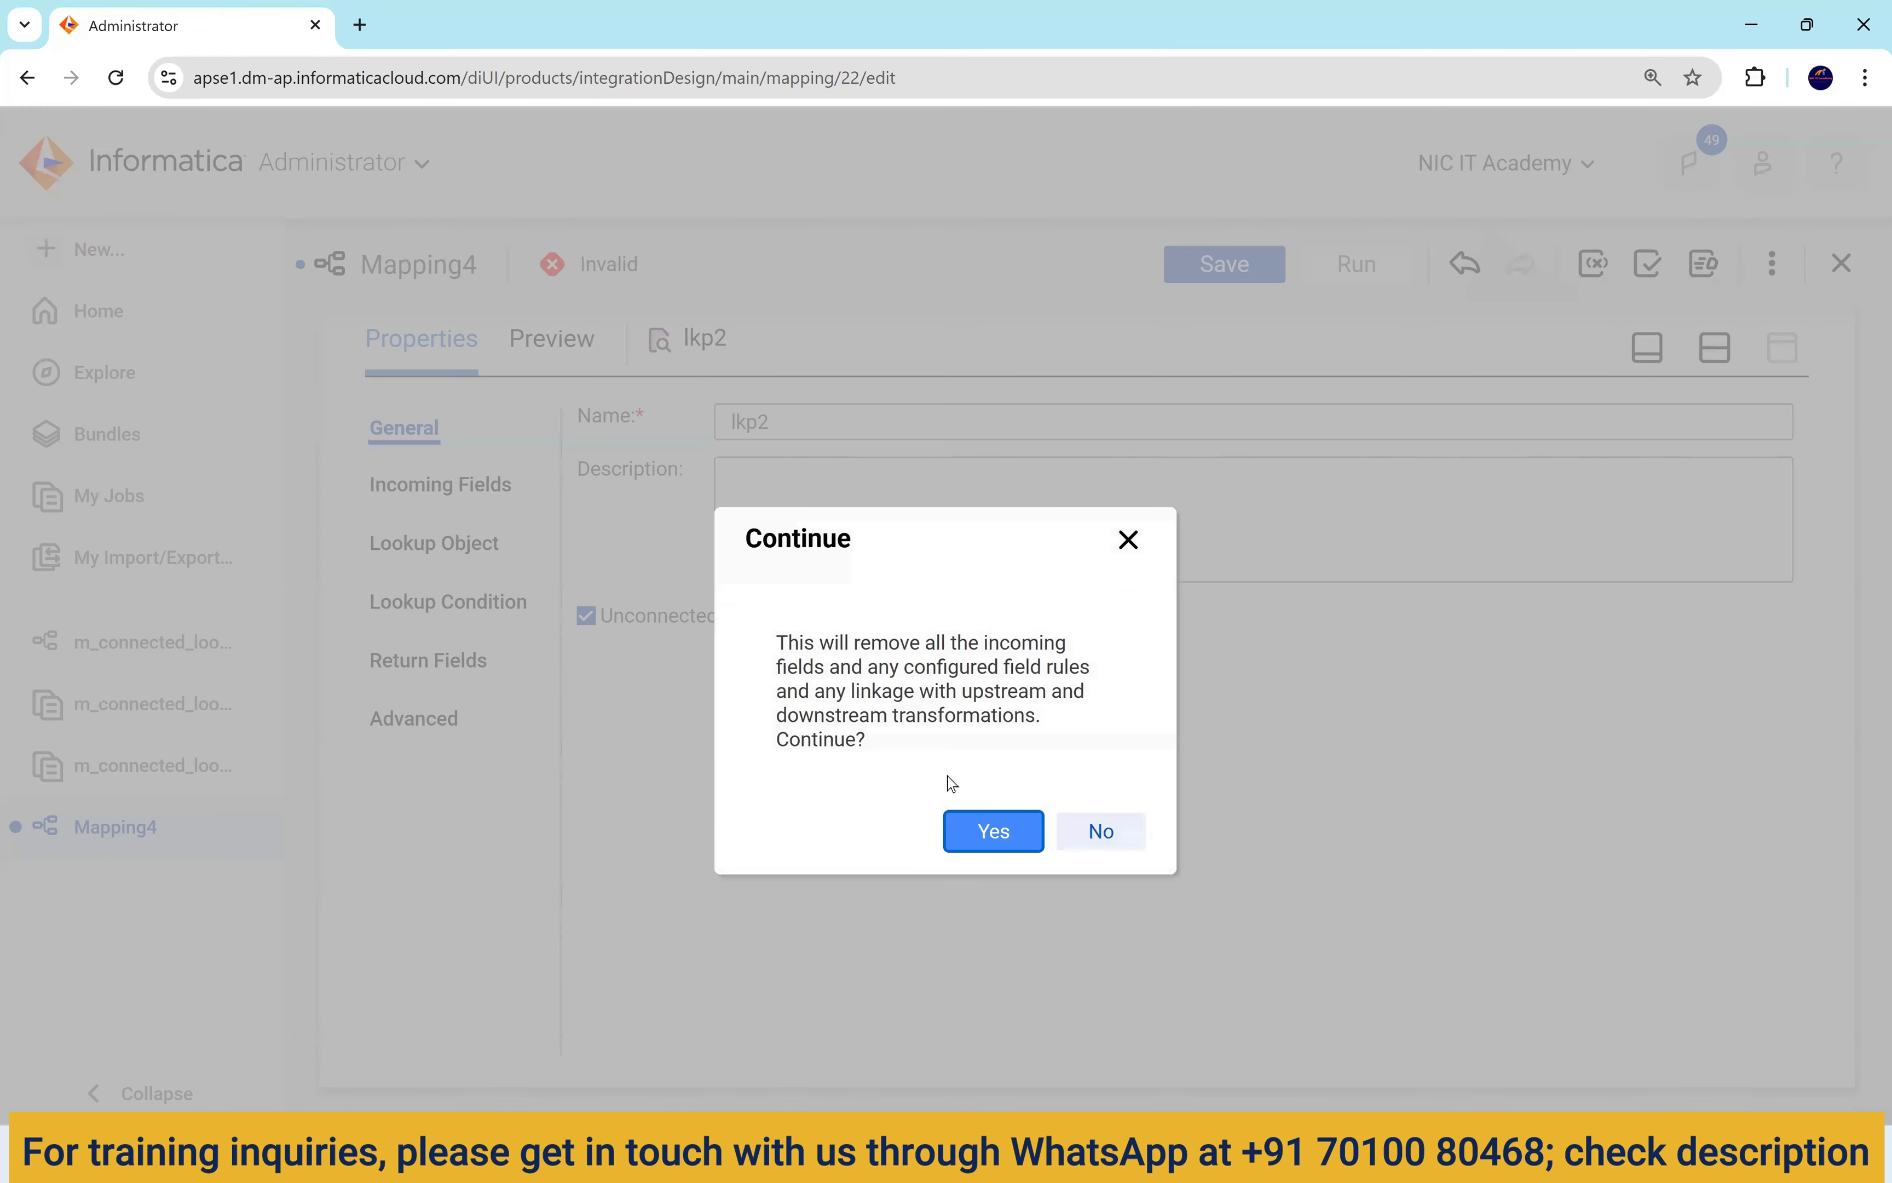
Confirm lkp2 as unconnected, add incoming field in_dept_id, and use DEPARTMENTS on Oracle_Src1.
left_click(986, 829)
left_click(482, 547)
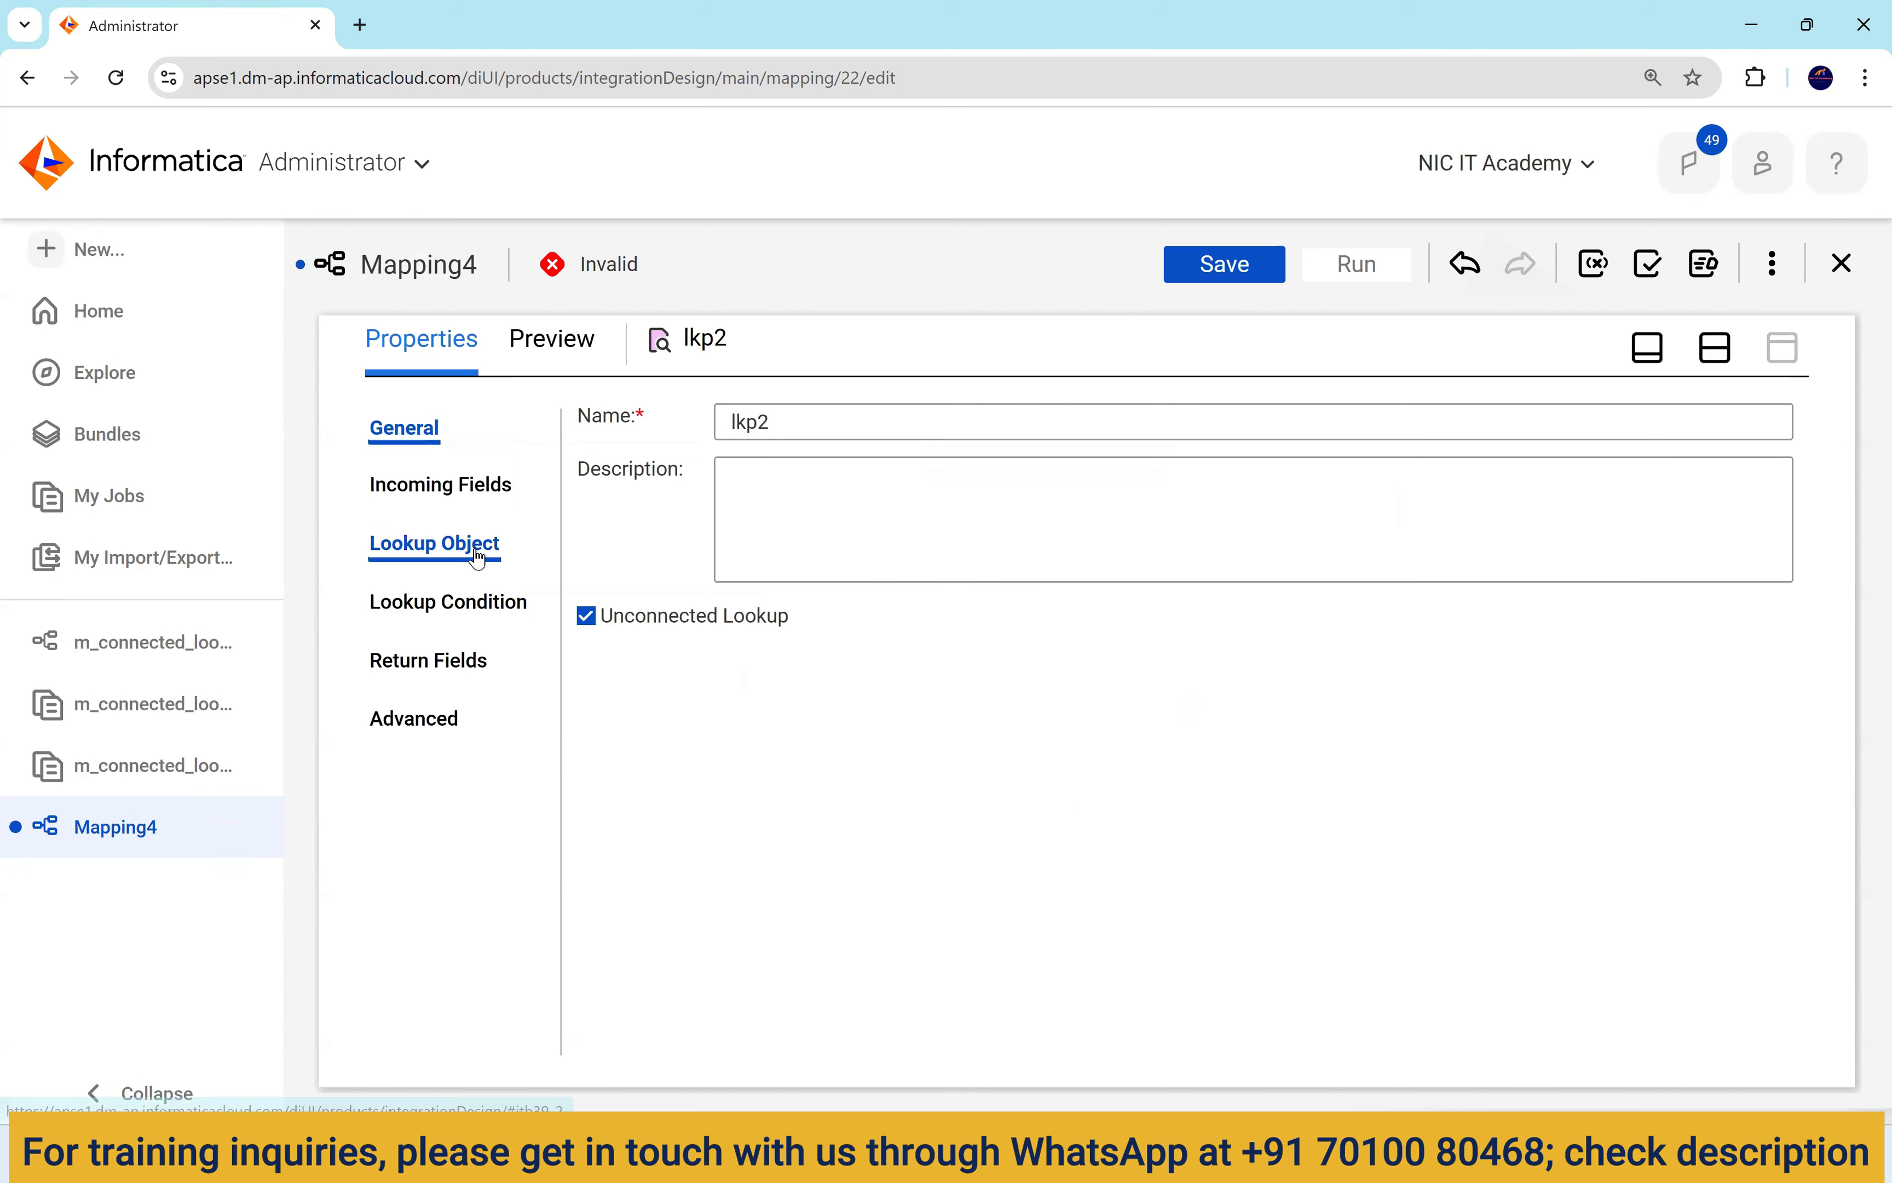
left_click(484, 498)
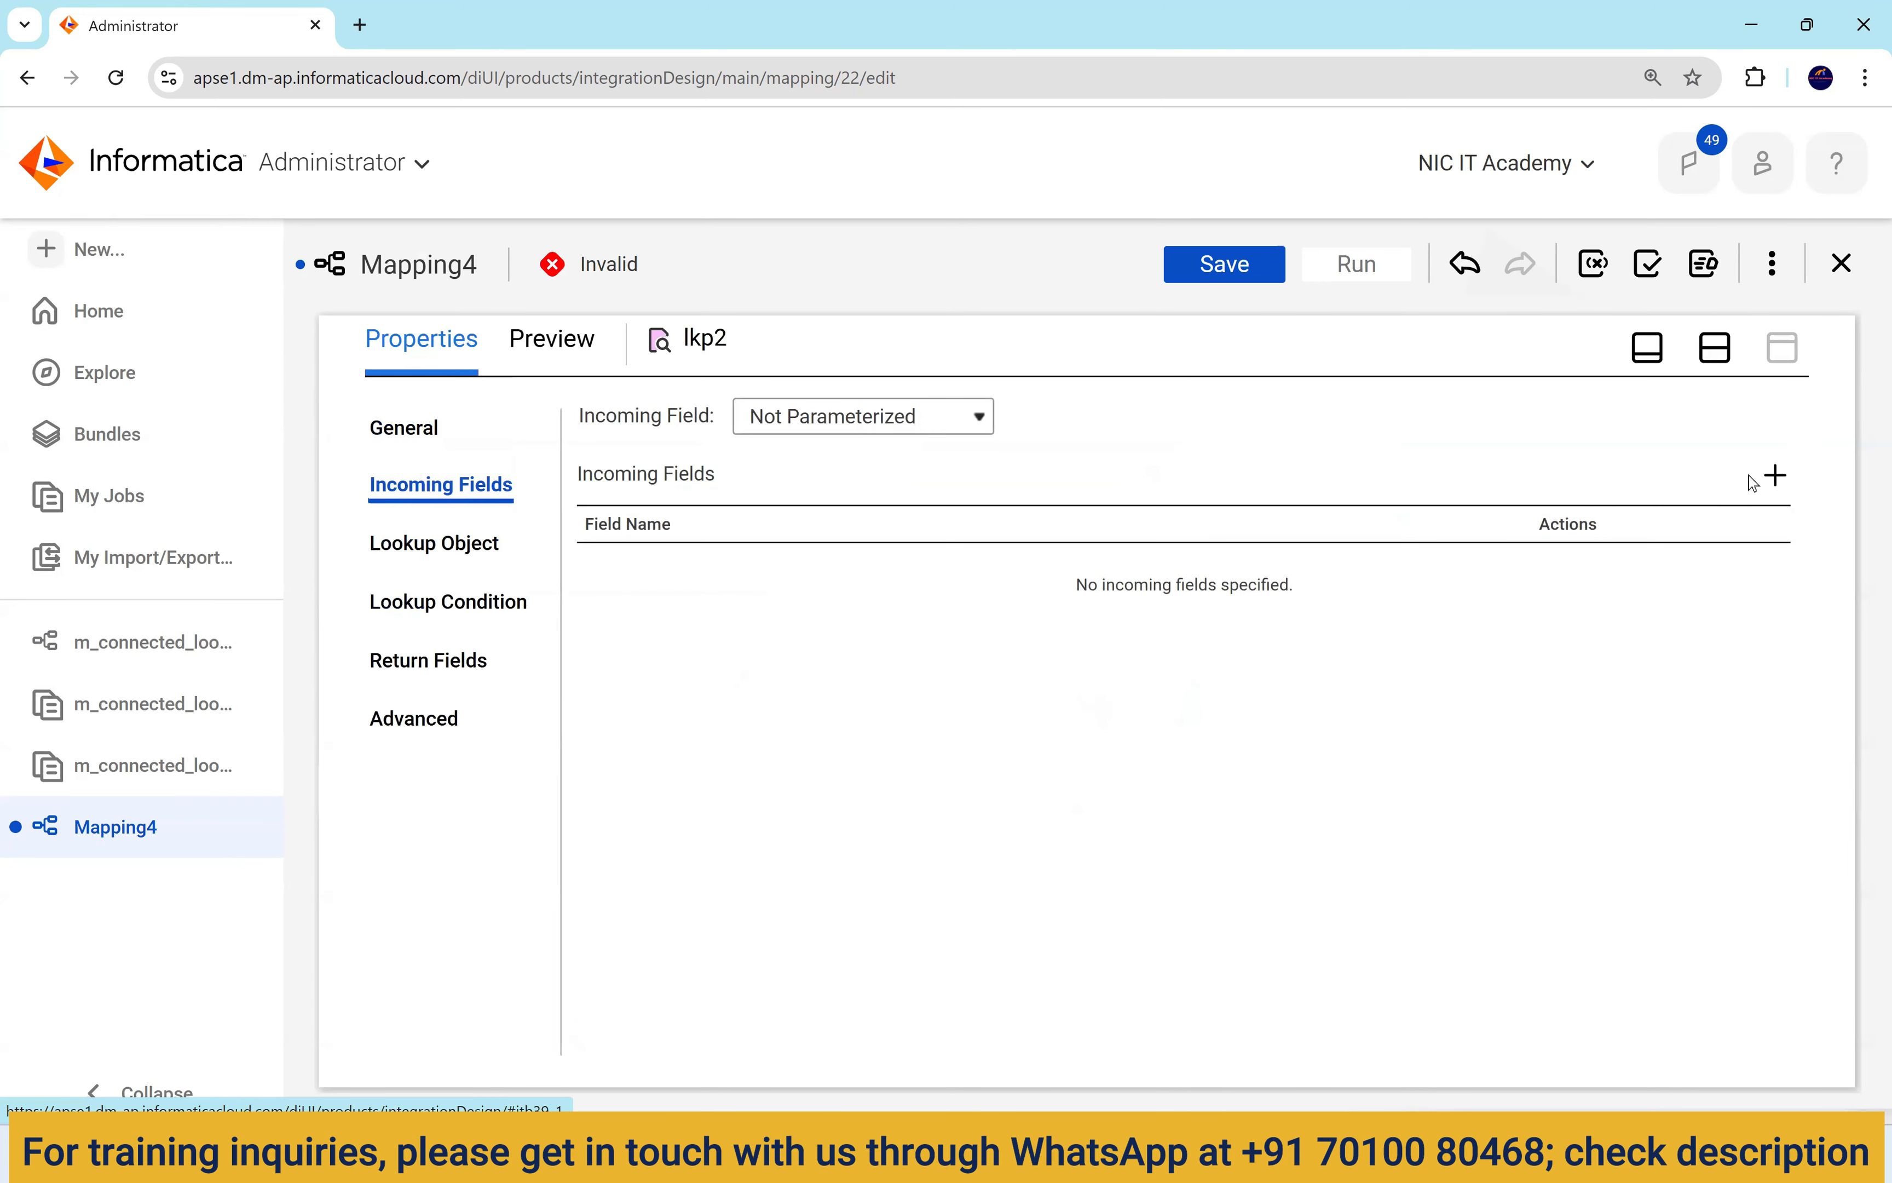
left_click(1783, 483)
type("in_dept_id")
left_click(458, 557)
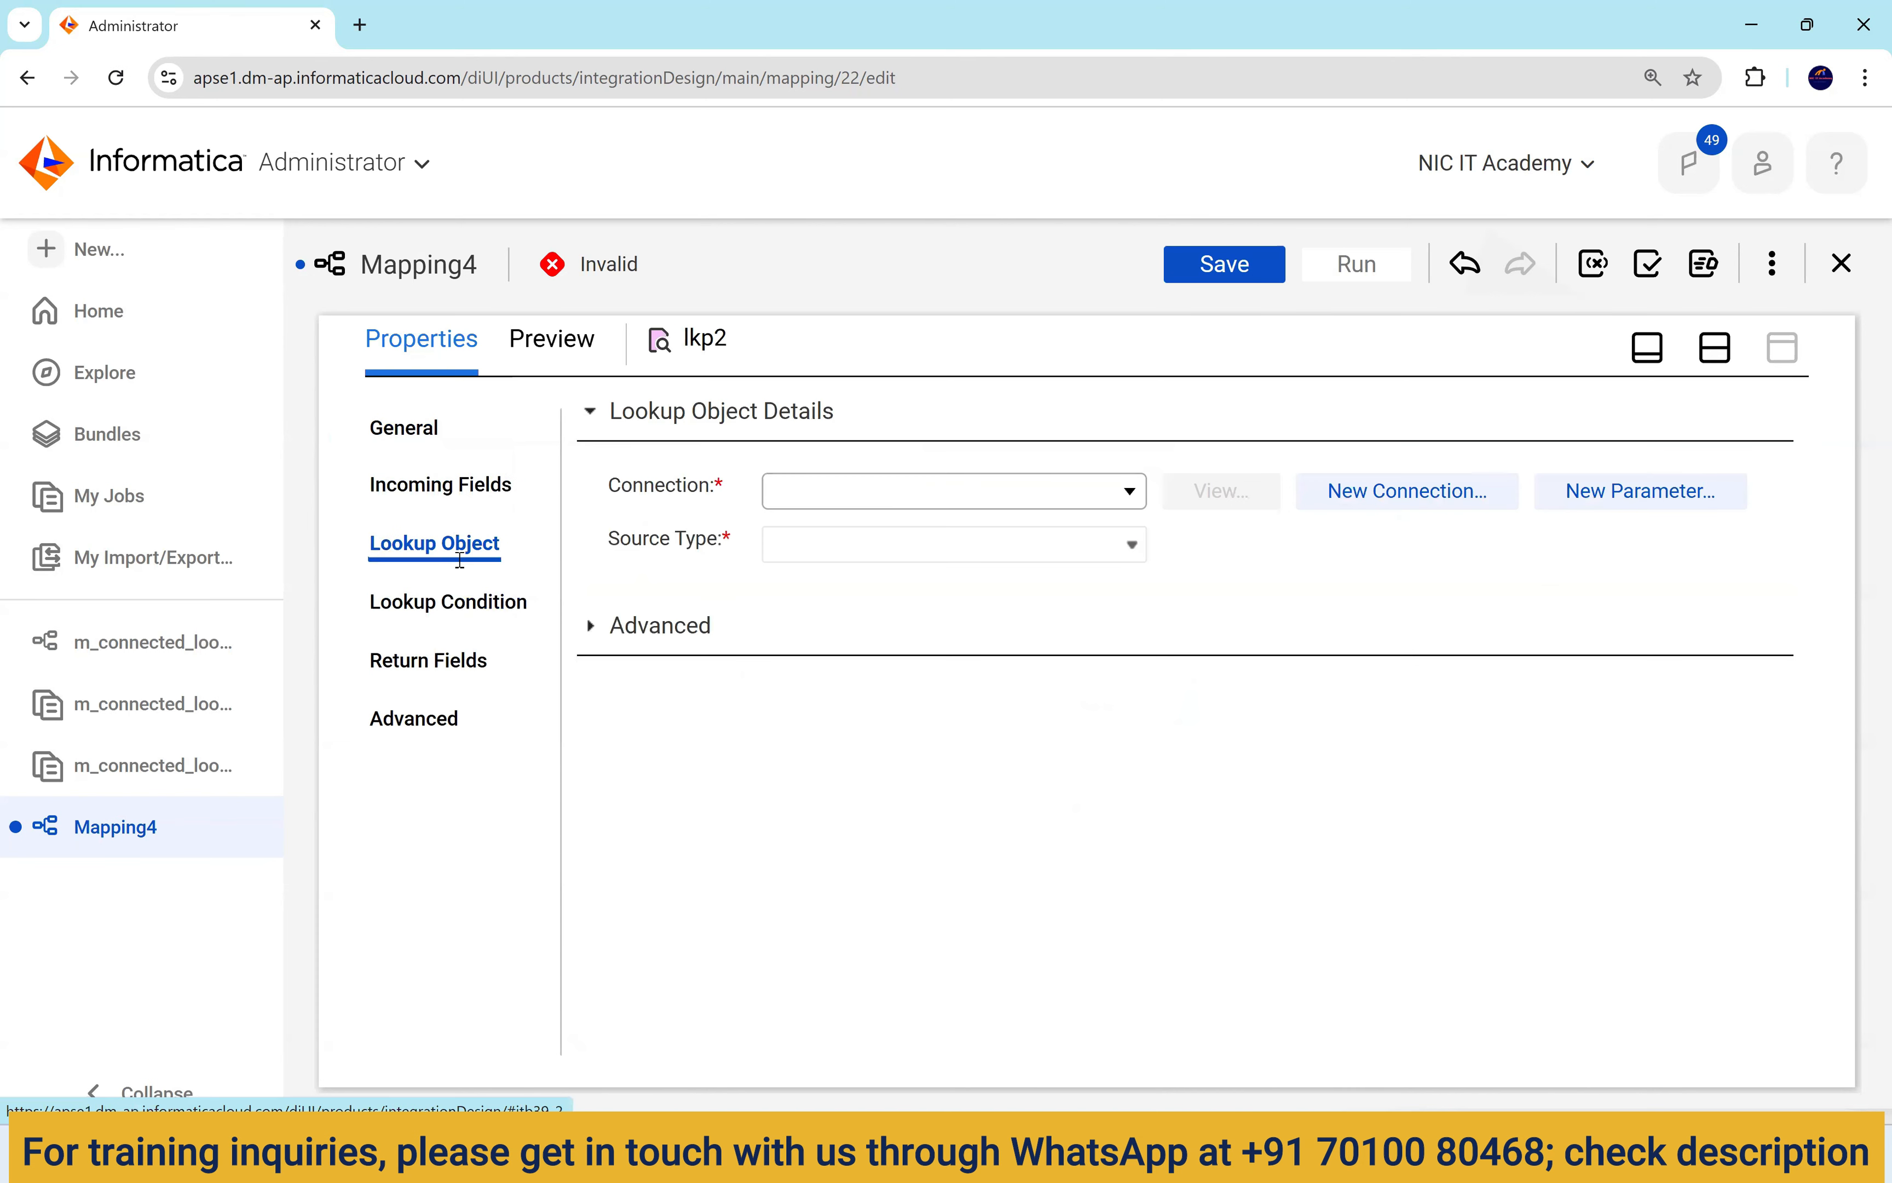
left_click(926, 500)
left_click(1238, 598)
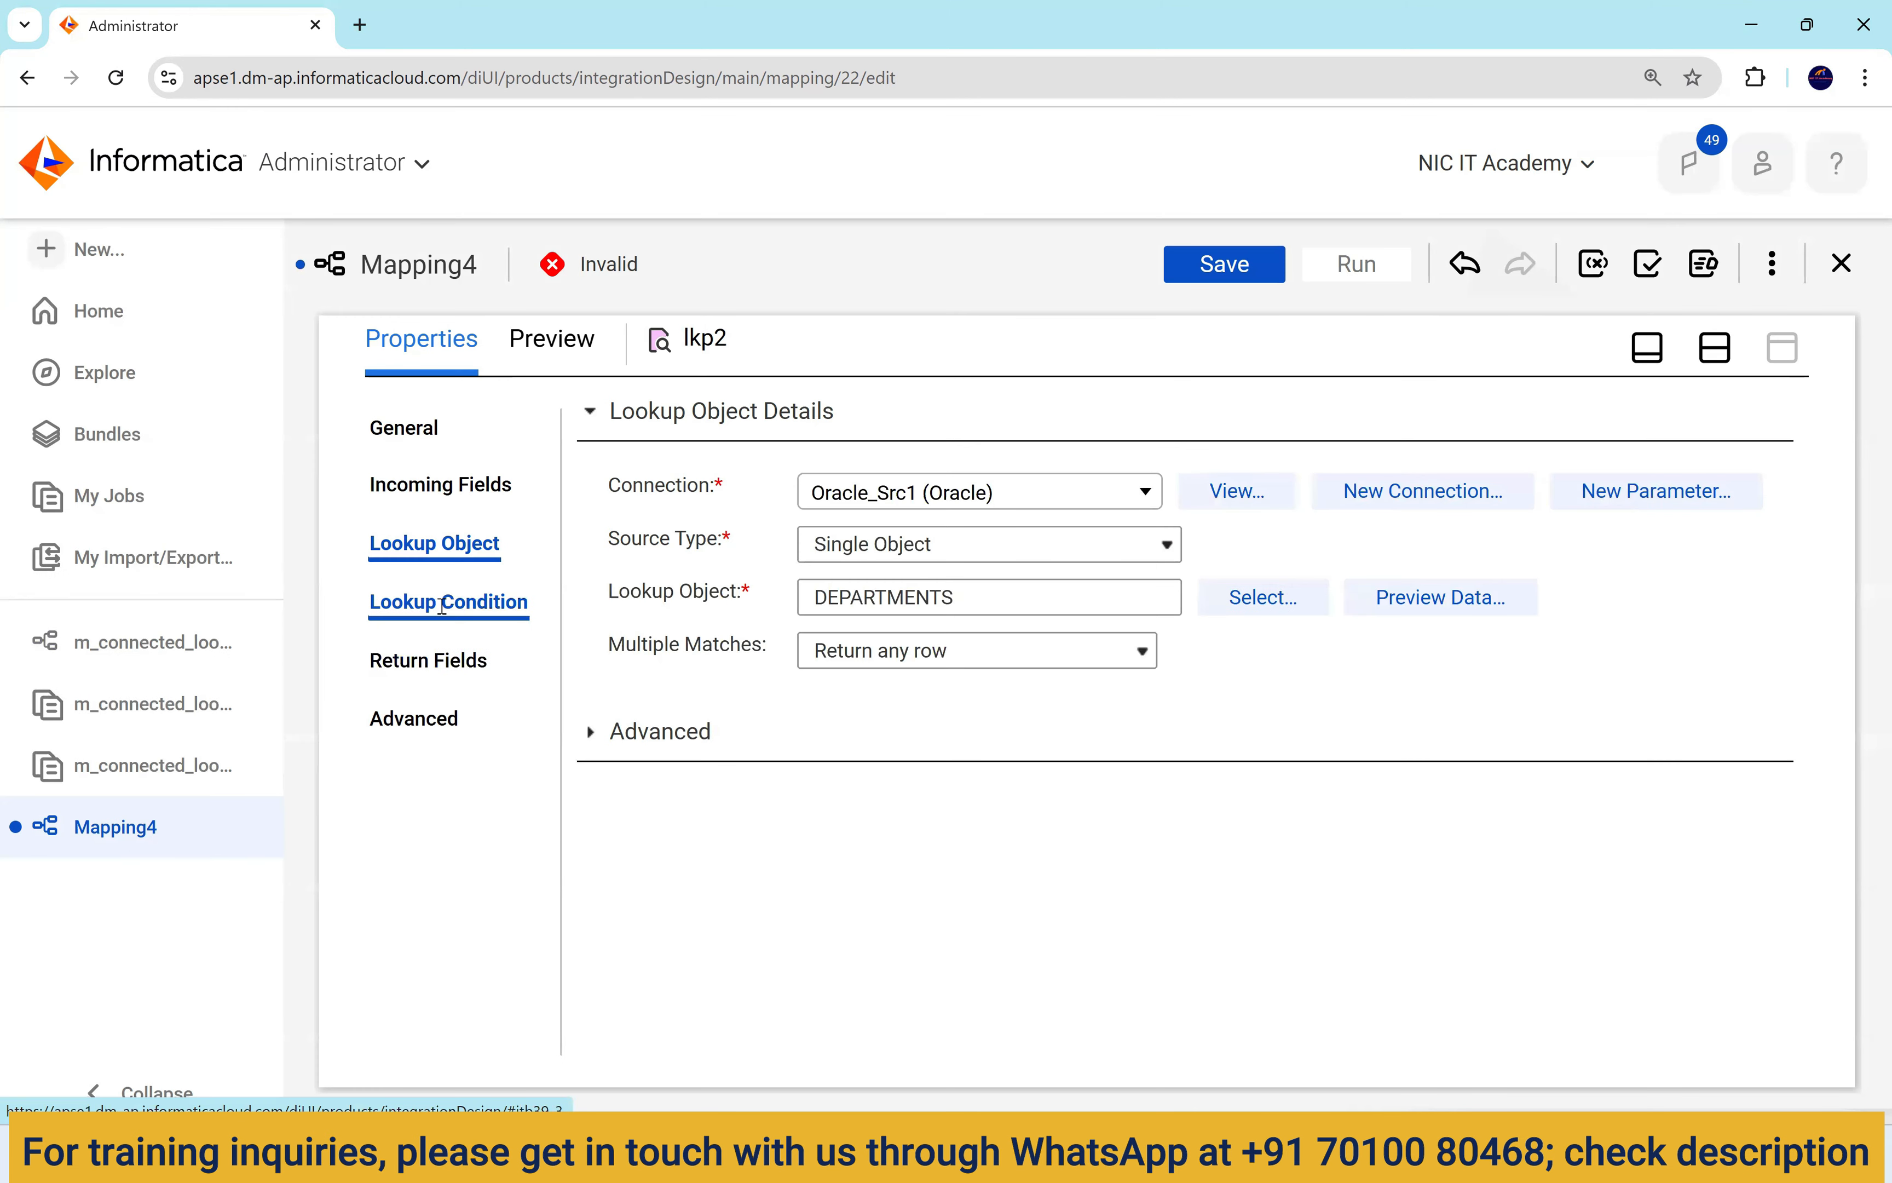
Add lkp2's condition DEPARTMENT_ID = in_dept_id and show its return fields with a wider Name column.
left_click(442, 604)
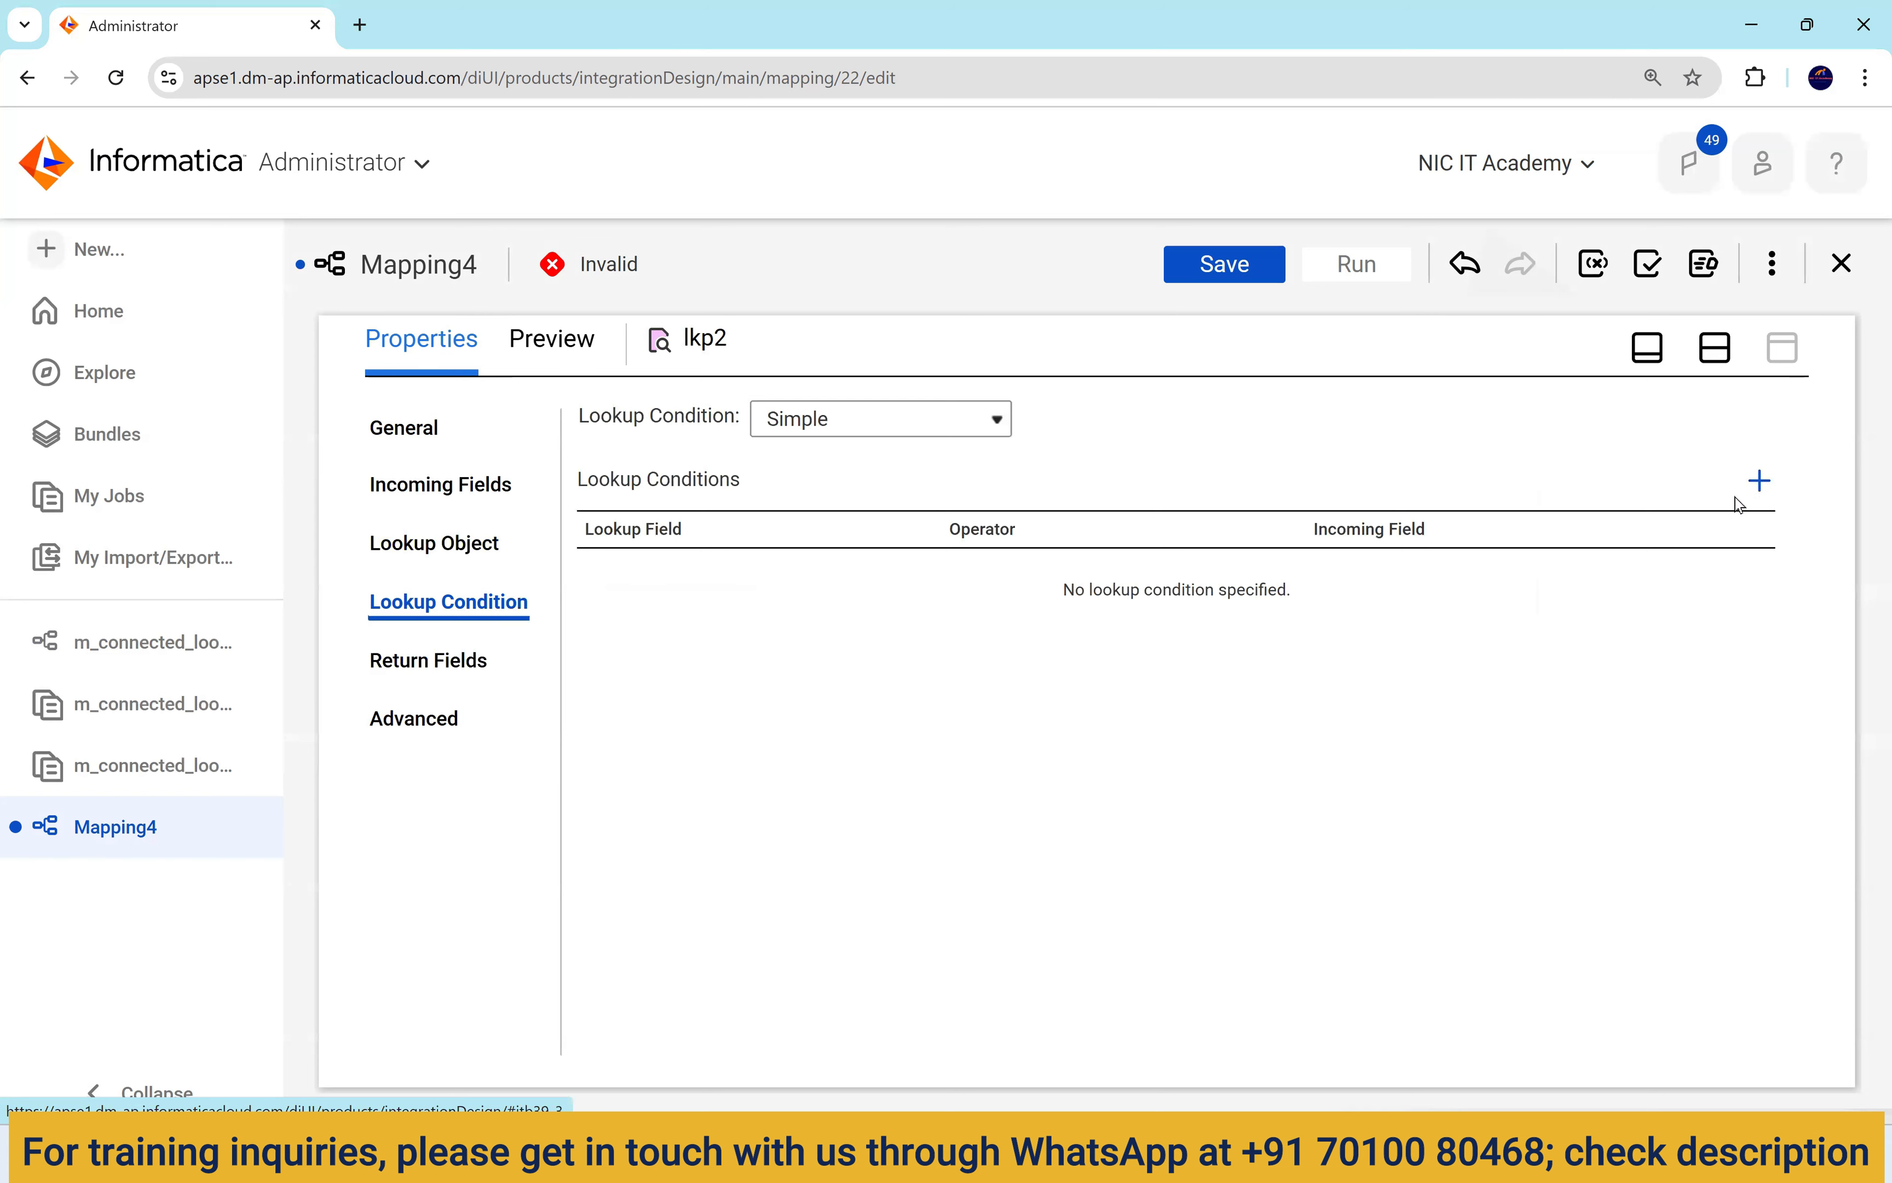
left_click(1756, 485)
left_click(744, 577)
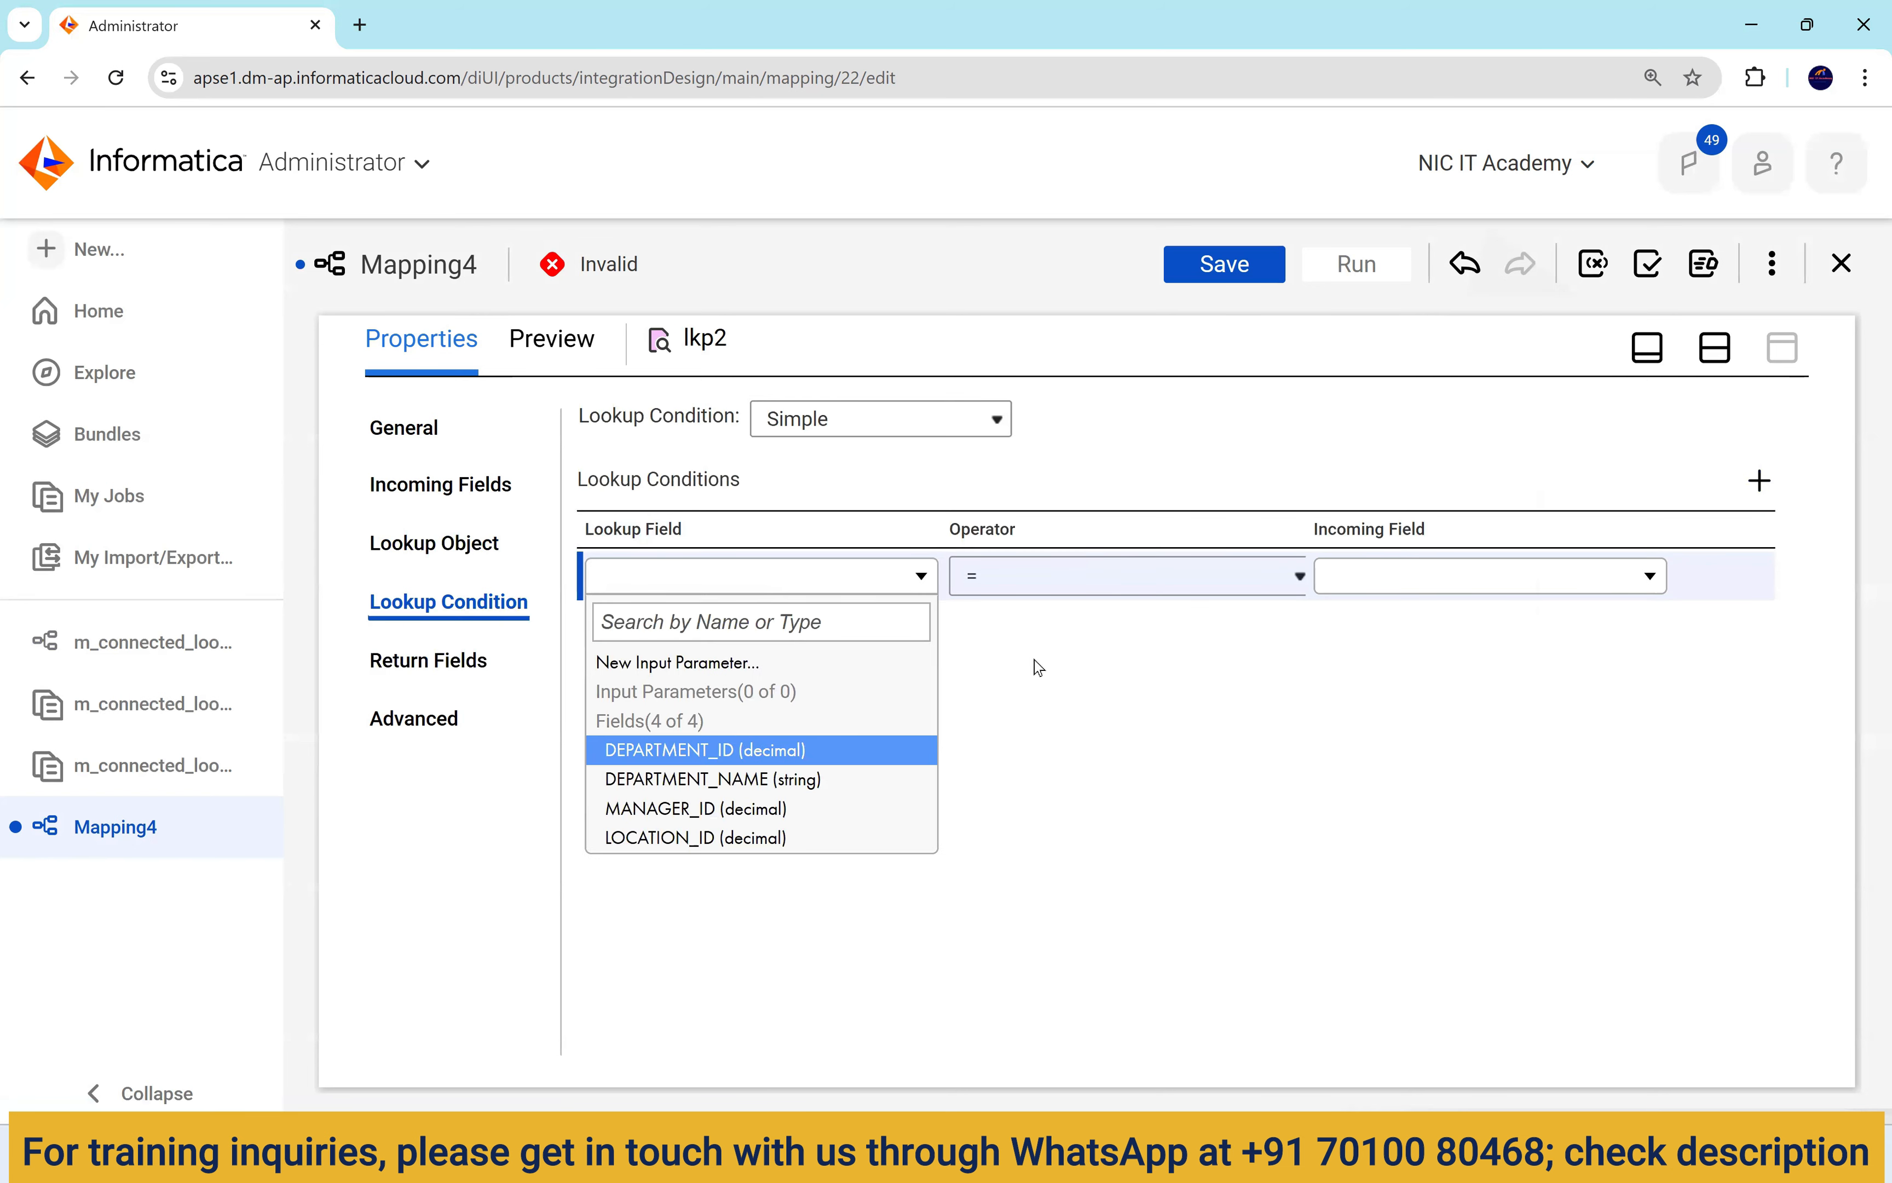
left_click(703, 750)
left_click(1376, 578)
left_click(1376, 749)
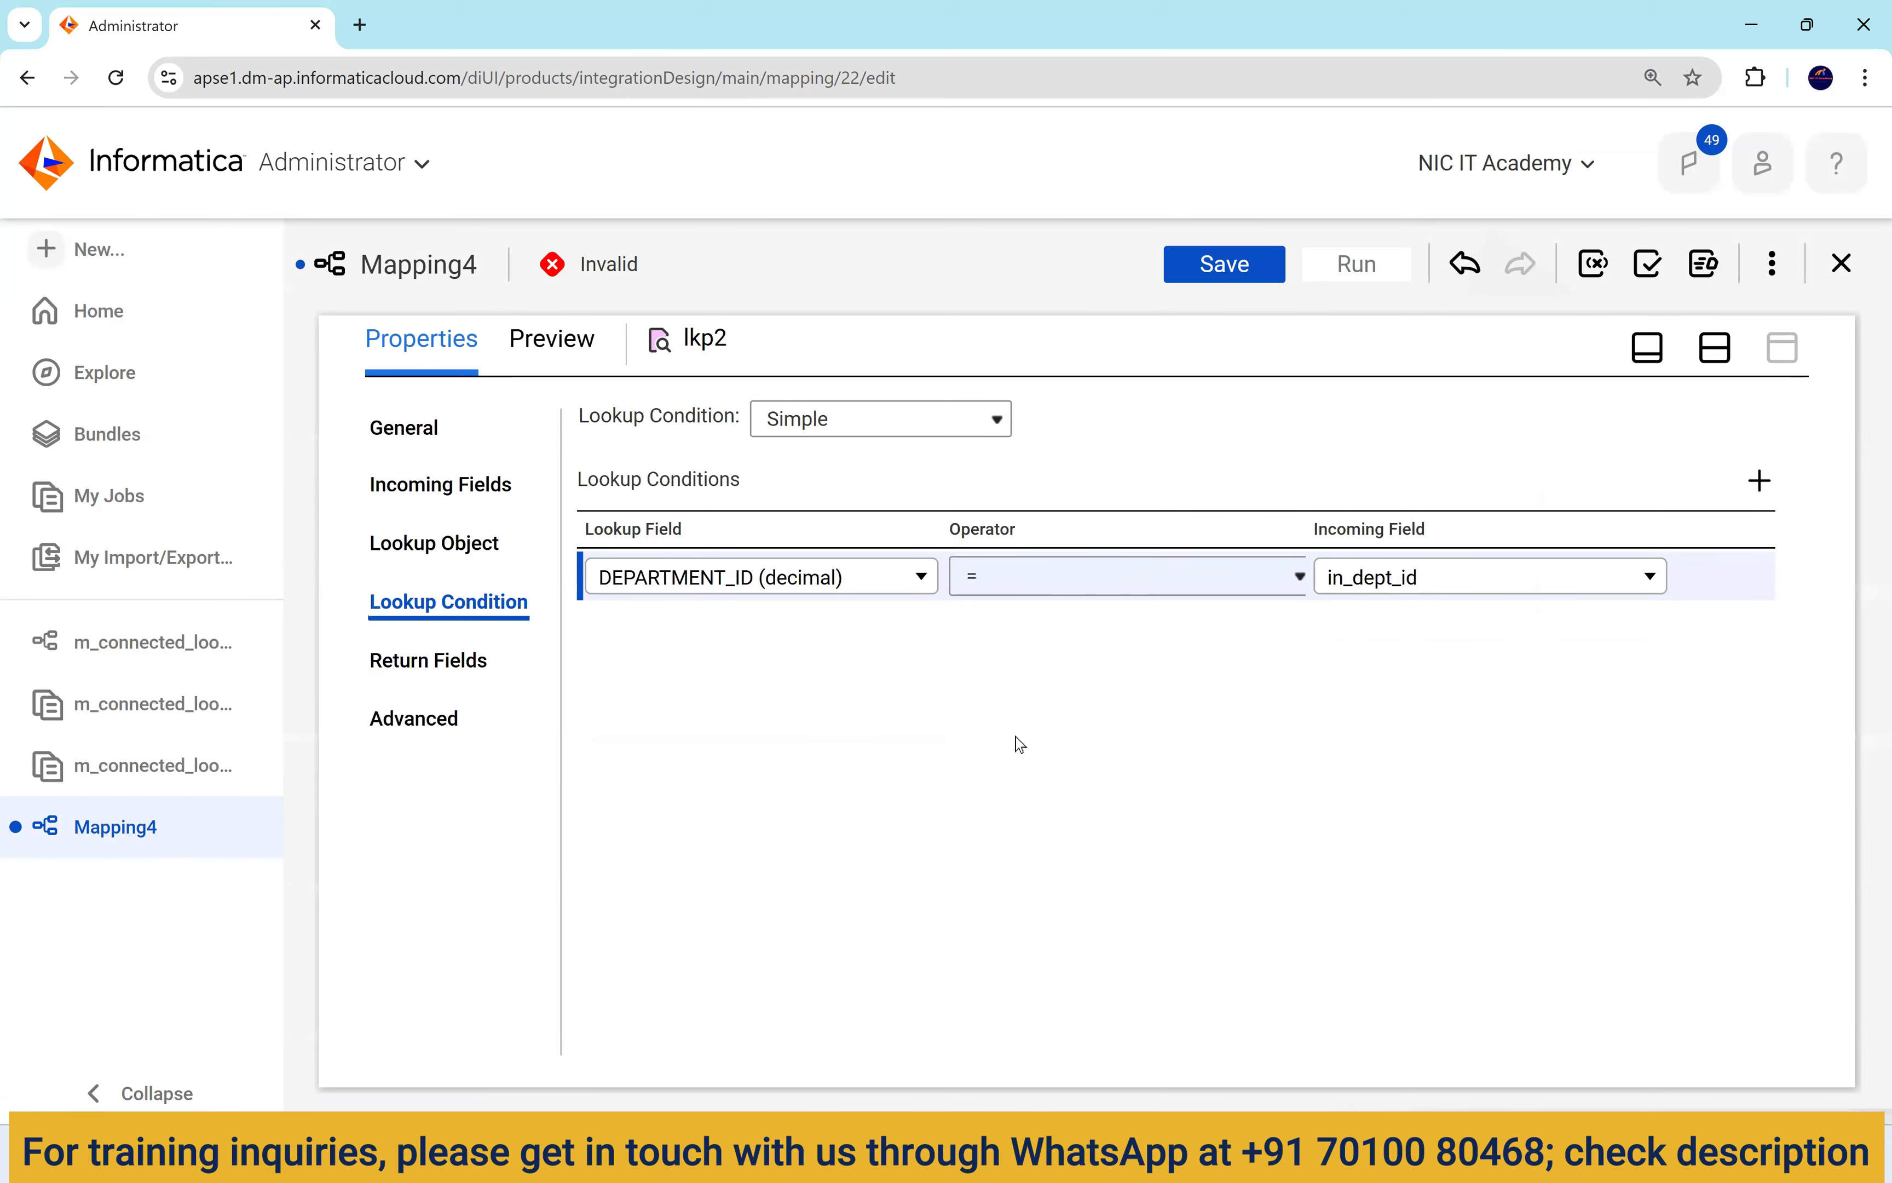
left_click(459, 671)
left_click_drag(820, 502, 899, 502)
Select LOCATION_ID as lkp2's Return field, delete DEPARTMENT_NAME and MANAGER_ID, then restore split view.
left_click(652, 600)
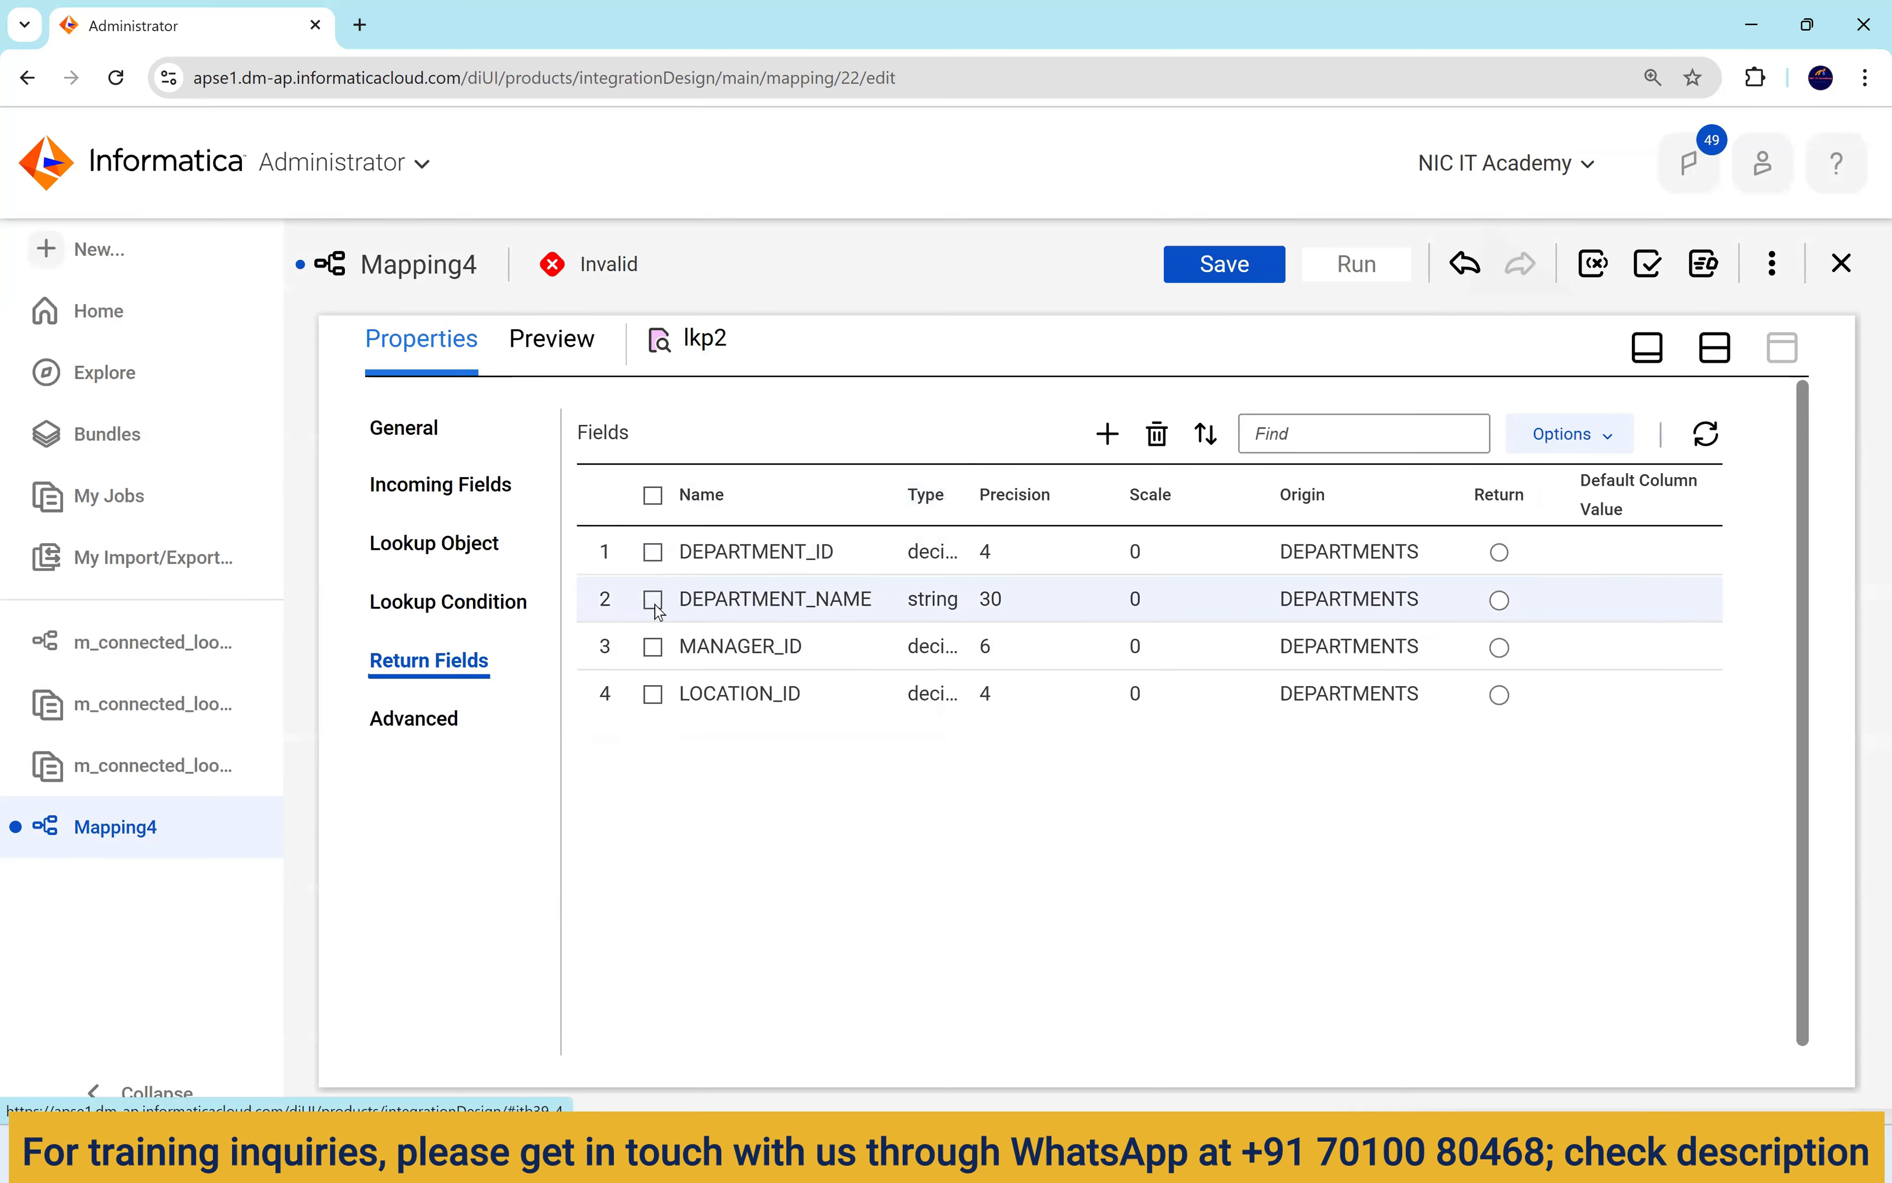
left_click(653, 695)
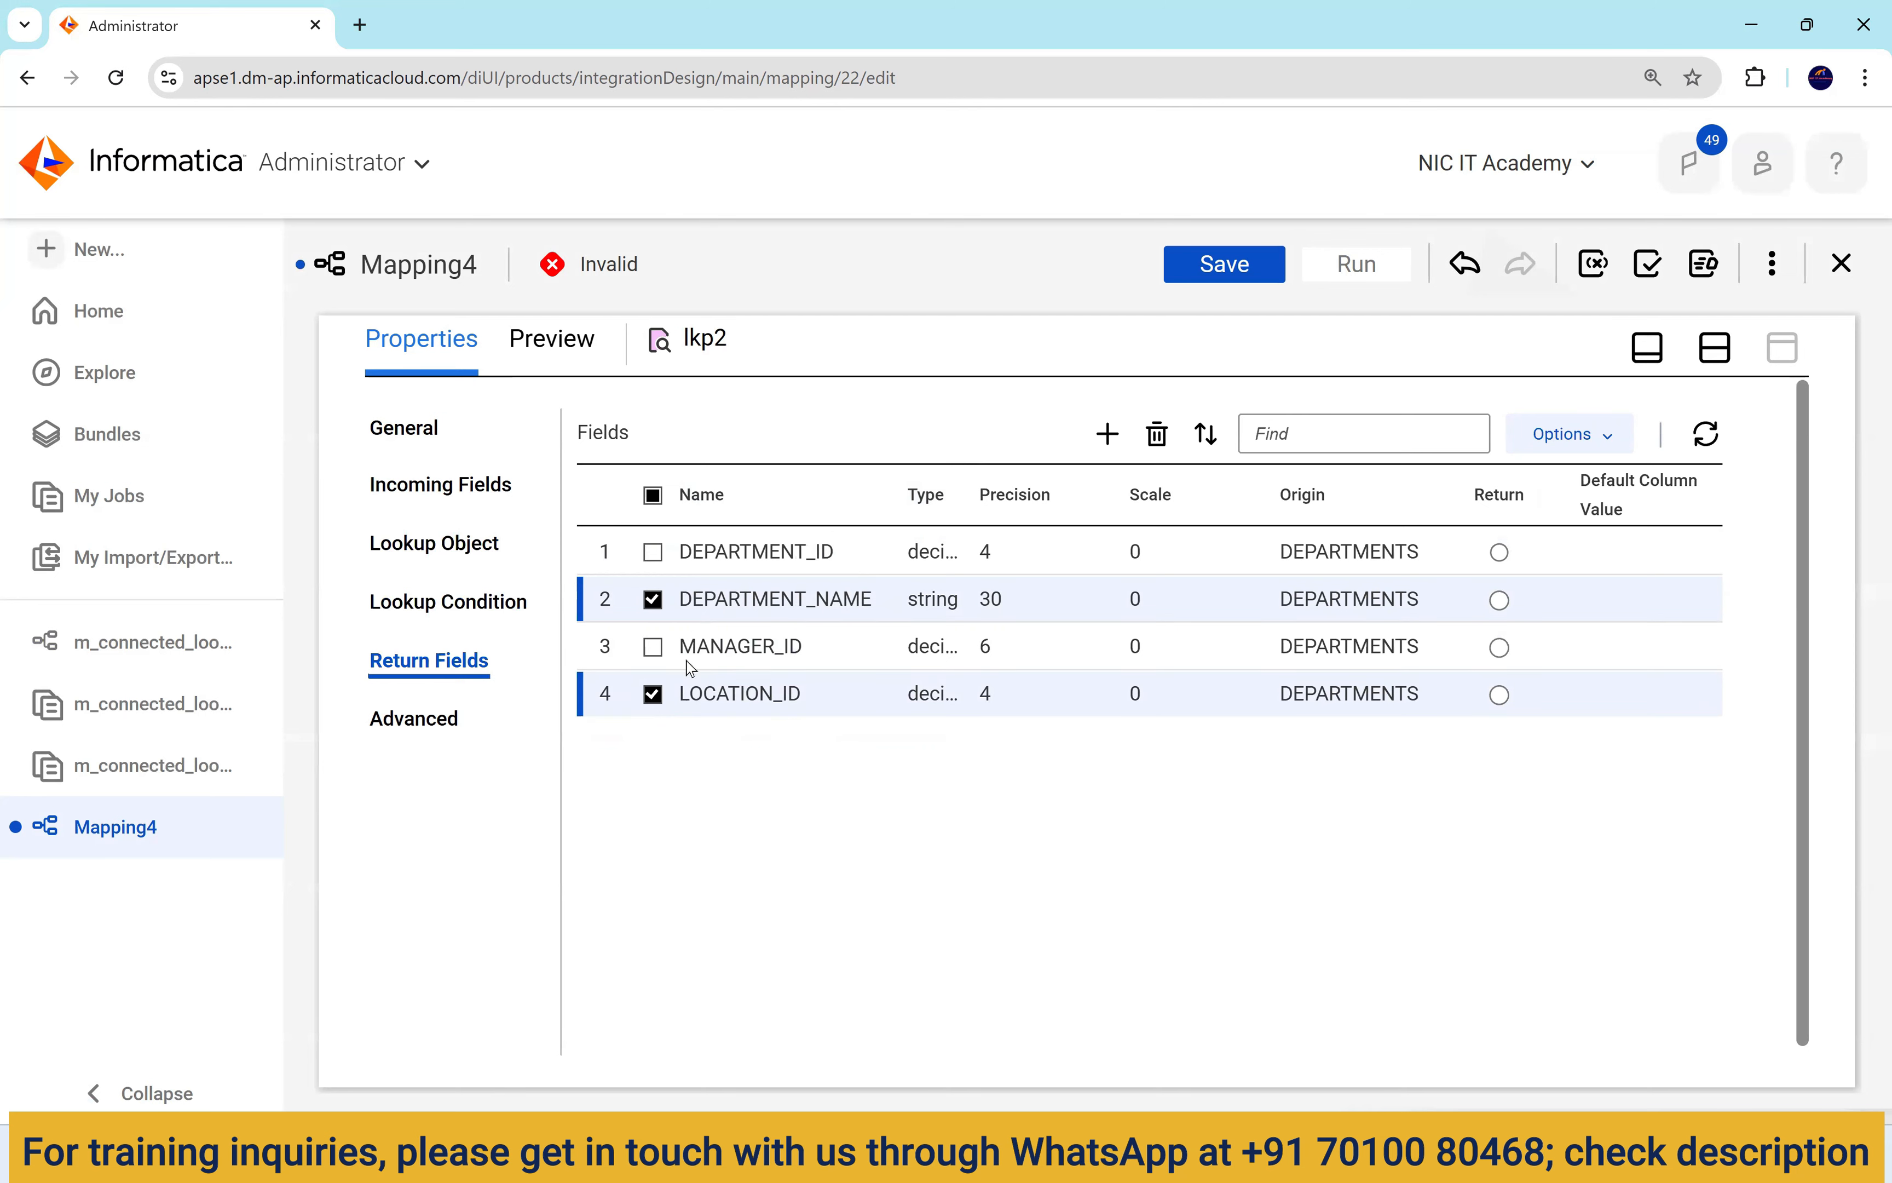
left_click(653, 646)
left_click(653, 695)
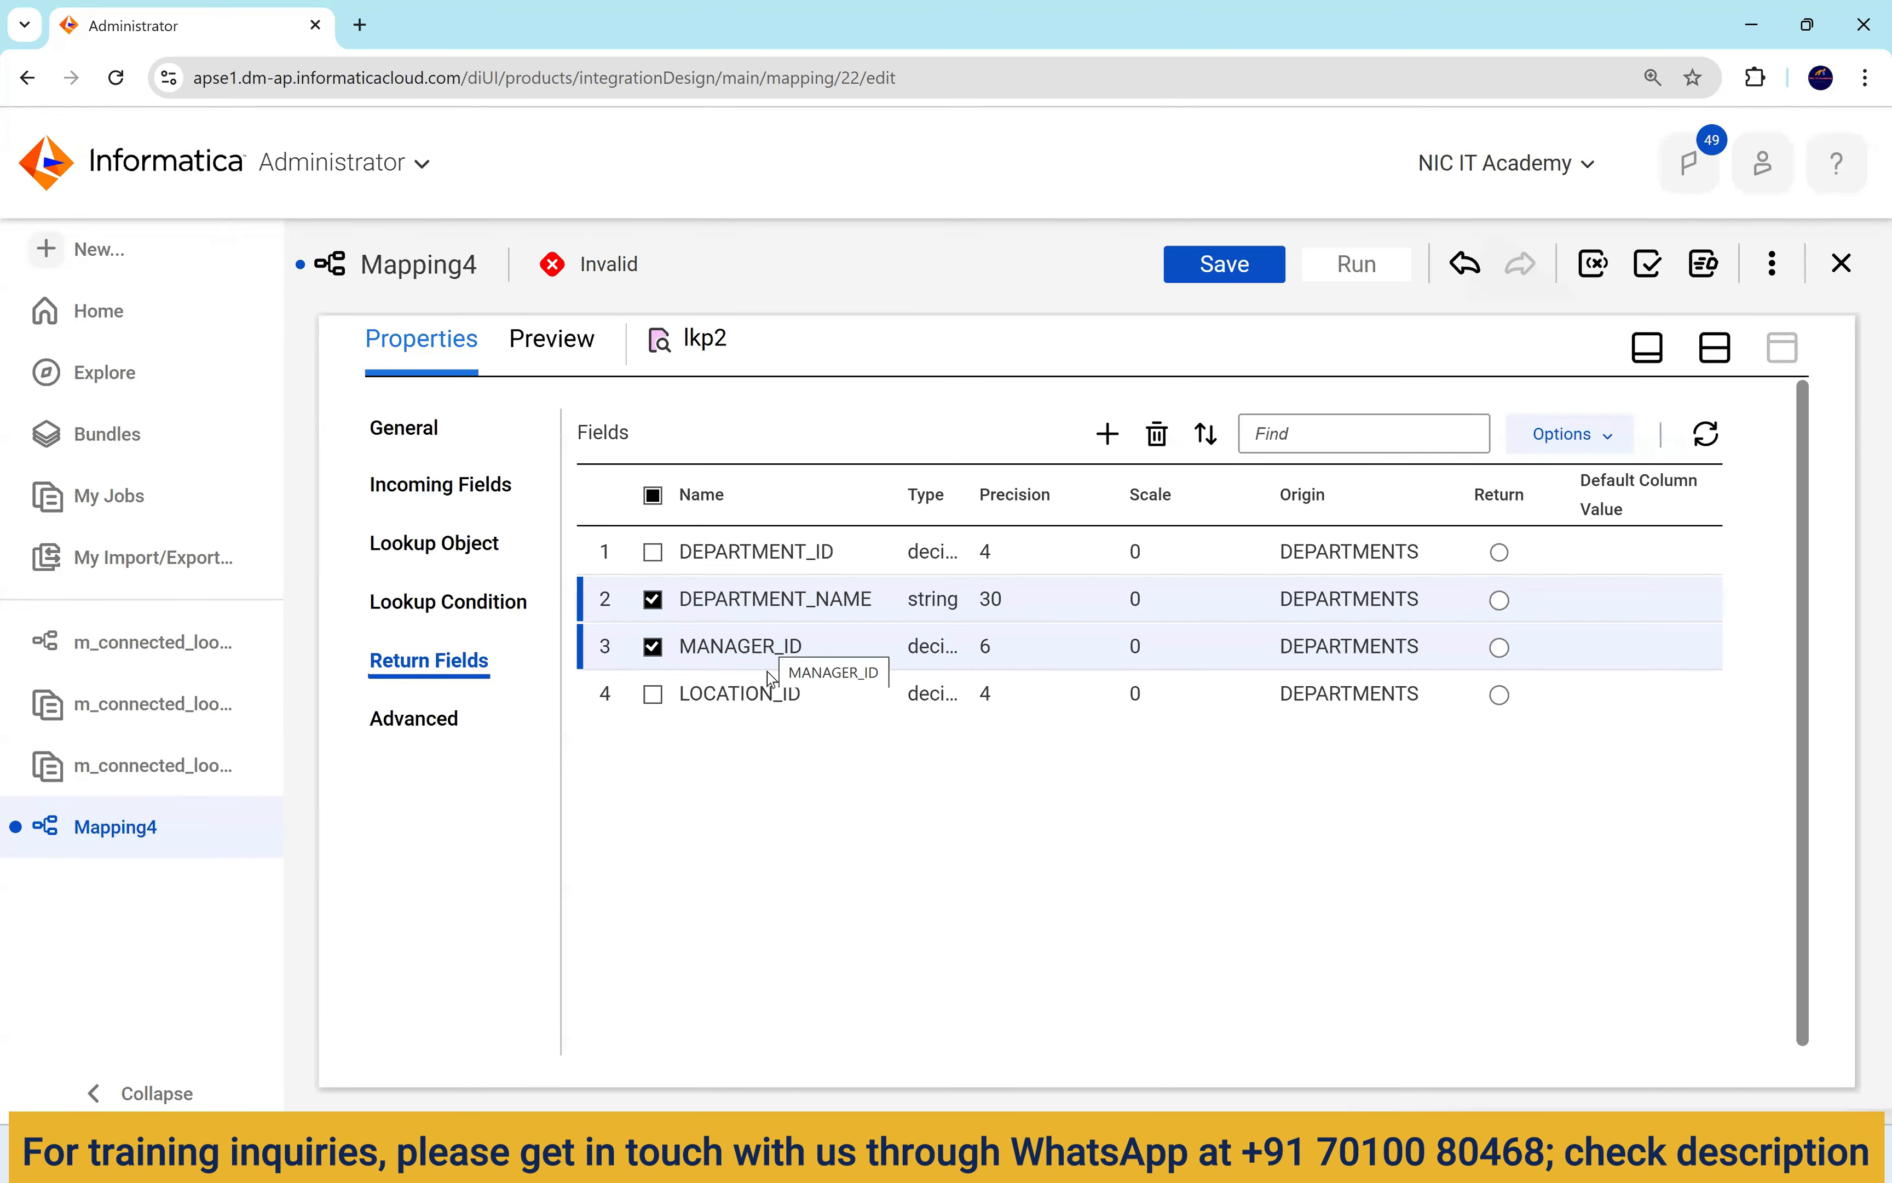
left_click(1502, 697)
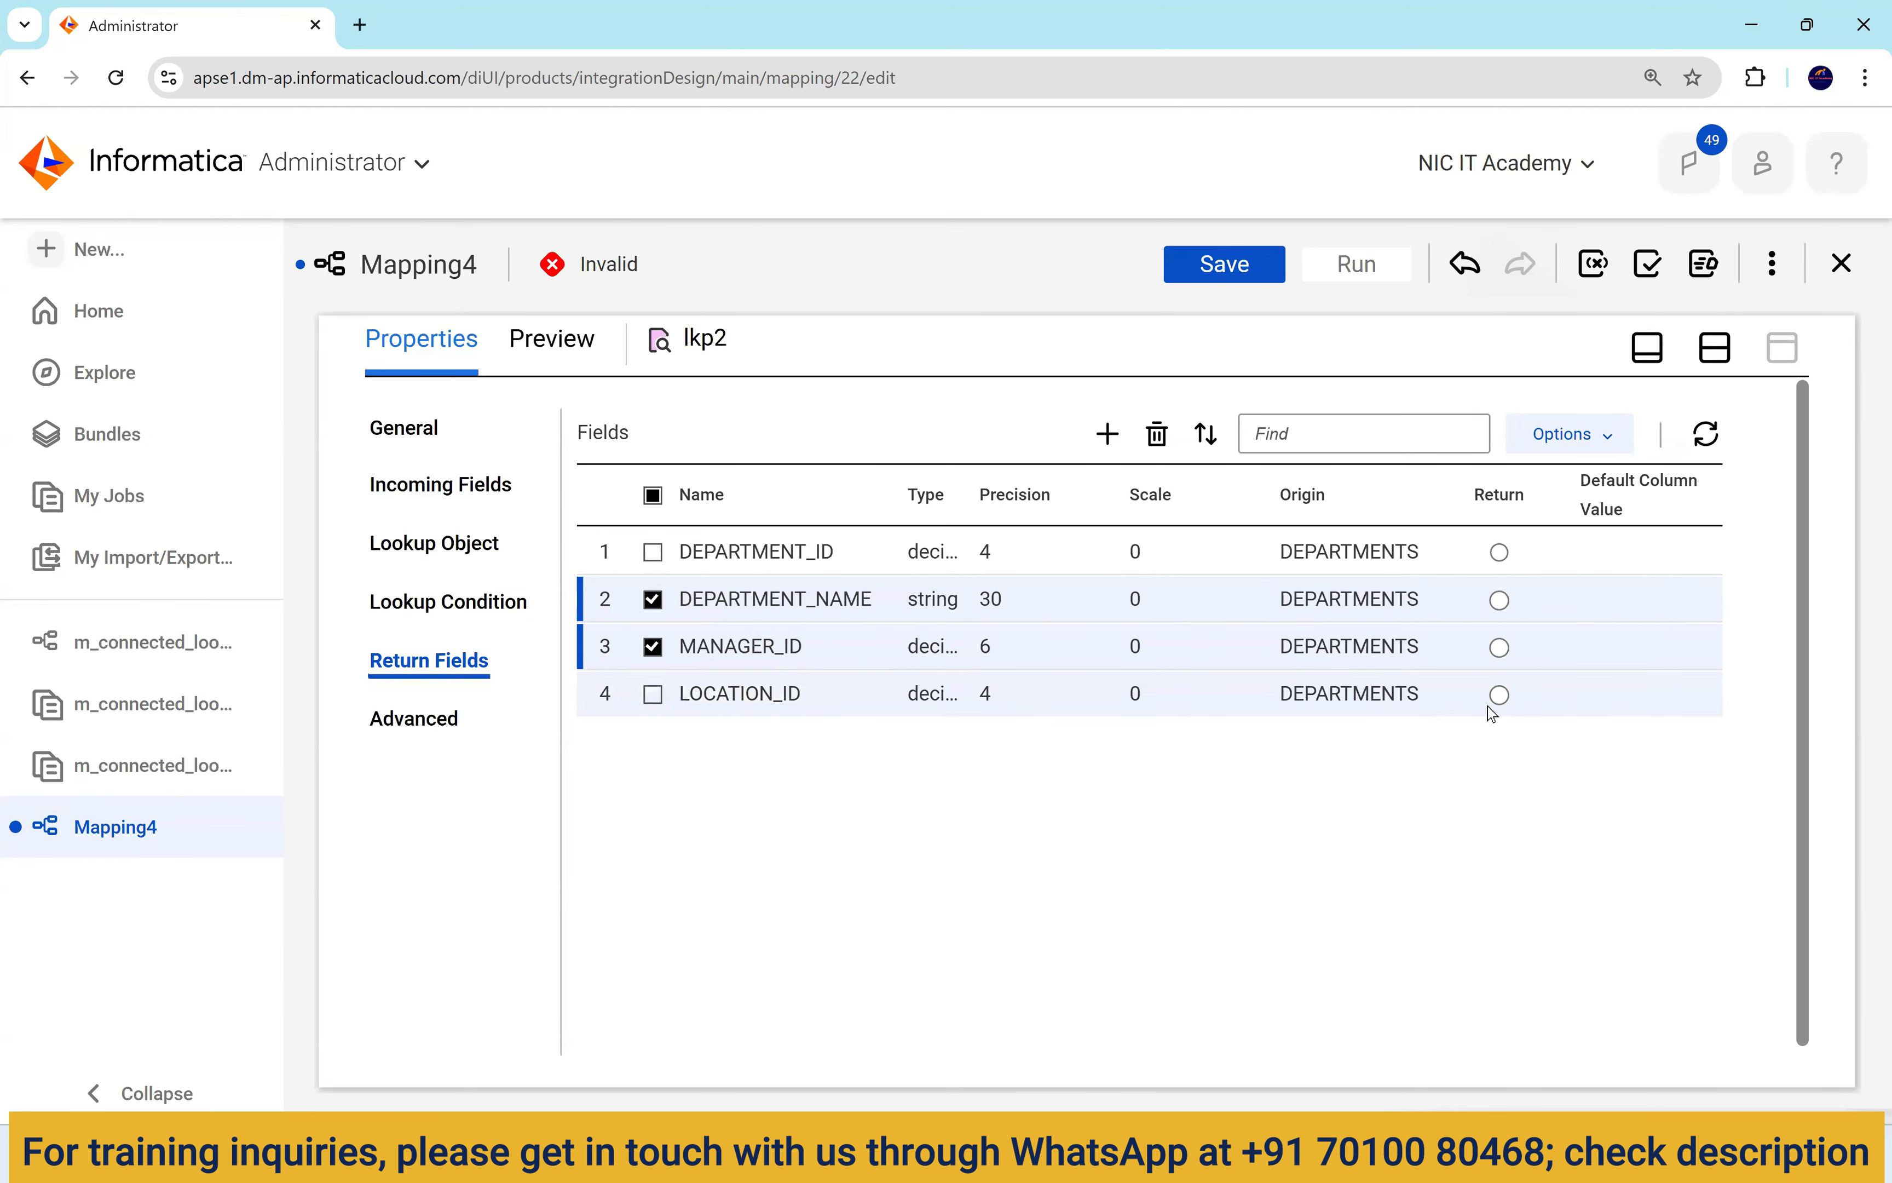
left_click(1499, 695)
left_click(654, 696)
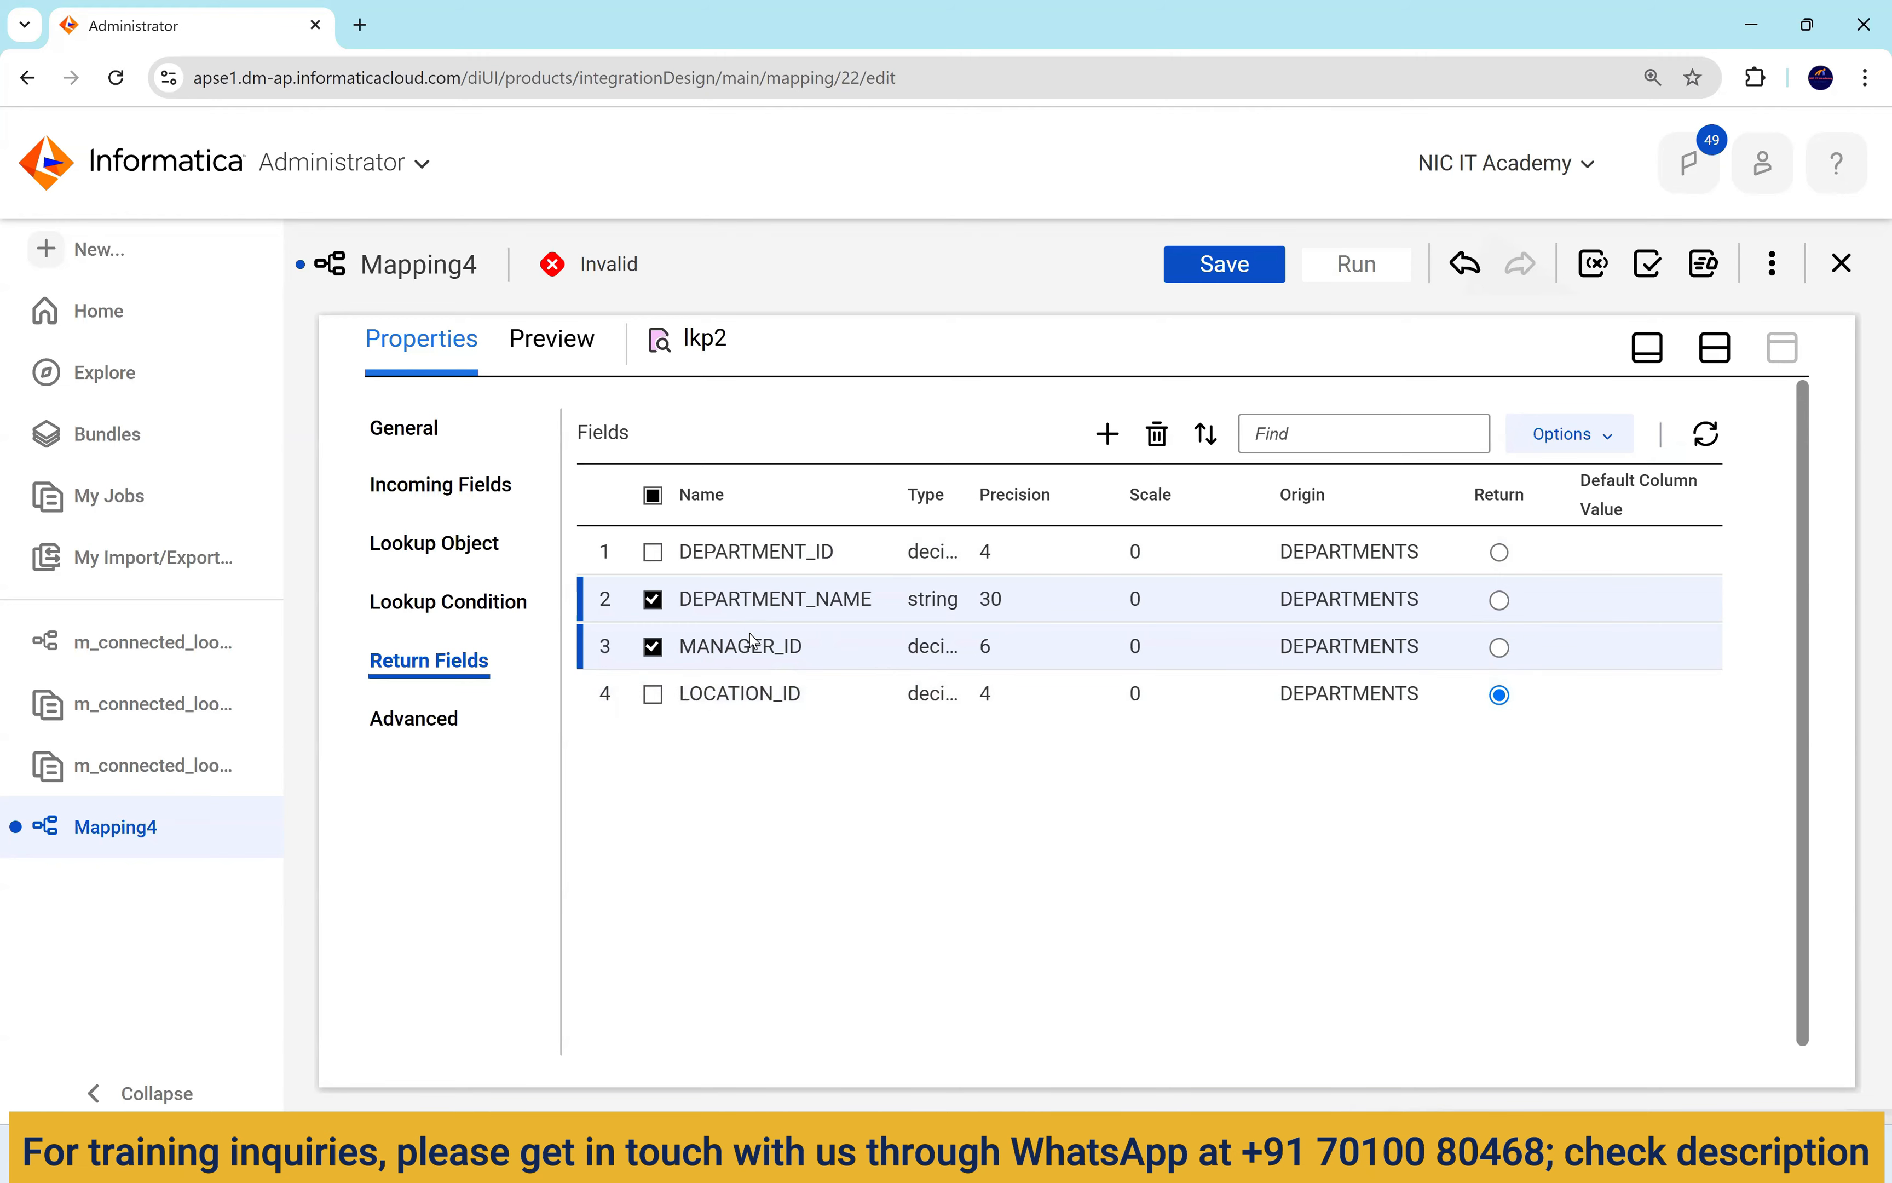
left_click(1158, 438)
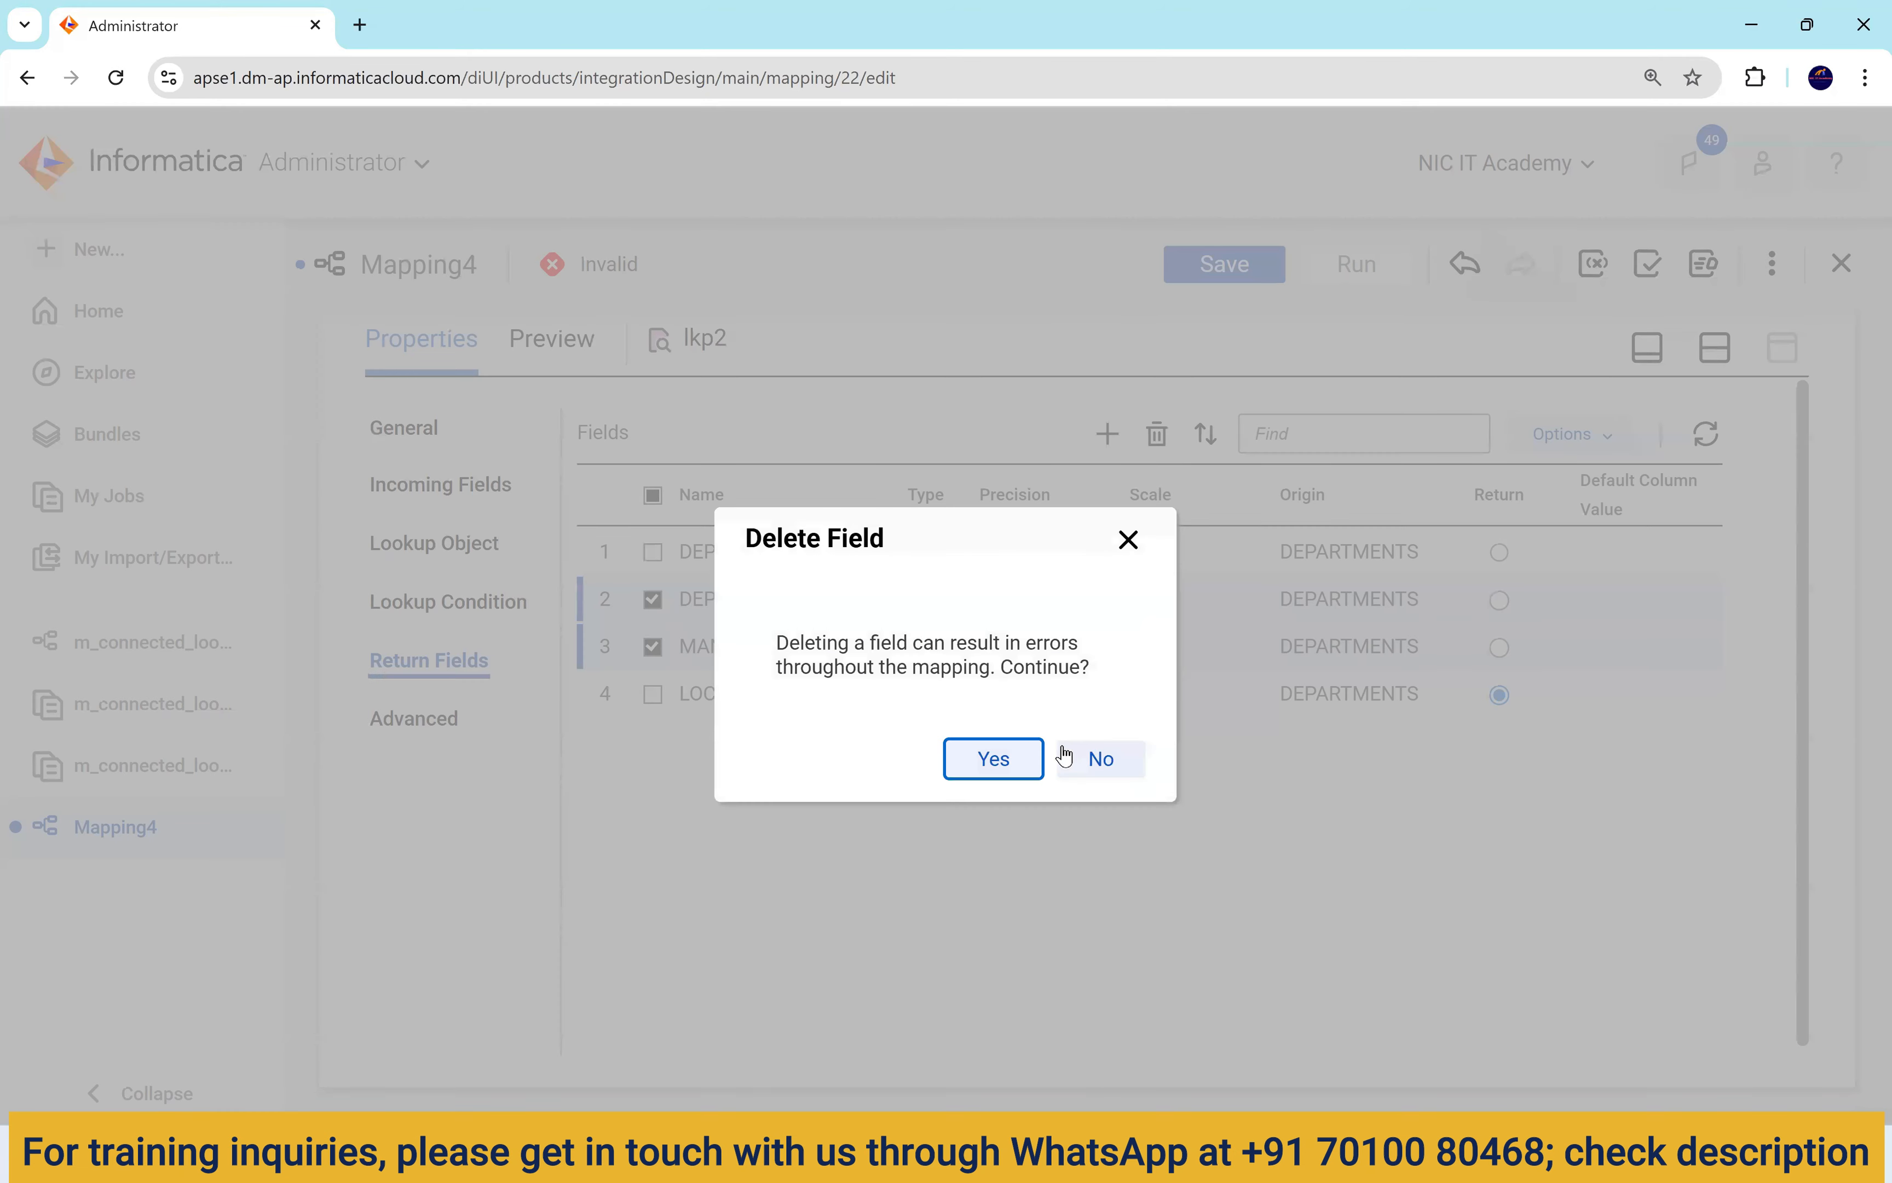
left_click(1021, 761)
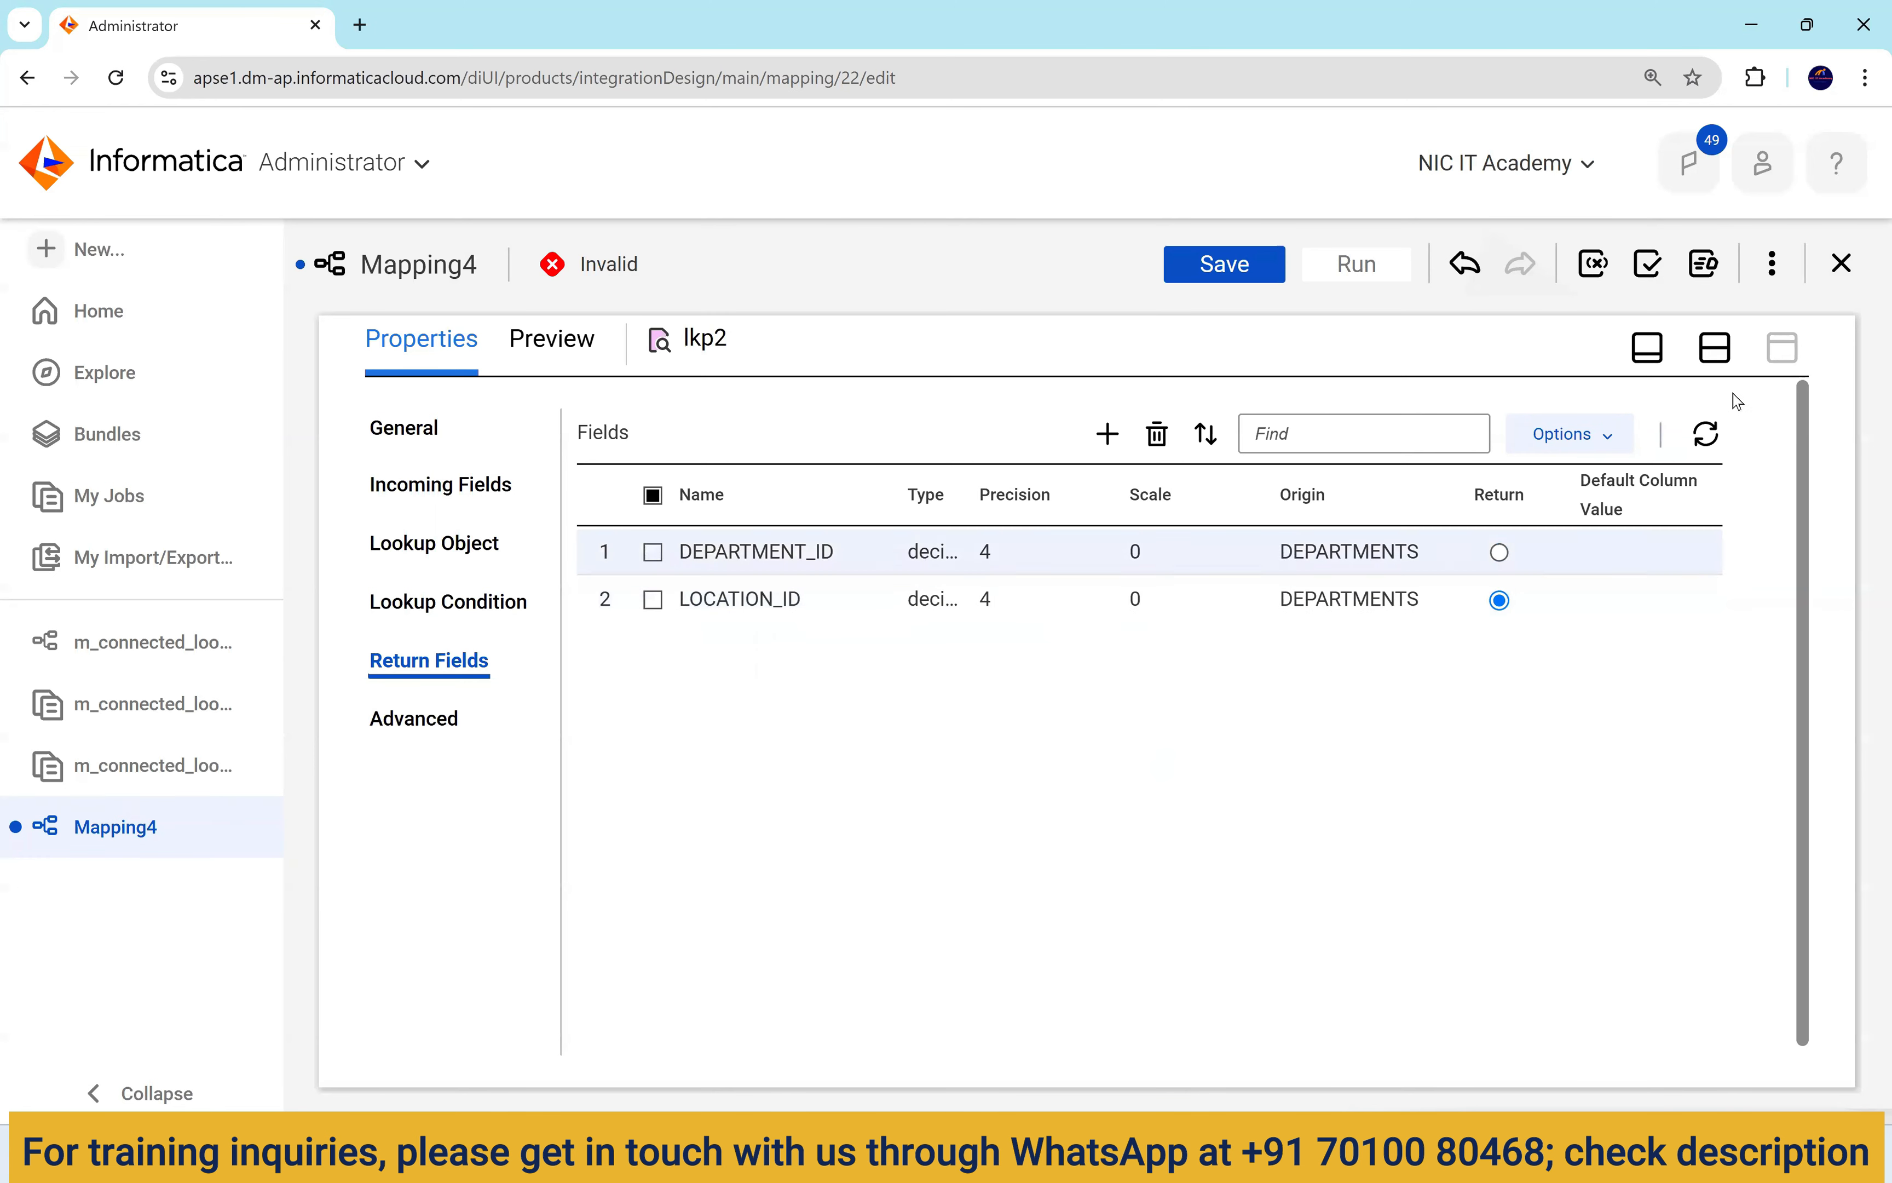
left_click(1715, 347)
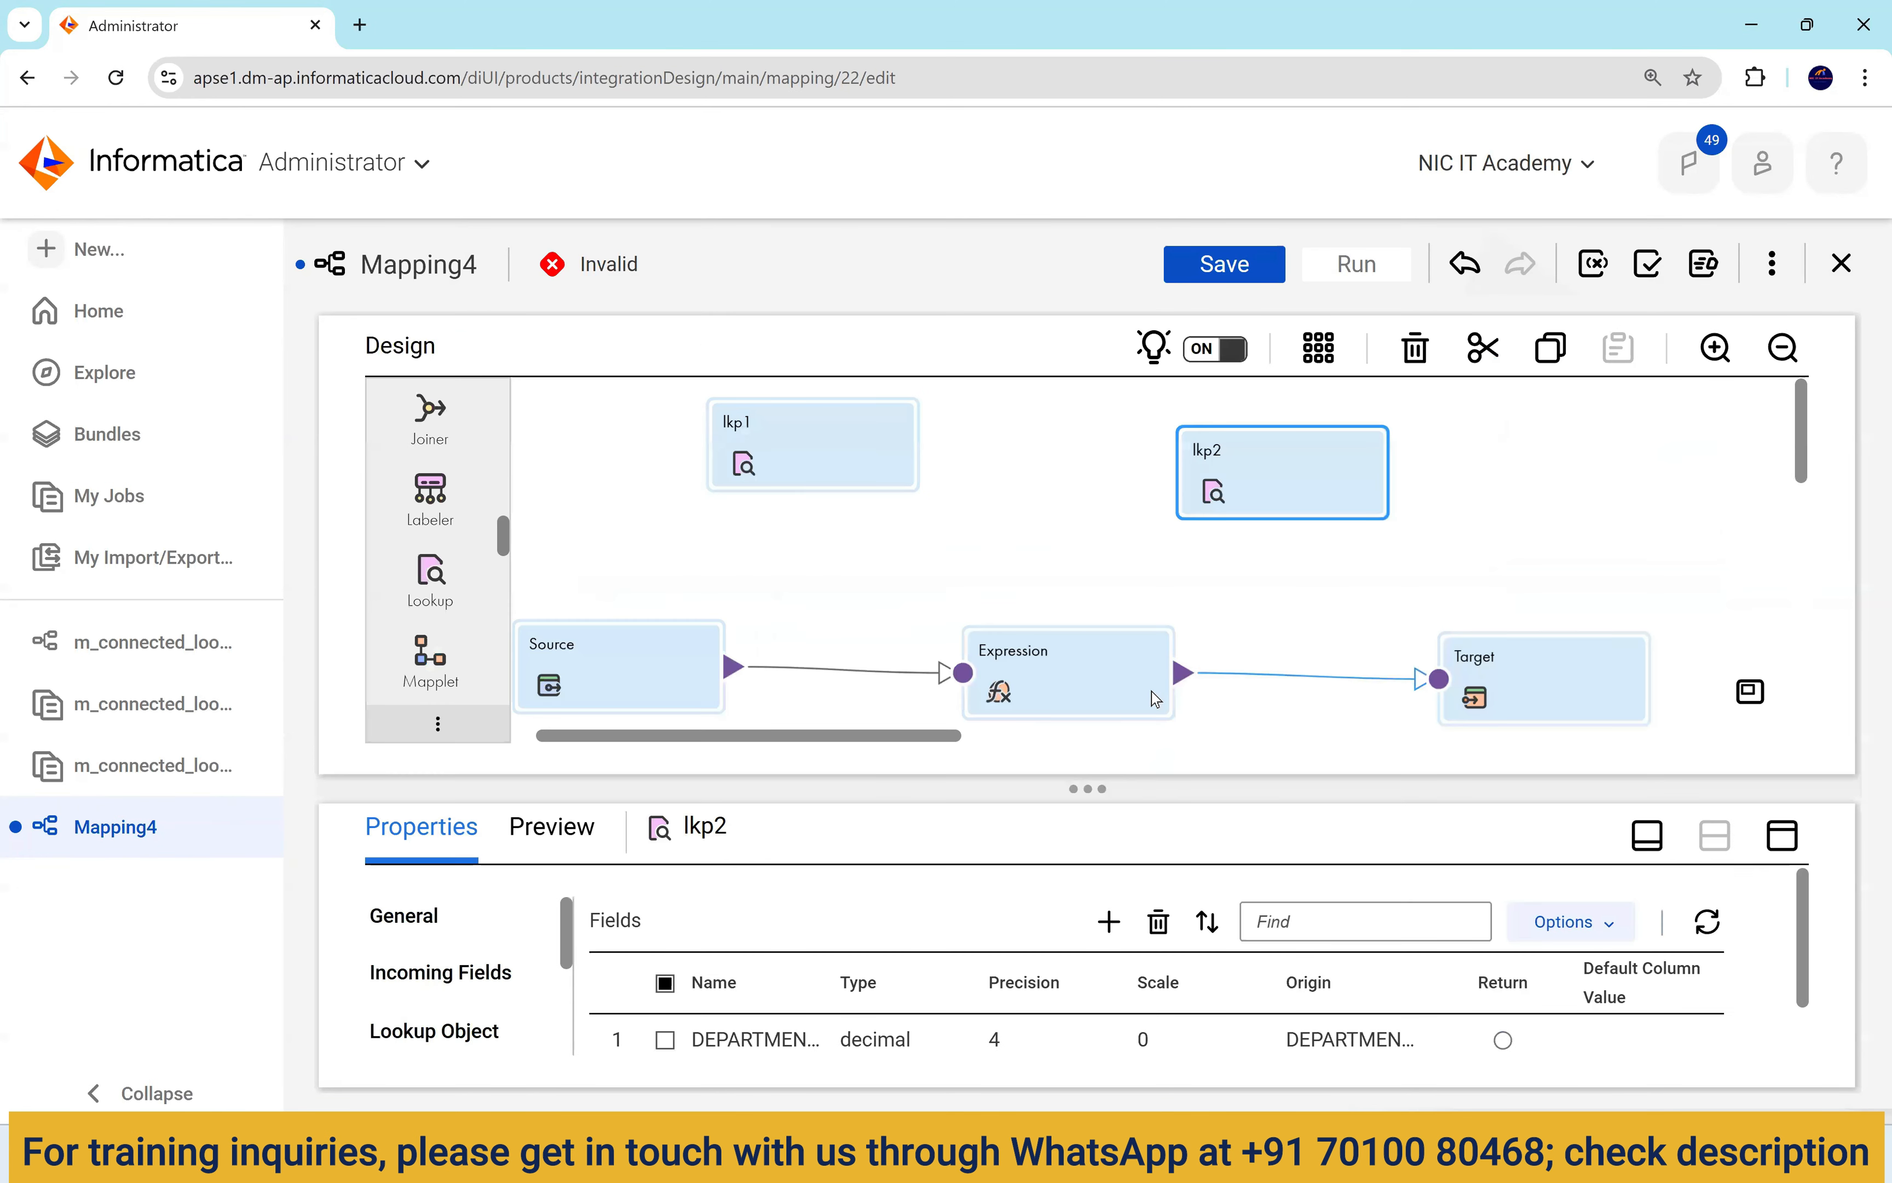
Reopen o_loc_id's expression and confirm :LKP.lkp2(DEPARTMENT_ID) now validates.
left_click(1089, 667)
left_click(1787, 837)
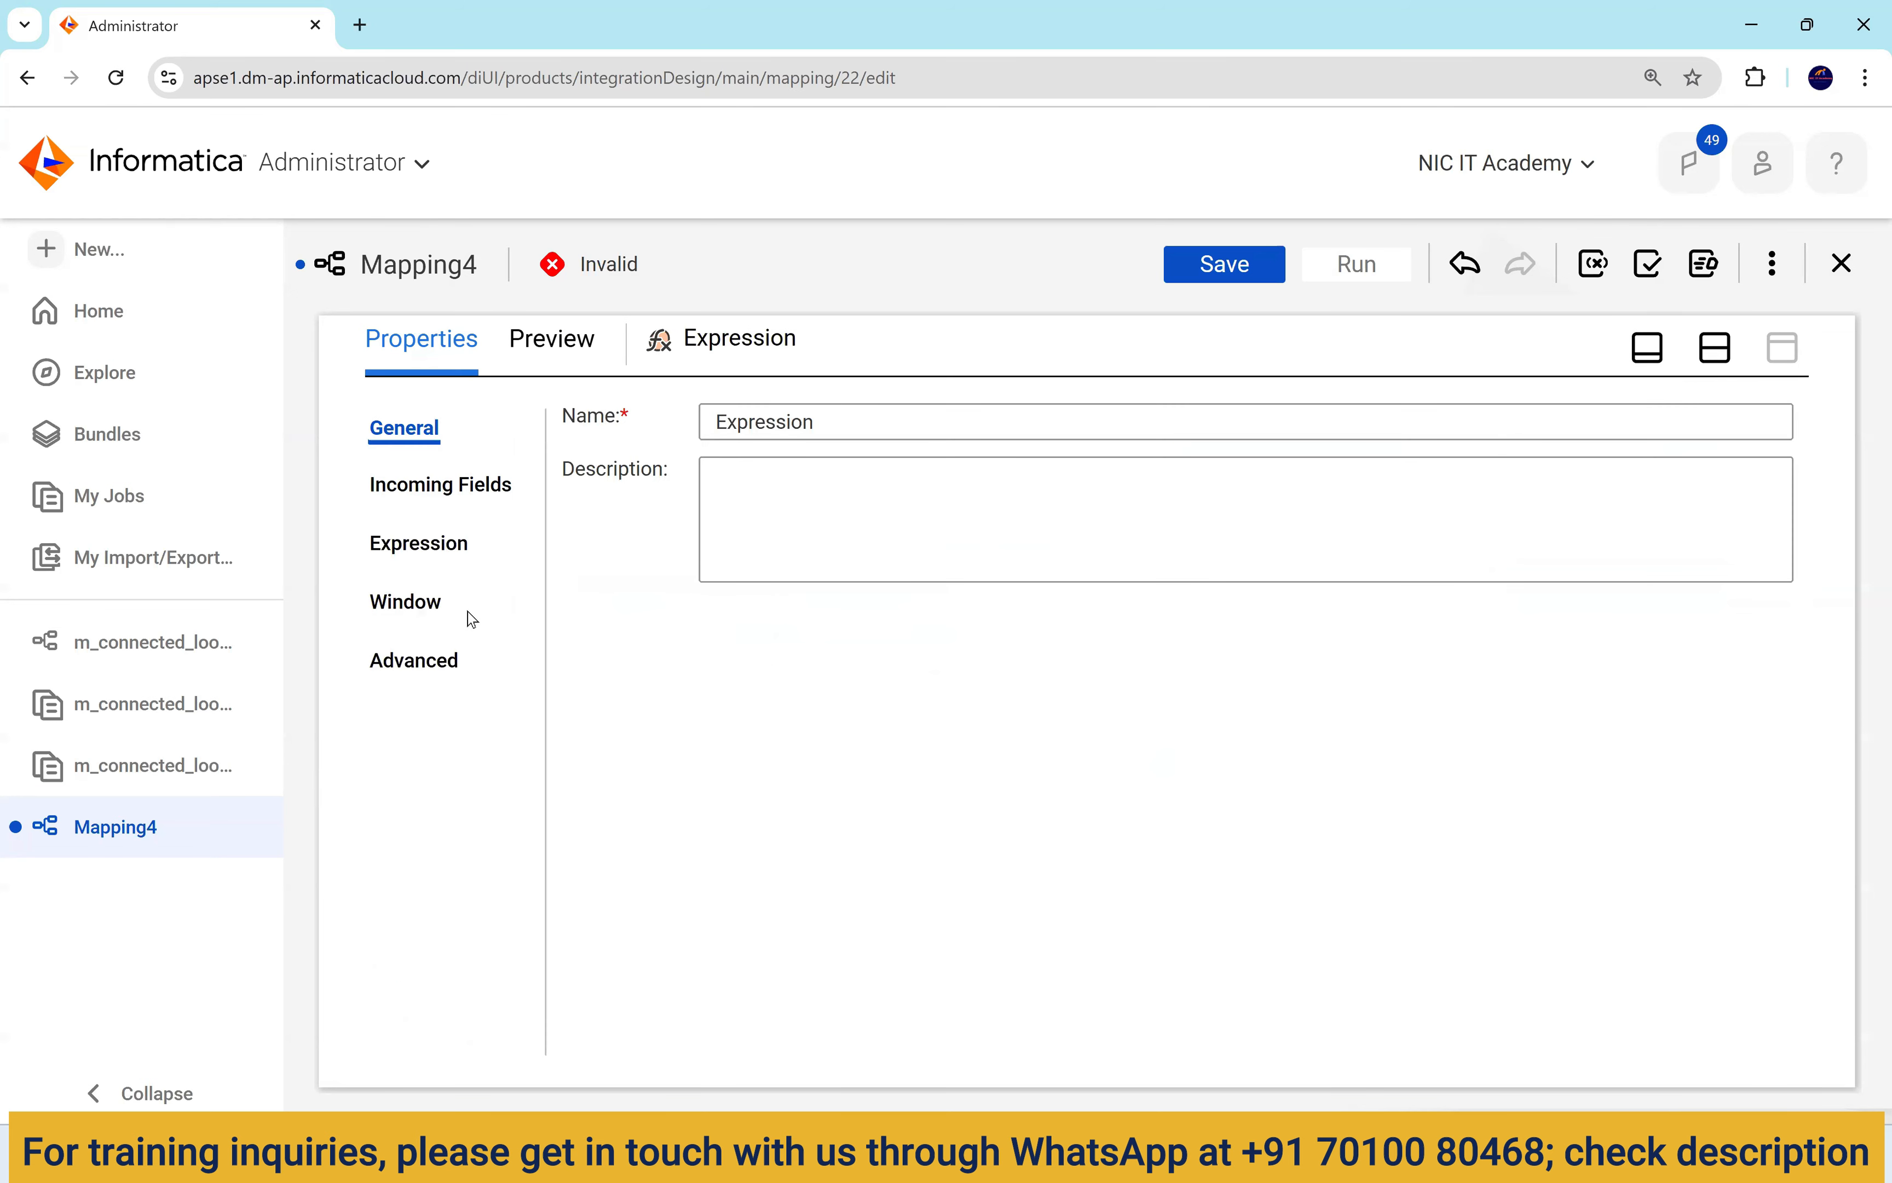
left_click(423, 606)
left_click(434, 545)
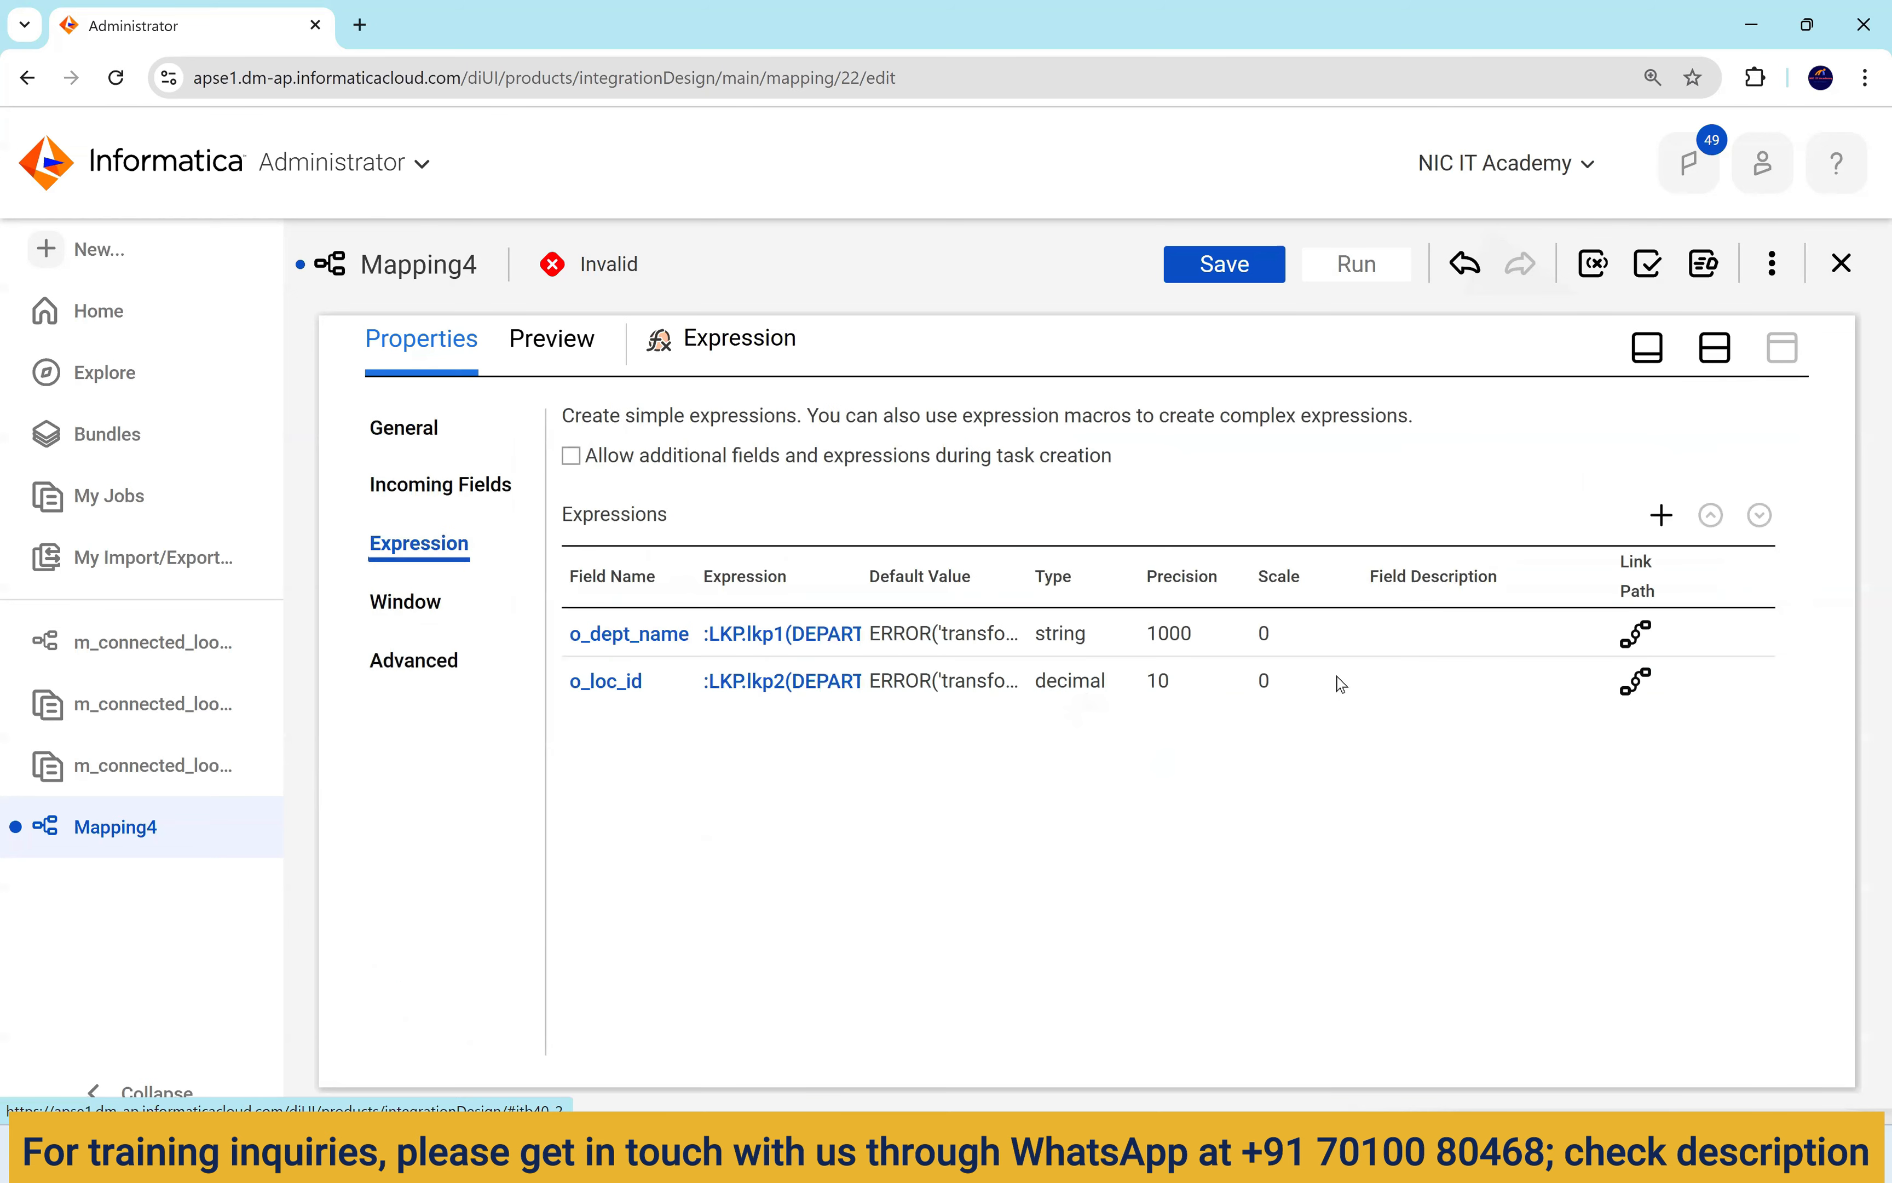
left_click(831, 691)
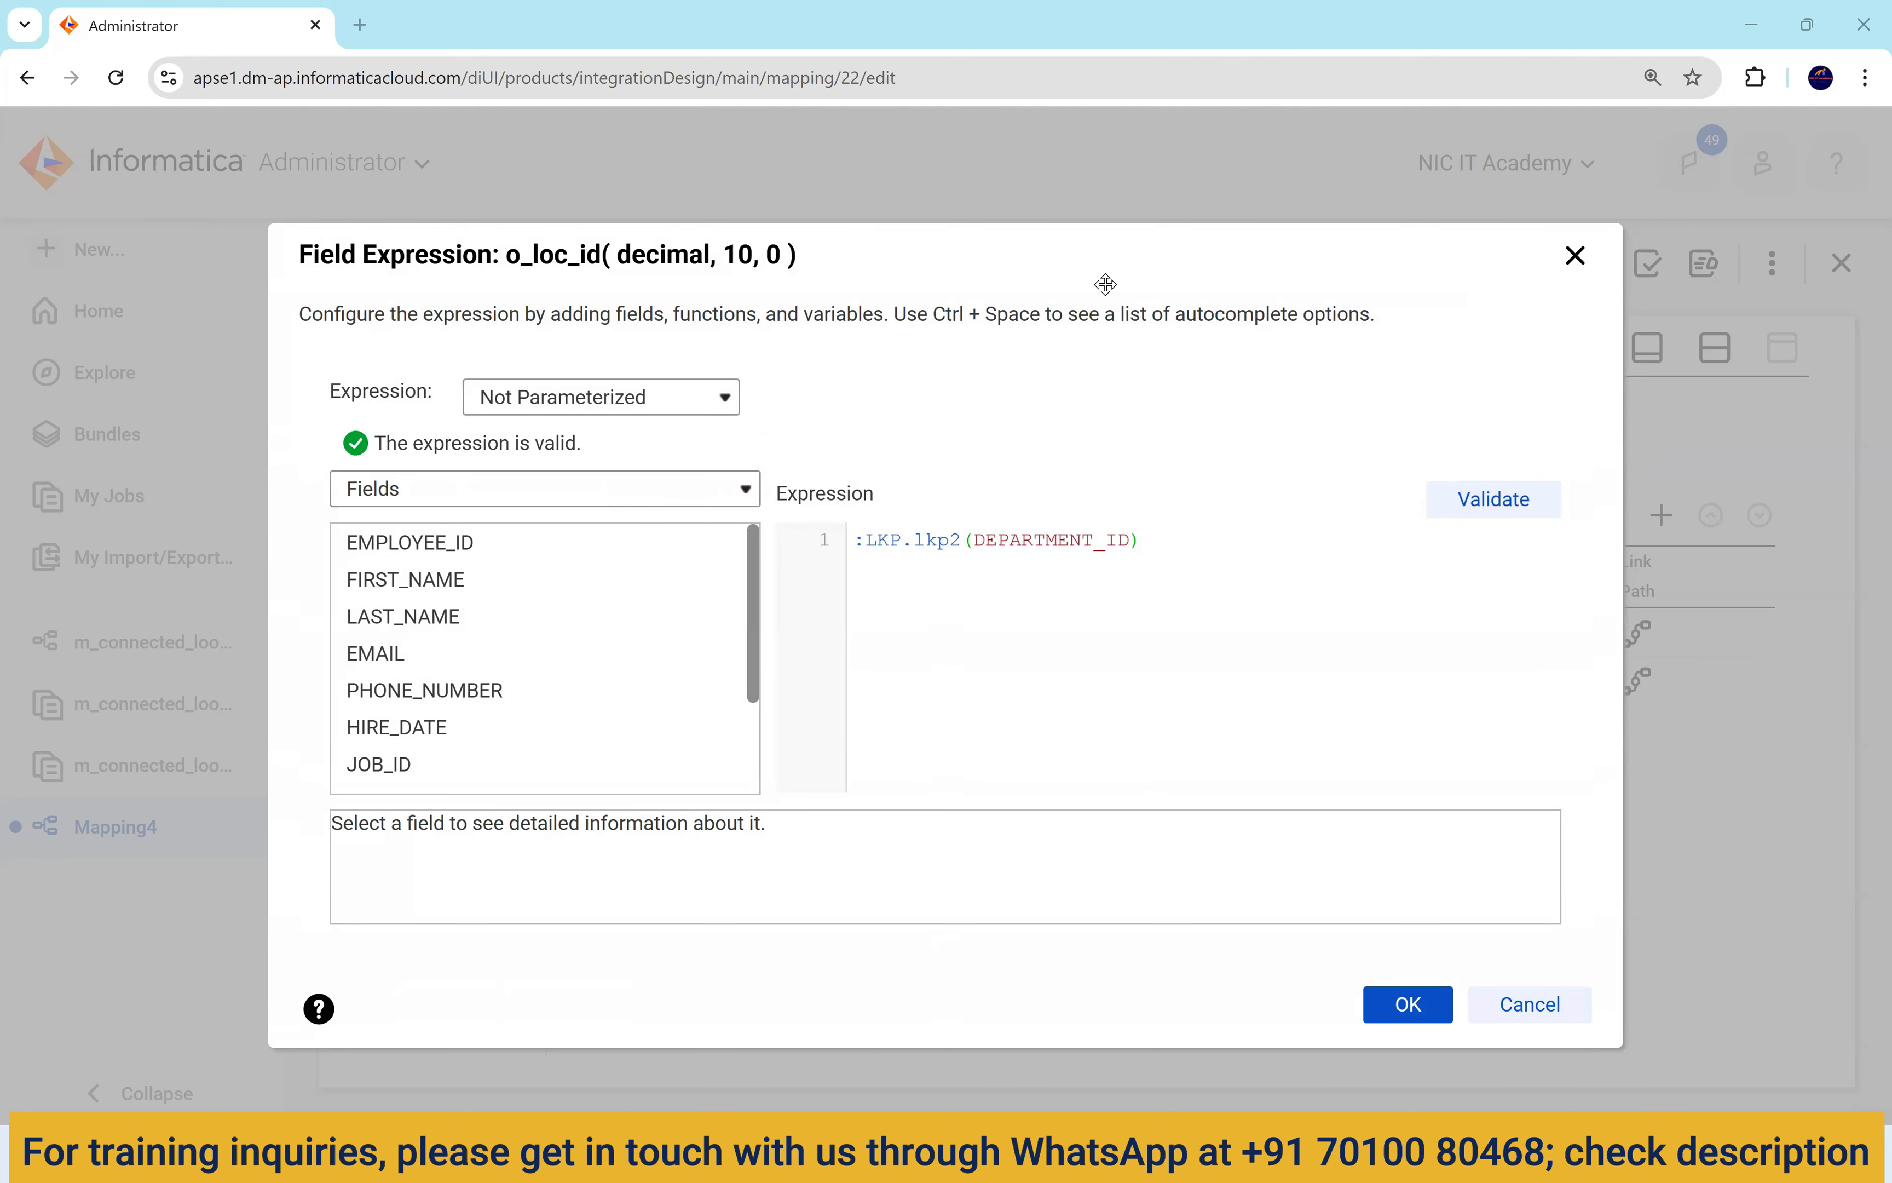
left_click(1400, 1003)
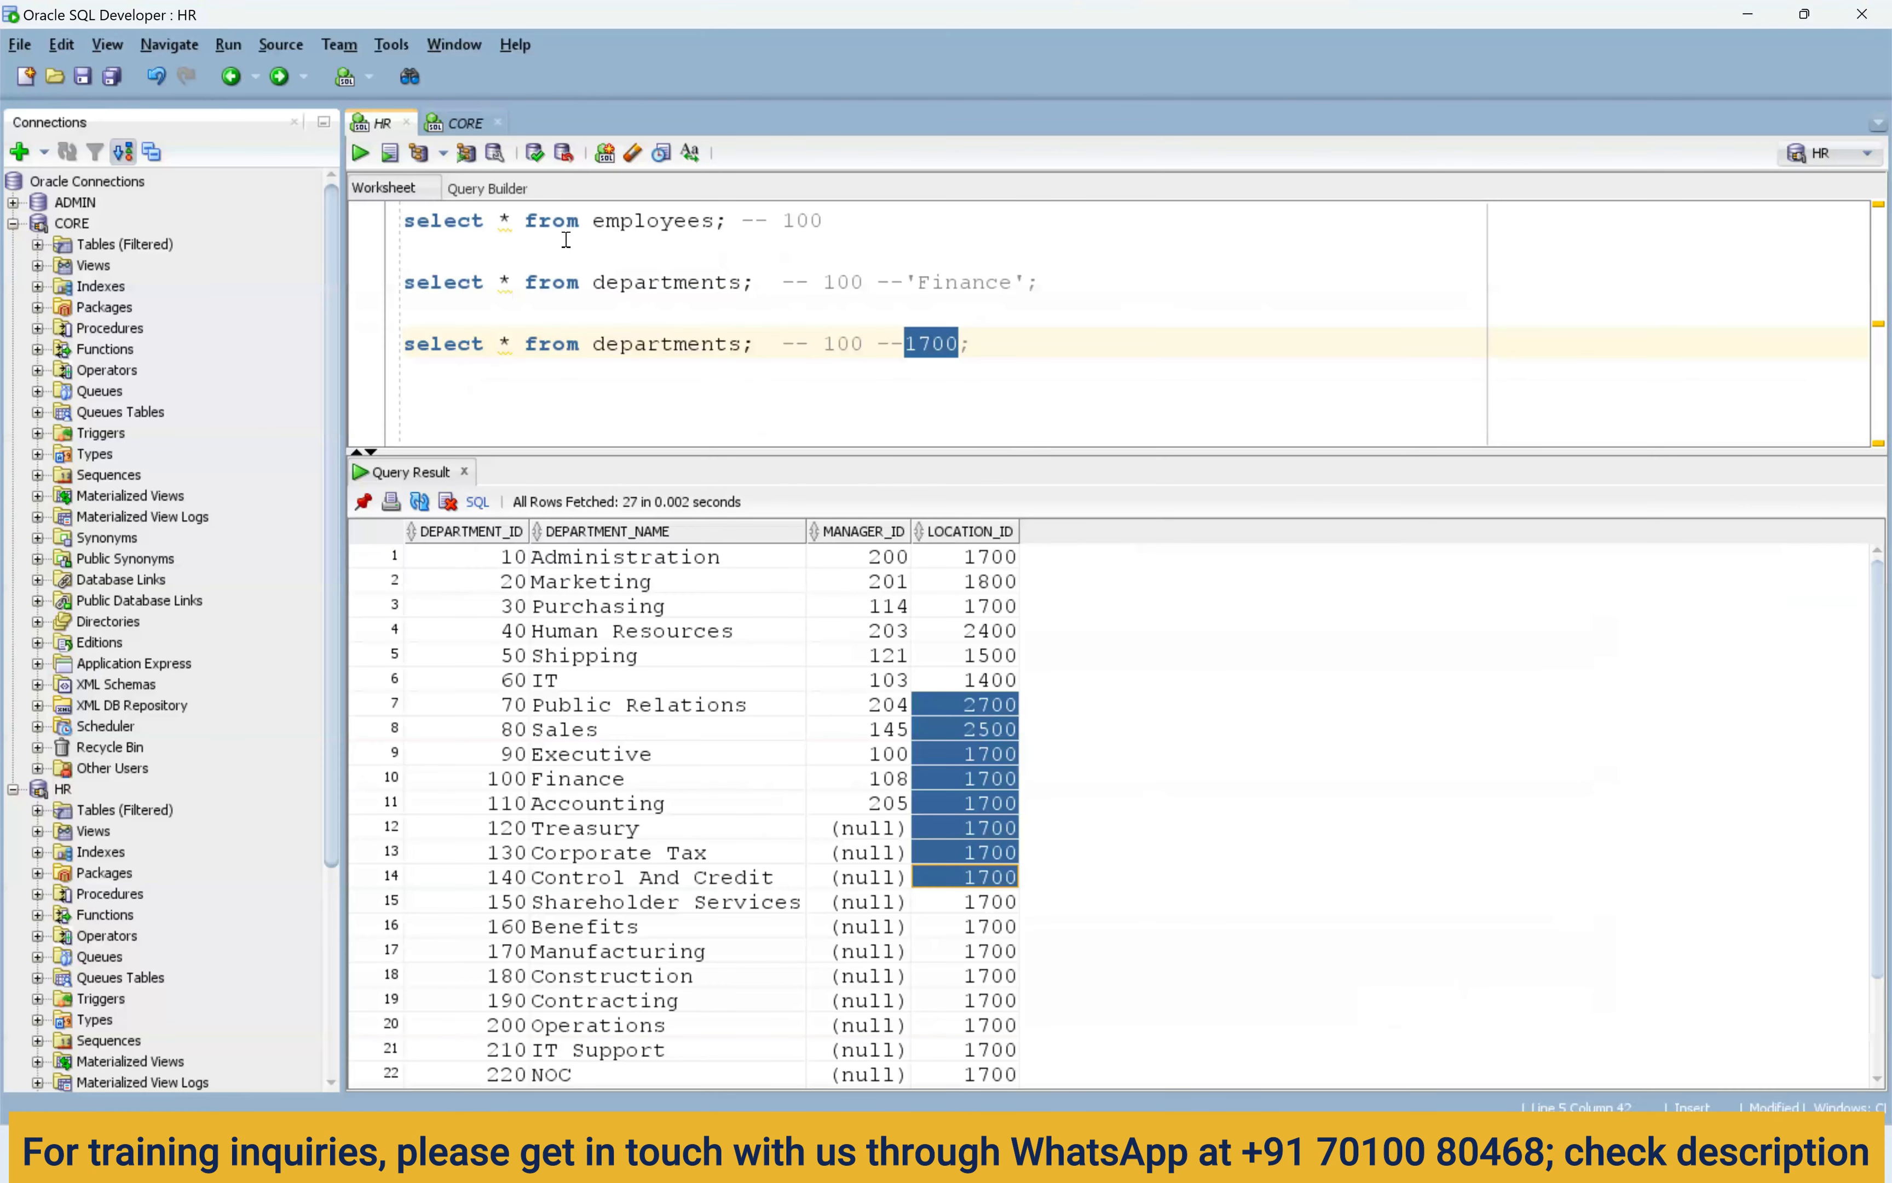
left_click_drag(728, 222, 392, 237)
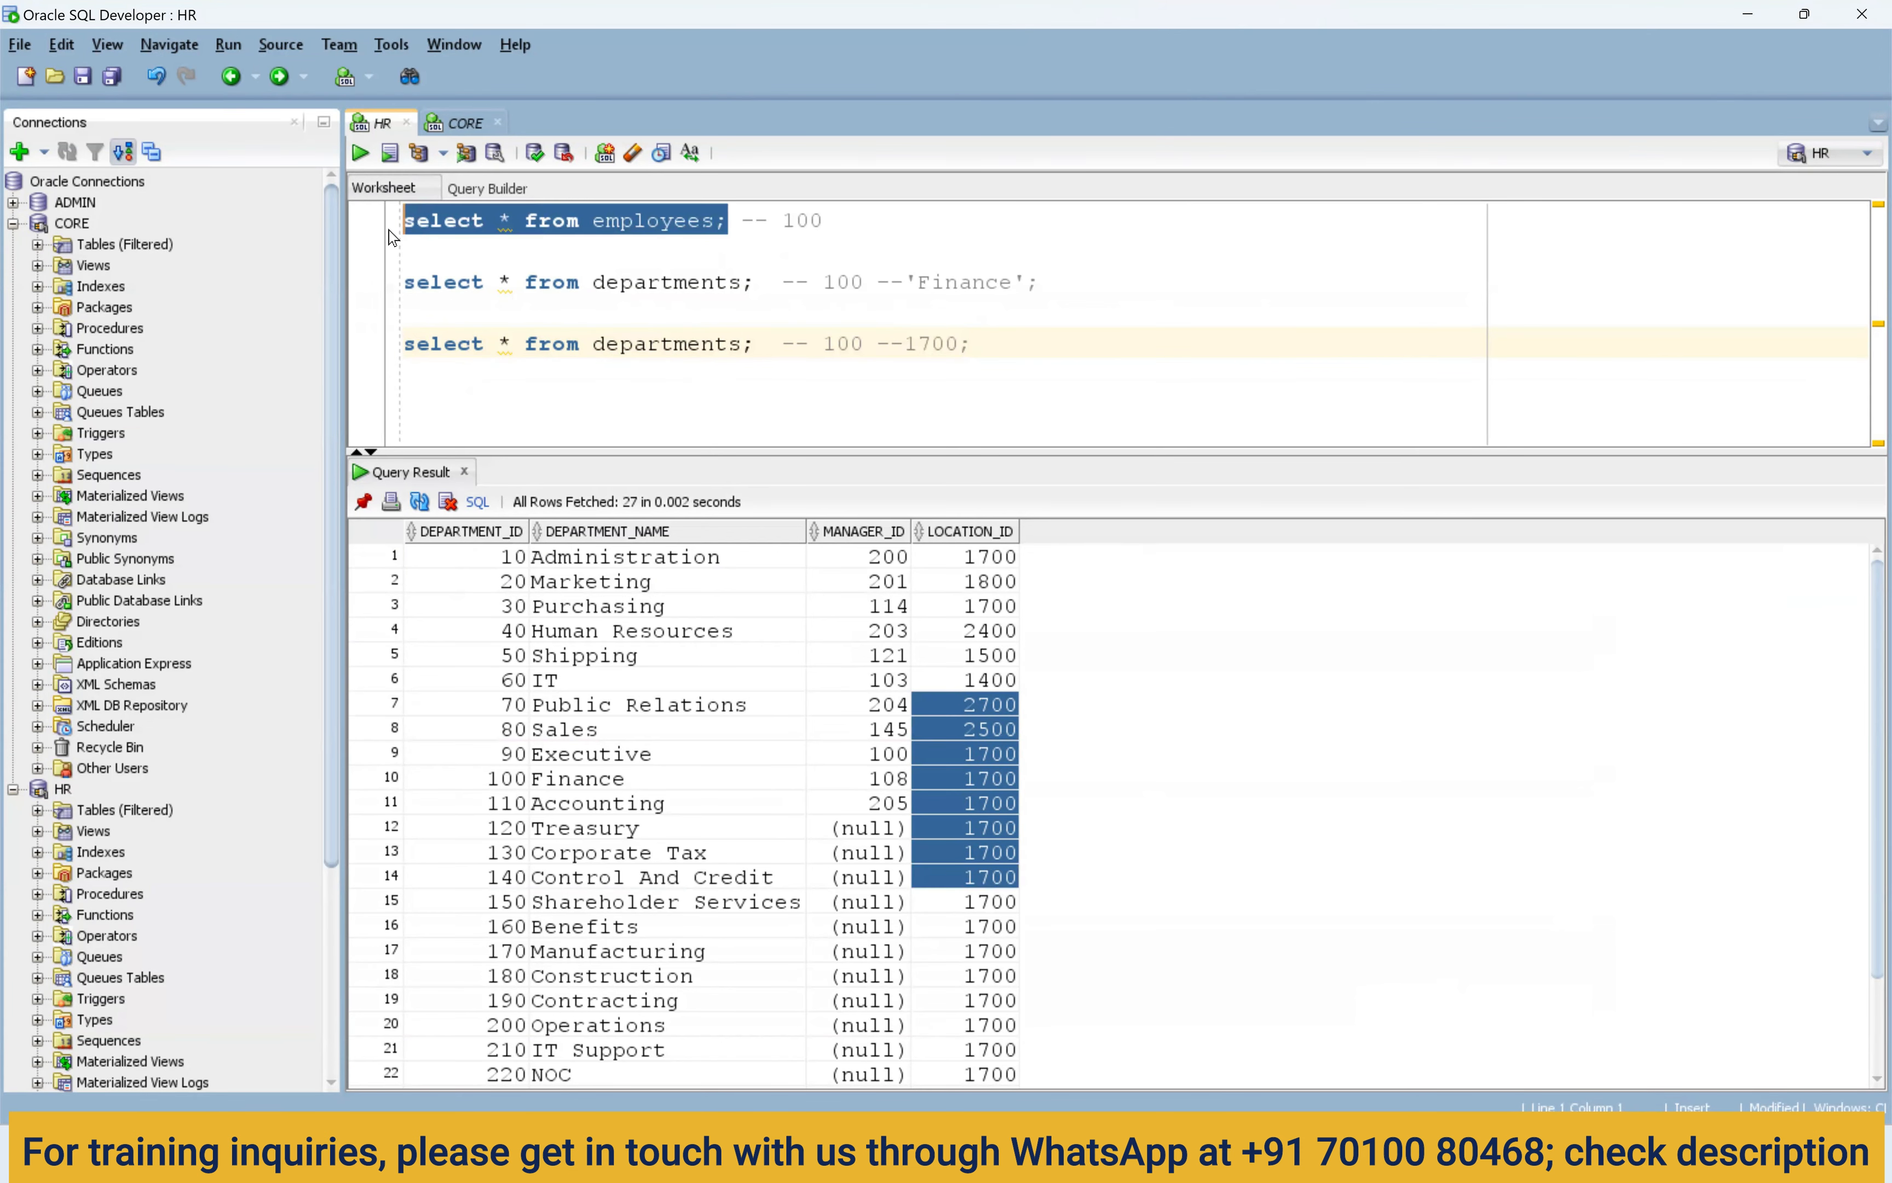
left_click_drag(755, 288, 389, 290)
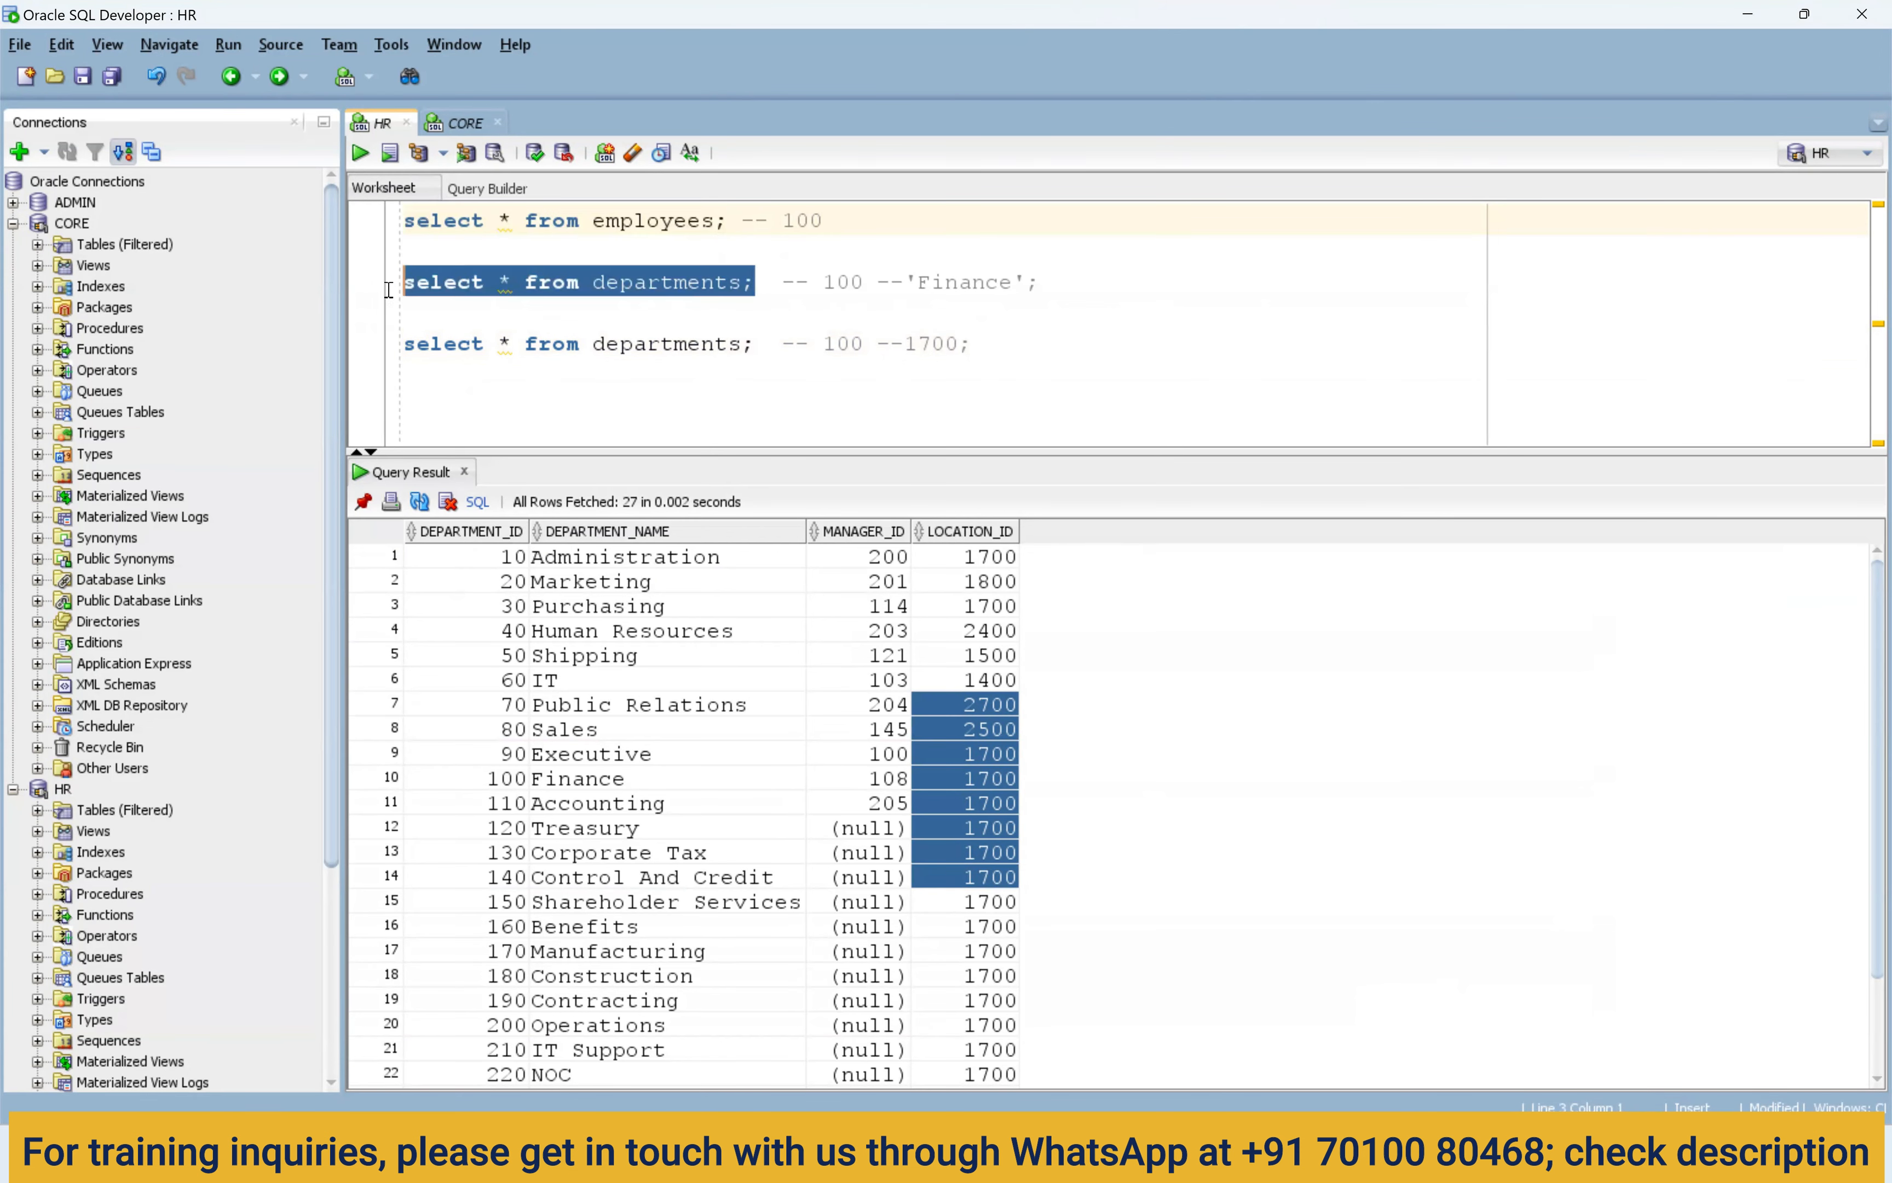
double_click(669, 287)
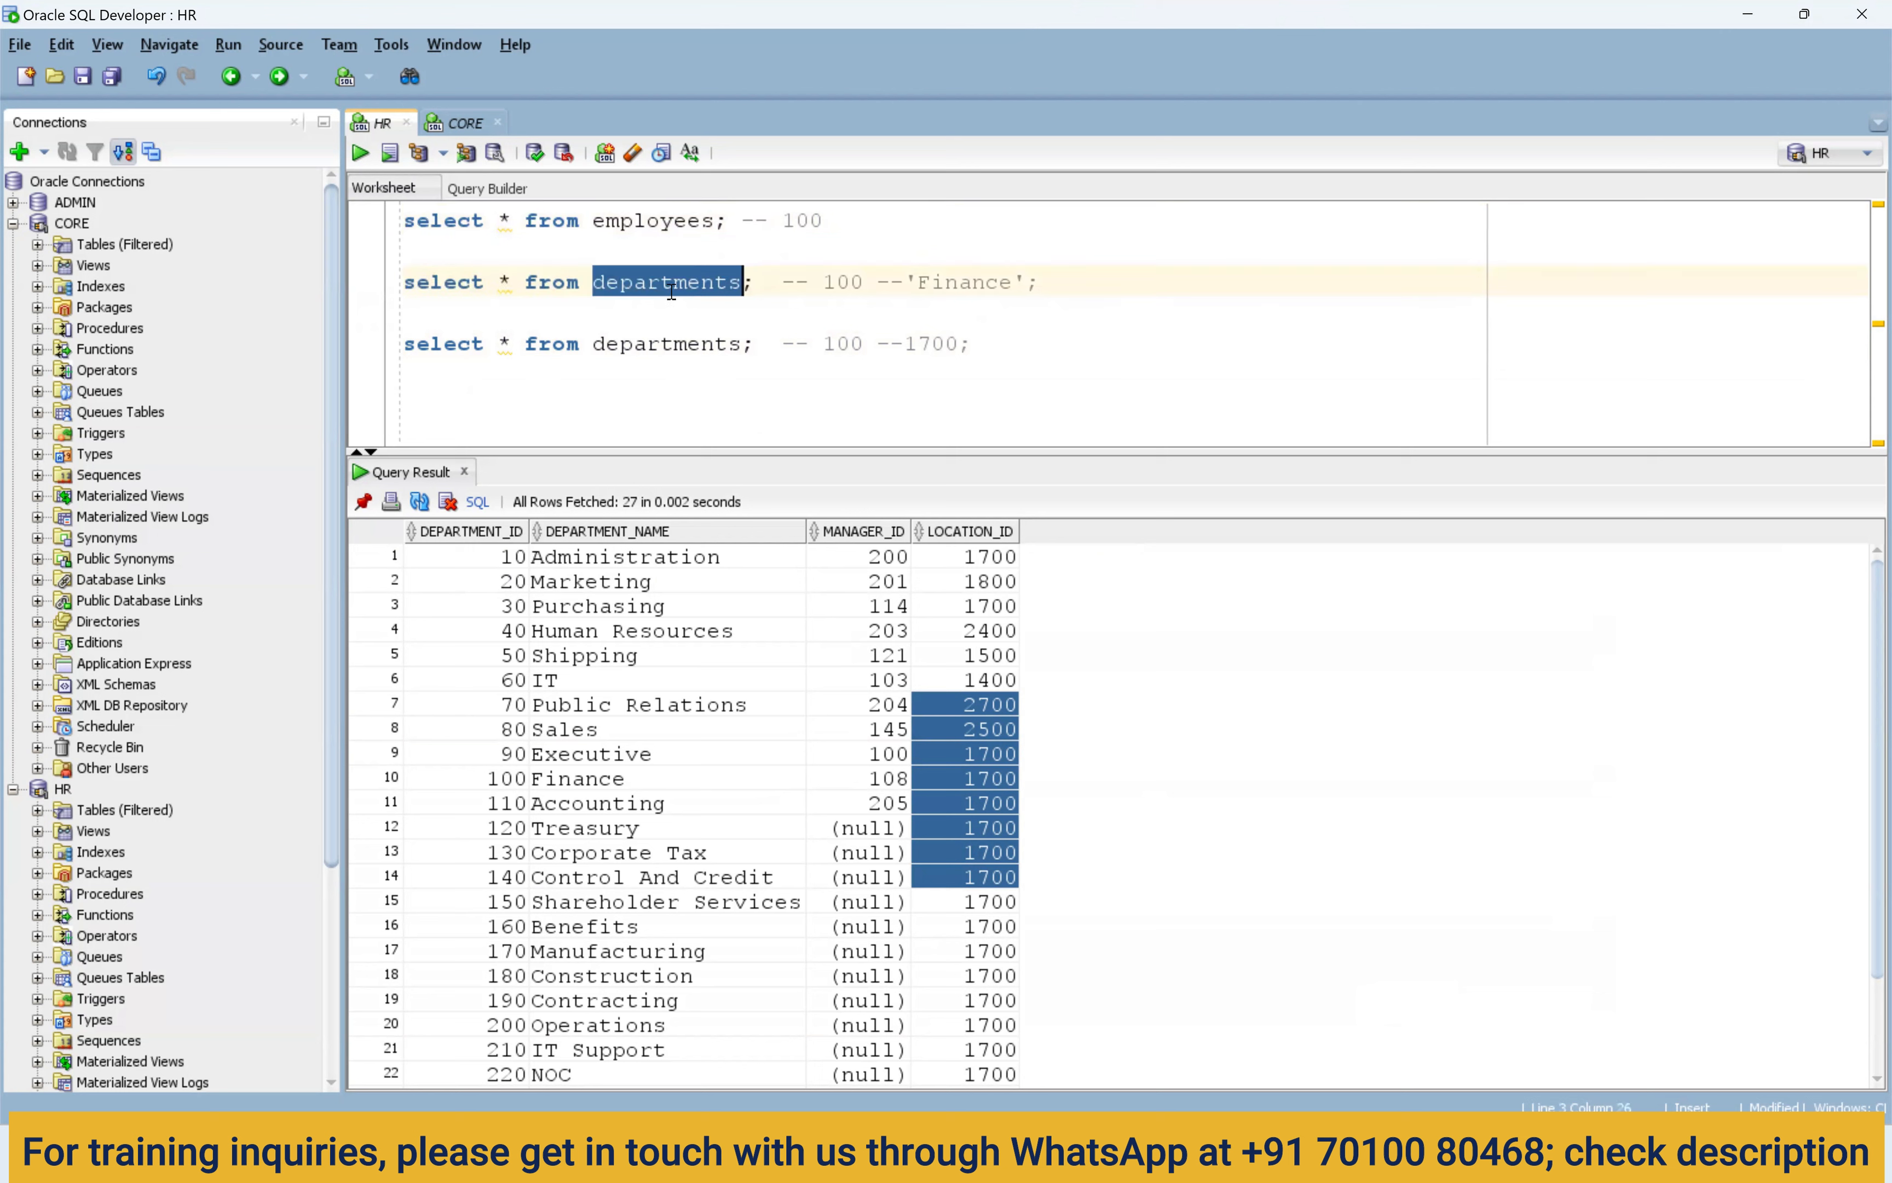
double_click(796, 222)
double_click(848, 283)
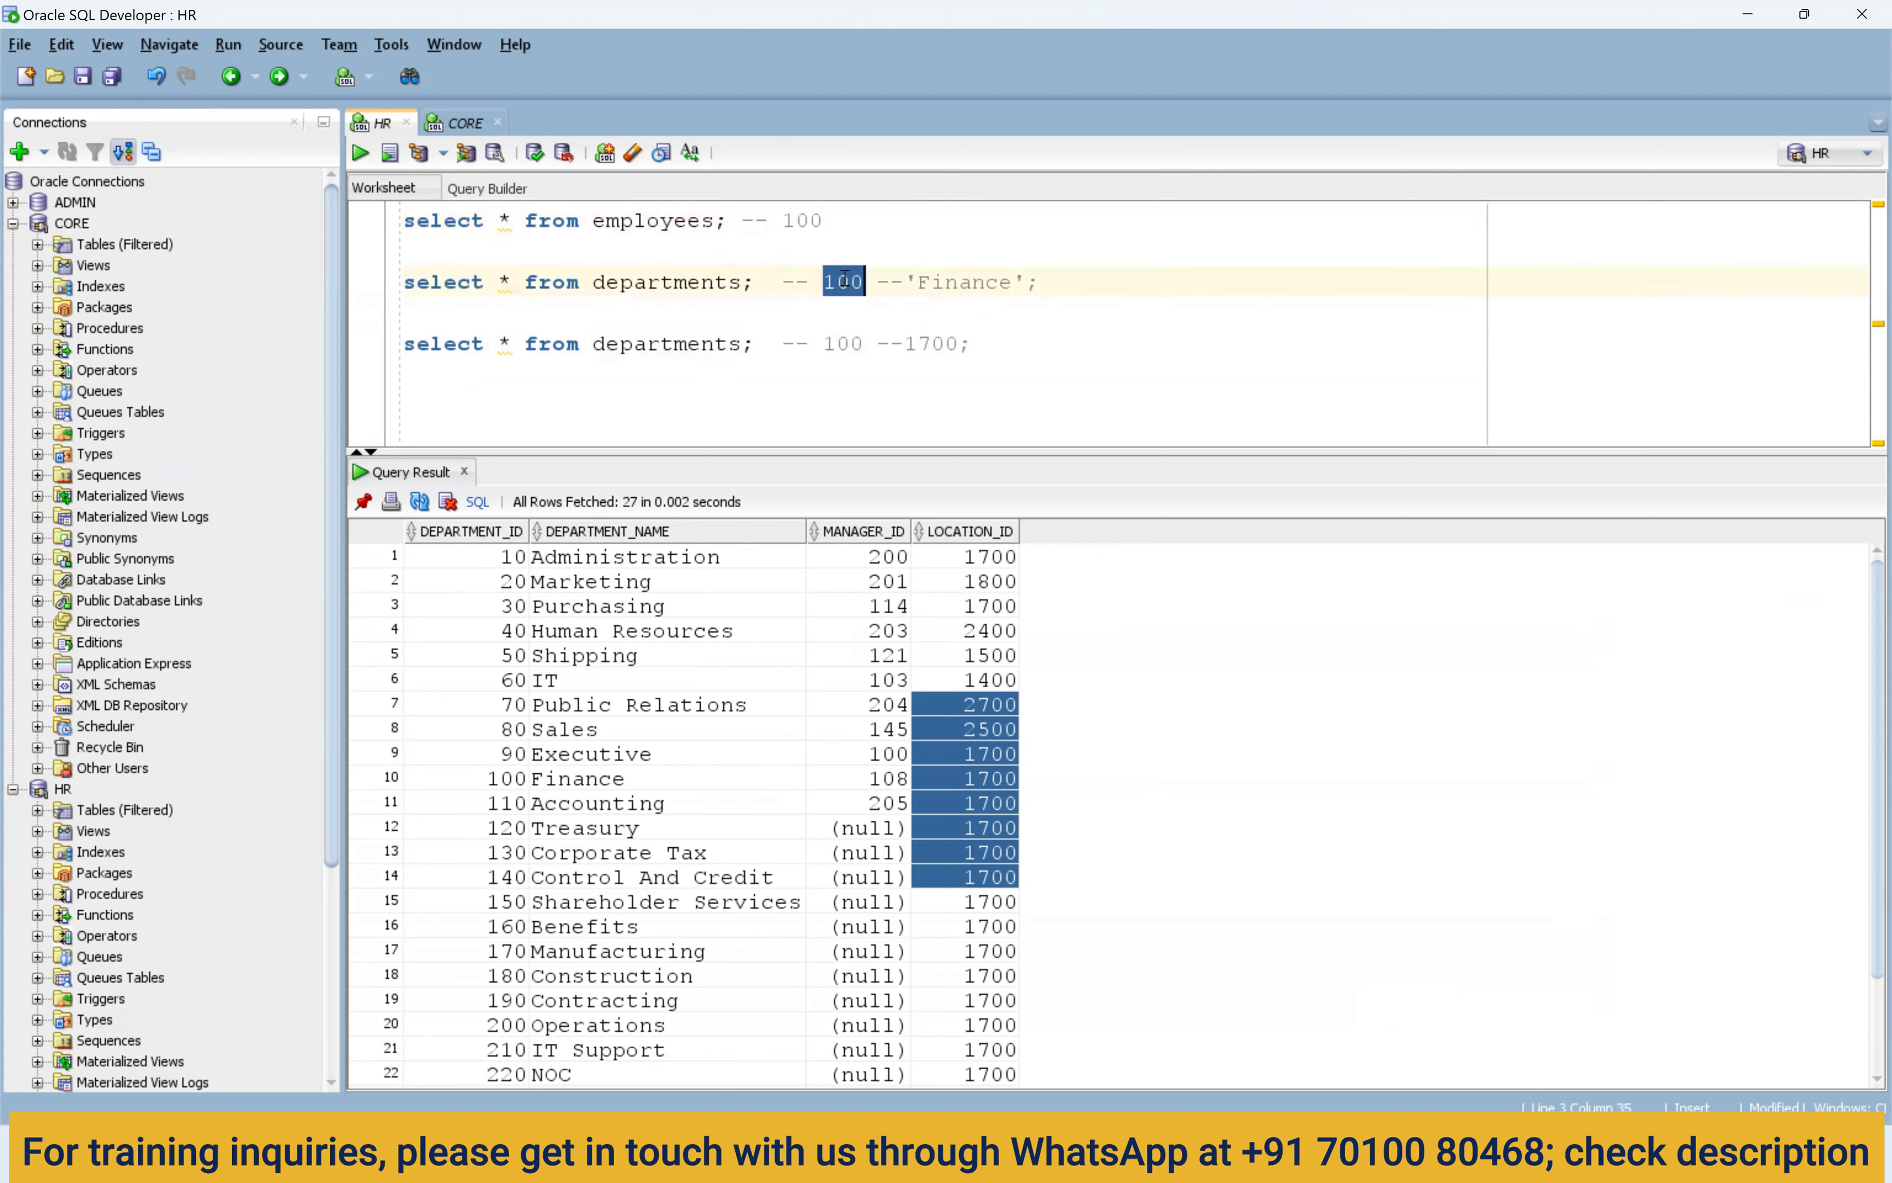
left_click(848, 283)
double_click(950, 283)
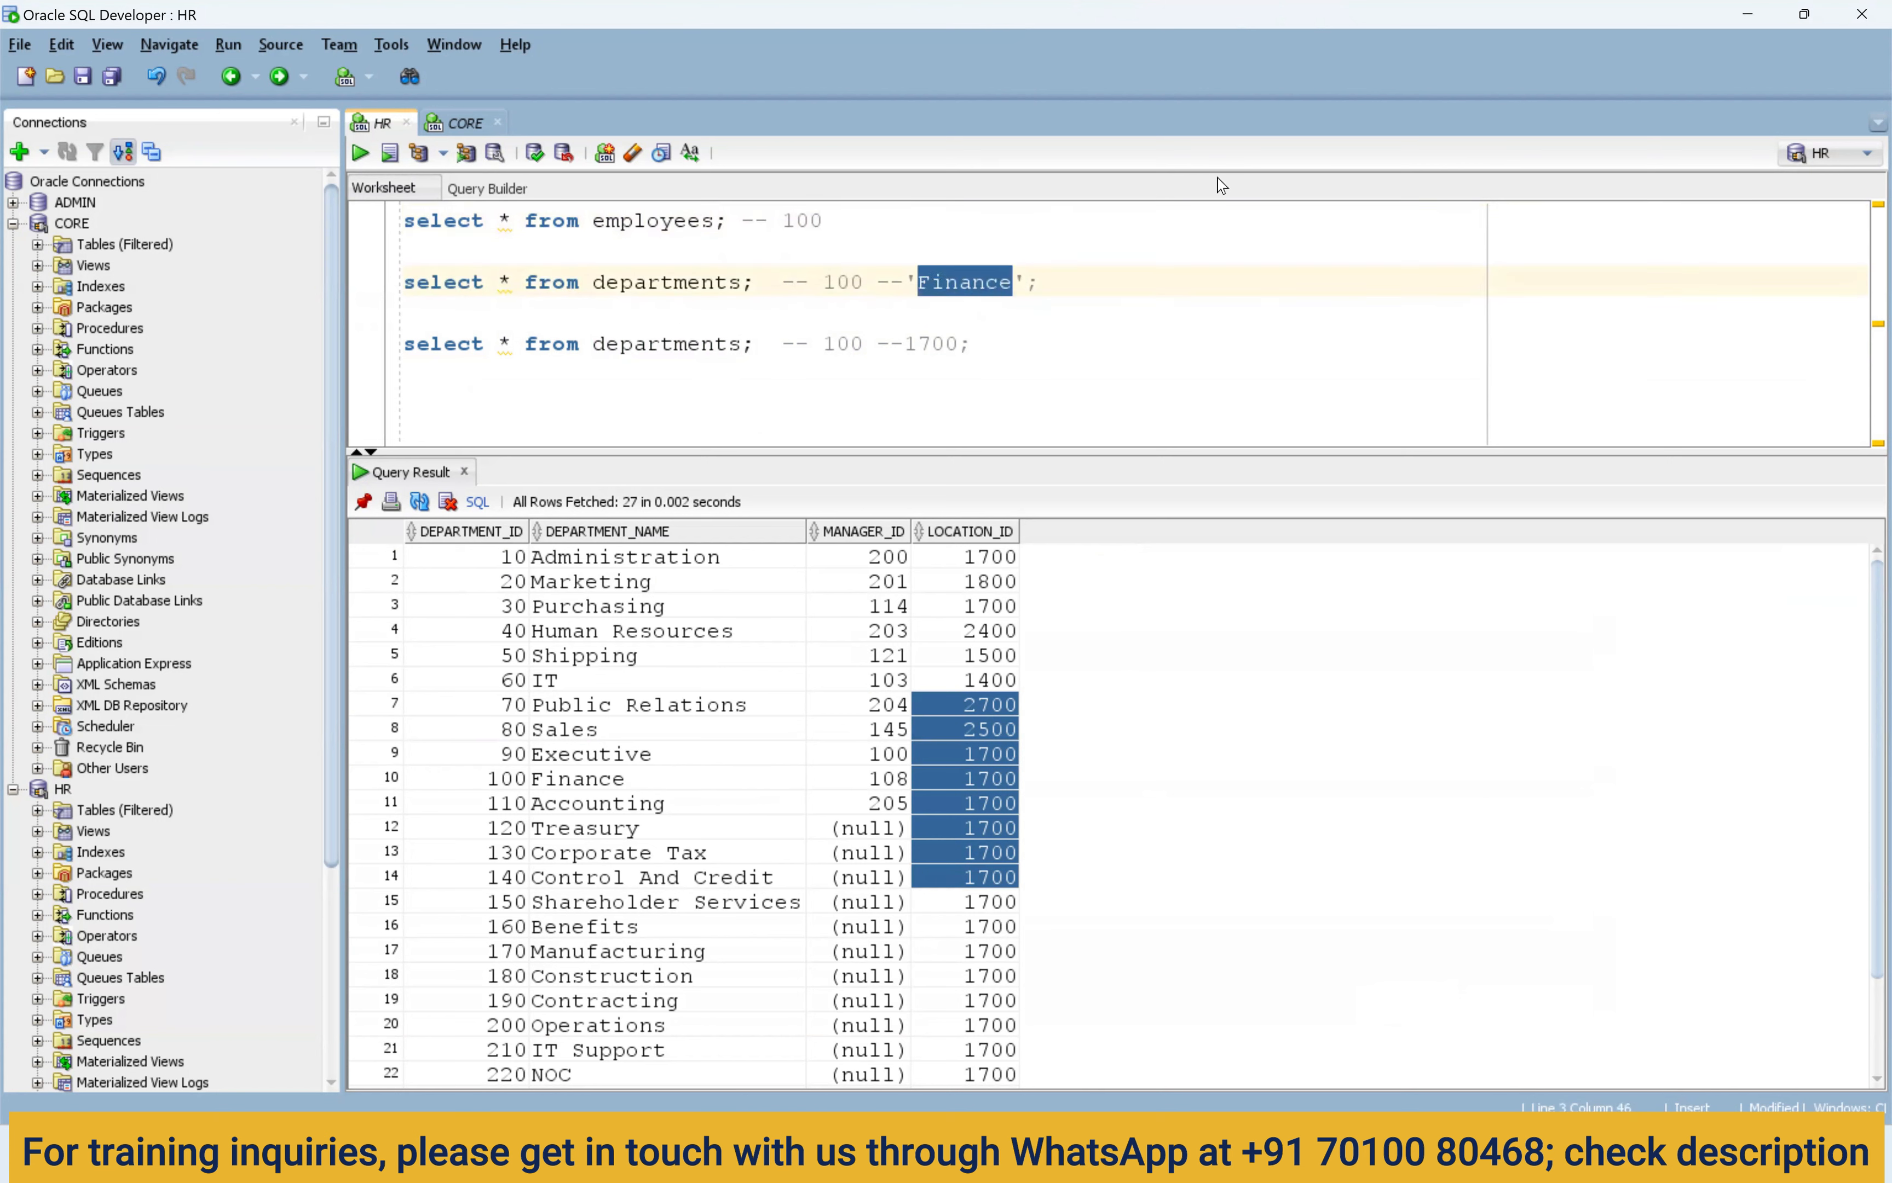
double_click(851, 378)
double_click(802, 222)
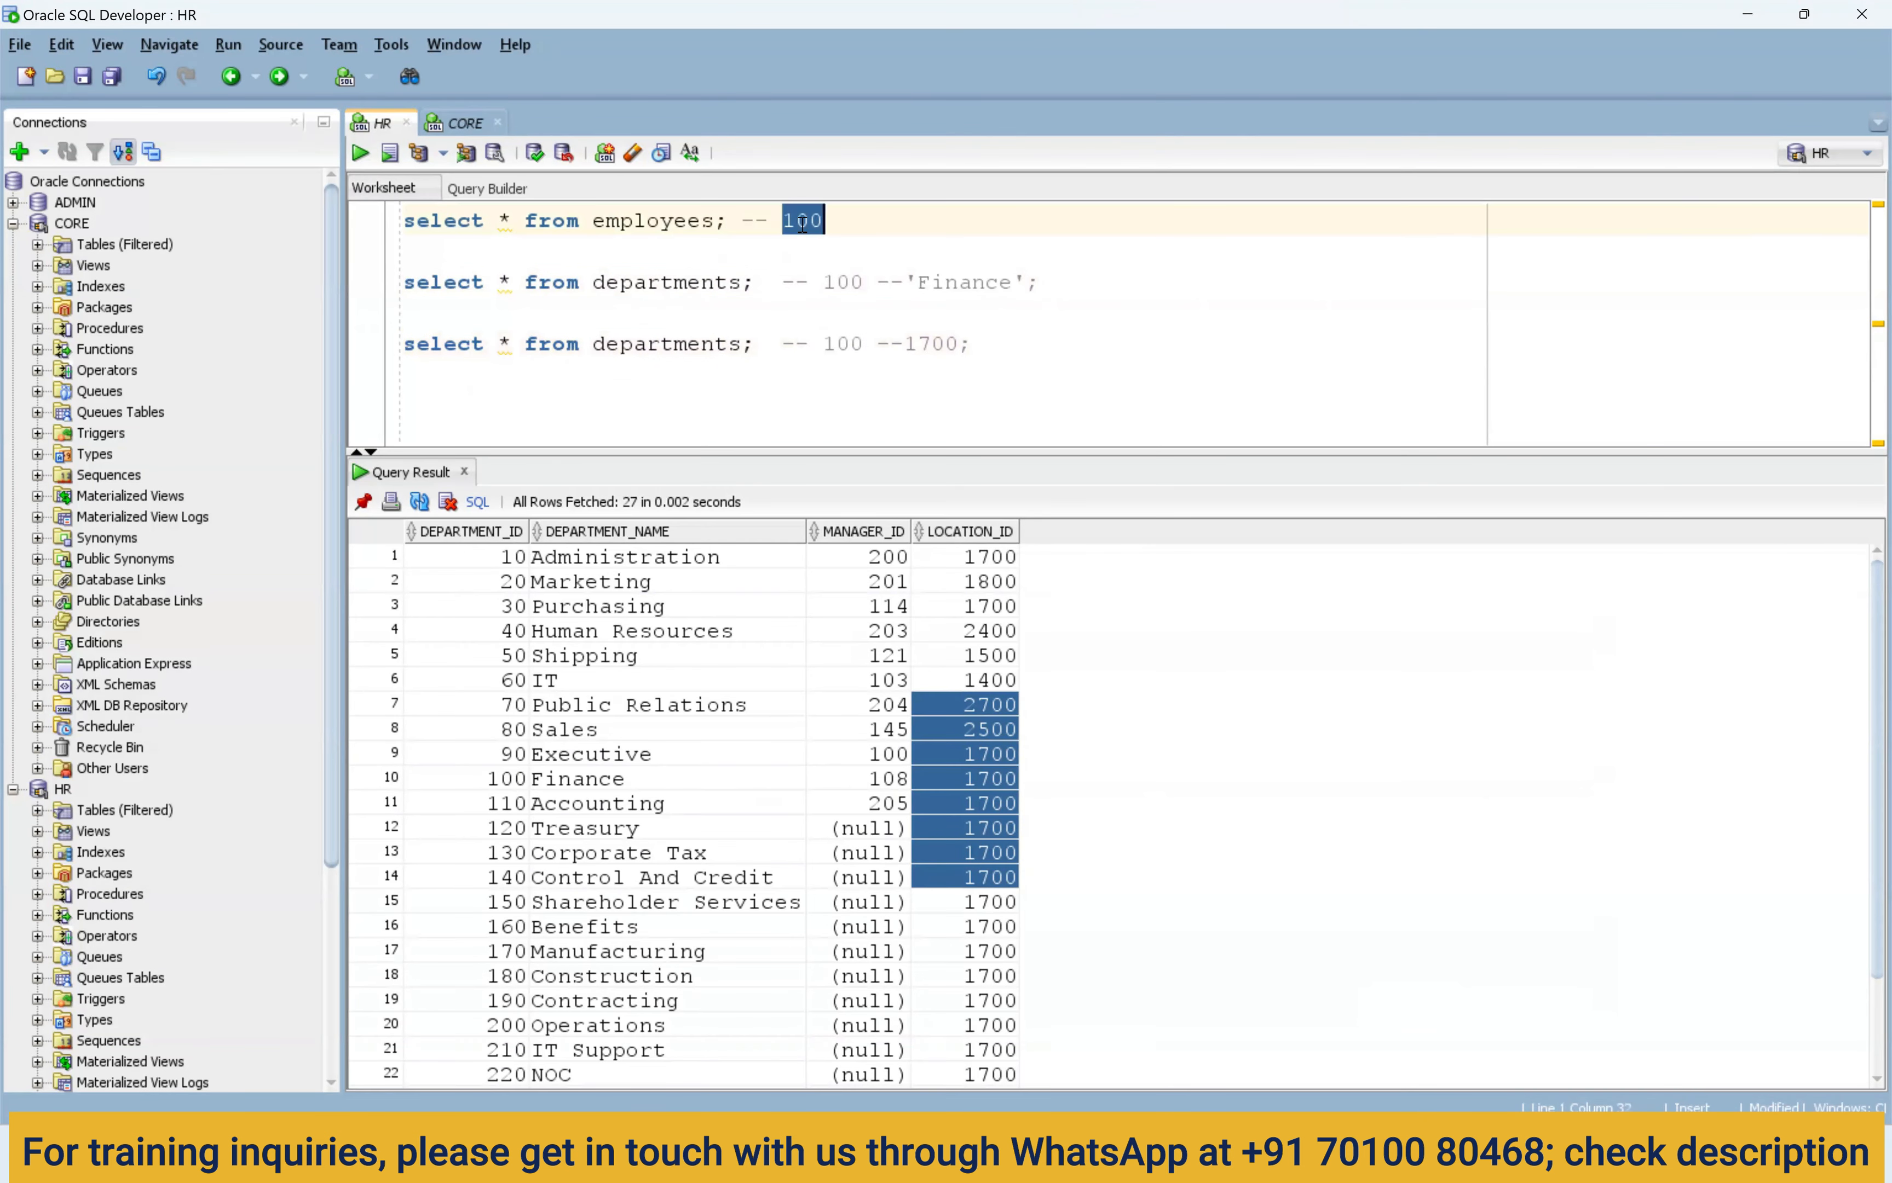
double_click(851, 348)
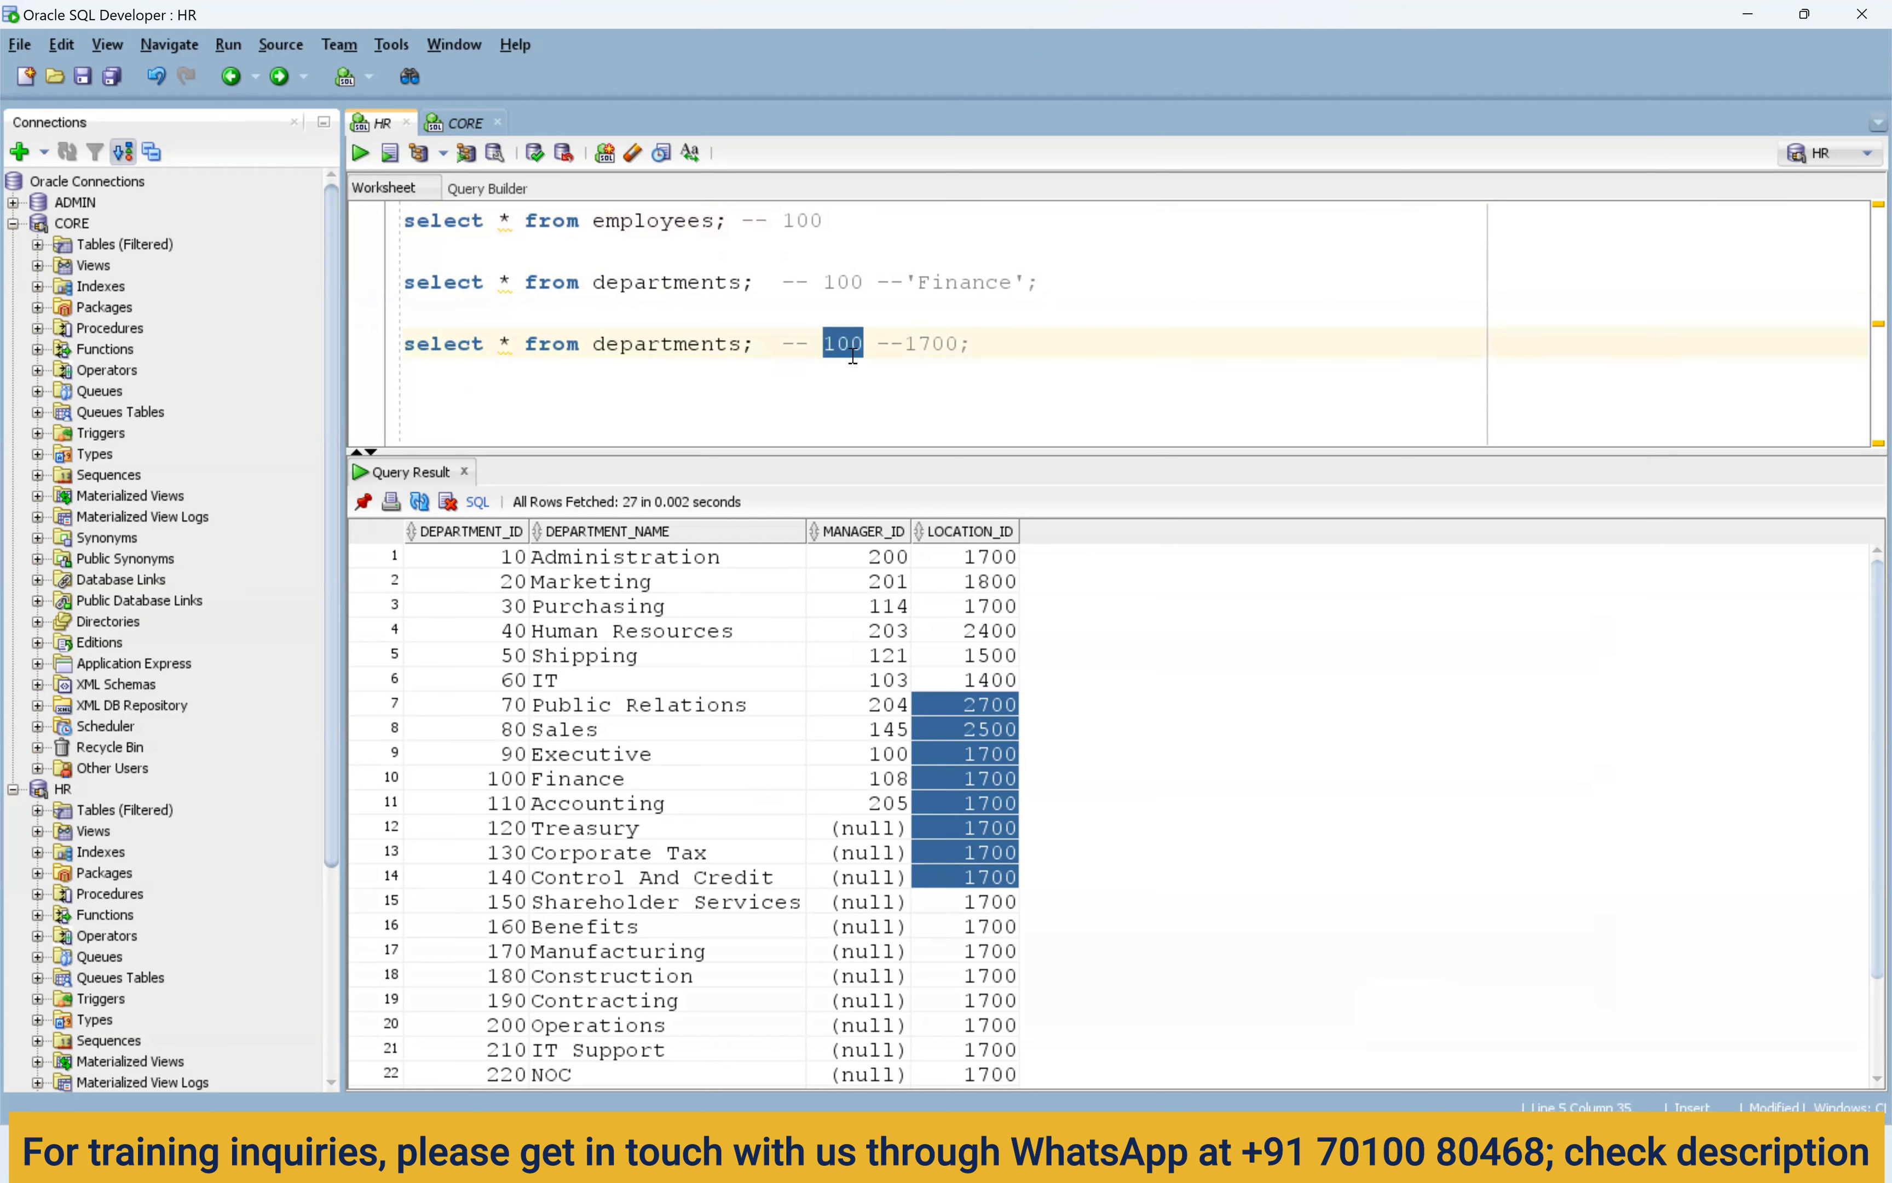
double_click(917, 345)
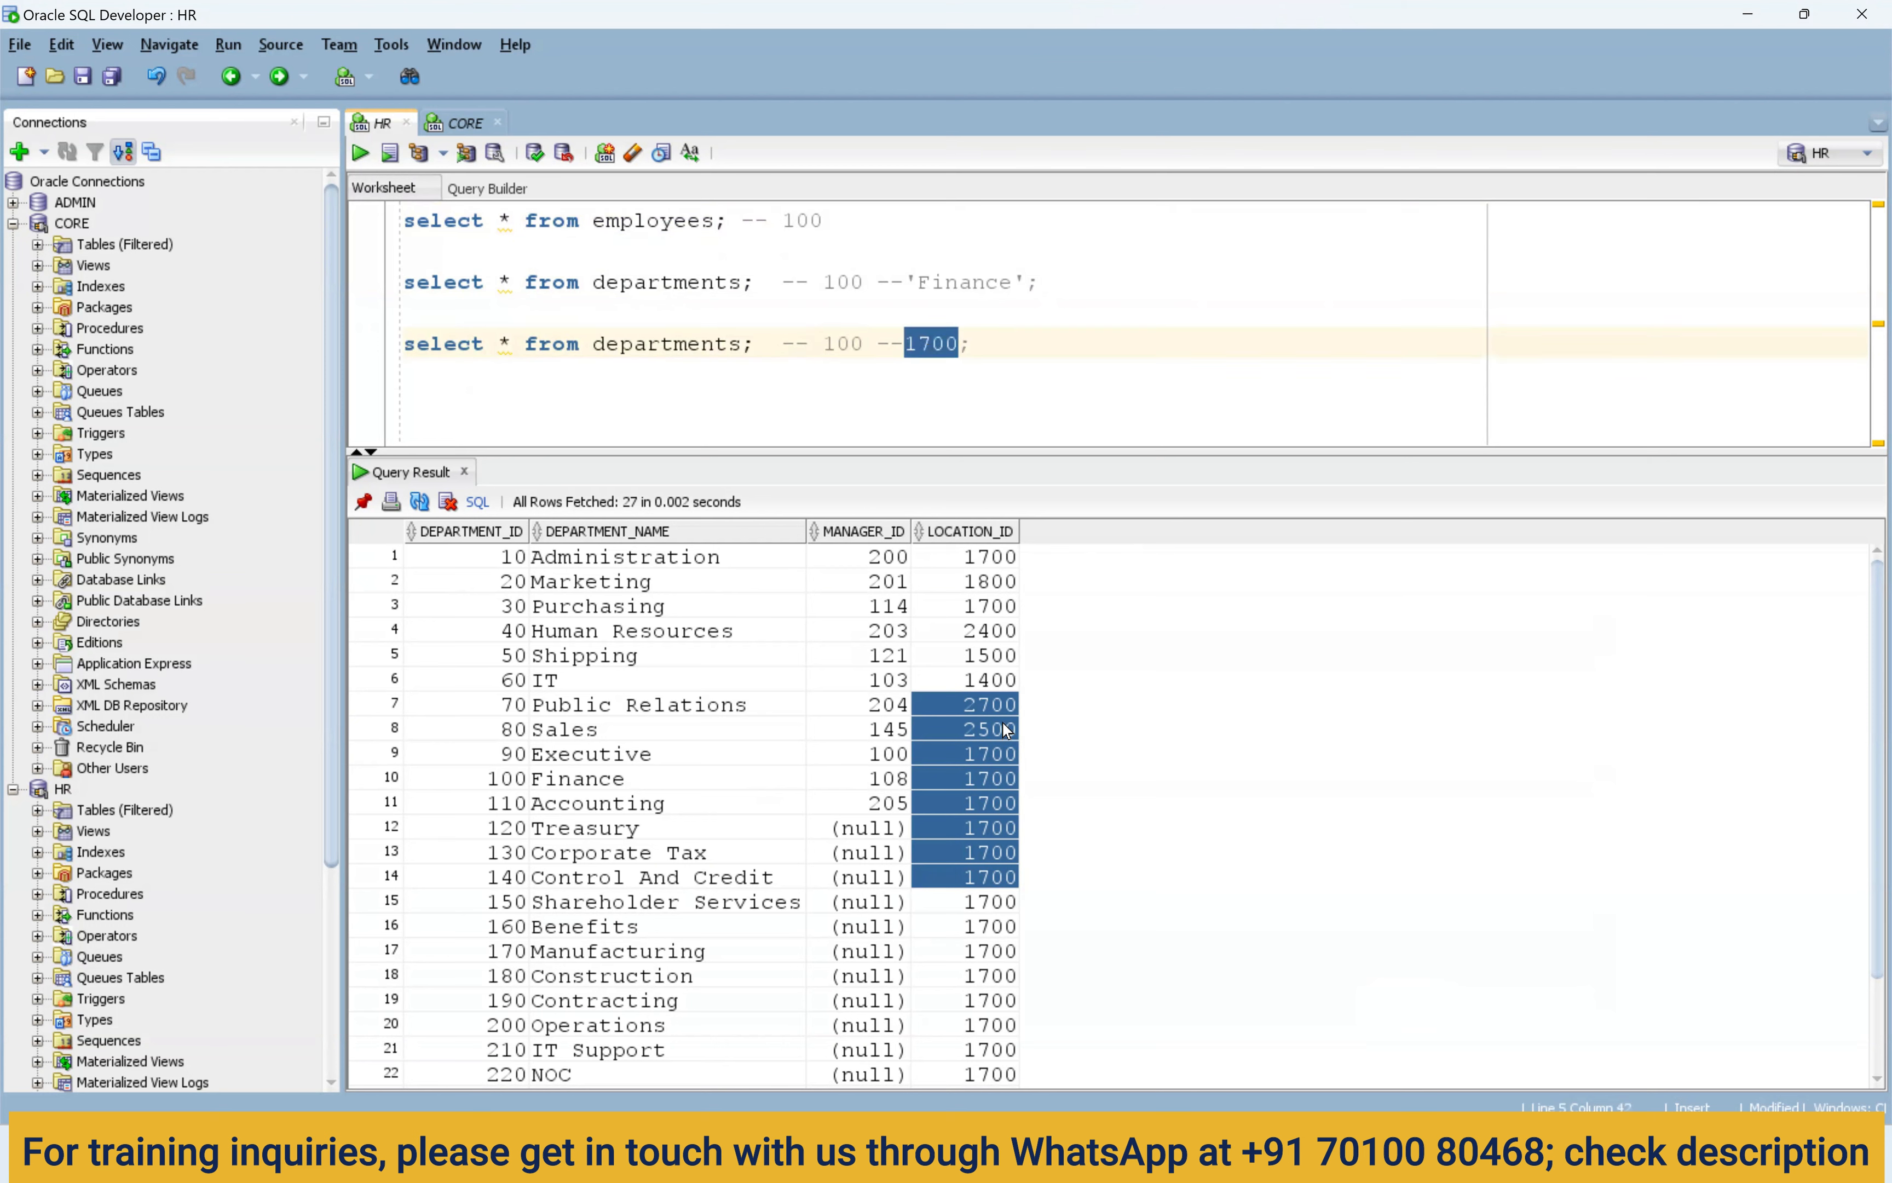
left_click(687, 345)
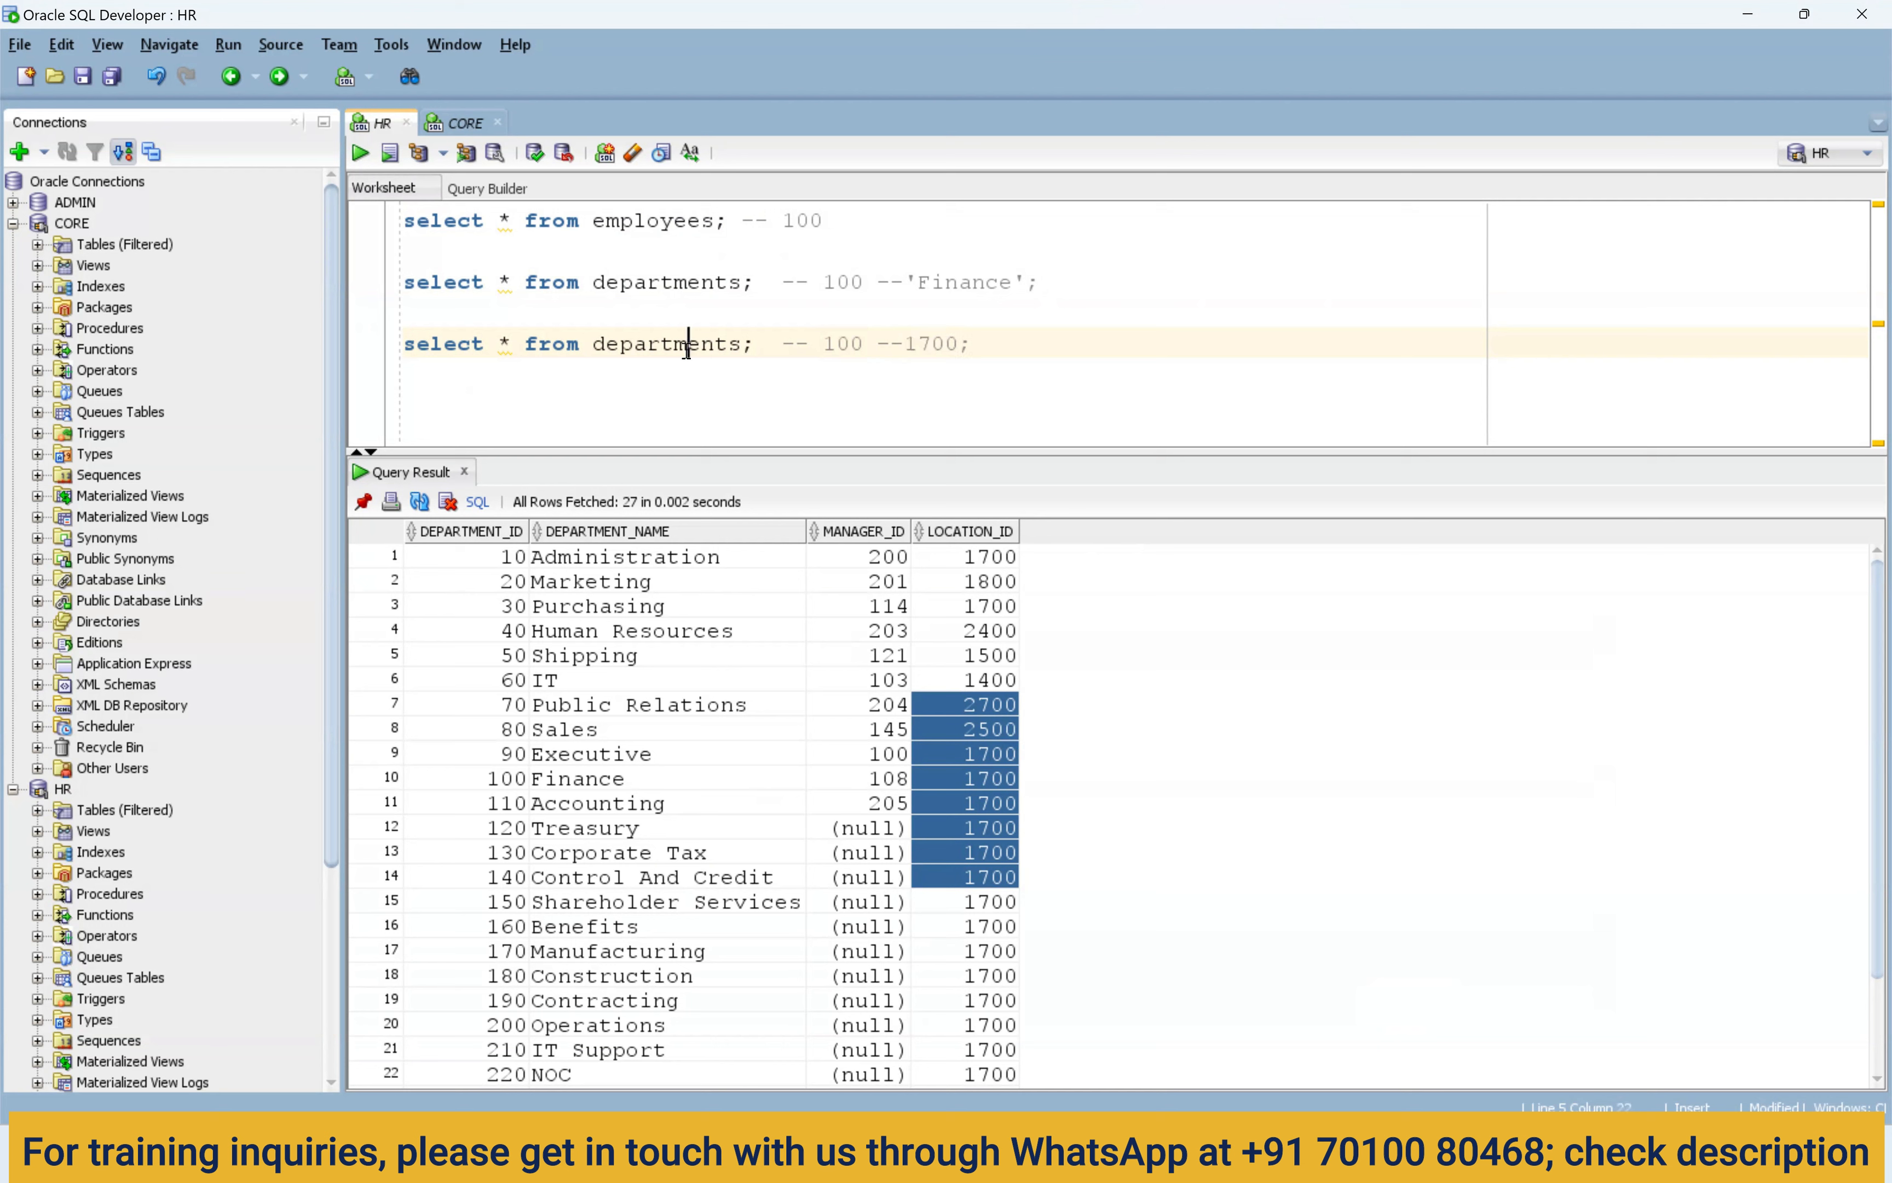
double_click(686, 345)
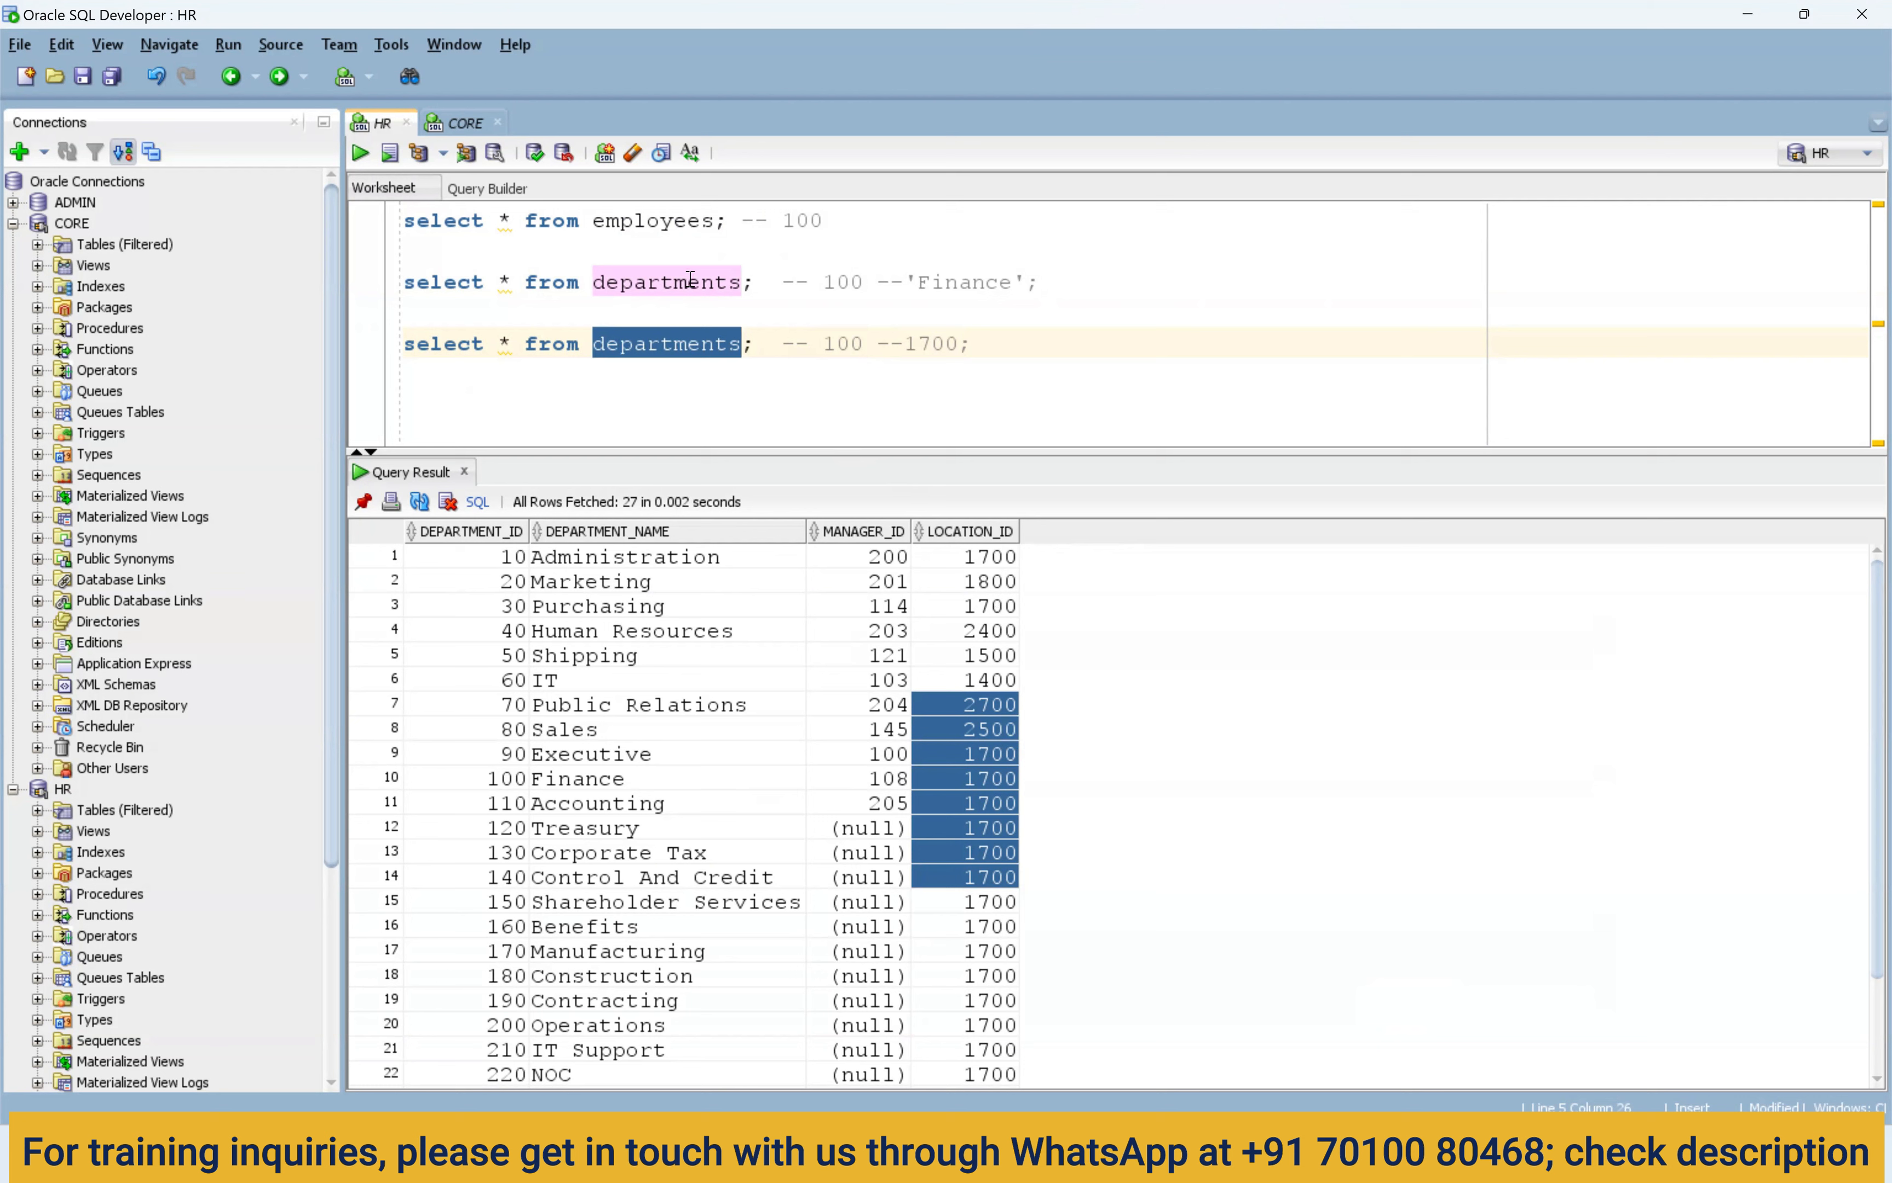
left_click(679, 349)
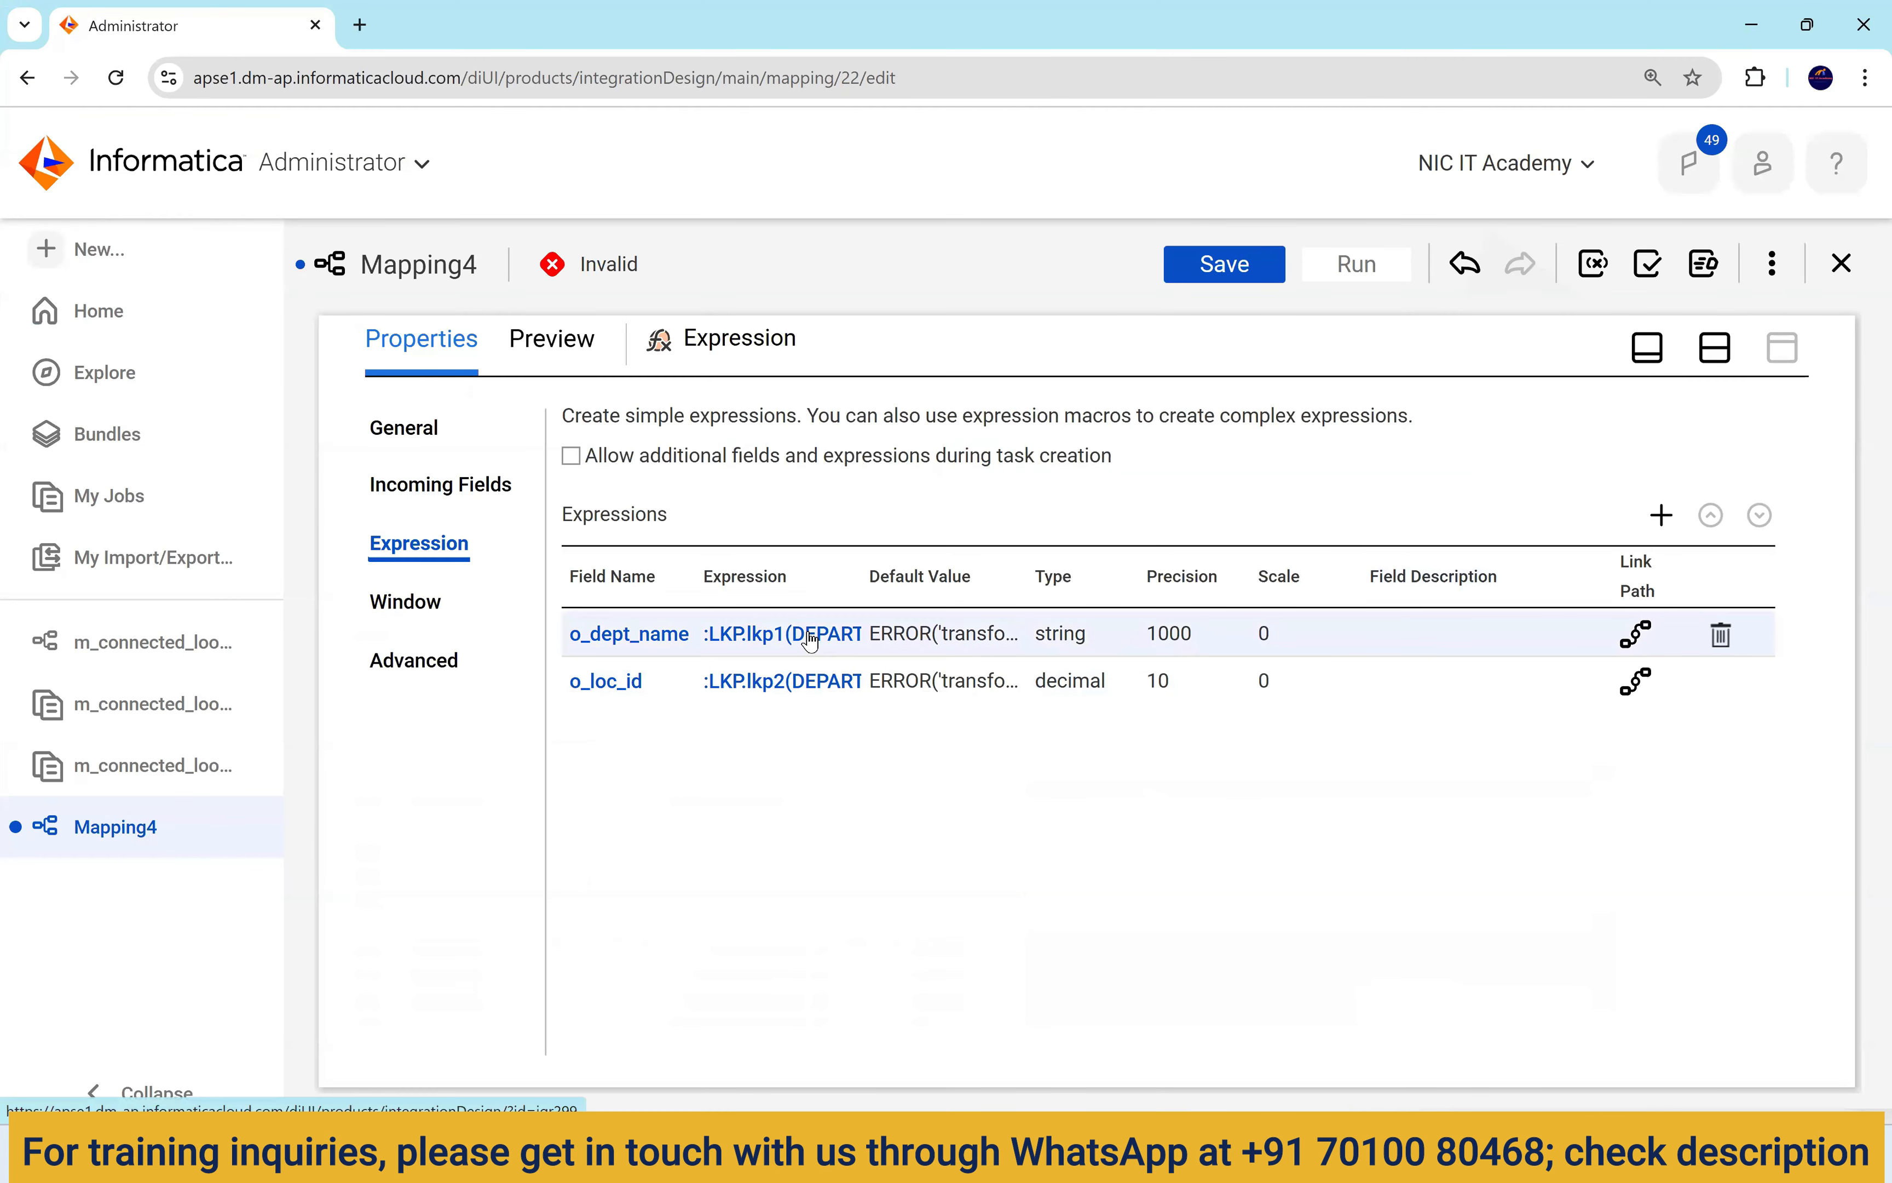
Set the Target transformation's connection to Oracle_Tgt1.
left_click(1720, 359)
left_click(1522, 669)
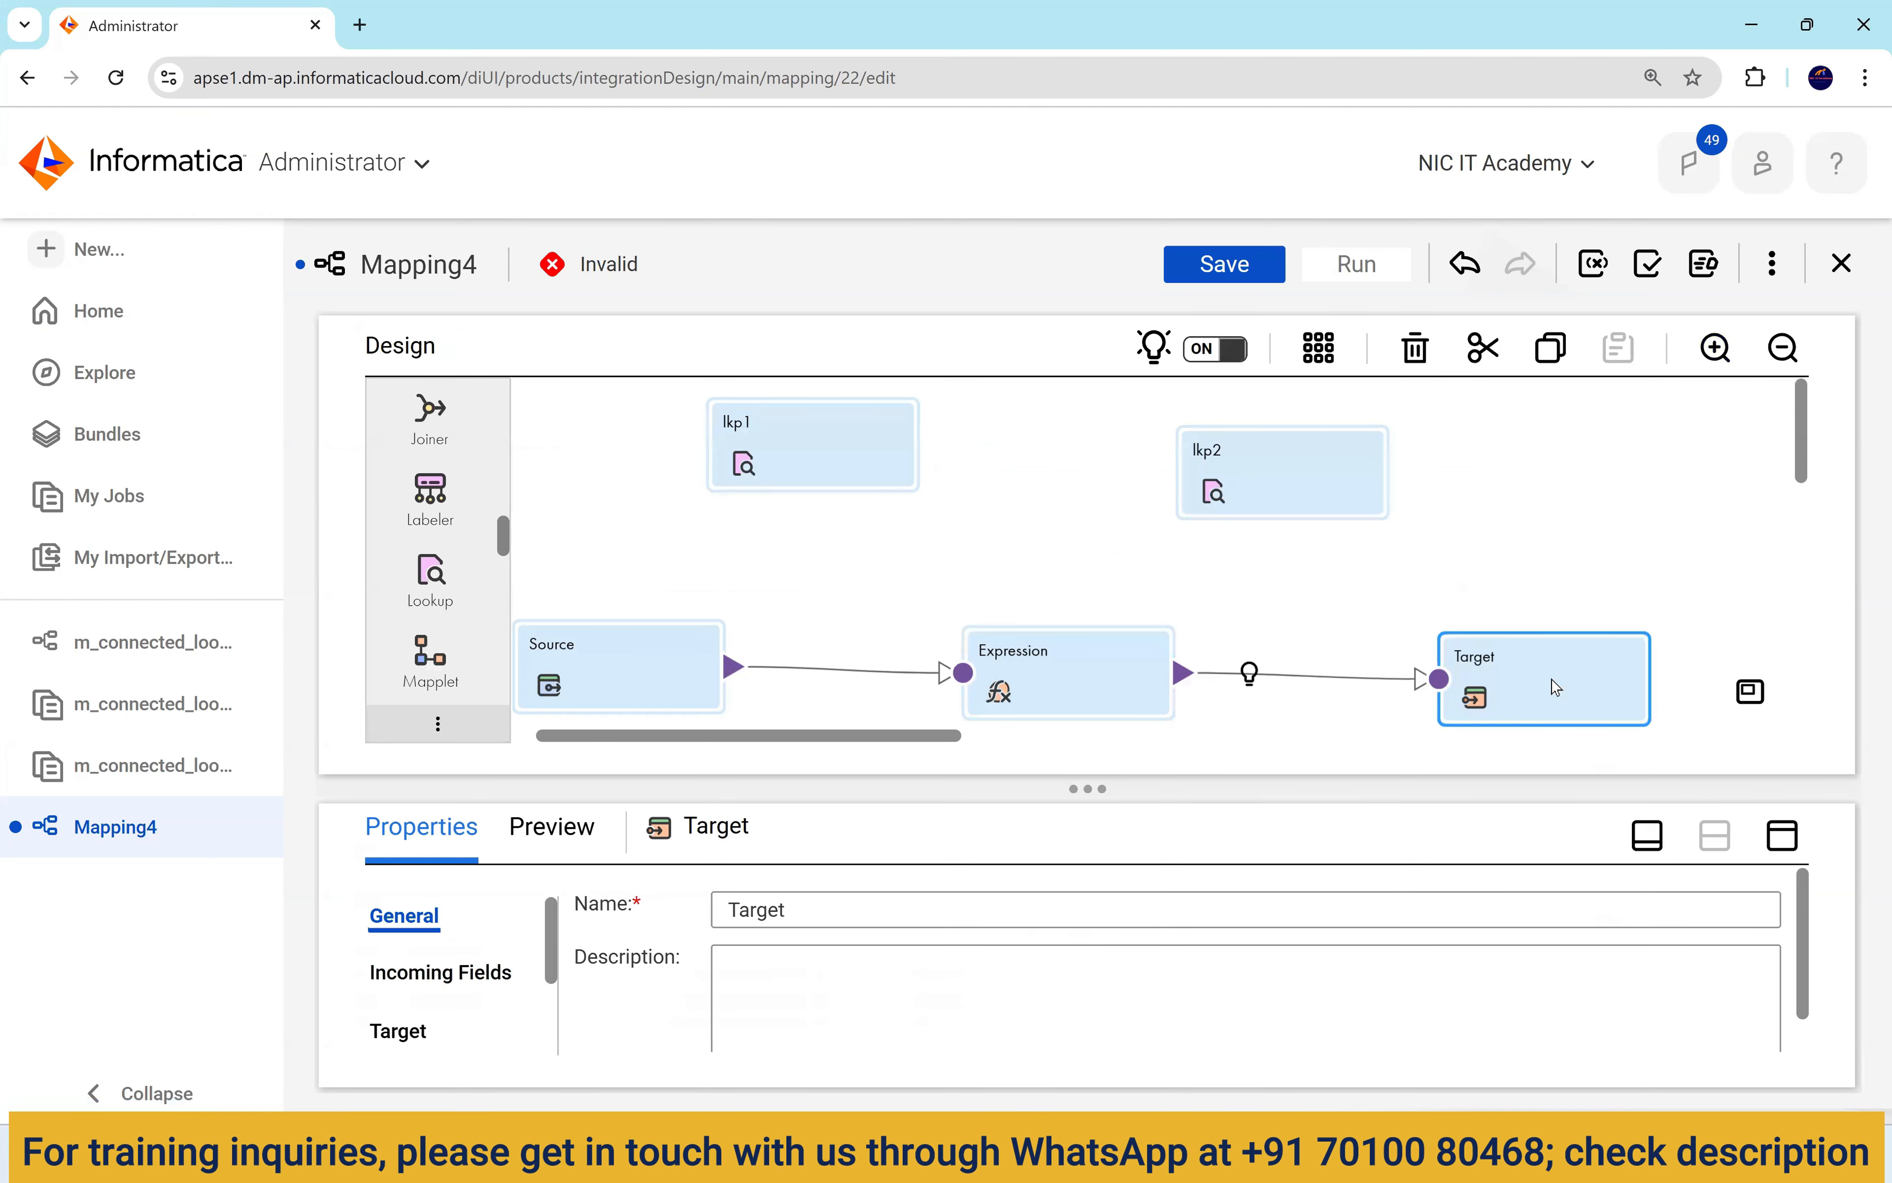
left_click(1785, 836)
left_click(411, 545)
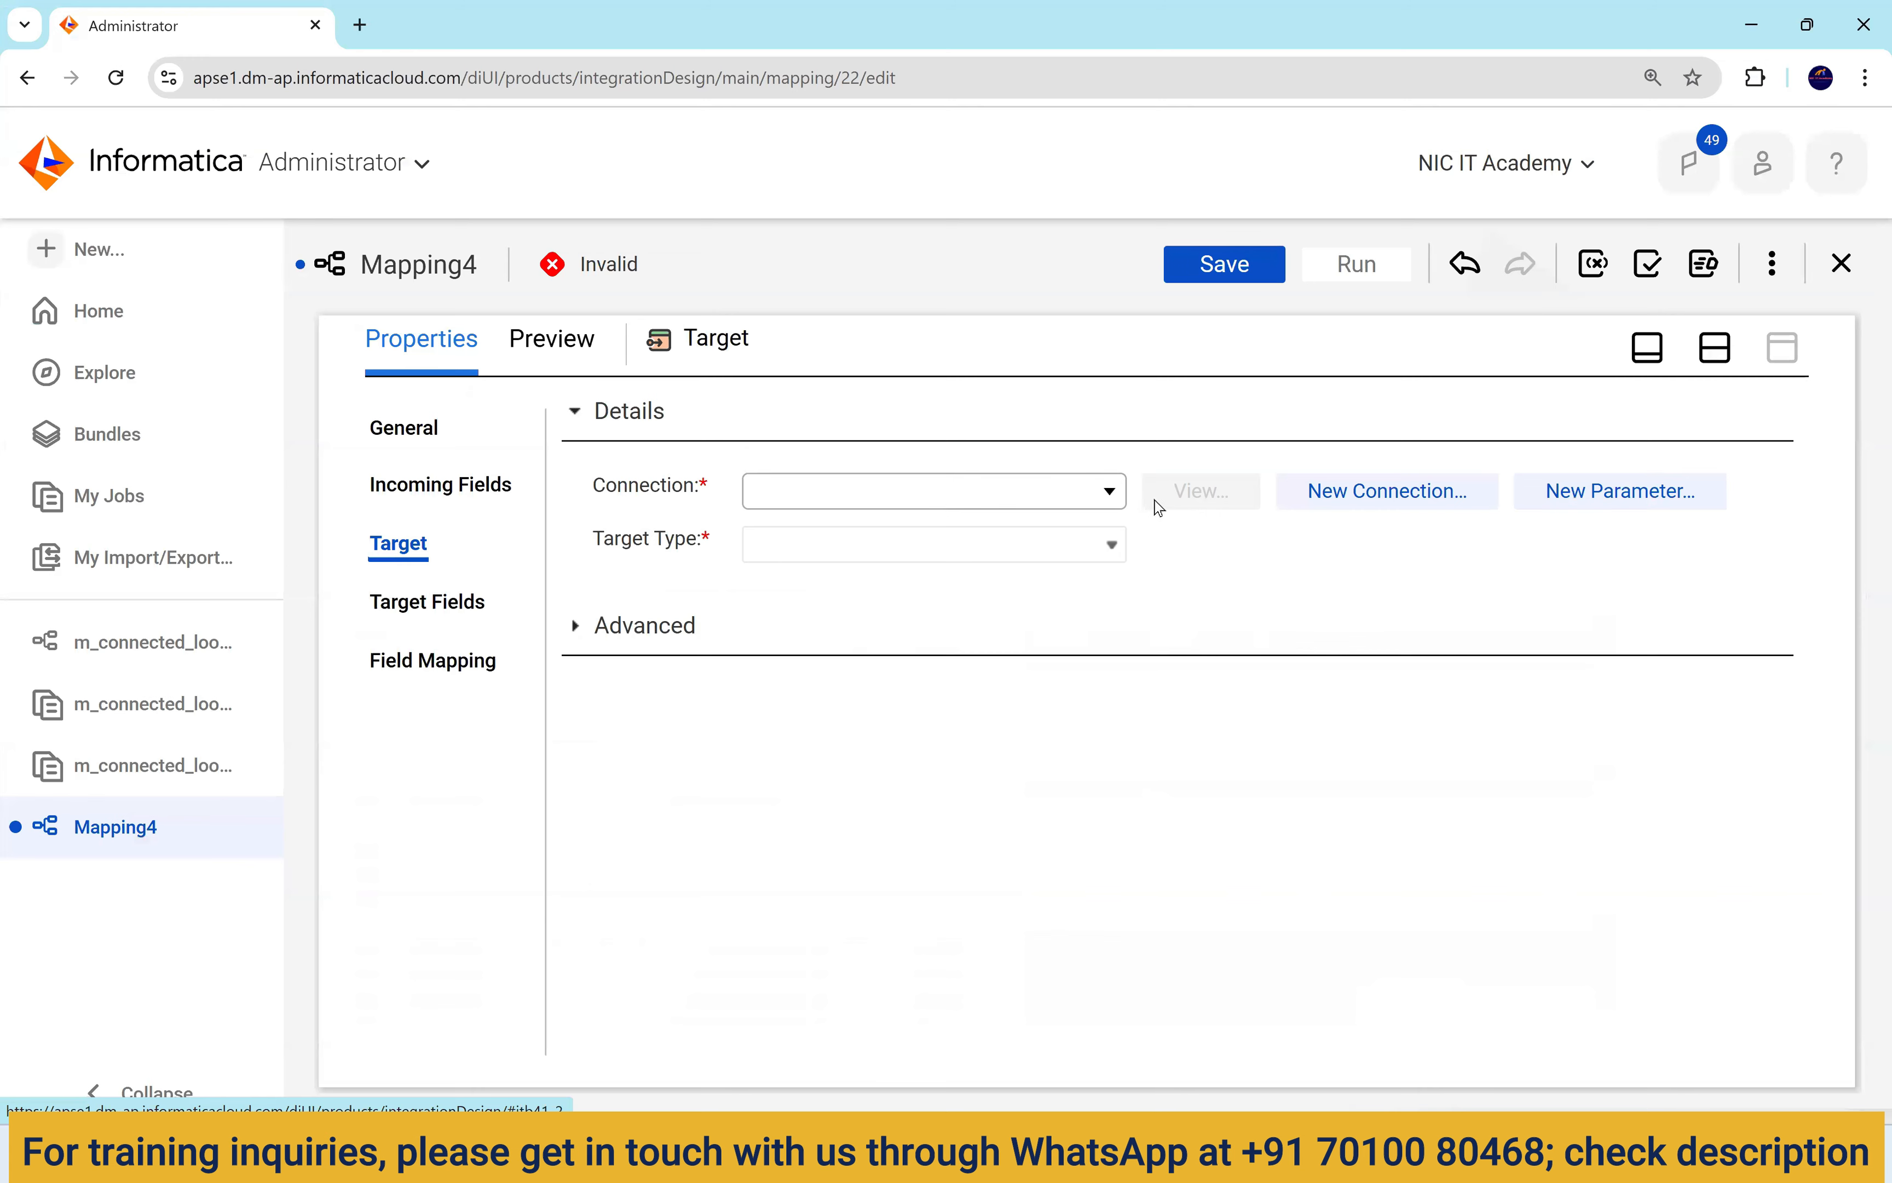
left_click(1045, 494)
left_click(908, 812)
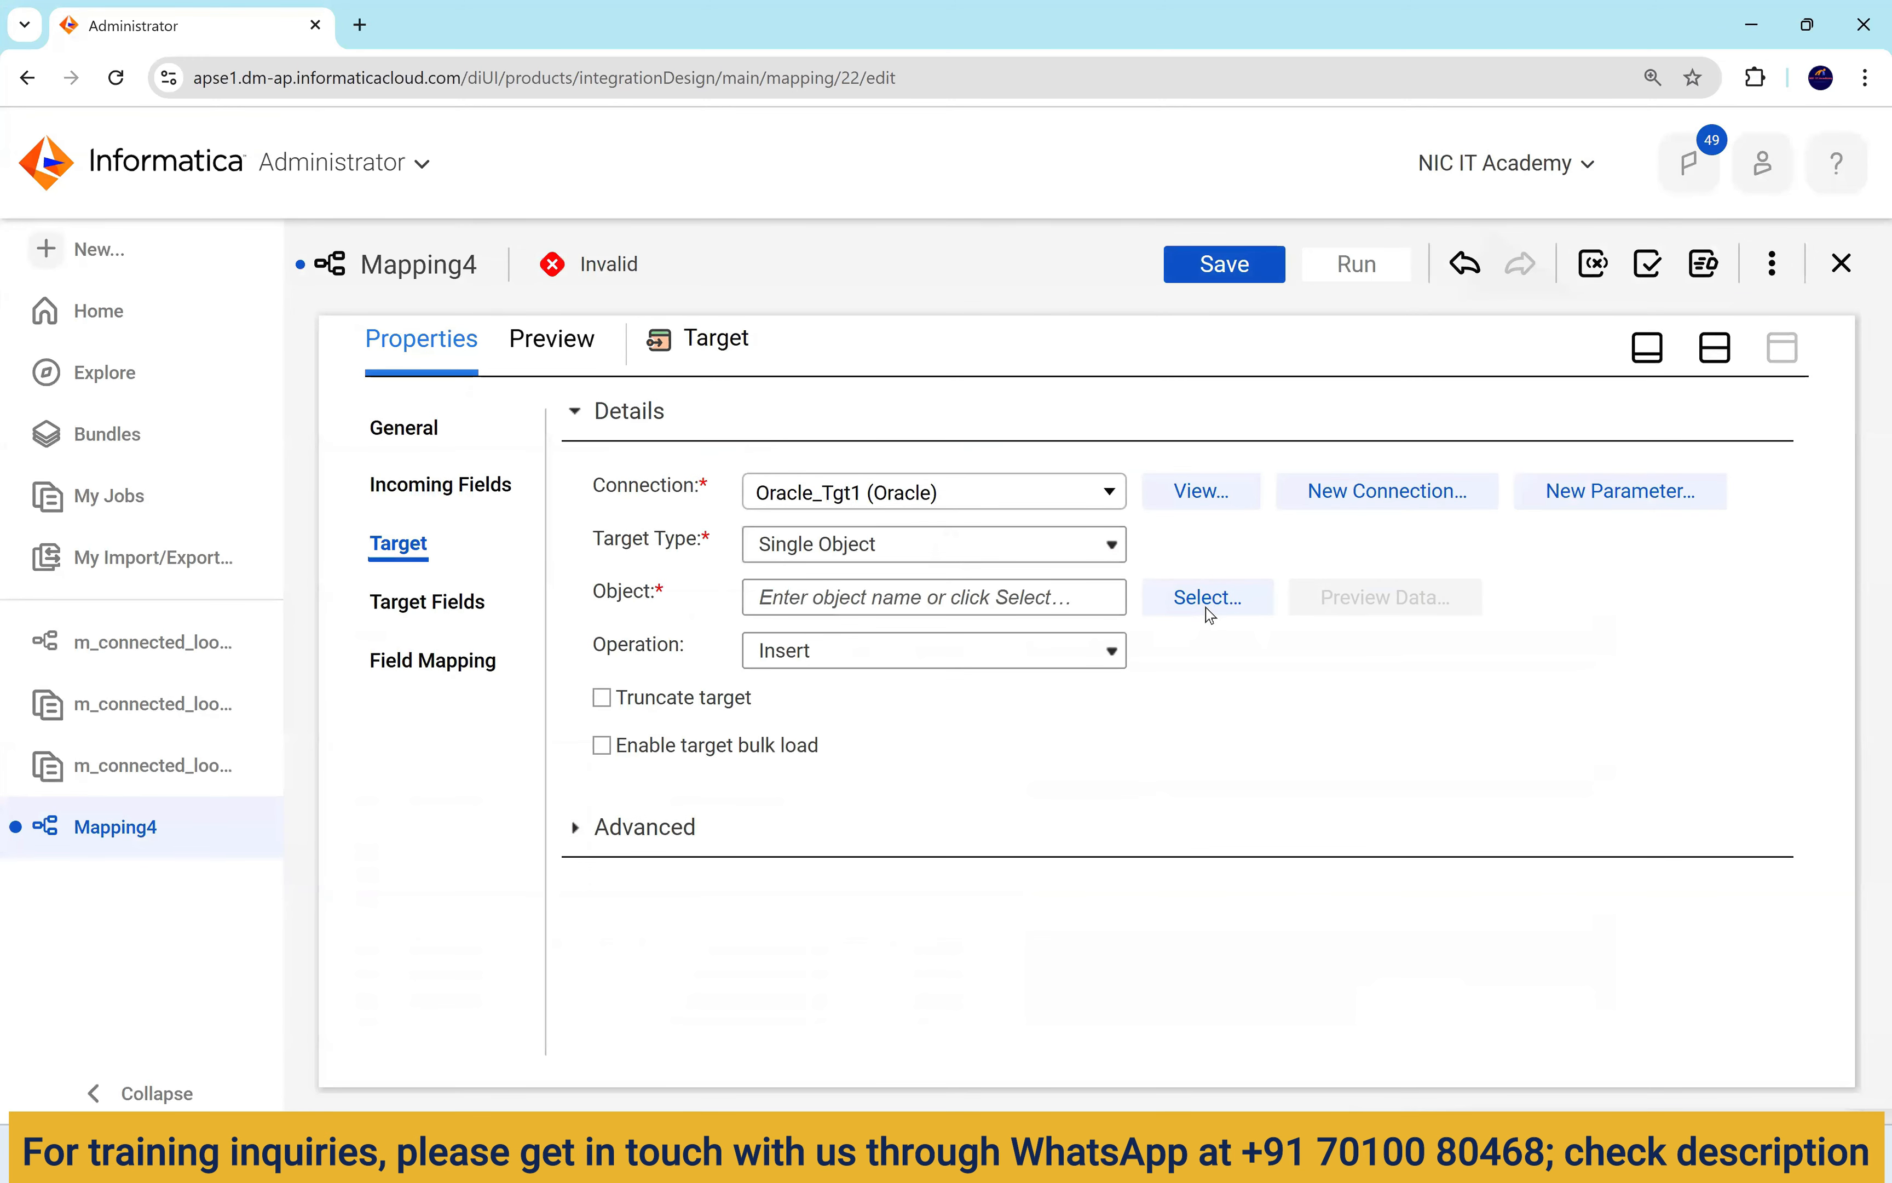
Choose T_EMPLOYEES_DEPT as the target table with Truncate target enabled.
left_click(1212, 600)
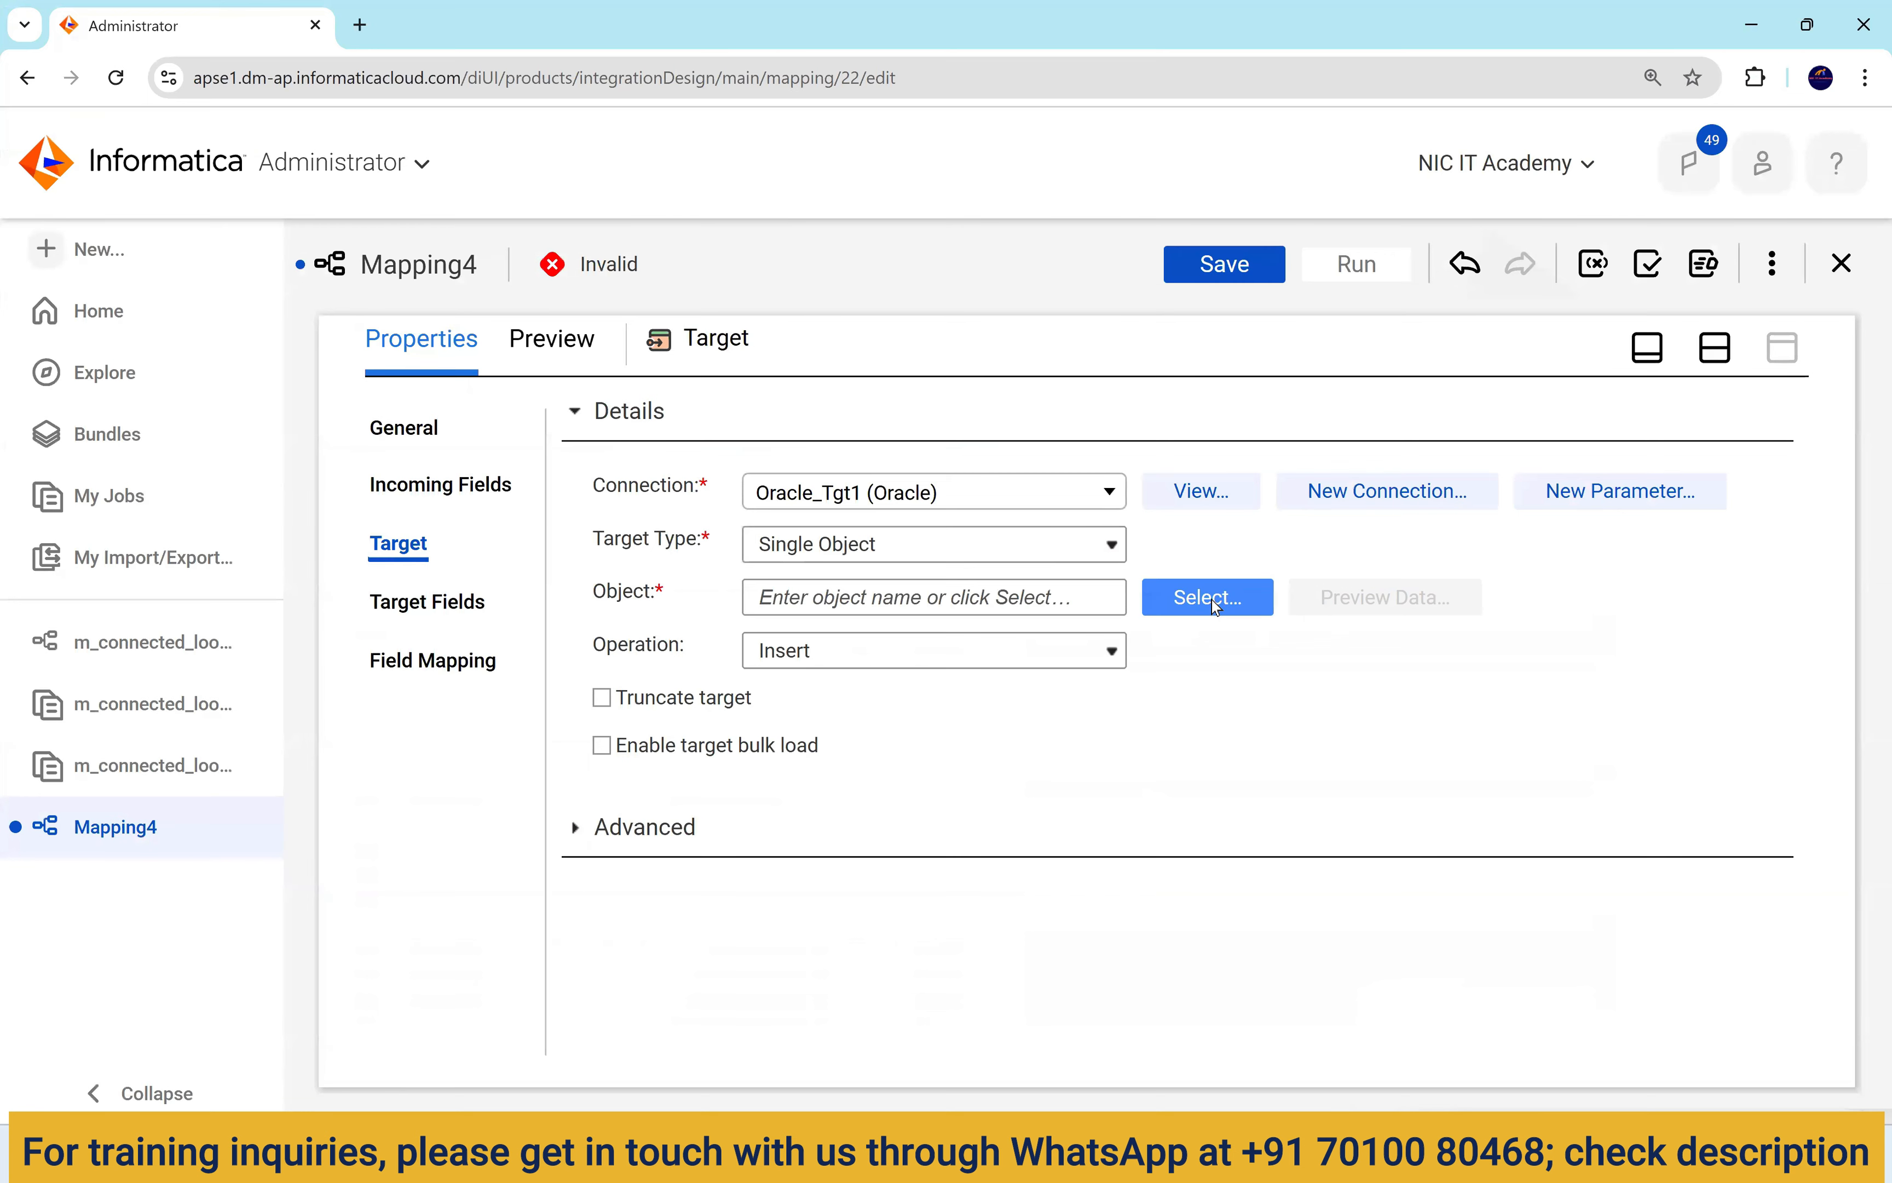
scroll(850, 620, "down", 5)
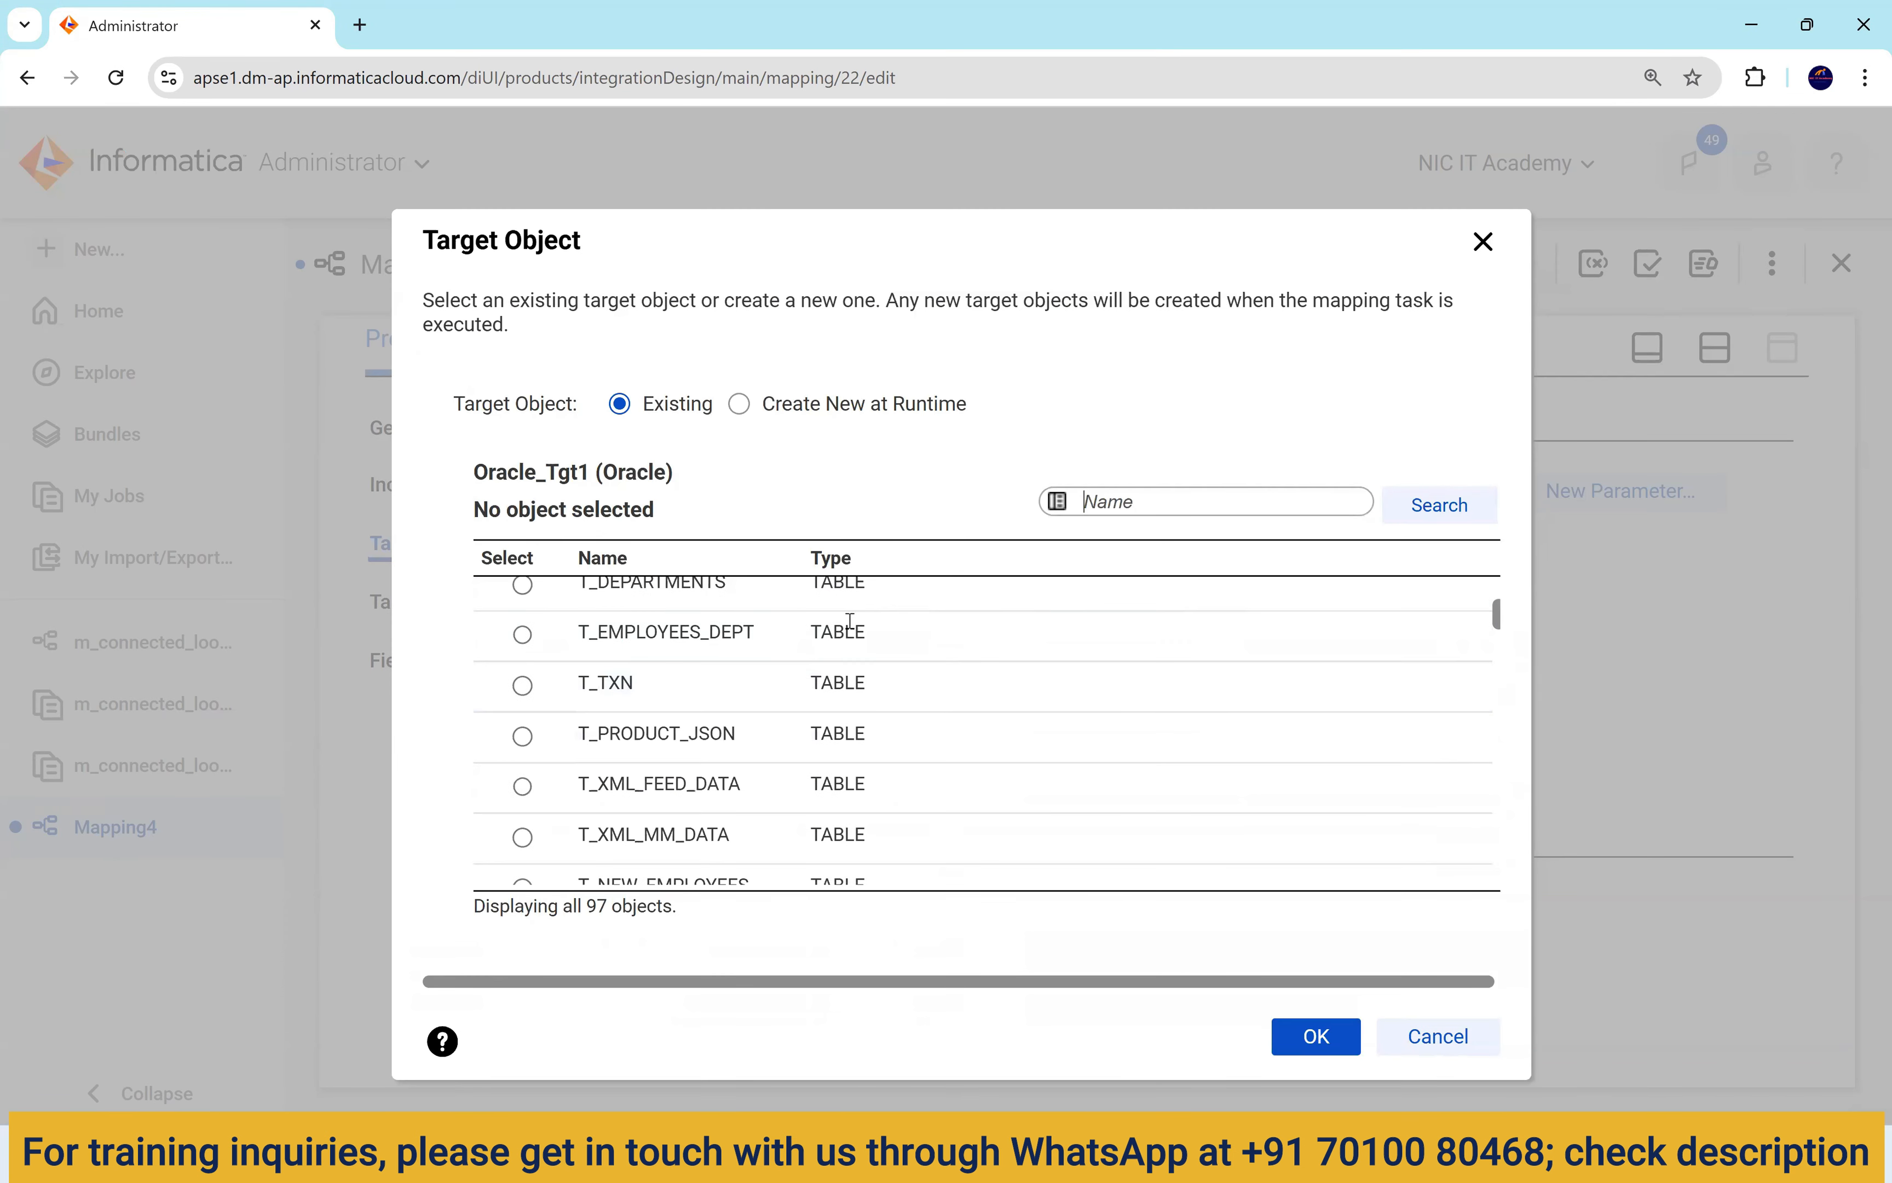
left_click(853, 629)
left_click(1305, 1032)
left_click(606, 703)
left_click(475, 665)
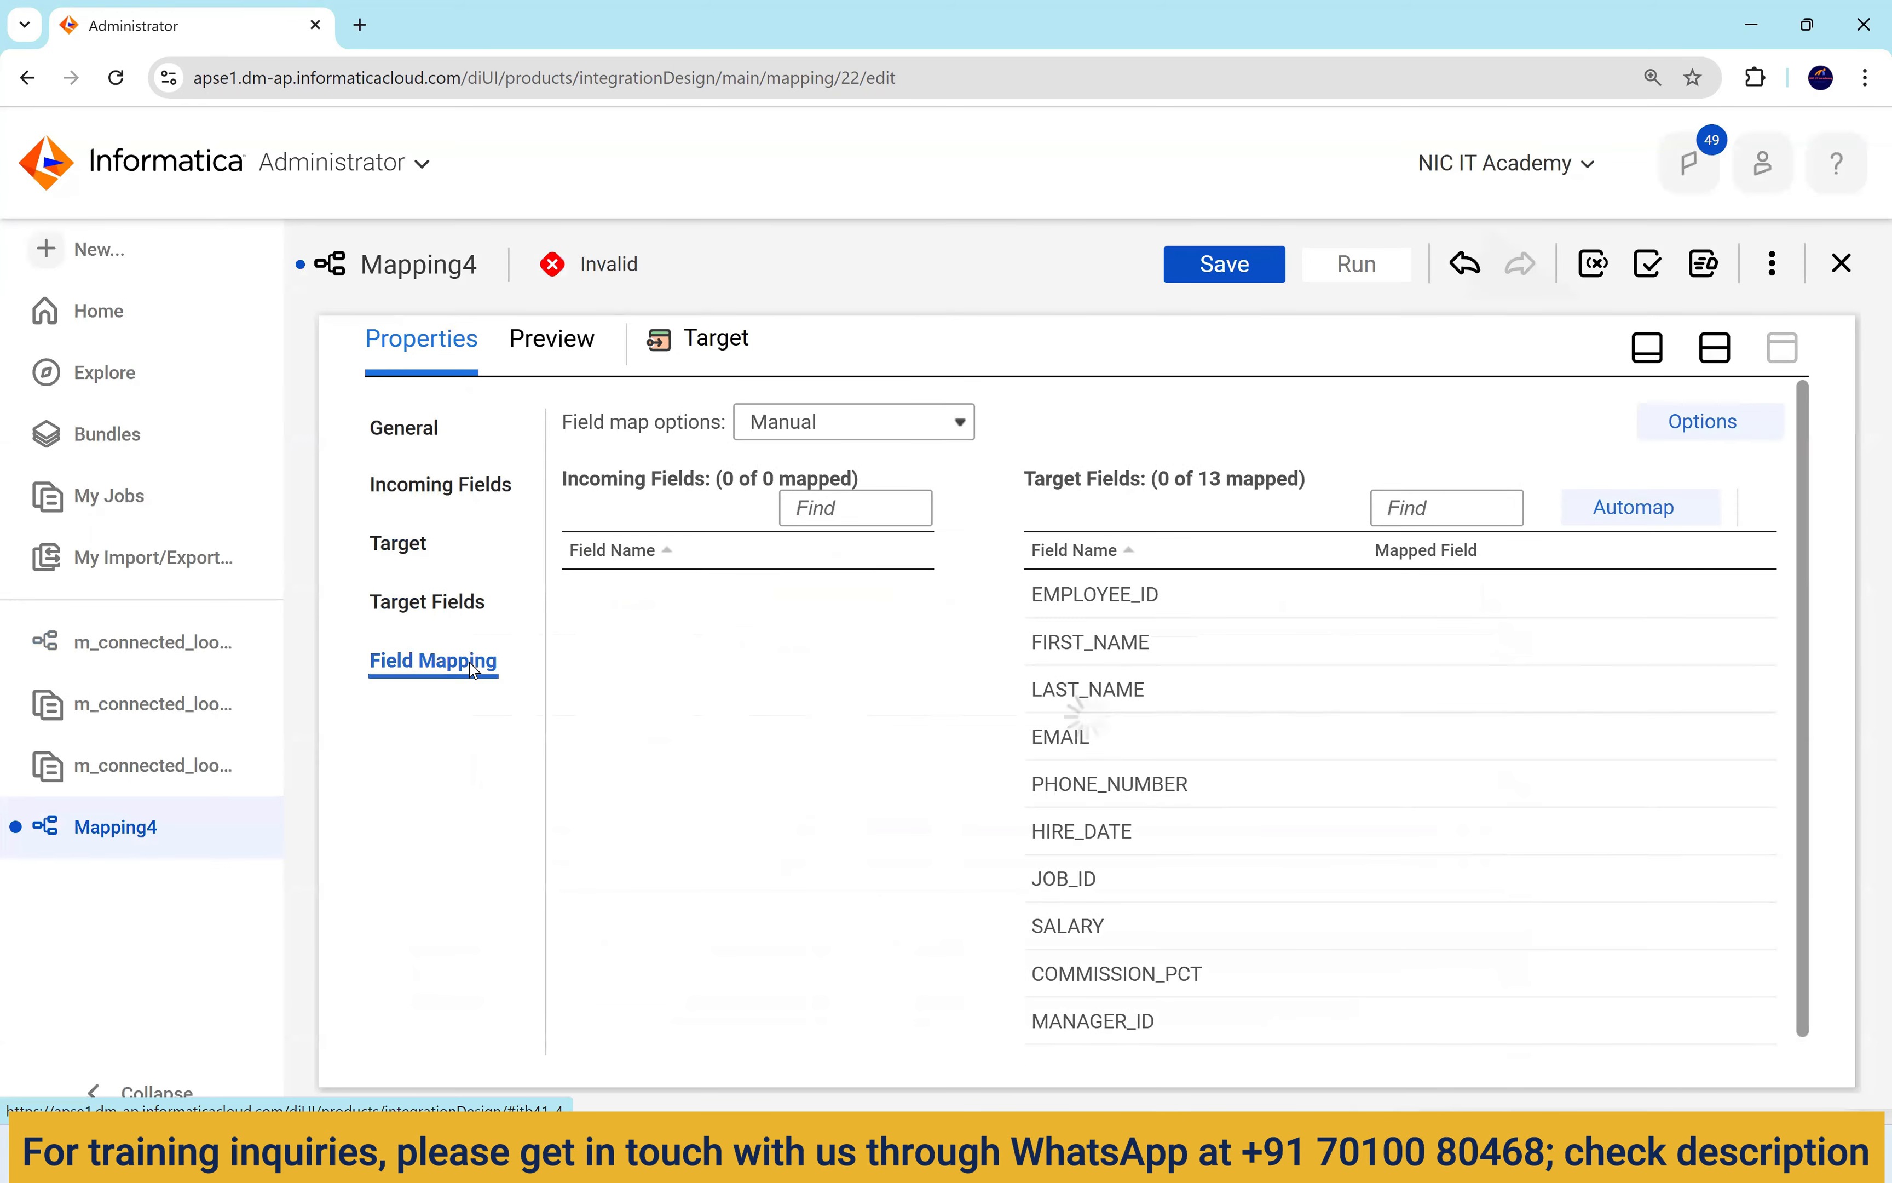
Smart-map all 13 T_EMPLOYEES_DEPT fields, with LOCATION_ID taking o_loc_id, and save the mapping.
left_click(1634, 507)
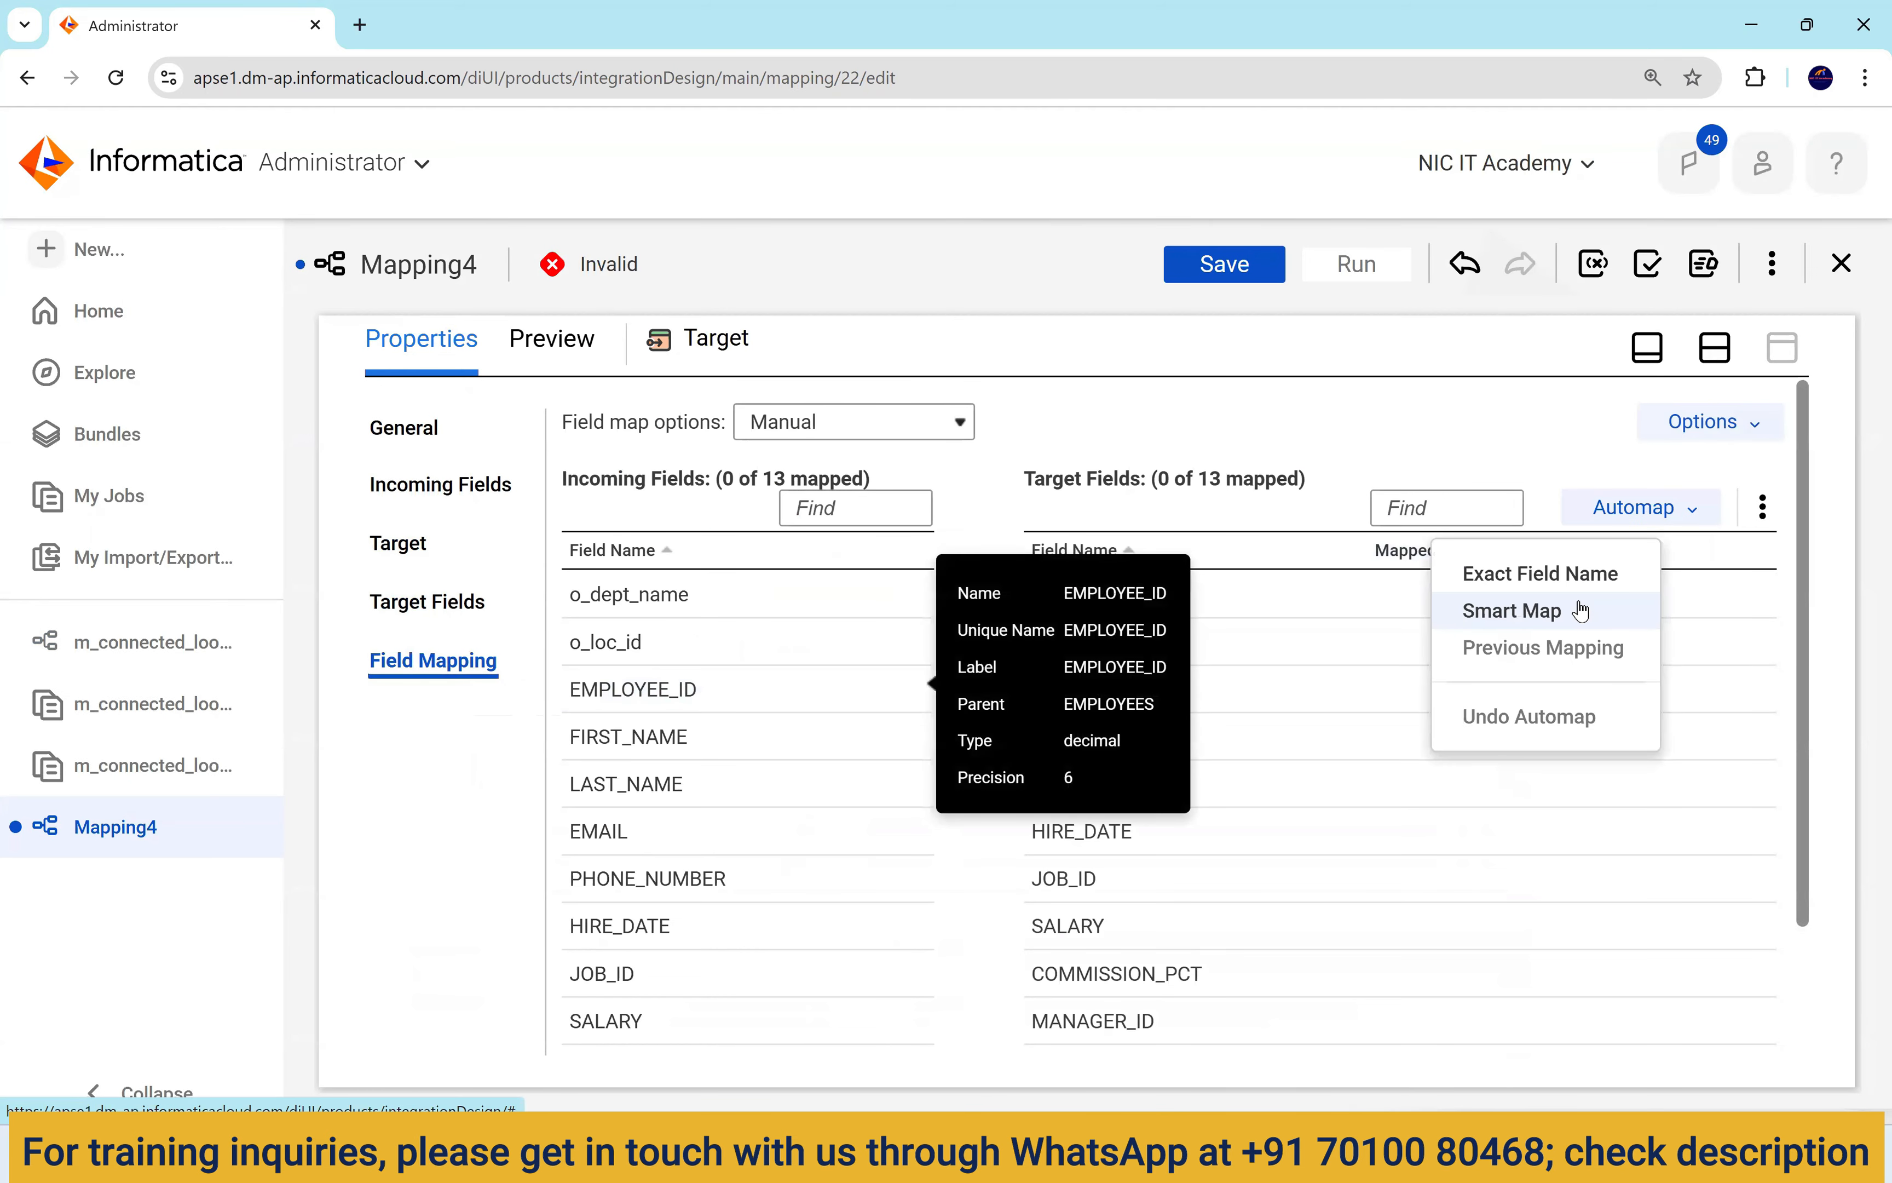
left_click(1581, 611)
scroll(1617, 878, "down", 2)
left_click_drag(1494, 964, 1377, 1009)
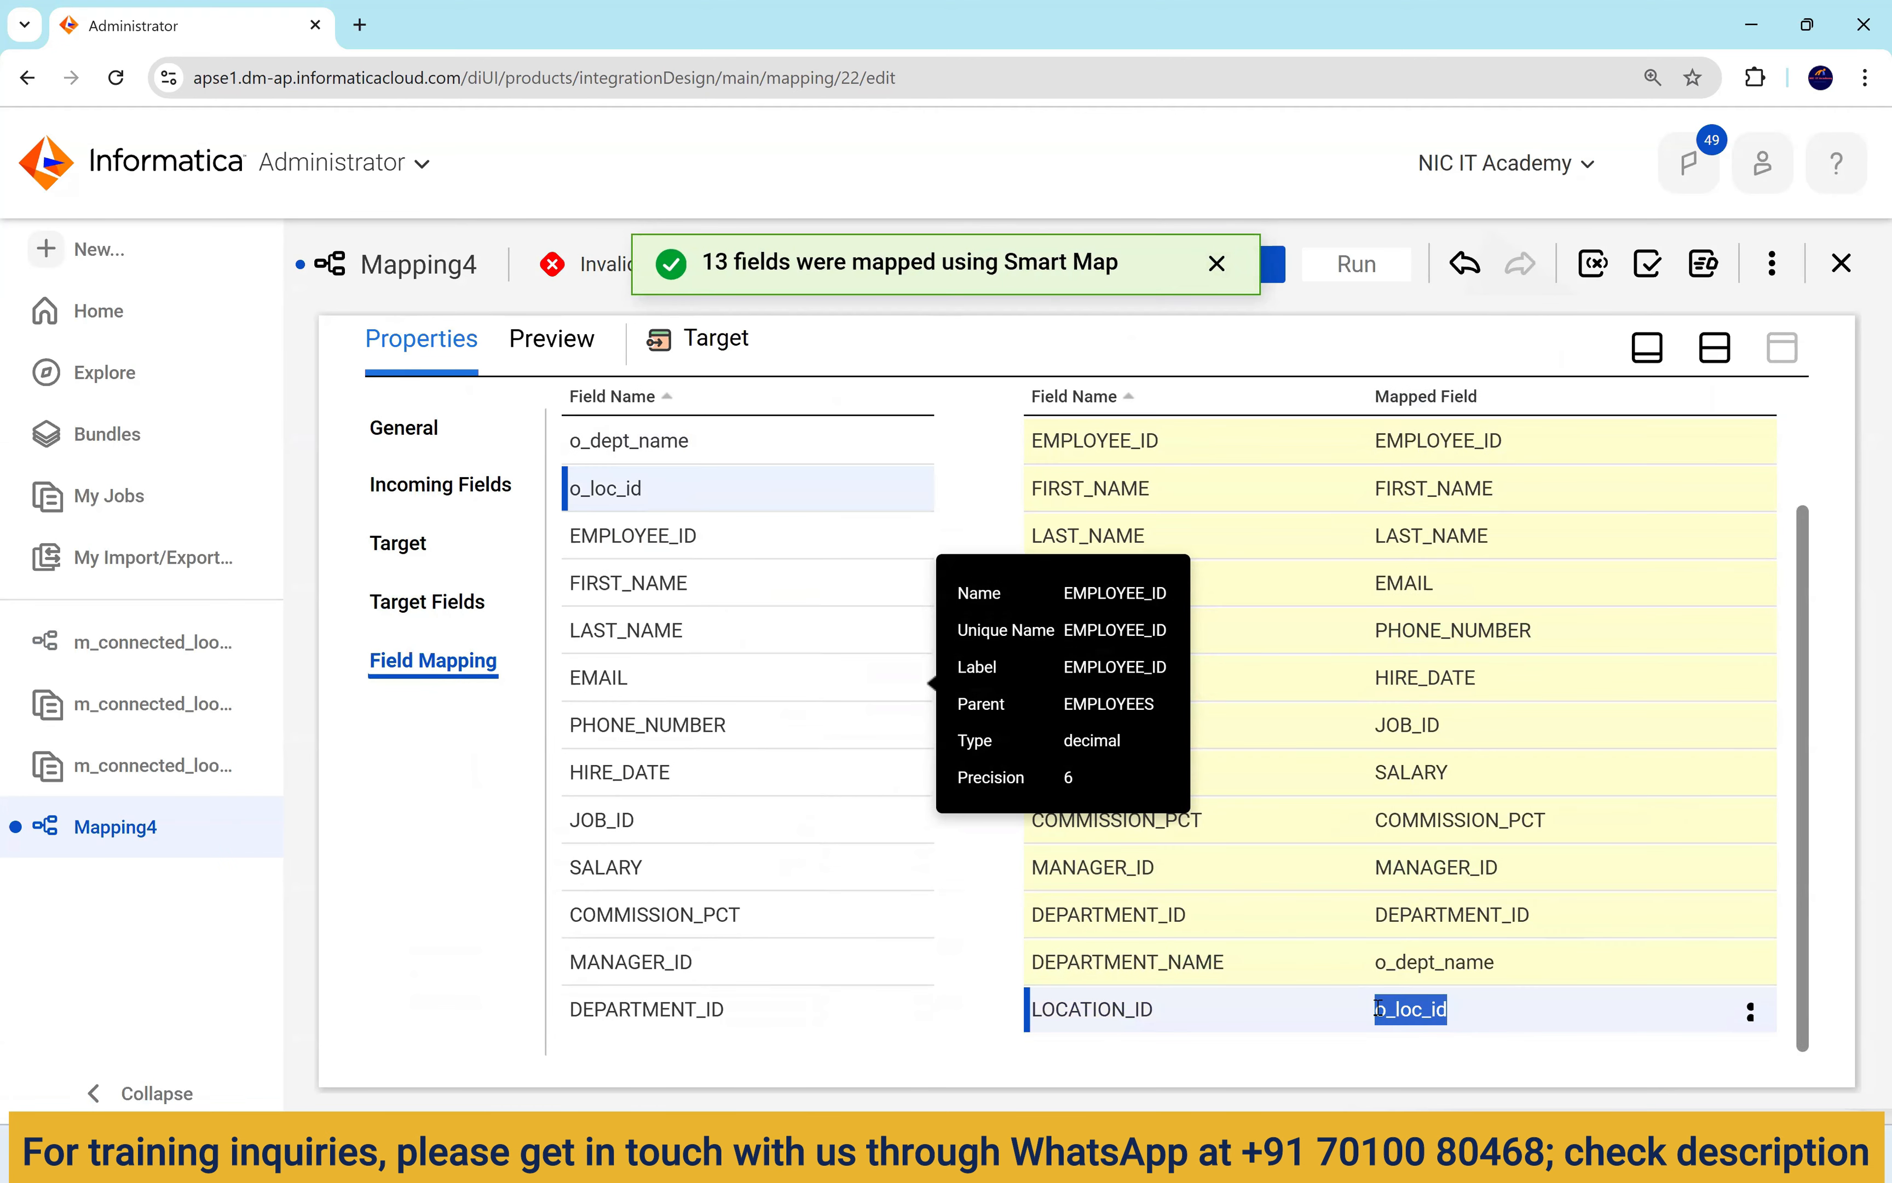
left_click(1249, 275)
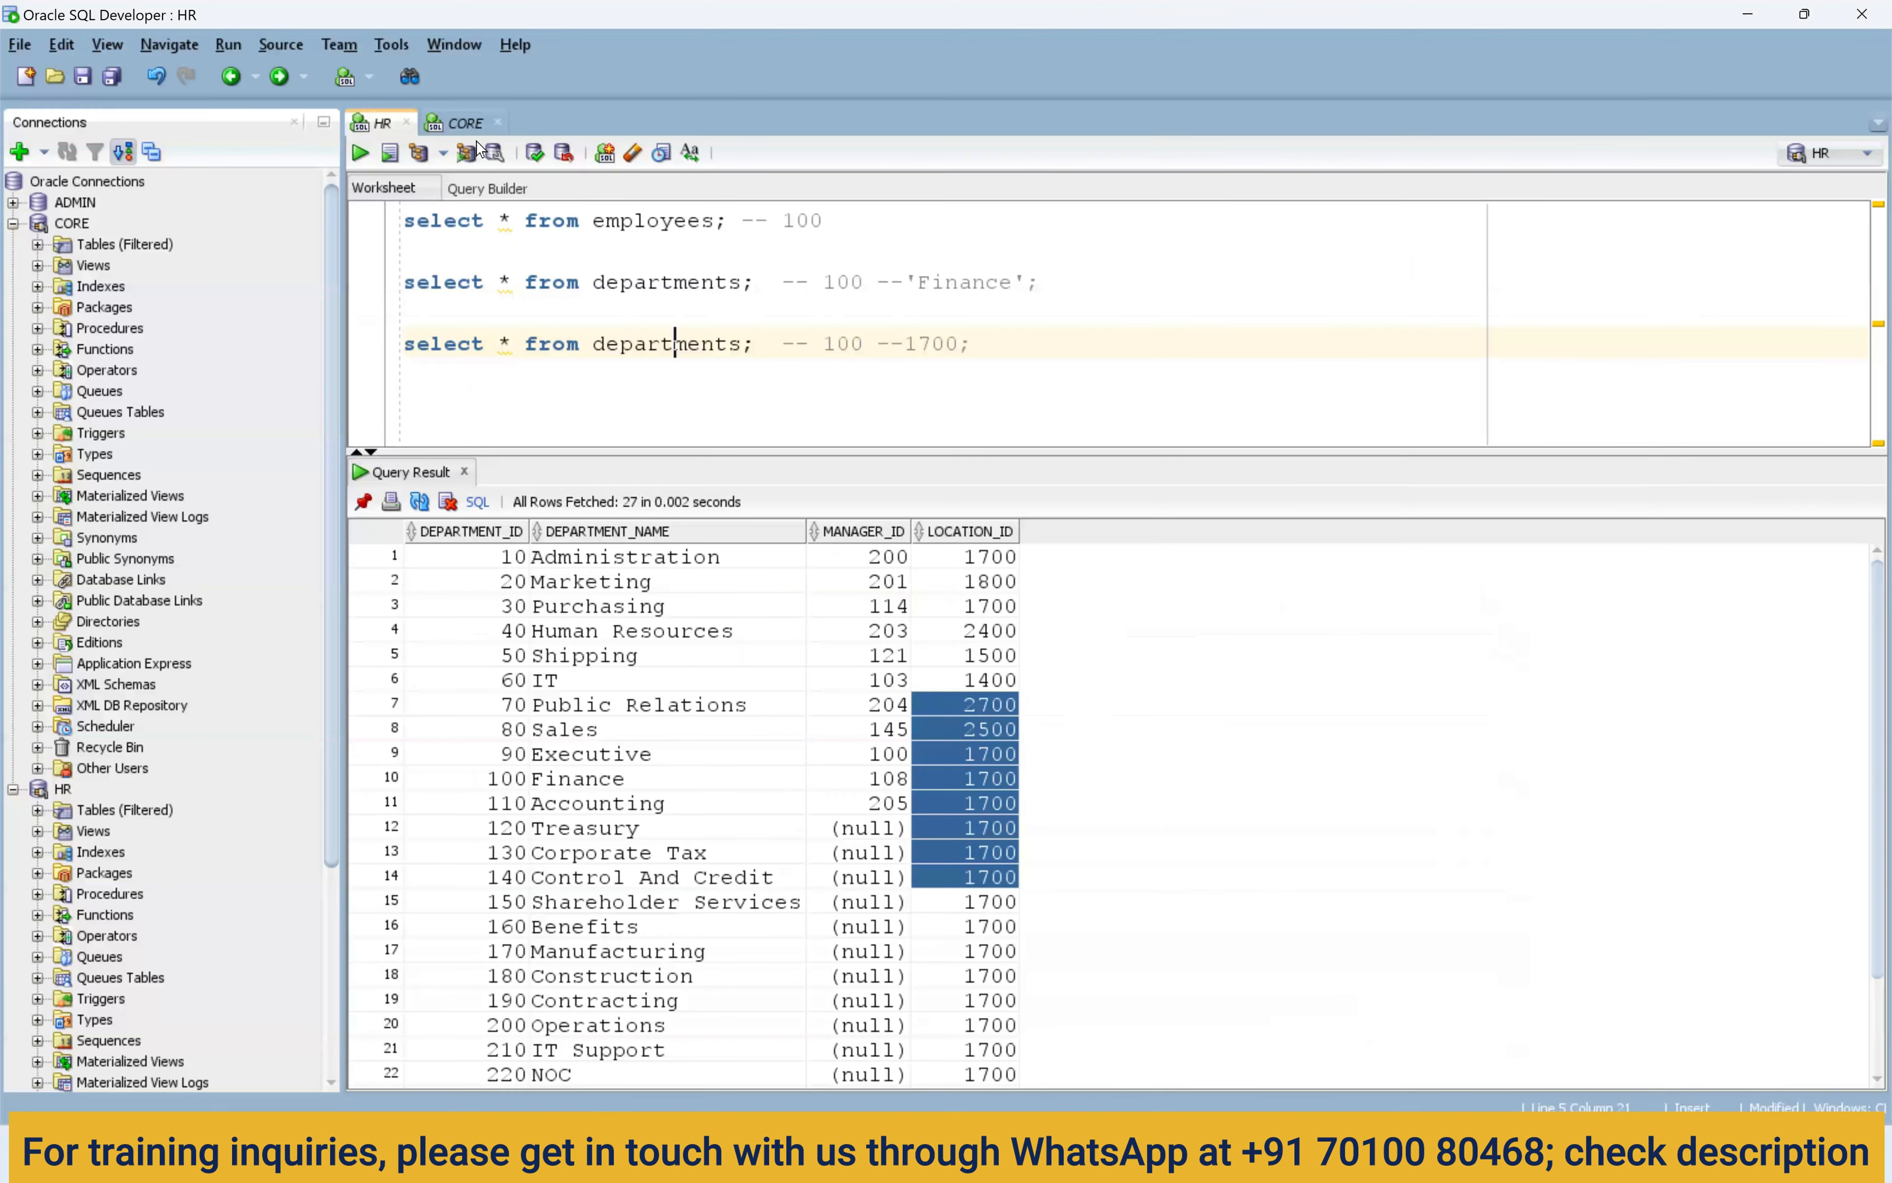
Truncate t_employees_dept and query it, removing the _loc suffix from both statements.
left_click(462, 123)
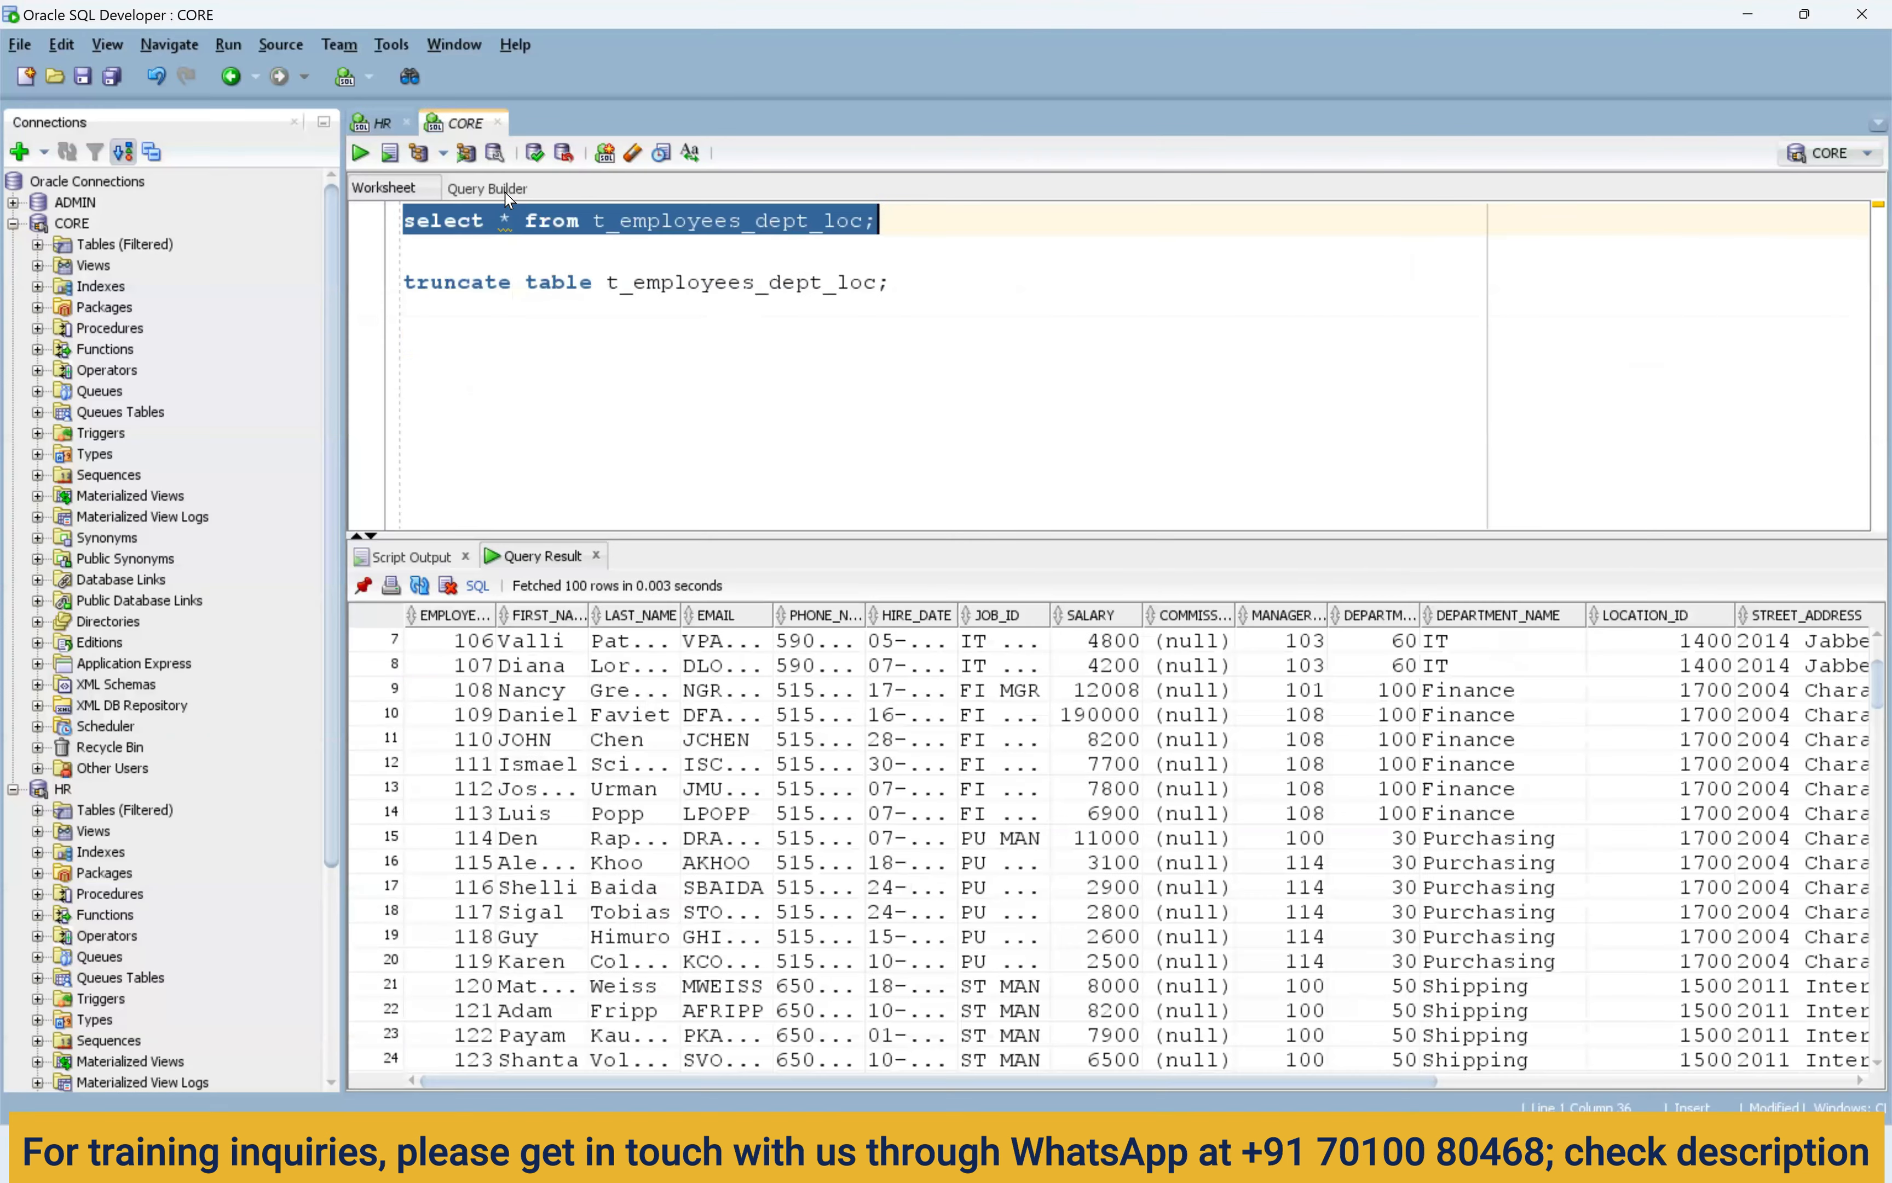
left_click(867, 283)
key("shift+Left")
key("shift+Left")
key("shift+Left")
key("shift+Left")
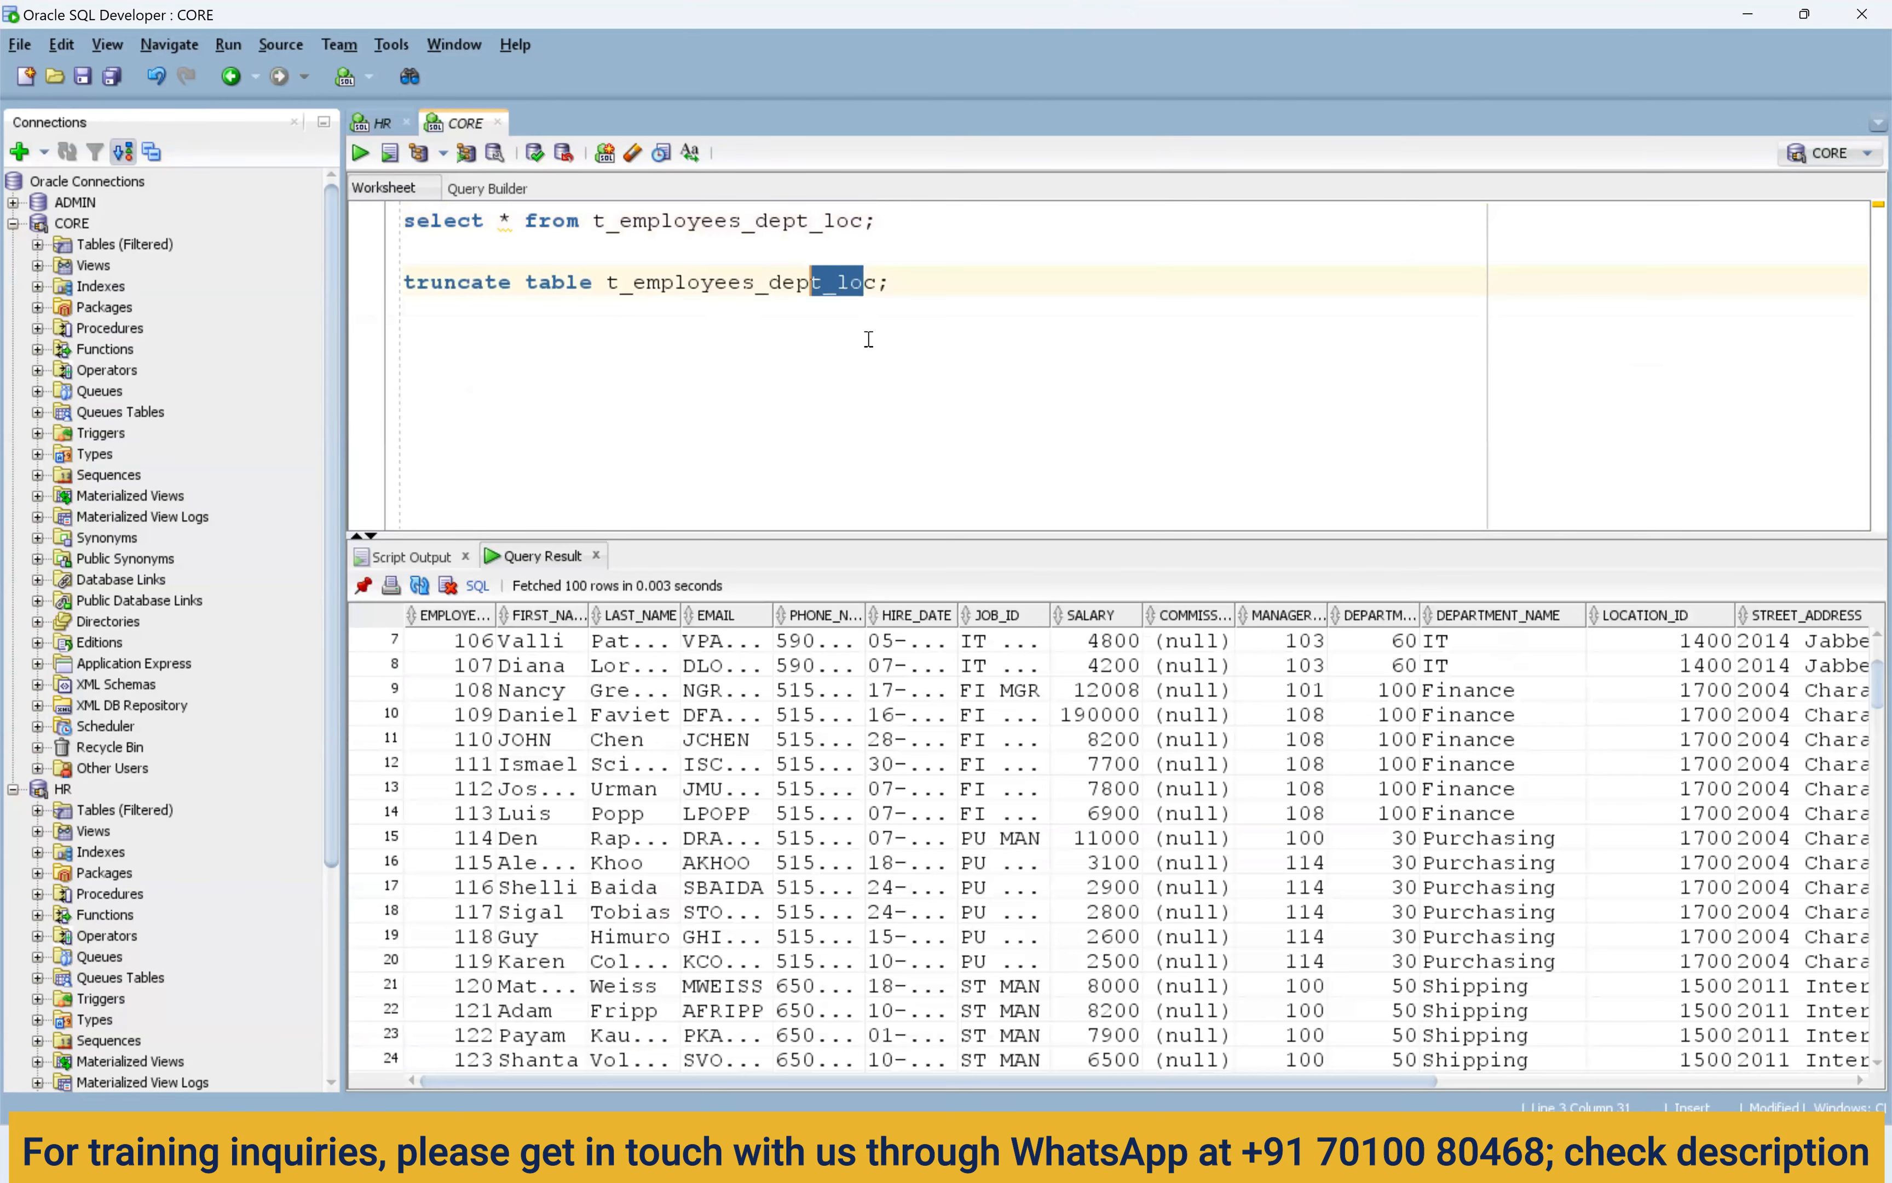
left_click_drag(880, 283, 834, 295)
key("BackSpace")
key("ctrl+Return")
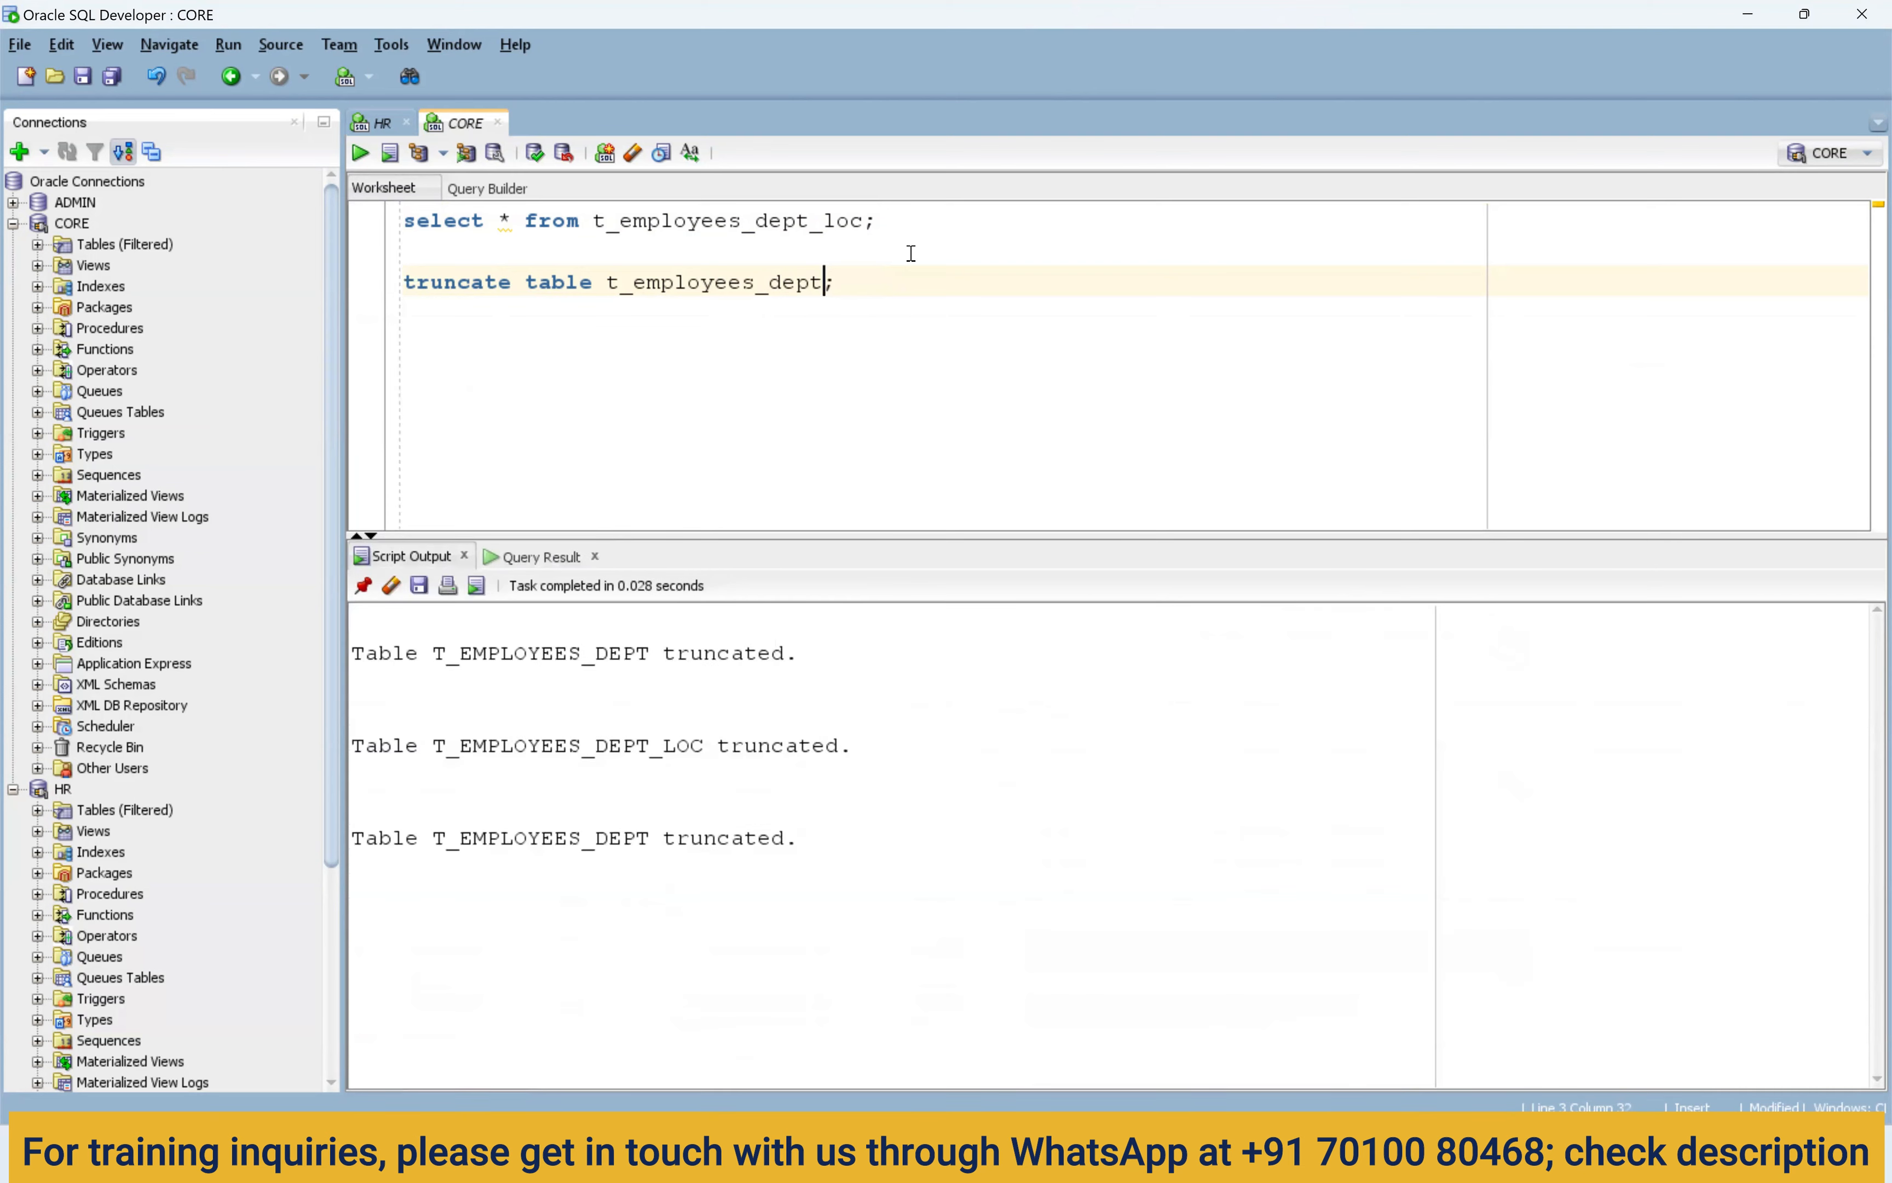
left_click(864, 223)
key("BackSpace")
key("BackSpace")
key("BackSpace")
key("BackSpace")
key("ctrl+Return")
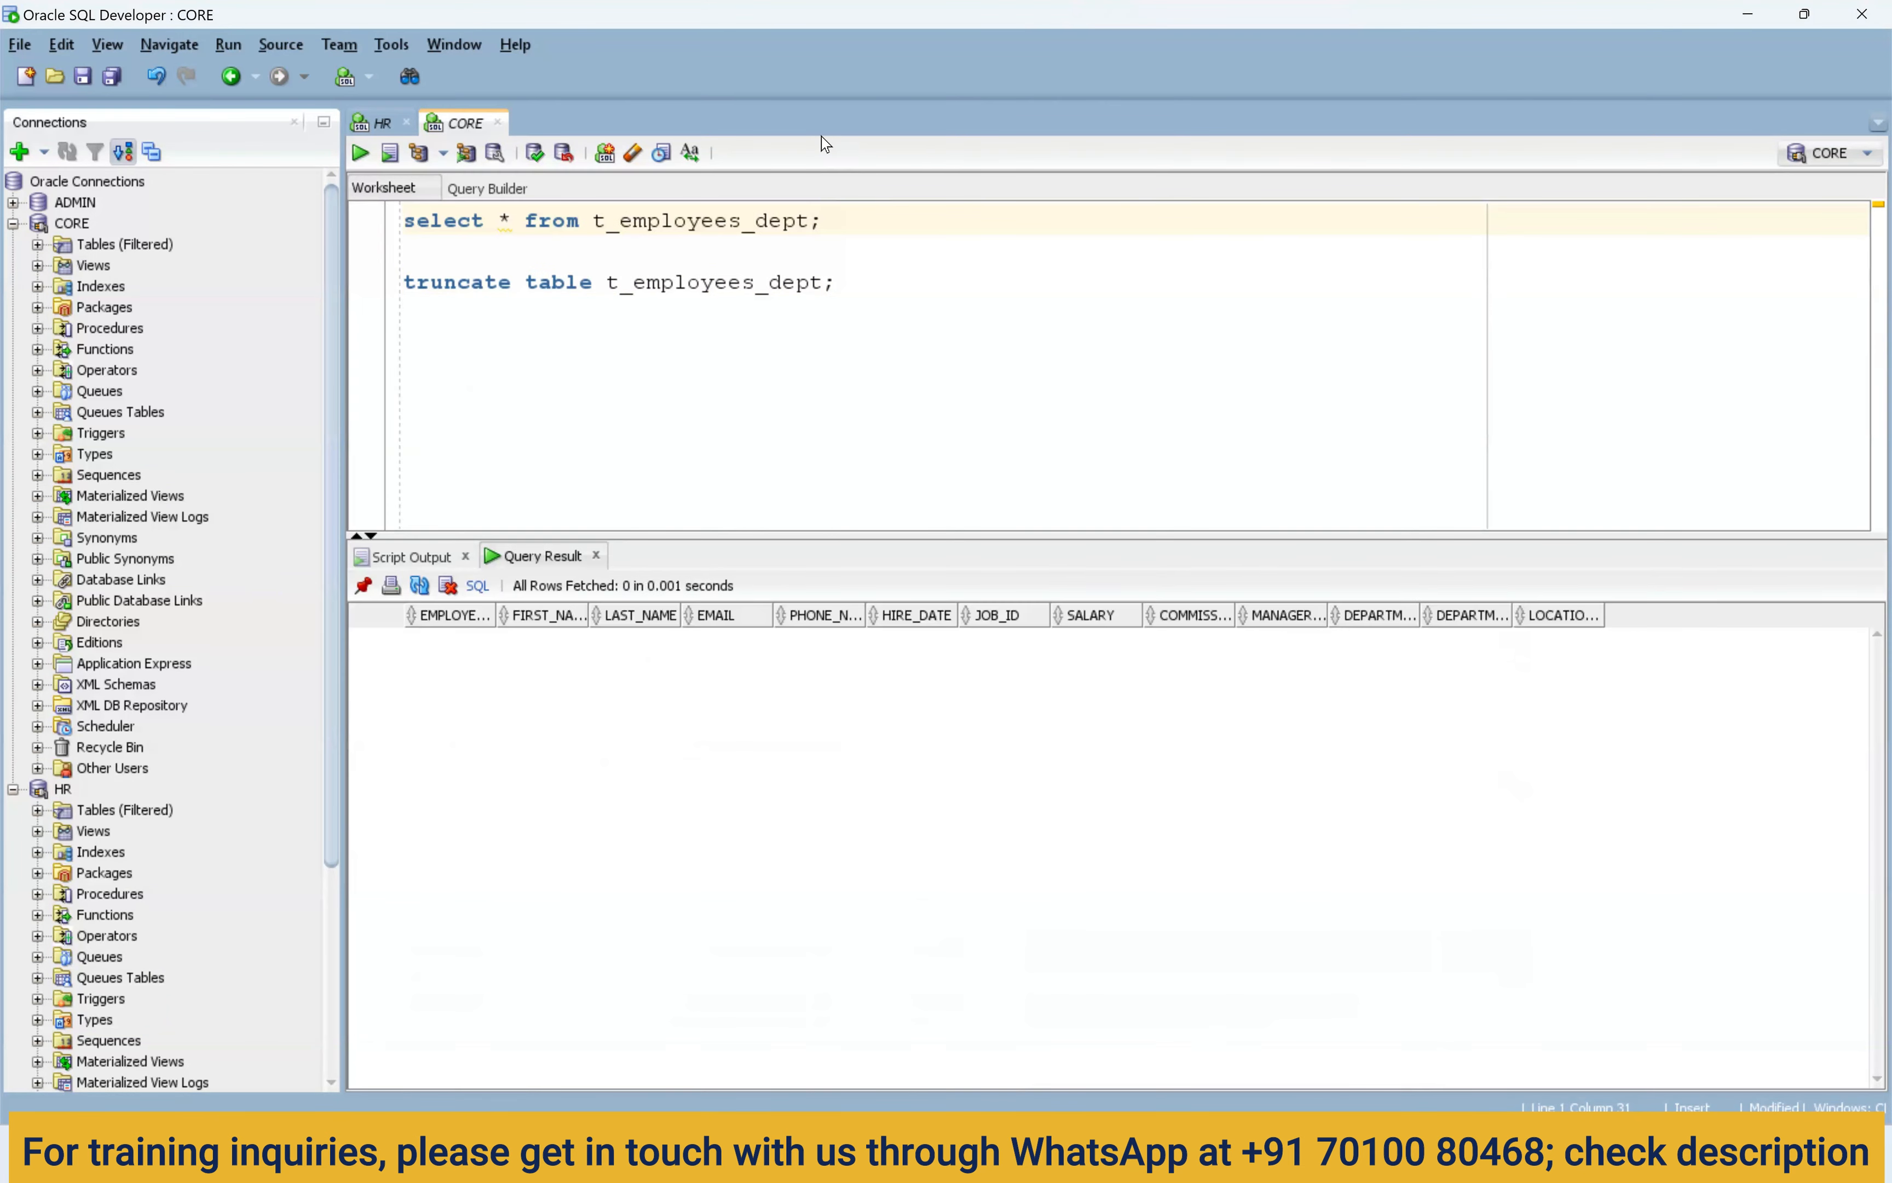
Run the m_Unconnected_lkp mapping, then re-run the select query on t_employees_dept.
key("alt+Tab")
left_click(1359, 266)
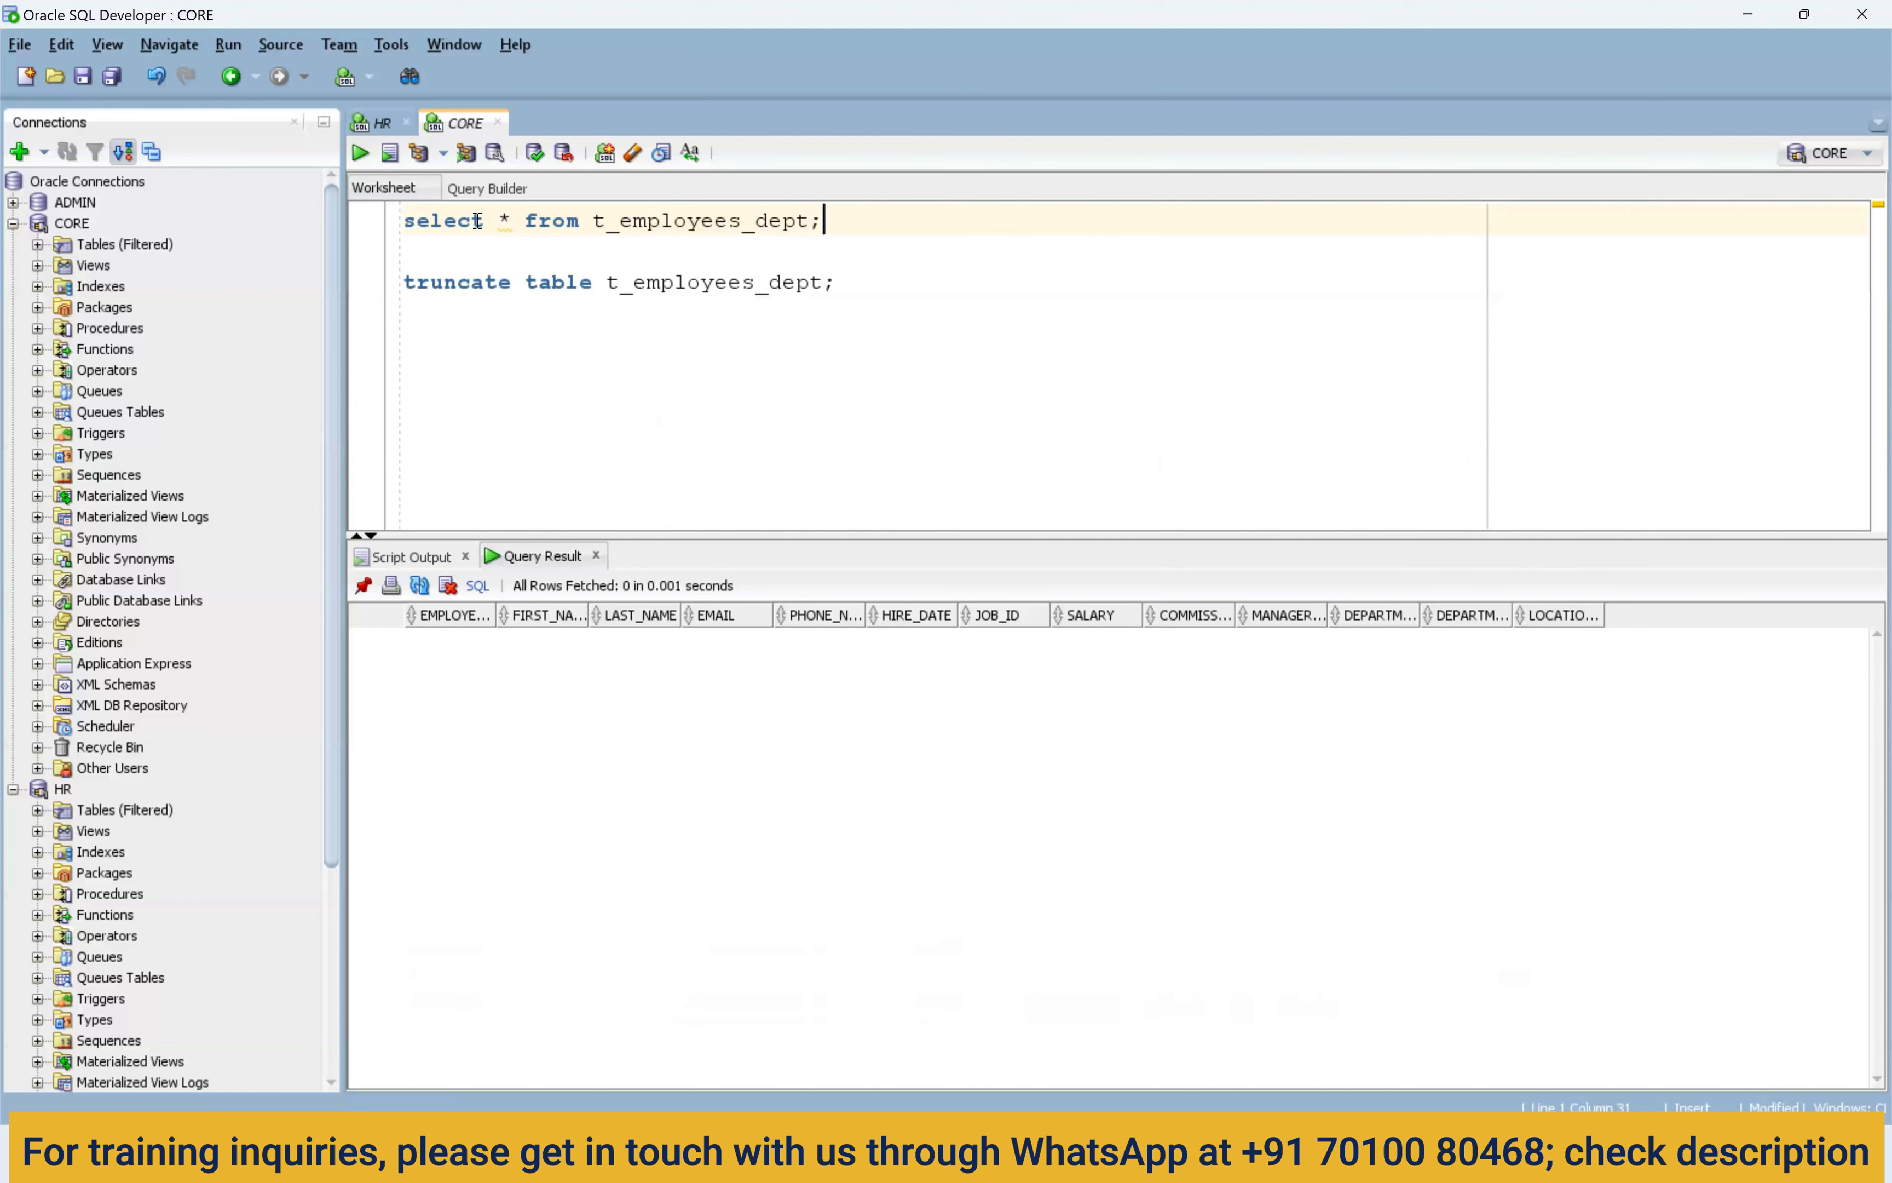
left_click_drag(863, 227, 375, 235)
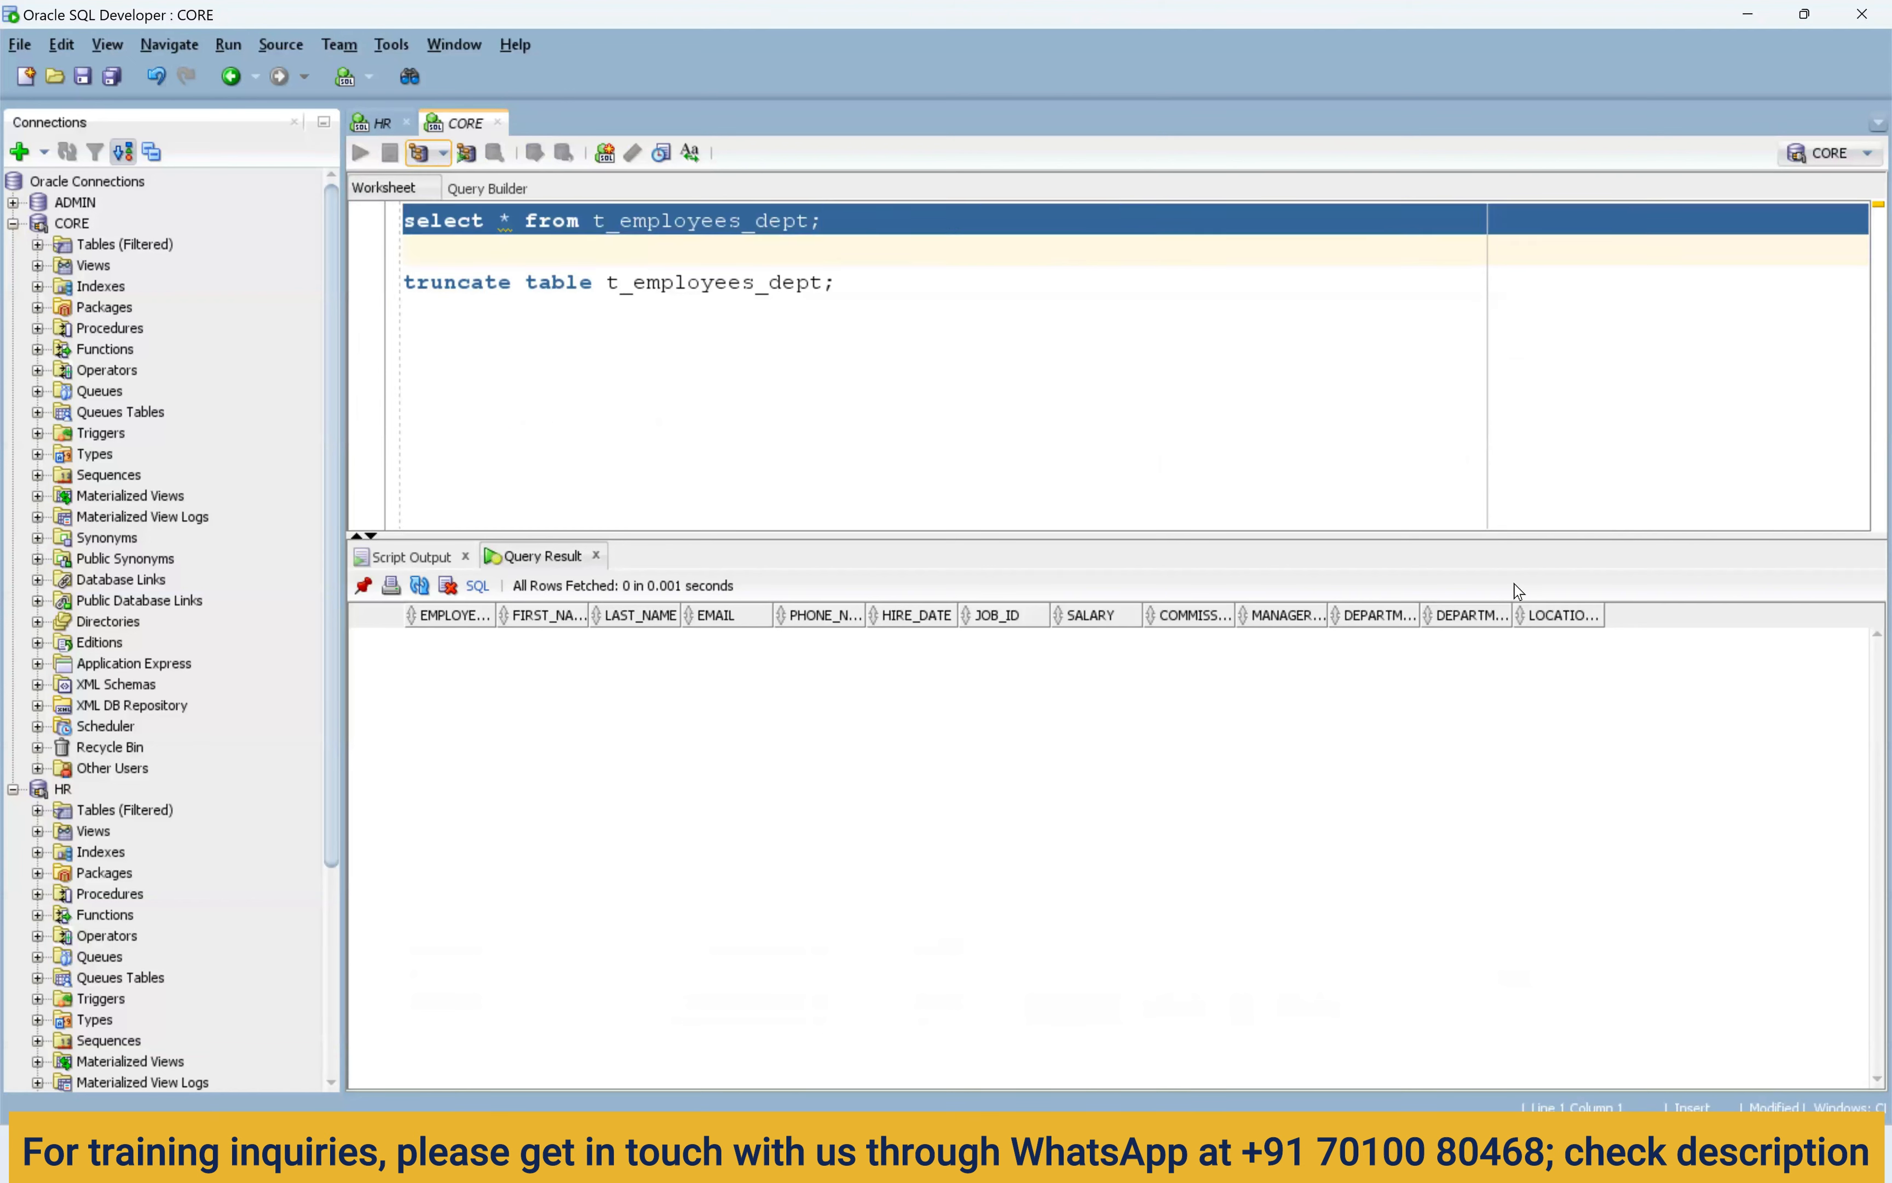
key("ctrl+Return")
Inspect the loaded department names and location IDs, noting a row with a null department.
left_click_drag(1529, 692, 1564, 961)
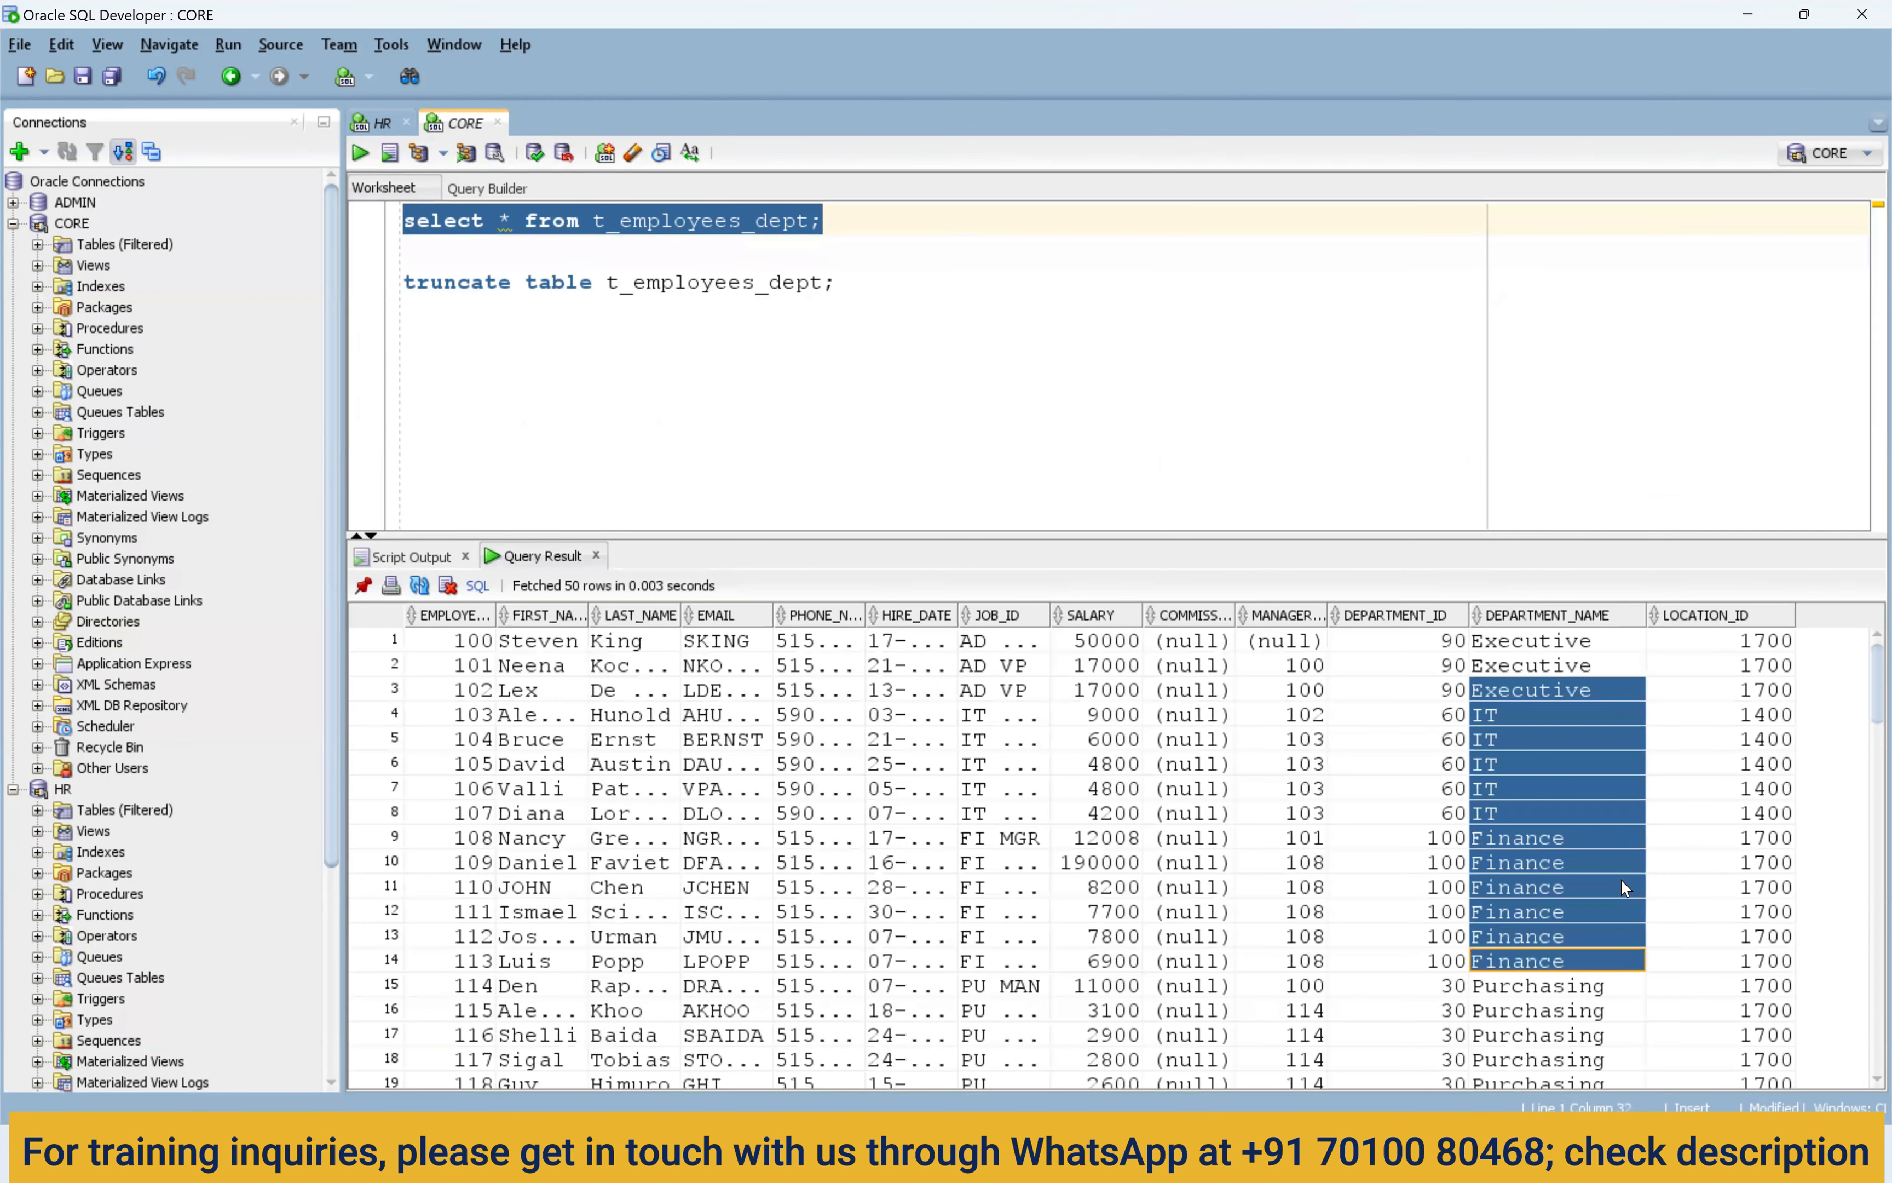
left_click_drag(1755, 717, 1744, 984)
scroll(1571, 886, "down", 9)
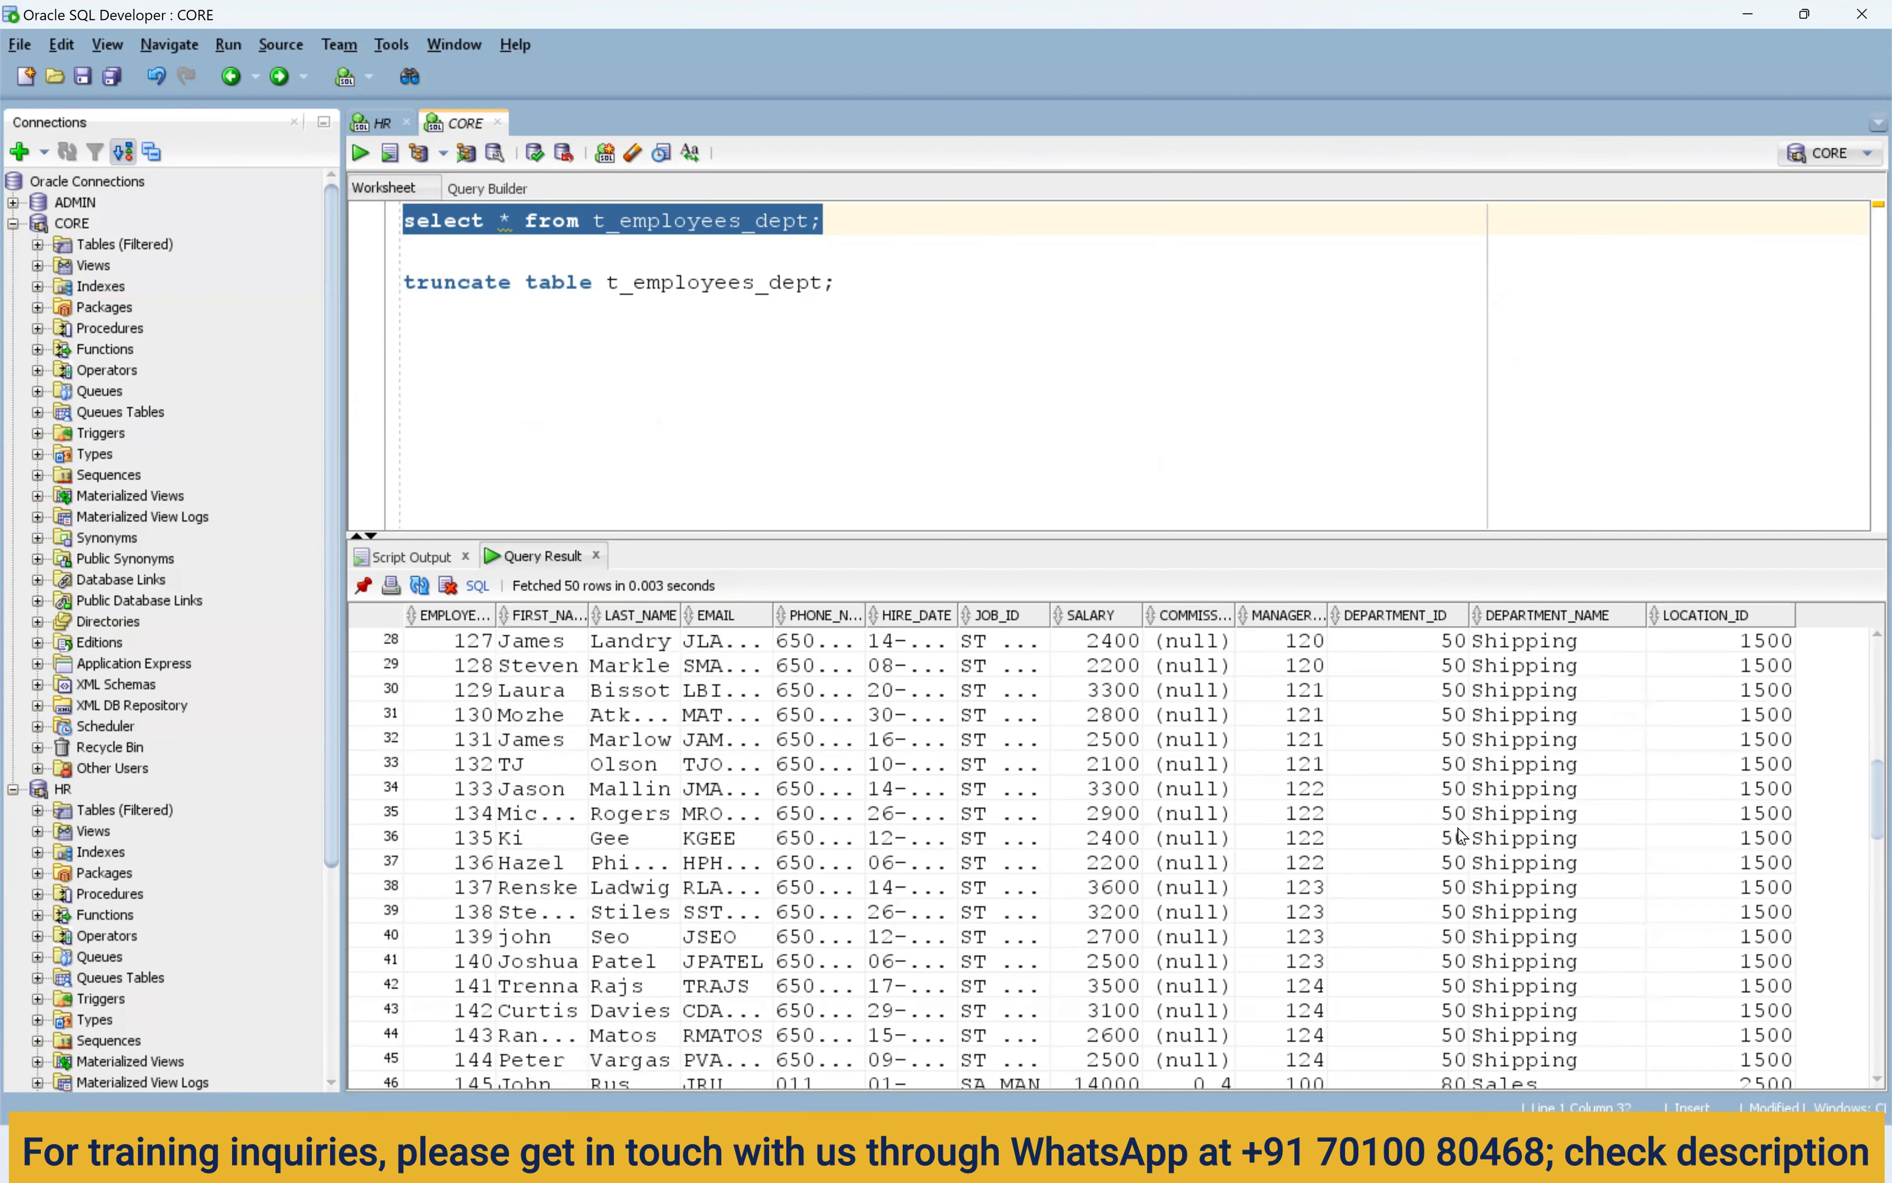
scroll(1512, 884, "down", 16)
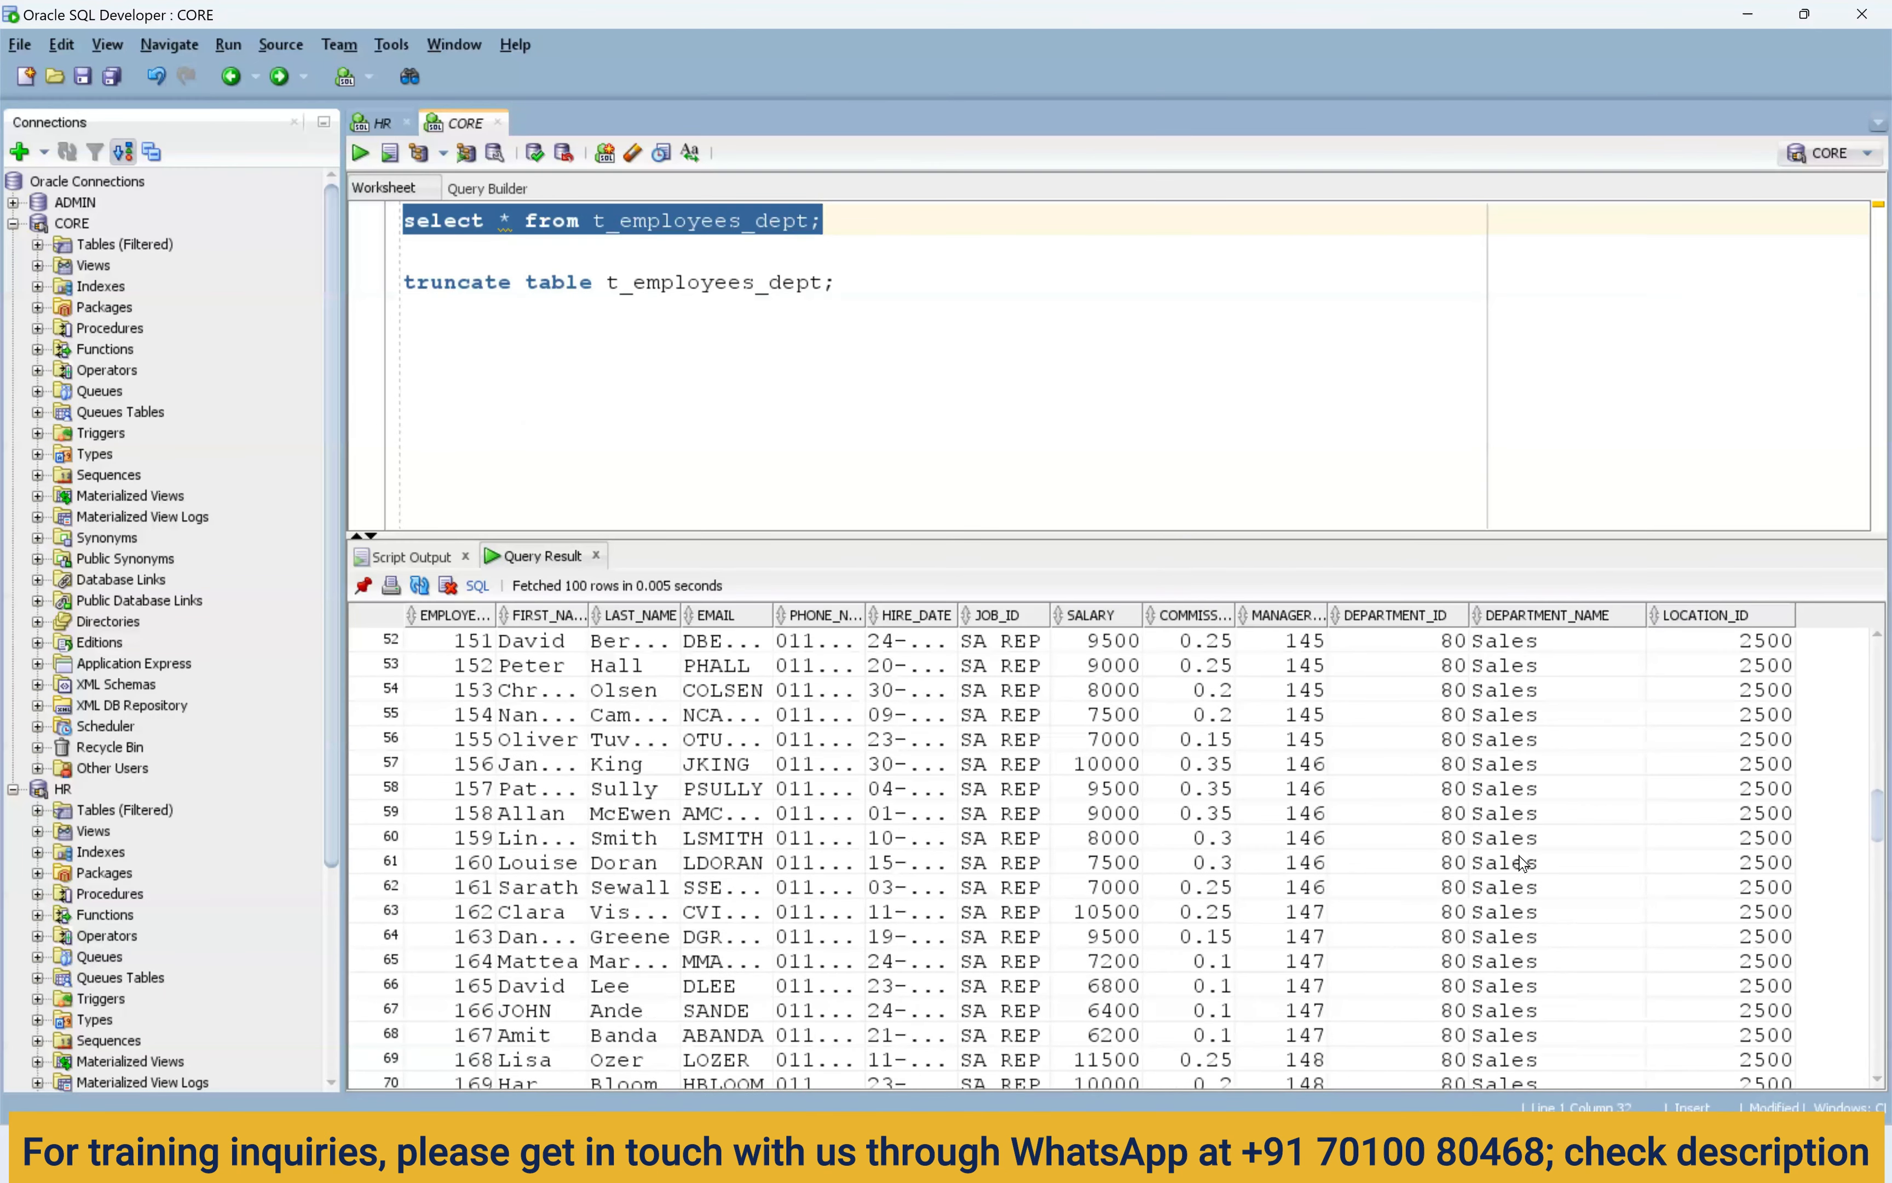
left_click_drag(1493, 690, 1705, 920)
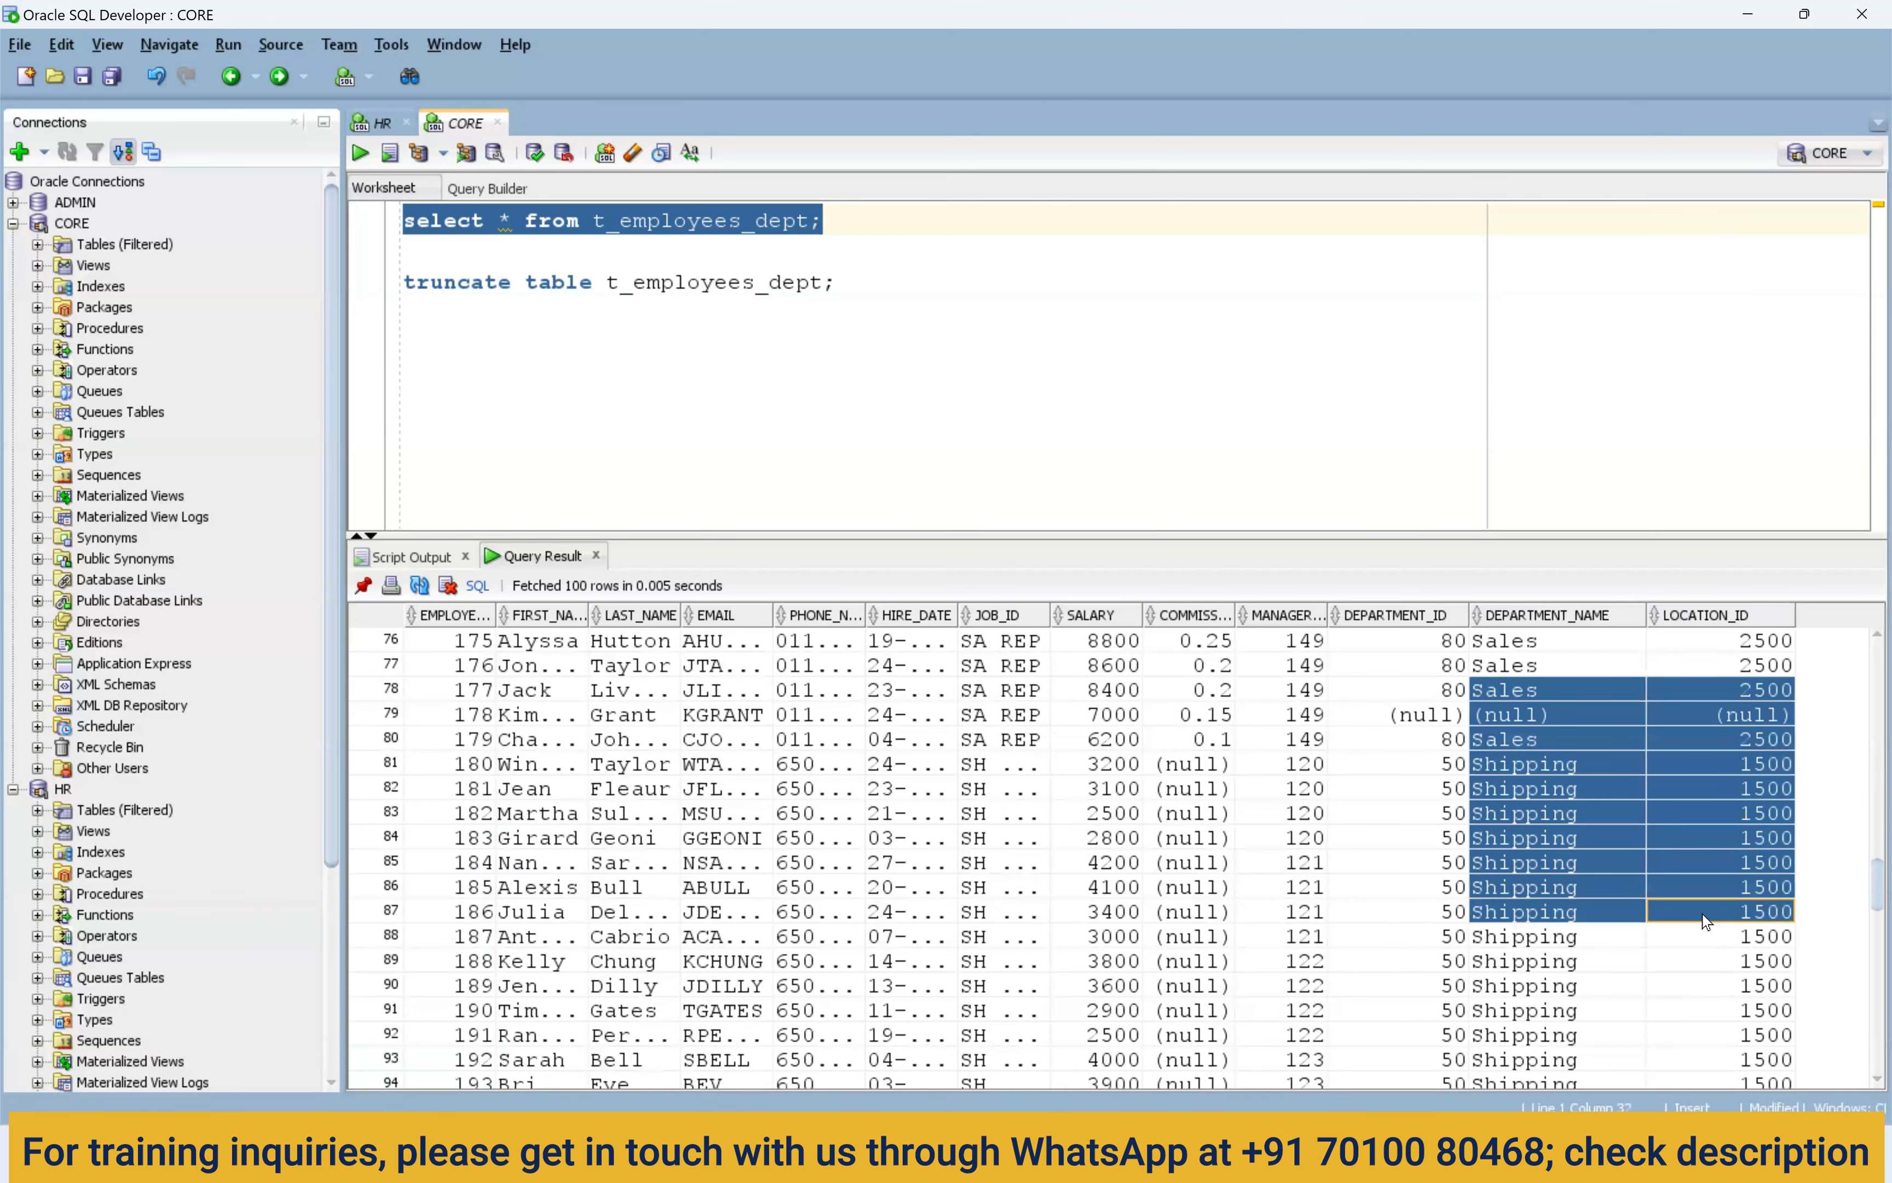
left_click(1517, 714)
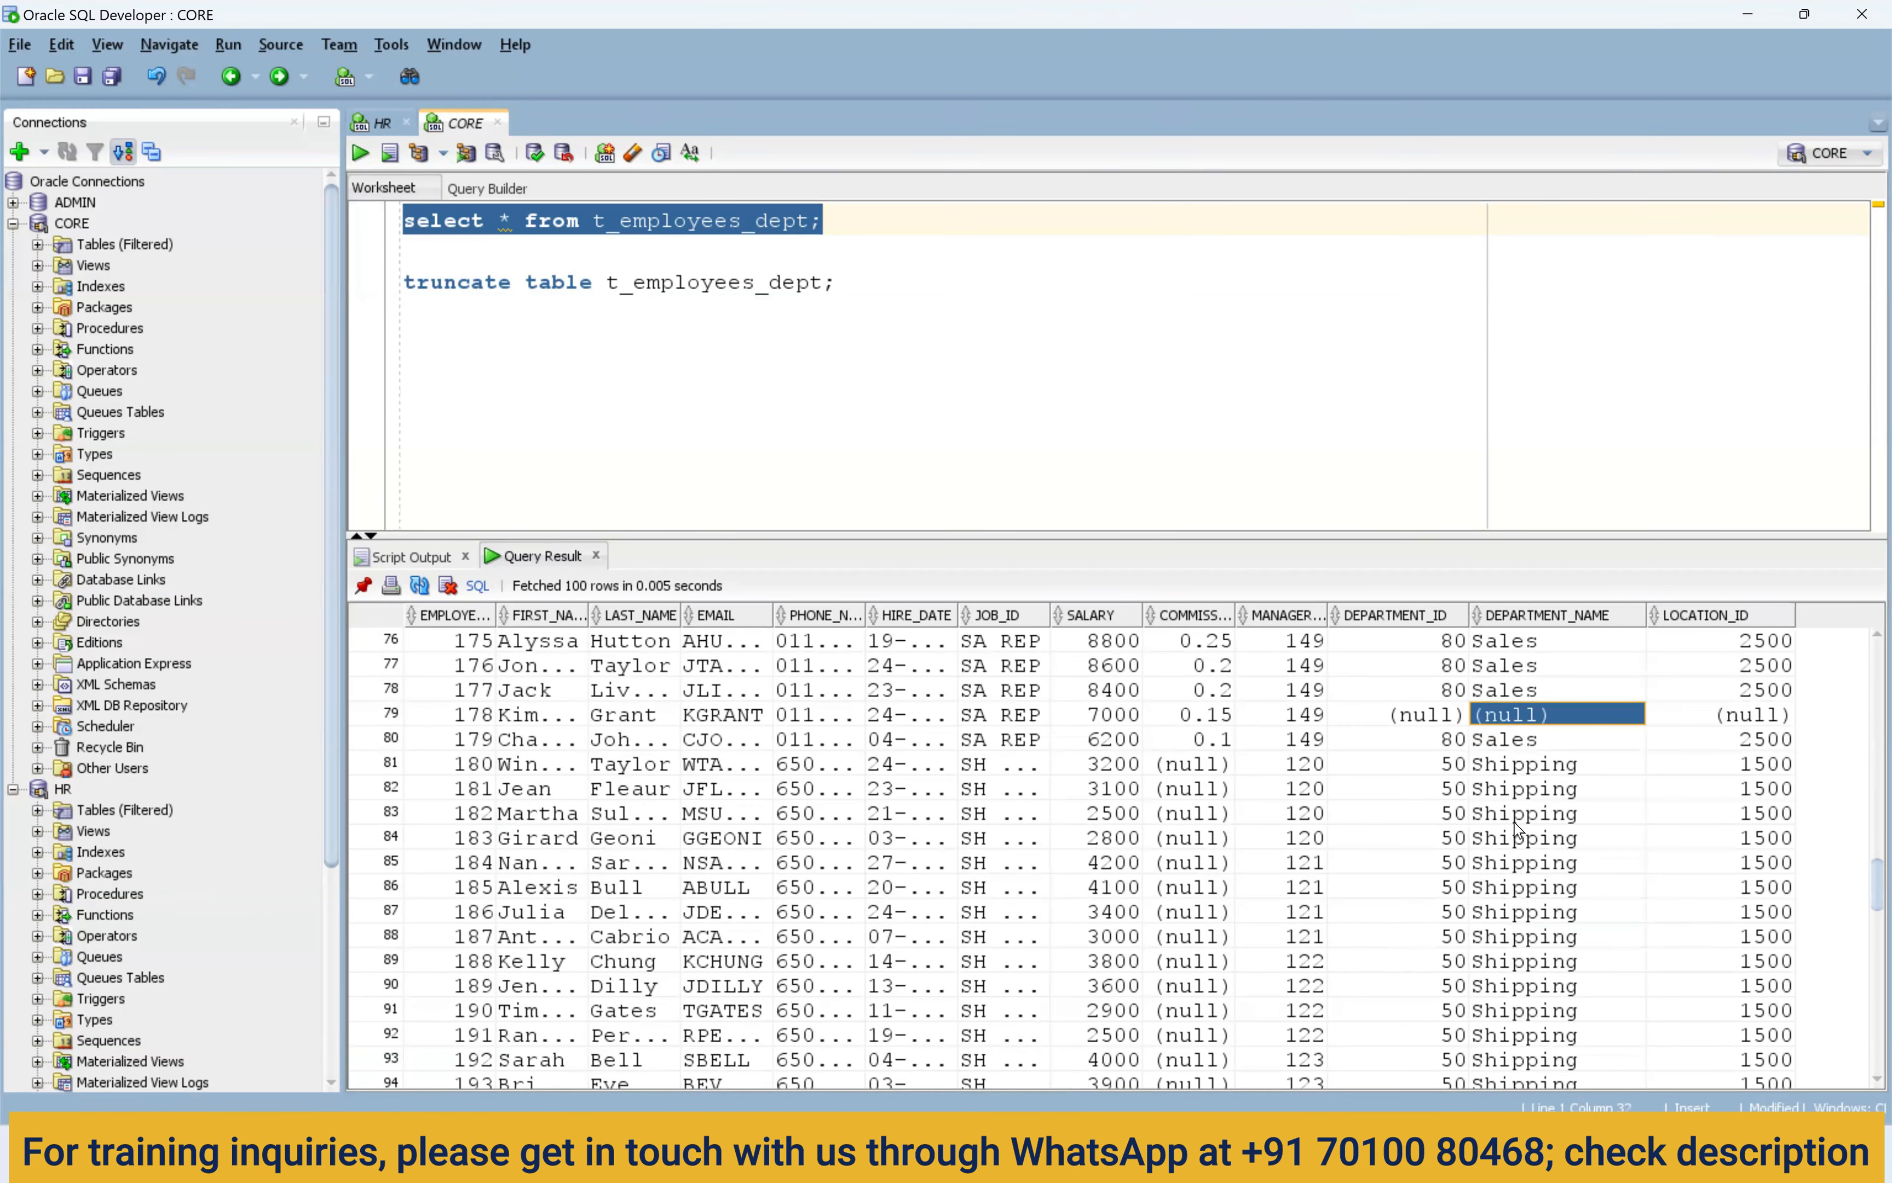
left_click_drag(1525, 828, 1517, 691)
left_click_drag(1694, 714, 1705, 671)
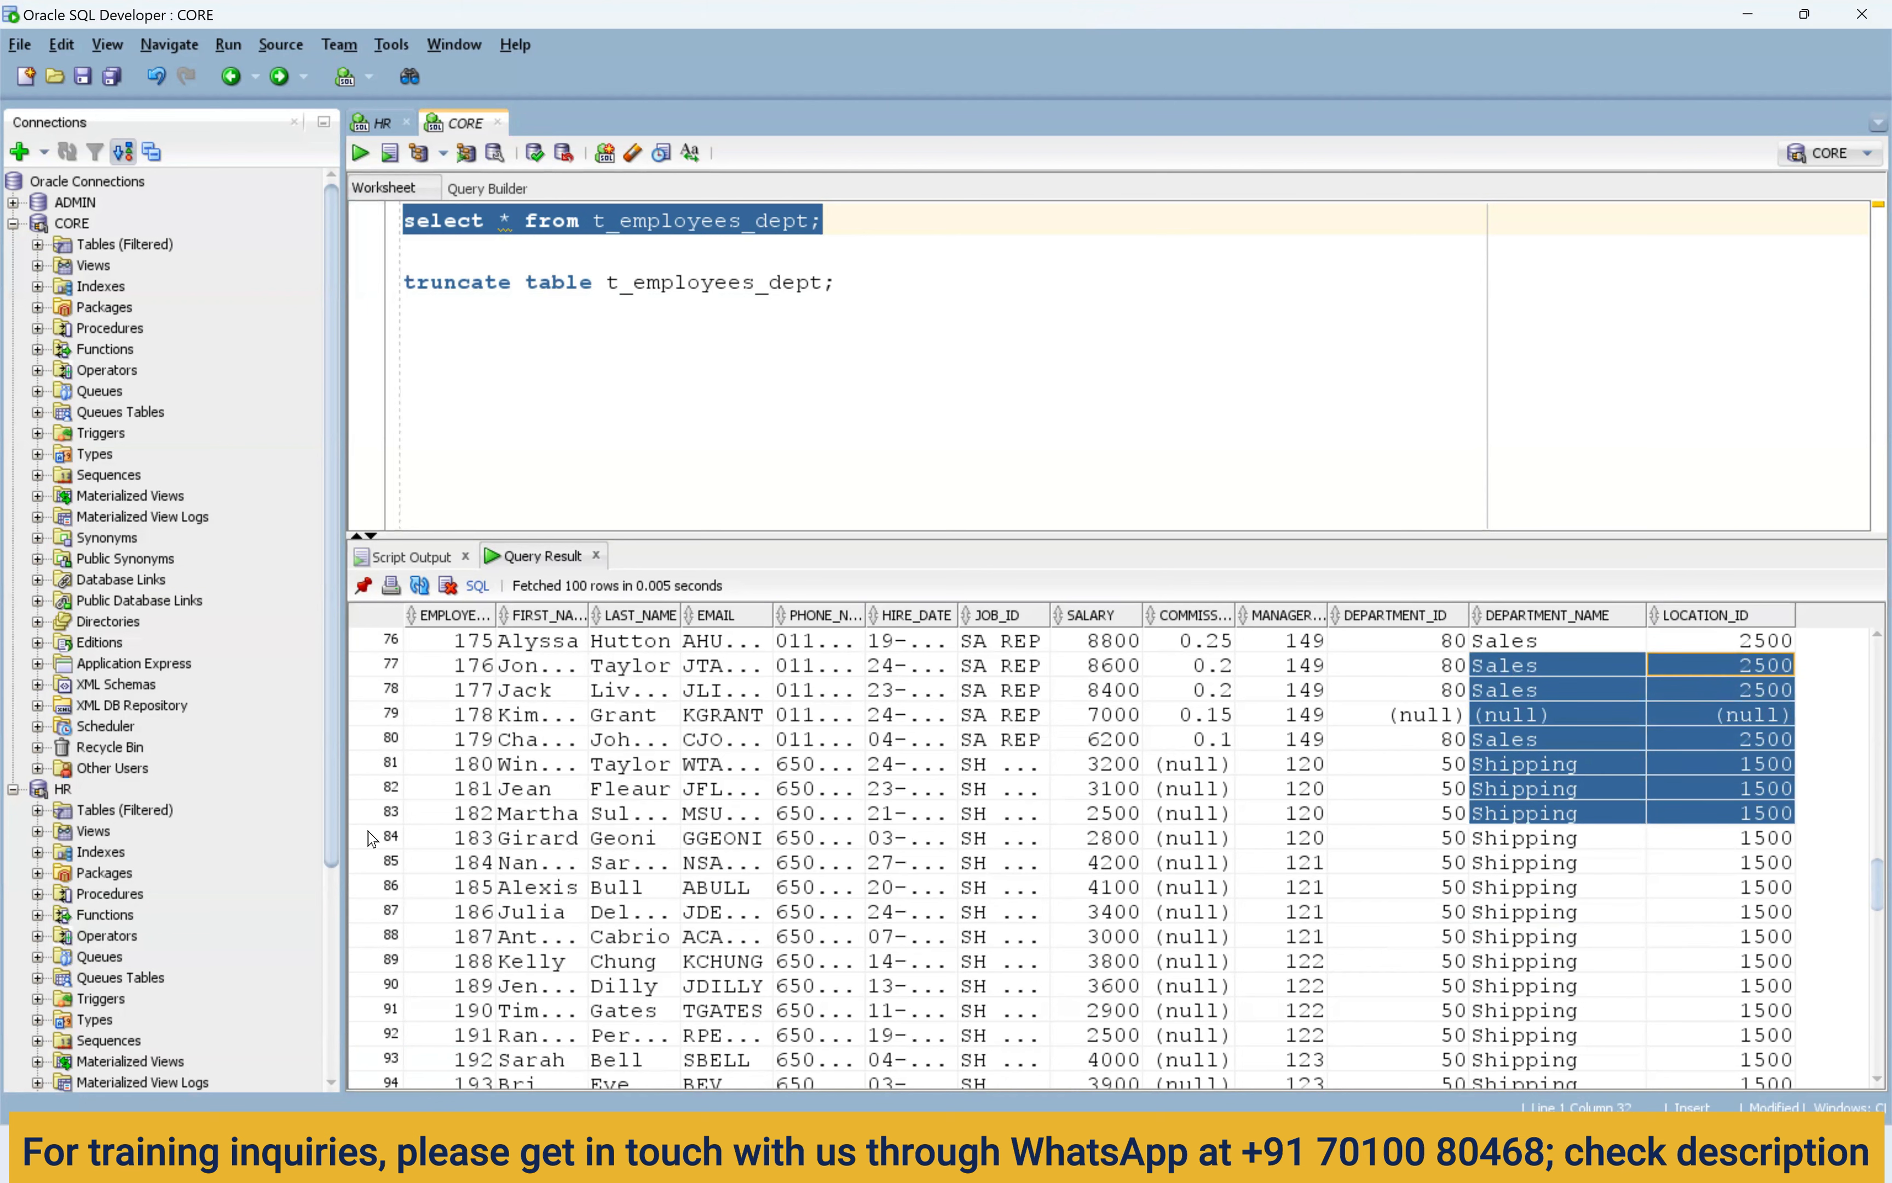
key("alt+Tab")
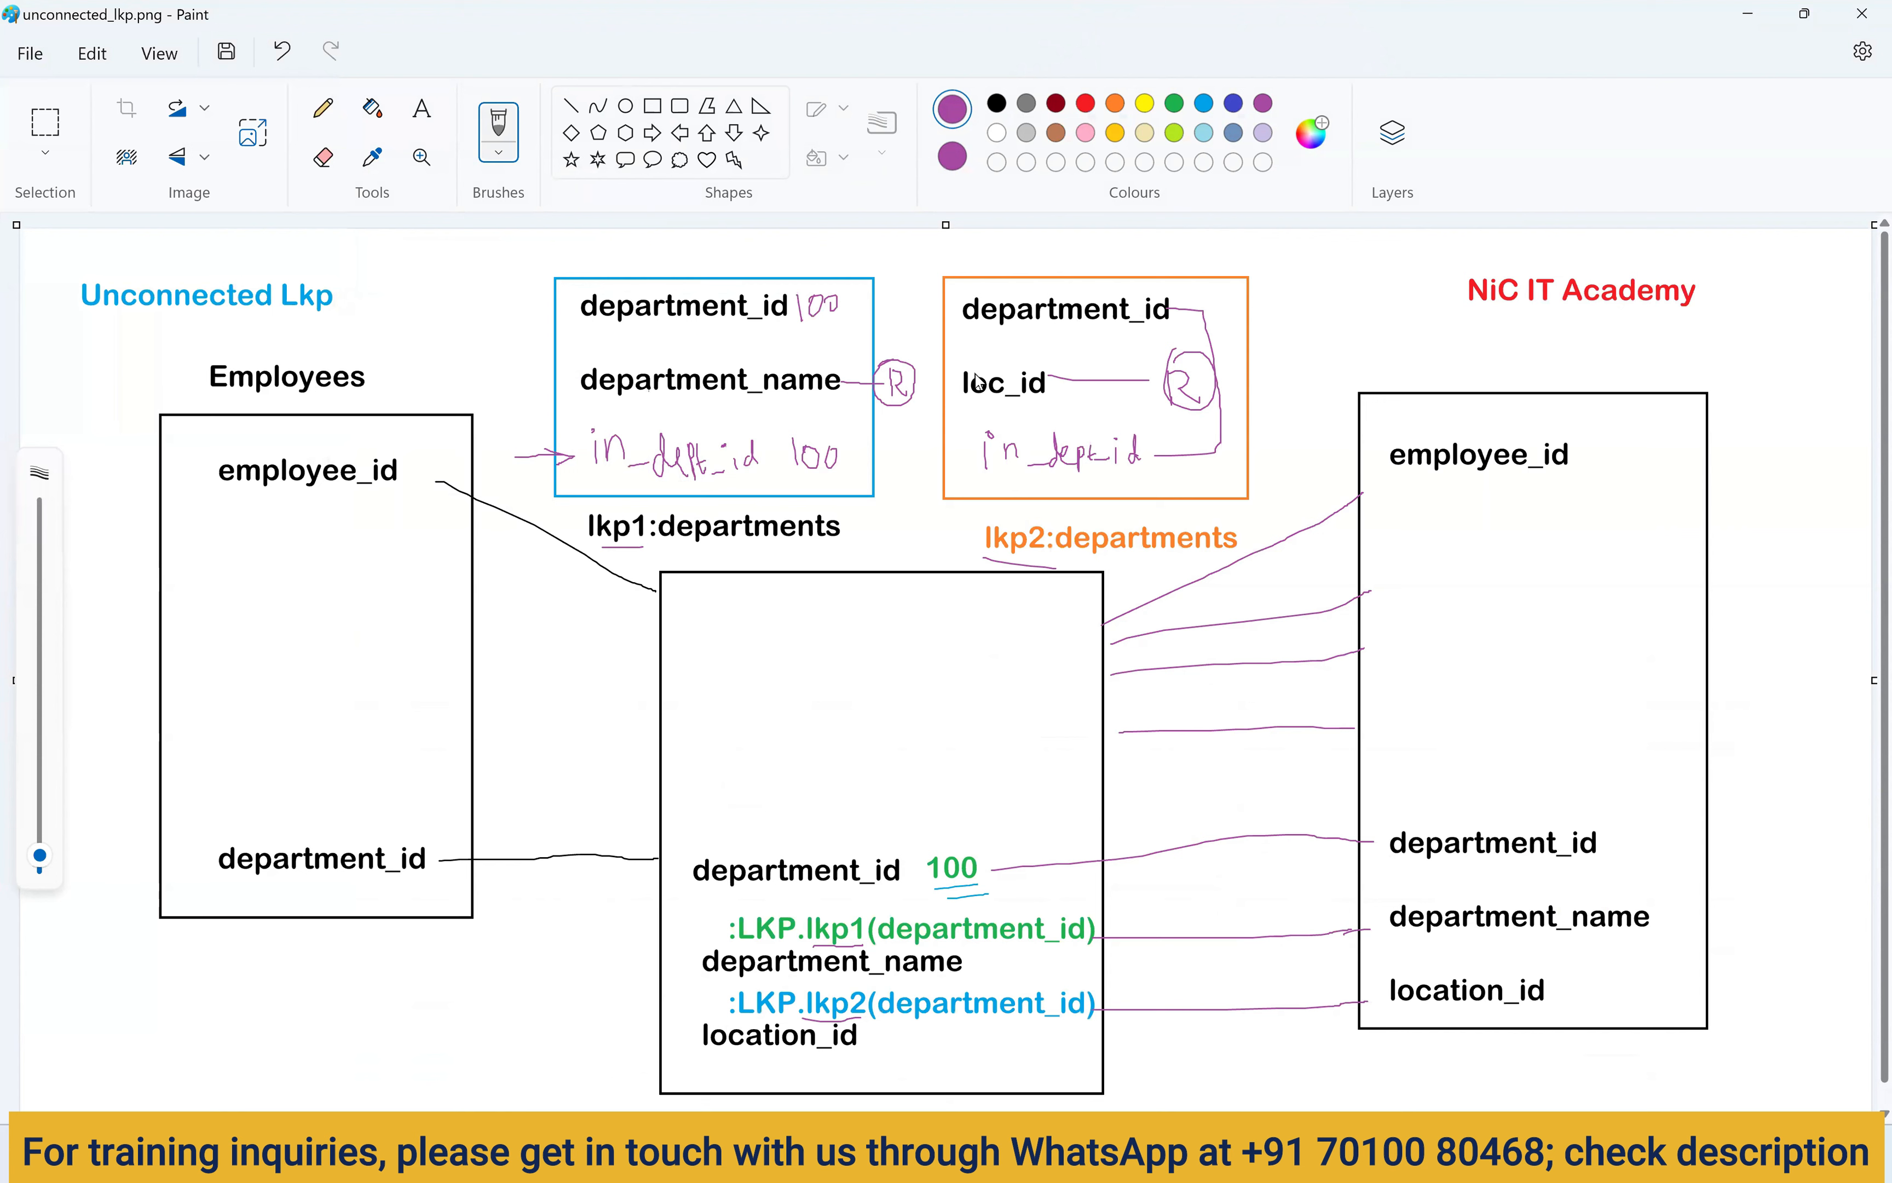
Return to Paint showing unconnected_lkp.png and open the File menu.
key("alt+Tab")
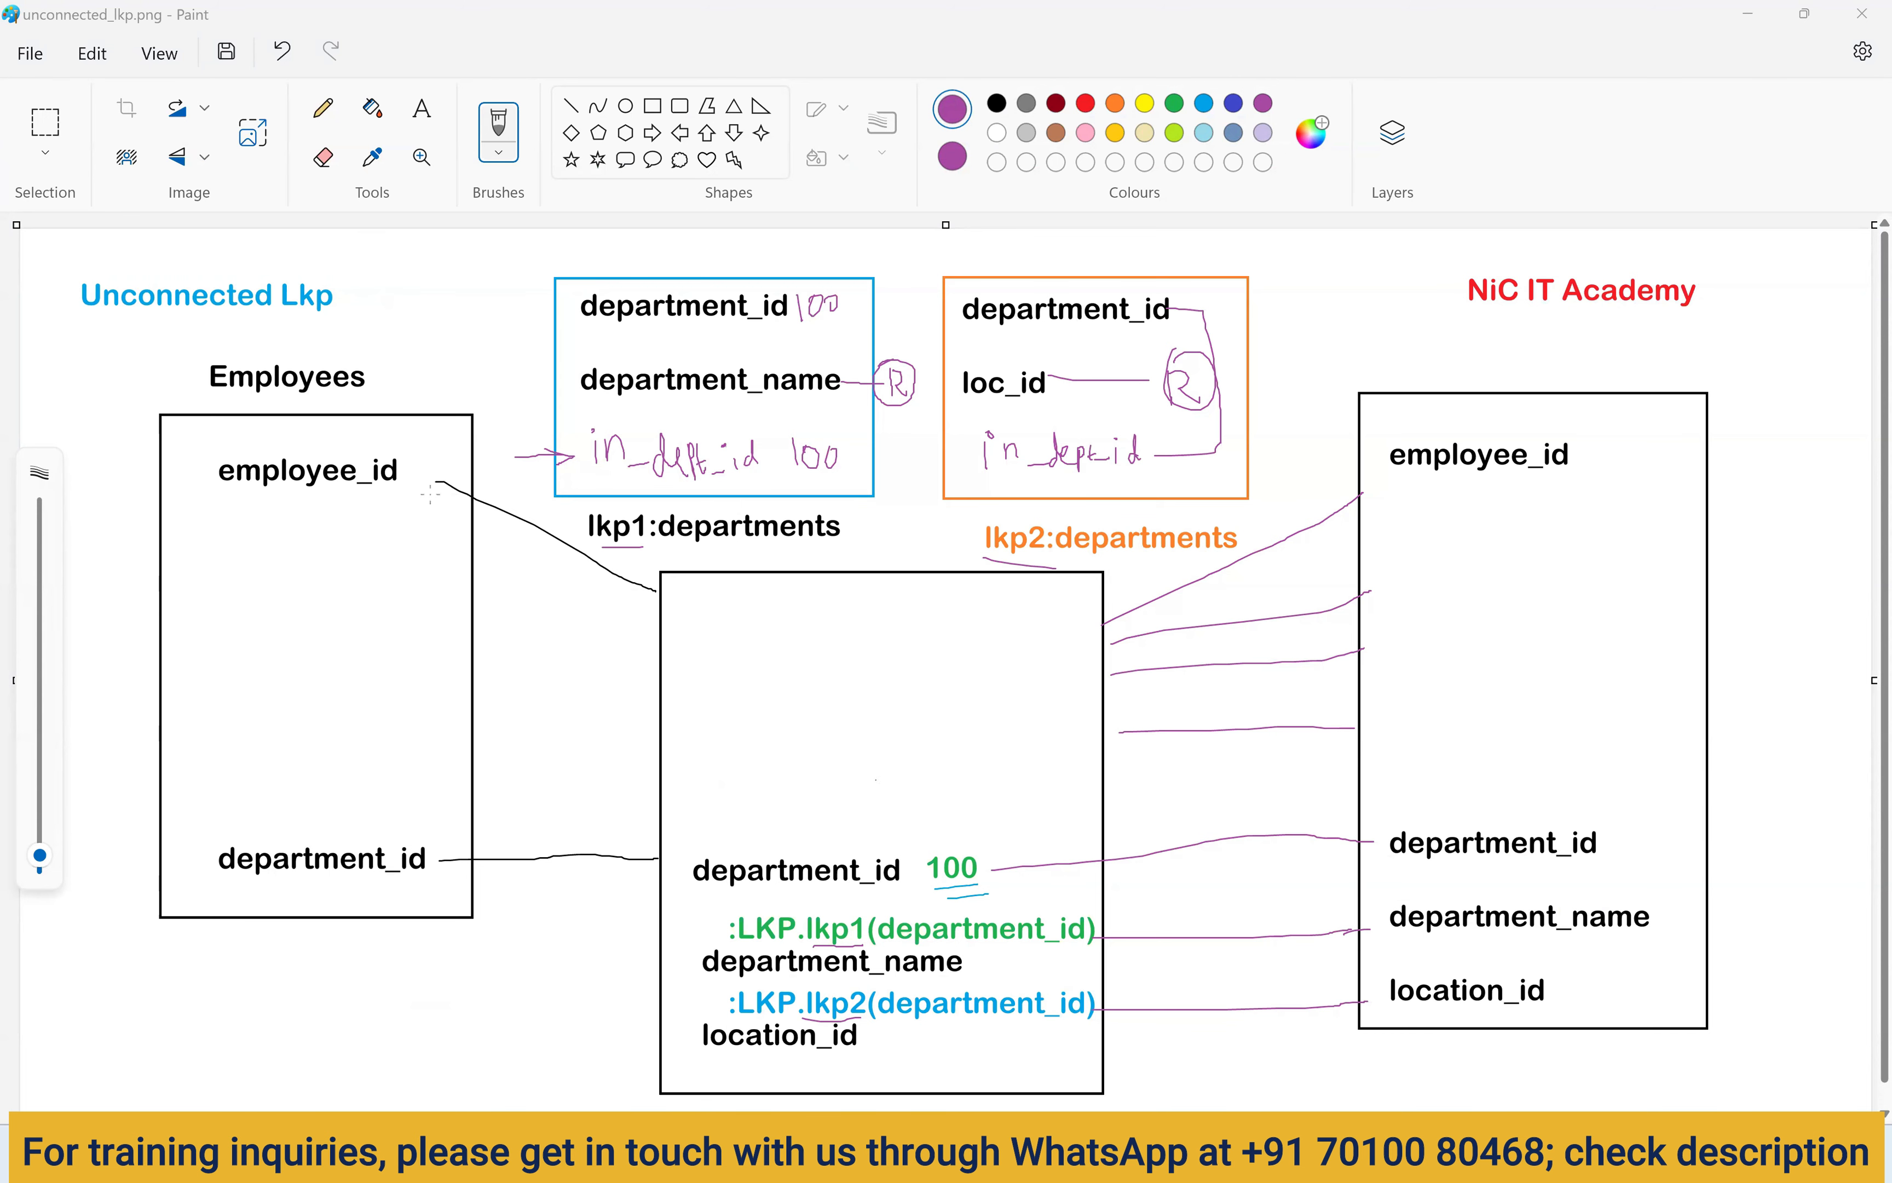
left_click(30, 53)
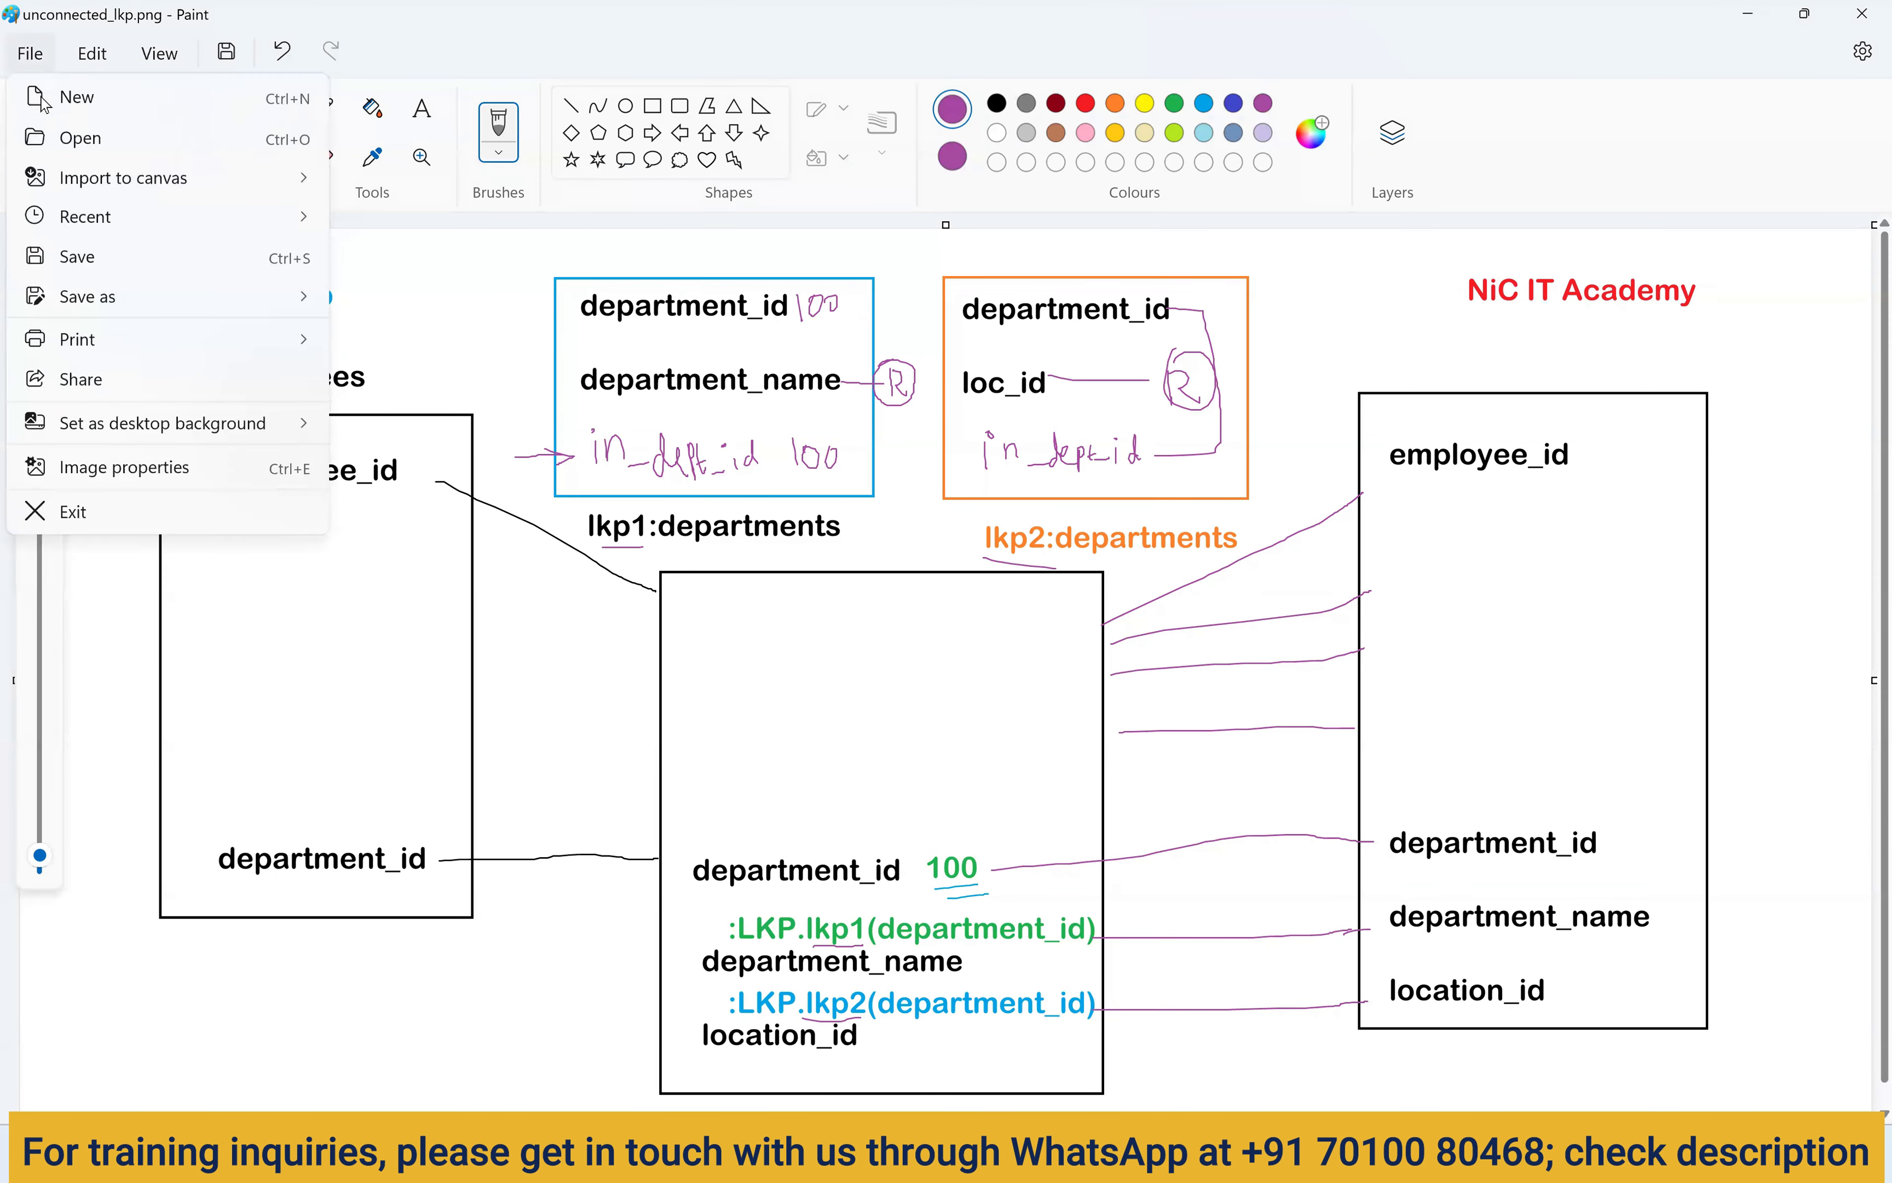
On a new blank canvas, write a 1M label and draw a tall rectangle to its right.
left_click(71, 98)
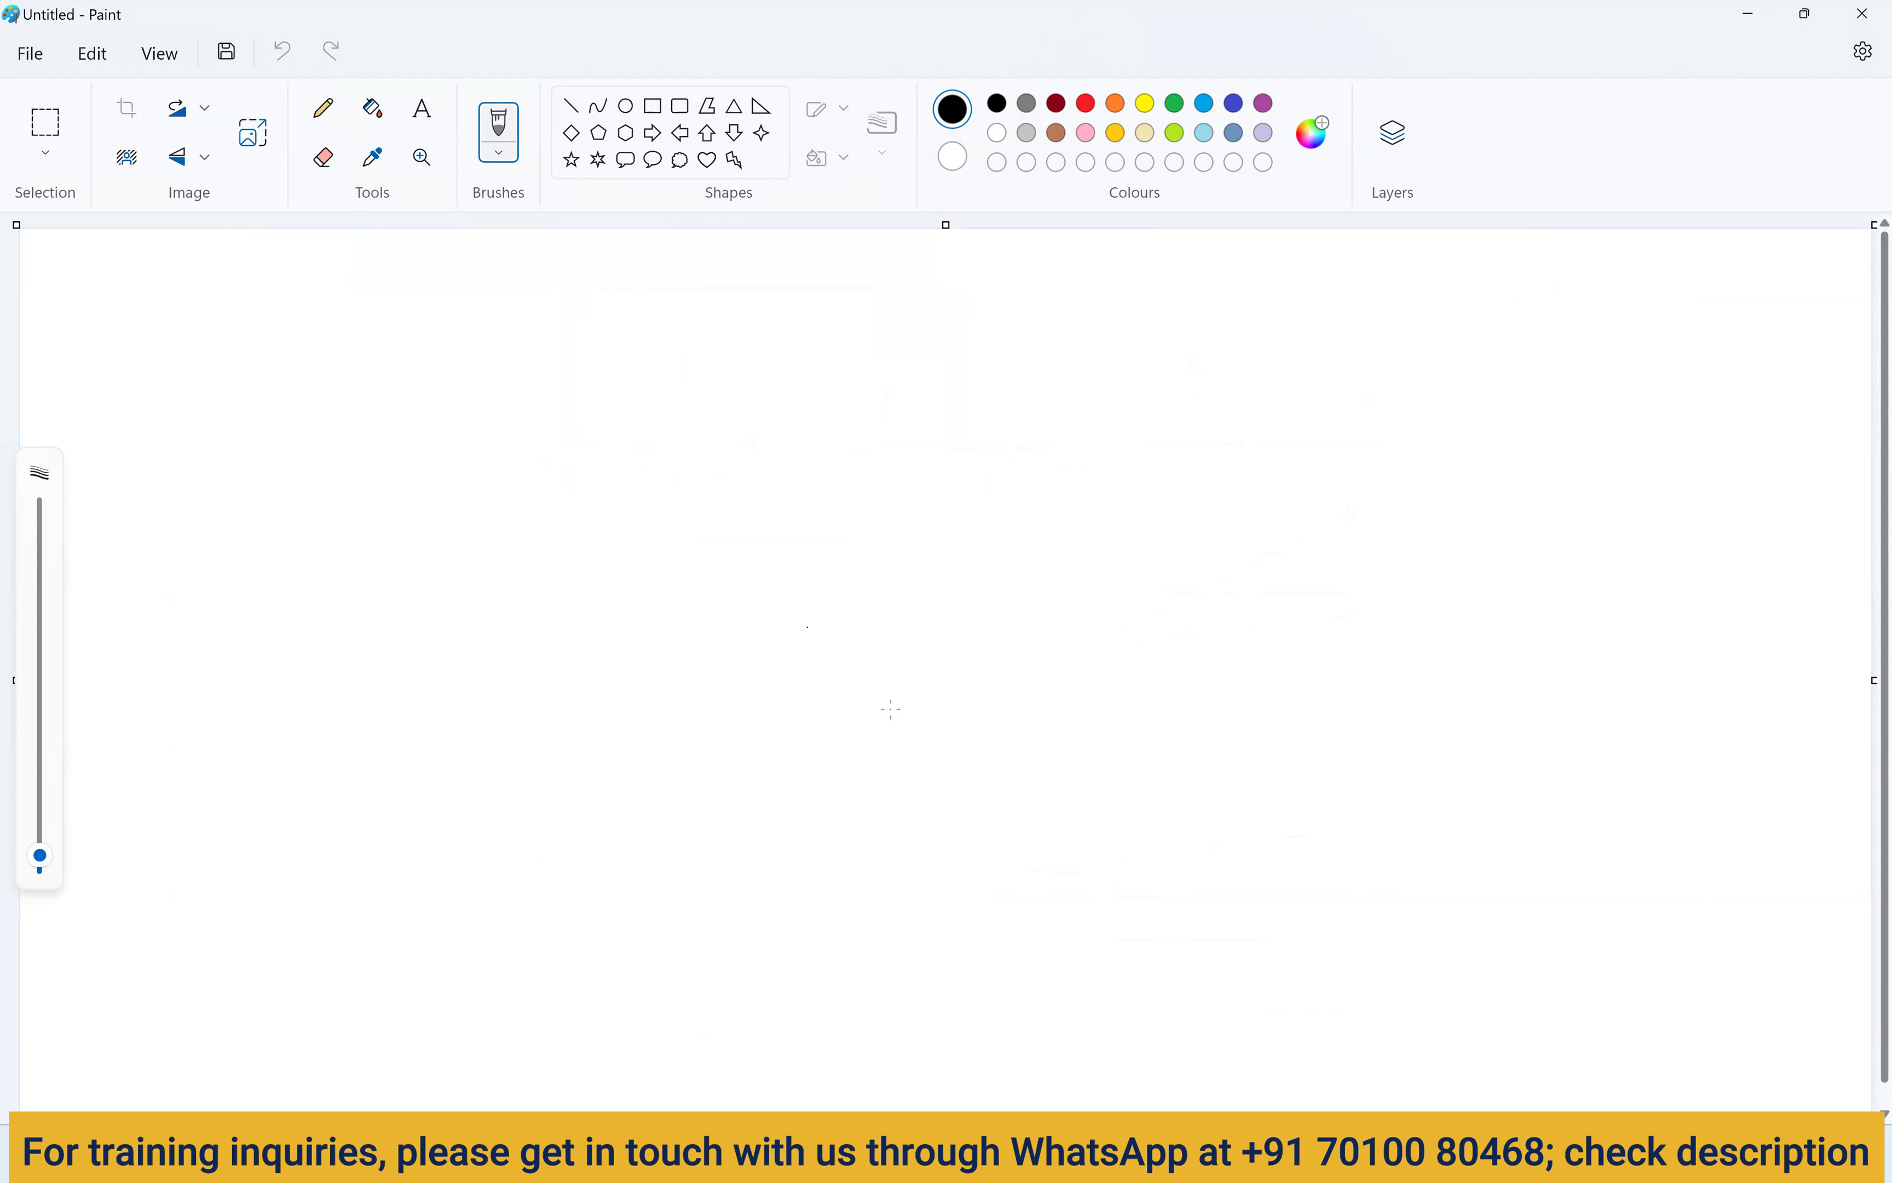
mouse_move(1111, 1159)
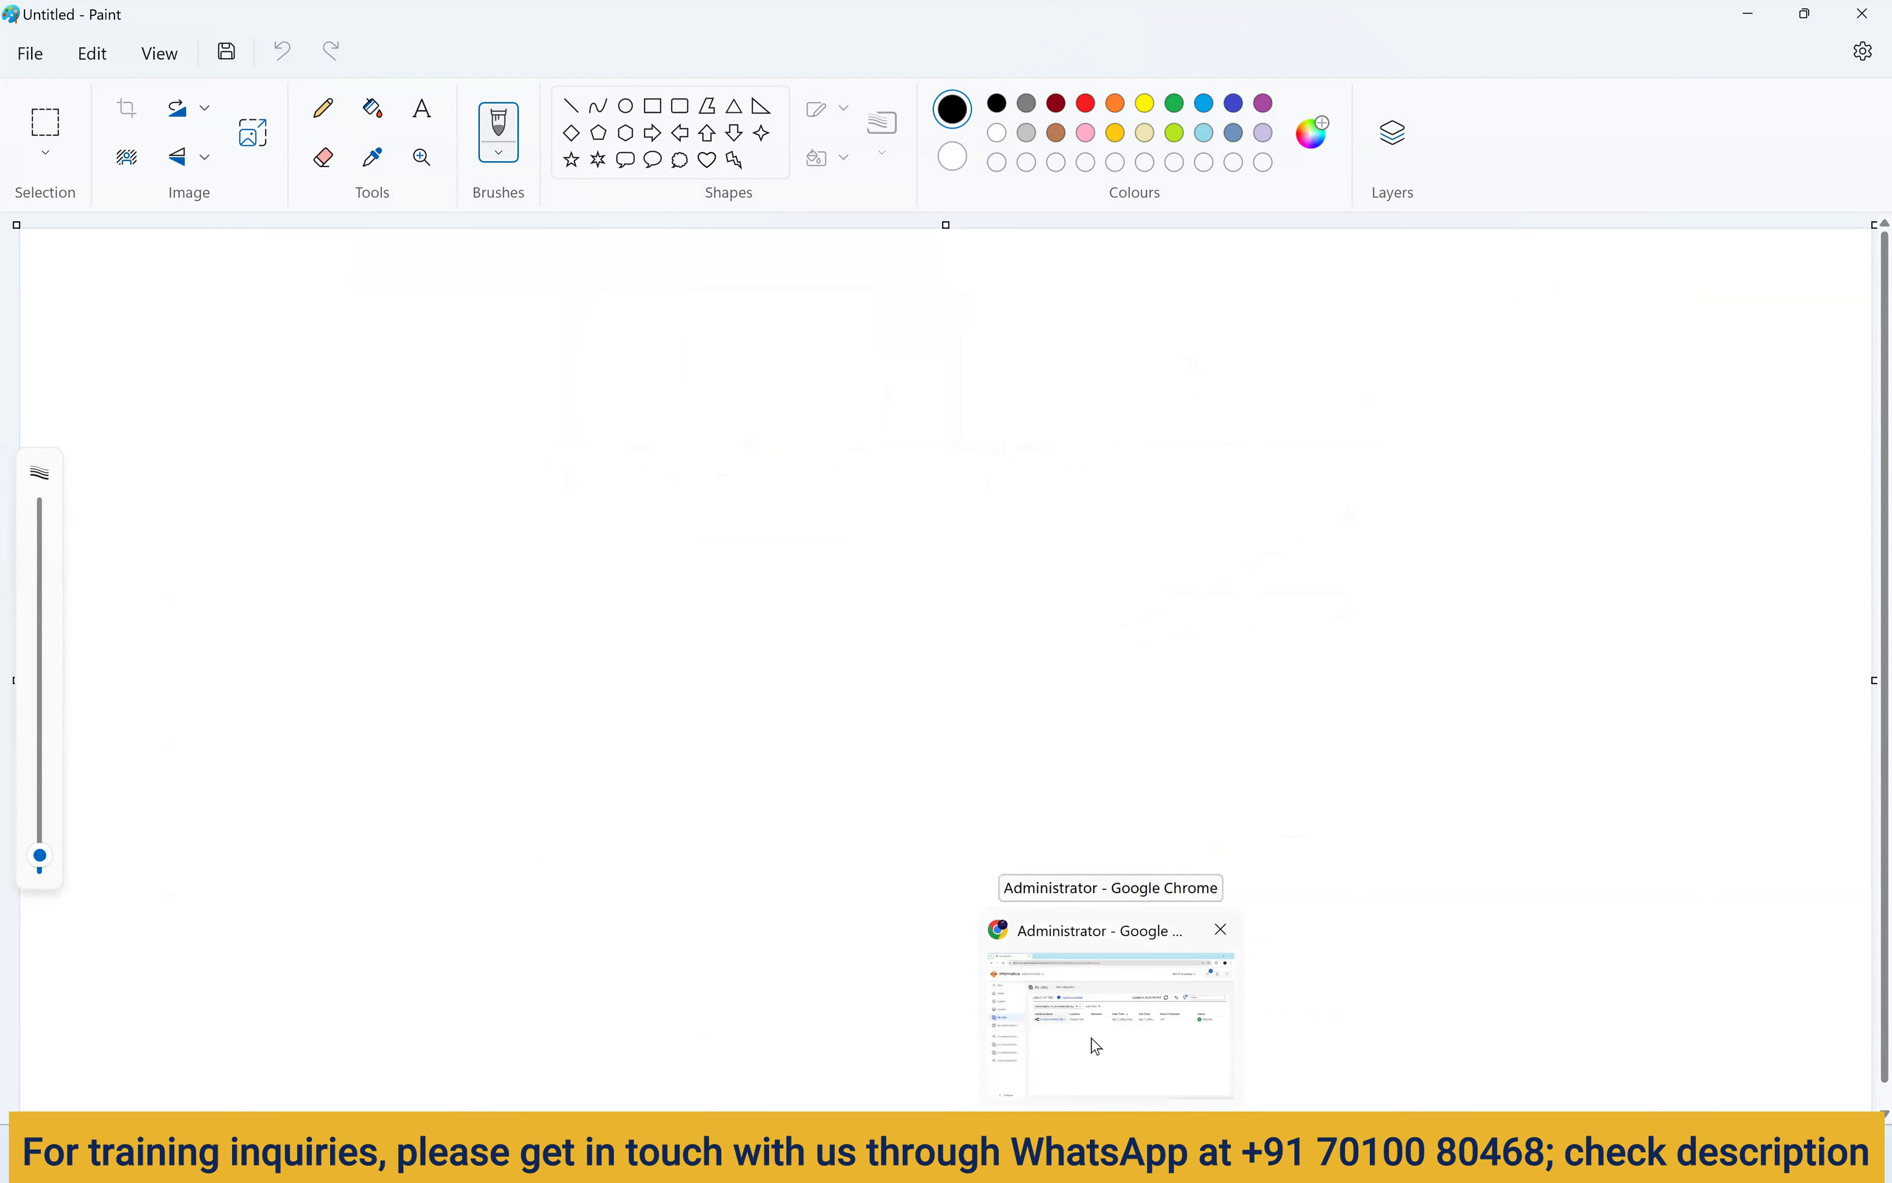
left_click(423, 117)
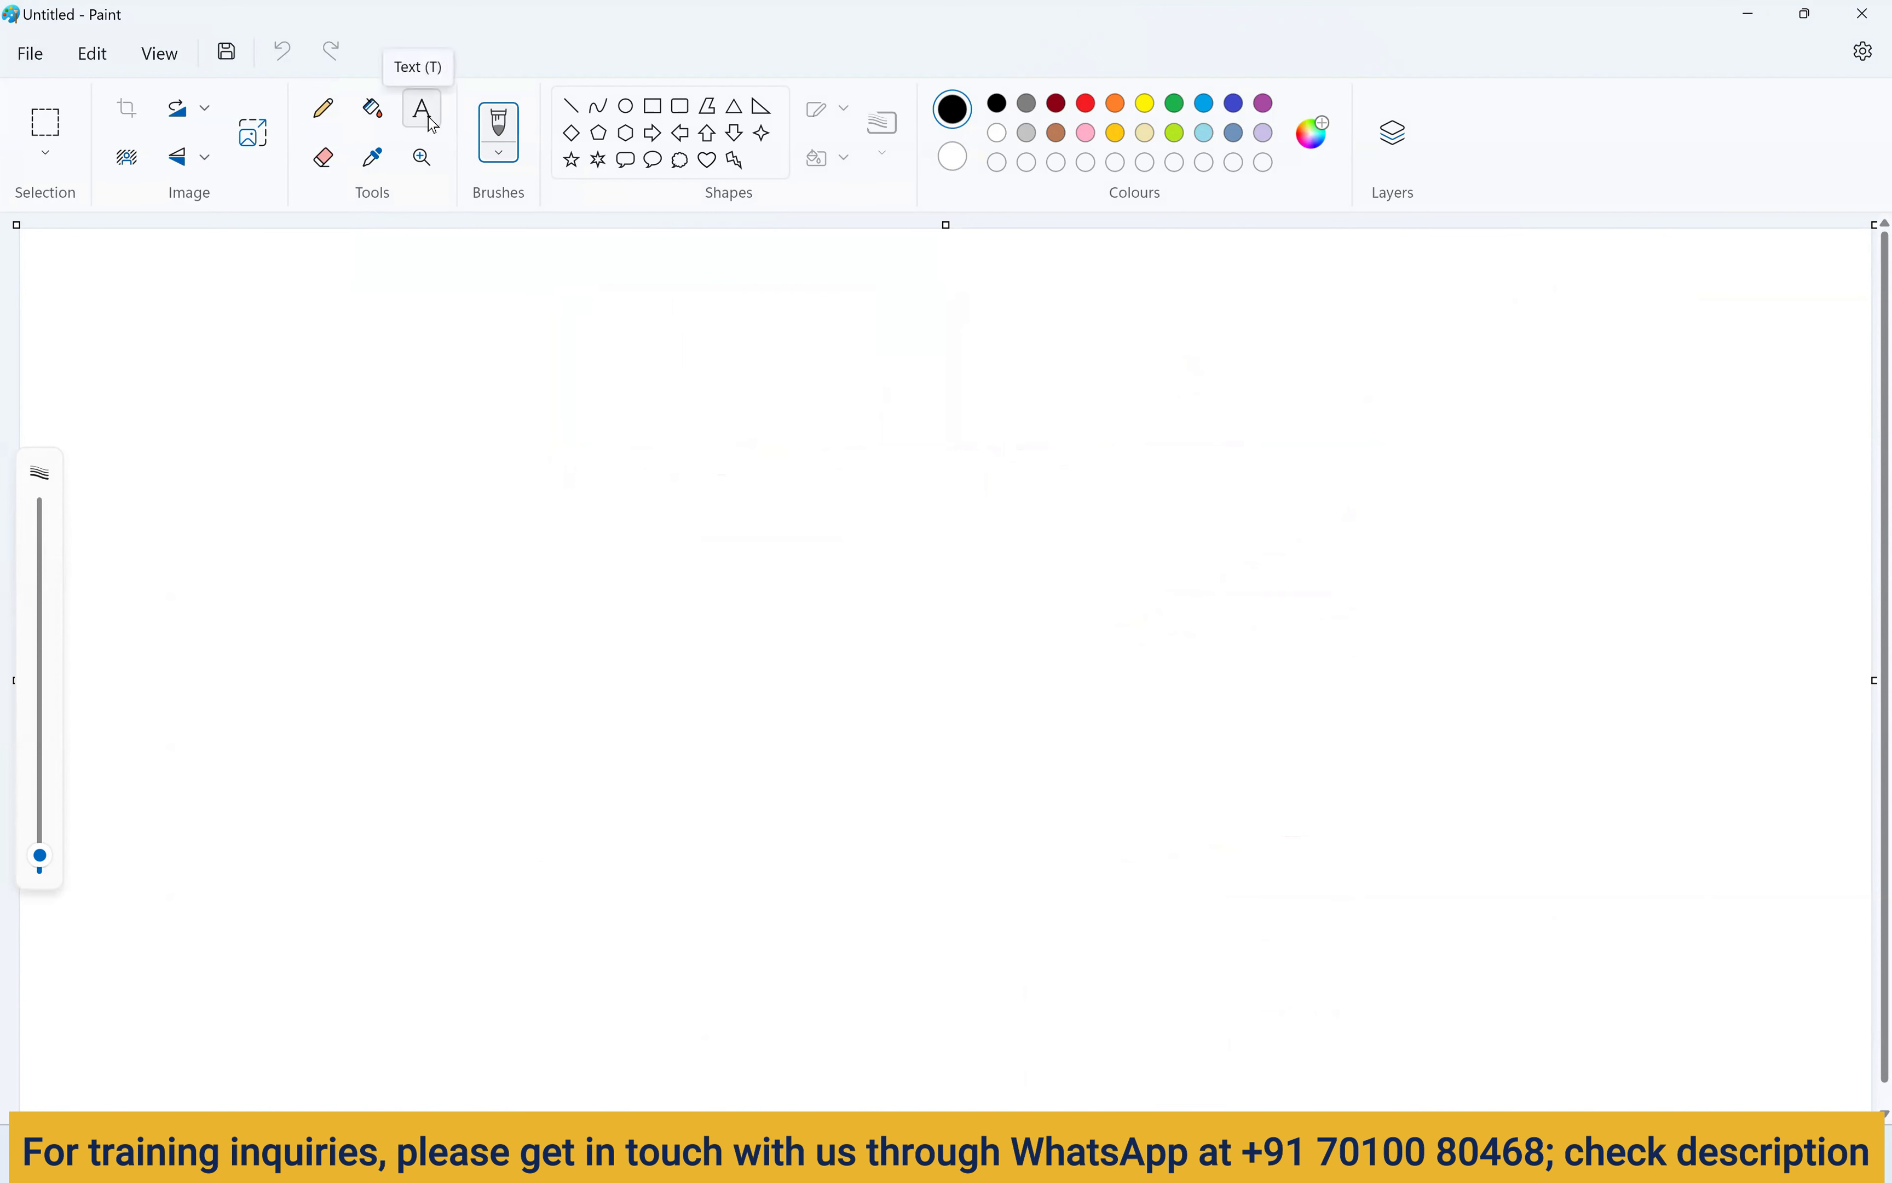
left_click(294, 582)
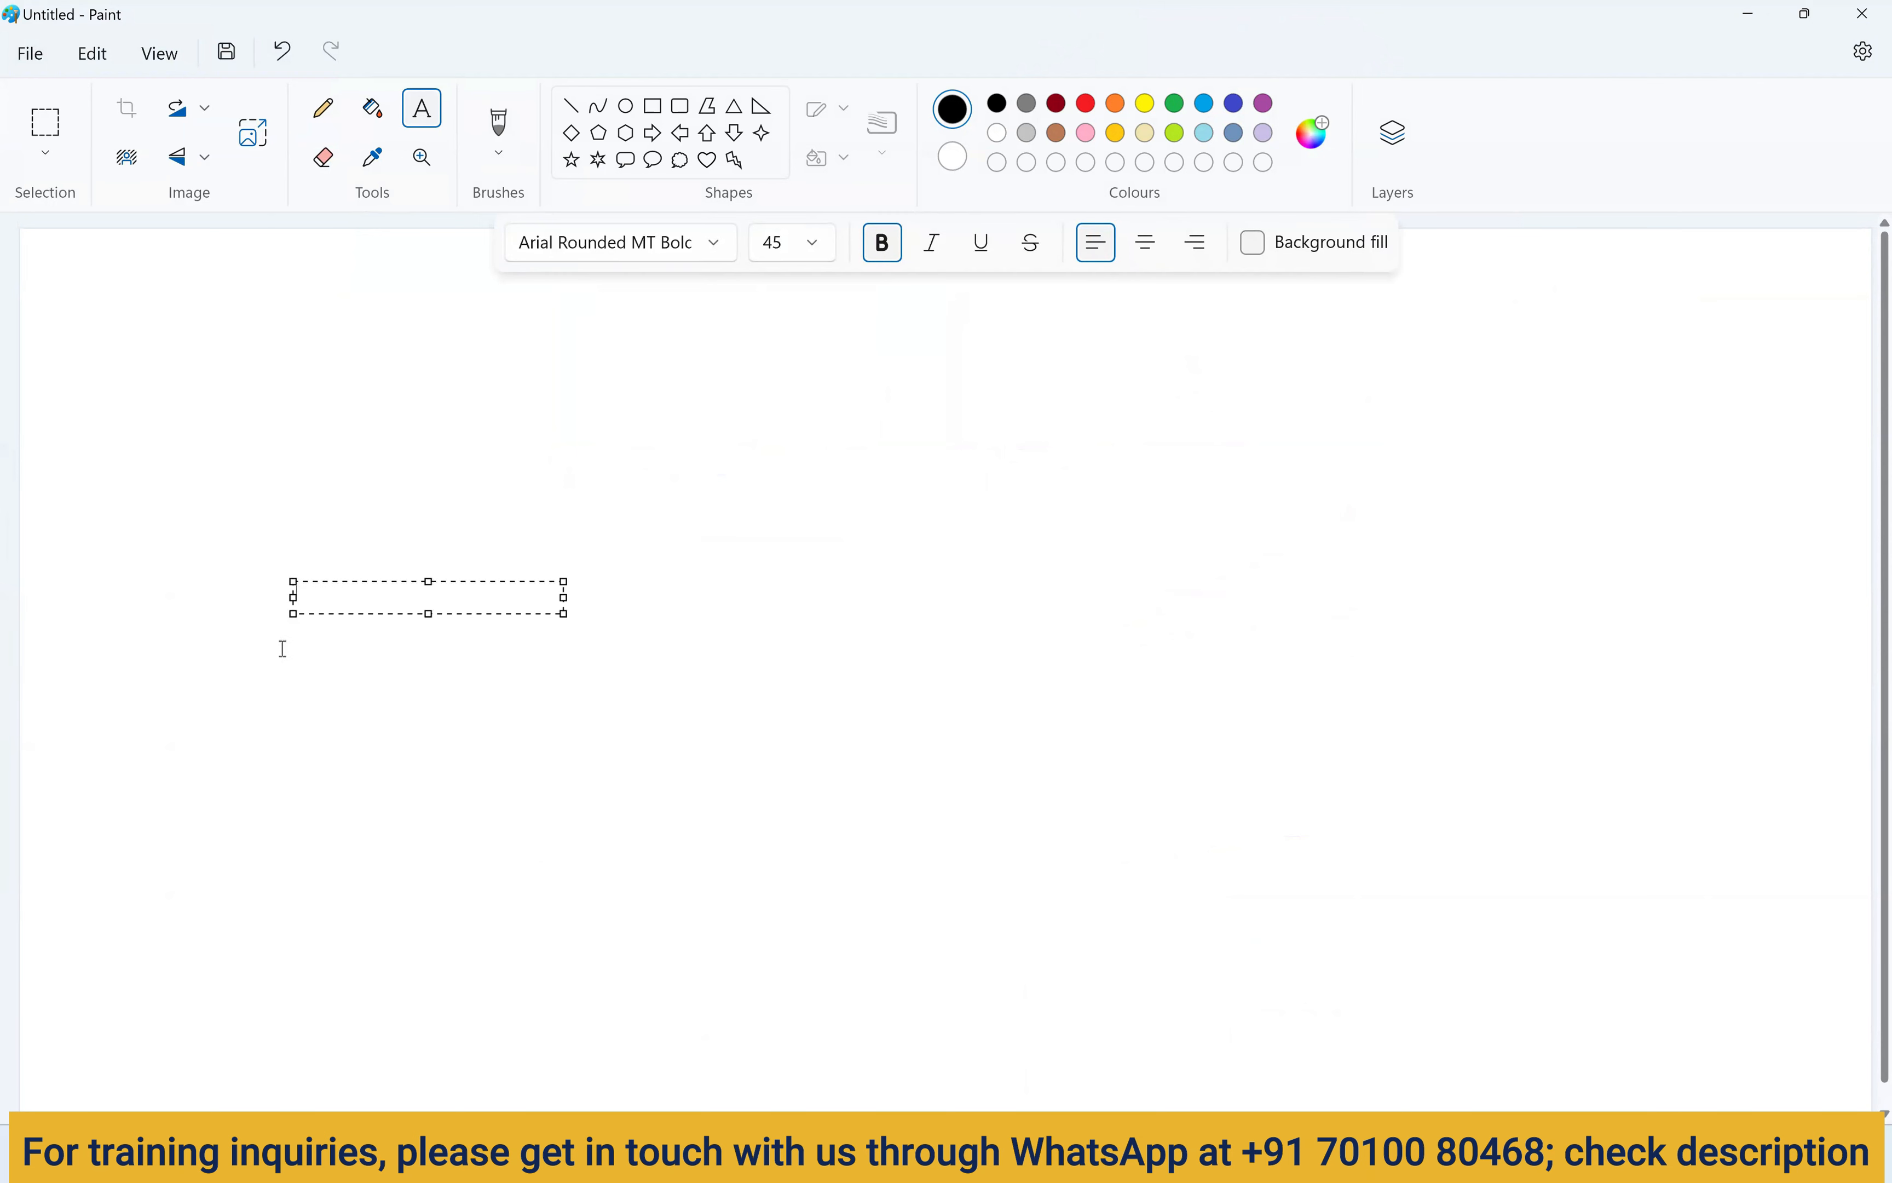
type("1M")
left_click_drag(284, 579, 241, 575)
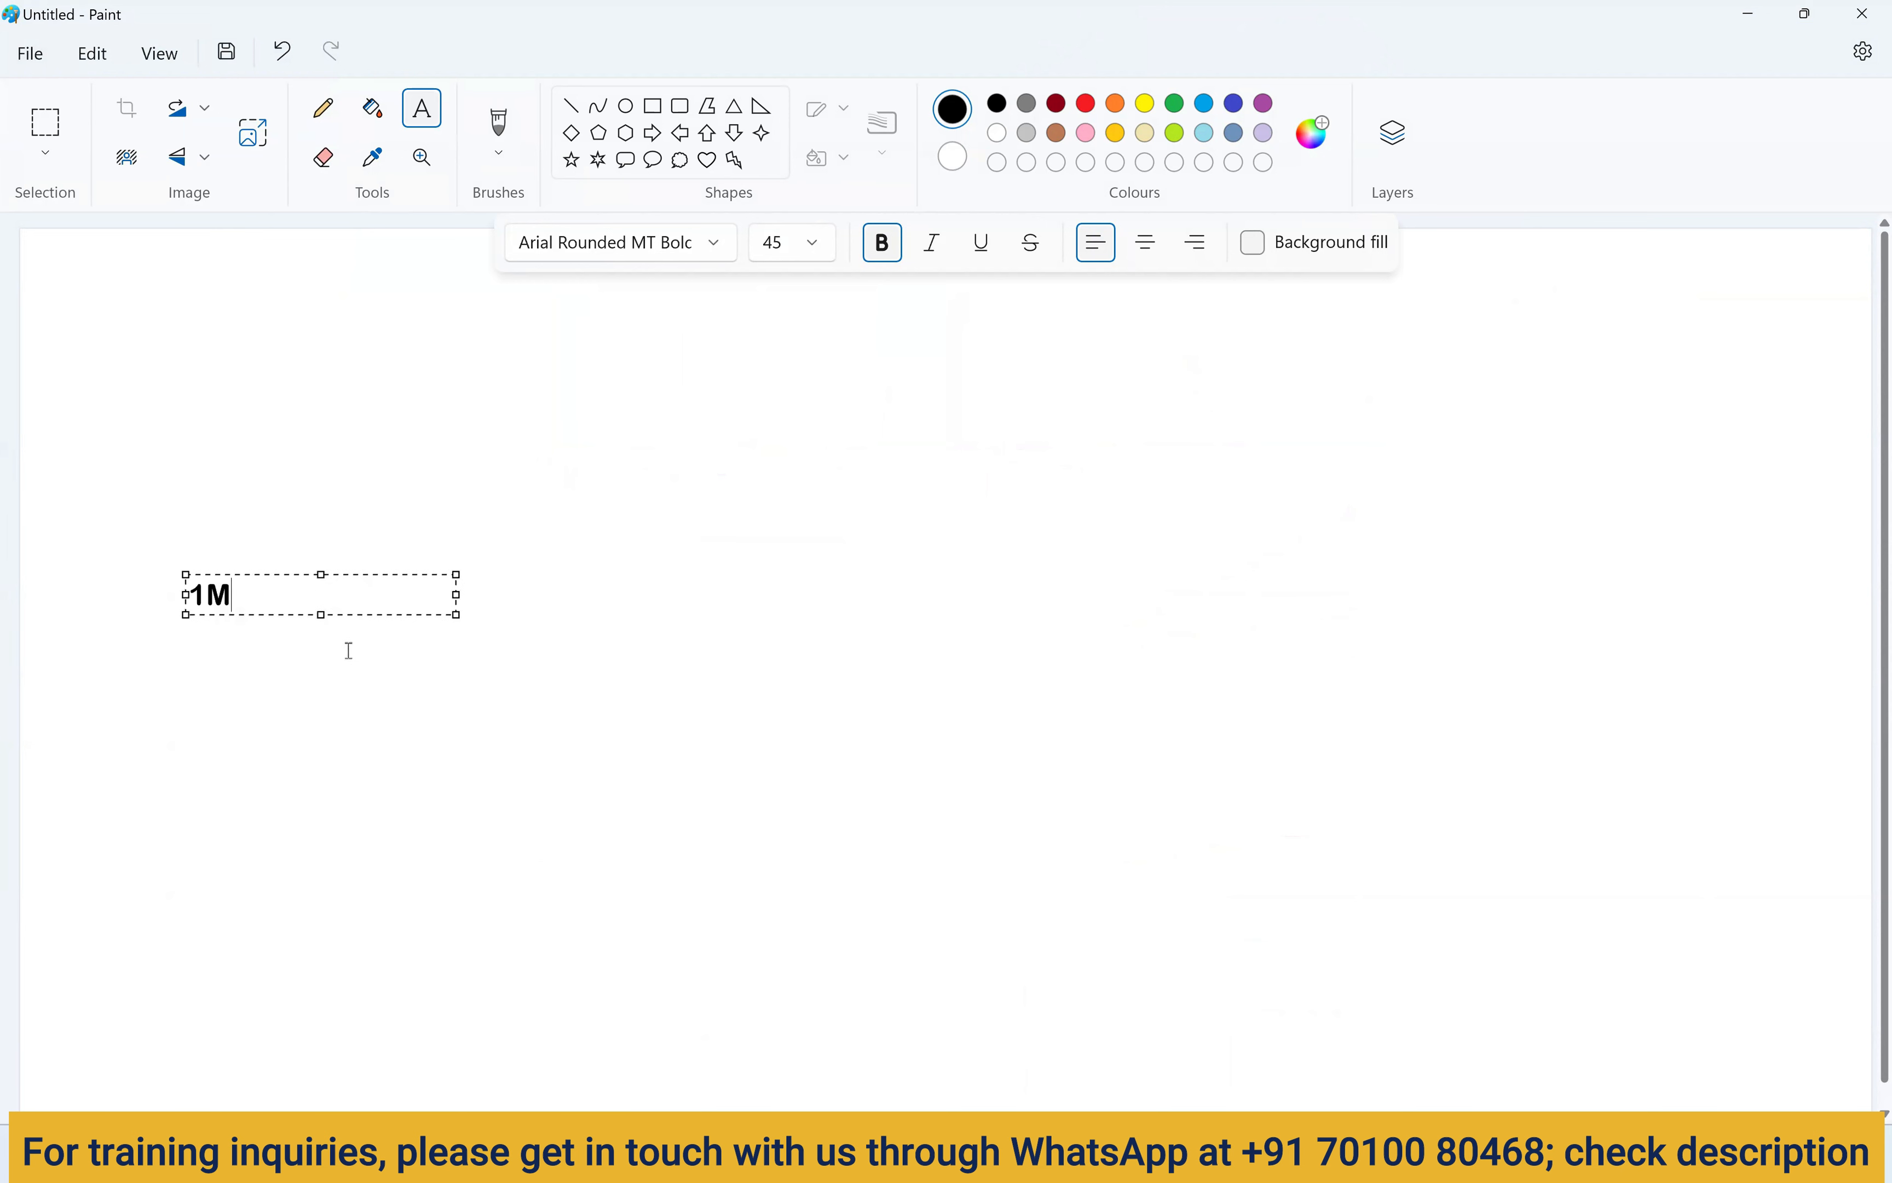
left_click_drag(253, 575, 245, 634)
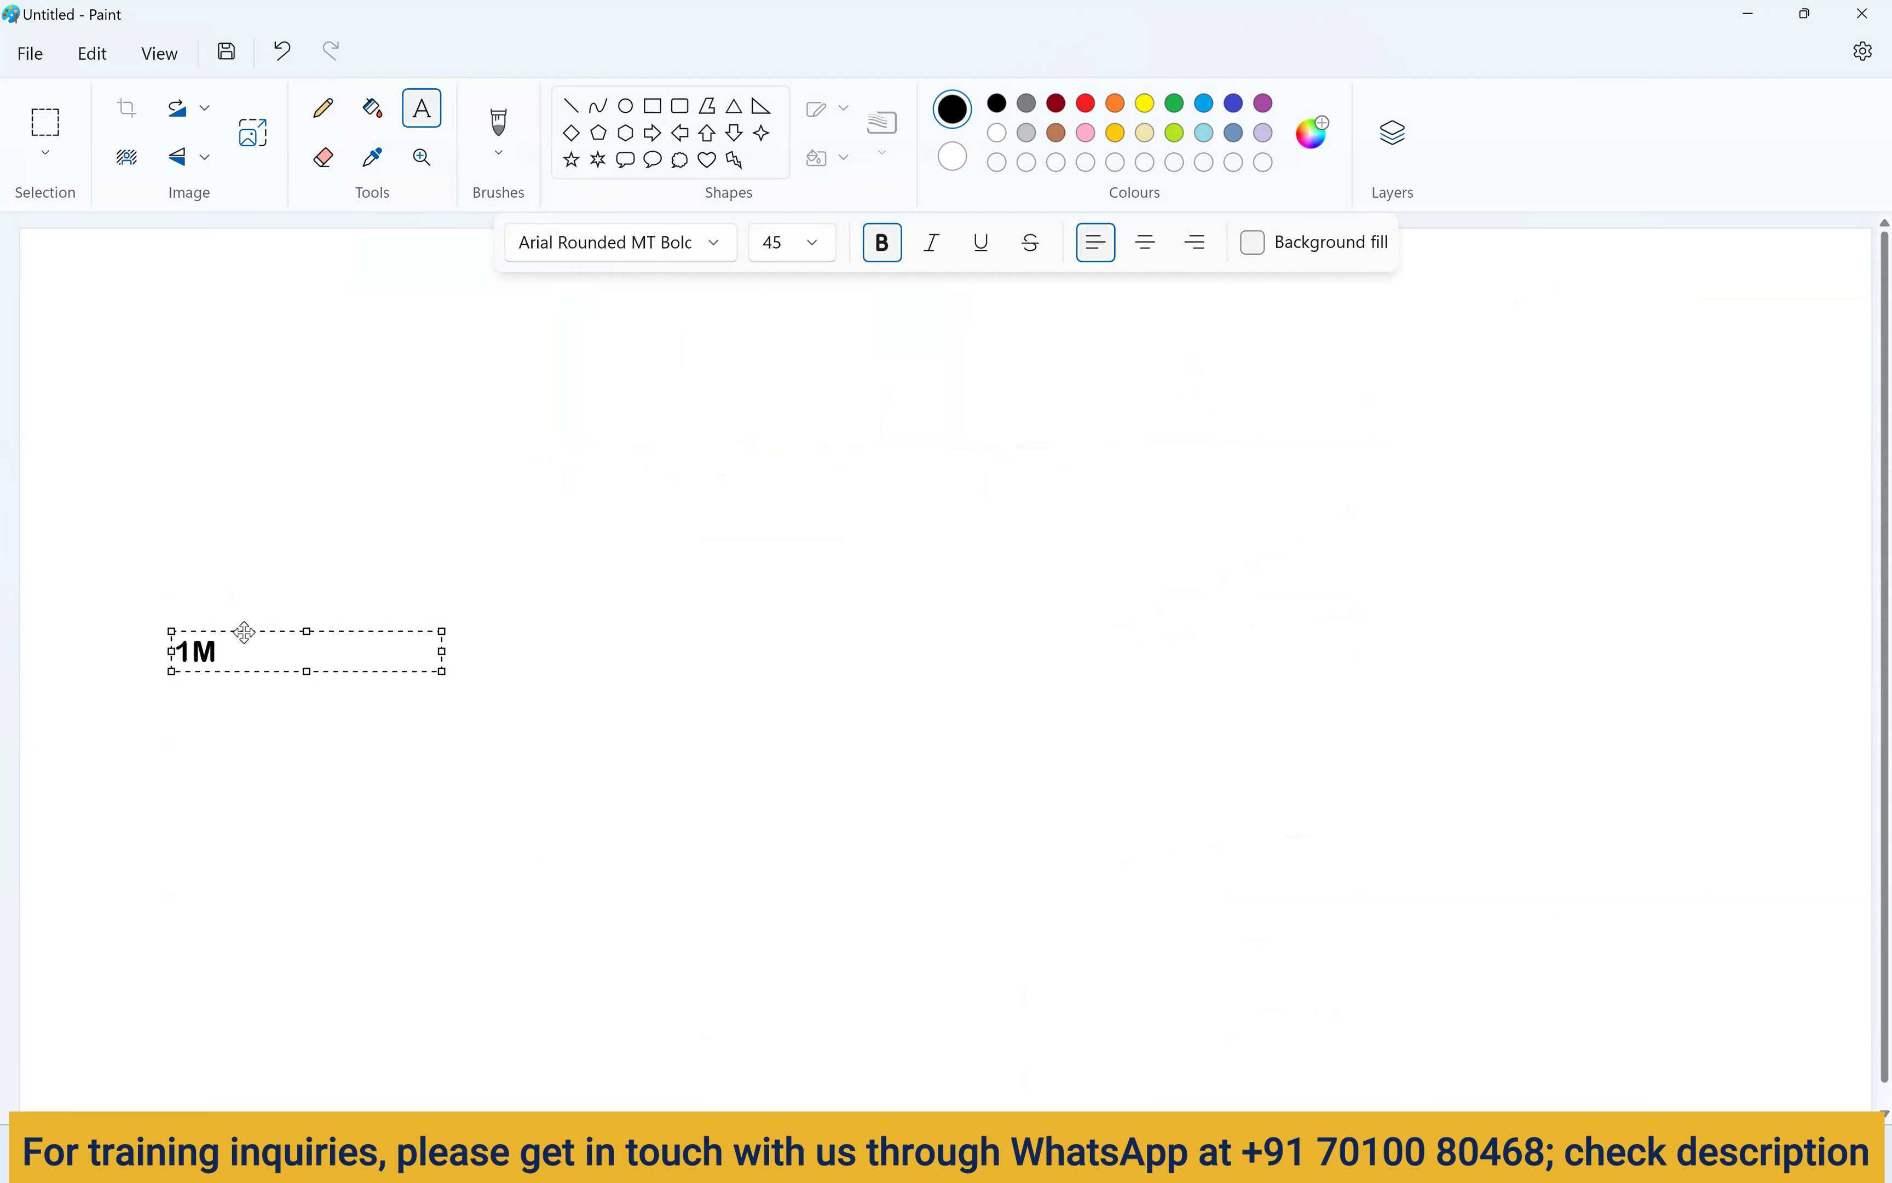
key("Escape")
left_click(653, 110)
mouse_move(283, 495)
left_mouse_down()
mouse_move(444, 866)
mouse_move(590, 980)
left_mouse_up()
Add a 10K text label at the lower left of the rectangle.
left_click(422, 108)
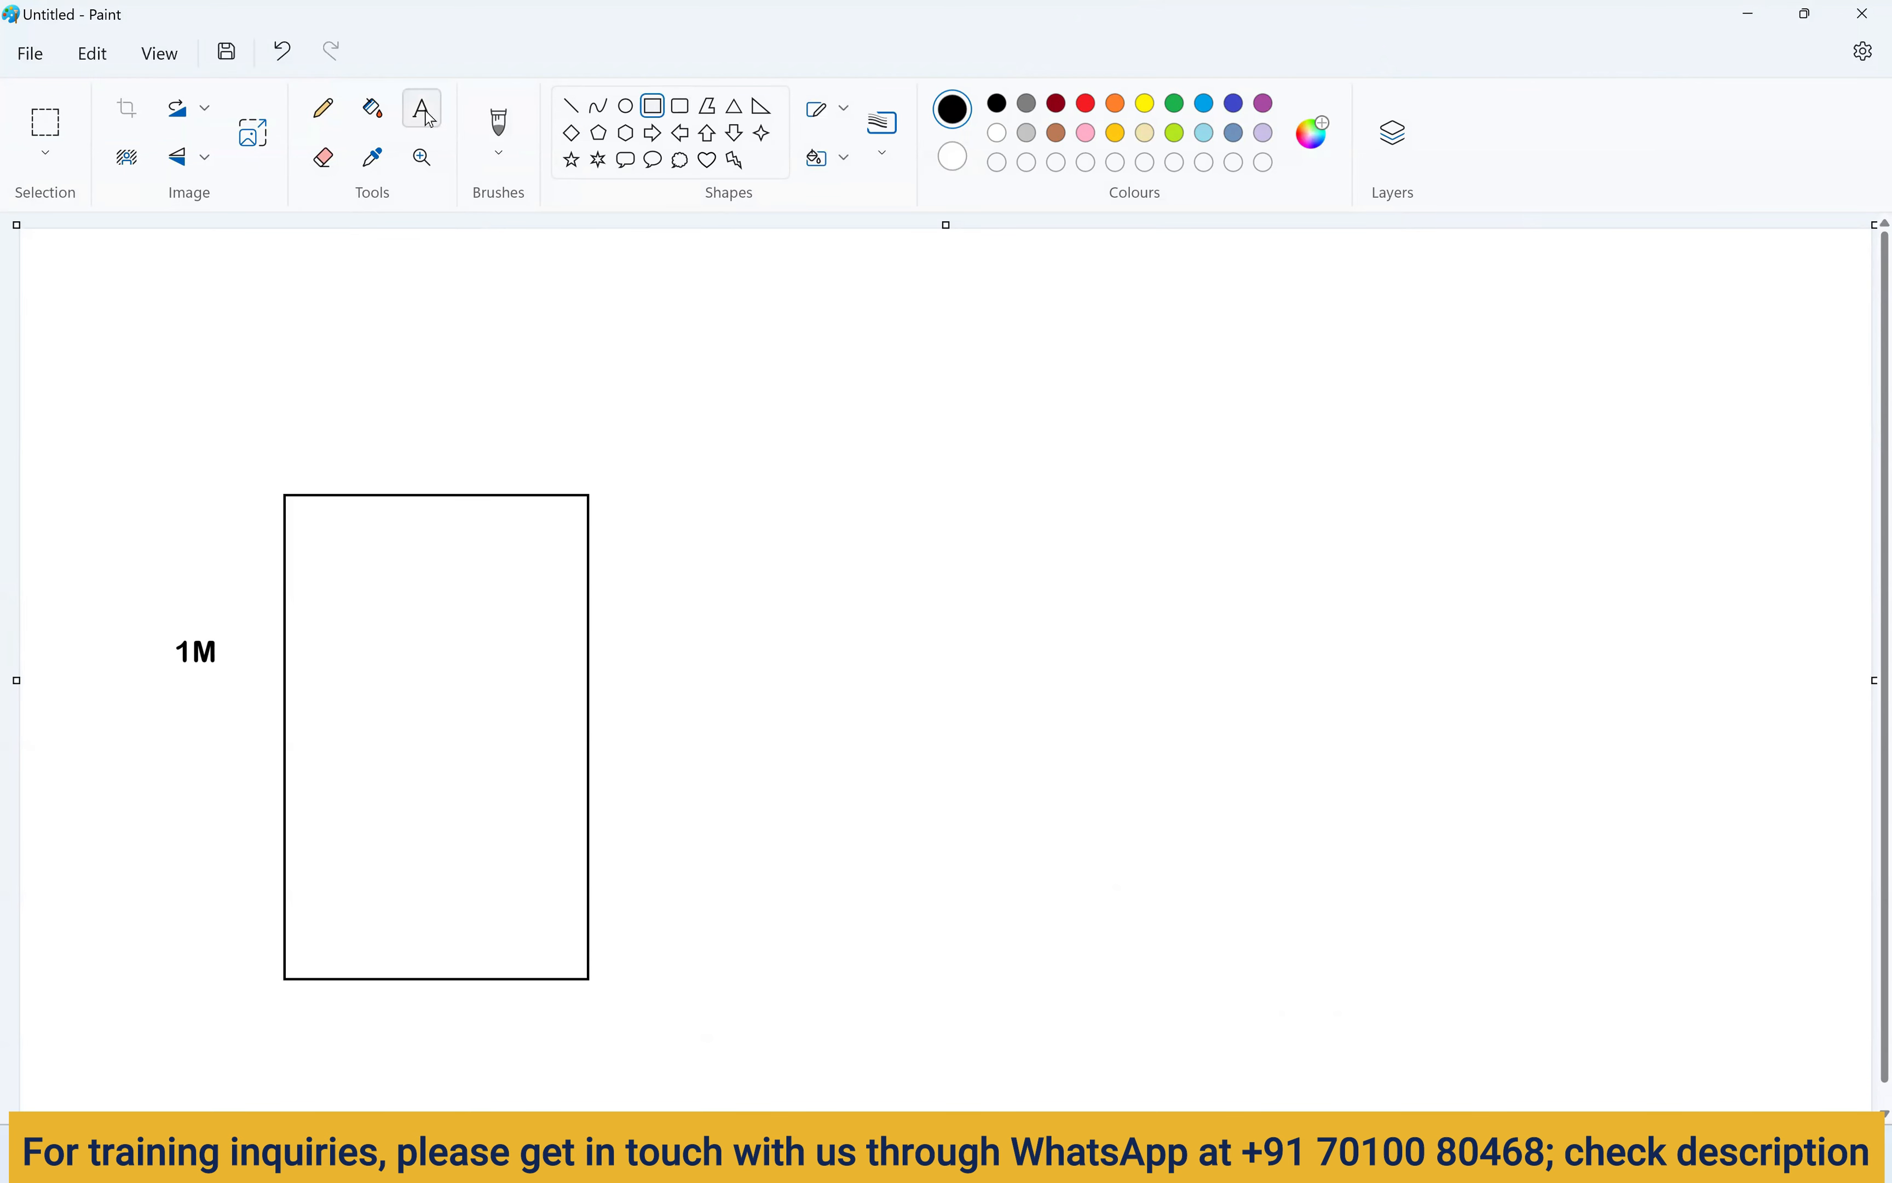
left_click_drag(195, 938, 302, 961)
type("10K")
left_click(406, 858)
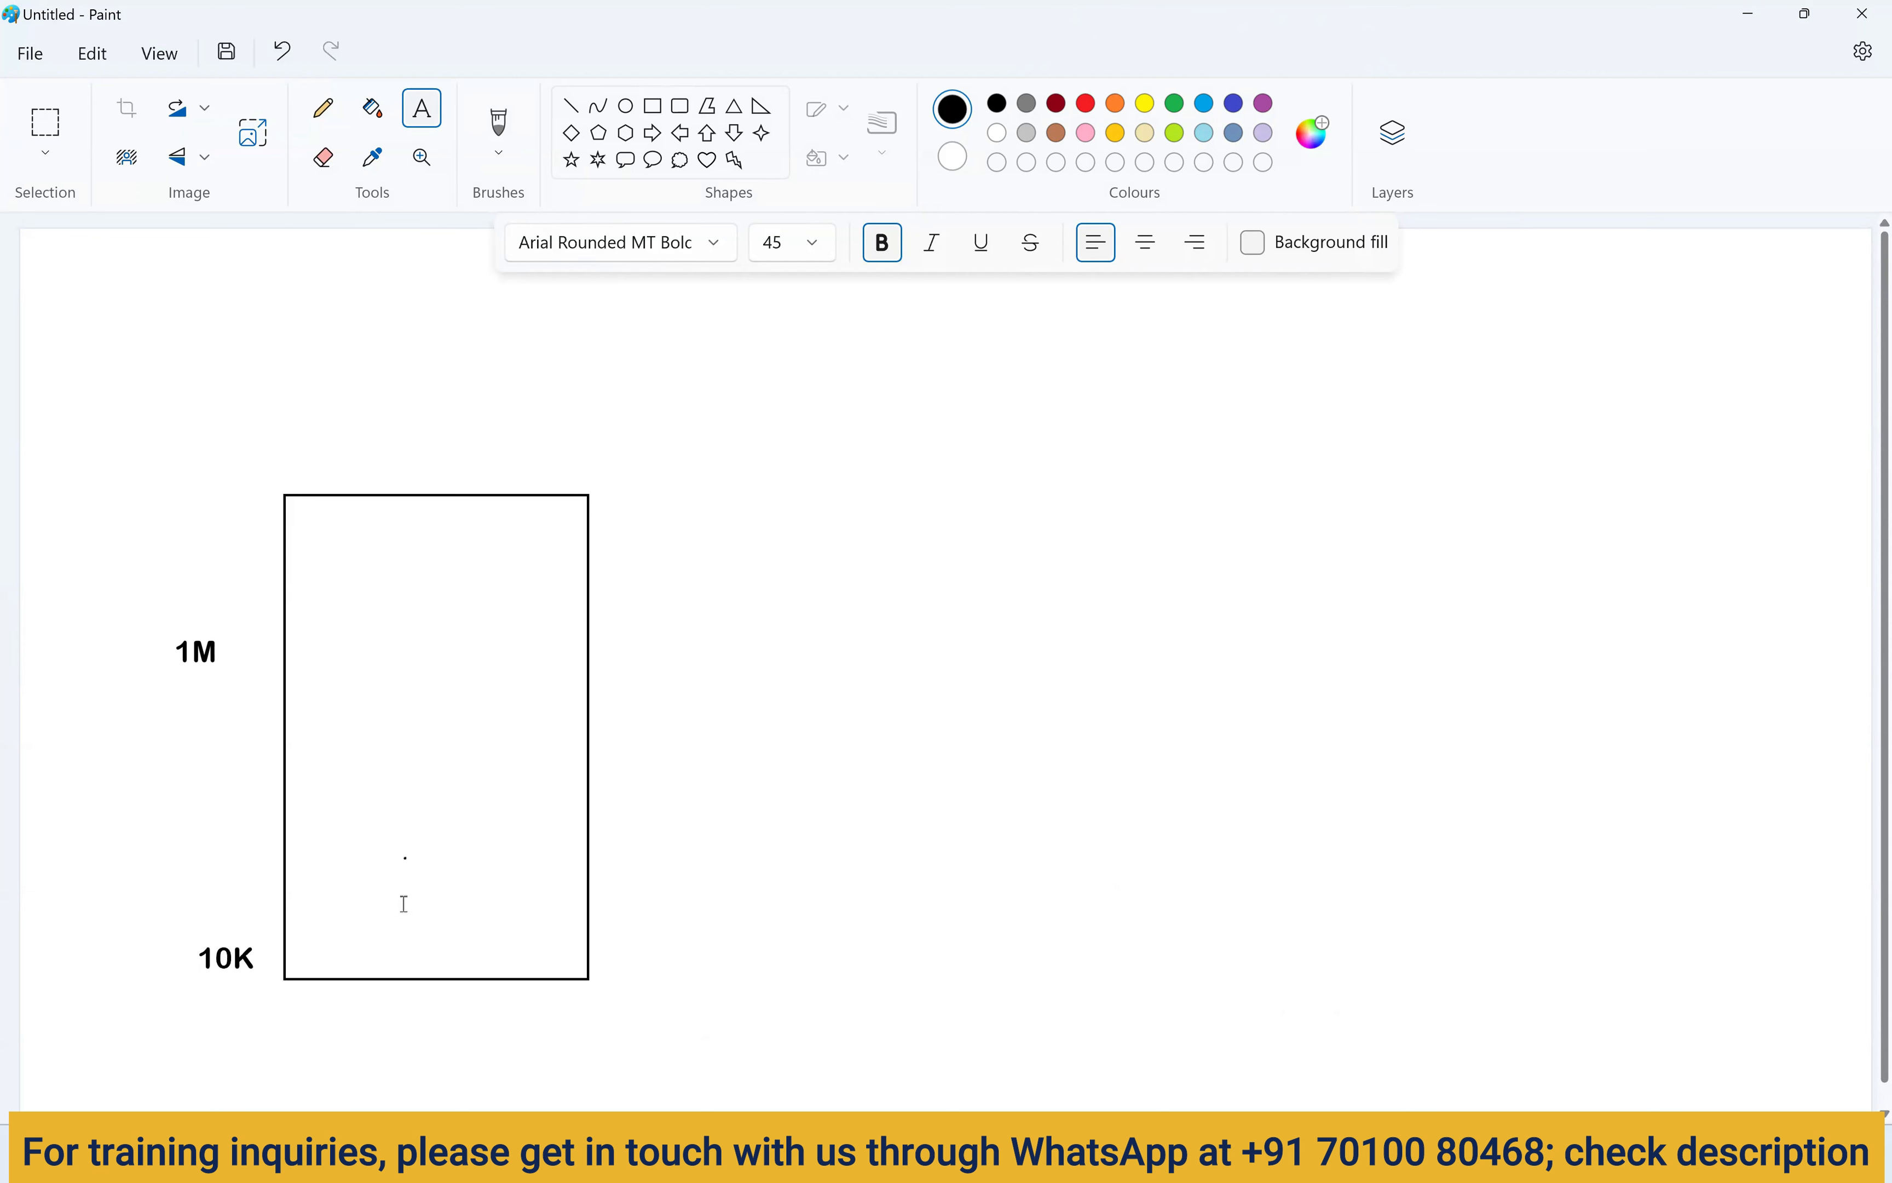
Write prod_id and product_name on two lines inside the rectangle's bottom.
left_click(330, 928)
left_click(410, 867)
left_click(343, 878)
type("prod_id")
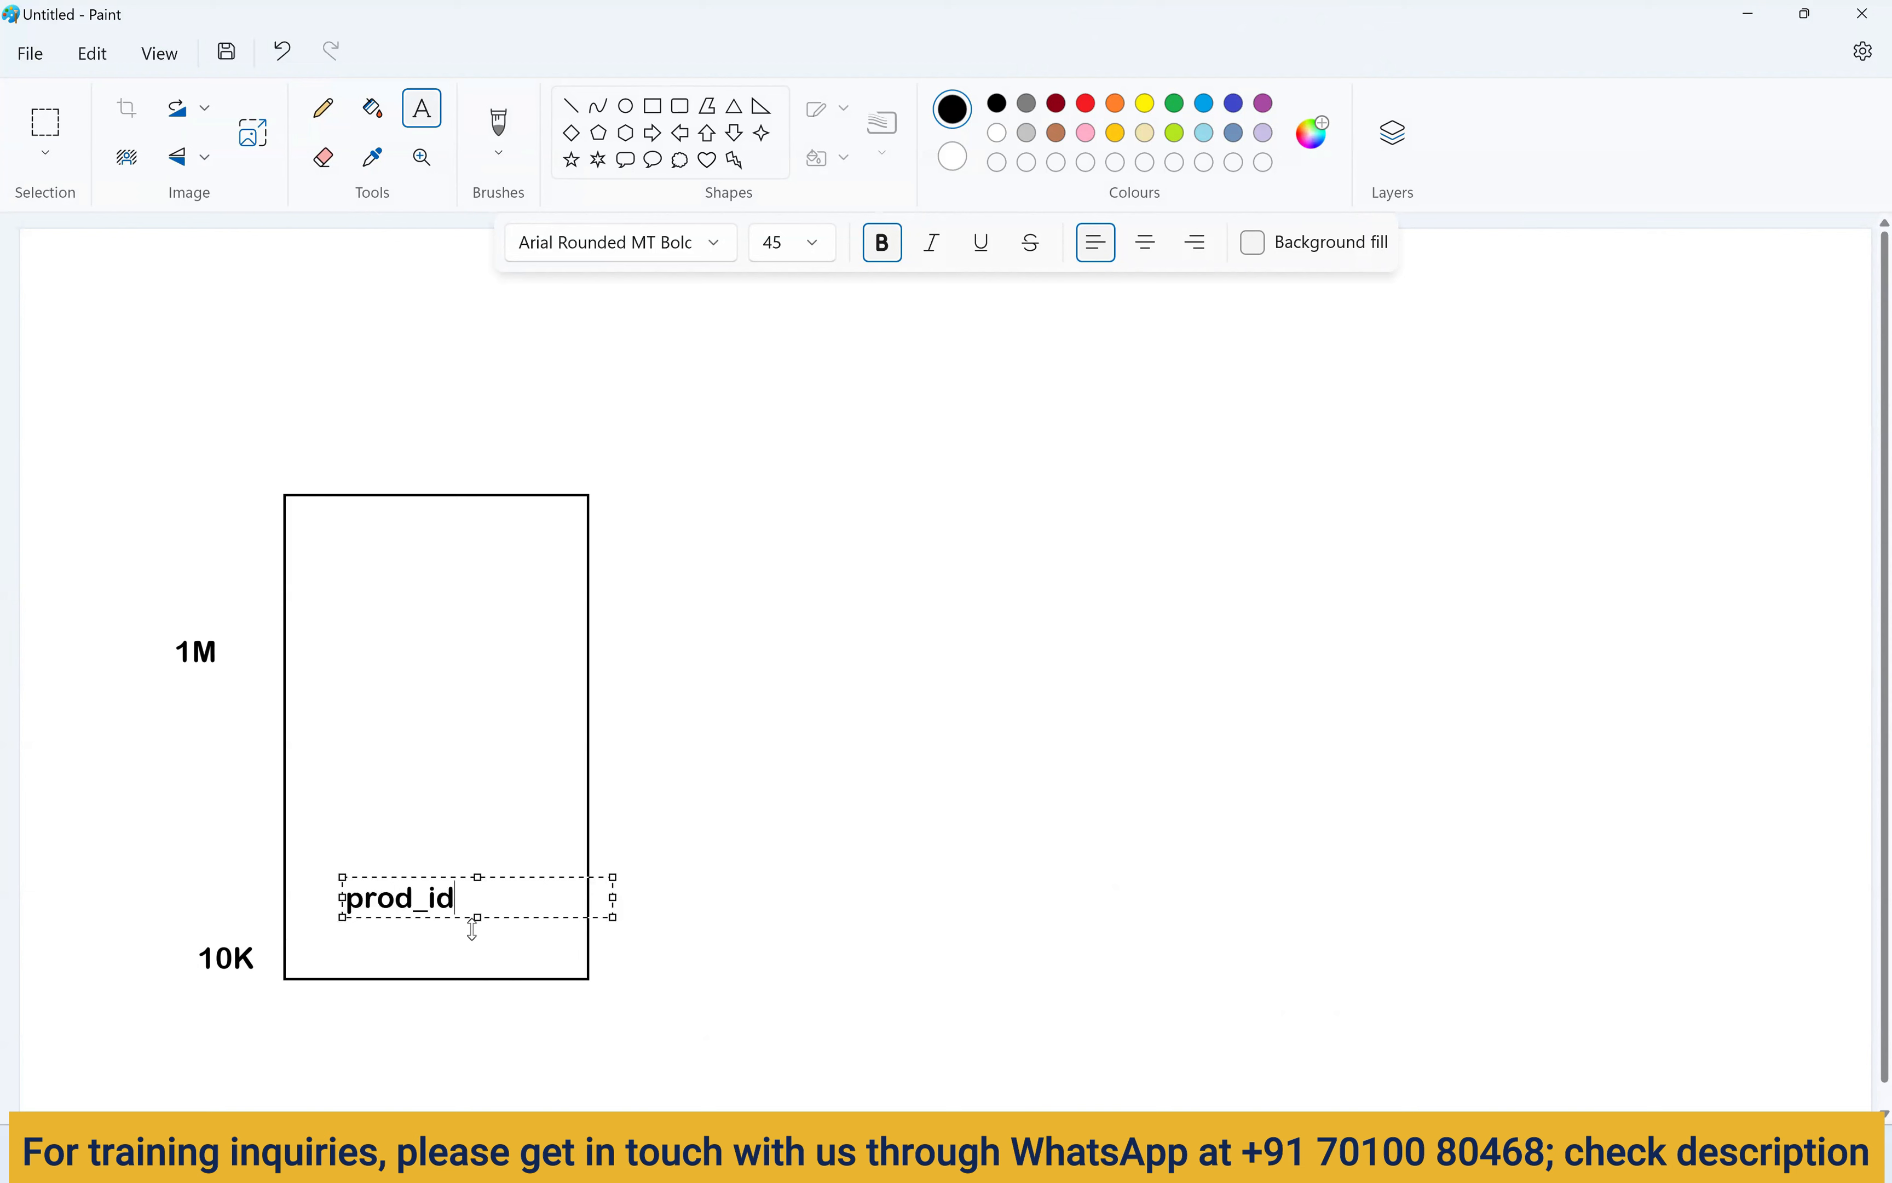
key("Return")
type("product_name")
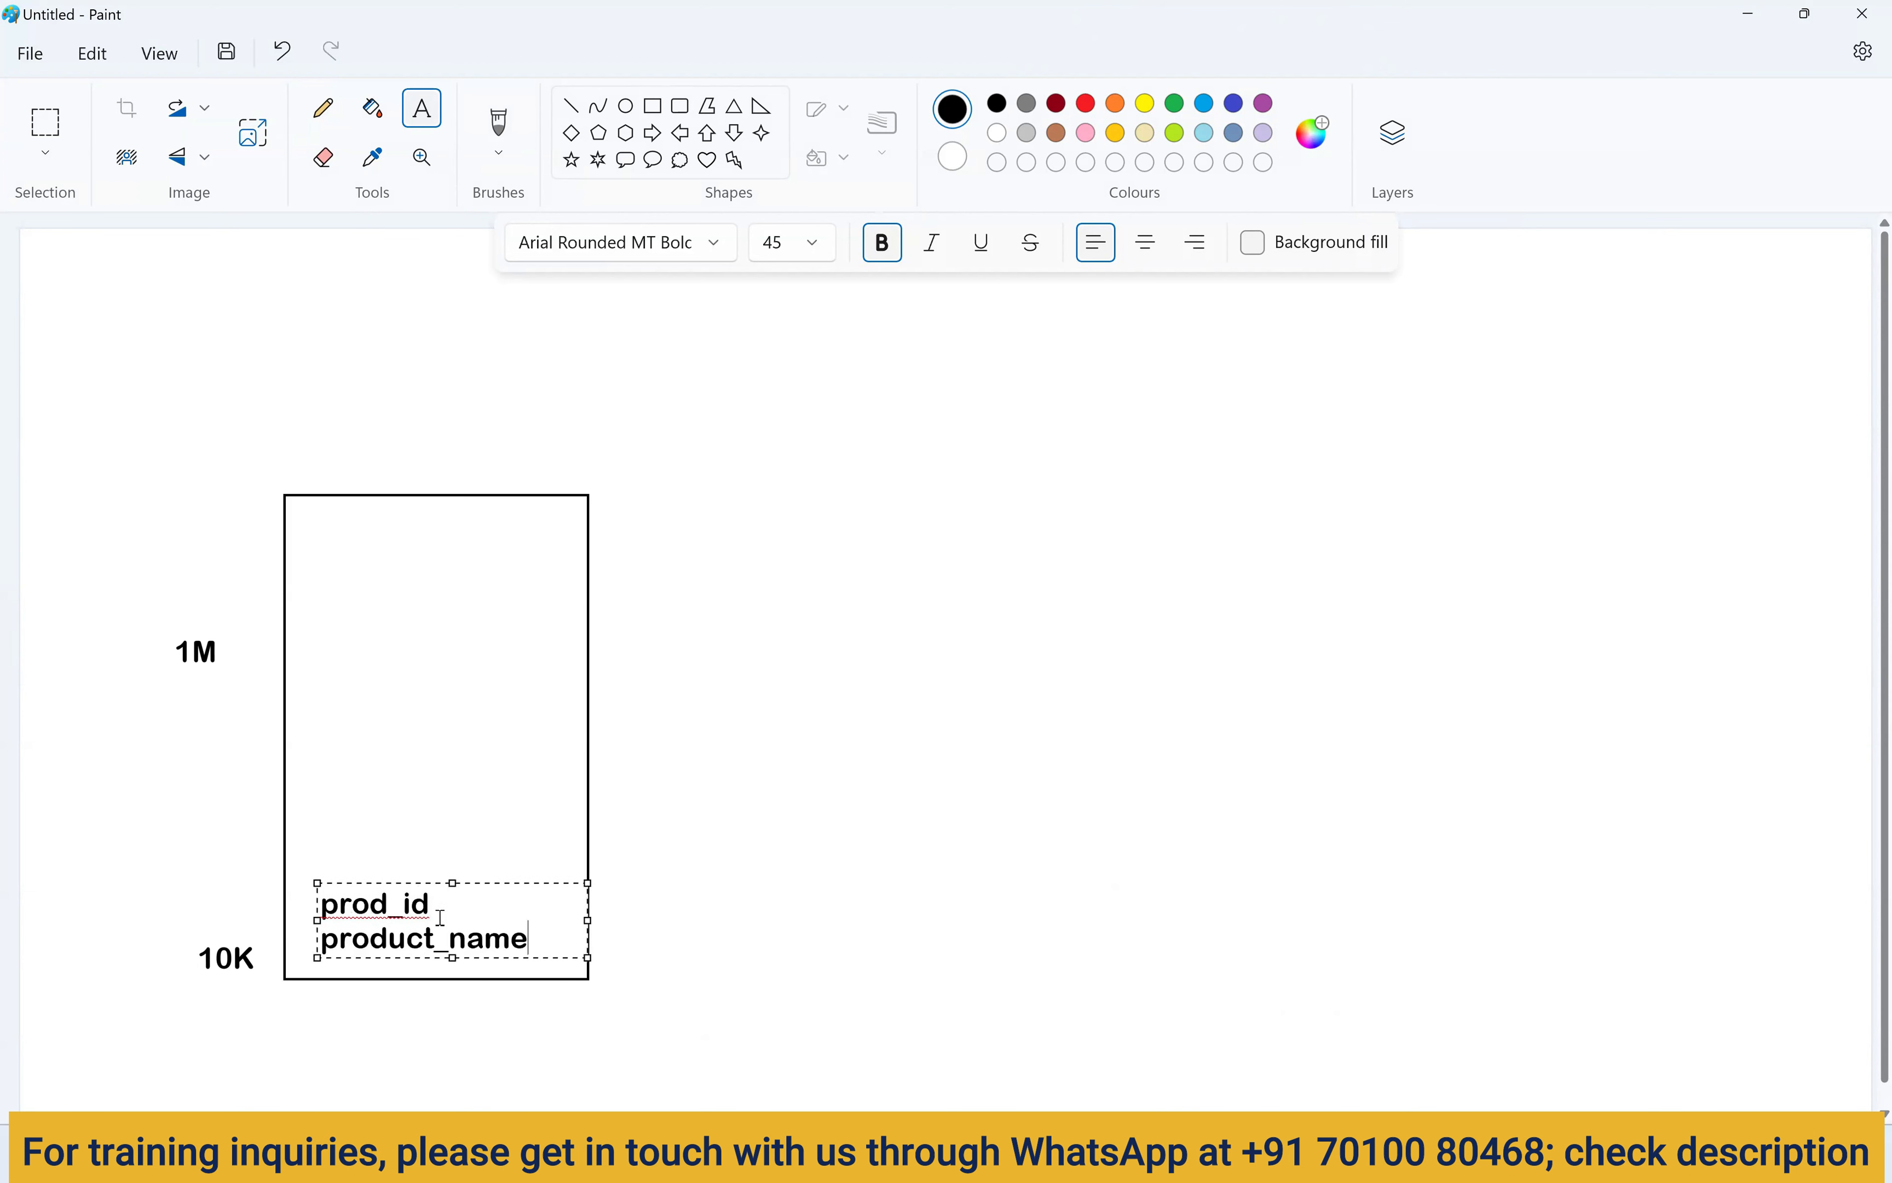
left_click(670, 903)
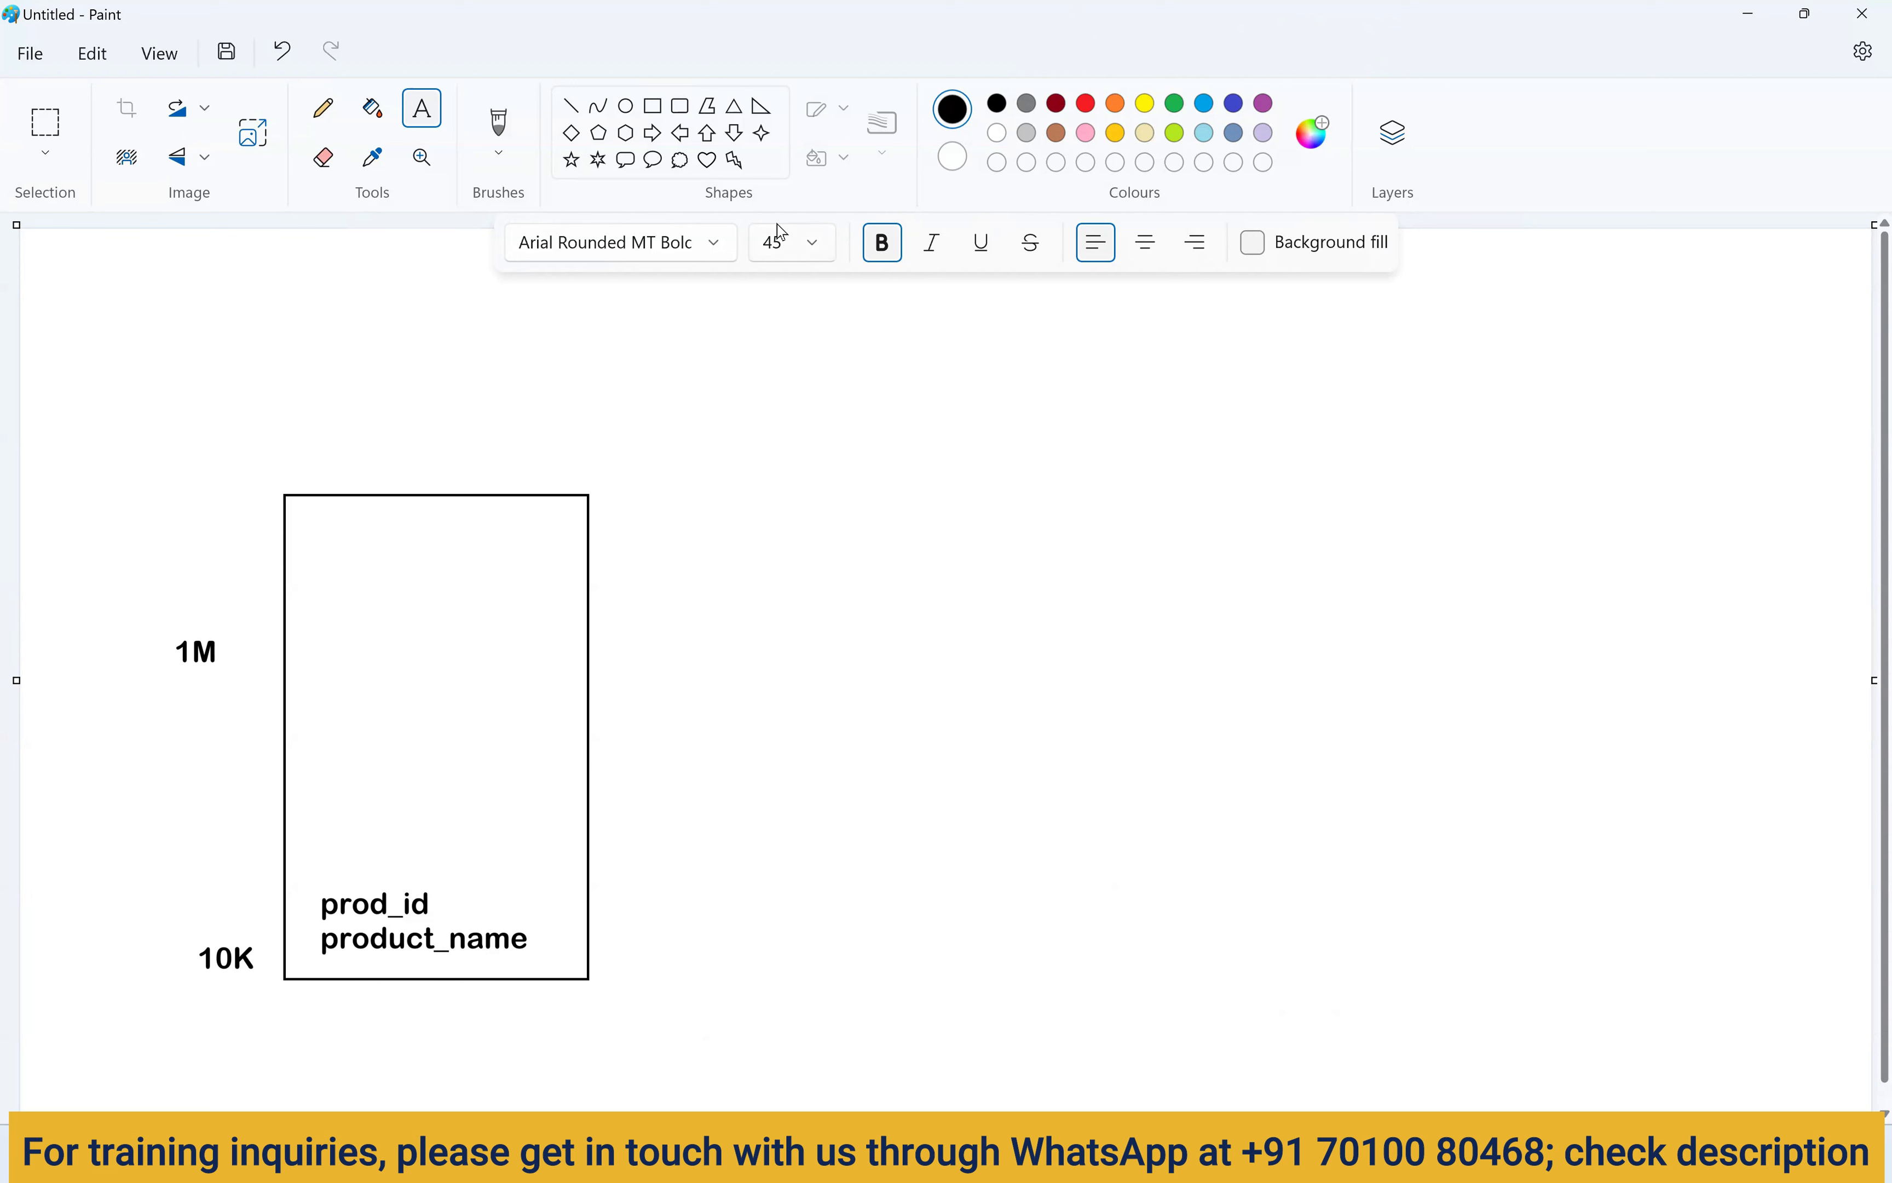
left_click(654, 106)
left_click_drag(833, 310, 1130, 532)
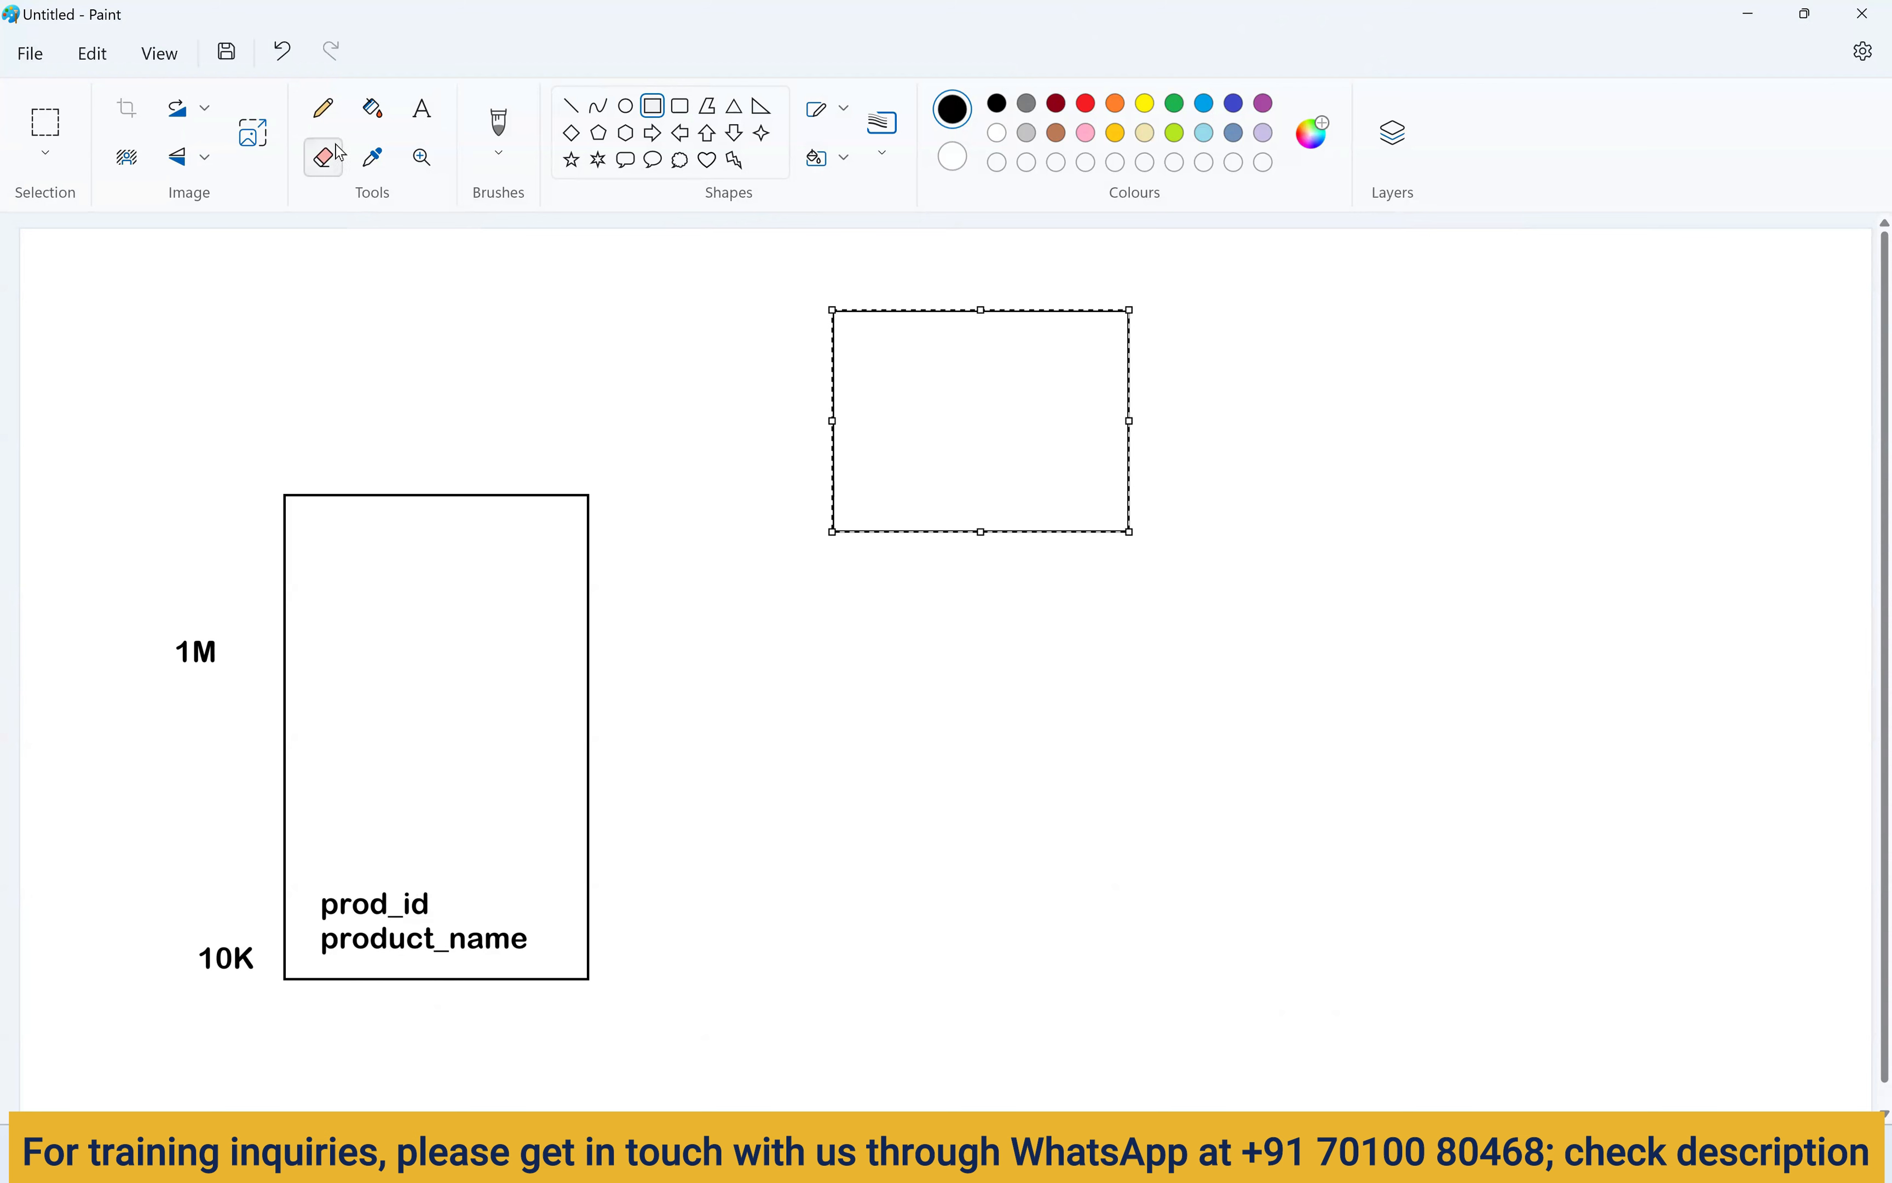
left_click(505, 188)
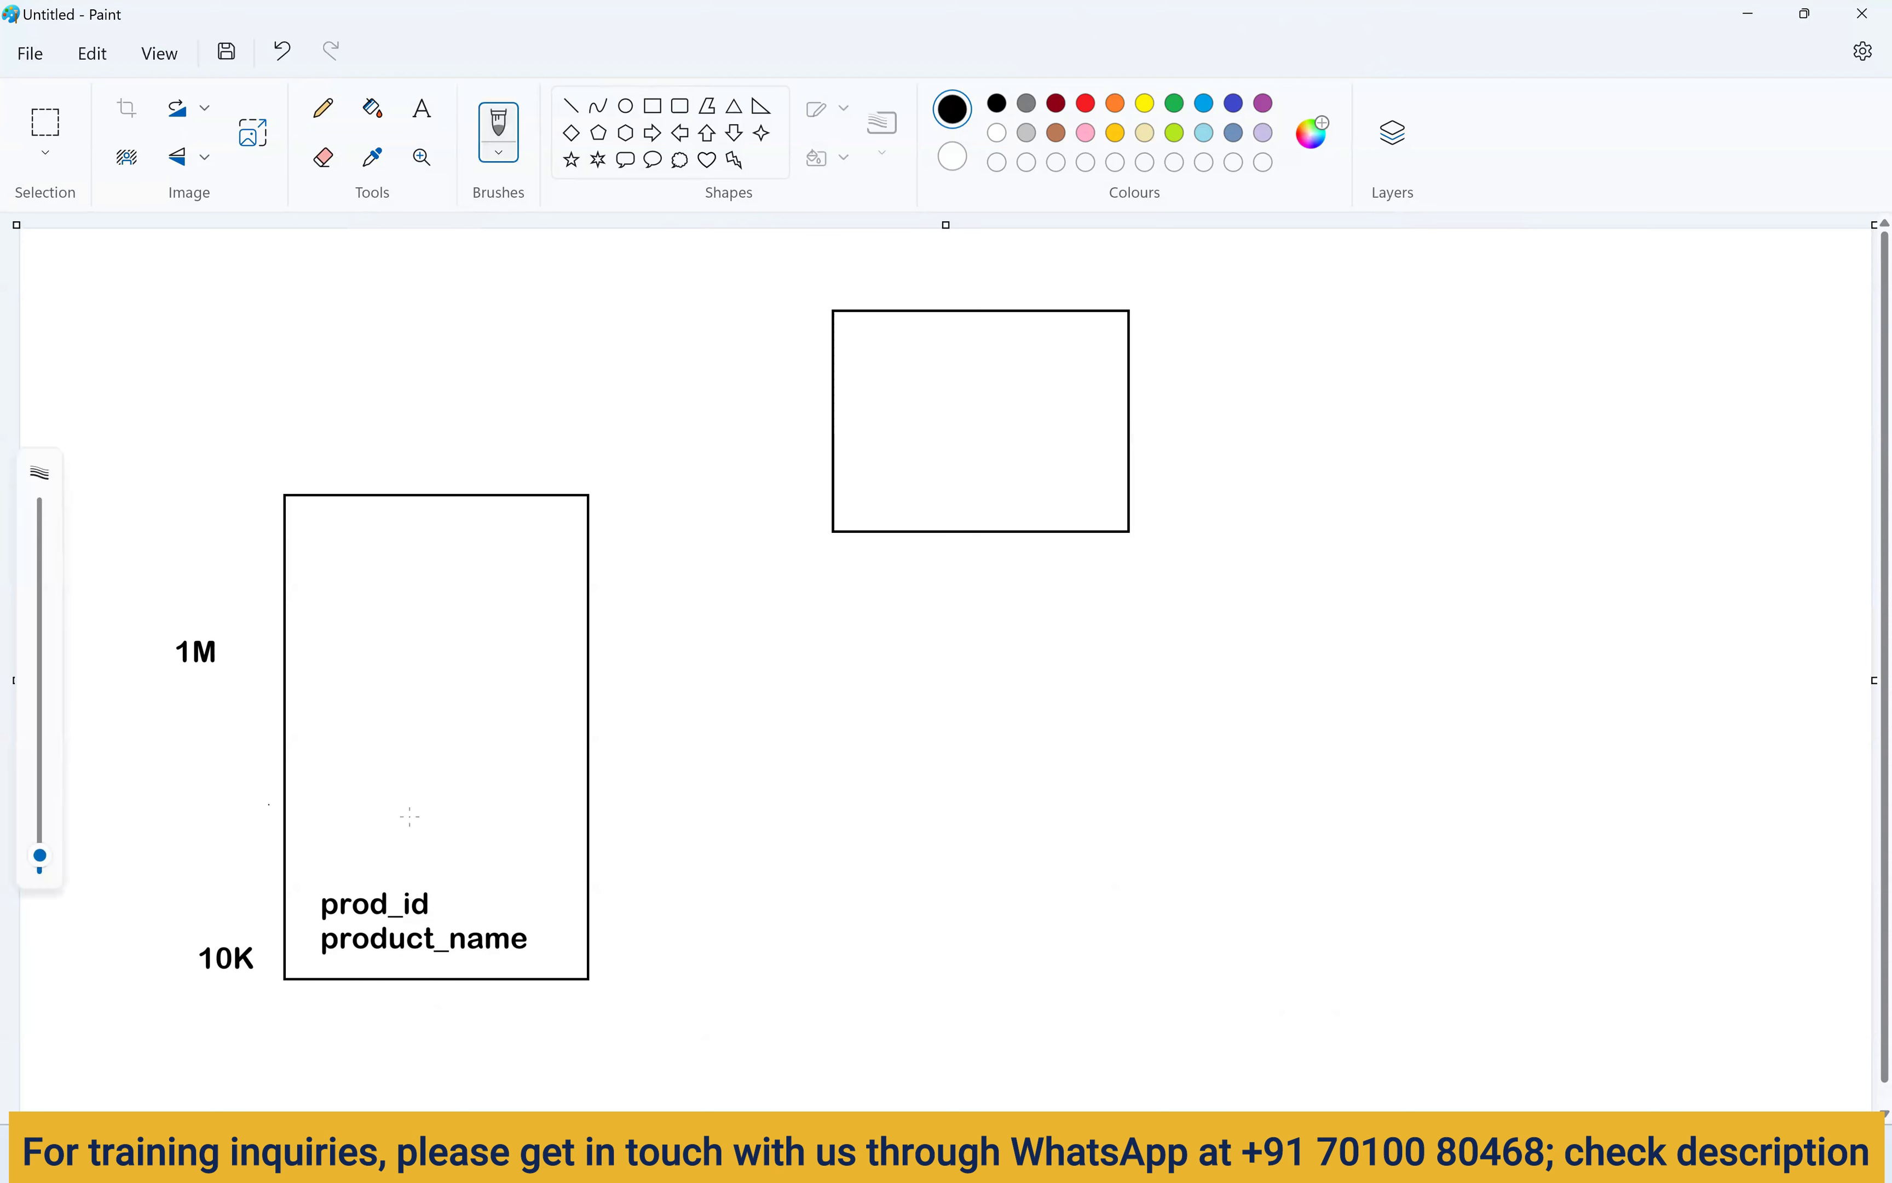
left_click_drag(716, 800, 809, 497)
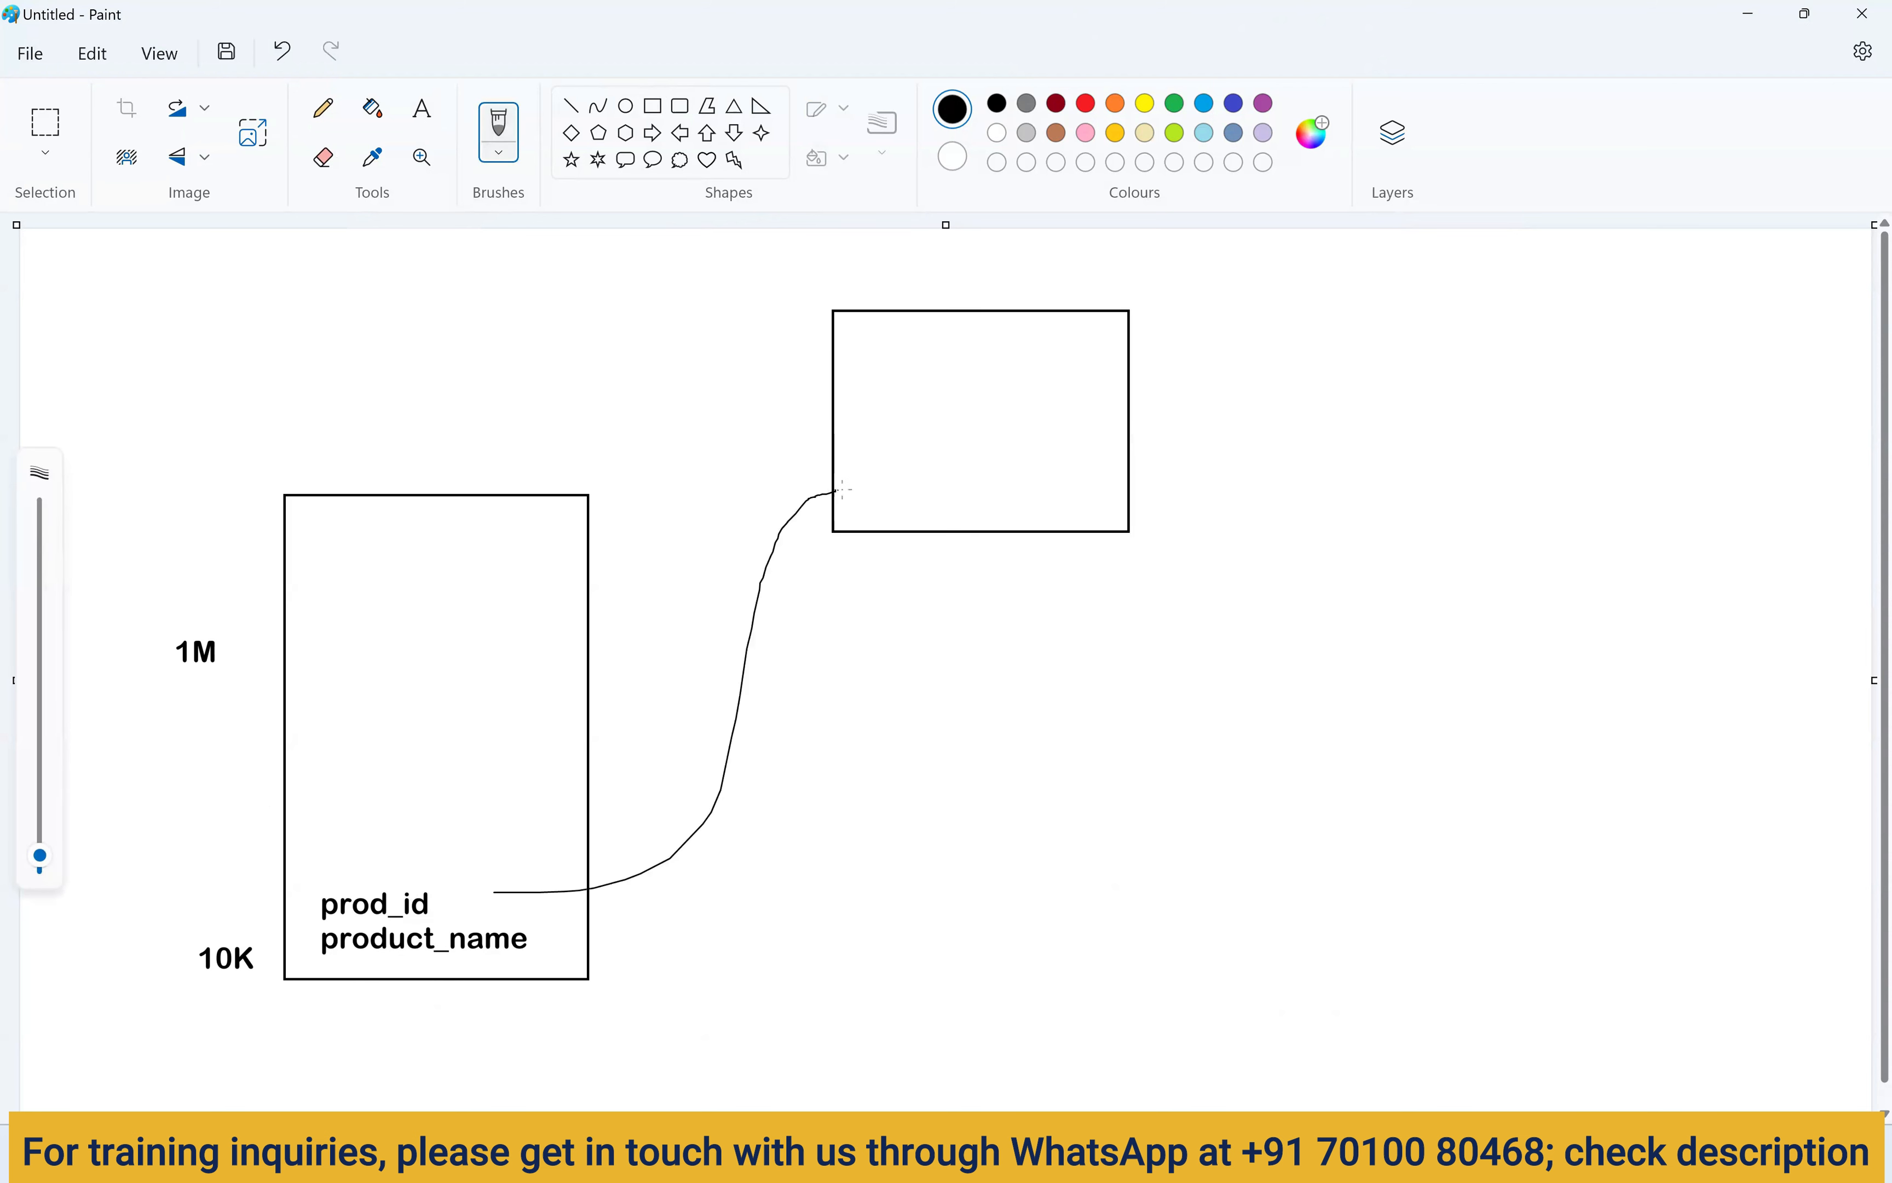
mouse_move(1107, 503)
left_mouse_down()
mouse_move(1234, 655)
mouse_move(1255, 775)
left_mouse_up()
key("ctrl+z")
key("ctrl+z")
key("ctrl+z")
left_click(653, 106)
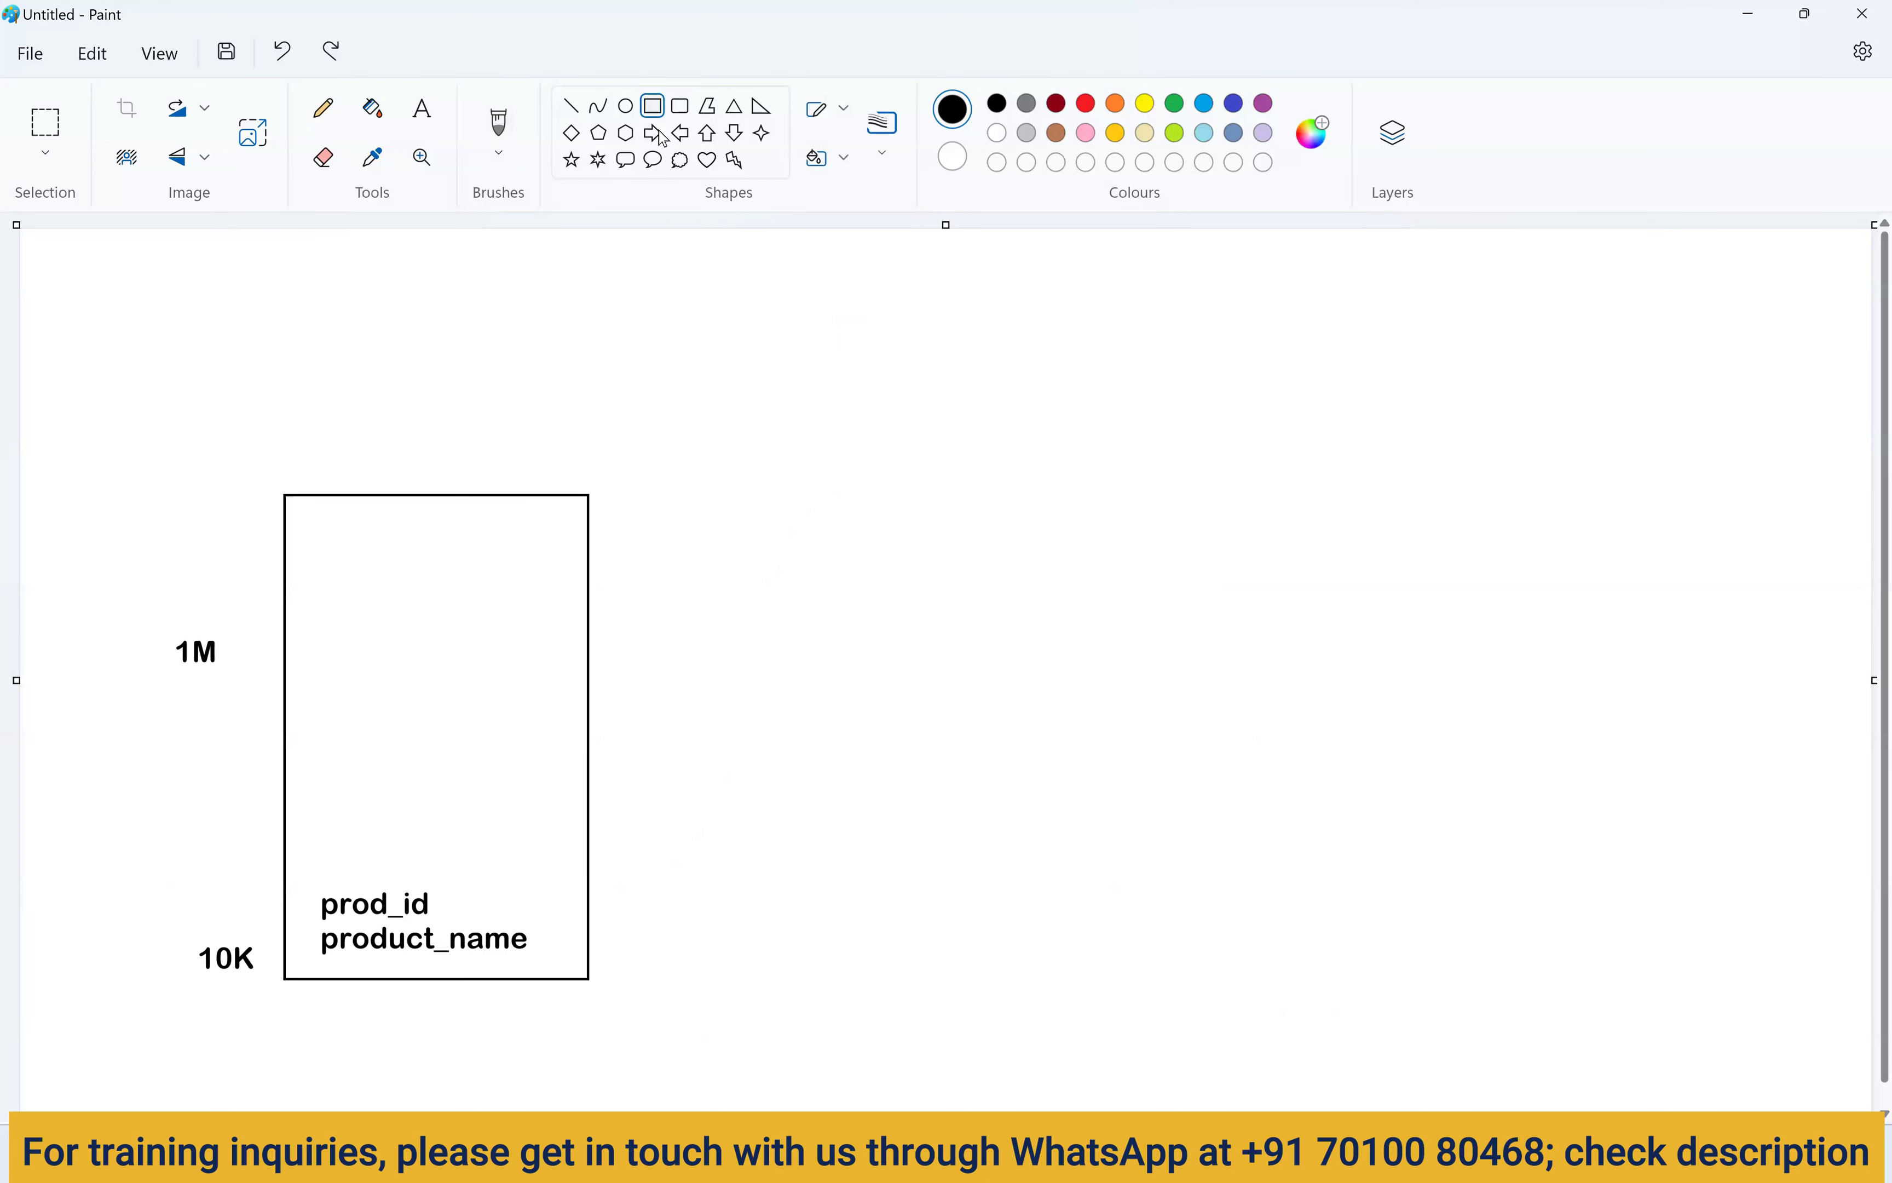
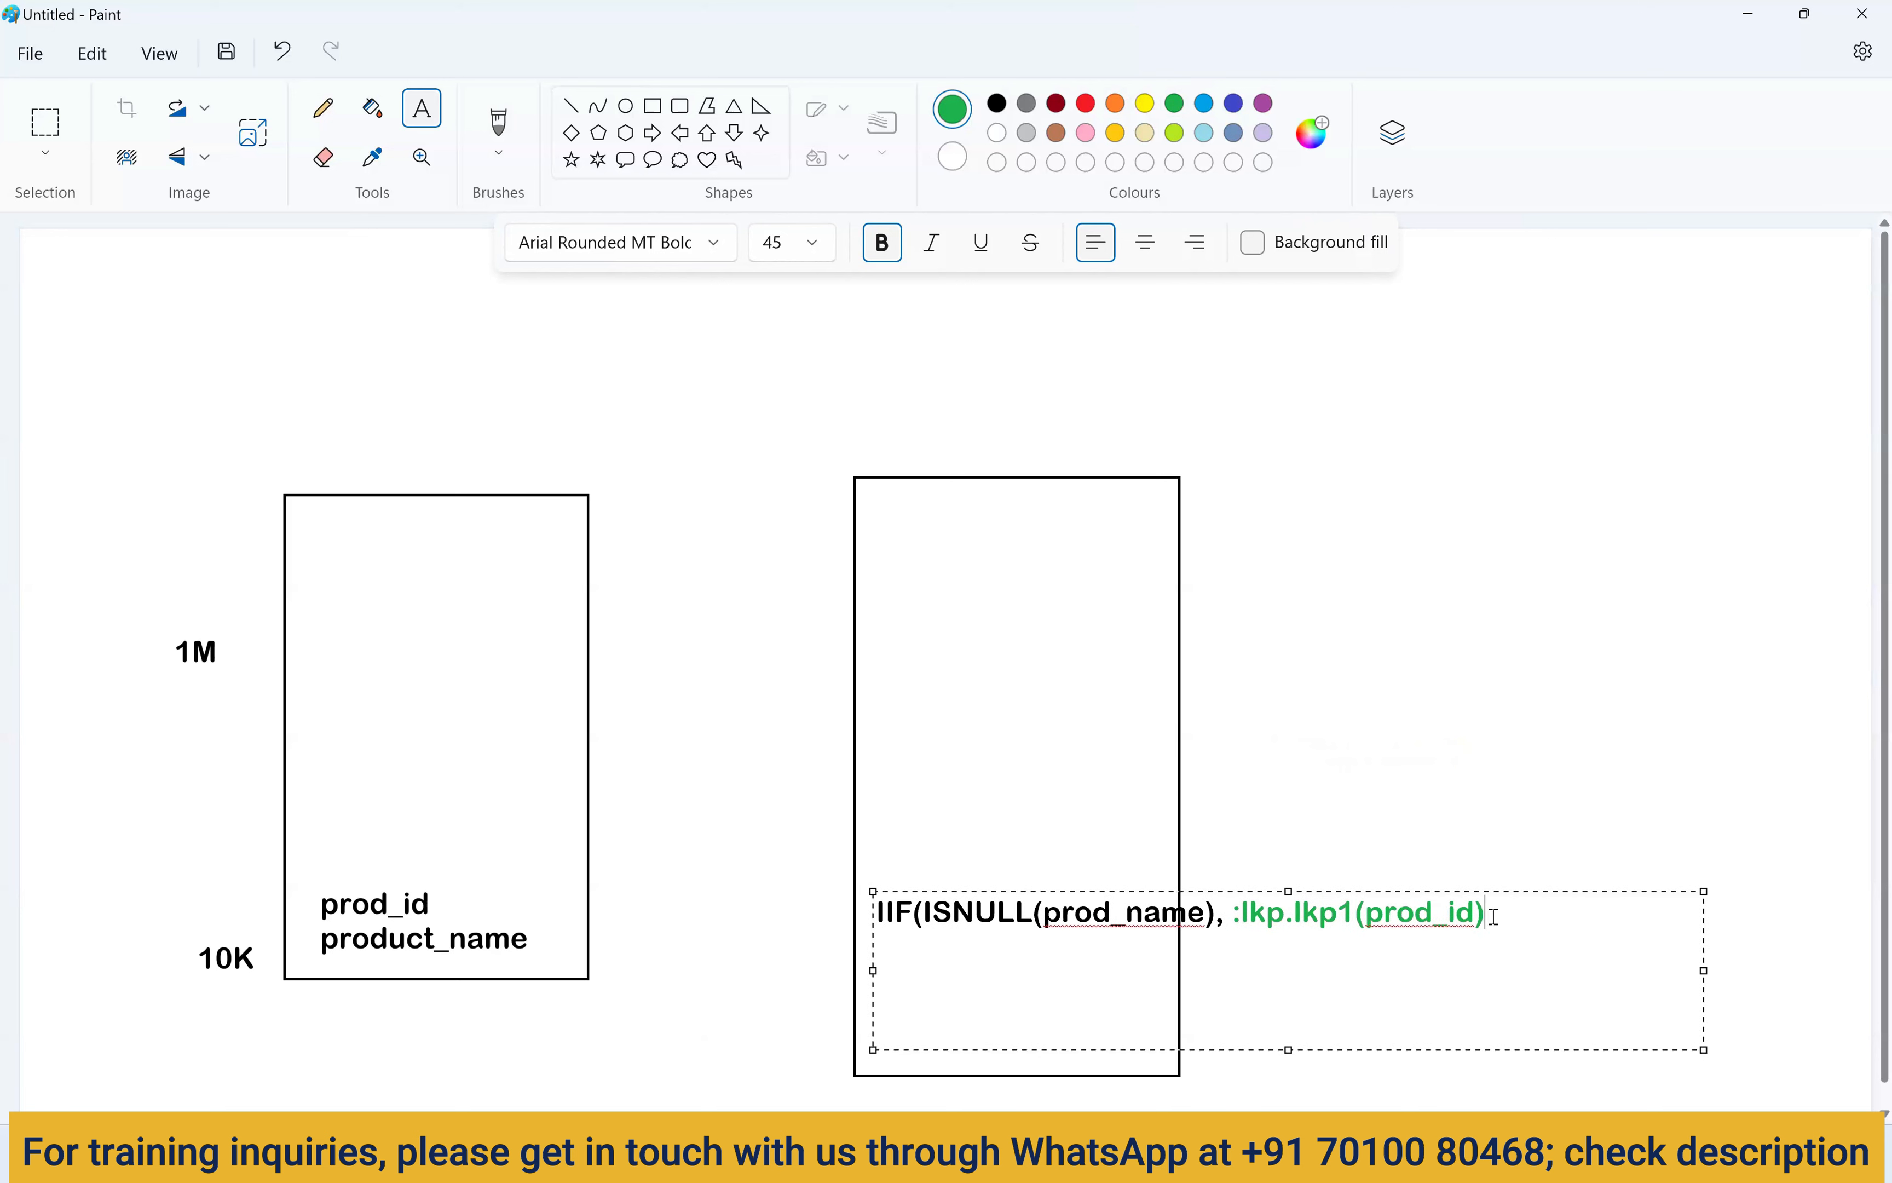
Append ',product_name)' in black after the green lkp1 call, completing the IIF expression on one line.
left_click_drag(924, 912, 1243, 915)
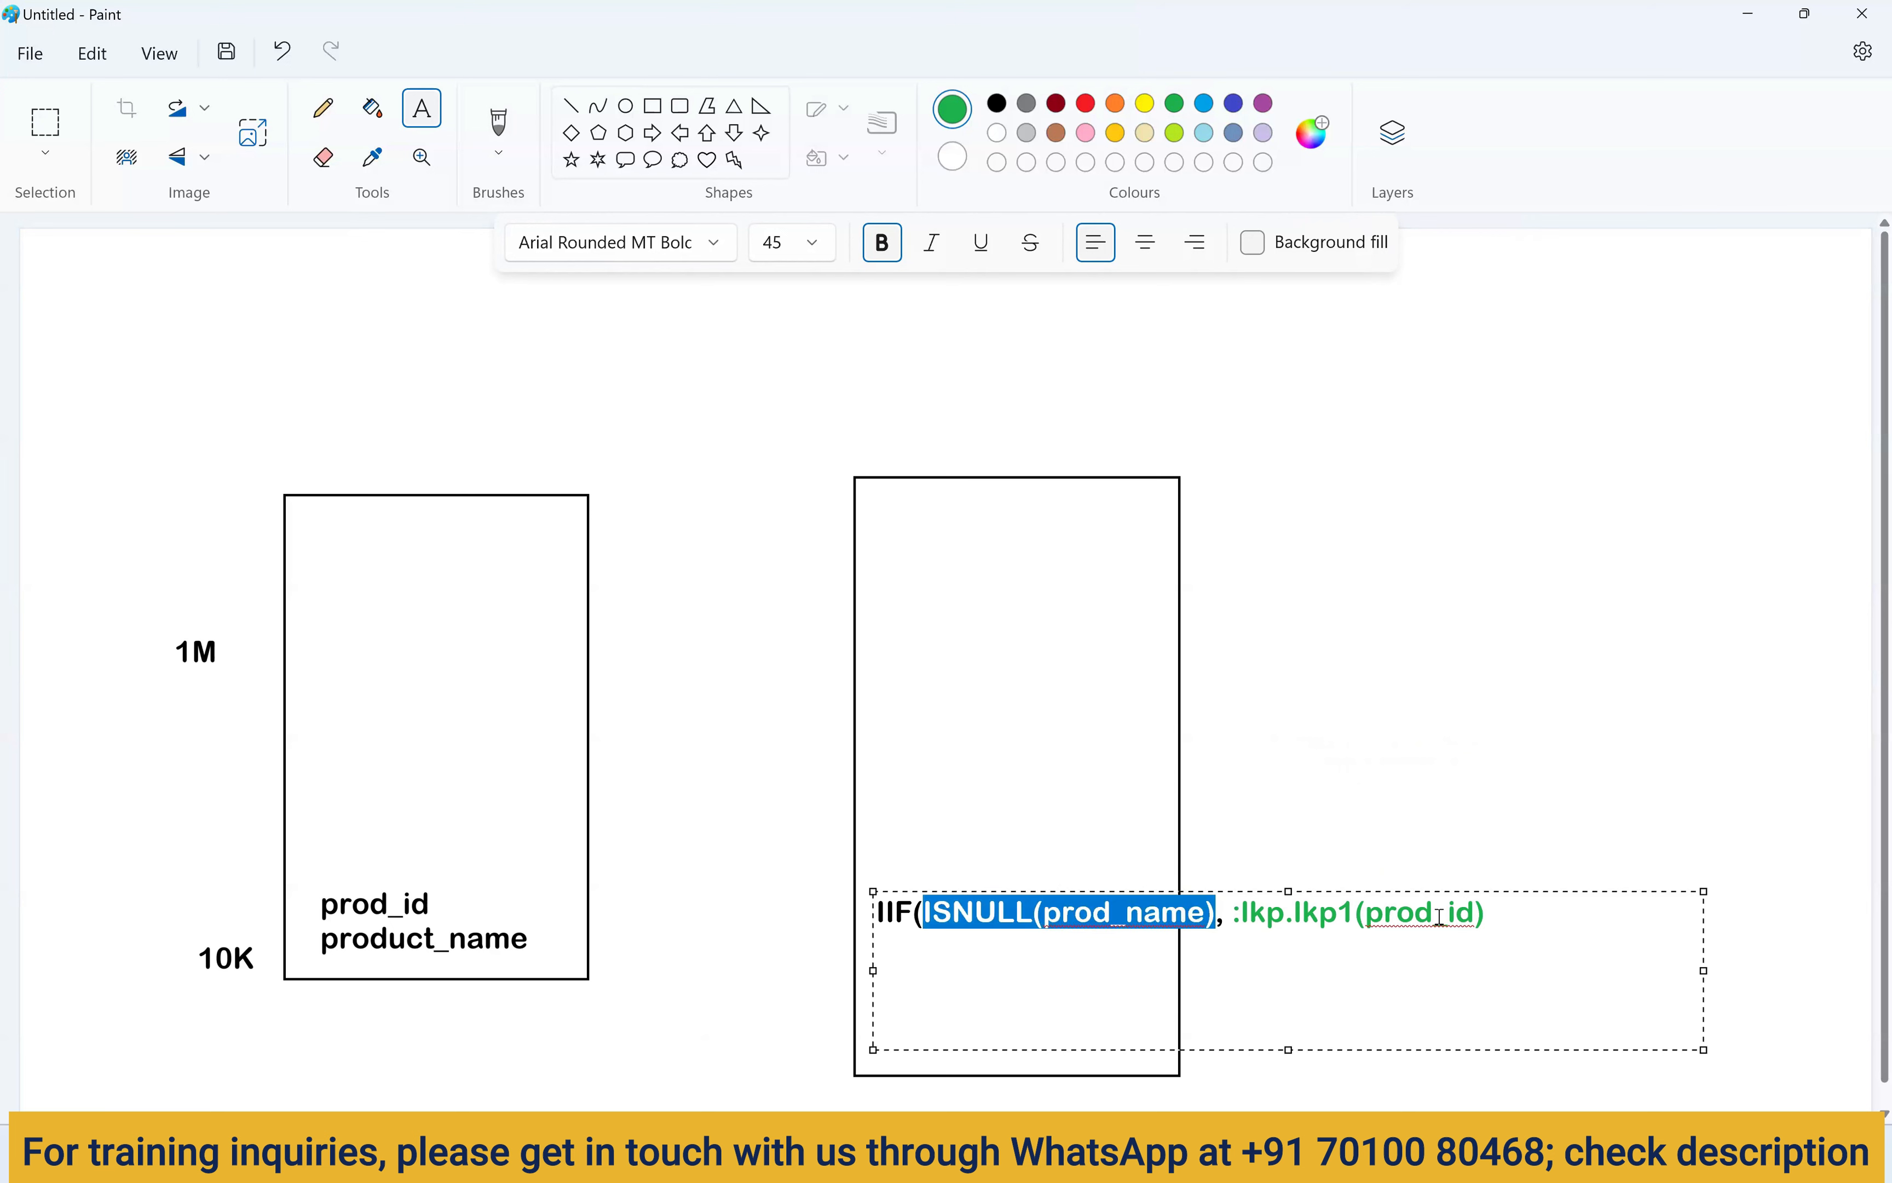
left_click(1521, 927)
type(",")
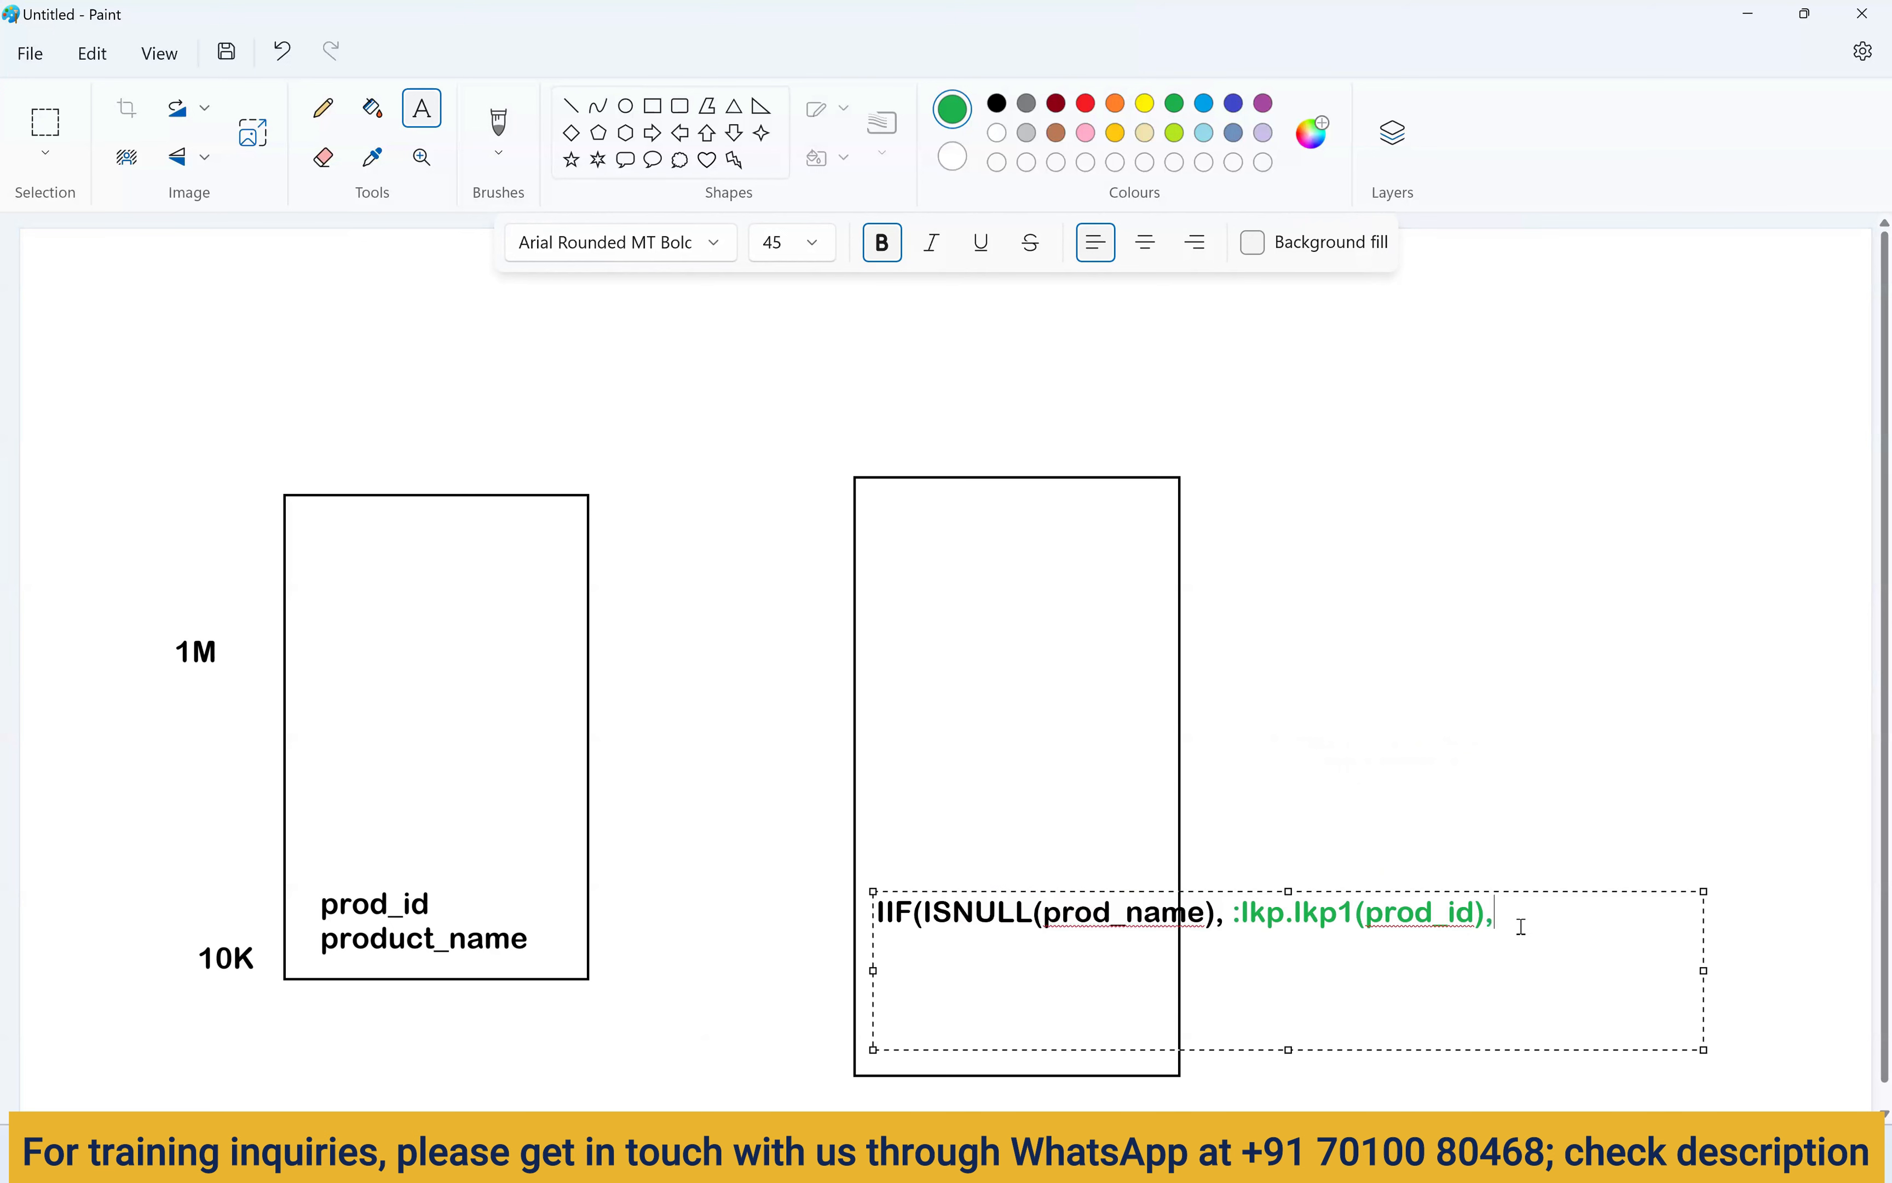
type("product_name)")
left_click_drag(1705, 971, 1791, 967)
left_click_drag(1713, 912, 1499, 915)
left_click(999, 107)
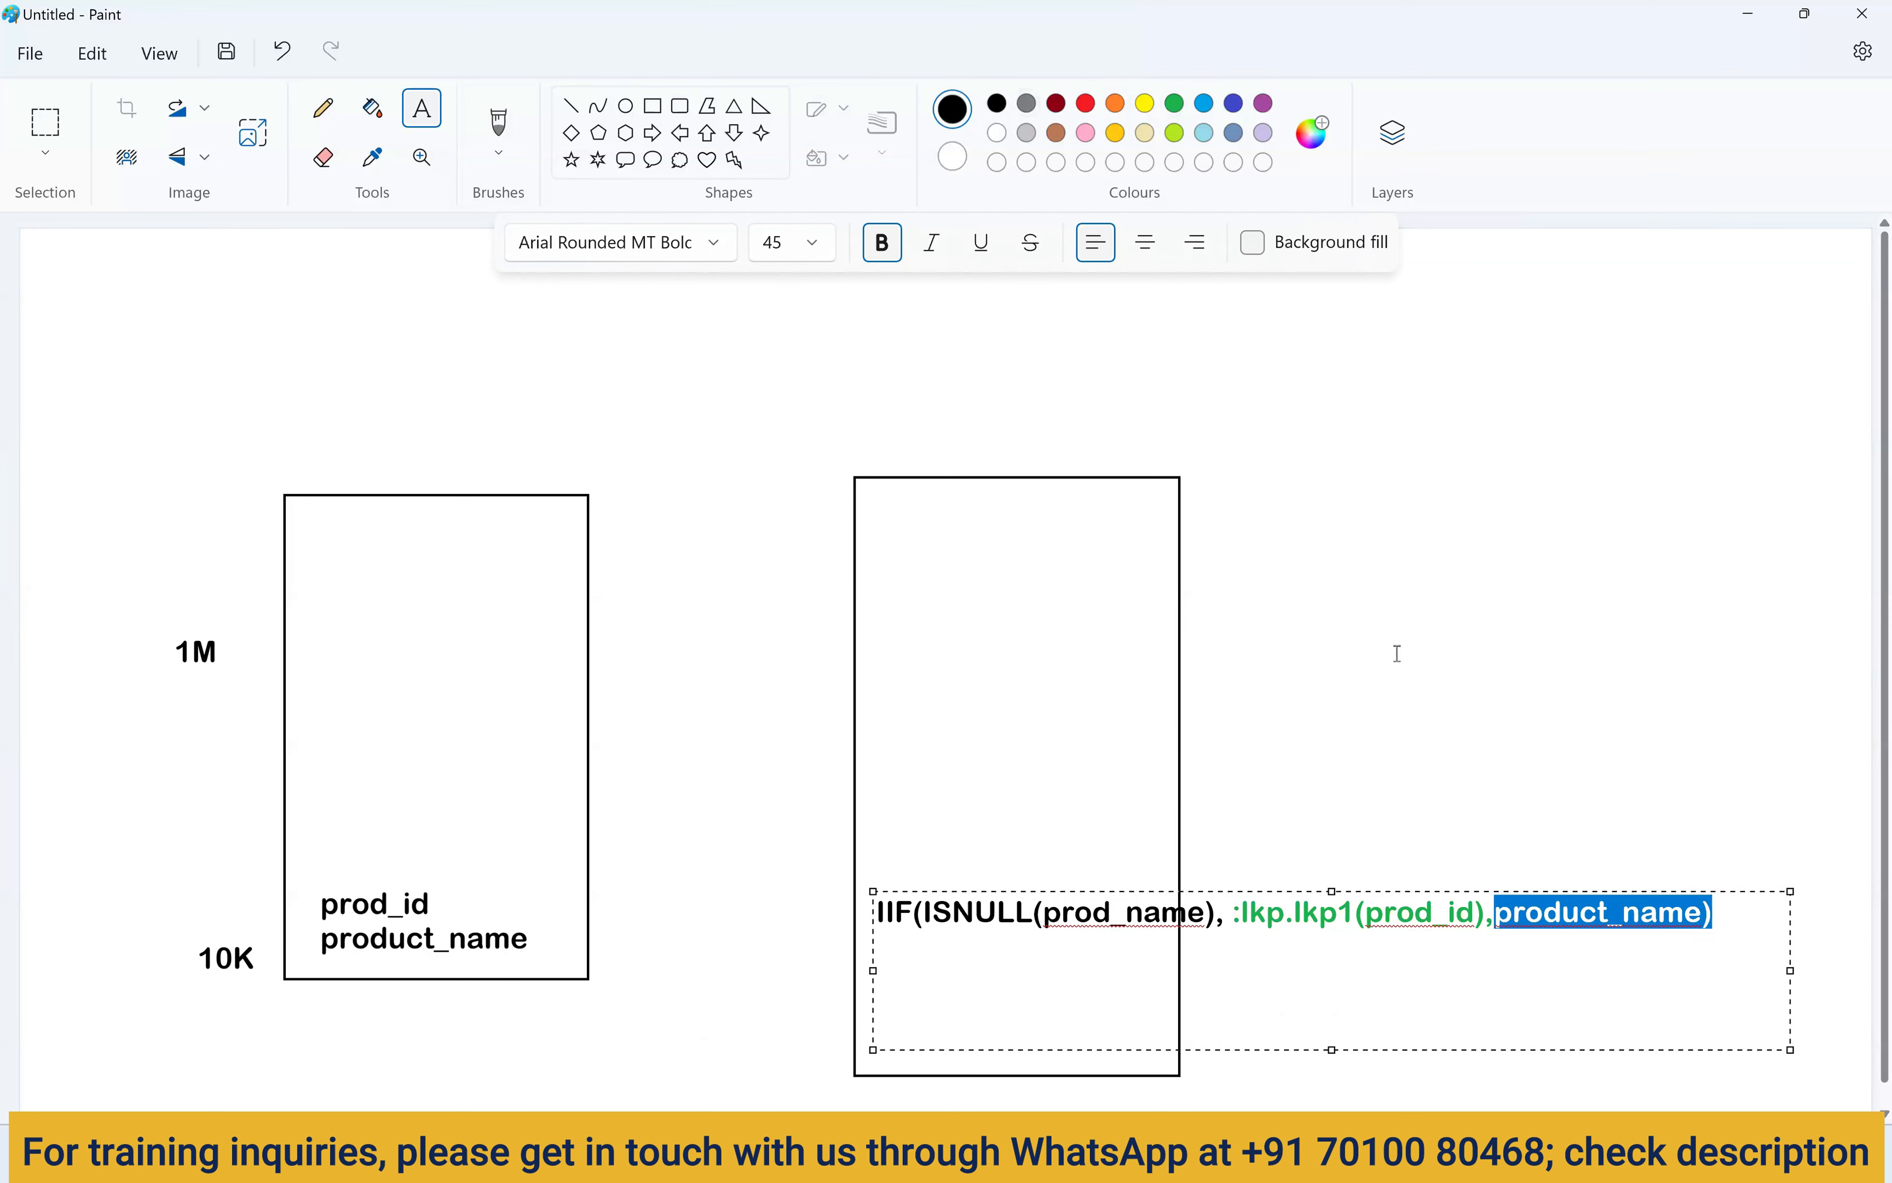
left_click(1367, 912)
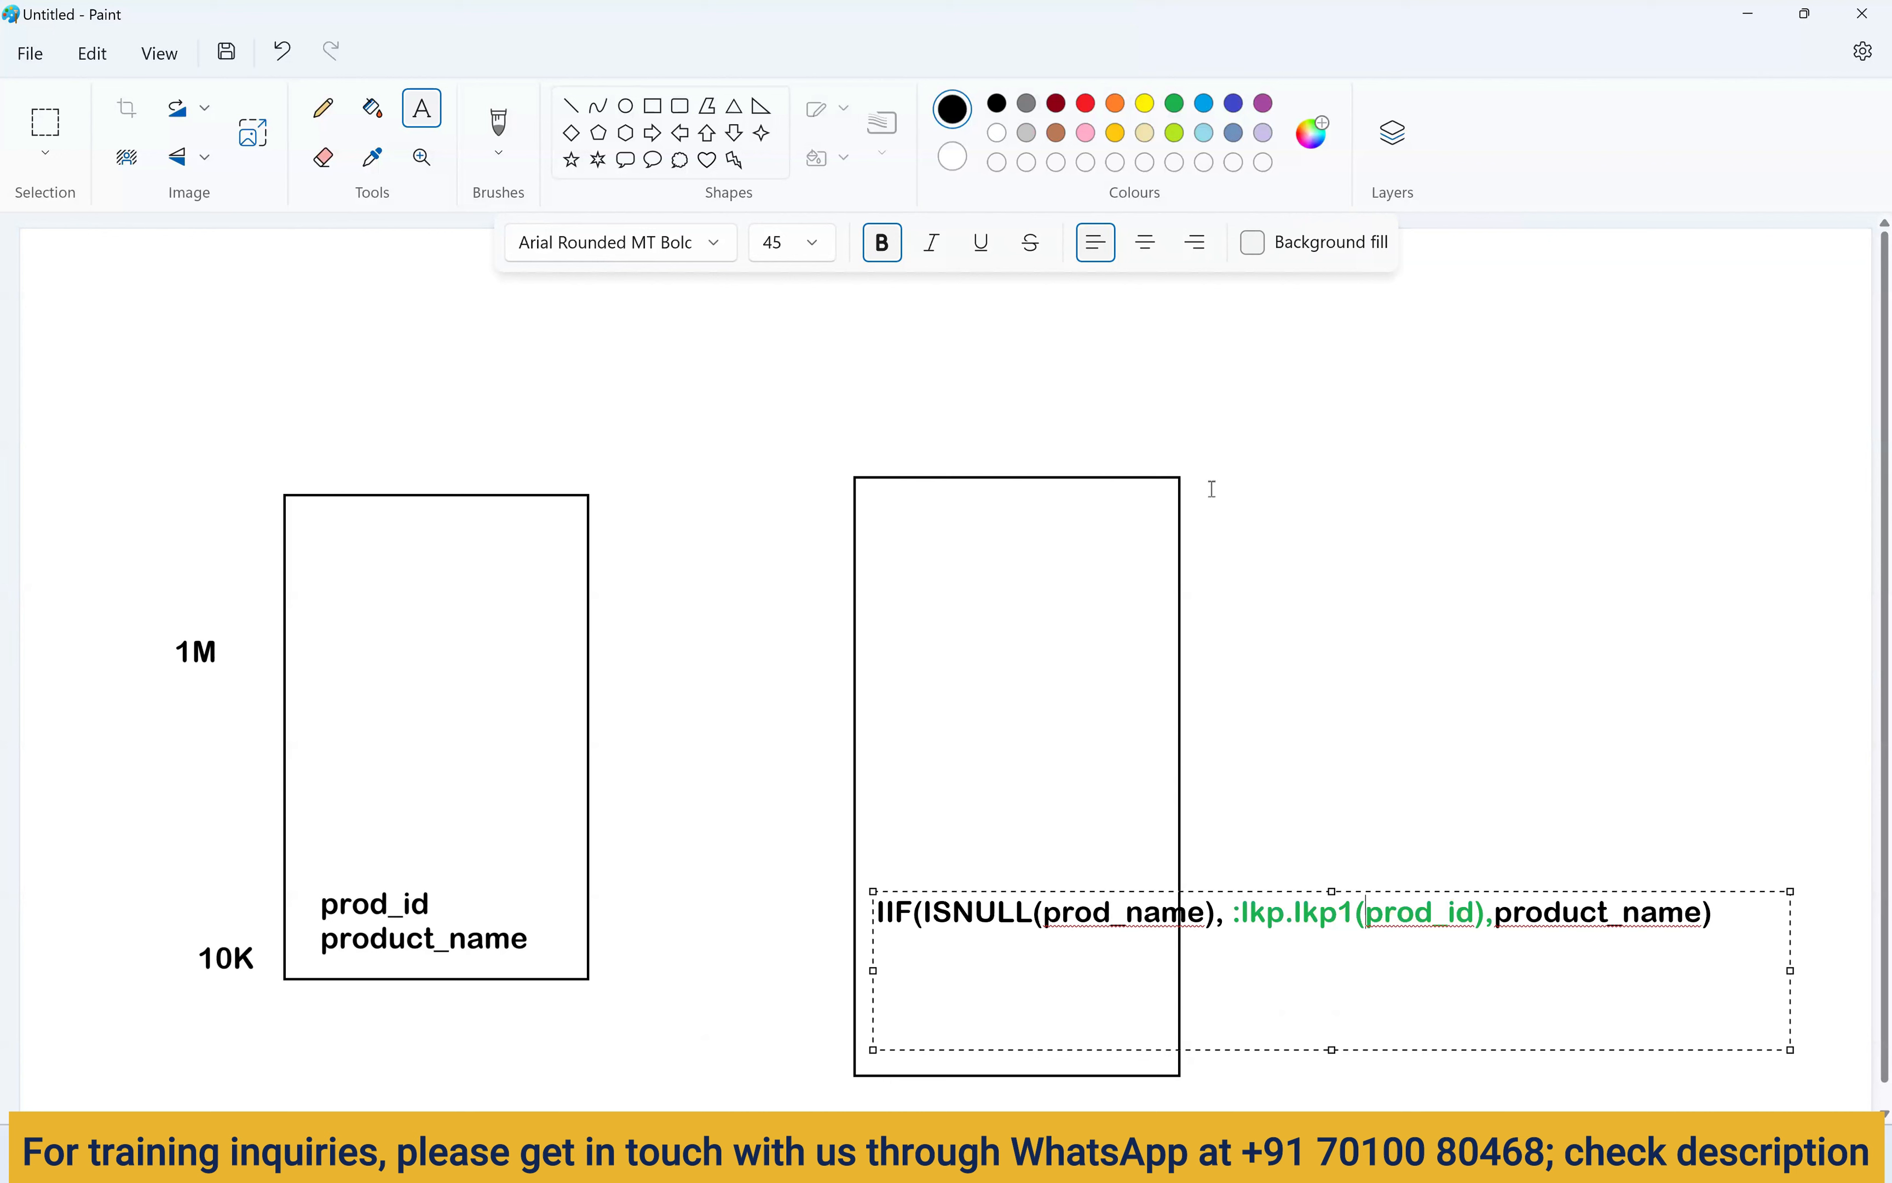
left_click(1247, 548)
left_click_drag(873, 347, 1276, 435)
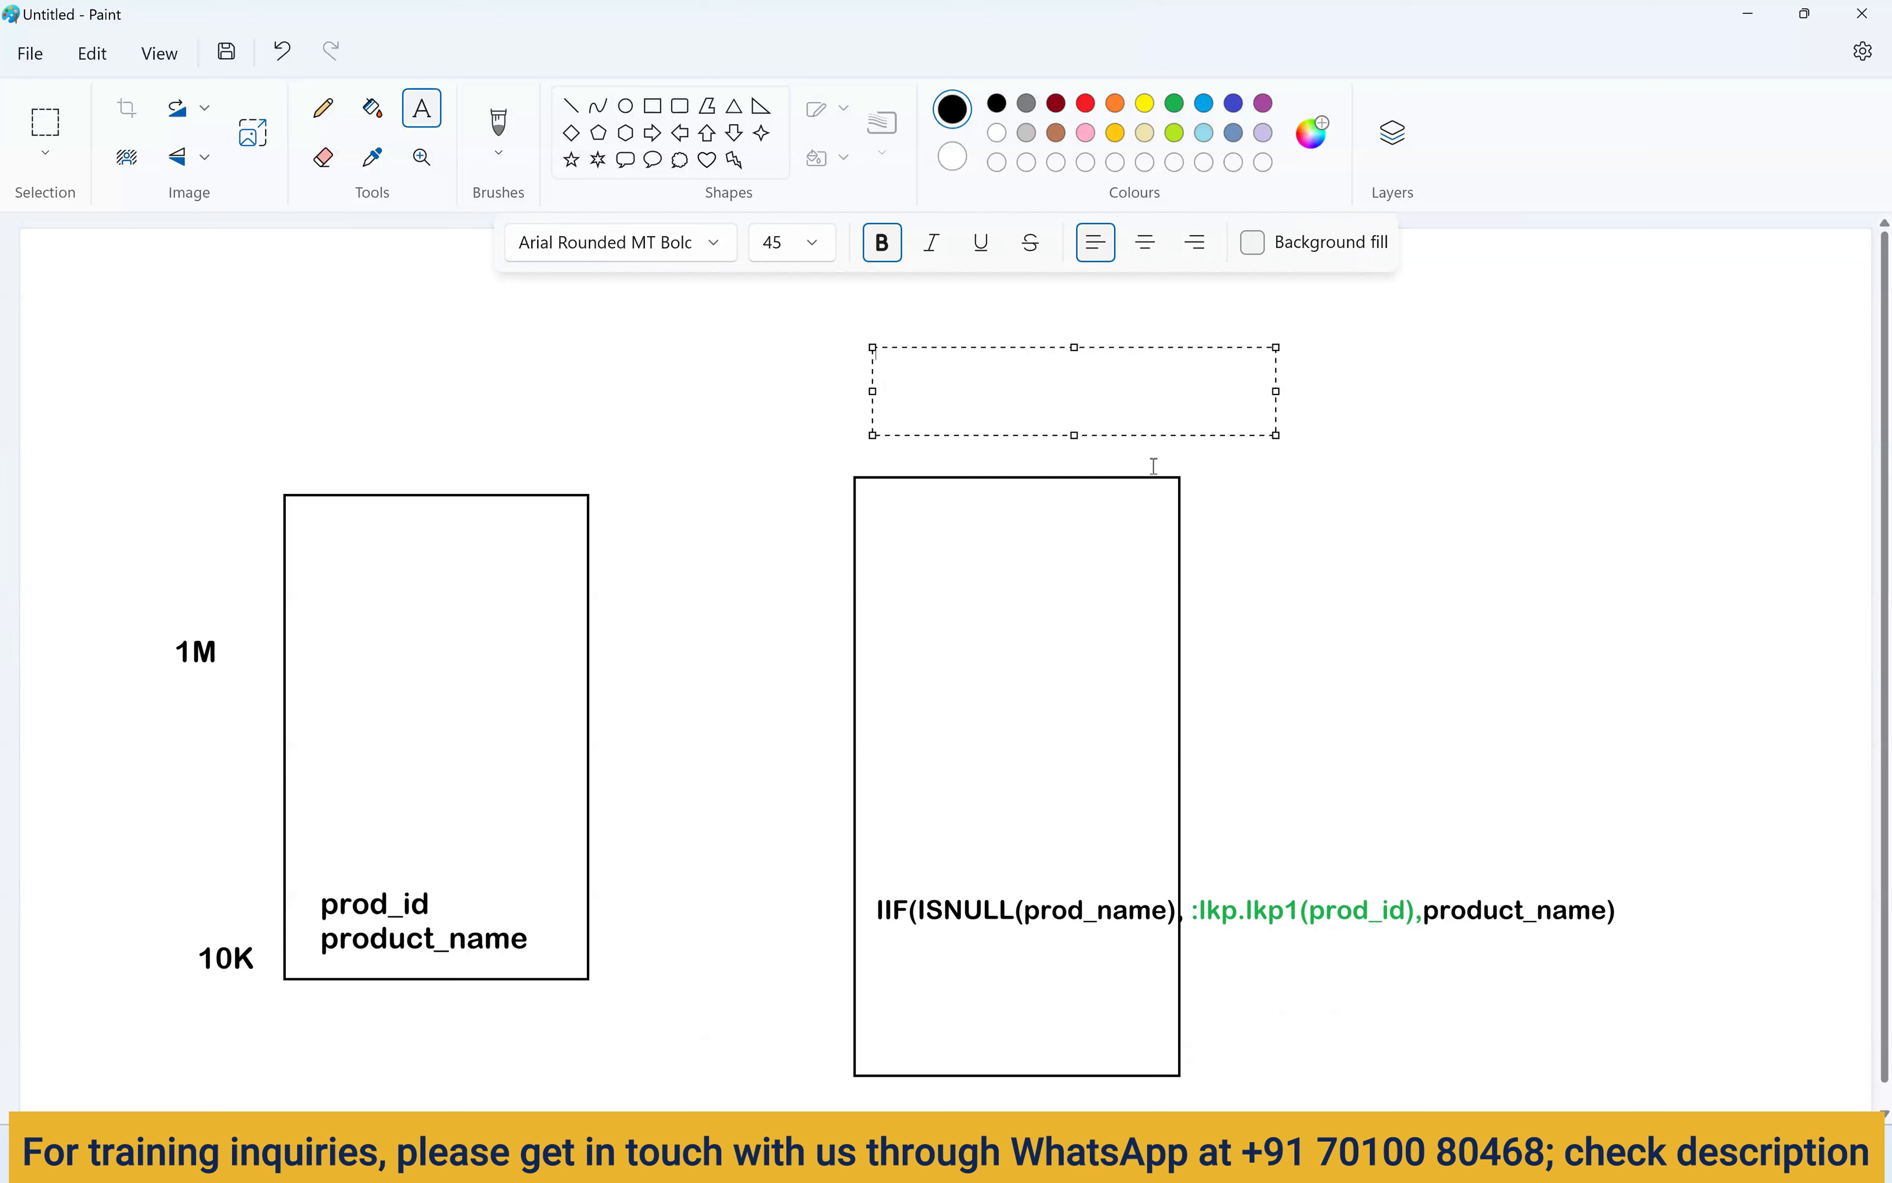
Add the 'condition based lookup' heading and draw two boxes at the top right.
type("condition based l")
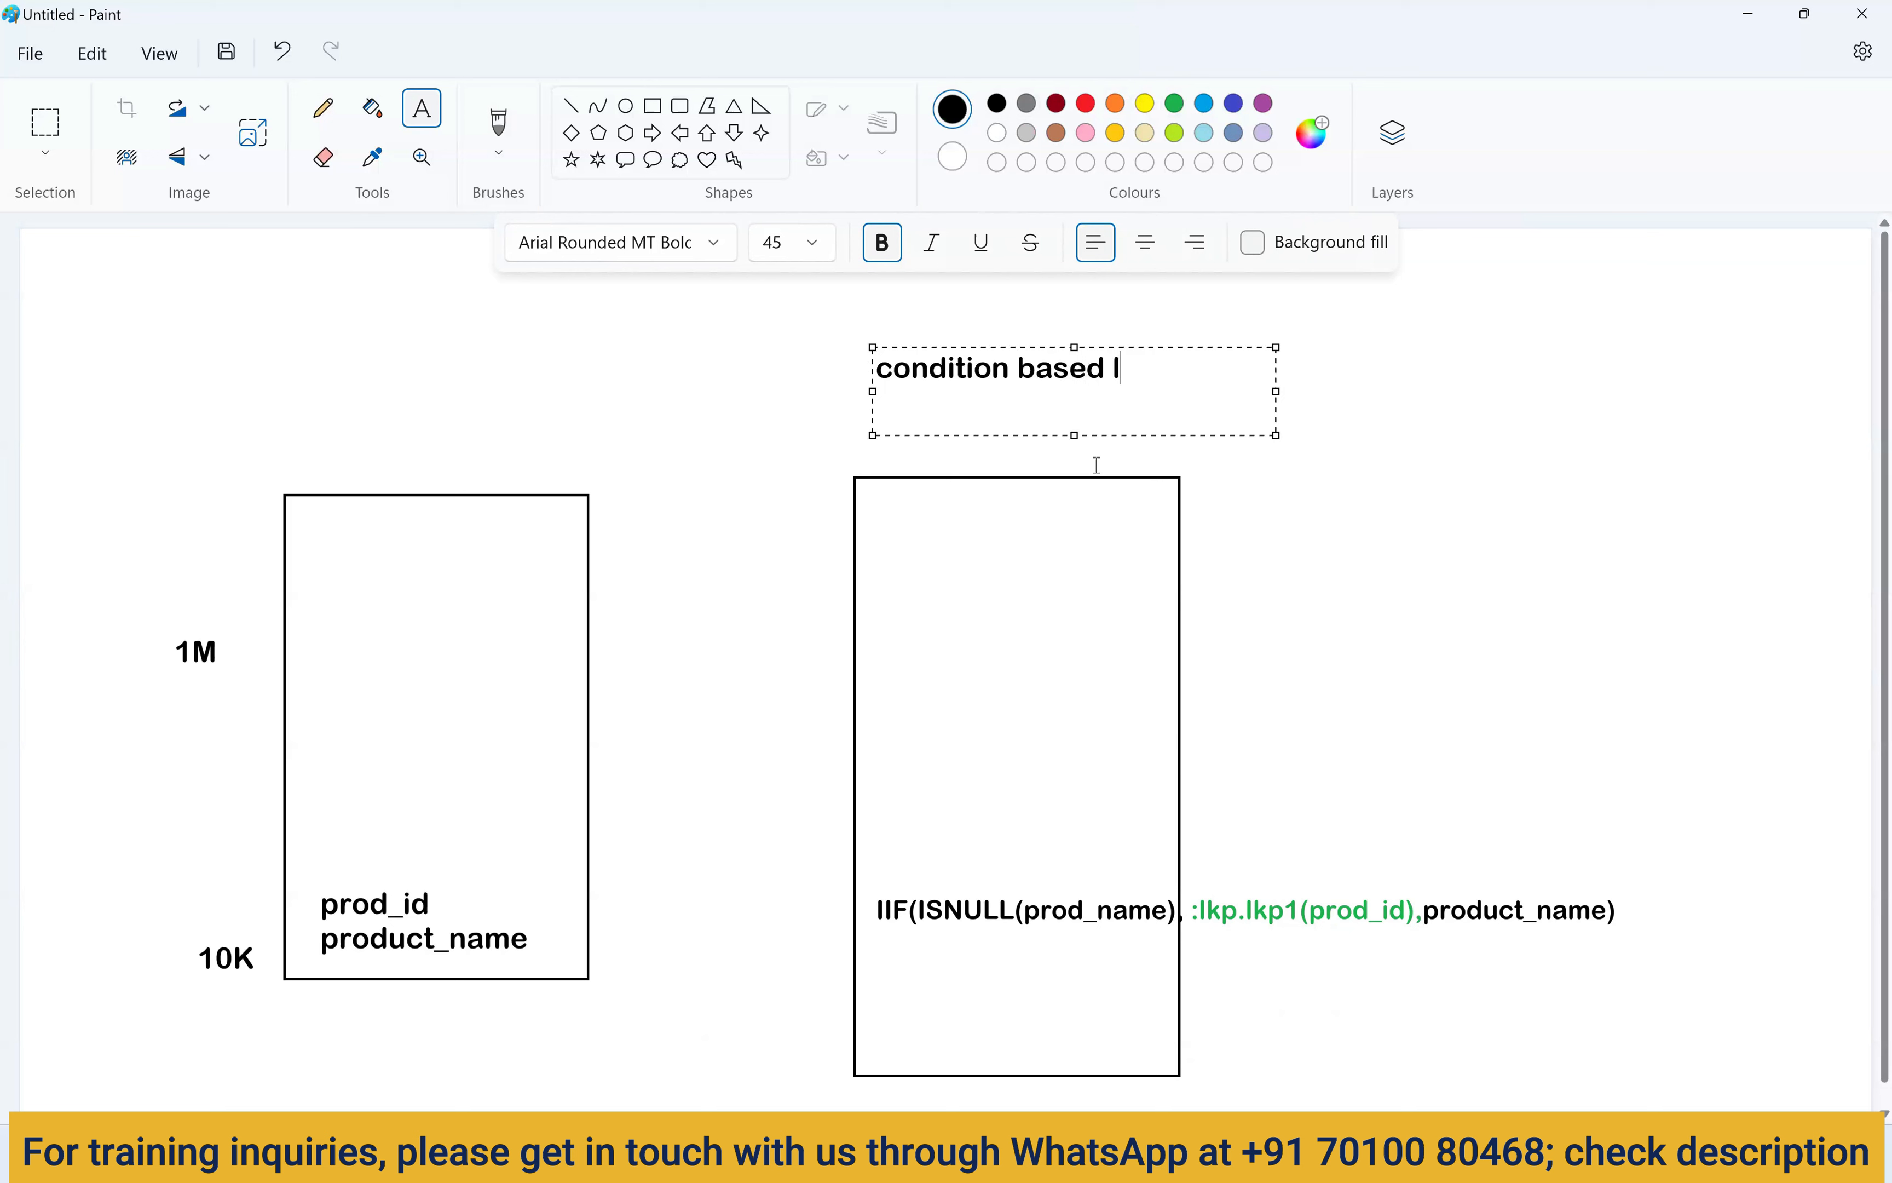
type("ookup")
left_click(1288, 514)
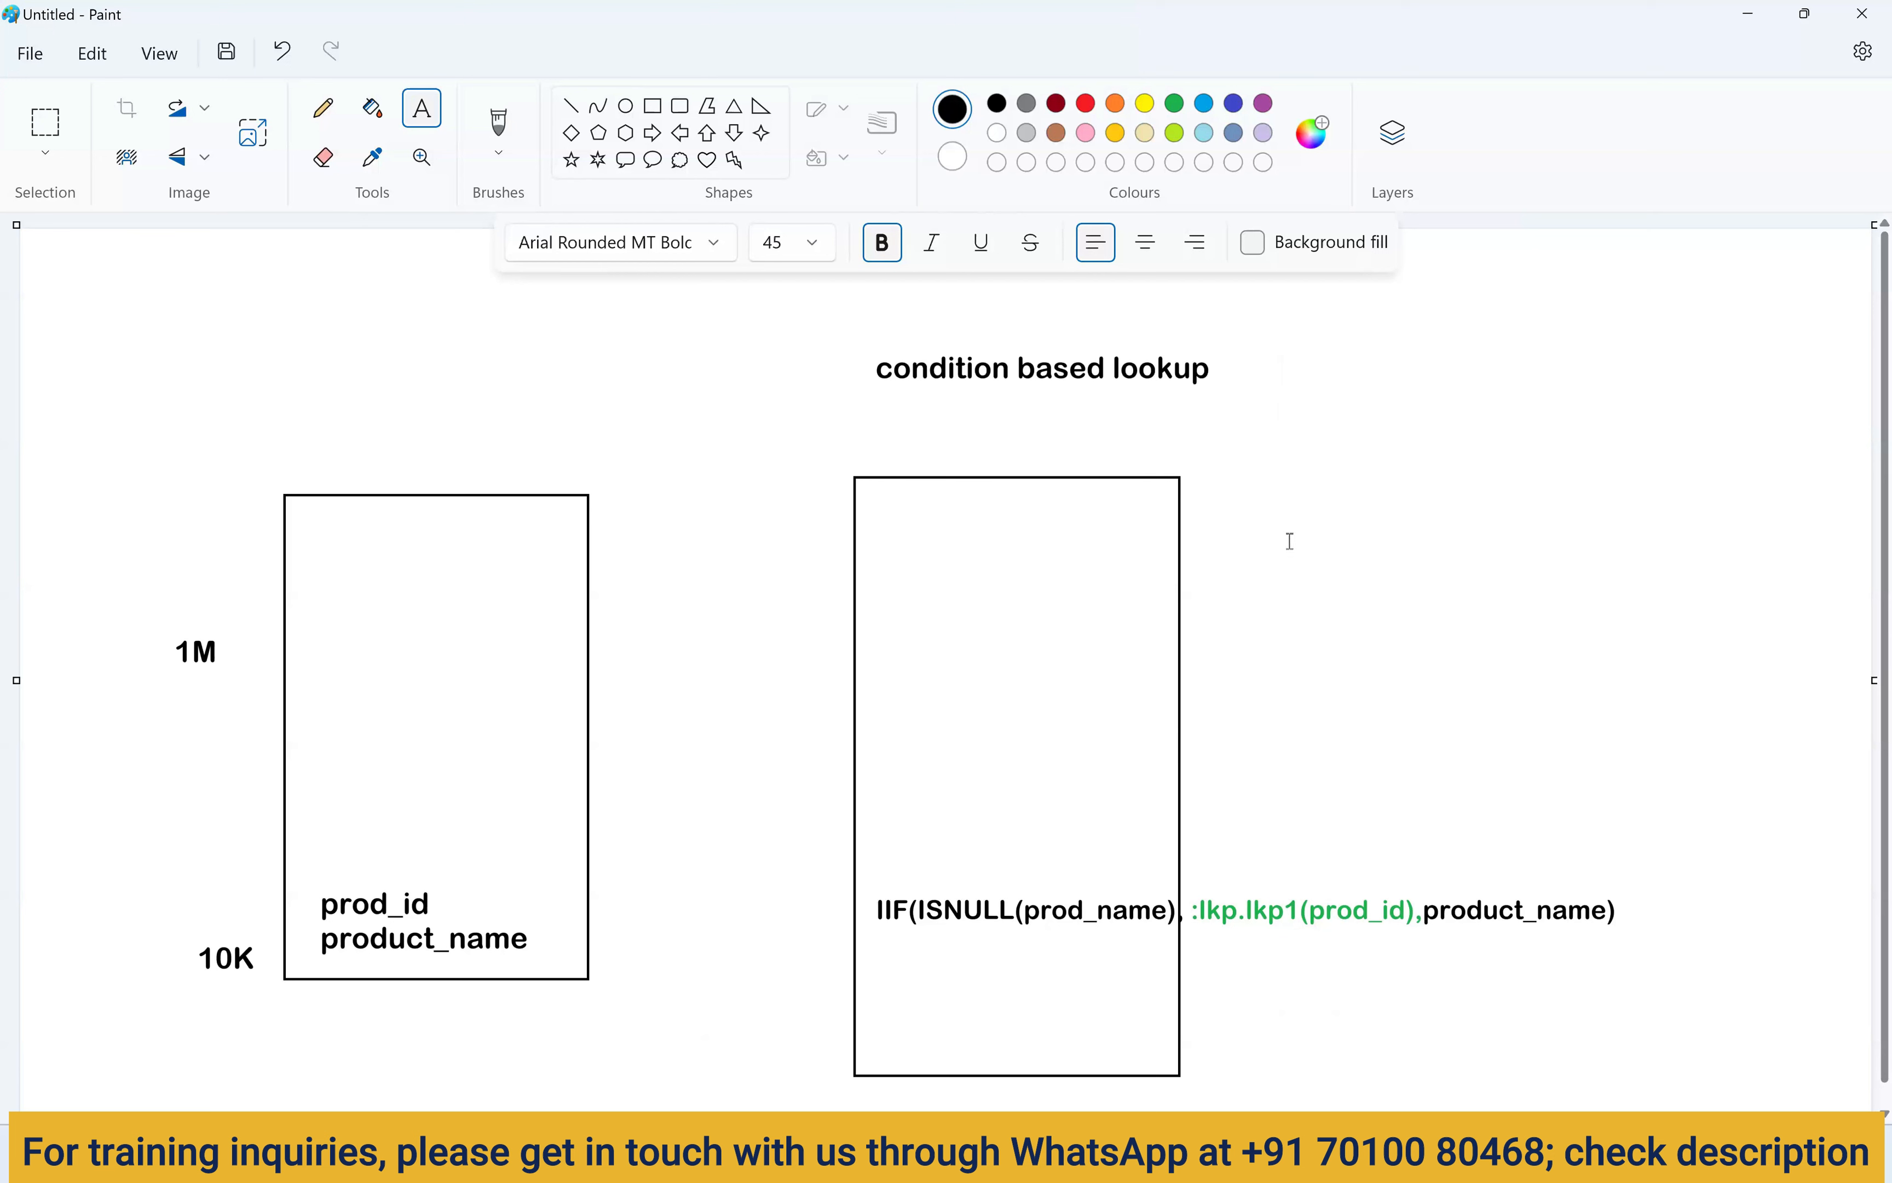
left_click(652, 105)
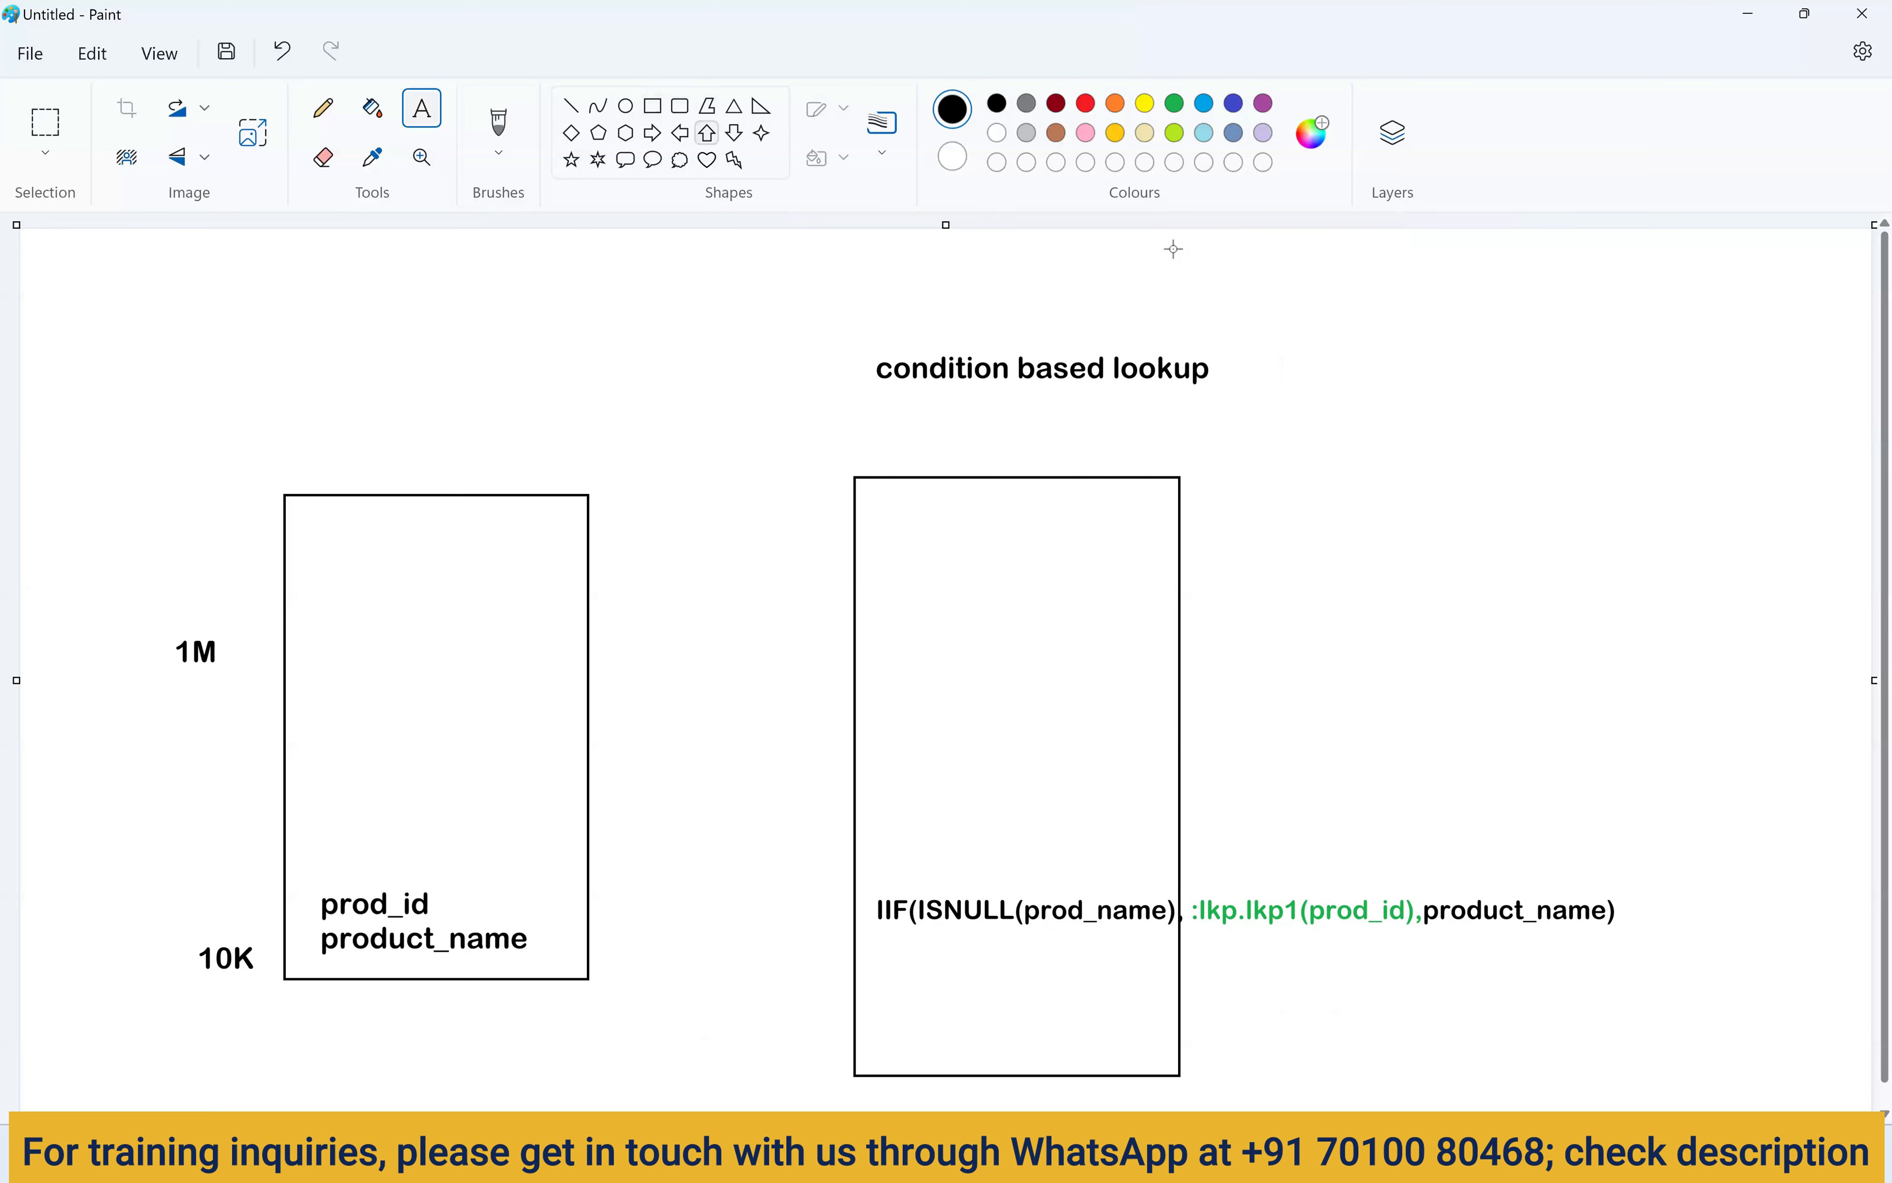
left_click_drag(1374, 301, 1544, 440)
left_click_drag(1669, 302, 1832, 462)
left_click(1607, 571)
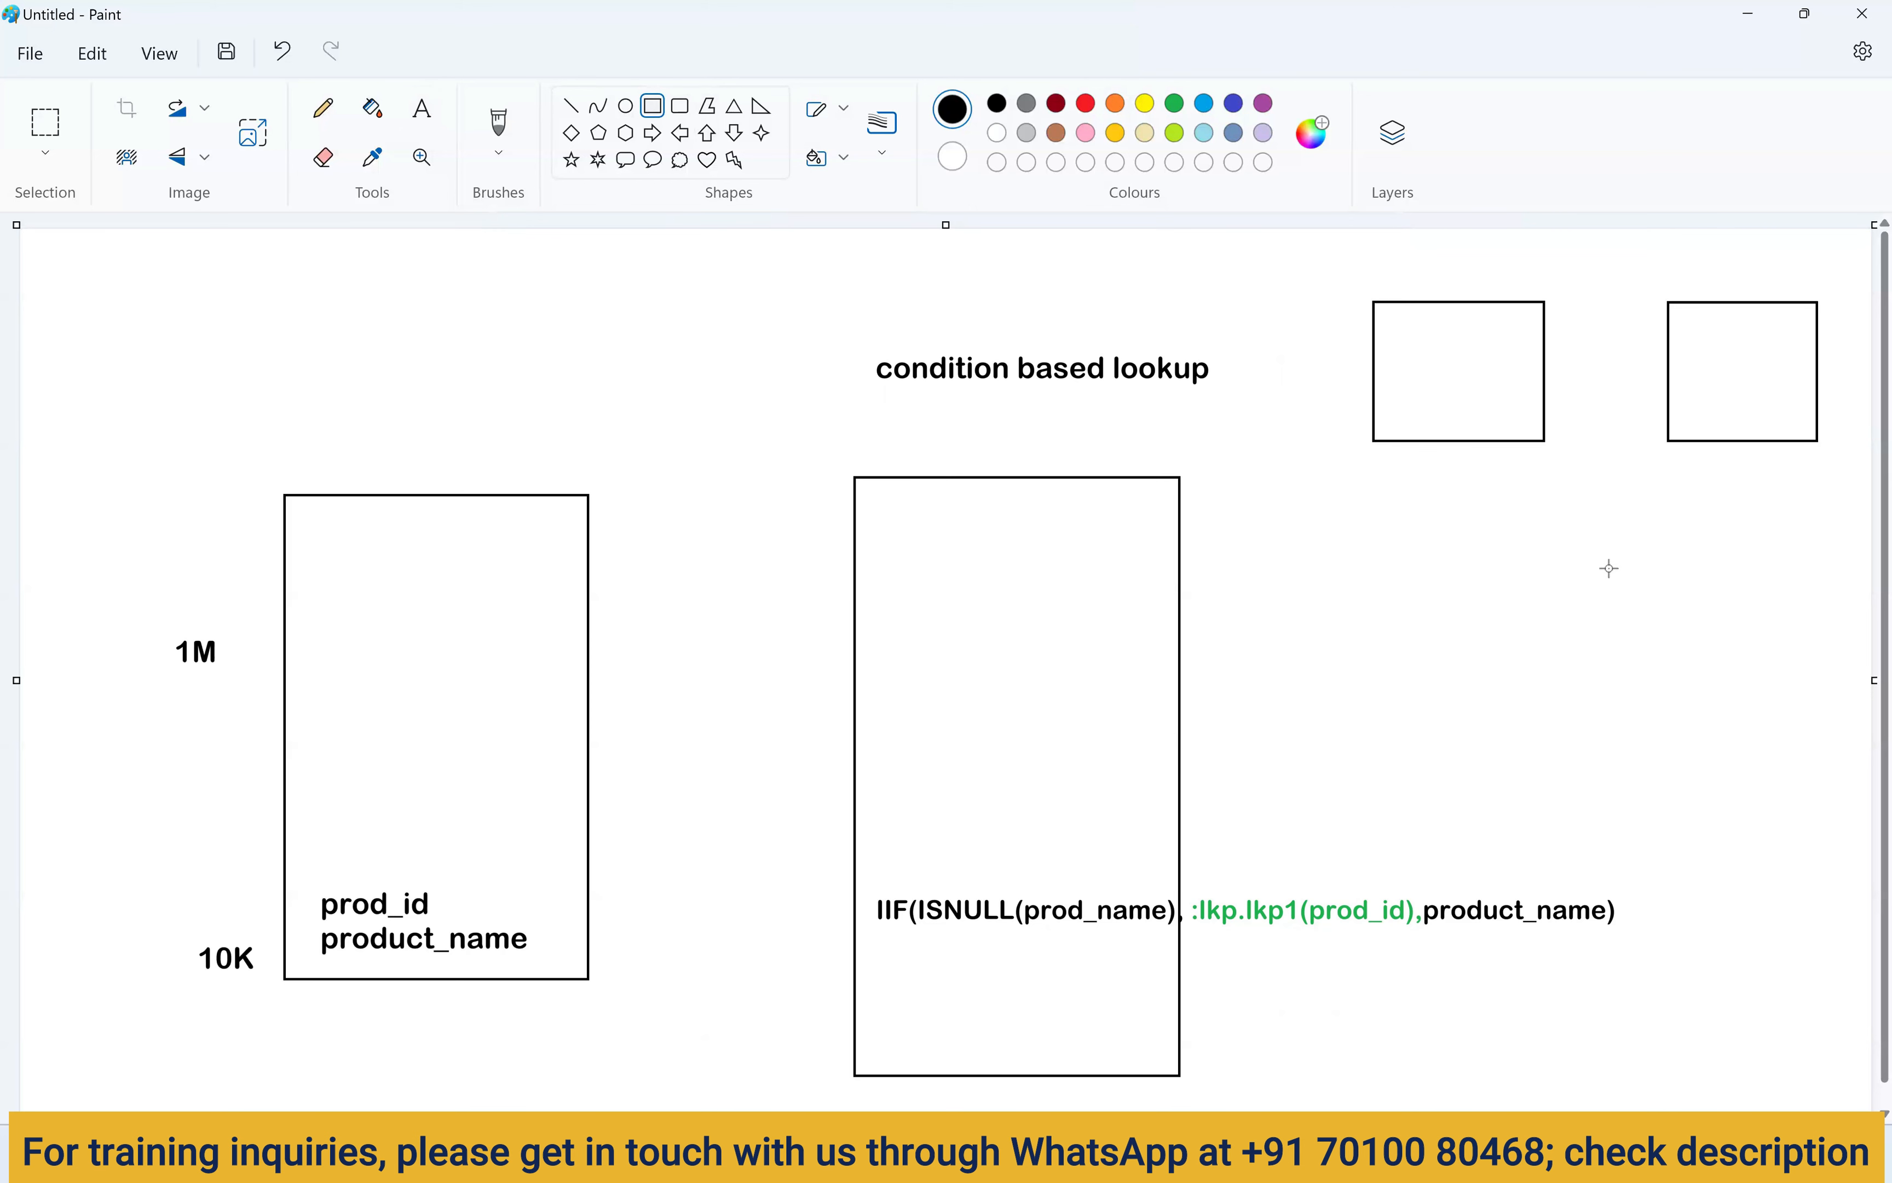
Add a '>50000' label beside the rectangle with an arrow into the first box.
left_click(422, 108)
left_click(1244, 712)
type(">50000")
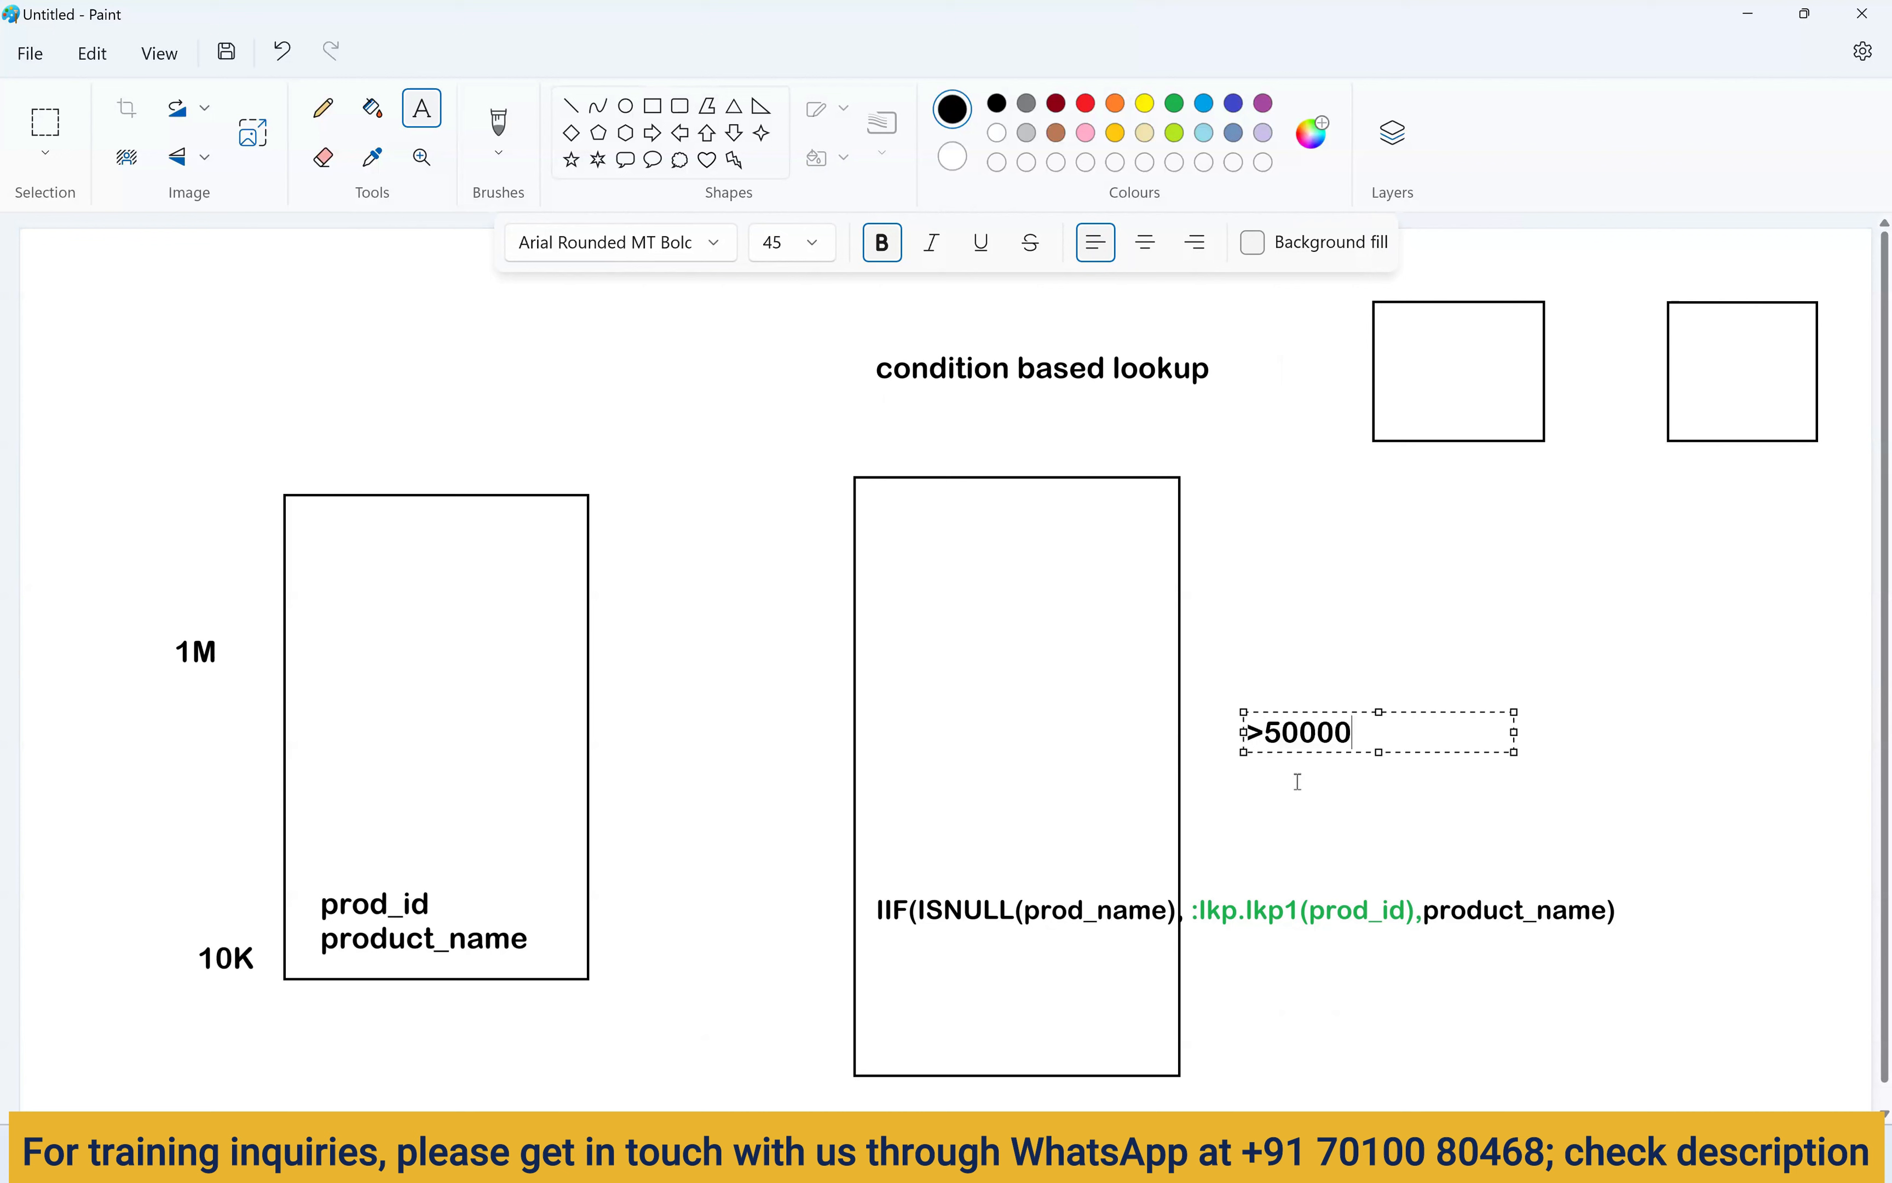
key("Escape")
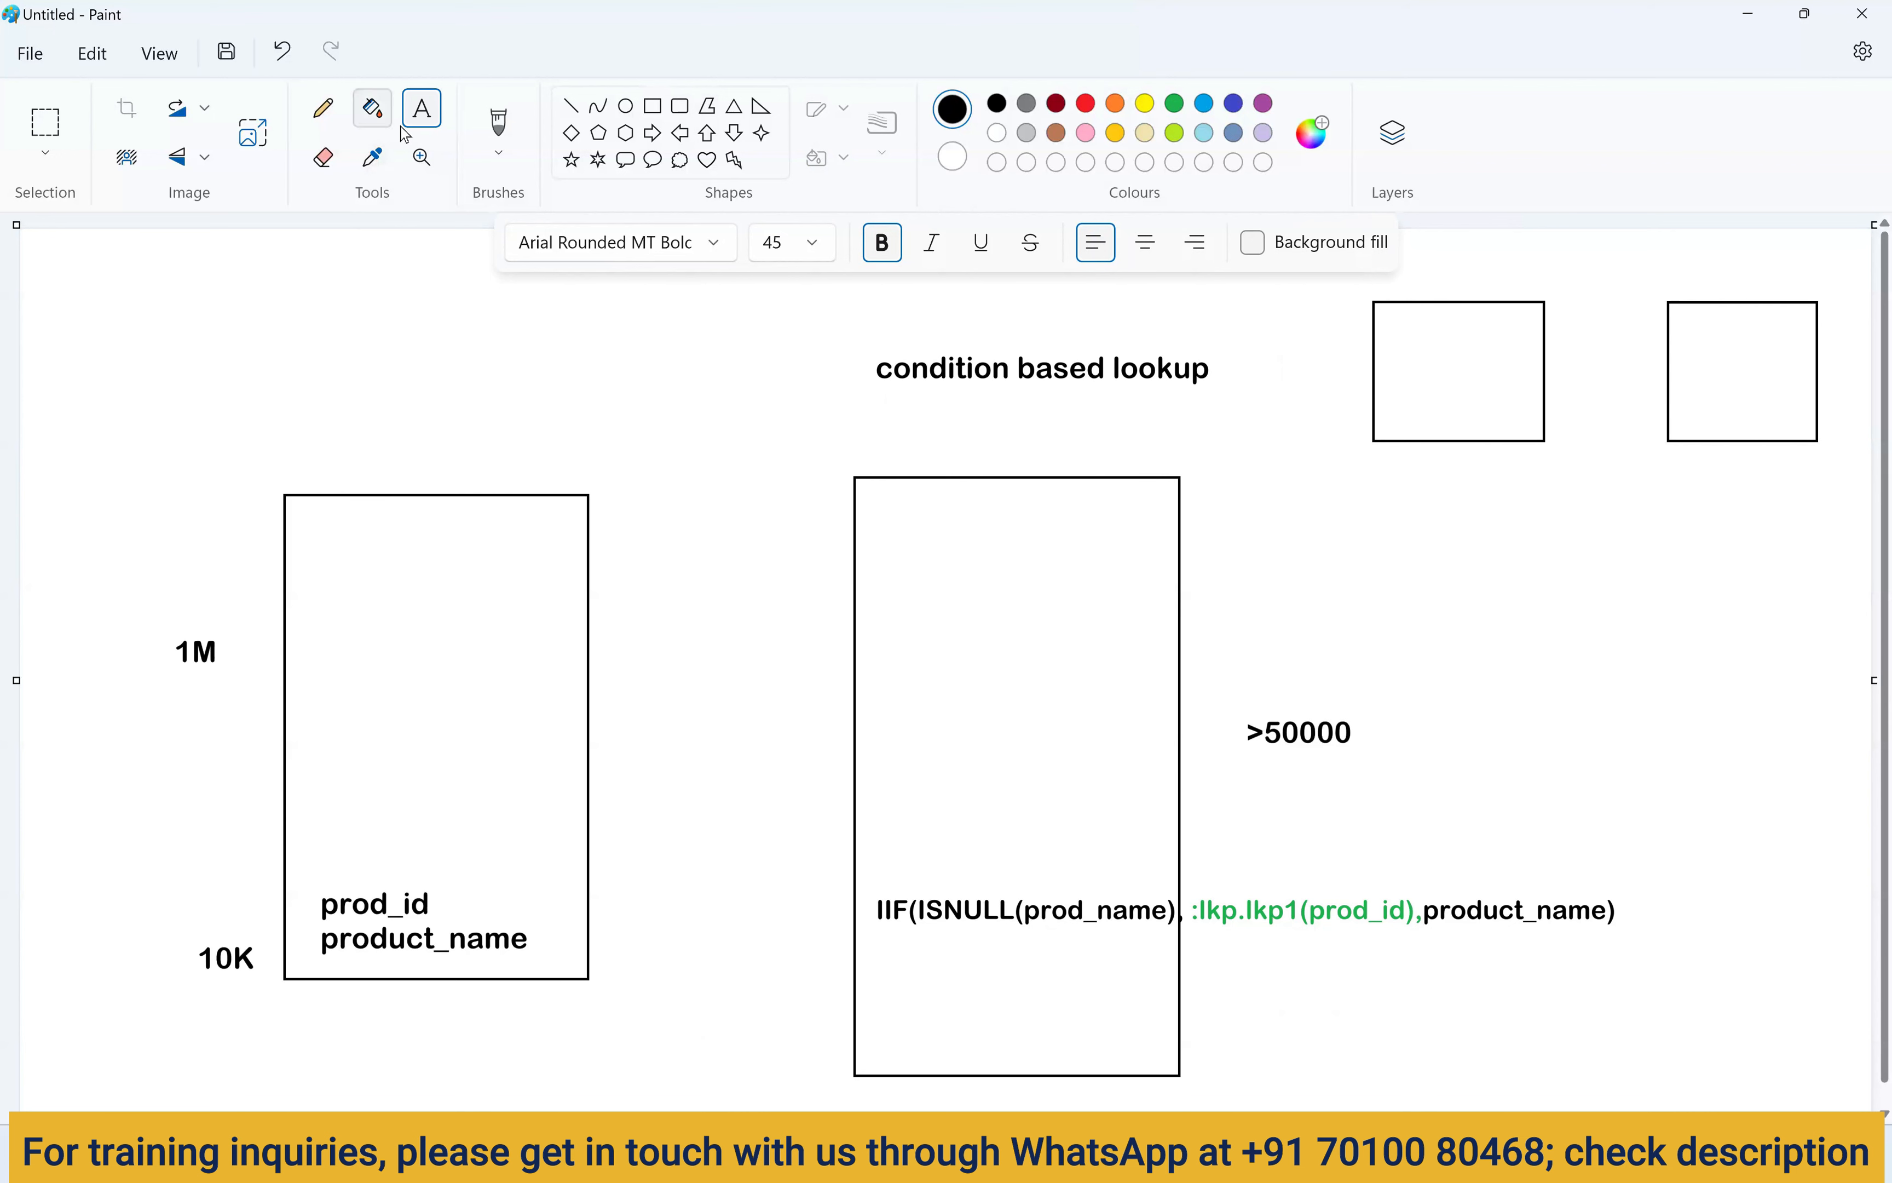
left_click(498, 127)
mouse_move(1352, 723)
left_mouse_down()
mouse_move(1435, 401)
mouse_move(1443, 454)
left_mouse_up()
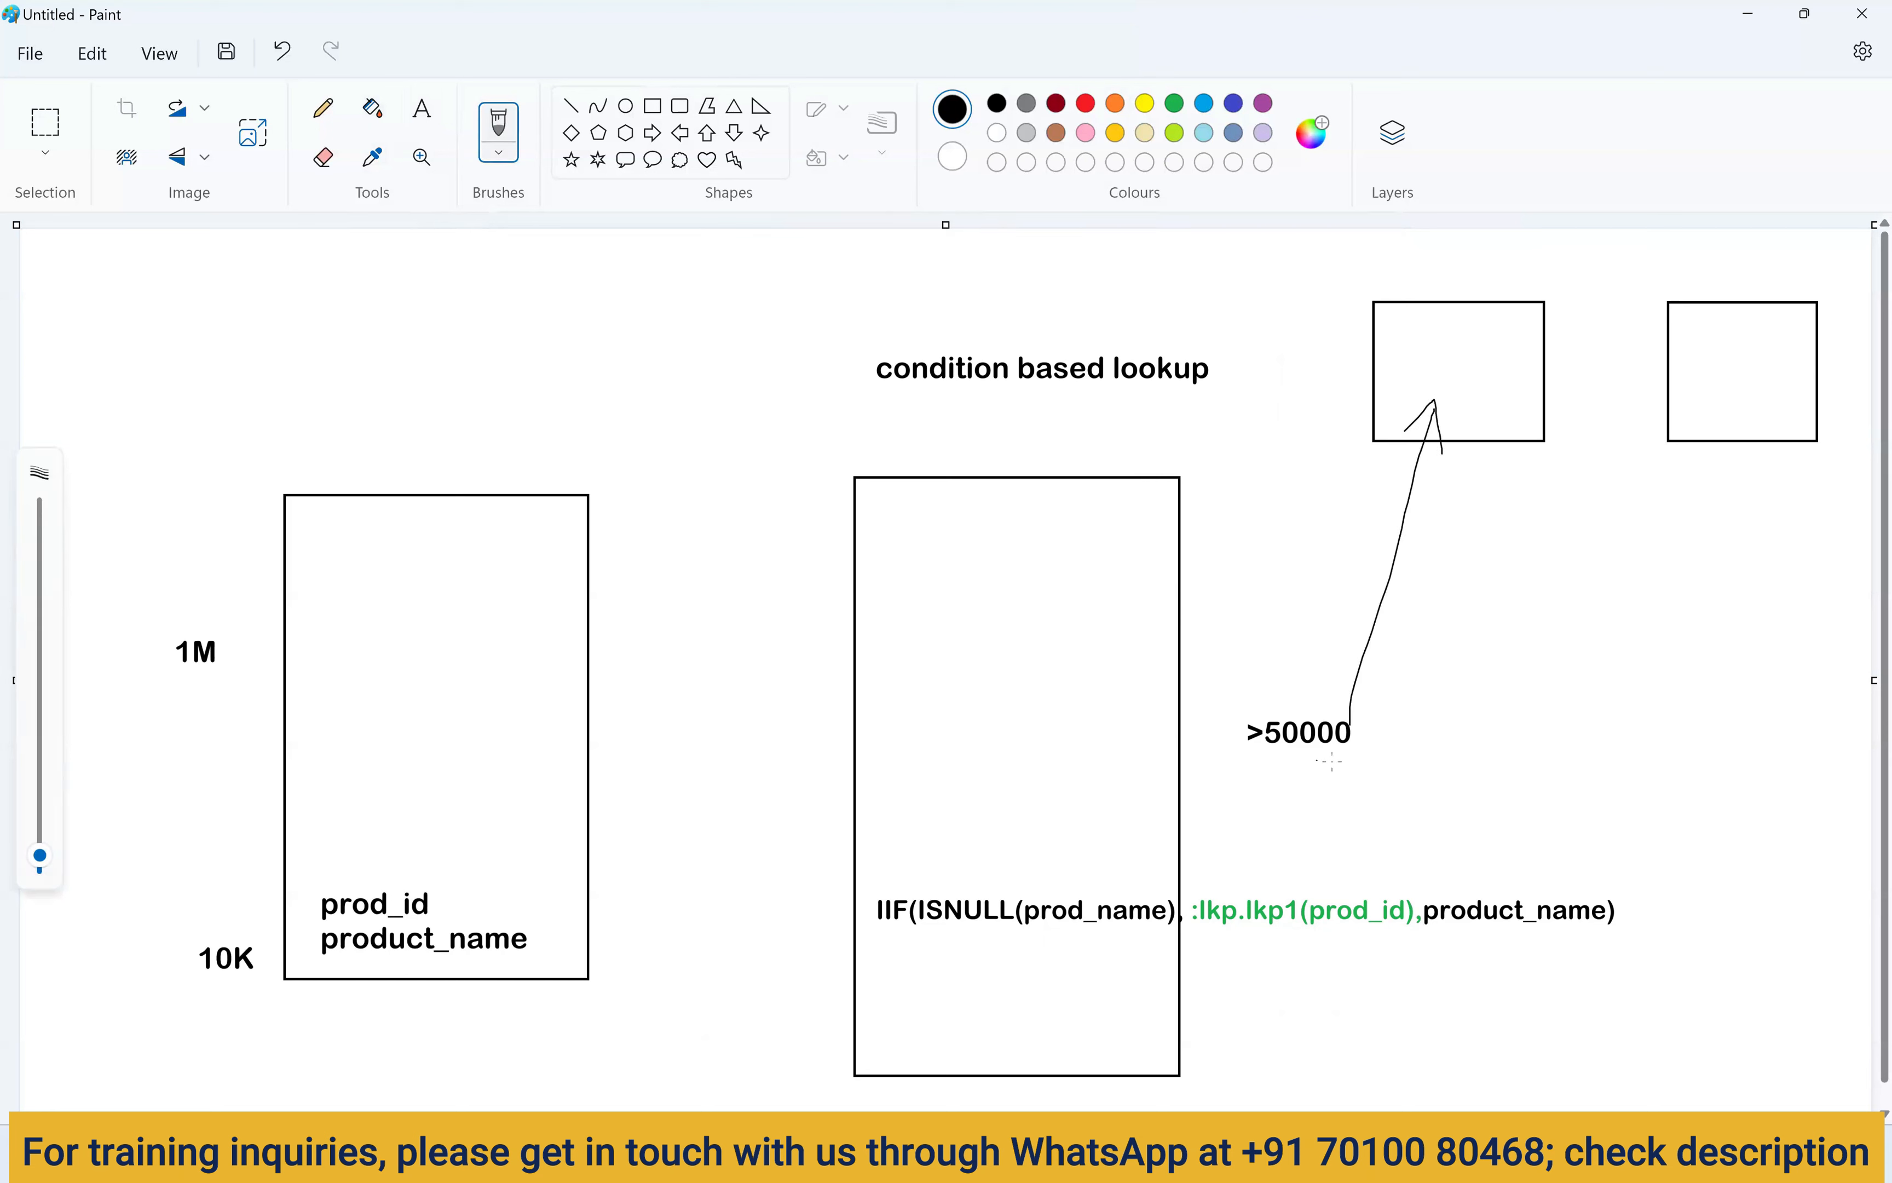
Draw an 'else' arrow to the second box, underline the heading and lkp1 call, then request a new image.
mouse_move(1399, 734)
left_mouse_down()
mouse_move(1468, 724)
mouse_move(1694, 450)
mouse_move(1706, 513)
left_mouse_up()
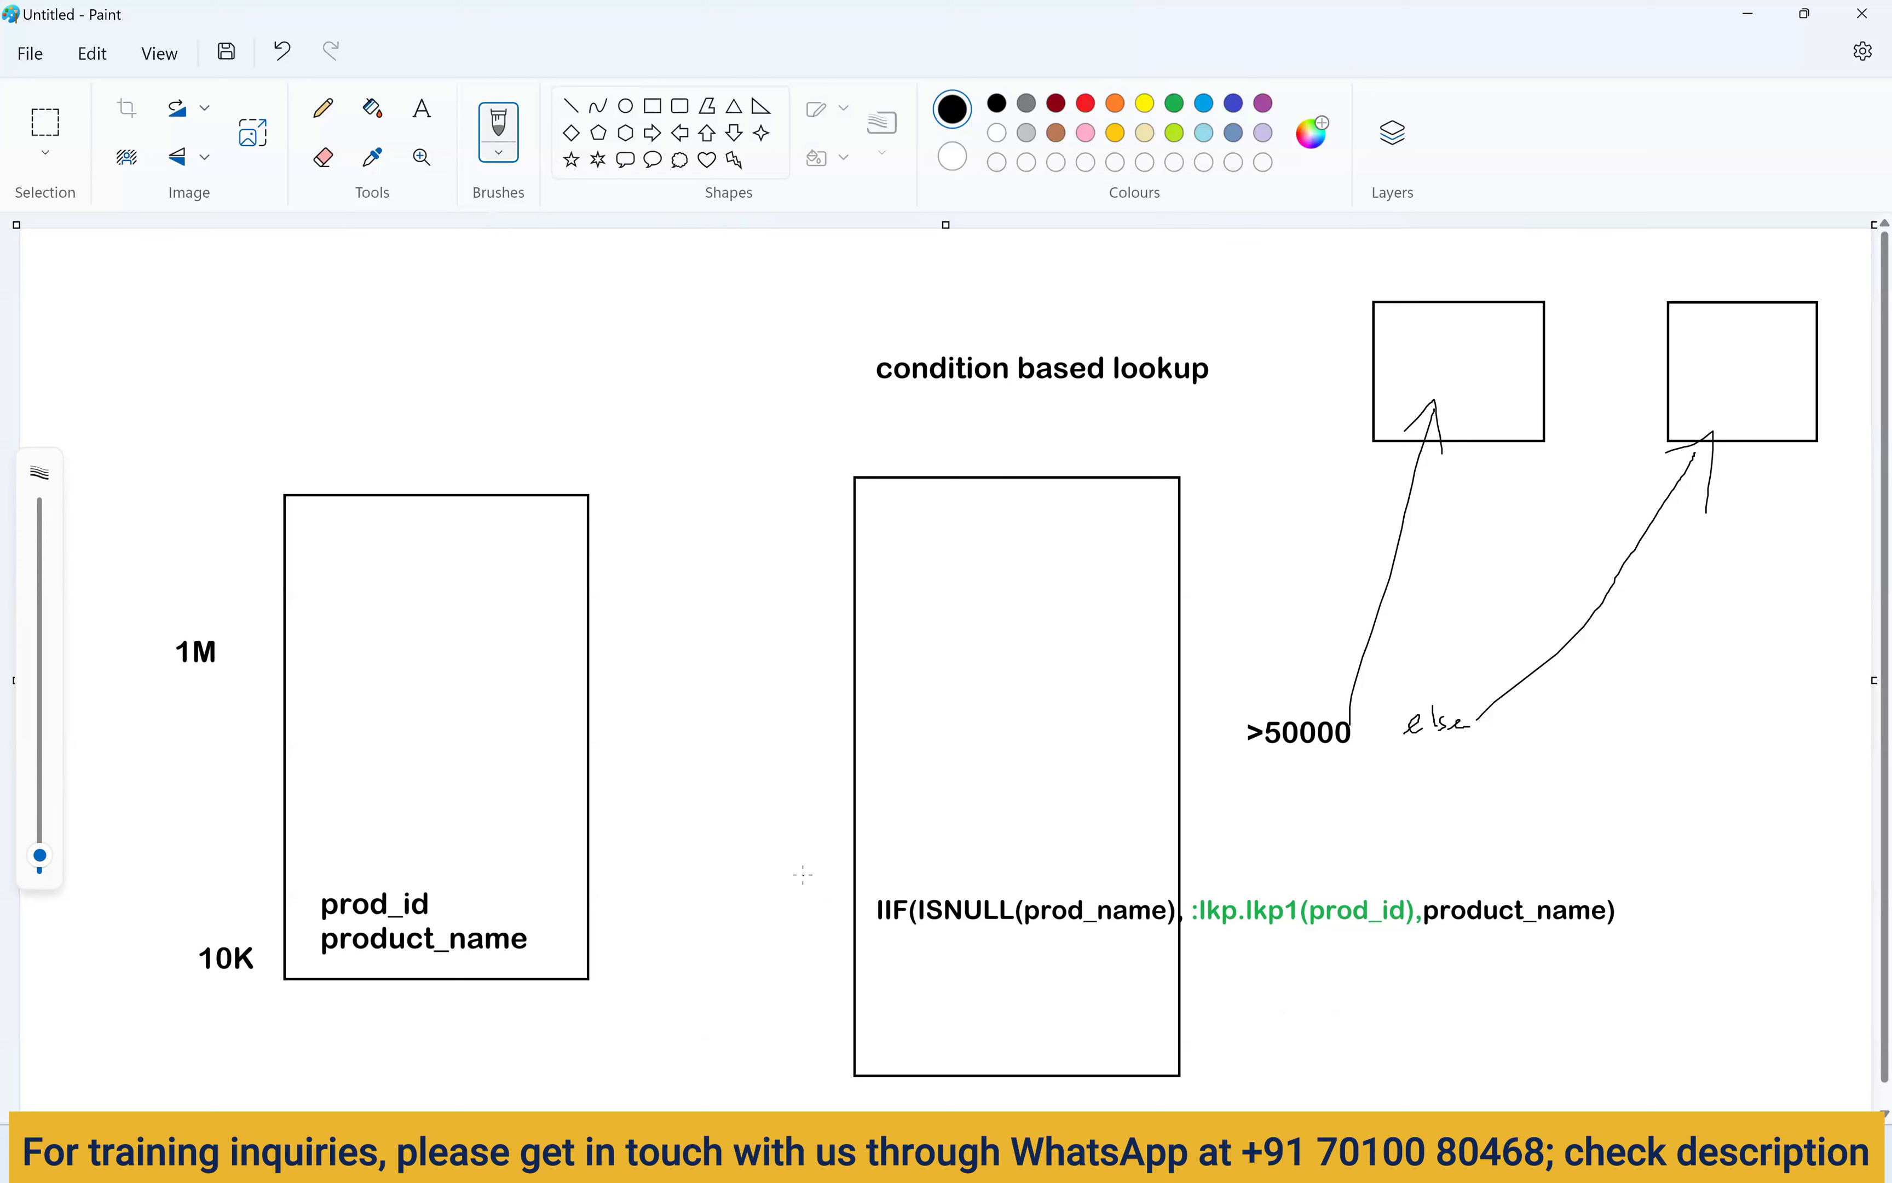
key("alt+Tab")
left_click_drag(868, 407, 1176, 396)
left_click_drag(1105, 944, 1423, 936)
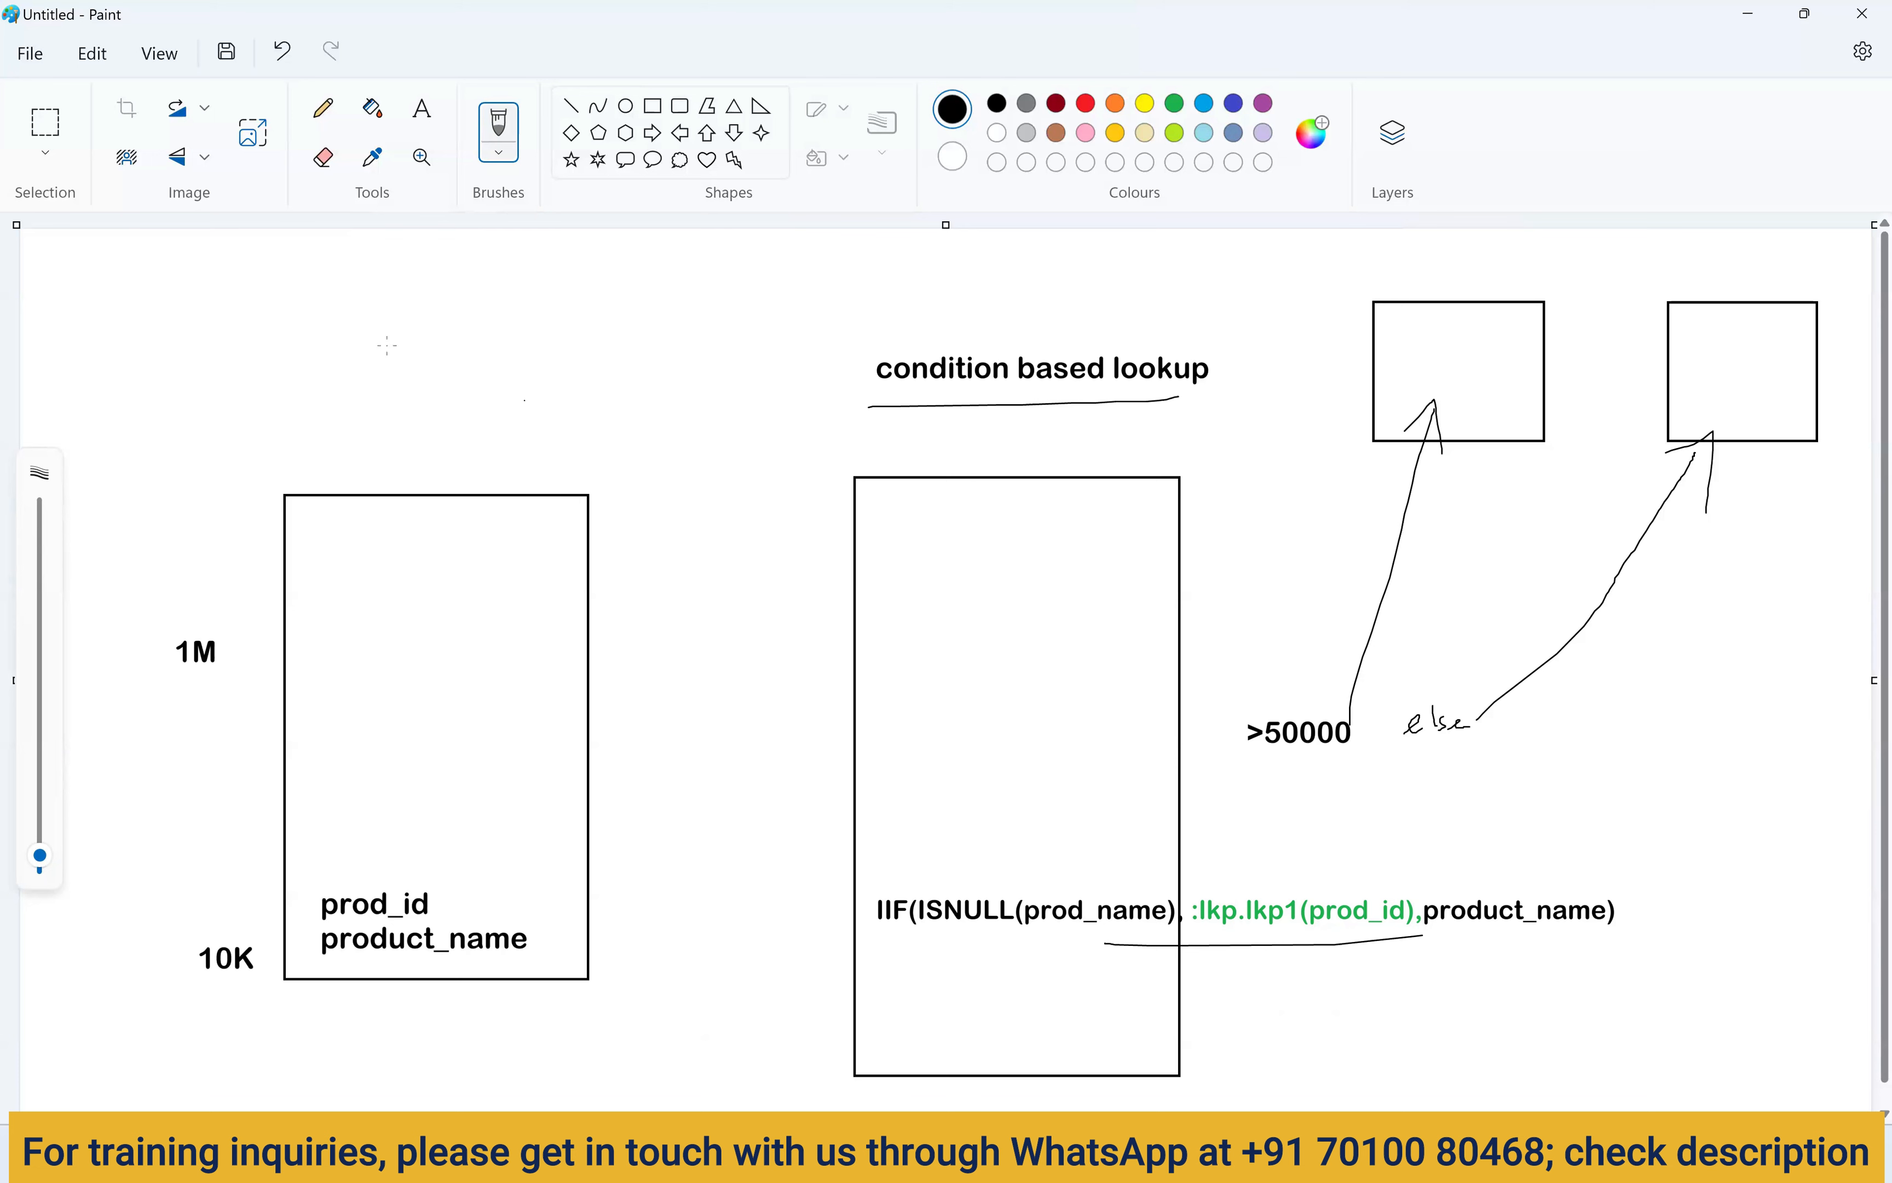
left_click(29, 53)
left_click(78, 93)
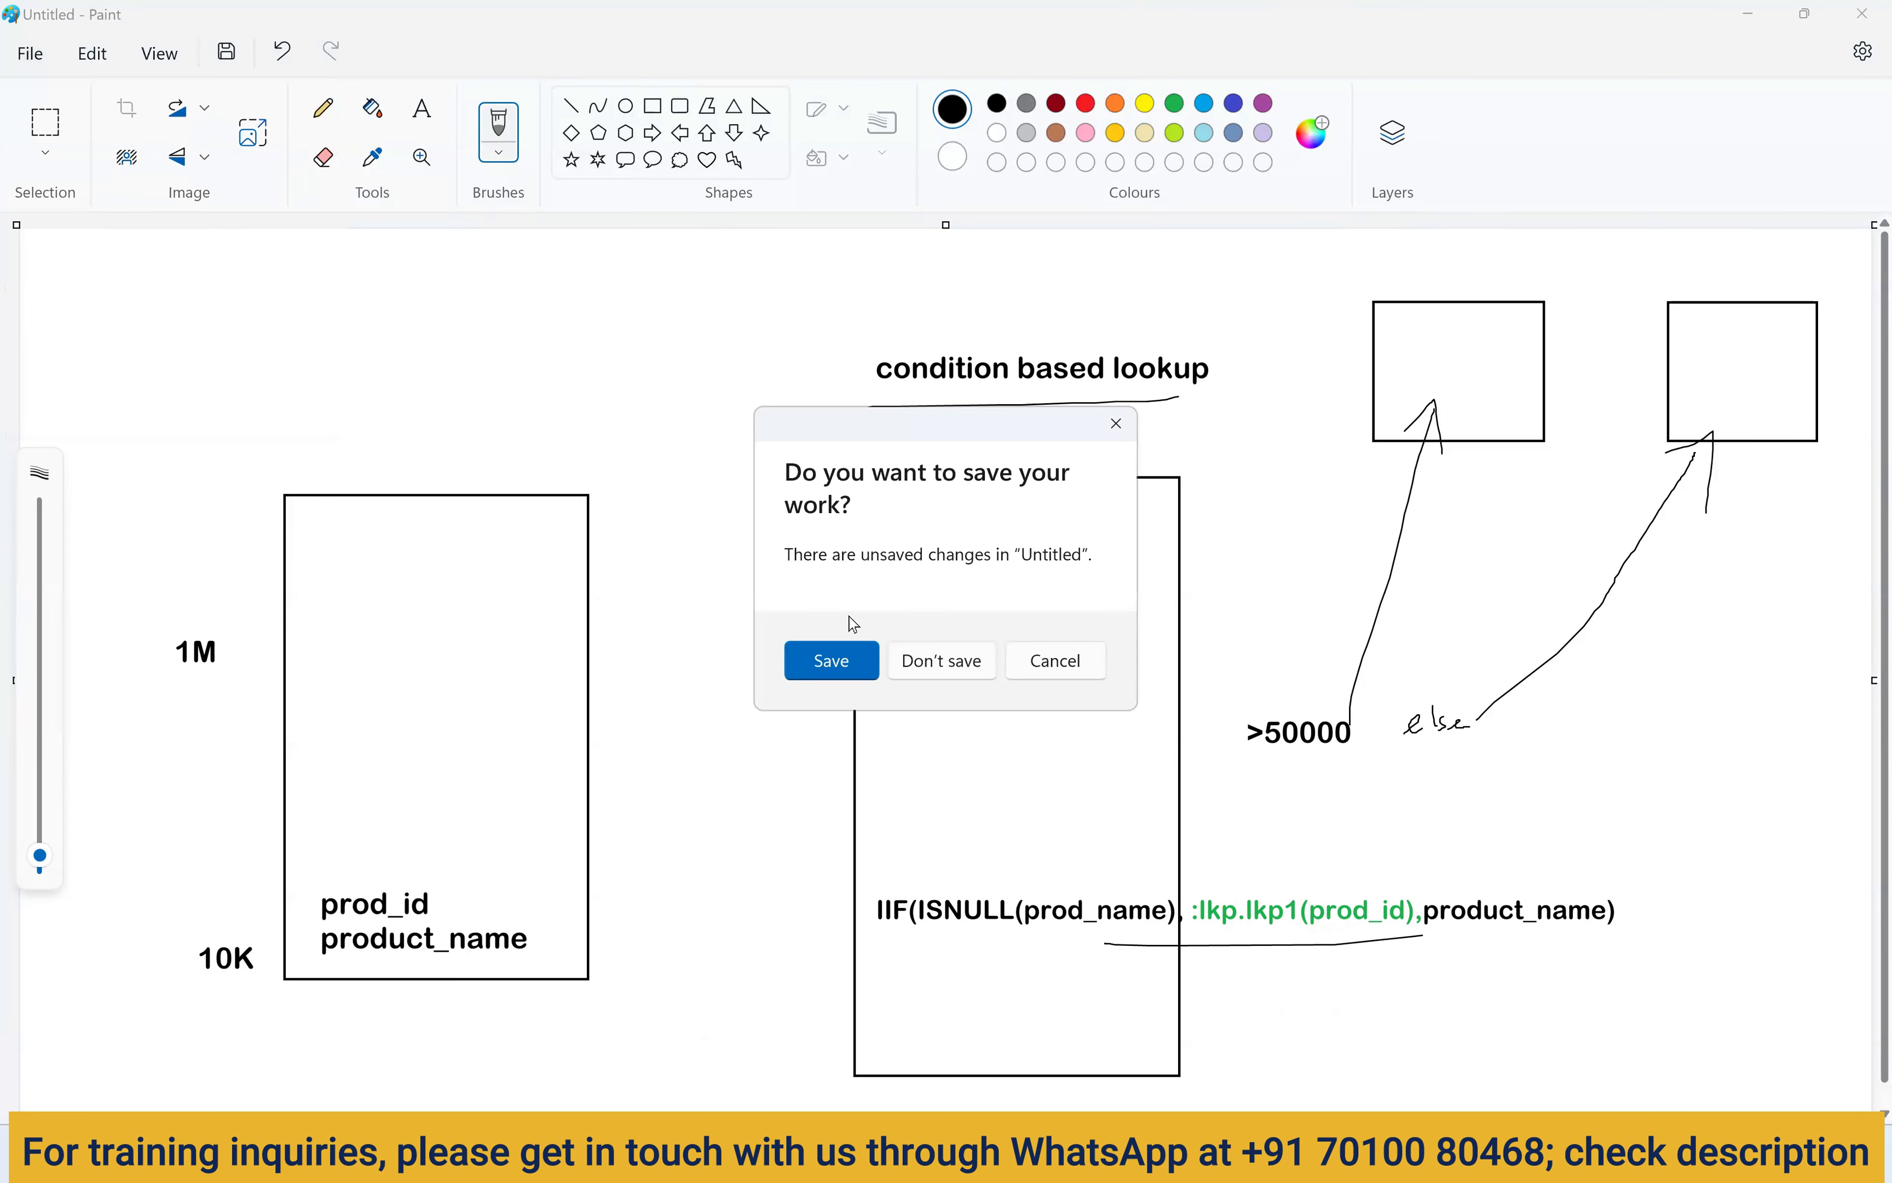
Discard the old drawing and sketch a vertical trunk with five horizontal branches.
left_click(928, 667)
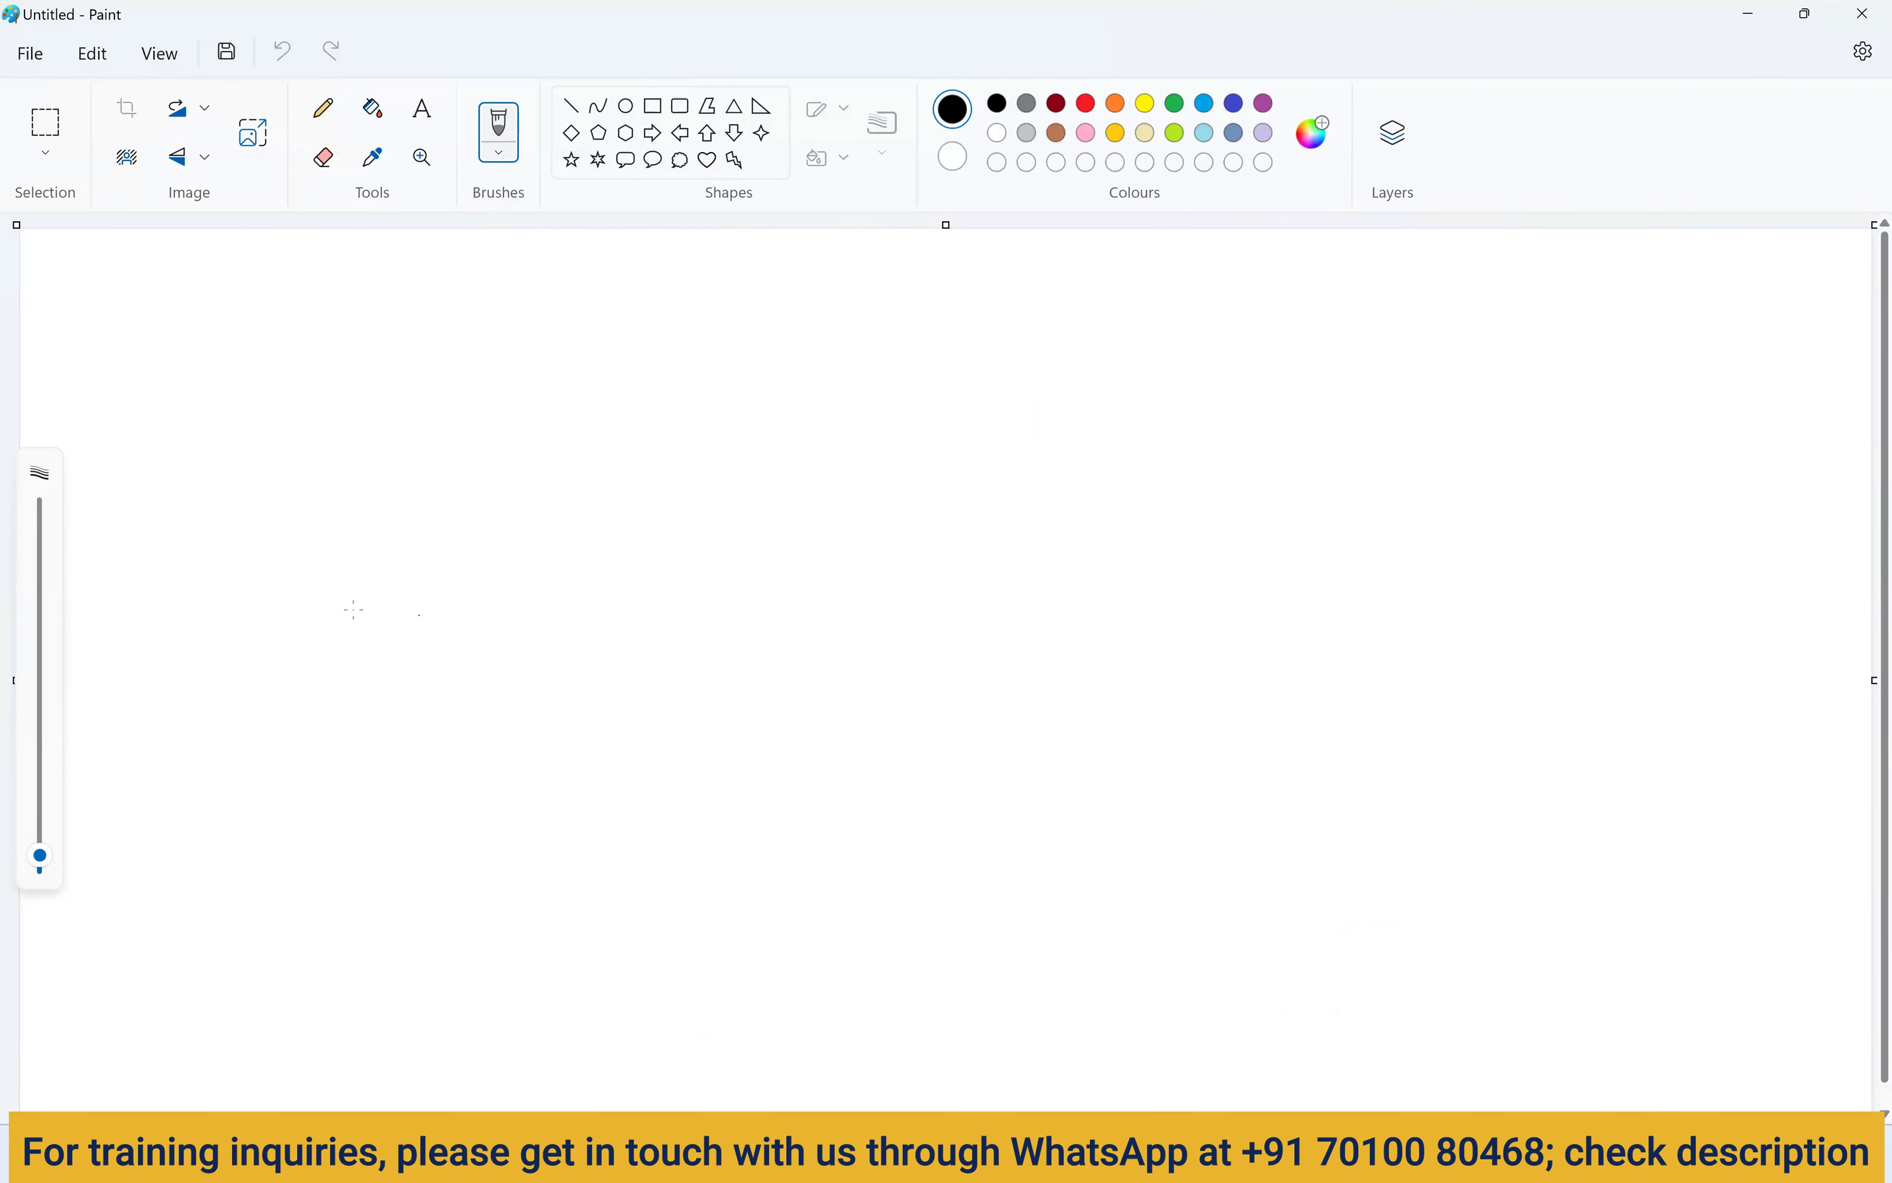
left_click_drag(180, 546, 460, 553)
mouse_move(452, 405)
left_mouse_down()
mouse_move(444, 583)
mouse_move(607, 798)
left_mouse_up()
left_click_drag(431, 660, 709, 662)
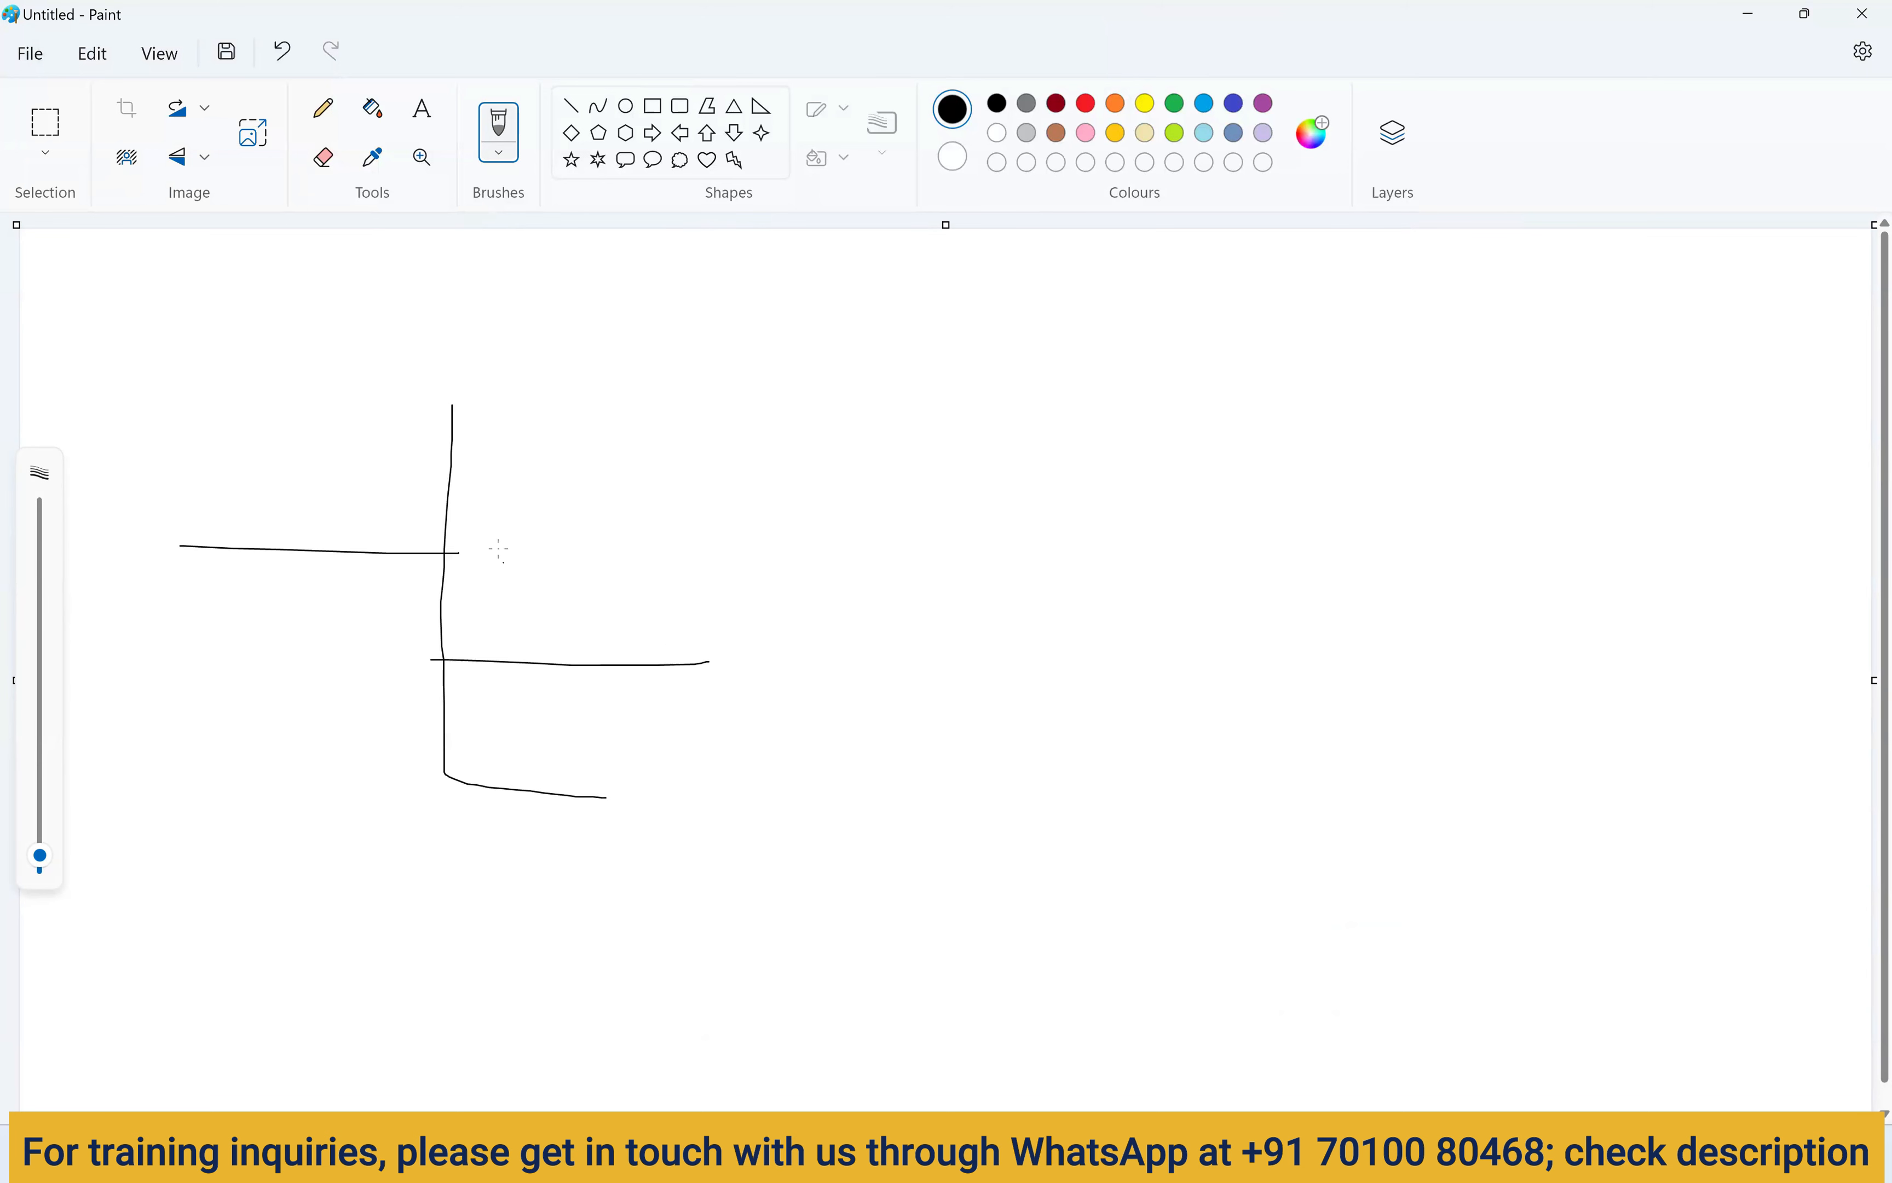
left_click_drag(442, 551, 663, 553)
left_click_drag(456, 460, 736, 457)
mouse_move(452, 405)
left_mouse_down()
mouse_move(450, 357)
mouse_move(877, 339)
left_mouse_up()
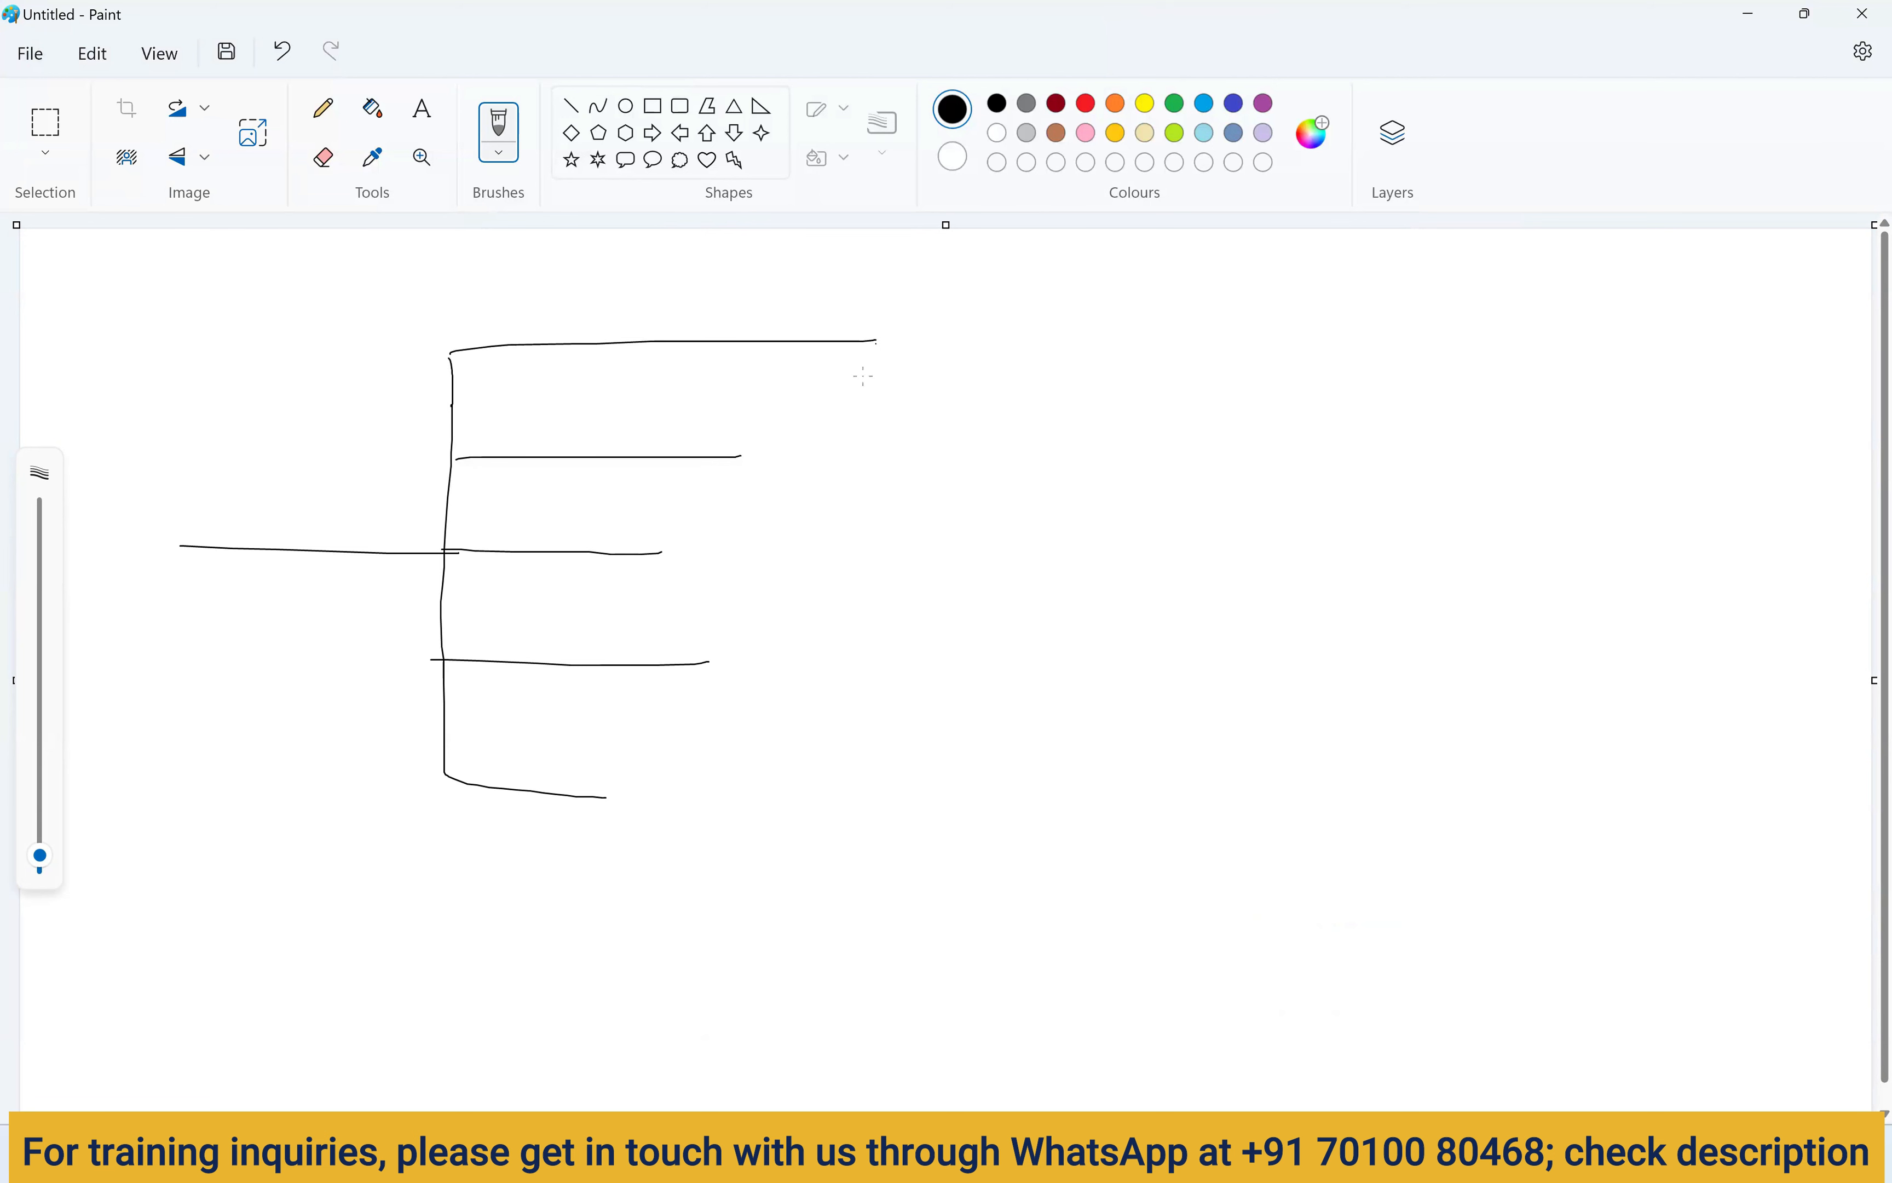
left_click_drag(606, 798, 933, 790)
left_click_drag(698, 663, 854, 659)
left_click_drag(644, 550, 870, 549)
left_click_drag(732, 456, 878, 451)
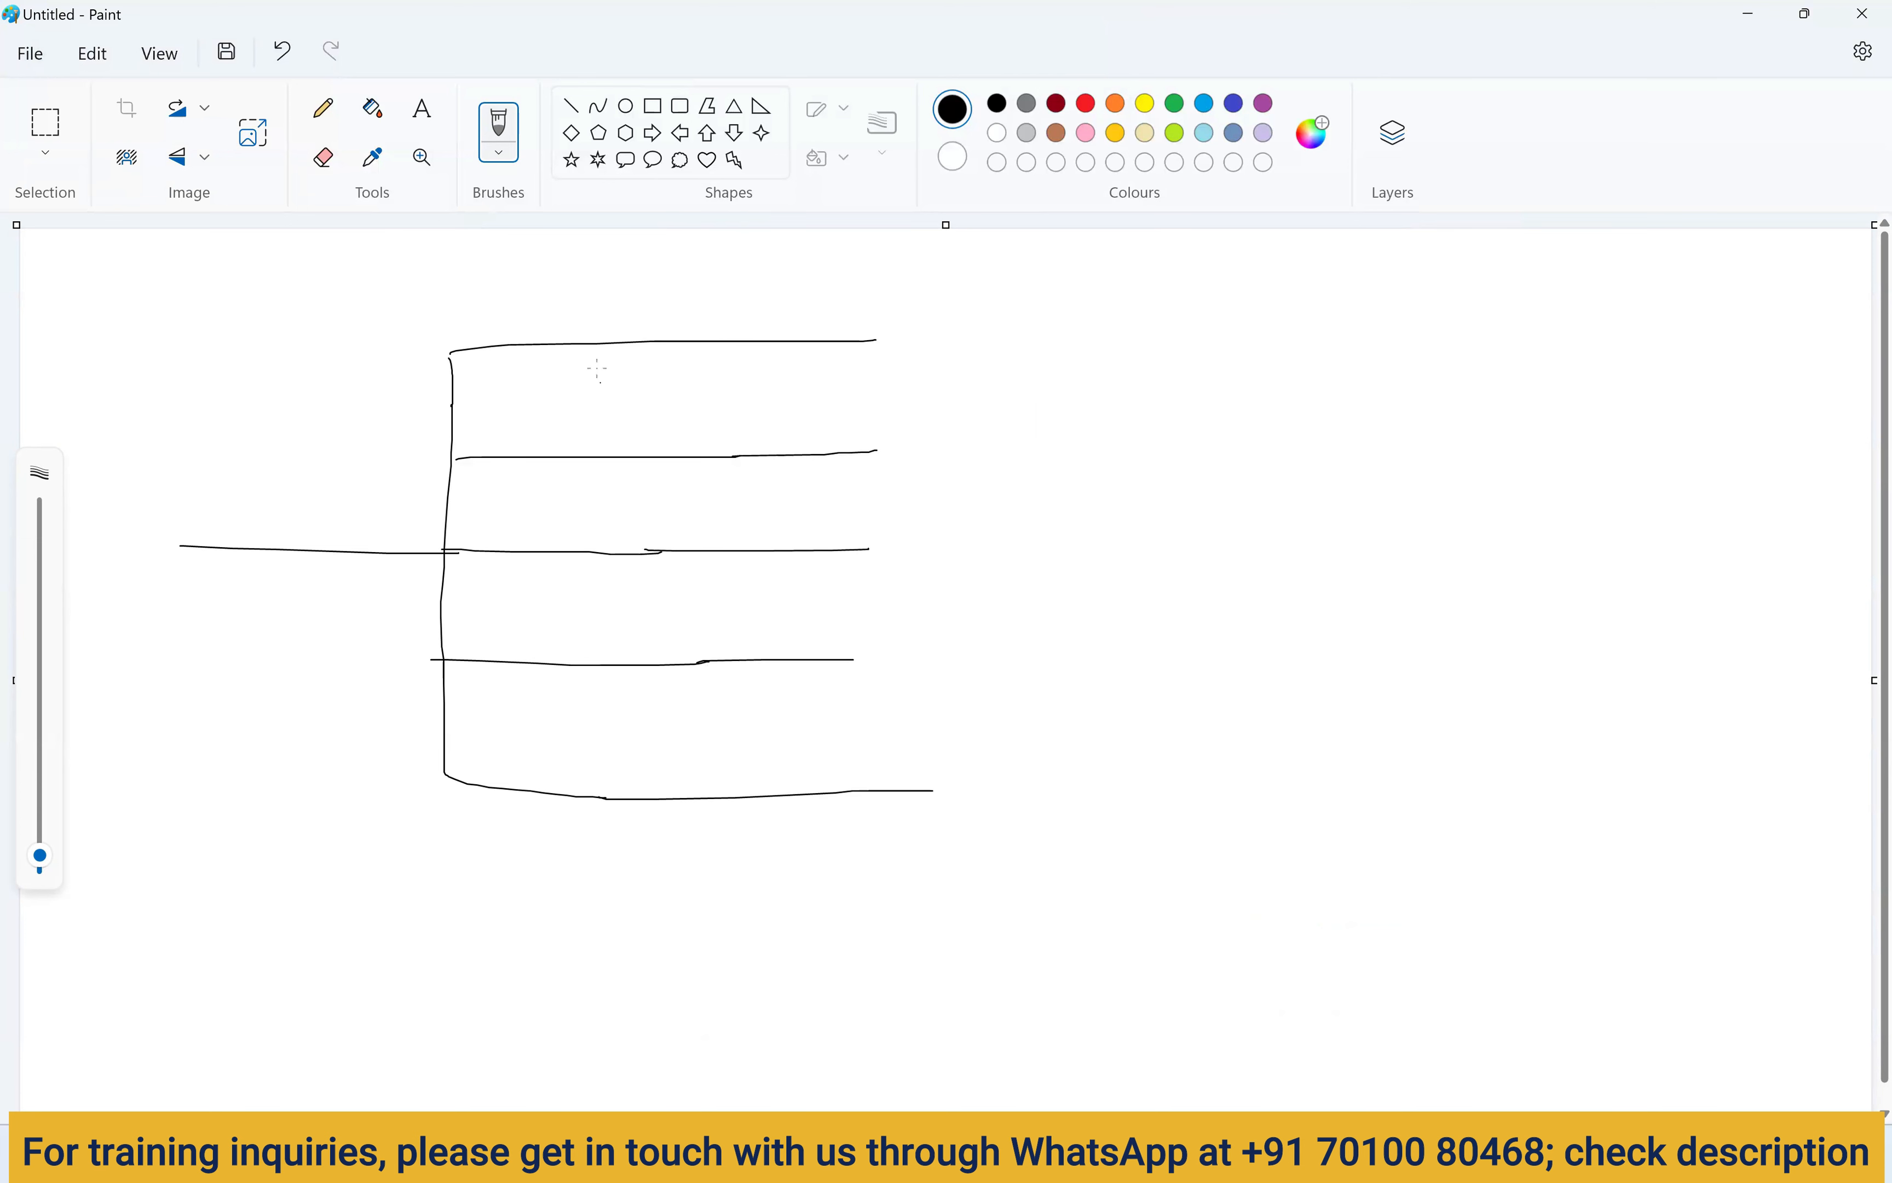
Draw a small box on each of the five branches and a rectangle near the top.
mouse_move(538, 325)
left_mouse_down()
mouse_move(579, 367)
mouse_move(544, 325)
left_mouse_up()
mouse_move(694, 422)
left_mouse_down()
mouse_move(696, 463)
mouse_move(750, 459)
mouse_move(685, 426)
left_mouse_up()
mouse_move(579, 648)
left_mouse_down()
mouse_move(612, 689)
mouse_move(578, 648)
left_mouse_up()
mouse_move(758, 540)
left_mouse_down()
mouse_move(761, 572)
mouse_move(798, 538)
left_mouse_up()
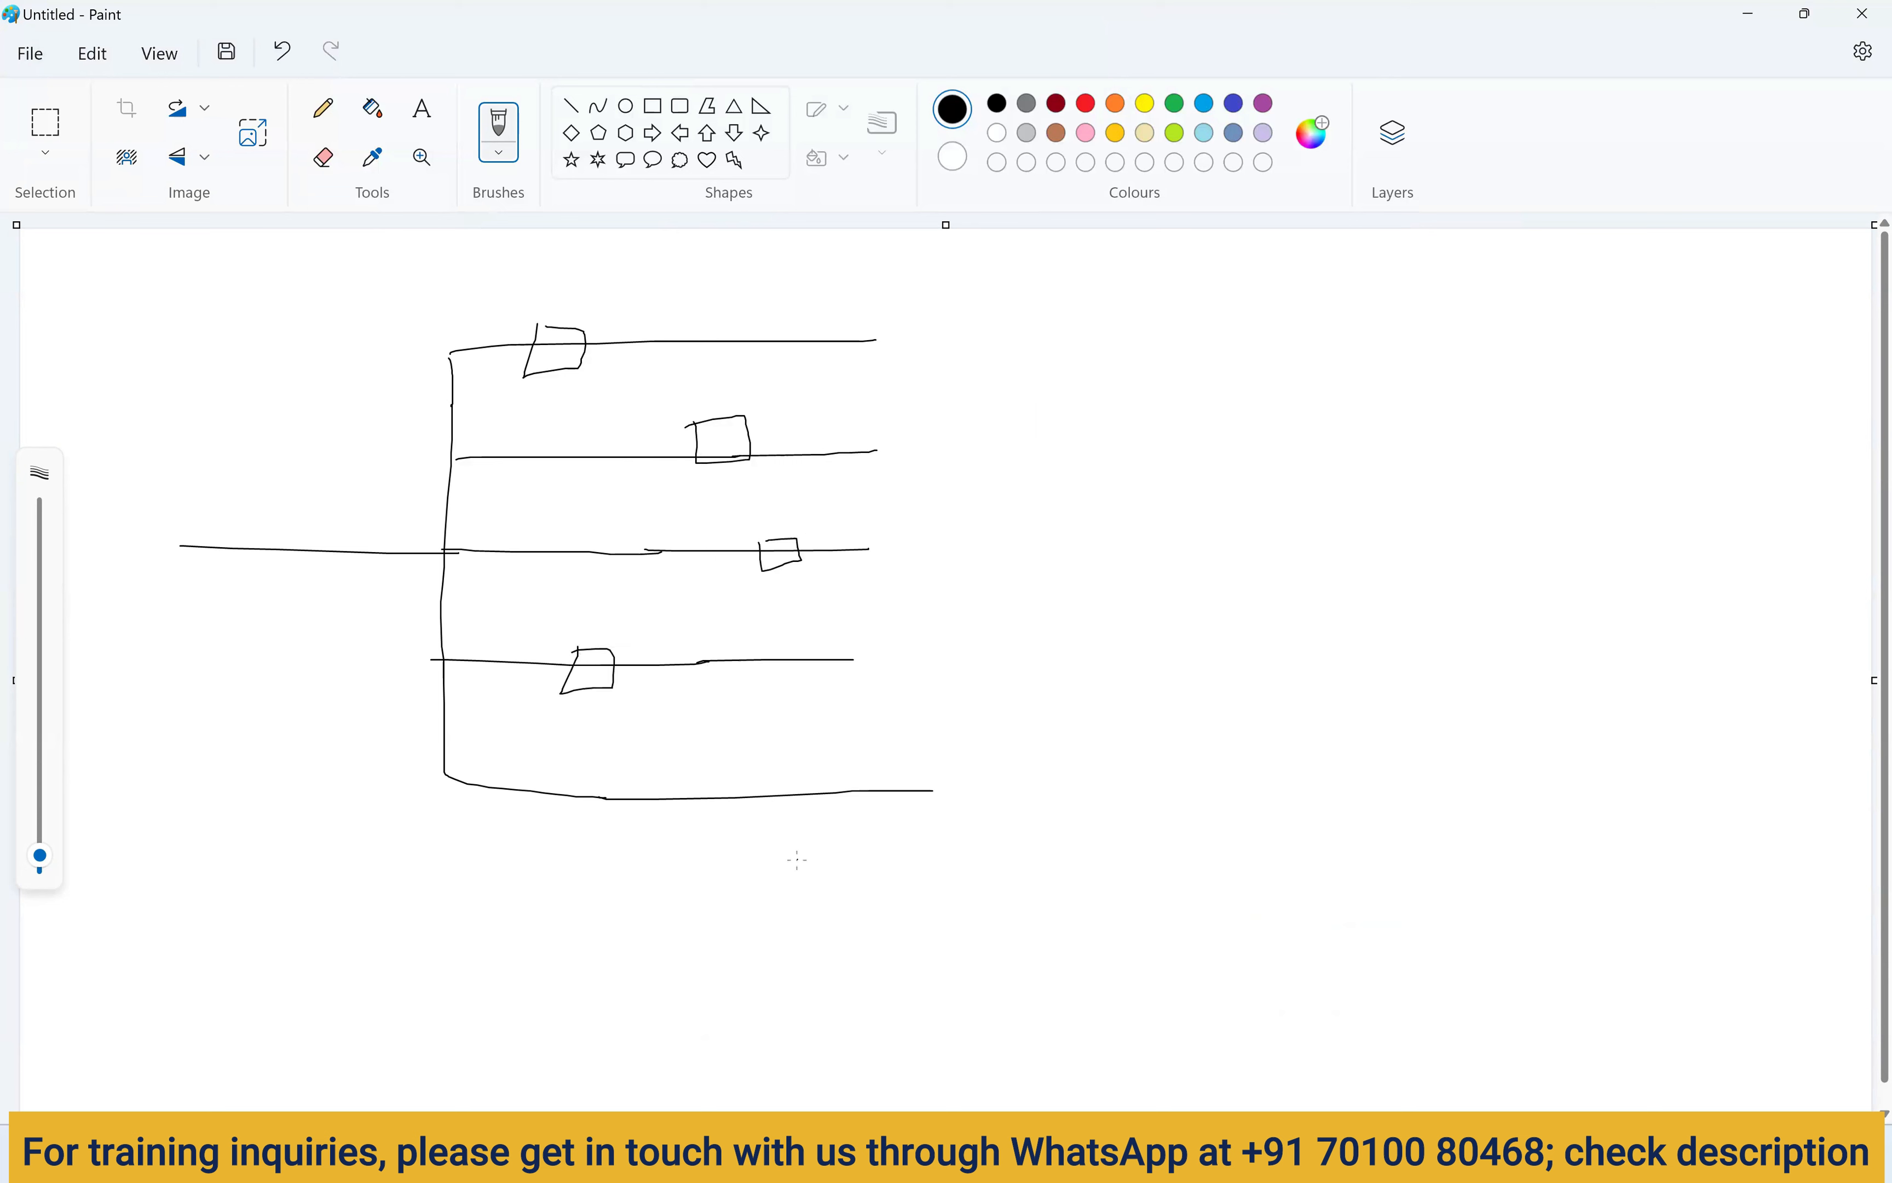
mouse_move(789, 778)
left_mouse_down()
mouse_move(824, 776)
mouse_move(768, 793)
left_mouse_up()
mouse_move(1093, 243)
left_mouse_down()
mouse_move(1093, 309)
mouse_move(1231, 311)
mouse_move(1069, 253)
left_mouse_up()
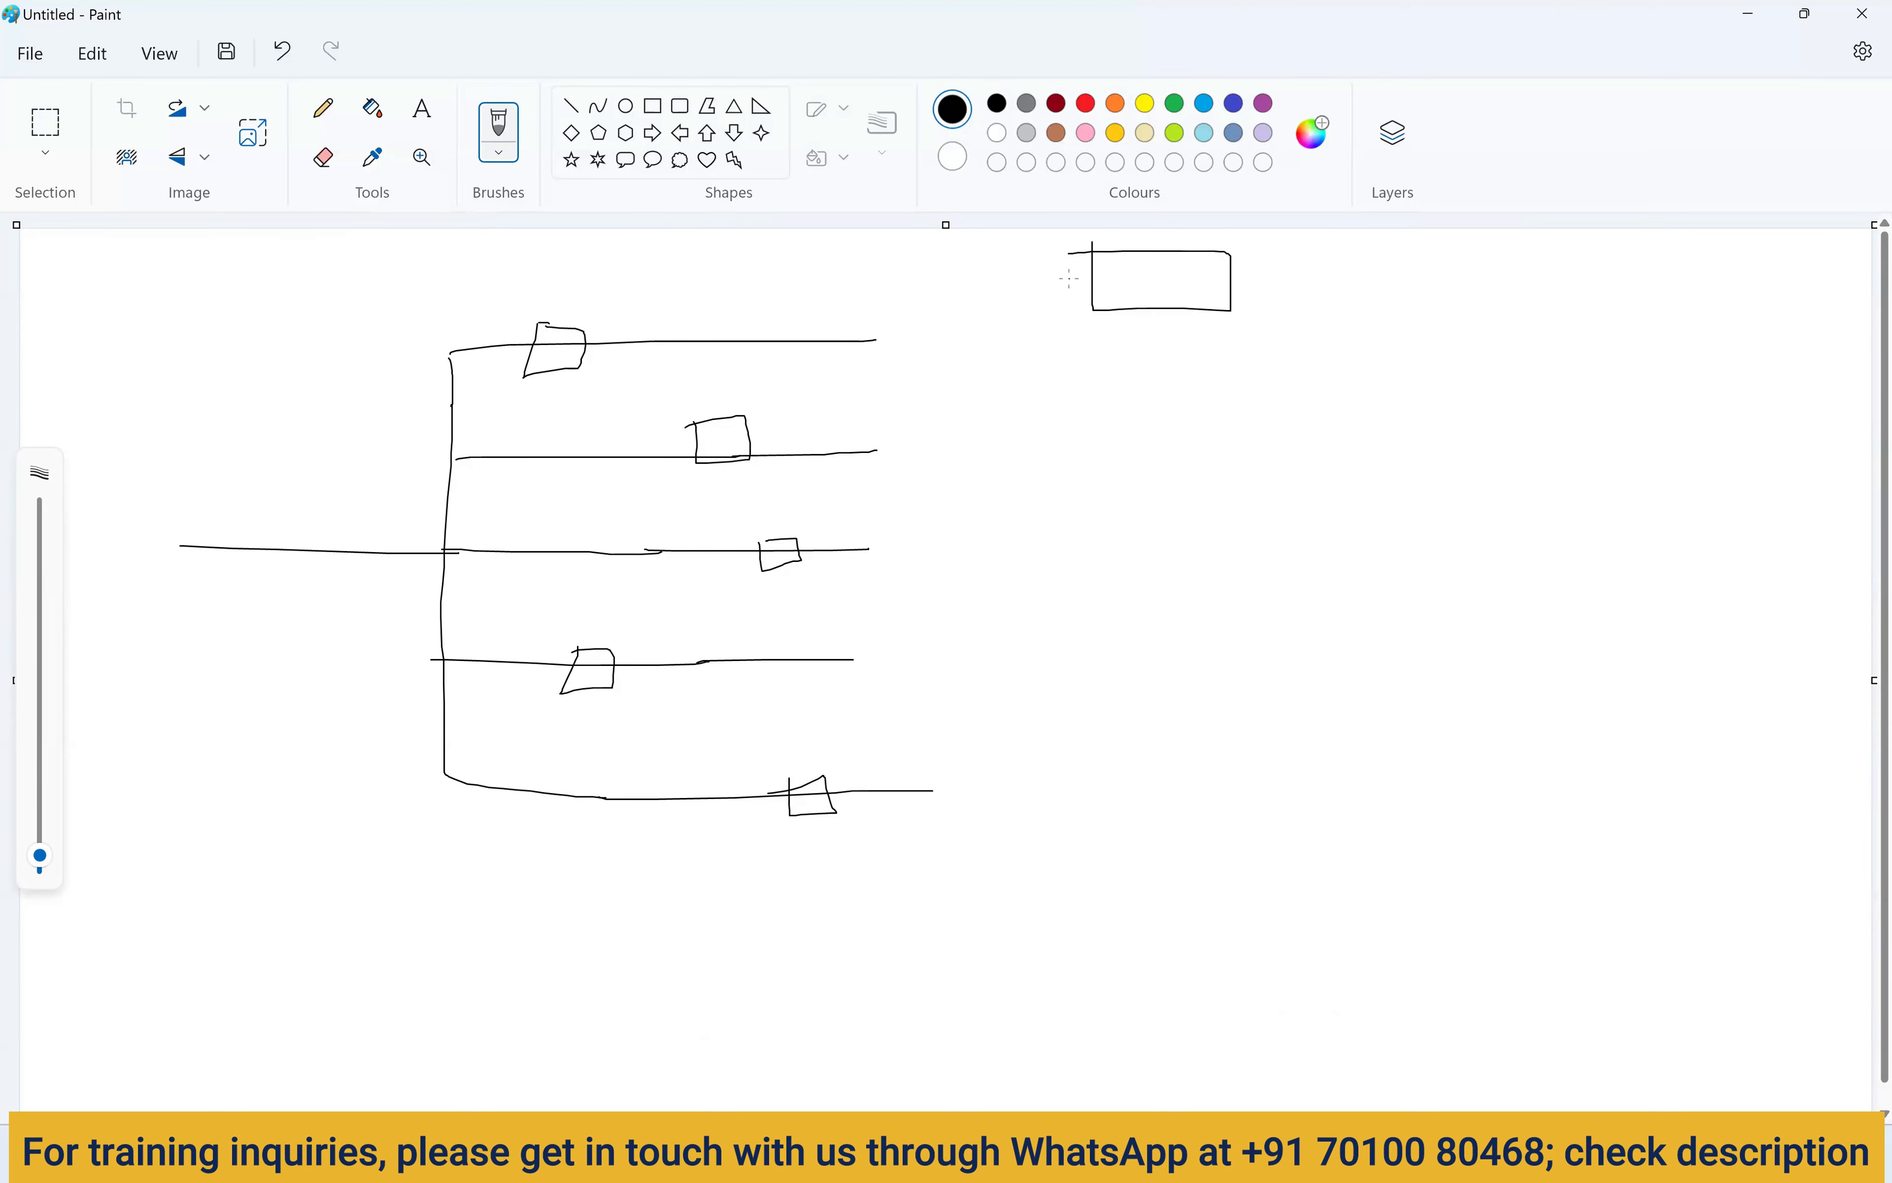
left_click_drag(674, 332, 676, 342)
left_click_drag(1226, 264, 1271, 225)
Open the m_Unconnected_lkp mapping and auto-arrange its canvas so lkp1 and lkp2 sit left.
key("alt+Tab")
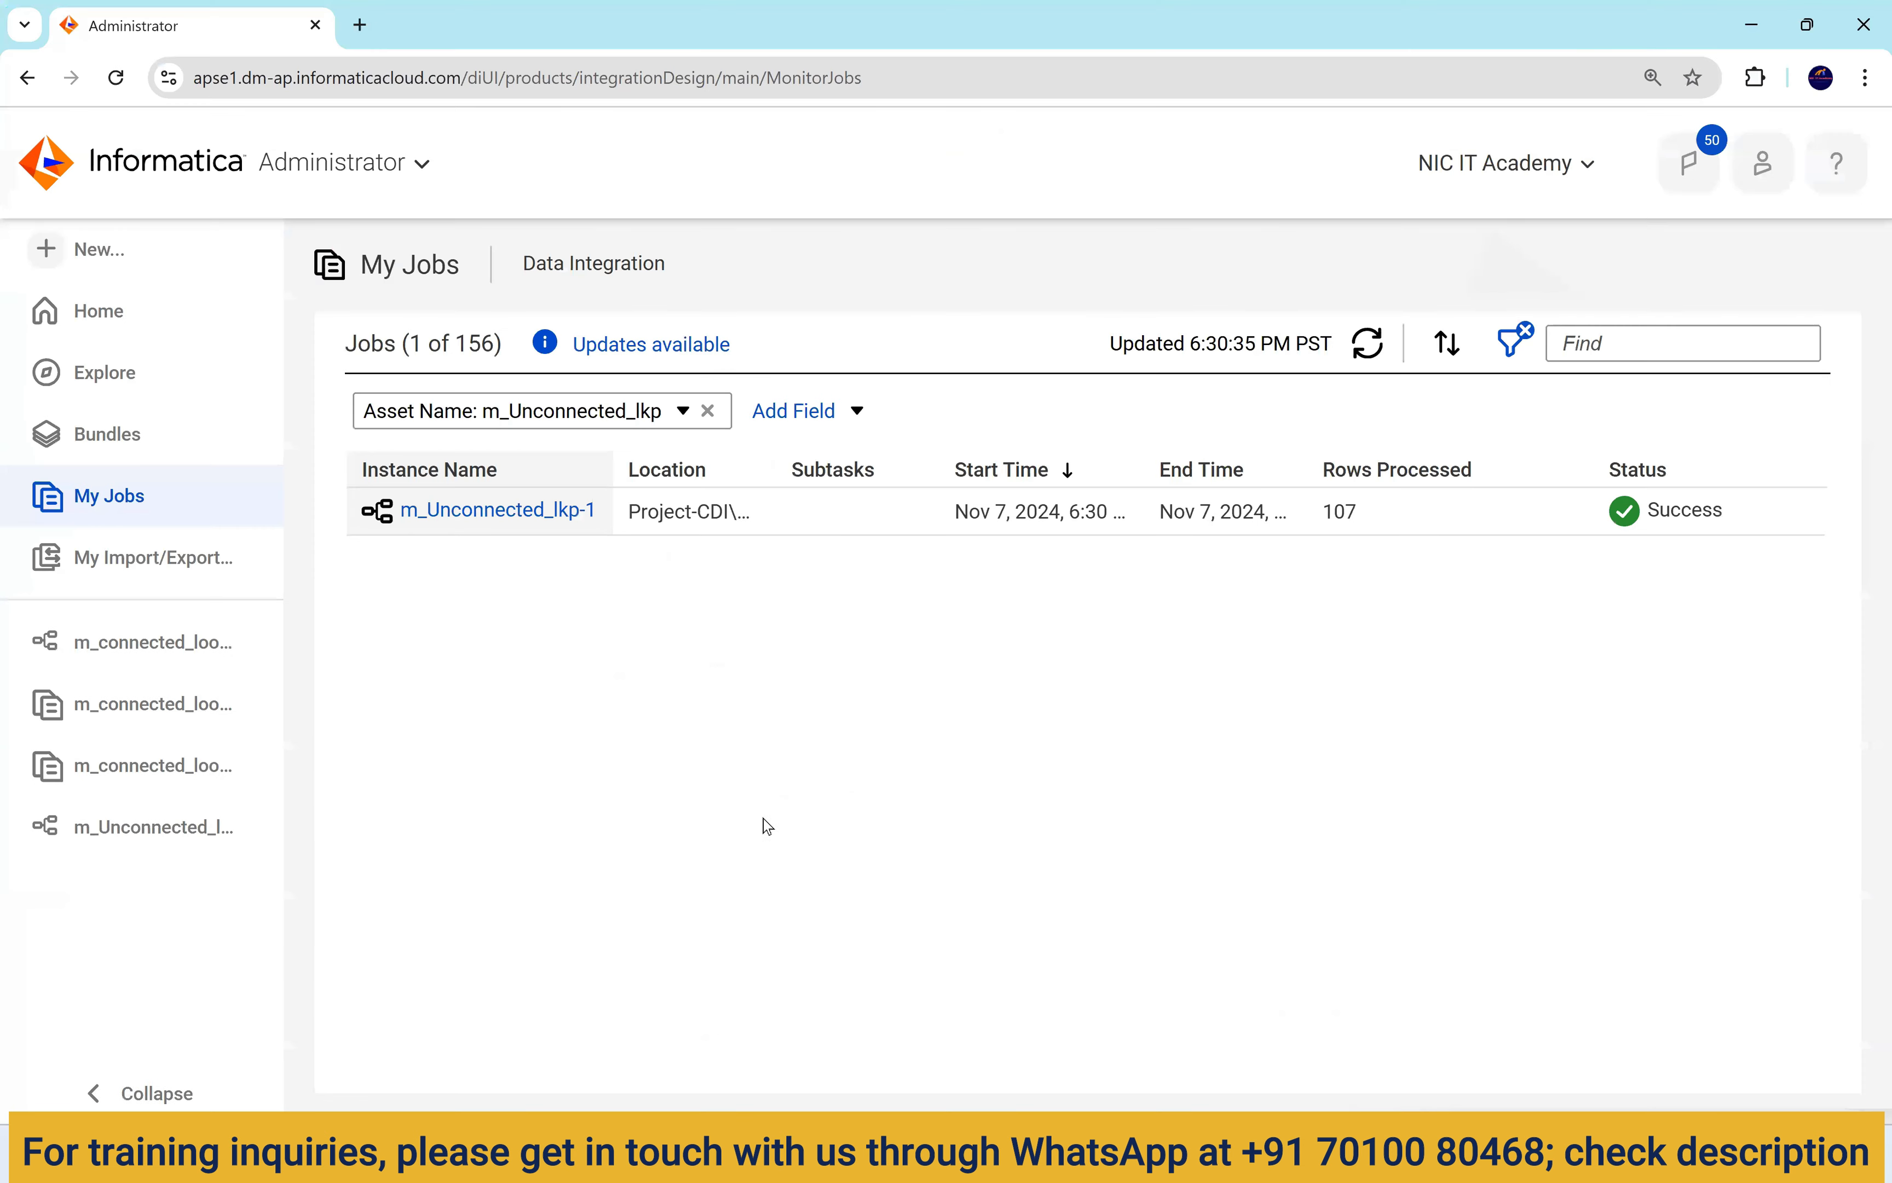
left_click(146, 819)
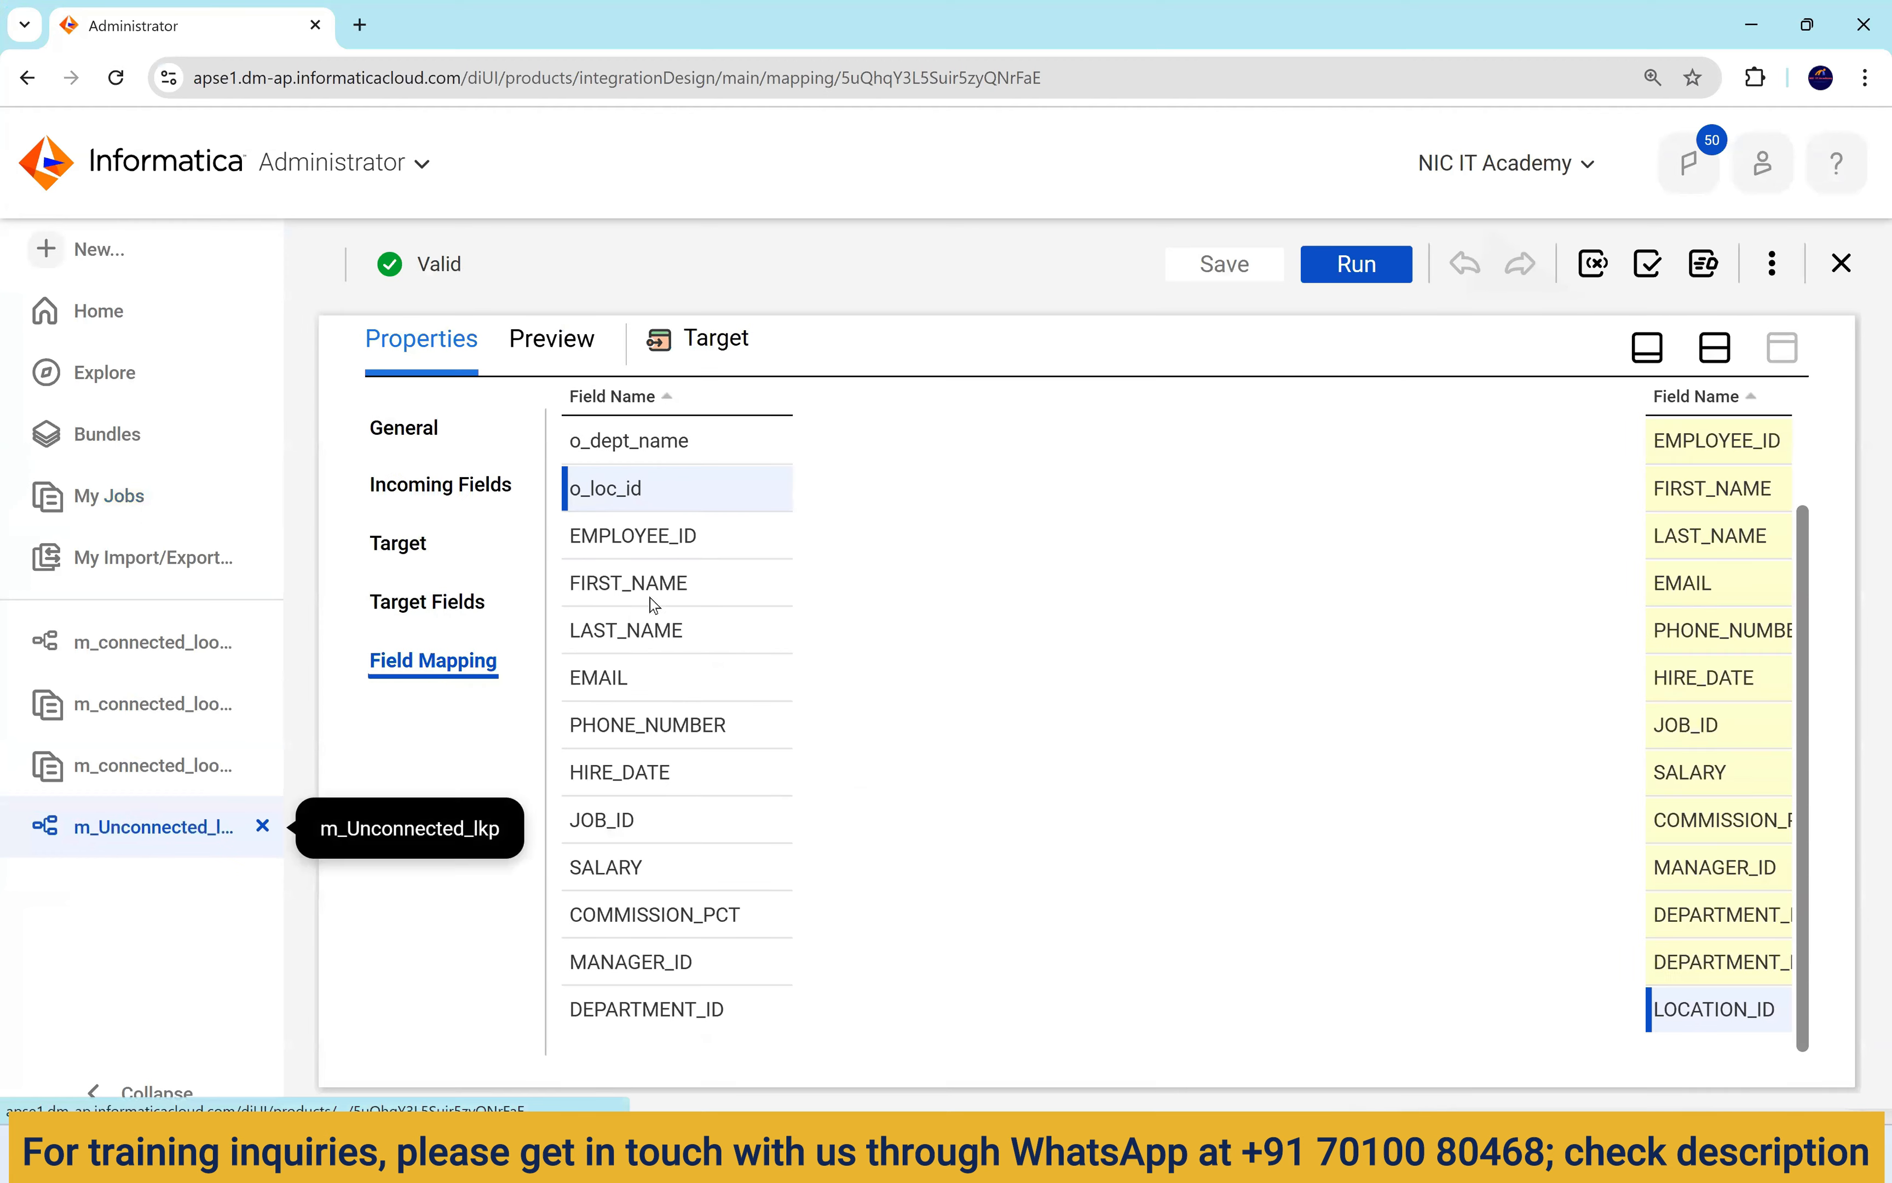
left_click(1713, 345)
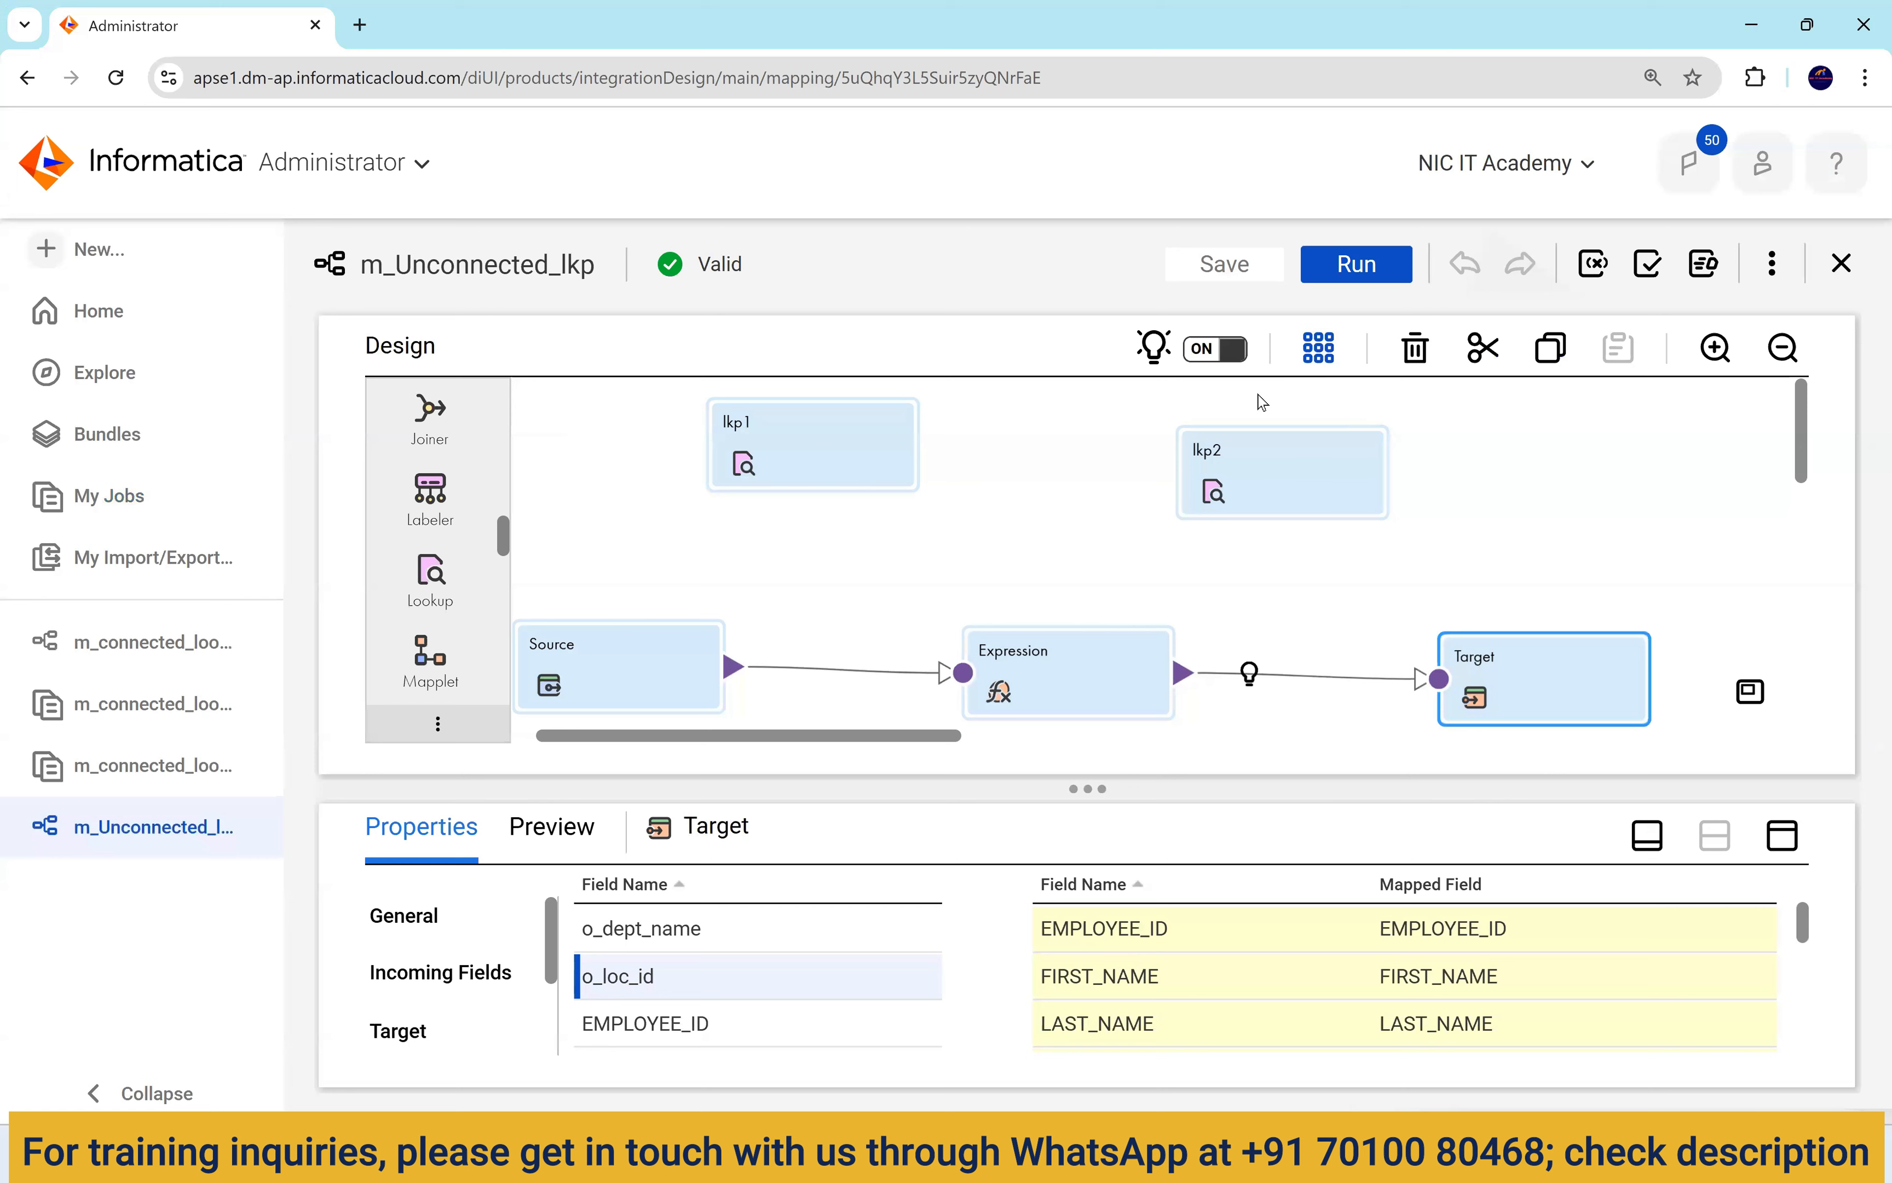
left_click(1319, 348)
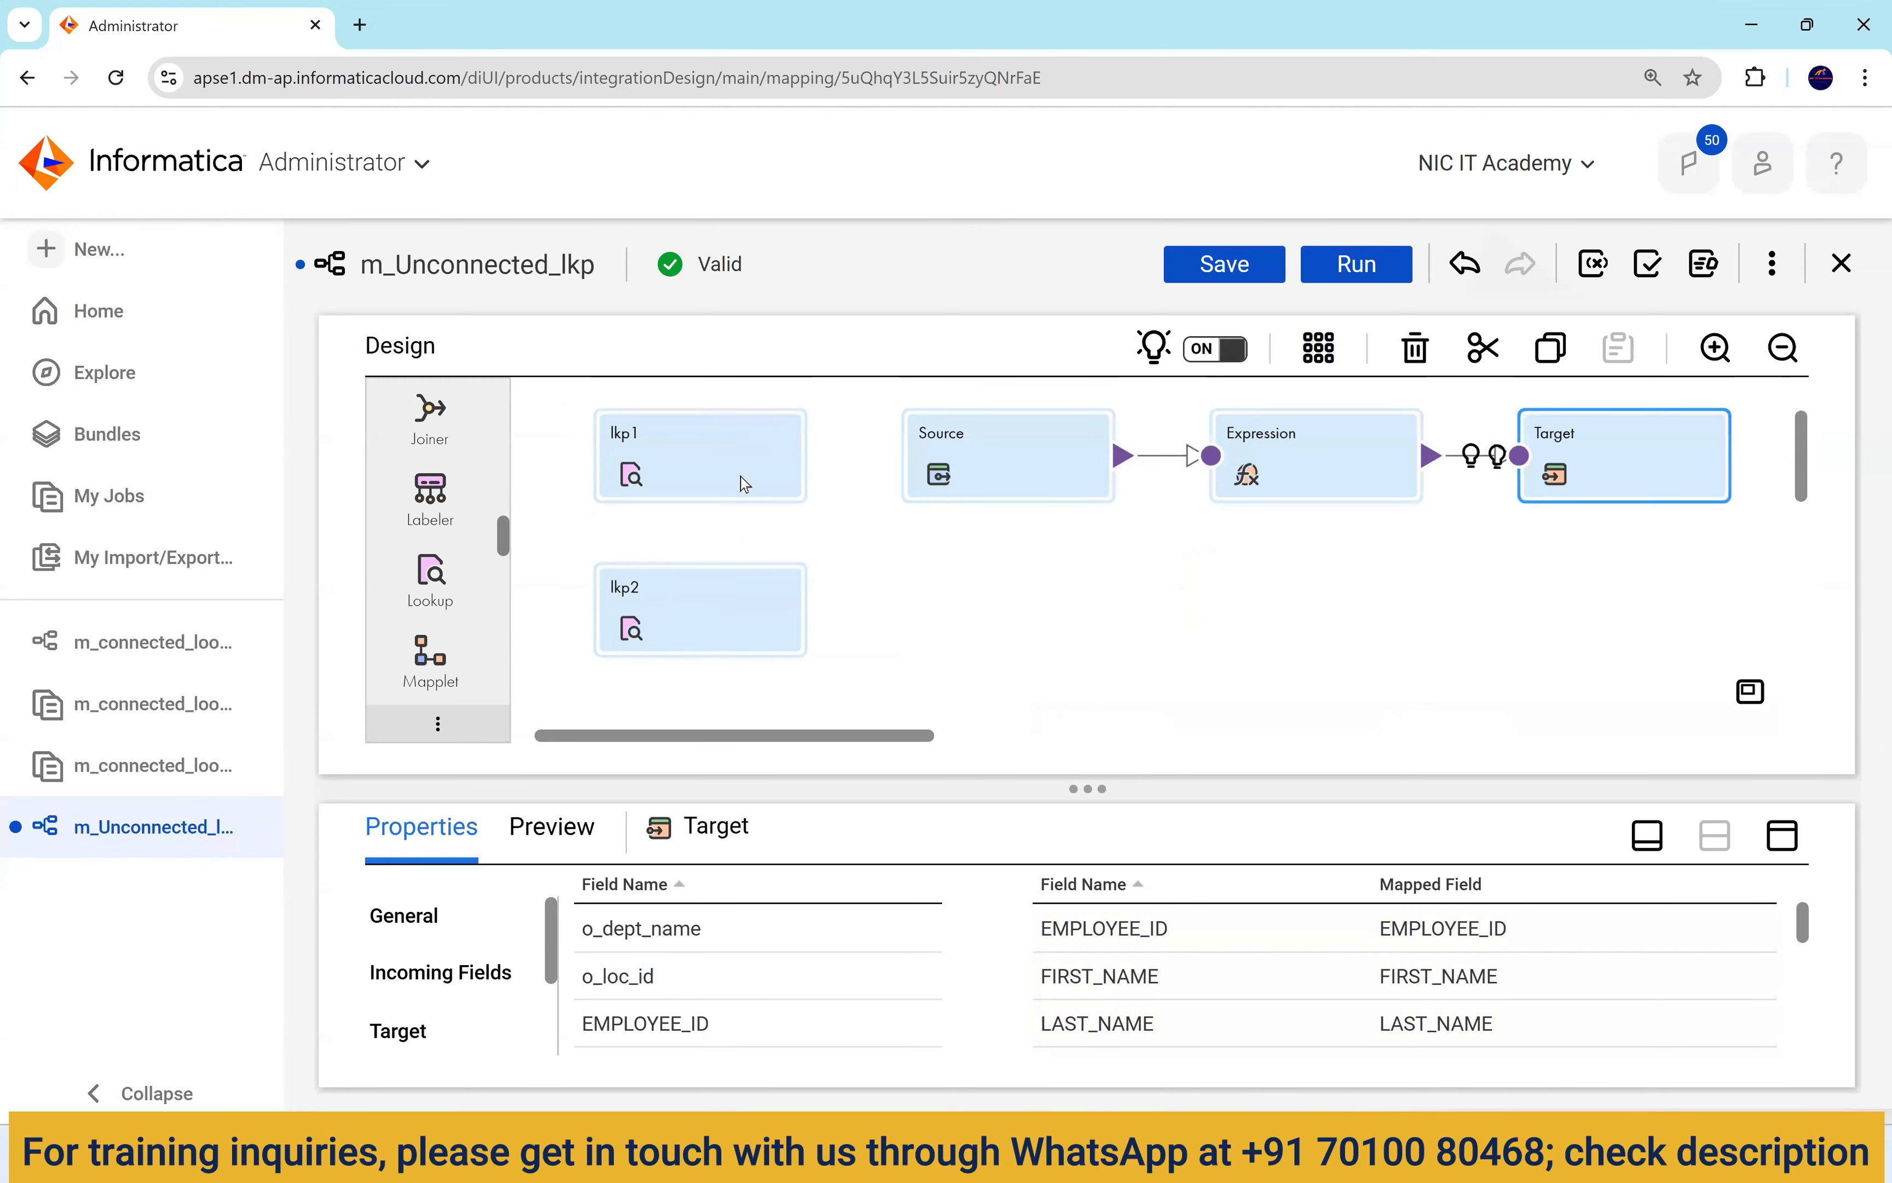
left_click(1268, 641)
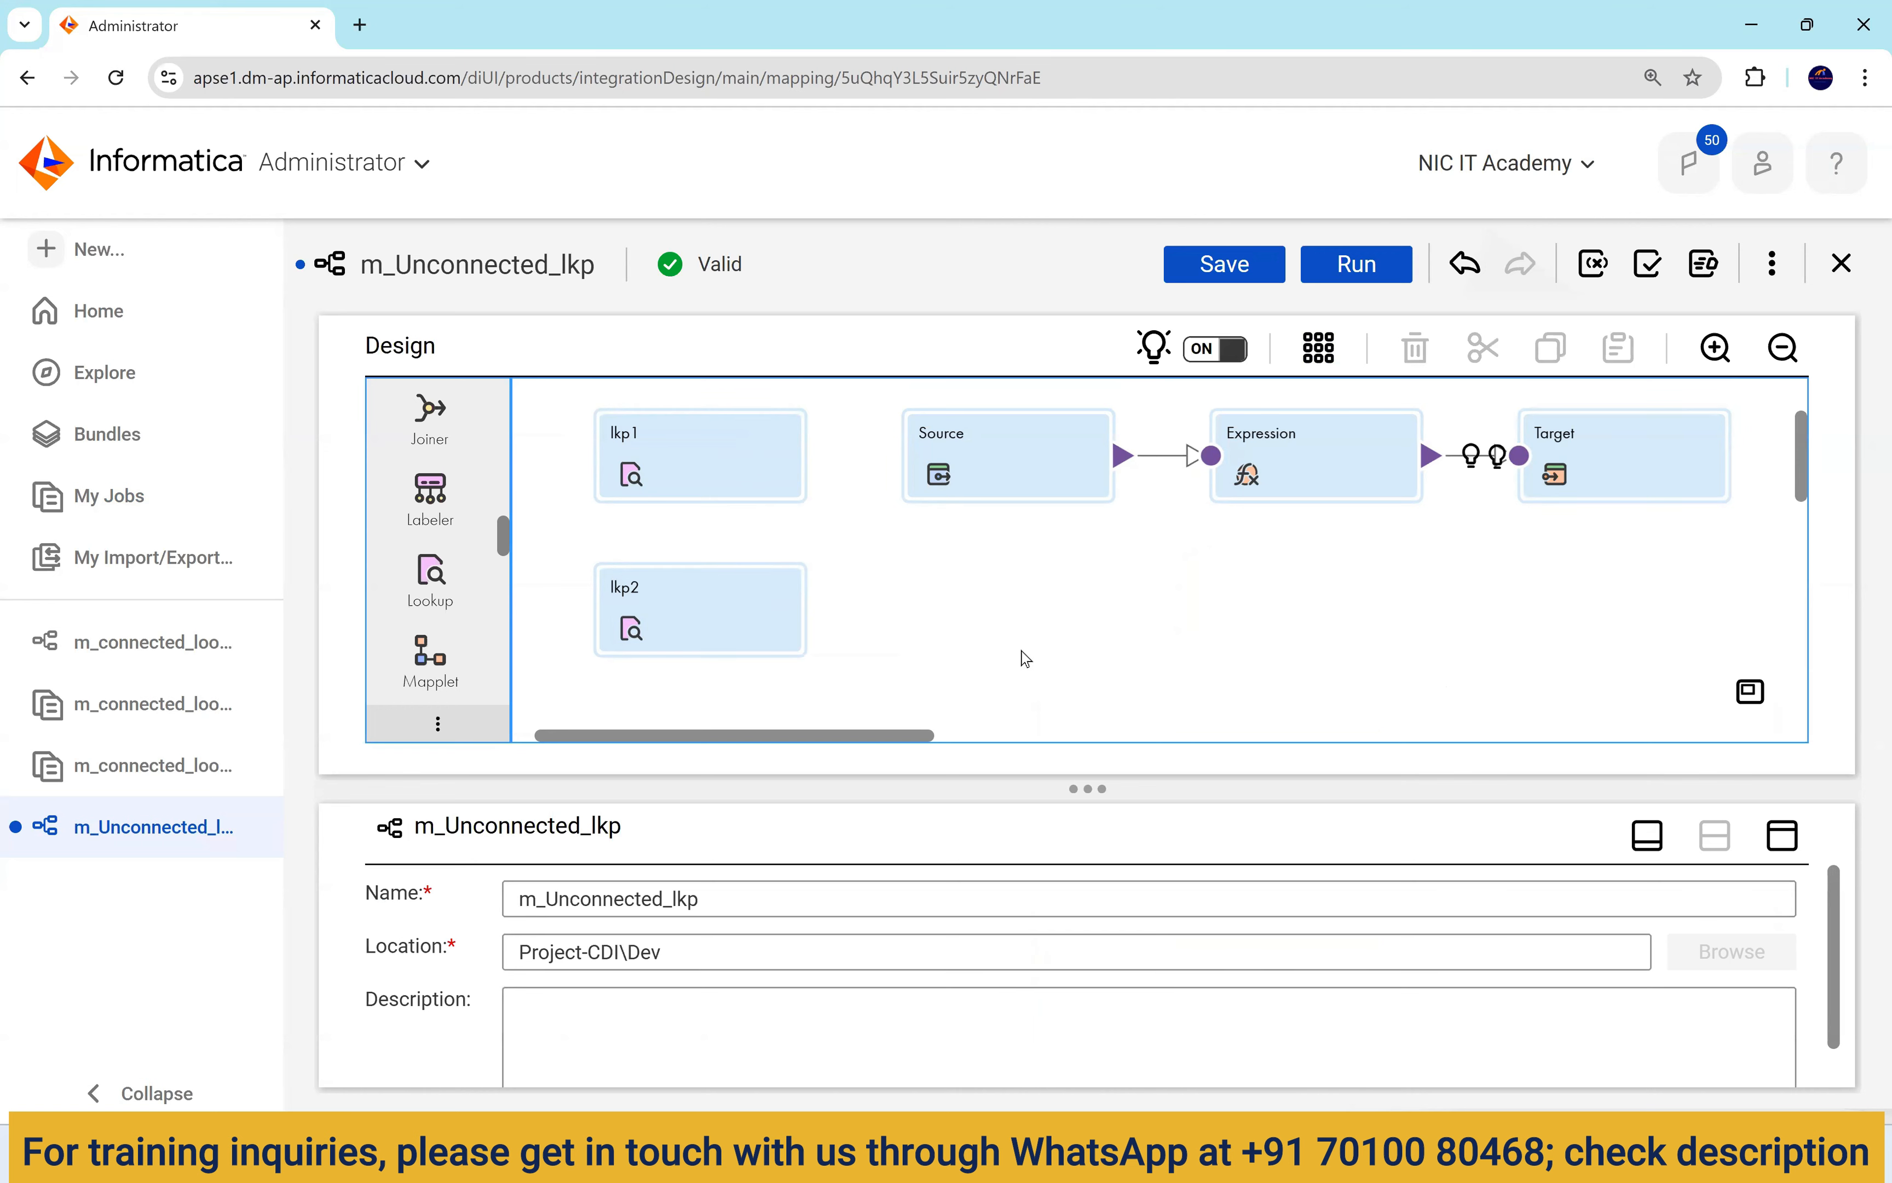
scroll(1025, 657, "up", 2)
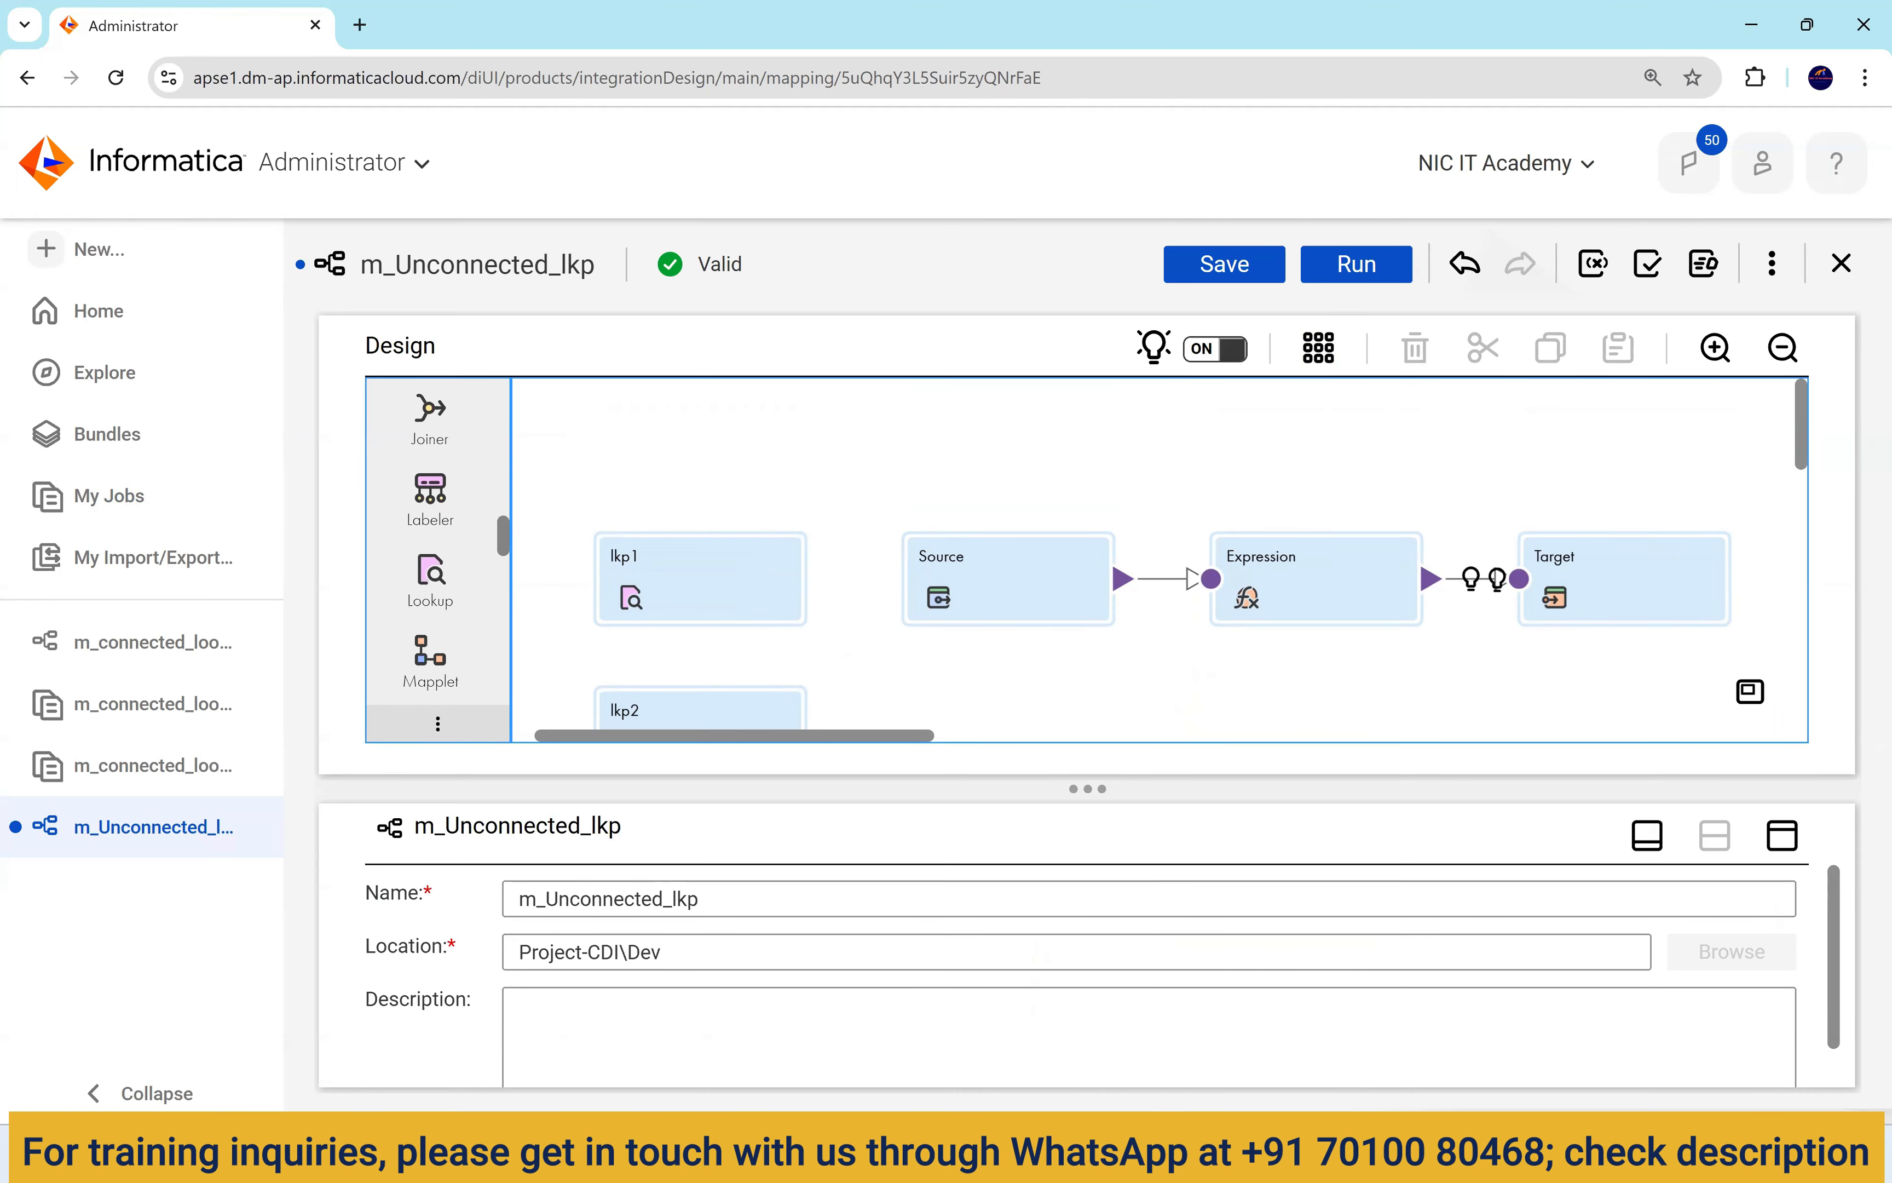
left_click(1072, 1154)
Run select * from t_employees_dept_loc and review department names, street addresses and postal codes.
left_click(803, 221)
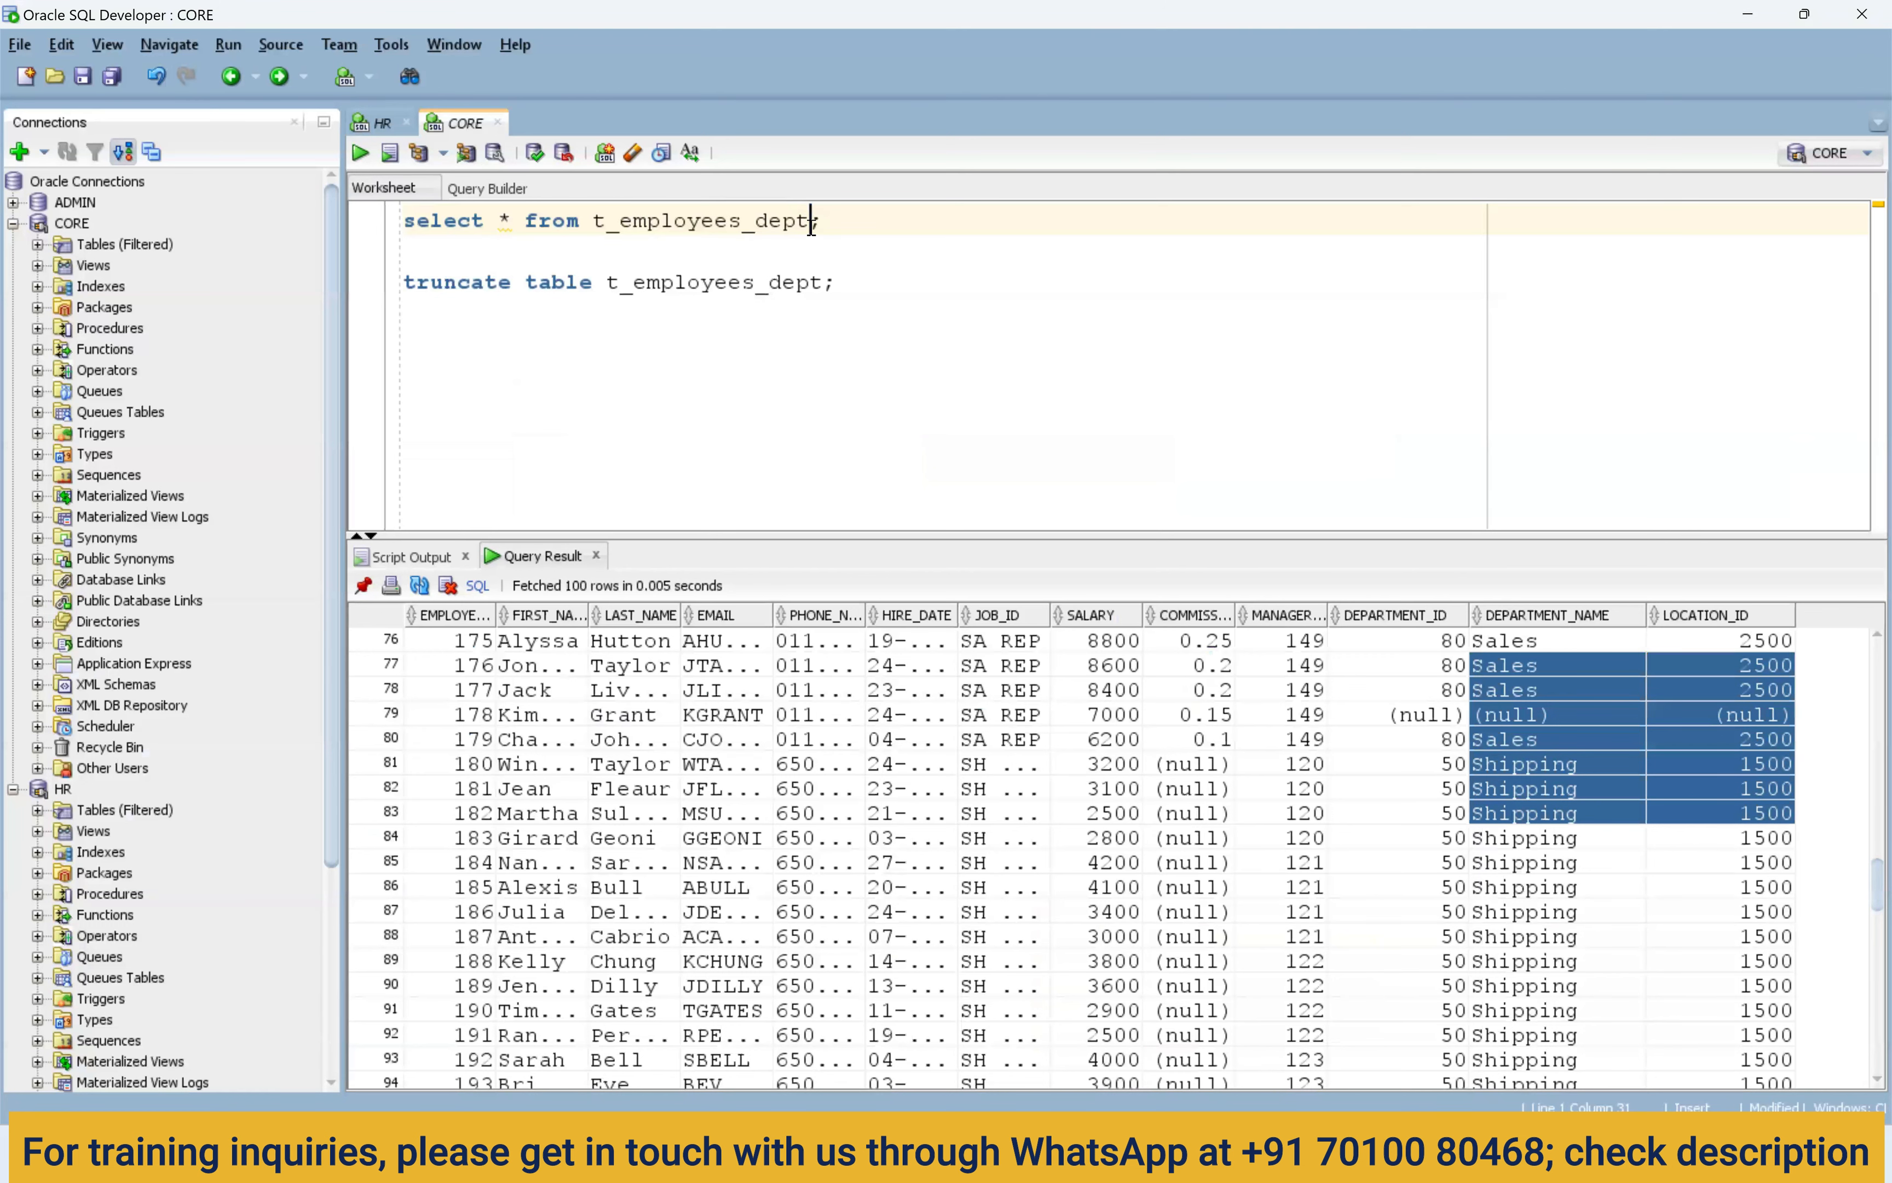
type("_loc")
key("ctrl+Return")
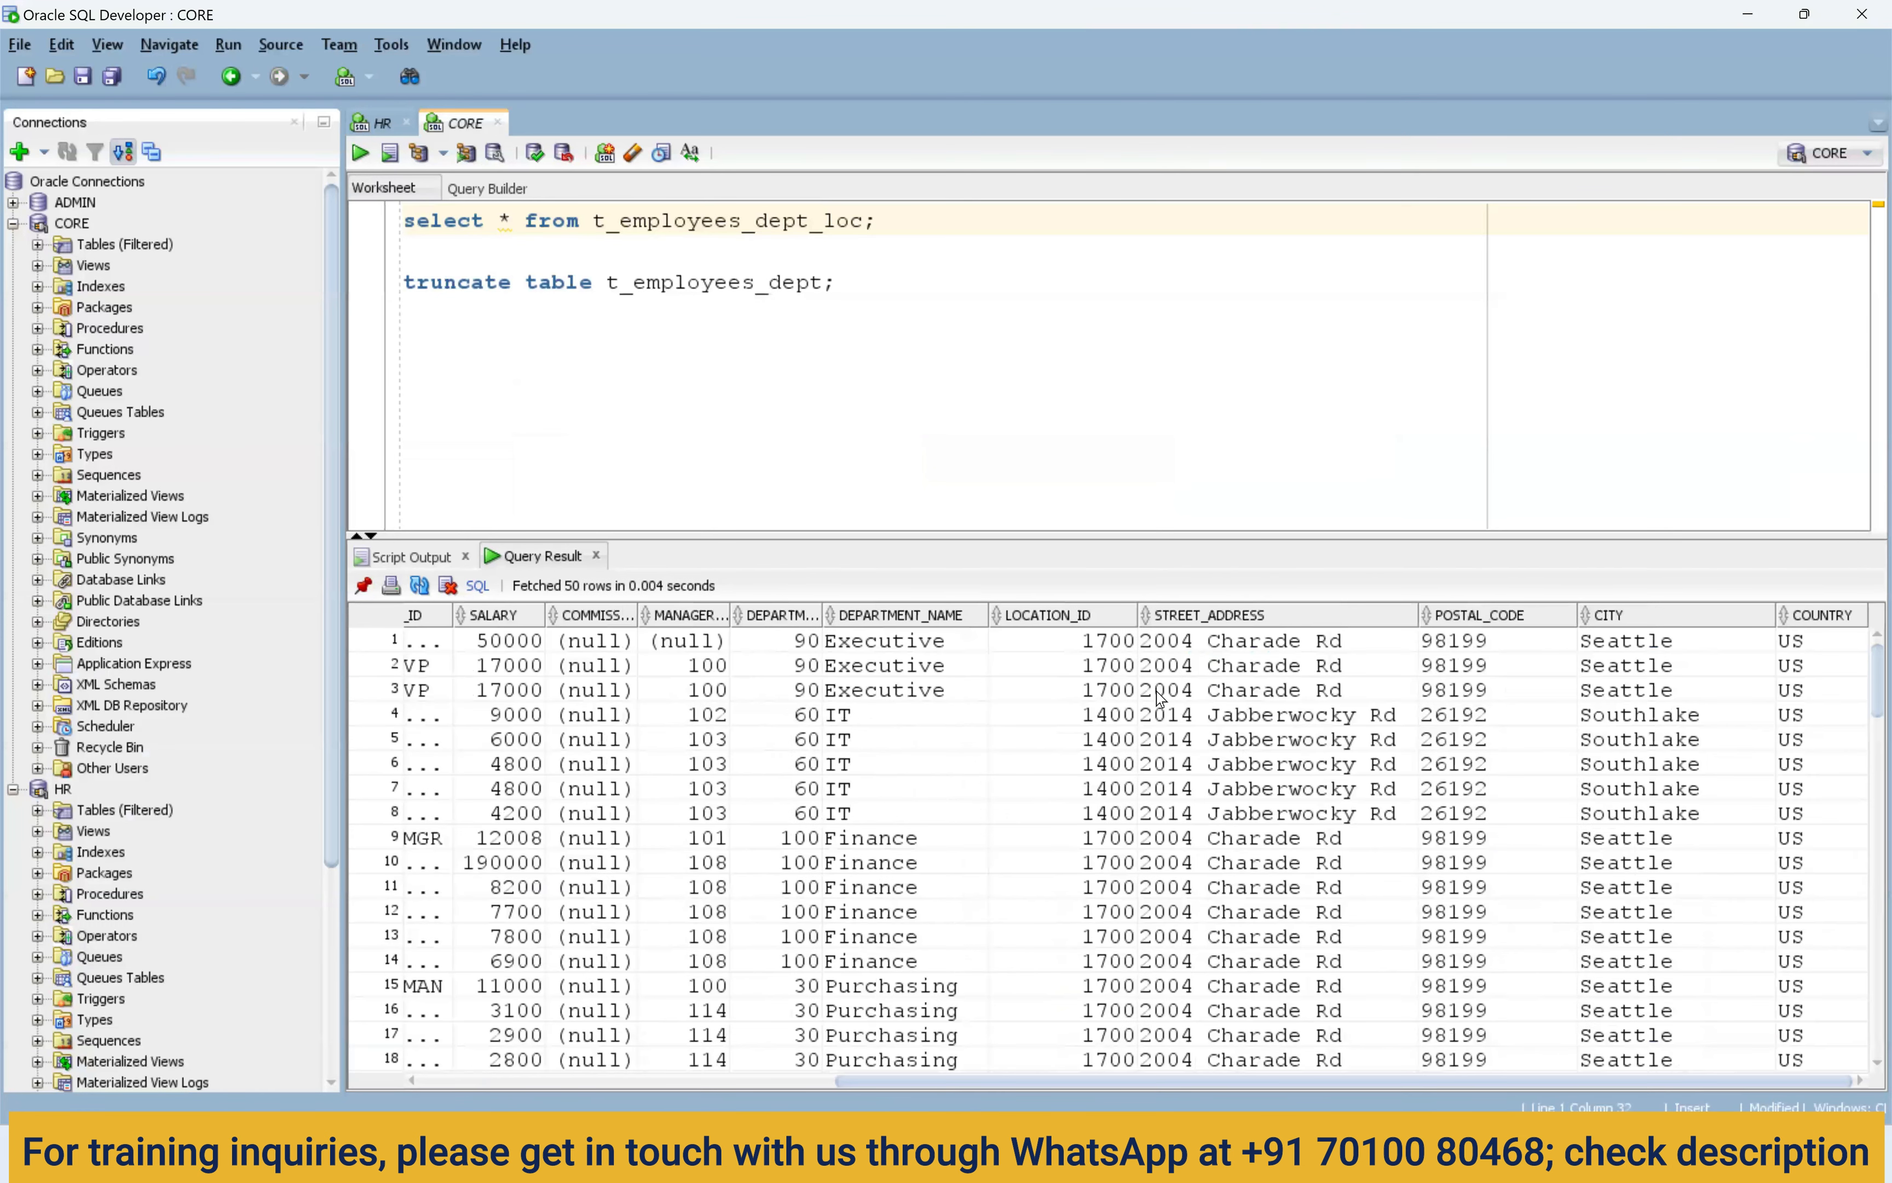
left_click_drag(875, 641, 1061, 804)
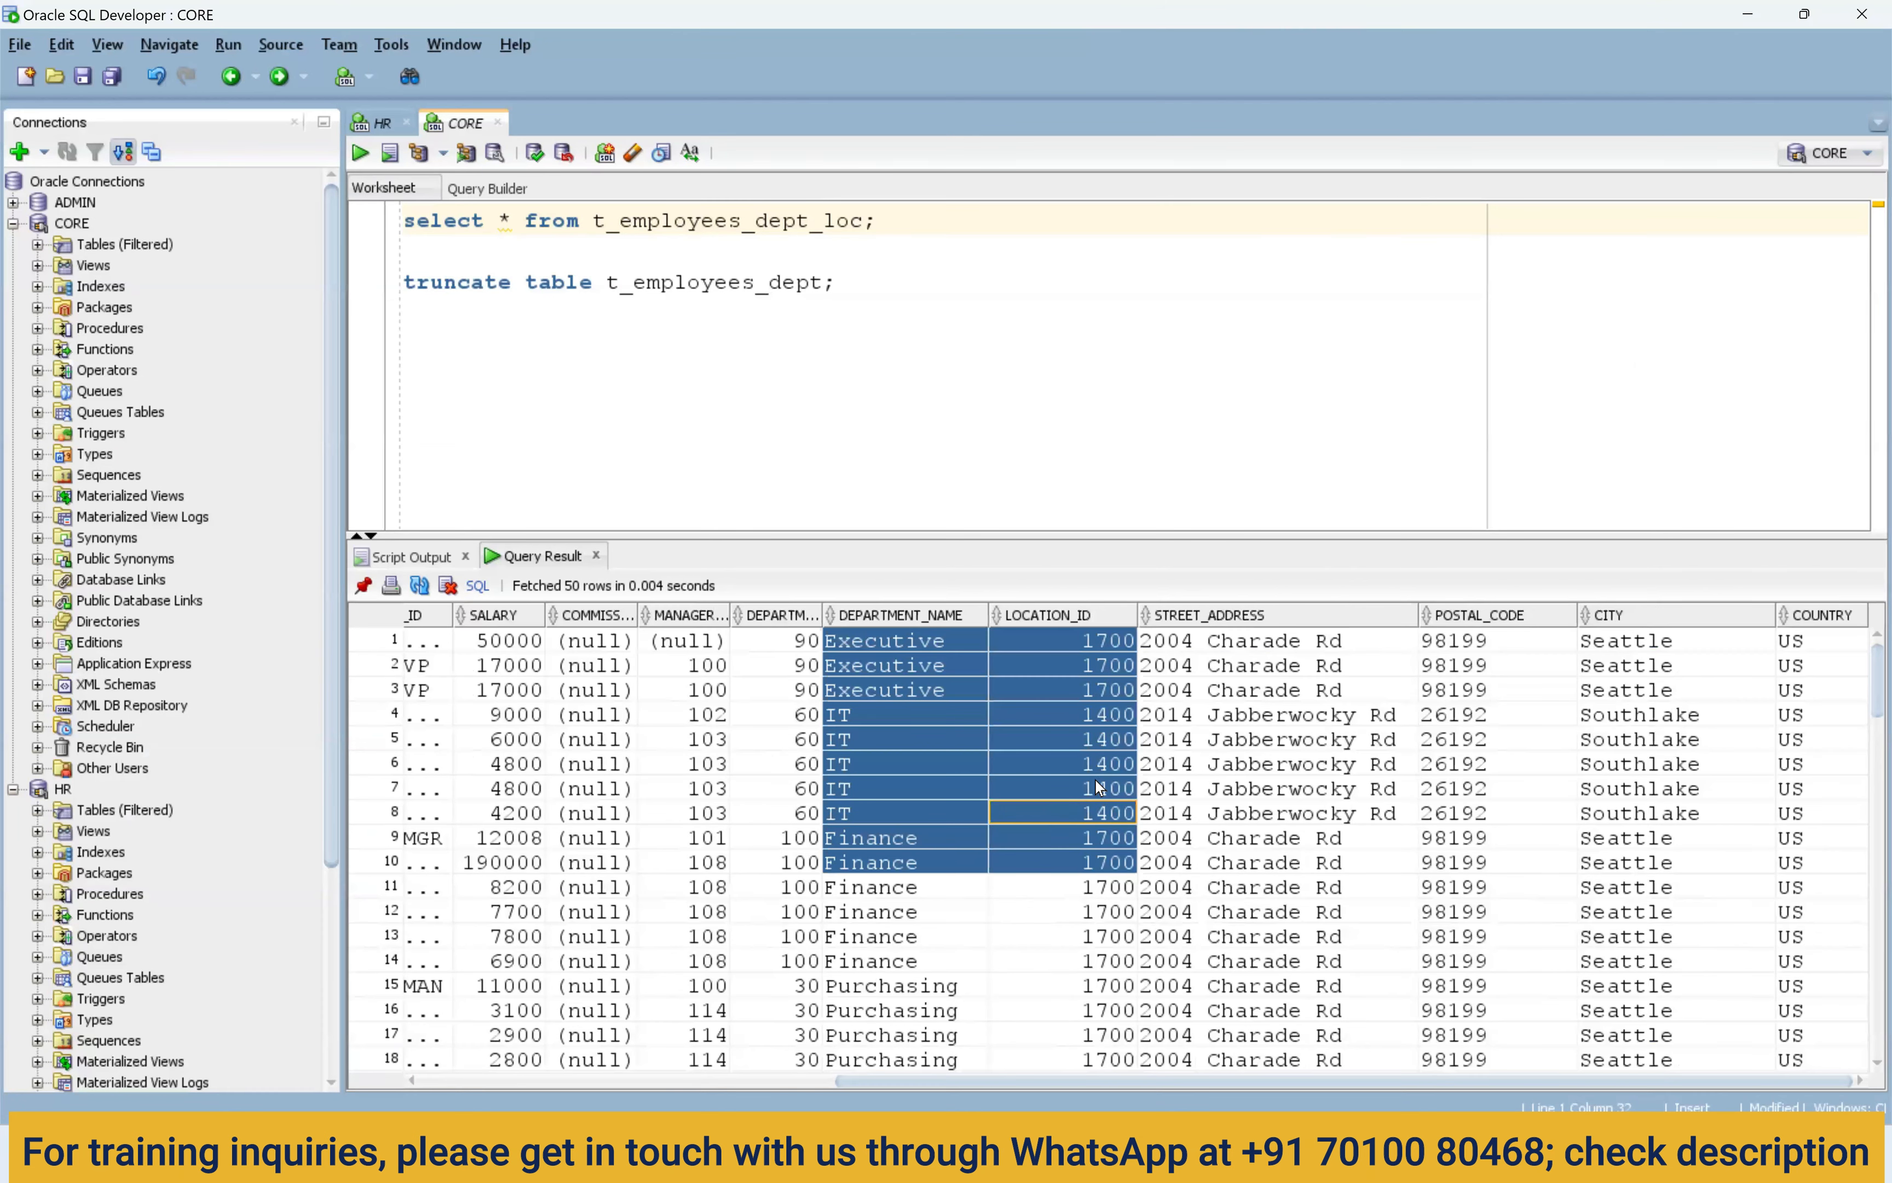
left_click_drag(1213, 663, 1792, 714)
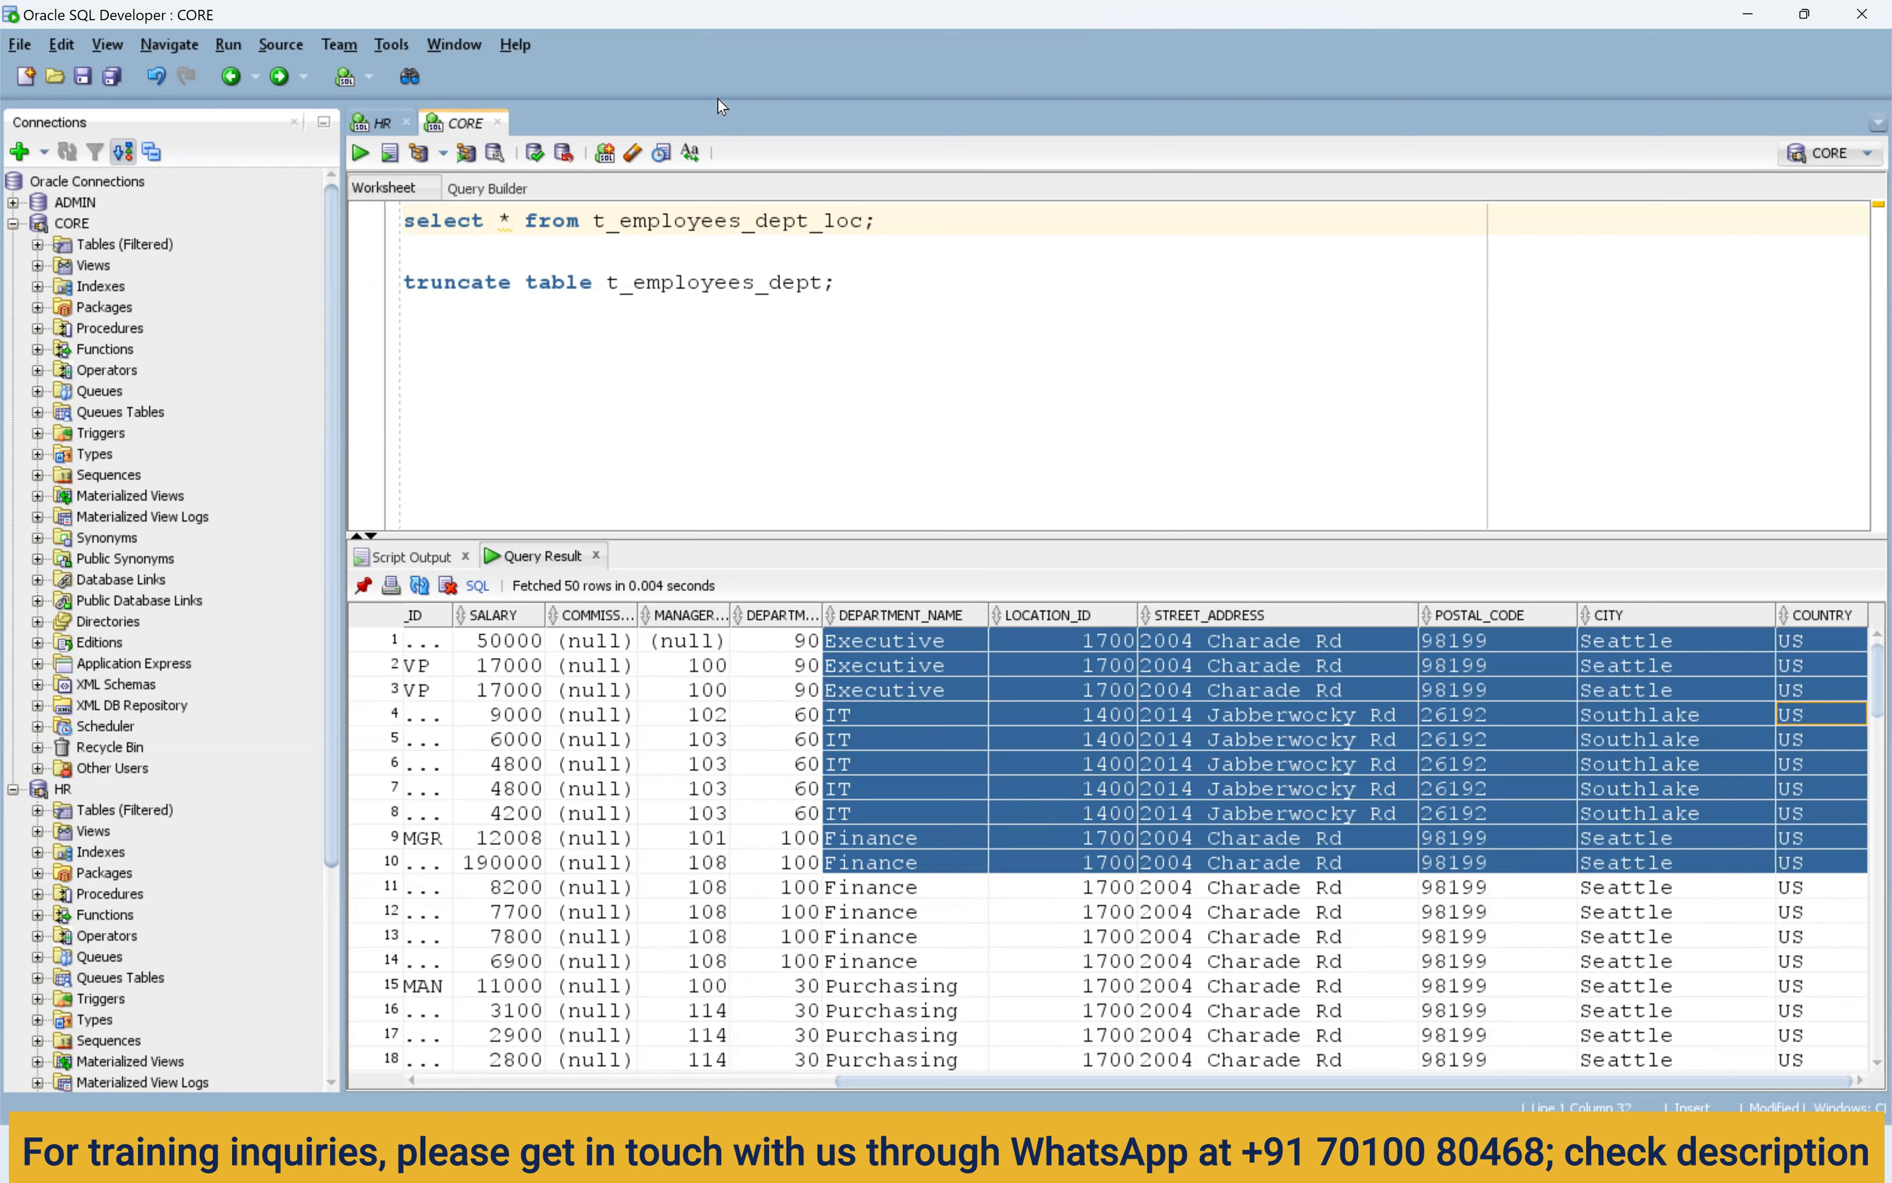
key("alt+Tab")
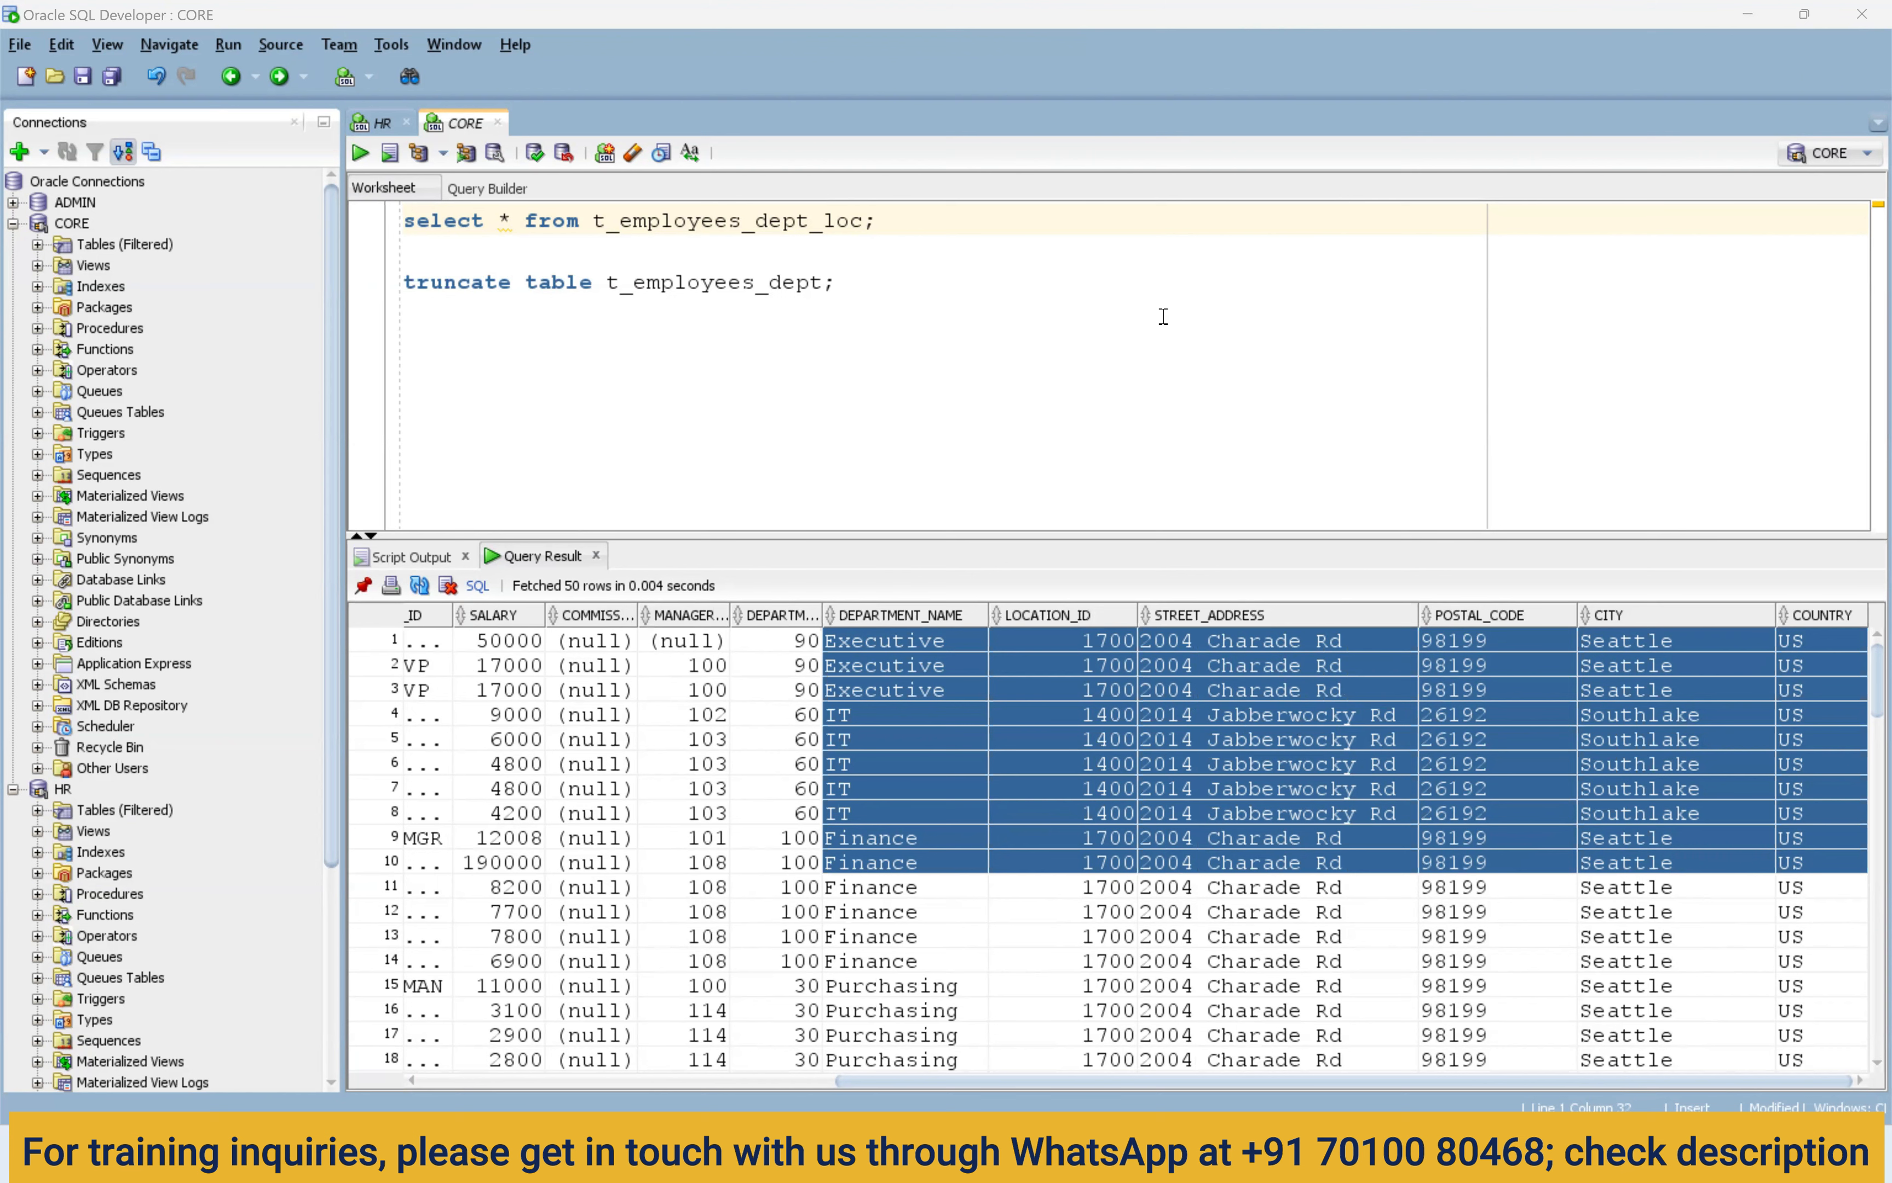
left_click(1273, 784)
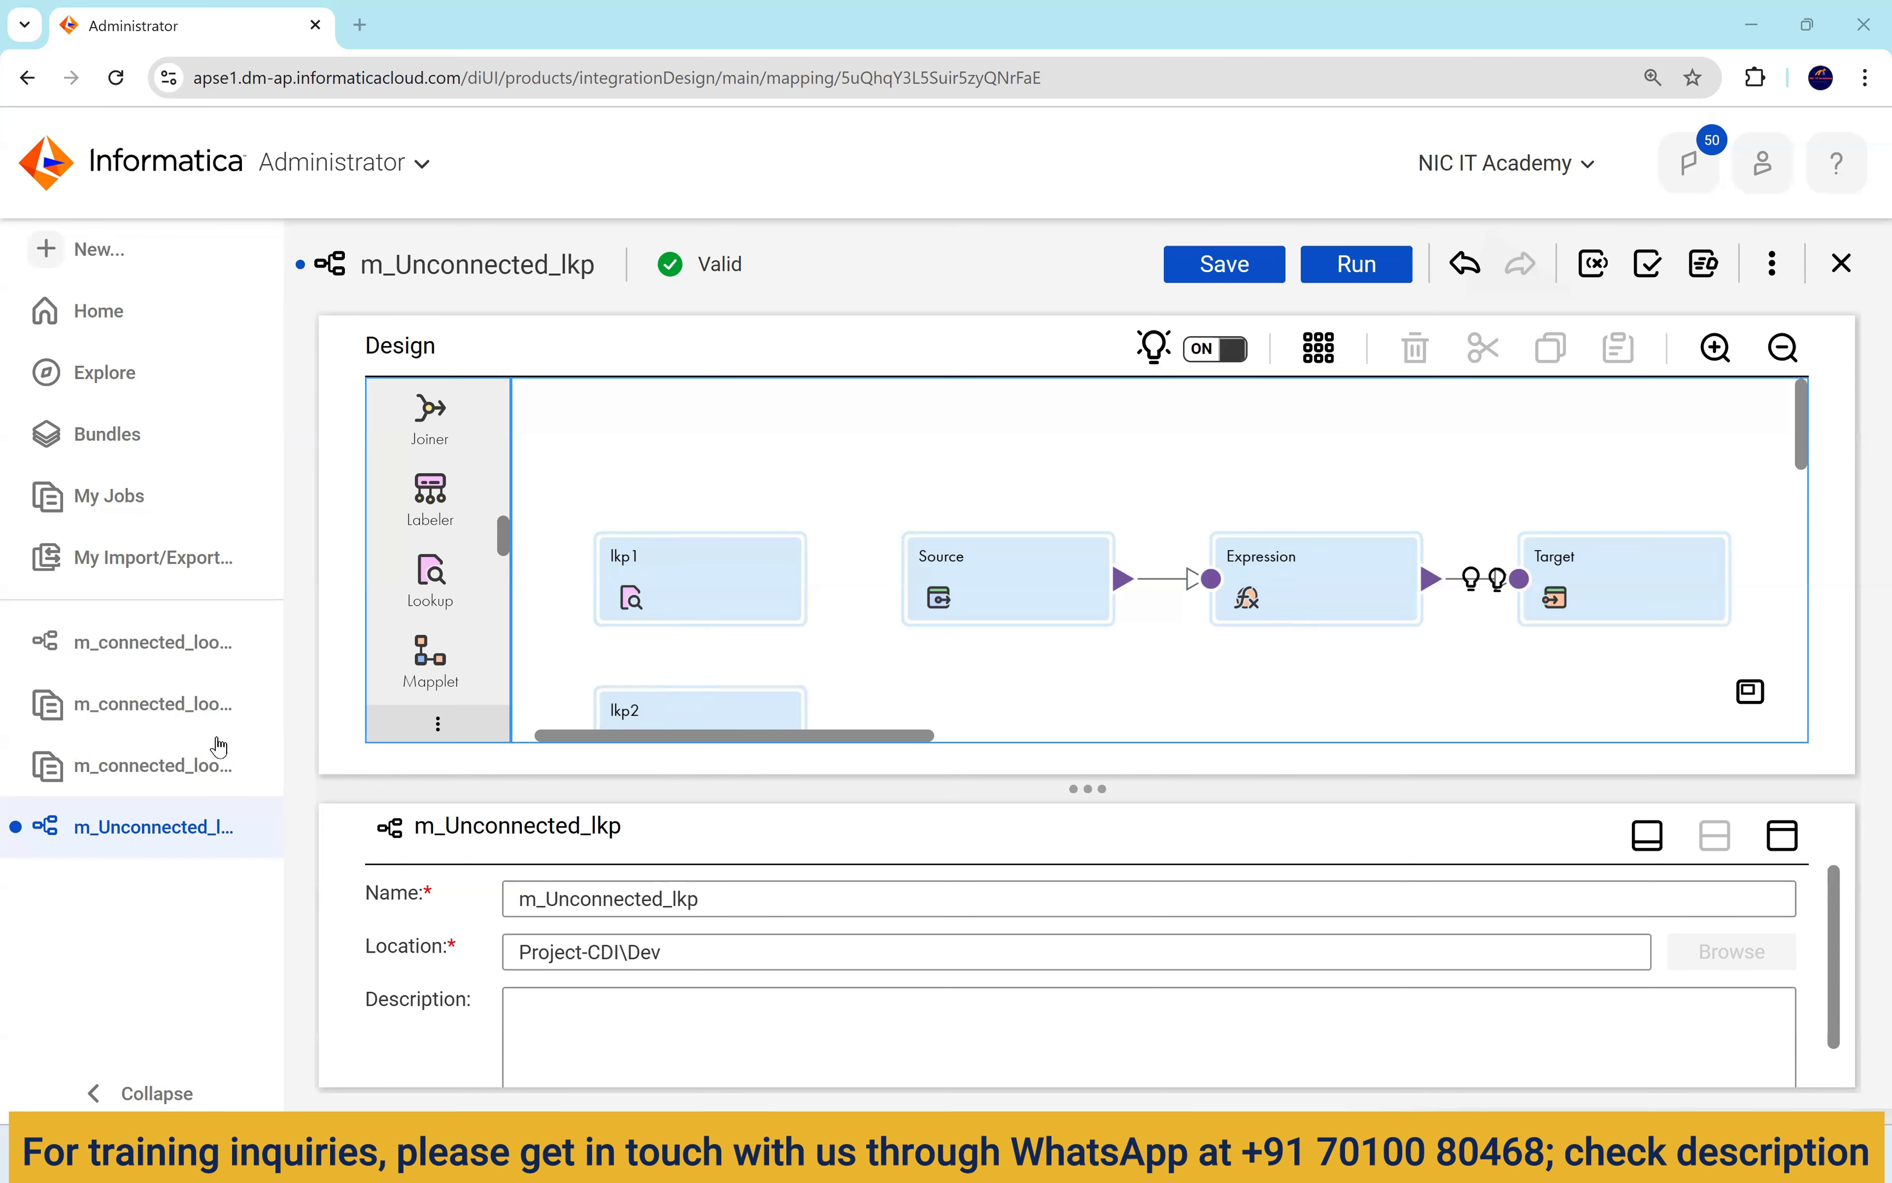
Arrange m_connected_lookup's chained Lookup and Lookup1 and compare with m_Unconnected_lkp's Expression.
left_click(130, 646)
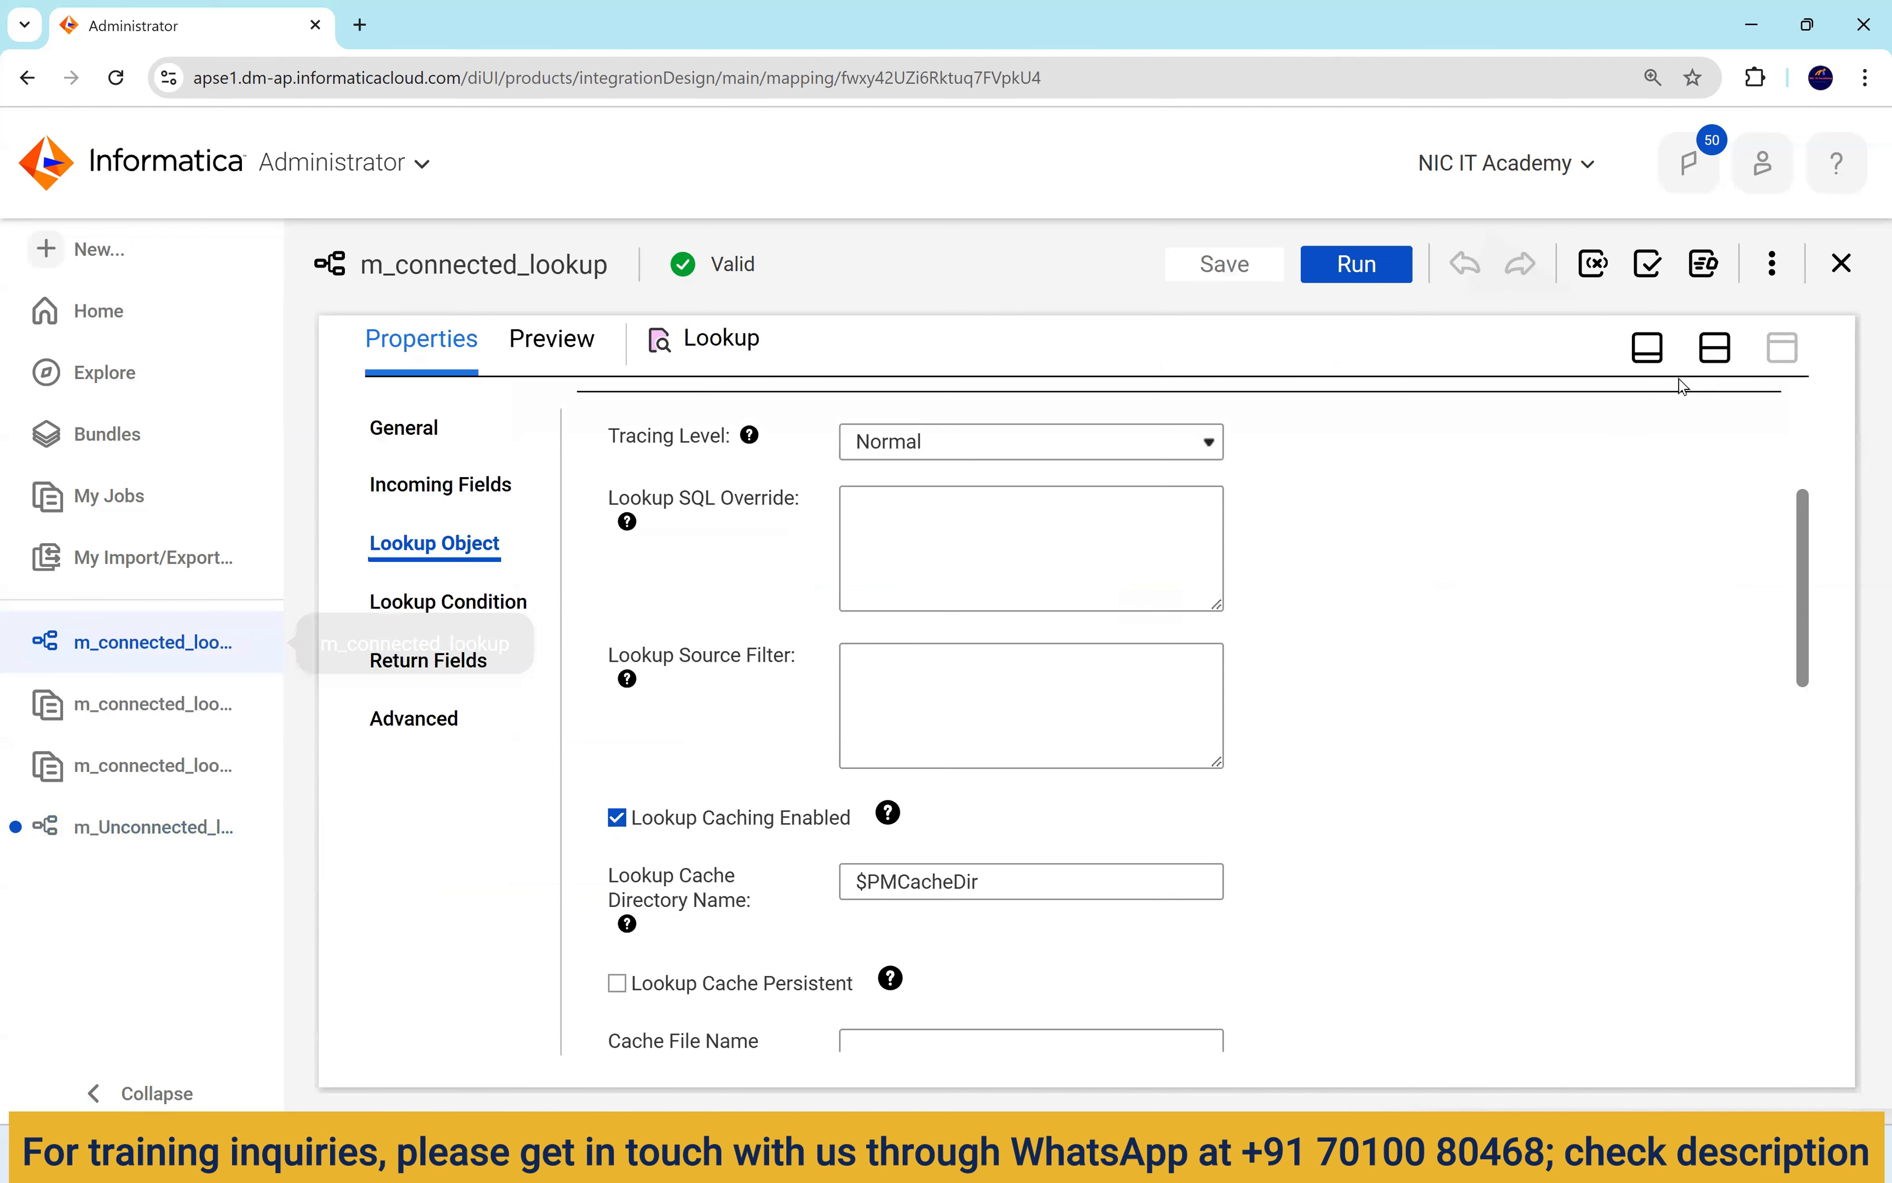
left_click(1715, 347)
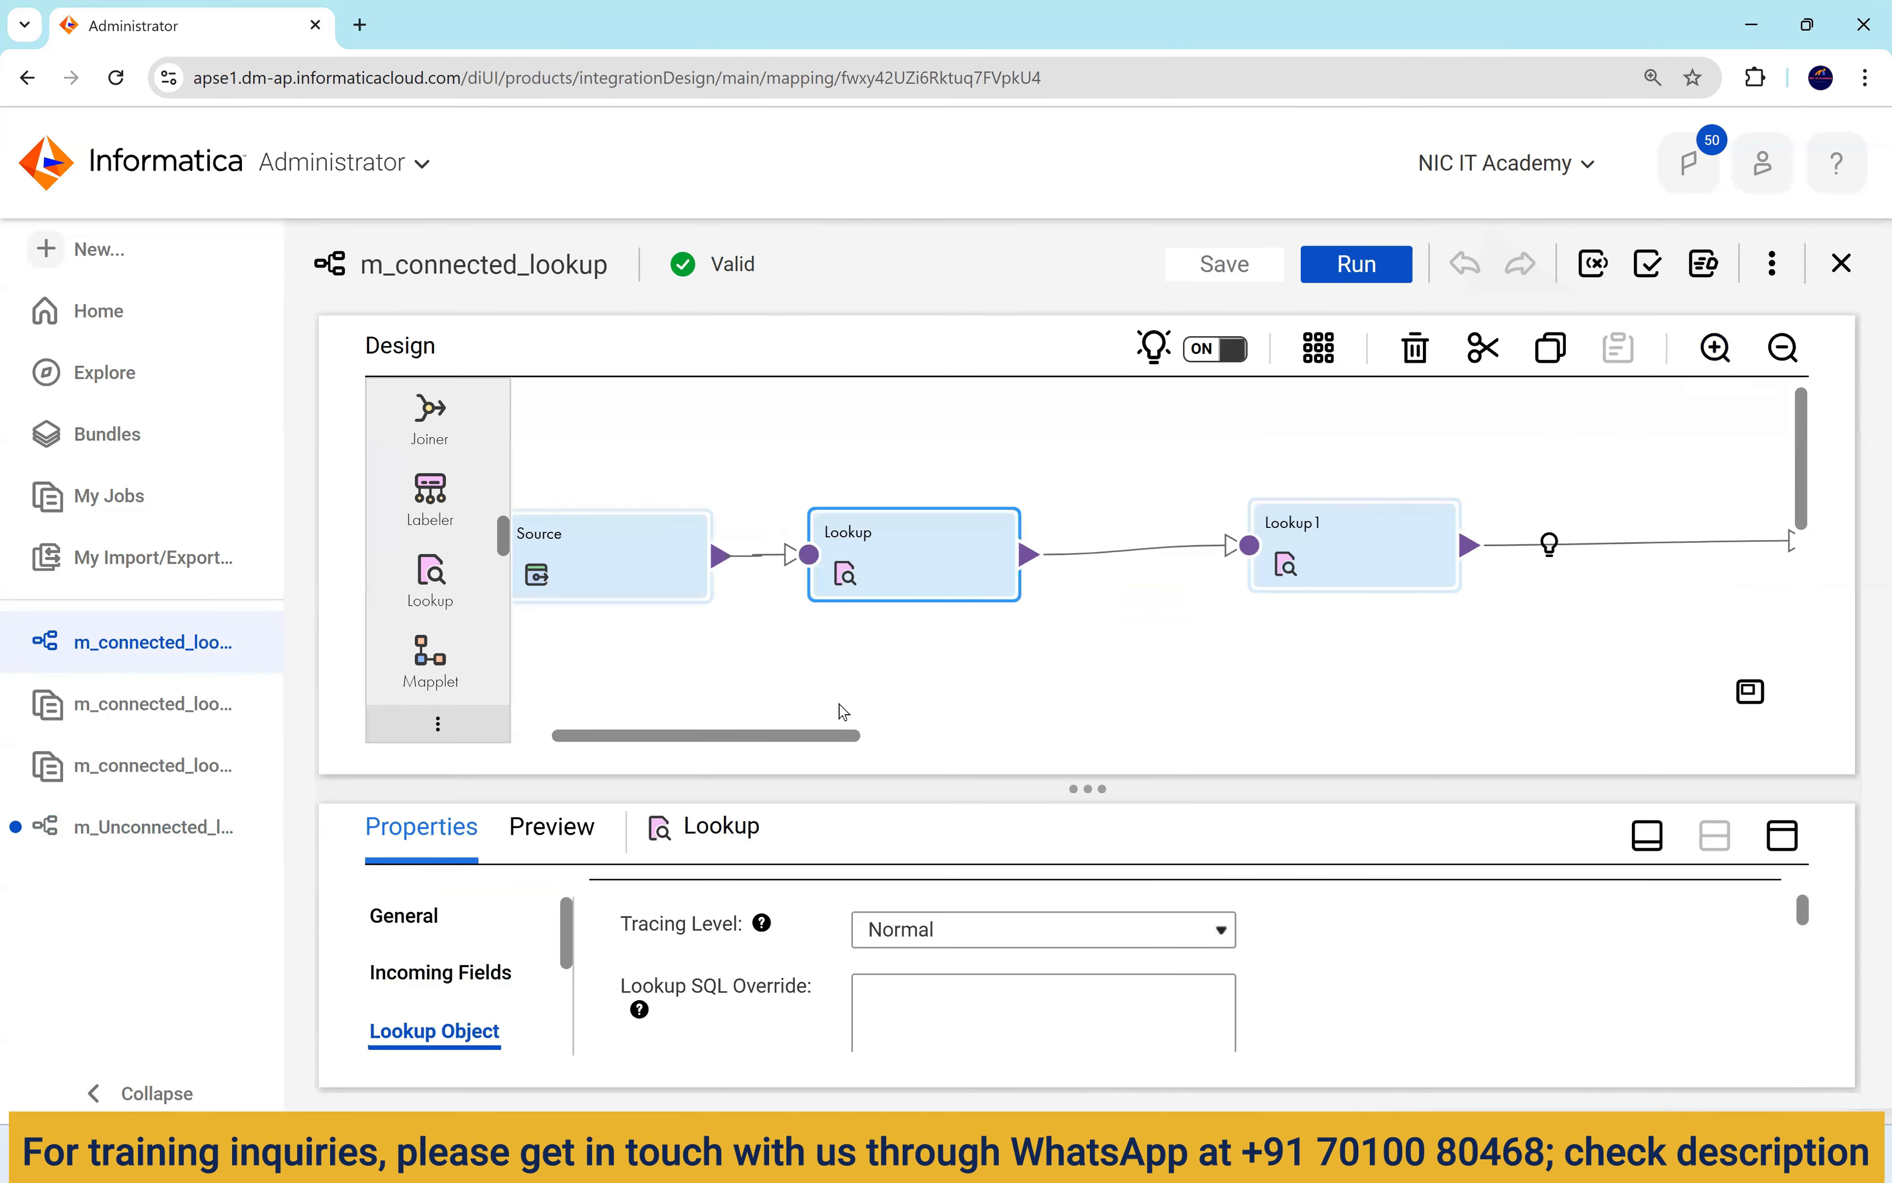
left_click(1318, 348)
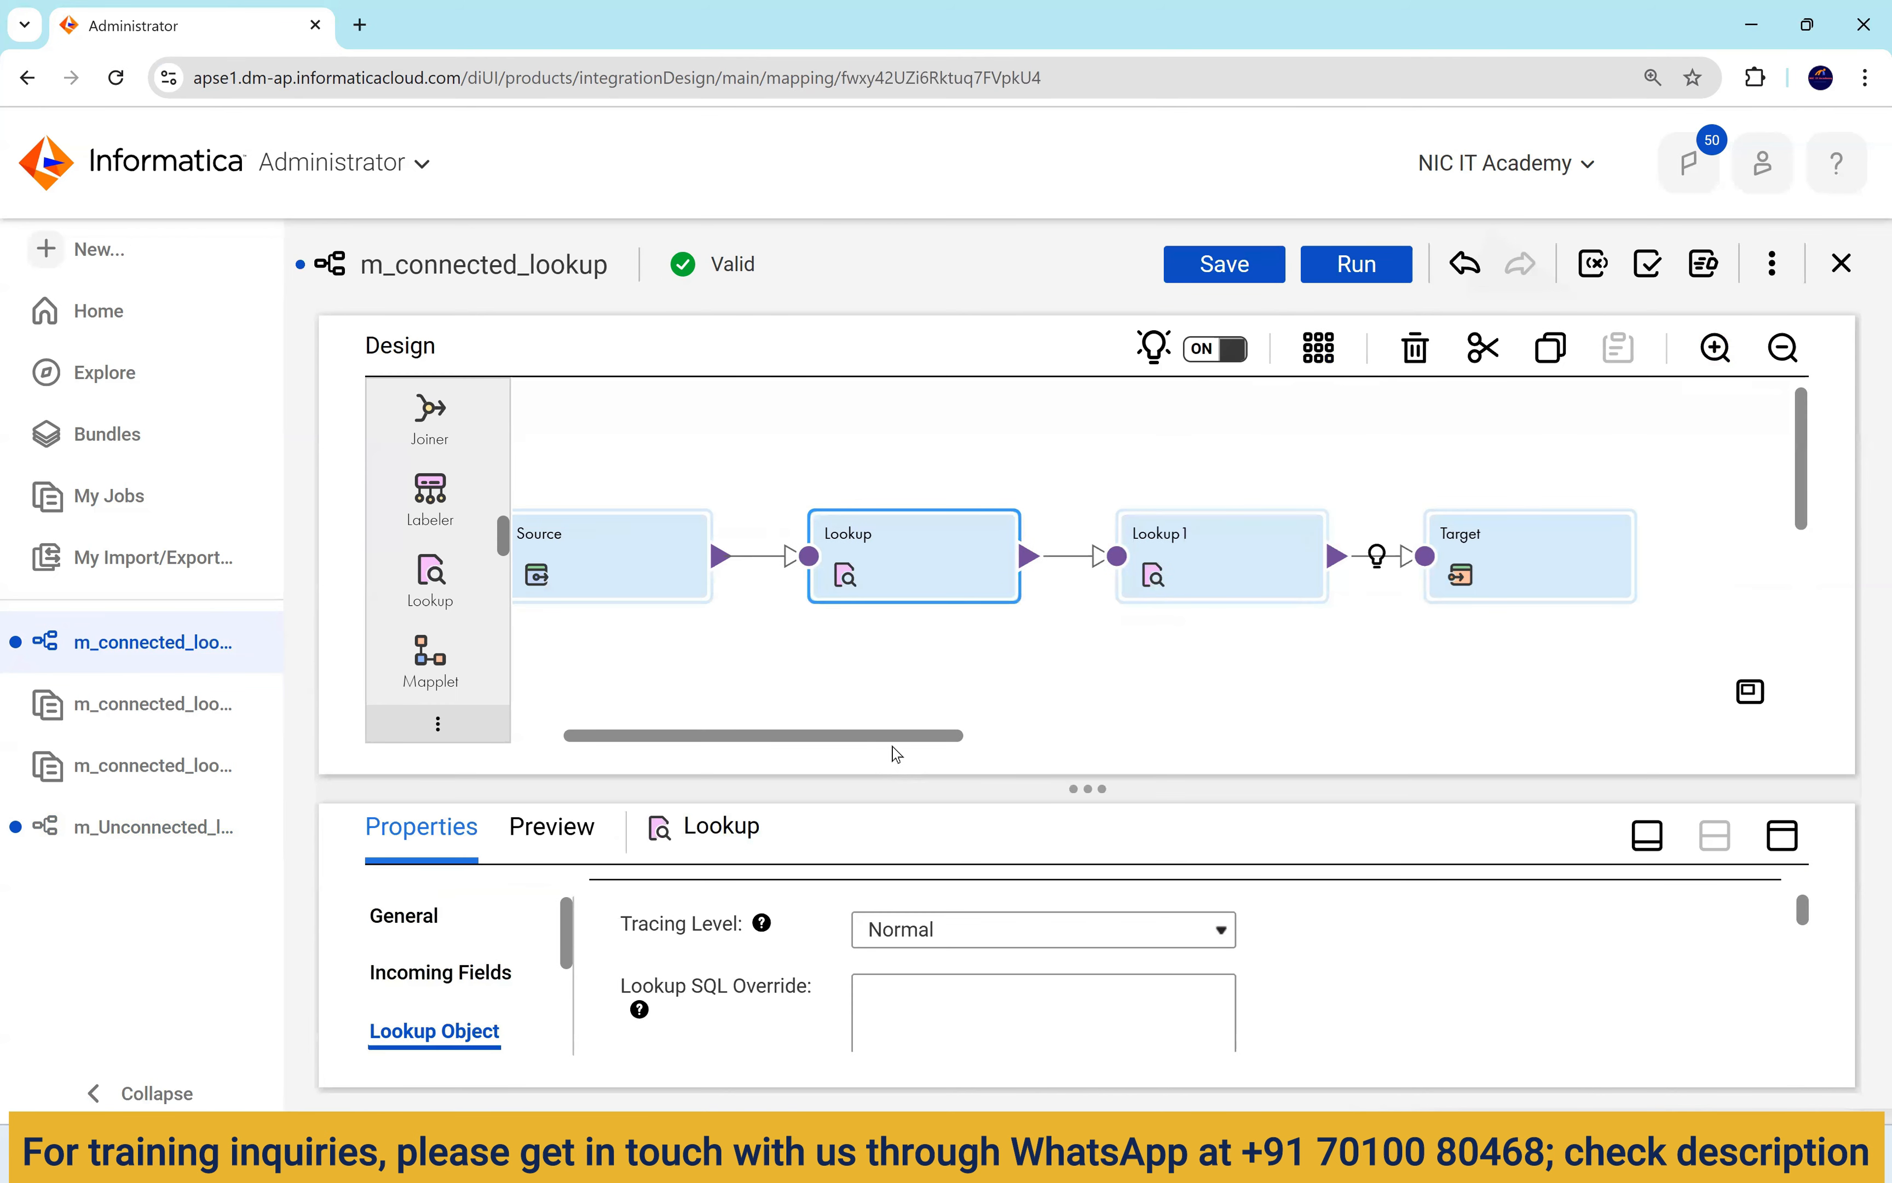
scroll(899, 743, "right", 5)
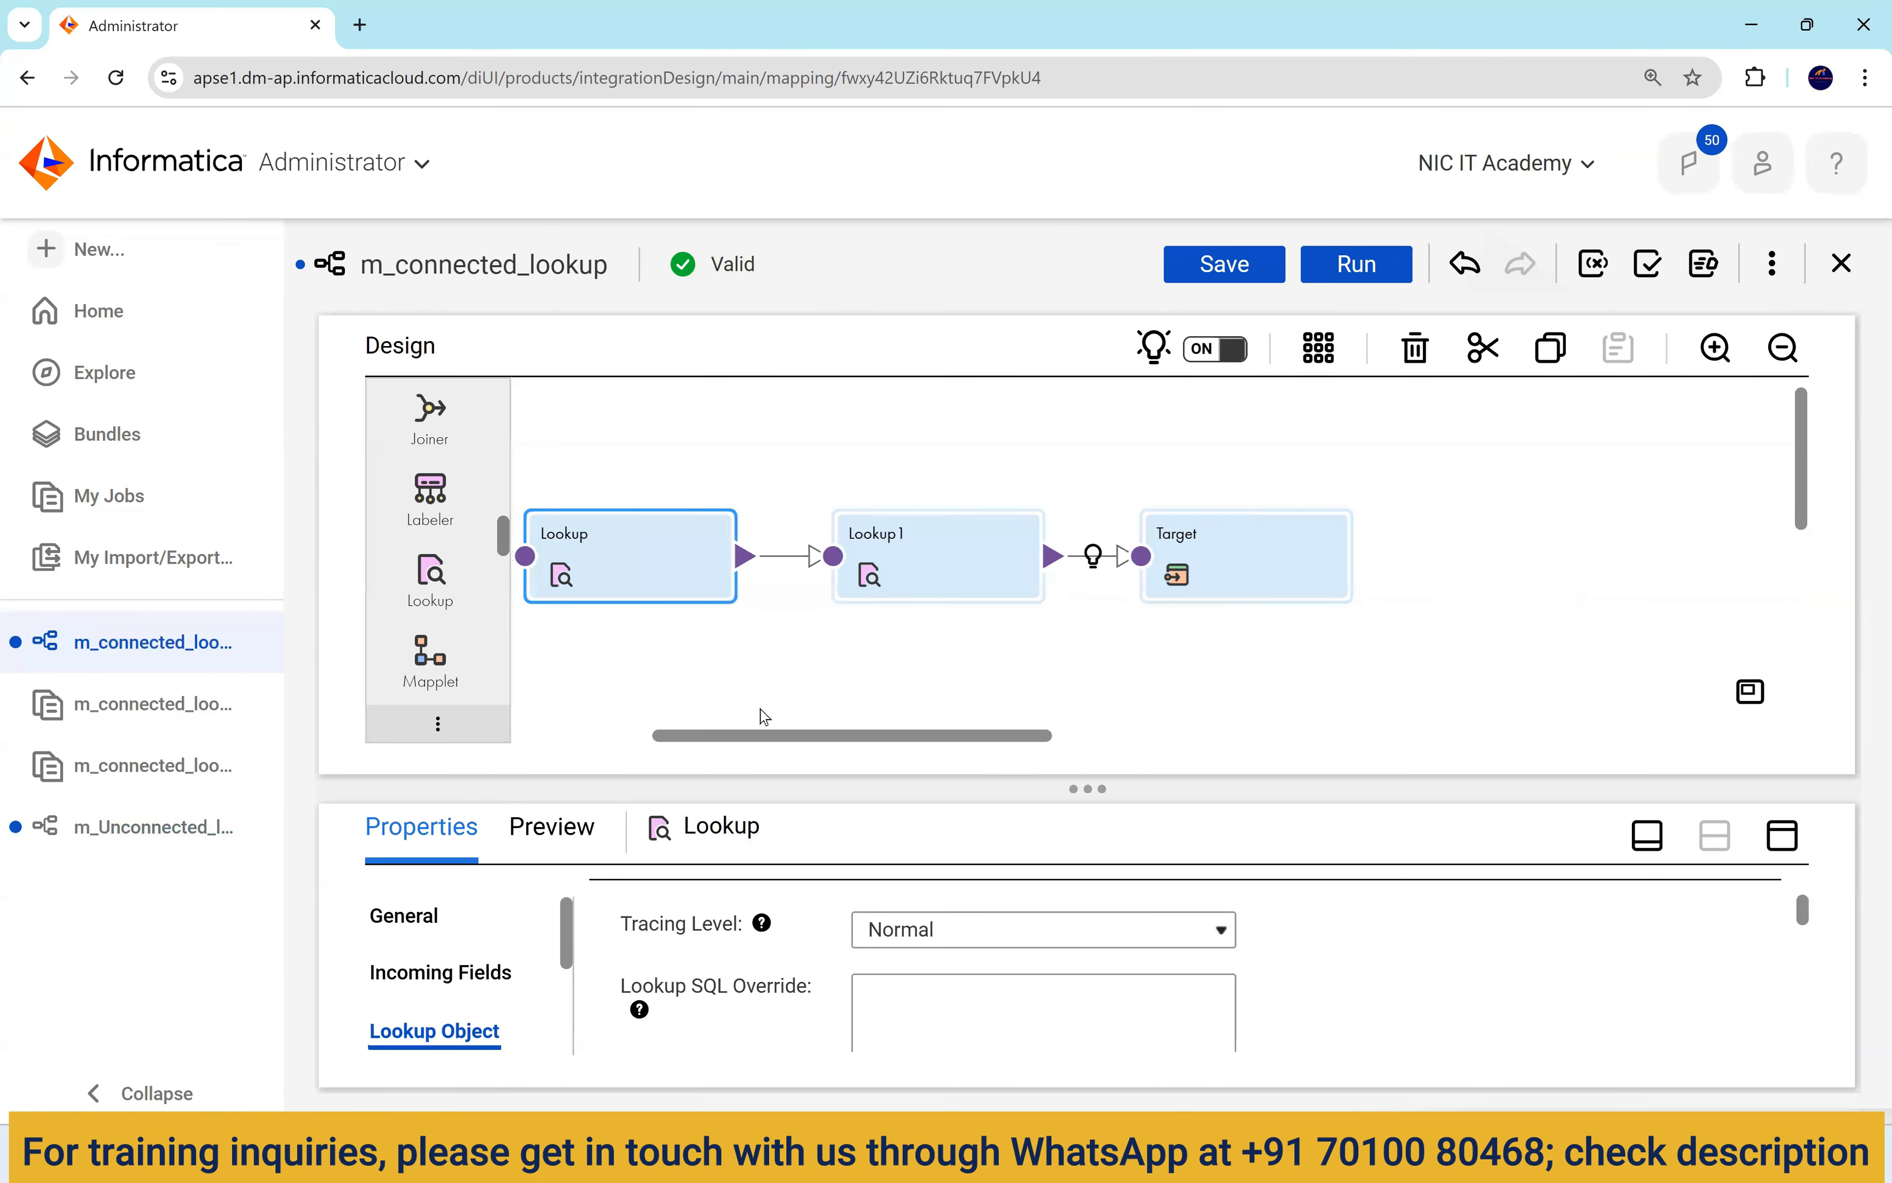
scroll(765, 715, "left", 5)
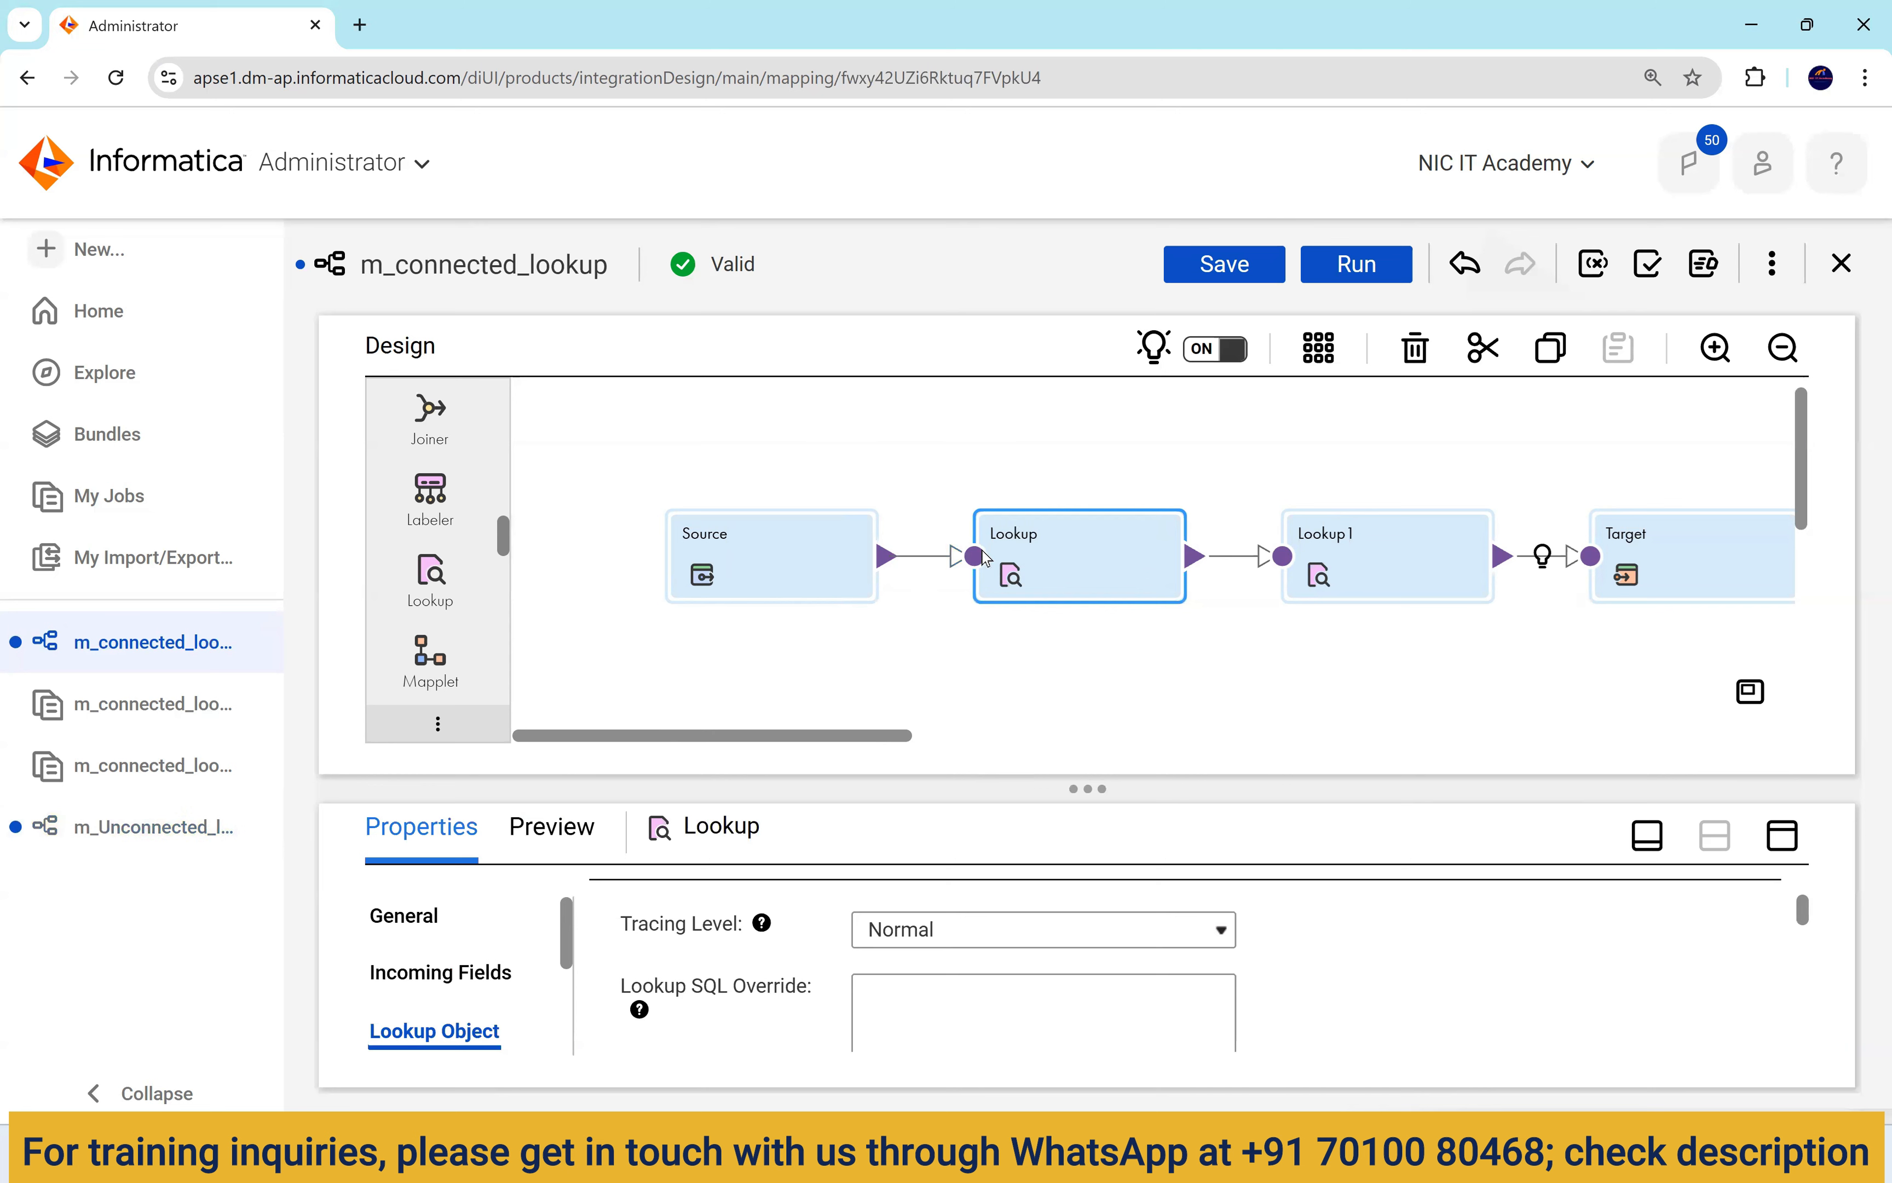
left_click(131, 825)
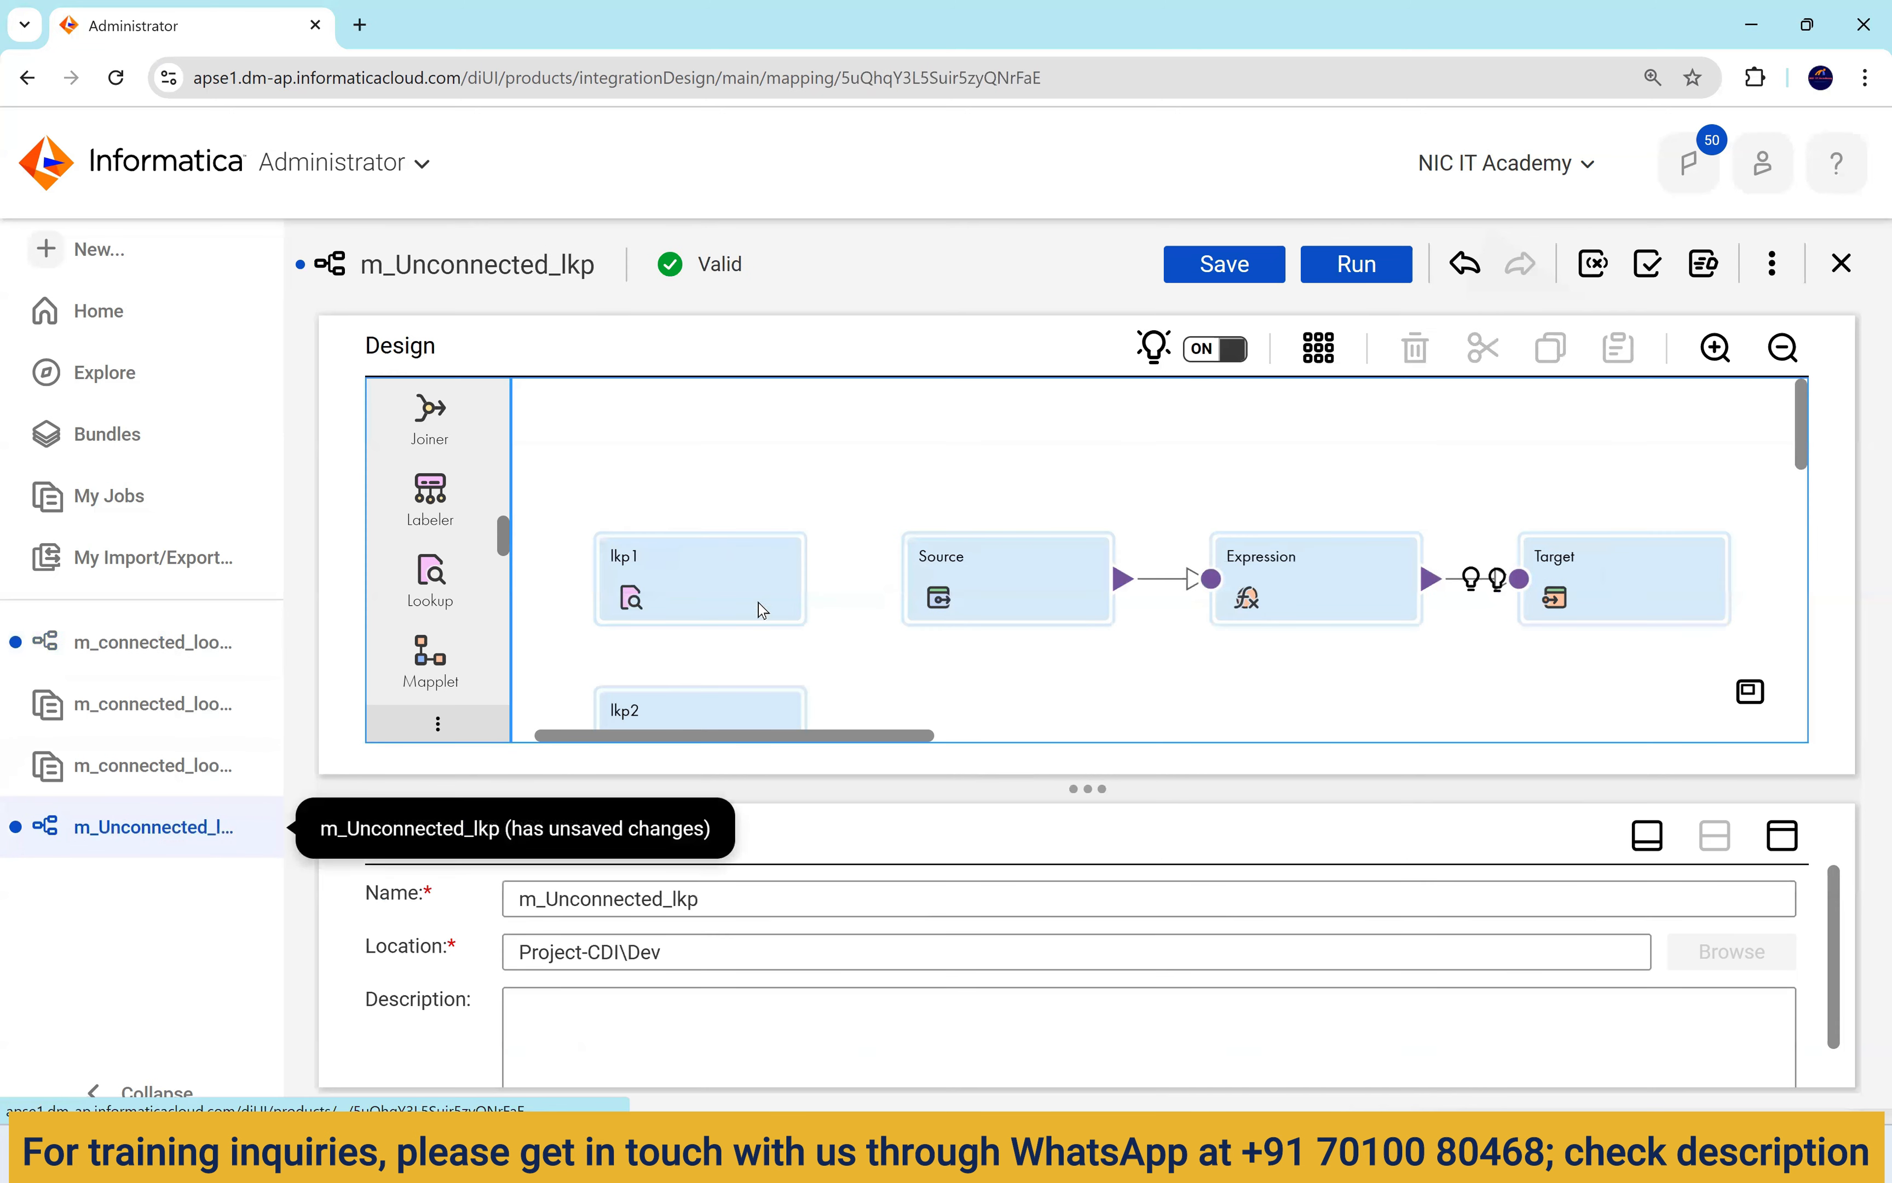
left_click(1251, 565)
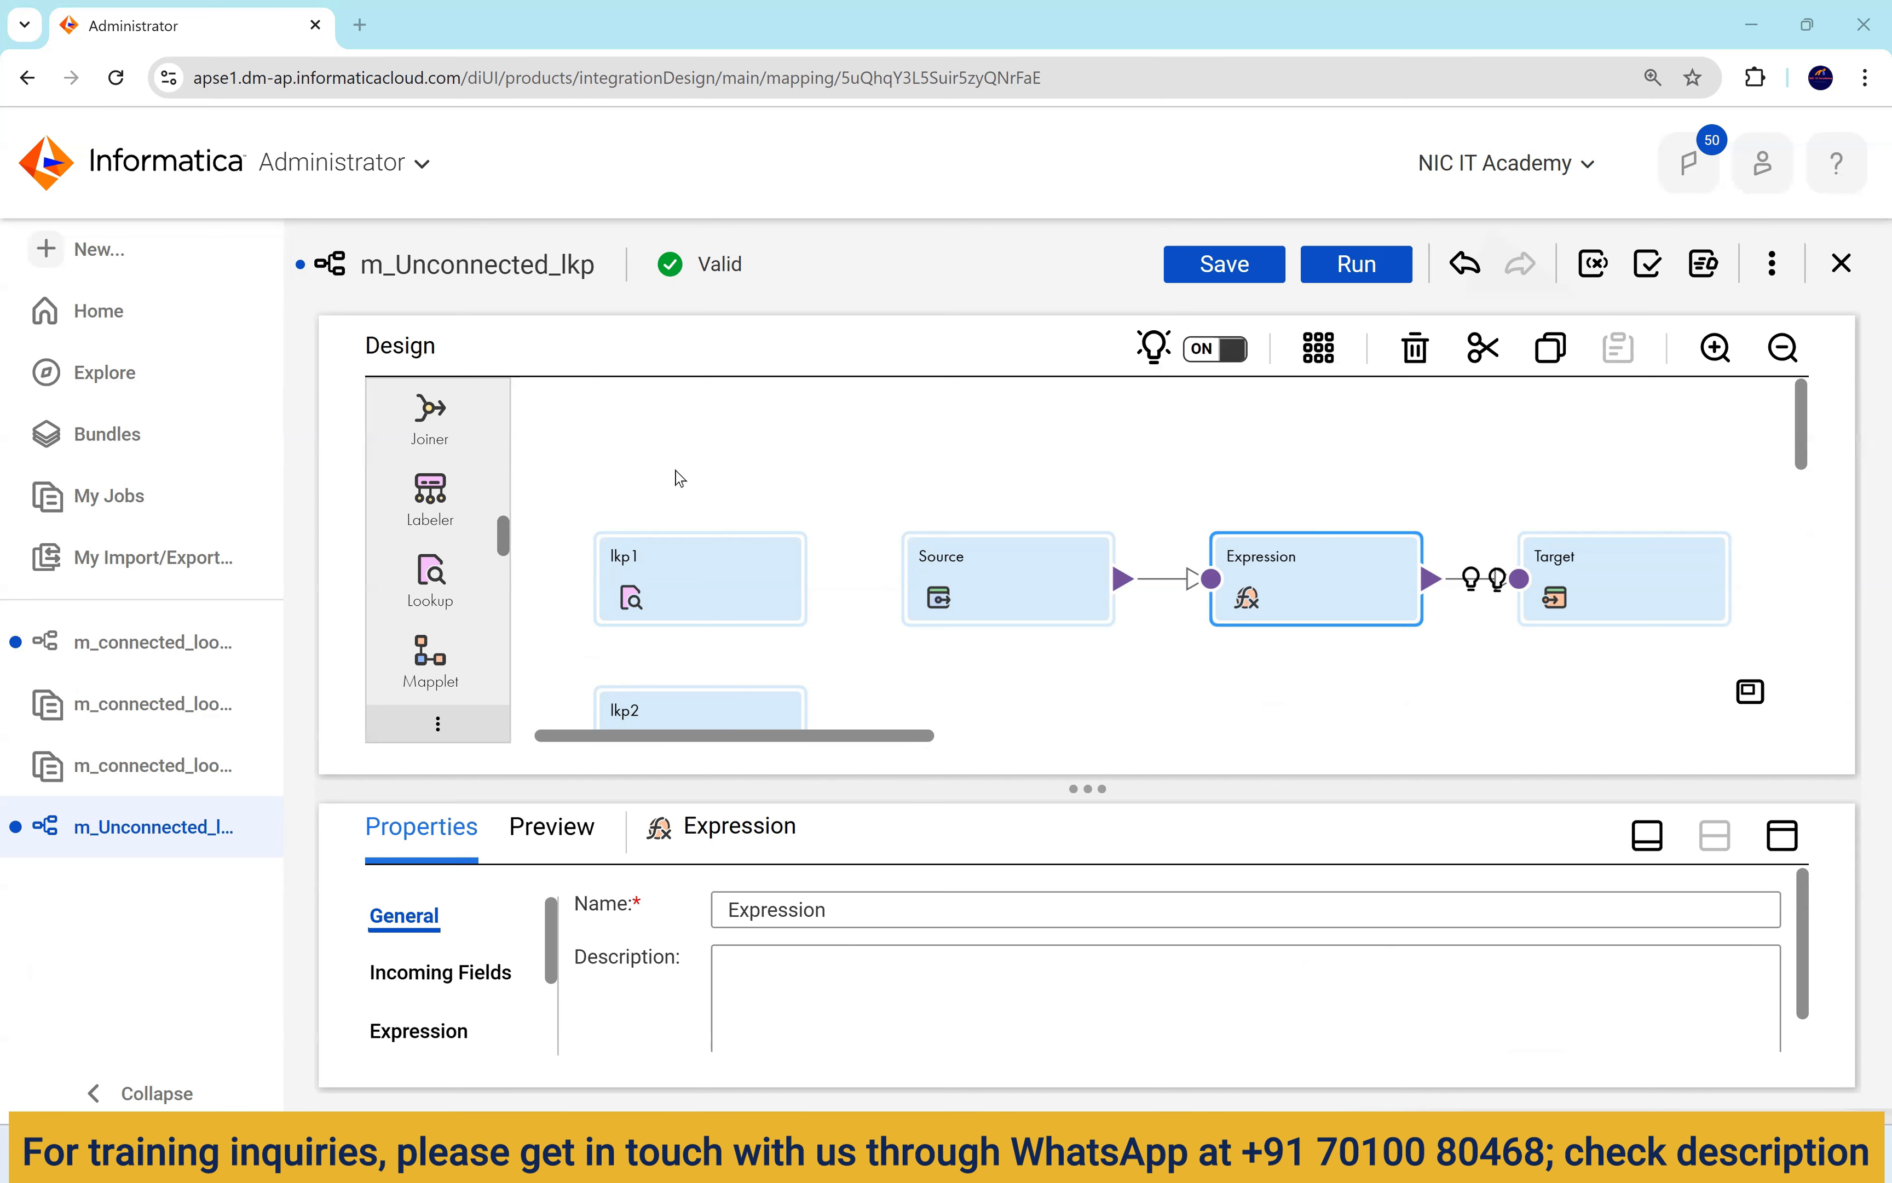
left_click(176, 648)
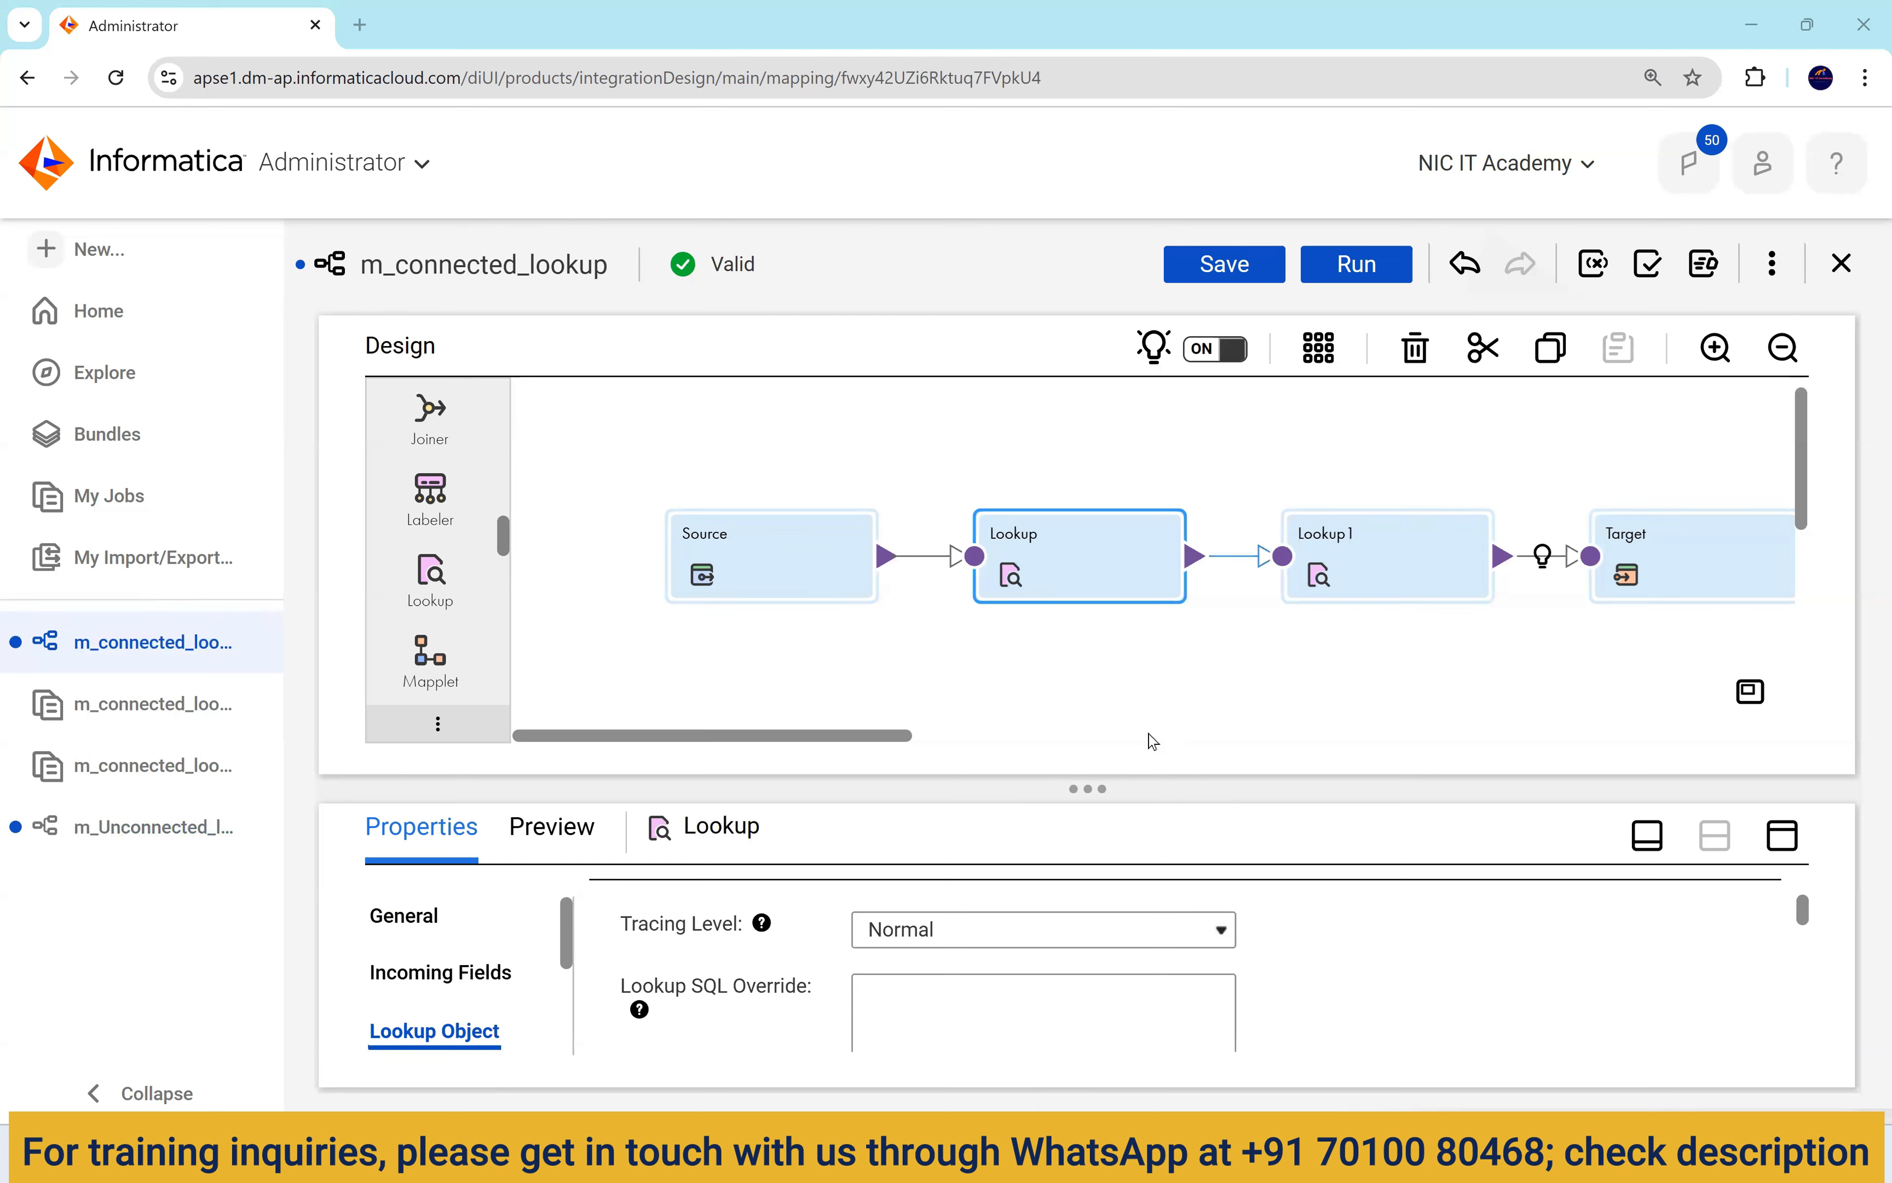
left_click(1220, 1154)
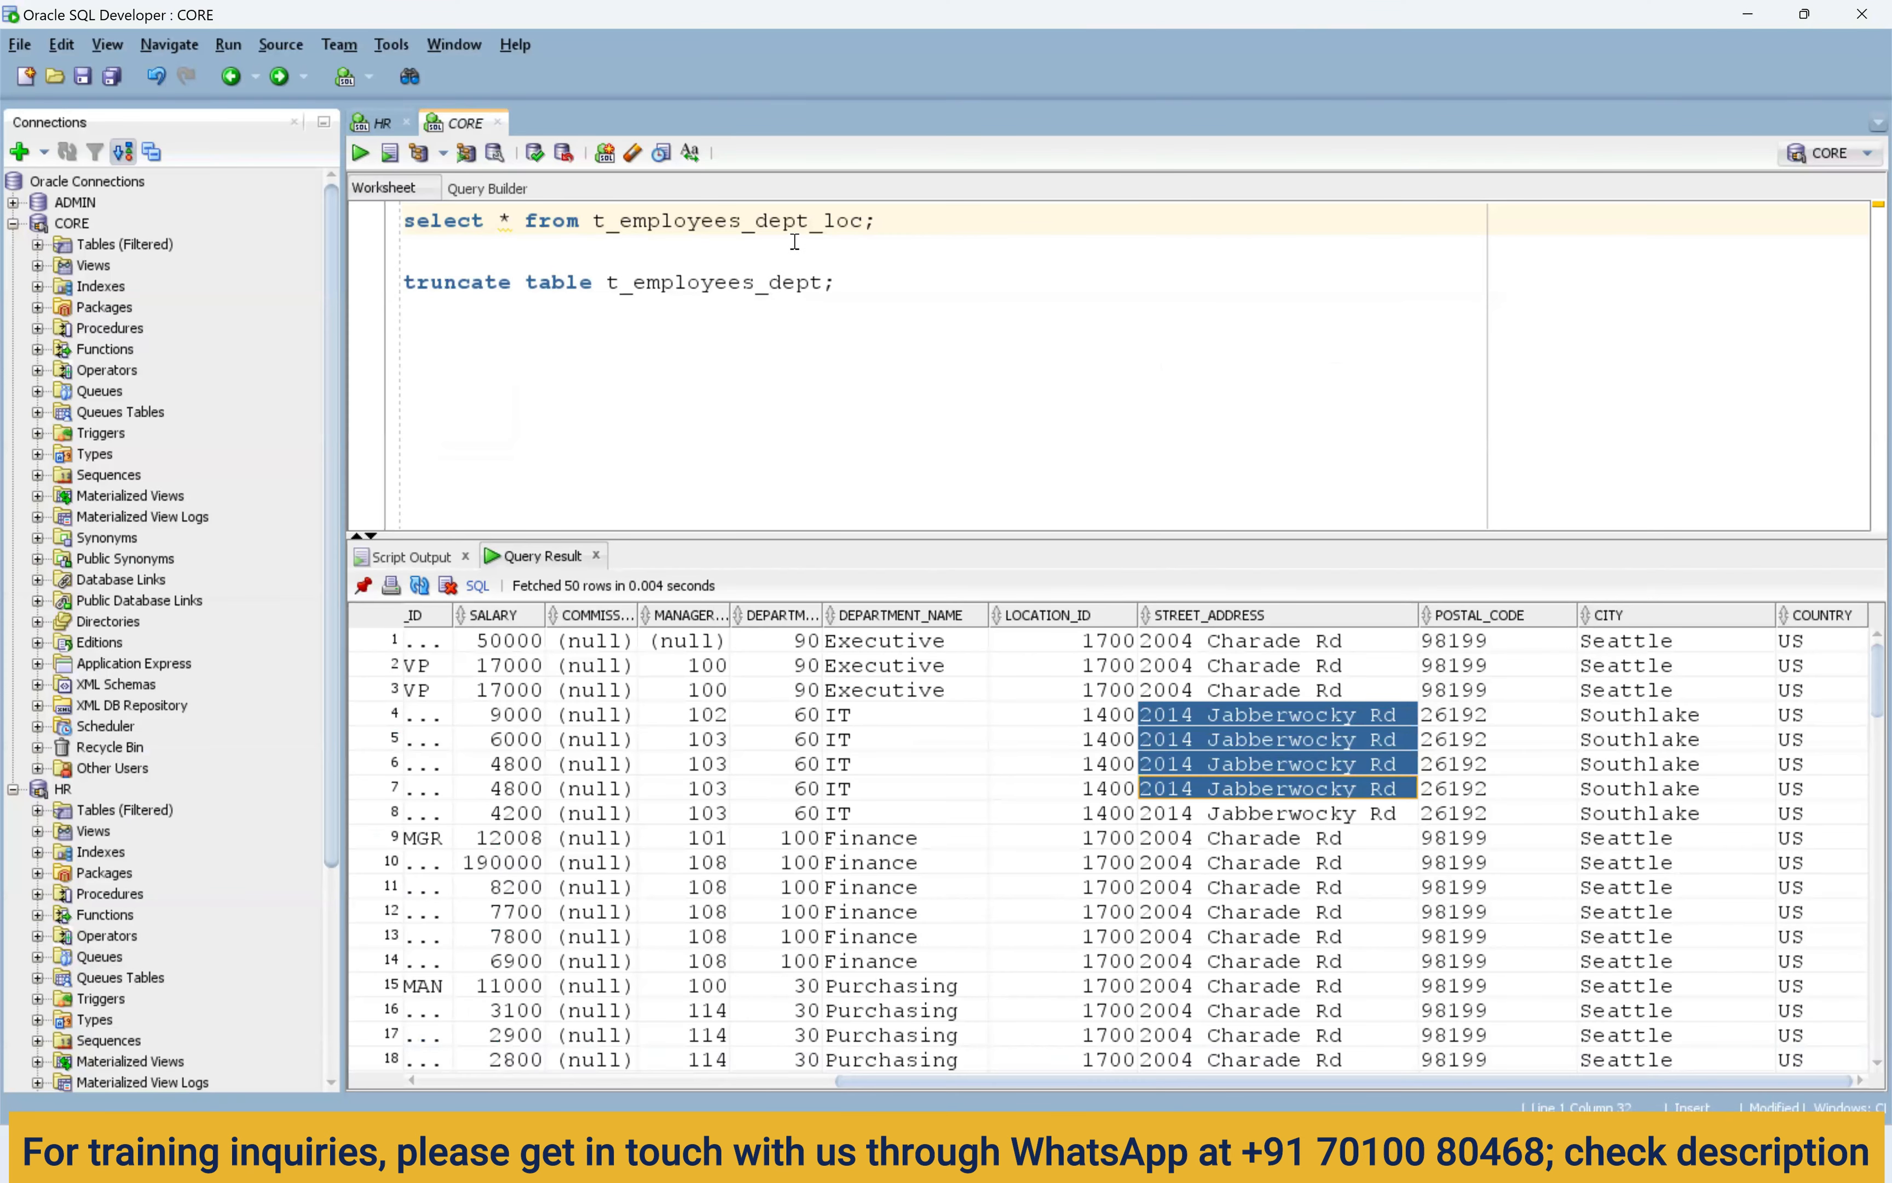
Add alias a to t_employees_dept_loc in the select query and rerun it.
left_click_drag(850, 223, 592, 225)
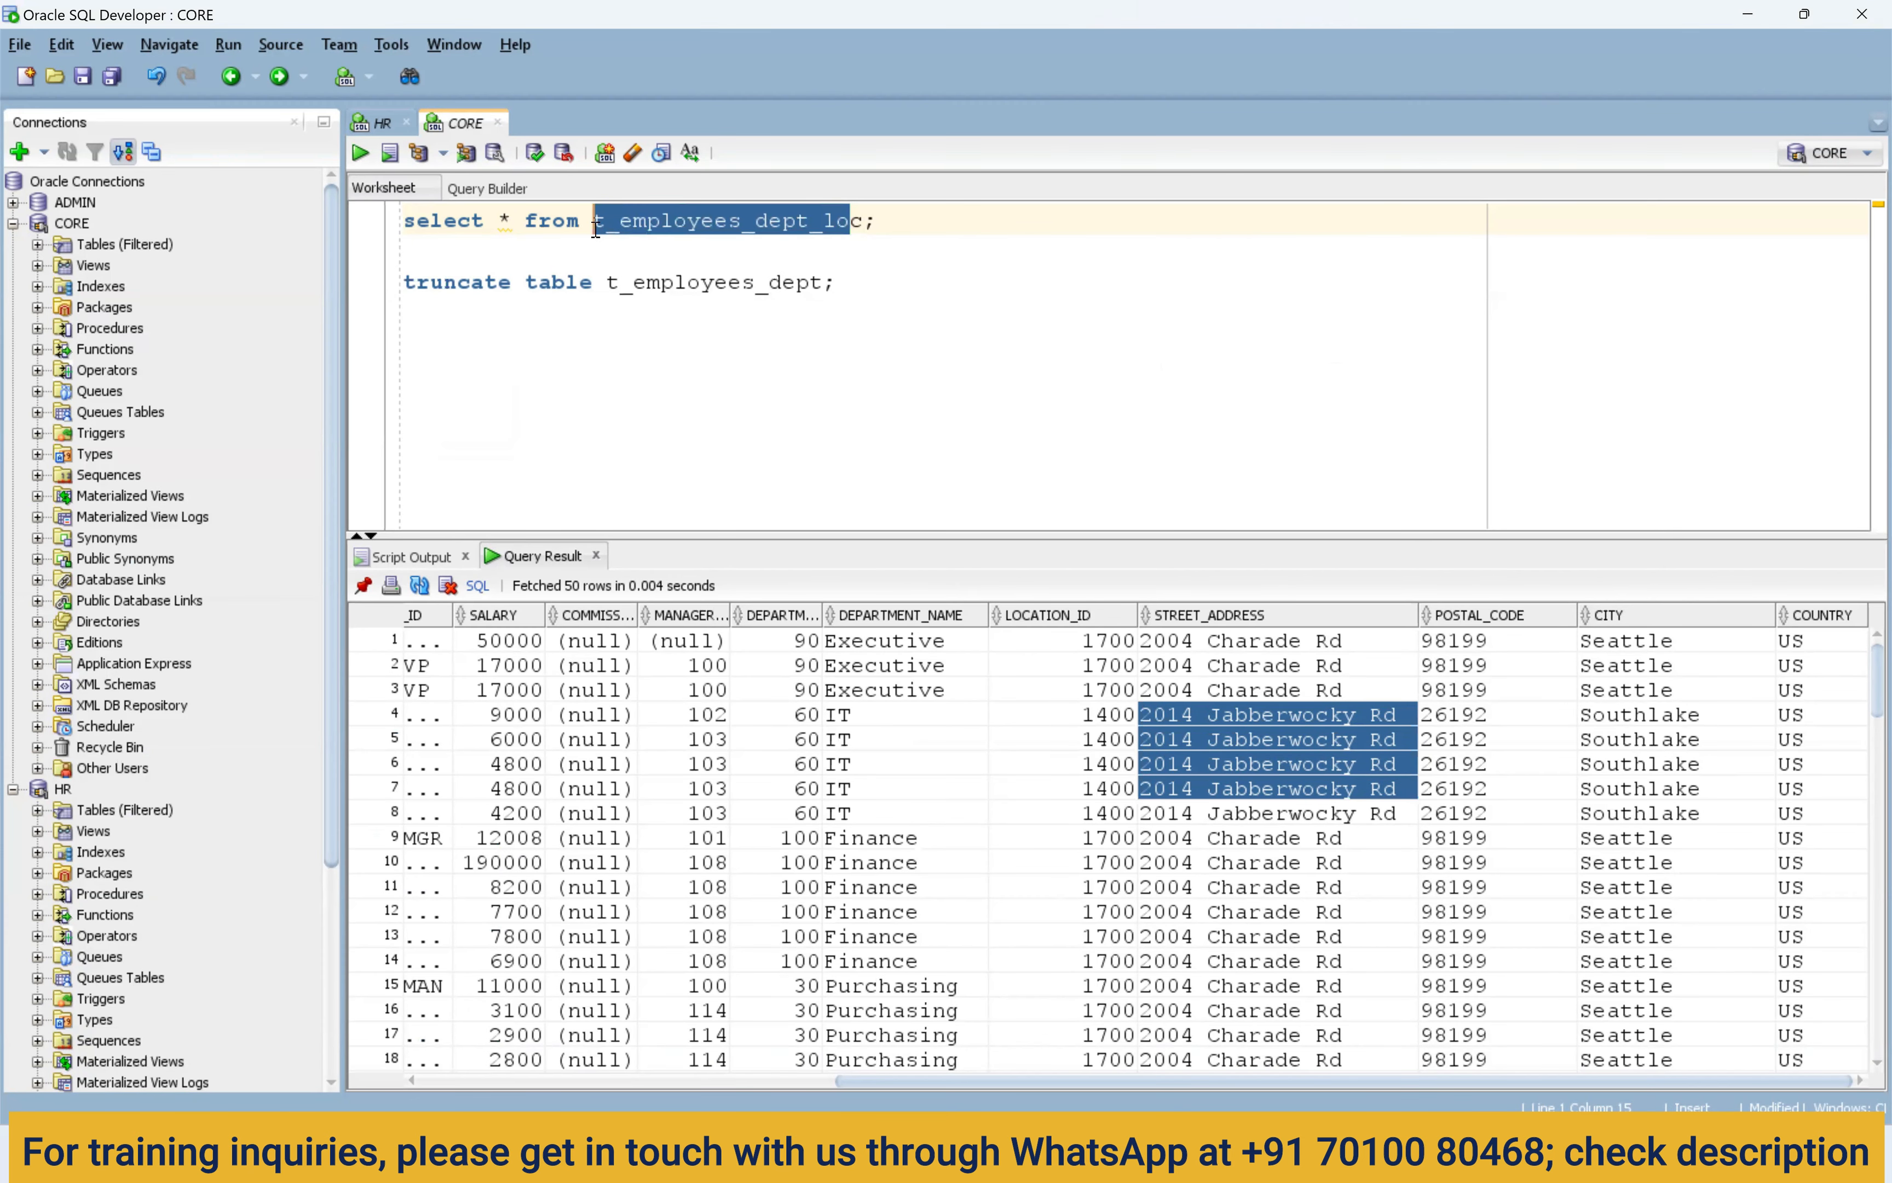
left_click(866, 223)
type("a")
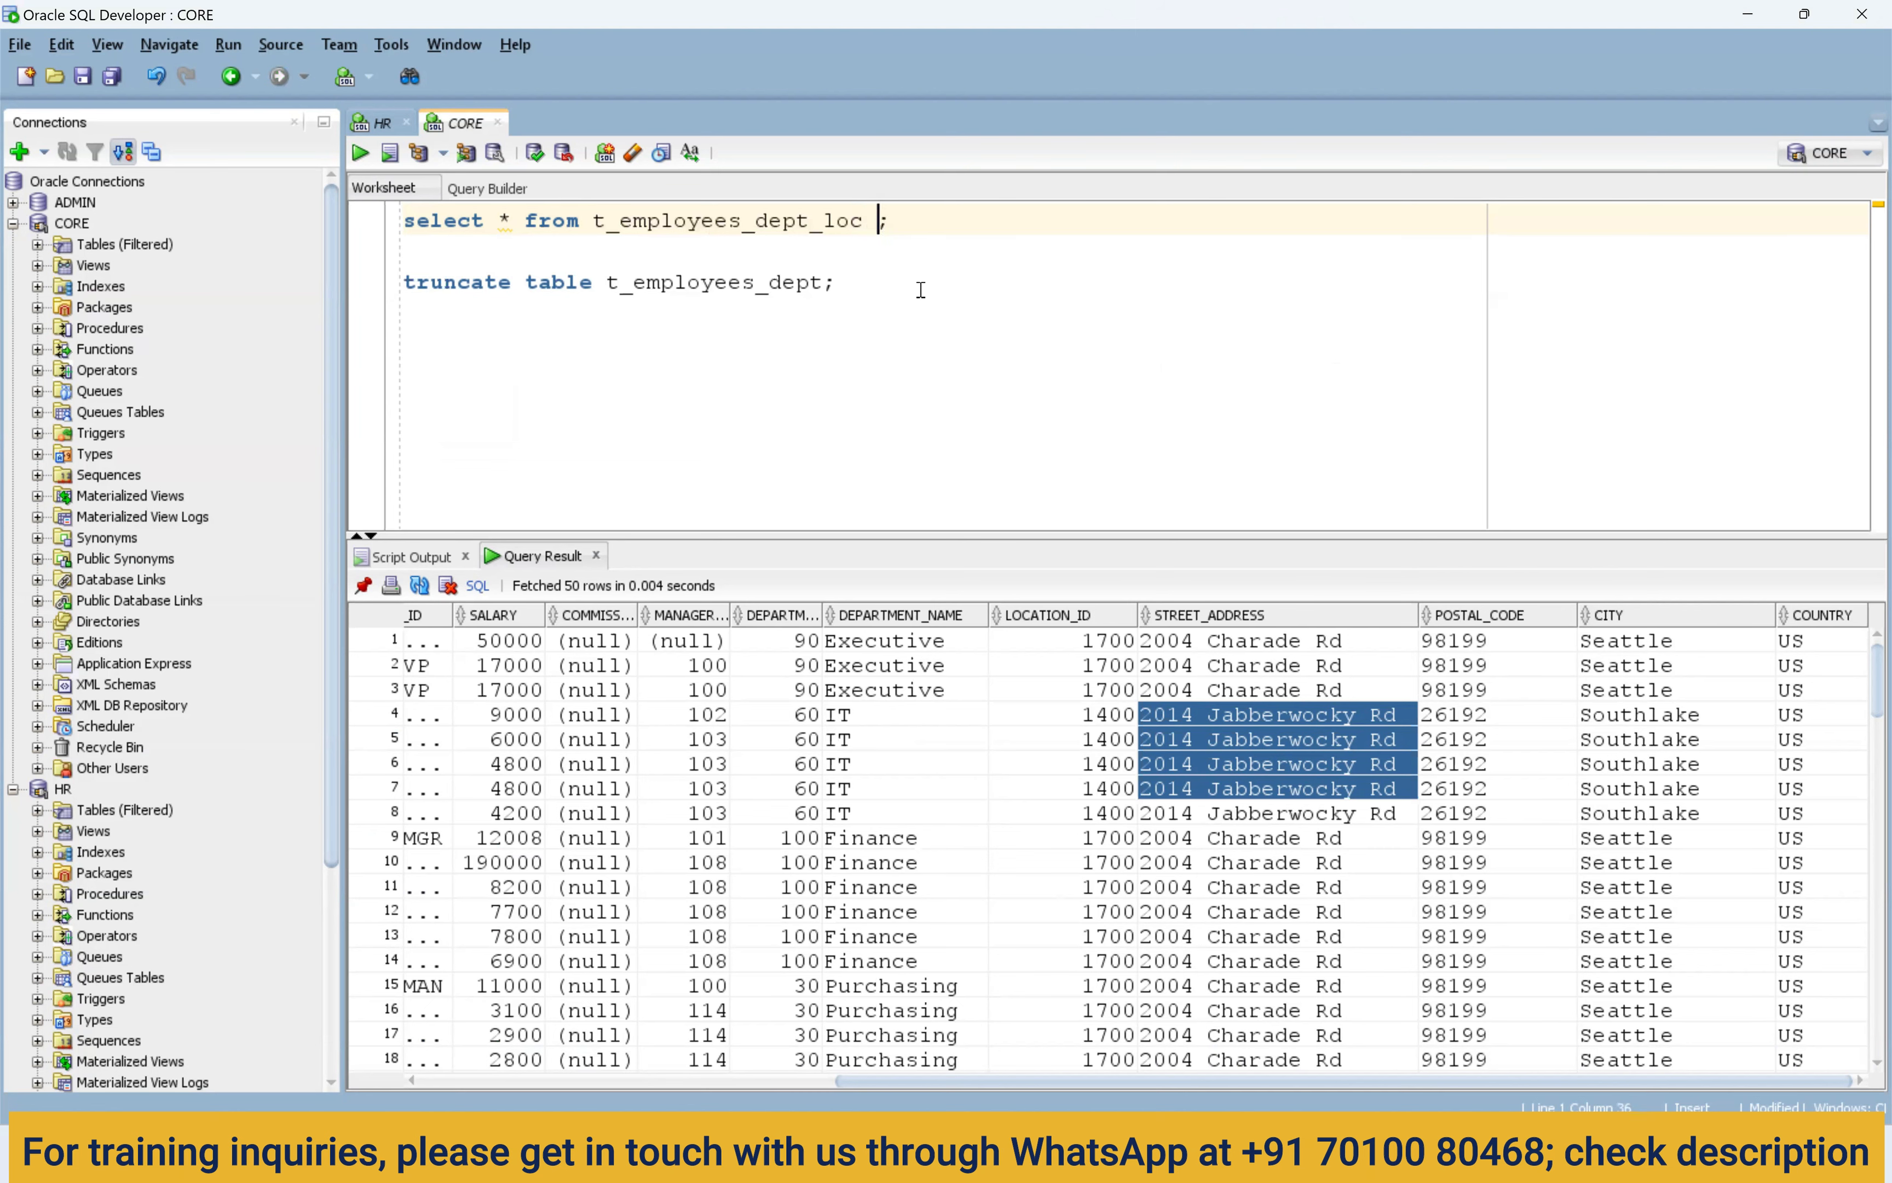
key("Escape")
left_click_drag(907, 222, 391, 227)
key("ctrl+Return")
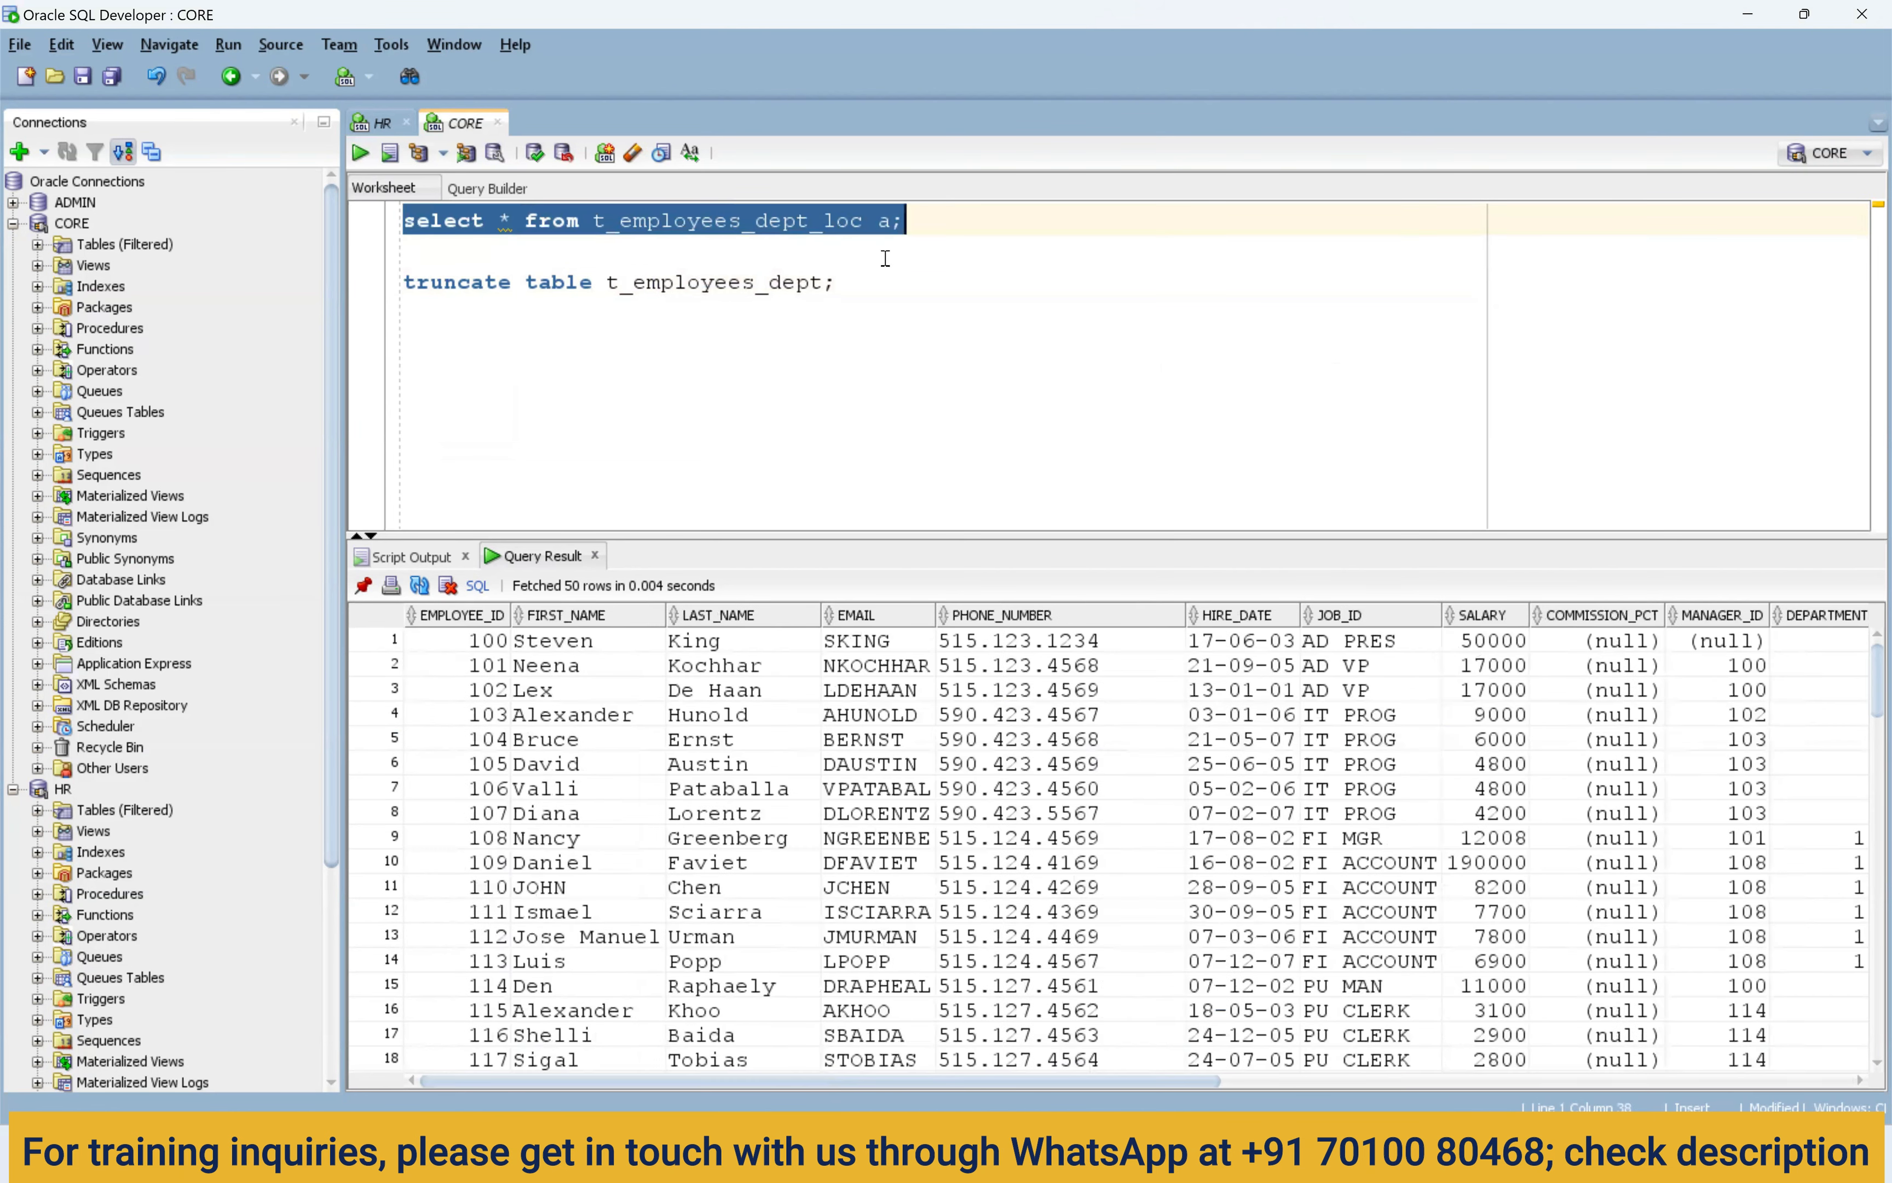
Highlight the asterisk, table name and alias a in the query to point them out.
left_click(506, 222)
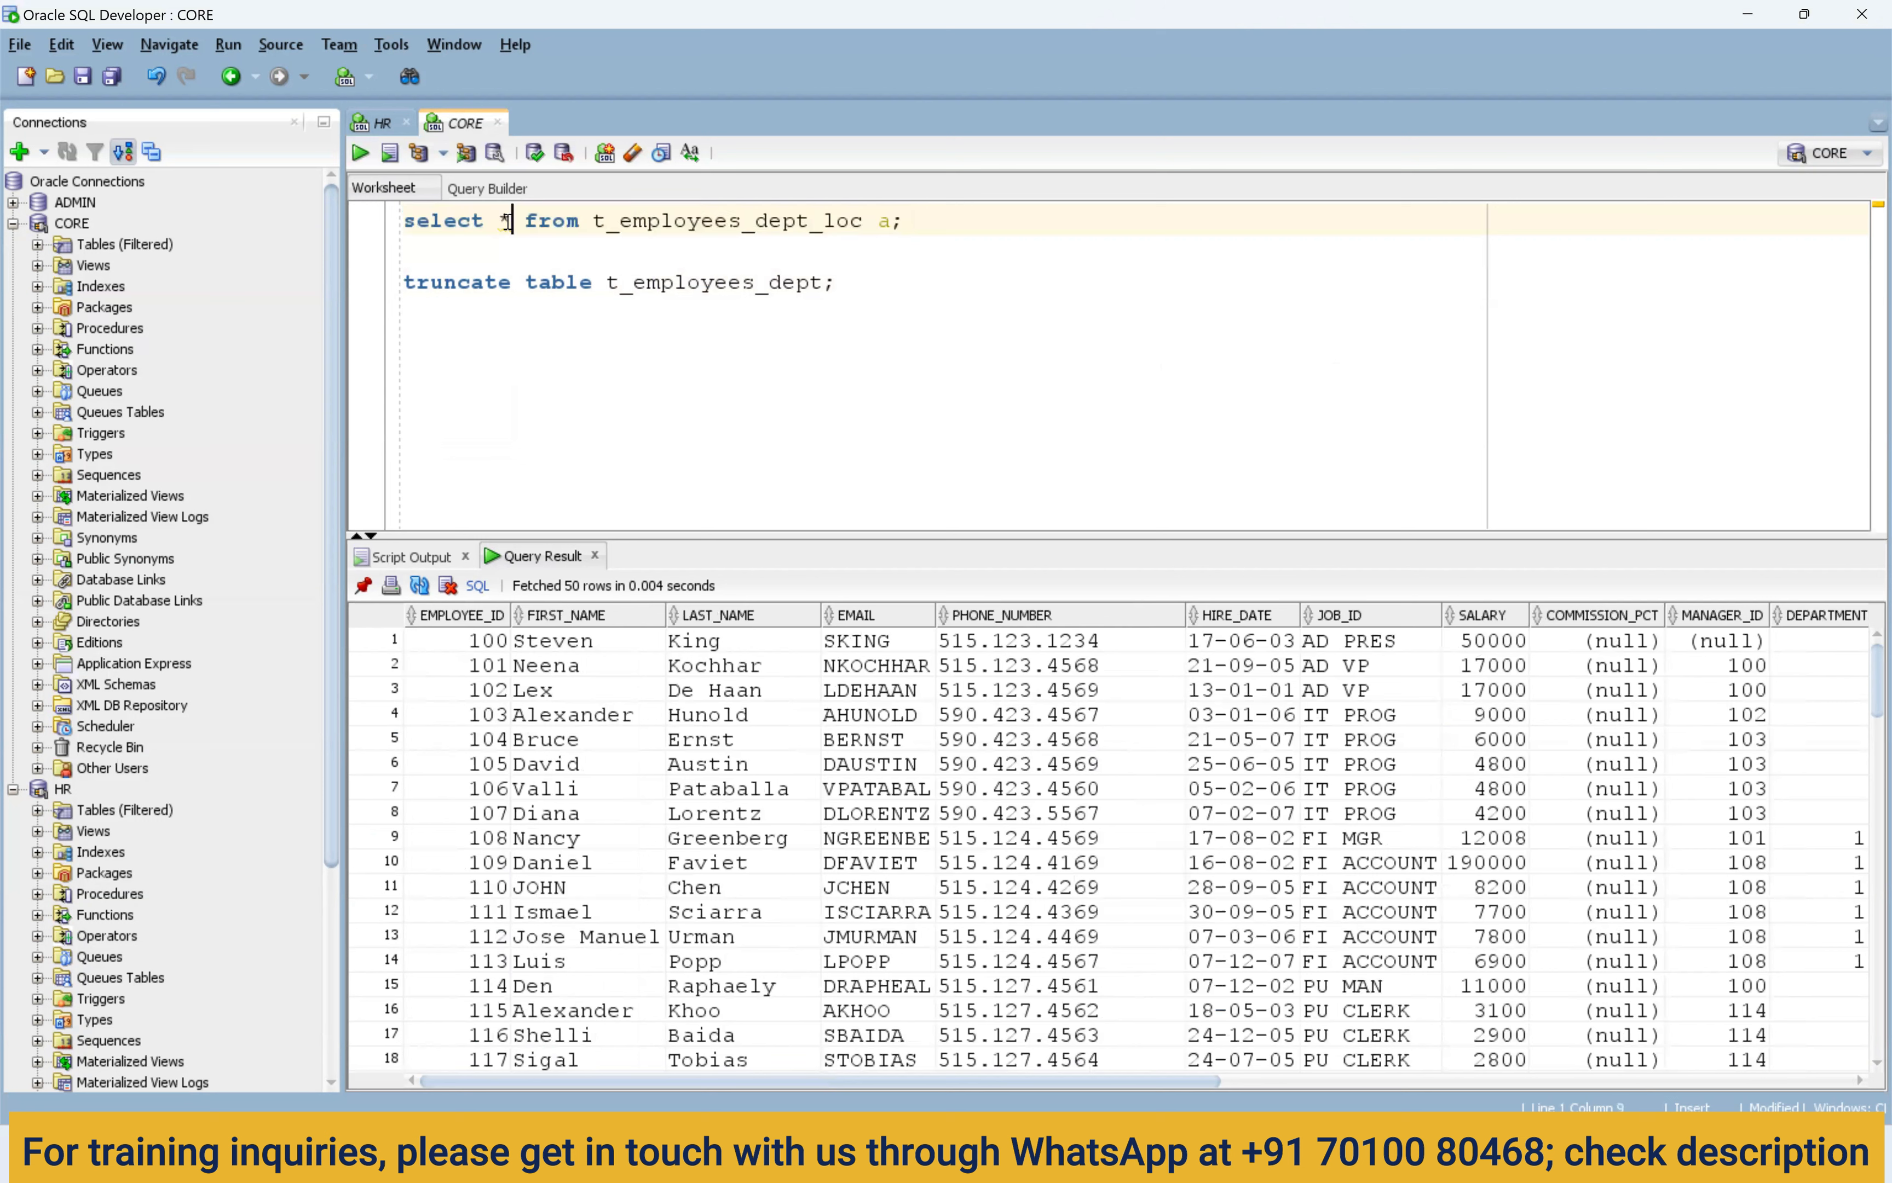
left_click_drag(497, 224, 513, 224)
left_click_drag(894, 225, 878, 225)
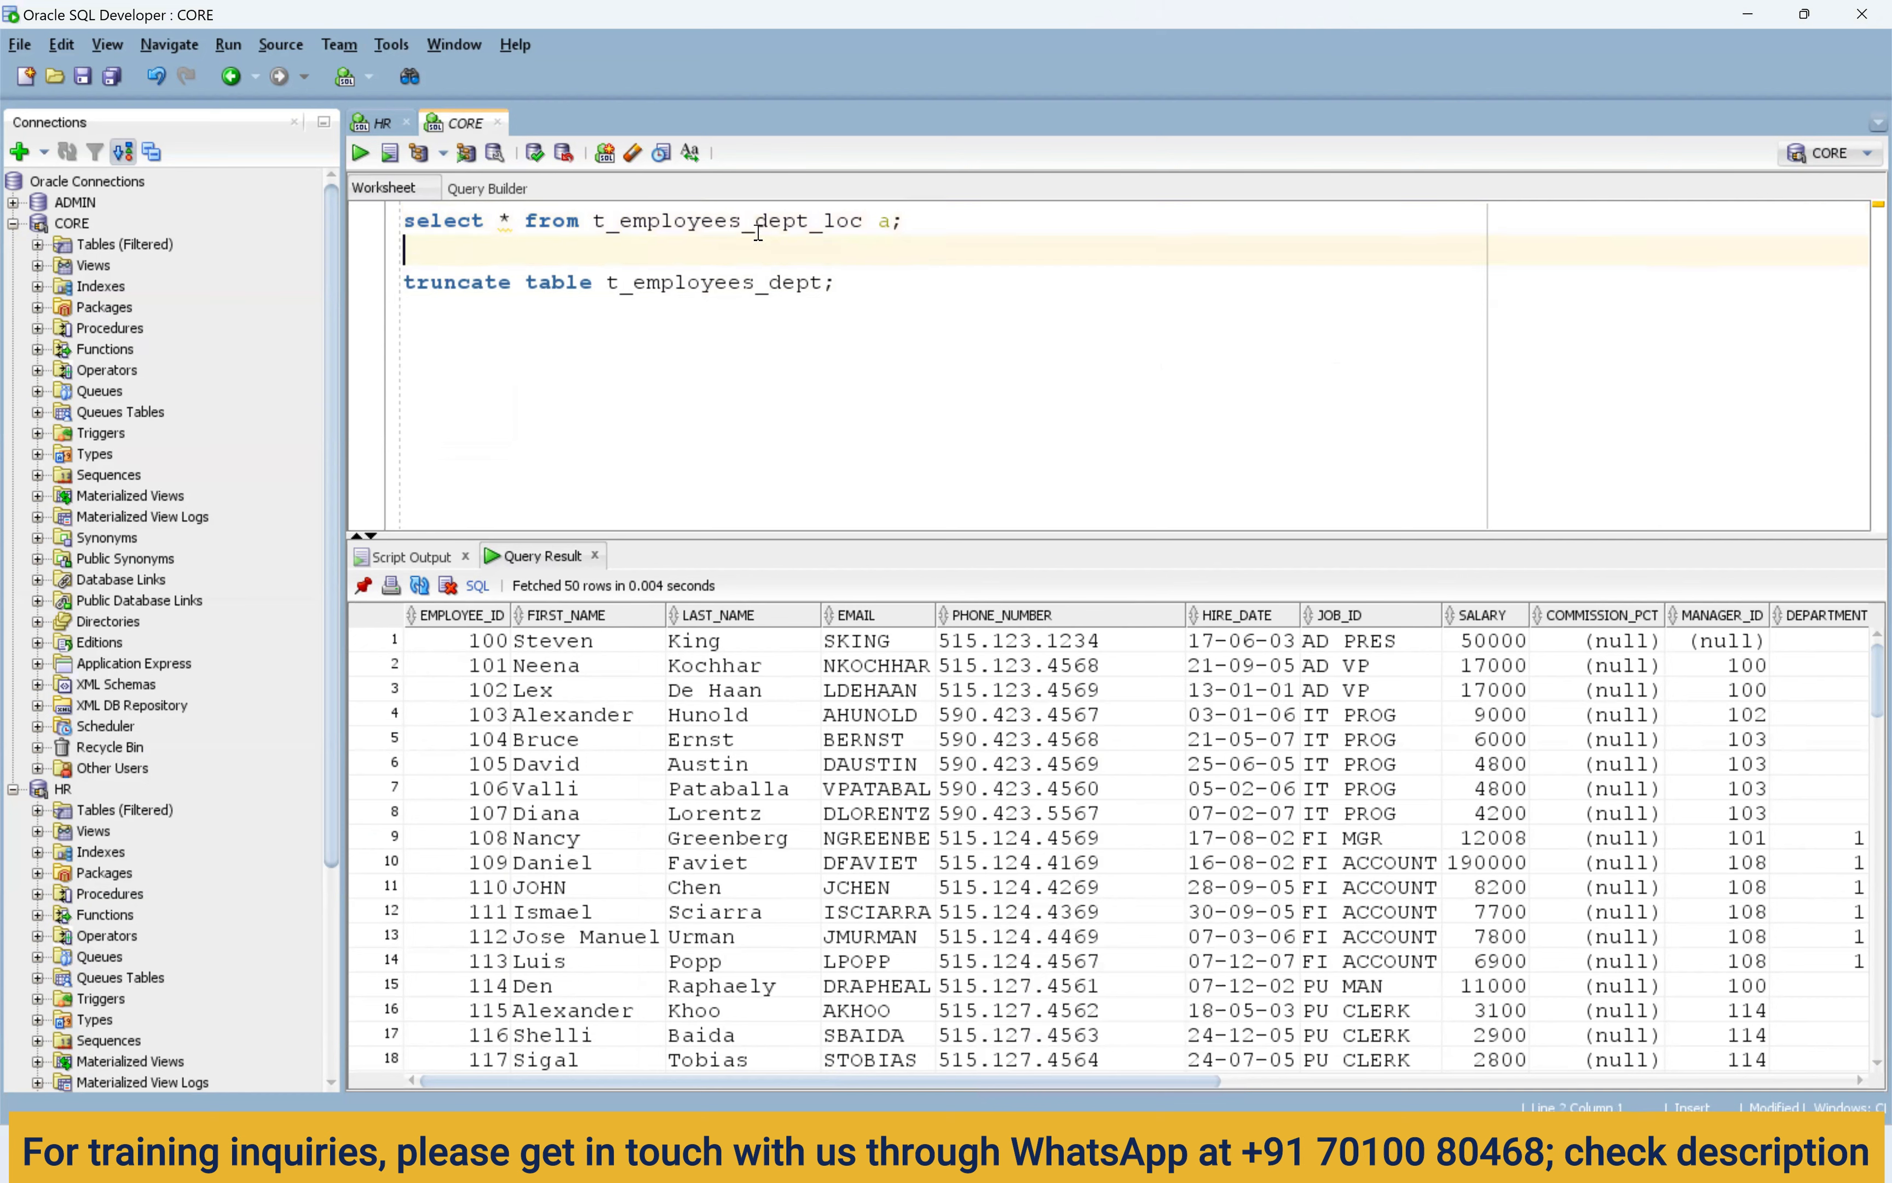
double_click(768, 228)
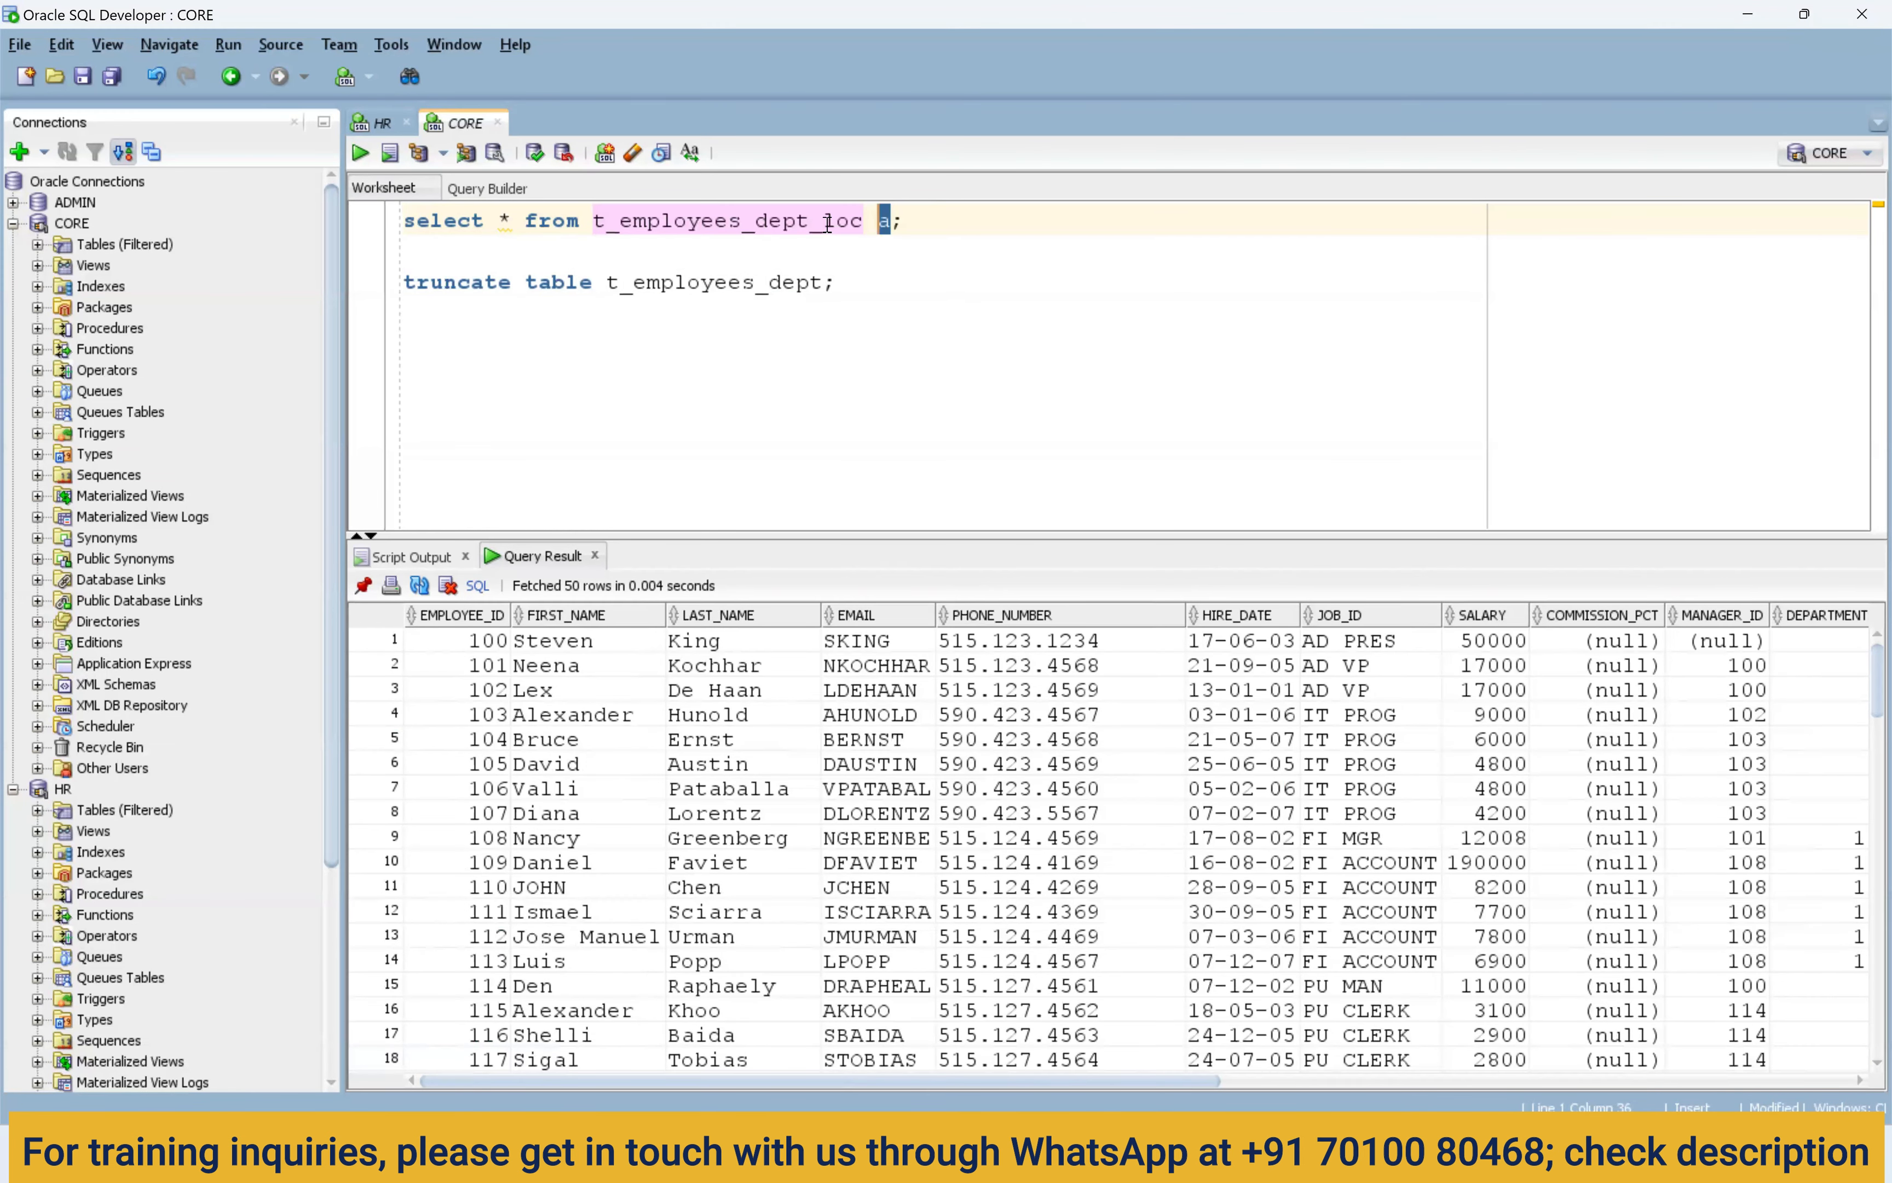
double_click(506, 220)
double_click(883, 222)
left_click(509, 220)
left_click(891, 223)
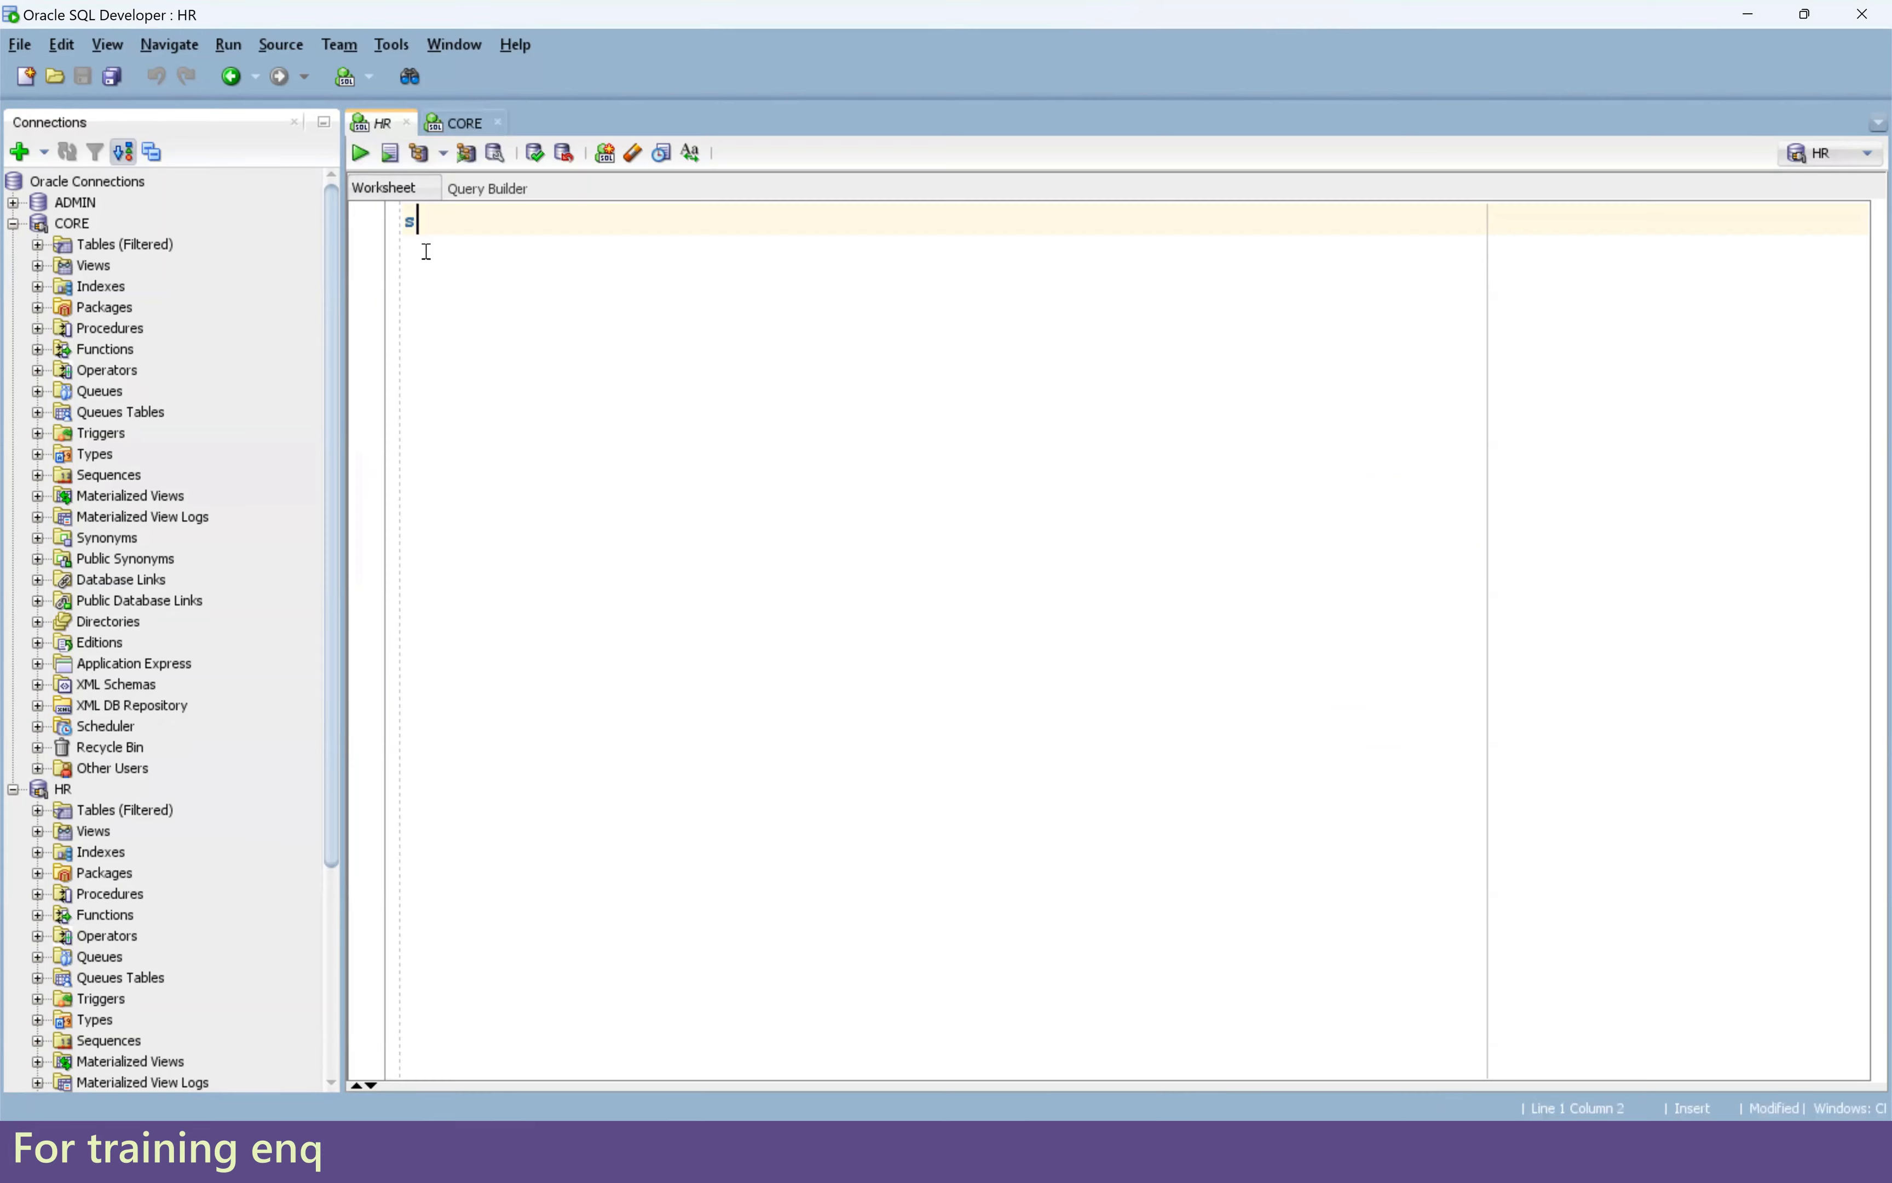
Run select * From employees; and enlarge the results grid.
type("select * Fr")
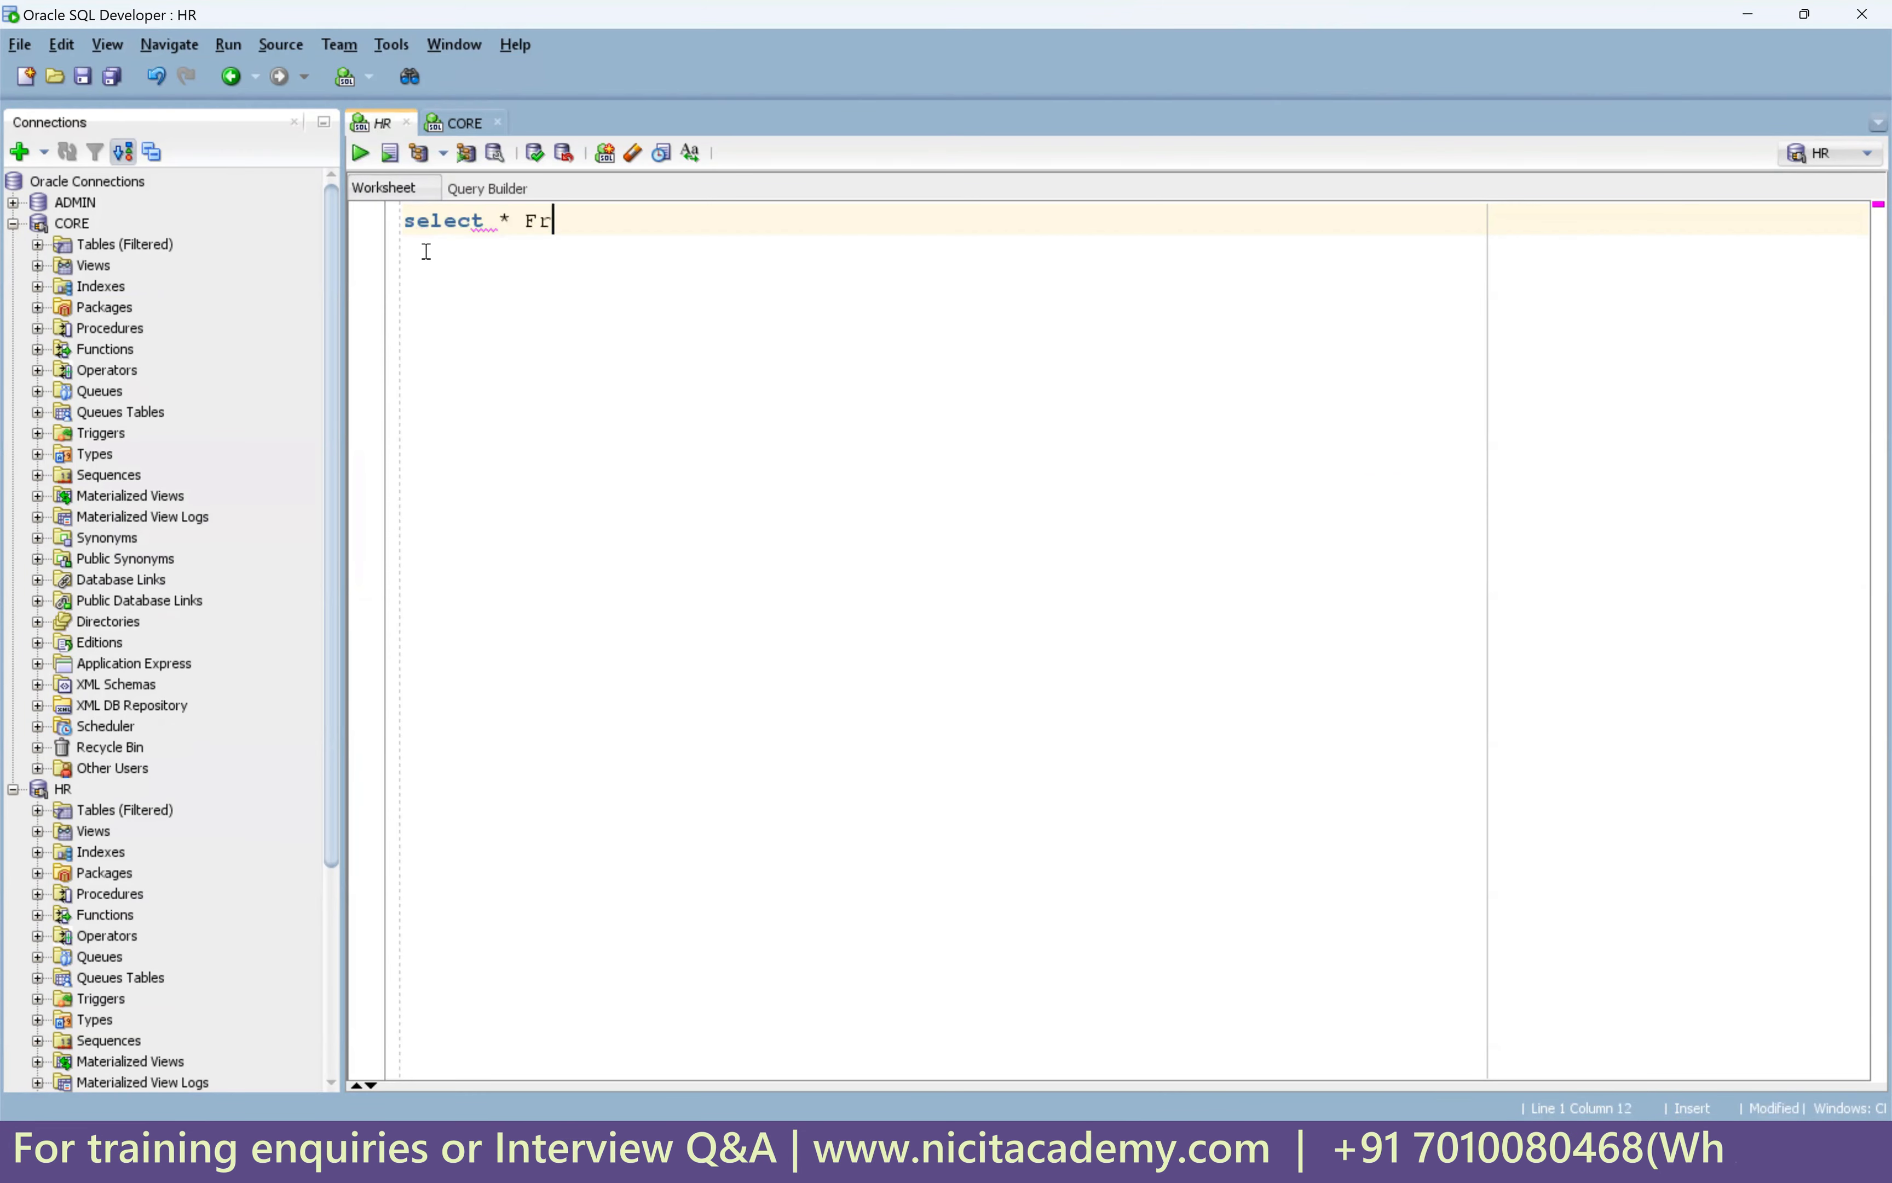
type("om employees;")
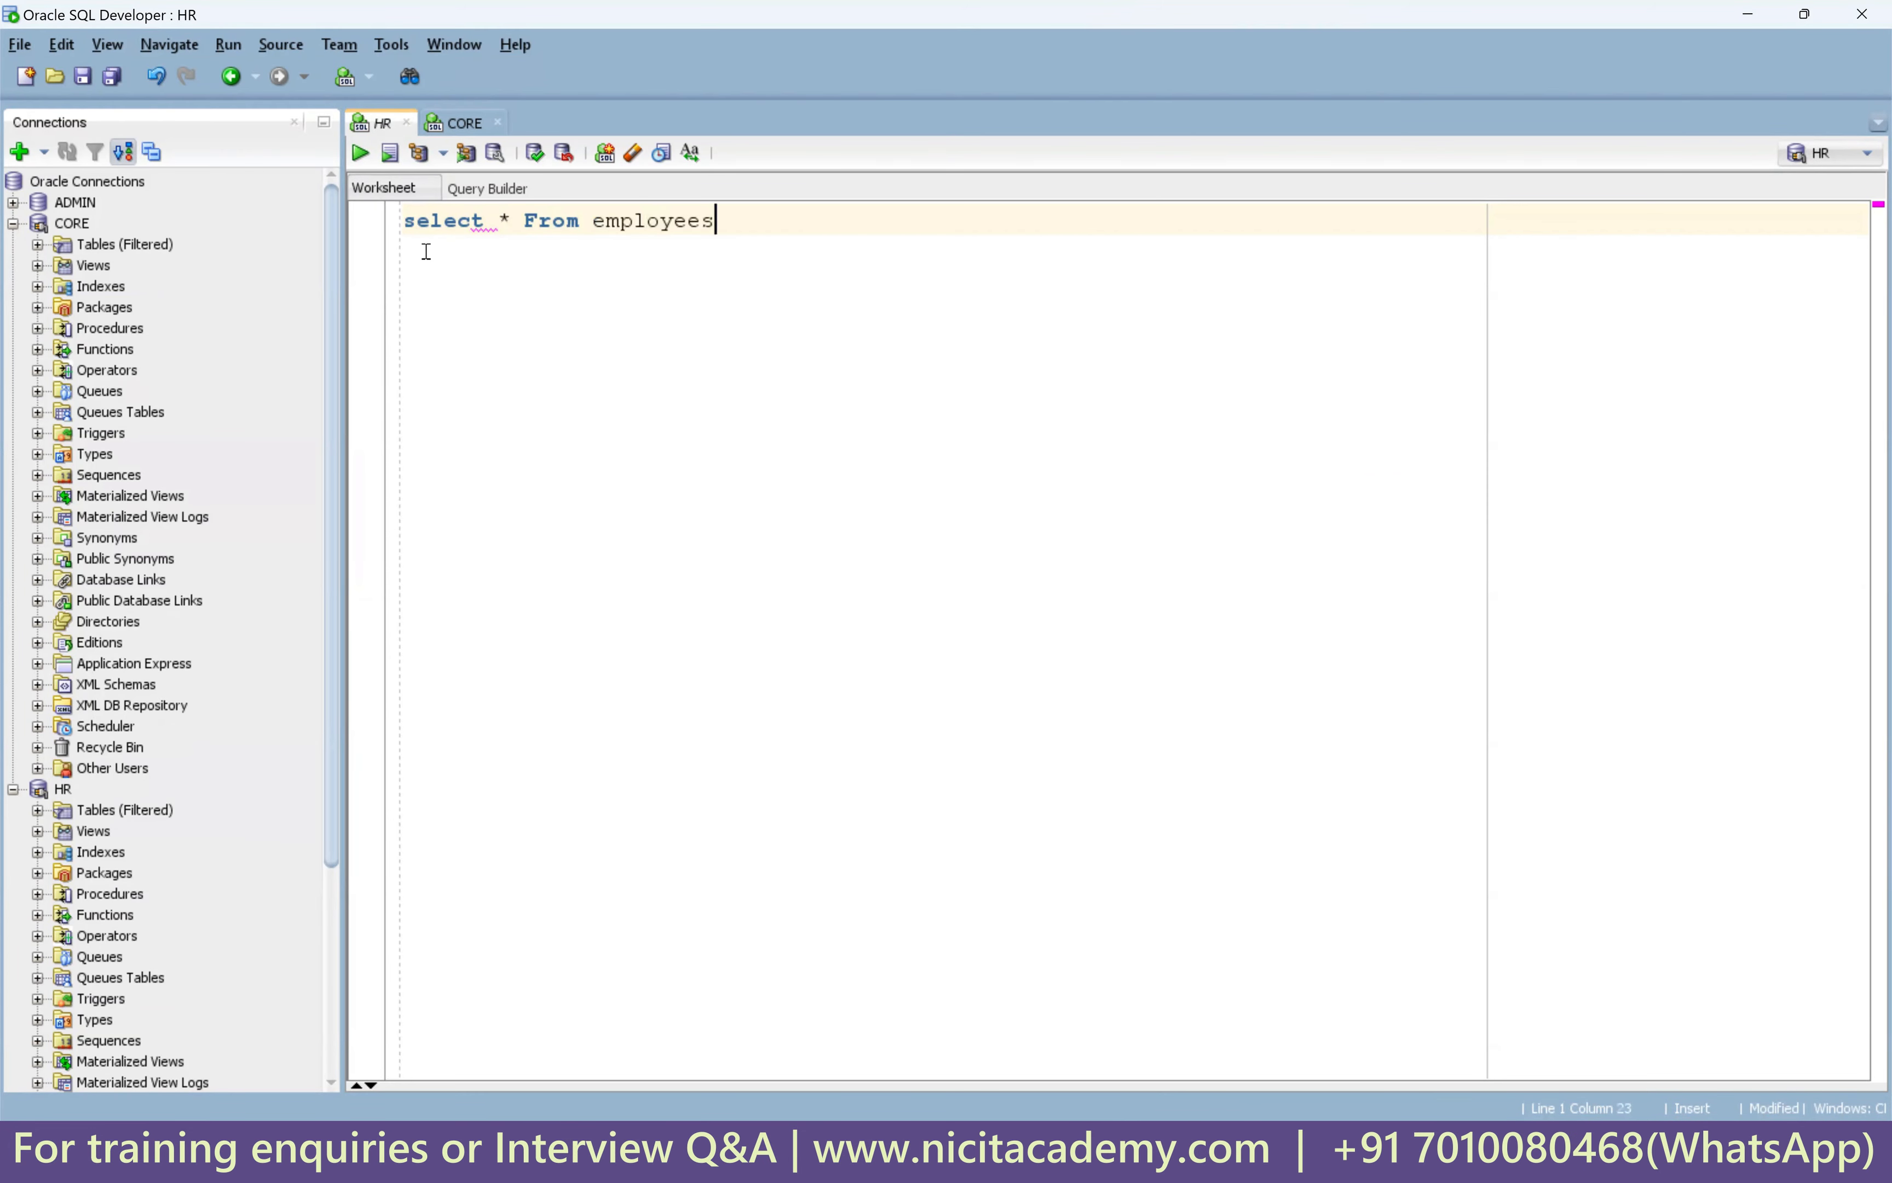
key("ctrl+Return")
left_click_drag(712, 617, 712, 541)
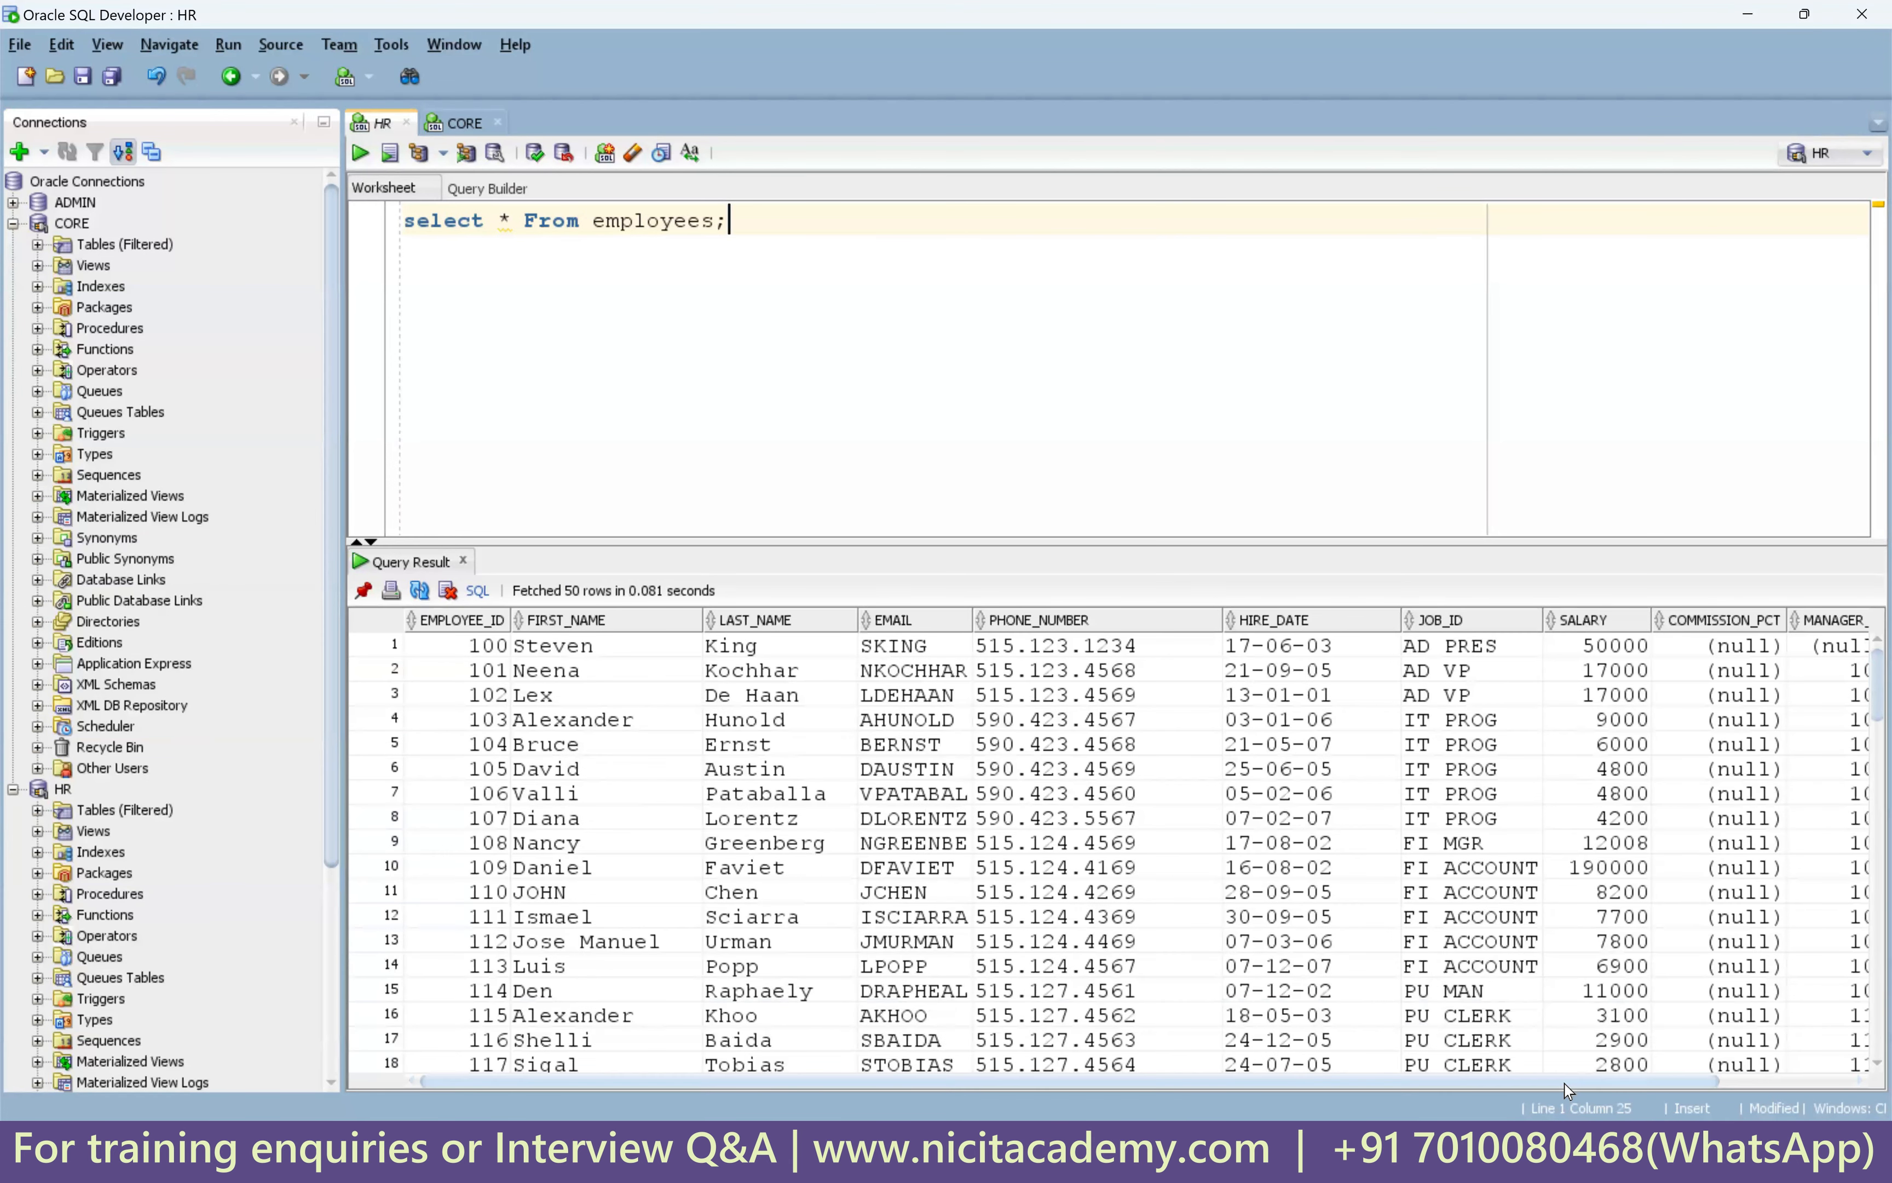
left_click_drag(1566, 1082, 1699, 1082)
left_click_drag(1843, 694, 1845, 895)
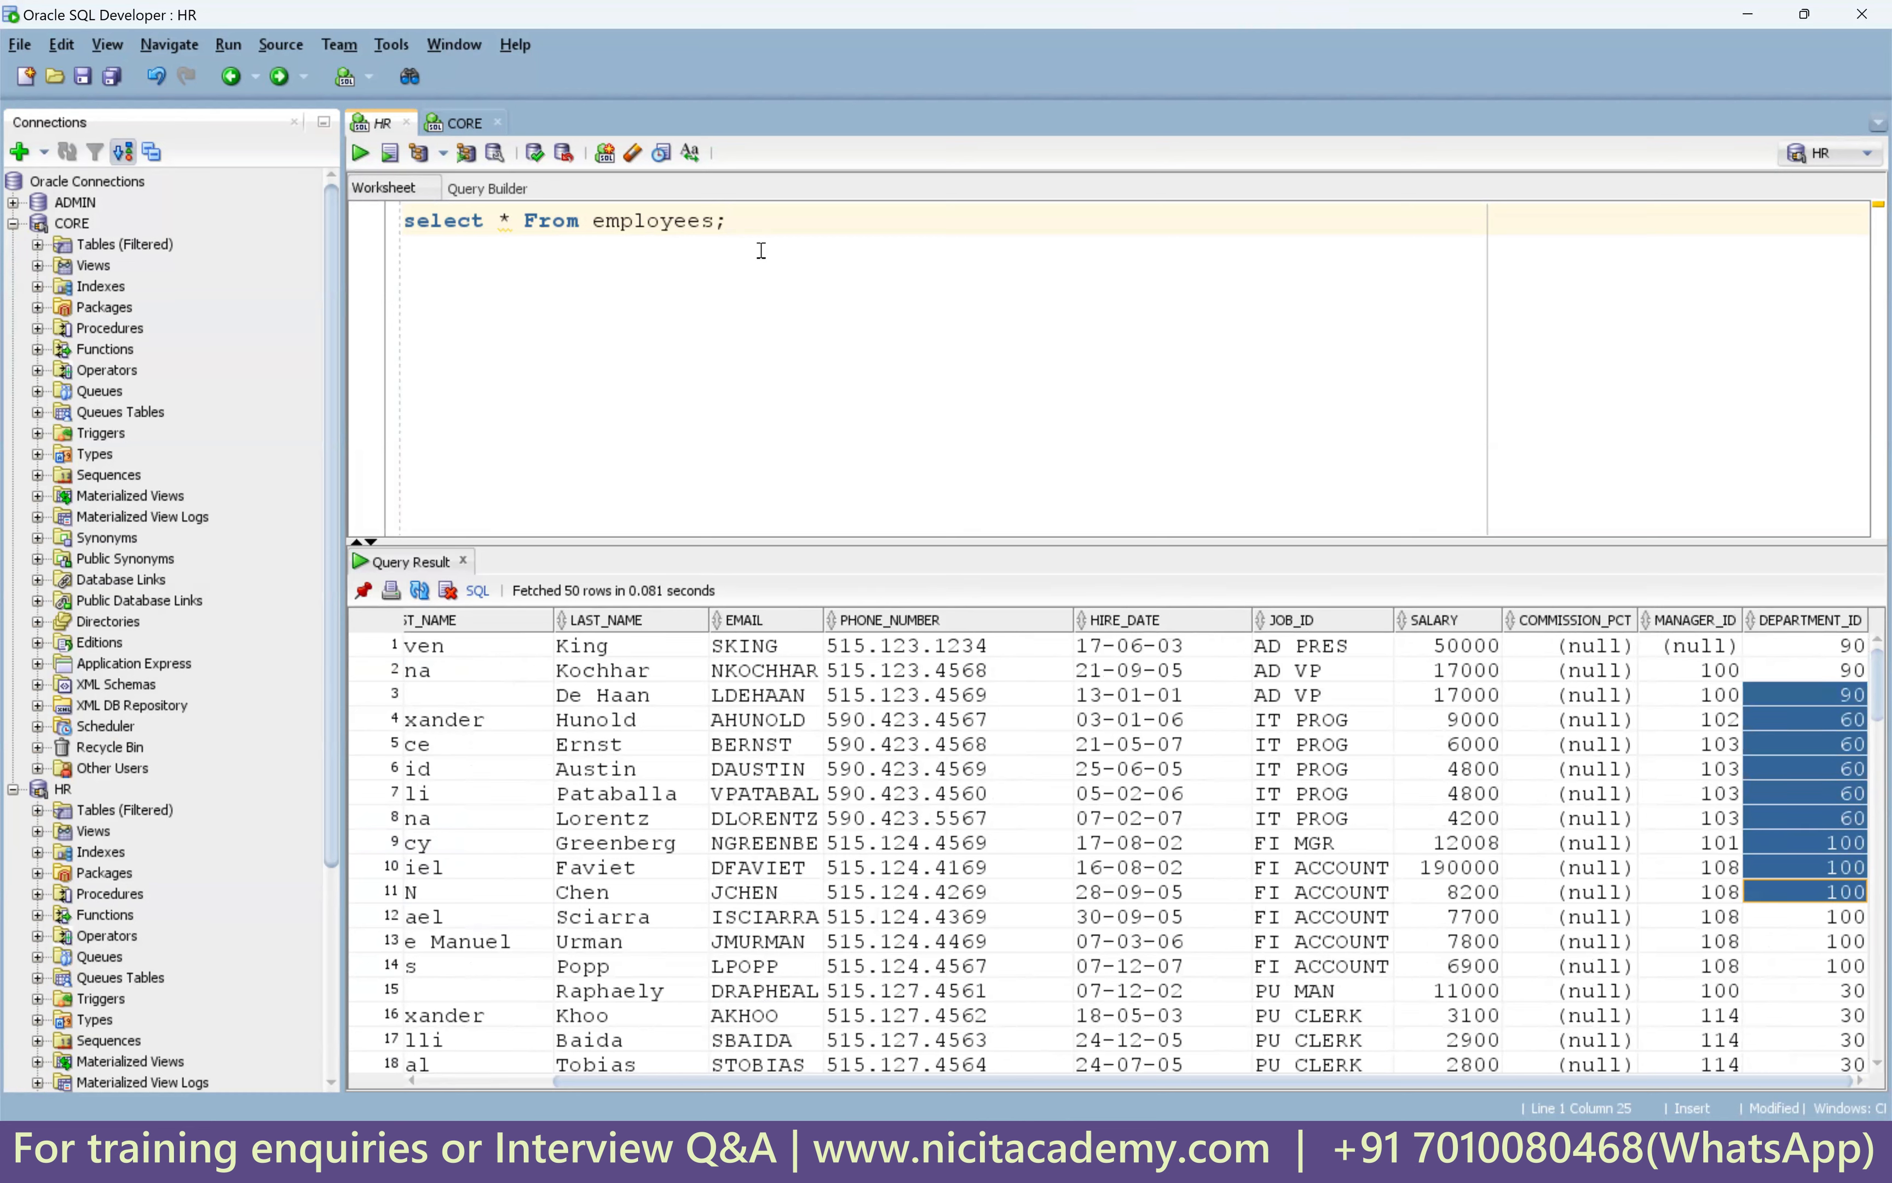
Add and run select * From departments; on a new line, listing all 27 departments.
left_click(756, 219)
key("Return")
key("Return")
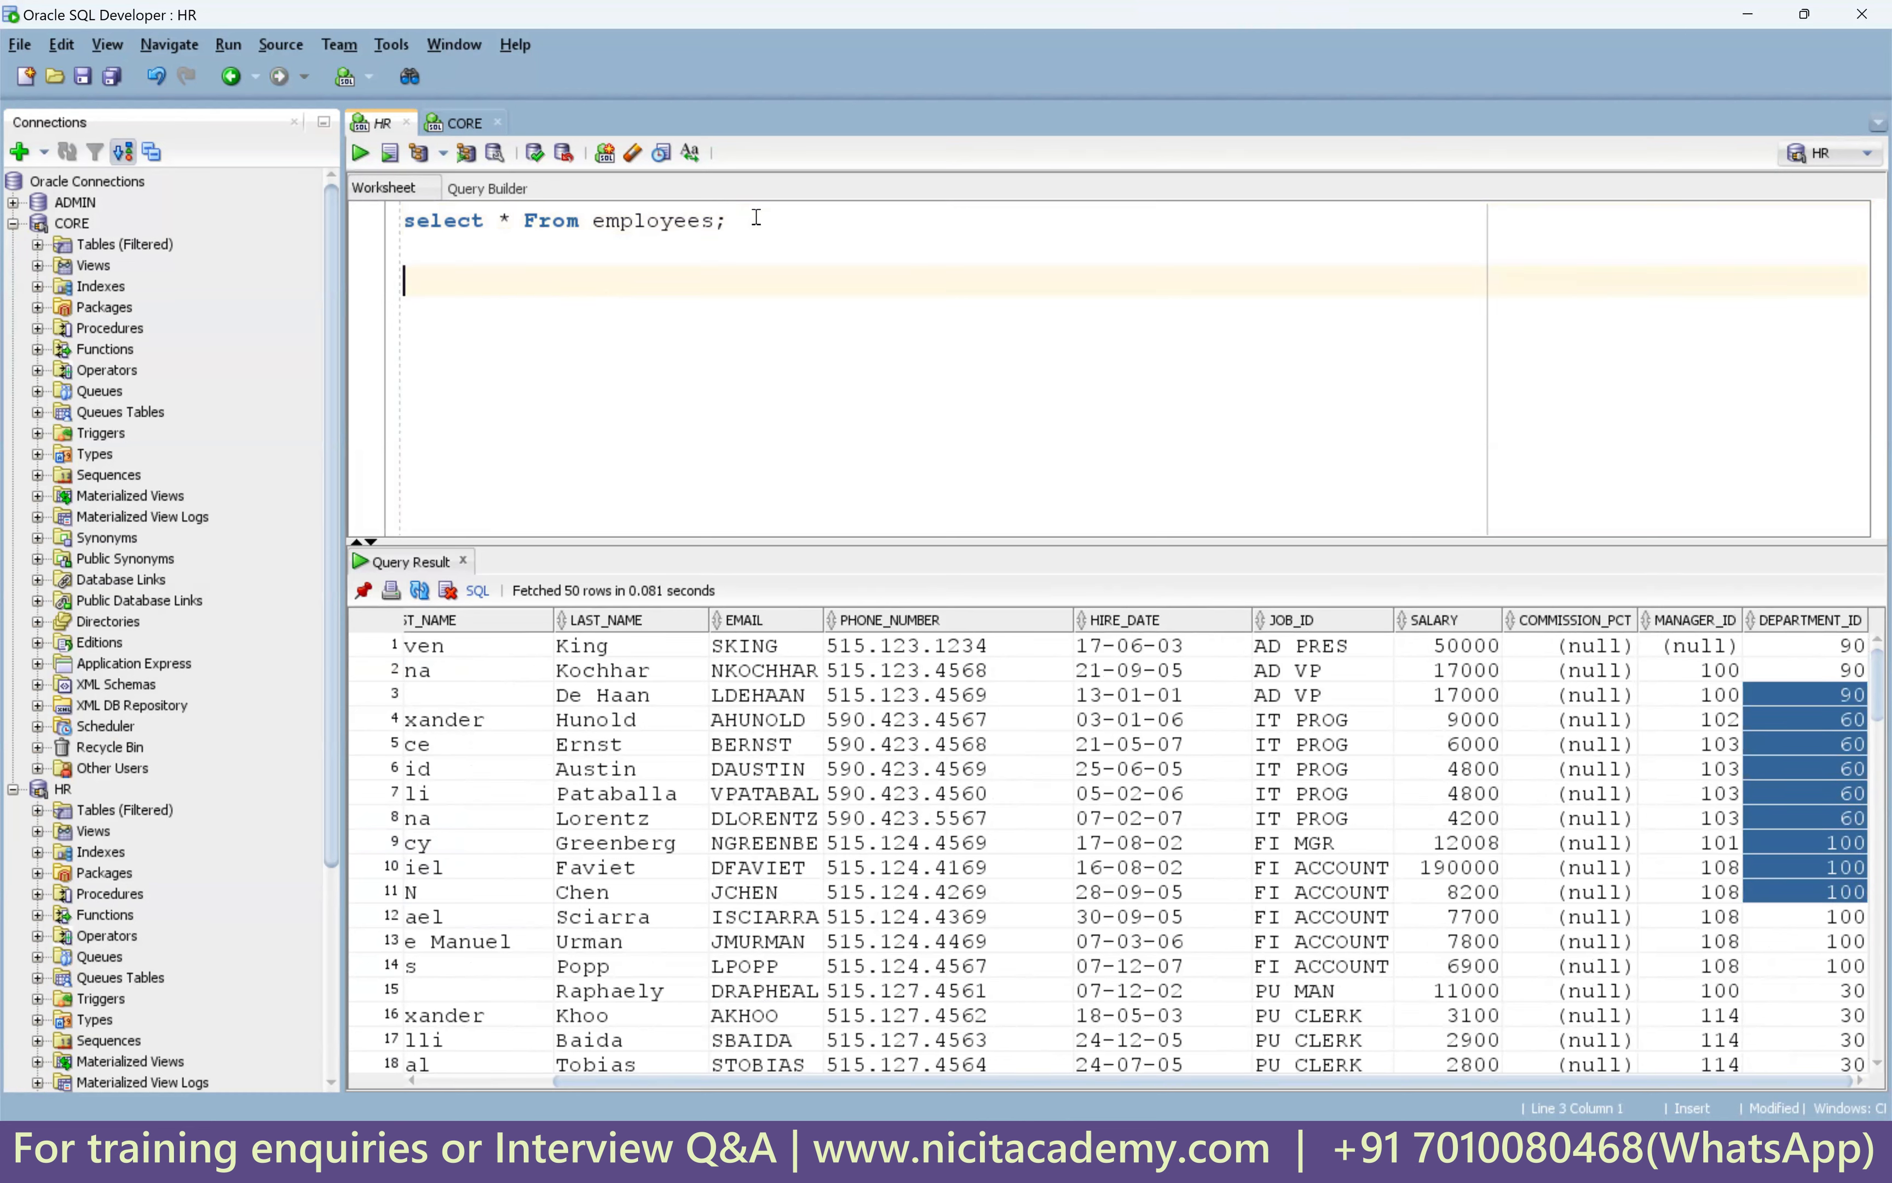
type("select * From departments;")
key("ctrl+Return")
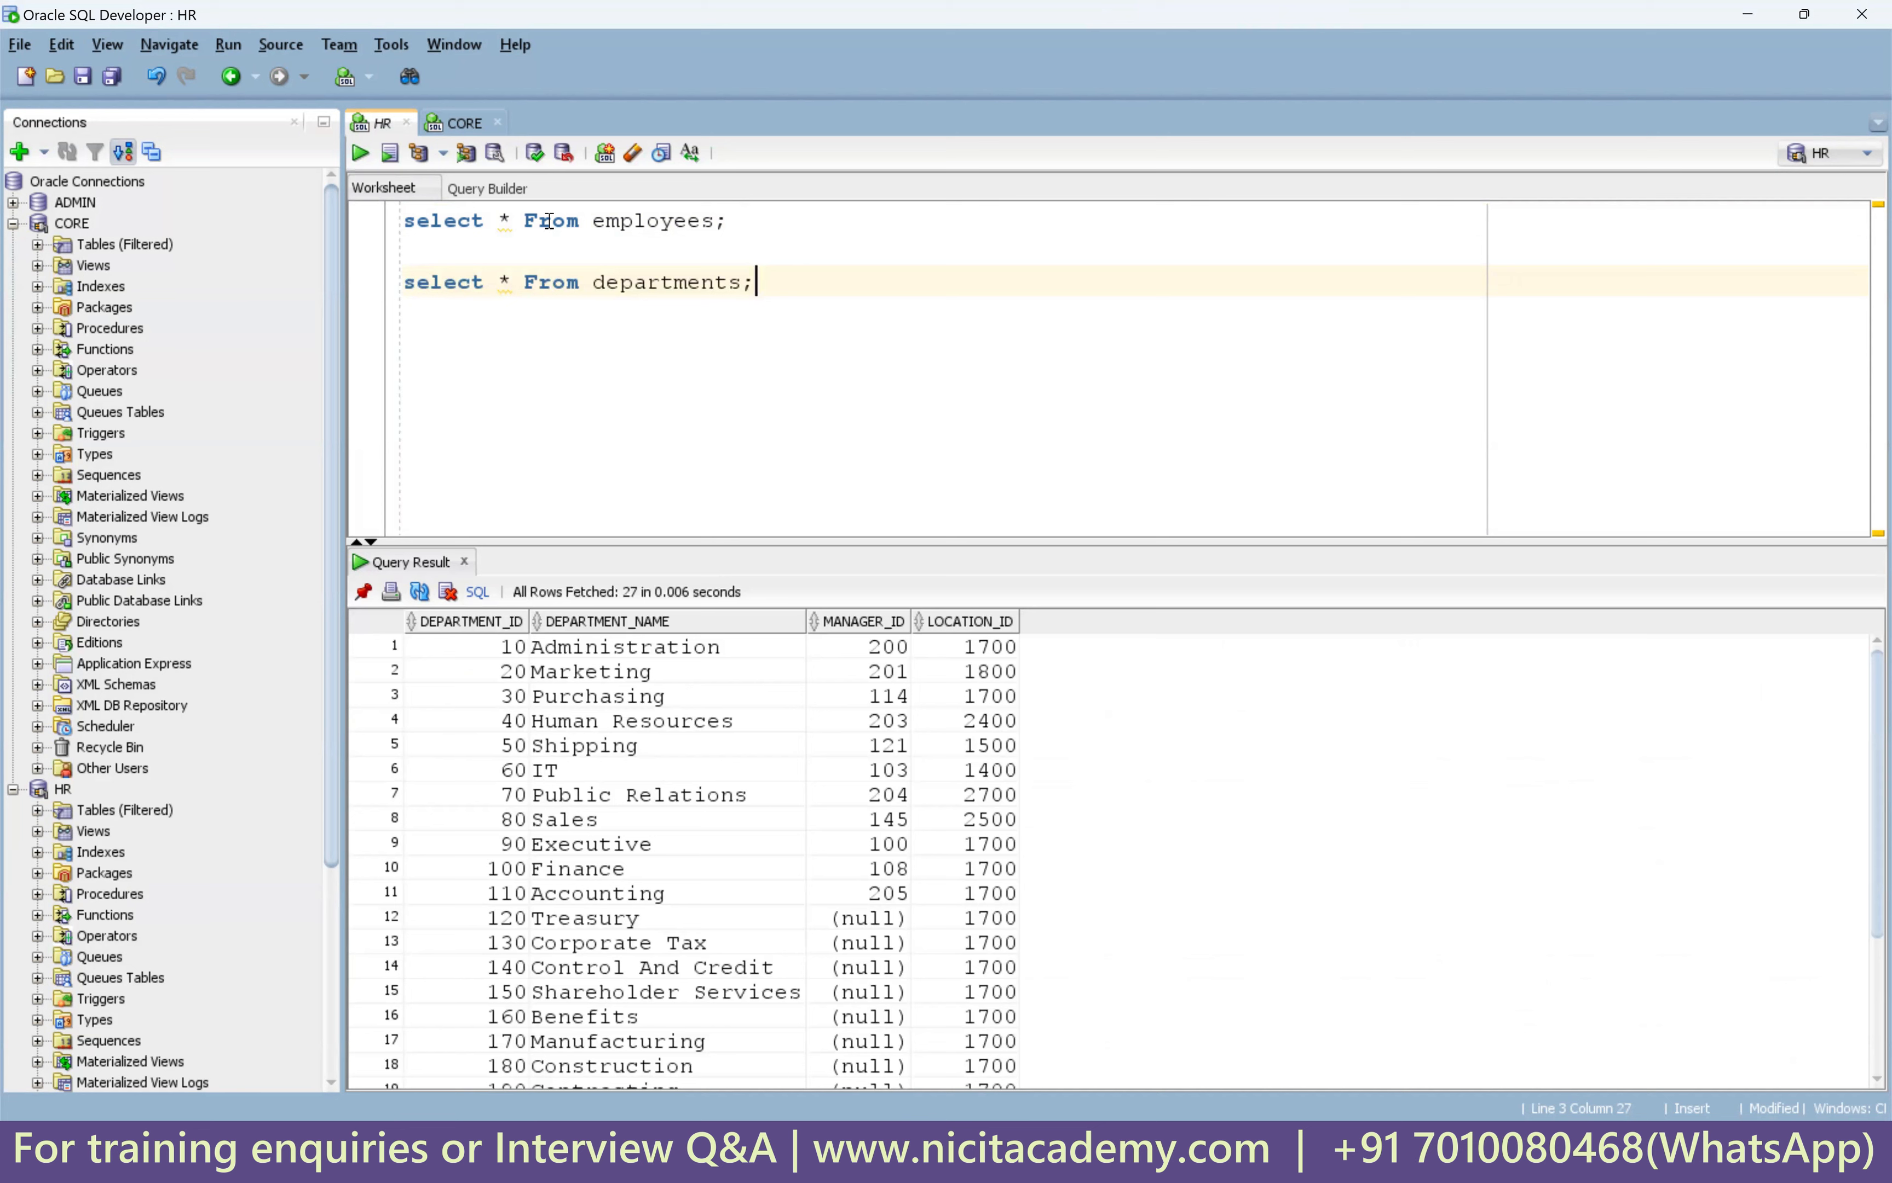
Point out department 110, Accounting, and location 1700 in the departments results.
left_click(486, 892)
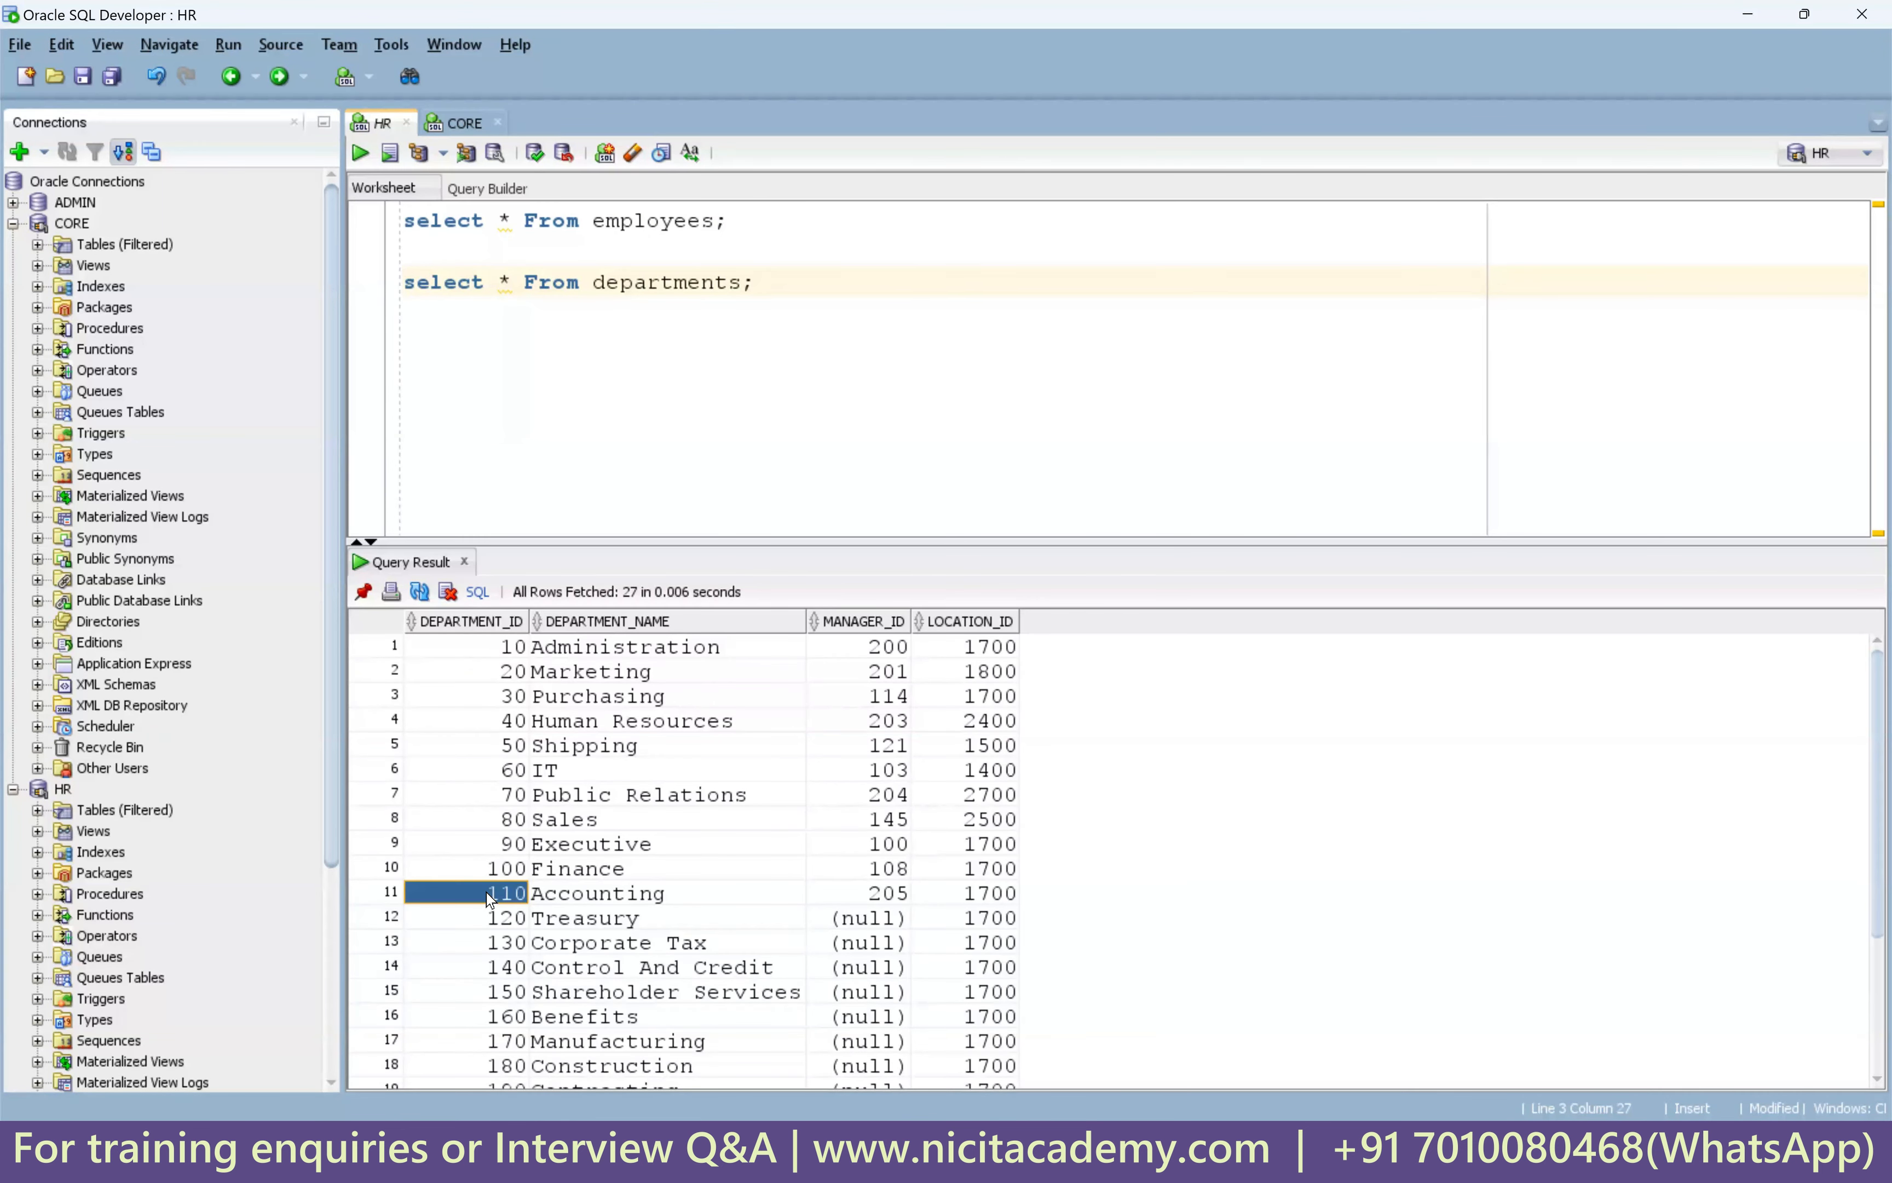
left_click(602, 898)
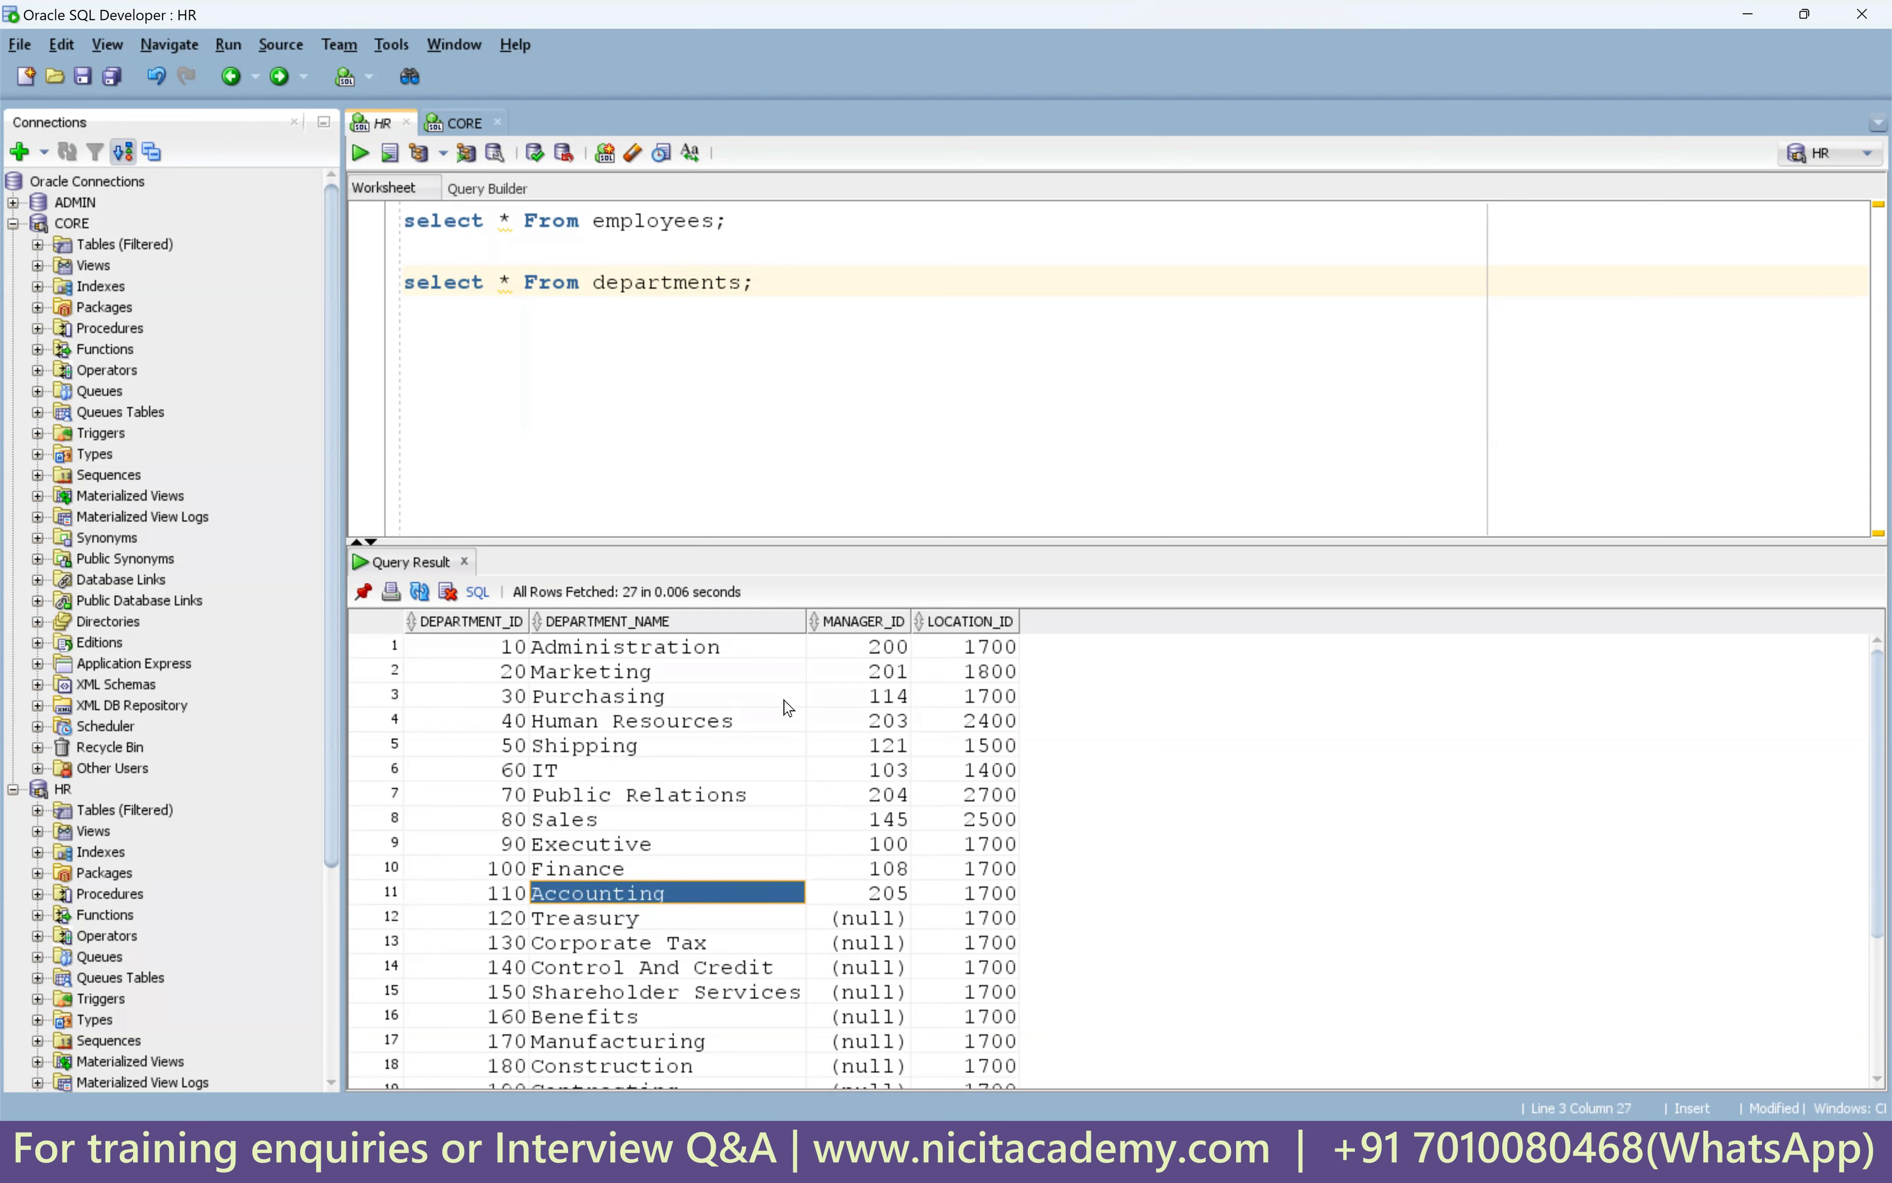
left_click(993, 900)
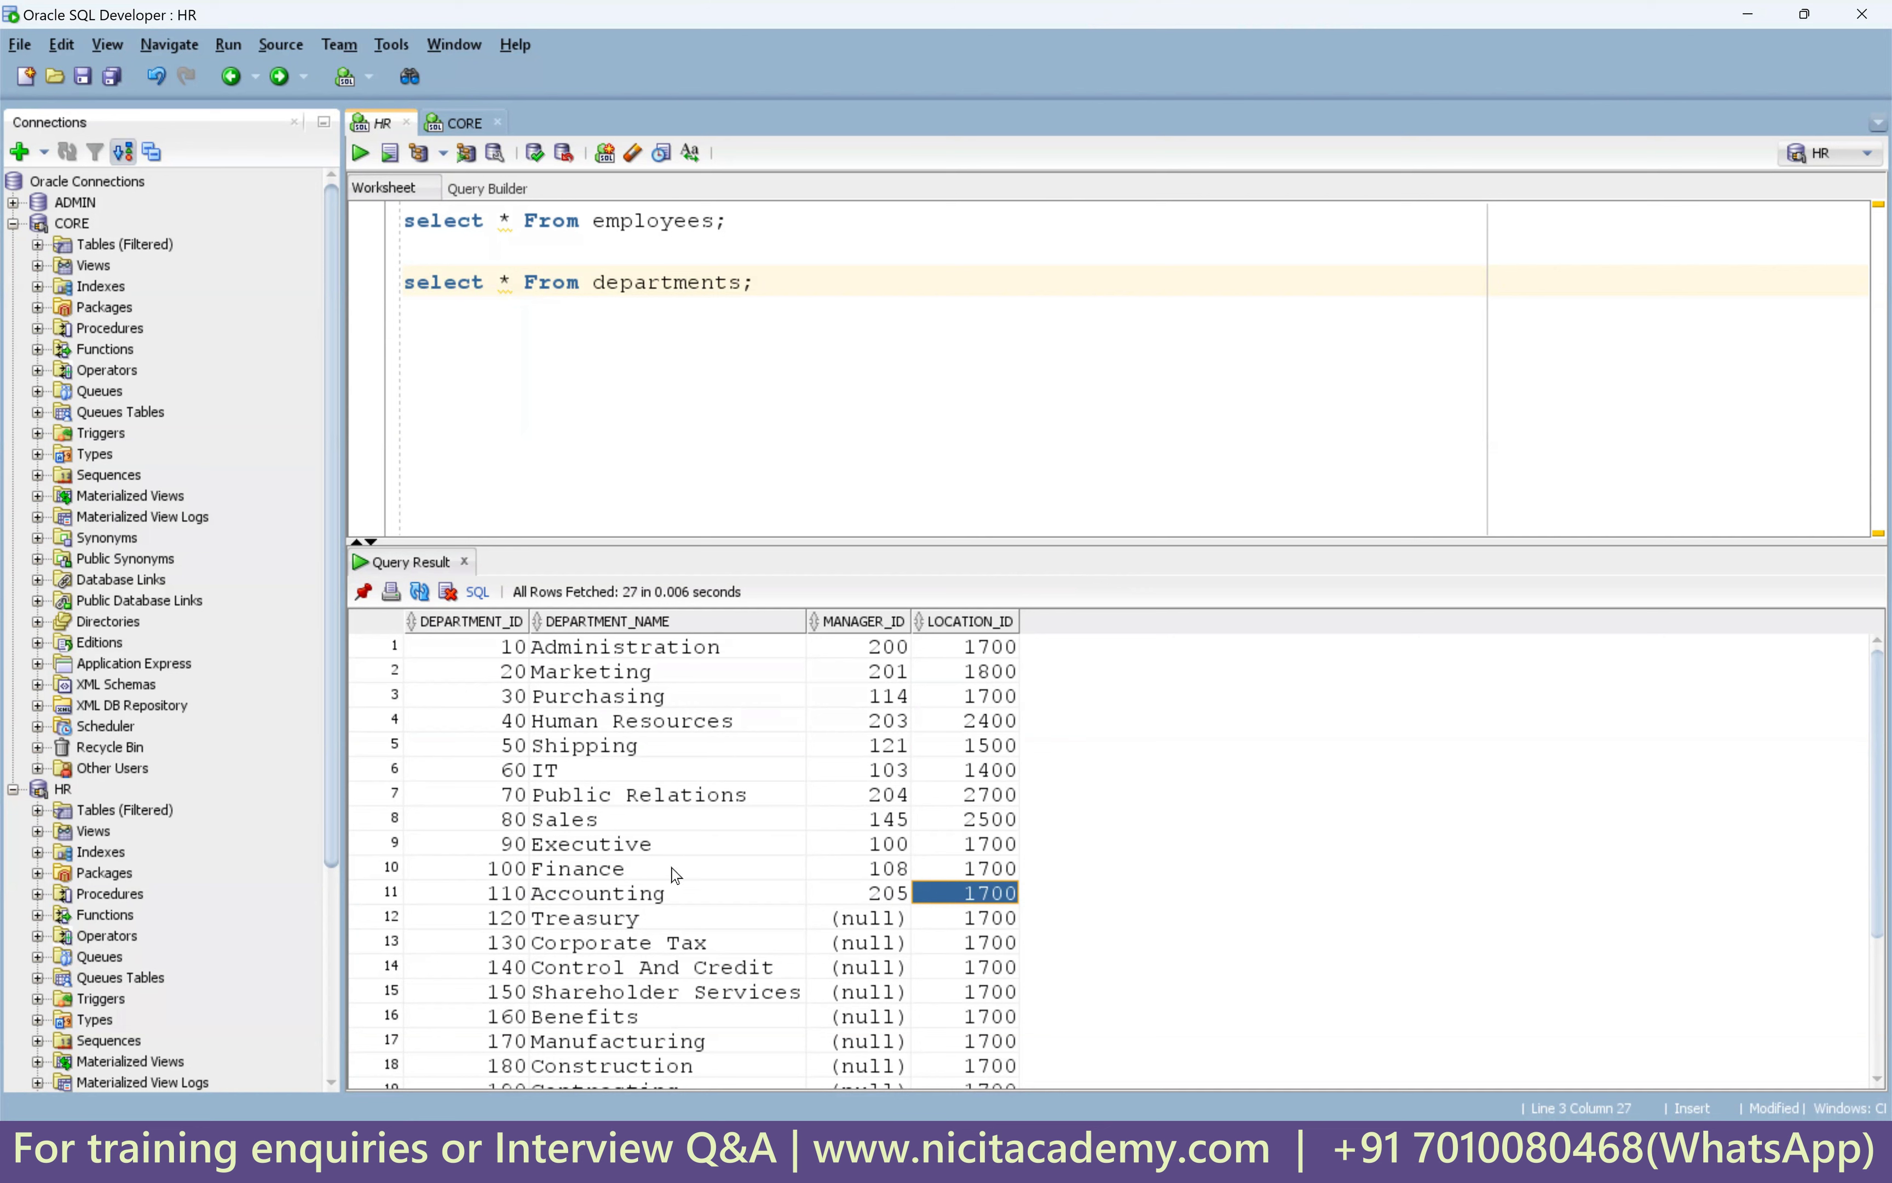
left_click_drag(625, 896, 963, 908)
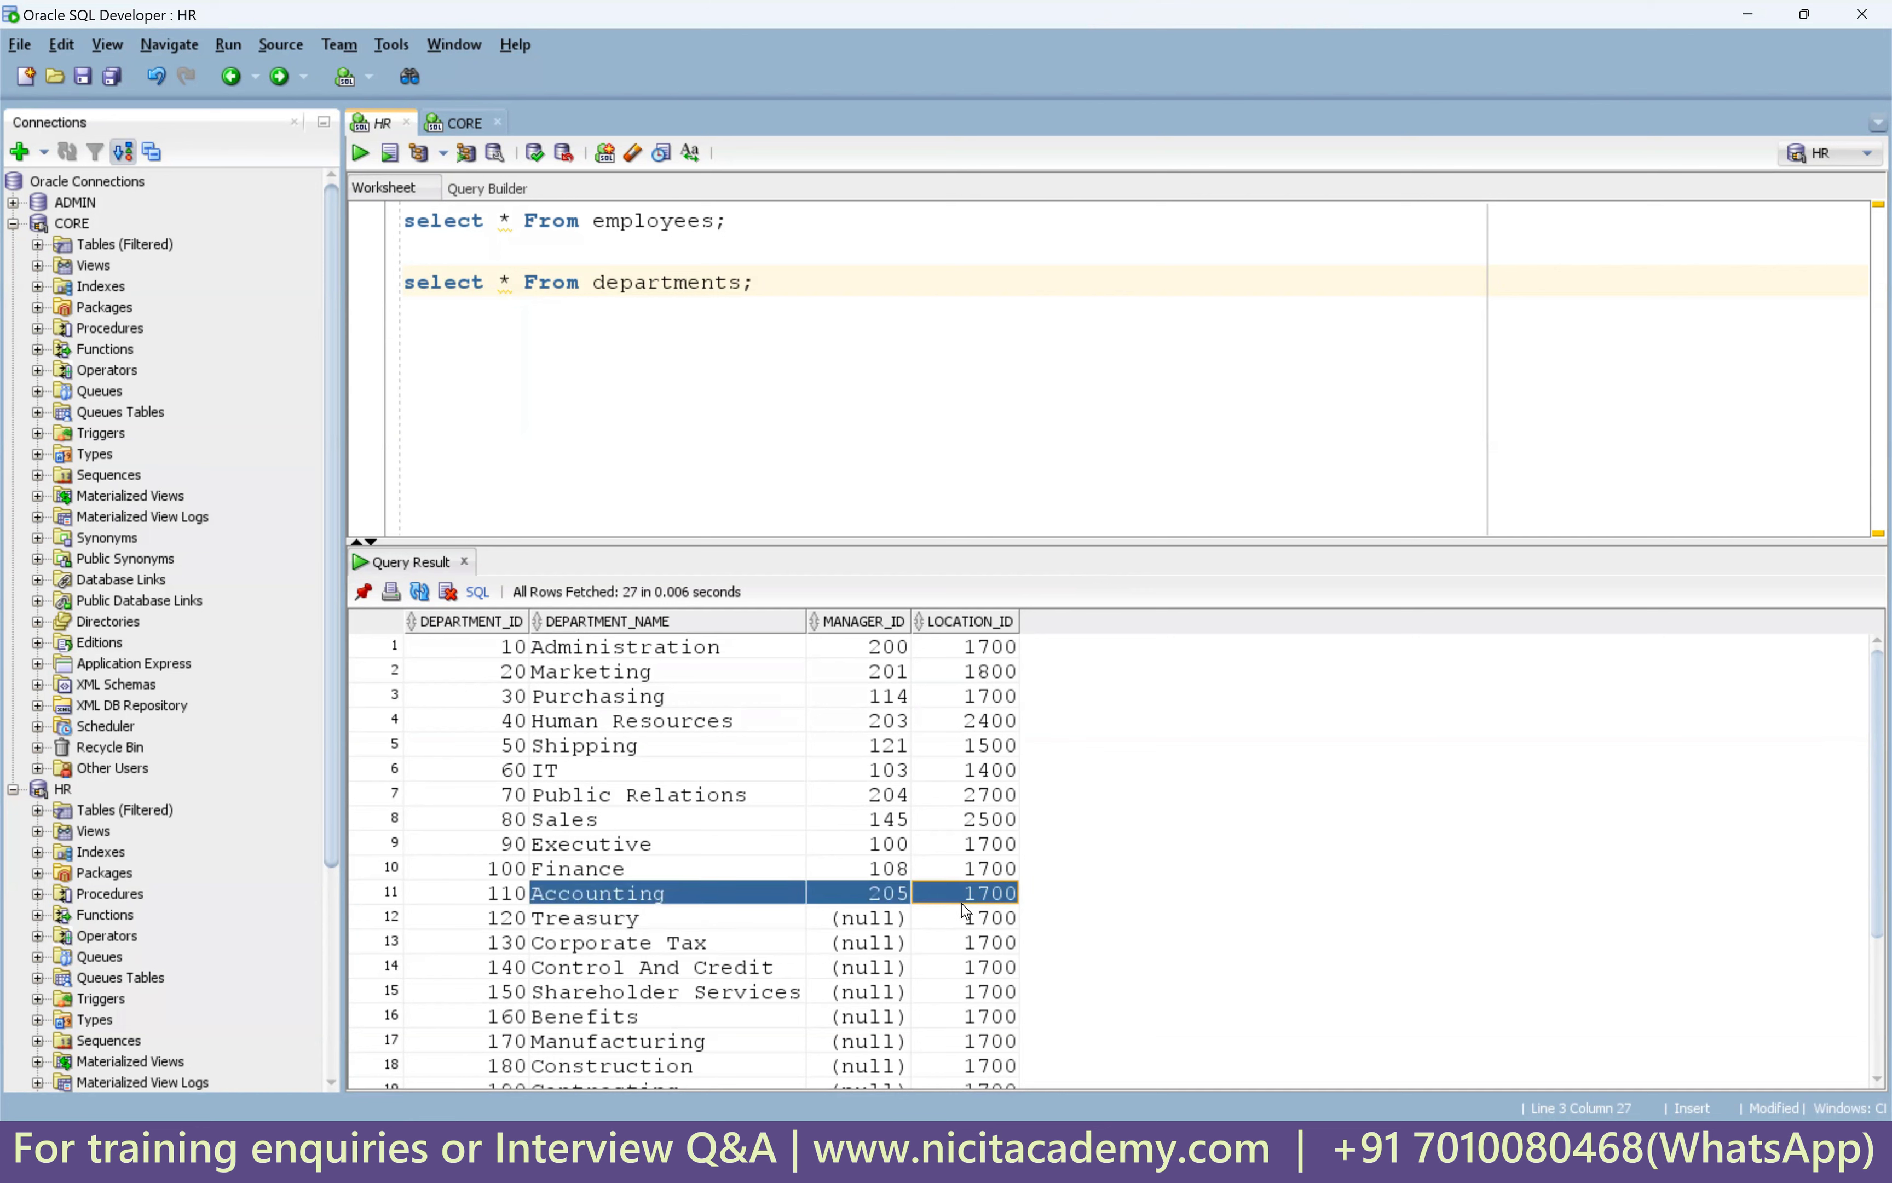
Paste the Accounting row as a comment and trim it to '--110 Accounting 1700'.
left_click(809, 287)
type("--")
left_click_drag(484, 893, 977, 895)
key("ctrl+c")
left_click(798, 283)
key("ctrl+v")
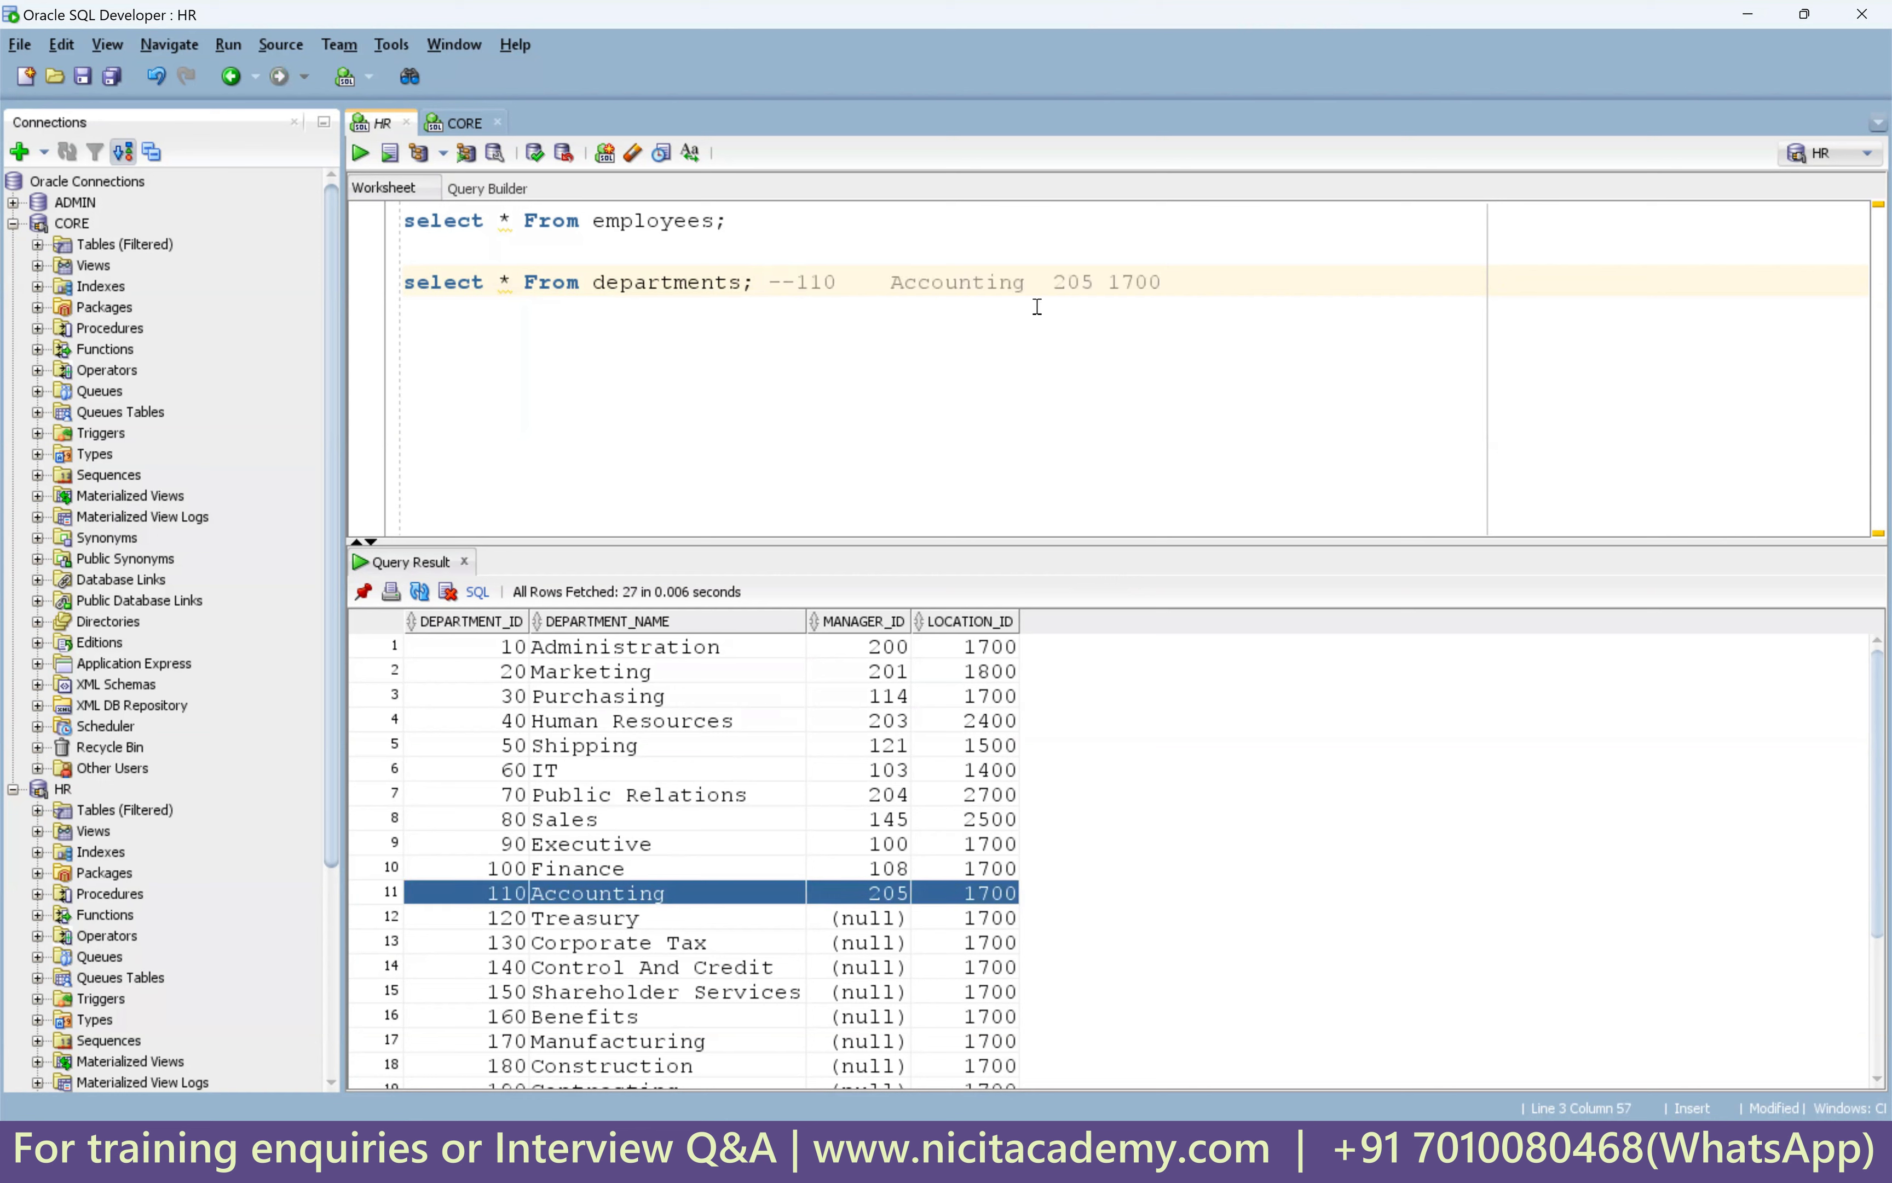
double_click(1086, 281)
key("Delete")
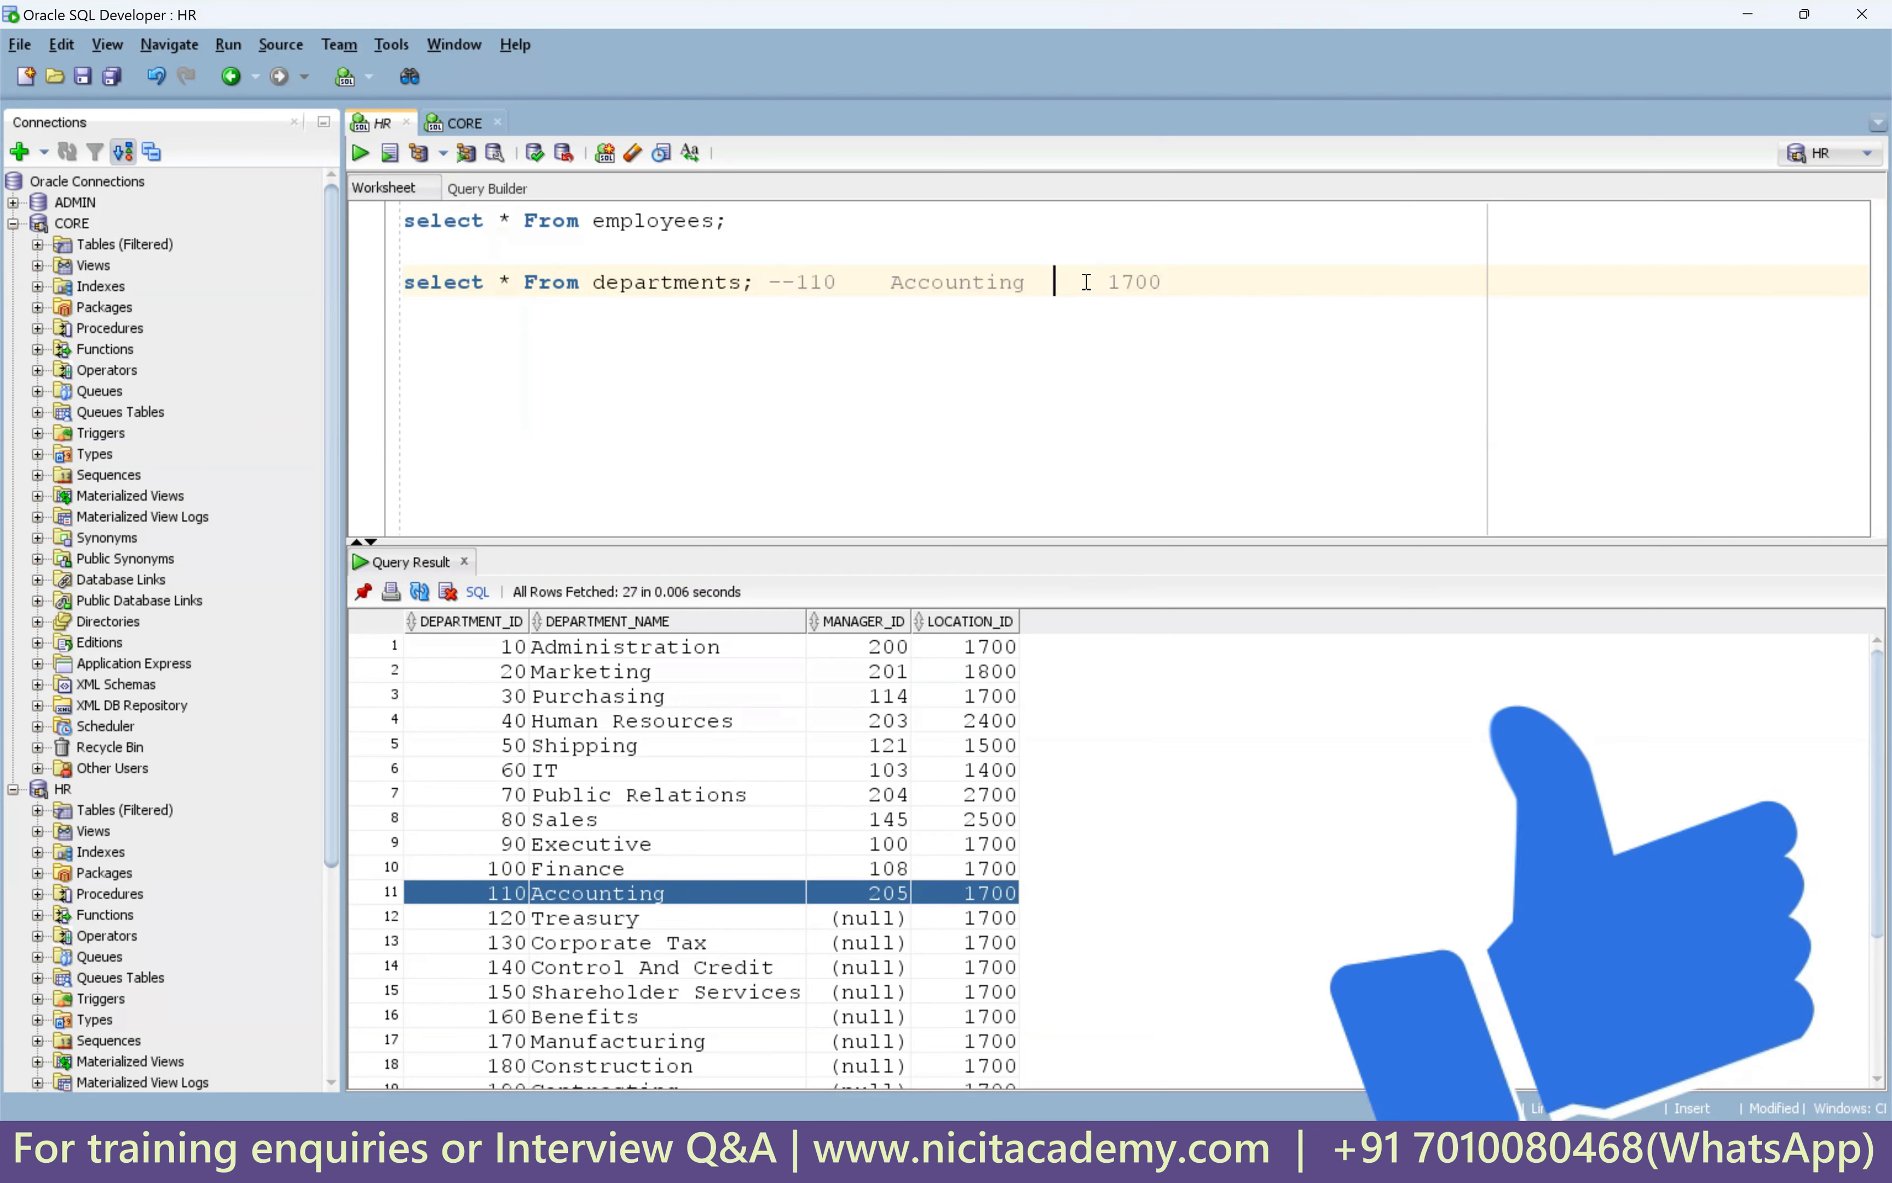
key("BackSpace")
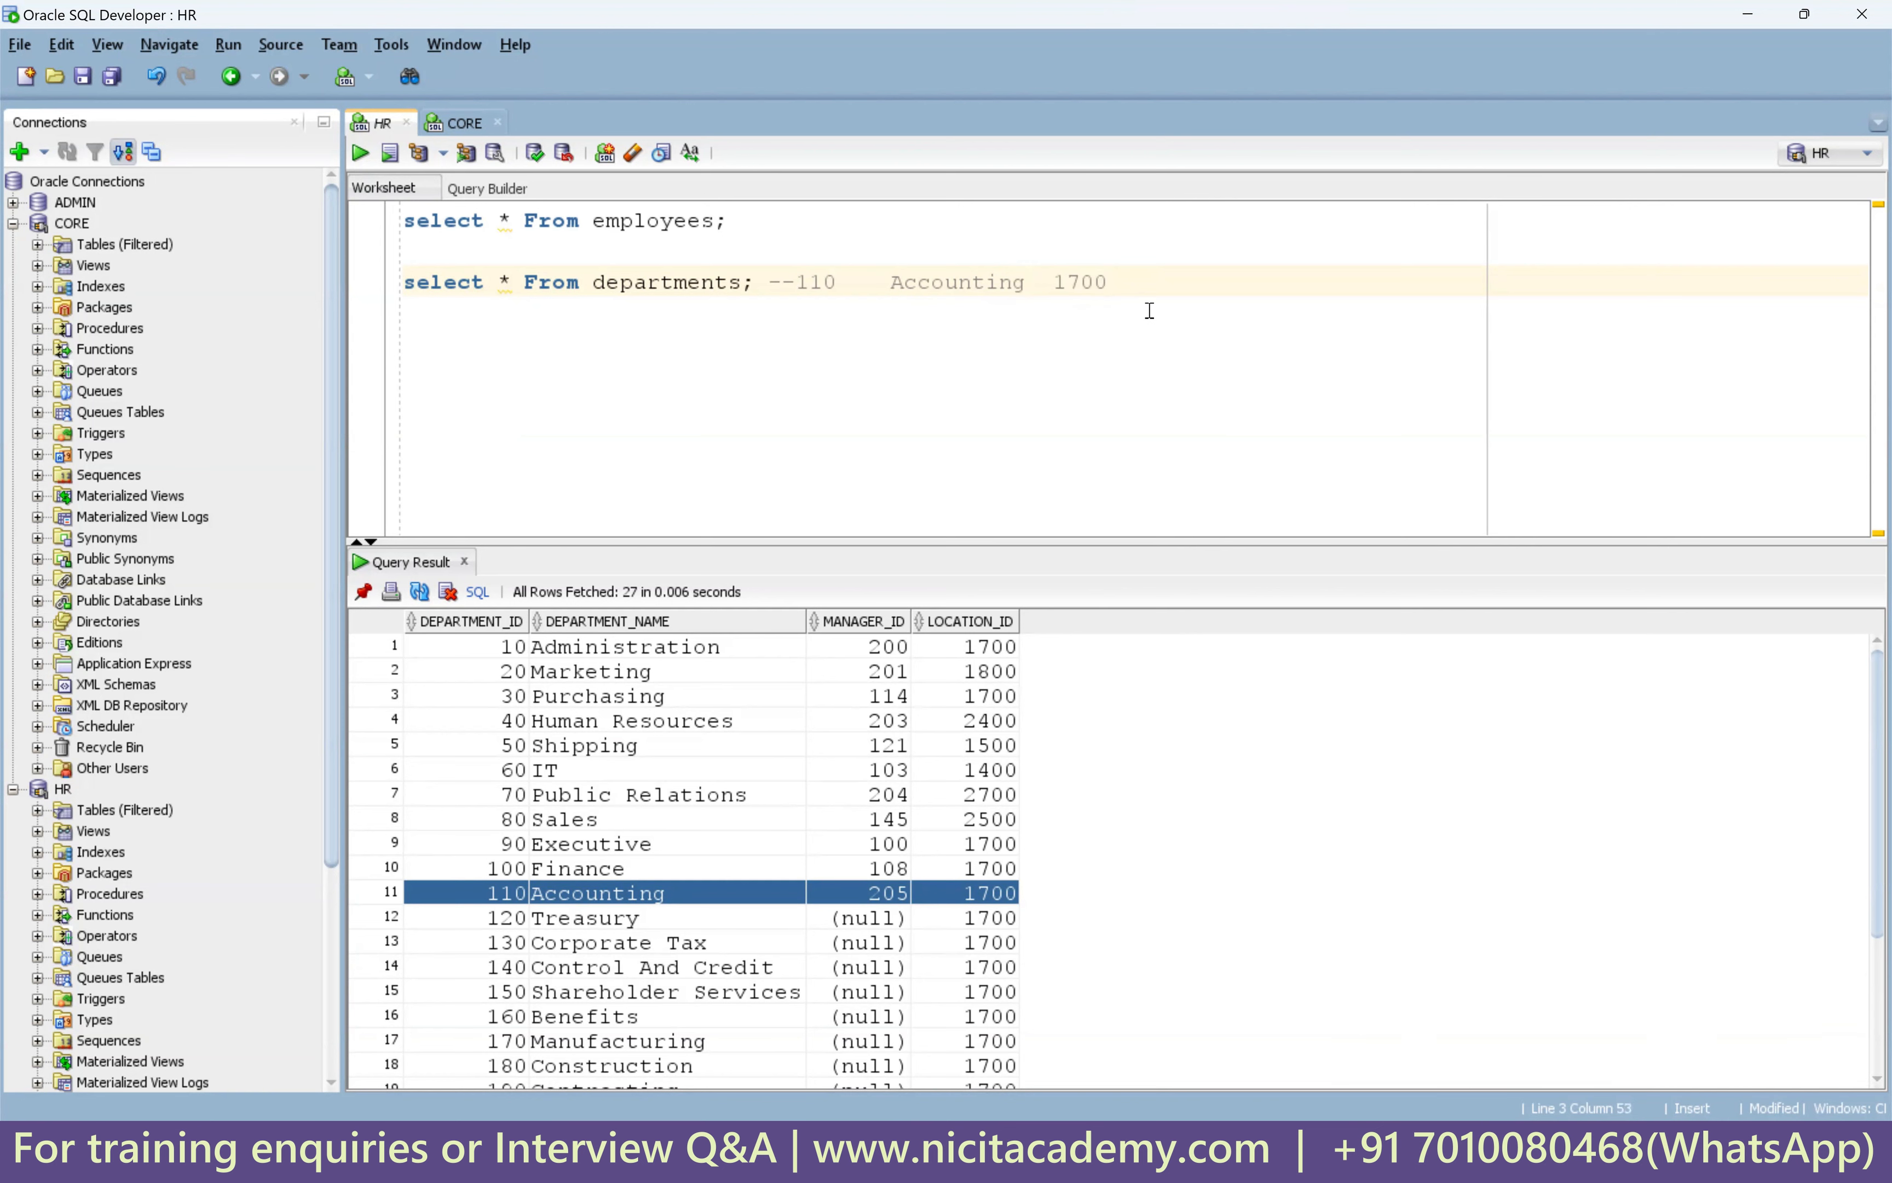
double_click(1081, 284)
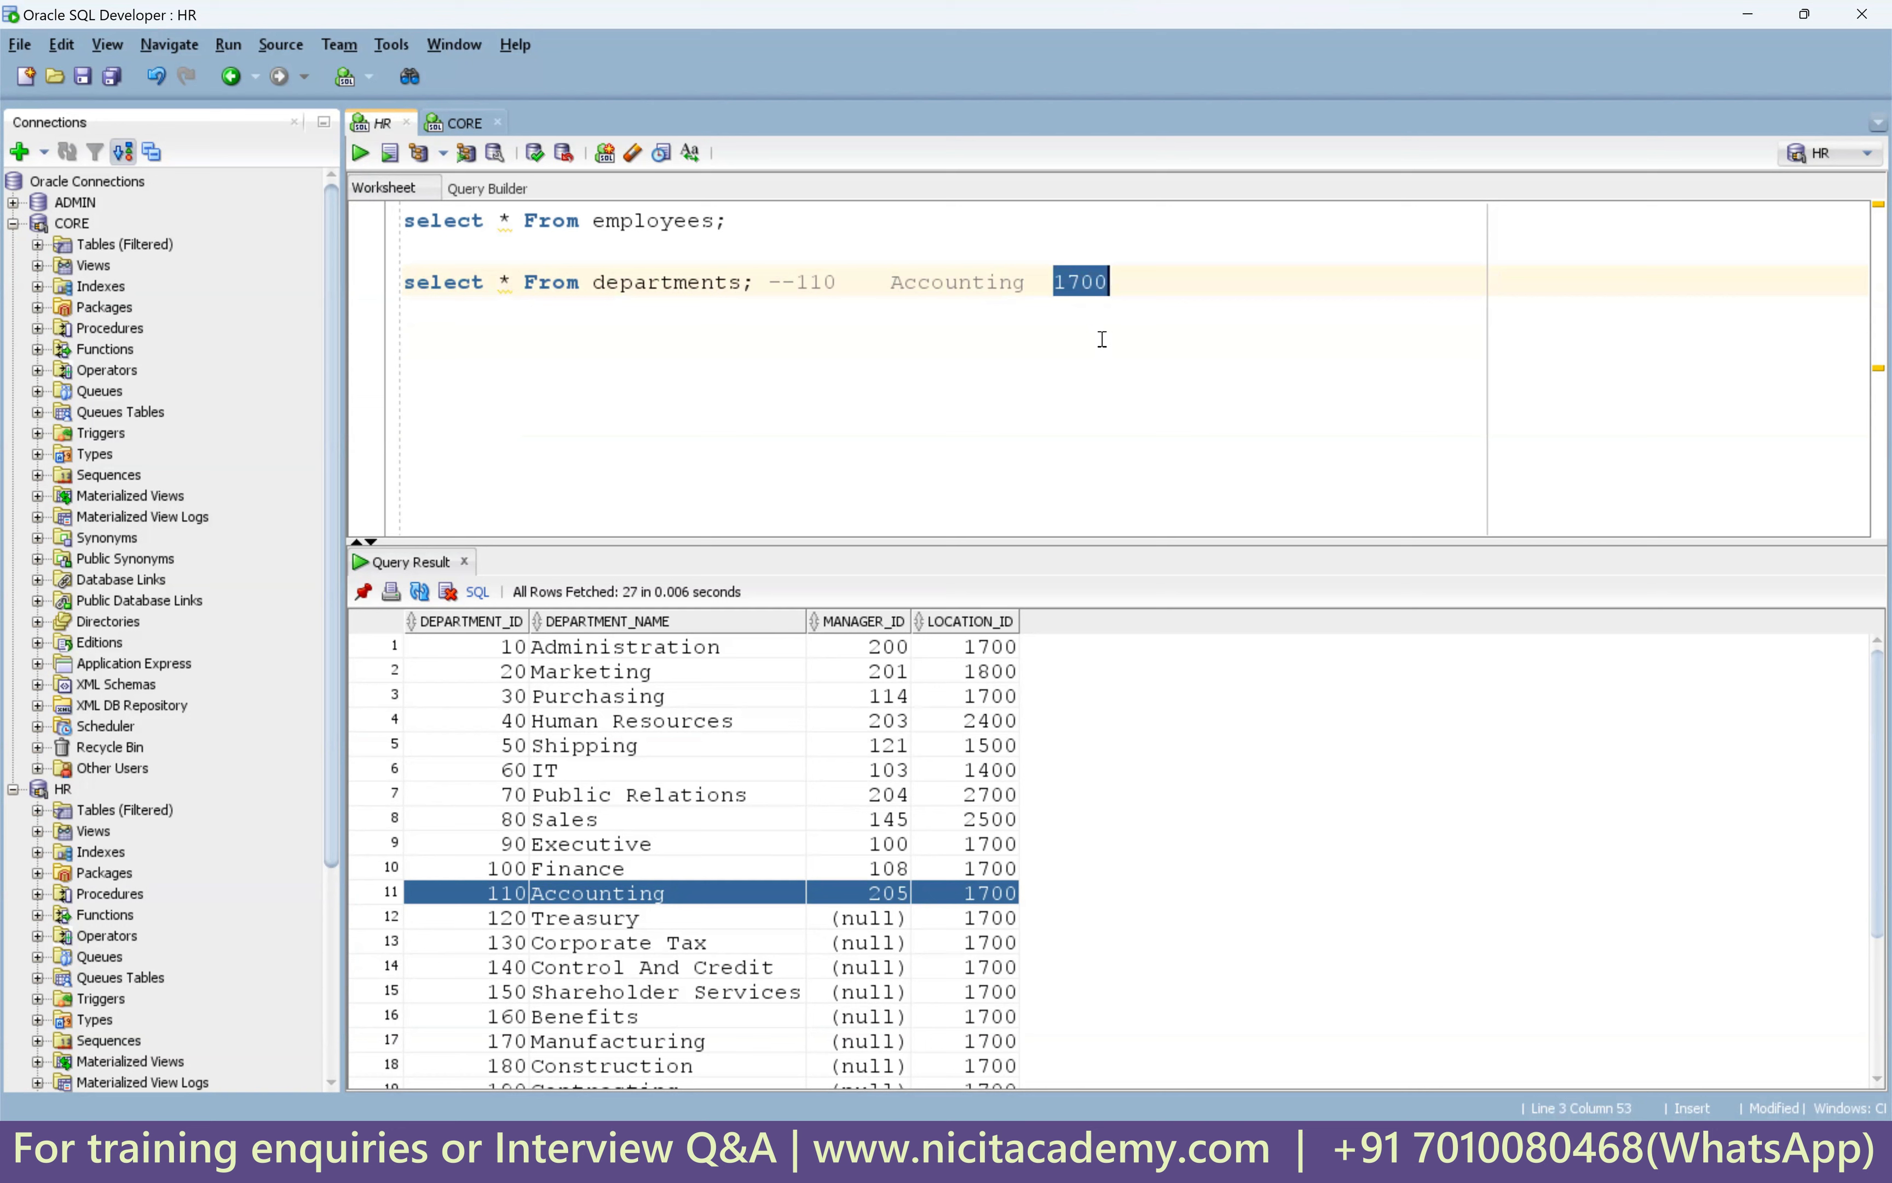
left_click(424, 351)
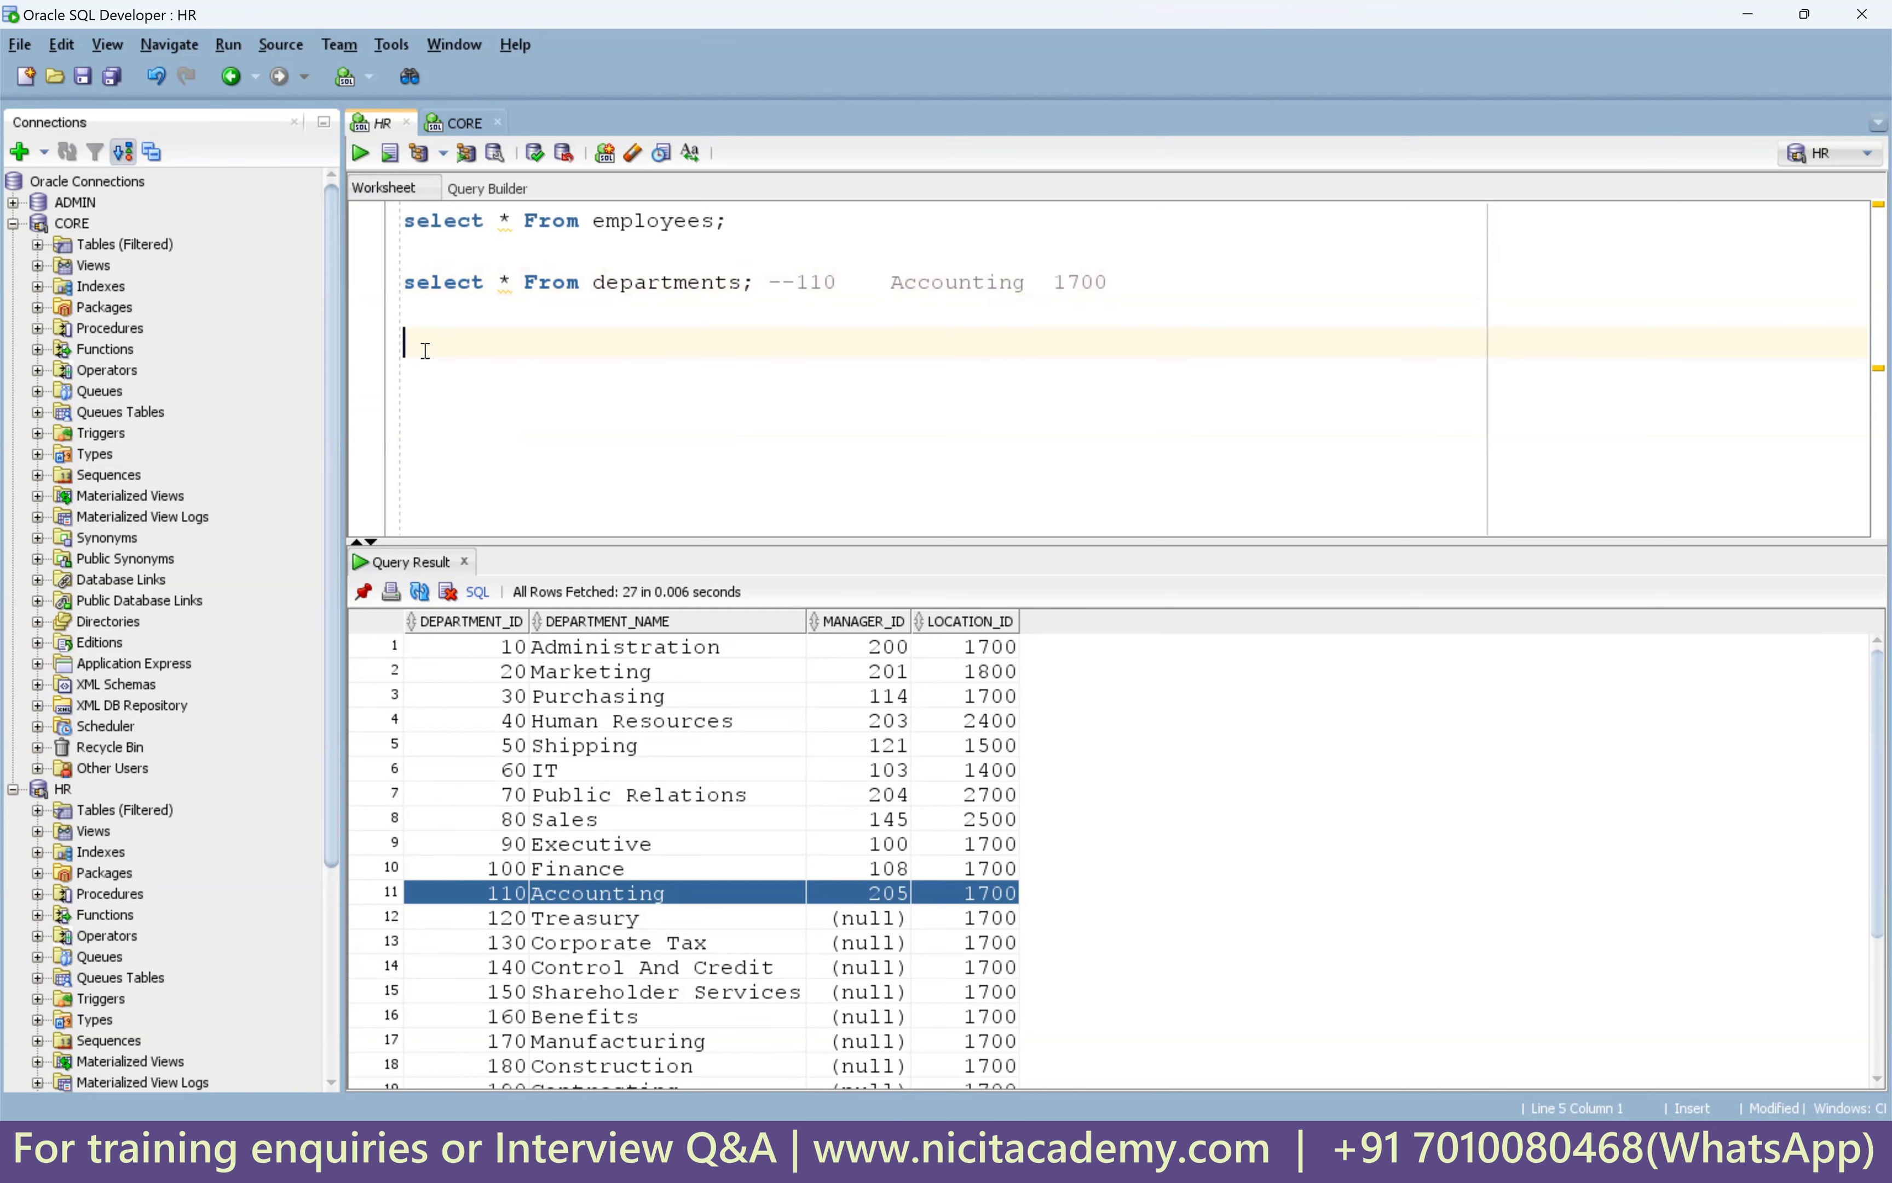
Query the locations table and pick location 1700's street address, city, country and postal code.
type("select * From locations;")
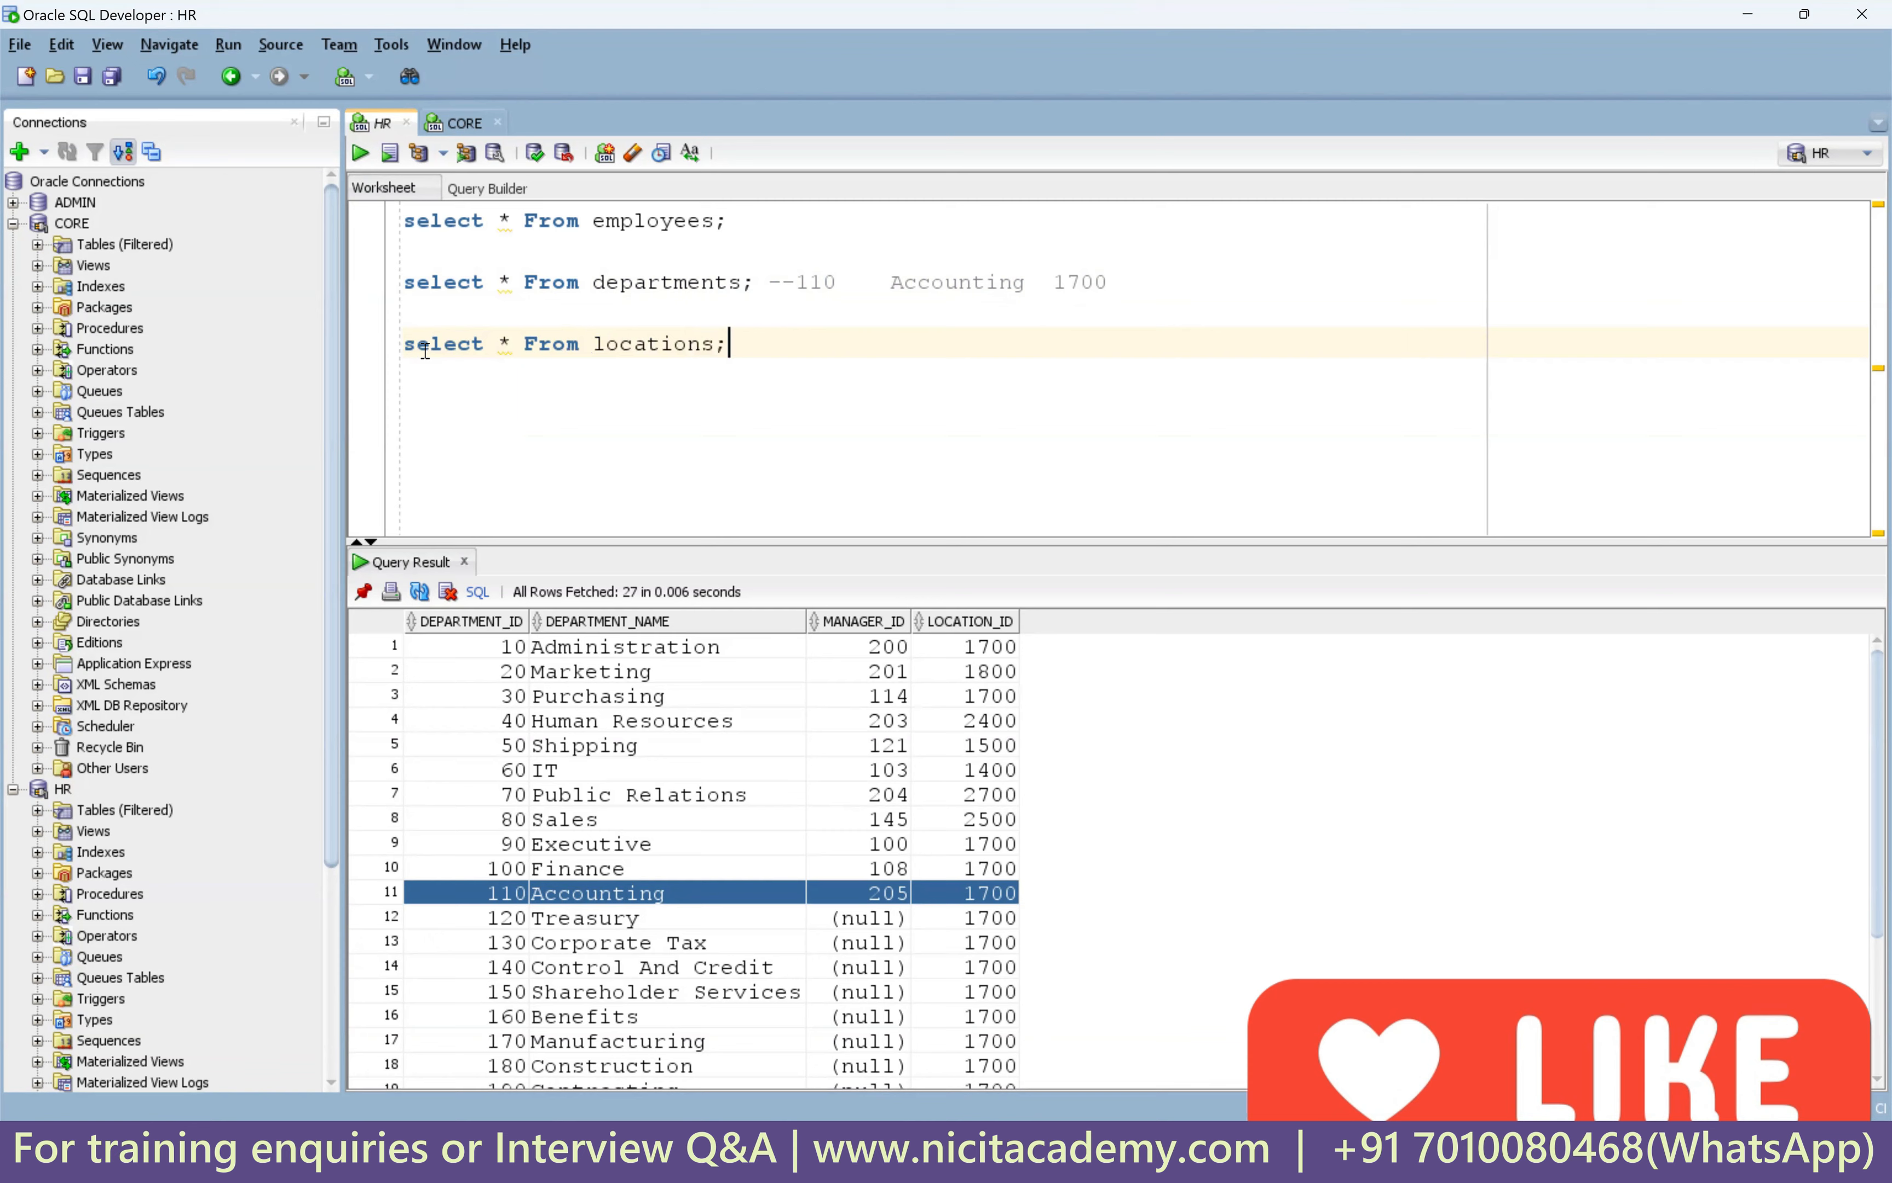
key("ctrl+Return")
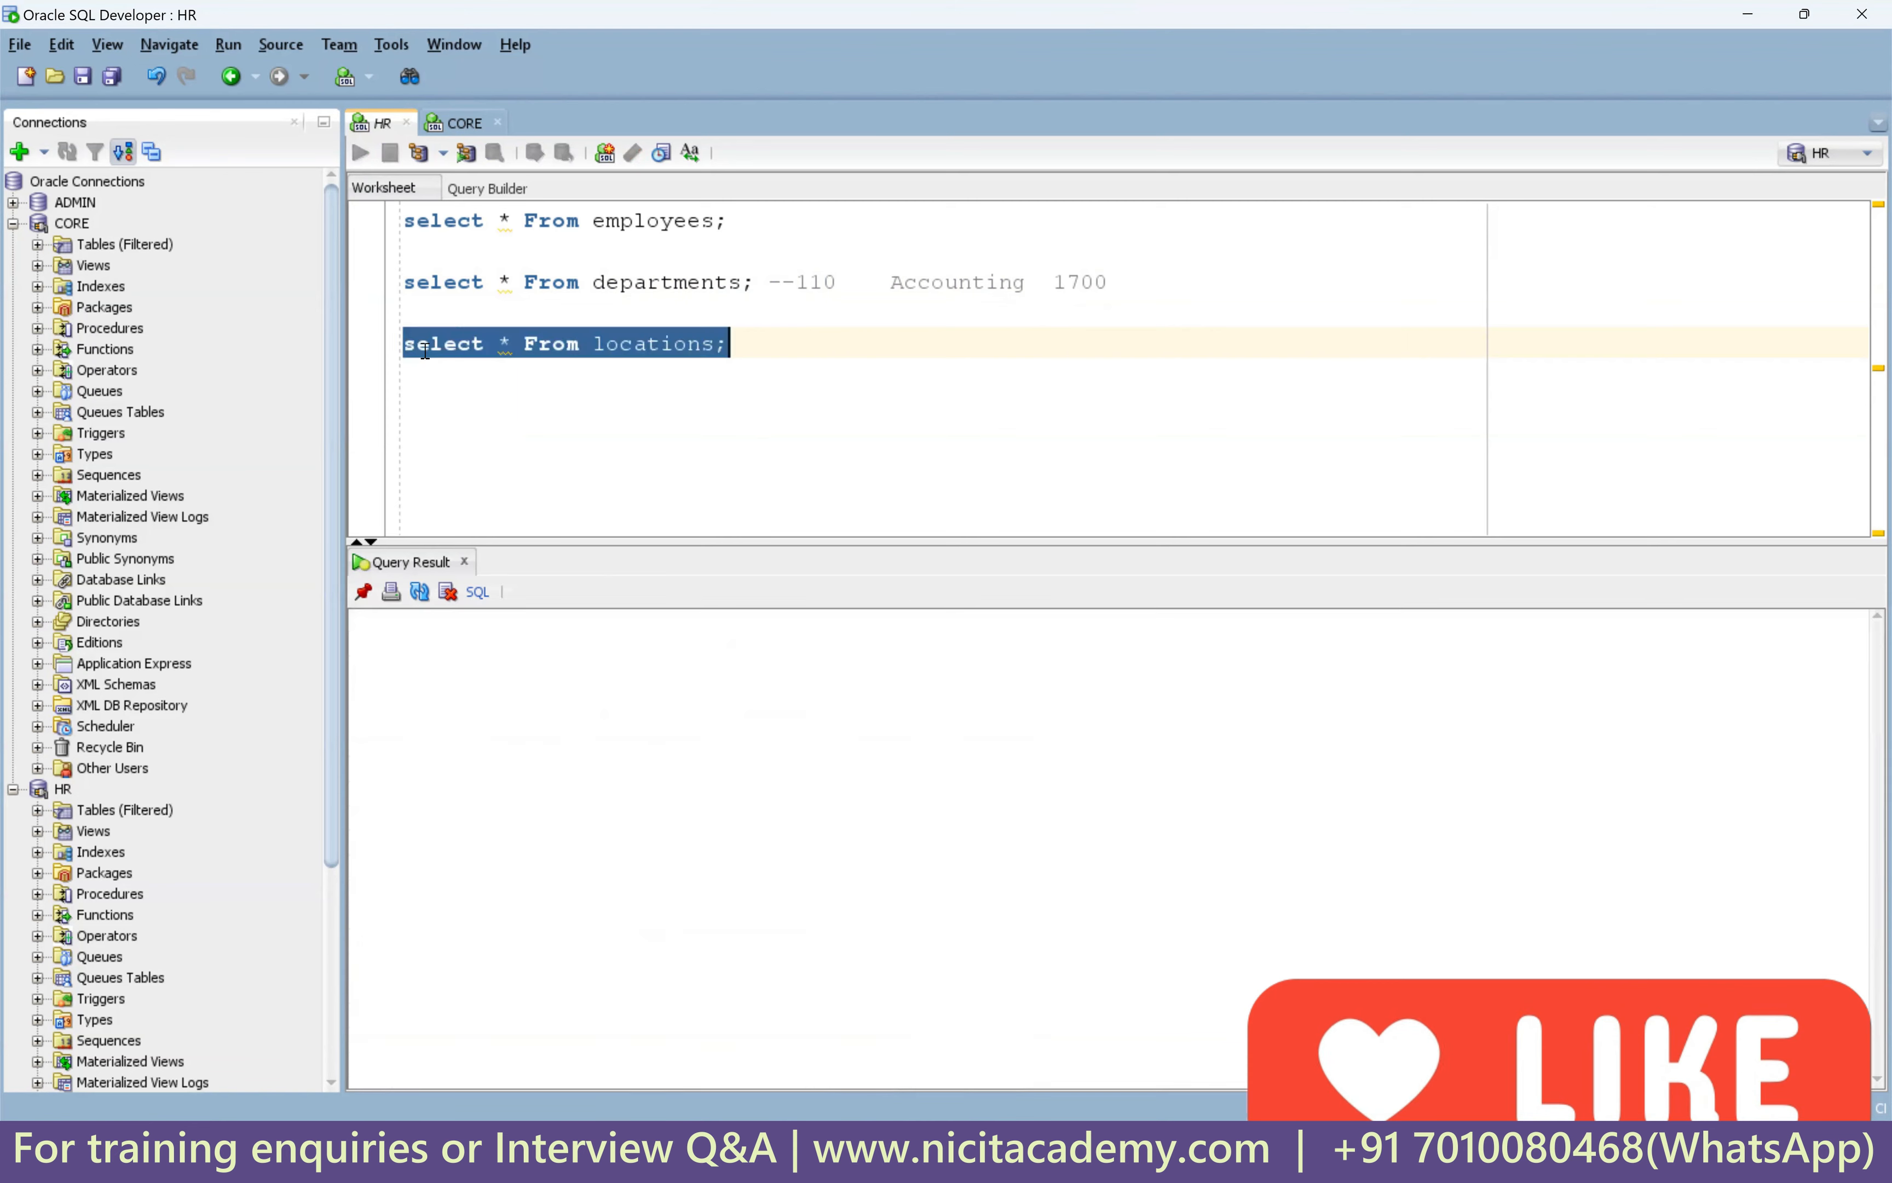
left_click(485, 821)
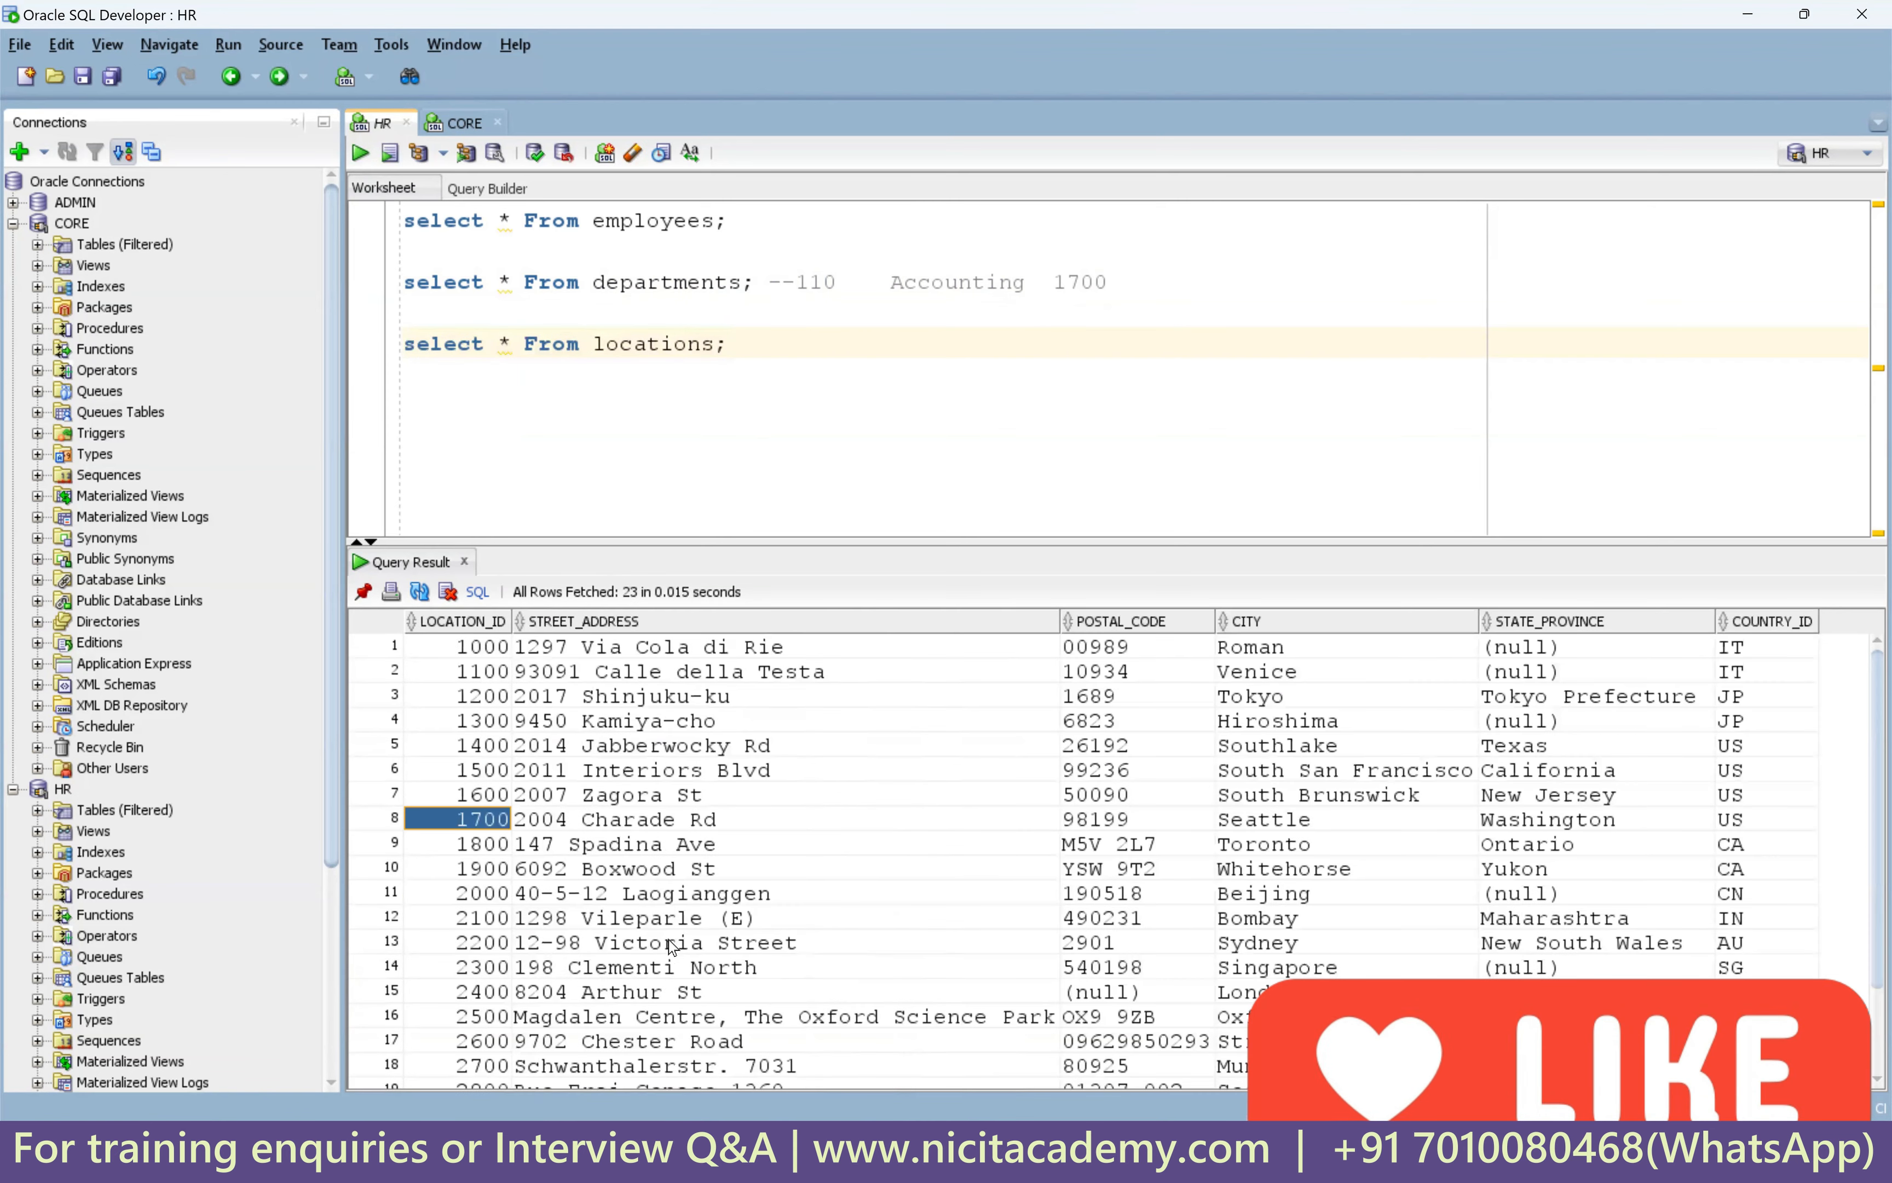
double_click(1079, 282)
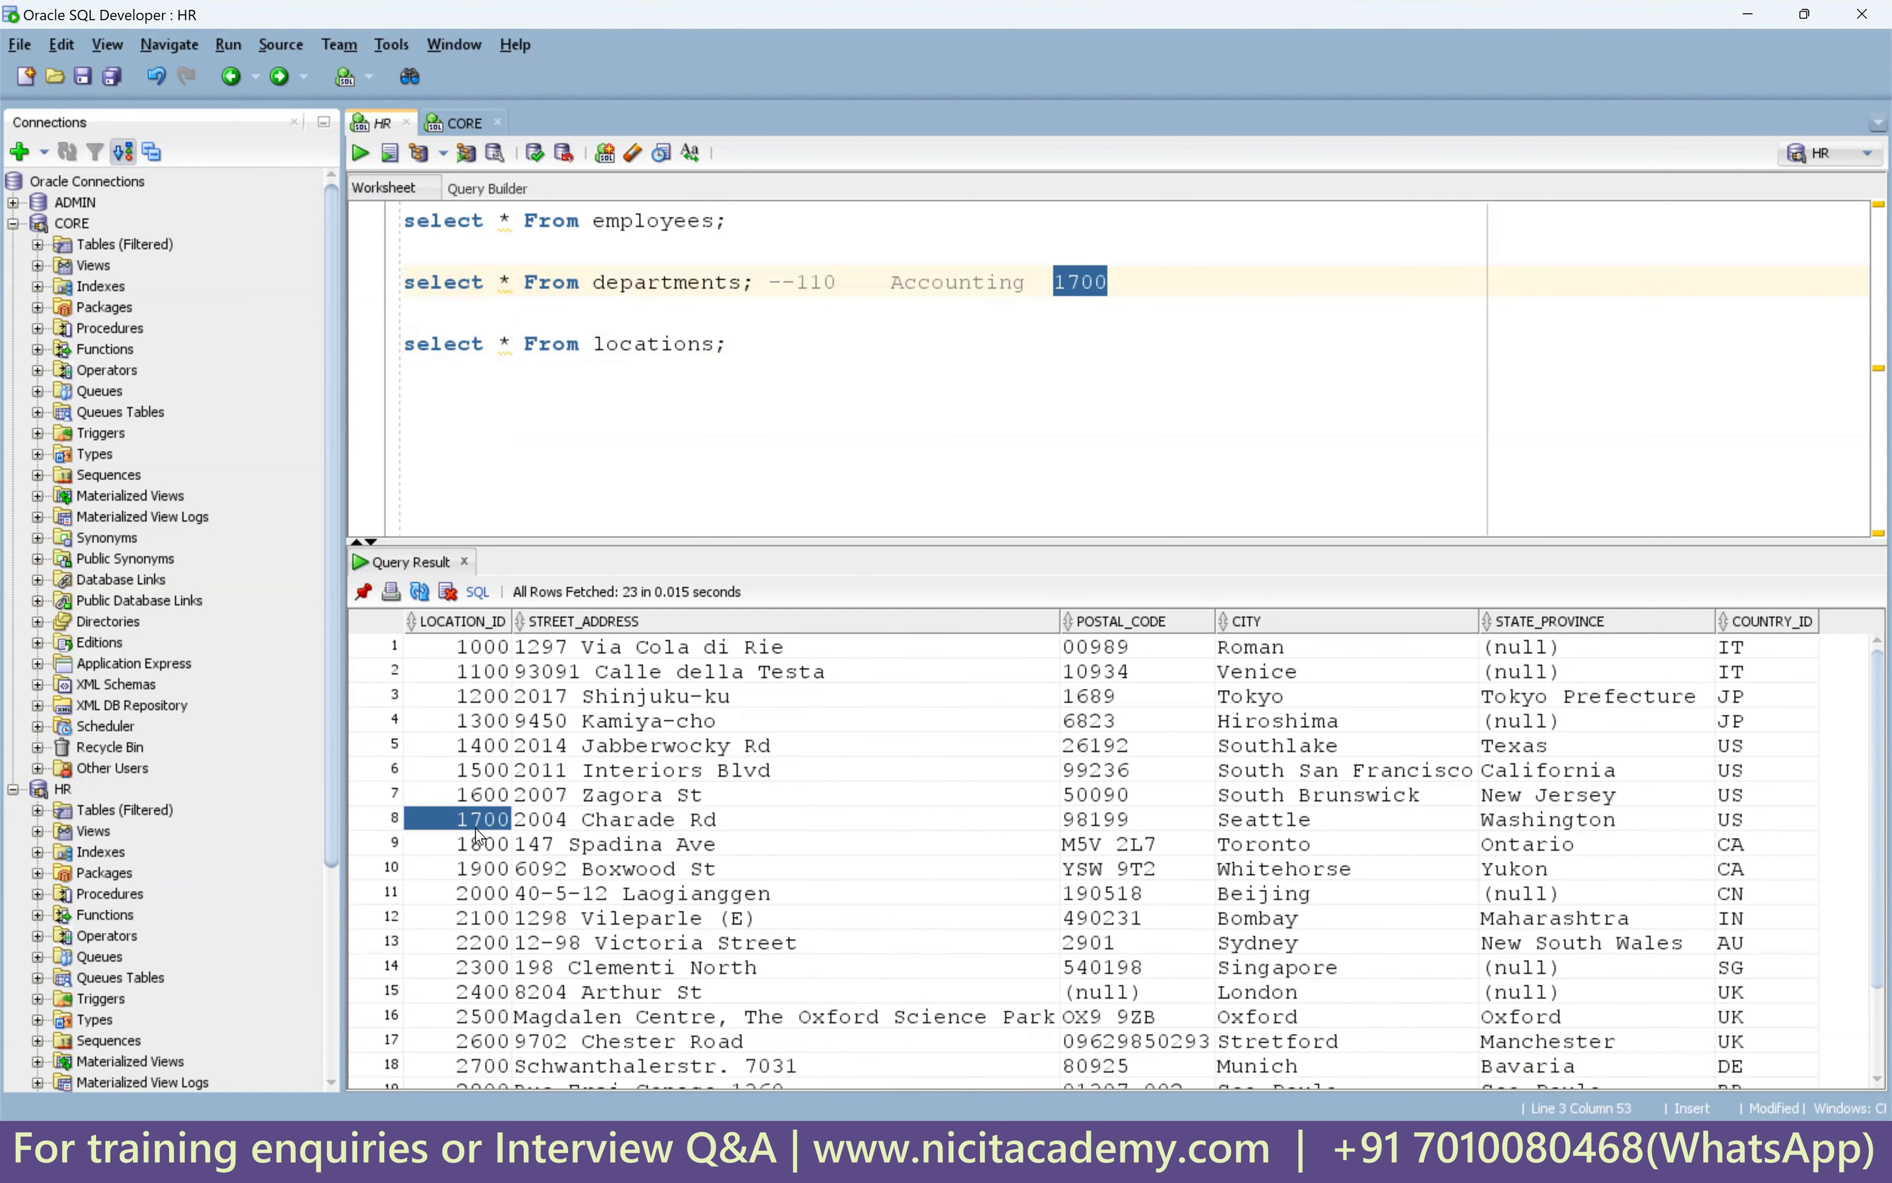
left_click(616, 821)
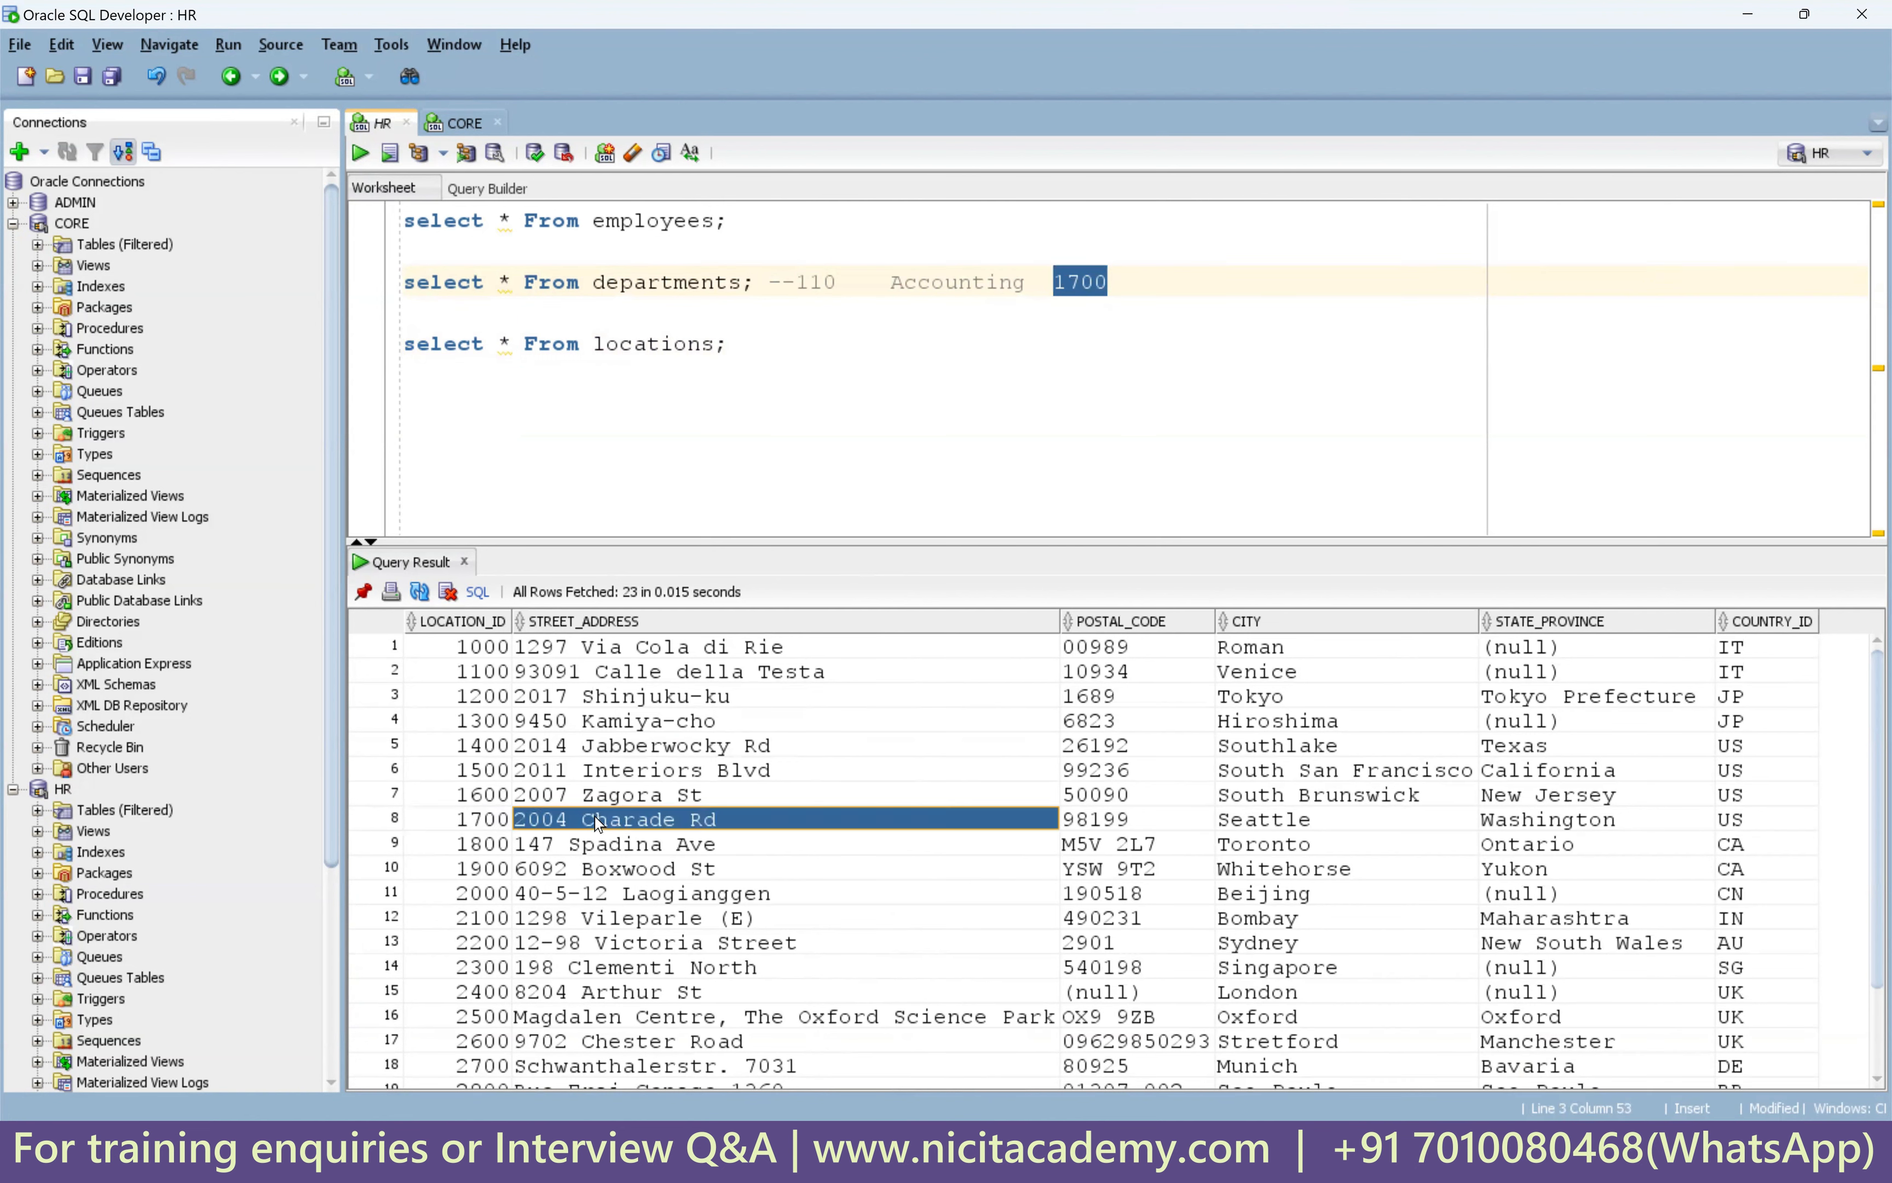
left_click(1304, 820, "ctrl")
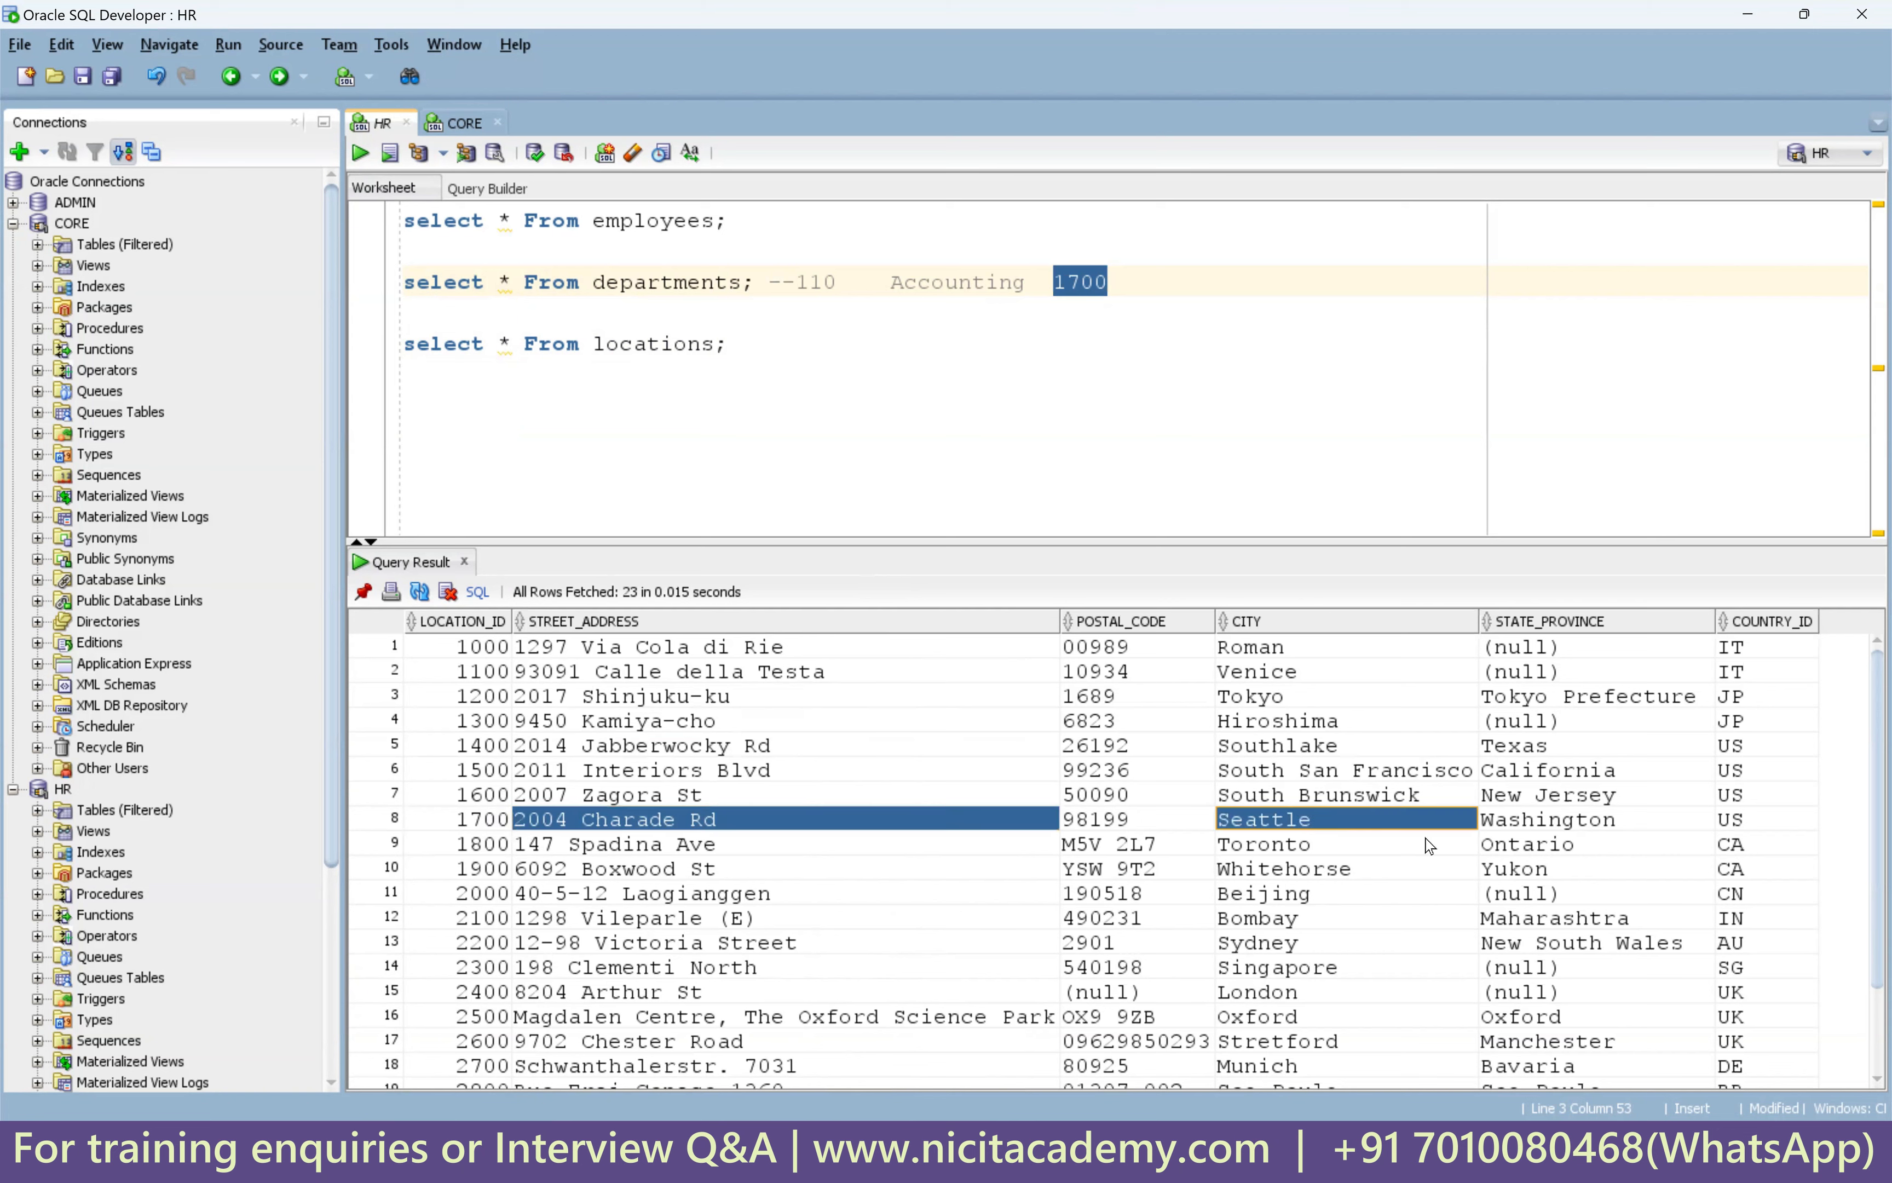
left_click(1744, 821, "ctrl")
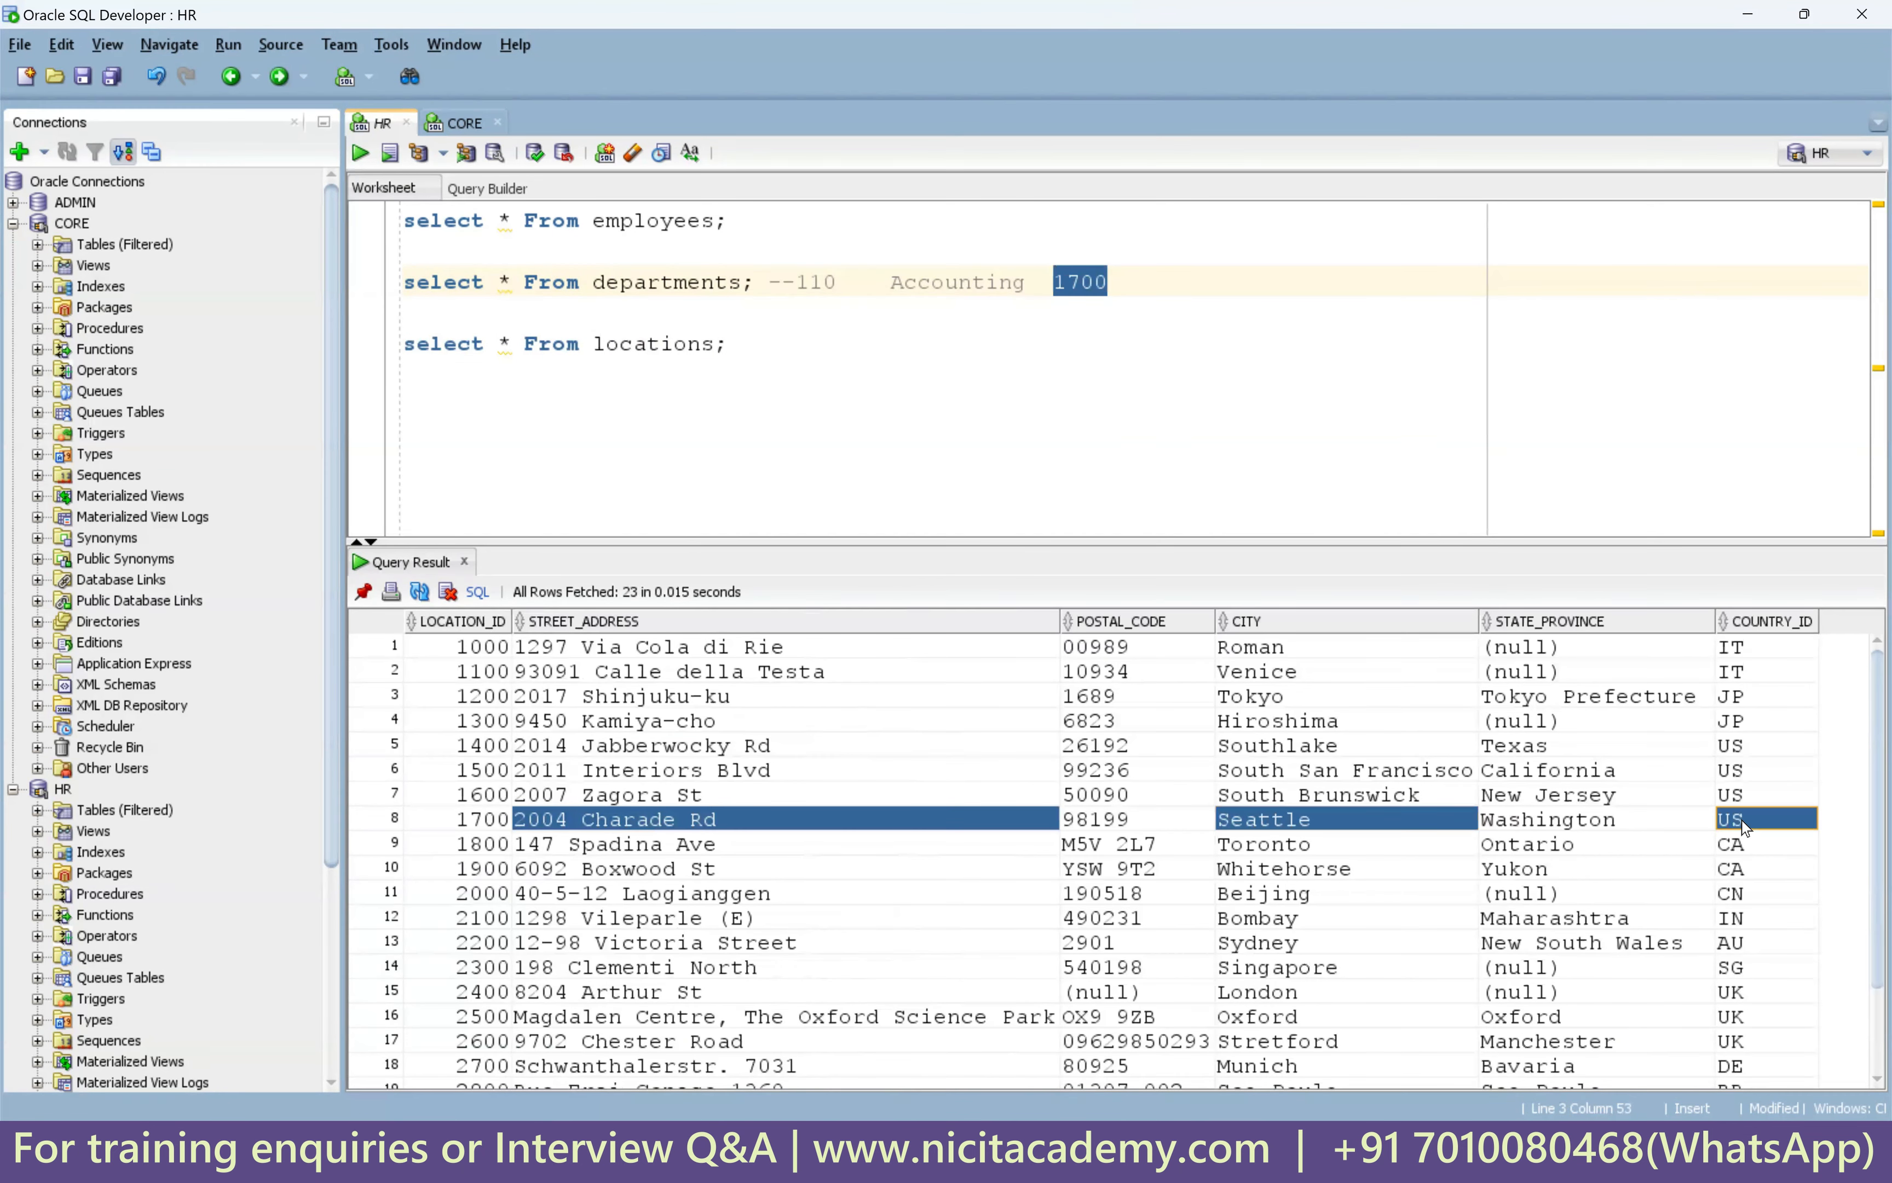
left_click(1153, 821, "ctrl")
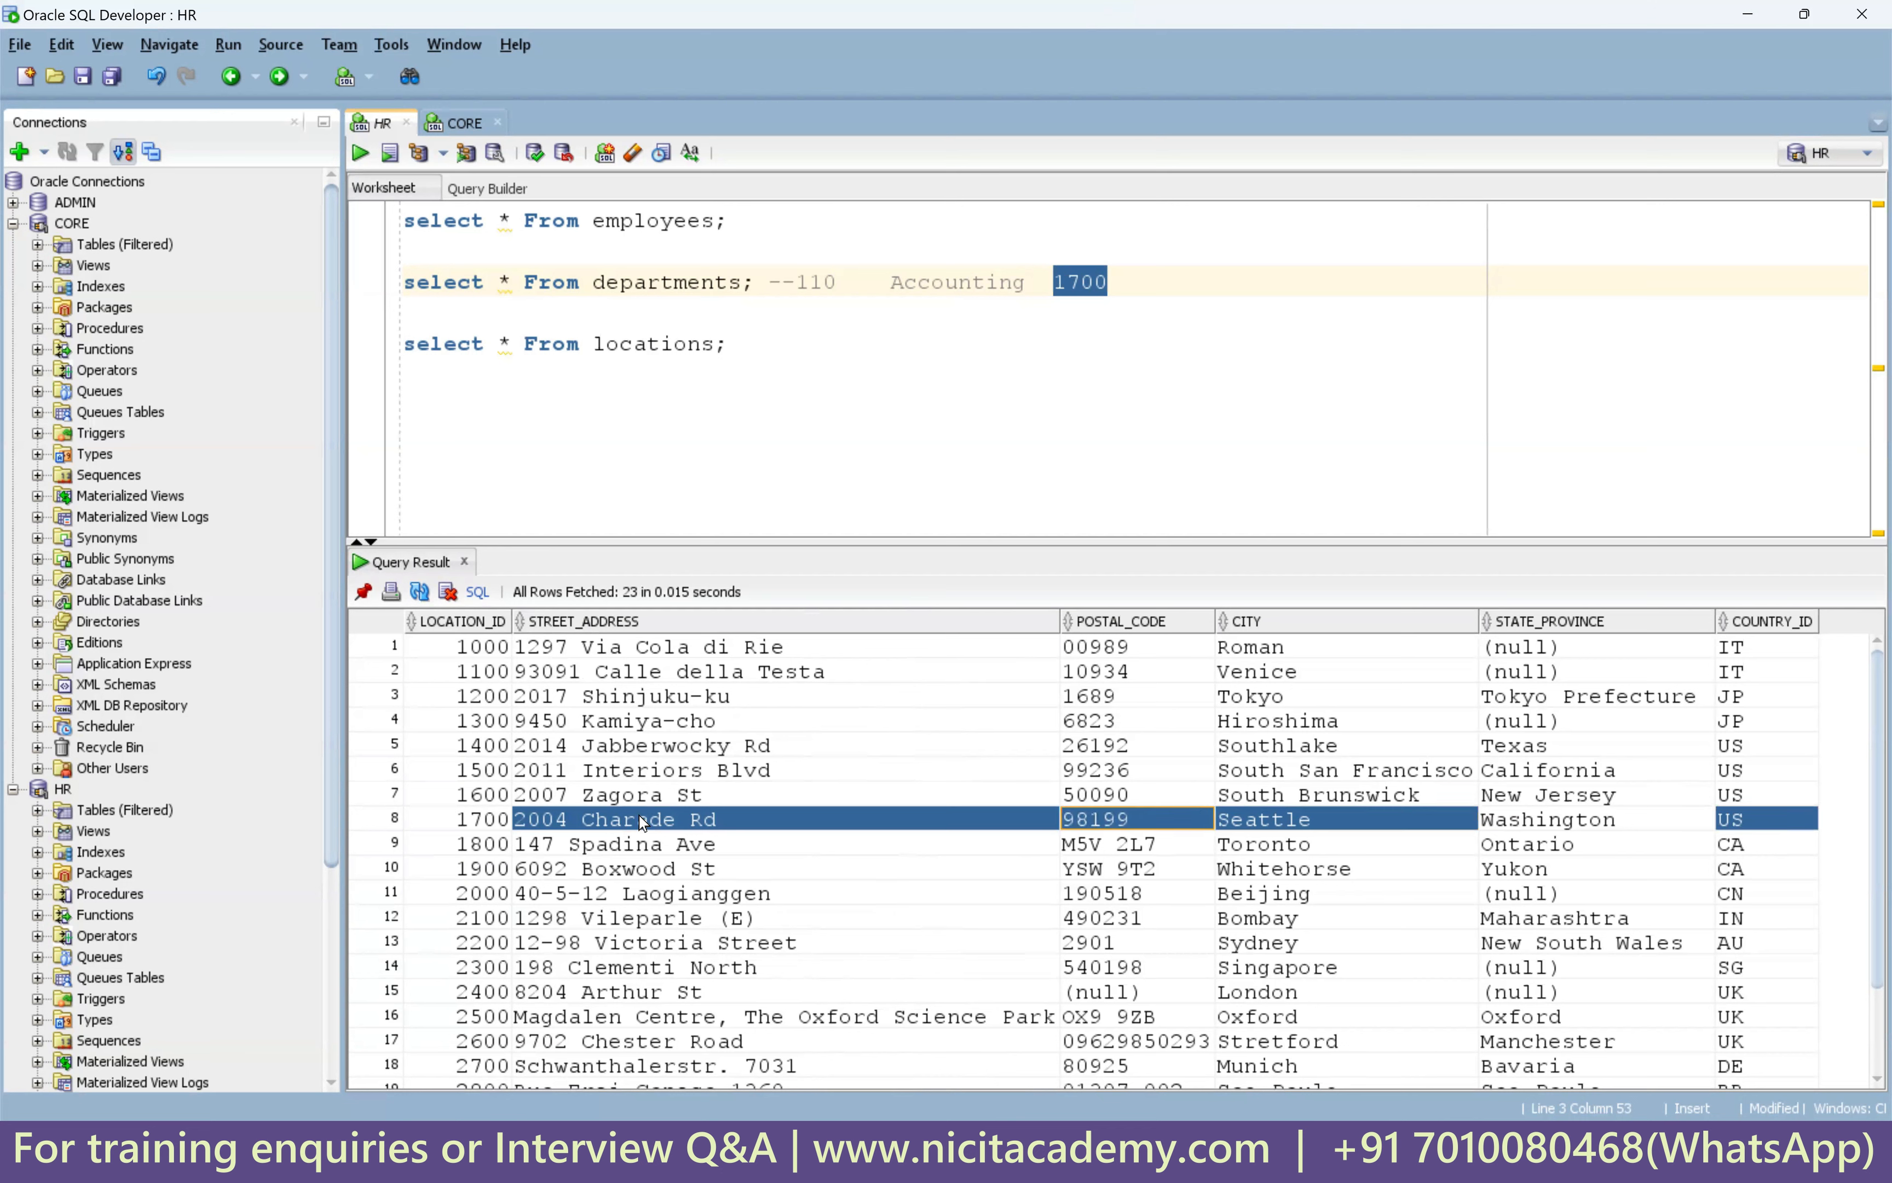
Paste the address values as a comment after the query, prefixed with 1700.
left_click(778, 347)
type("--")
key("ctrl+v")
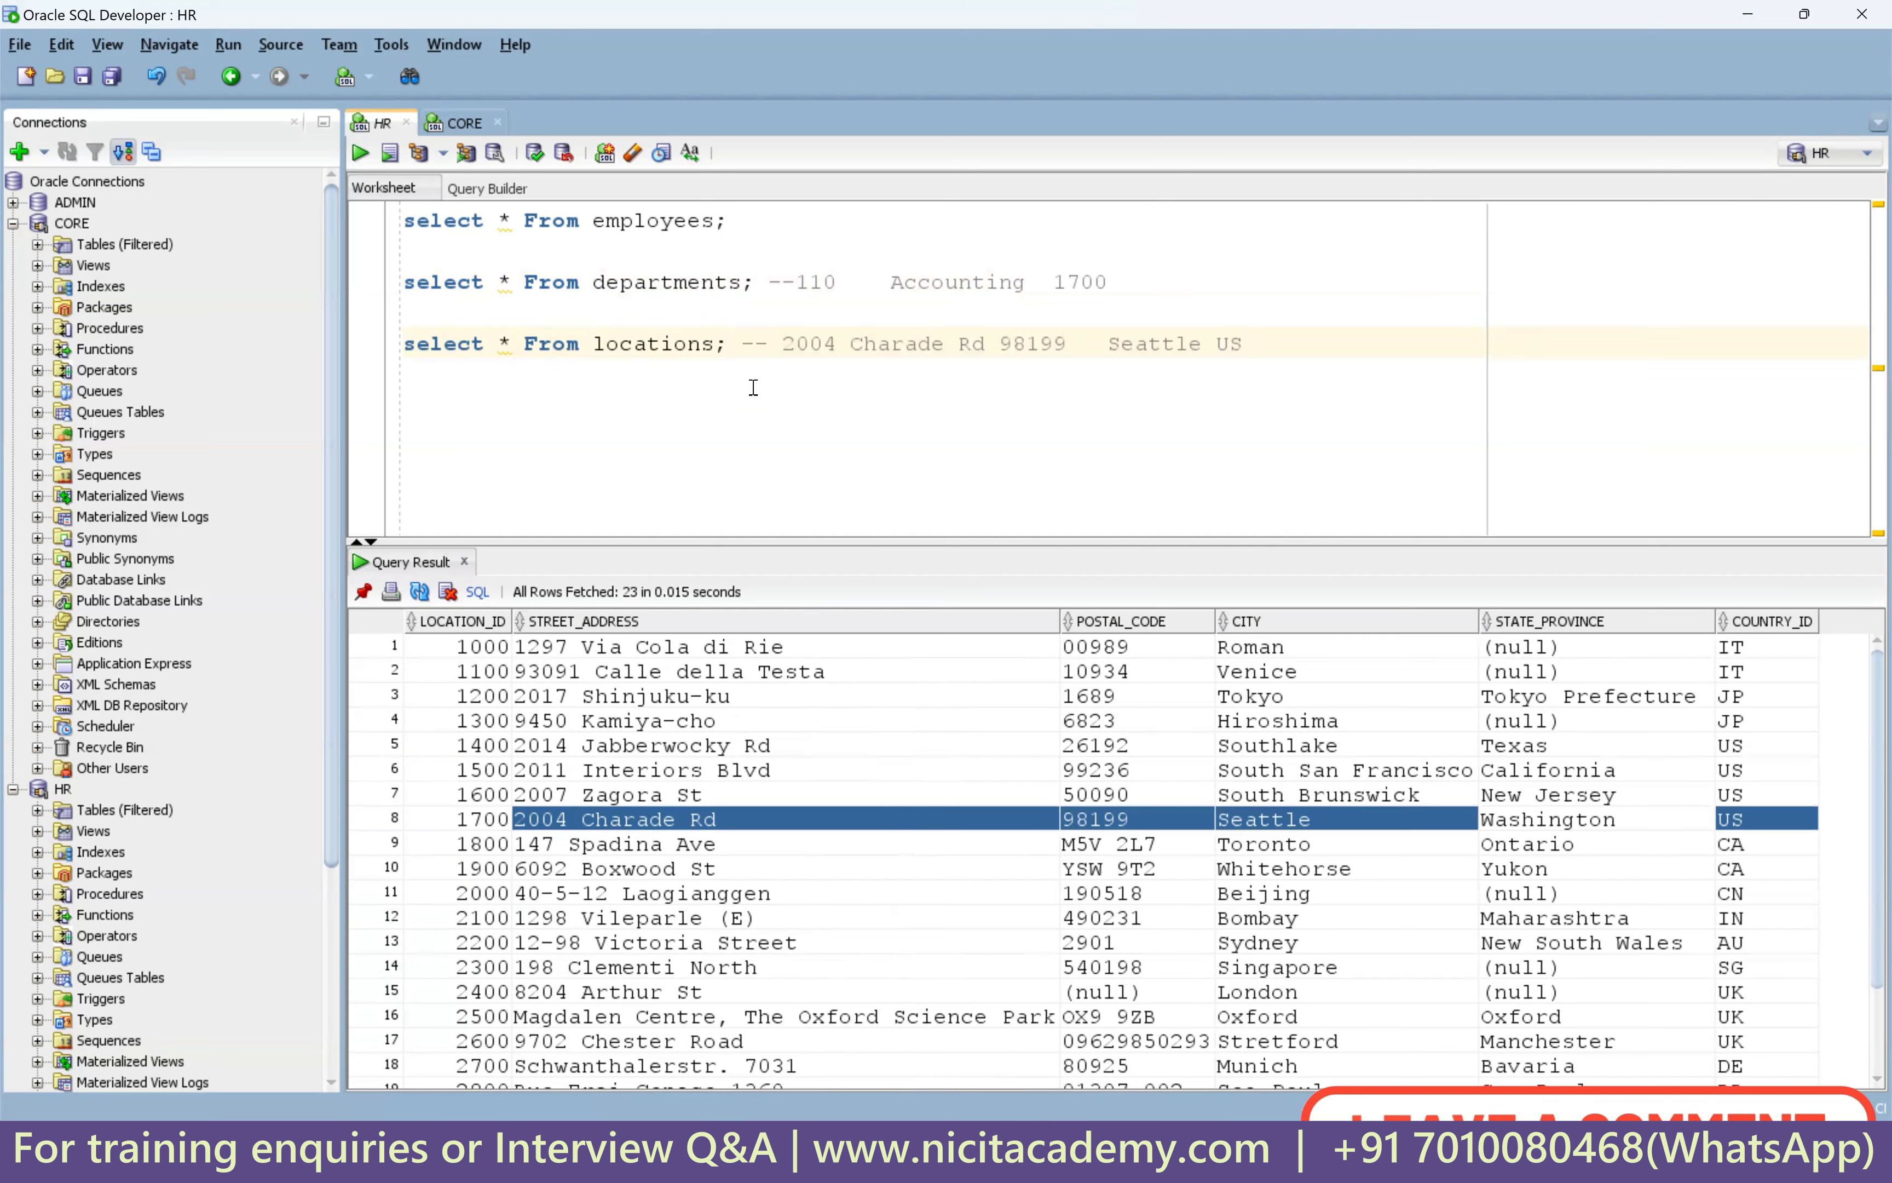
left_click_drag(851, 345, 1066, 345)
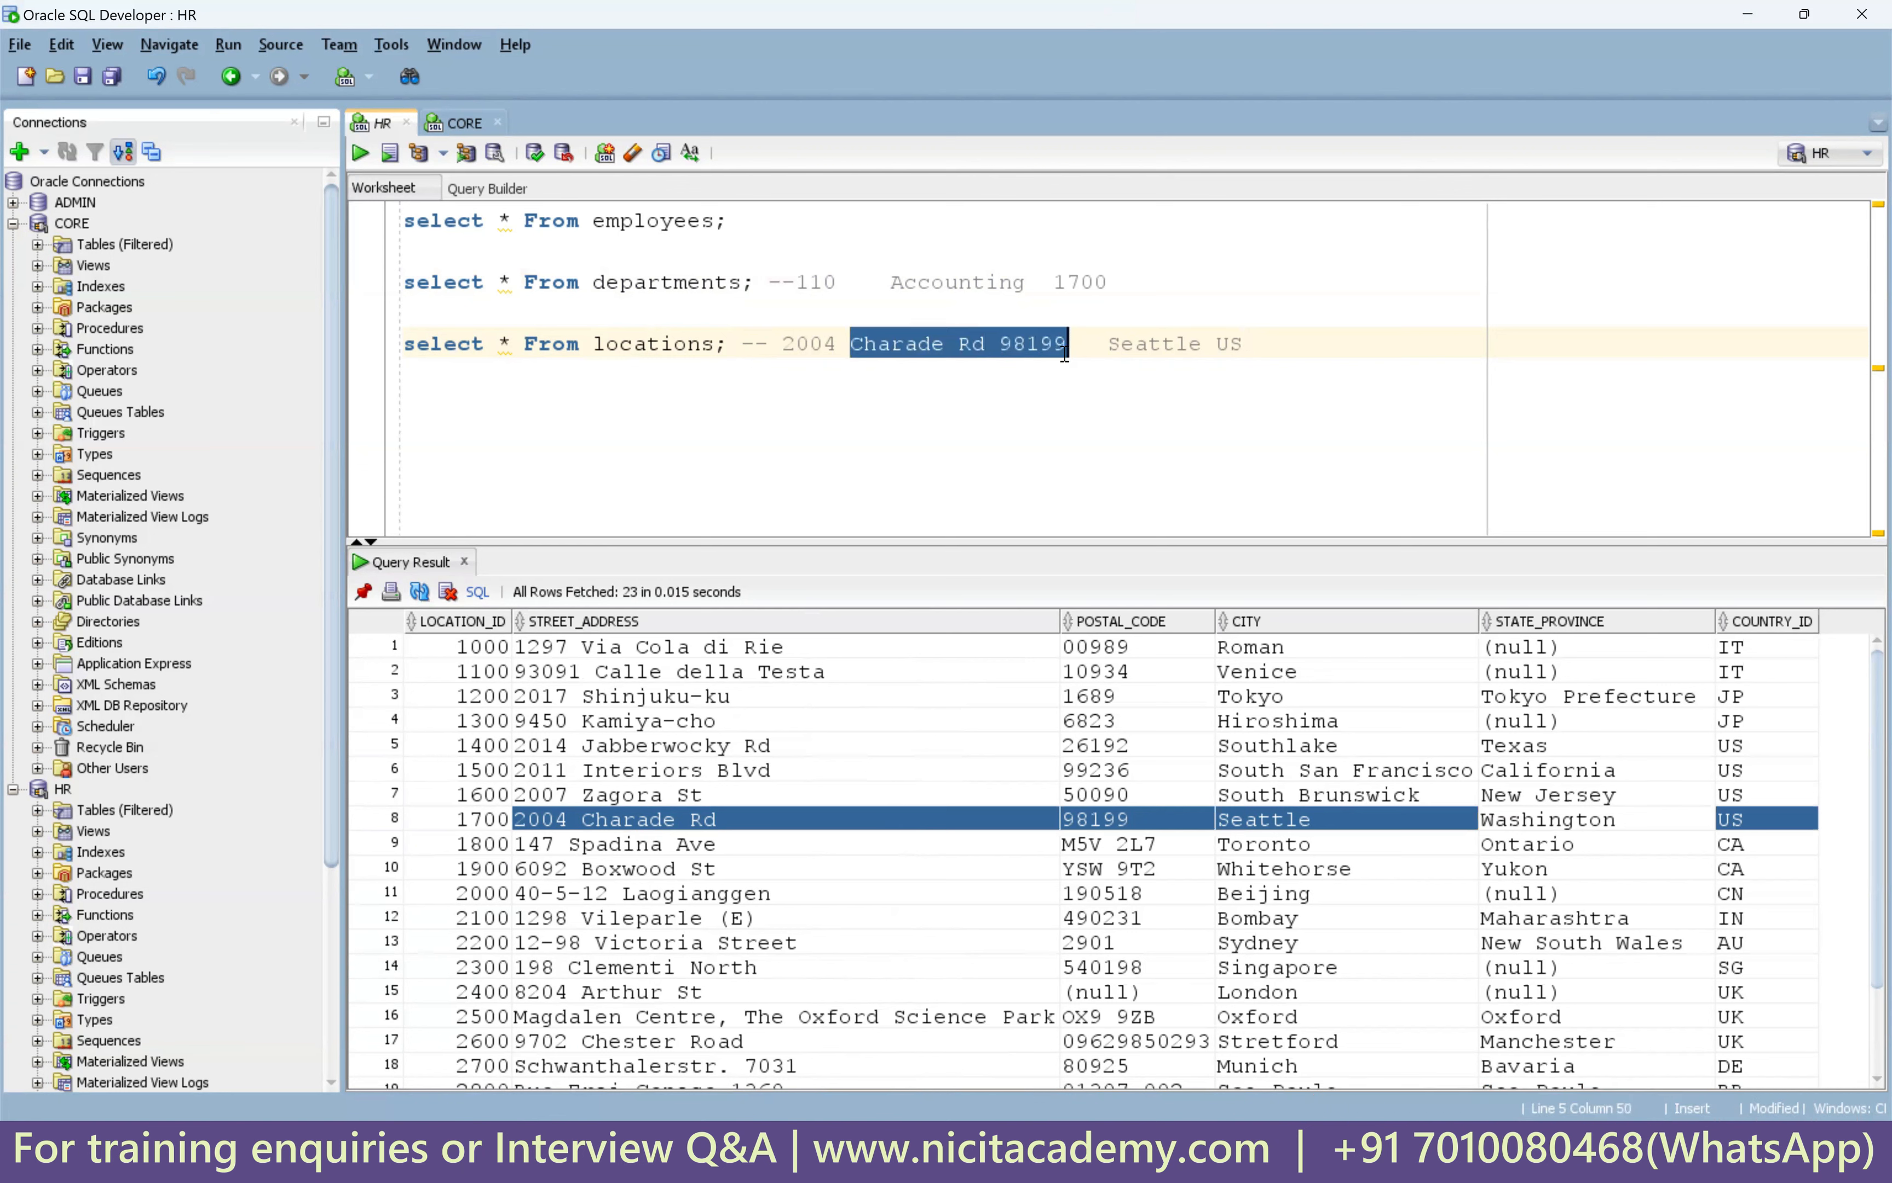
left_click(919, 345)
double_click(809, 345)
left_click(1078, 283)
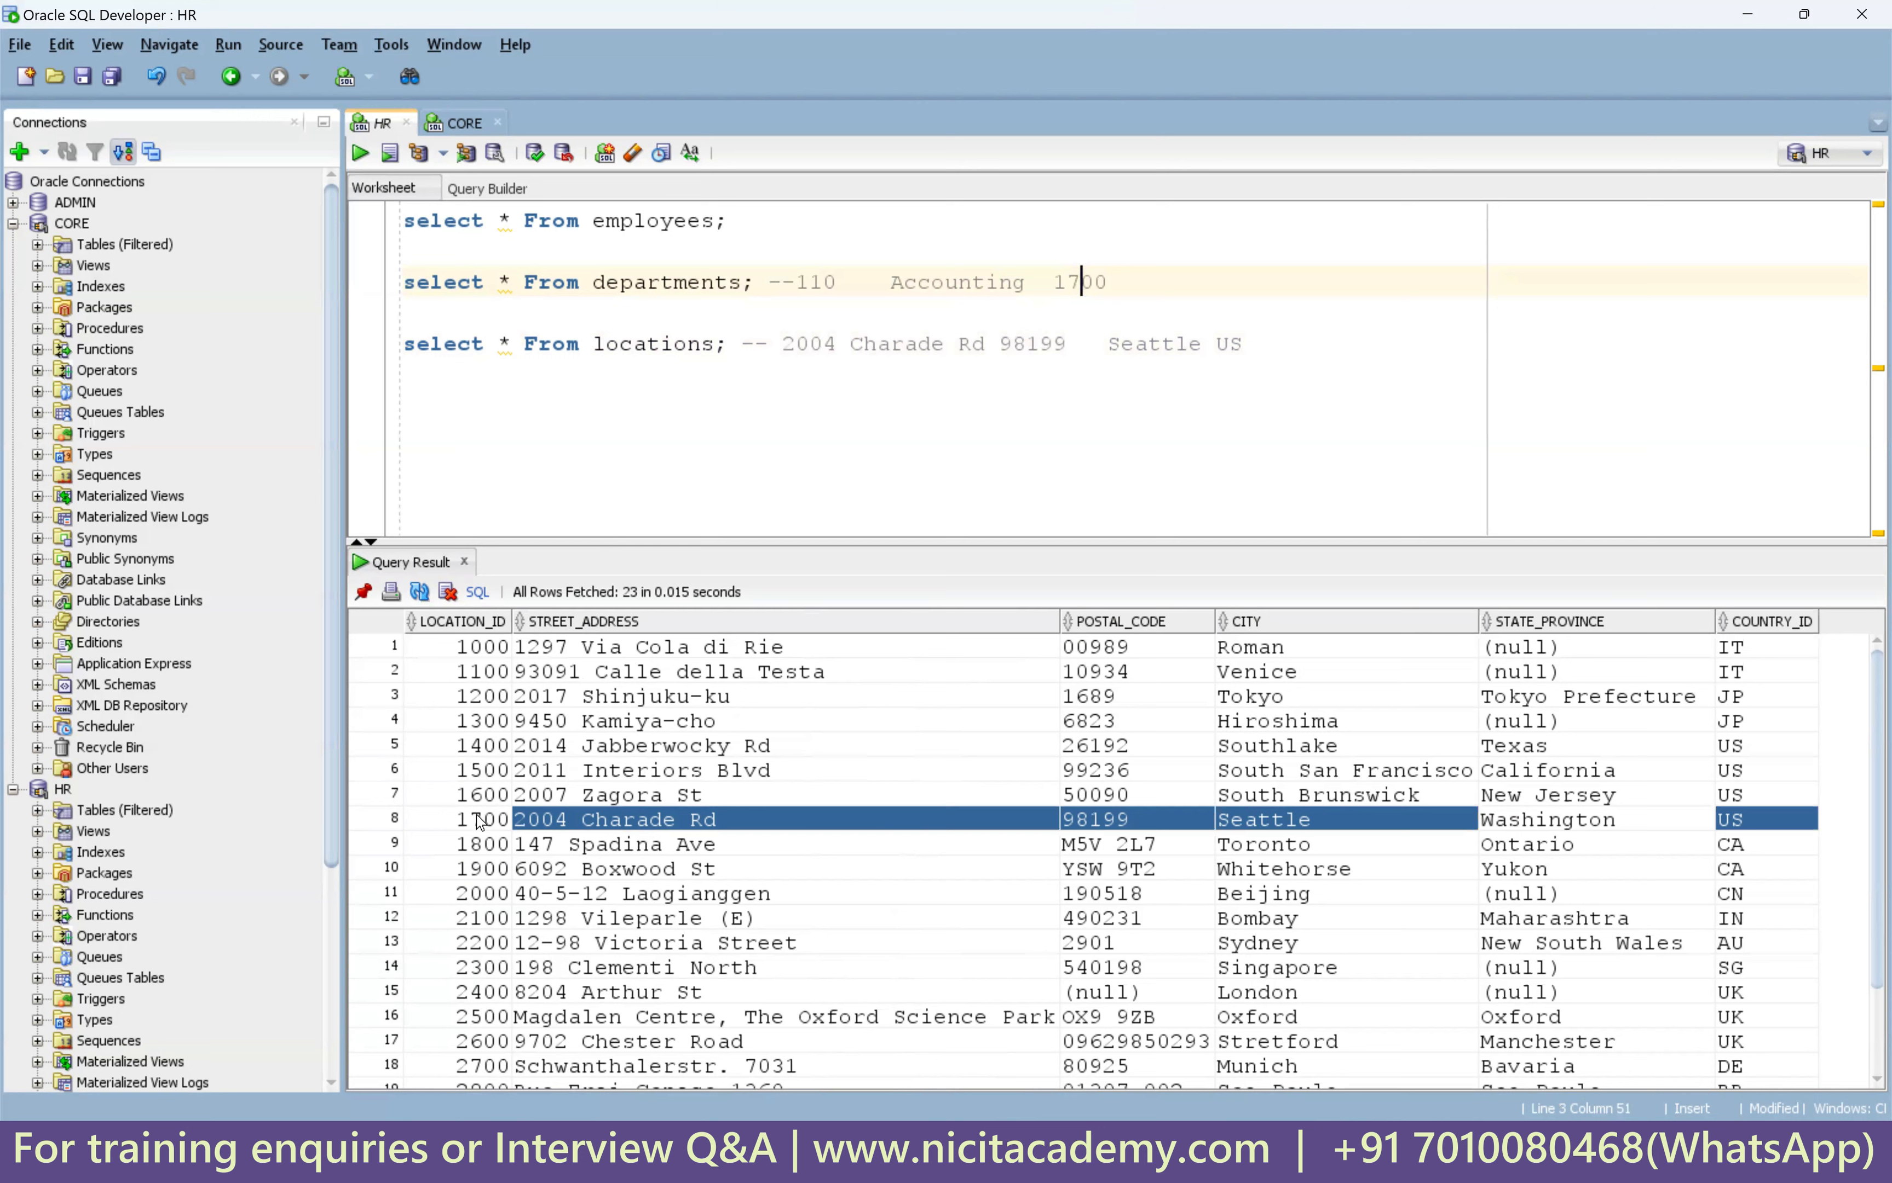
left_click(783, 345)
type("170")
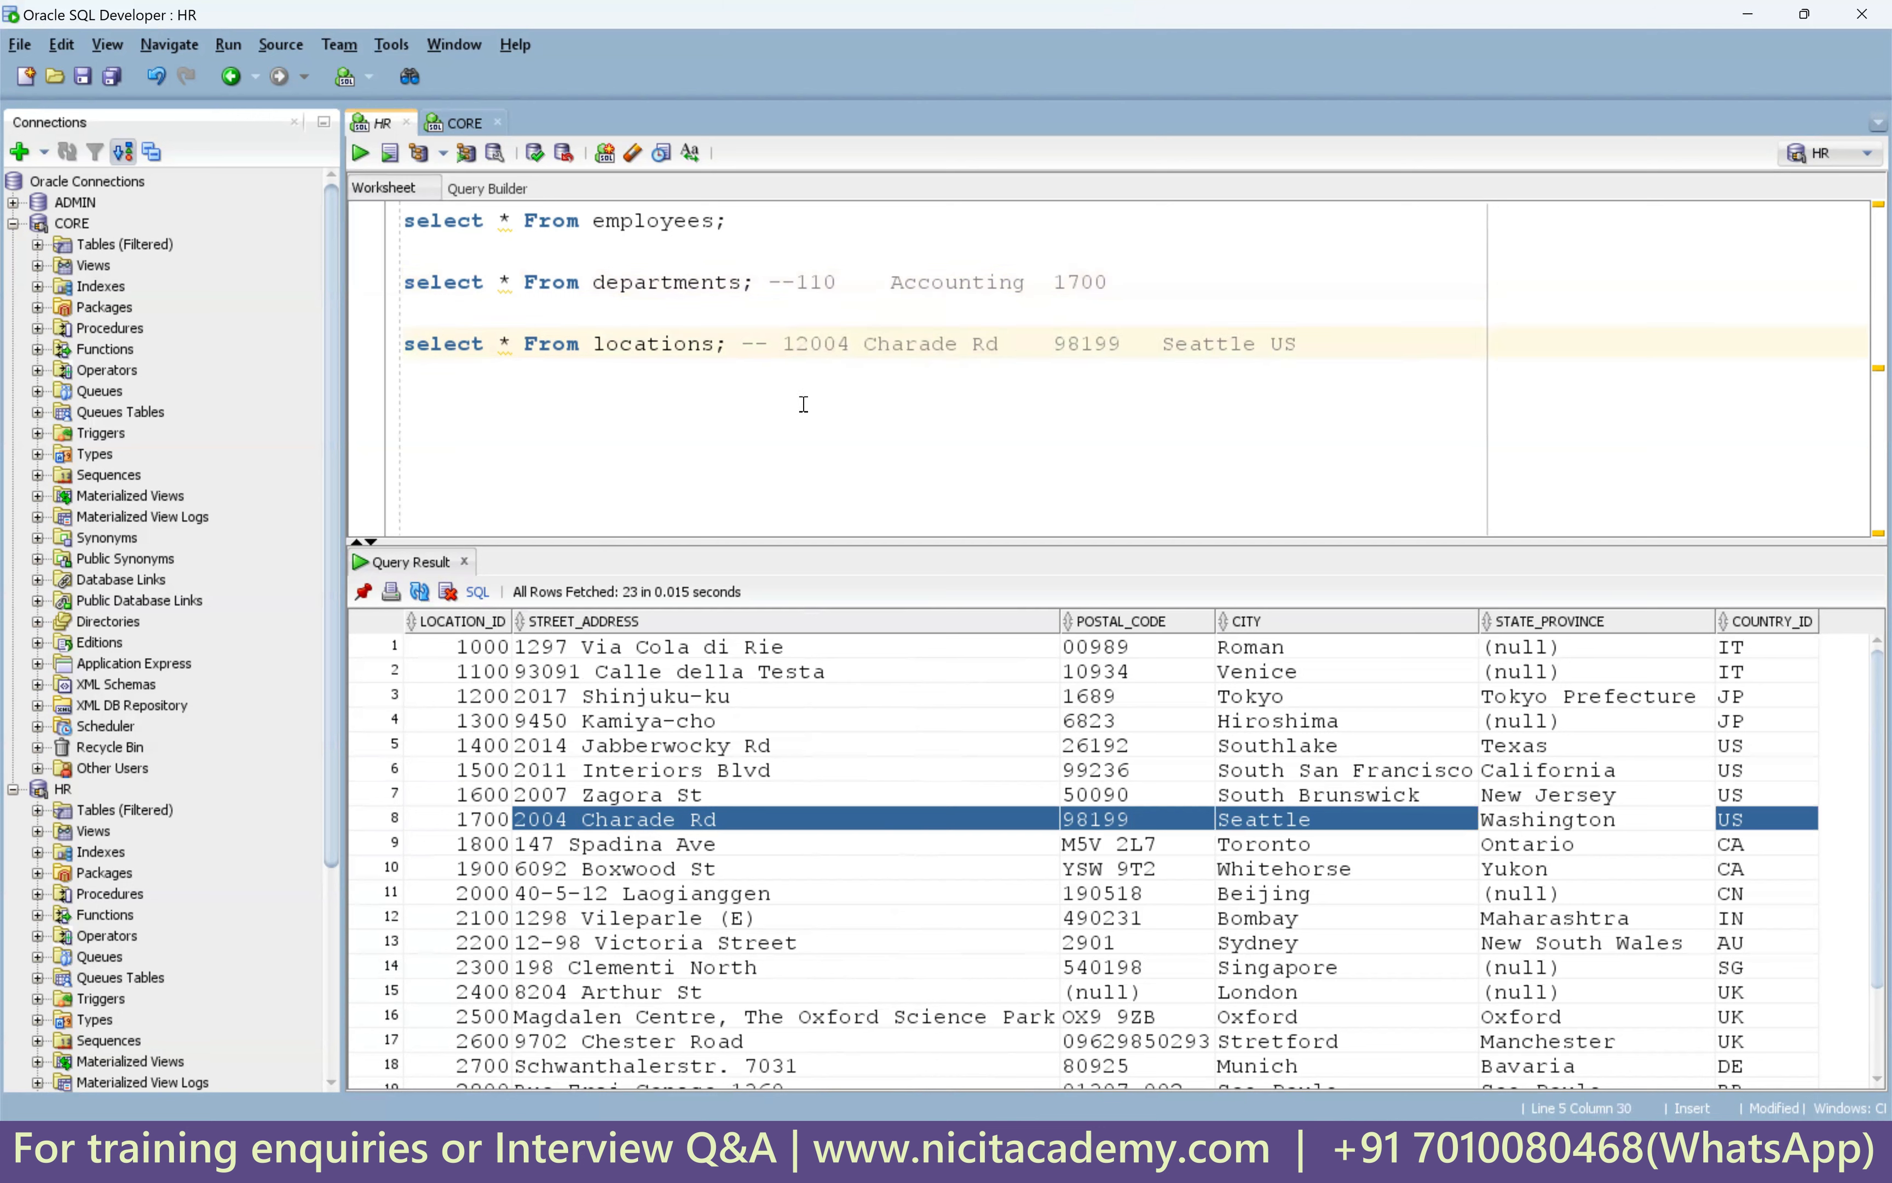
type("0")
Check the comment reads '-- 1700 2004 Charade Rd 98199 Seattle US', field by field.
left_click(1052, 283)
key("shift+End")
double_click(825, 345)
left_click(853, 345)
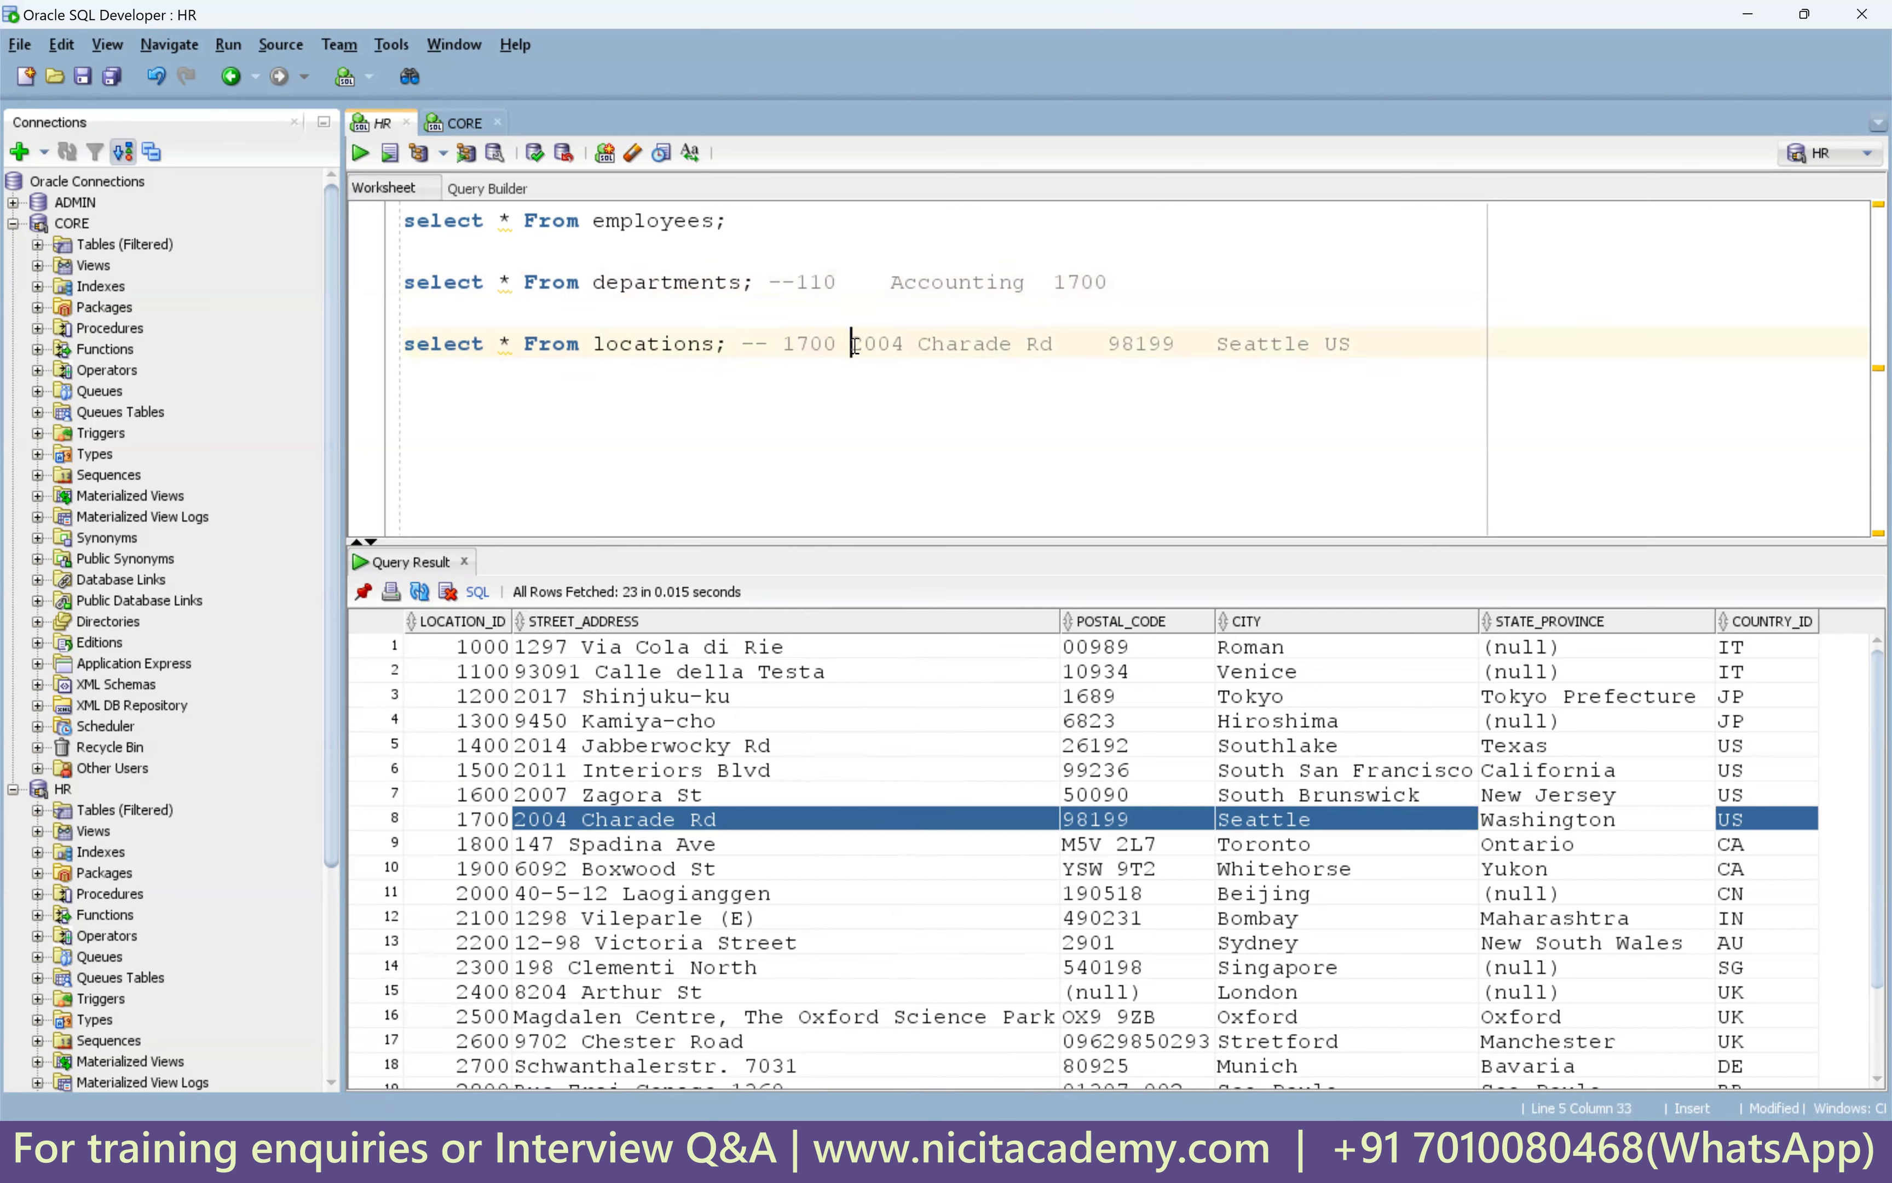
double_click(870, 344)
left_click(857, 344)
left_click_drag(853, 345, 1055, 344)
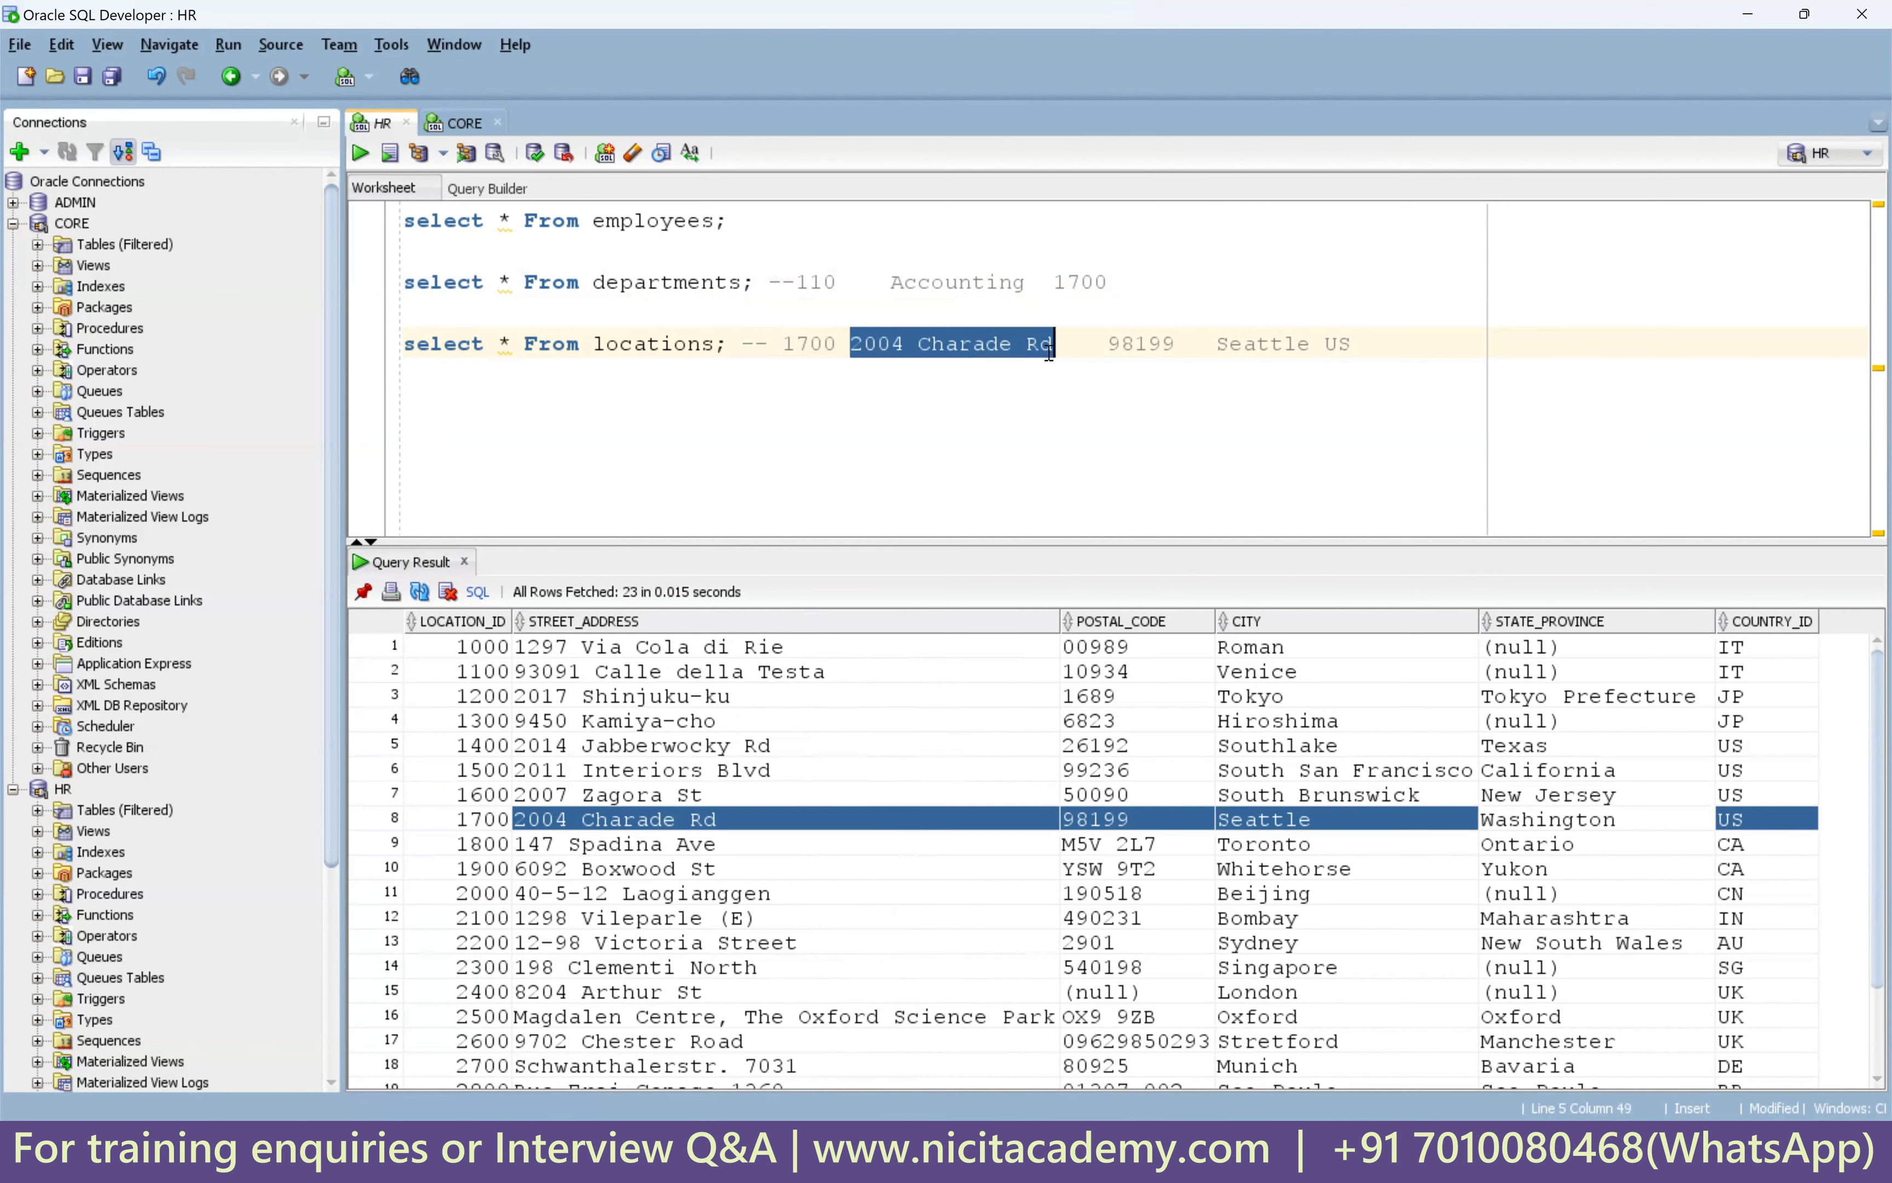
double_click(1142, 344)
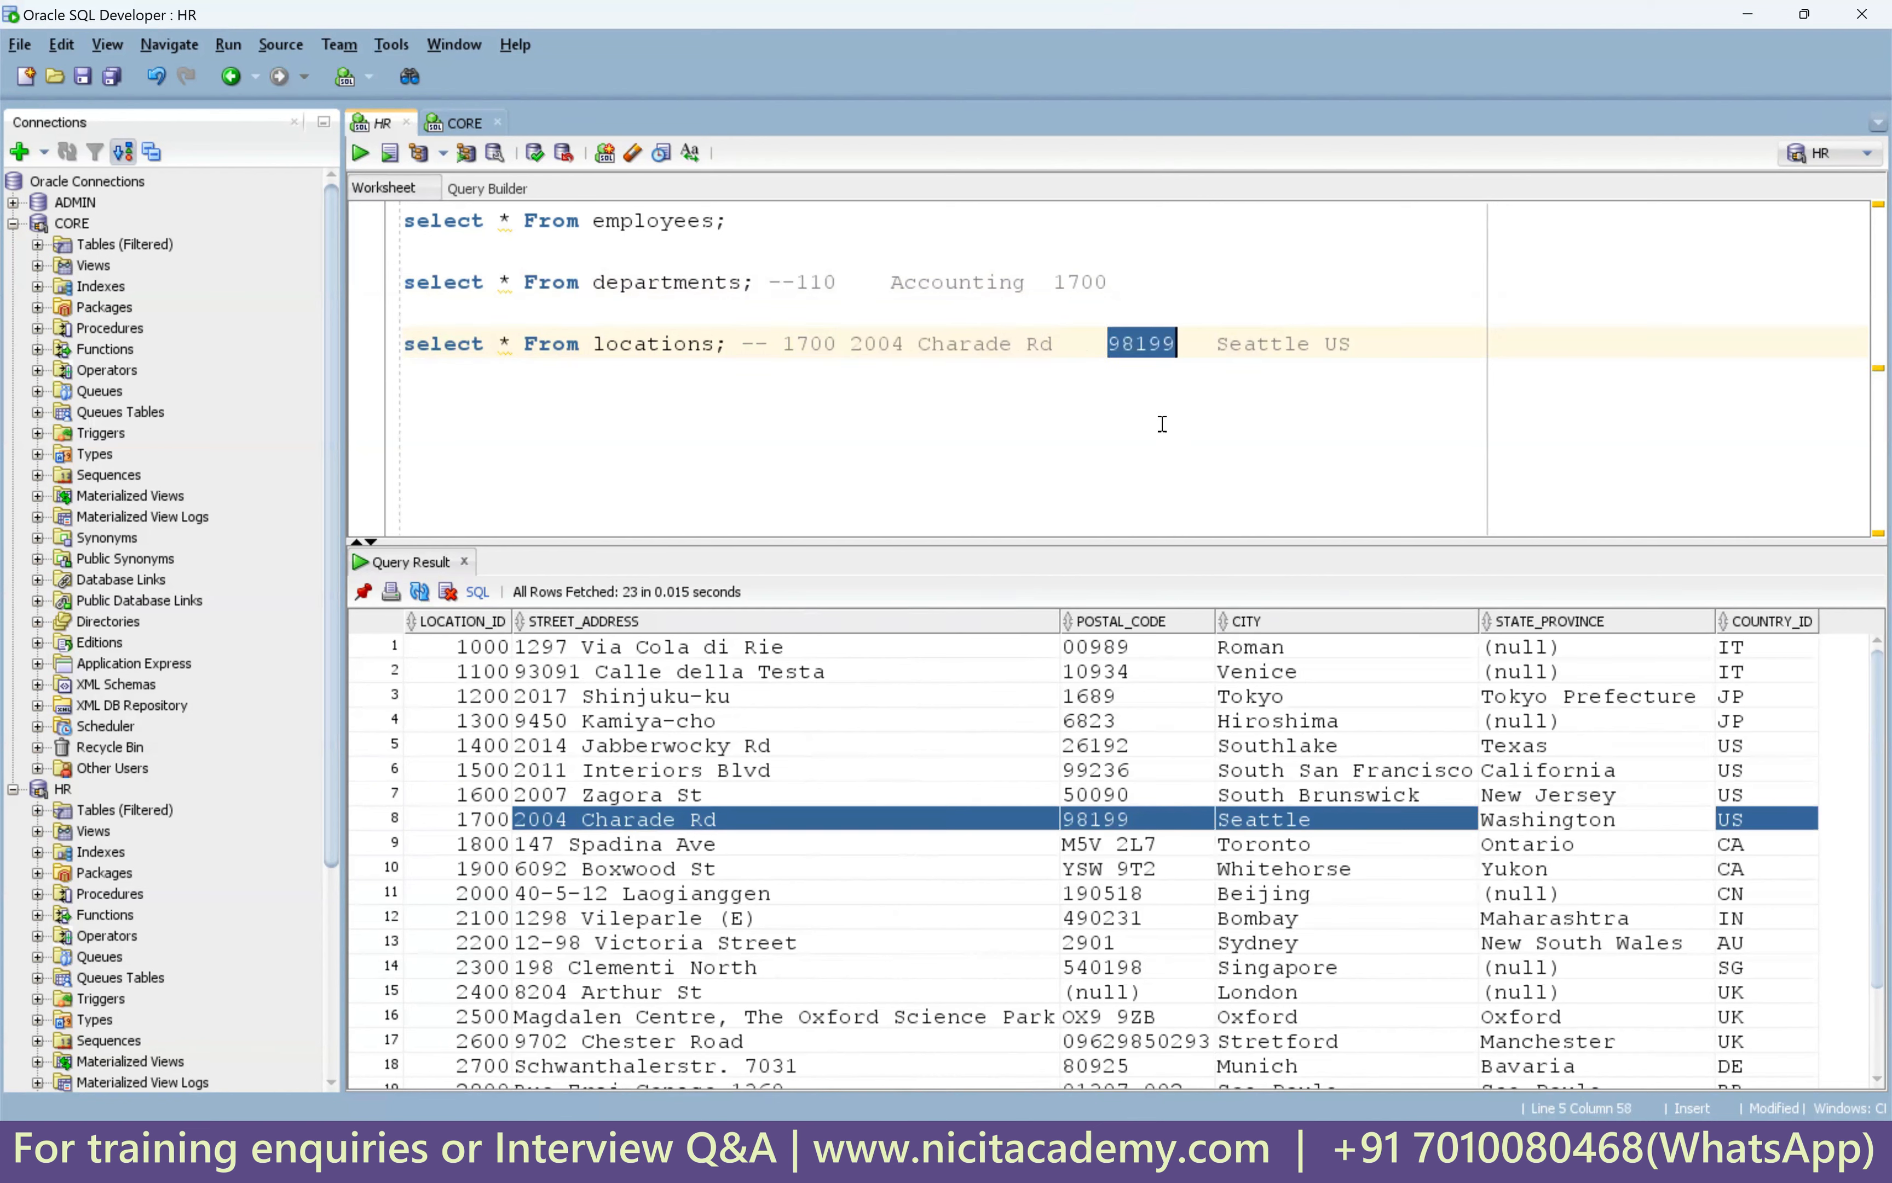
double_click(1266, 345)
double_click(1337, 345)
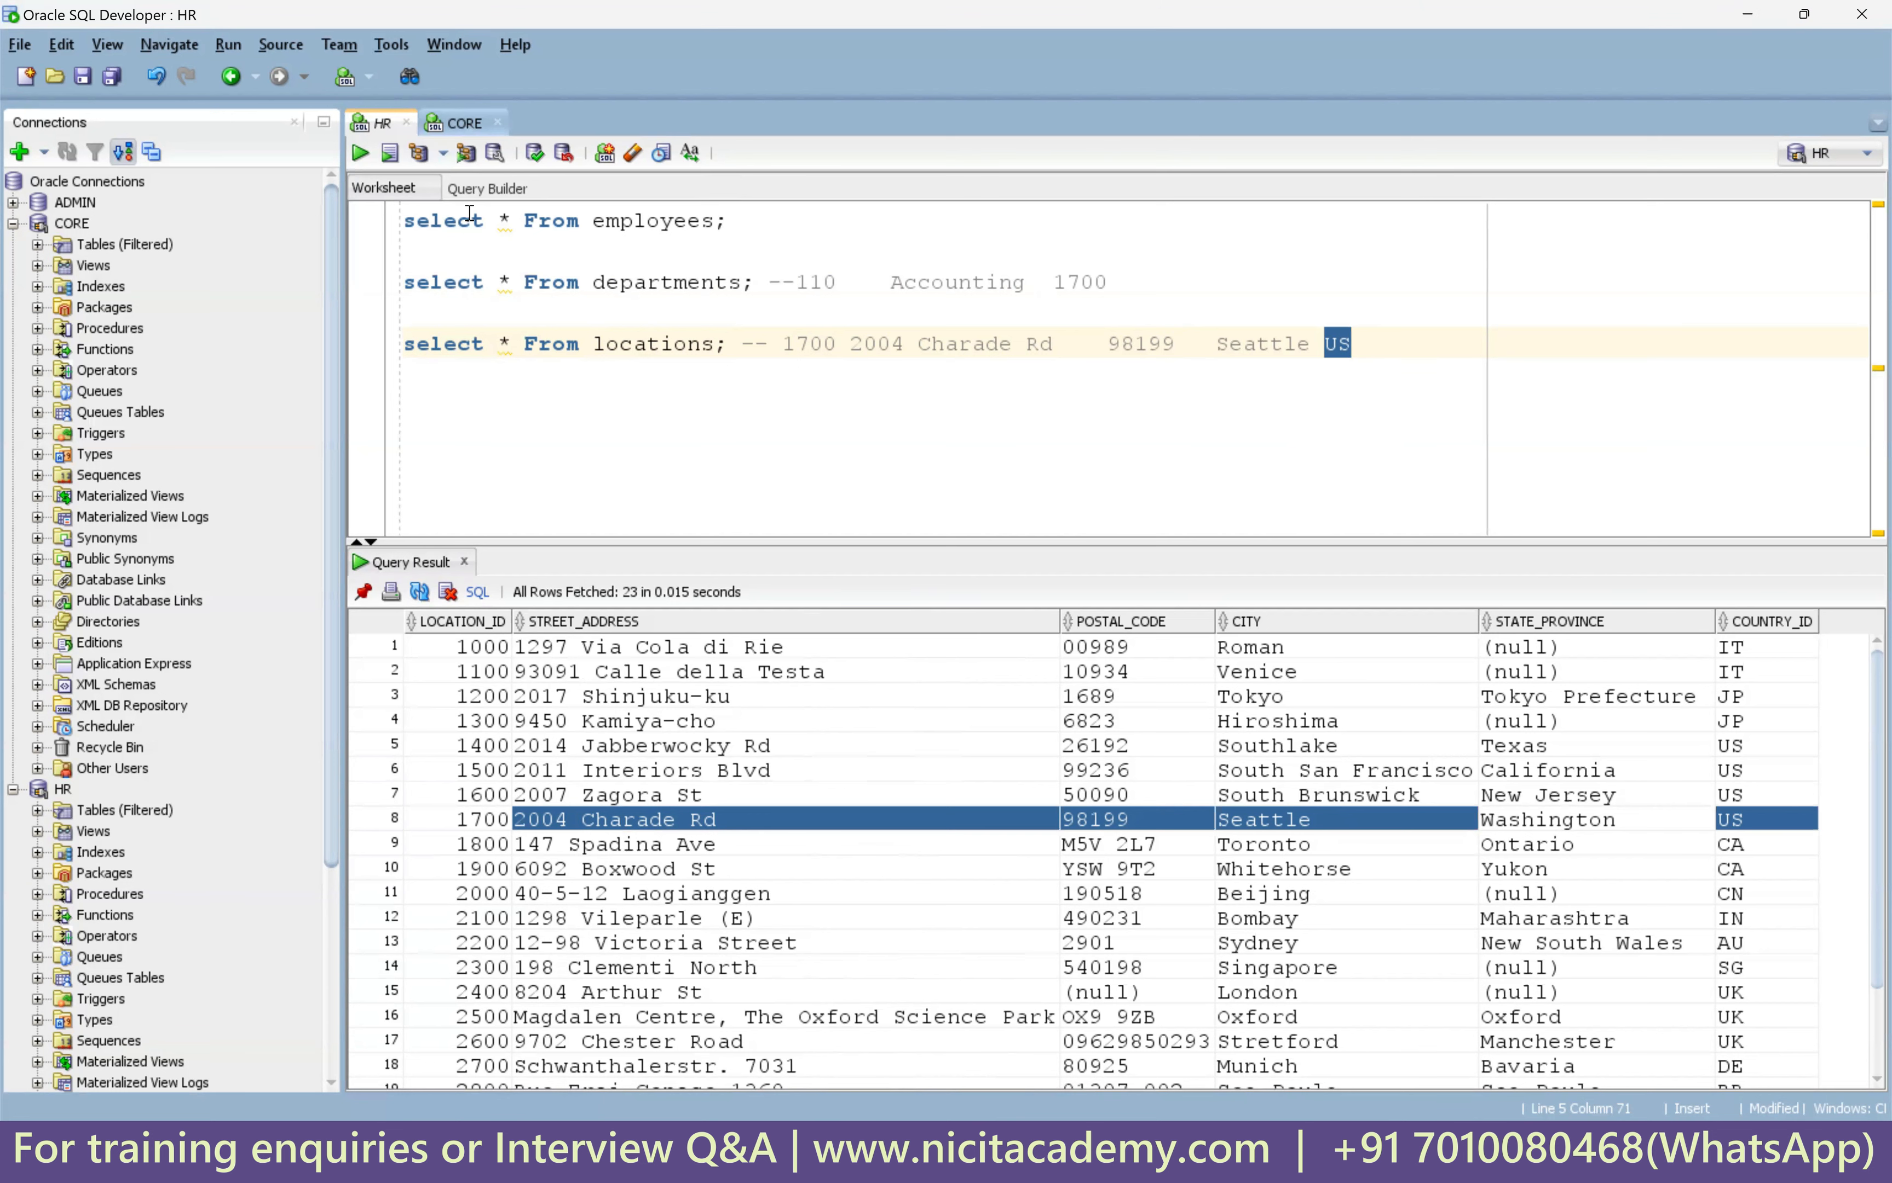
Run select * From t_employees_dept_loc; in the CORE worksheet and enlarge the results pane.
type("s")
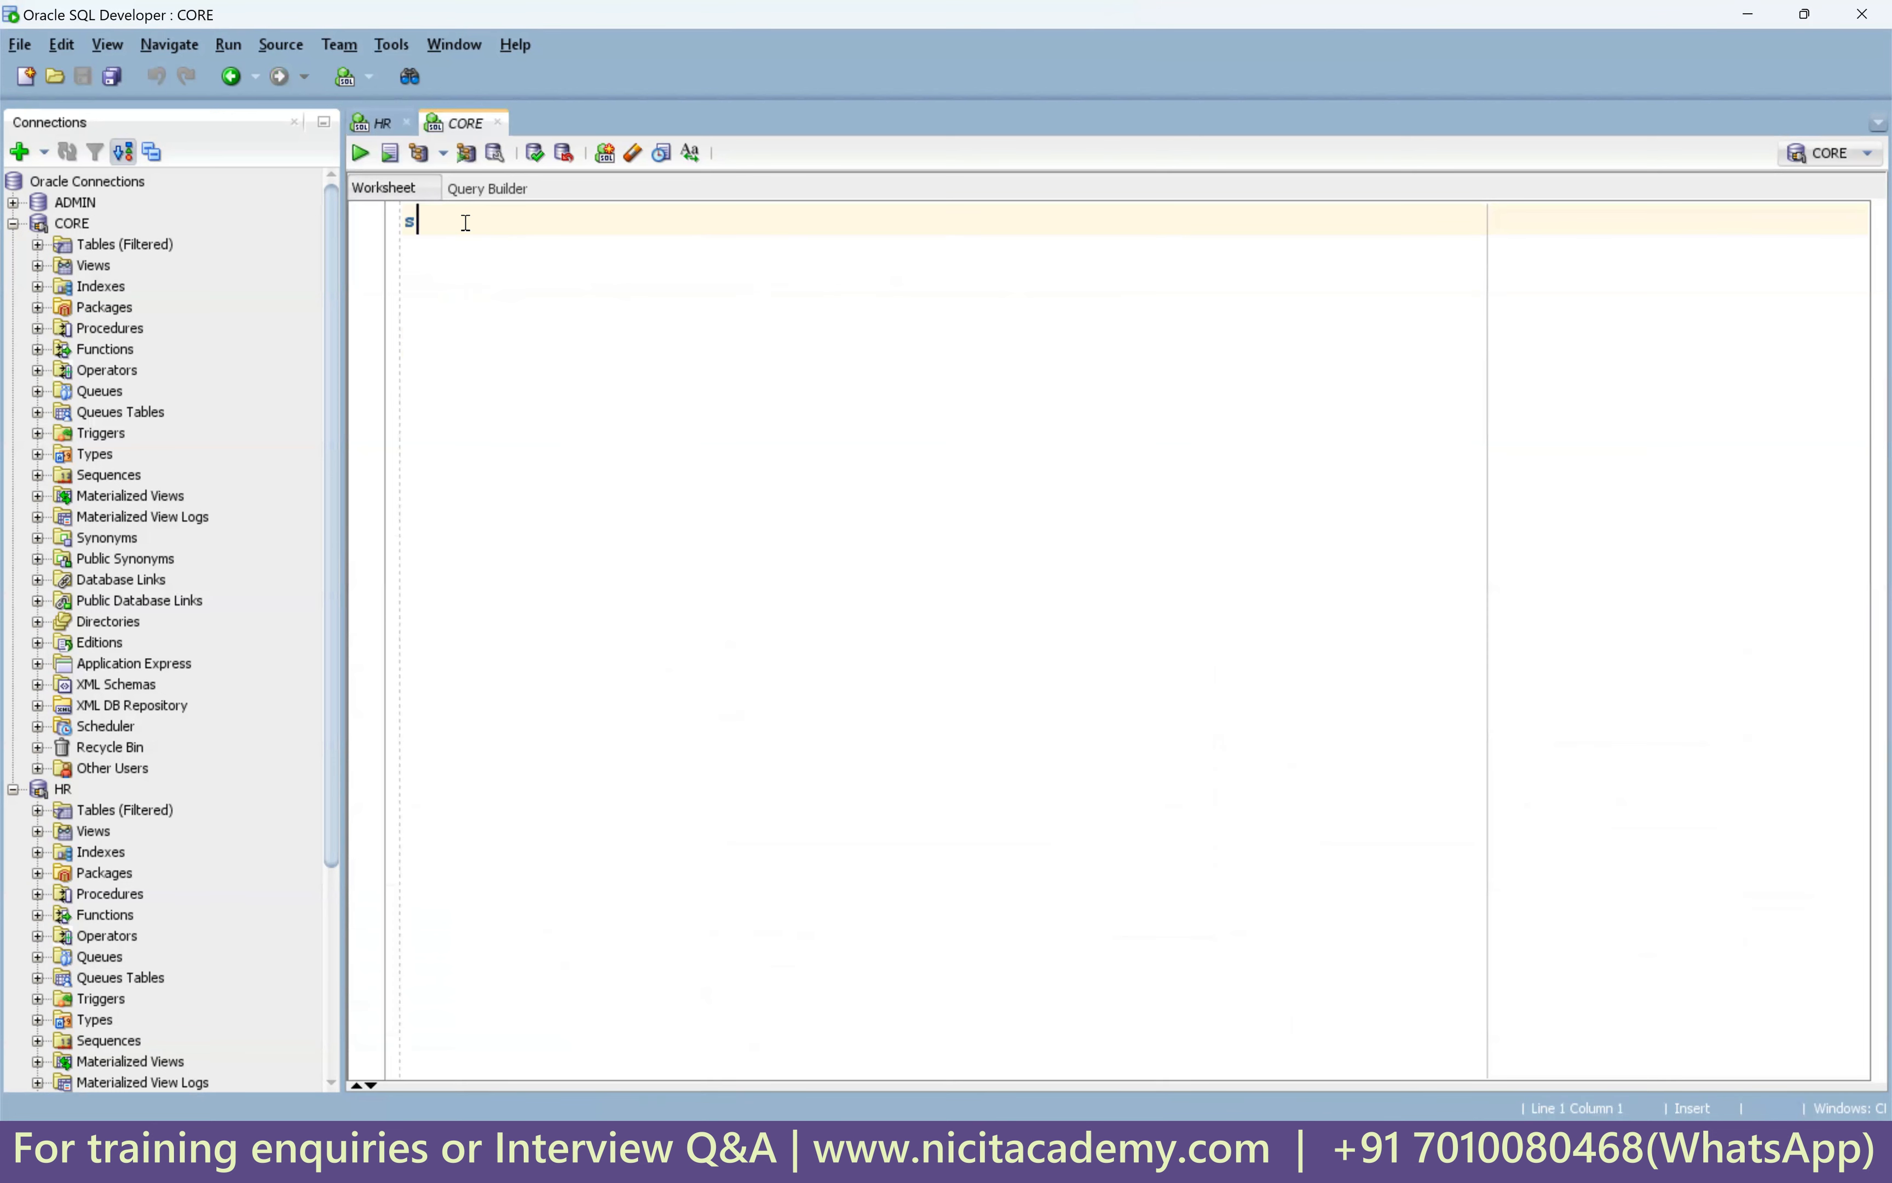
type("elect * From t_")
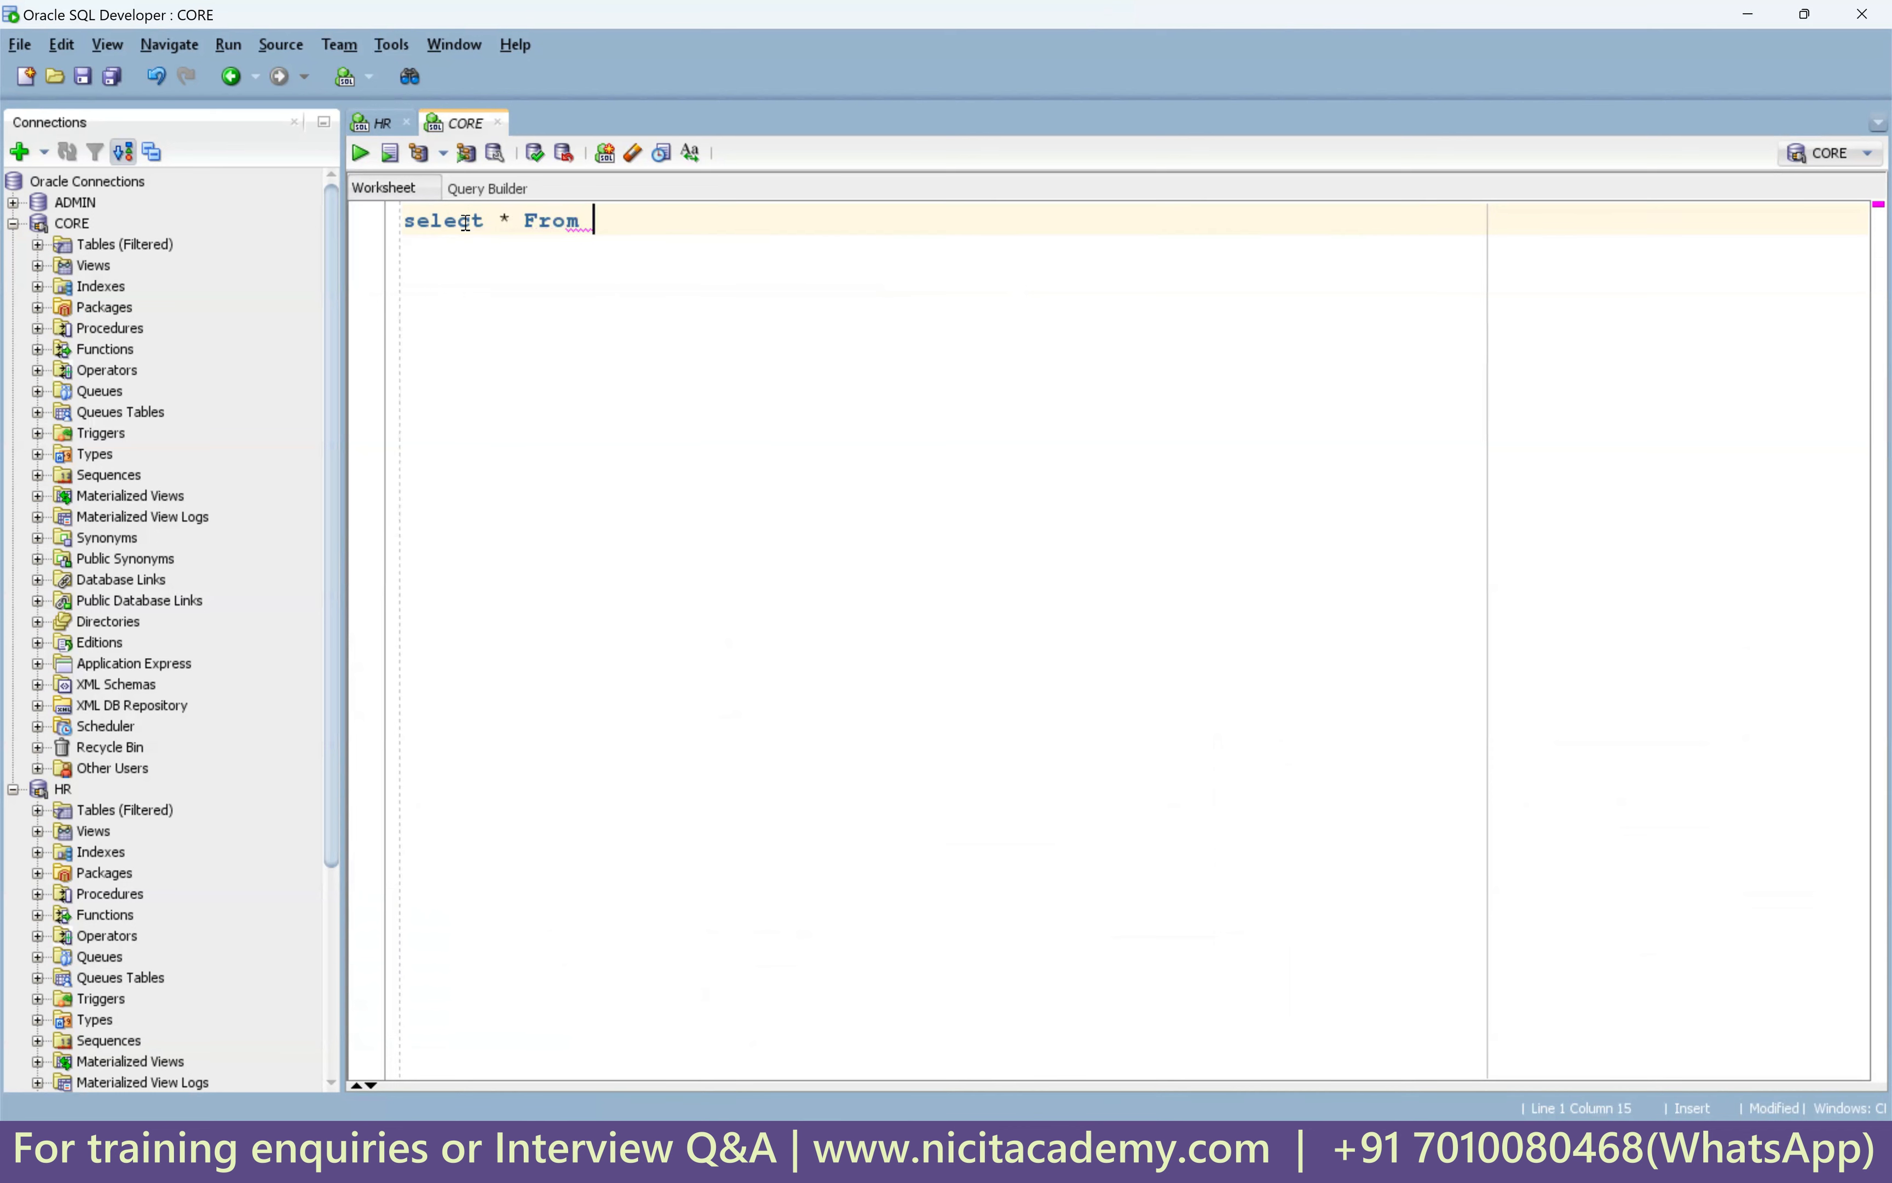
type("employees_")
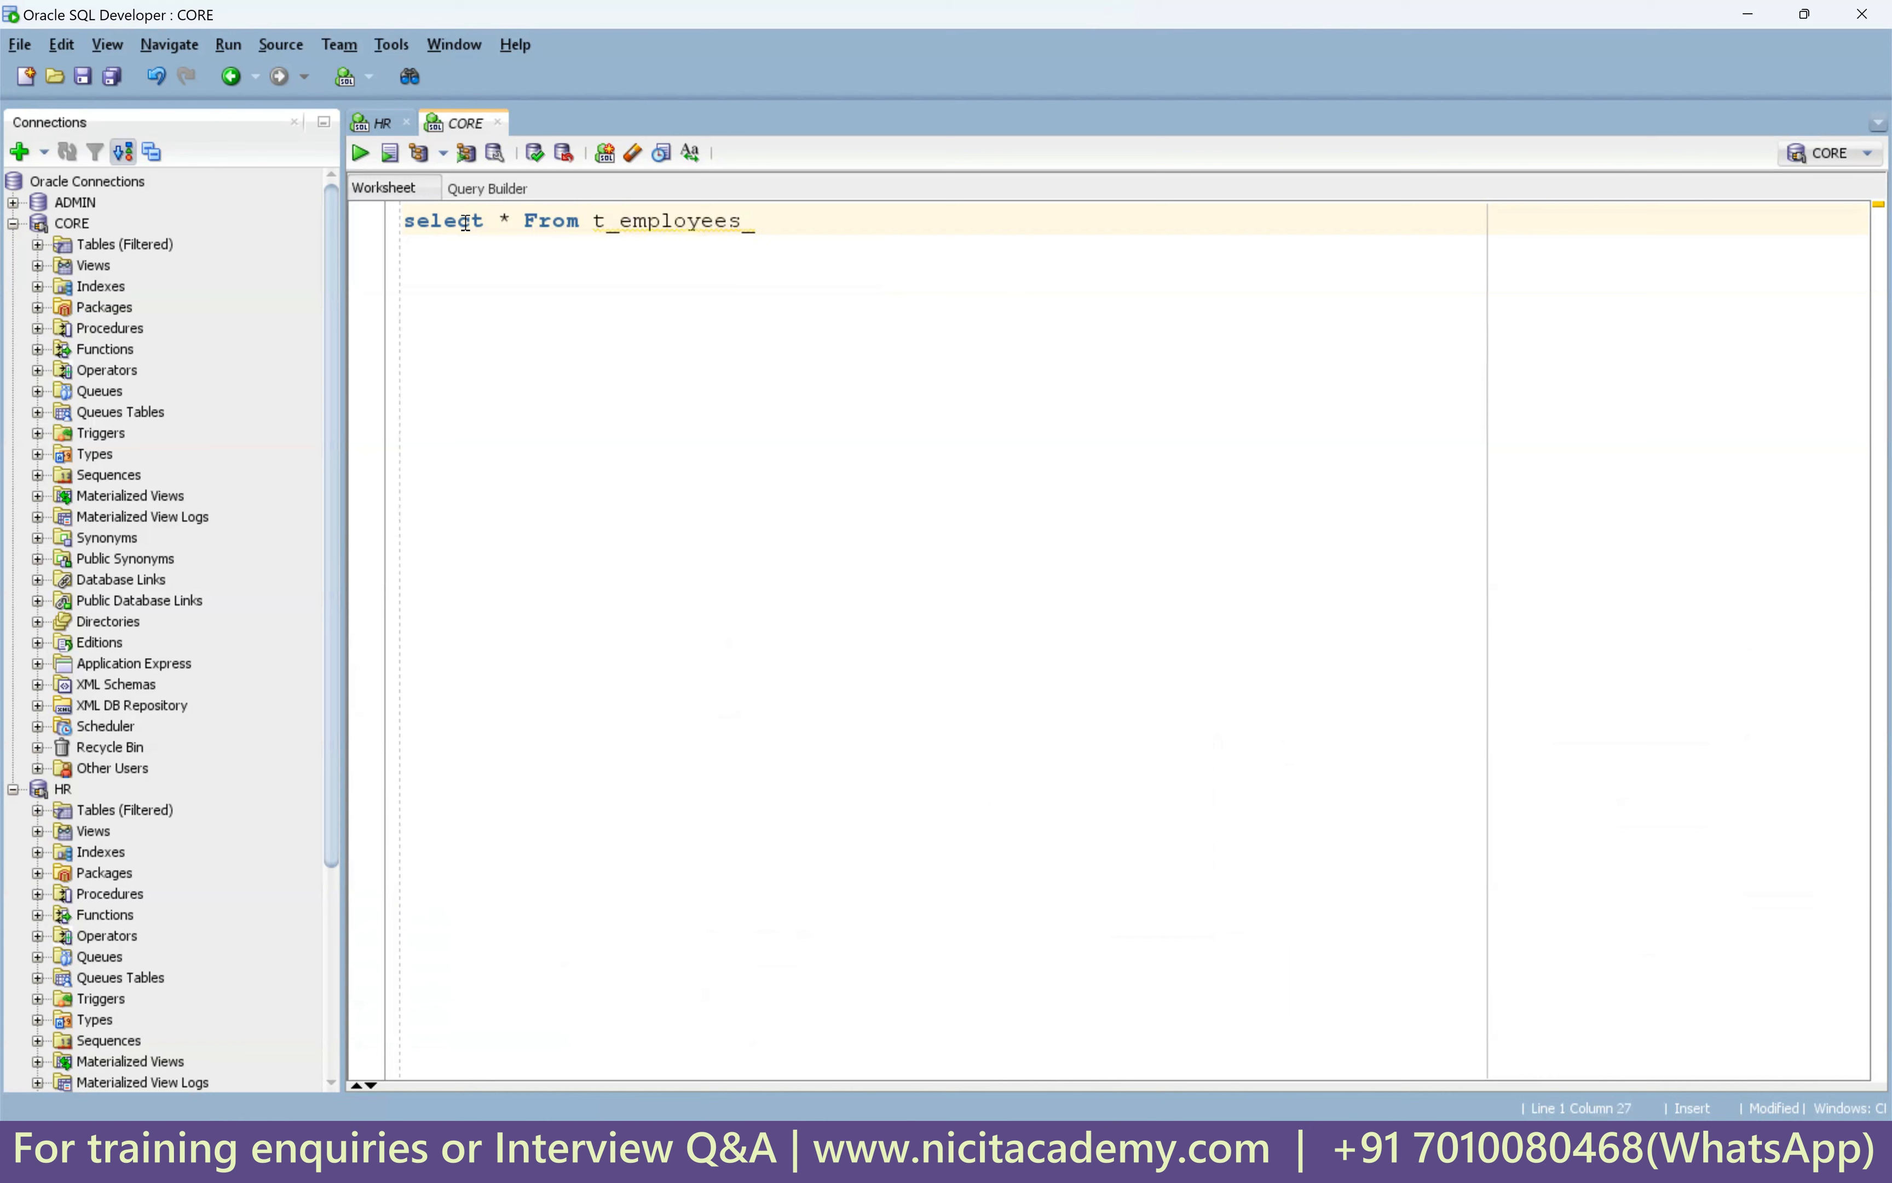
type("dept_loc;")
key("ctrl+Return")
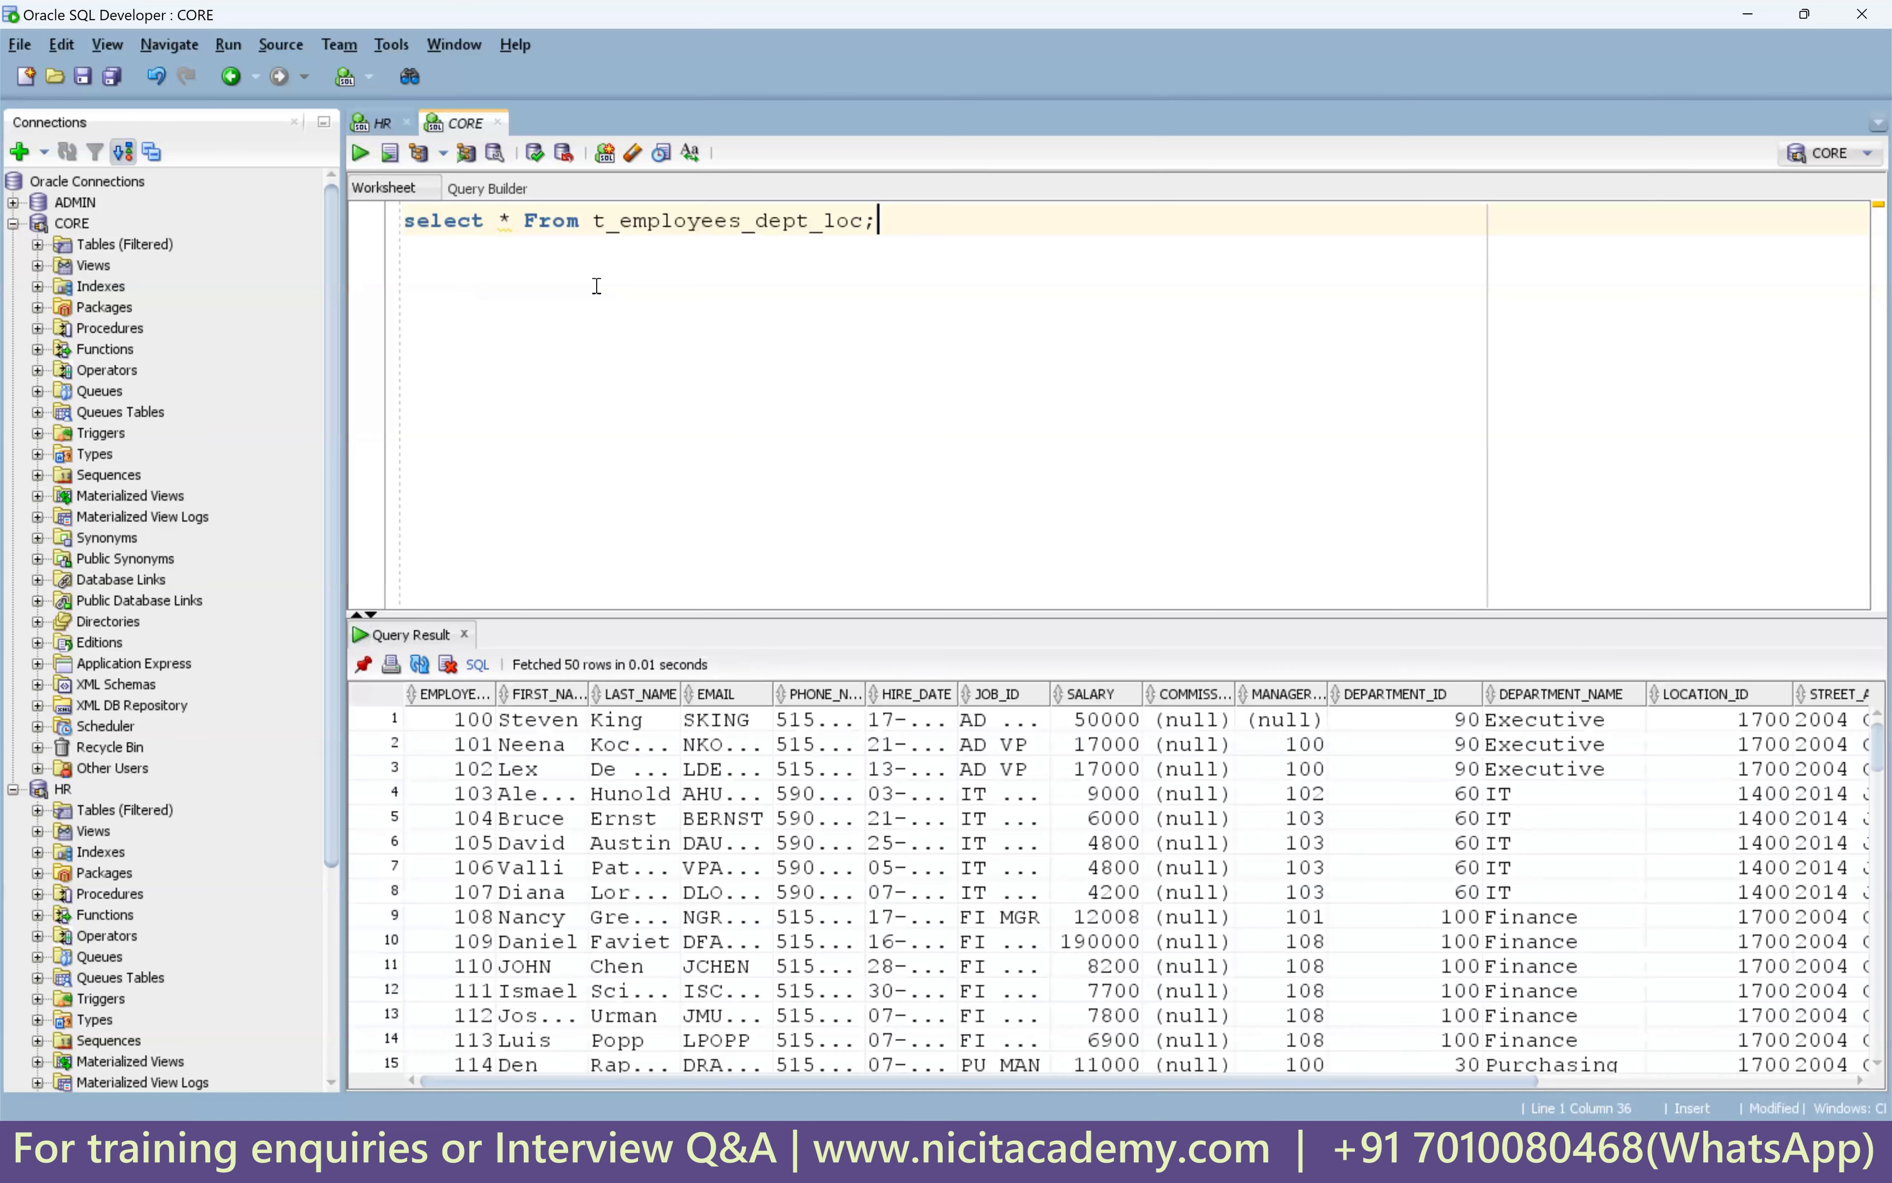
left_click_drag(863, 615, 870, 524)
left_click_drag(479, 635, 1399, 756)
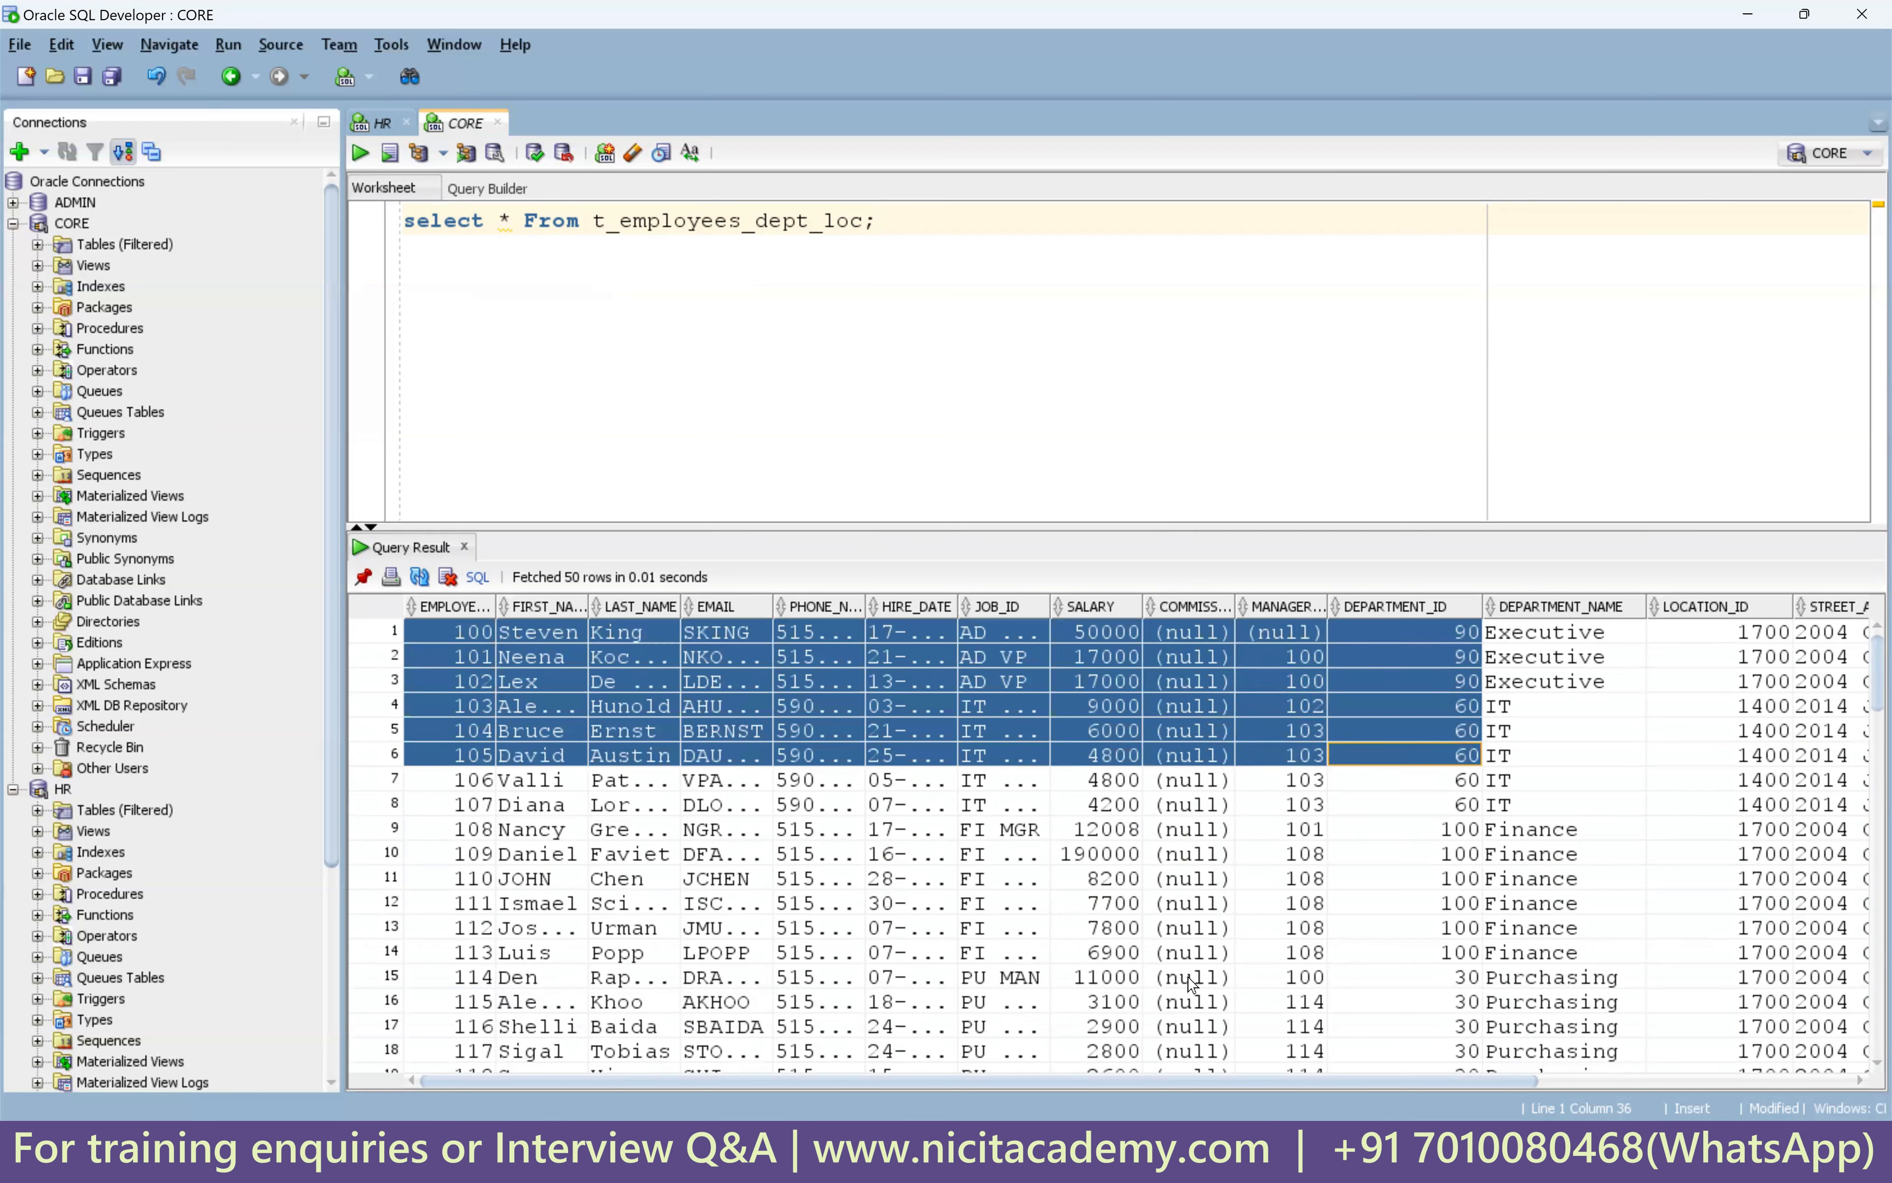
Review row 3's department, street address, postal code and city, widening the CITY column.
left_click_drag(1522, 687, 1740, 688)
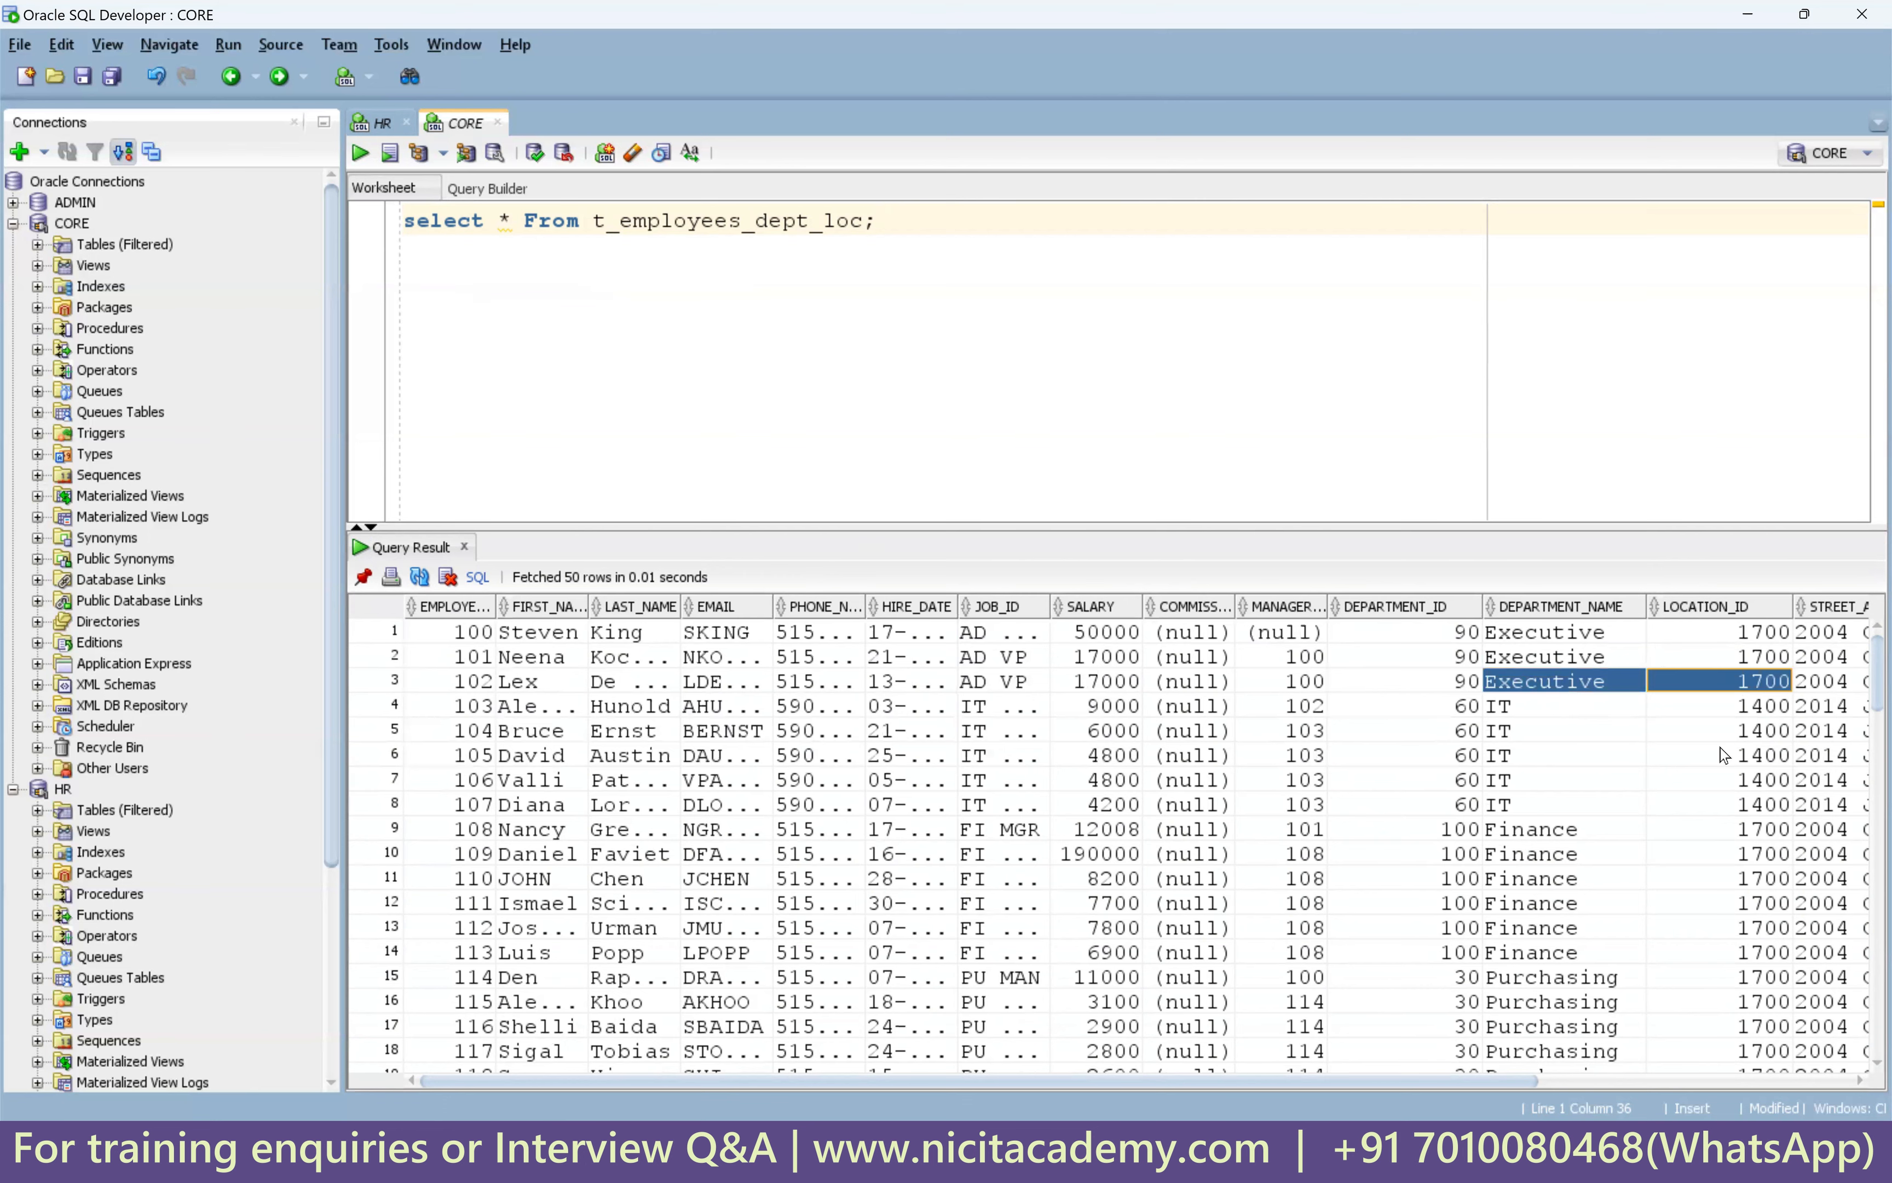
left_click_drag(1482, 1081, 1733, 1072)
left_click_drag(1525, 692, 1869, 689)
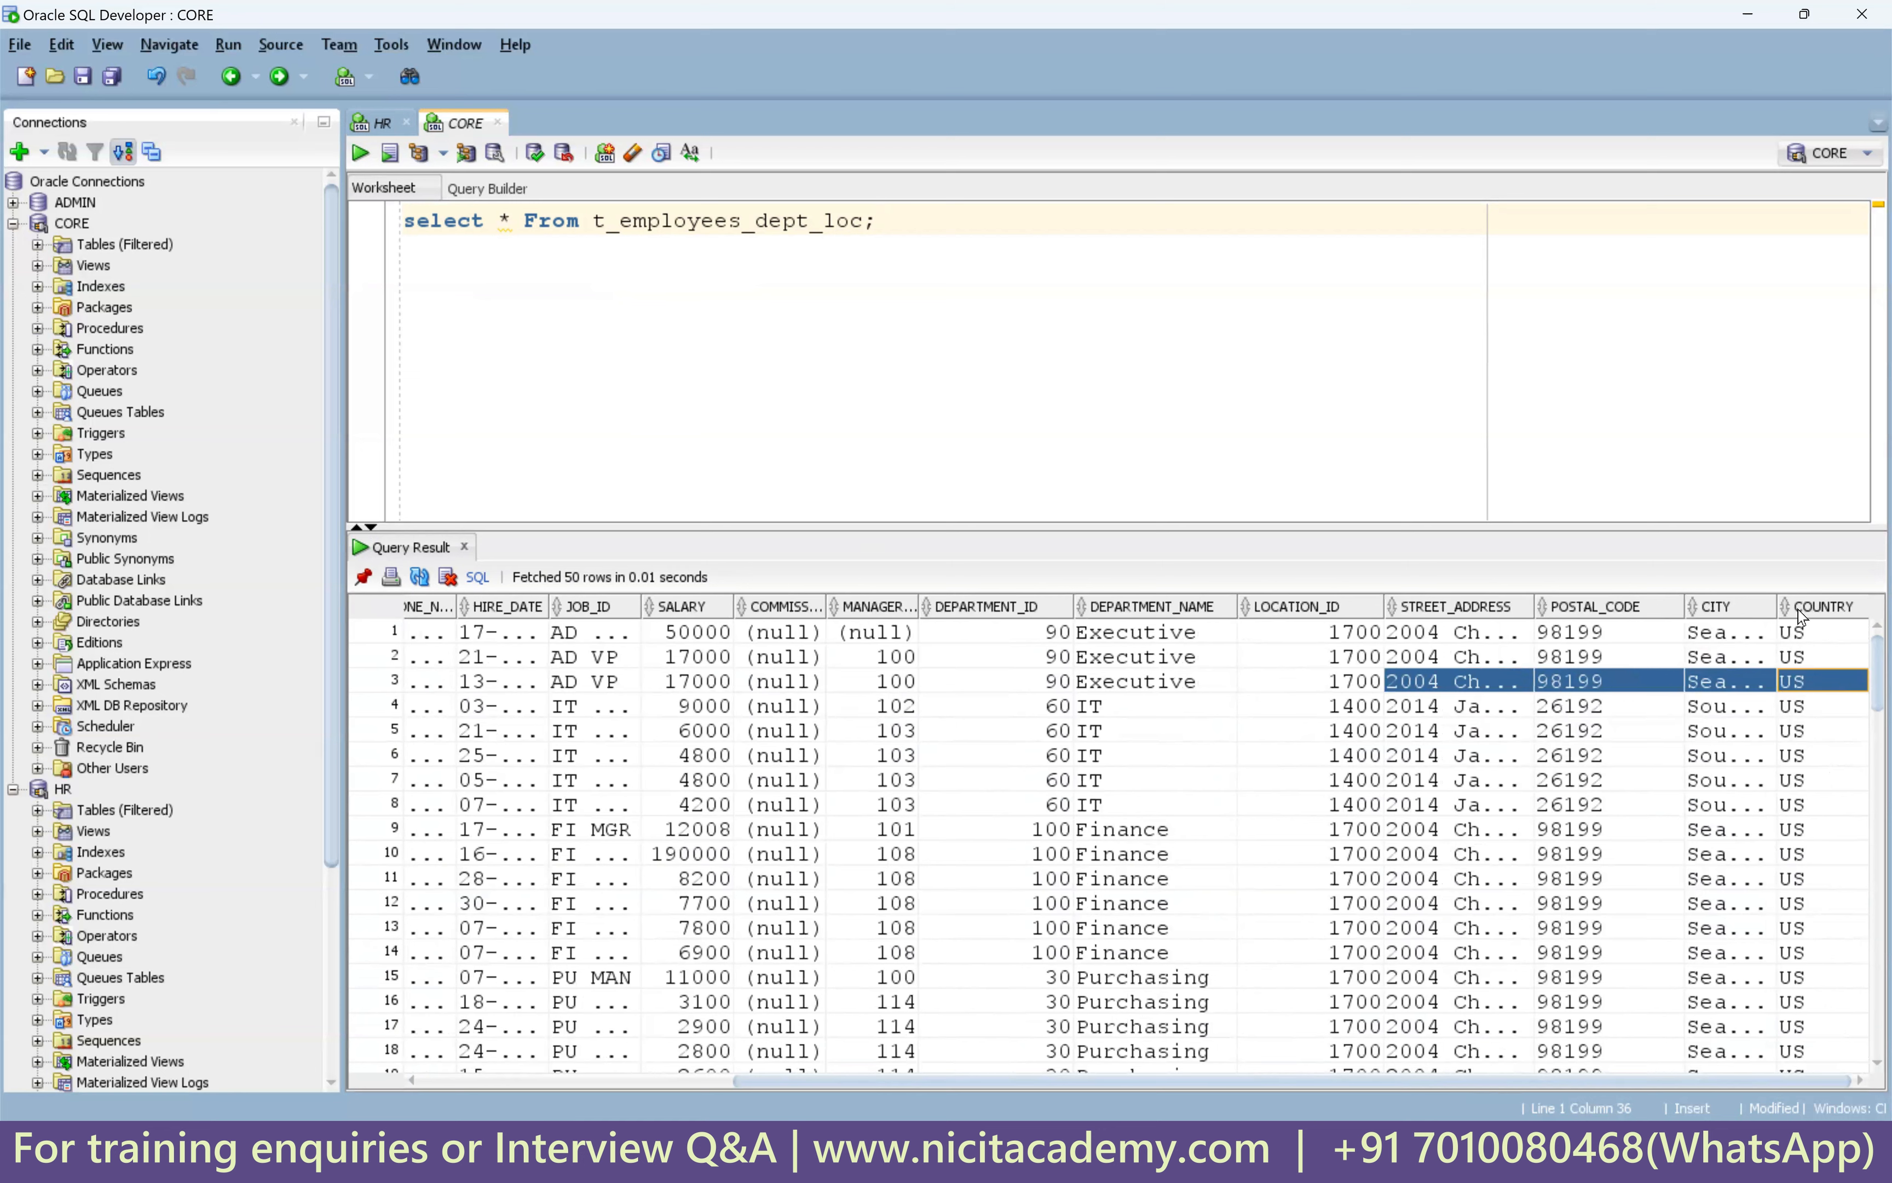
left_click_drag(1776, 607, 1822, 608)
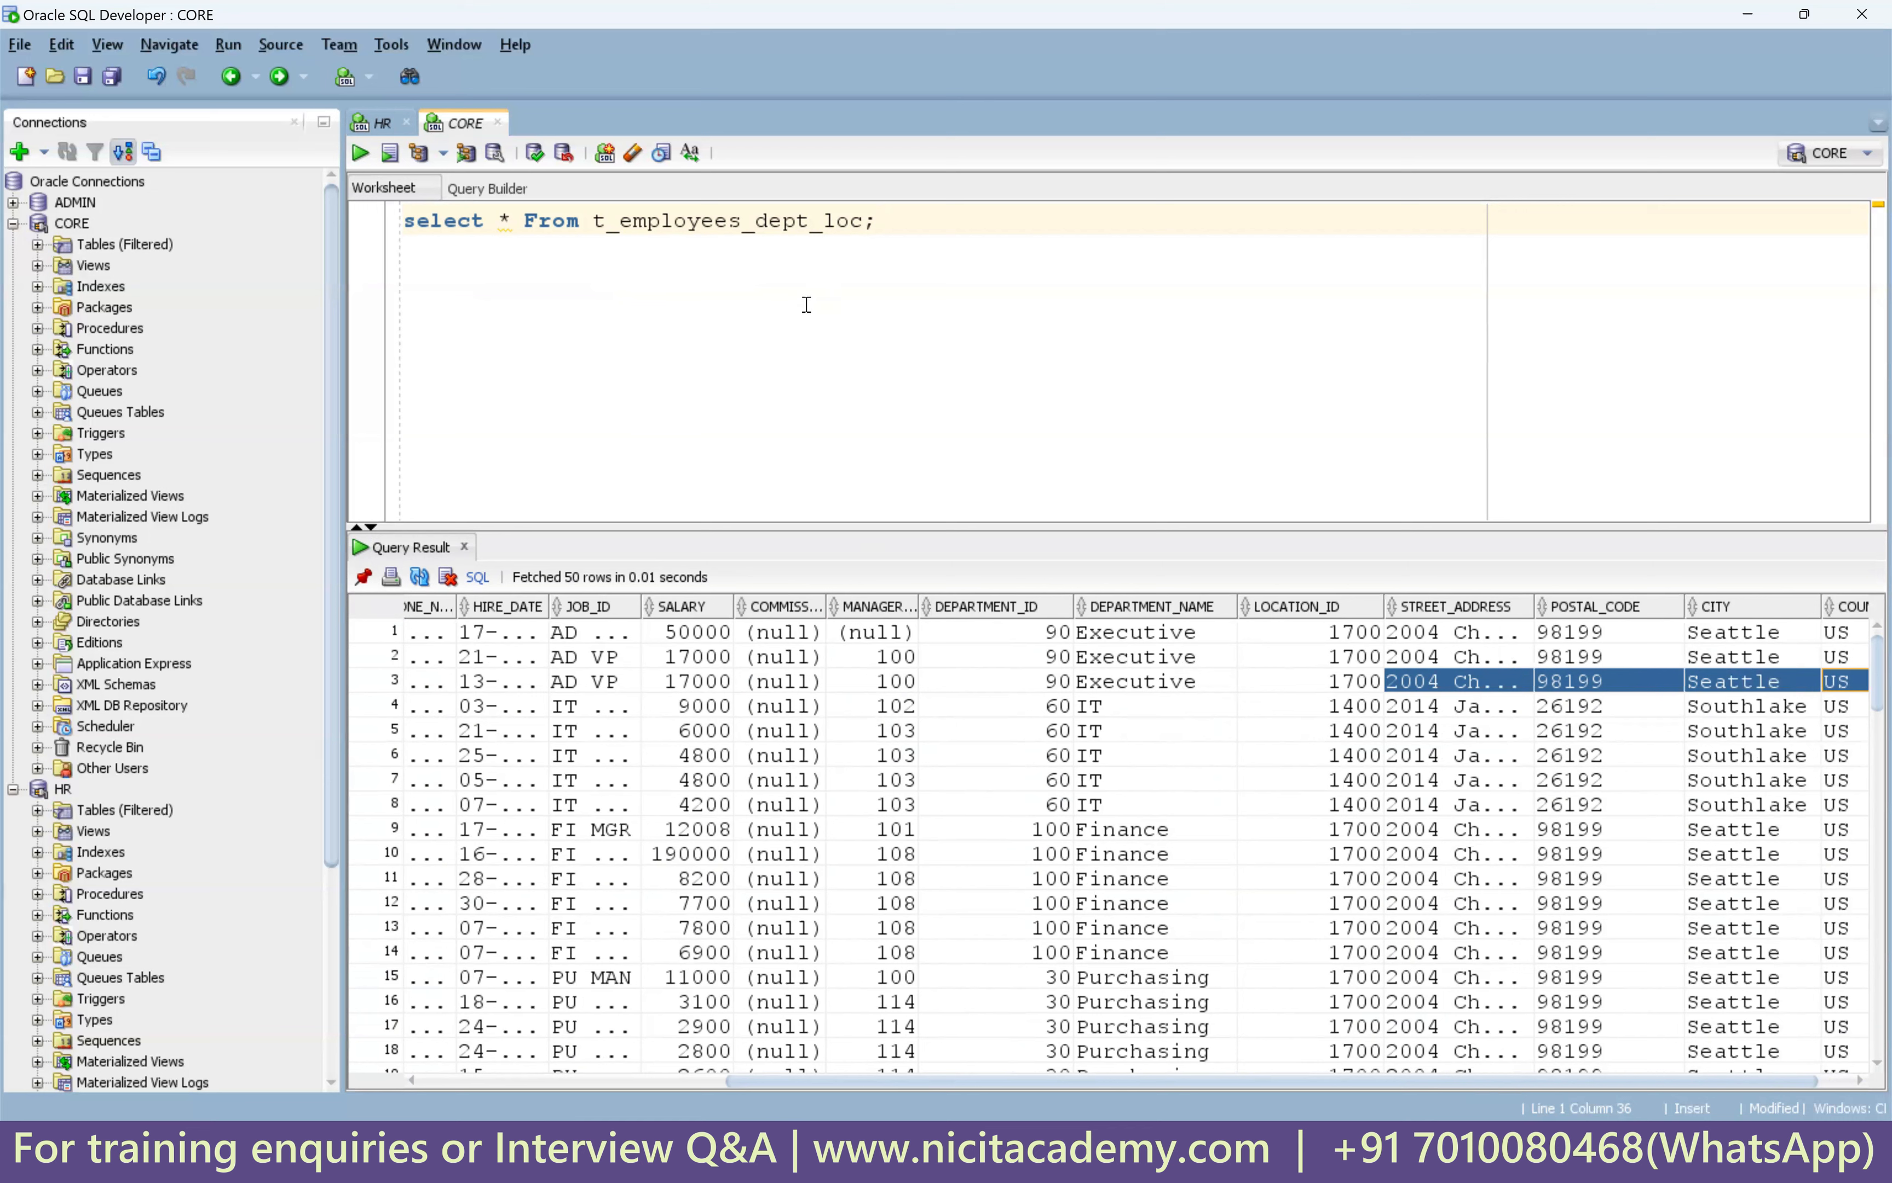
left_click(888, 227)
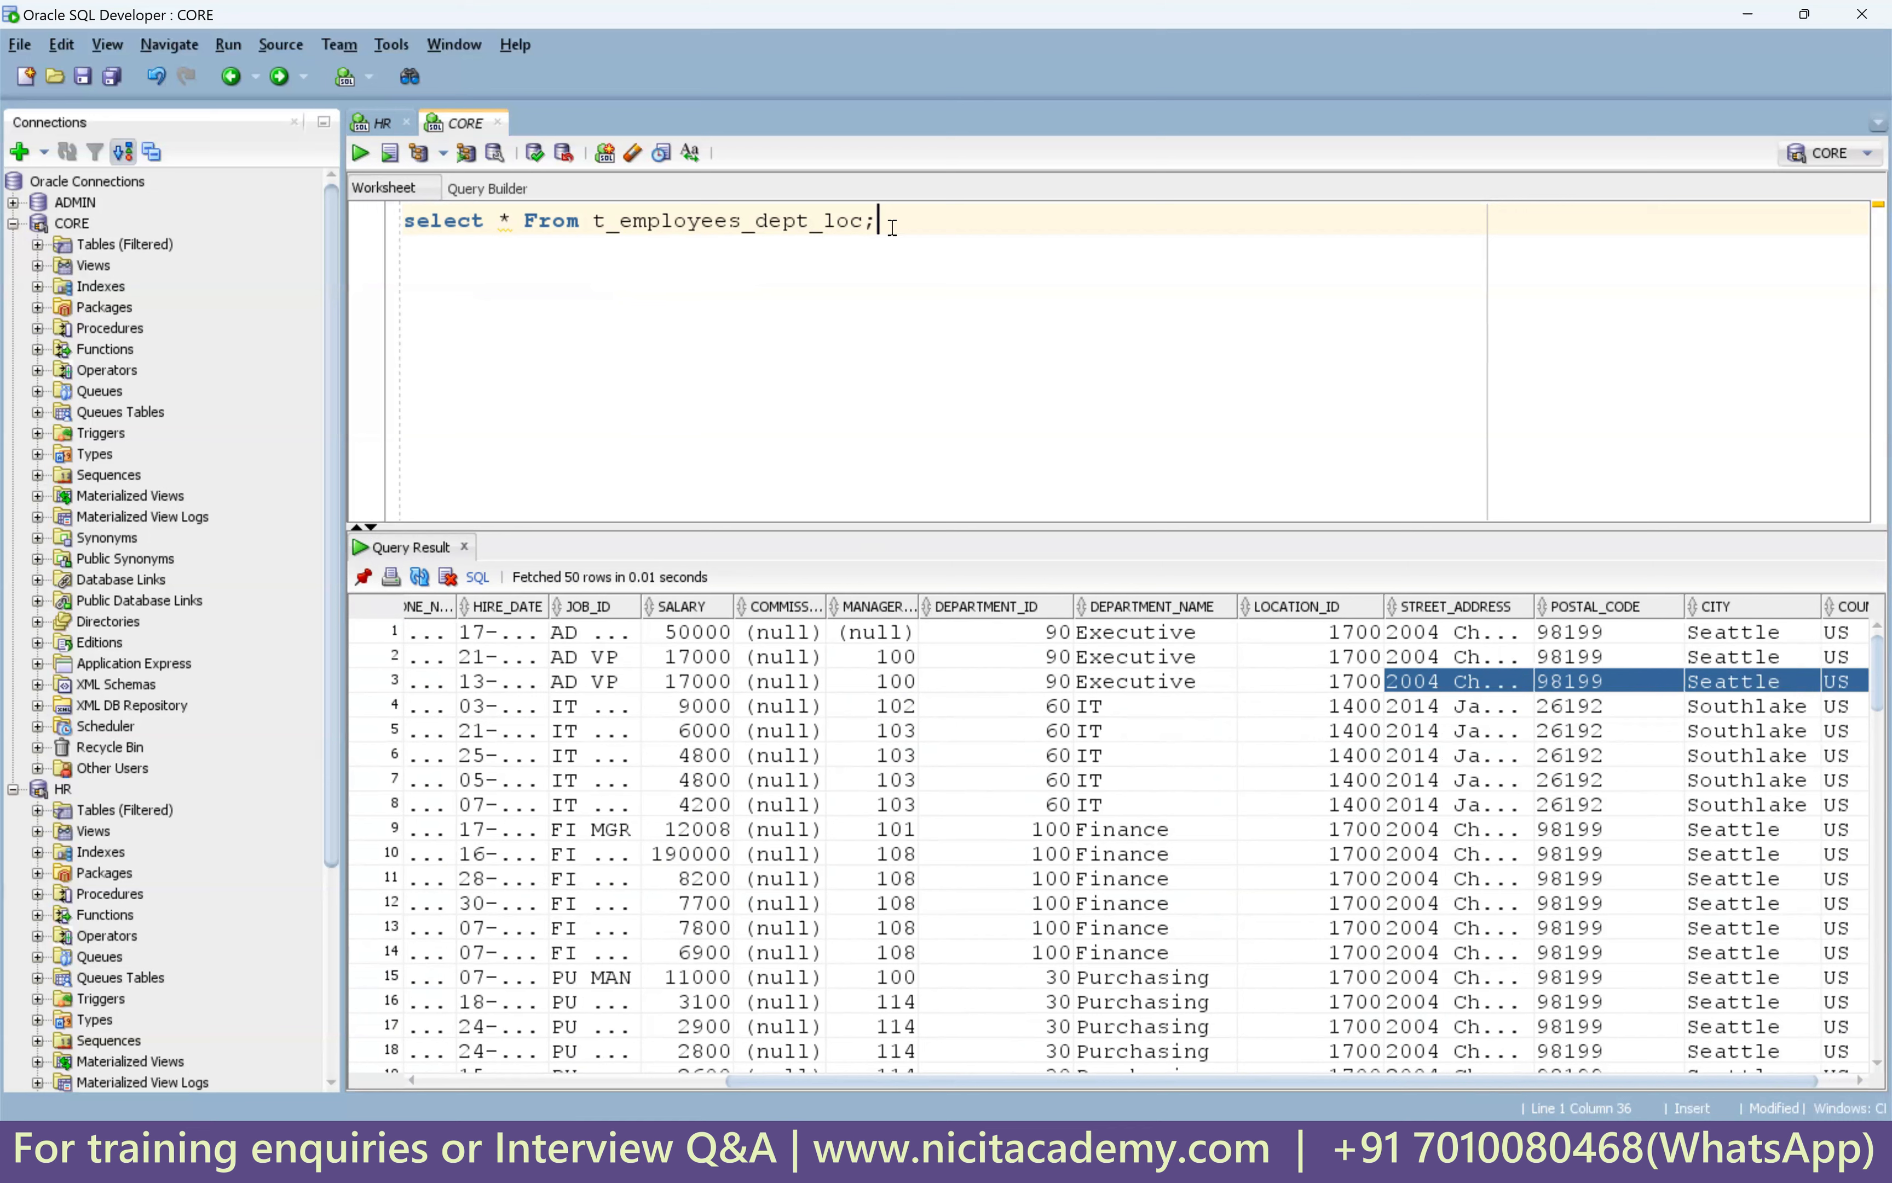
double_click(847, 225)
left_click(937, 235)
key("Return")
key("Return")
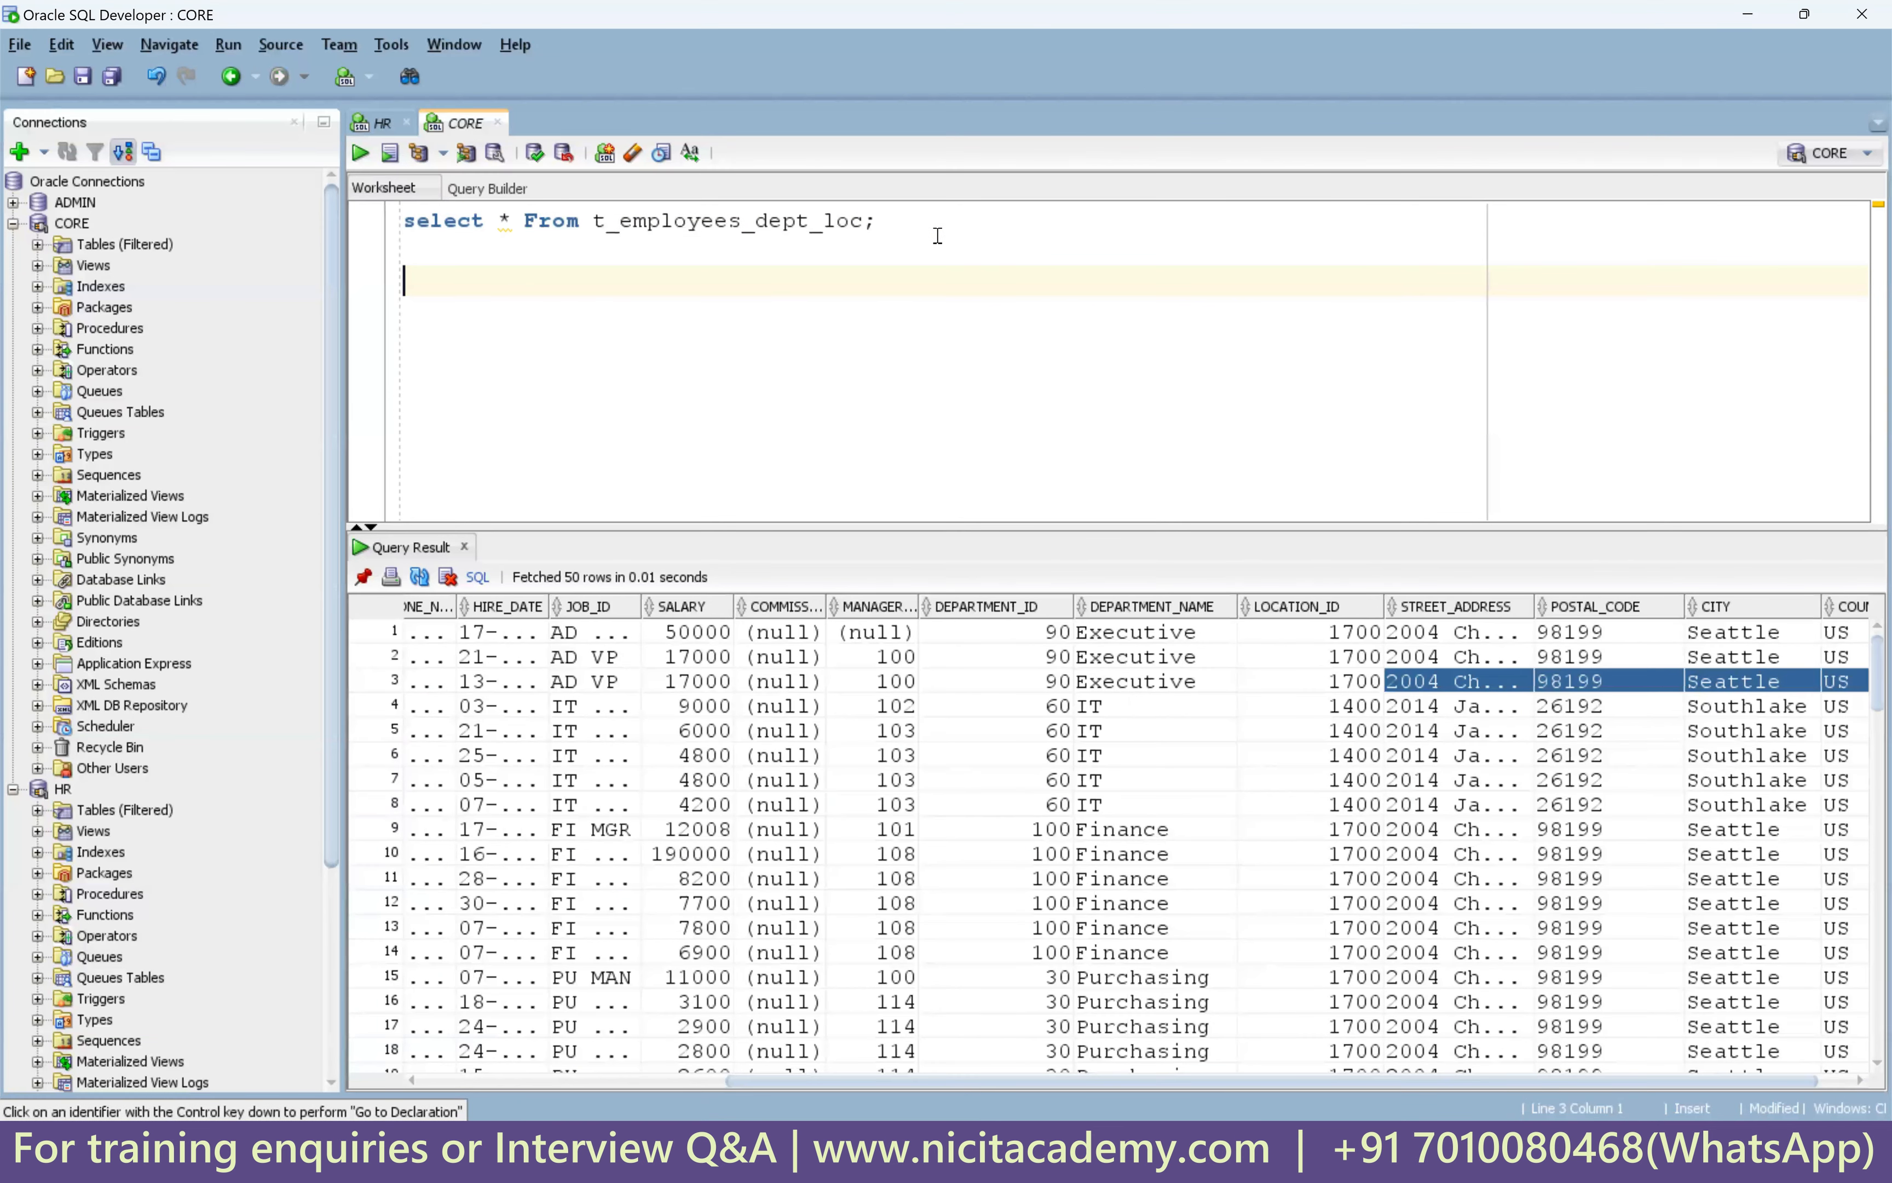
Truncate t_employees_dept_loc and rerun the select to confirm it returns no rows.
type("truncate table t_employees_dept_loc;")
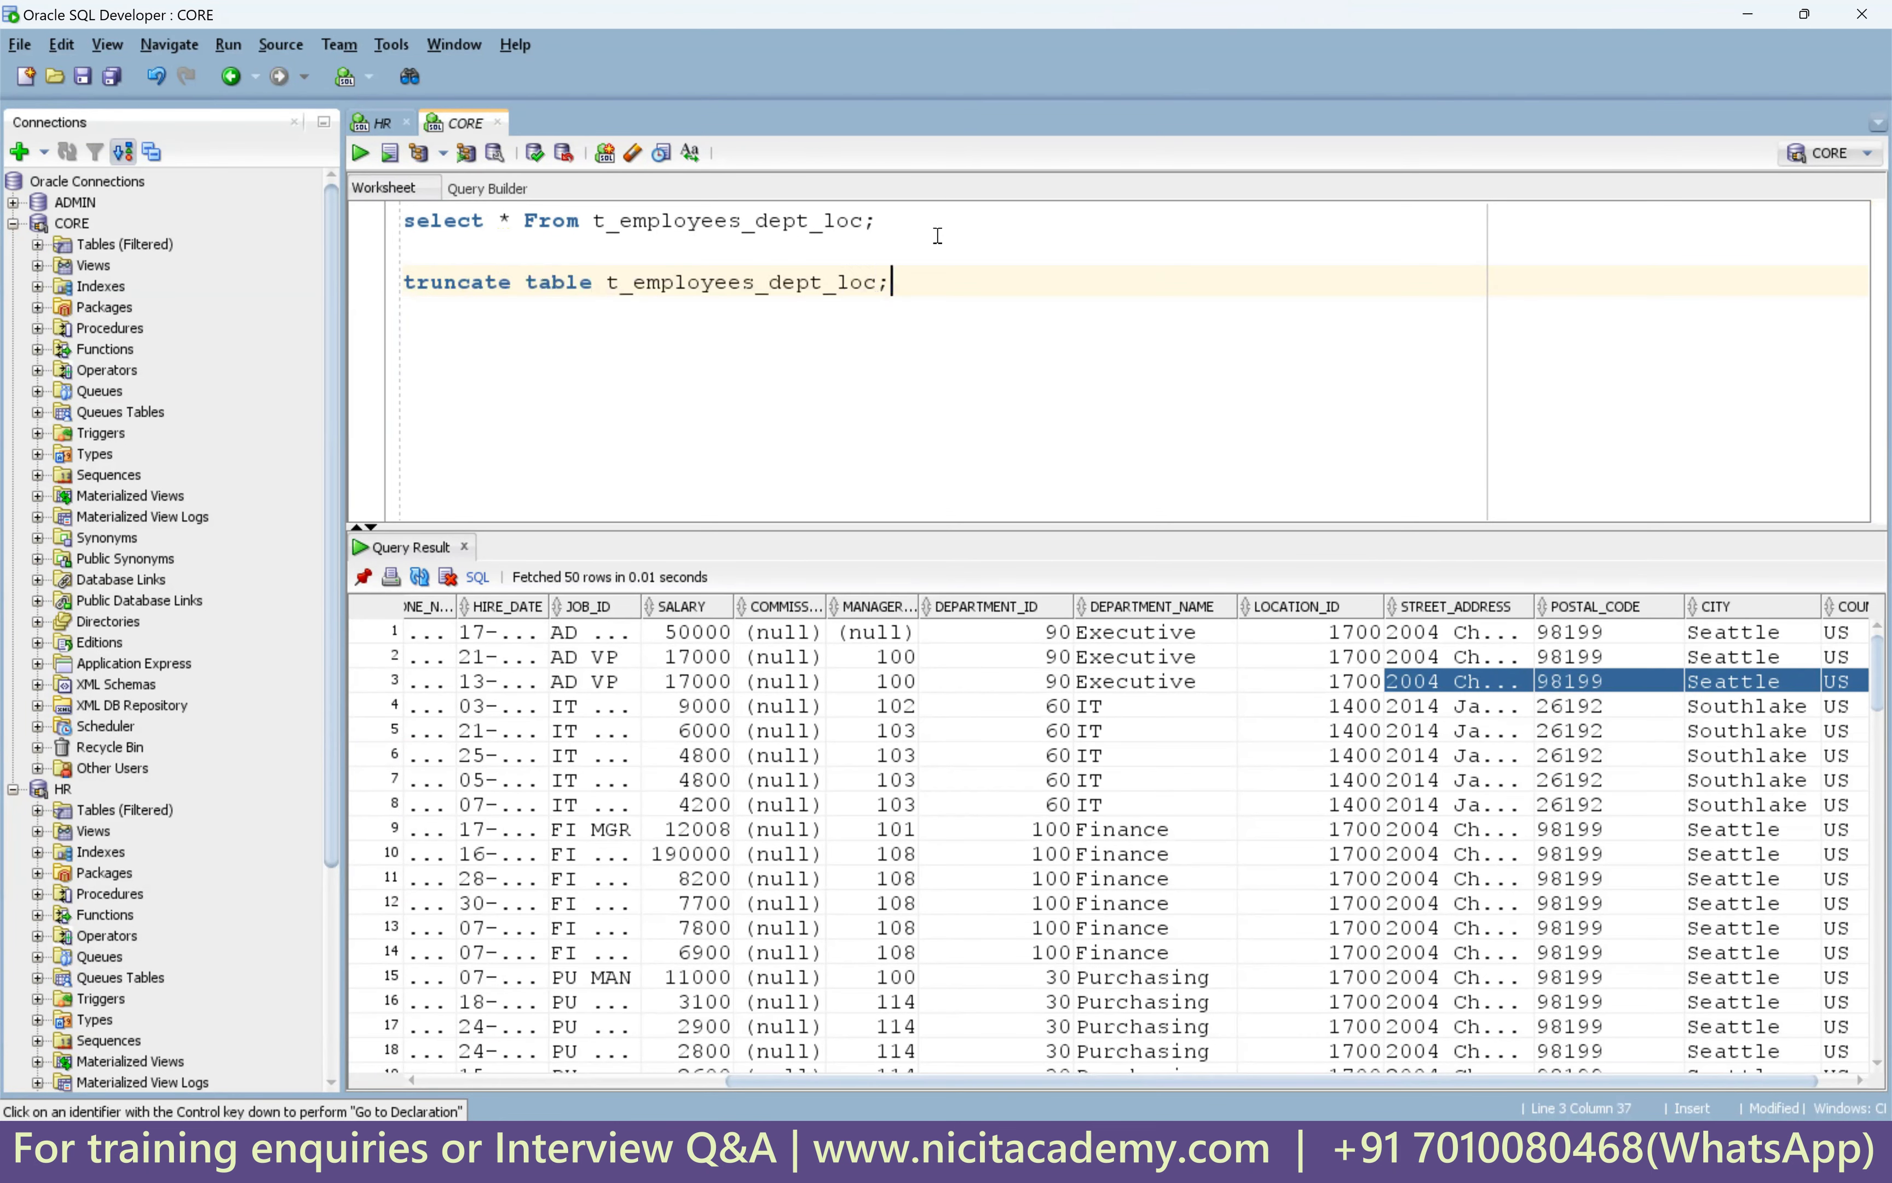
key("ctrl+Return")
left_click(807, 232)
key("ctrl+Return")
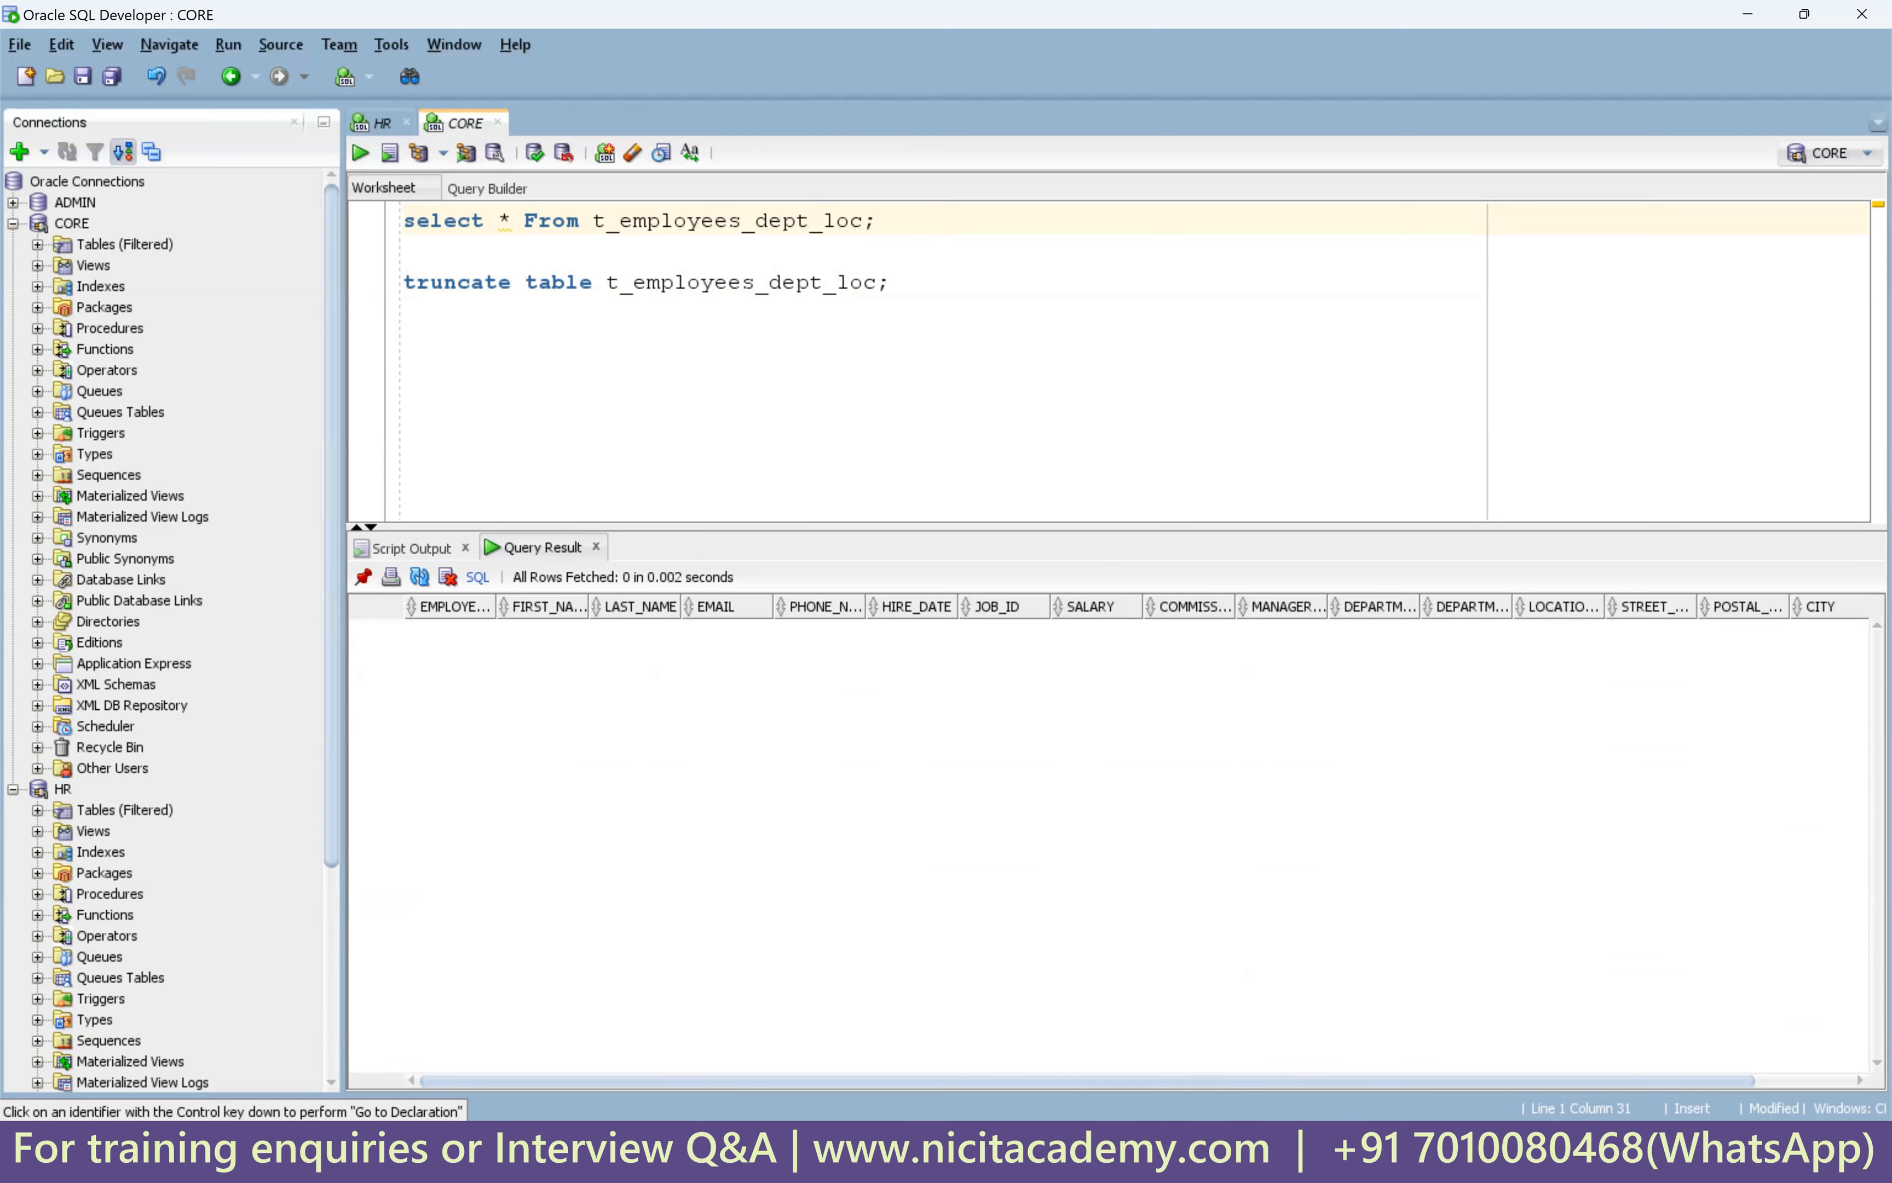
left_click(1220, 1166)
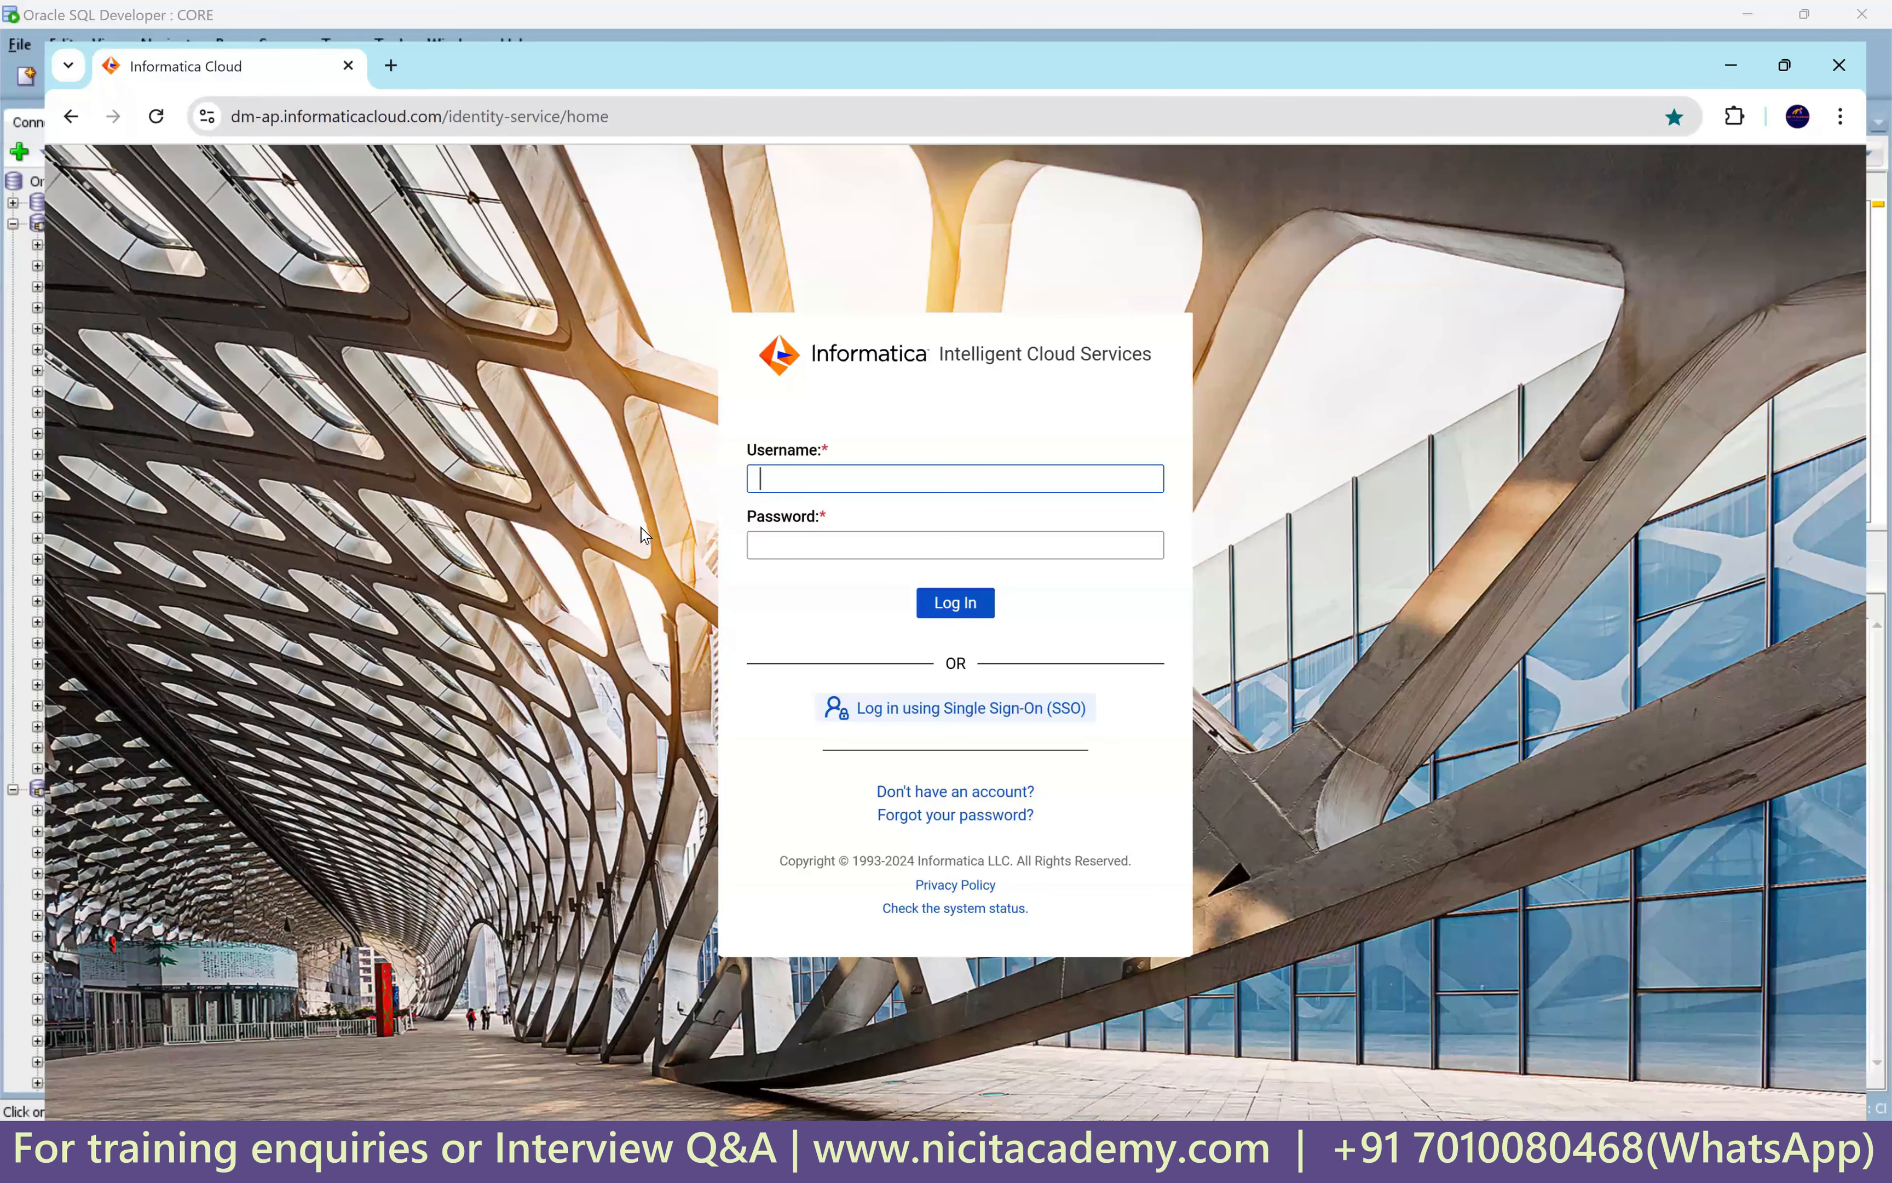
Sign in to Informatica Cloud with the account credentials and open Administrator.
type("support")
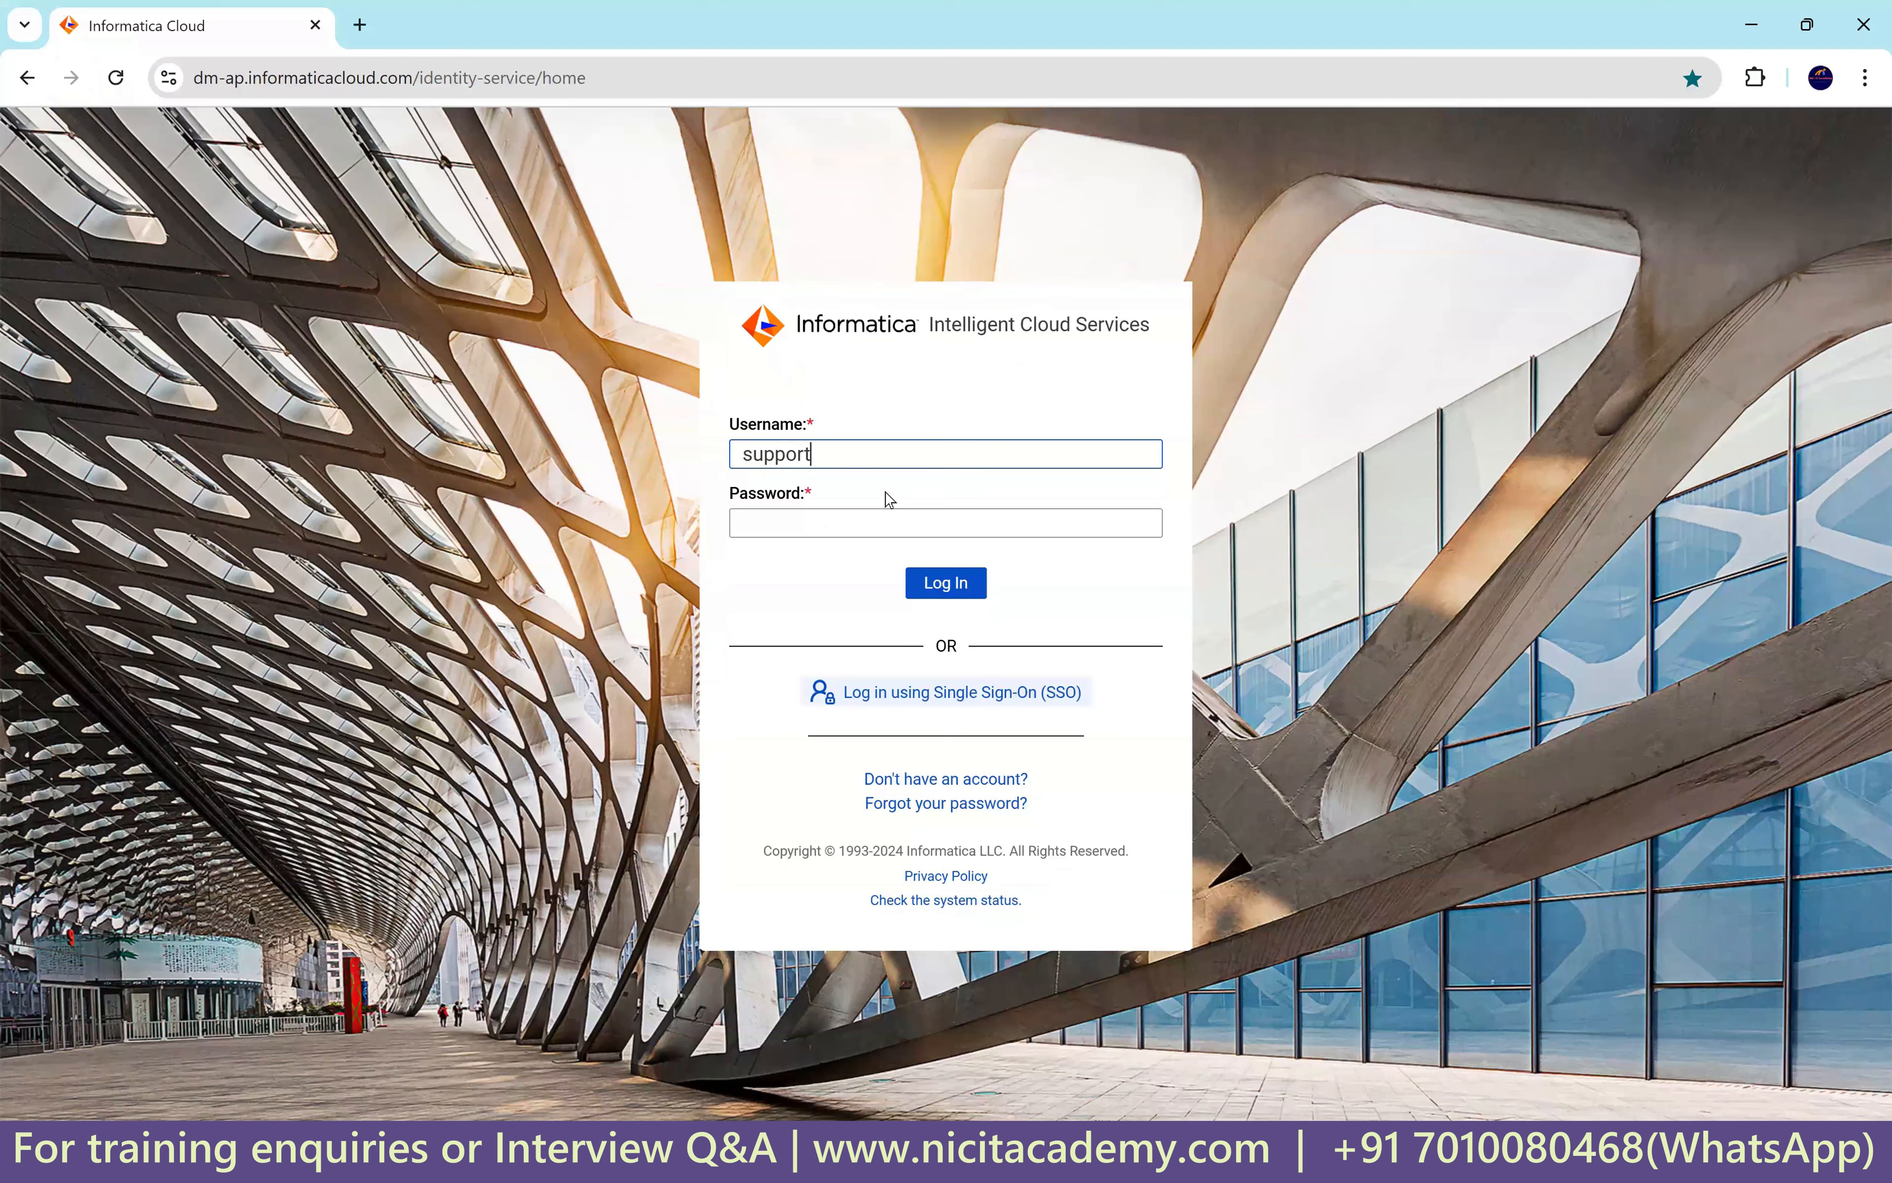
type("@")
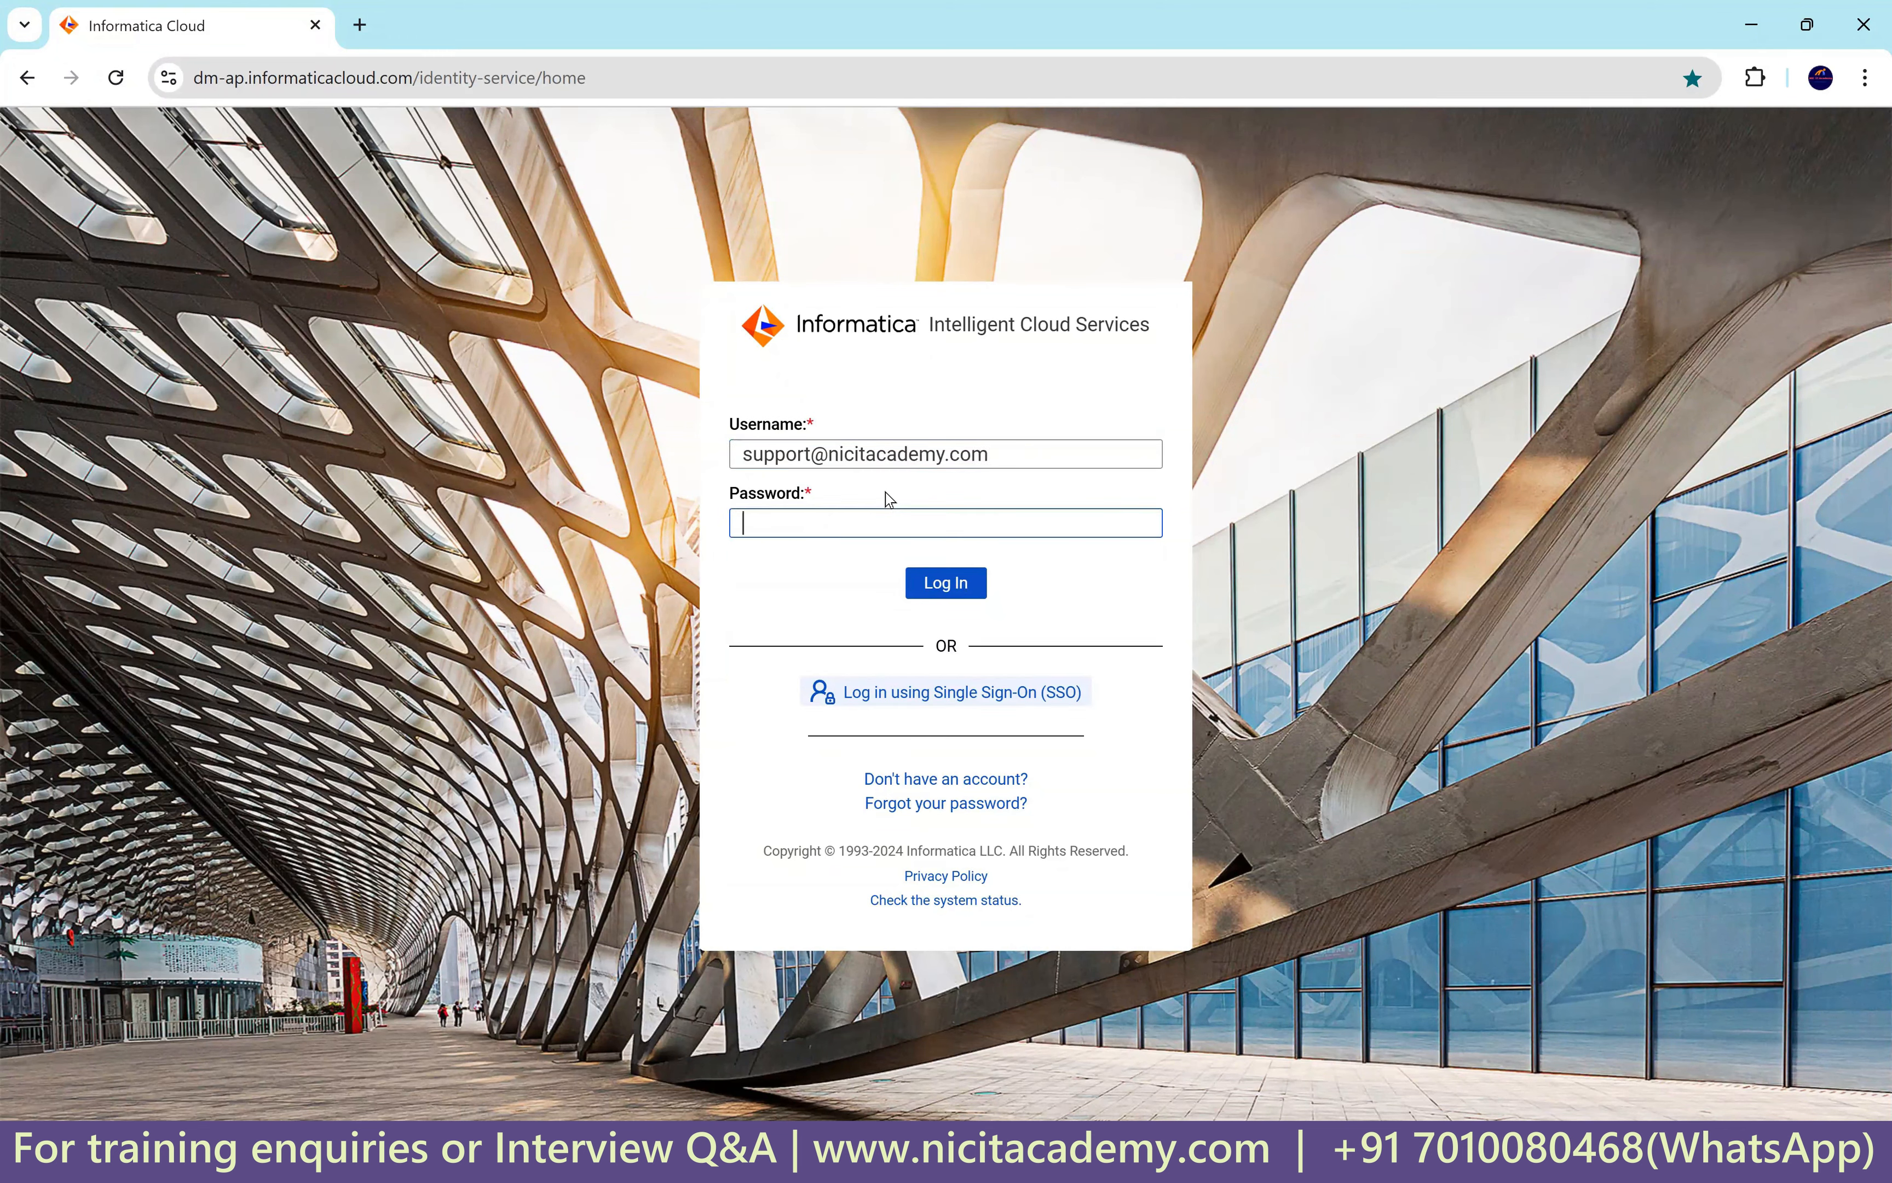
type("******")
type("****")
key("Return")
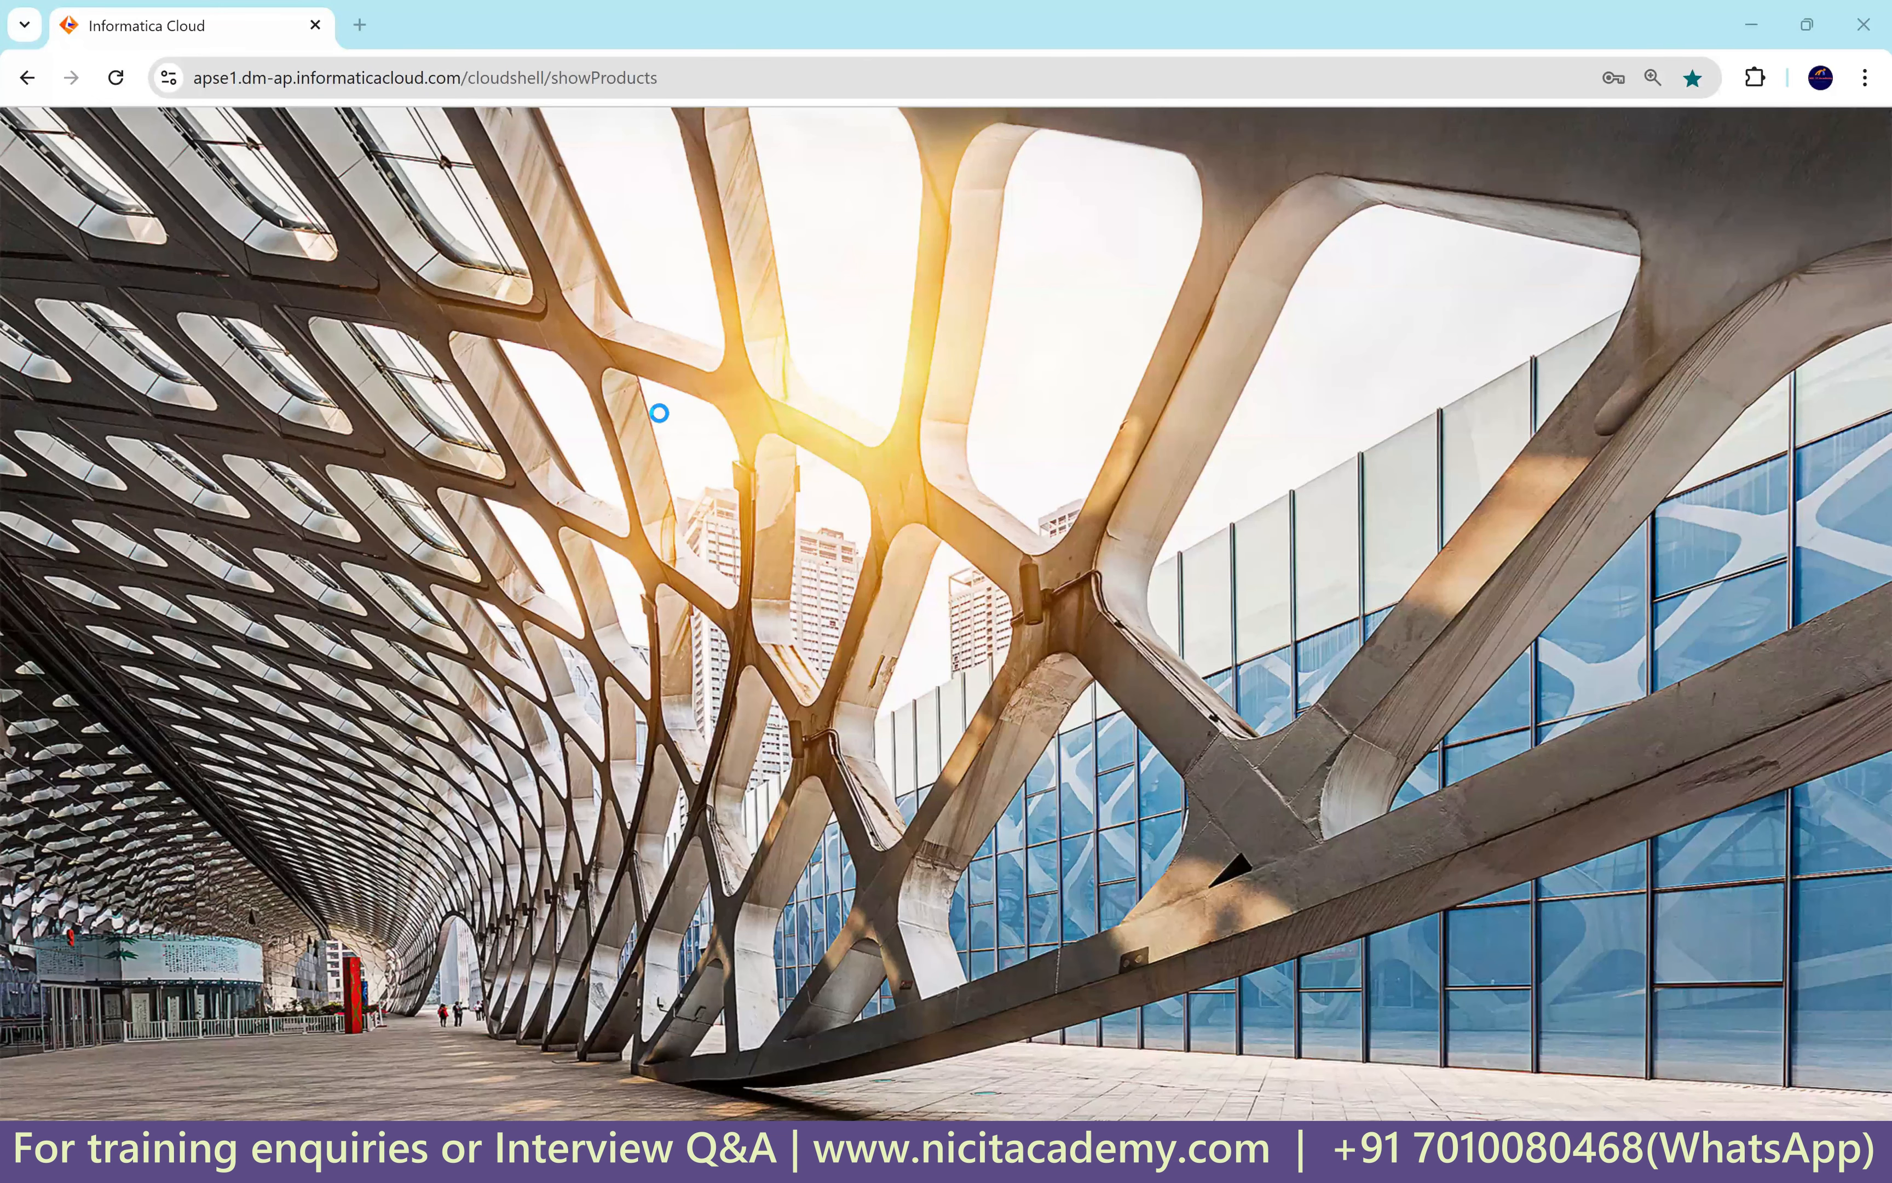
left_click(949, 841)
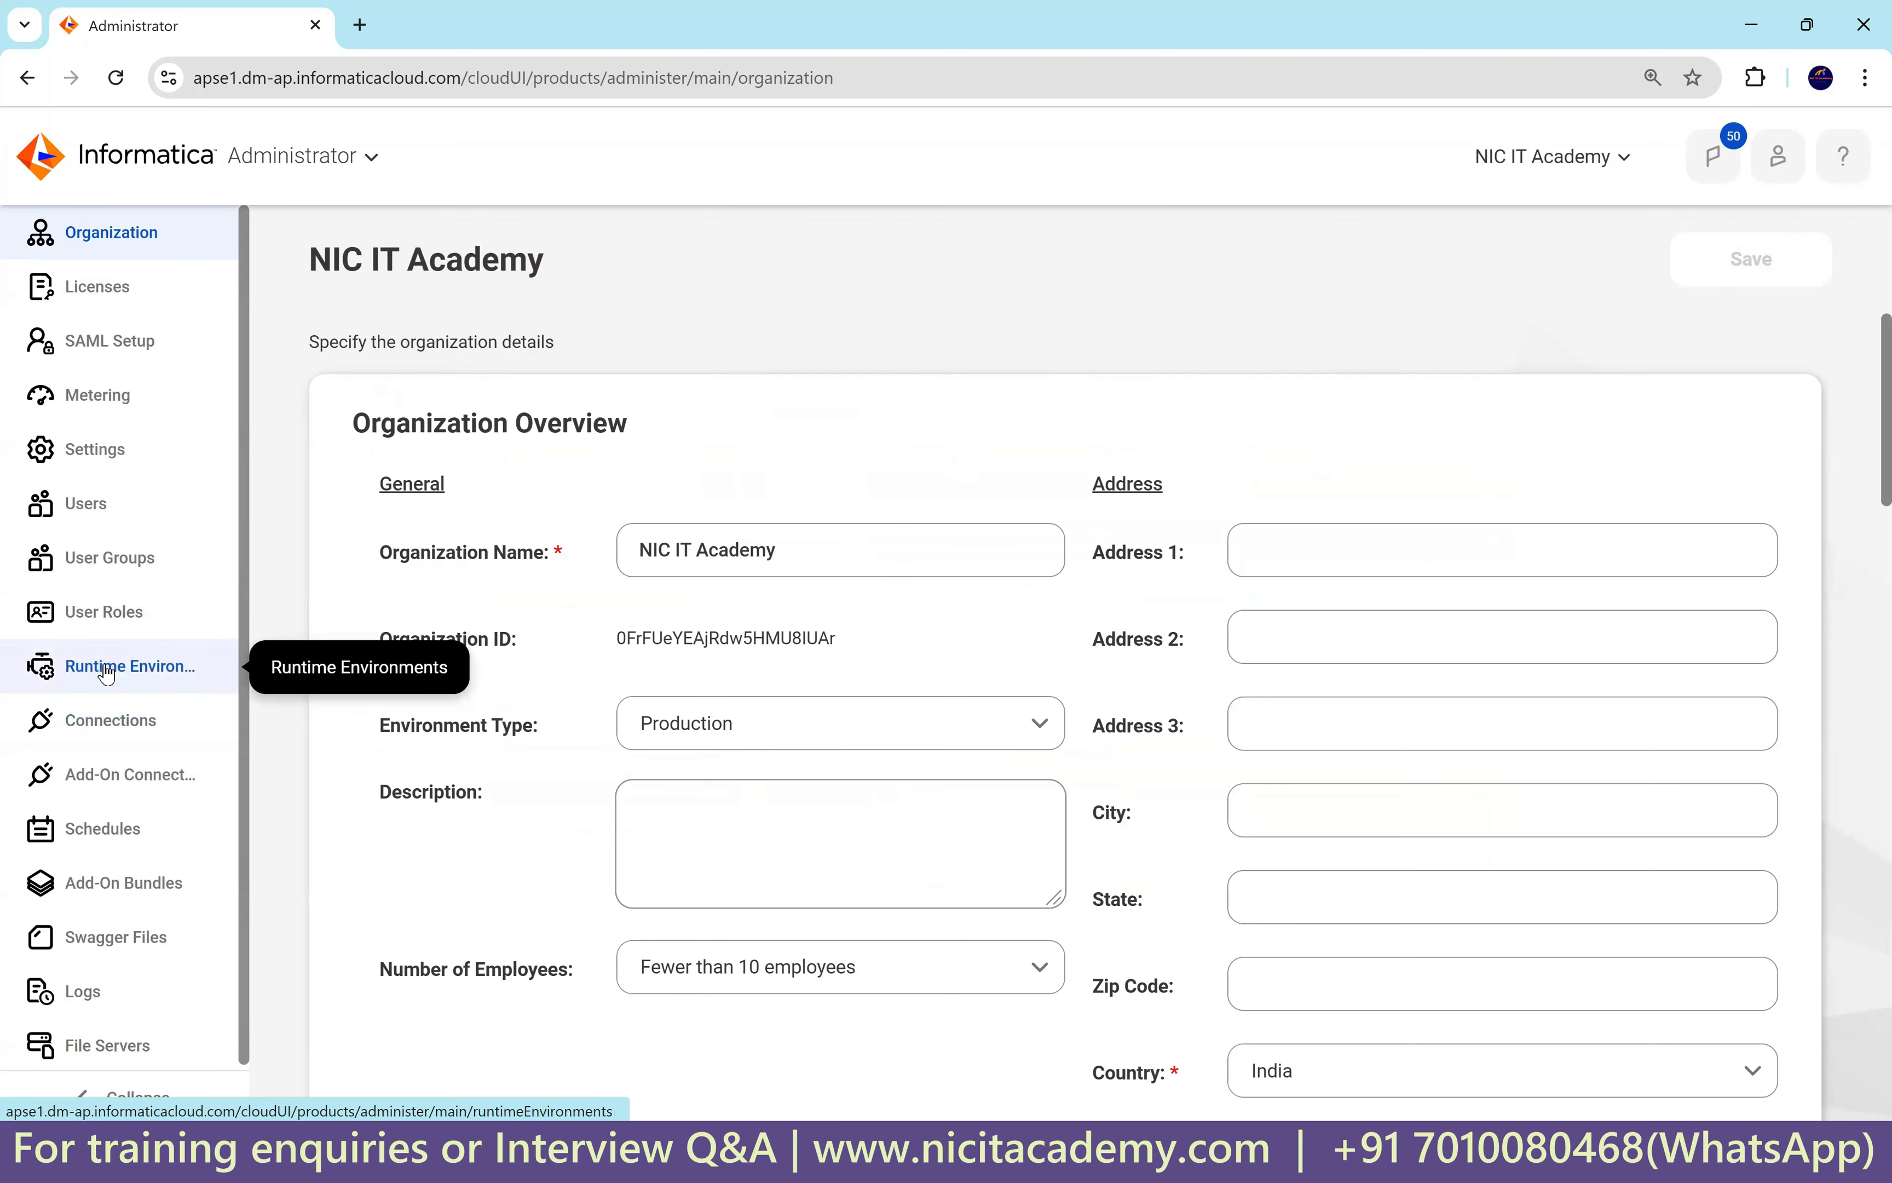
Confirm the NIC group's Secure Agent is running, then switch to Data Integration.
left_click(86, 671)
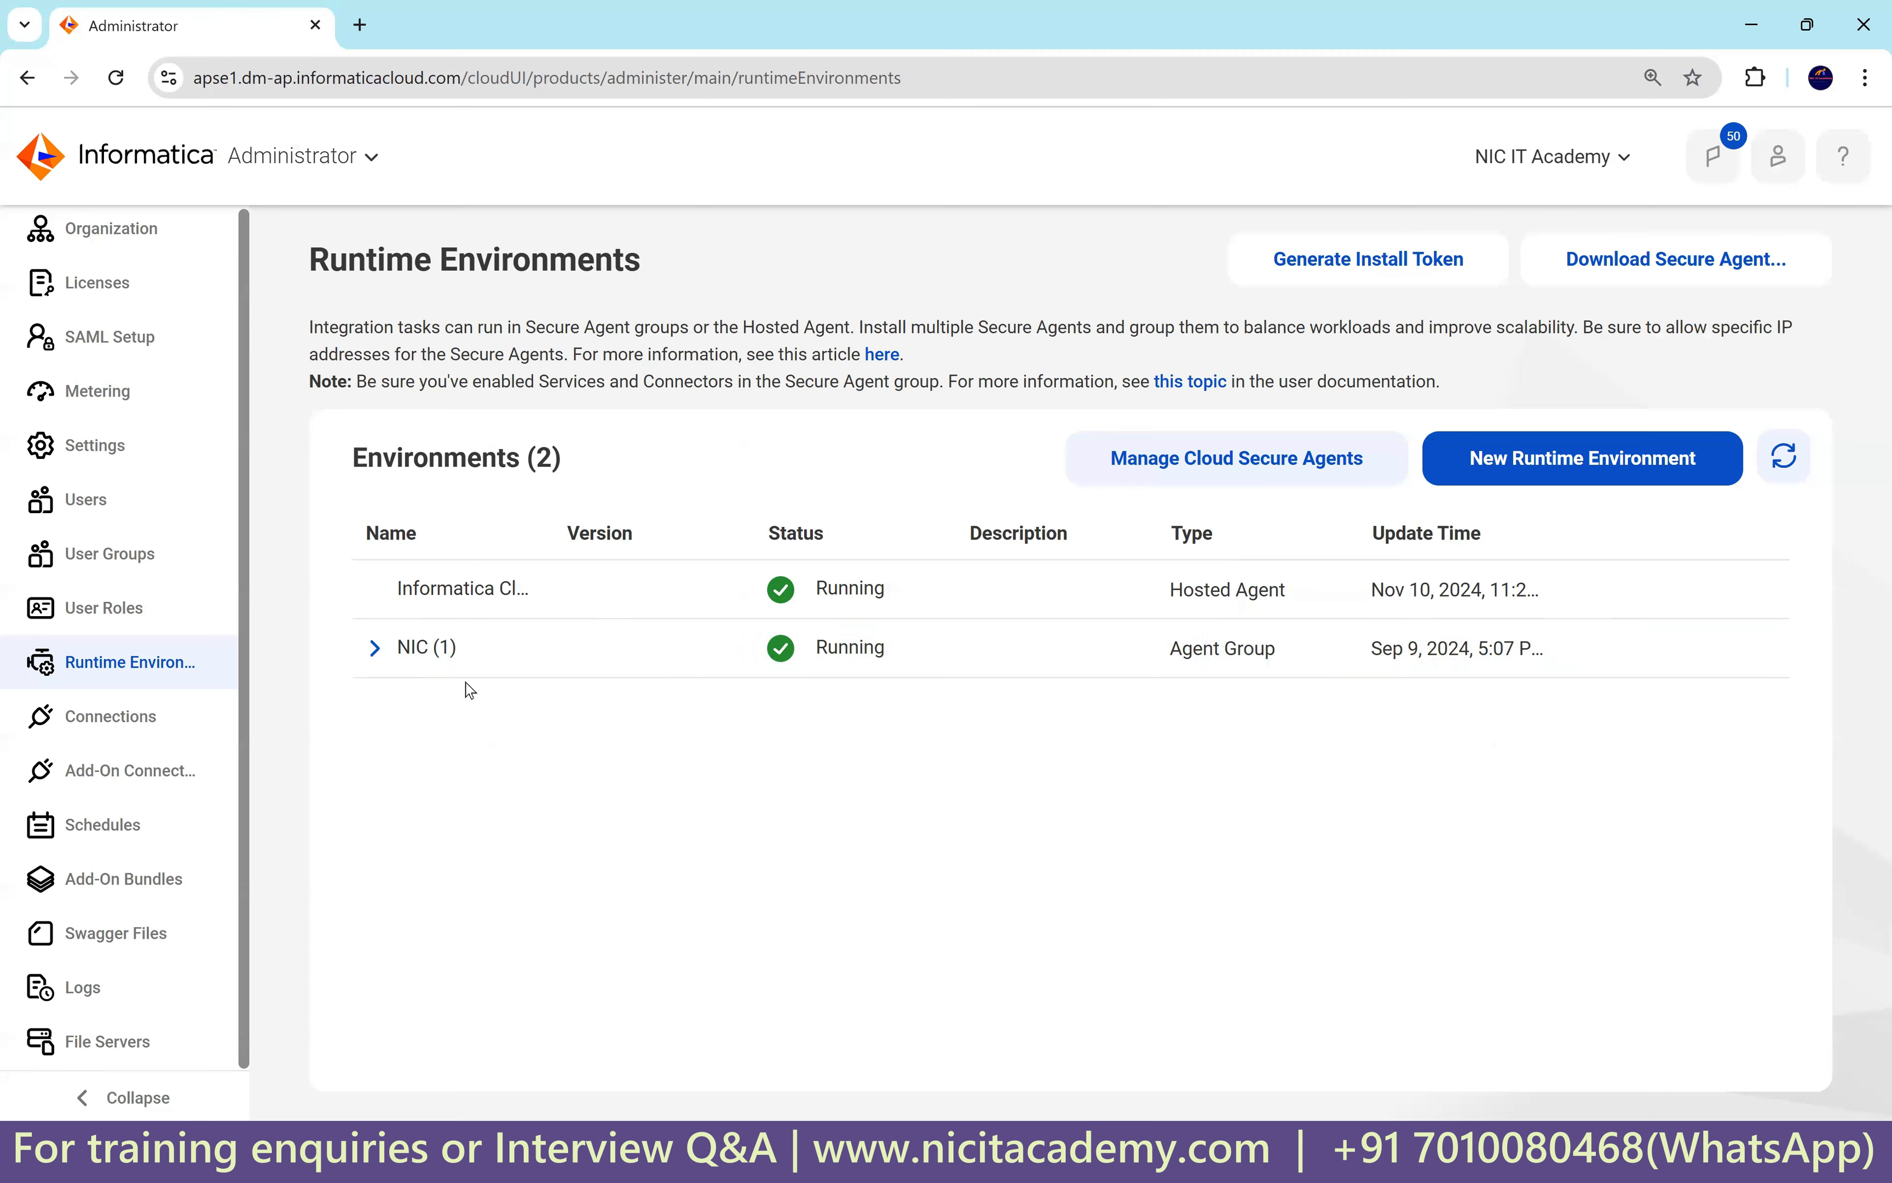
left_click(374, 648)
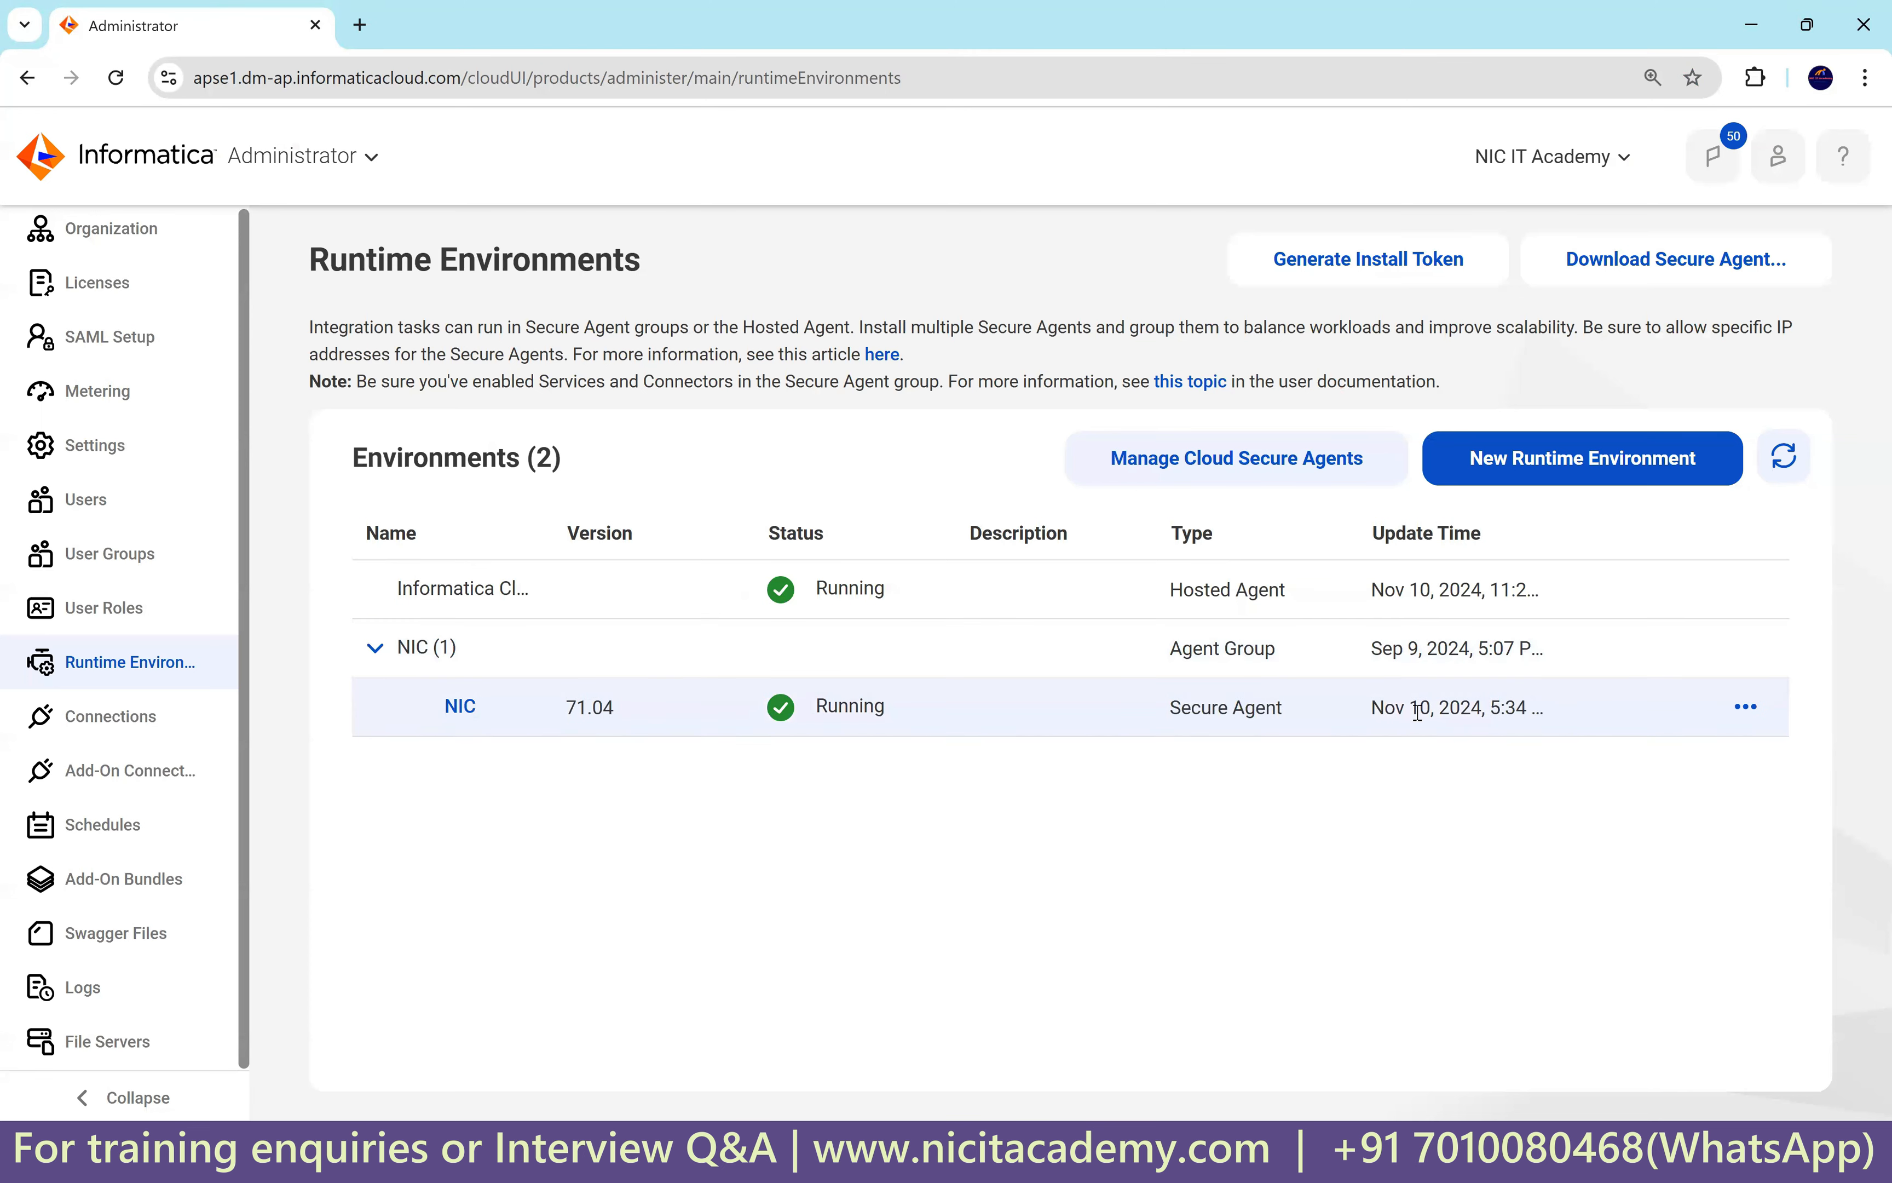
left_click_drag(1397, 711, 1492, 711)
left_click(1386, 833)
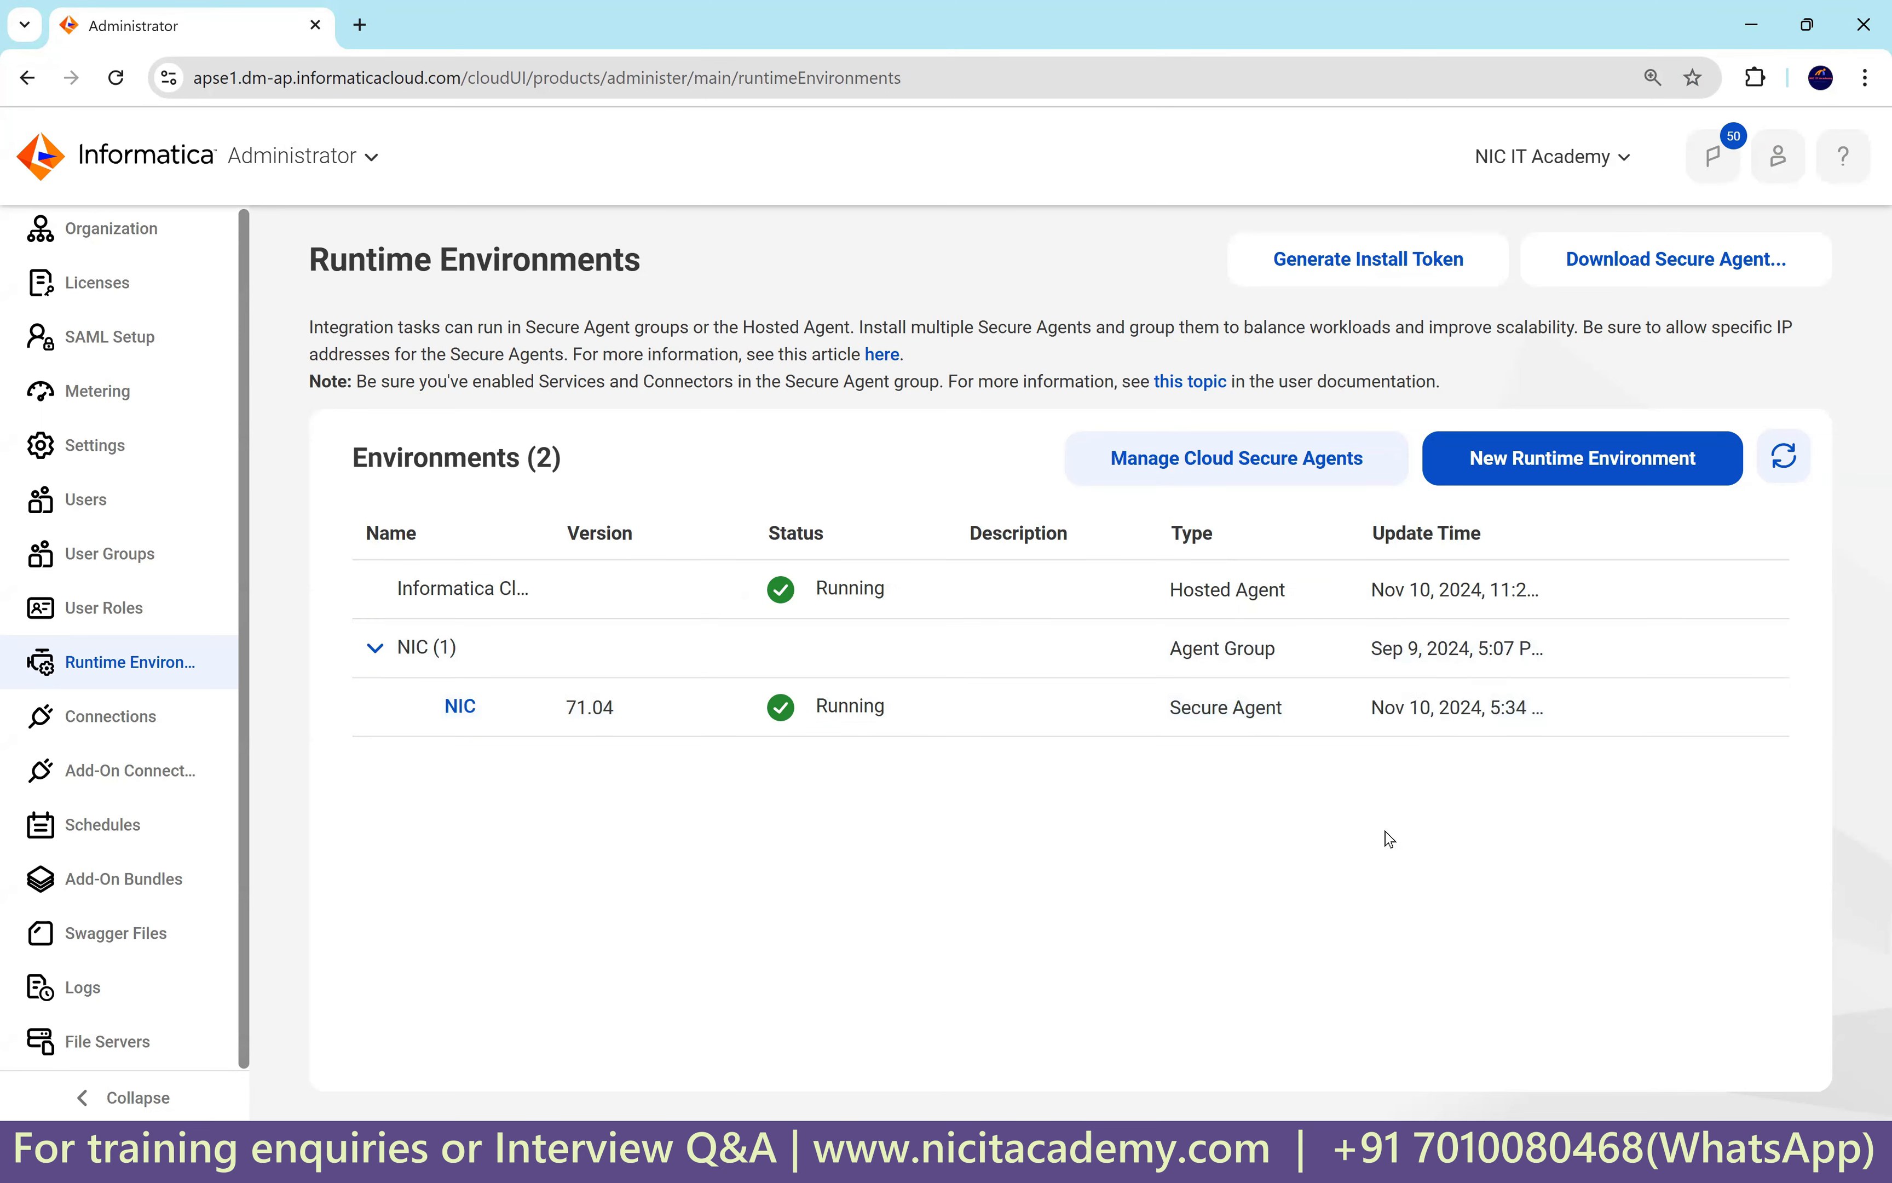
left_click(285, 158)
left_click(600, 713)
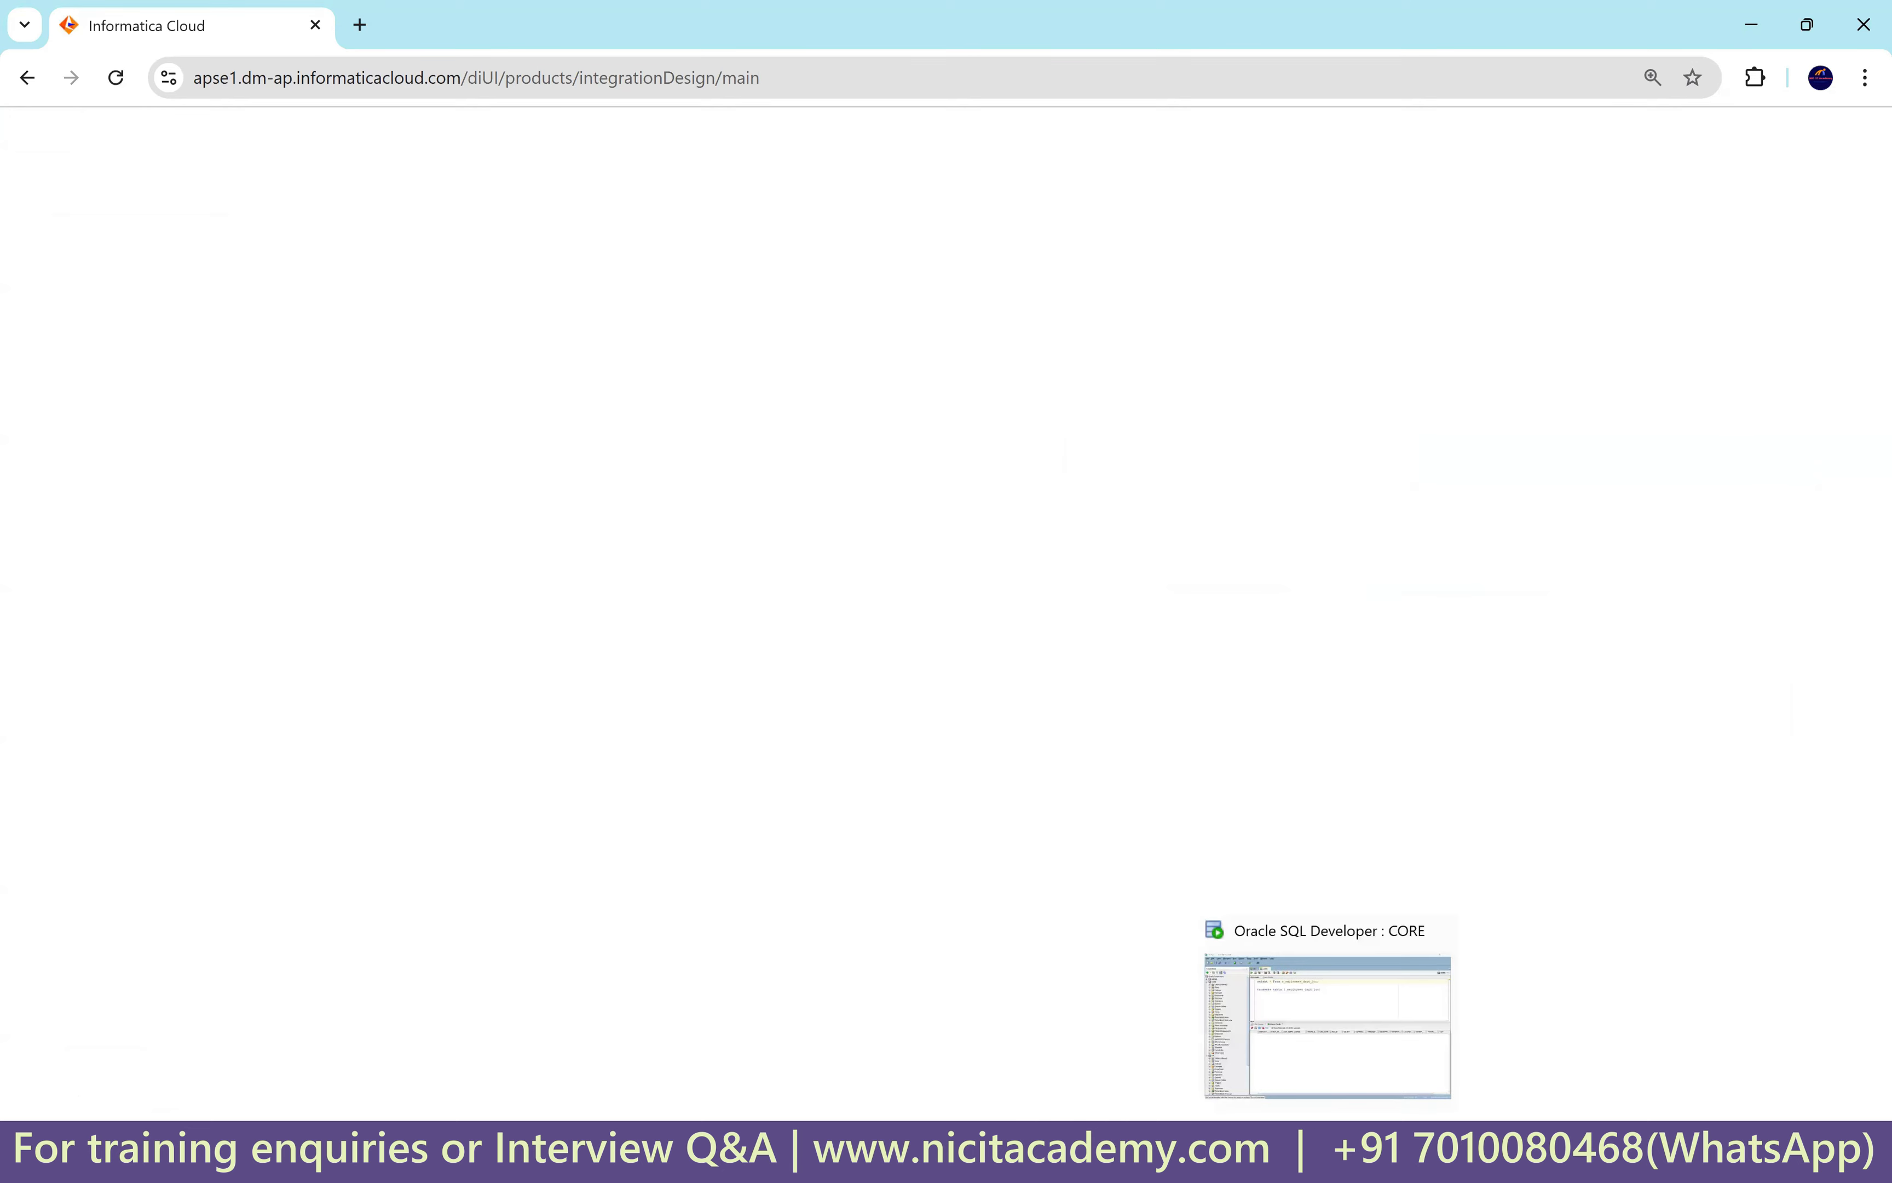
Return to the HR worksheet and pick out location 1700's Seattle row in the results.
left_click(1328, 1153)
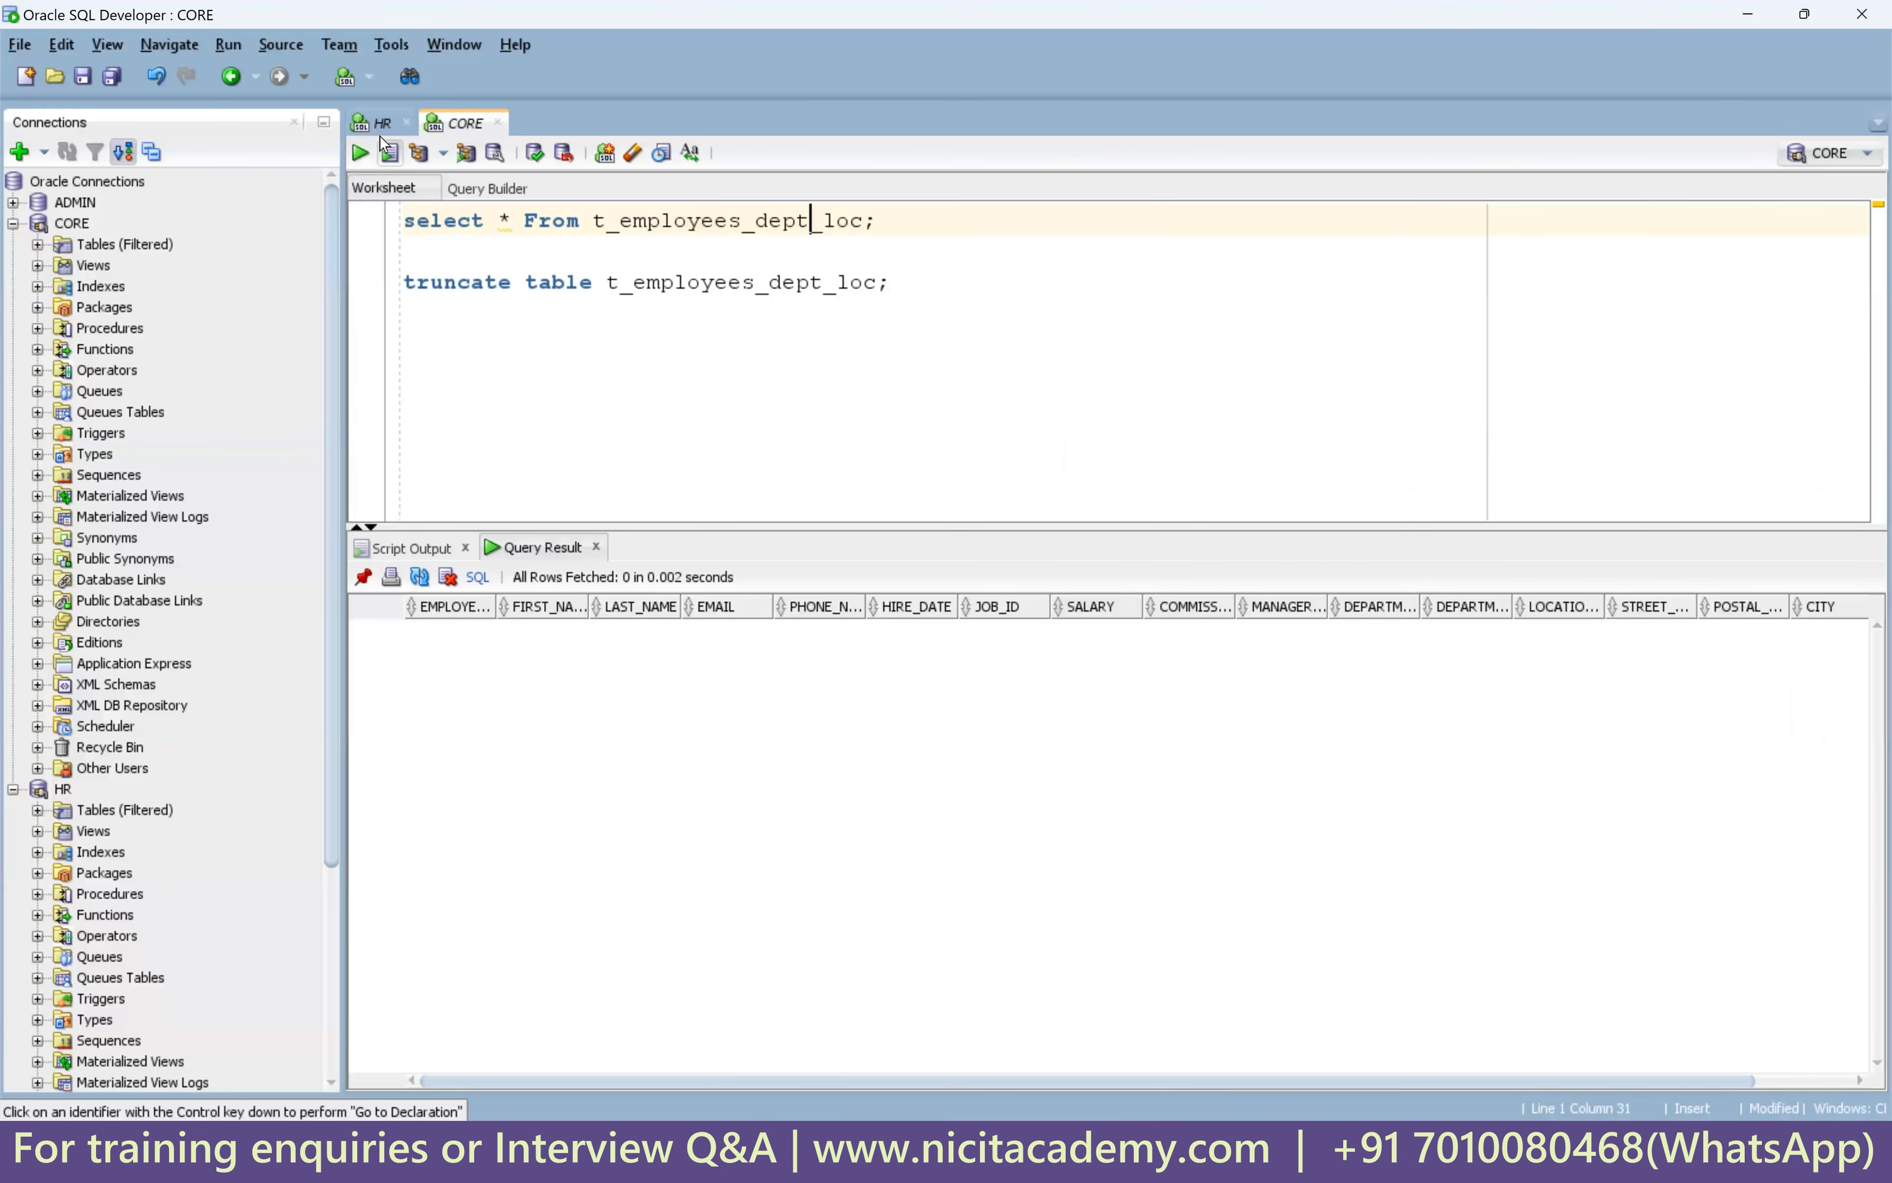
left_click(382, 126)
left_click(1253, 403)
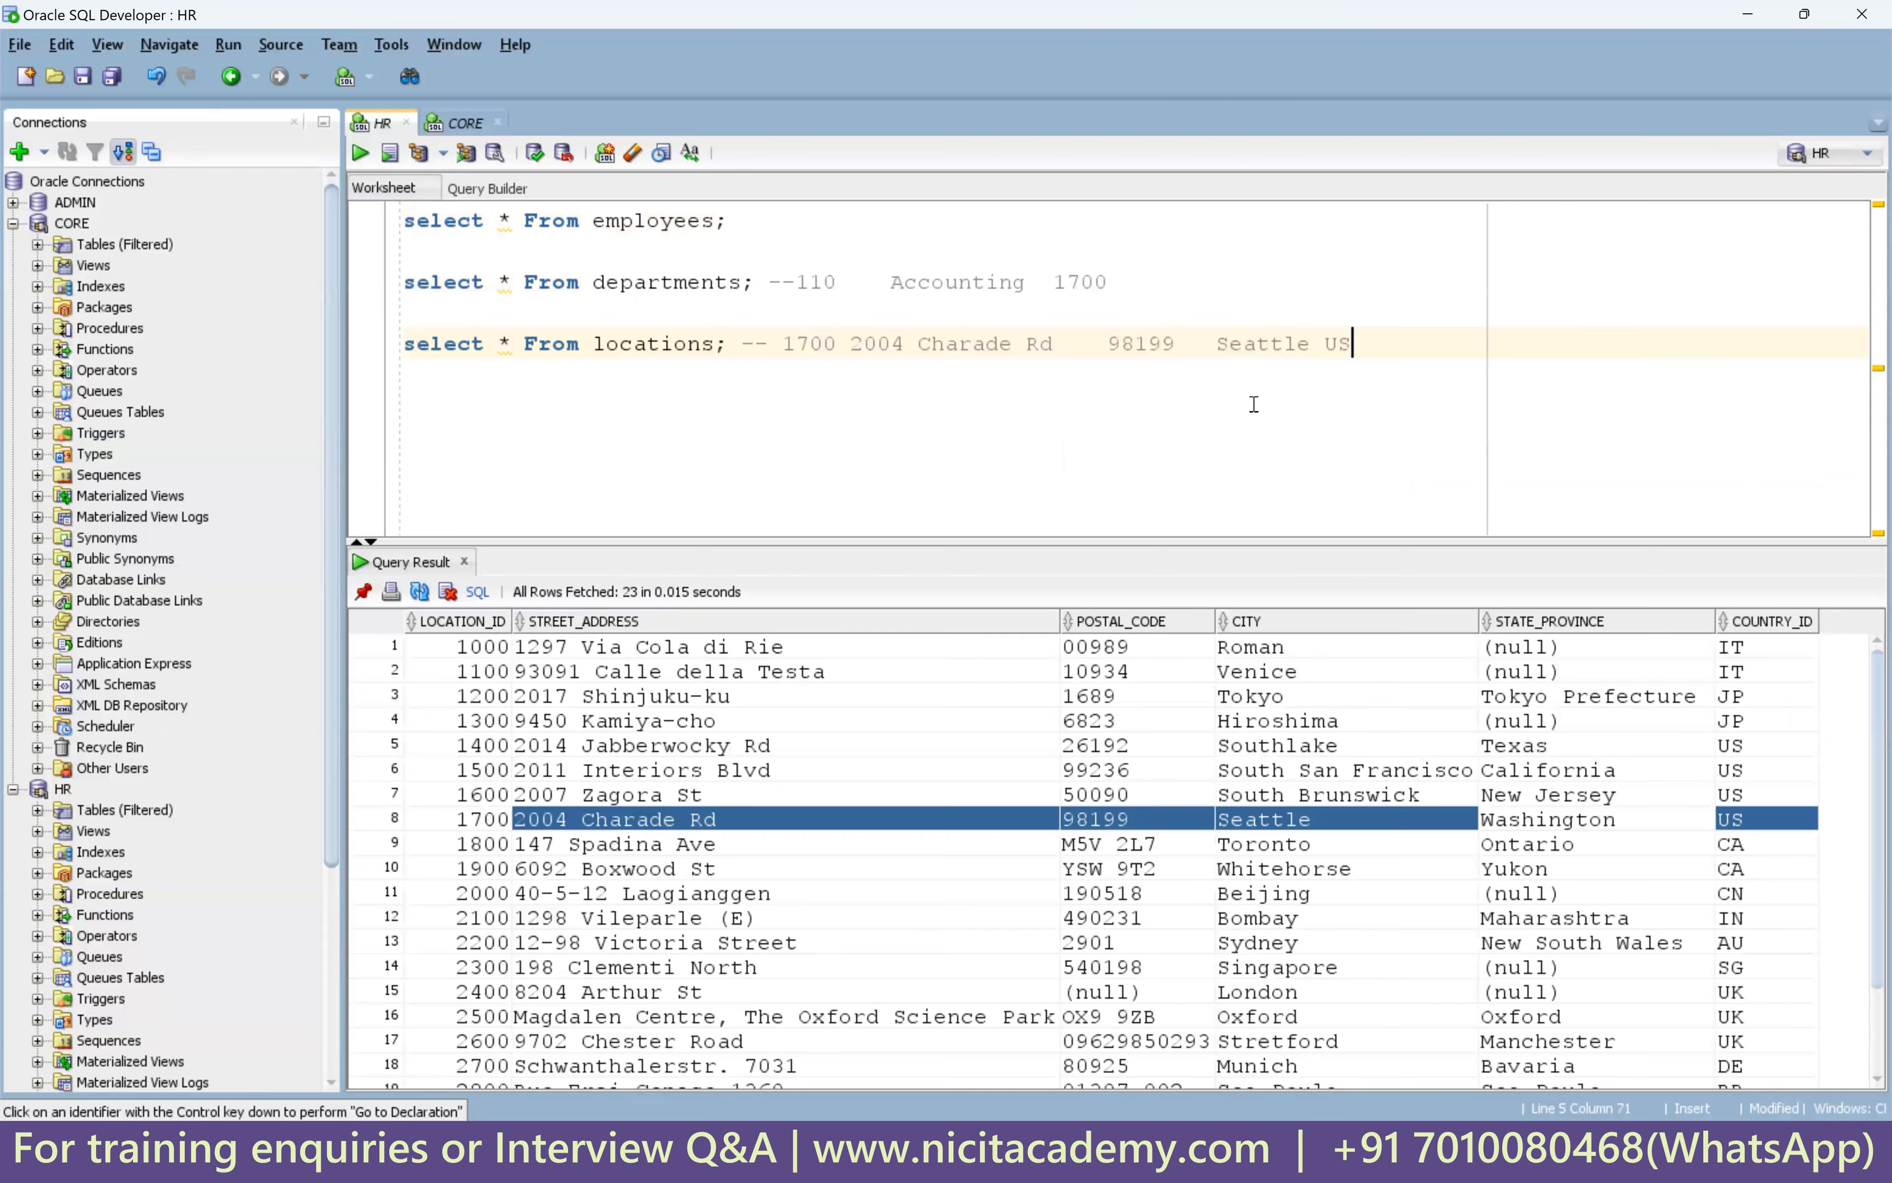
left_click(501, 821)
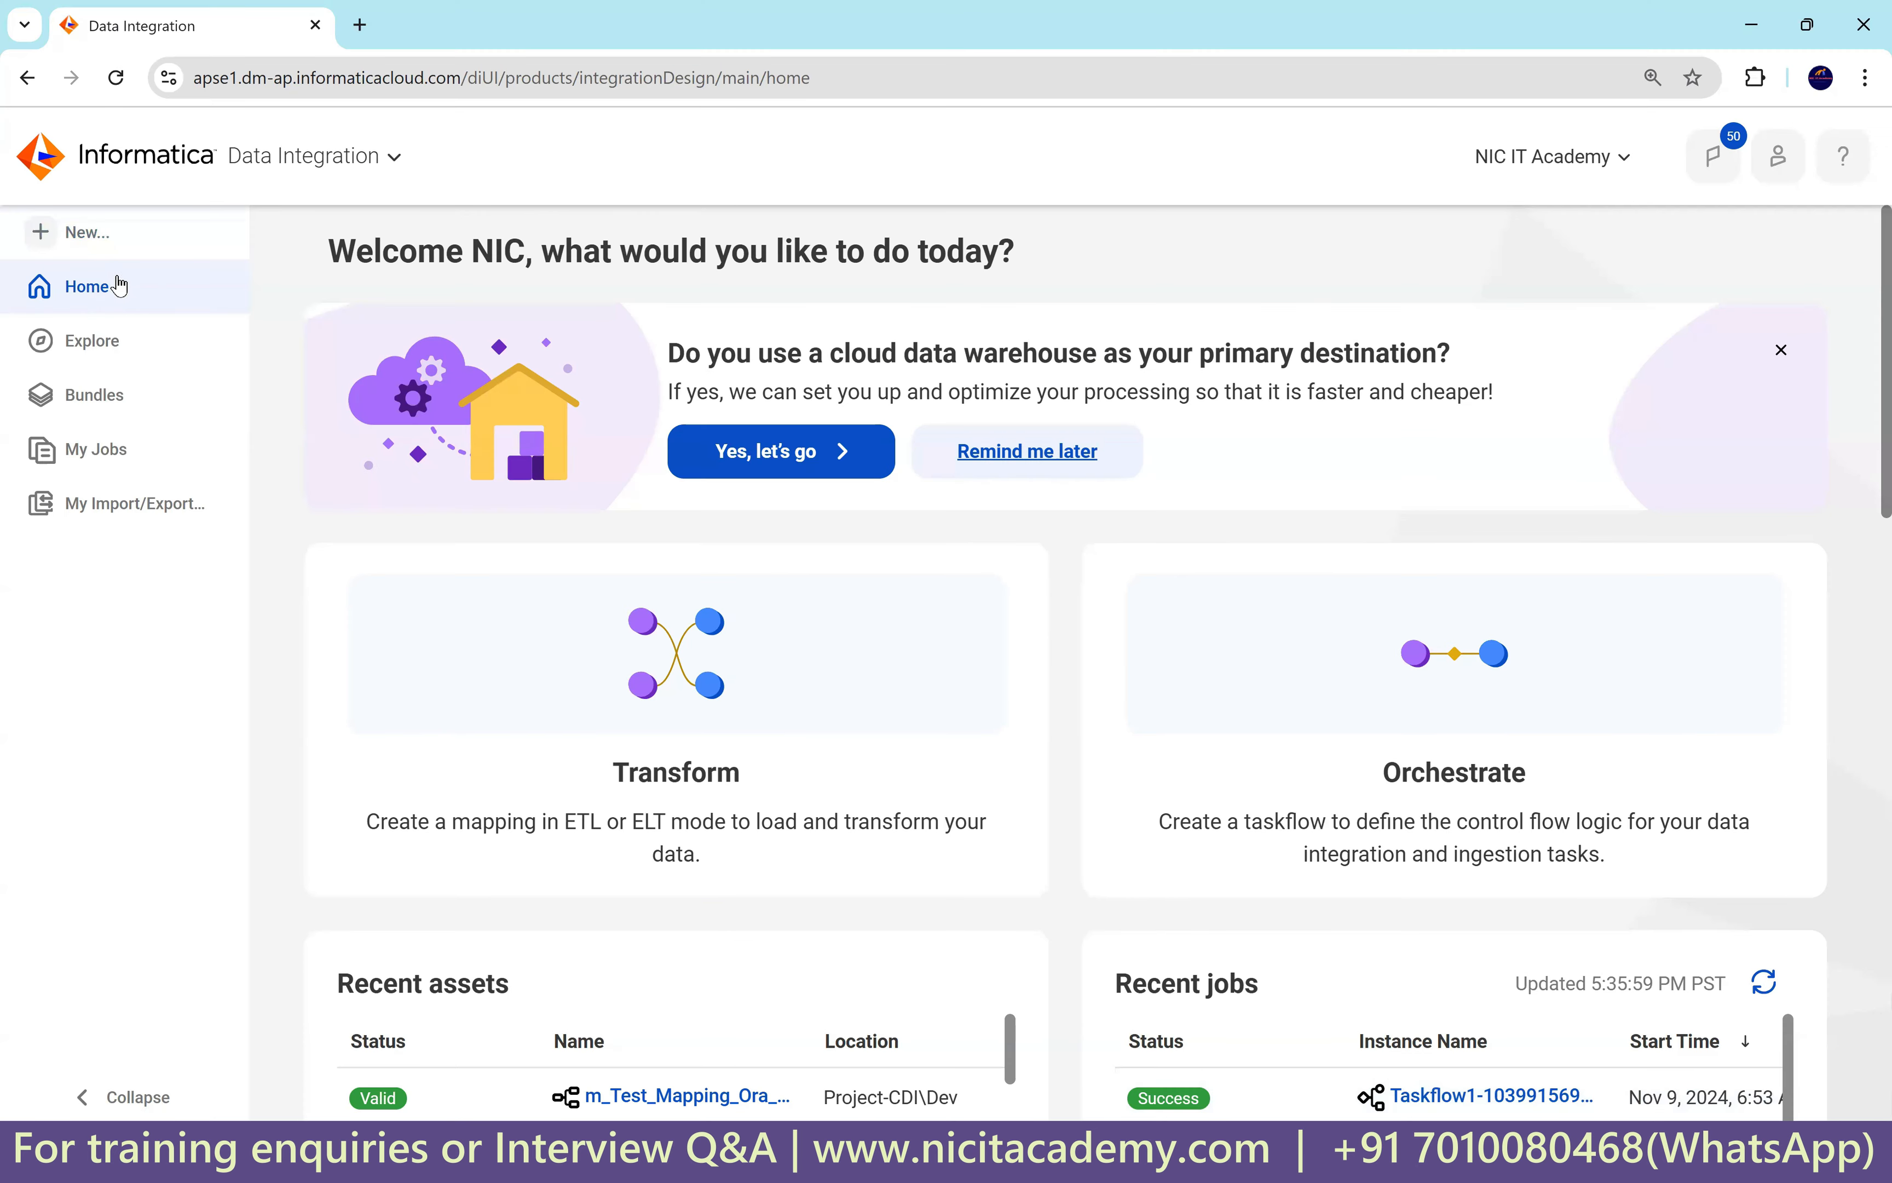
Create a new mapping and name it m_unconnected_Lookup_2_tables.
left_click(104, 242)
left_click(473, 508)
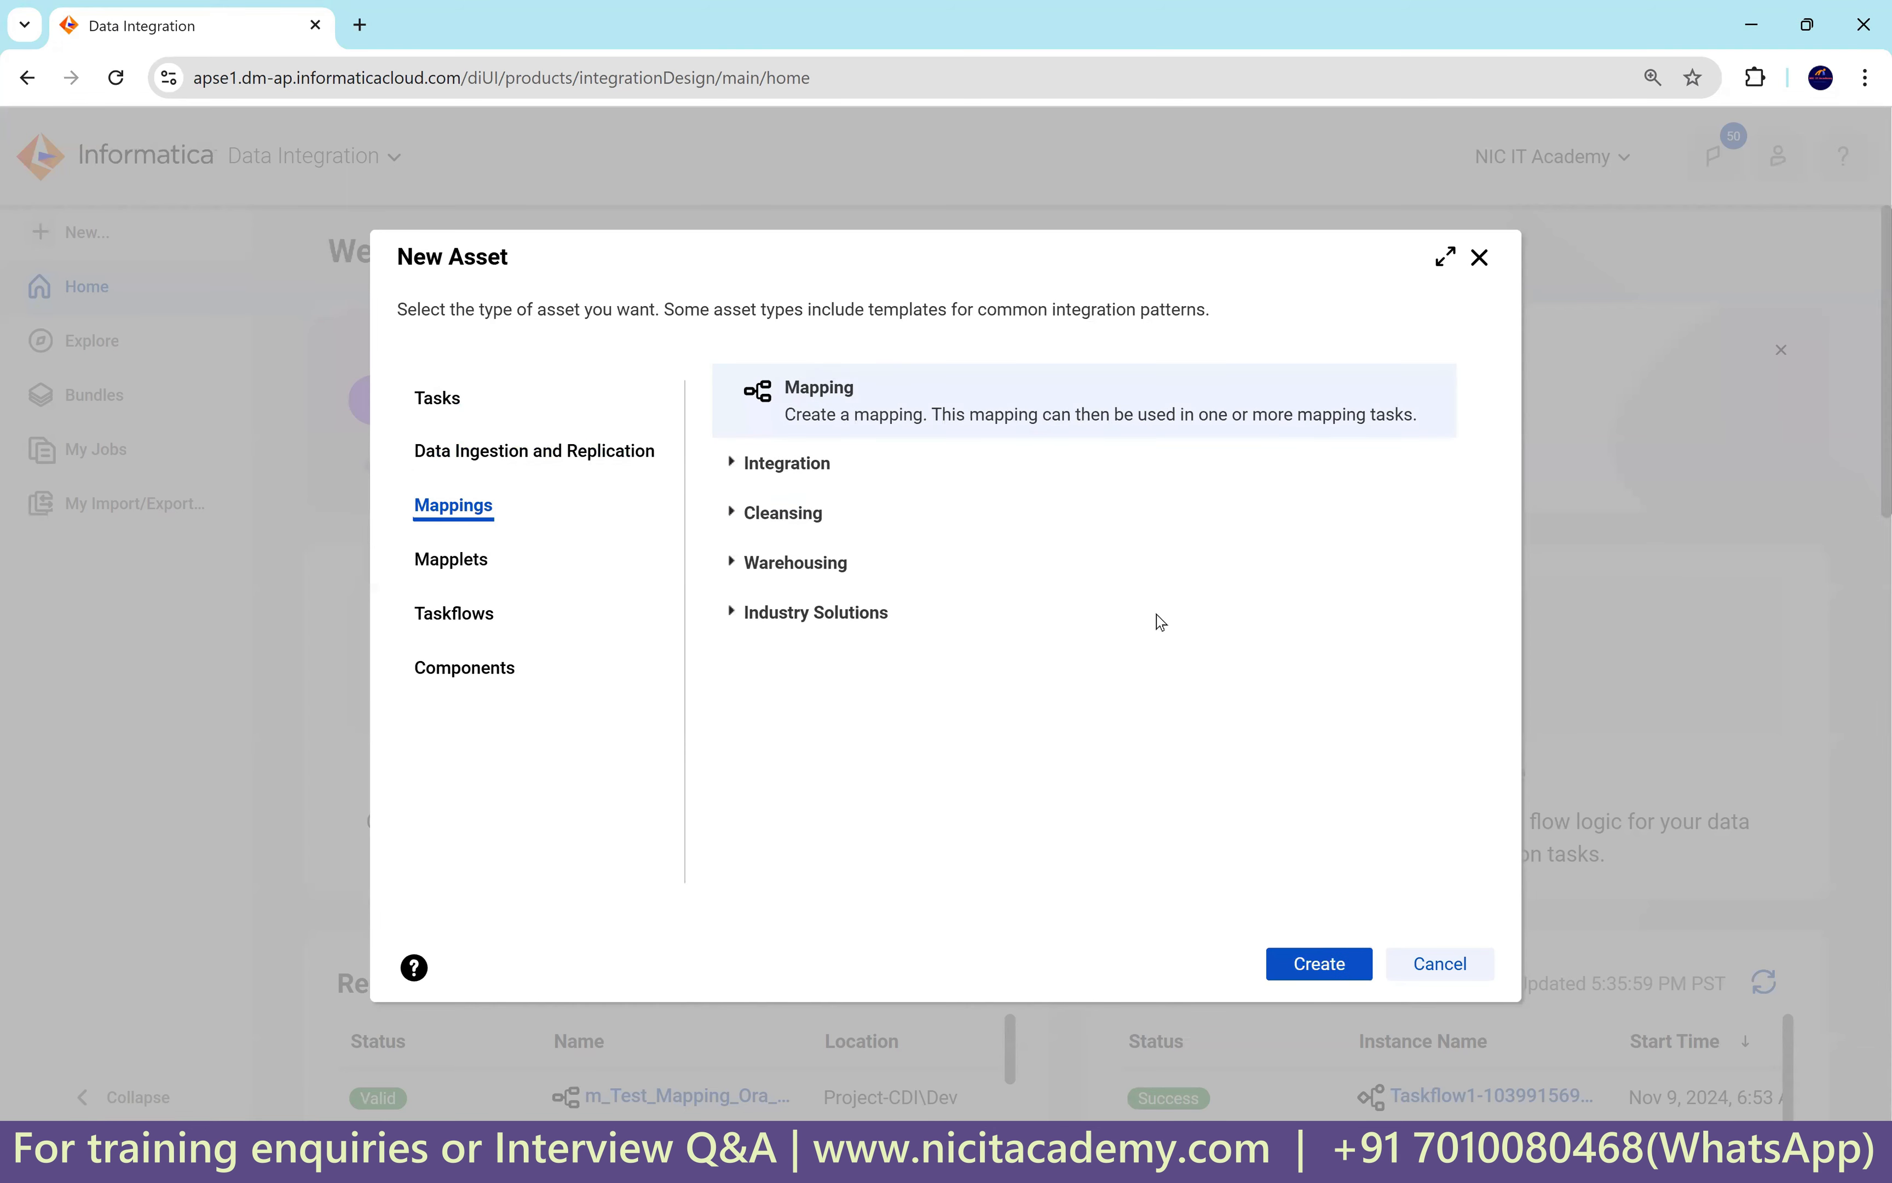
left_click(1290, 964)
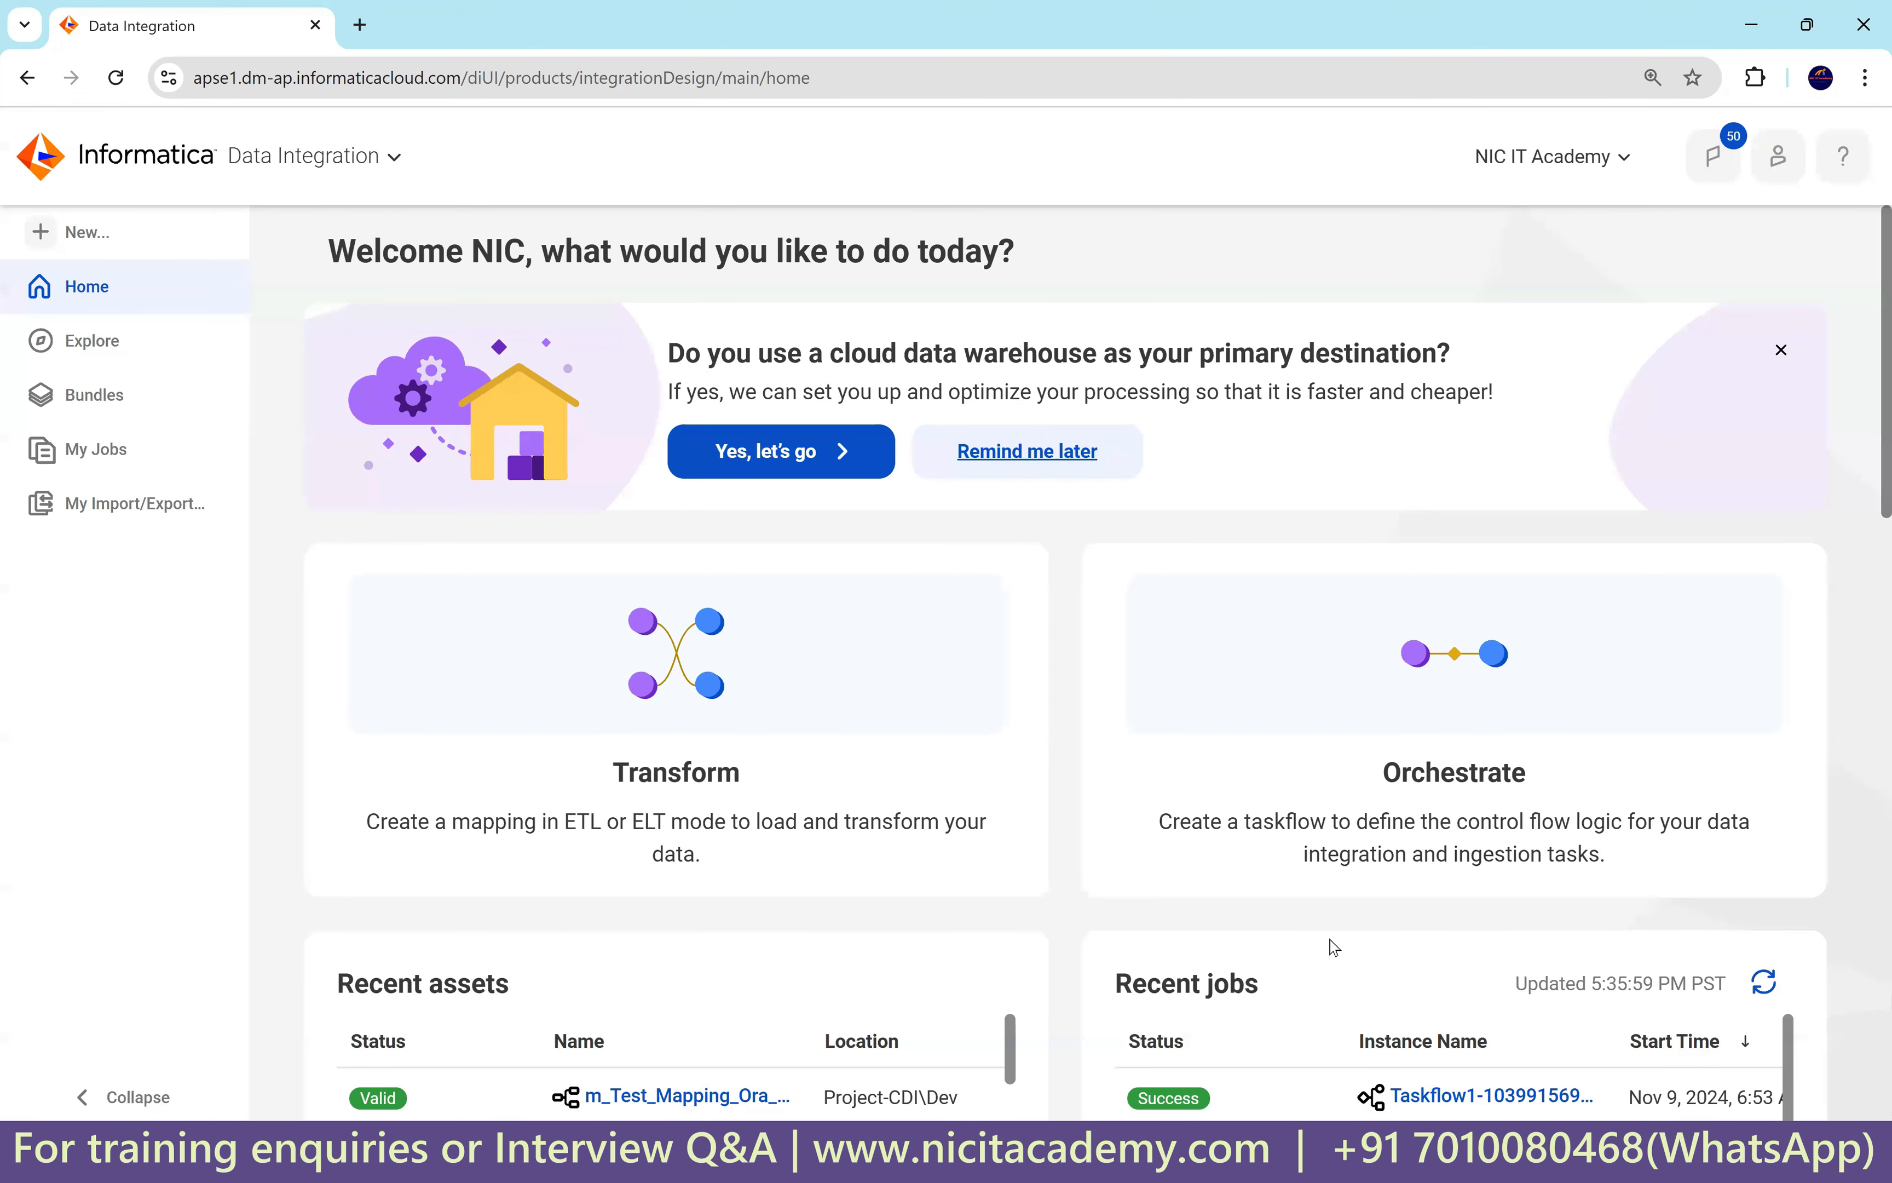
type("m_Loo")
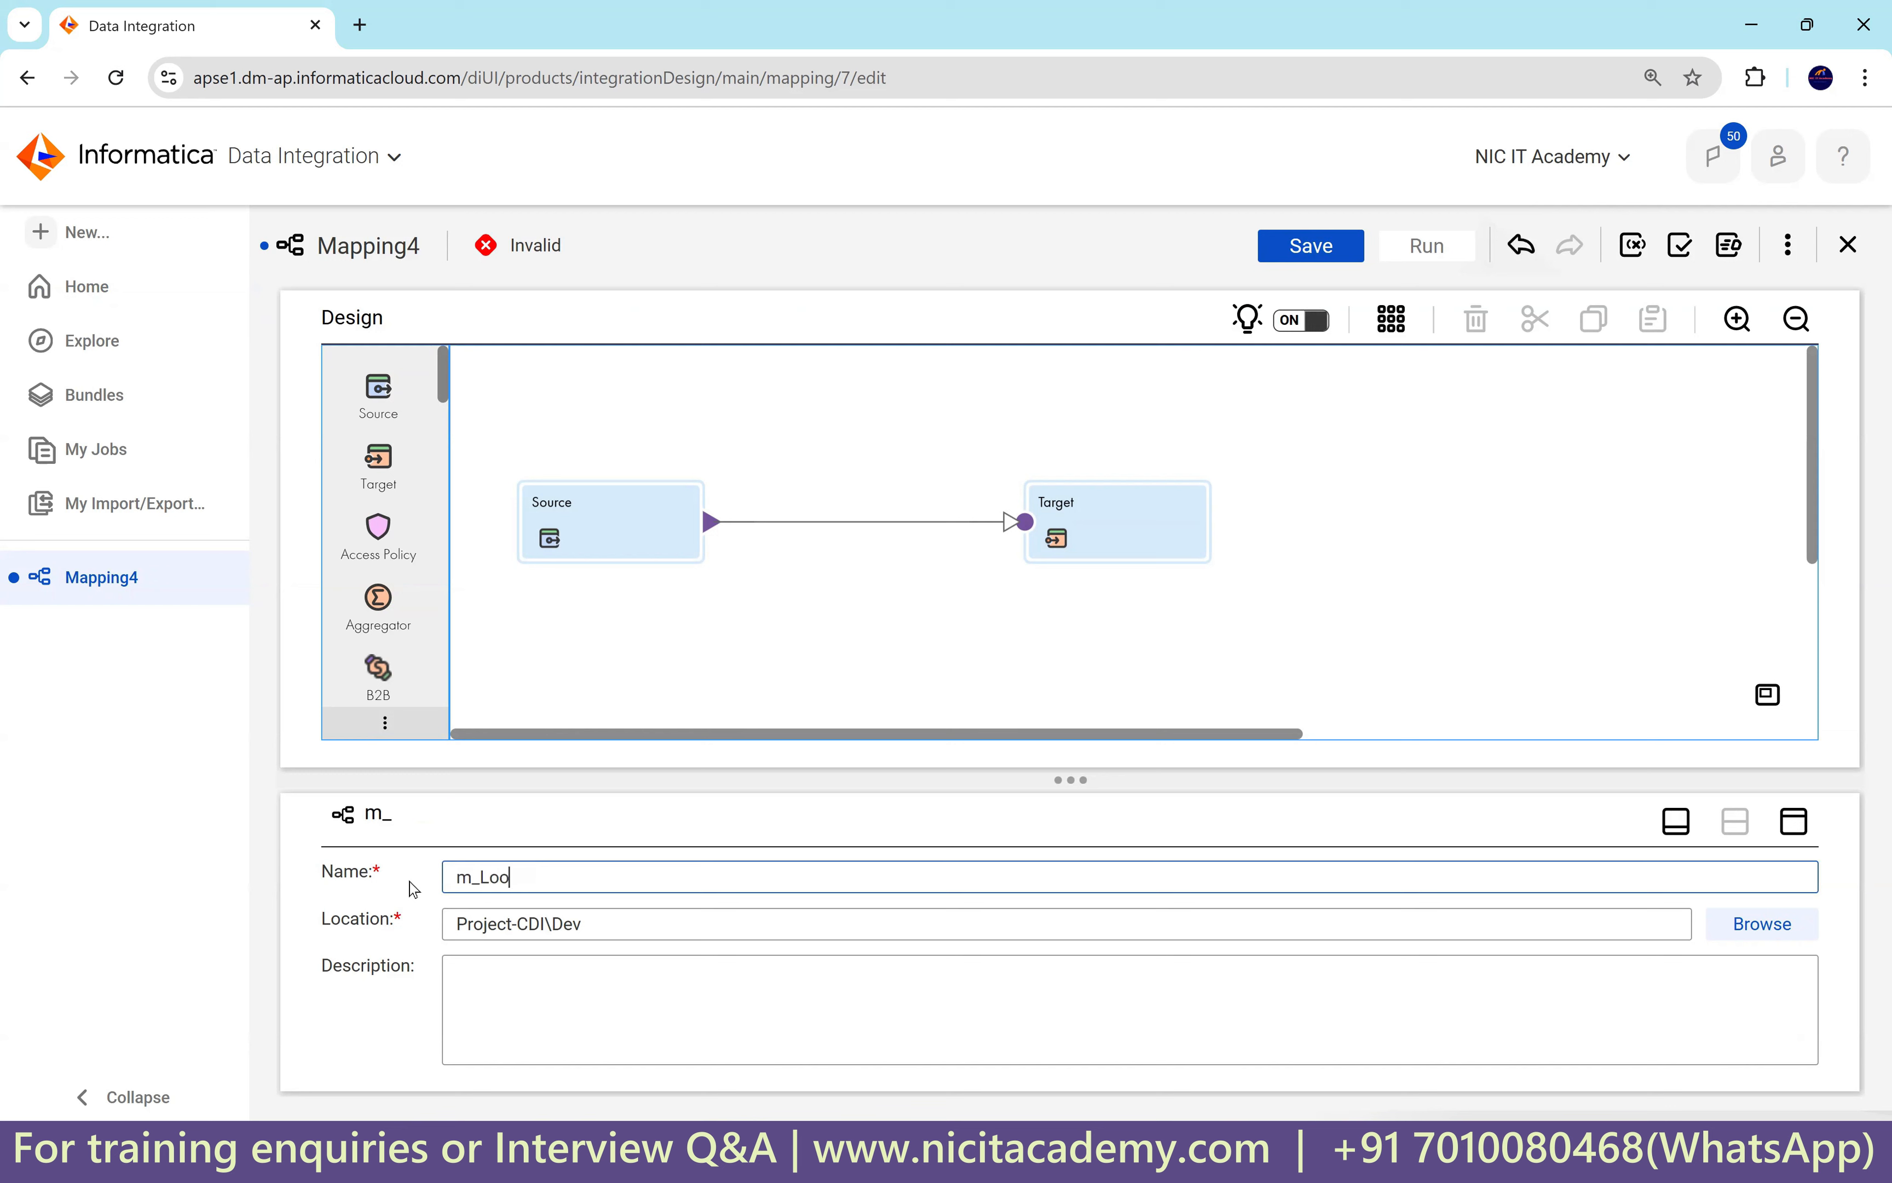
type("kup_")
key("Left")
key("Left")
key("Left")
key("Left")
key("Left")
type("unconnected")
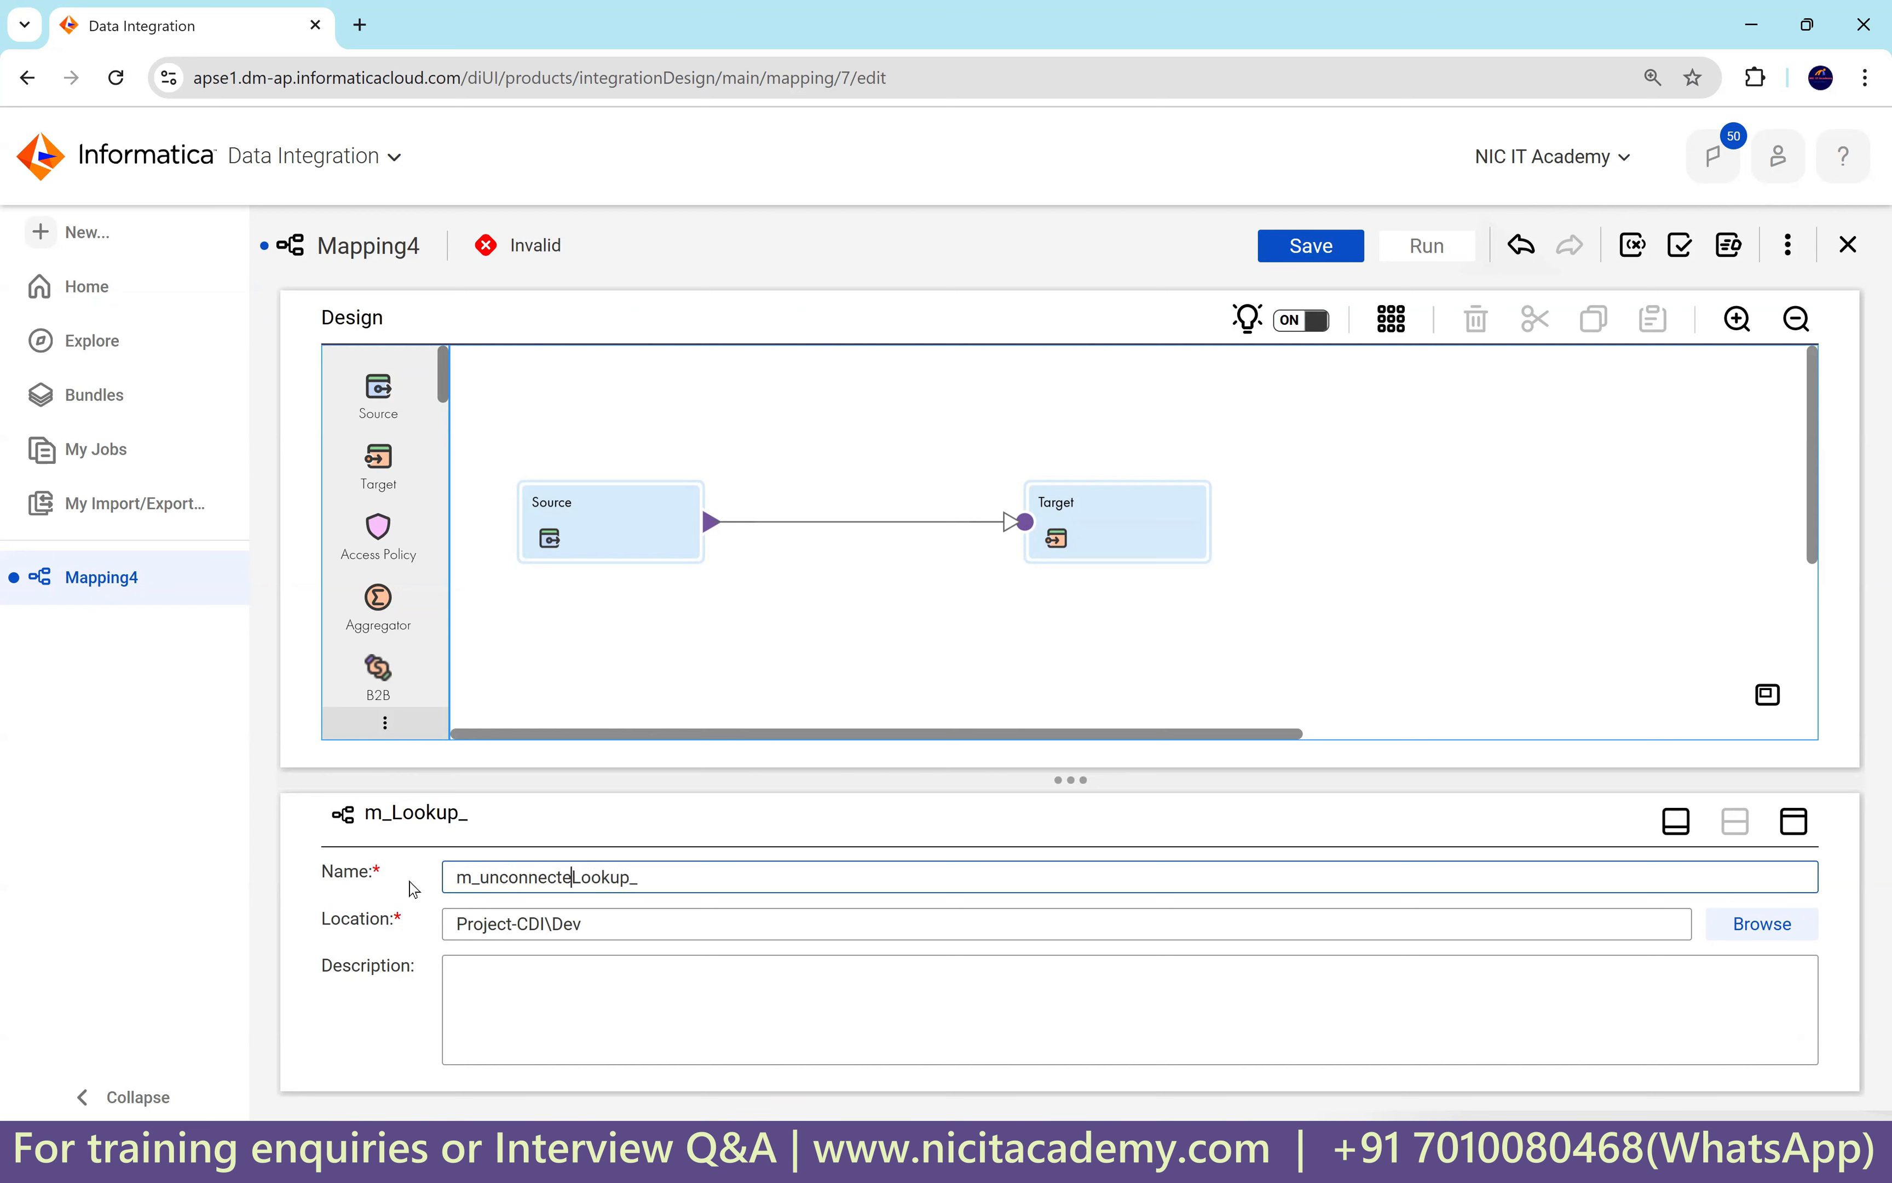
type("_")
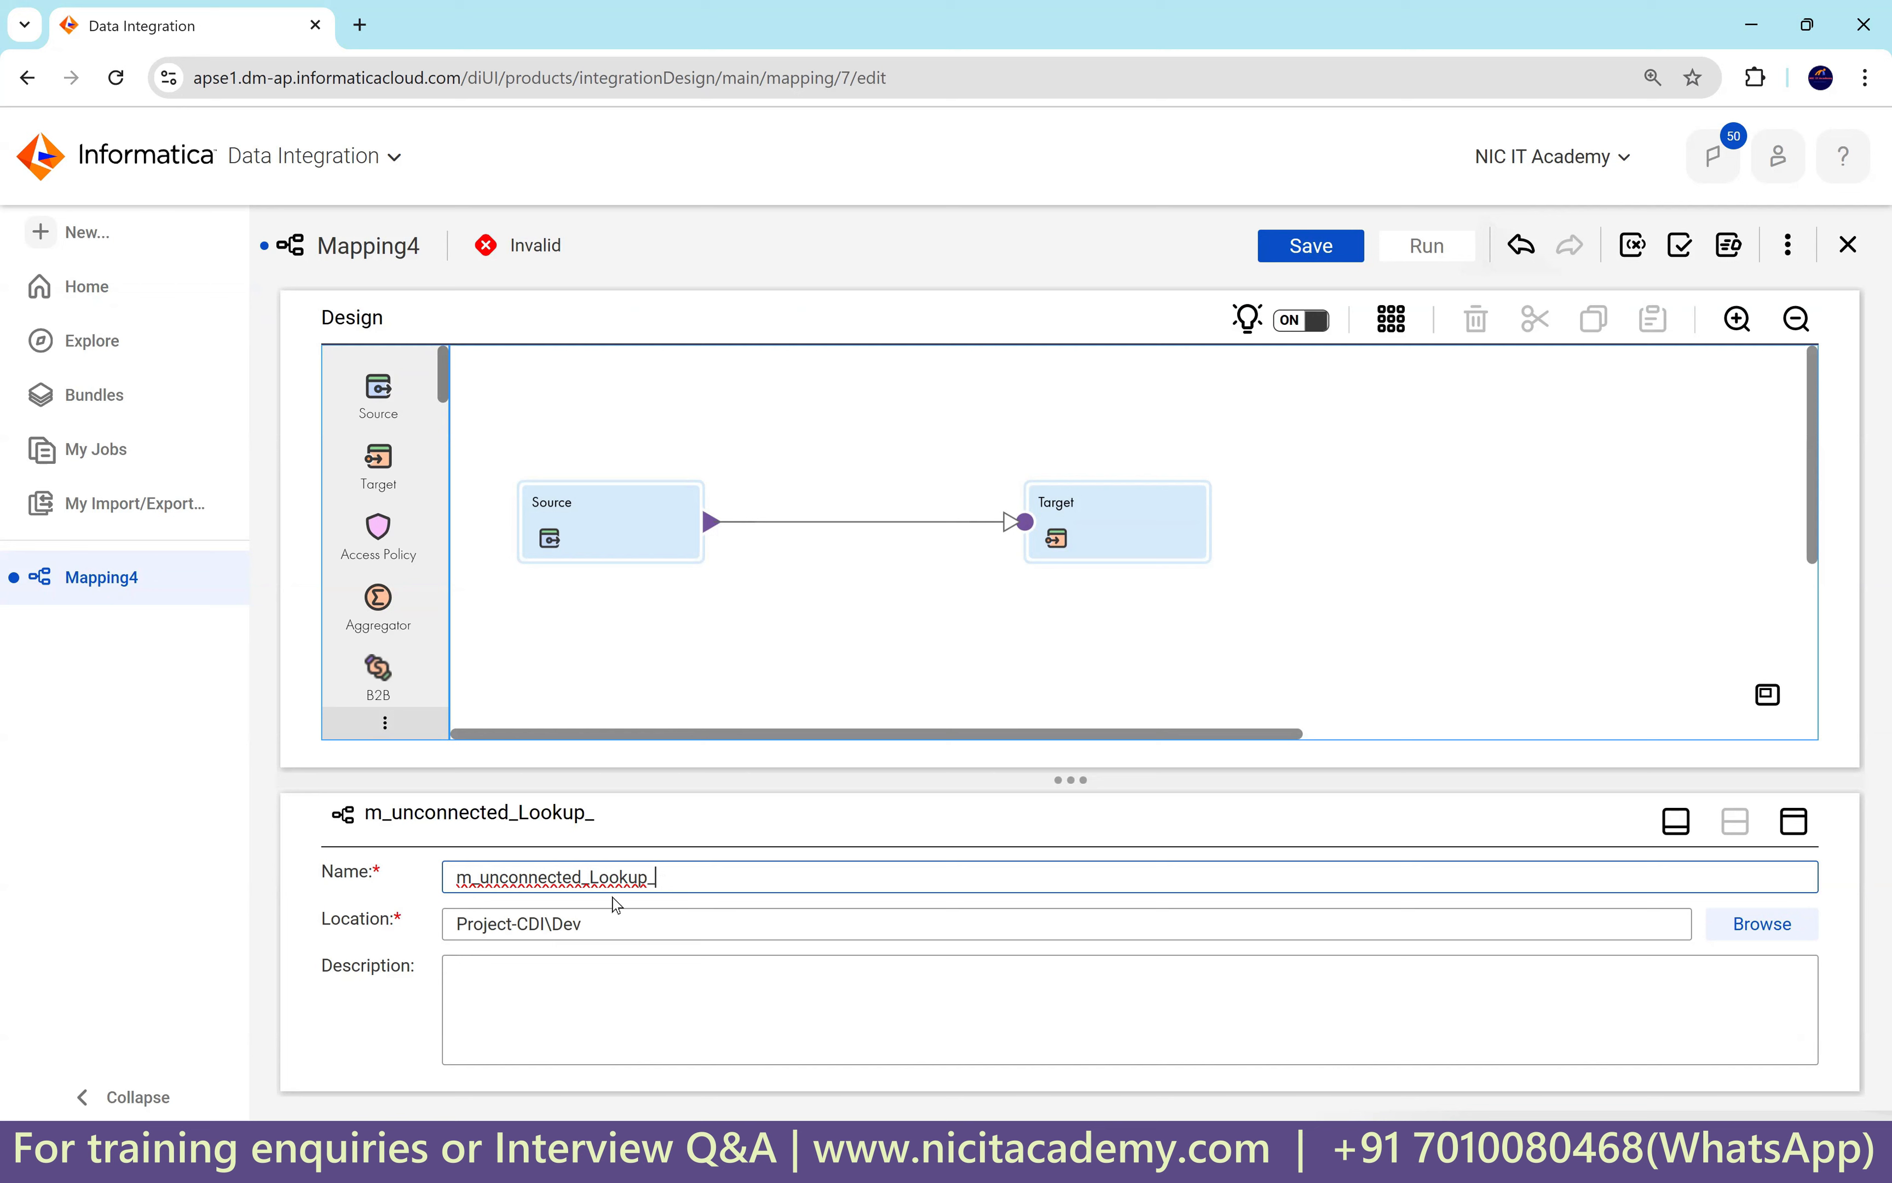
type("2_tables")
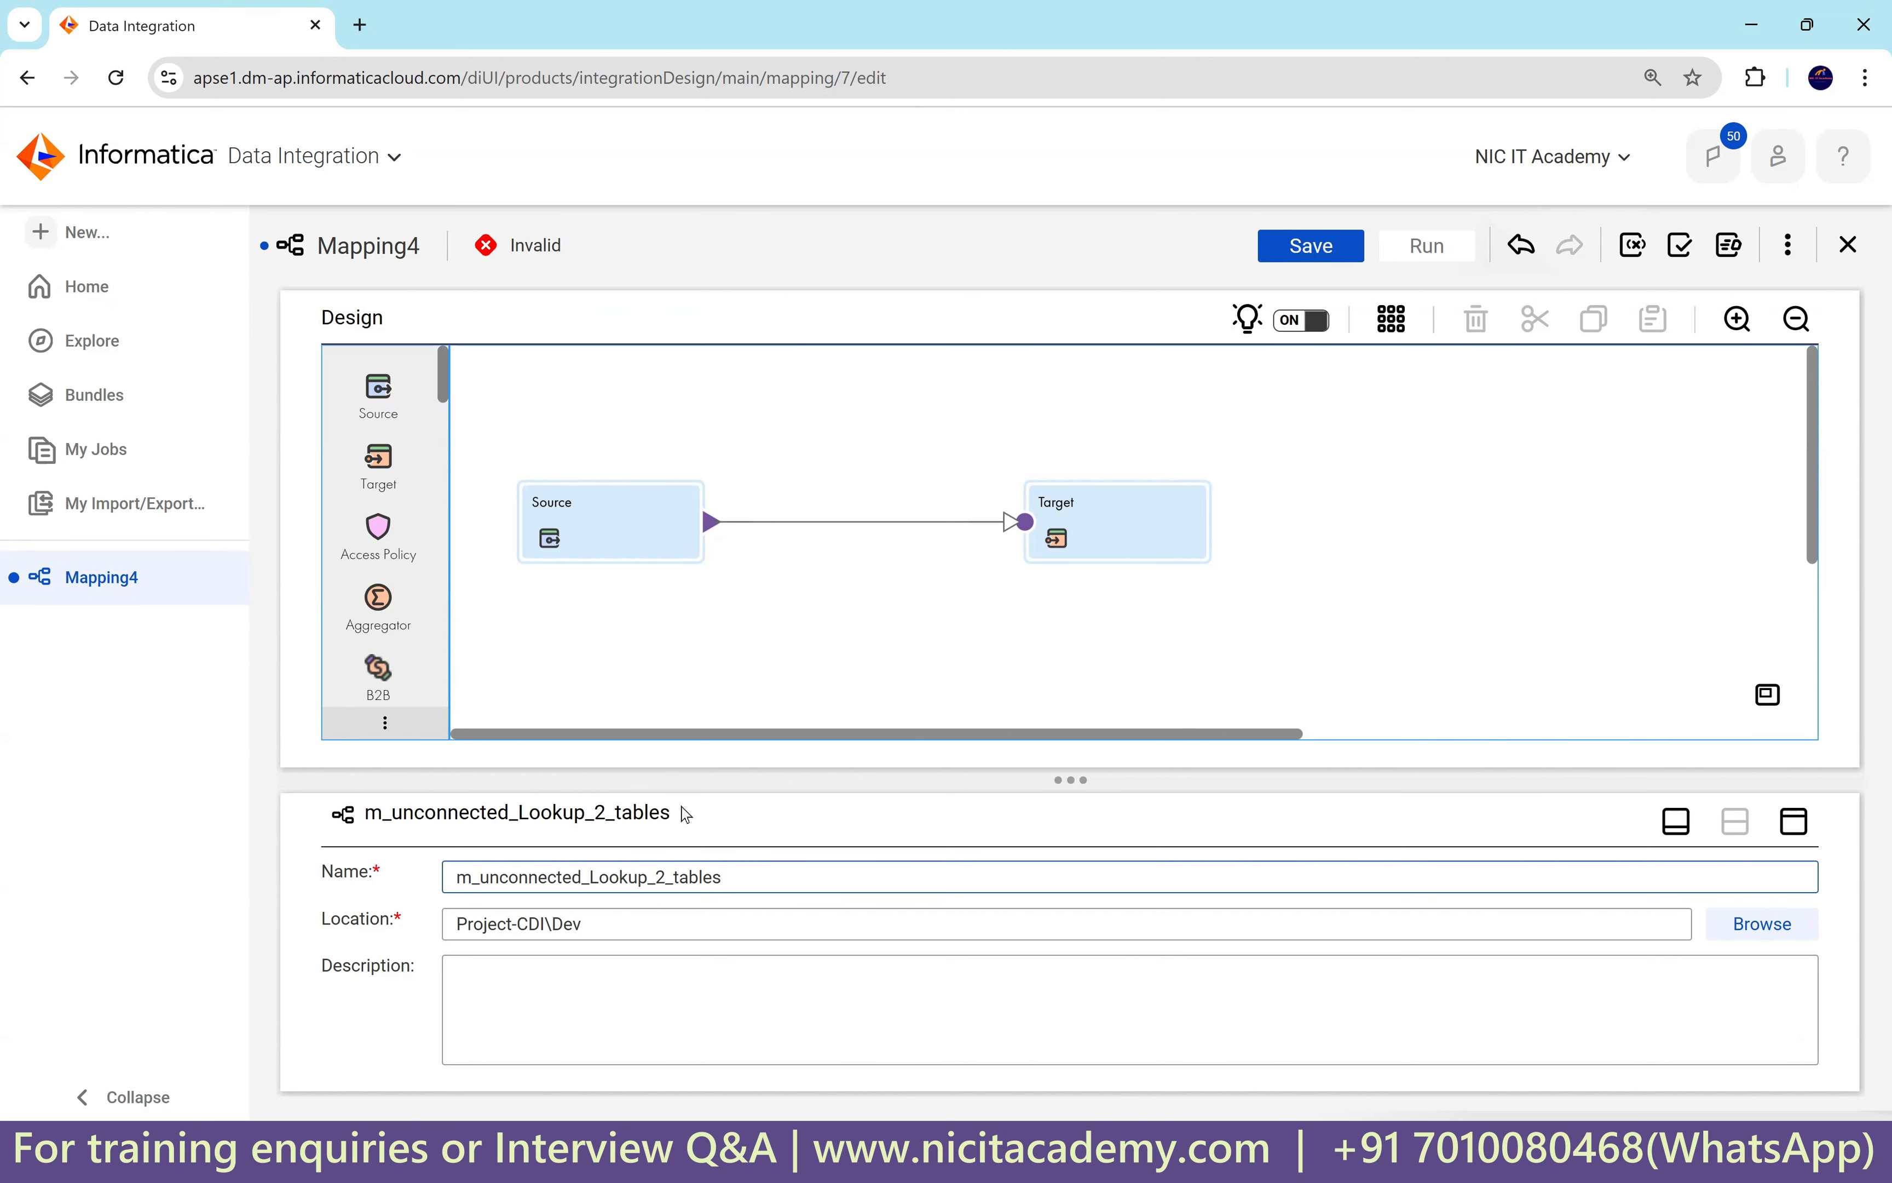
Set the Source connection to Oracle_Src1 with EMPLOYEES as its single source object.
left_click(637, 538)
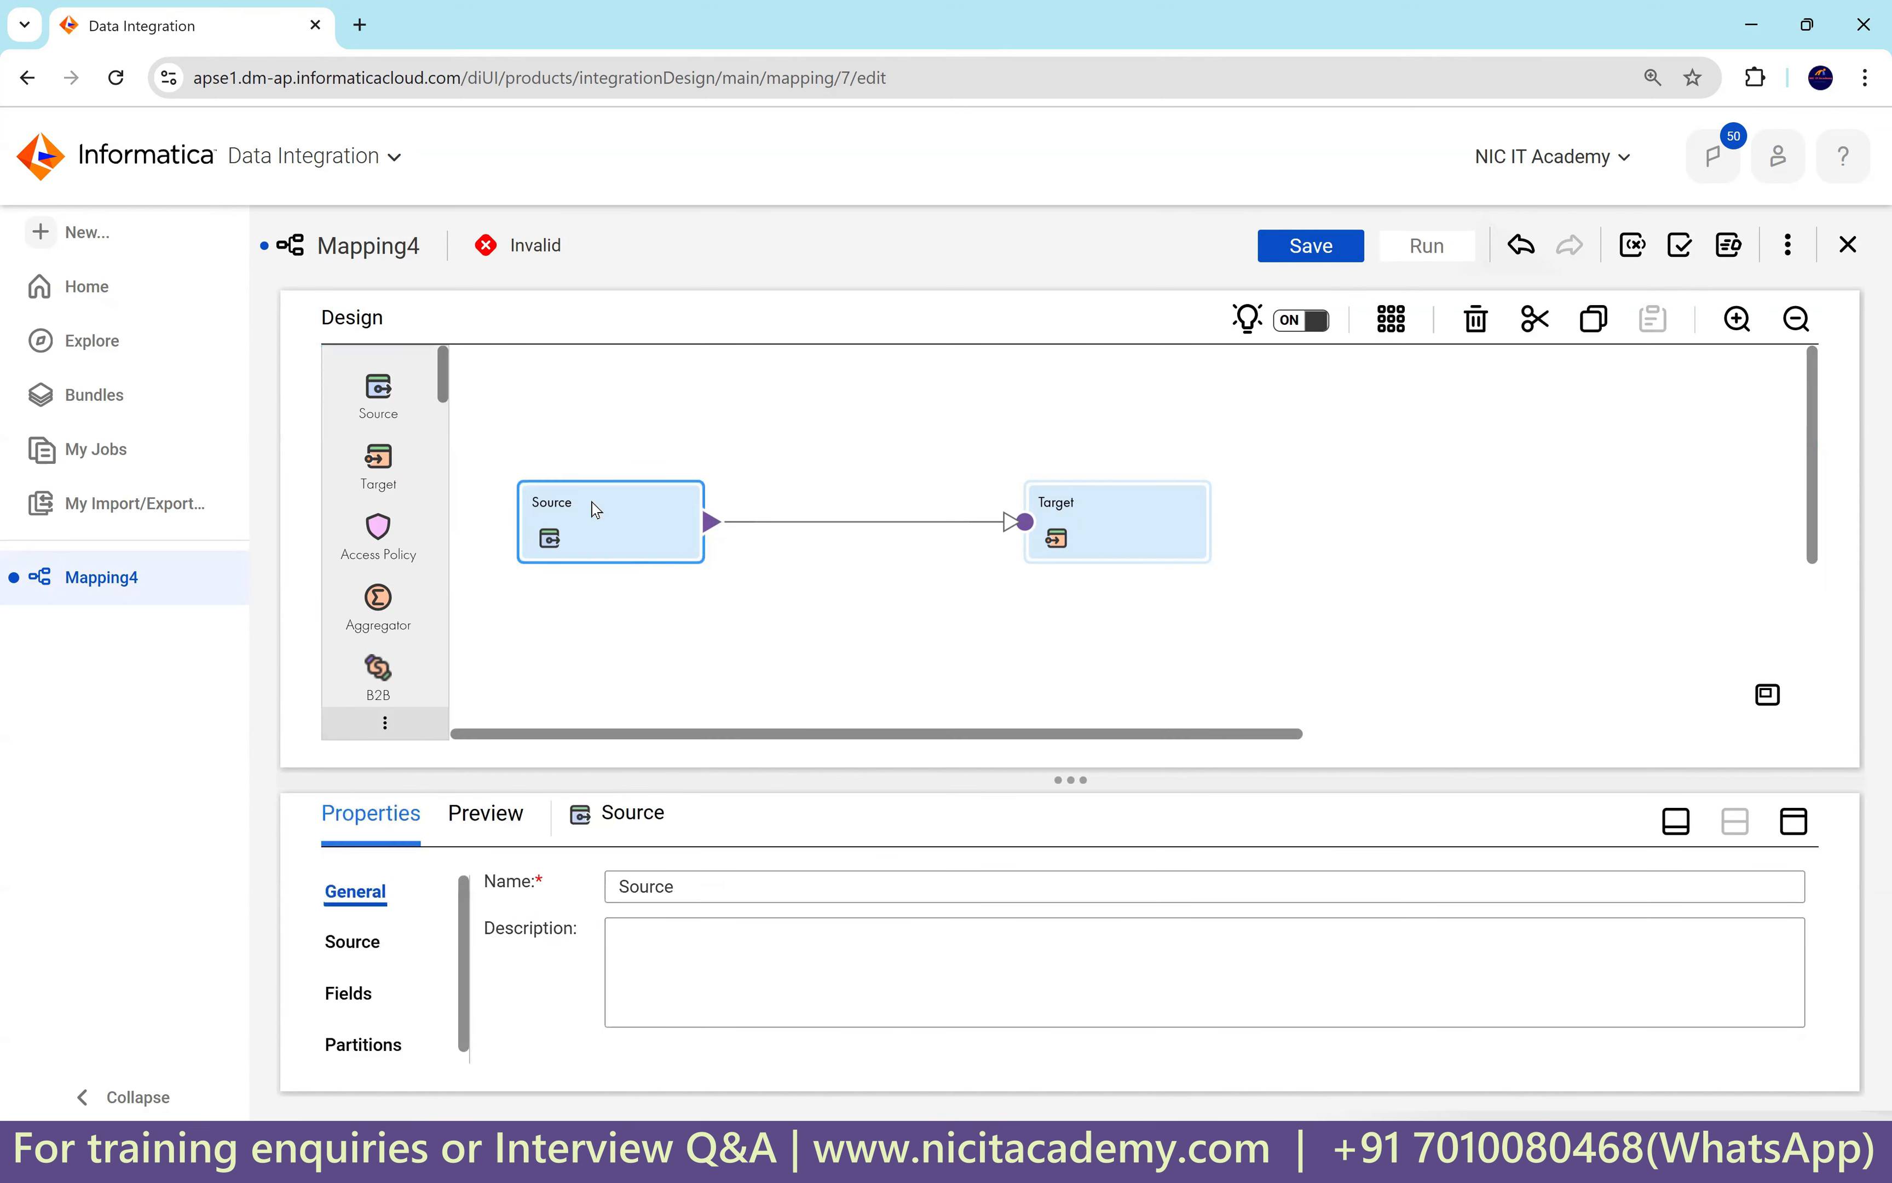
left_click(1793, 822)
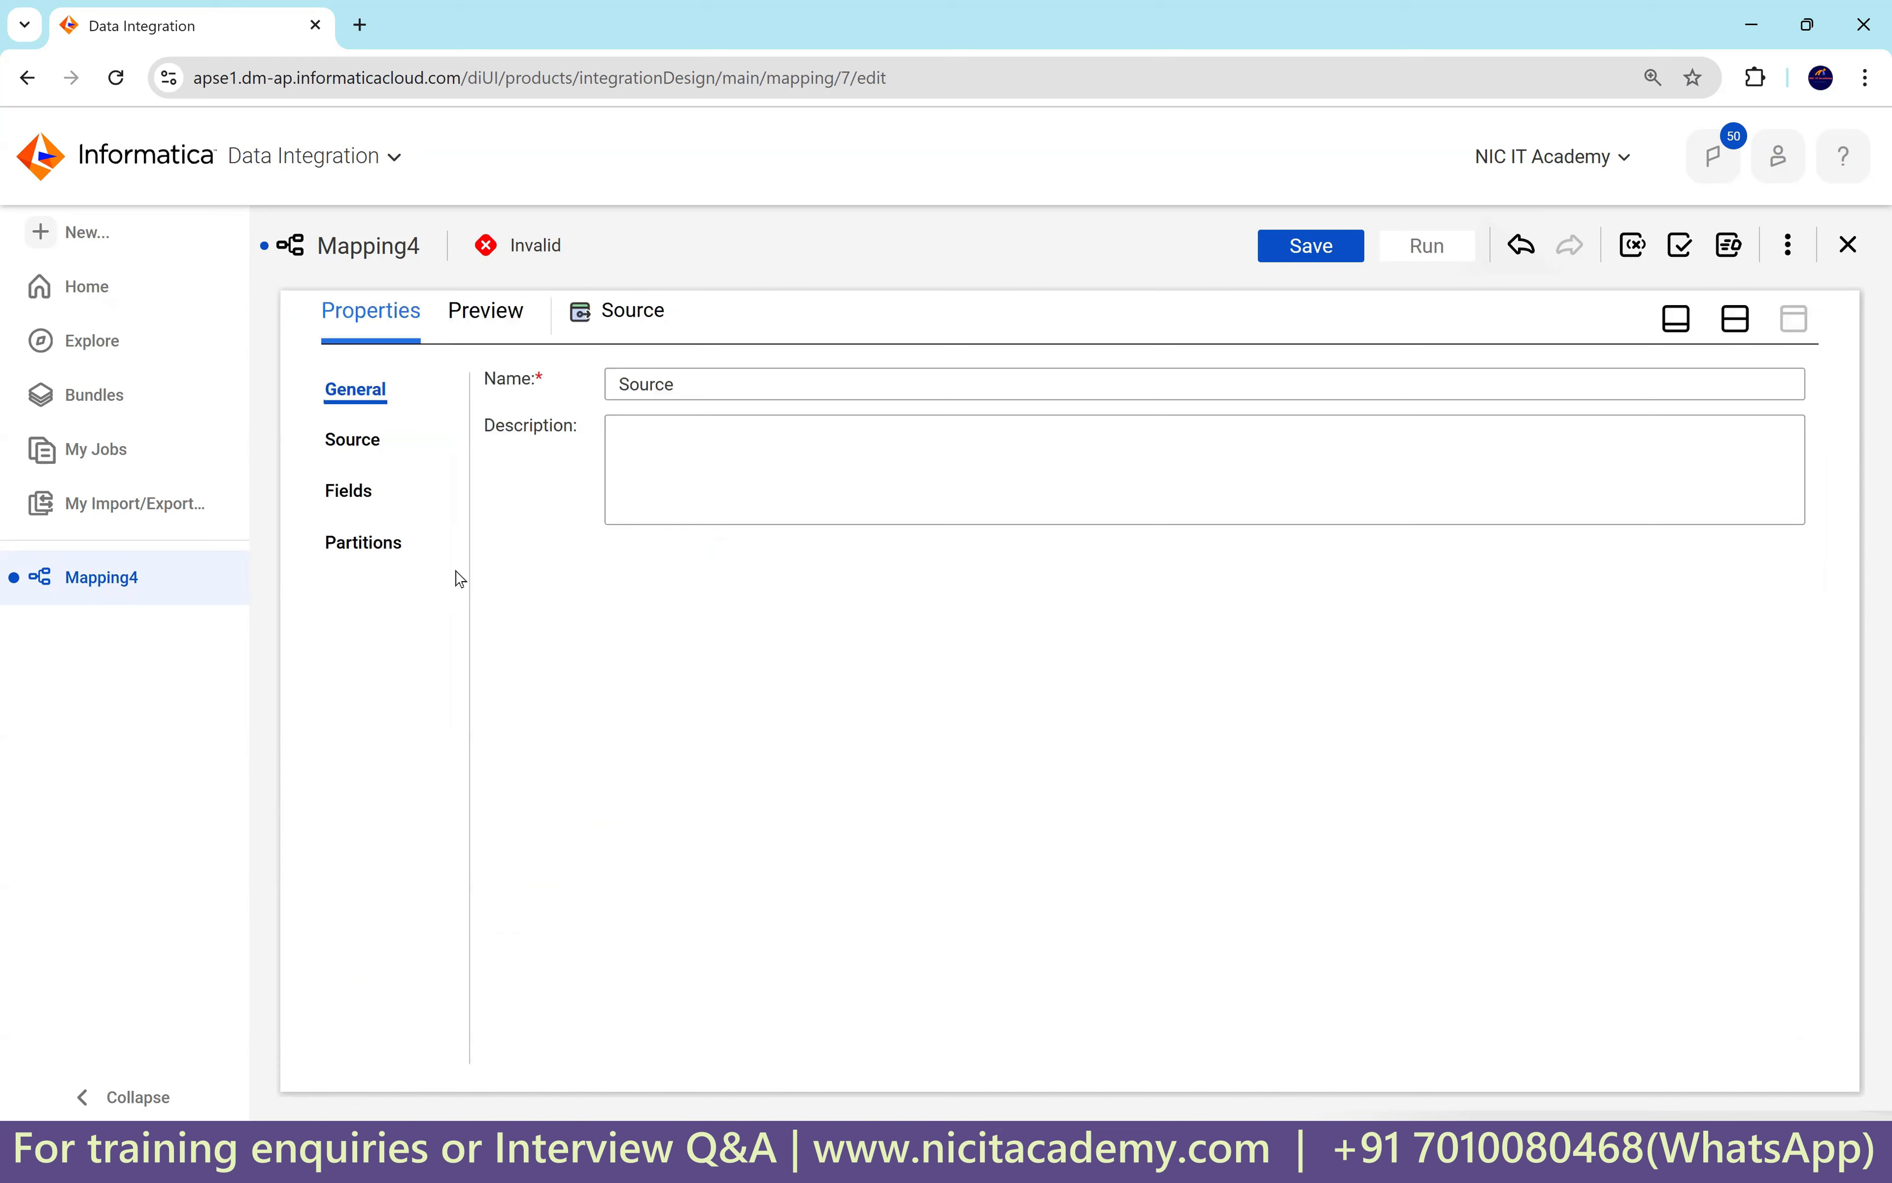
left_click(380, 444)
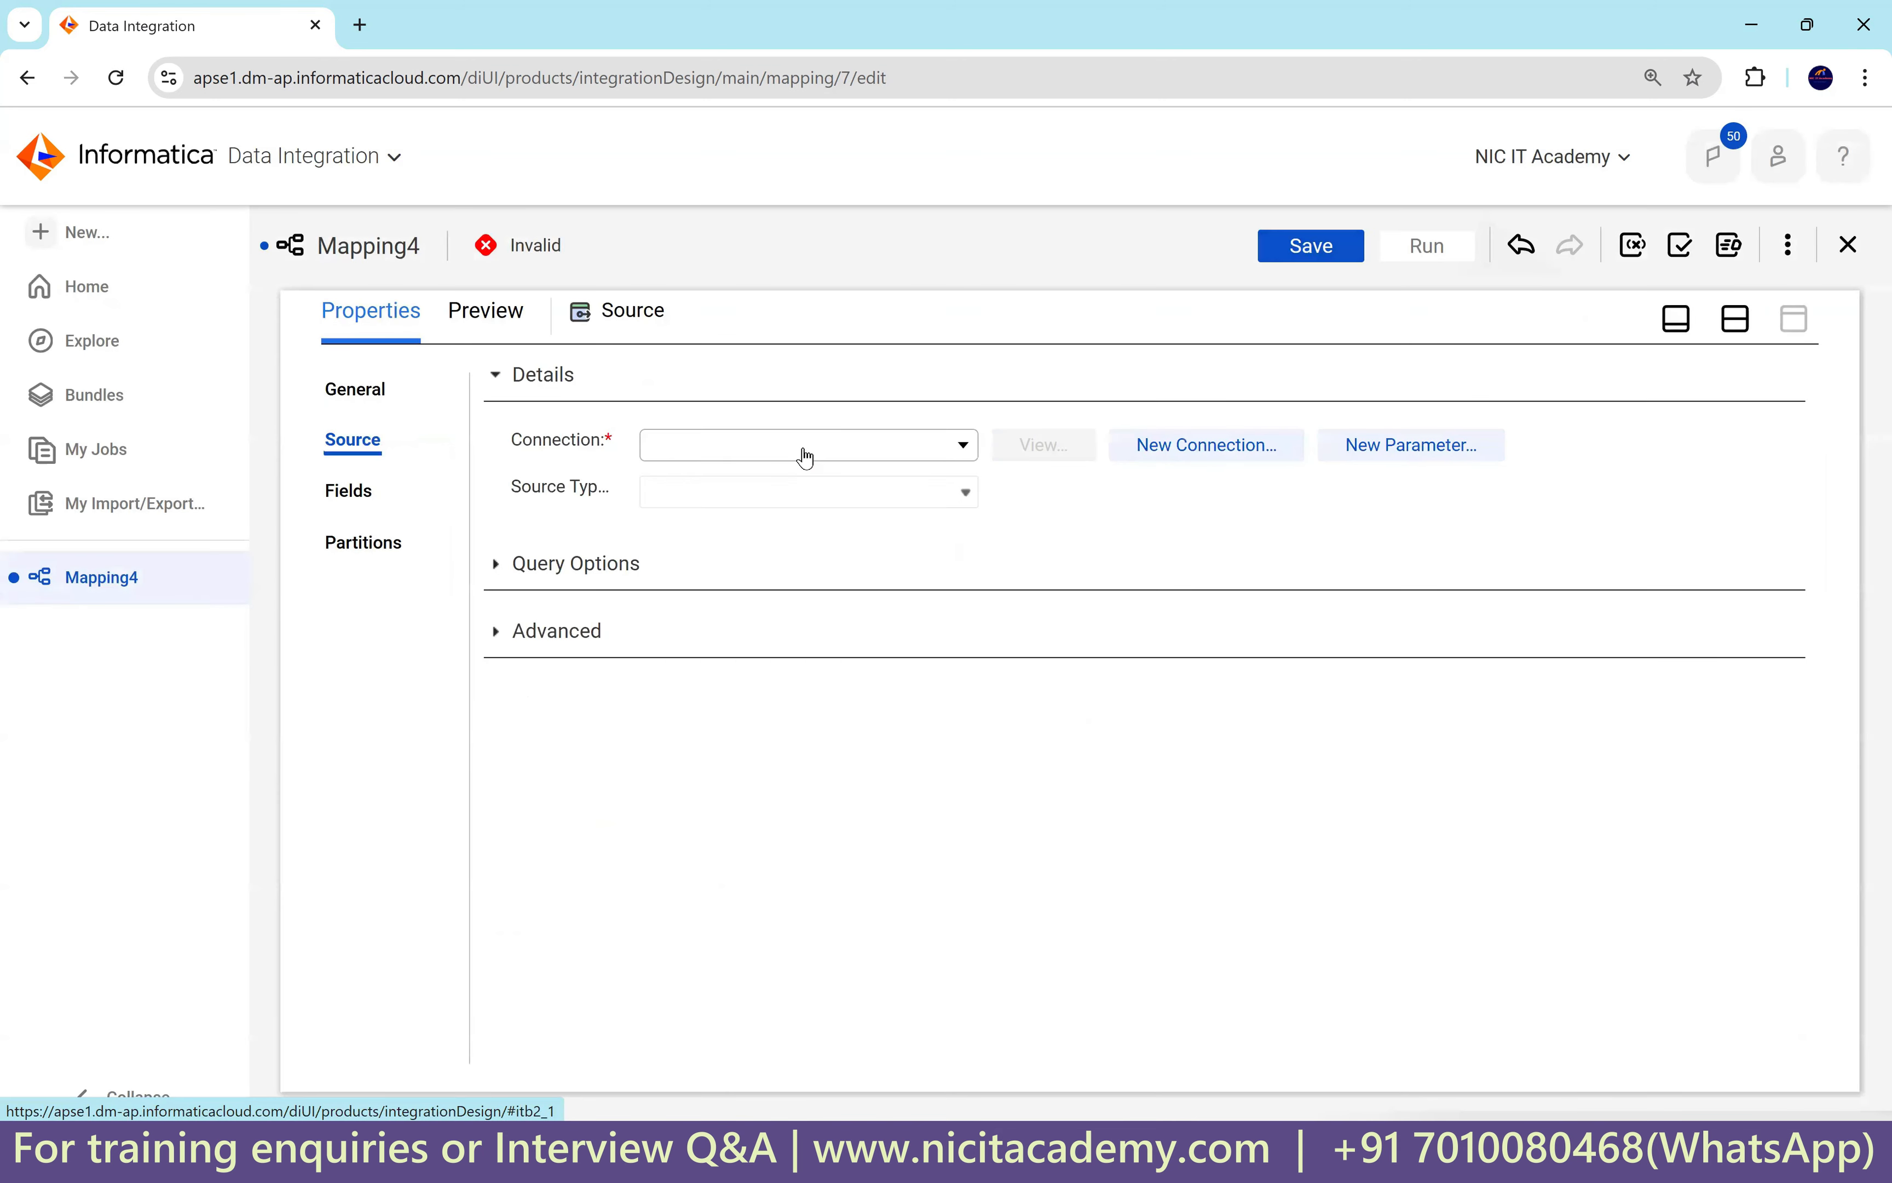
left_click(805, 456)
left_click(806, 672)
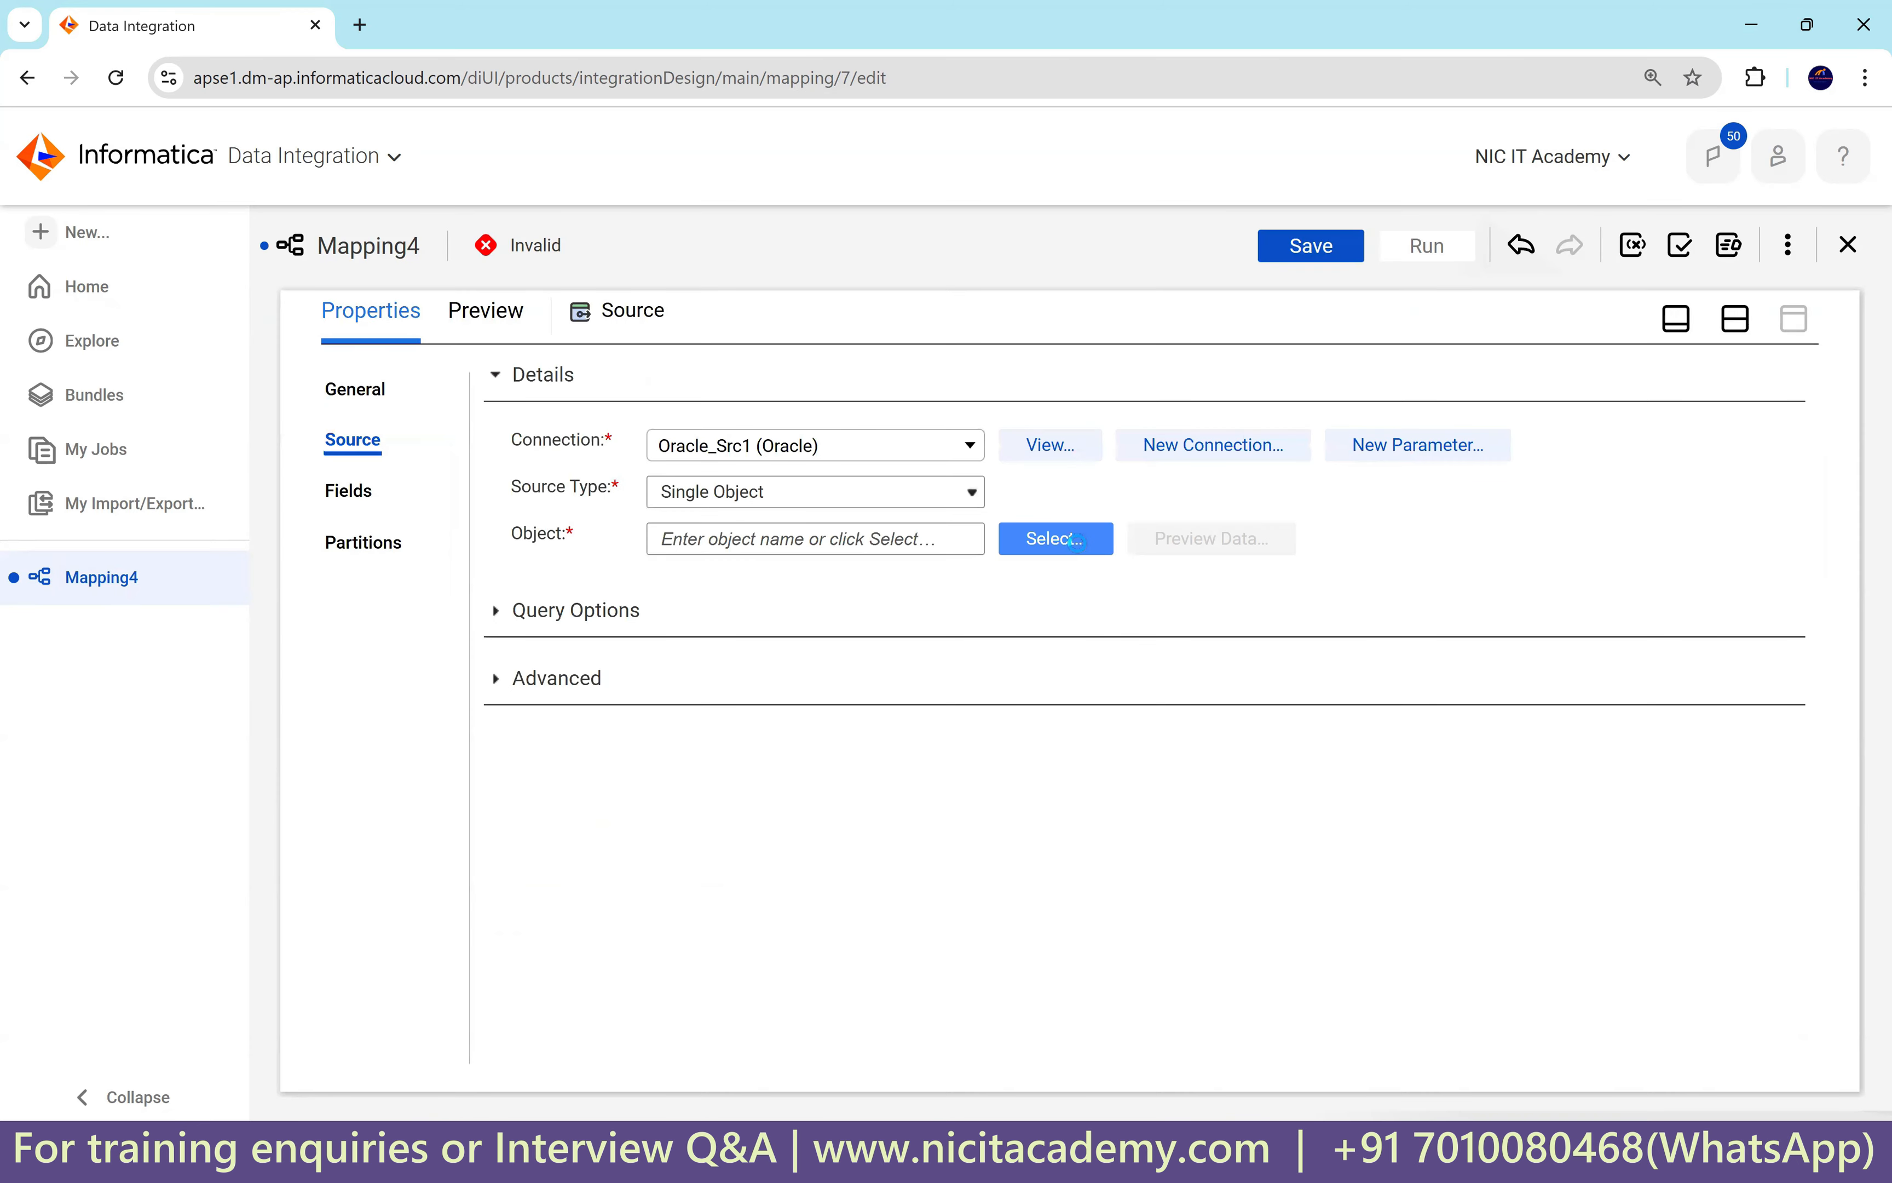
left_click(1076, 542)
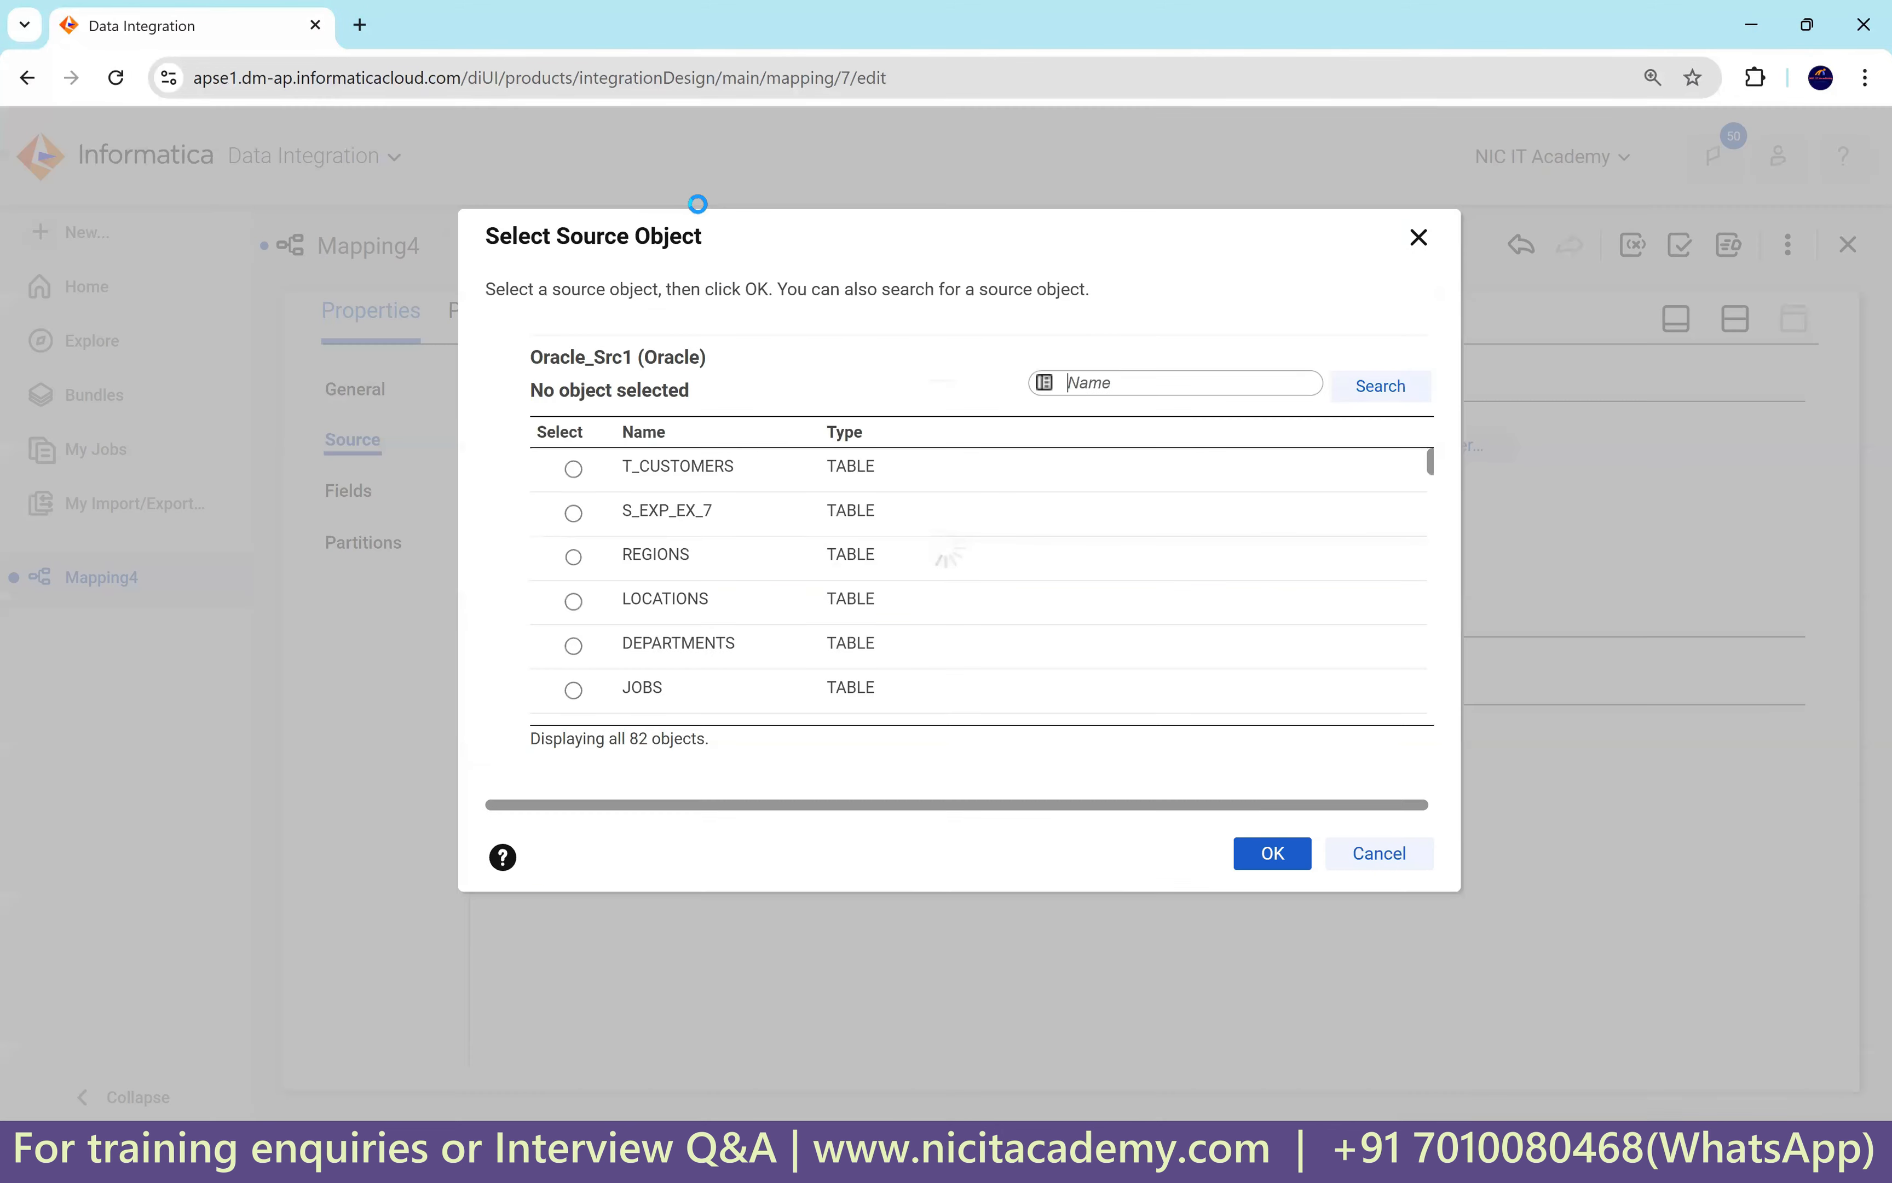
scroll(760, 628, "down", 3)
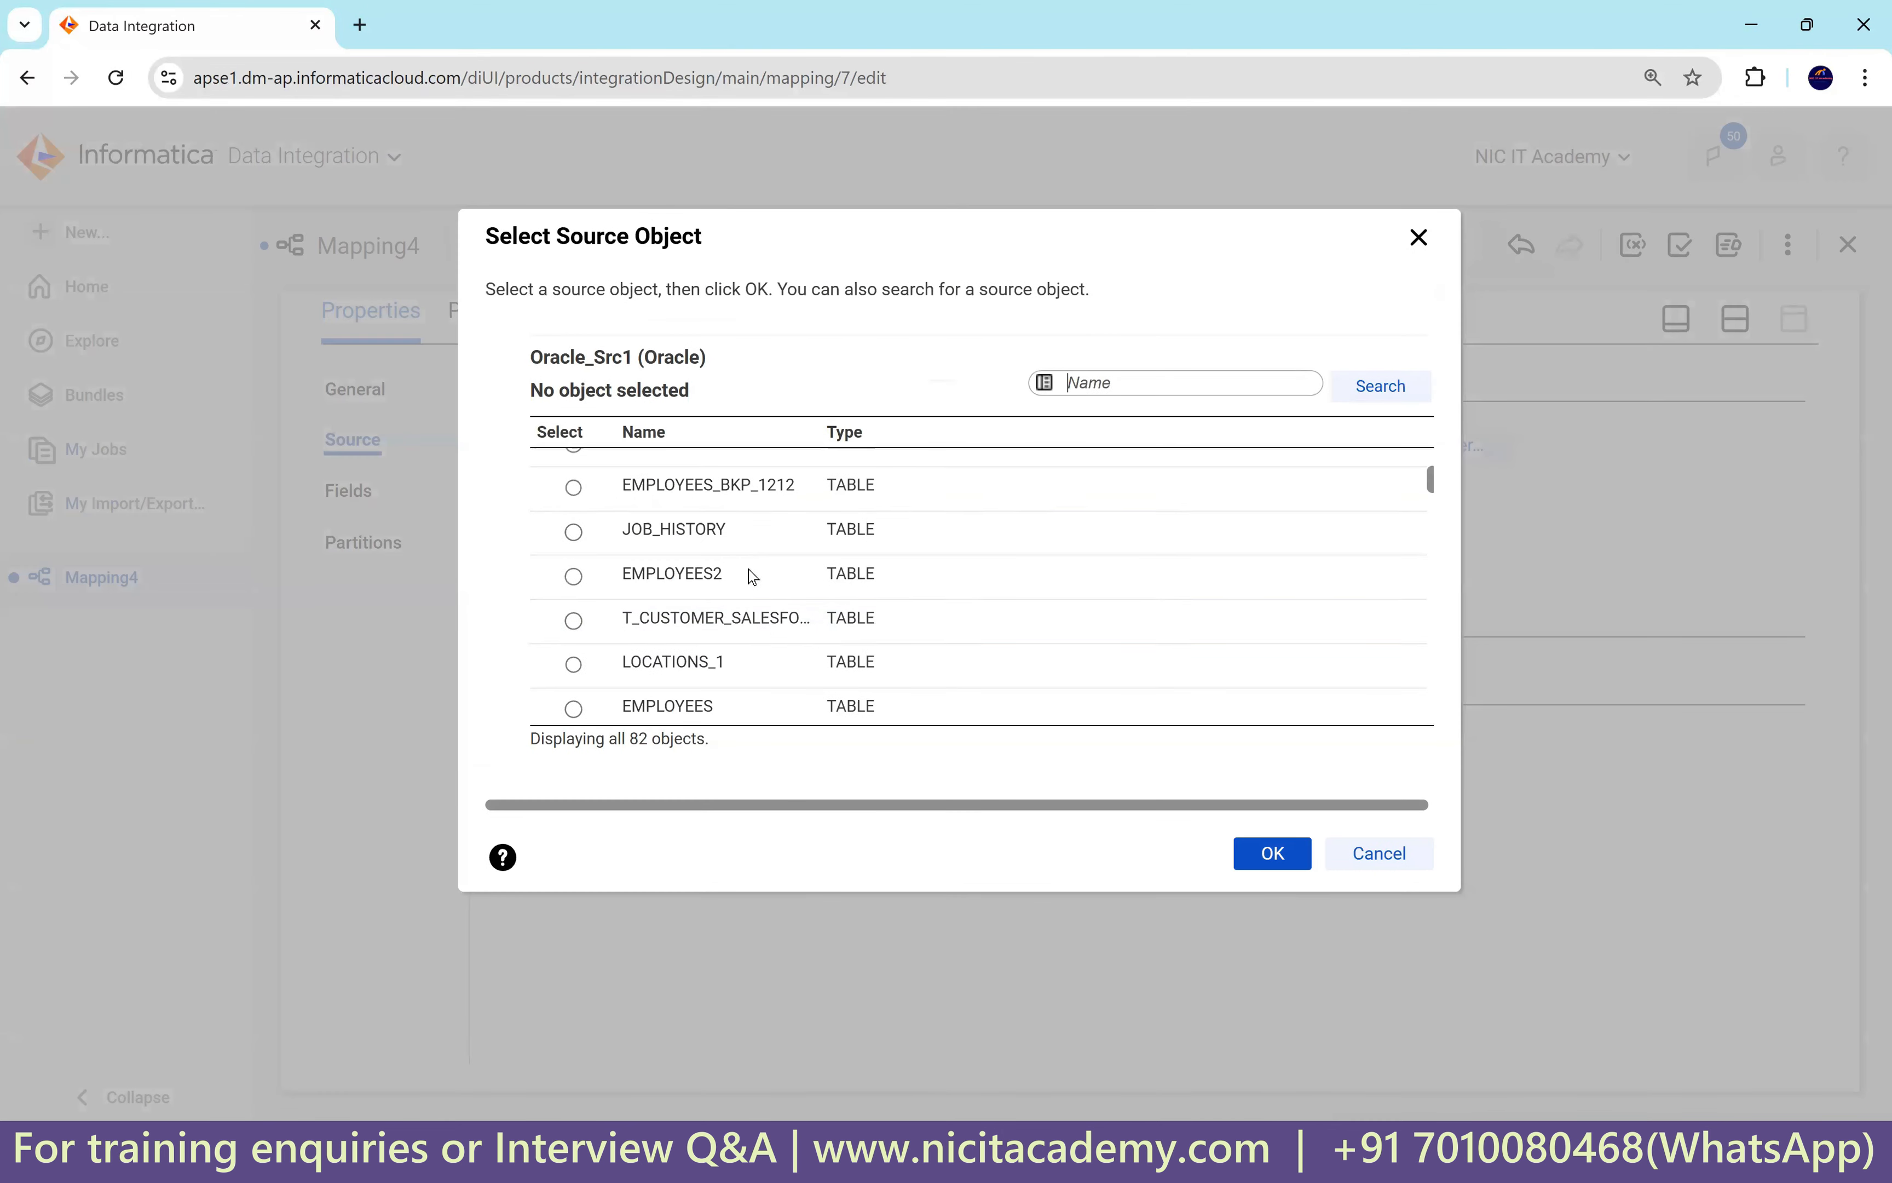
left_click(790, 706)
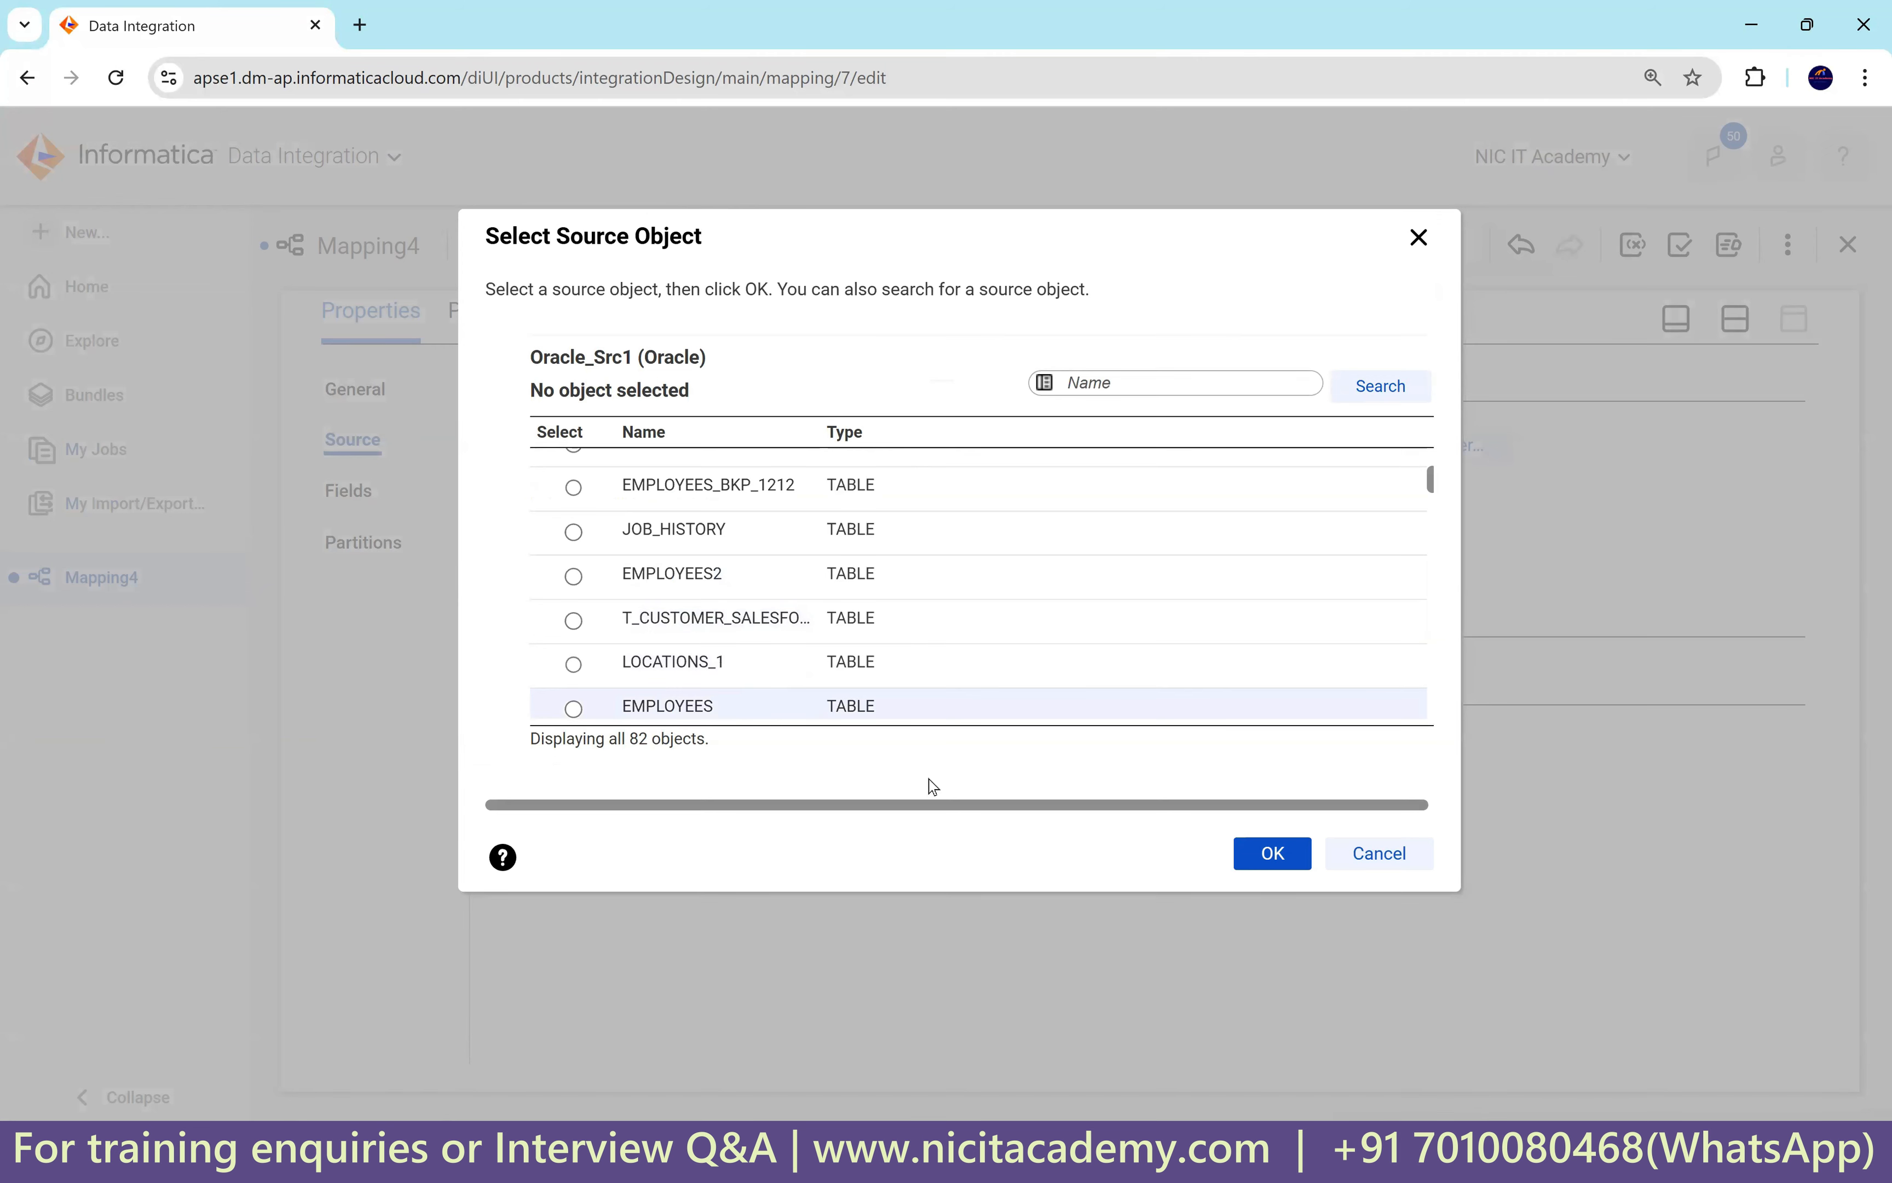
left_click(1290, 851)
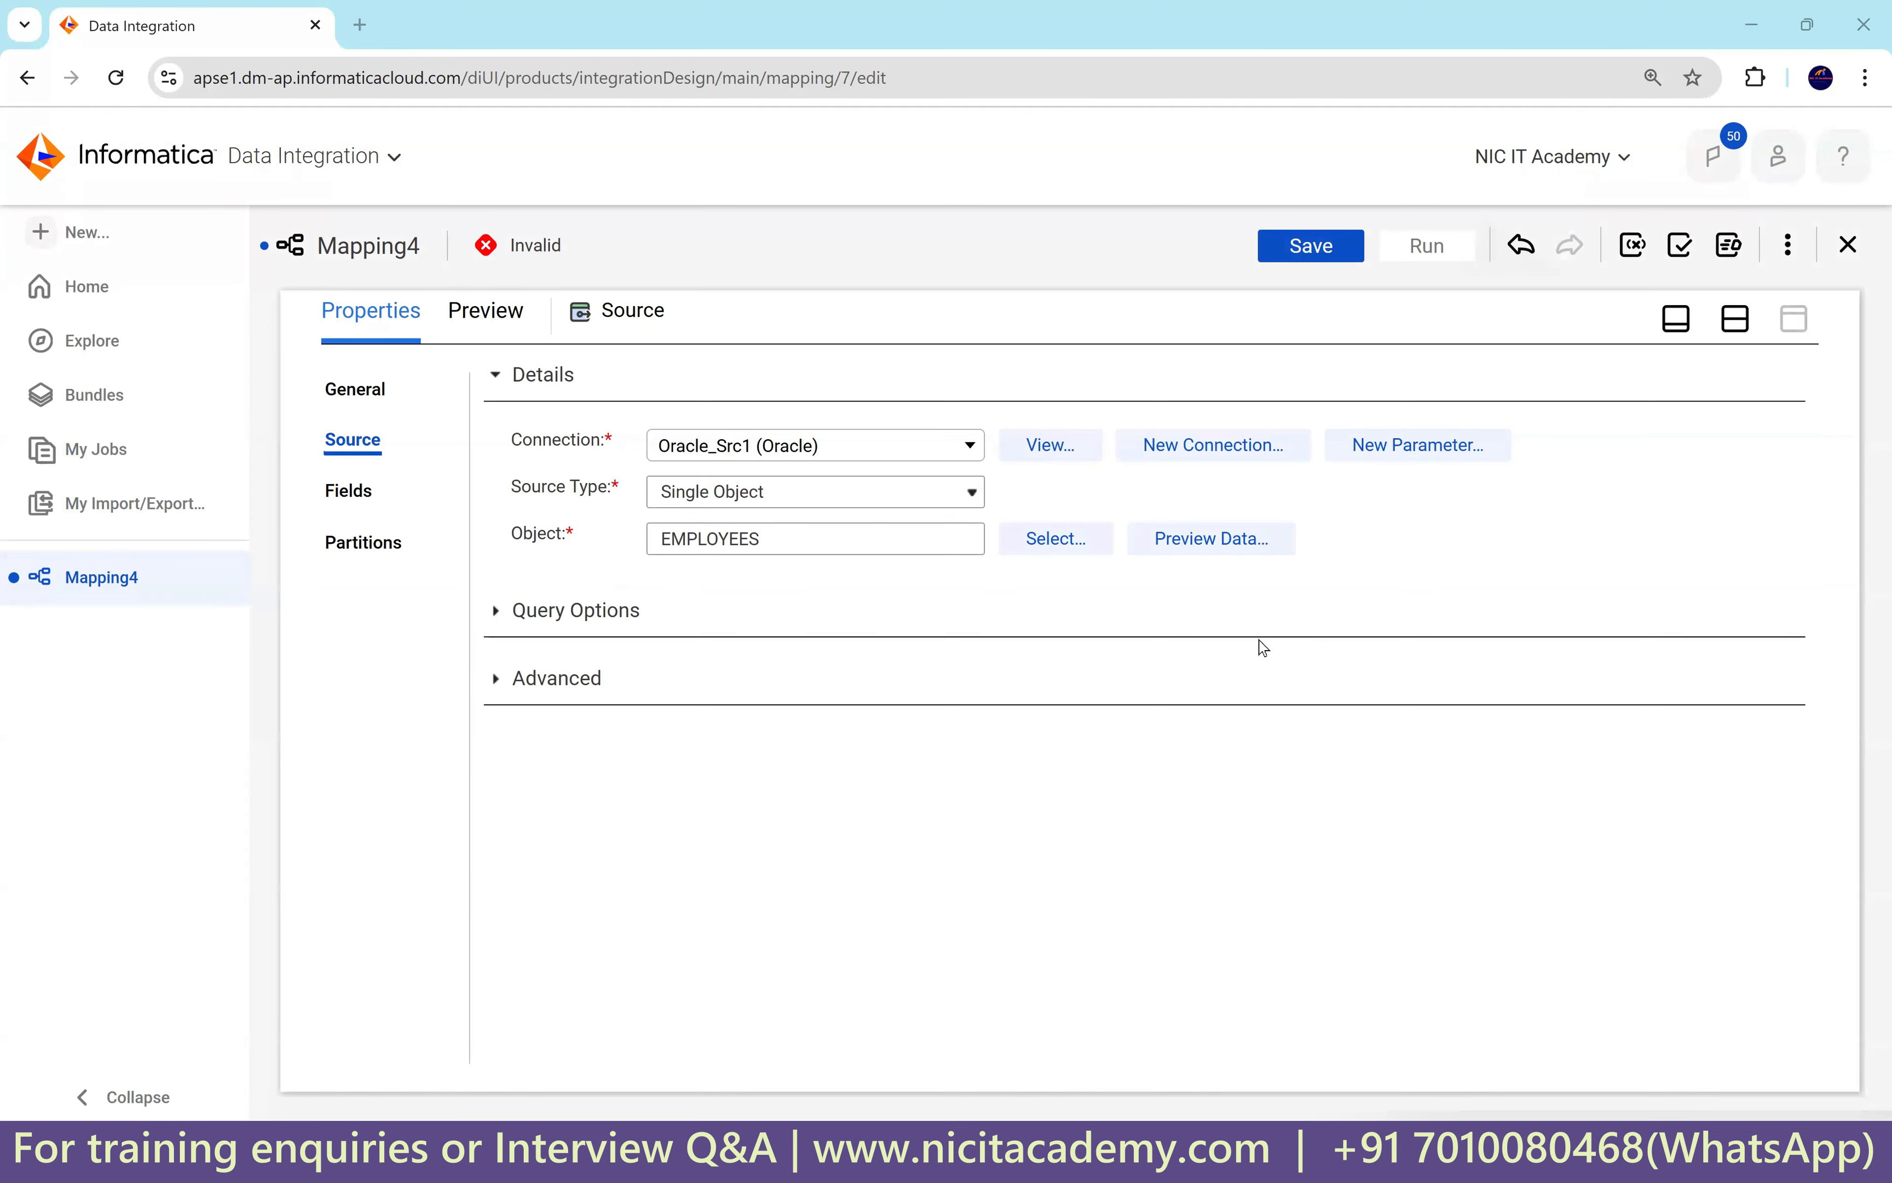
left_click(1737, 321)
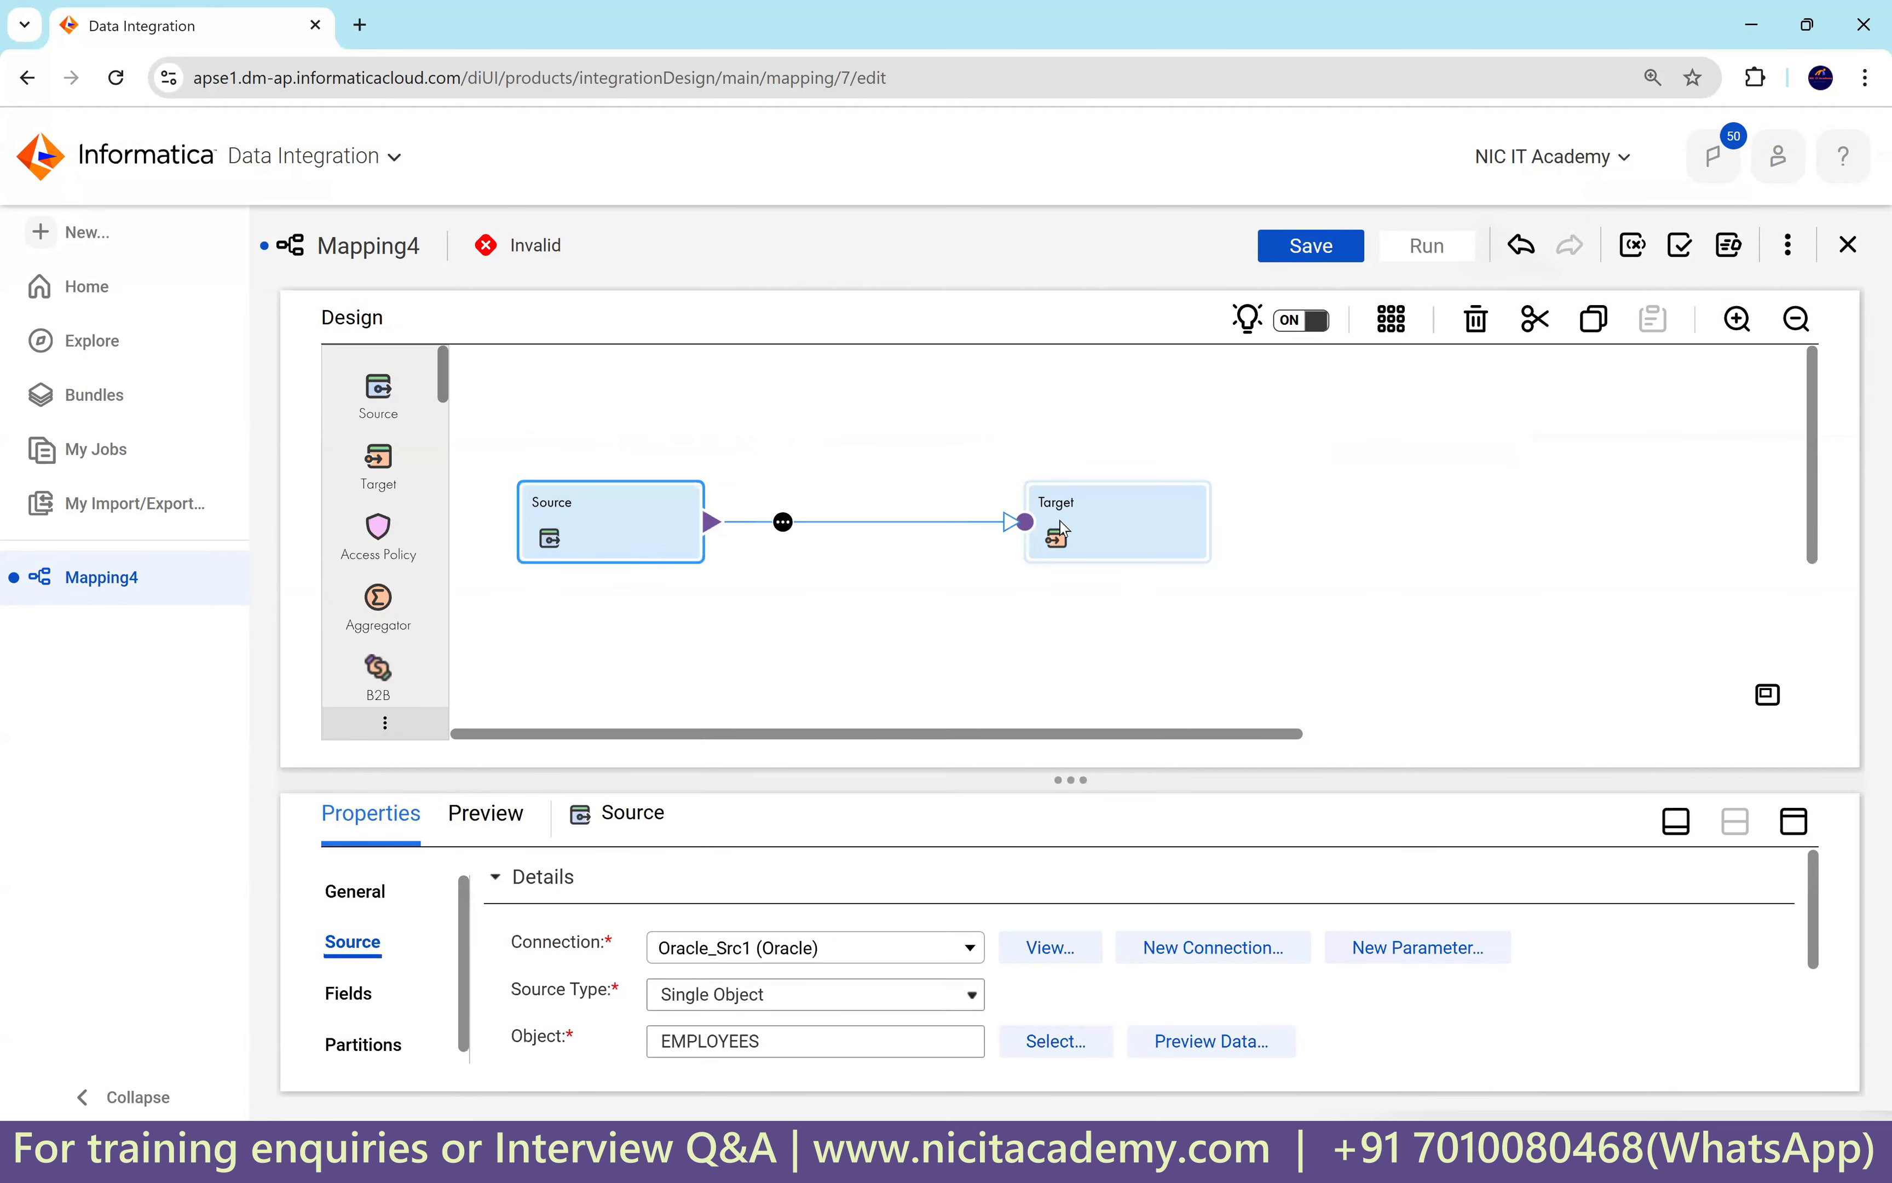
Insert an Expression transformation on the link between Source and Target.
left_click_drag(1150, 522, 1189, 520)
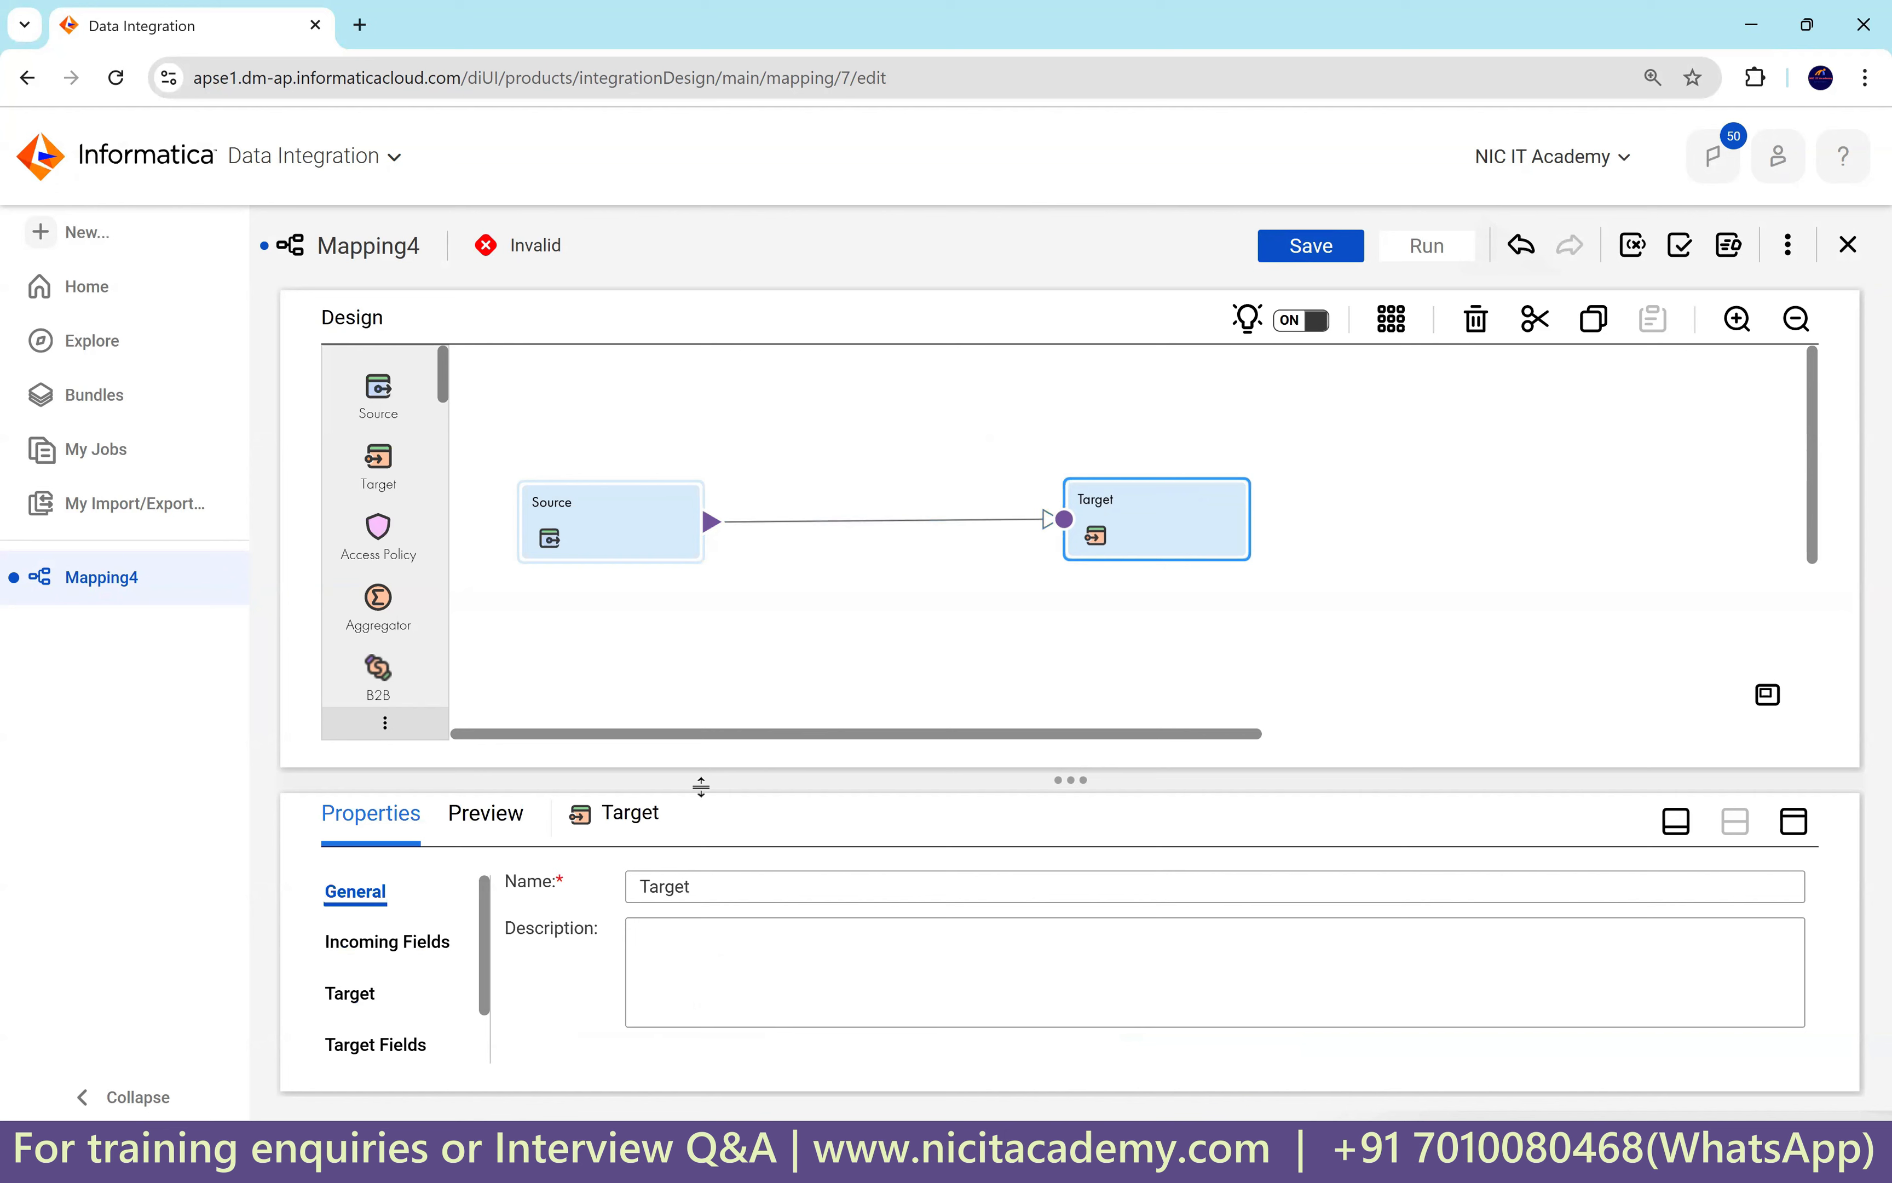
left_click(789, 521)
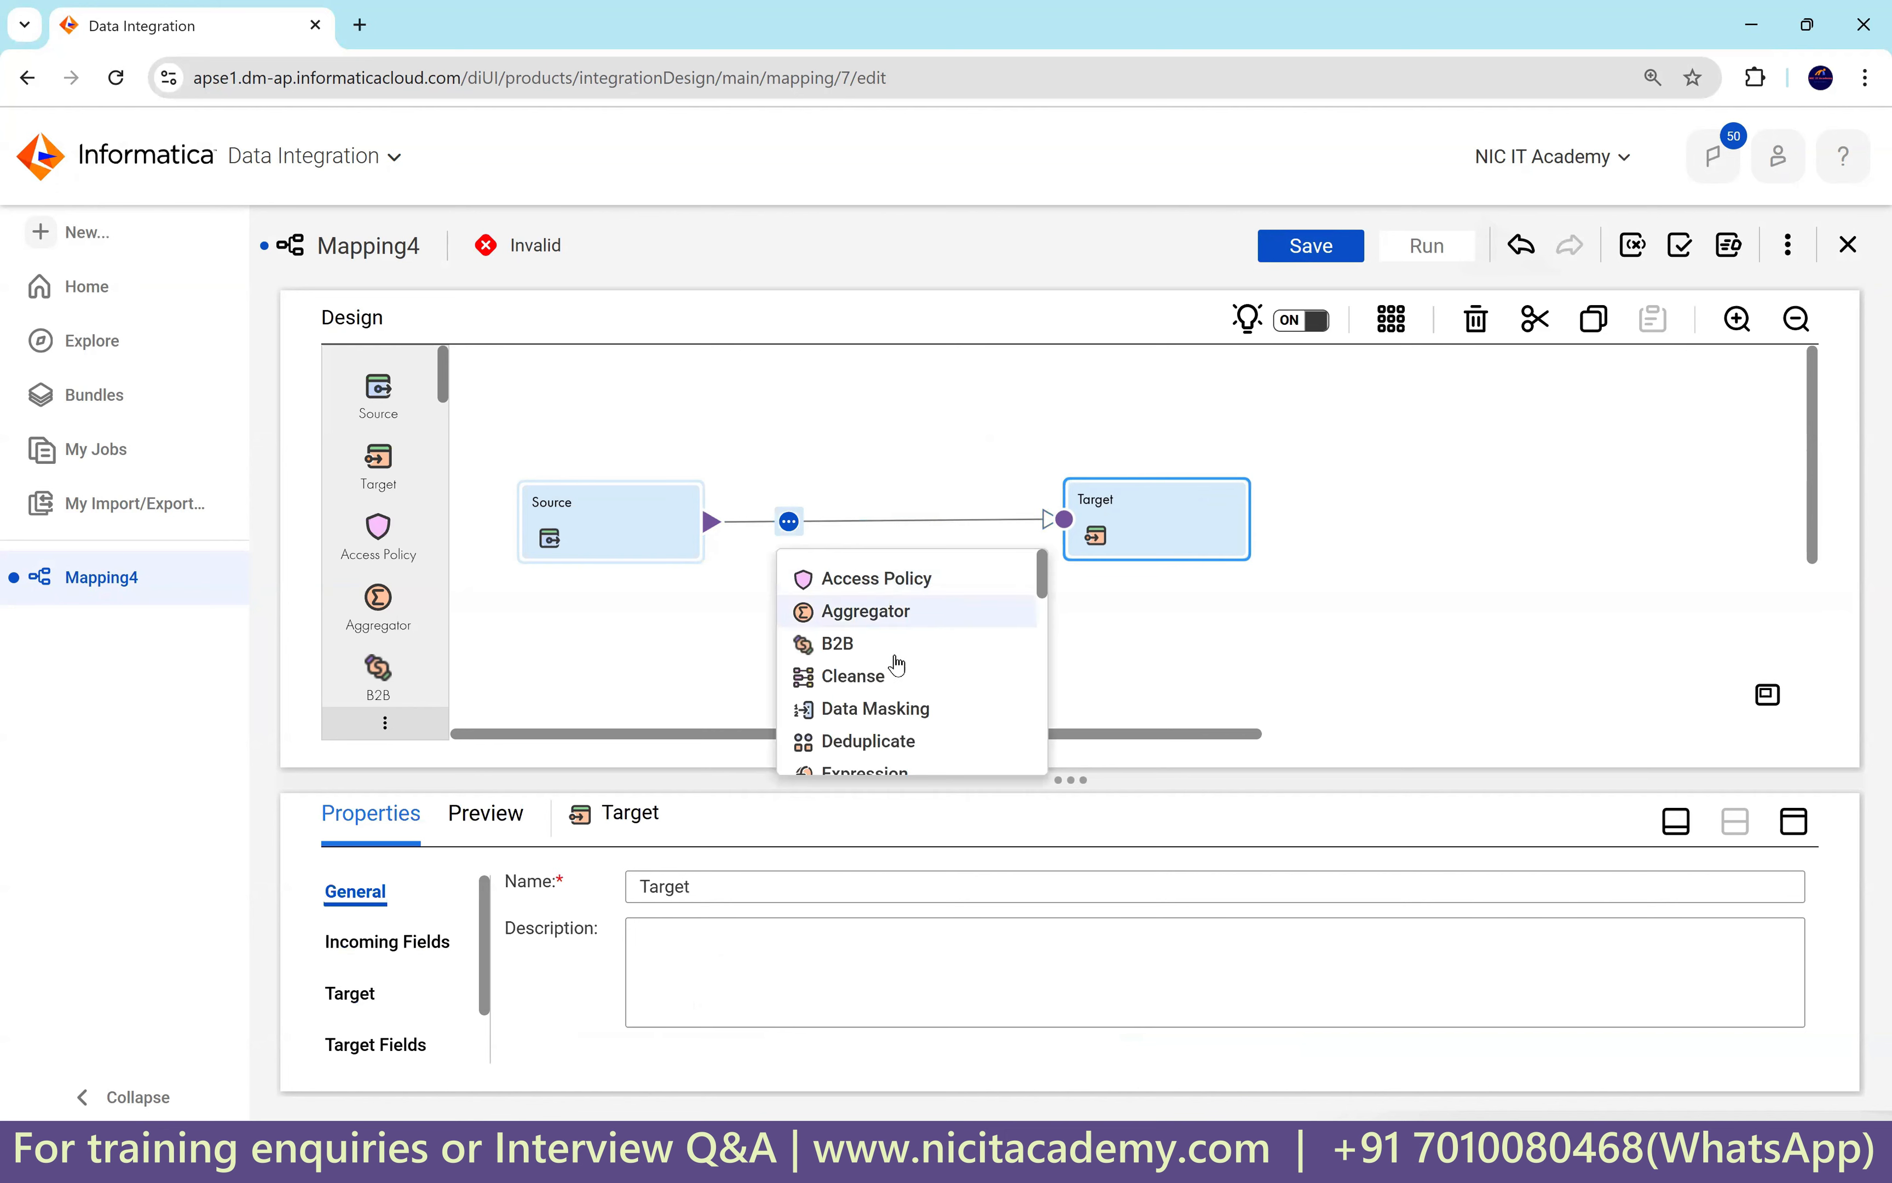
scroll(899, 665, "down", 2)
scroll(898, 683, "down", 2)
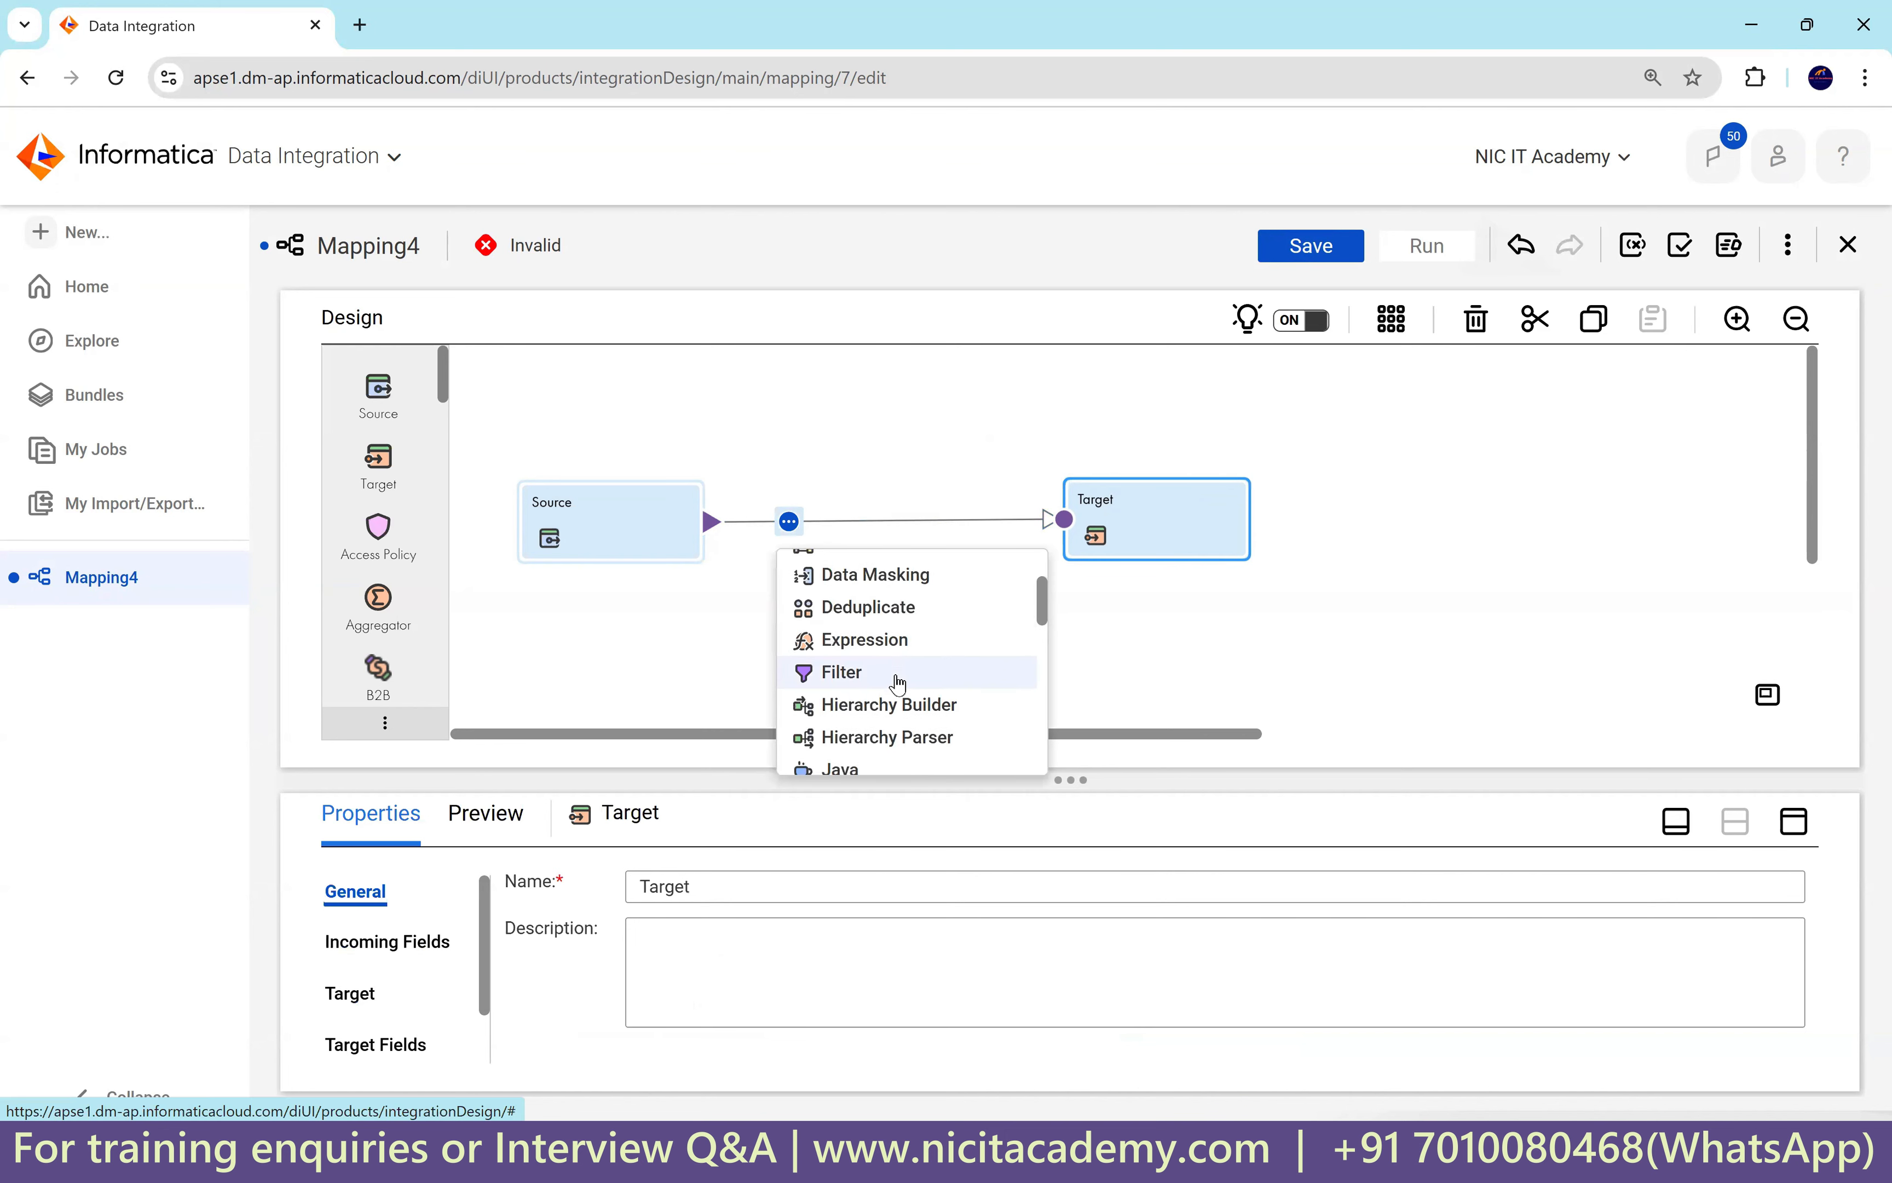
scroll(898, 682, "down", 2)
scroll(896, 681, "up", 6)
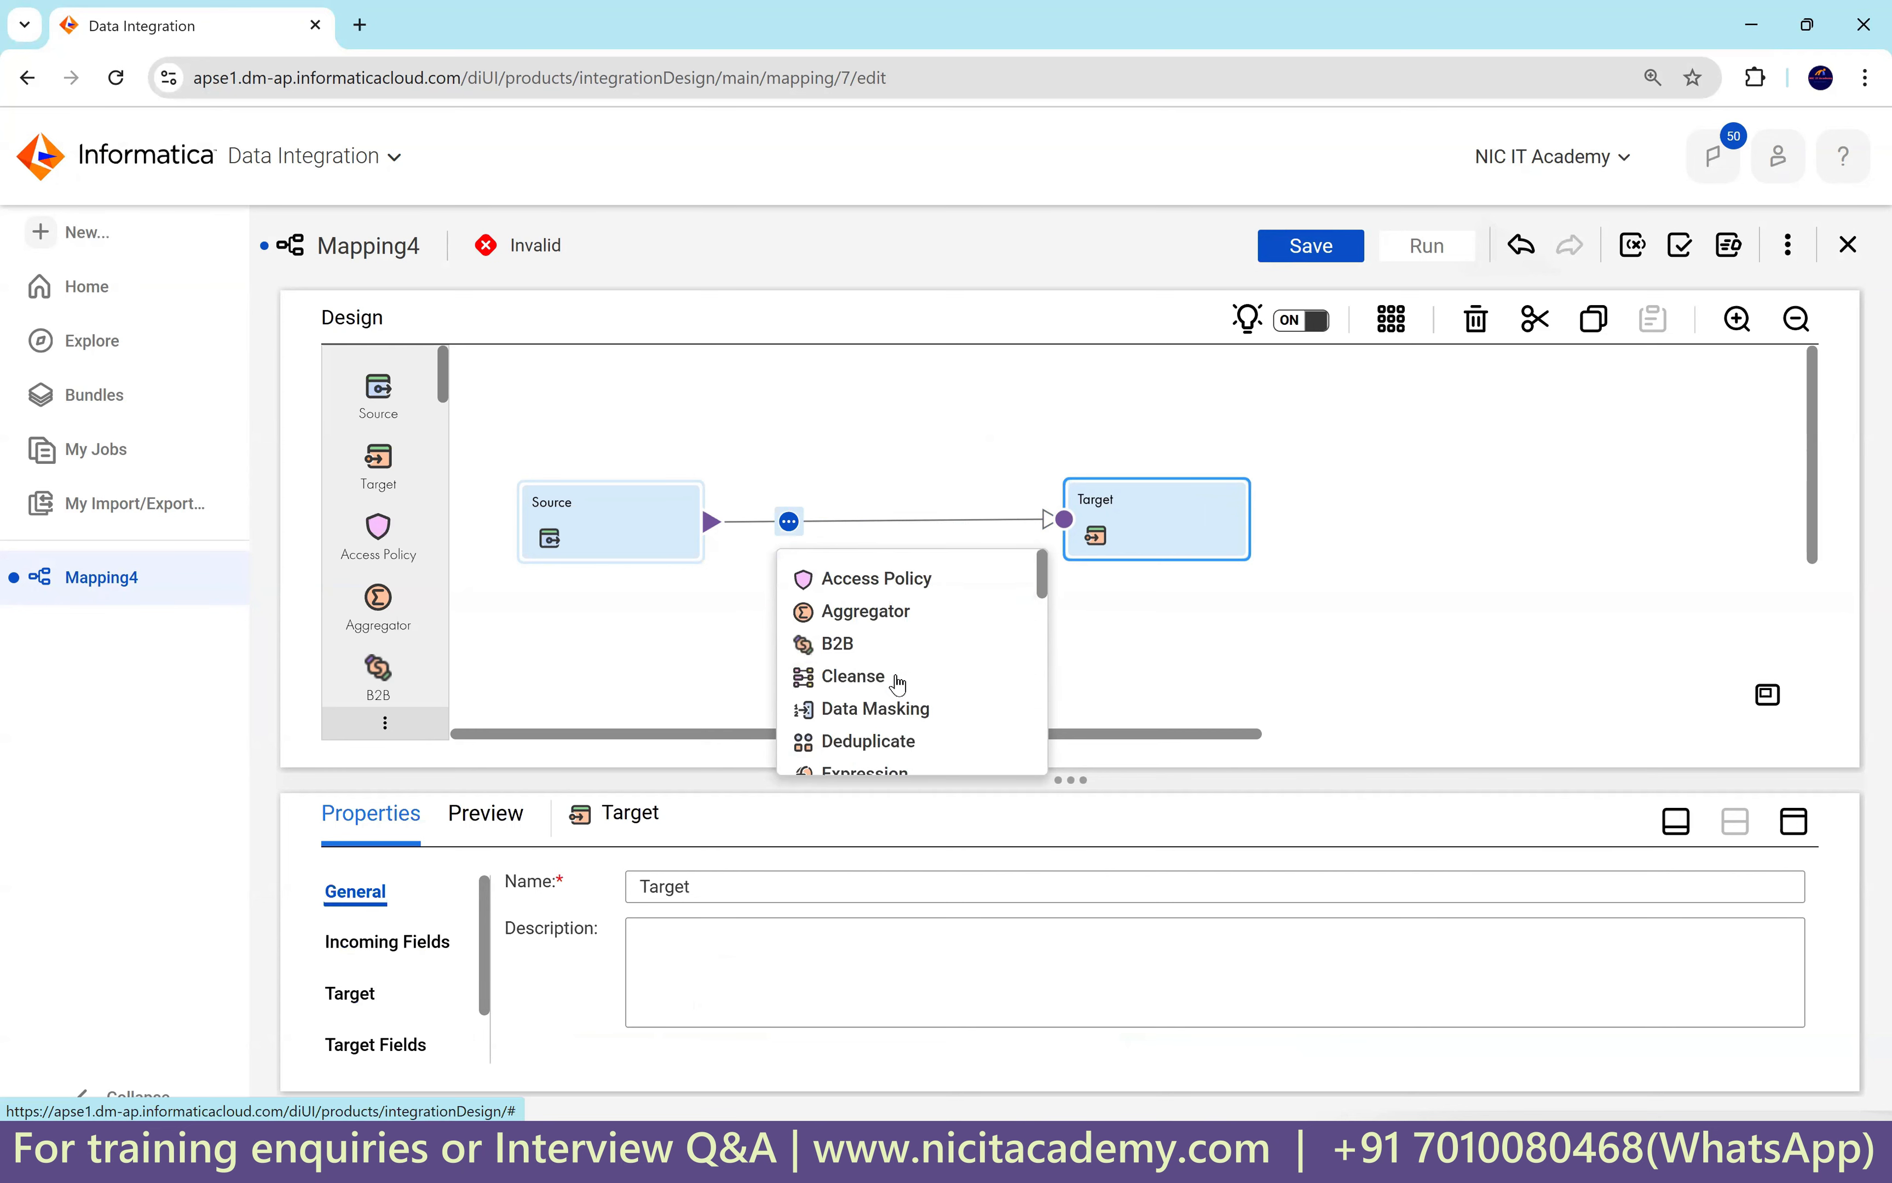
scroll(893, 626, "down", 2)
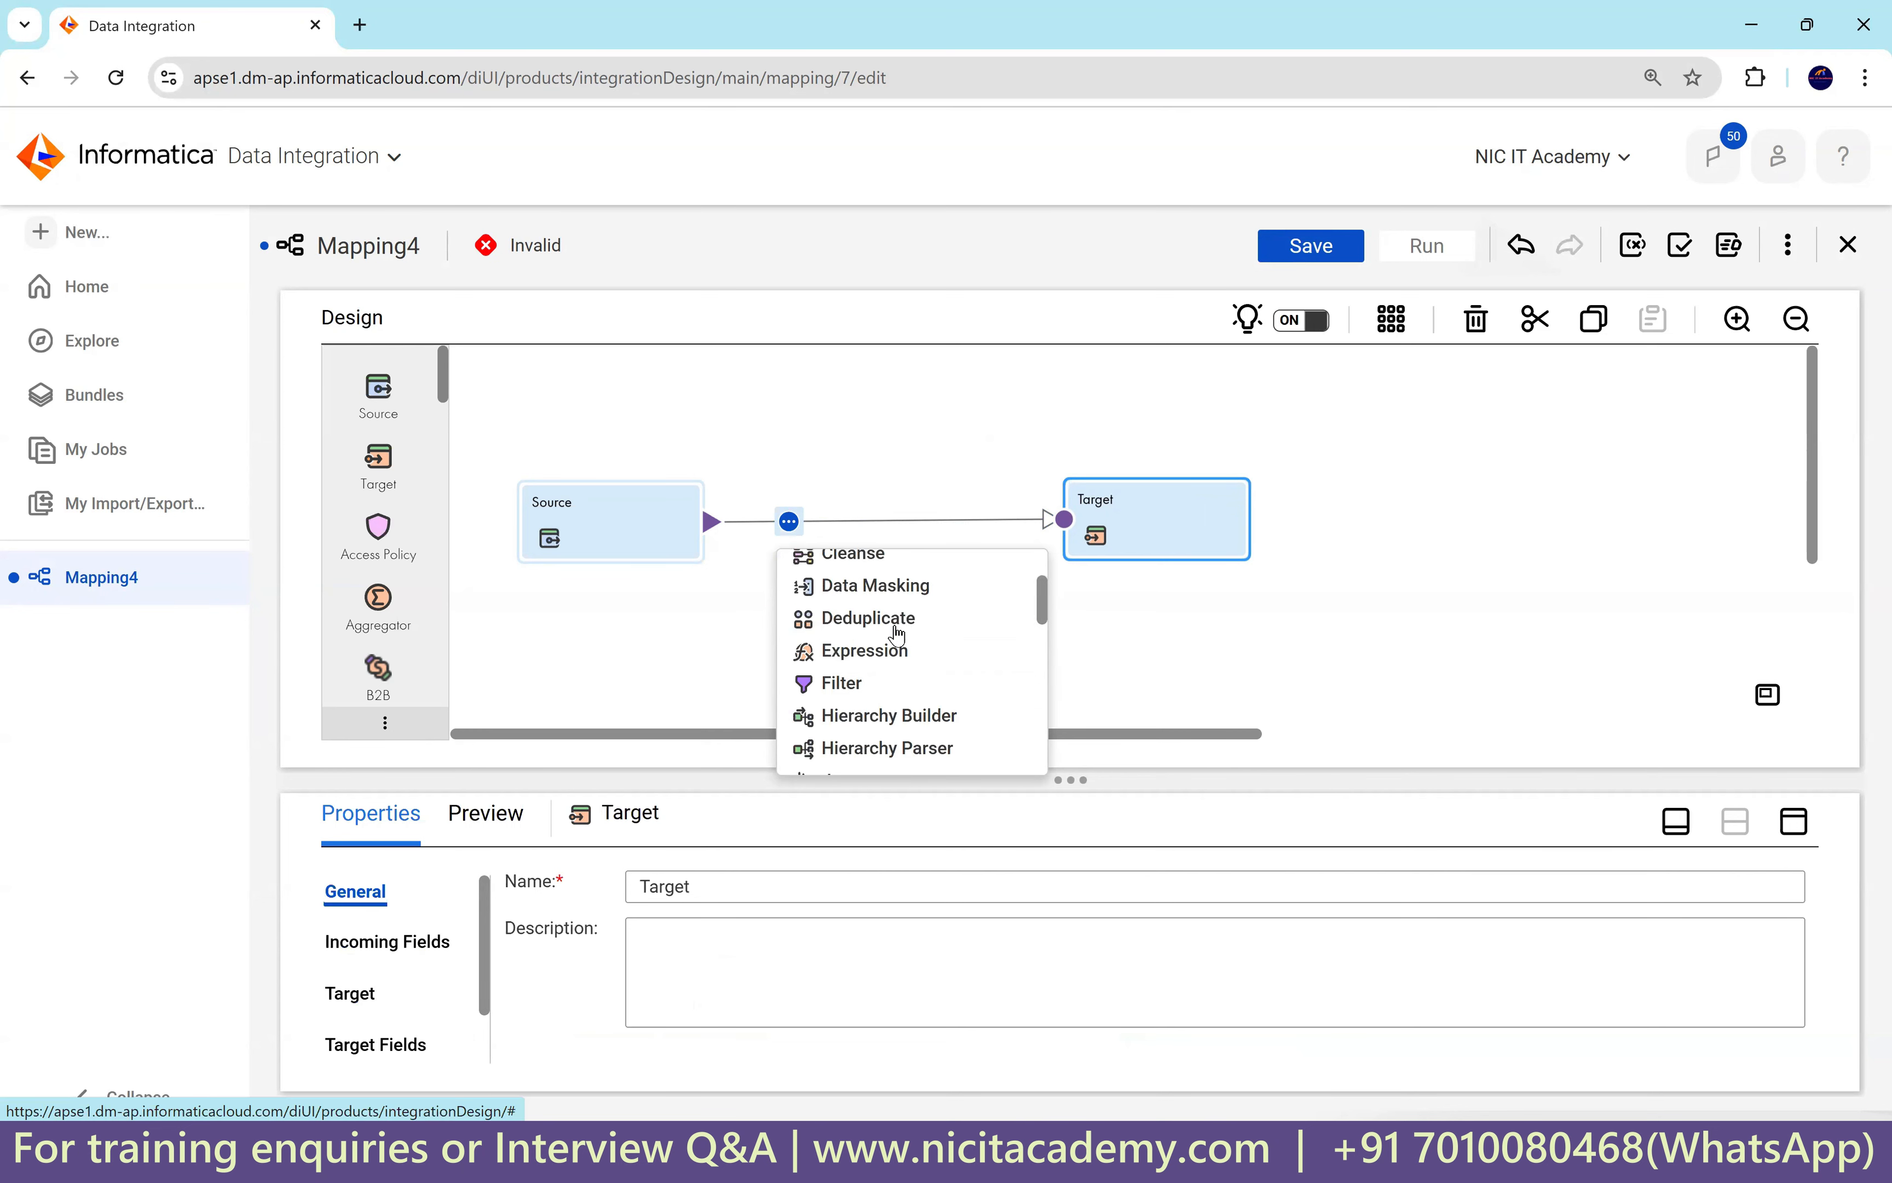
left_click(897, 662)
Arrange Source, Expression and Target in one neat horizontal row.
left_click_drag(992, 498, 1235, 465)
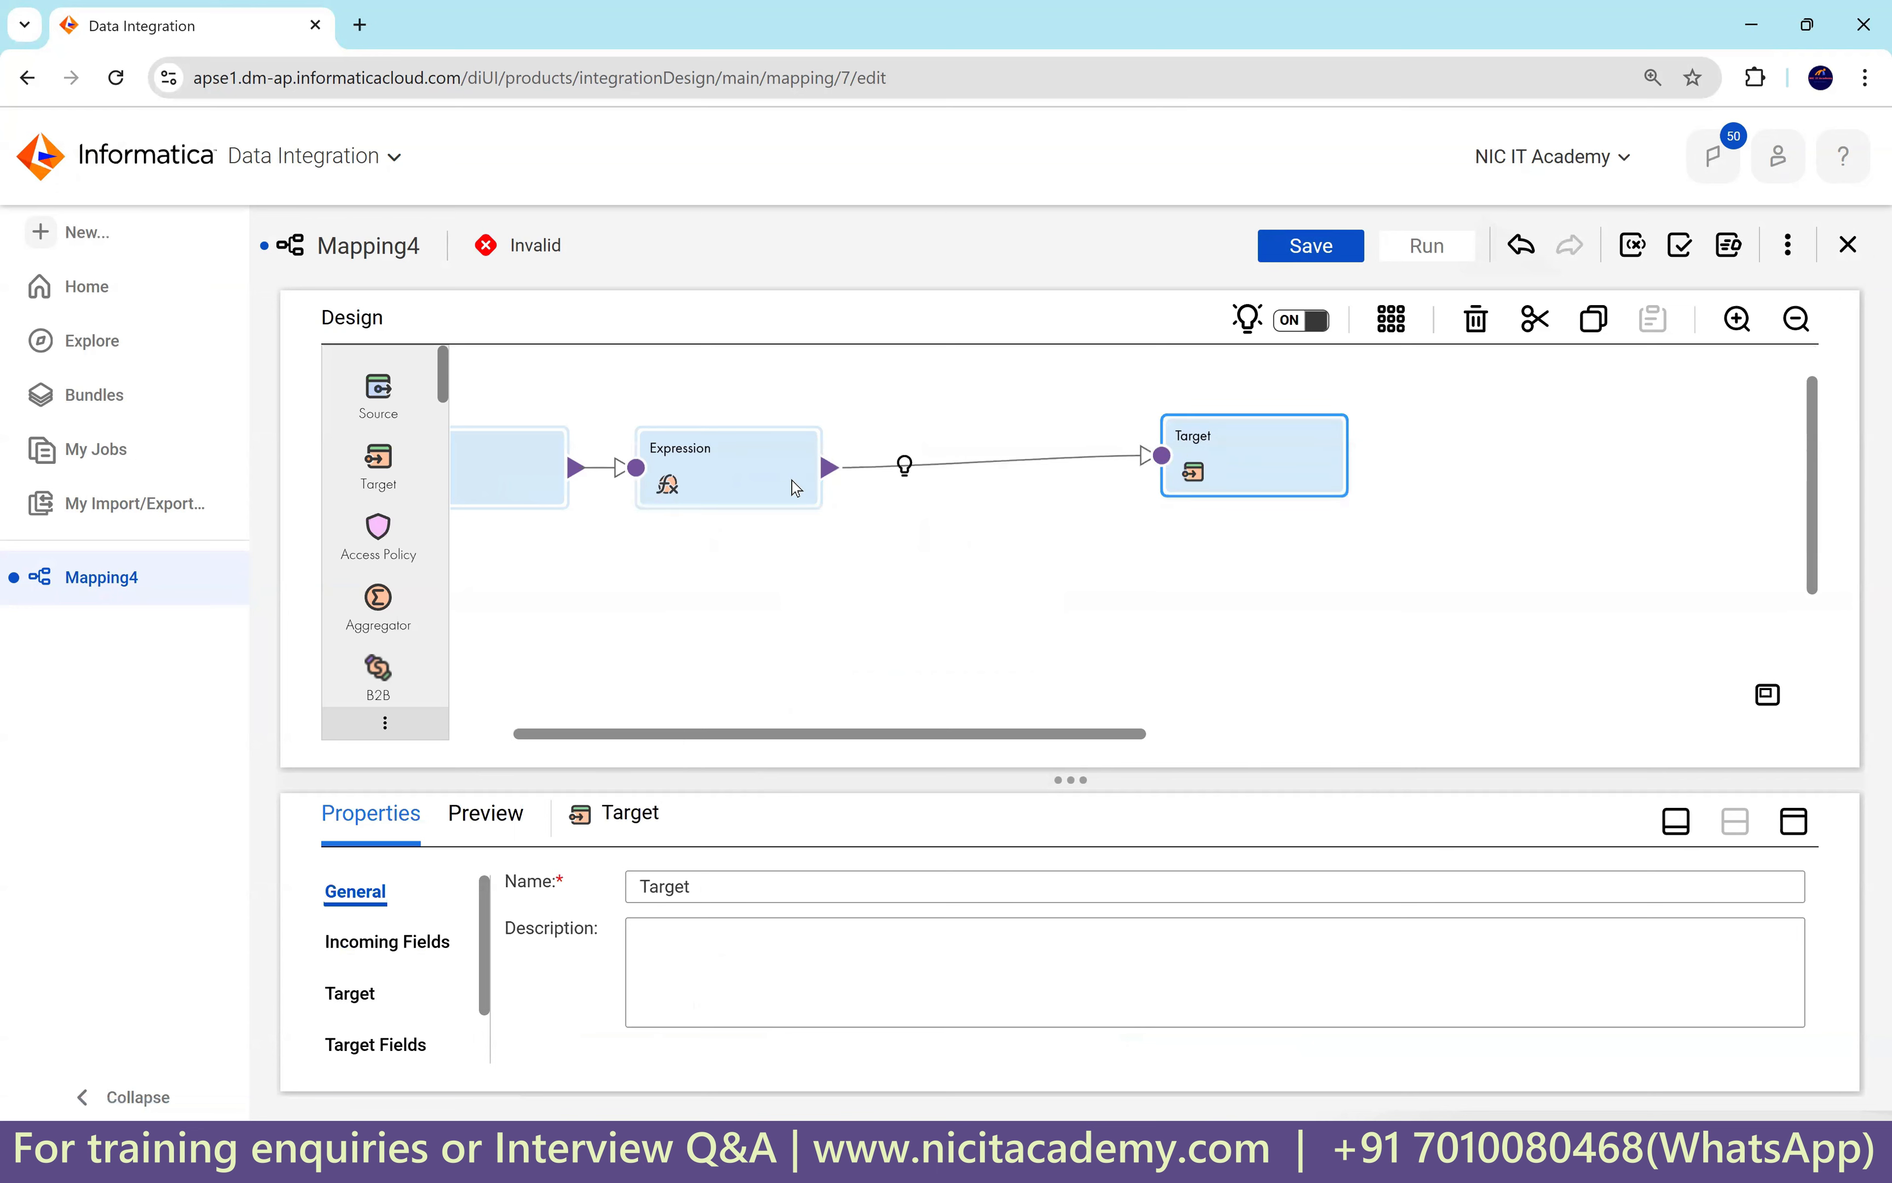
left_click_drag(791, 483, 896, 485)
left_click_drag(1245, 460, 1257, 570)
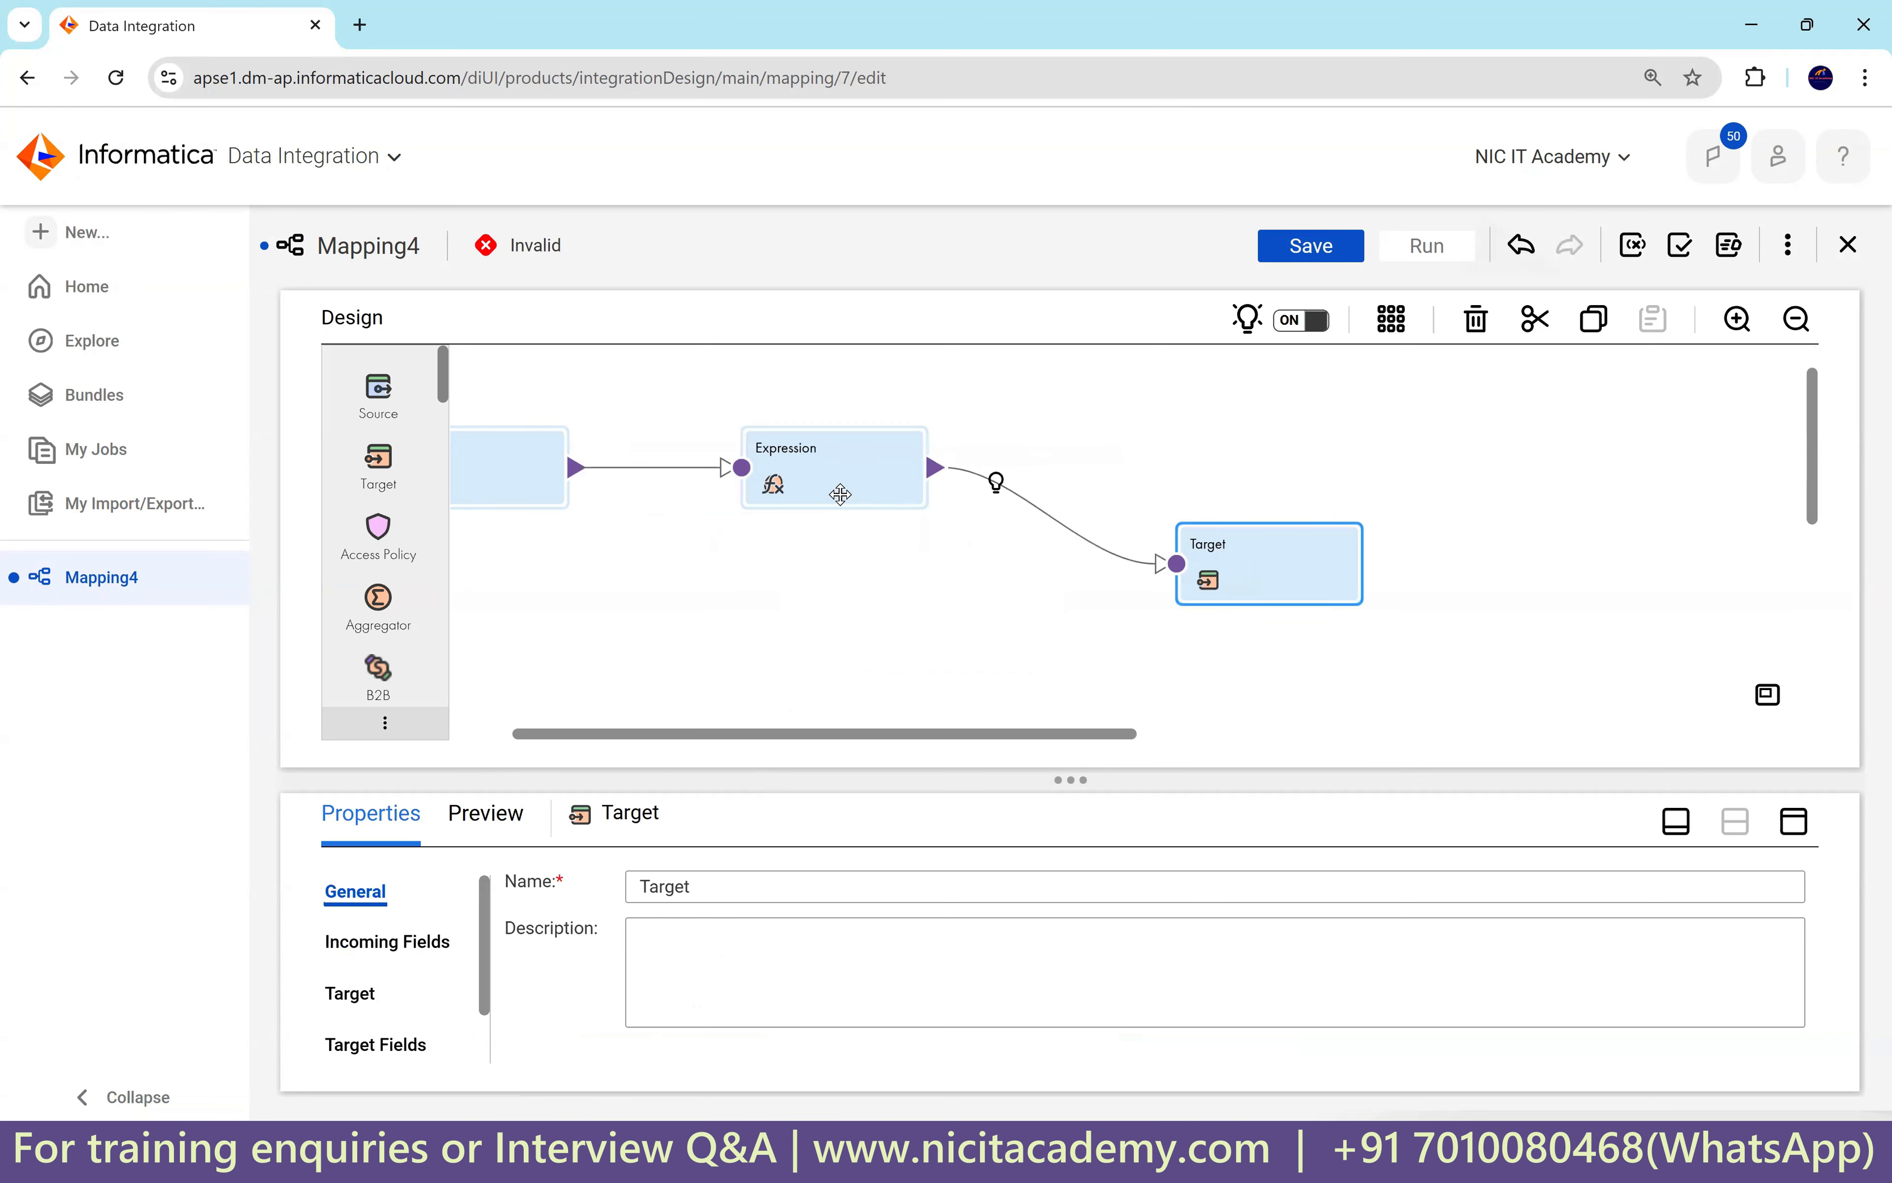
left_click_drag(845, 489, 844, 553)
left_click_drag(532, 490, 532, 565)
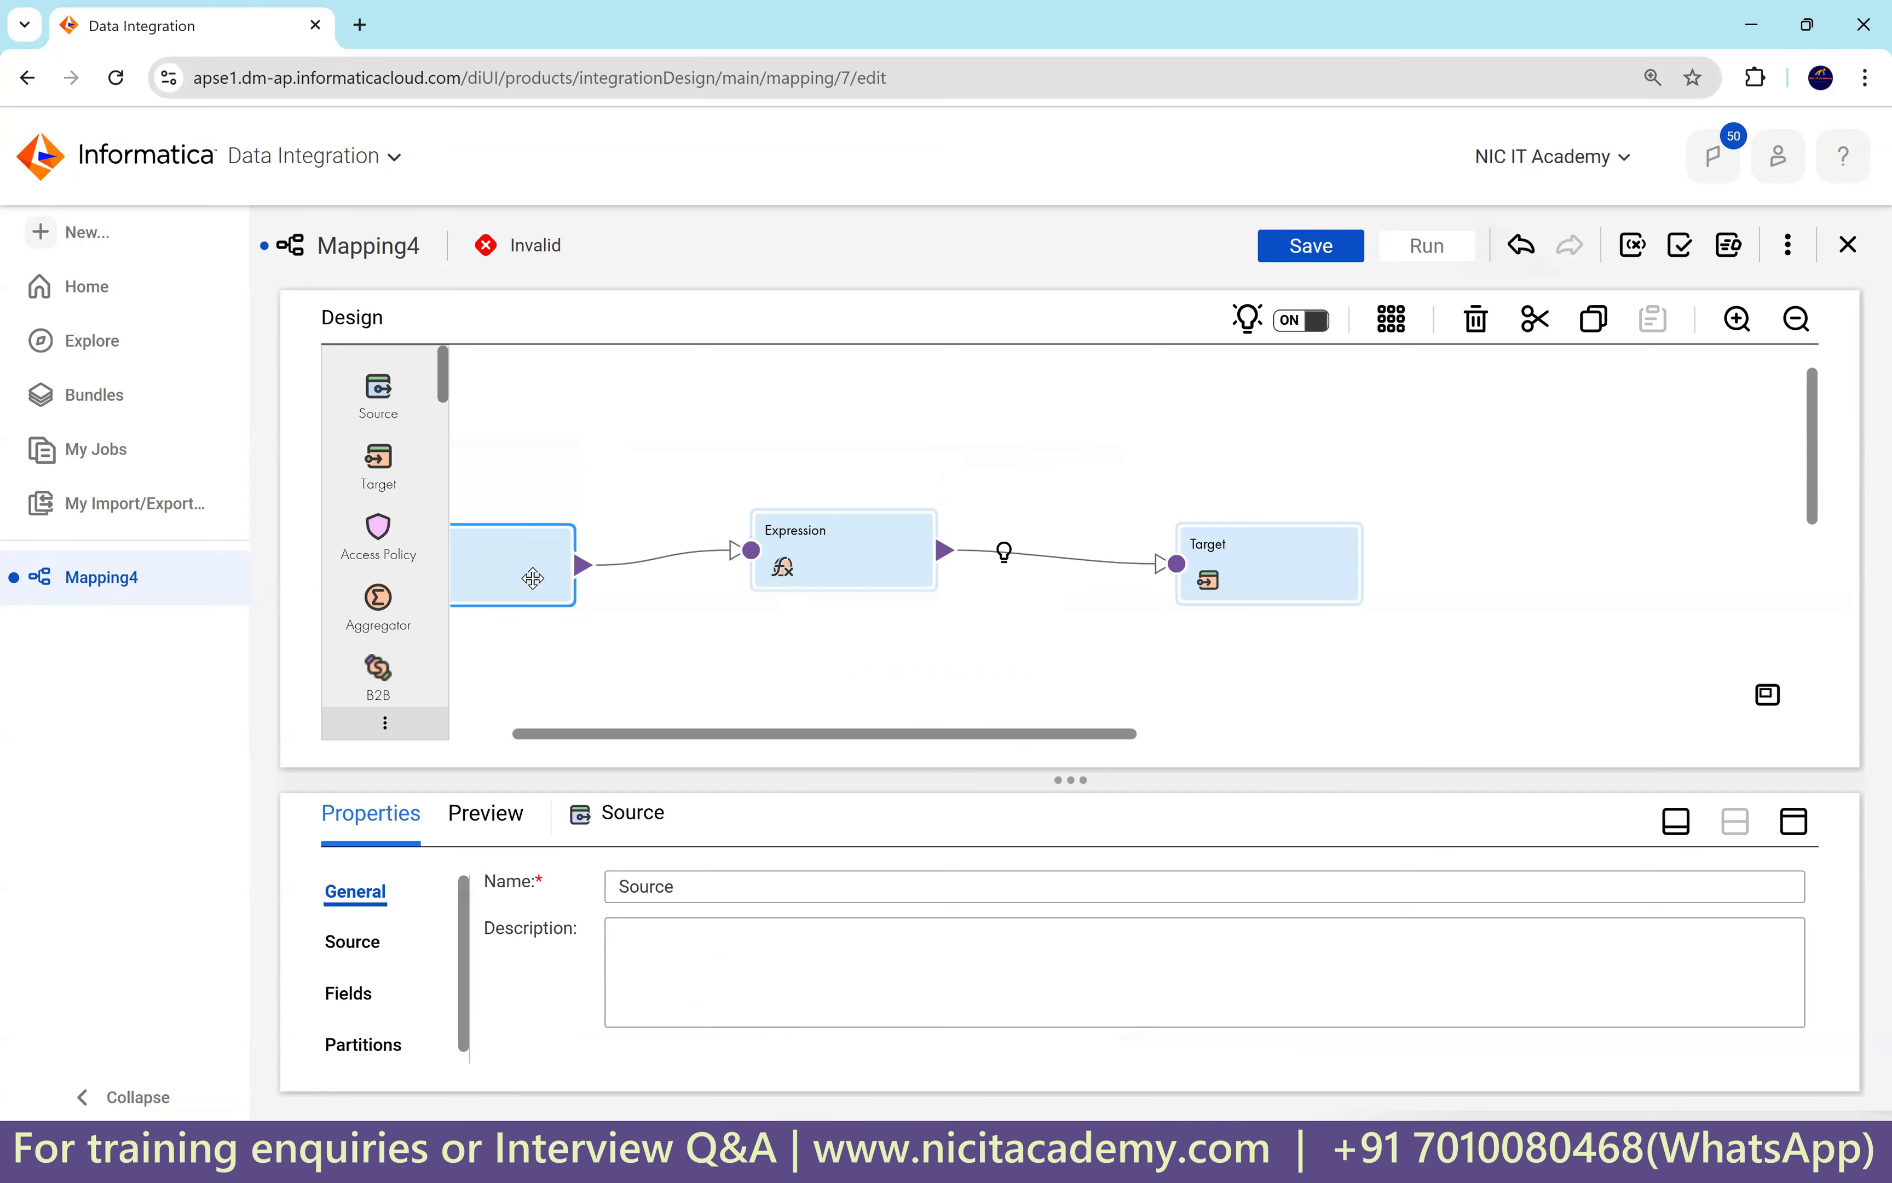
left_click_drag(804, 736, 686, 747)
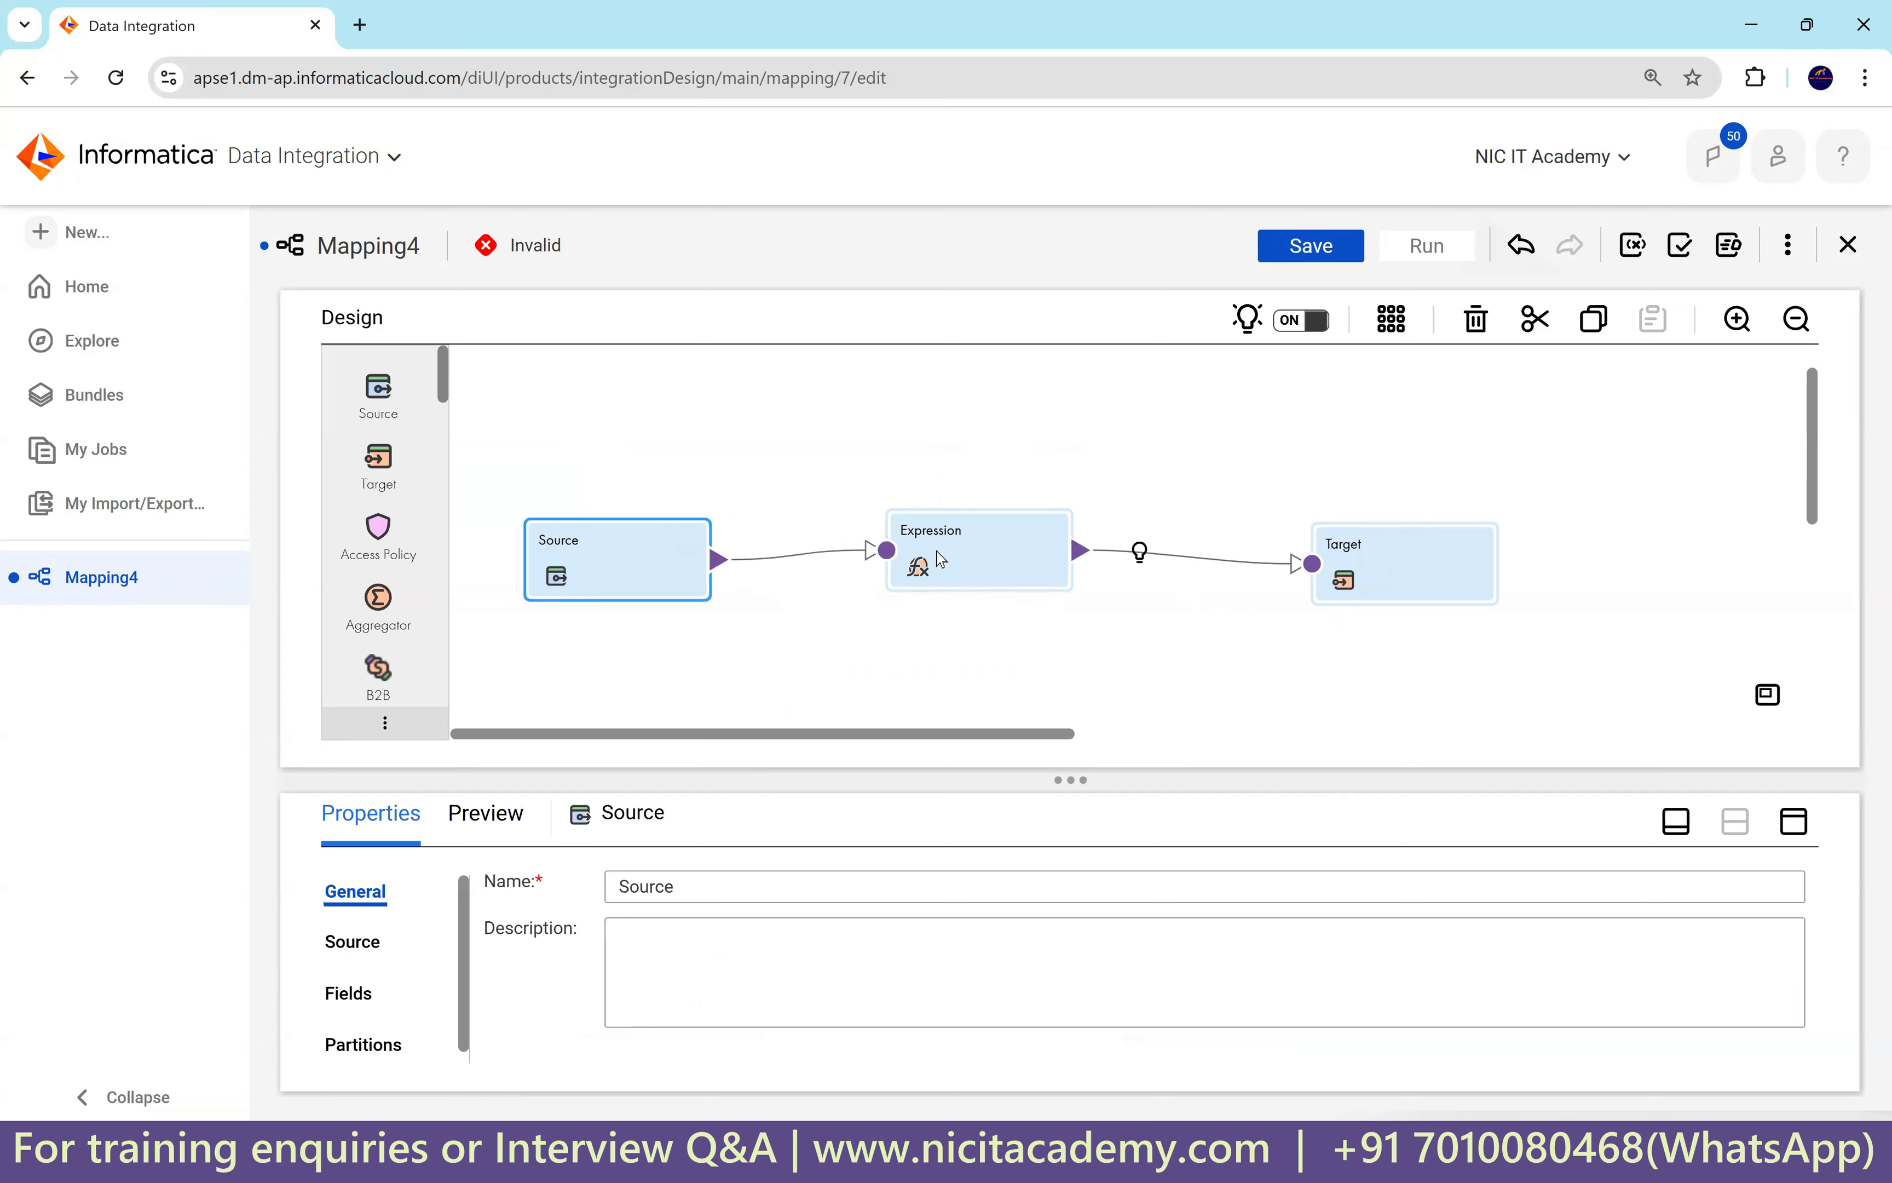
left_click_drag(937, 553, 940, 565)
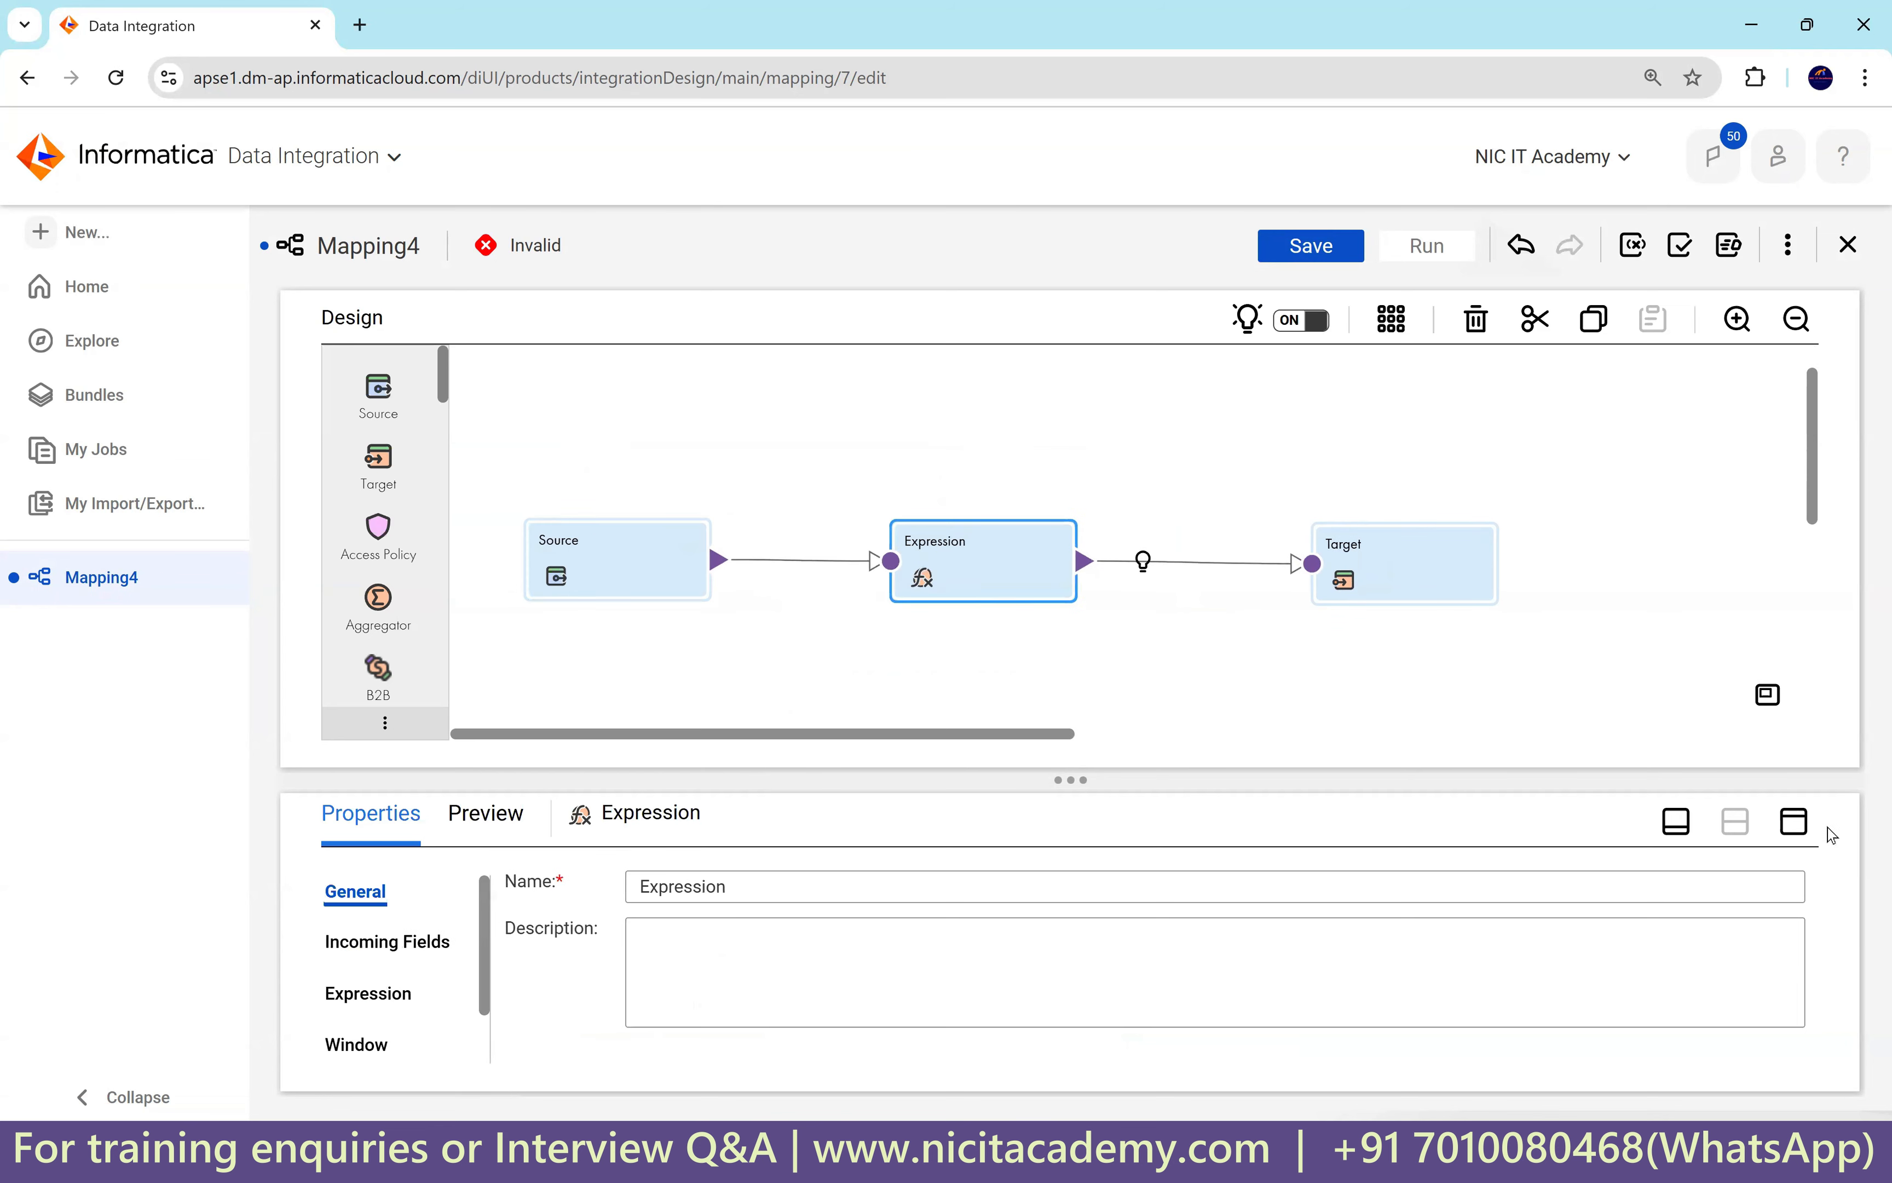
Add output field o_Department_name as a string with precision 100.
left_click(1793, 821)
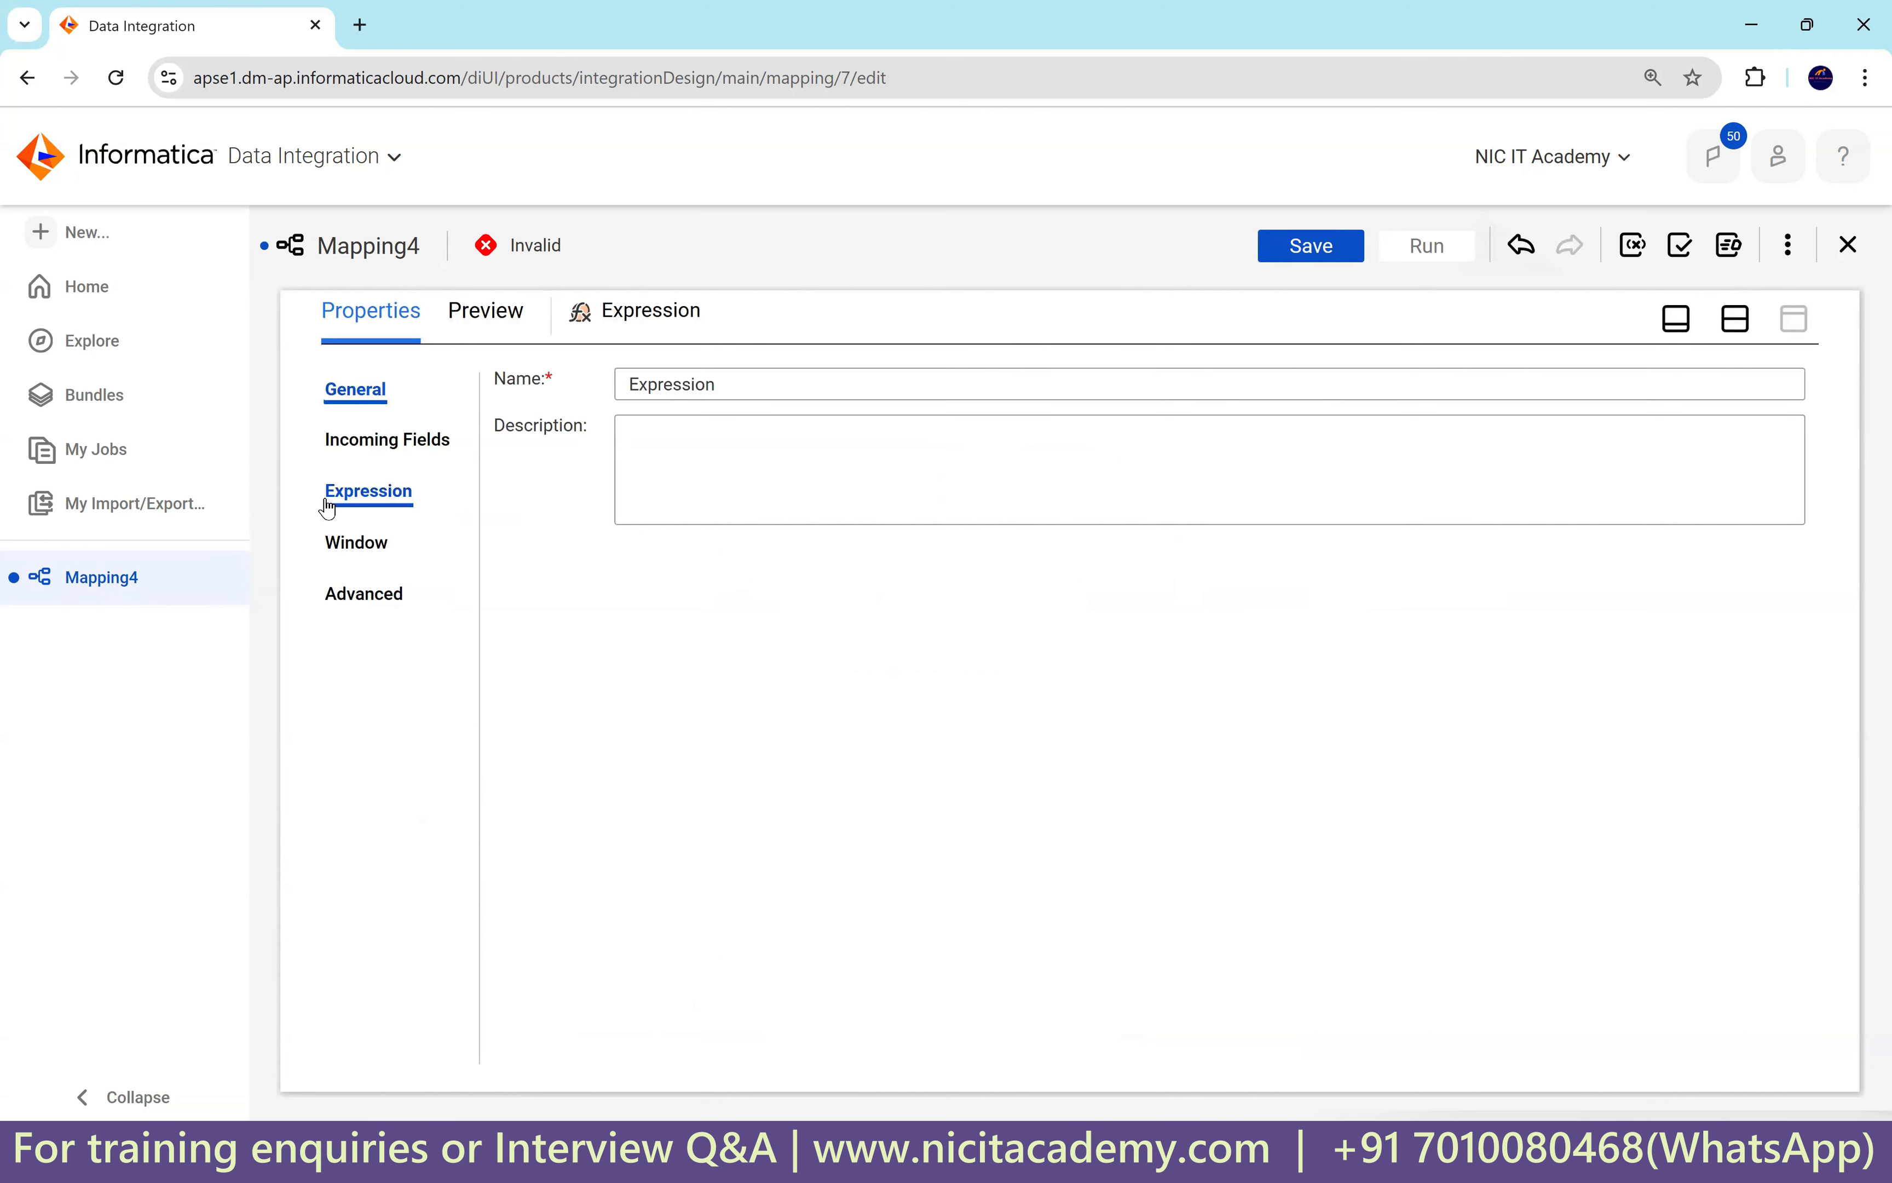
left_click(366, 491)
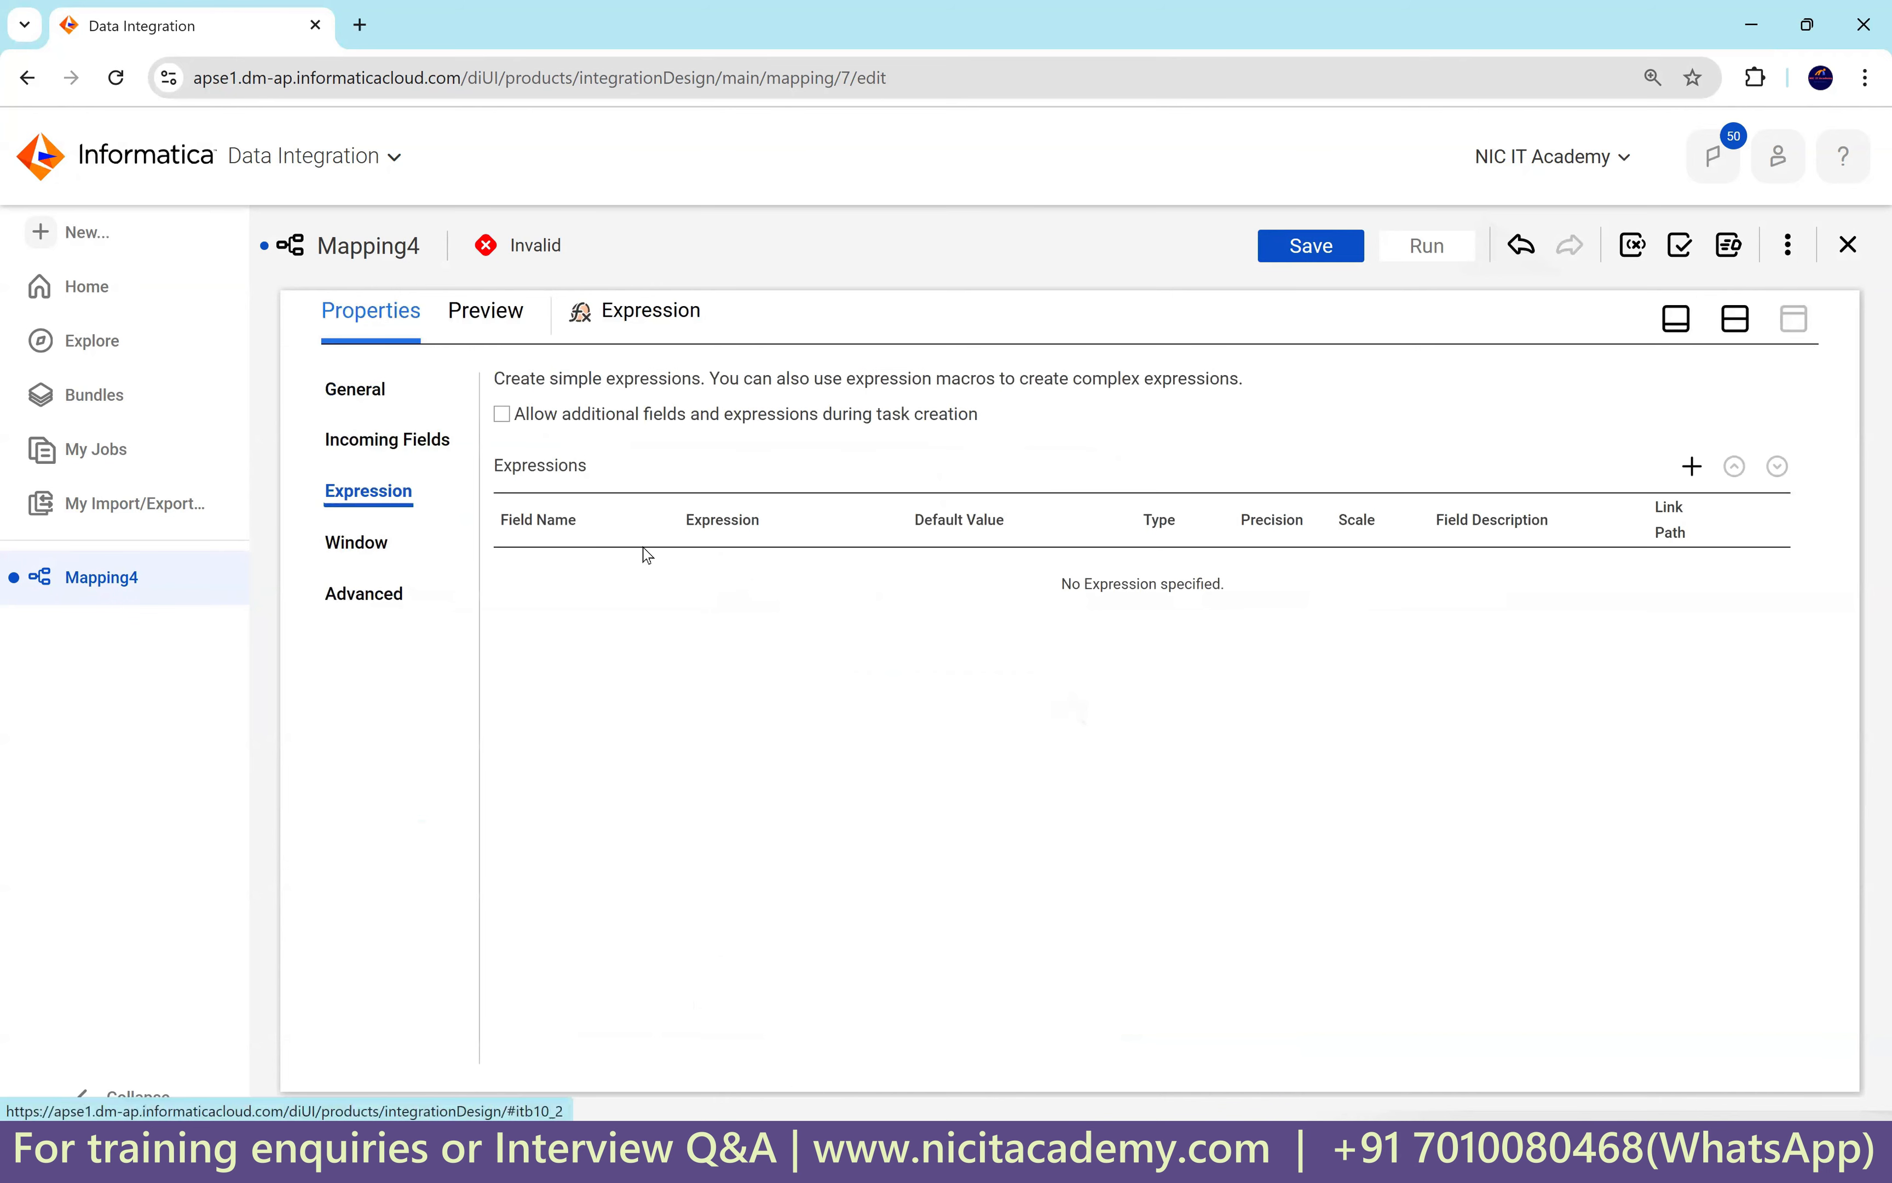
left_click(1692, 466)
left_click_drag(781, 492, 709, 492)
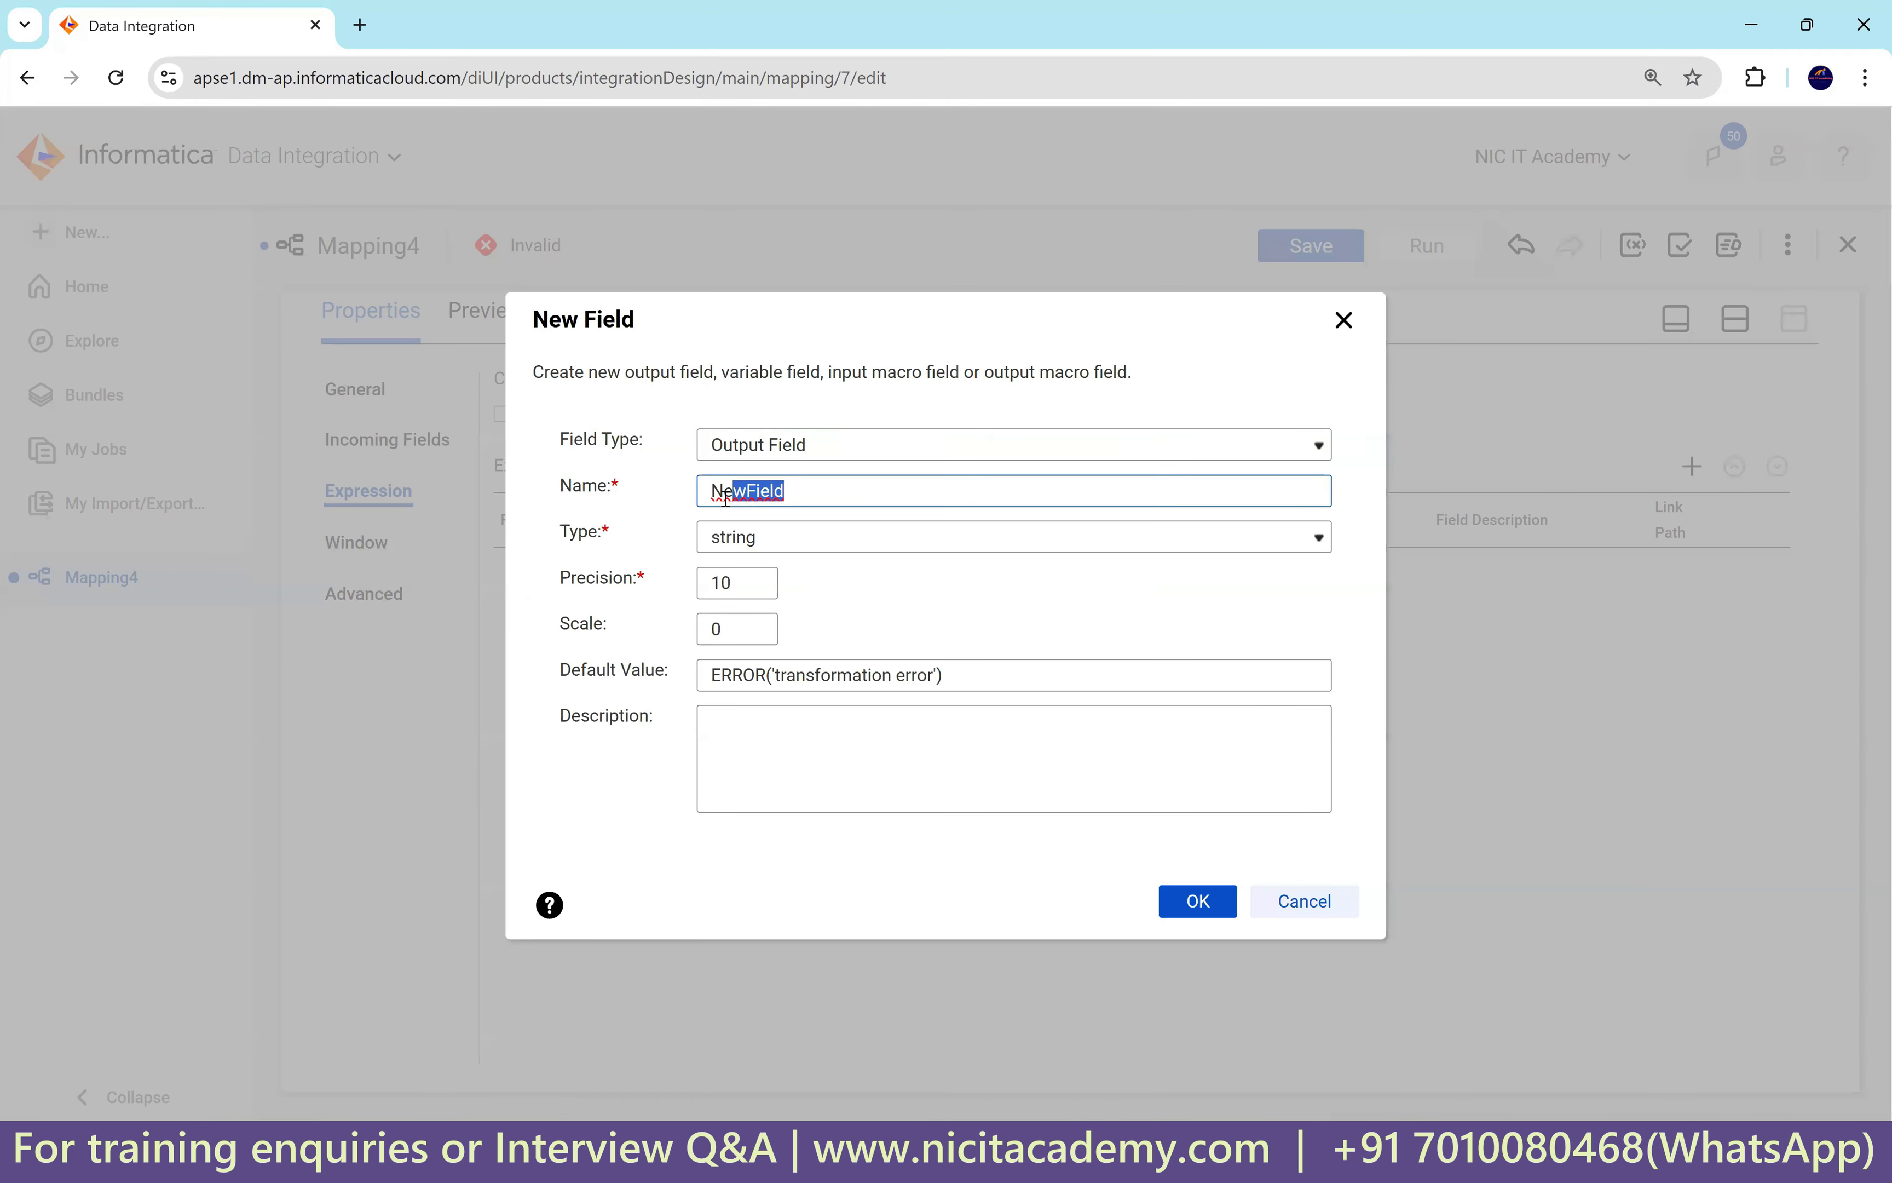
type("o_Department_name")
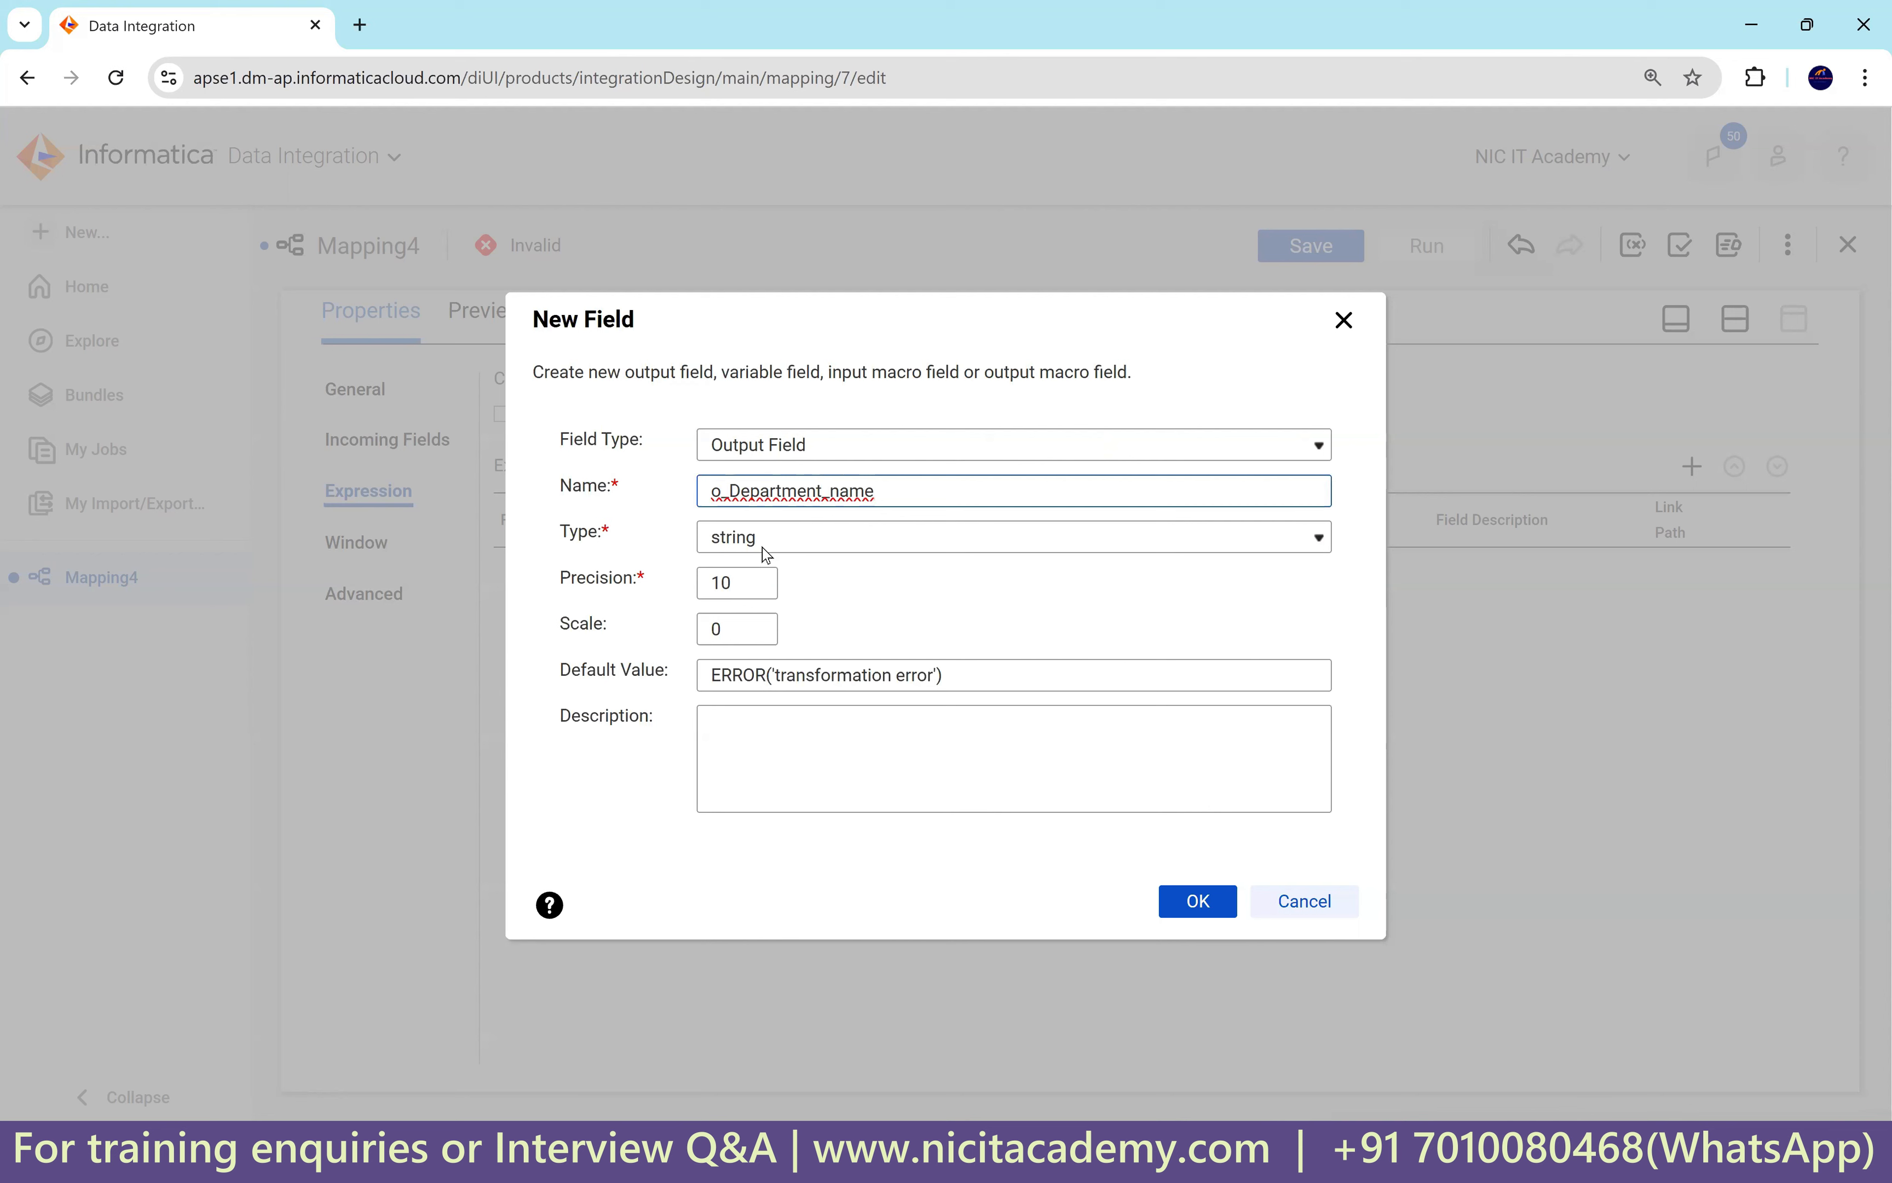
left_click(756, 577)
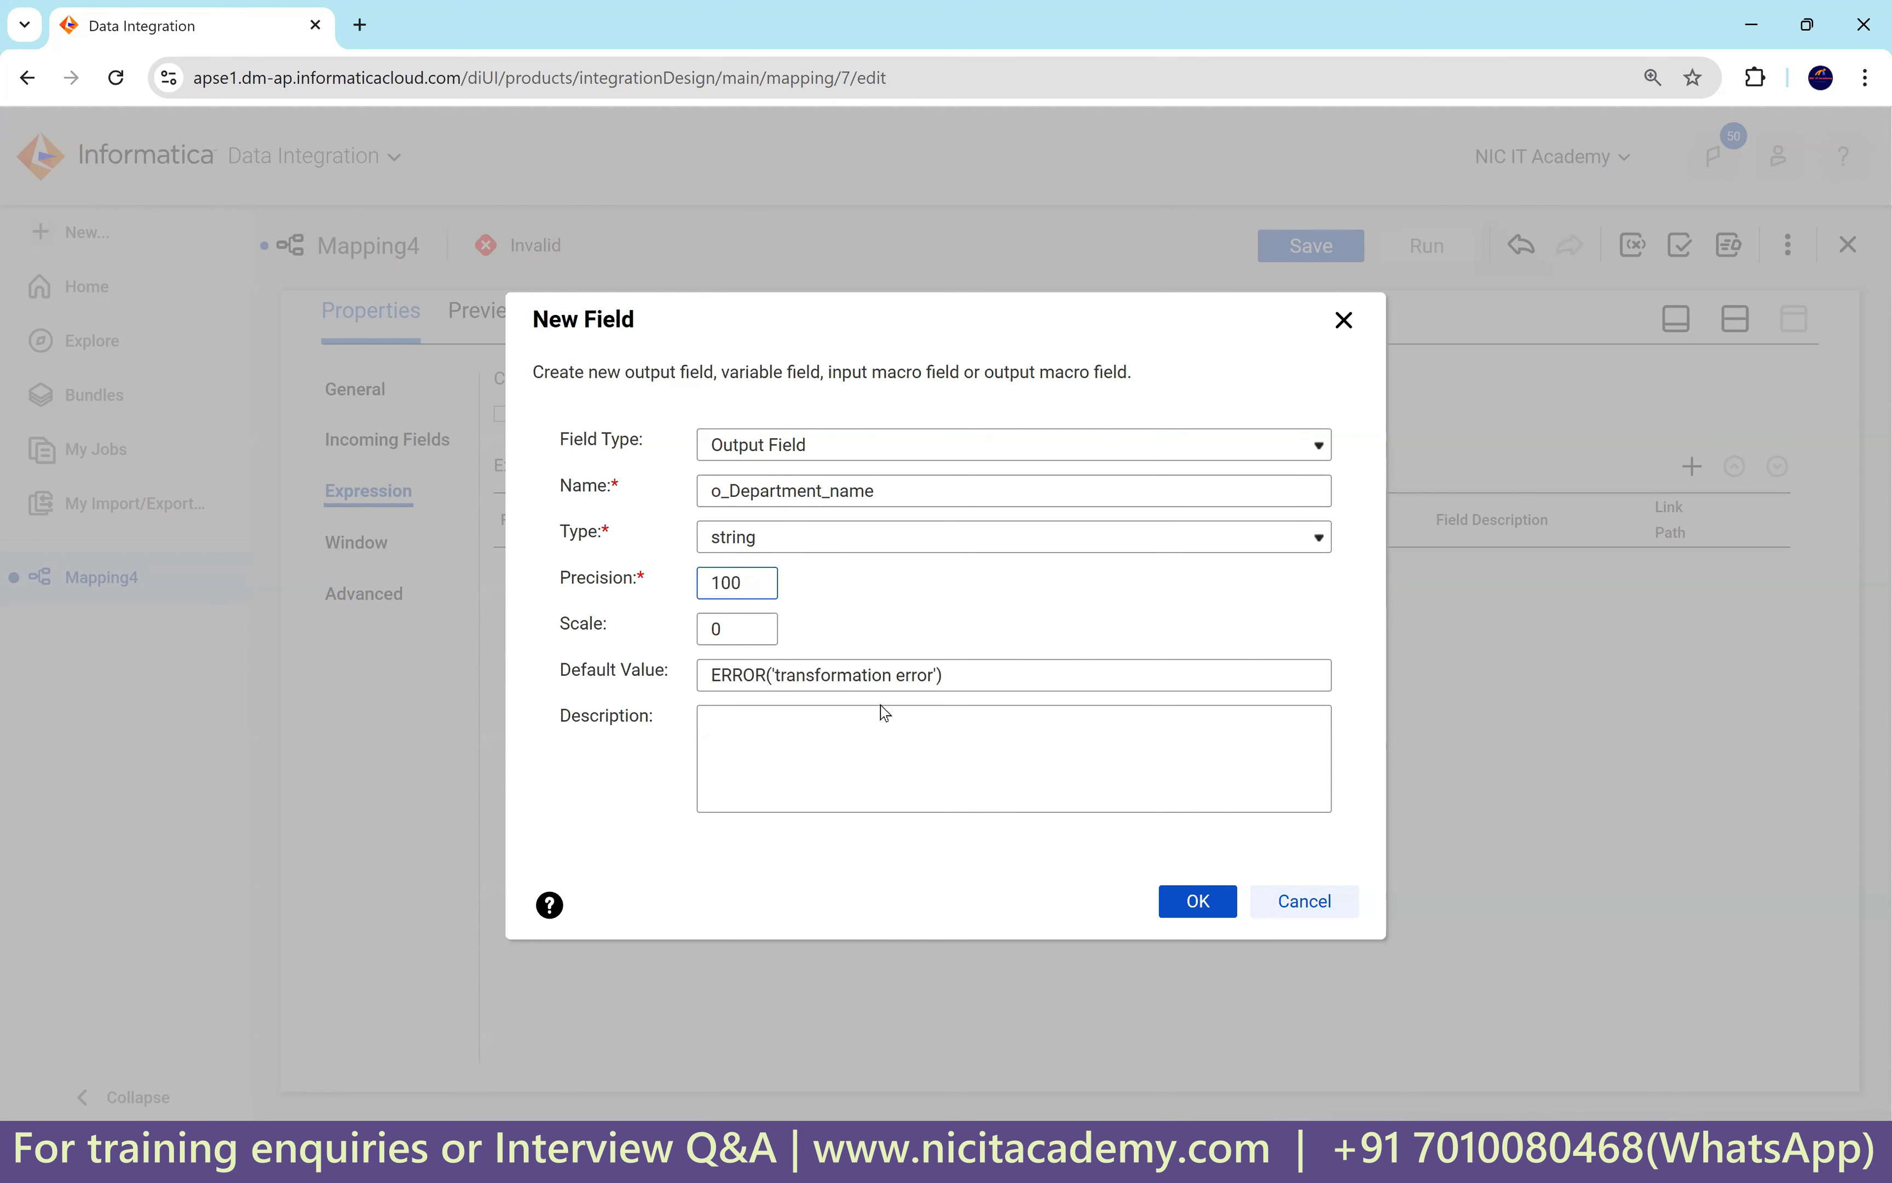
left_click(1185, 907)
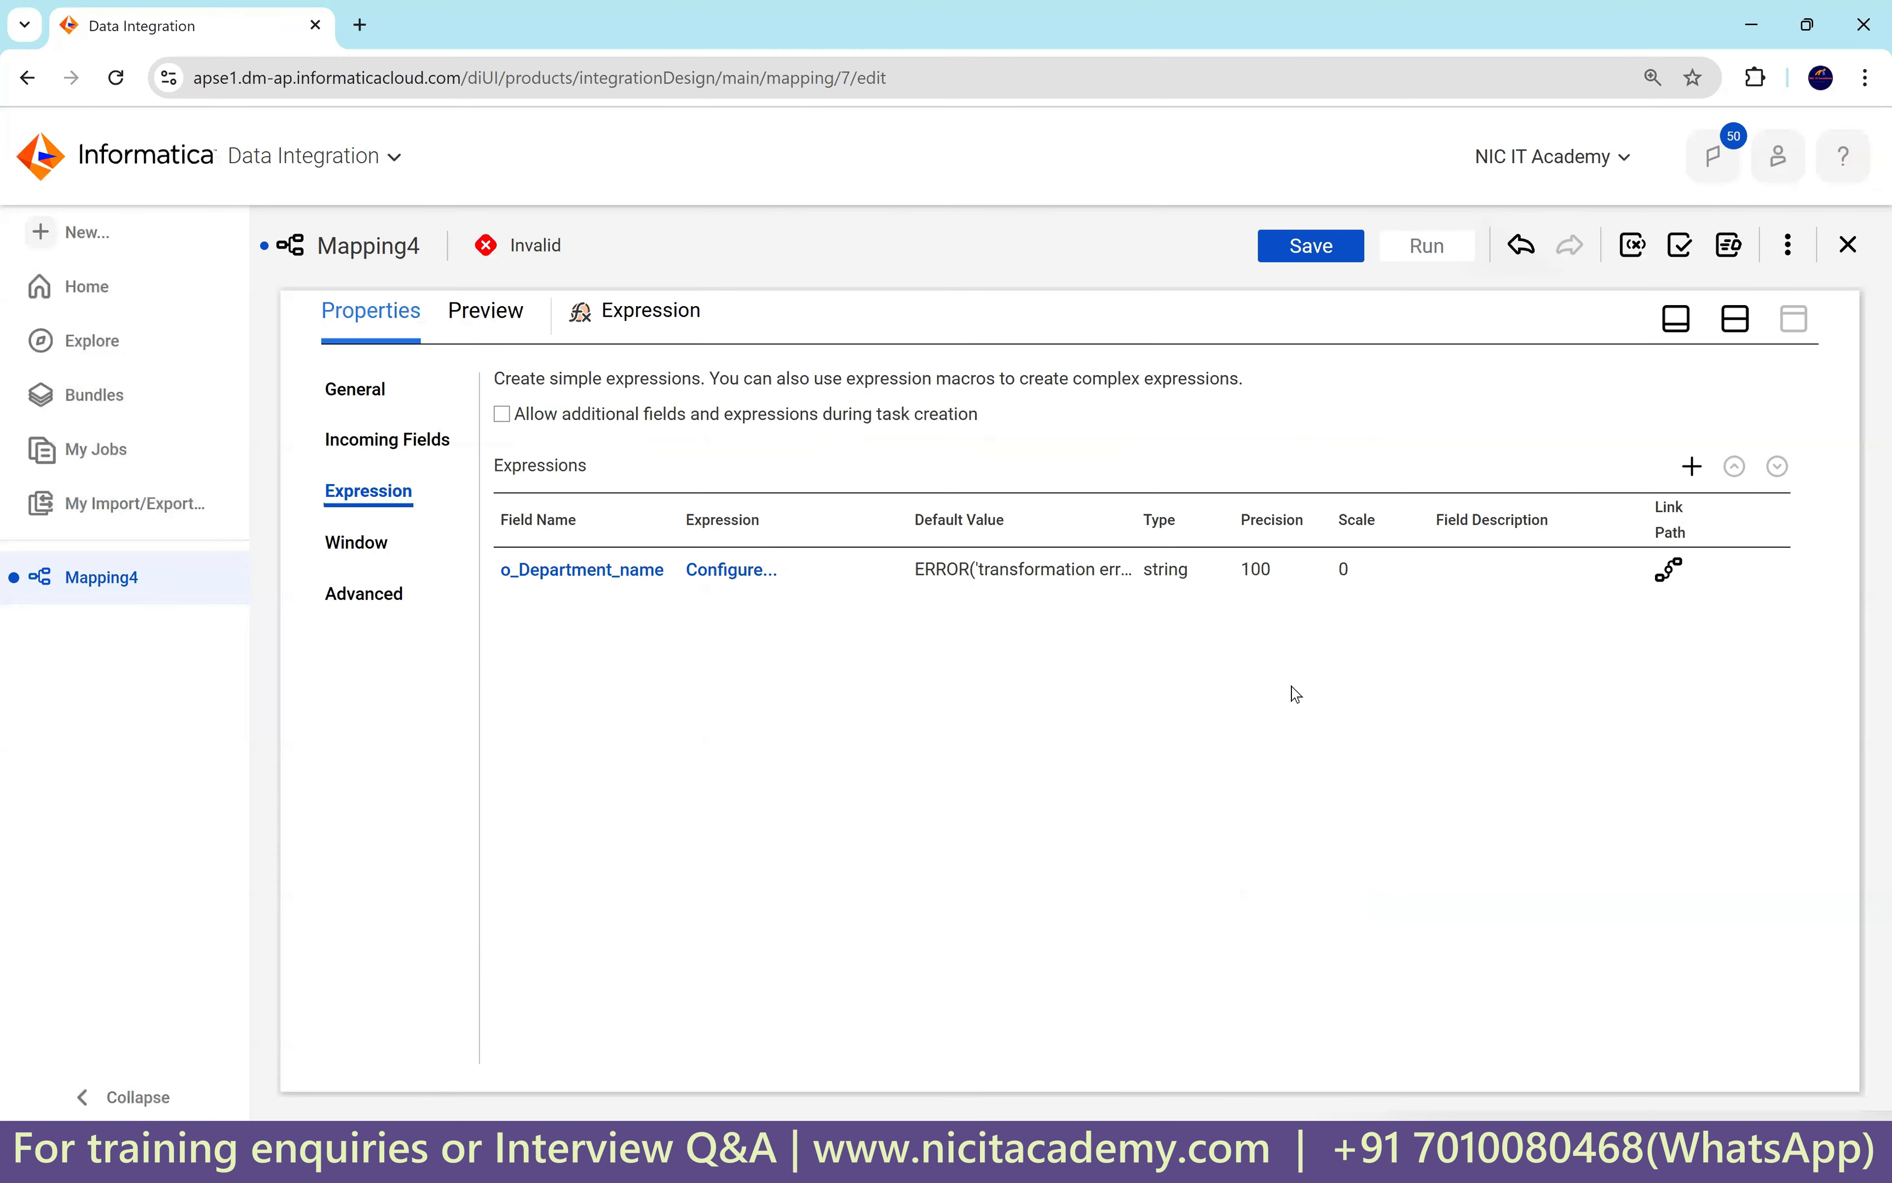
Add output field o_location_id with the decimal data type.
left_click(1691, 466)
key("Tab")
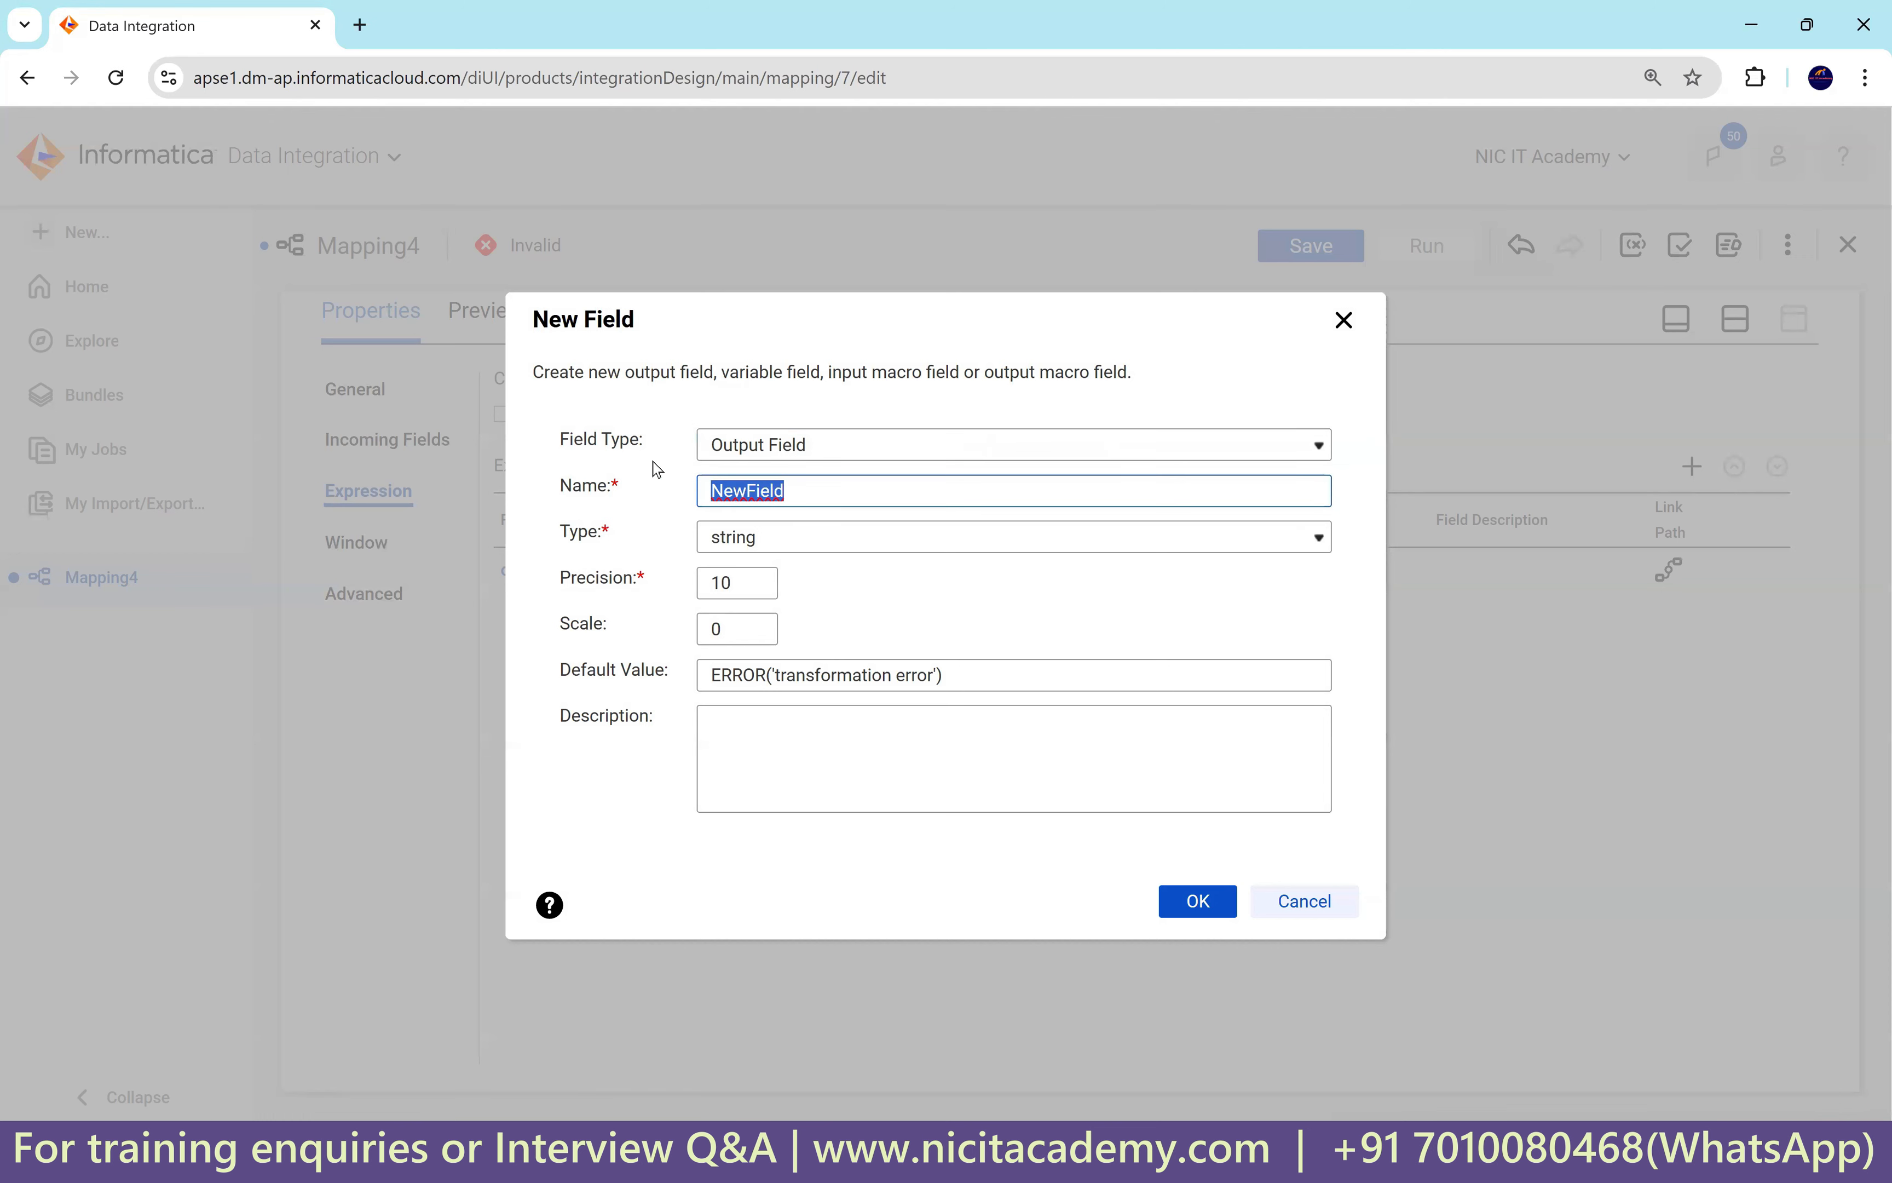
type("o")
left_click(764, 537)
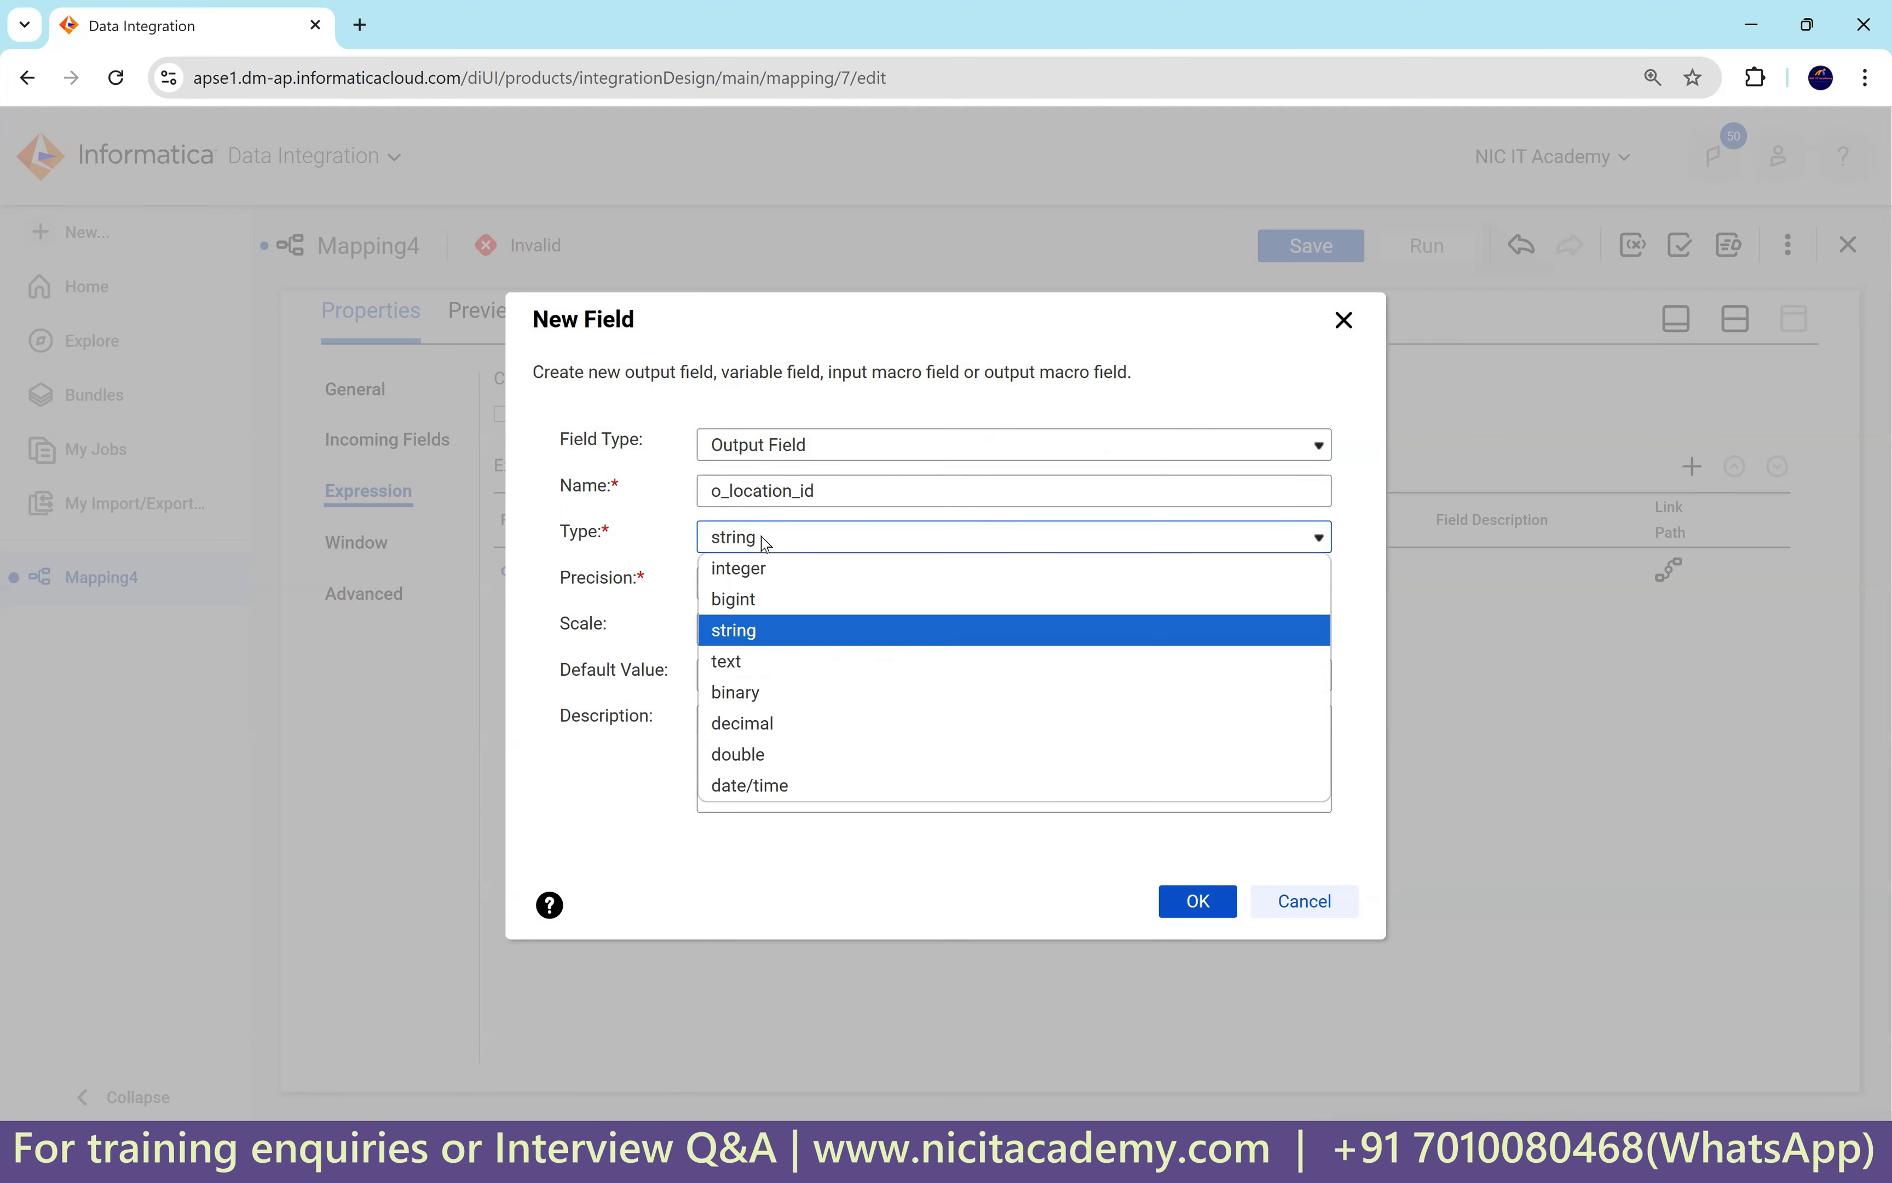
left_click(763, 722)
left_click(1207, 921)
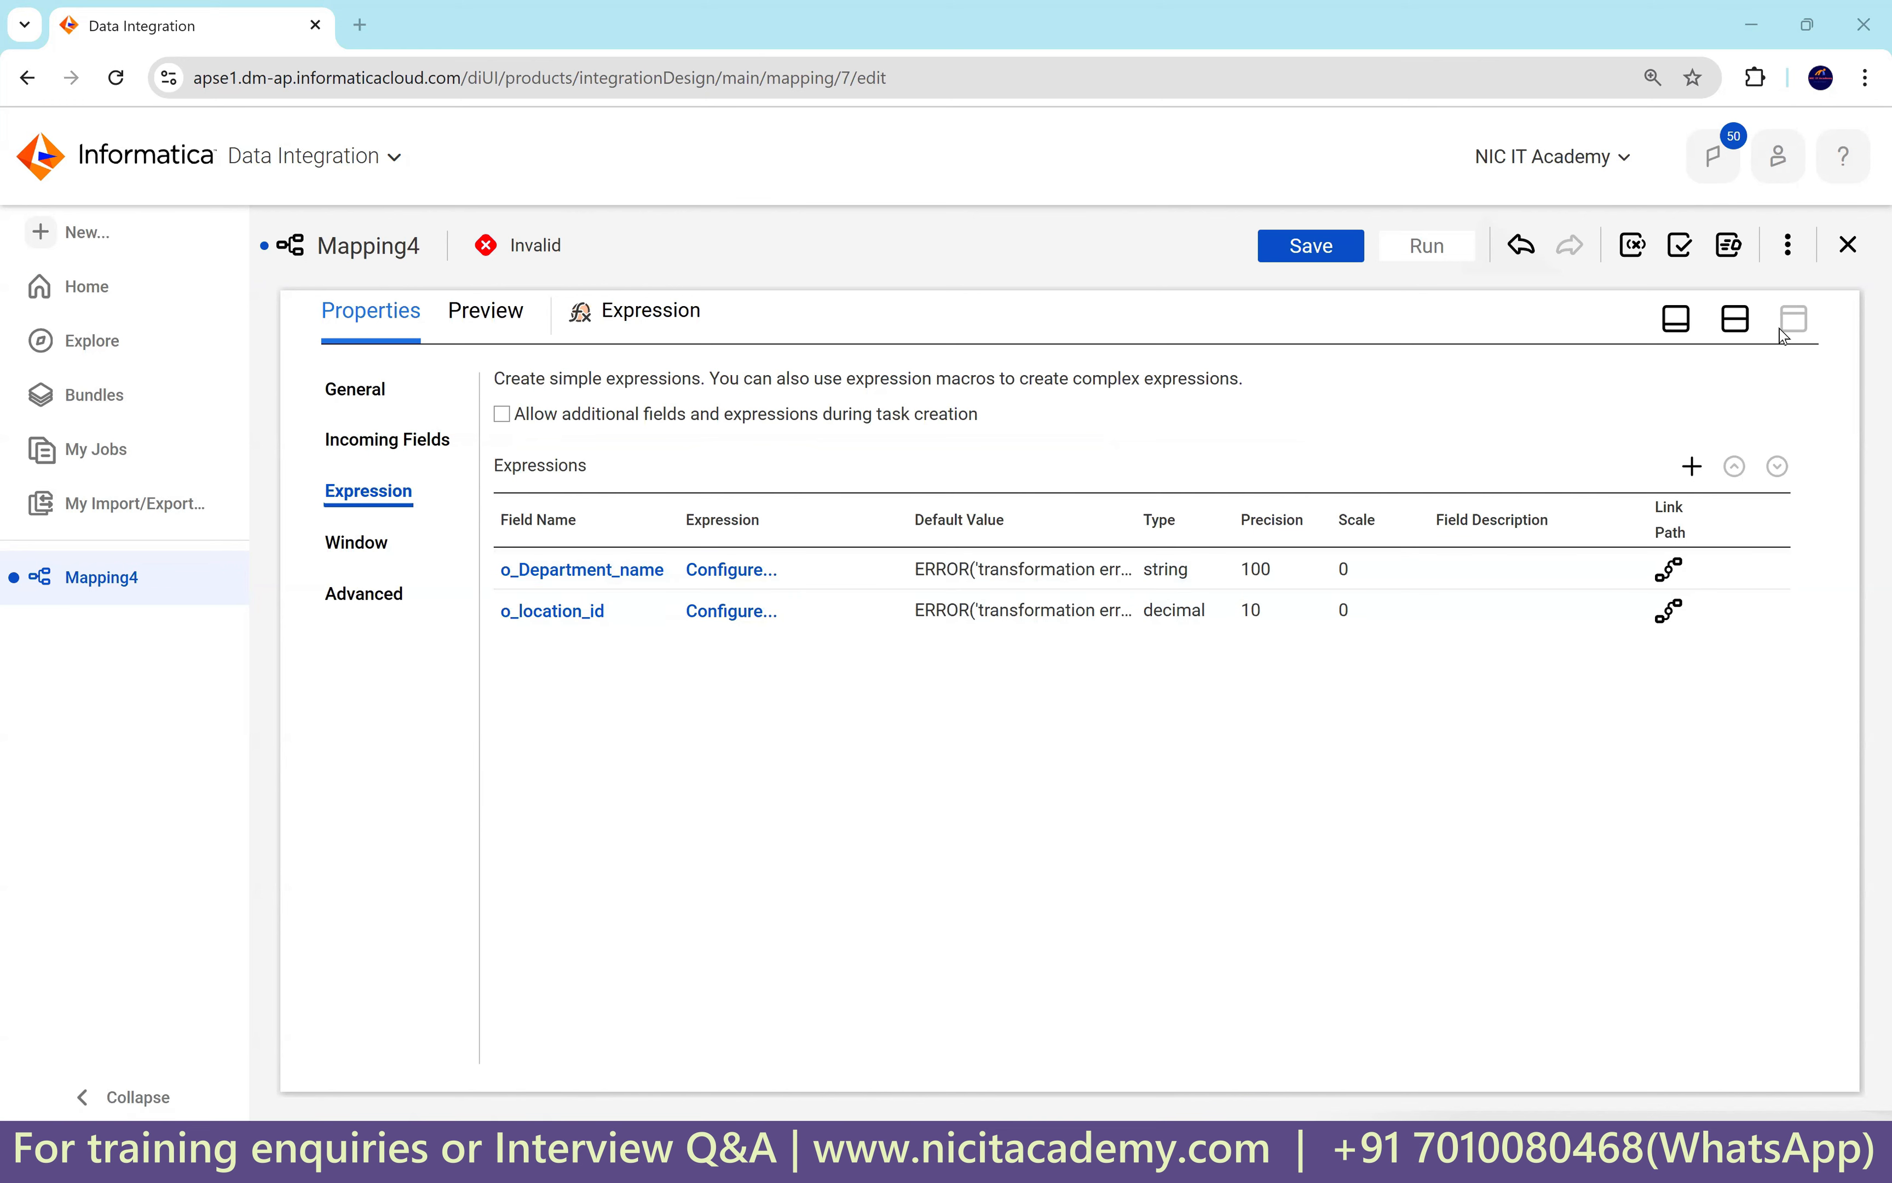
left_click(1735, 318)
Drag two Lookup transformations from the palette onto the mapping canvas.
scroll(391, 595, "down", 2)
scroll(402, 619, "down", 5)
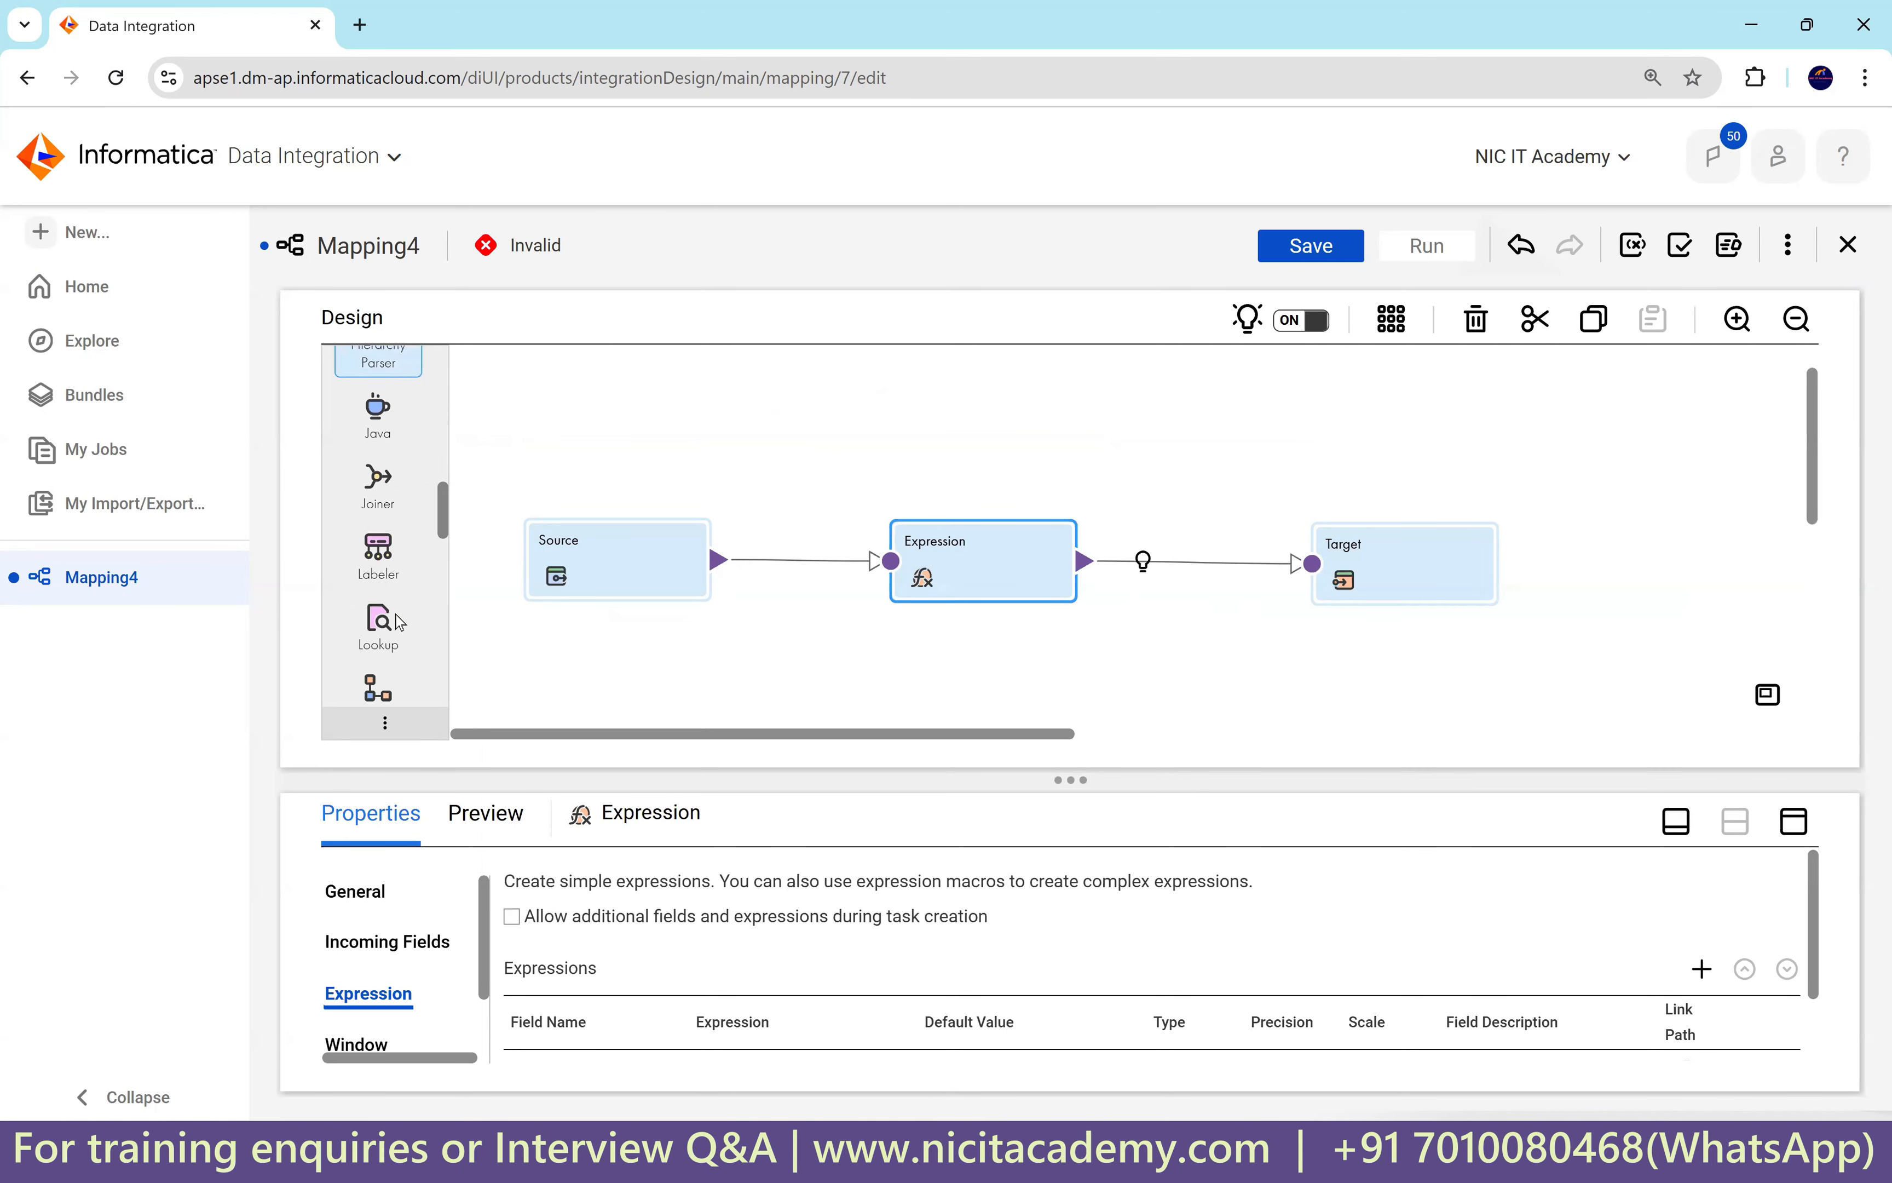
scroll(409, 597, "down", 2)
left_click_drag(390, 509, 602, 412)
left_click_drag(374, 514, 815, 391)
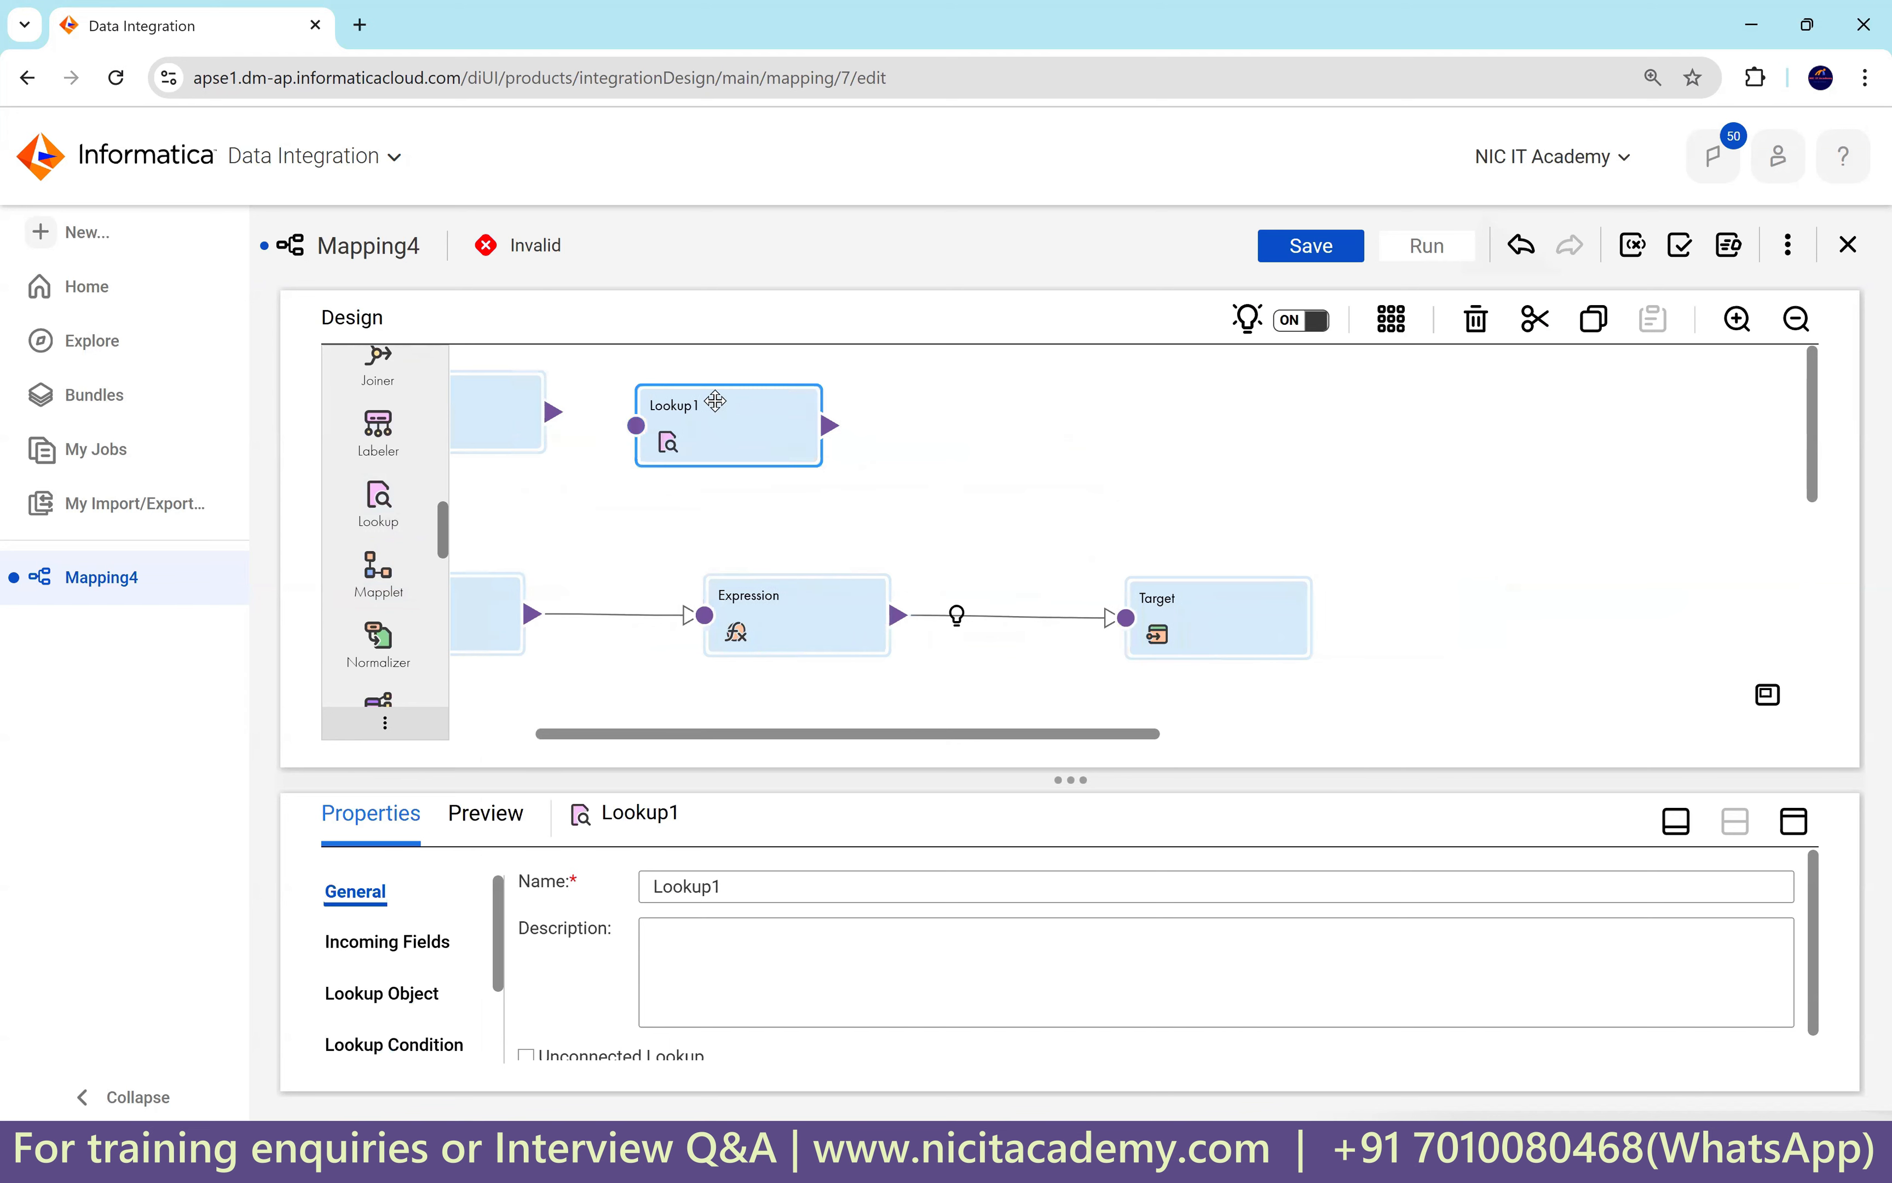
Rename the two Lookups to lkp1 and lkp2.
left_click_drag(641, 732, 554, 732)
left_click(608, 417)
left_click_drag(724, 887, 608, 878)
type("l")
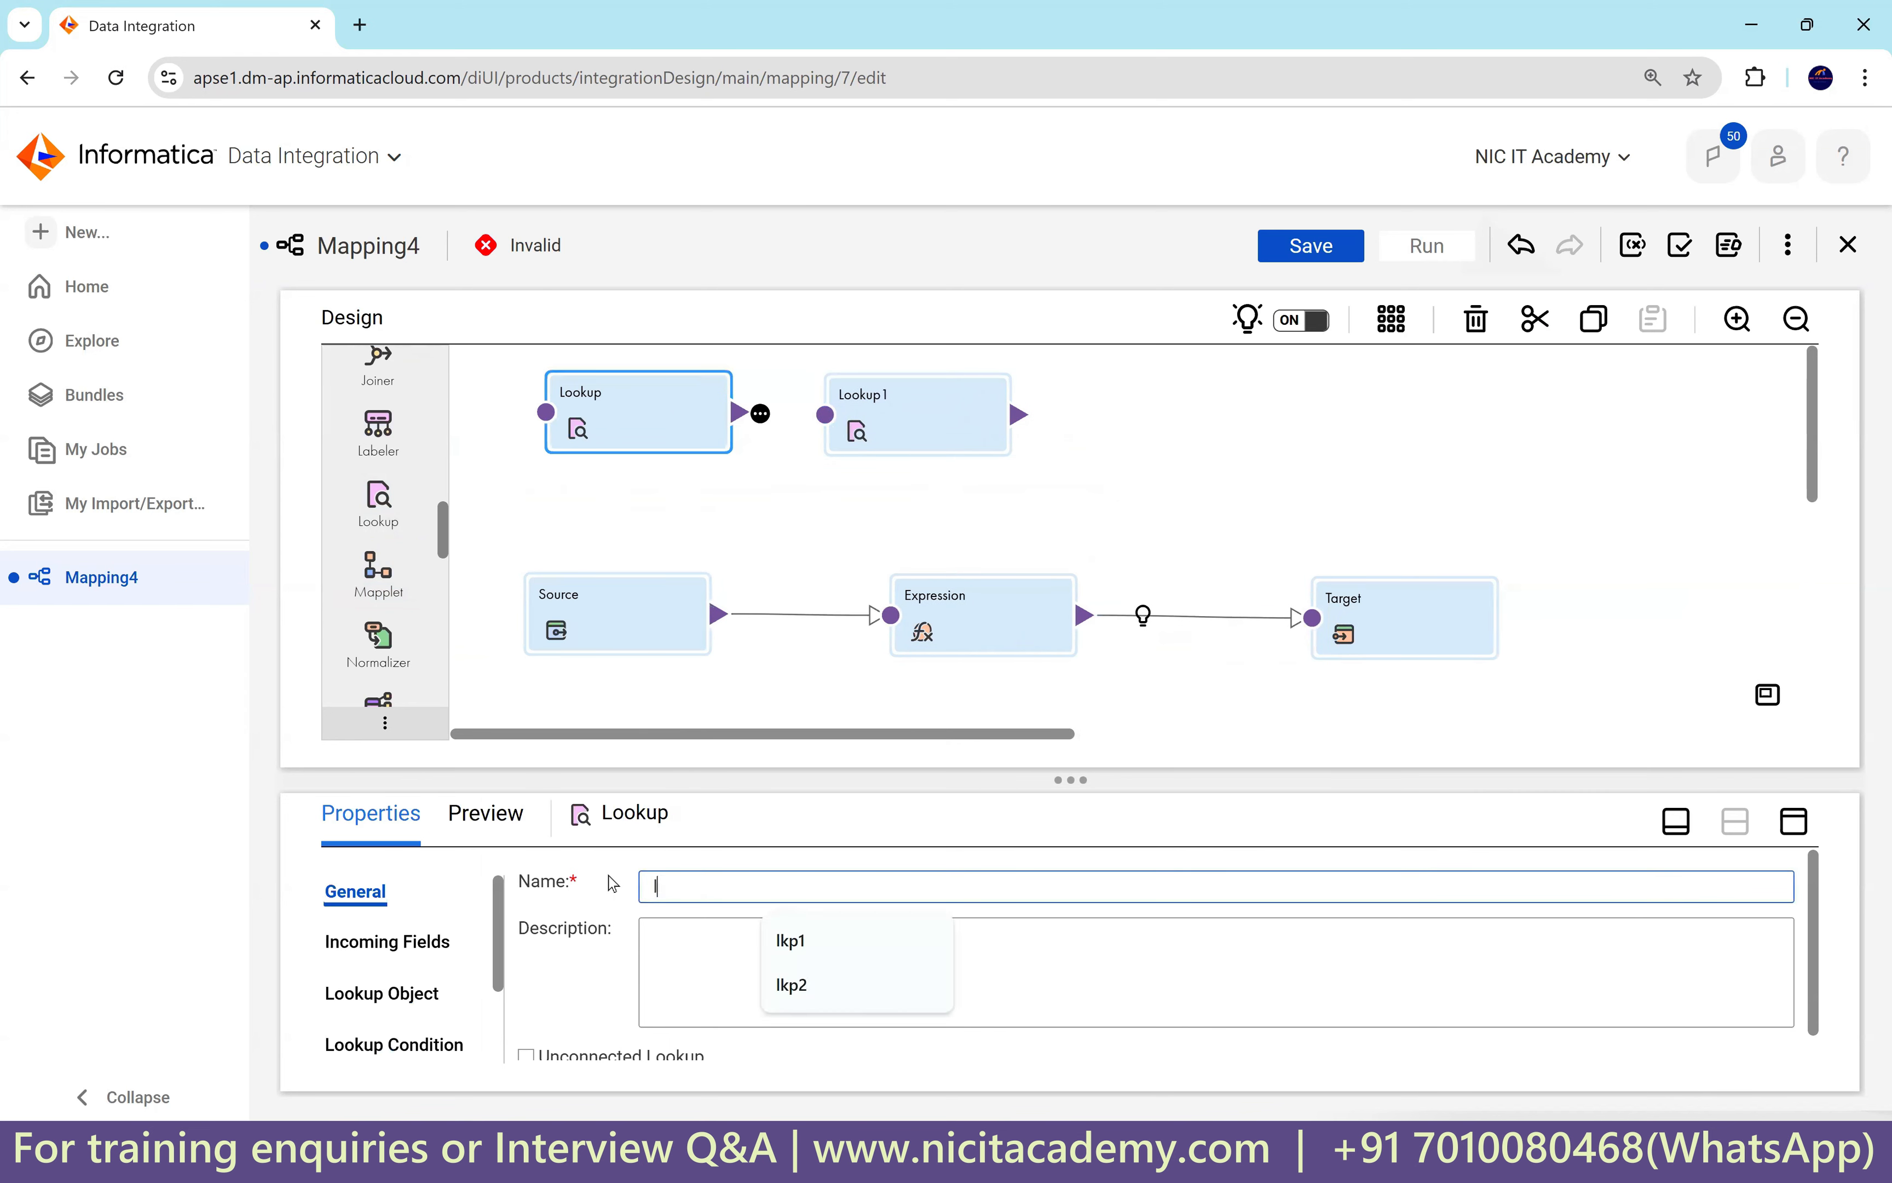
type("kp1")
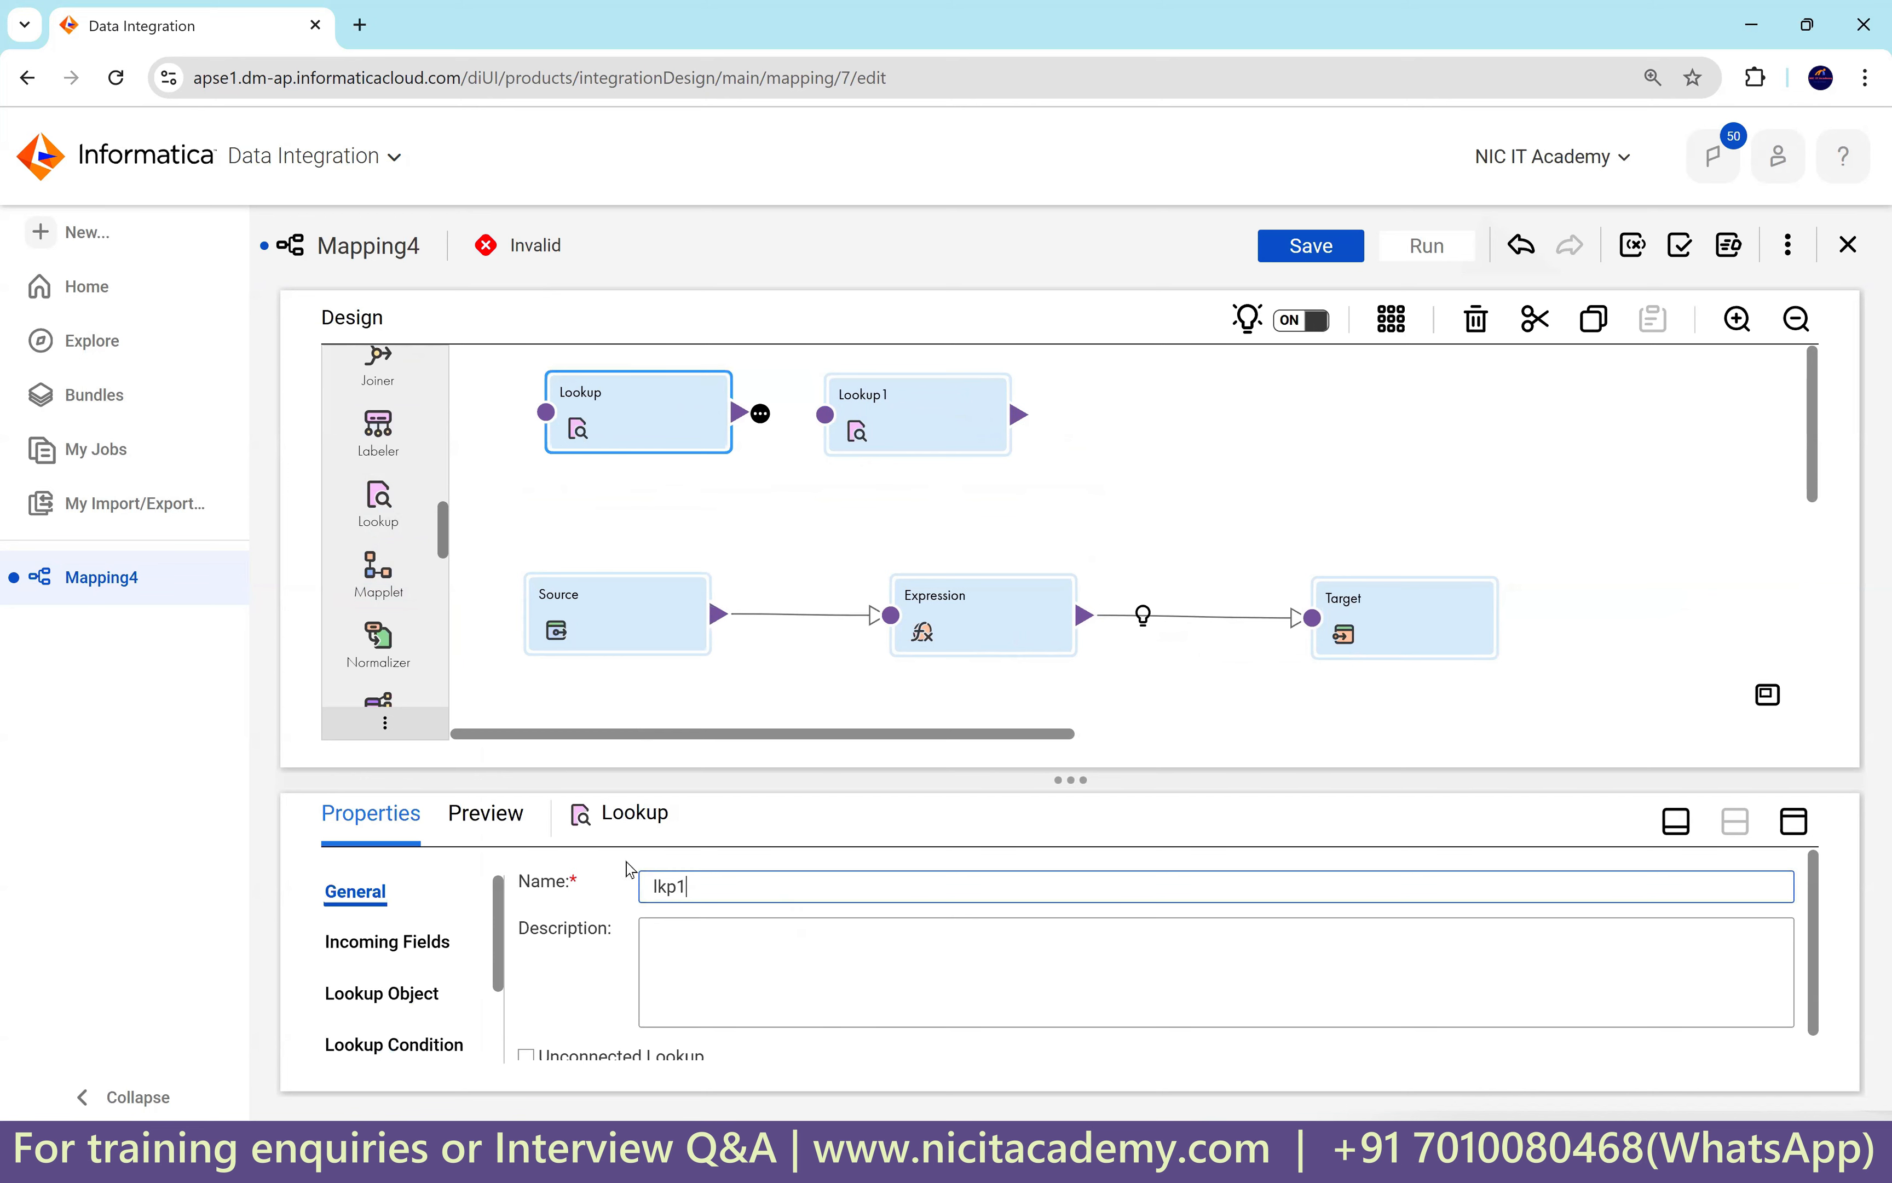
left_click(906, 415)
left_click_drag(724, 887, 615, 889)
type("lkp2")
left_click(1221, 519)
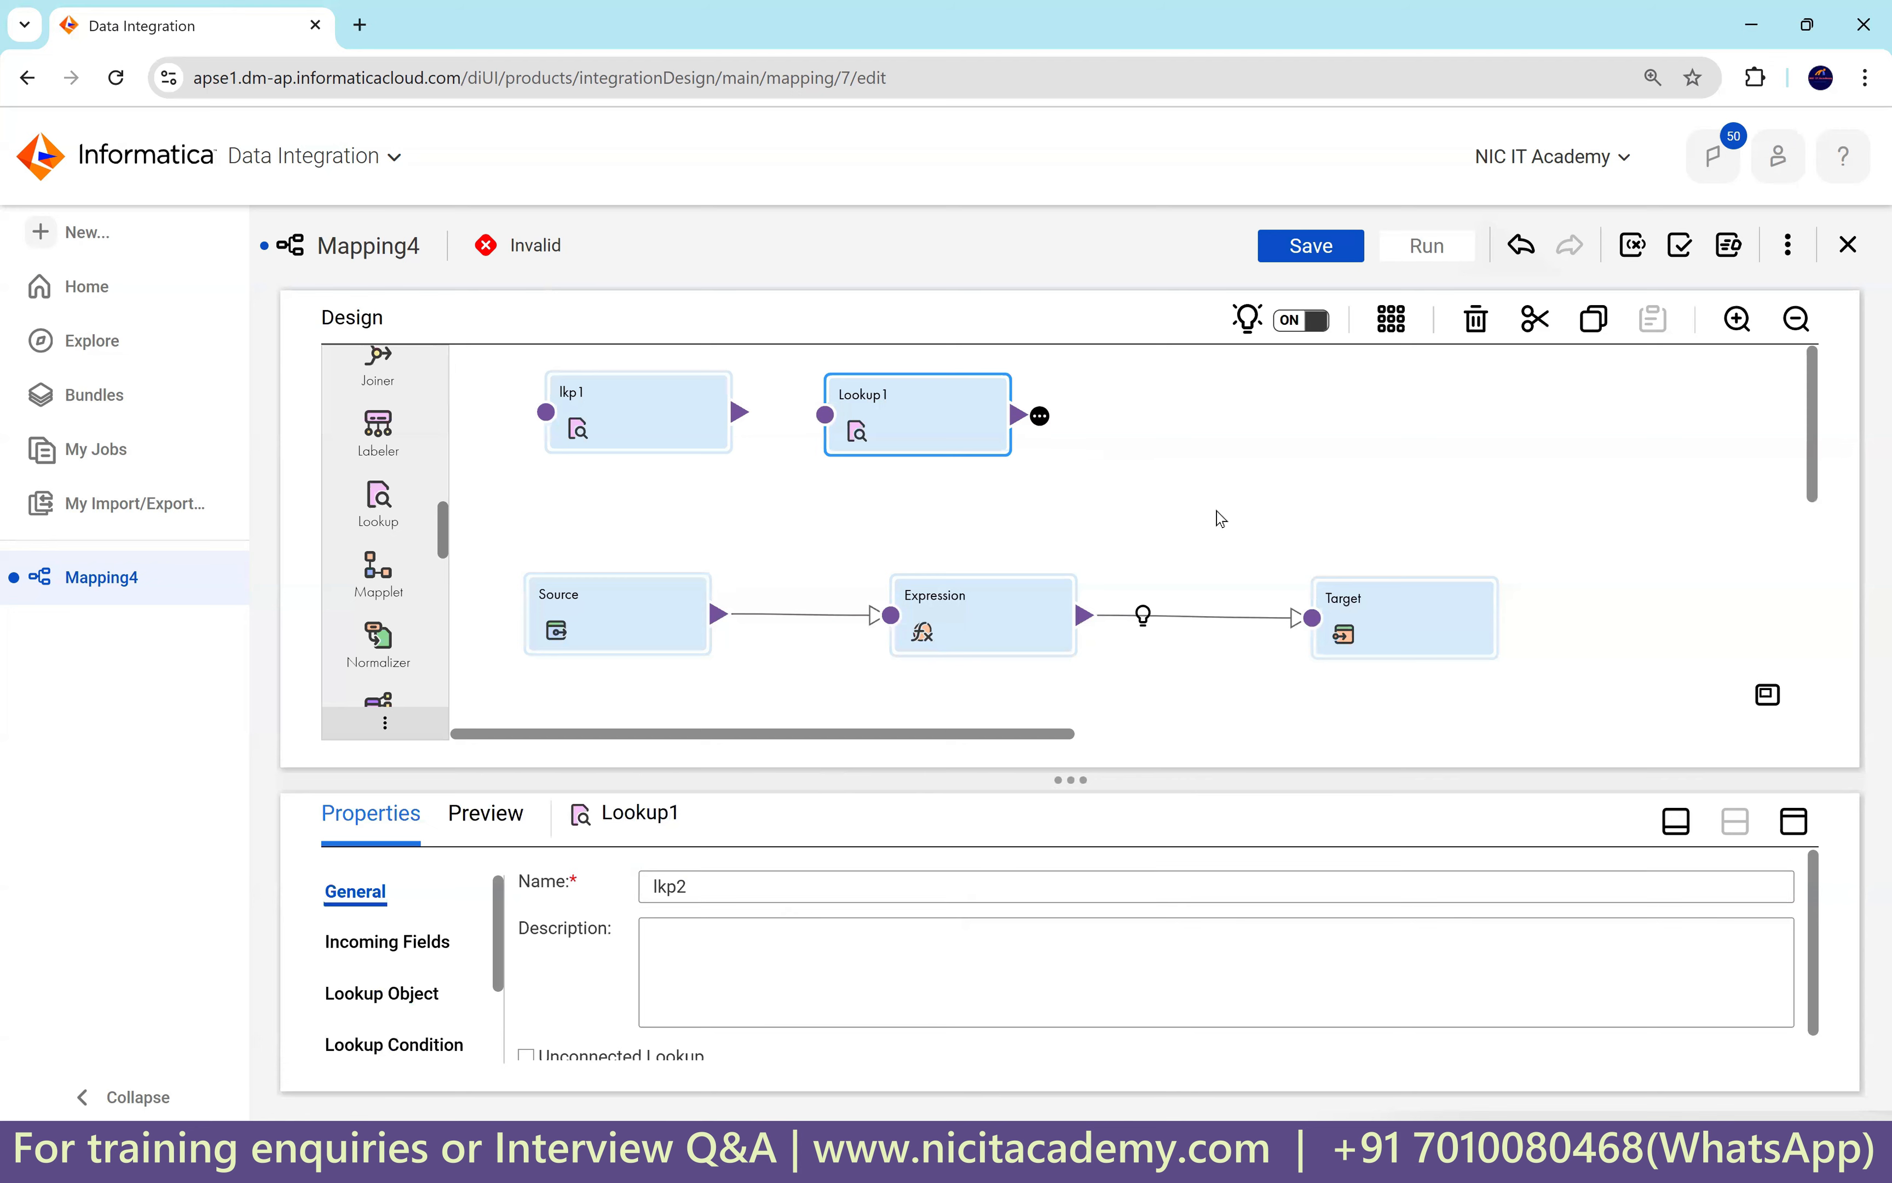
Review the lkp1 and lkp2 properties, then bring up SQL Developer with Alt+Tab.
left_click(618, 415)
left_click(866, 410)
left_click(636, 418)
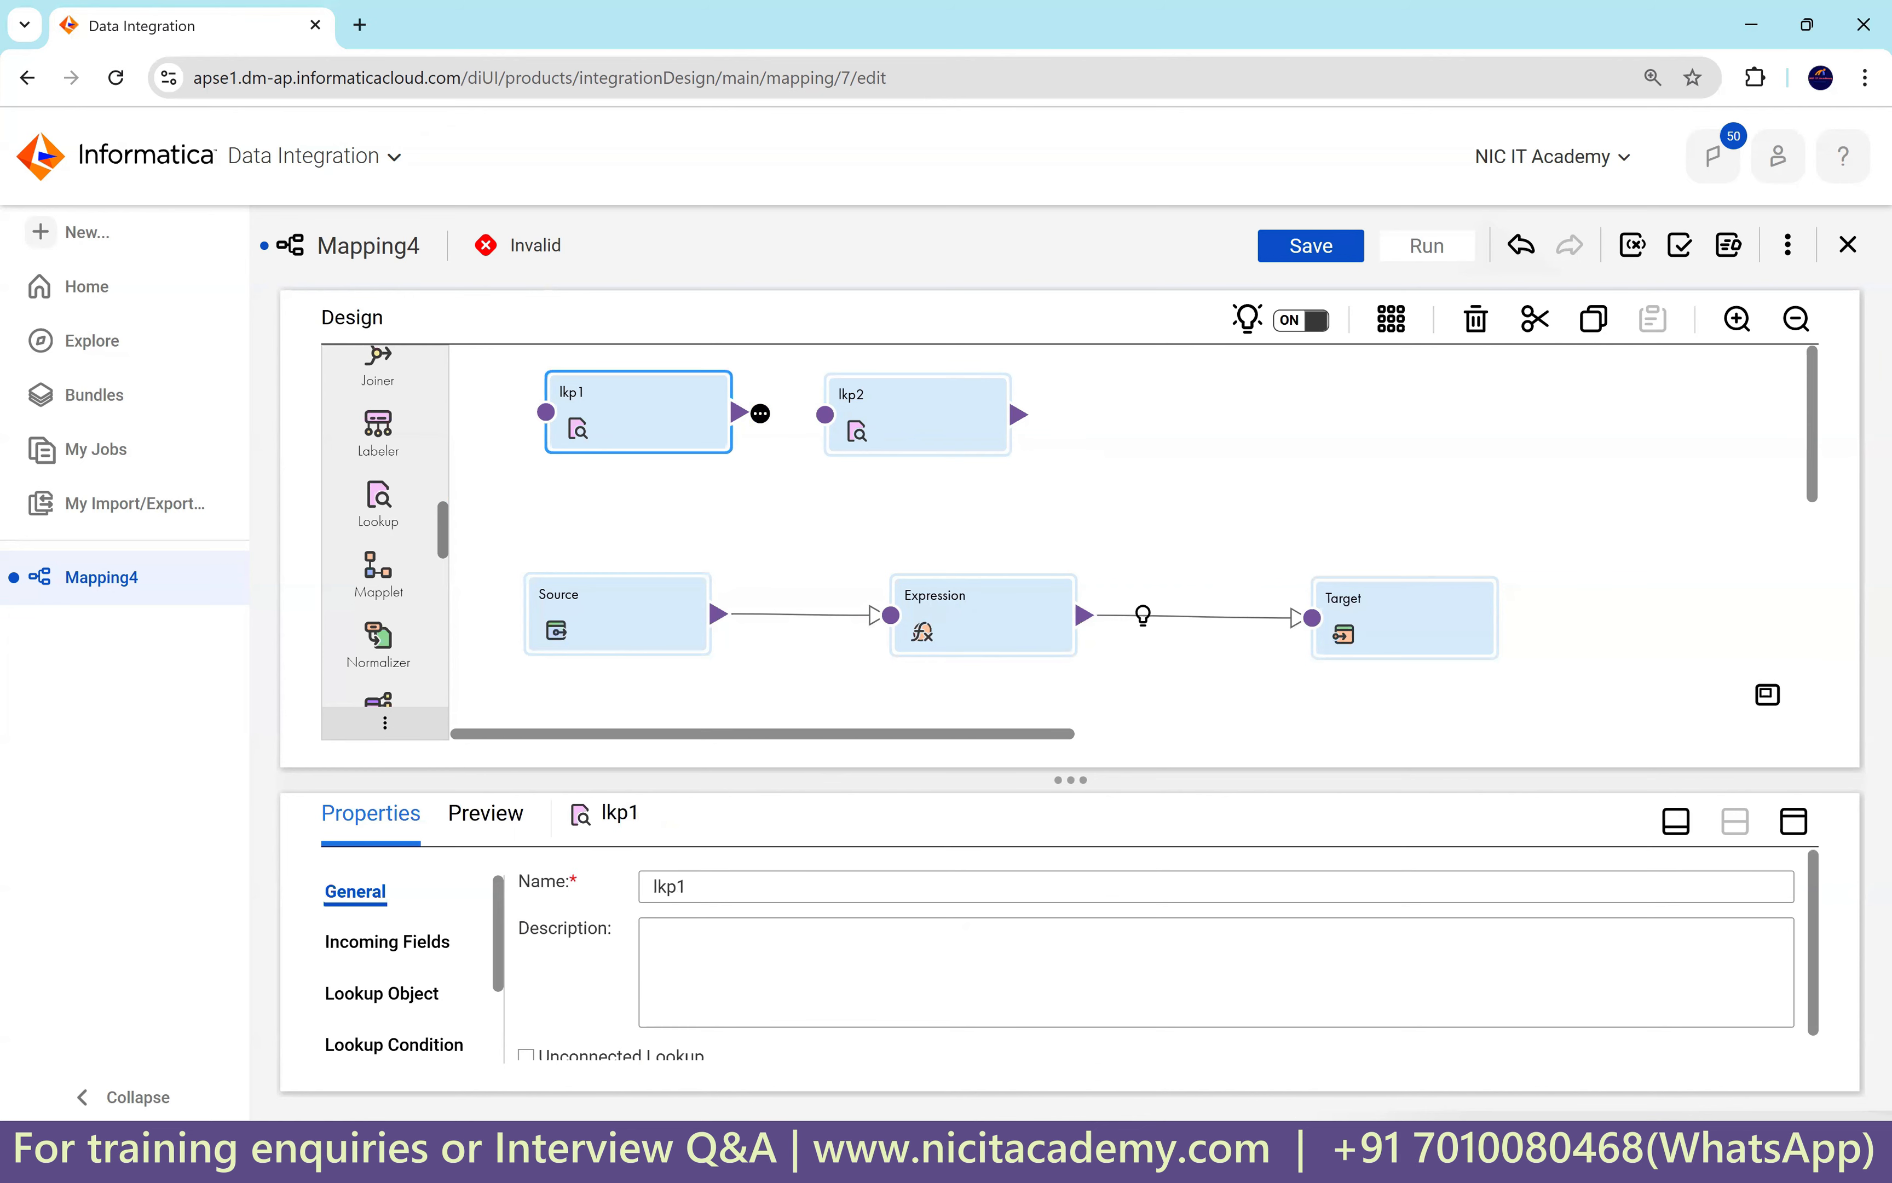
key("alt+Tab")
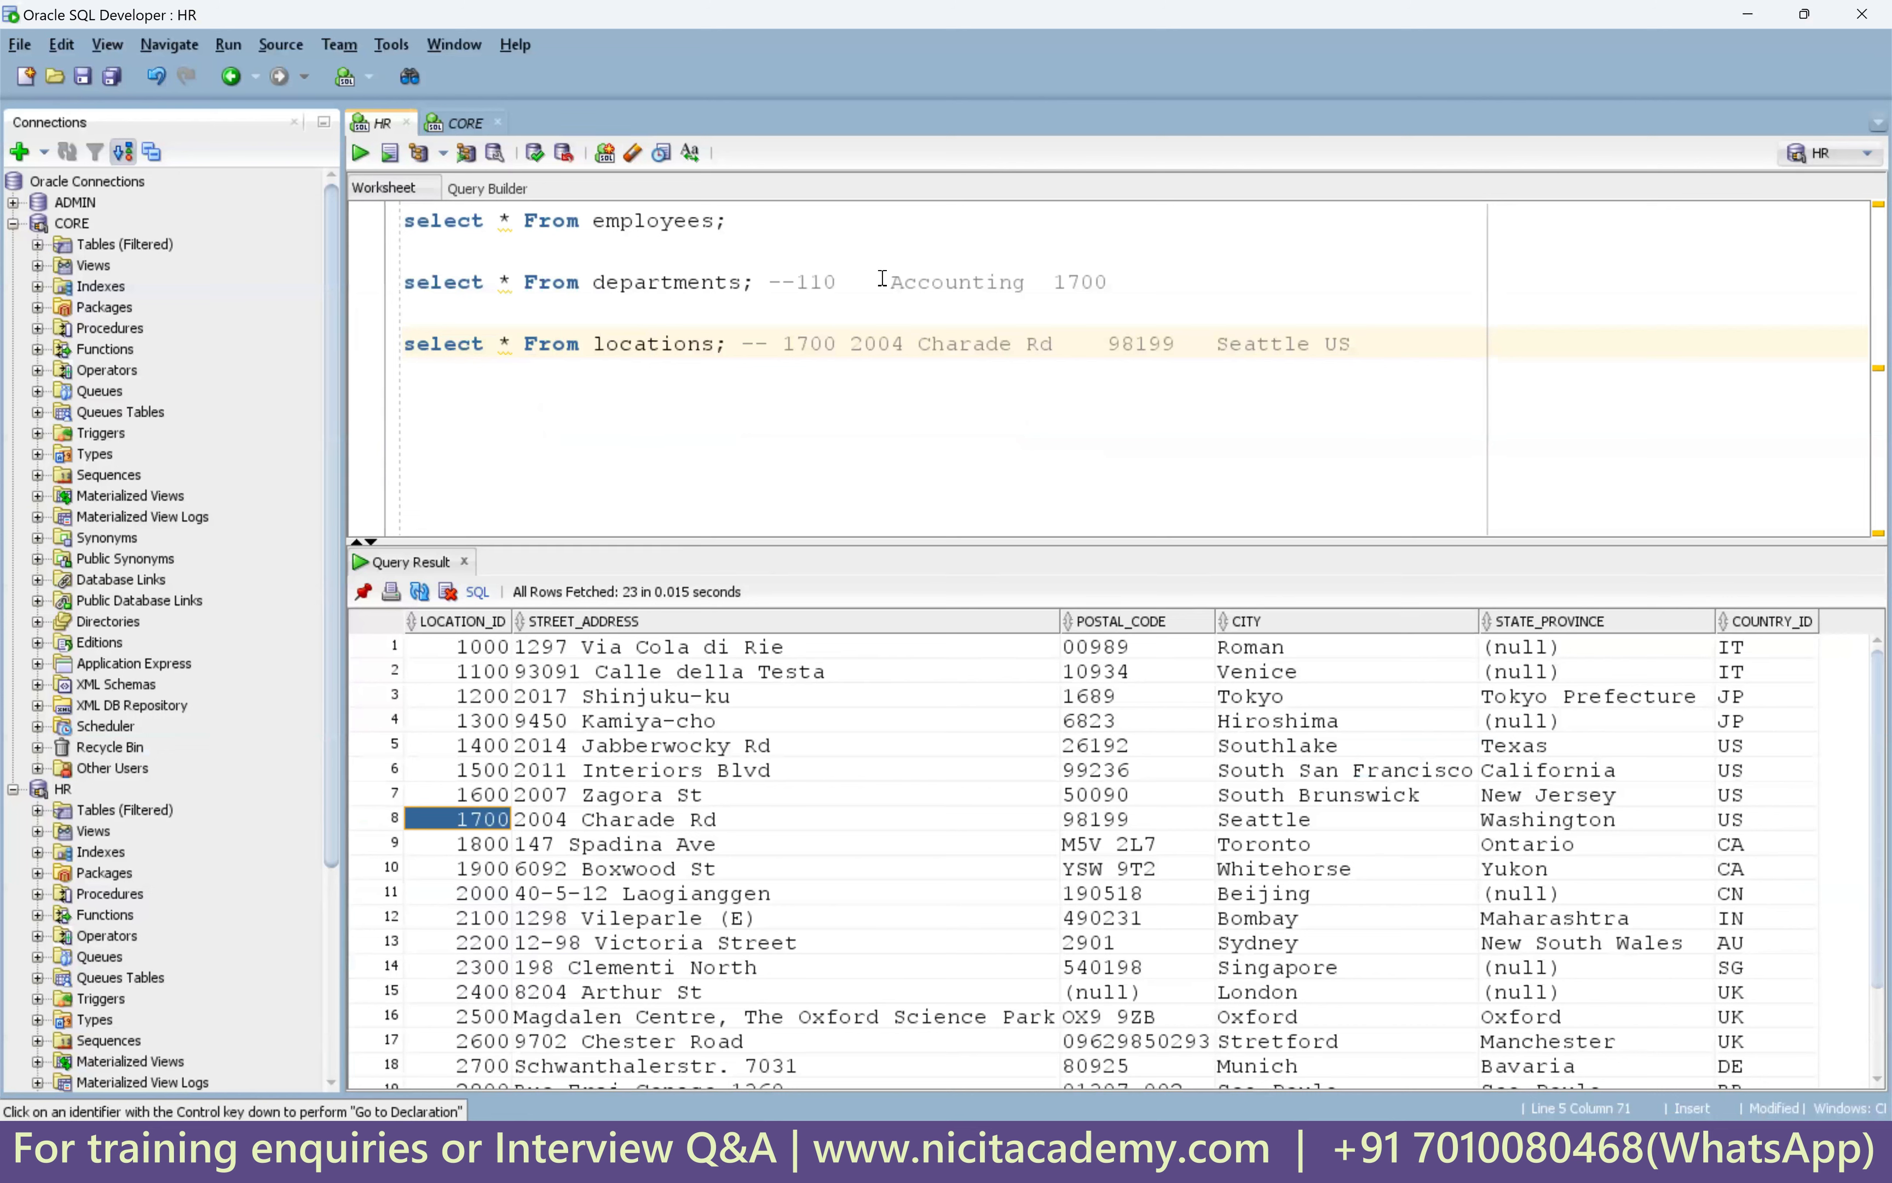
Review the SQL Developer note that department 110, Accounting, is at location 1700.
double_click(926, 280)
double_click(1078, 282)
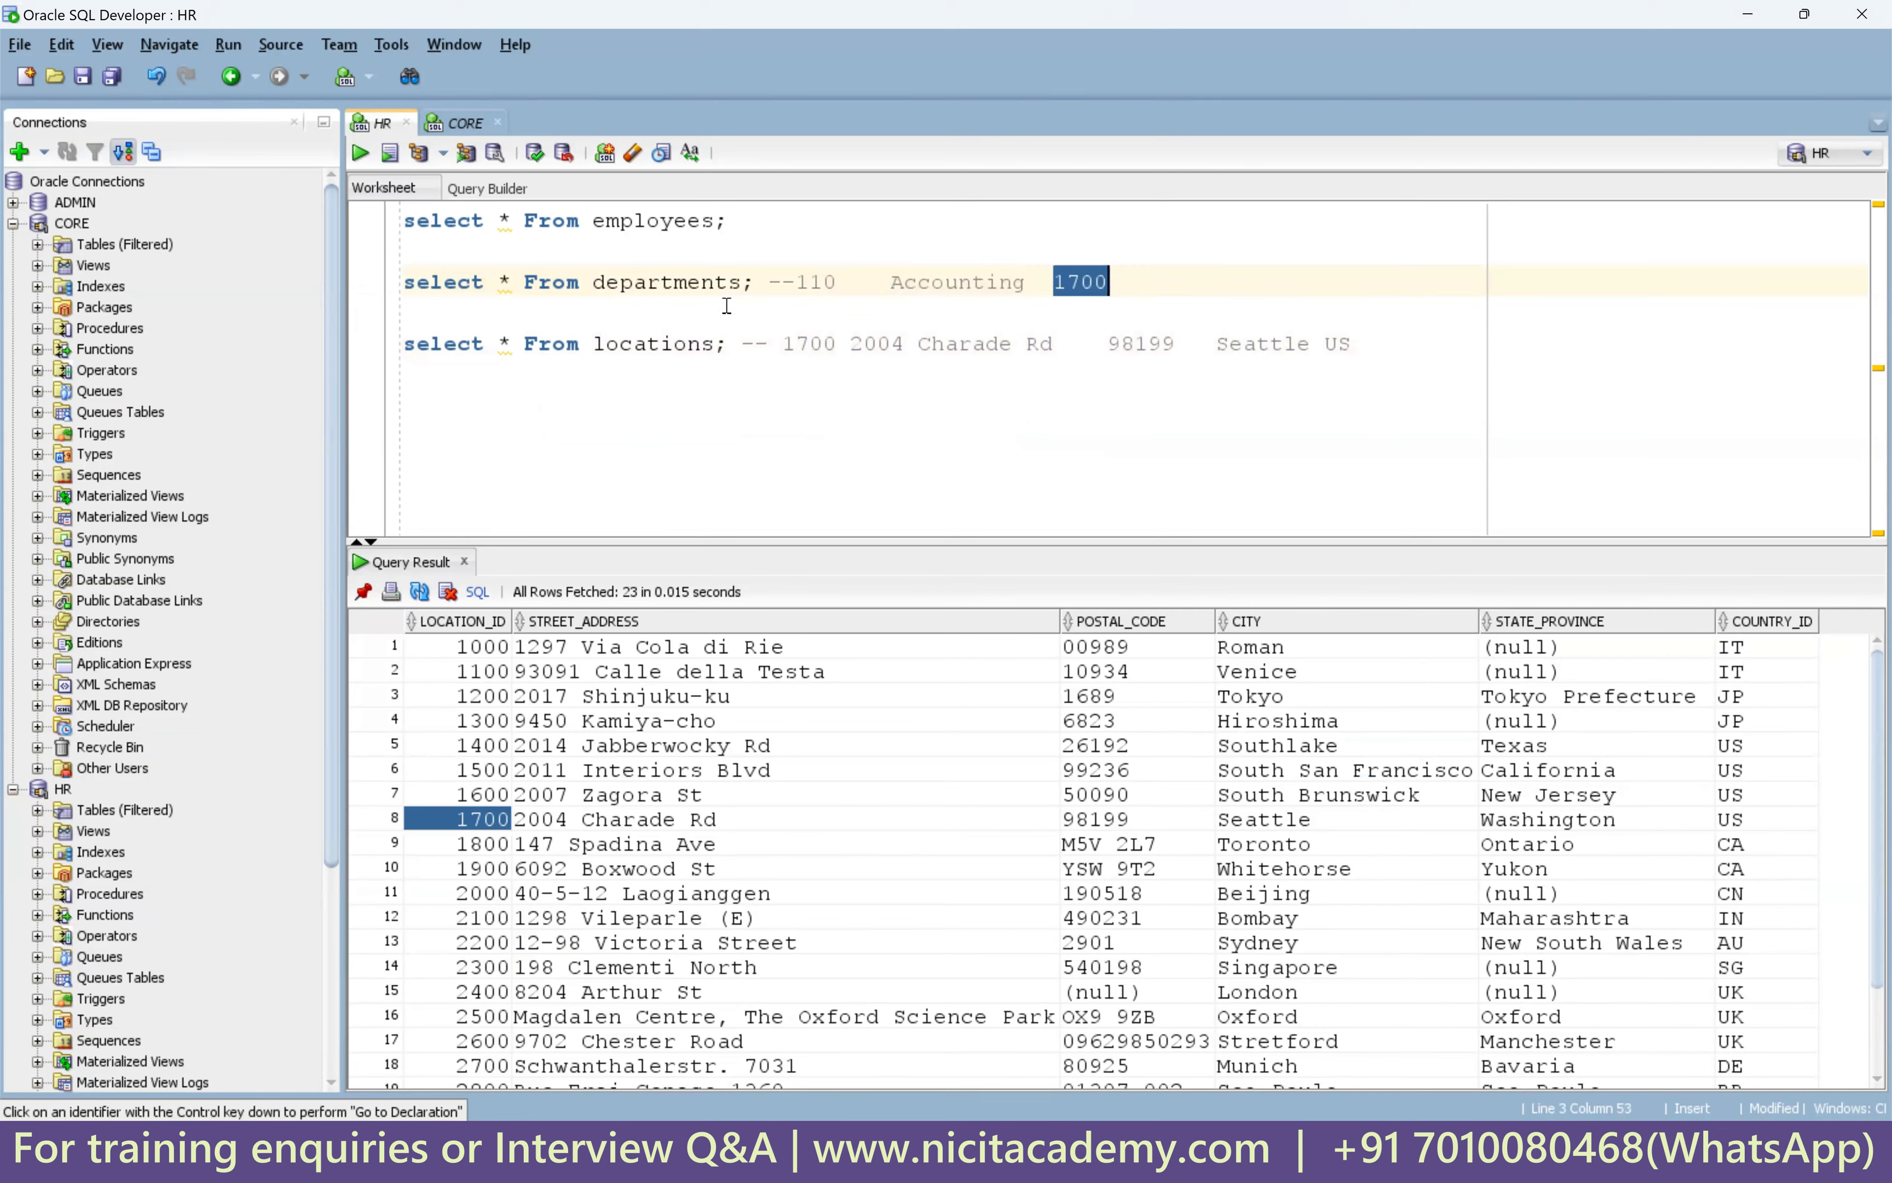
left_click_drag(894, 287, 1109, 280)
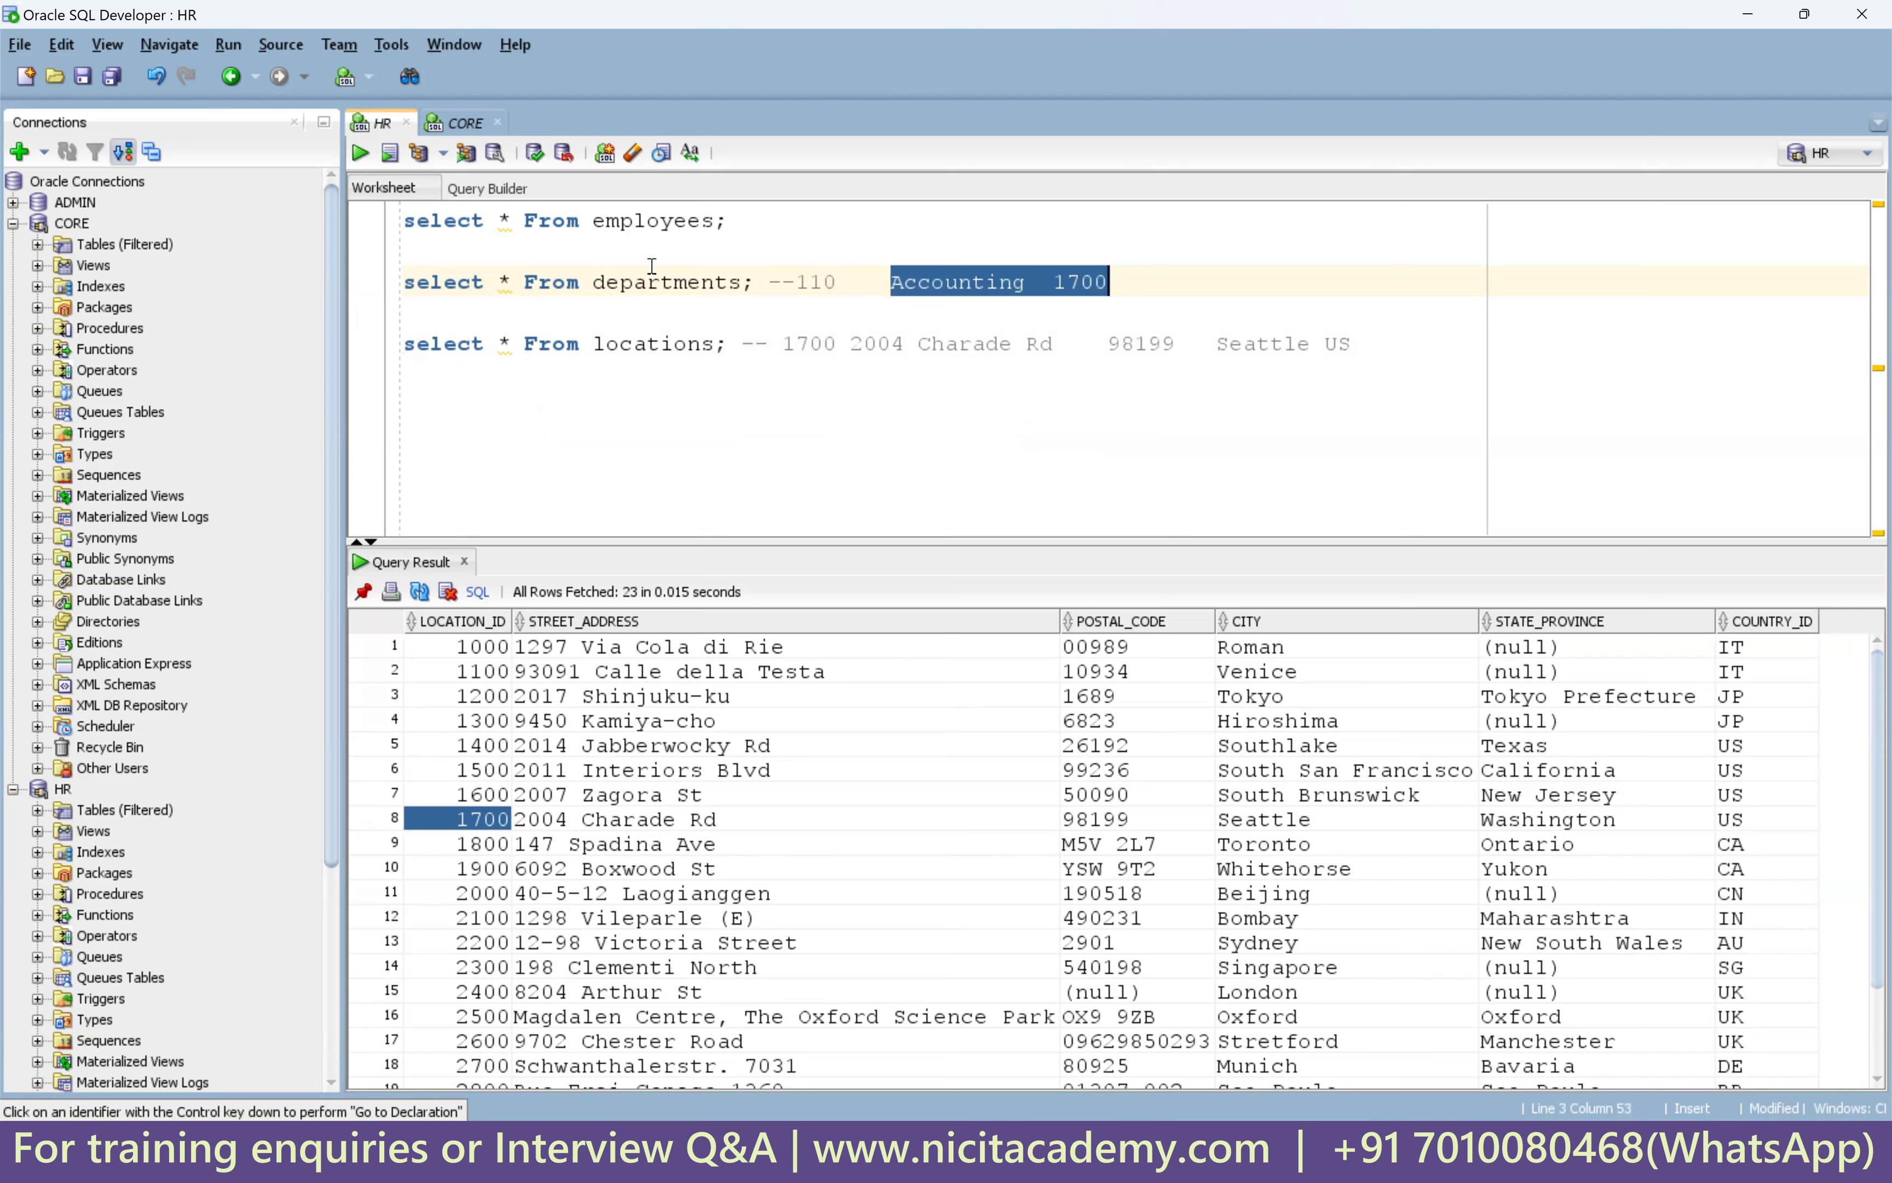
double_click(621, 281)
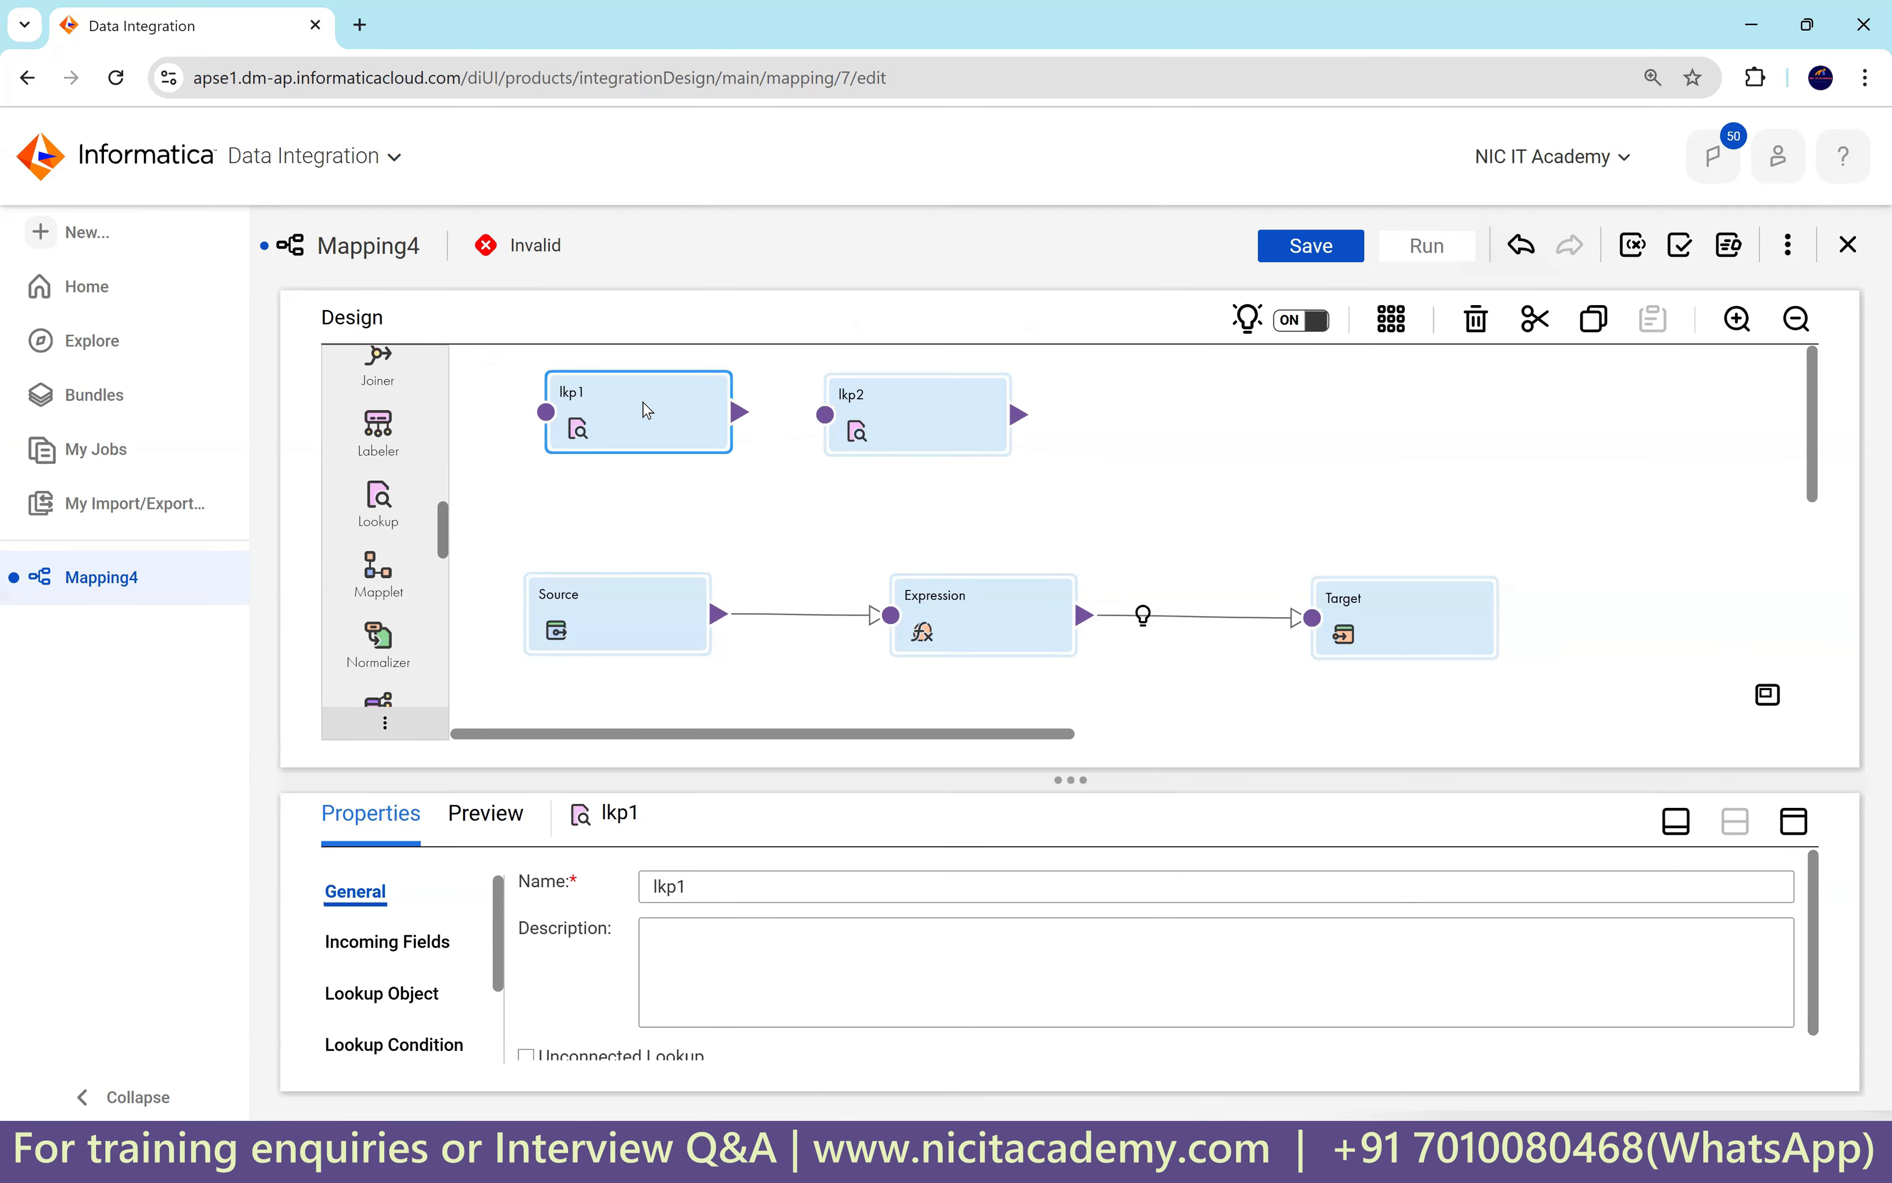
Make lkp1 an Unconnected Lookup and view its still-empty Incoming Fields.
left_click(1793, 821)
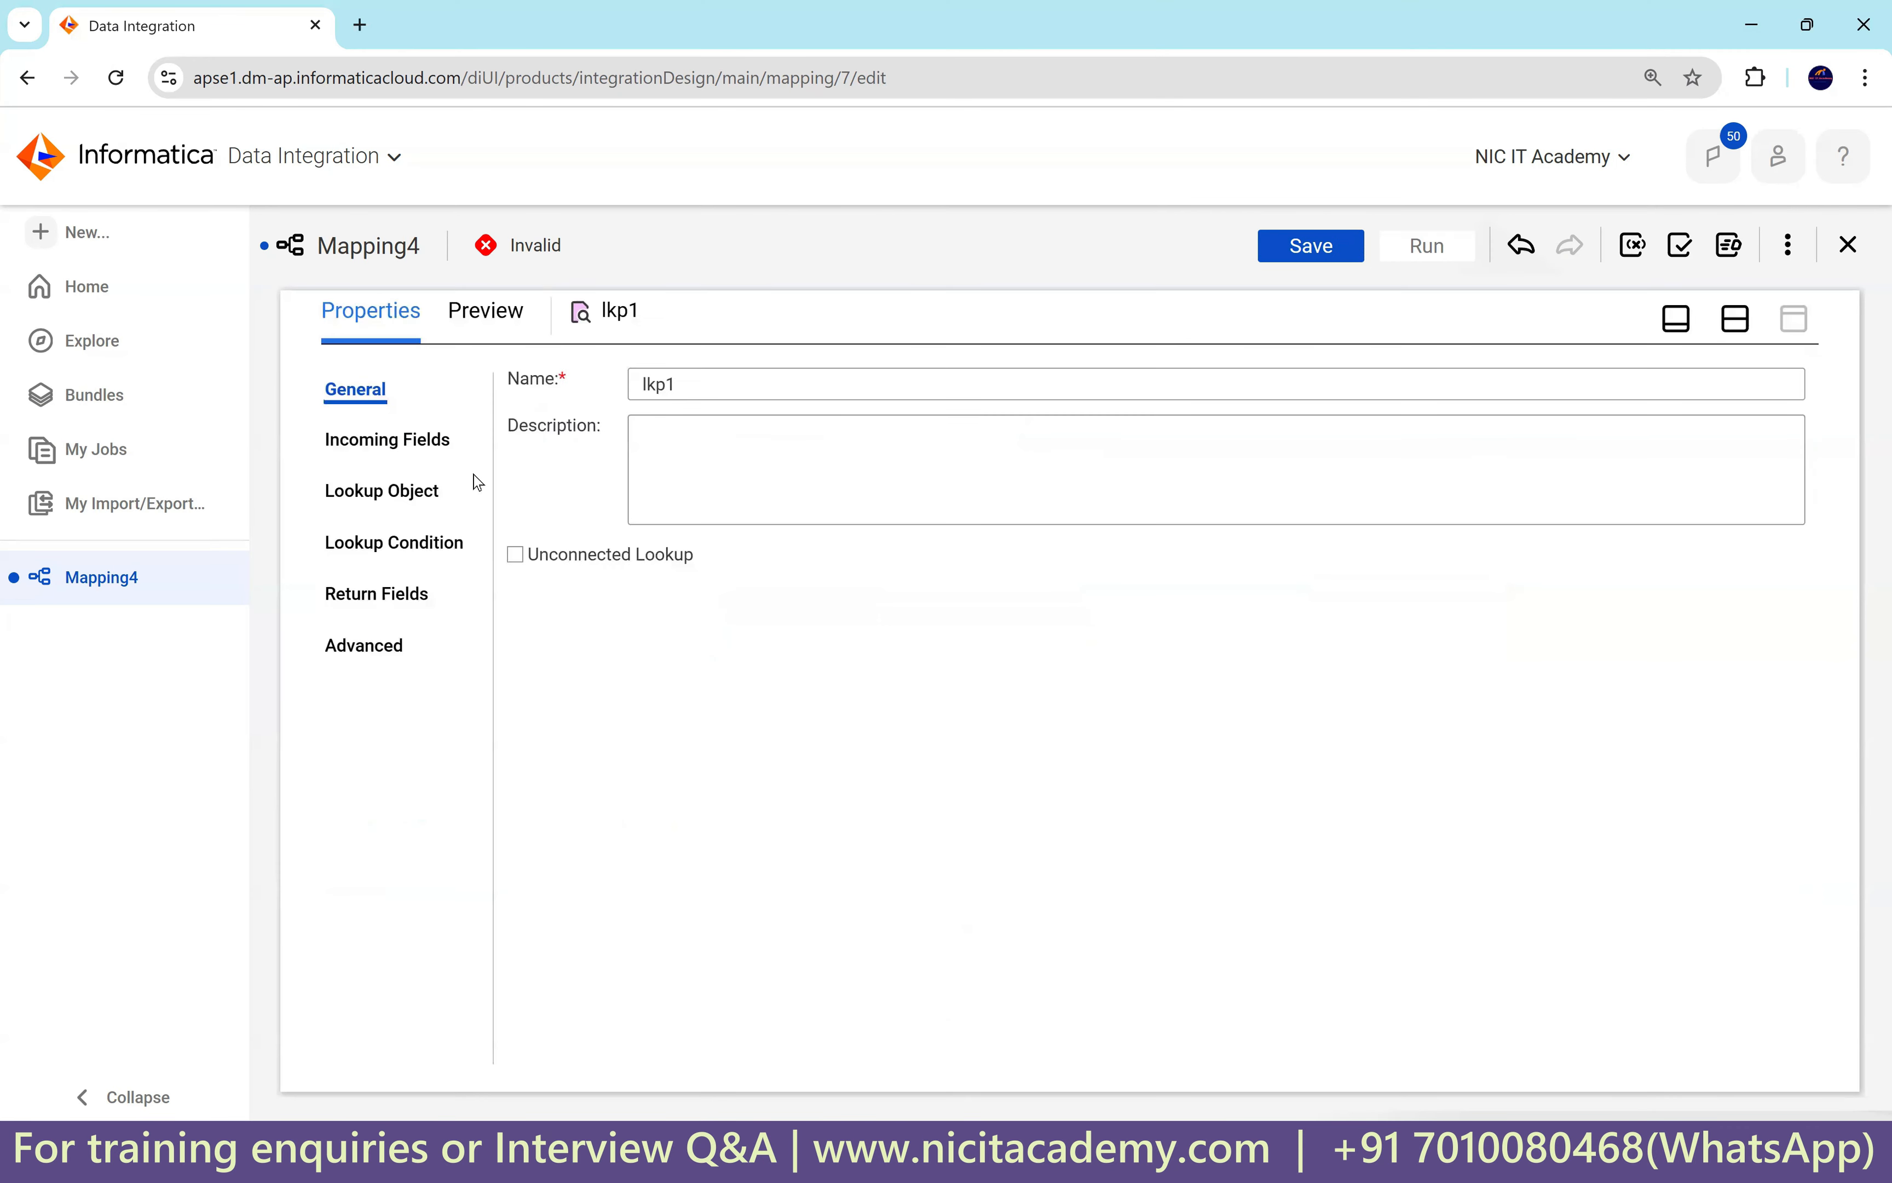
left_click(515, 555)
left_click(988, 806)
left_click(415, 443)
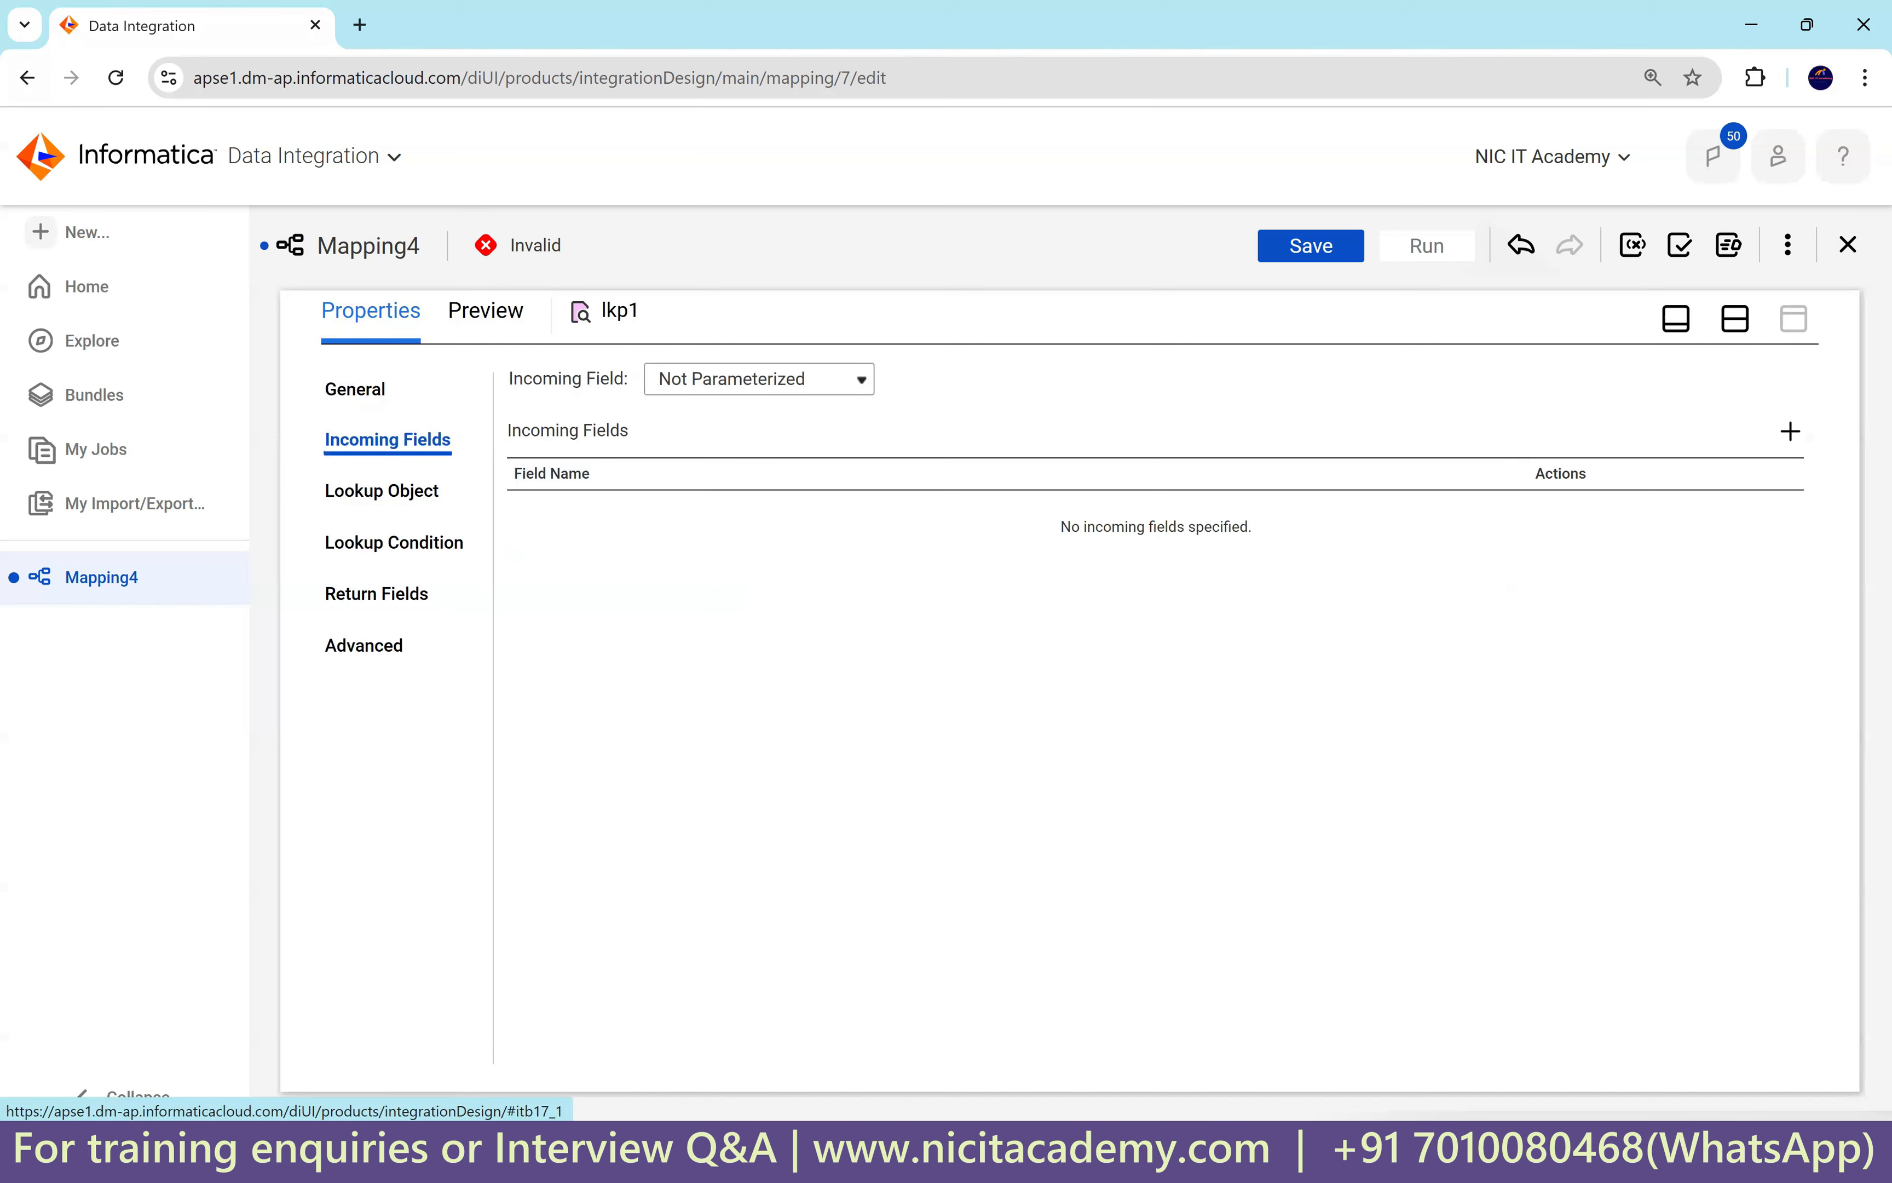
left_click(1330, 1151)
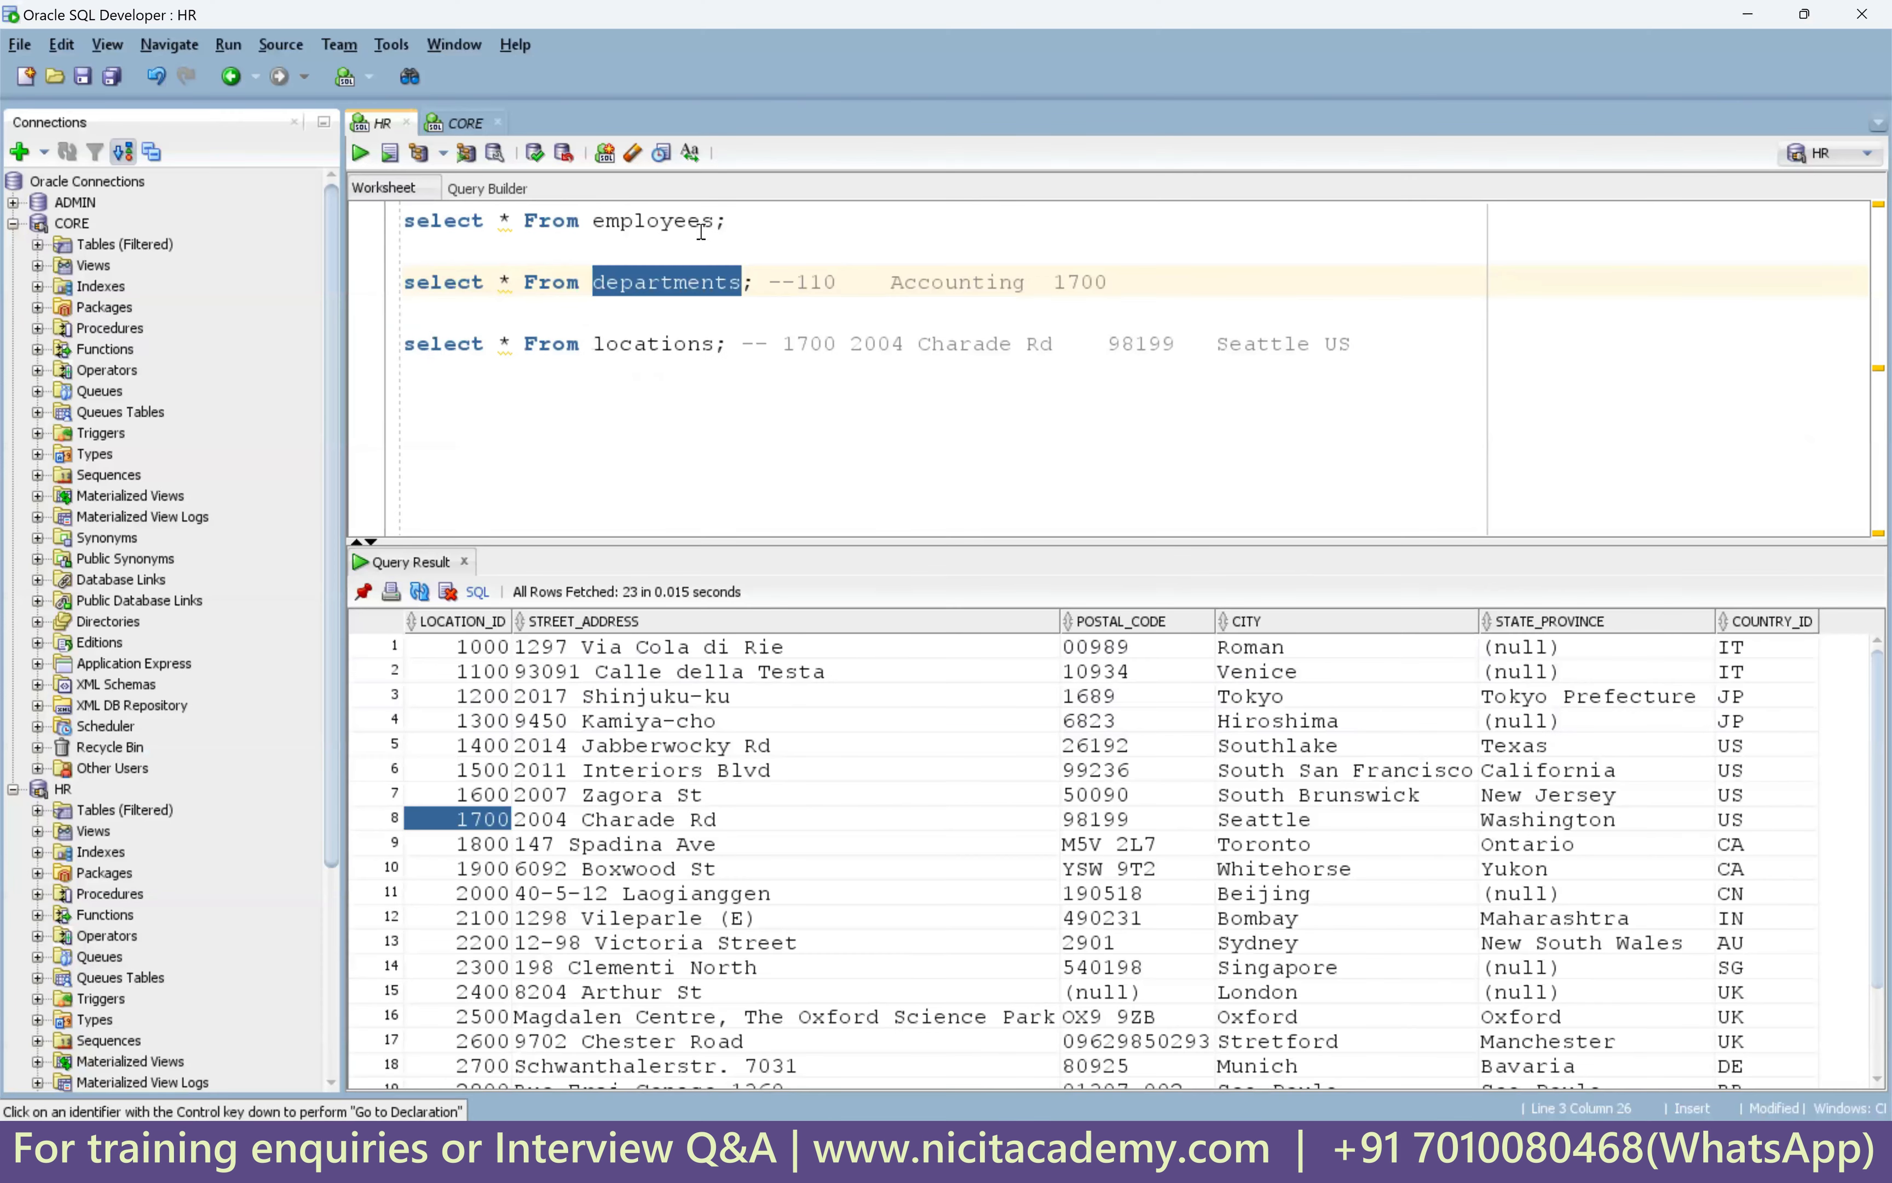
Add the comment '-- department_id -- 110' after the employees query in the HR worksheet.
left_click(747, 236)
type("--")
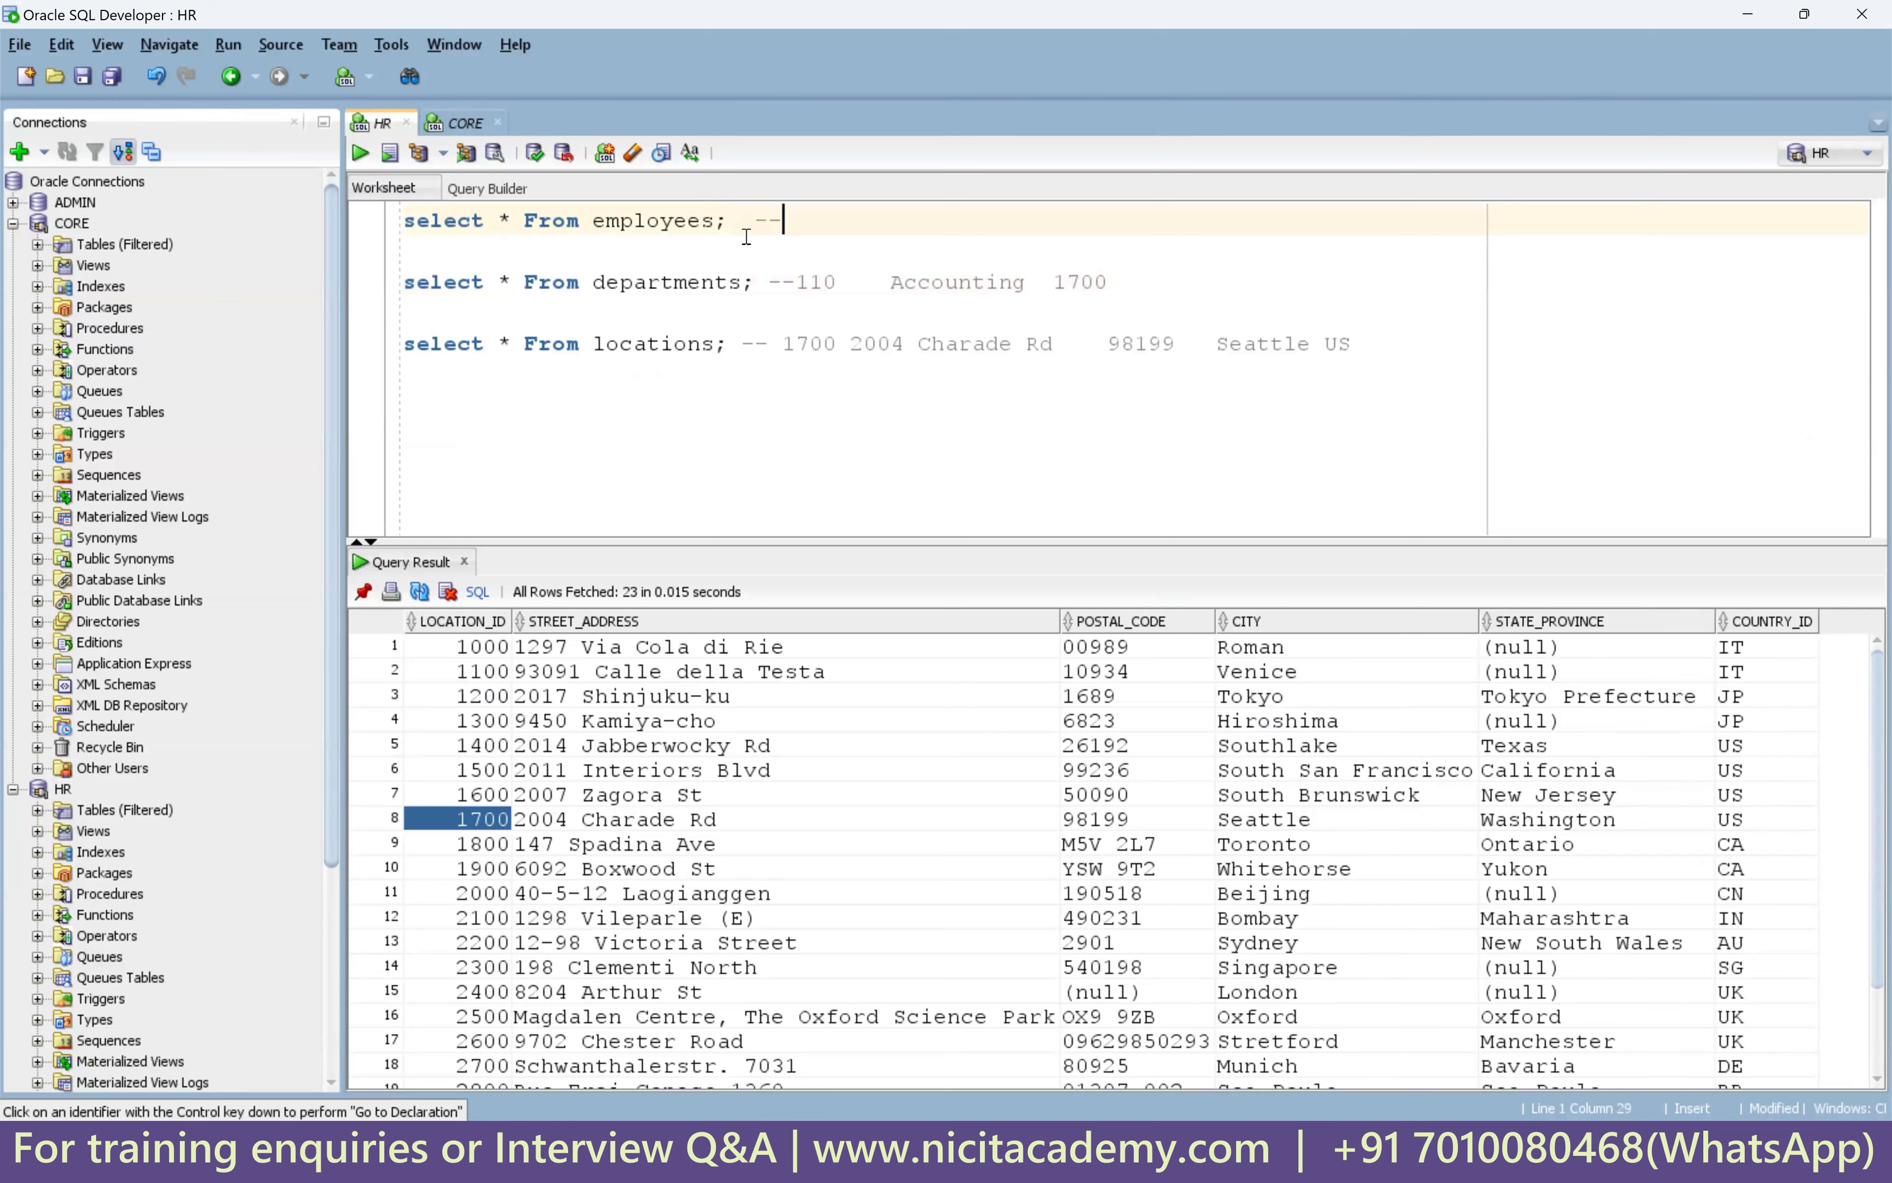
type(" department_id -- 110")
double_click(861, 219)
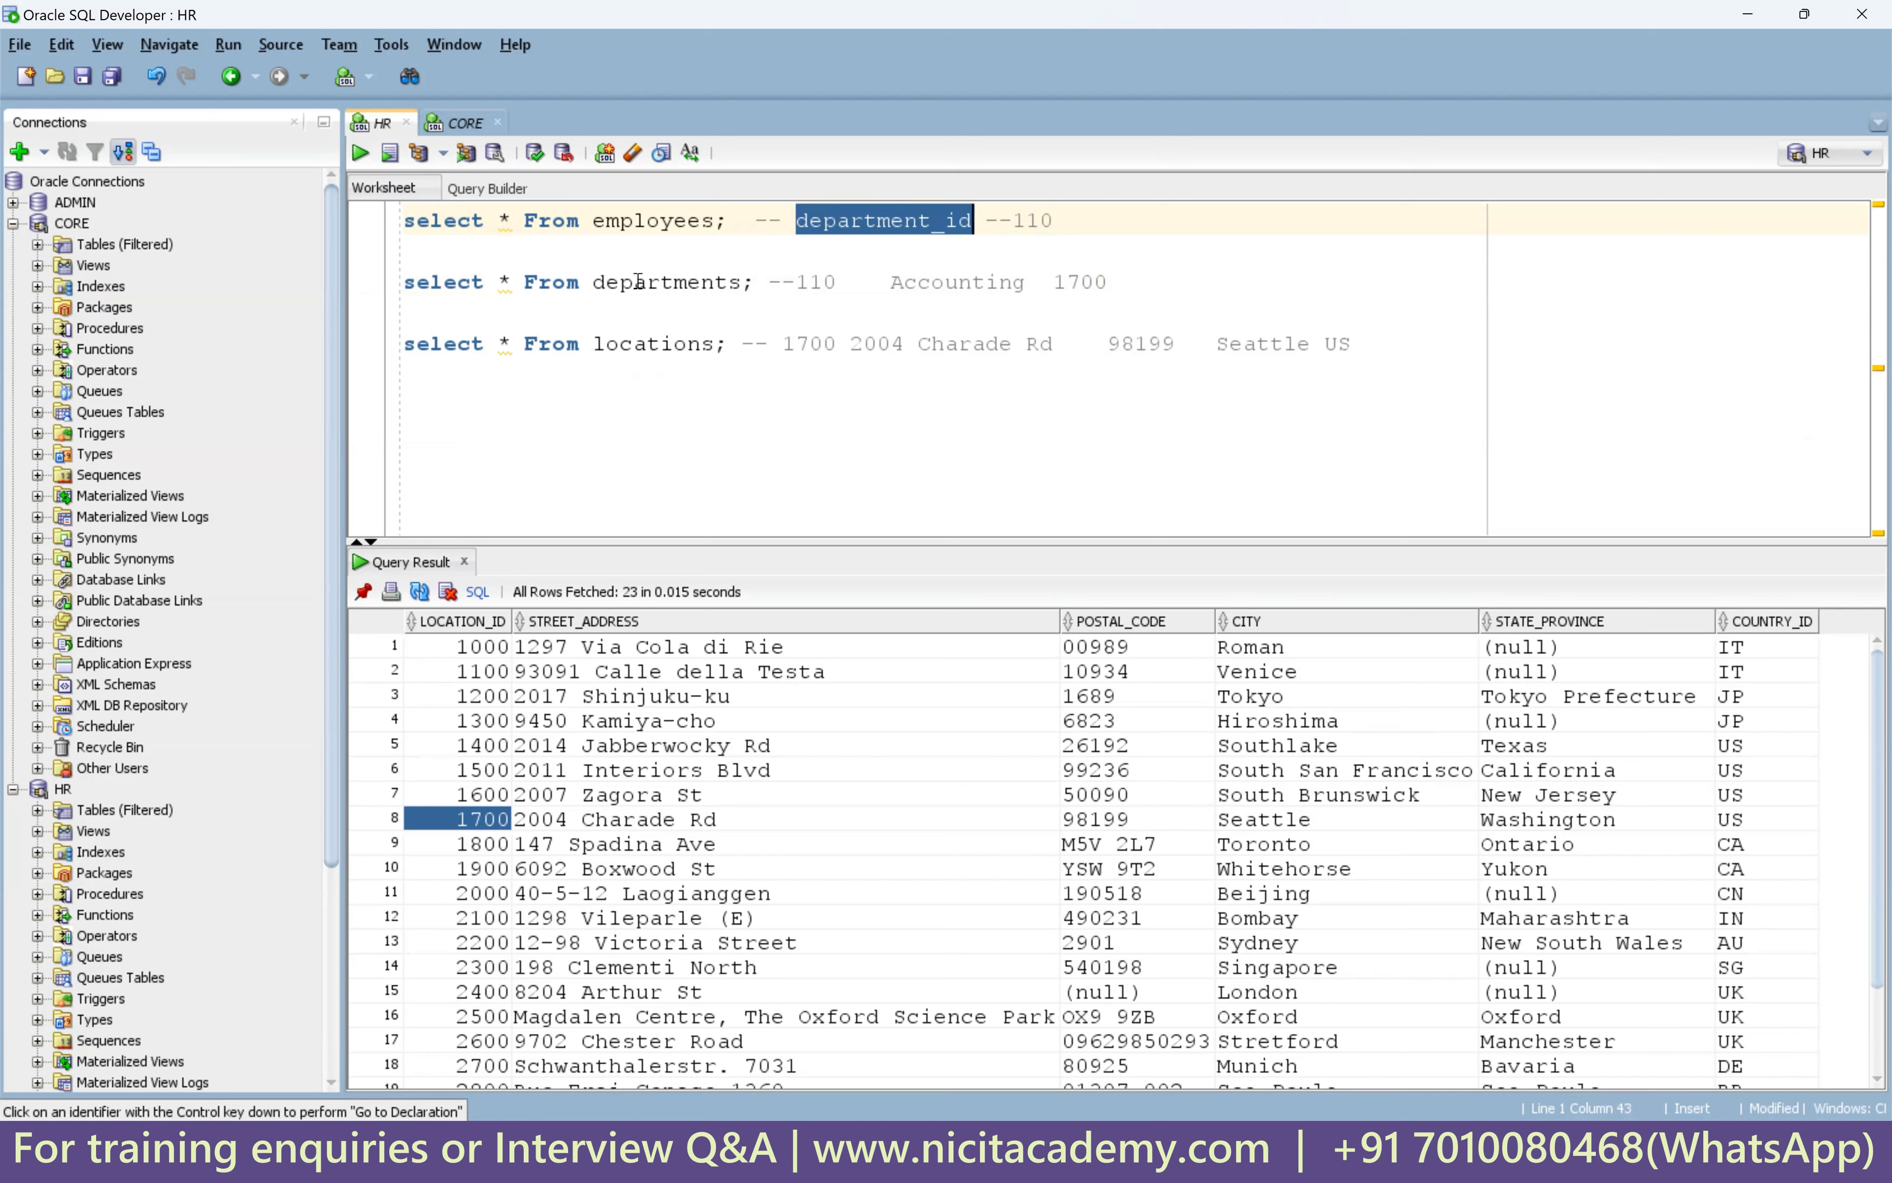
Add an incoming field named in_dept_id to lkp1.
left_click(1046, 1152)
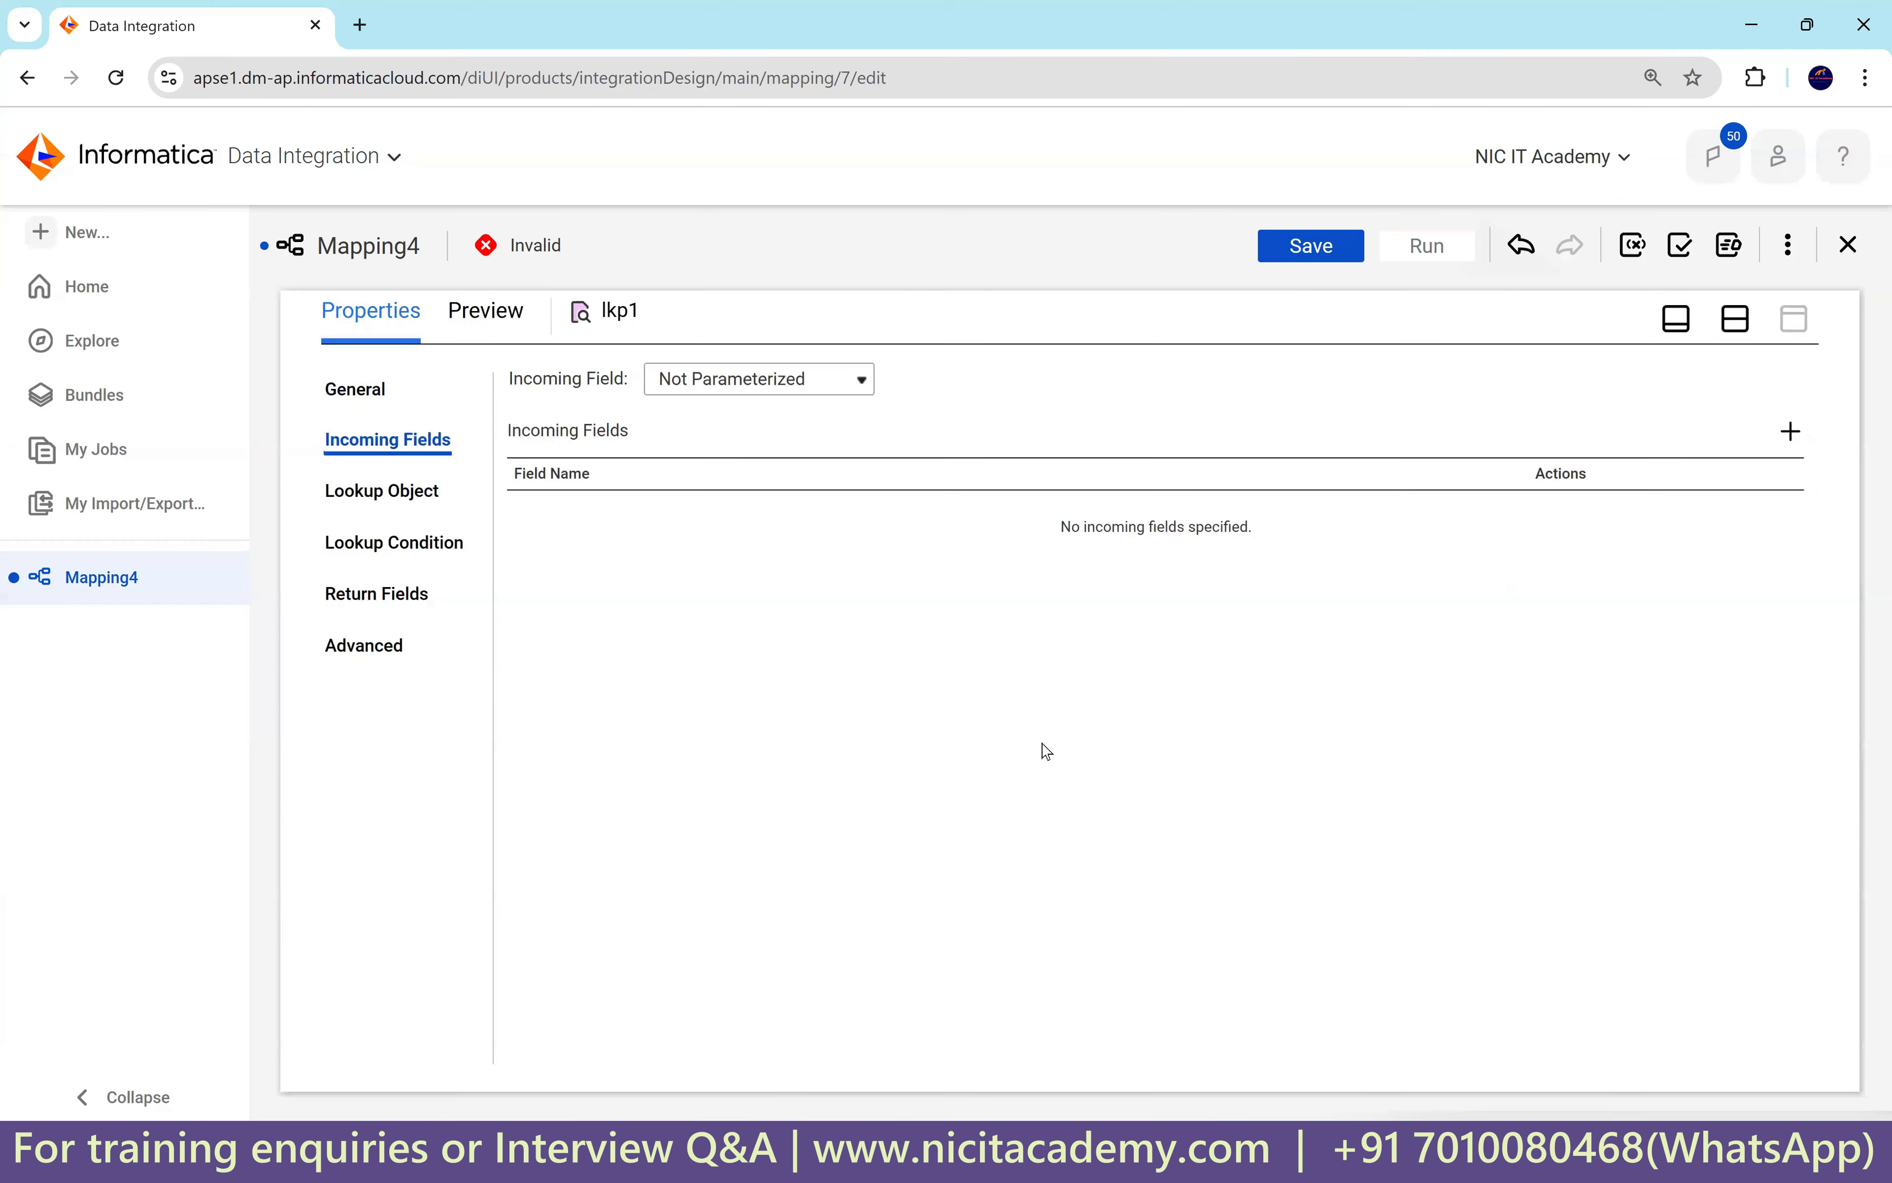
left_click(1791, 431)
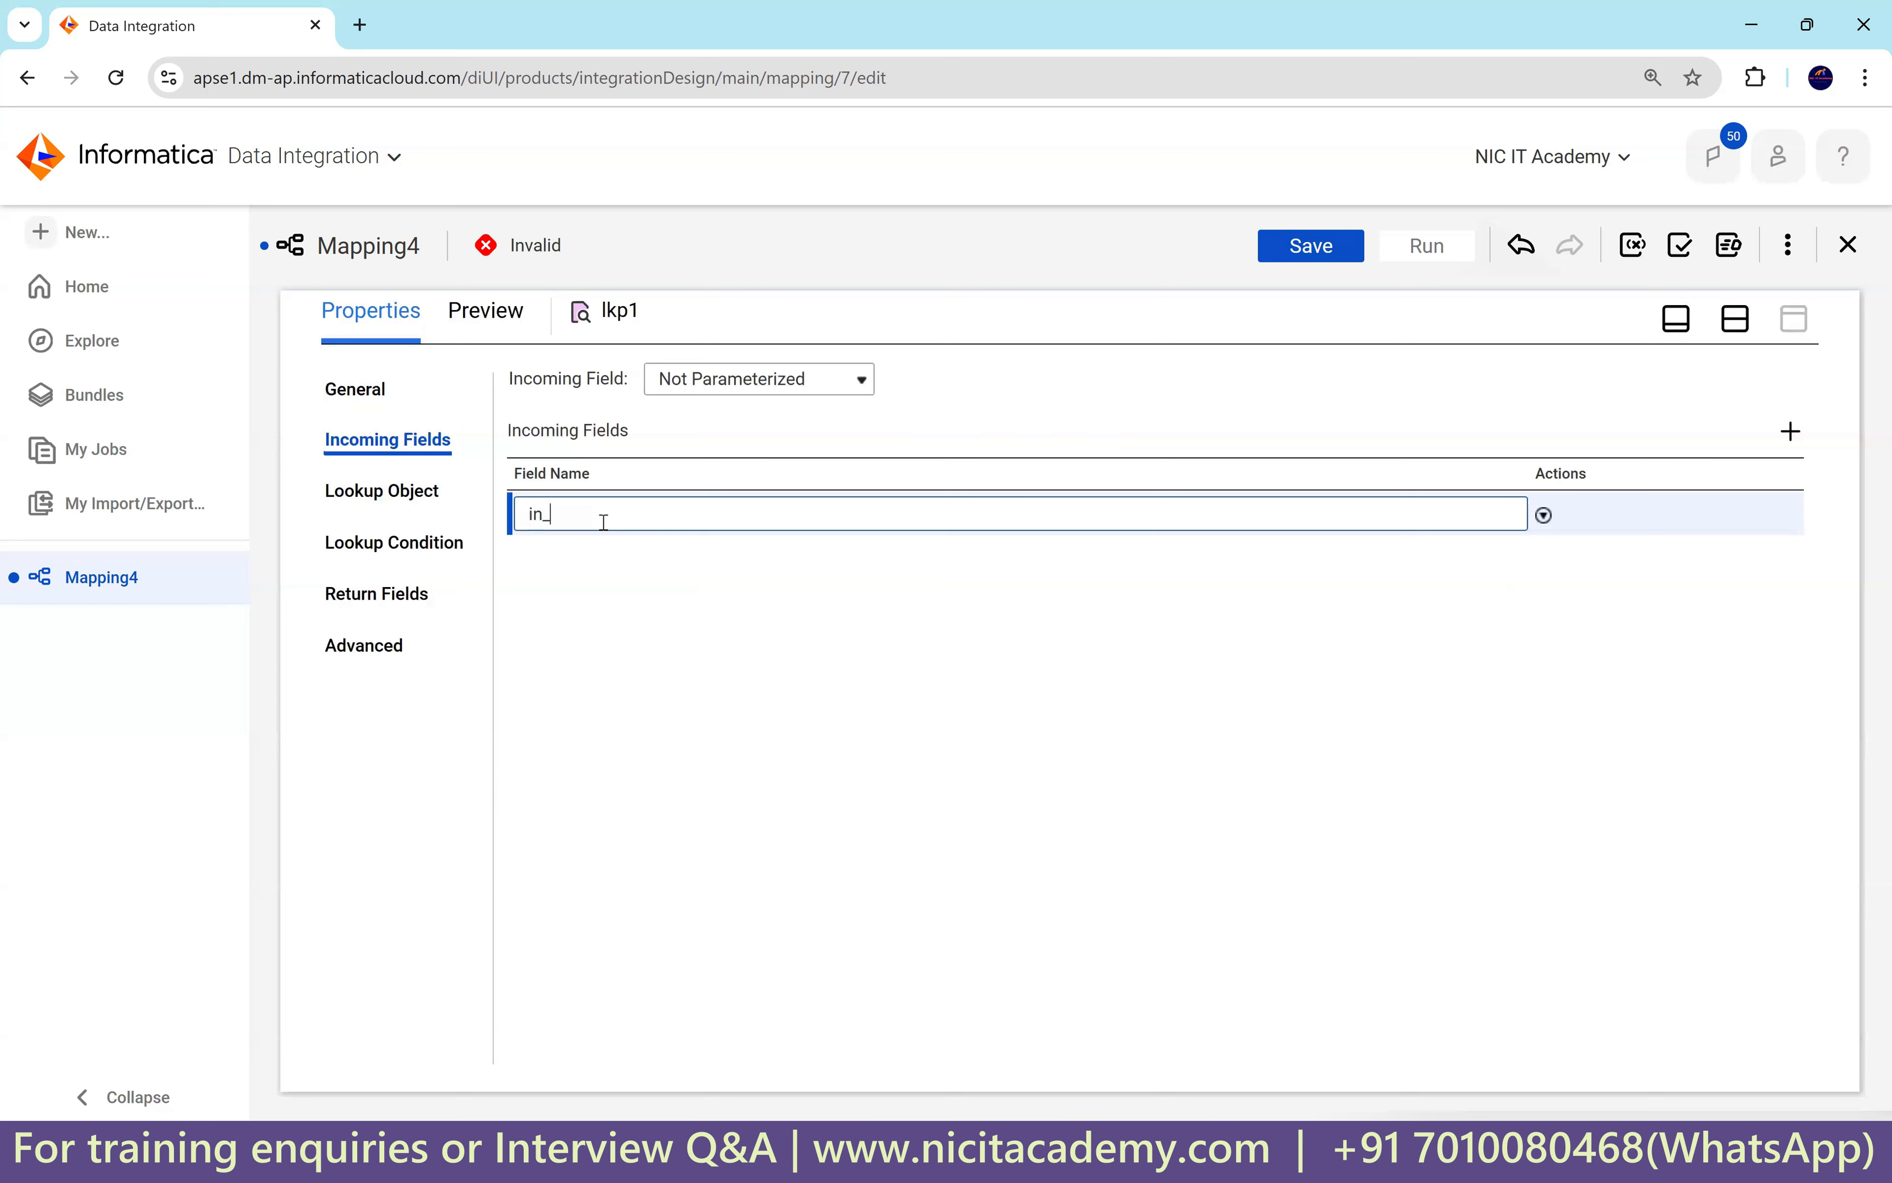
type("in_dept_id")
Set lkp1's lookup object to the DEPARTMENTS table on the Oracle_Src1 connection.
left_click(389, 490)
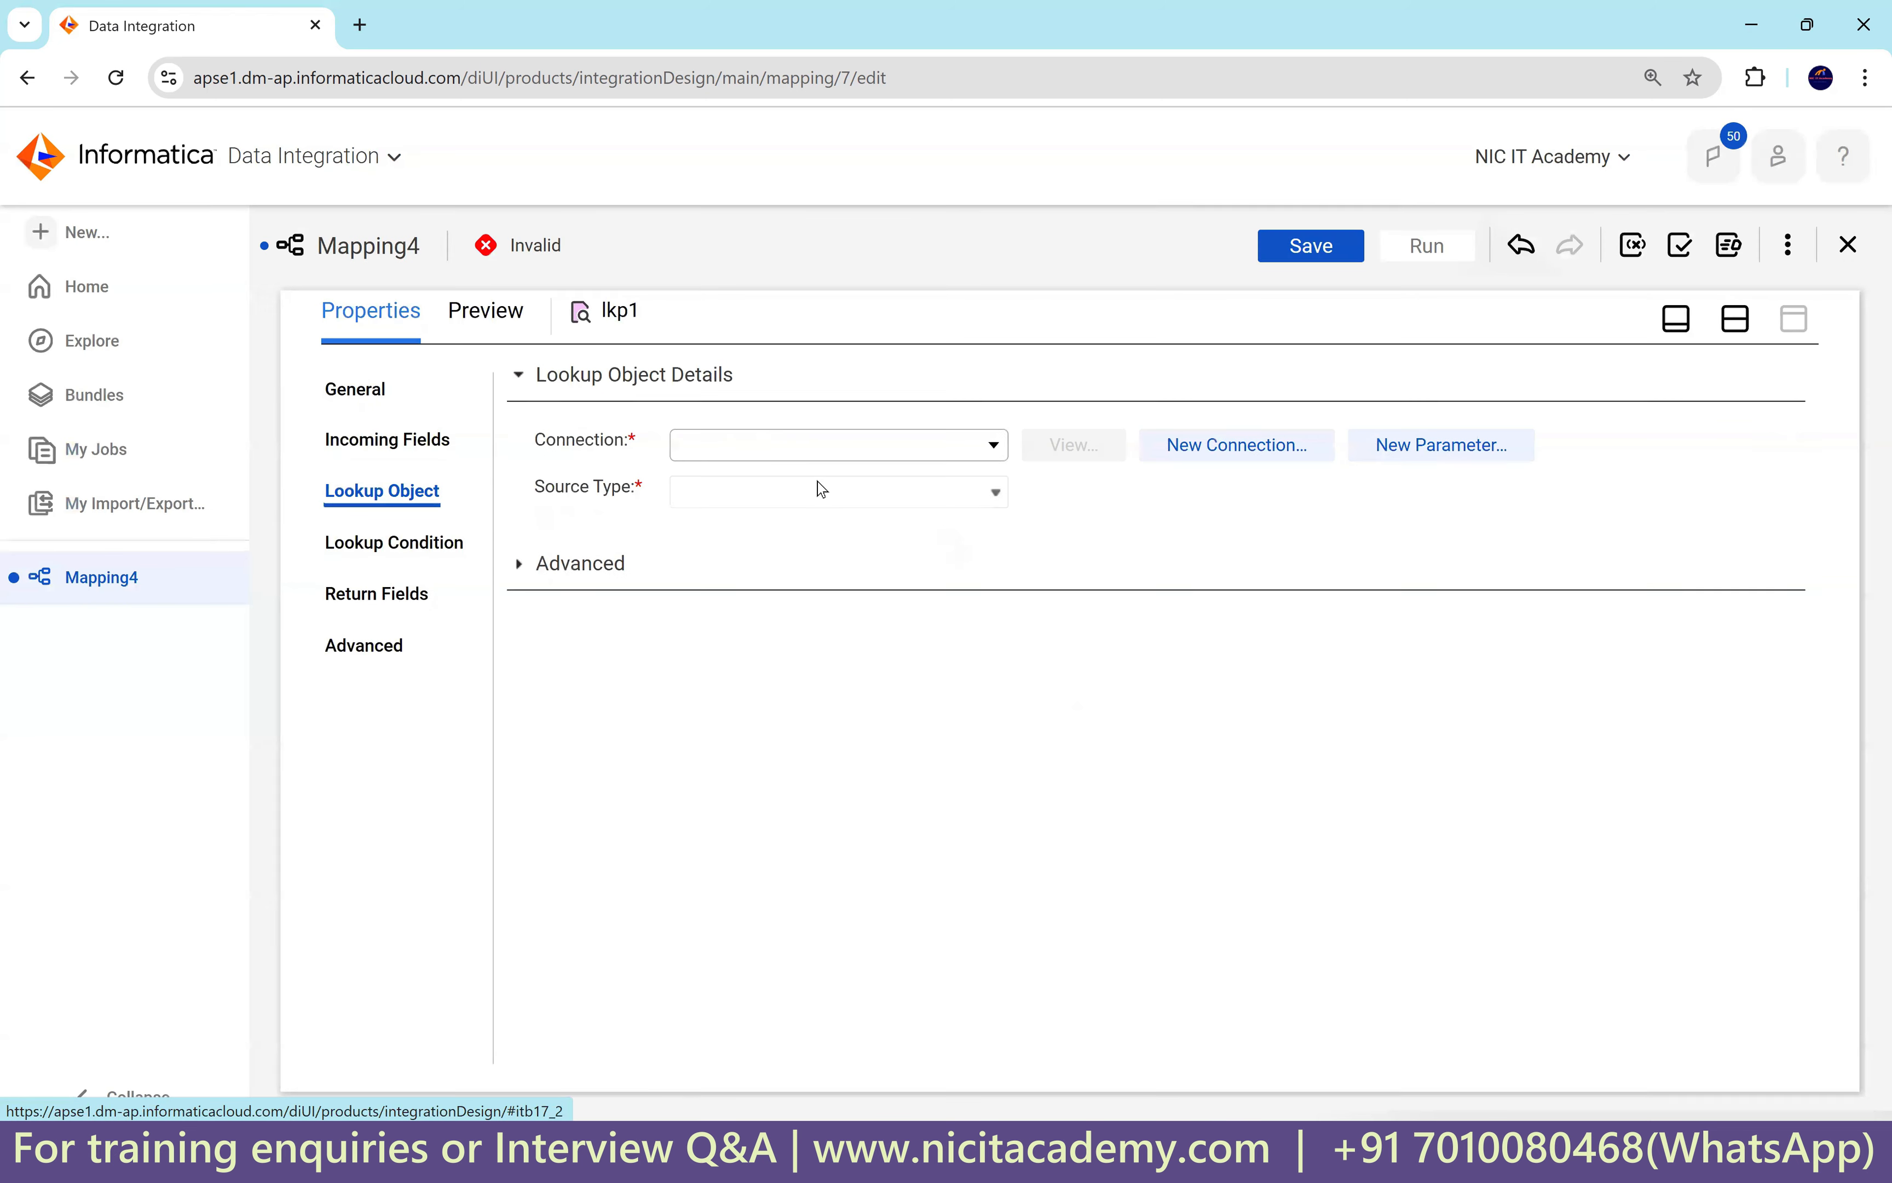
left_click(813, 455)
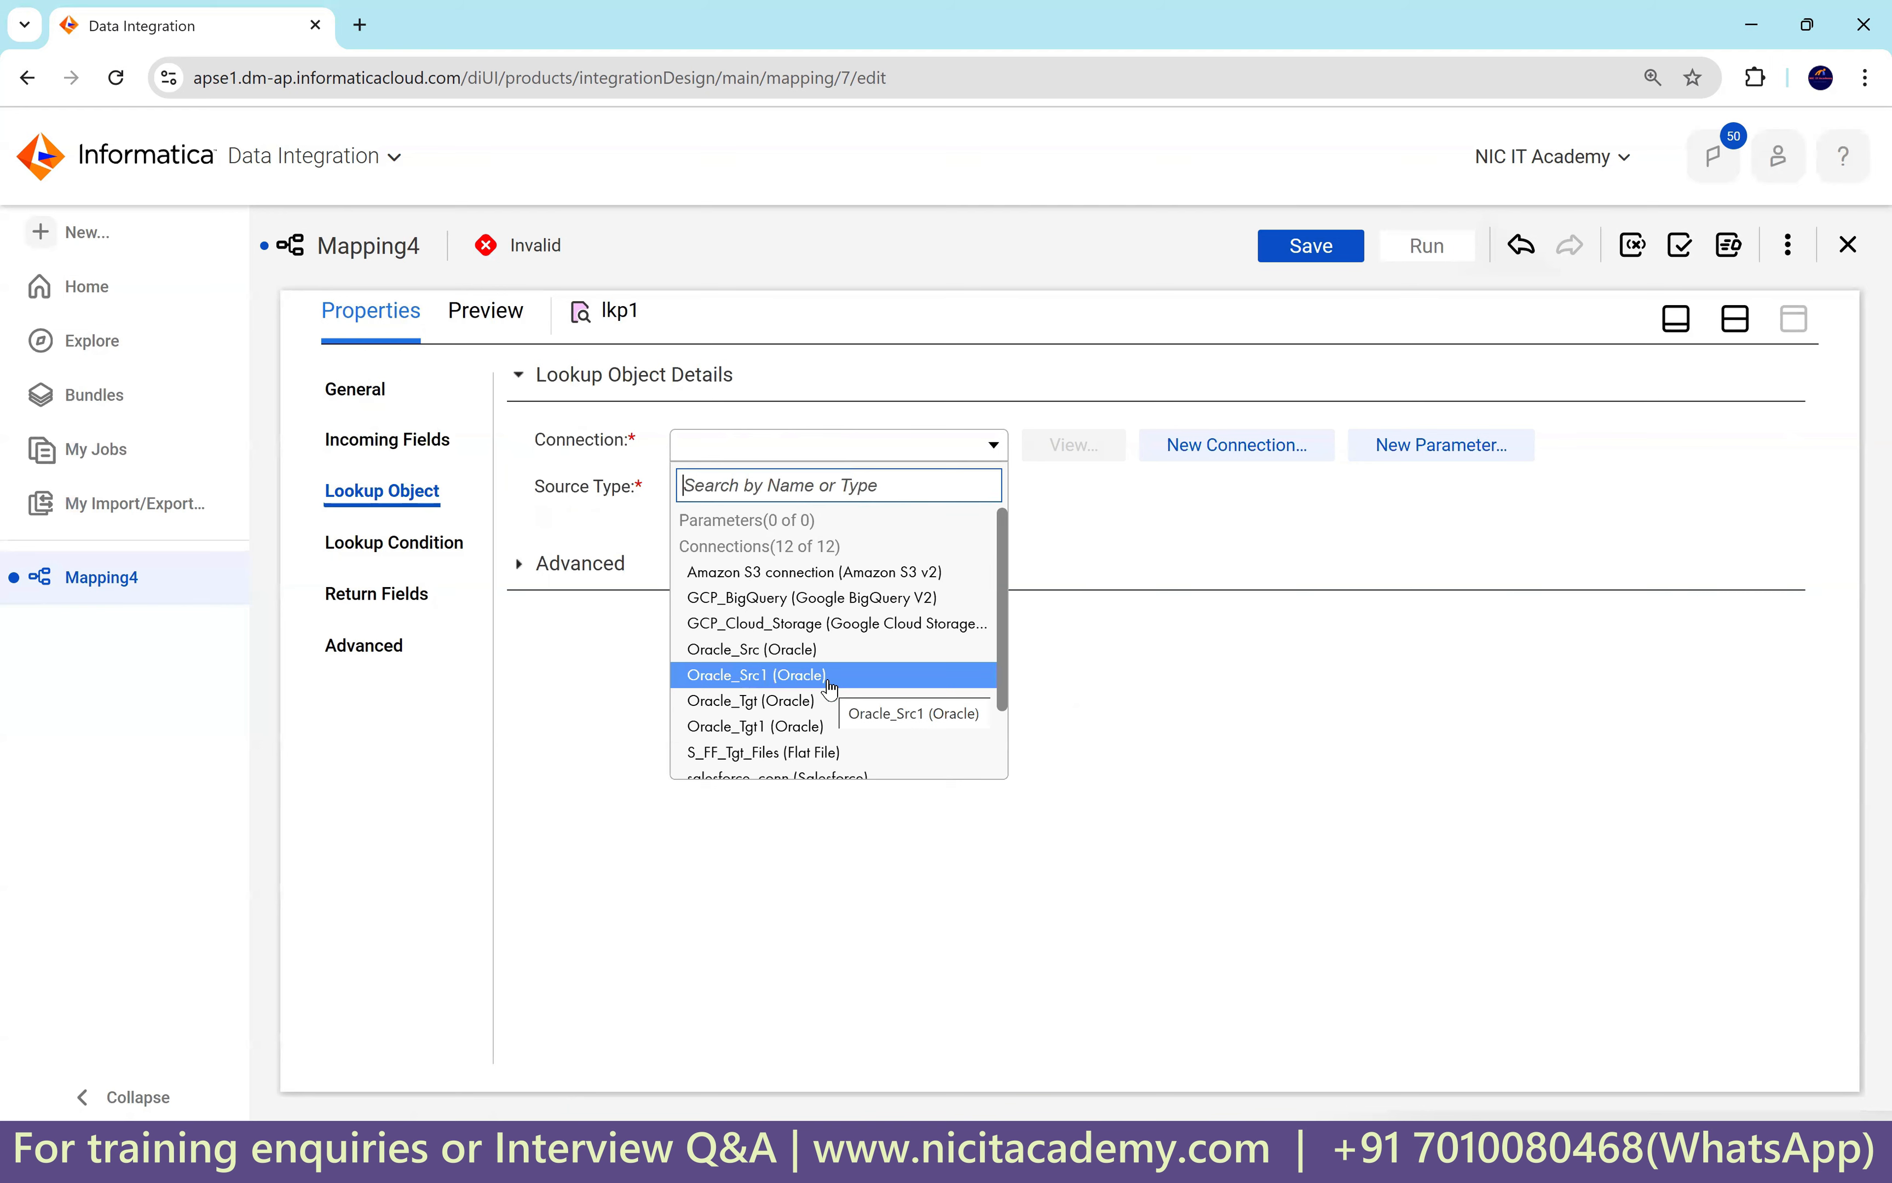
left_click(830, 677)
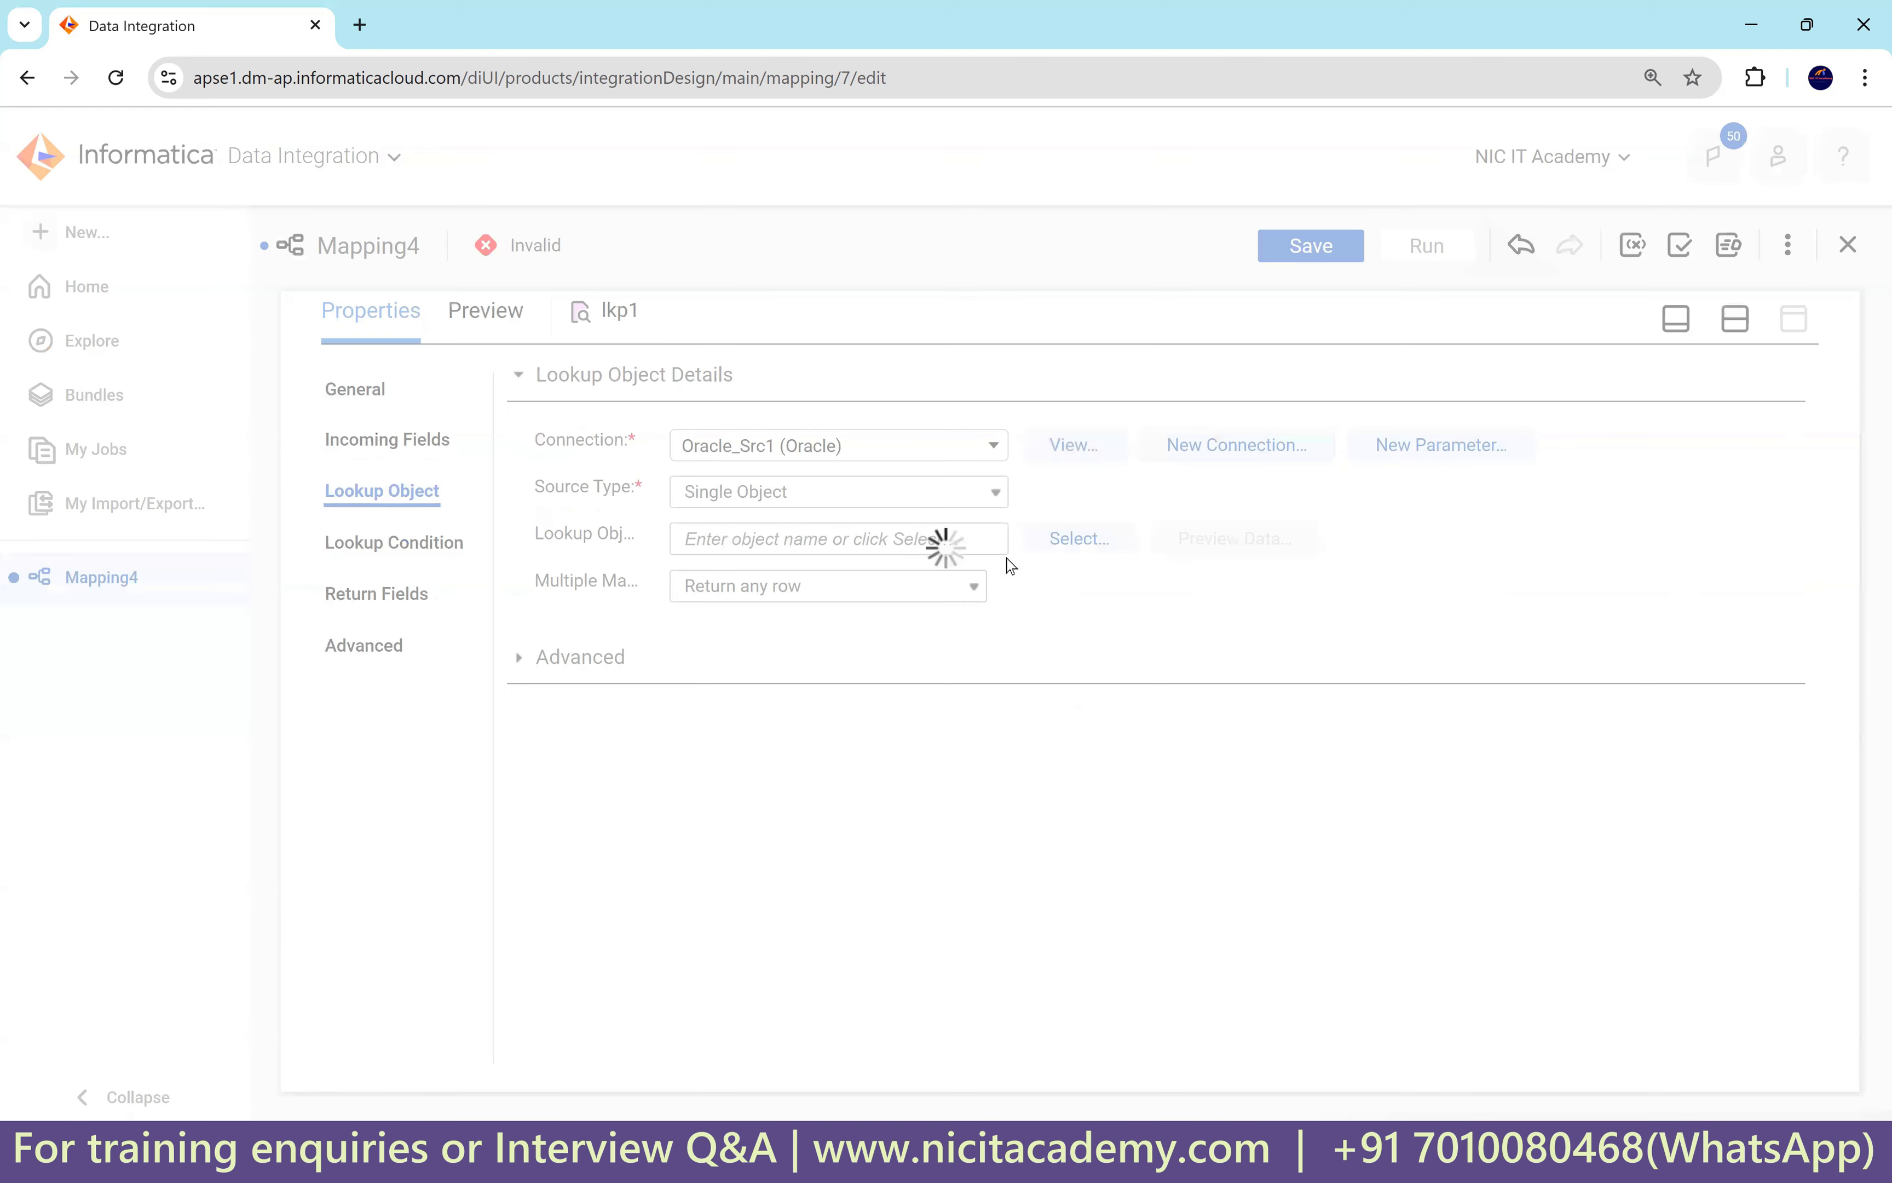
left_click(1102, 540)
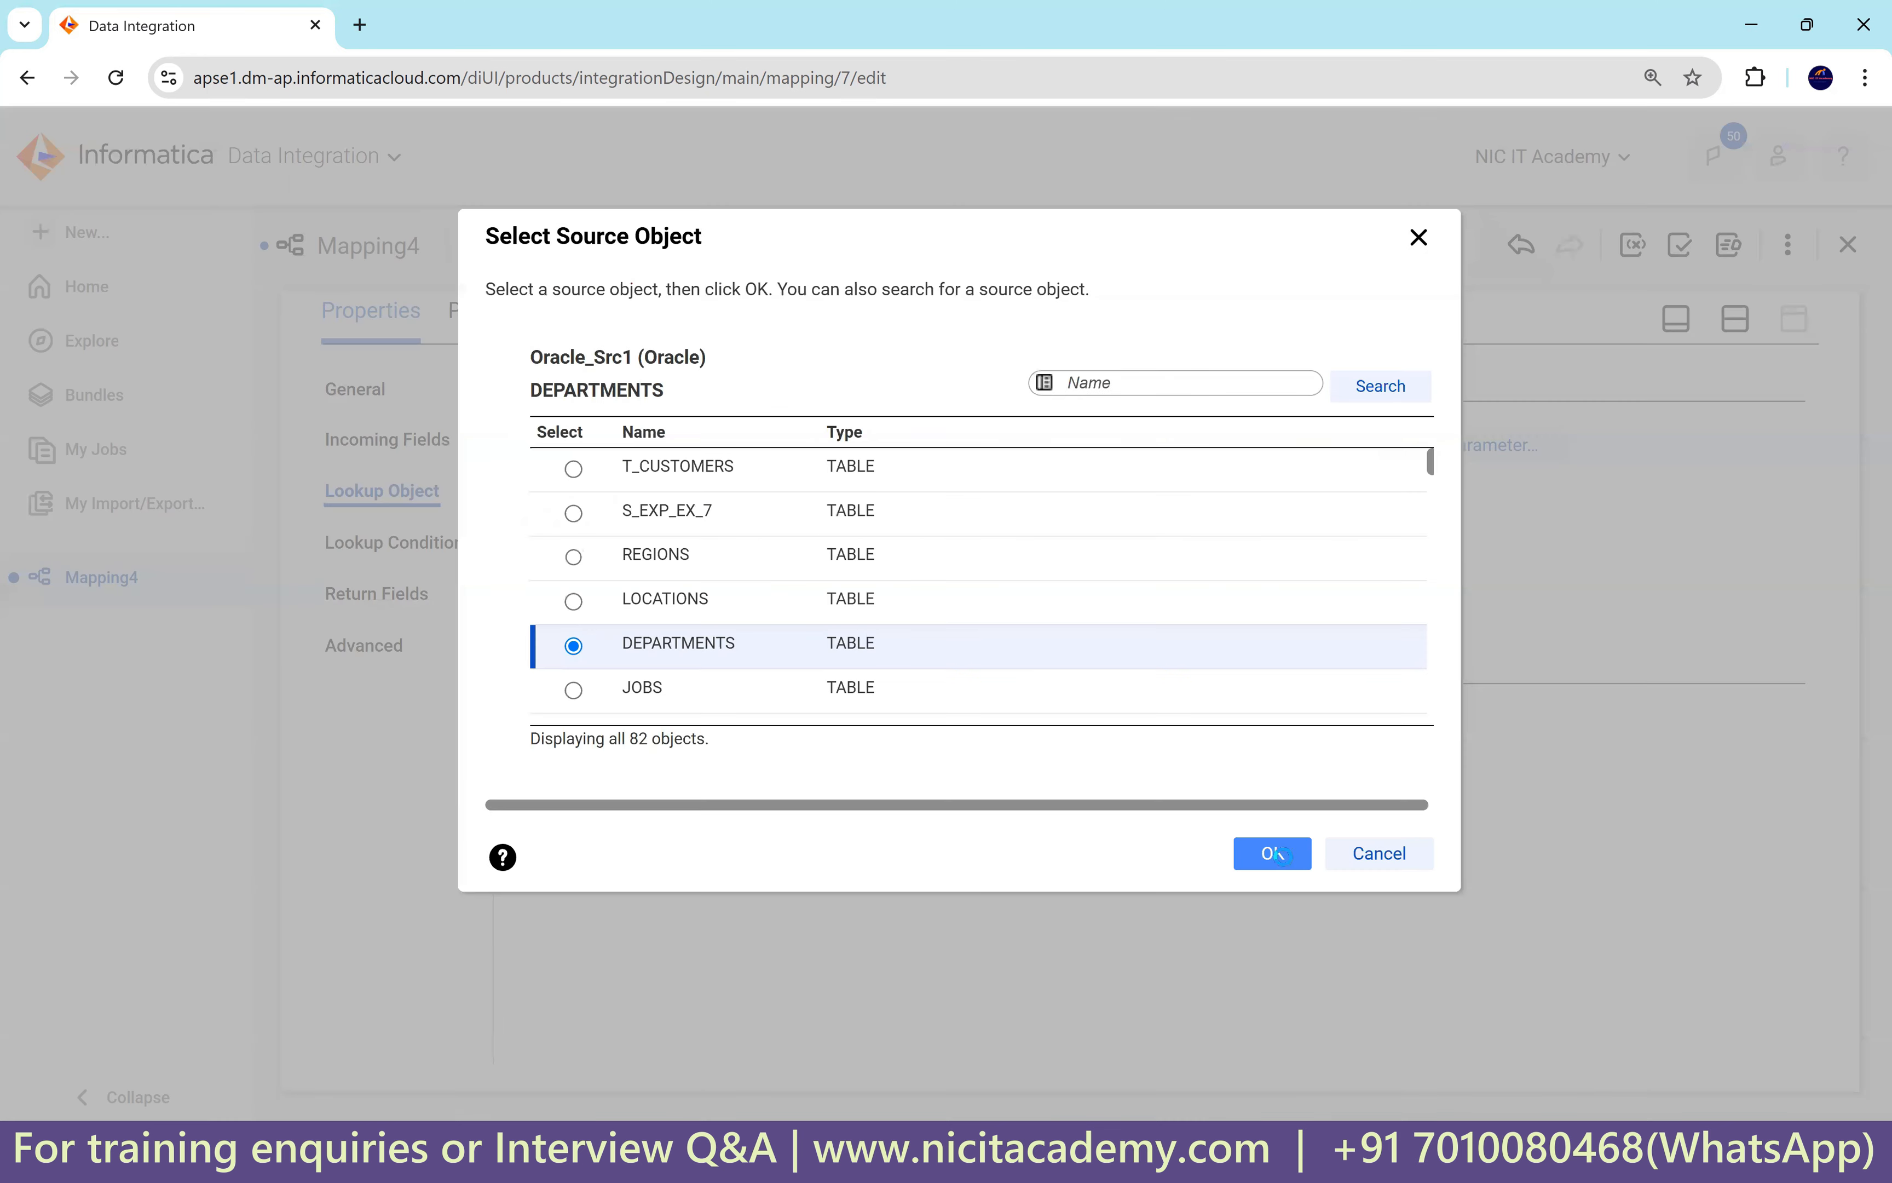
left_click(1275, 854)
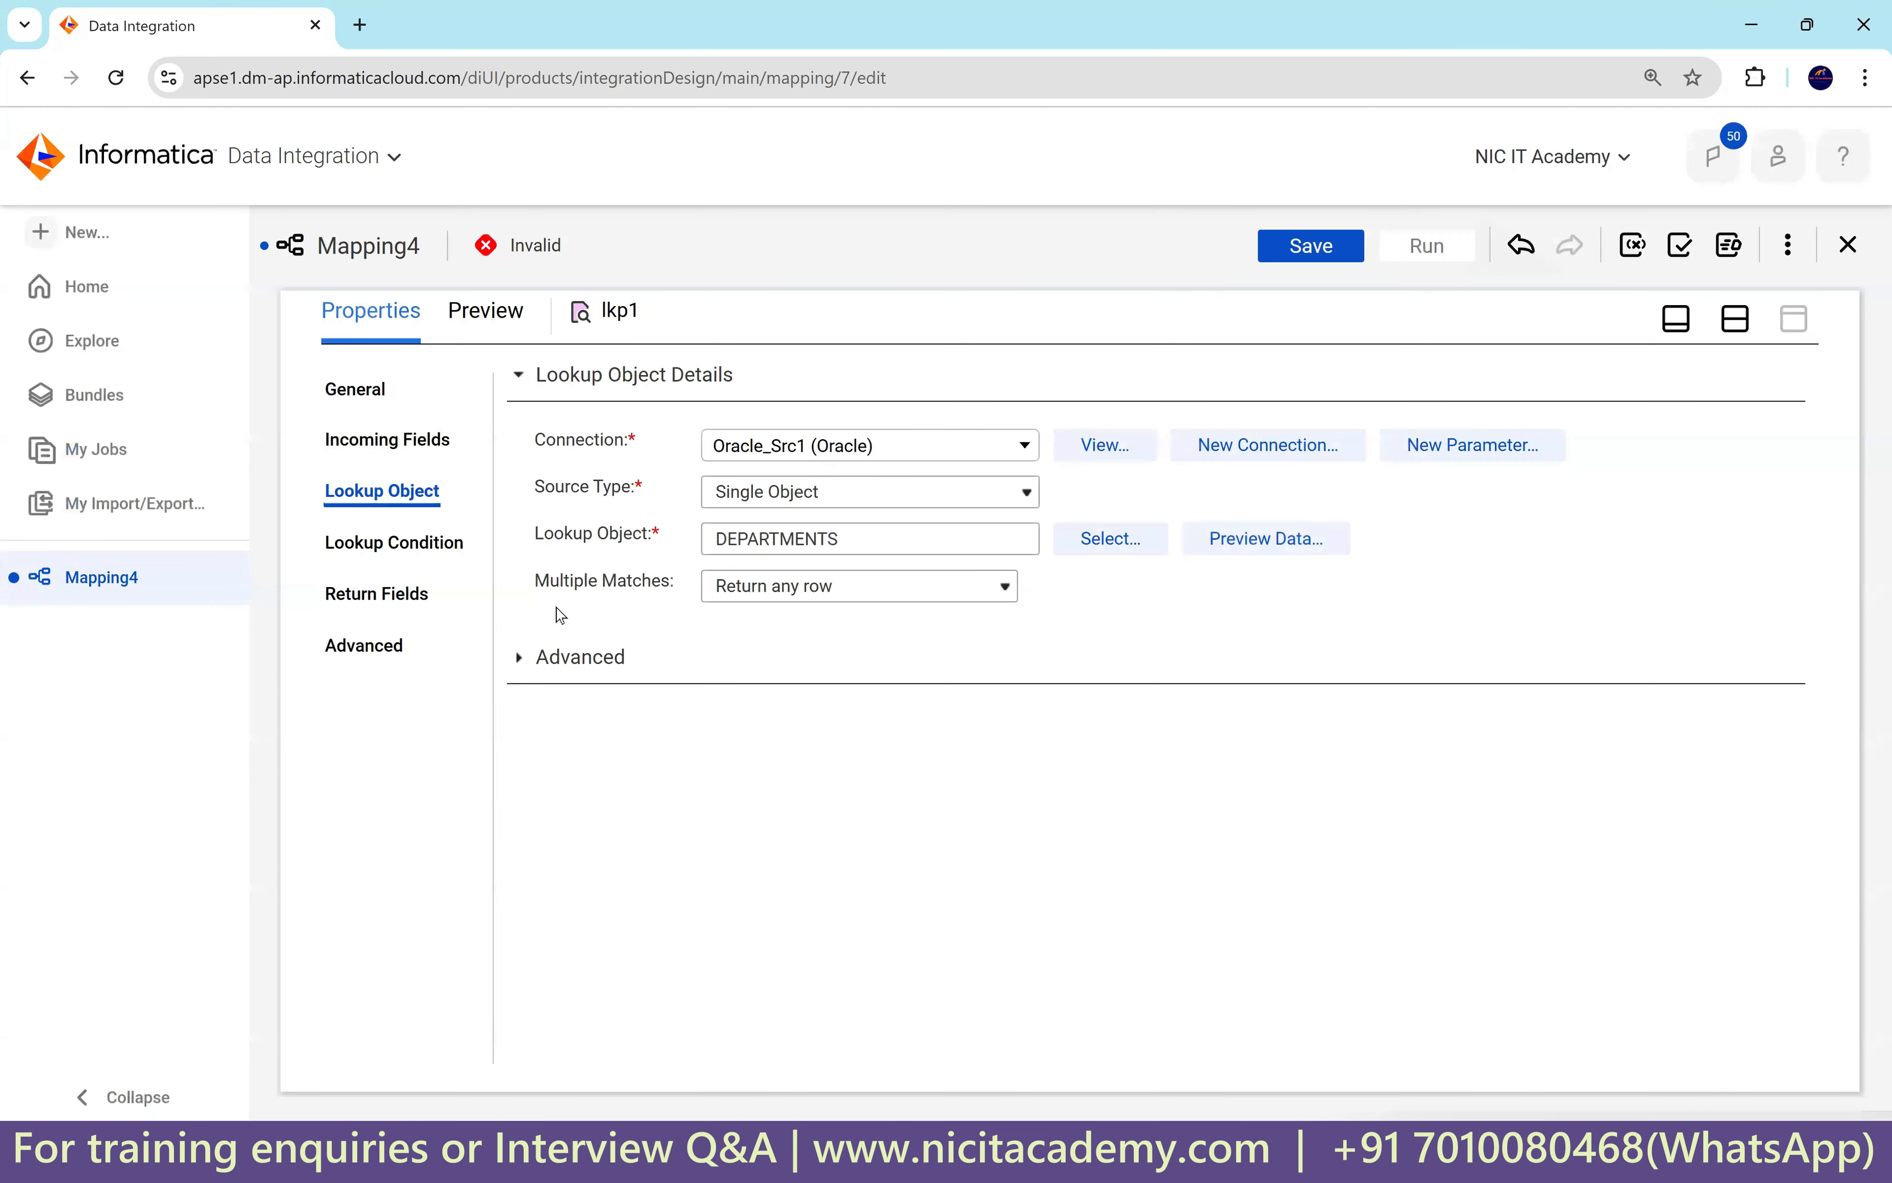
Add lkp1's lookup condition DEPARTMENT_ID = in_dept_id.
left_click(395, 553)
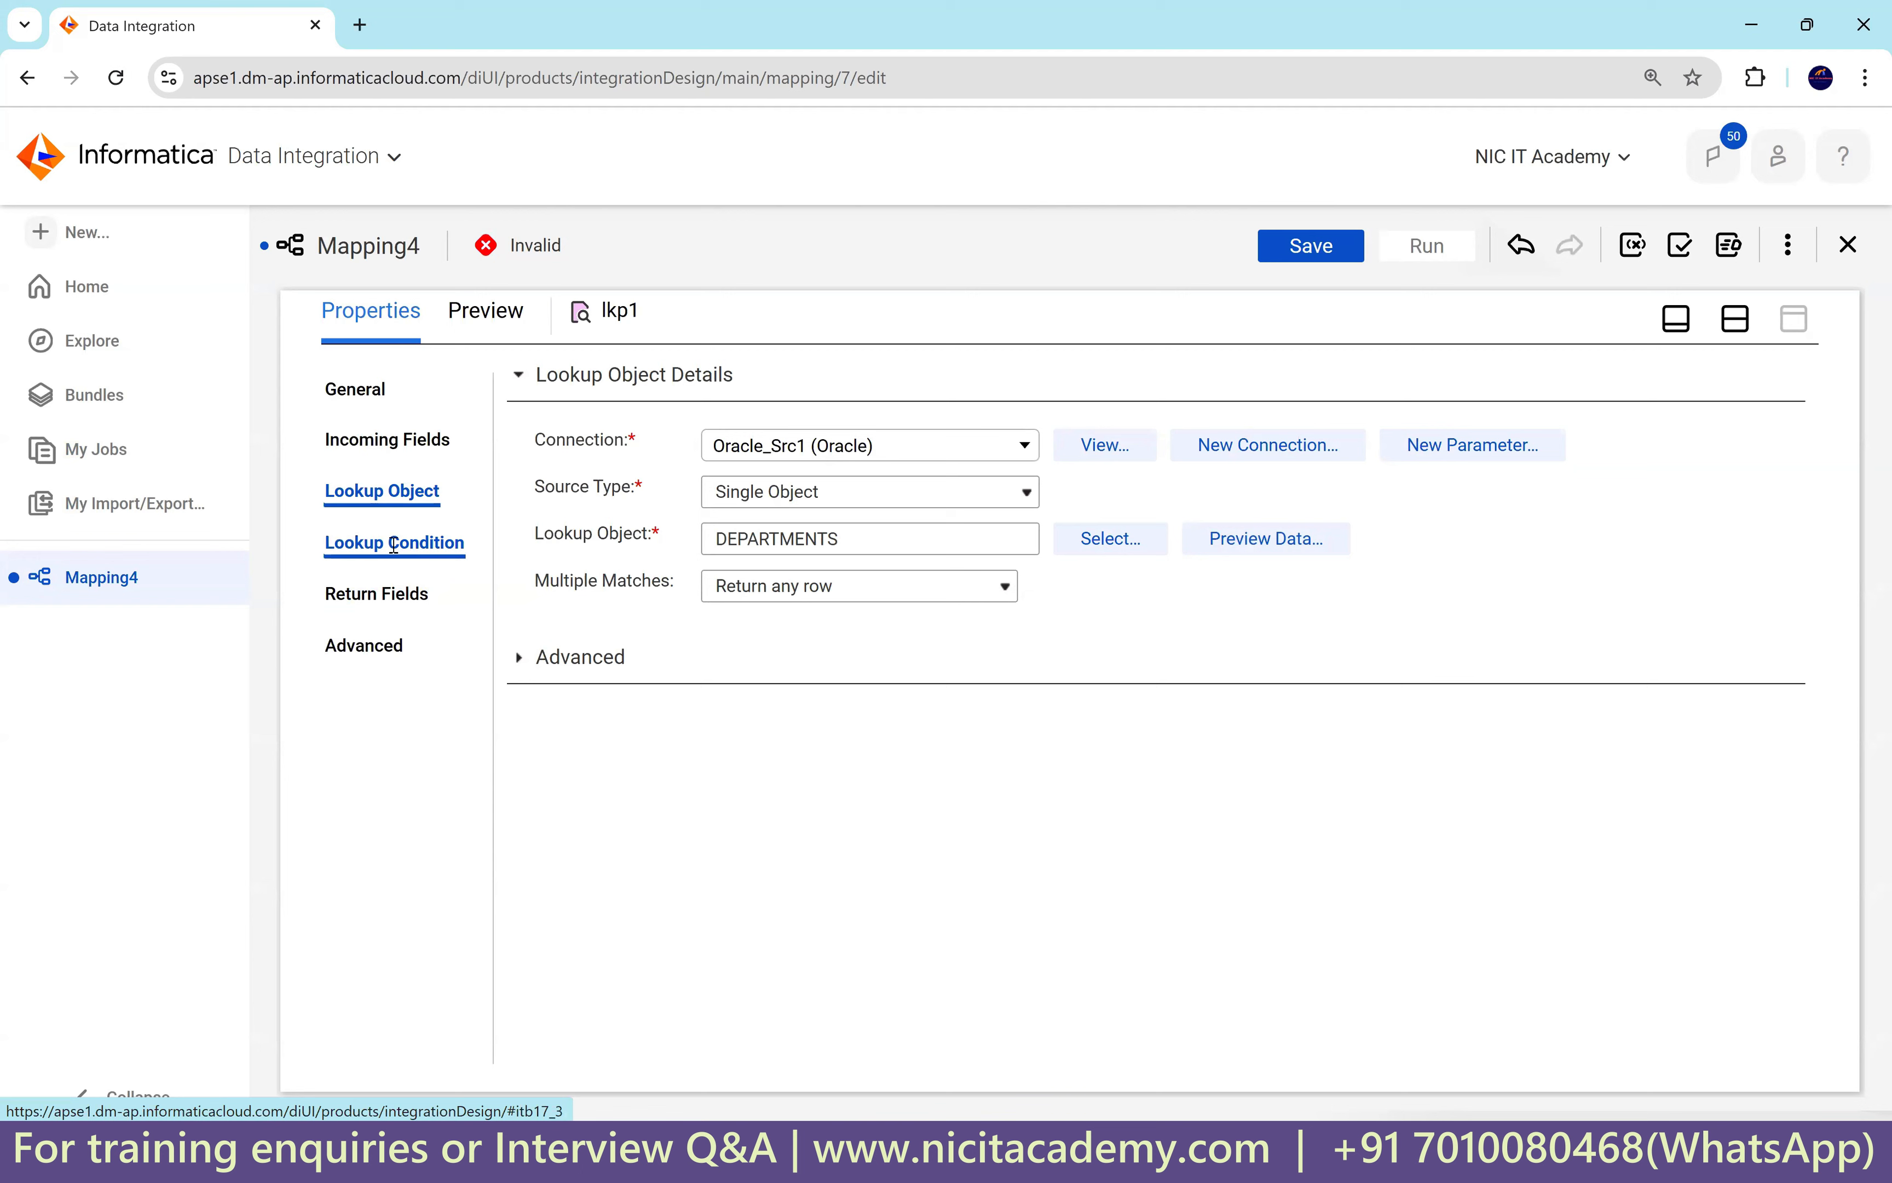
left_click(1776, 436)
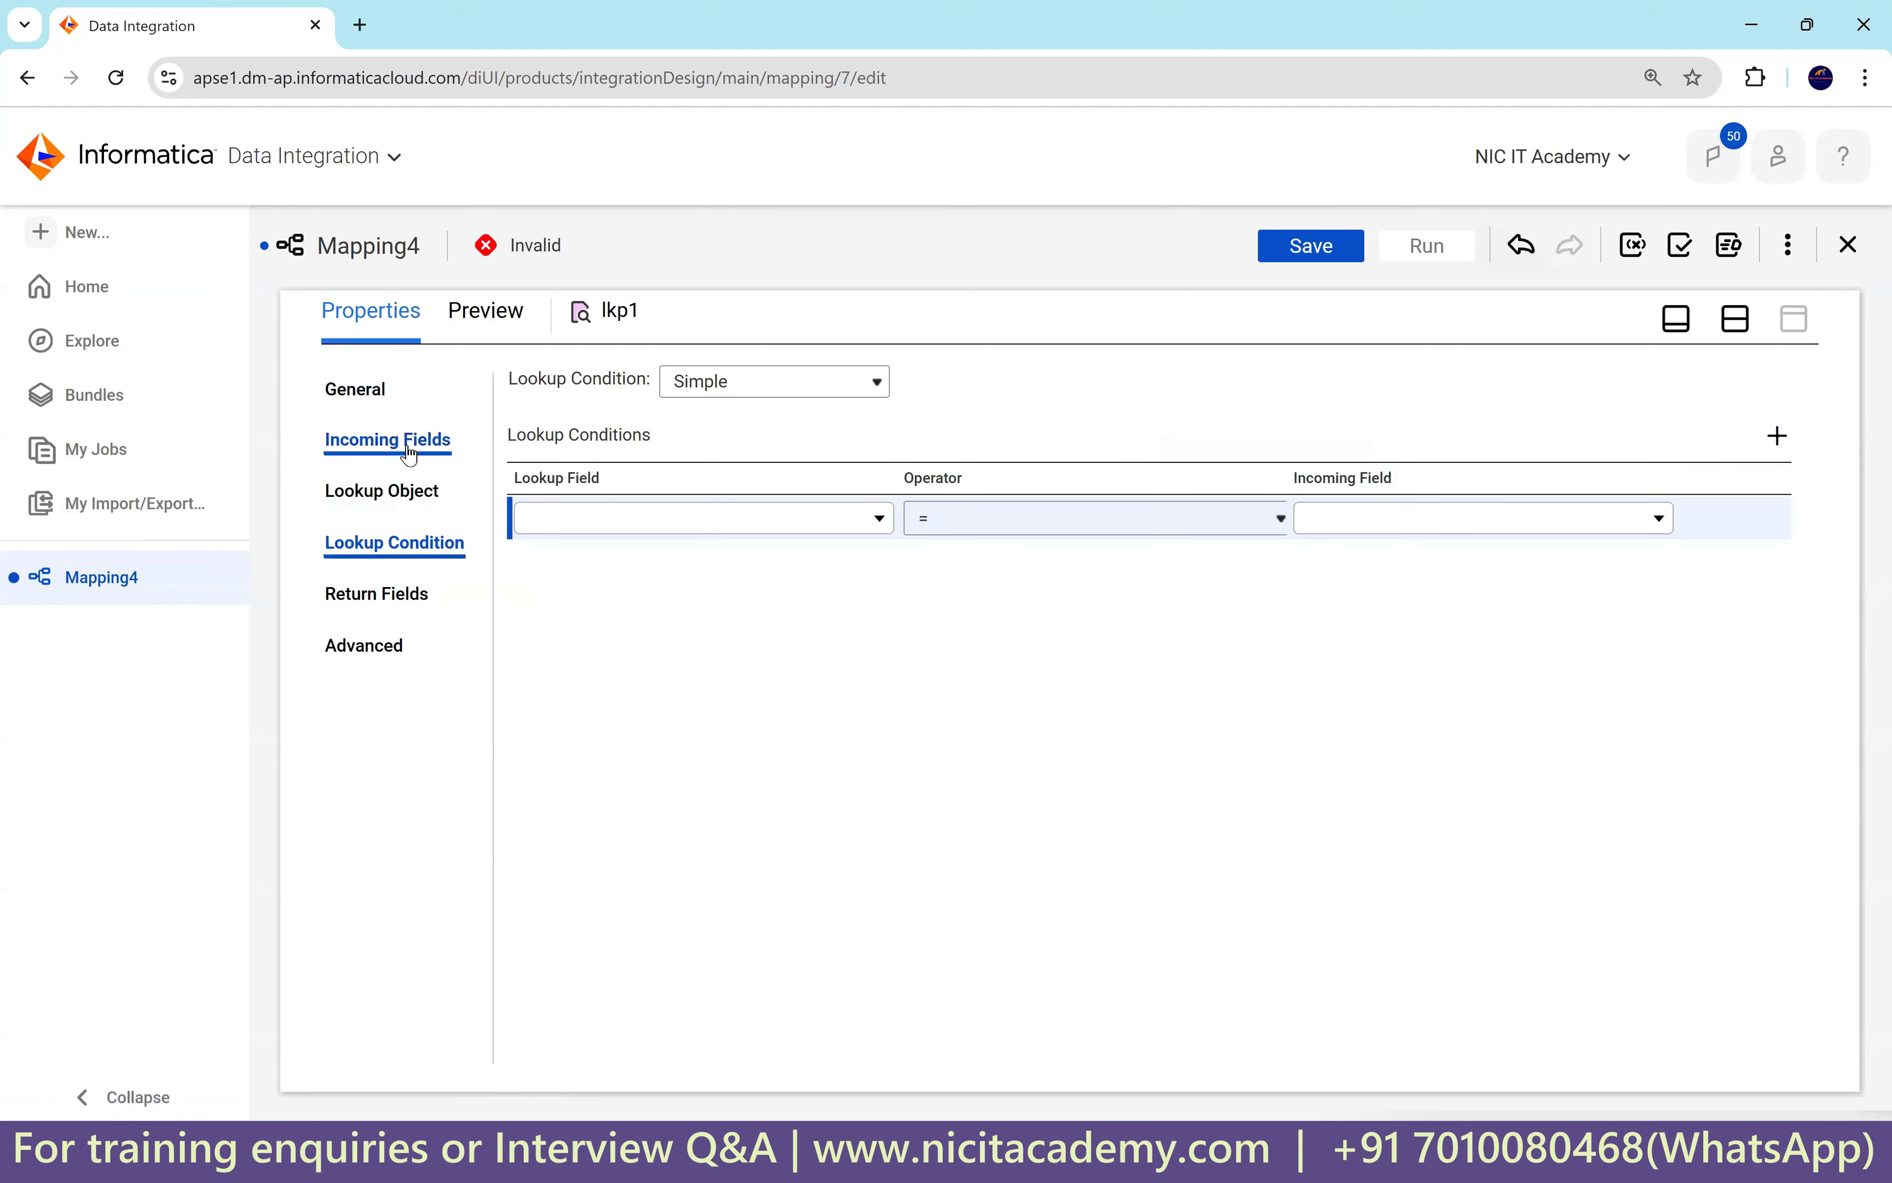
left_click(634, 518)
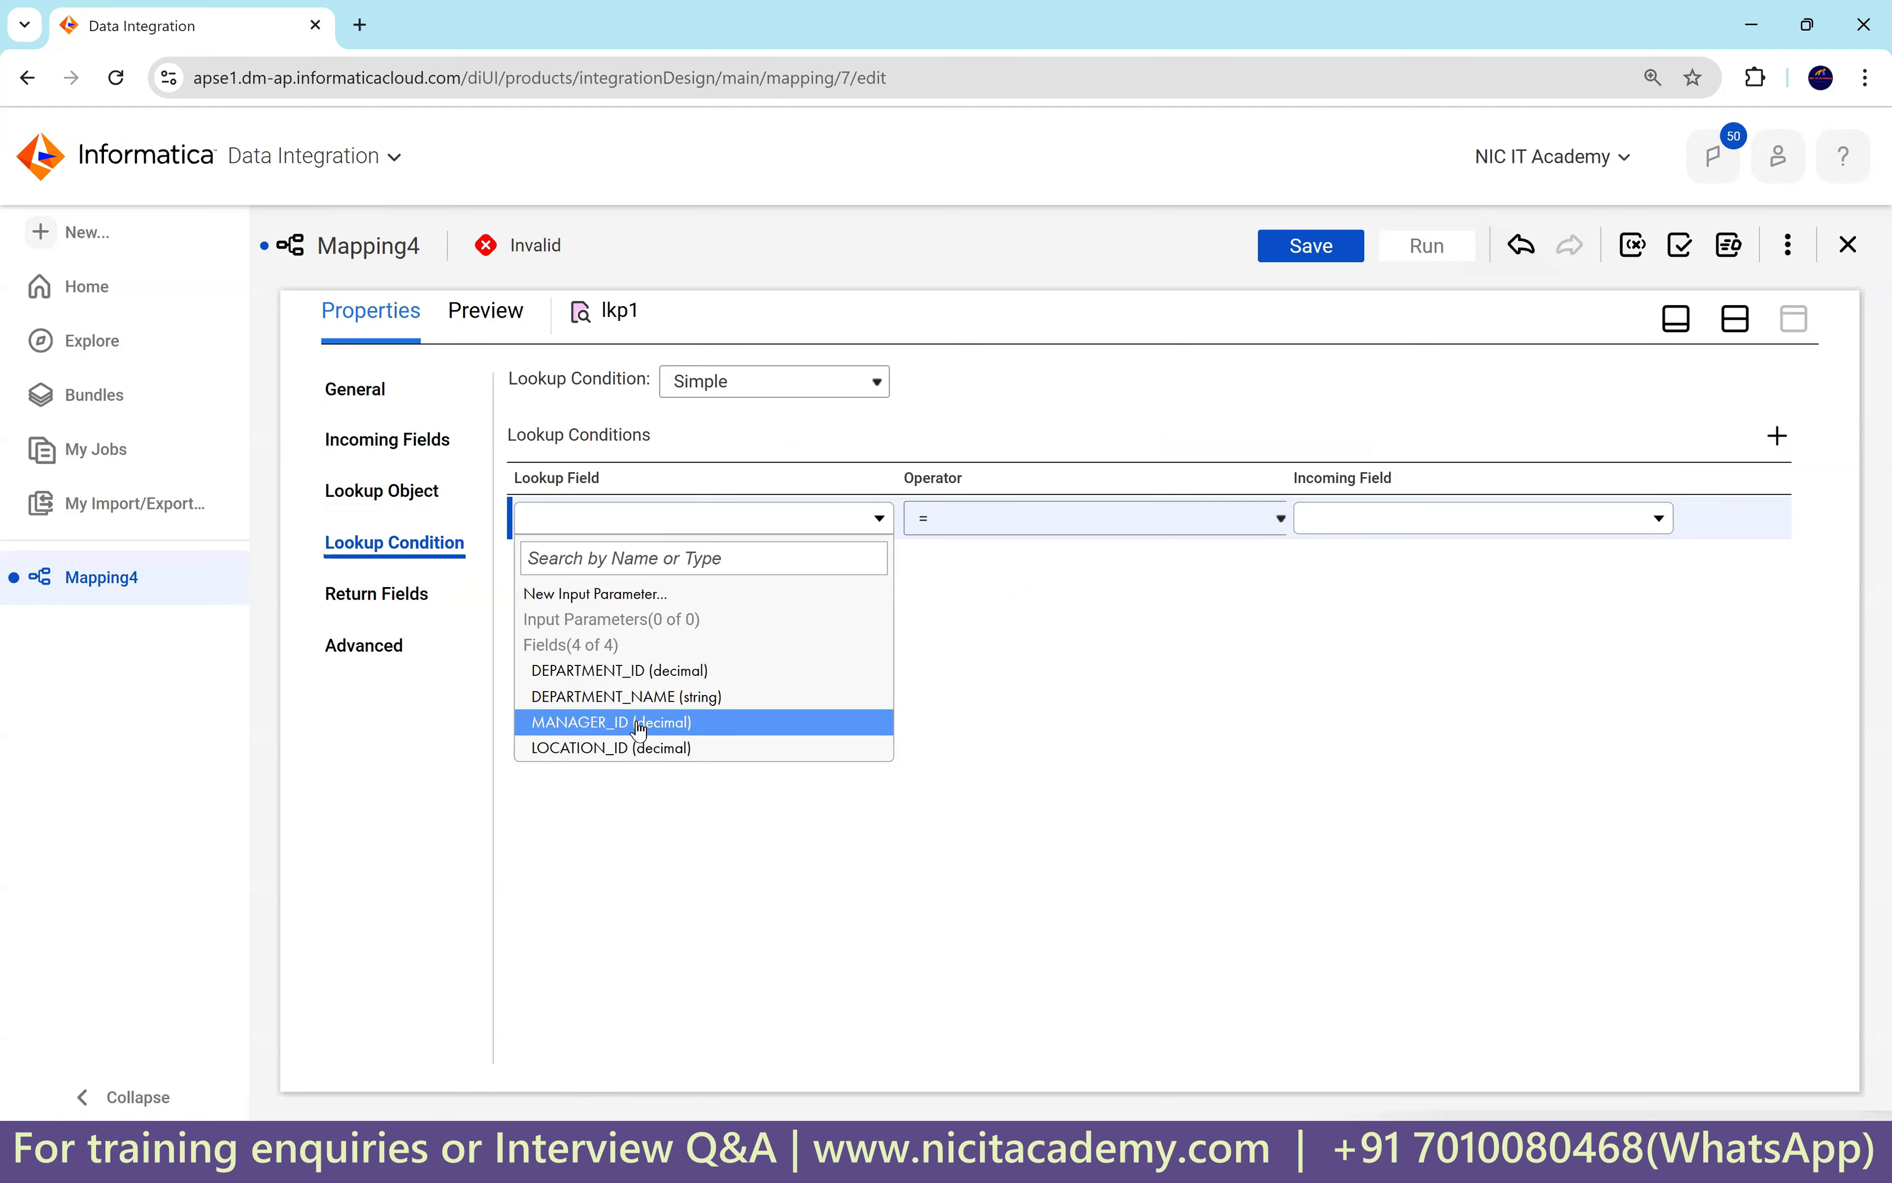
left_click(647, 674)
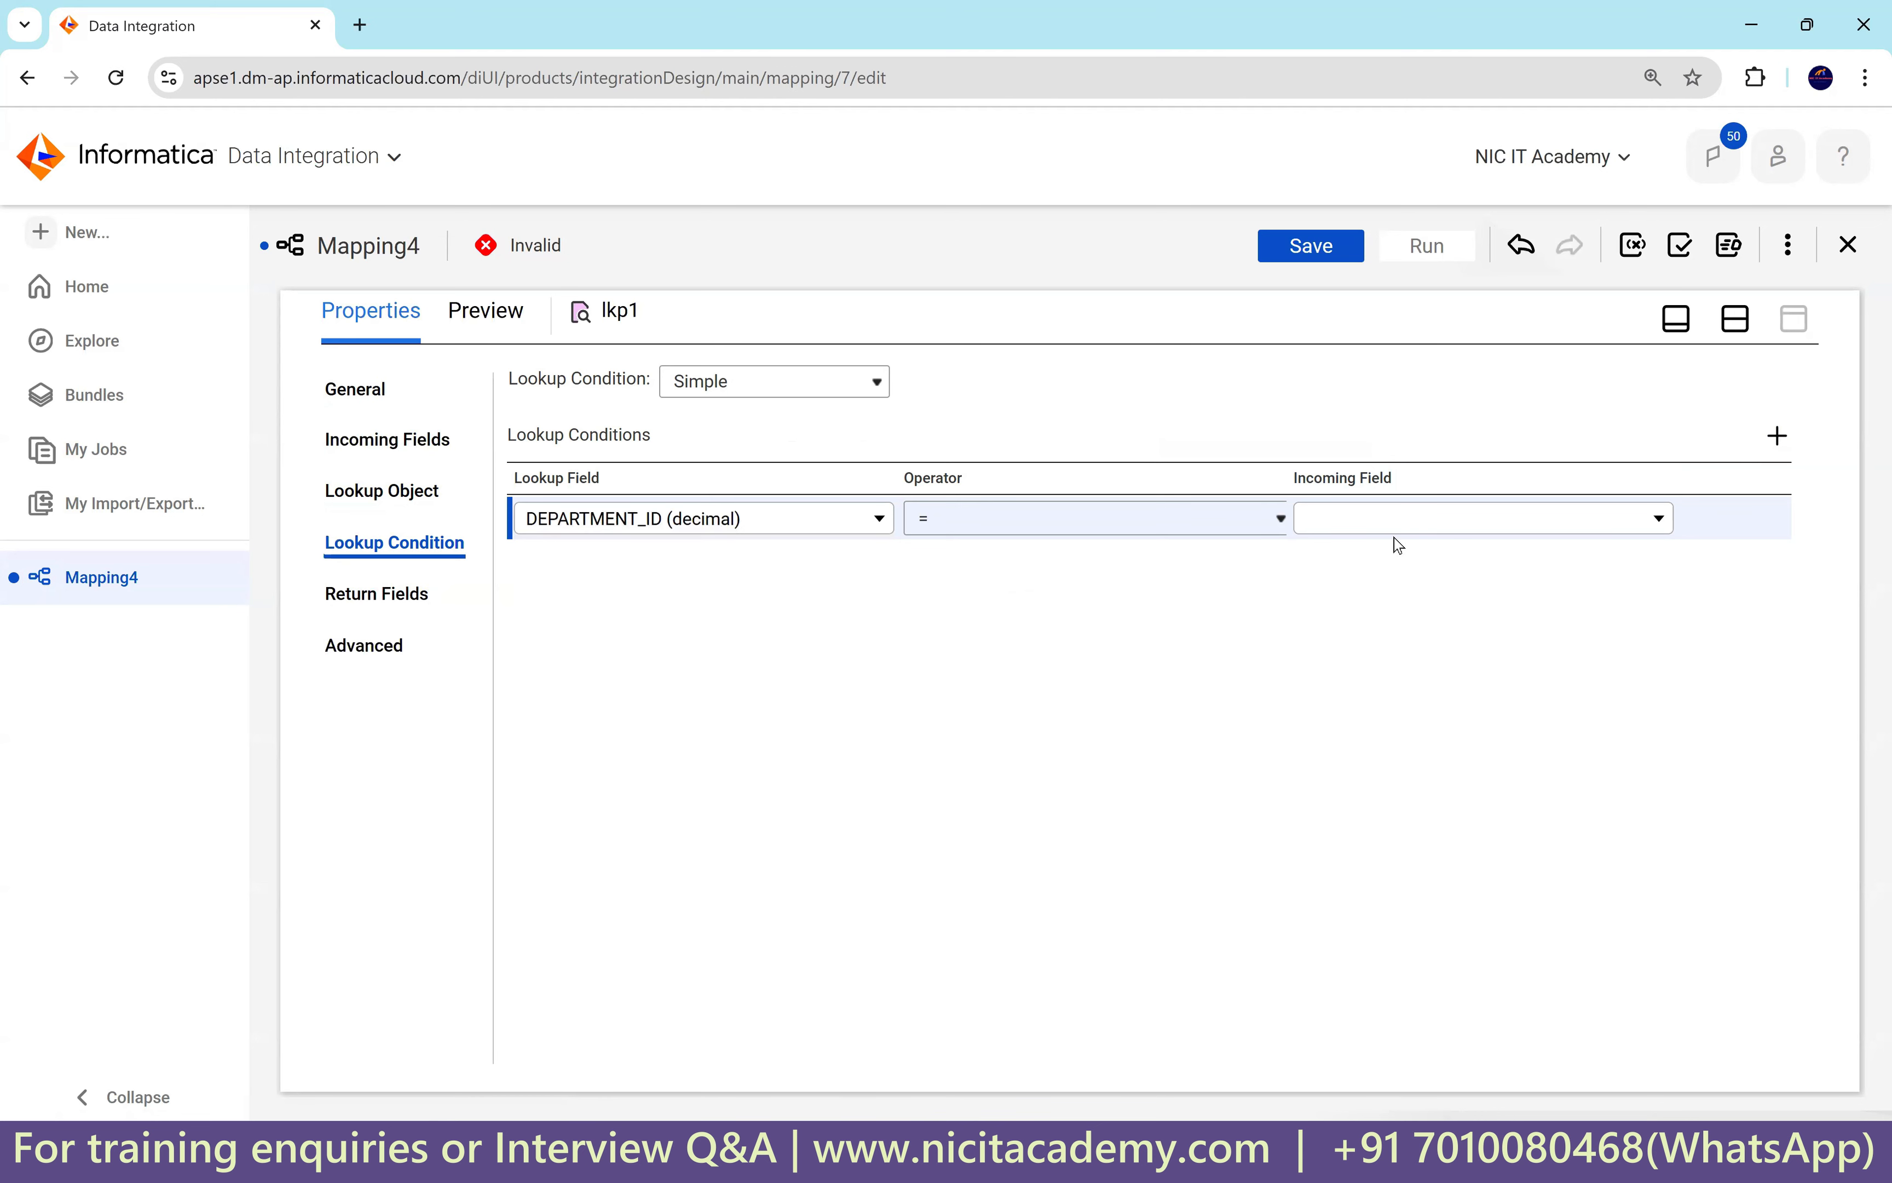
left_click(1407, 518)
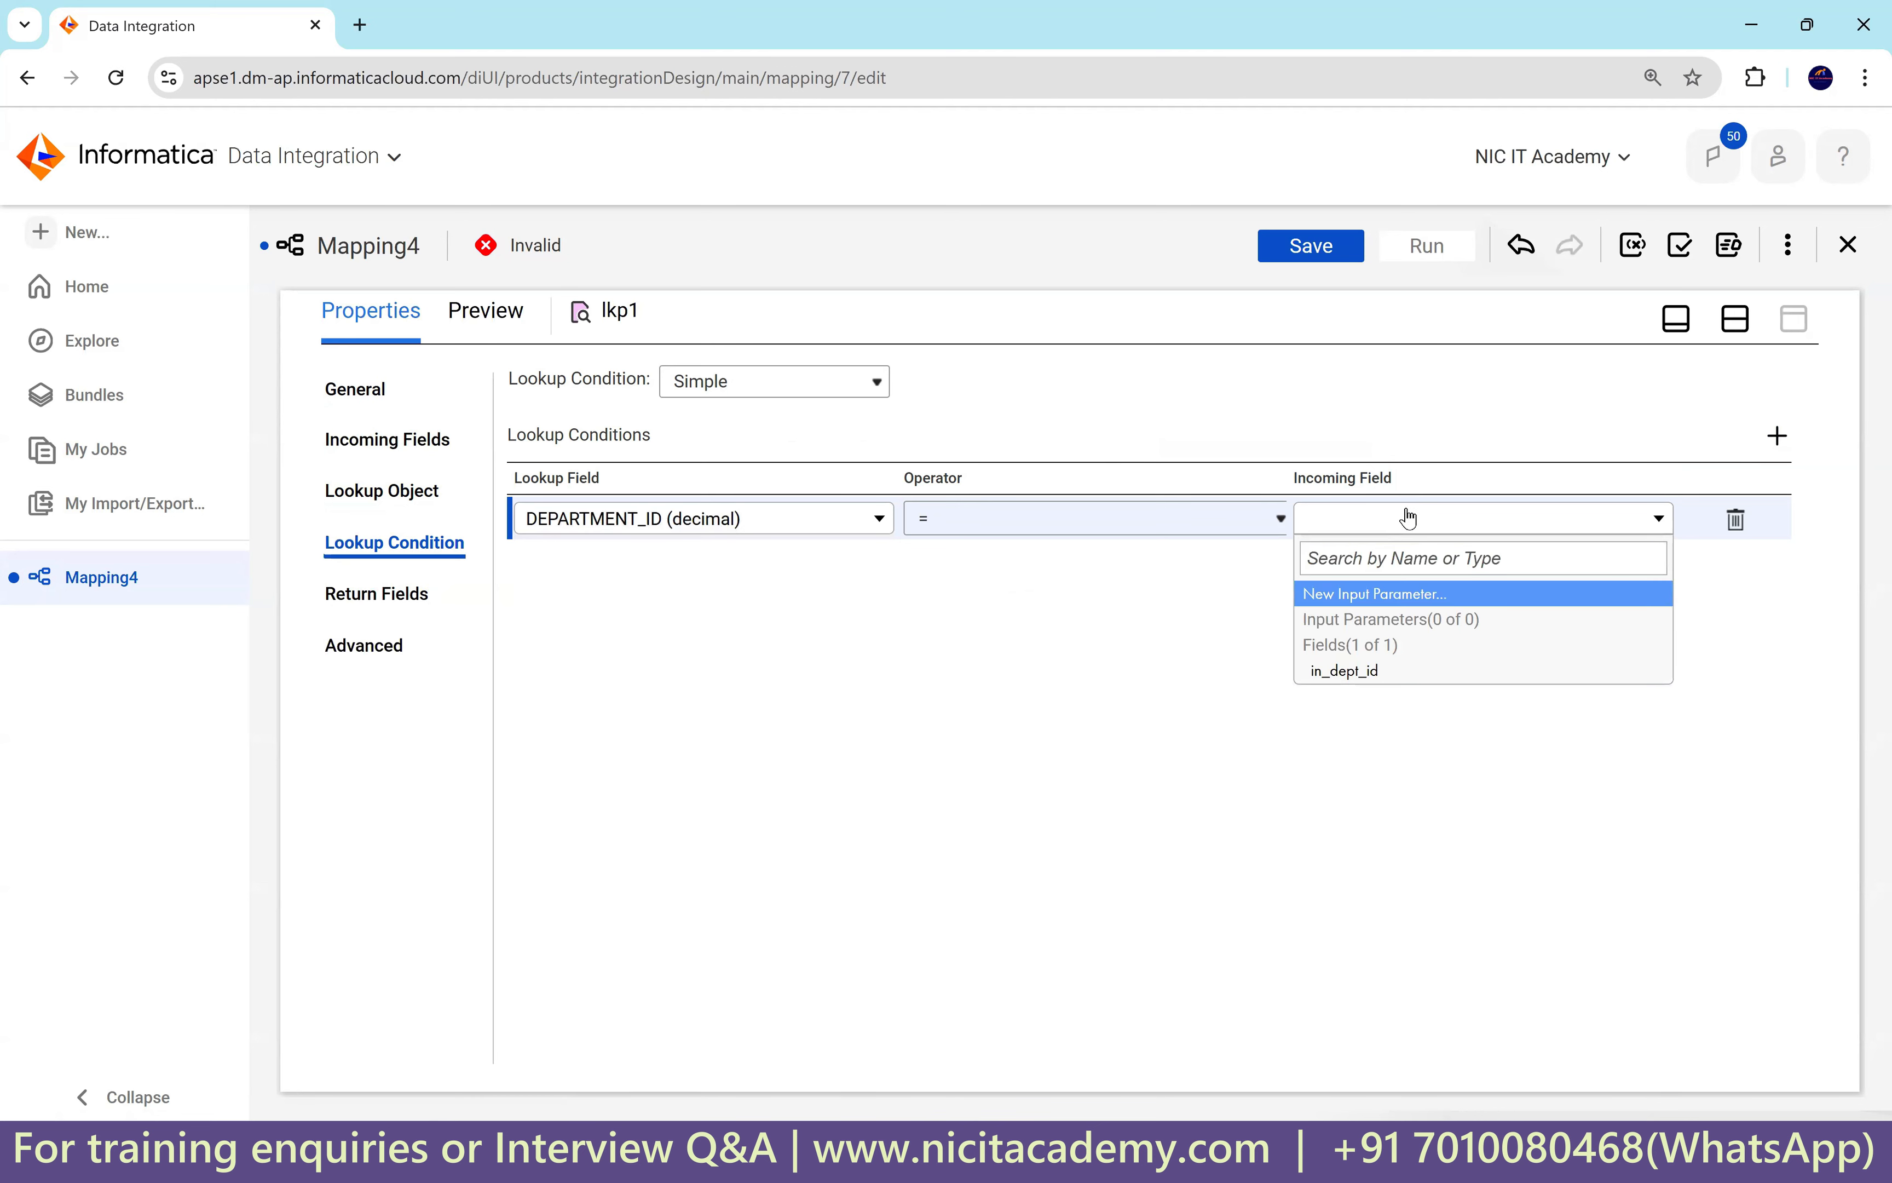
left_click(1375, 672)
left_click(374, 593)
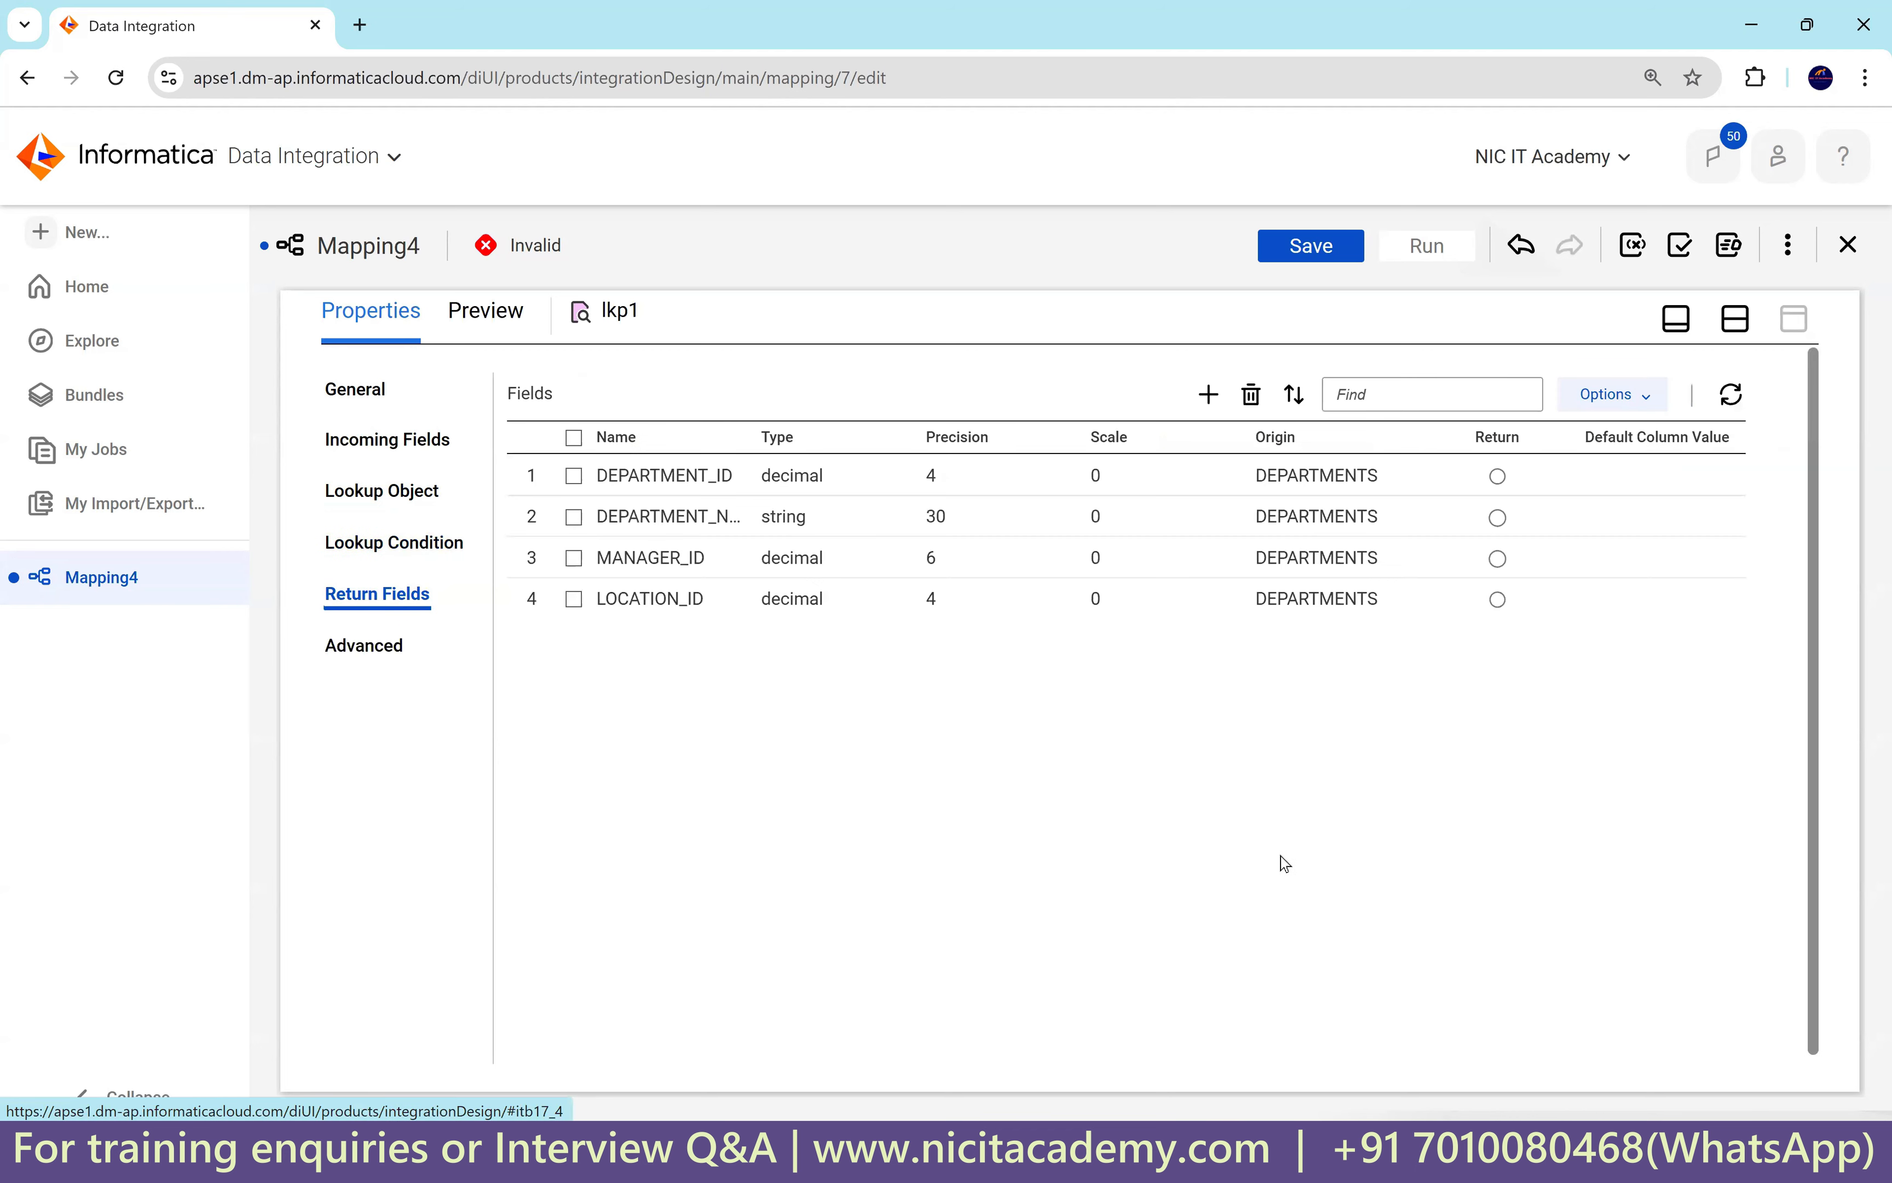
Make DEPARTMENT_NAME lkp1's return value and delete the MANAGER_ID and LOCATION_ID fields.
left_click_drag(753, 440, 846, 460)
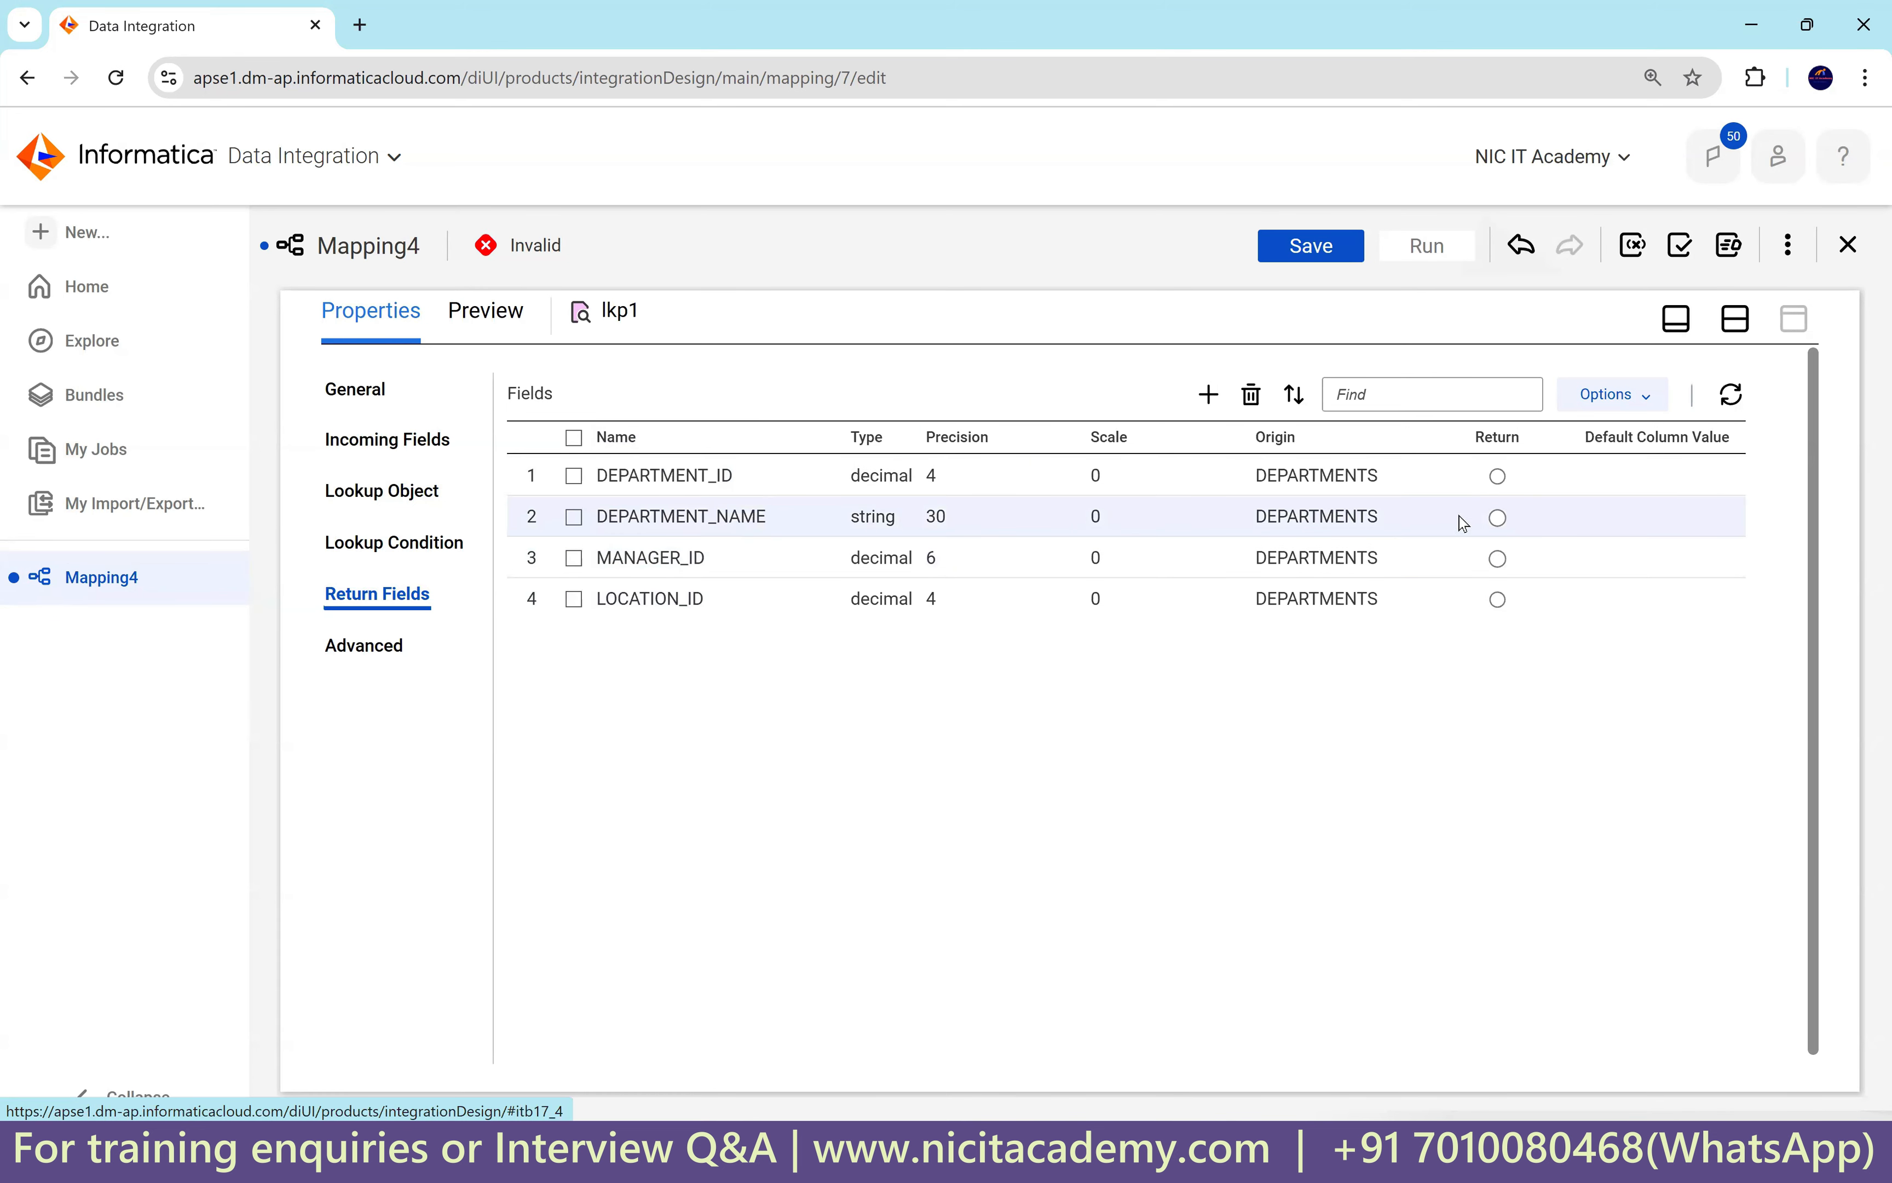
left_click(1497, 518)
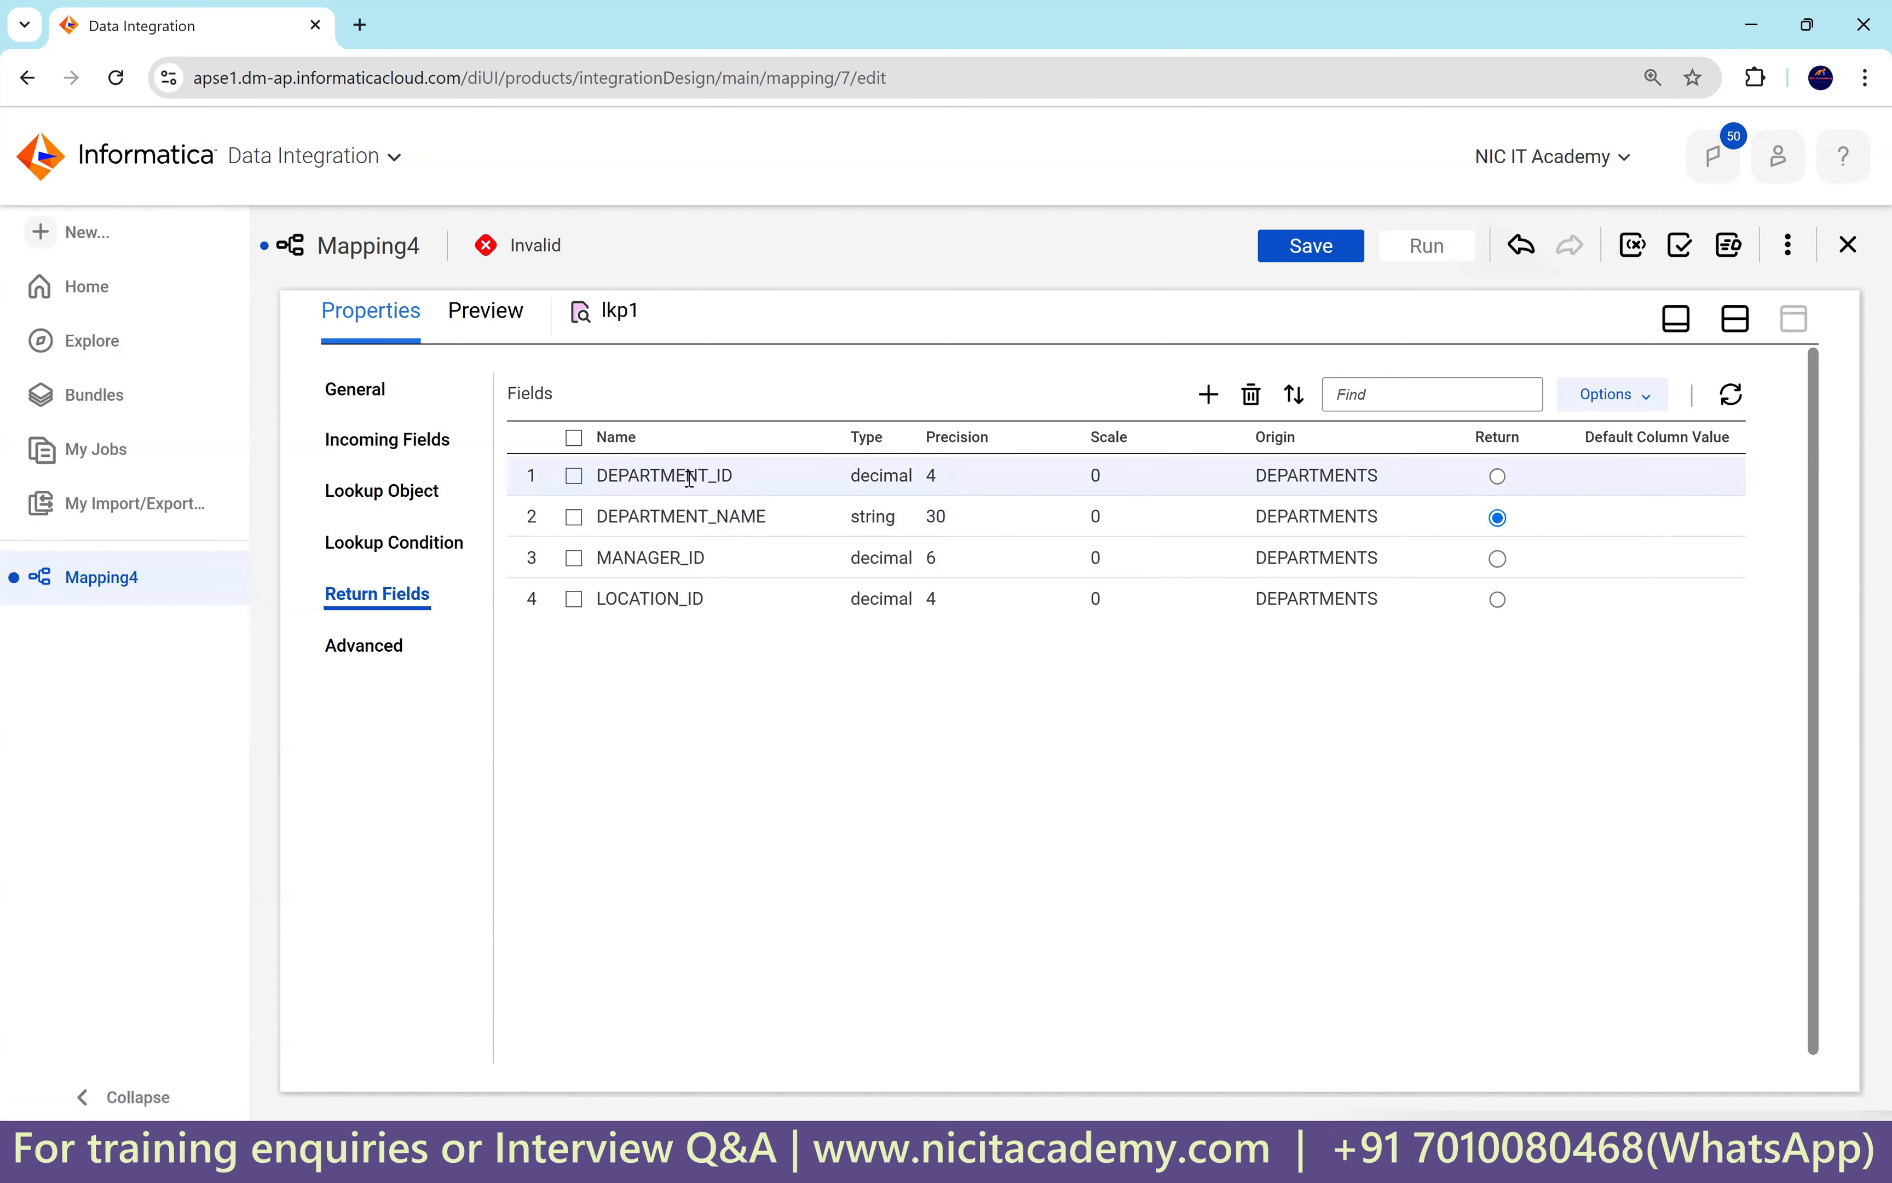
double_click(620, 475)
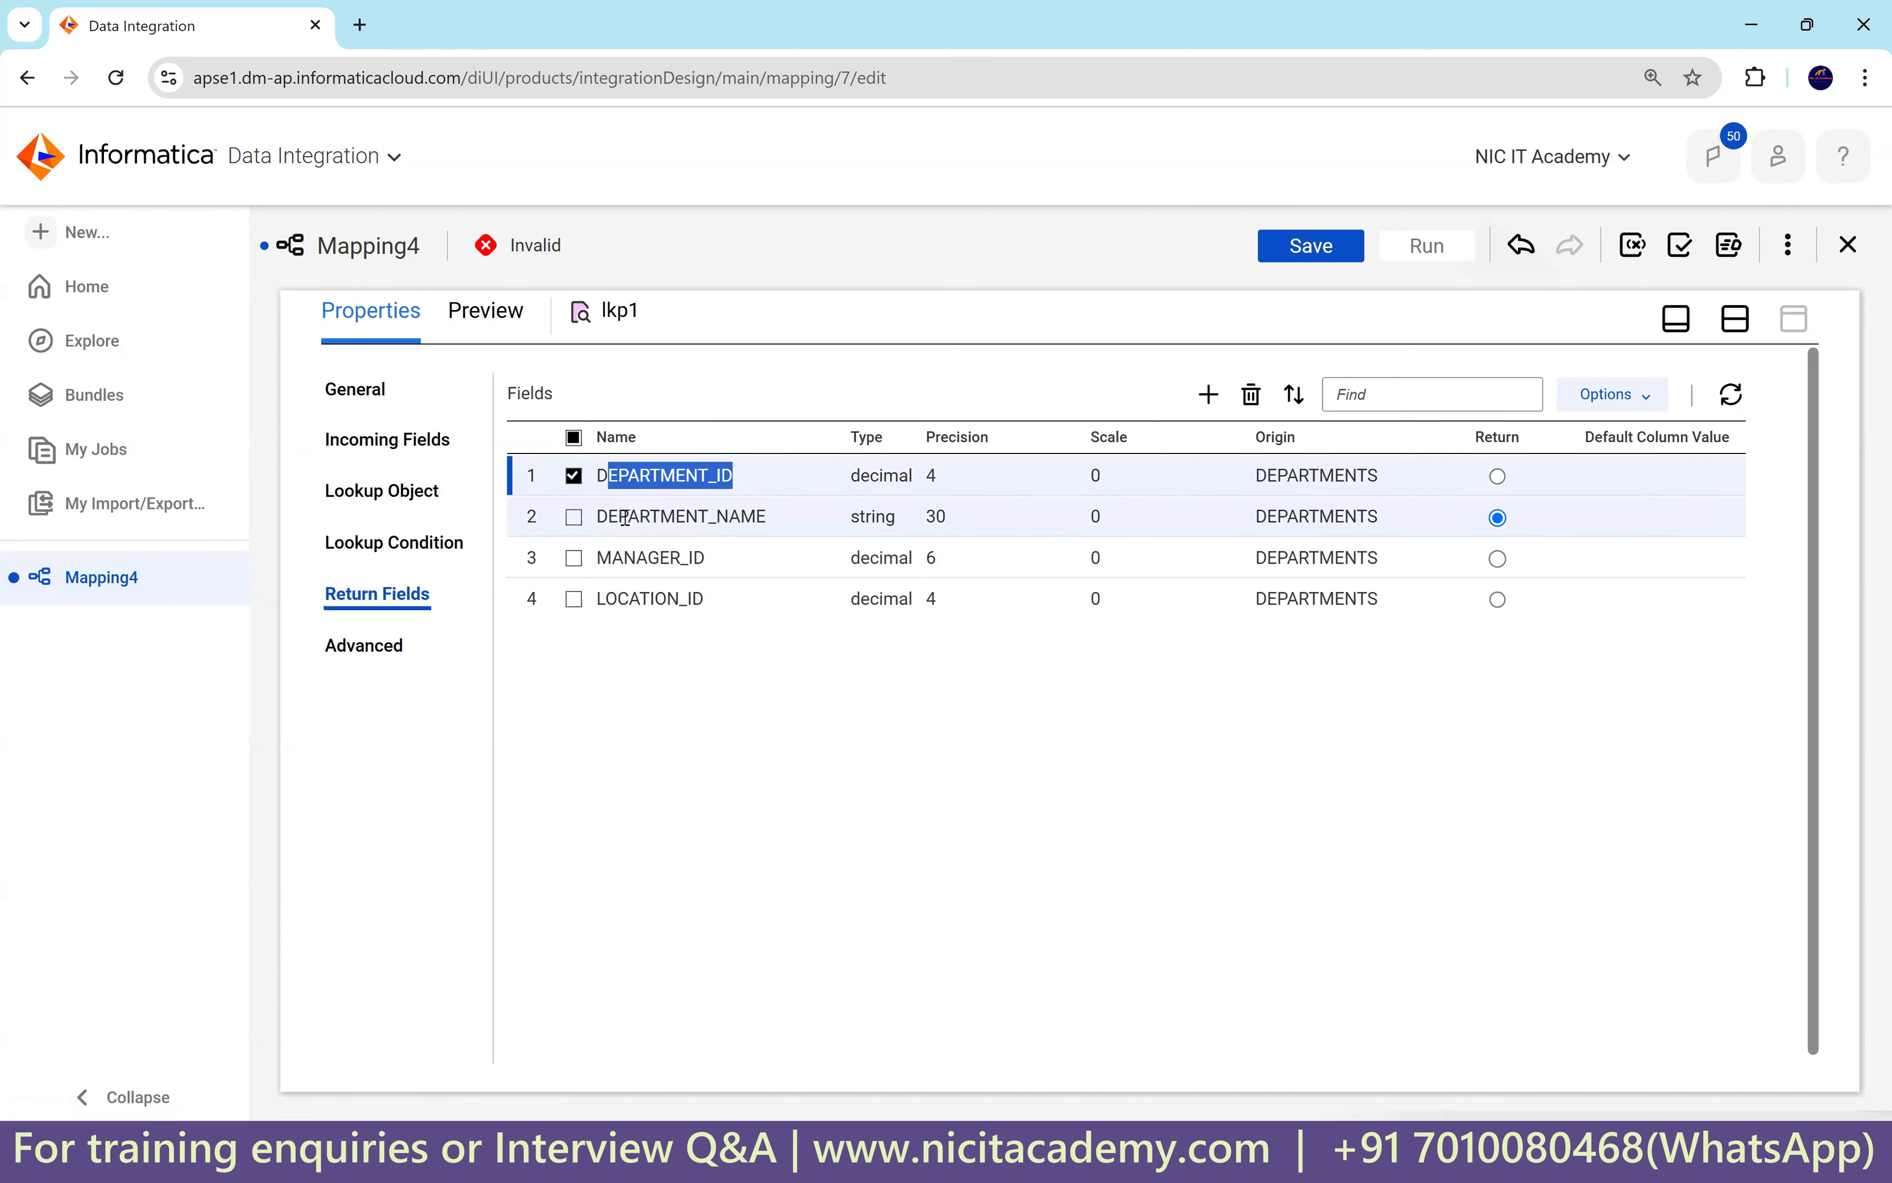
left_click_drag(628, 516, 772, 522)
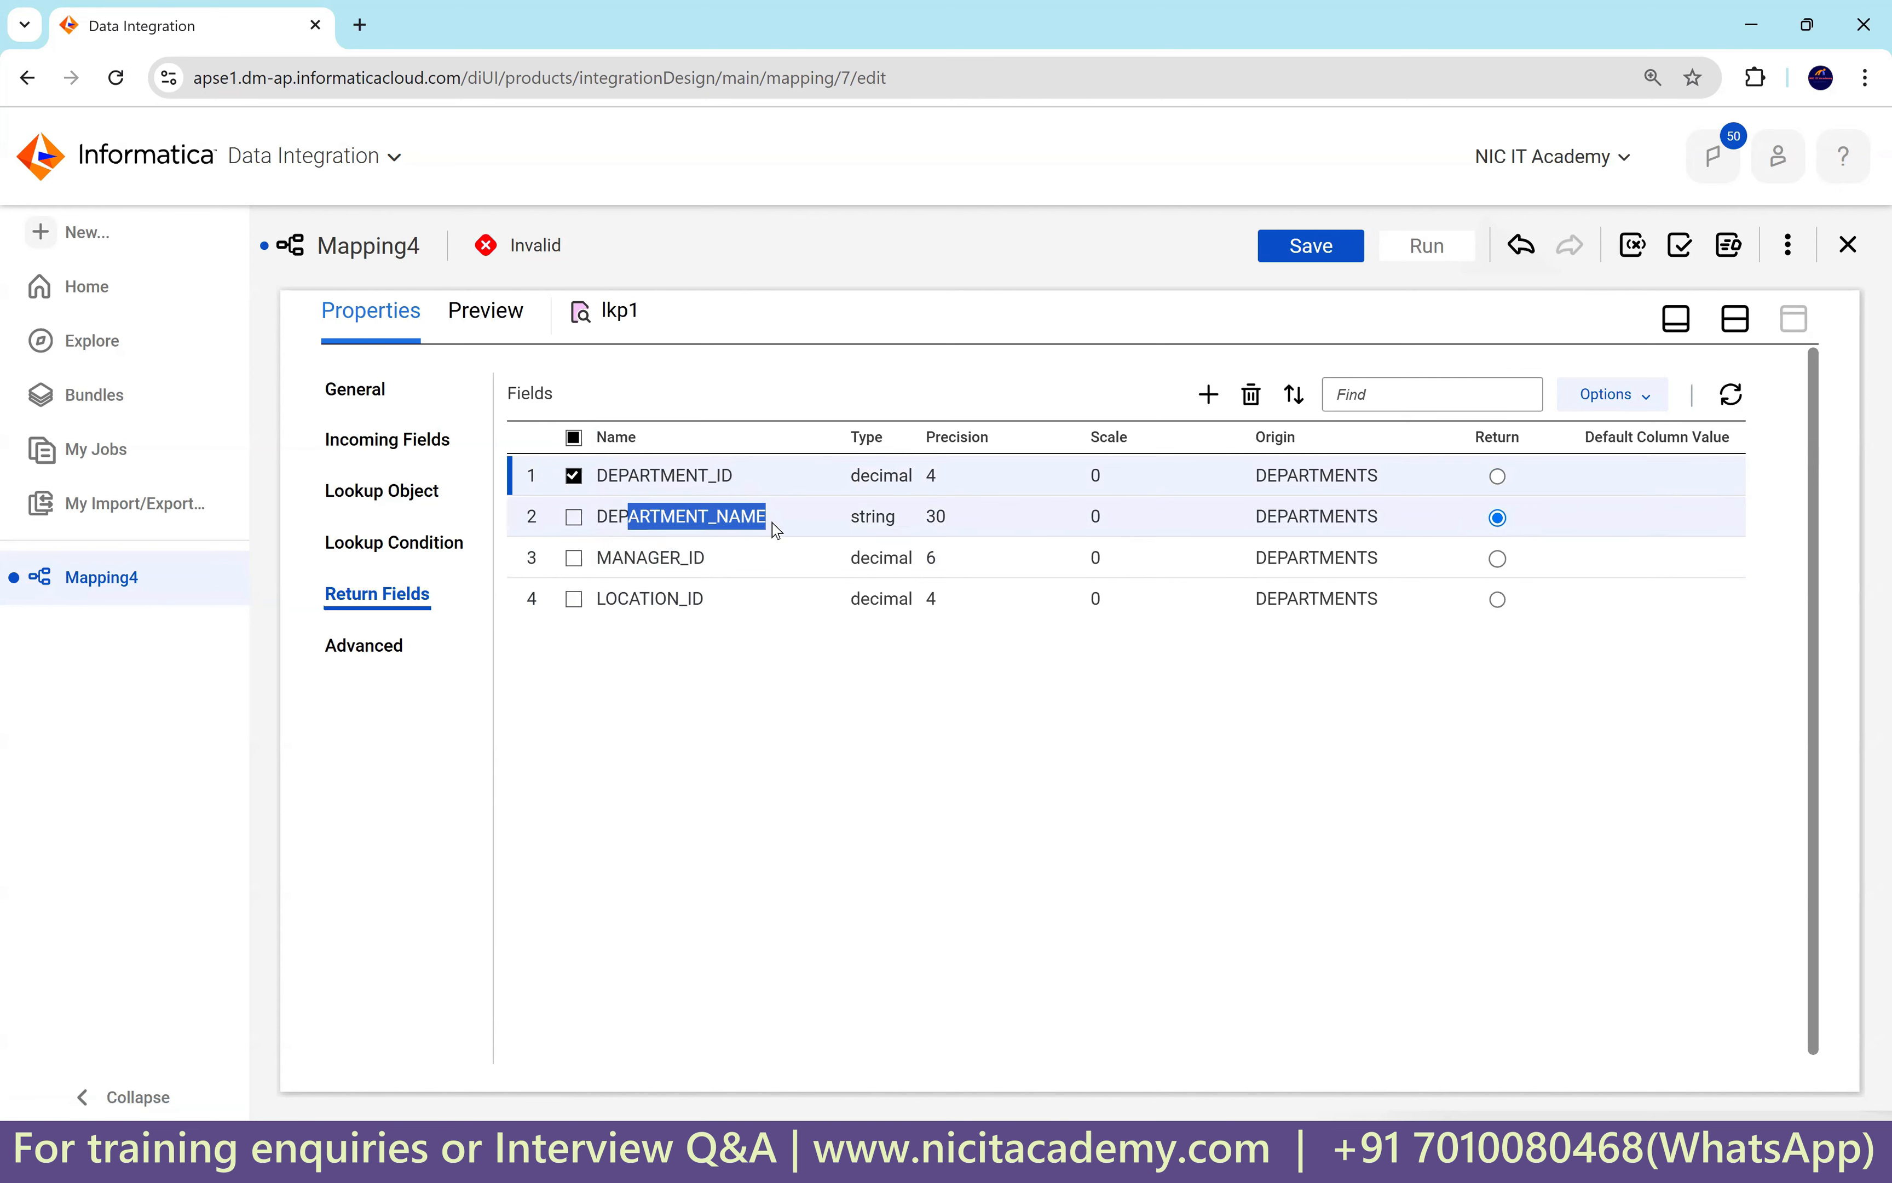
left_click(575, 518)
left_click(574, 476)
left_click(573, 558)
left_click(574, 599)
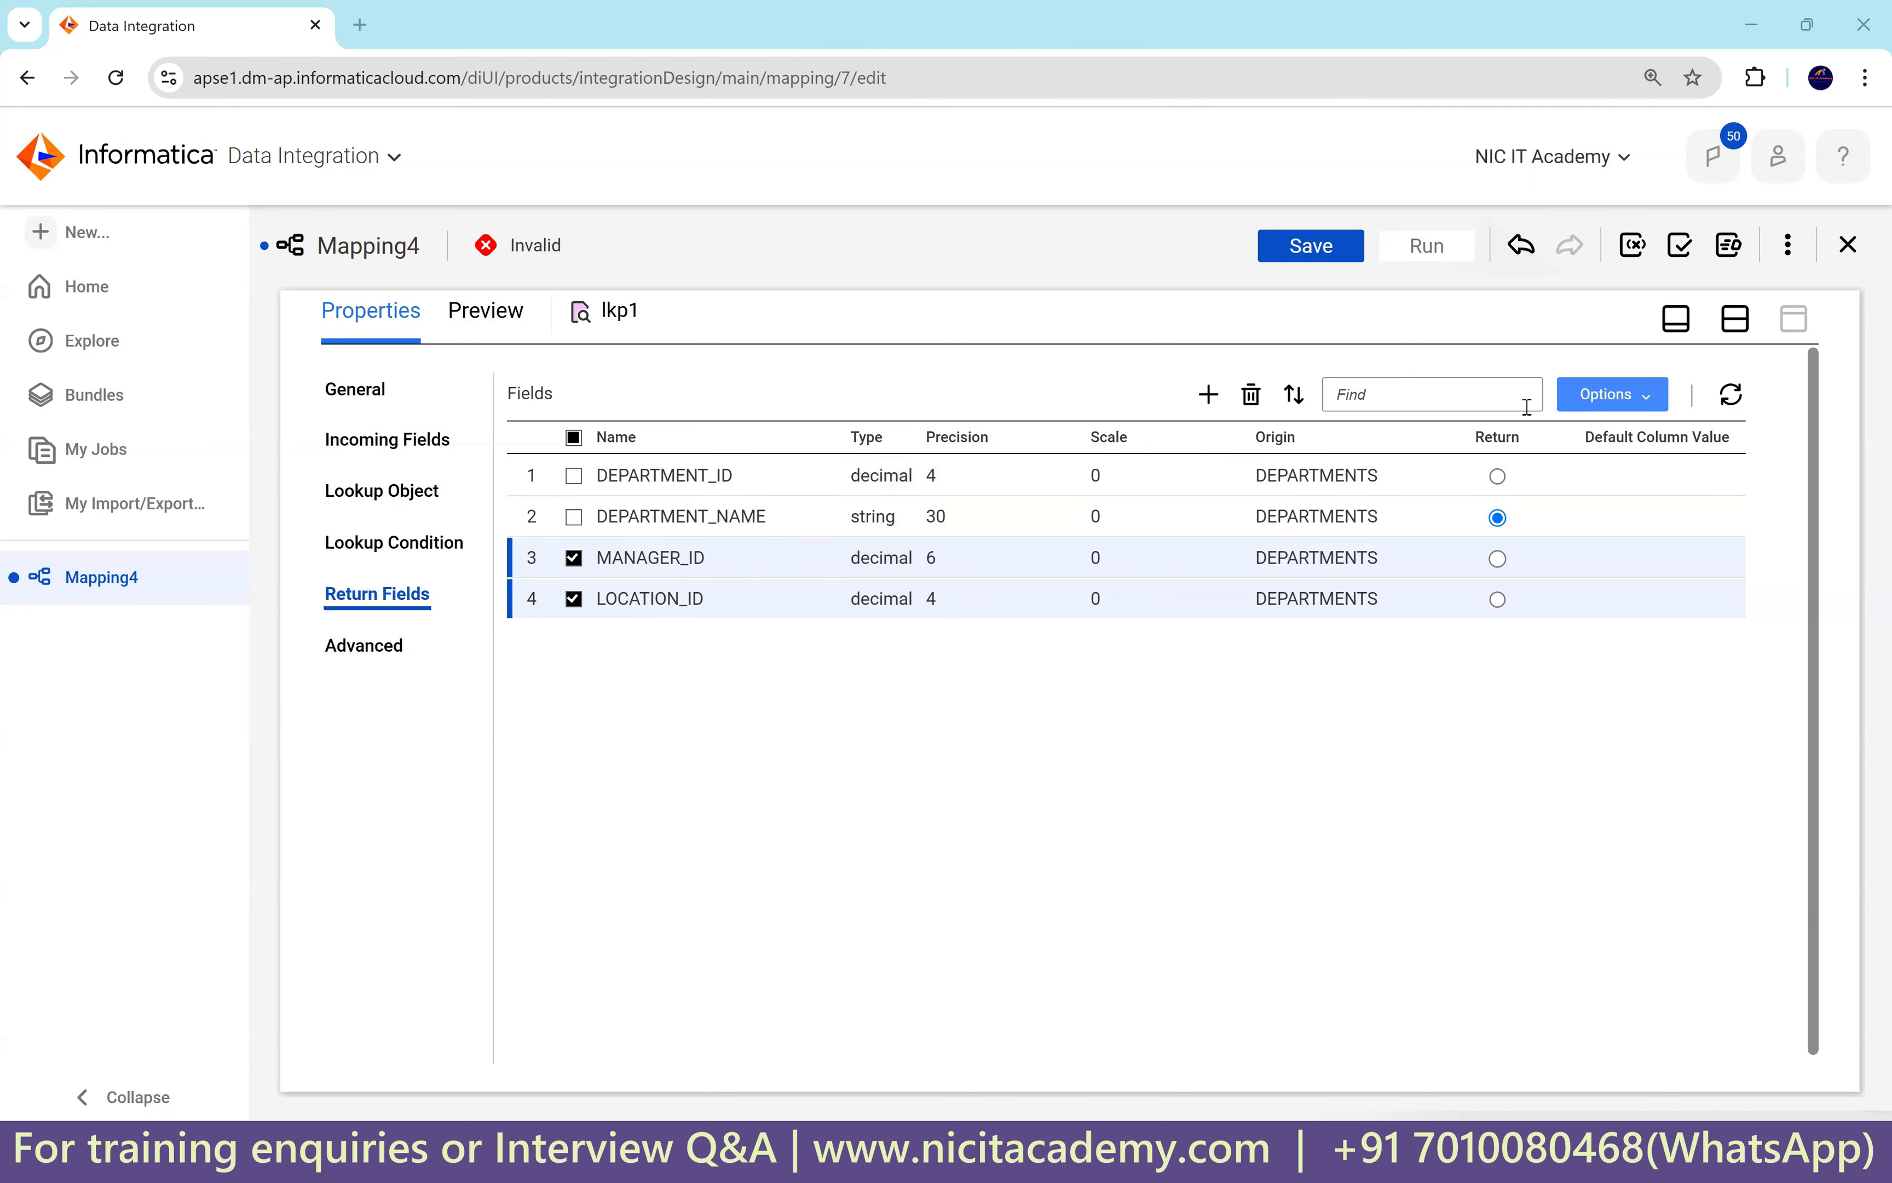
left_click(1251, 398)
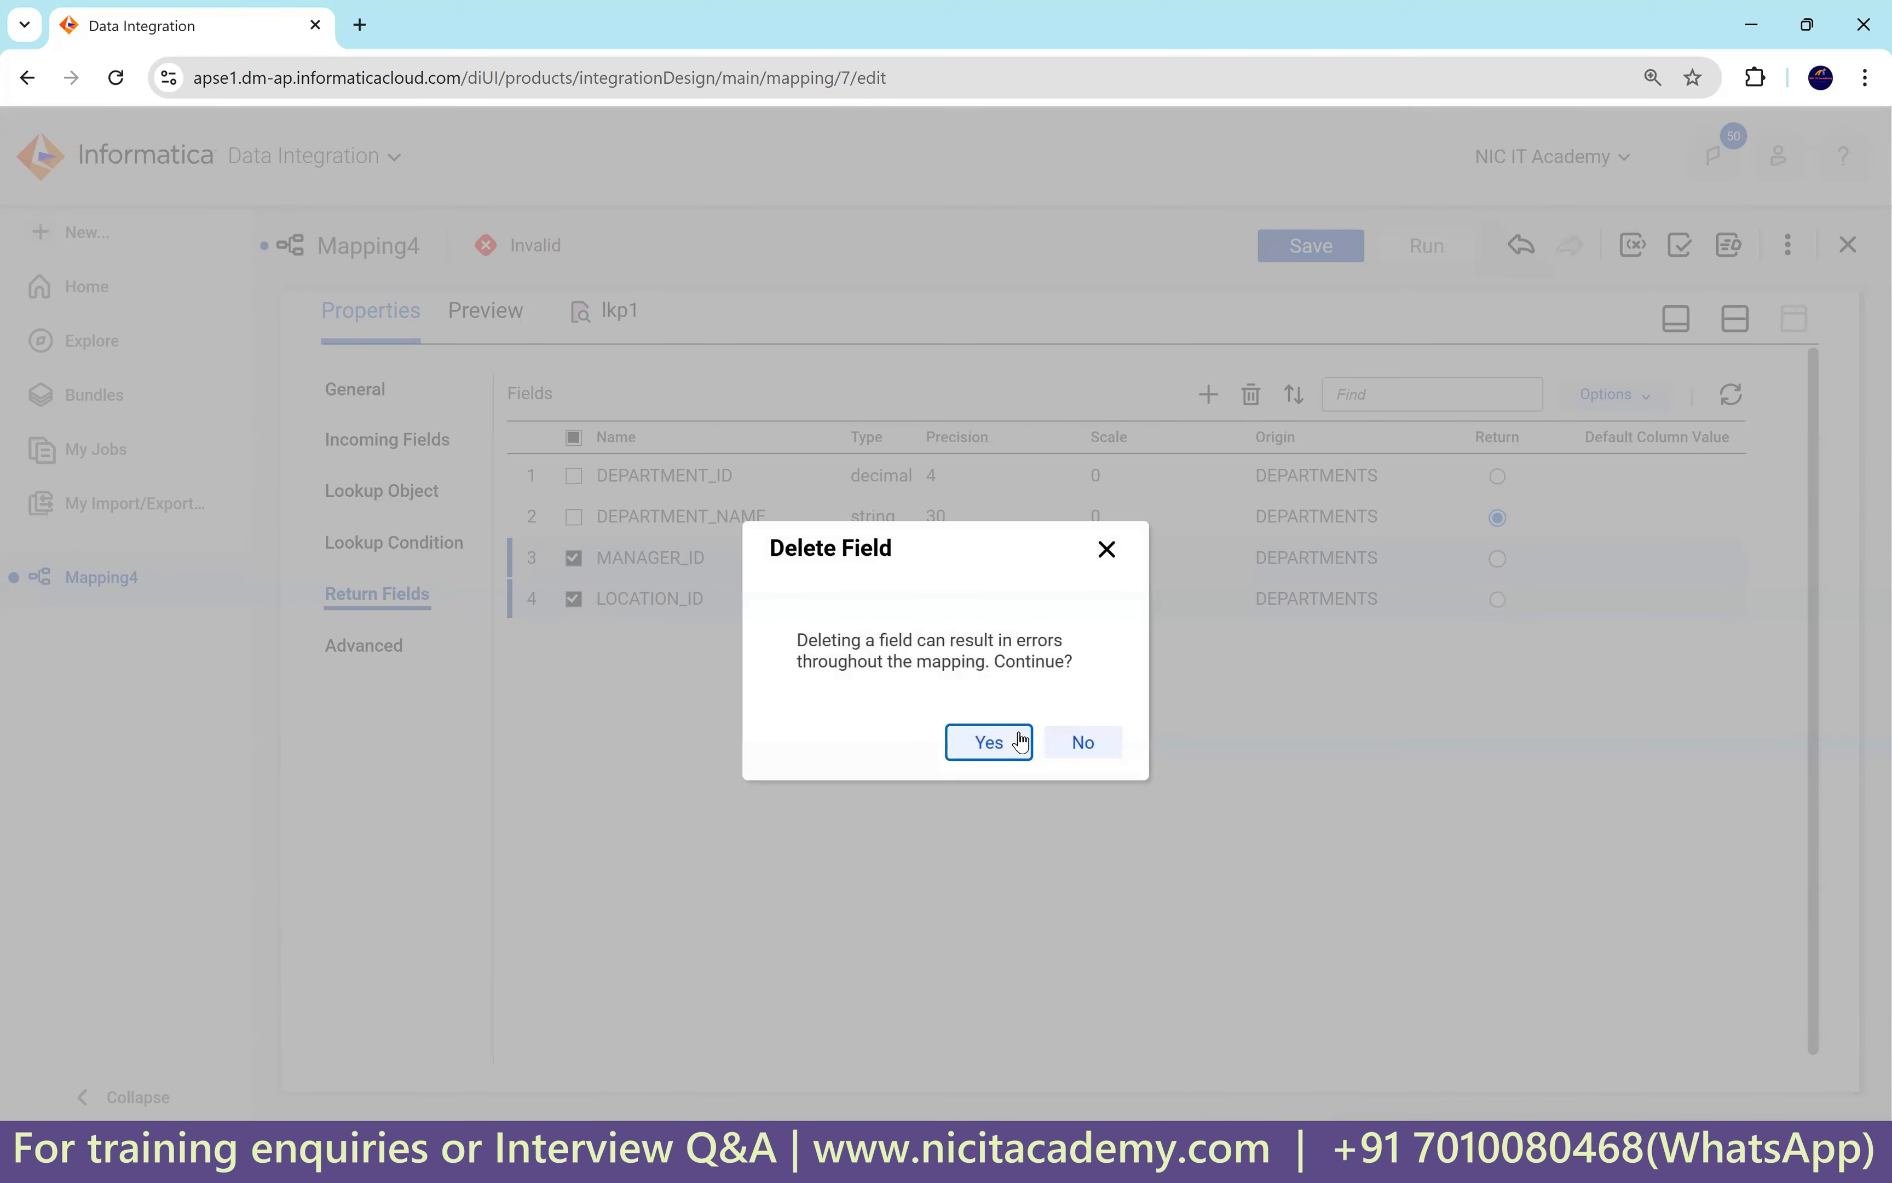
left_click(1009, 743)
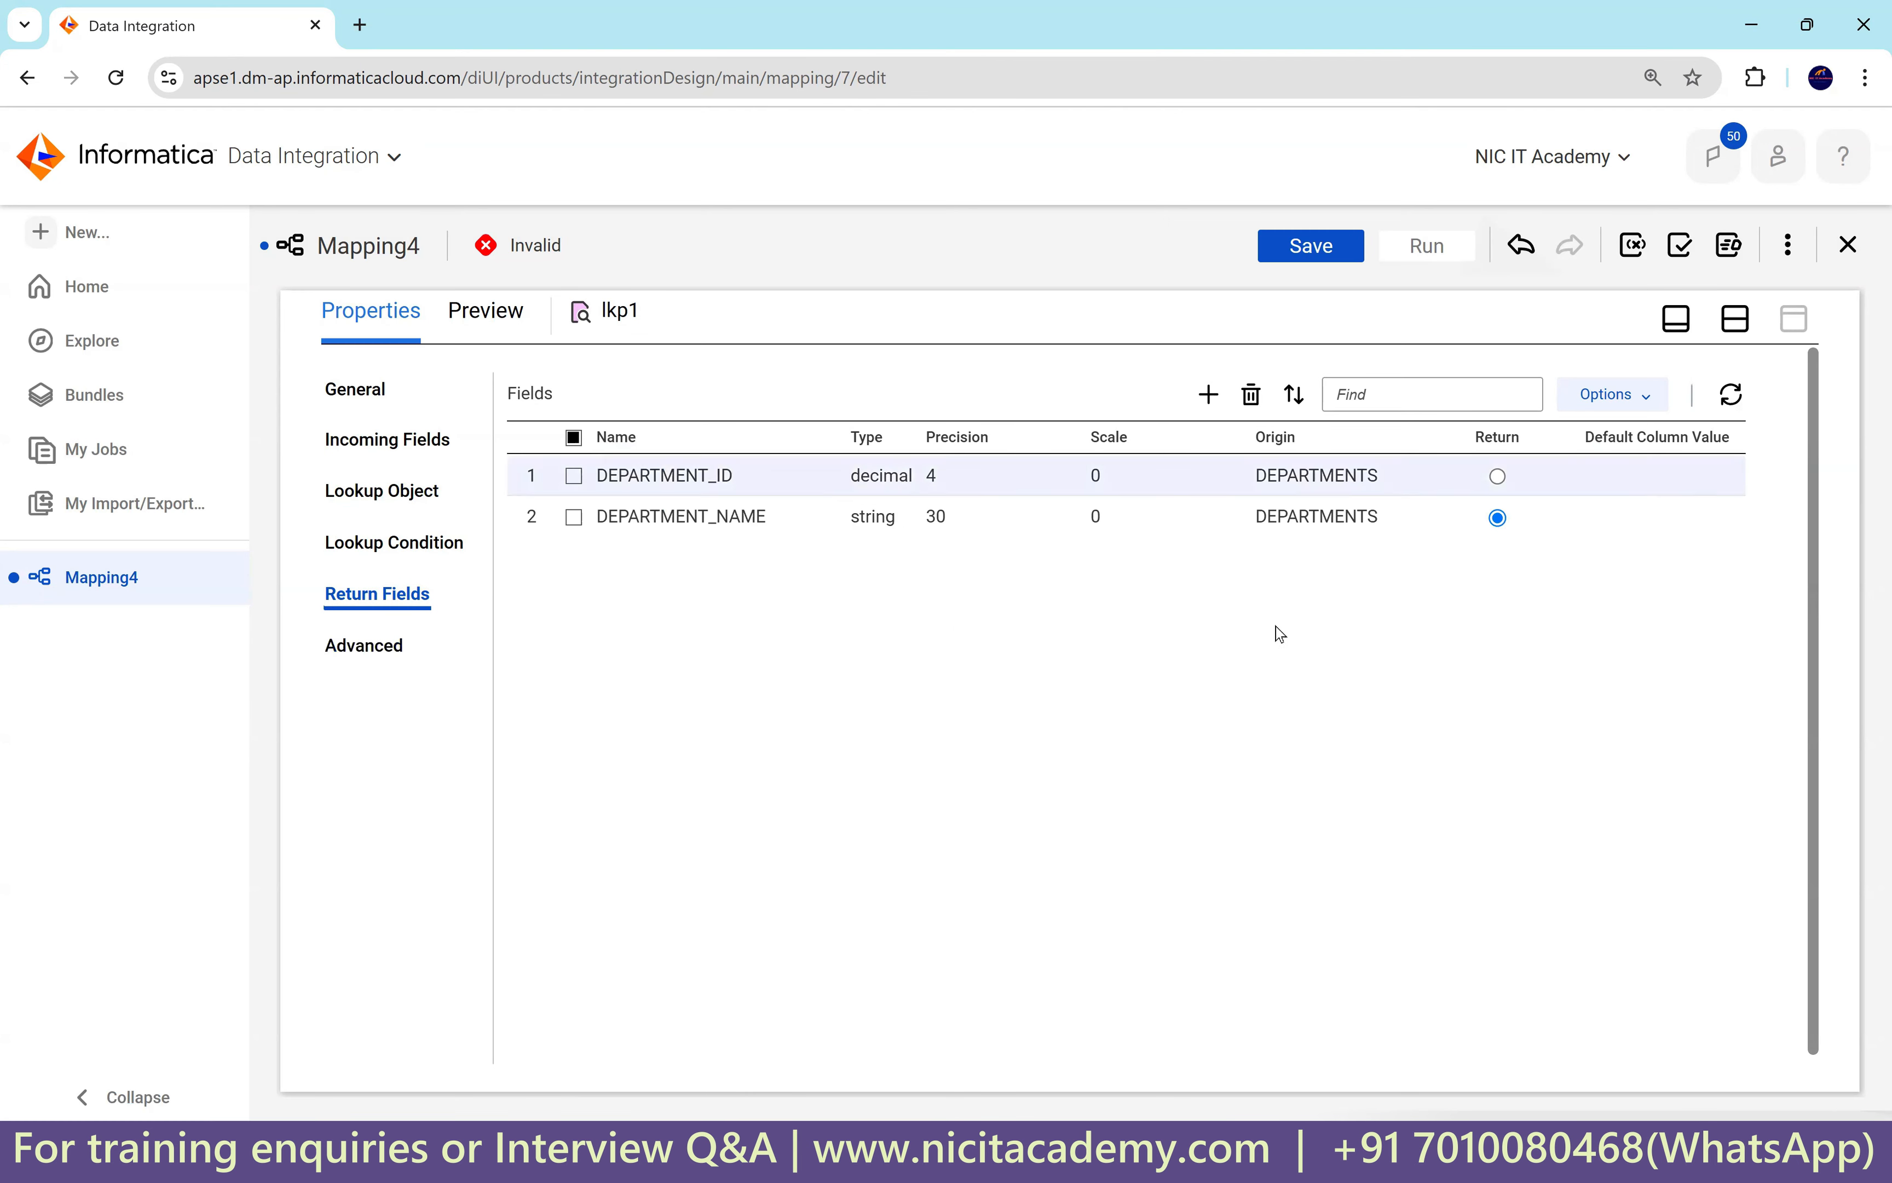
Select lkp2 and make it an Unconnected Lookup.
left_click(1739, 327)
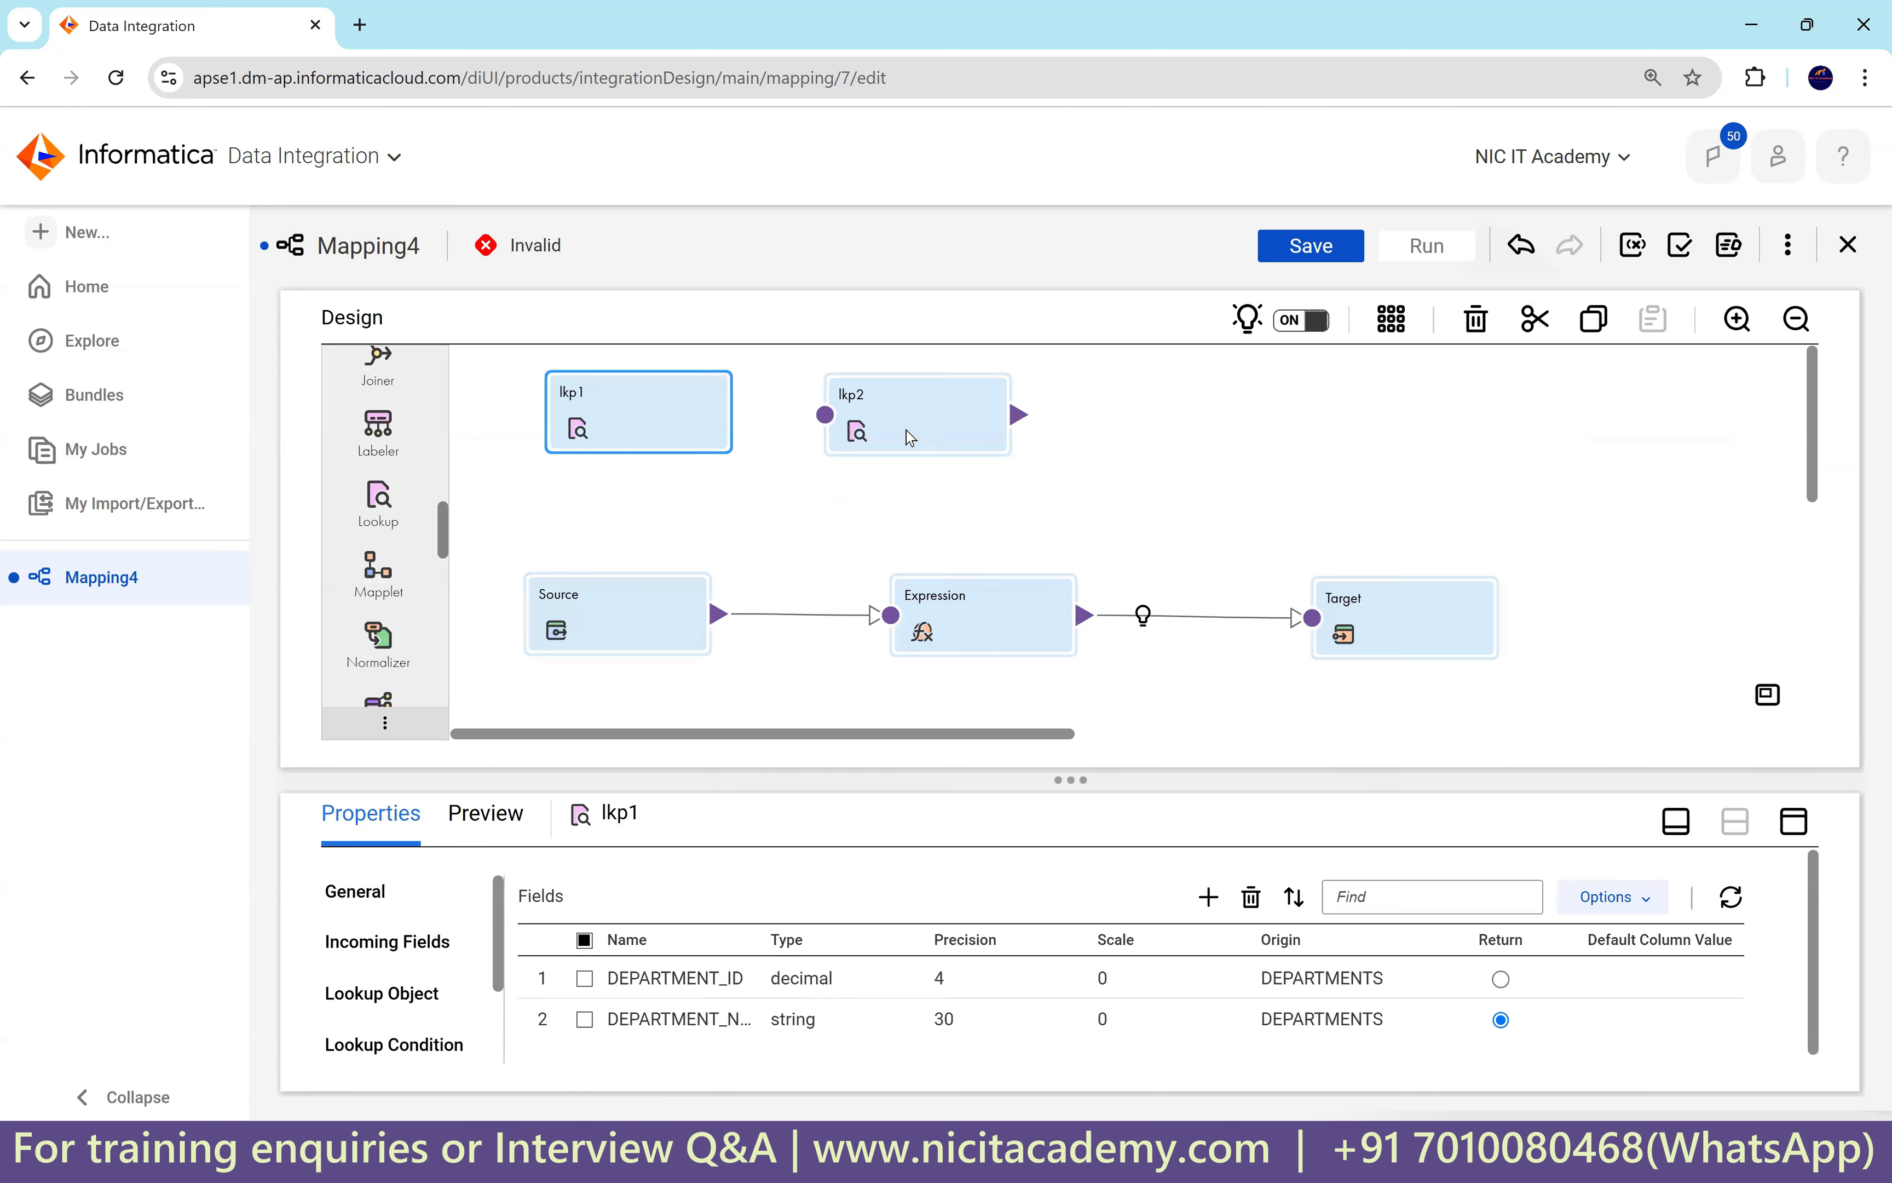
left_click(906, 430)
left_click(1794, 822)
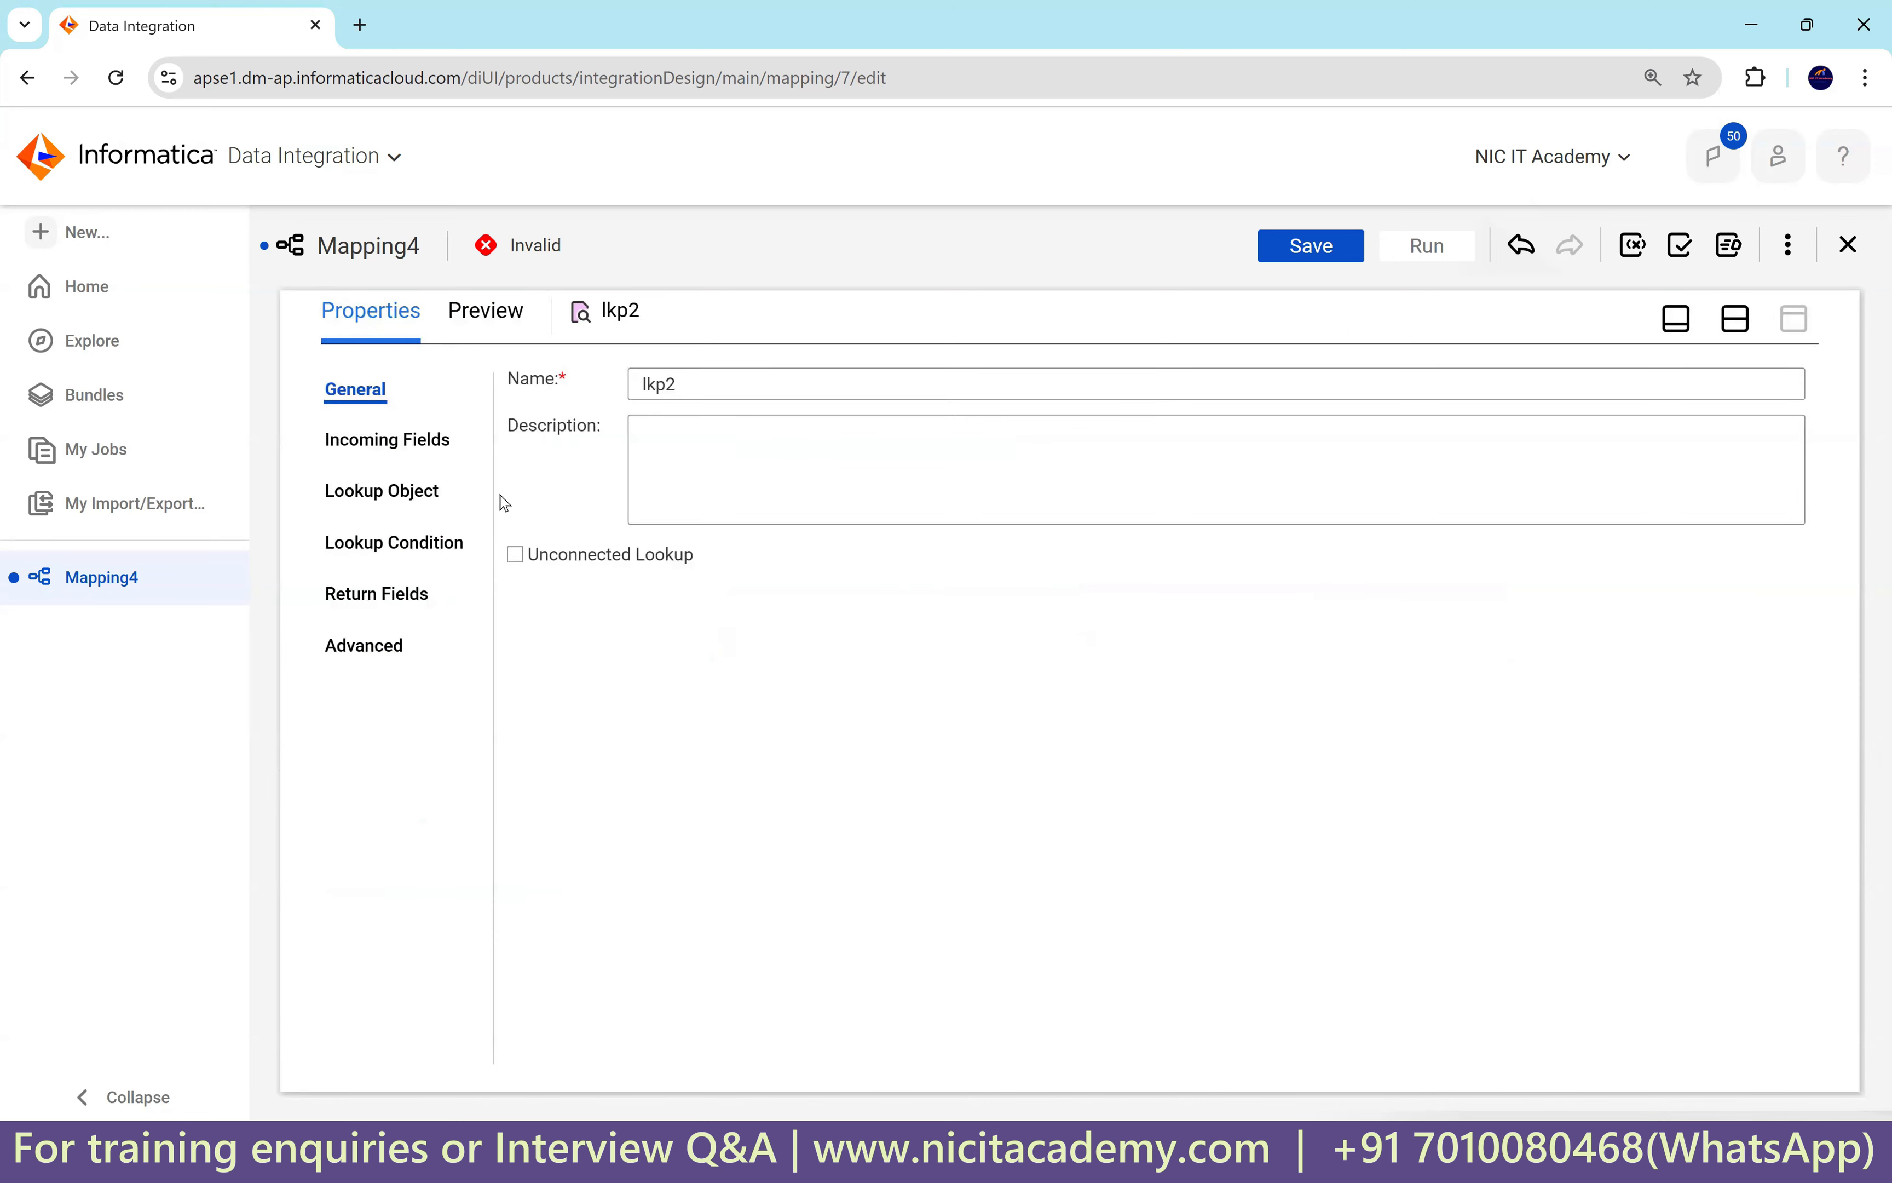
left_click(413, 489)
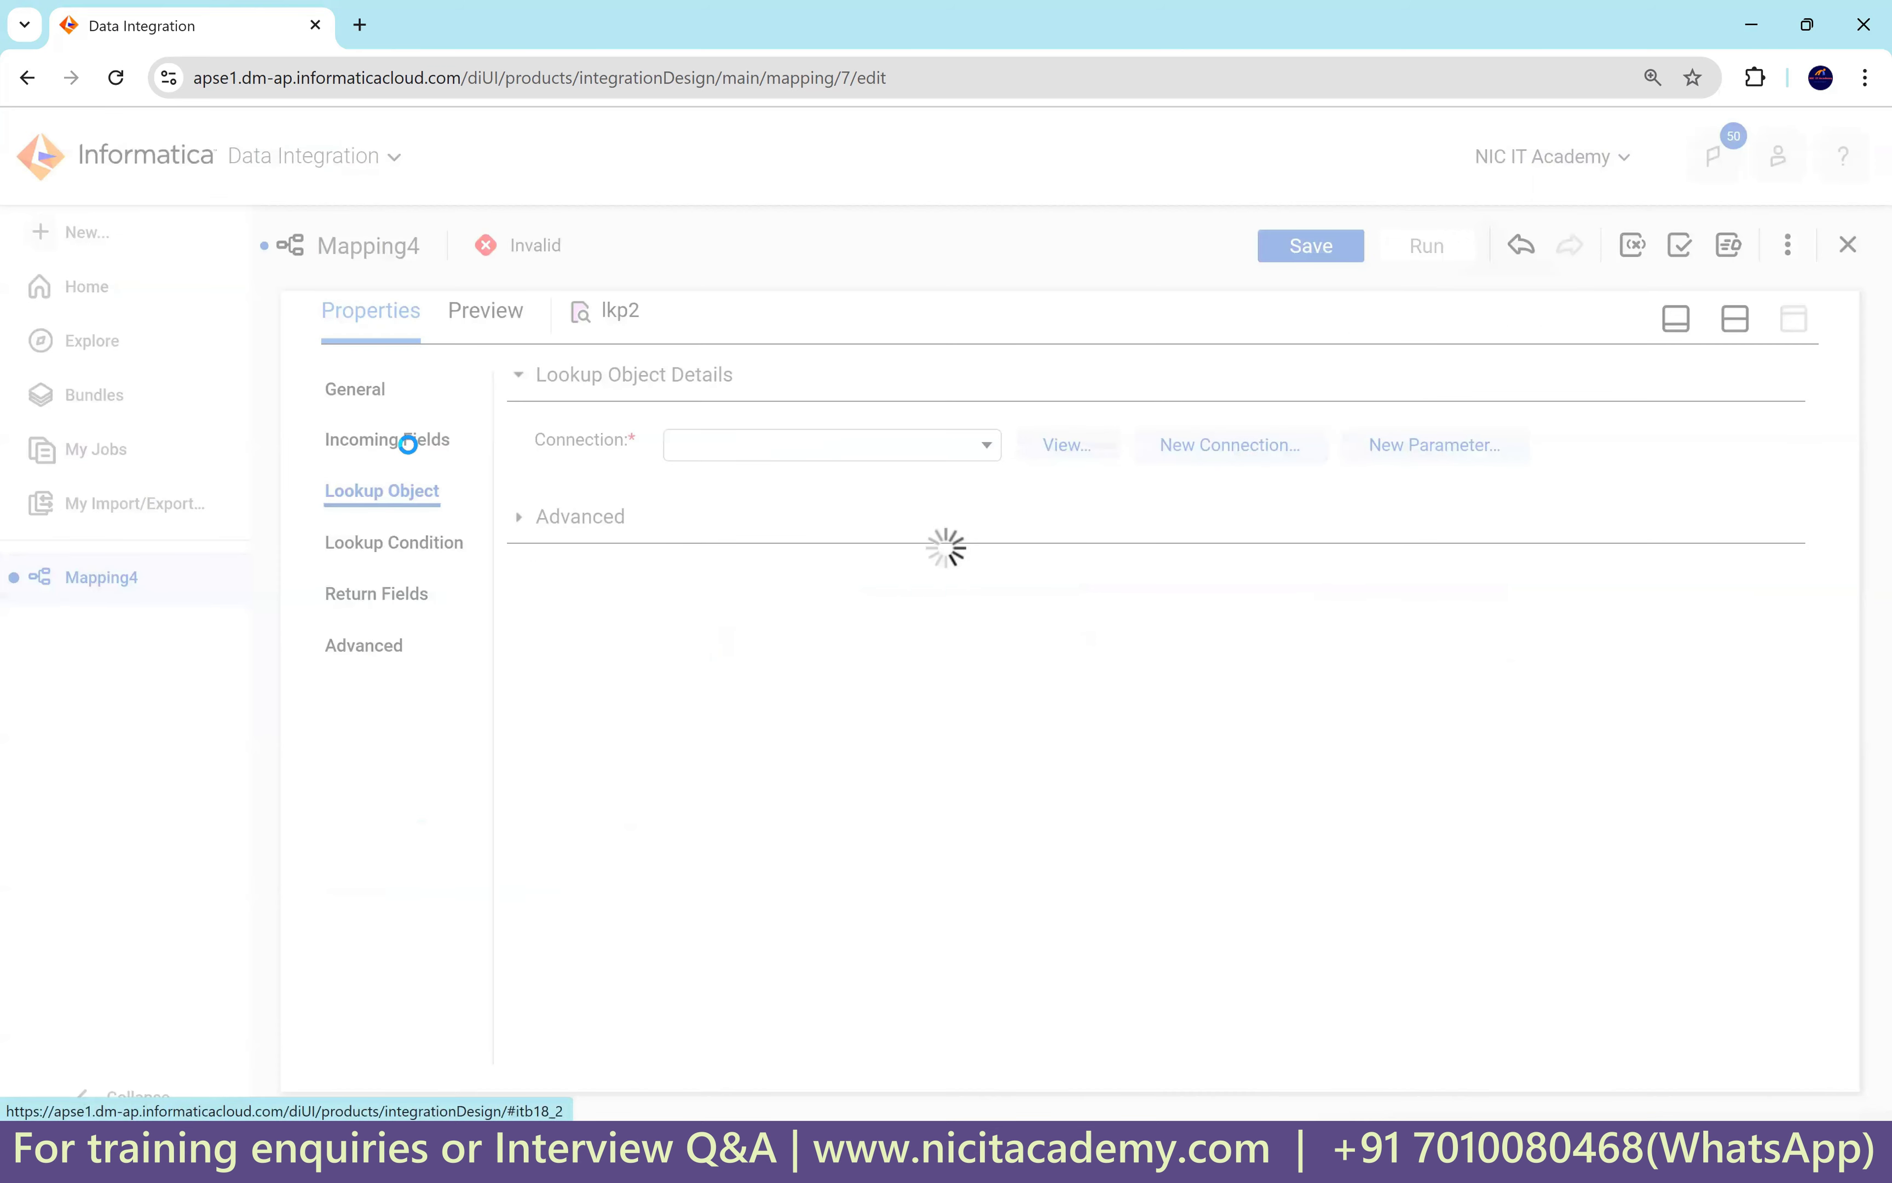
left_click(414, 440)
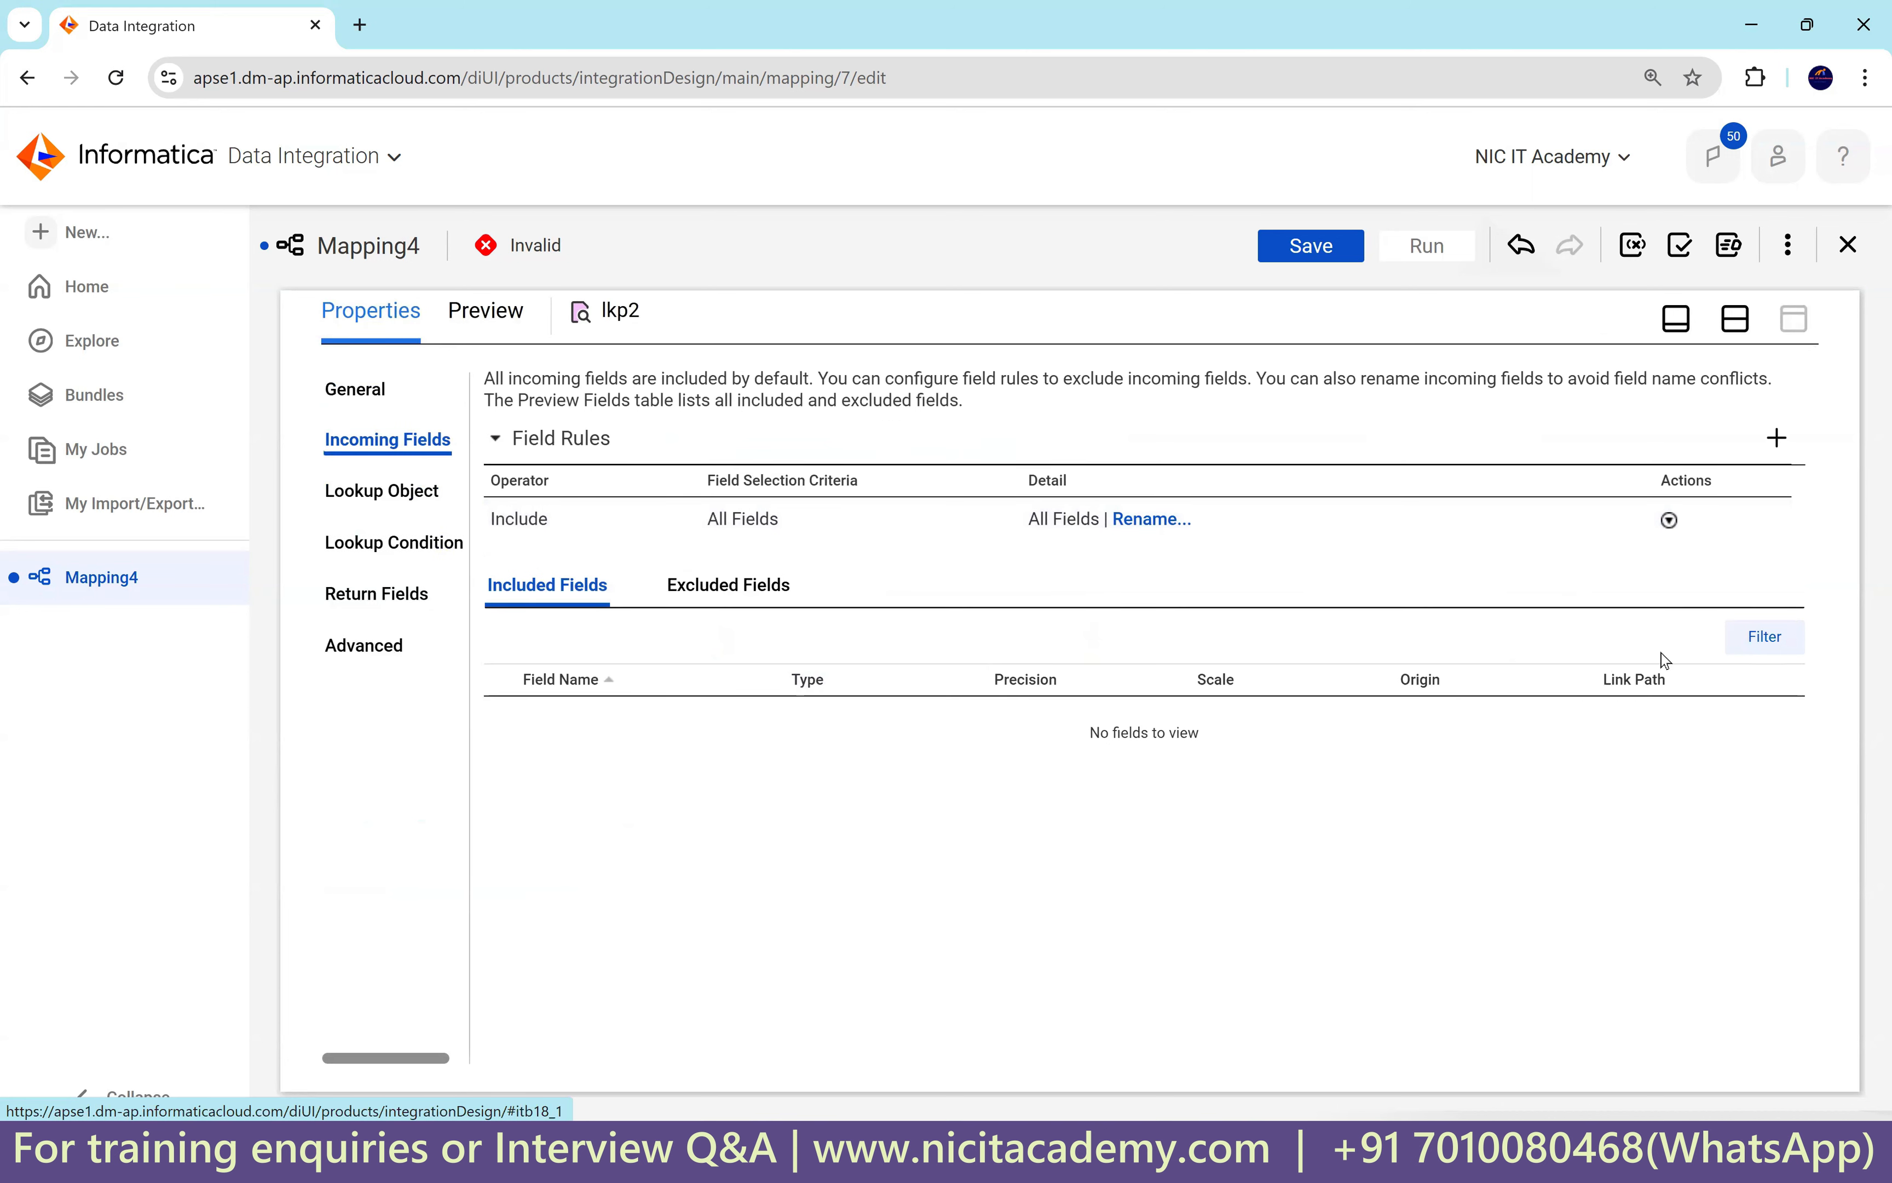
left_click(395, 488)
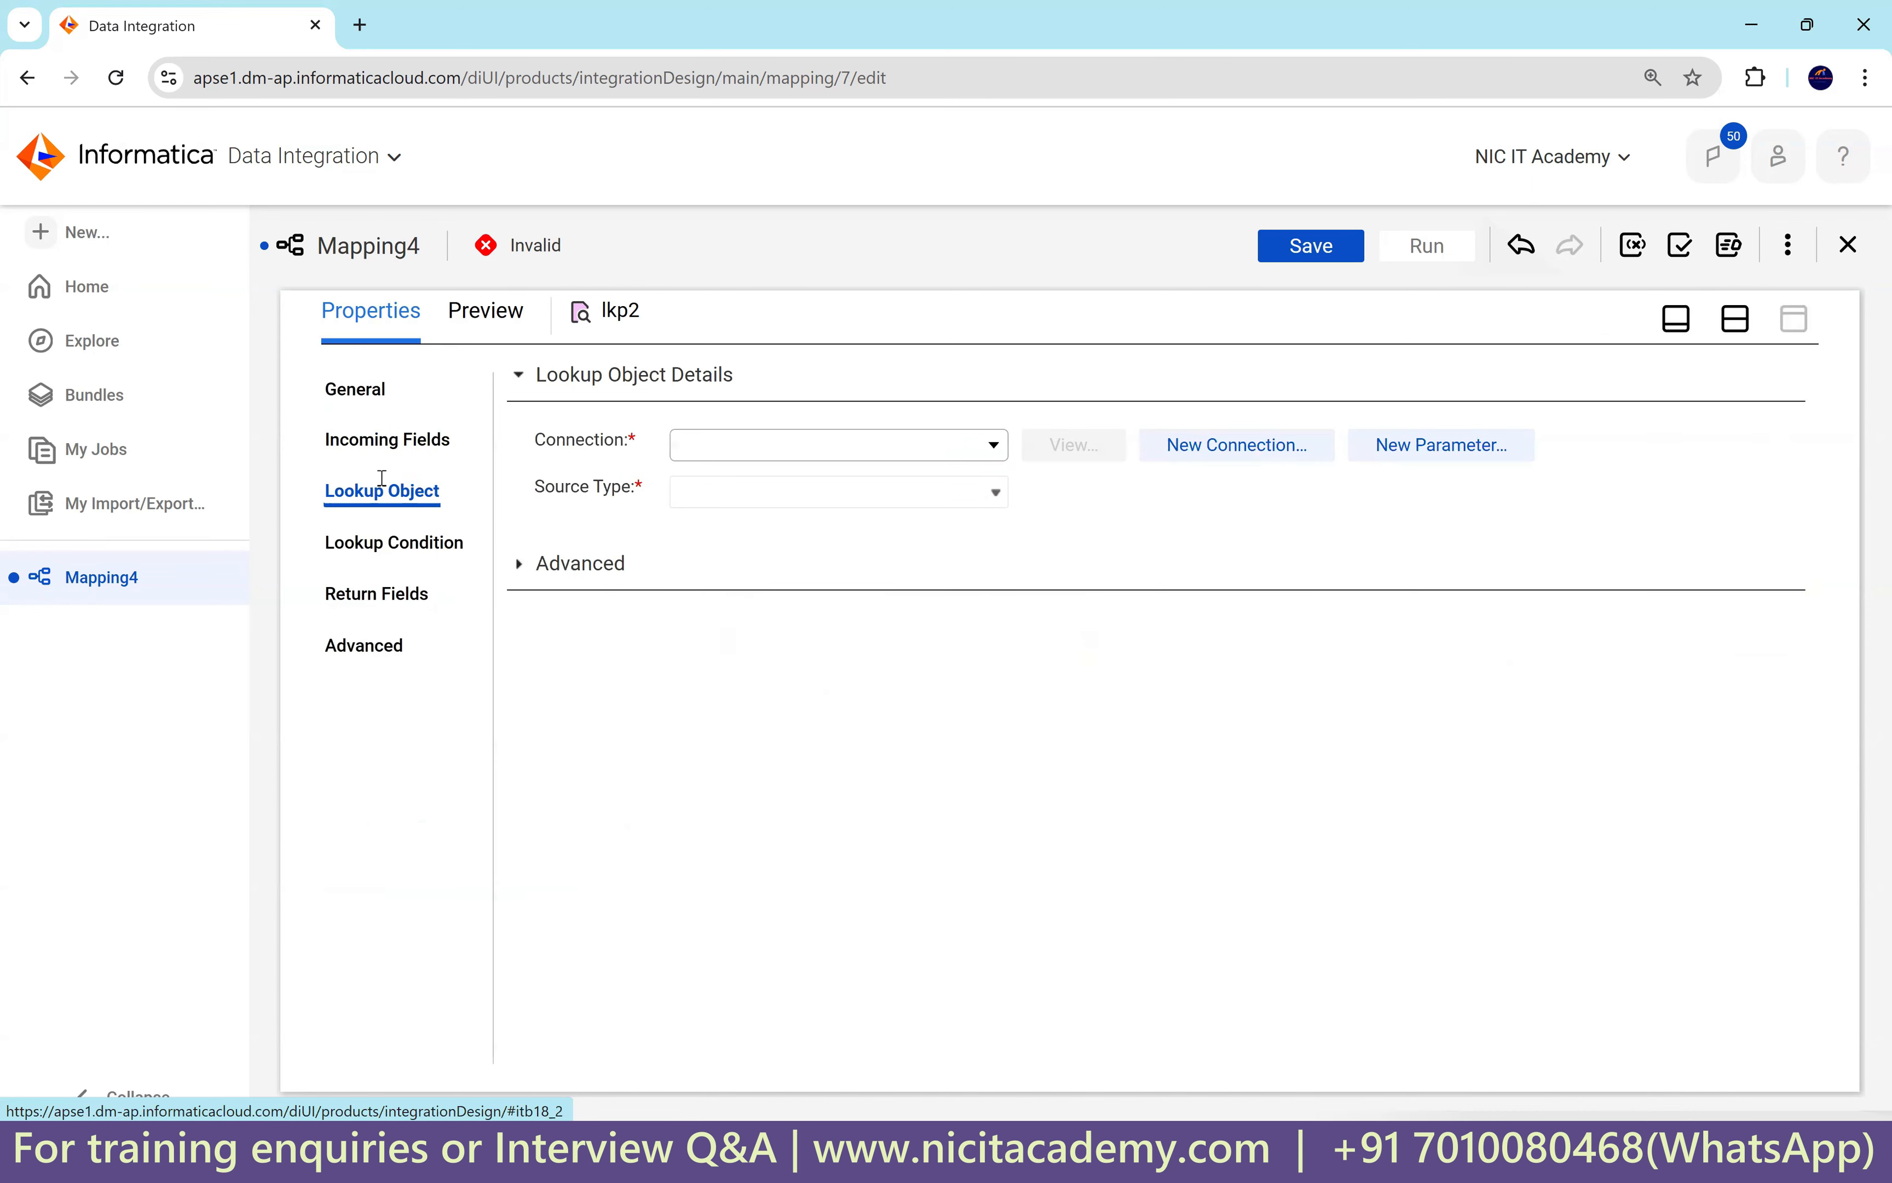
left_click(366, 394)
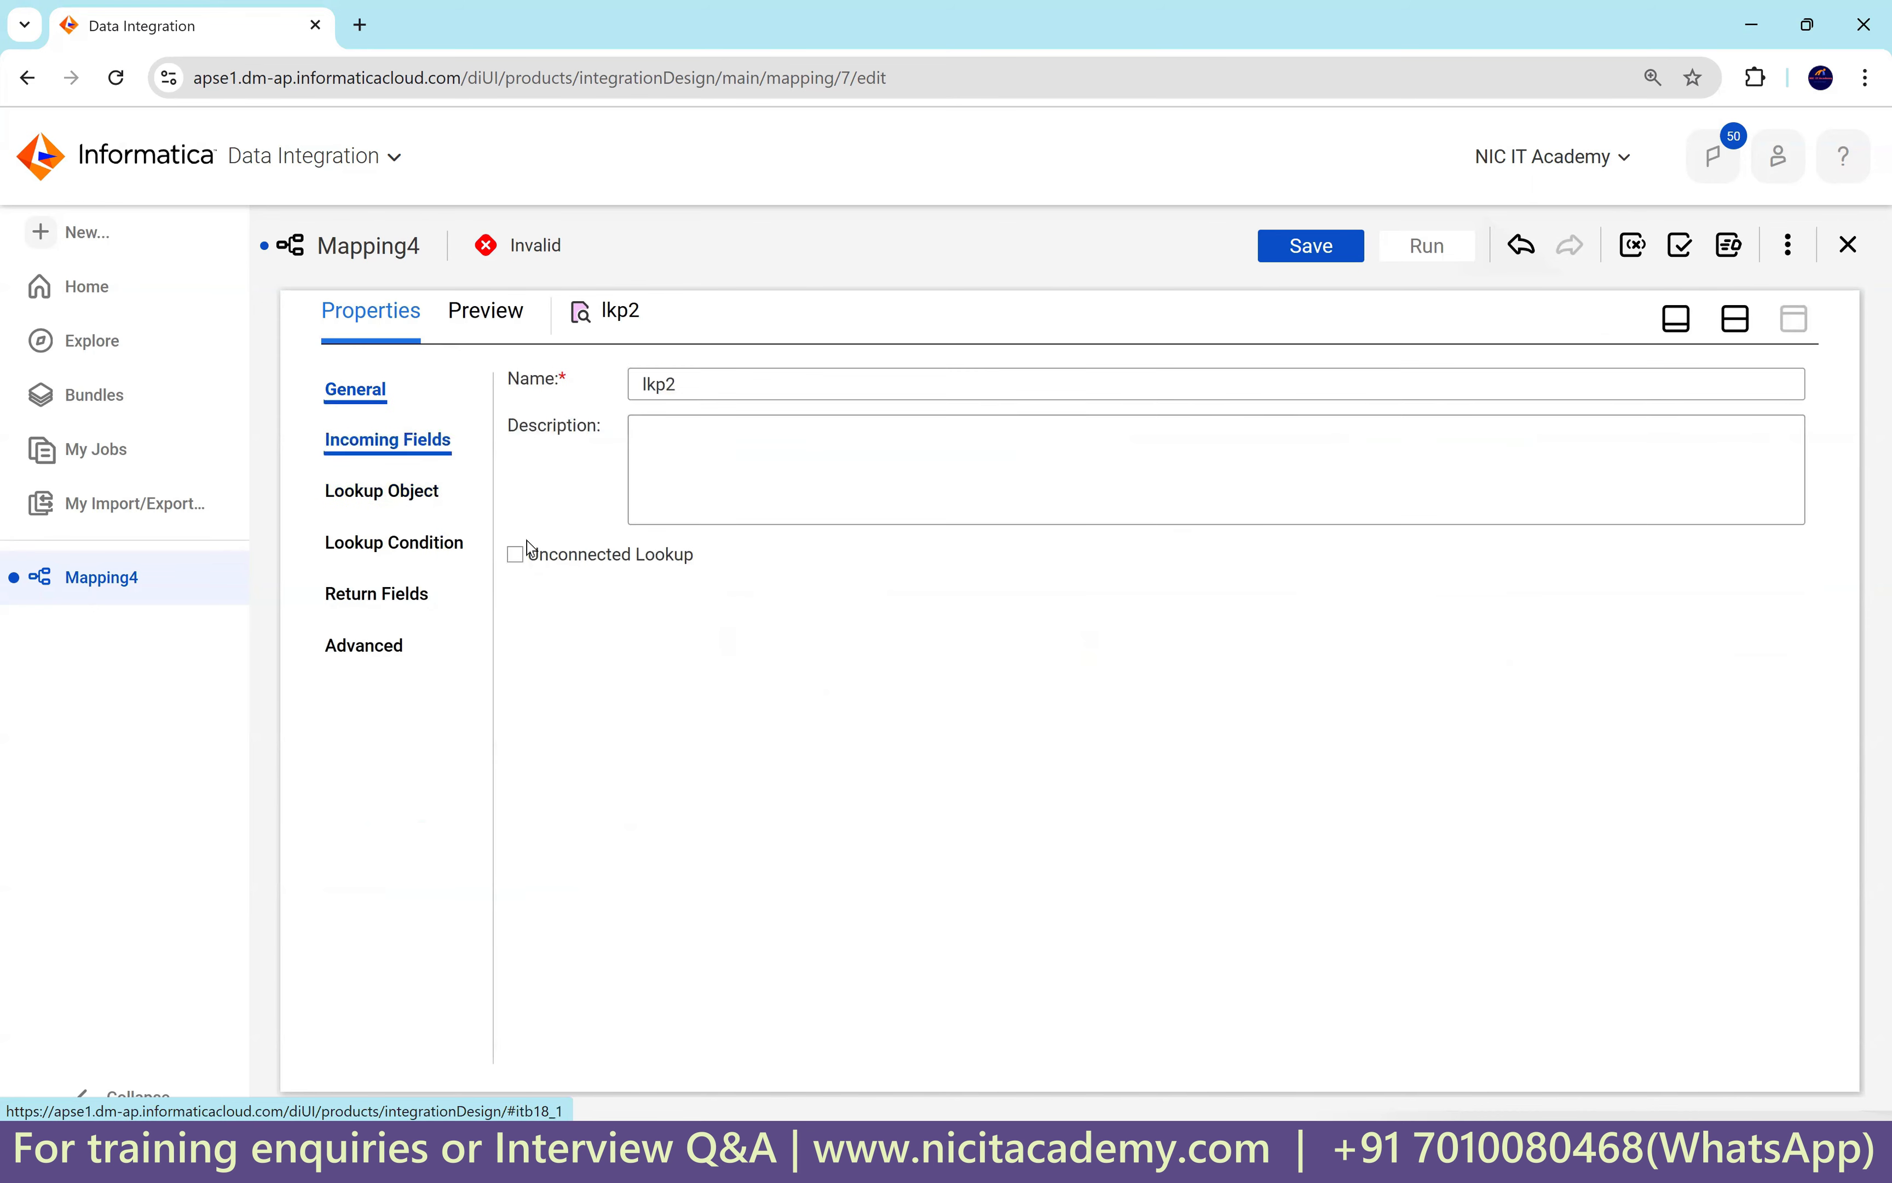
left_click(515, 555)
left_click(950, 810)
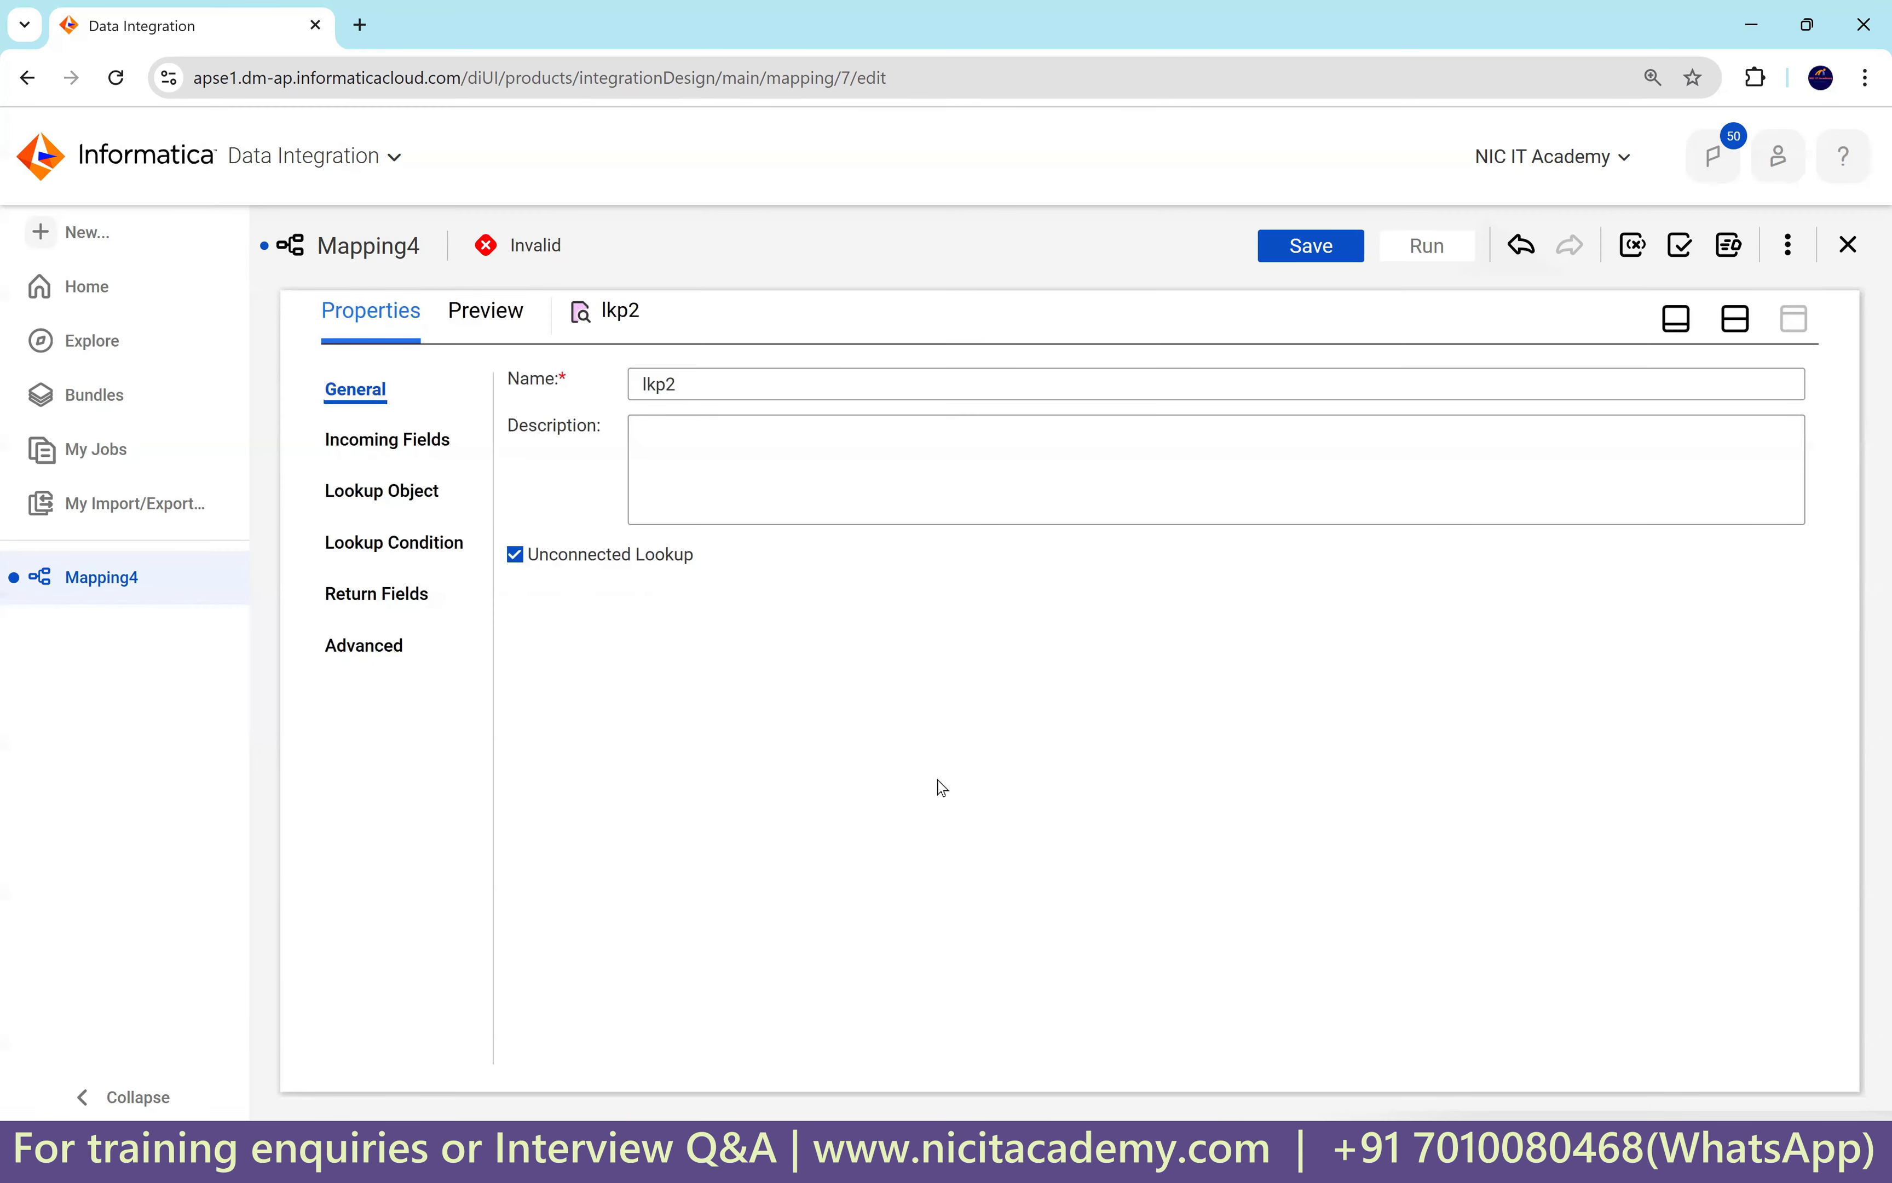
Add an incoming field named in_dept_id to lkp2.
left_click(418, 442)
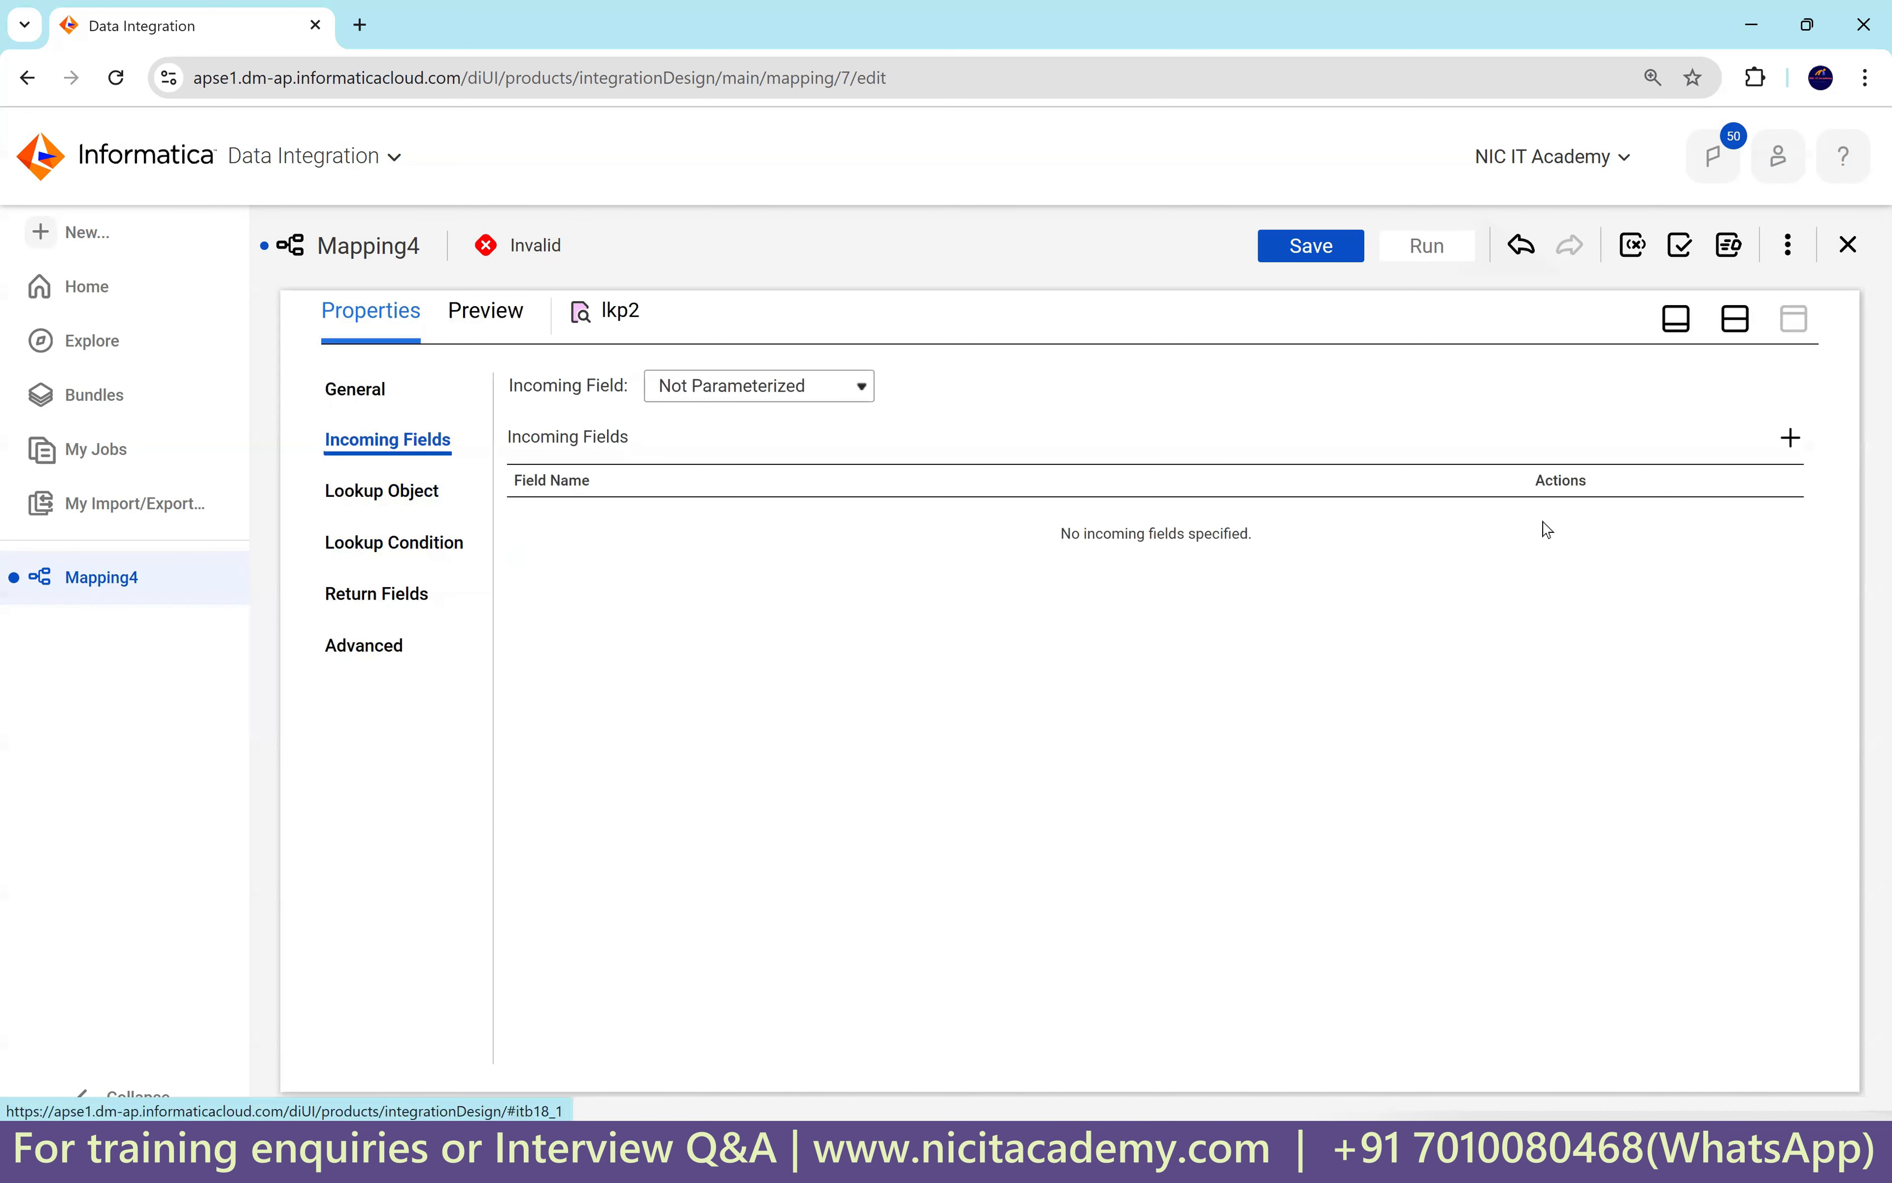
left_click(1792, 439)
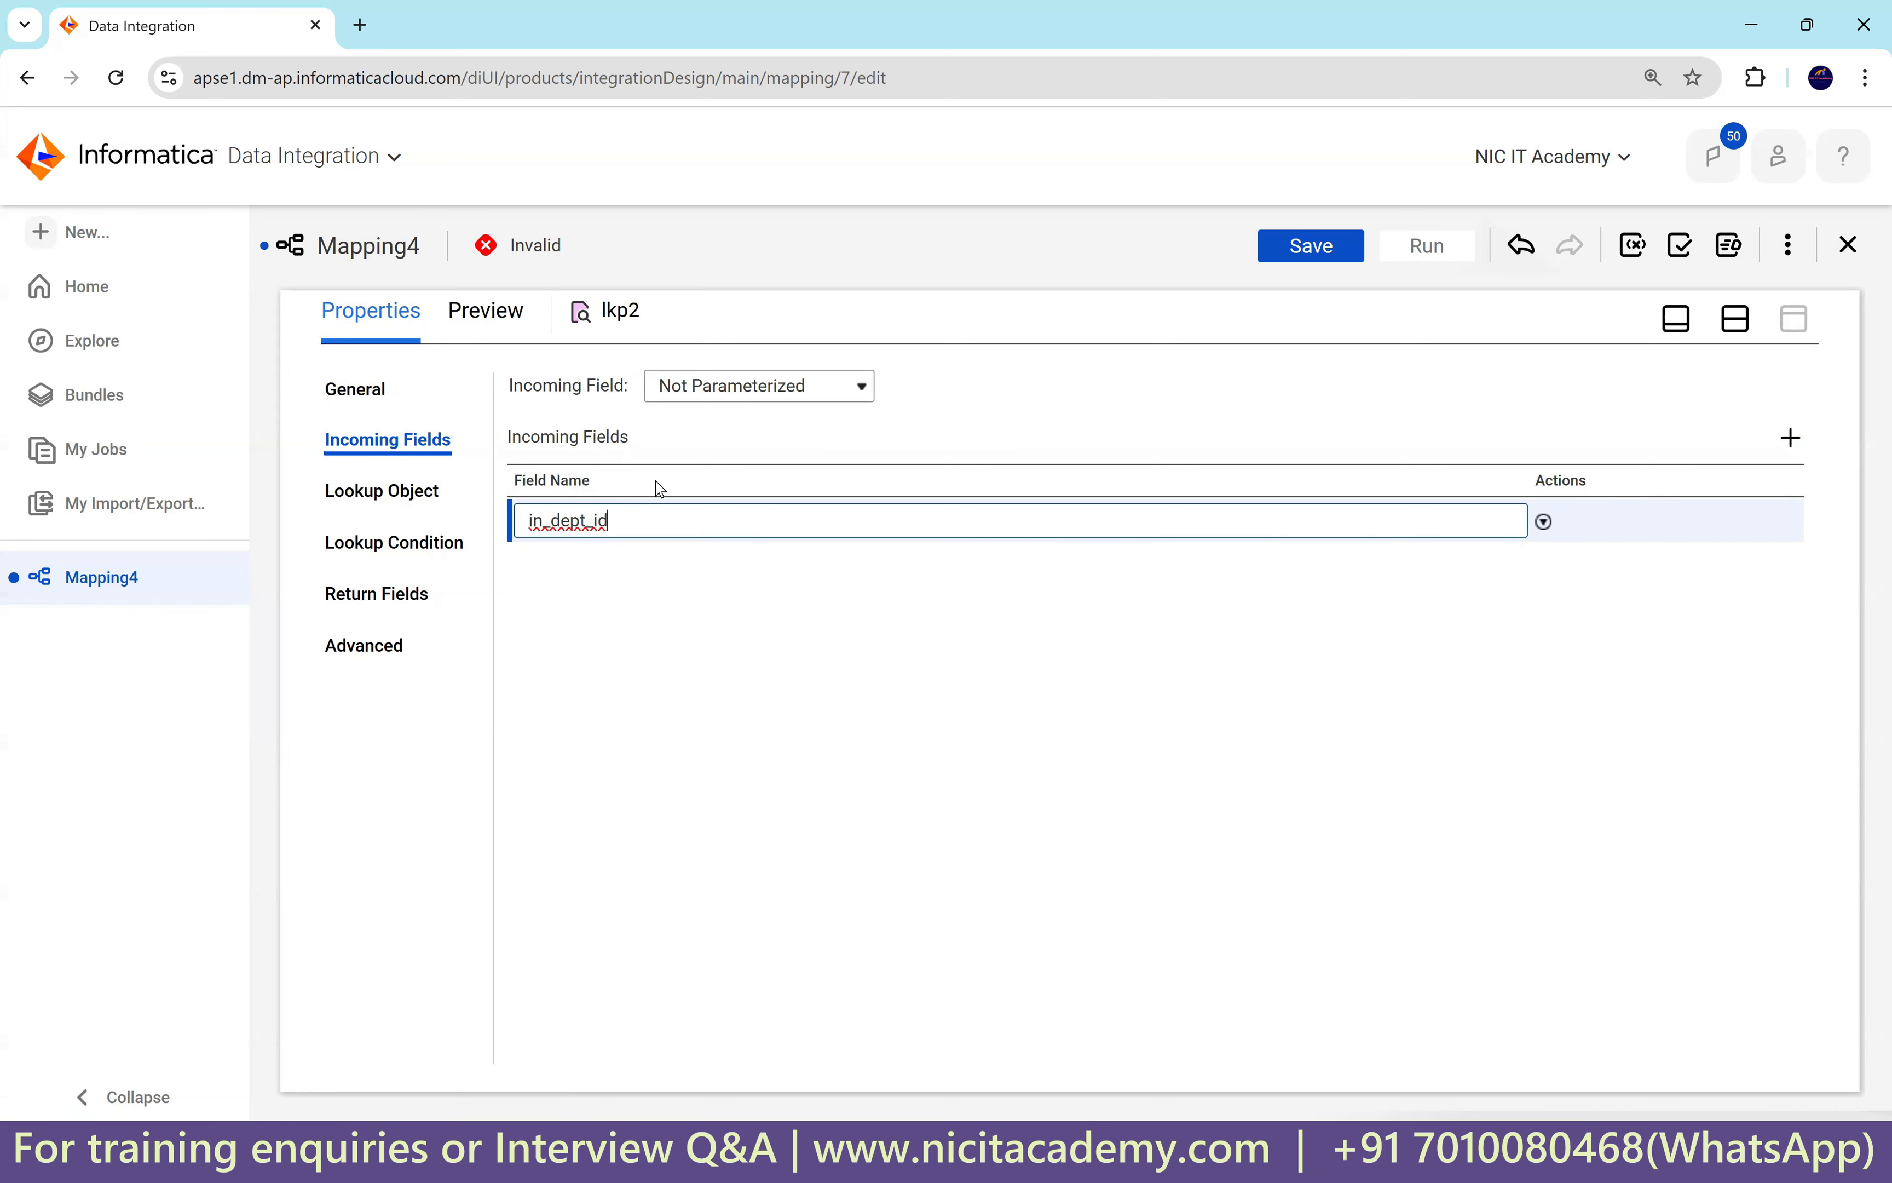
left_click(382, 490)
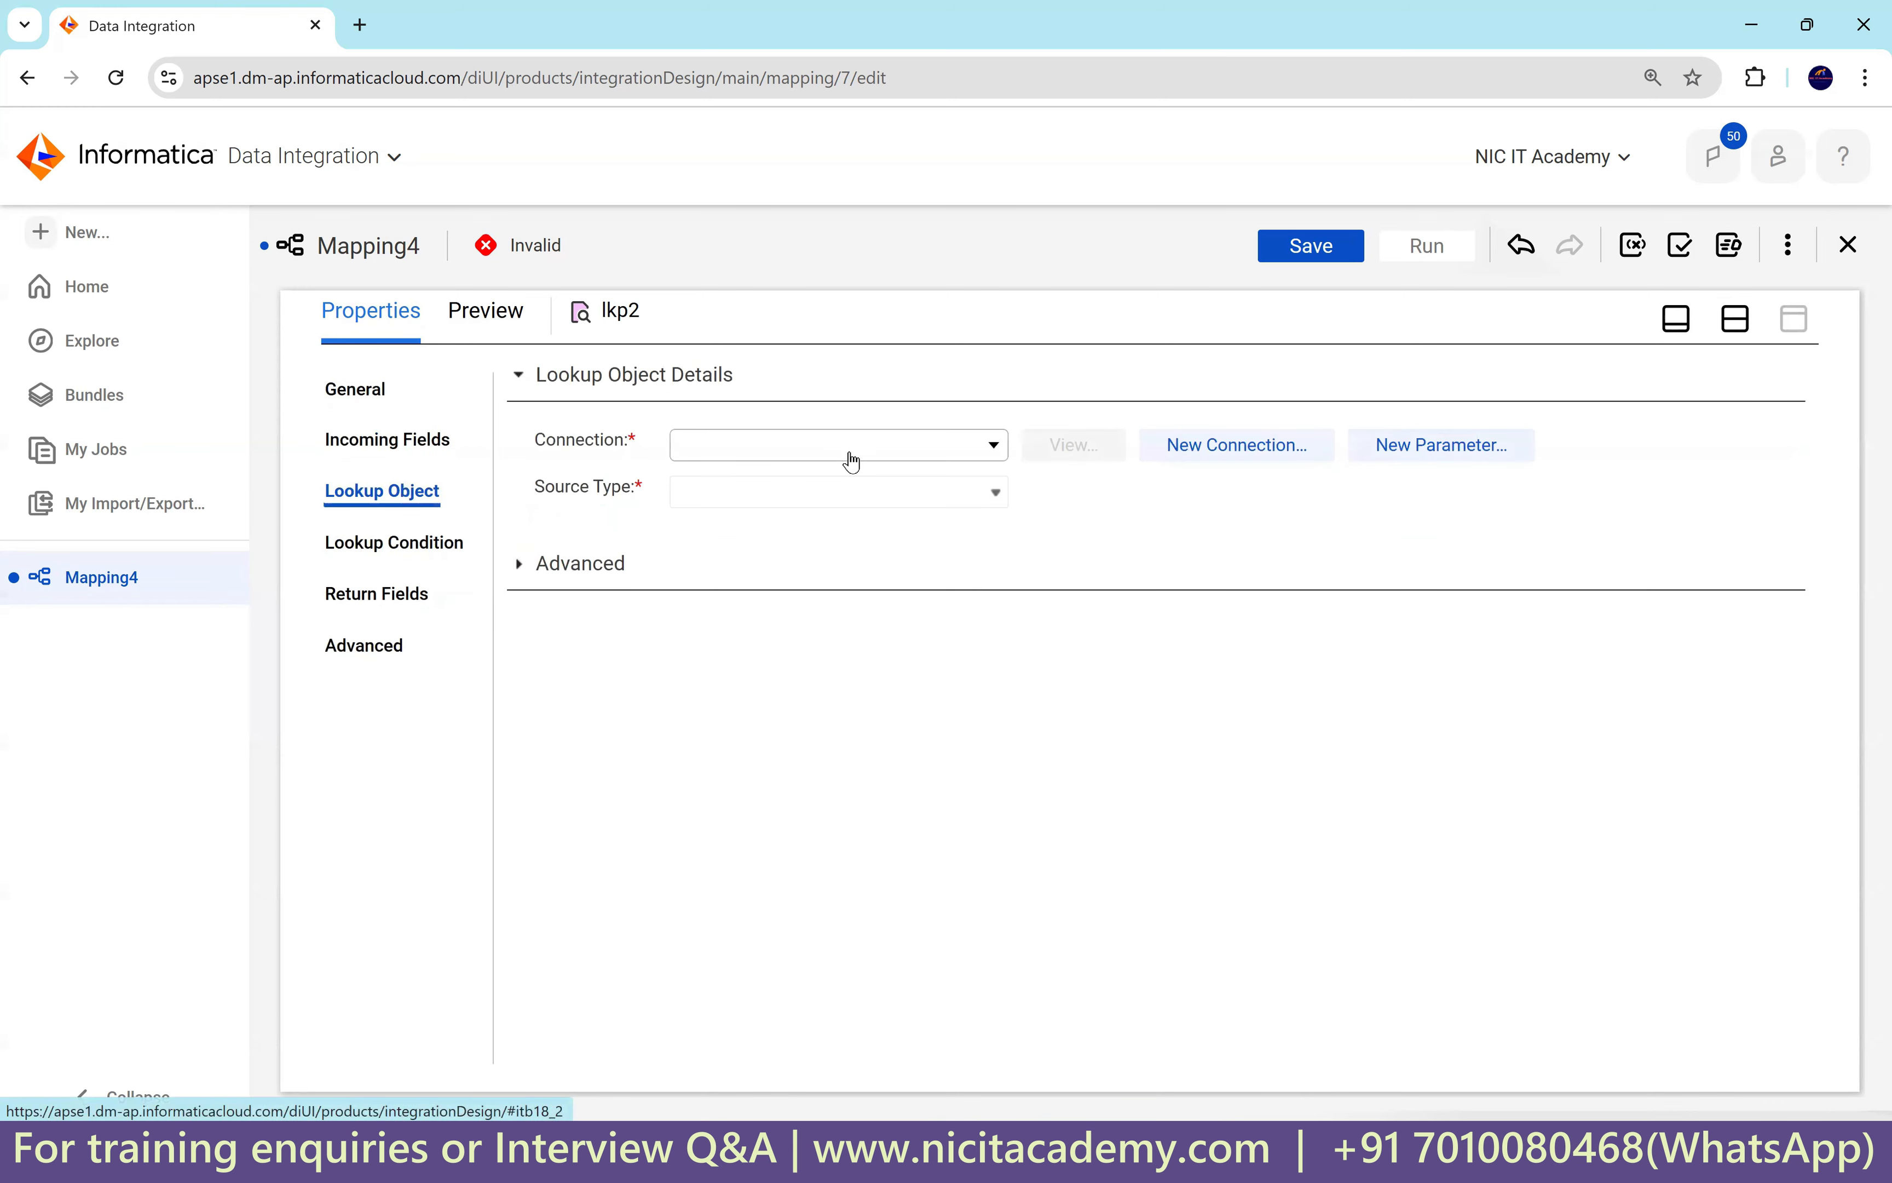
Set lkp2's lookup object to the DEPARTMENTS table on the Oracle_Src1 connection.
left_click(850, 450)
left_click(817, 676)
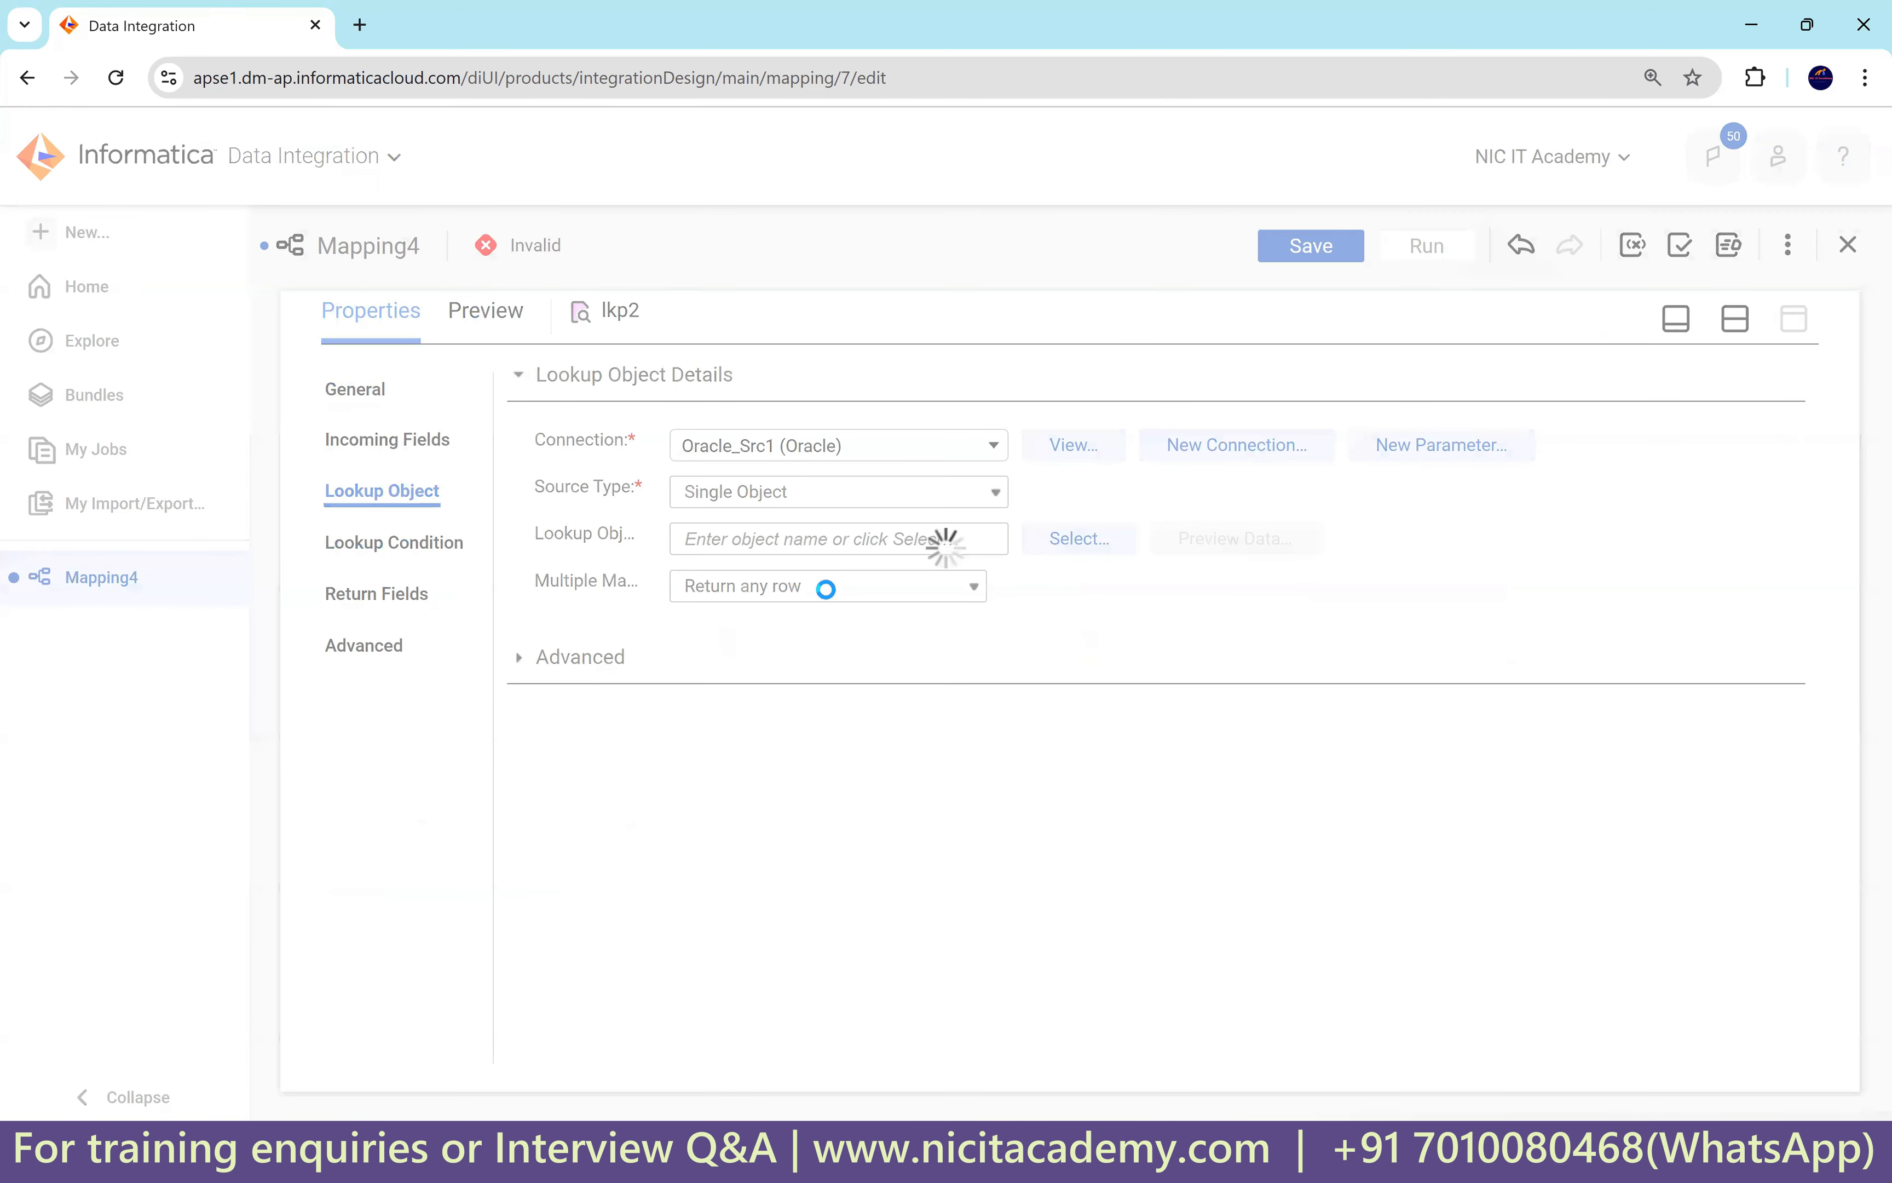
scroll(739, 637, "down", 1)
scroll(745, 647, "down", 4)
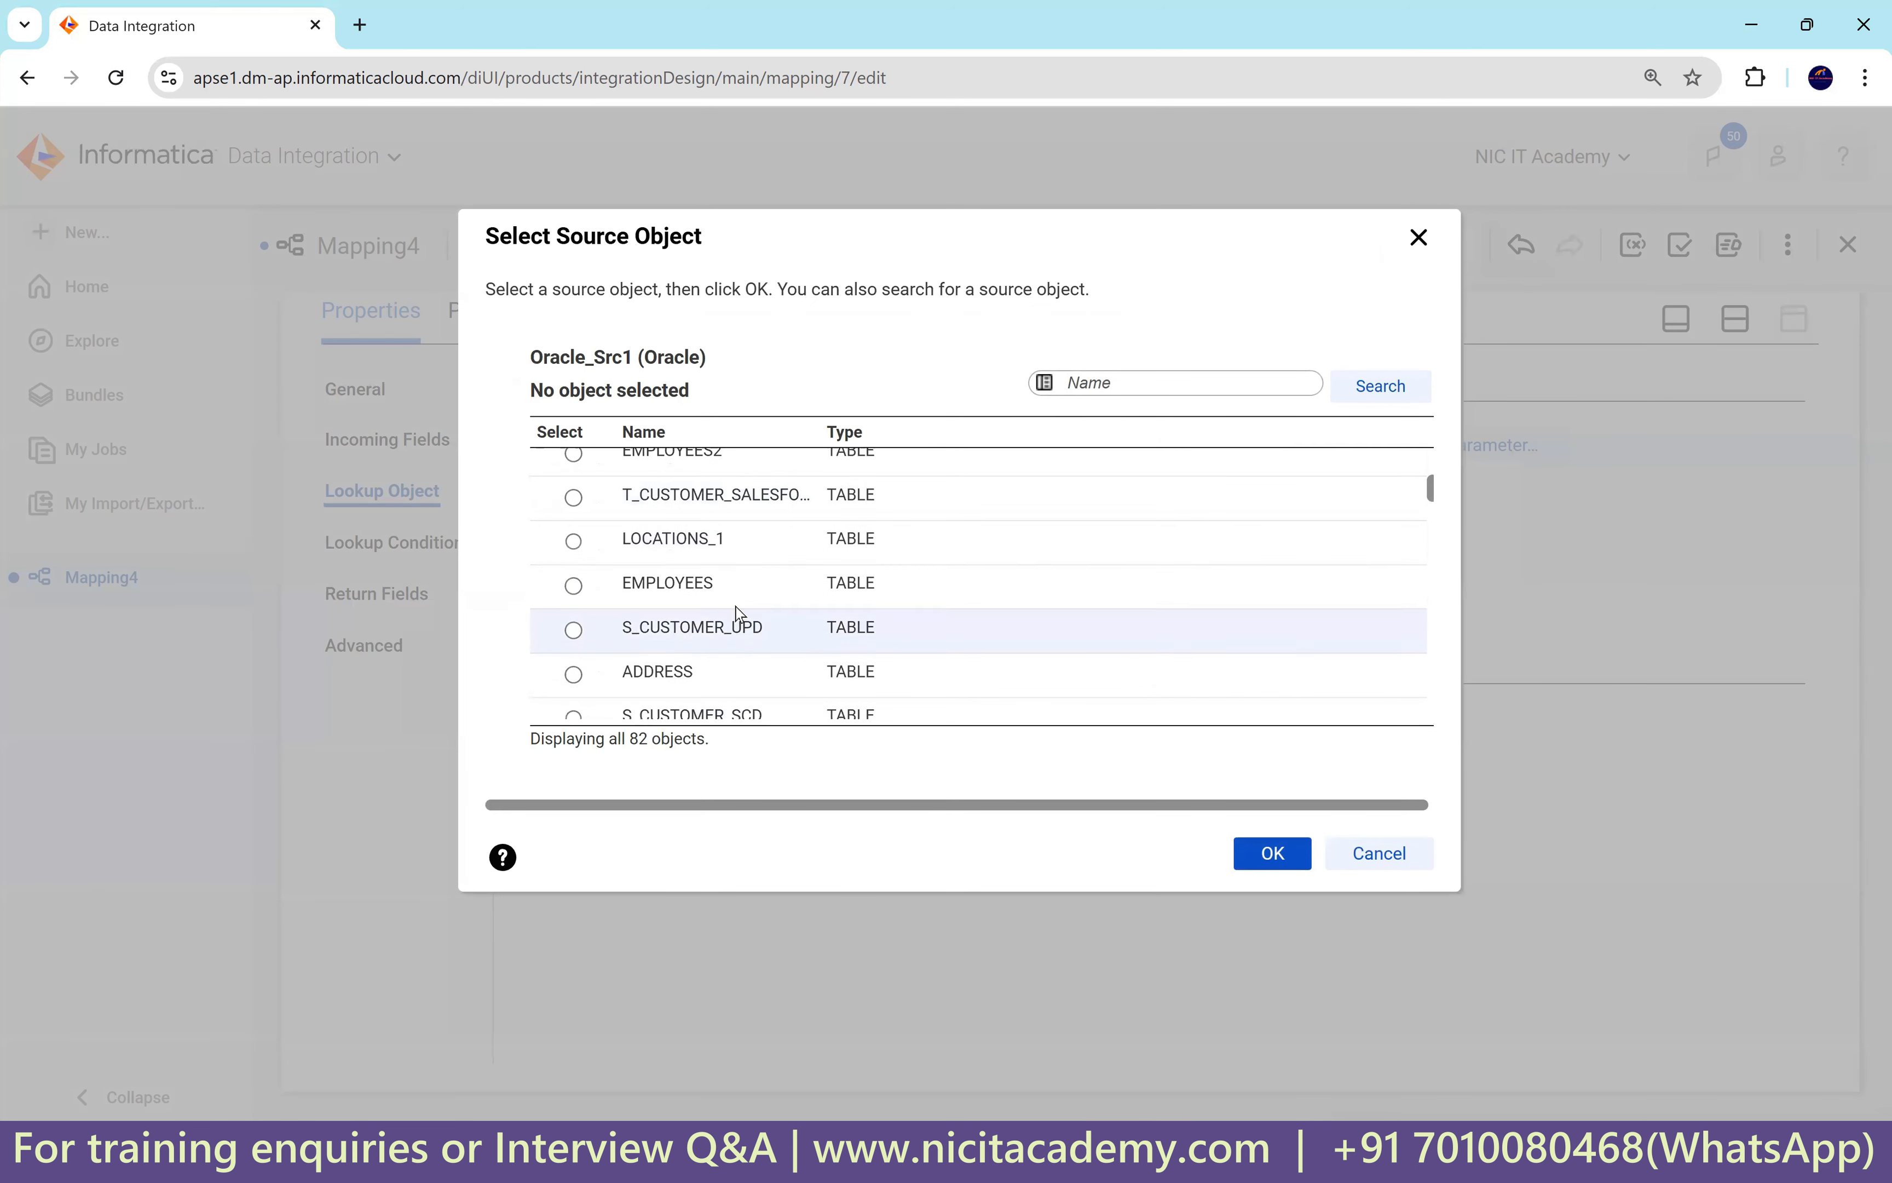
scroll(760, 595, "up", 4)
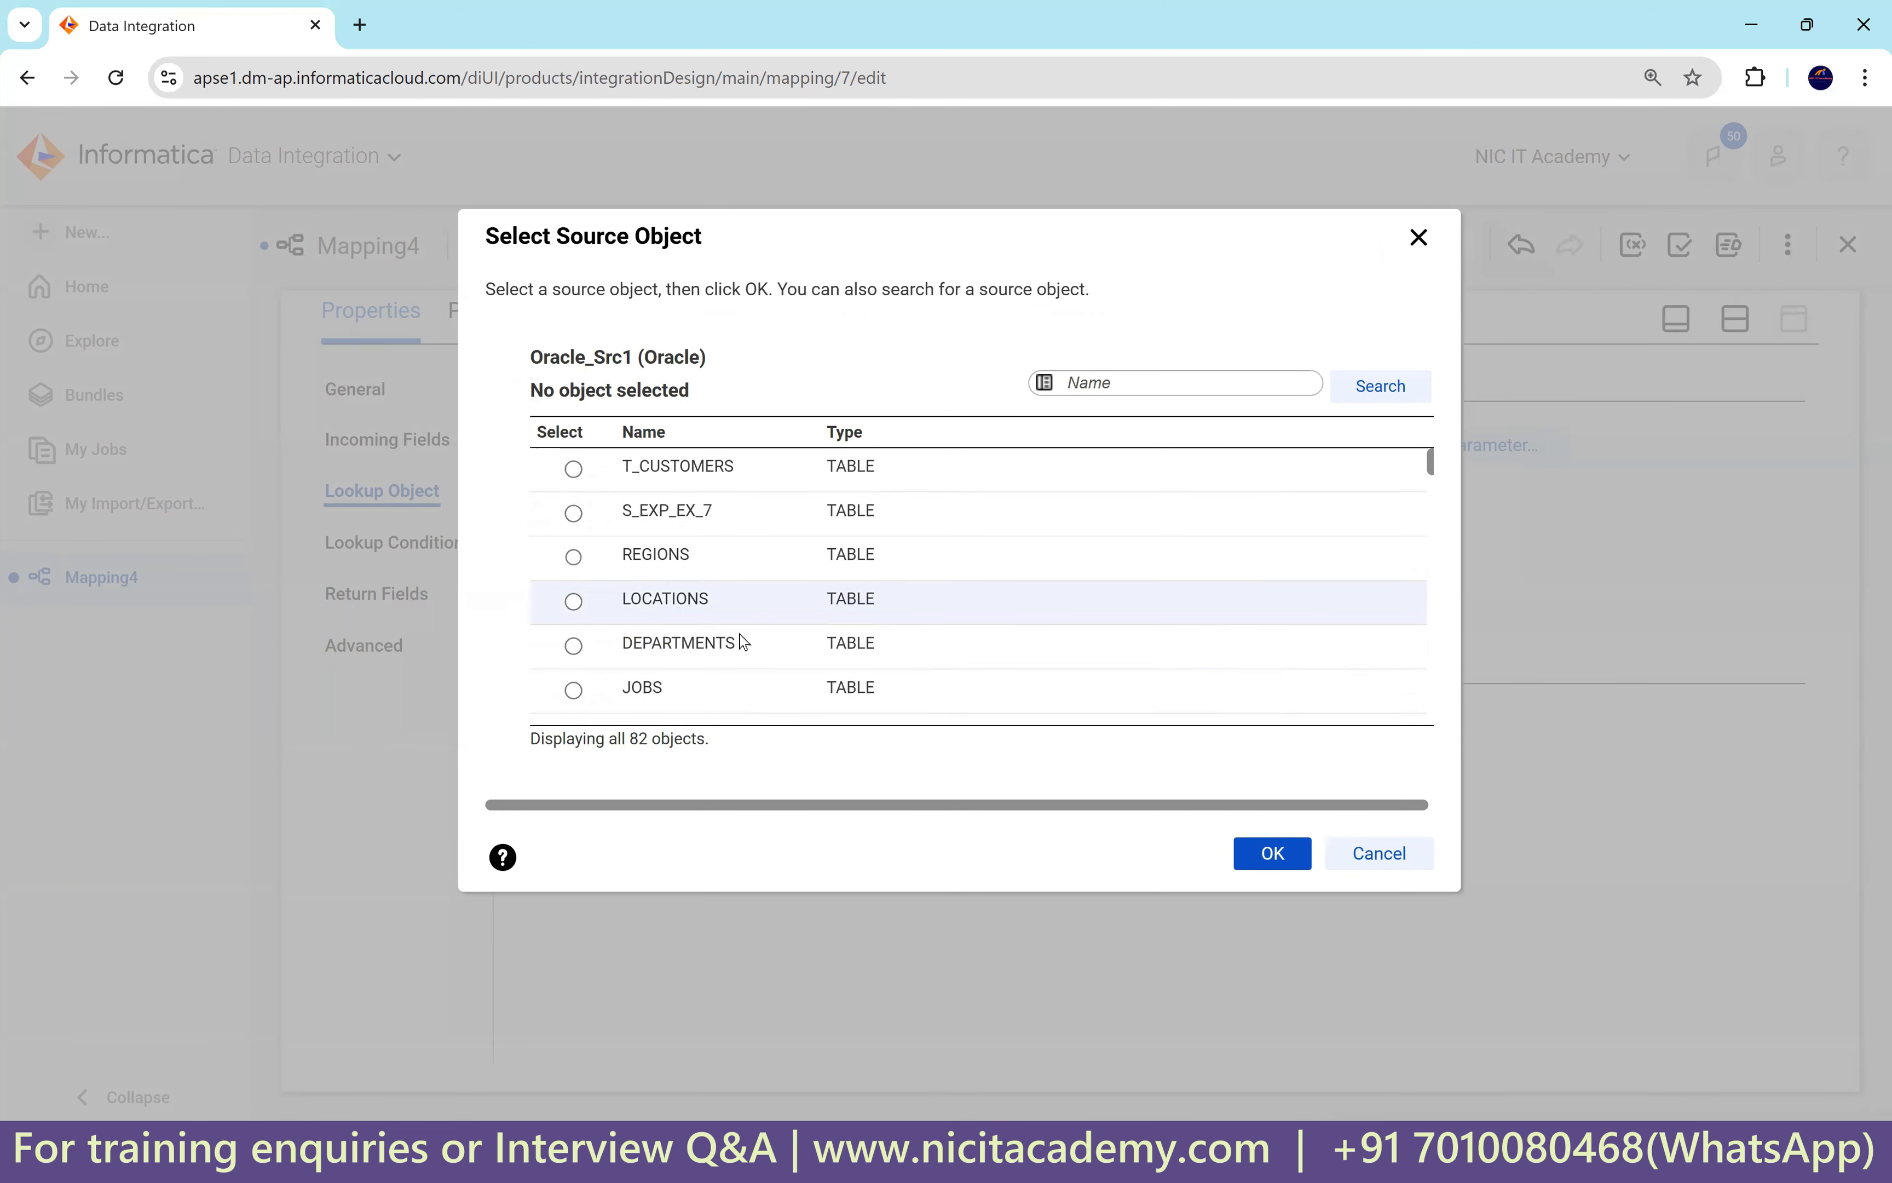
left_click(758, 643)
left_click(1242, 845)
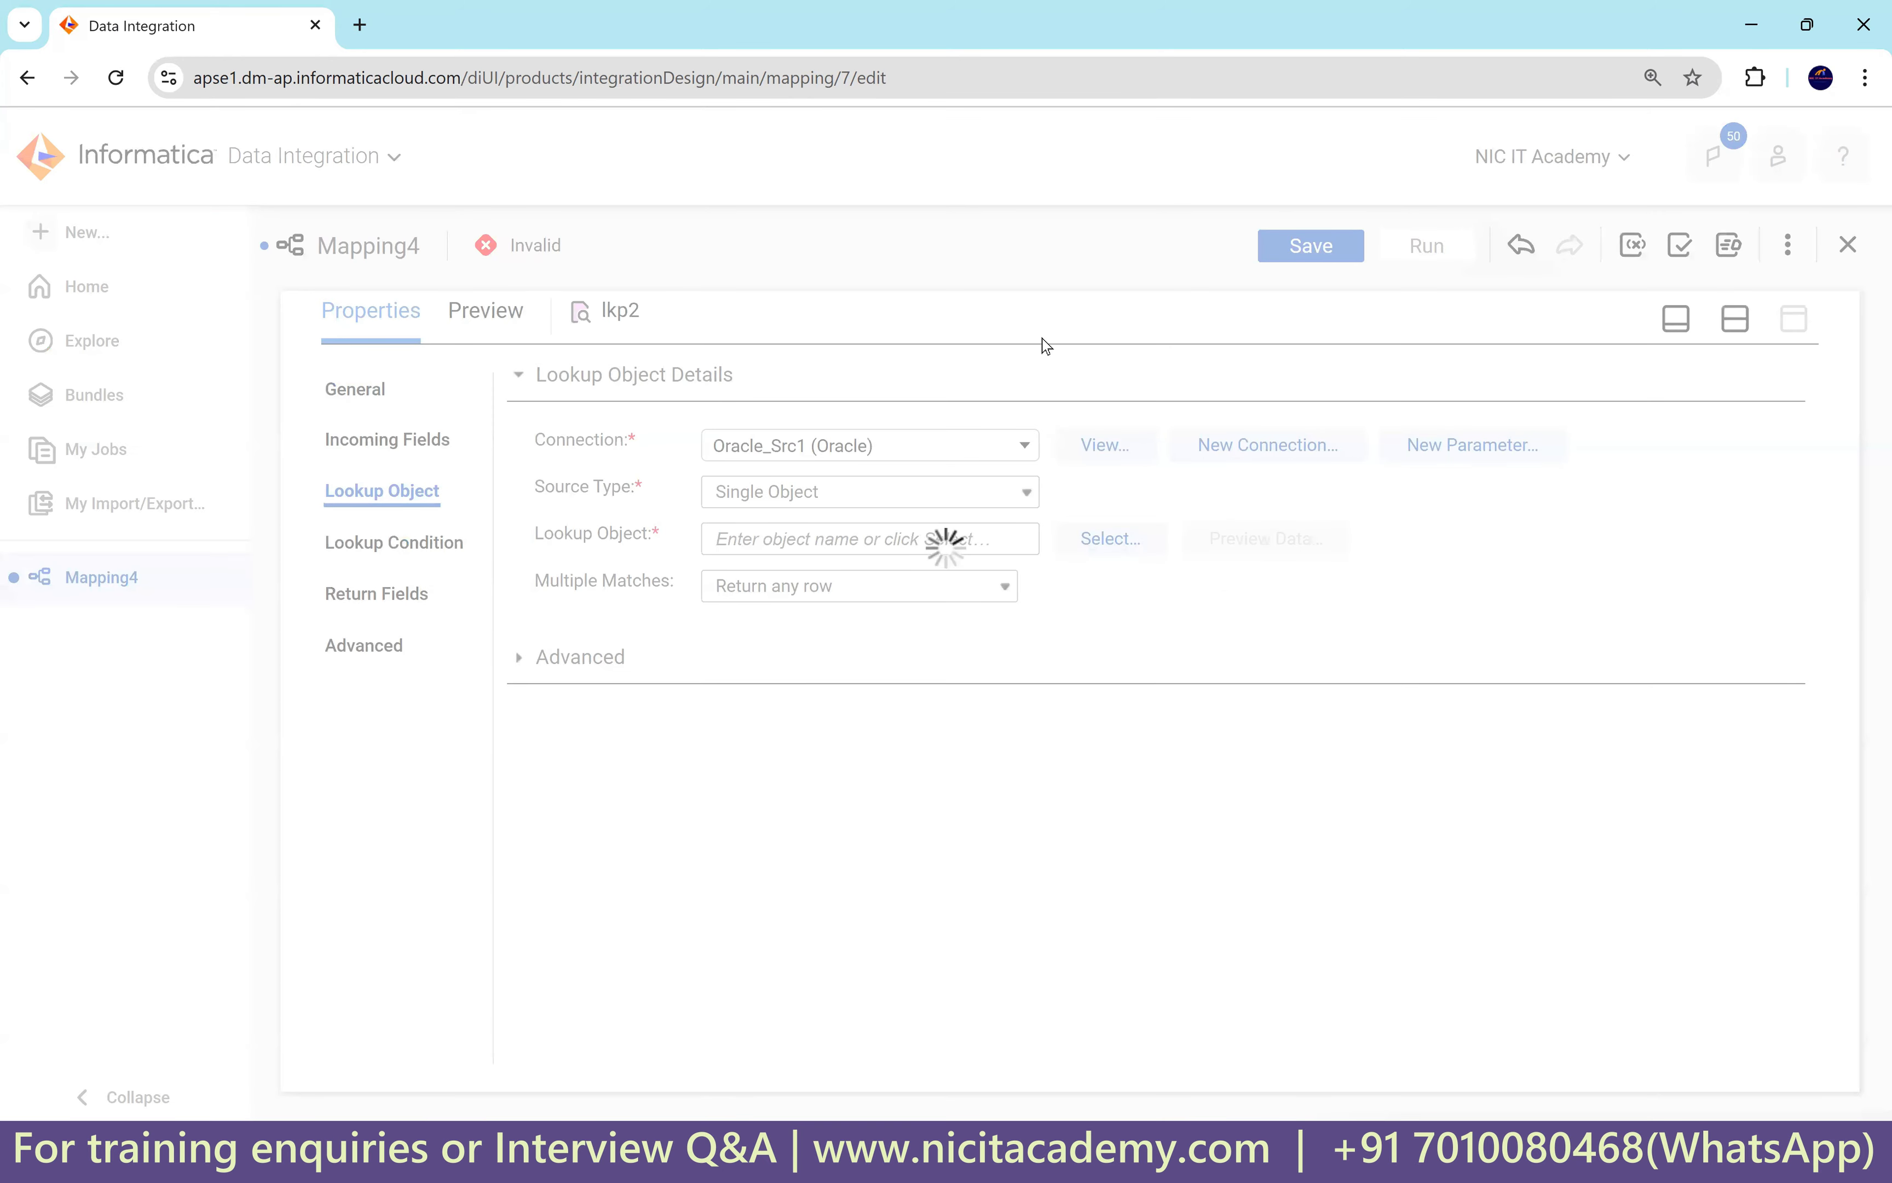
Add lkp2's lookup condition DEPARTMENT_ID = in_dept_id.
left_click(400, 544)
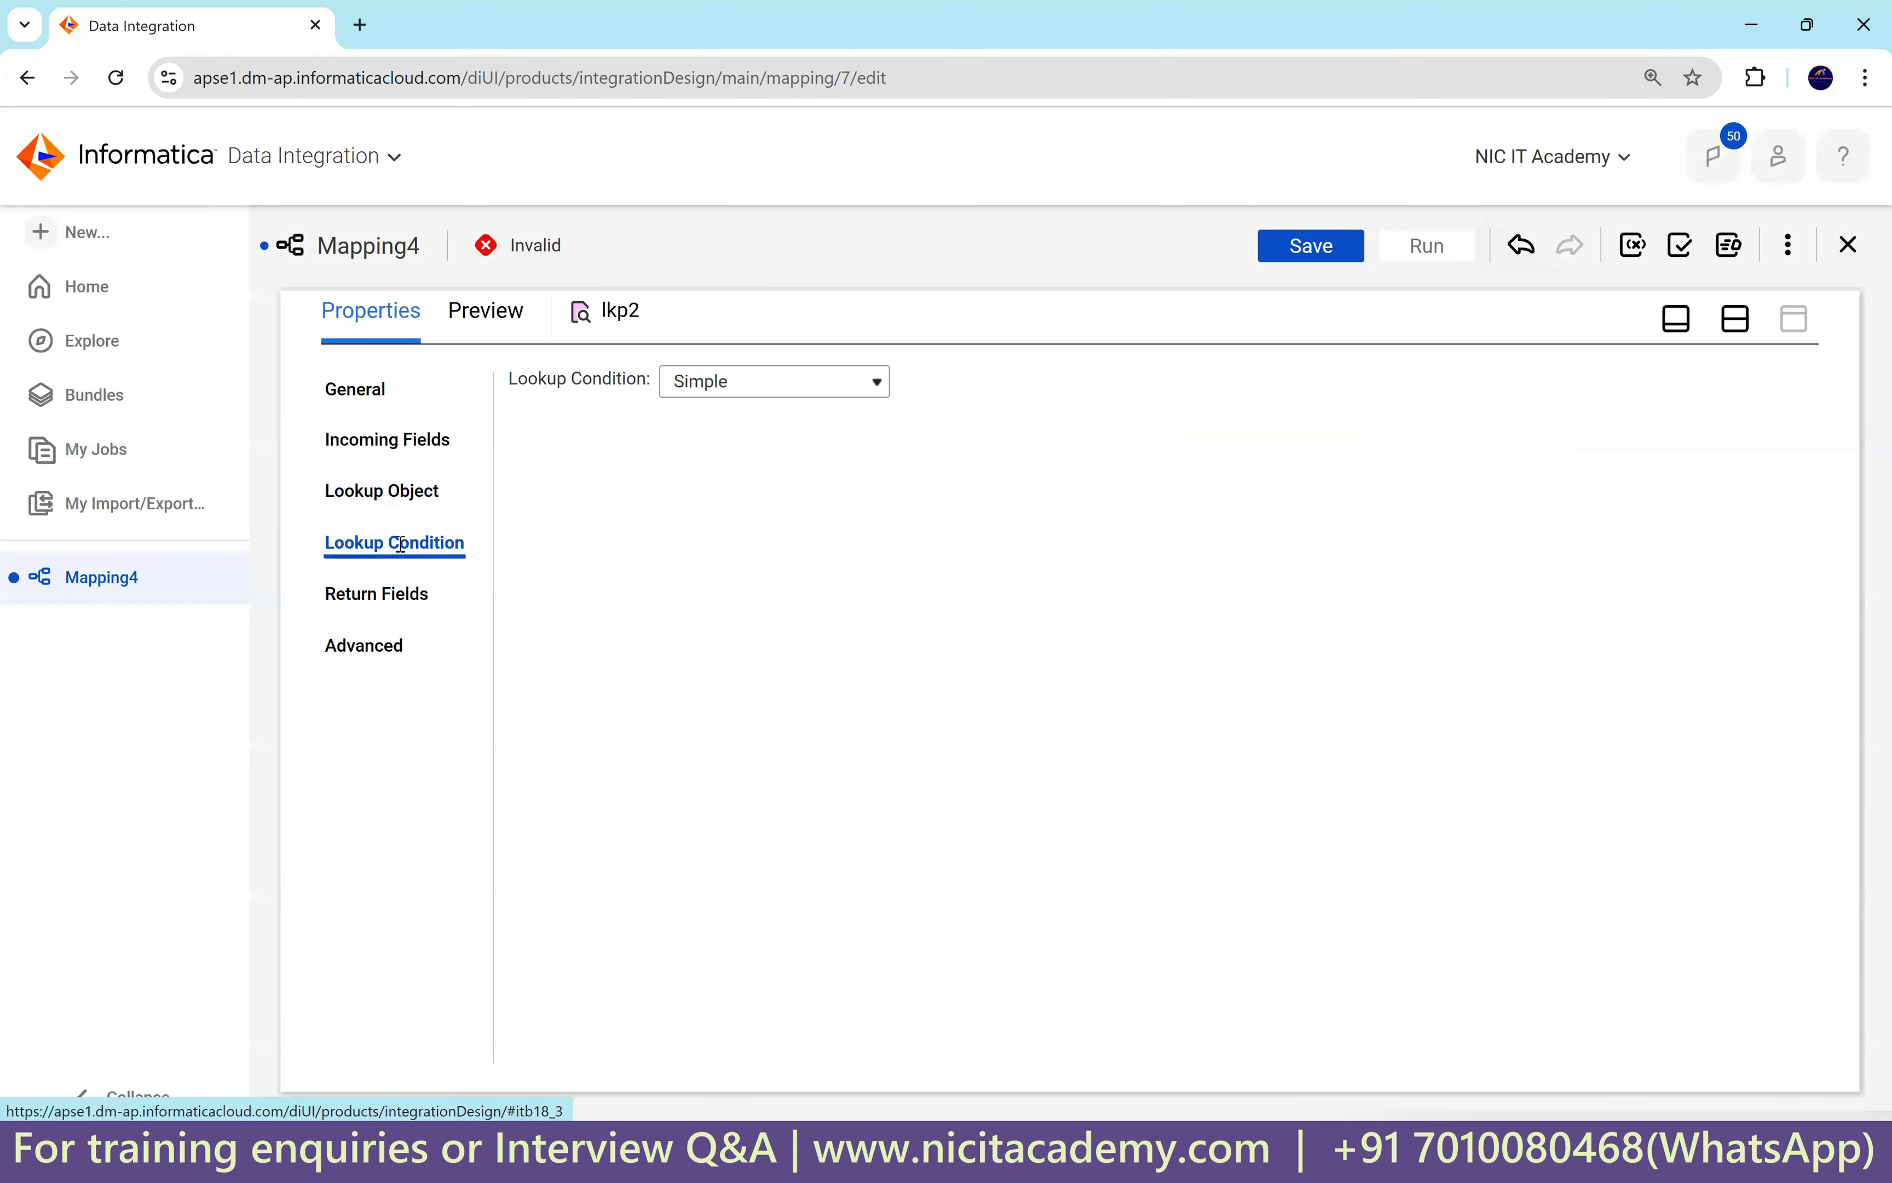
left_click(1777, 437)
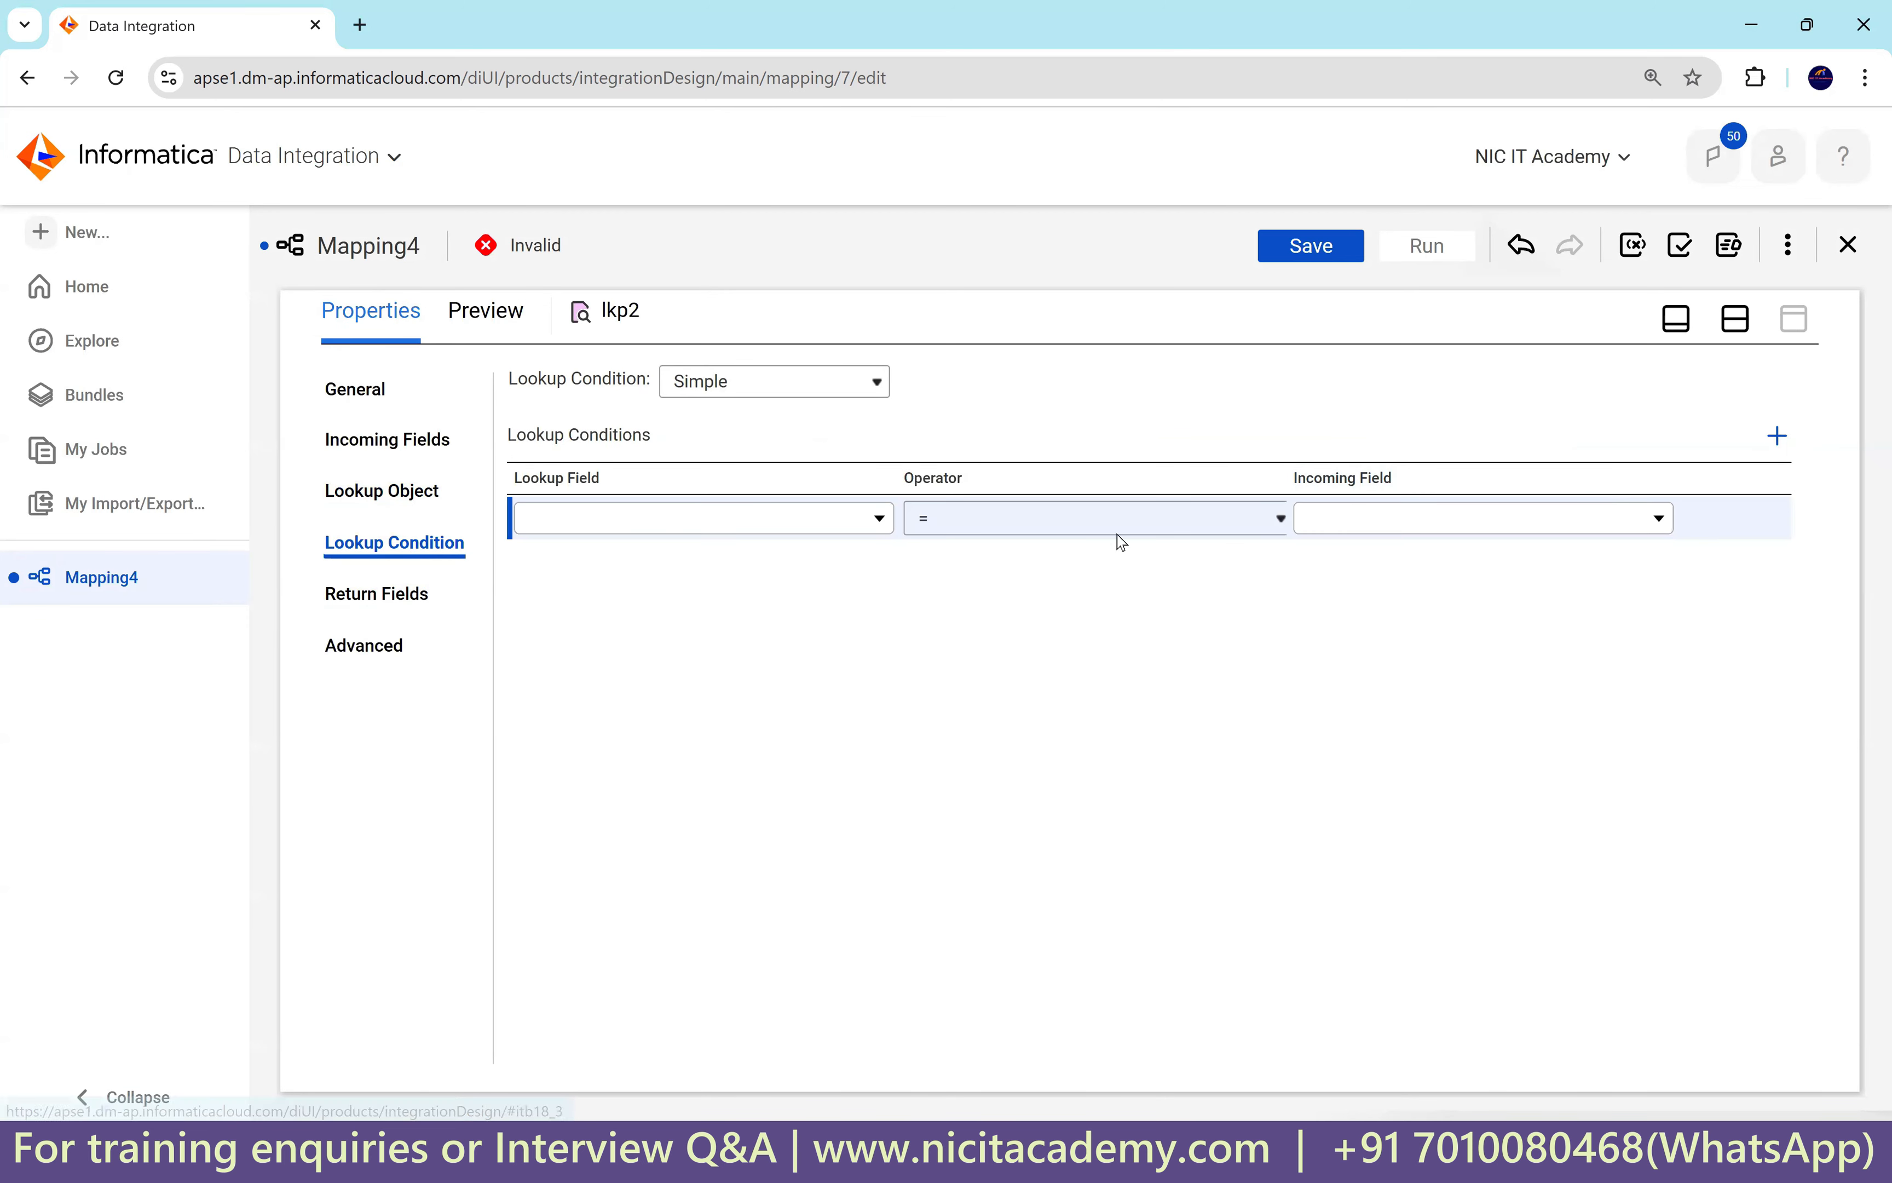
left_click(706, 523)
left_click(602, 696)
left_click(1376, 519)
left_click(1373, 671)
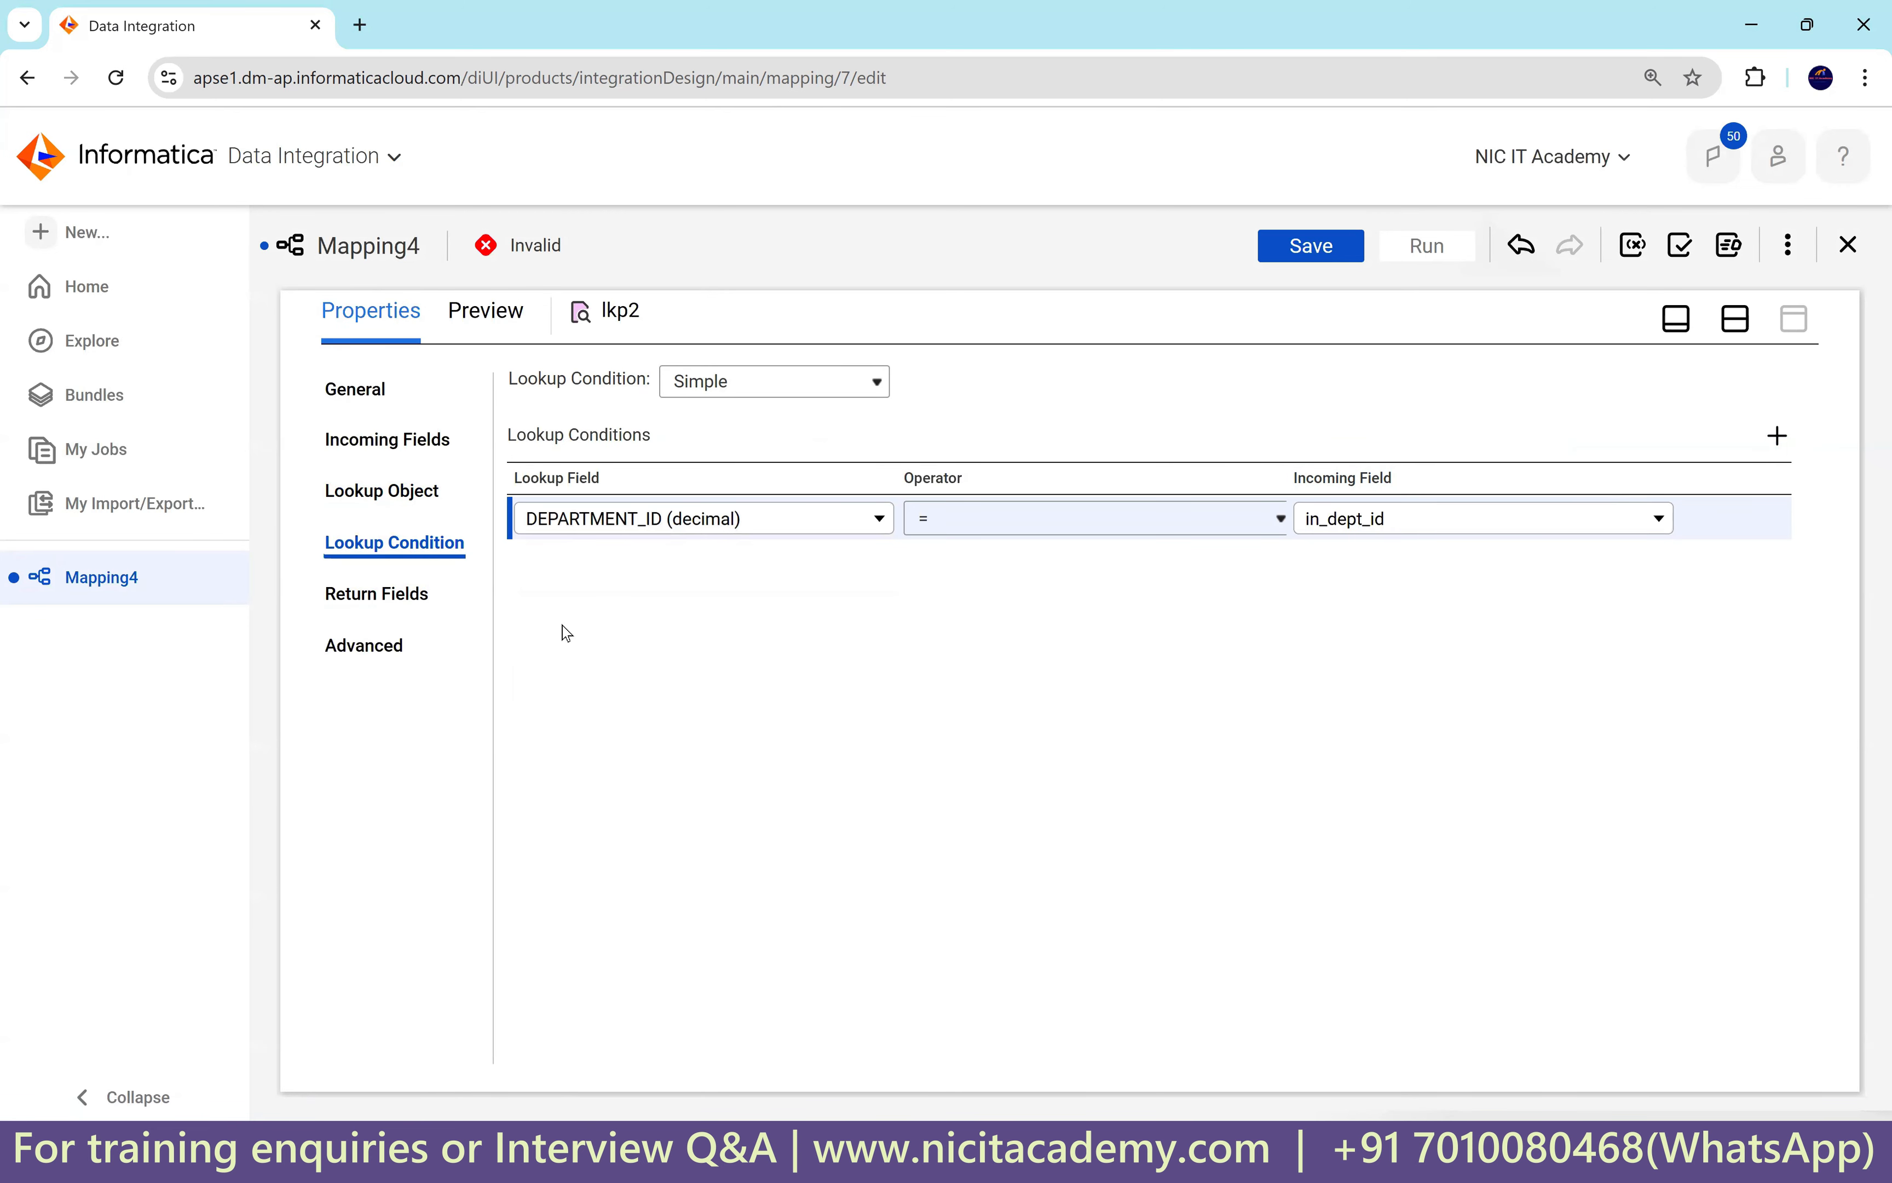
left_click(377, 594)
Delete DEPARTMENT_NAME and MANAGER_ID from lkp2 and make LOCATION_ID its return value.
left_click_drag(749, 436, 846, 436)
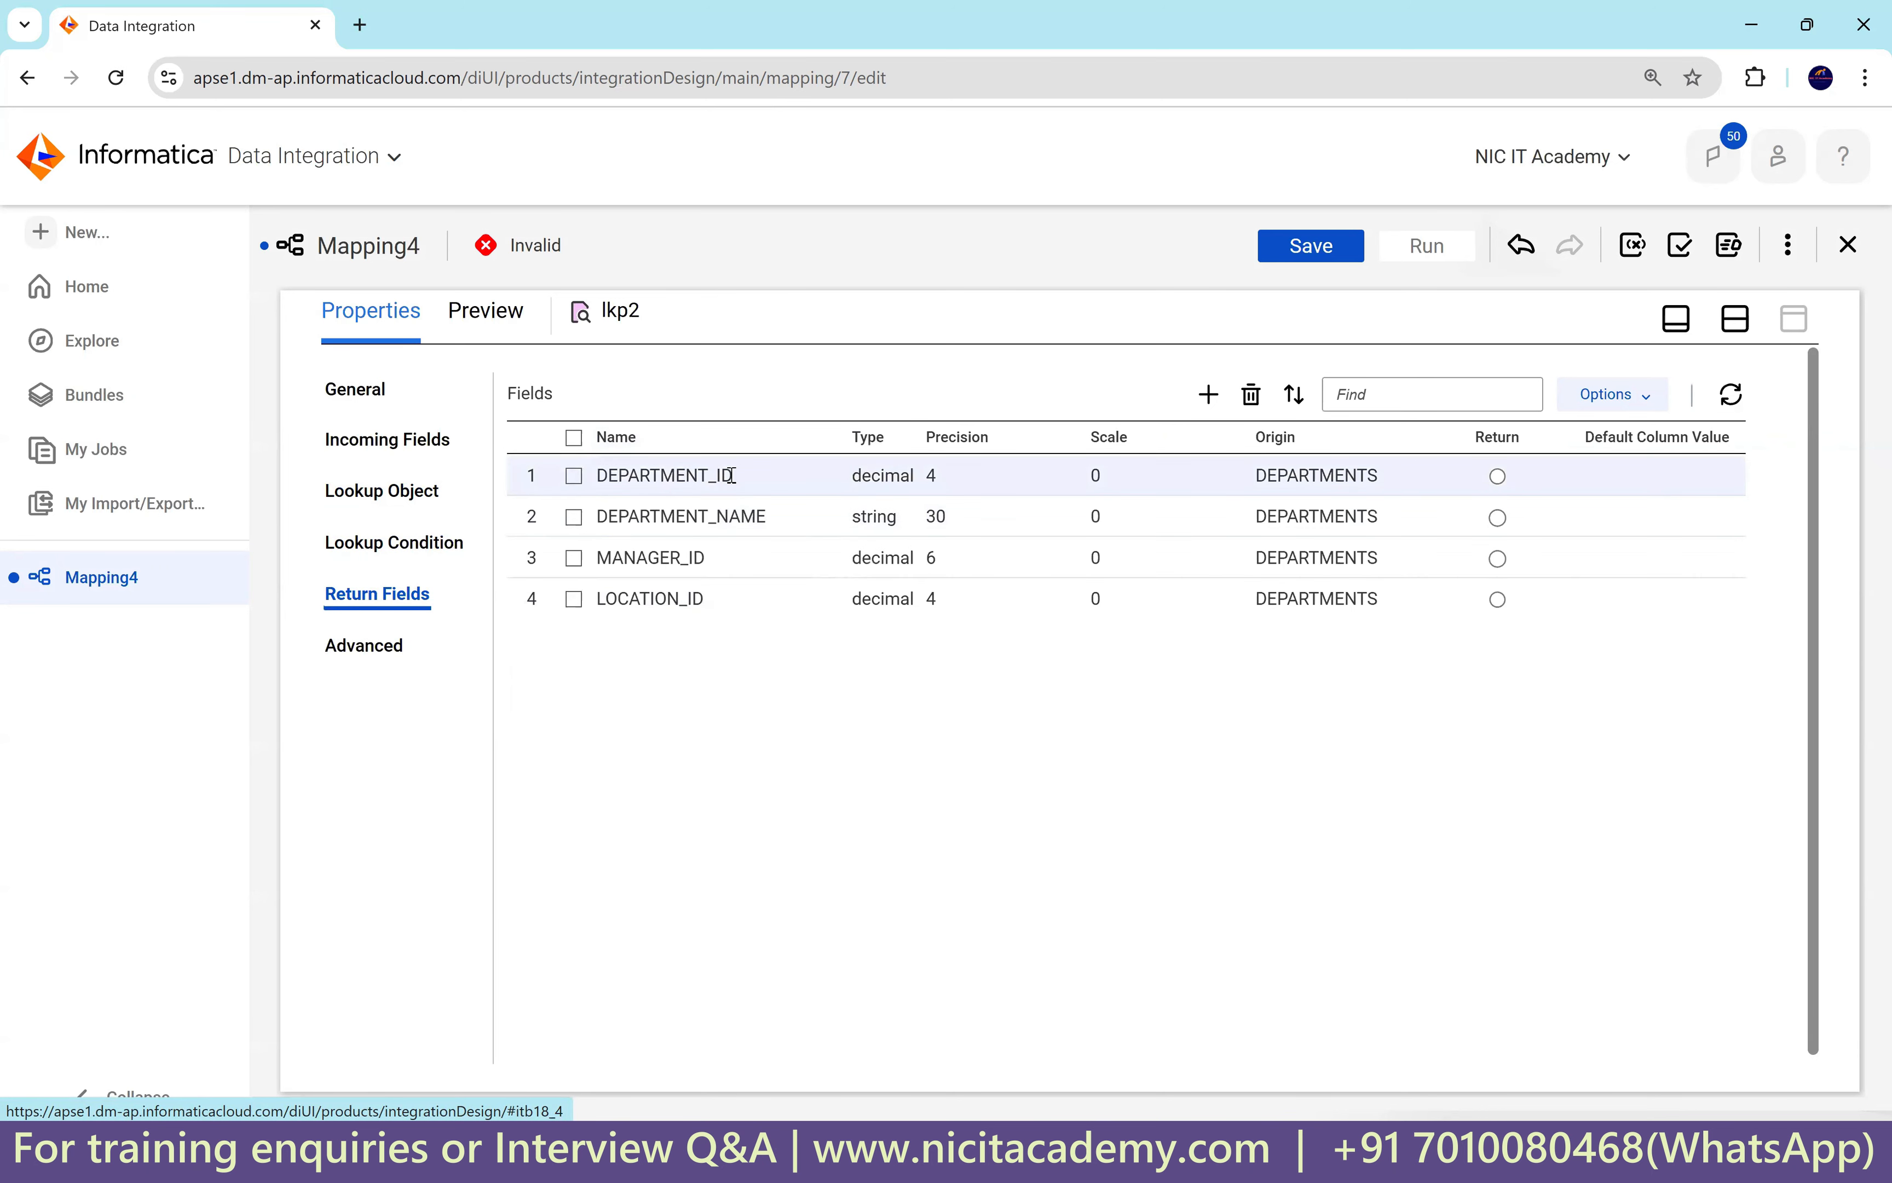
left_click_drag(717, 477, 575, 475)
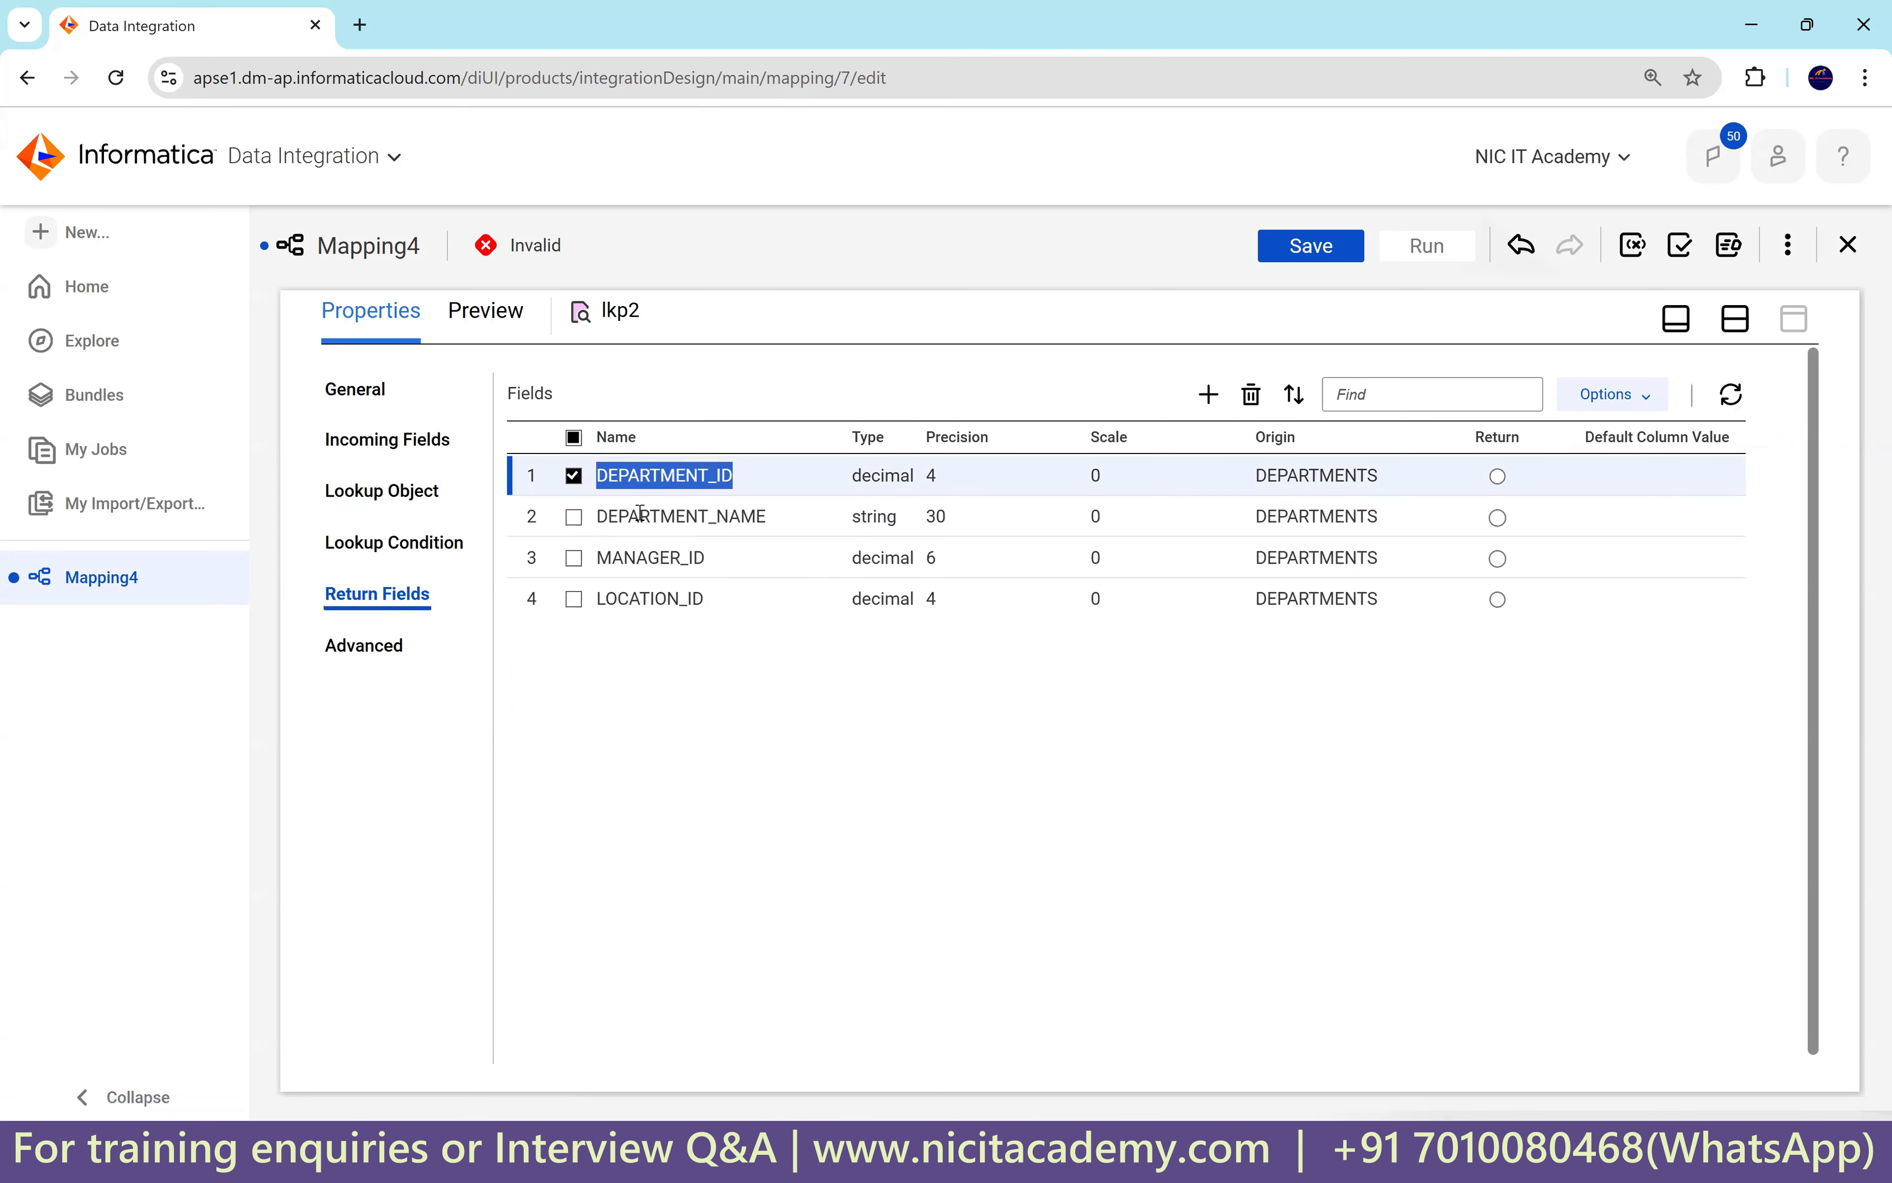
left_click(574, 476)
left_click(573, 516)
left_click(574, 557)
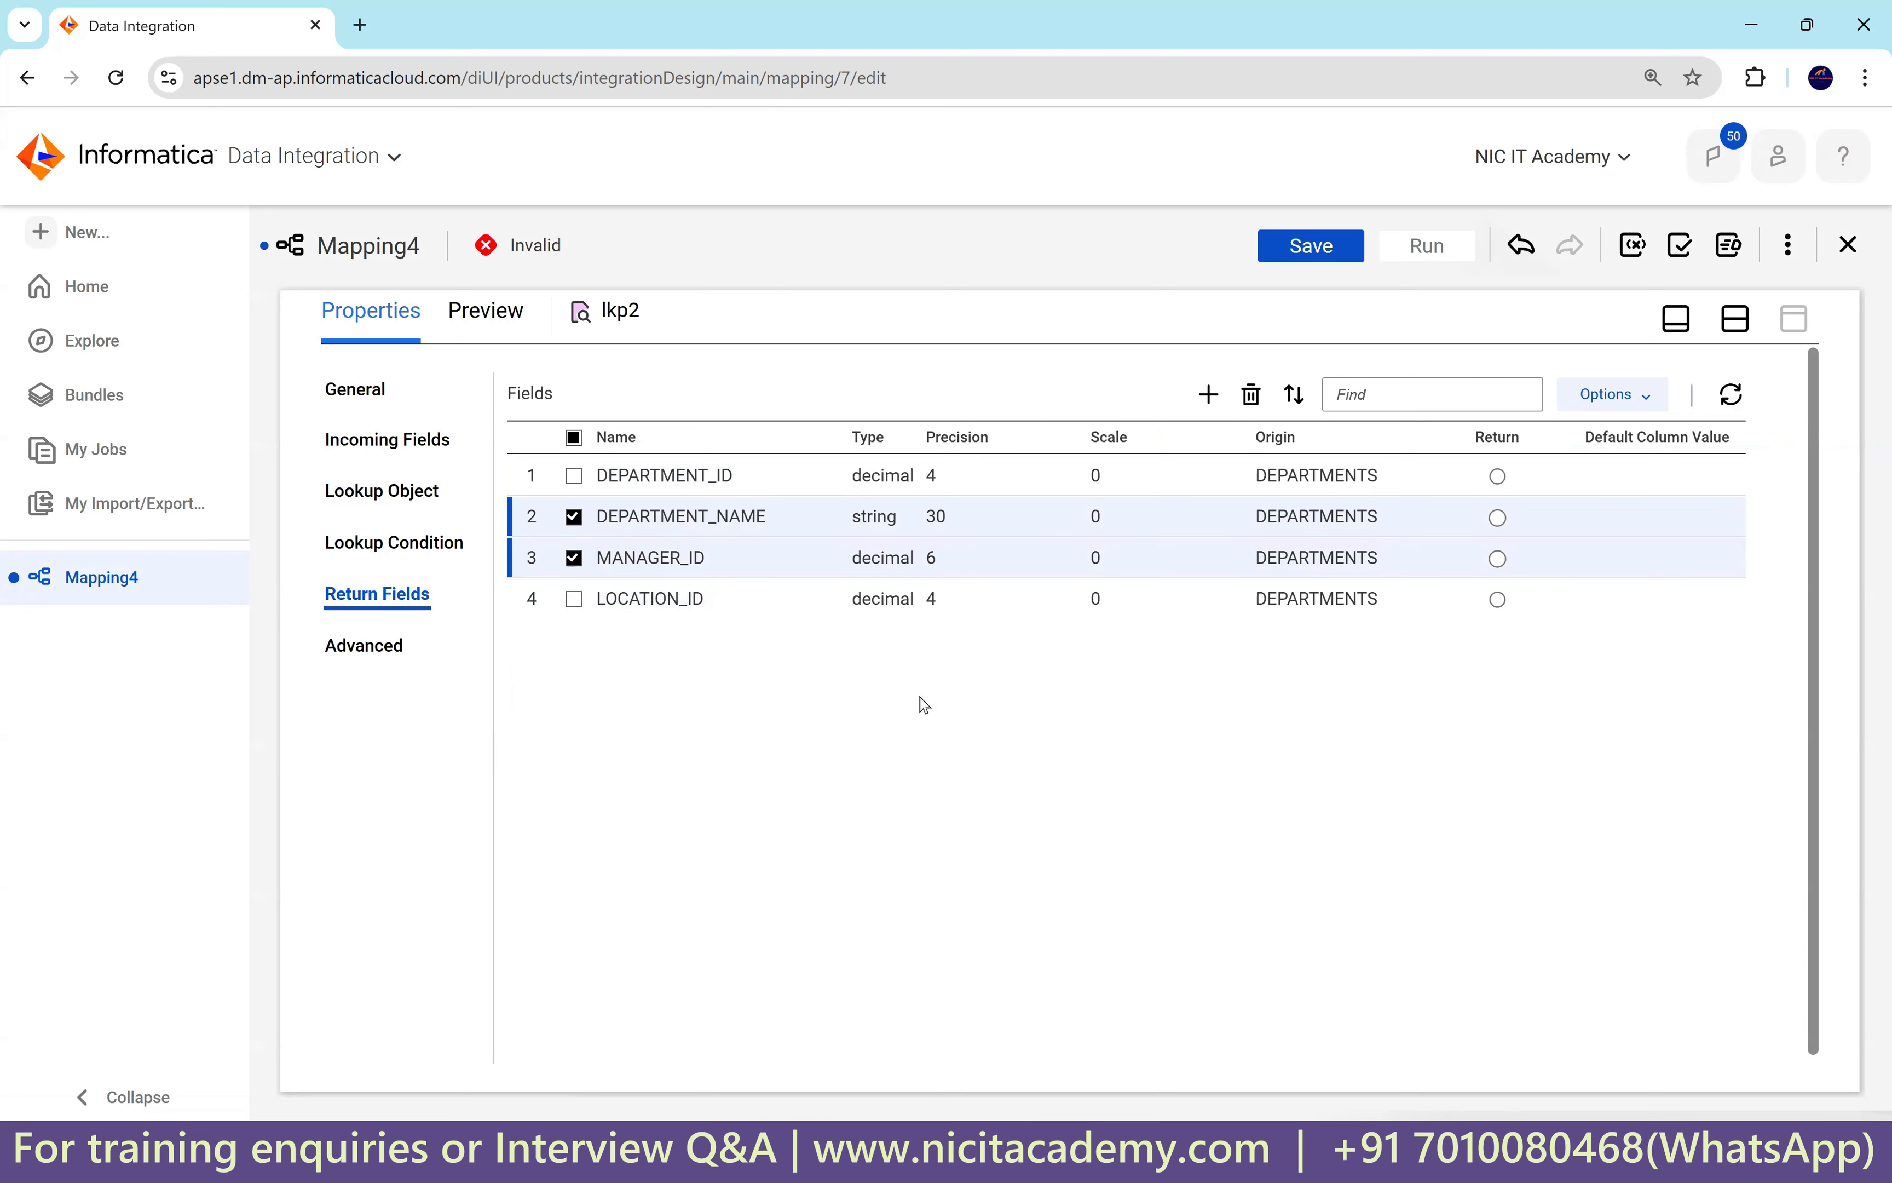
left_click(1497, 600)
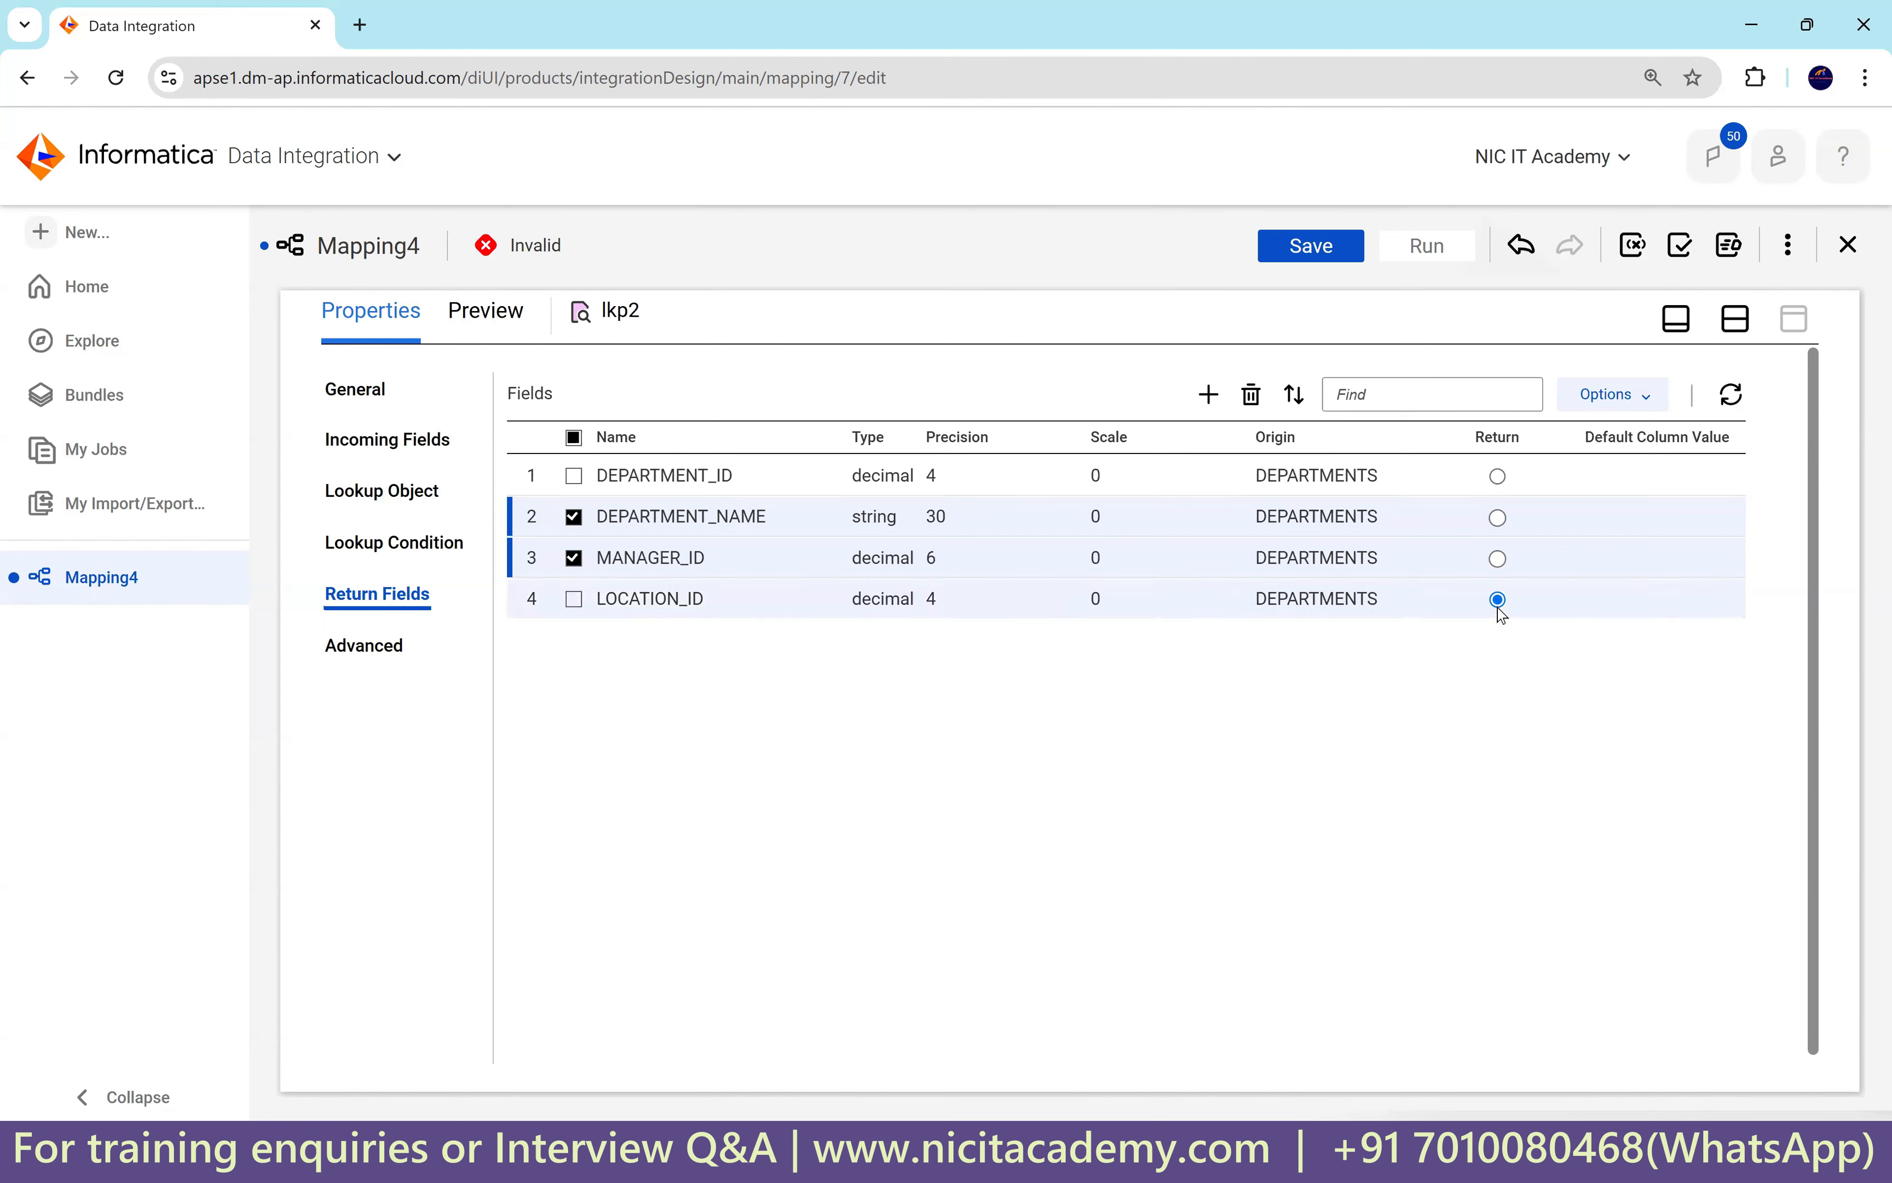
left_click(1249, 396)
left_click(995, 743)
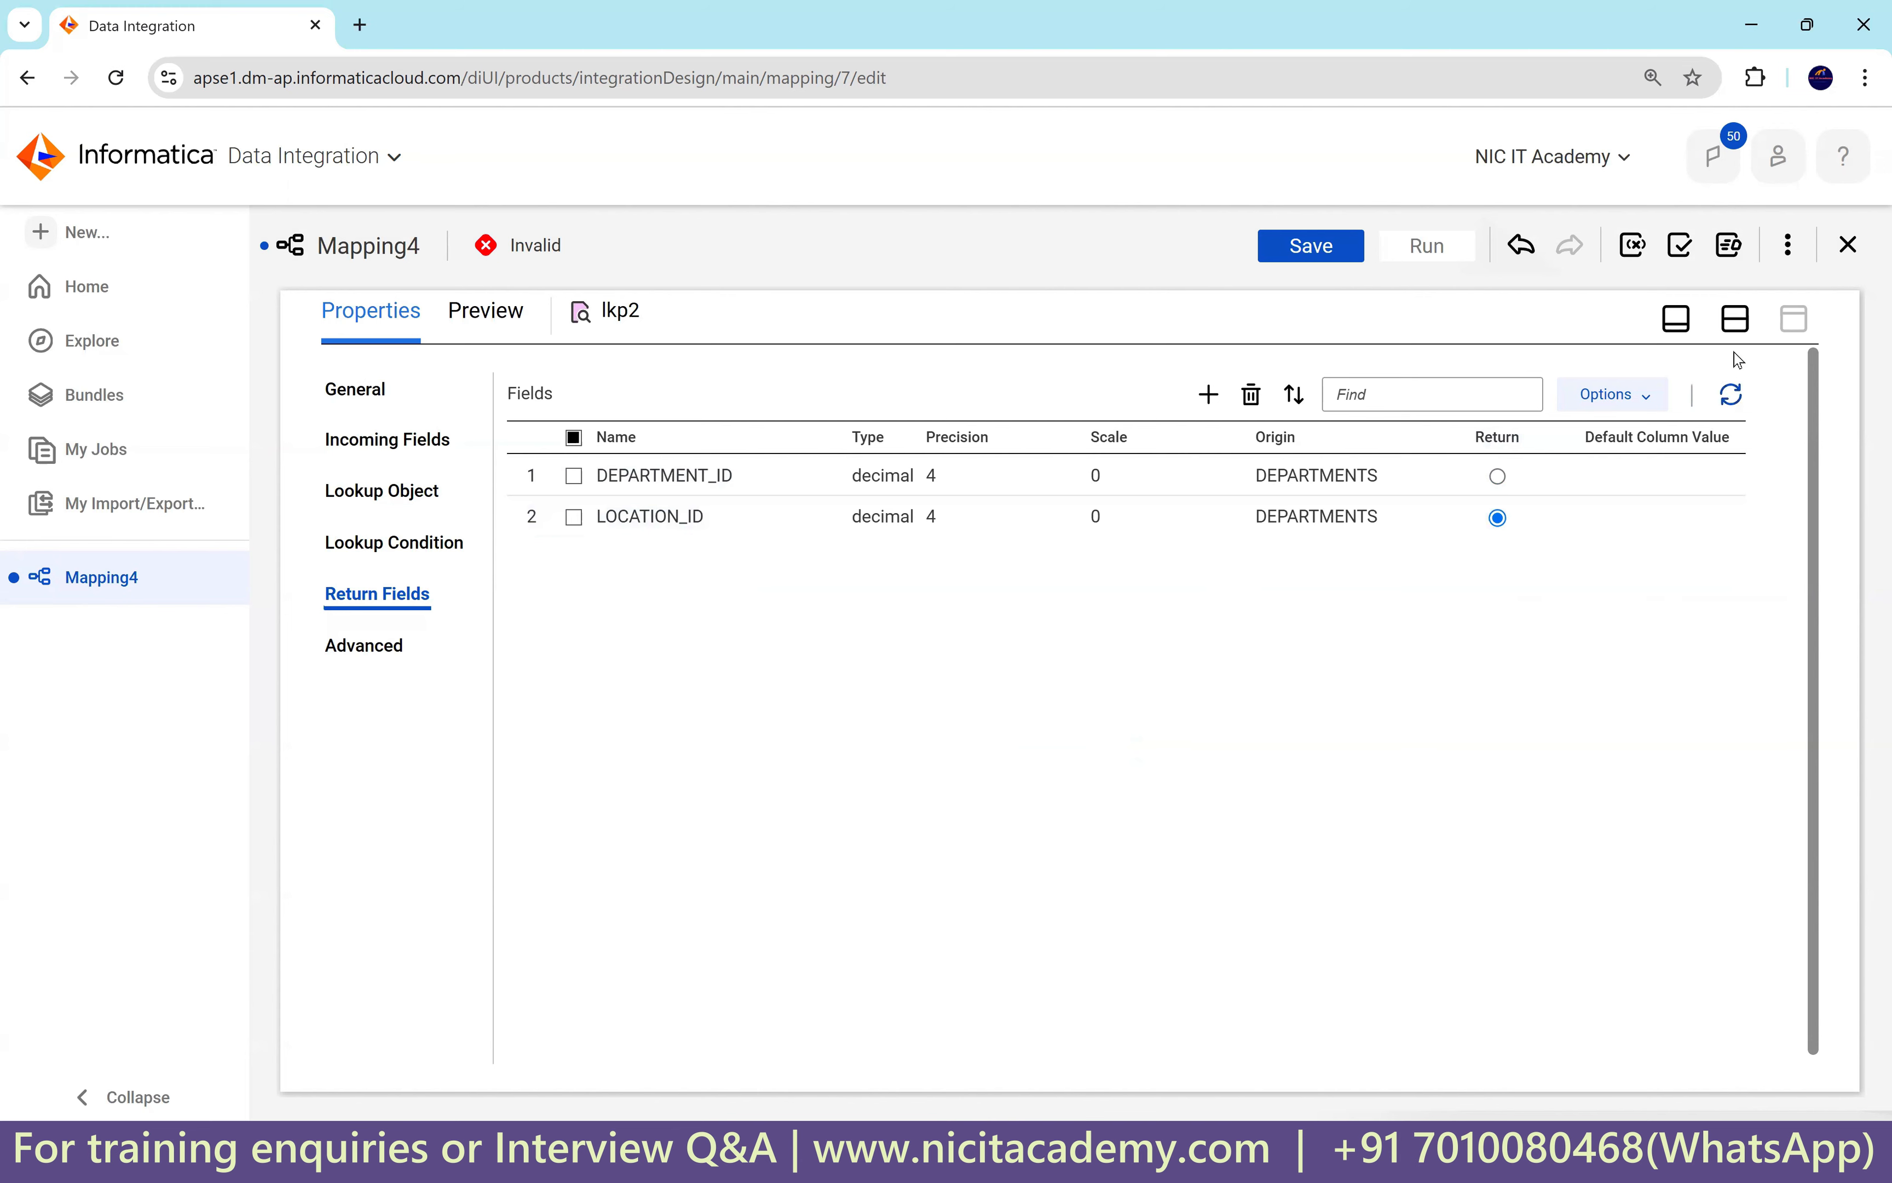
left_click(1735, 318)
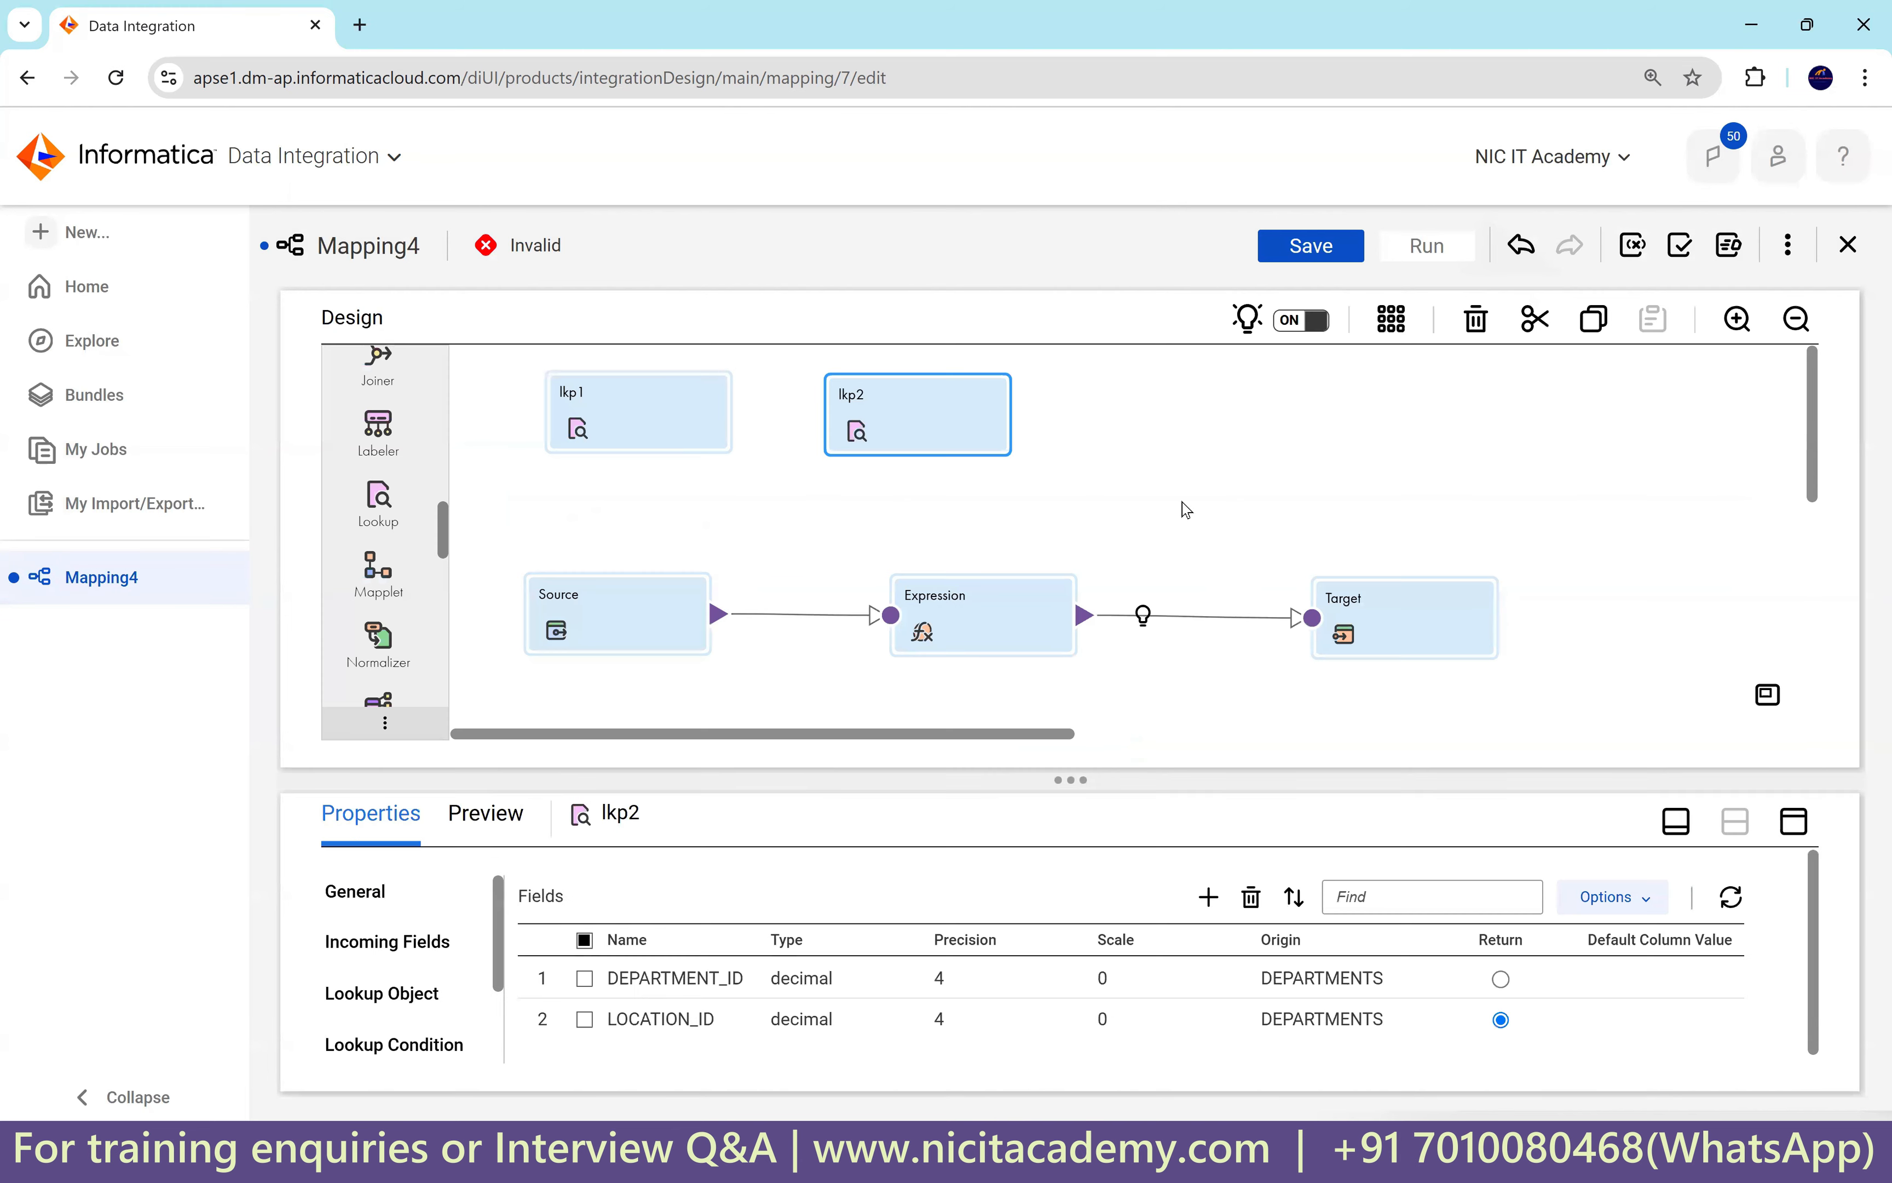
Edit o_Department_name's expression and insert the lkp1 lookup call from the built-in Lookup functions.
left_click(977, 627)
left_click(1793, 821)
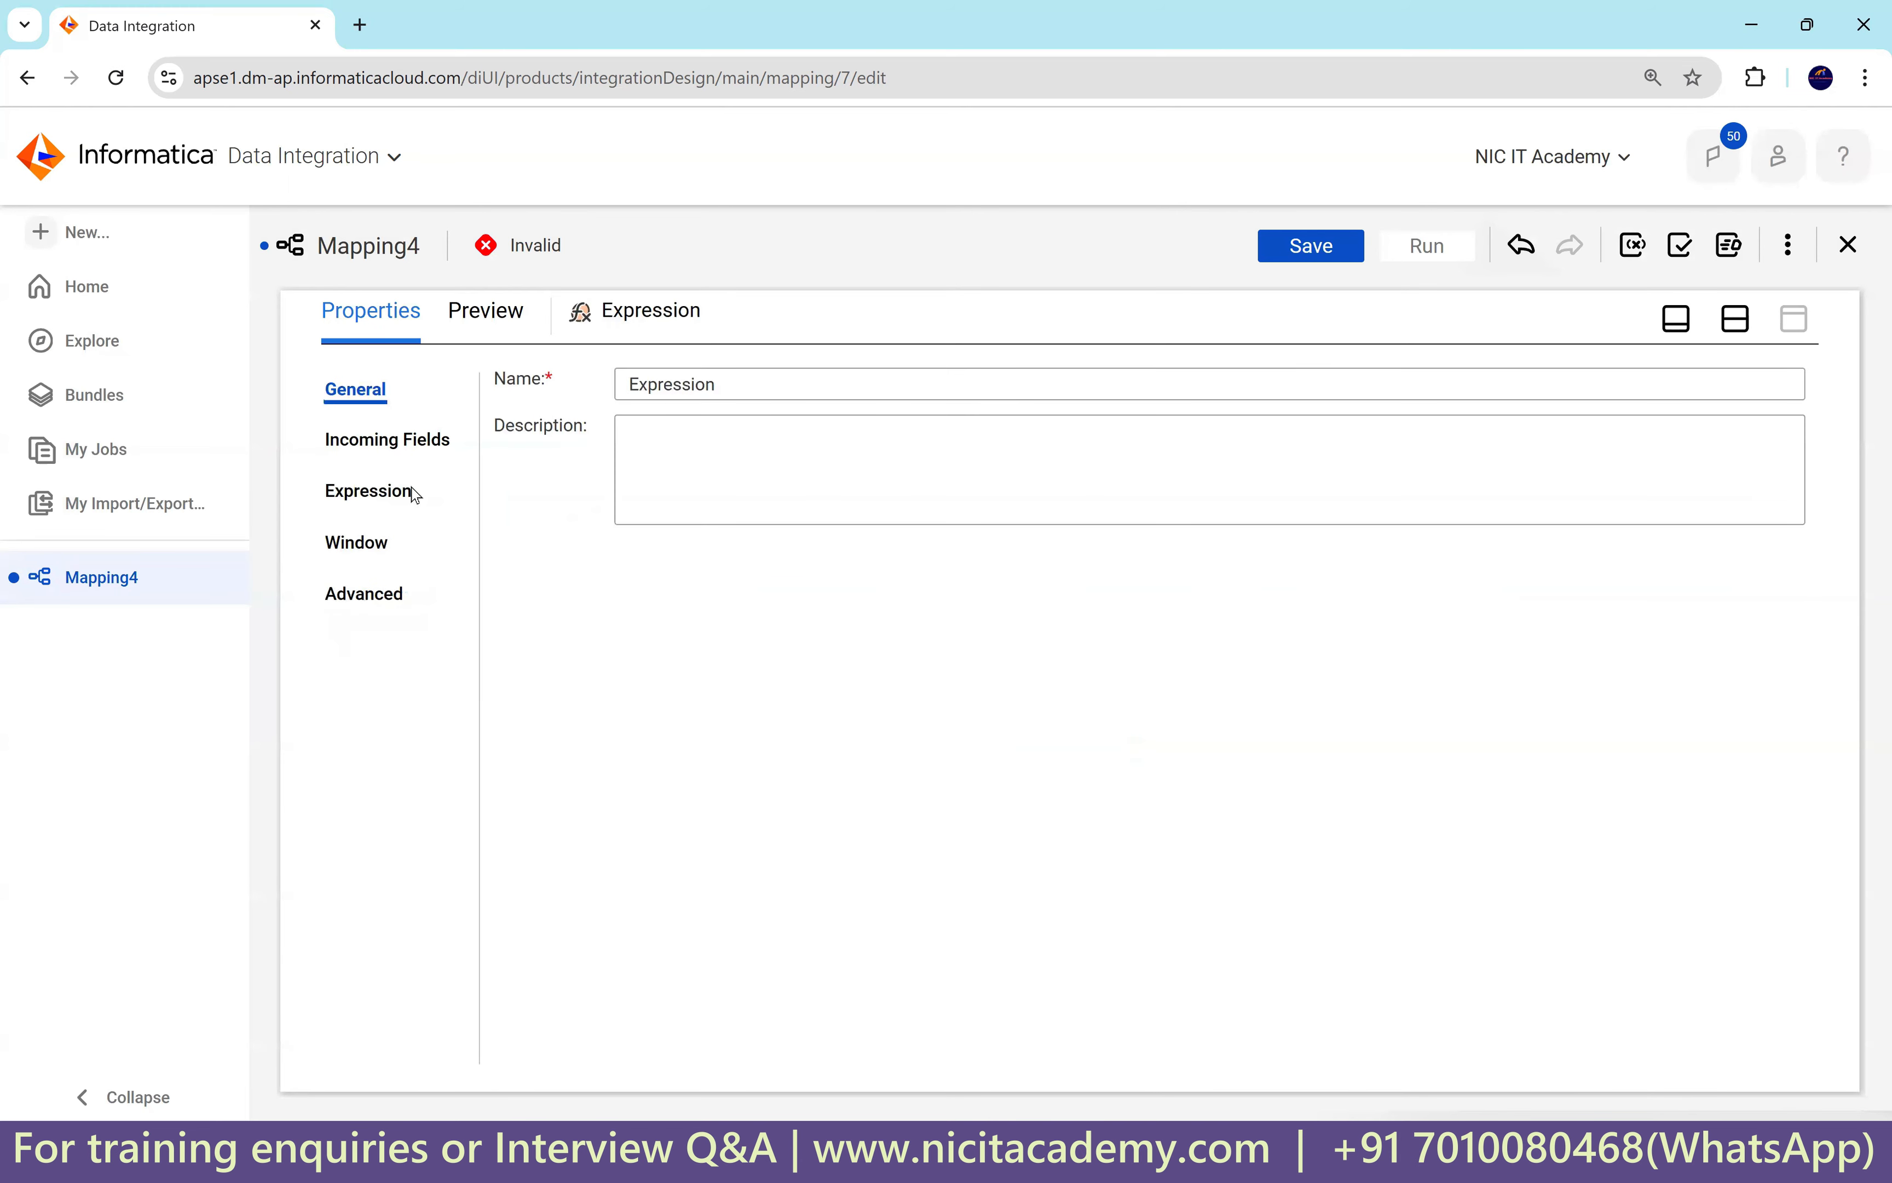
left_click(384, 490)
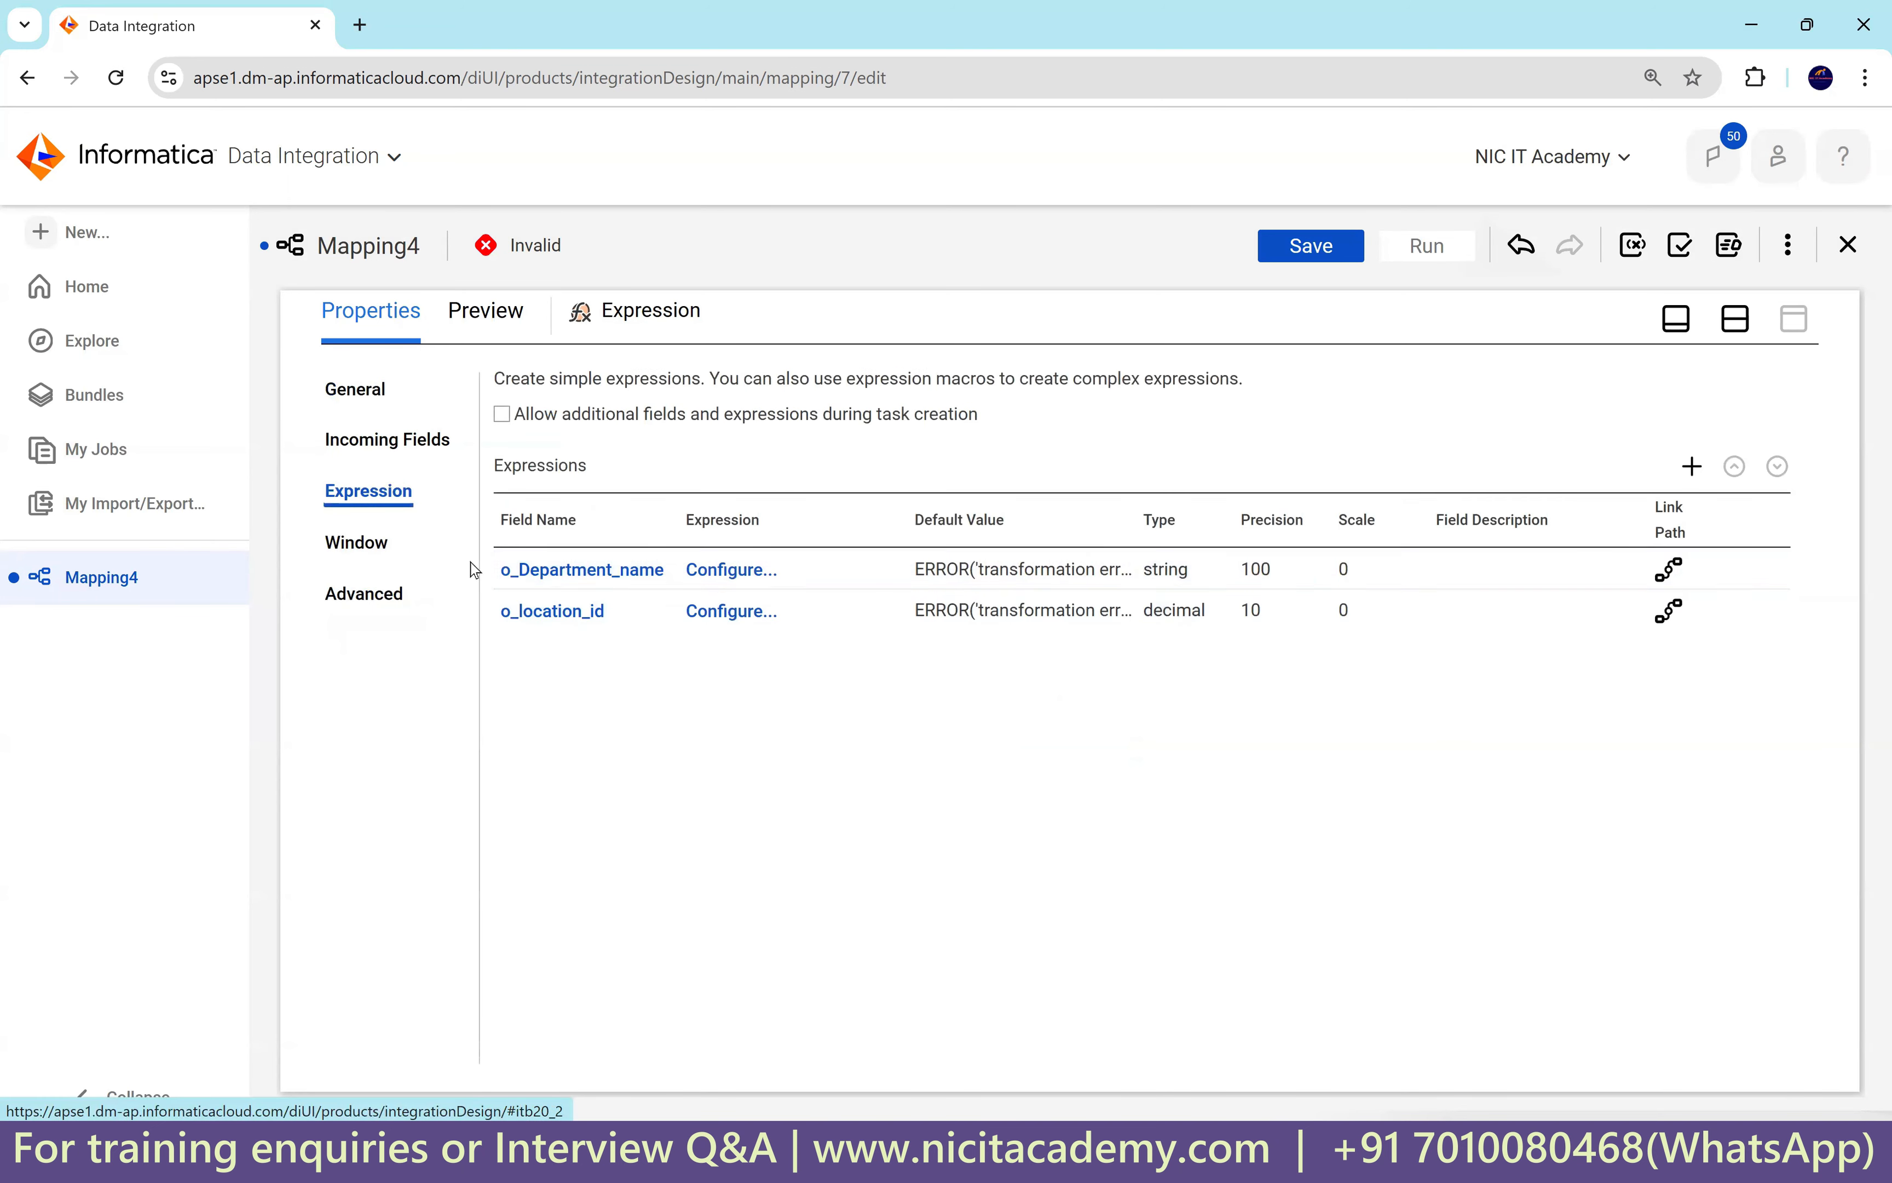
left_click(729, 571)
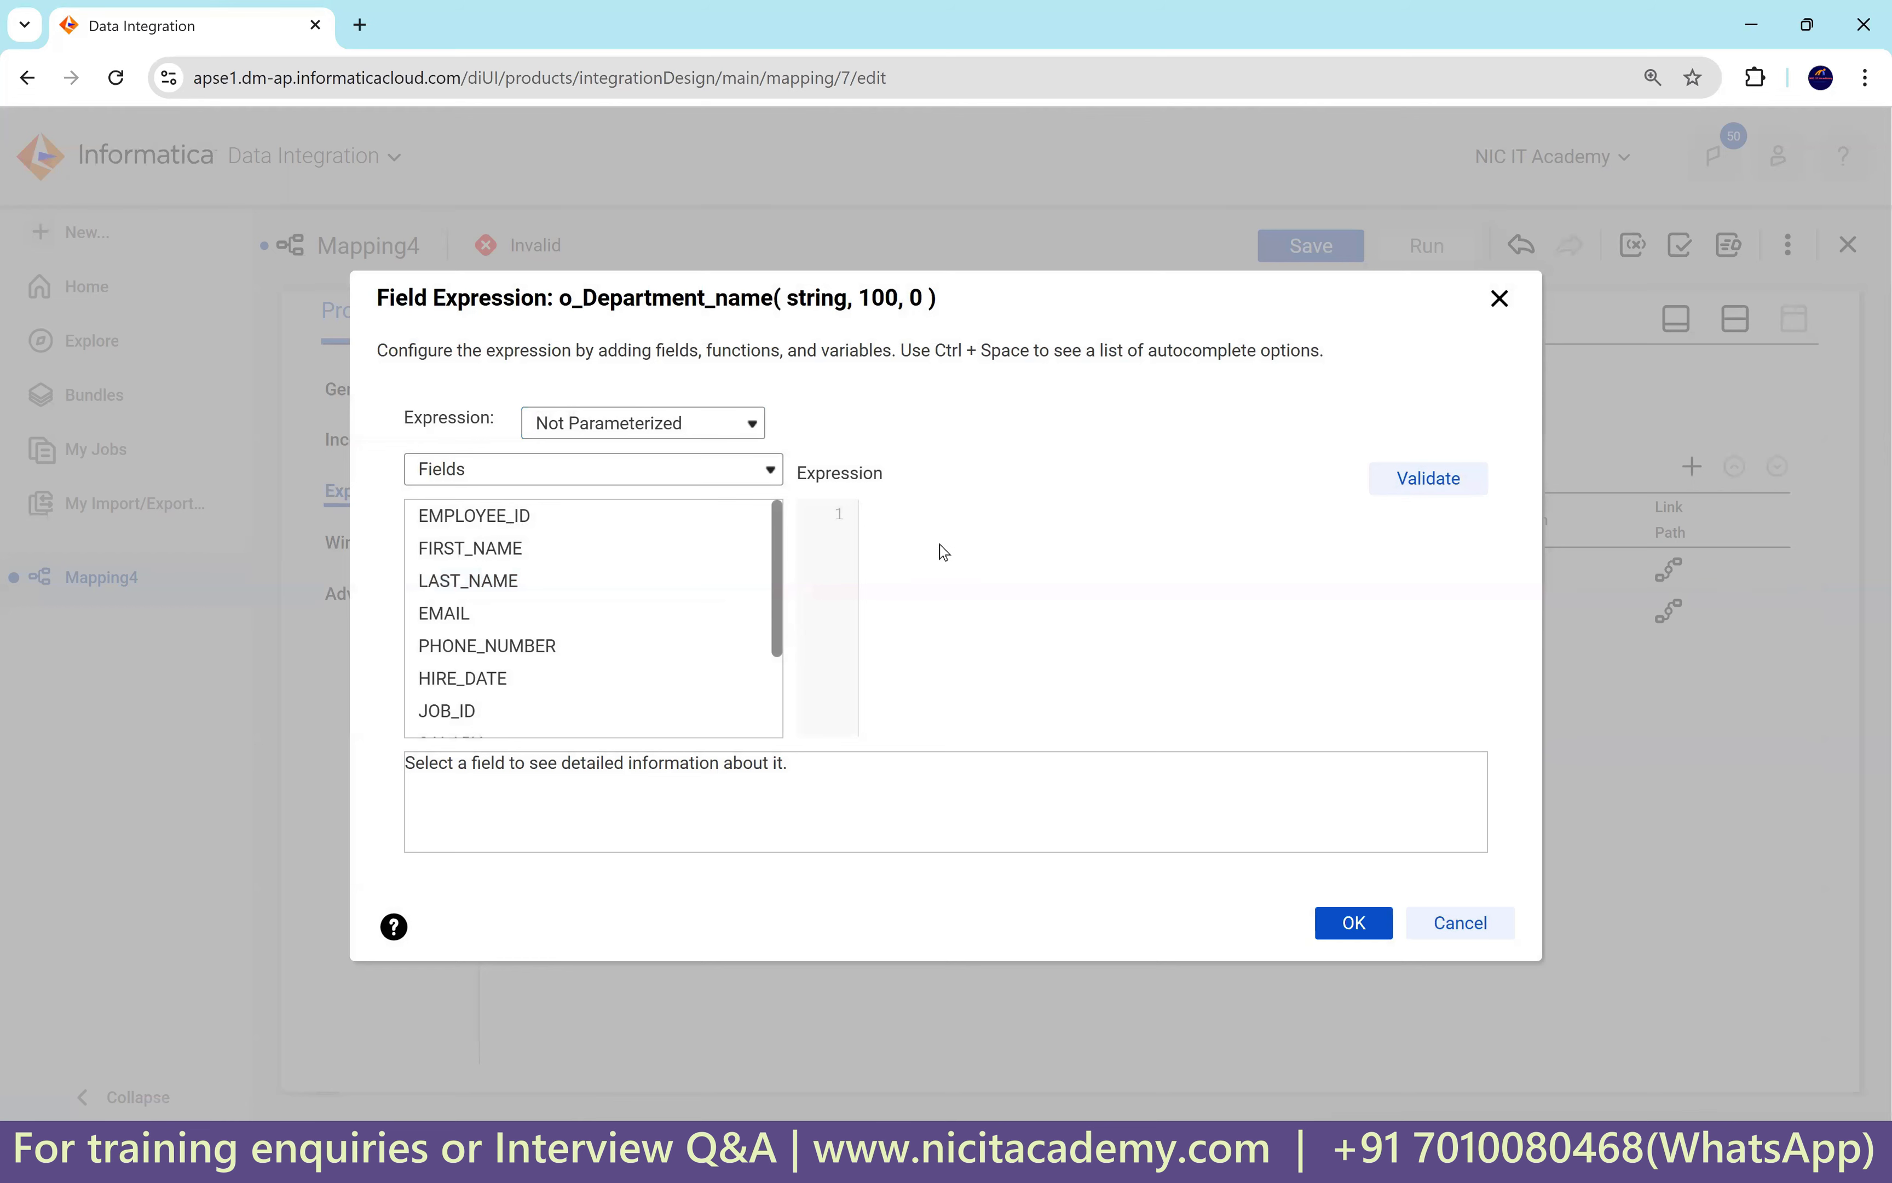
key("ctrl+plus")
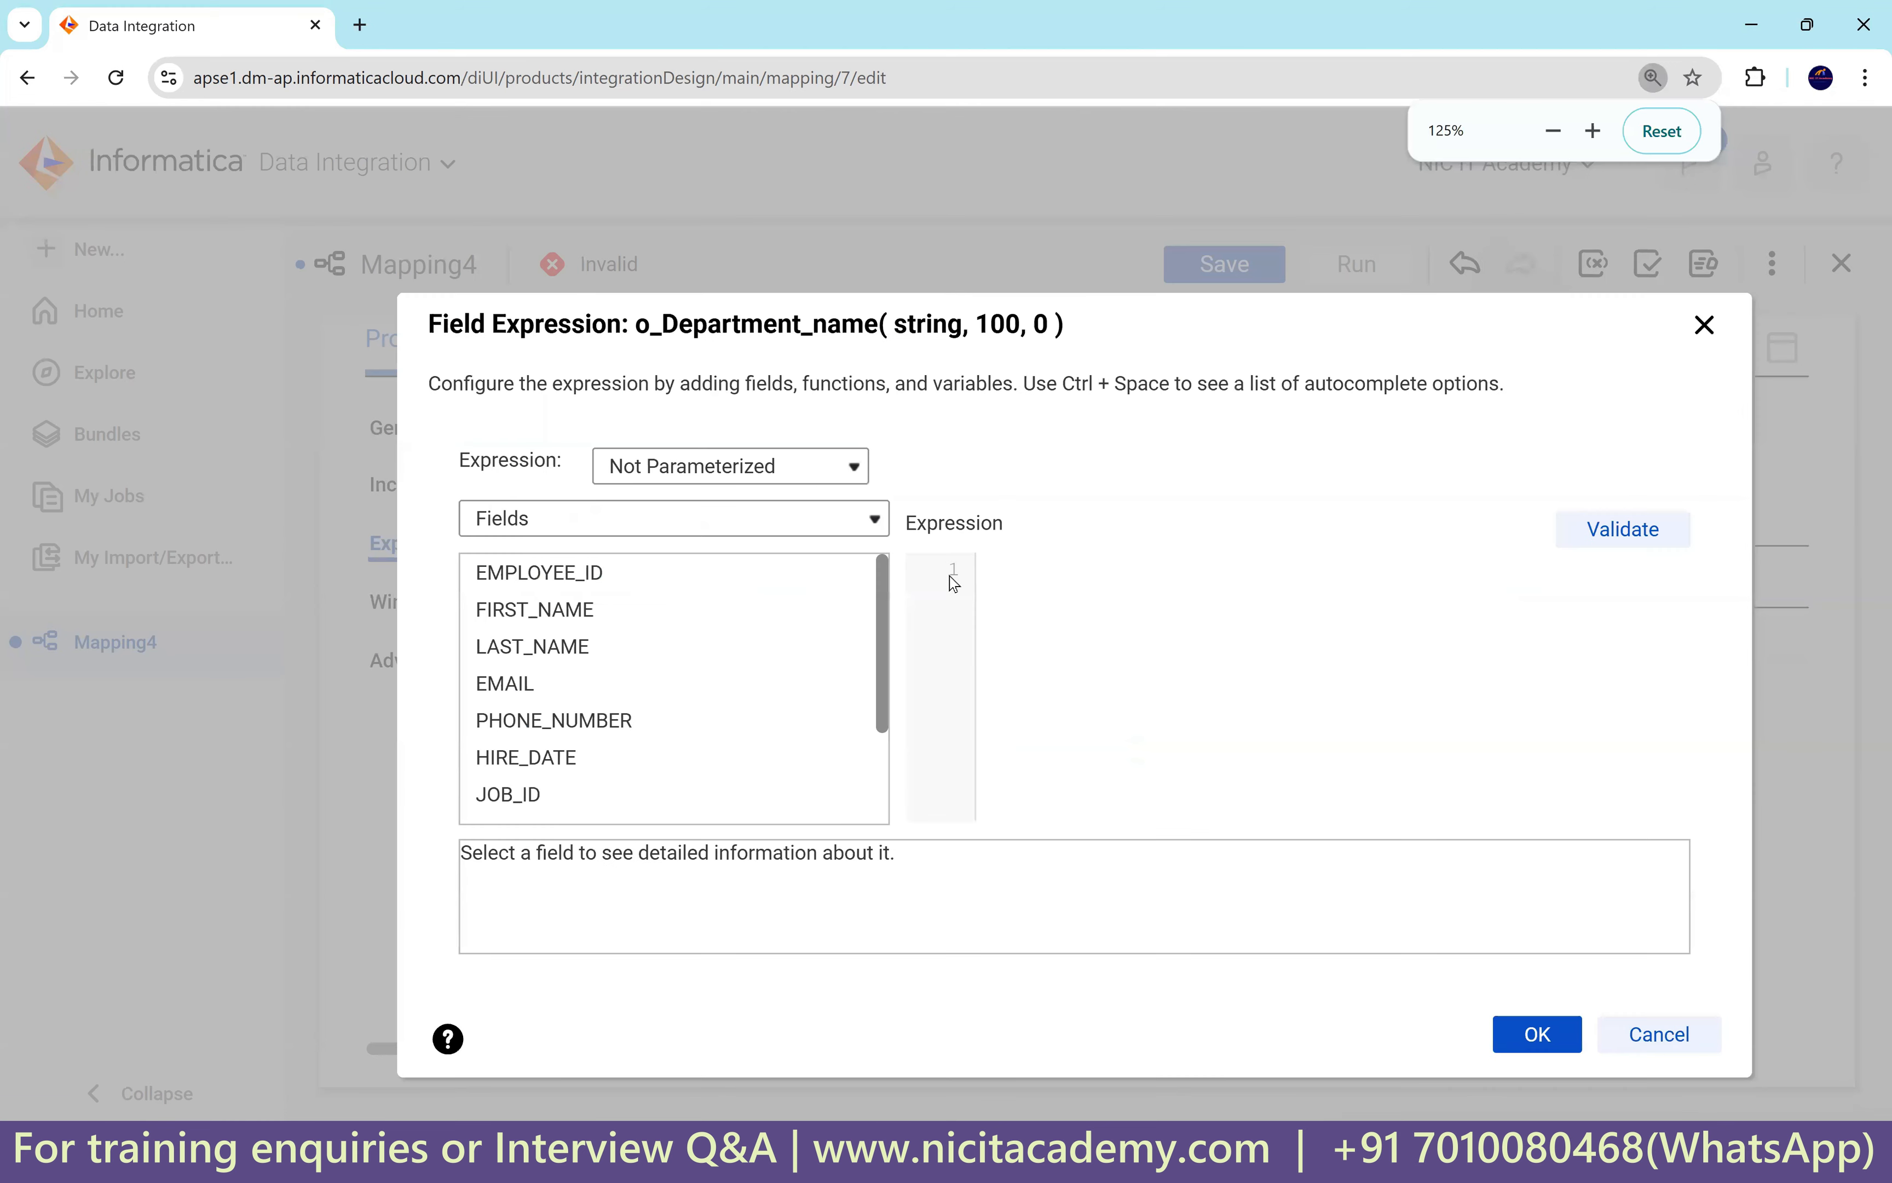
left_click_drag(992, 341, 835, 270)
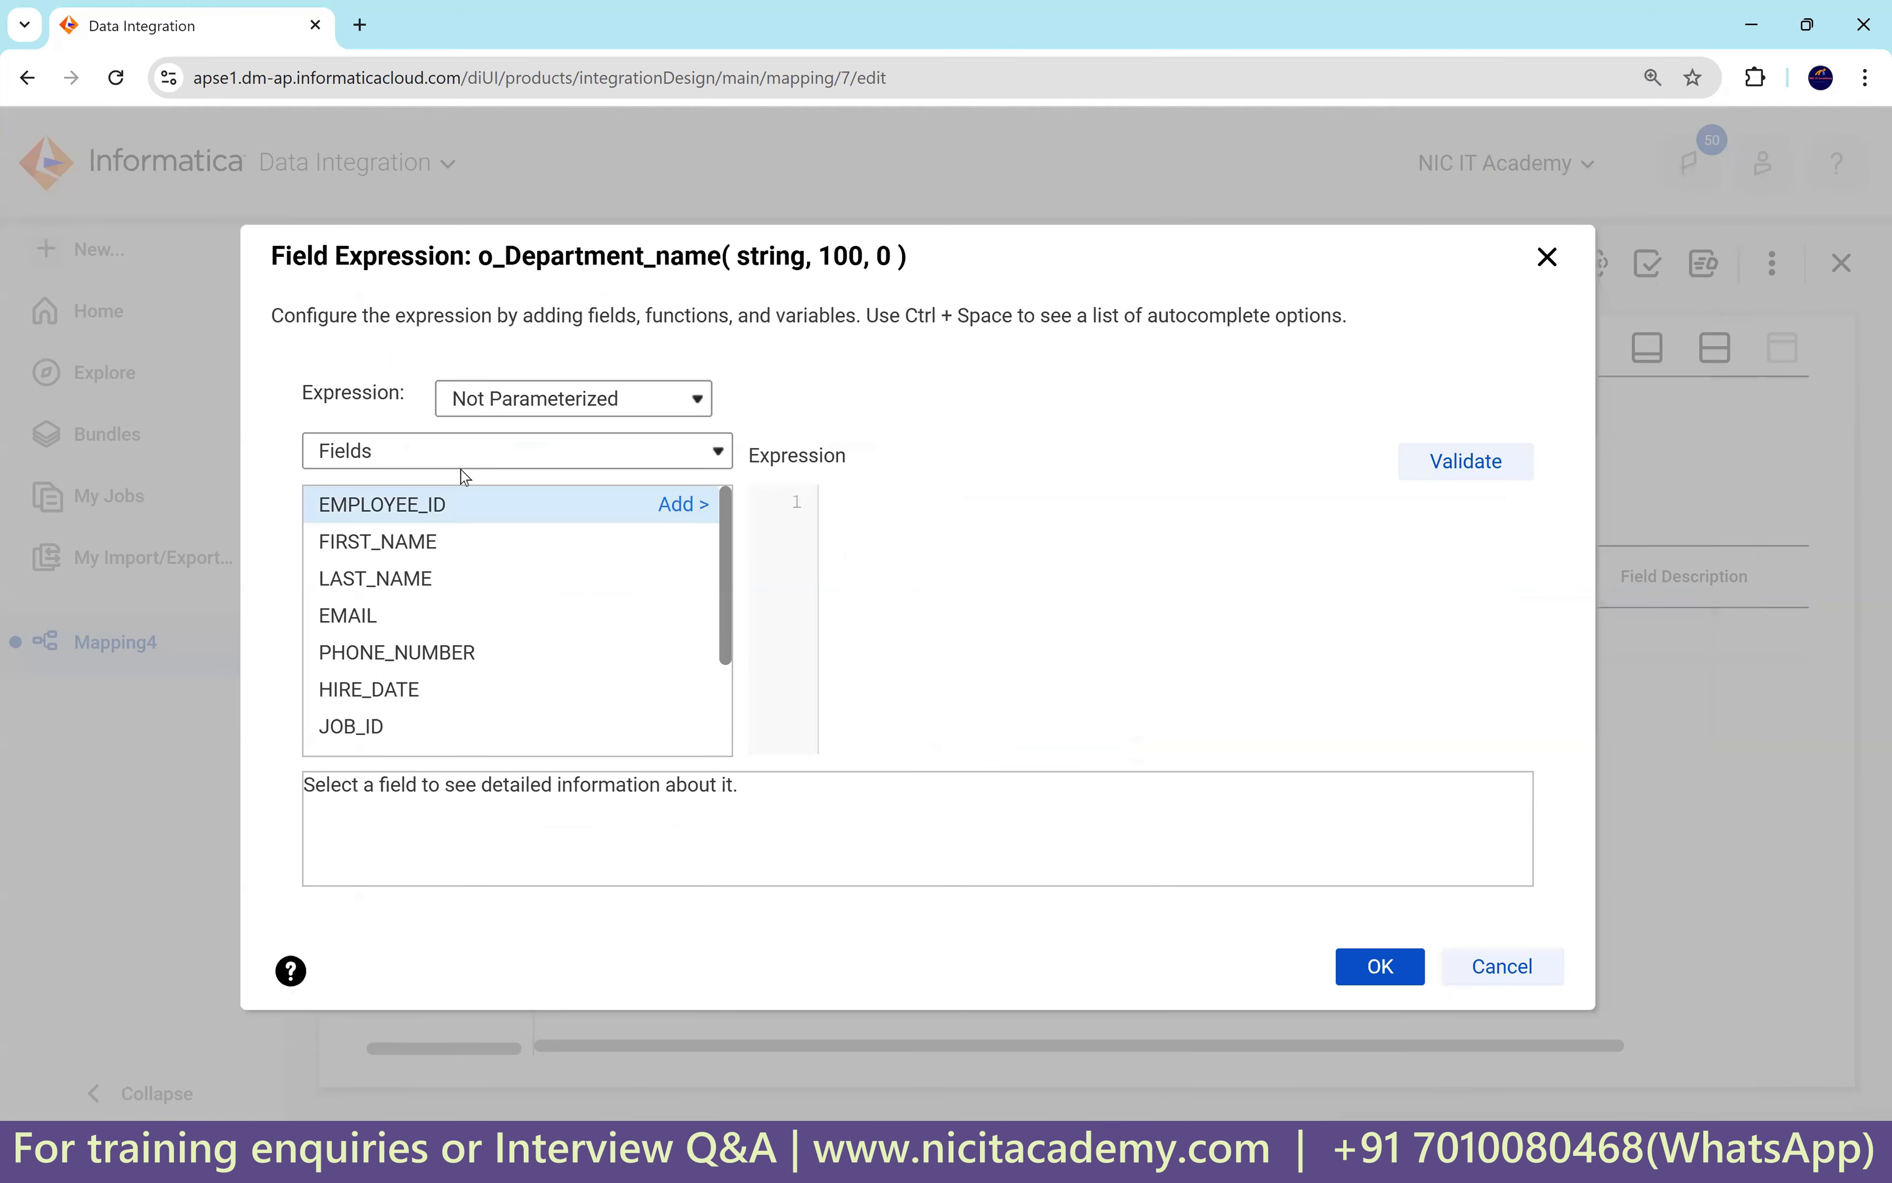
left_click(431, 460)
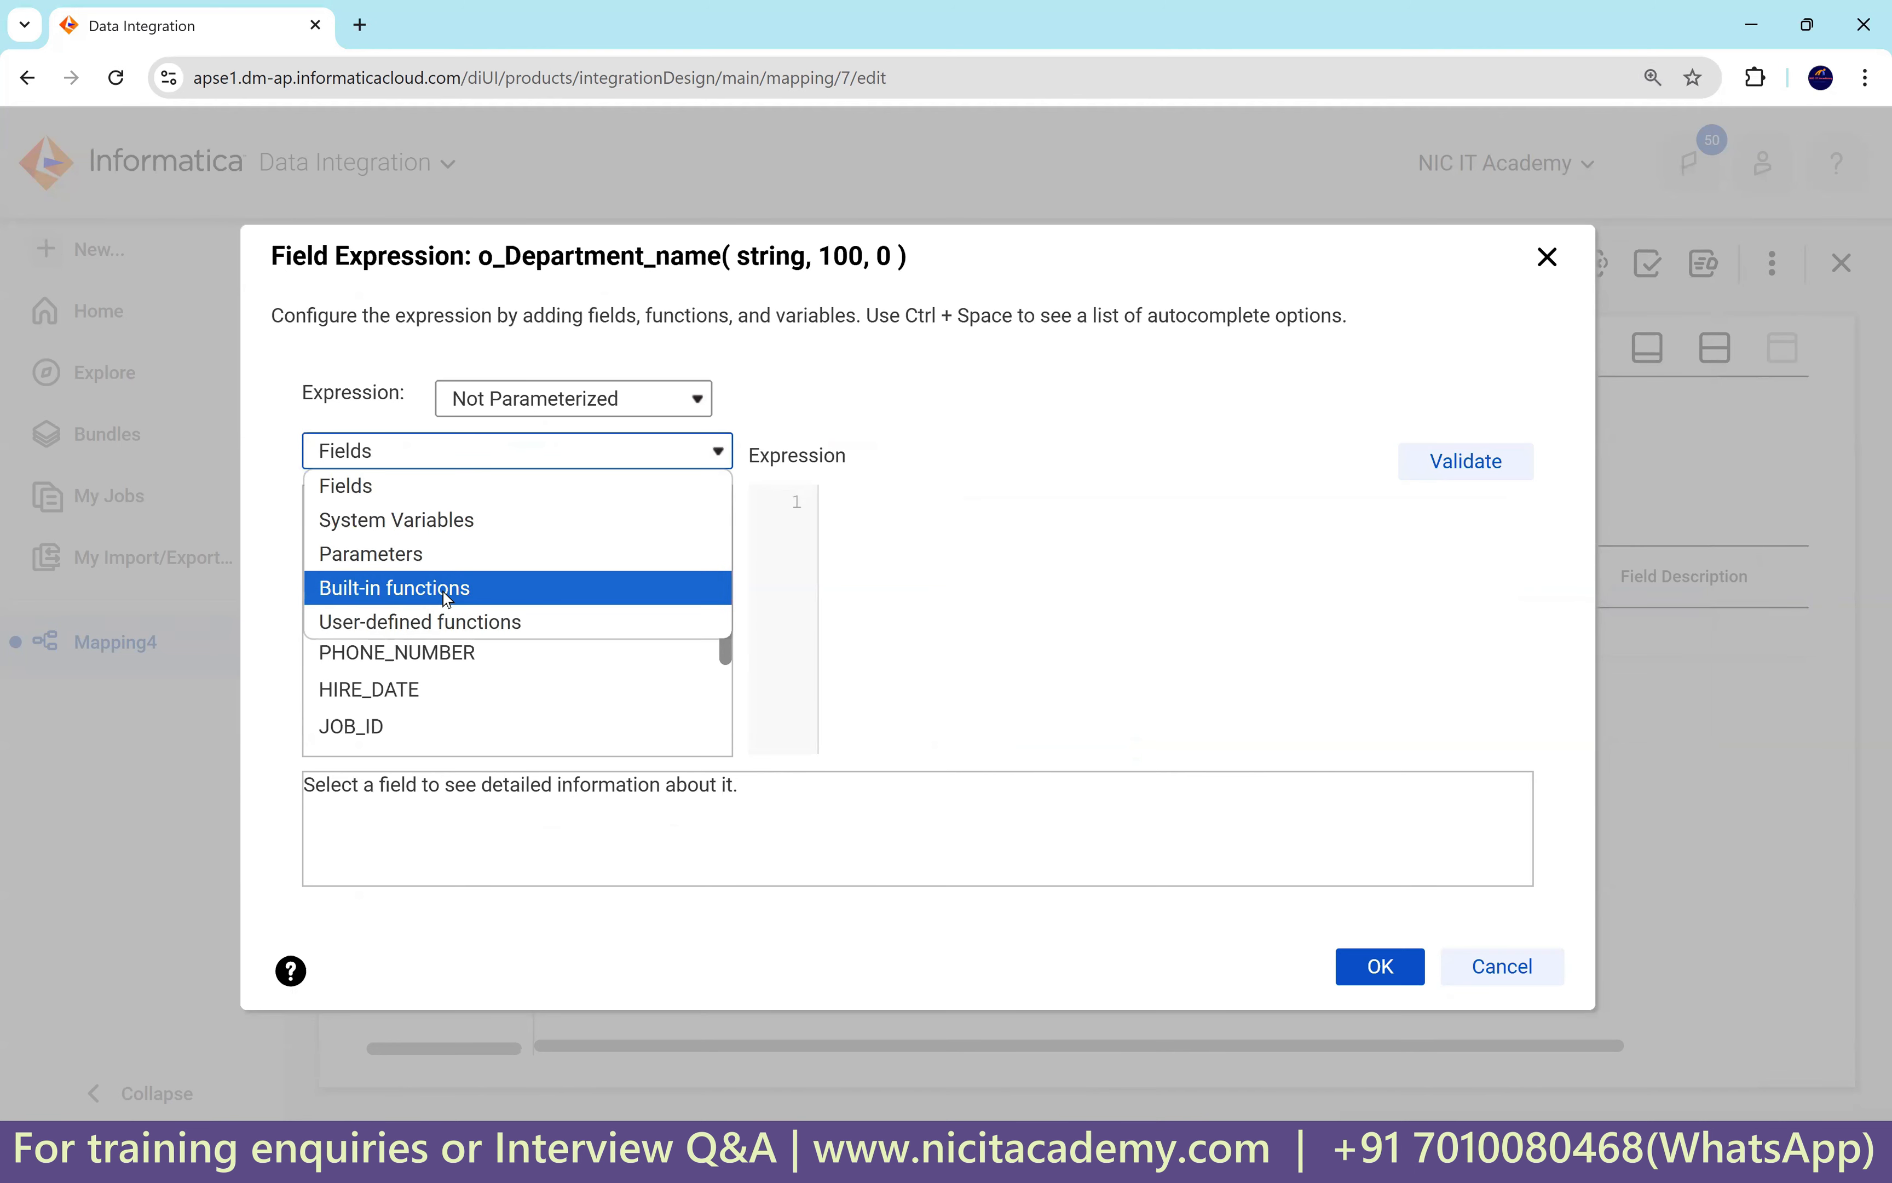
left_click(462, 599)
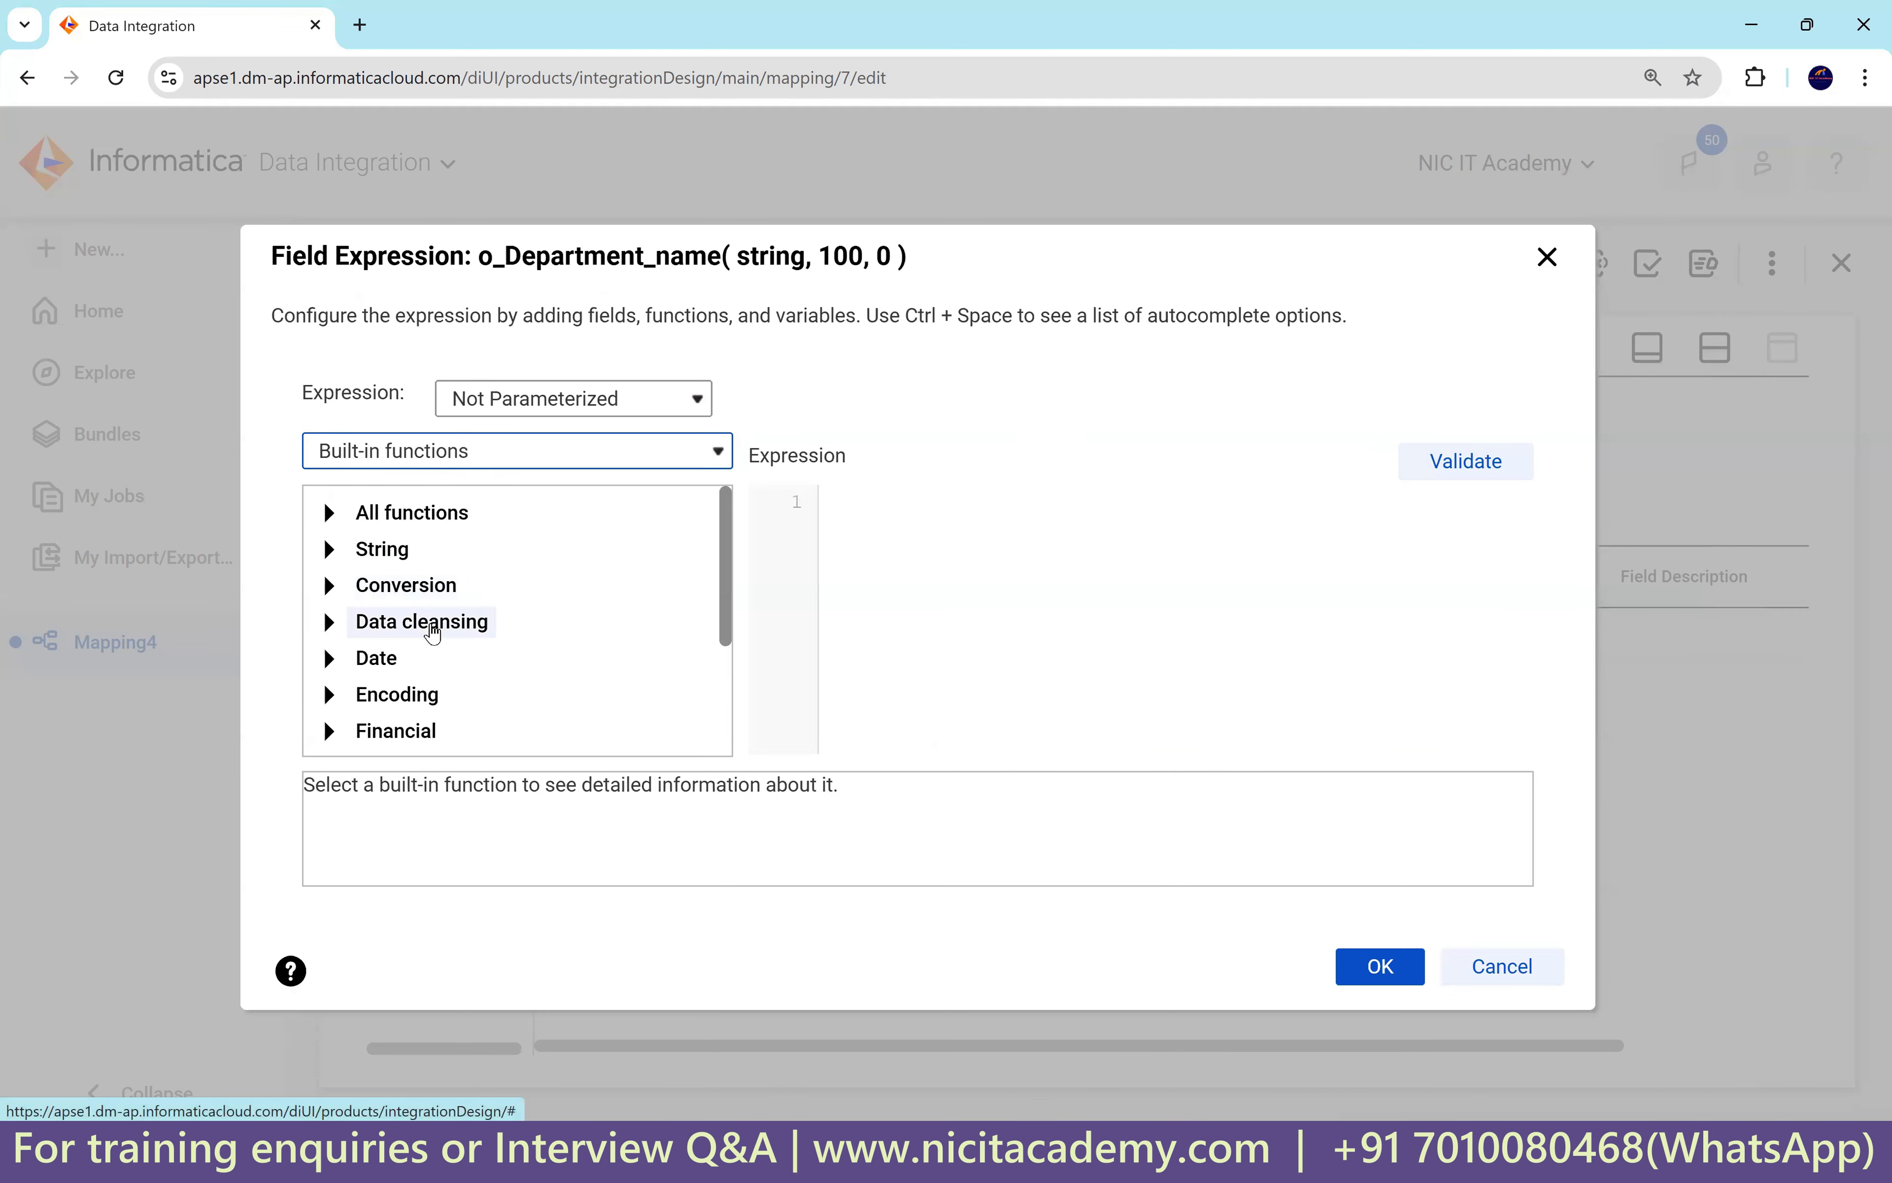
scroll(484, 625, "down", 3)
left_click(329, 729)
scroll(485, 681, "down", 1)
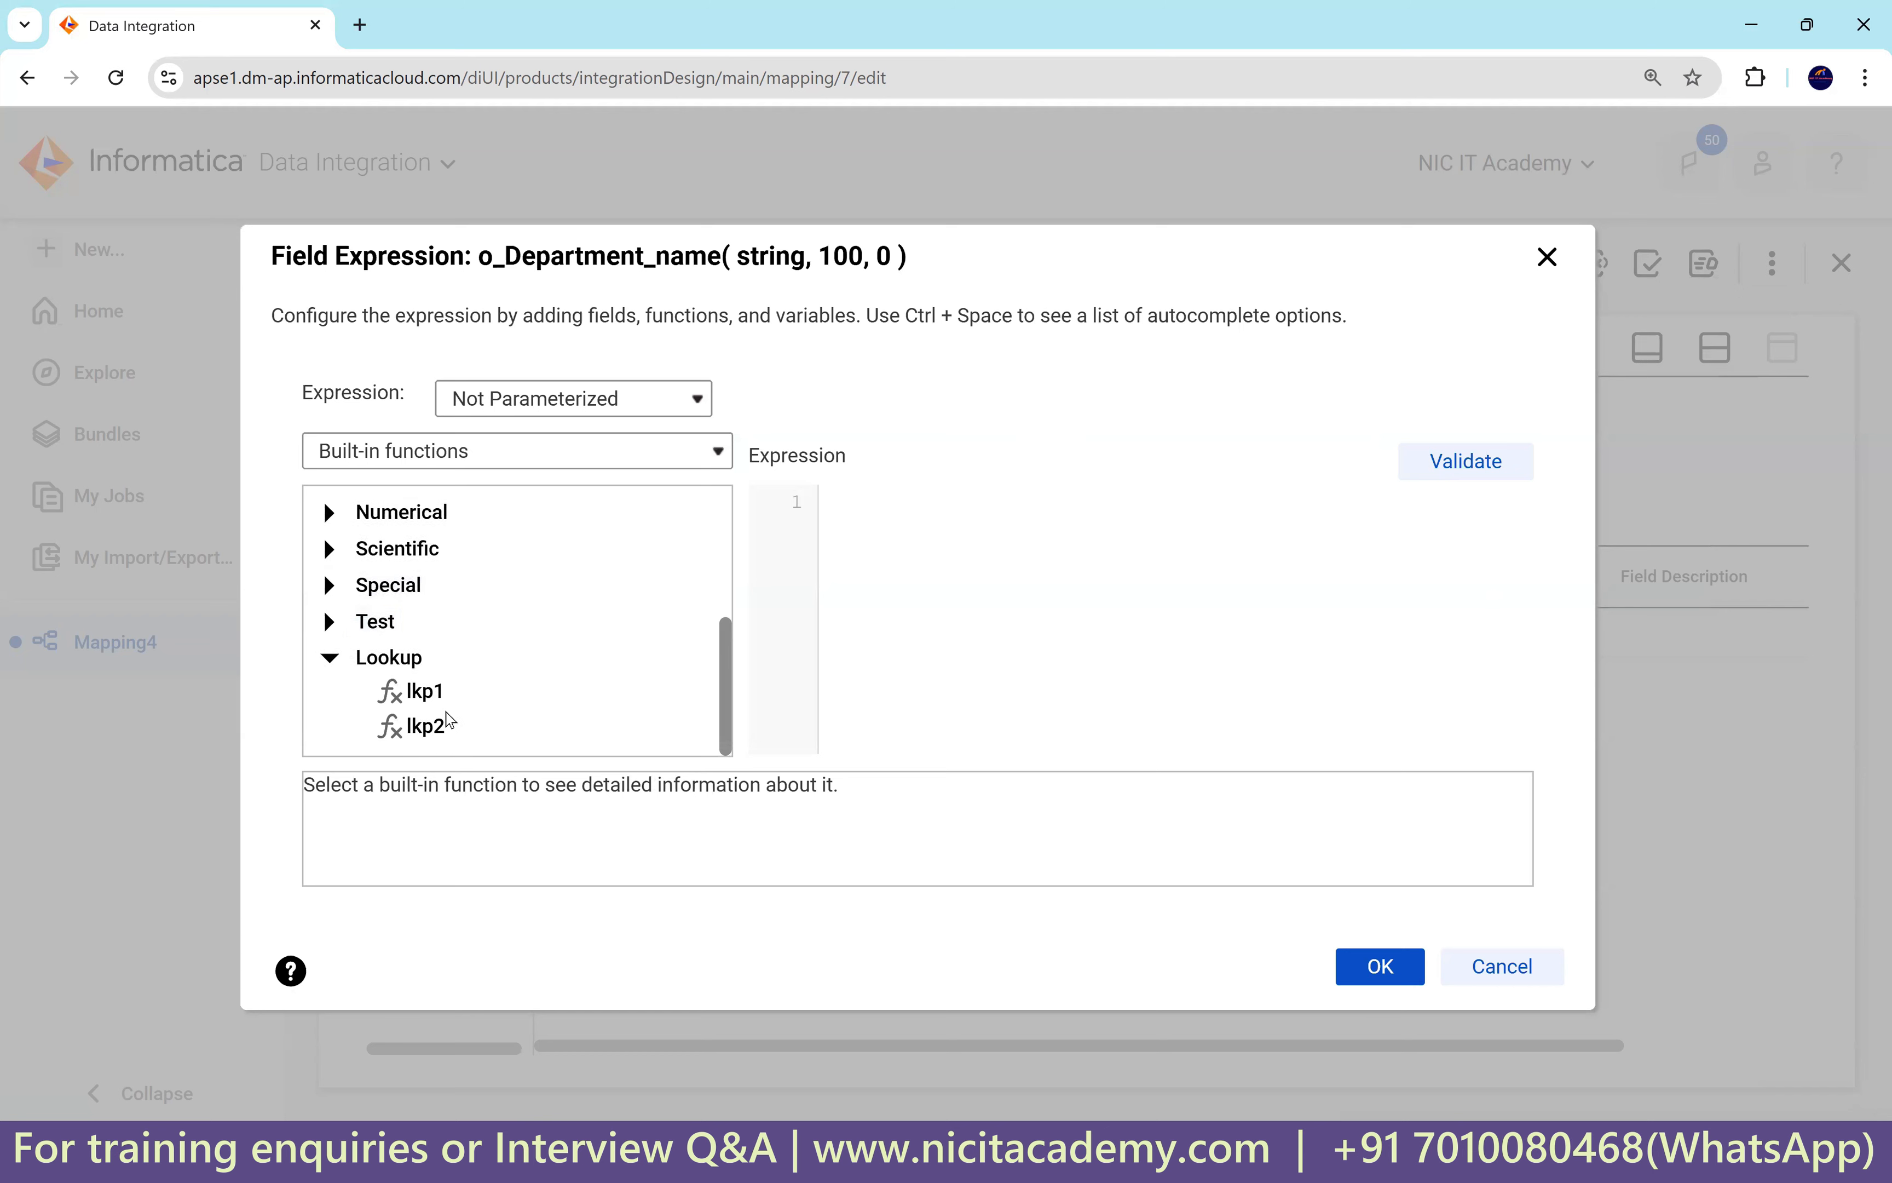
double_click(420, 700)
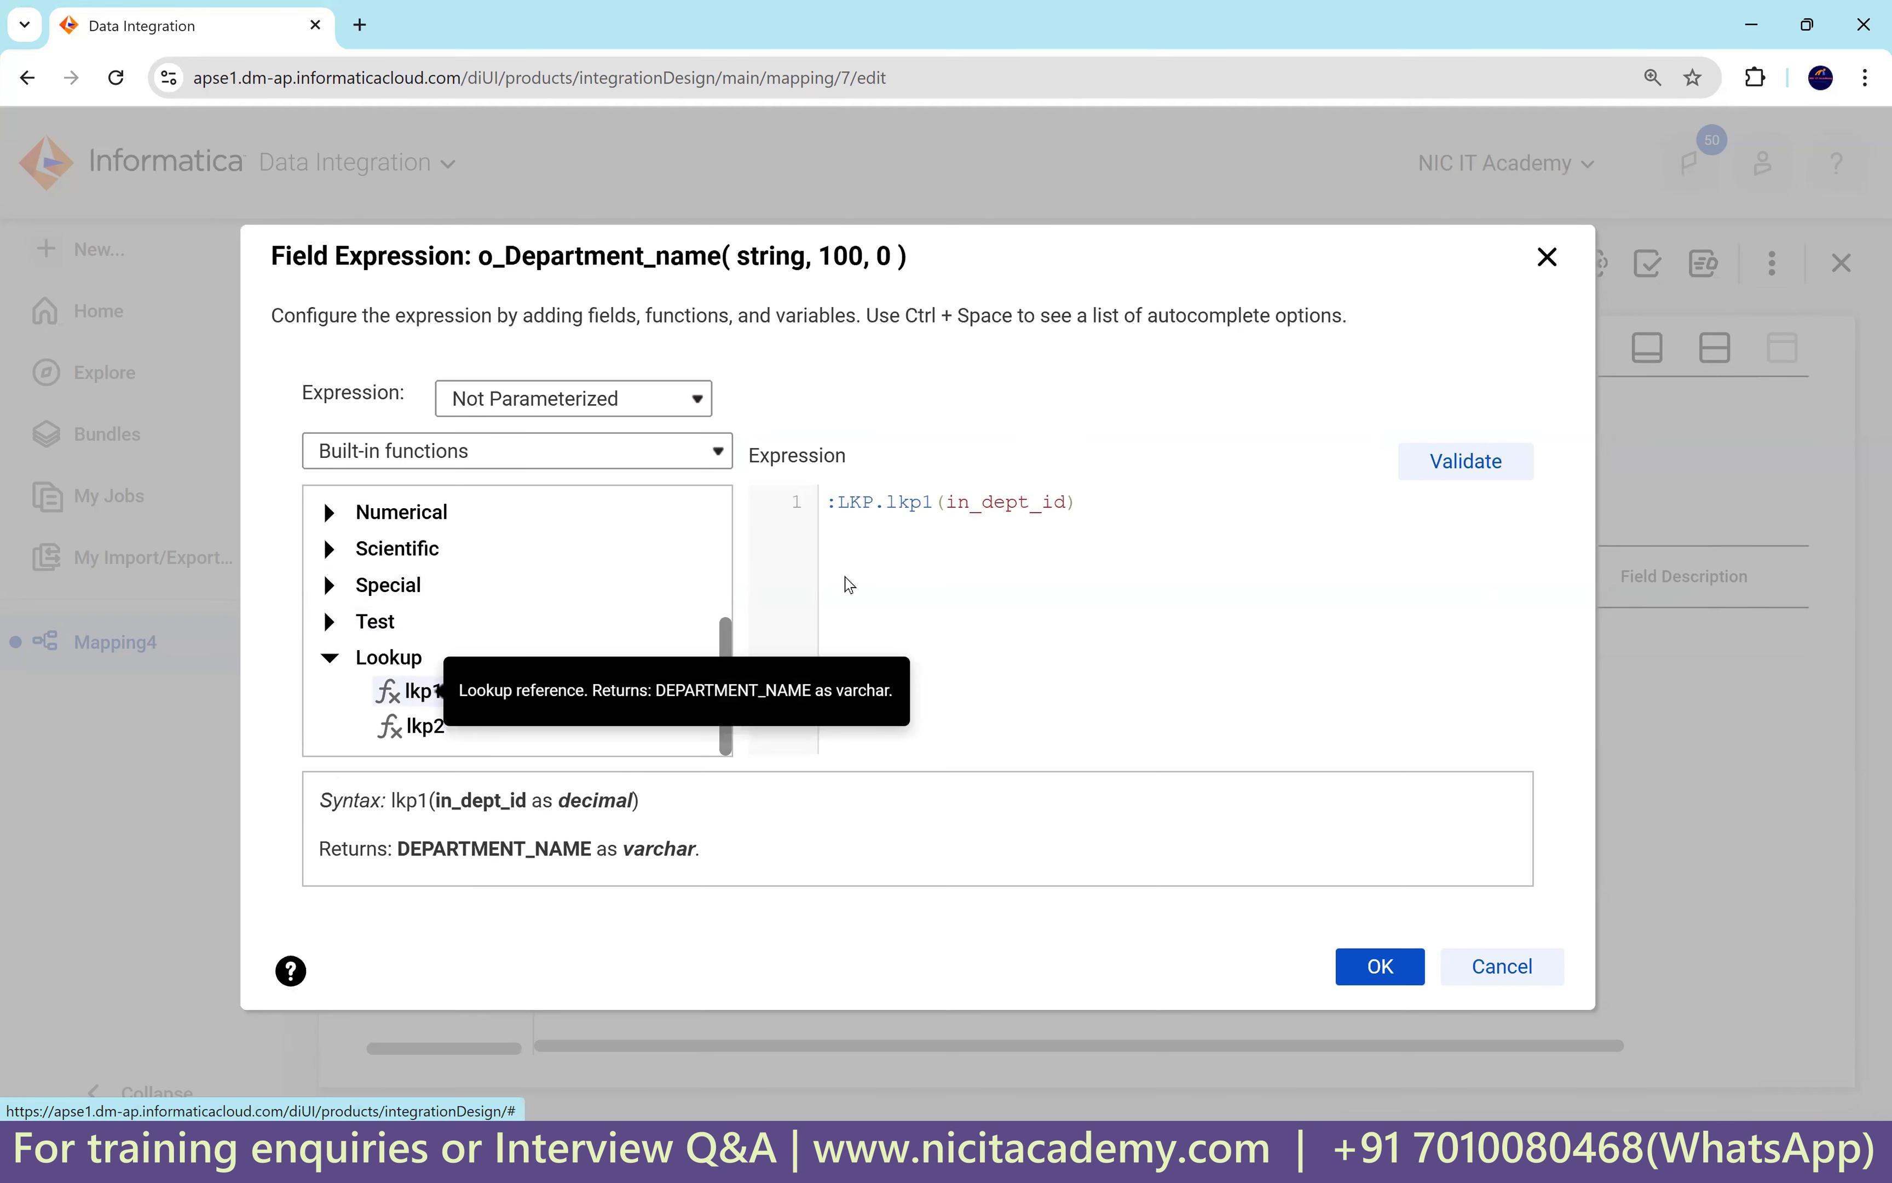
Replace the lookup argument to get :LKP.lkp1(DEPARTMENT_ID), then validate and save the expression.
left_click_drag(828, 503, 926, 503)
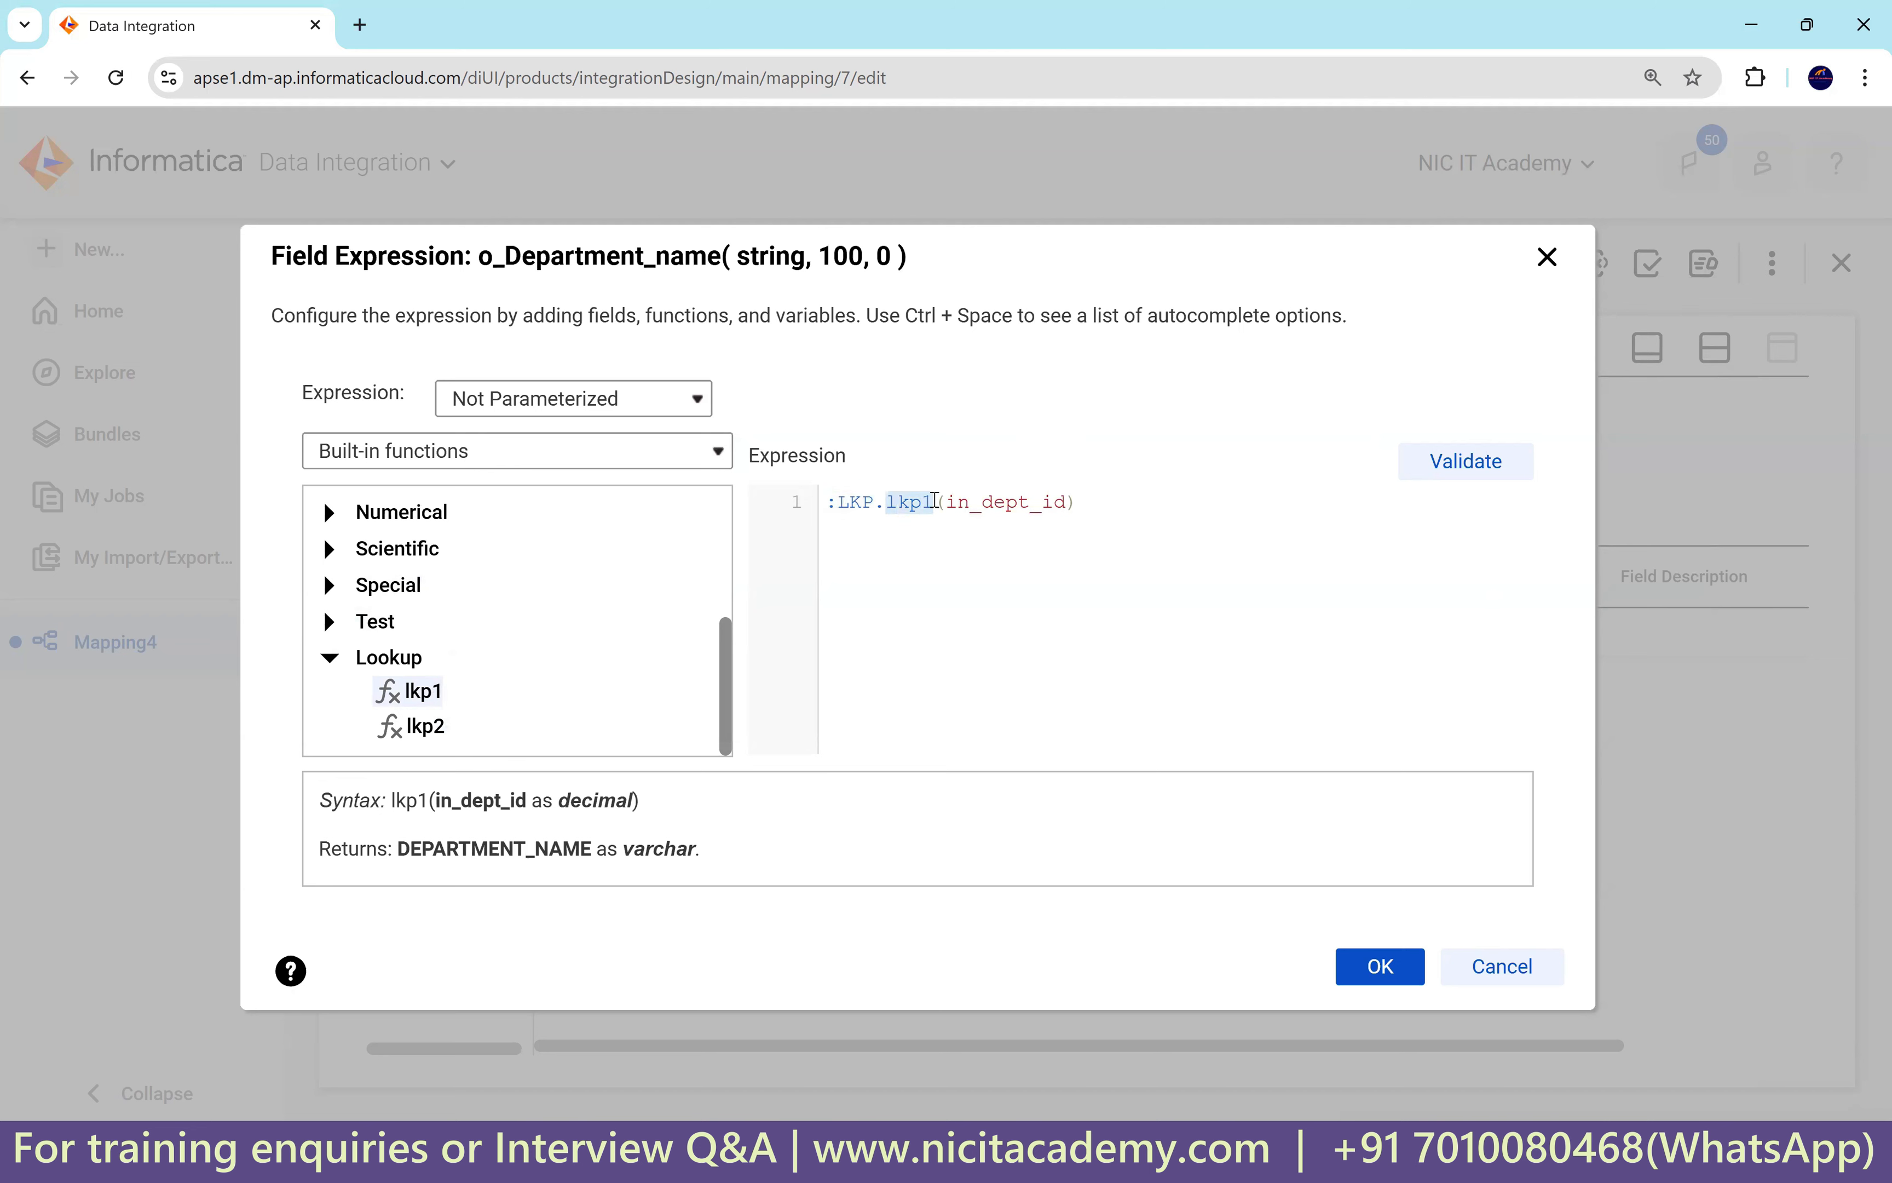
double_click(996, 503)
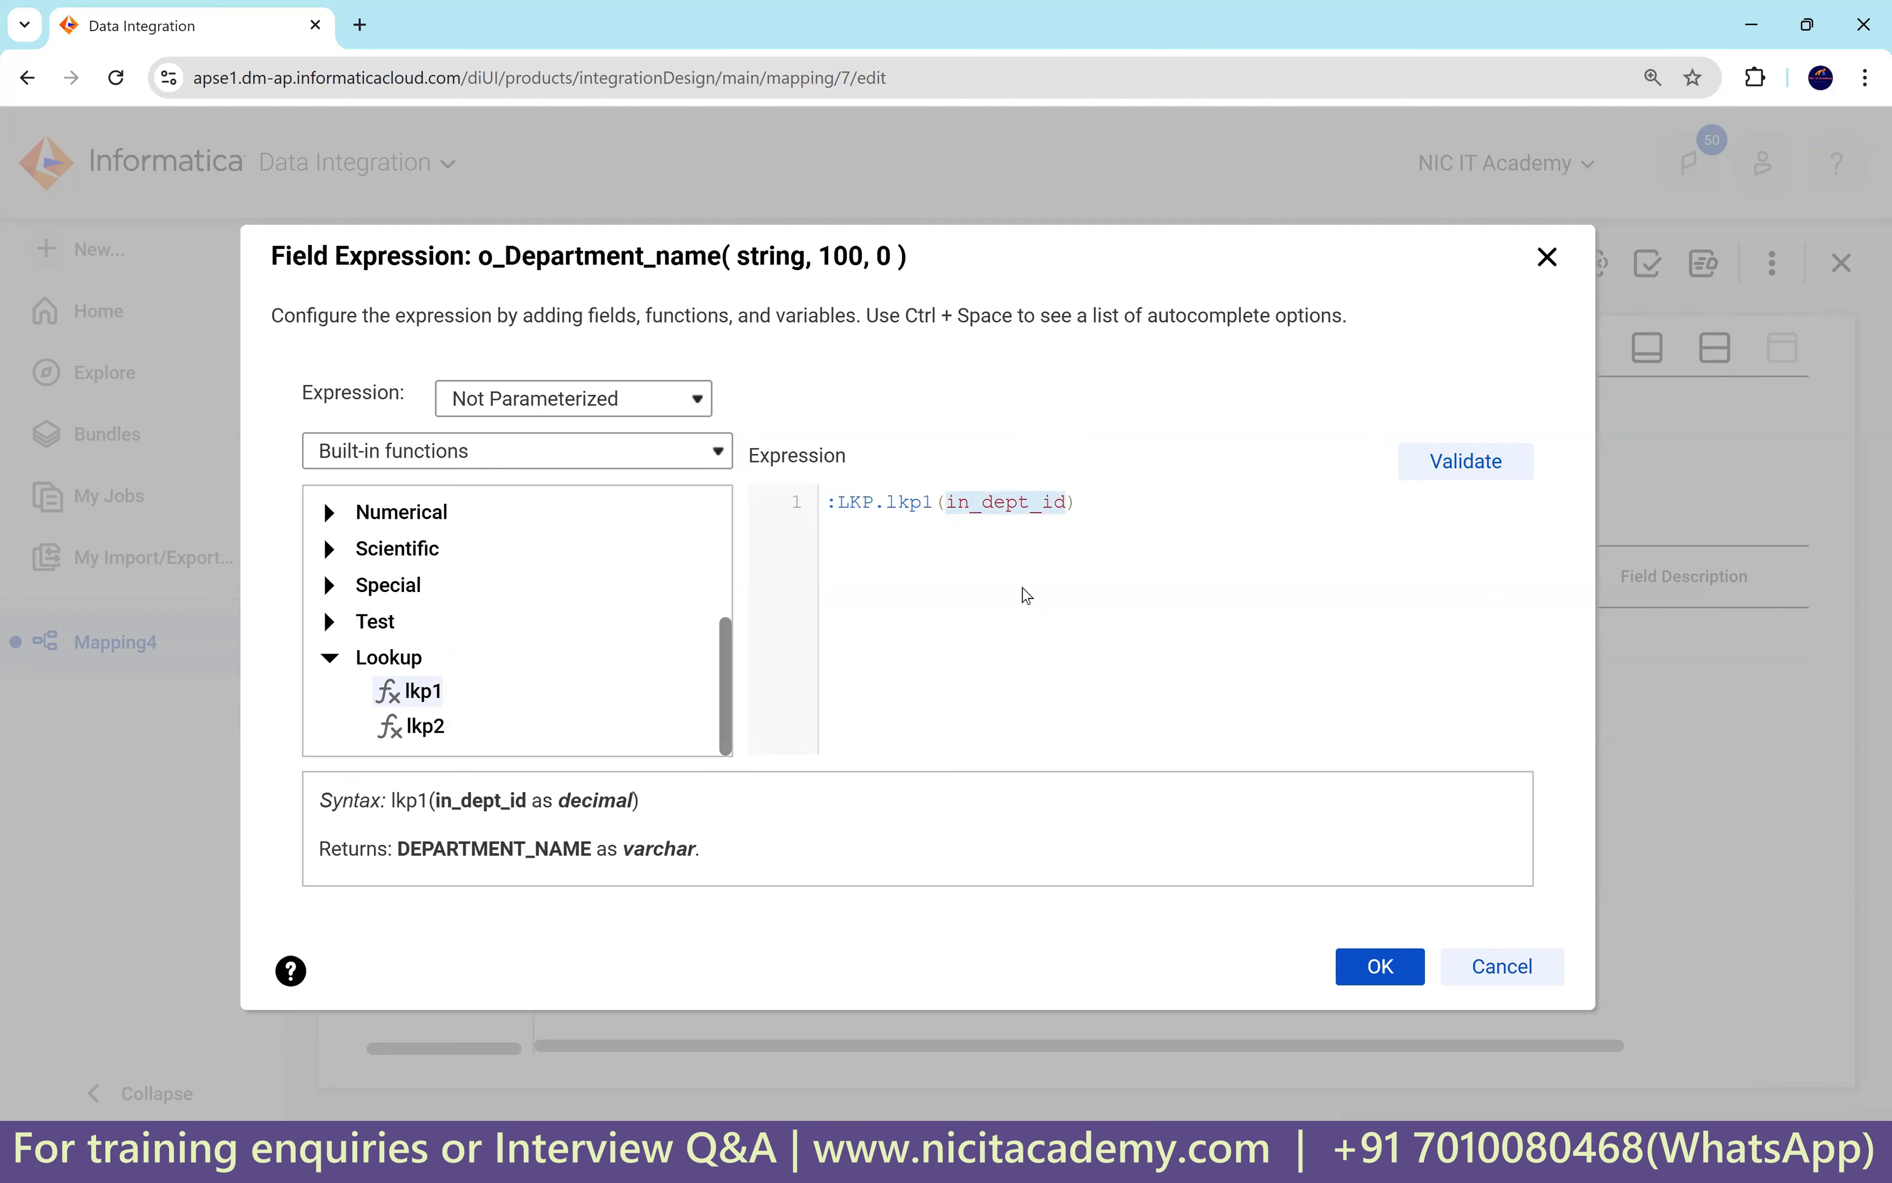
left_click(484, 457)
left_click(469, 487)
scroll(549, 629, "down", 2)
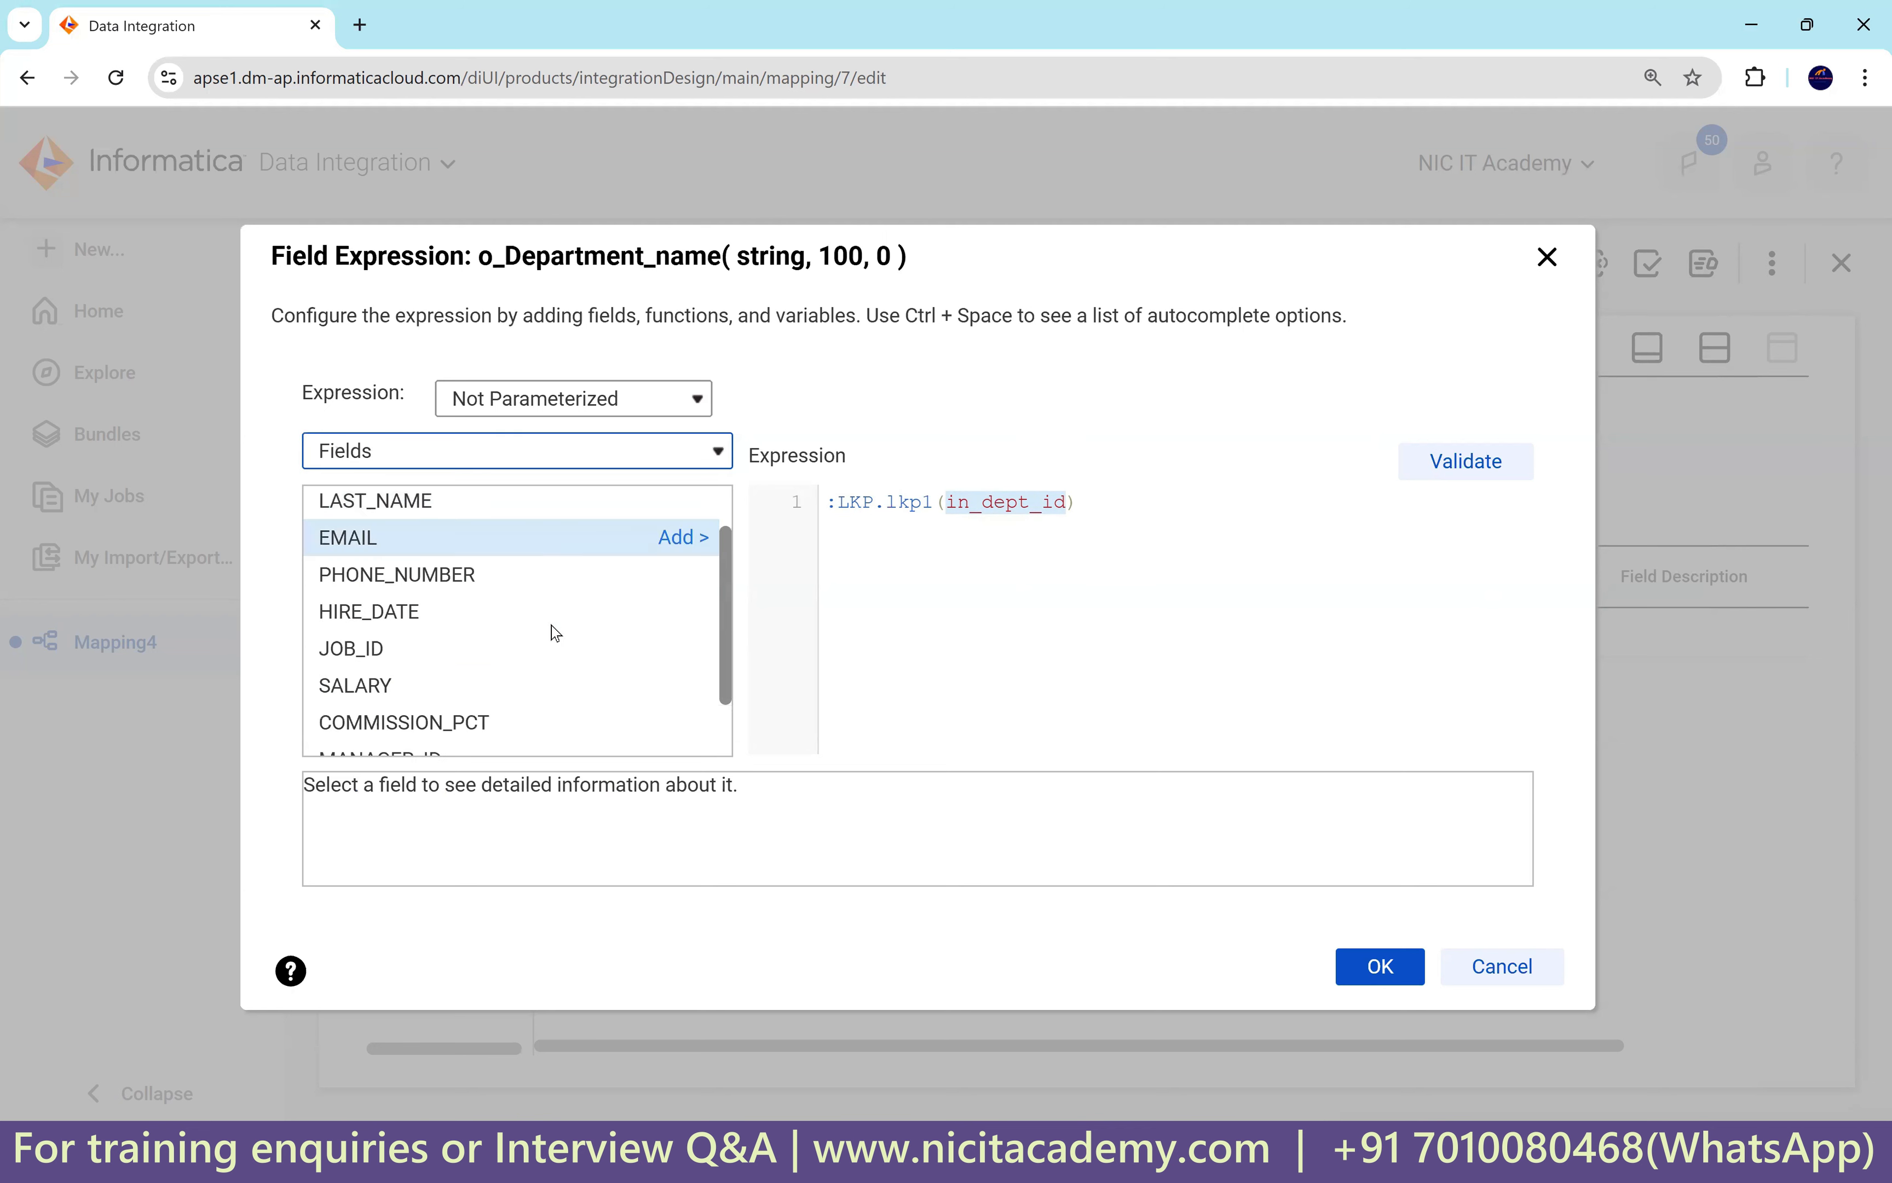
left_click(683, 737)
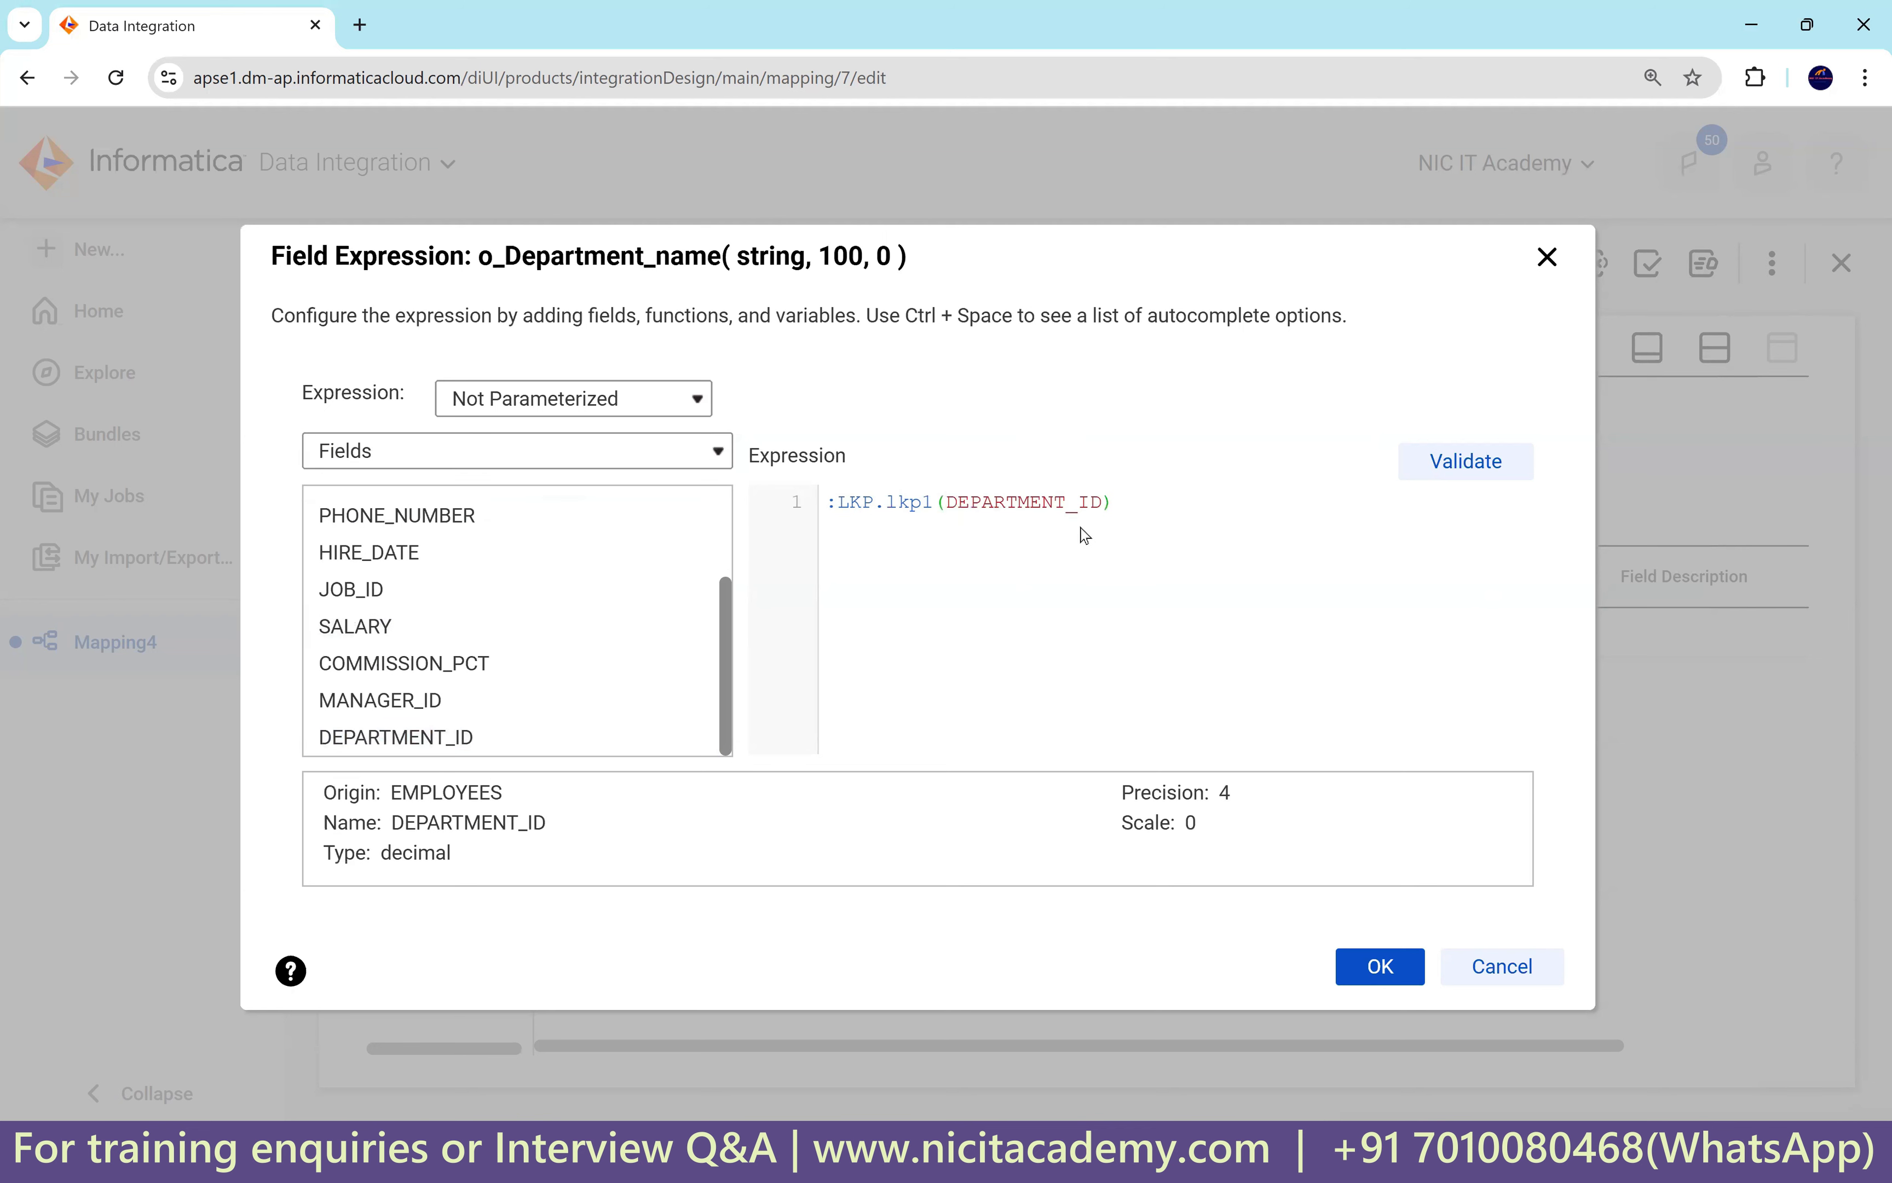
double_click(1060, 504)
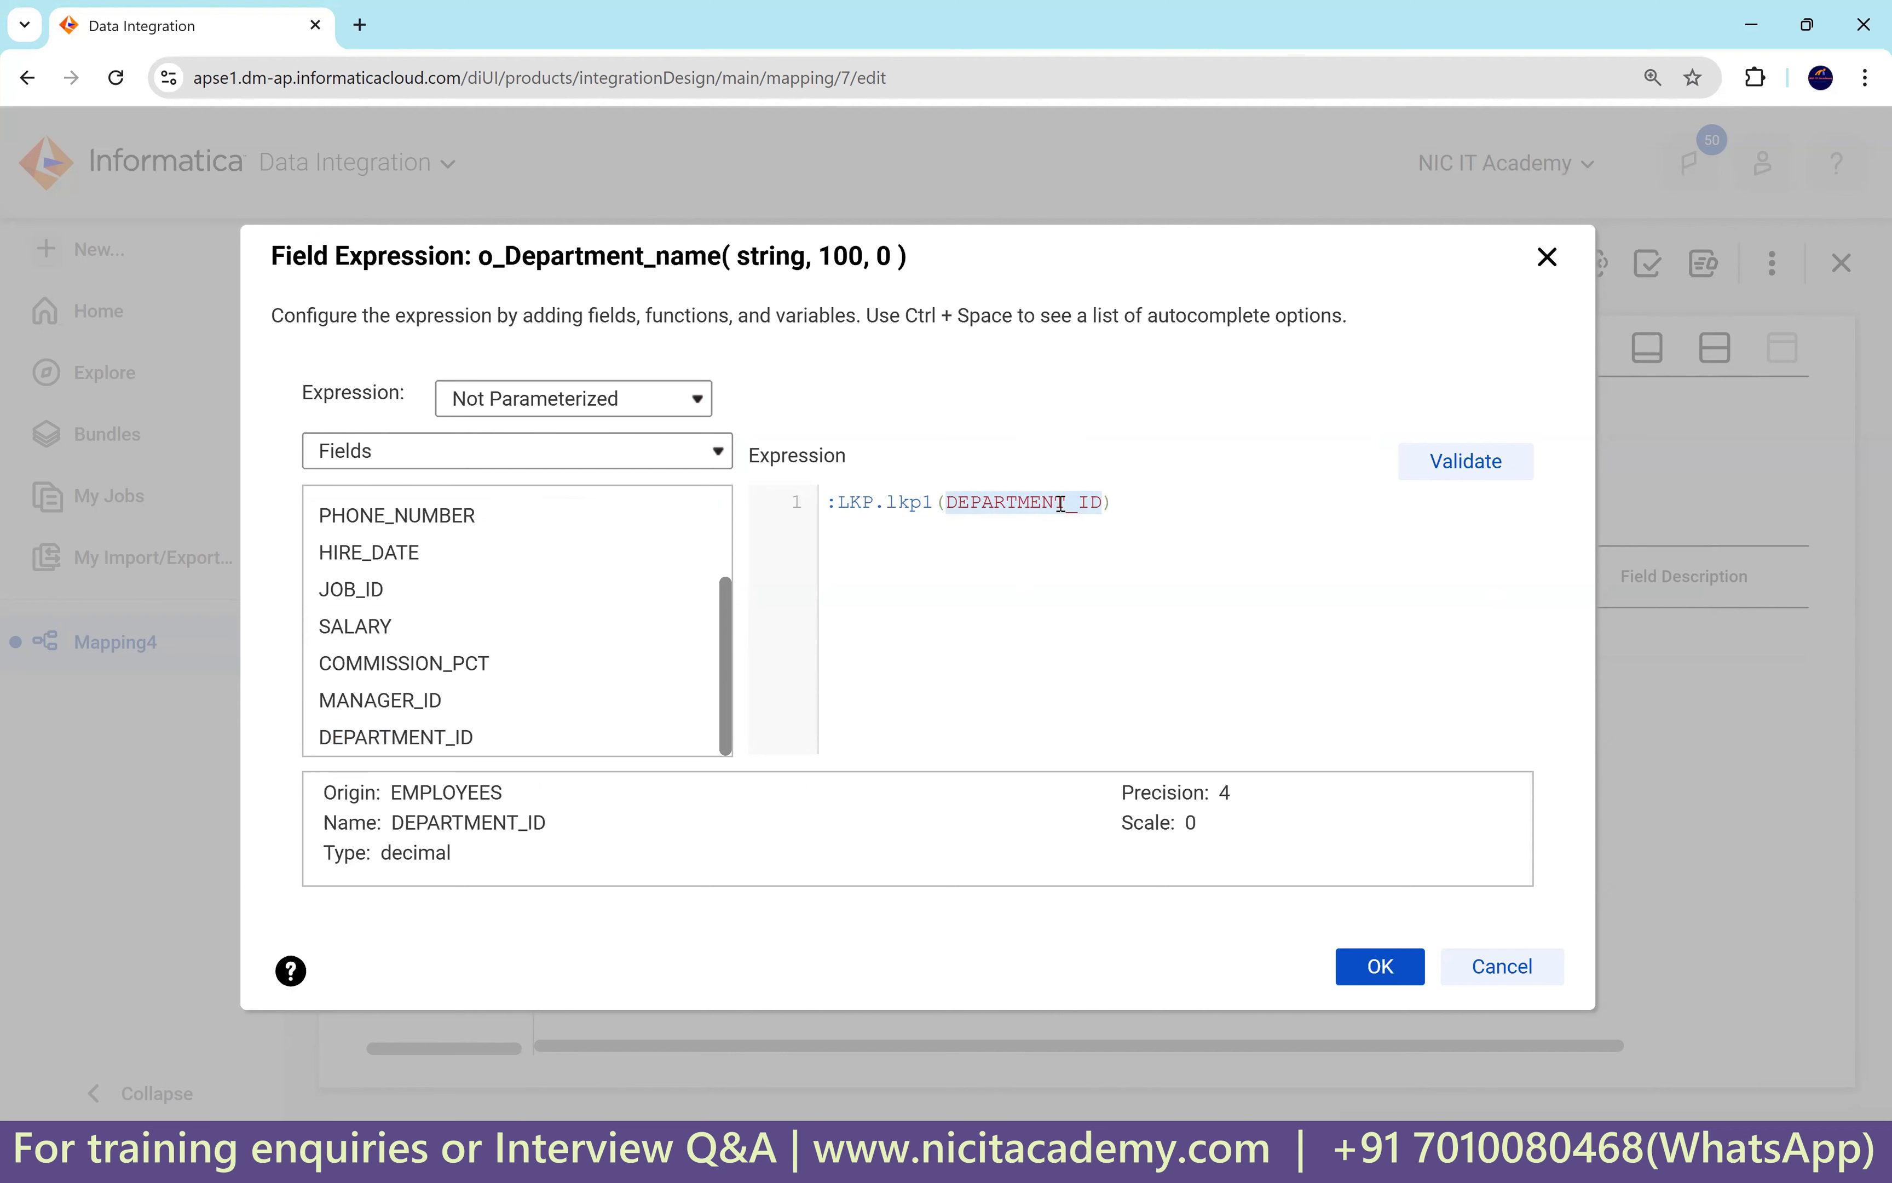
triple_click(1129, 510)
key("ctrl+c")
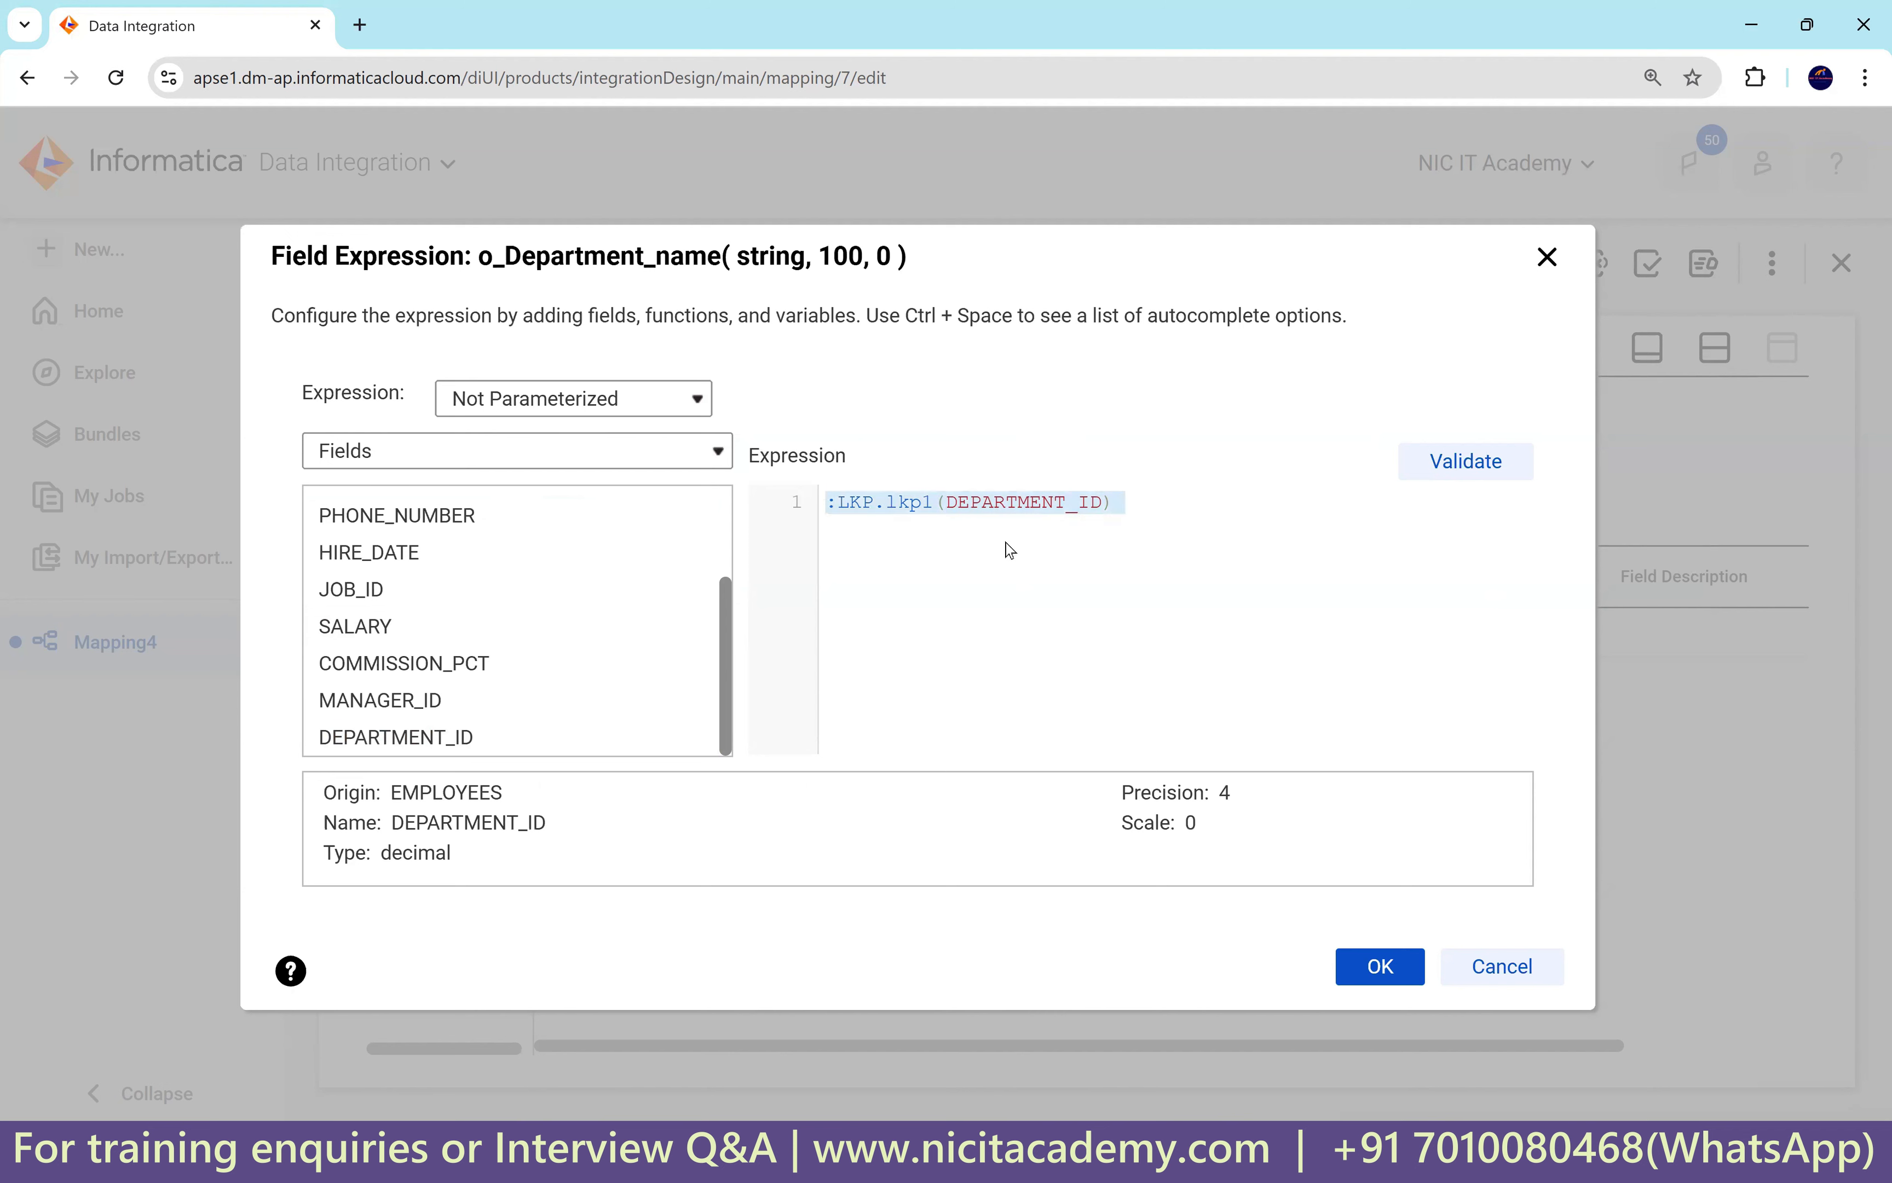
left_click(1483, 460)
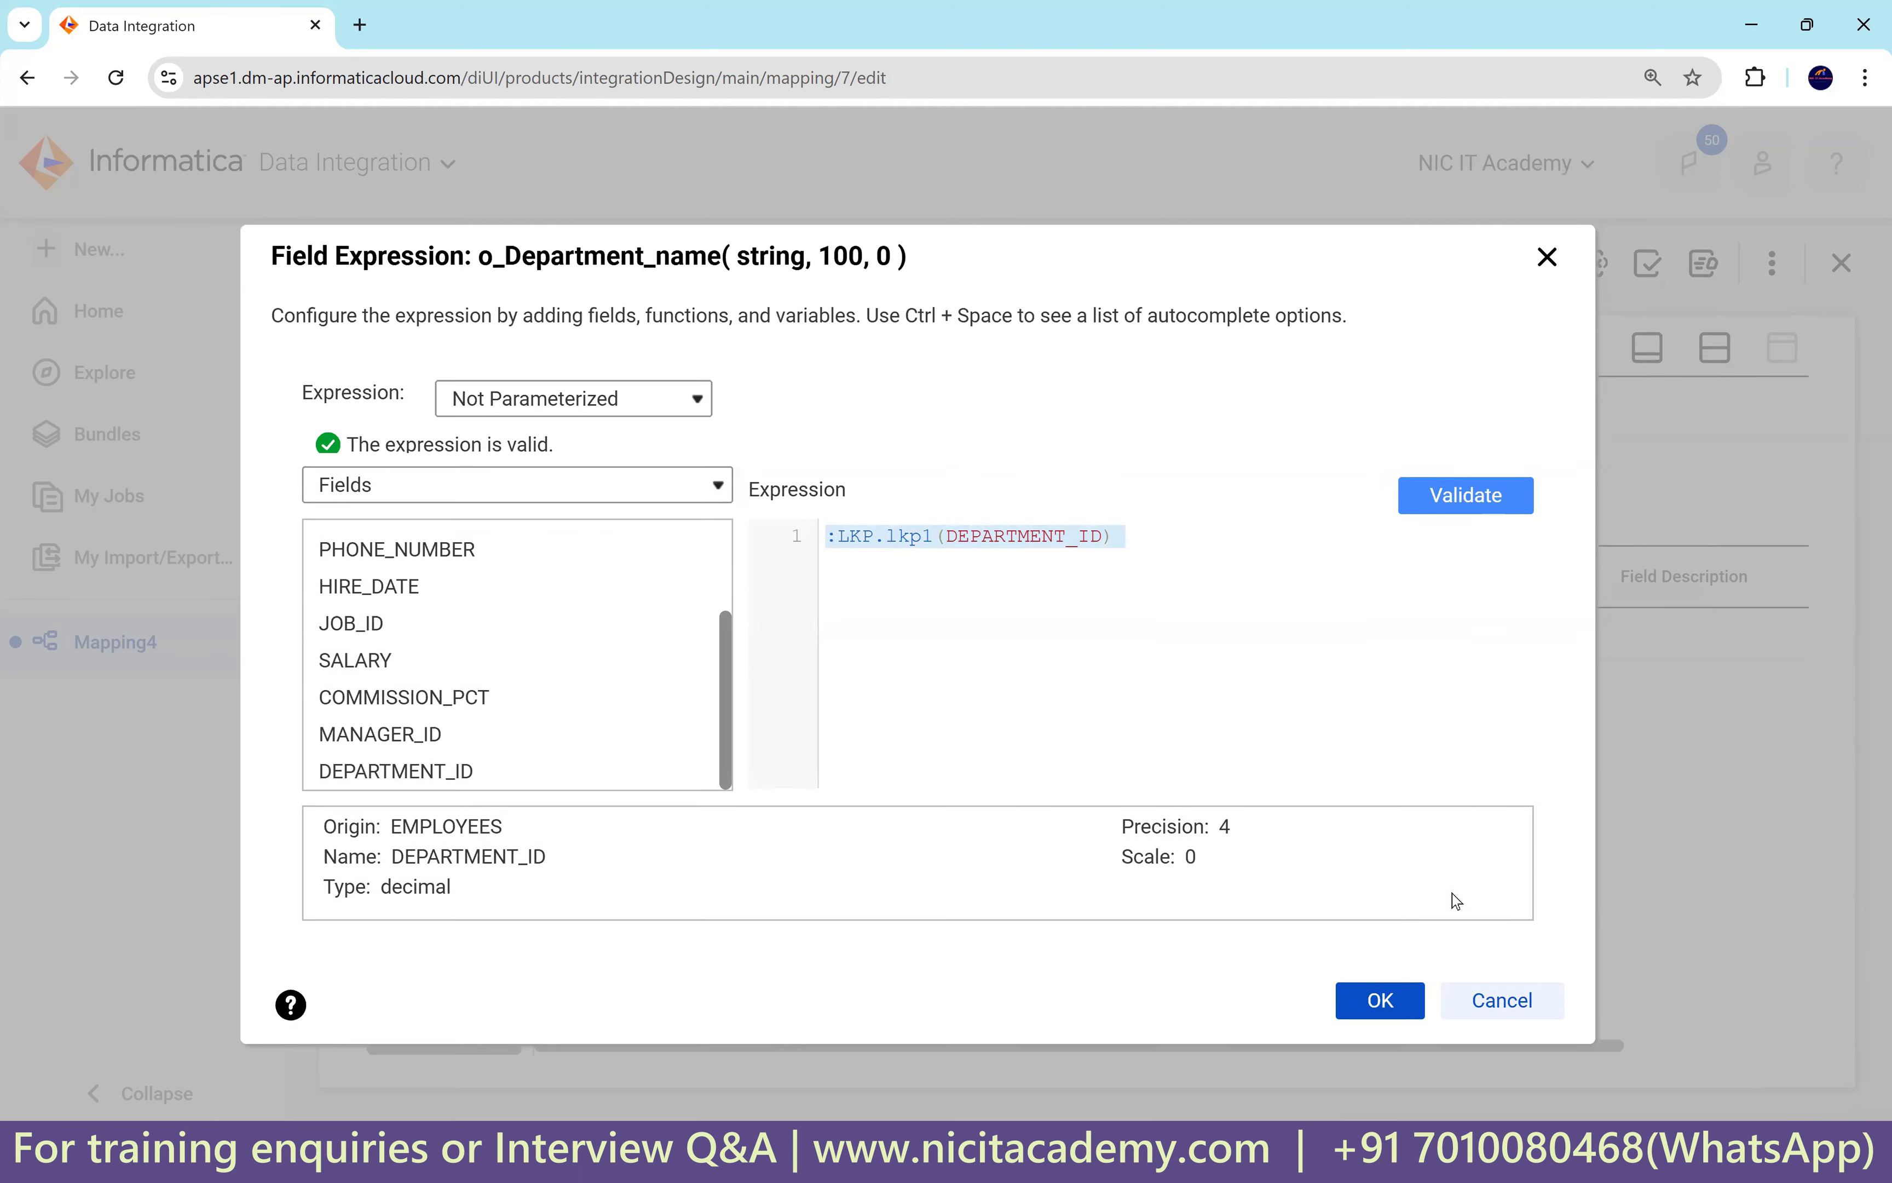
left_click(1379, 1006)
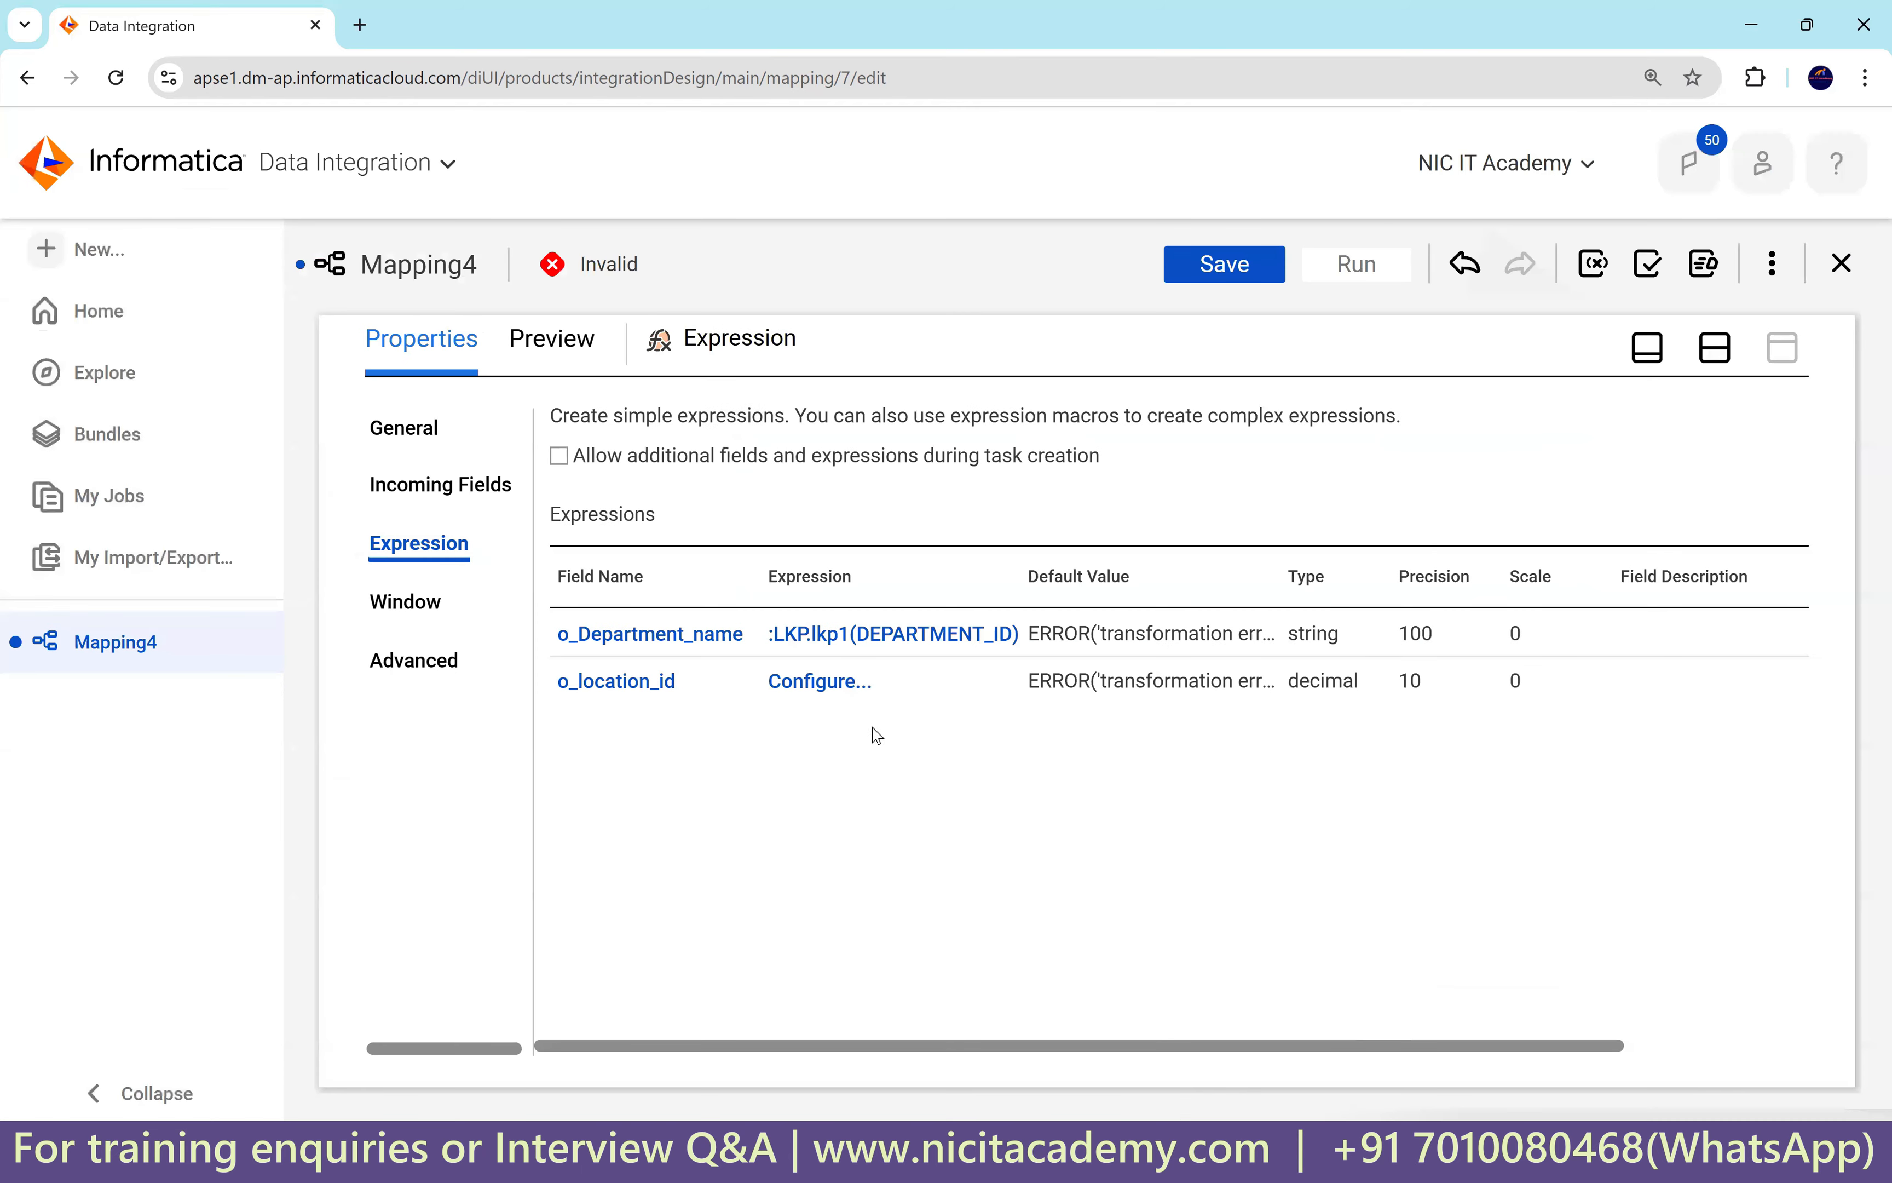
Change o_location_id's expression to :LKP.lkp2(DEPARTMENT_ID), validate it and save.
left_click(827, 688)
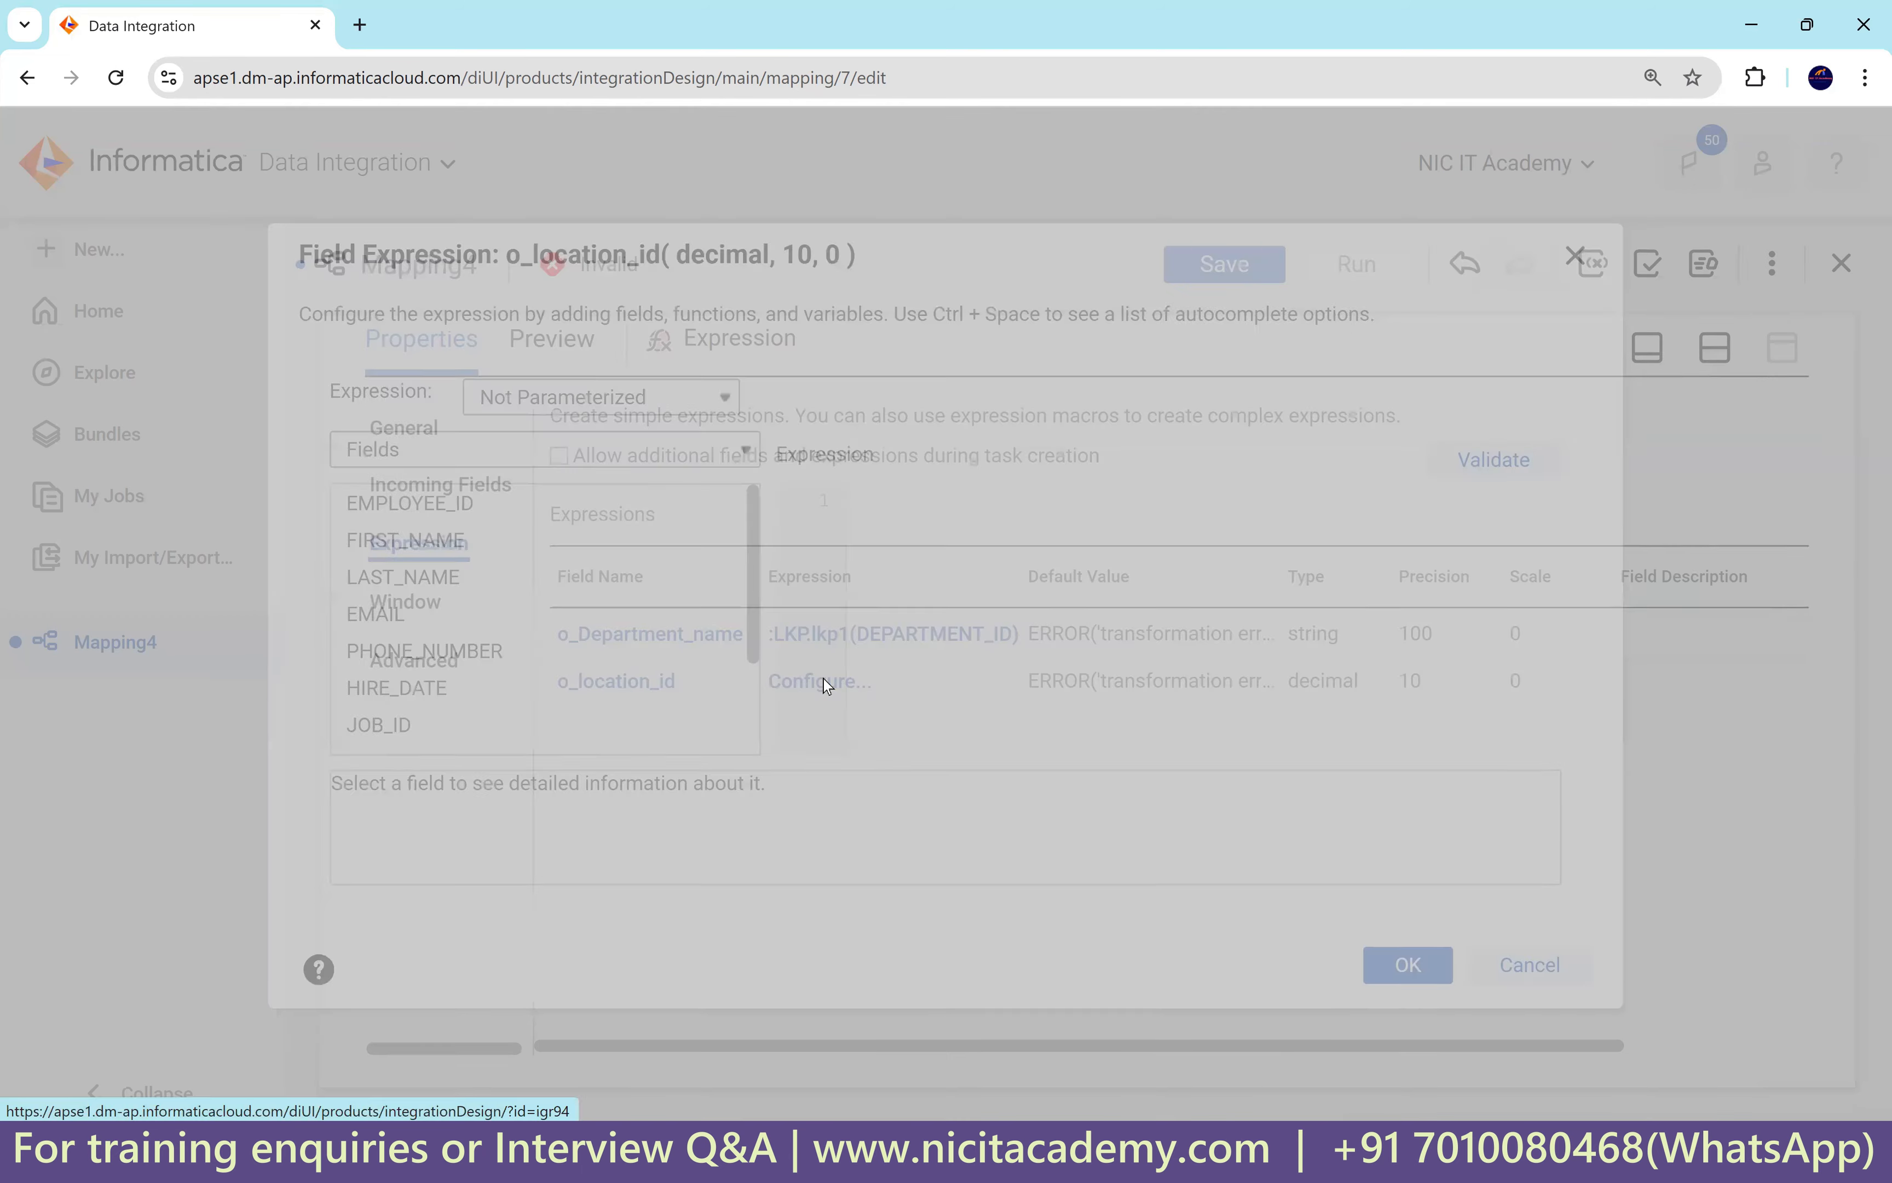
left_click(887, 507)
key("ctrl+v")
left_click_drag(961, 503, 950, 503)
type("2")
double_click(944, 504)
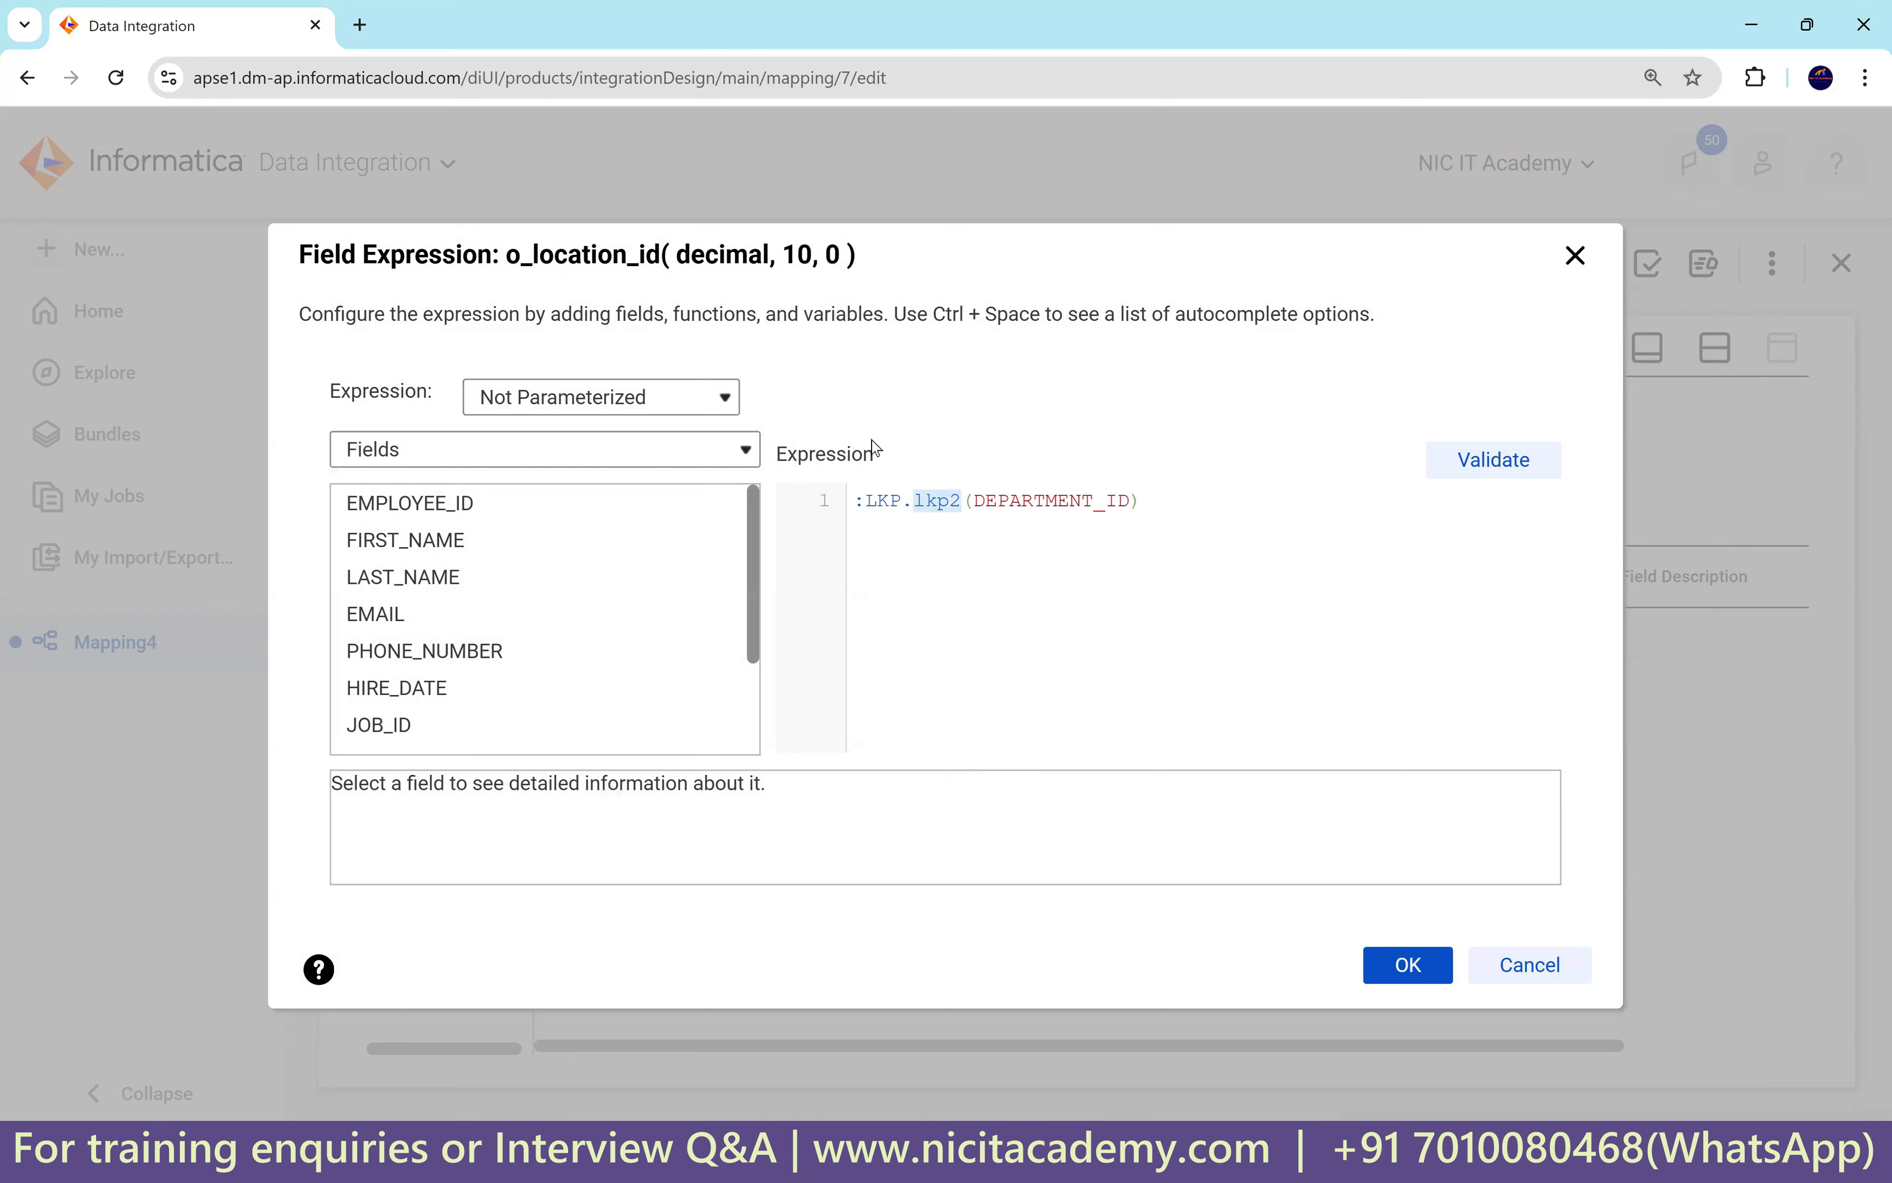
left_click(1019, 546)
left_click(1517, 461)
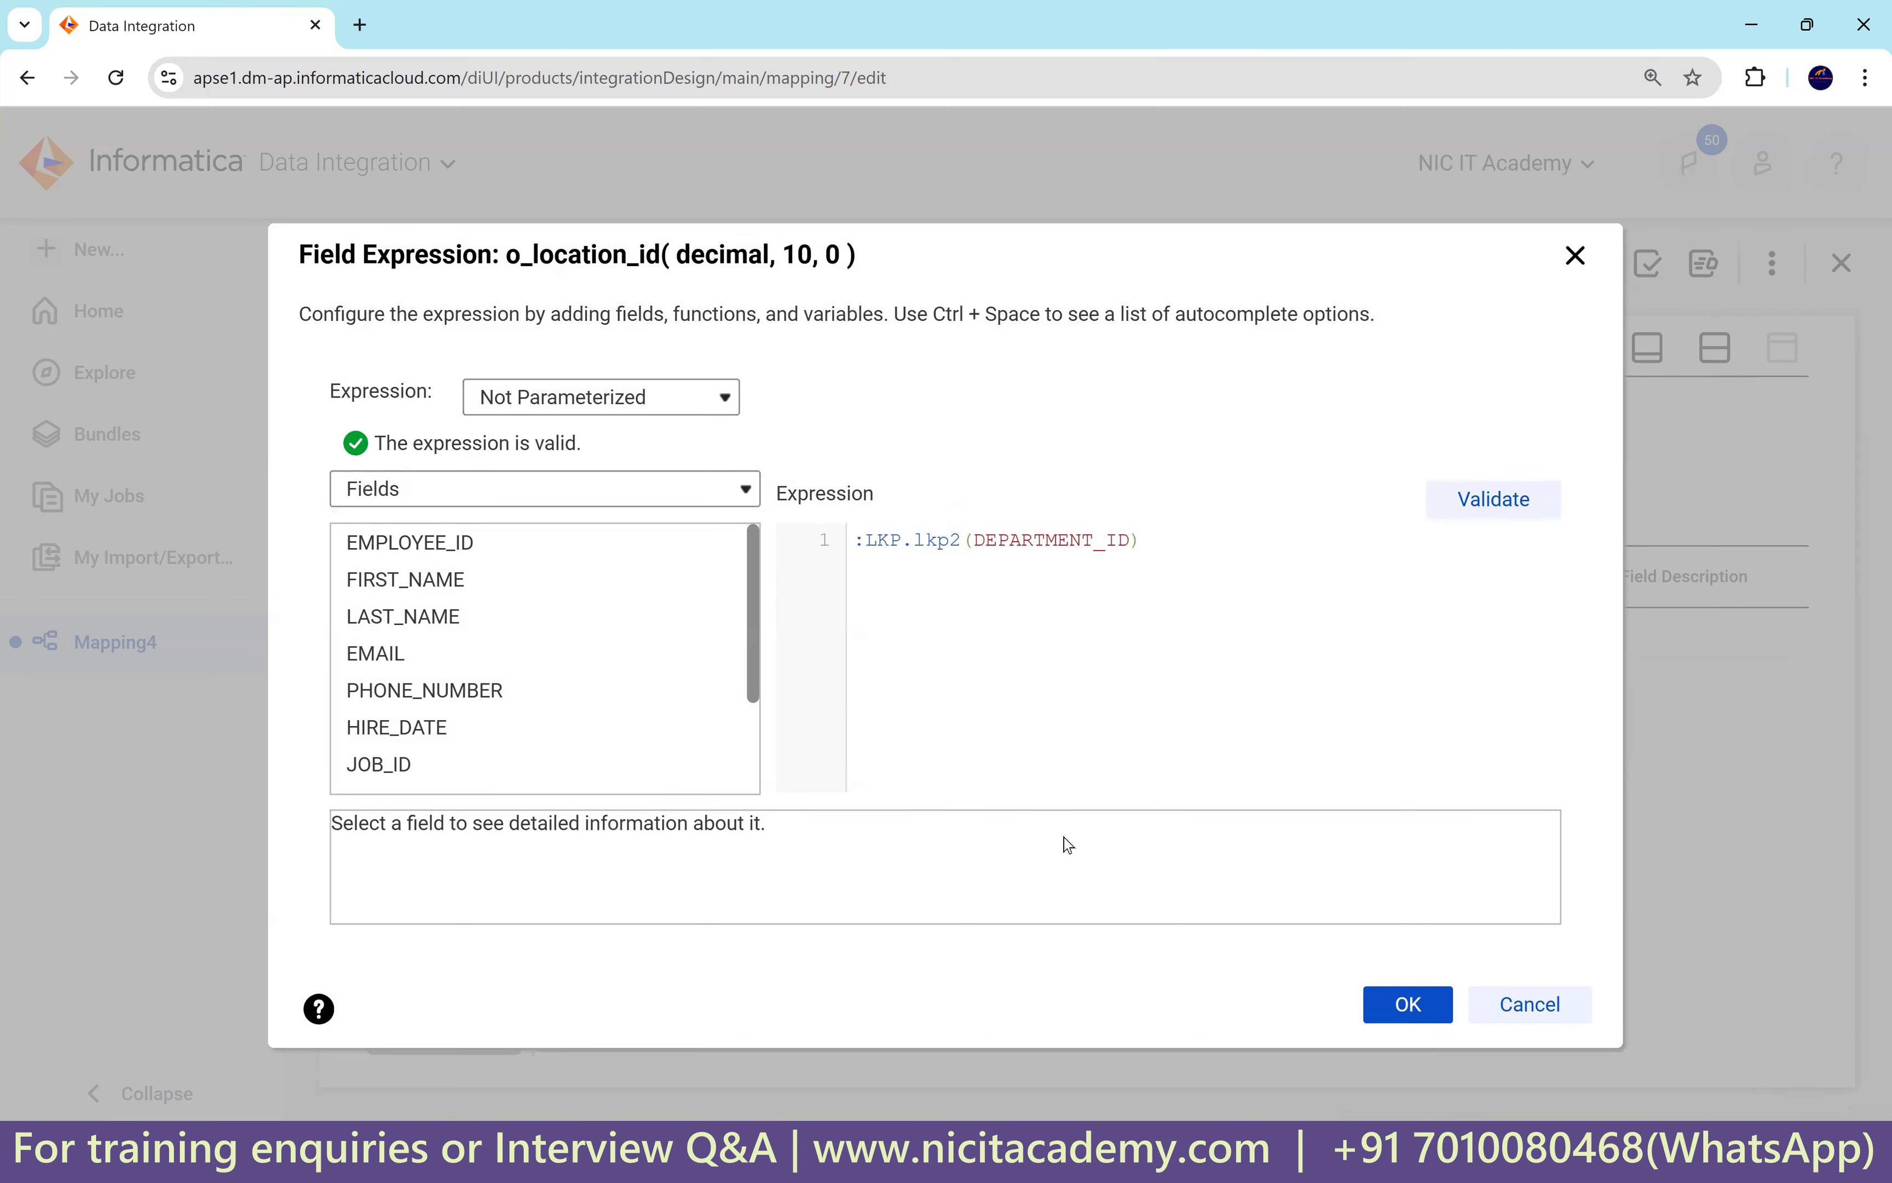
left_click(1404, 1002)
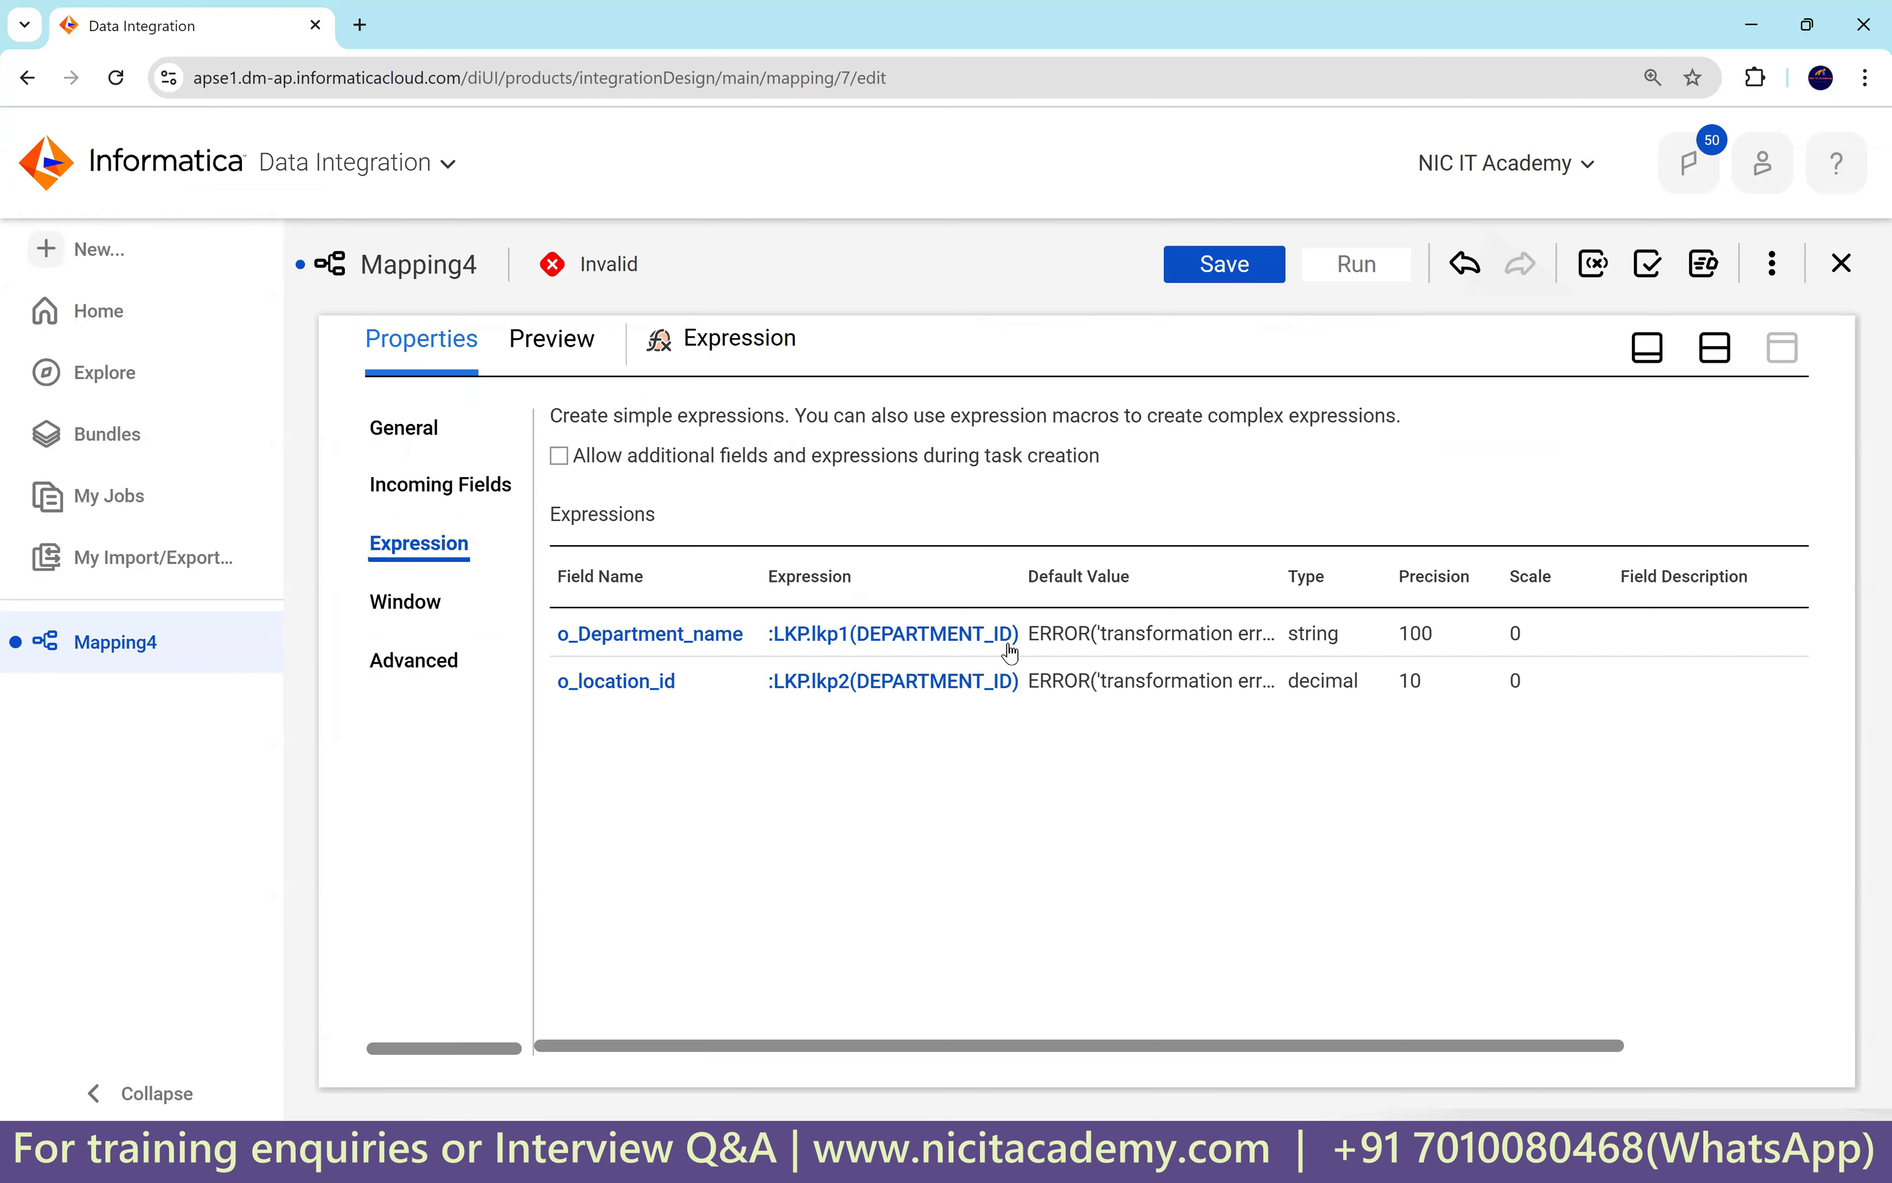
left_click(966, 682)
In the SQL worksheet comments, highlight location 1700 and street address 2004 Charade Rd.
key("alt+Tab")
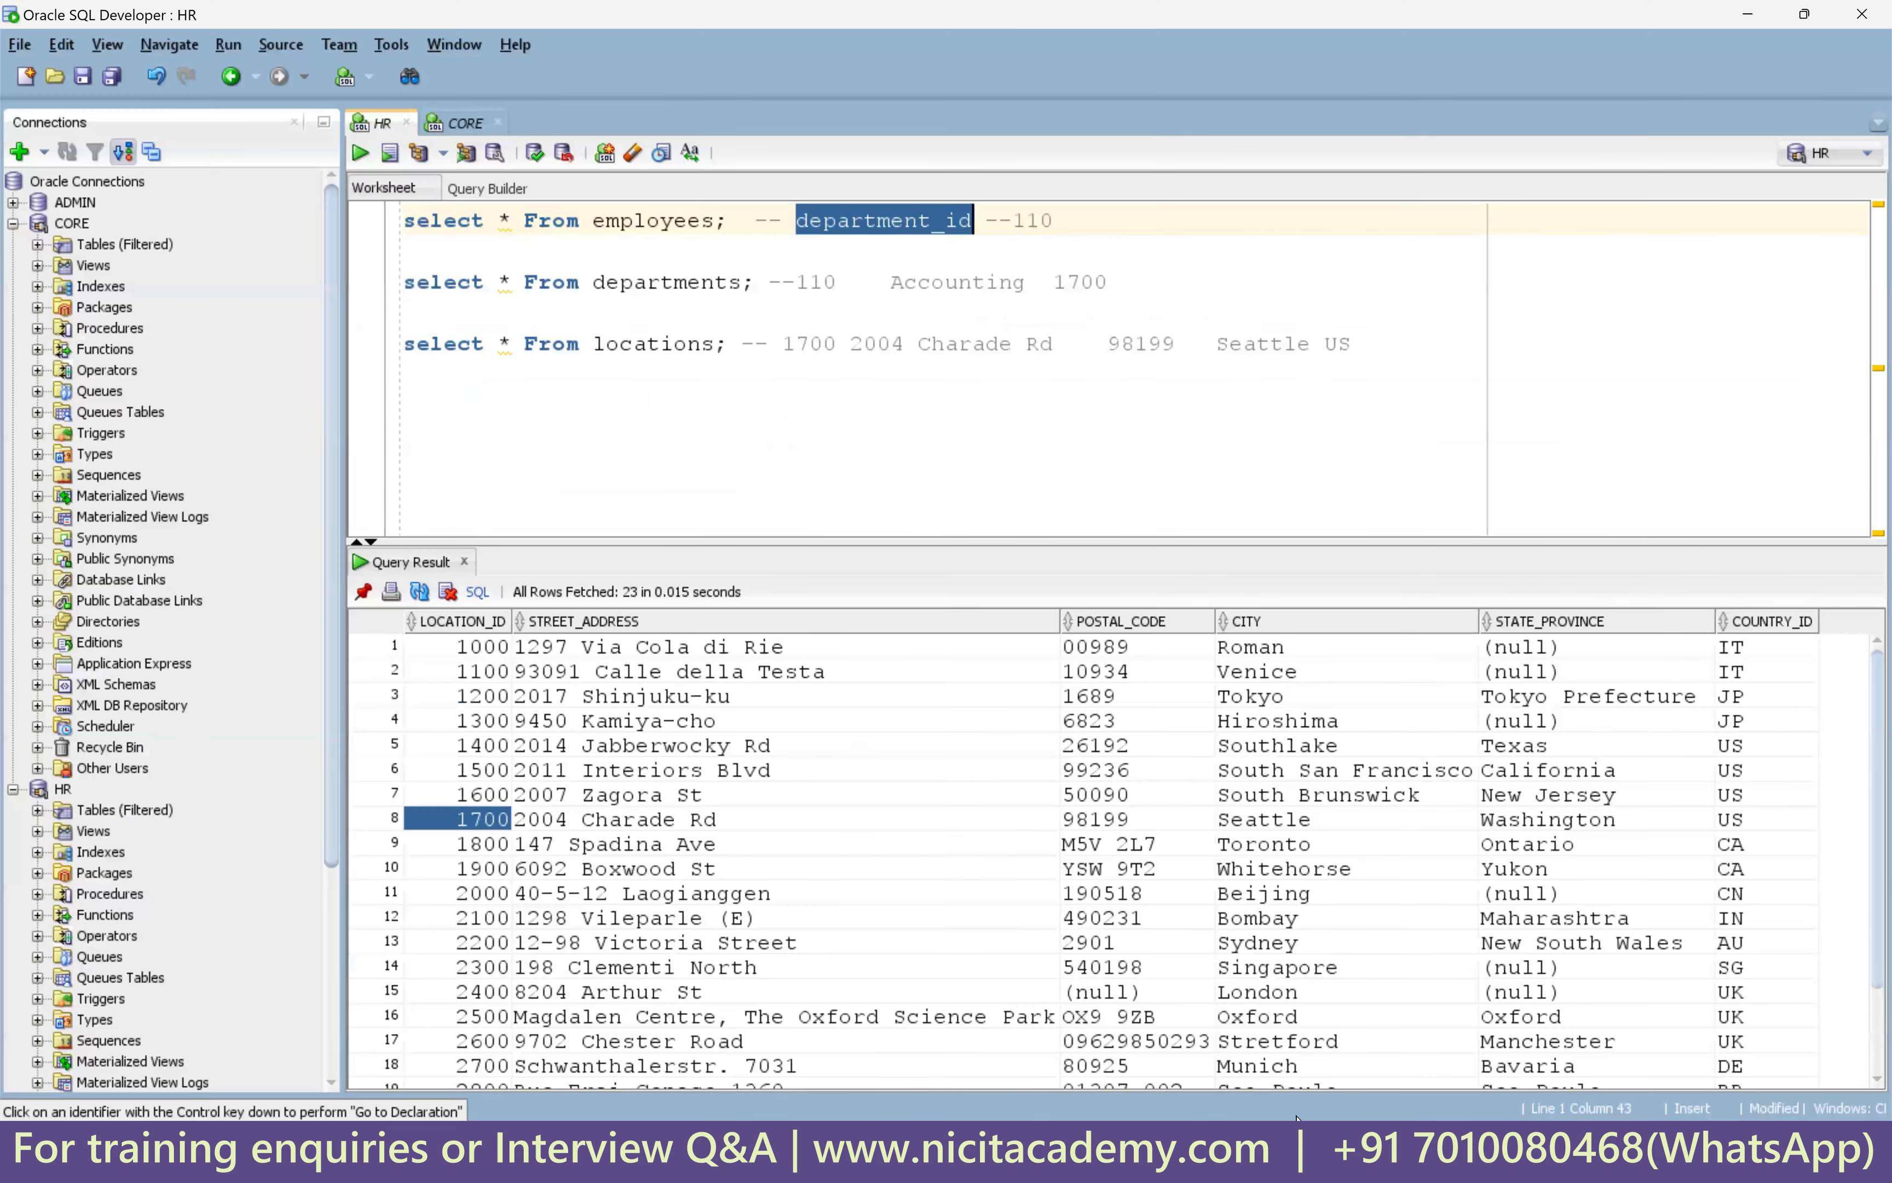
left_click(824, 343)
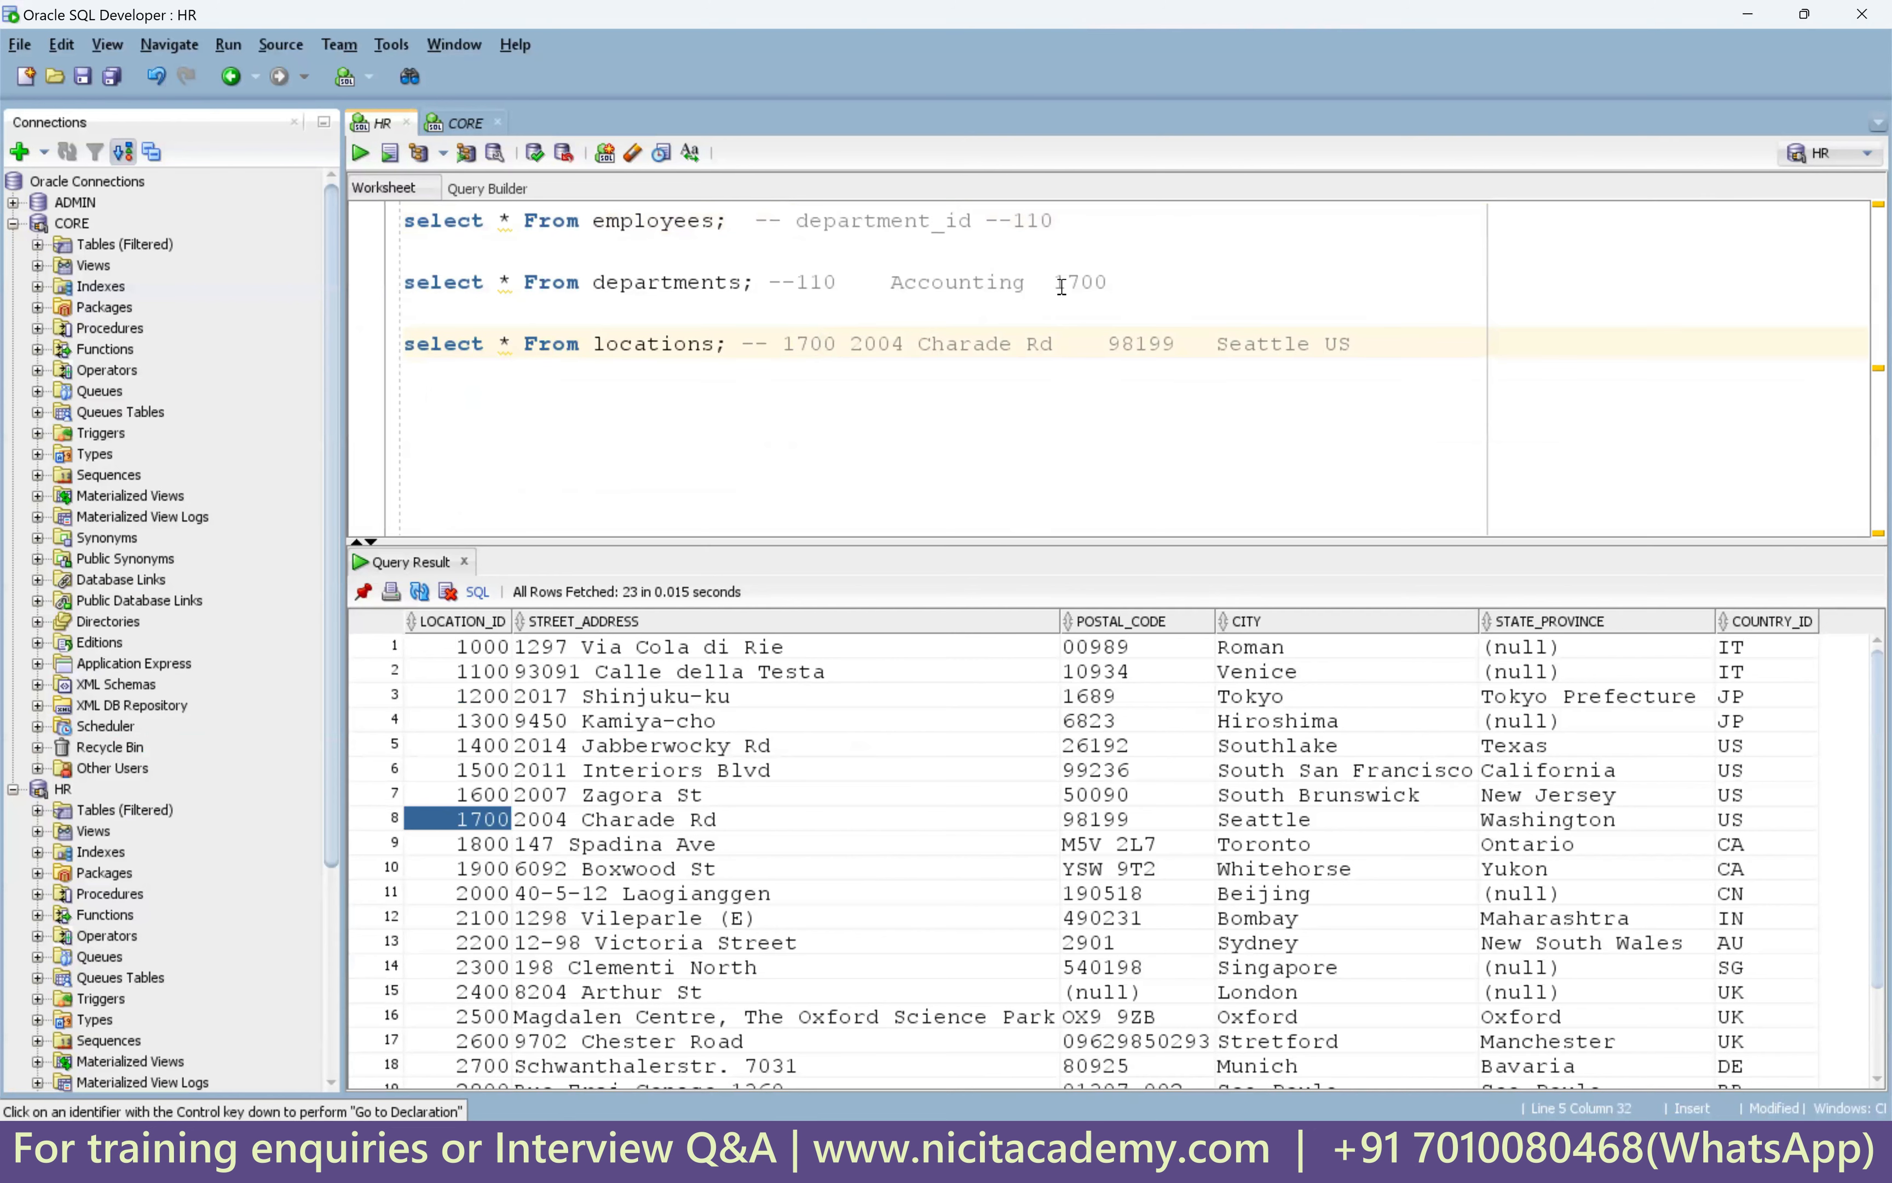
double_click(1083, 283)
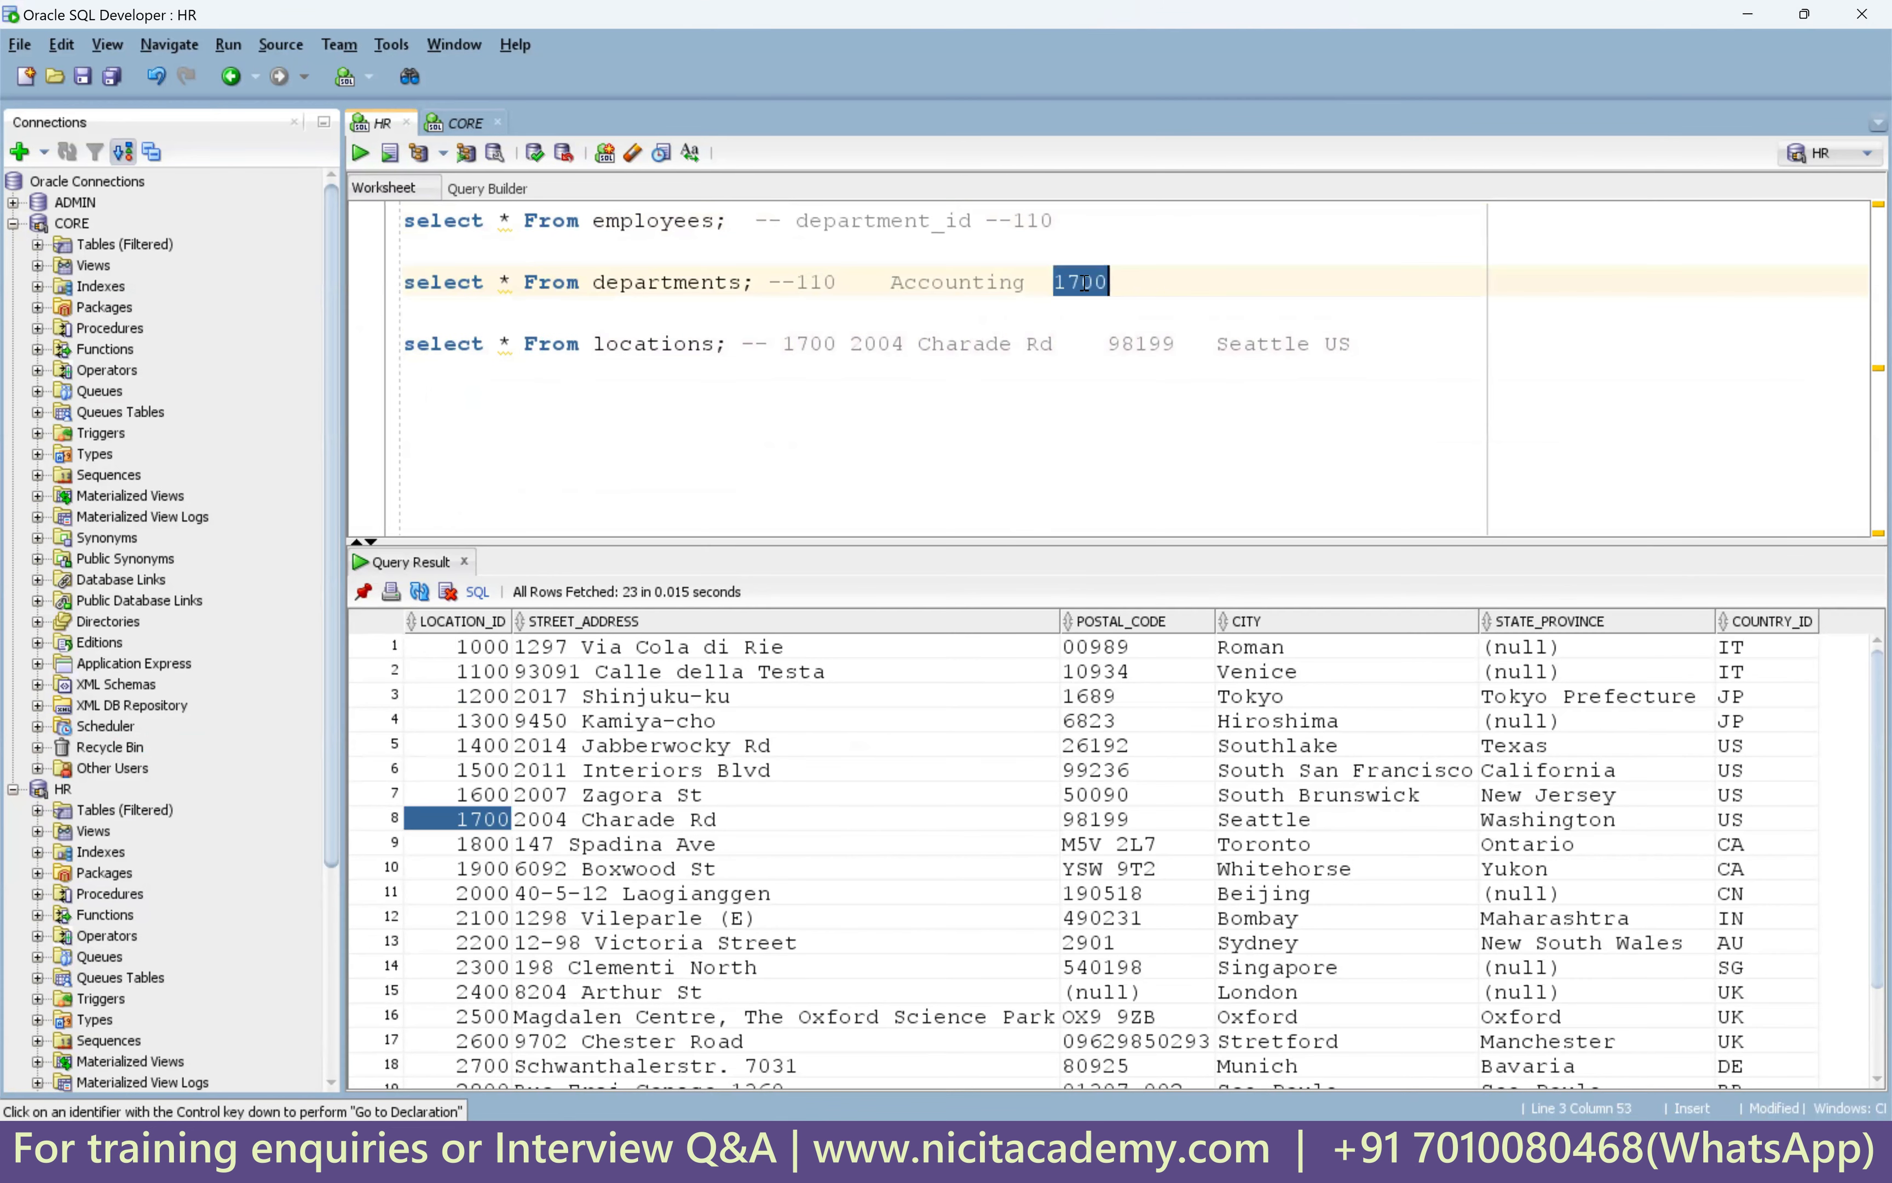
double_click(820, 341)
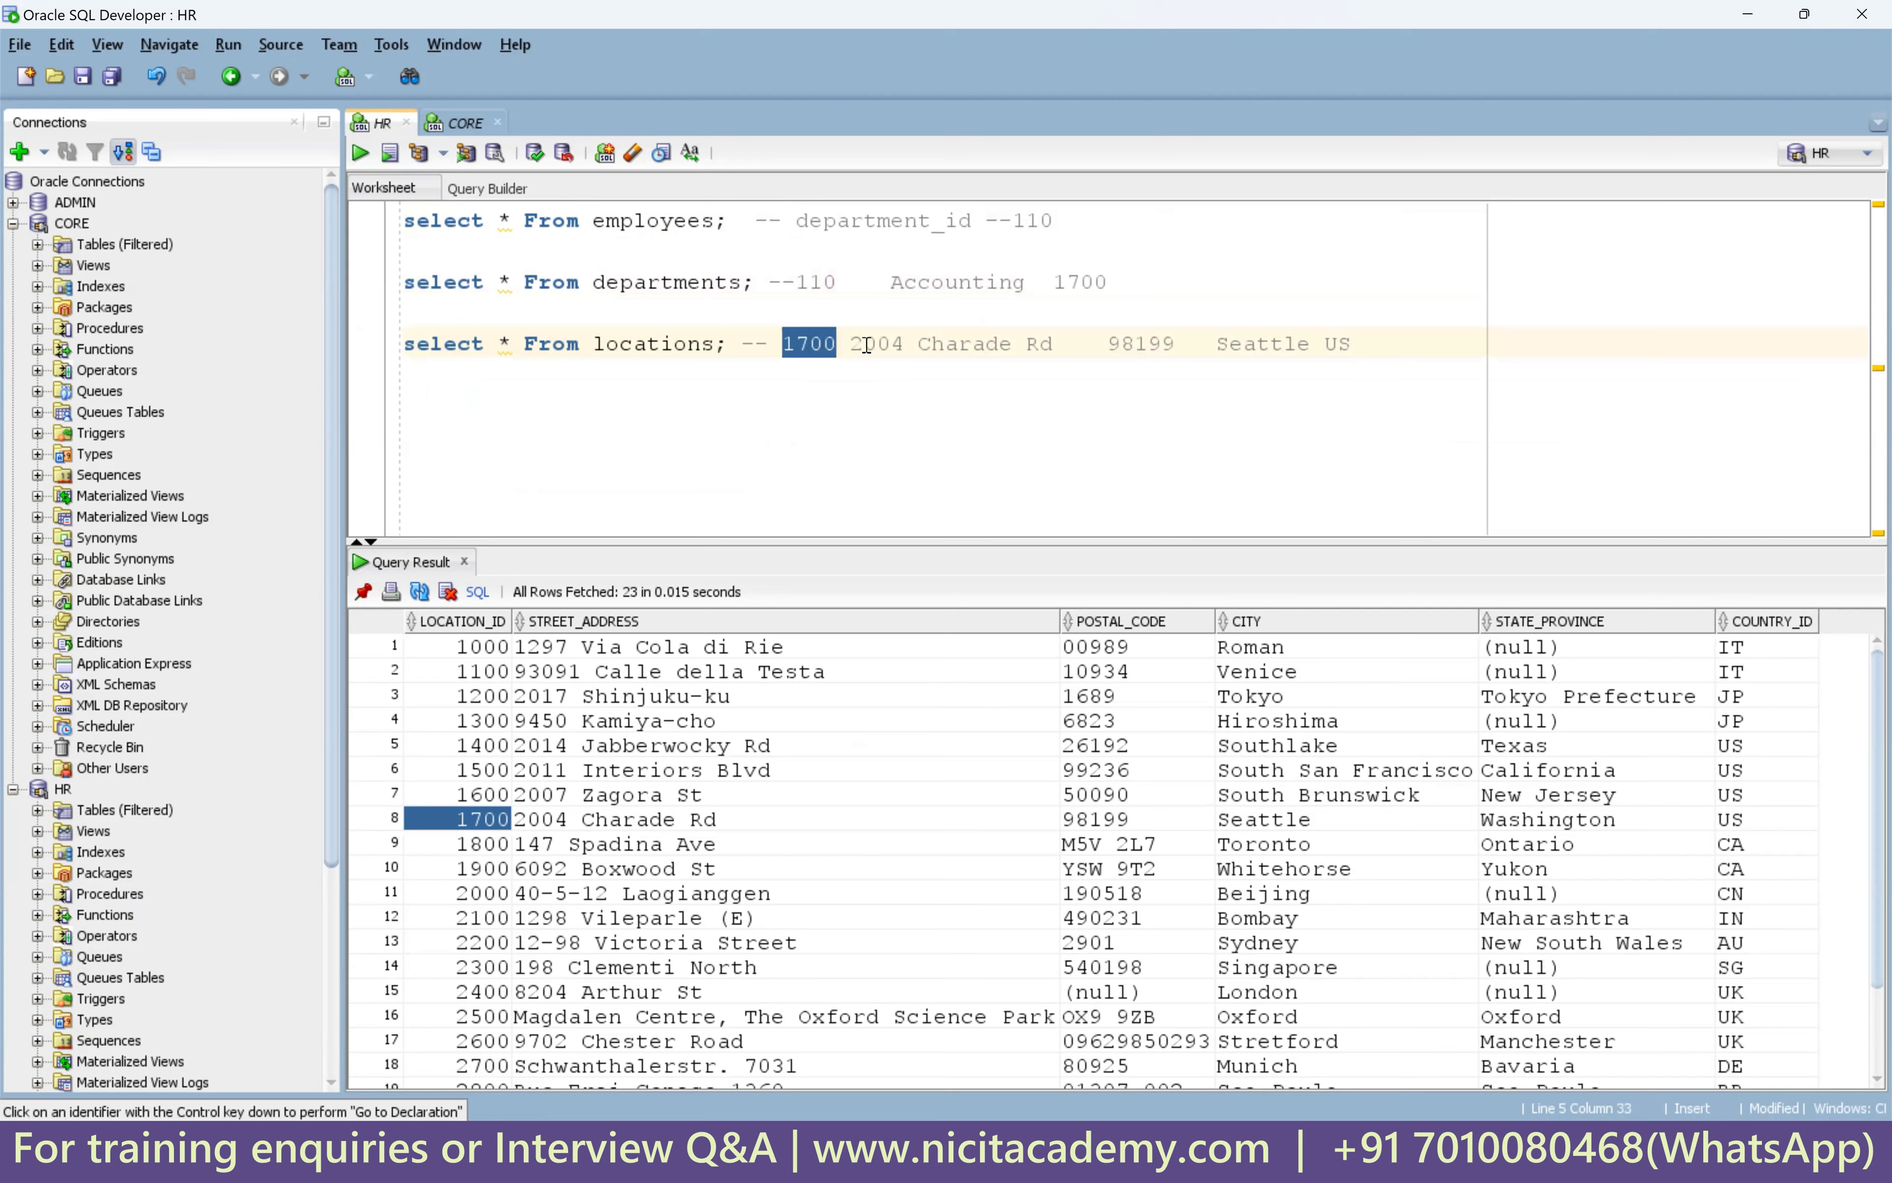
mouse_move(850, 344)
left_mouse_down()
mouse_move(1052, 346)
mouse_move(850, 345)
left_mouse_up()
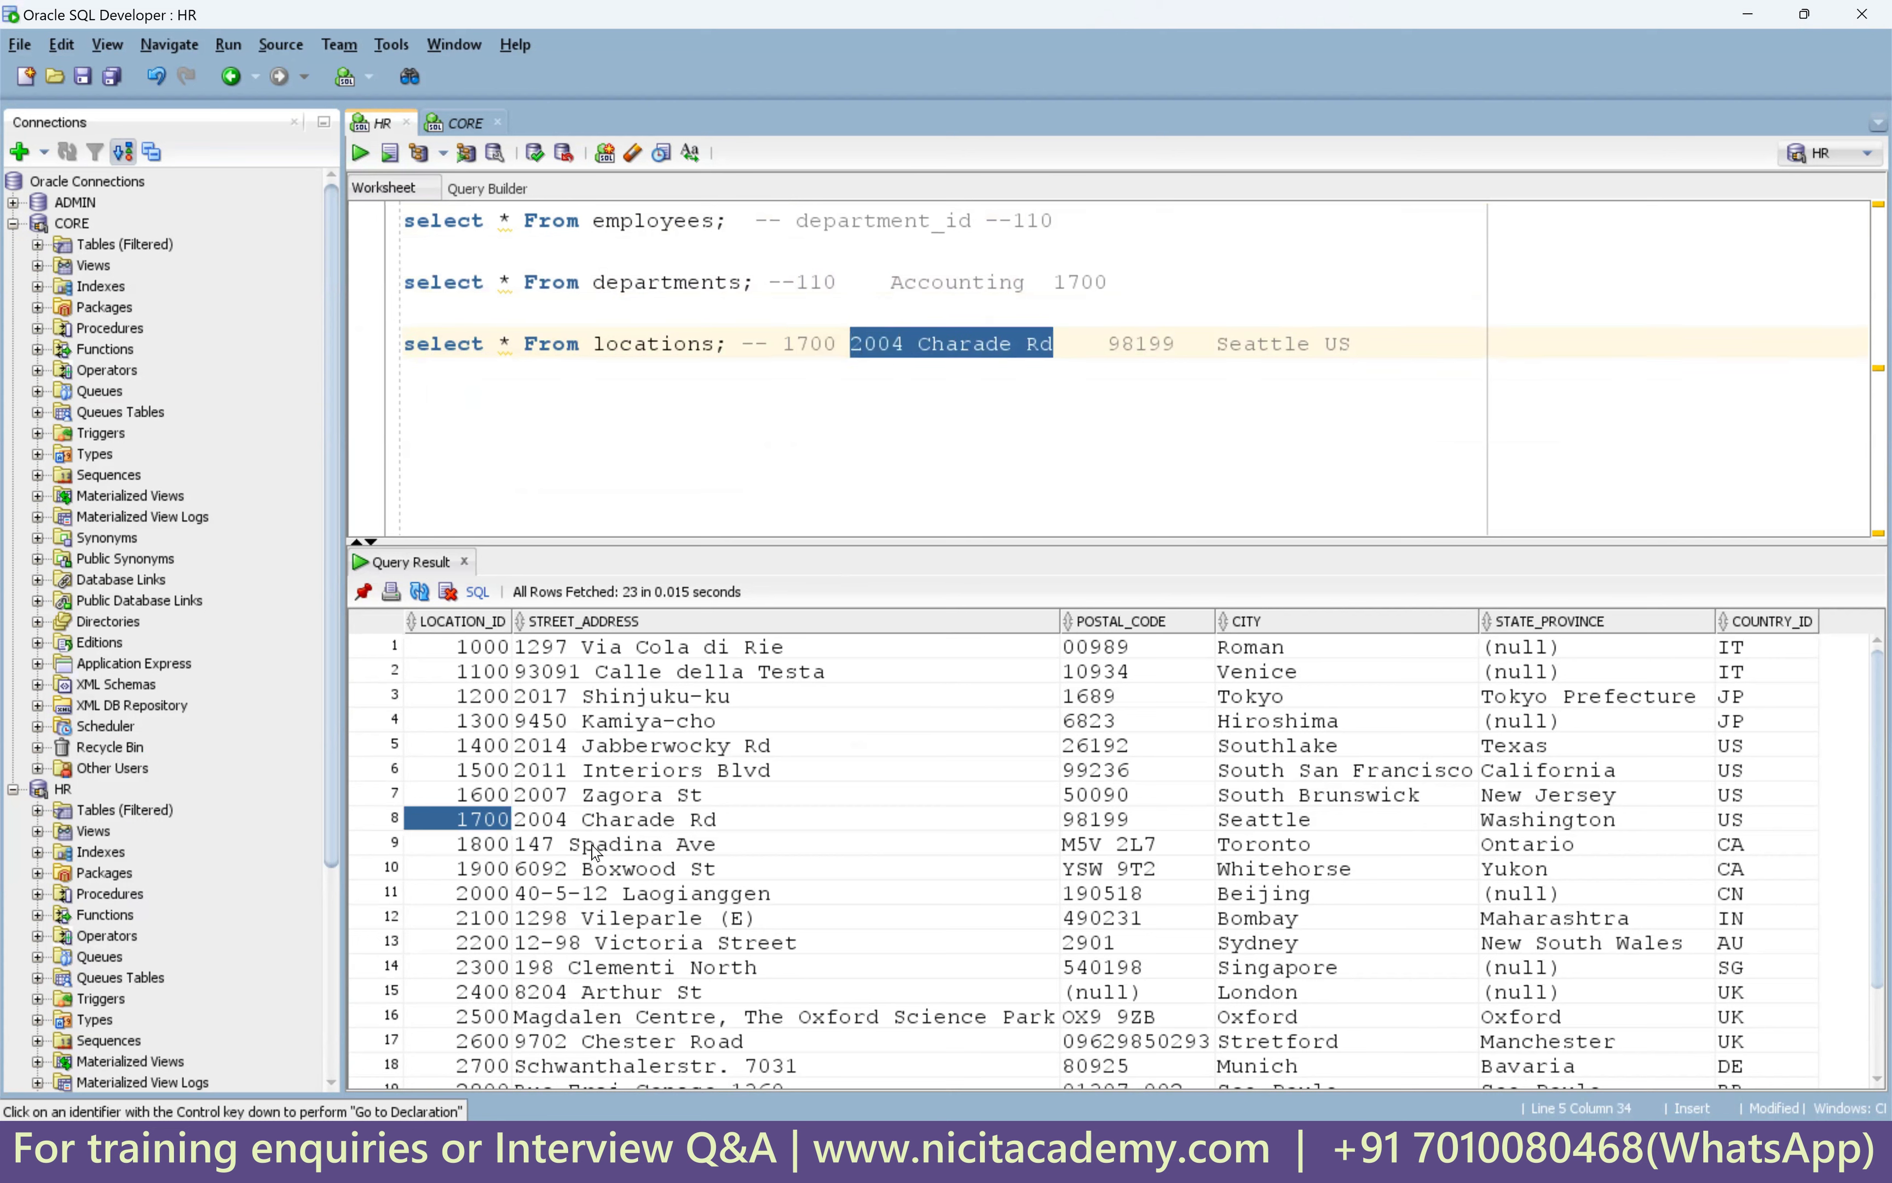
Confirm location 1700's street address and postal code 98199 in the query results.
left_click(671, 823)
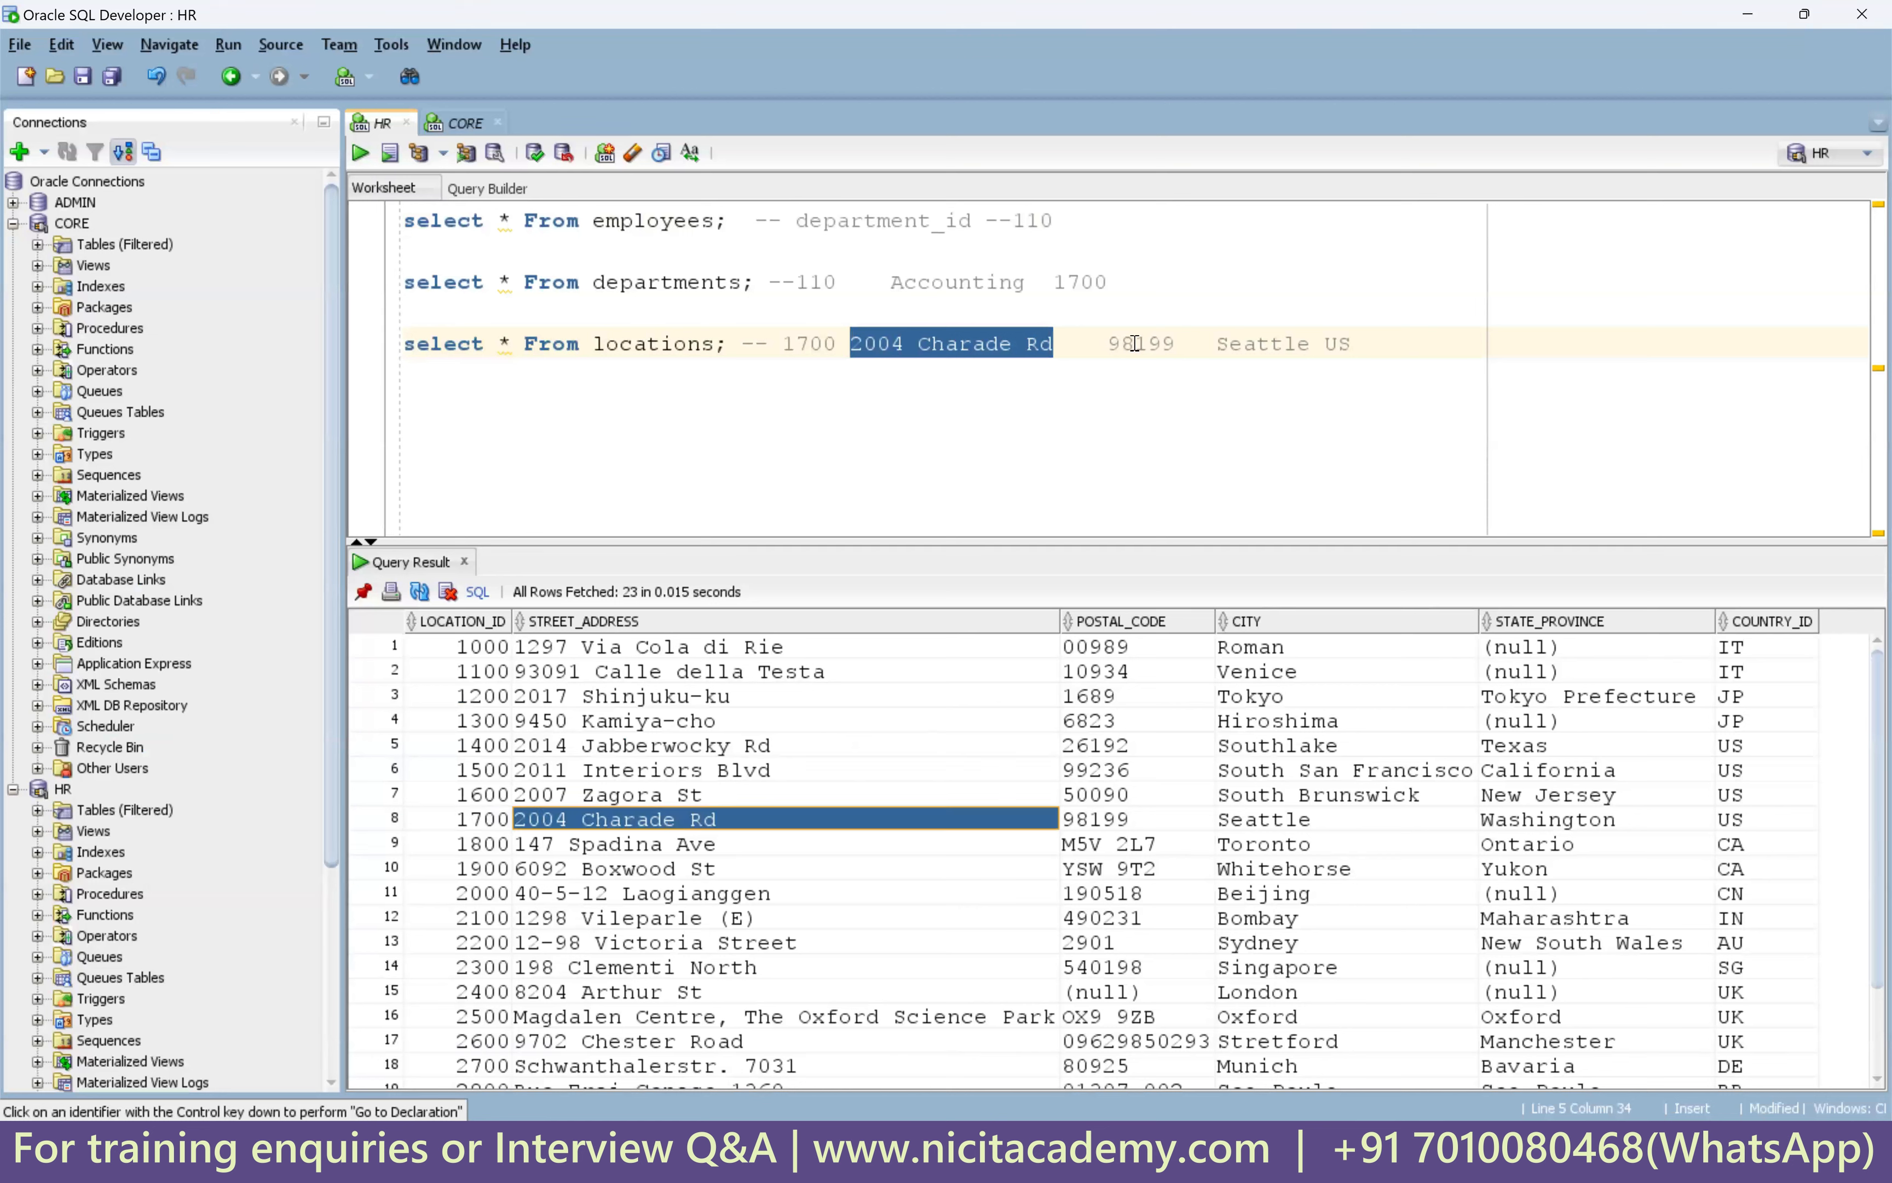
left_click(1115, 822)
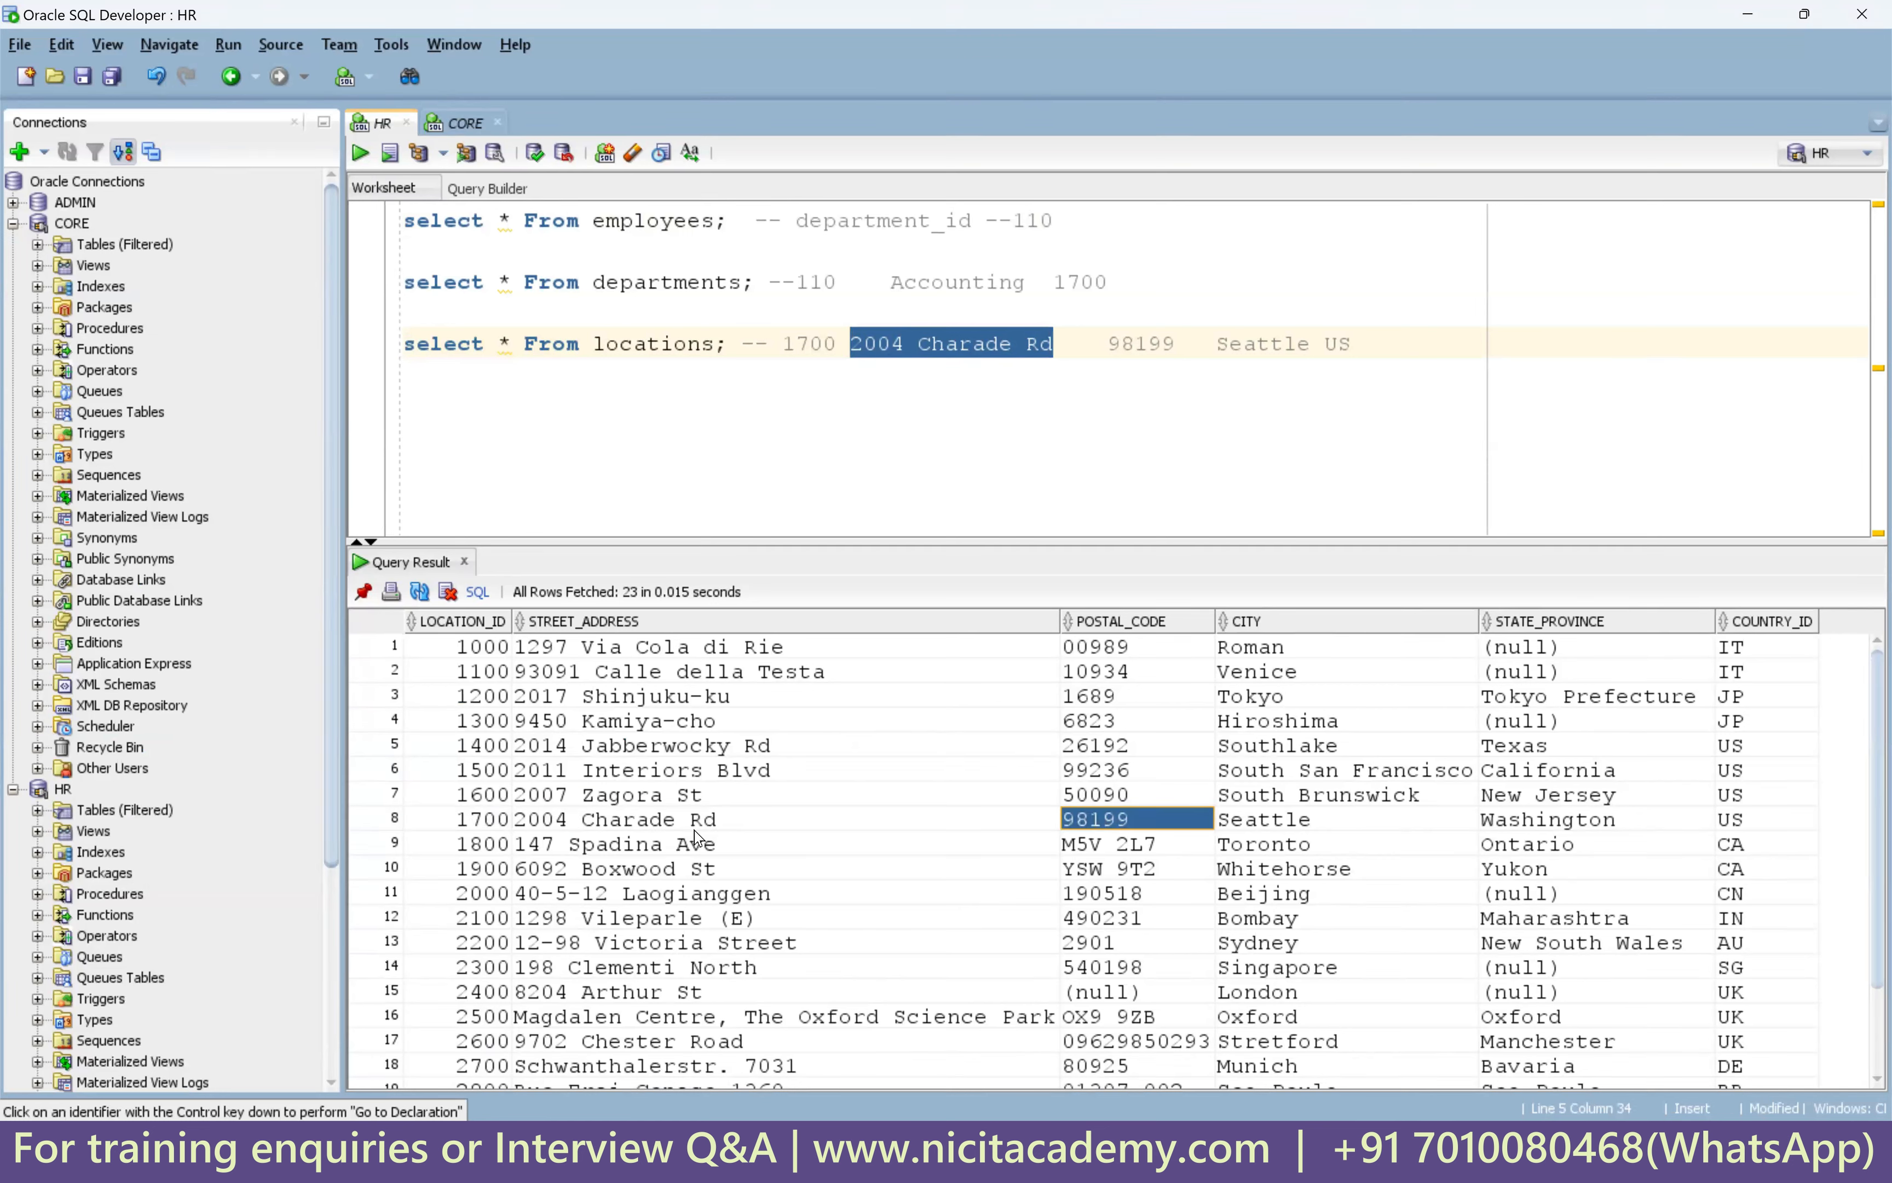
left_click(742, 829)
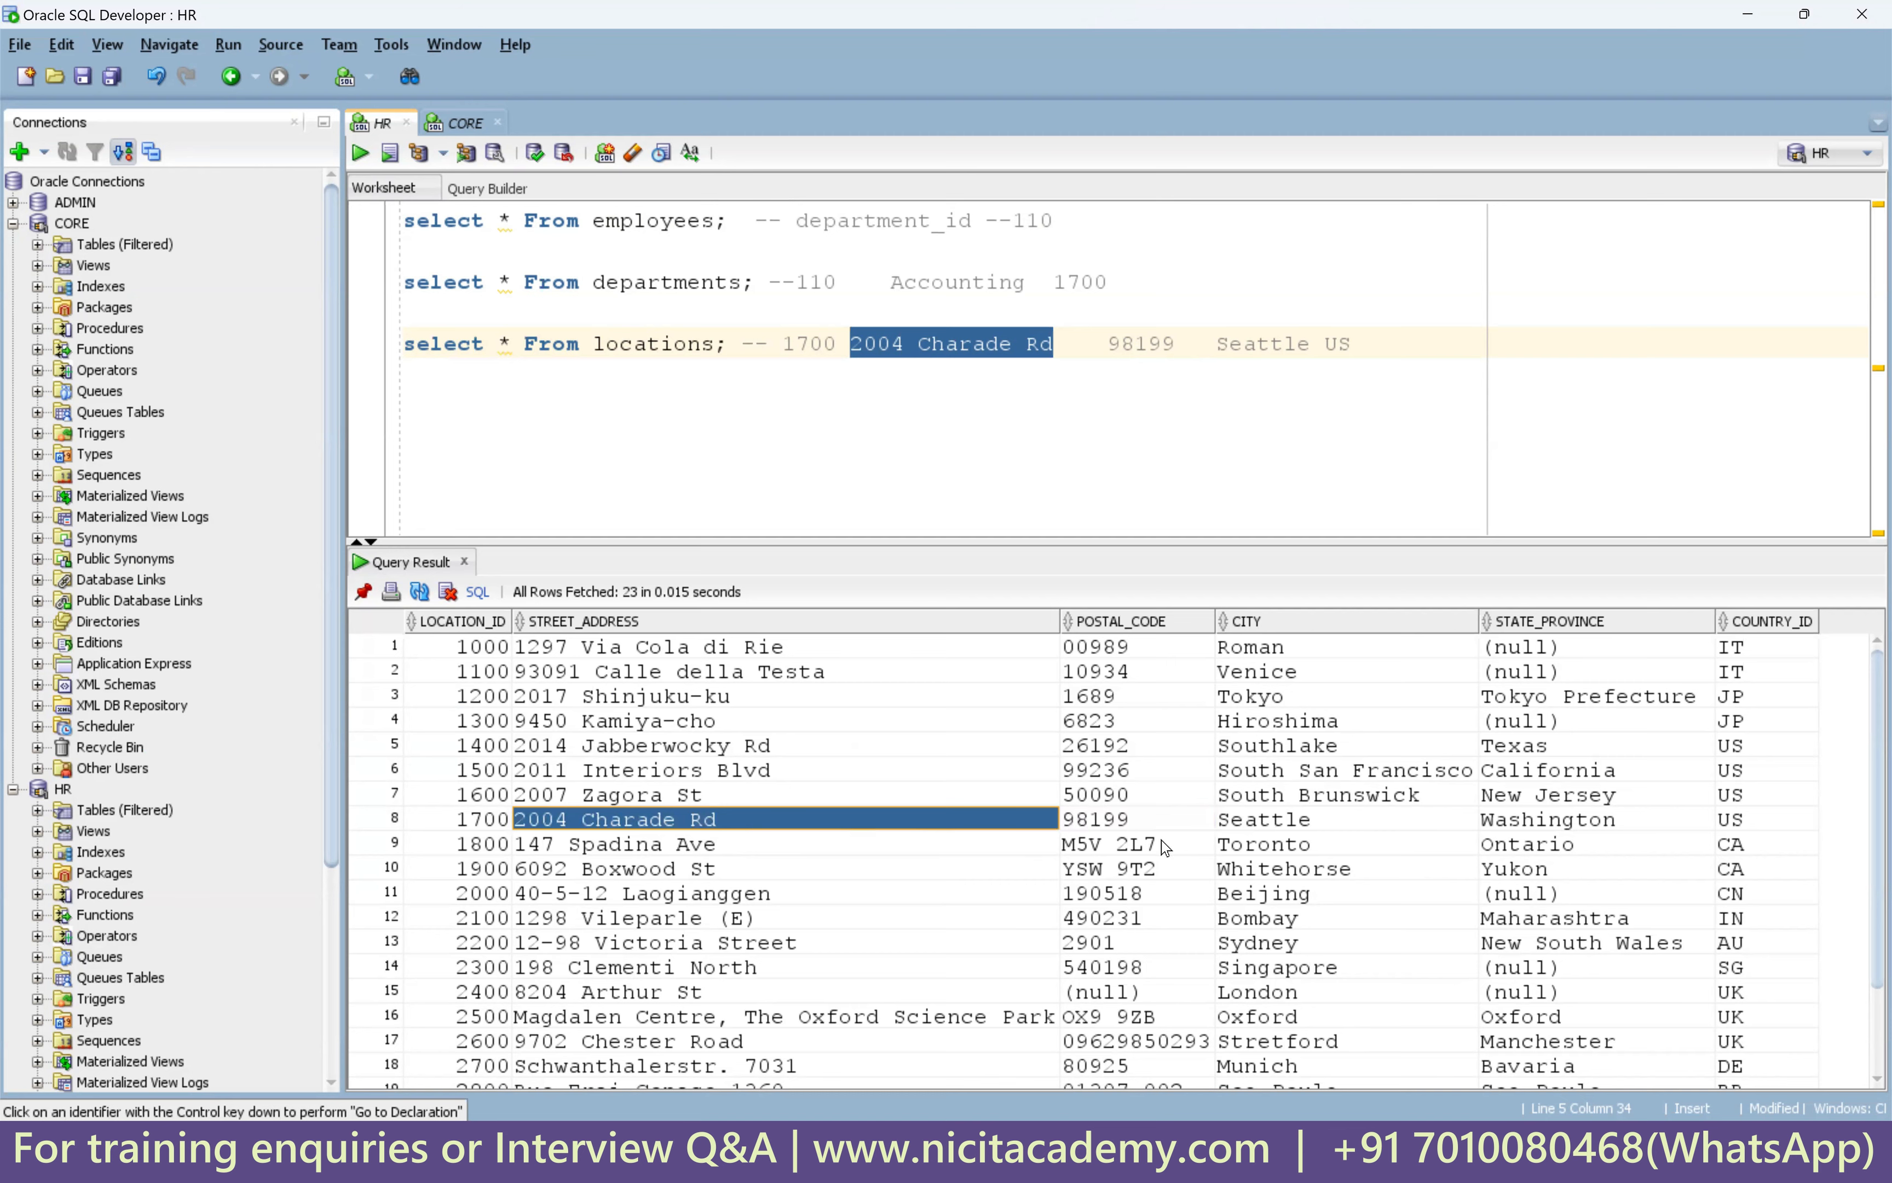
left_click(1142, 821)
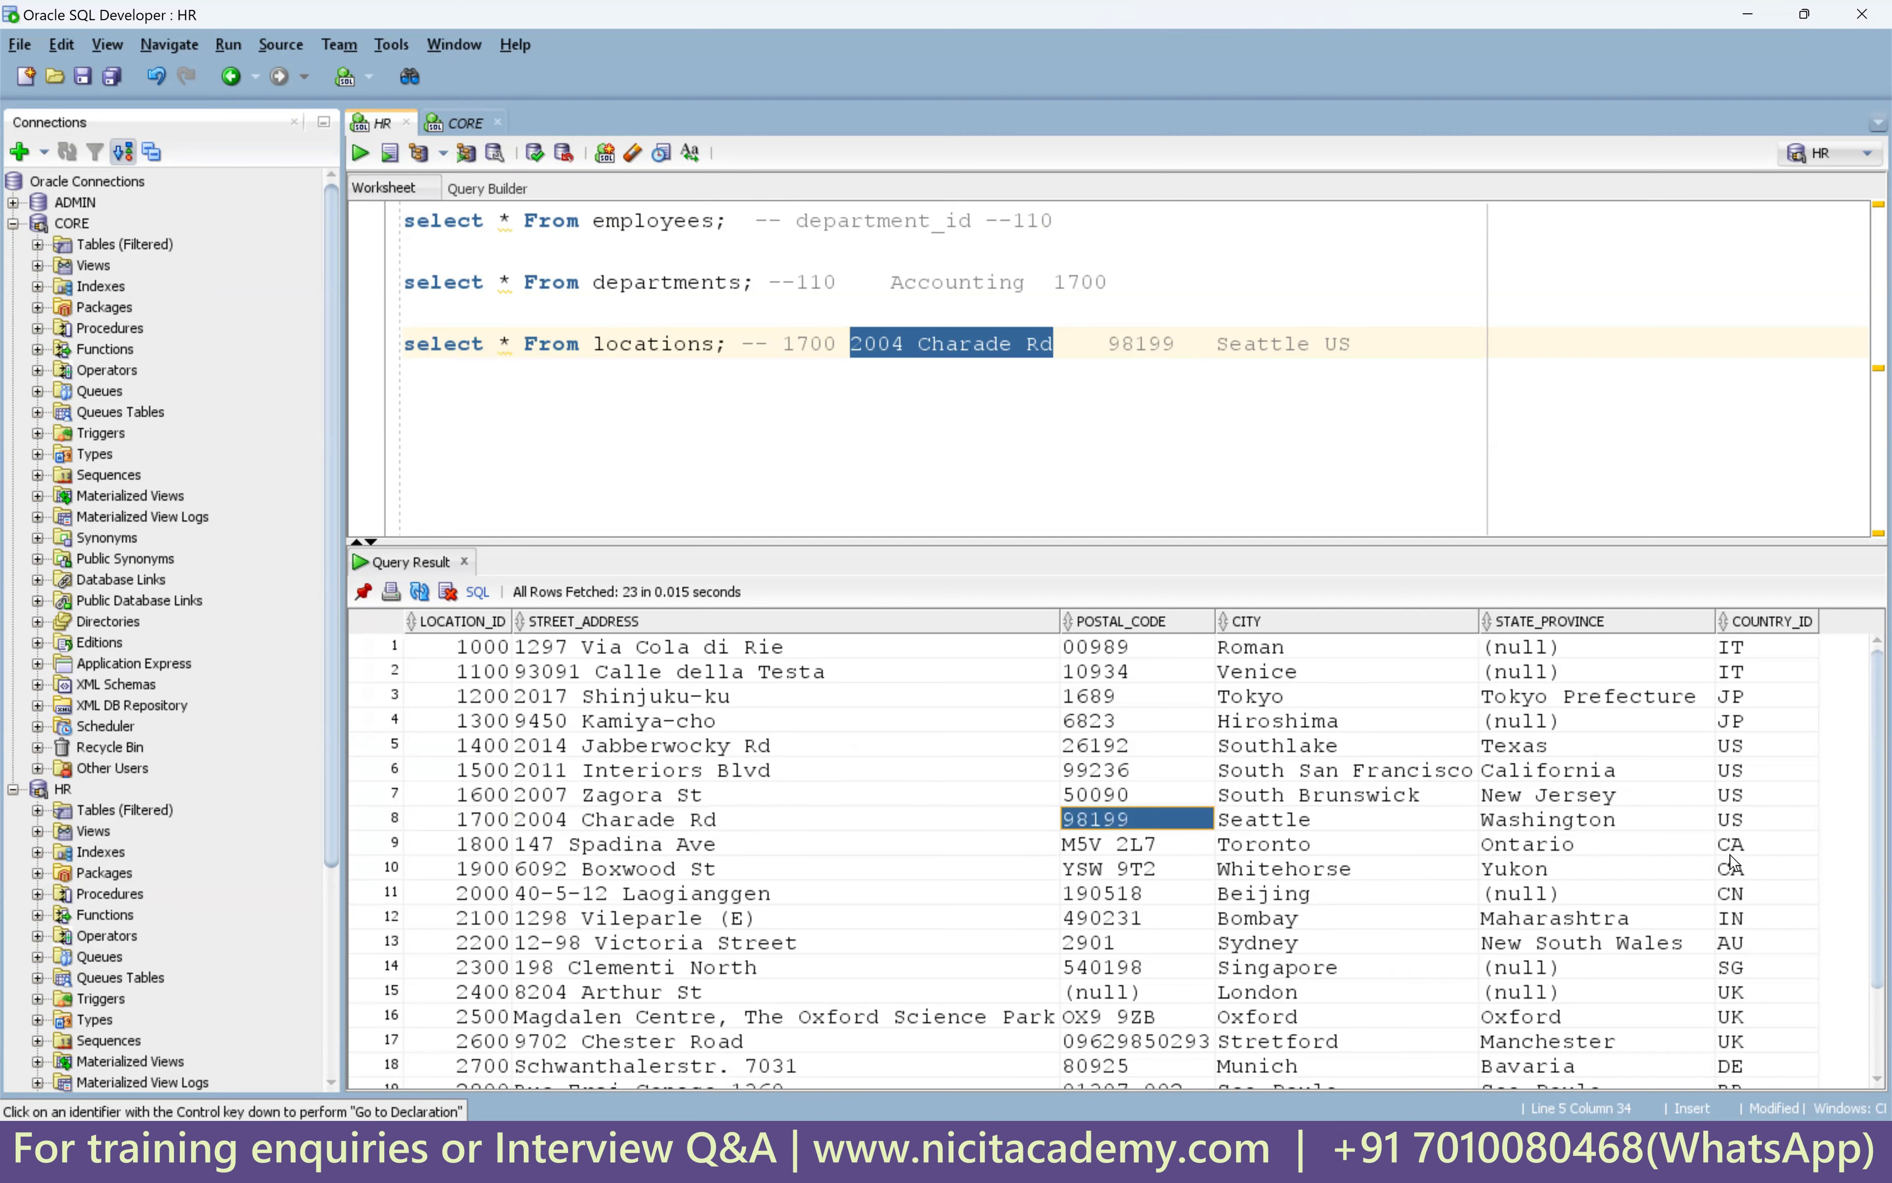
left_click(1185, 1149)
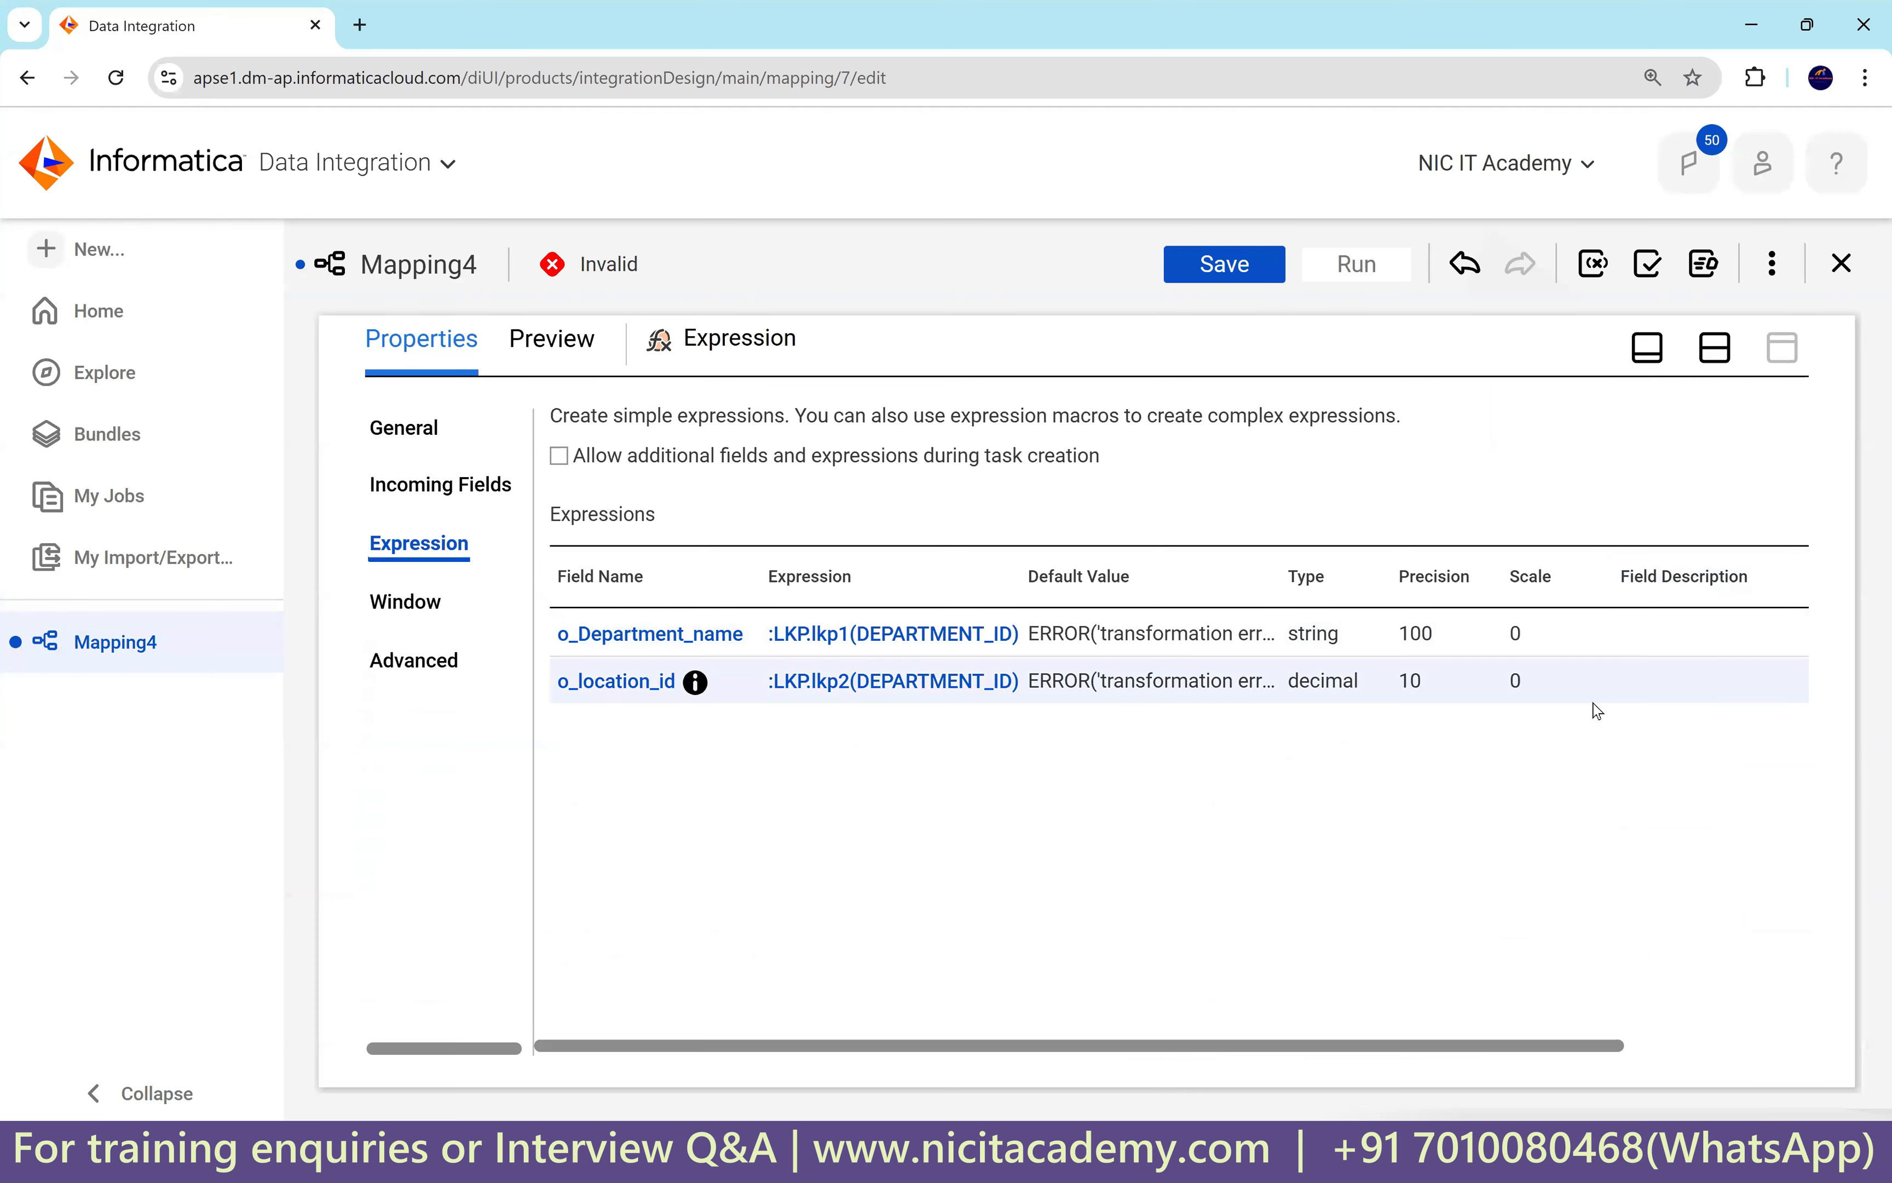
Add output field o_street_address, string with precision 100, to the Expression.
key("ctrl+minus")
left_click(1692, 466)
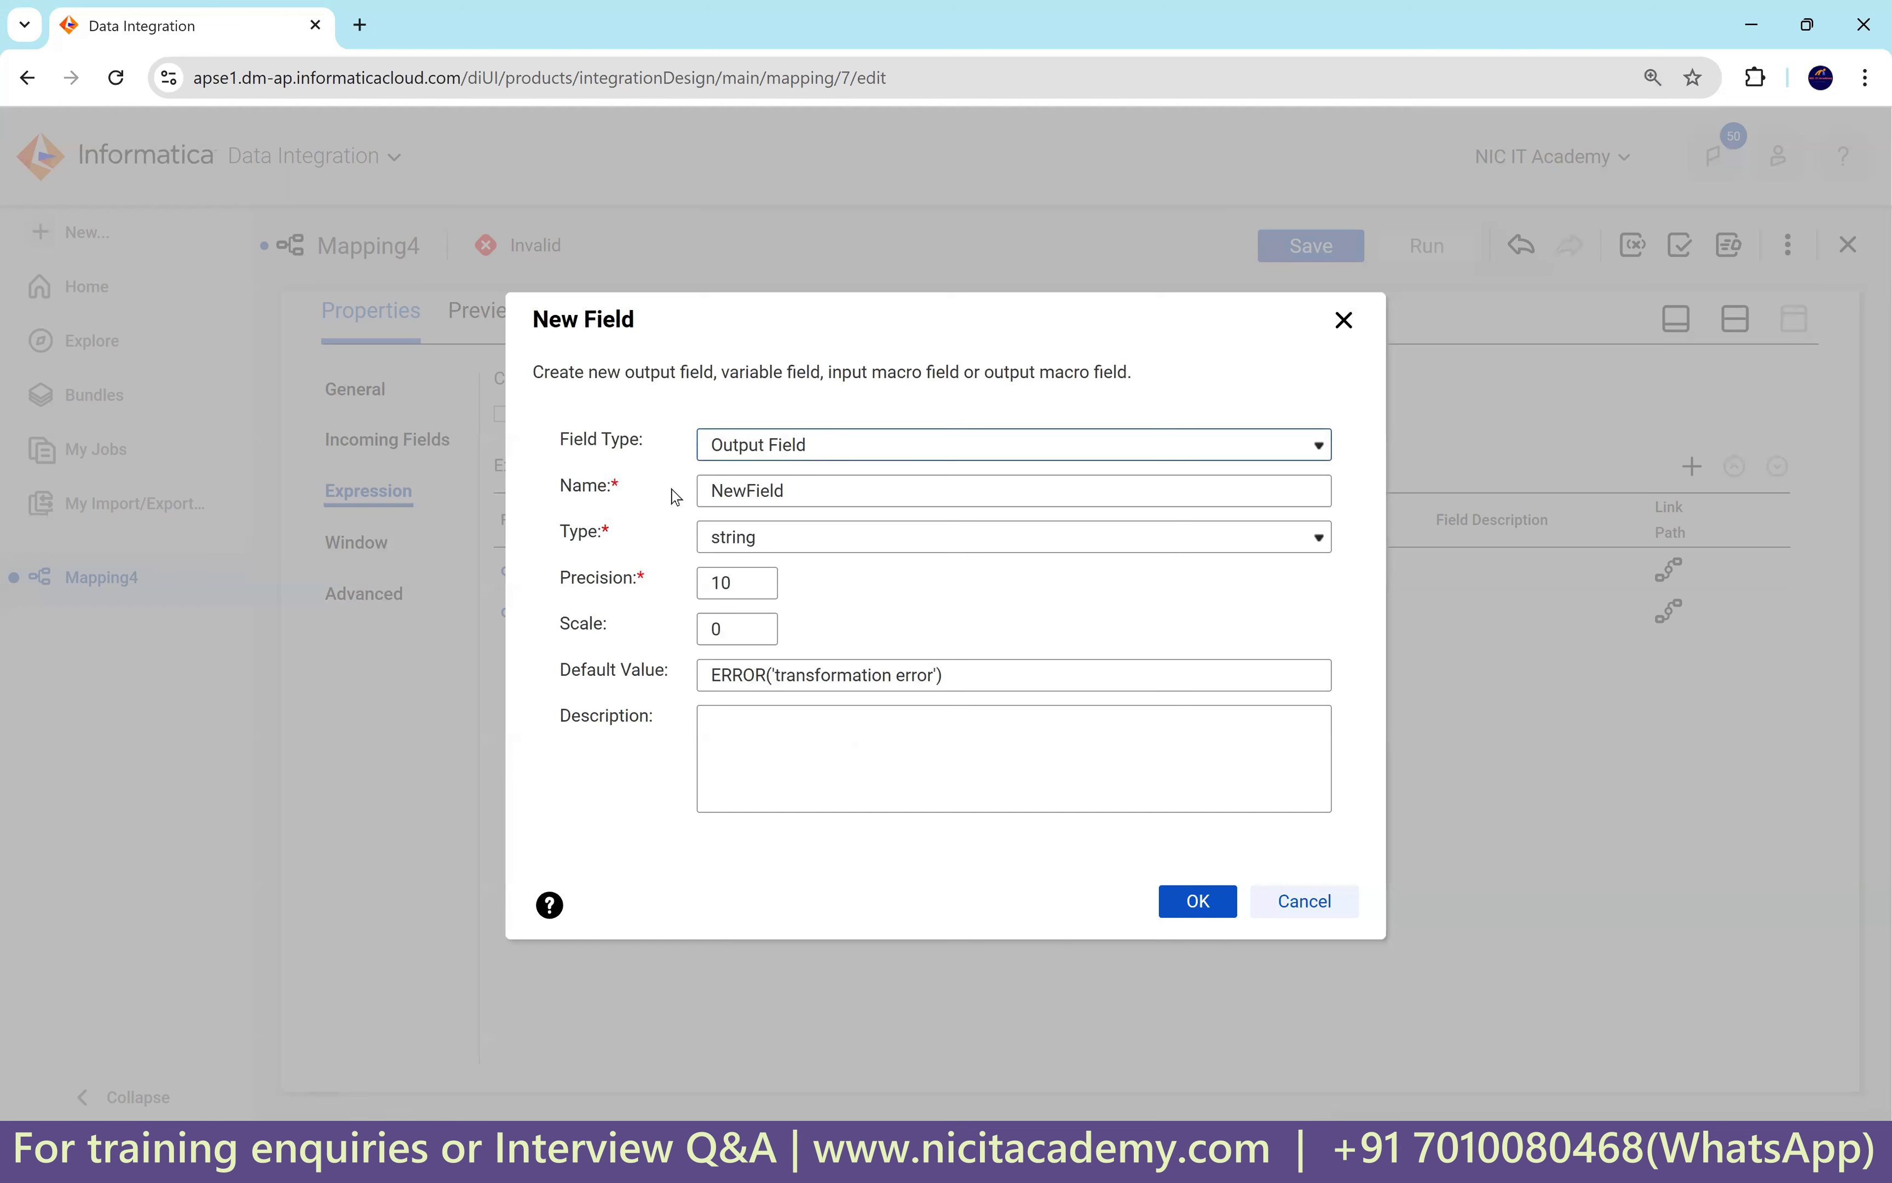
key("Tab")
type("o")
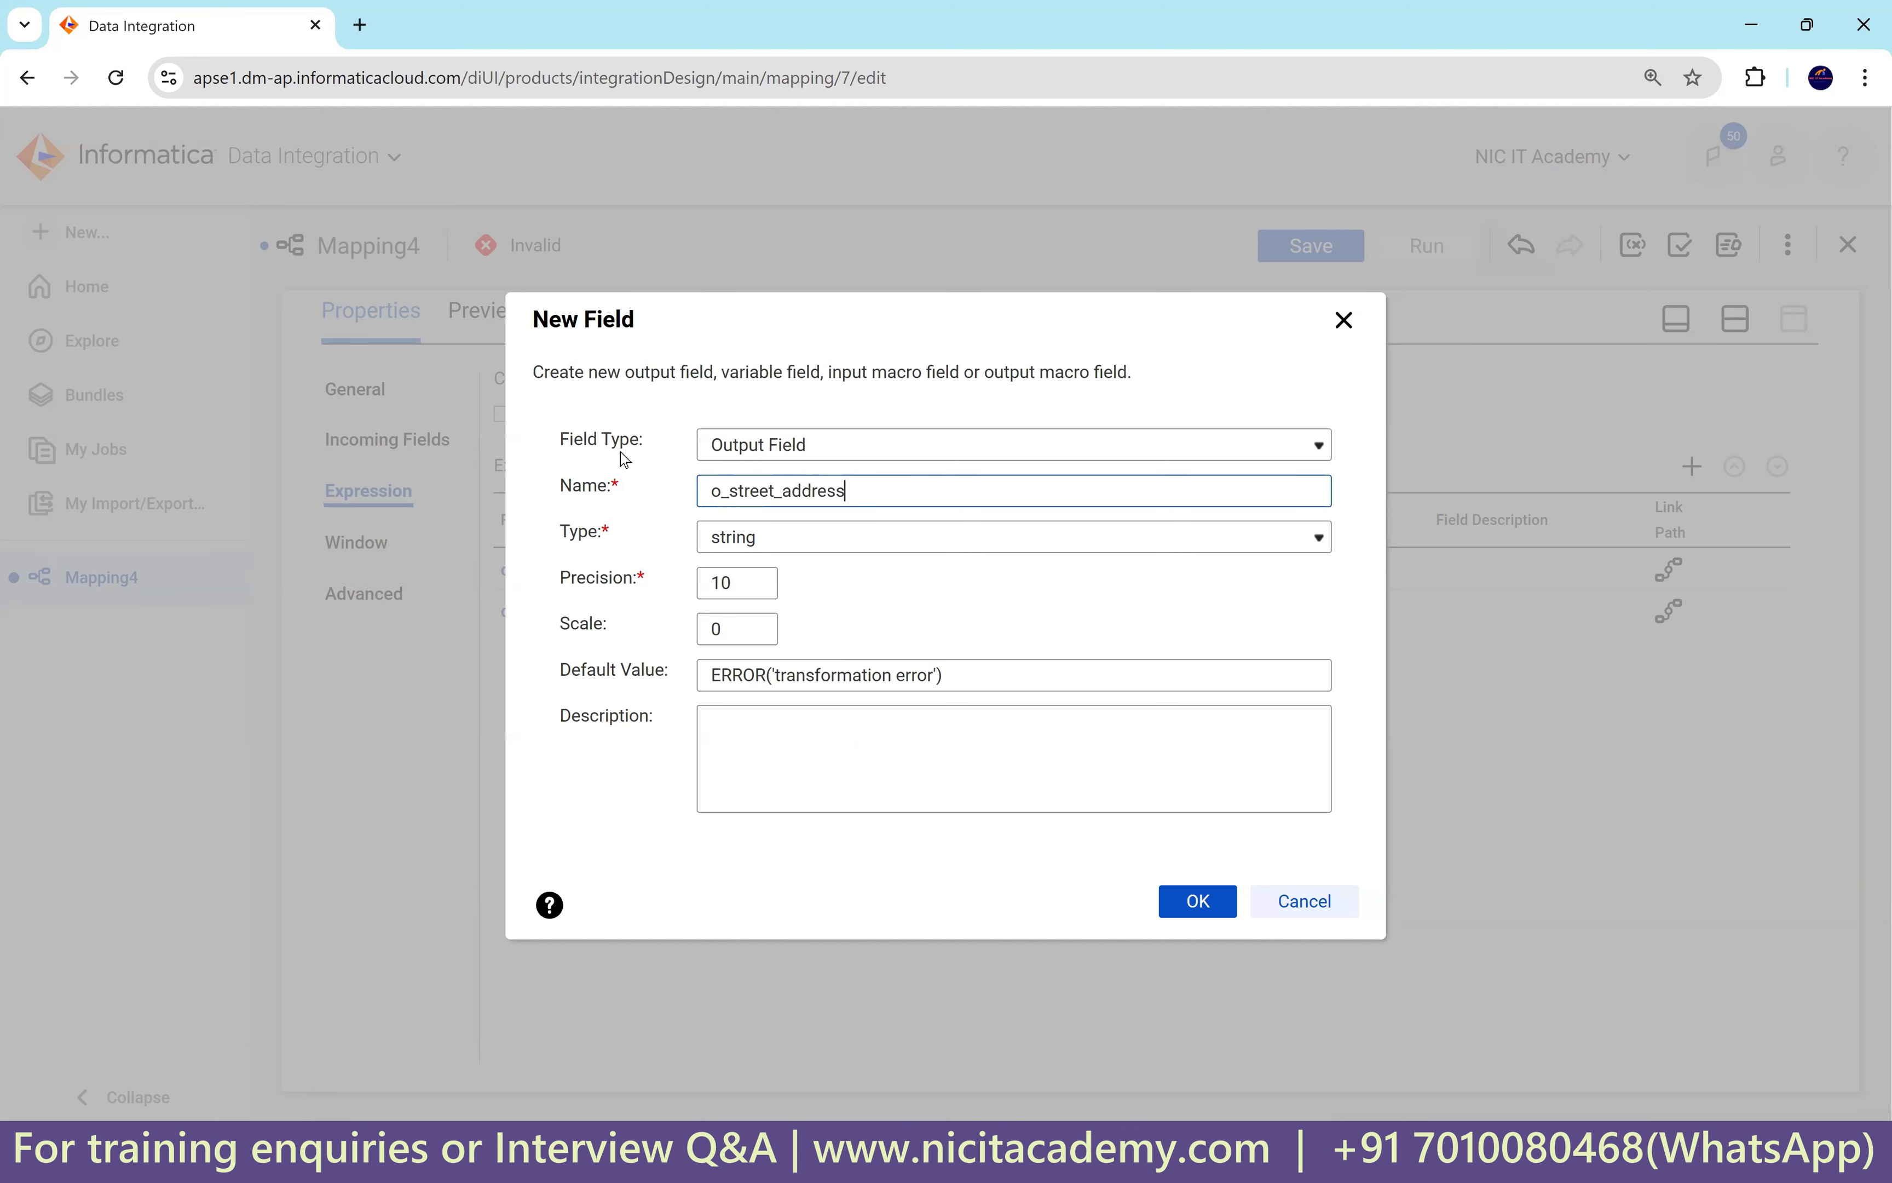
key("ctrl+a")
left_click(745, 582)
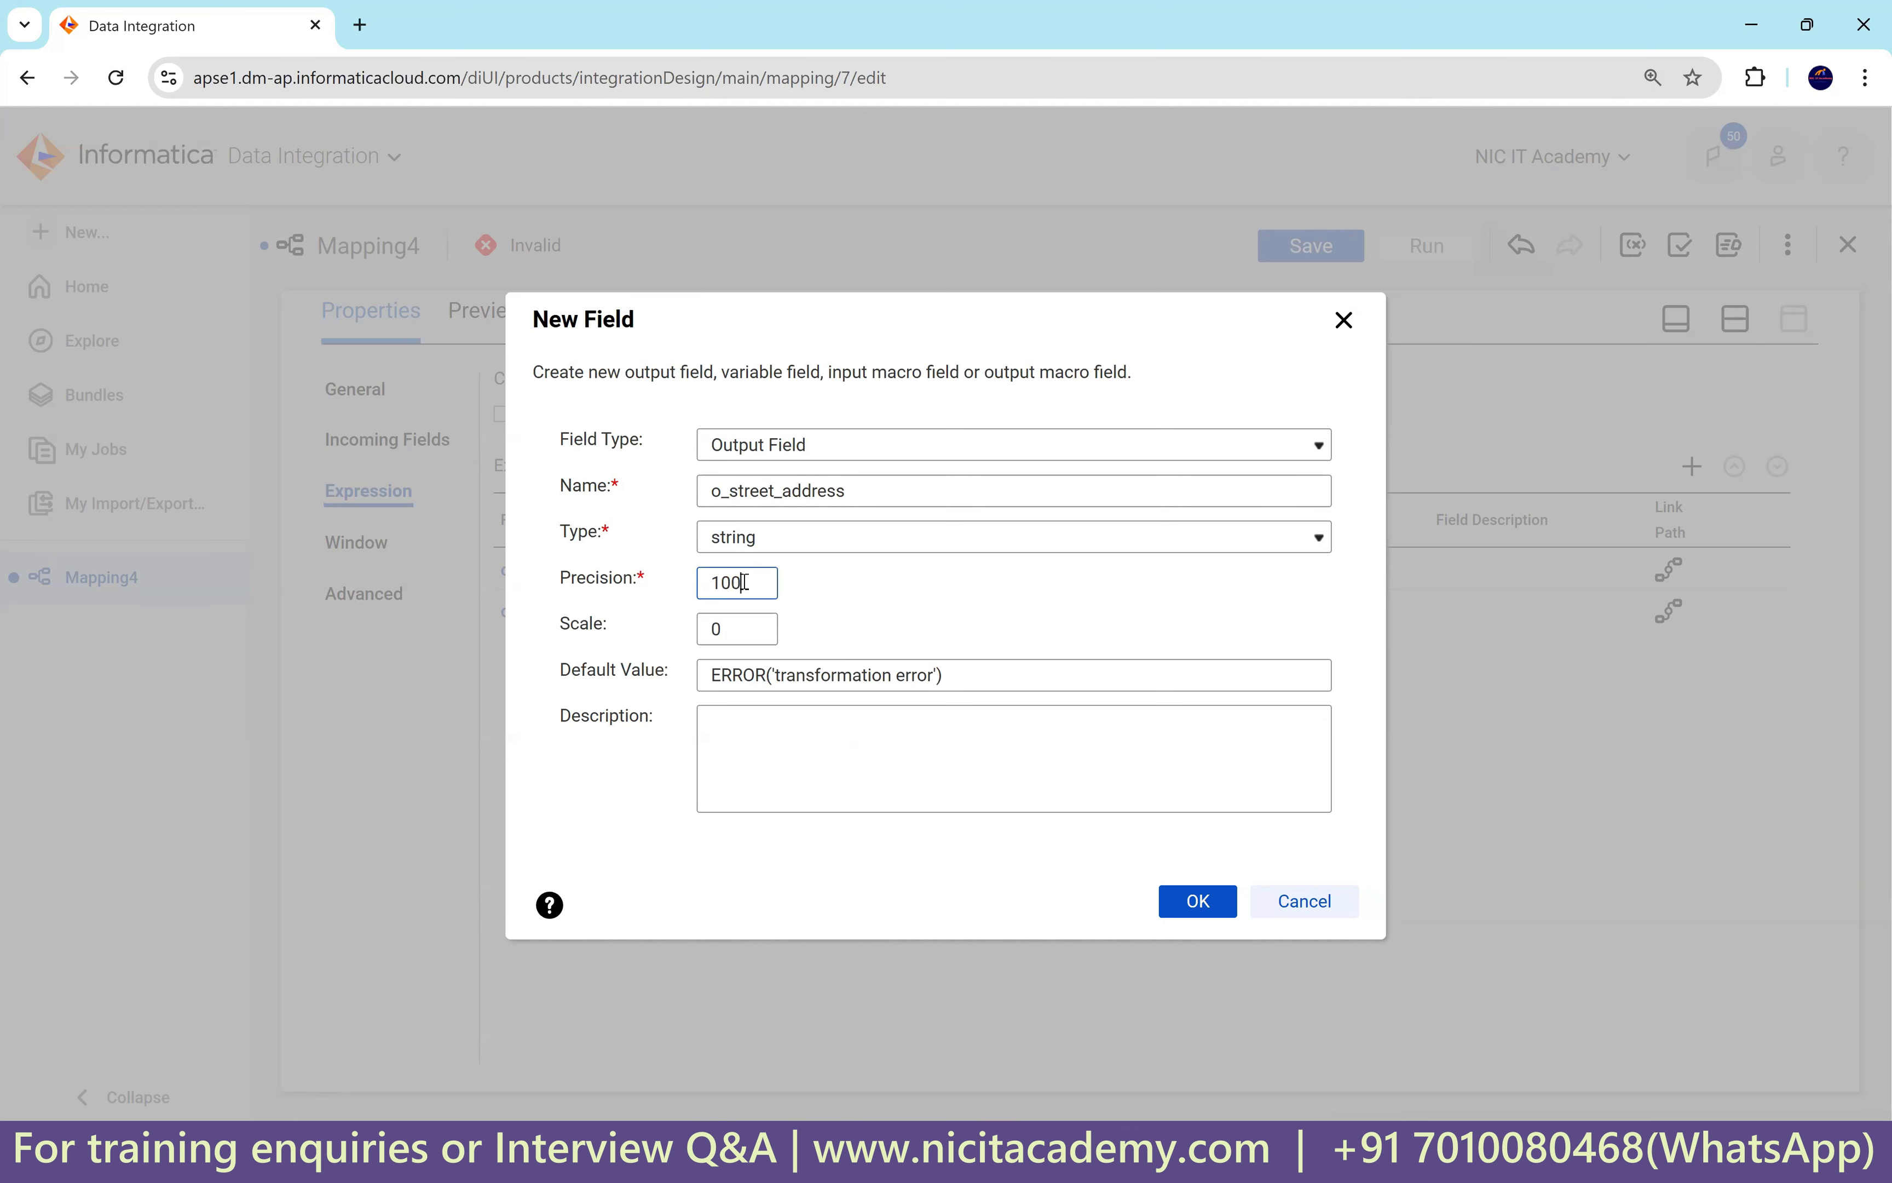
left_click(1198, 902)
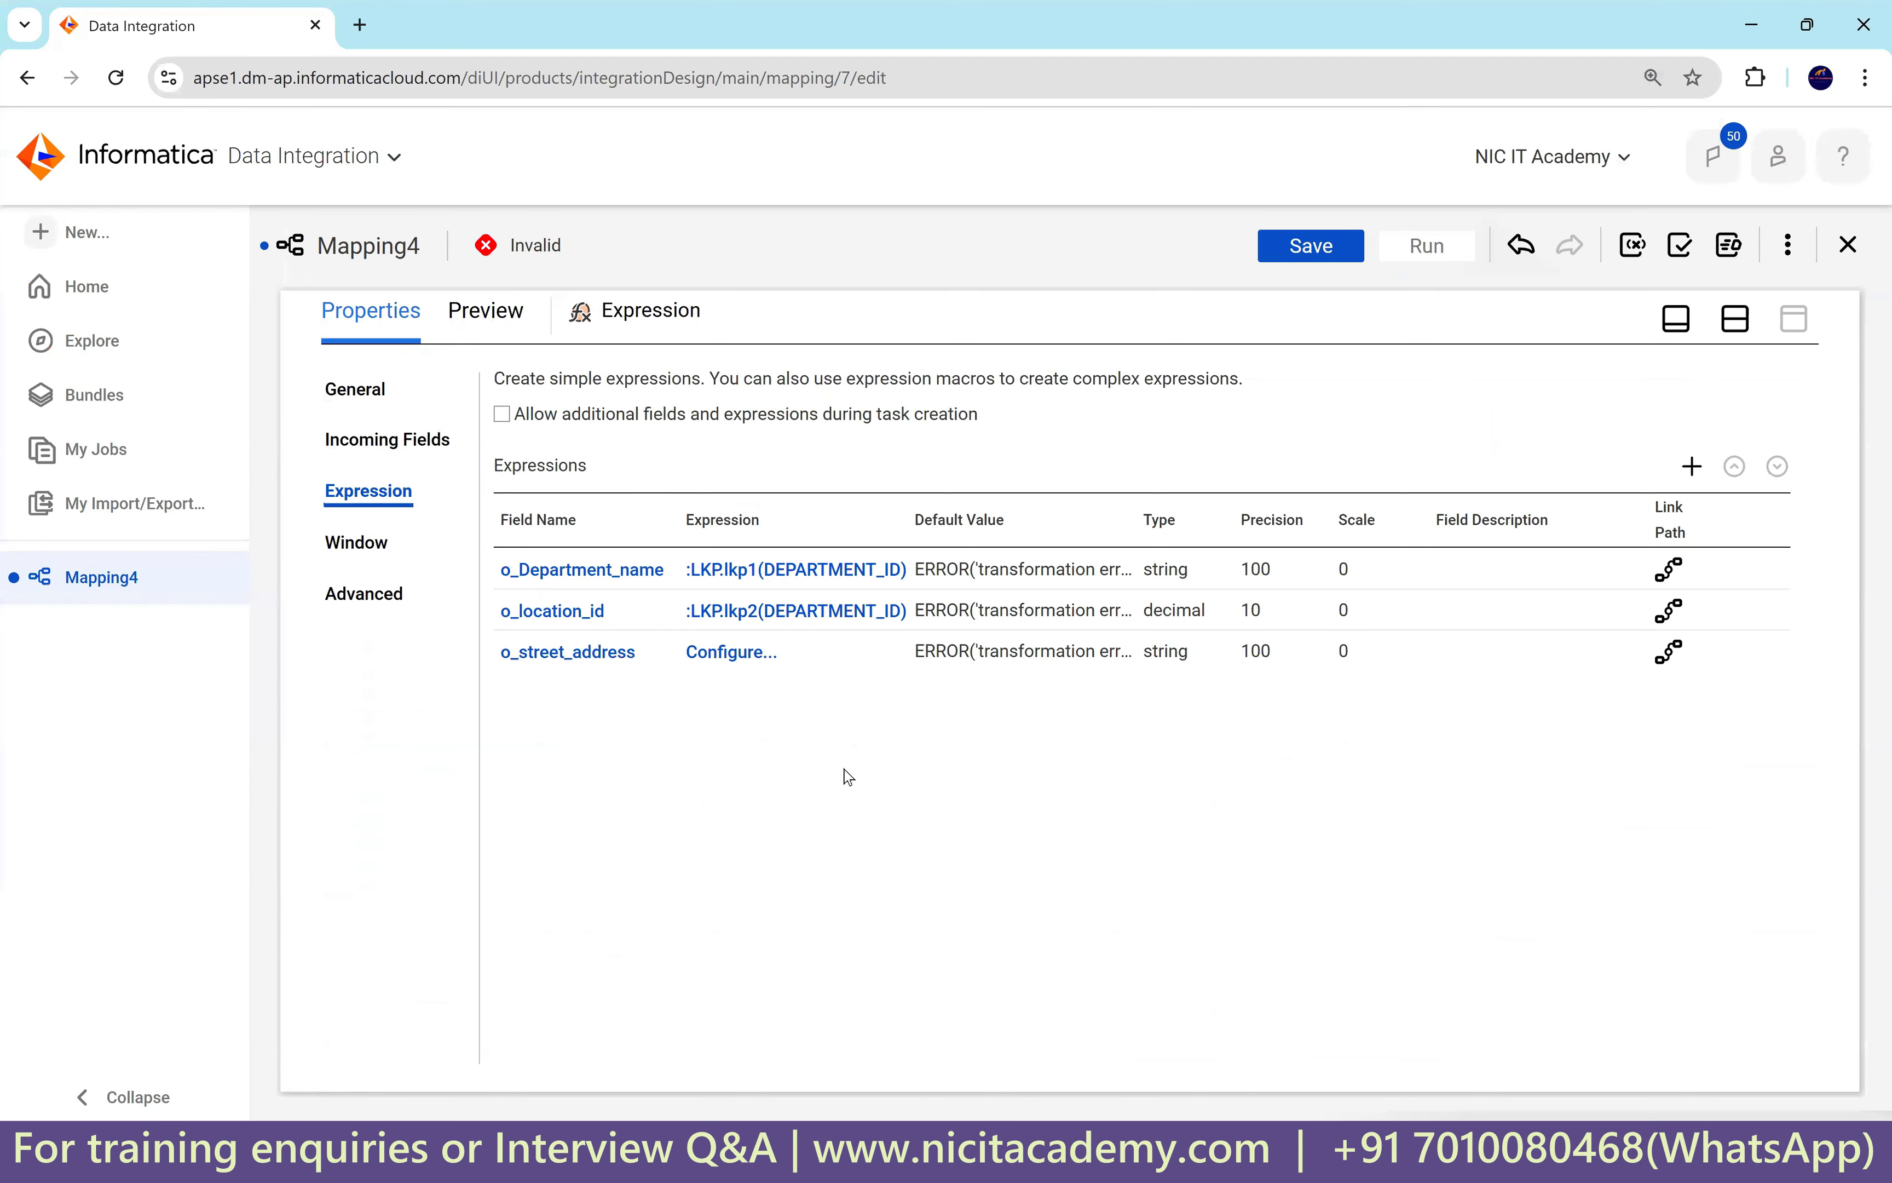
Highlight the alphanumeric postal codes M5V 2L7 and YSW 9T2 in rows 9–10.
left_click(1324, 1150)
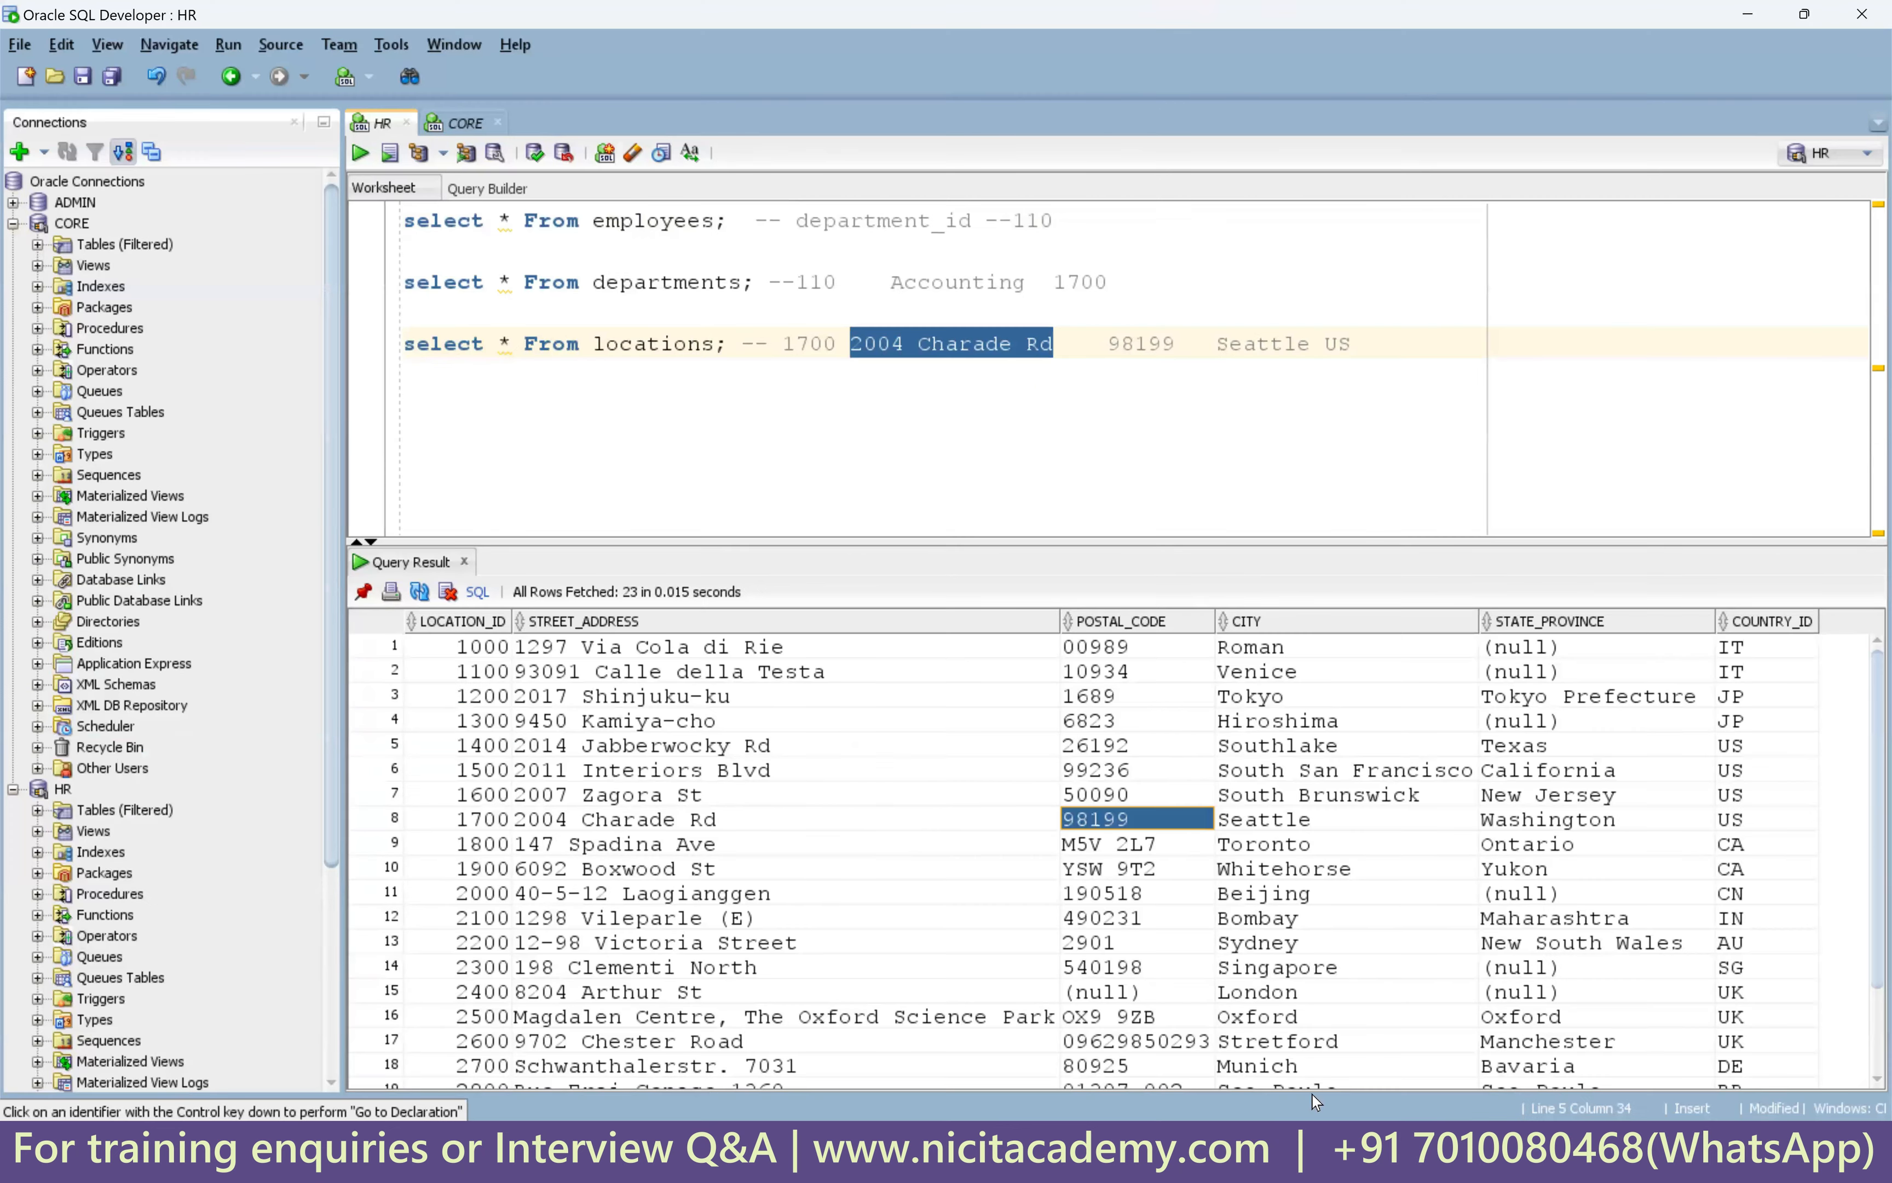
left_click(1130, 870)
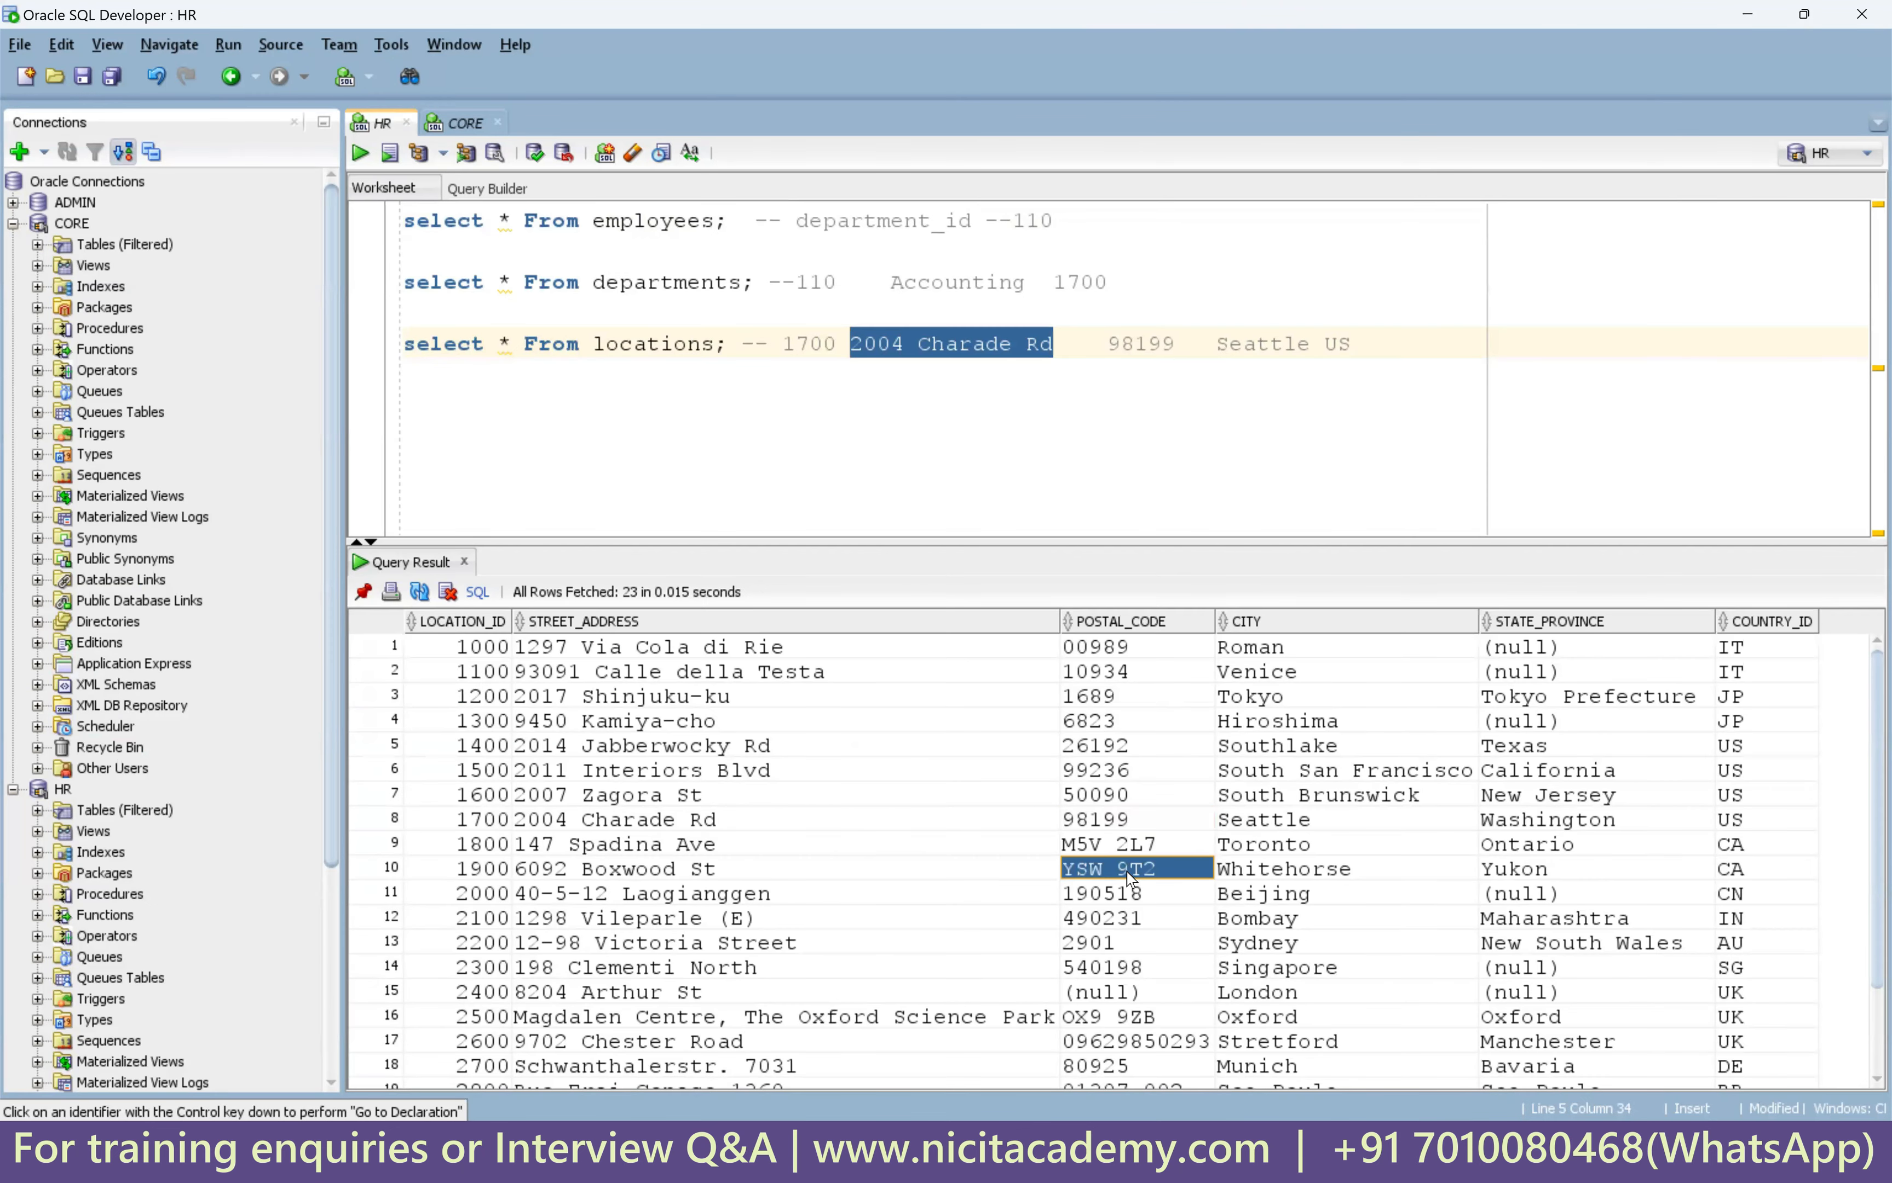
left_click(1129, 843, "shift")
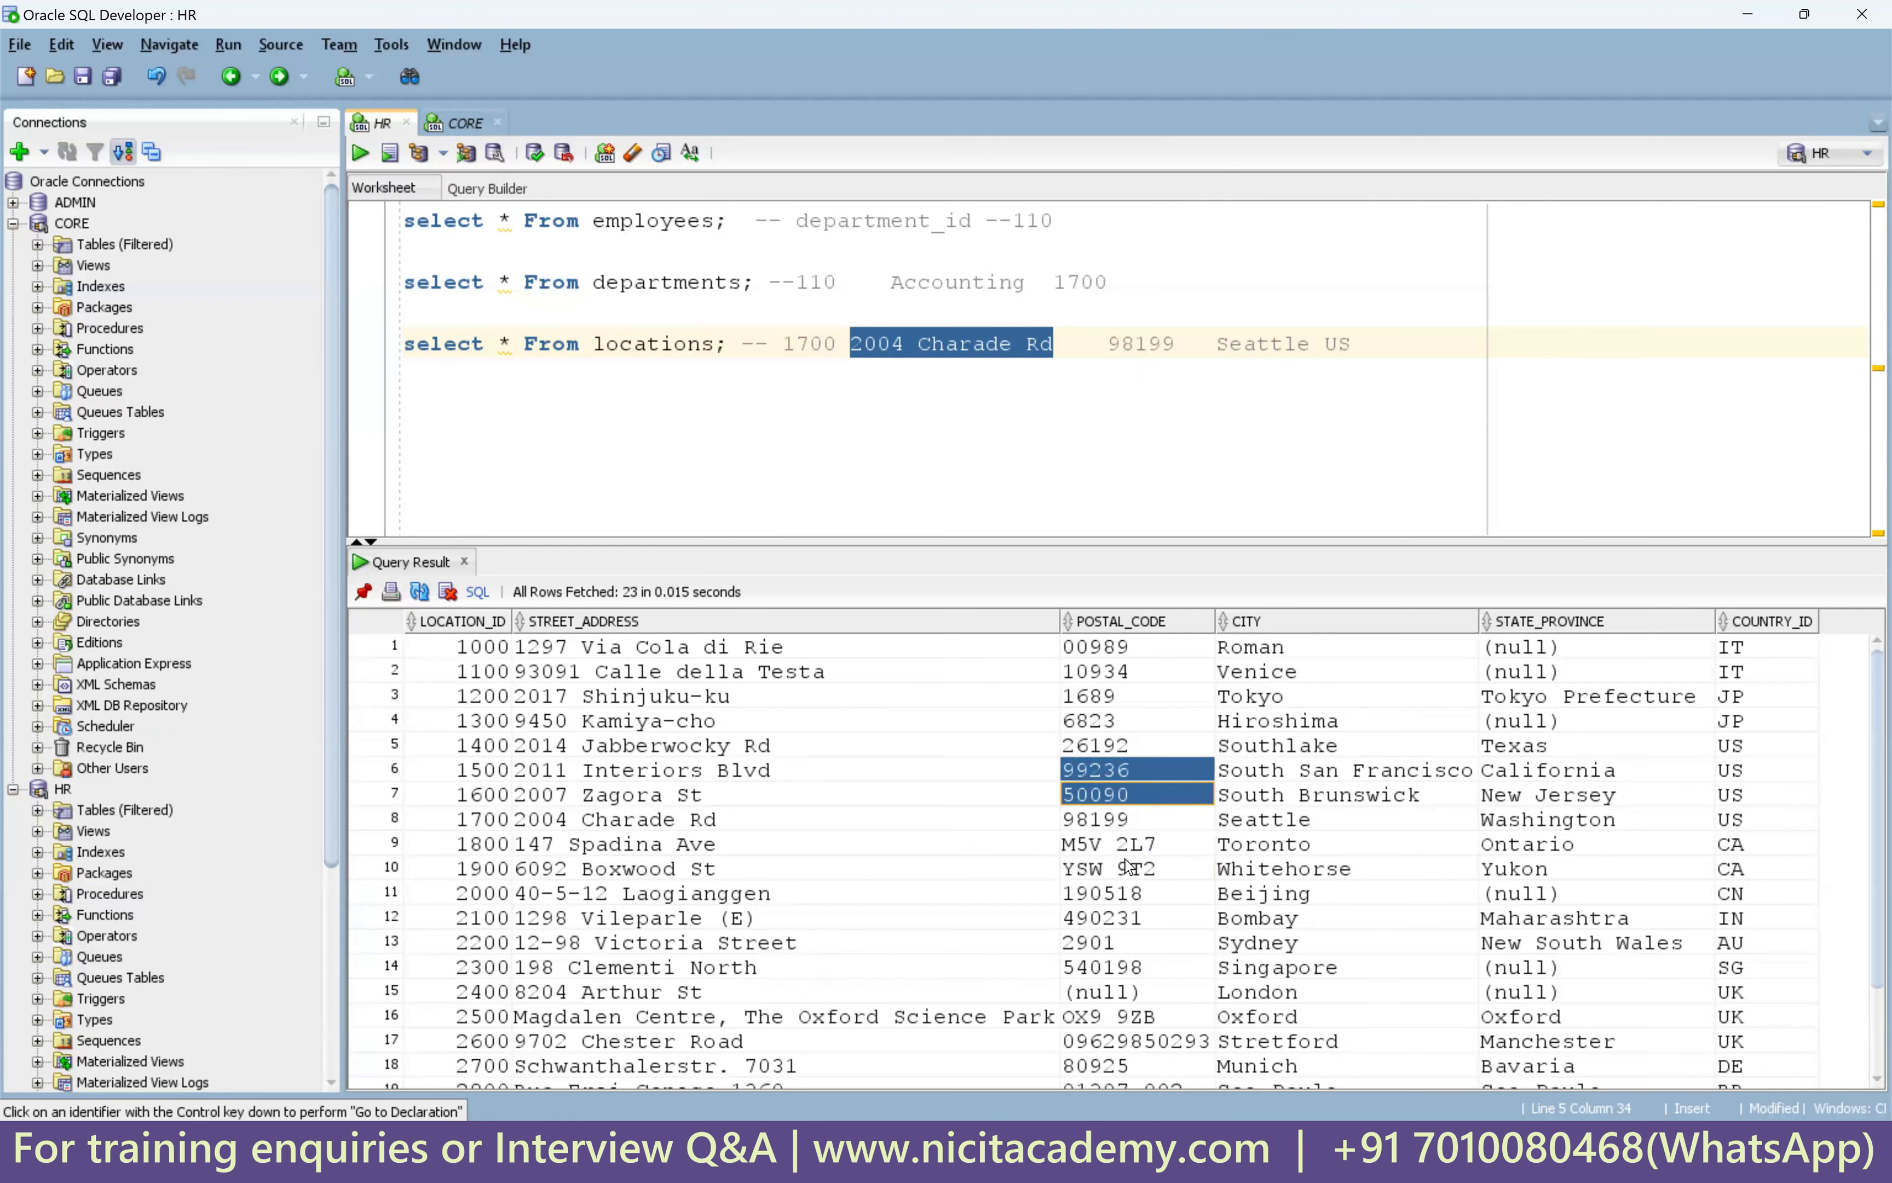
left_click_drag(1137, 845, 1141, 882)
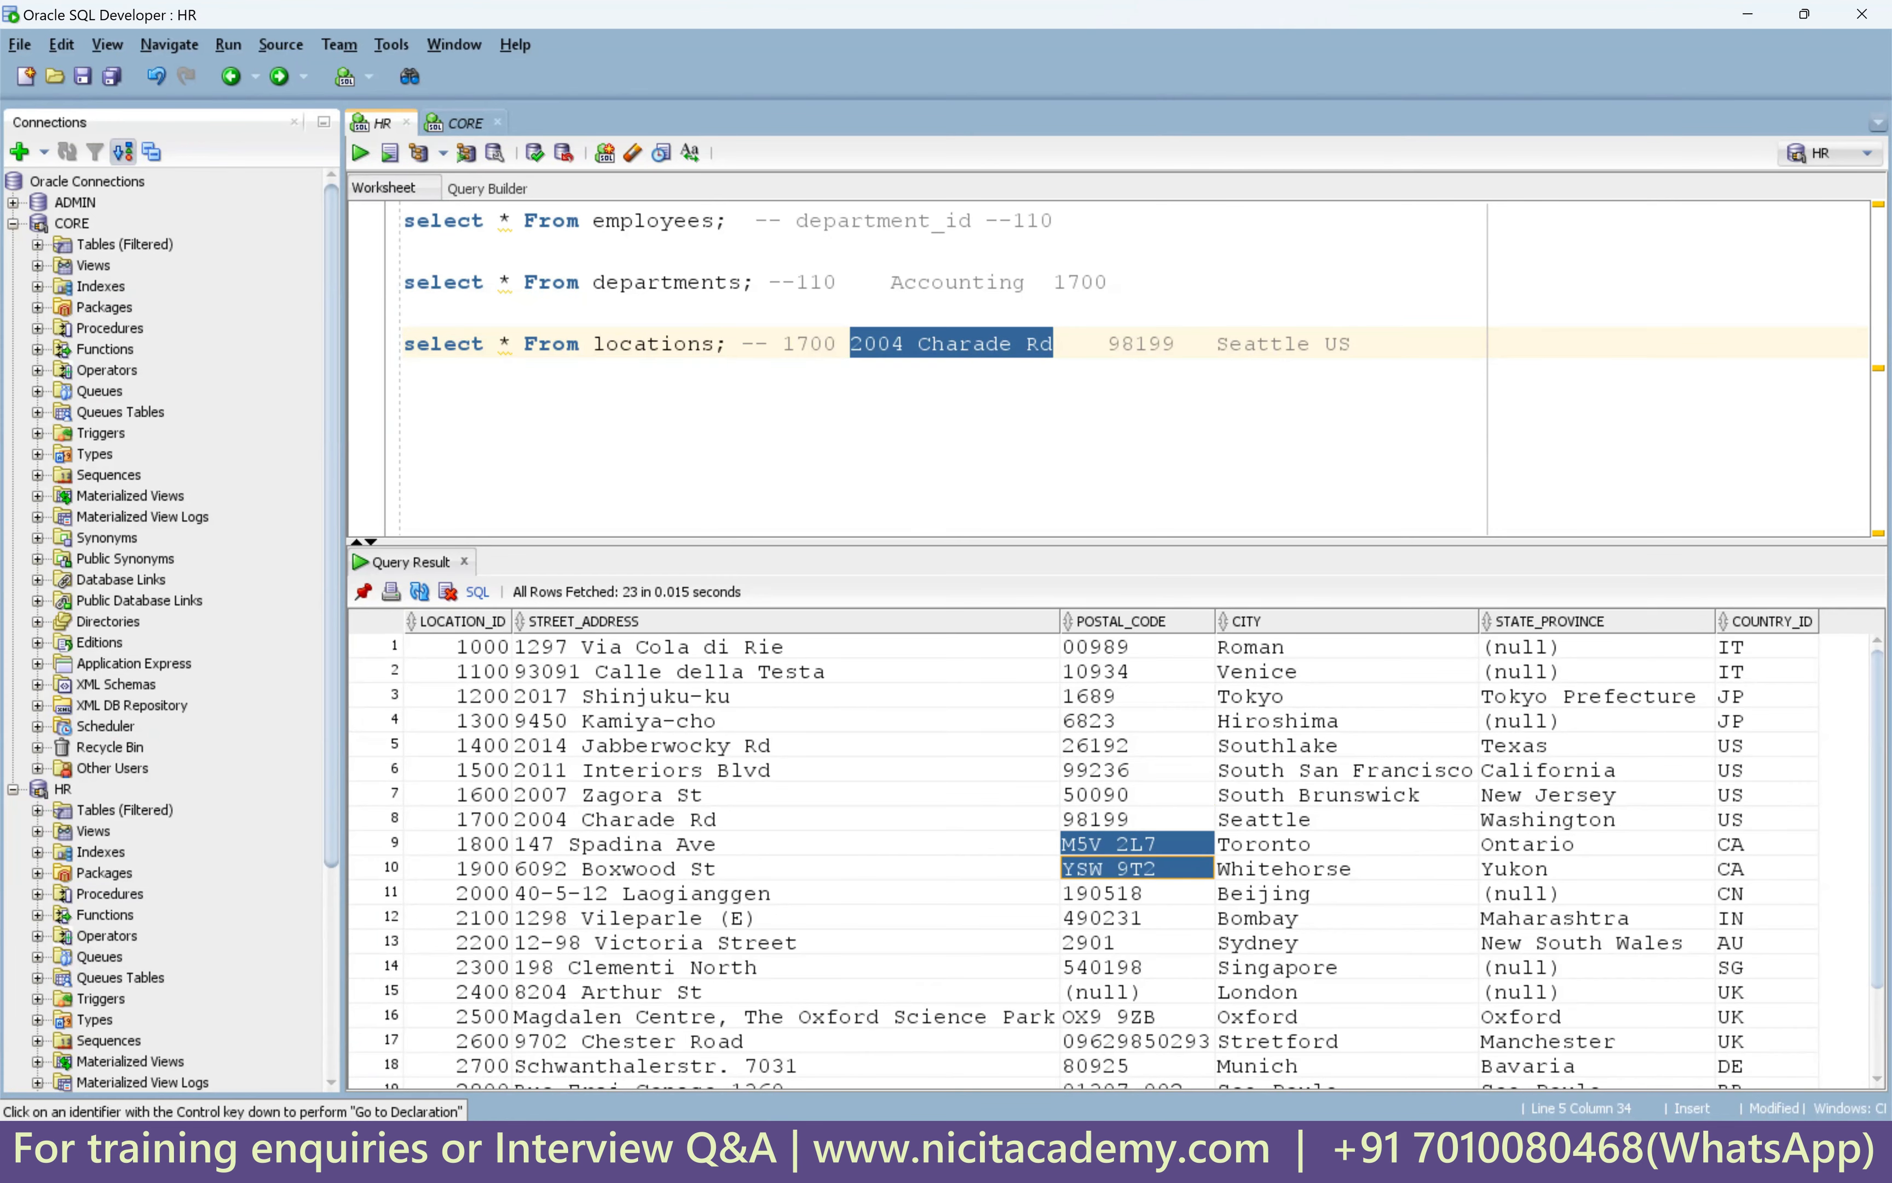
left_click(1220, 1151)
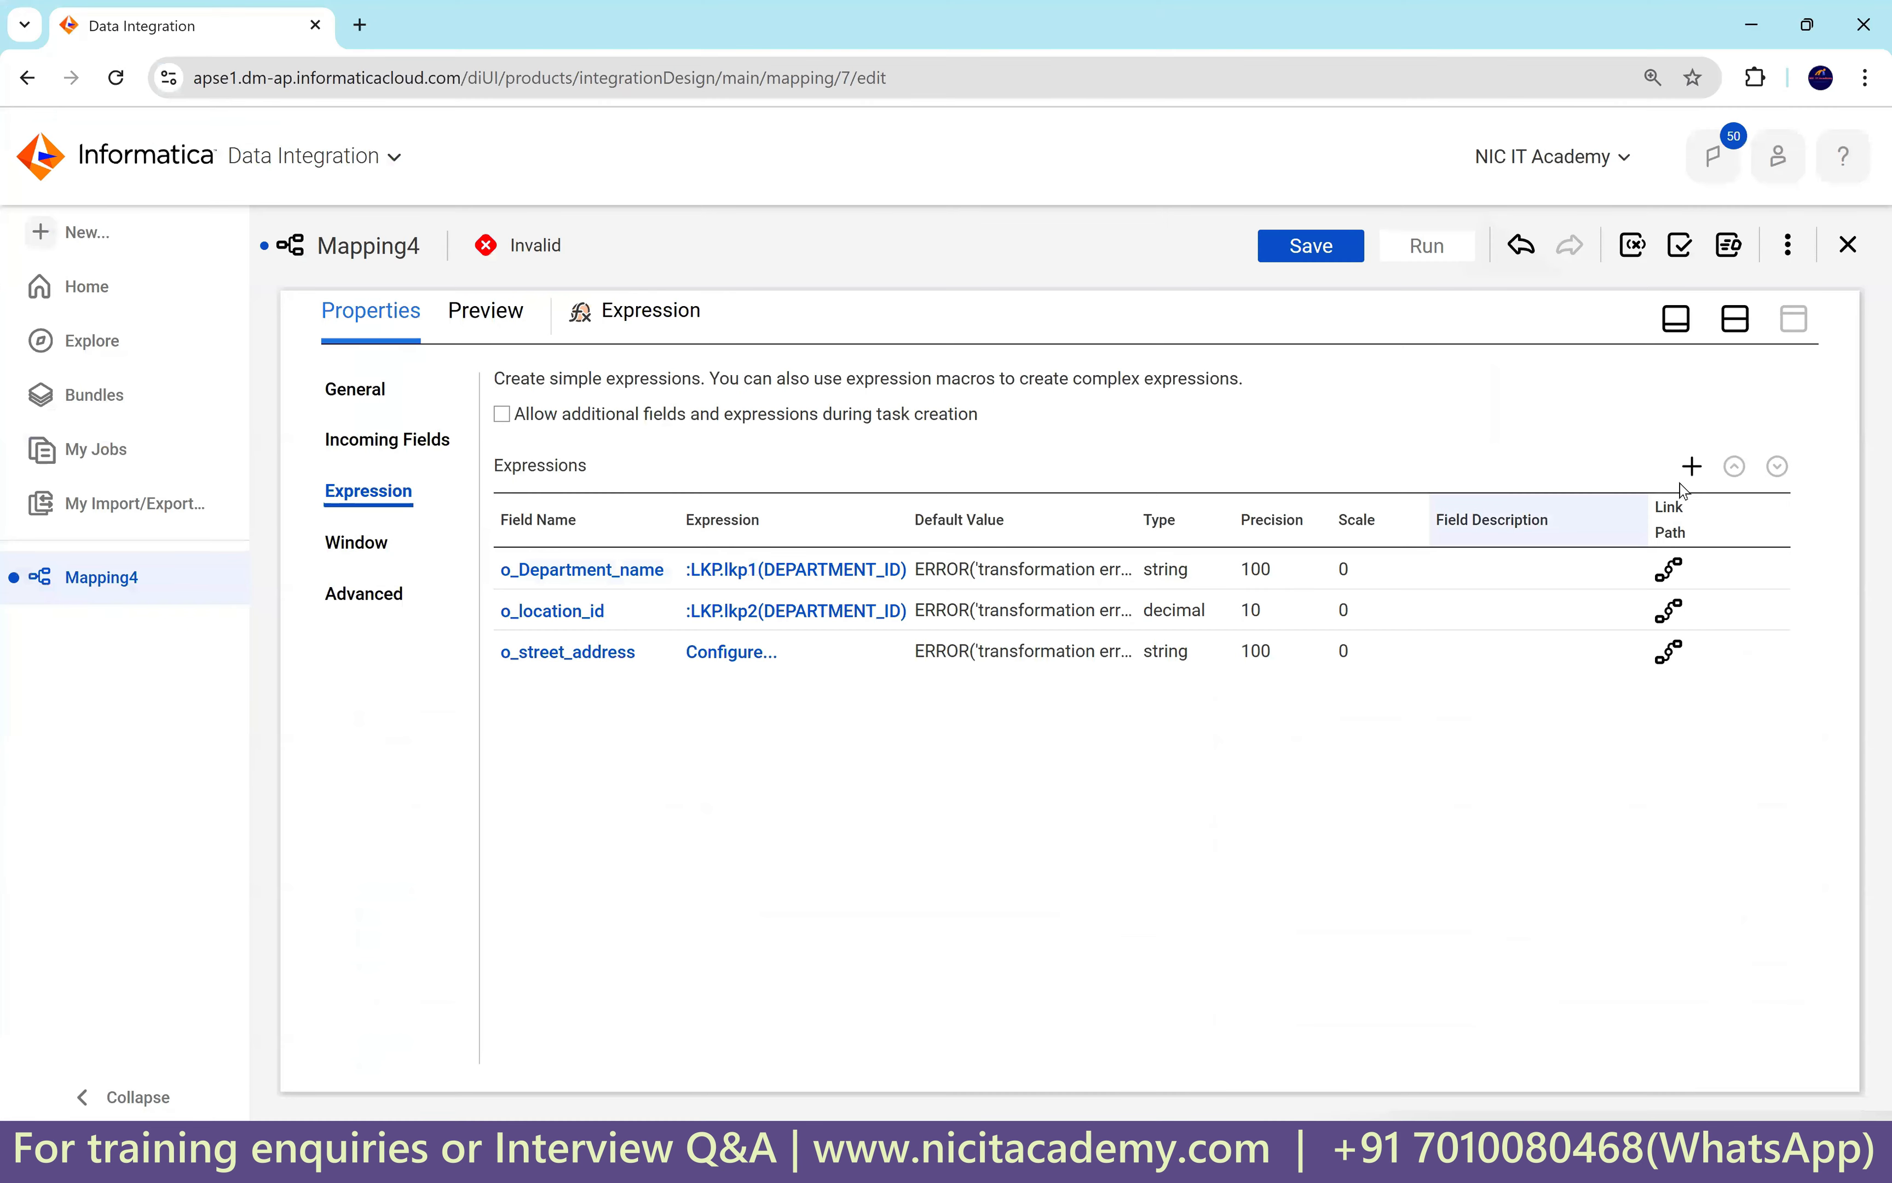
Add output field o_postal_code, string with precision 100, and save the mapping.
left_click(1692, 466)
double_click(709, 494)
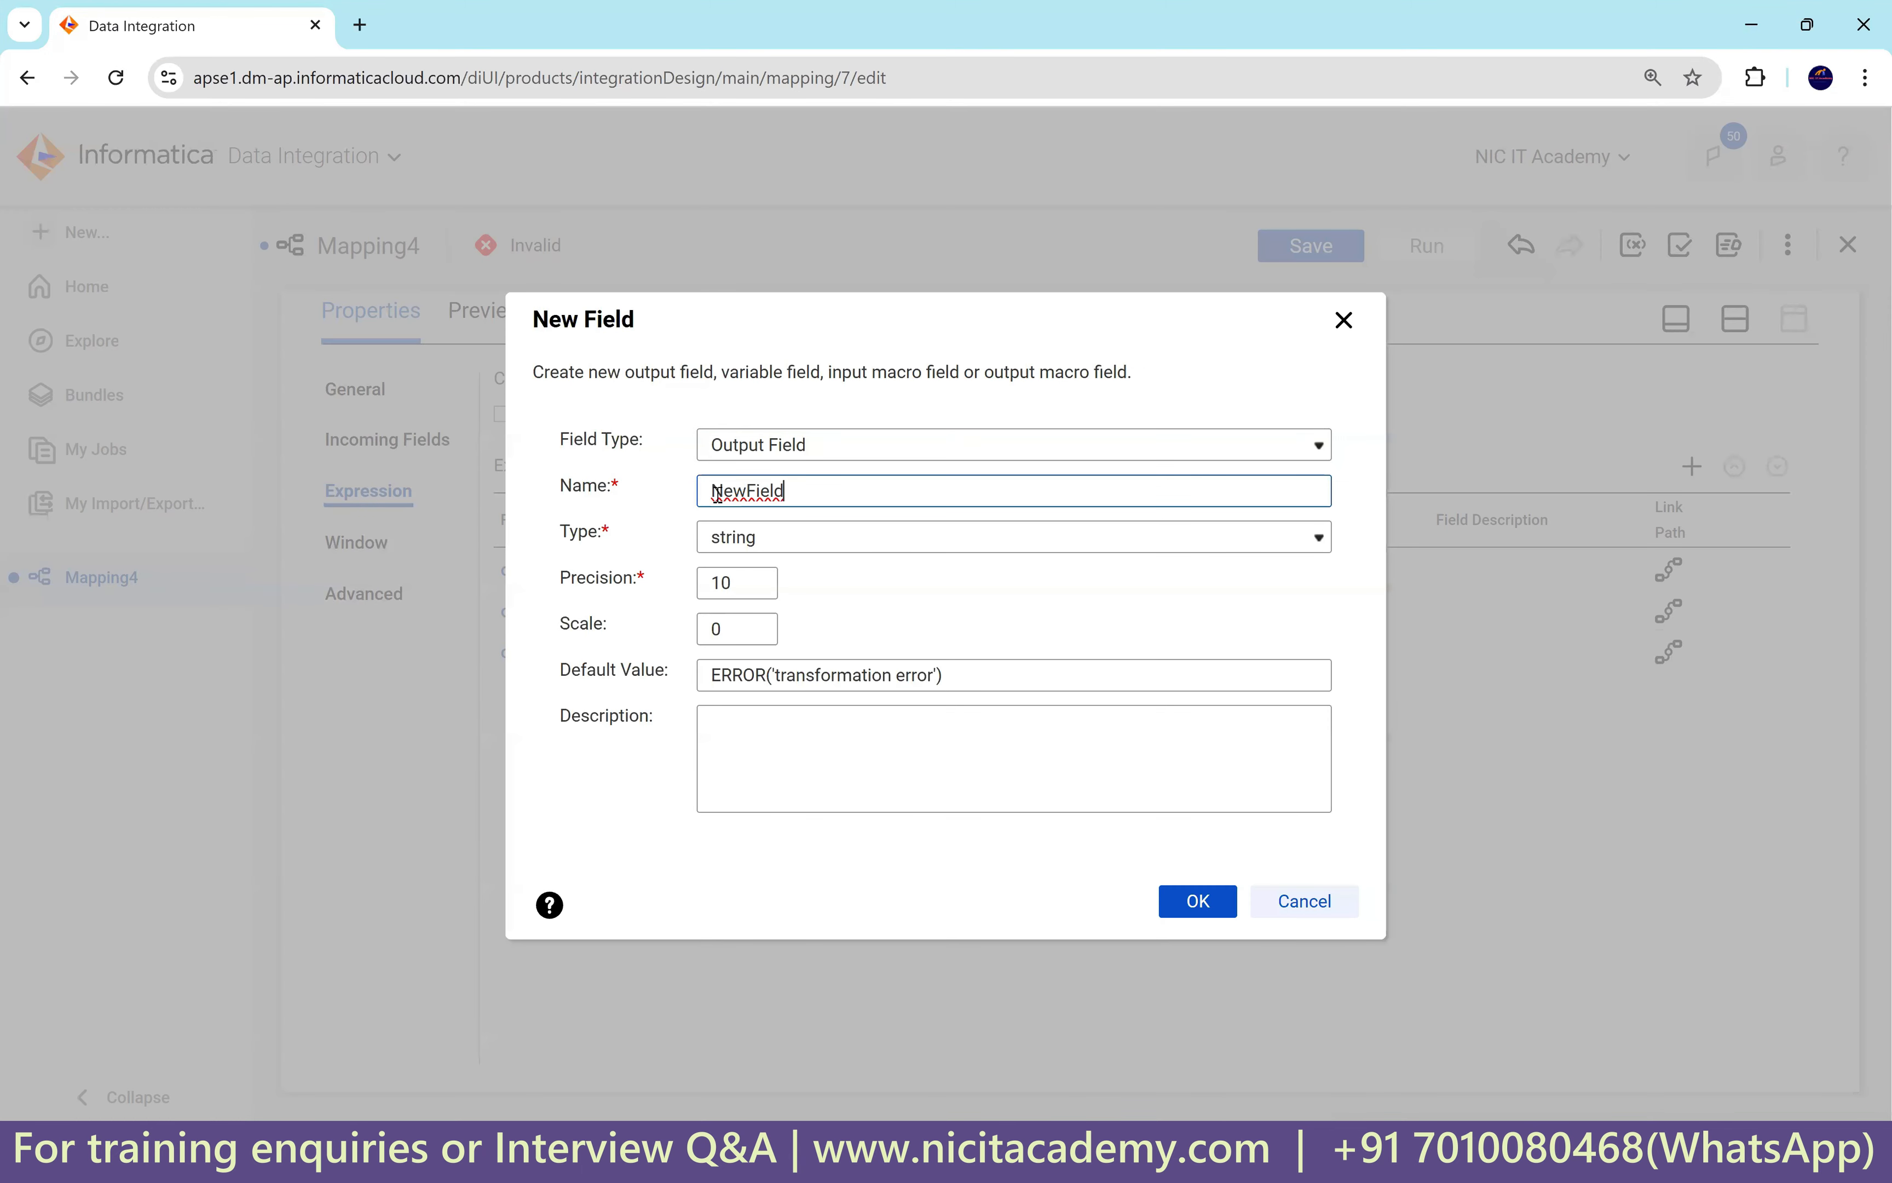
type("o_postal_code")
left_click(751, 577)
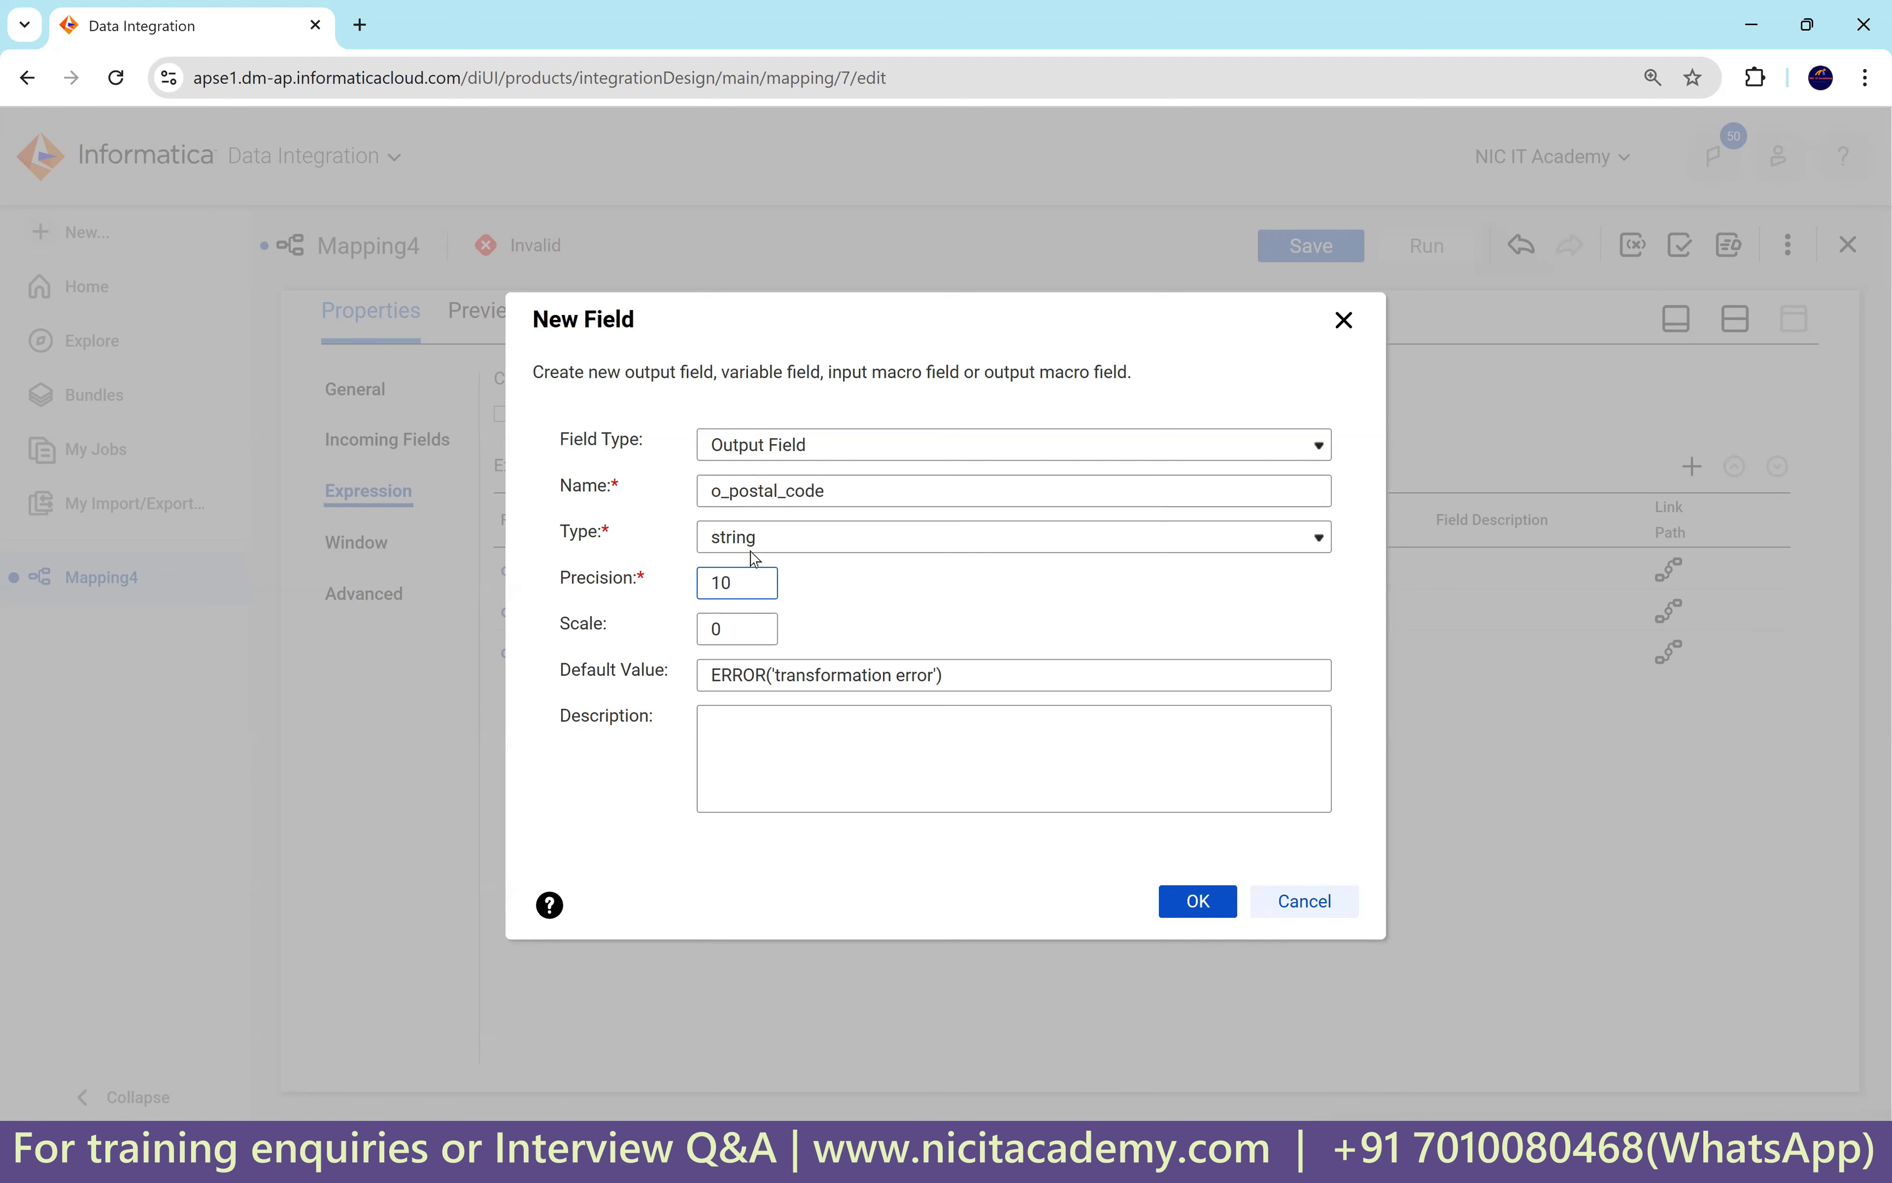
left_click(1199, 901)
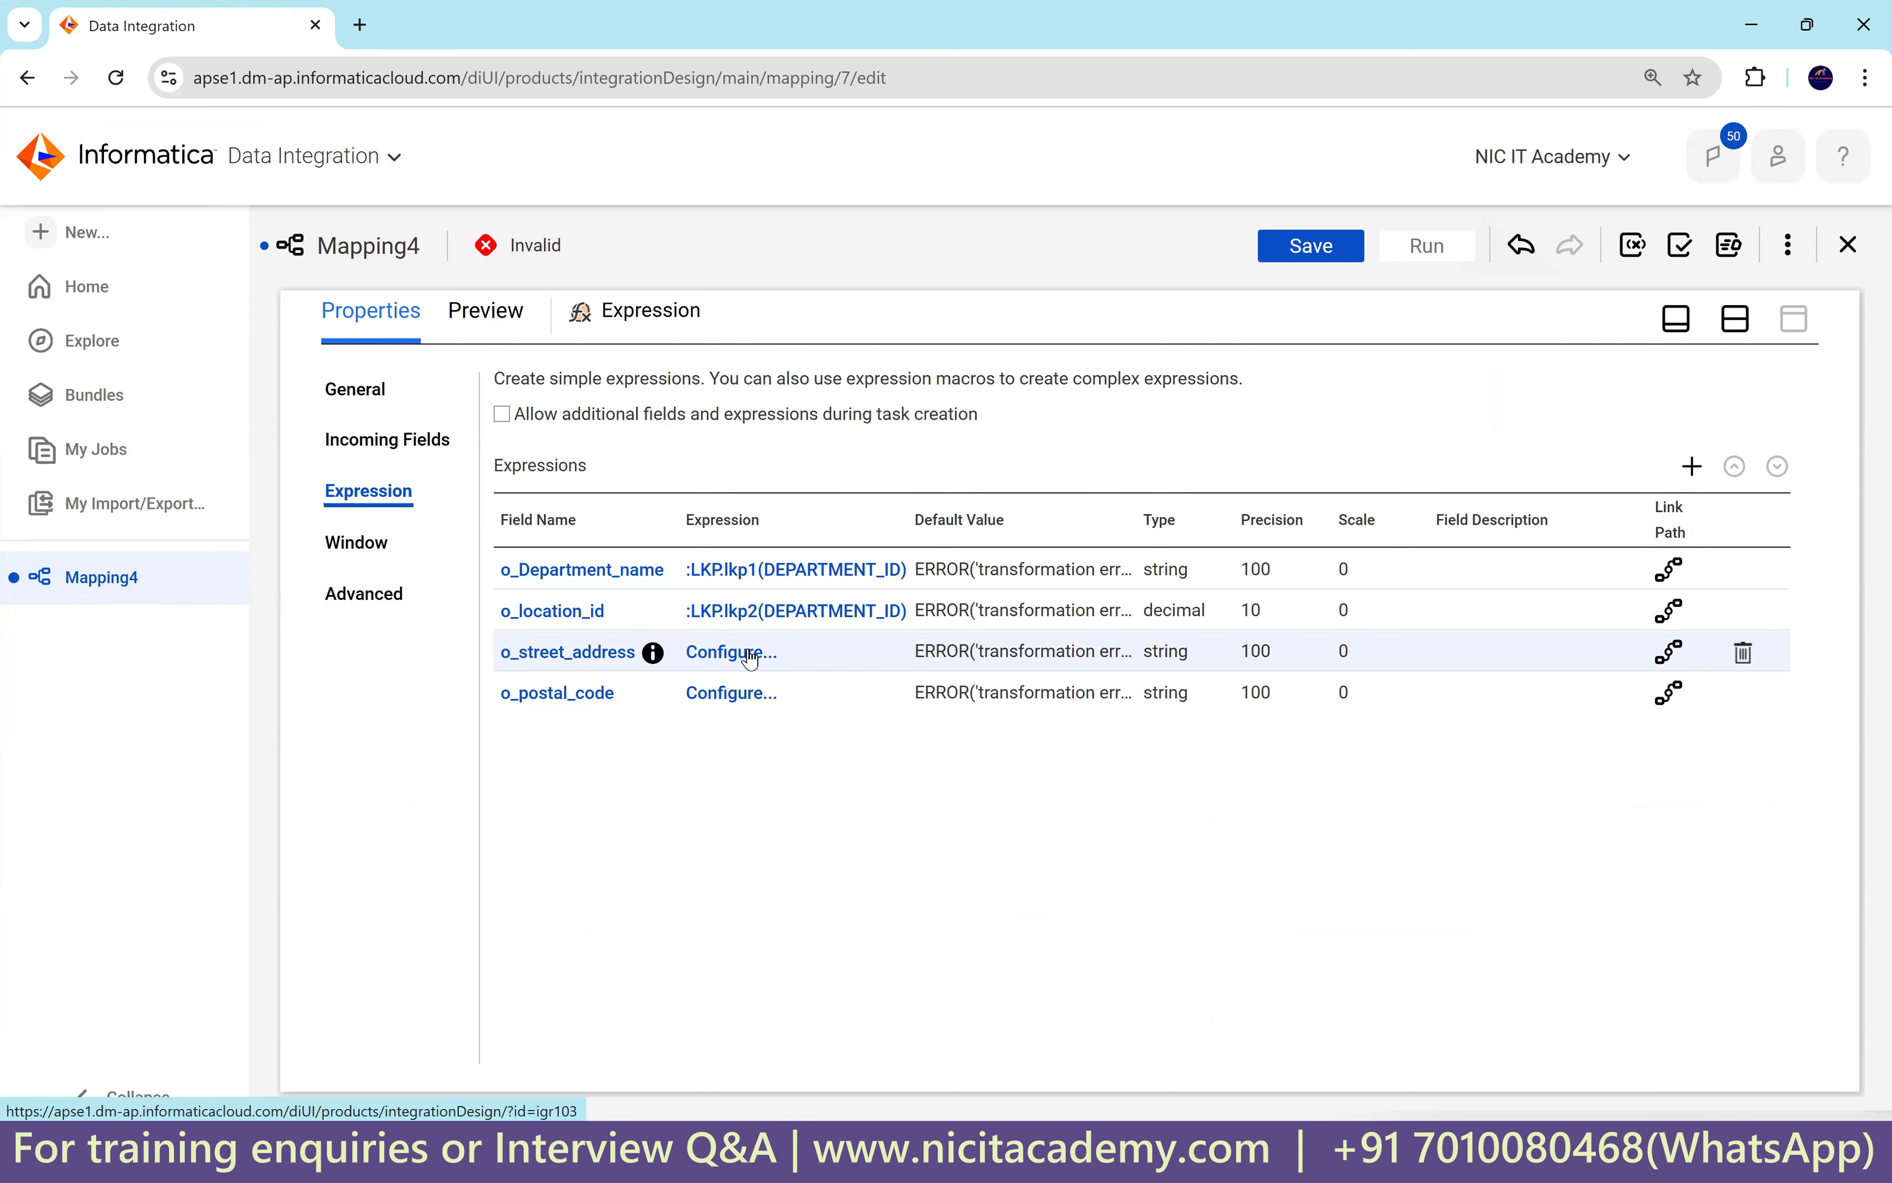
left_click(1321, 252)
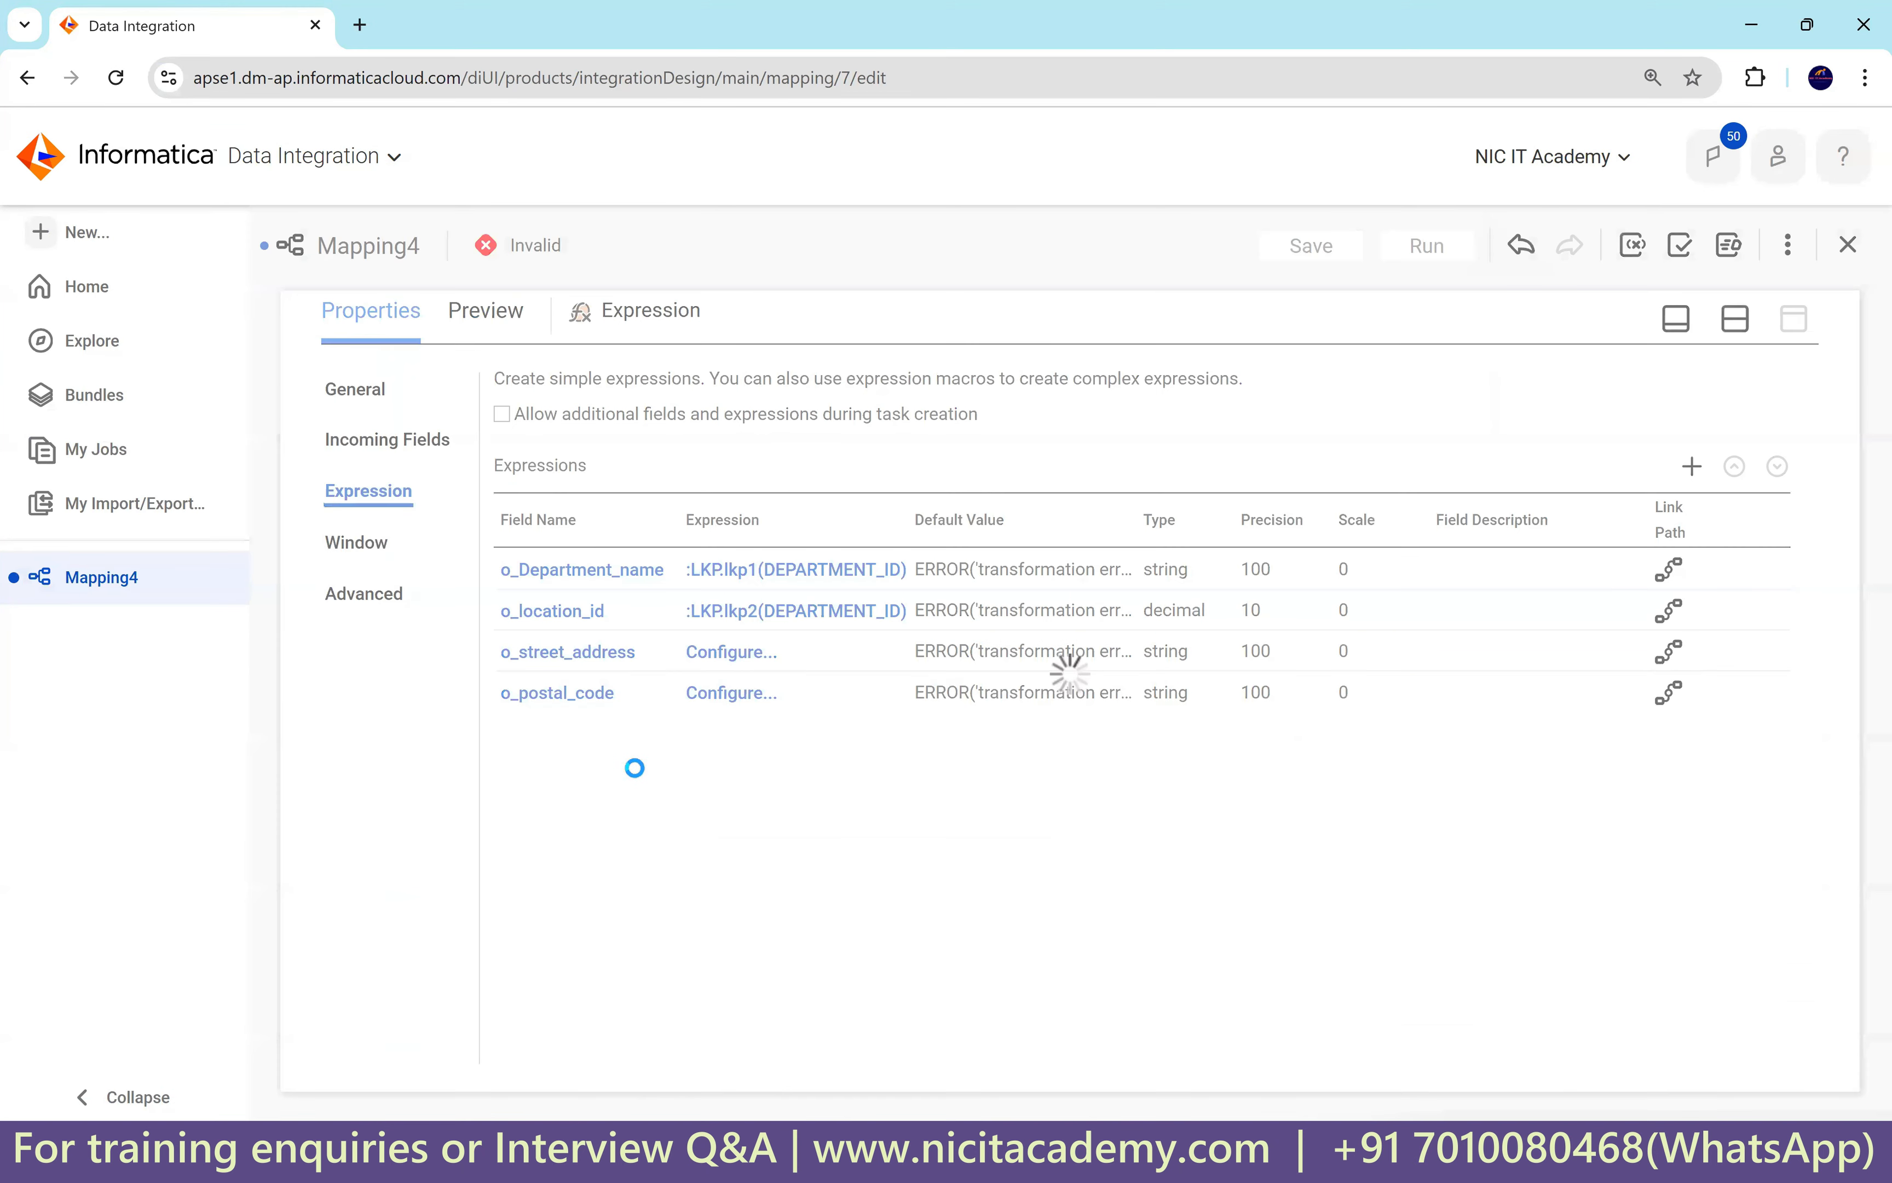
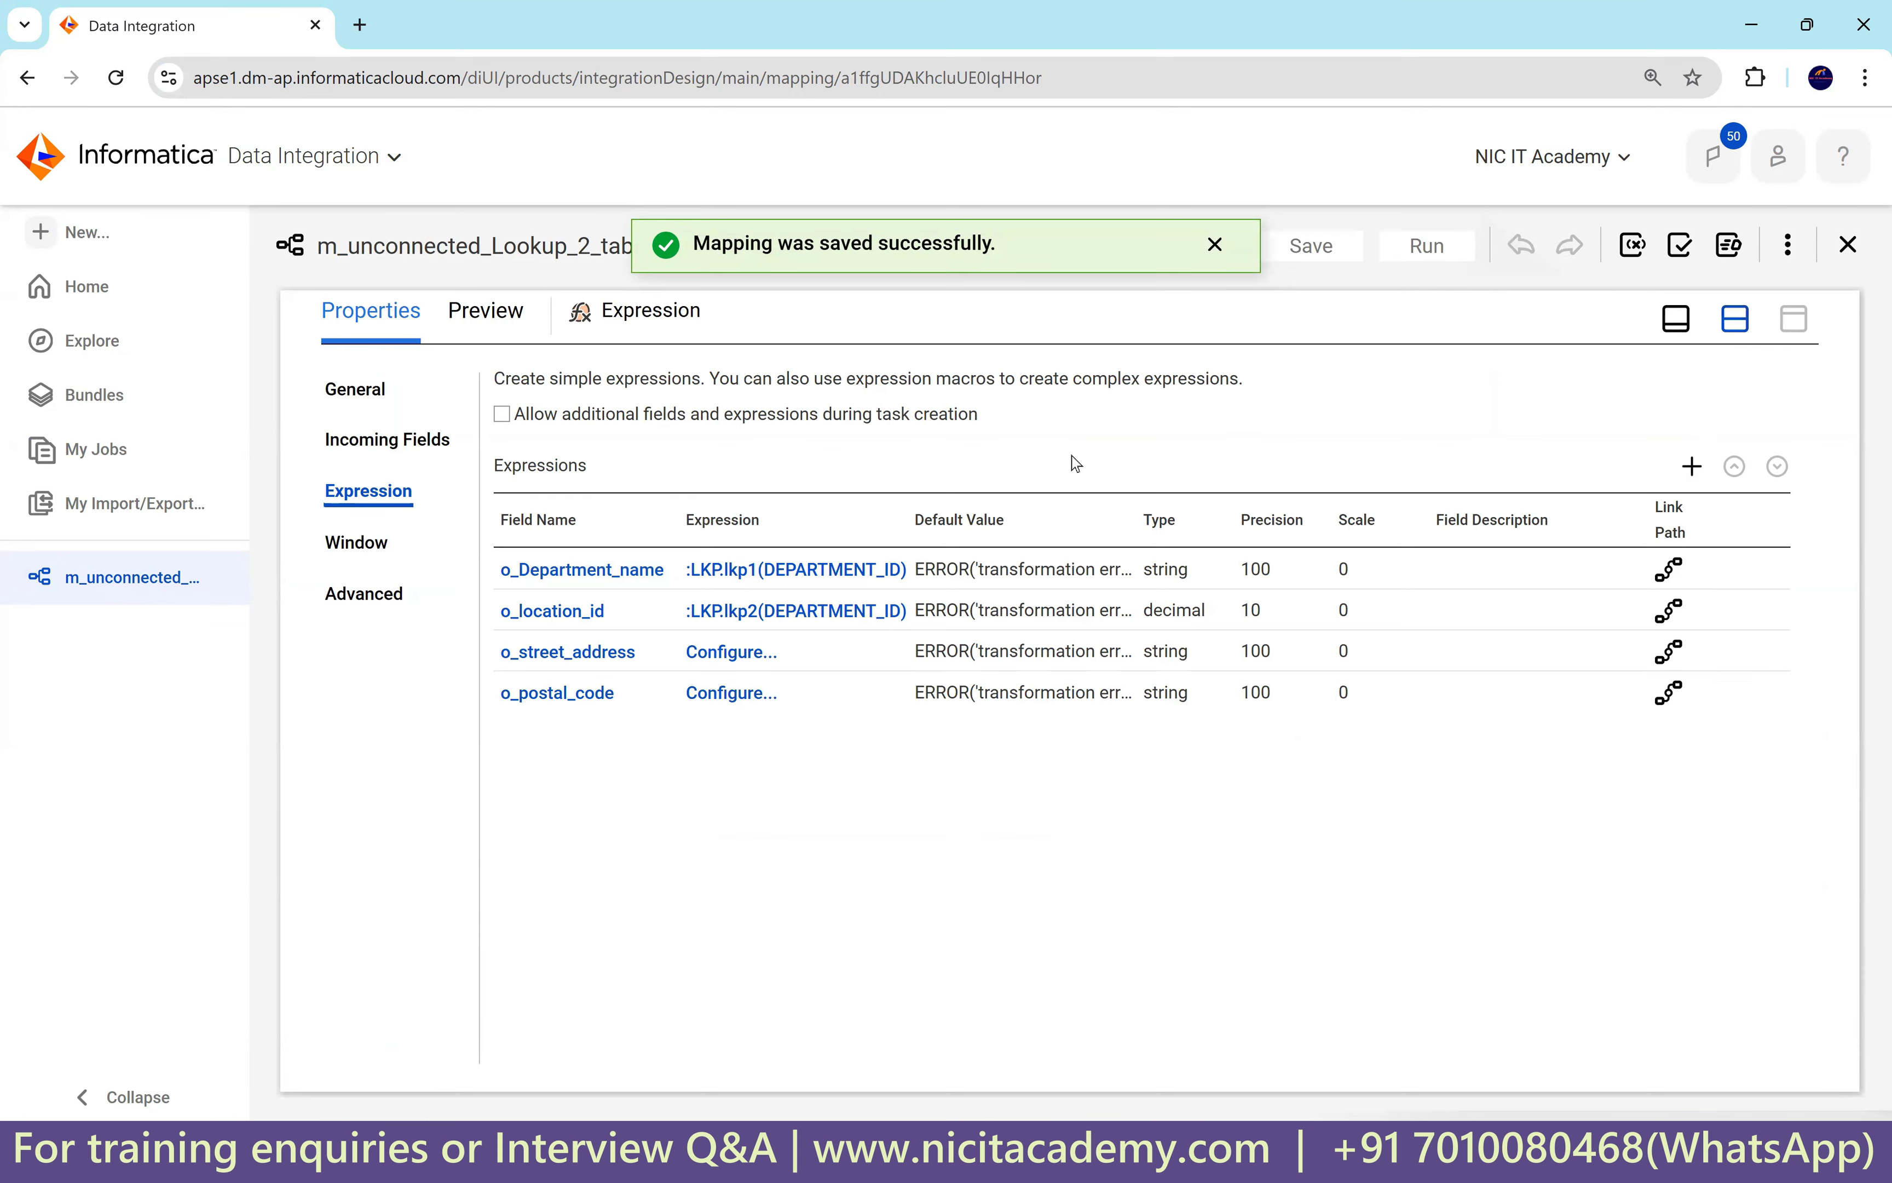
Drop new Lookup transformations onto the canvas and line them up in a row.
left_click_drag(378, 501, 1070, 405)
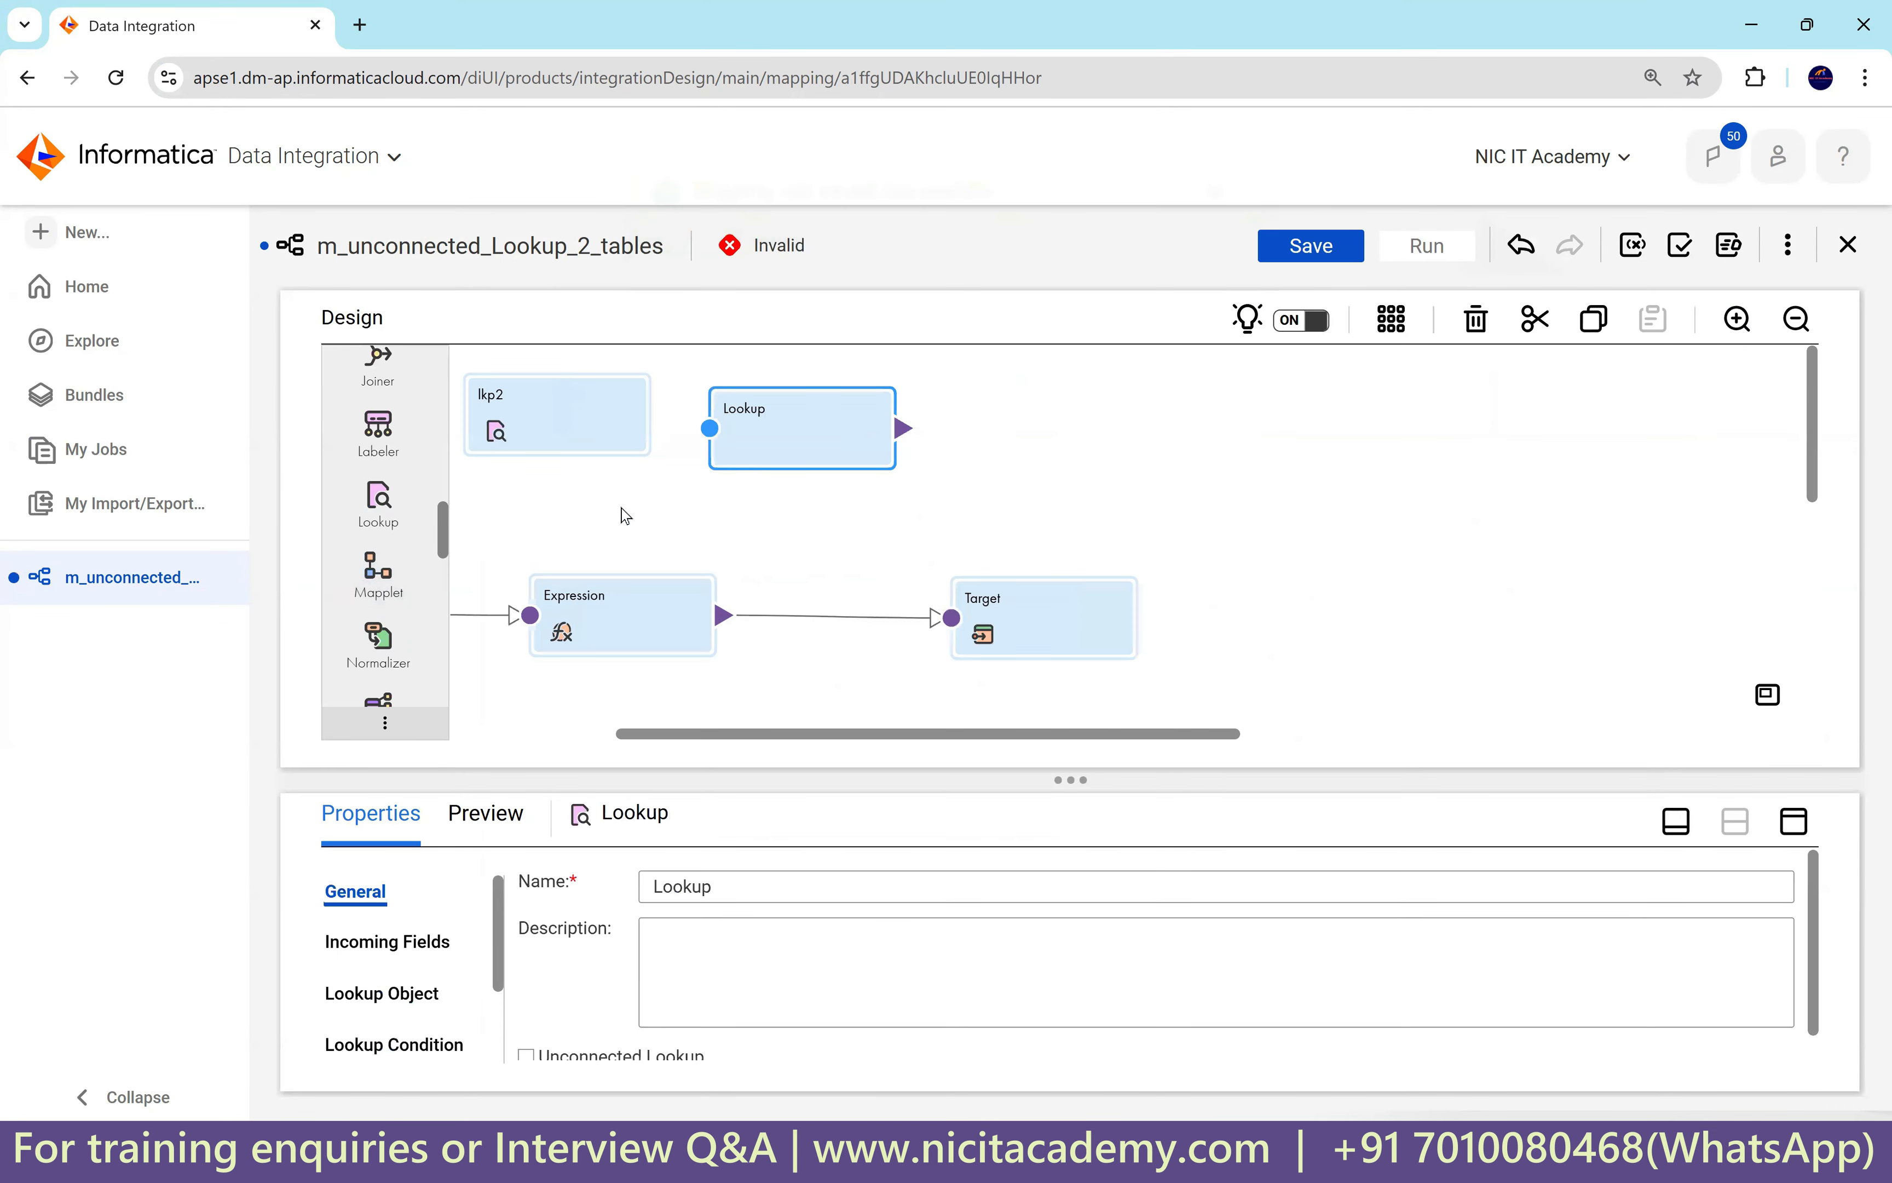
left_click_drag(764, 736, 565, 732)
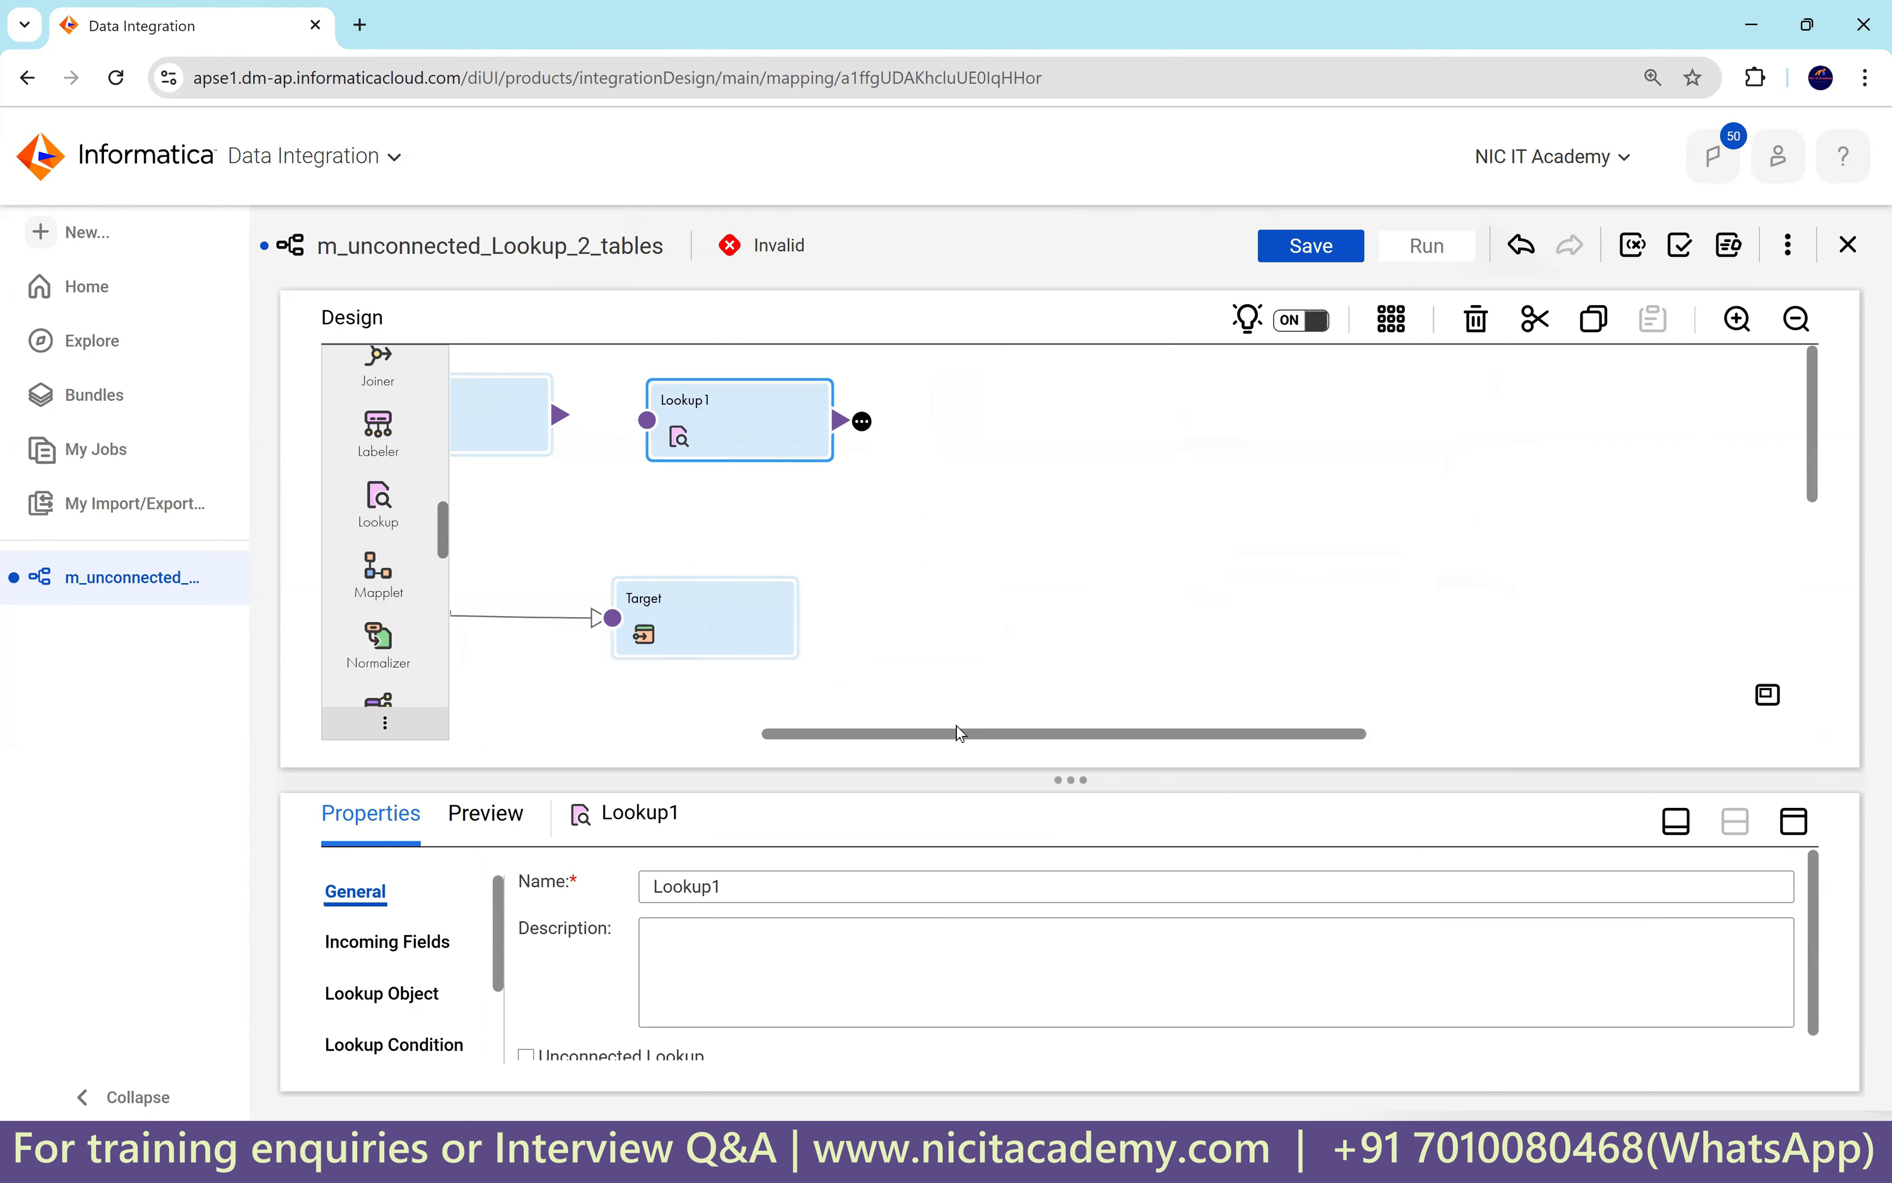
left_click_drag(866, 738, 600, 733)
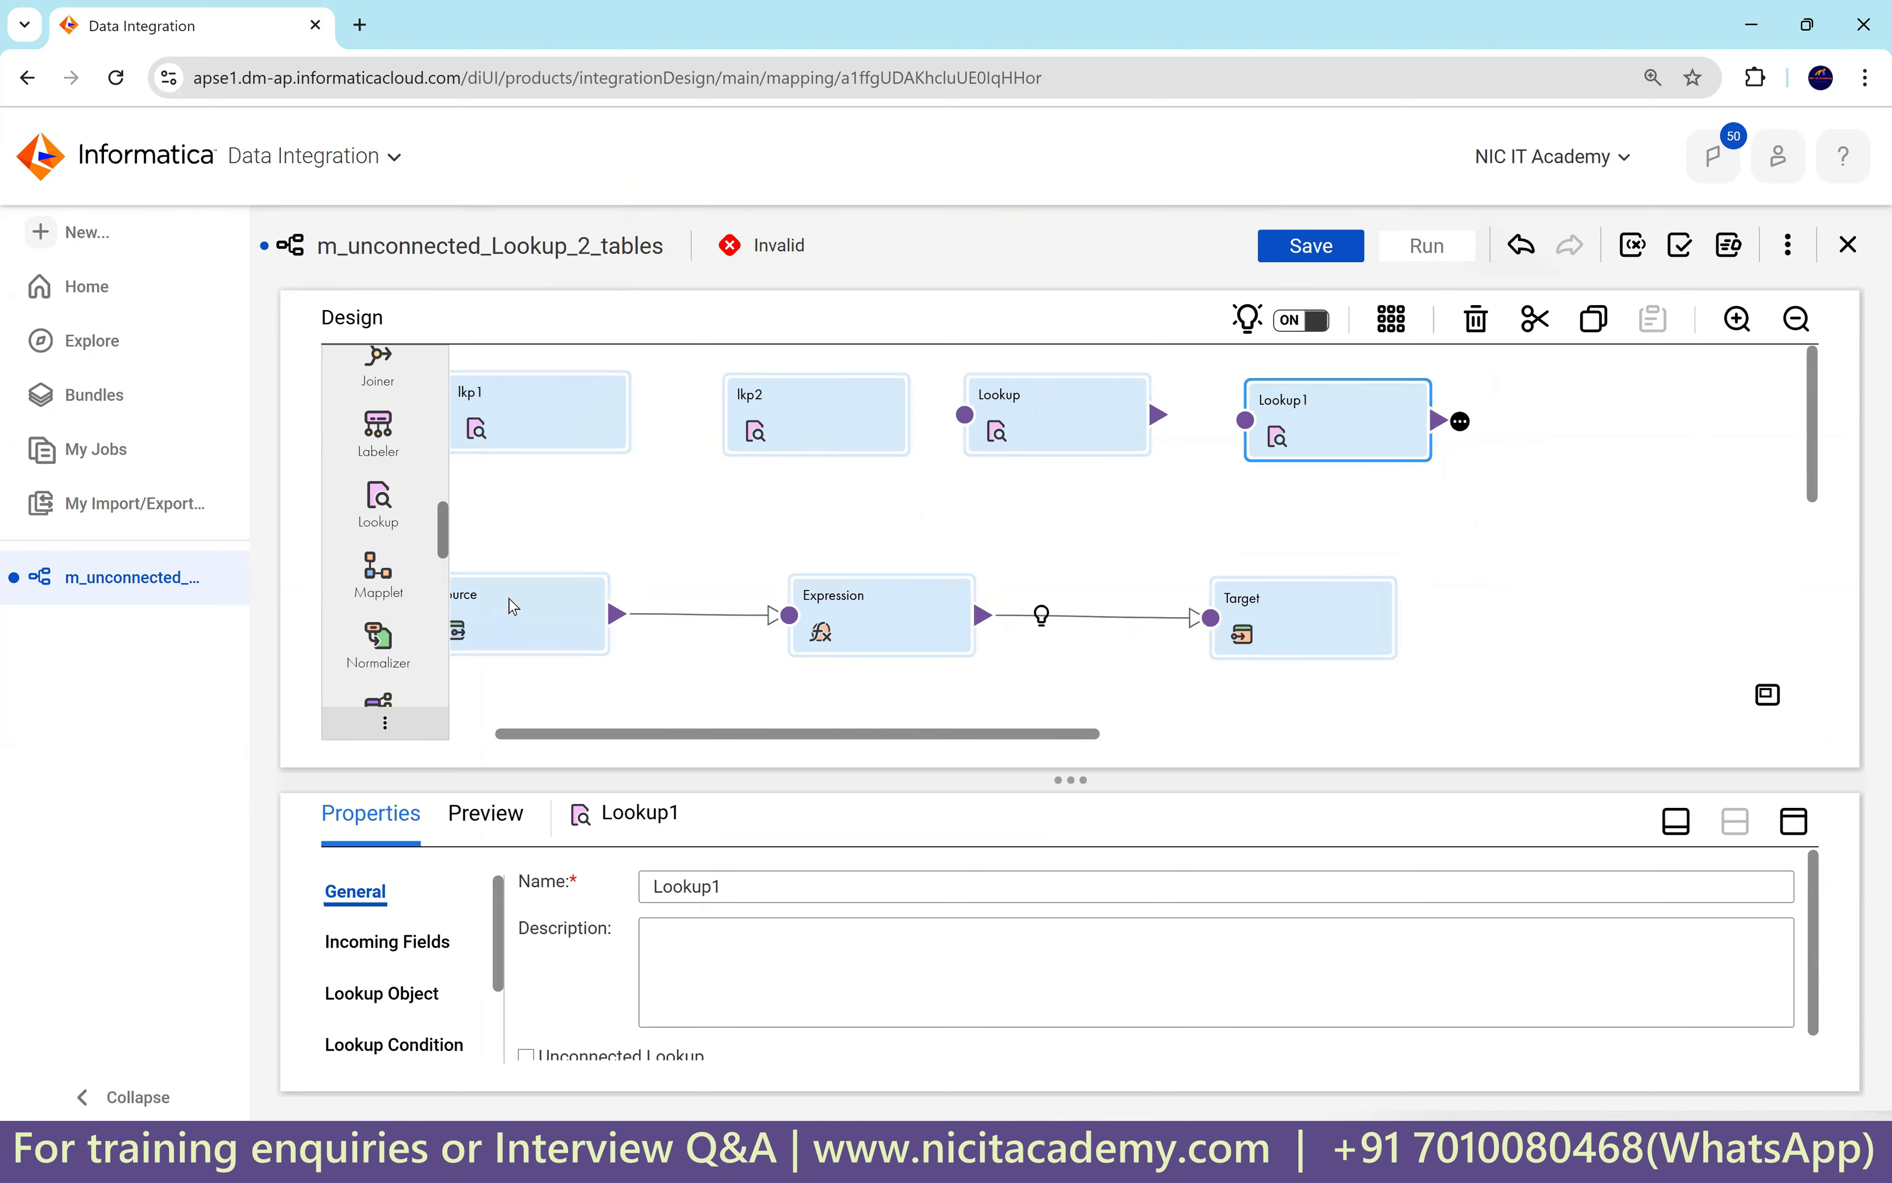
left_click_drag(378, 500, 1454, 414)
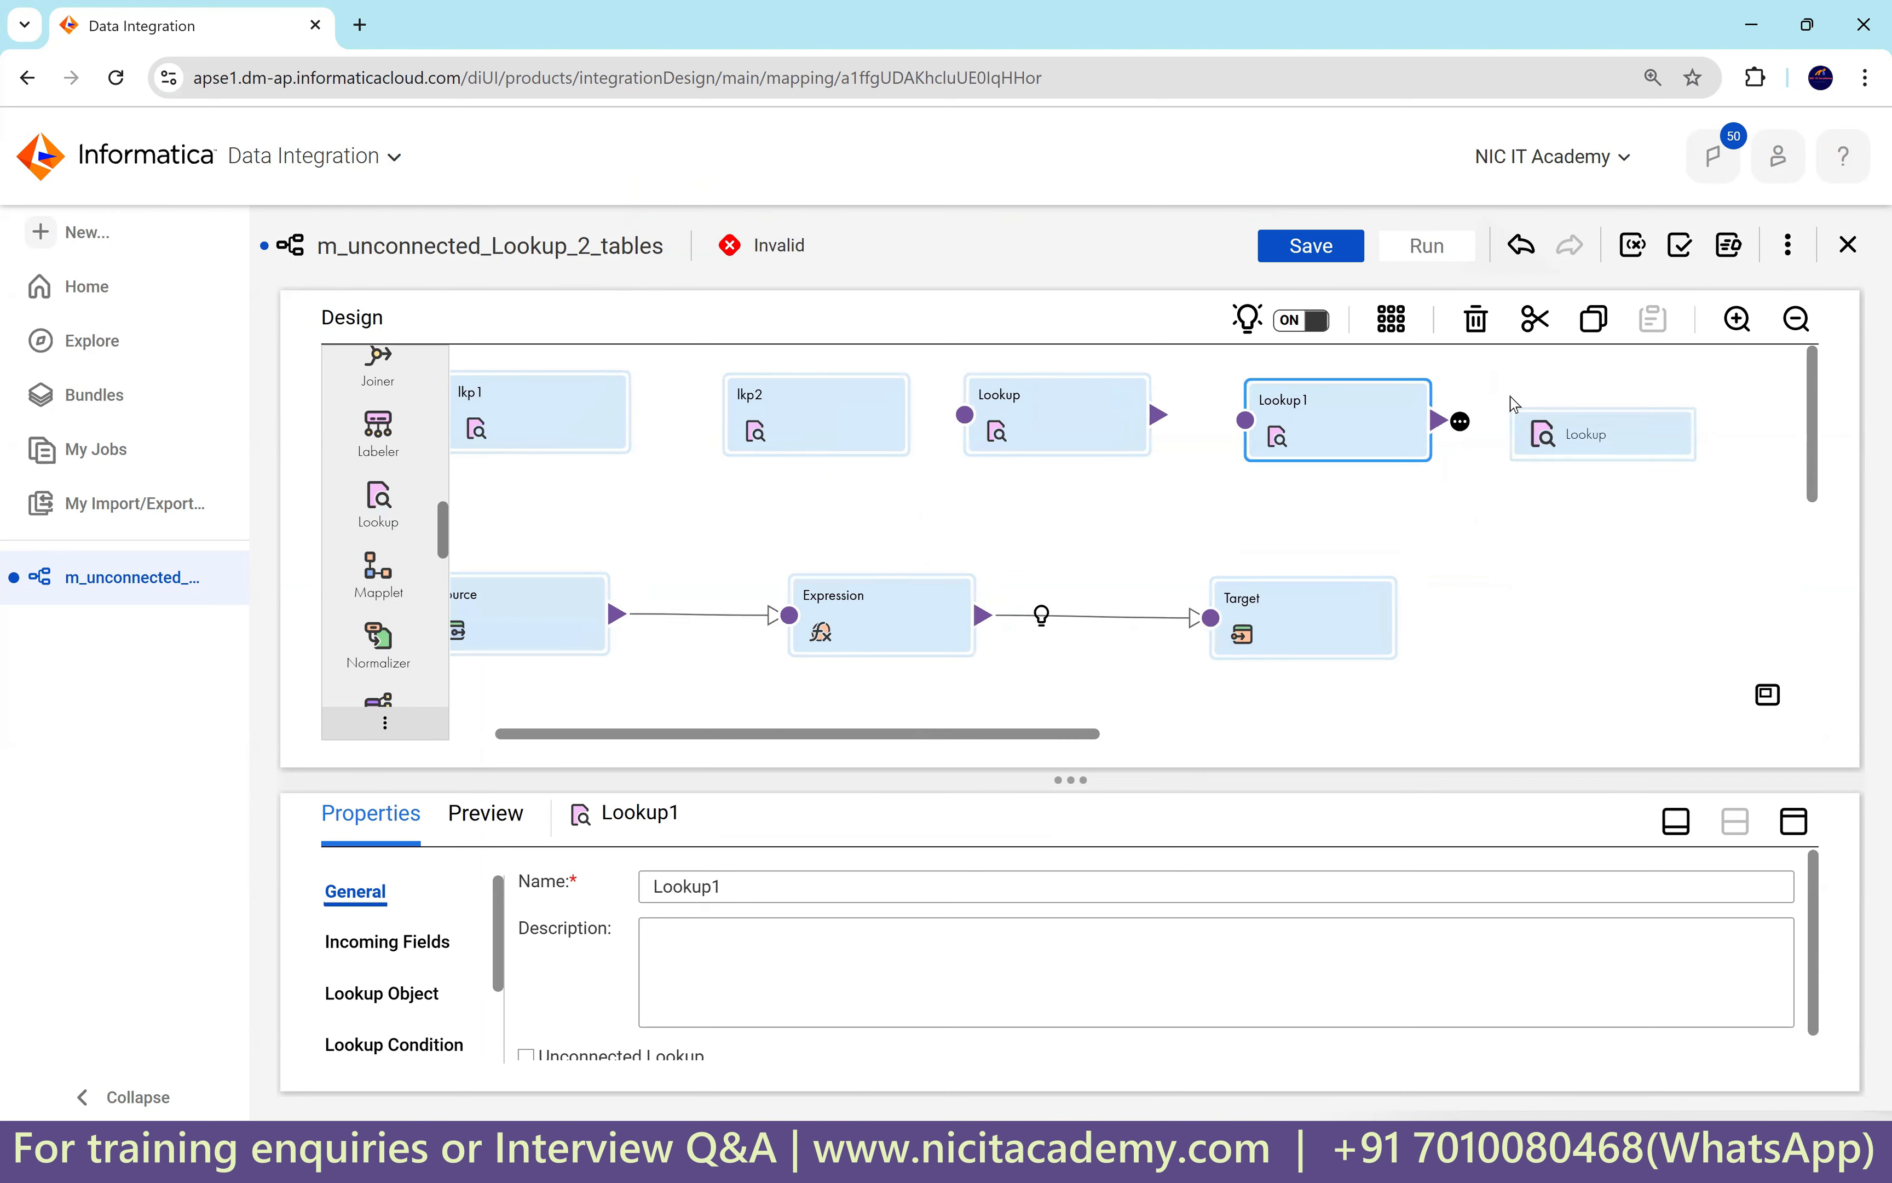
left_click_drag(729, 445, 853, 427)
left_click_drag(379, 501, 1095, 531)
left_click_drag(745, 452, 1596, 424)
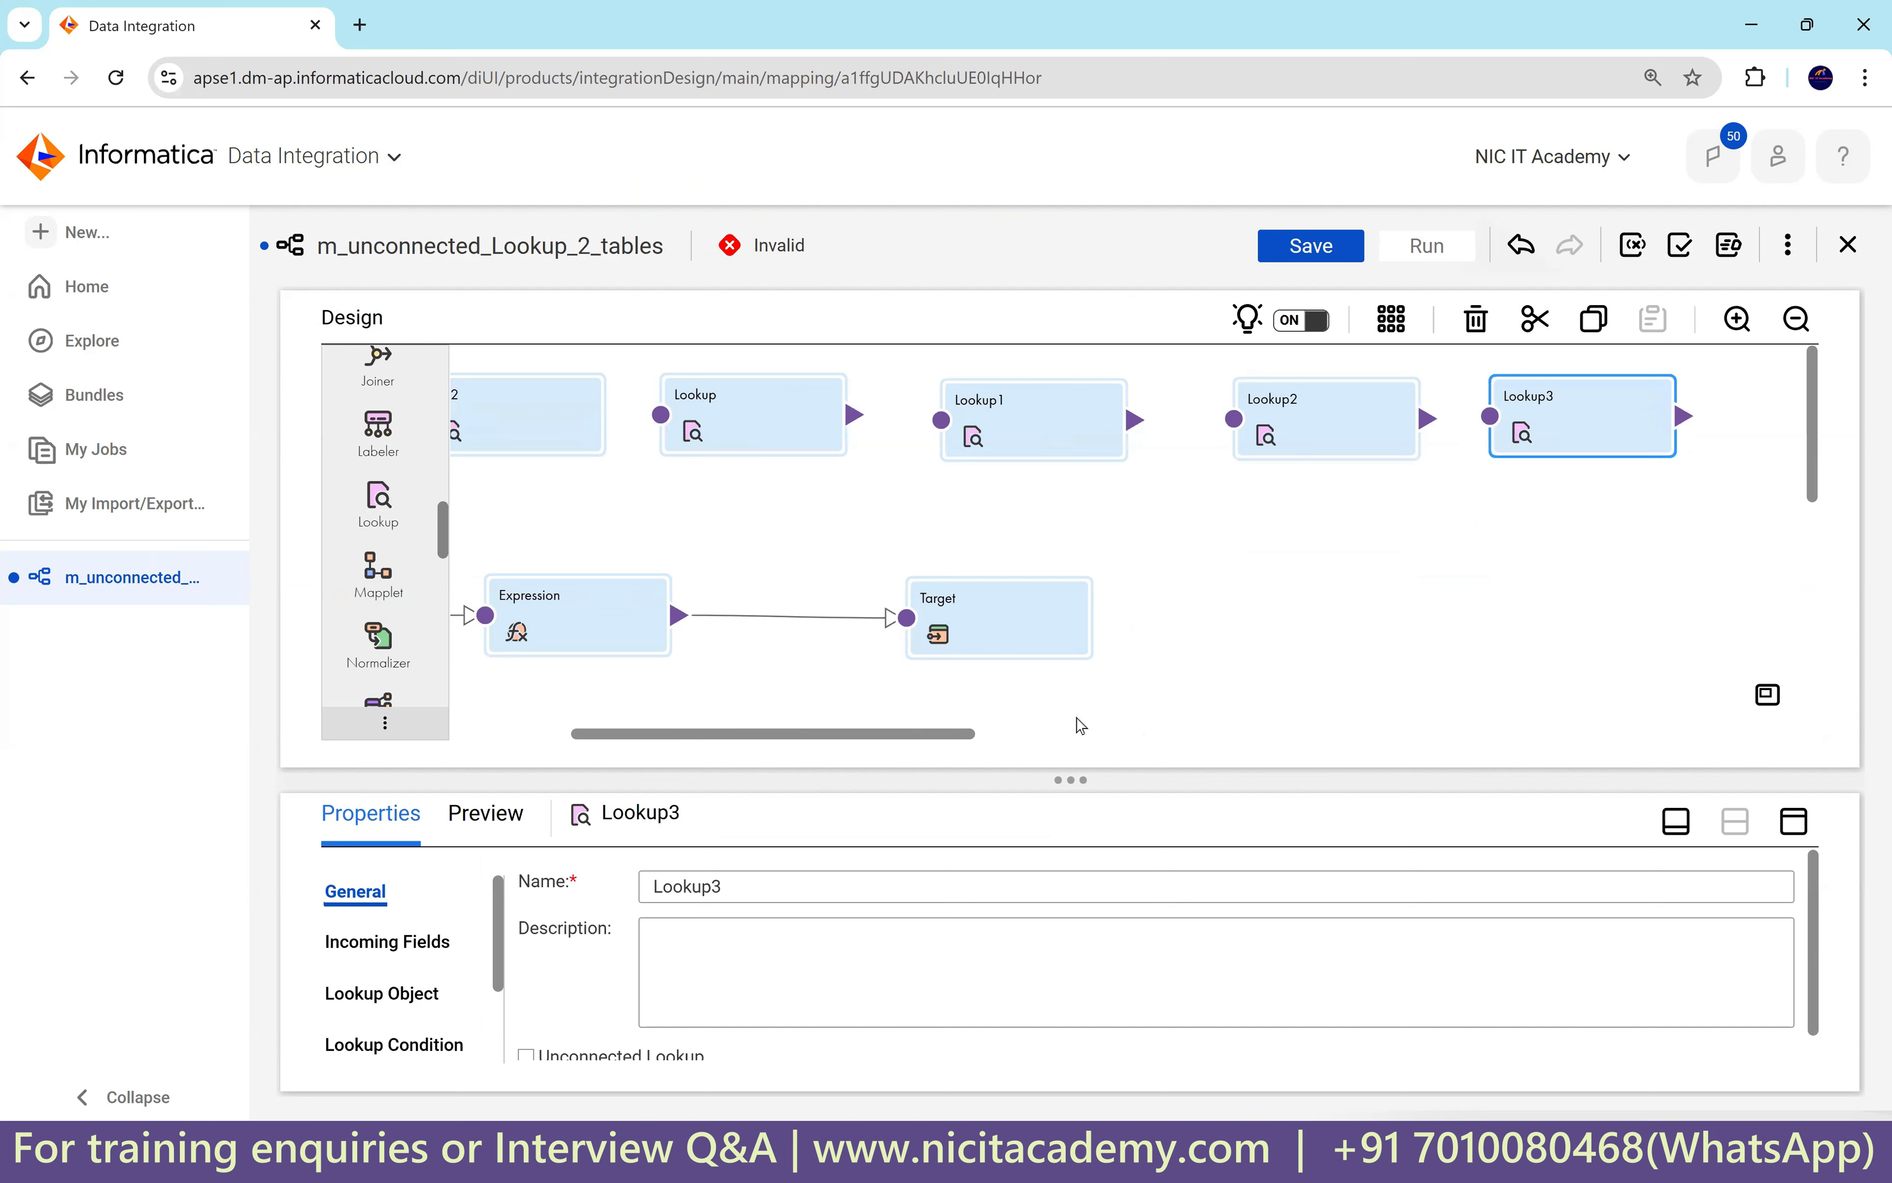
left_click_drag(806, 734, 753, 733)
Rename the first two new lookups to lkp3 and lkp4.
left_click(929, 427)
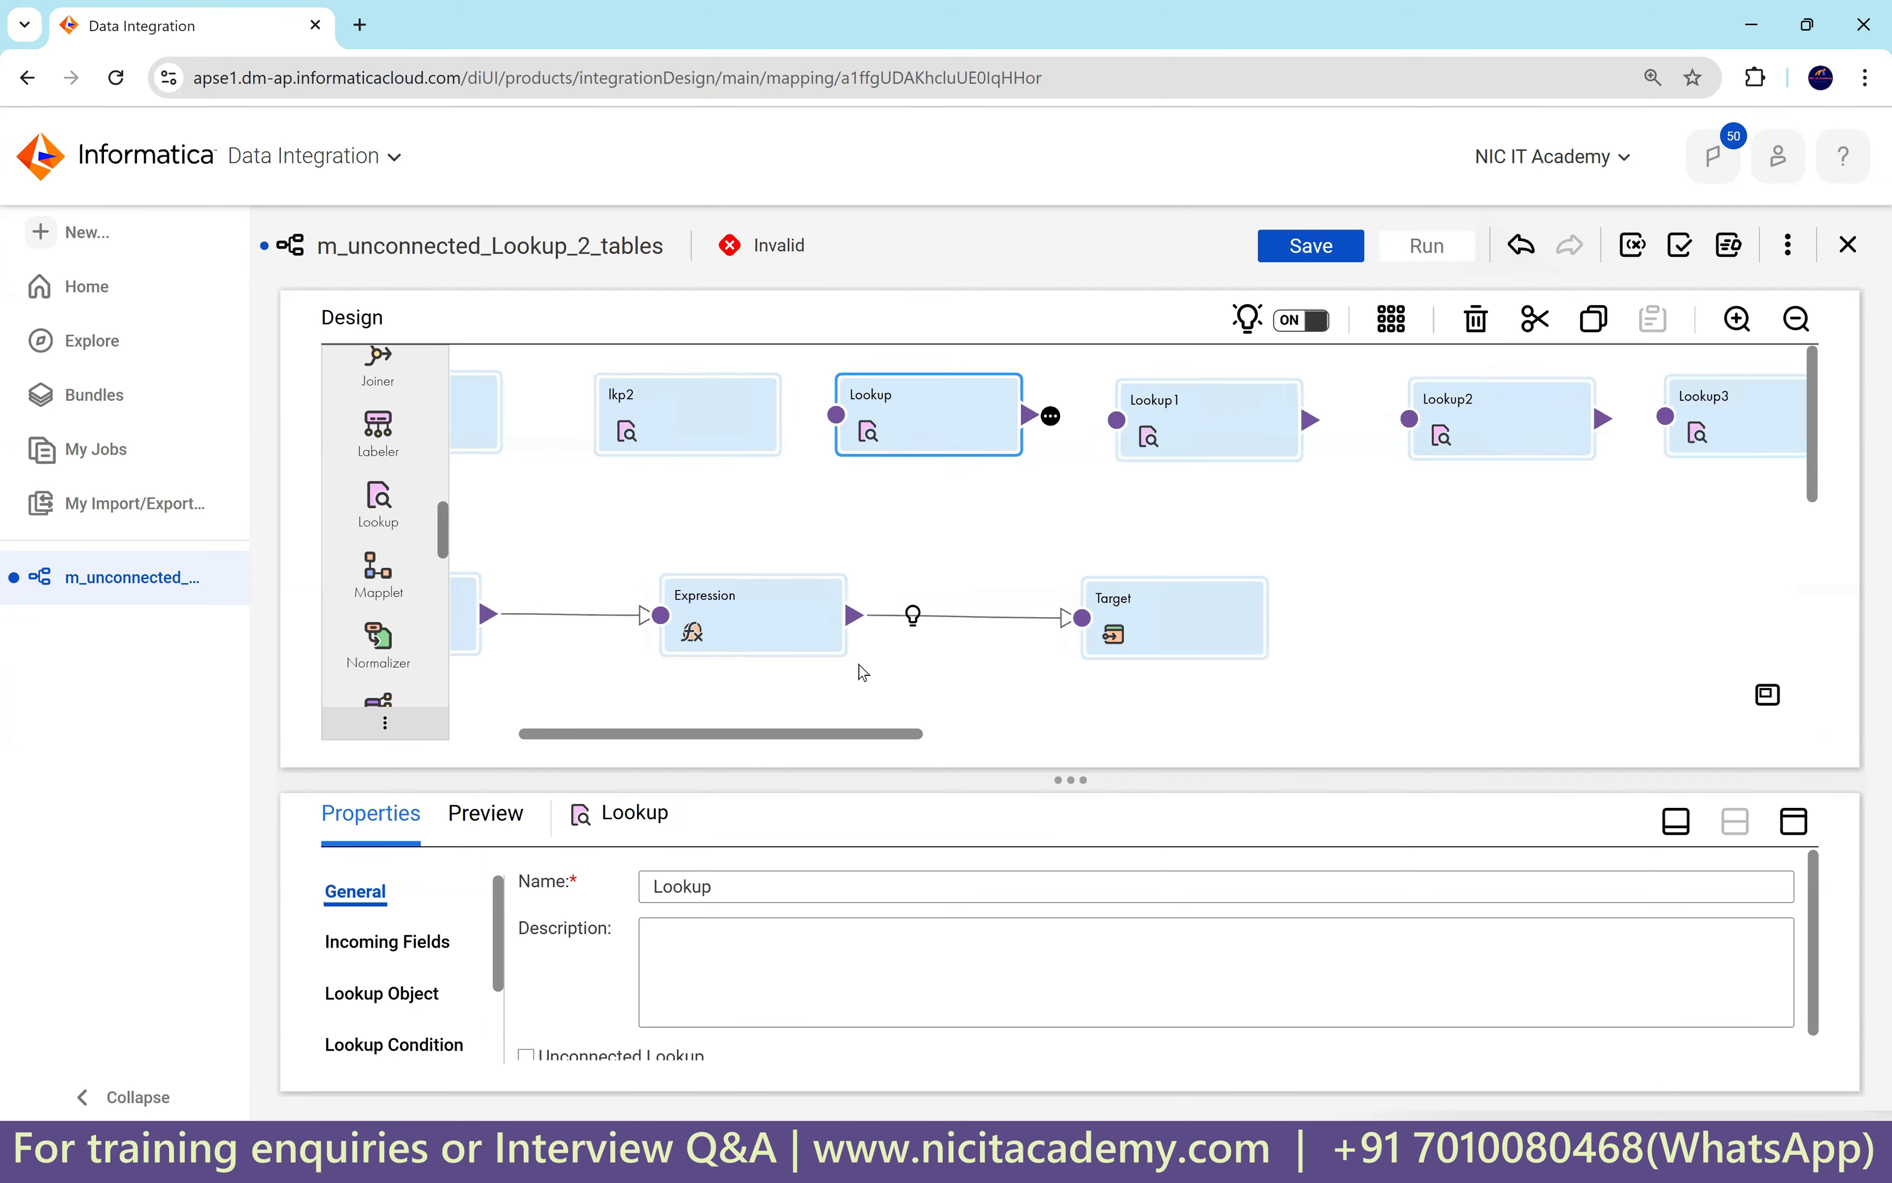
left_click(595, 884)
type("lkp3")
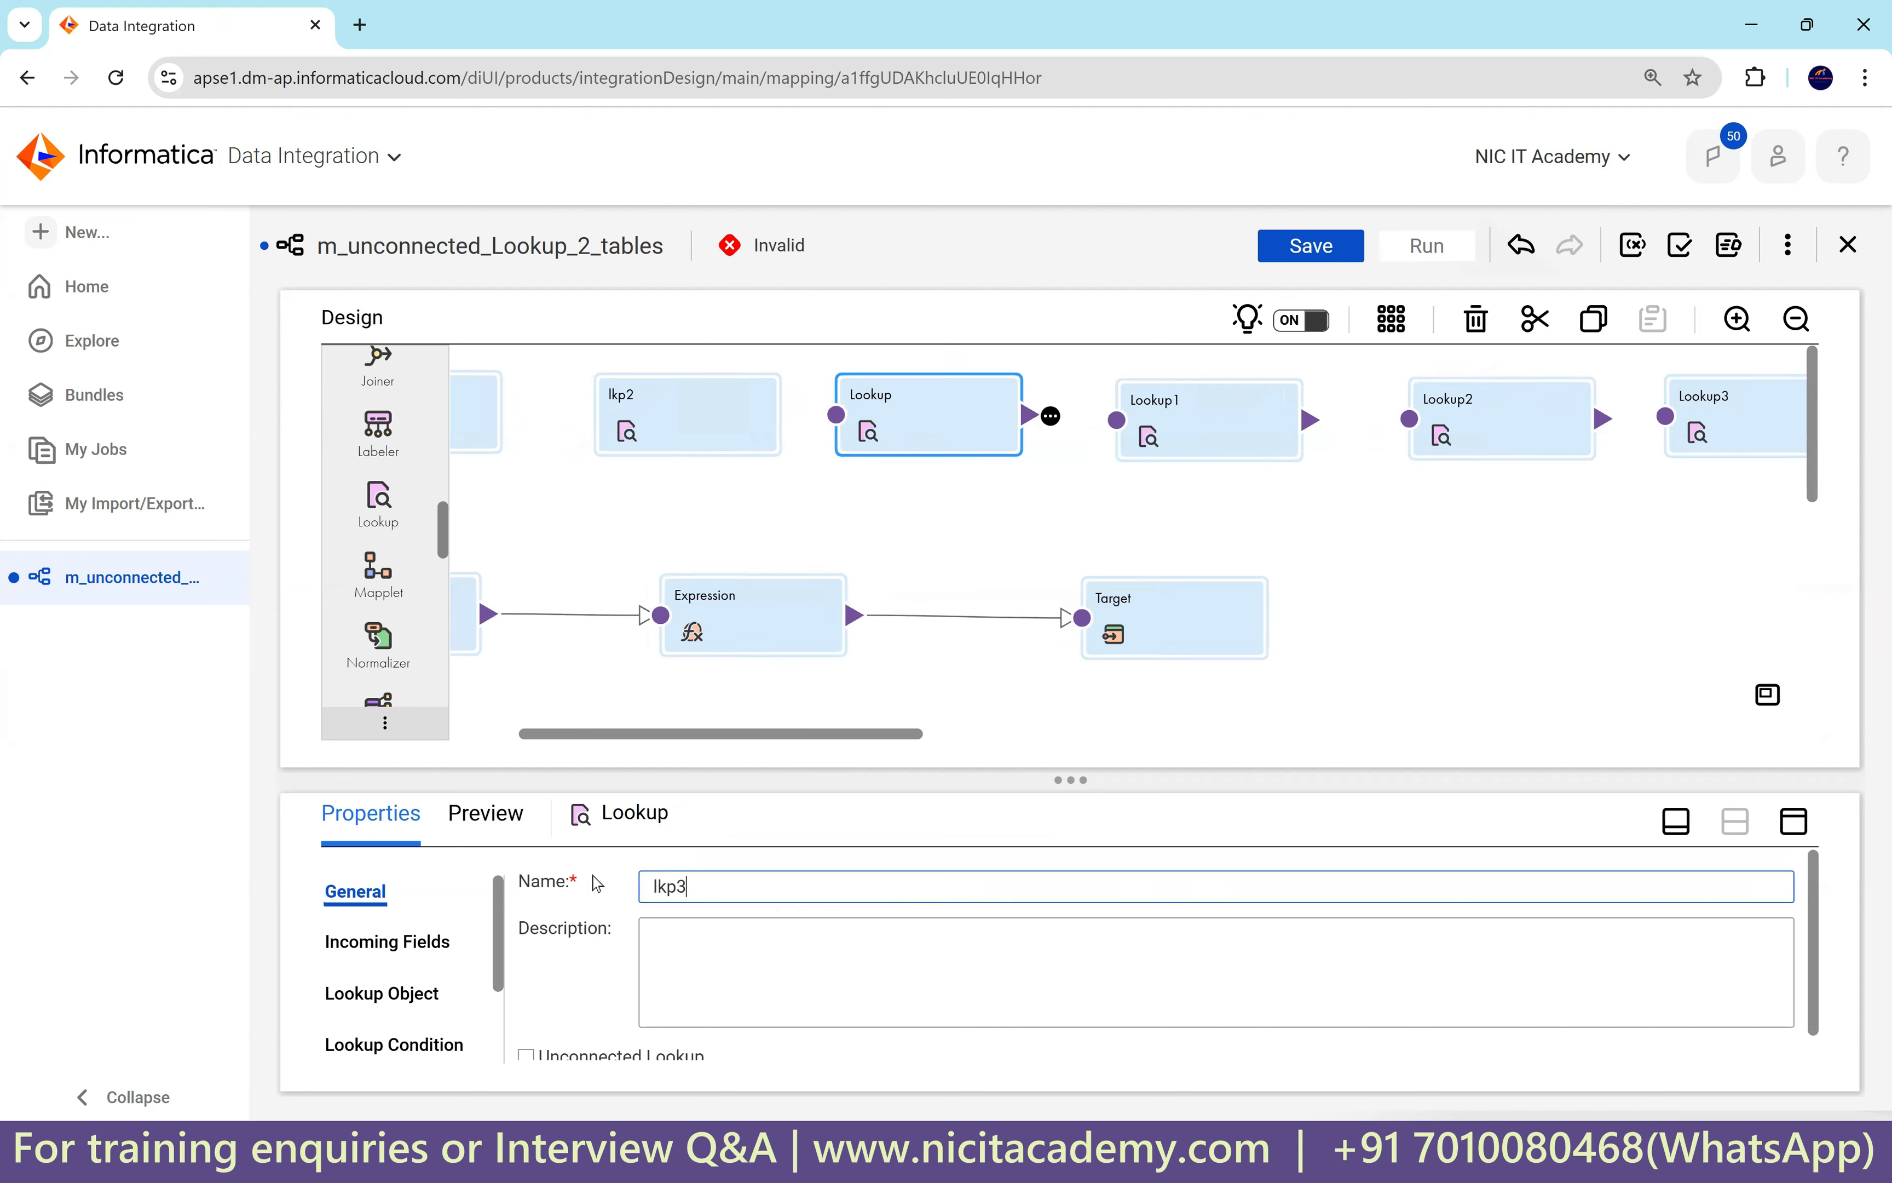
left_click(1185, 432)
left_click(615, 896)
type("lkp4")
left_click(1436, 418)
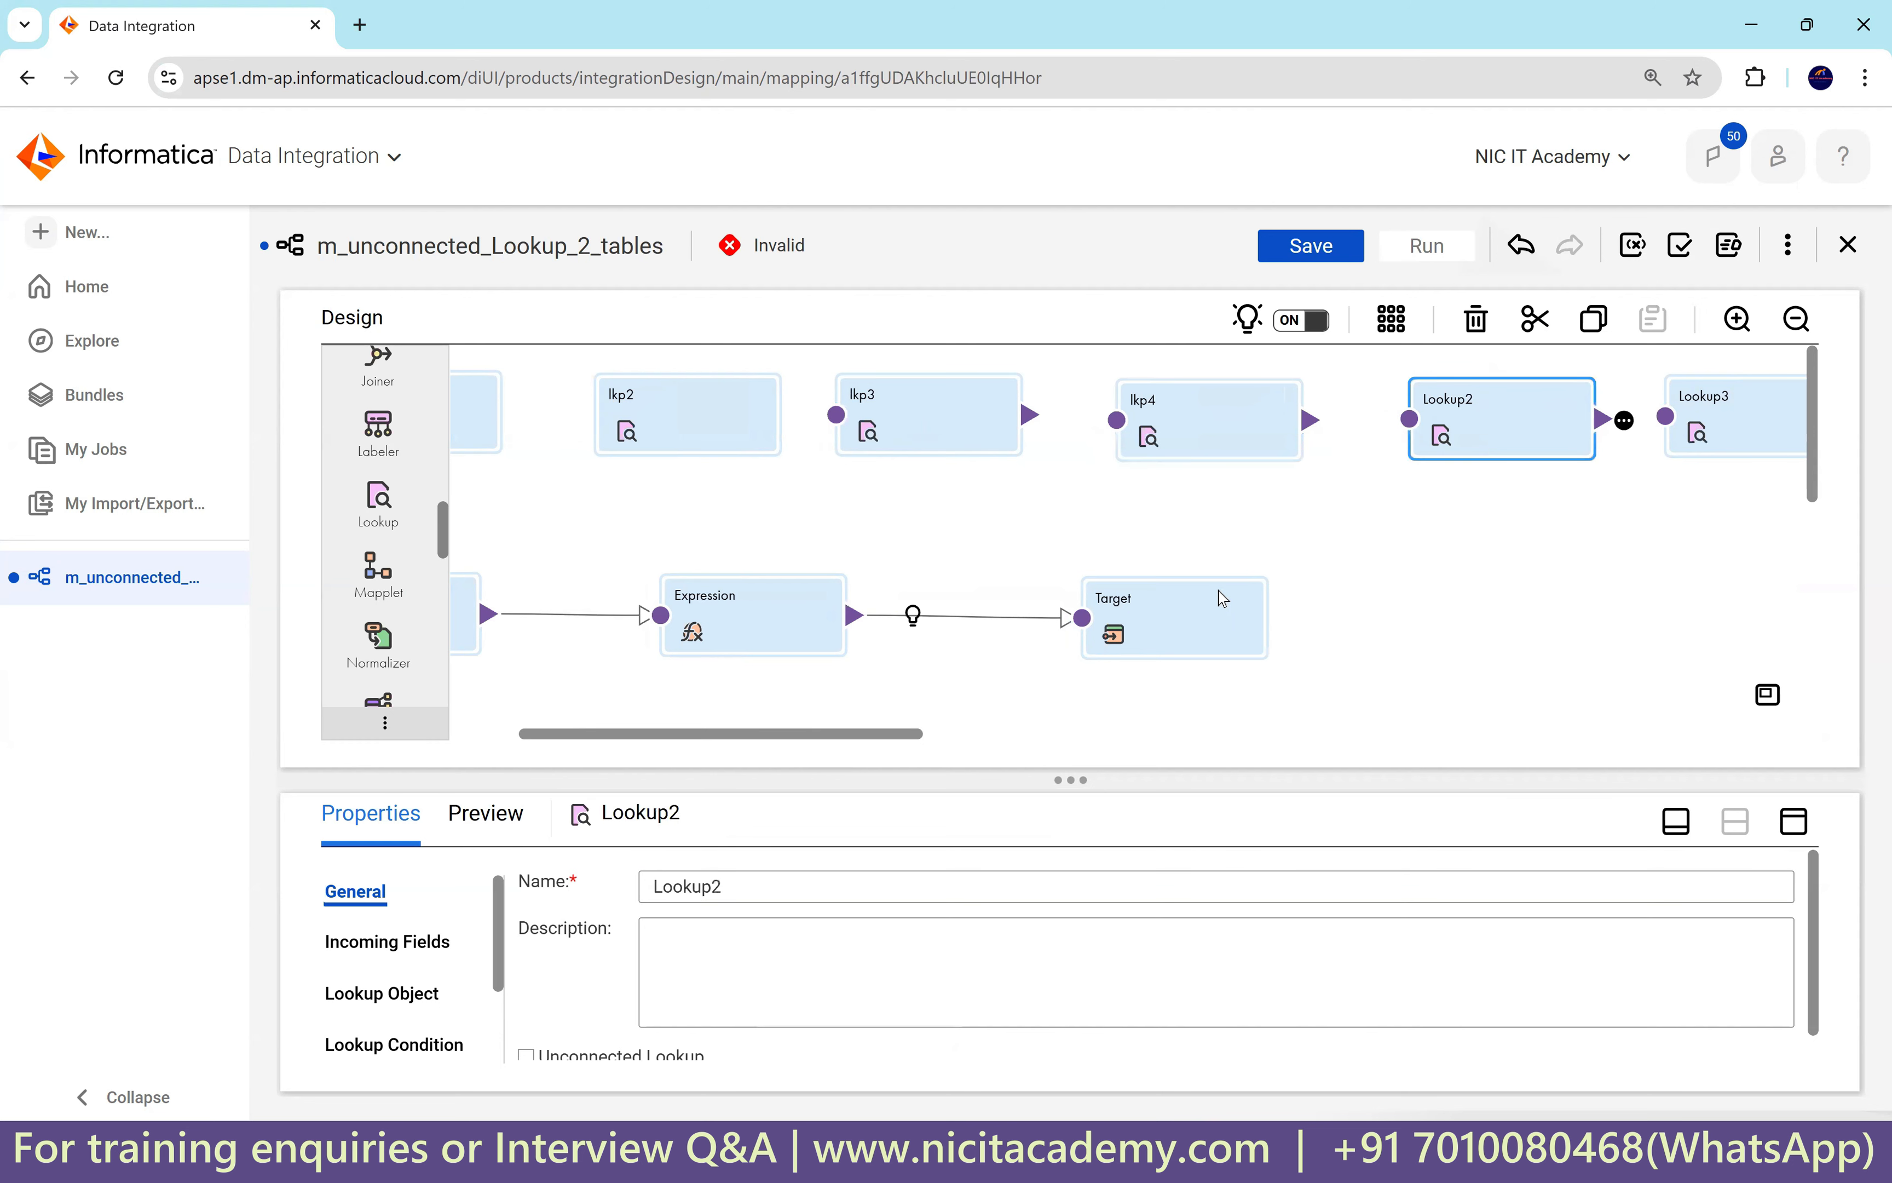
Rename the remaining two lookups to lkp6 and lkp5.
left_click(1736, 420)
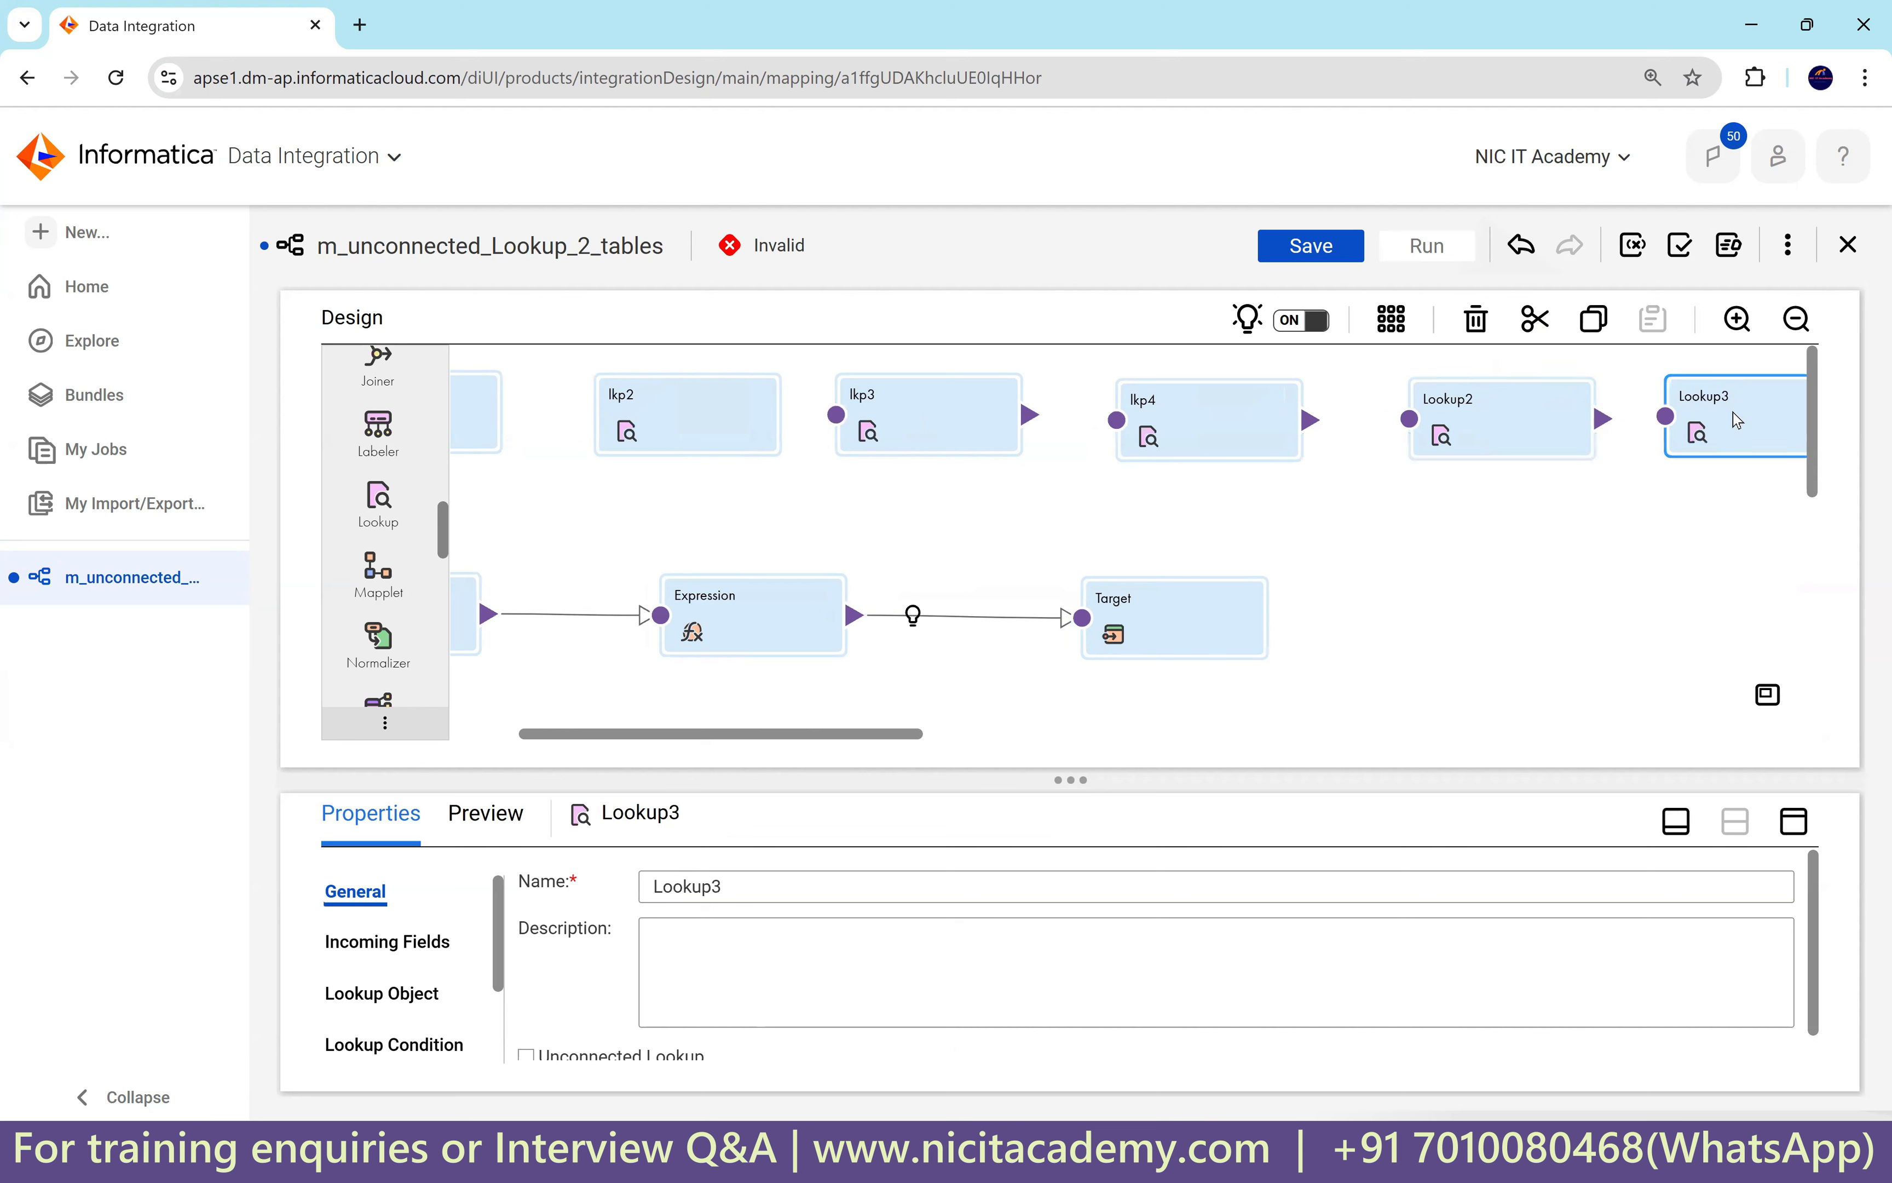
left_click_drag(736, 894, 701, 876)
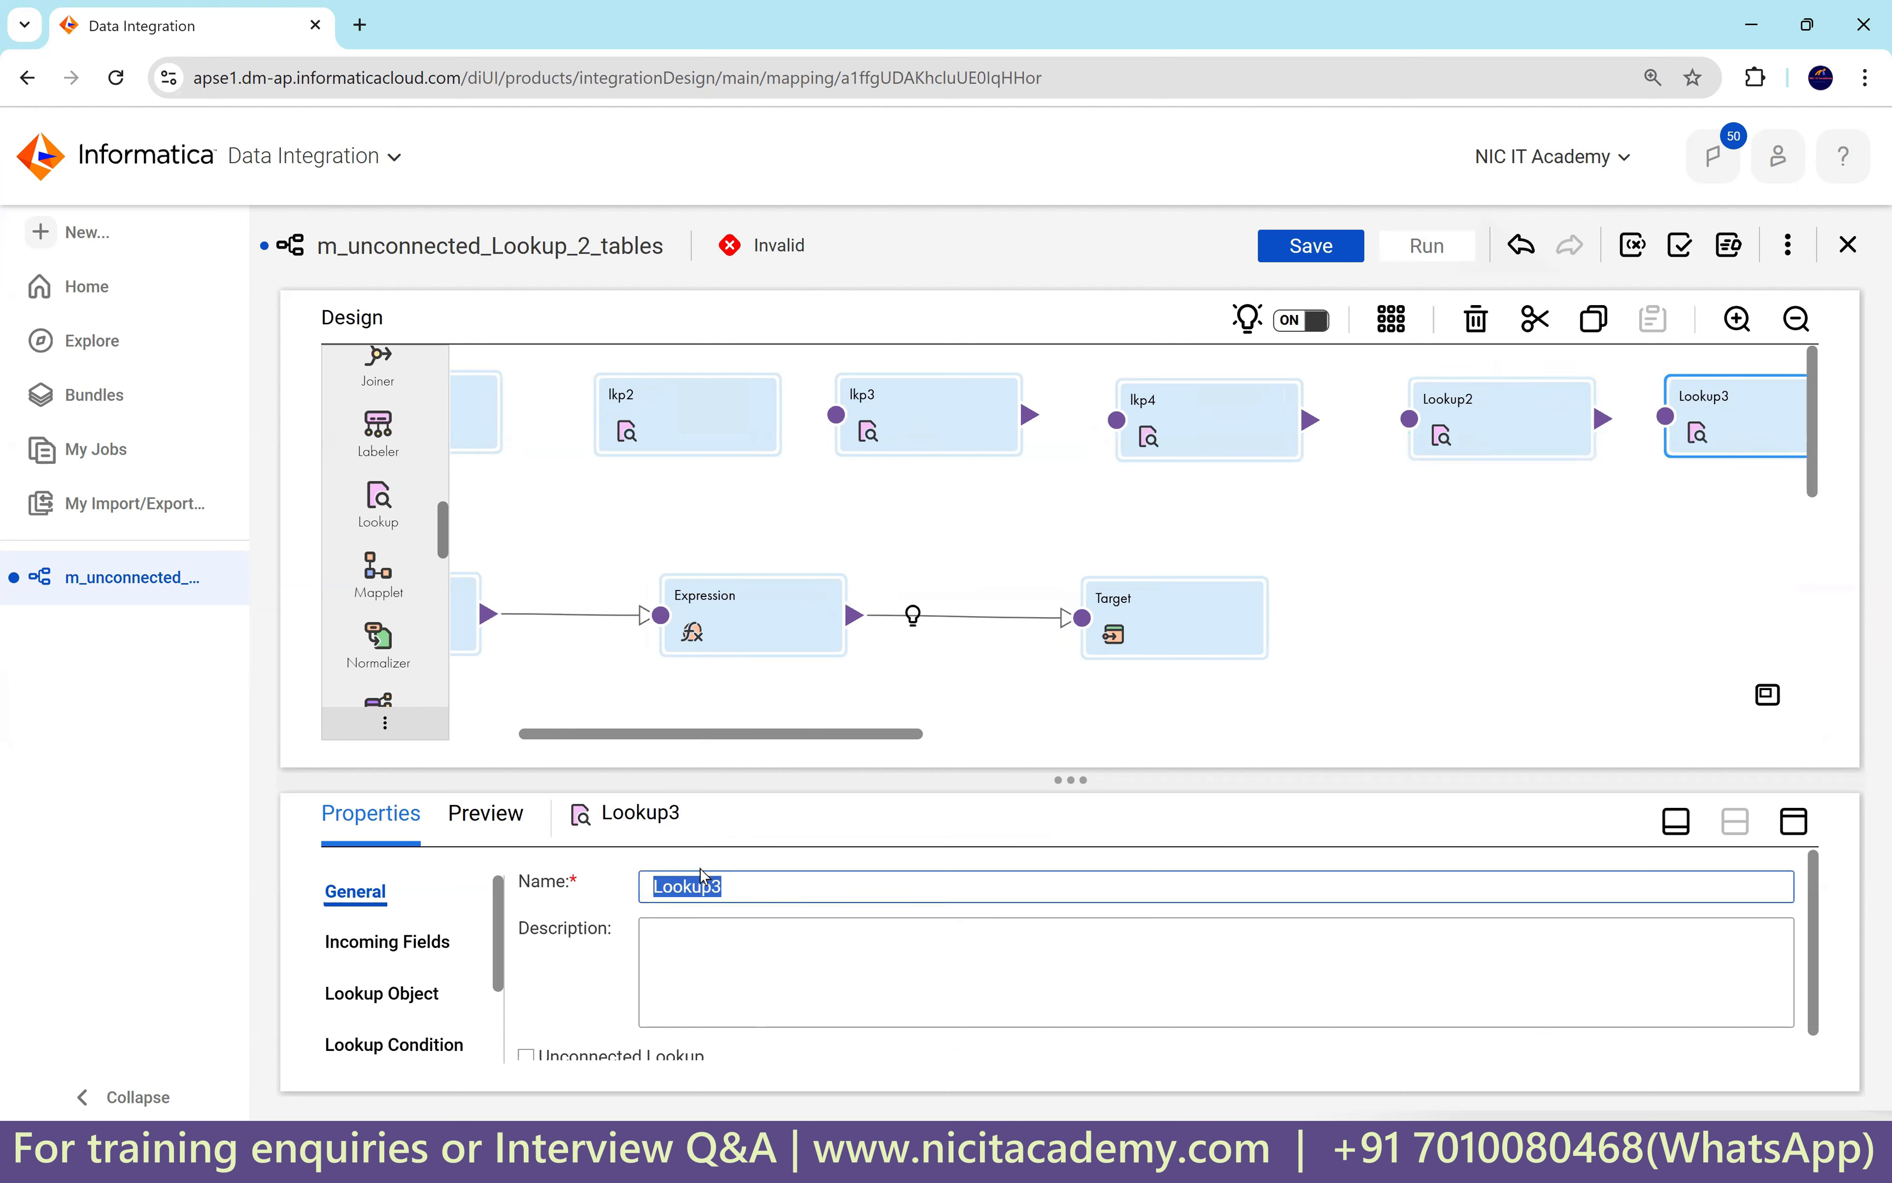
type("lkp5")
key("BackSpace")
type("6")
left_click(1431, 599)
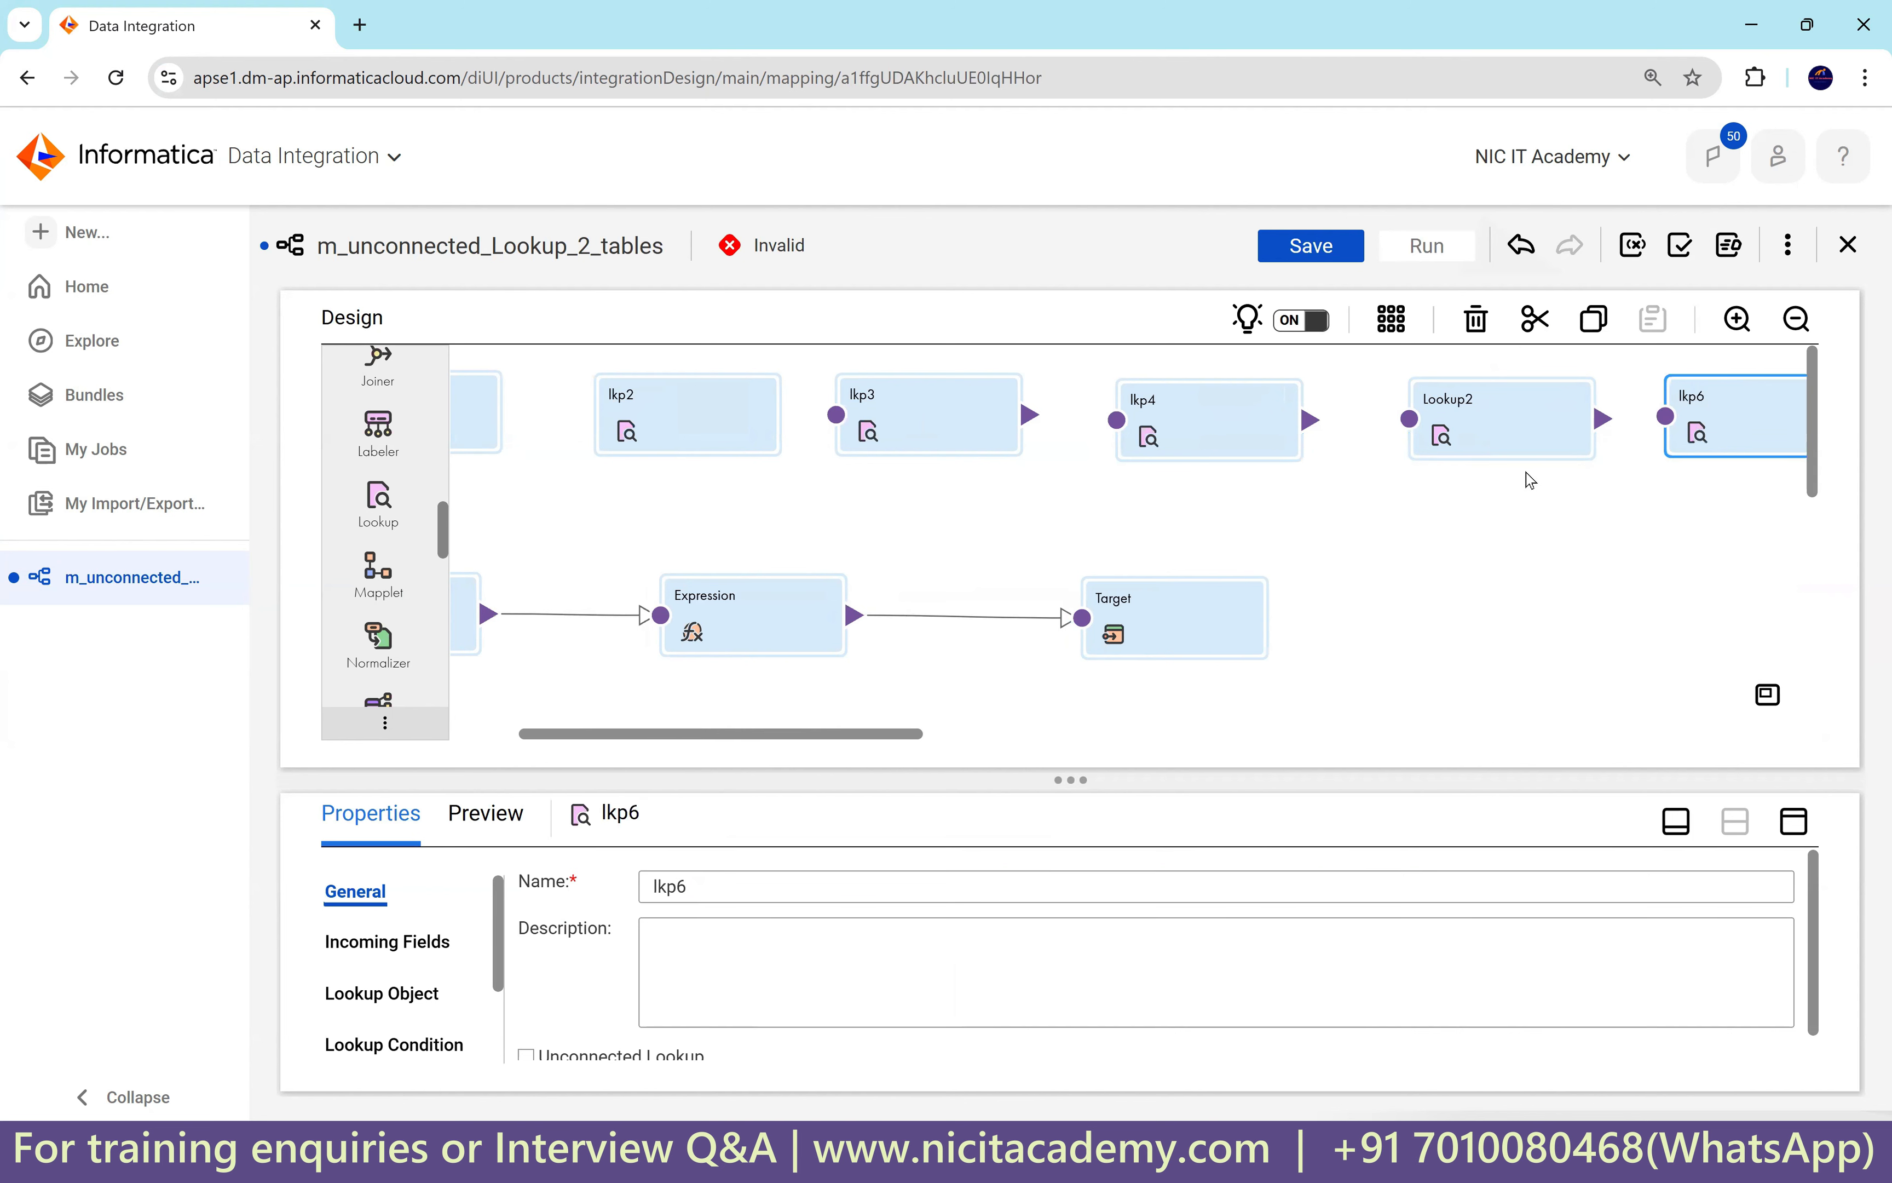
left_click(1524, 436)
double_click(723, 887)
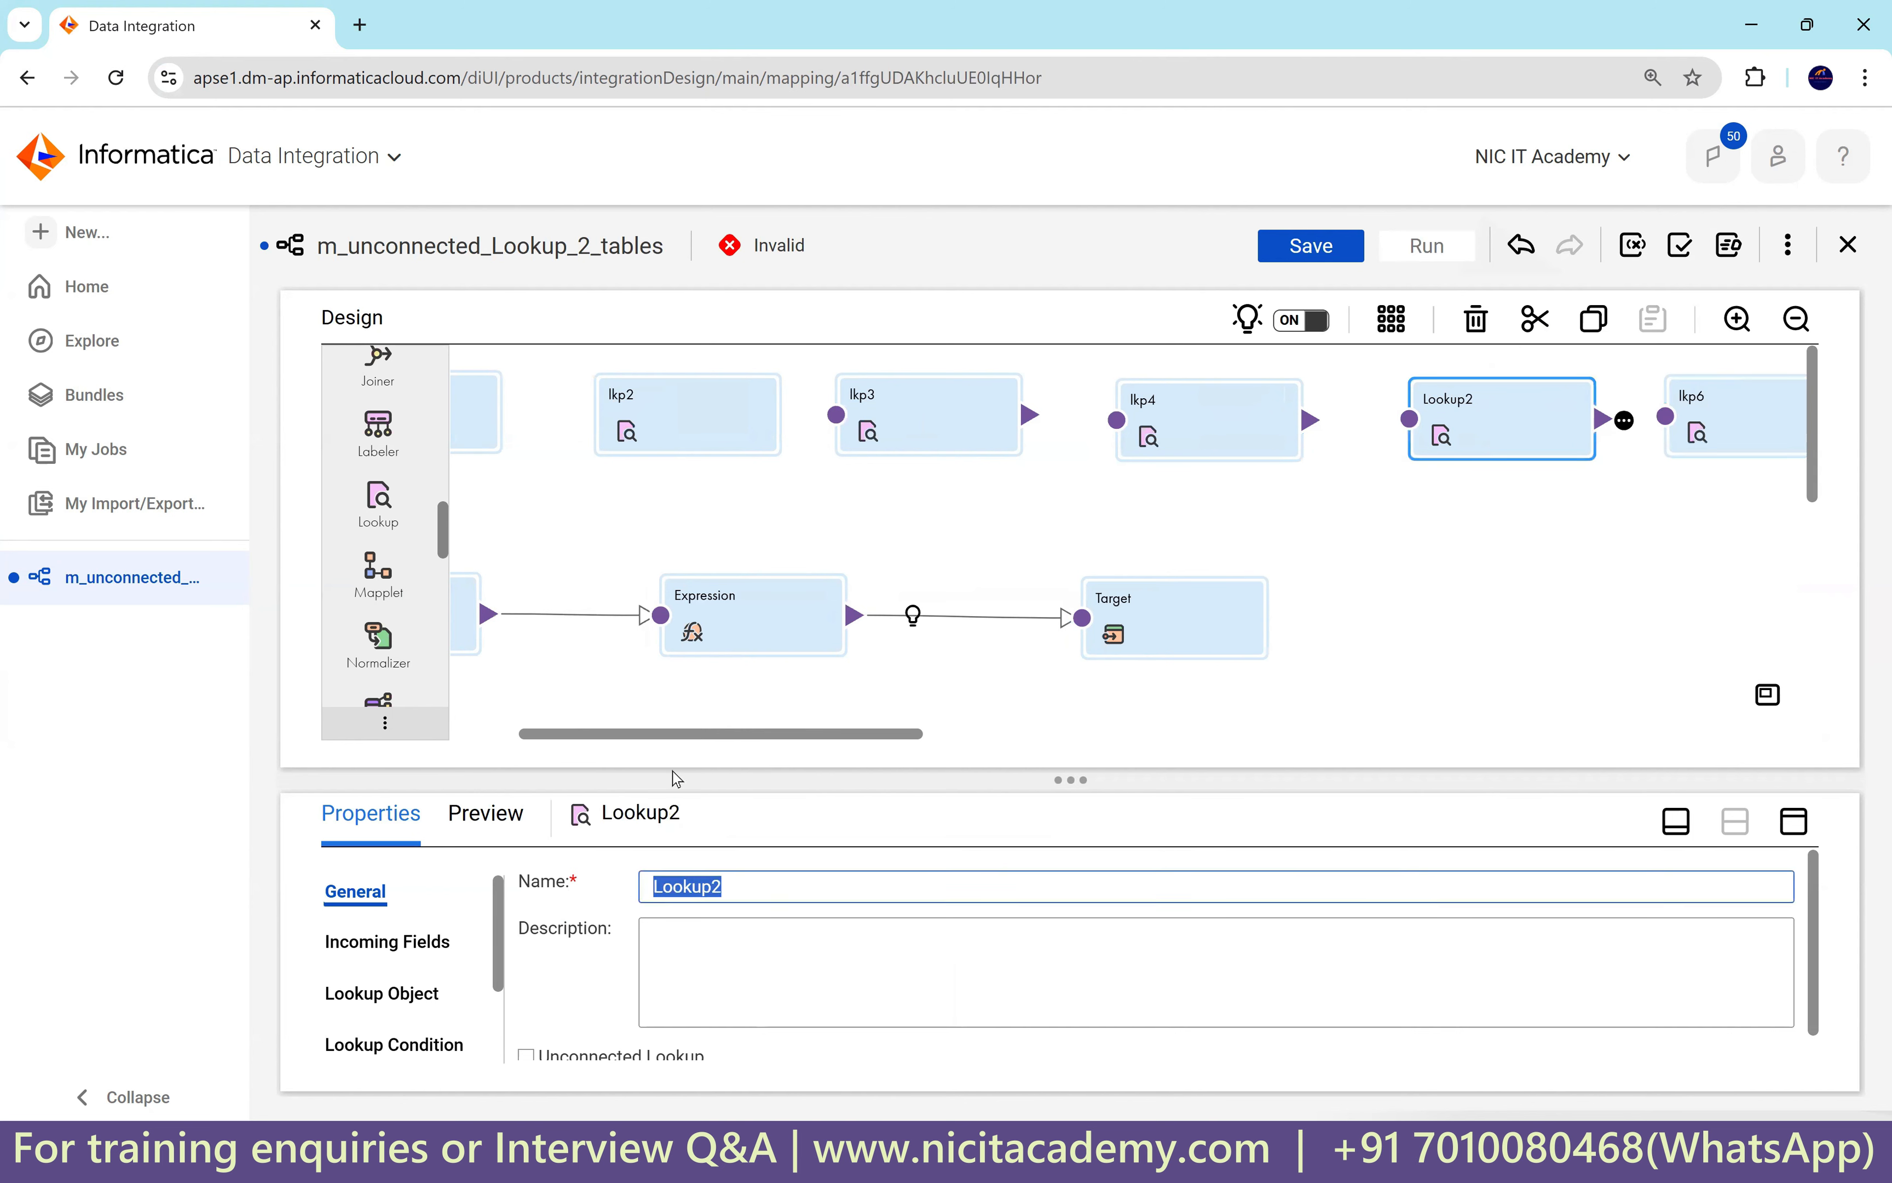
type("lkp5")
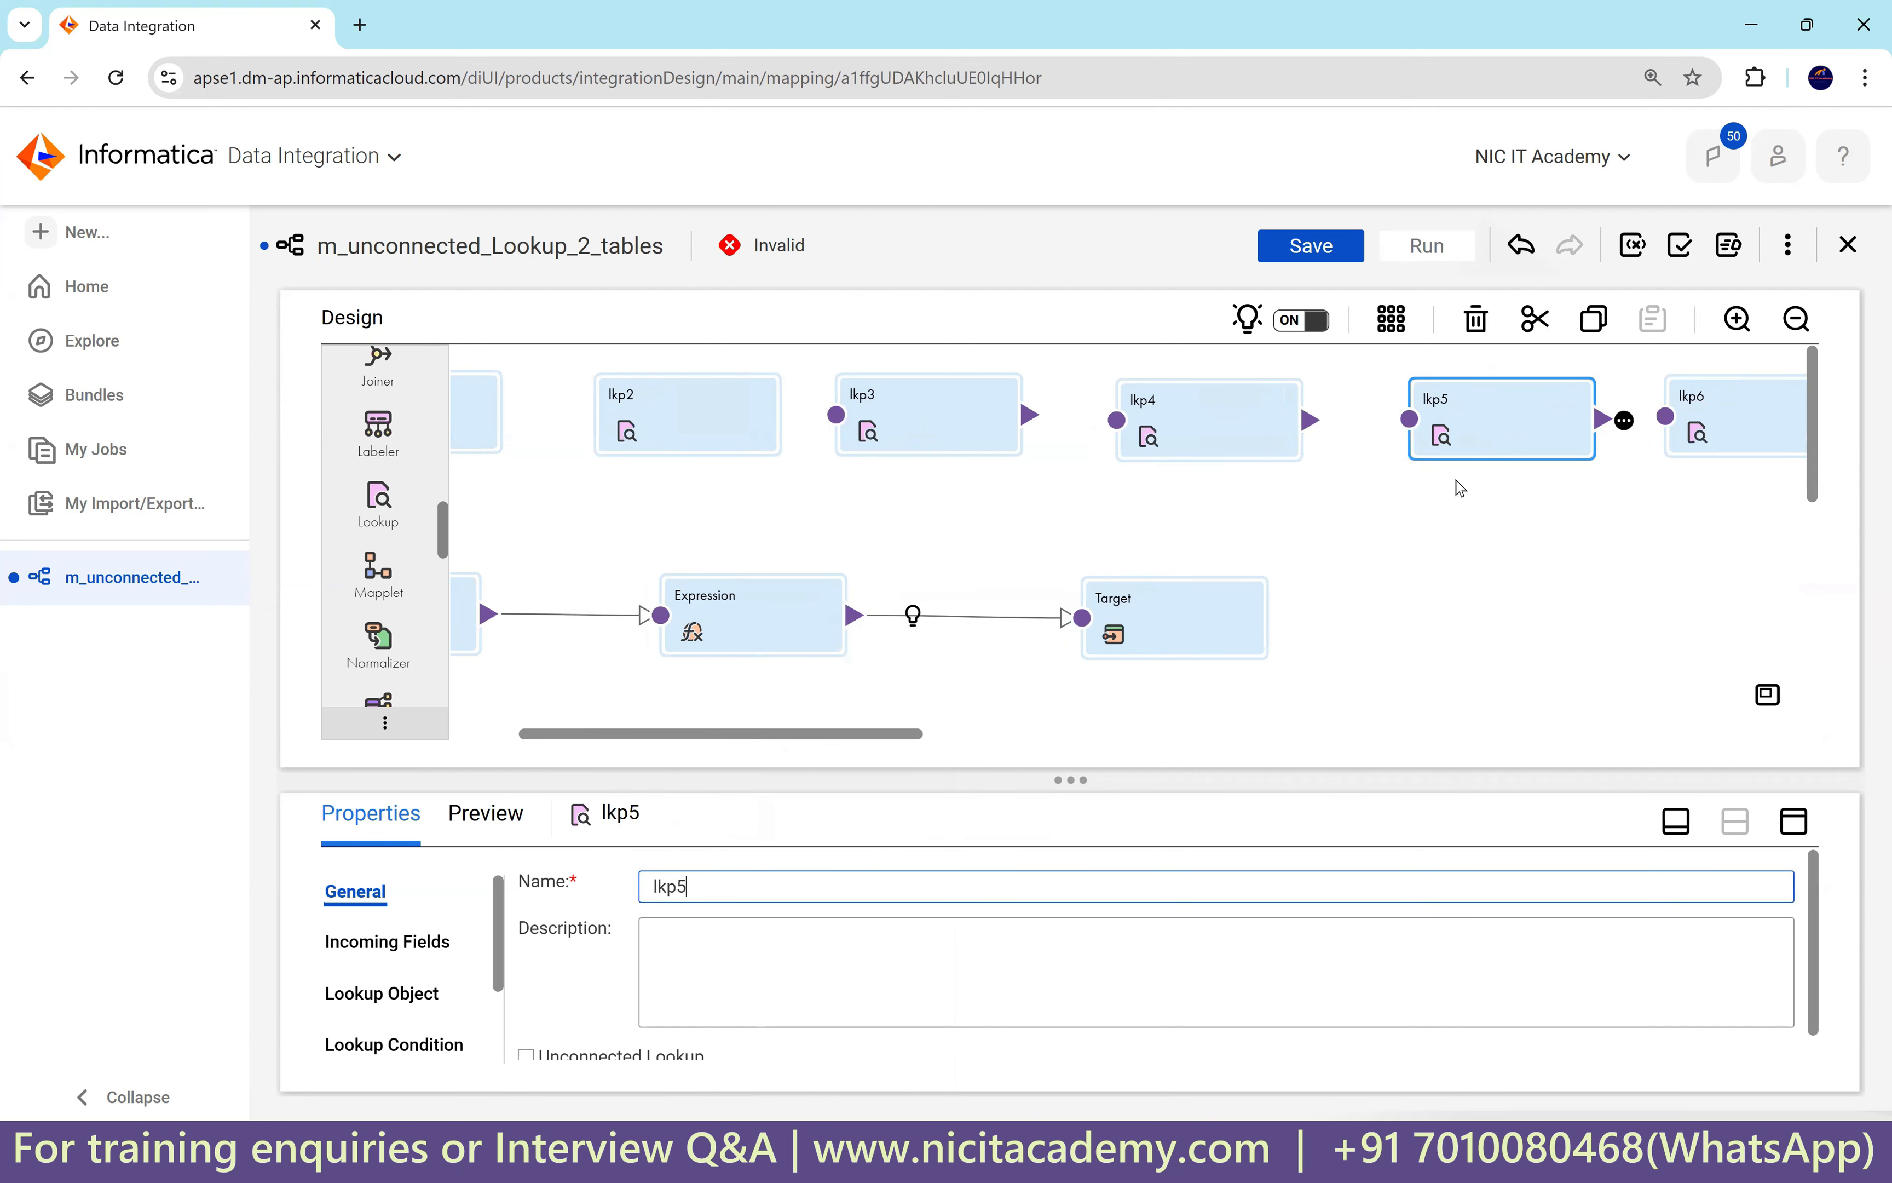
left_click(1249, 513)
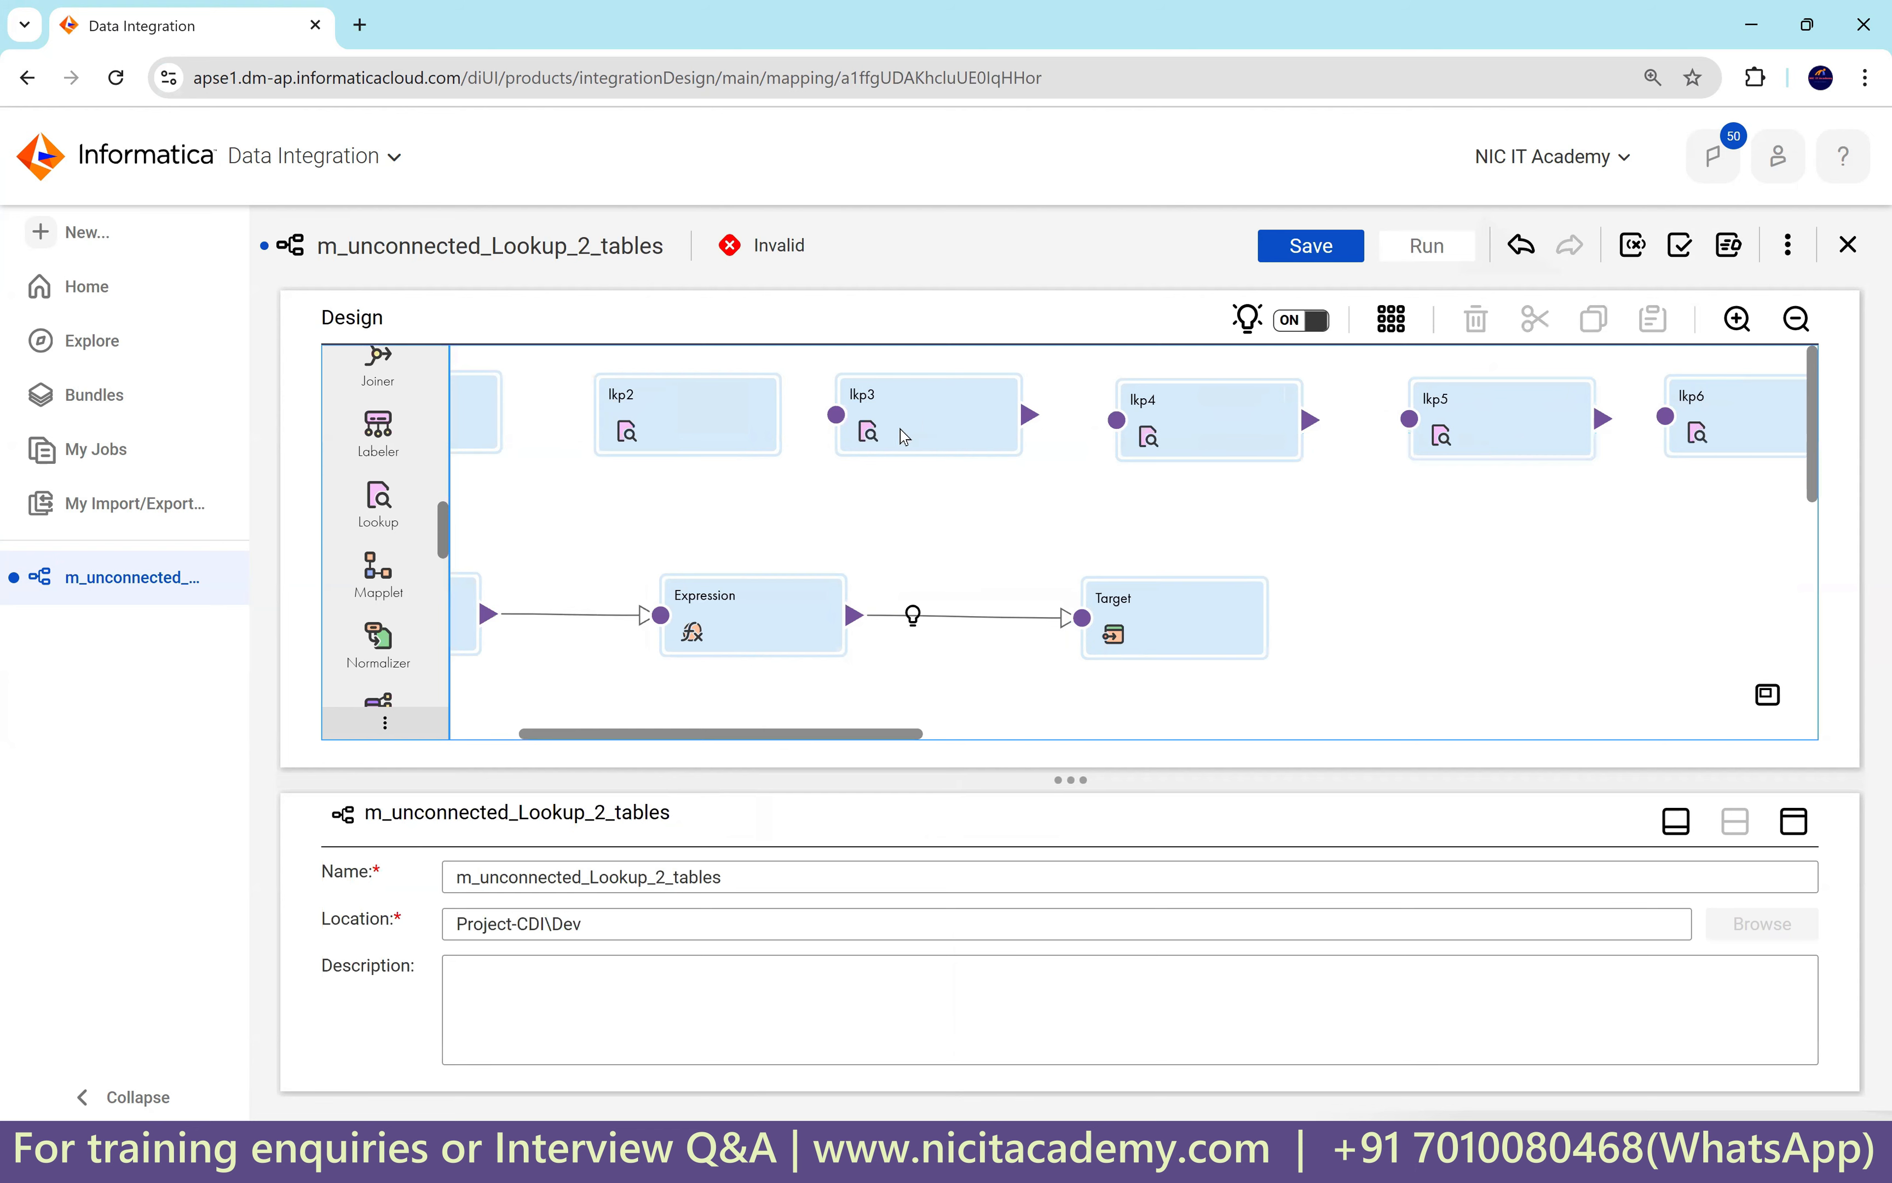
Make lkp3 an unconnected lookup with incoming field in_loc_id.
left_click(950, 438)
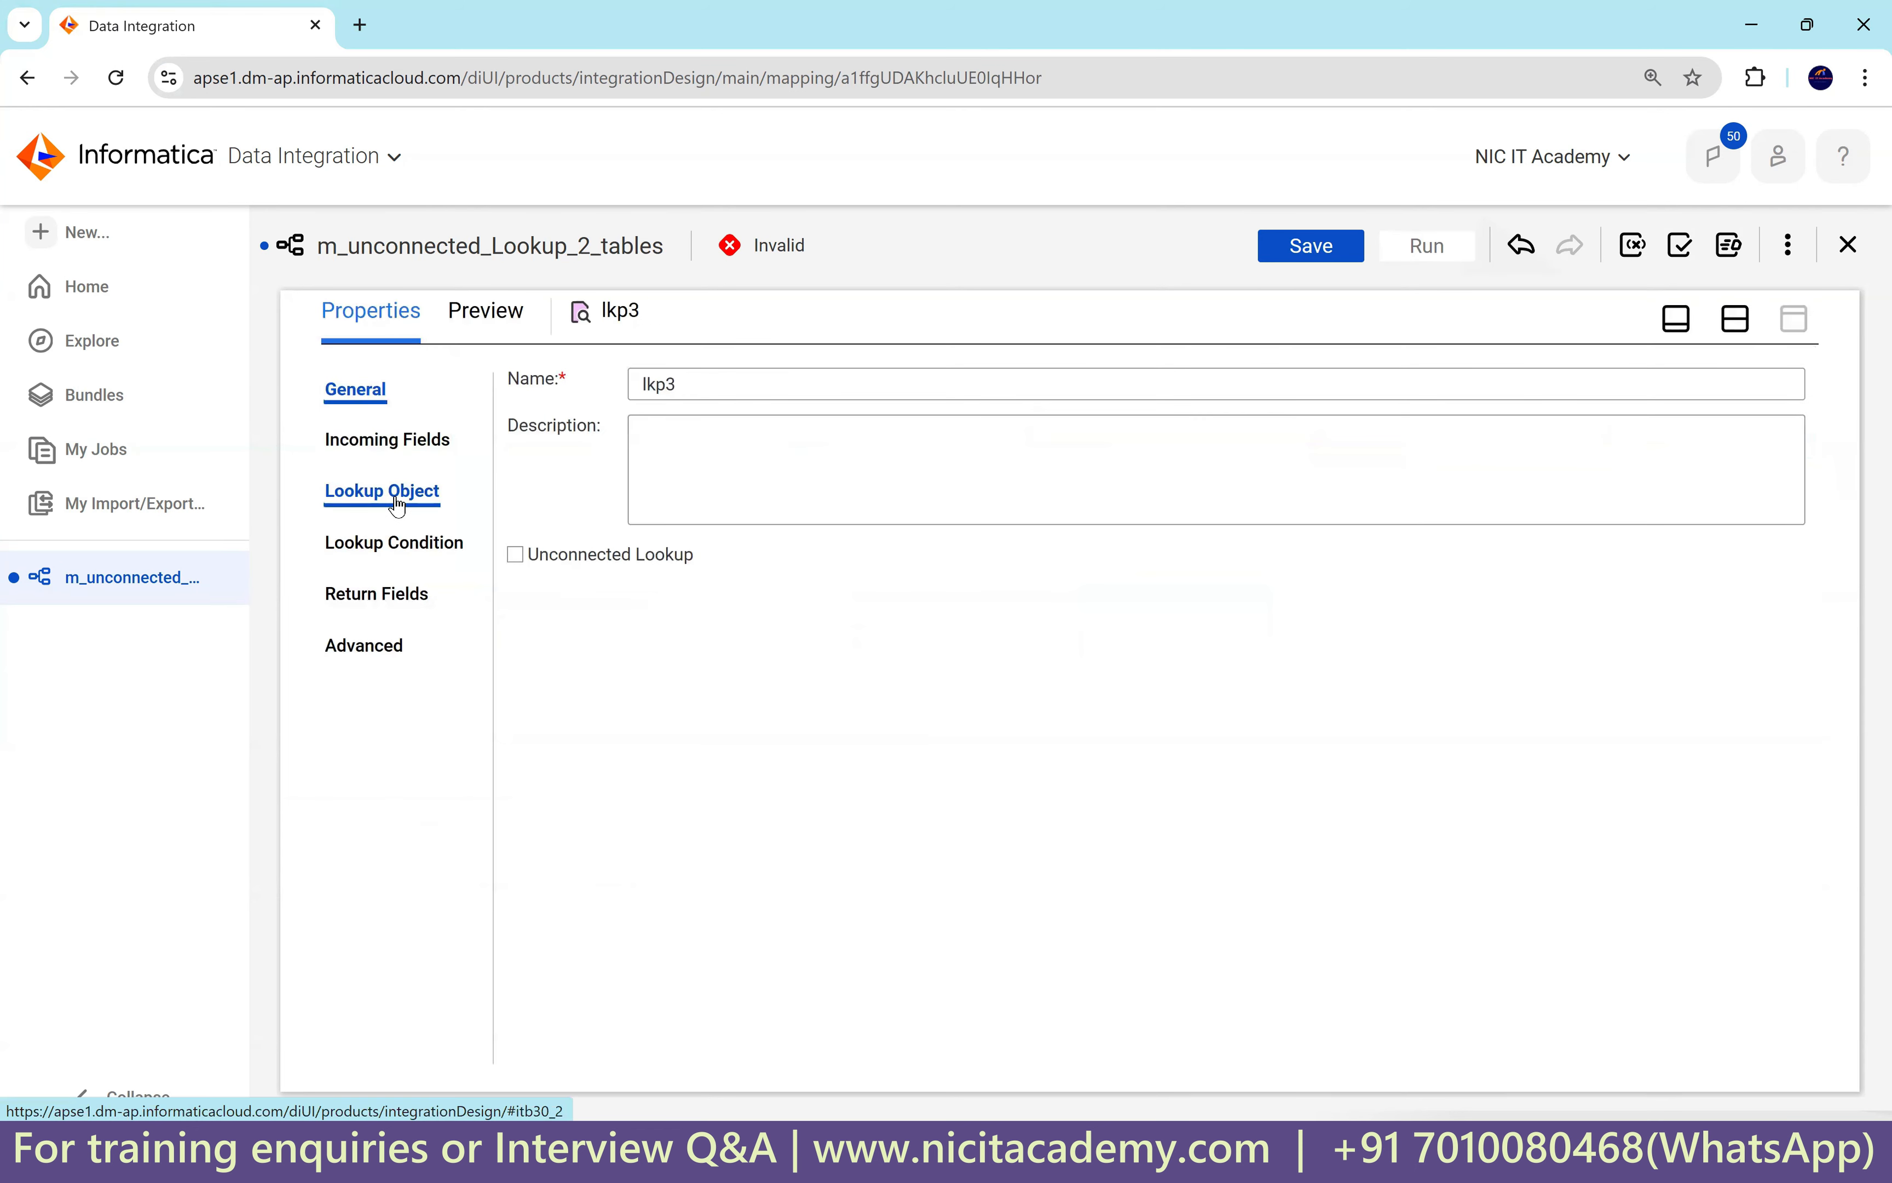
left_click(516, 554)
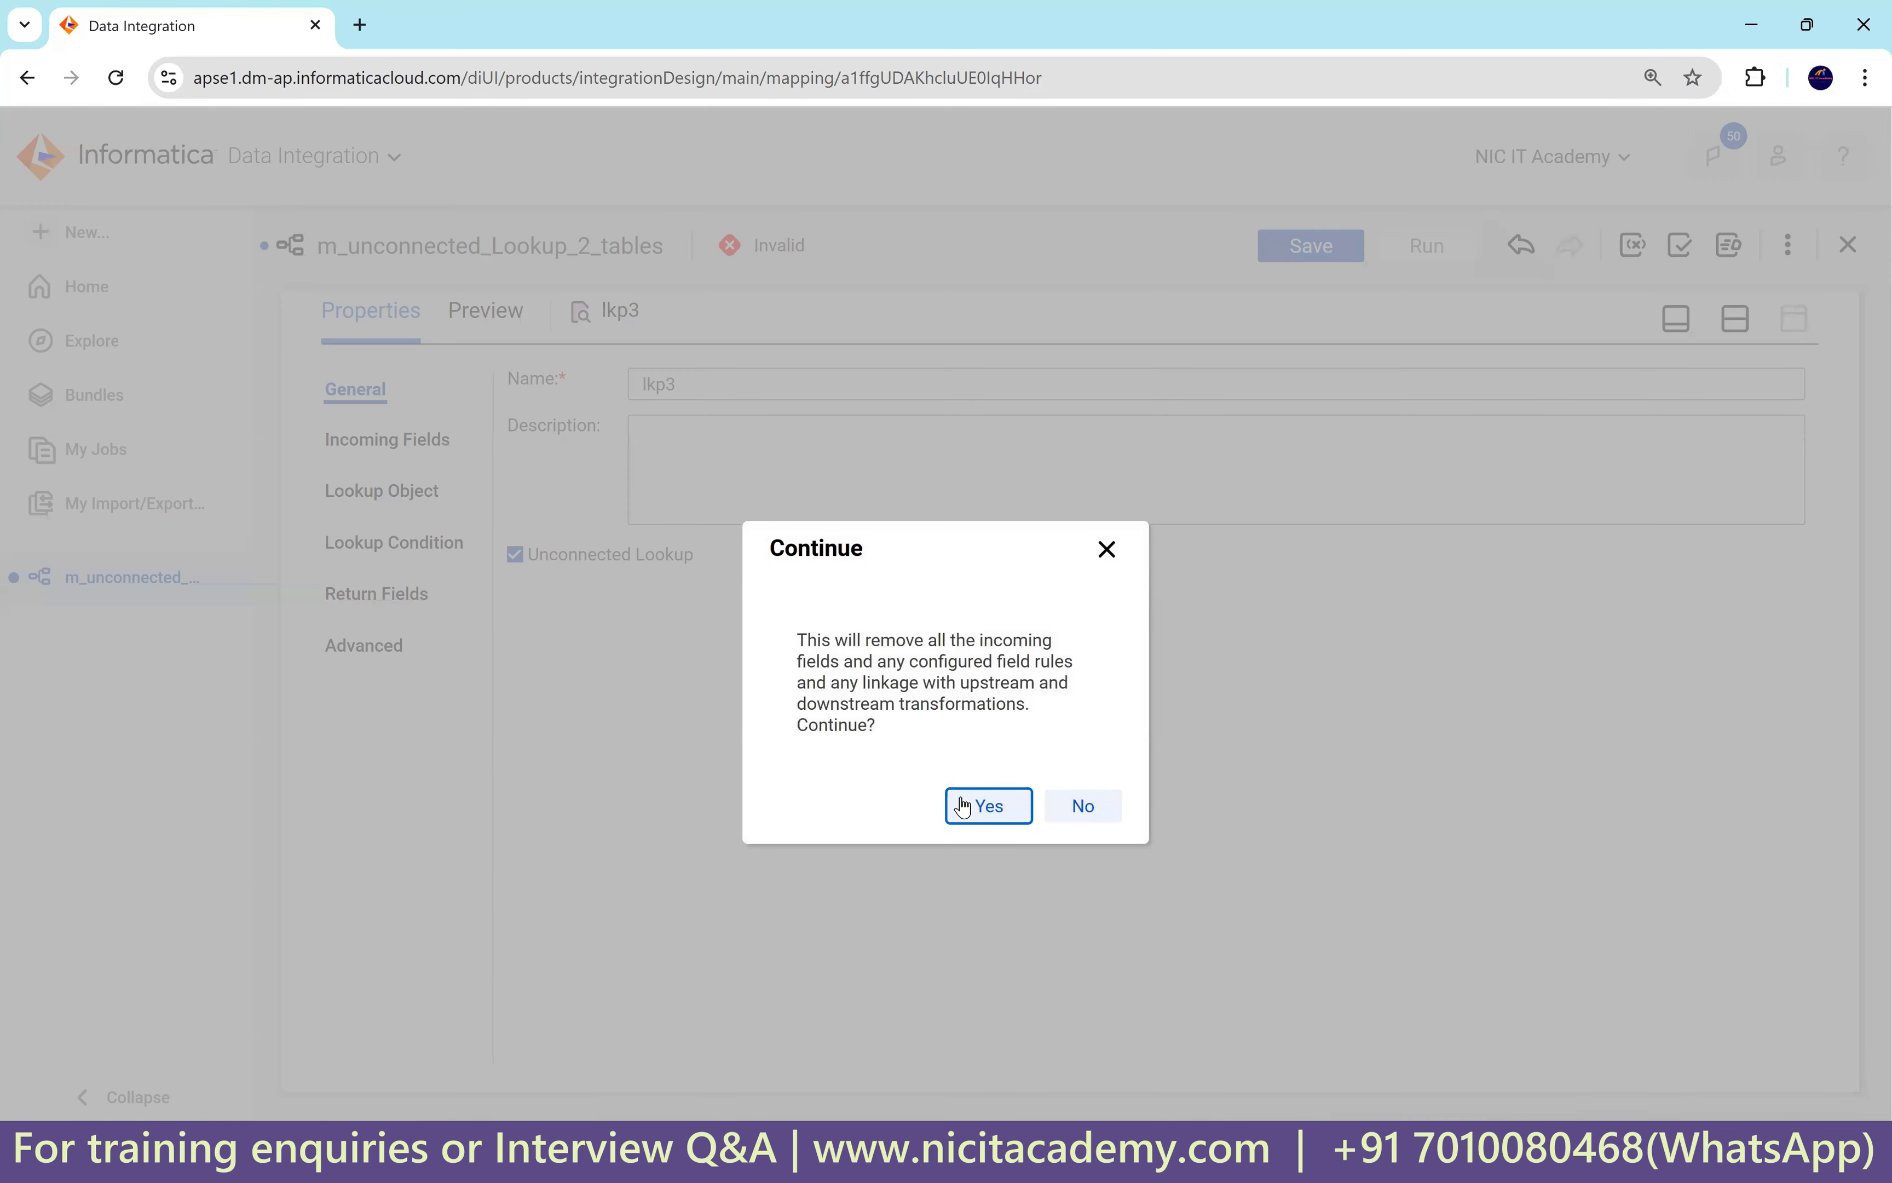
left_click(977, 804)
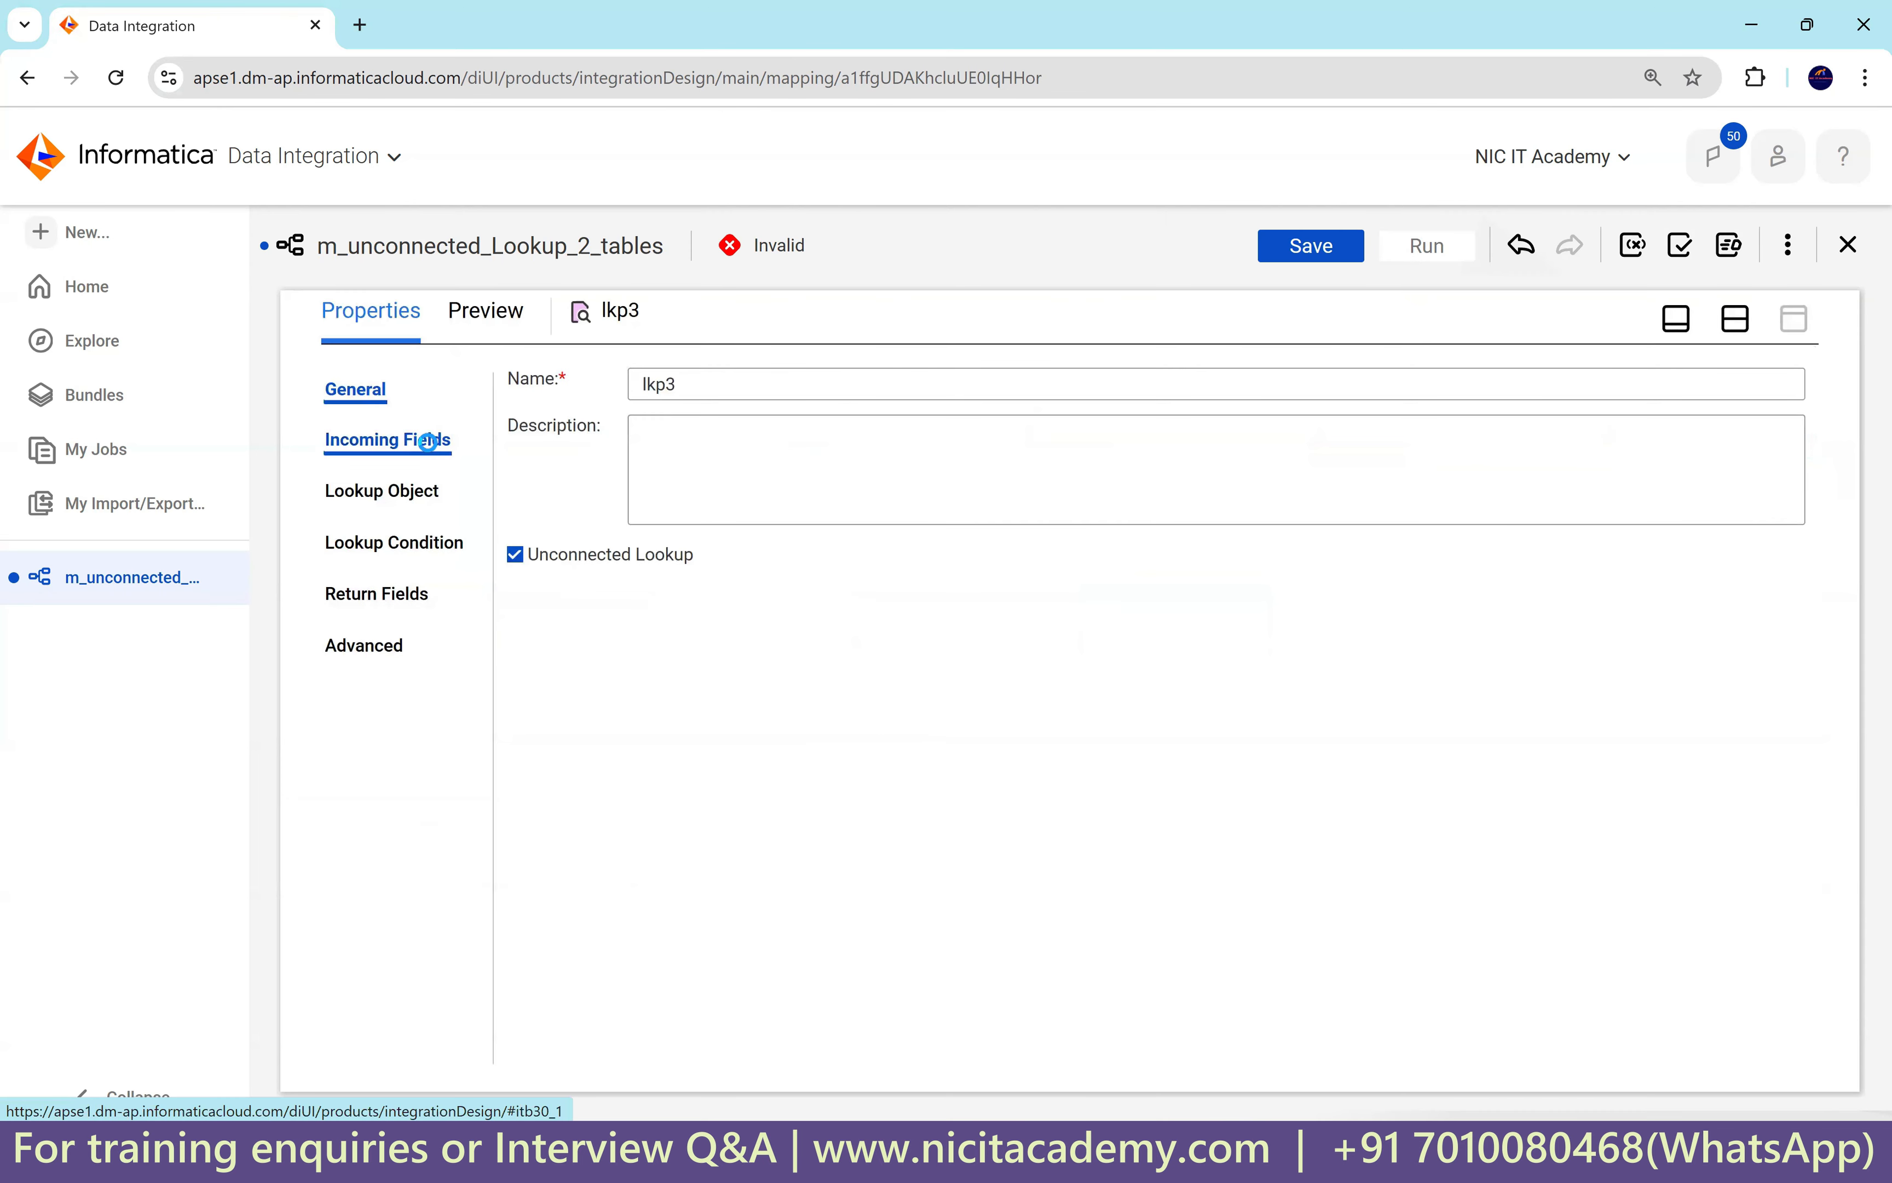
left_click(428, 442)
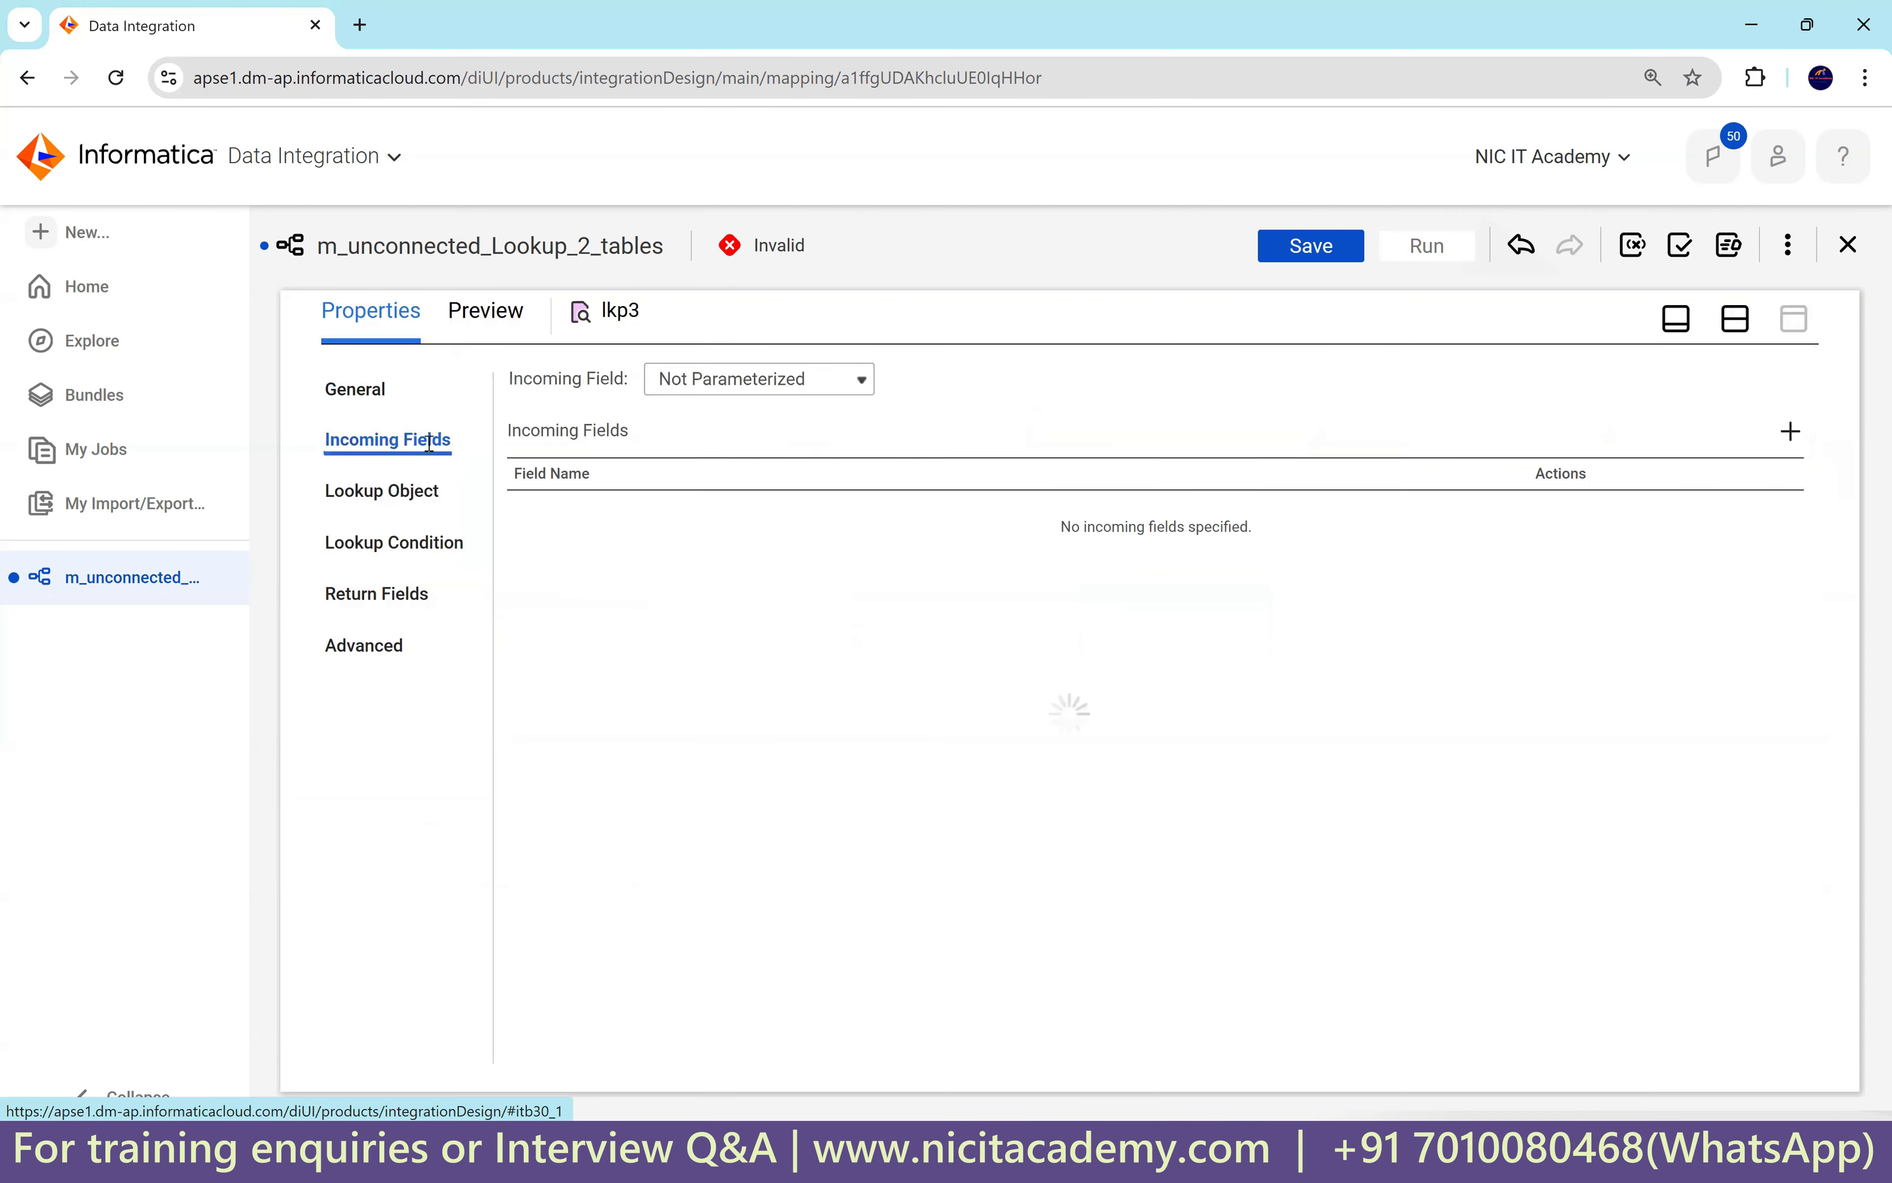
left_click(1791, 432)
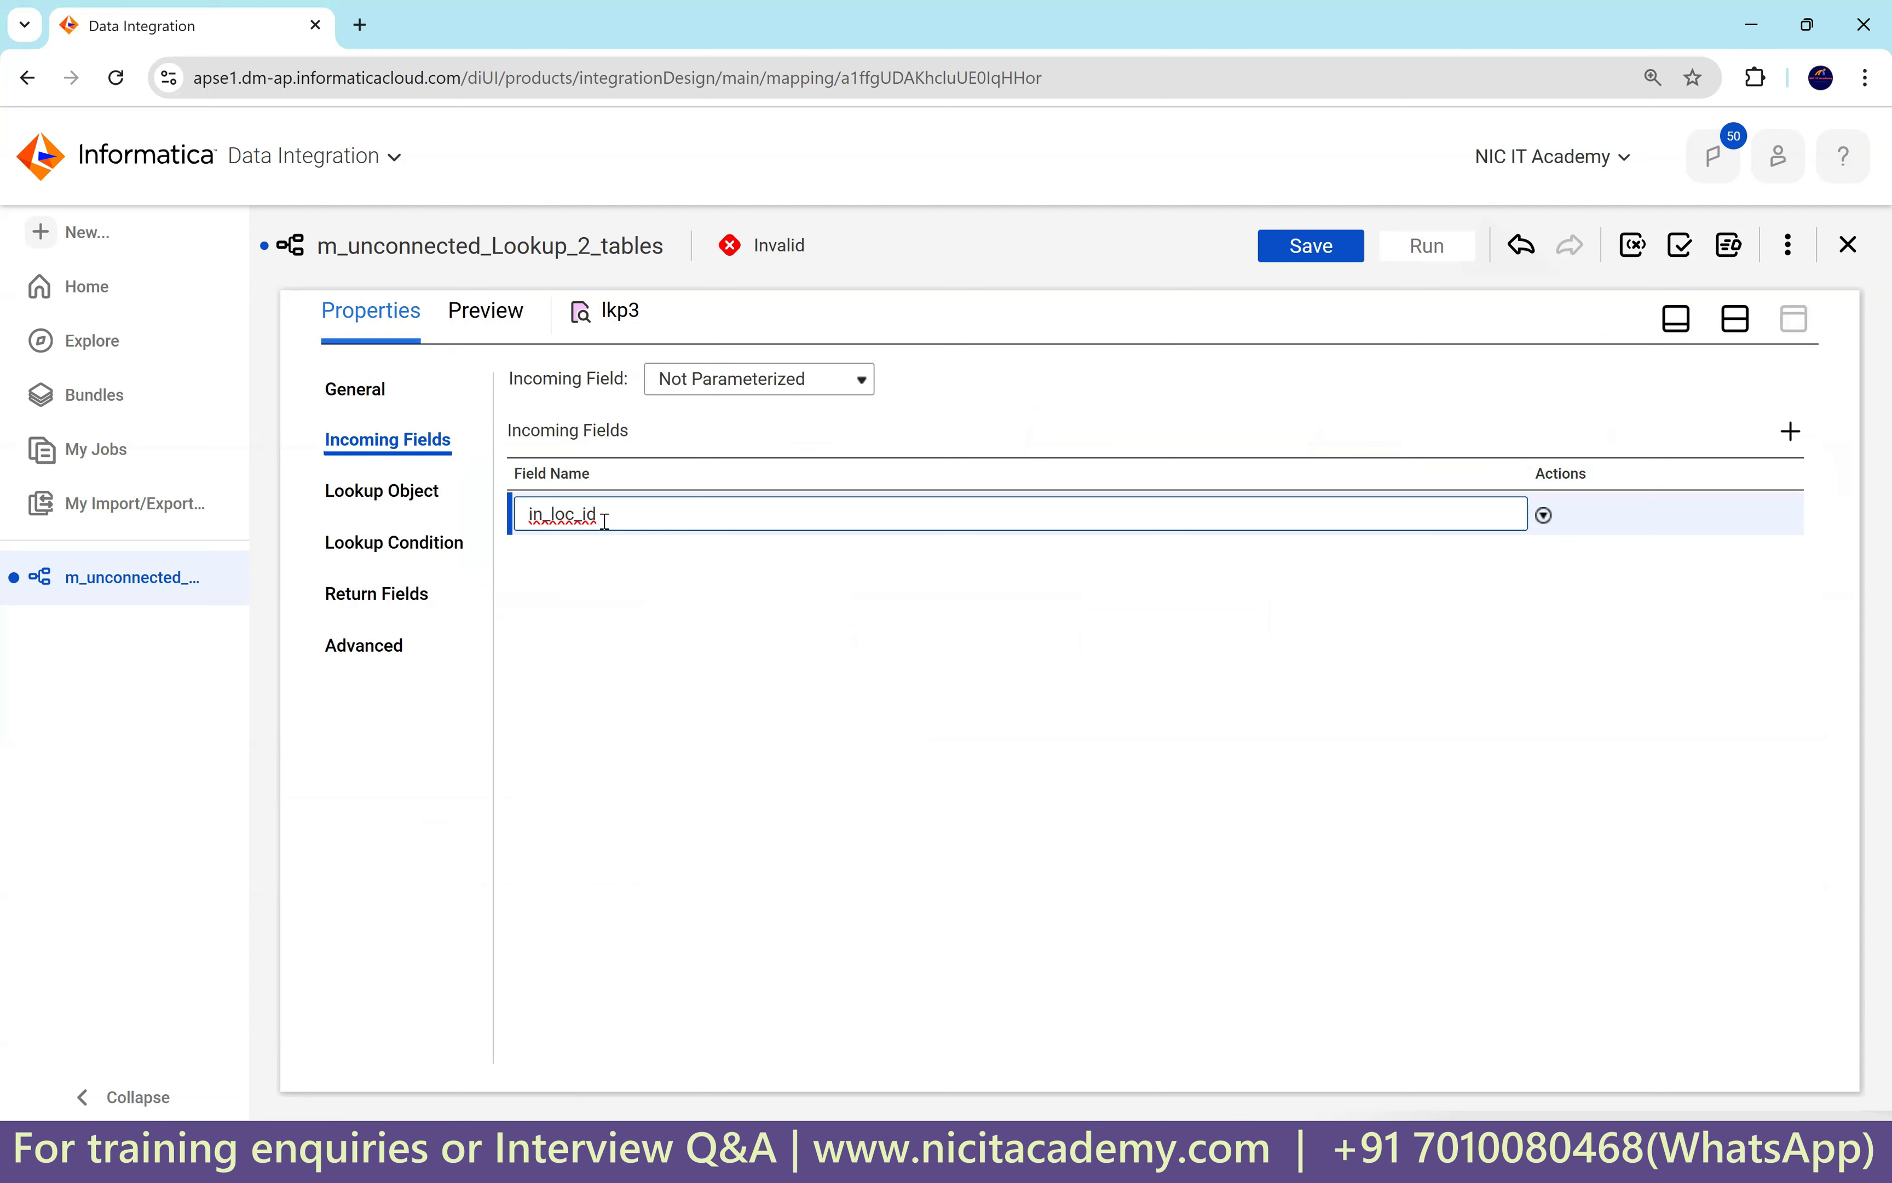
key("ctrl+a")
key("ctrl+c")
left_click(660, 628)
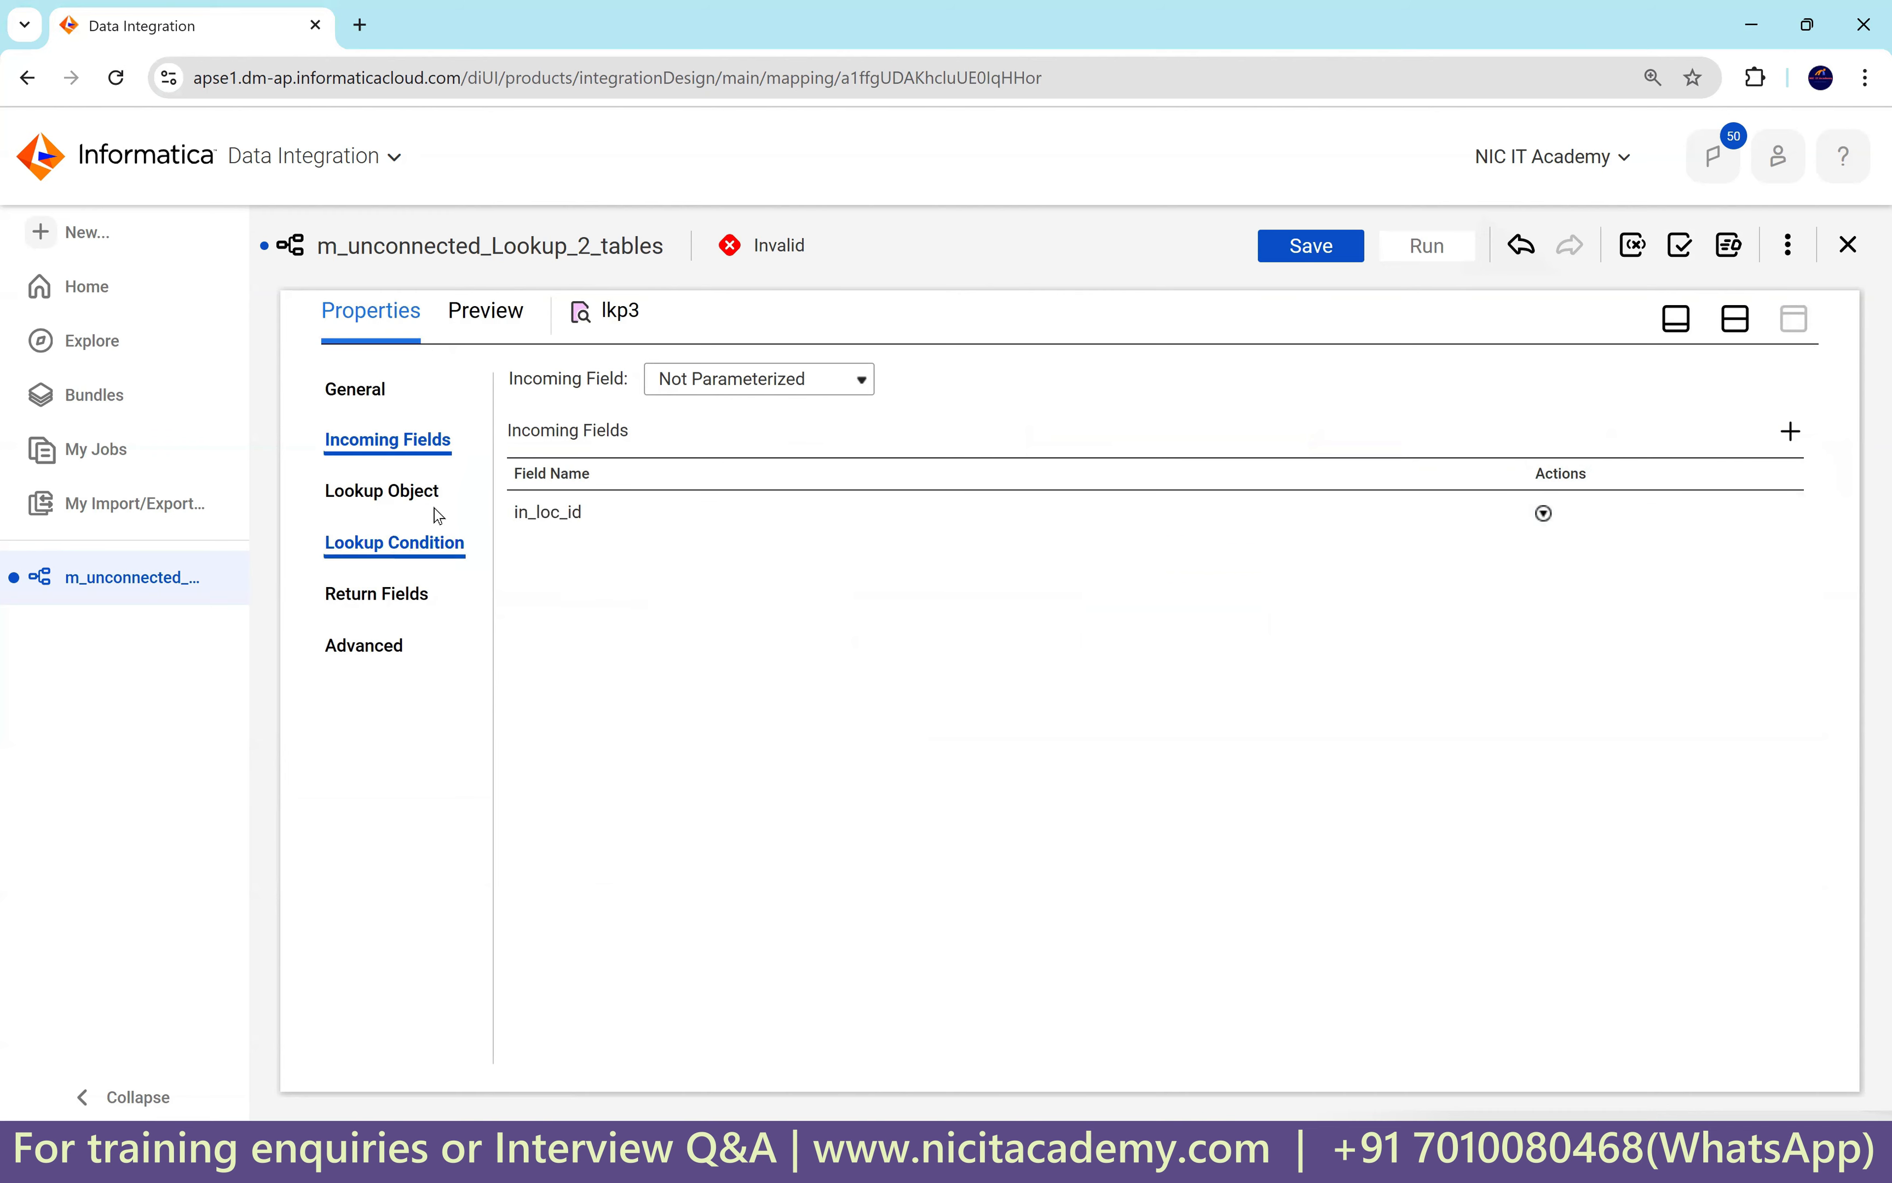
Set lkp3's lookup object to the LOCATIONS table on connection Oracle_Src1.
left_click(422, 491)
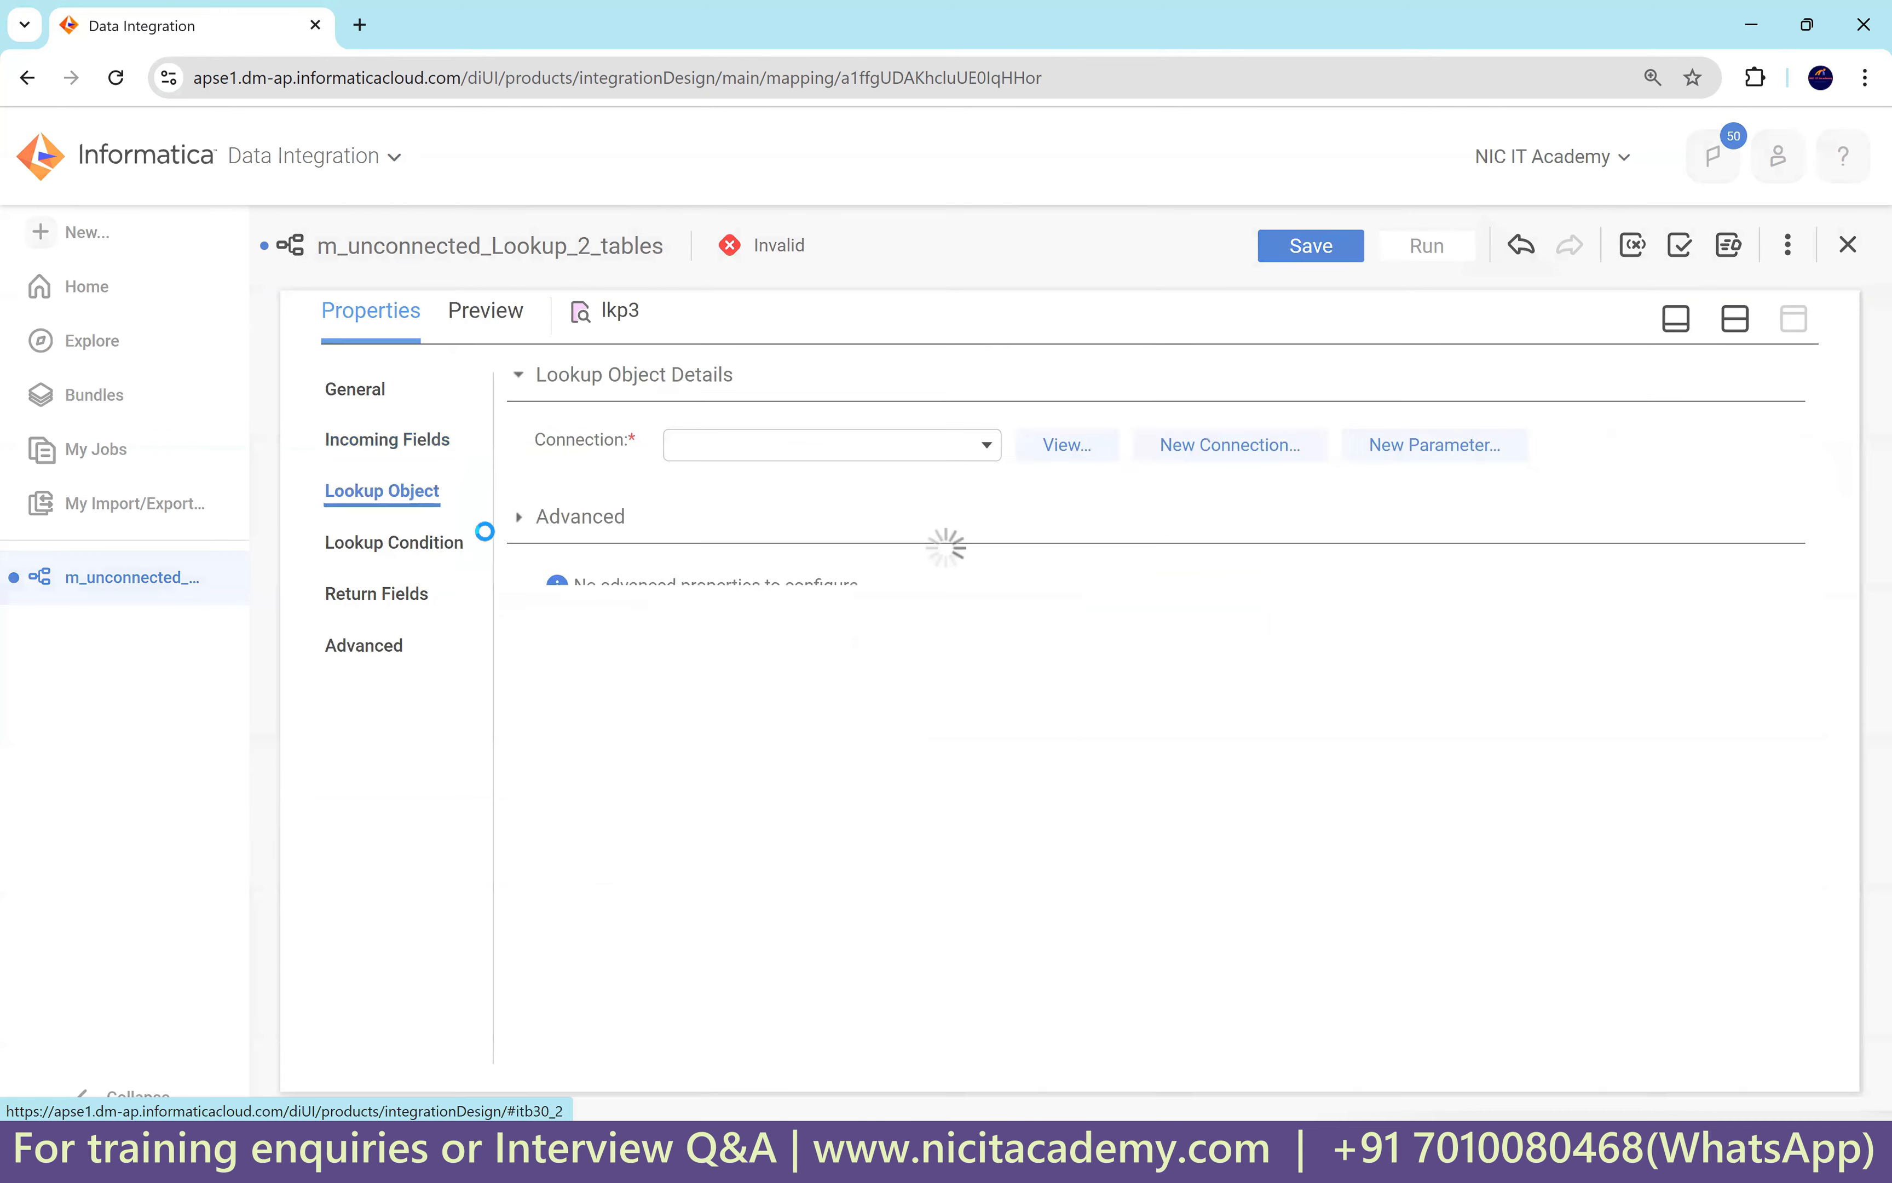
left_click(827, 447)
left_click(831, 678)
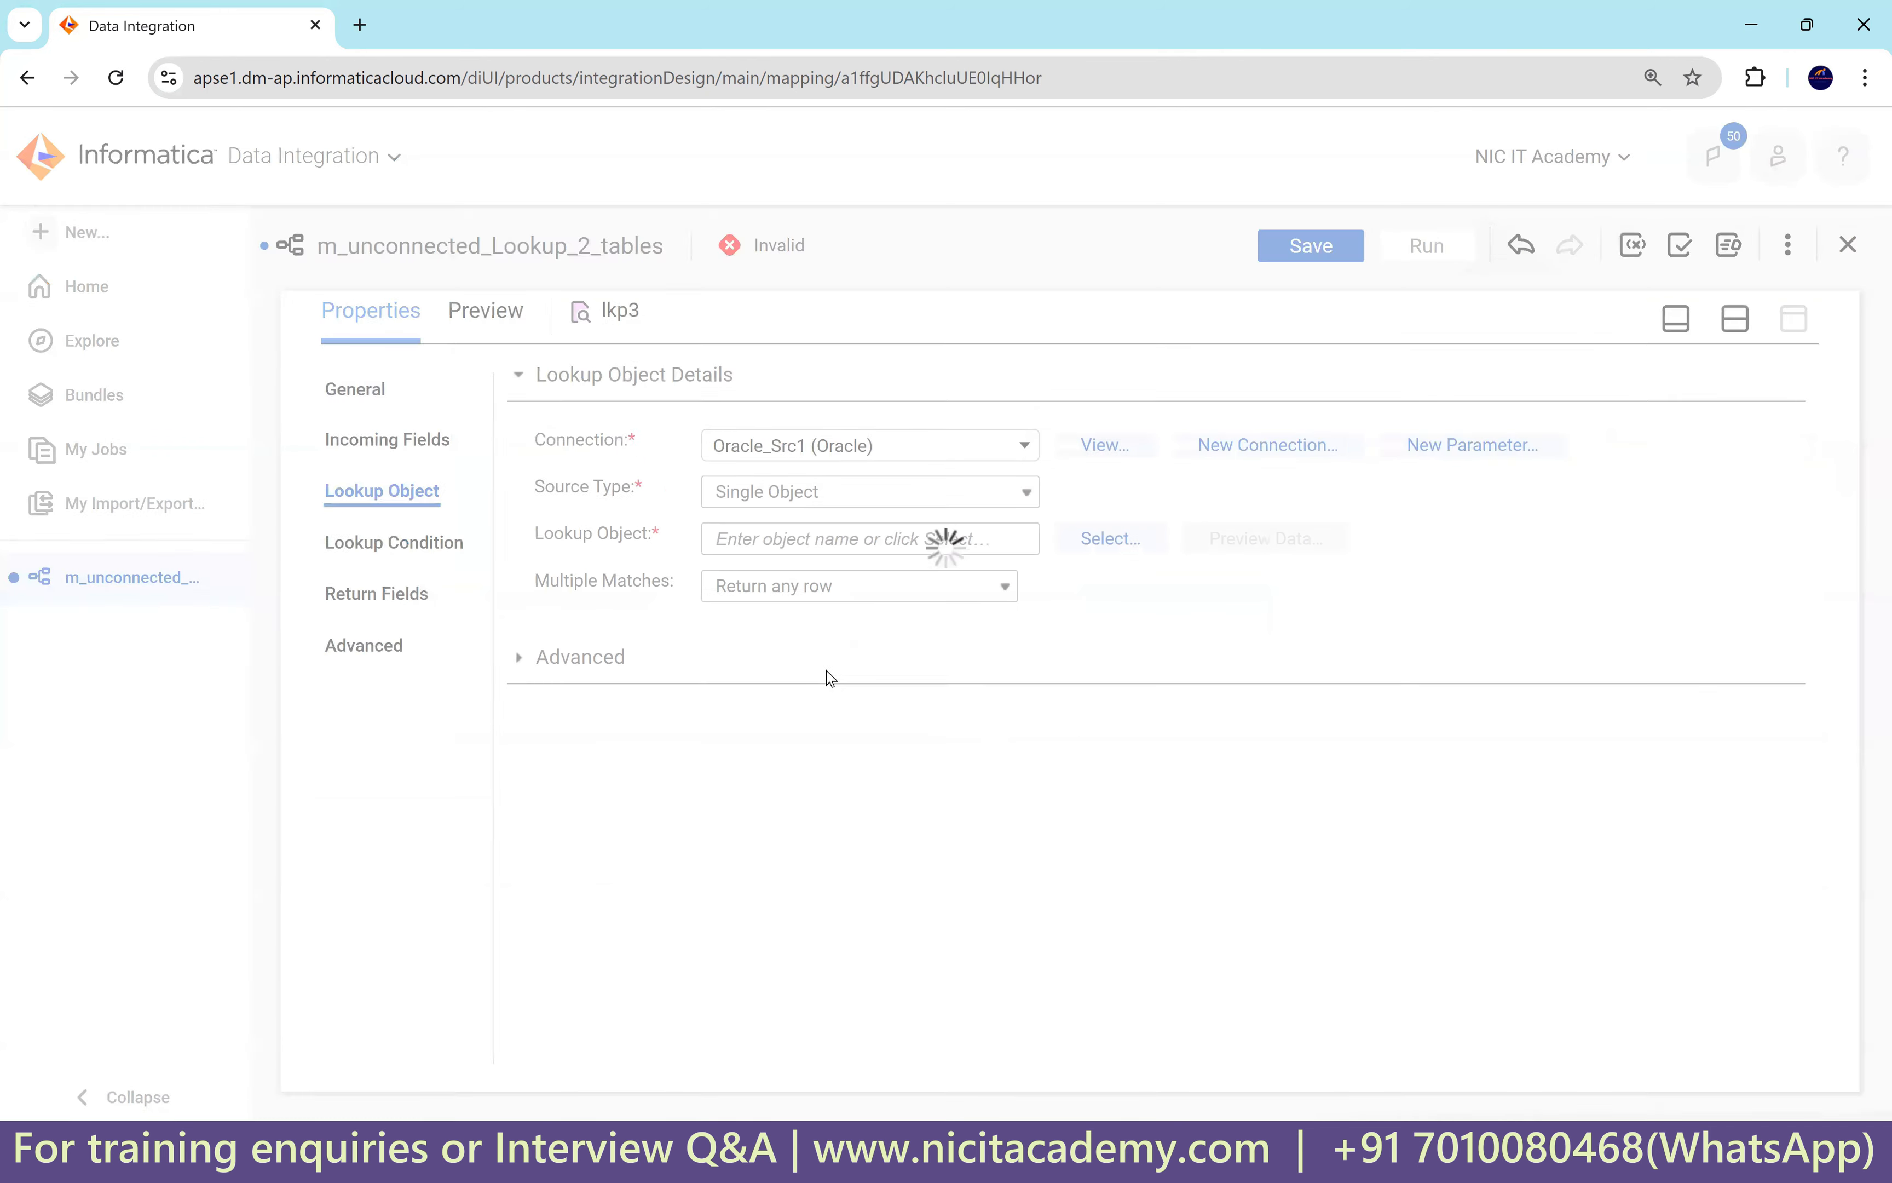
left_click(1079, 536)
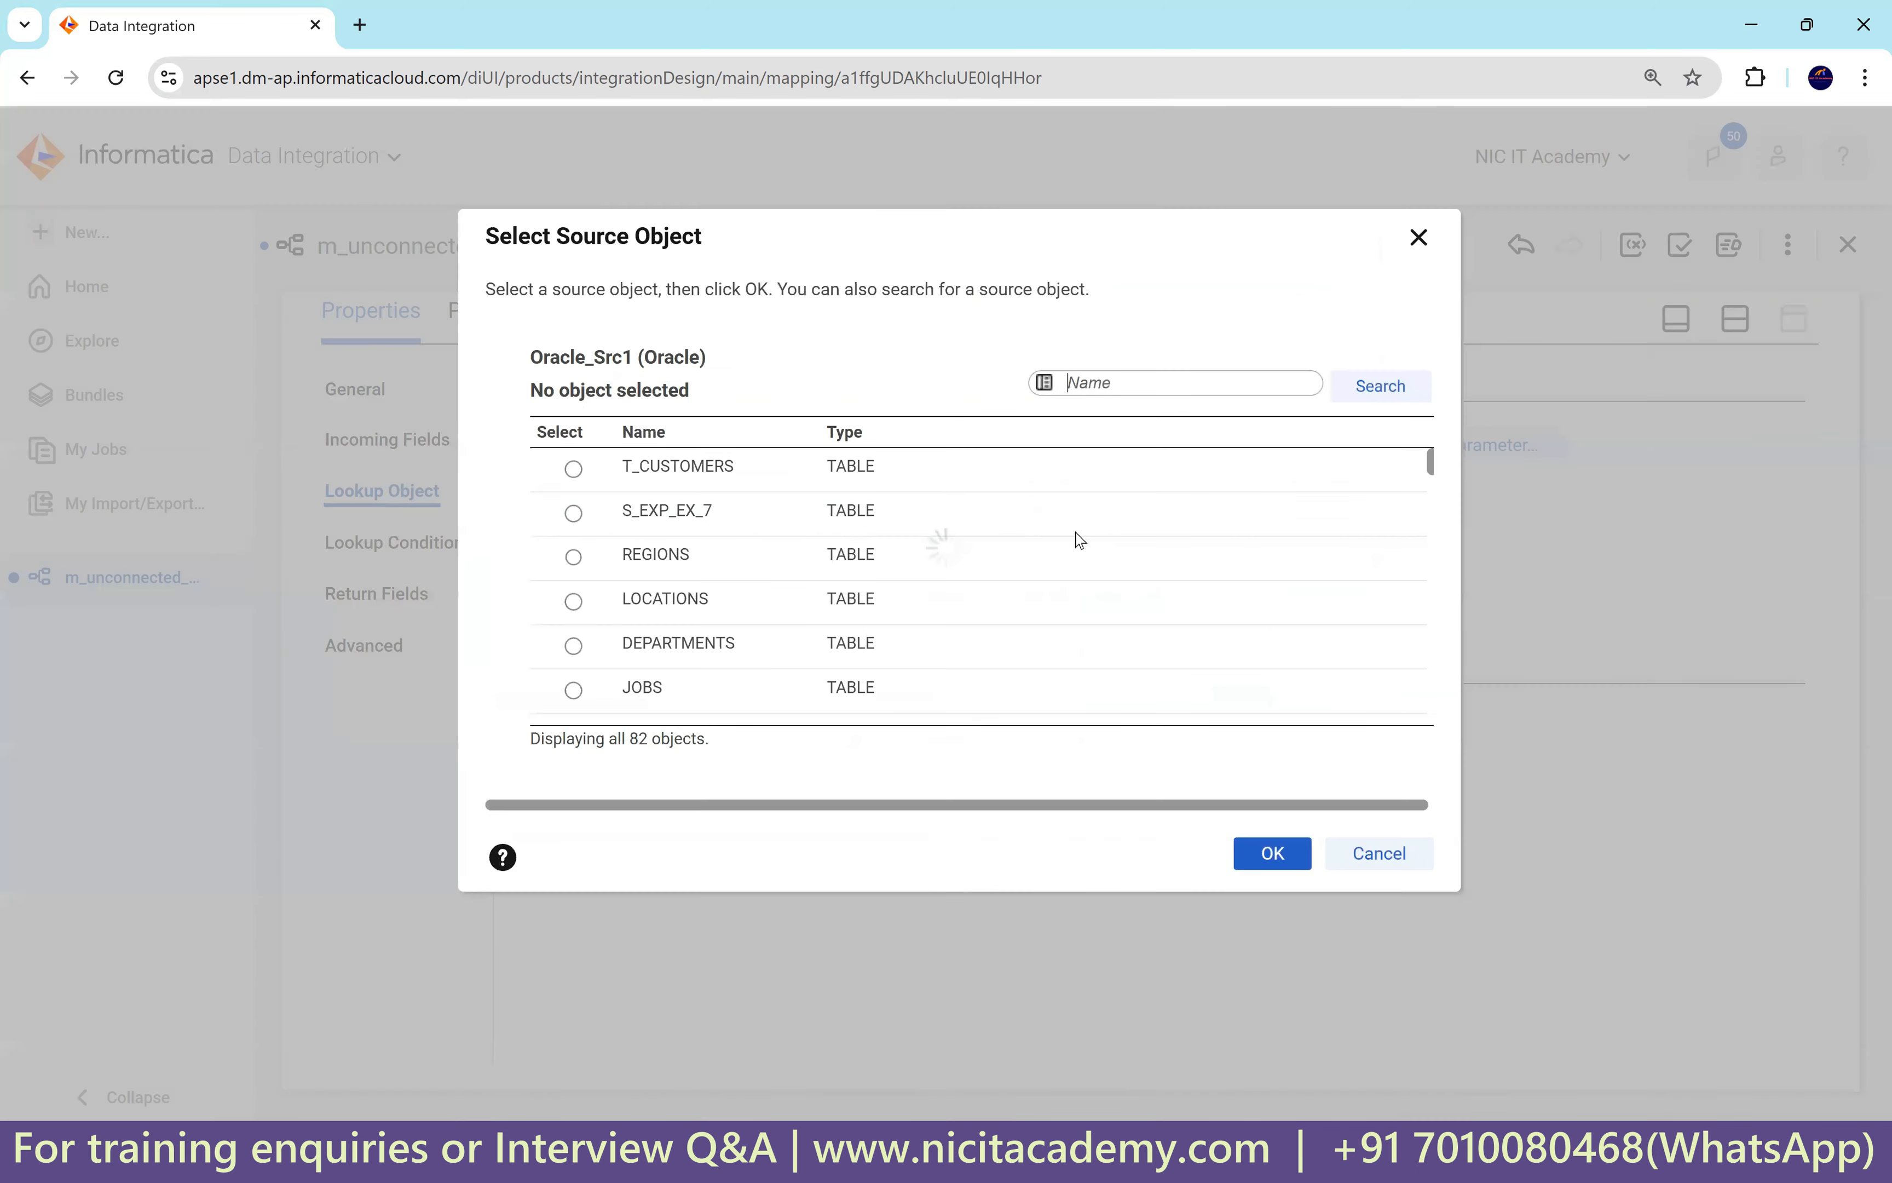
left_click(782, 601)
left_click(1257, 869)
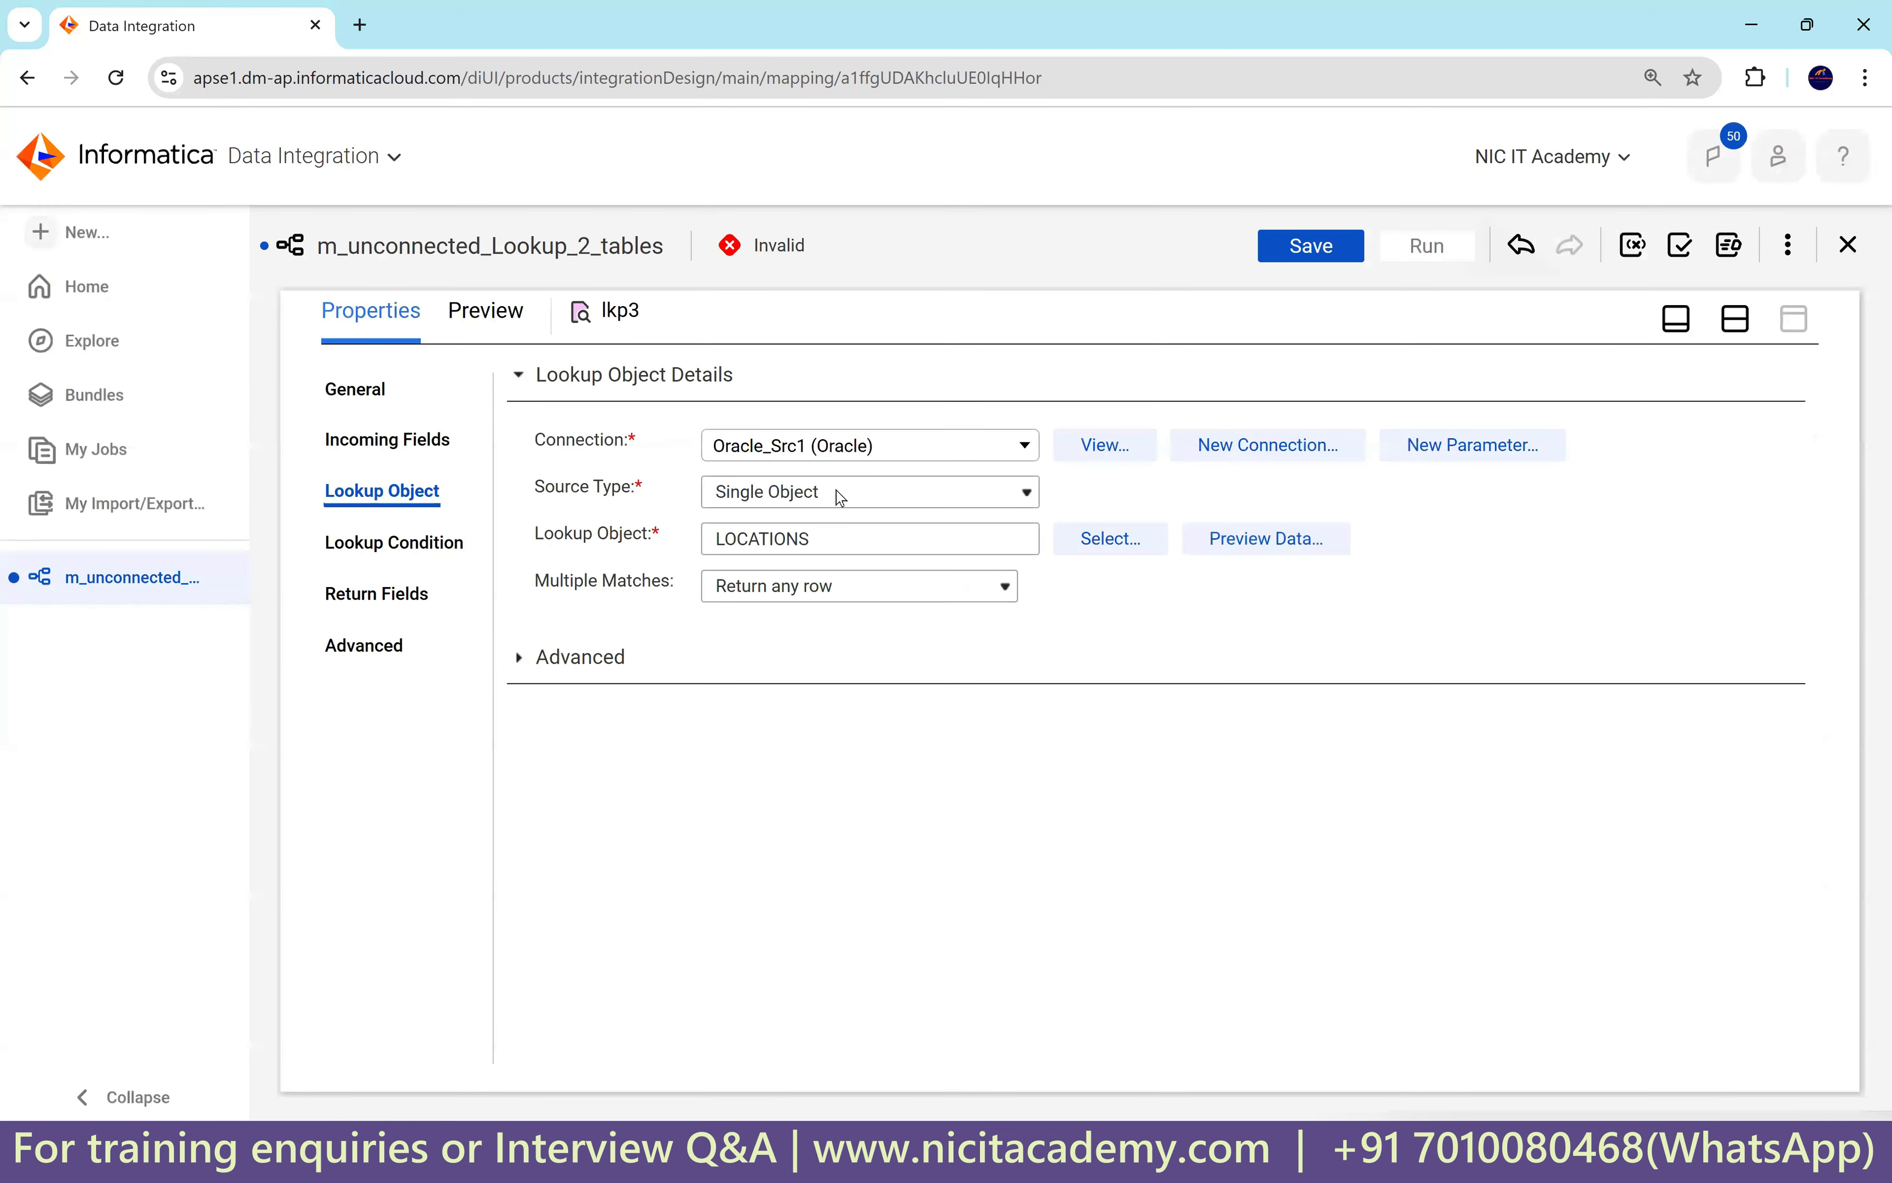
Add the lkp3 lookup condition LOCATION_ID = in_loc_id.
left_click(414, 546)
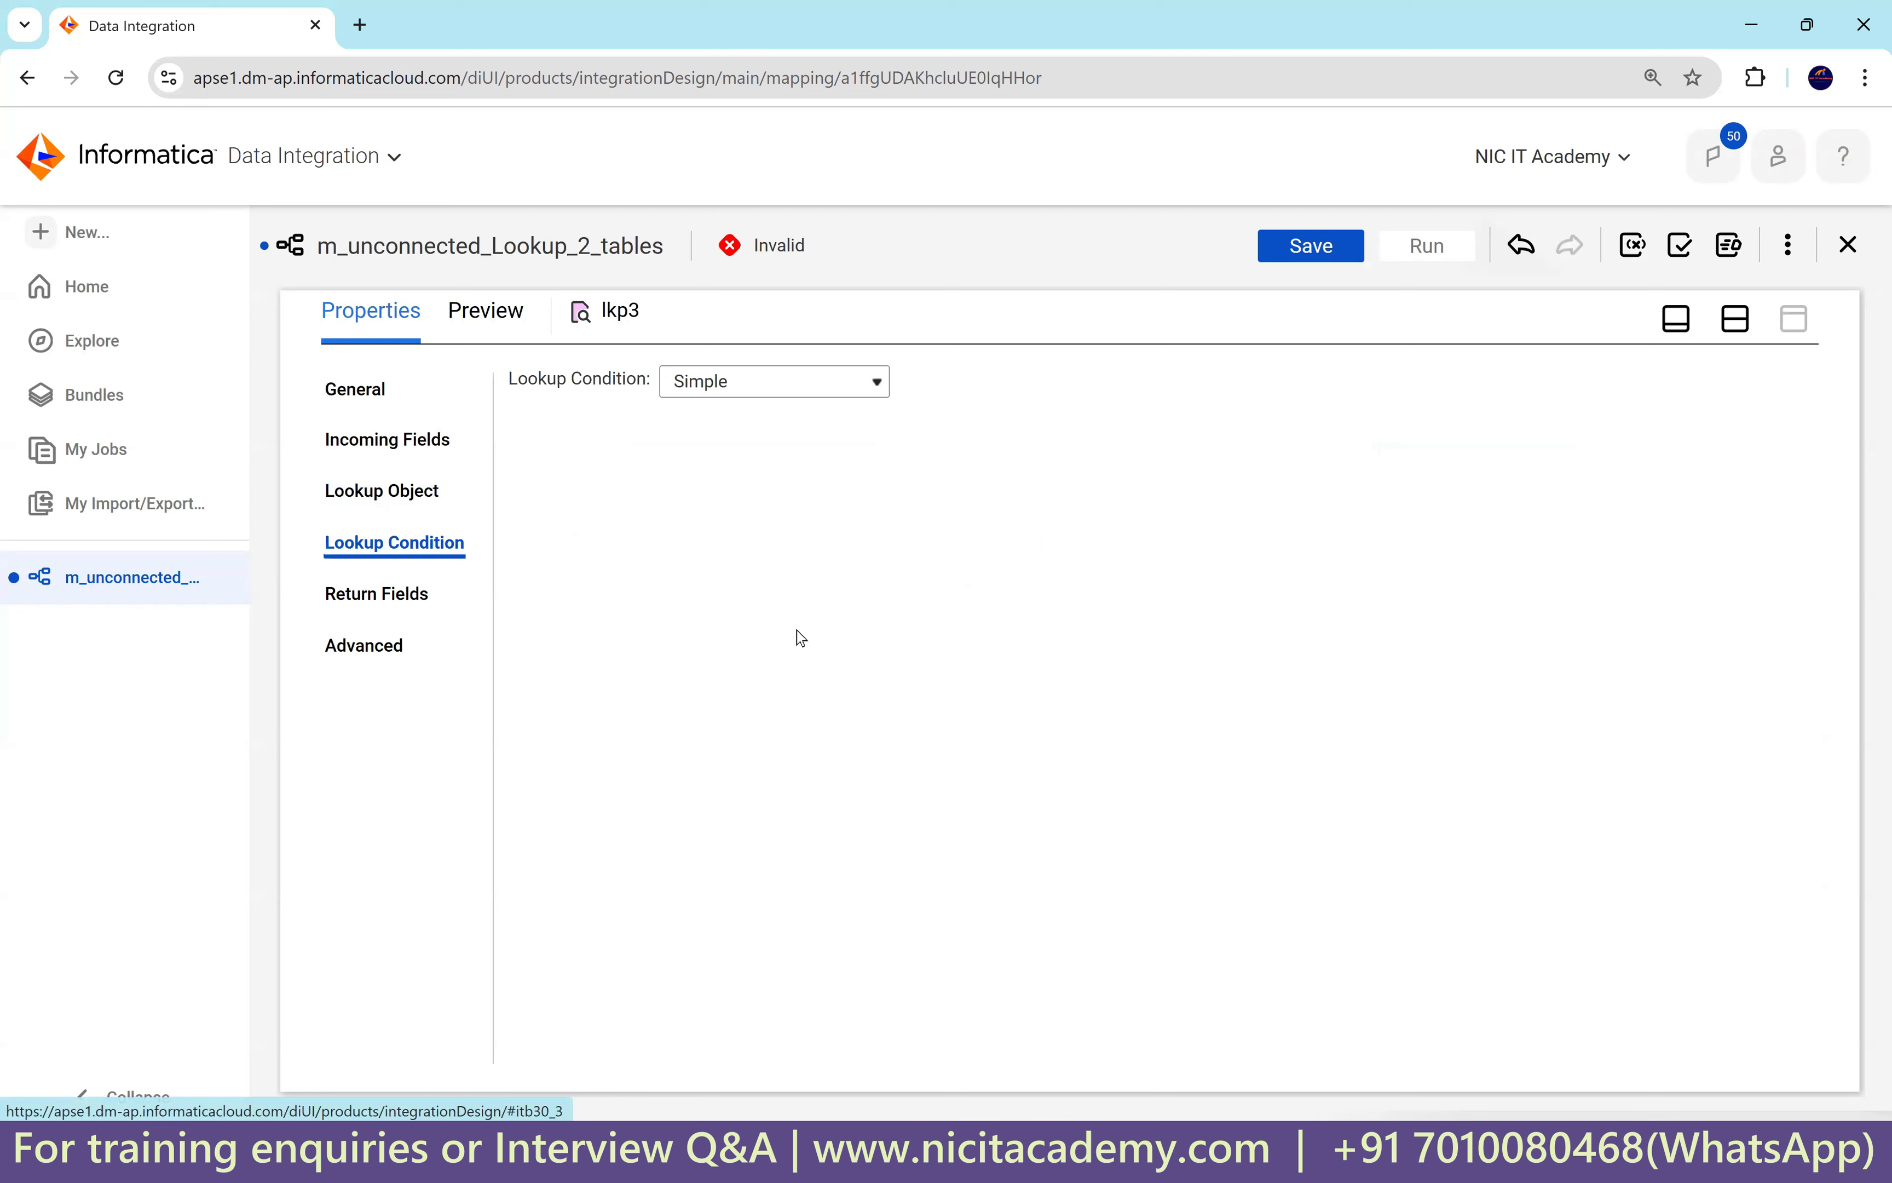
left_click(1778, 438)
left_click(632, 528)
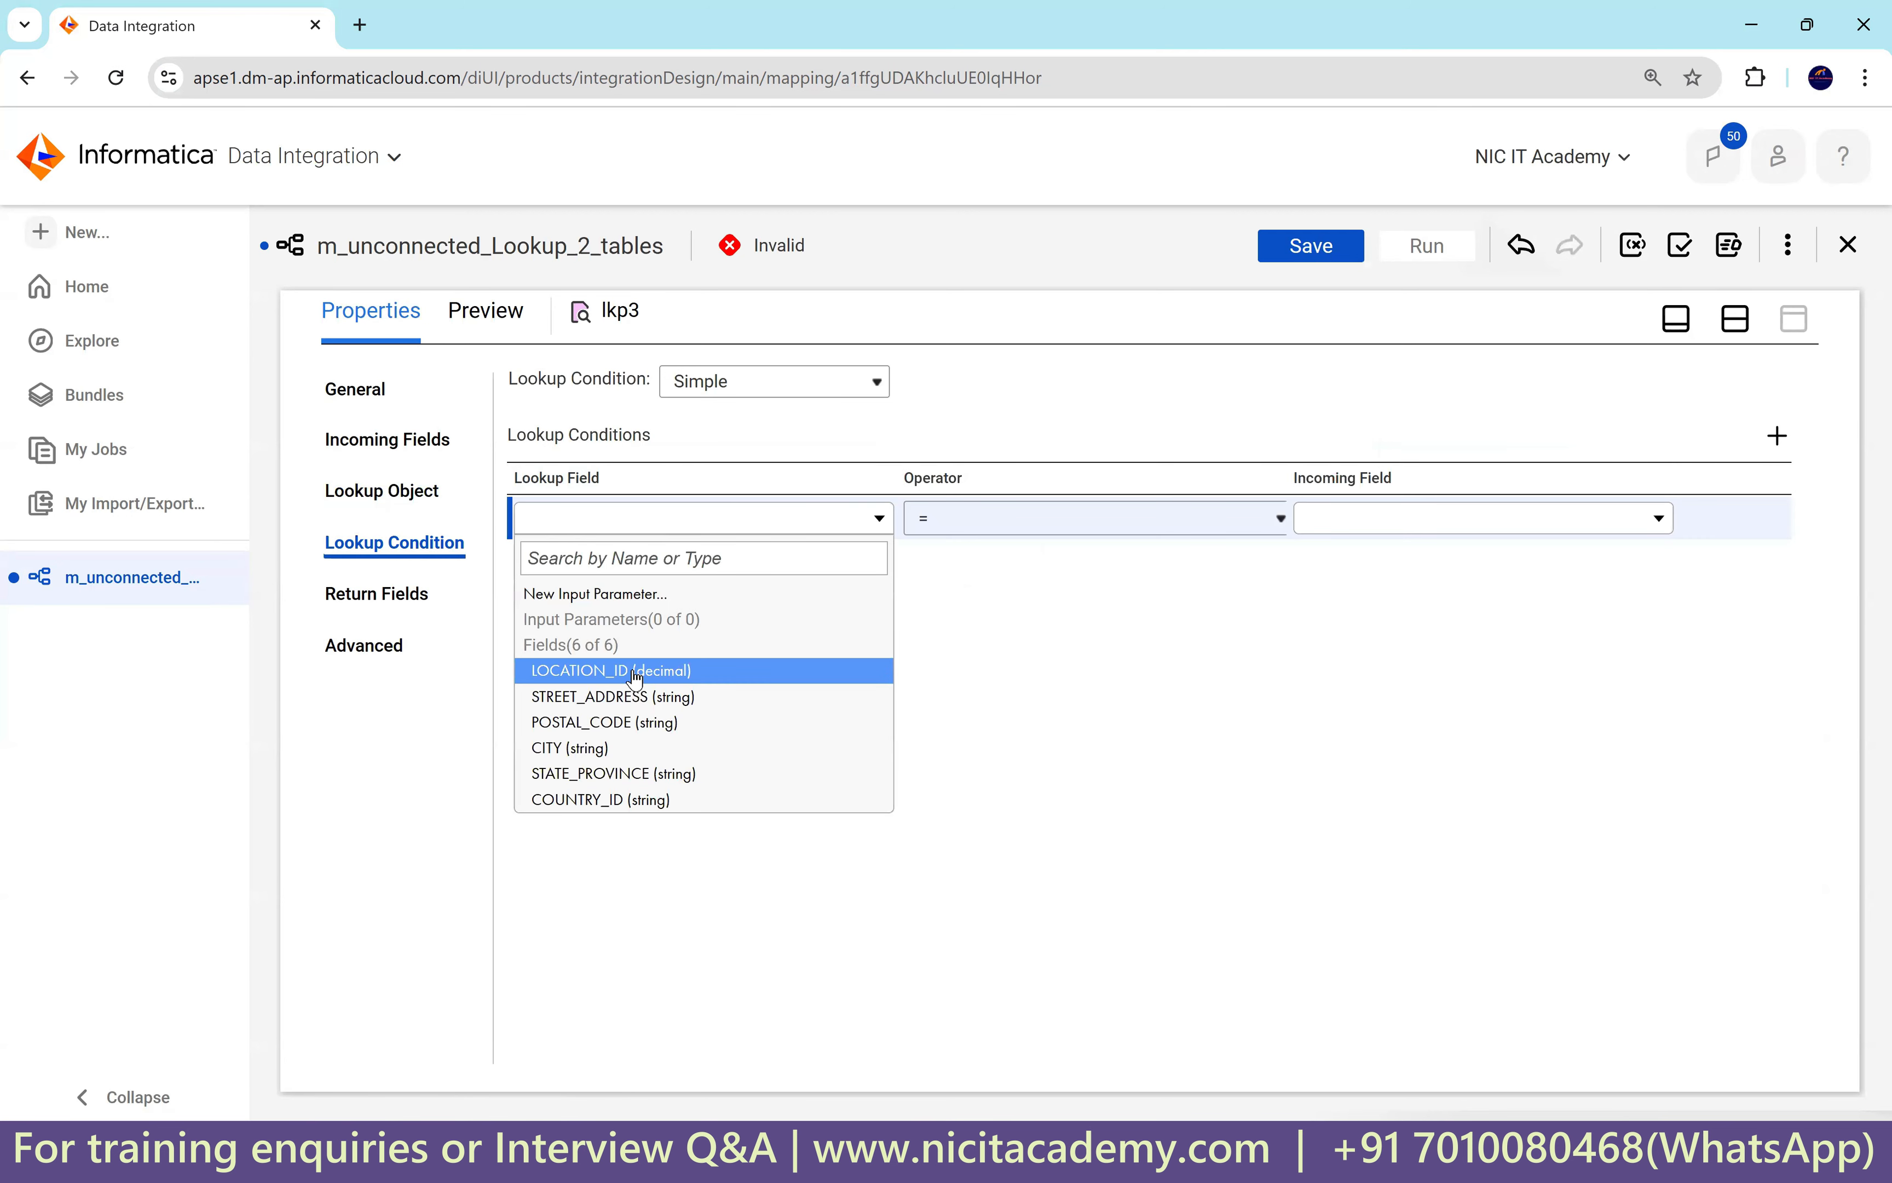
left_click(634, 666)
left_click(1354, 530)
left_click(1364, 673)
Return STREET_ADDRESS and delete POSTAL_CODE, CITY, STATE_PROVINCE and COUNTRY_ID from lkp3's return fields.
left_click(393, 592)
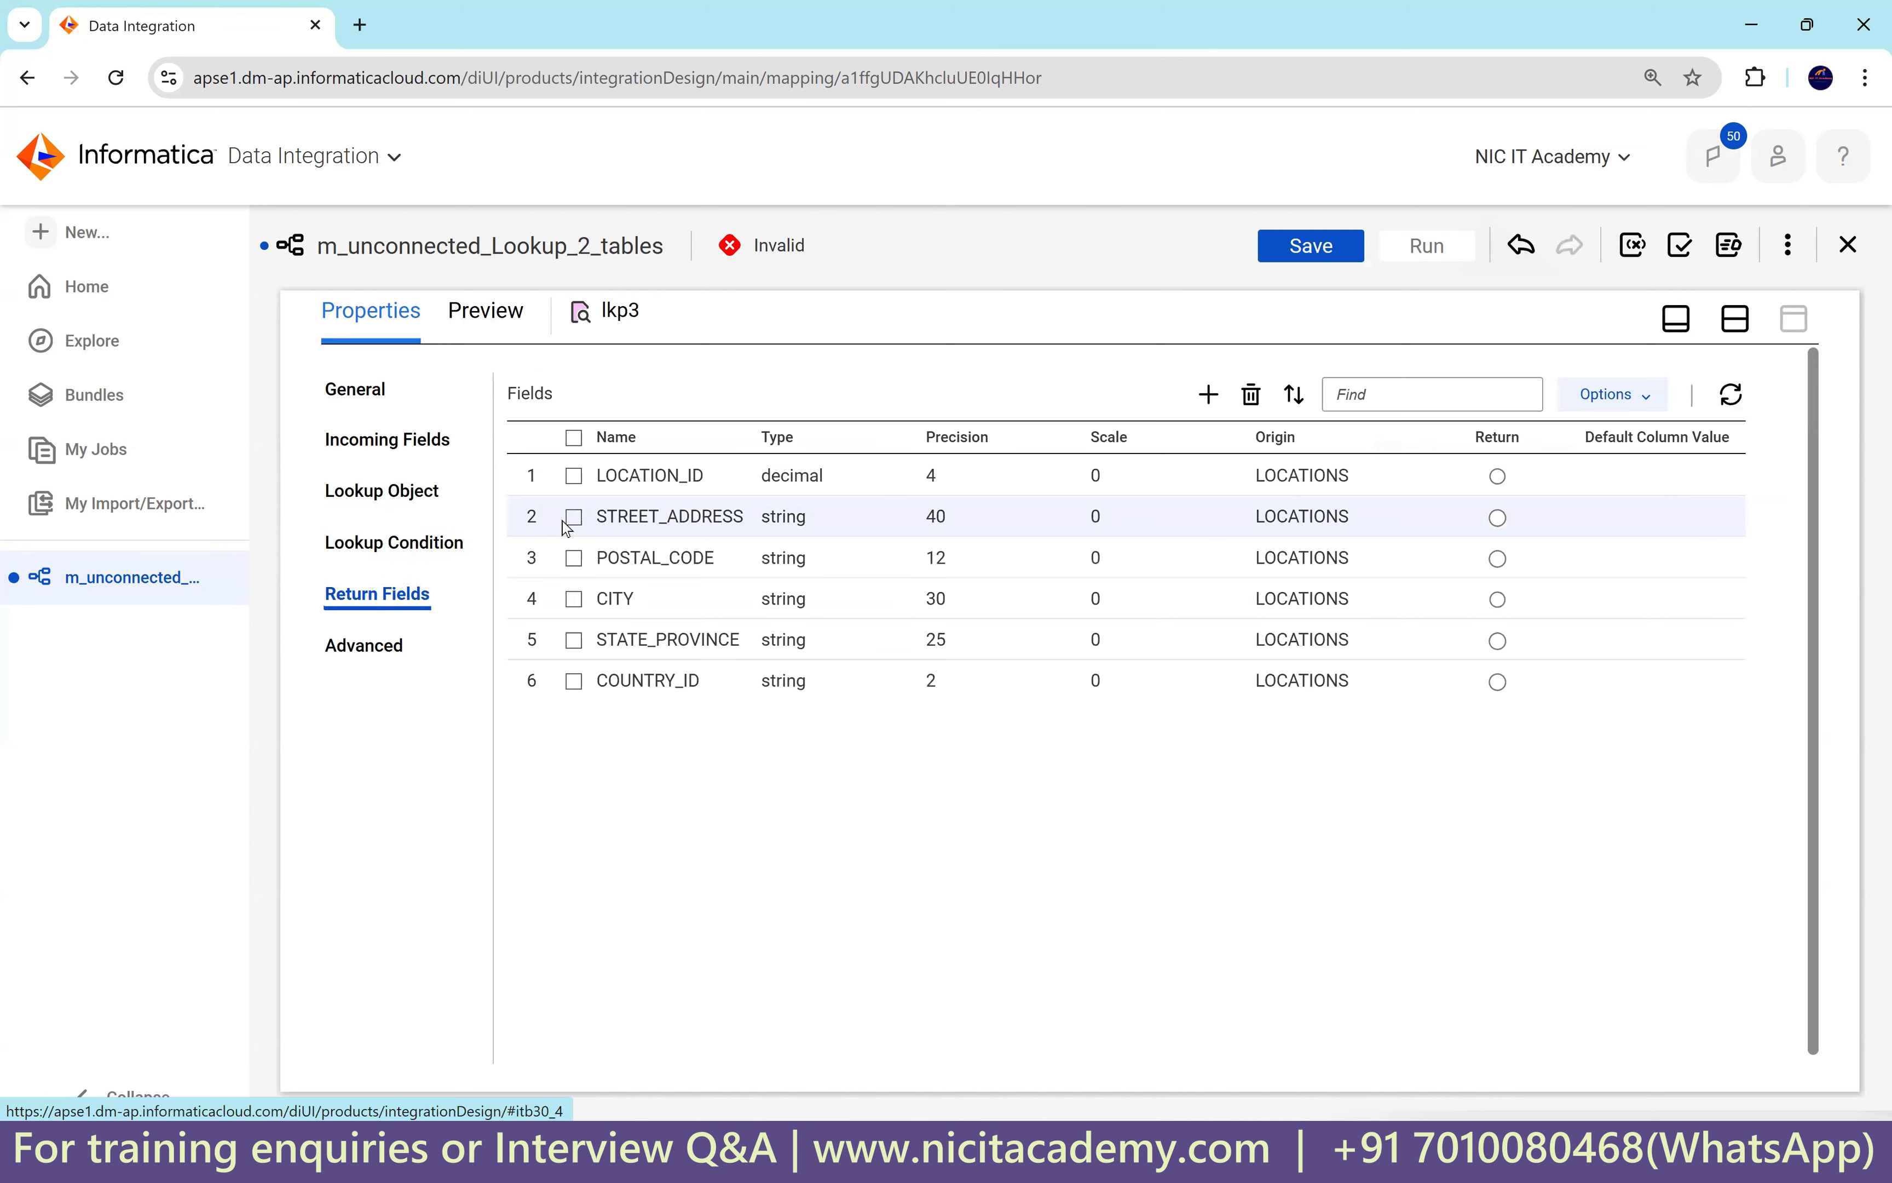
left_click(1498, 516)
left_click_drag(603, 476, 736, 485)
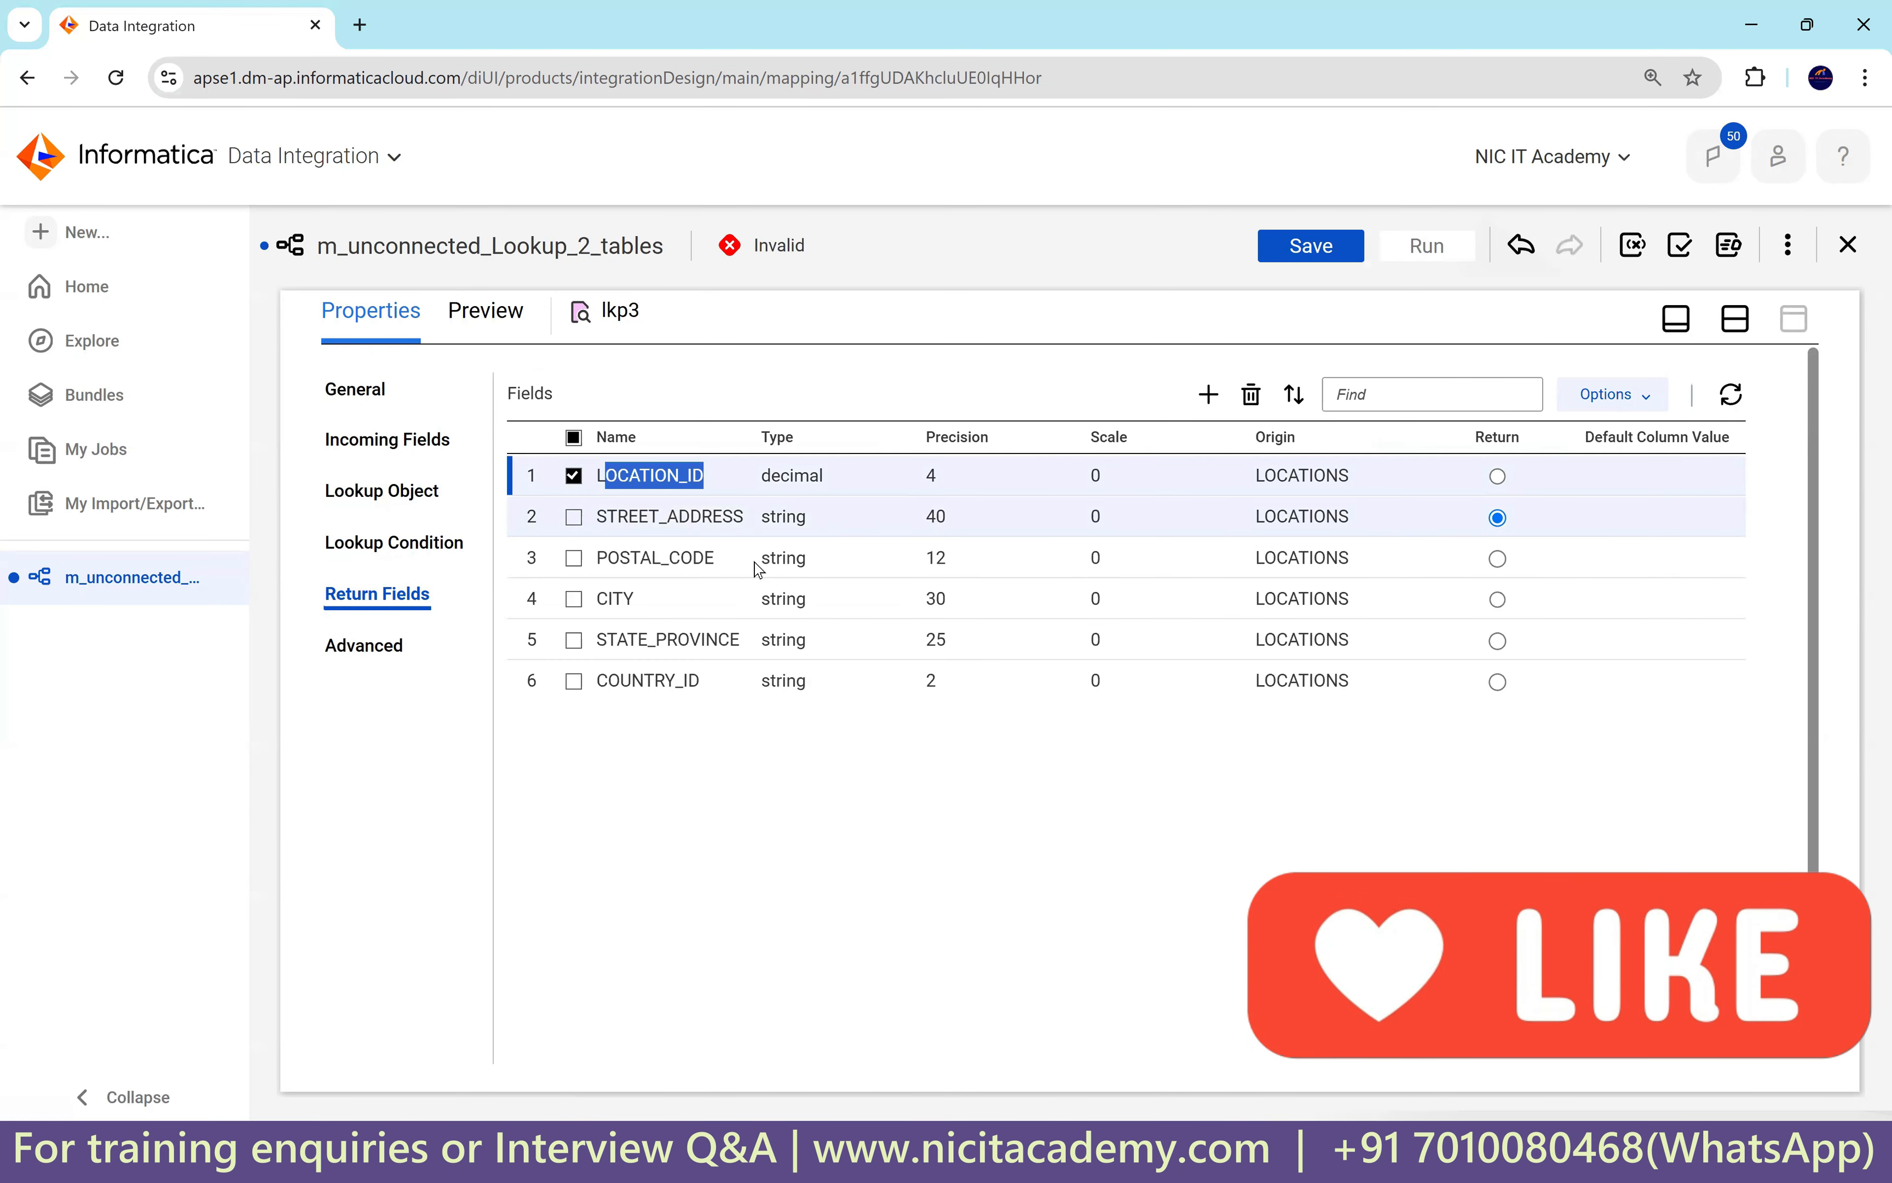
left_click(574, 476)
left_click(574, 558)
left_click(574, 599)
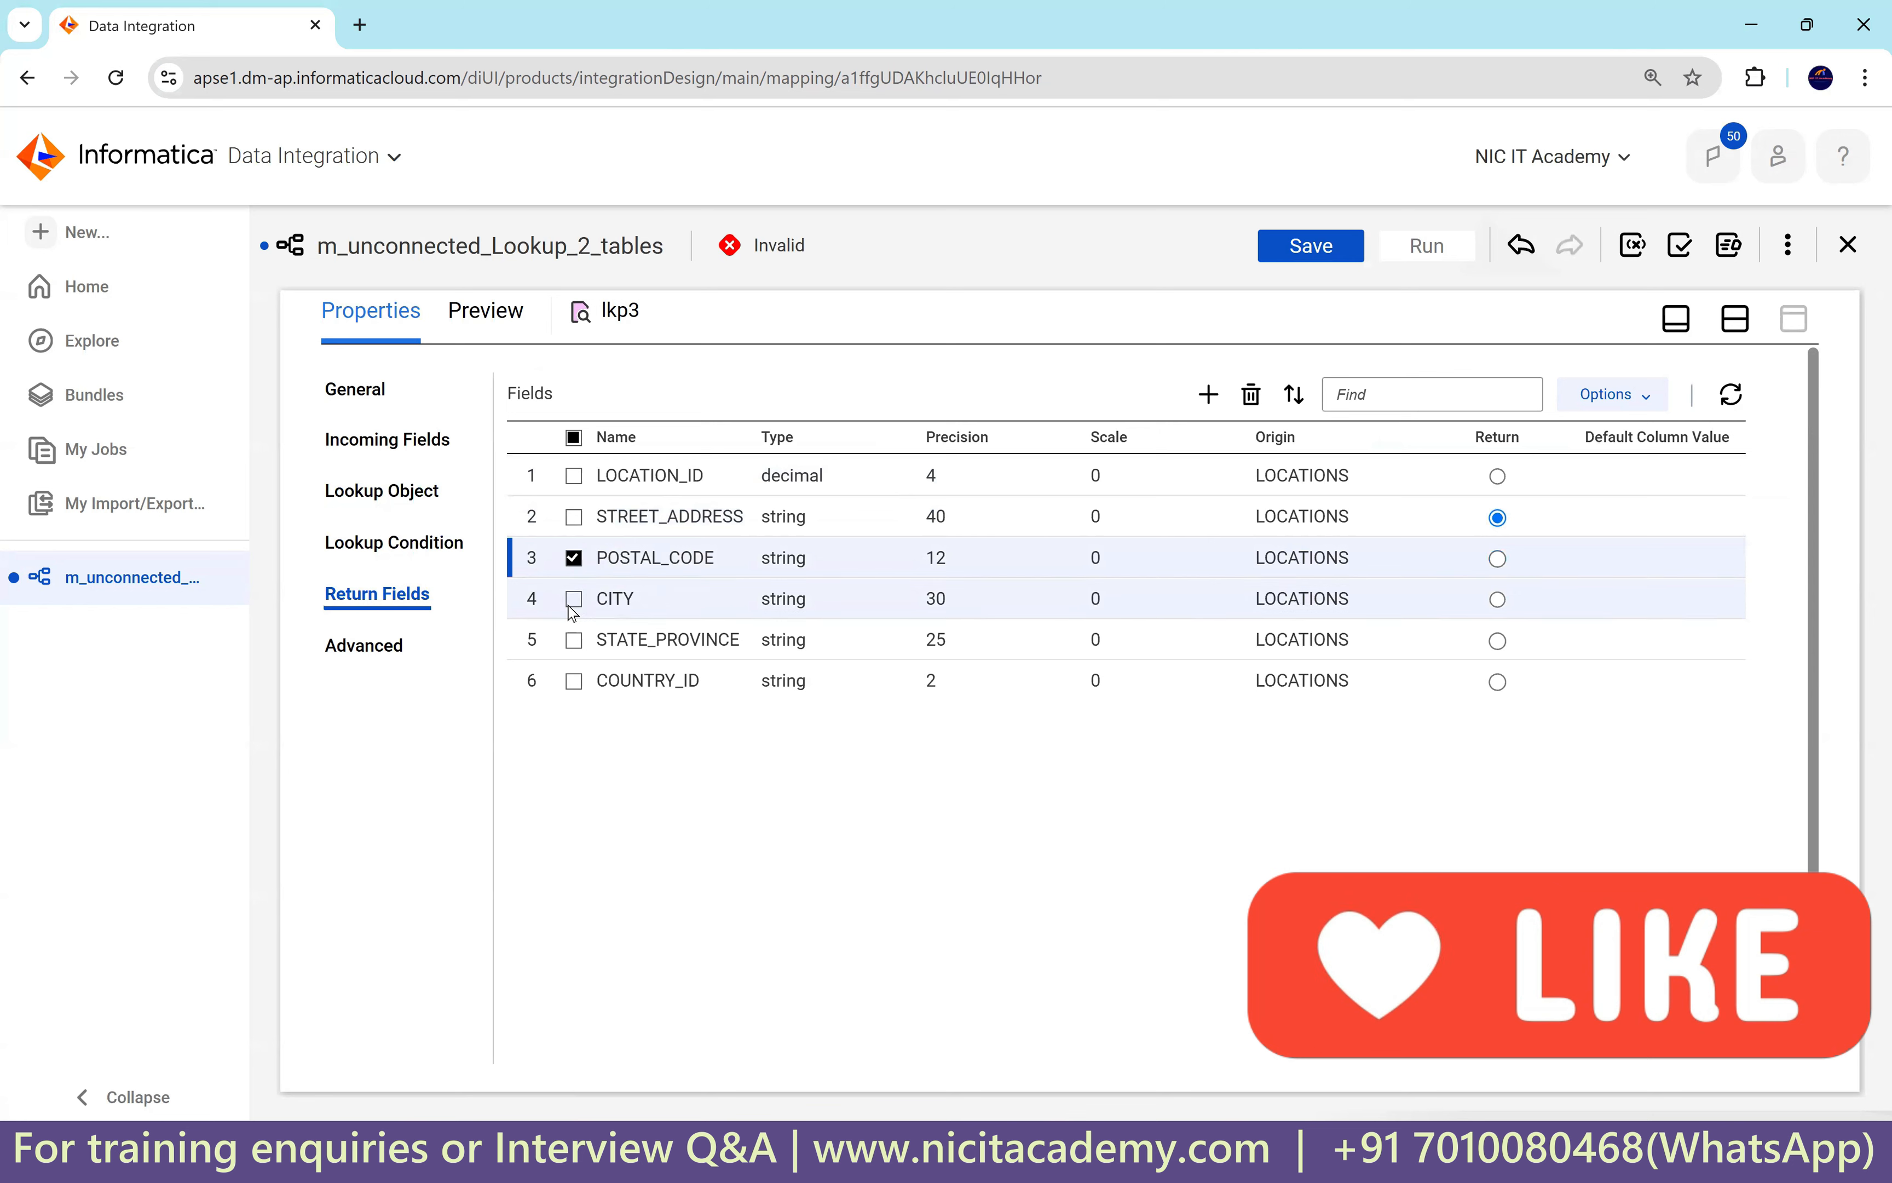
left_click(574, 640)
left_click(574, 681)
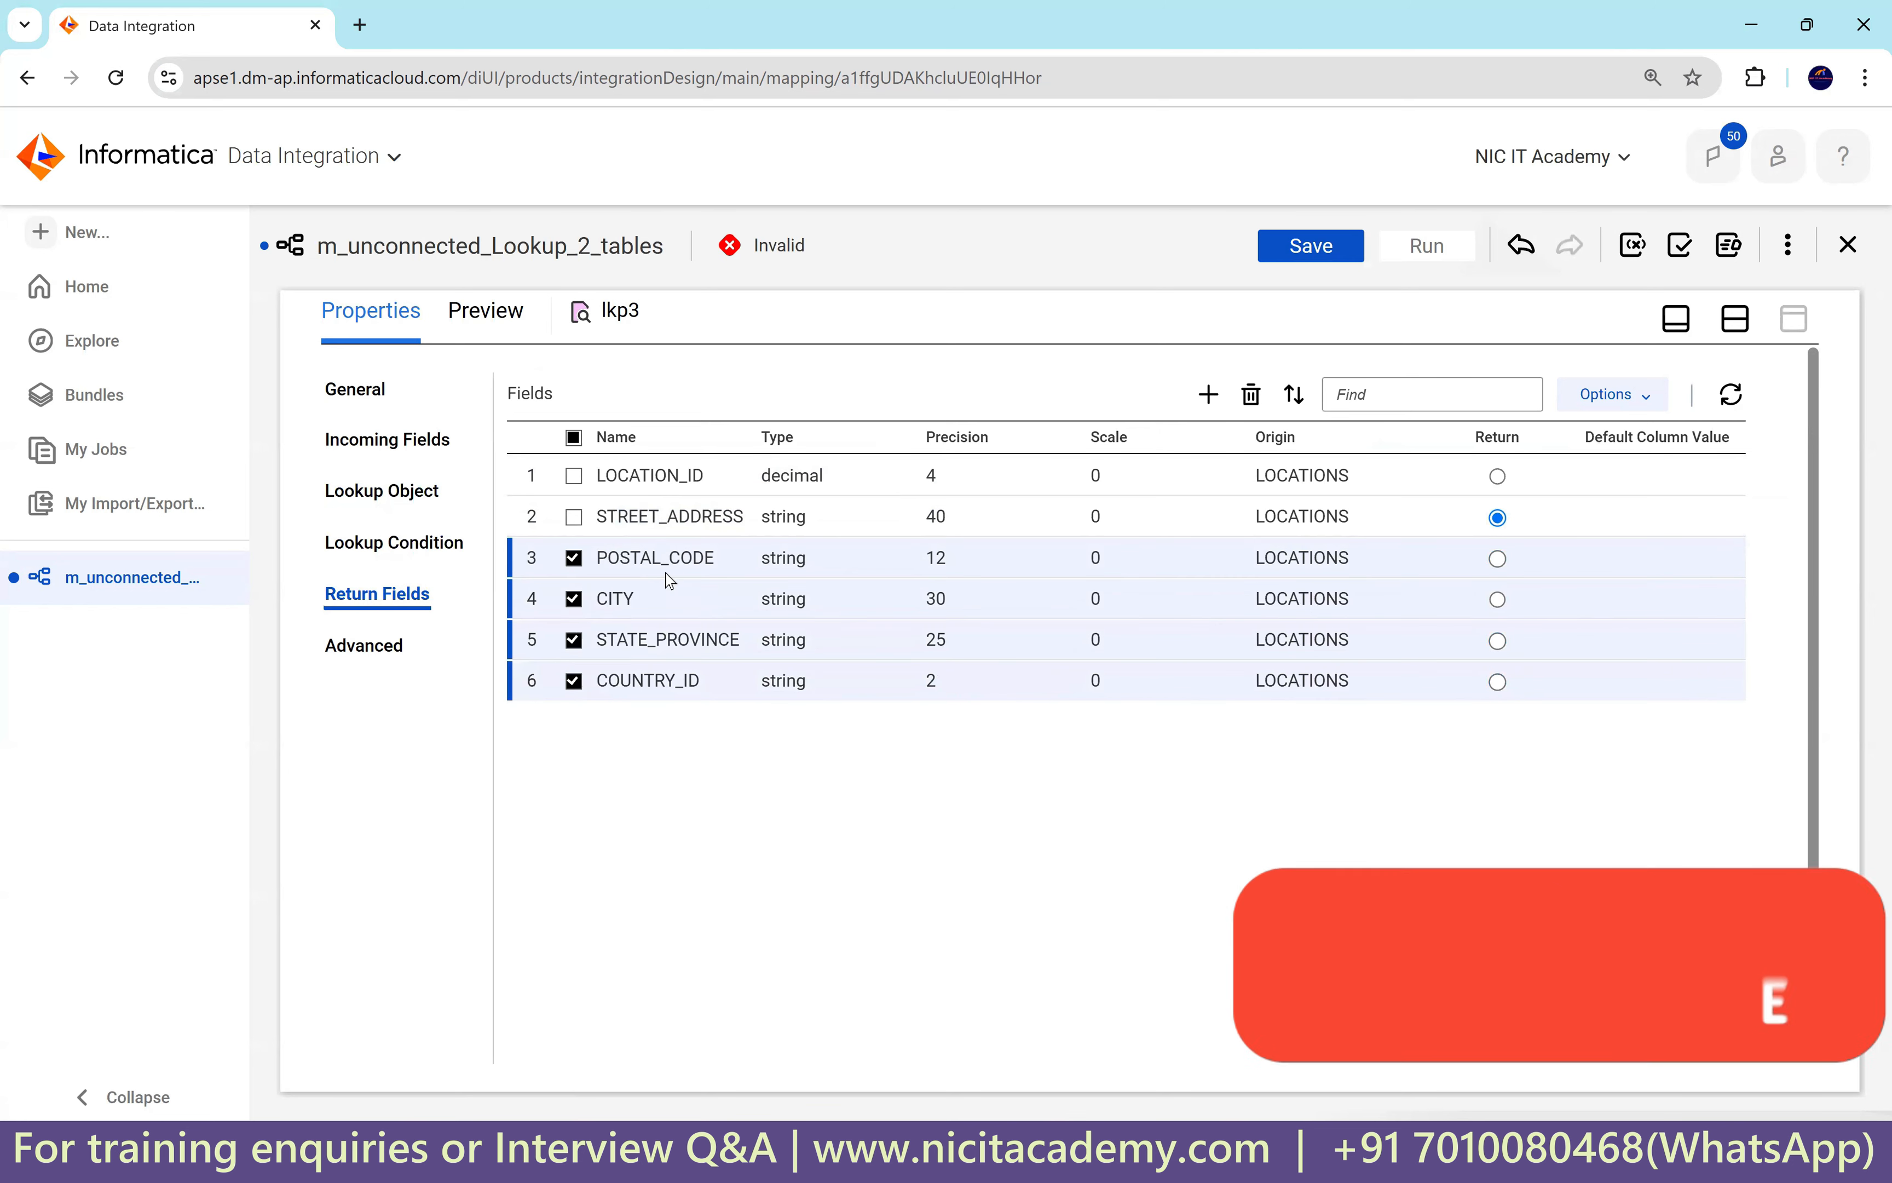
left_click(1252, 395)
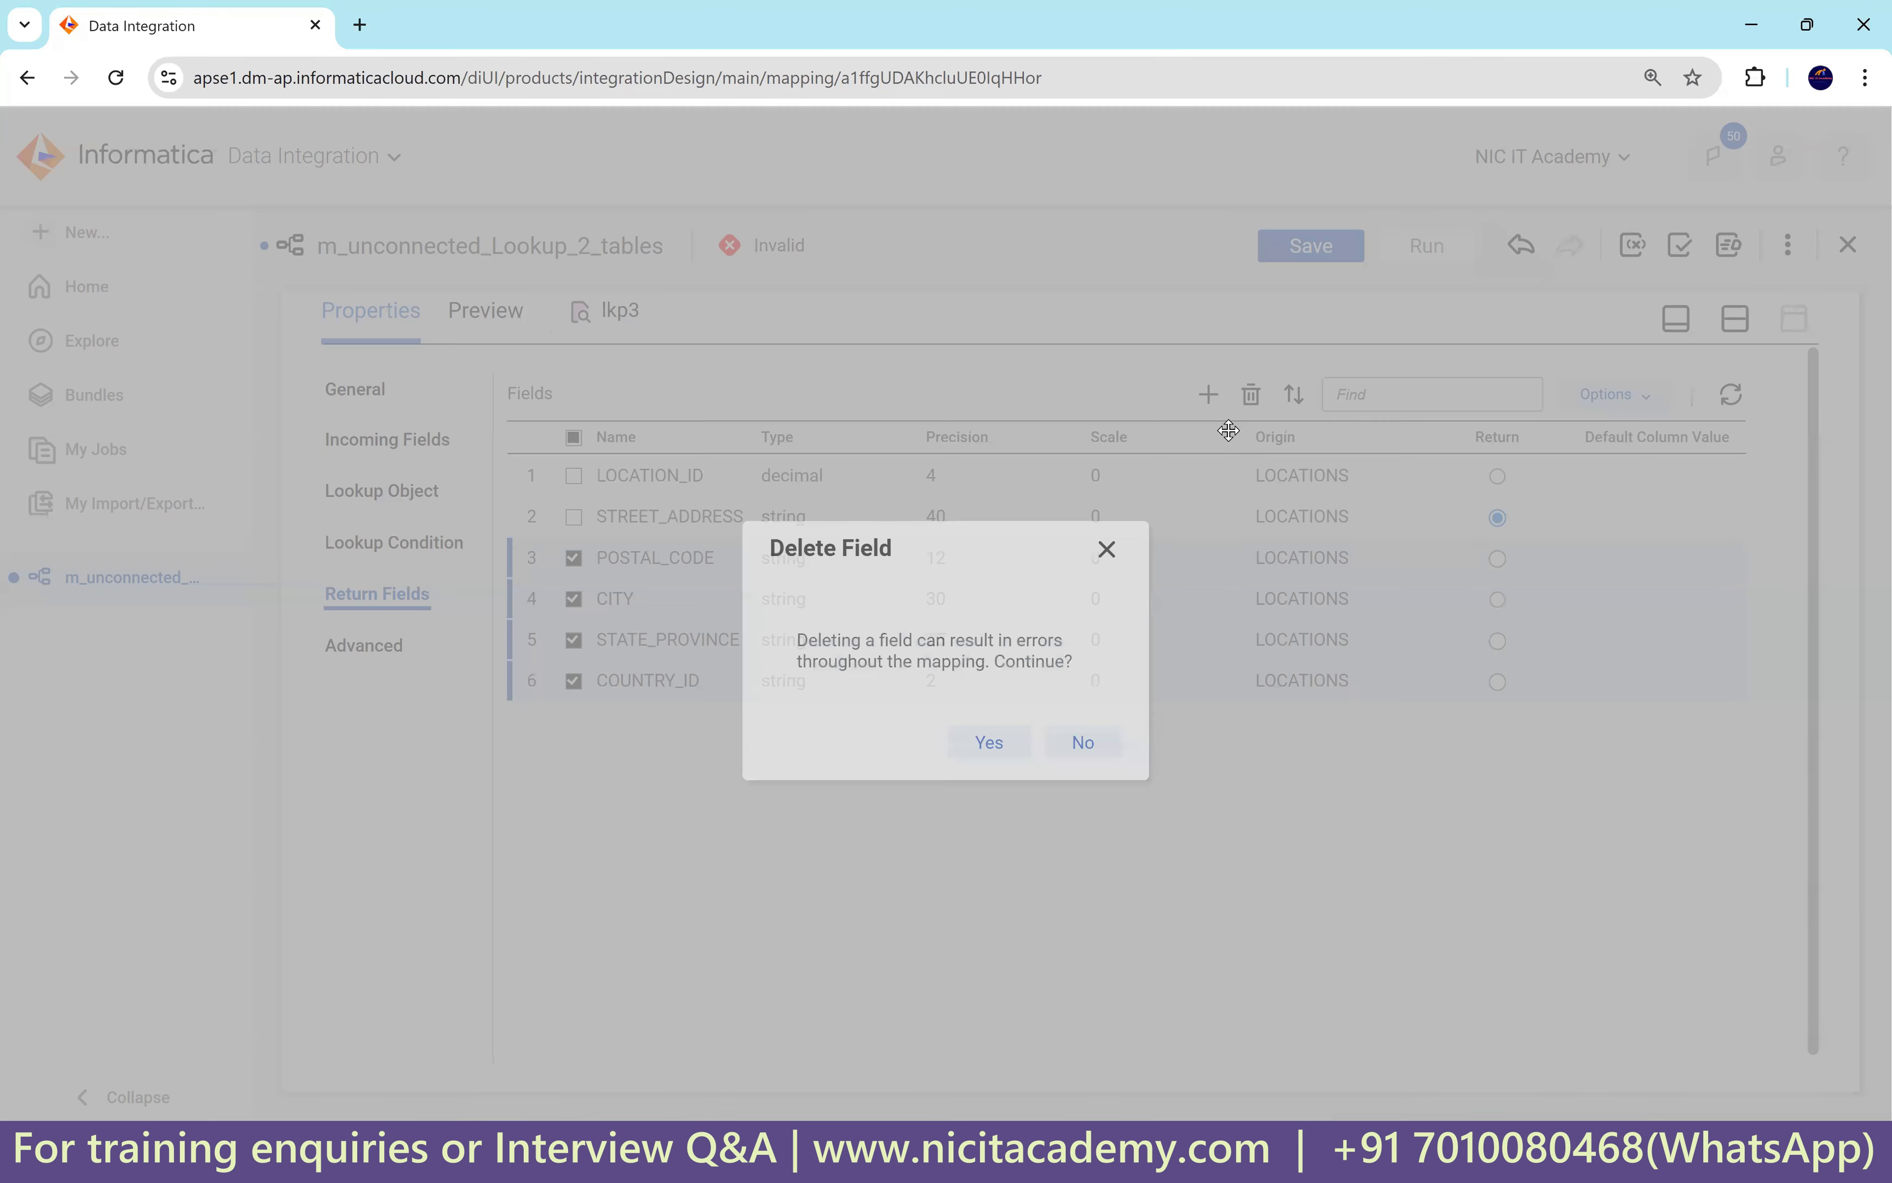
left_click(988, 741)
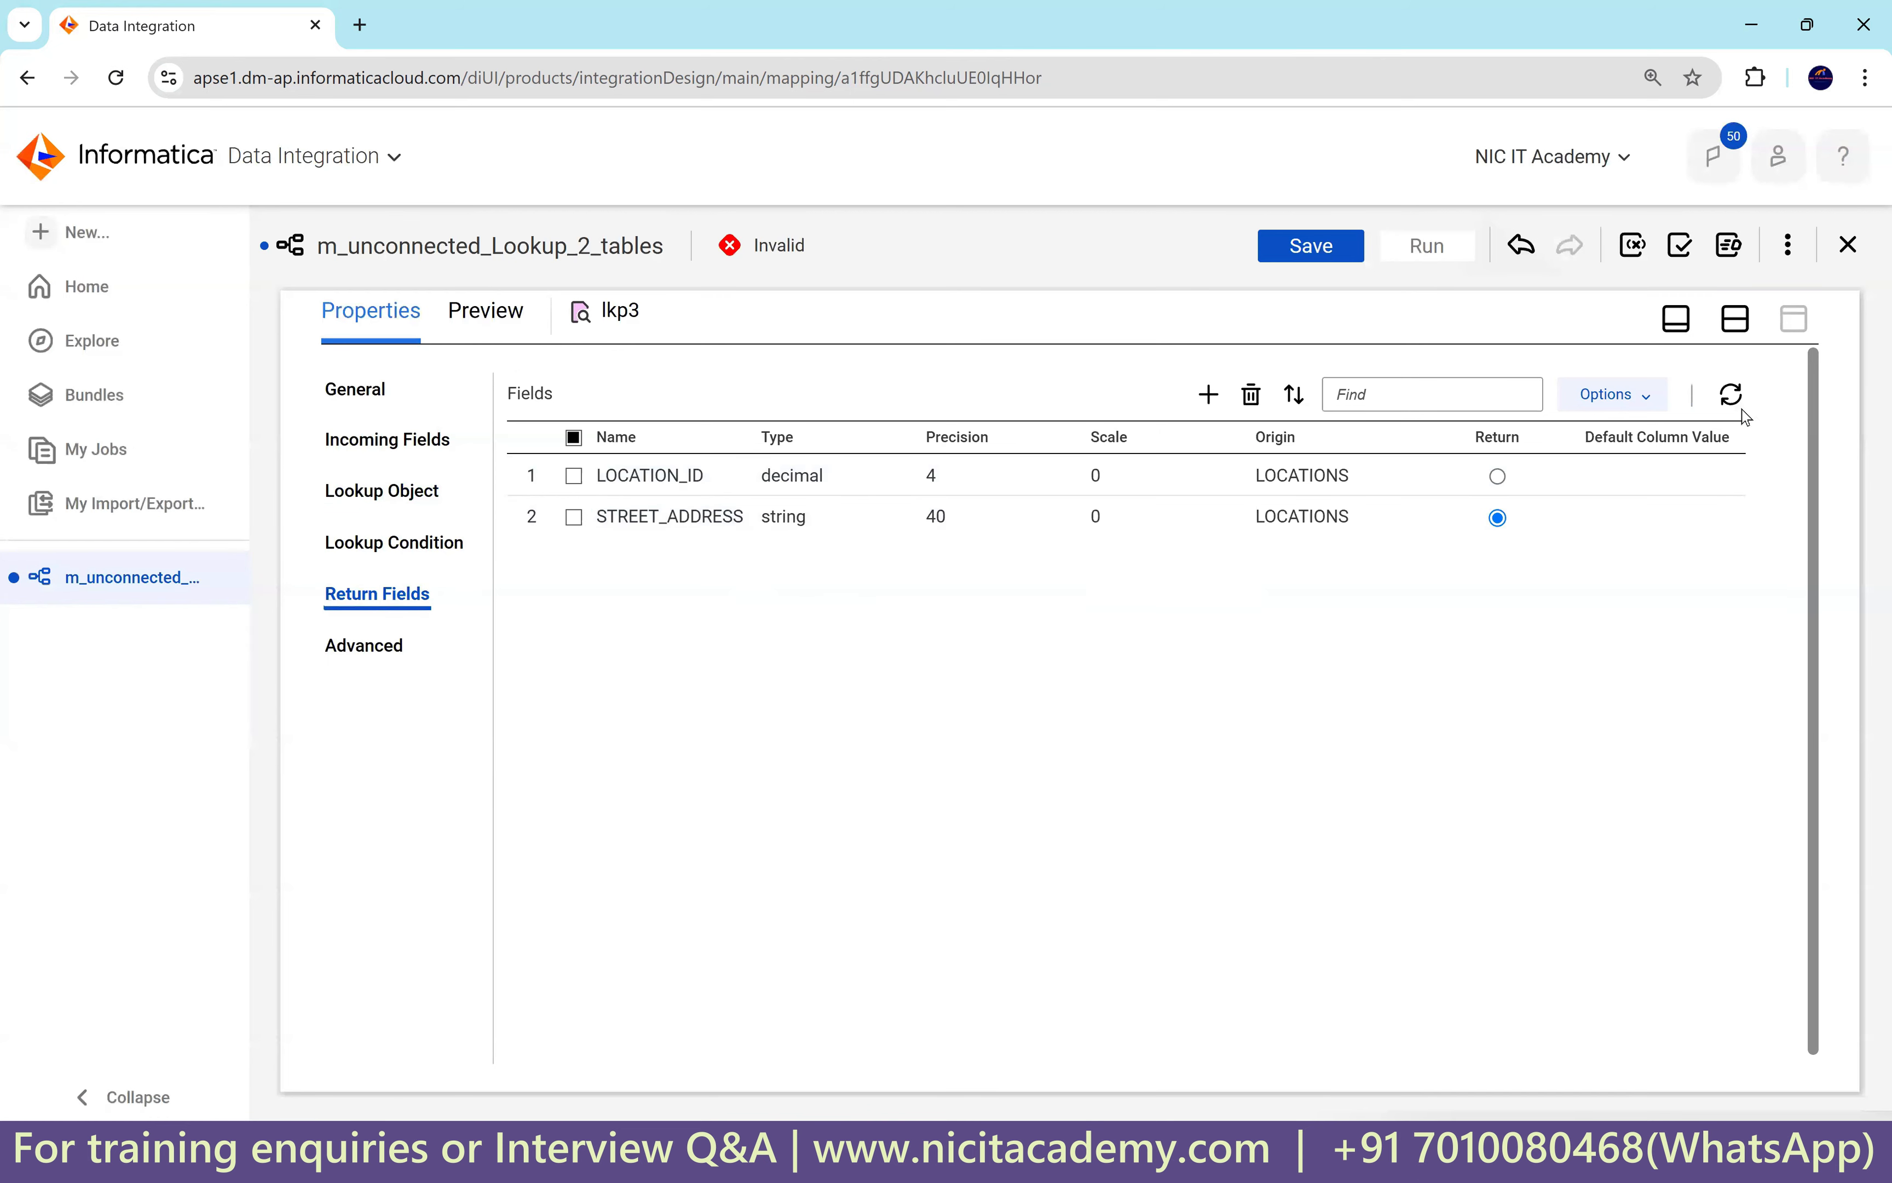
left_click(1736, 321)
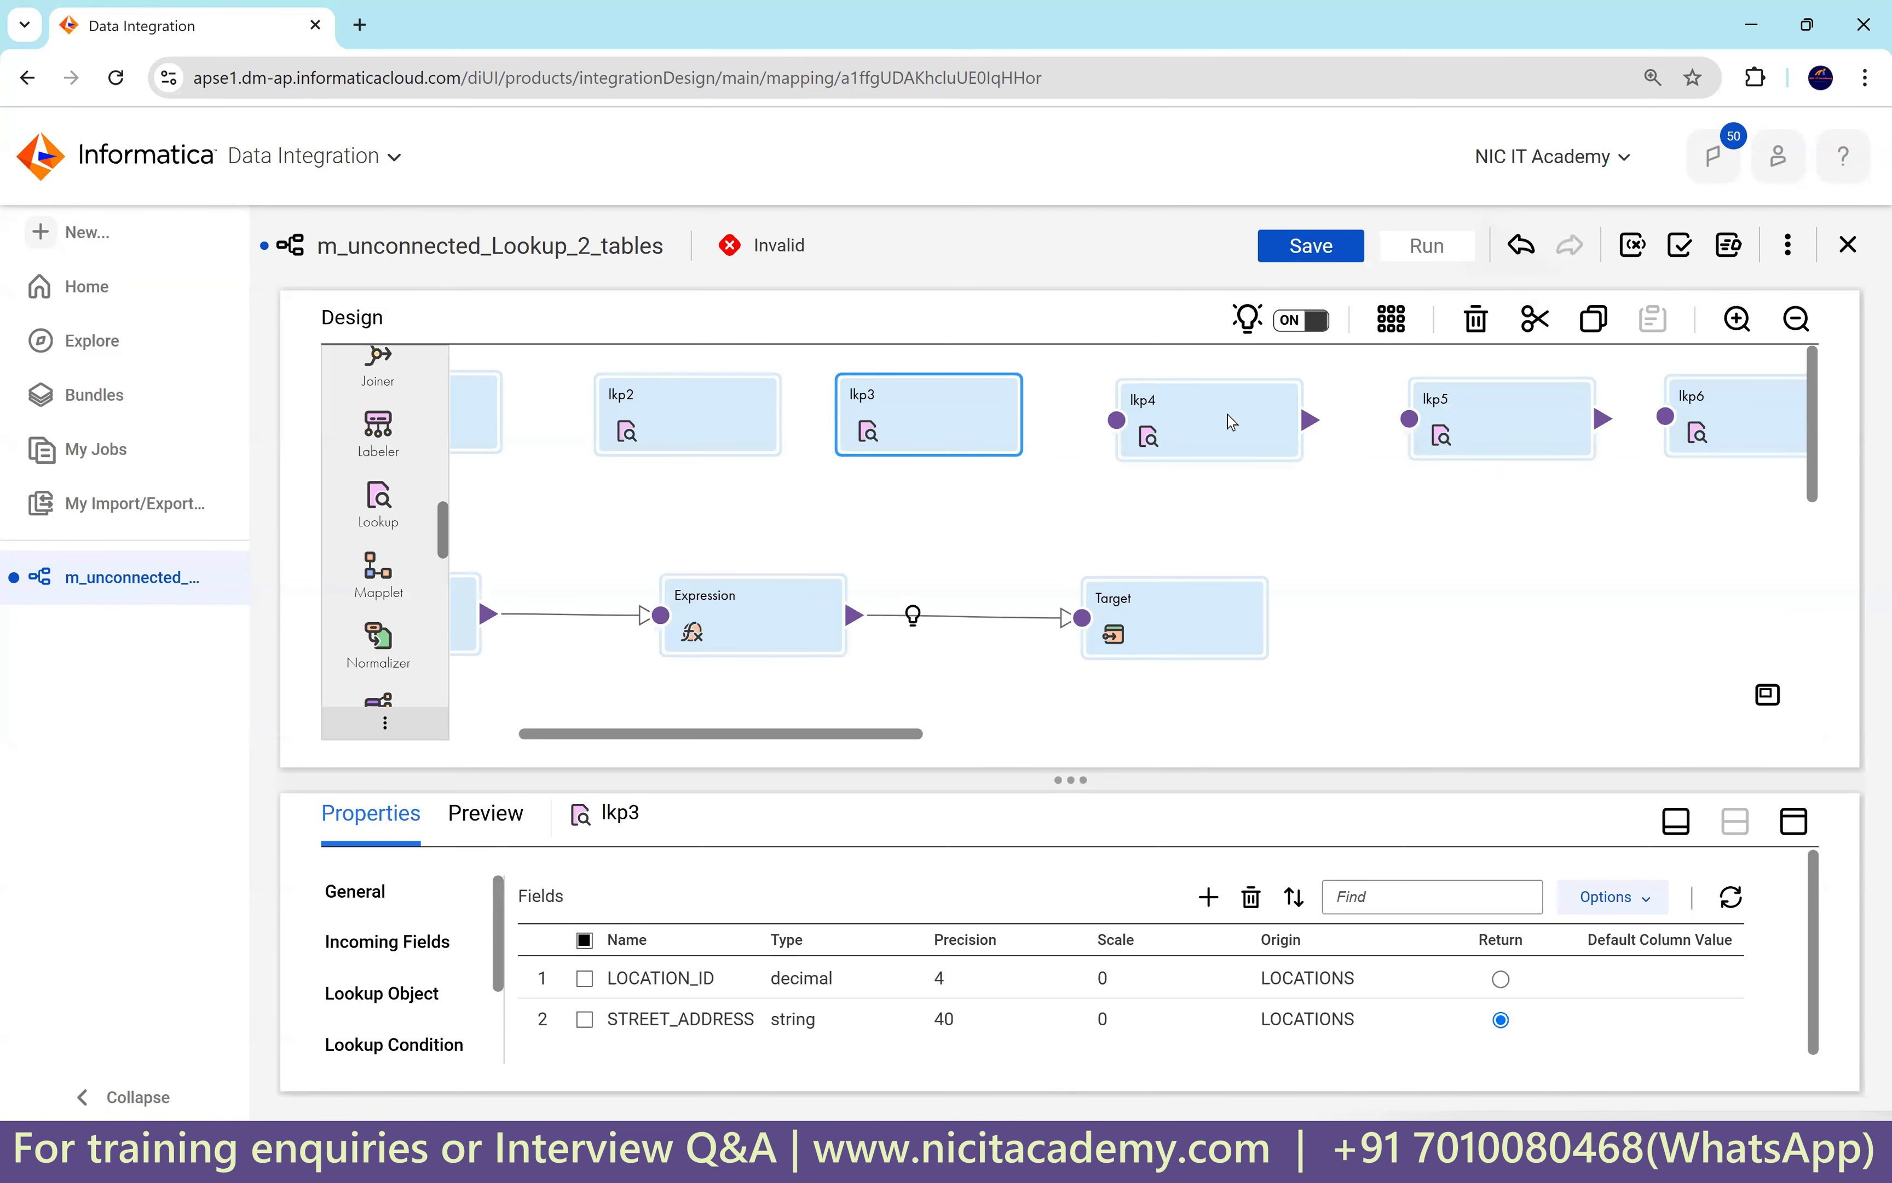
Make lkp4 an unconnected lookup and paste in incoming field in_loc_id.
left_click(1227, 418)
left_click(1794, 821)
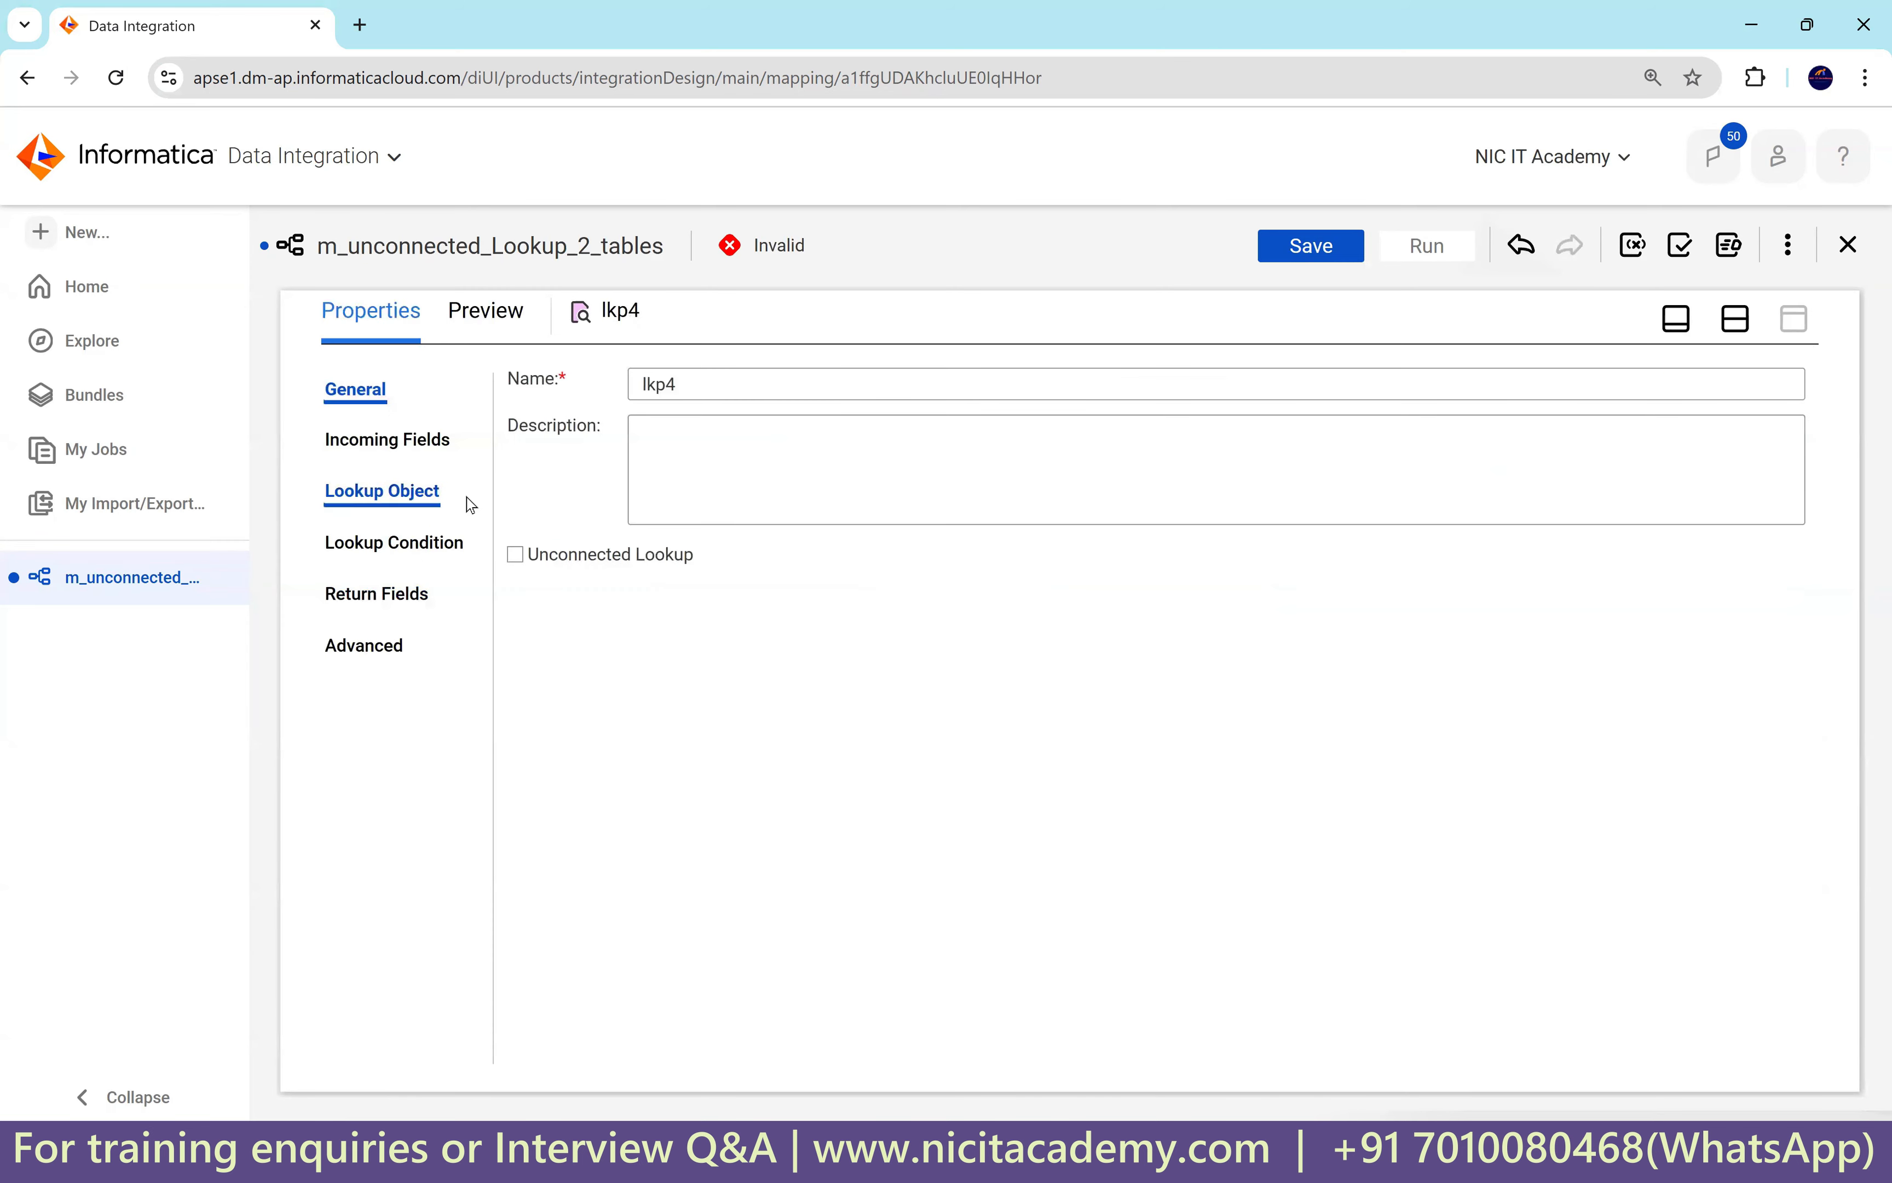
left_click(610, 554)
left_click(990, 805)
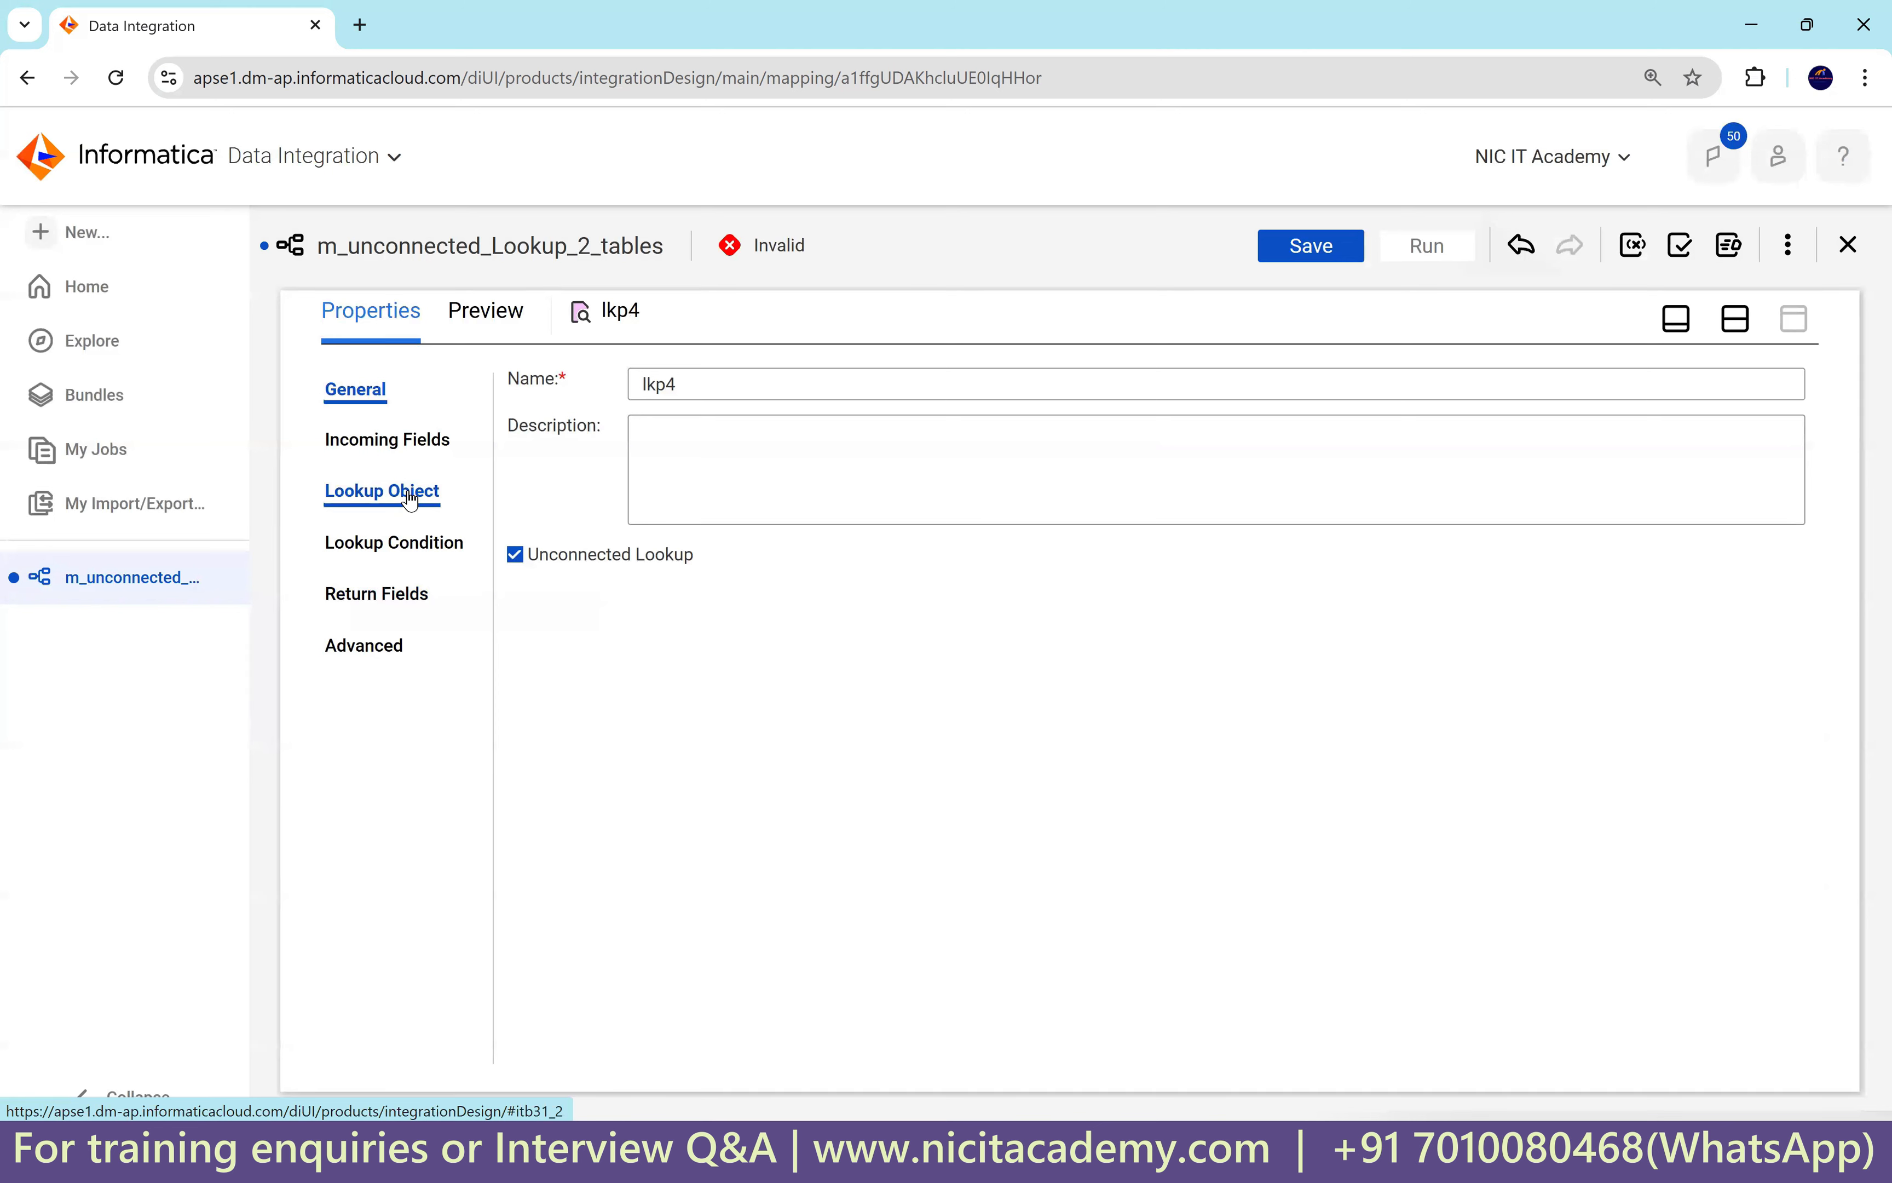
left_click(414, 442)
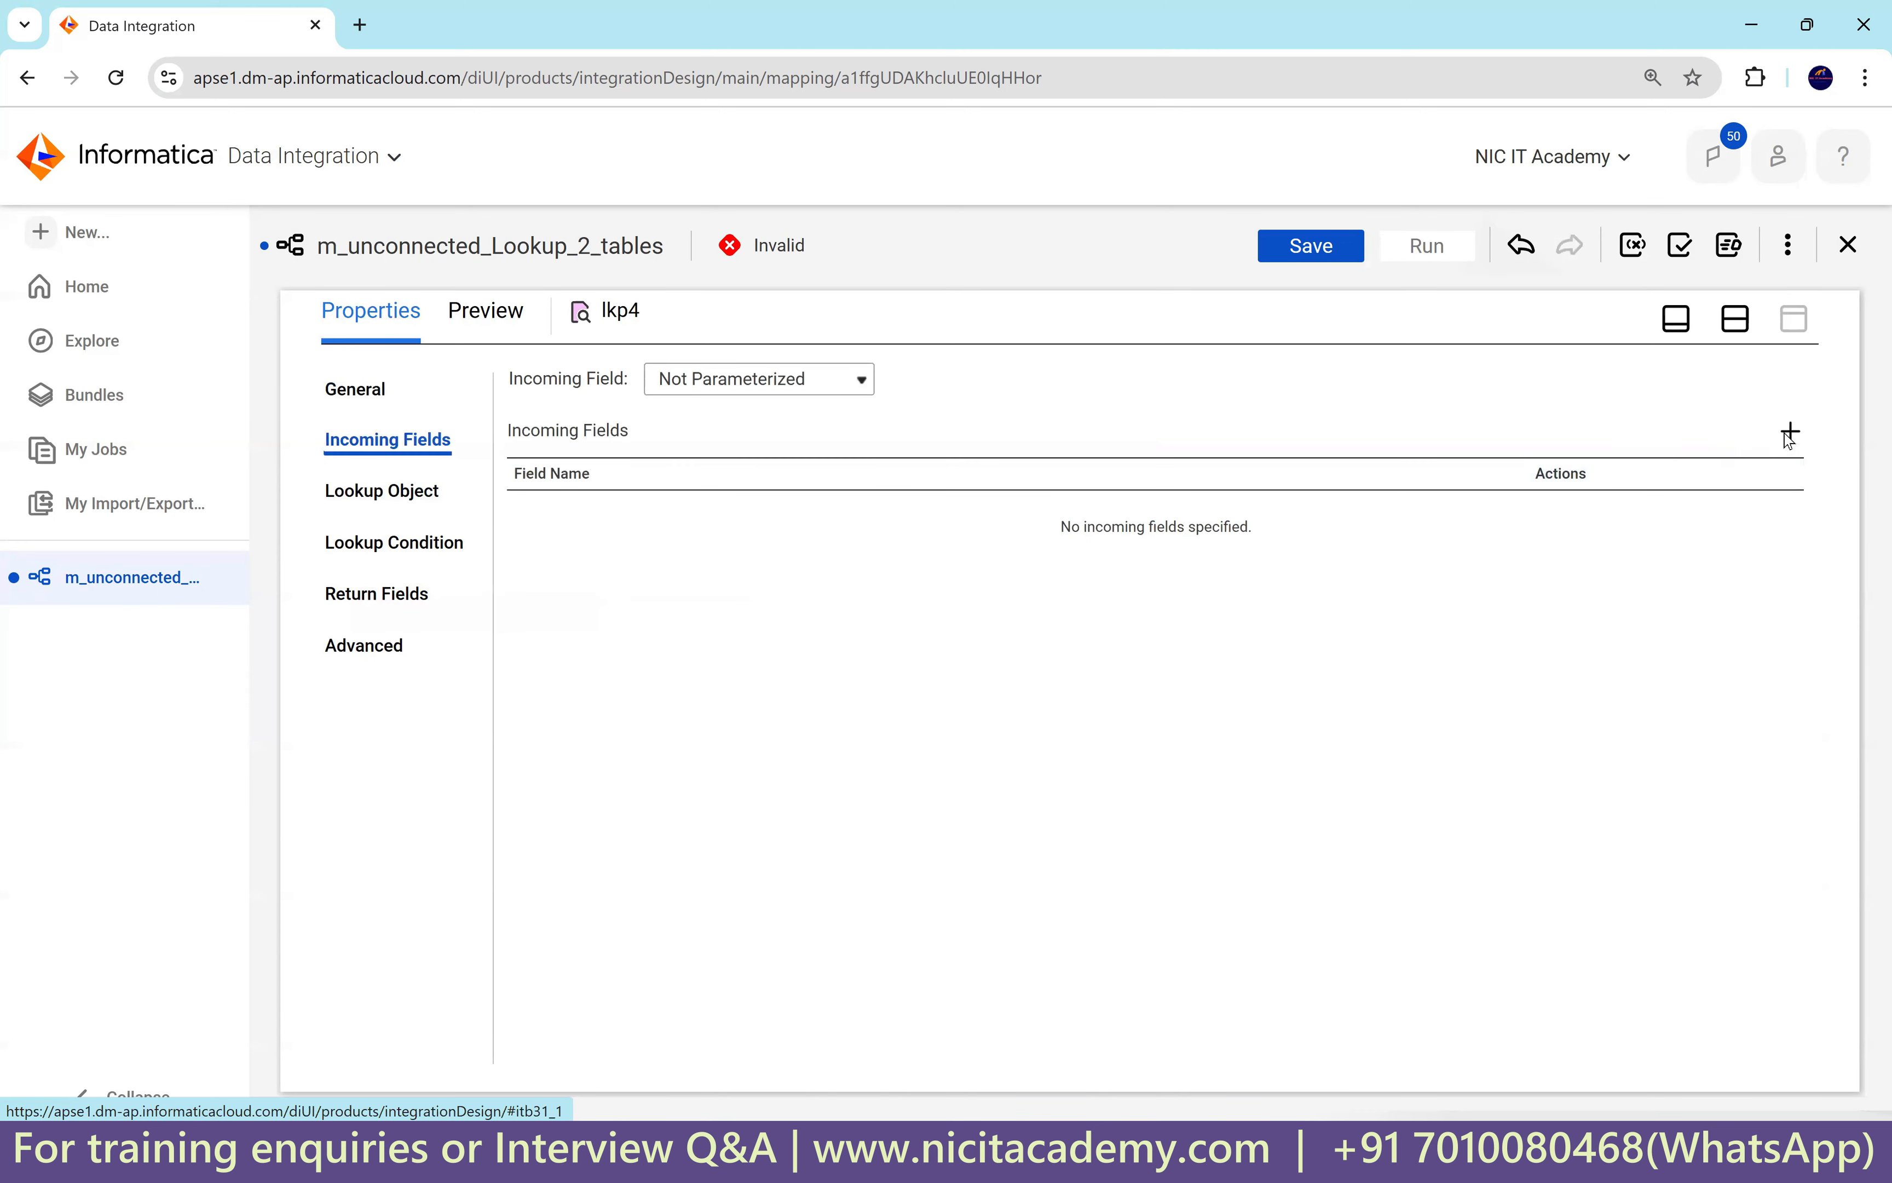
key("ctrl+v")
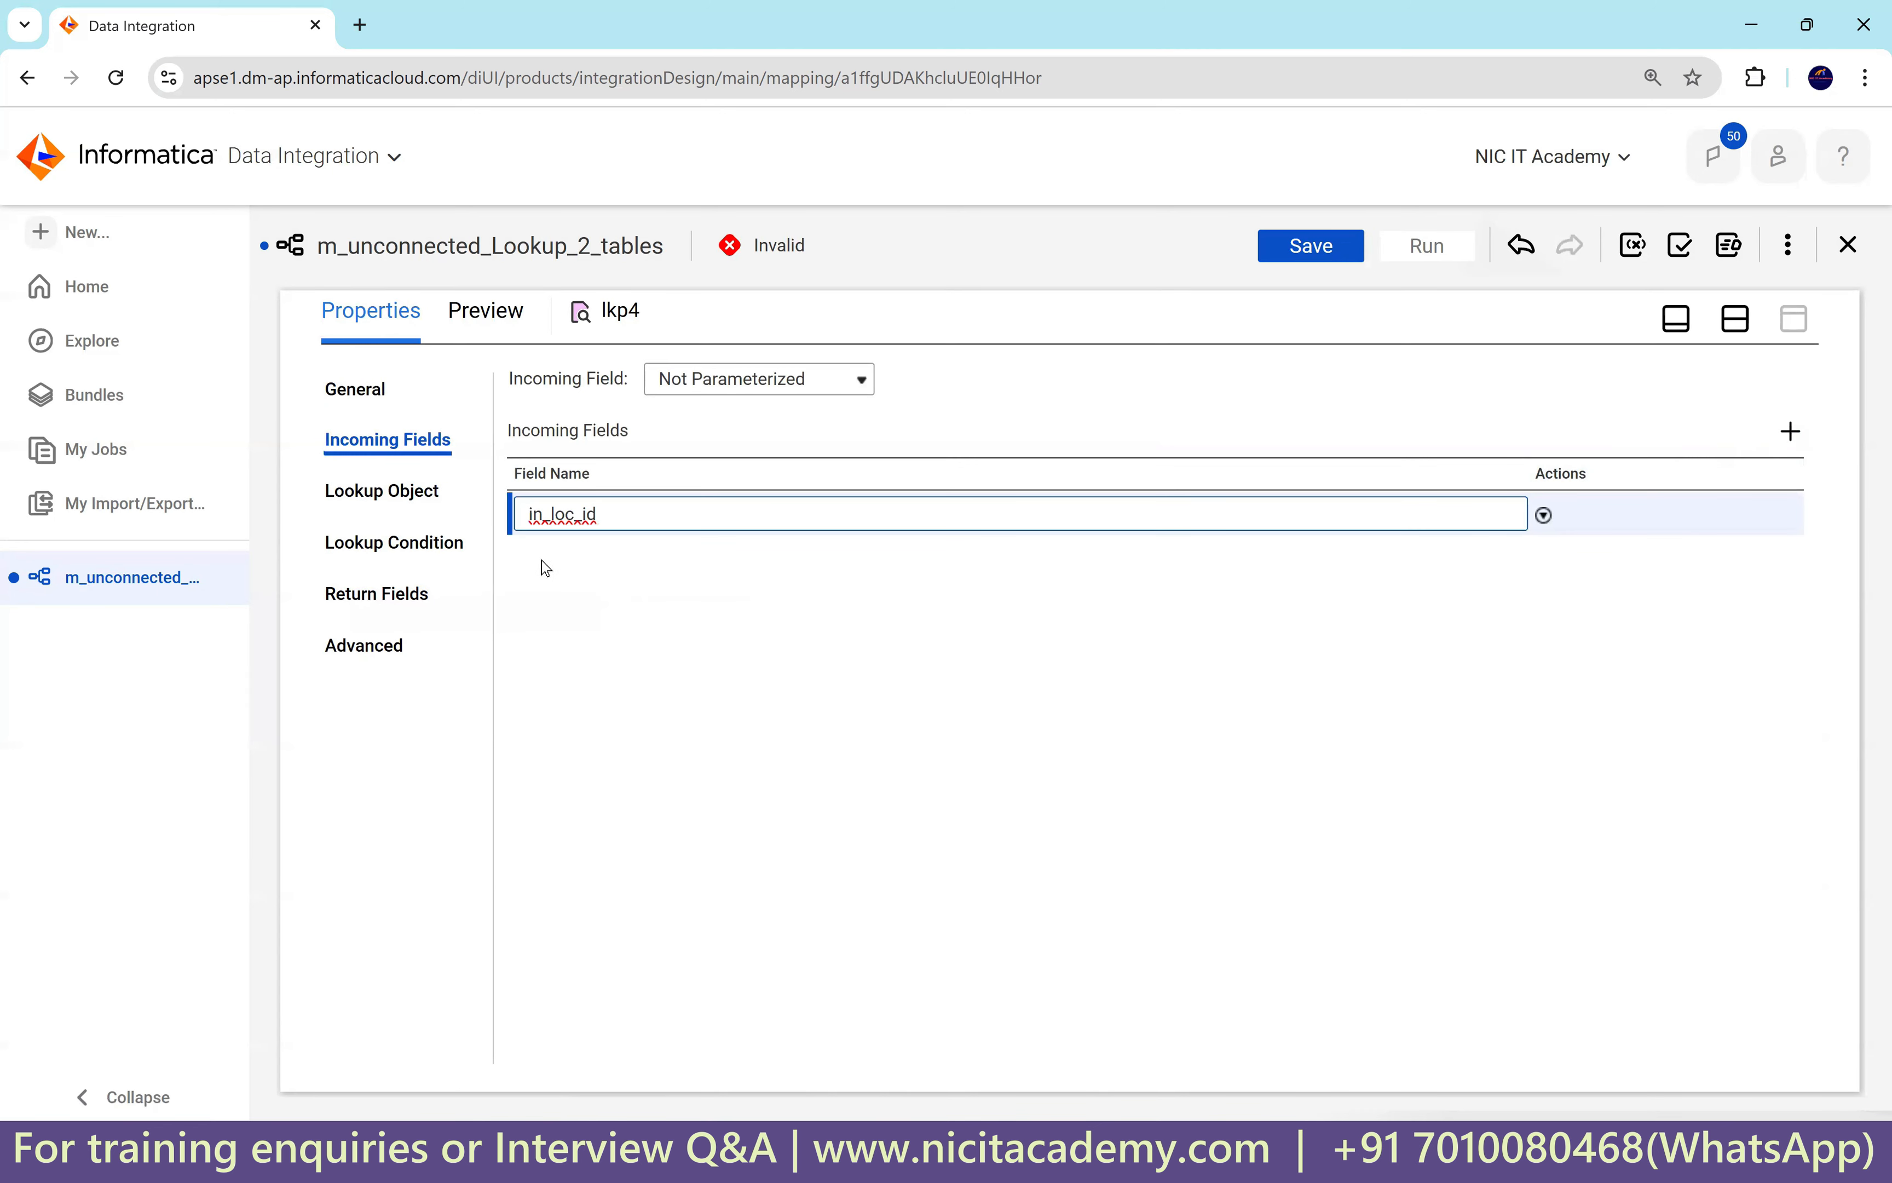
Point lkp4 at the LOCATIONS table through Oracle_Src1.
left_click(382, 491)
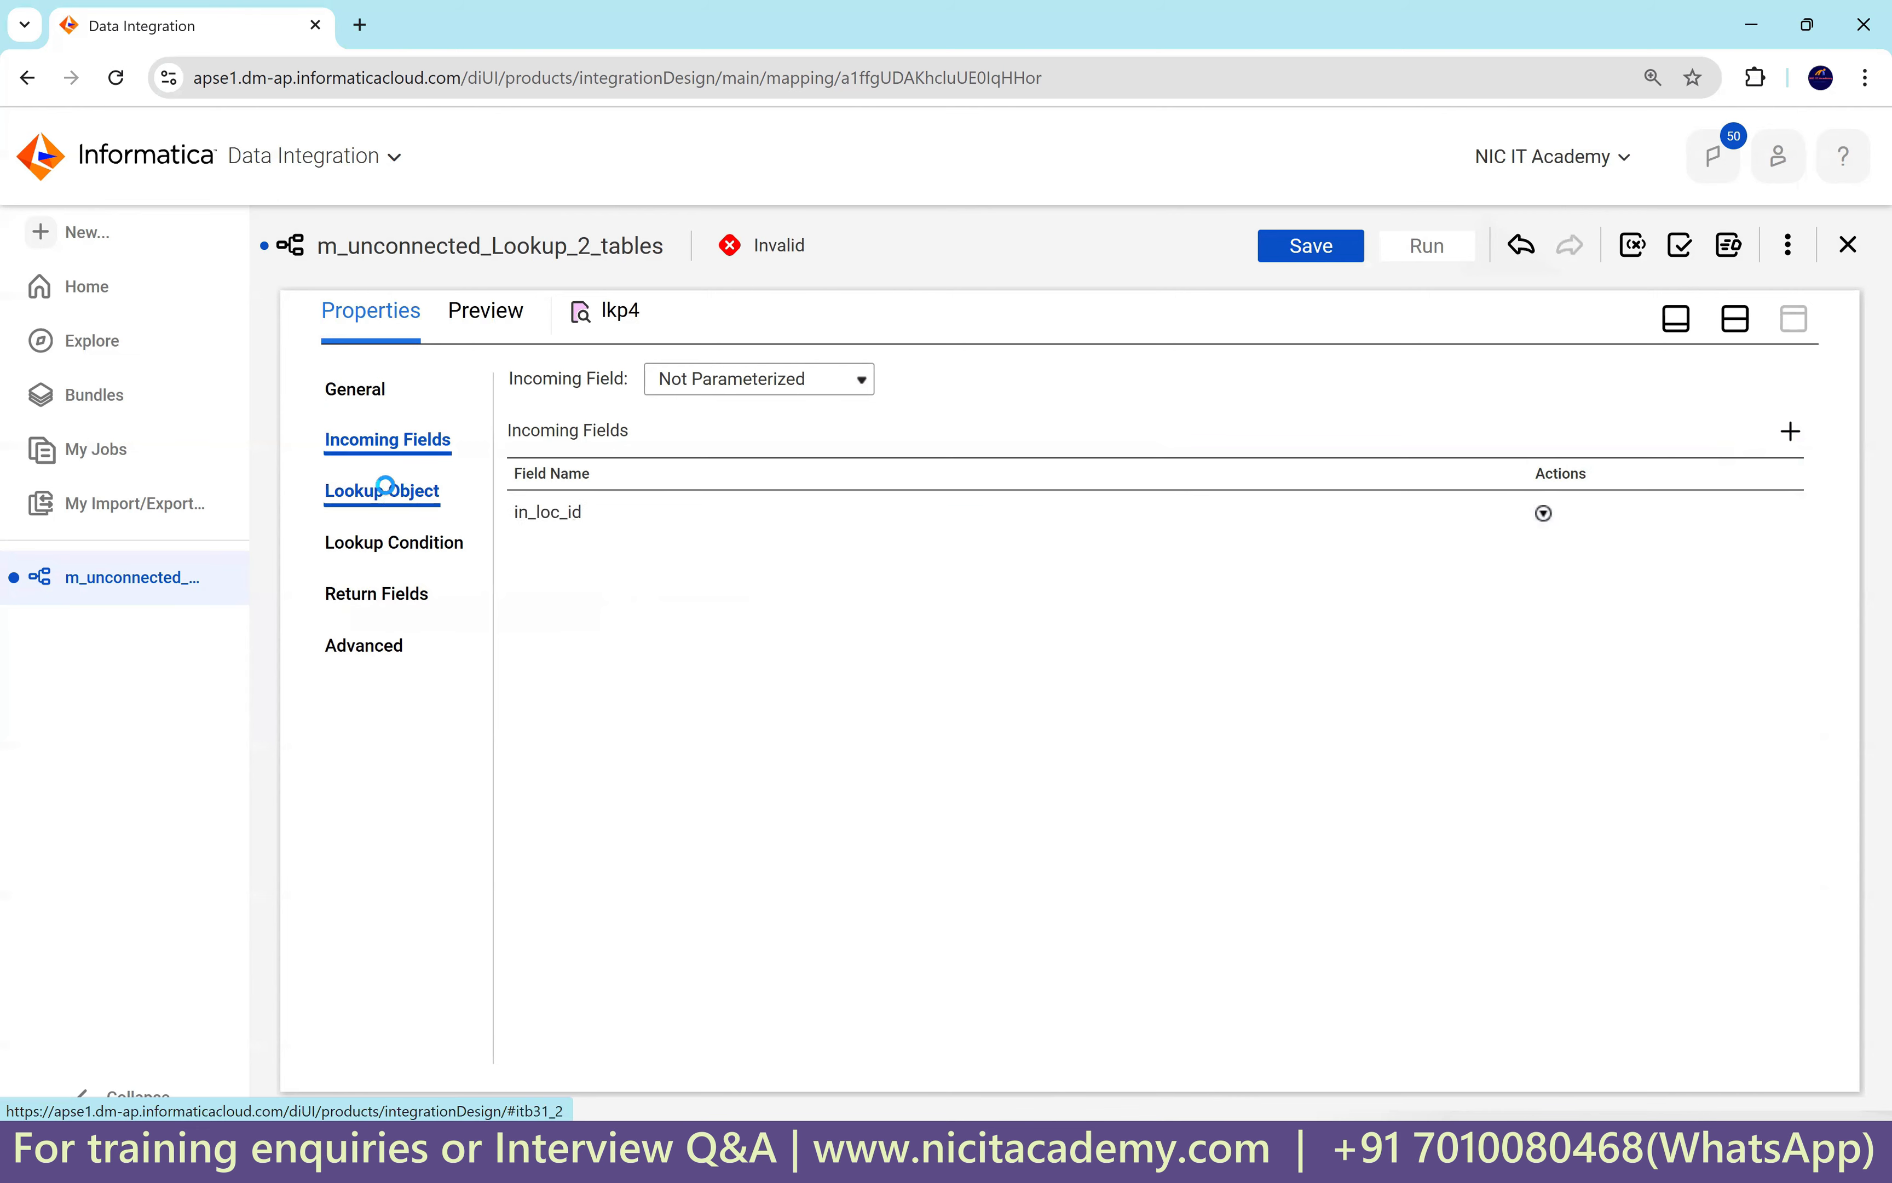
left_click(742, 445)
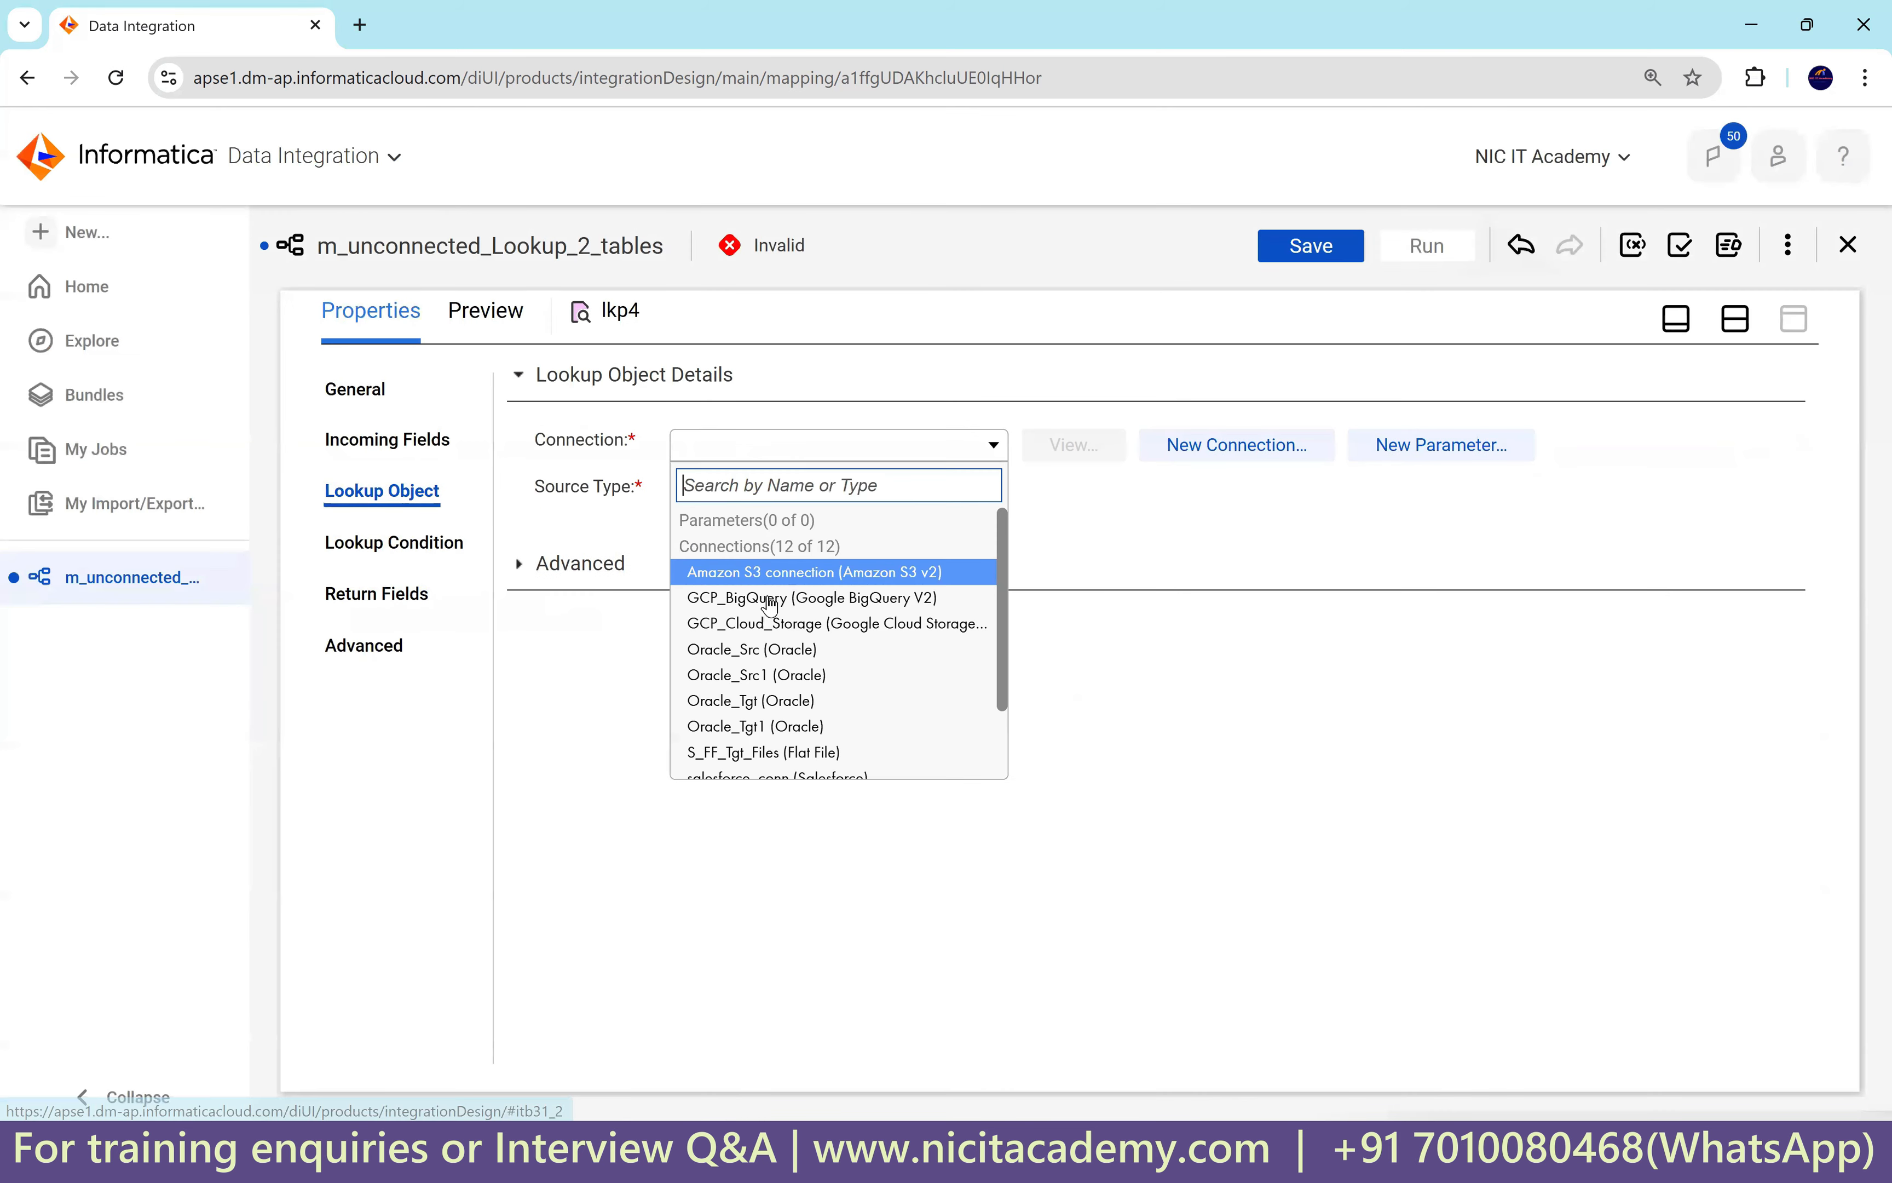
left_click(773, 670)
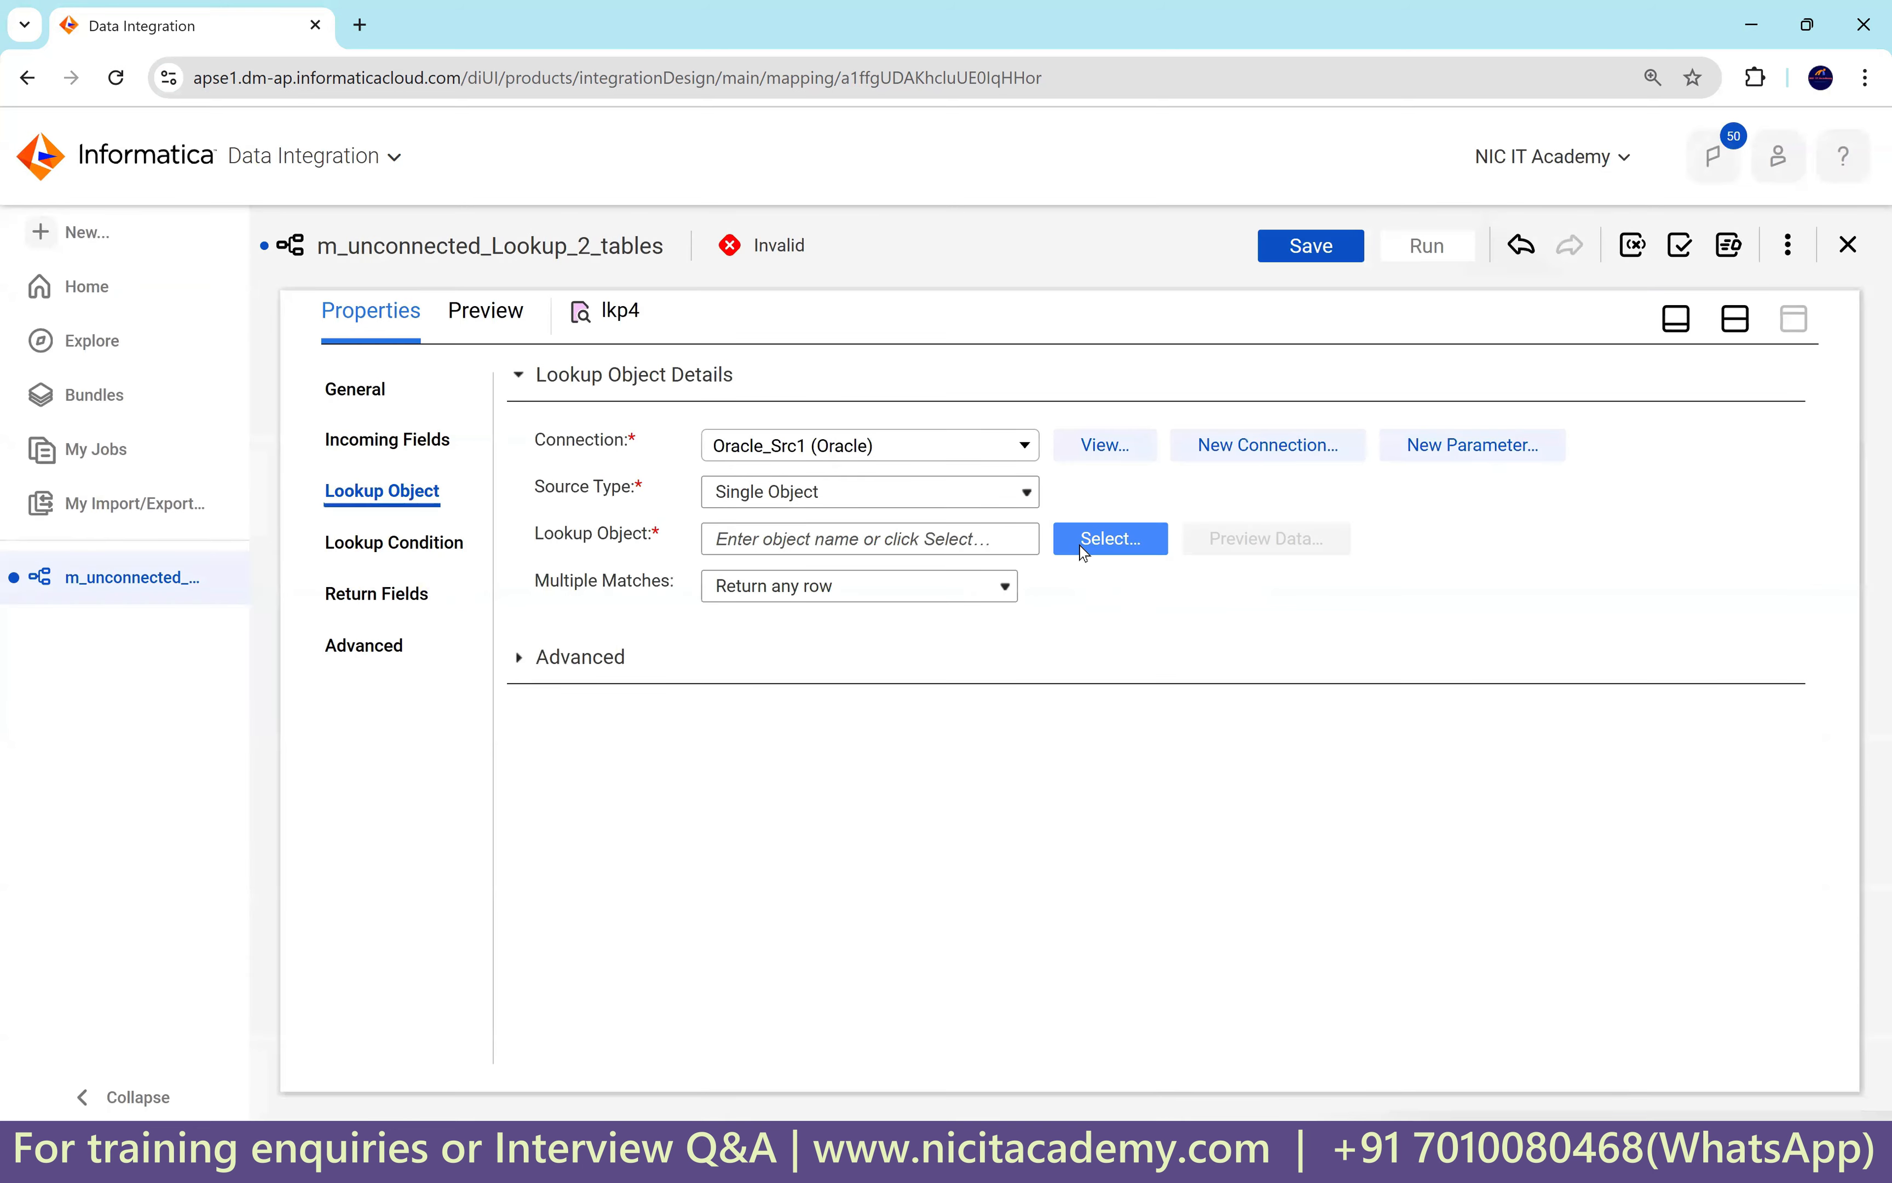
left_click(1084, 553)
left_click(818, 608)
left_click(1255, 851)
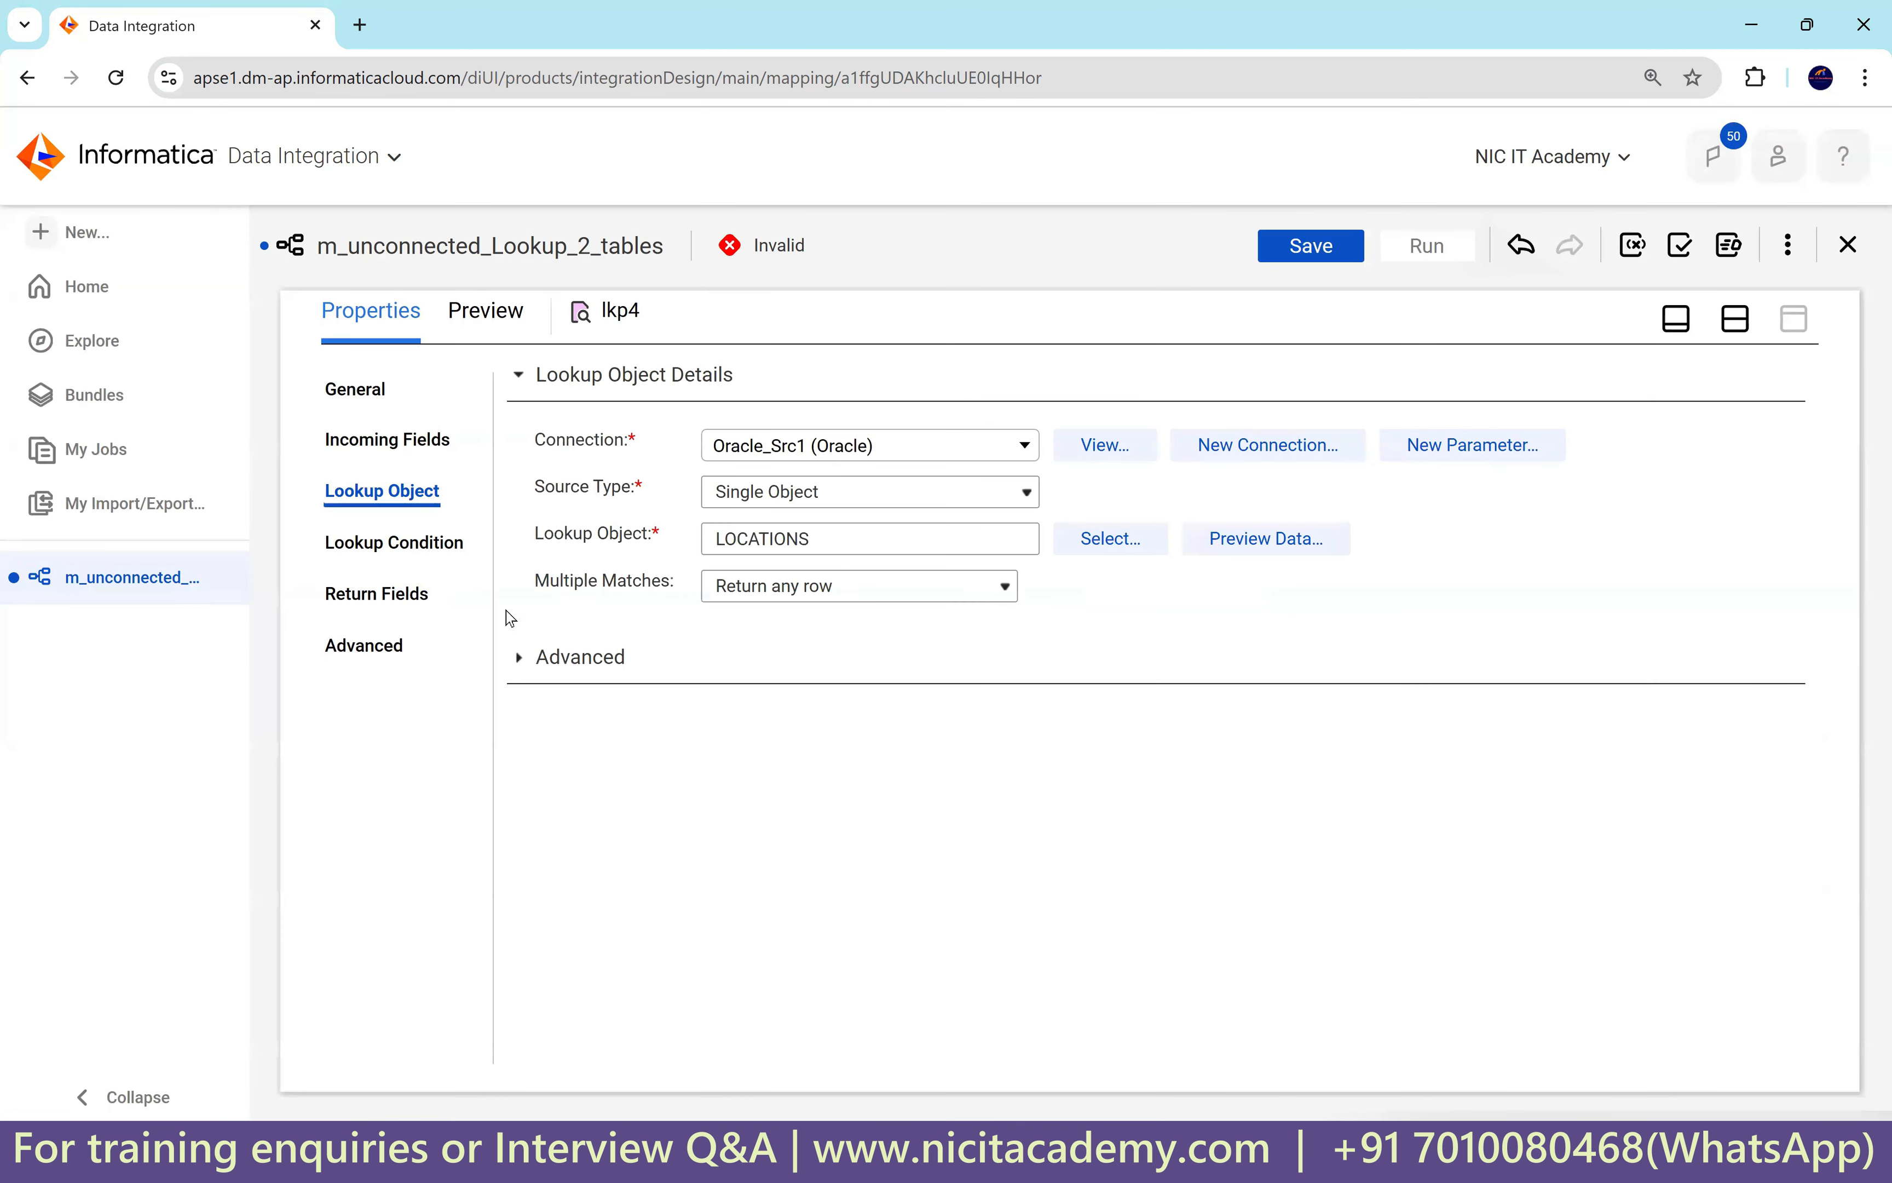
Add the lkp4 lookup condition LOCATION_ID = in_loc_id.
left_click(395, 542)
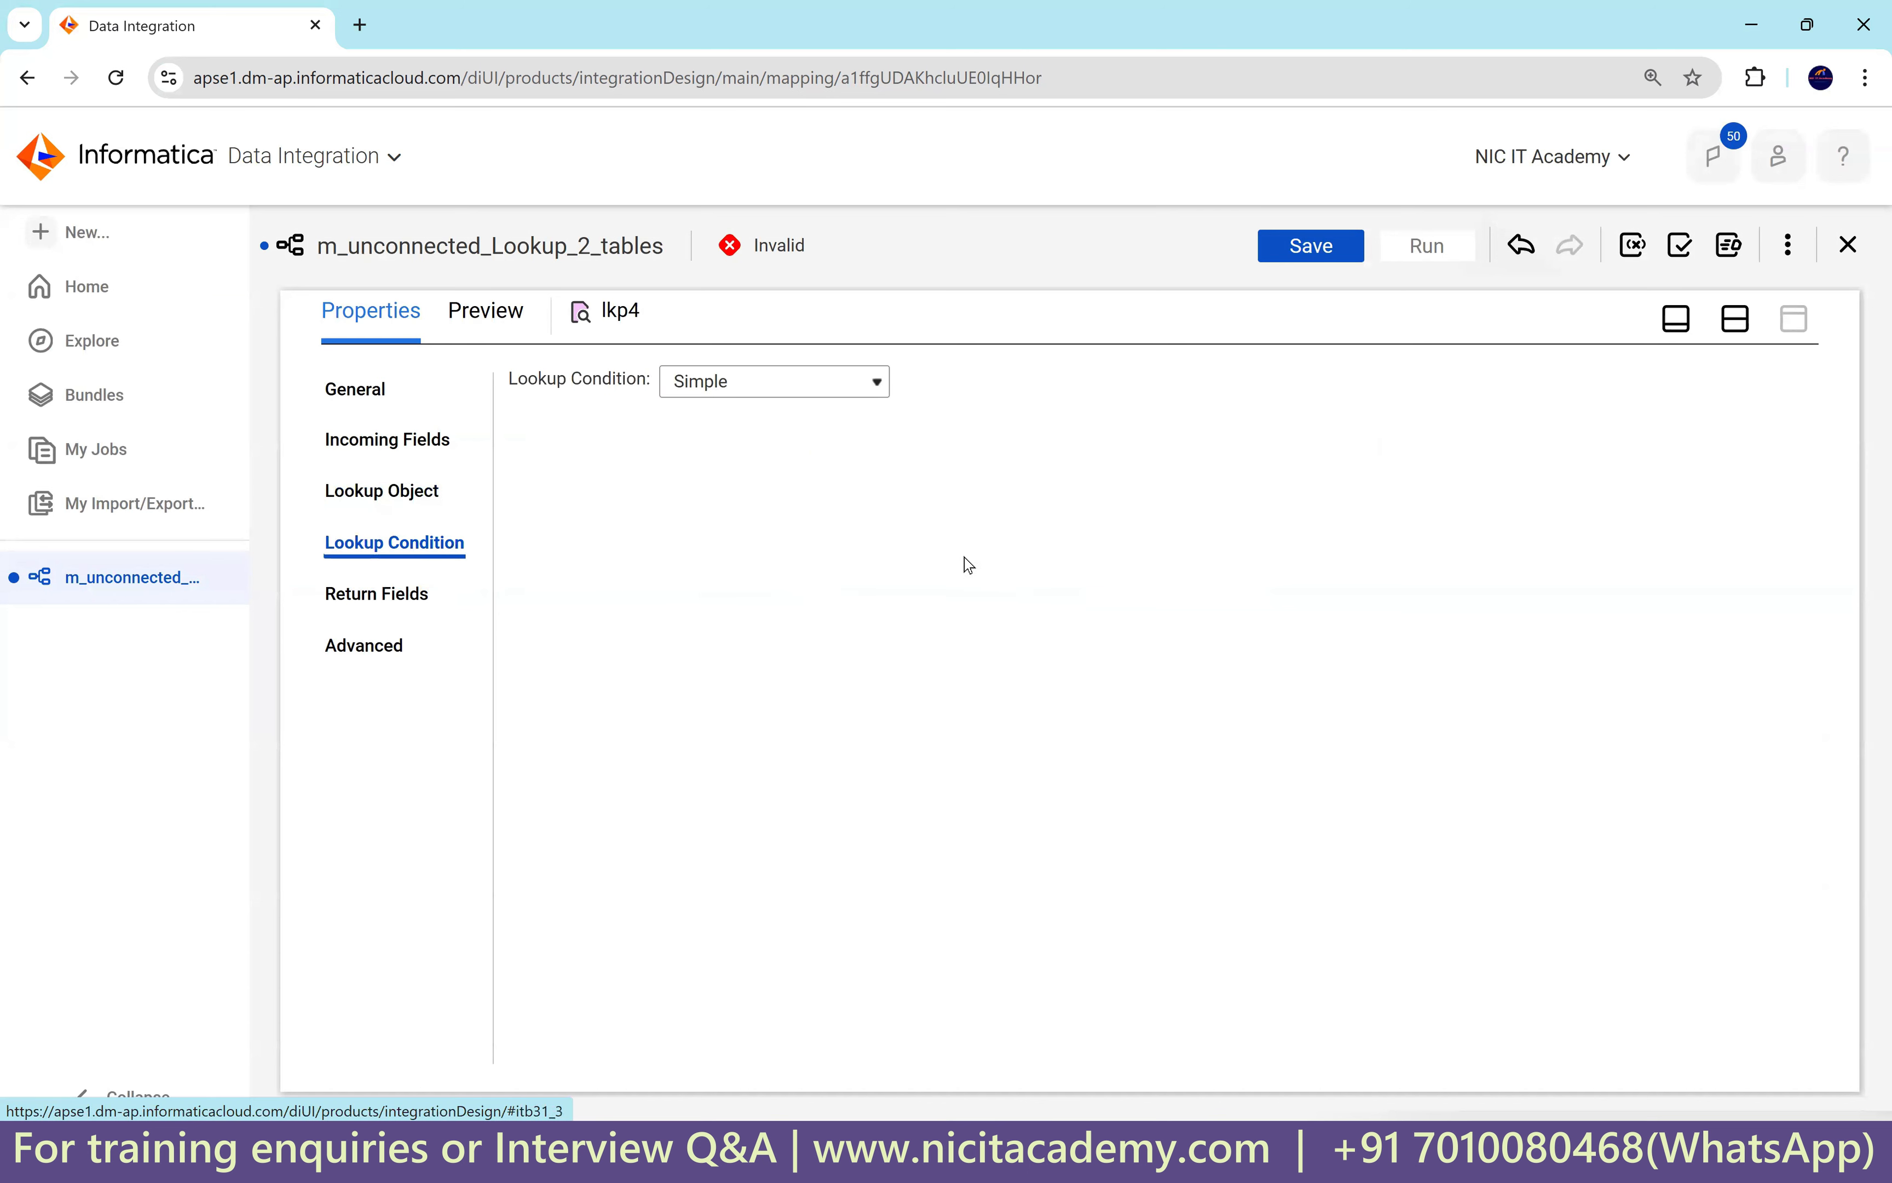
left_click(1778, 438)
left_click(822, 520)
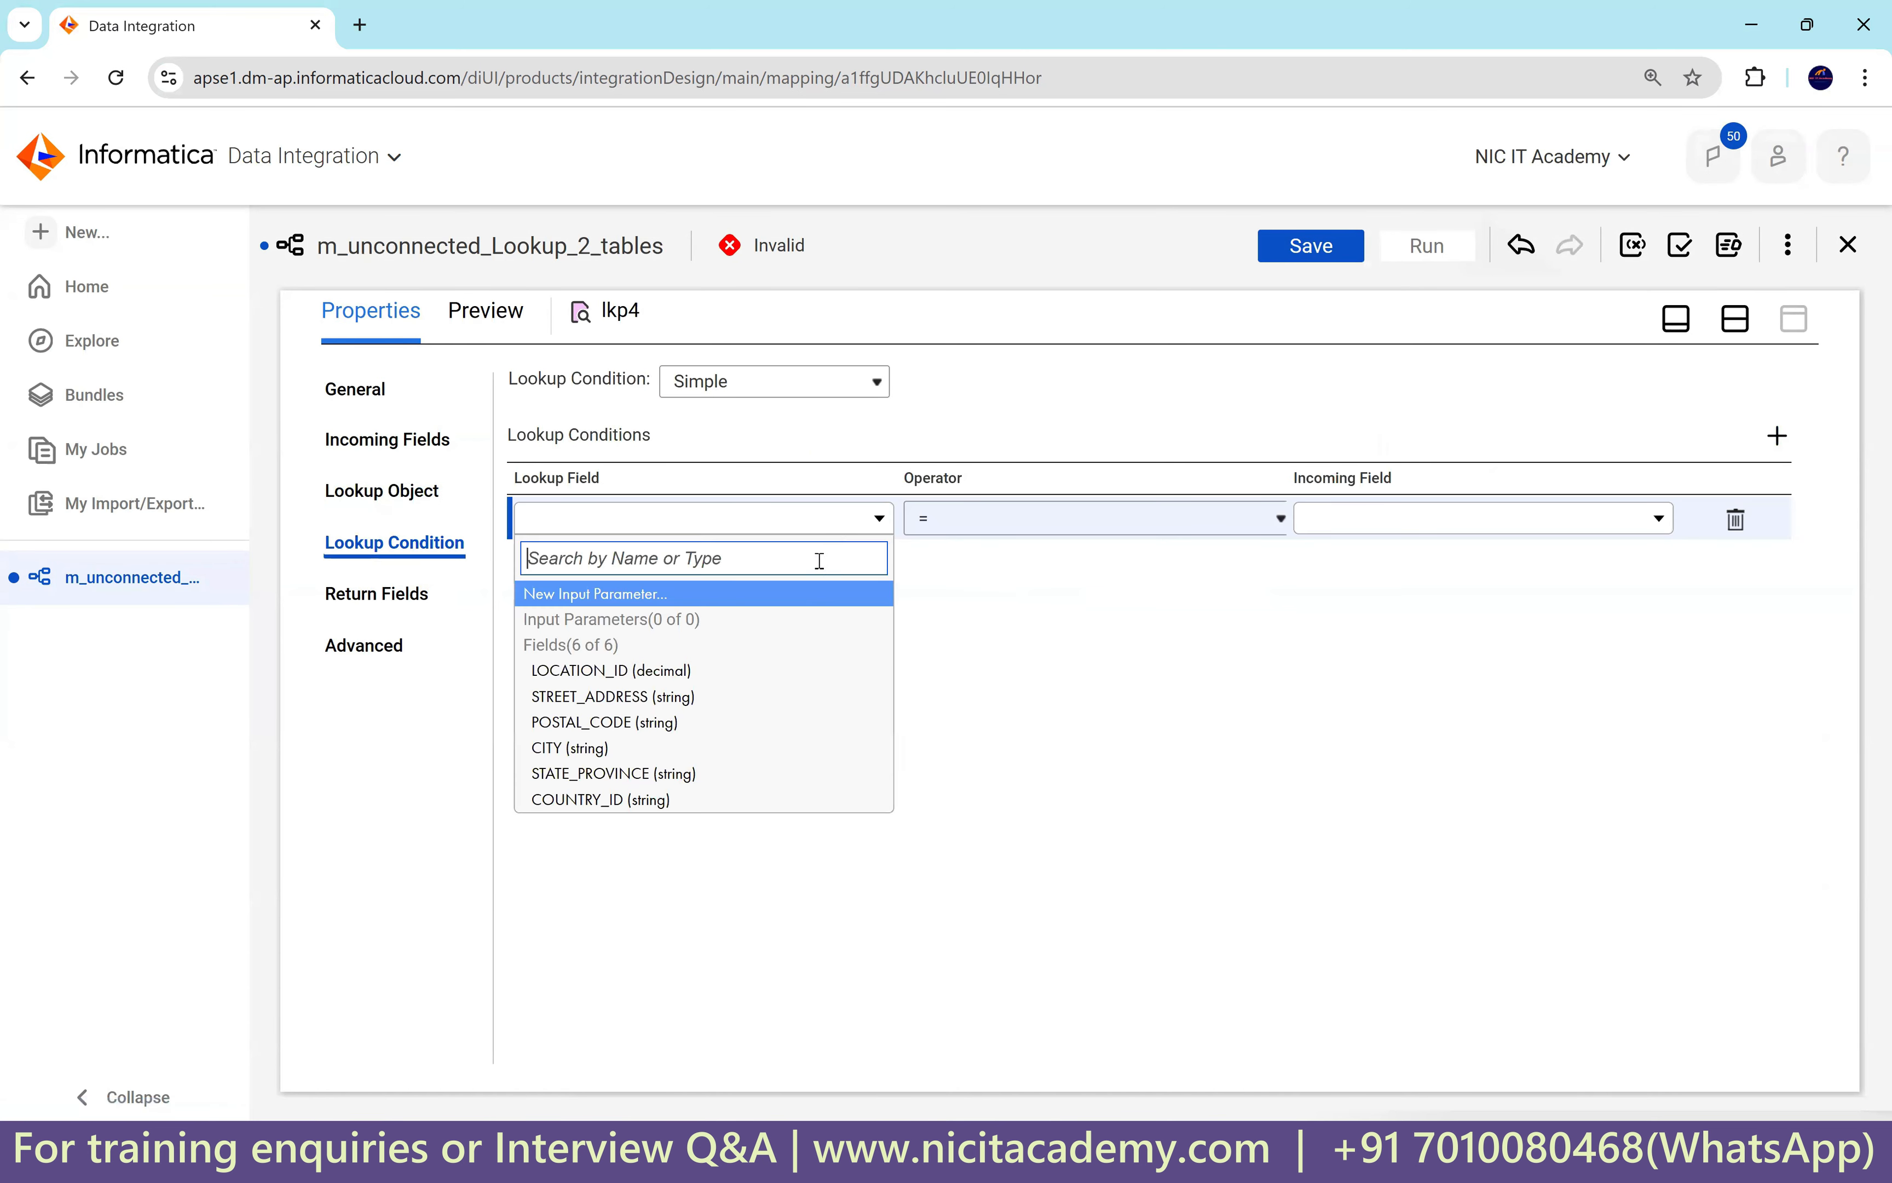
left_click(735, 678)
left_click(1360, 519)
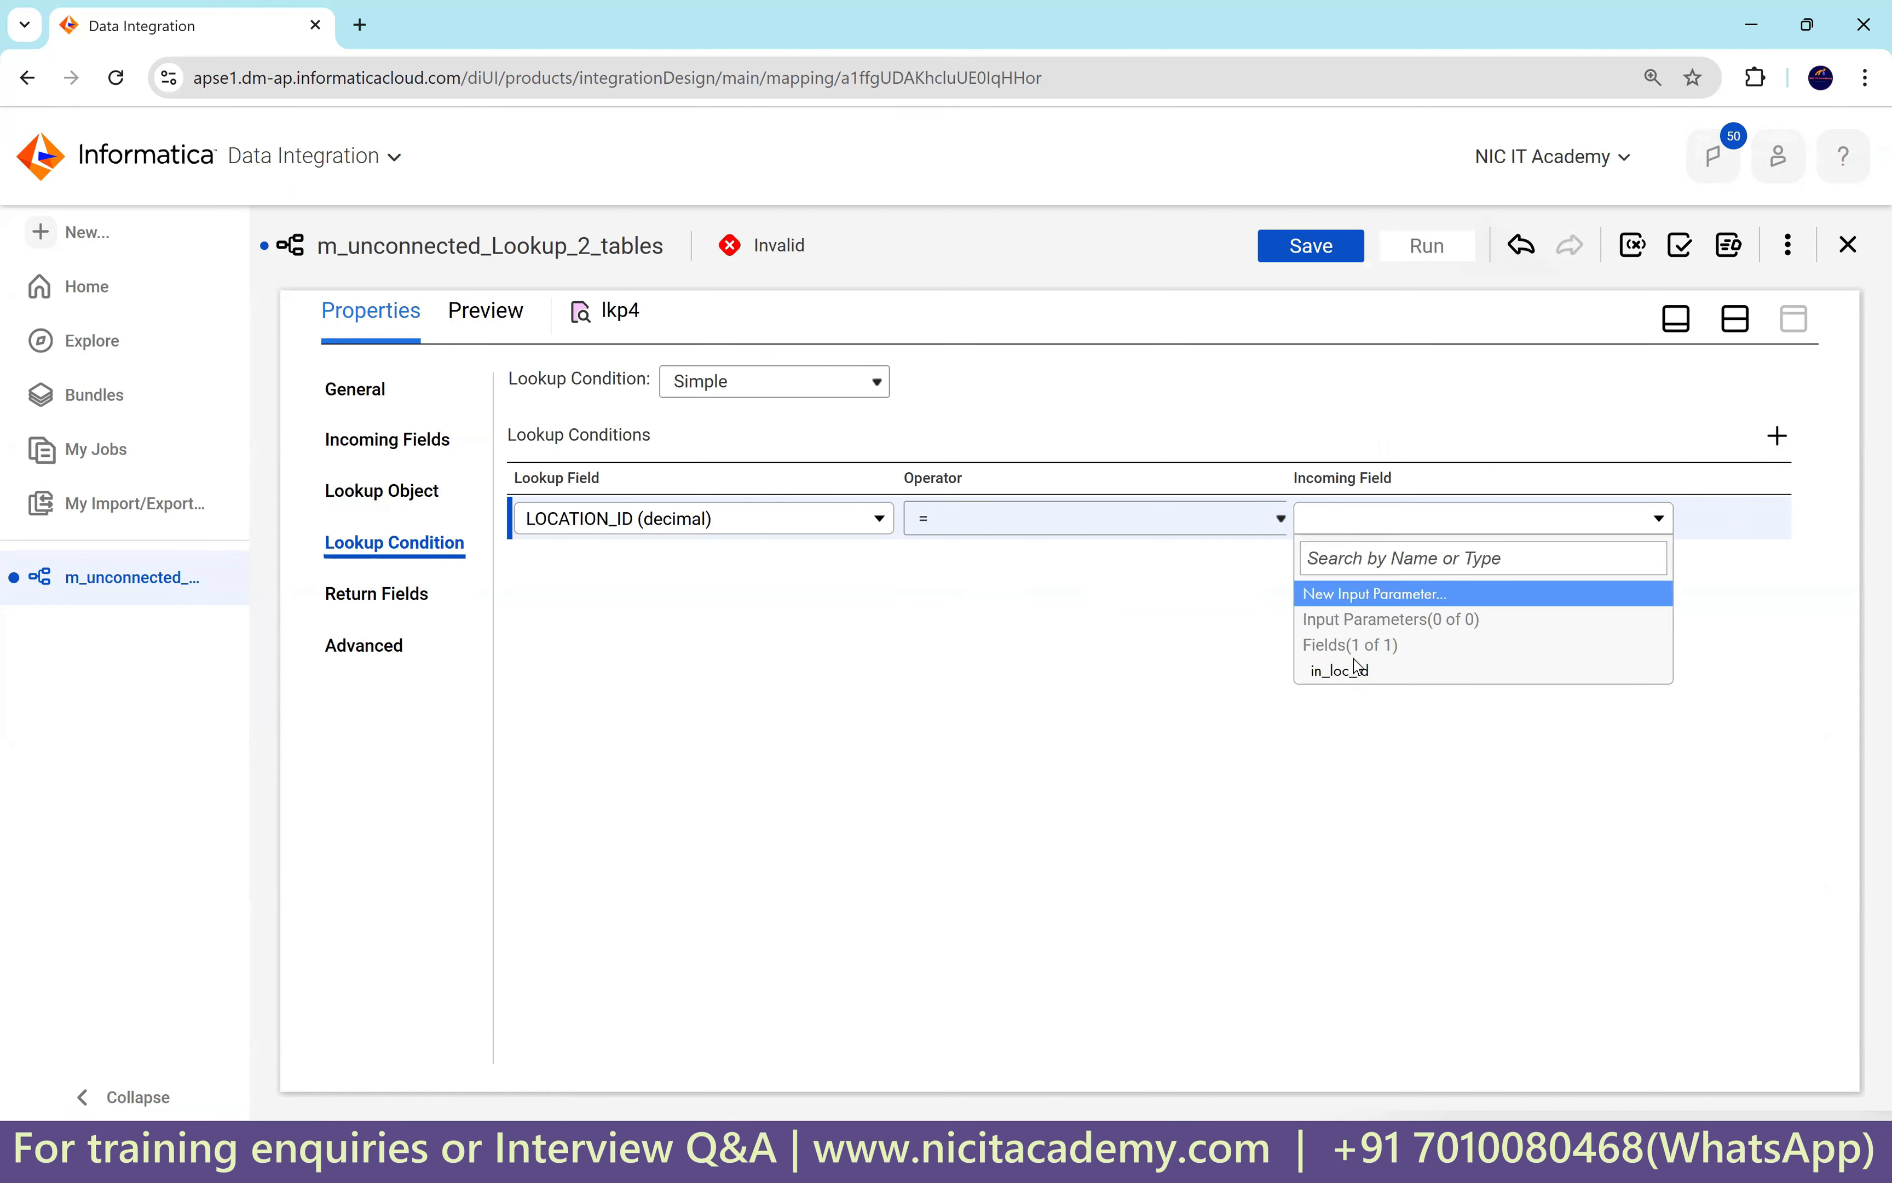
left_click(1361, 672)
Delete STREET_ADDRESS, CITY, STATE_PROVINCE and COUNTRY_ID from lkp4 and return POSTAL_CODE.
left_click(371, 595)
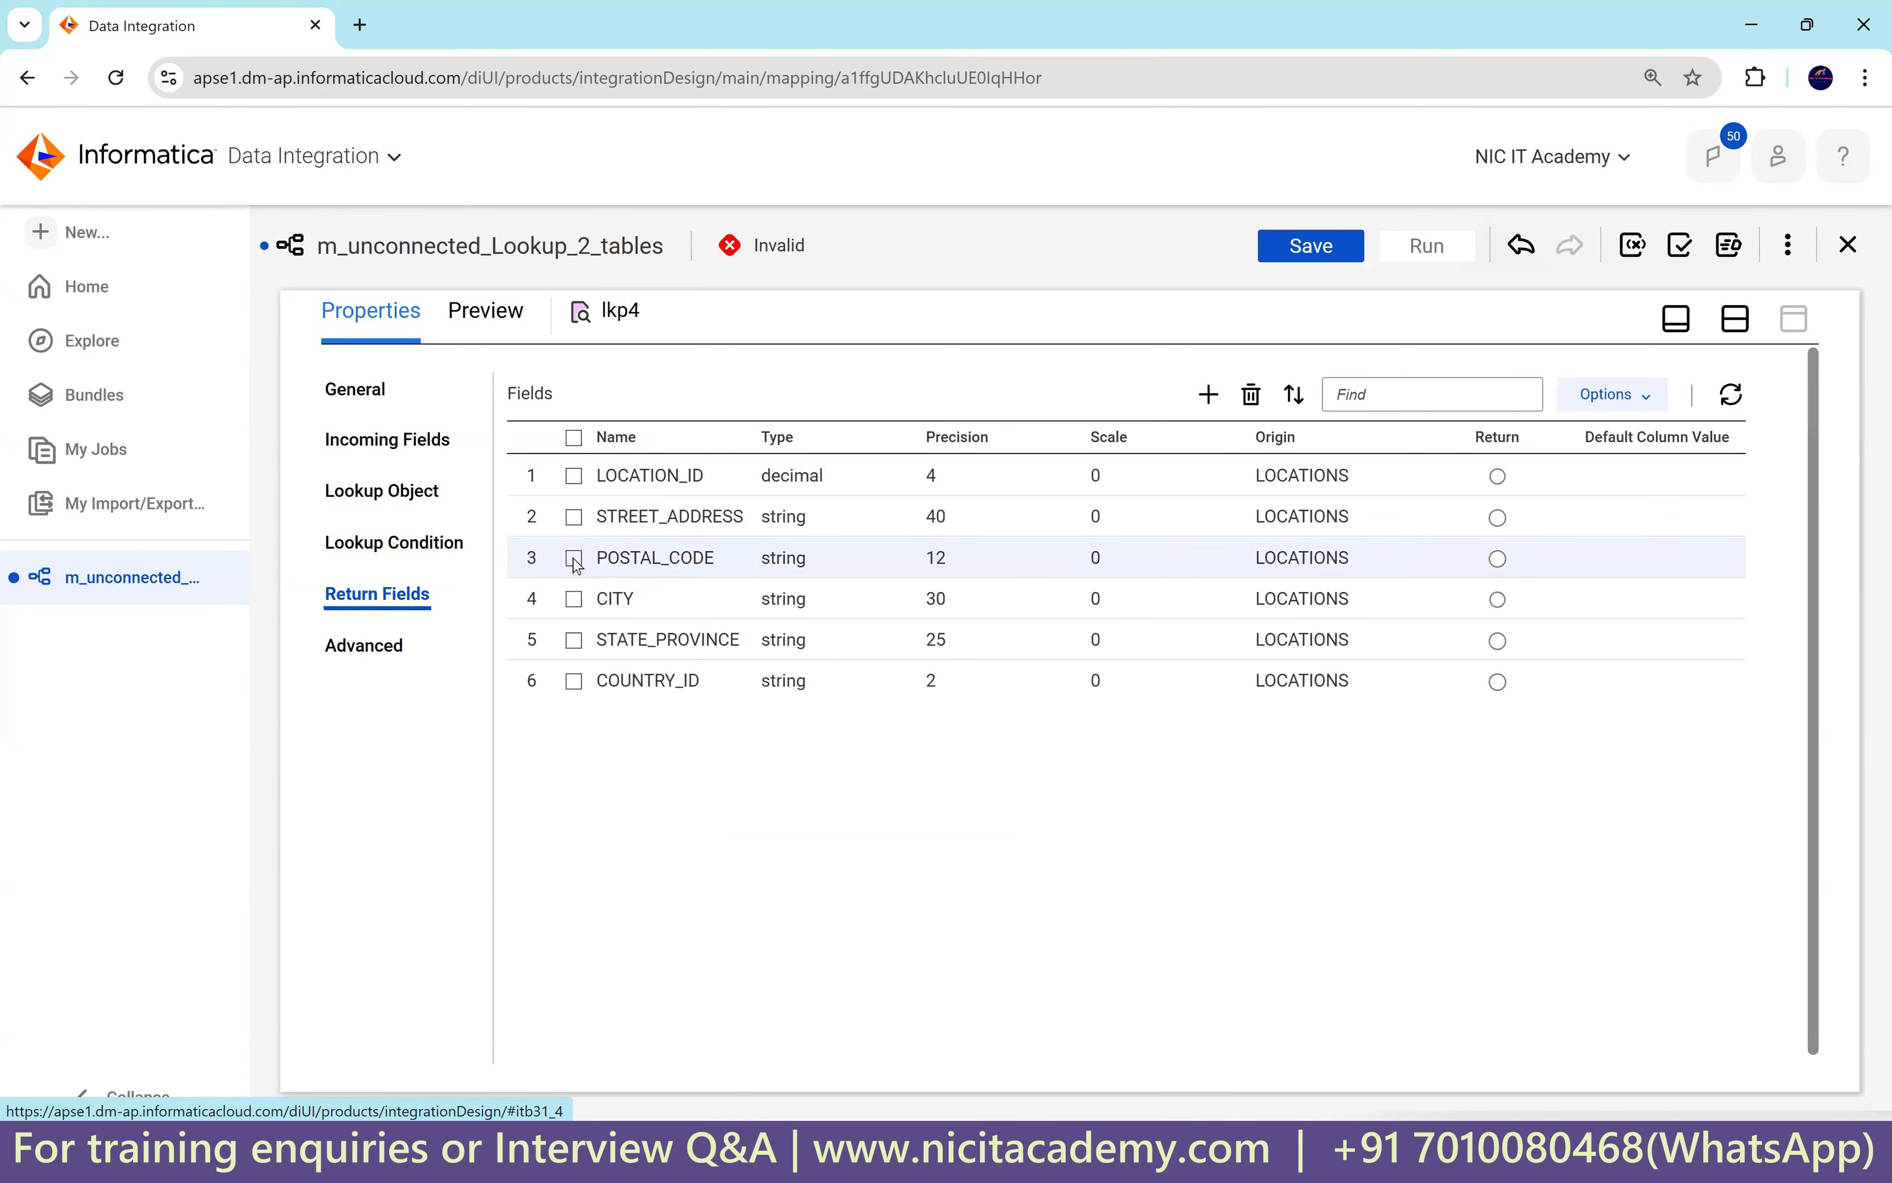
left_click(574, 517)
left_click(574, 599)
left_click(574, 641)
left_click(574, 681)
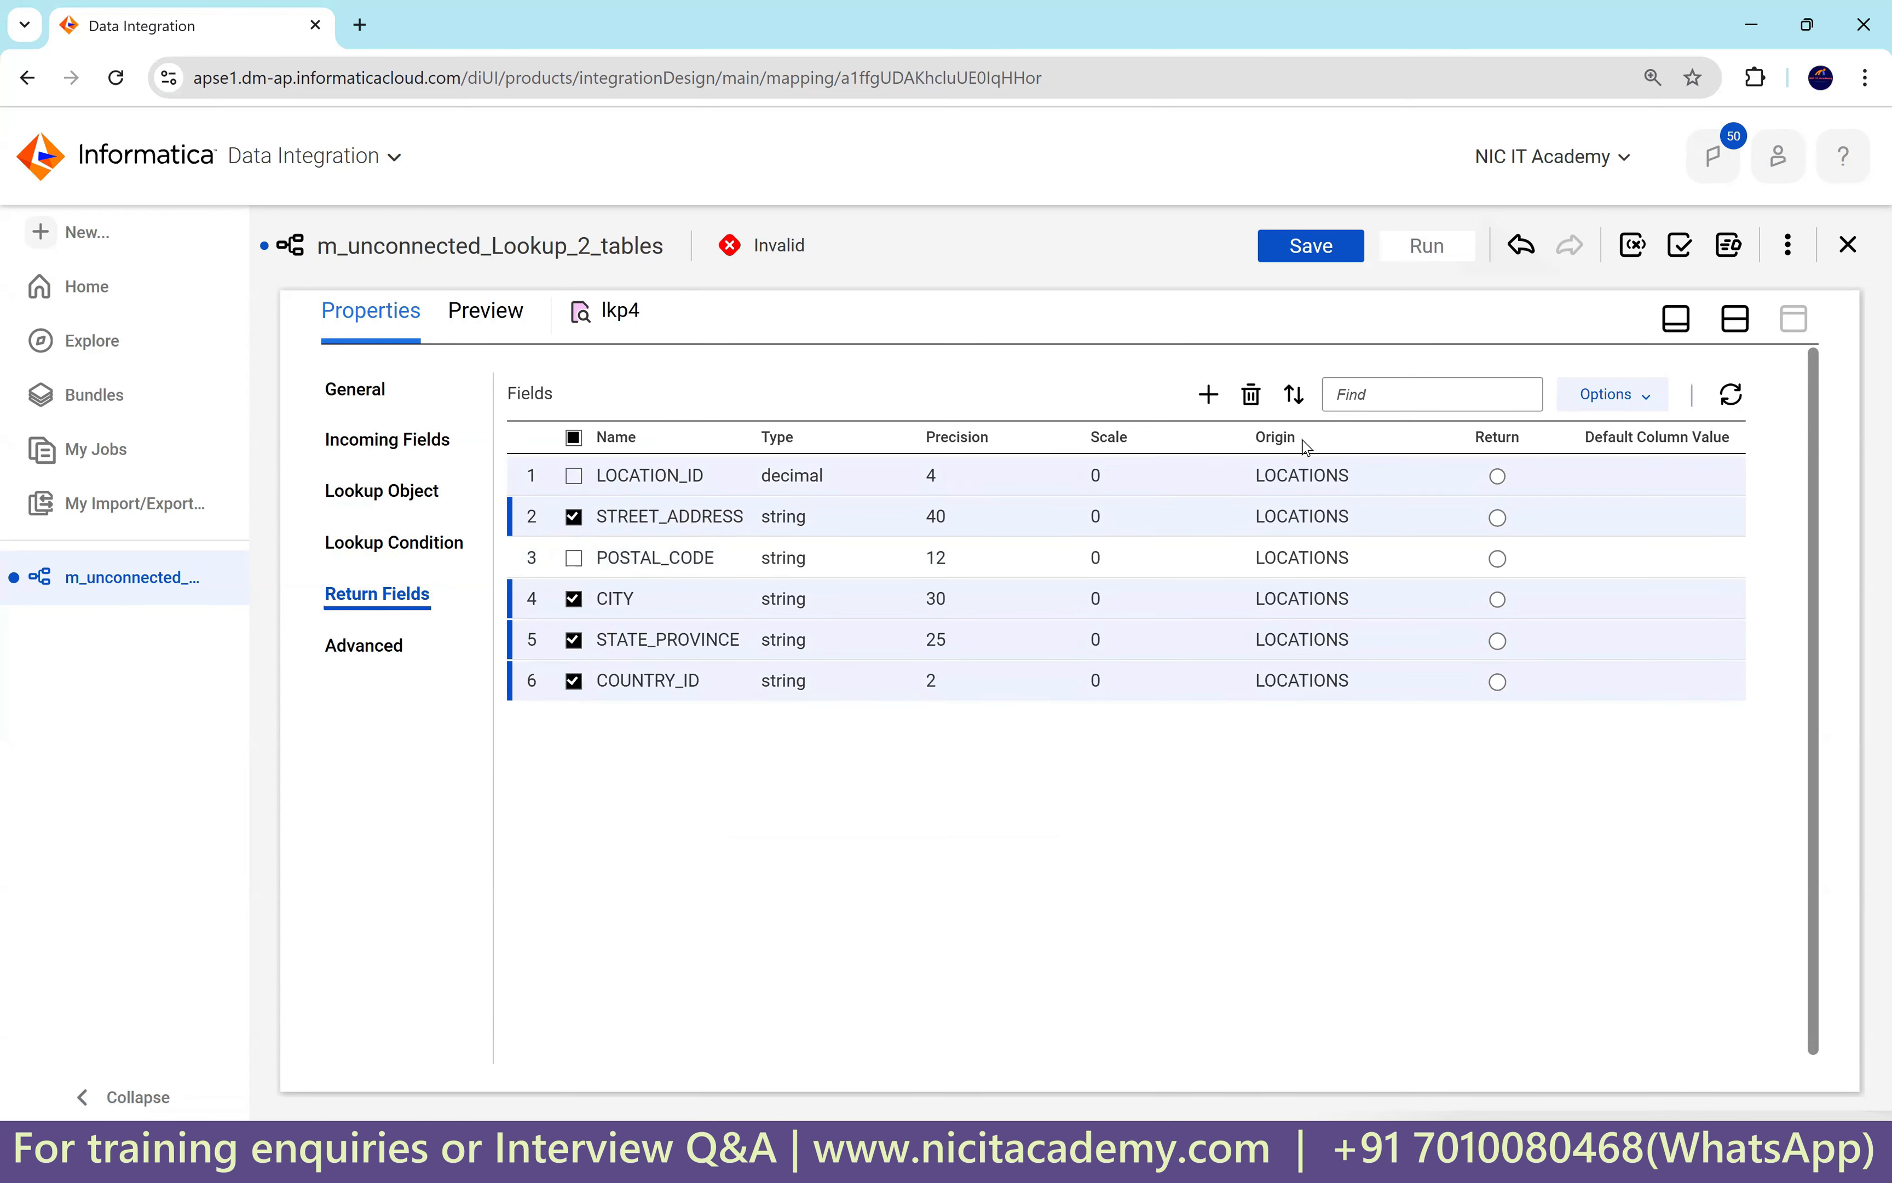
left_click(1252, 396)
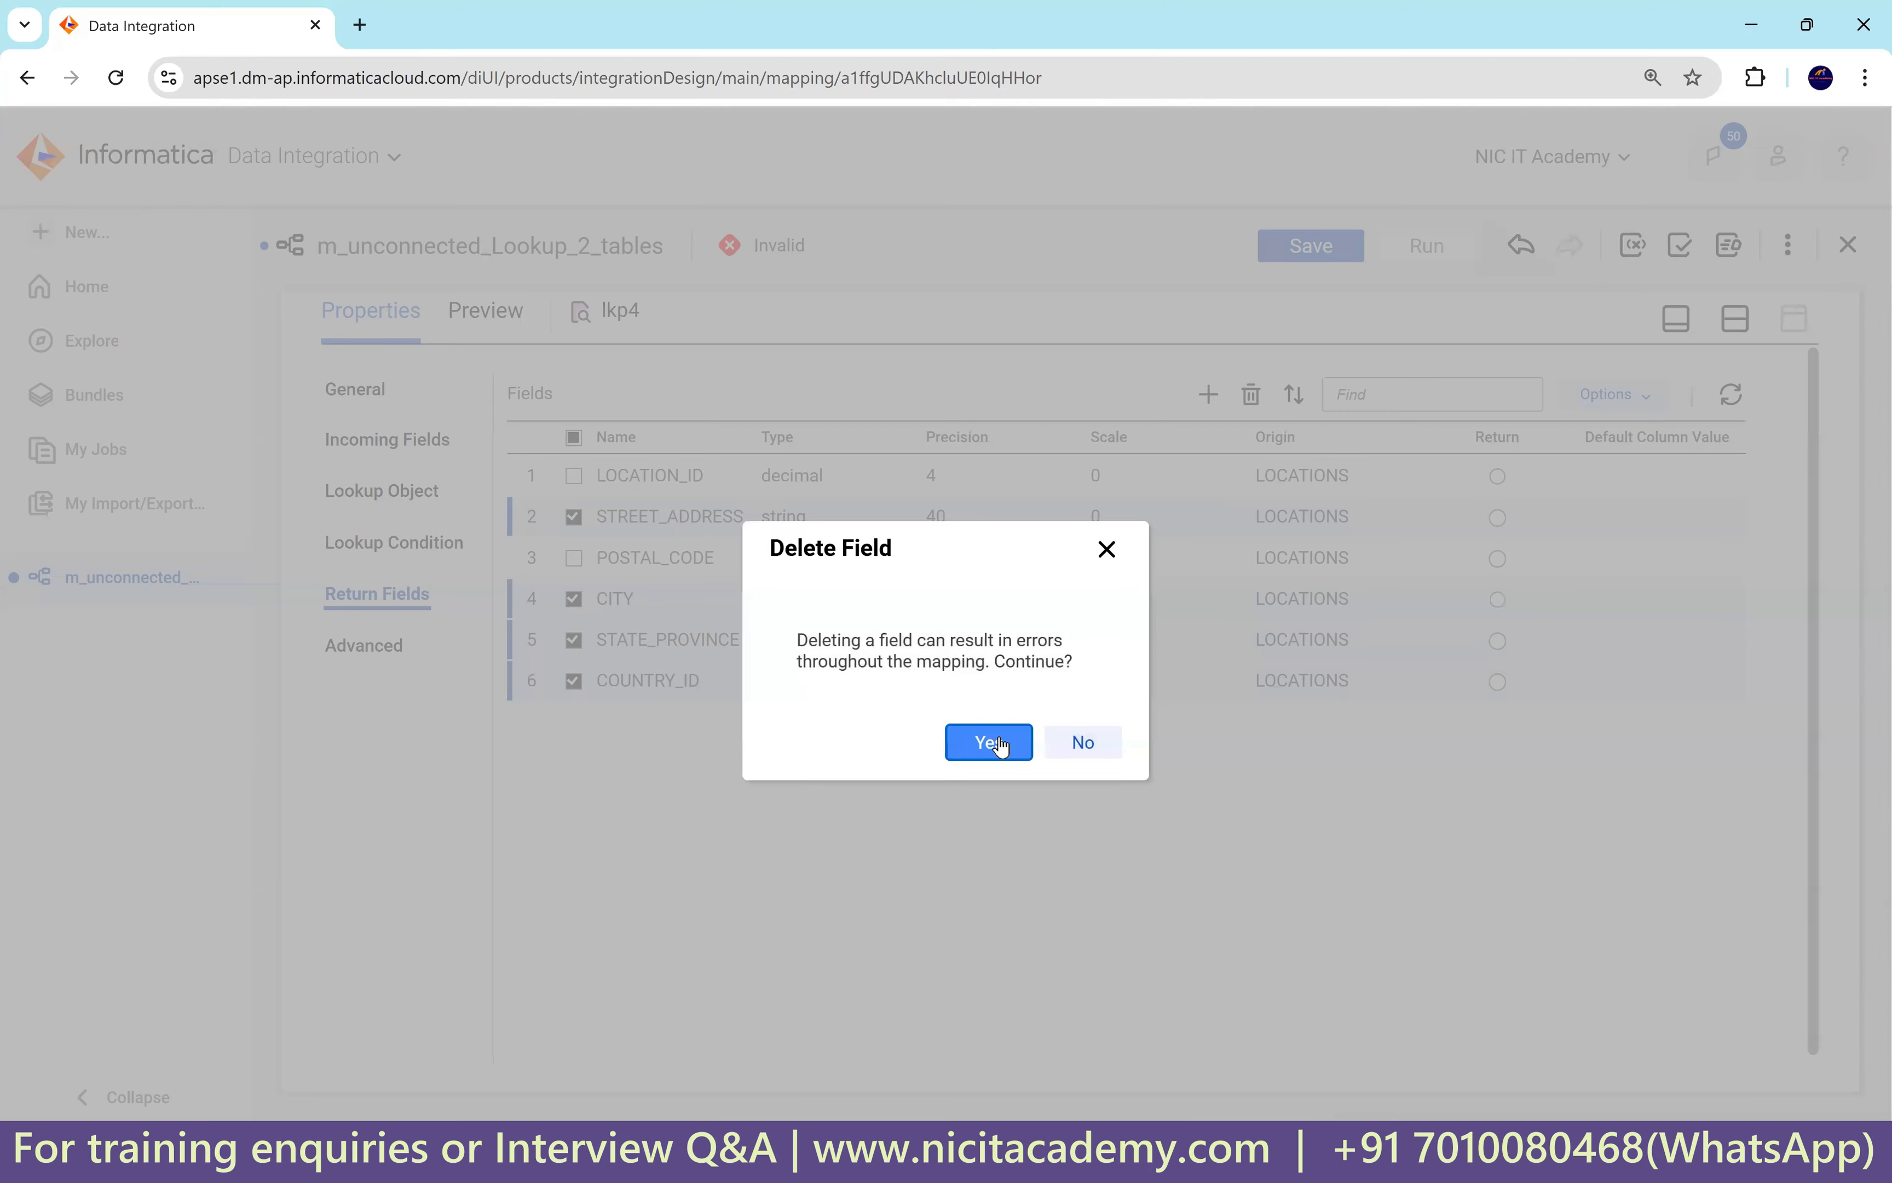
left_click(988, 743)
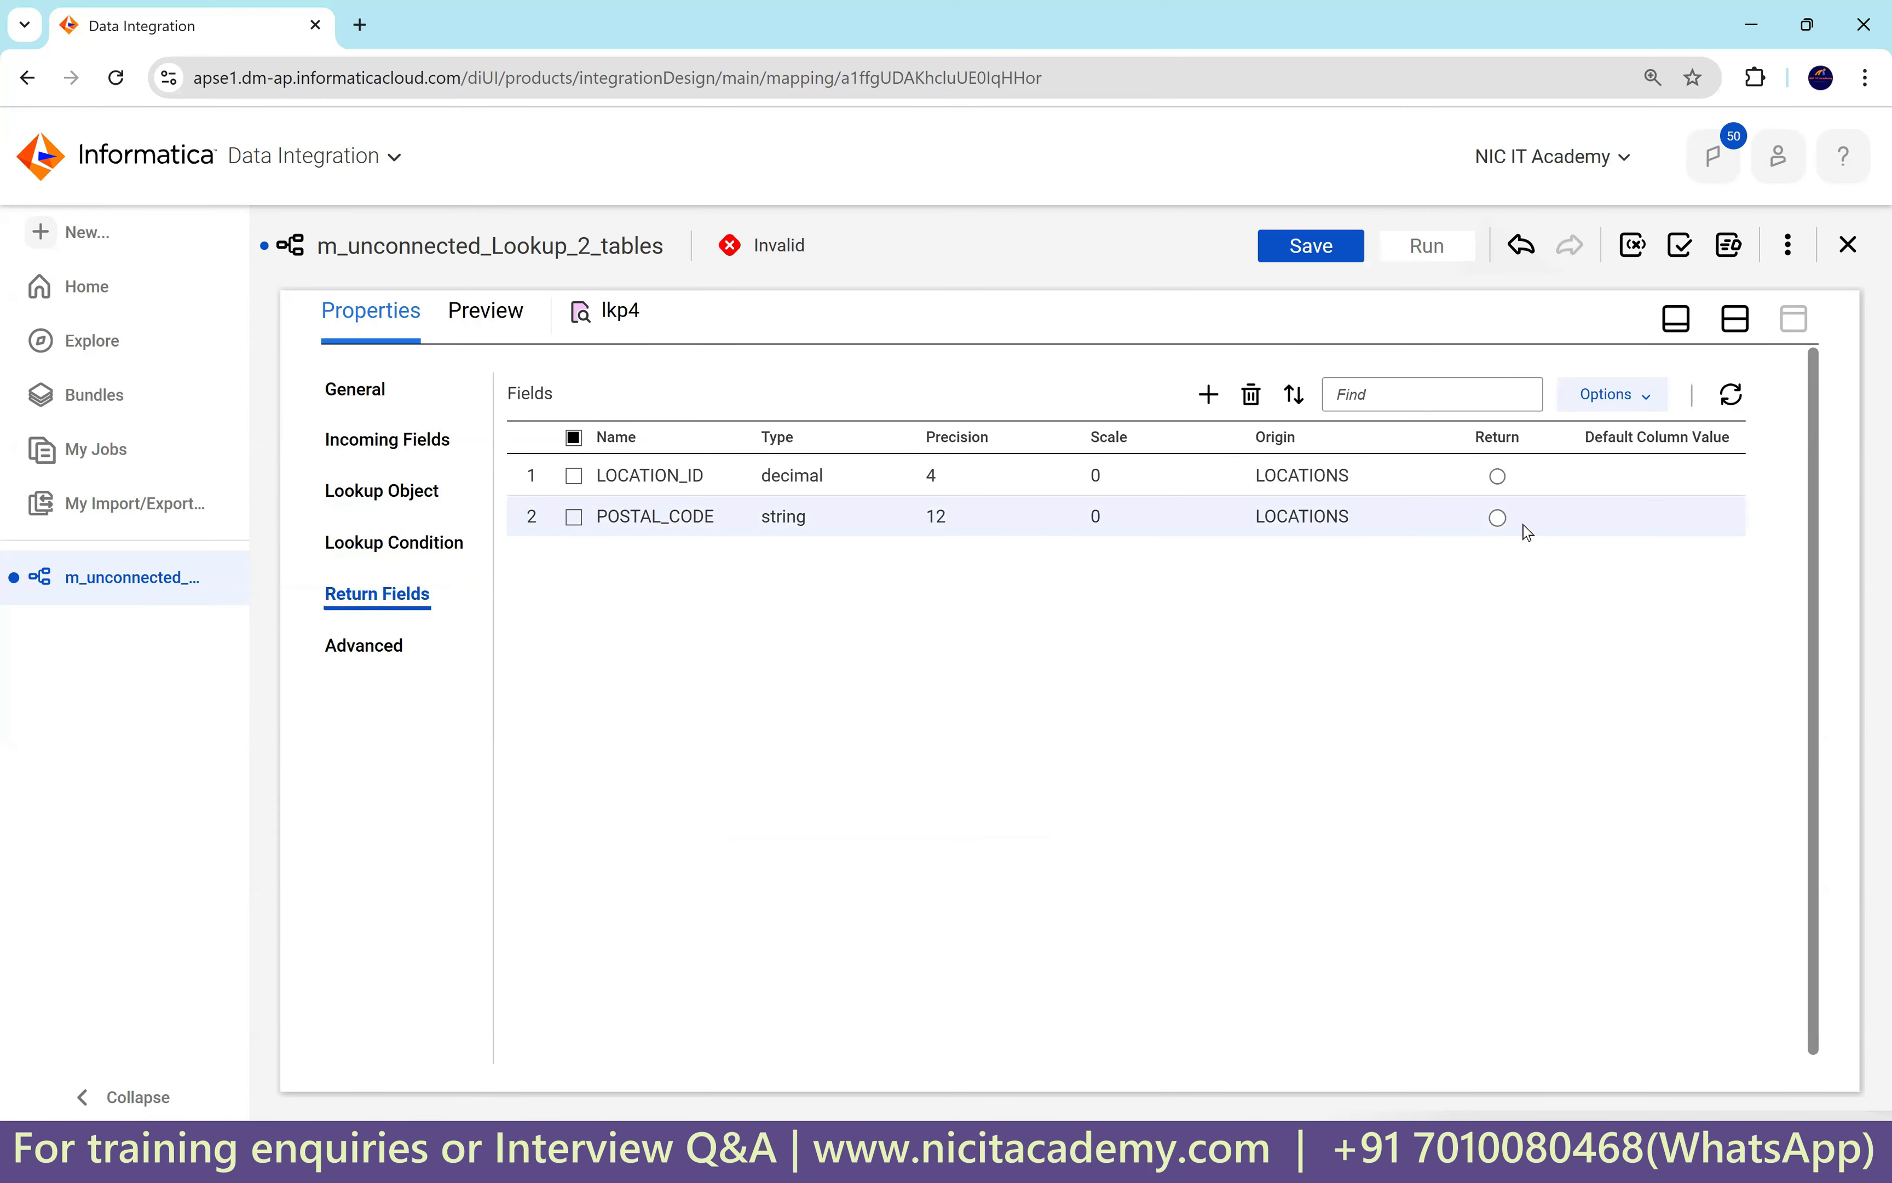
left_click(1498, 517)
Make lkp5 an unconnected lookup with incoming field in_loc_id.
left_click(1736, 318)
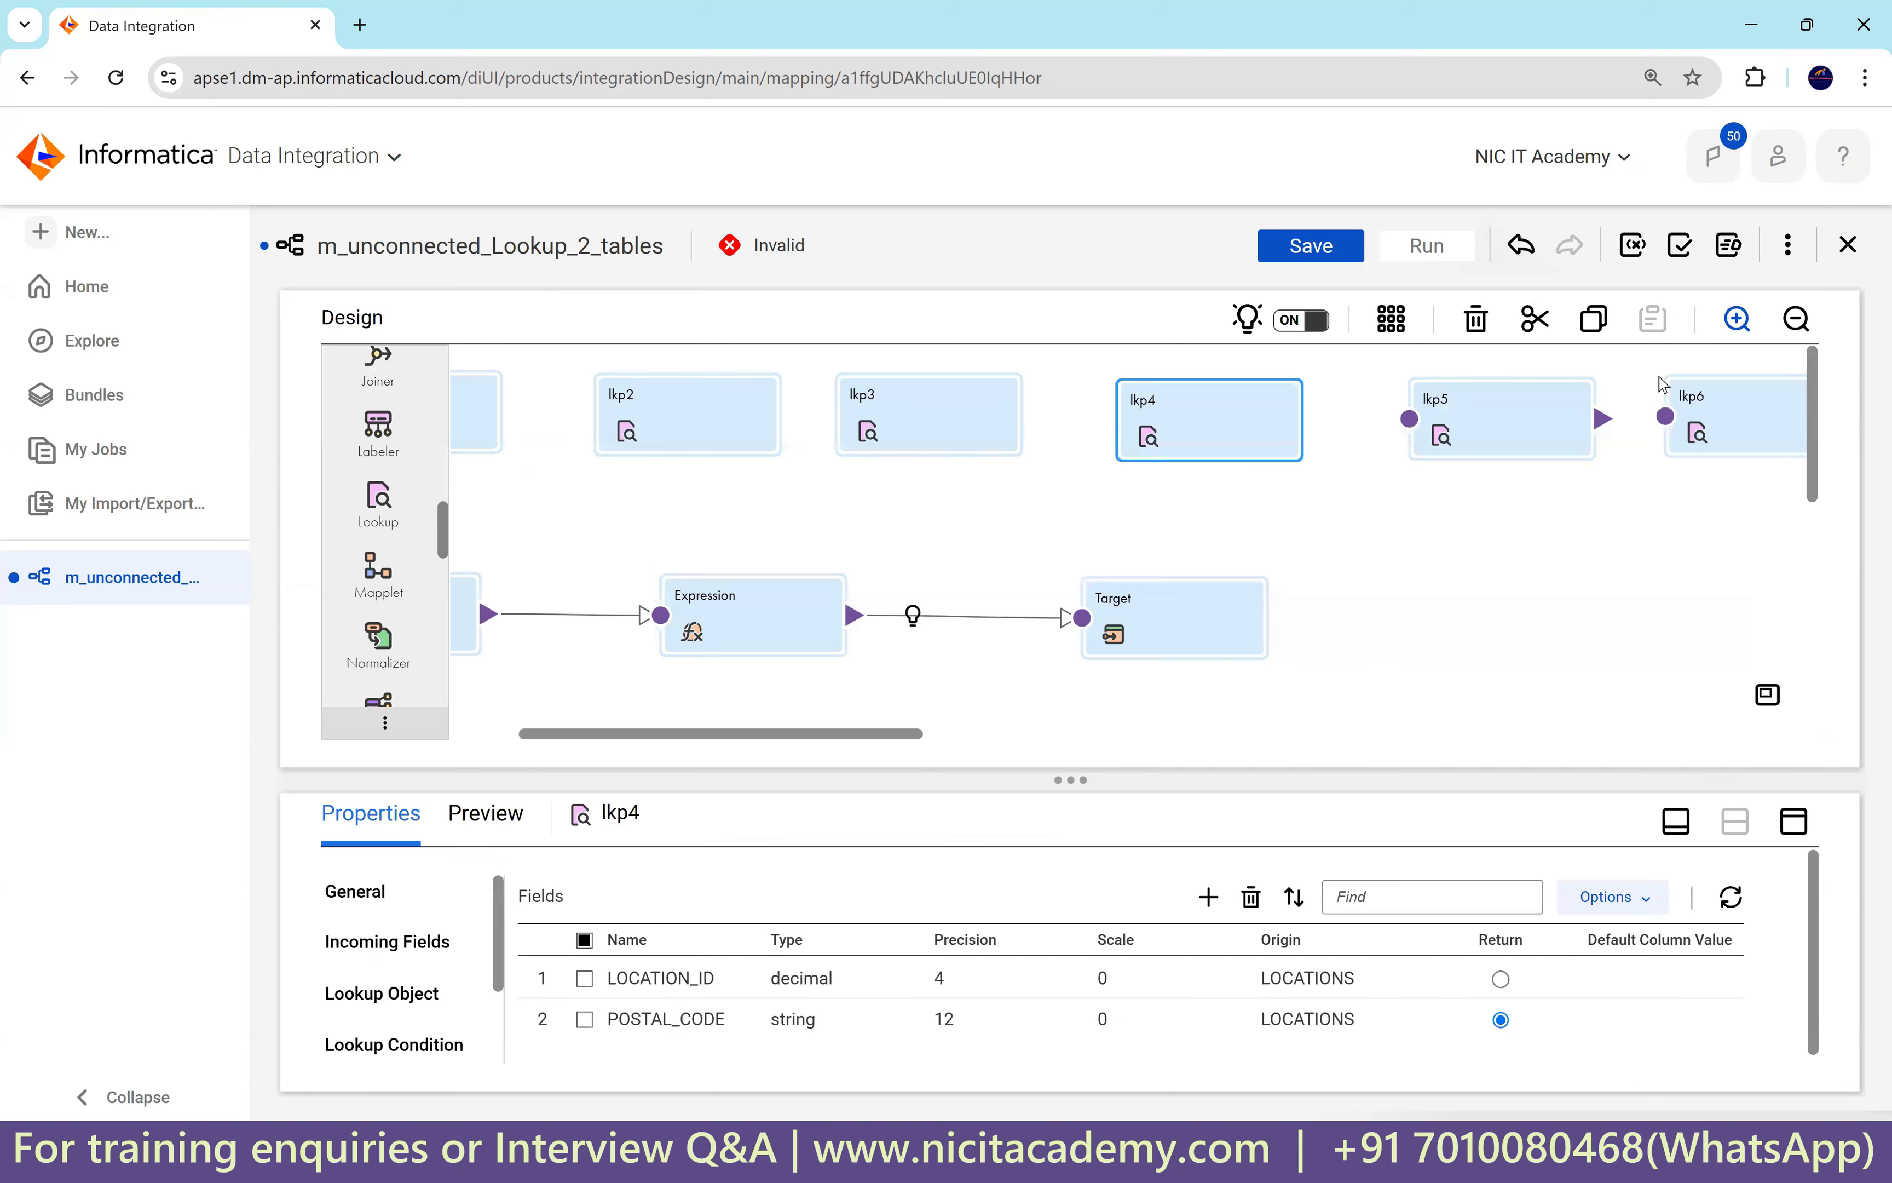
left_click(1502, 419)
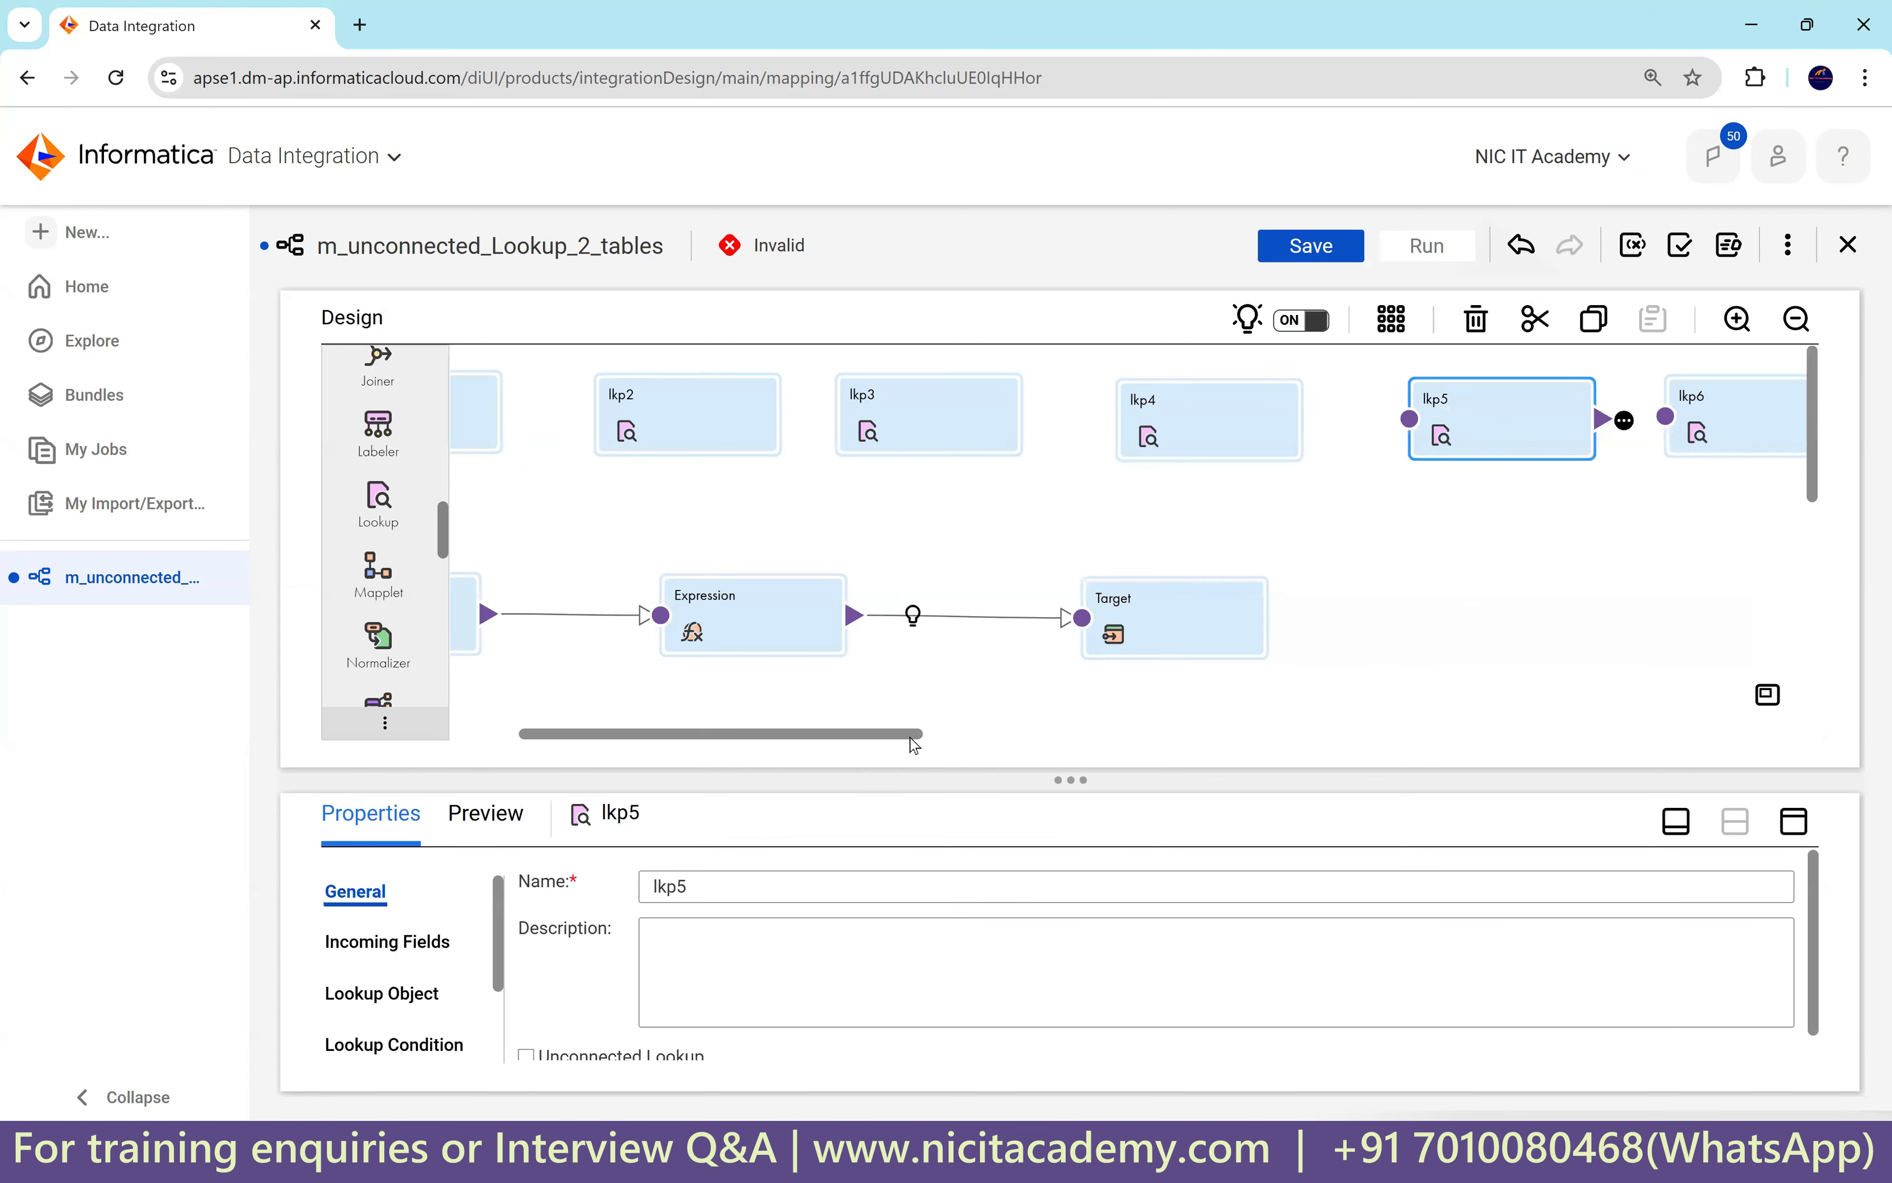
left_click_drag(914, 735, 1029, 735)
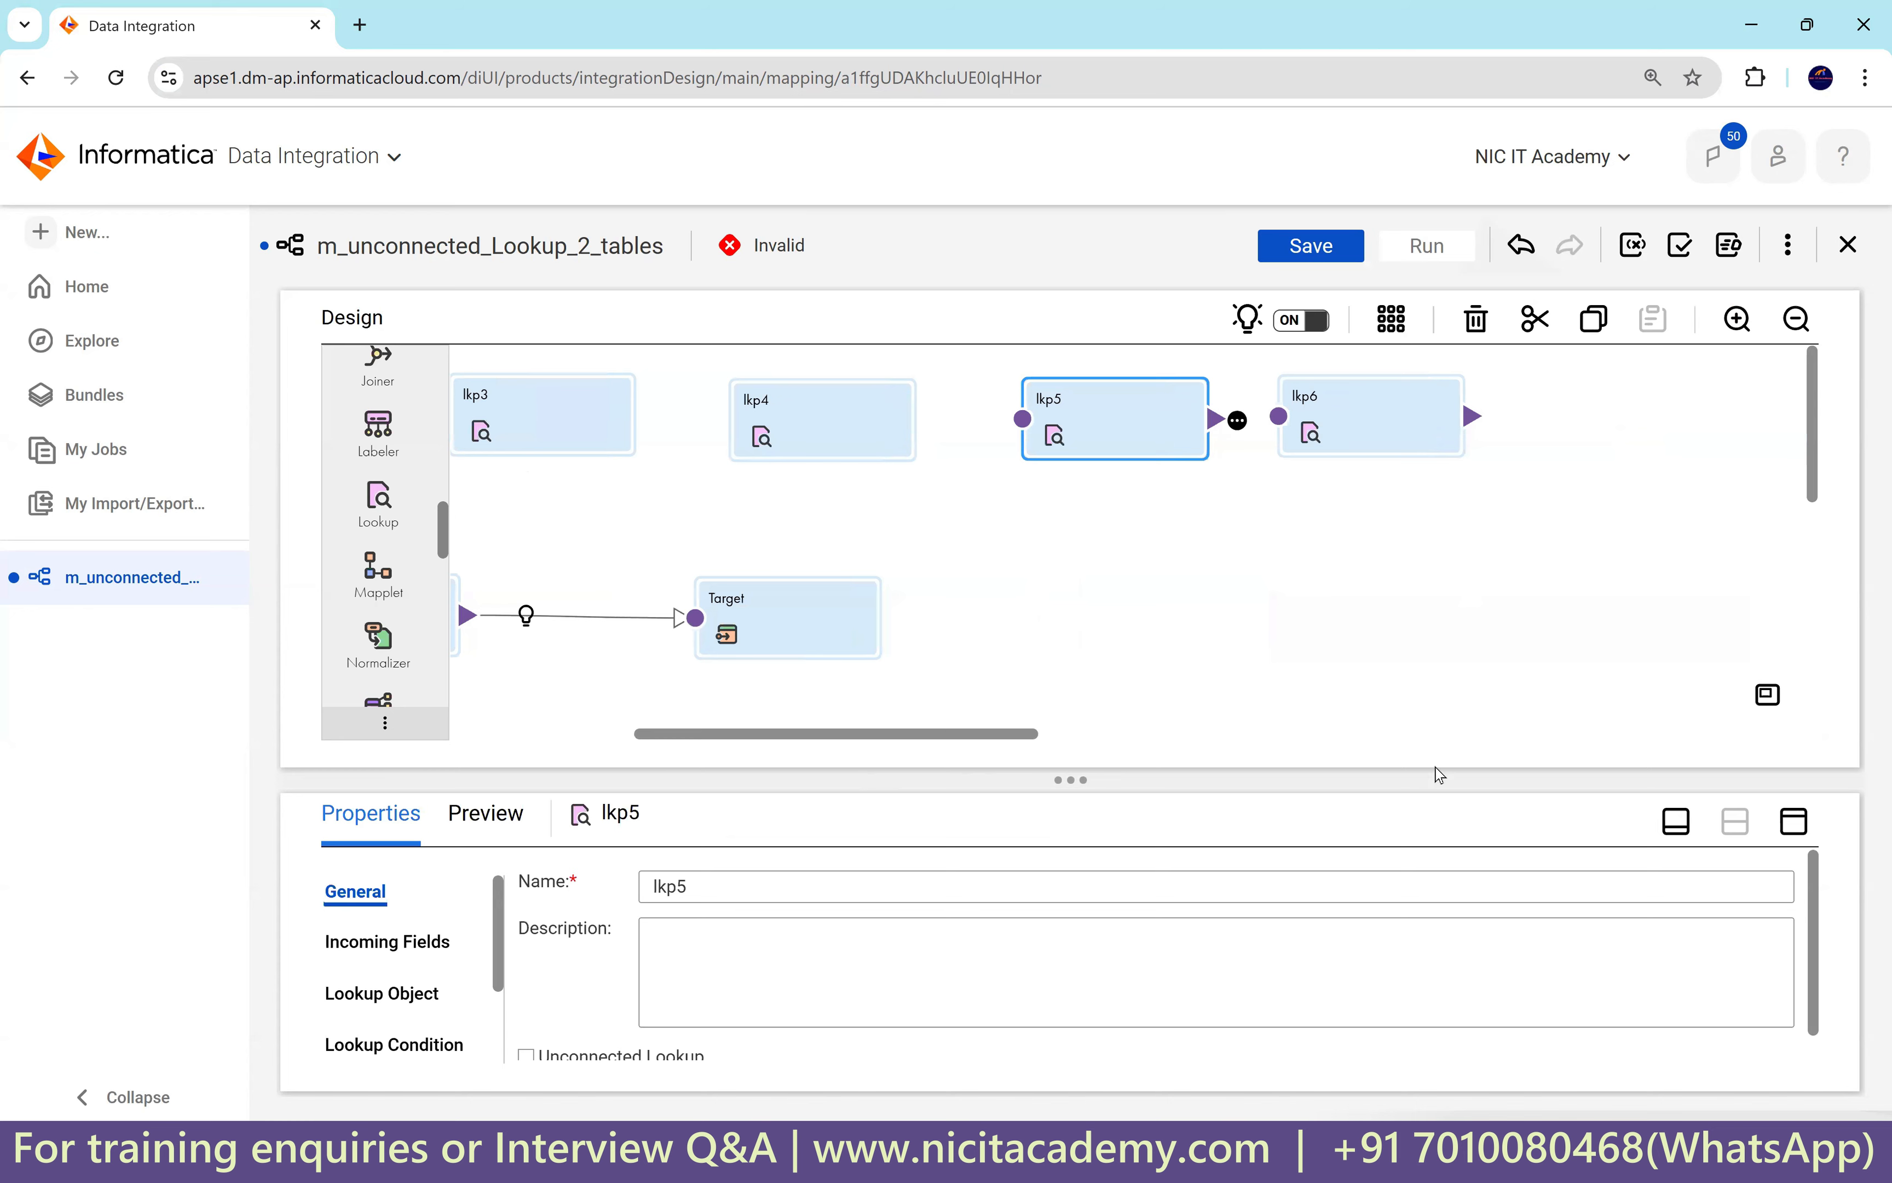
left_click(1794, 822)
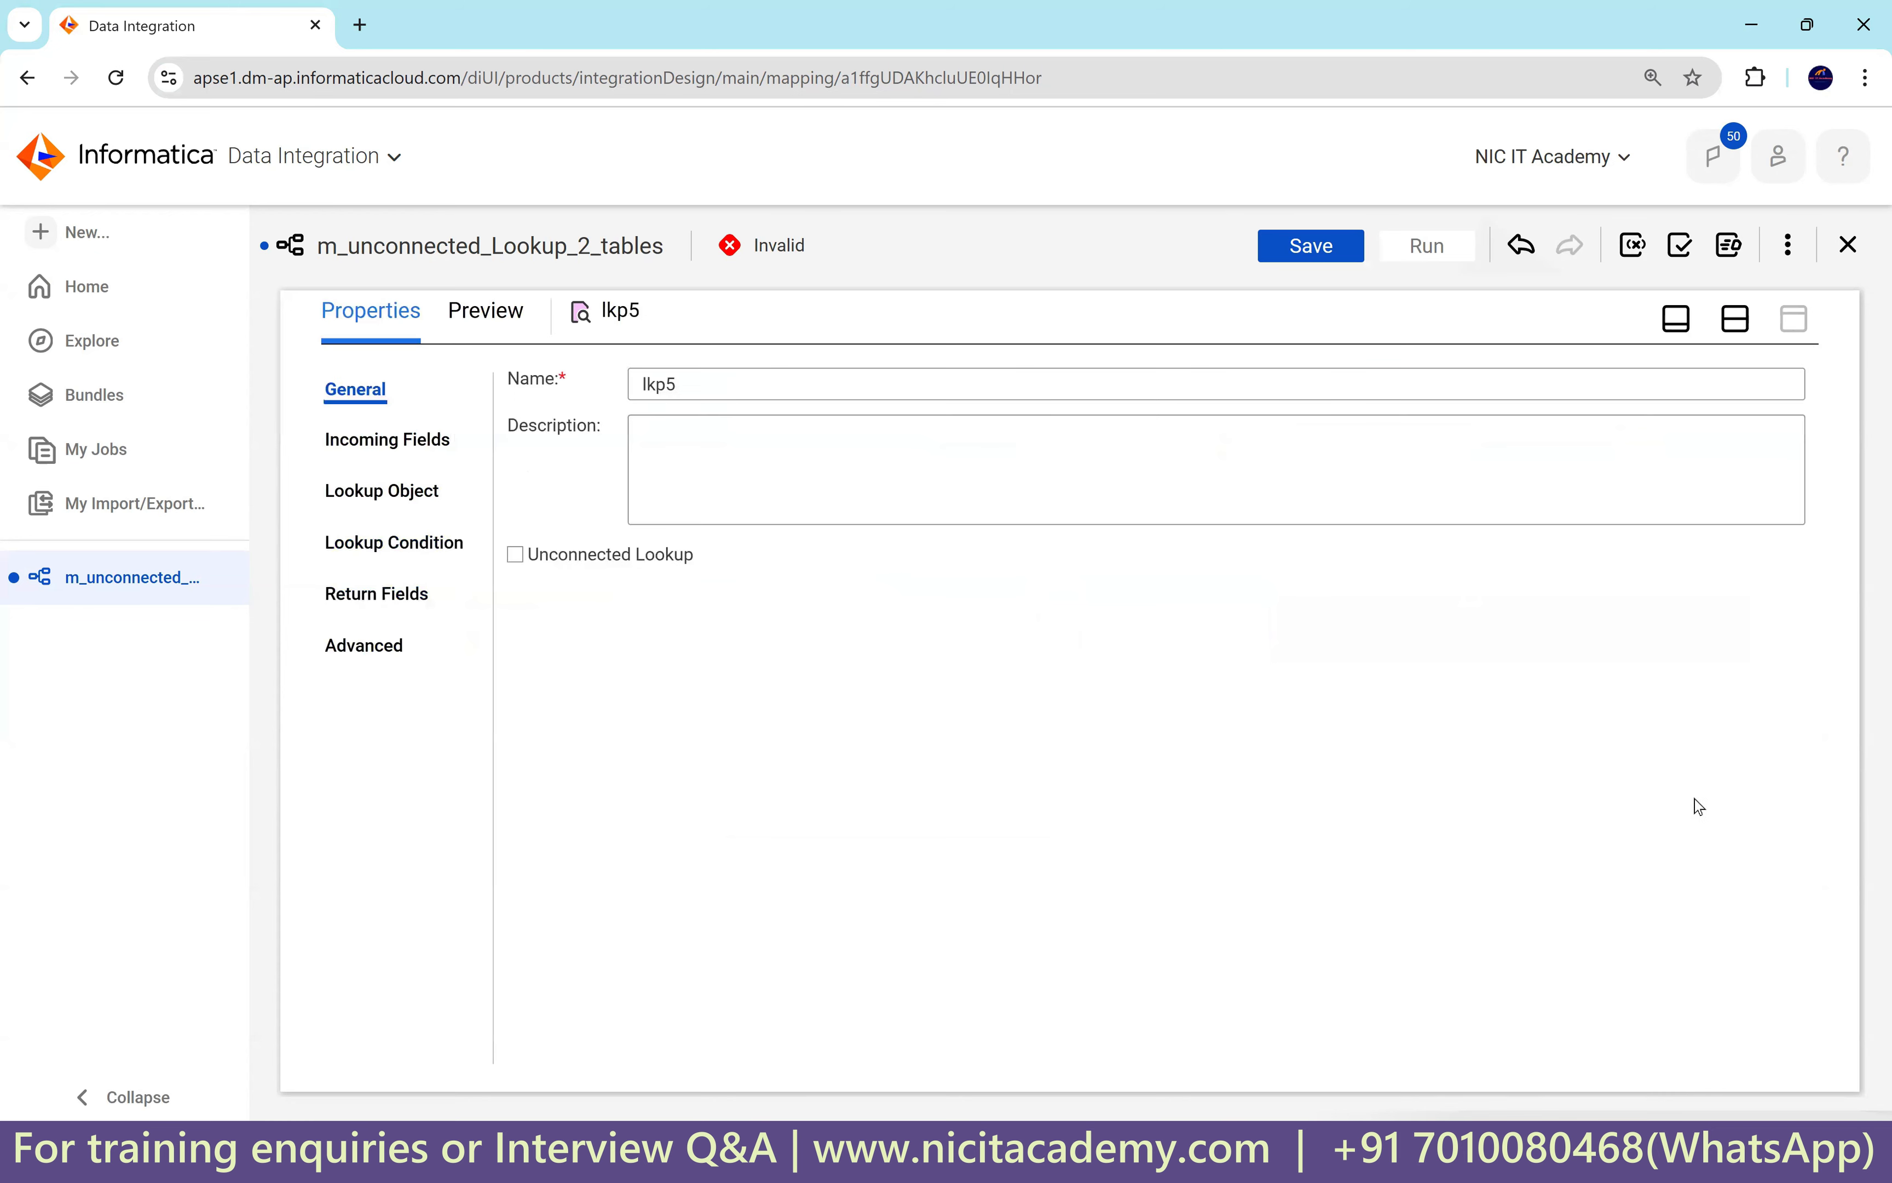
left_click(515, 554)
left_click(985, 804)
left_click(397, 447)
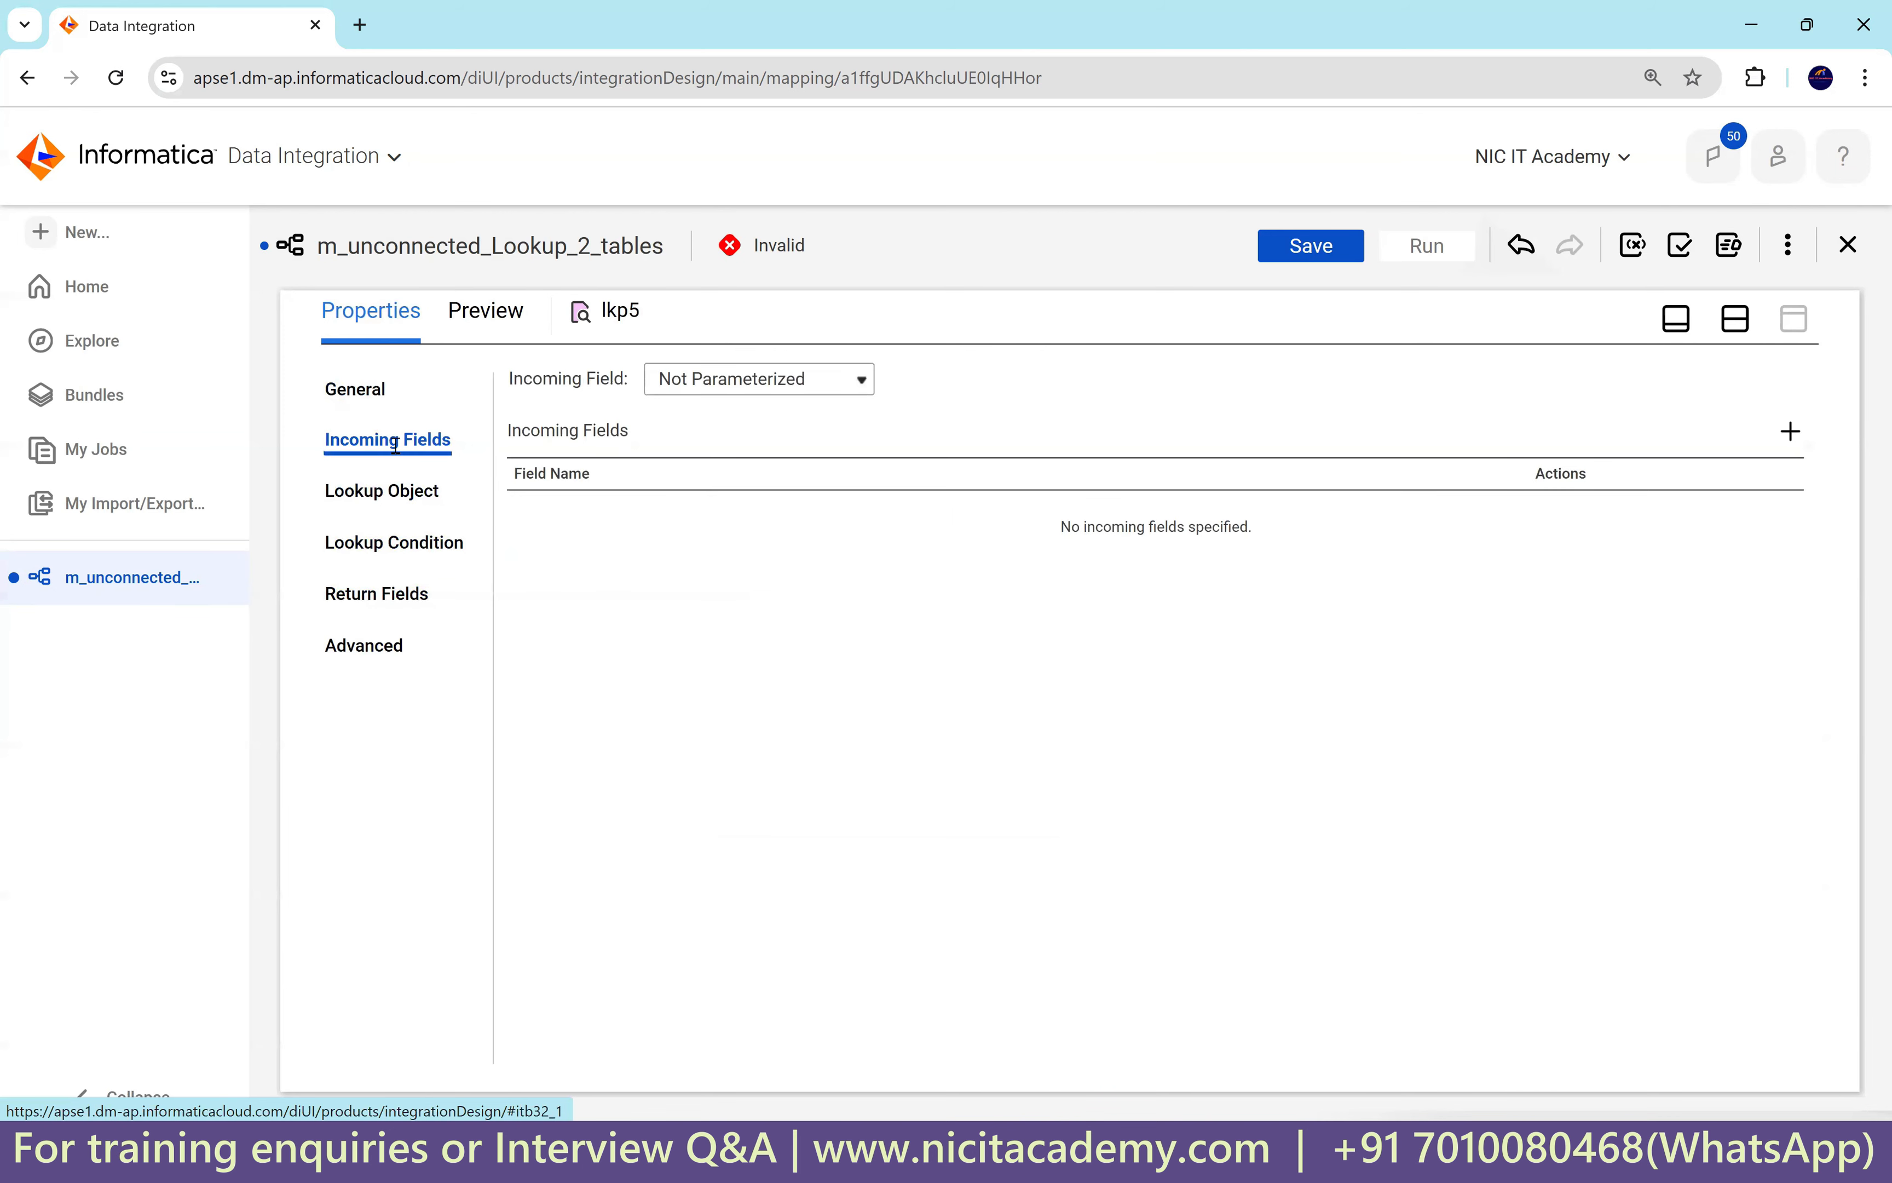
left_click(1790, 431)
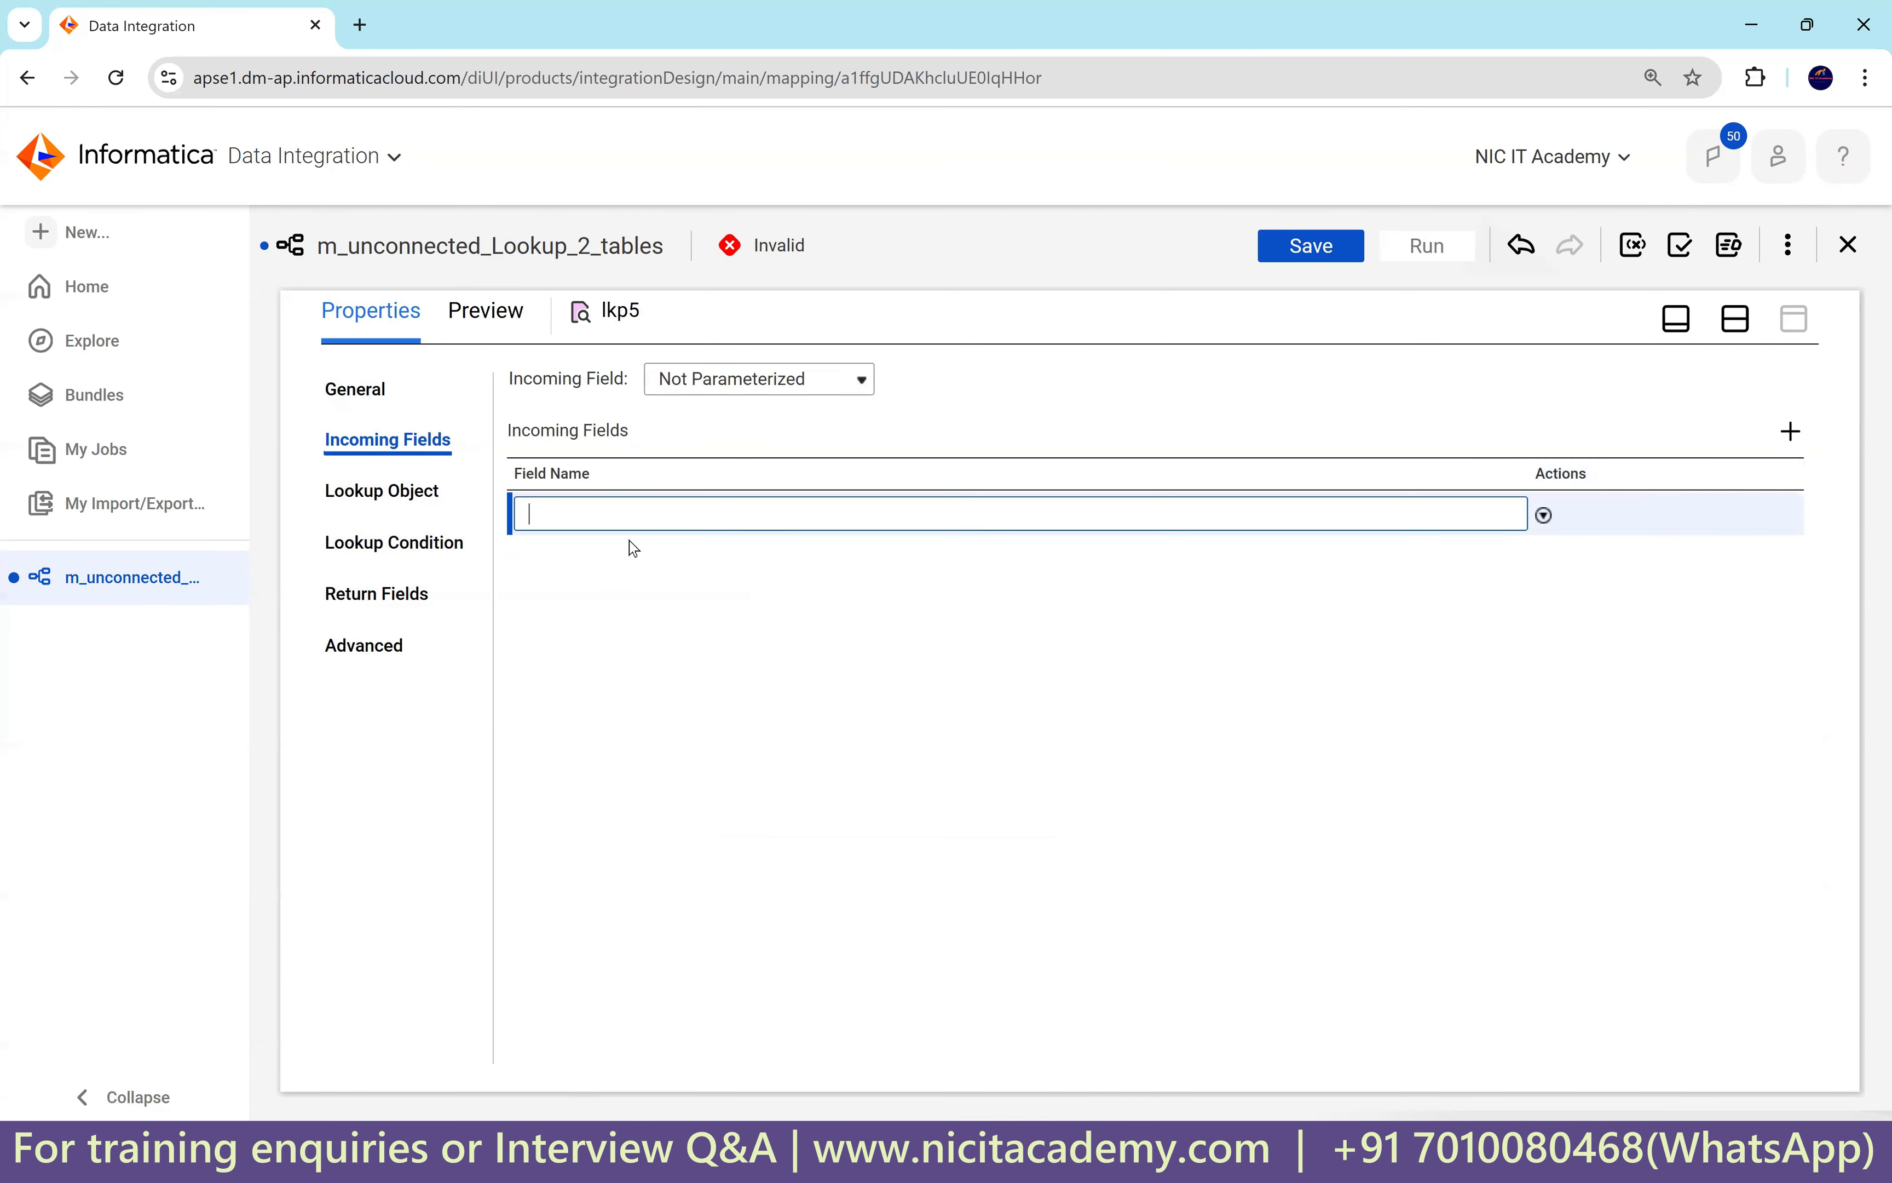
type("in_loc_id")
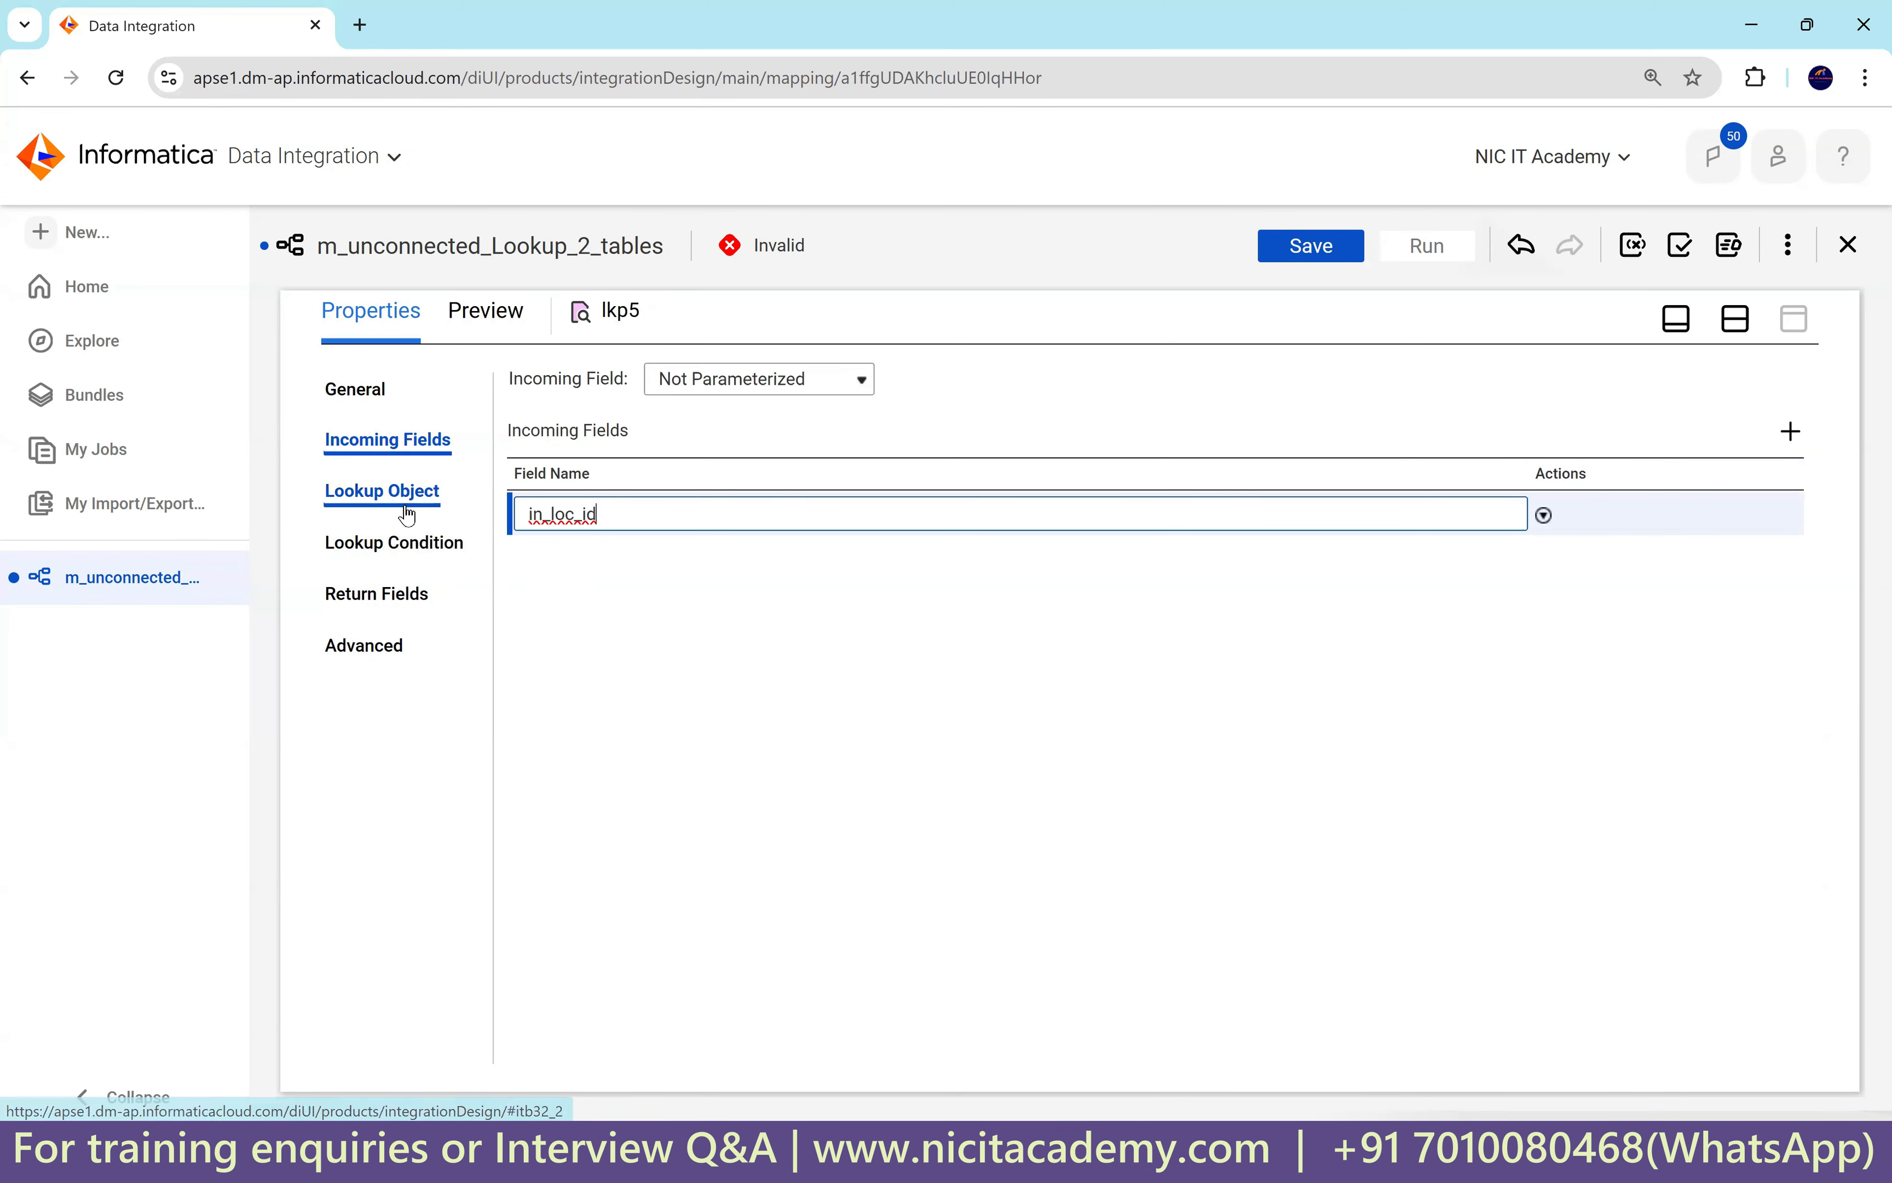
Set lkp5's lookup object to the LOCATIONS table on Oracle_Src1.
left_click(419, 492)
left_click(774, 448)
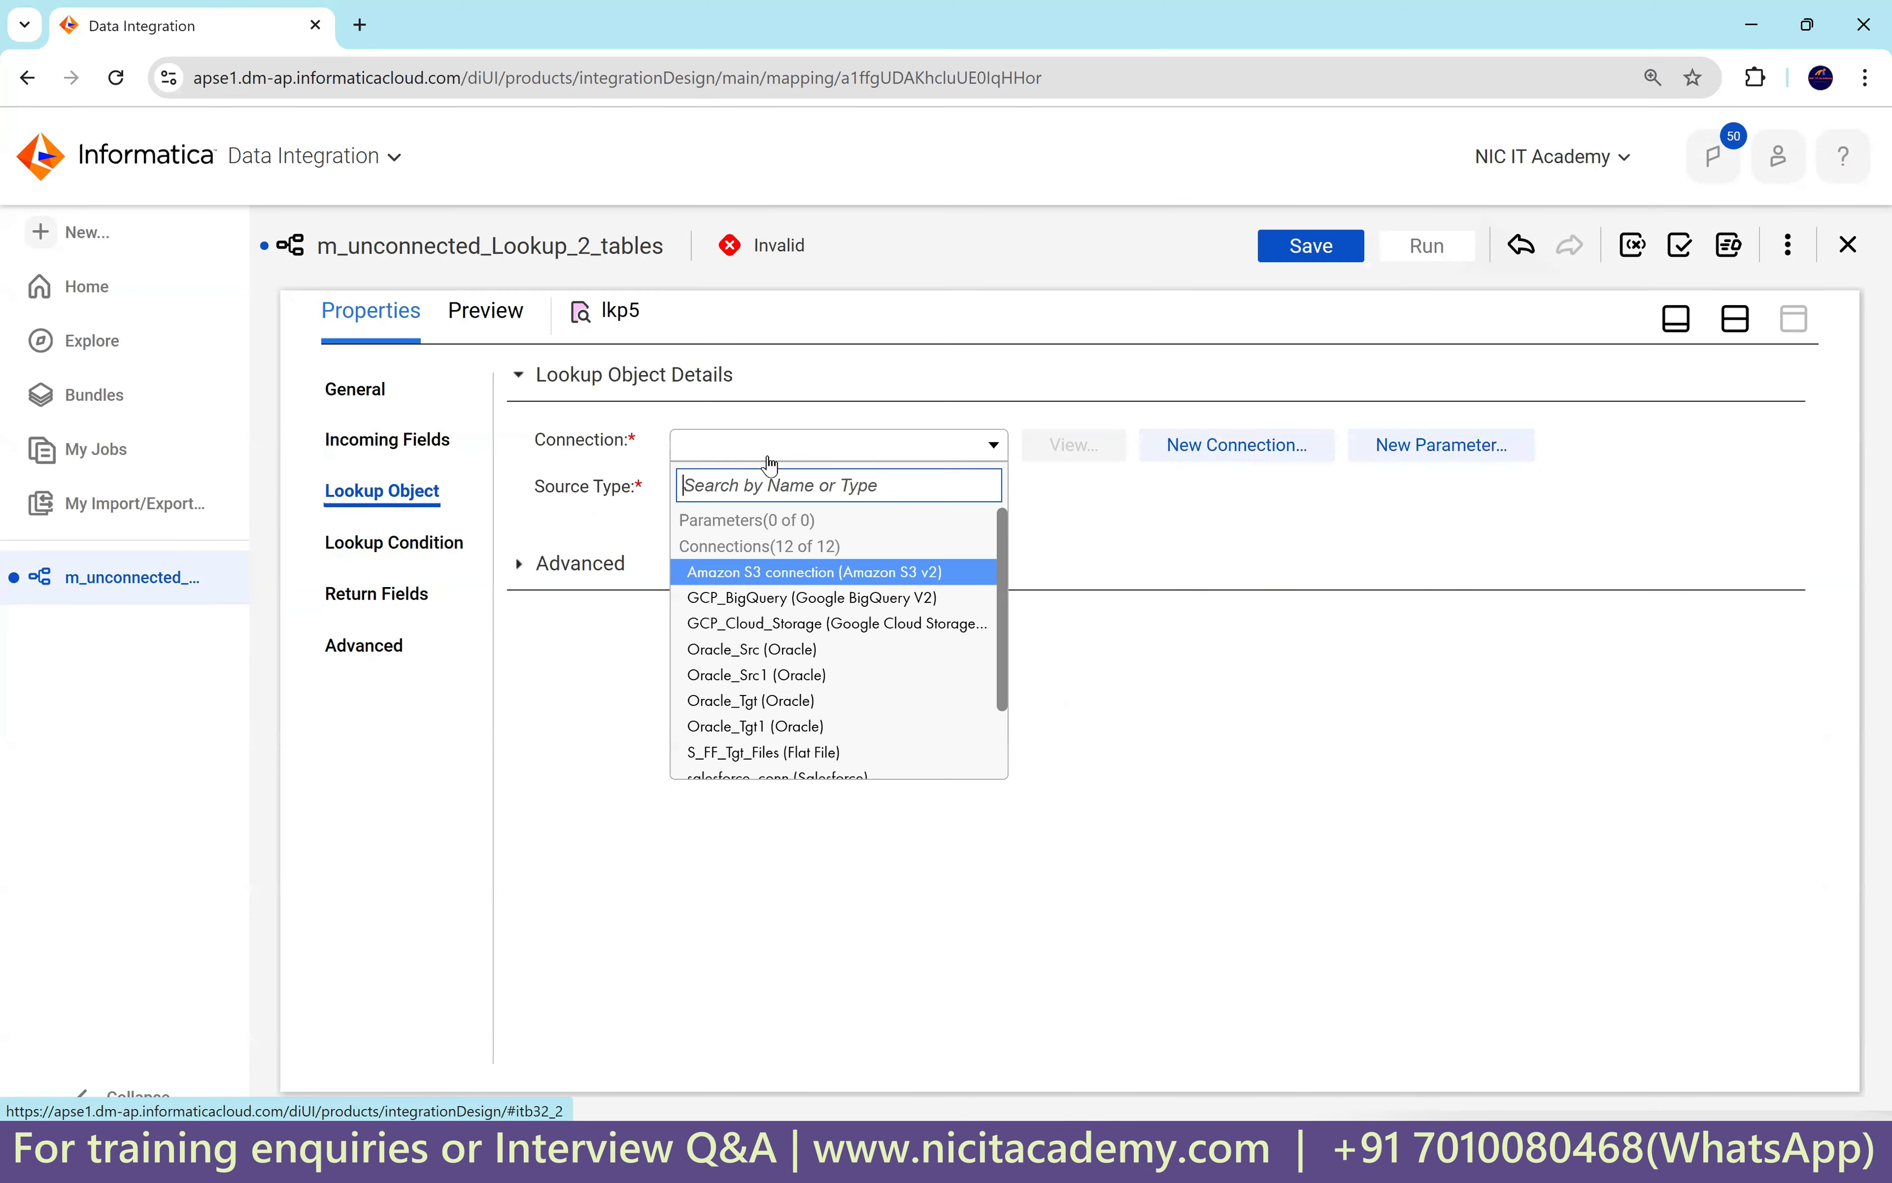
left_click(804, 676)
left_click(1119, 544)
left_click(811, 597)
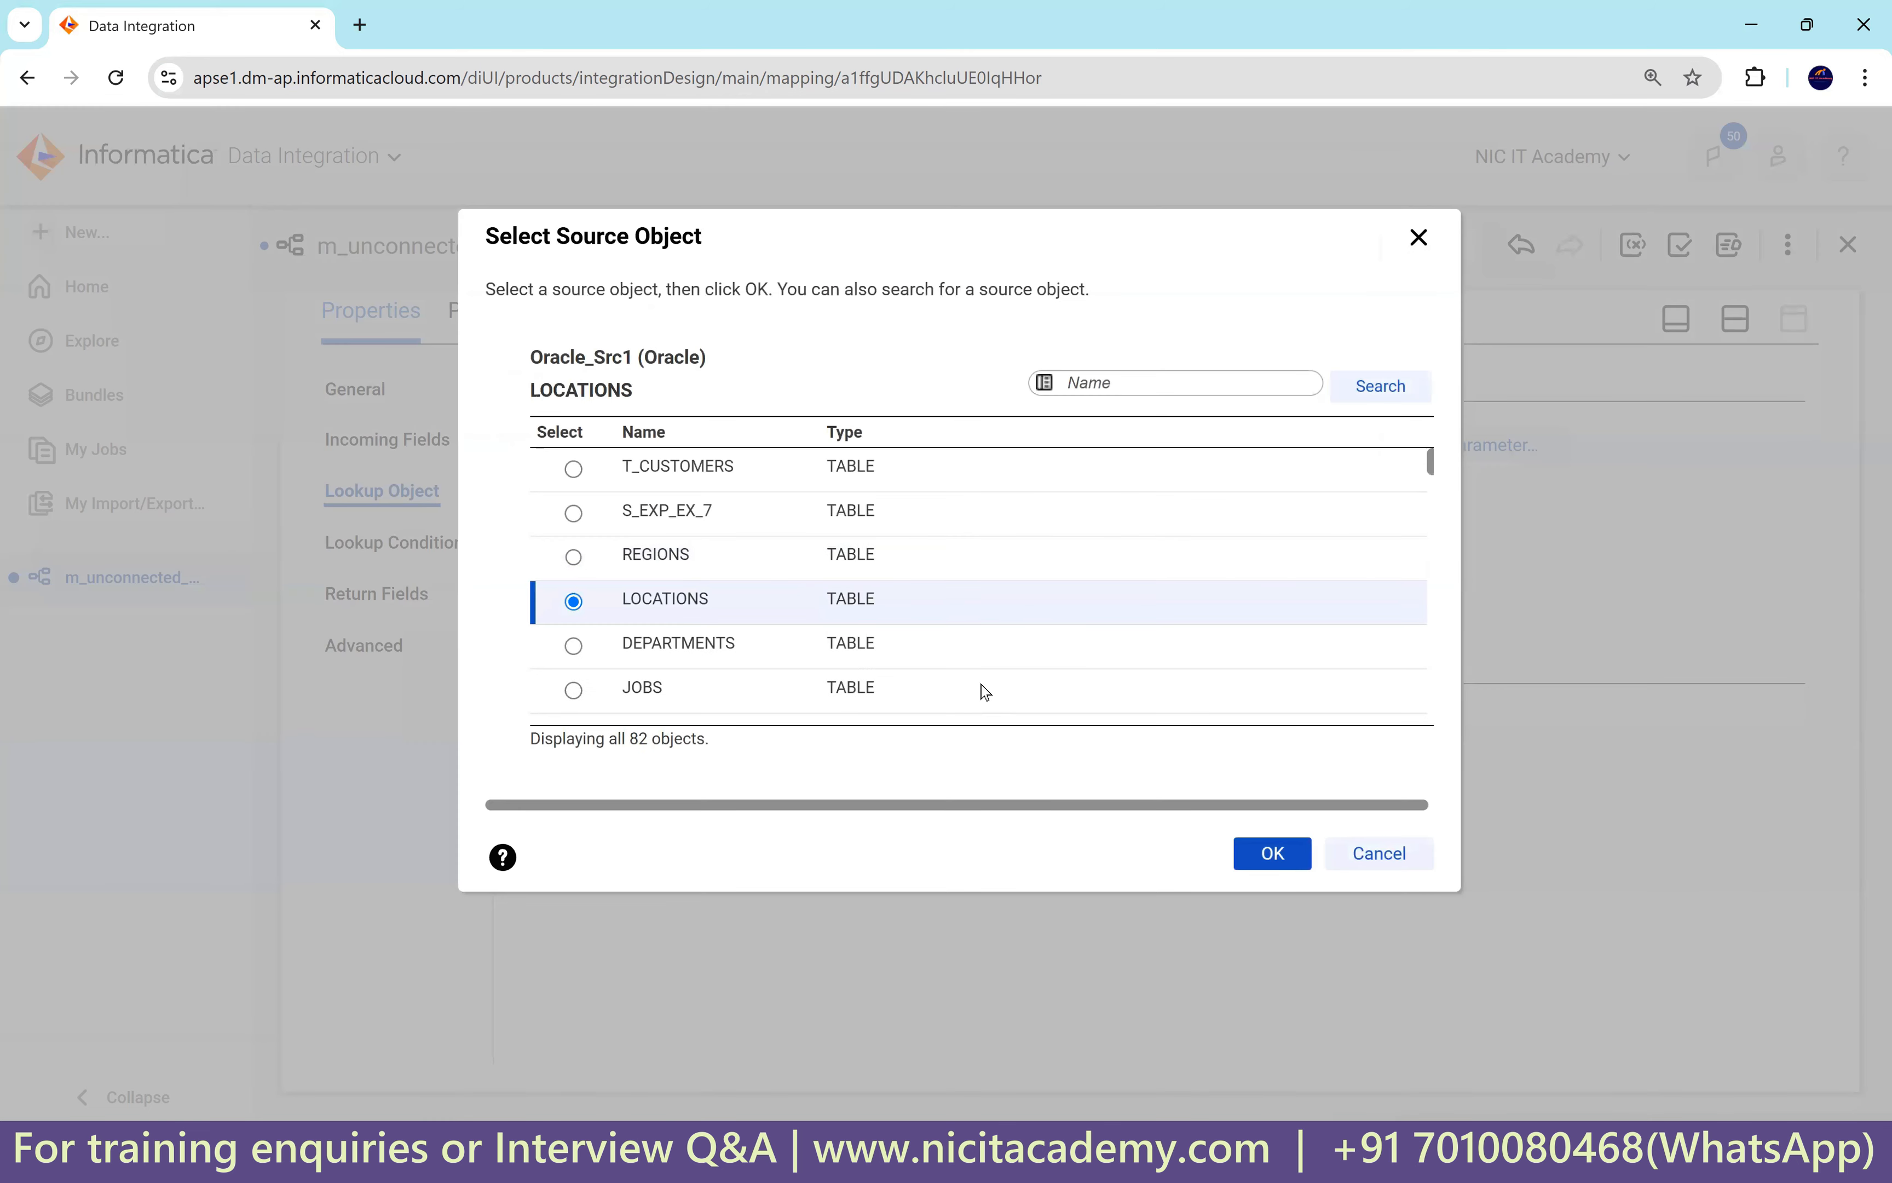
left_click(1281, 855)
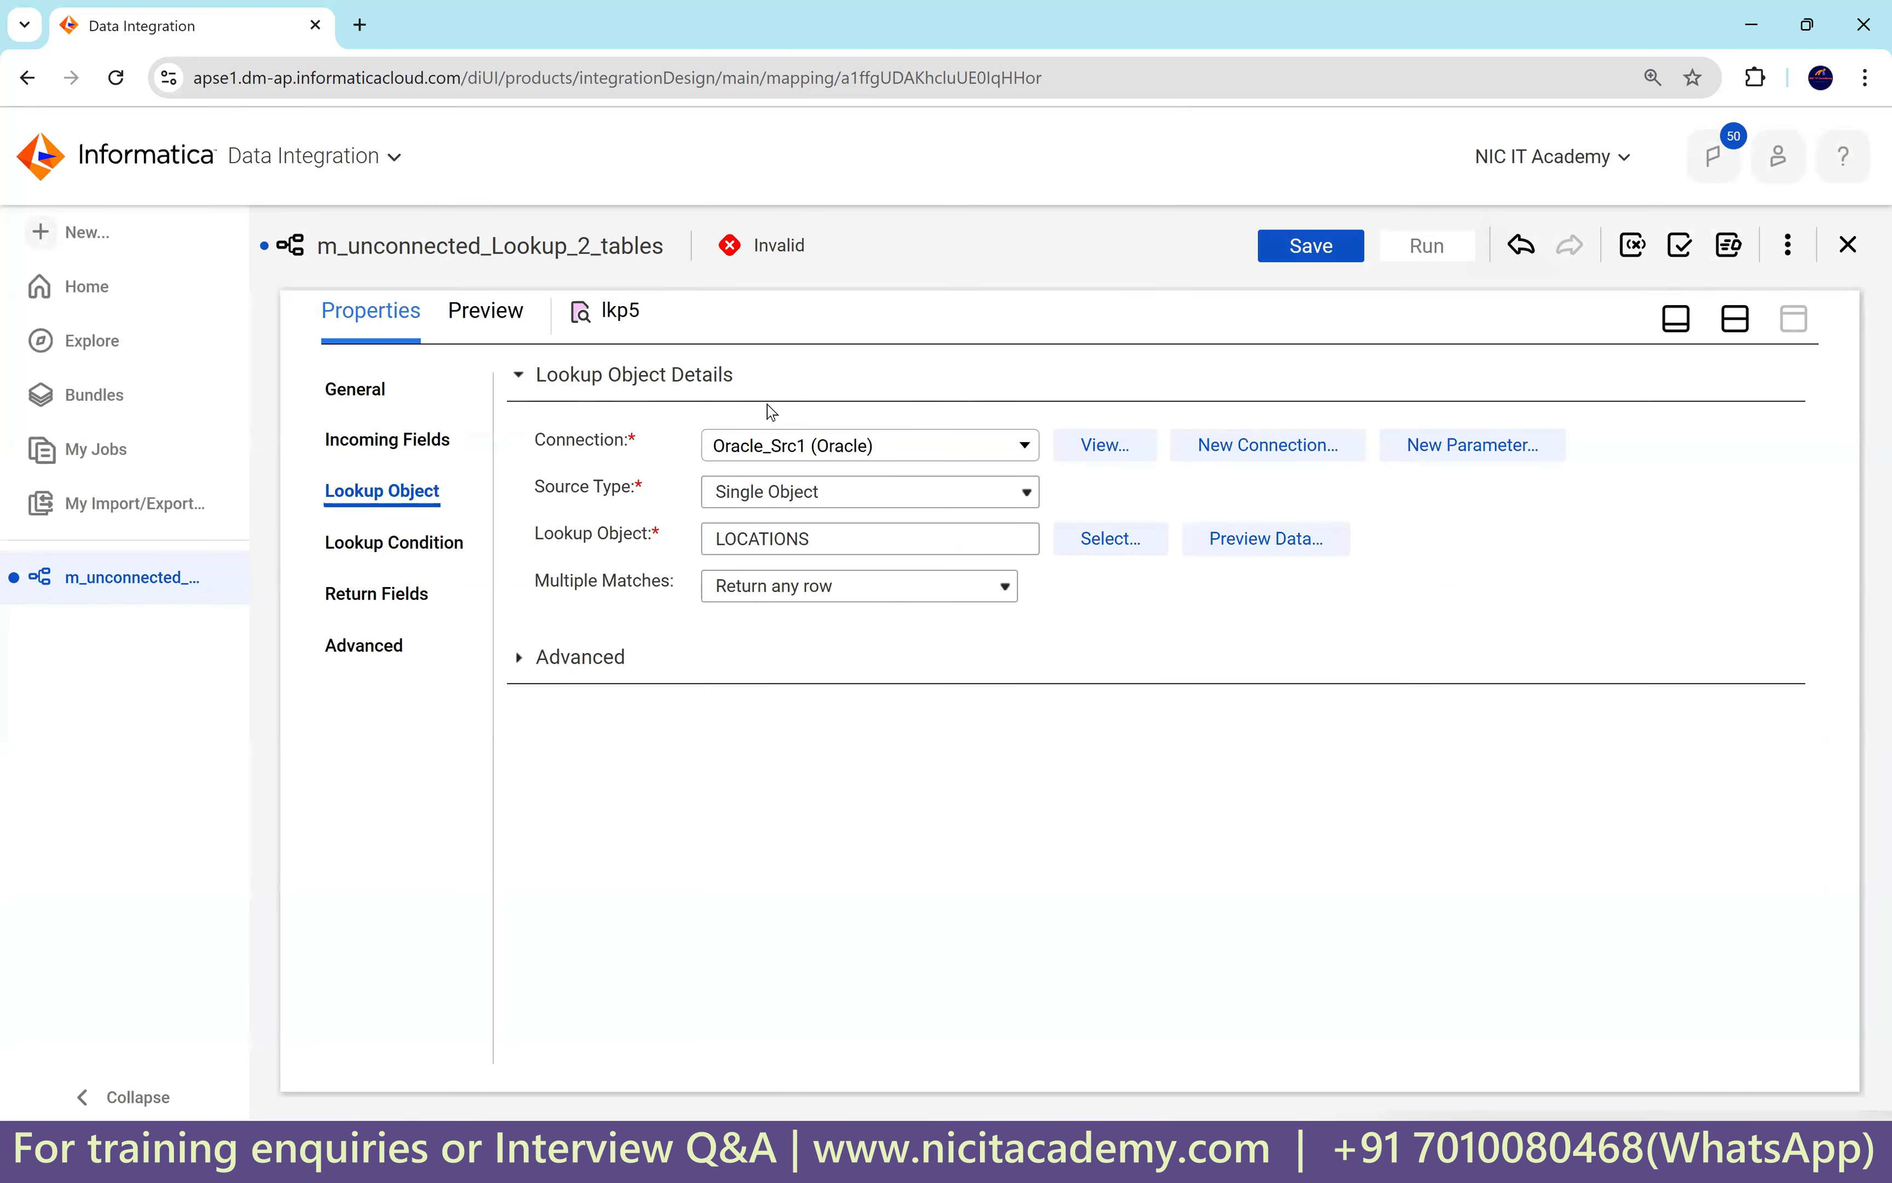
left_click(419, 544)
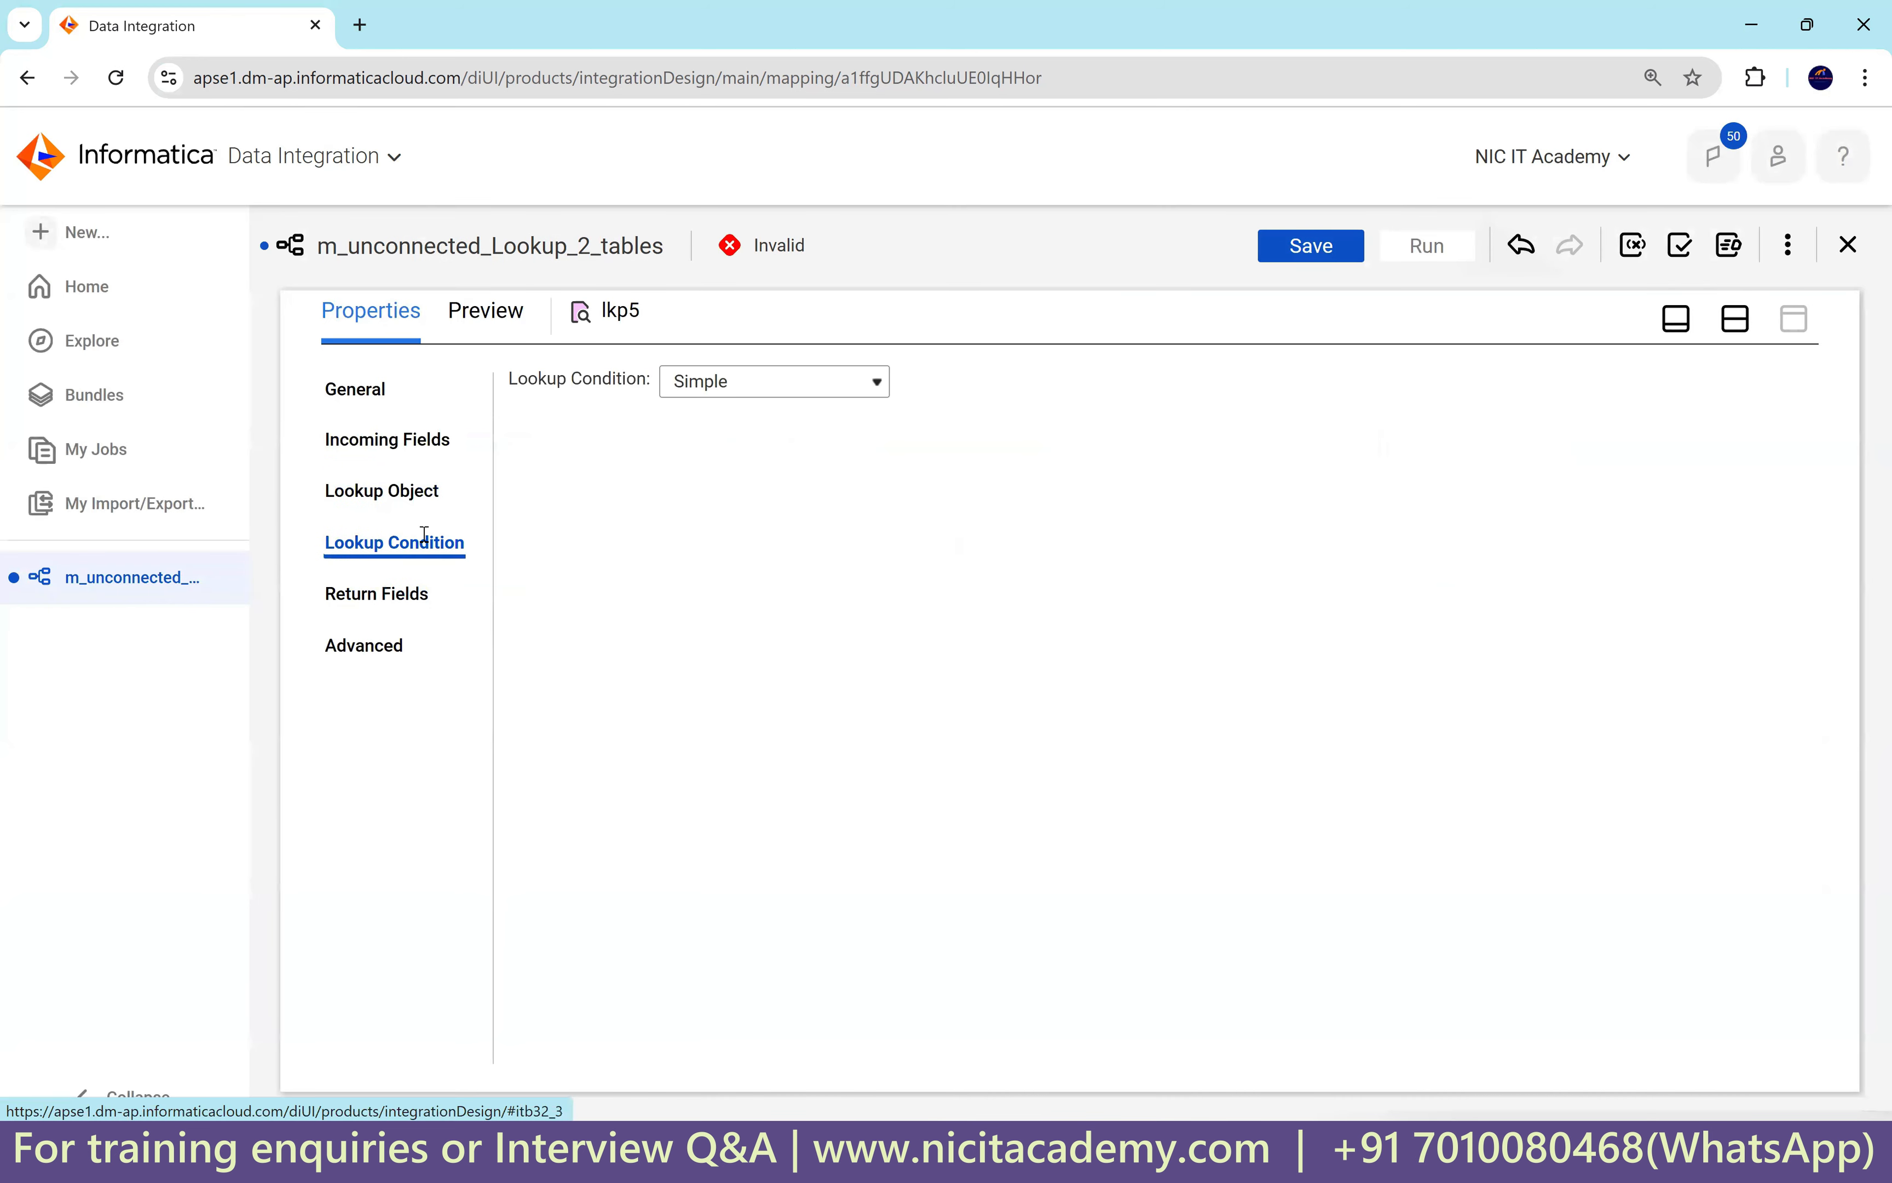
Add the lkp5 lookup condition LOCATION_ID = in_loc_id.
left_click(1777, 436)
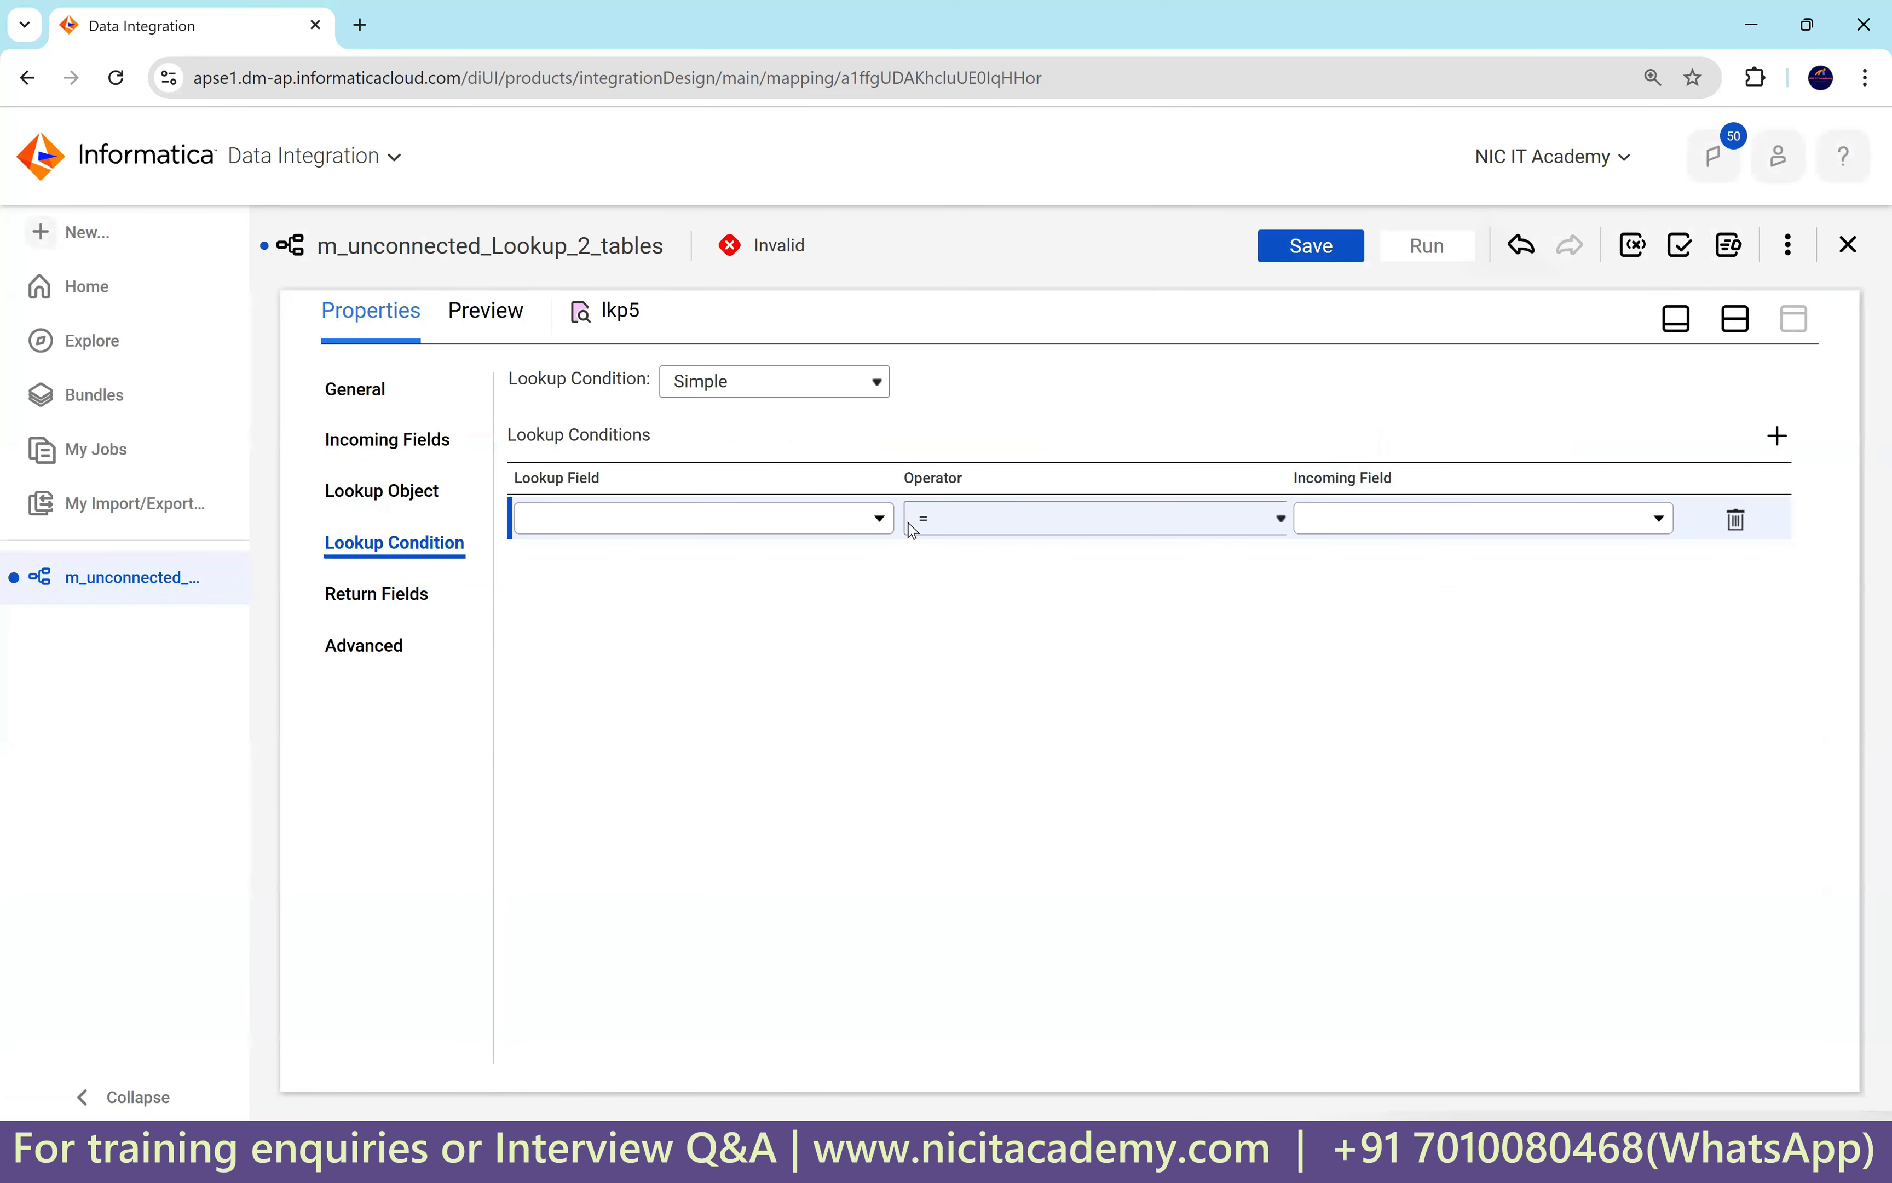
left_click(879, 518)
left_click(707, 671)
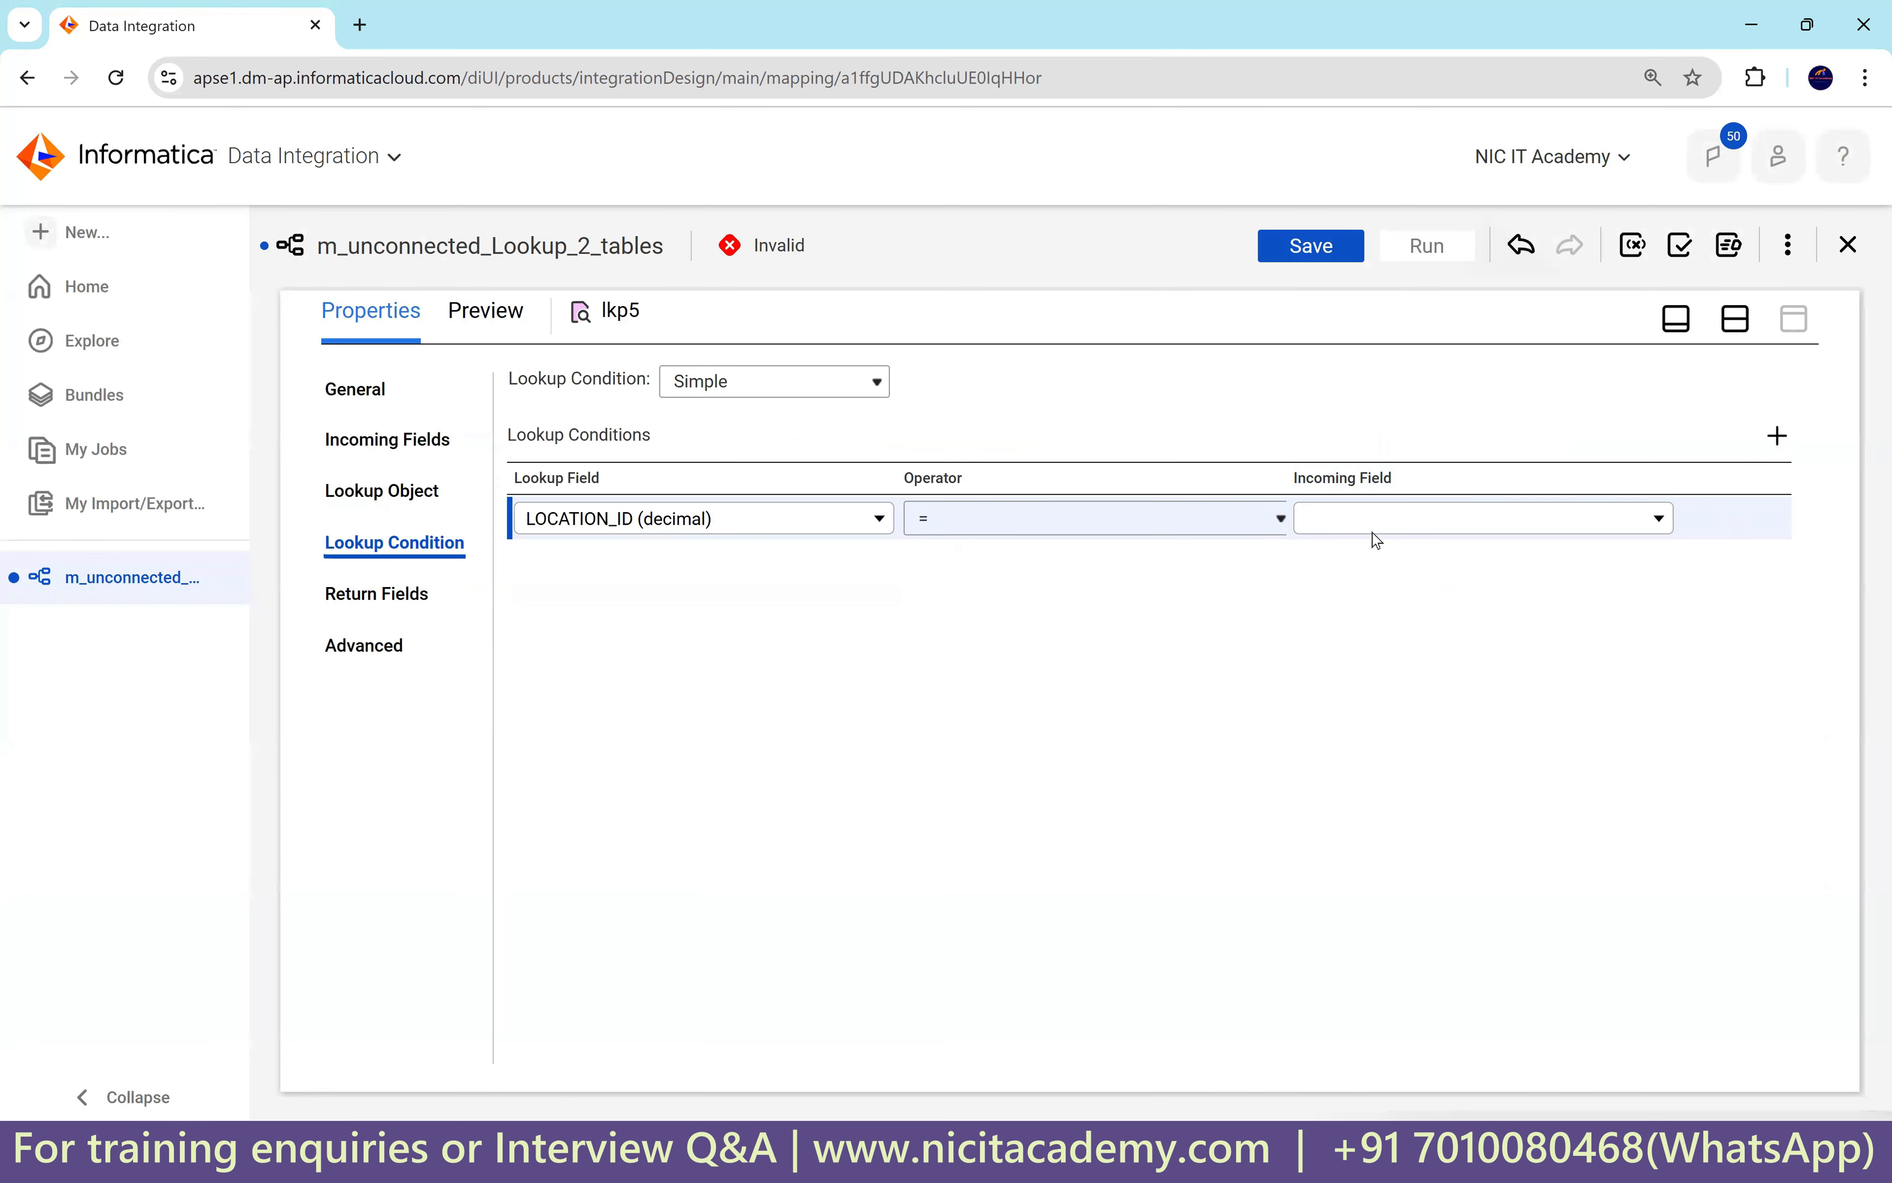
left_click(1375, 528)
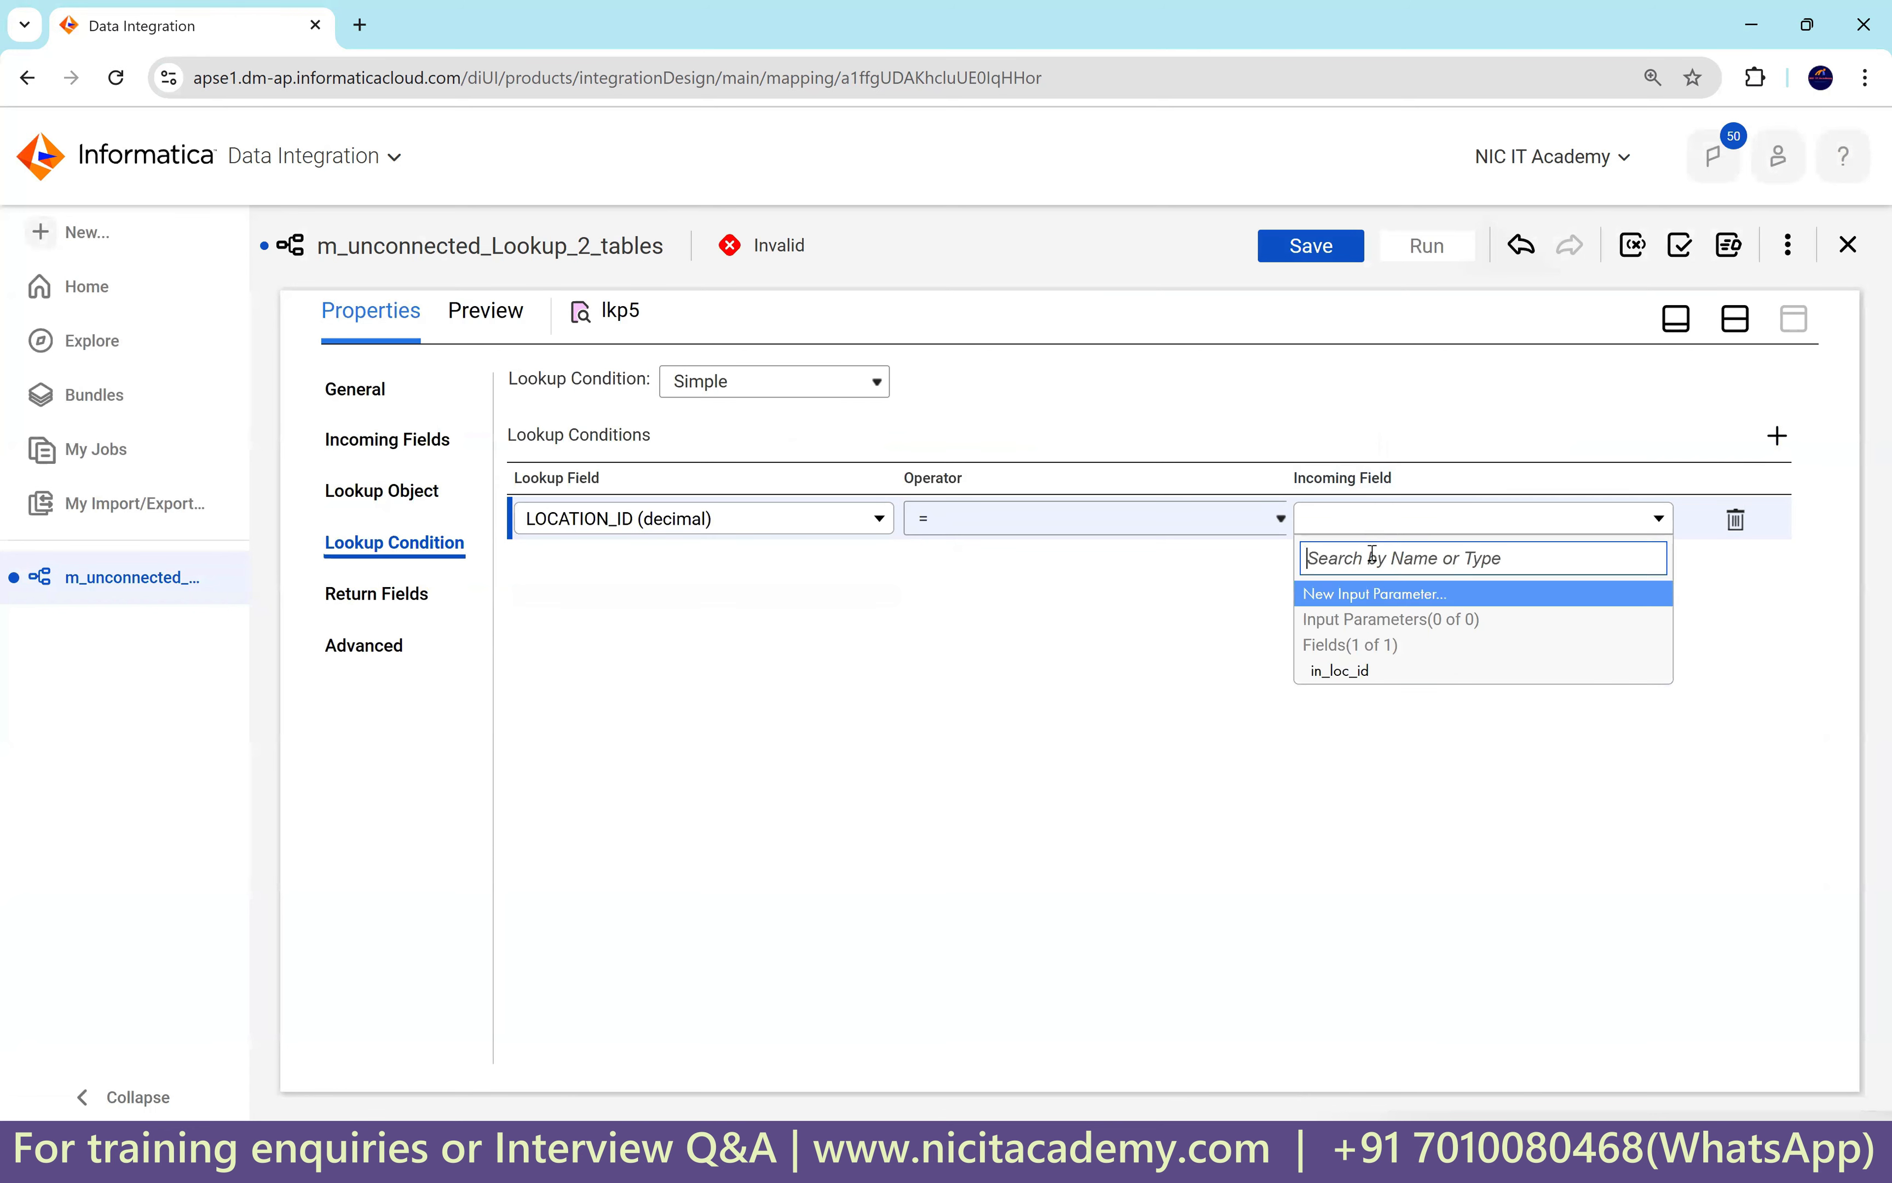
left_click(1363, 670)
Delete STREET_ADDRESS, POSTAL_CODE, STATE_PROVINCE and COUNTRY_ID from lkp5's return fields.
left_click(370, 595)
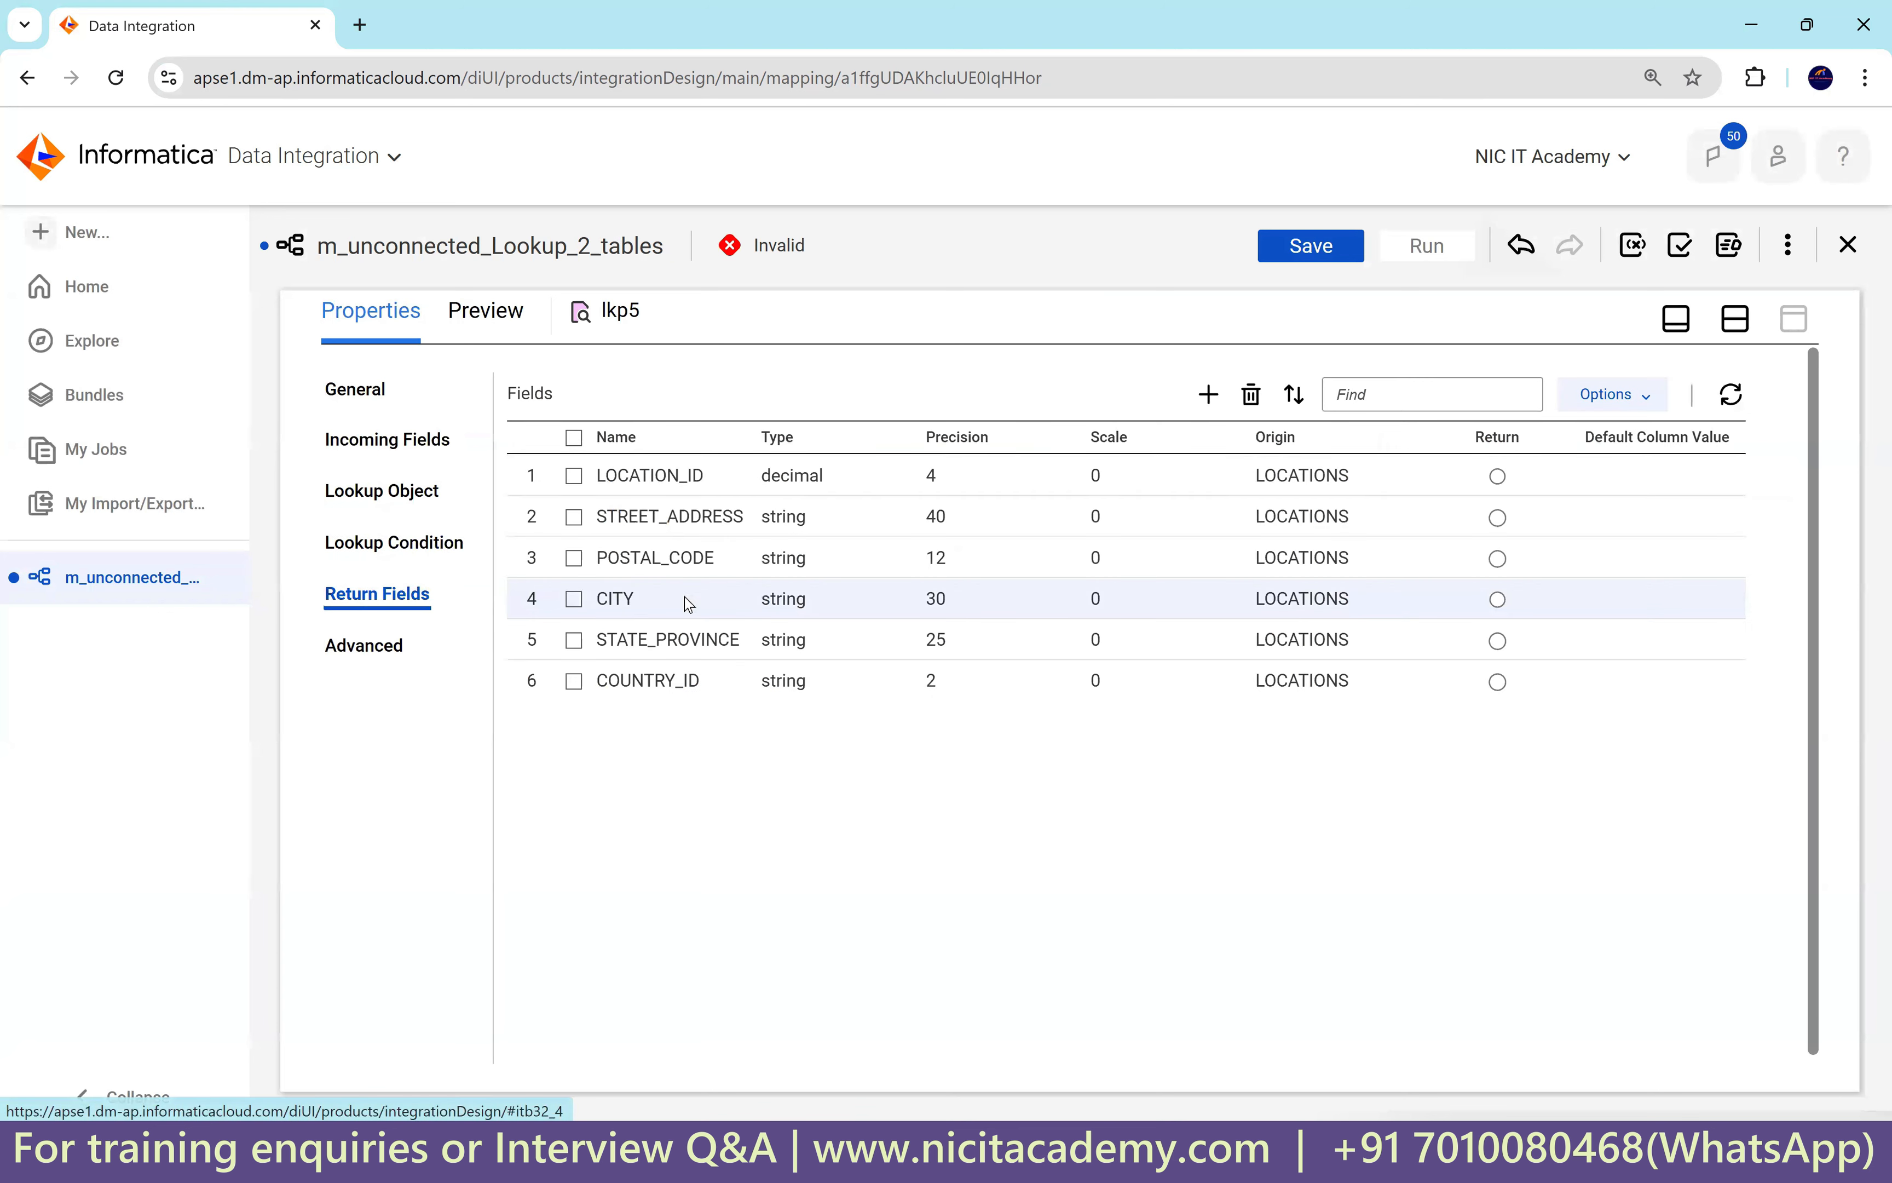
left_click(573, 517)
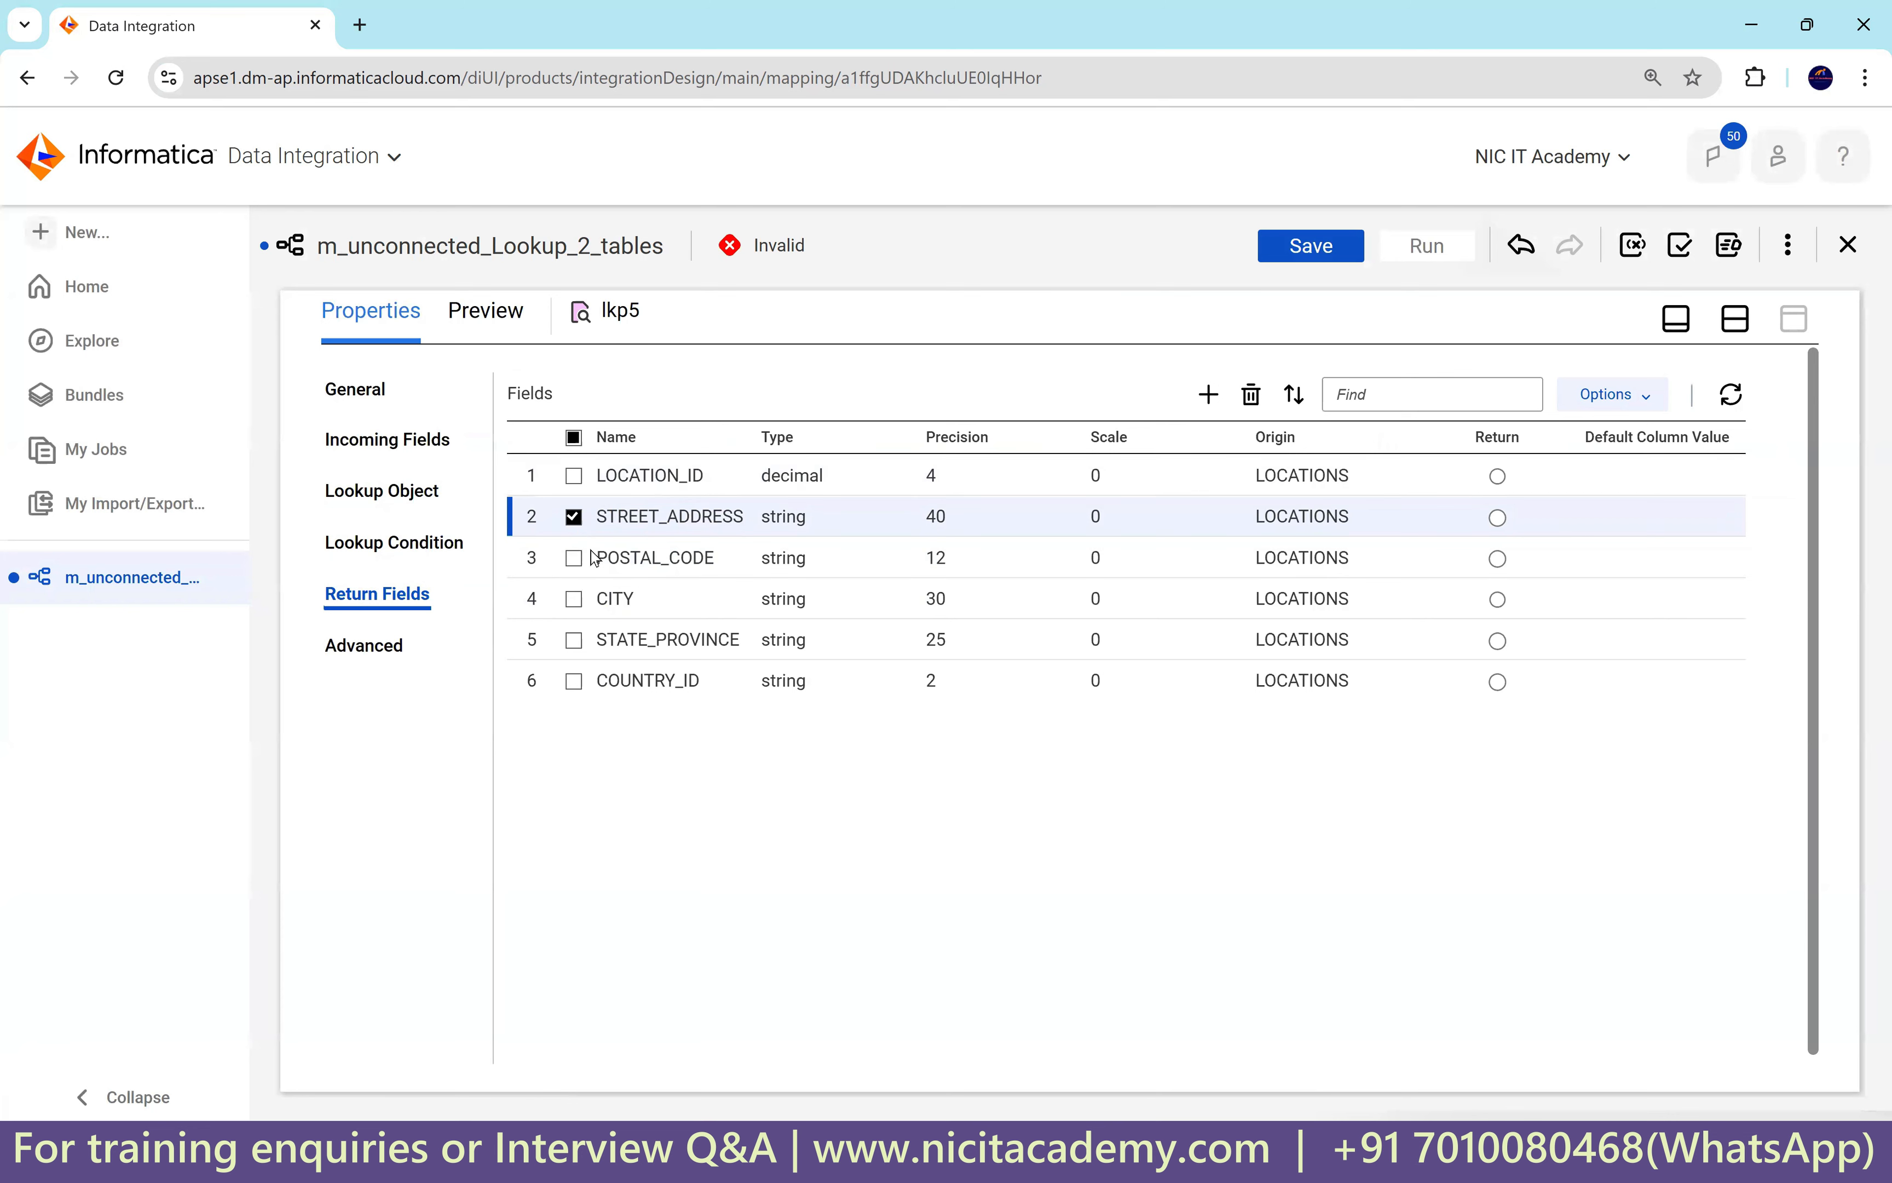
left_click(573, 558)
left_click(574, 640)
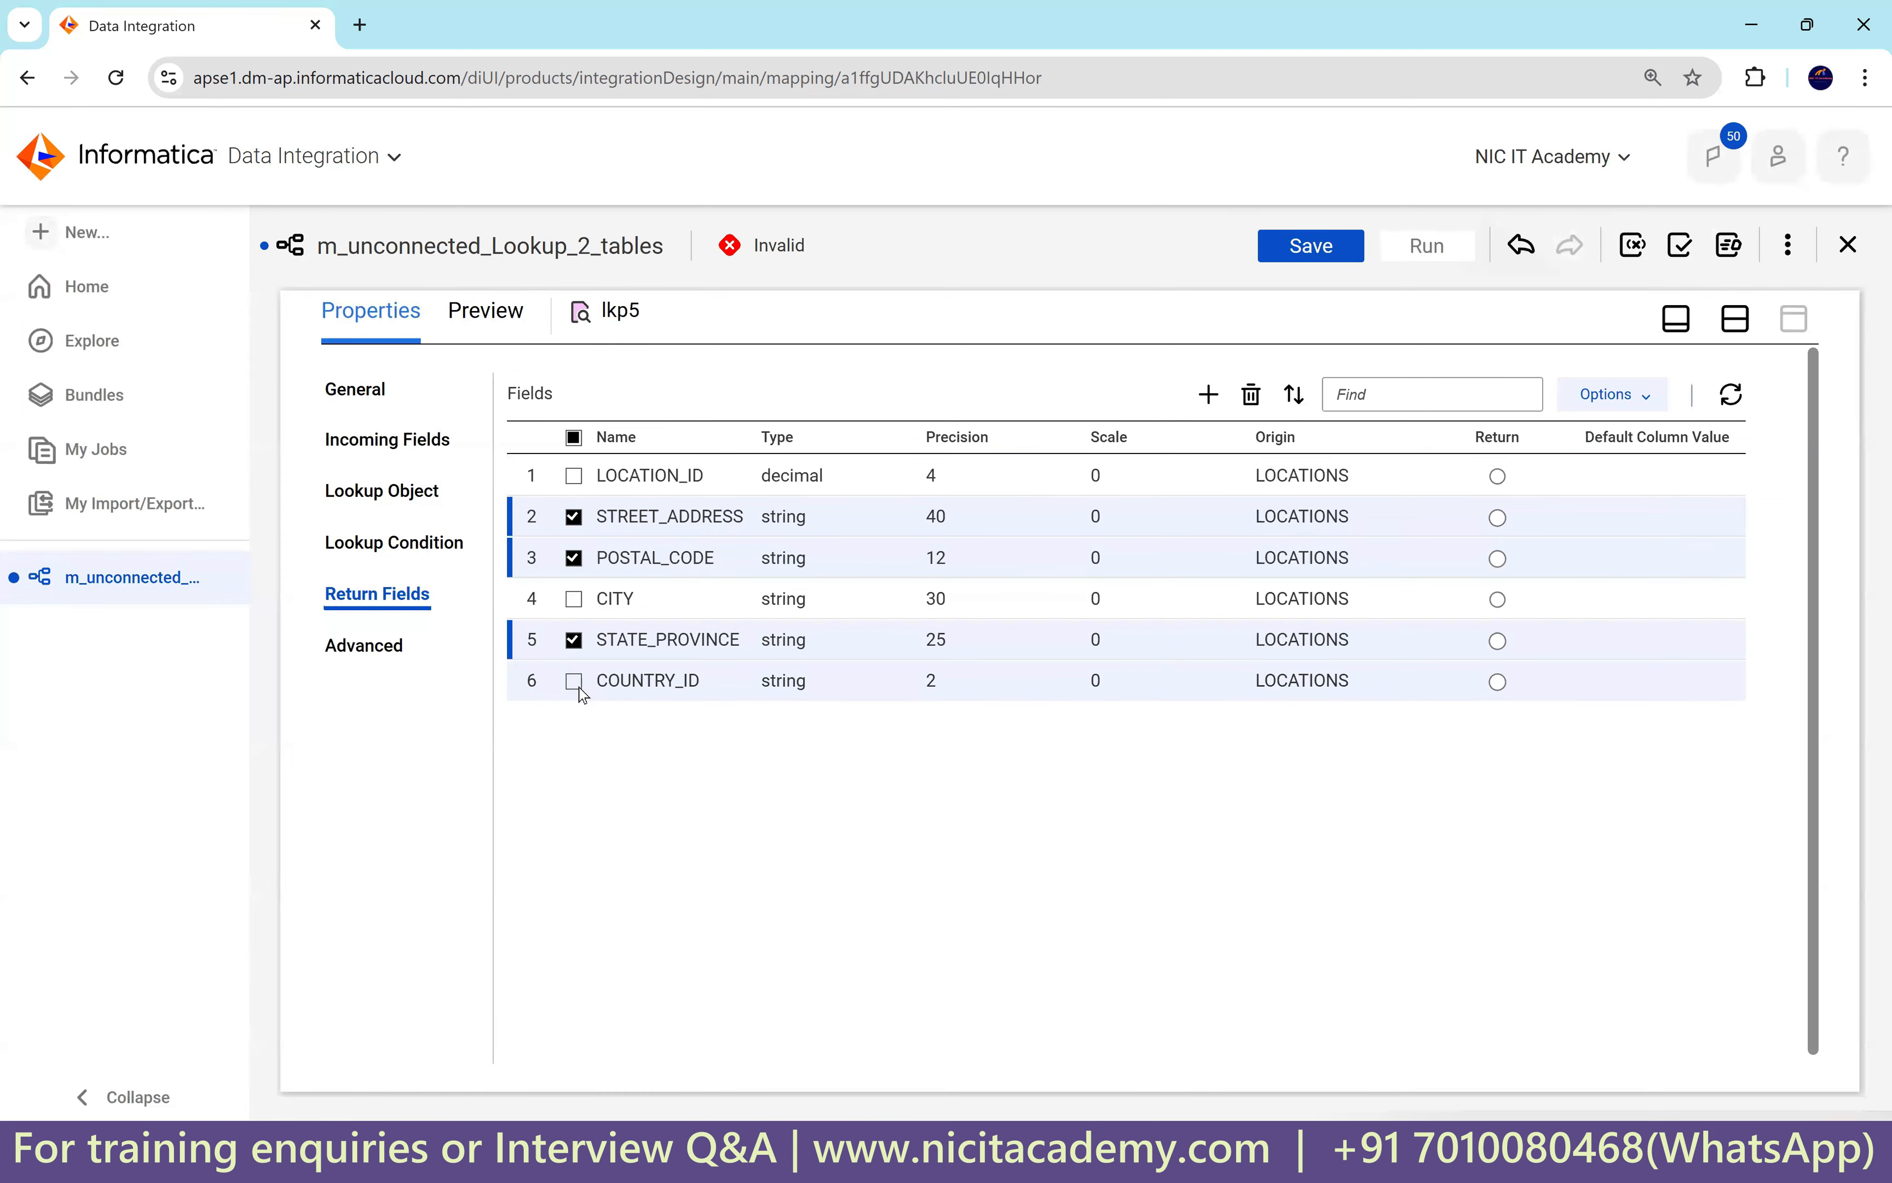
left_click(579, 681)
left_click(1251, 393)
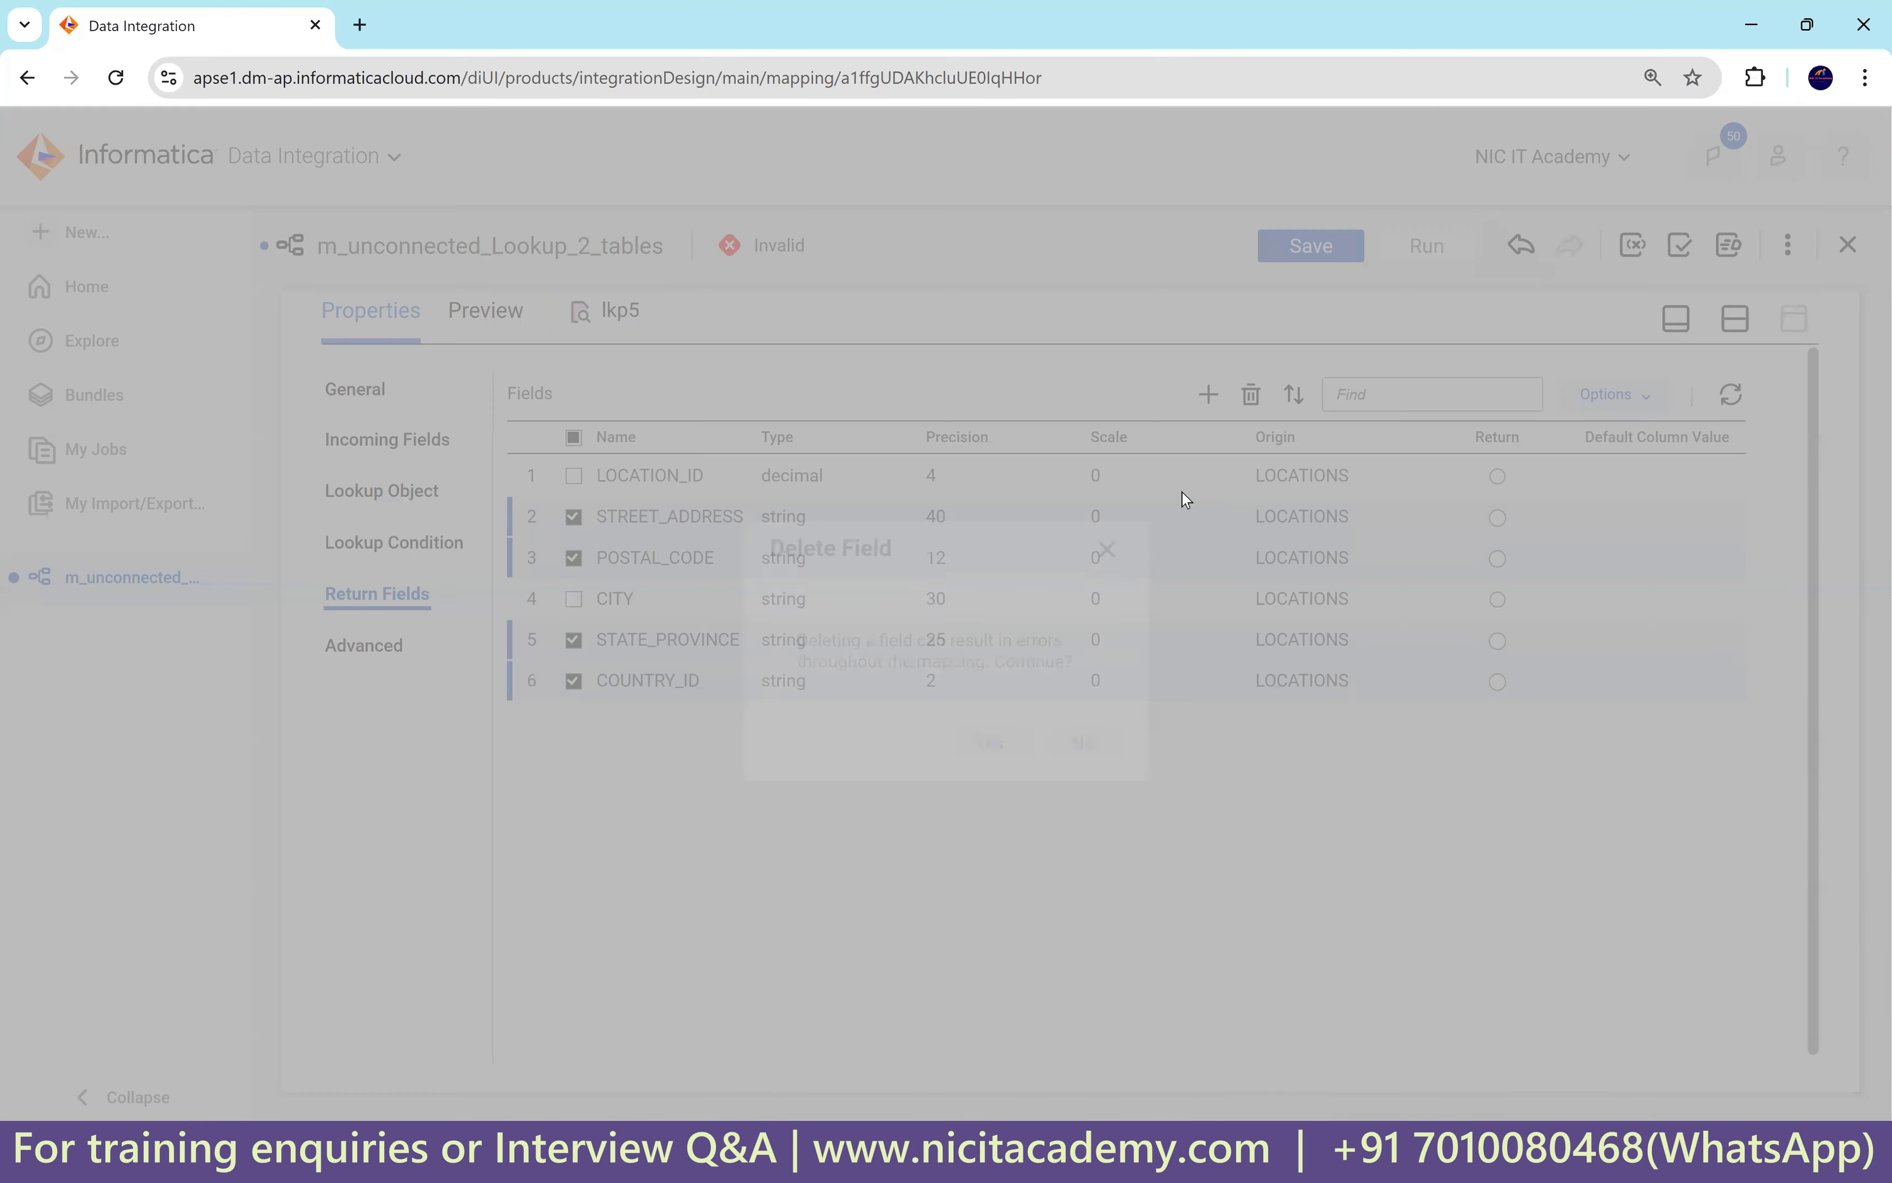
left_click(989, 742)
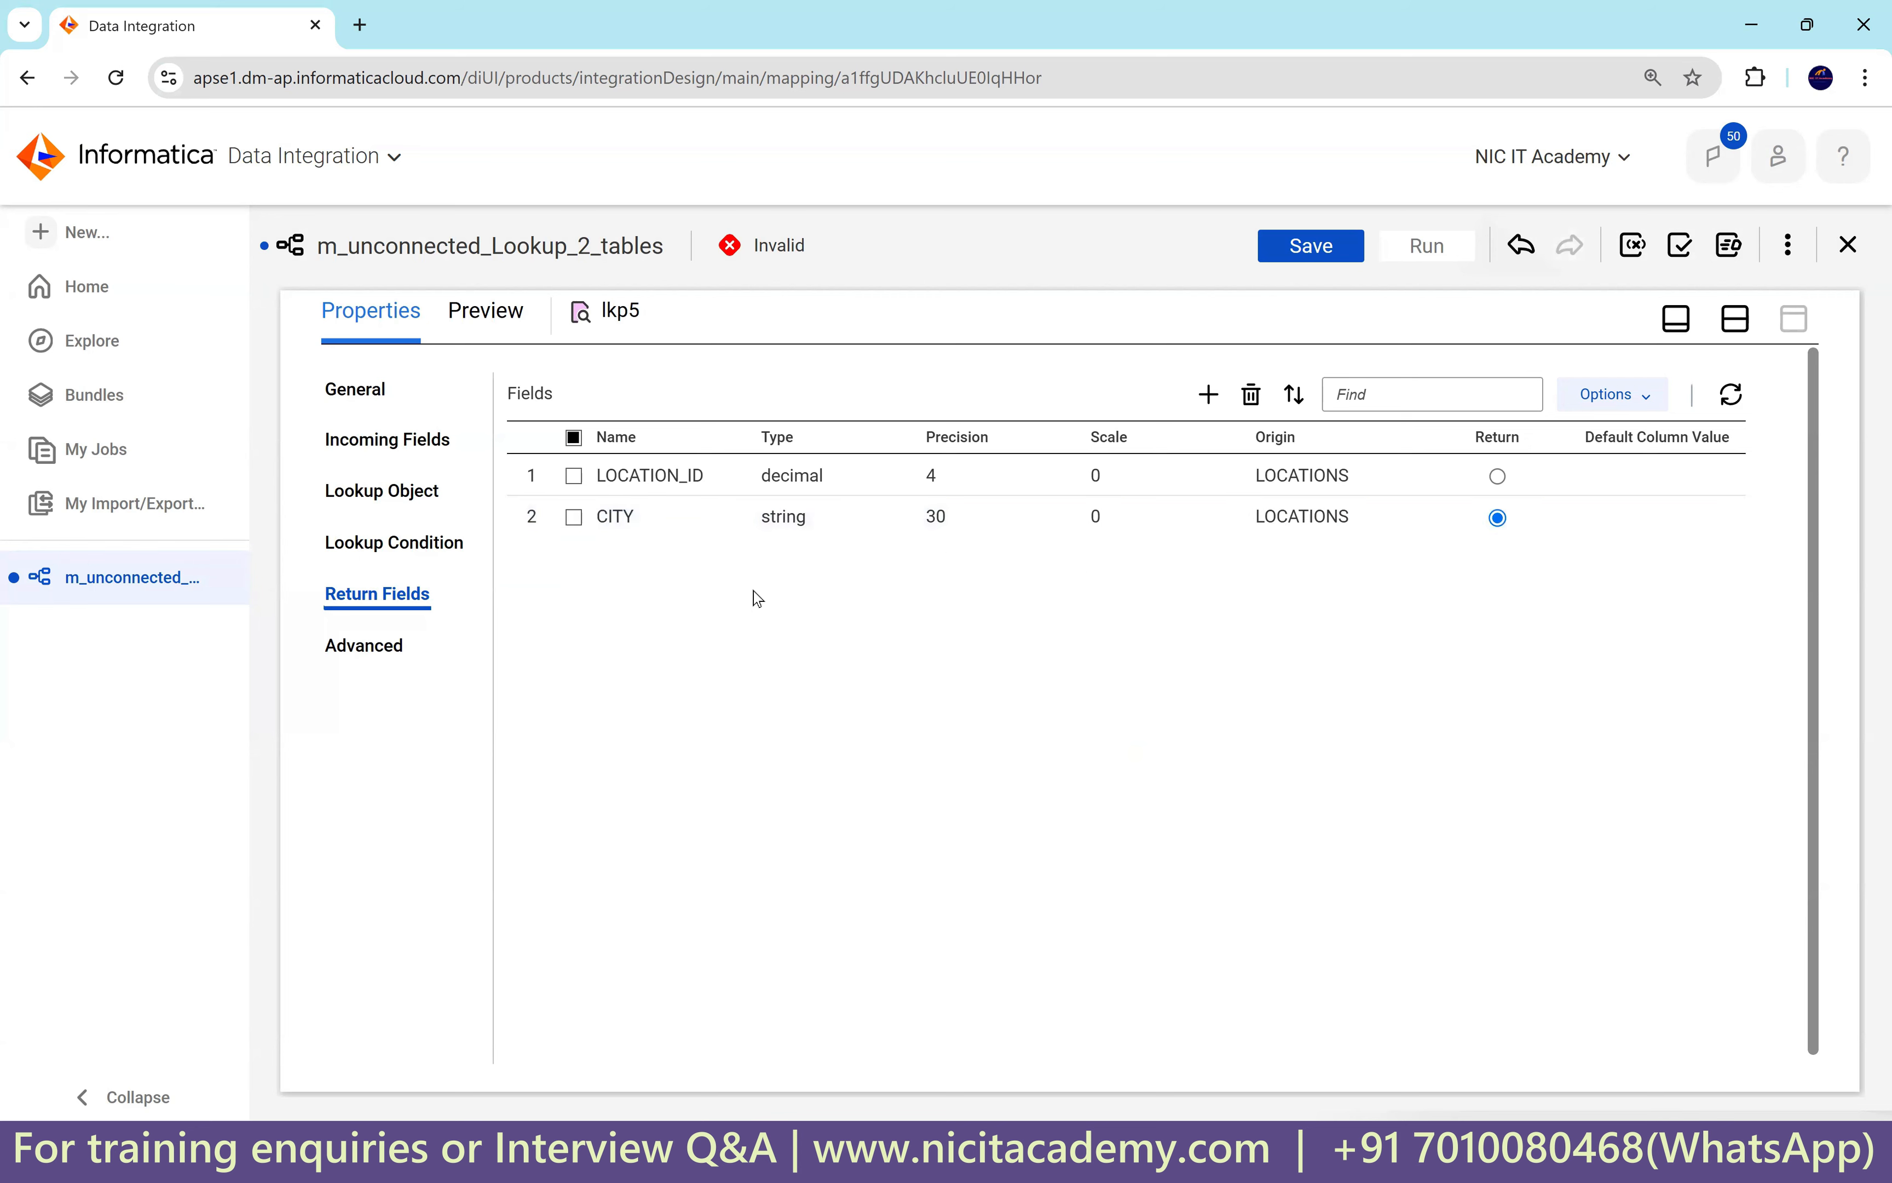
left_click(1736, 318)
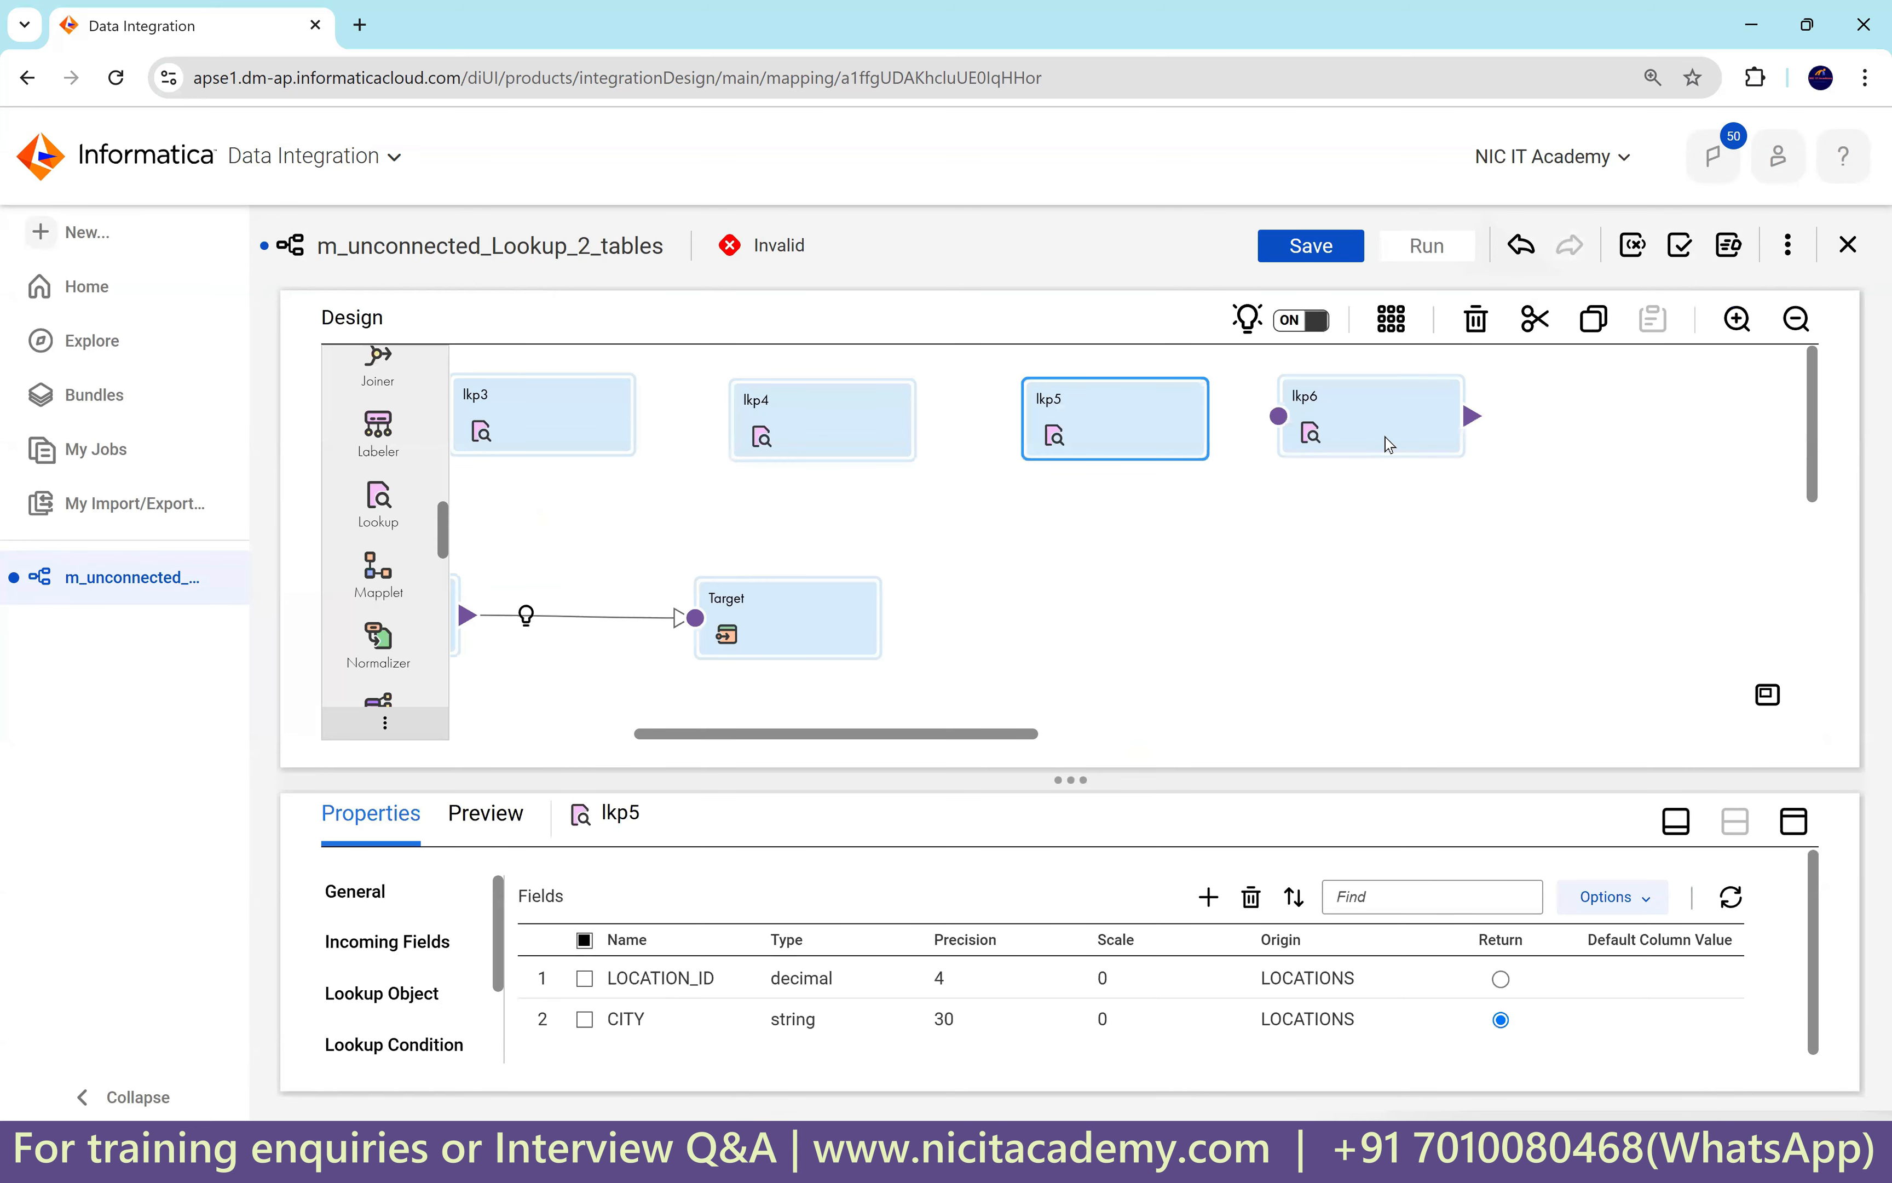
Convert lkp6 to an unconnected lookup with incoming field in_loc_id.
left_click(1389, 444)
left_click(1793, 821)
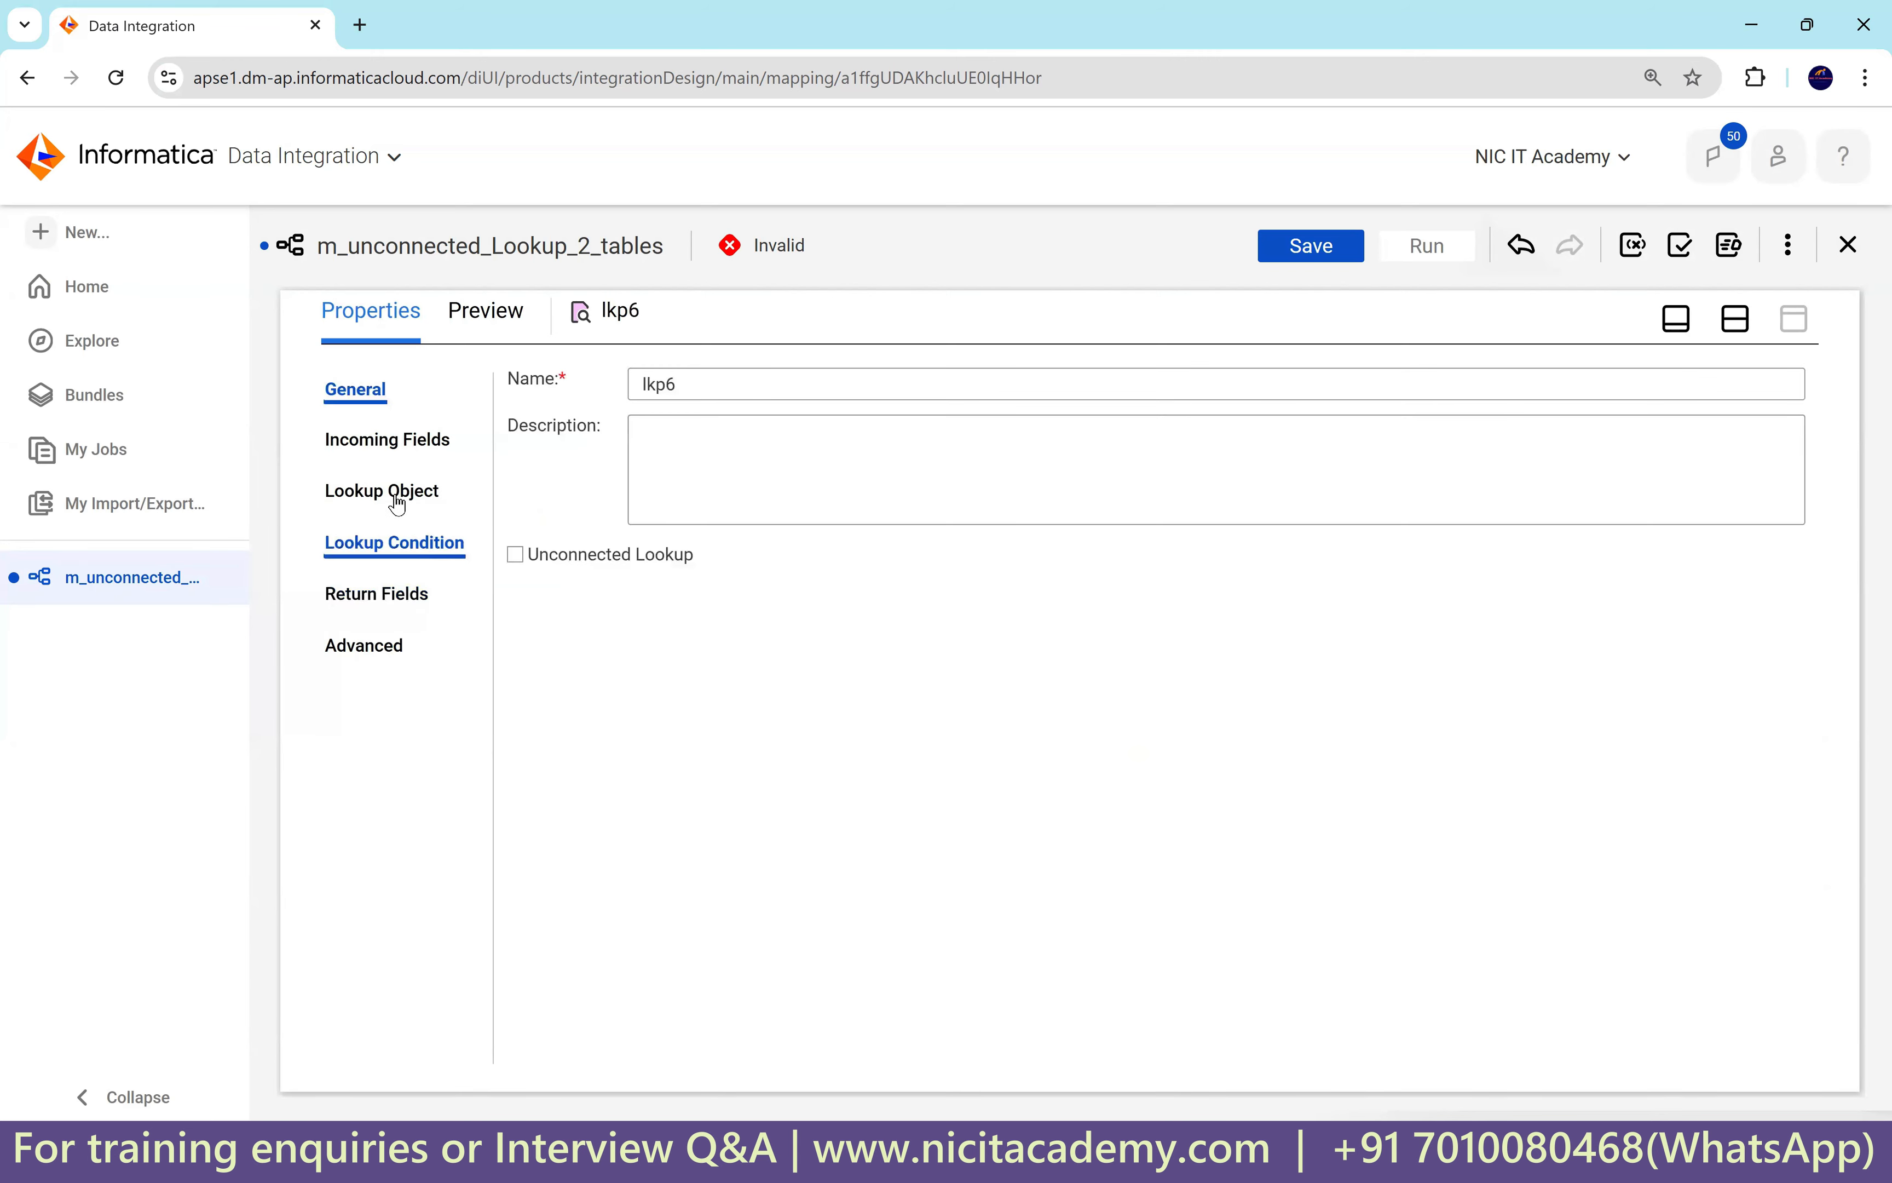
left_click(516, 554)
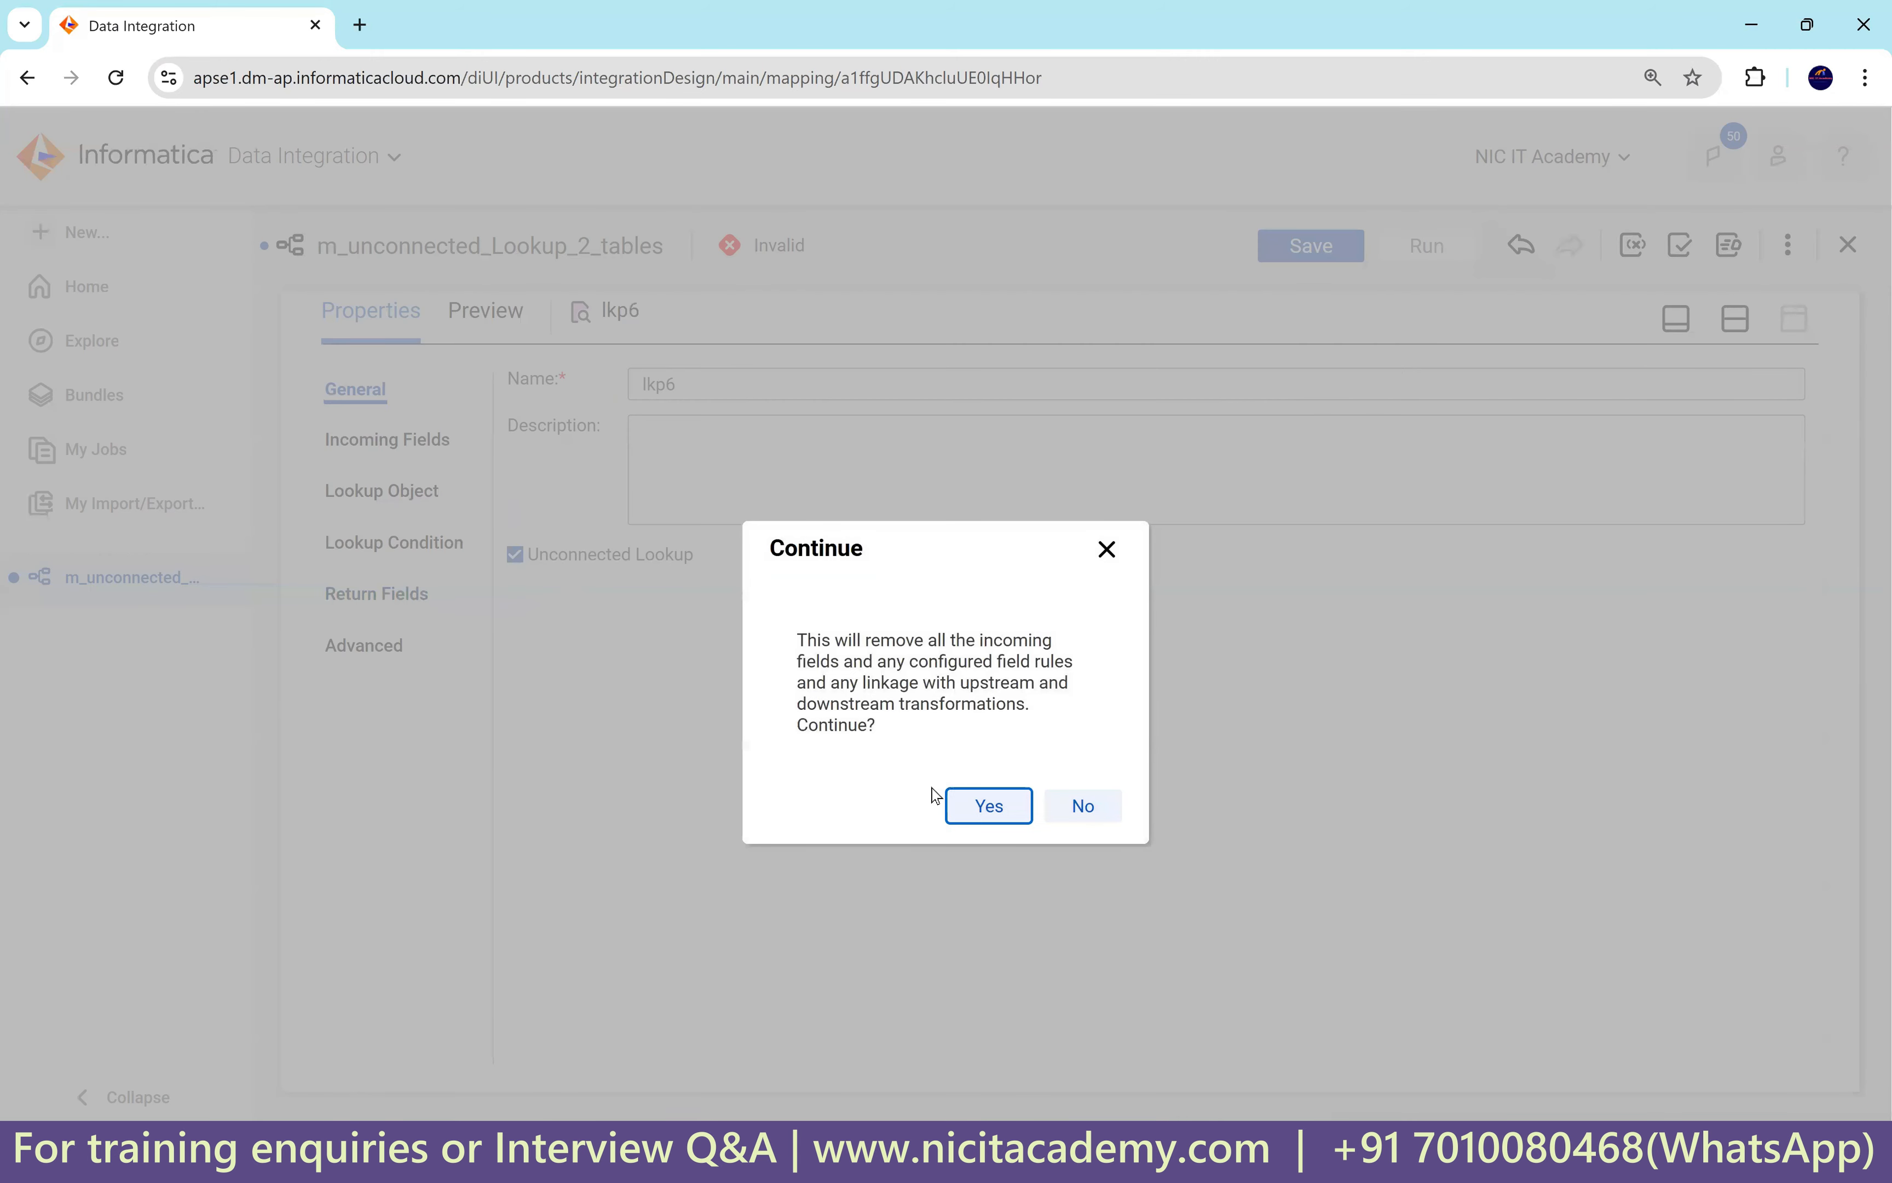
left_click(990, 810)
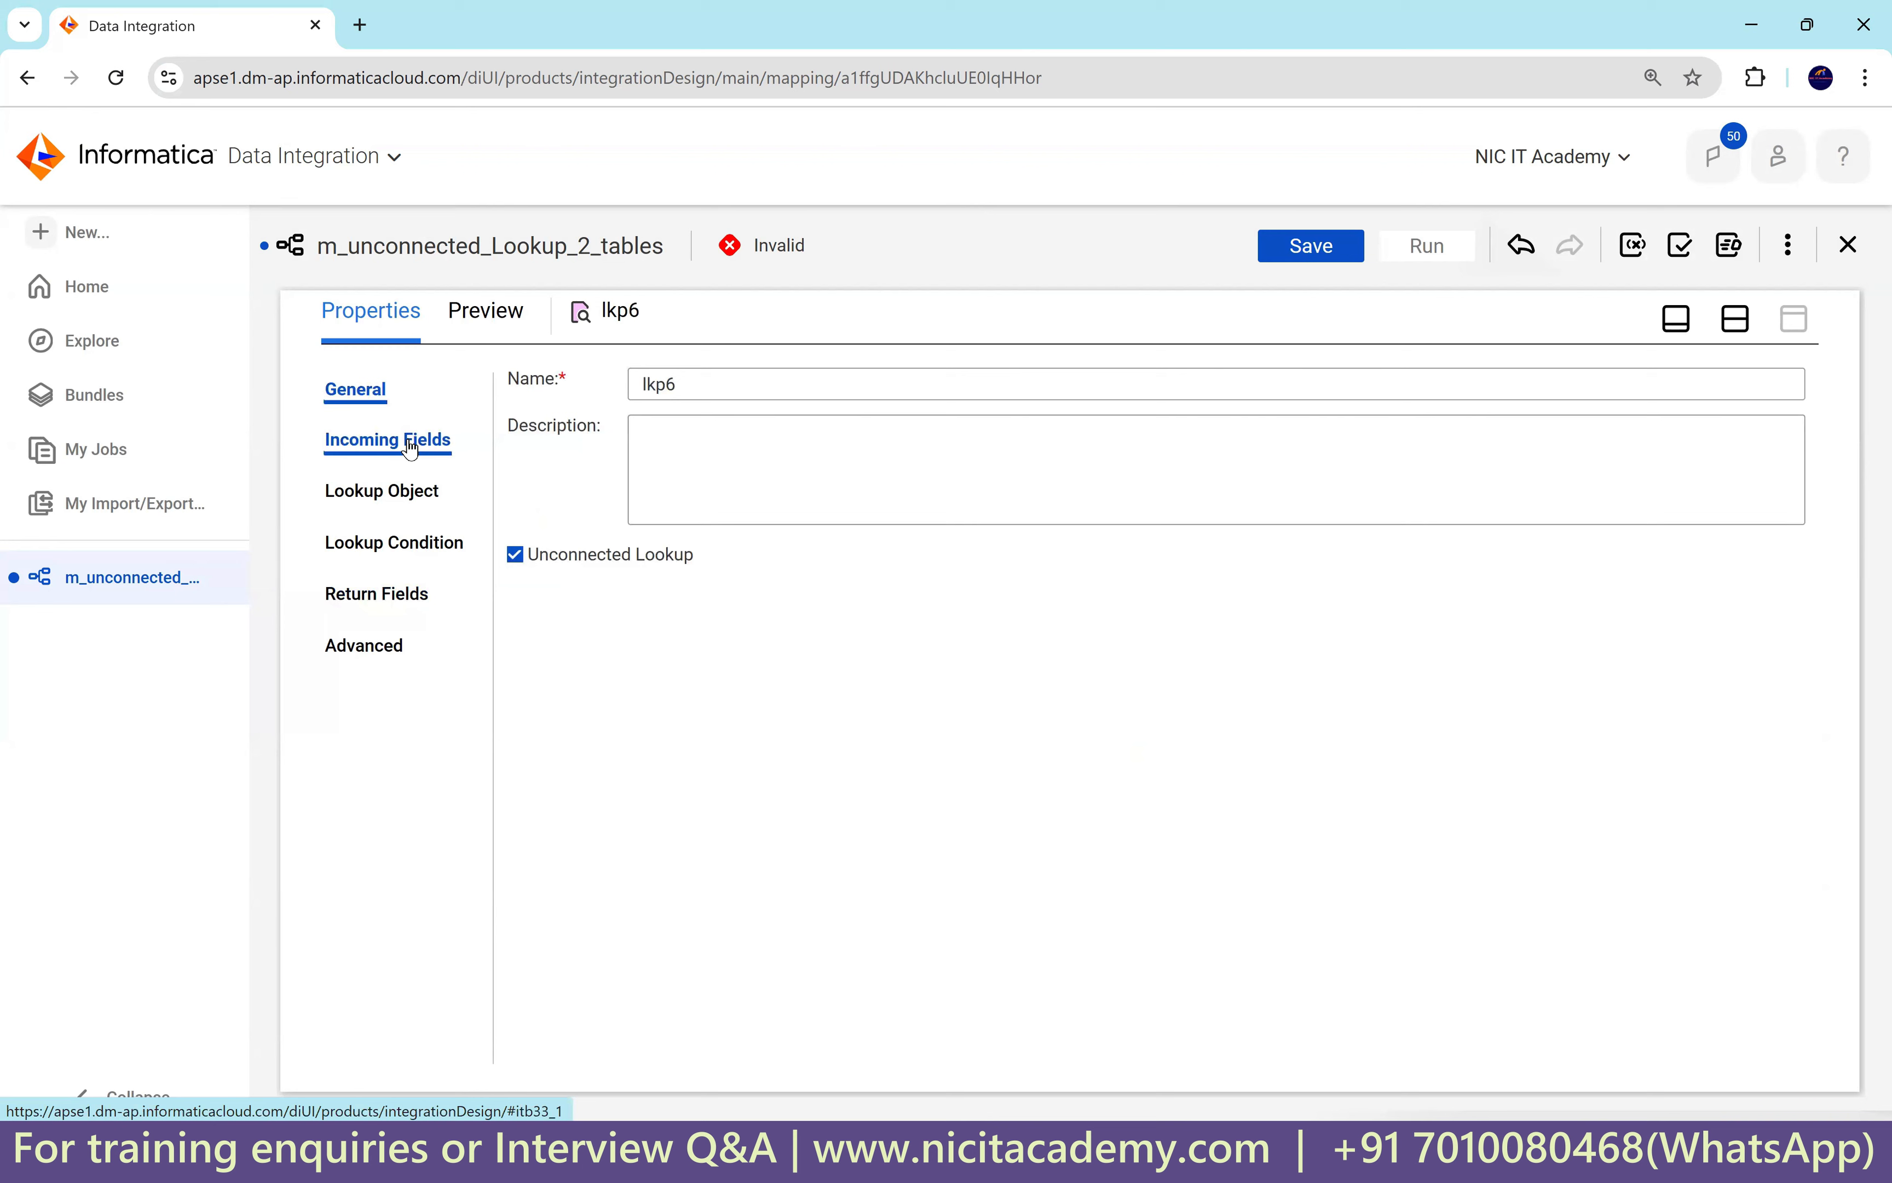
left_click(411, 444)
left_click(1791, 432)
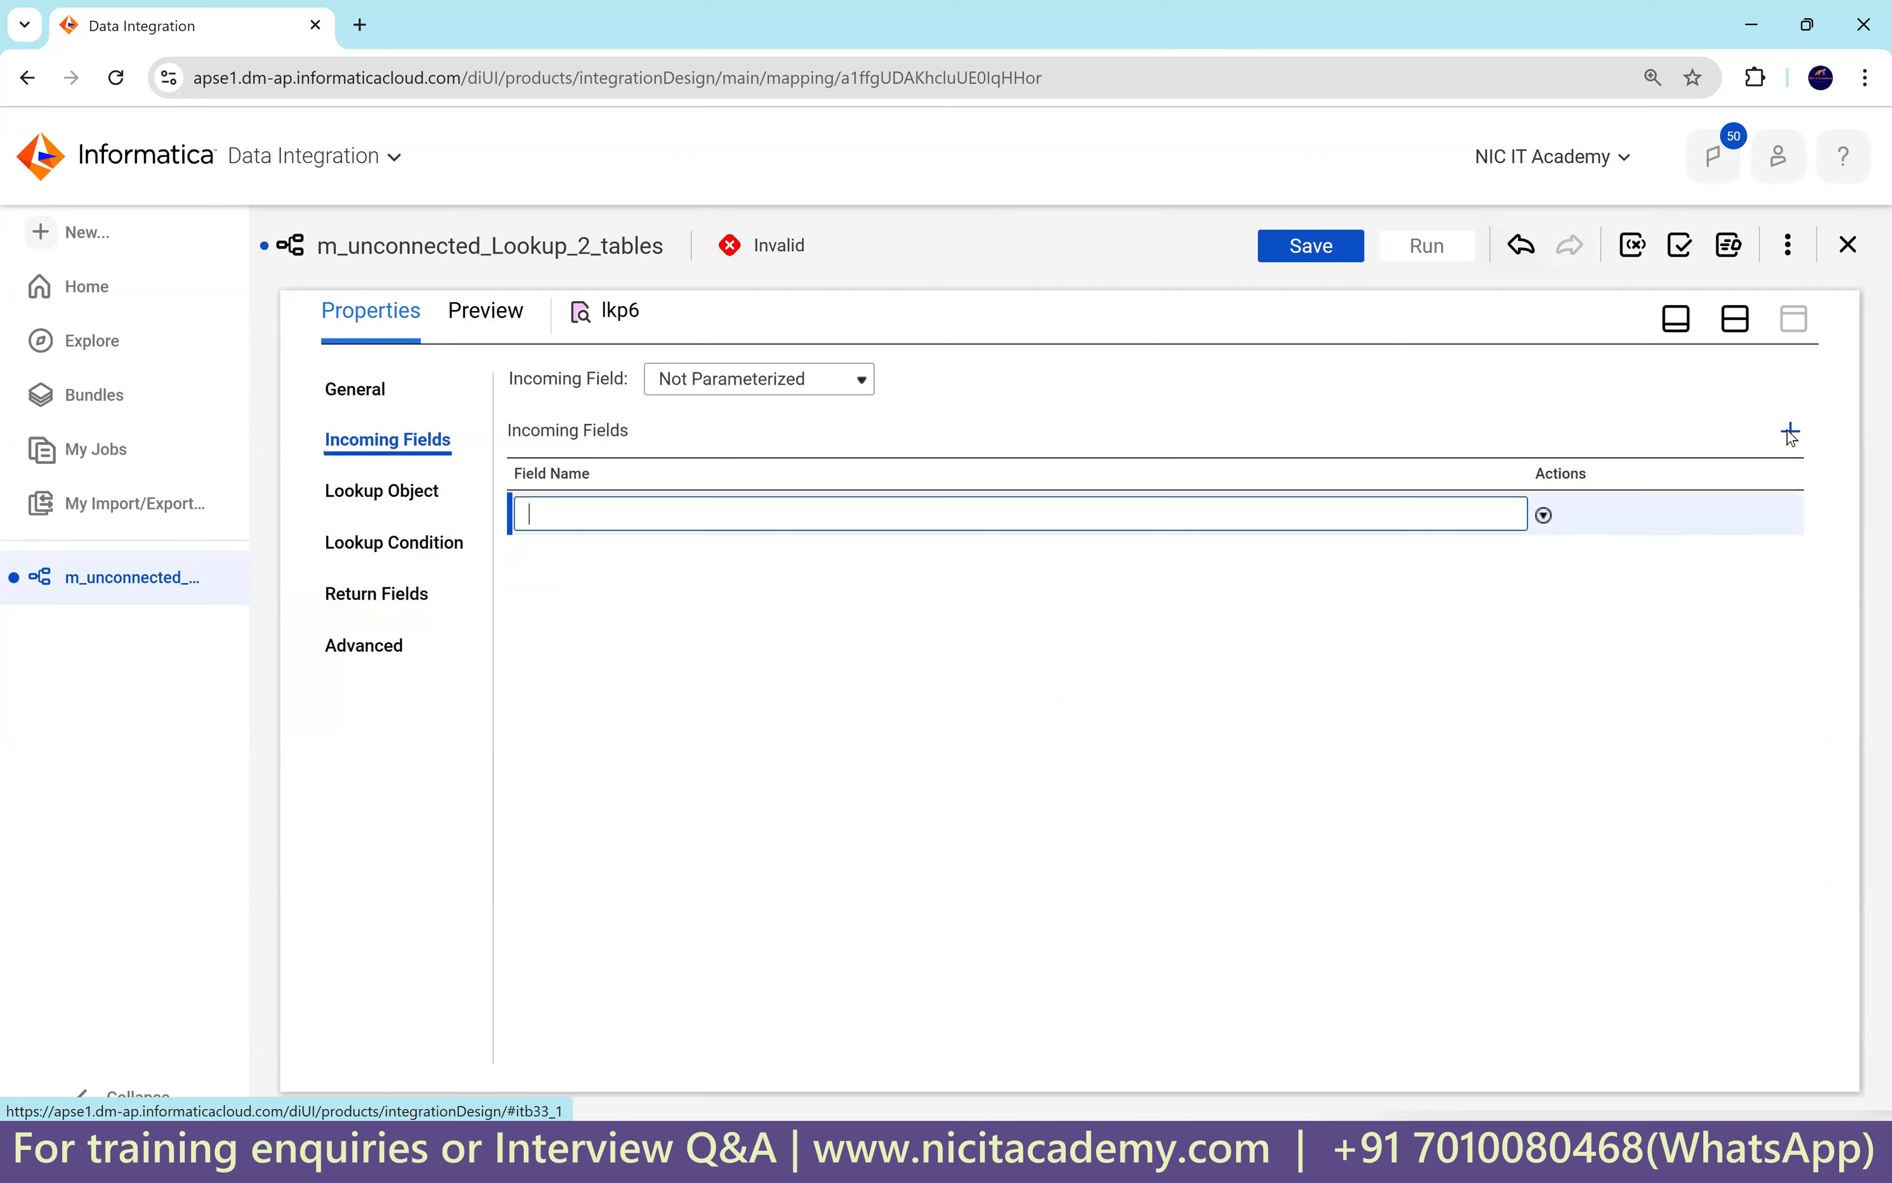
type("in_loc_id")
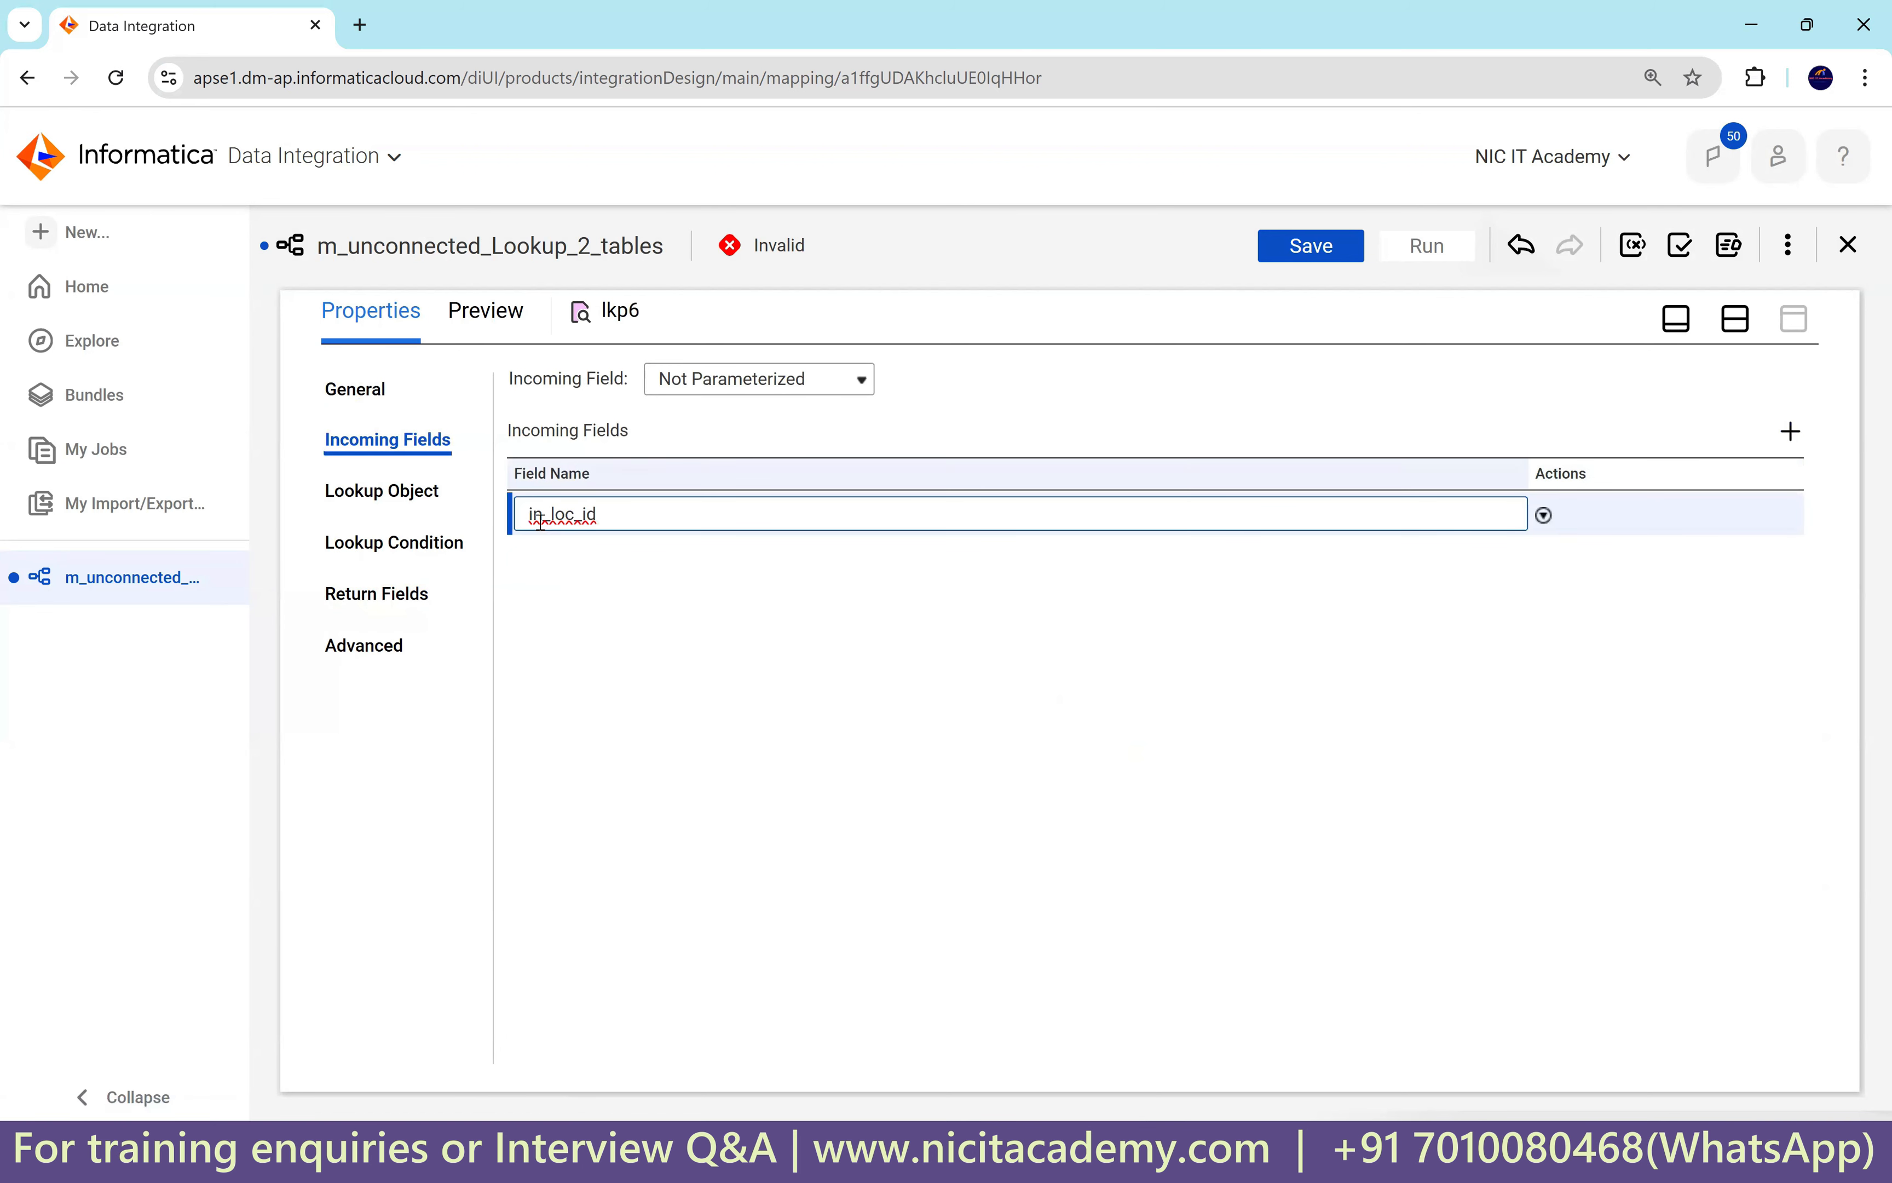
Point lkp6 at the LOCATIONS table through the Oracle_Src1 connection.
left_click(349, 499)
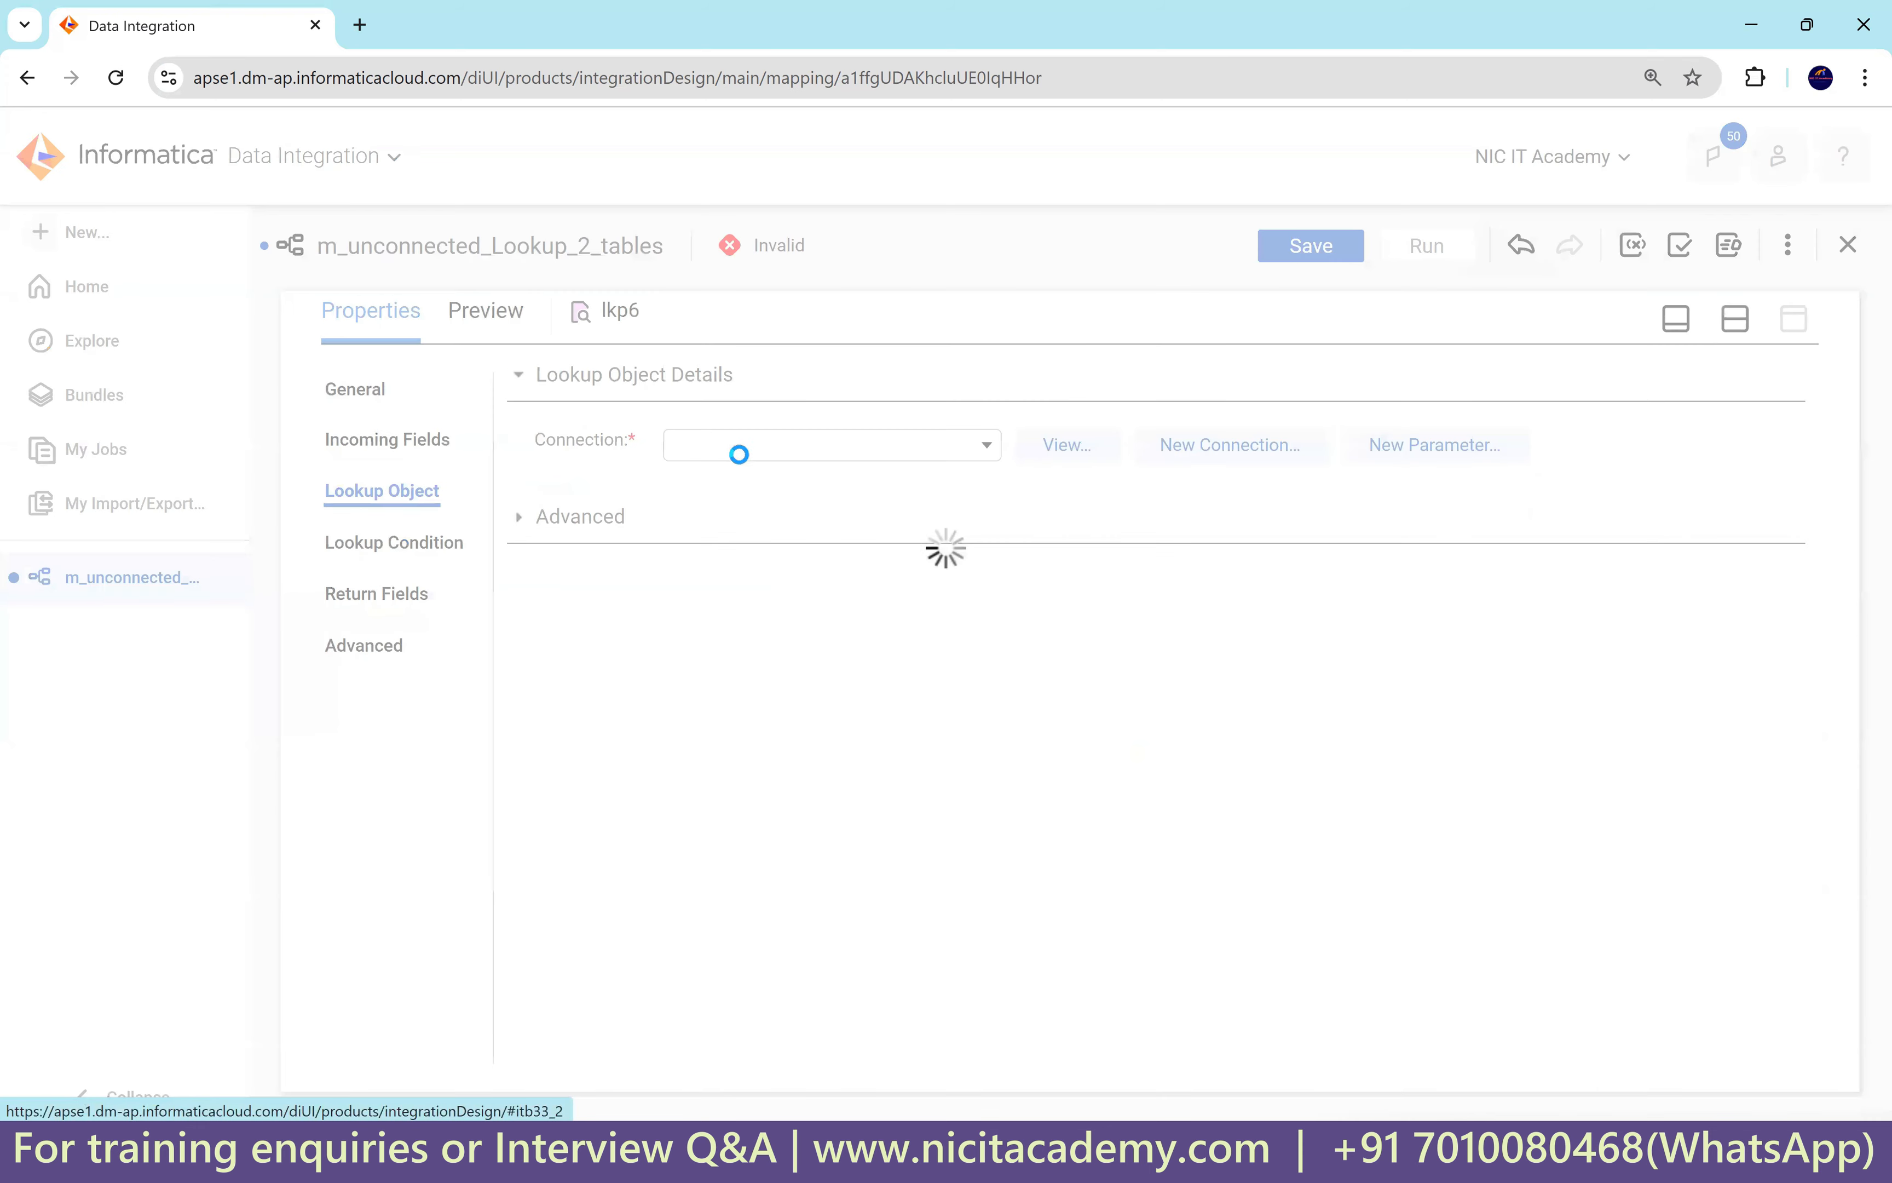
left_click(746, 458)
left_click(757, 674)
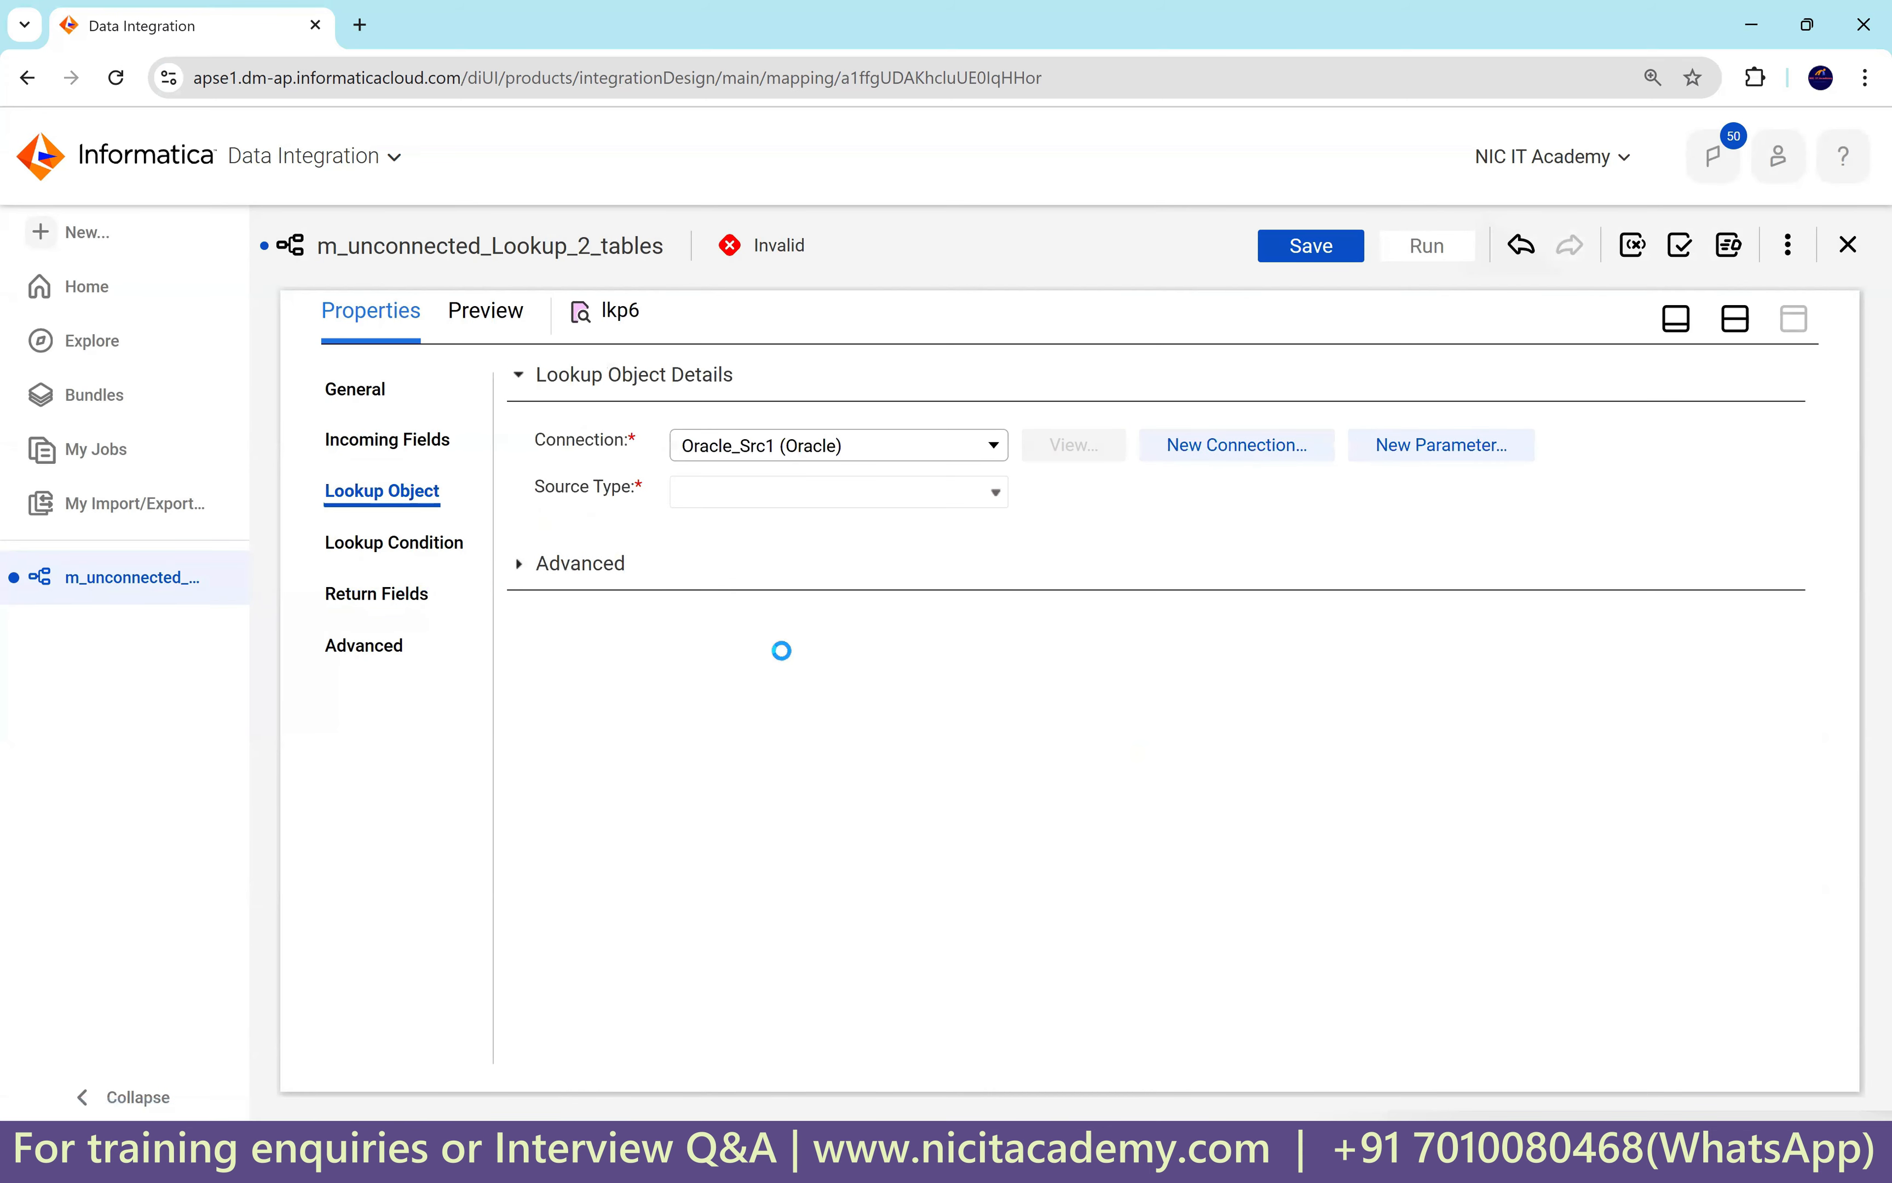
left_click(1147, 541)
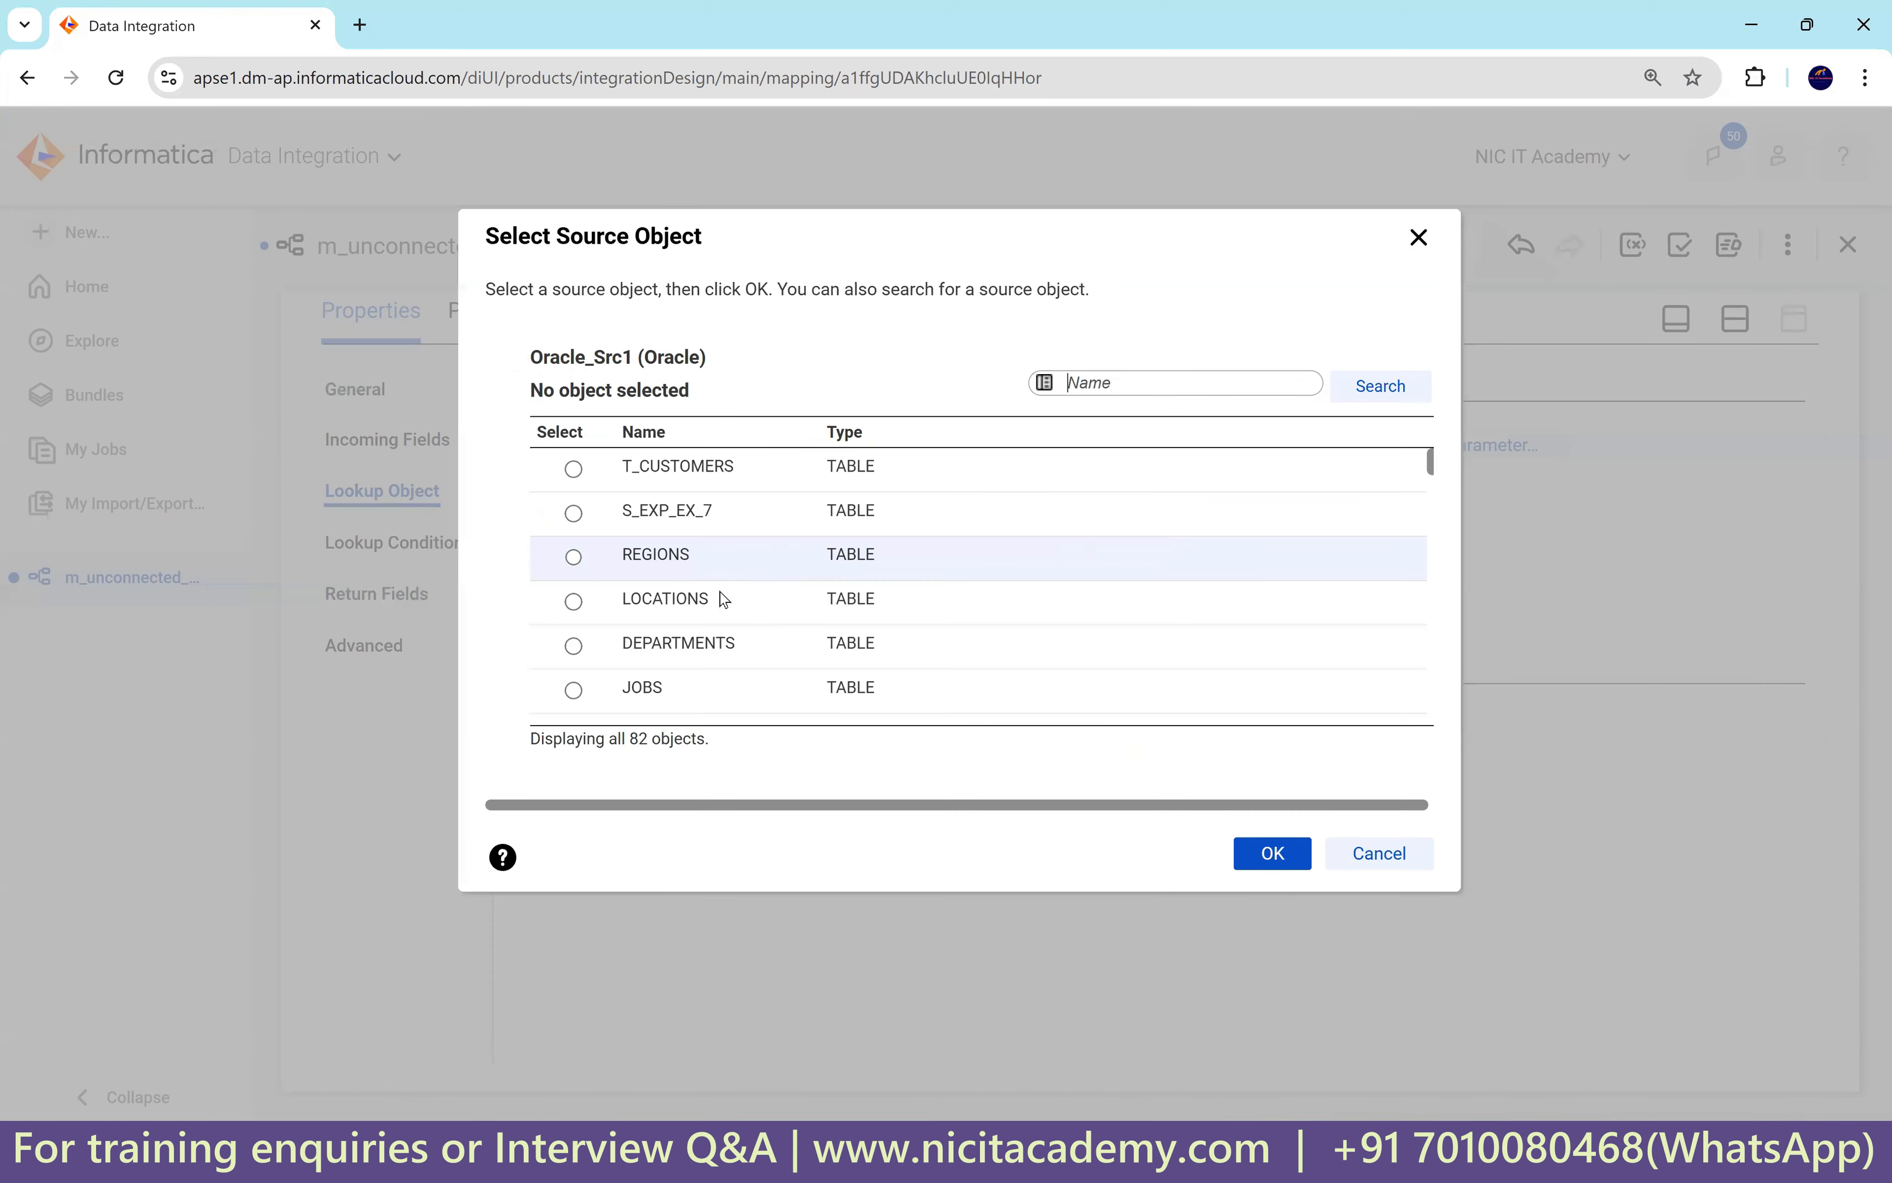
left_click(728, 601)
left_click(1252, 851)
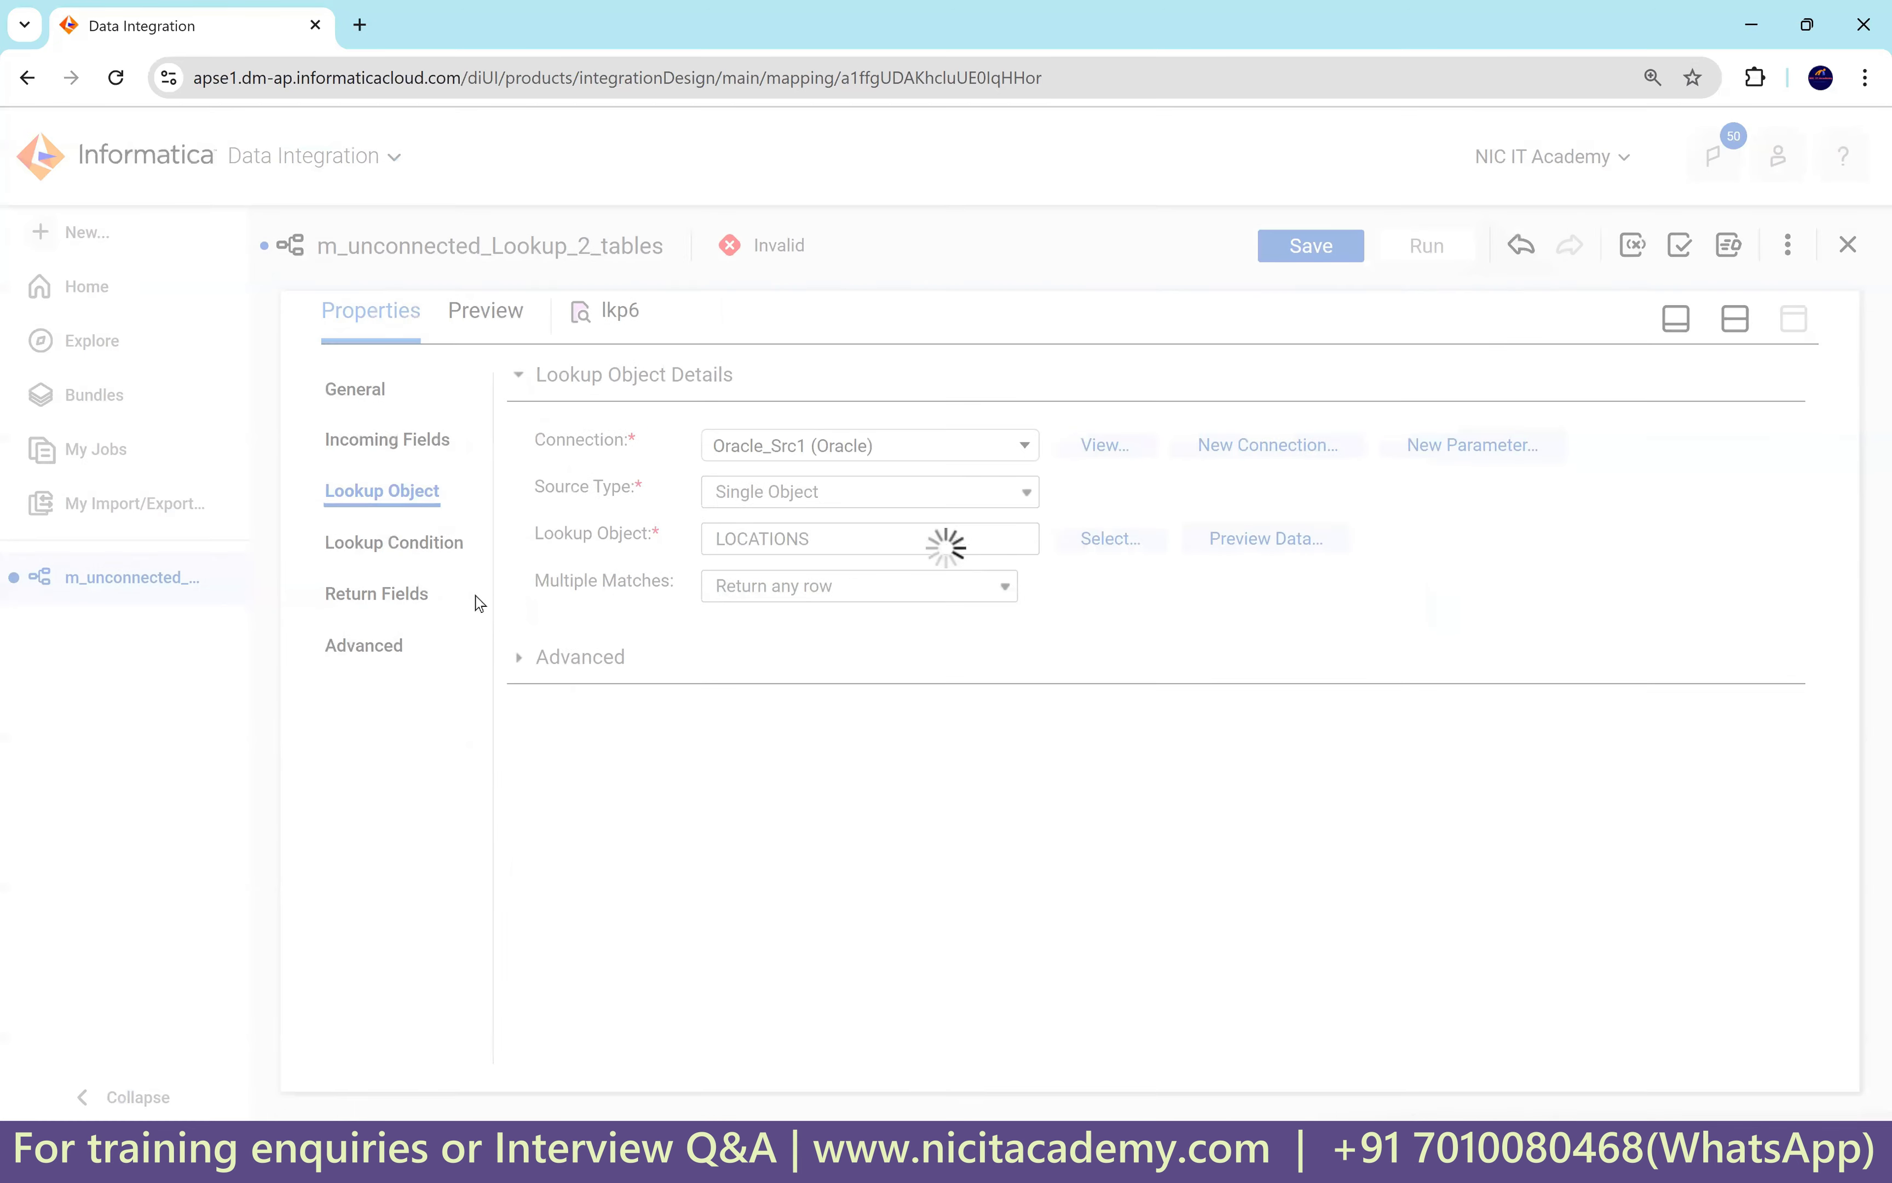
Add the lookup condition LOCATION_ID = in_loc_id to lkp6.
left_click(434, 553)
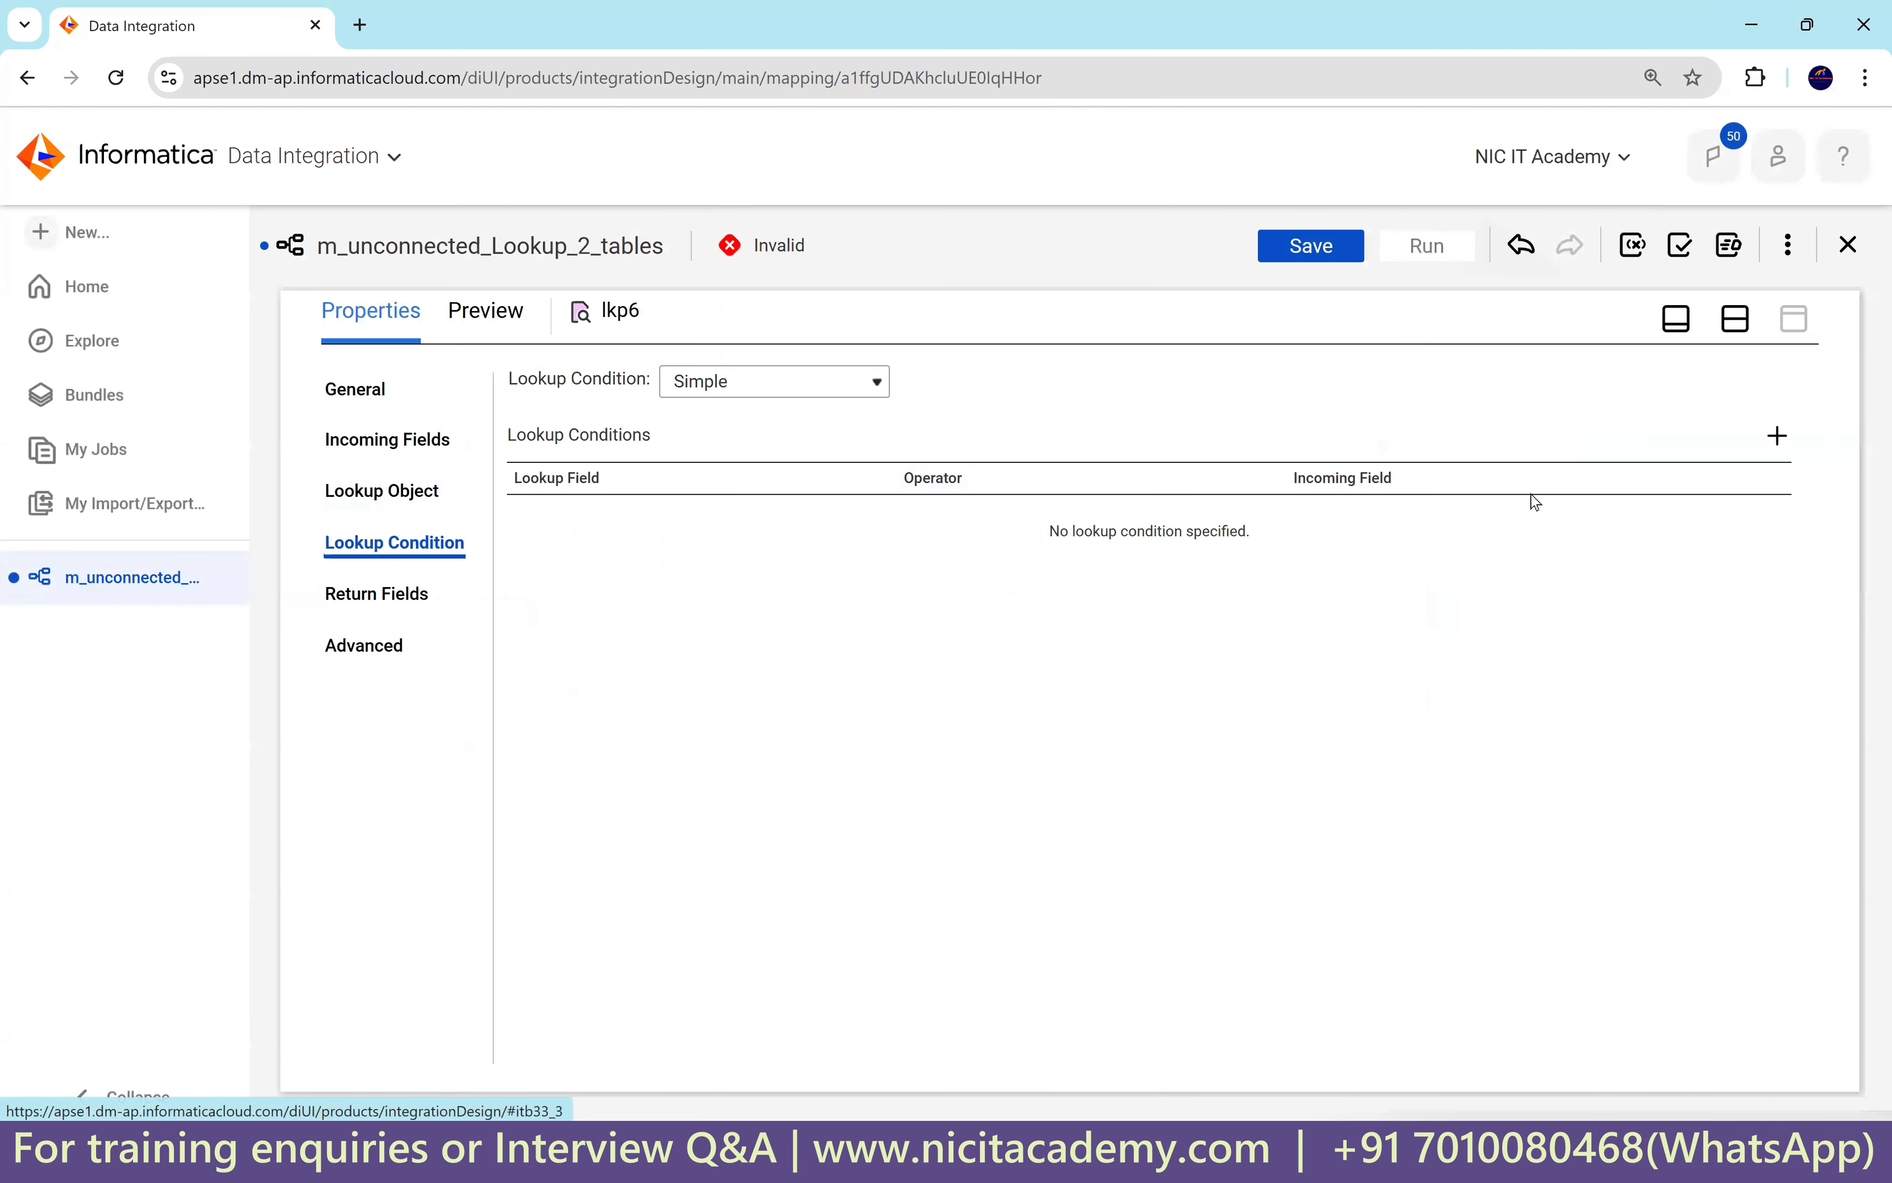
left_click(1777, 435)
left_click(771, 519)
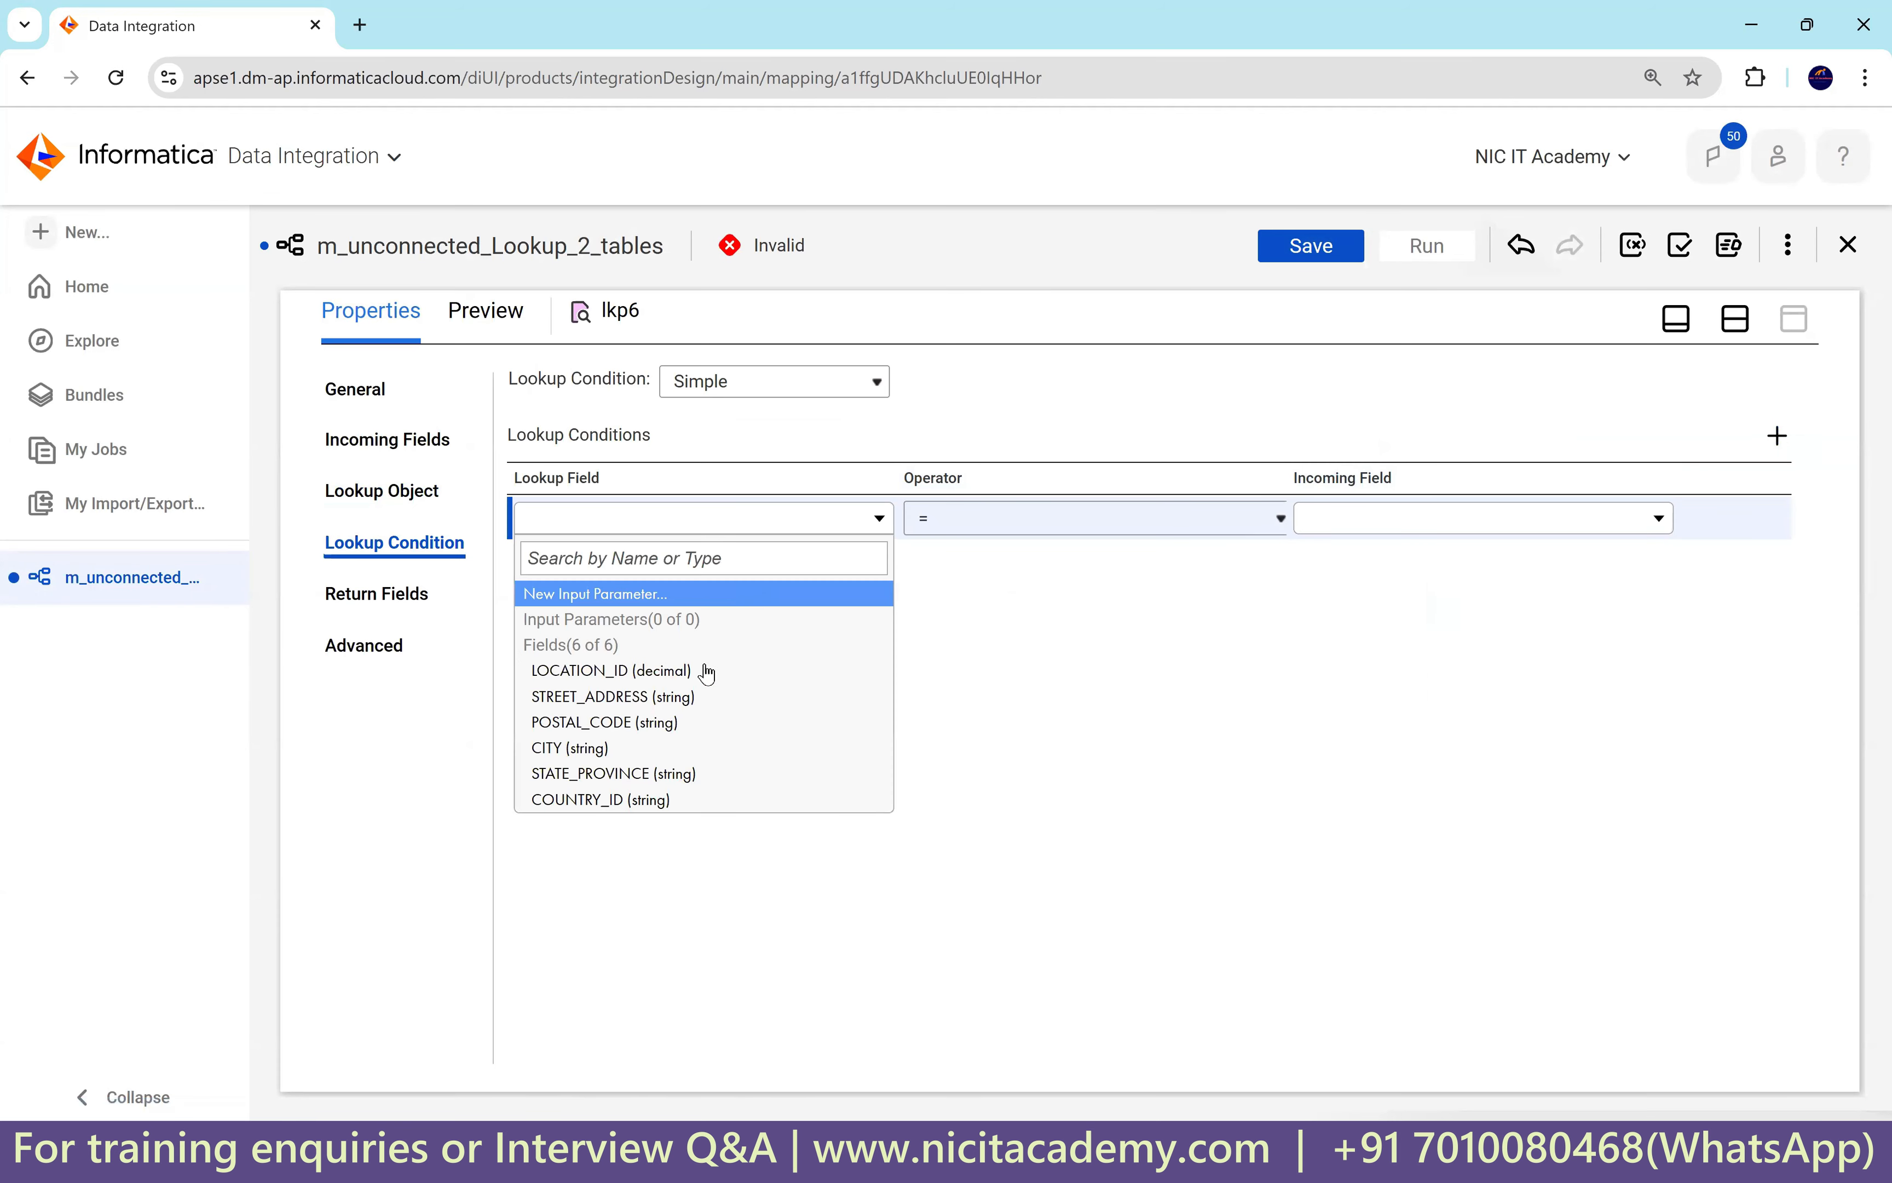
left_click(708, 670)
left_click(1407, 529)
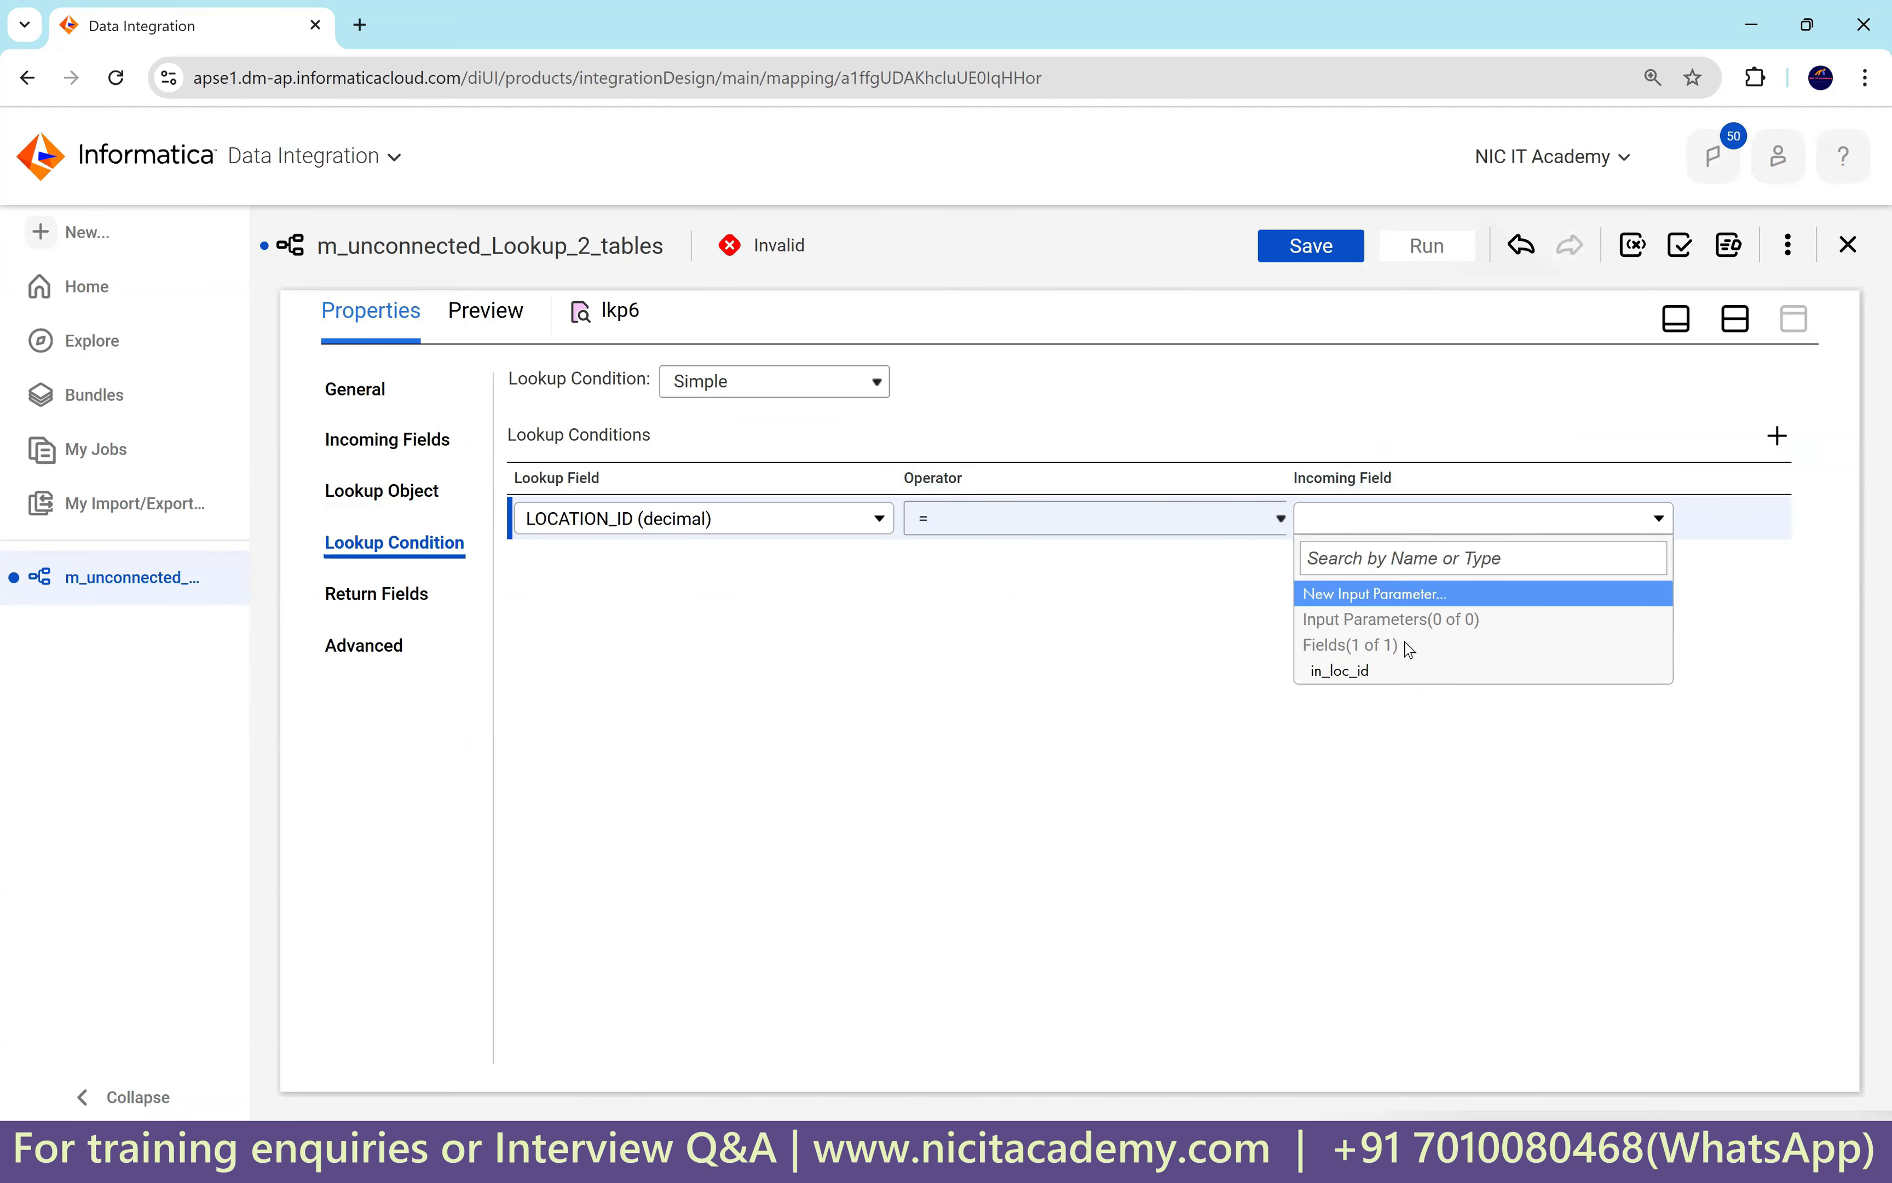
left_click(1364, 663)
Make COUNTRY_ID the return field and delete STREET_ADDRESS, POSTAL_CODE, CITY and STATE_PROVINCE.
left_click(397, 596)
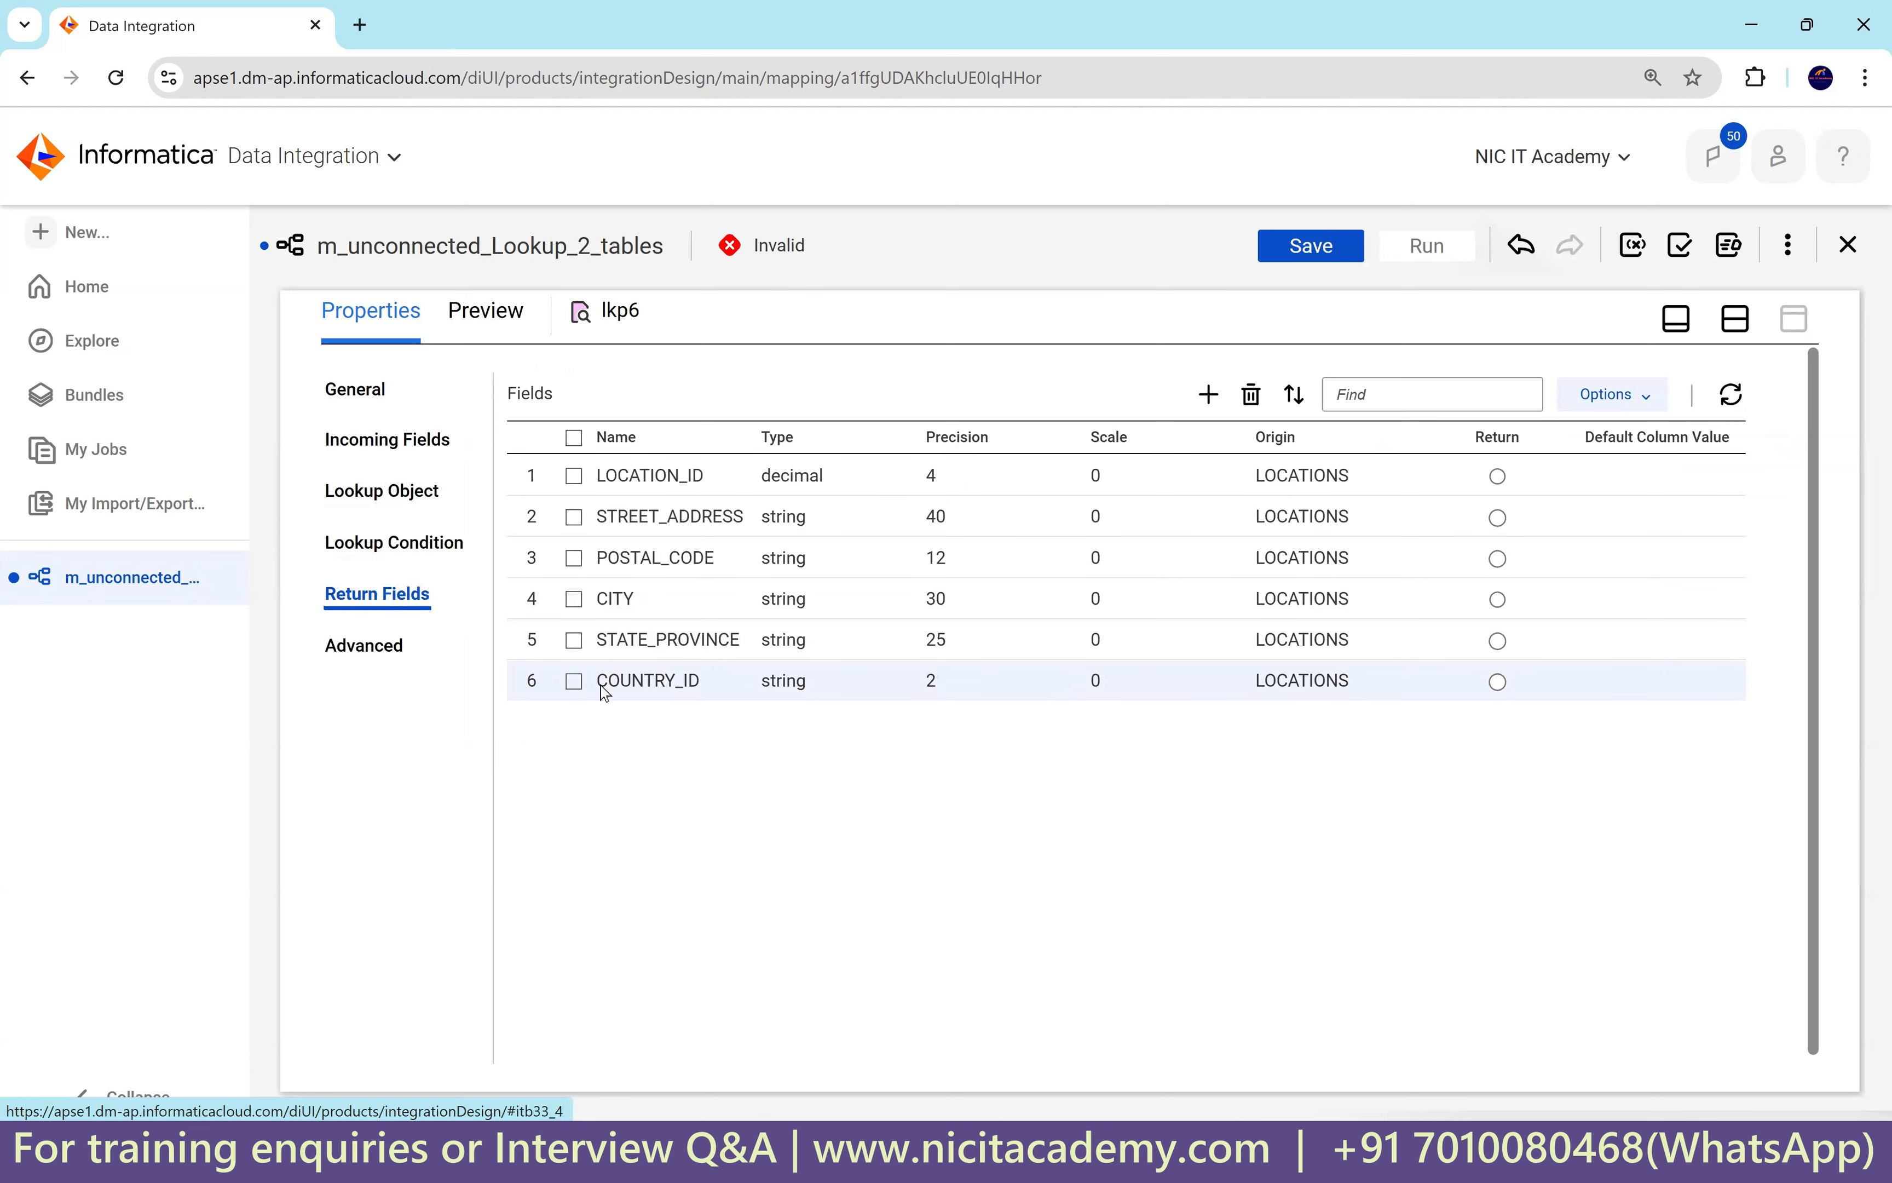
left_click(1497, 681)
left_click(573, 640)
left_click(574, 599)
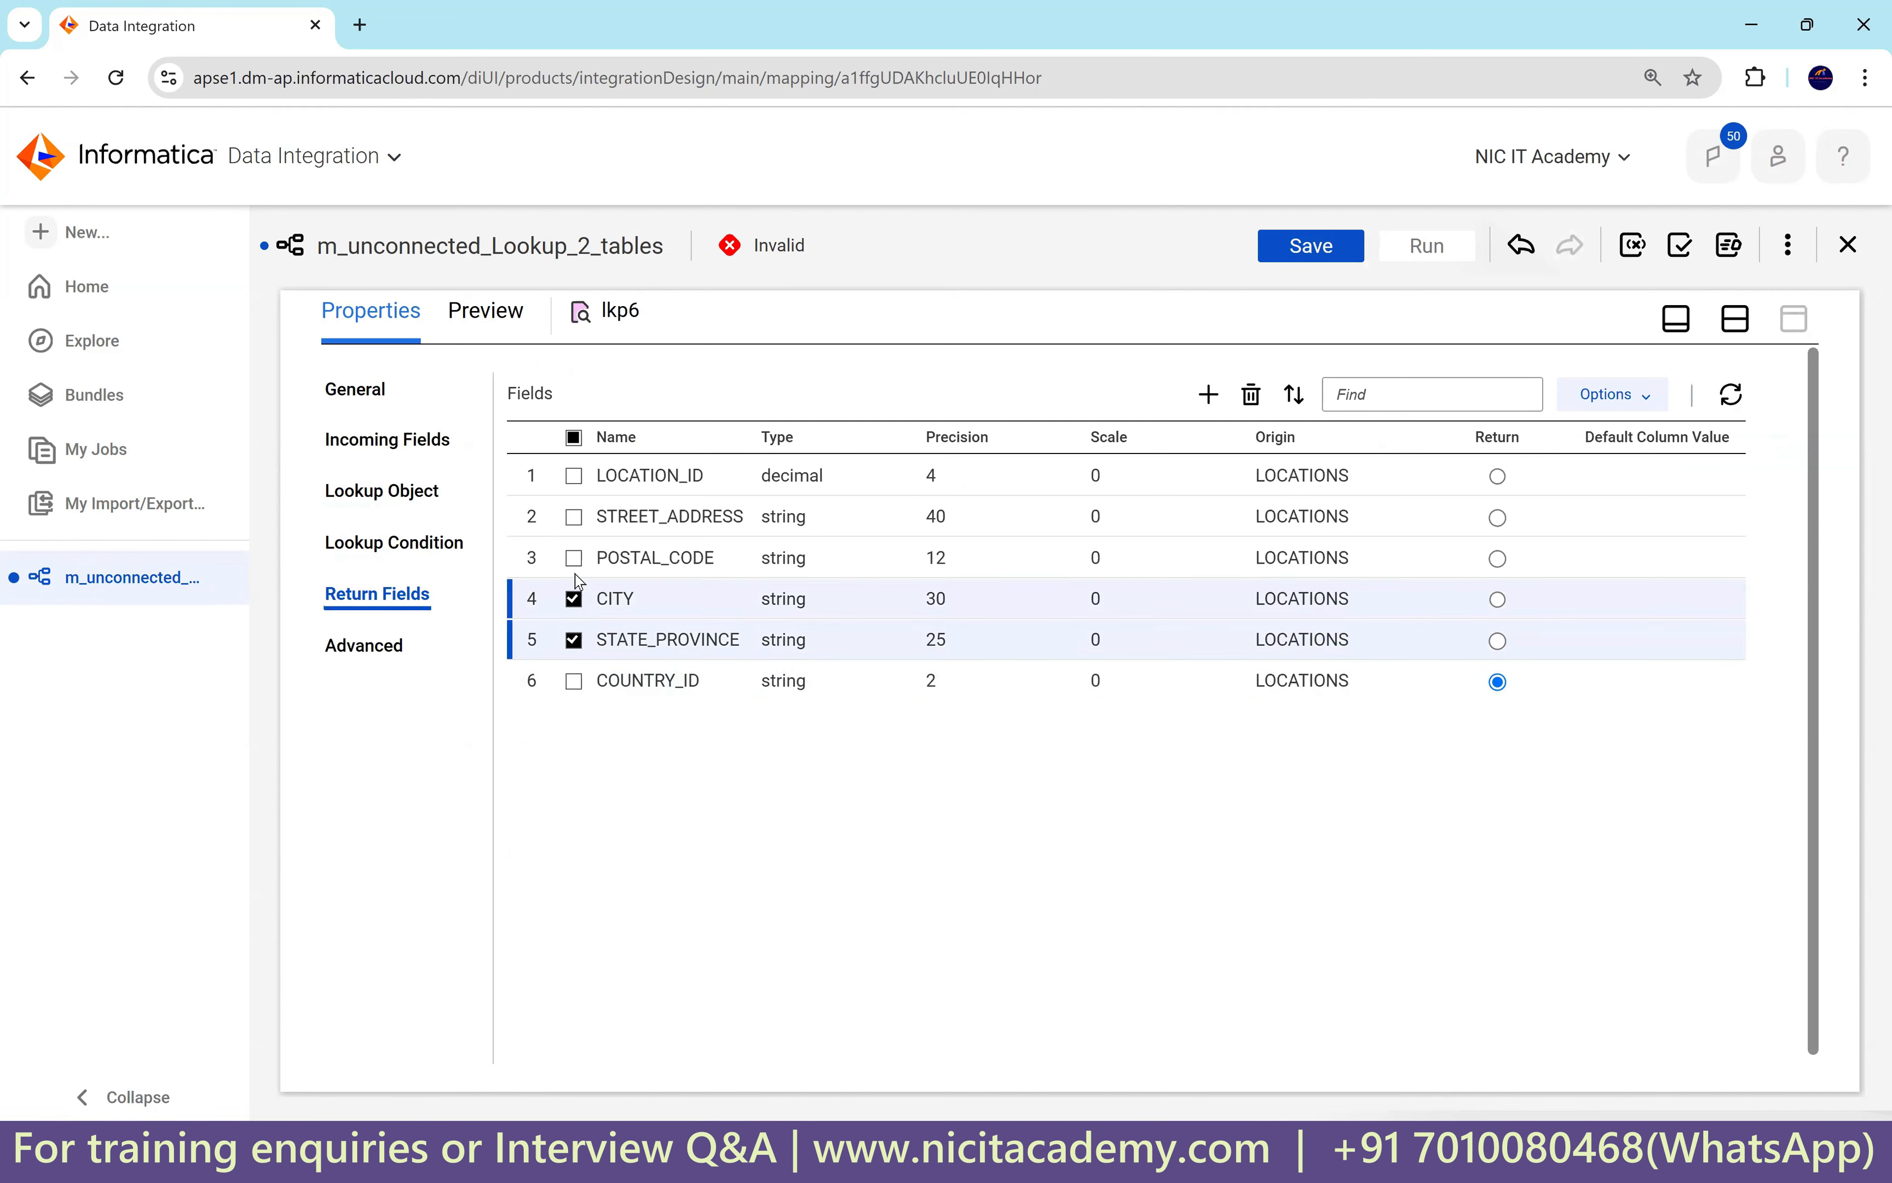
left_click(574, 558)
left_click(574, 517)
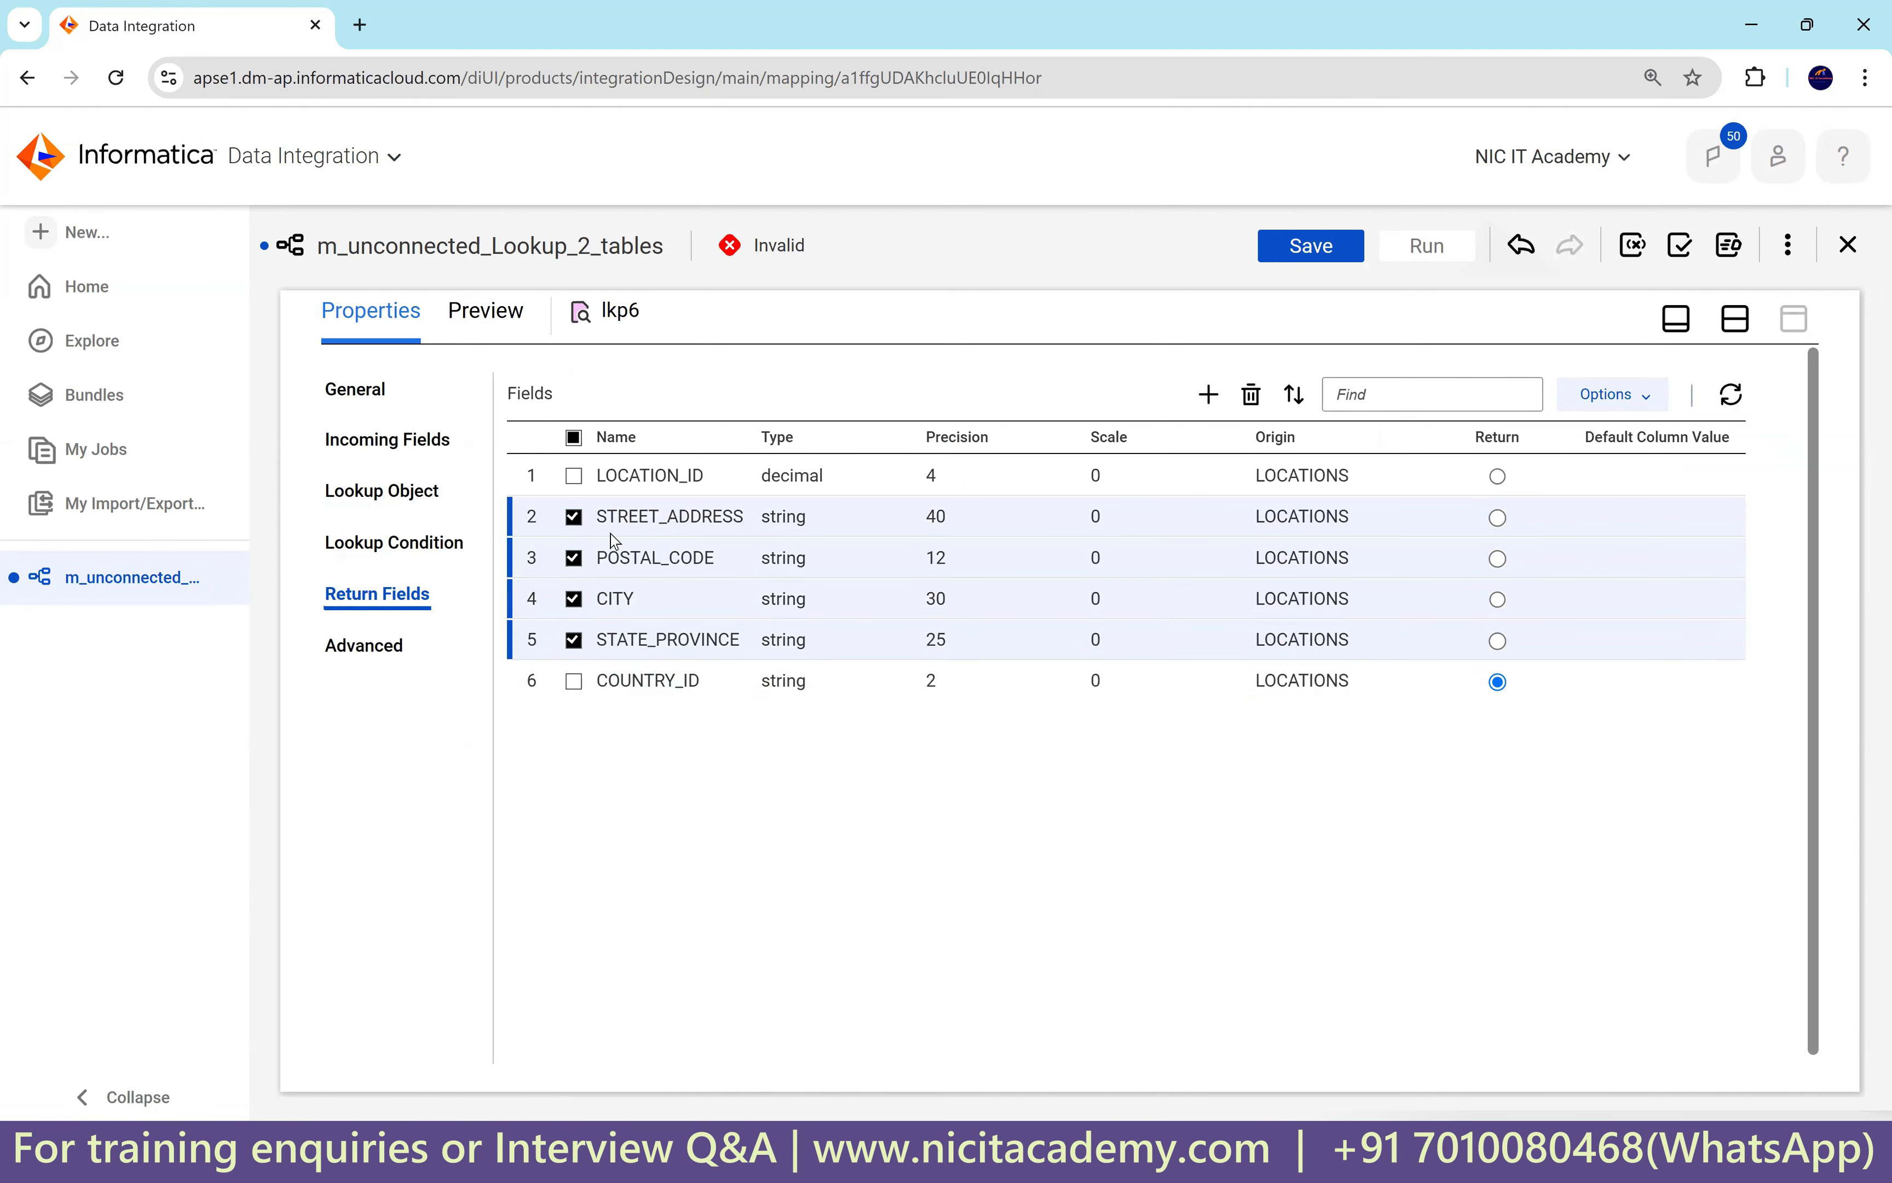
left_click(1253, 396)
left_click(1004, 740)
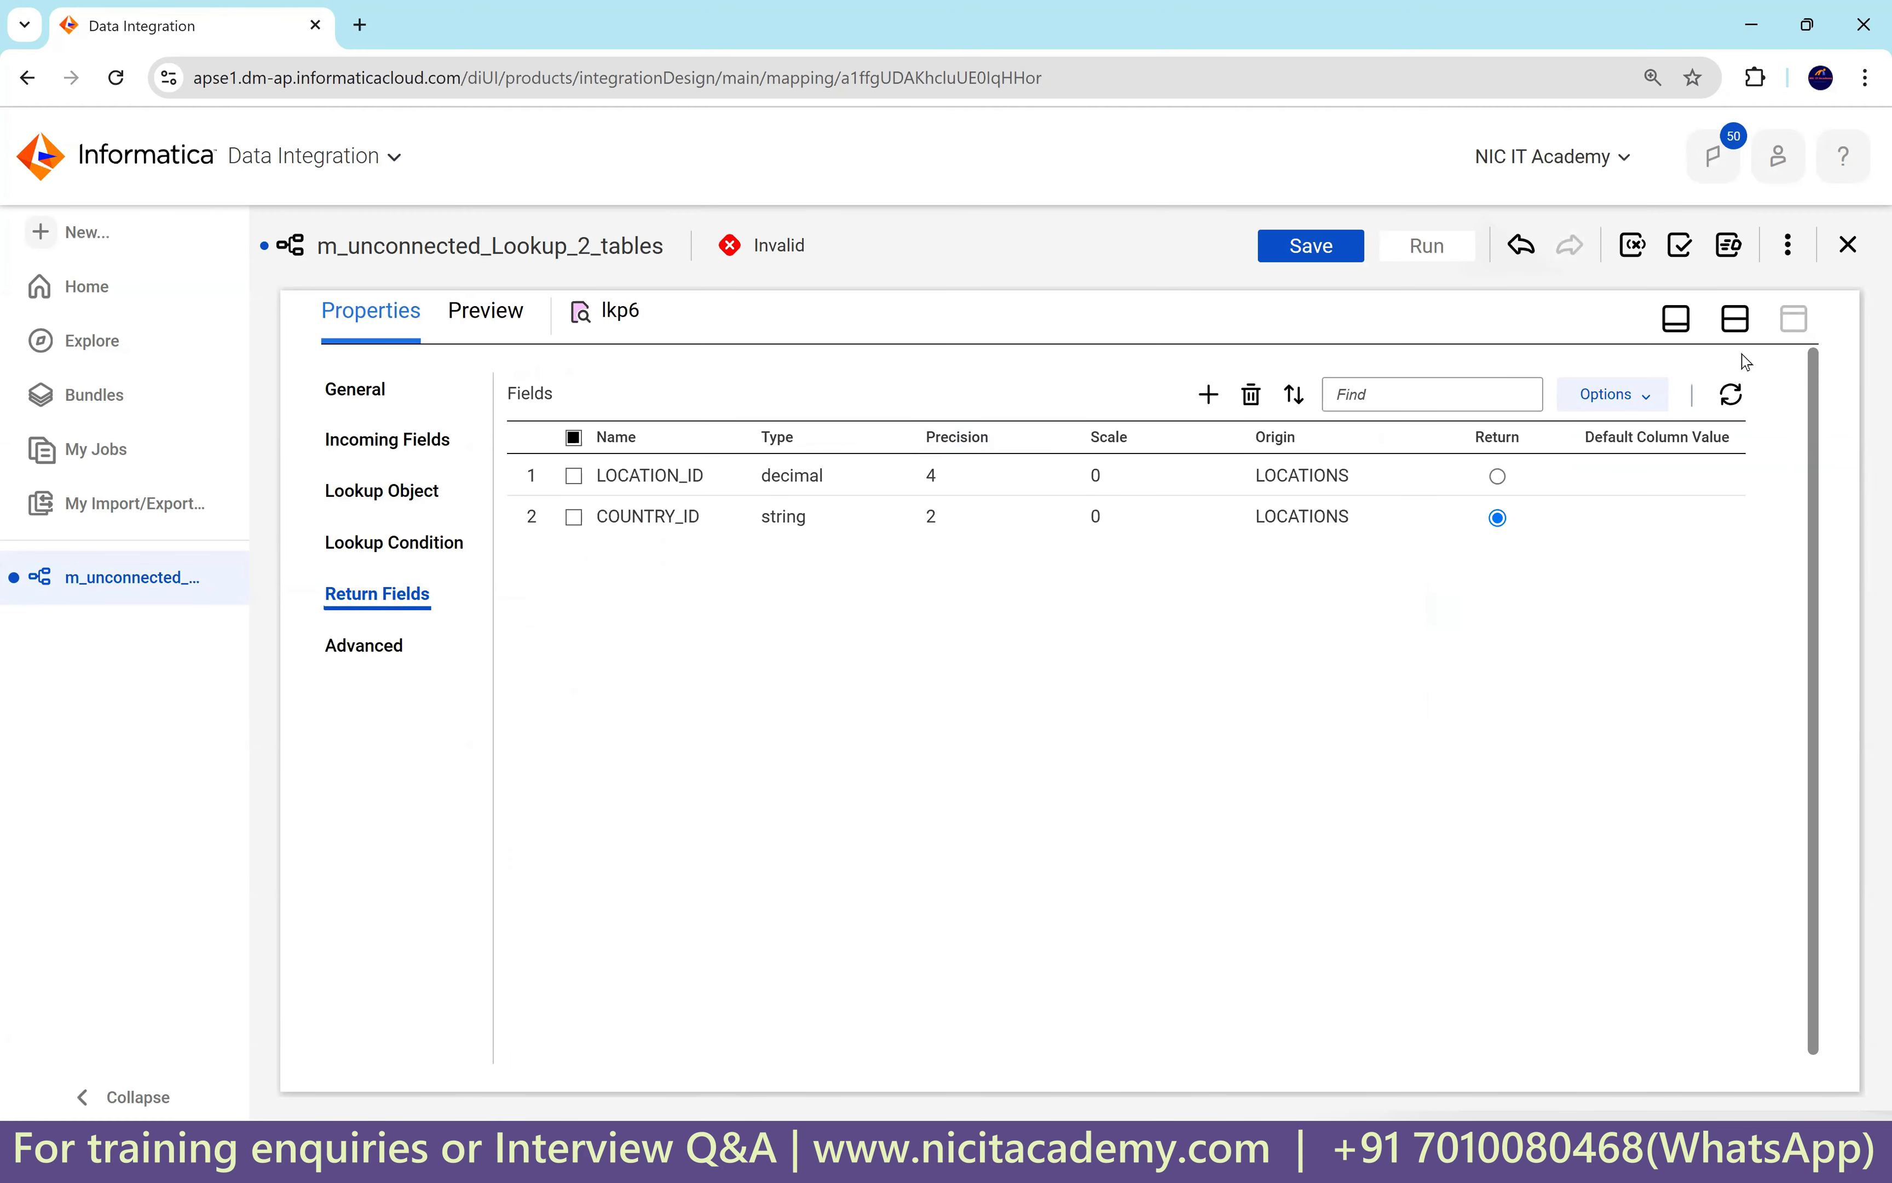
Go back to the mapping canvas and show the Expression transformation's properties.
left_click(1736, 319)
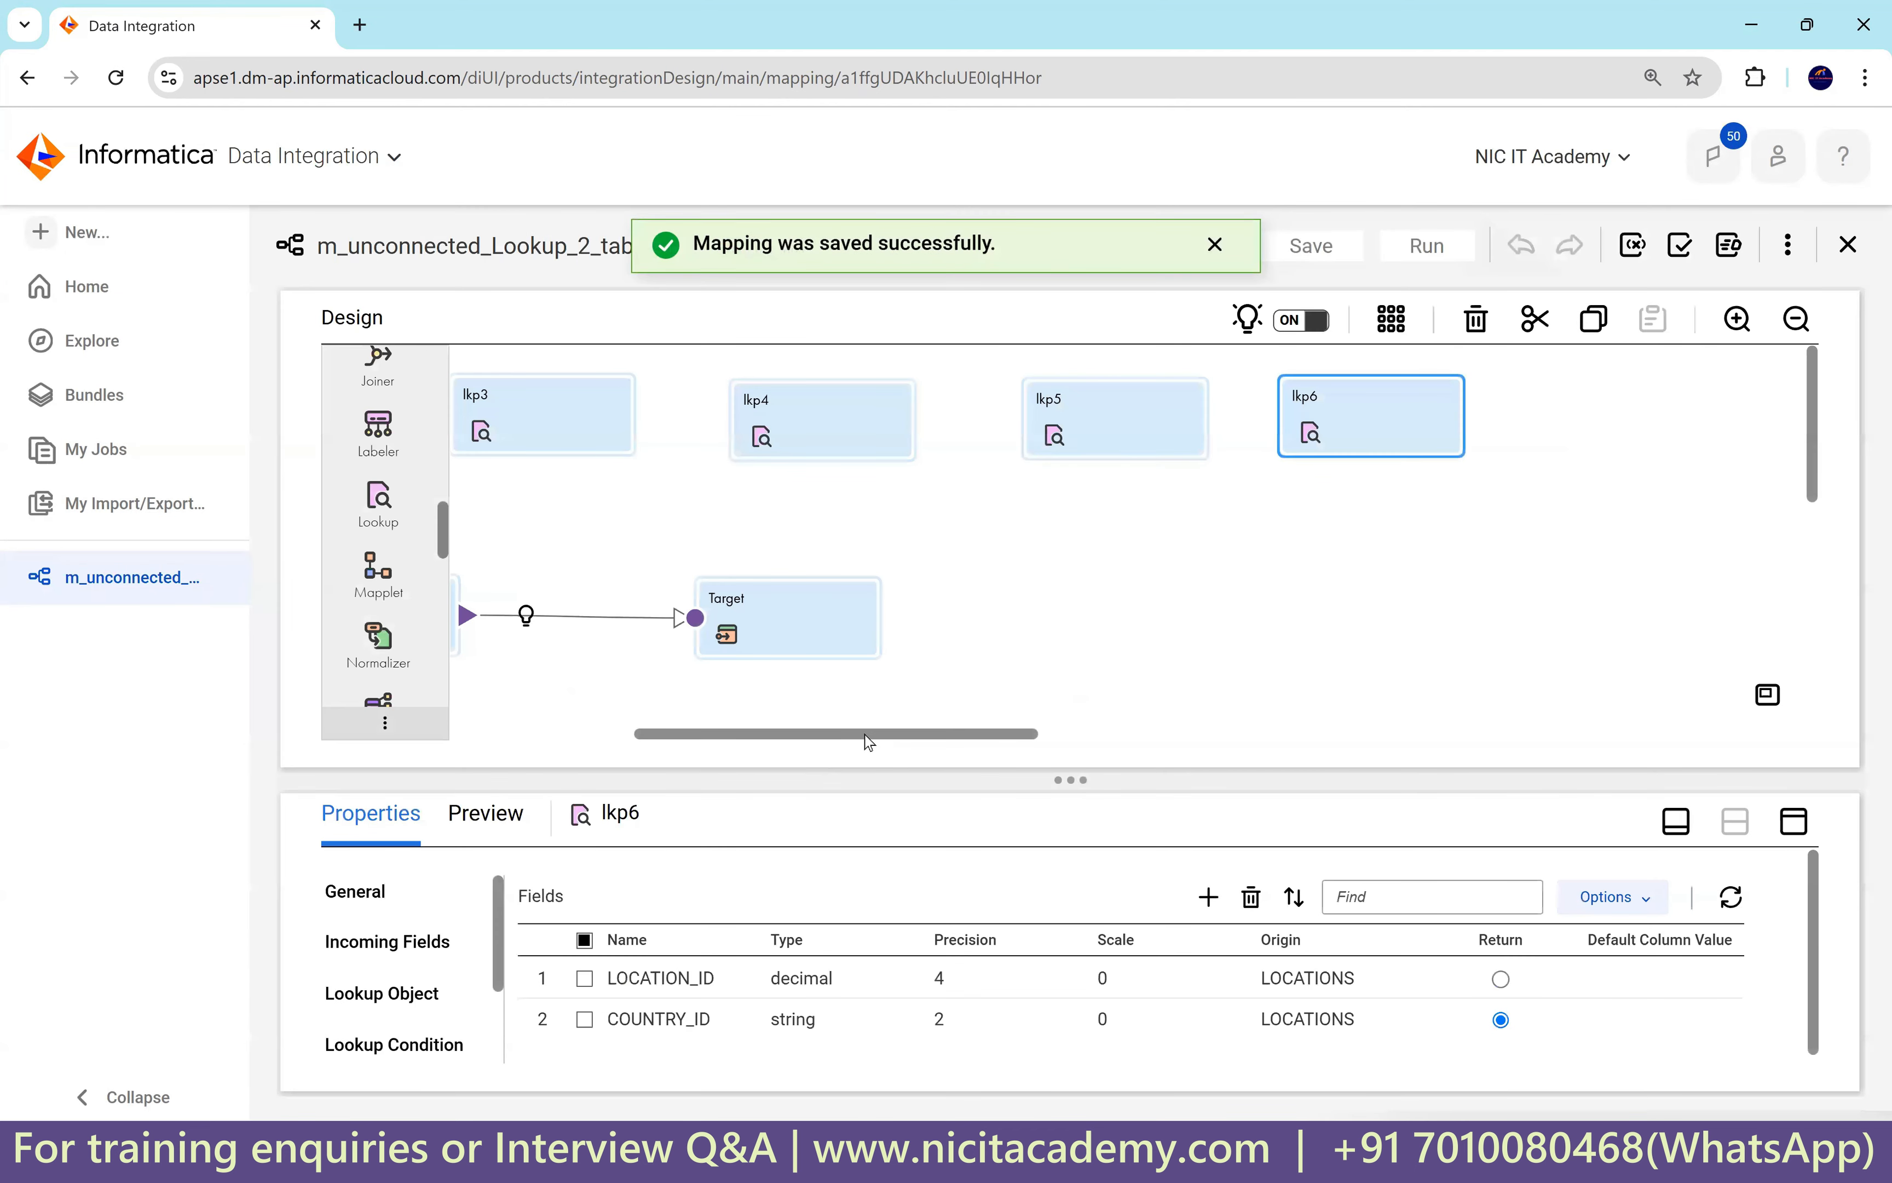
scroll(864, 738, "left", 6)
left_click(970, 625)
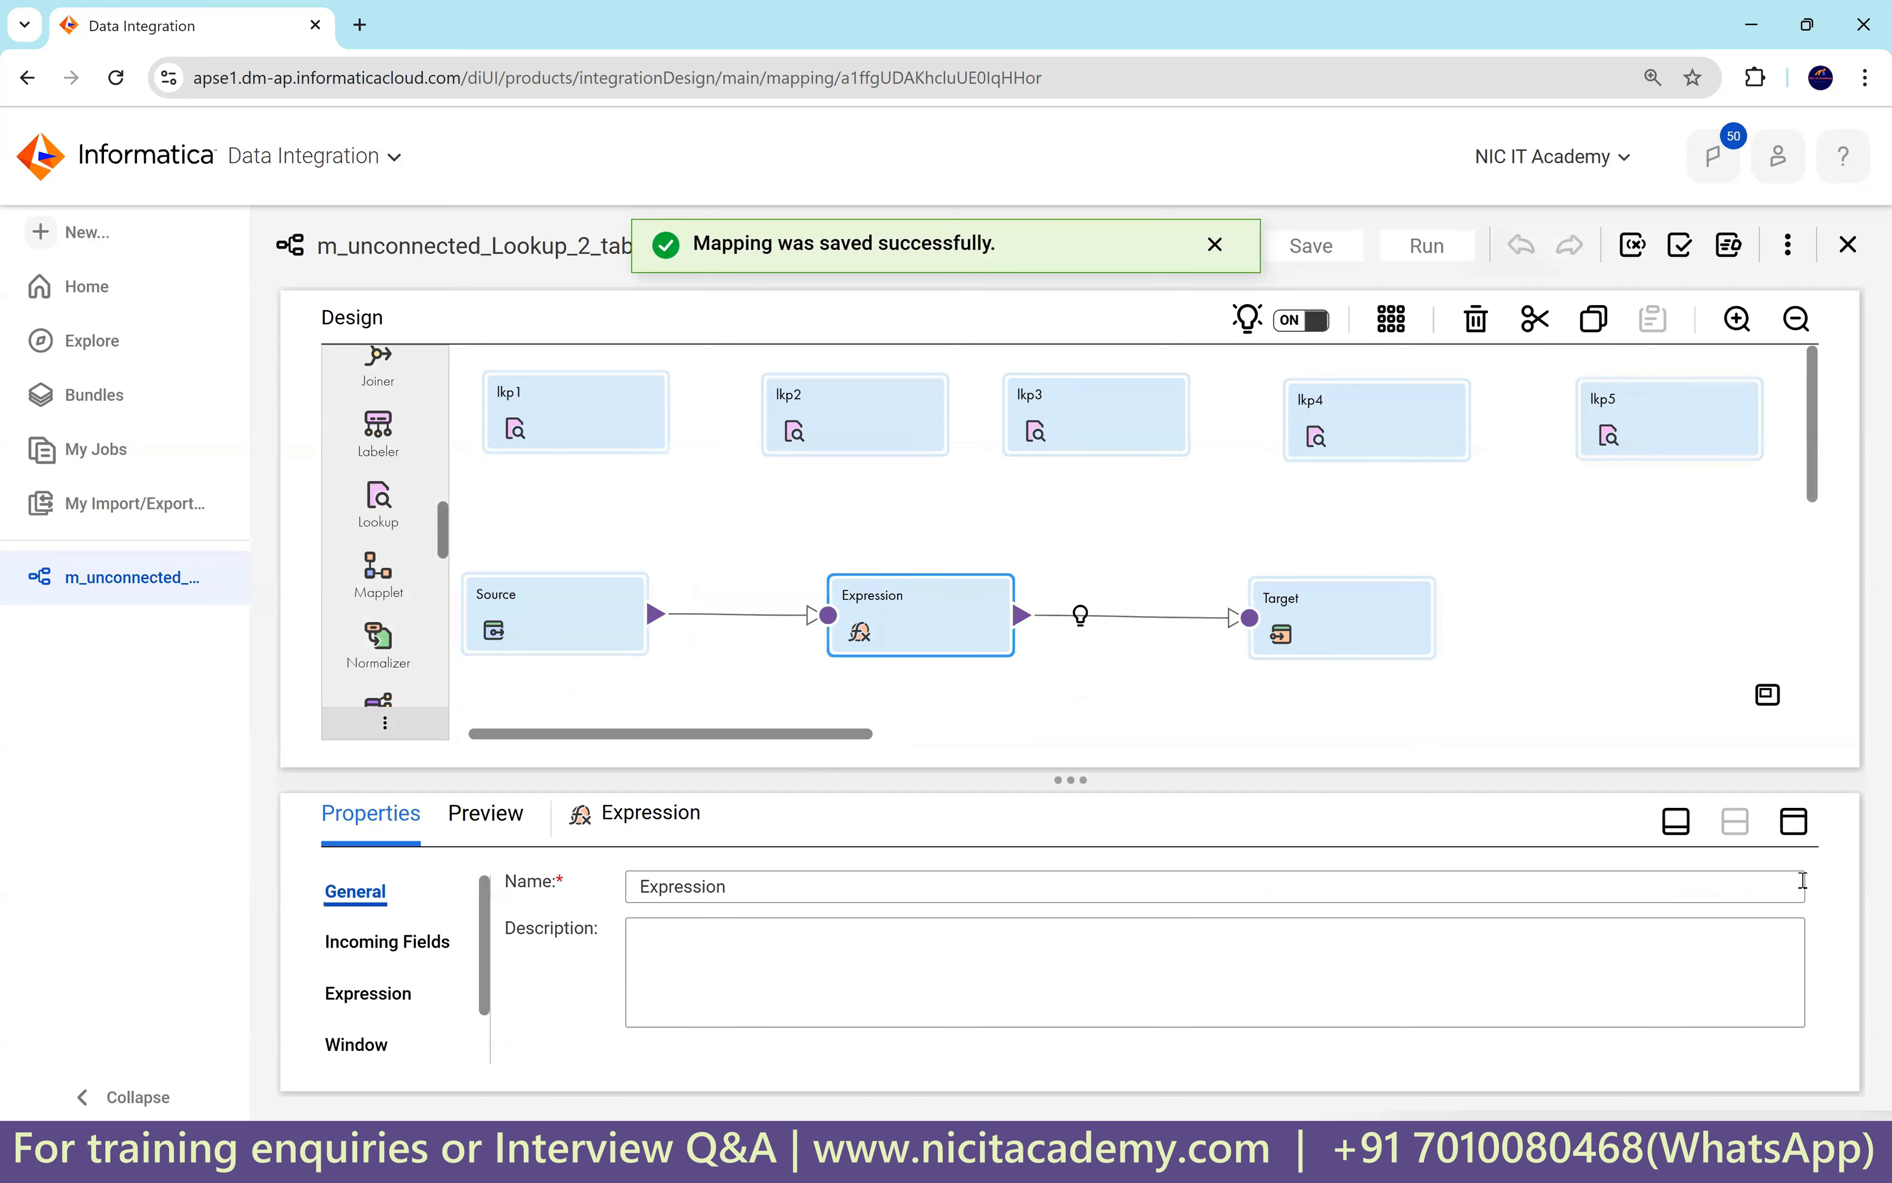
left_click(1794, 821)
Add output field o_city_id (string, precision 100) to the Expression.
left_click(369, 491)
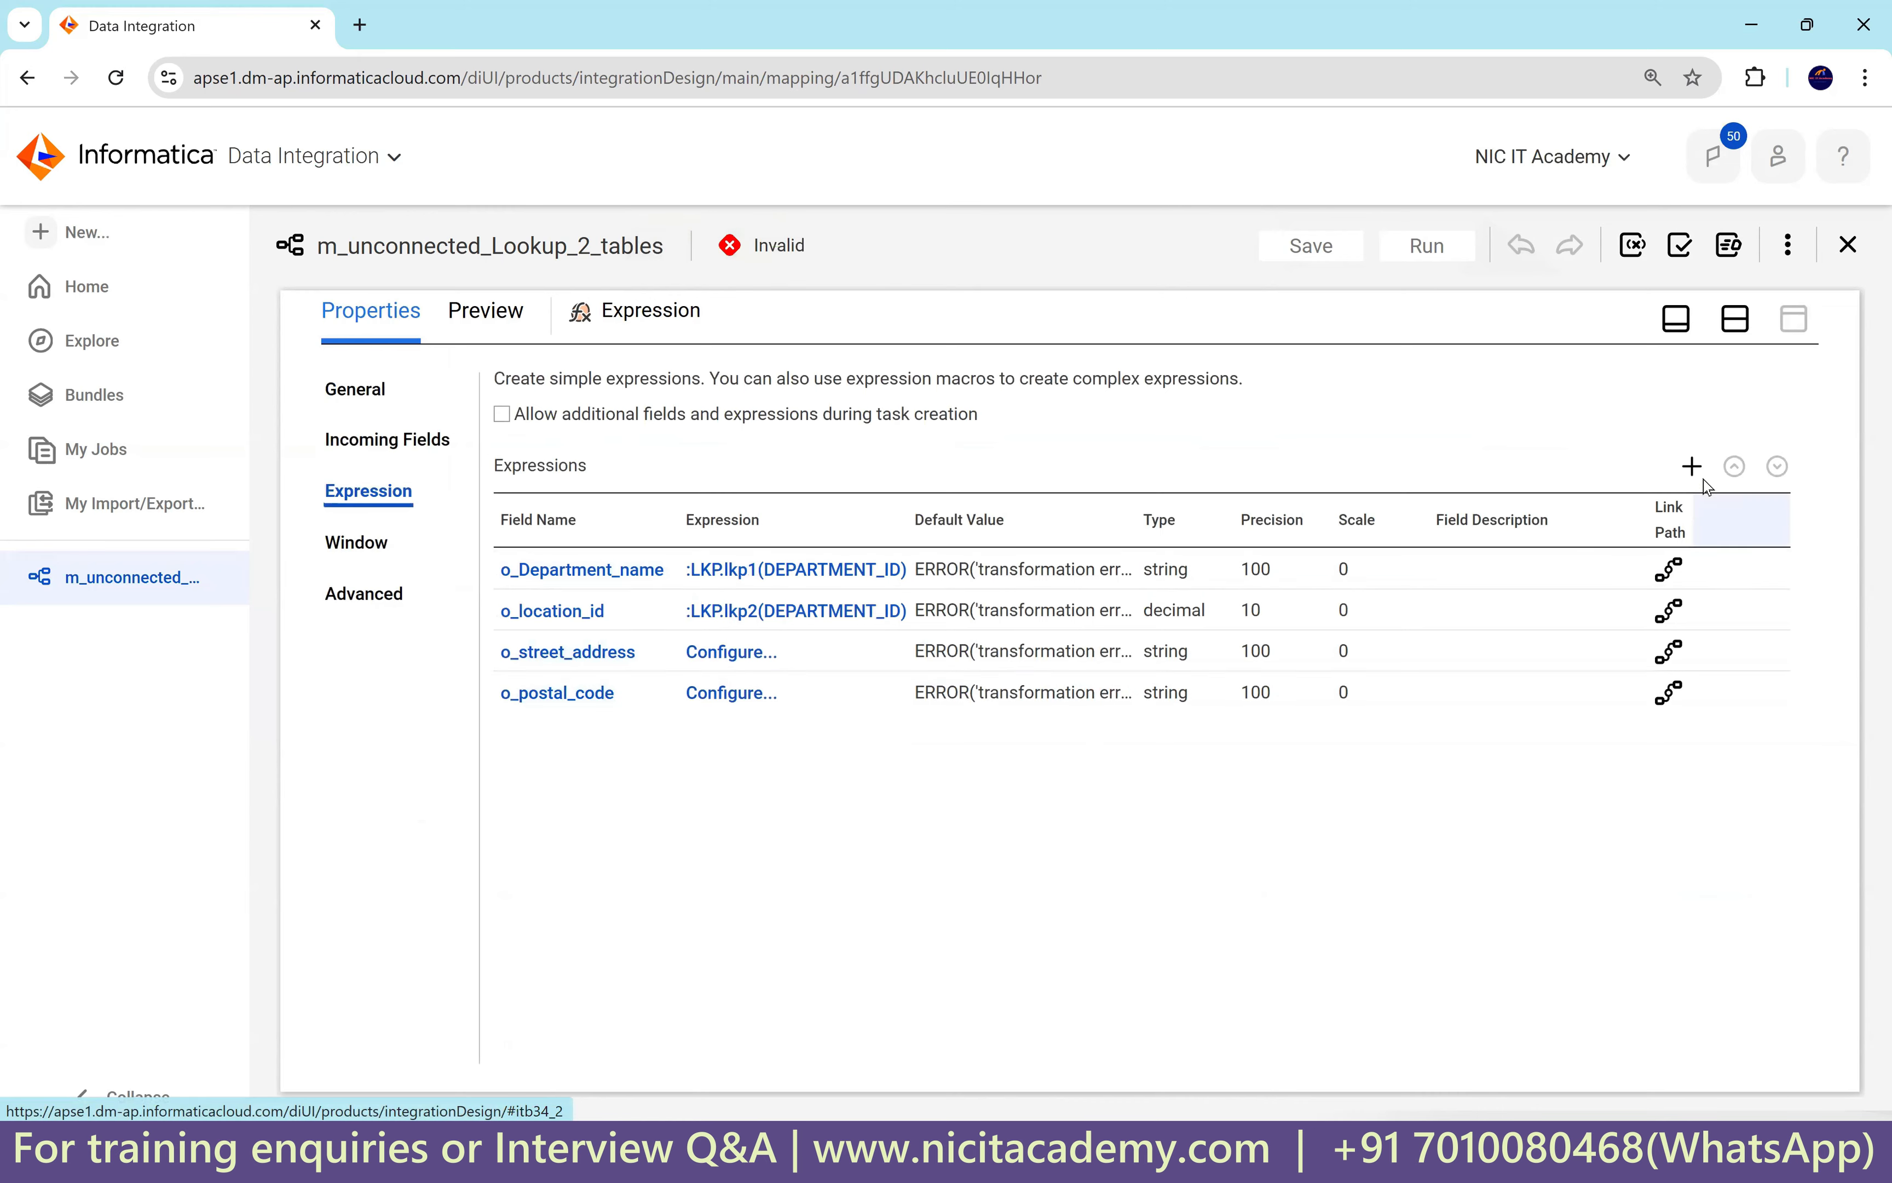
left_click(1691, 466)
left_click_drag(791, 491, 692, 500)
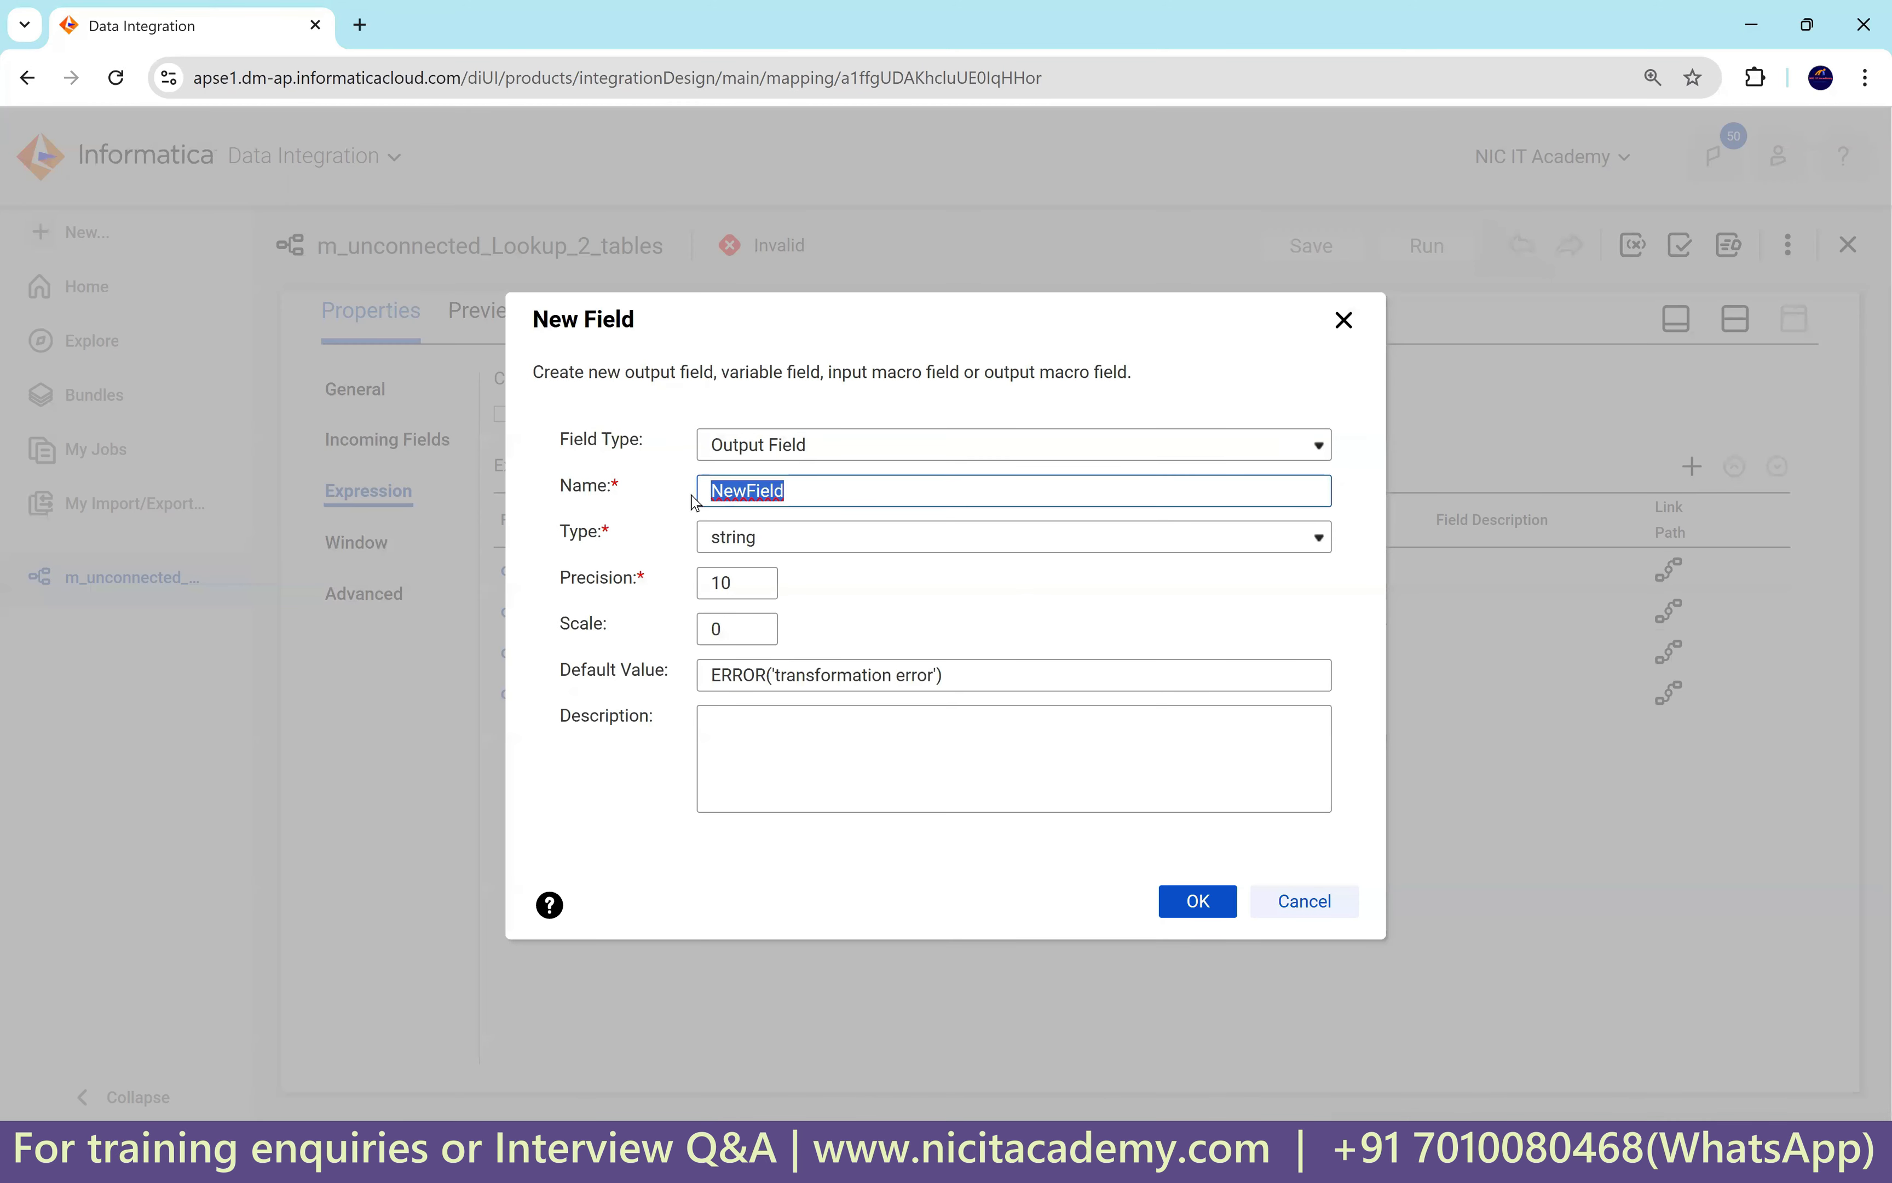
type("c")
type("_city_id")
left_click(747, 579)
type("0")
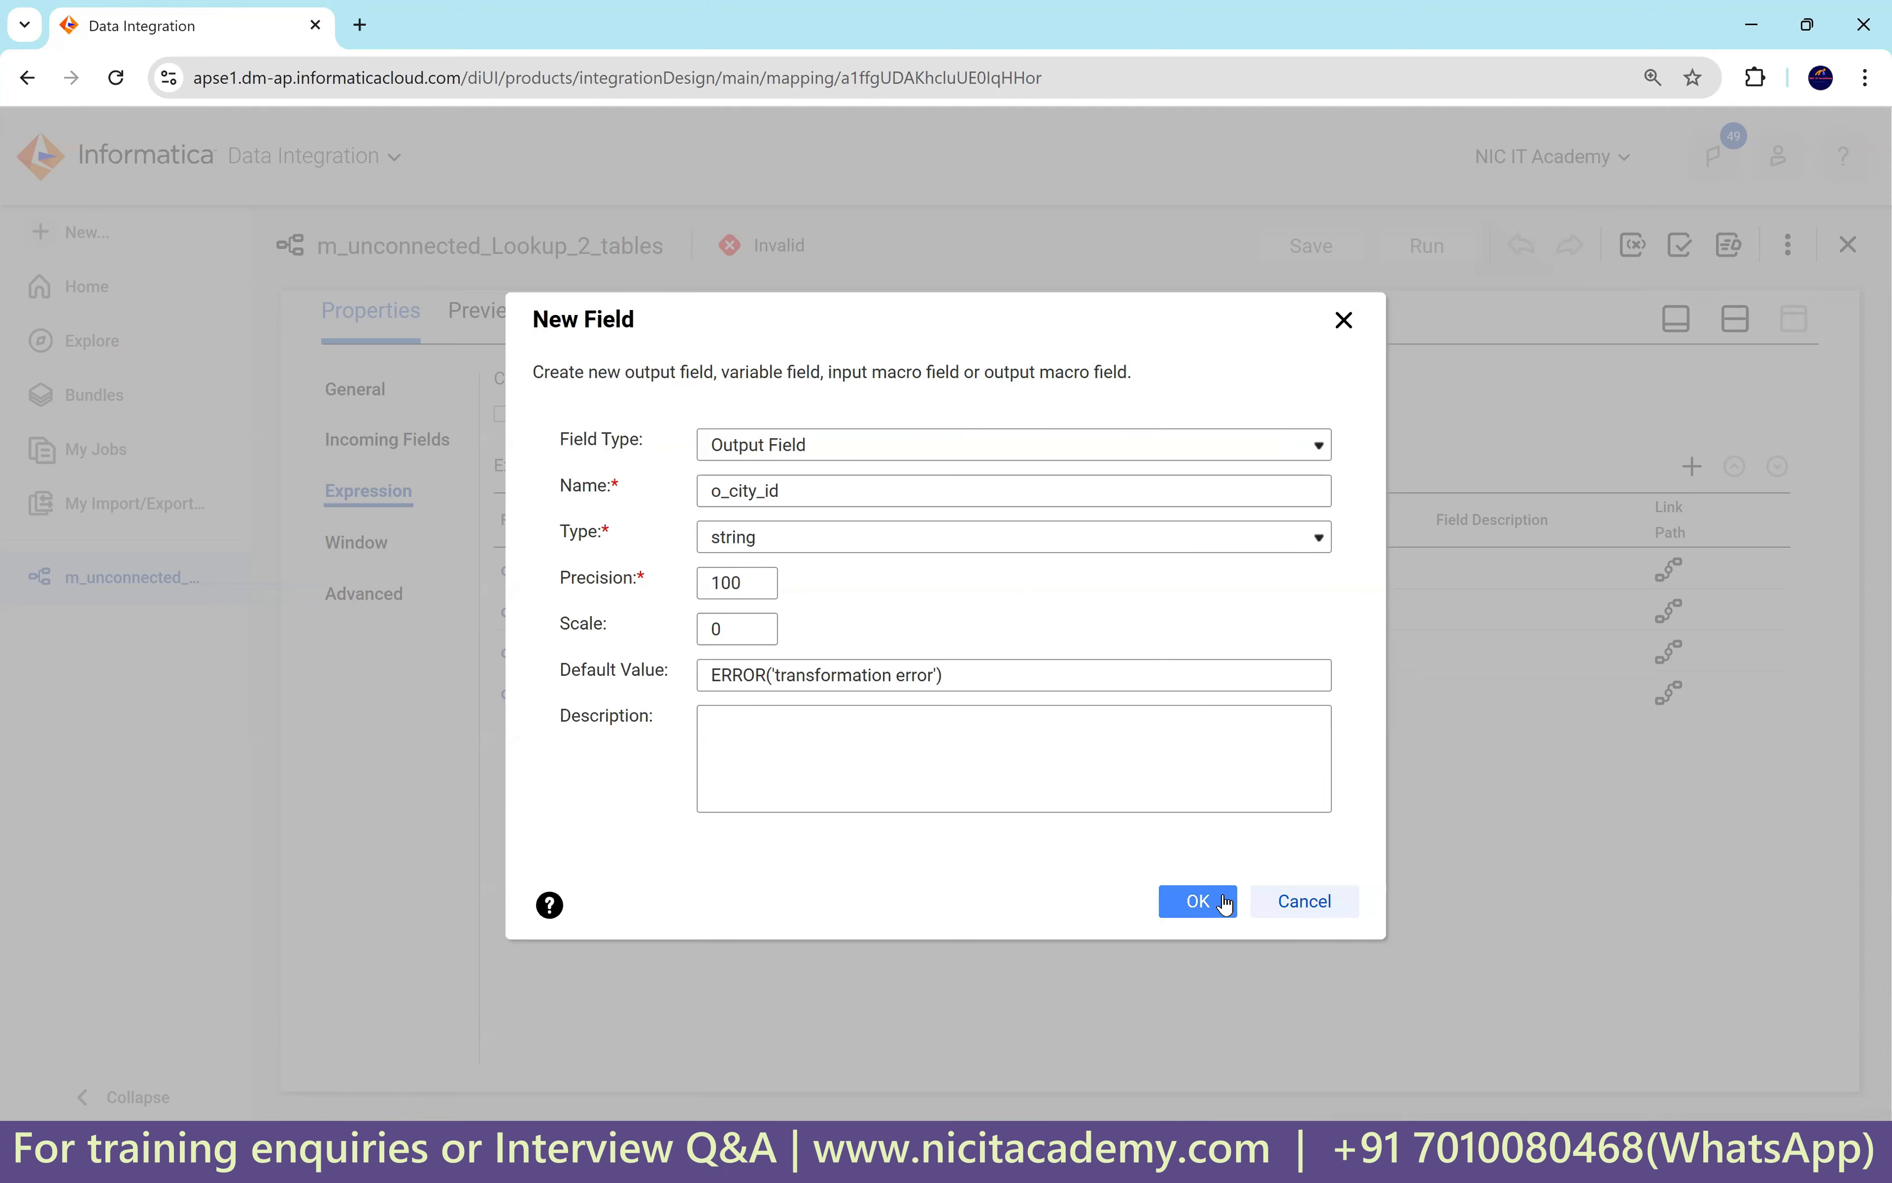
left_click(1224, 900)
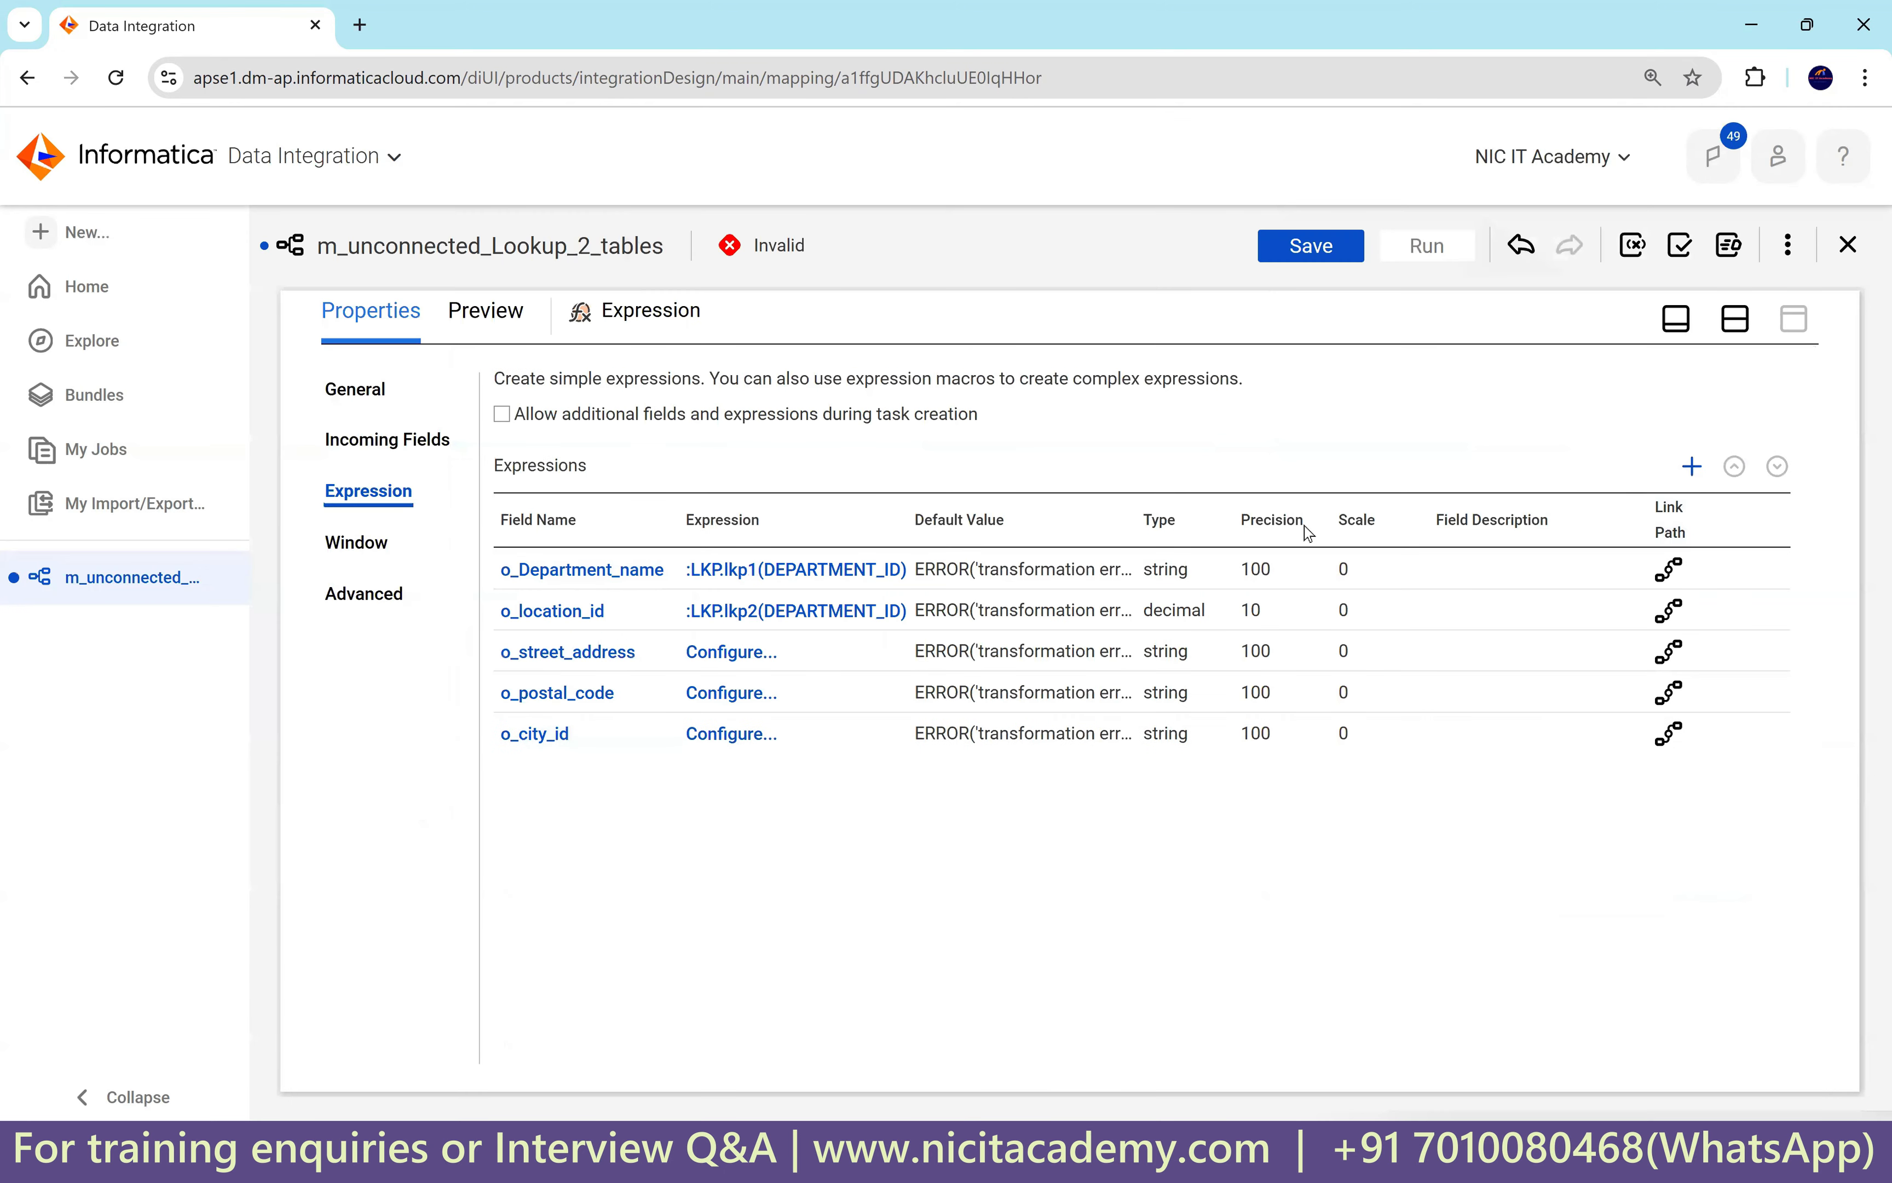
Add output field o_country_id (string, precision 100) to the Expression.
left_click(1692, 466)
left_click_drag(798, 482, 700, 496)
type("o_country_id")
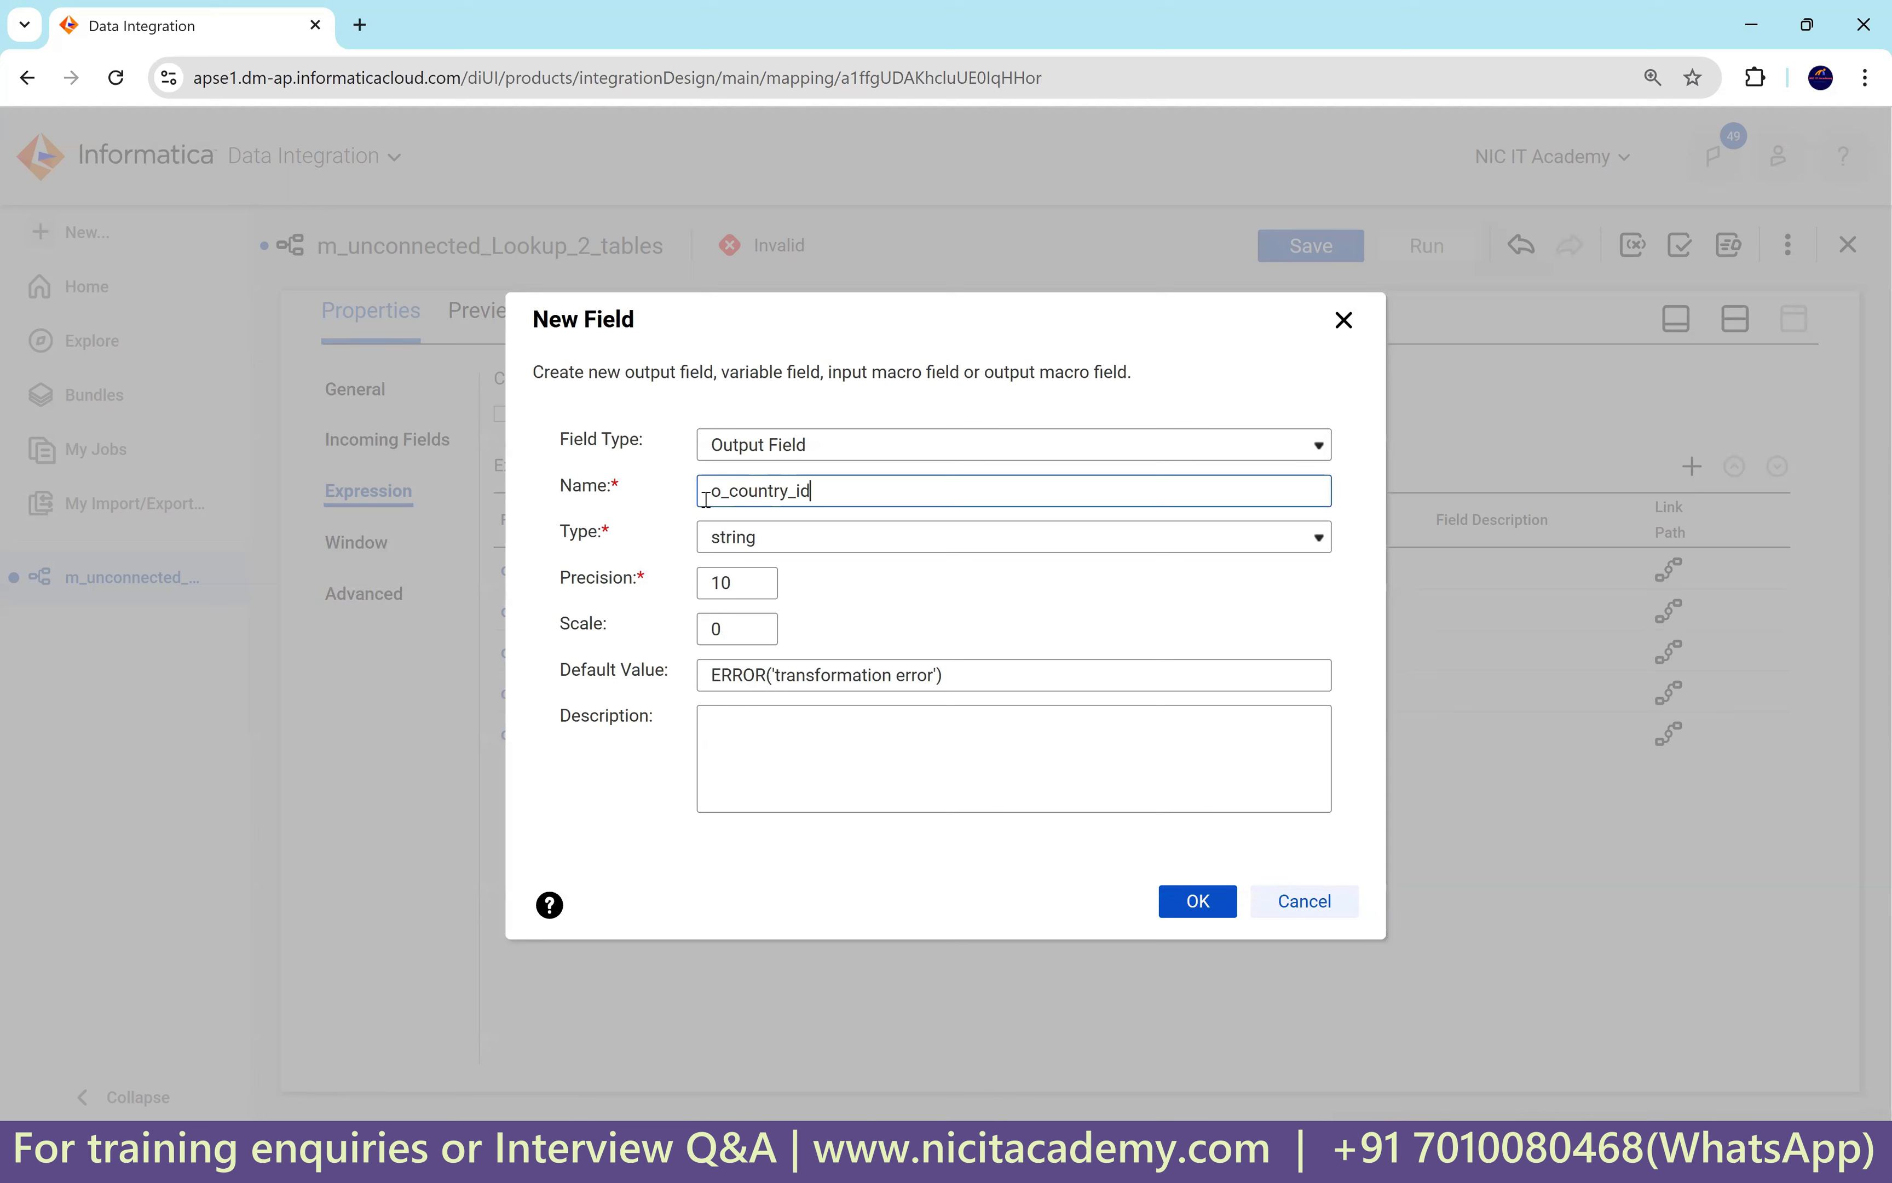
left_click(752, 584)
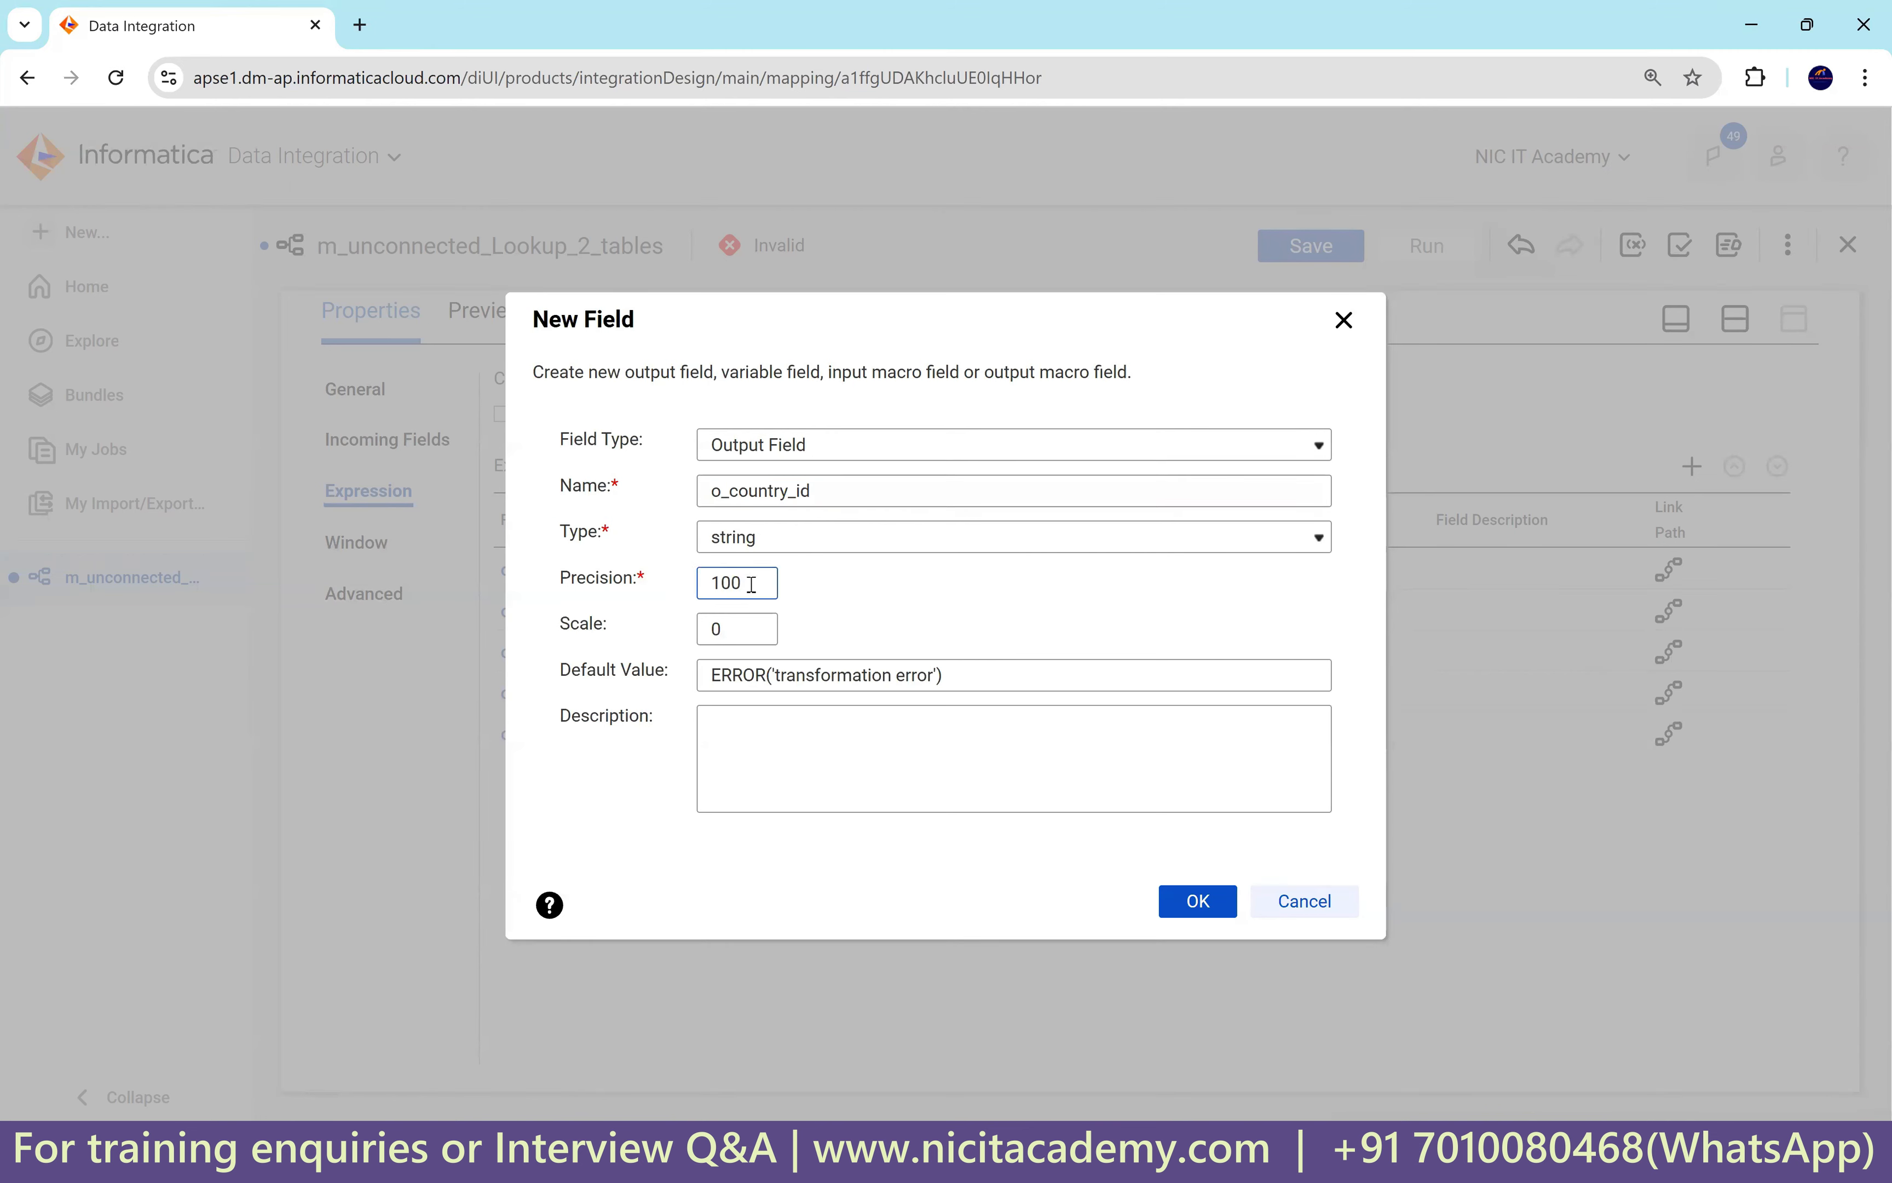
left_click(1193, 911)
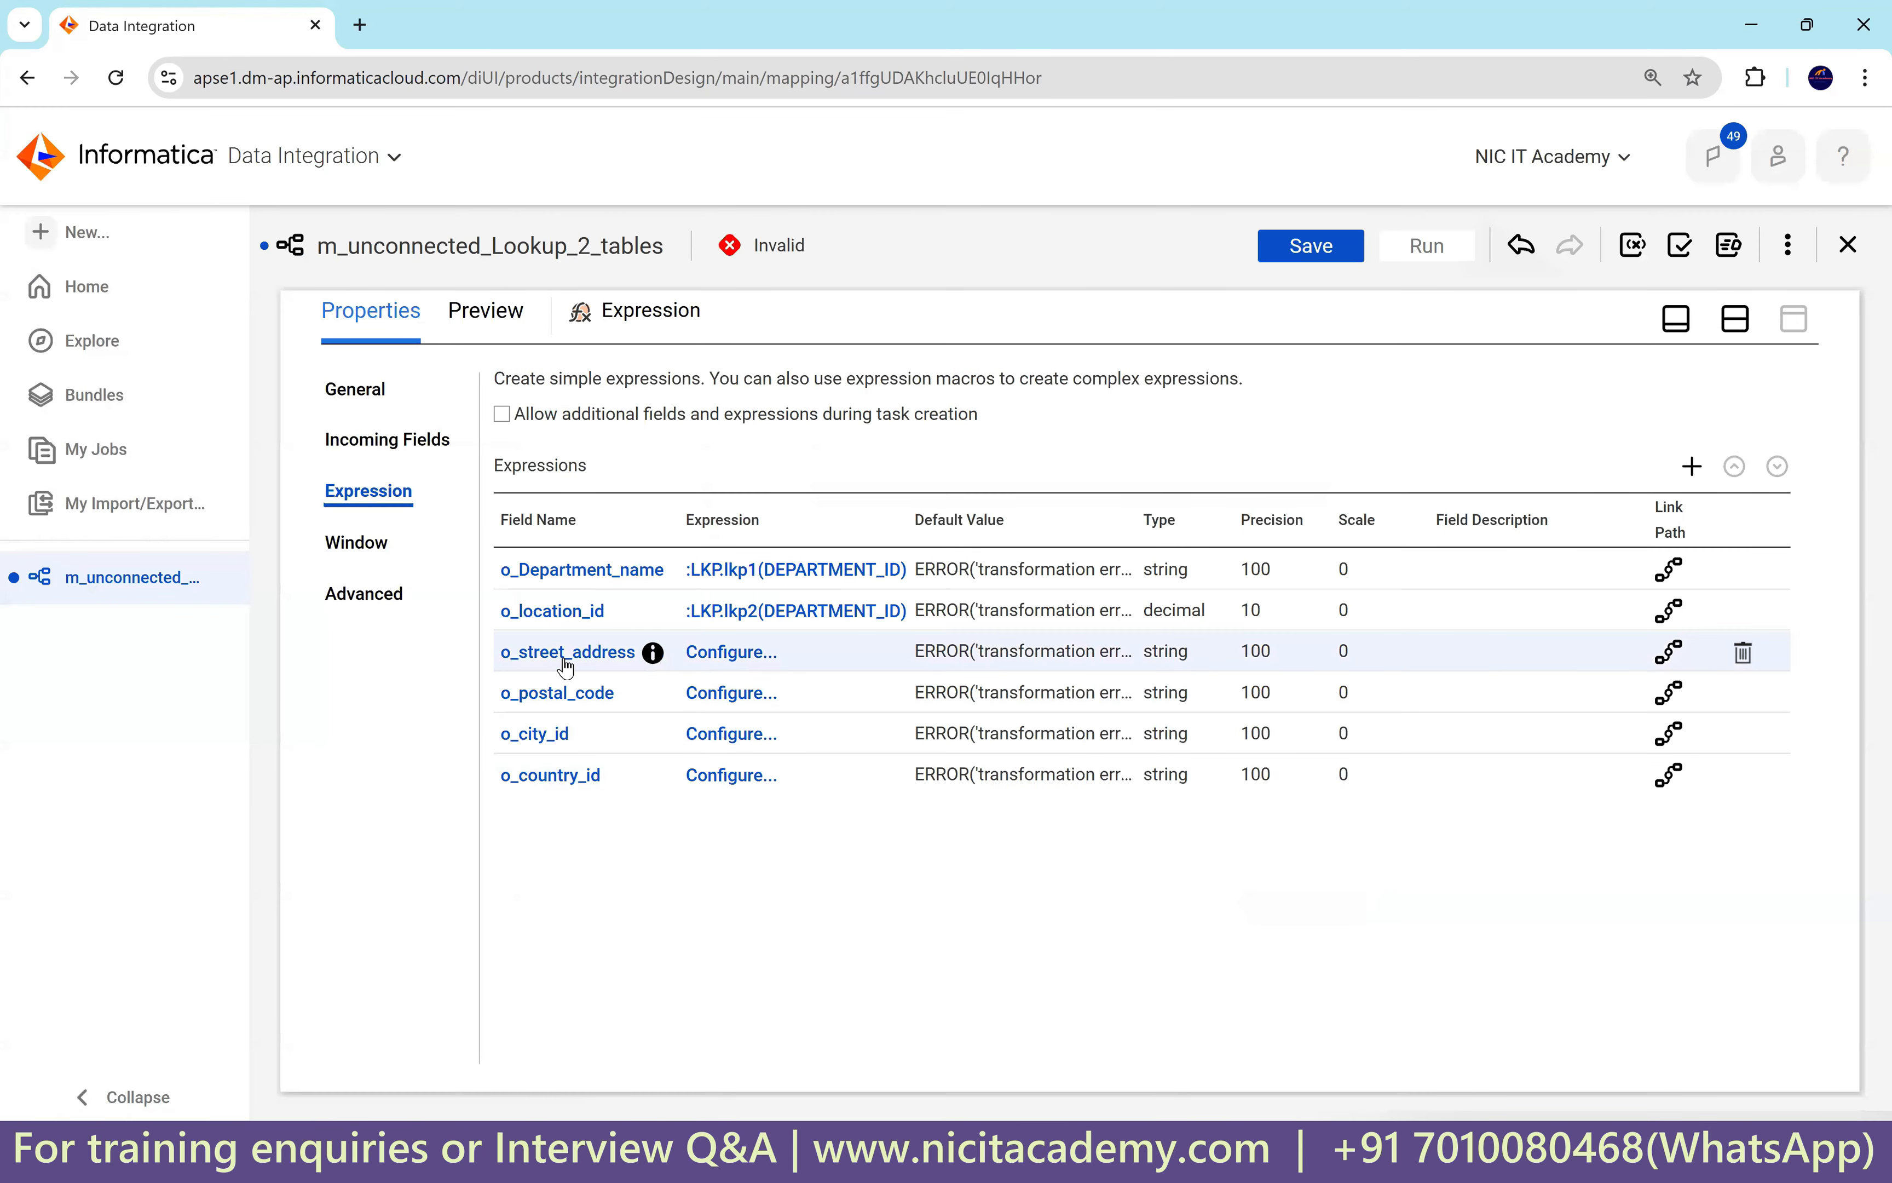
Insert the lkp3 lookup call from the built-in Lookup functions into o_street_address's expression.
left_click(720, 657)
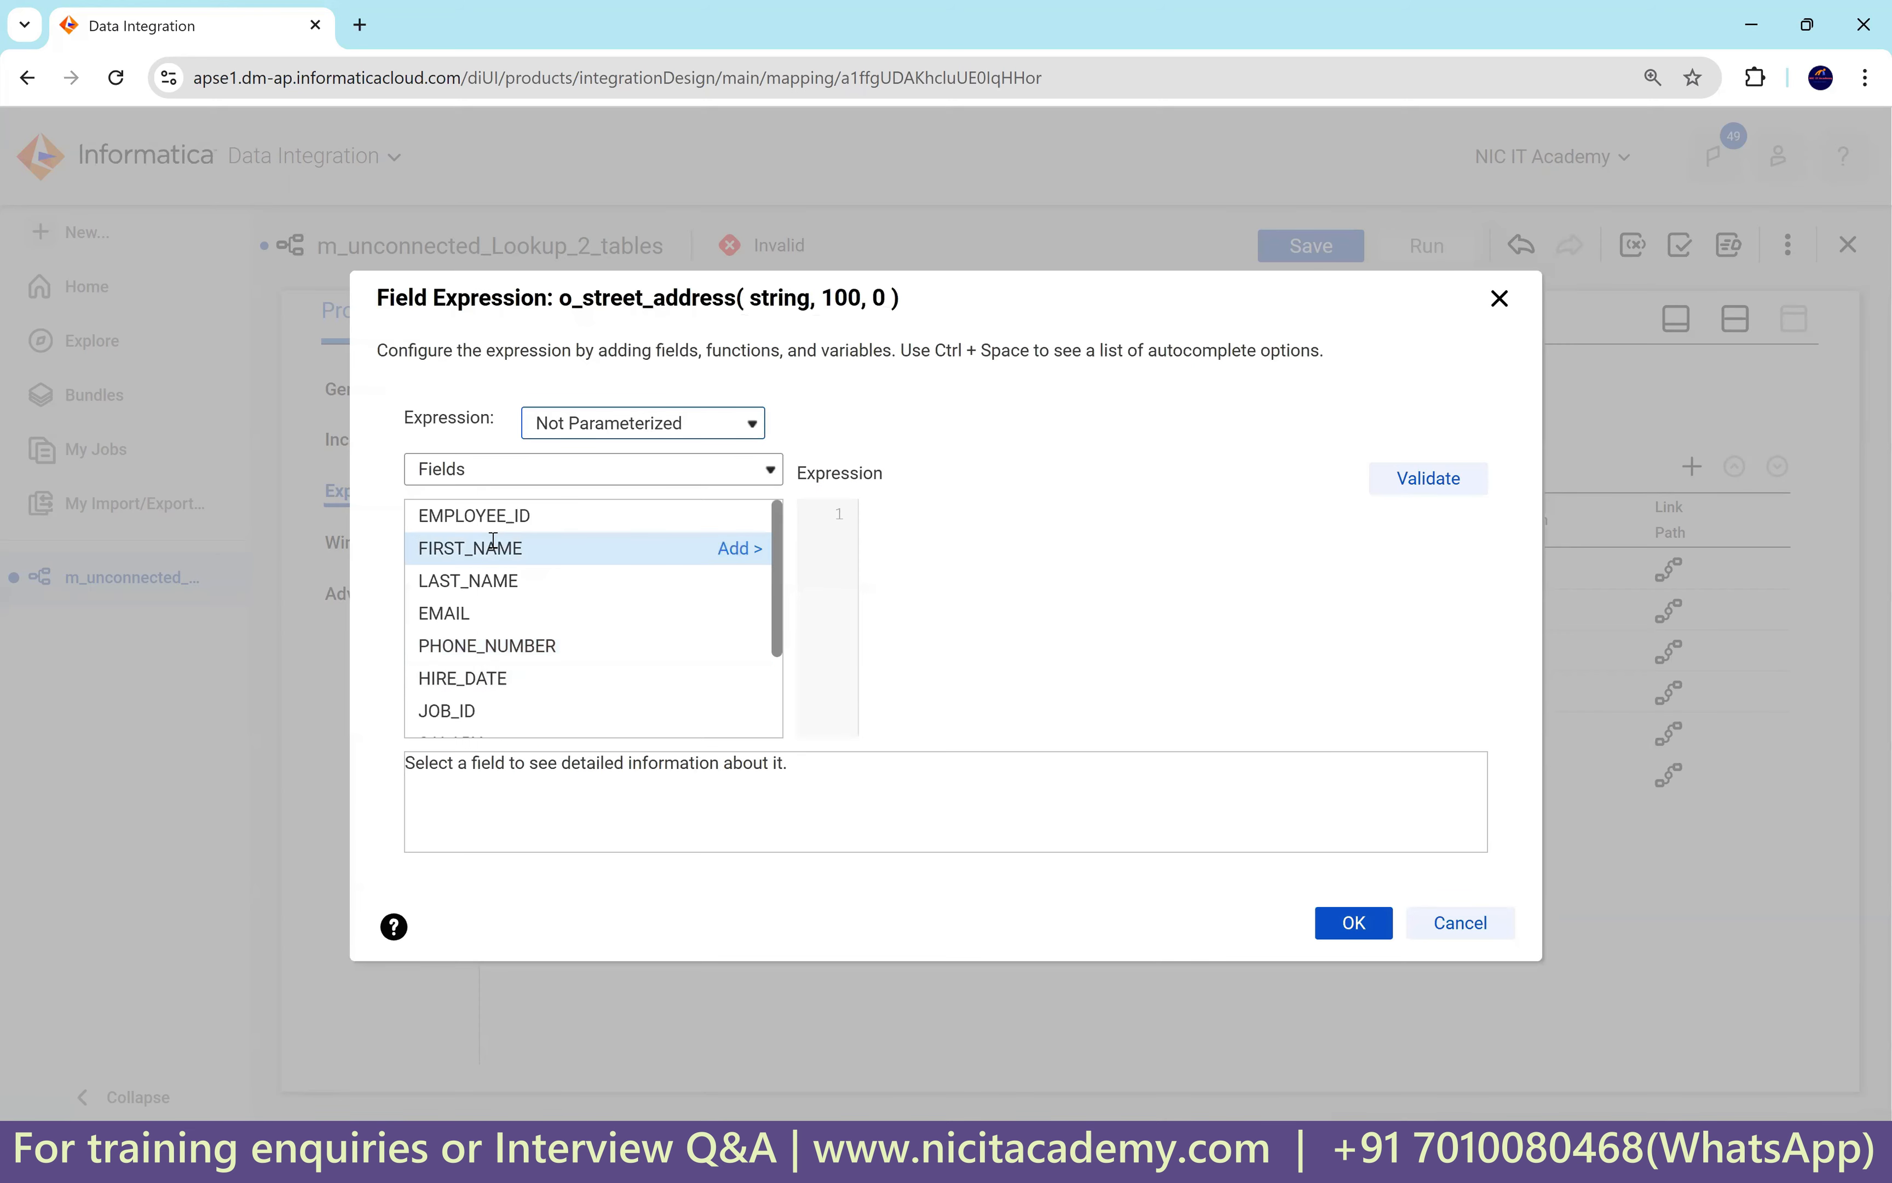
left_click(498, 473)
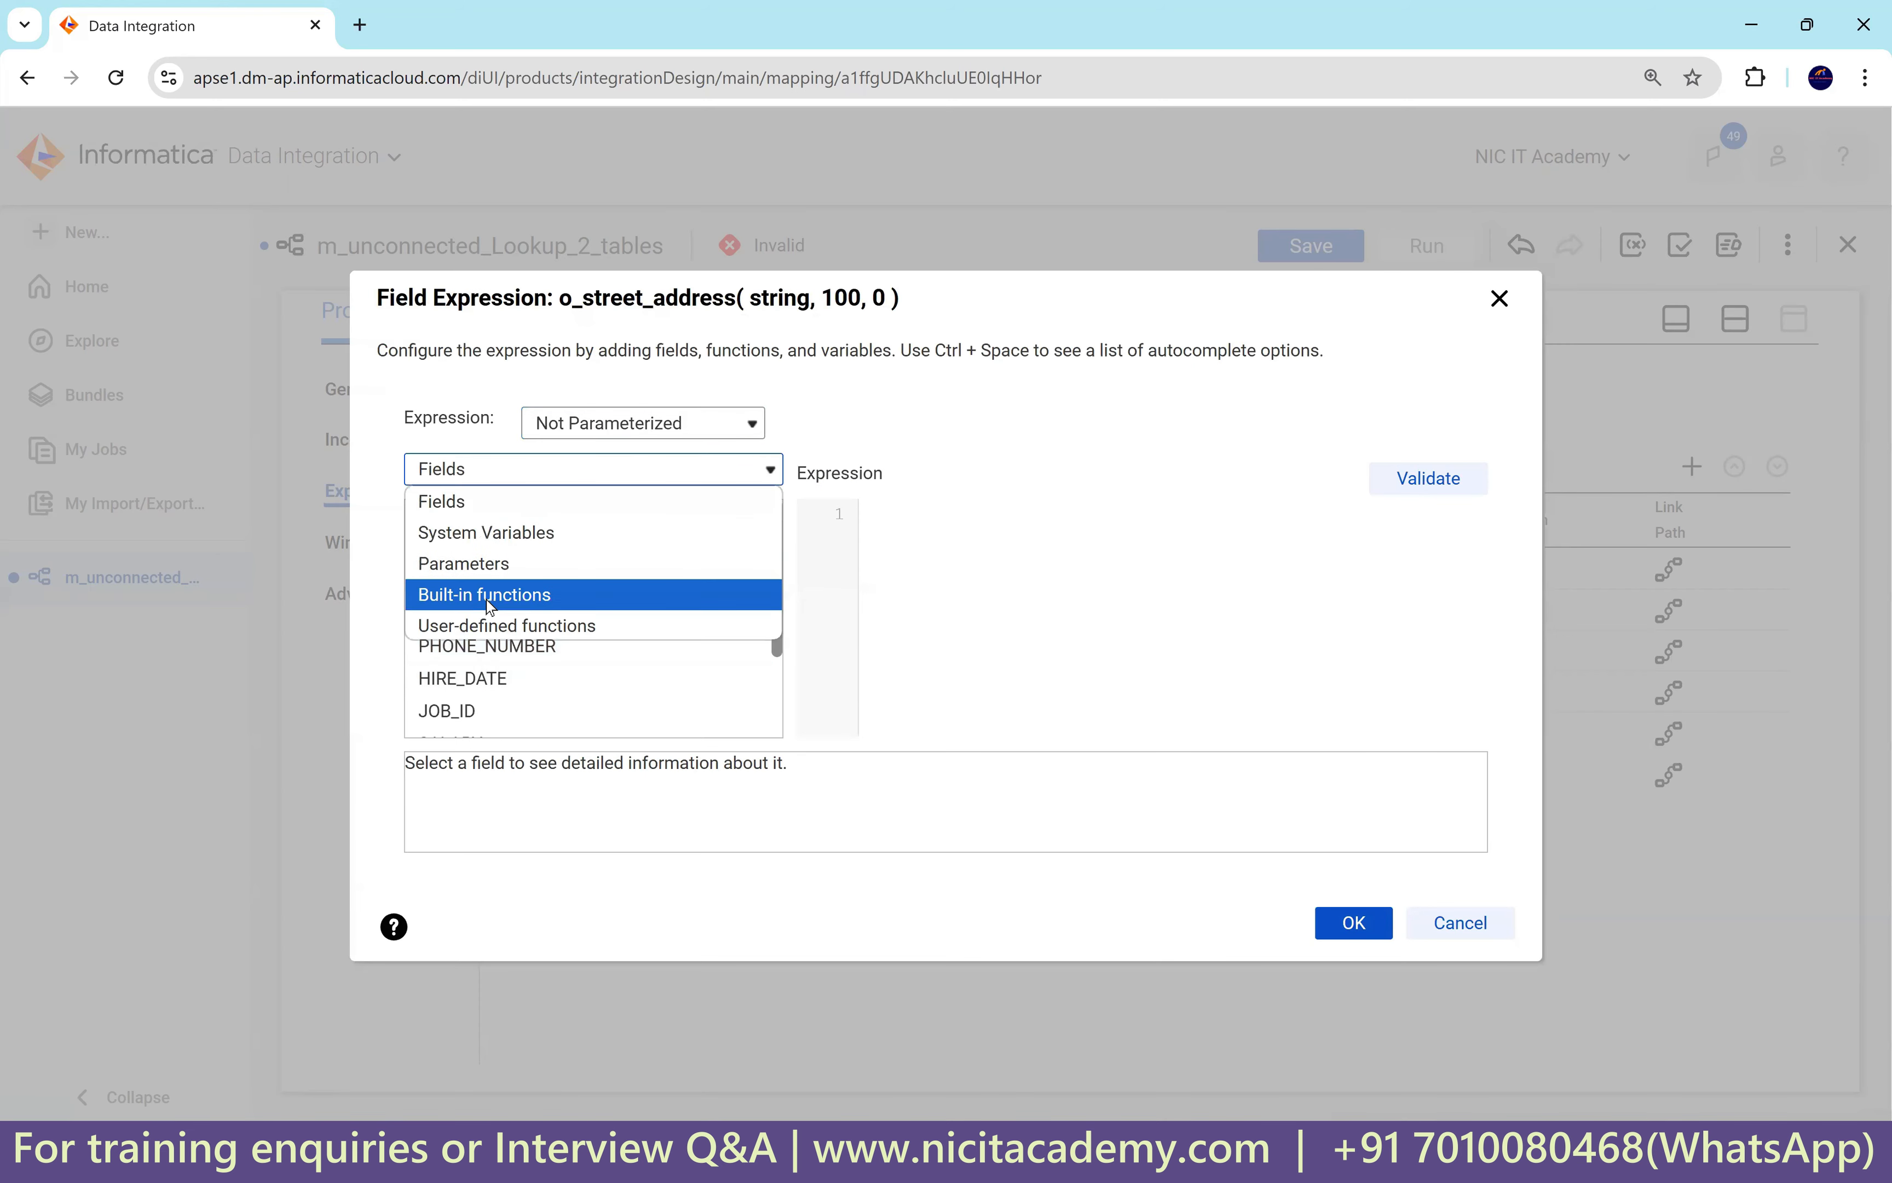
left_click(500, 603)
scroll(558, 664, "down", 3)
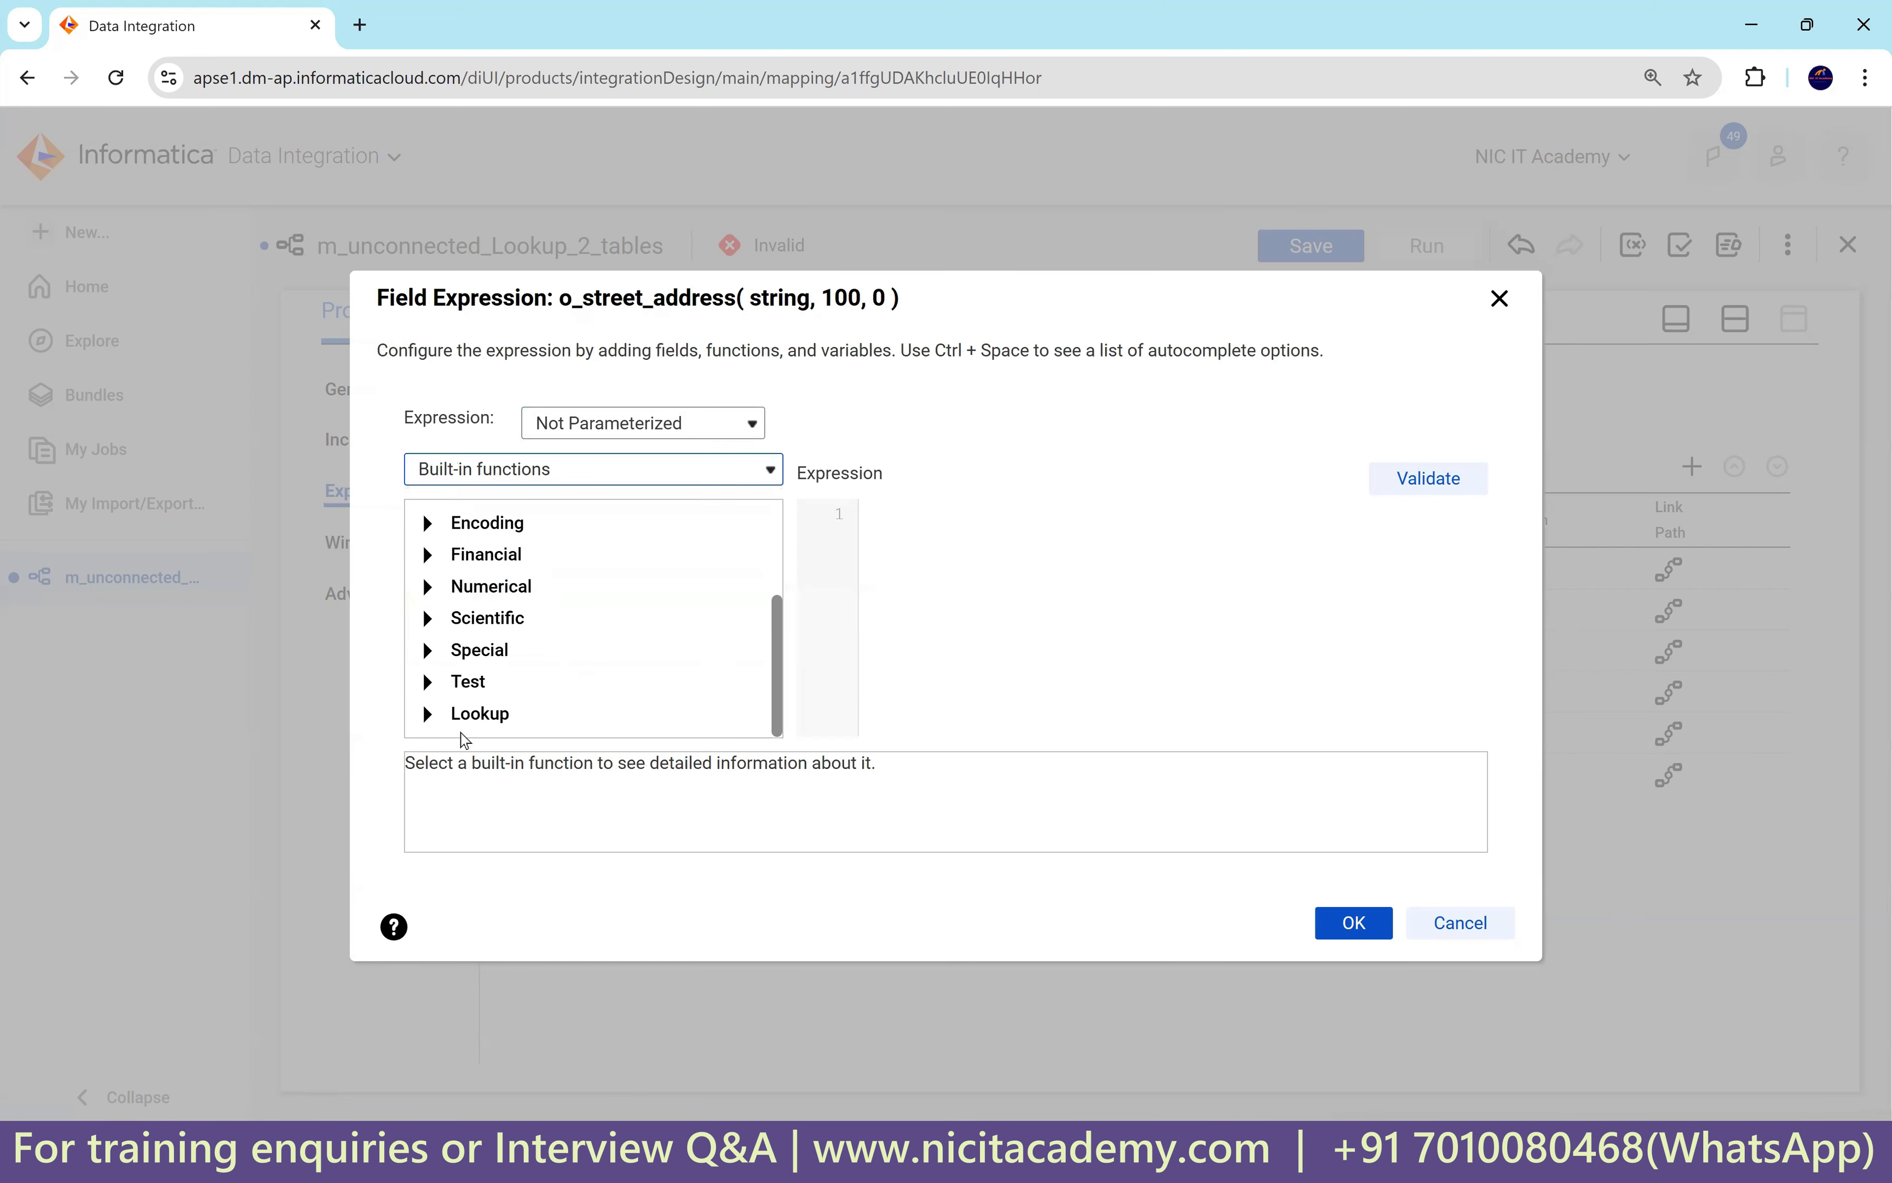
left_click(429, 712)
scroll(615, 683, "down", 3)
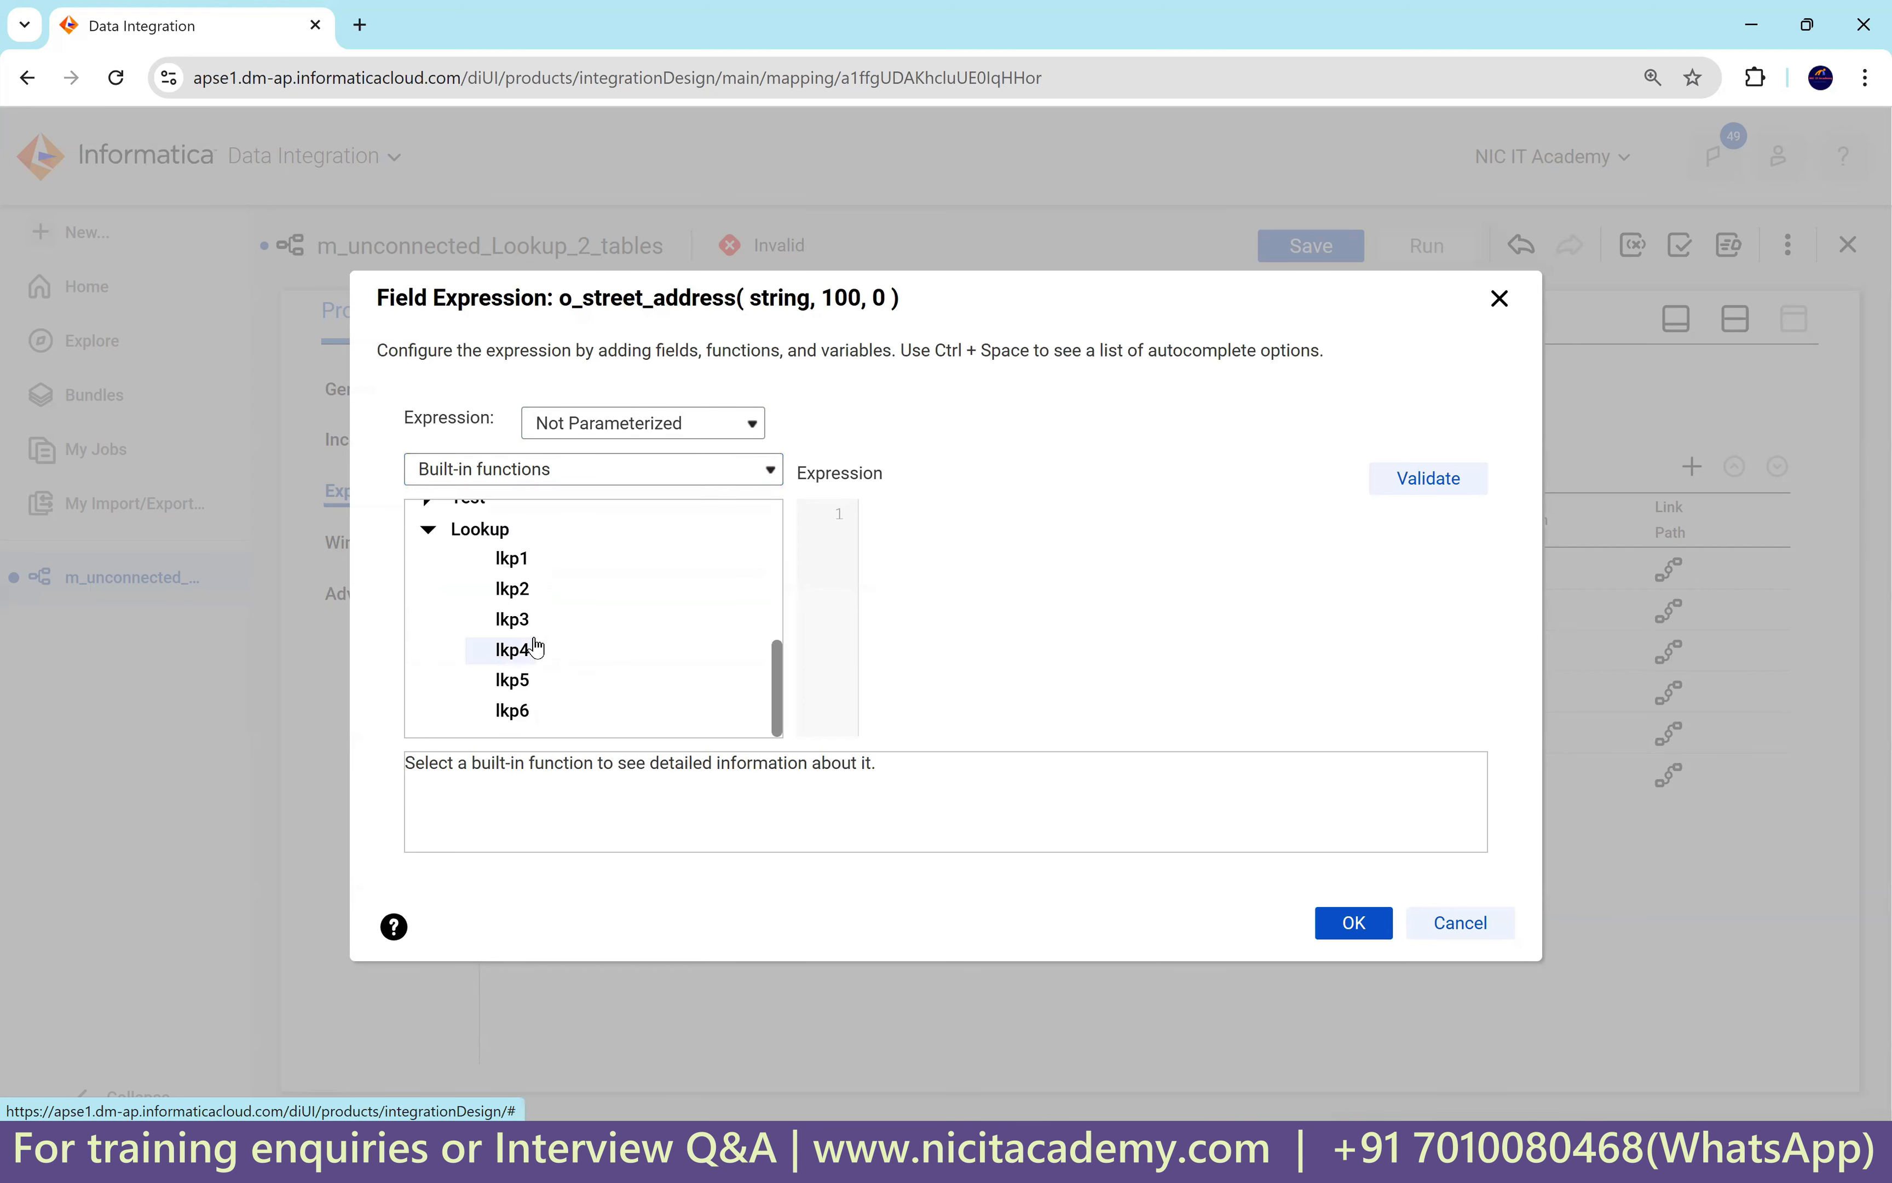
double_click(512, 619)
Review the expression :LKP.lkp3(in_loc_id) at higher zoom and confirm it.
key("ctrl+plus")
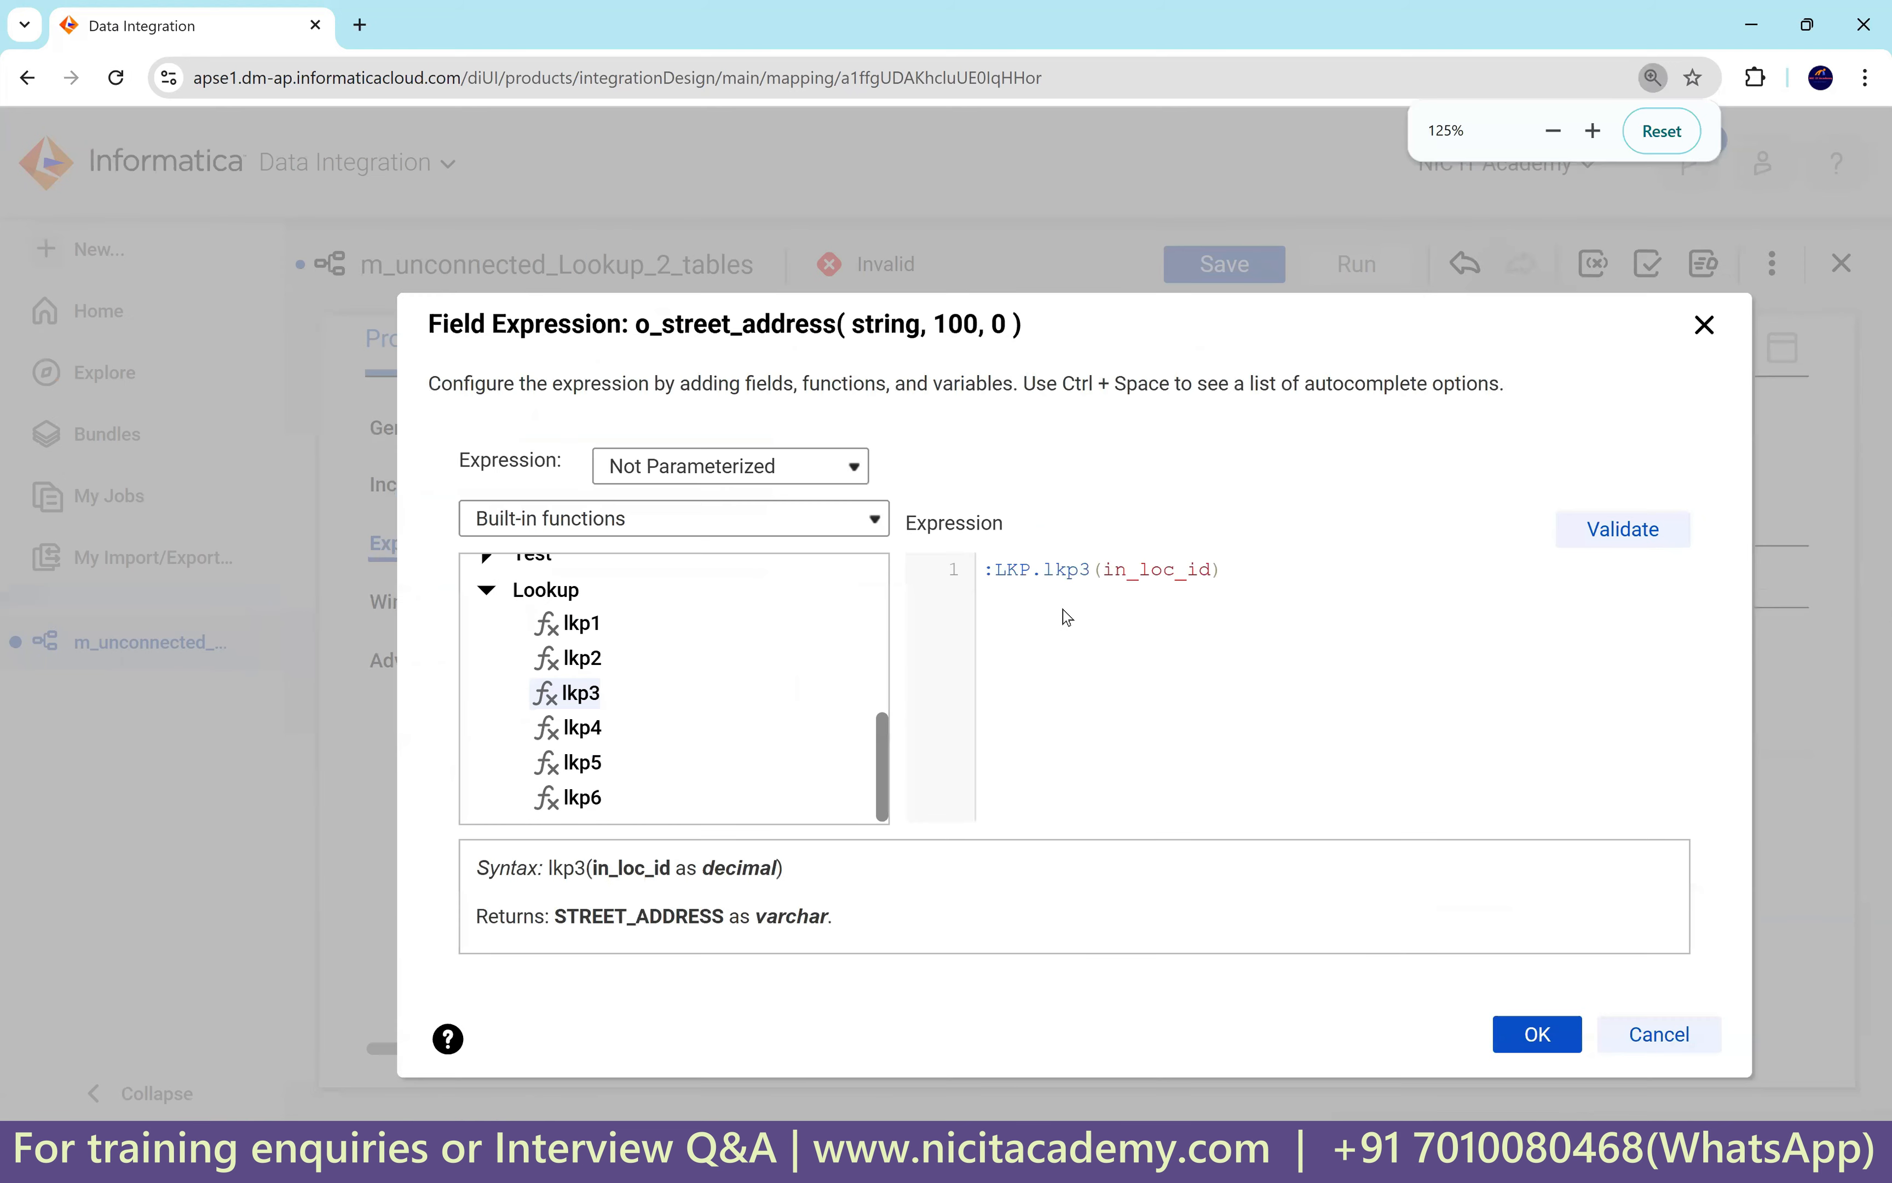
left_click_drag(1018, 341, 803, 257)
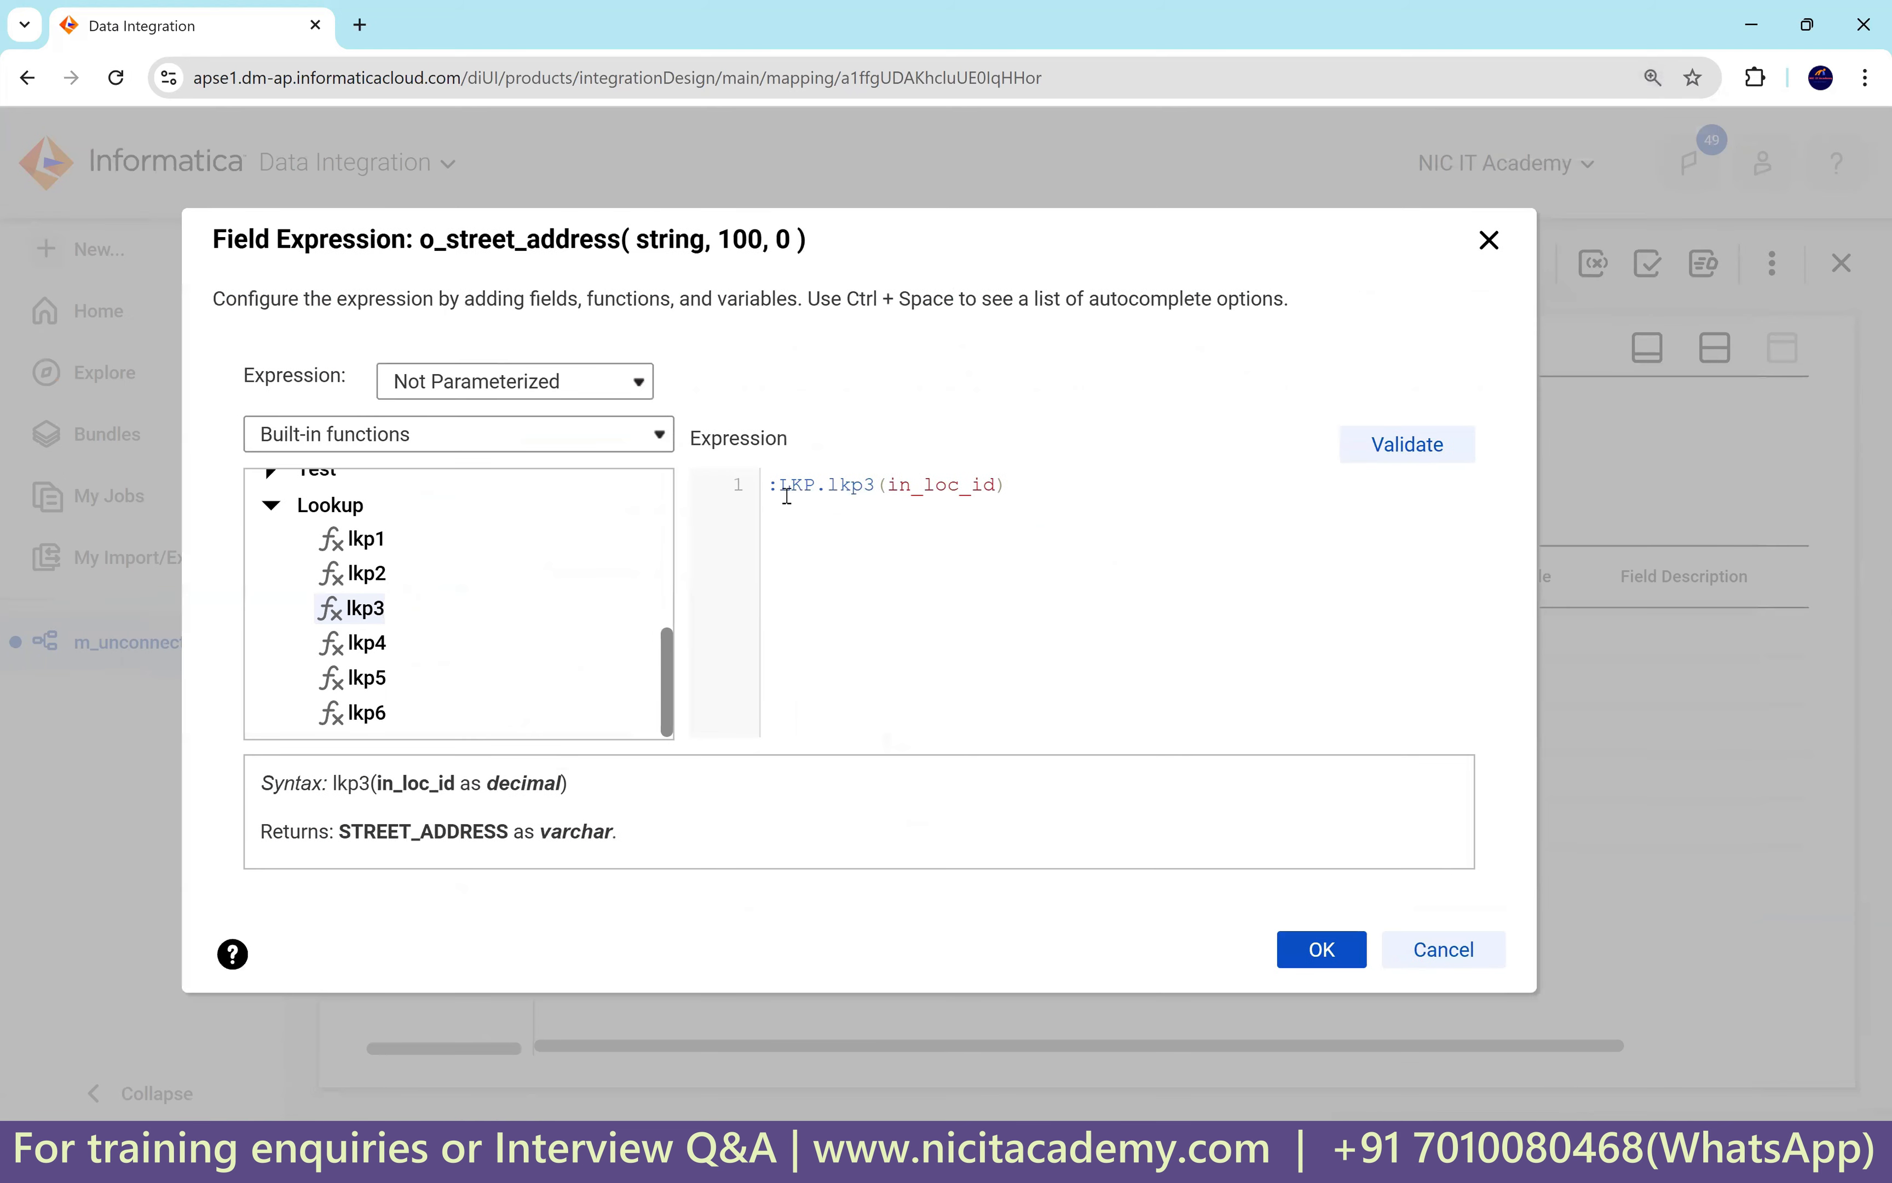
left_click_drag(799, 487, 811, 487)
key("ctrl+plus")
left_click_drag(984, 275, 864, 193)
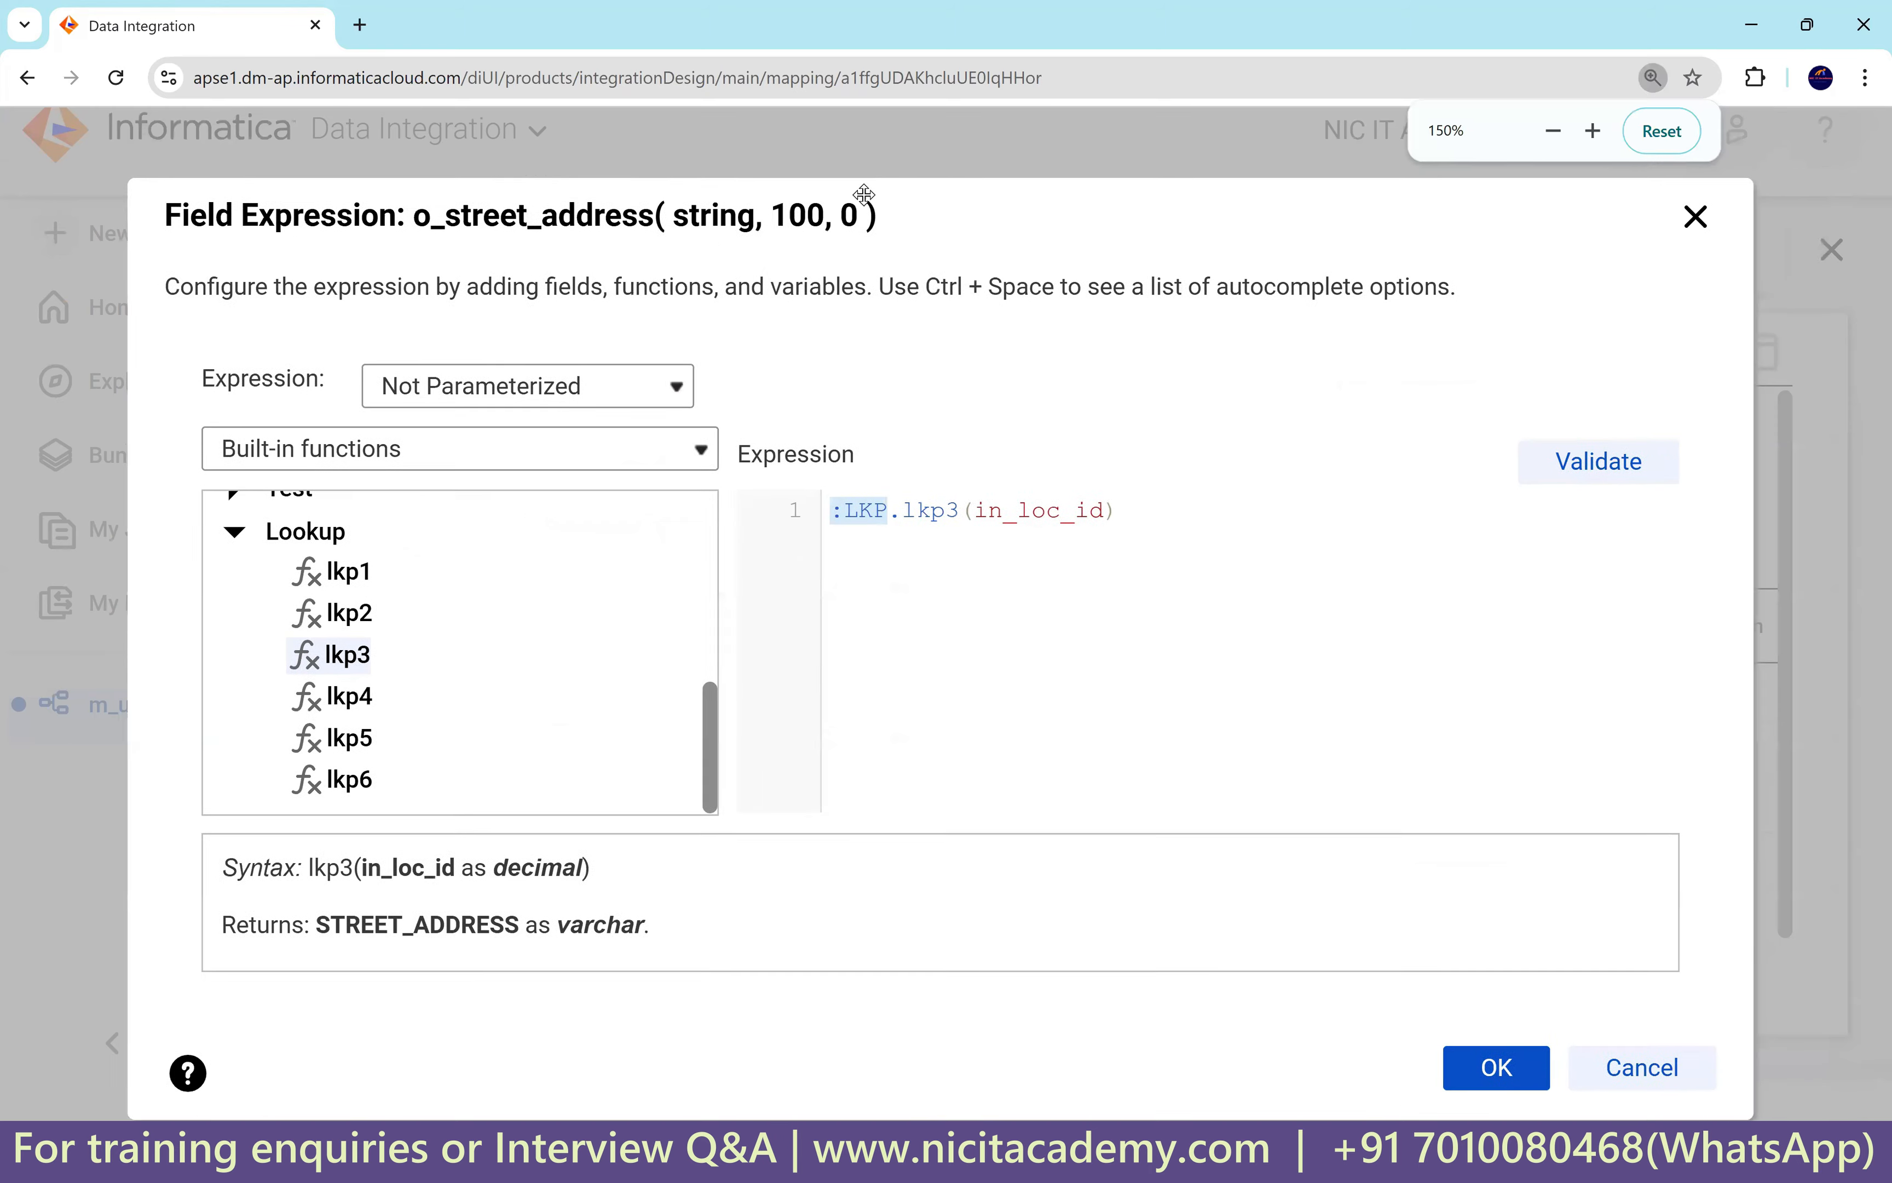
left_click_drag(930, 514, 877, 513)
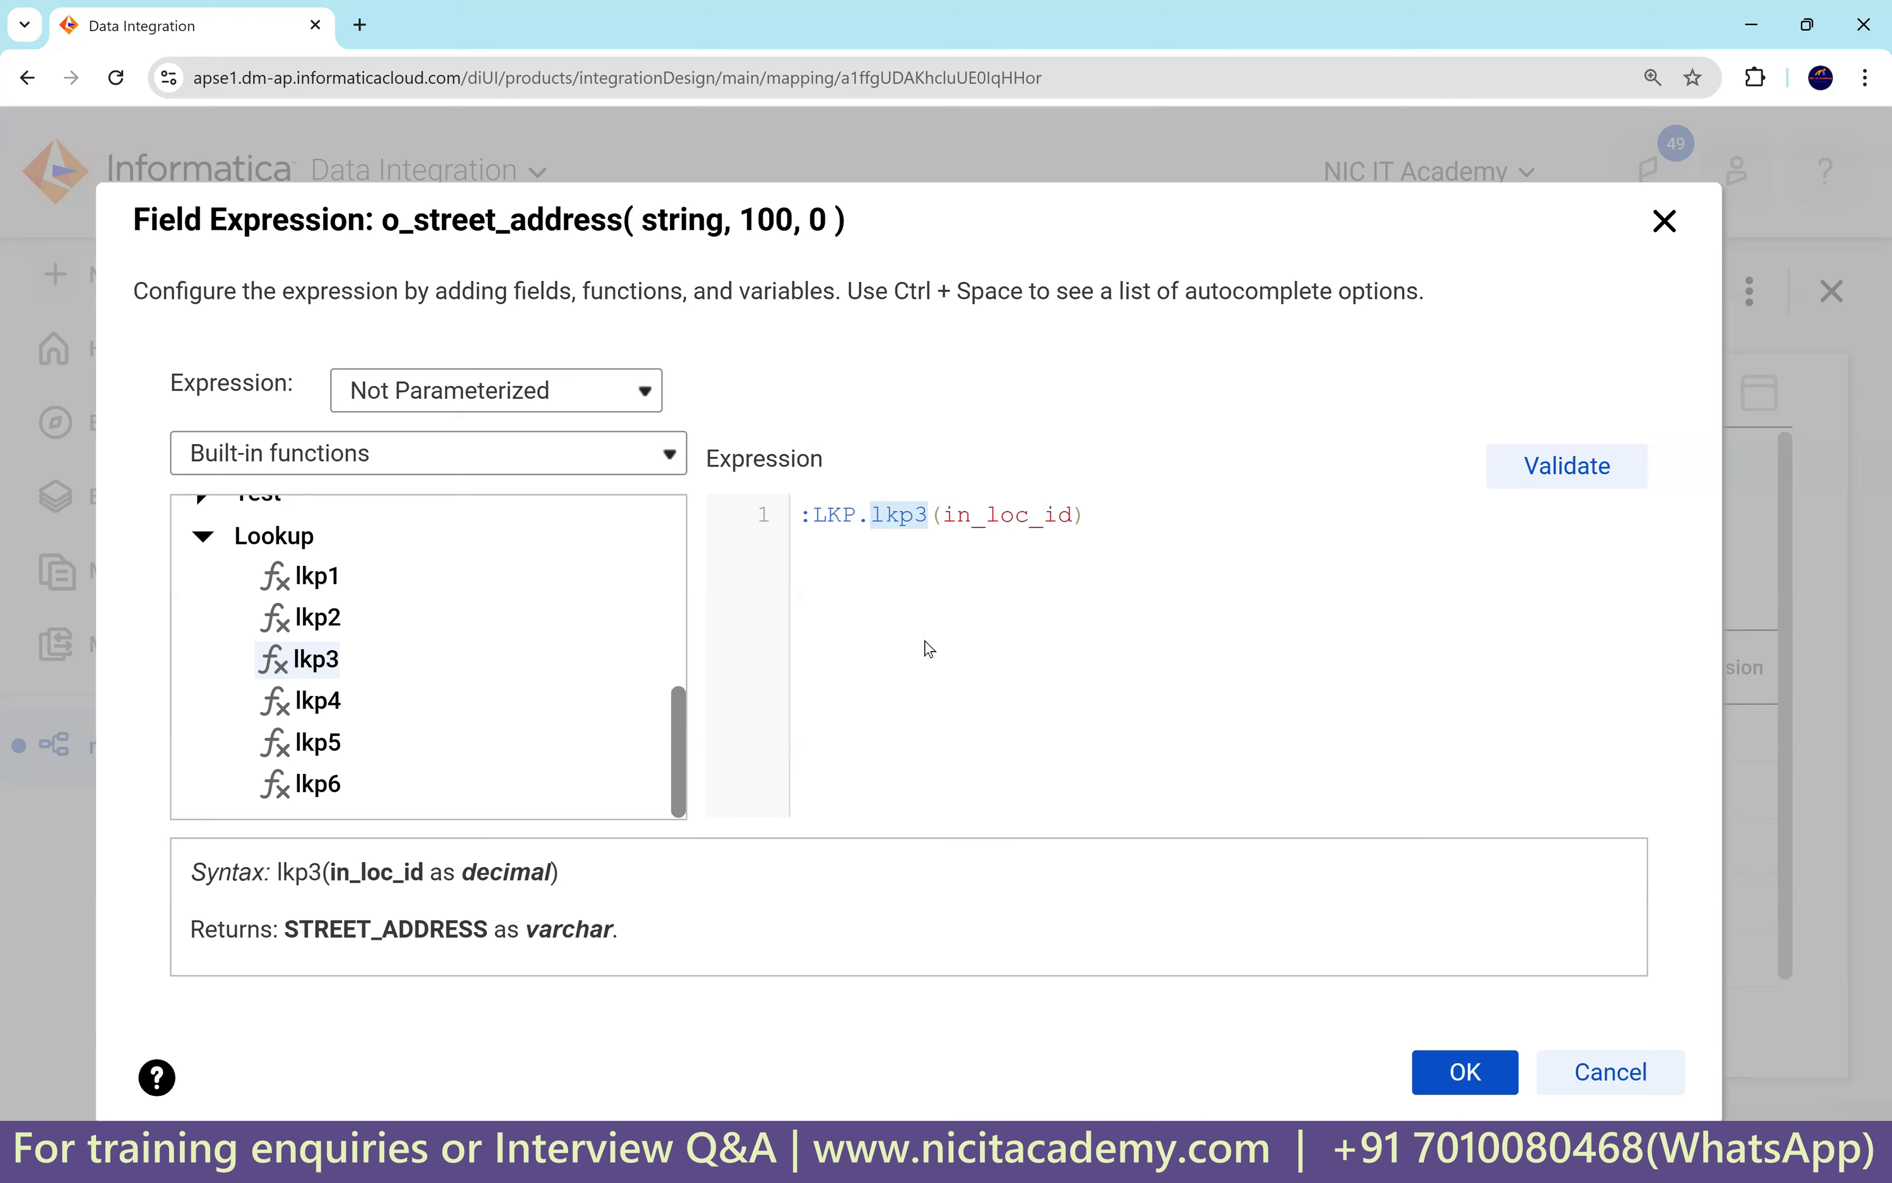
left_click_drag(942, 514, 1075, 521)
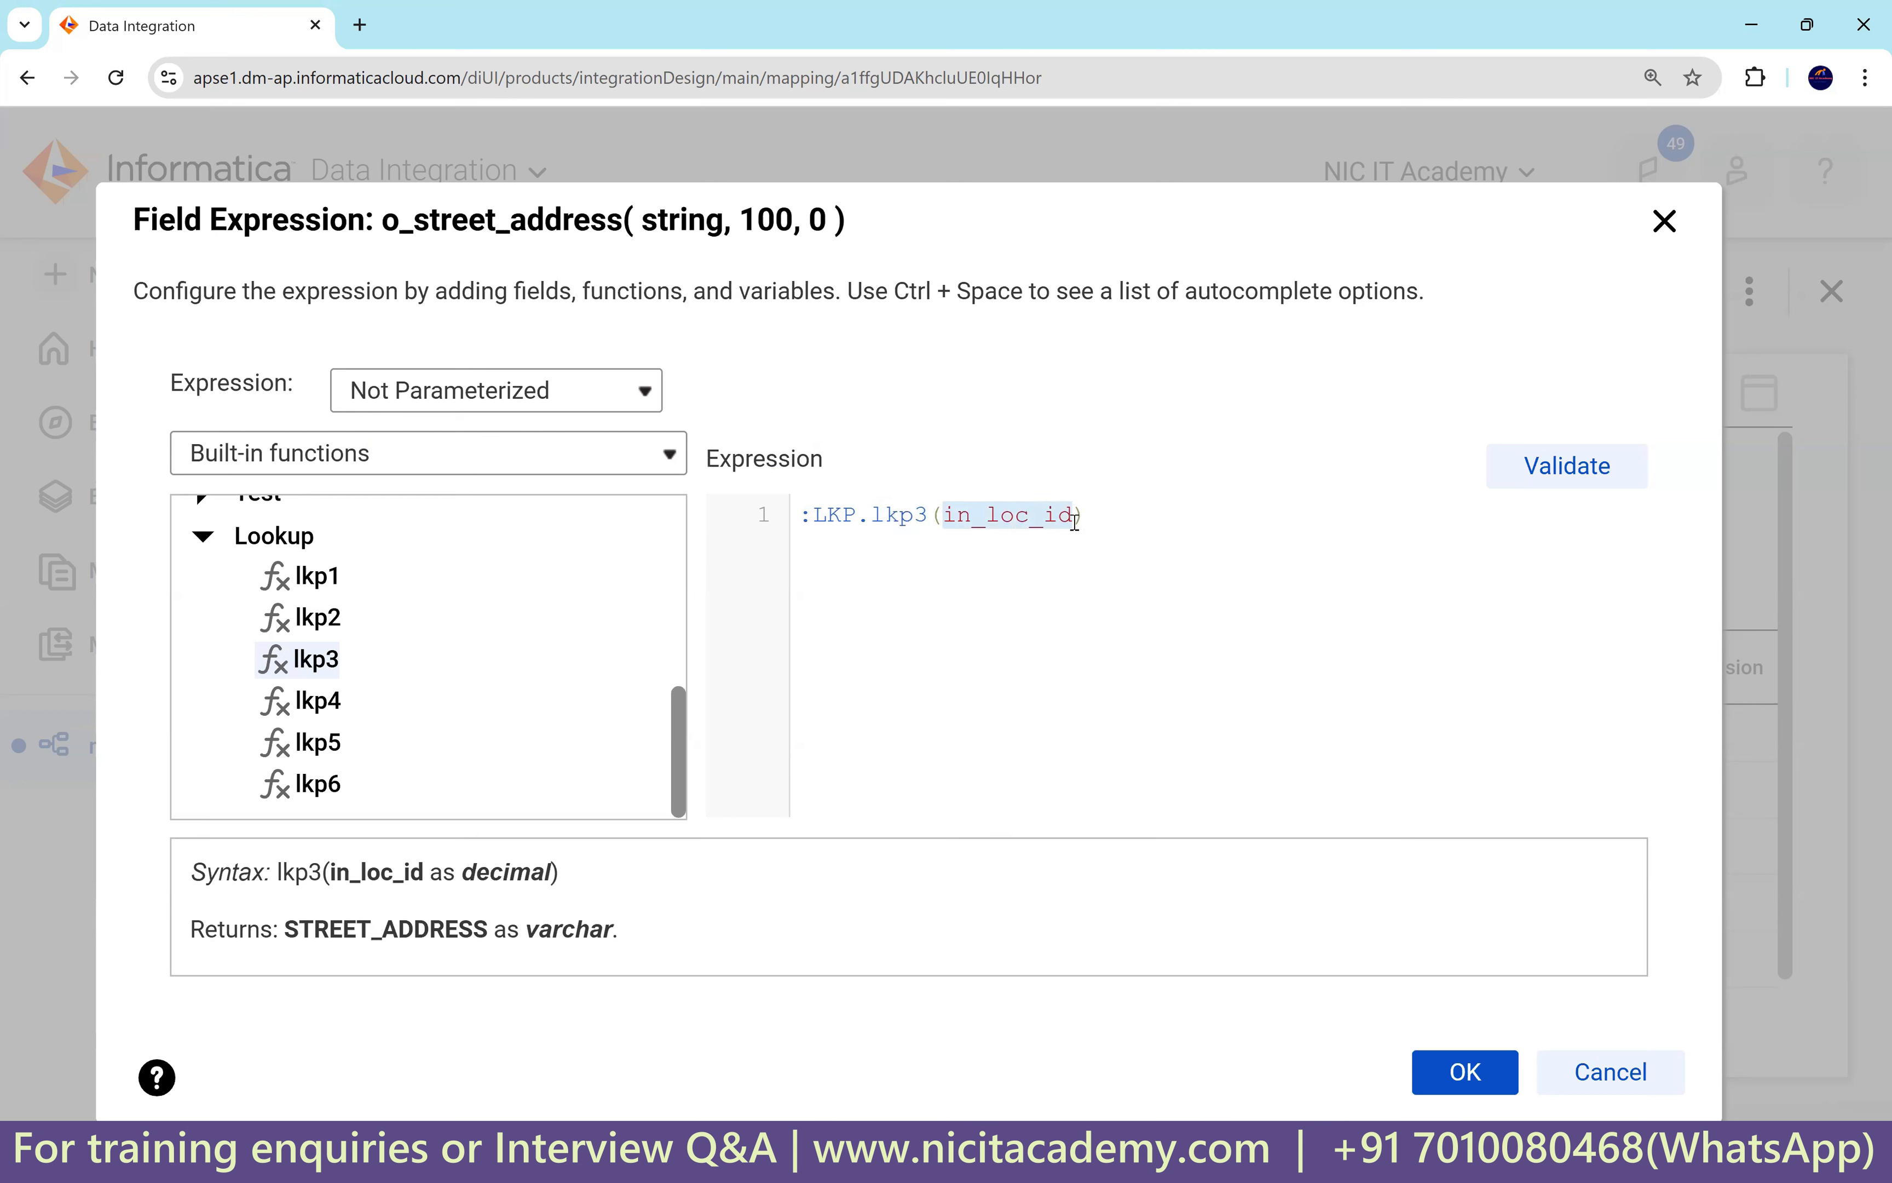
left_click(532, 454)
left_click(402, 482)
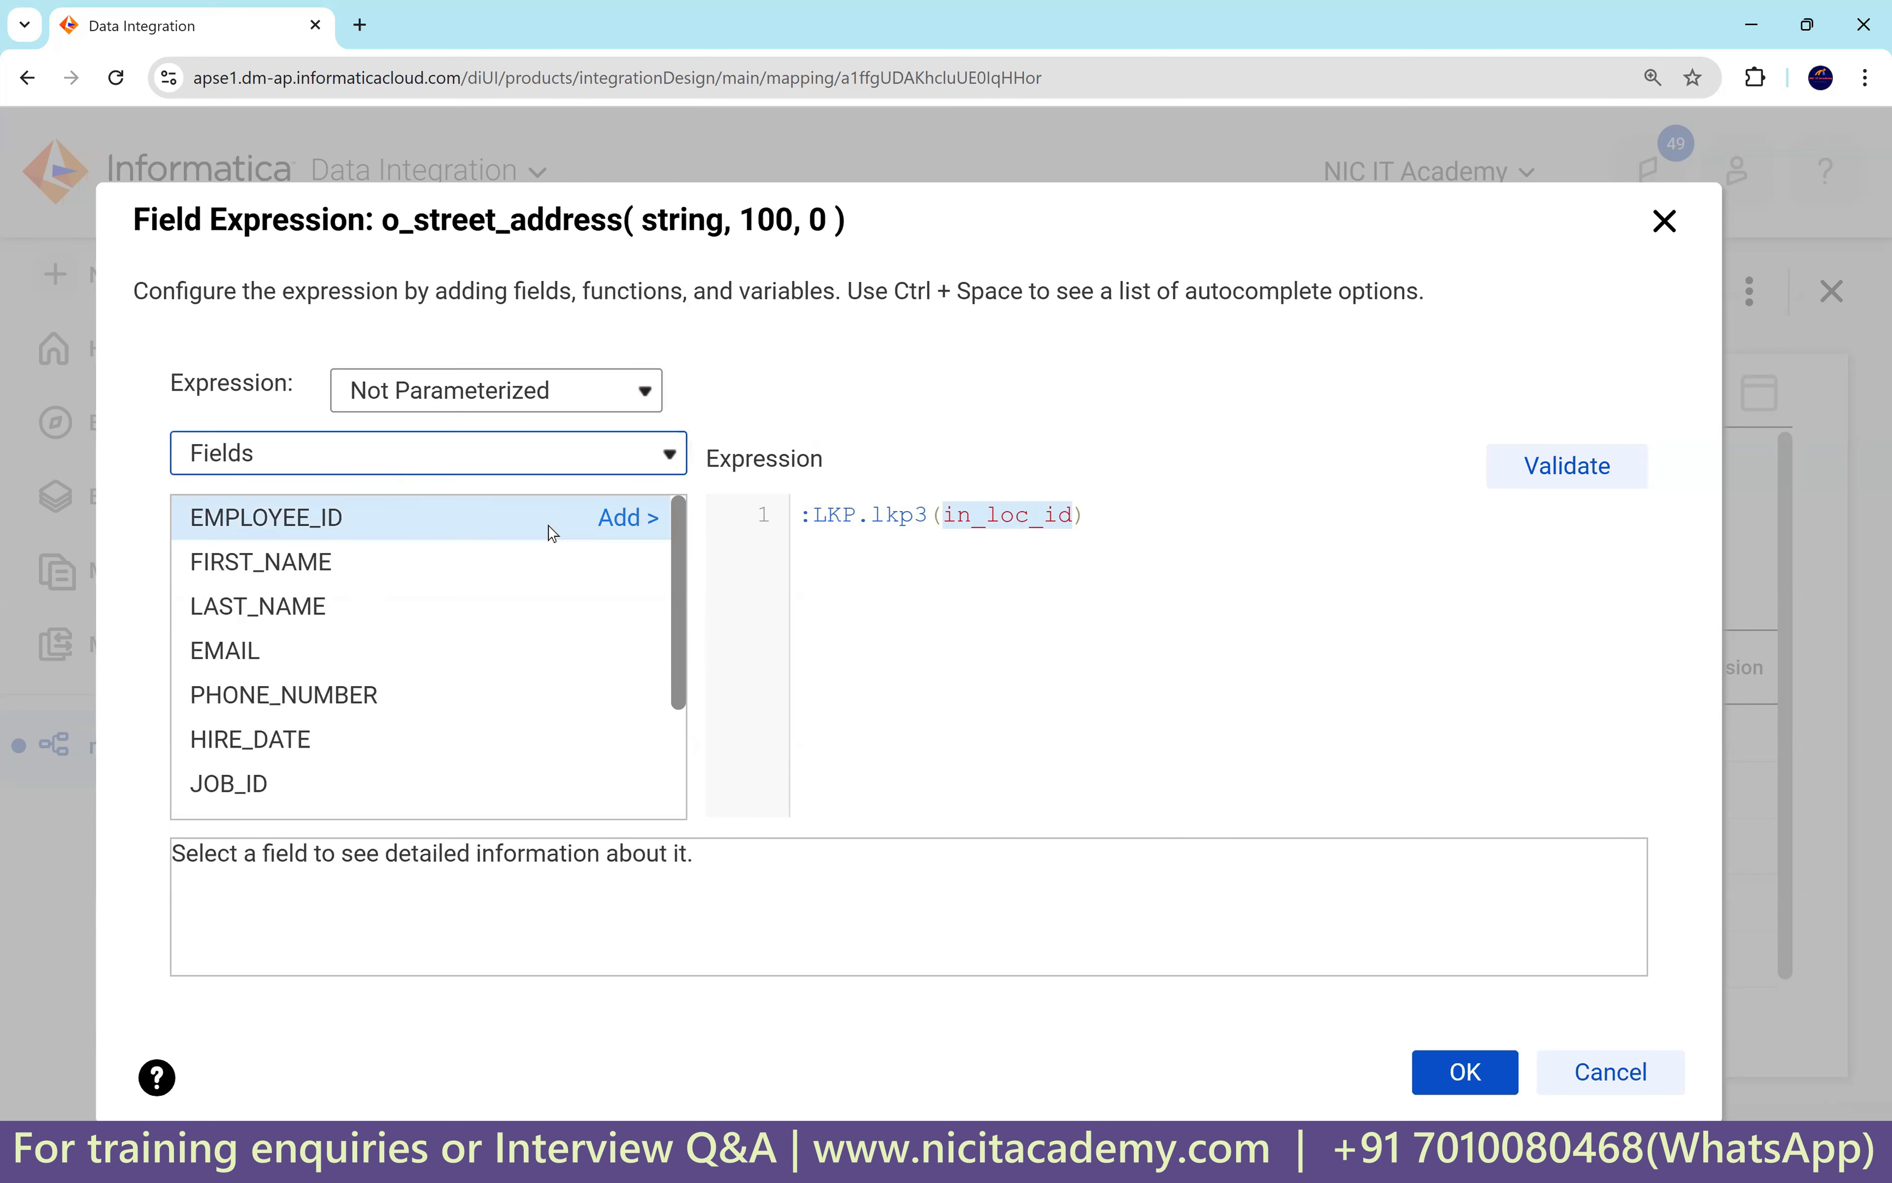
left_click_drag(676, 581, 655, 705)
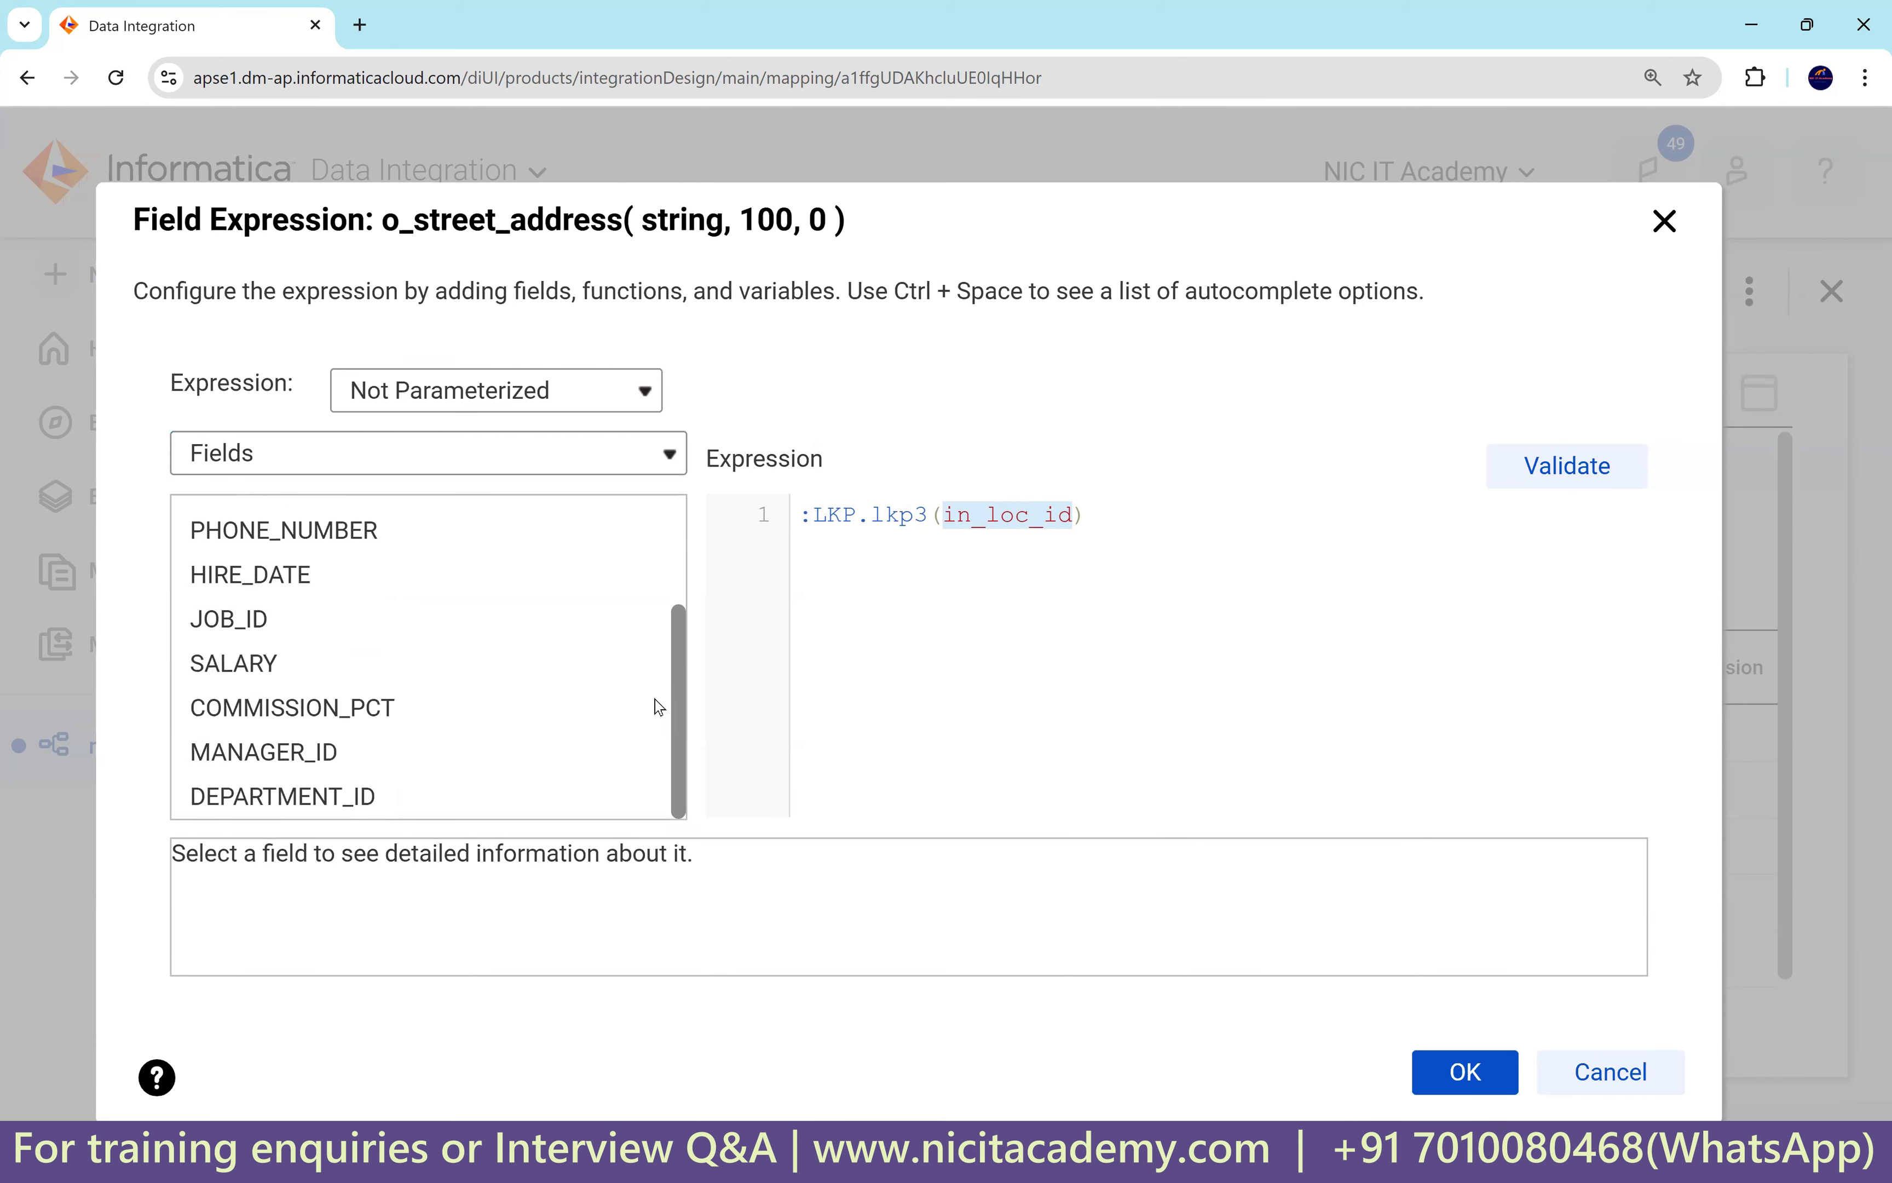
scroll(380, 632, "up", 3)
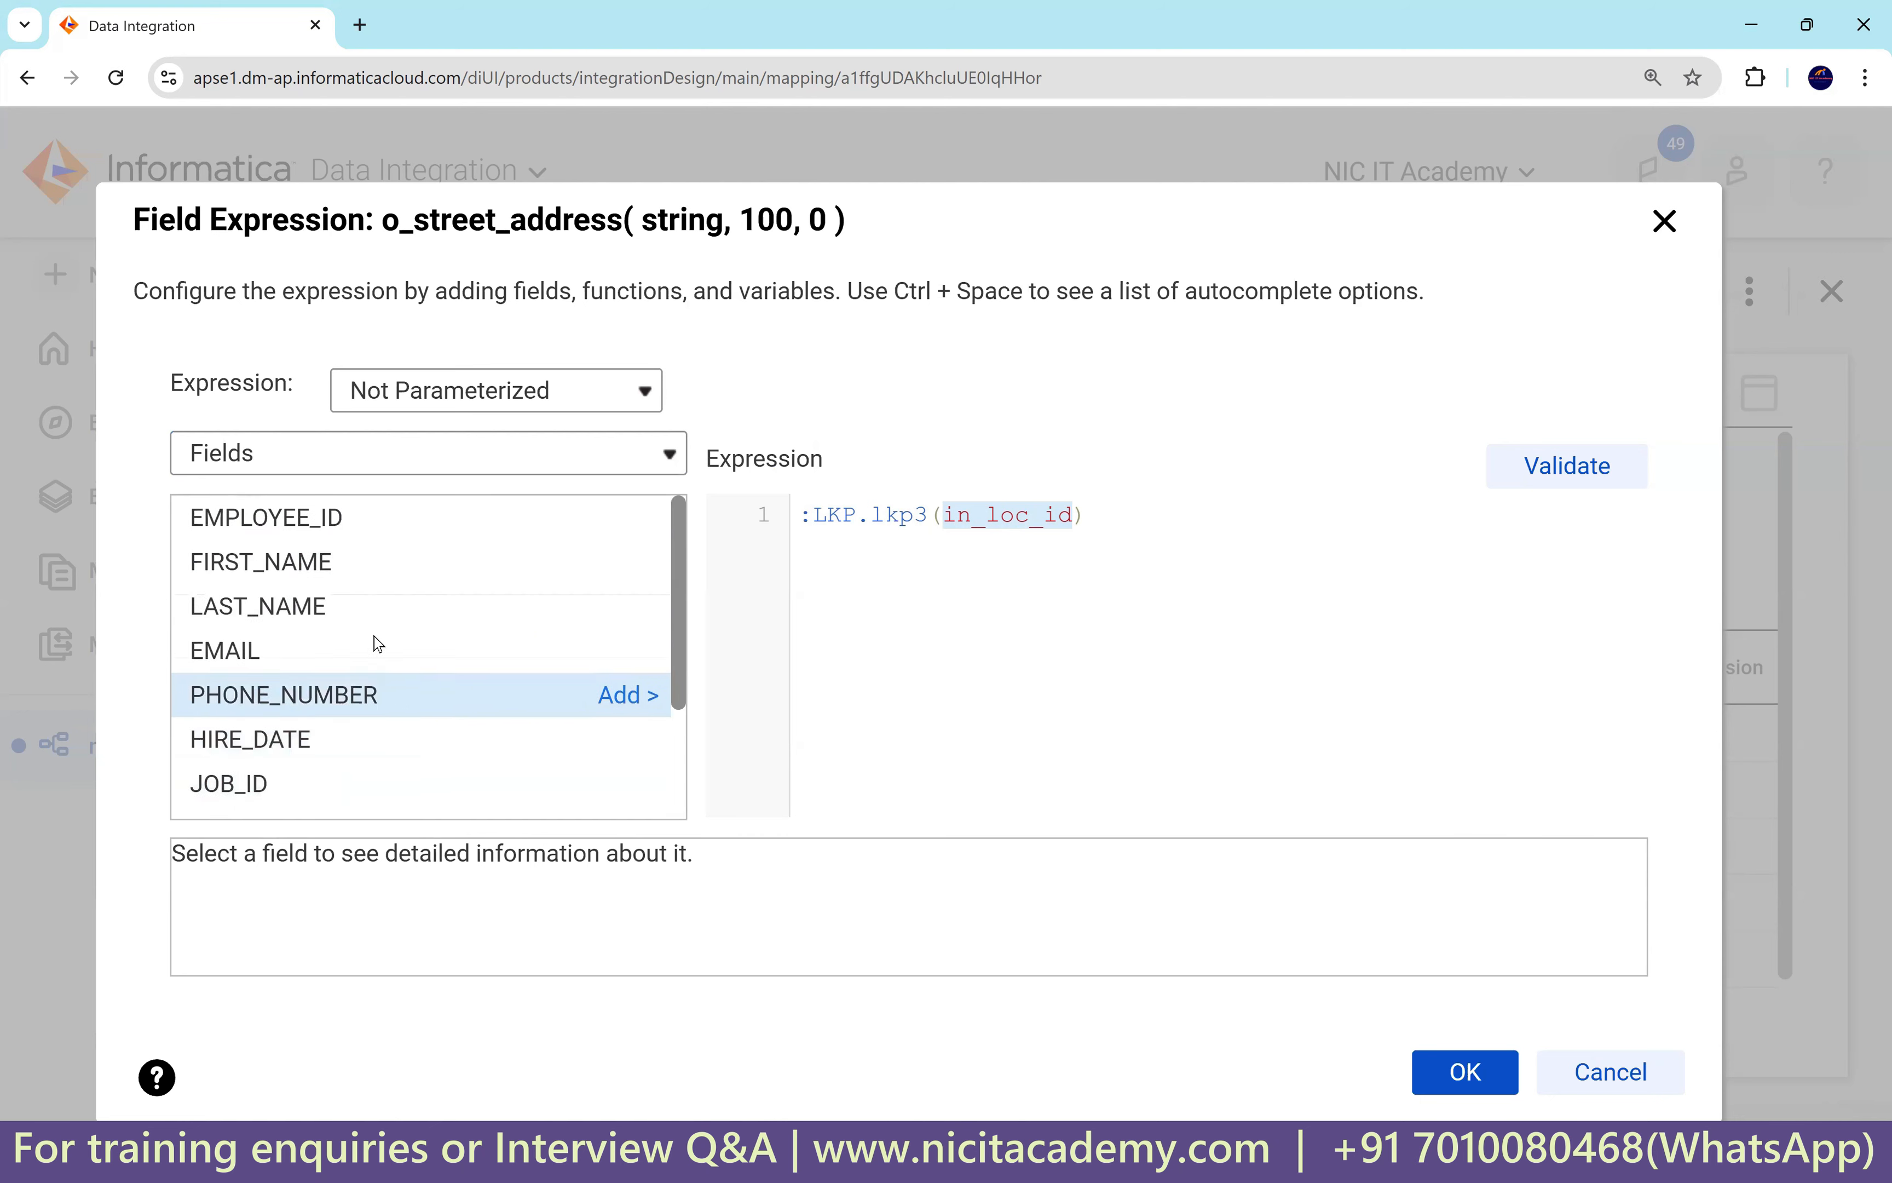
scroll(388, 665, "down", 3)
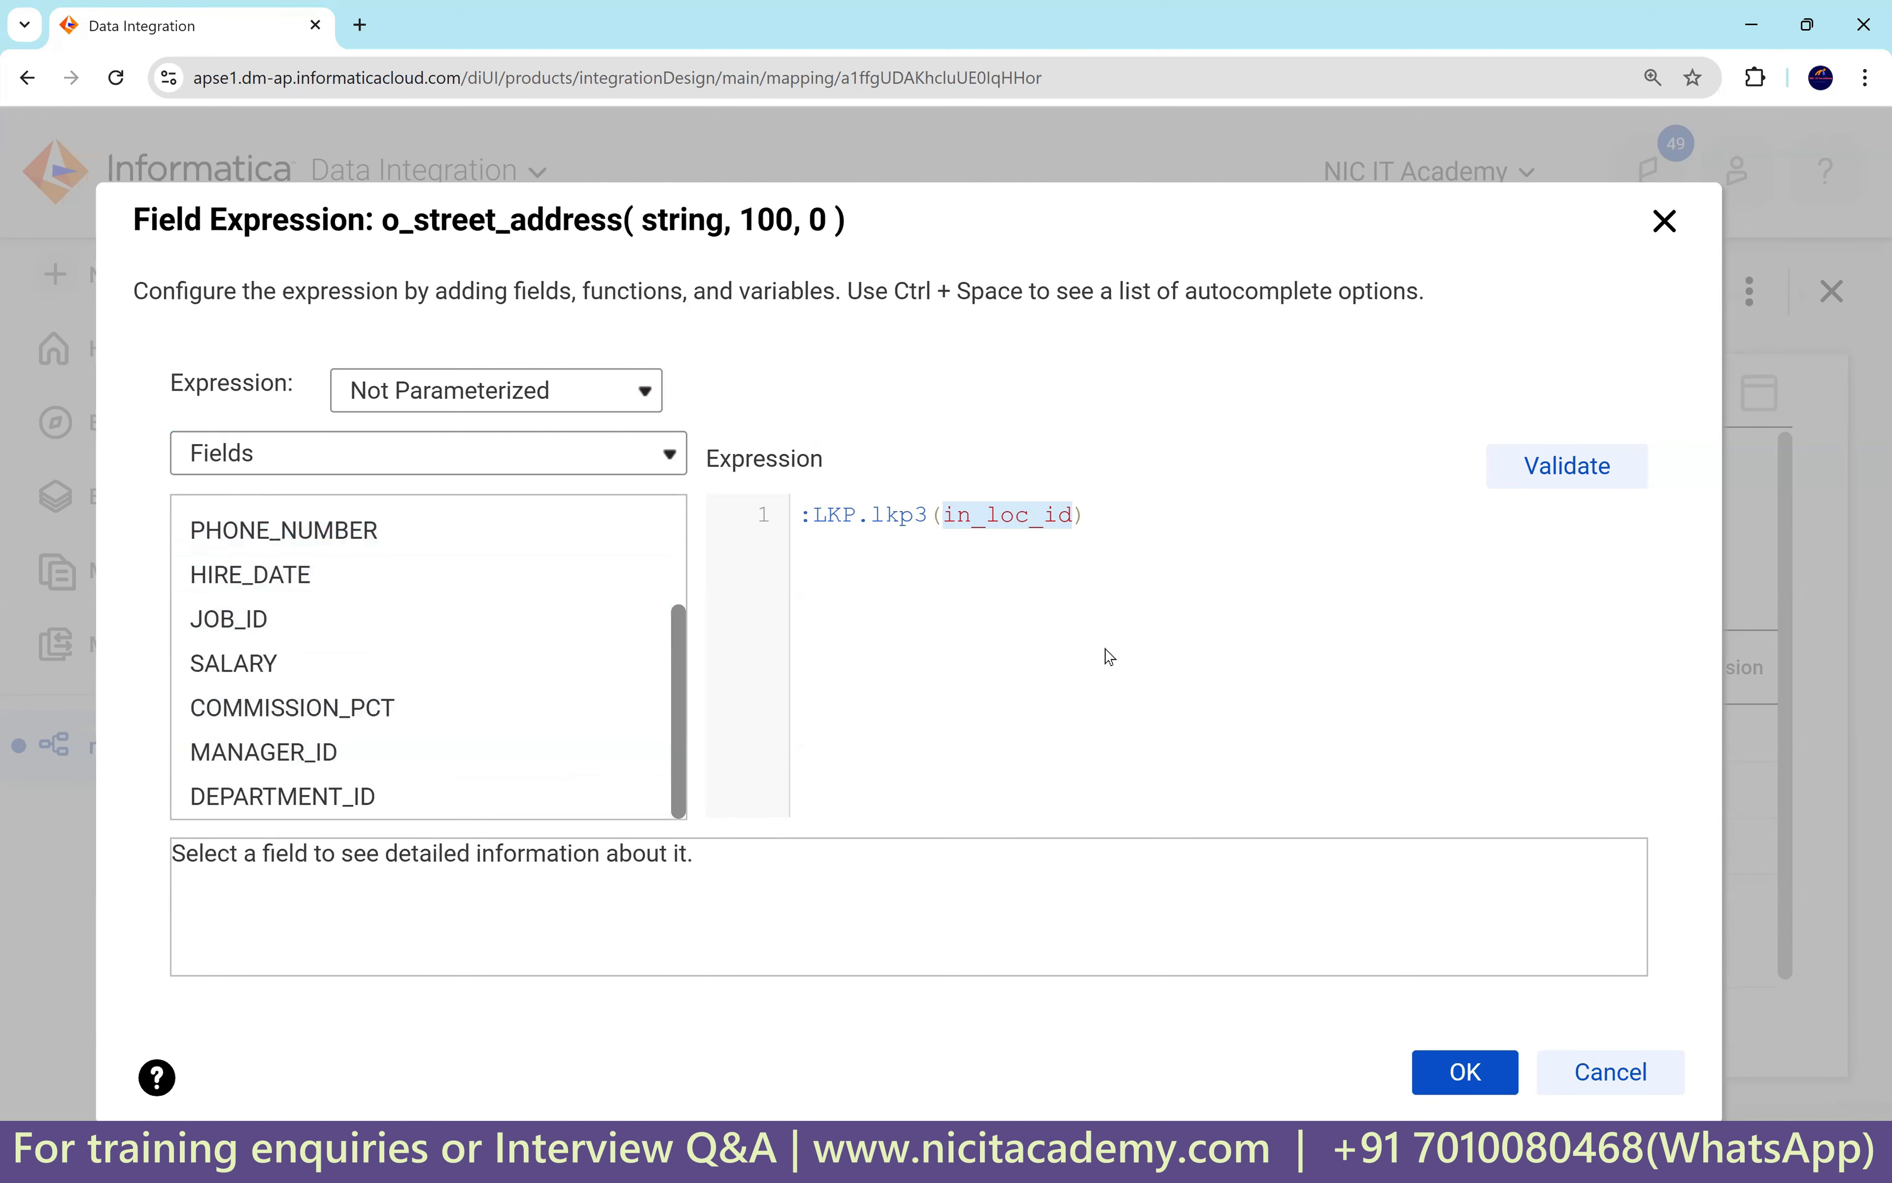
left_click_drag(935, 213, 946, 165)
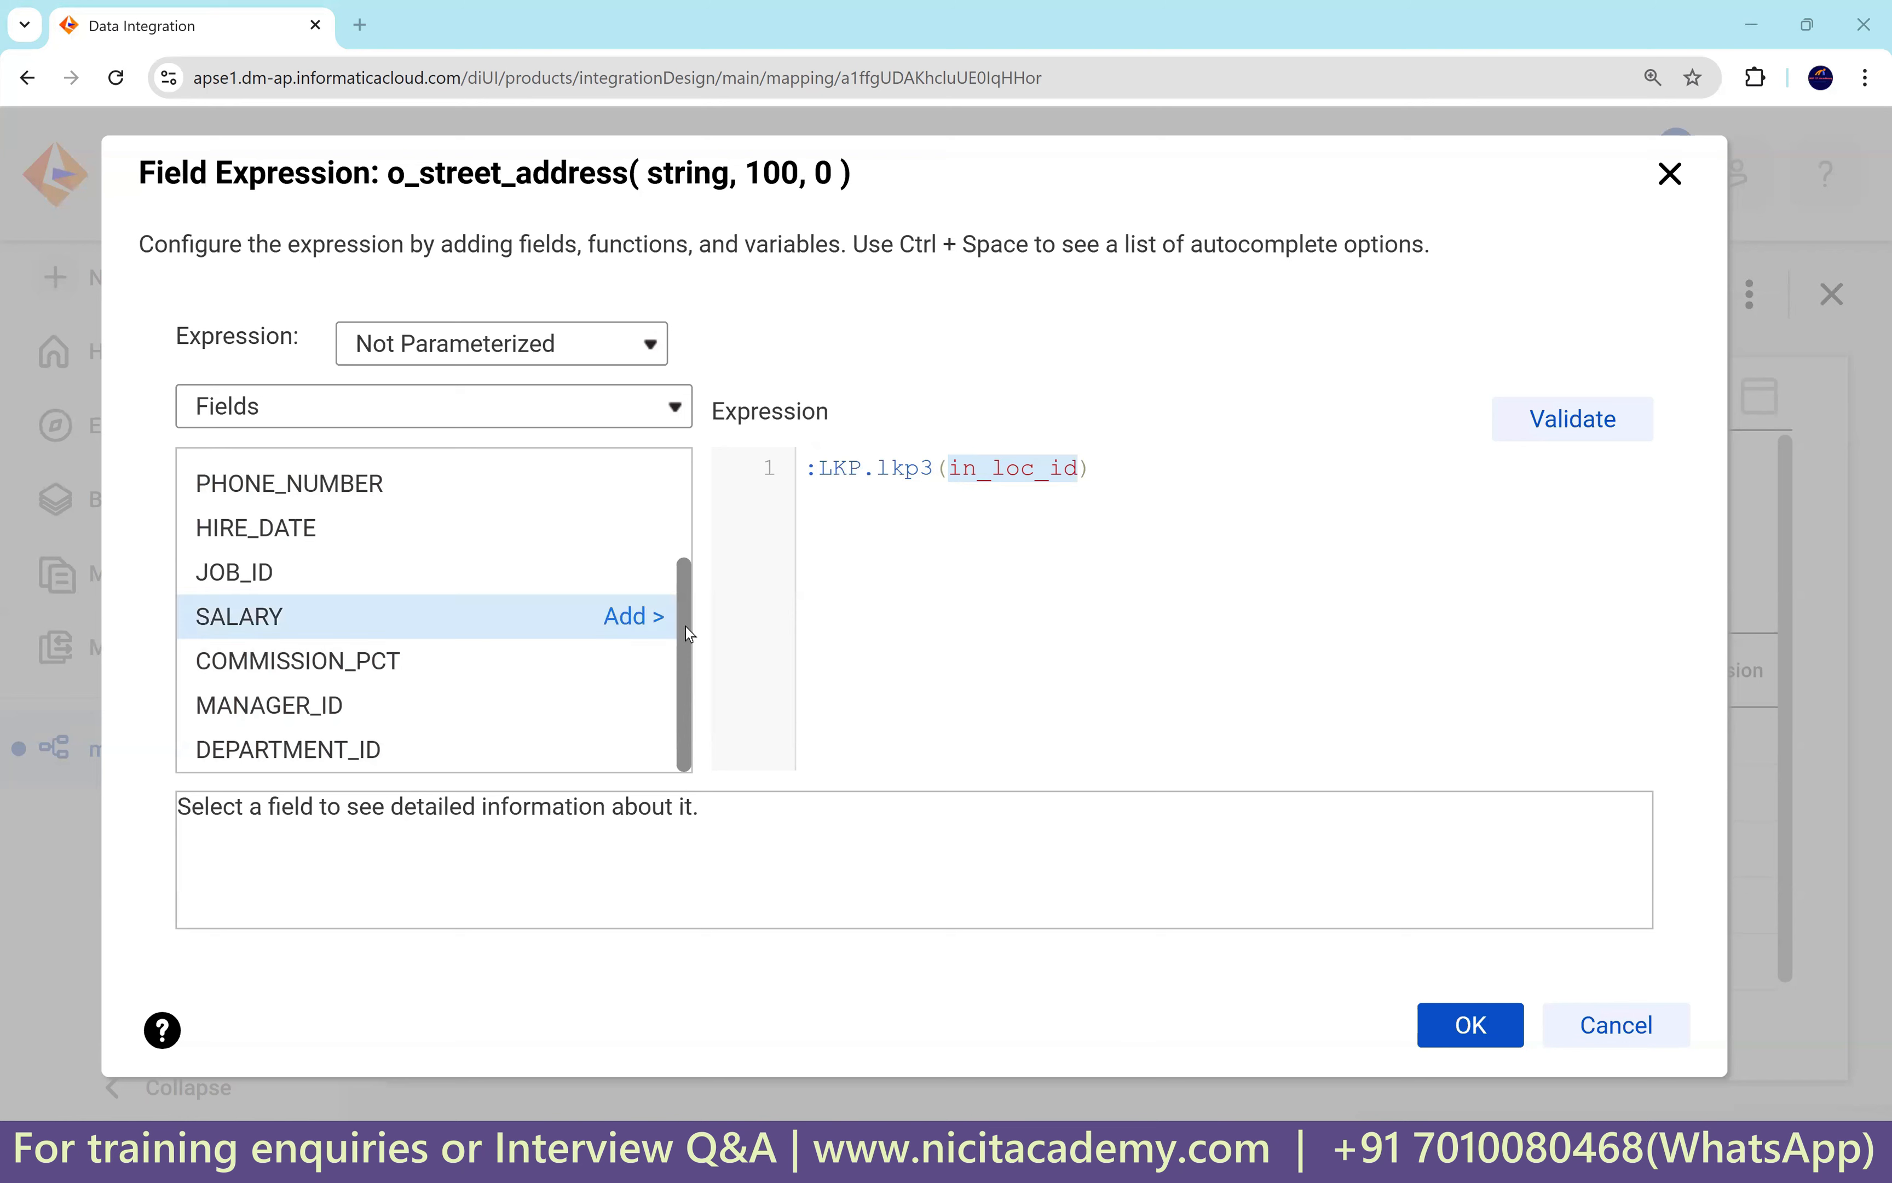
scroll(691, 516, "up", 3)
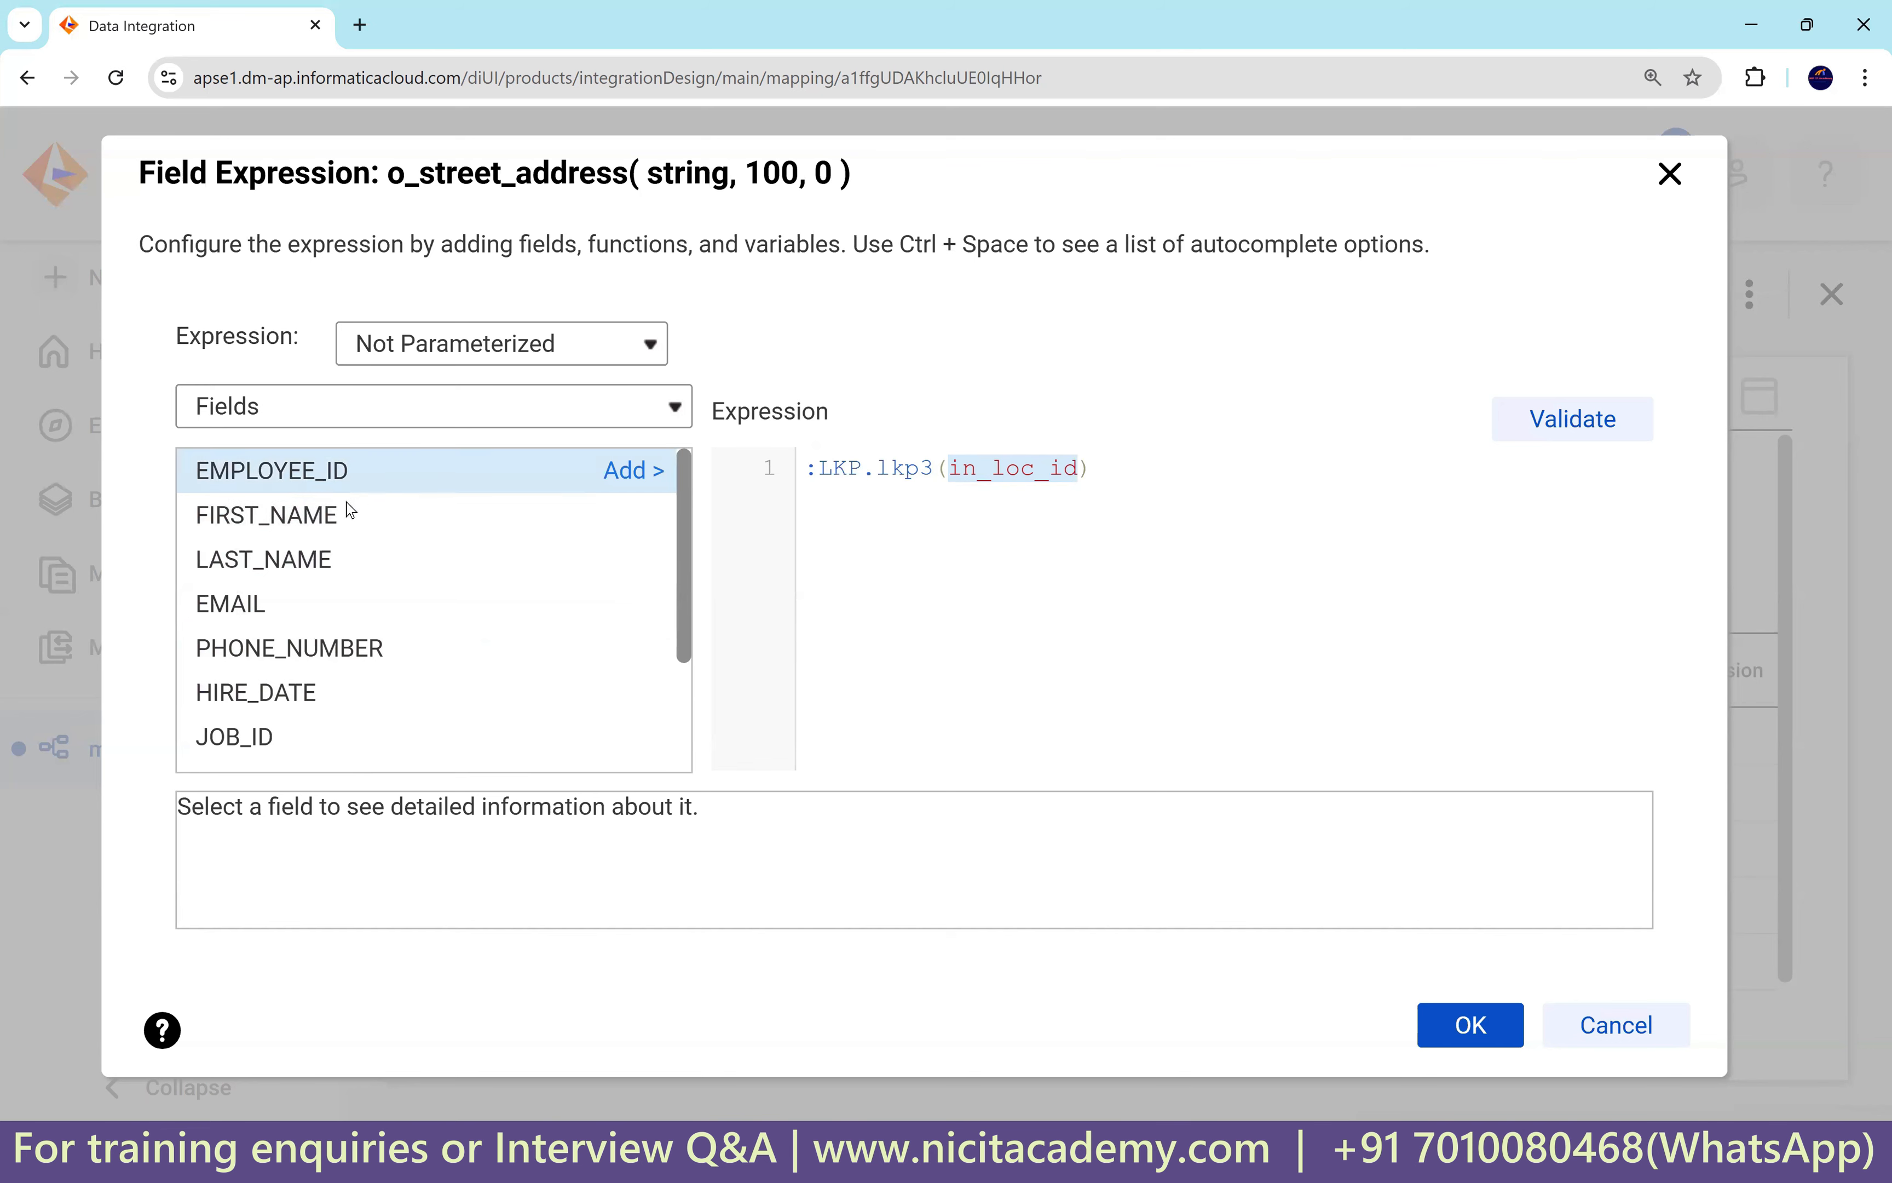
scroll(359, 516, "down", 2)
scroll(352, 524, "up", 2)
scroll(350, 647, "down", 2)
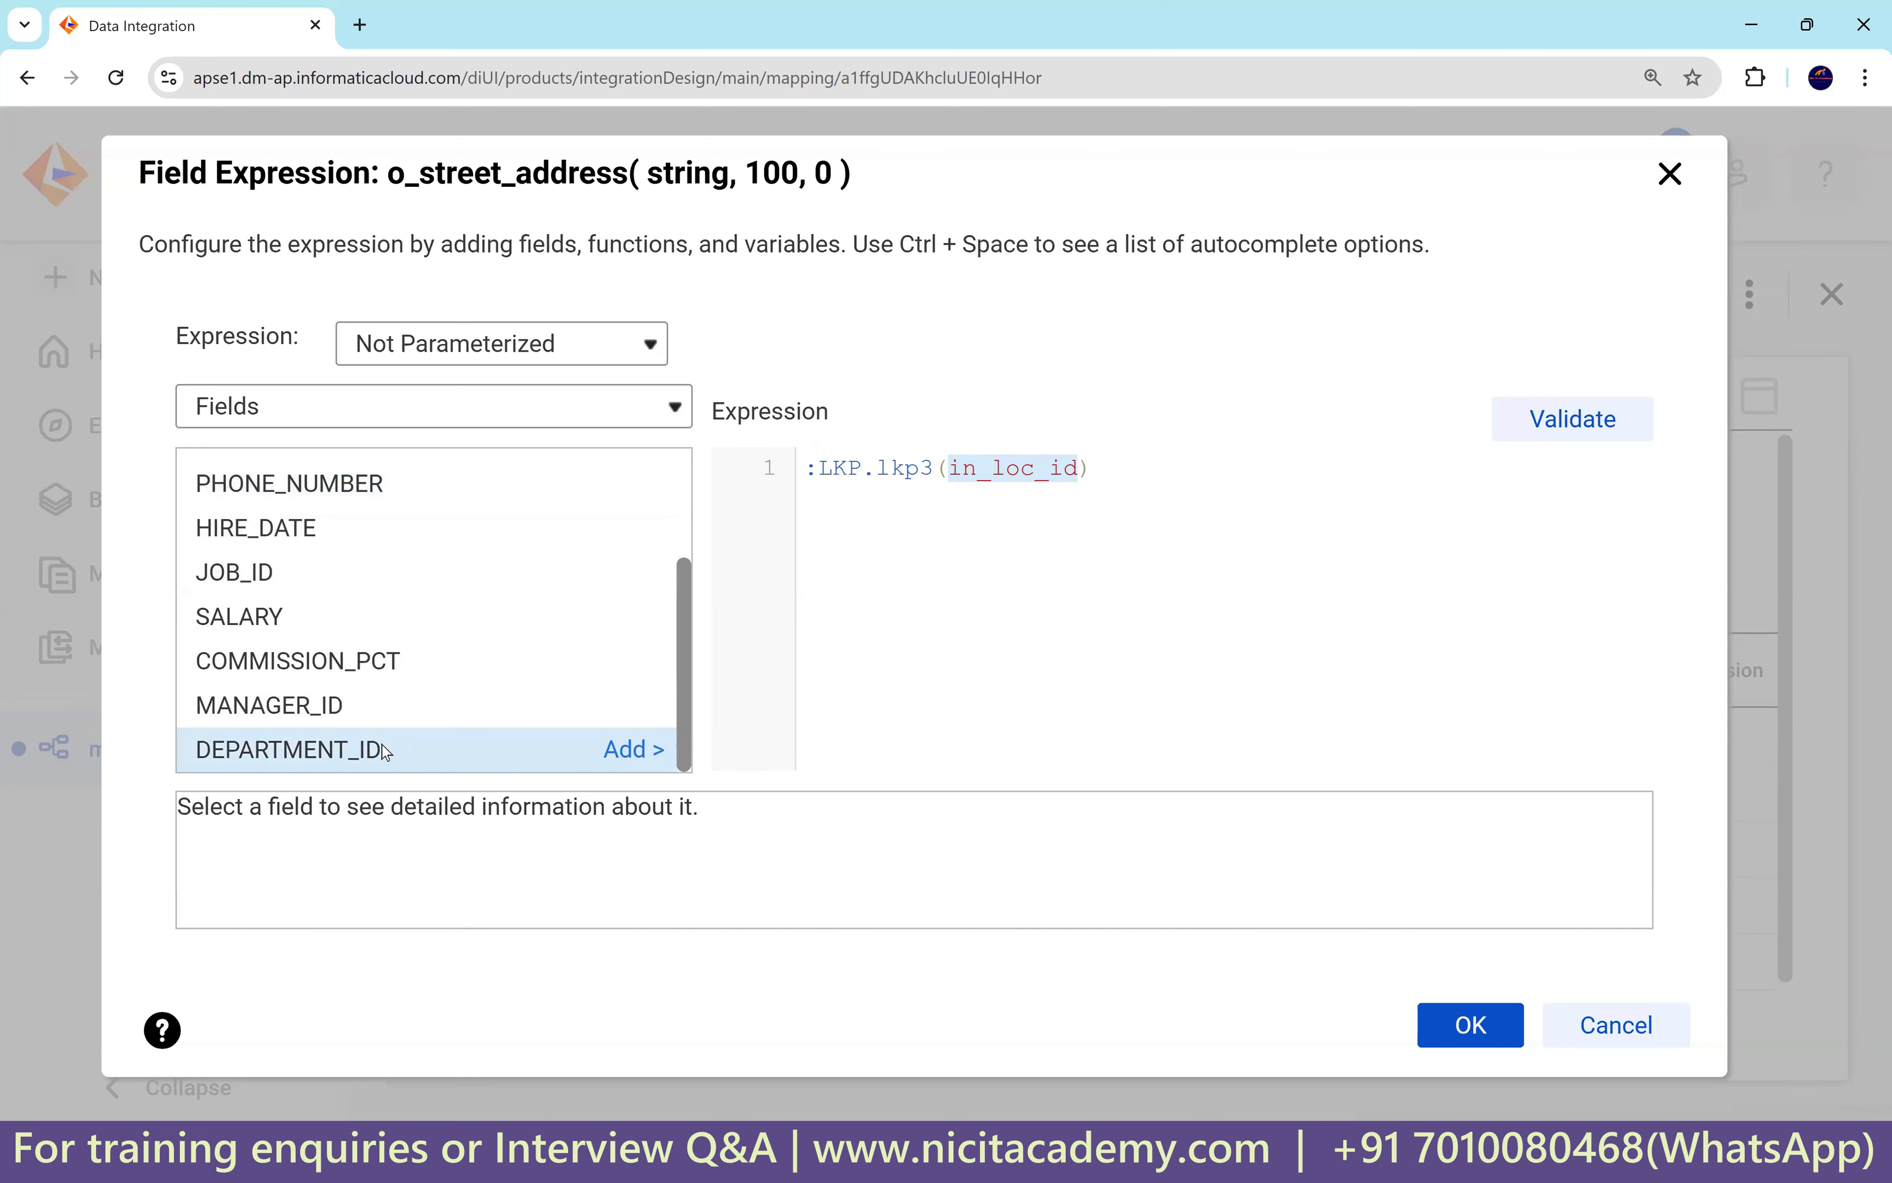
left_click(1469, 1031)
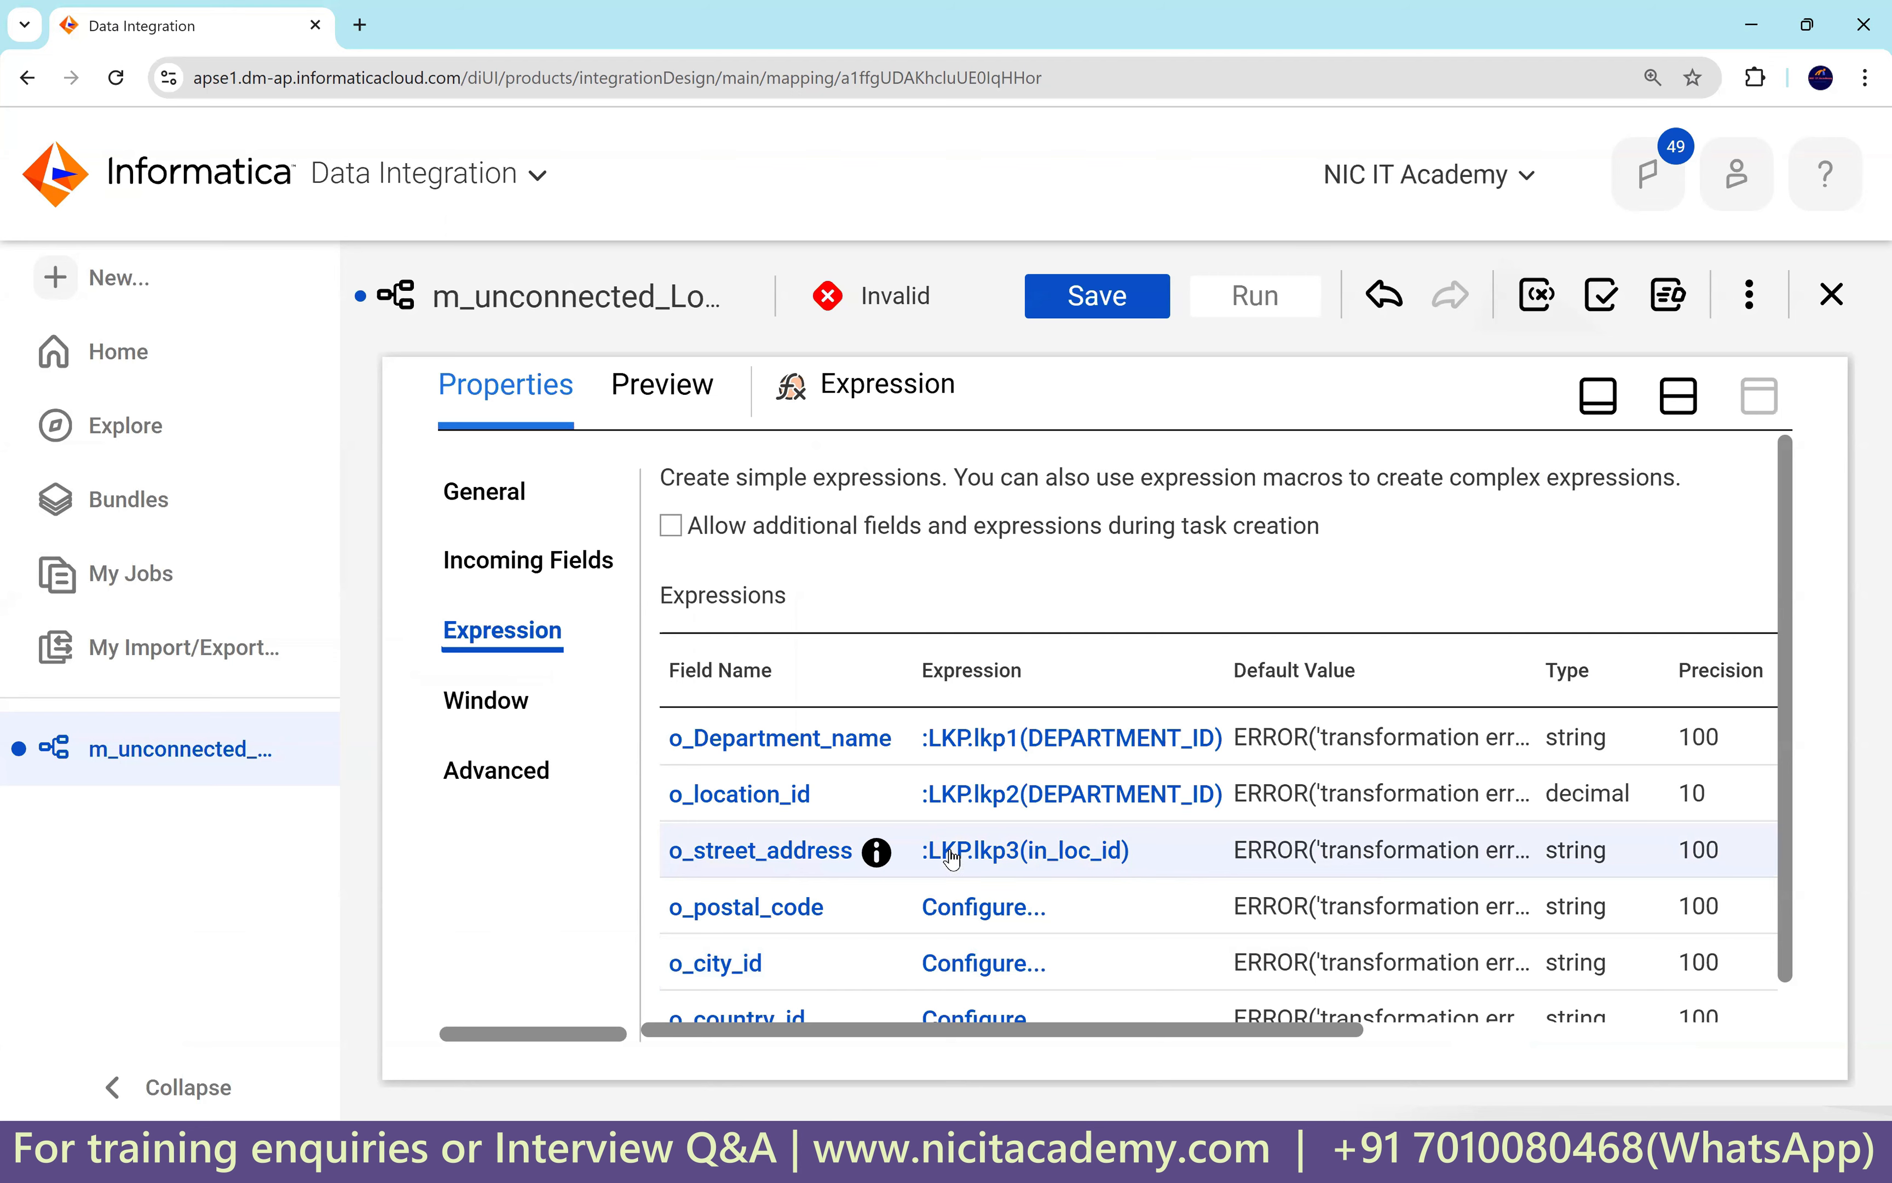
Change o_location_id into a Variable Field and rename it v_location_id.
scroll(990, 858, "down", 1)
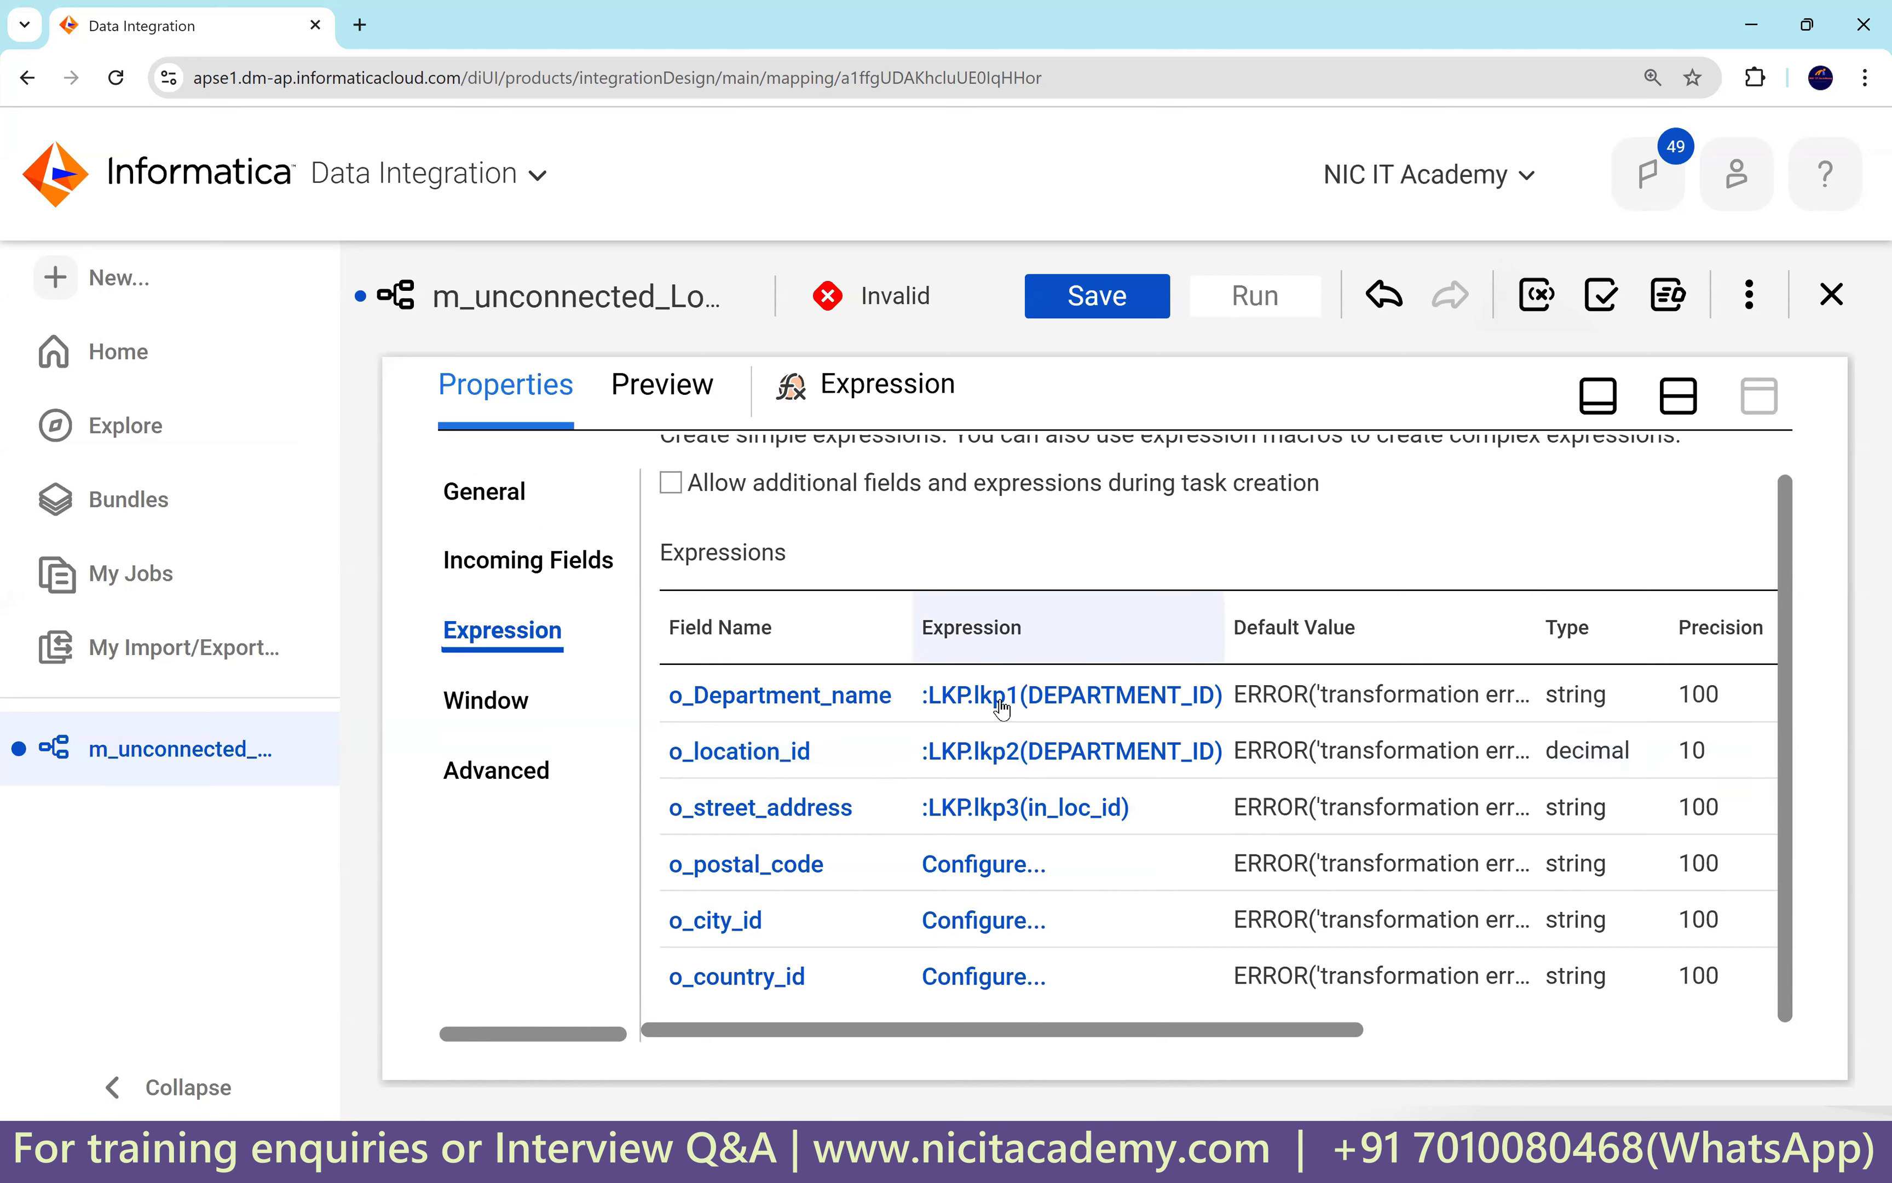
left_click(743, 757)
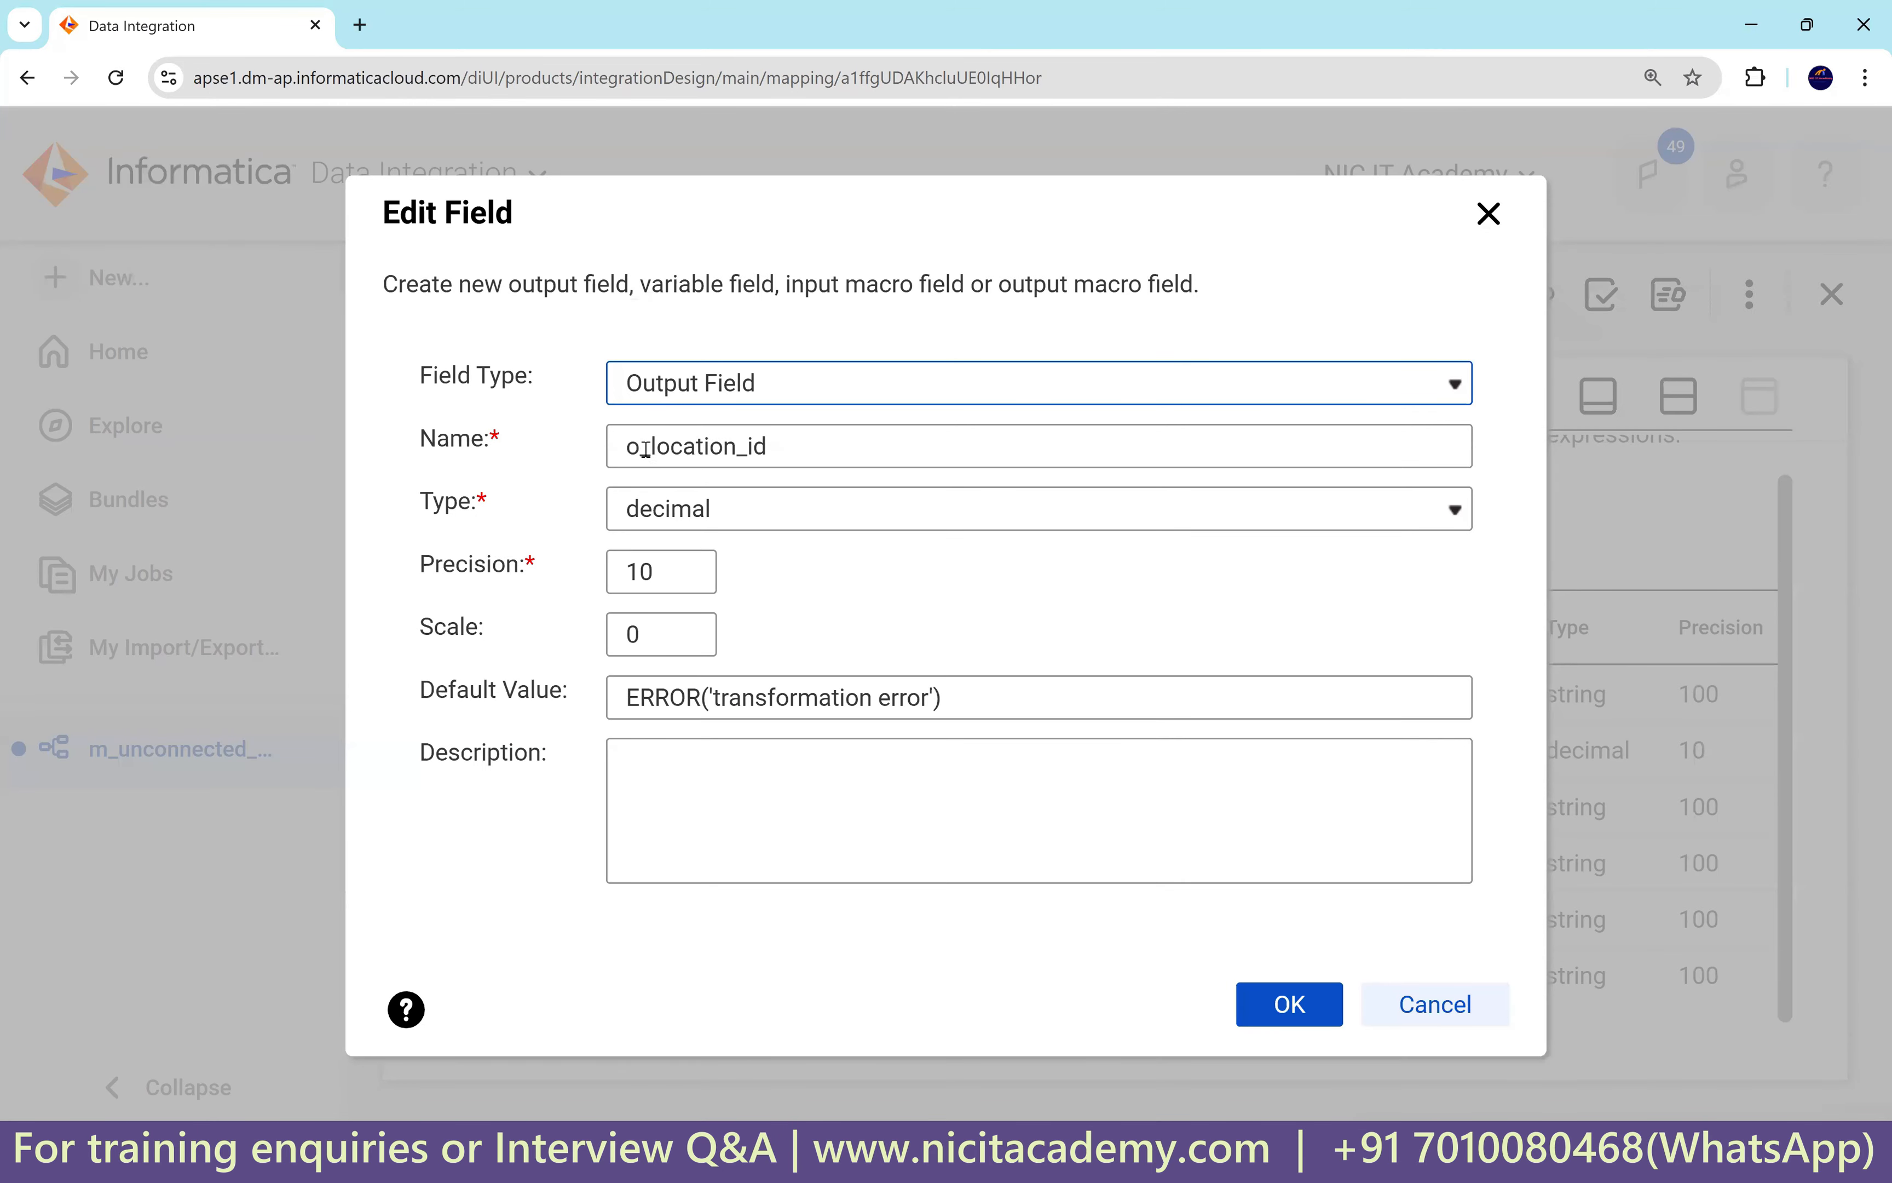
left_click_drag(643, 448, 626, 449)
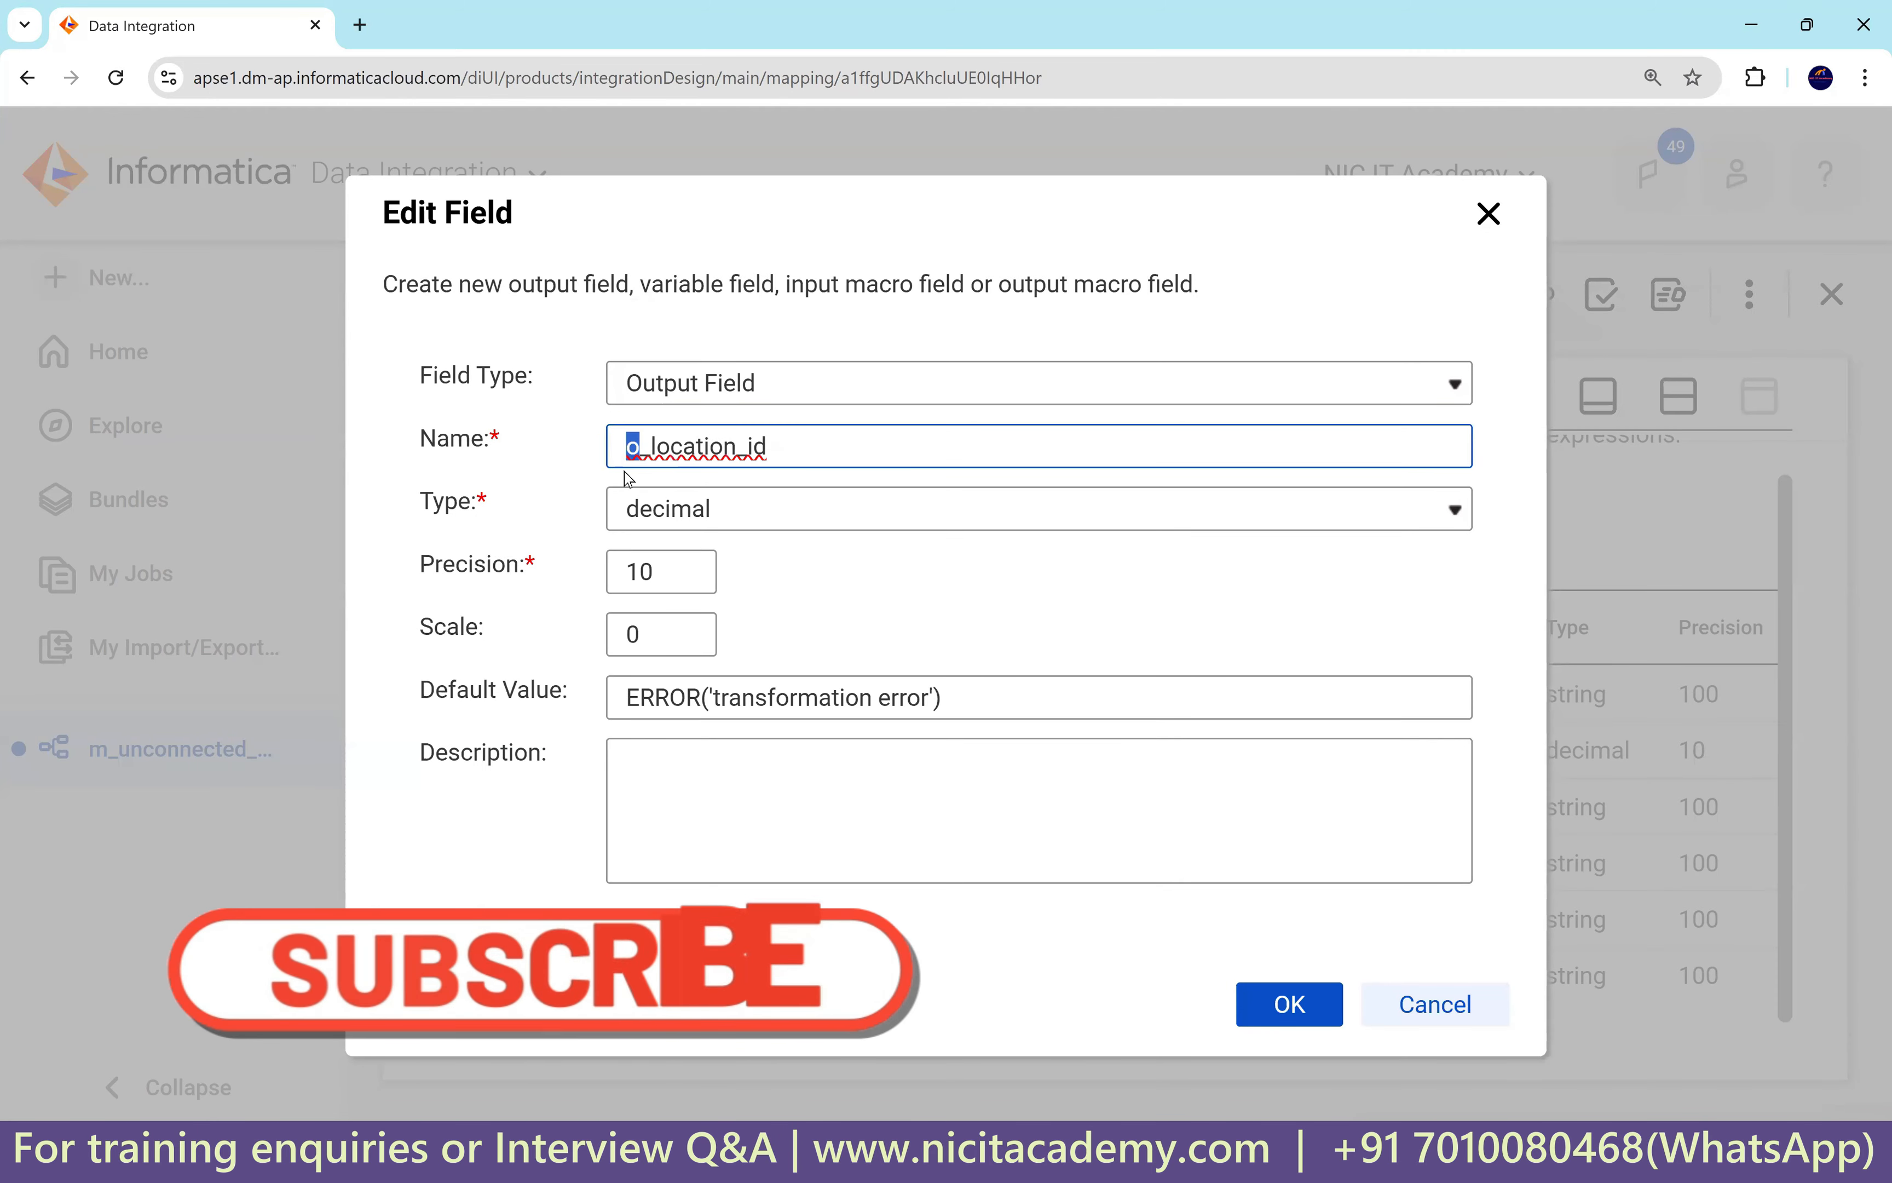
double_click(786, 452)
key("ctrl+c")
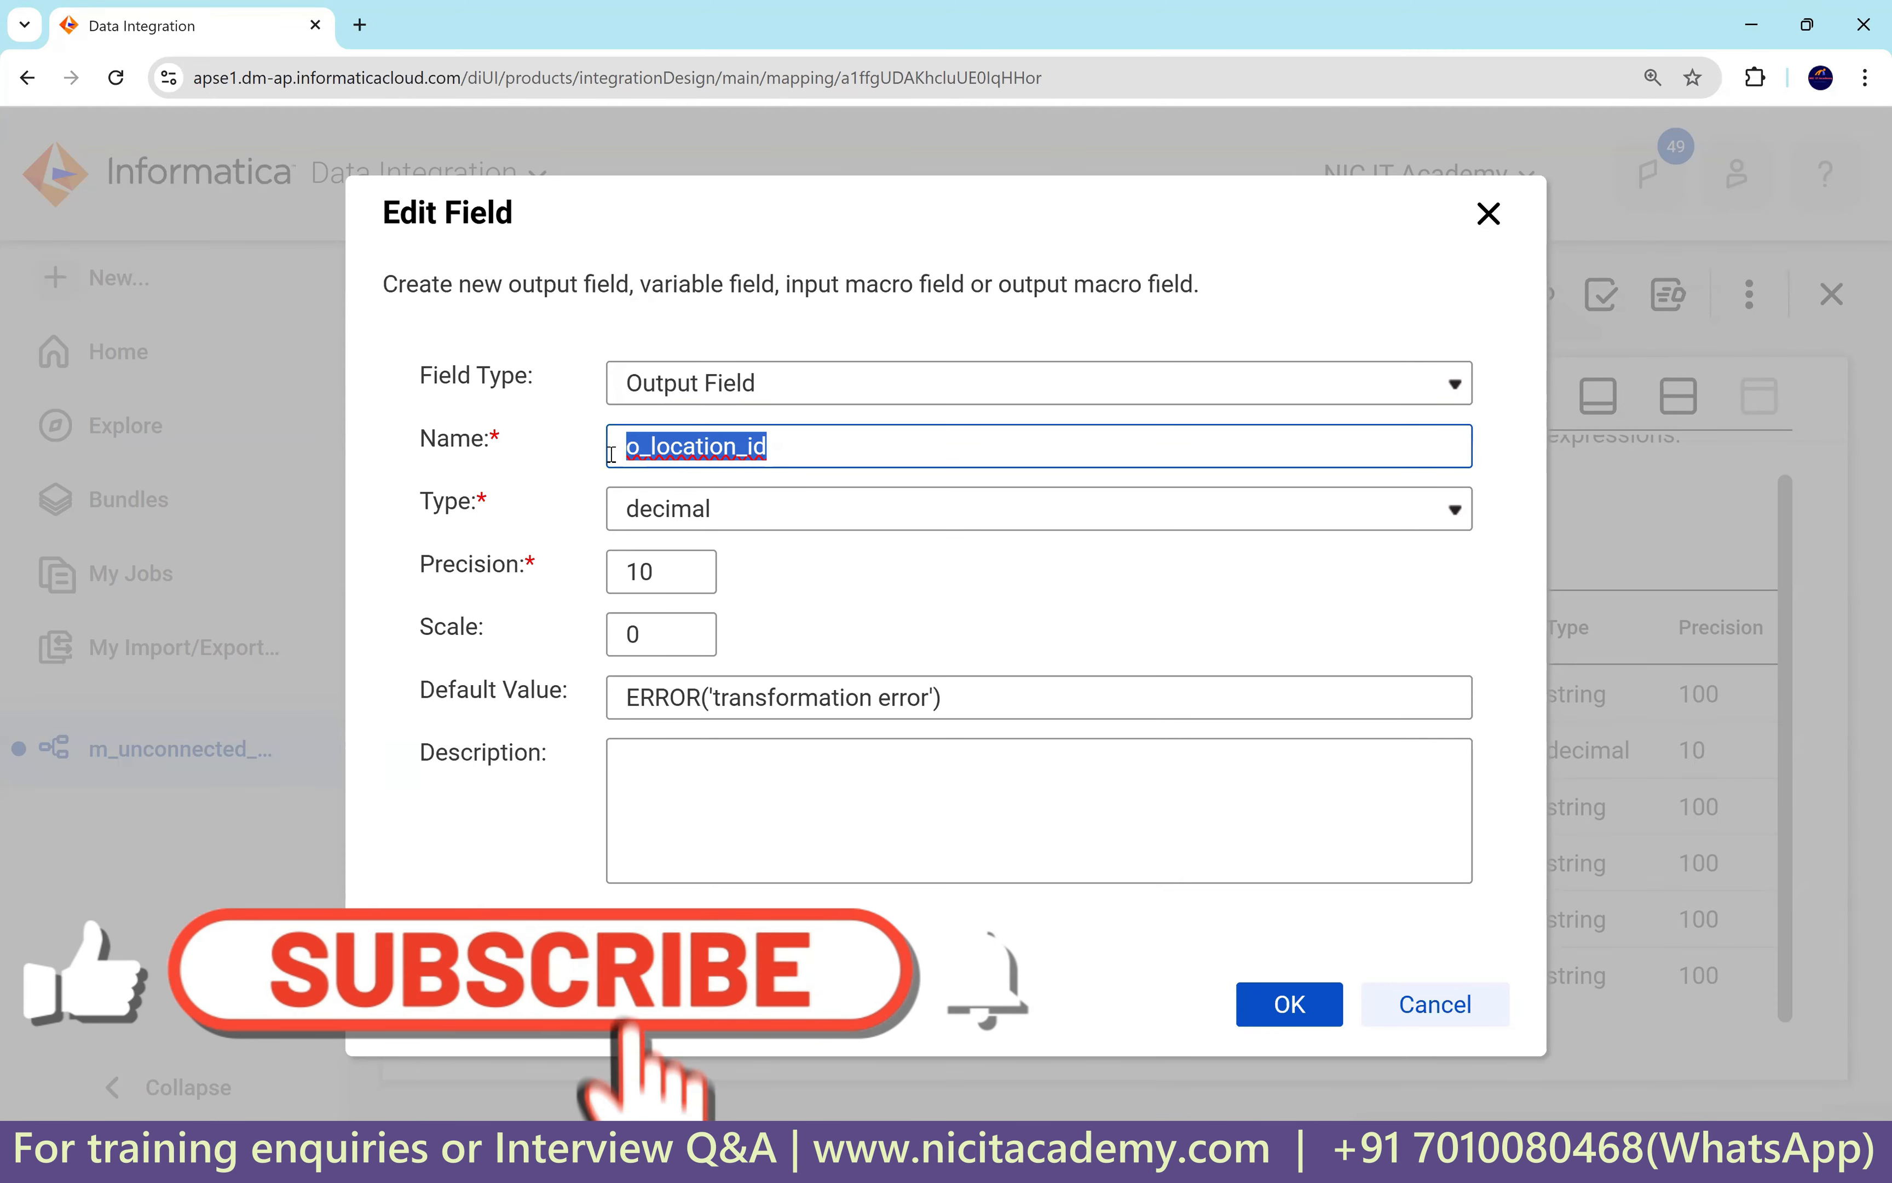
left_click(676, 387)
left_click(702, 465)
left_click(651, 472)
key("ctrl+v")
key("Home")
key("shift+Right")
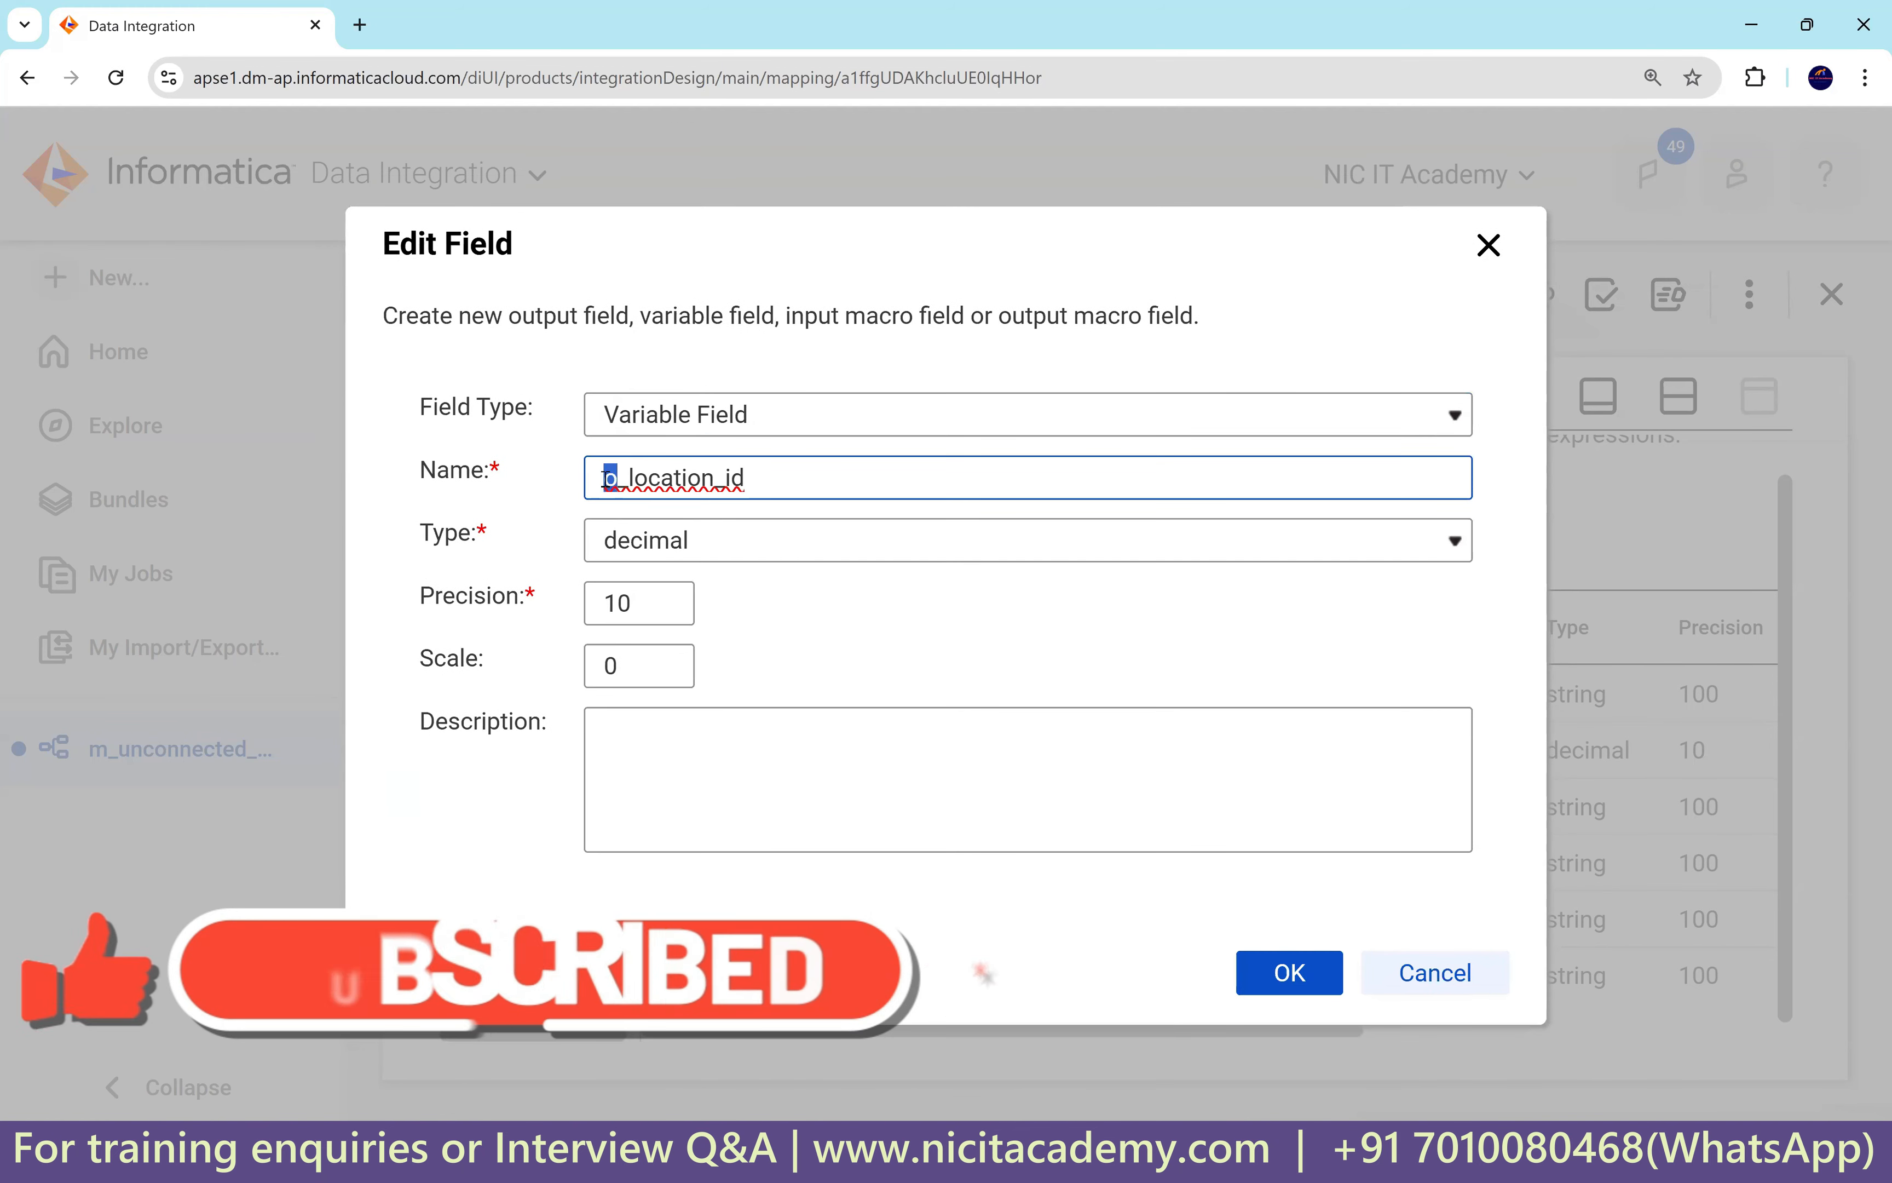
type("v")
left_click(1263, 973)
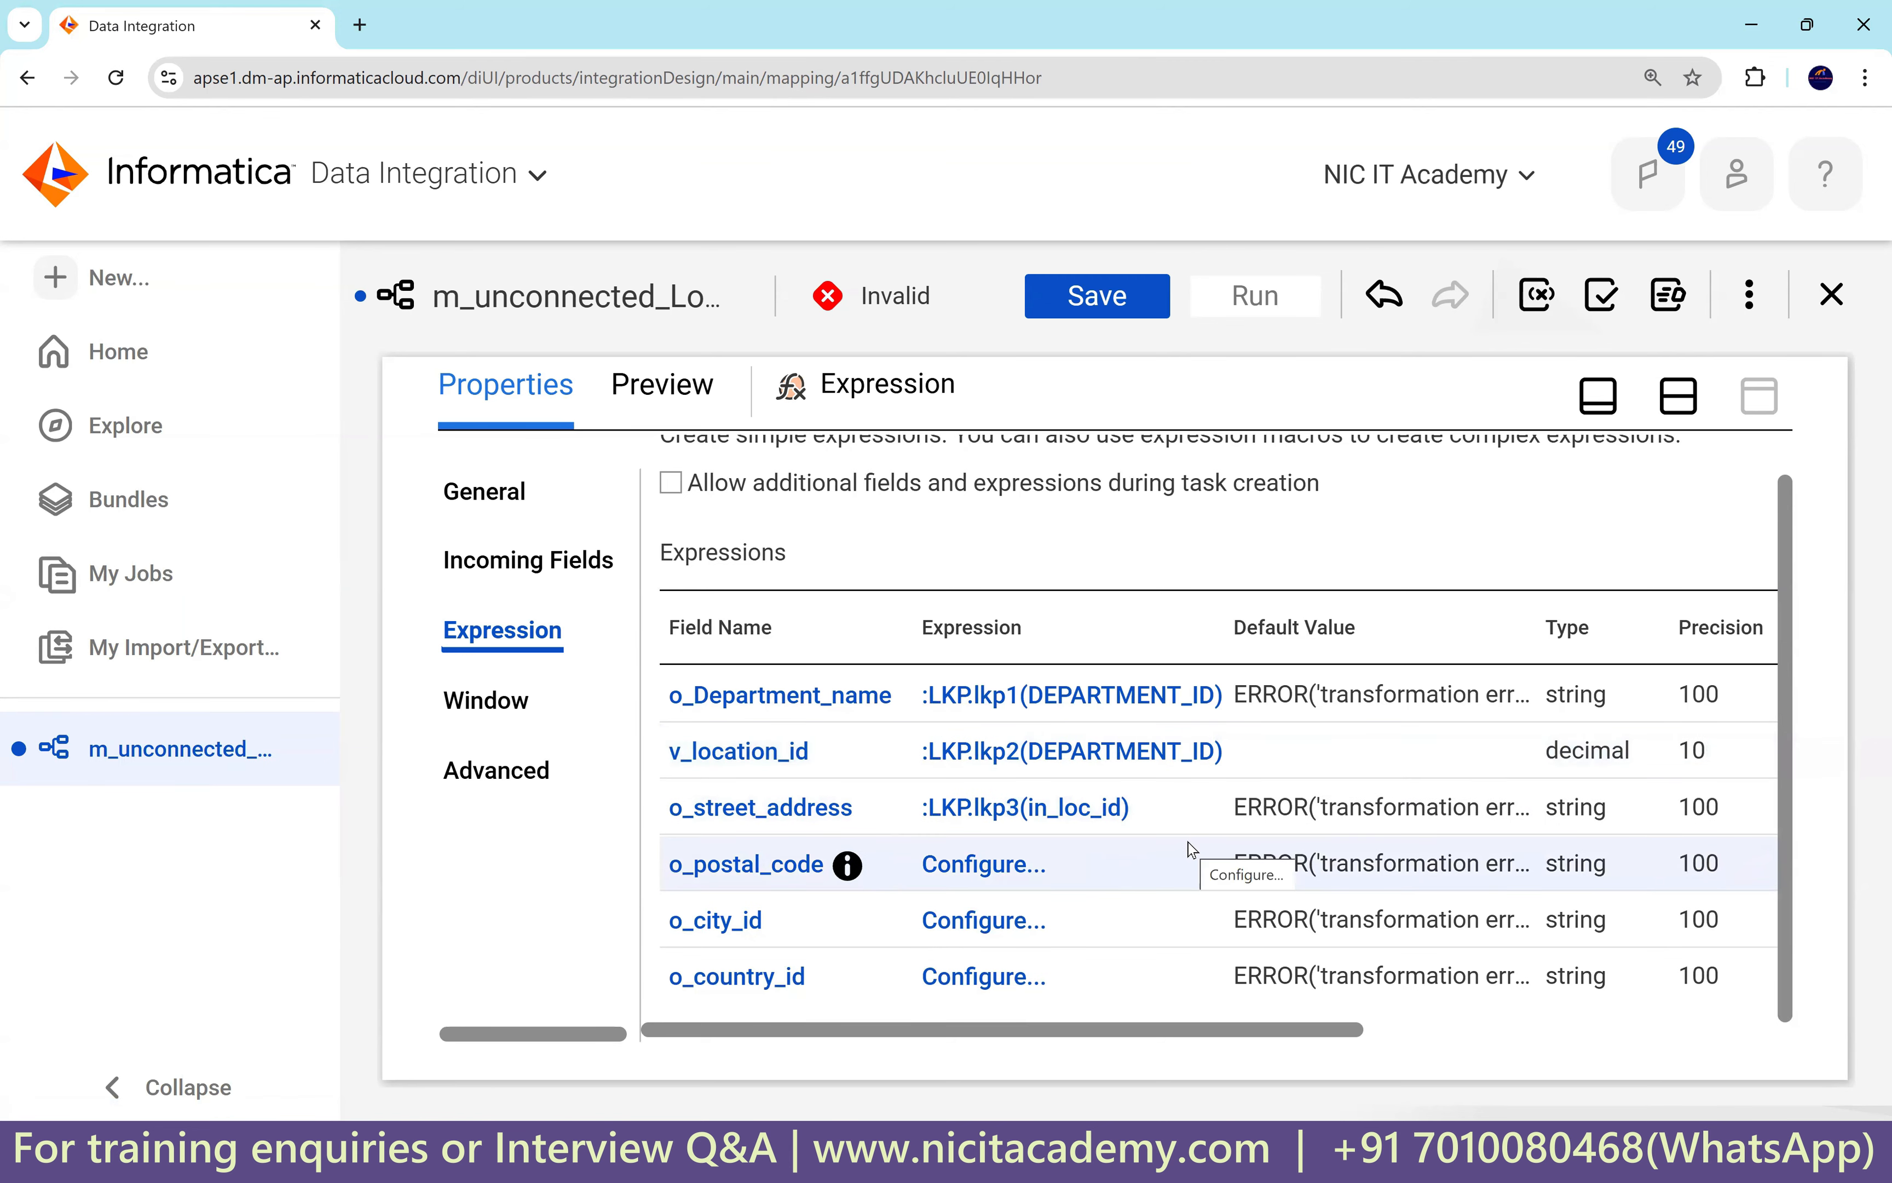
Create a decimal output field o_location_id and move it up below v_location_id.
key("ctrl+minus")
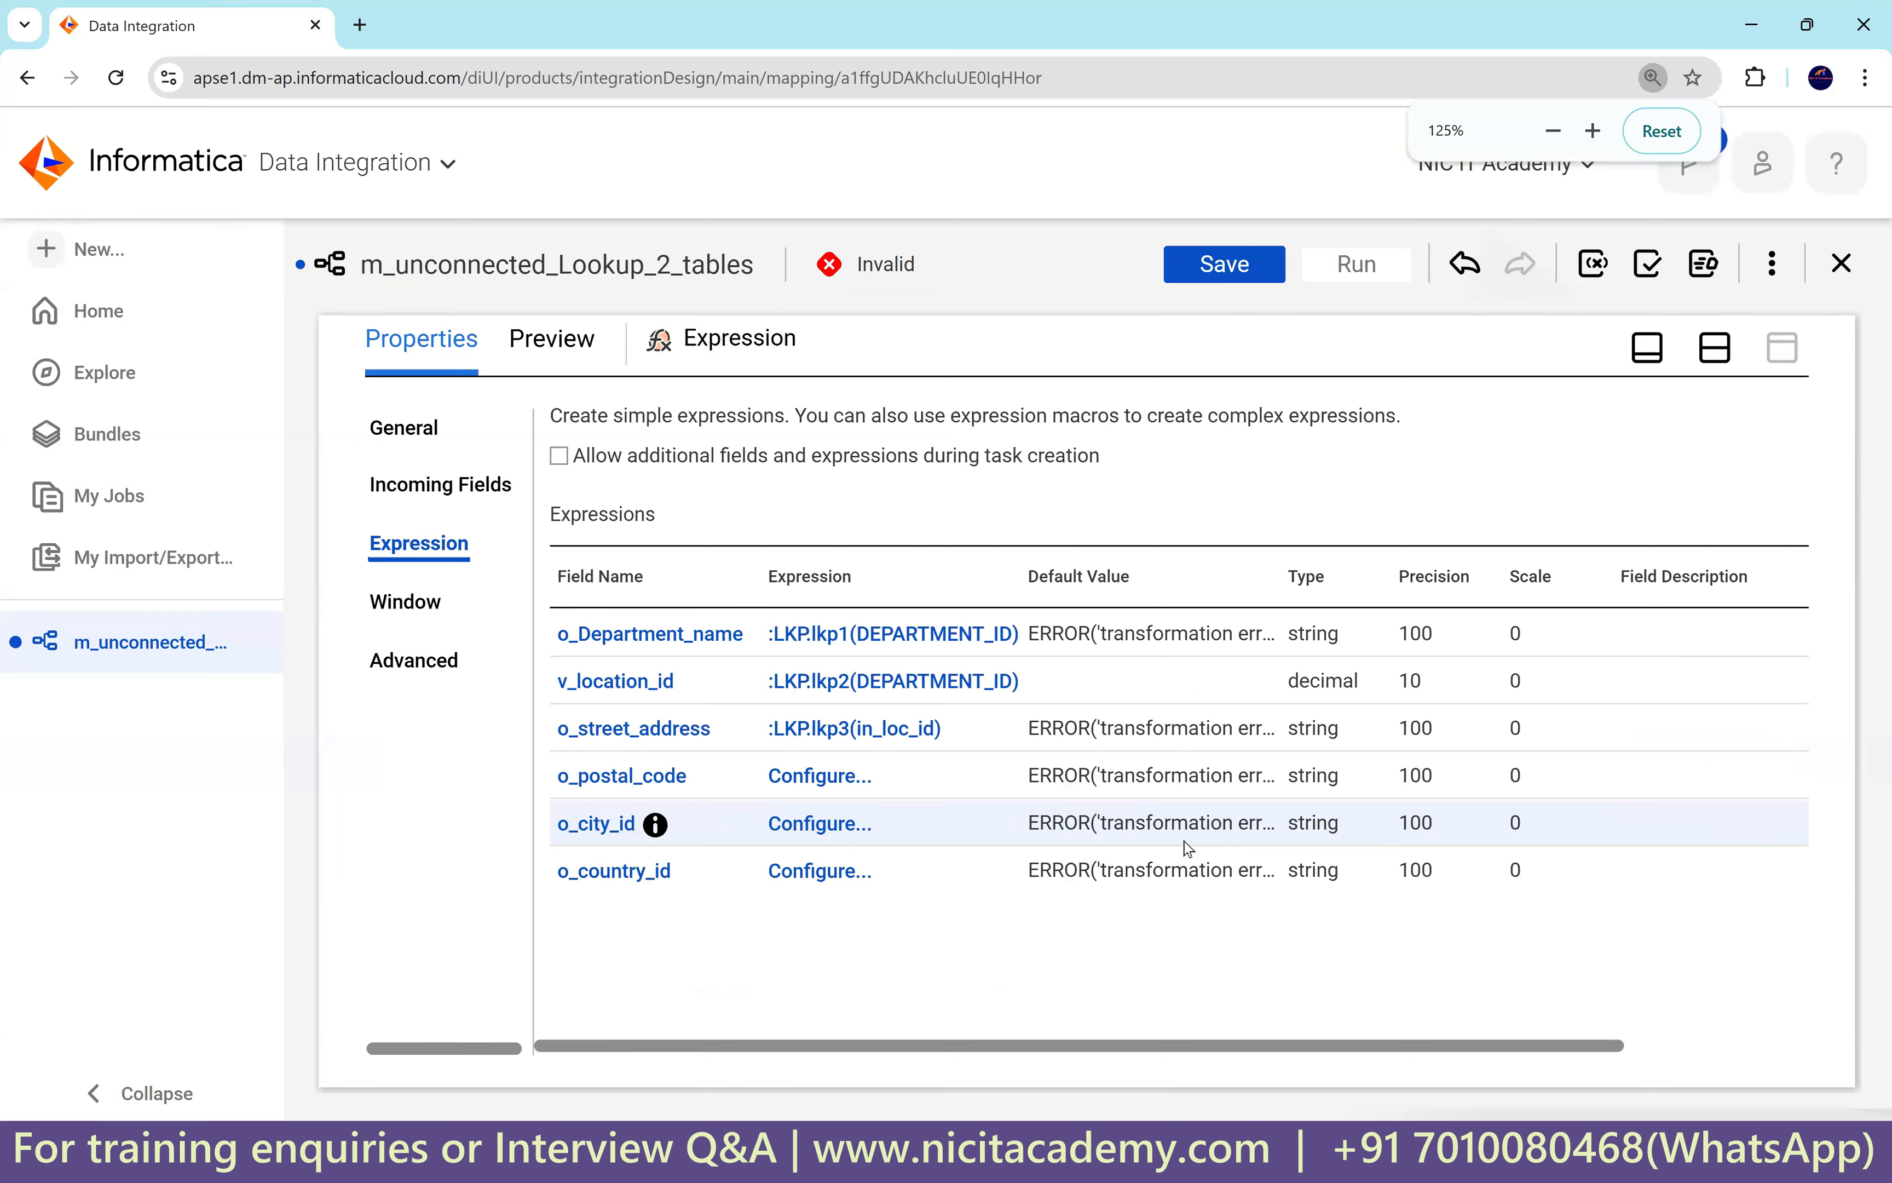
key("ctrl+minus")
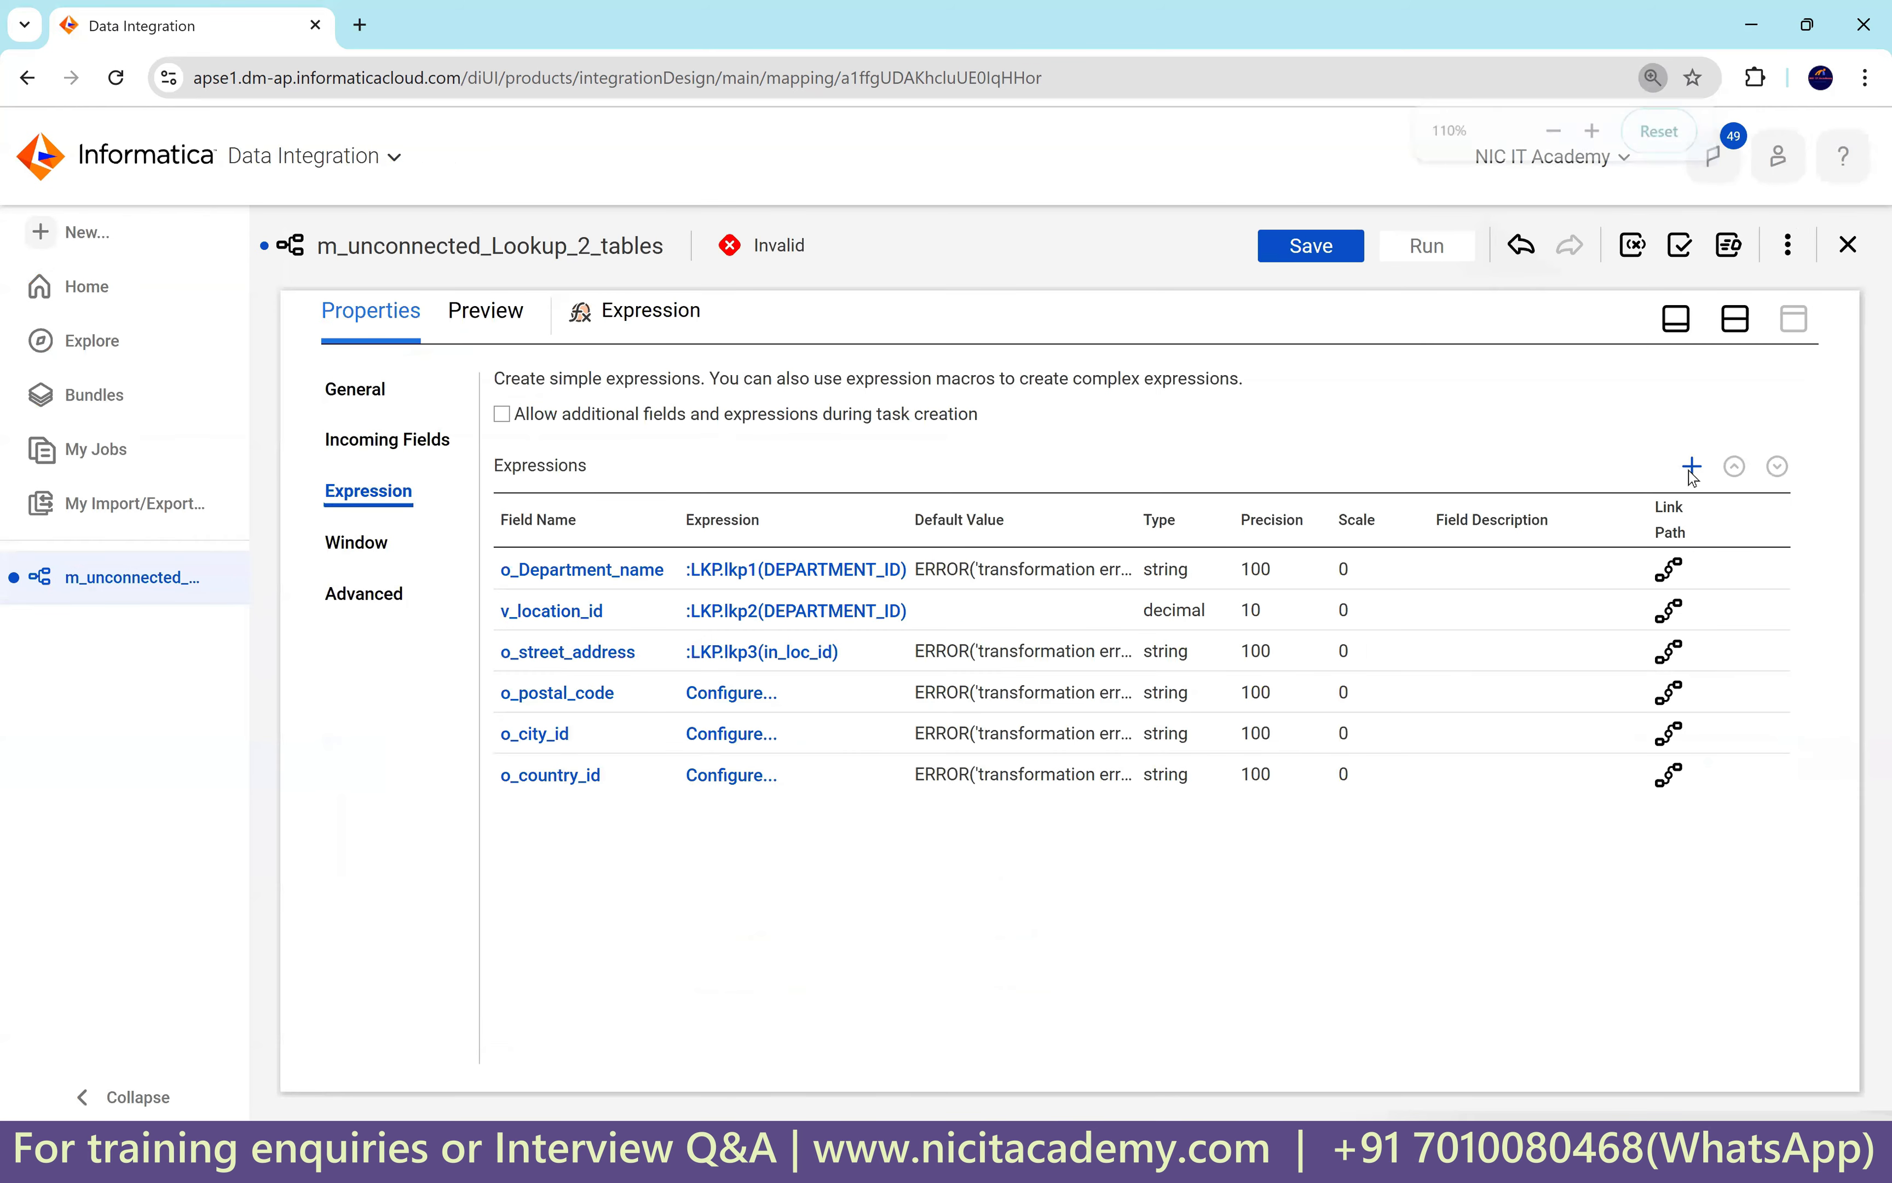
left_click(1693, 467)
key("Tab")
type("o_location_id")
left_click(755, 549)
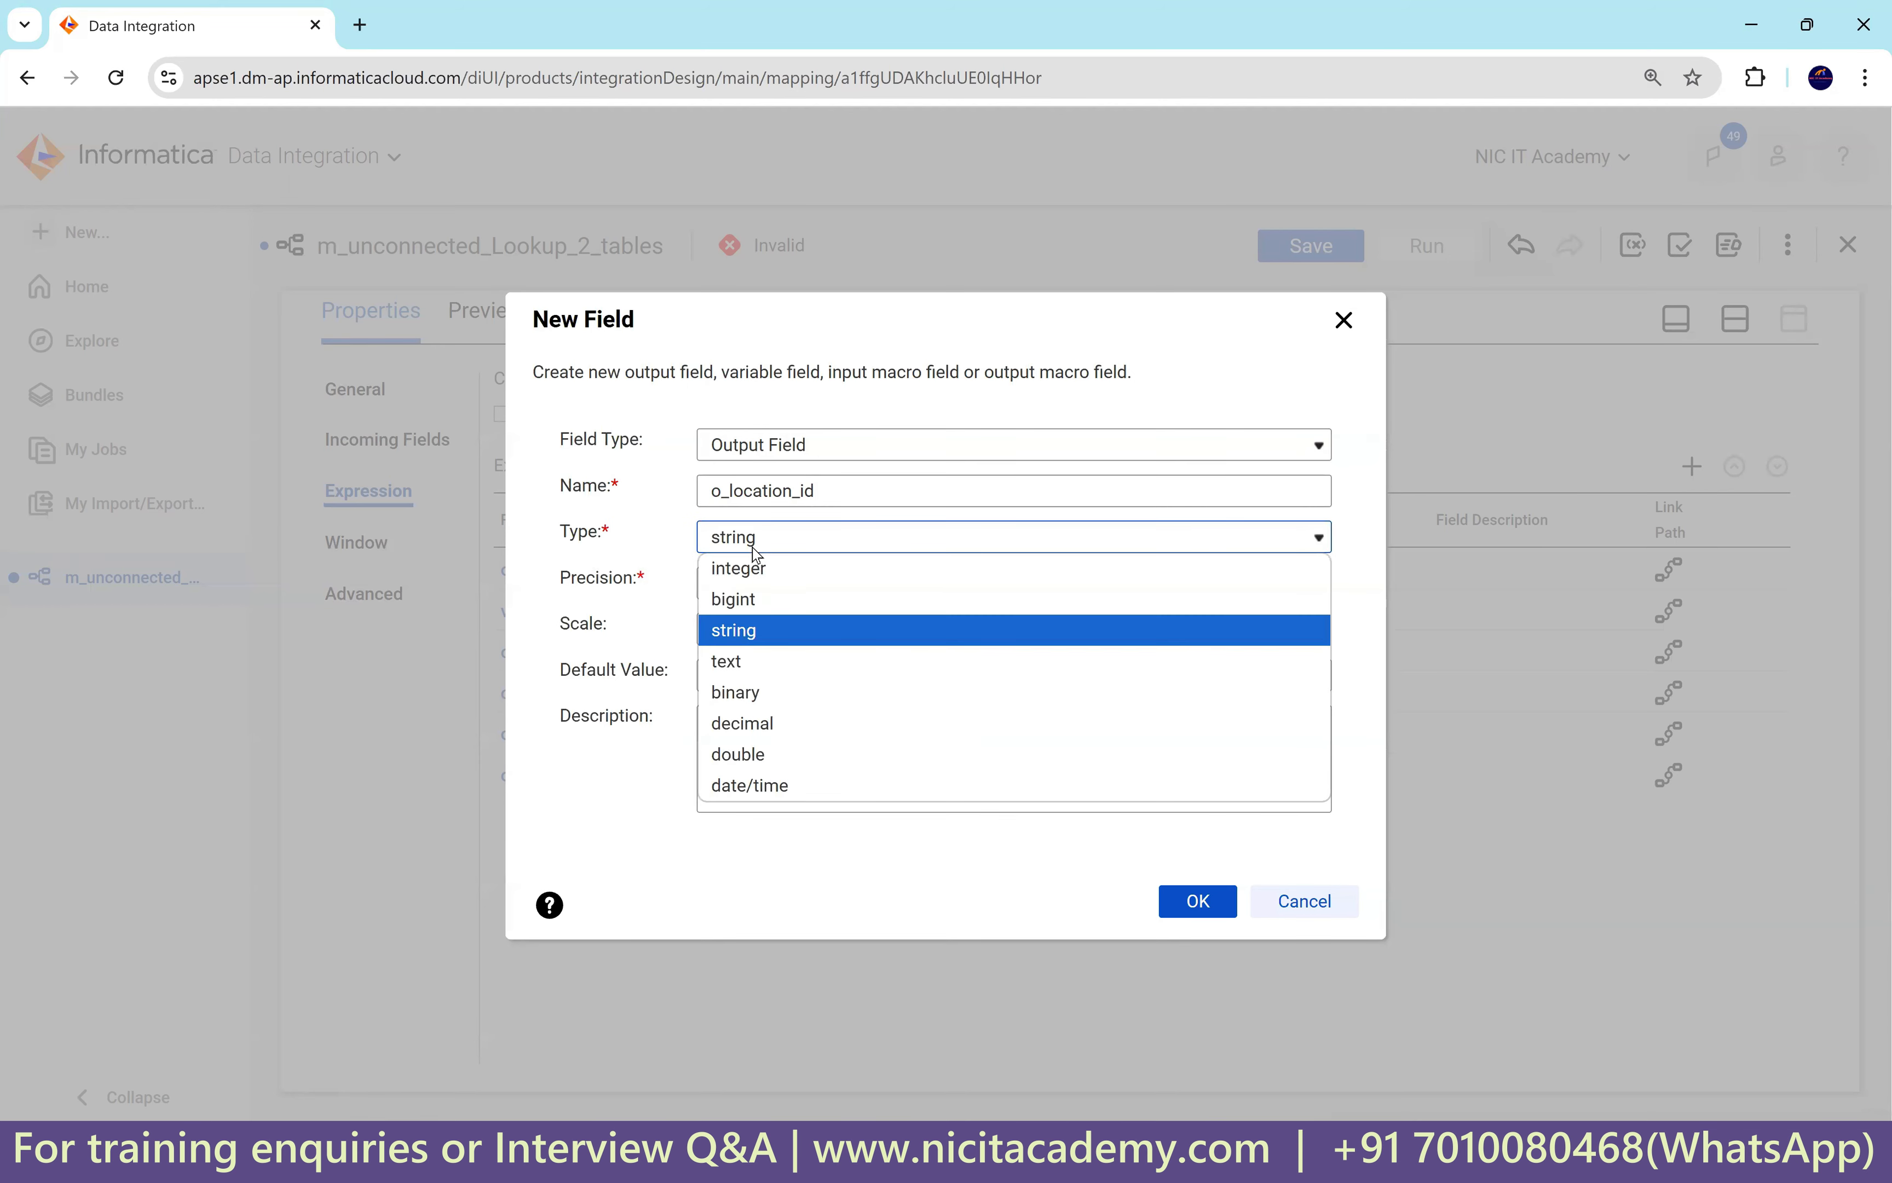
left_click(784, 718)
left_click(1180, 920)
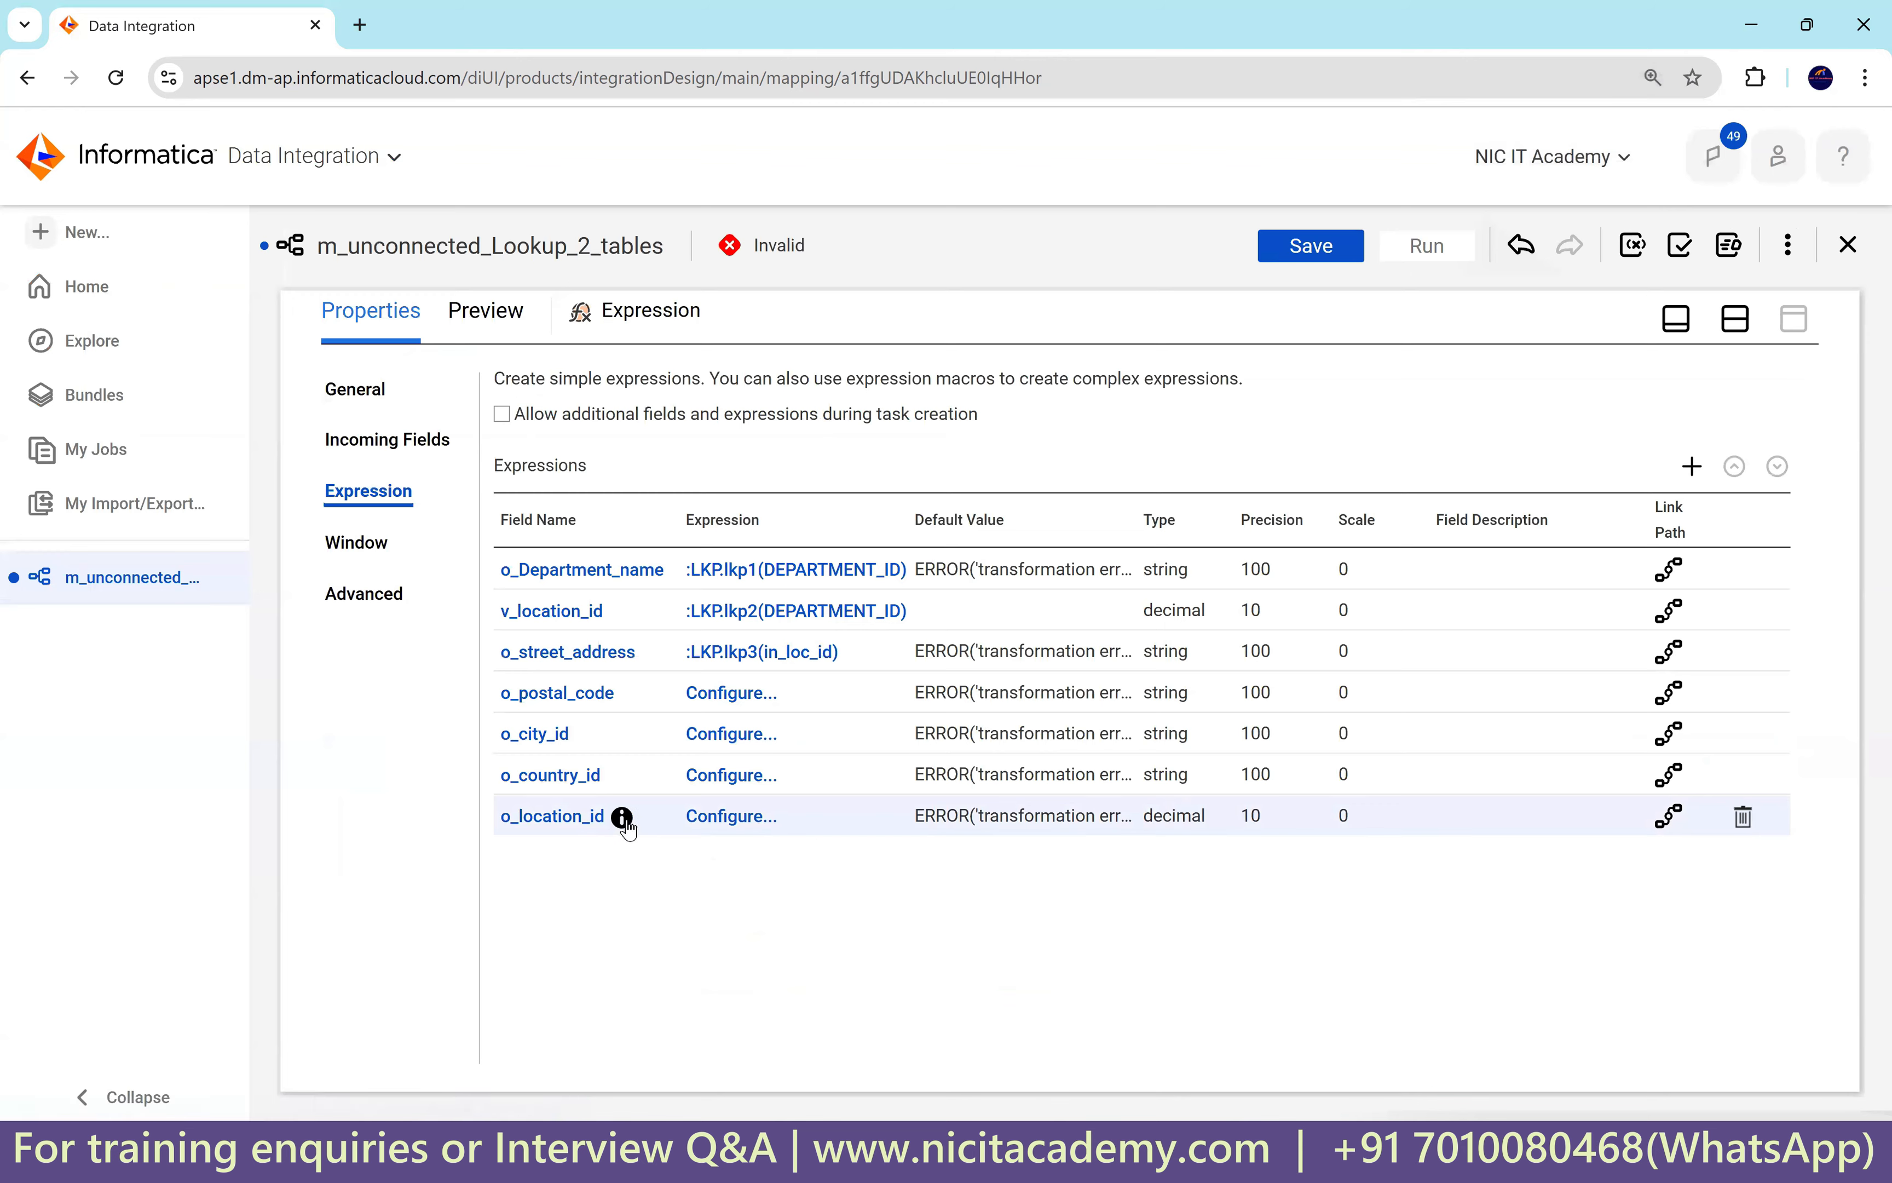
left_click(568, 818)
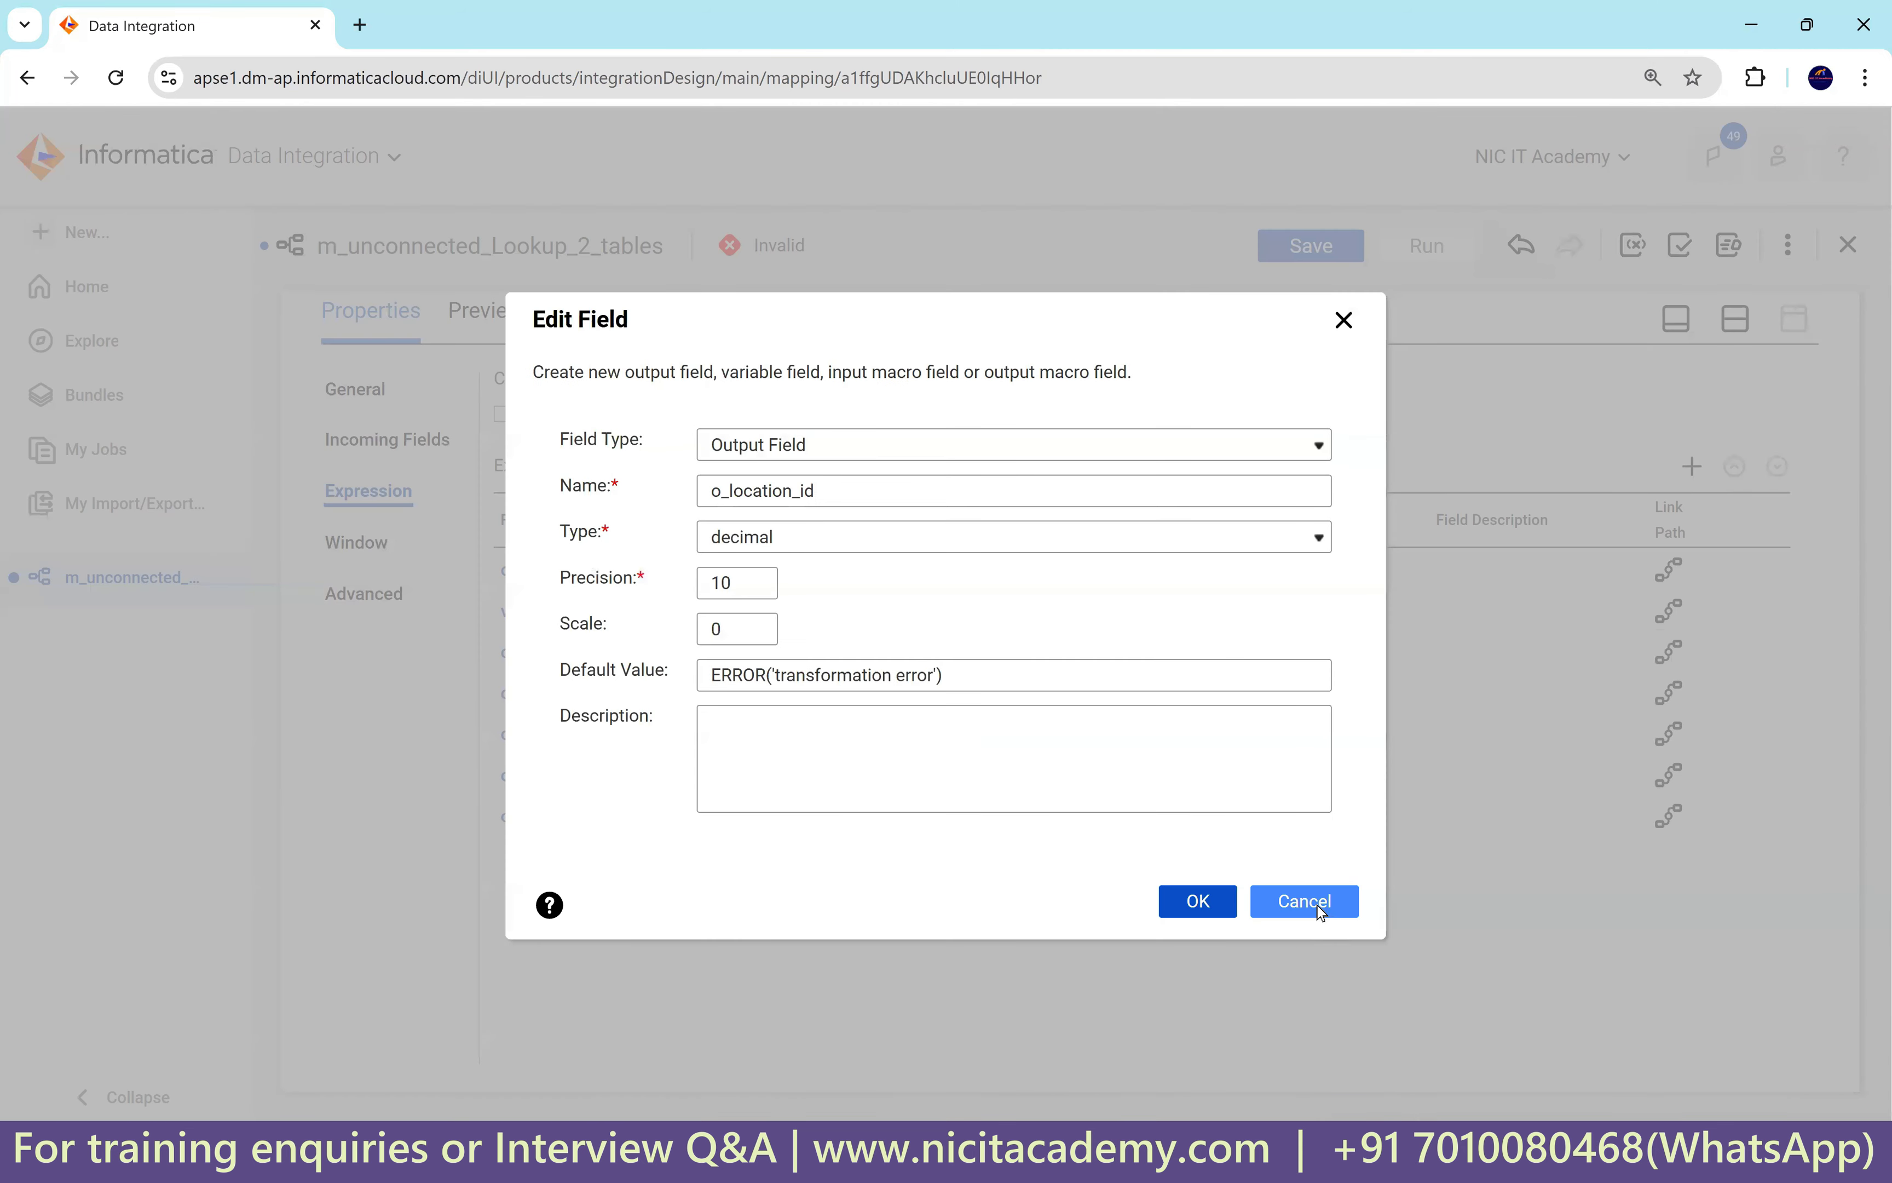
left_click(1310, 908)
left_click(1456, 834)
left_click(1735, 468)
left_click(1734, 468)
left_click(1735, 467)
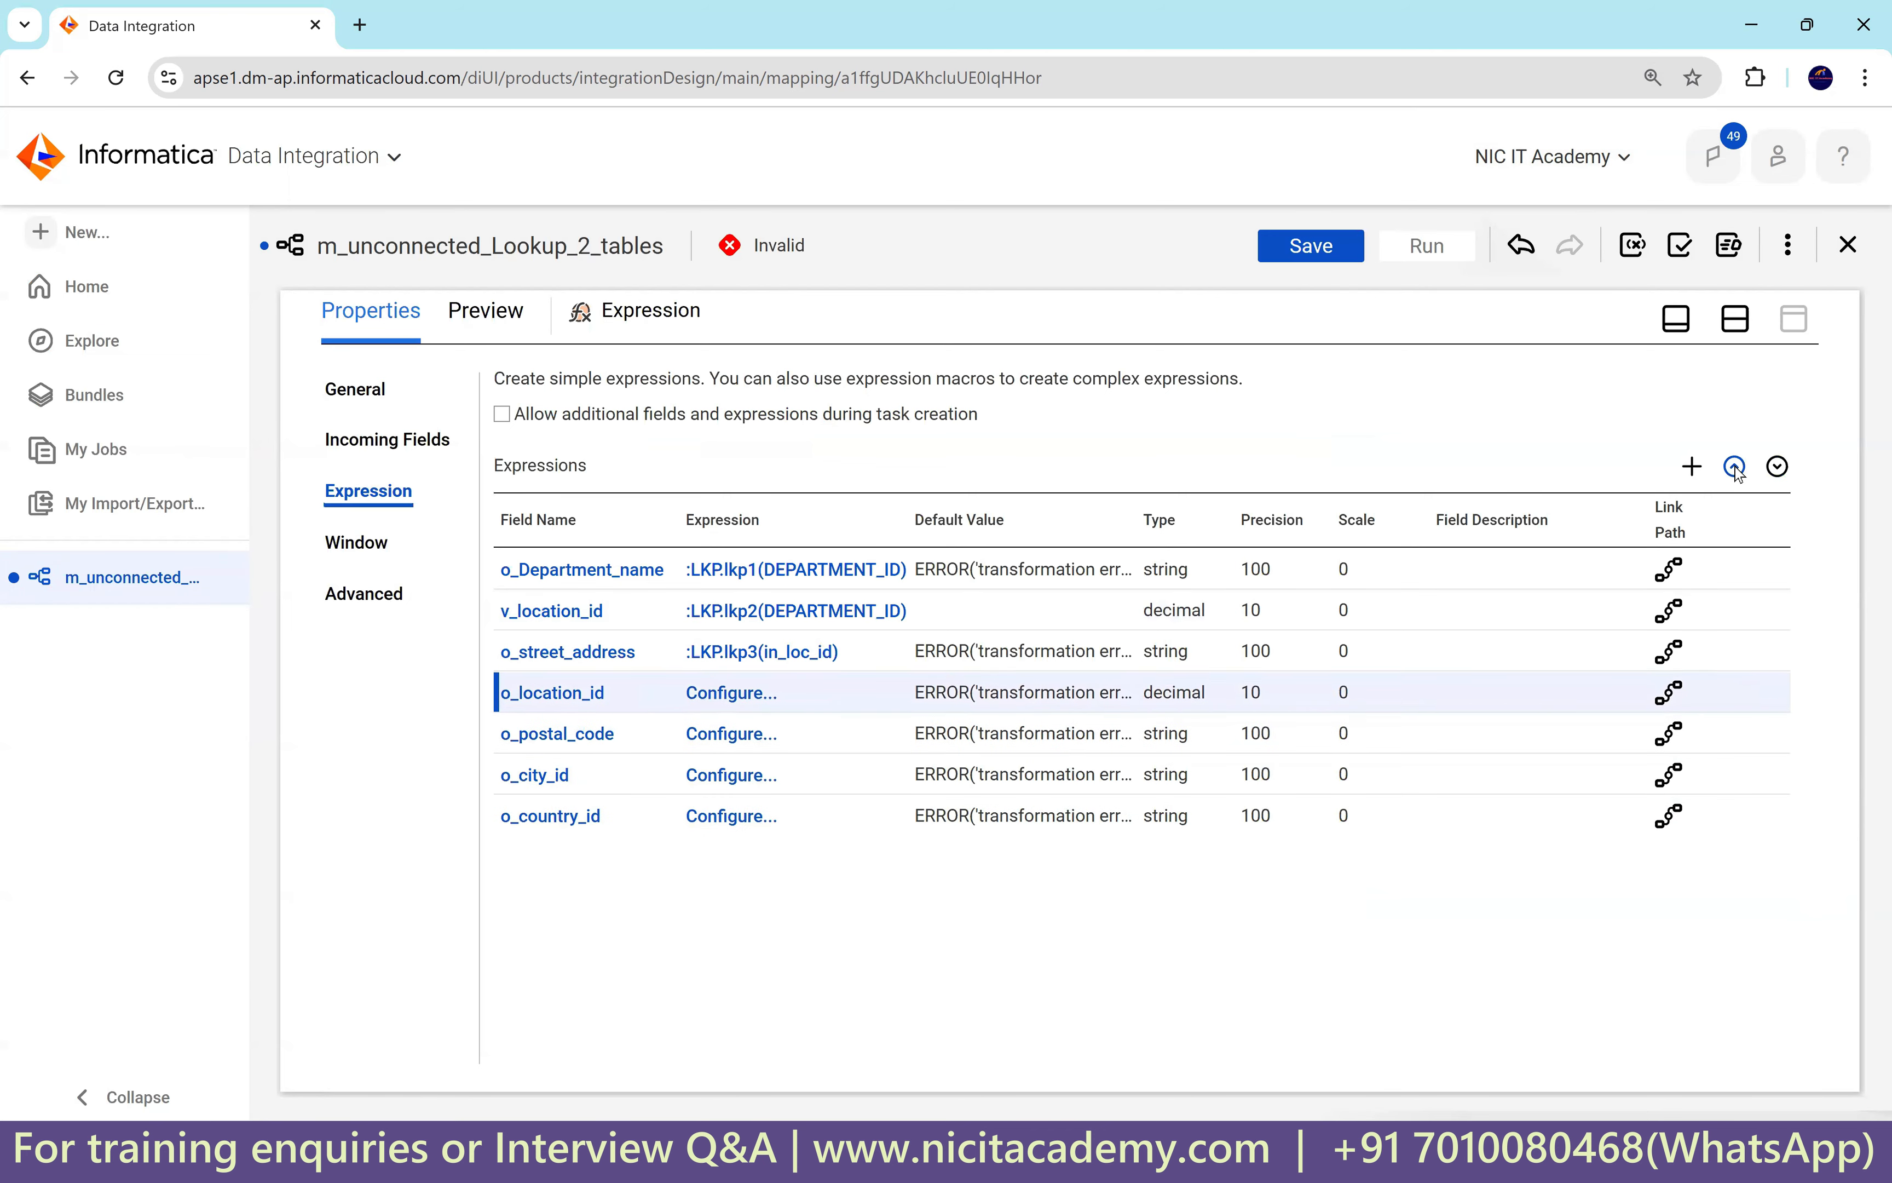
left_click(1735, 468)
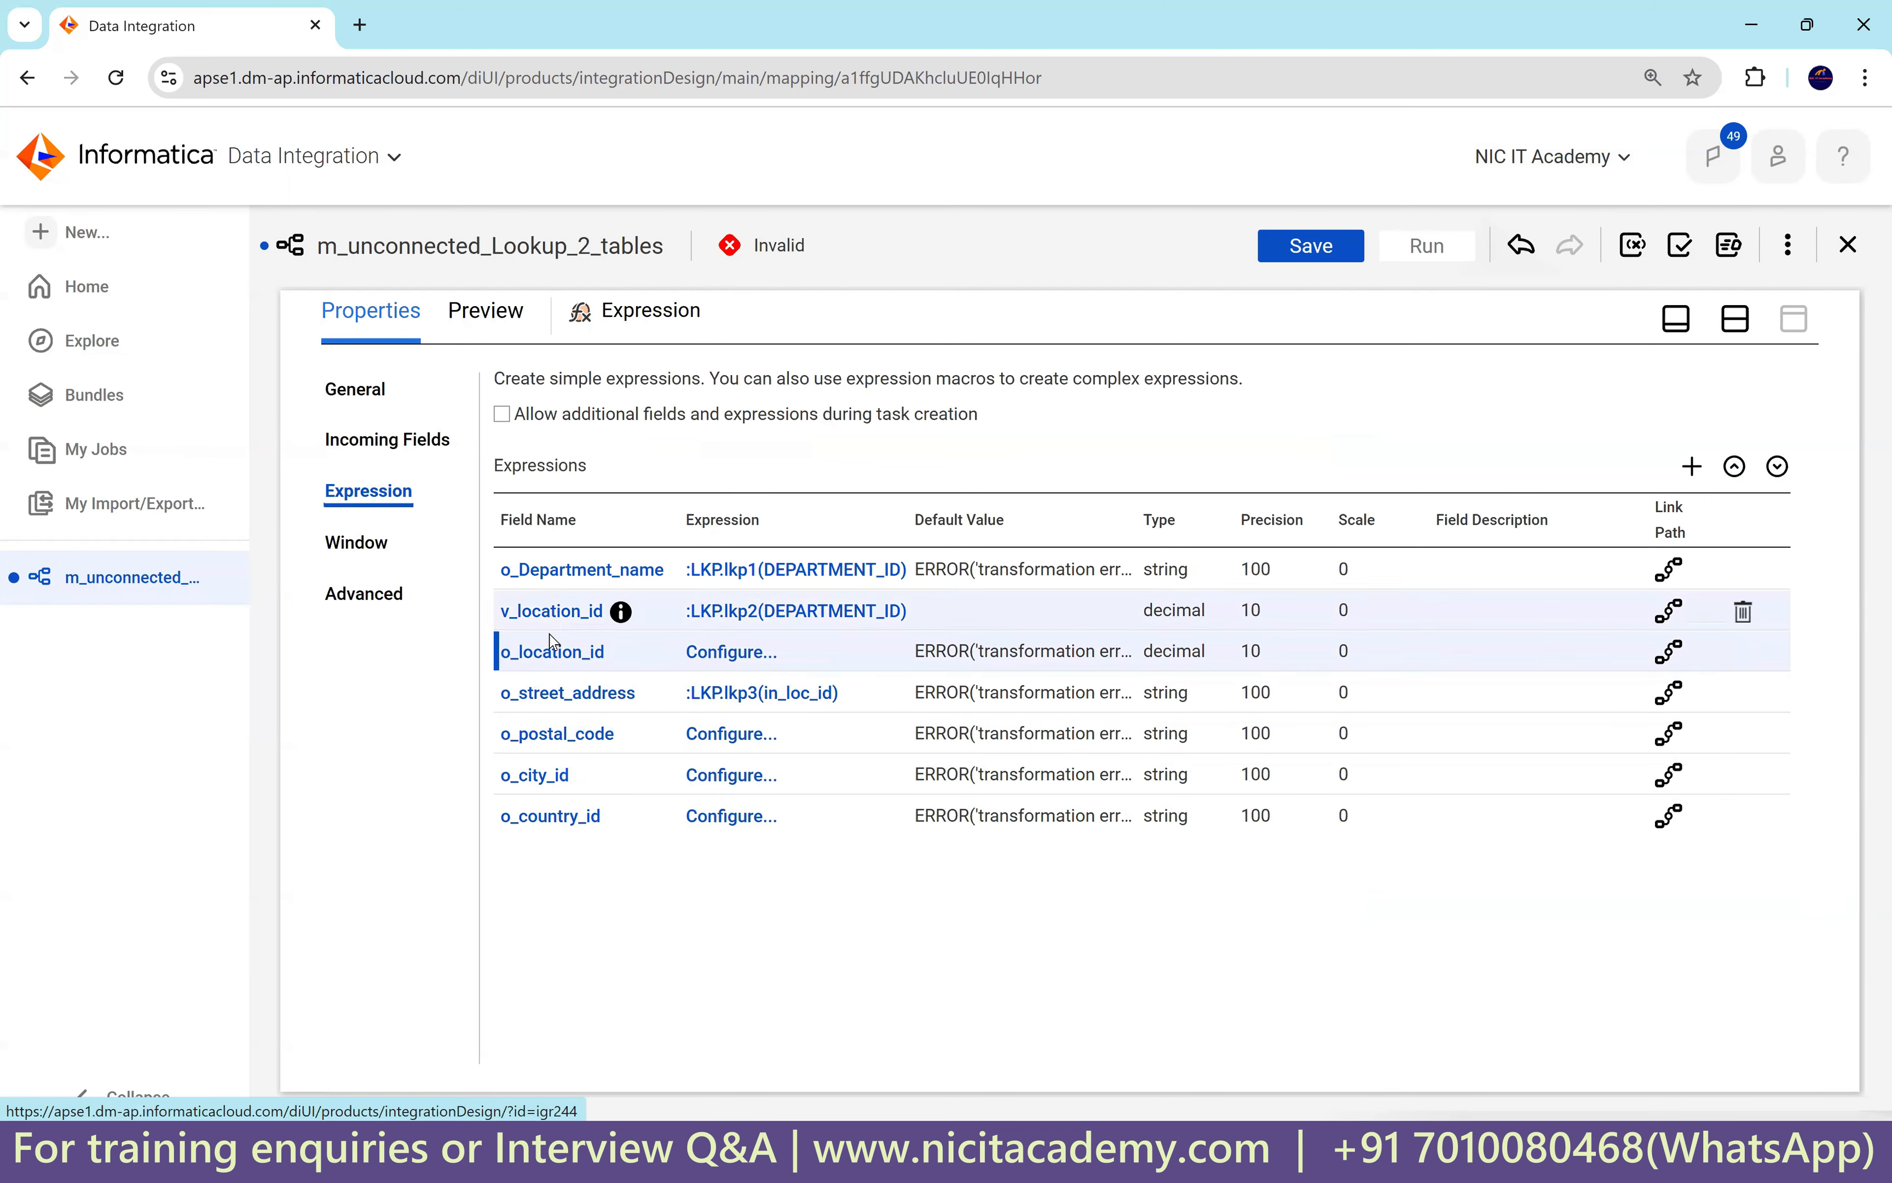
Set o_location_id's expression to v_location_id and validate it.
left_click(727, 653)
mouse_move(529, 520)
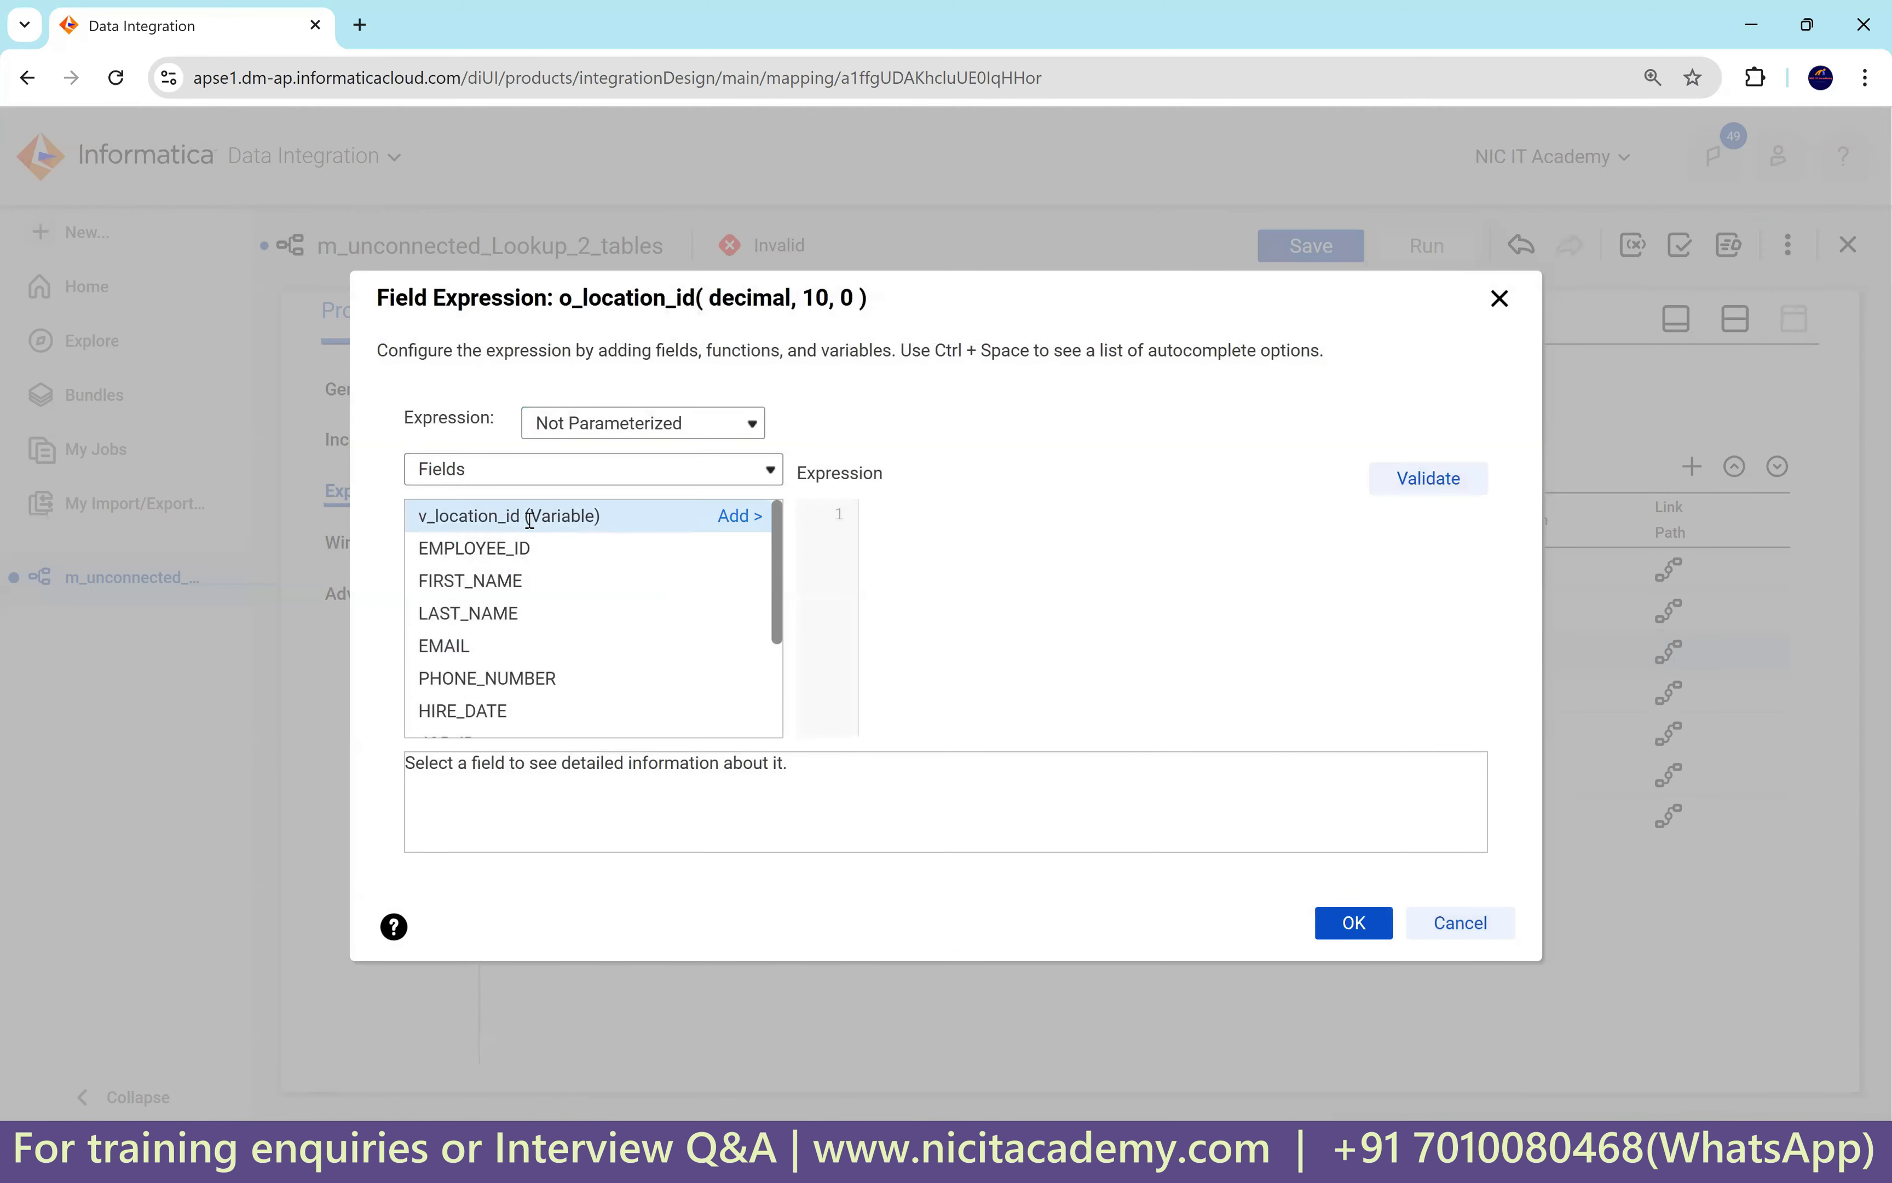
left_click(735, 516)
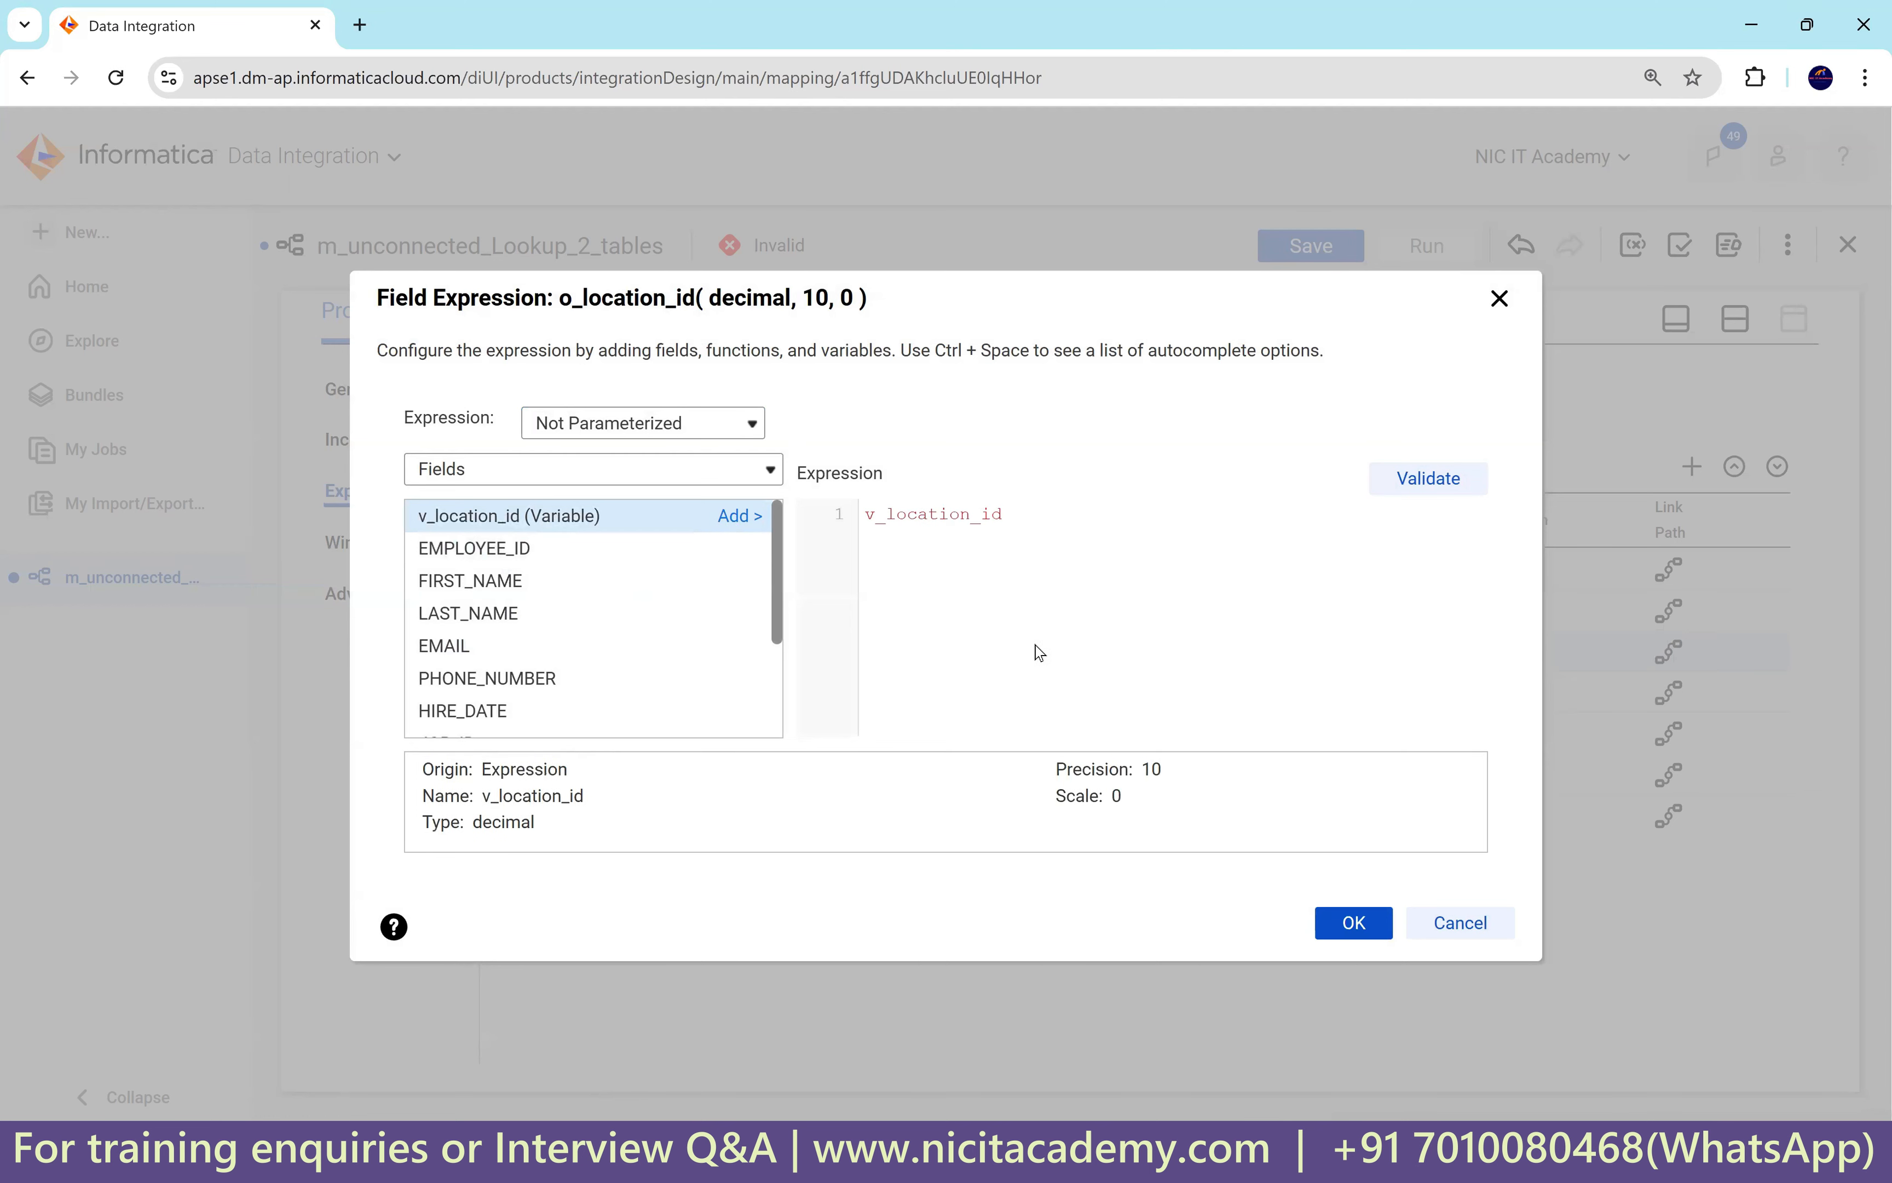
double_click(858, 520)
mouse_move(641, 529)
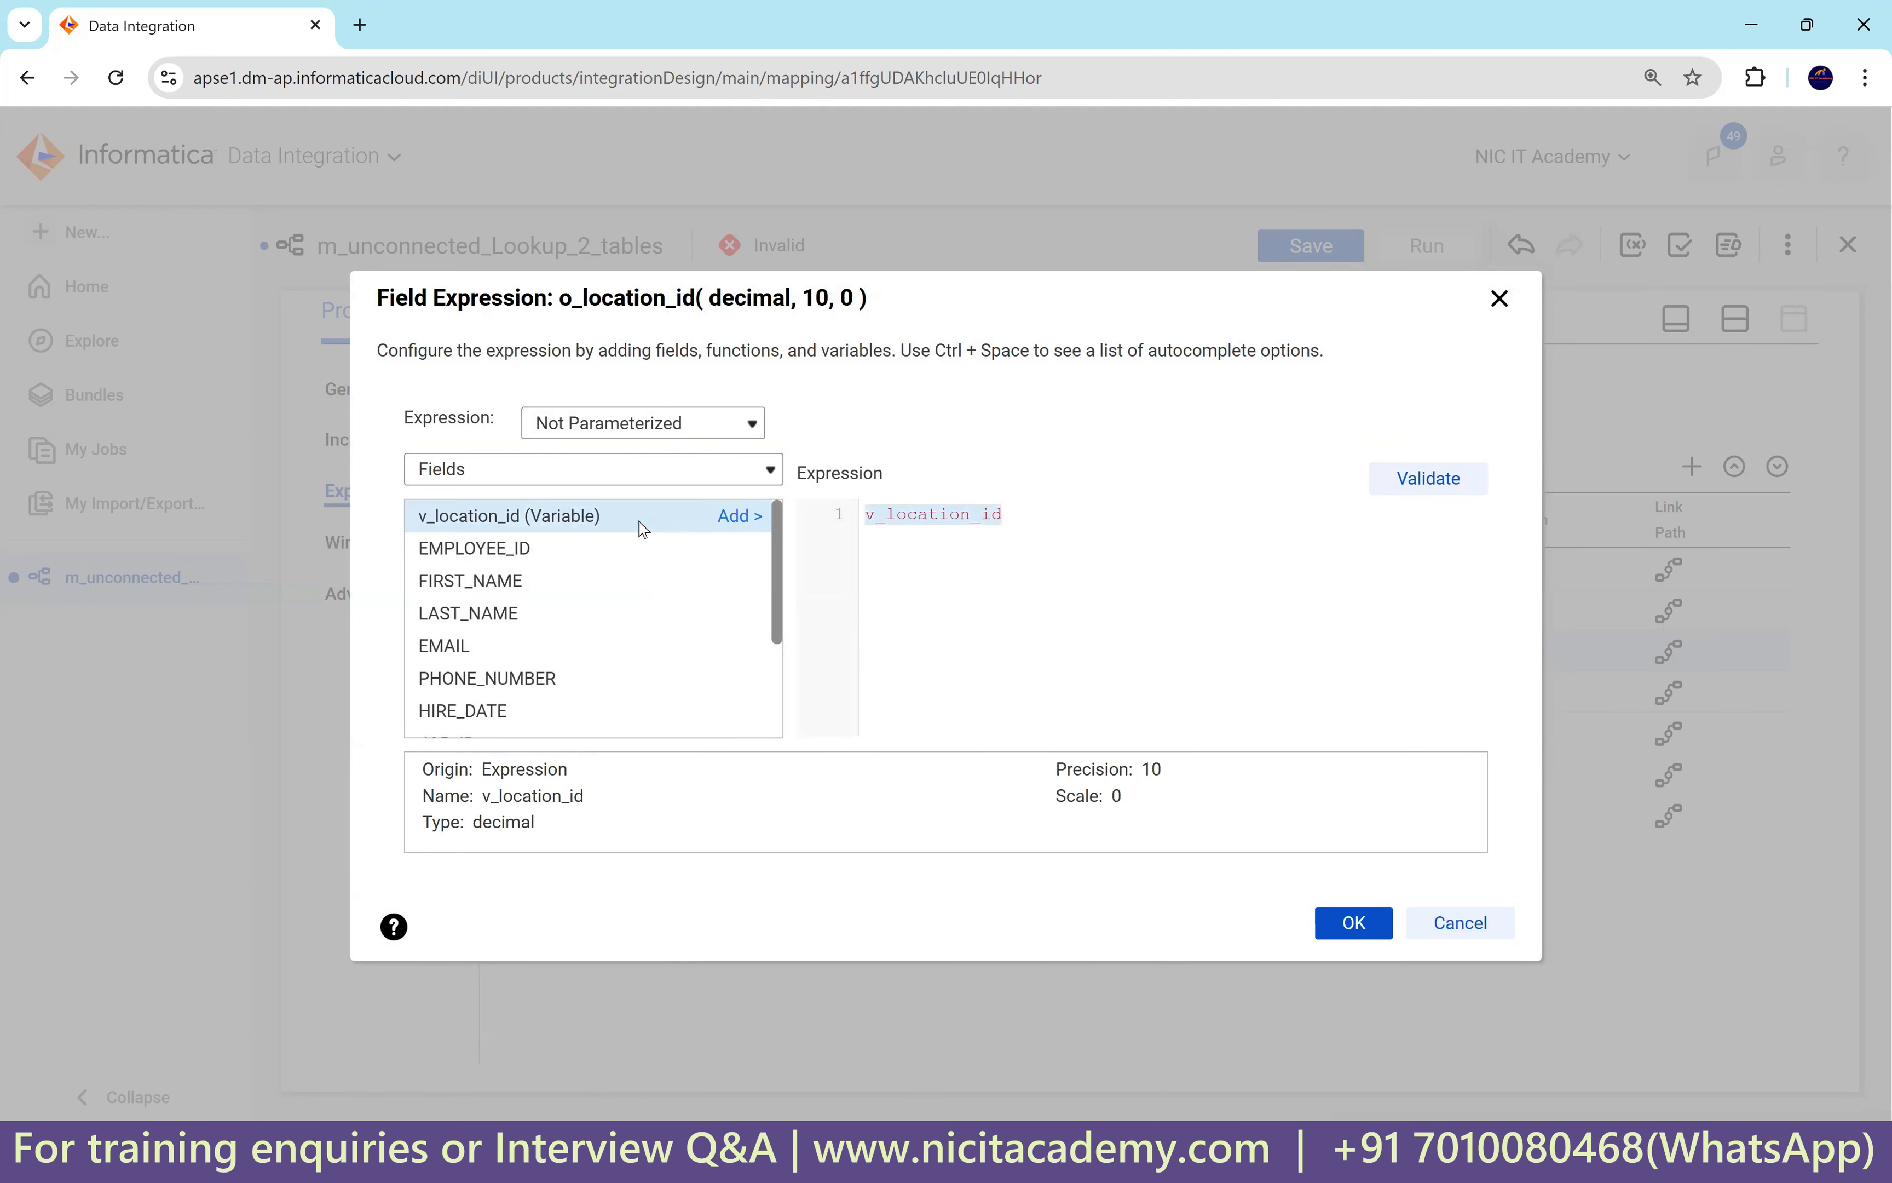
left_click(1439, 479)
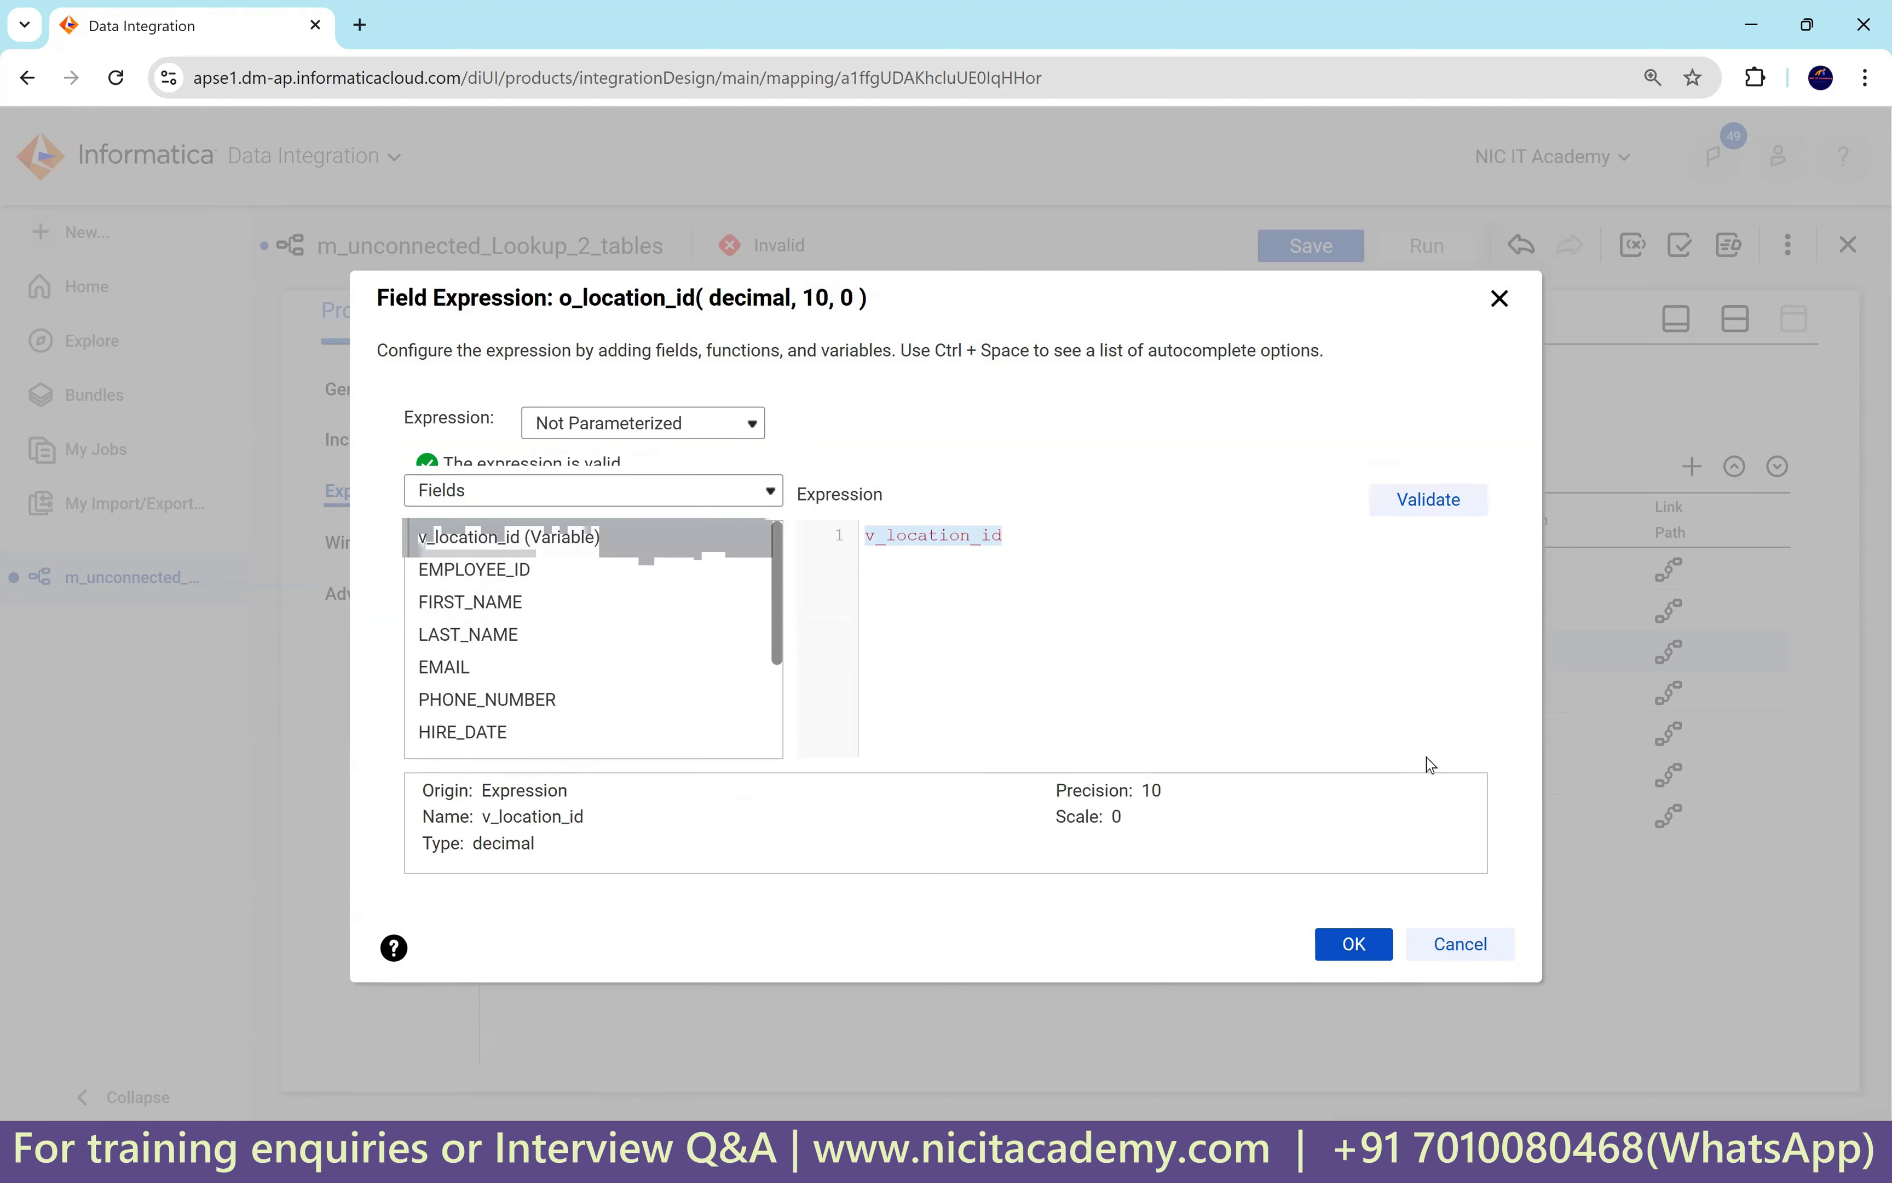
left_click(1353, 958)
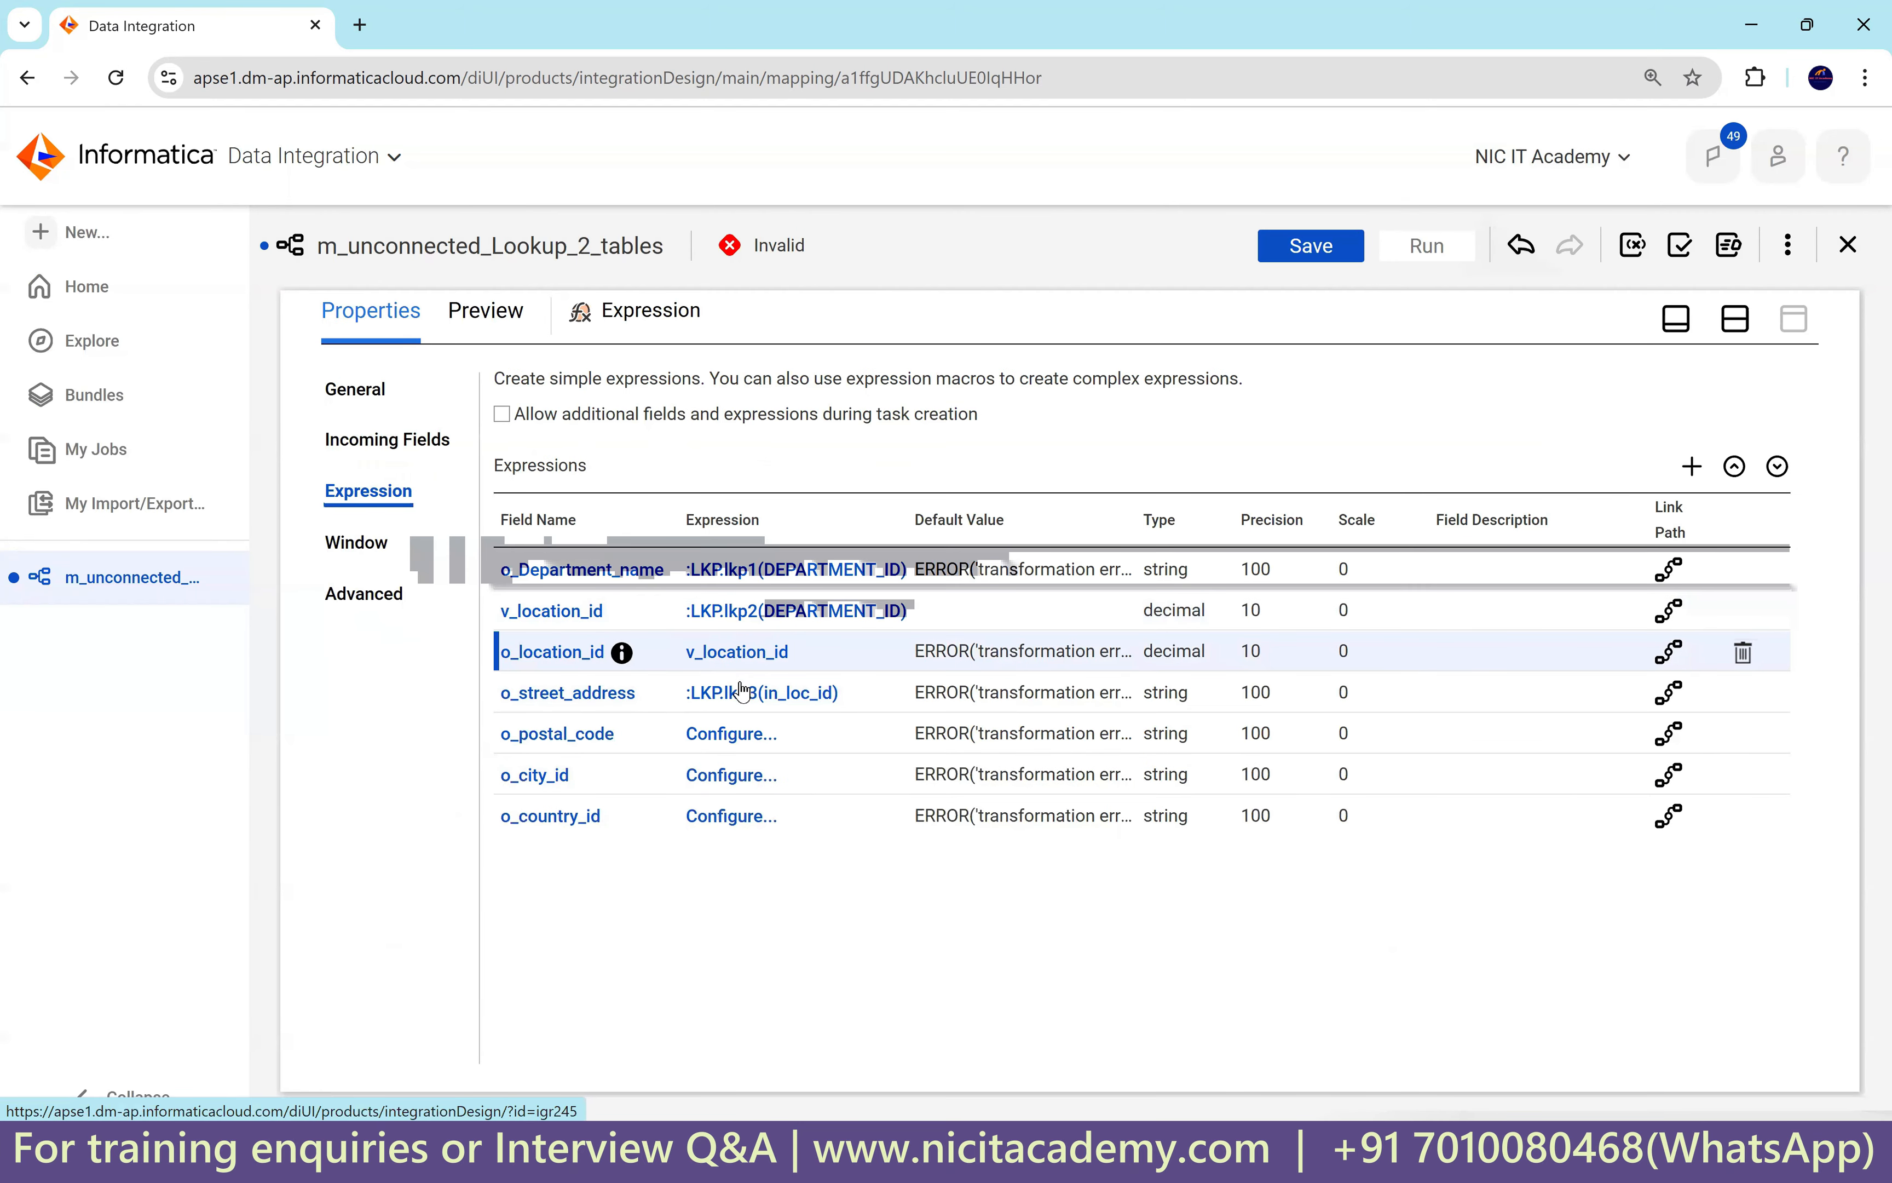
Change o_street_address to :LKP.lkp3(v_location_id), validate it, and copy the expression.
left_click(802, 695)
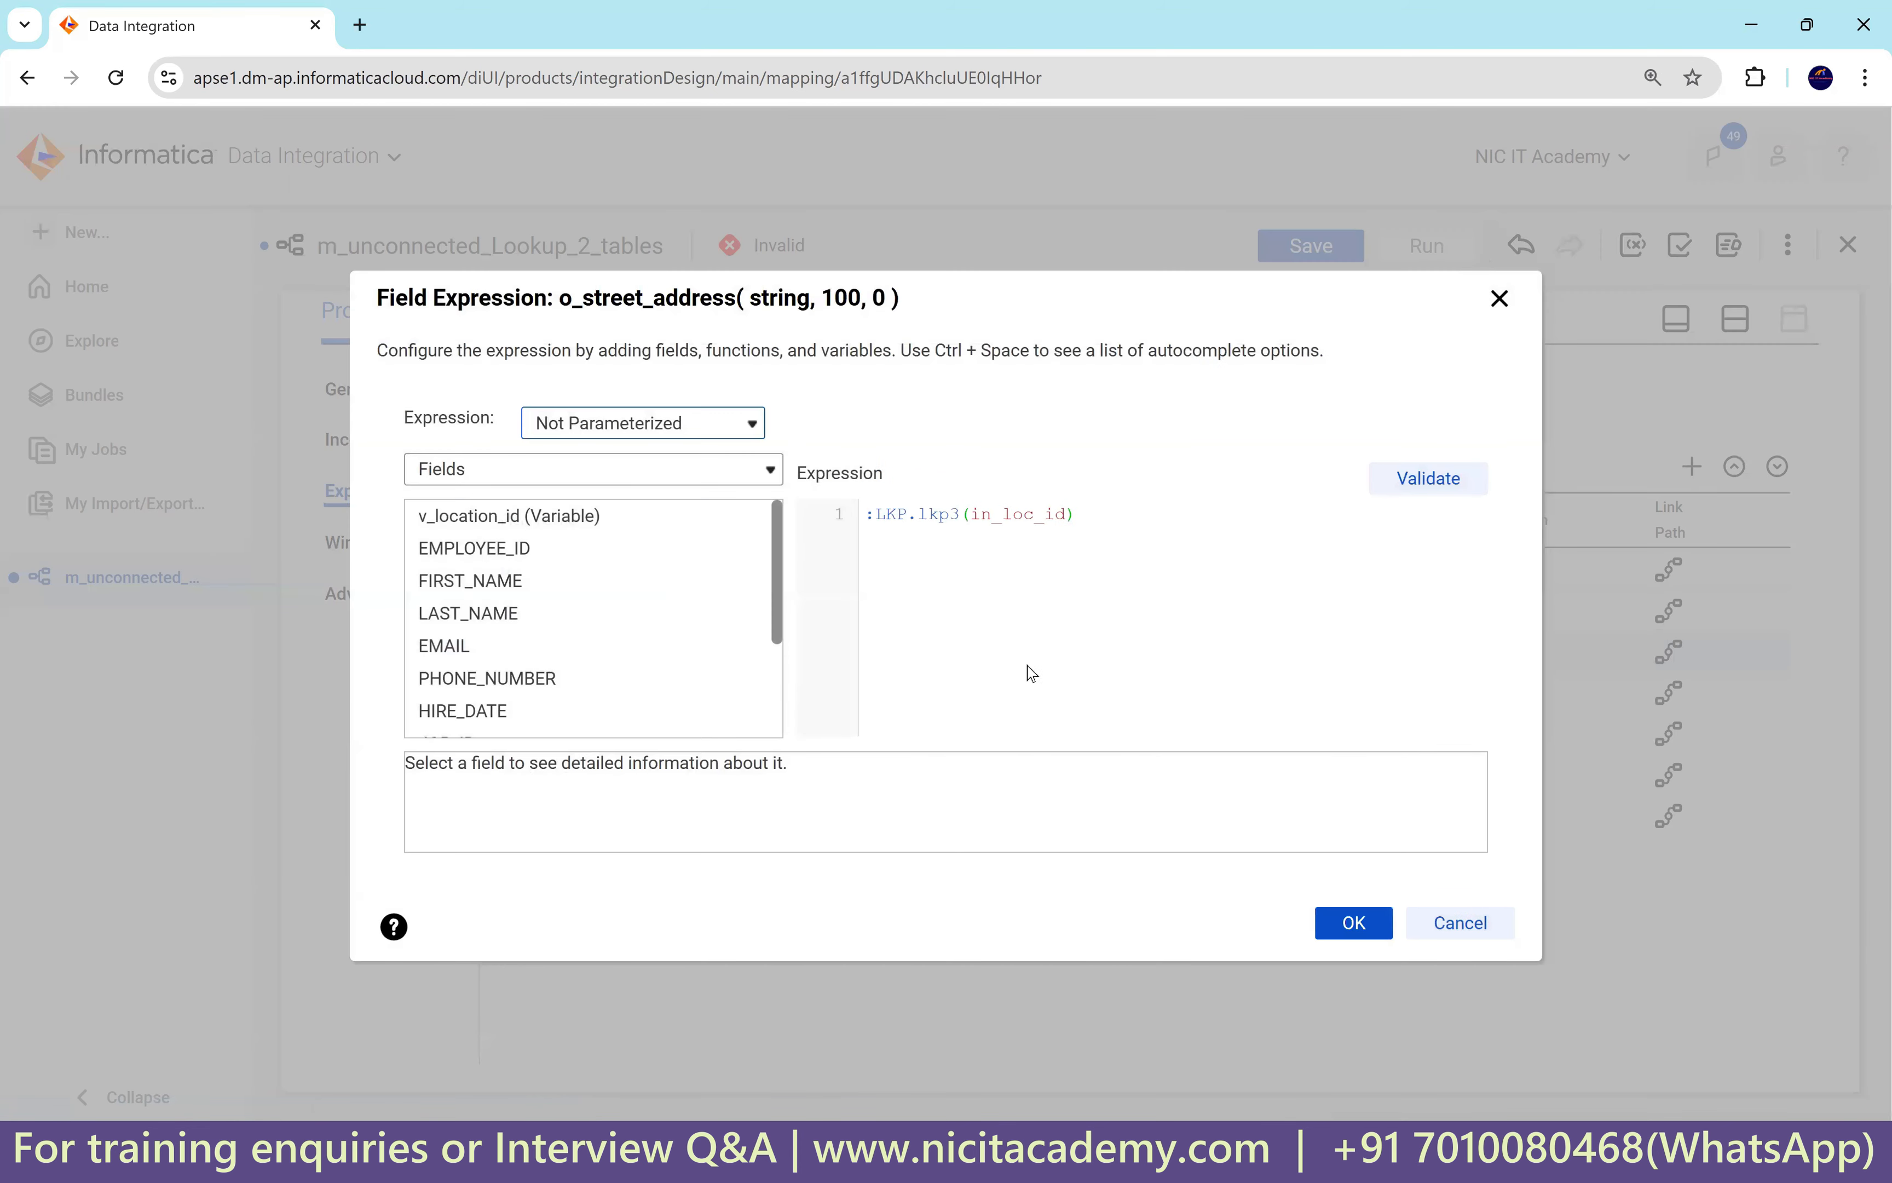
key("ctrl+plus")
key("ctrl+plus")
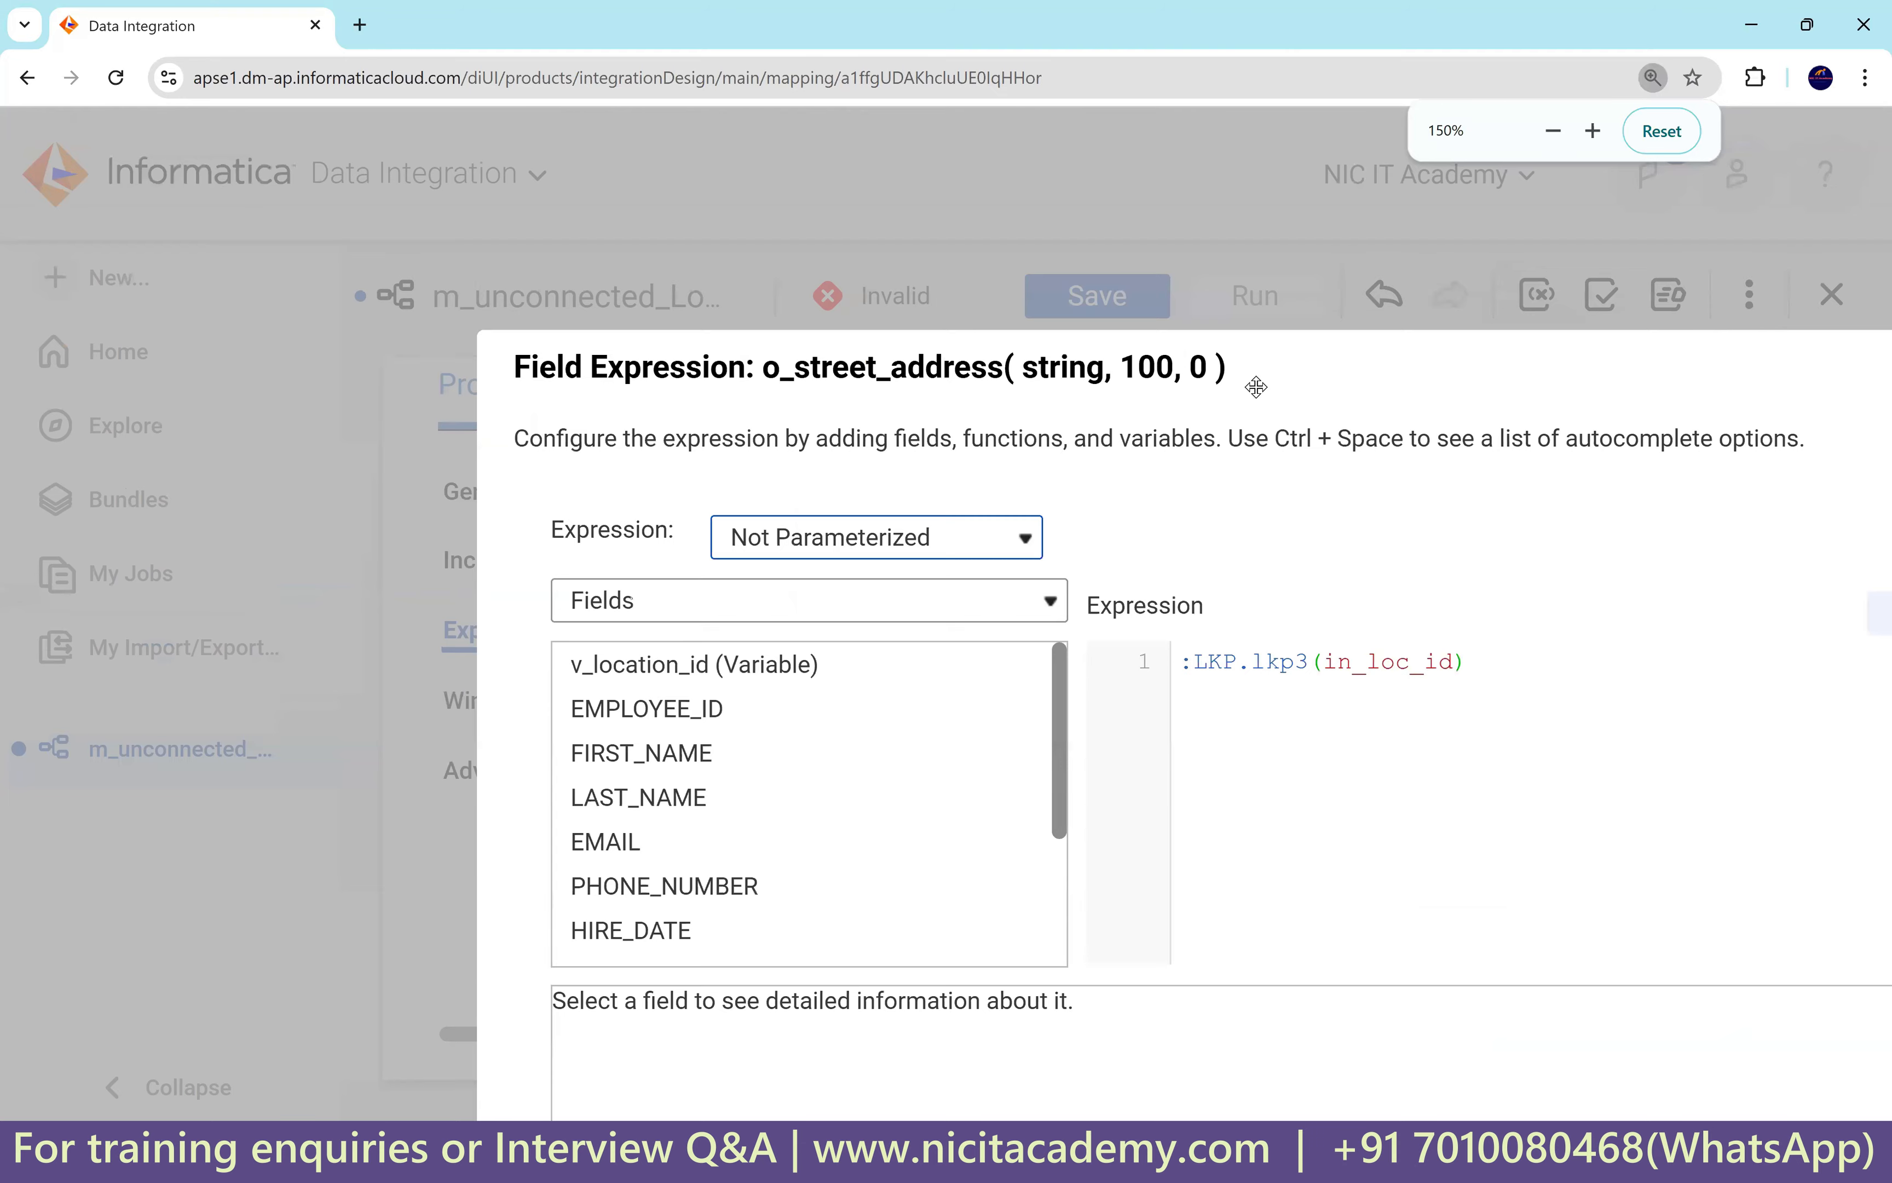
double_click(1042, 561)
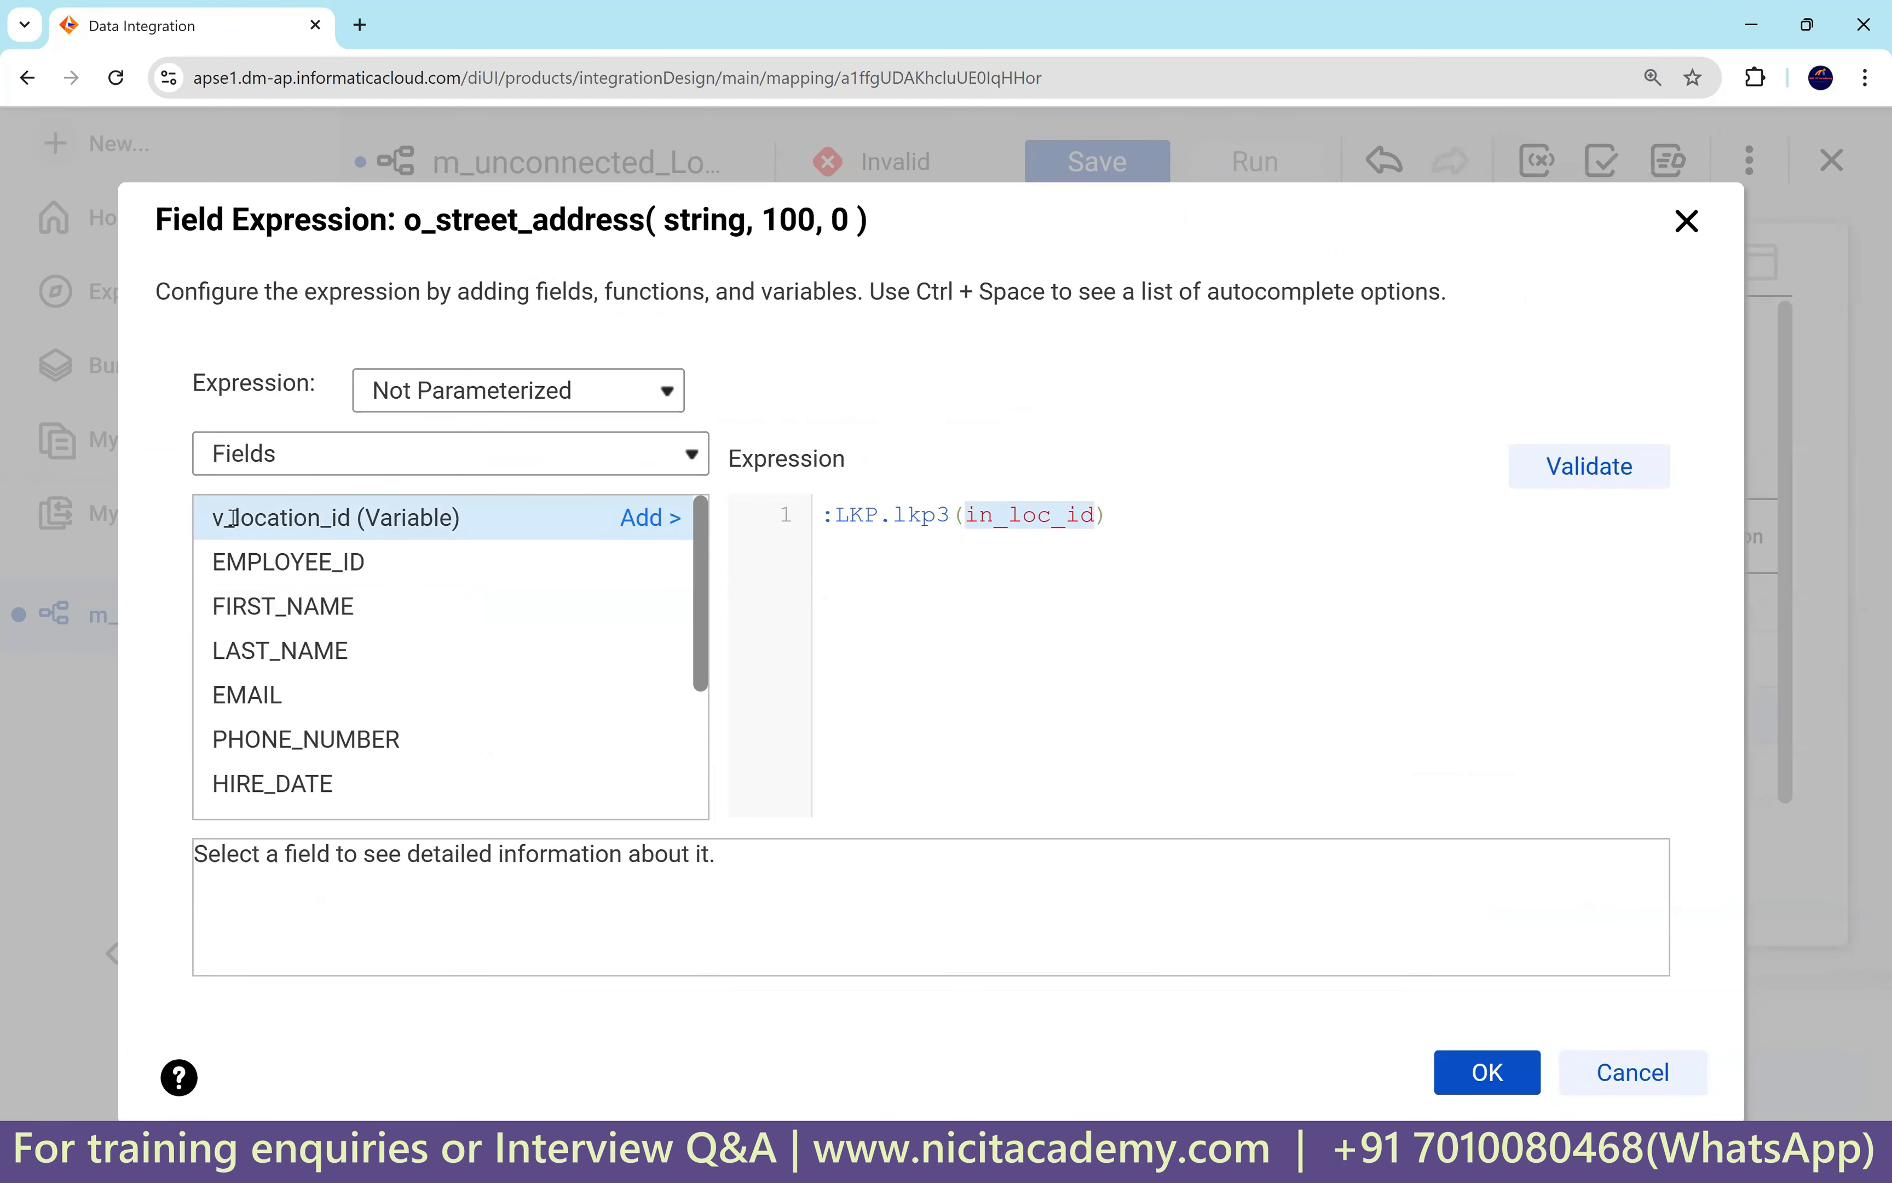
left_click_drag(213, 519, 349, 523)
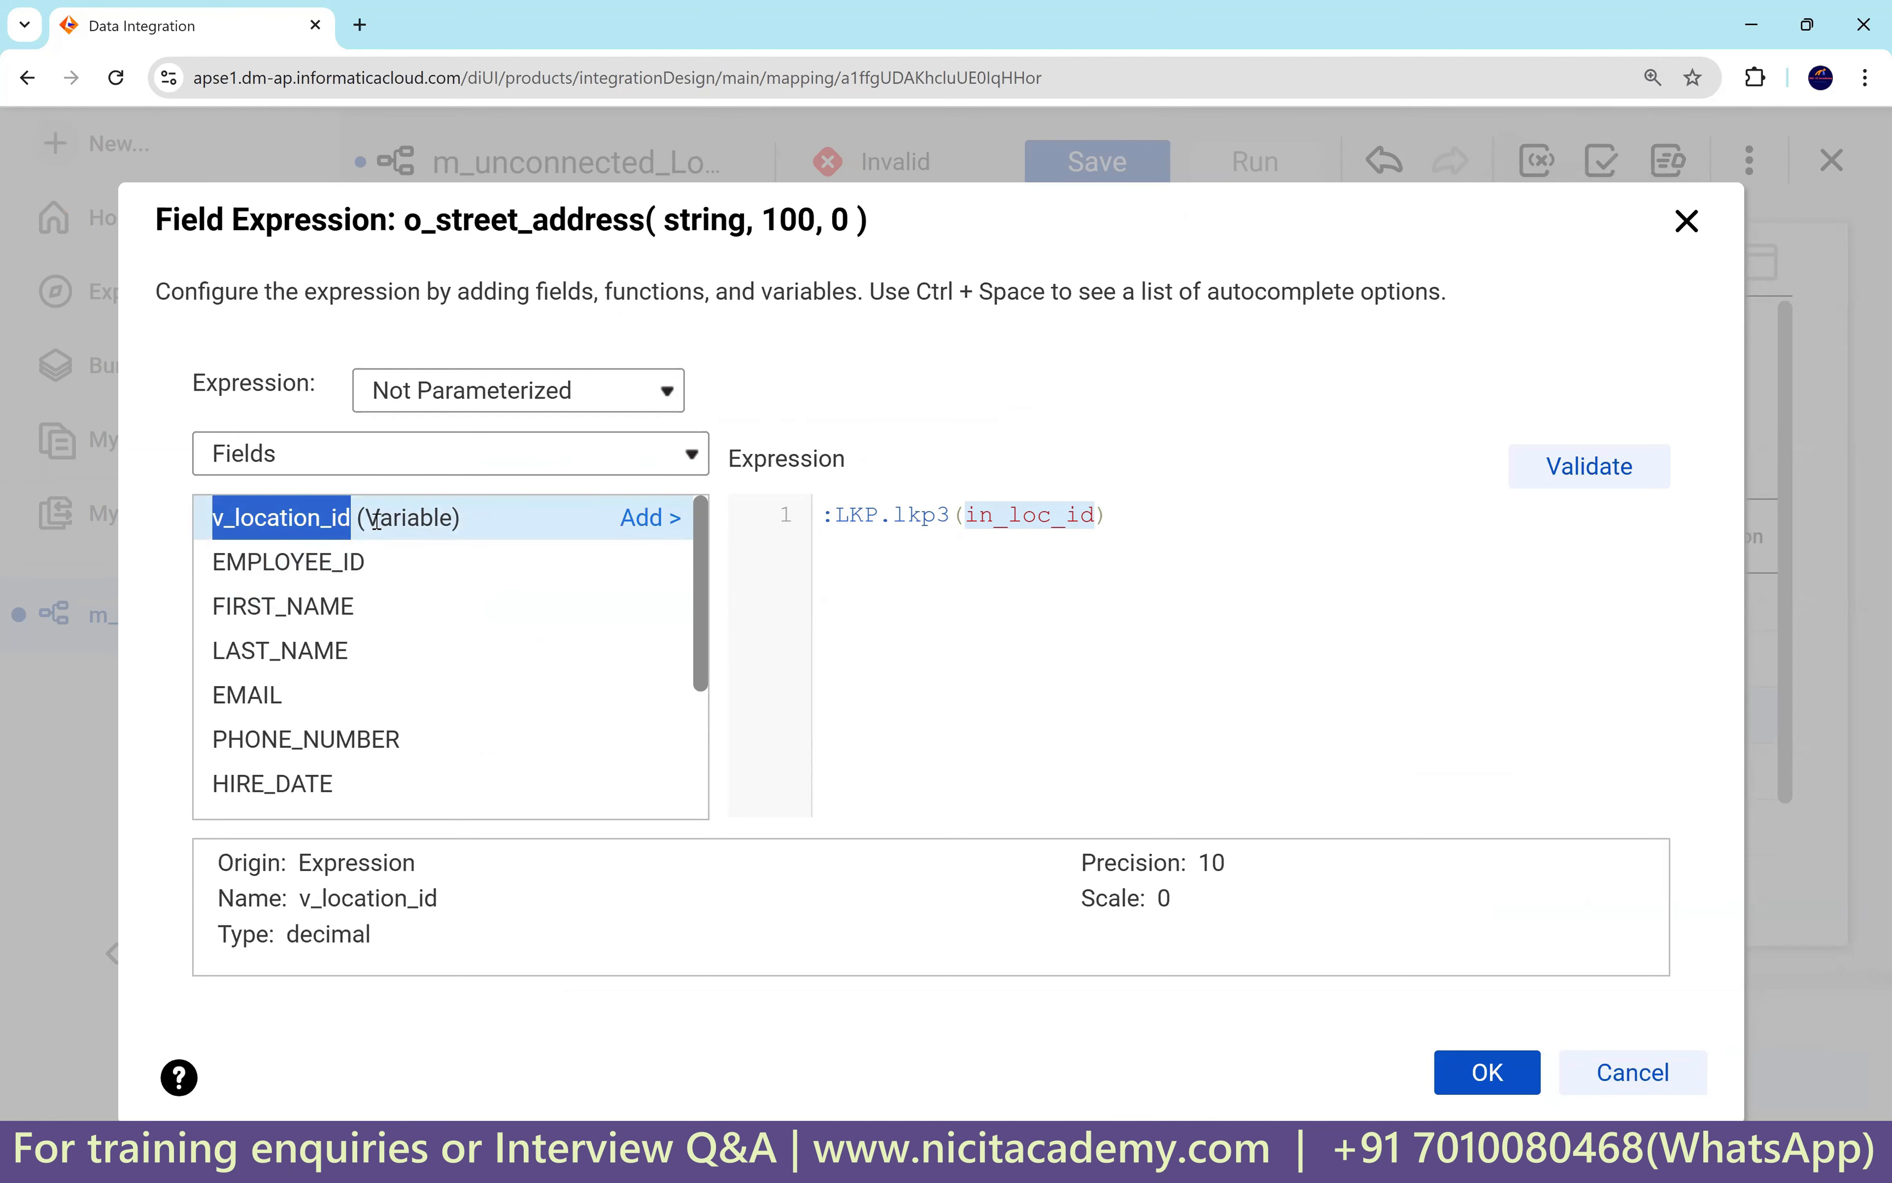
left_click(649, 518)
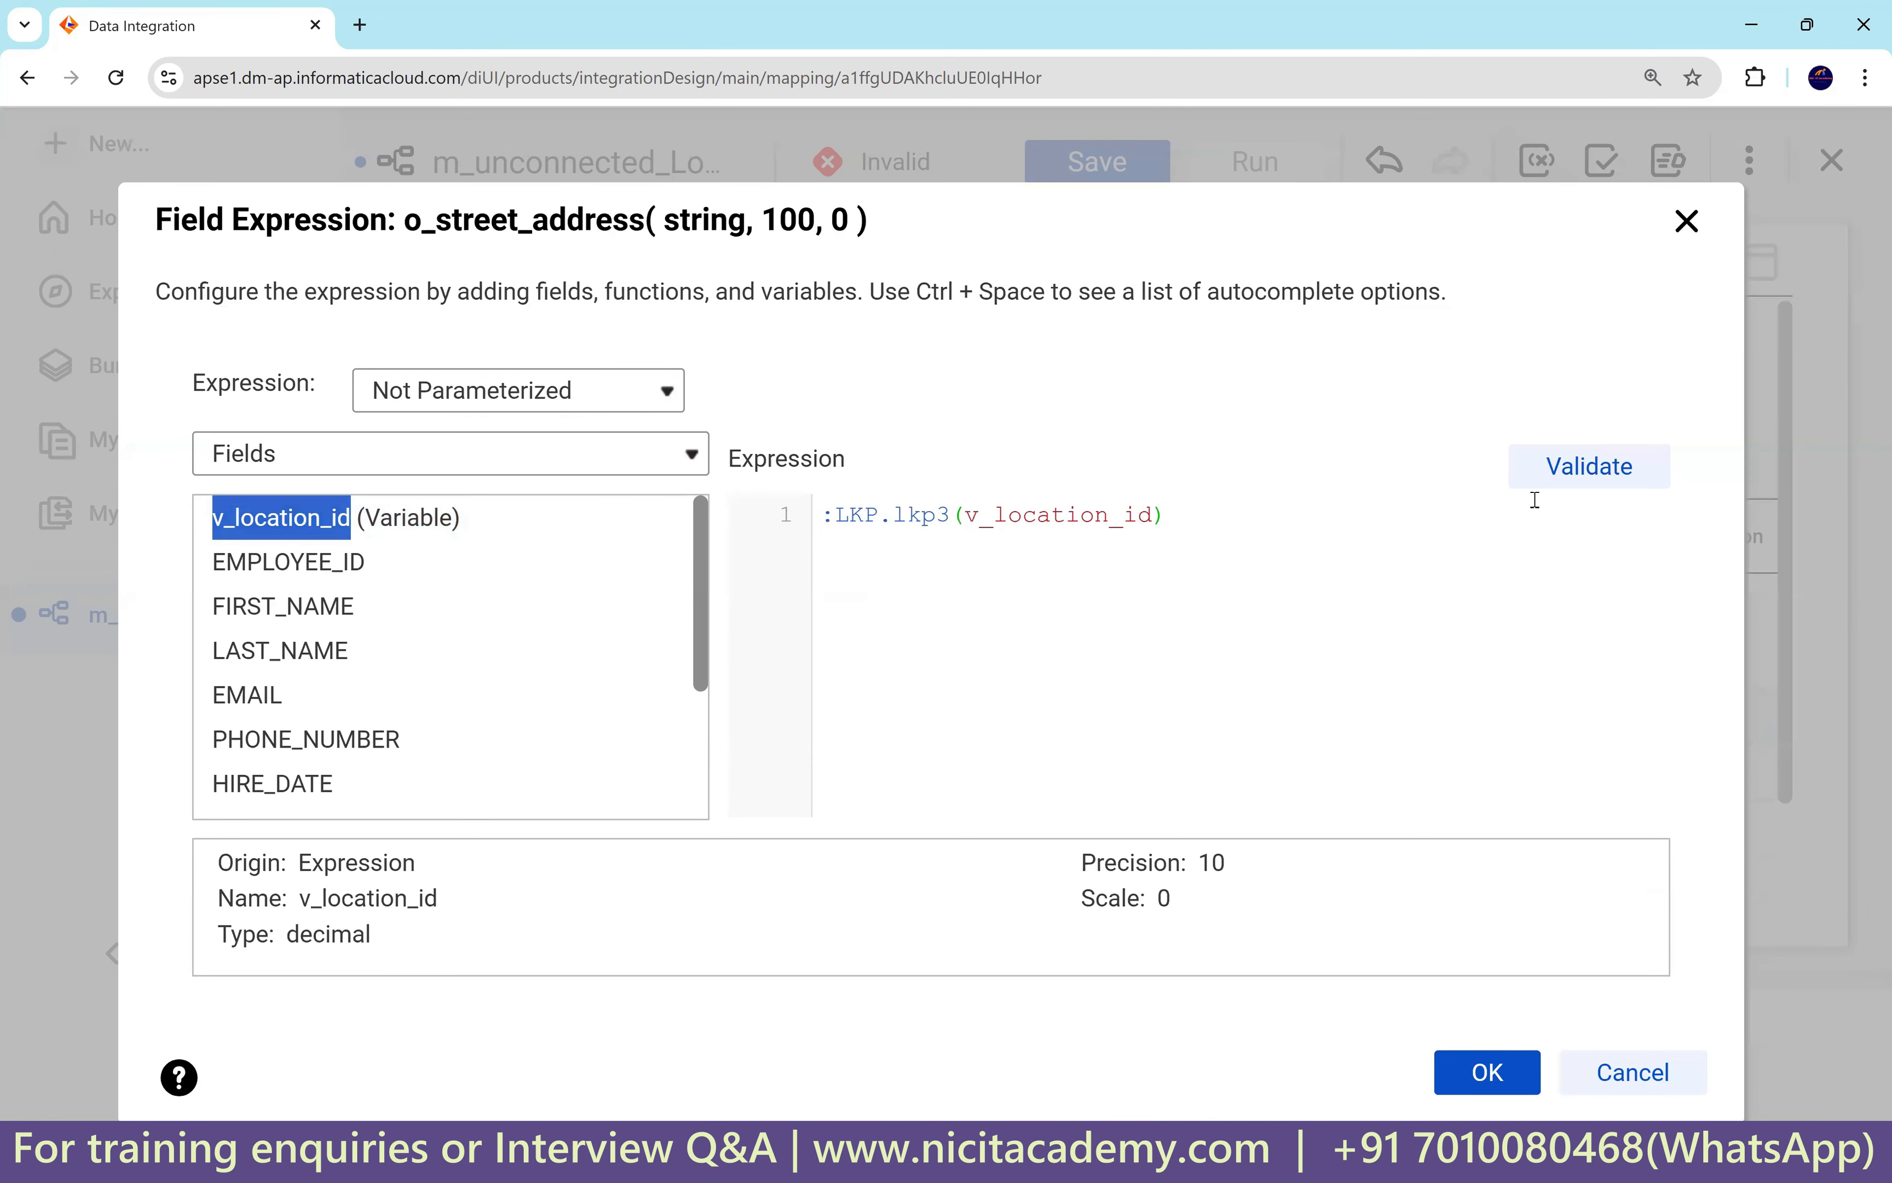
left_click(1584, 485)
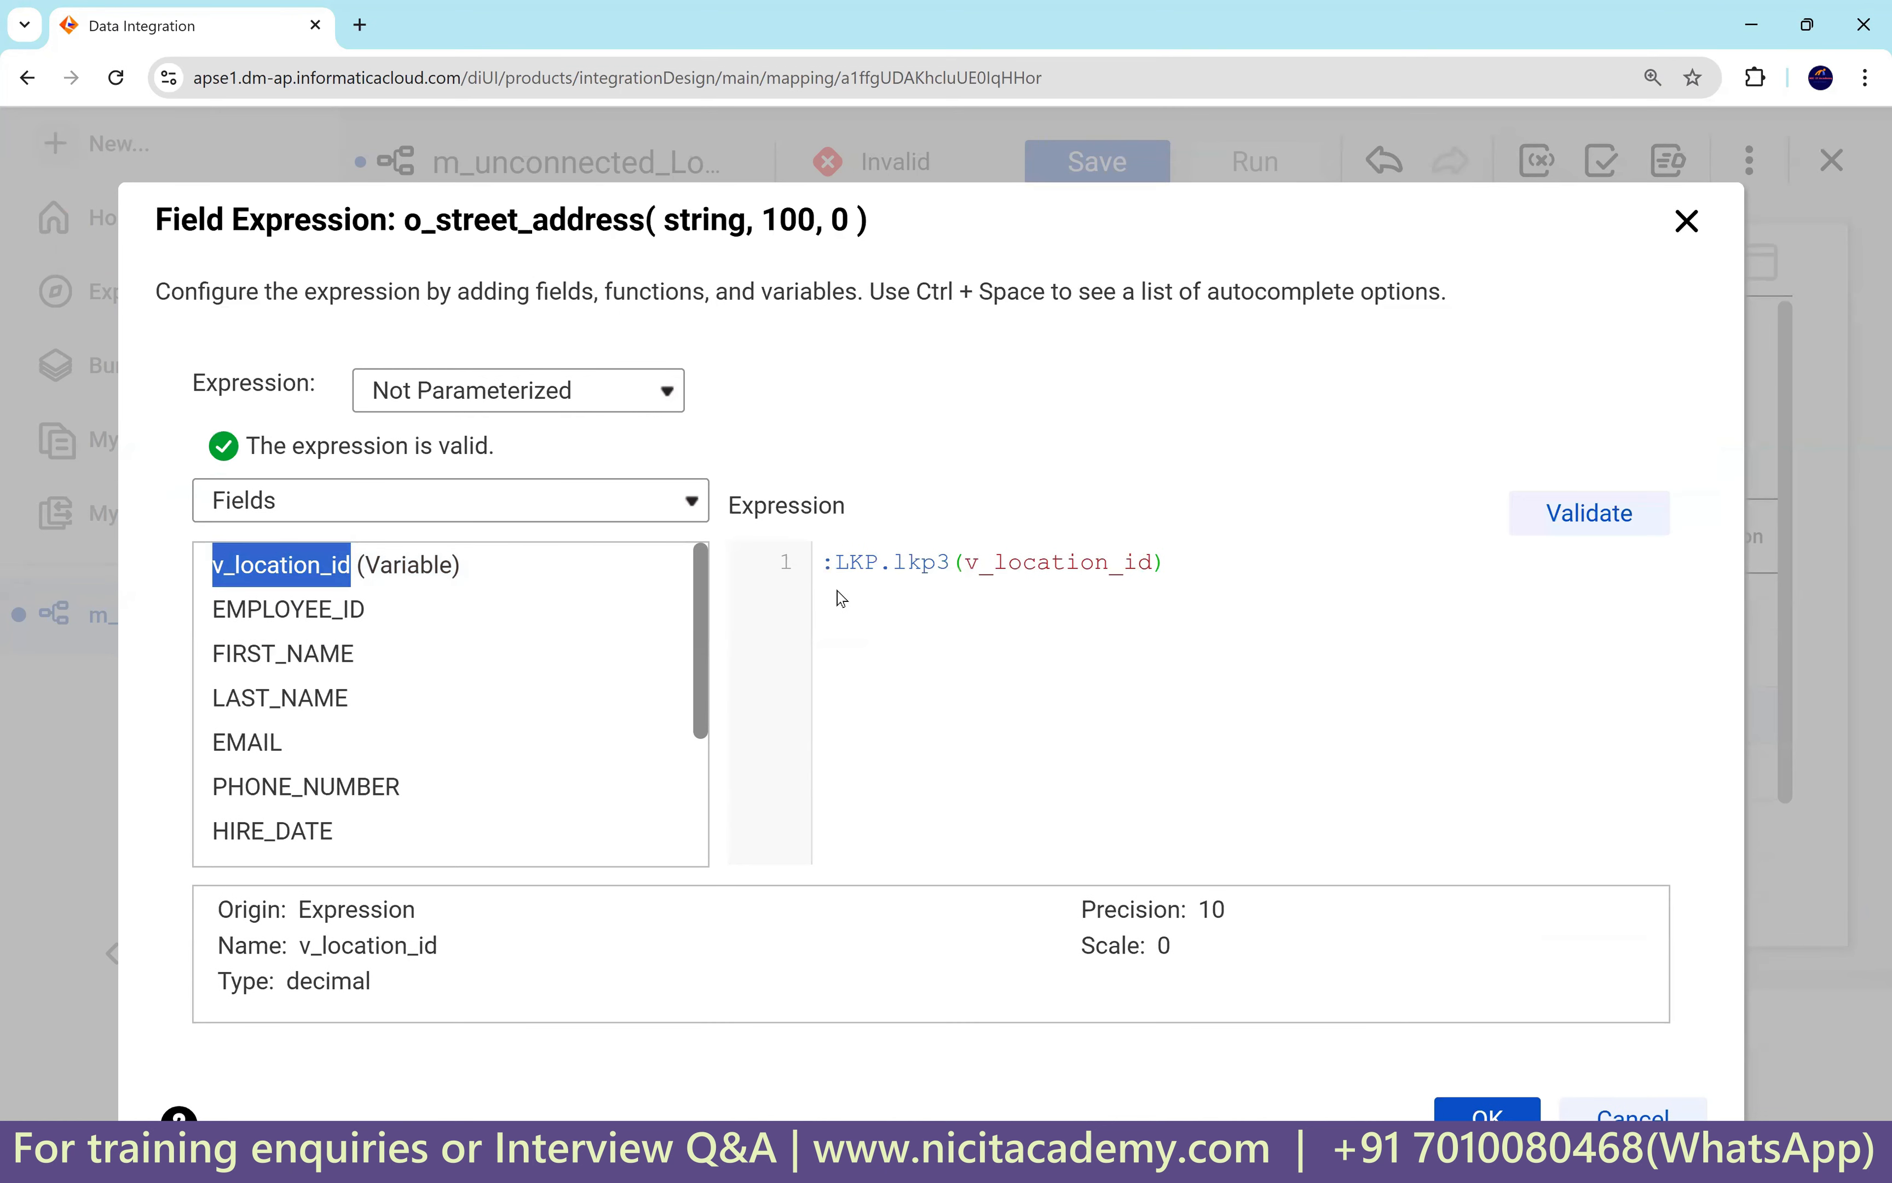
left_click_drag(830, 569, 1186, 613)
key("ctrl+c")
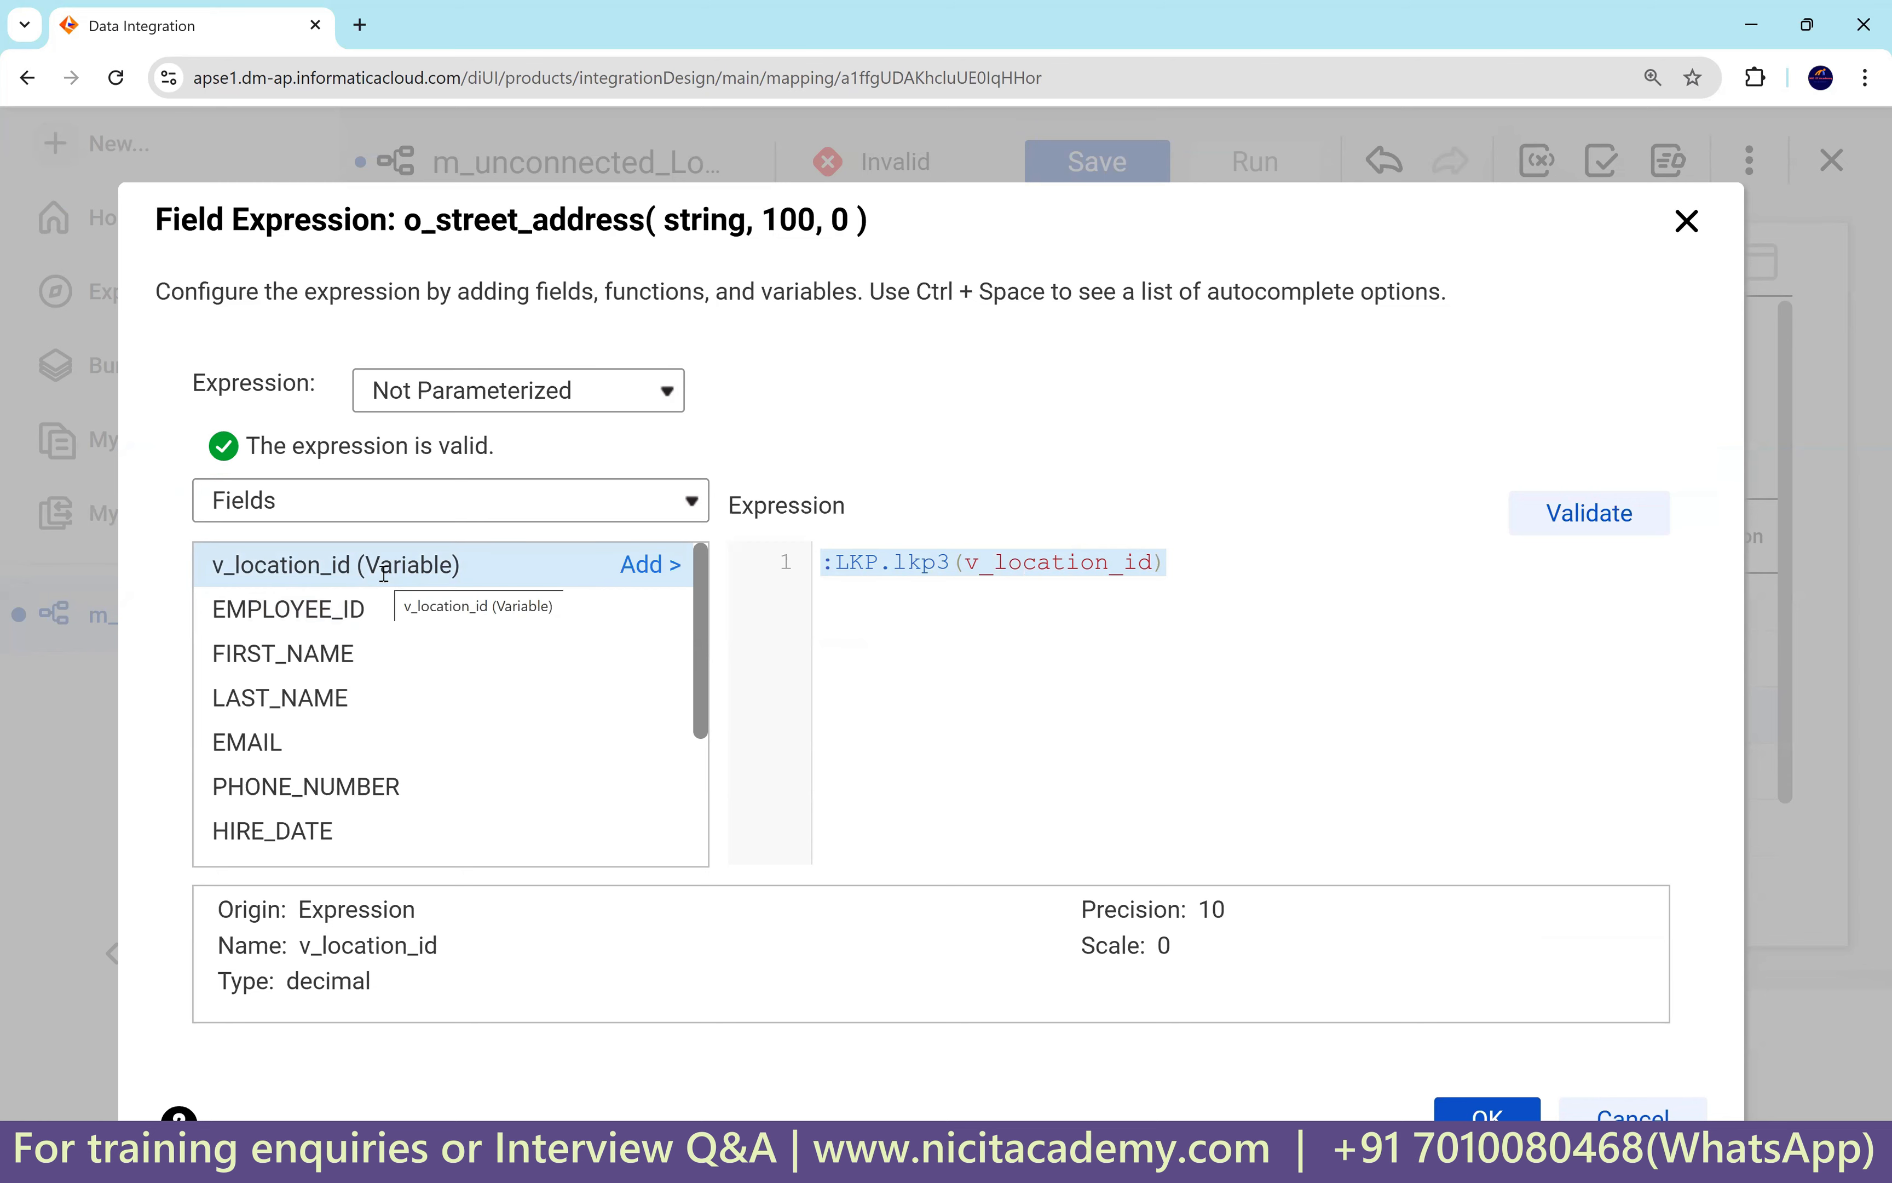
left_click(1477, 1111)
scroll(1048, 892, "down", 1)
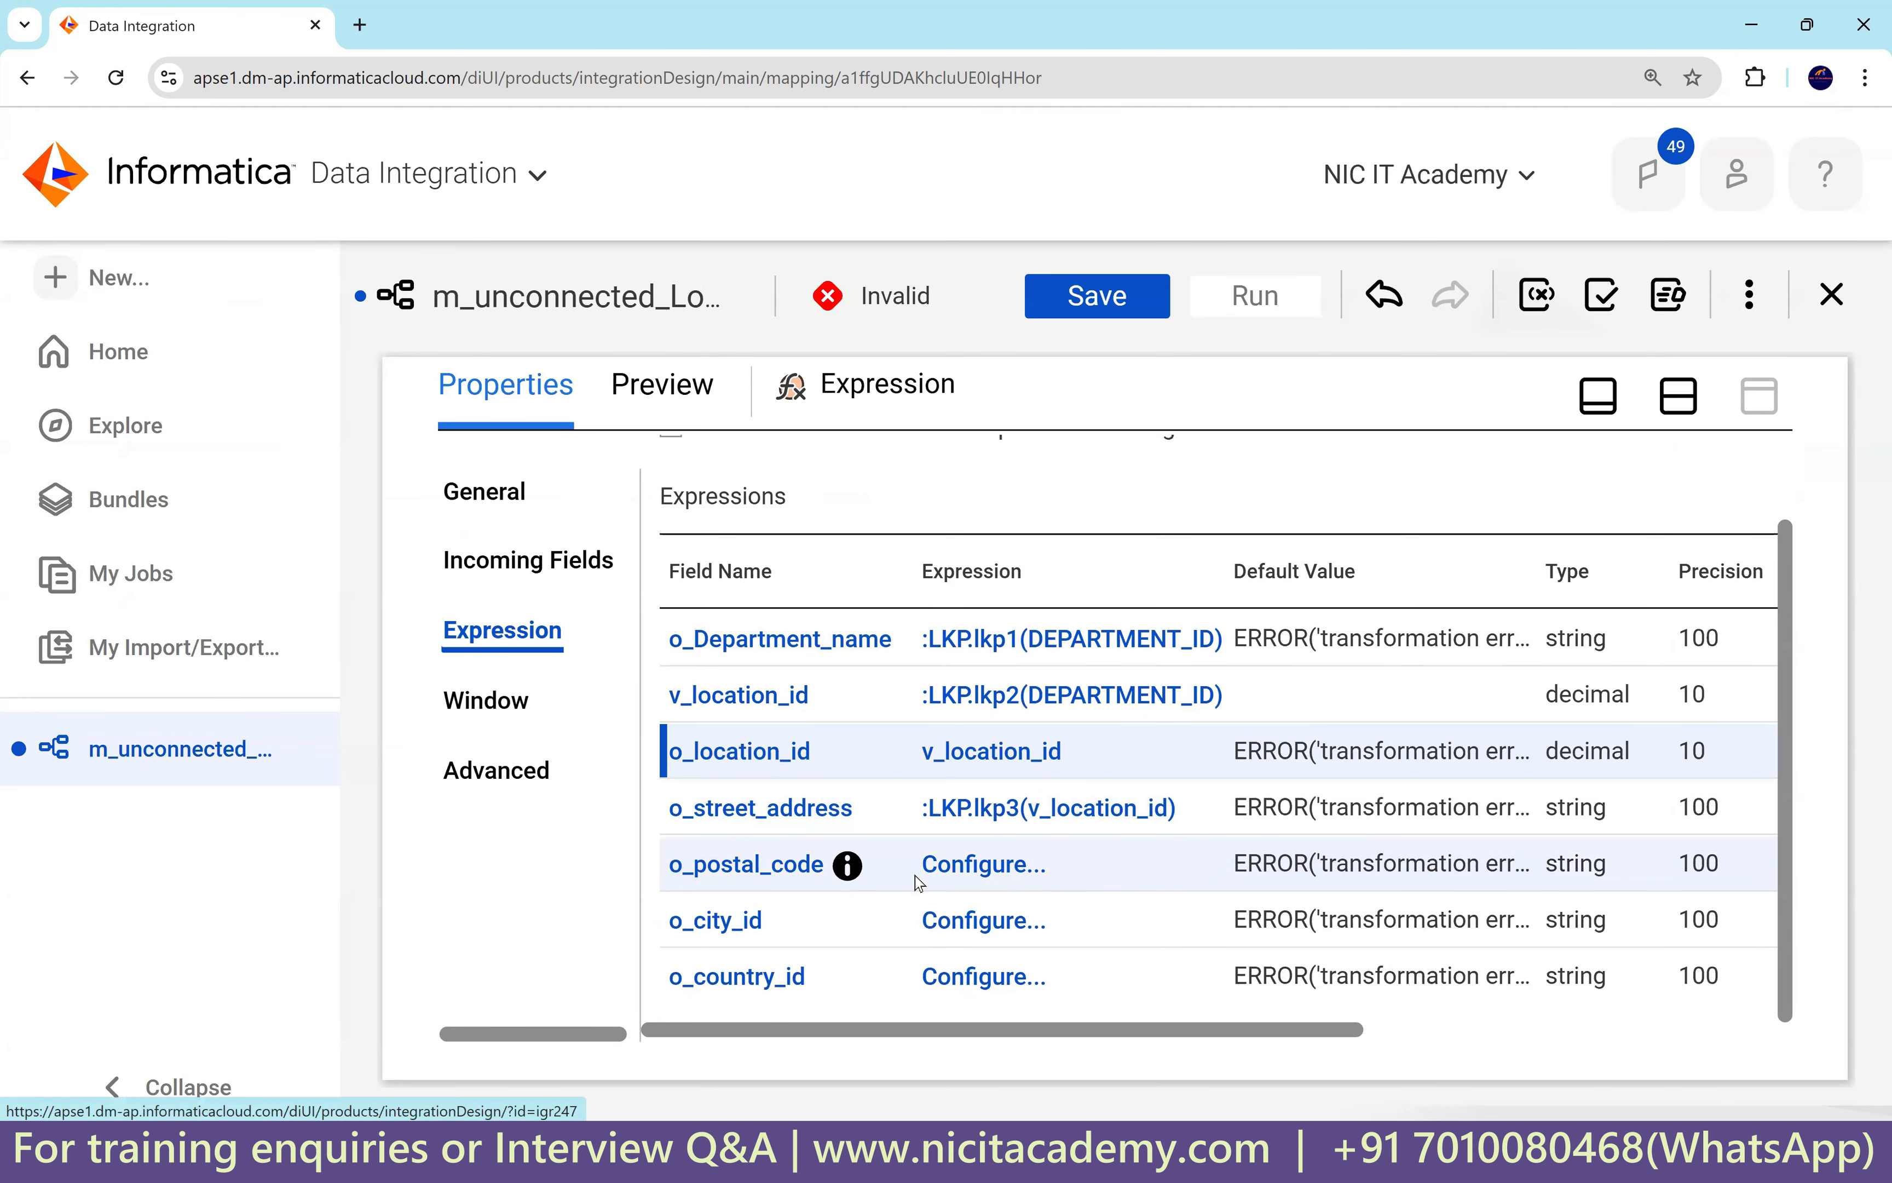
Set o_postal_code to :LKP.lkp4(v_location_id) and validate it.
left_click(961, 870)
key("ctrl+v")
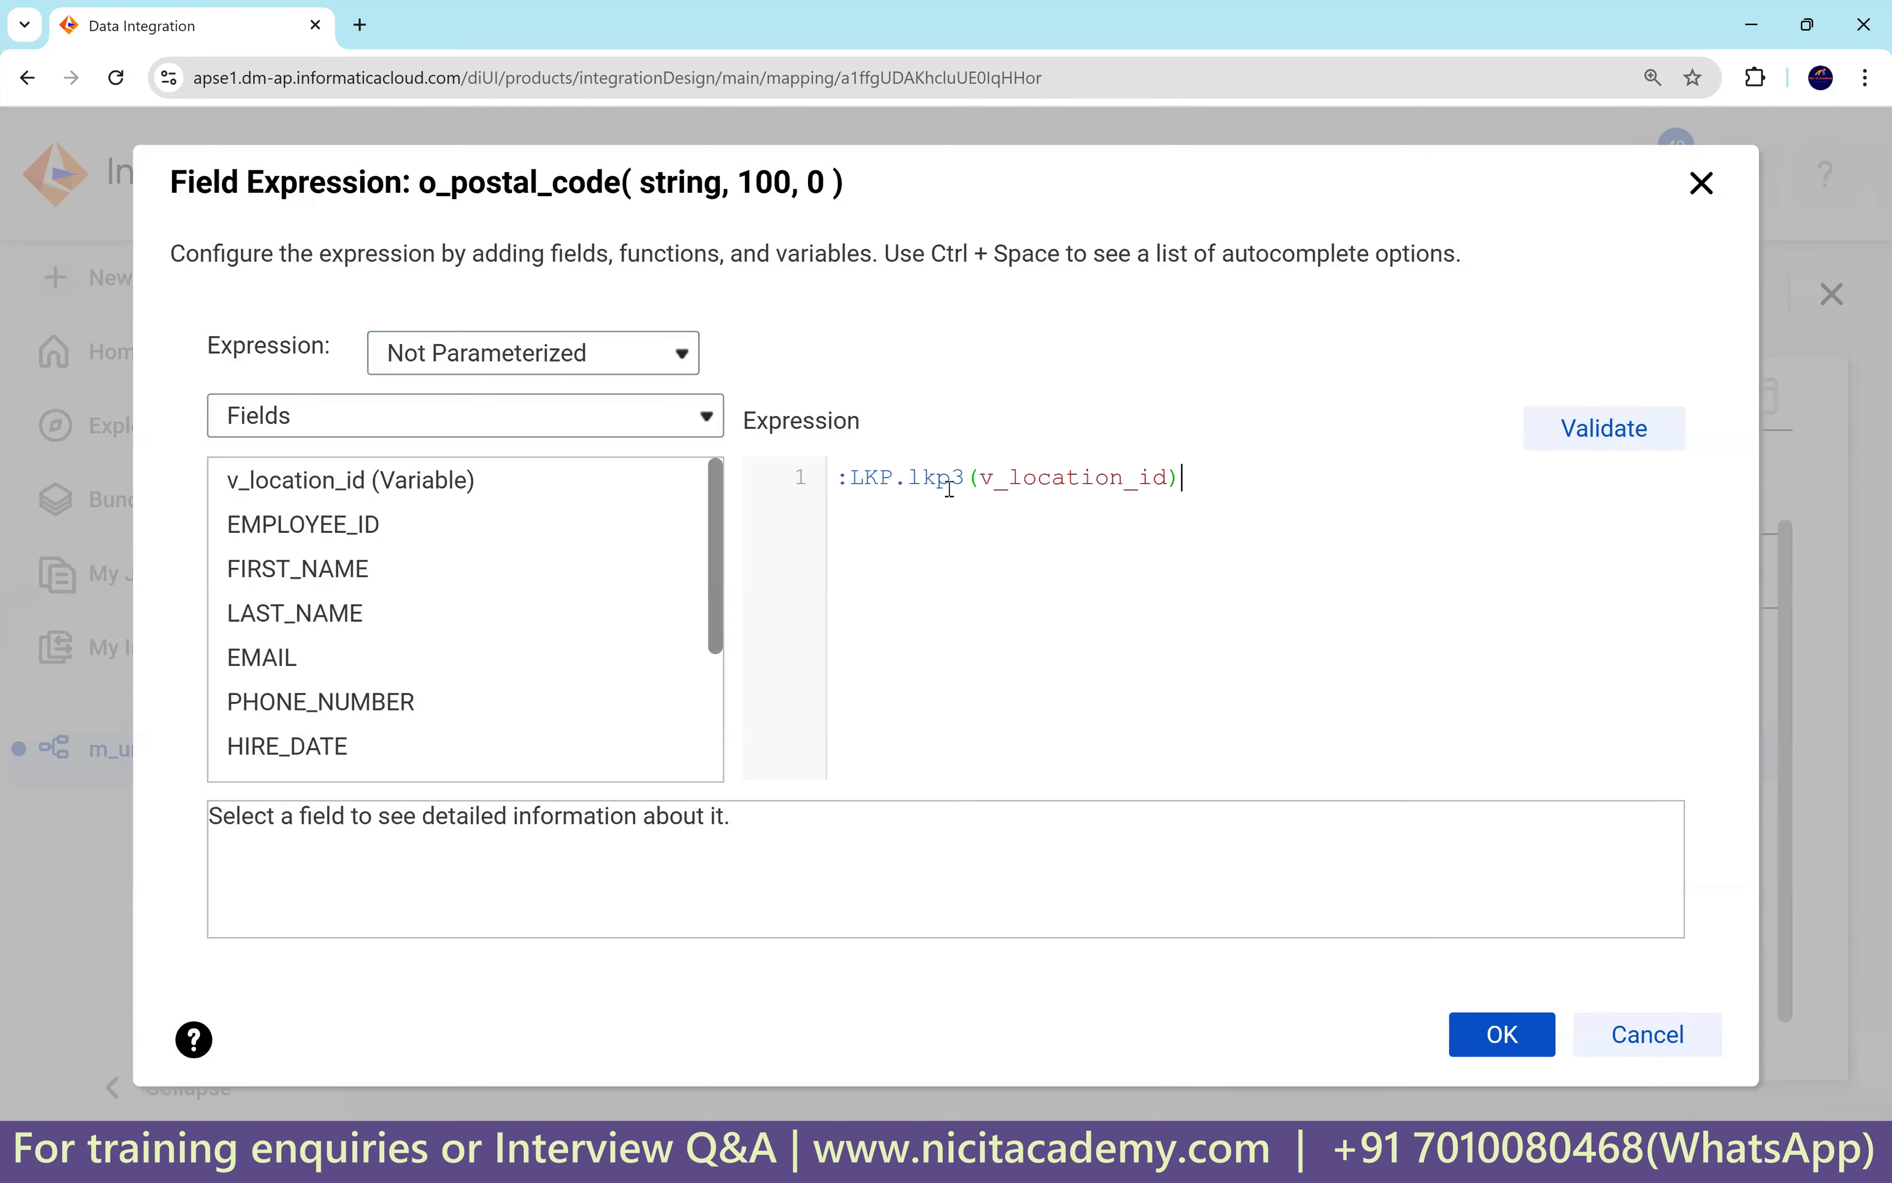
left_click_drag(965, 478, 955, 478)
left_click(1598, 452)
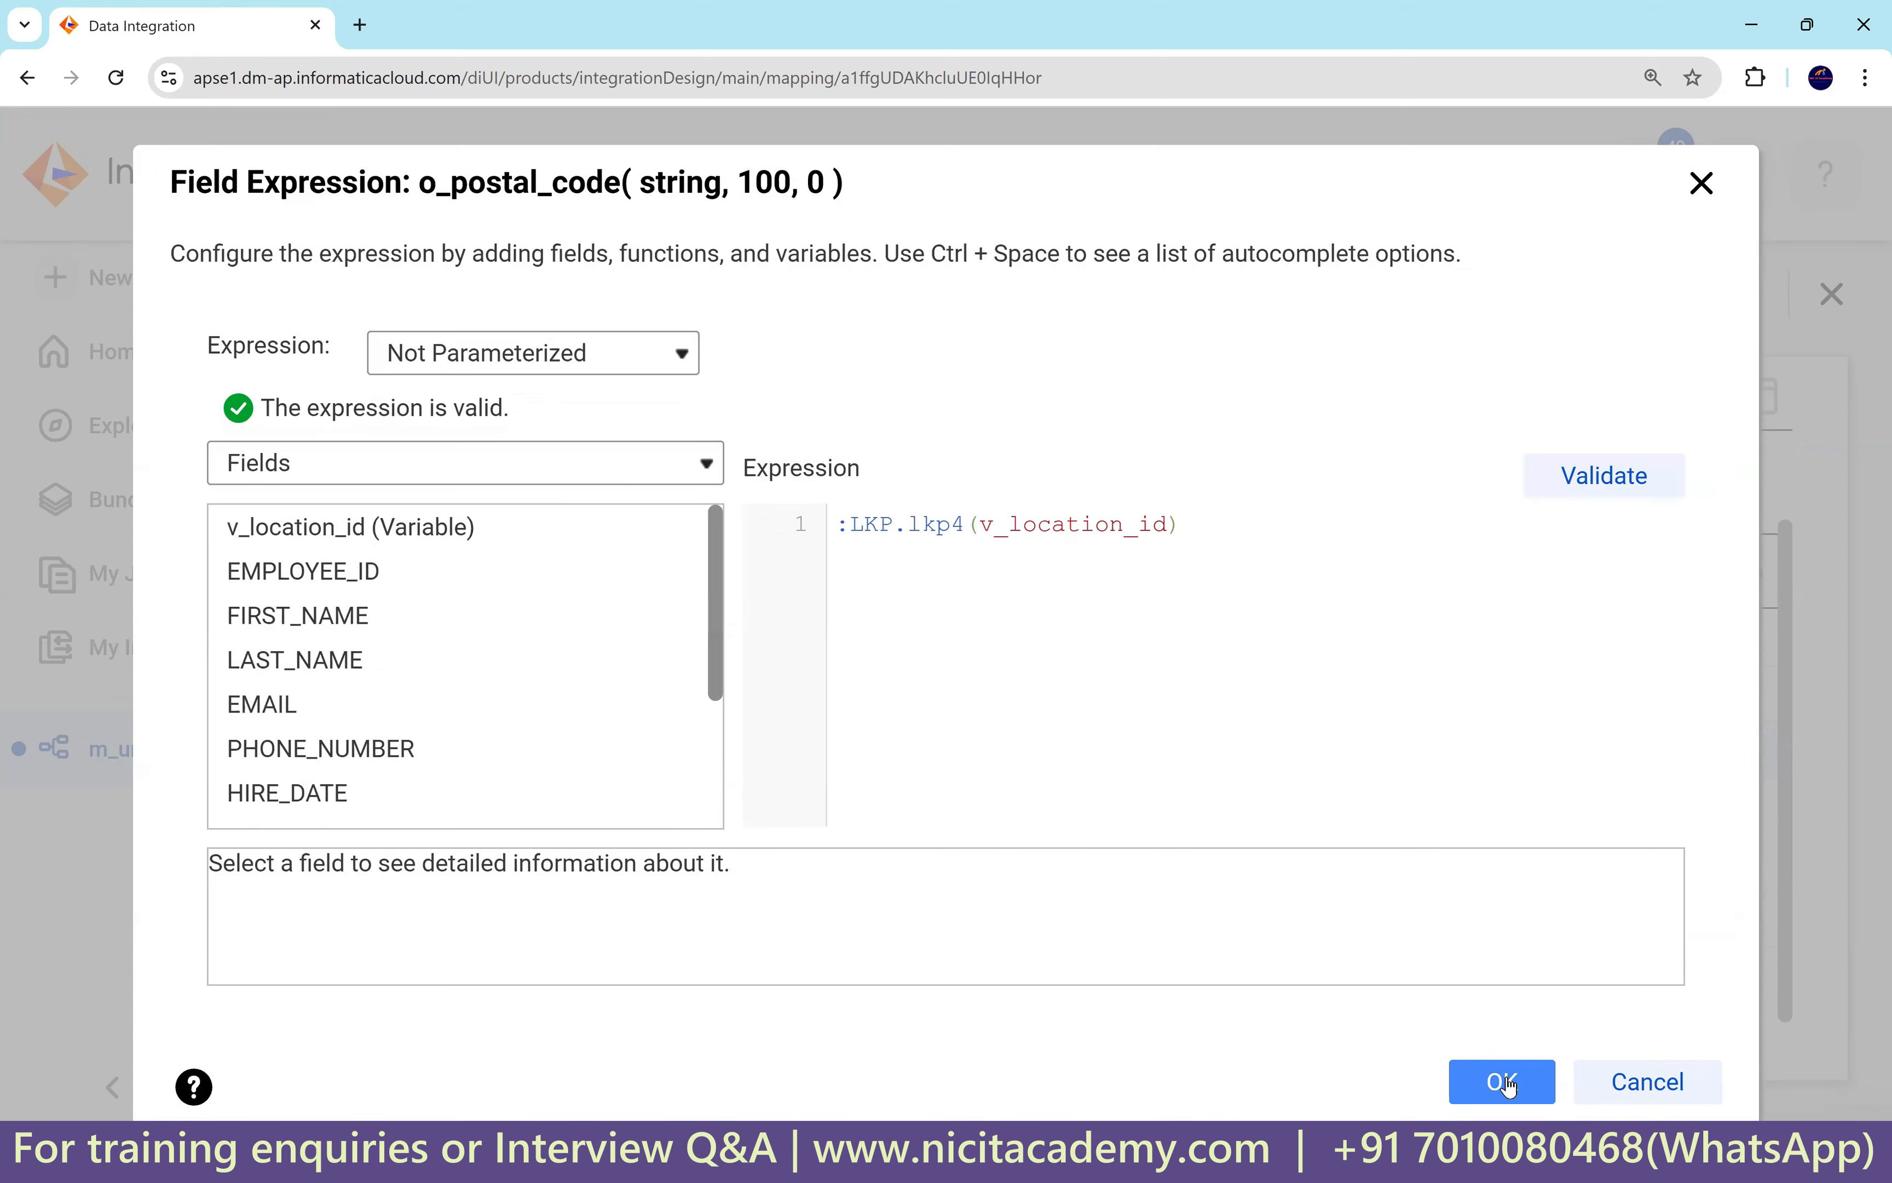
left_click(1502, 1081)
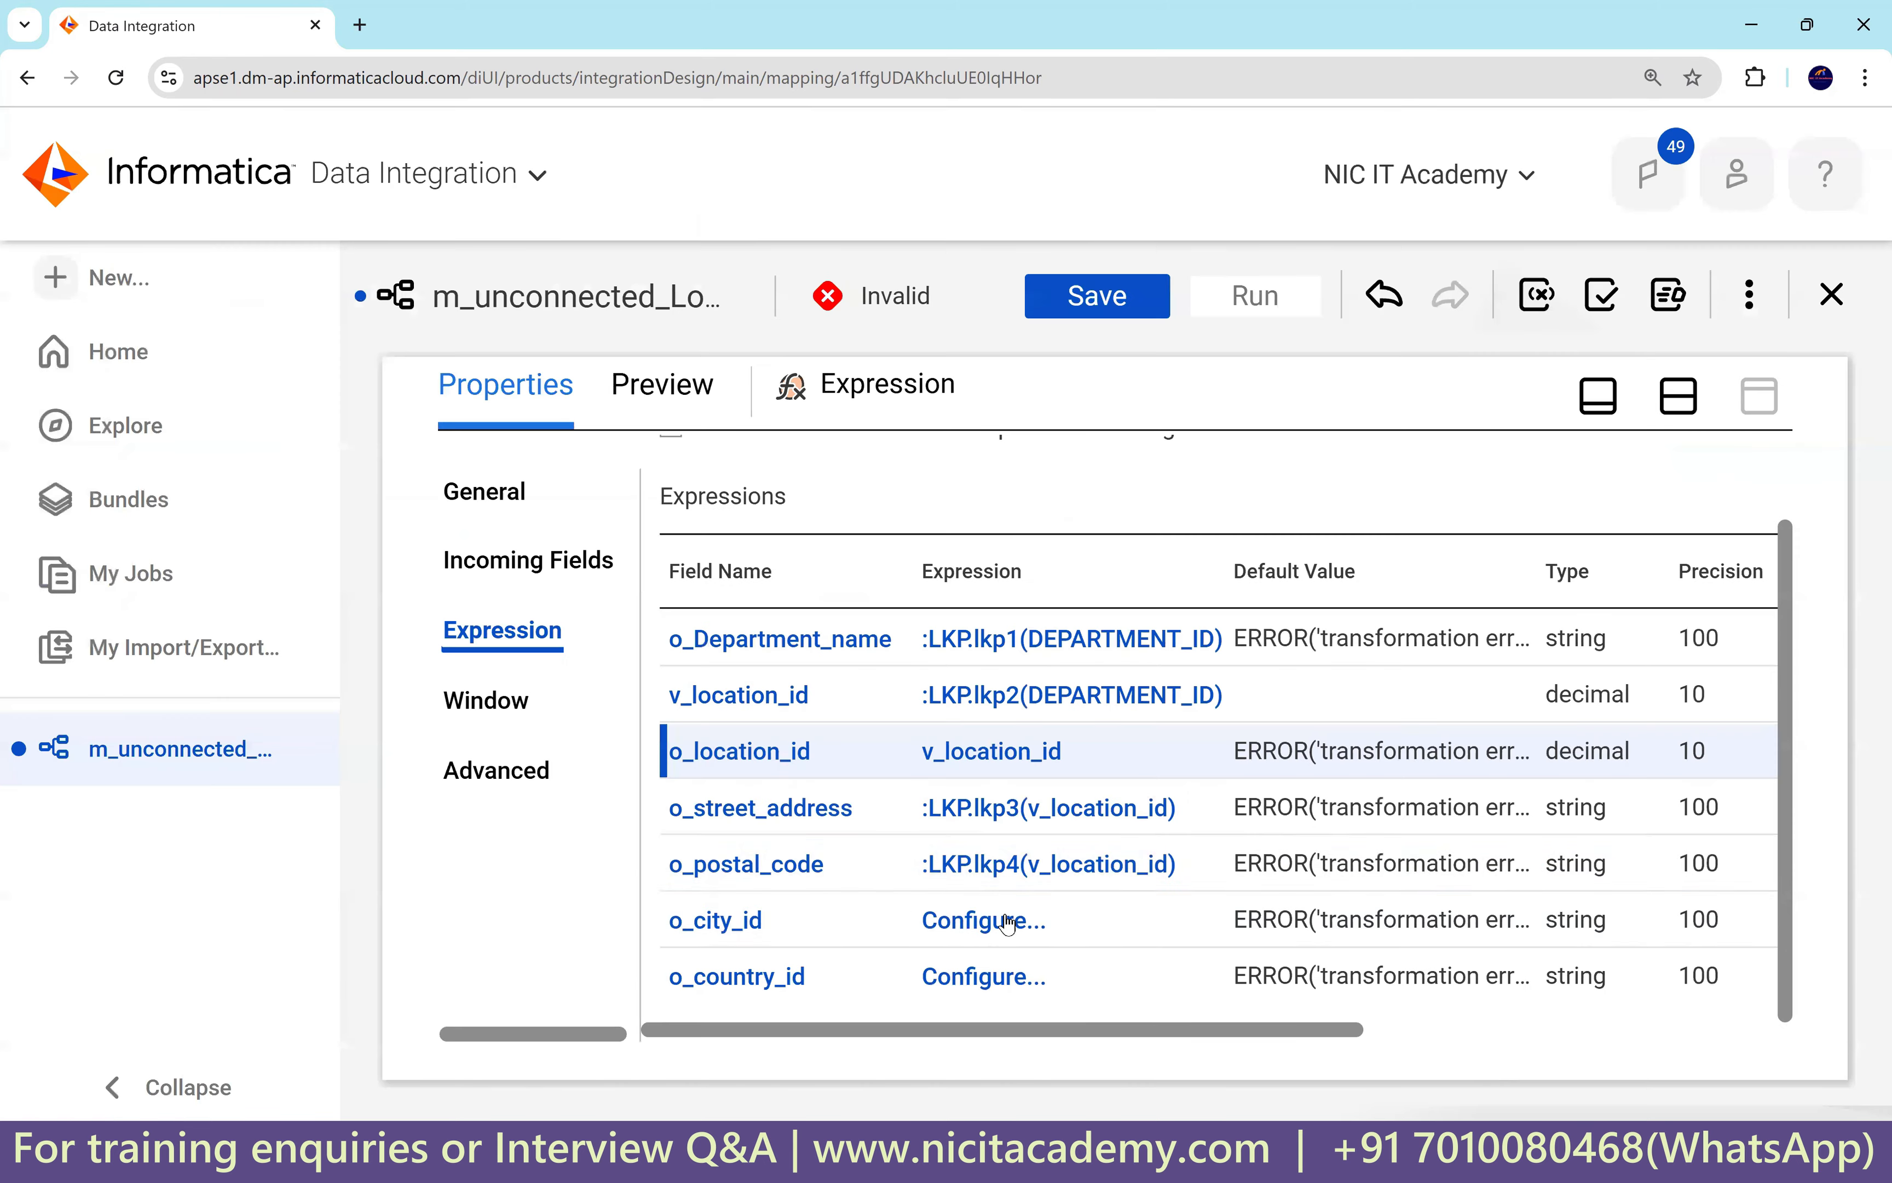
Set o_city_id to :LKP.lkp5(v_location_id).
left_click(946, 922)
left_click(887, 494)
key("ctrl+v")
left_click_drag(966, 478, 954, 478)
type("5")
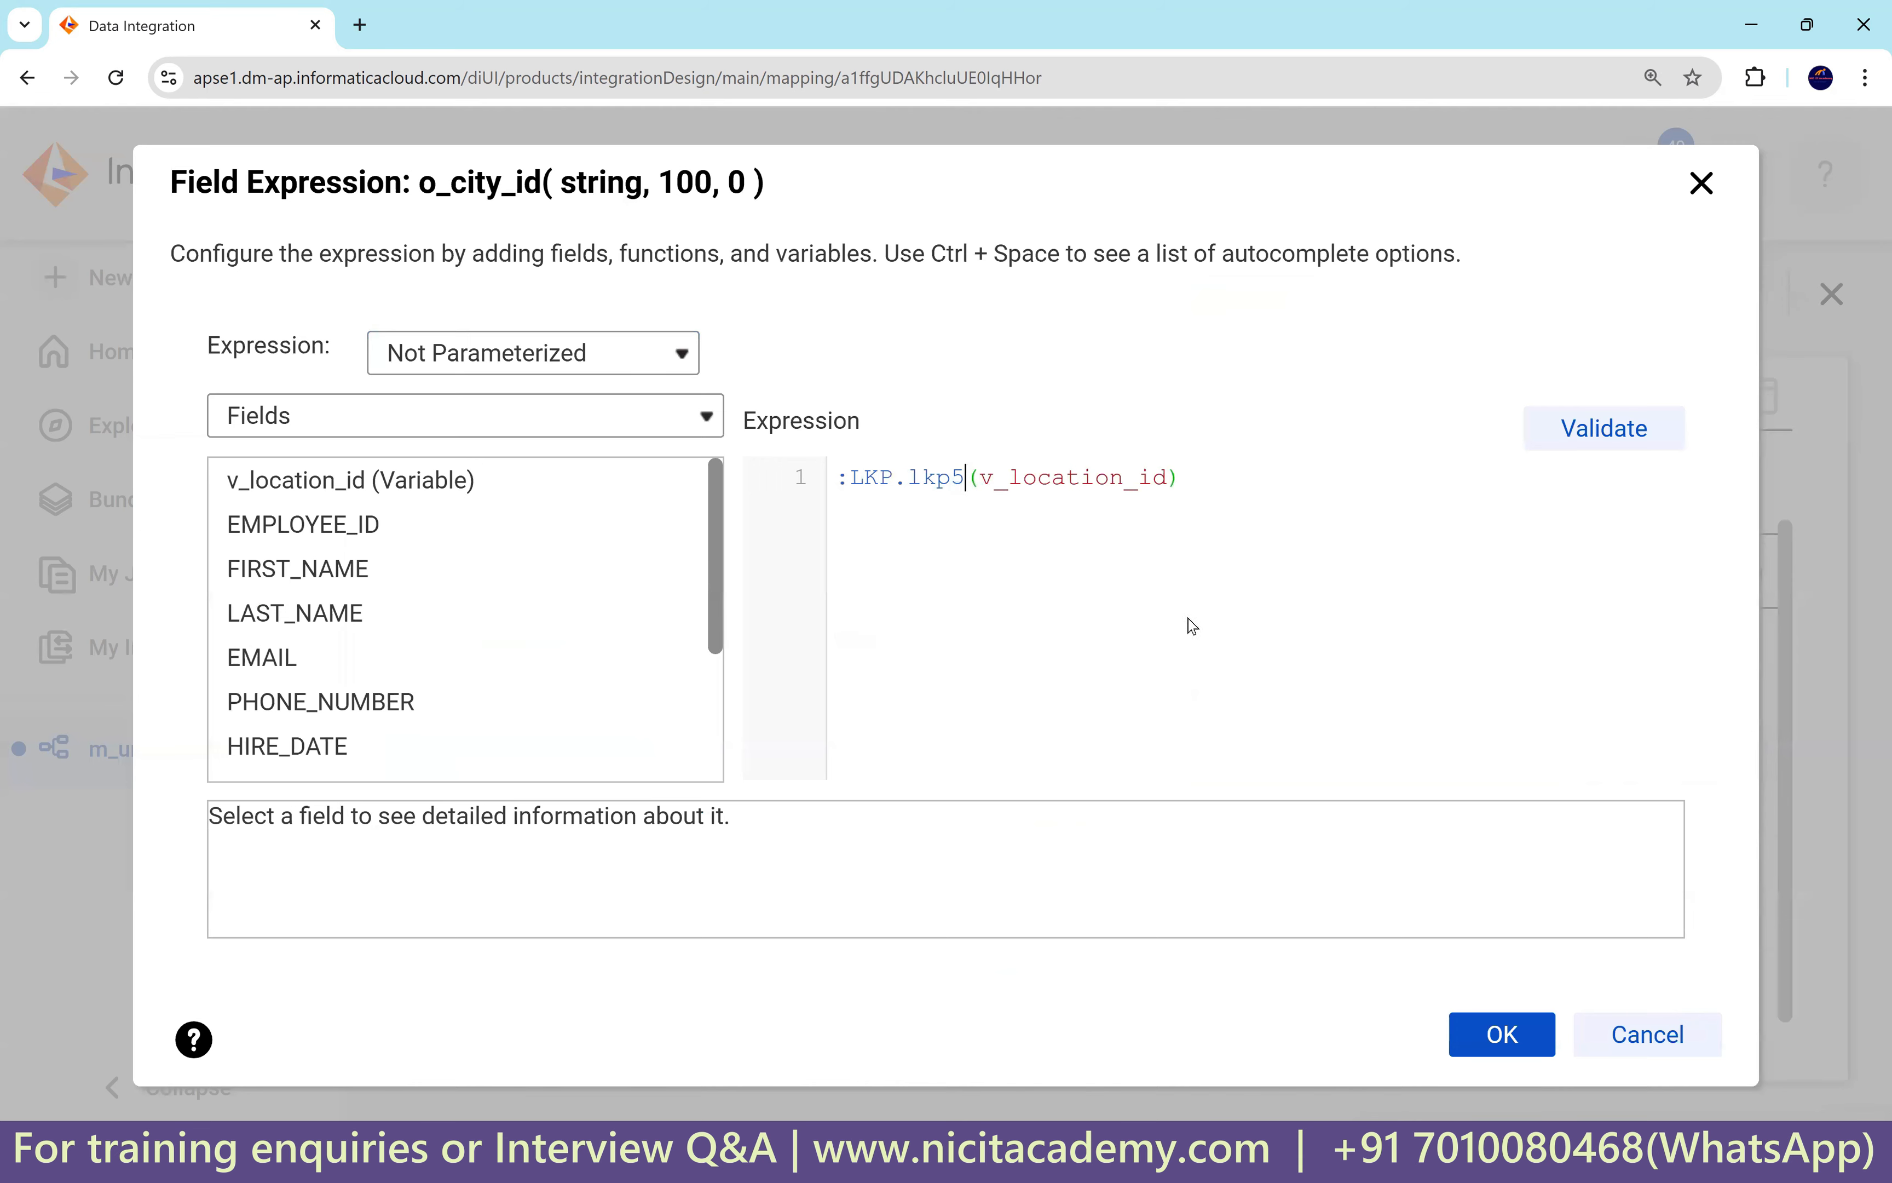
double_click(1103, 480)
left_click(1501, 1040)
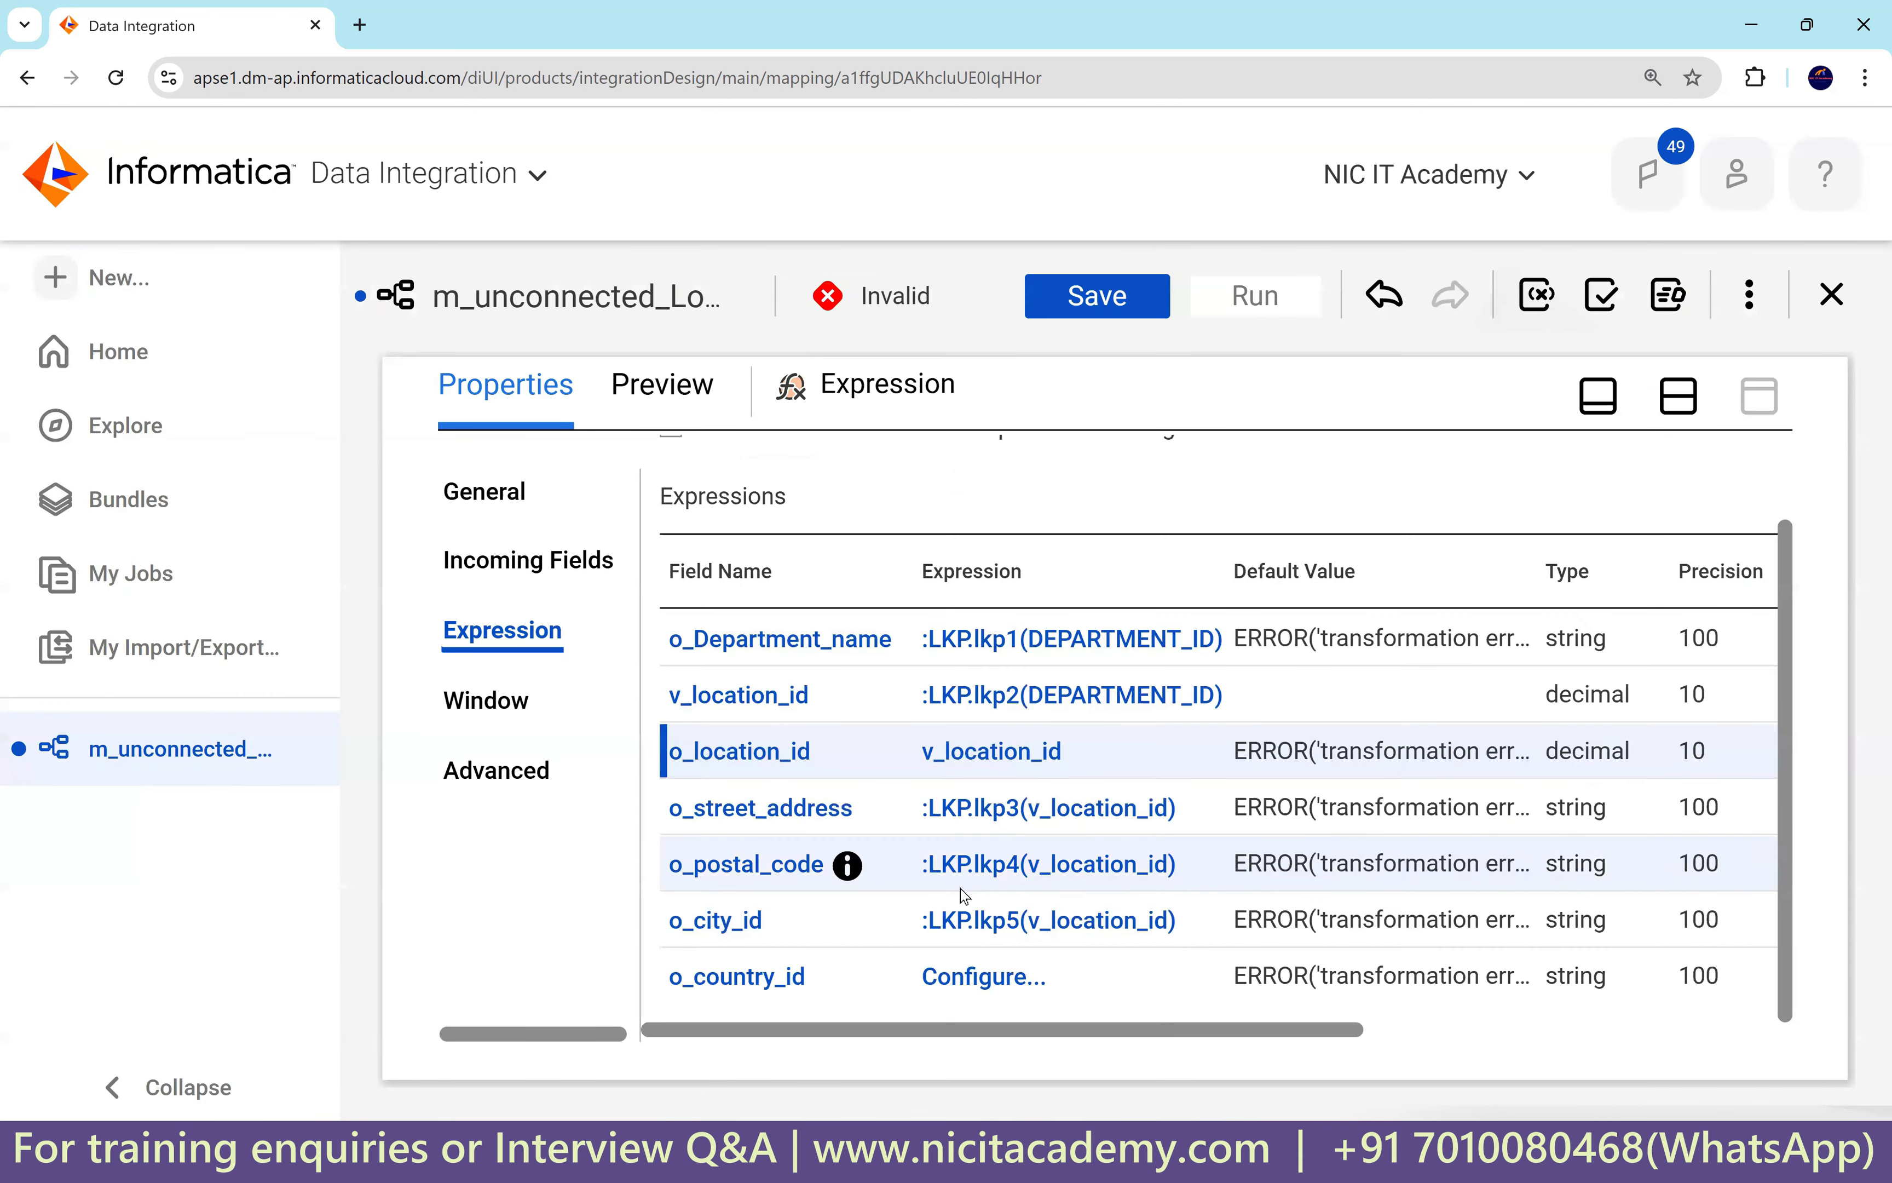
Set o_country_id to :LKP.lkp6(v_location_id) and validate it.
left_click(987, 978)
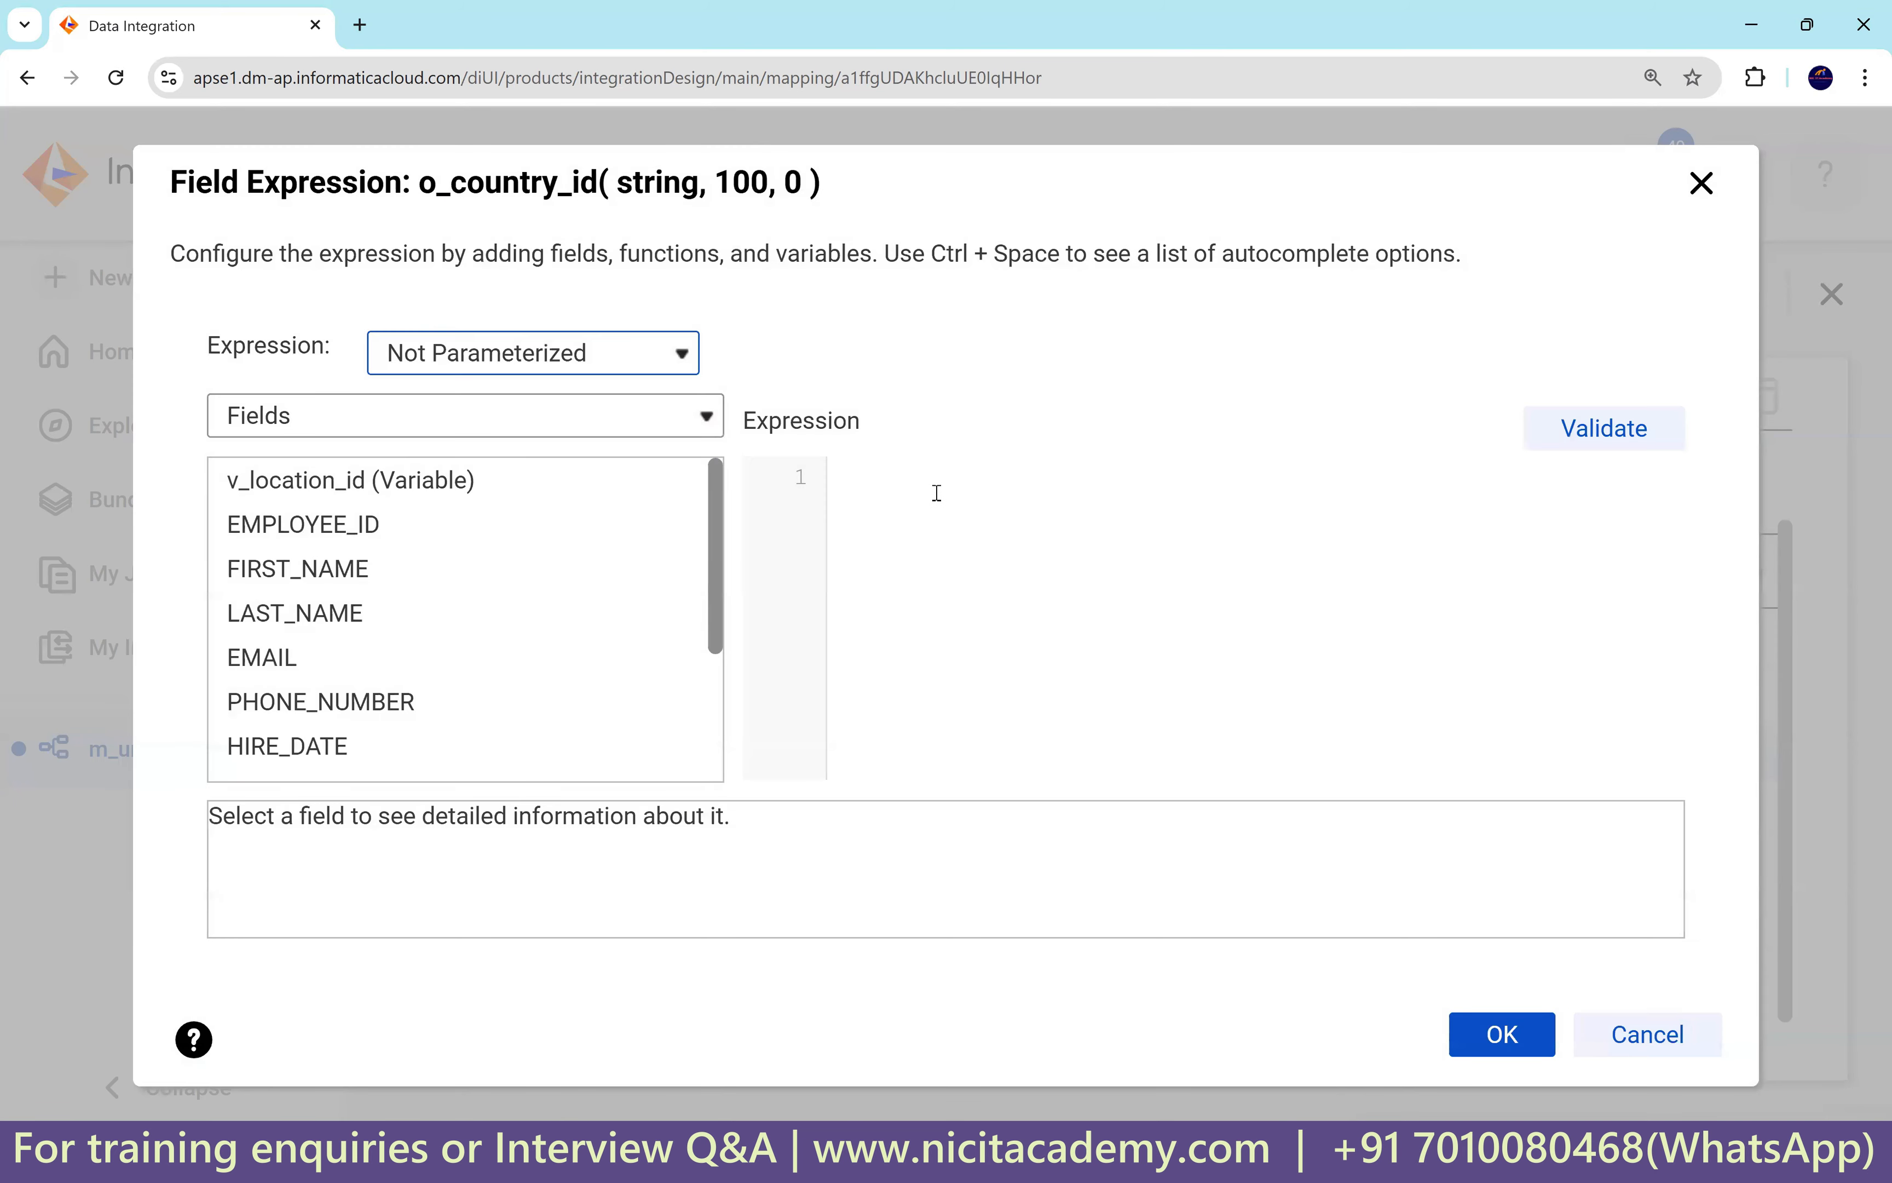
left_click(937, 492)
key("ctrl+v")
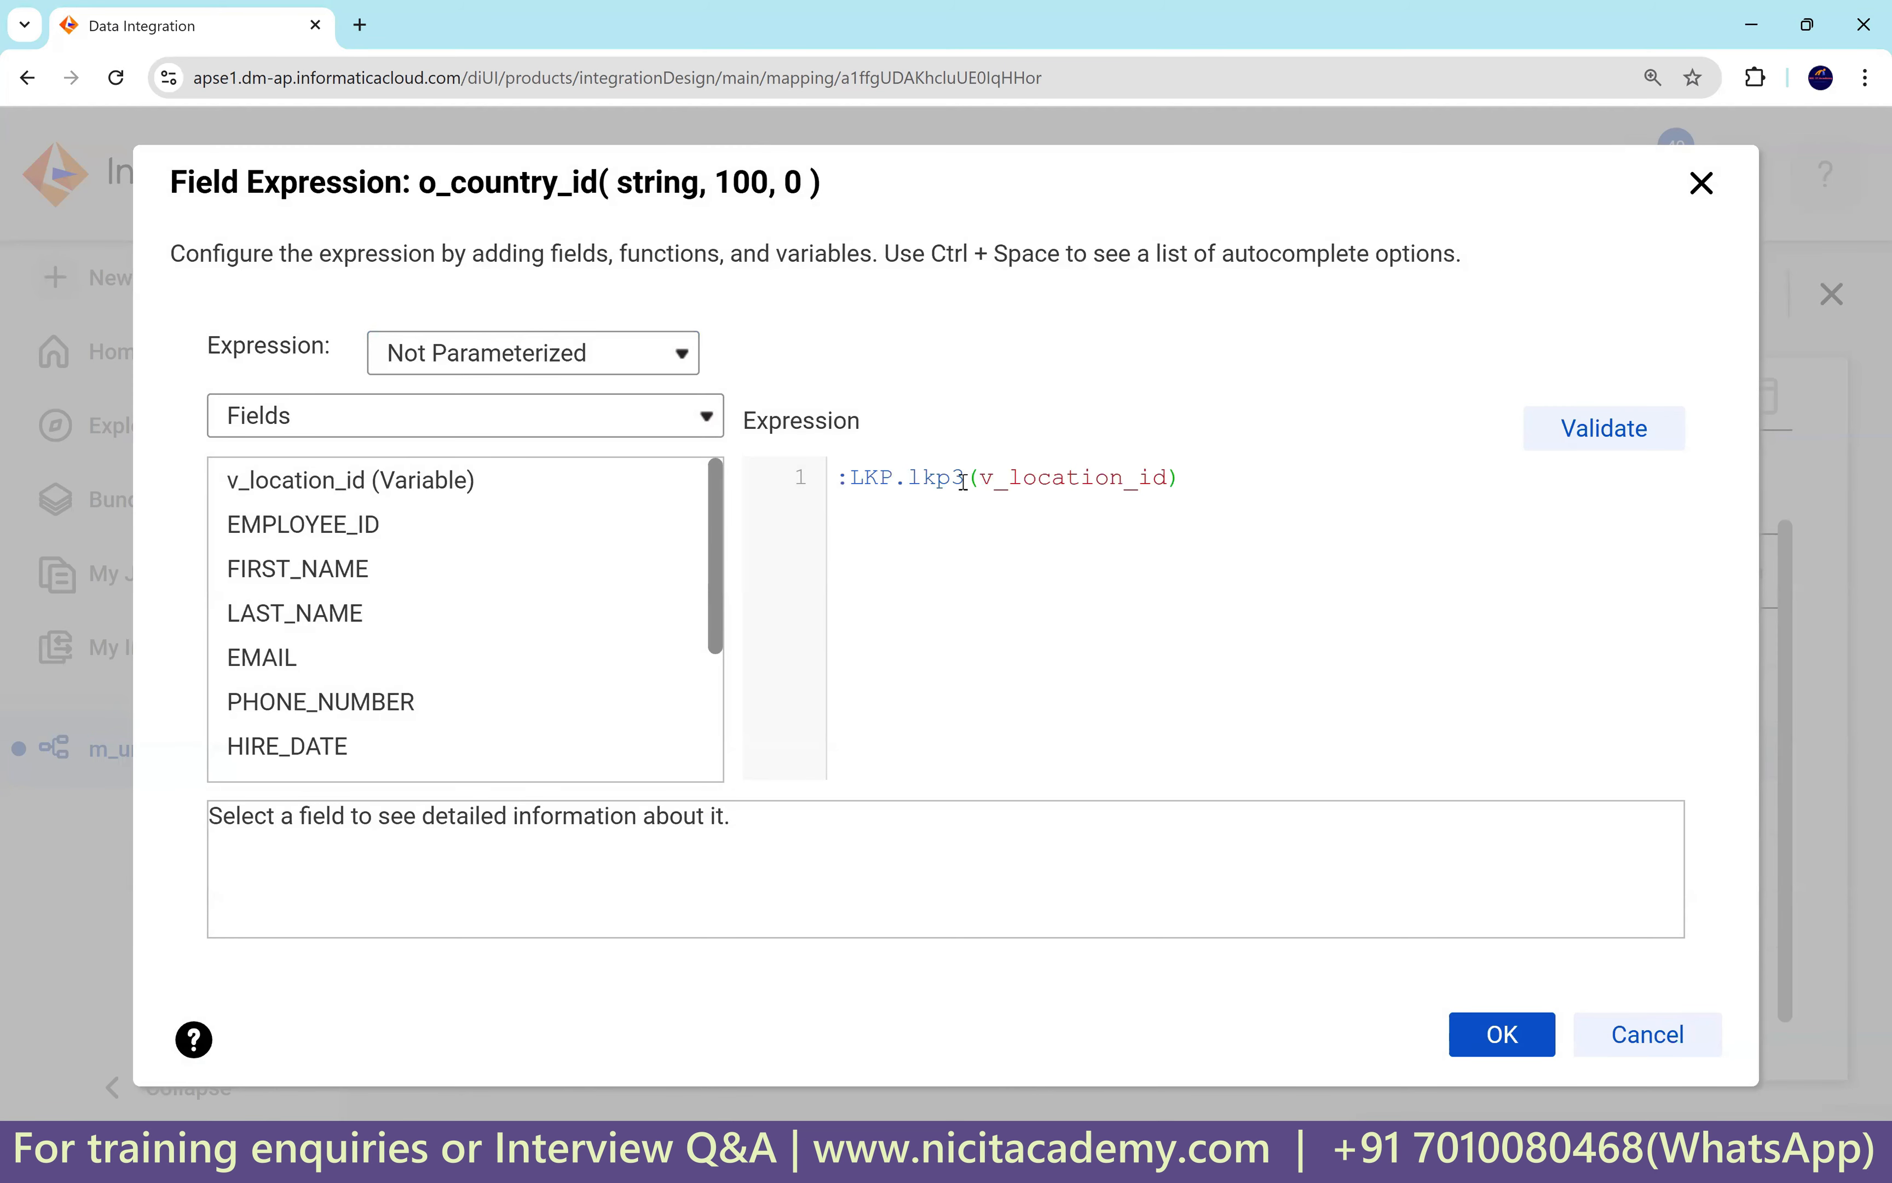
left_click_drag(961, 480, 952, 480)
key("BackSpace")
type("6")
left_click(1539, 430)
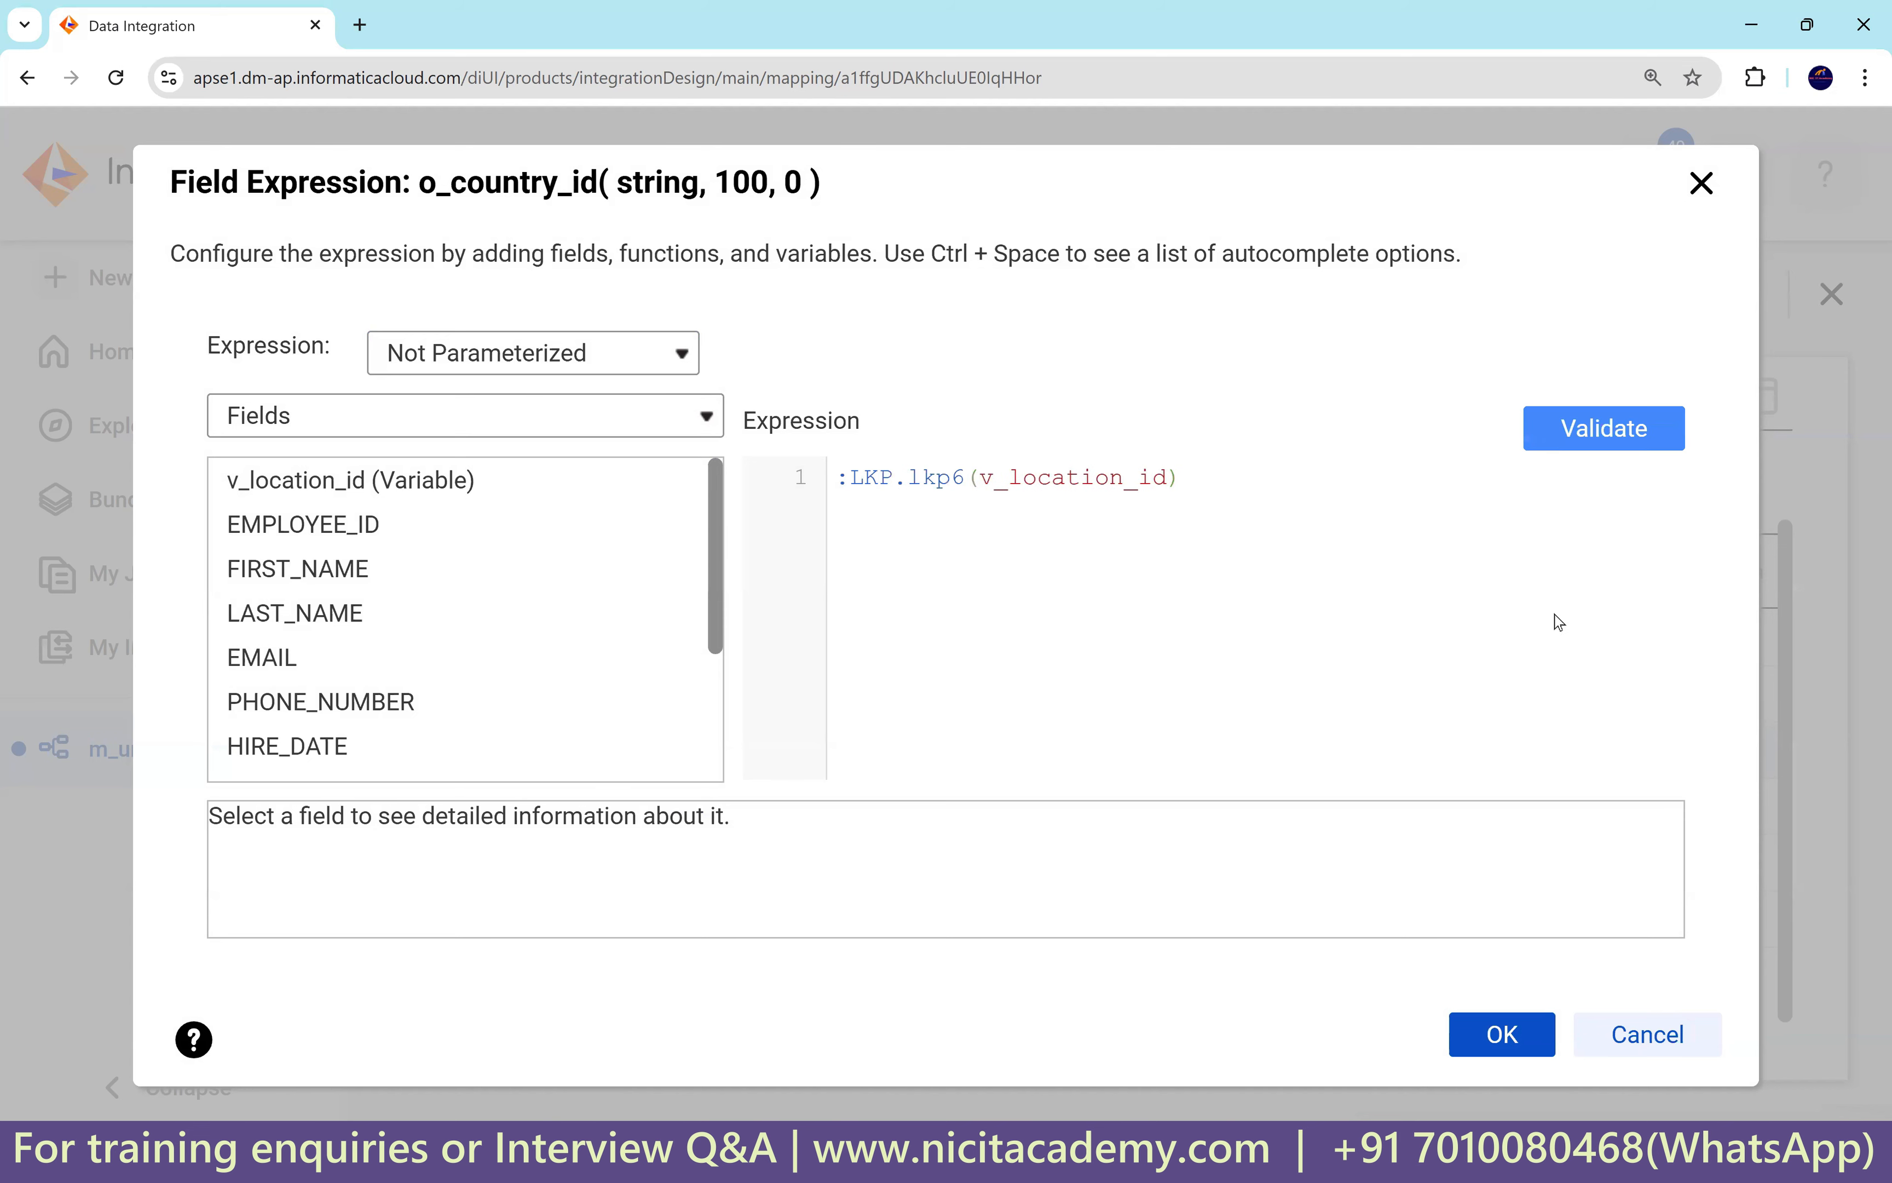
left_click(1502, 1080)
key("ctrl+minus")
key("ctrl+minus")
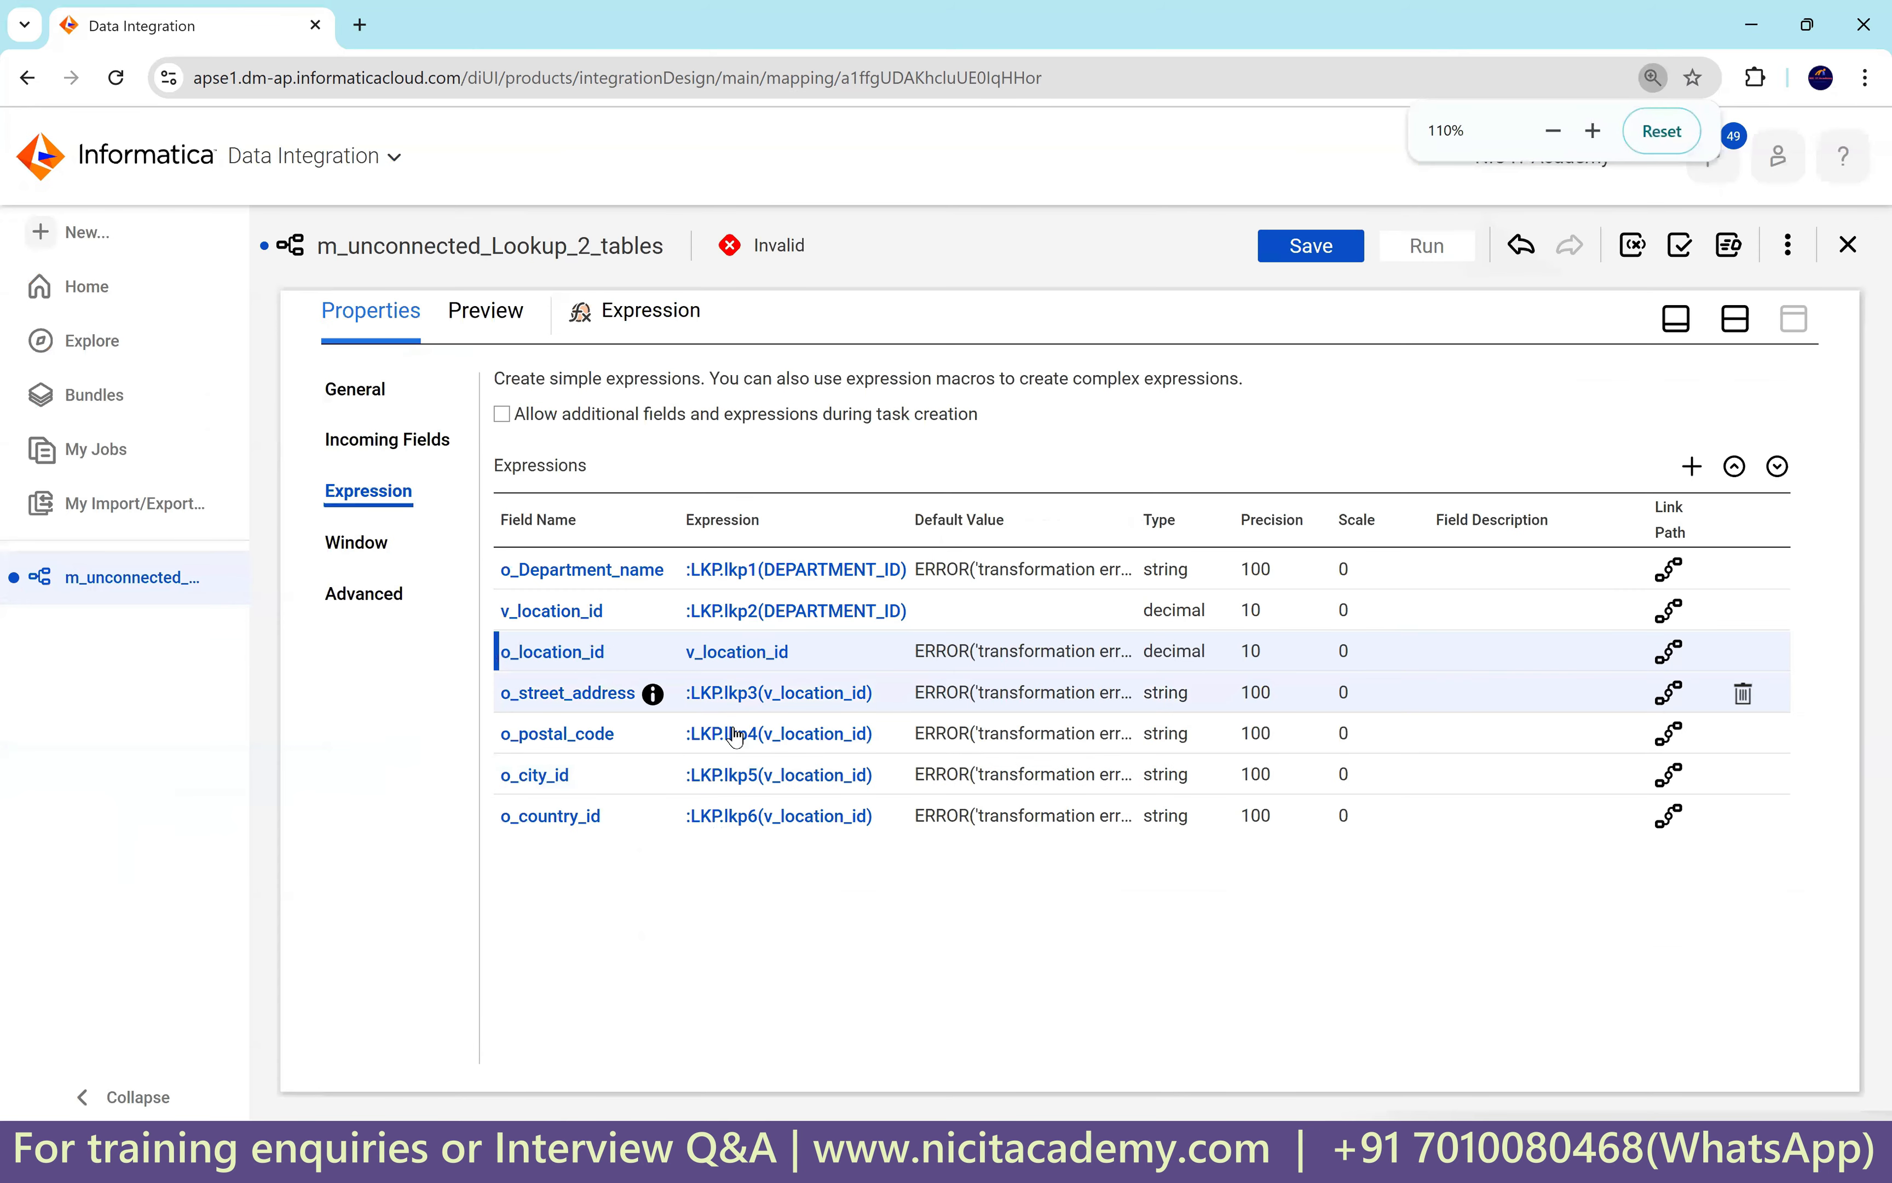
Choose Oracle_Tgt as the Target's connection.
left_click(1736, 318)
left_click(1321, 619)
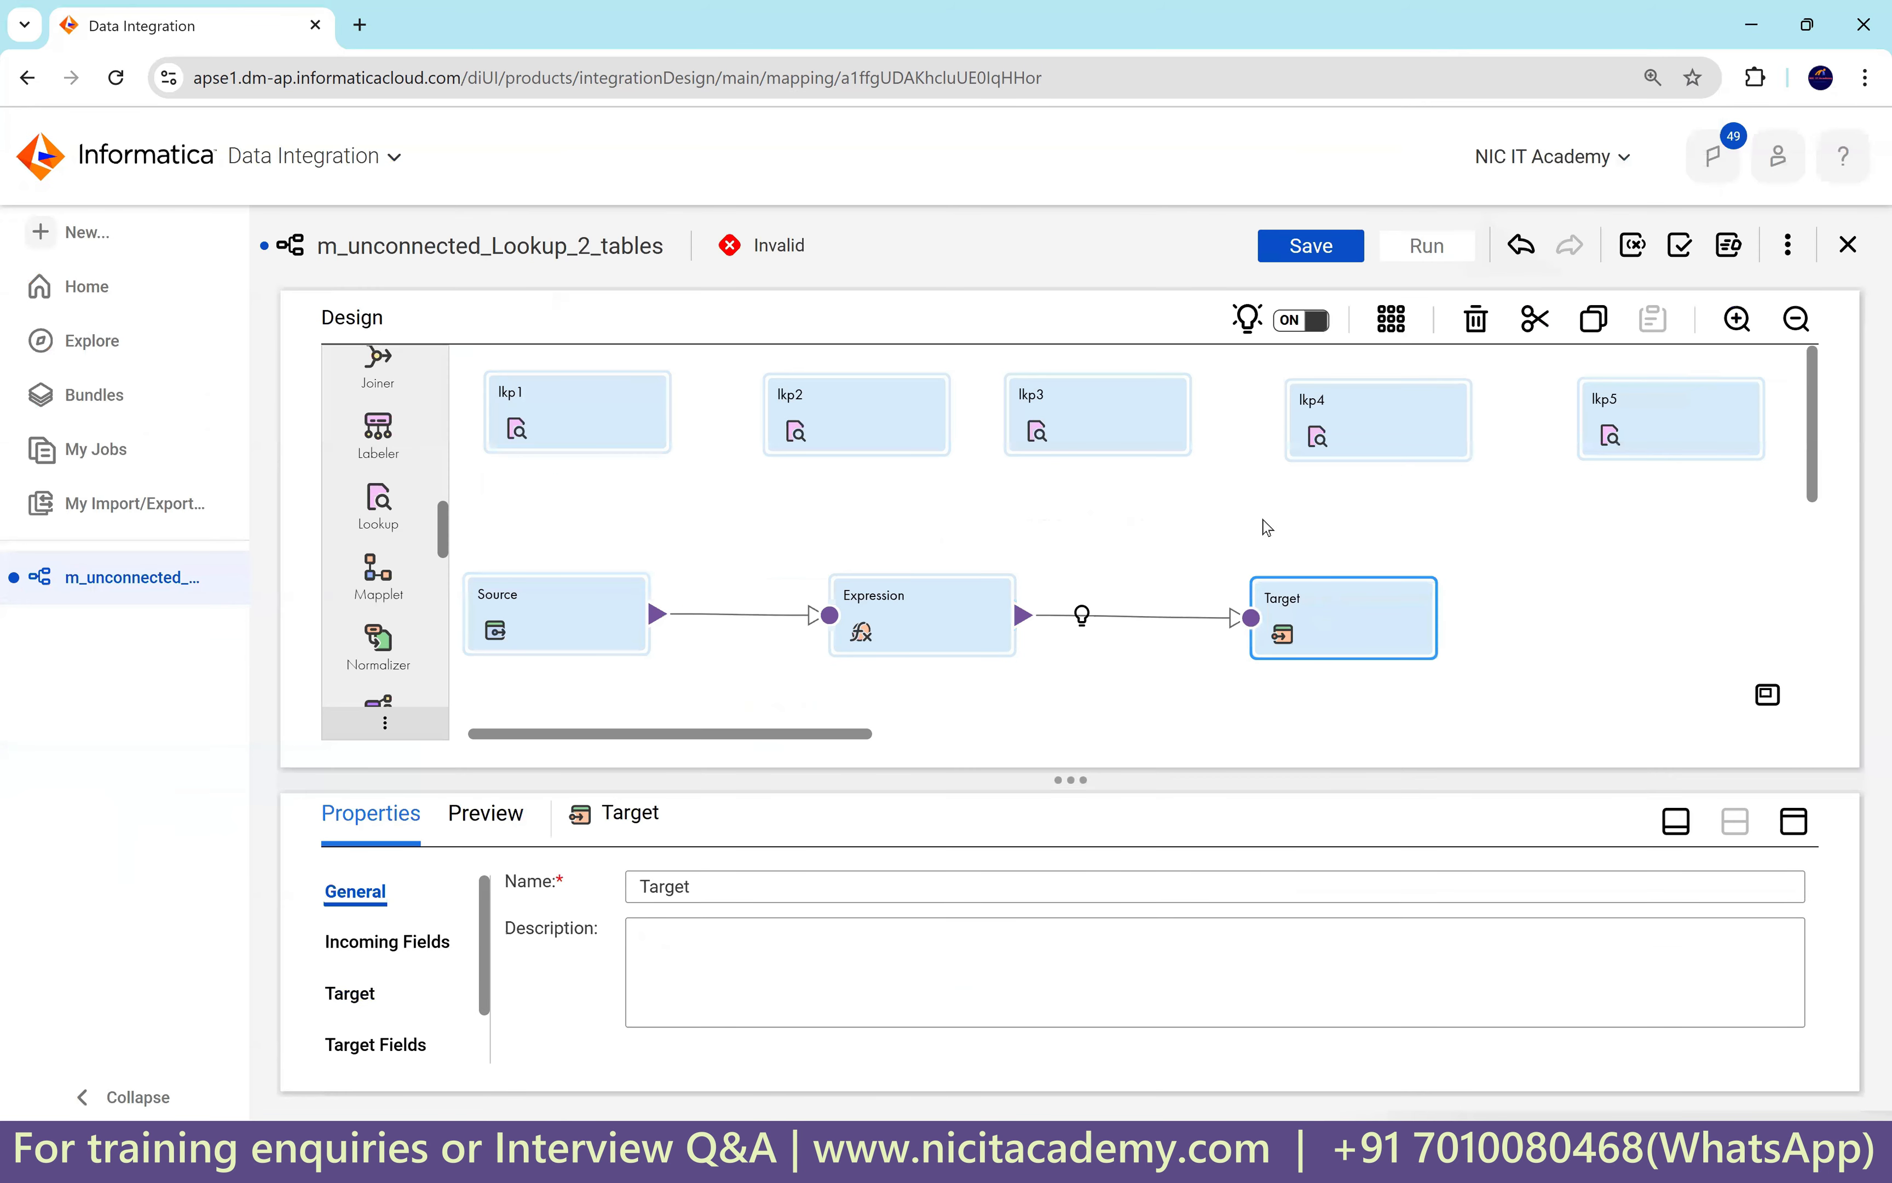
left_click(1794, 823)
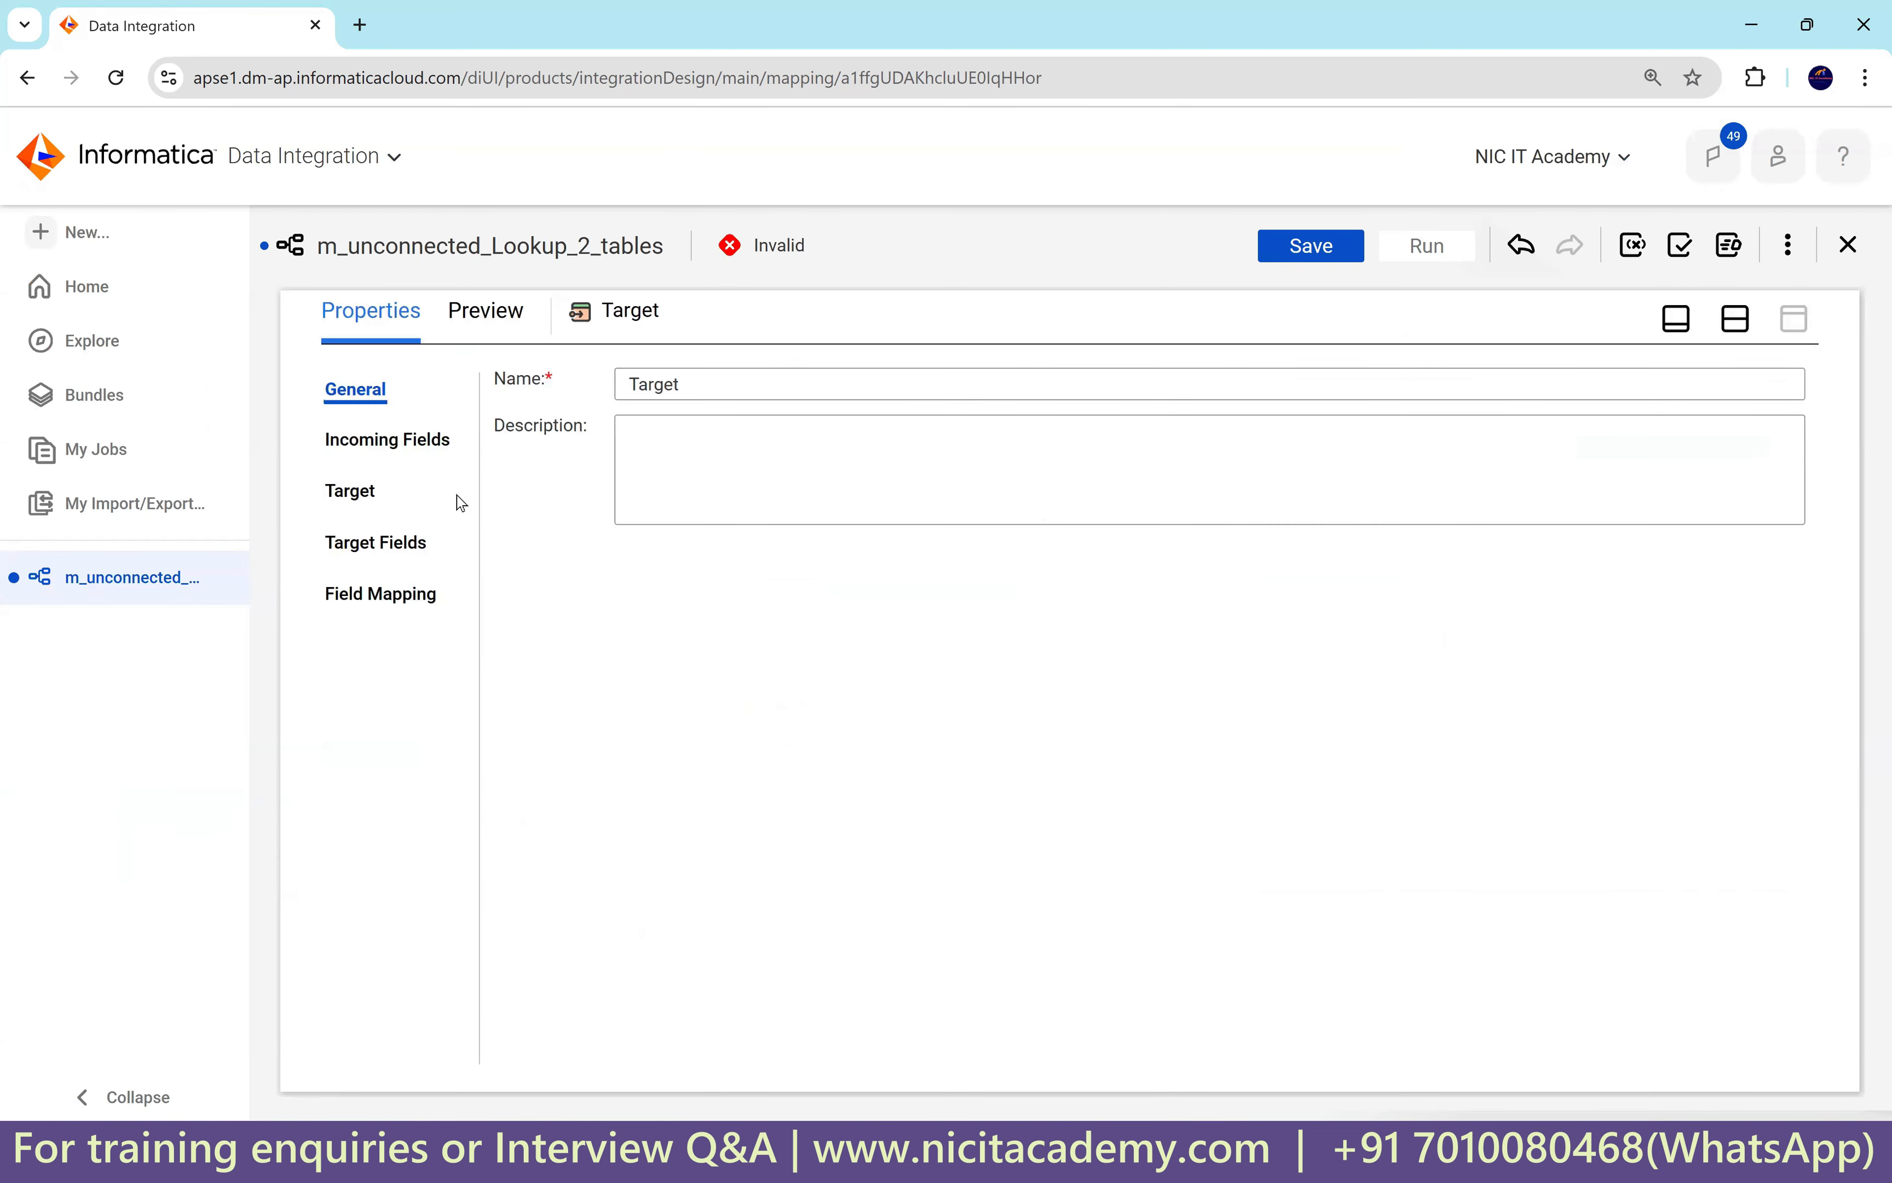
left_click(350, 490)
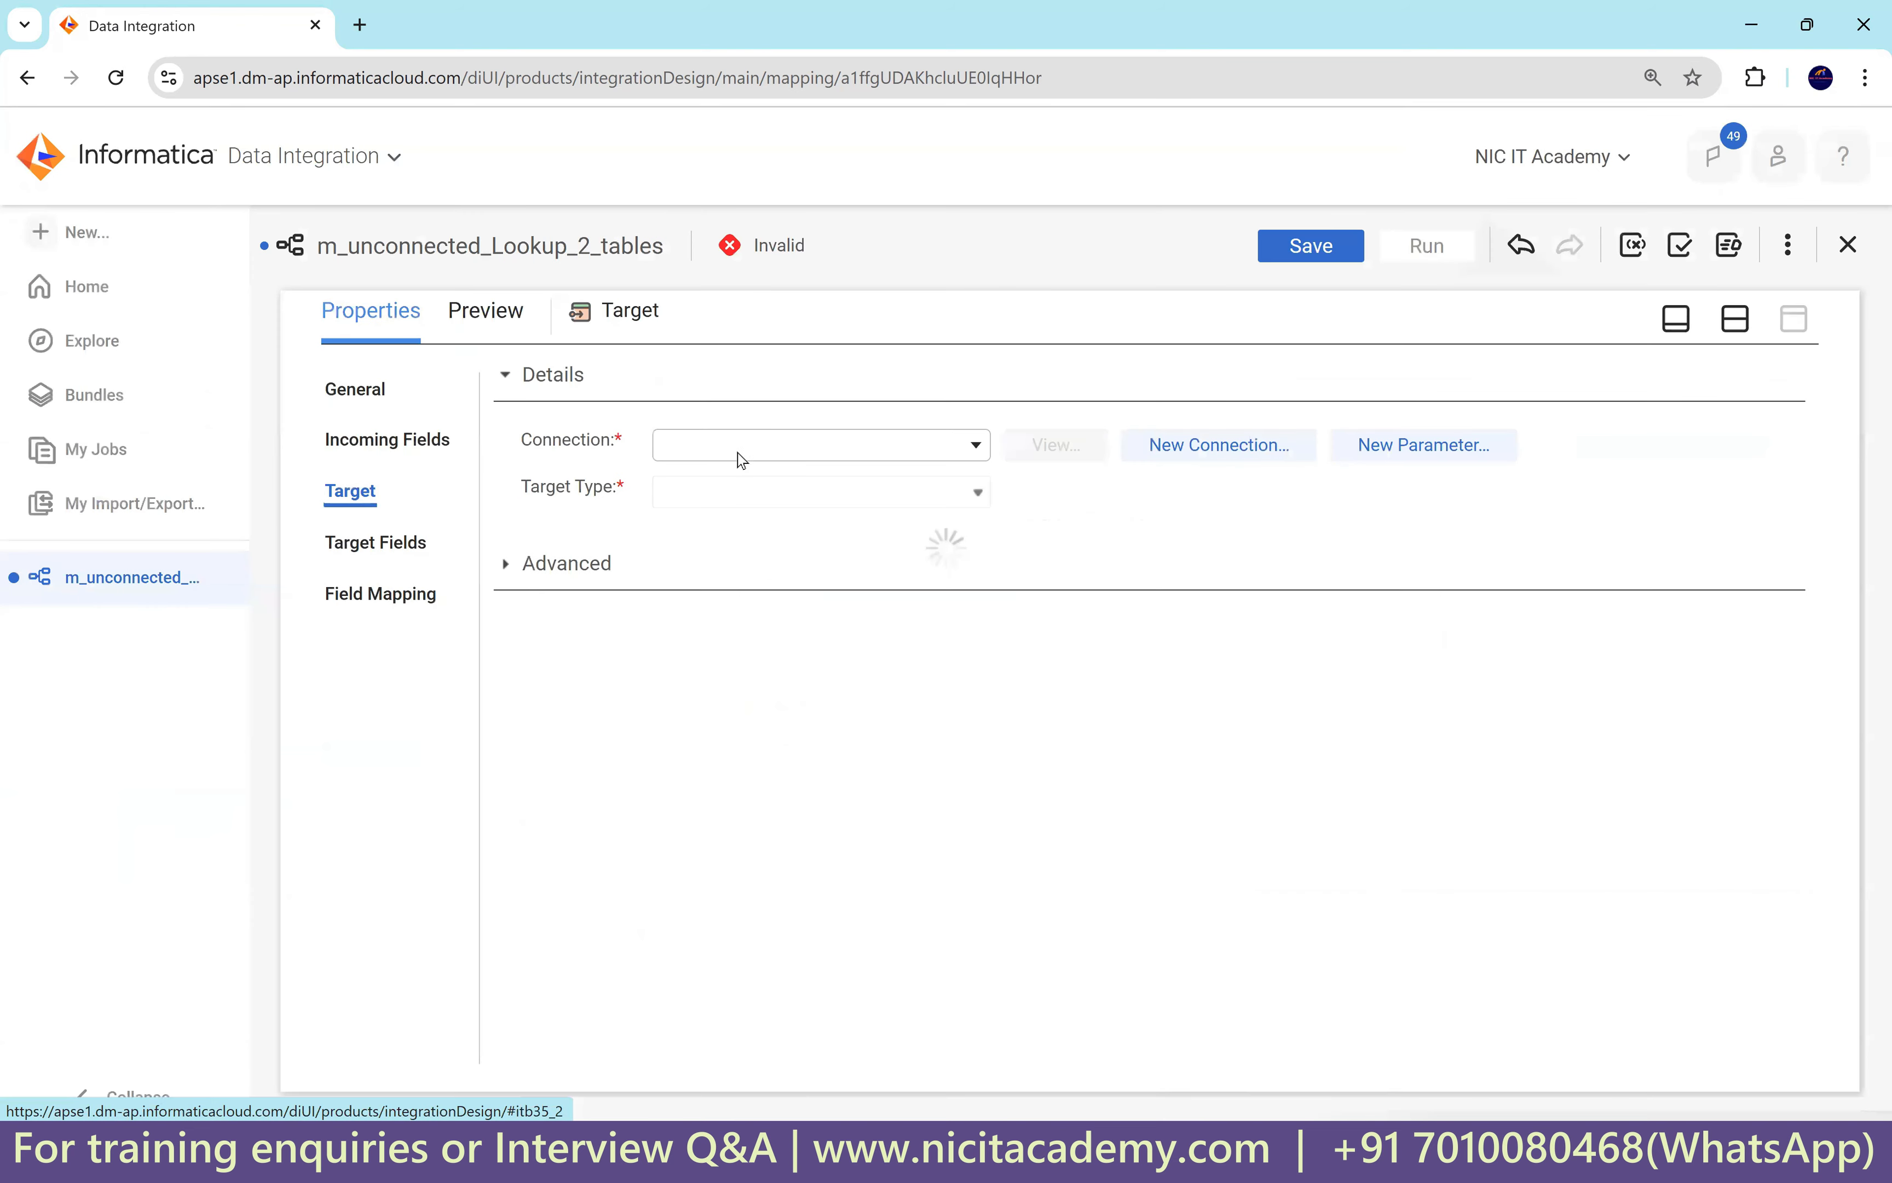
left_click(755, 454)
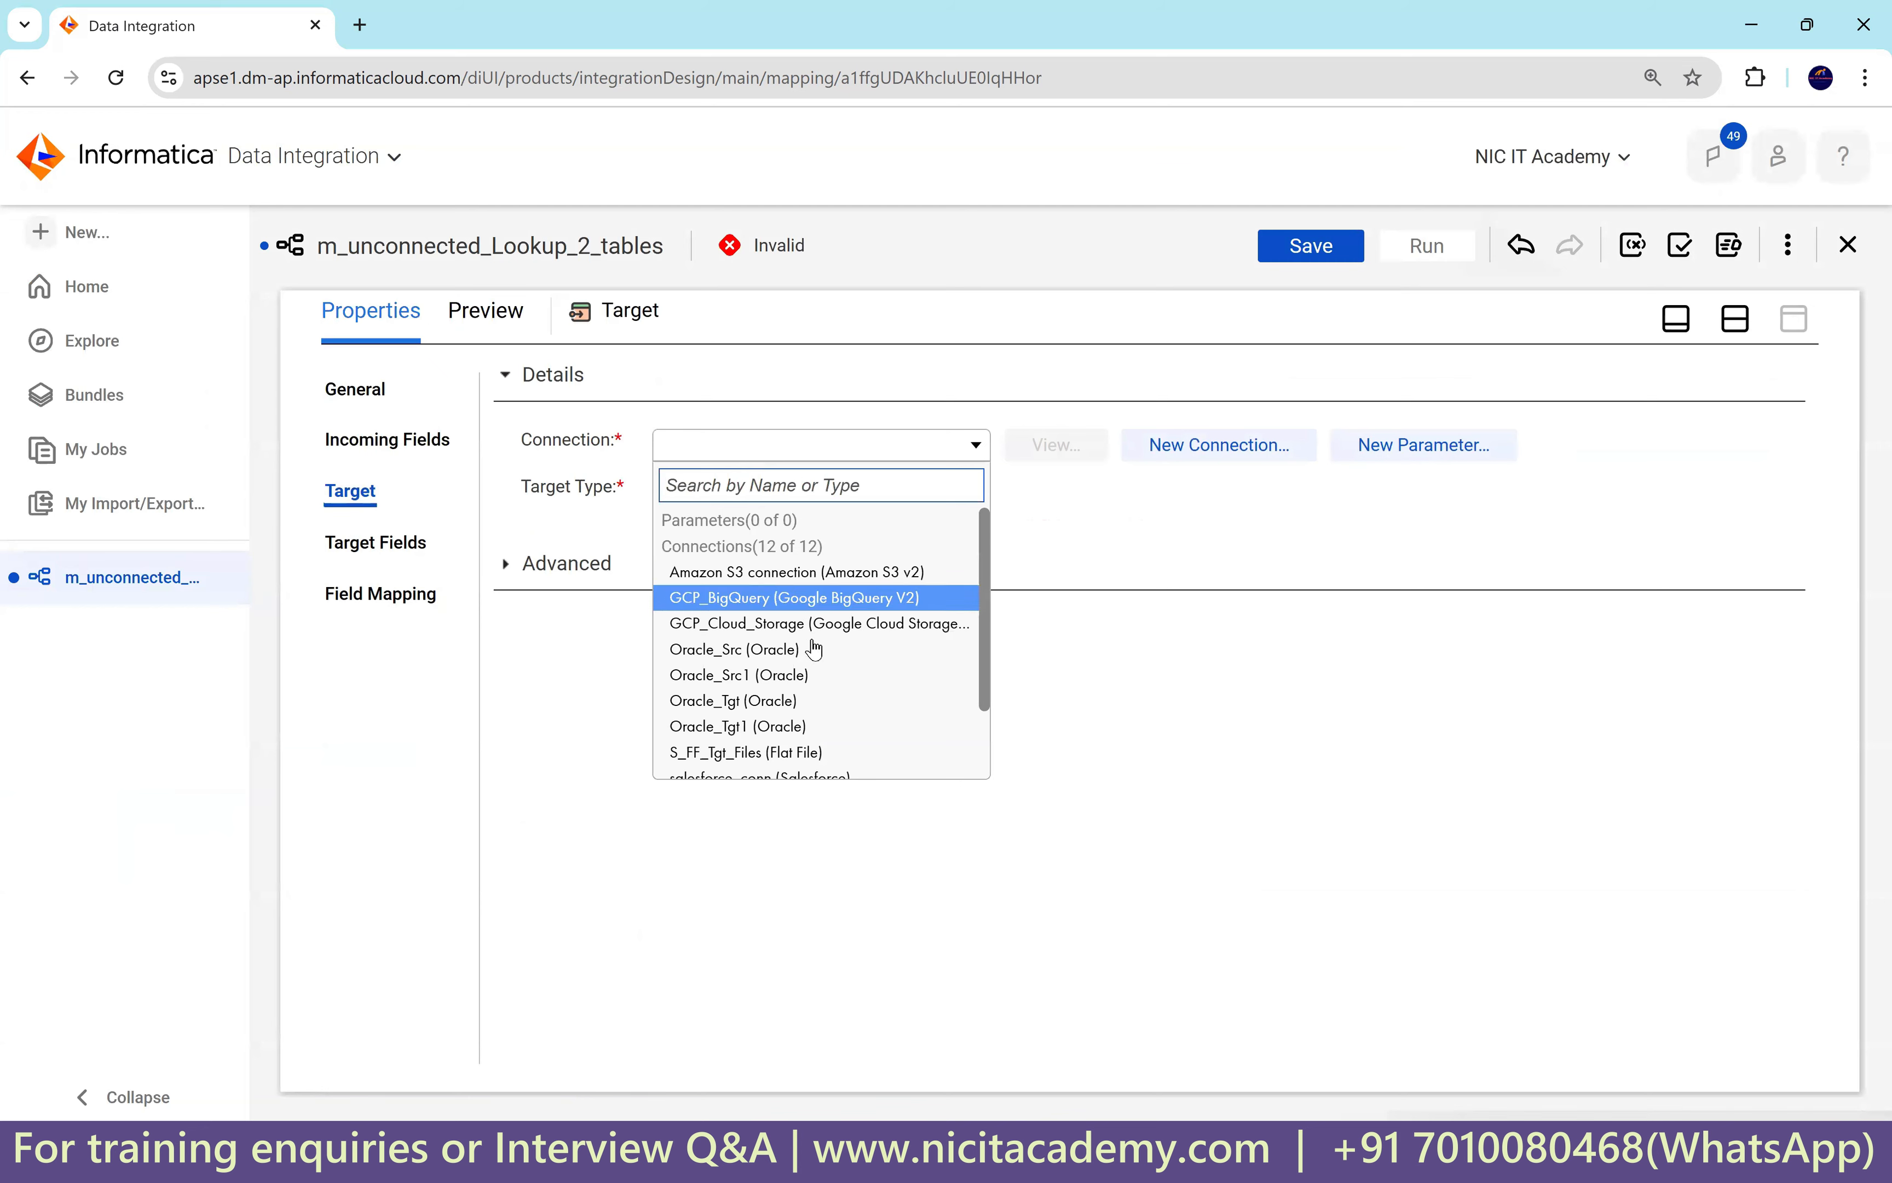
left_click(799, 700)
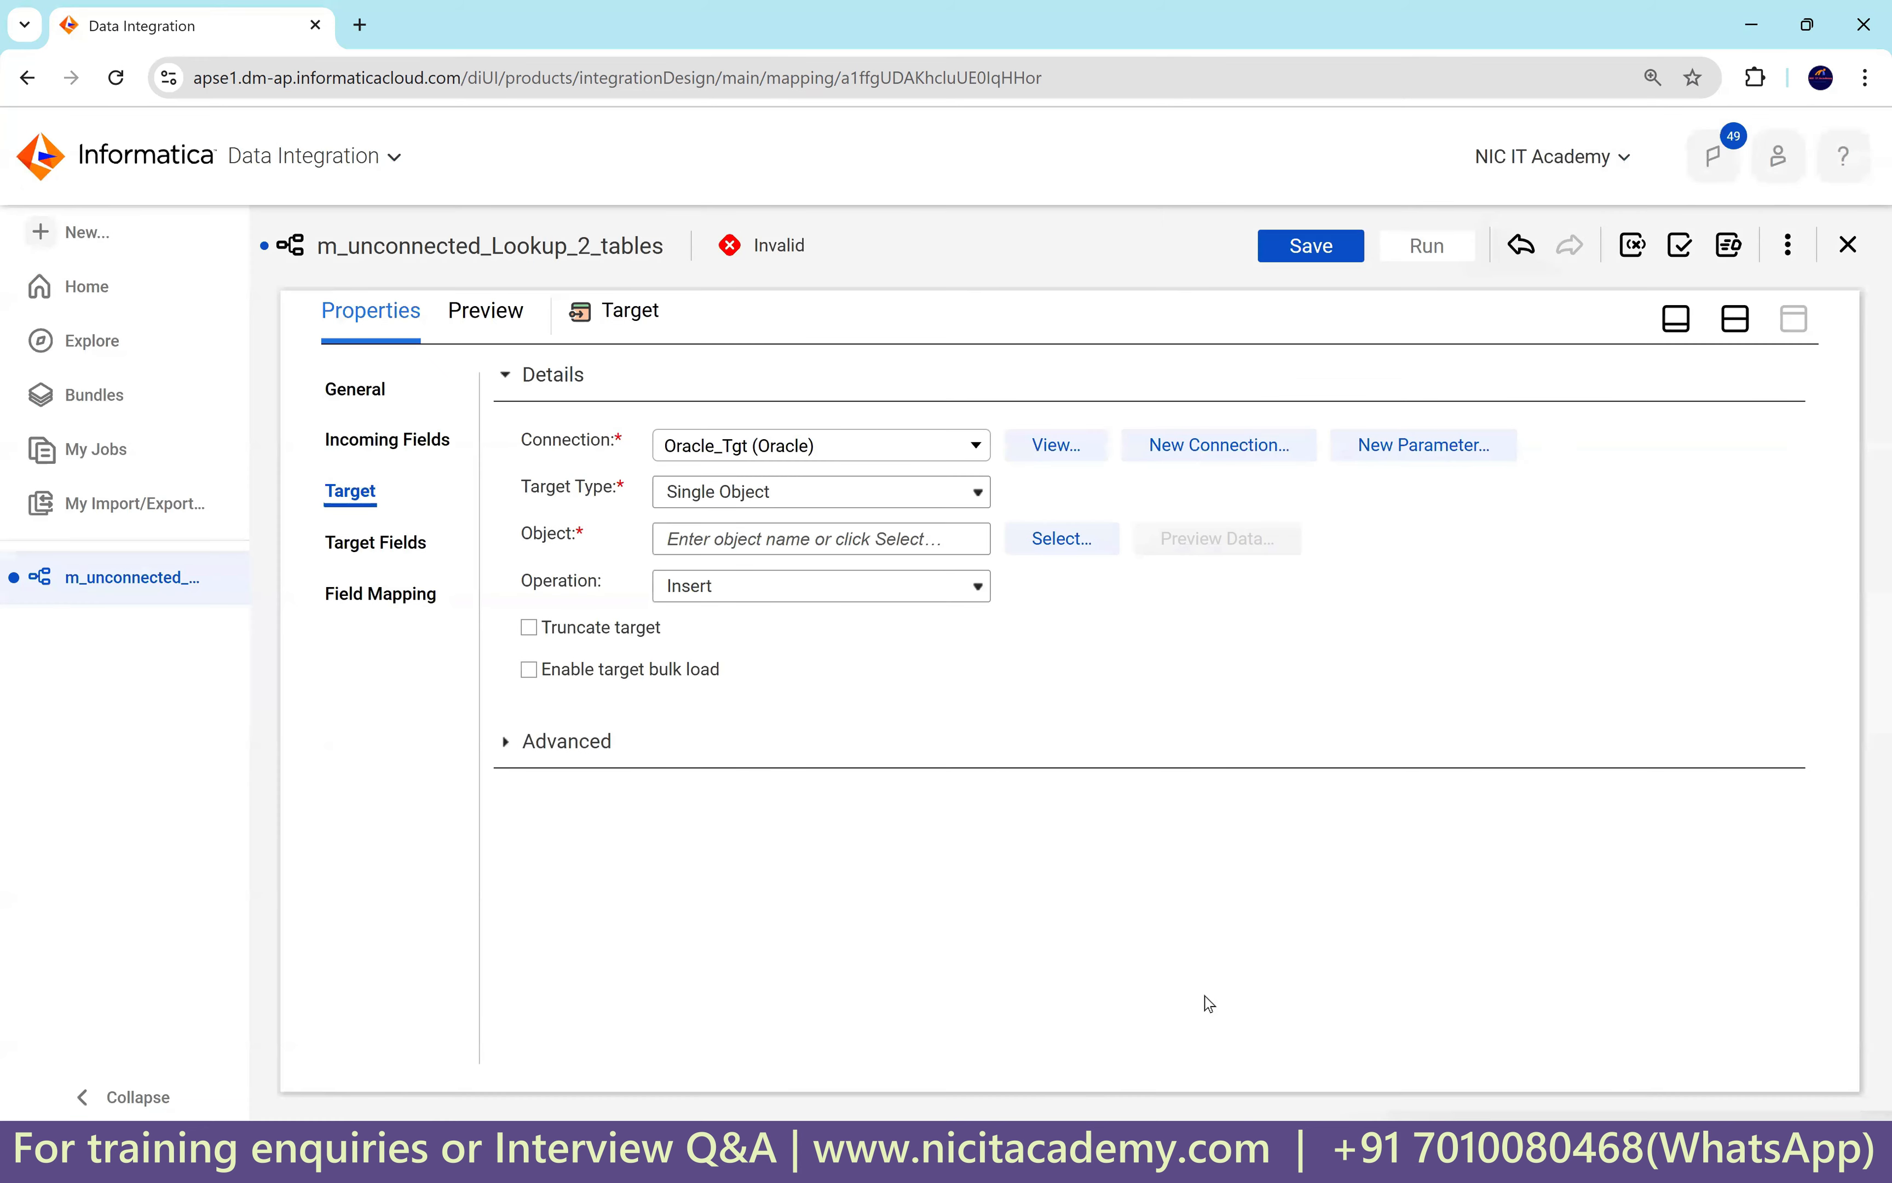
key("alt+Tab")
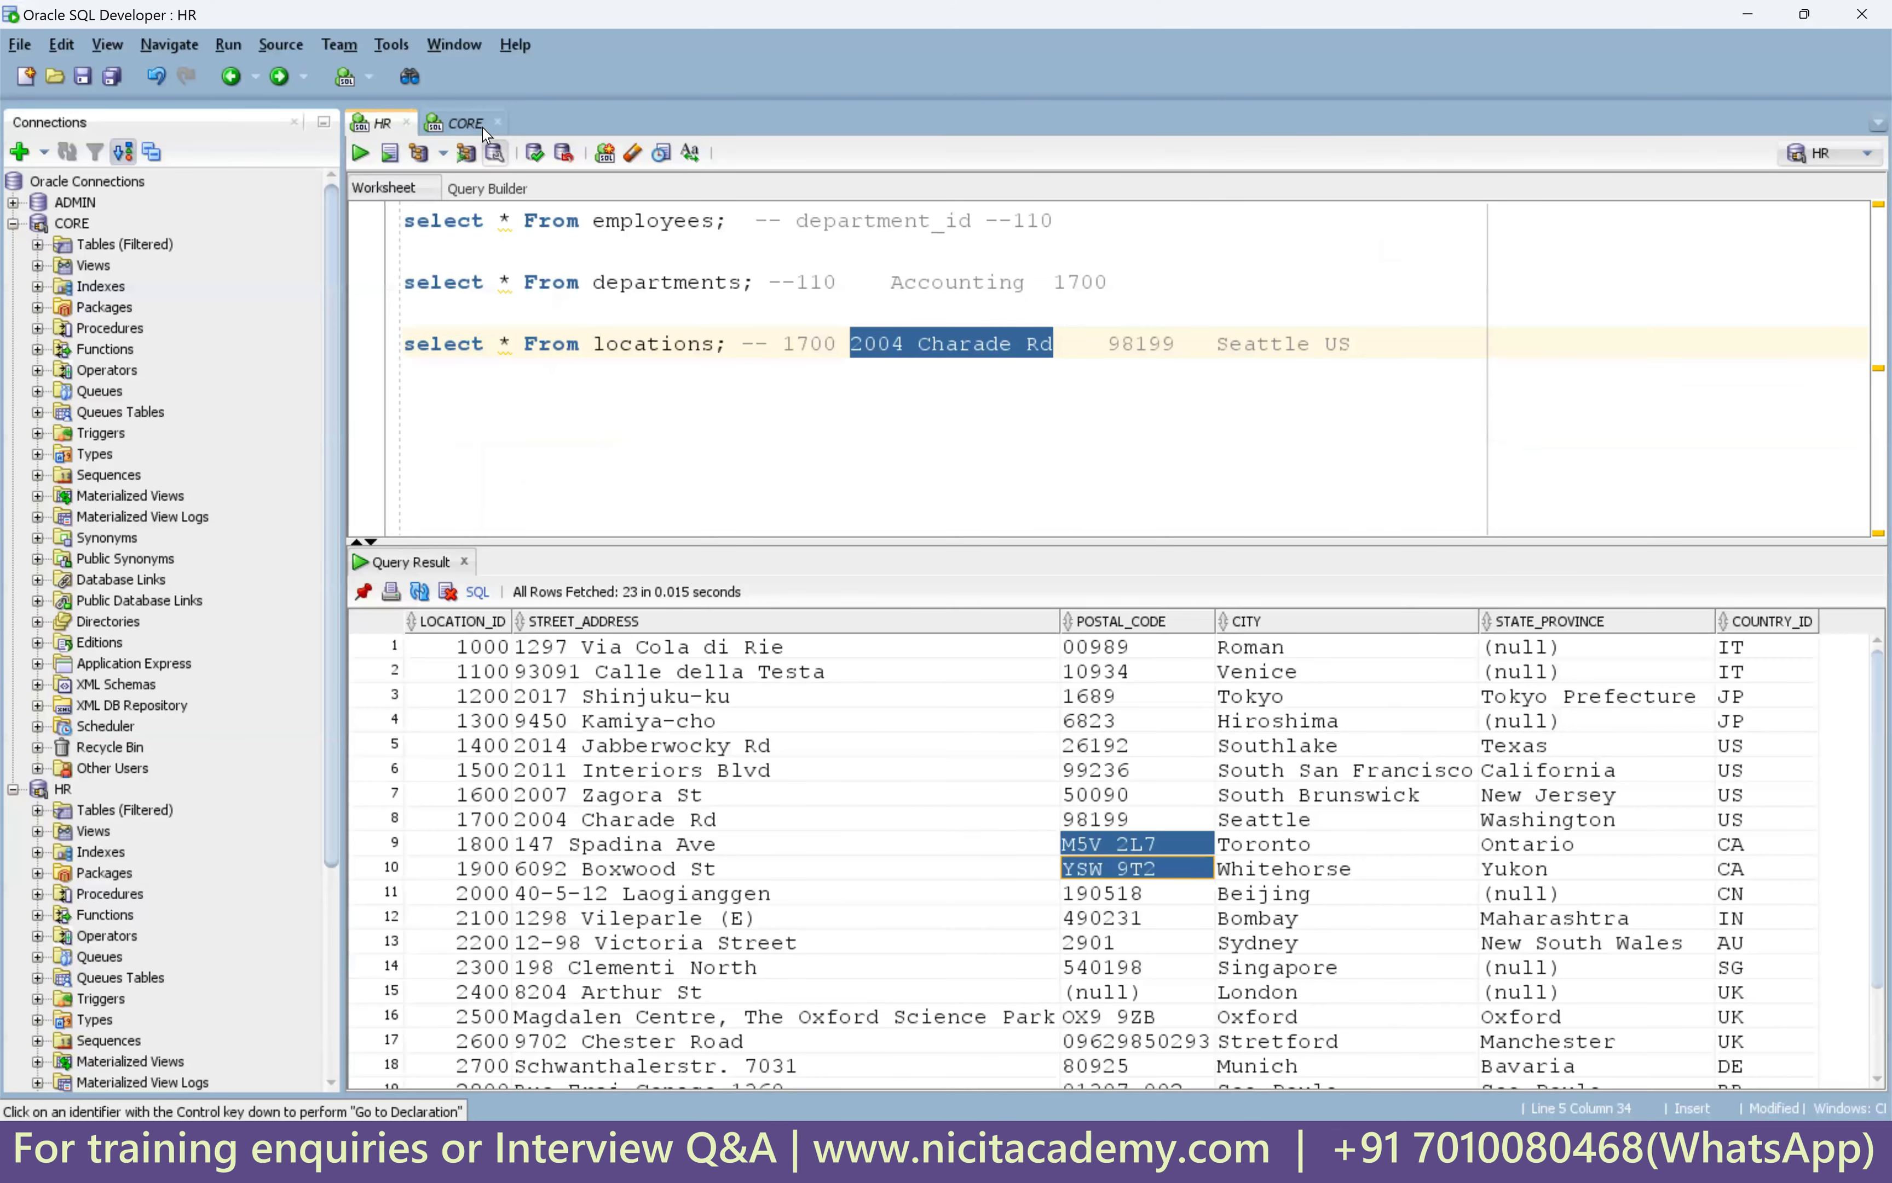
Copy t_employees_dept_loc from the CORE worksheet and return to Informatica's target object picker.
left_click(470, 124)
double_click(686, 221)
key("ctrl+c")
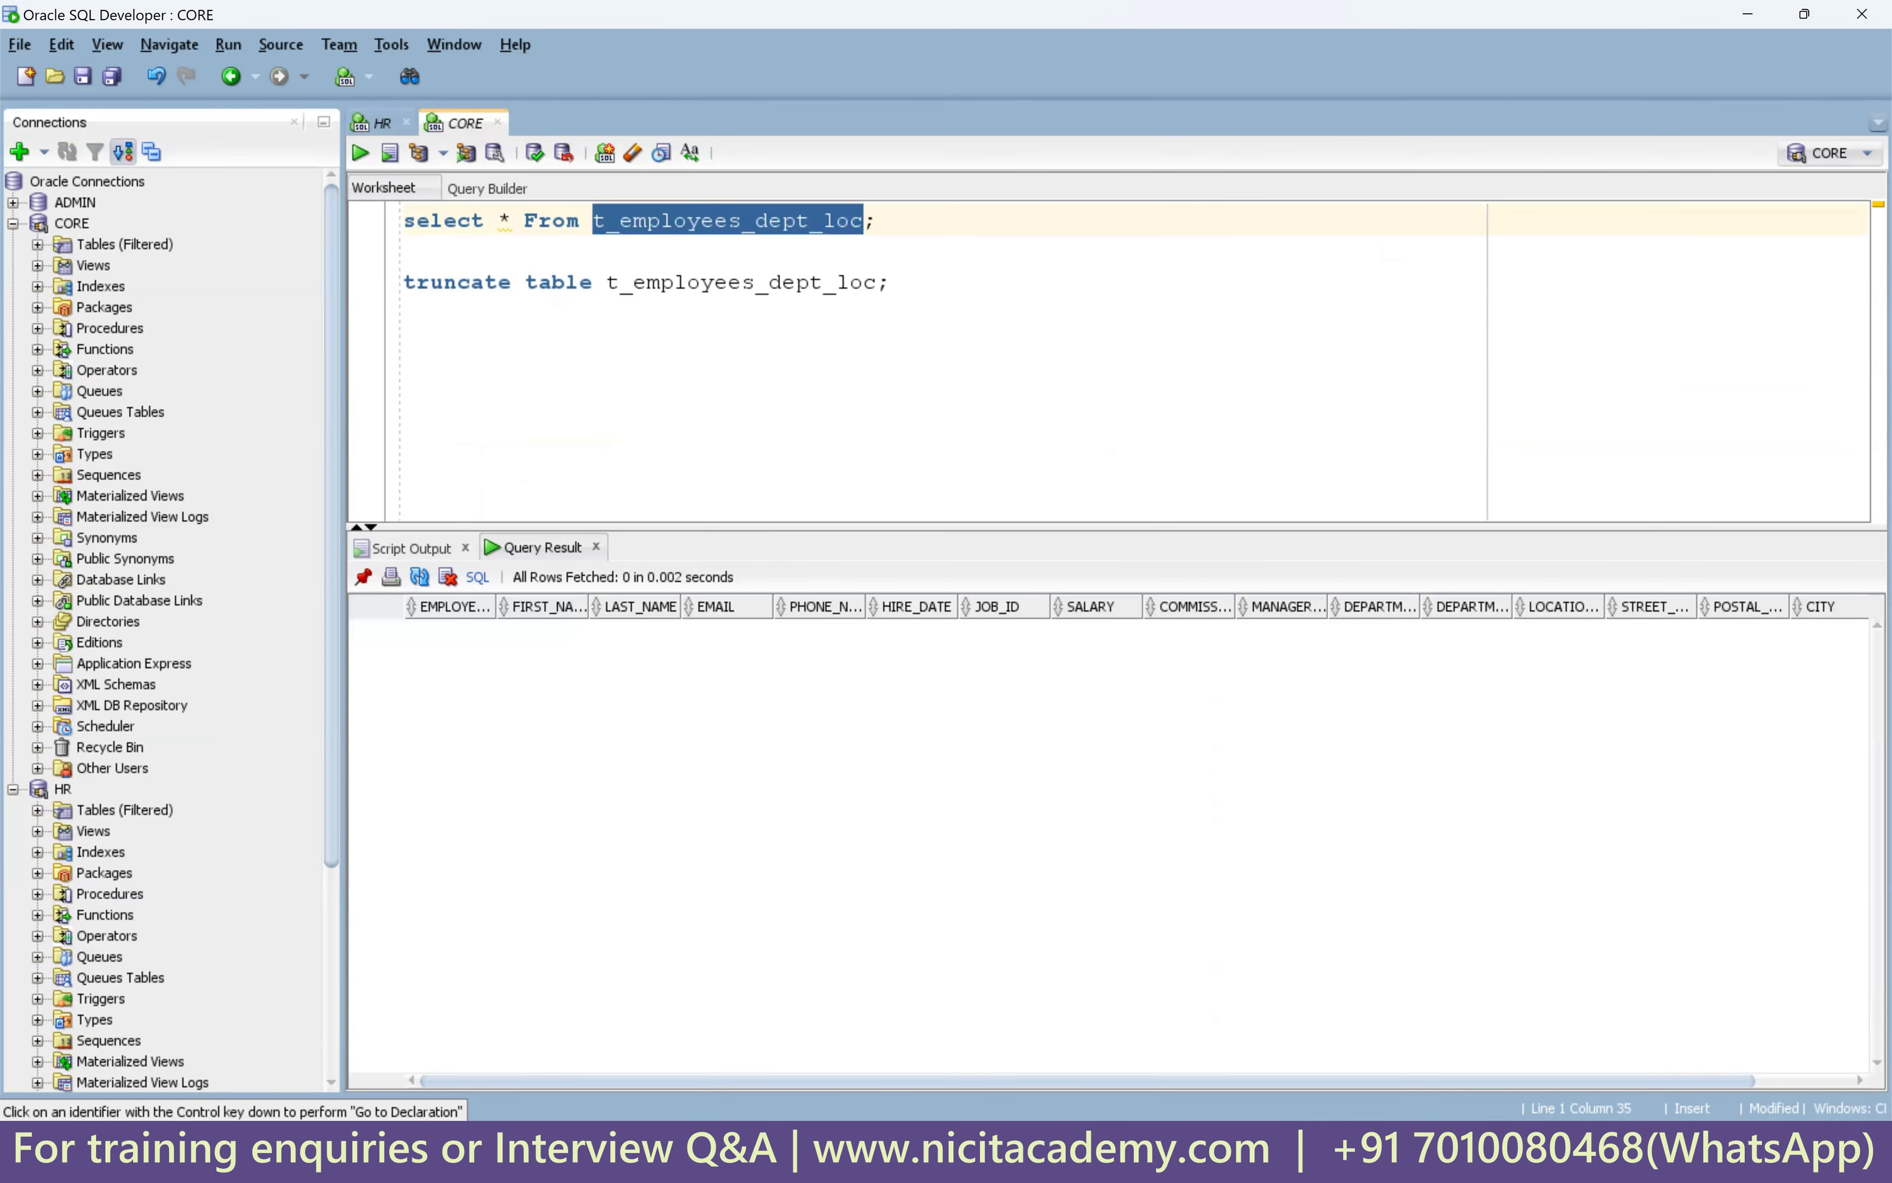
key("alt+Tab")
left_click(1045, 538)
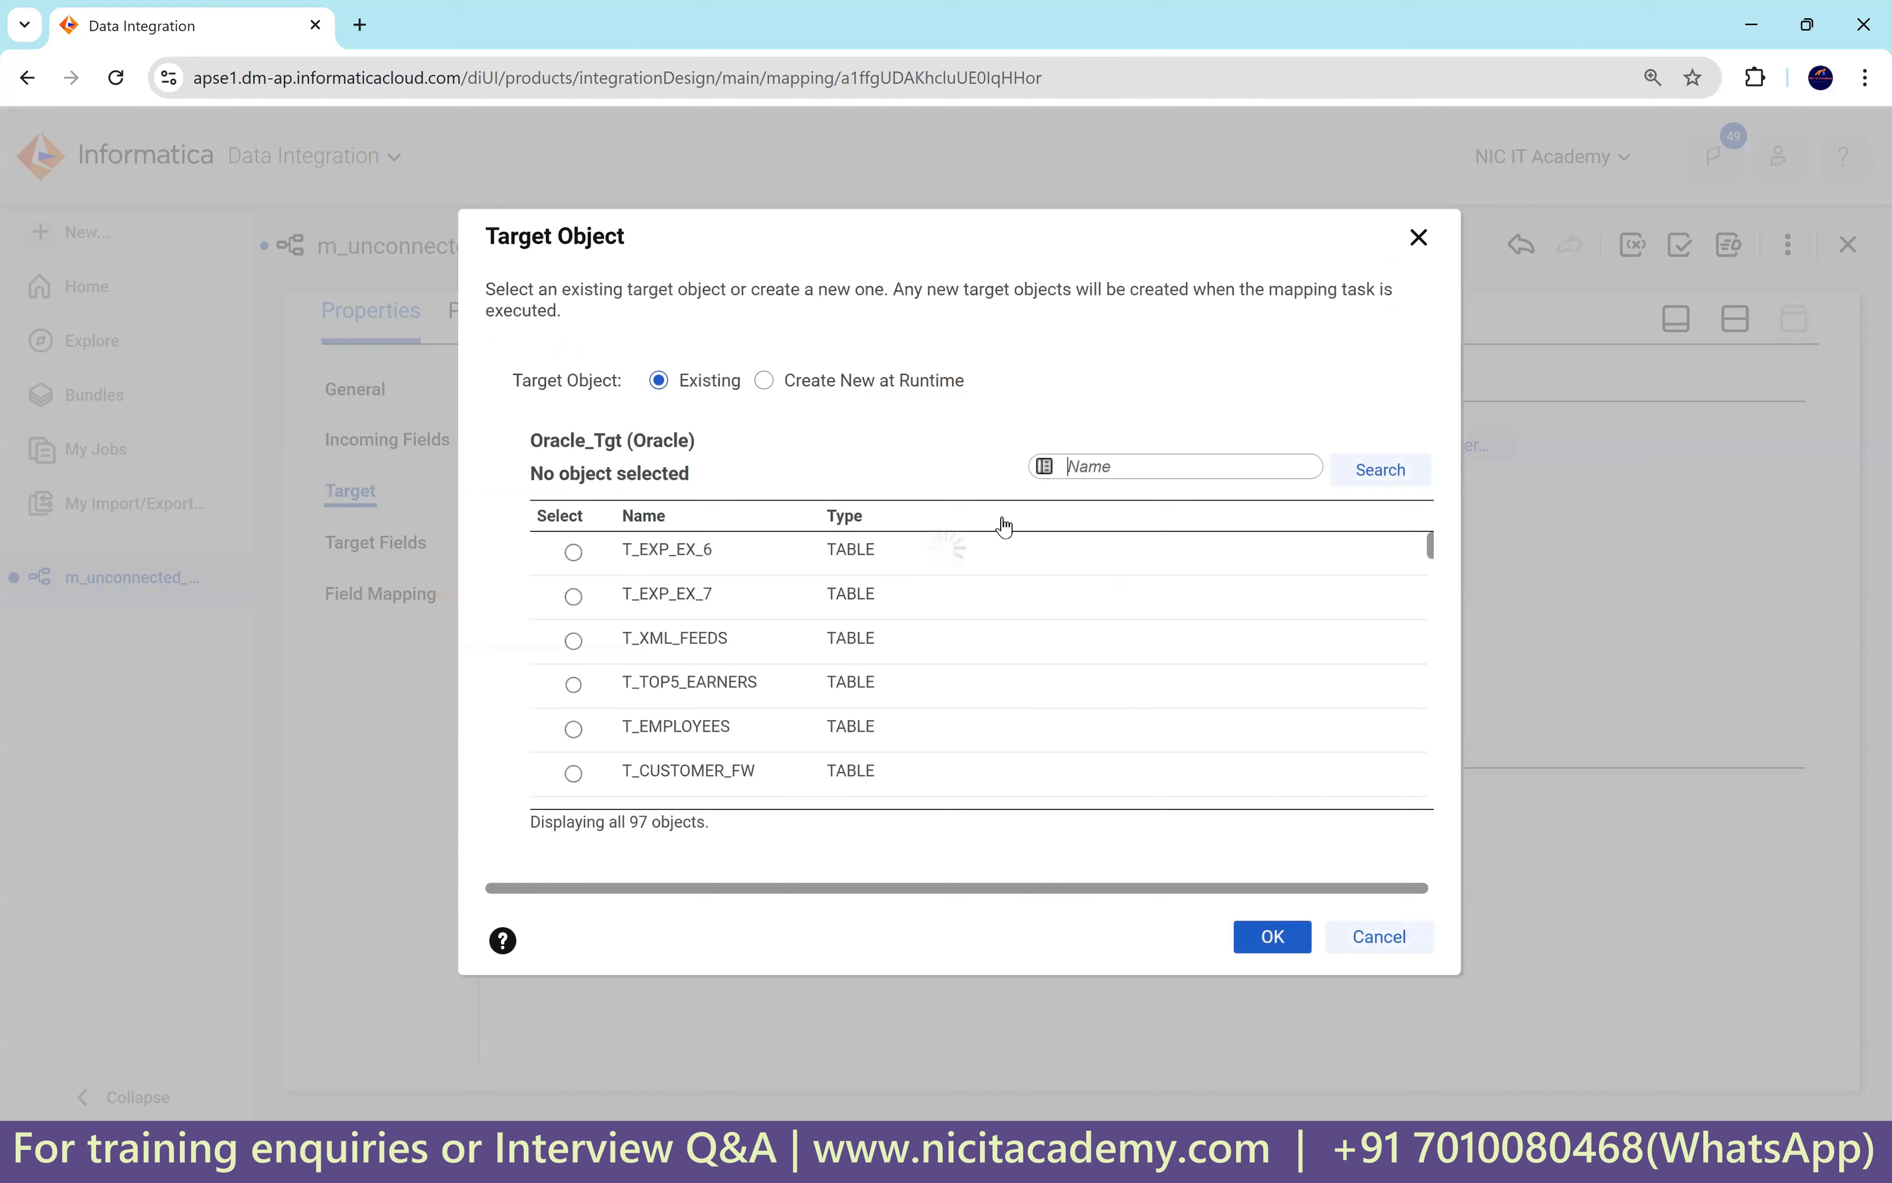
Search for T_EMPLOYEES_DEPT_LOC, select it as the target table, and enable Truncate target.
left_click(1089, 470)
key("ctrl+v")
left_click(1349, 473)
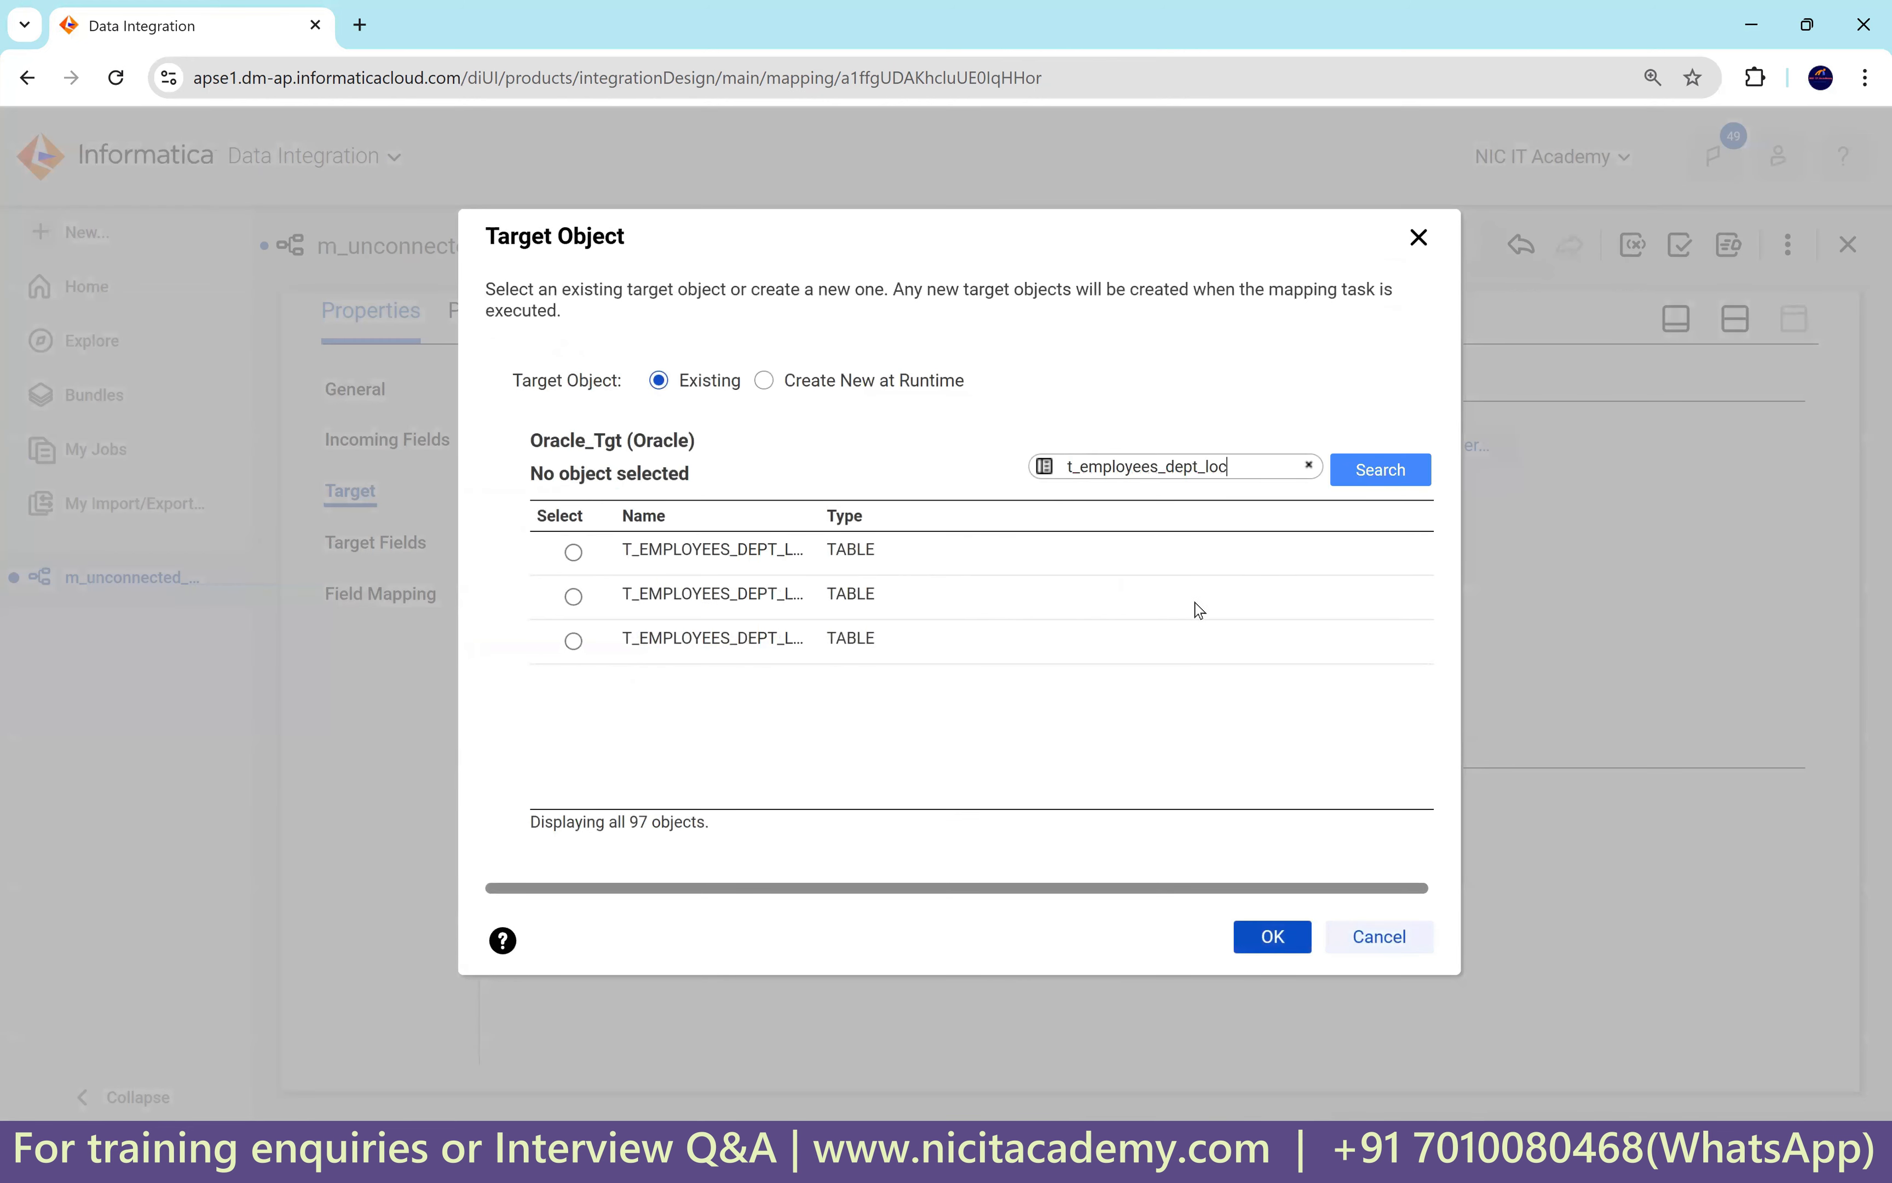
left_click(772, 553)
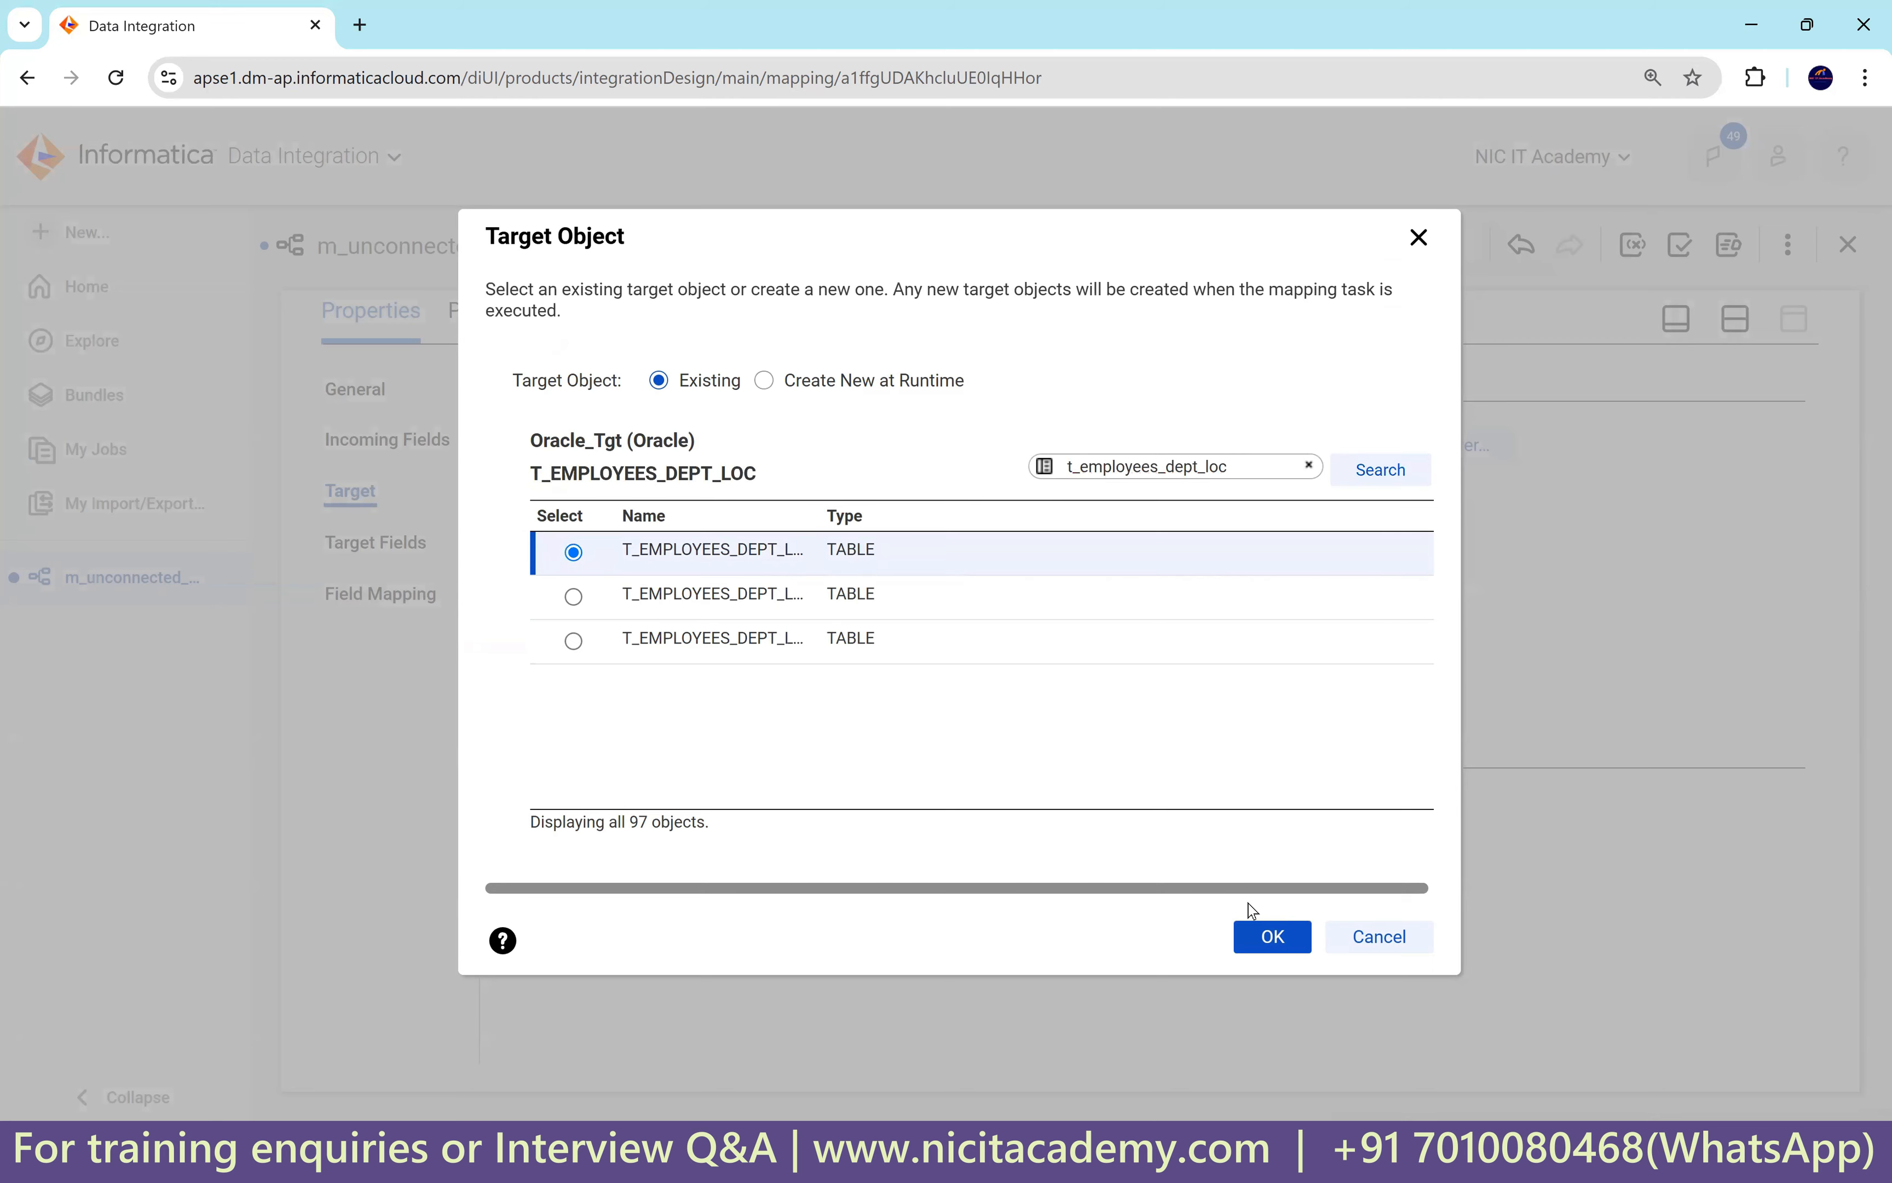
left_click(1267, 937)
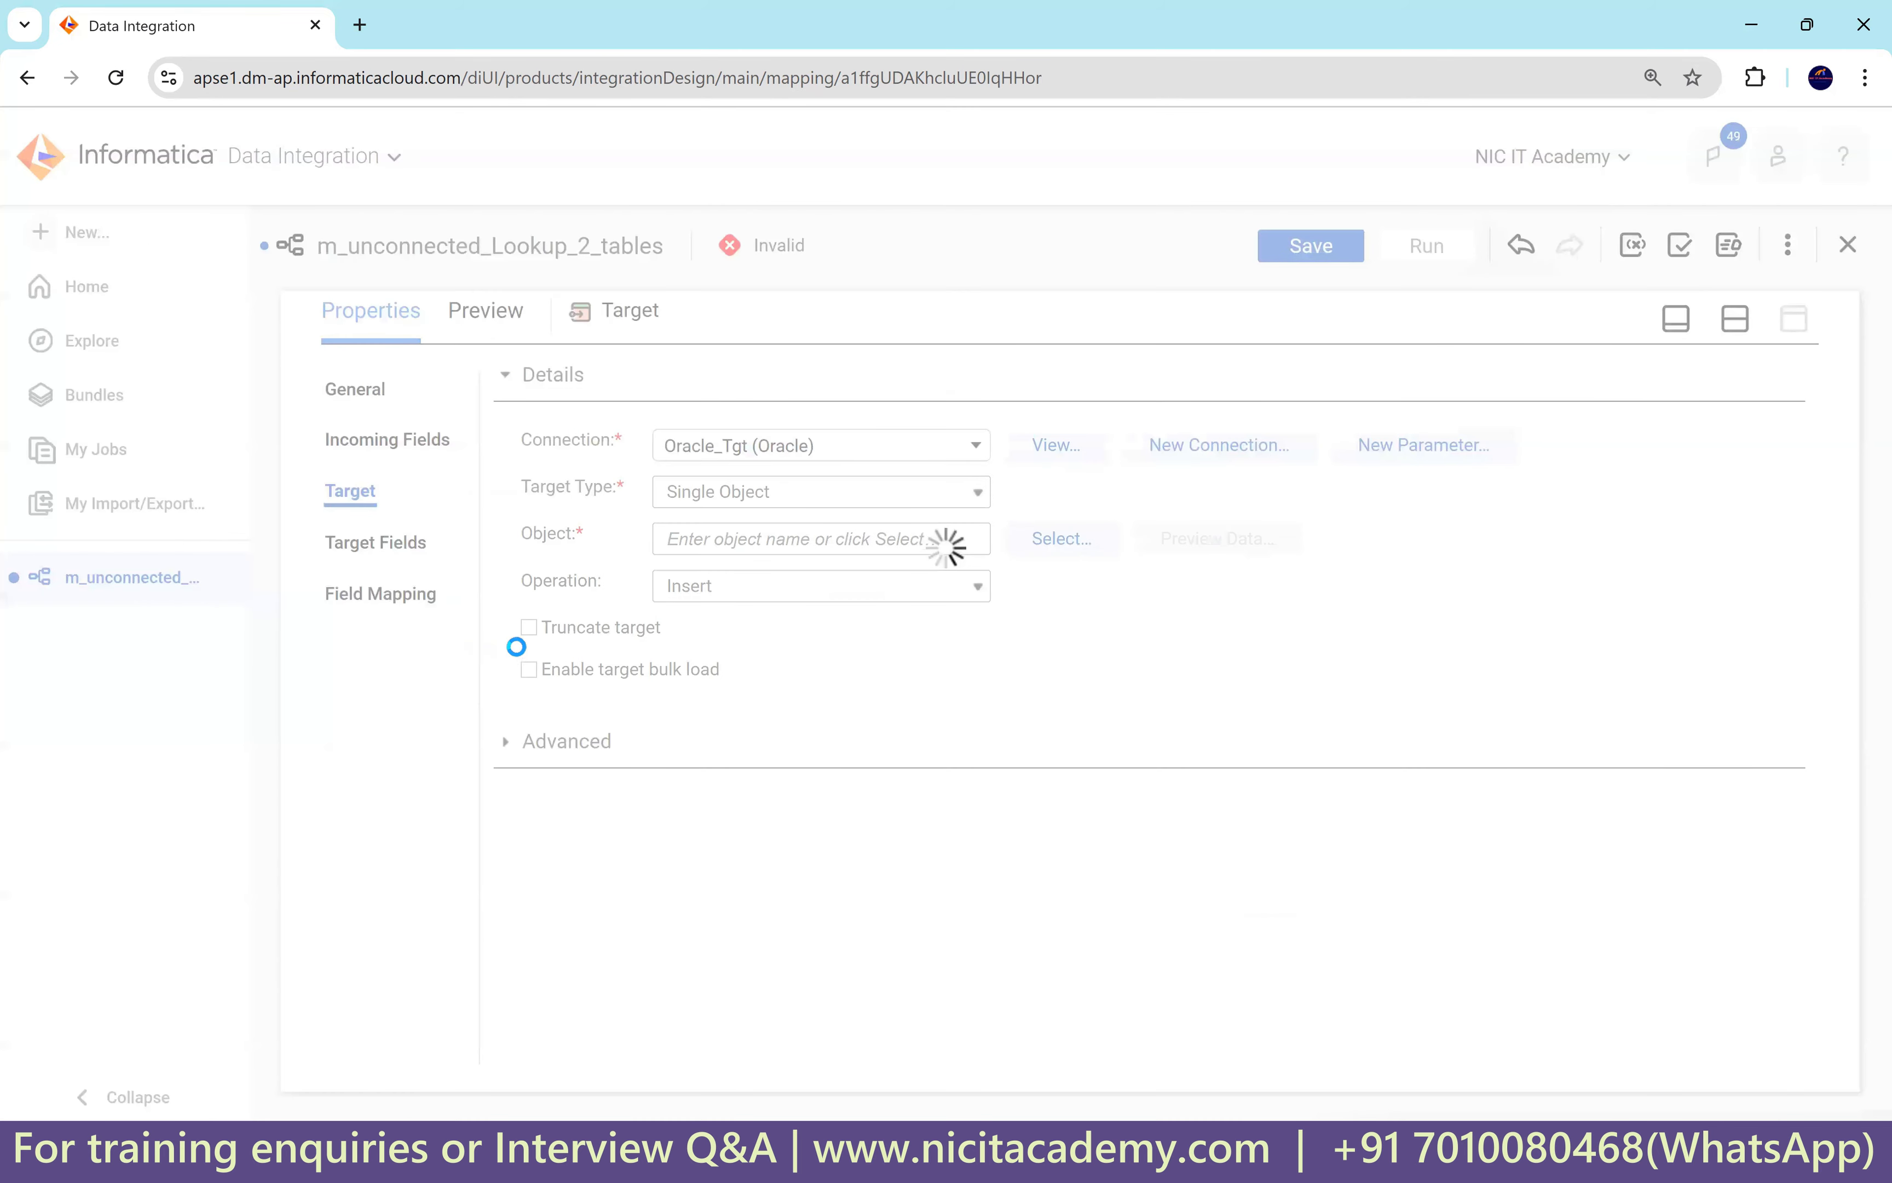
left_click(536, 629)
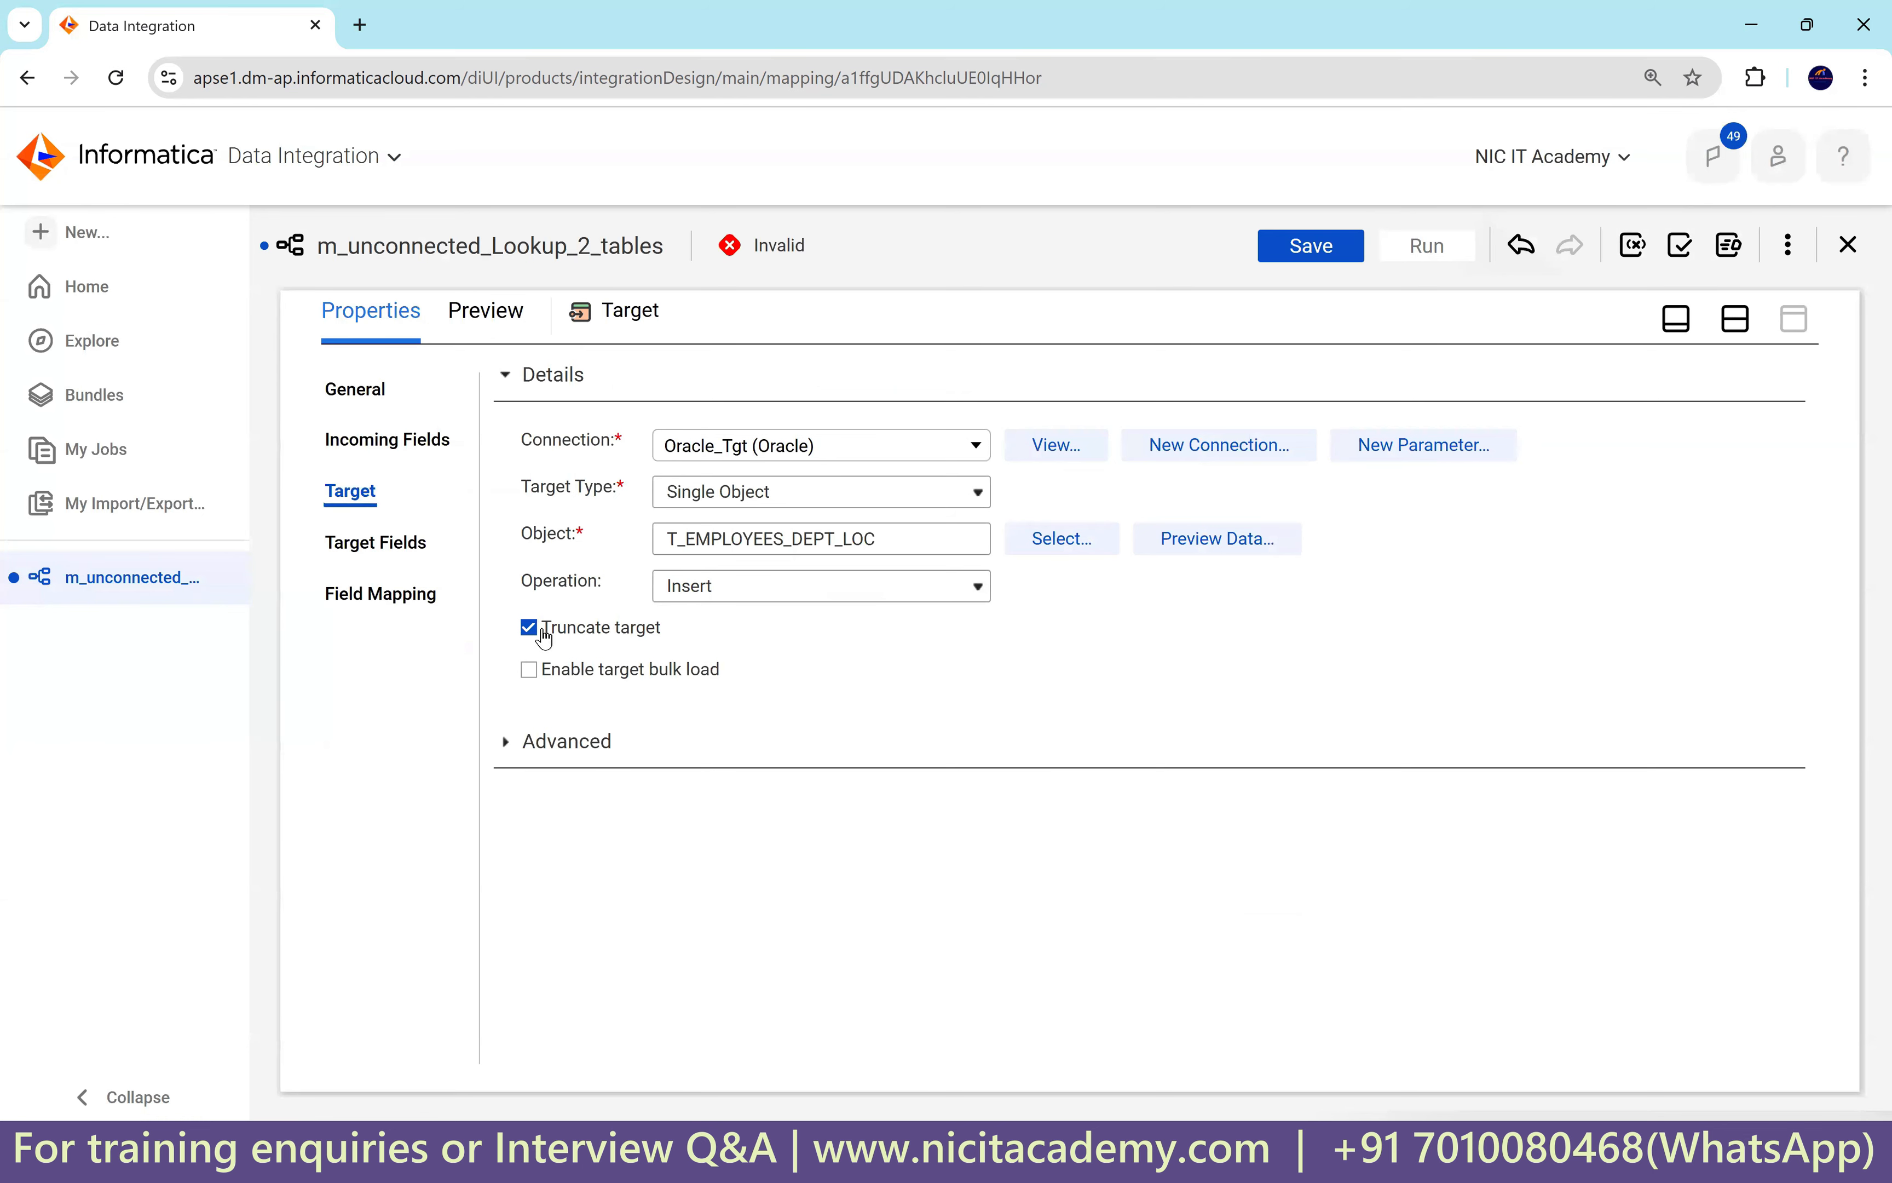
Smart Map the target fields and map o_city_id onto the CITY target field.
left_click(402, 604)
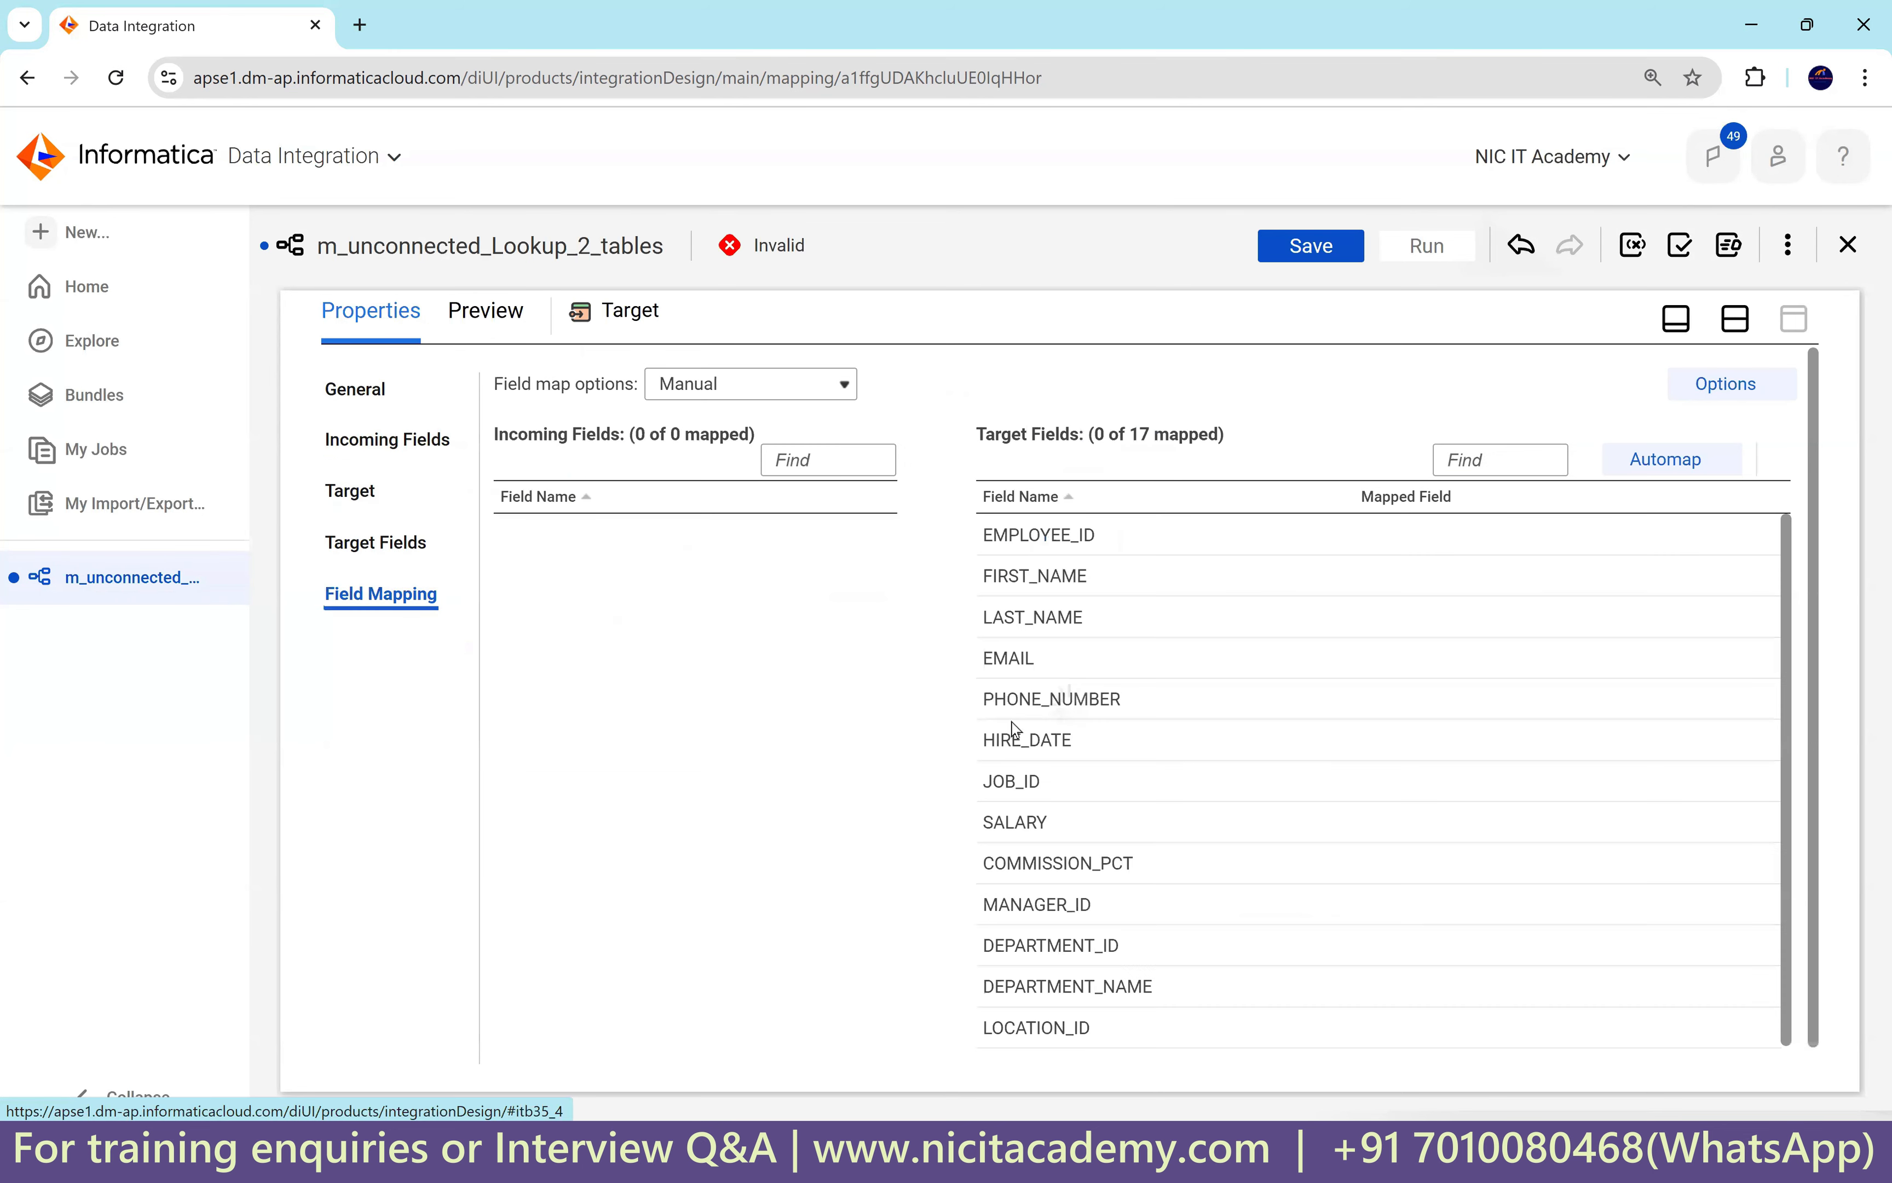
left_click(1666, 460)
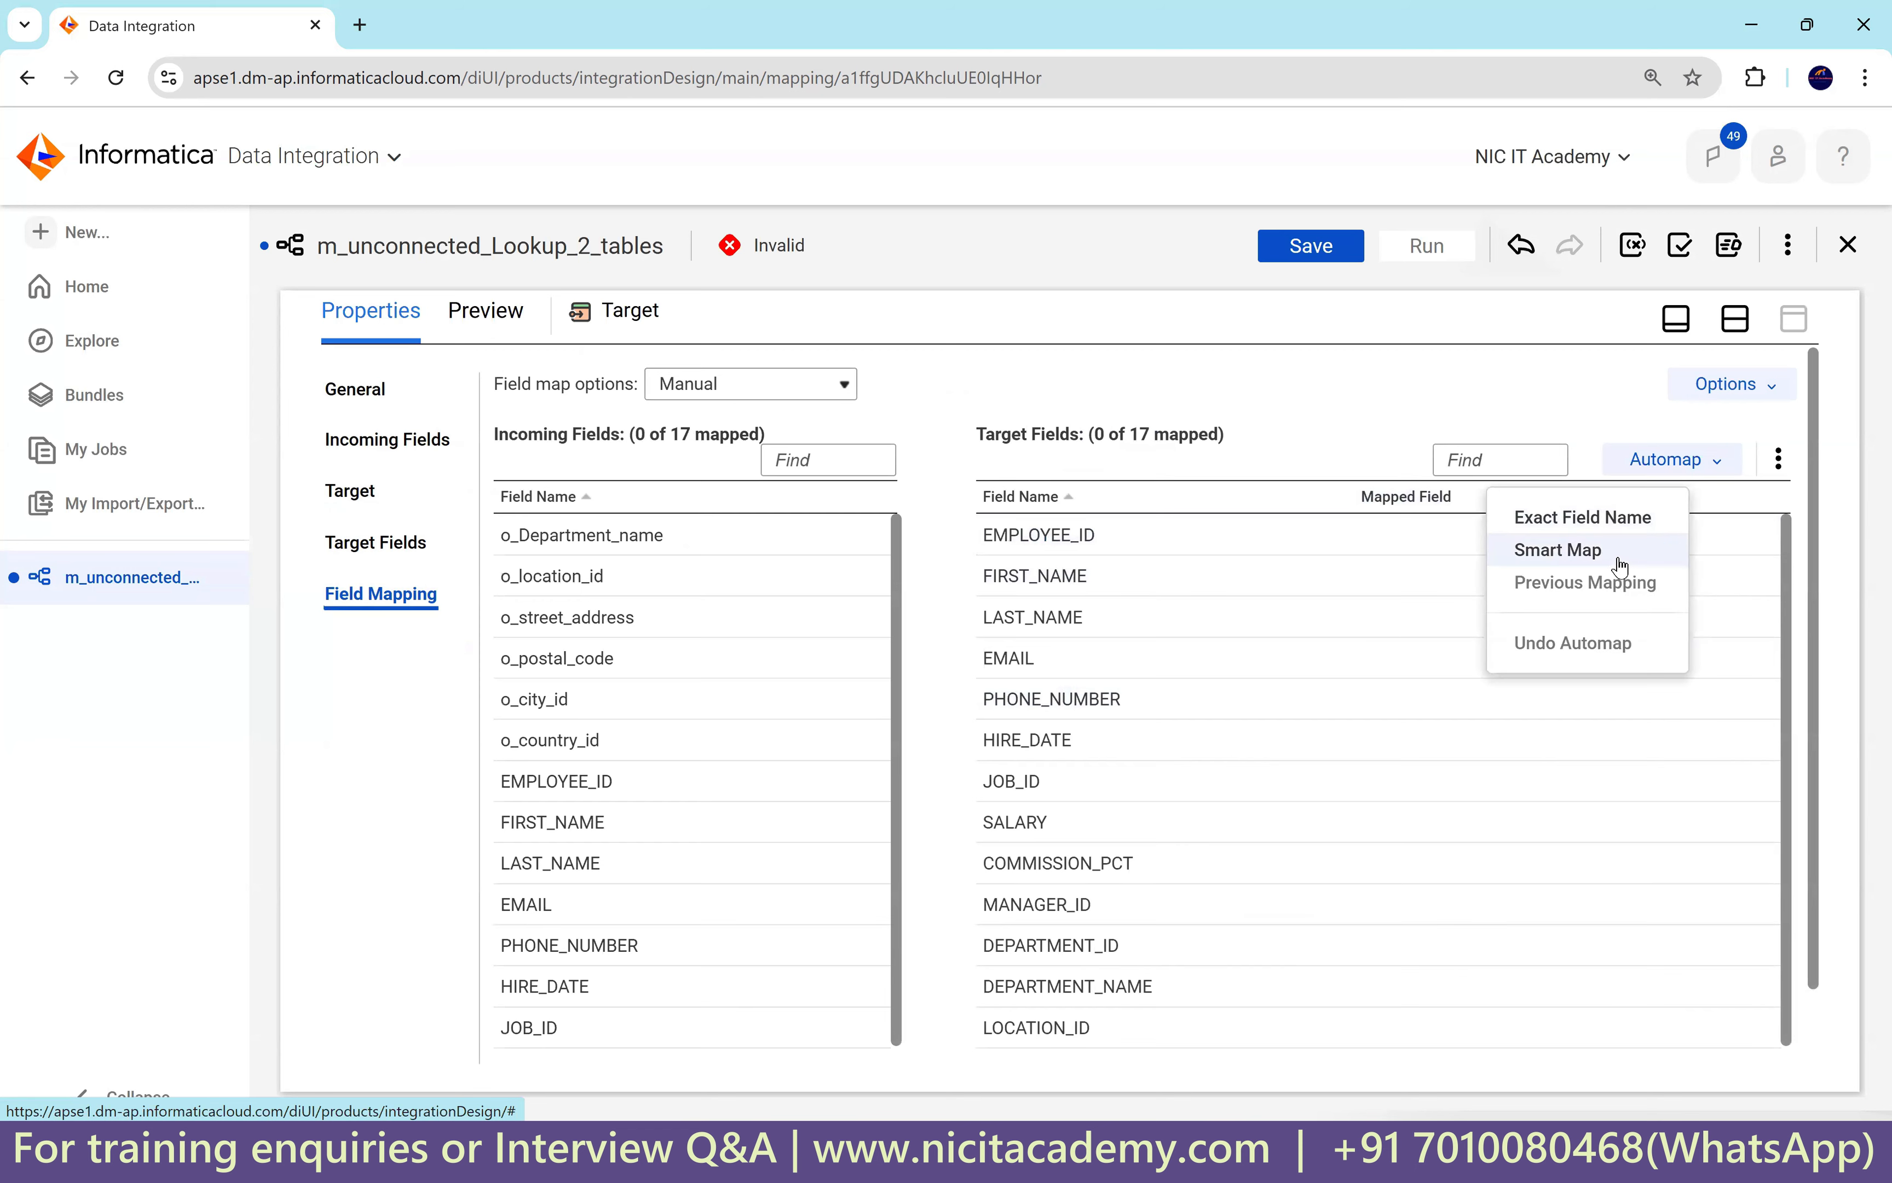
left_click(1622, 569)
scroll(1611, 708, "down", 2)
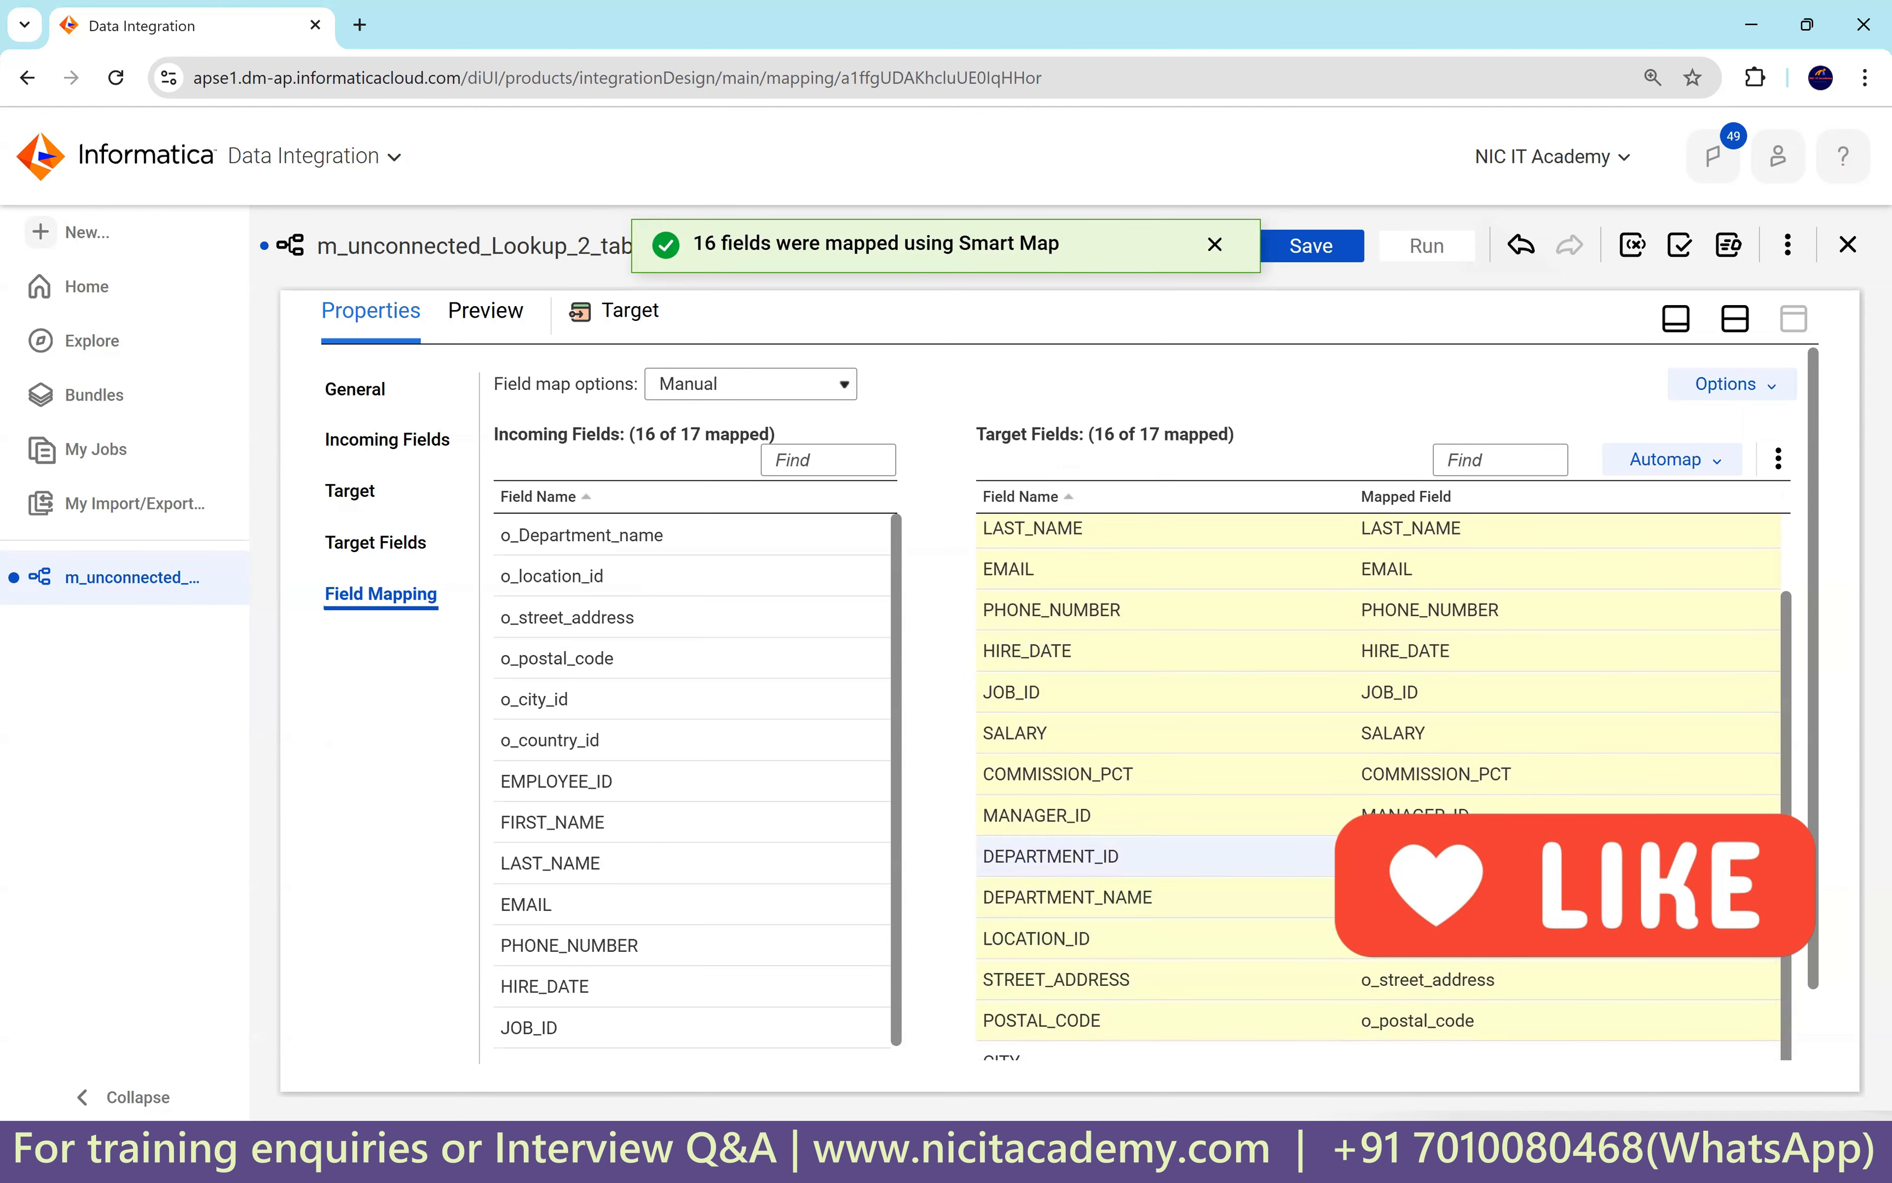
left_click_drag(1814, 835, 1823, 1014)
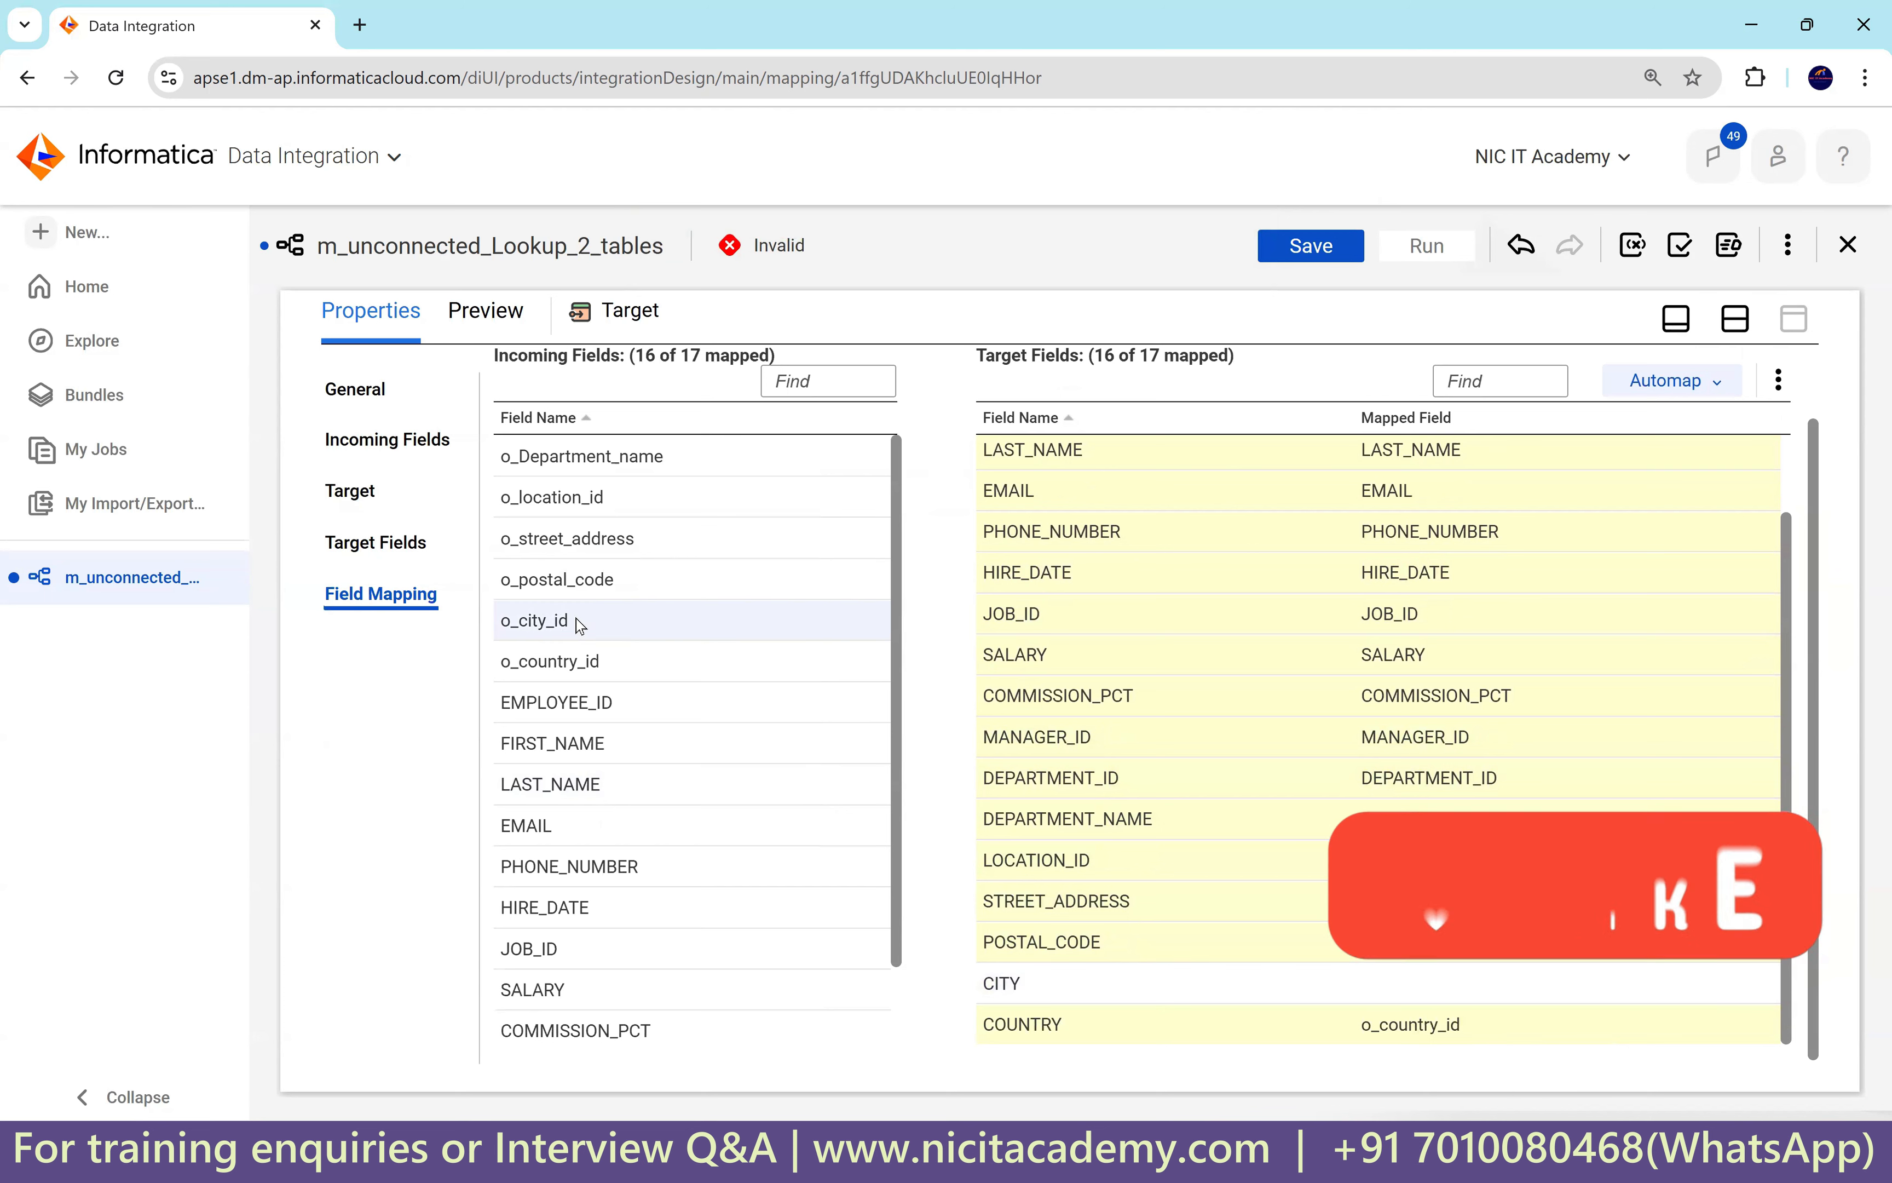
left_click_drag(561, 619, 1423, 993)
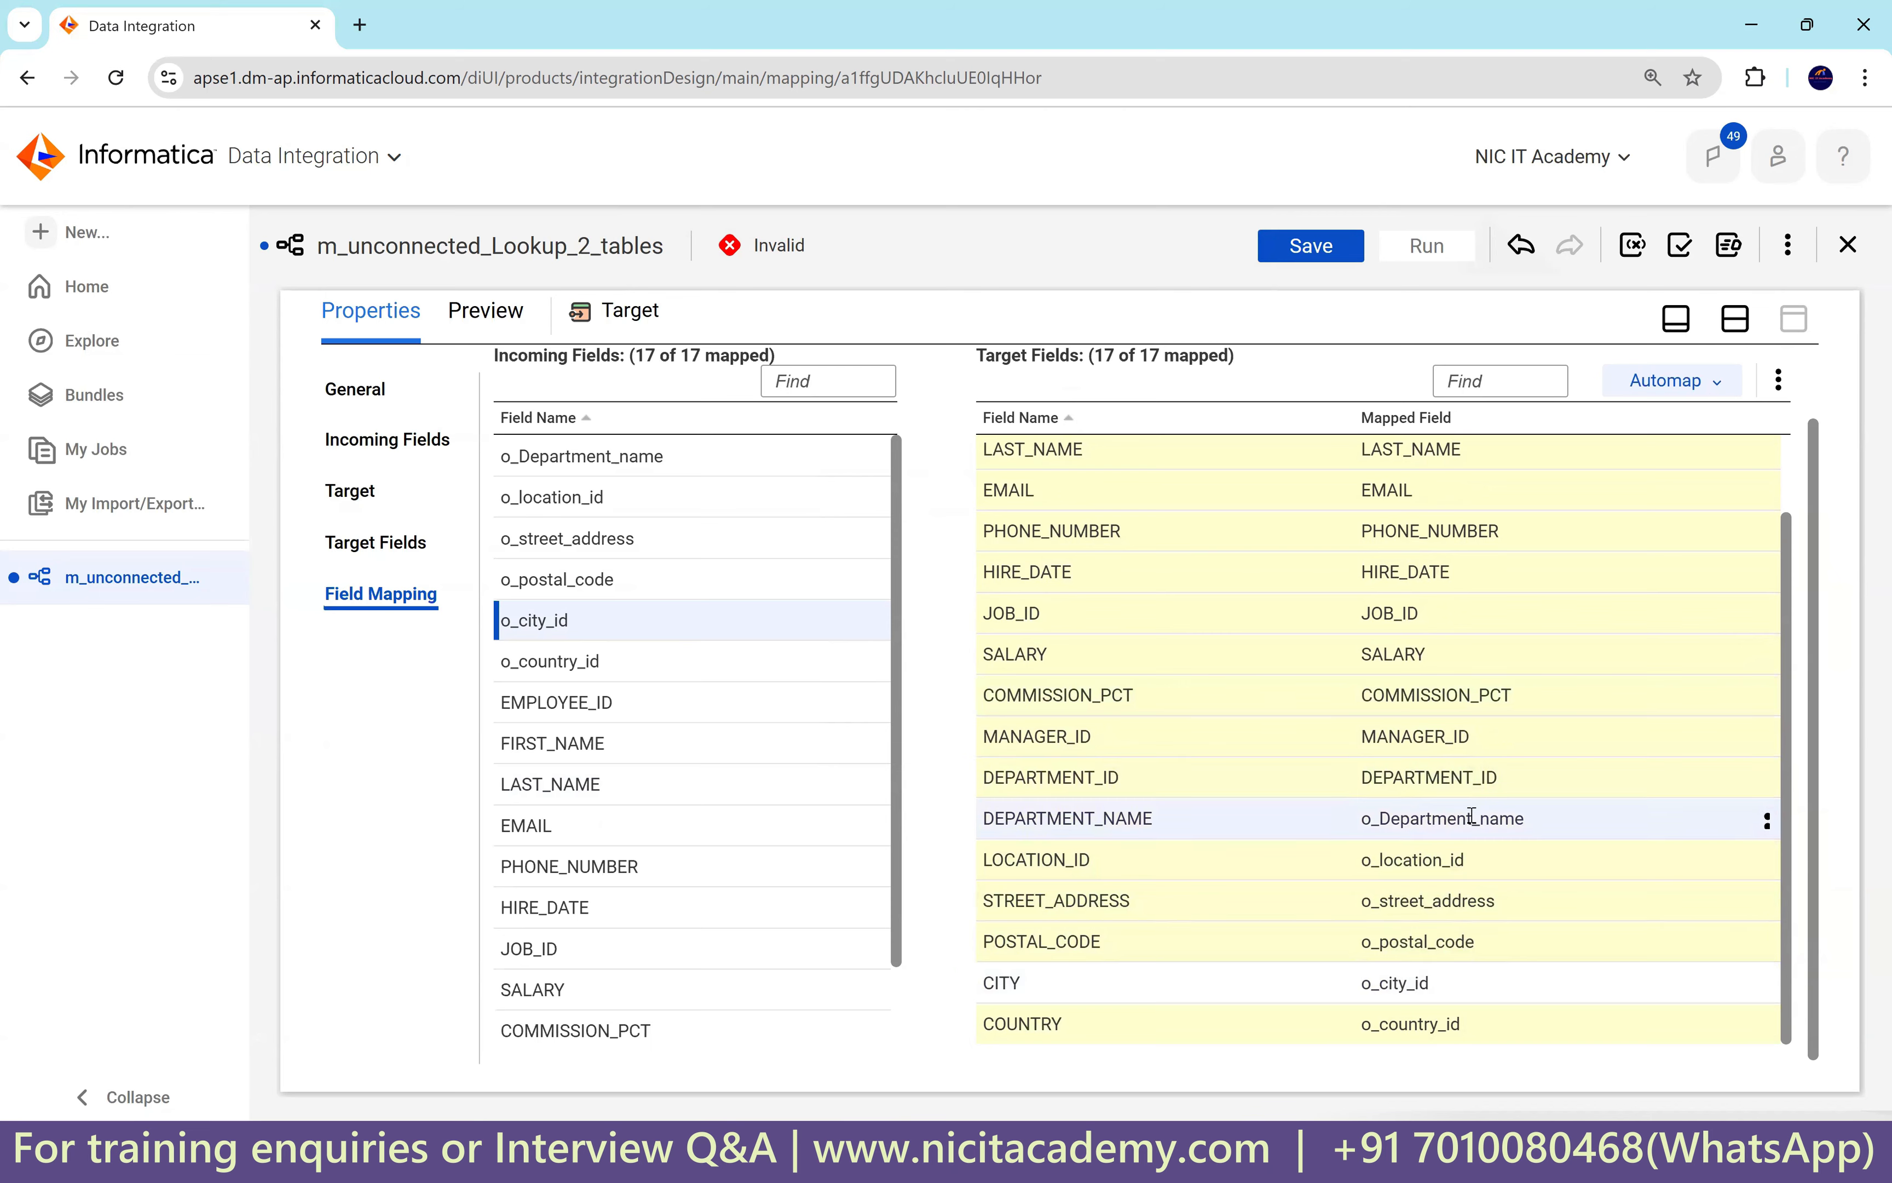
Save the mapping with all 17 target fields mapped.
scroll(1470, 814, "up", 2)
scroll(1471, 814, "down", 2)
key("ctrl+s")
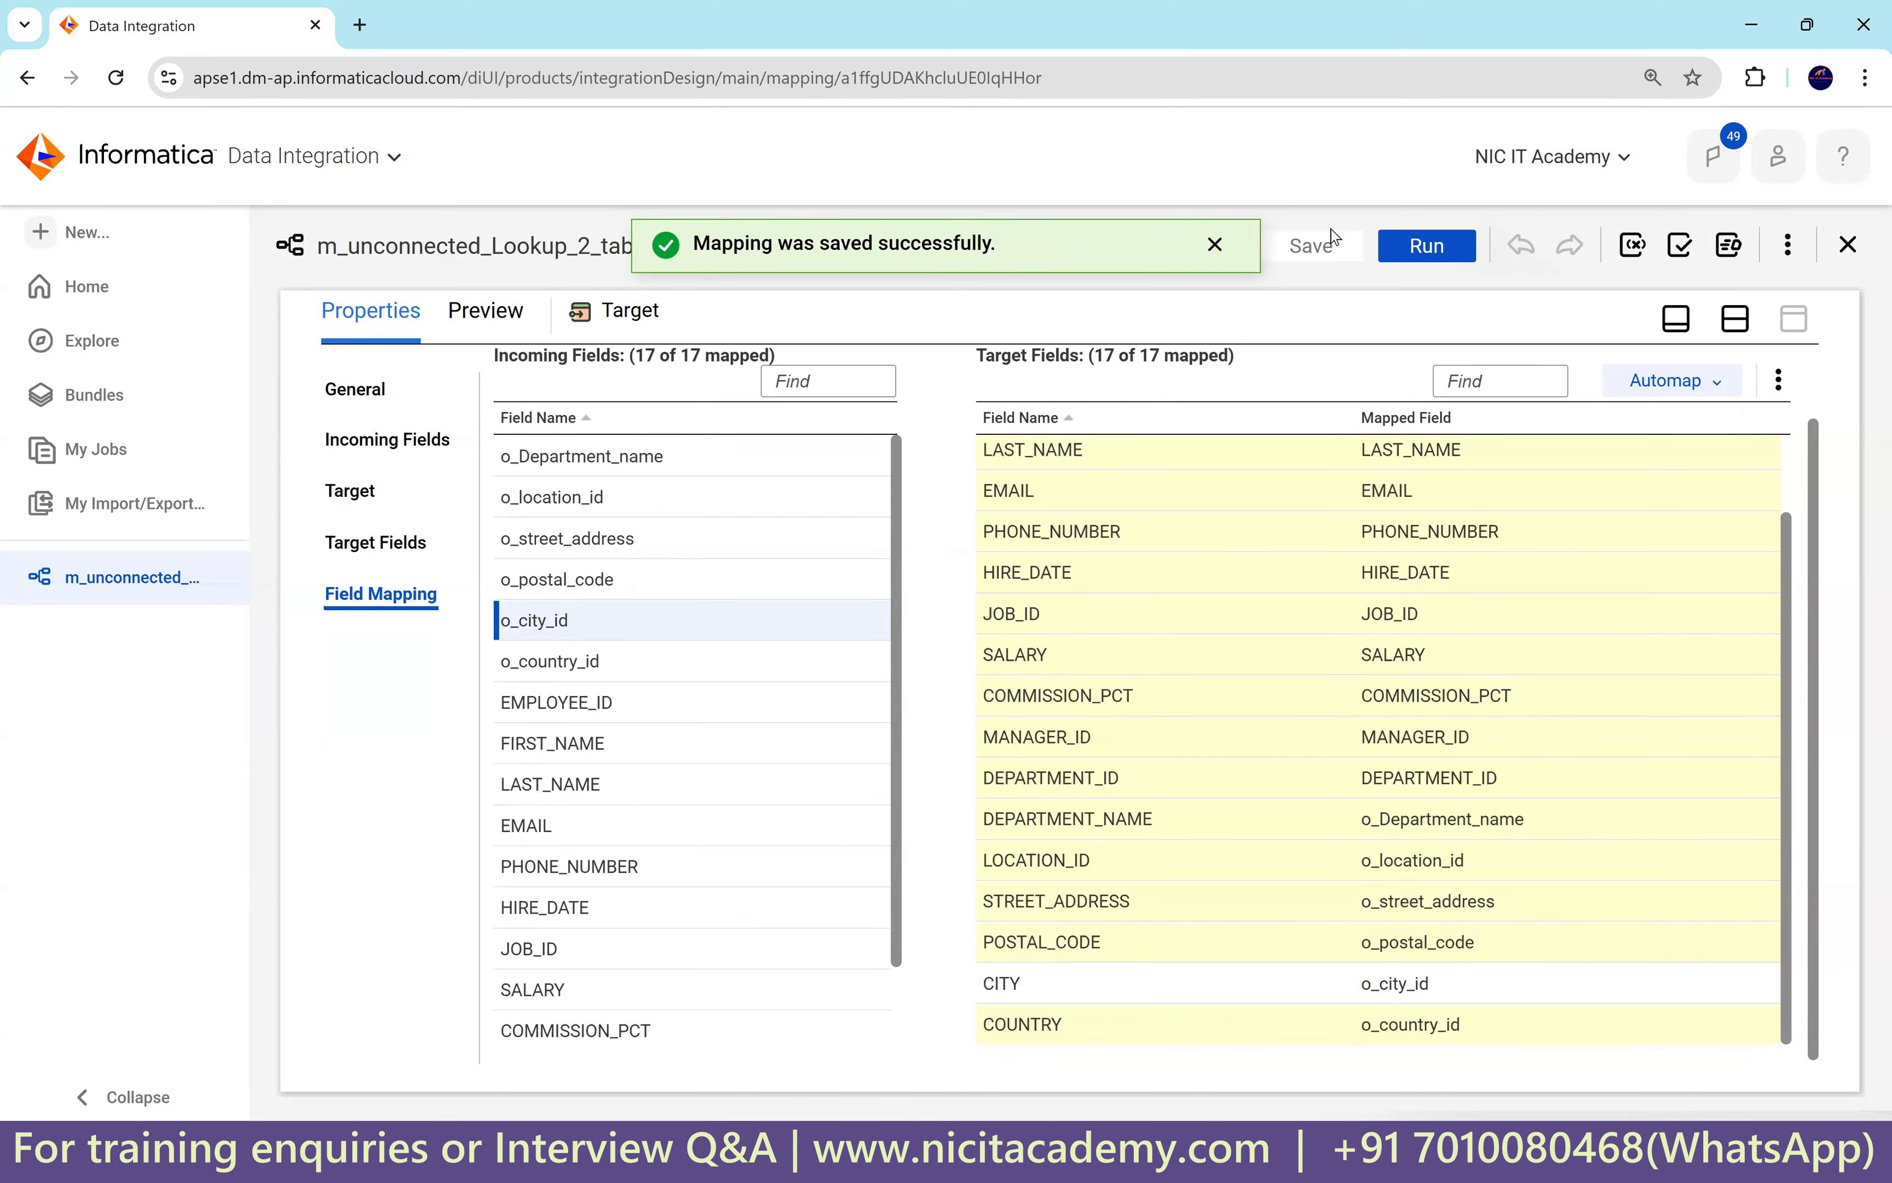
Run m_unconnected_Lookup_2_tables through the Run wizard.
left_click_drag(322, 247, 555, 248)
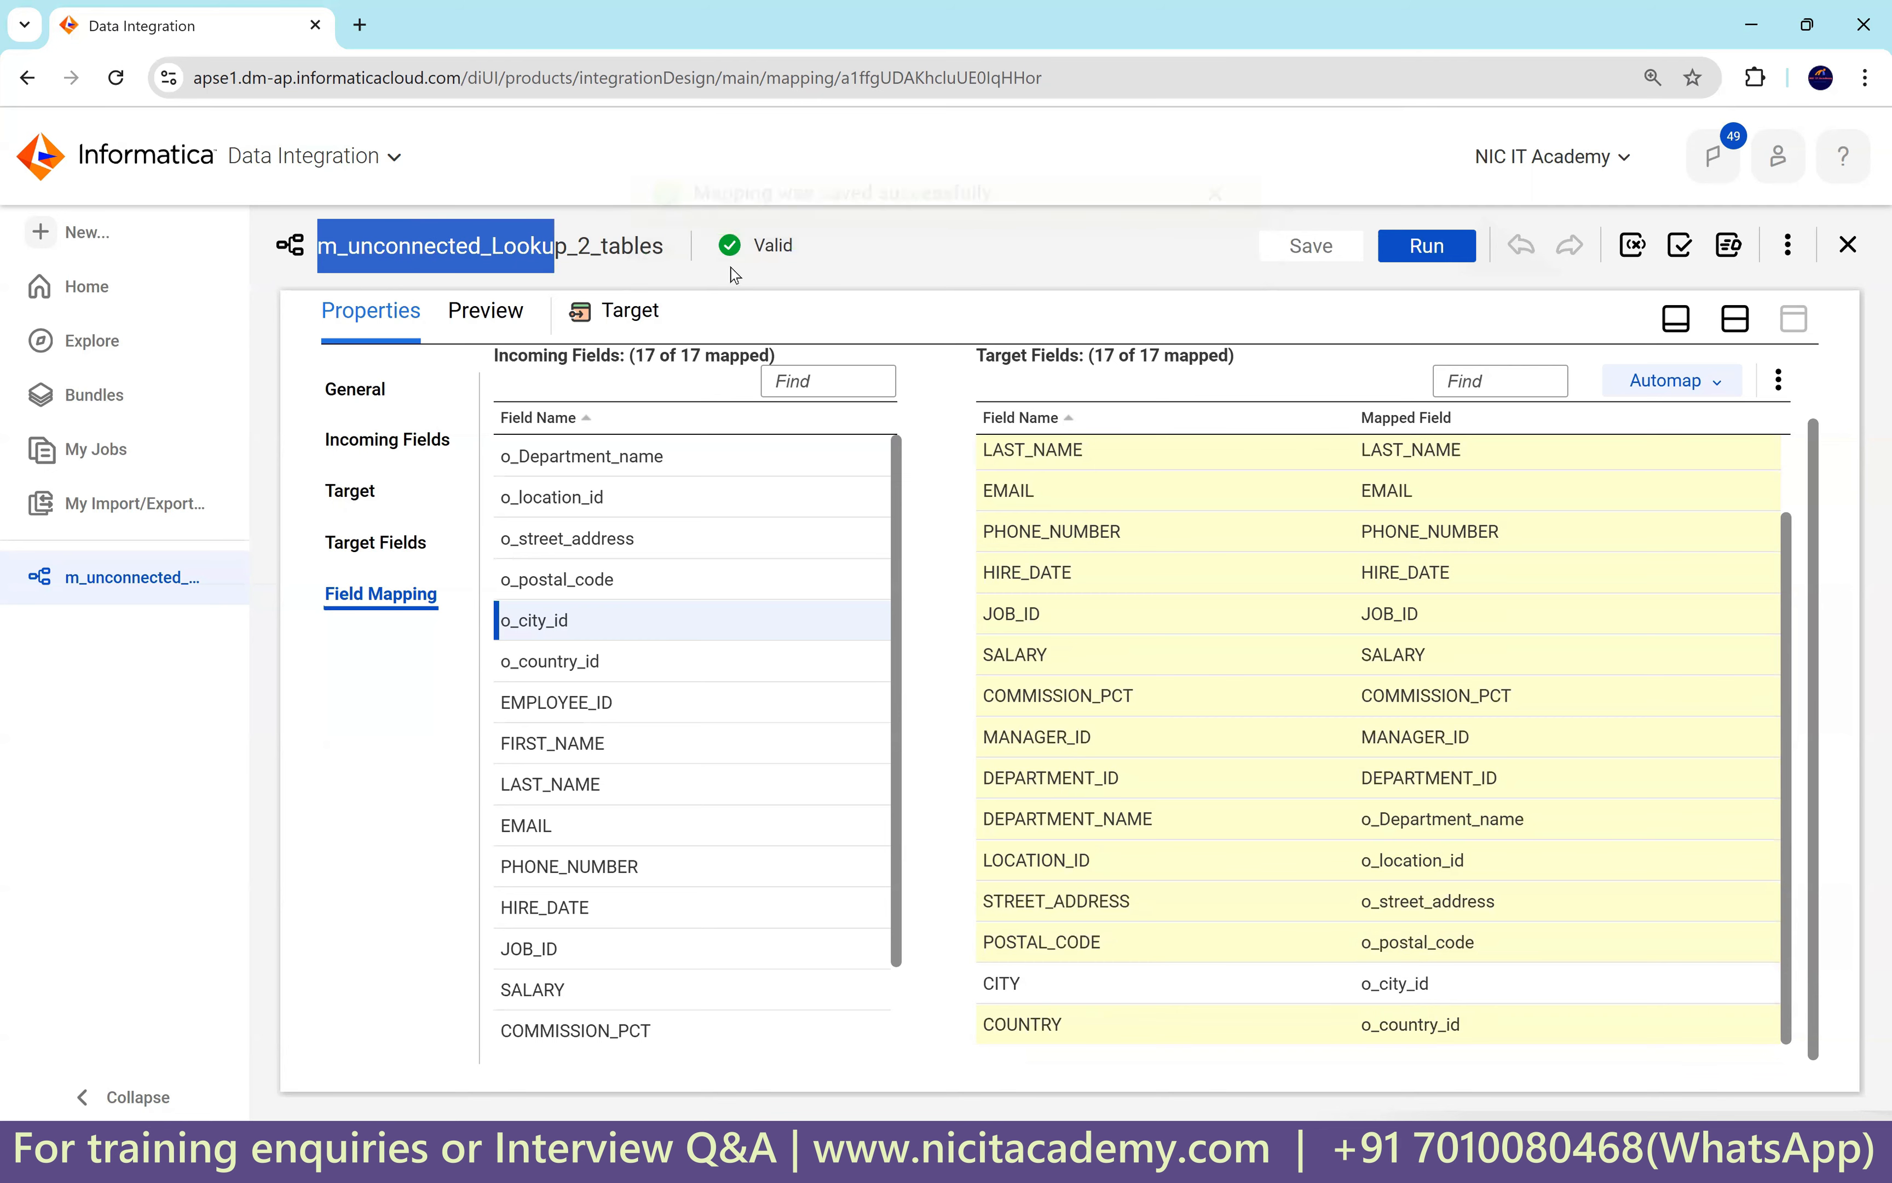
left_click_drag(671, 249, 317, 248)
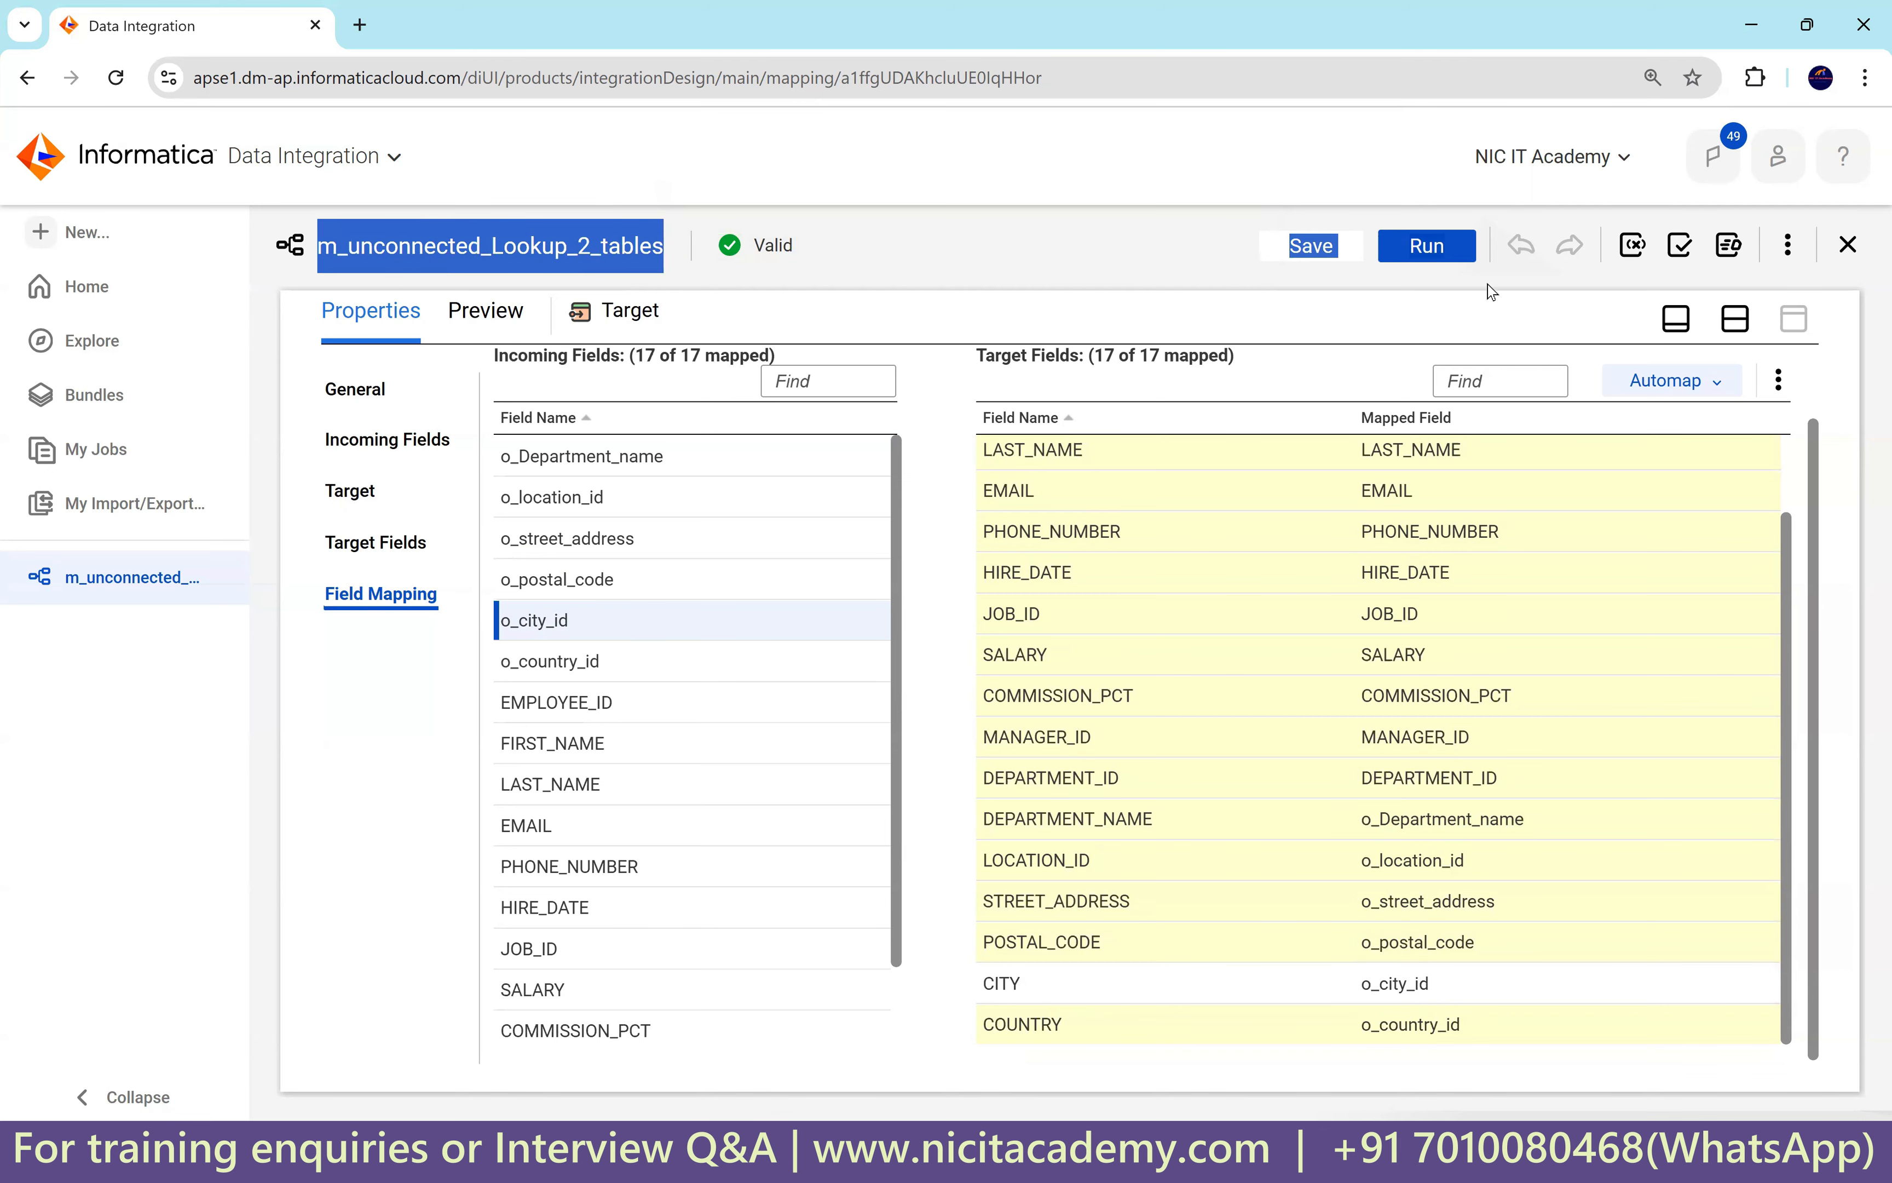
left_click(1427, 246)
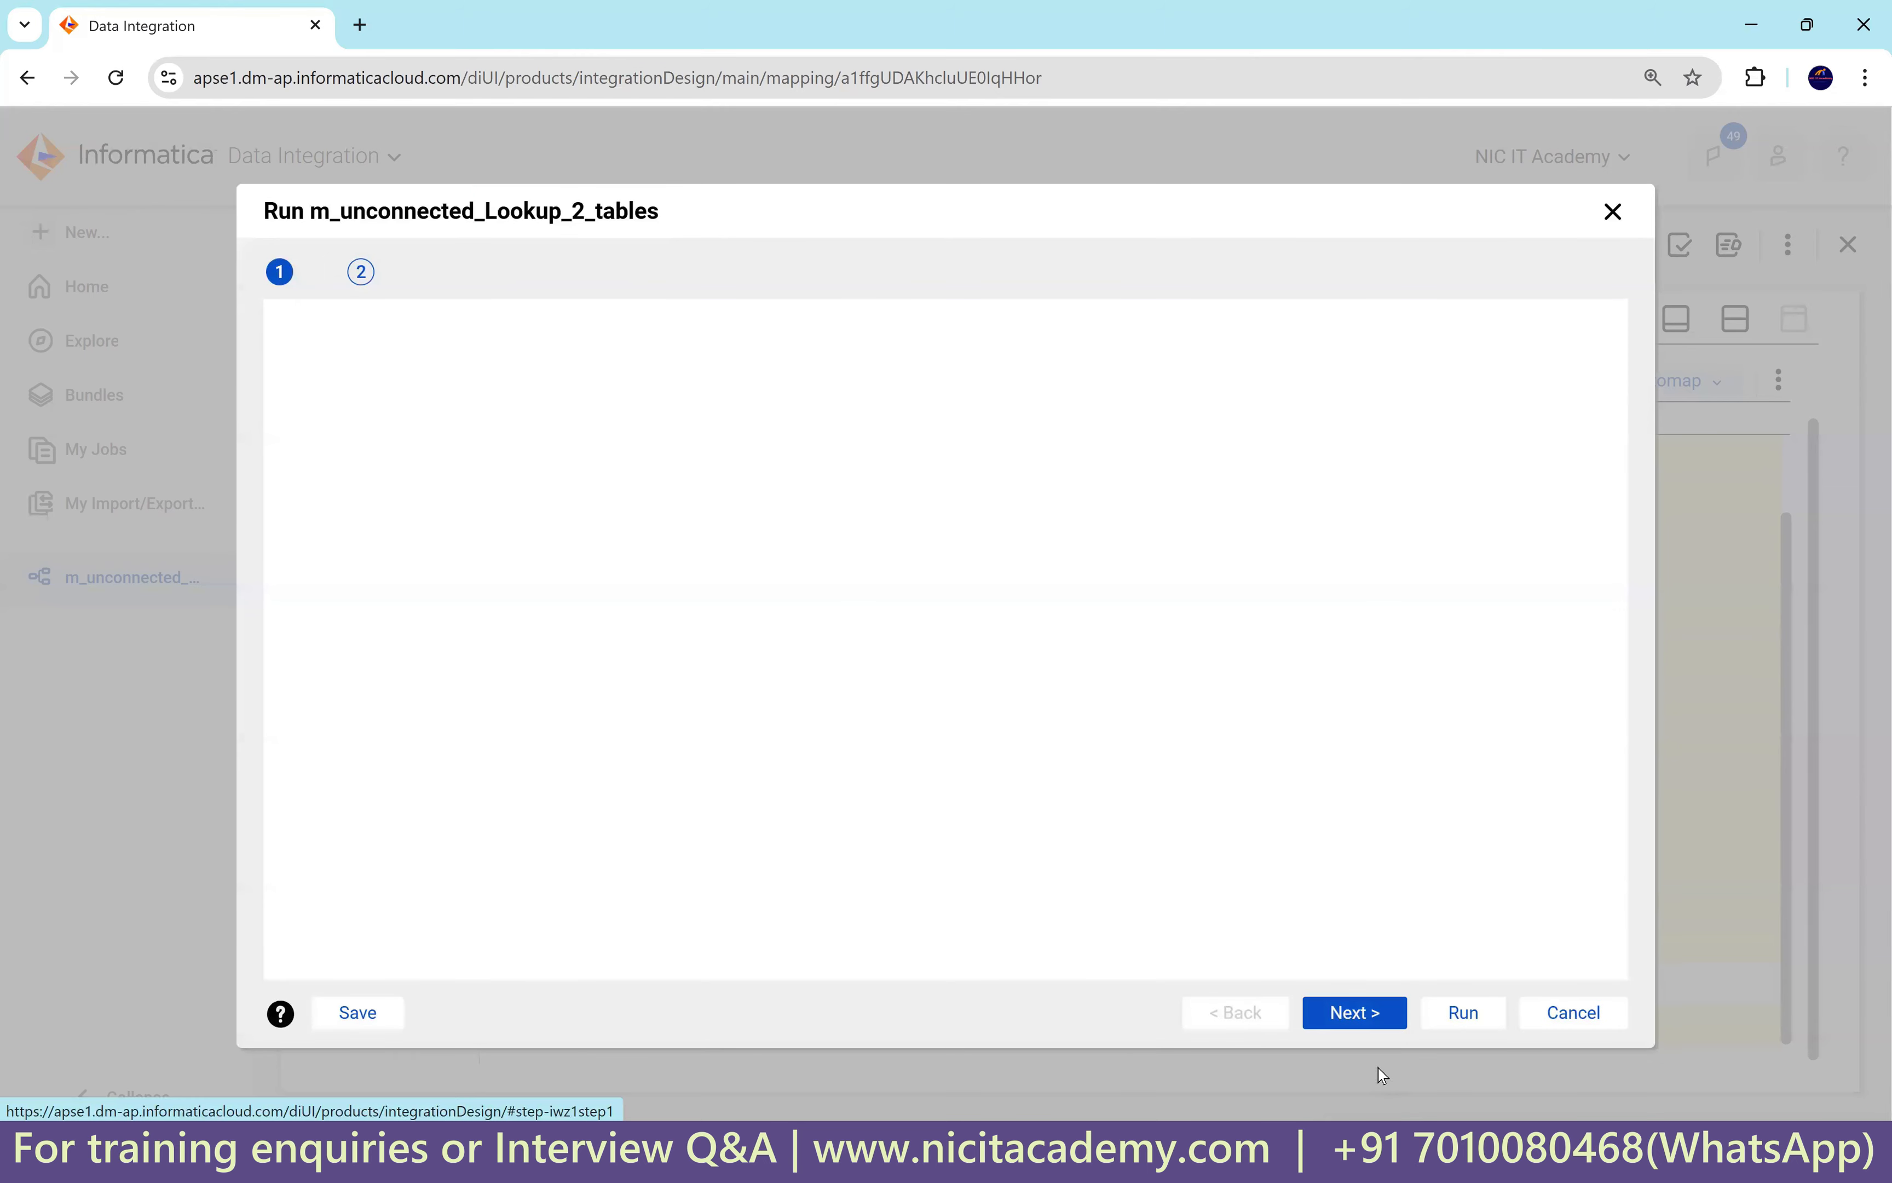
left_click(1463, 1012)
left_click(1165, 244)
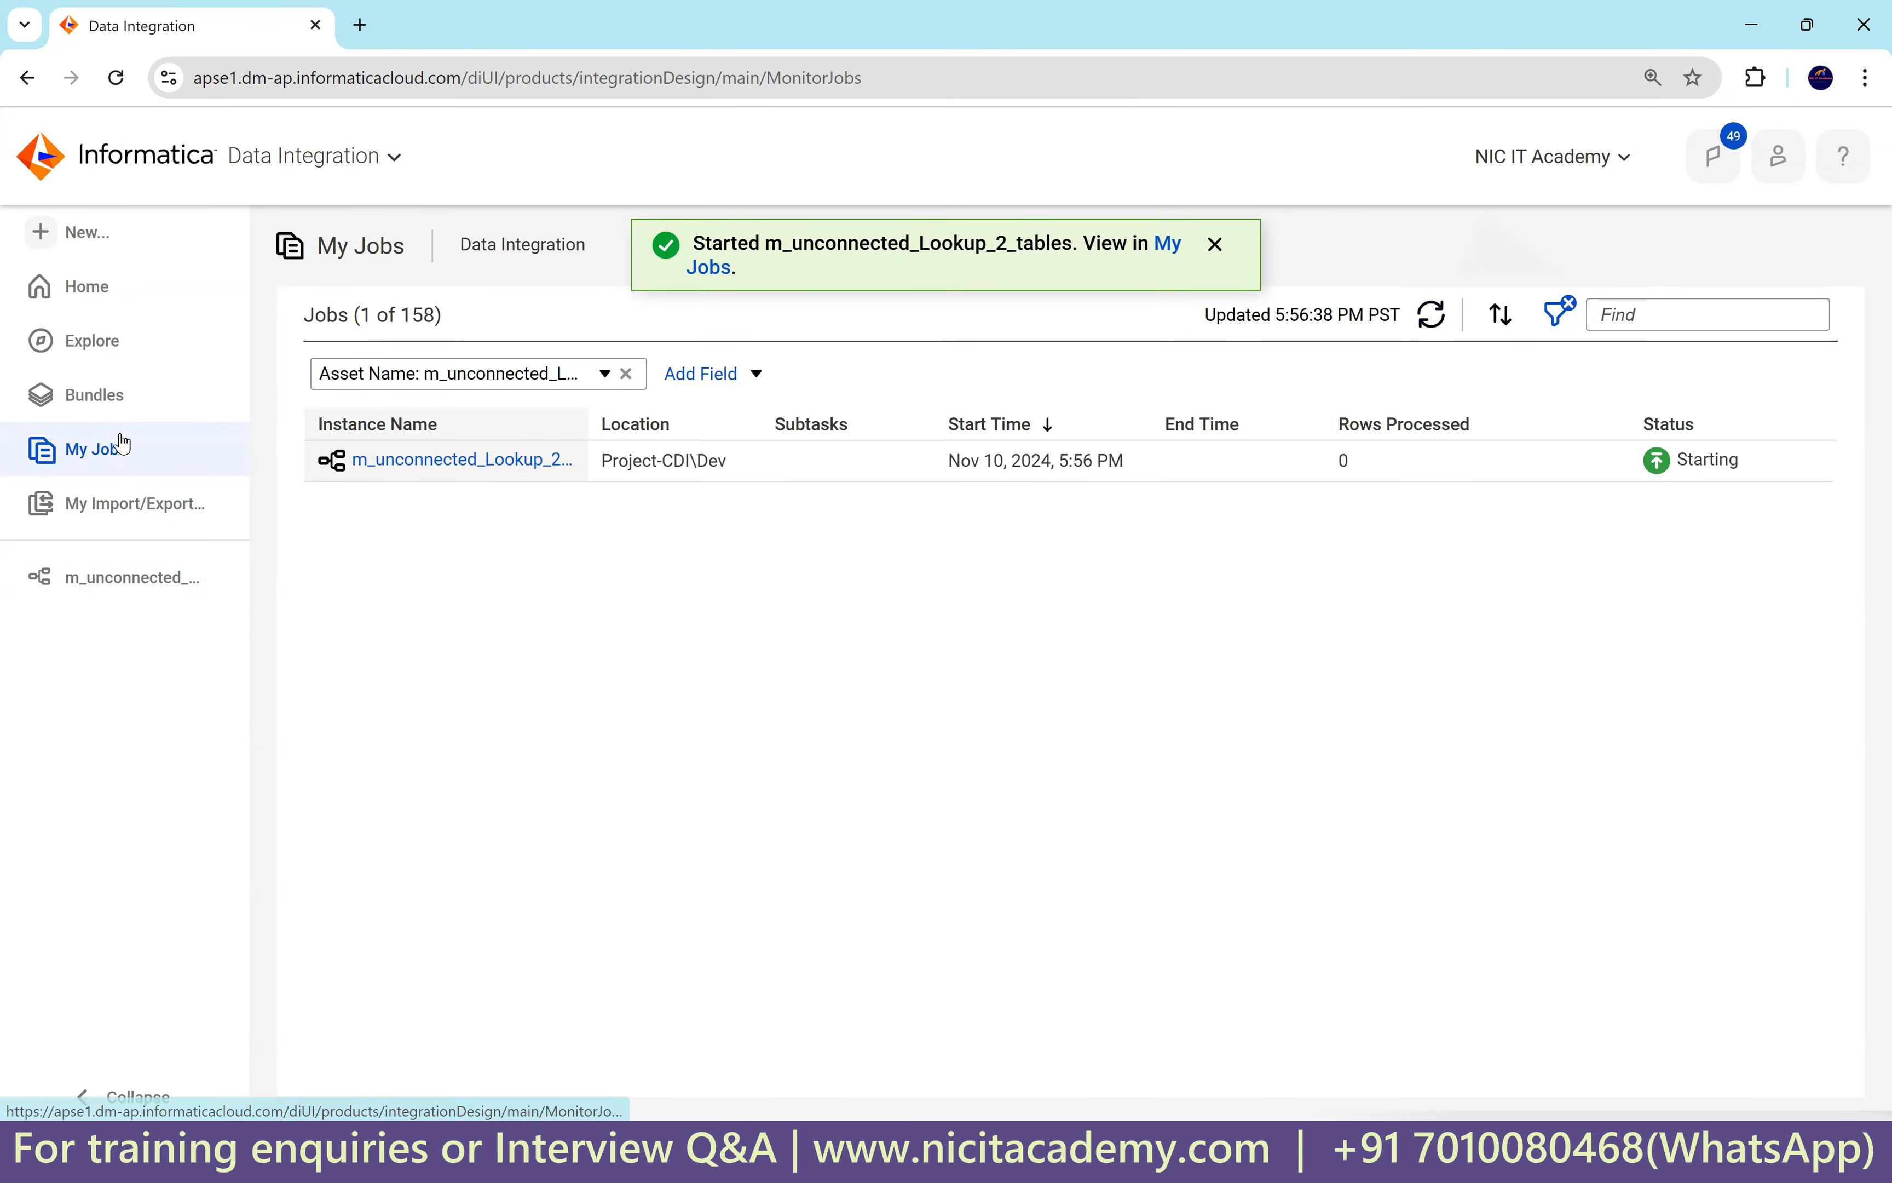
Open m_Unconnected_lkp from Explore > Project-CDI > Dev.
left_click(110, 355)
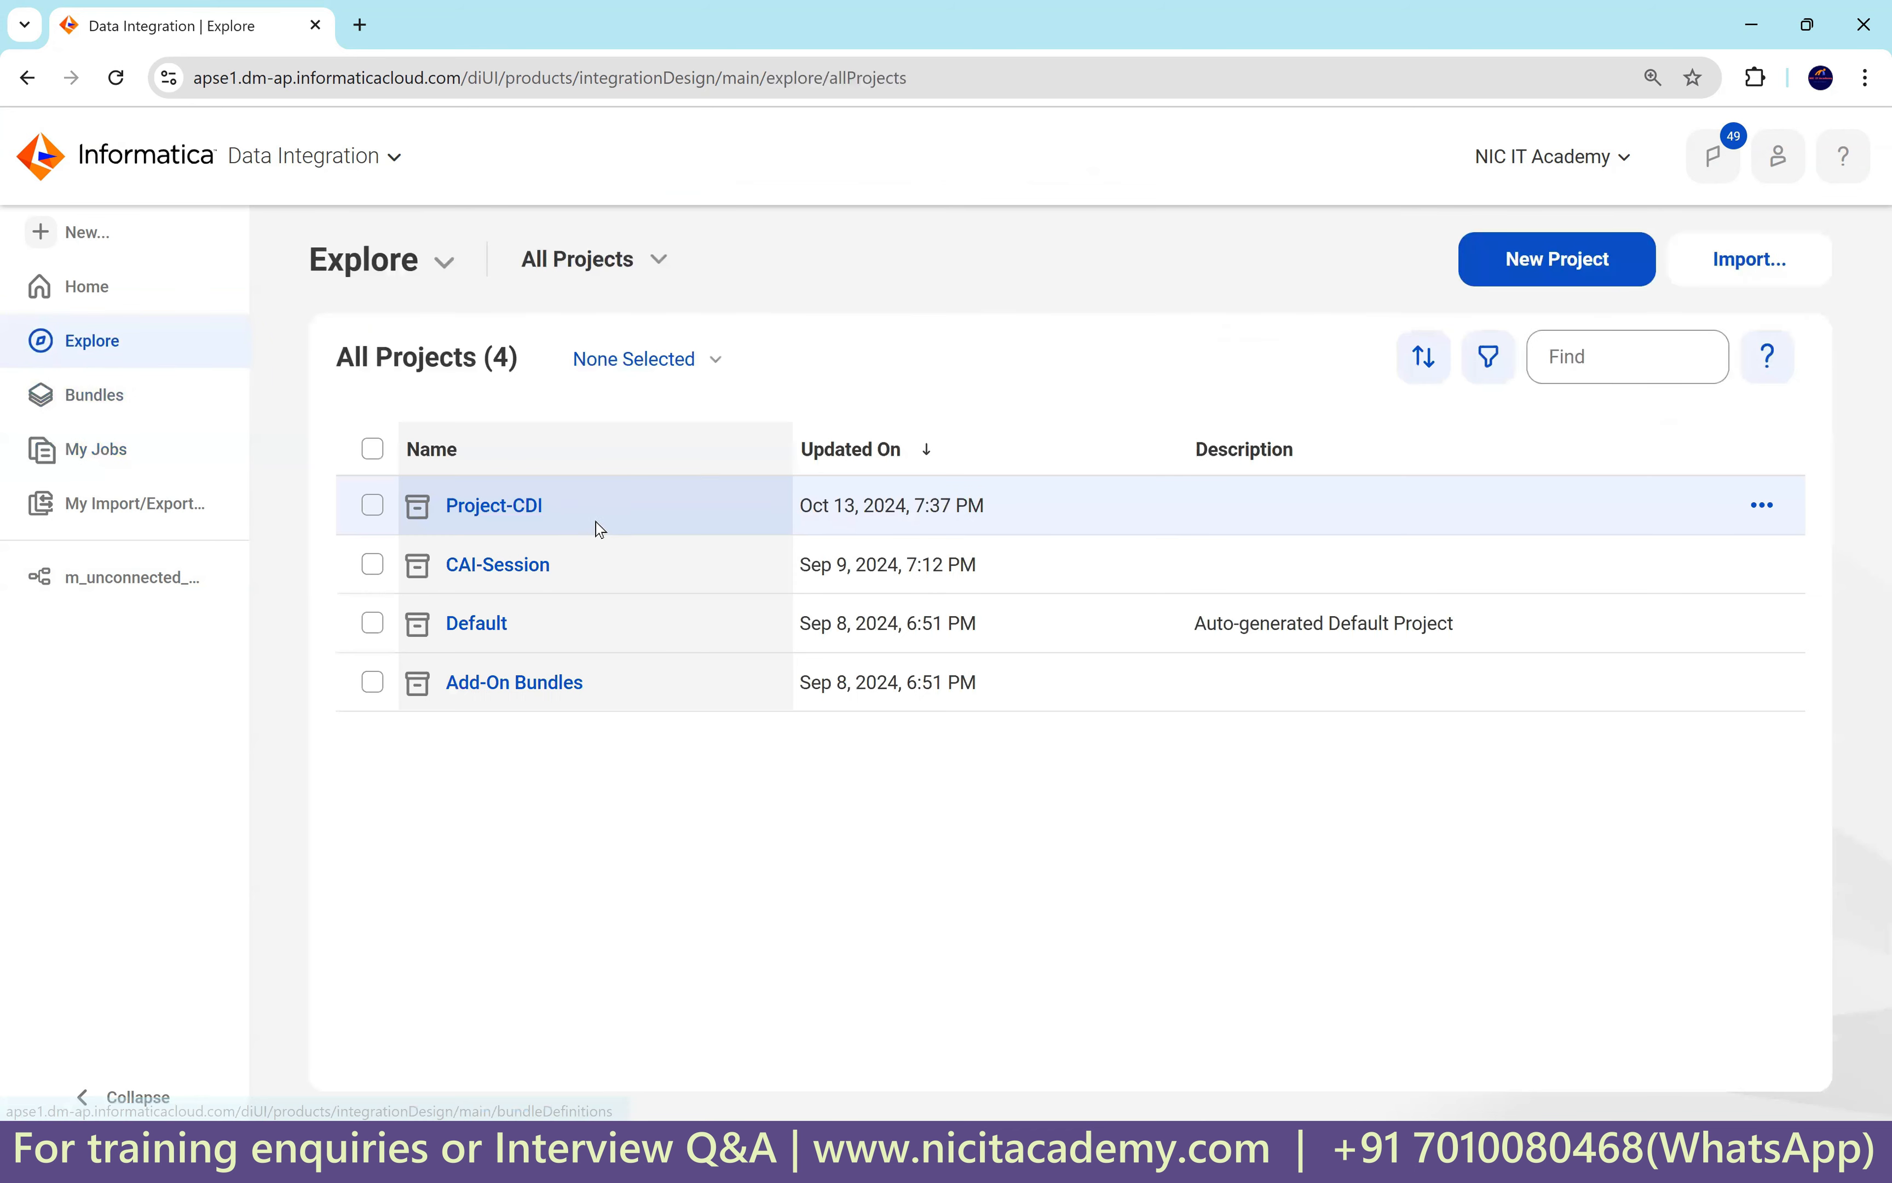
left_click(516, 514)
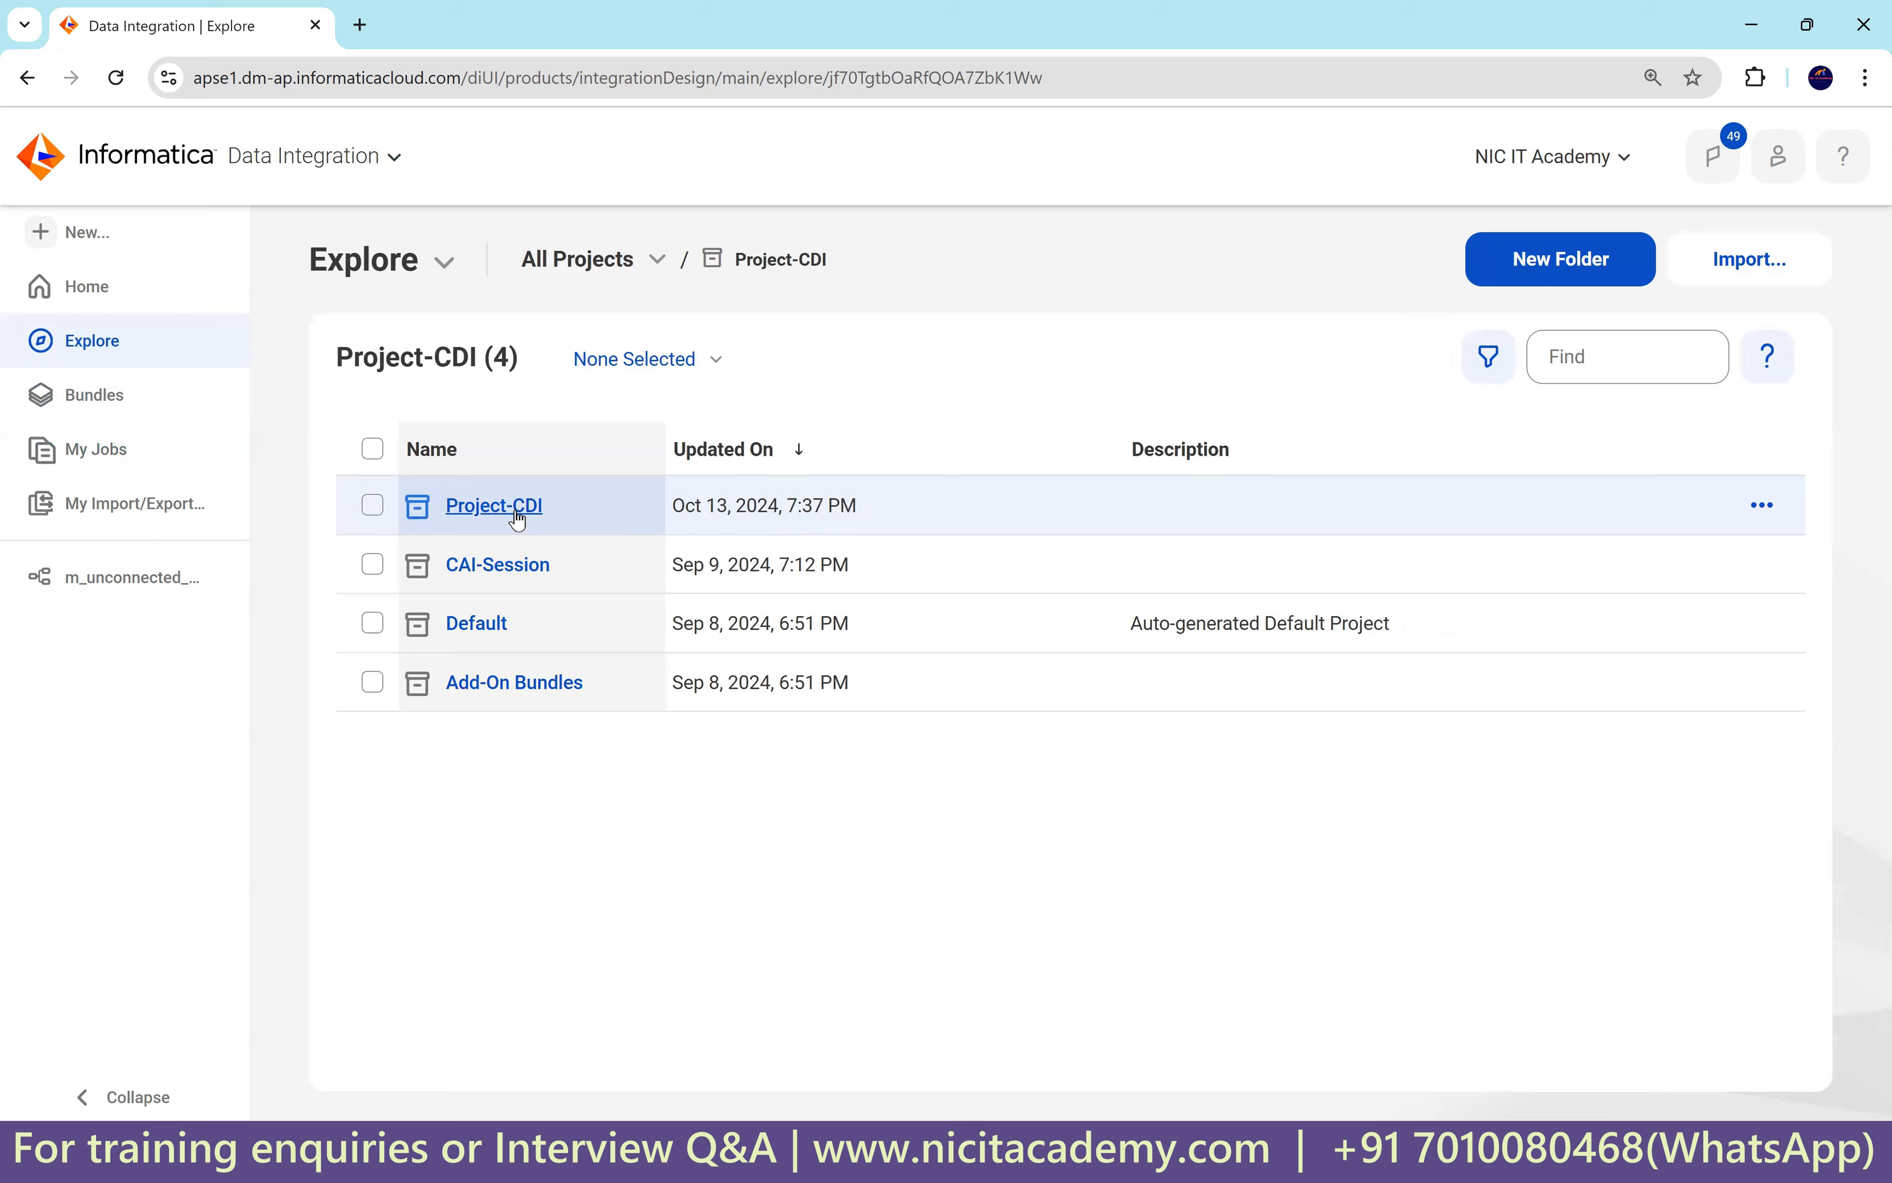
left_click(462, 507)
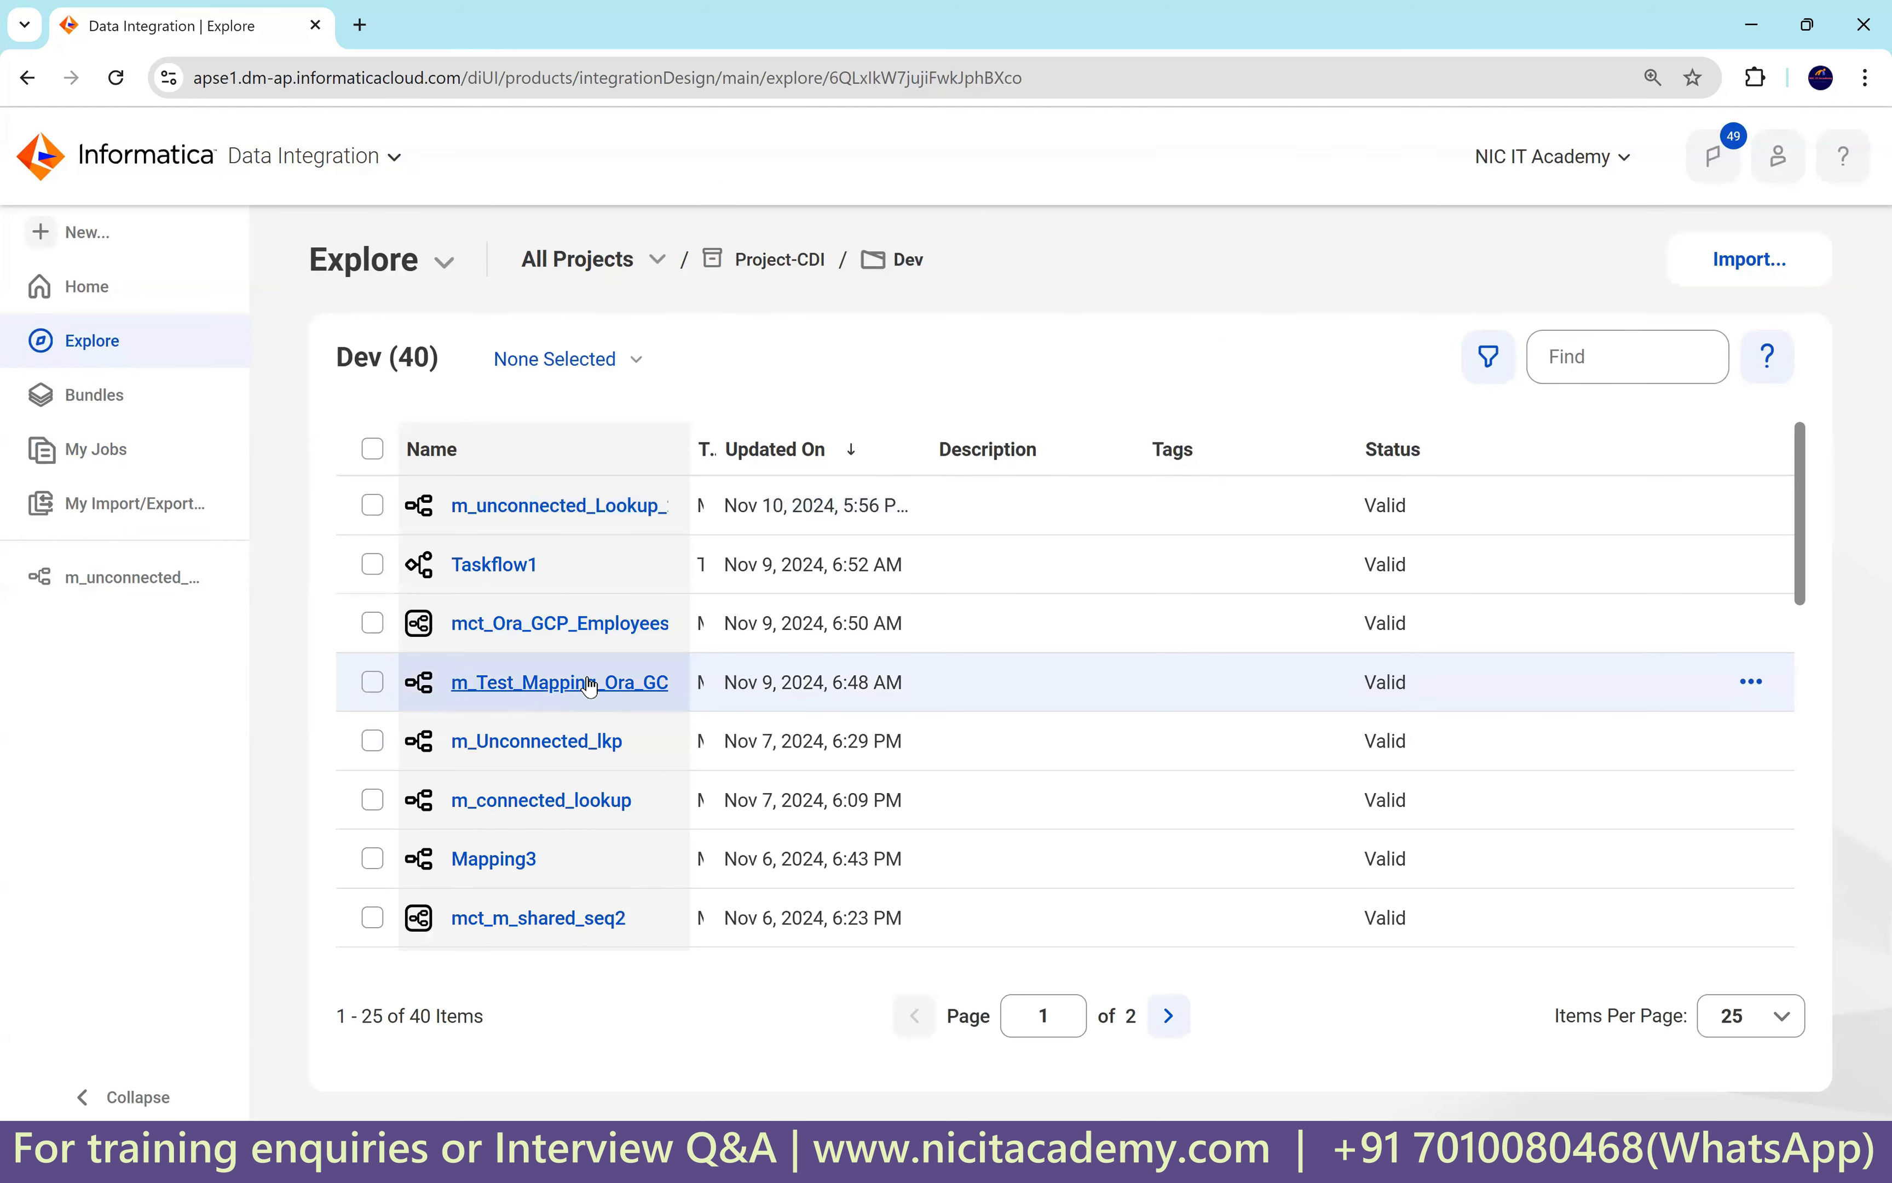
left_click(577, 743)
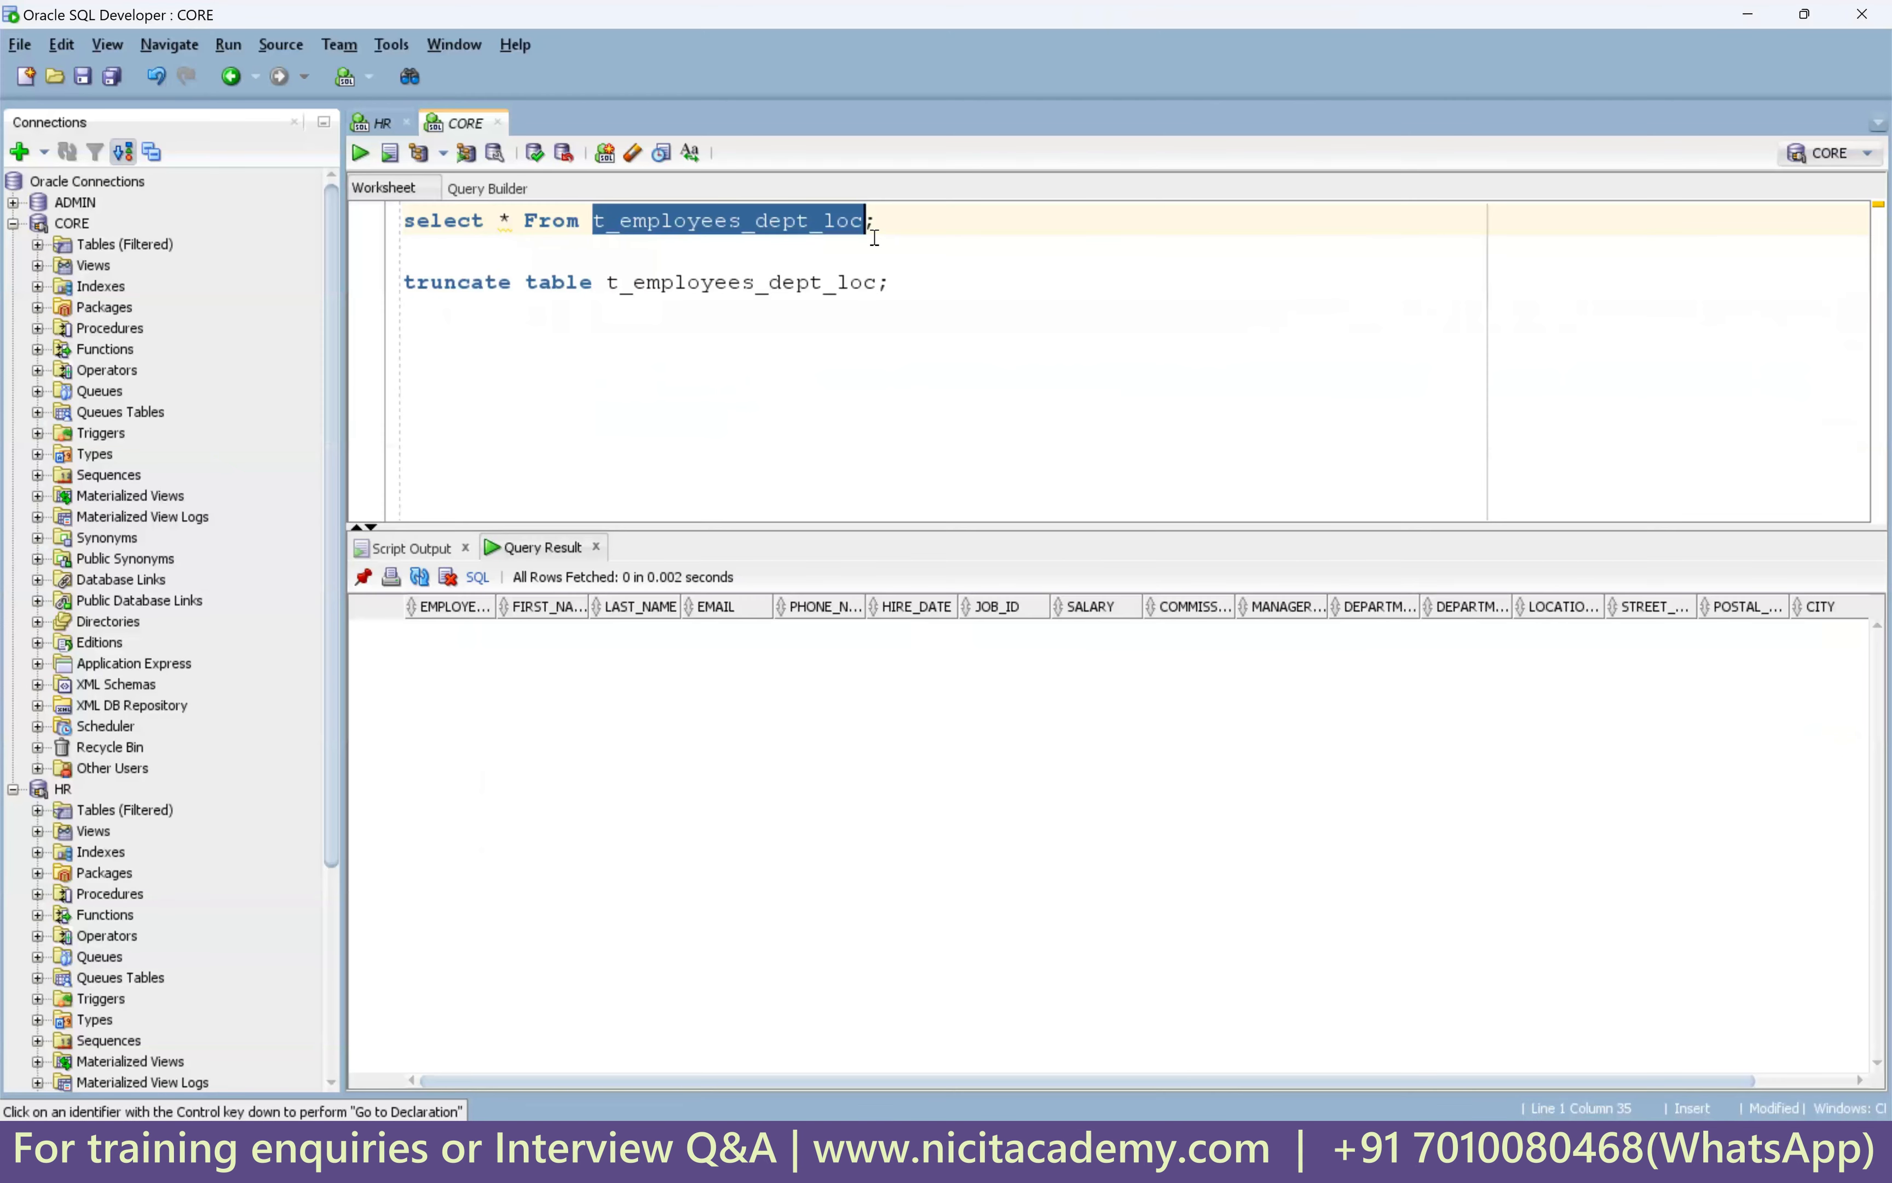
Run the select on t_employees_dept_loc and check its DEPARTMENT_ID and DEPARTMENT_NAME values.
left_click(916, 220)
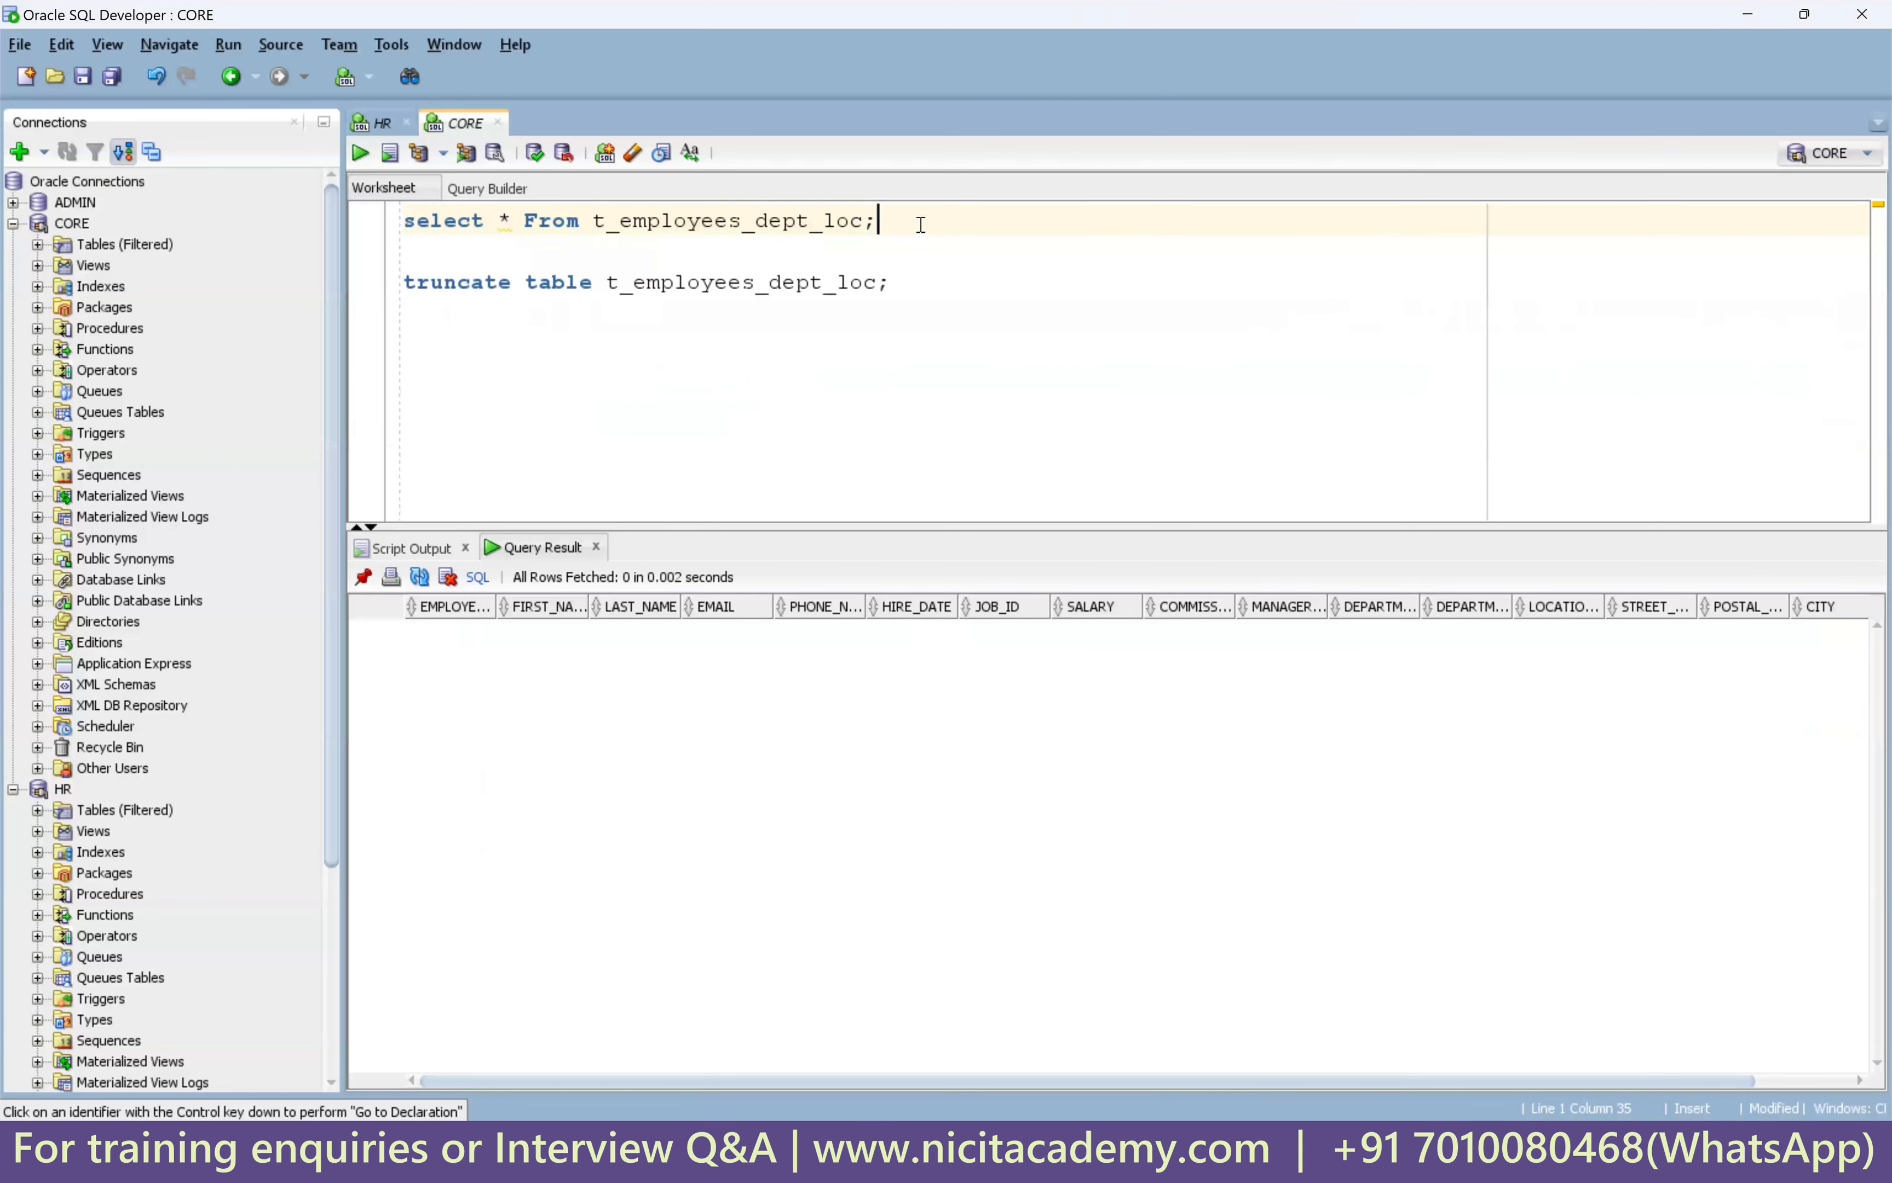
key("shift+Home")
key("ctrl+Return")
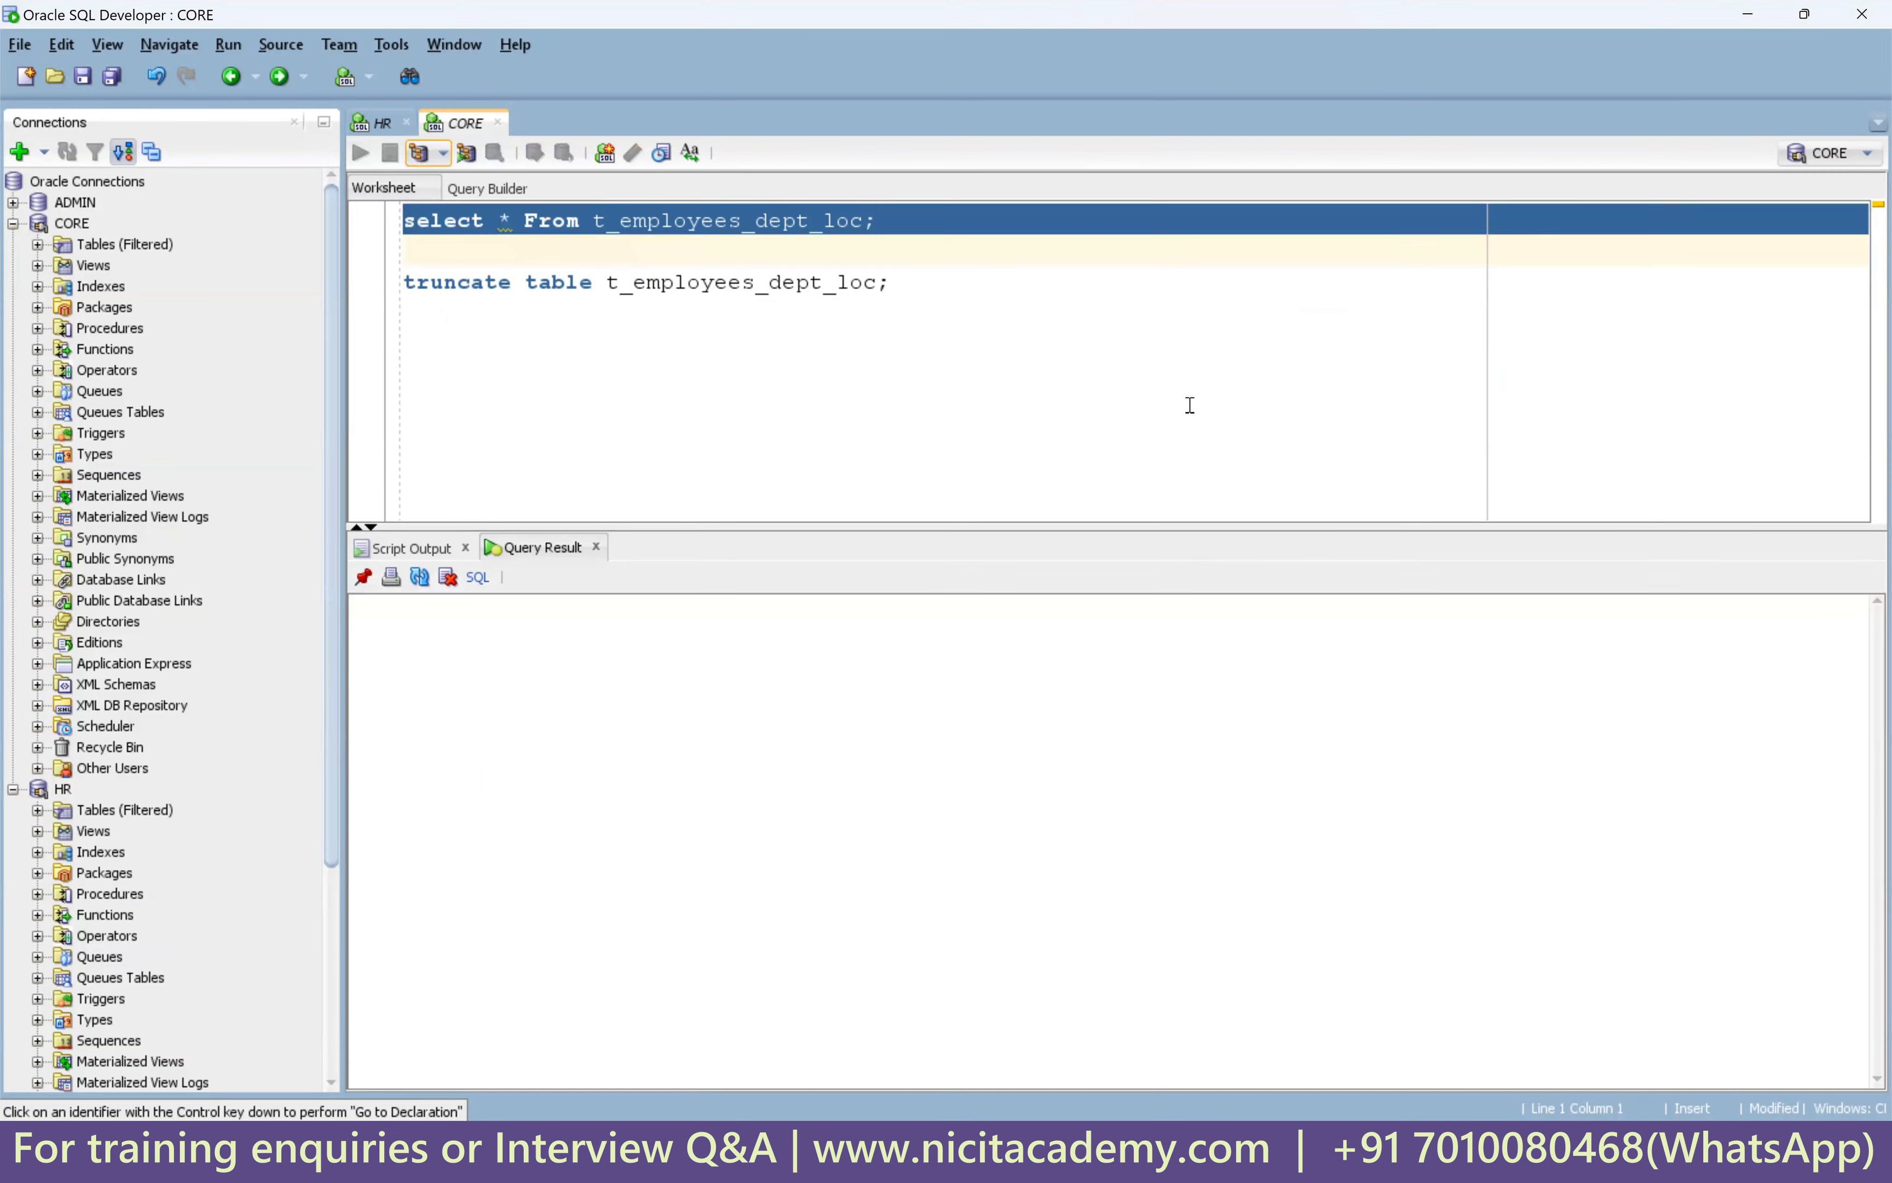
left_click_drag(1431, 631, 1454, 929)
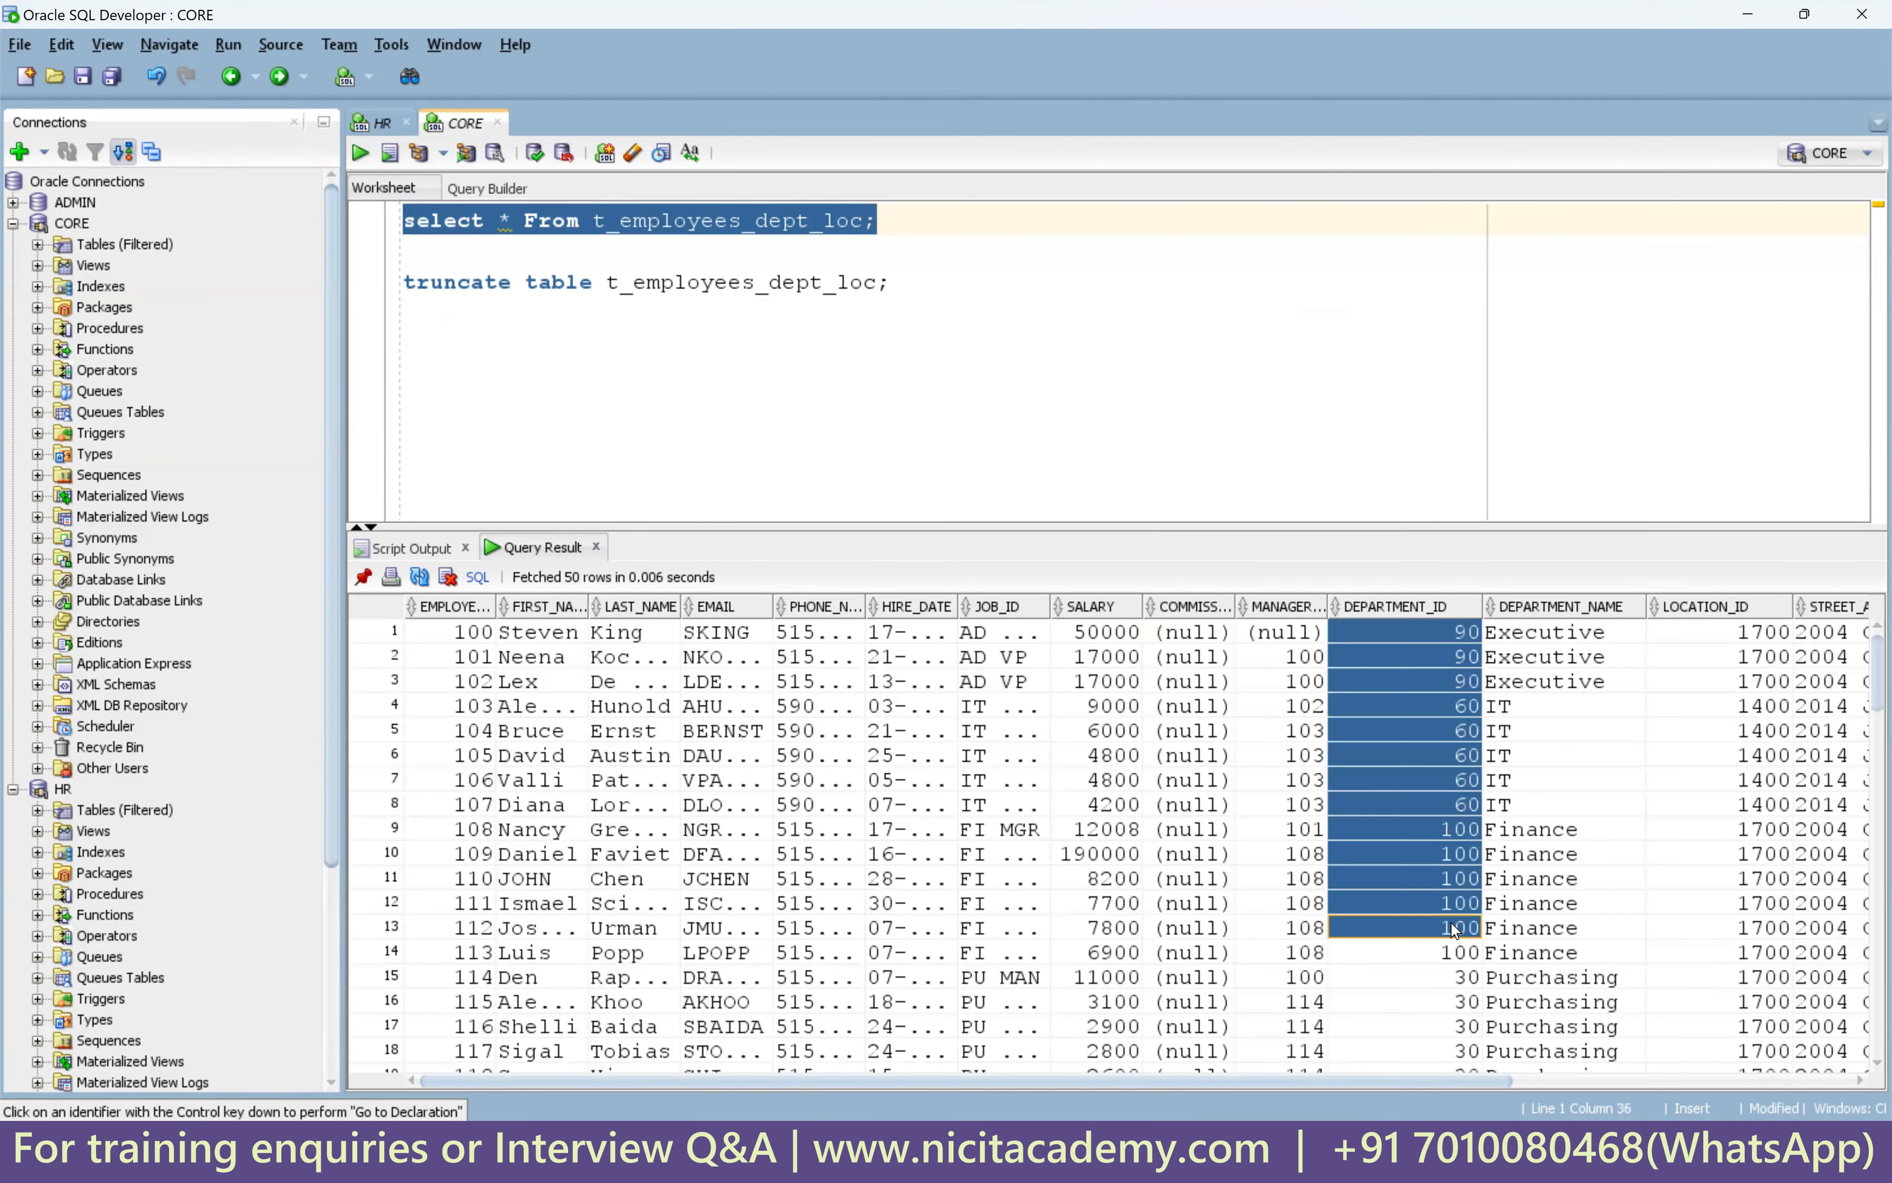
left_click_drag(1558, 657, 1560, 929)
Check the LOCATION_ID, STREET_ADDRESS, POSTAL_CODE, CITY and COUNTRY columns in the results.
scroll(1268, 720, "right", 5)
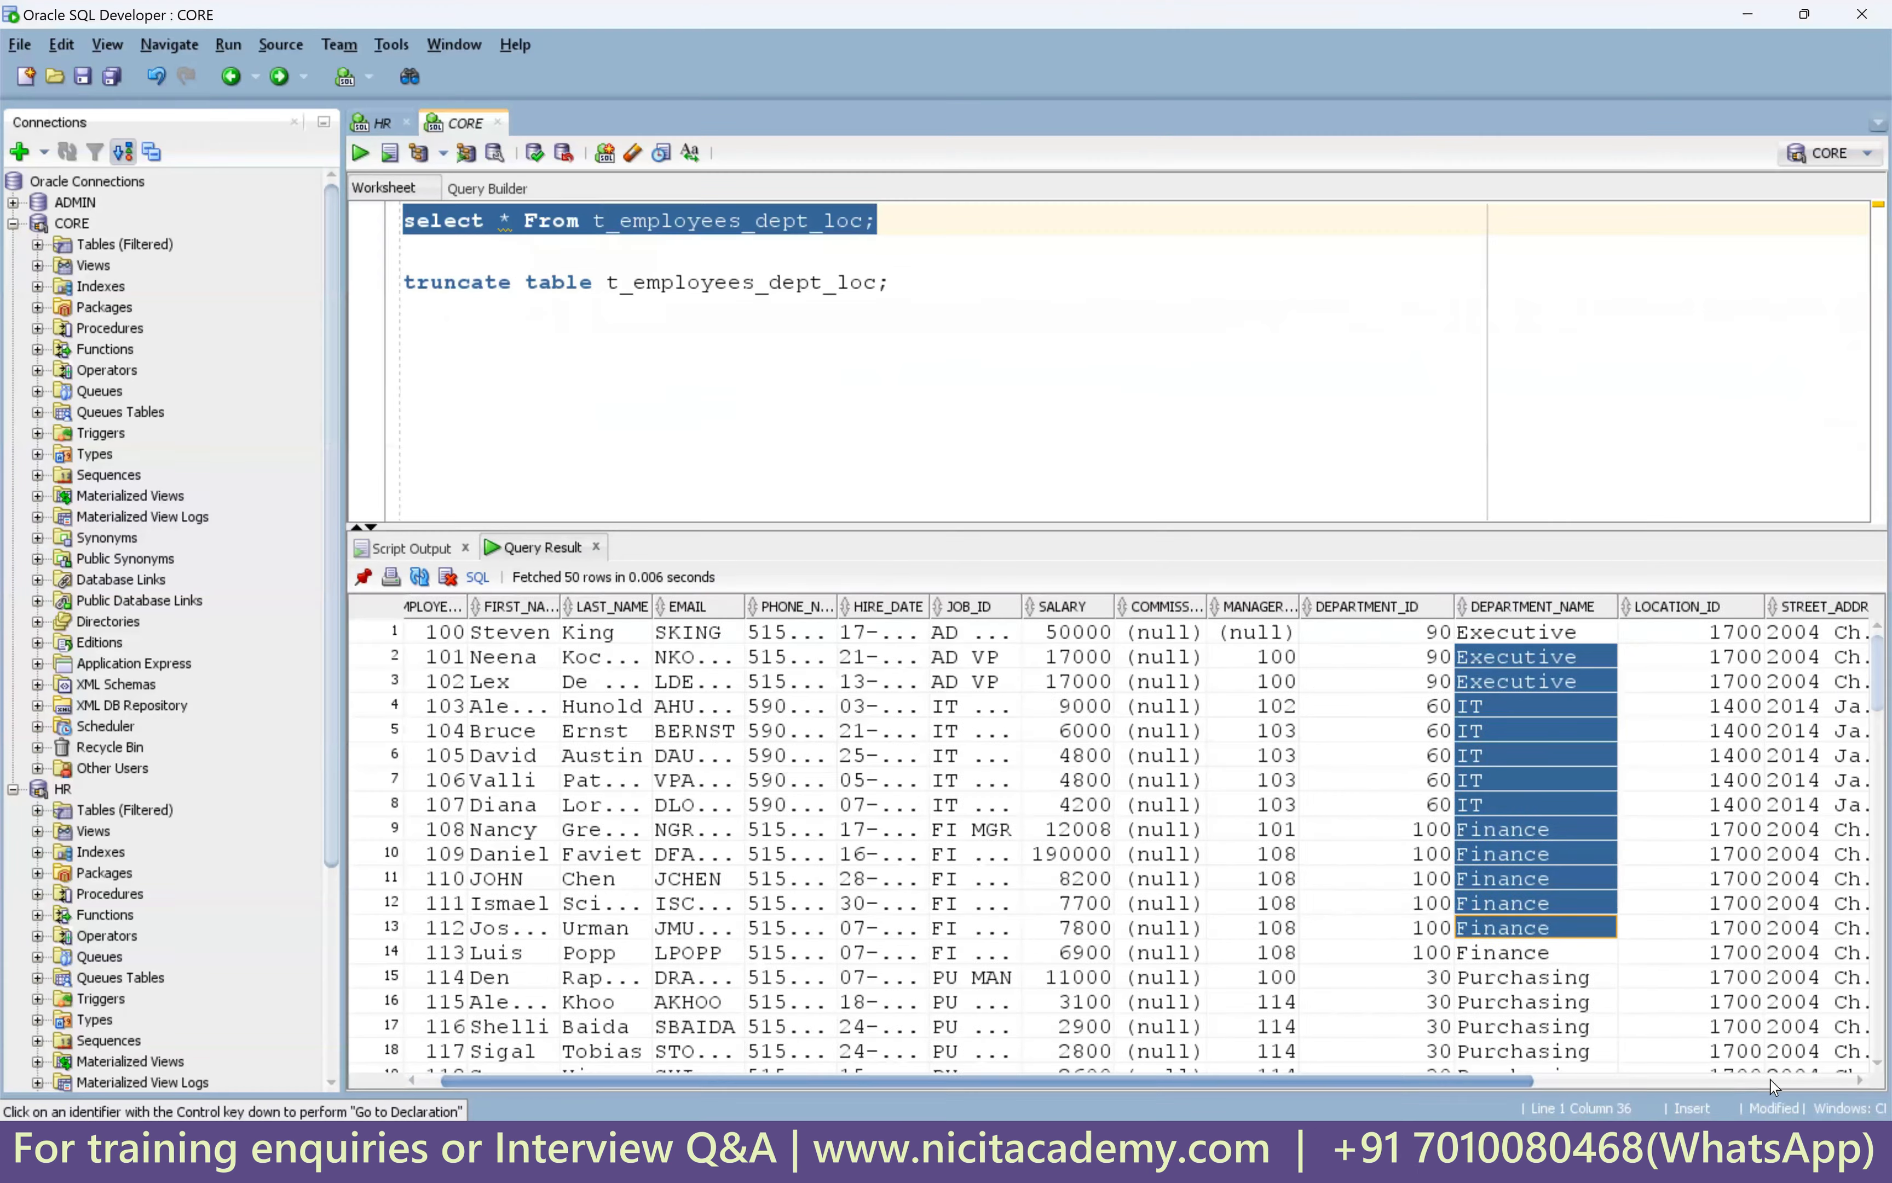
left_click_drag(1306, 659, 1311, 954)
left_click_drag(1400, 659, 1426, 953)
left_click_drag(1537, 659, 1544, 955)
left_click_drag(1666, 657, 1698, 954)
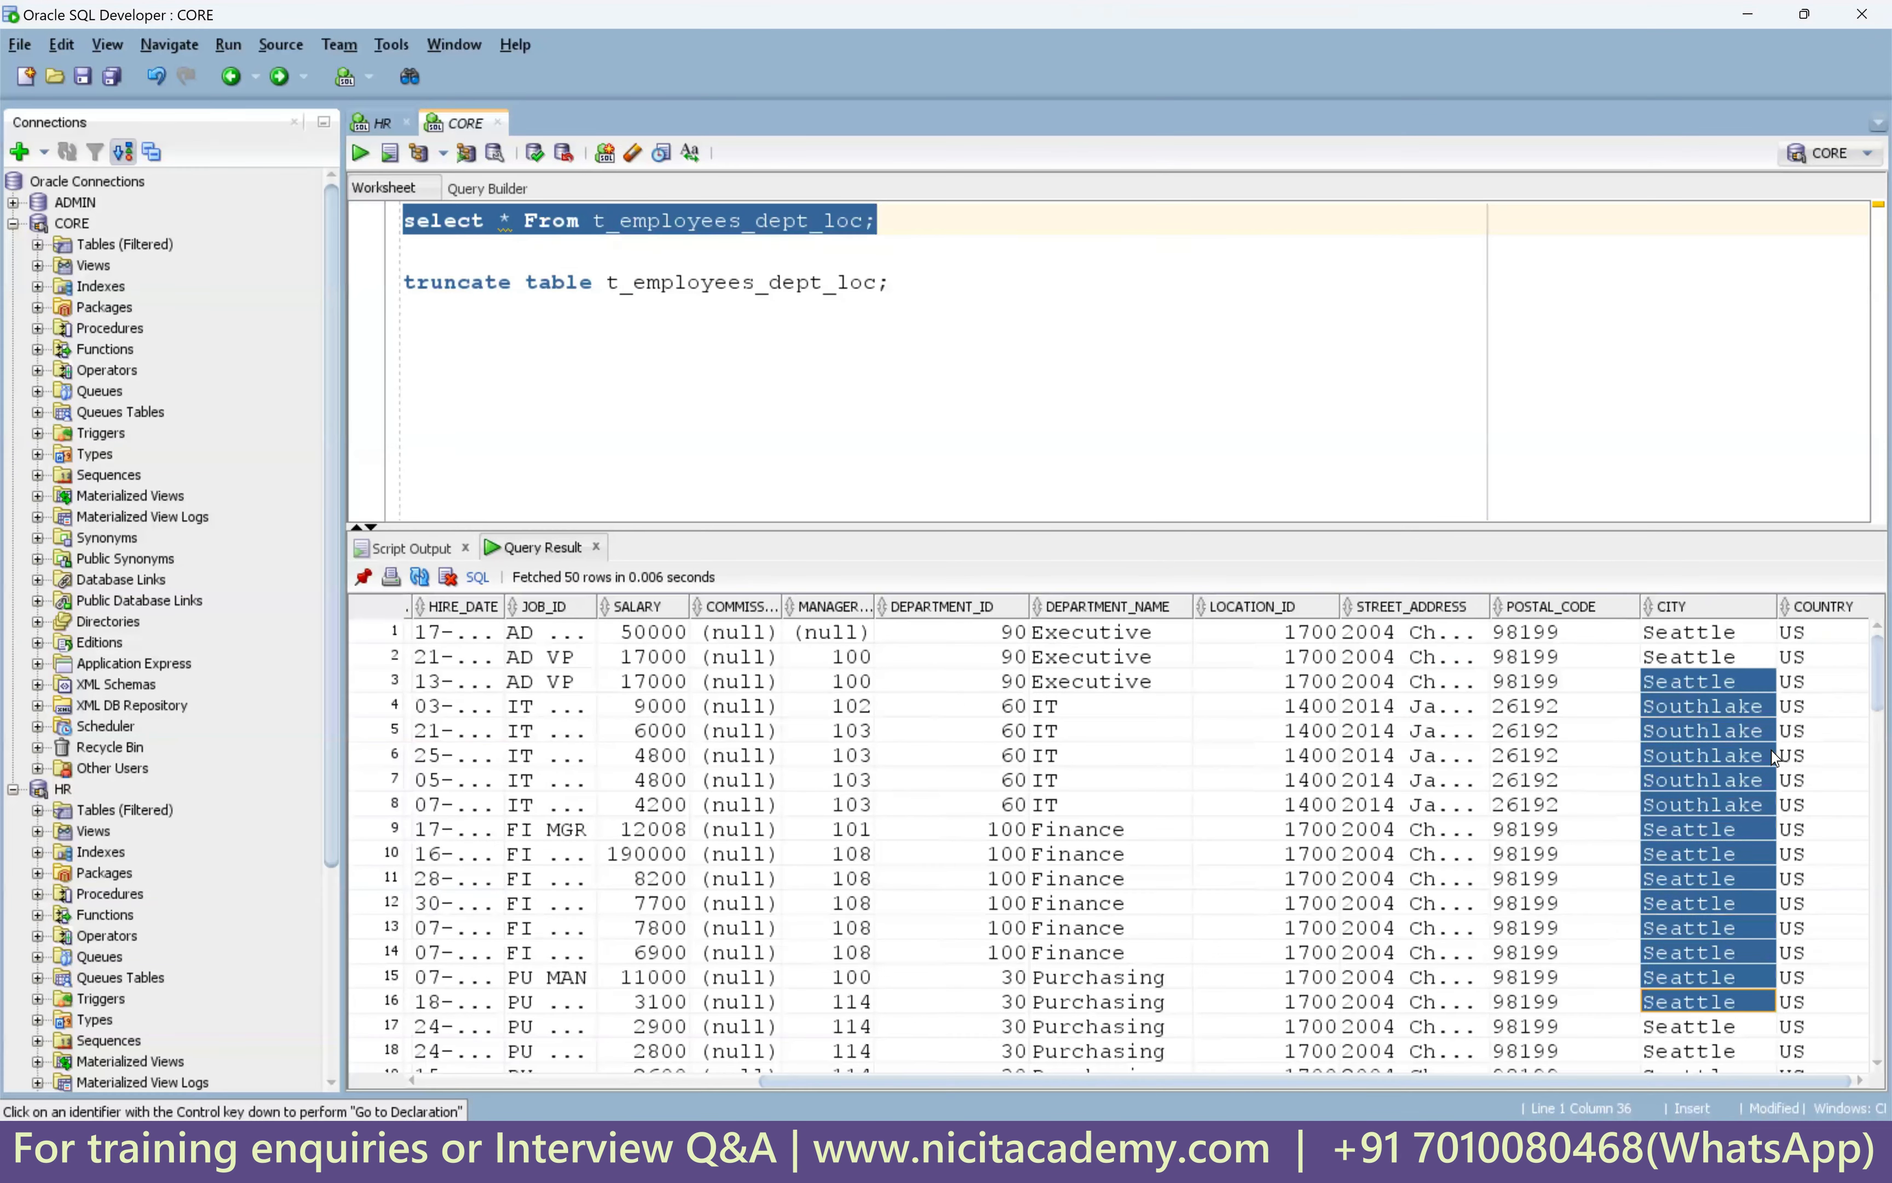
left_click_drag(1796, 657, 1799, 954)
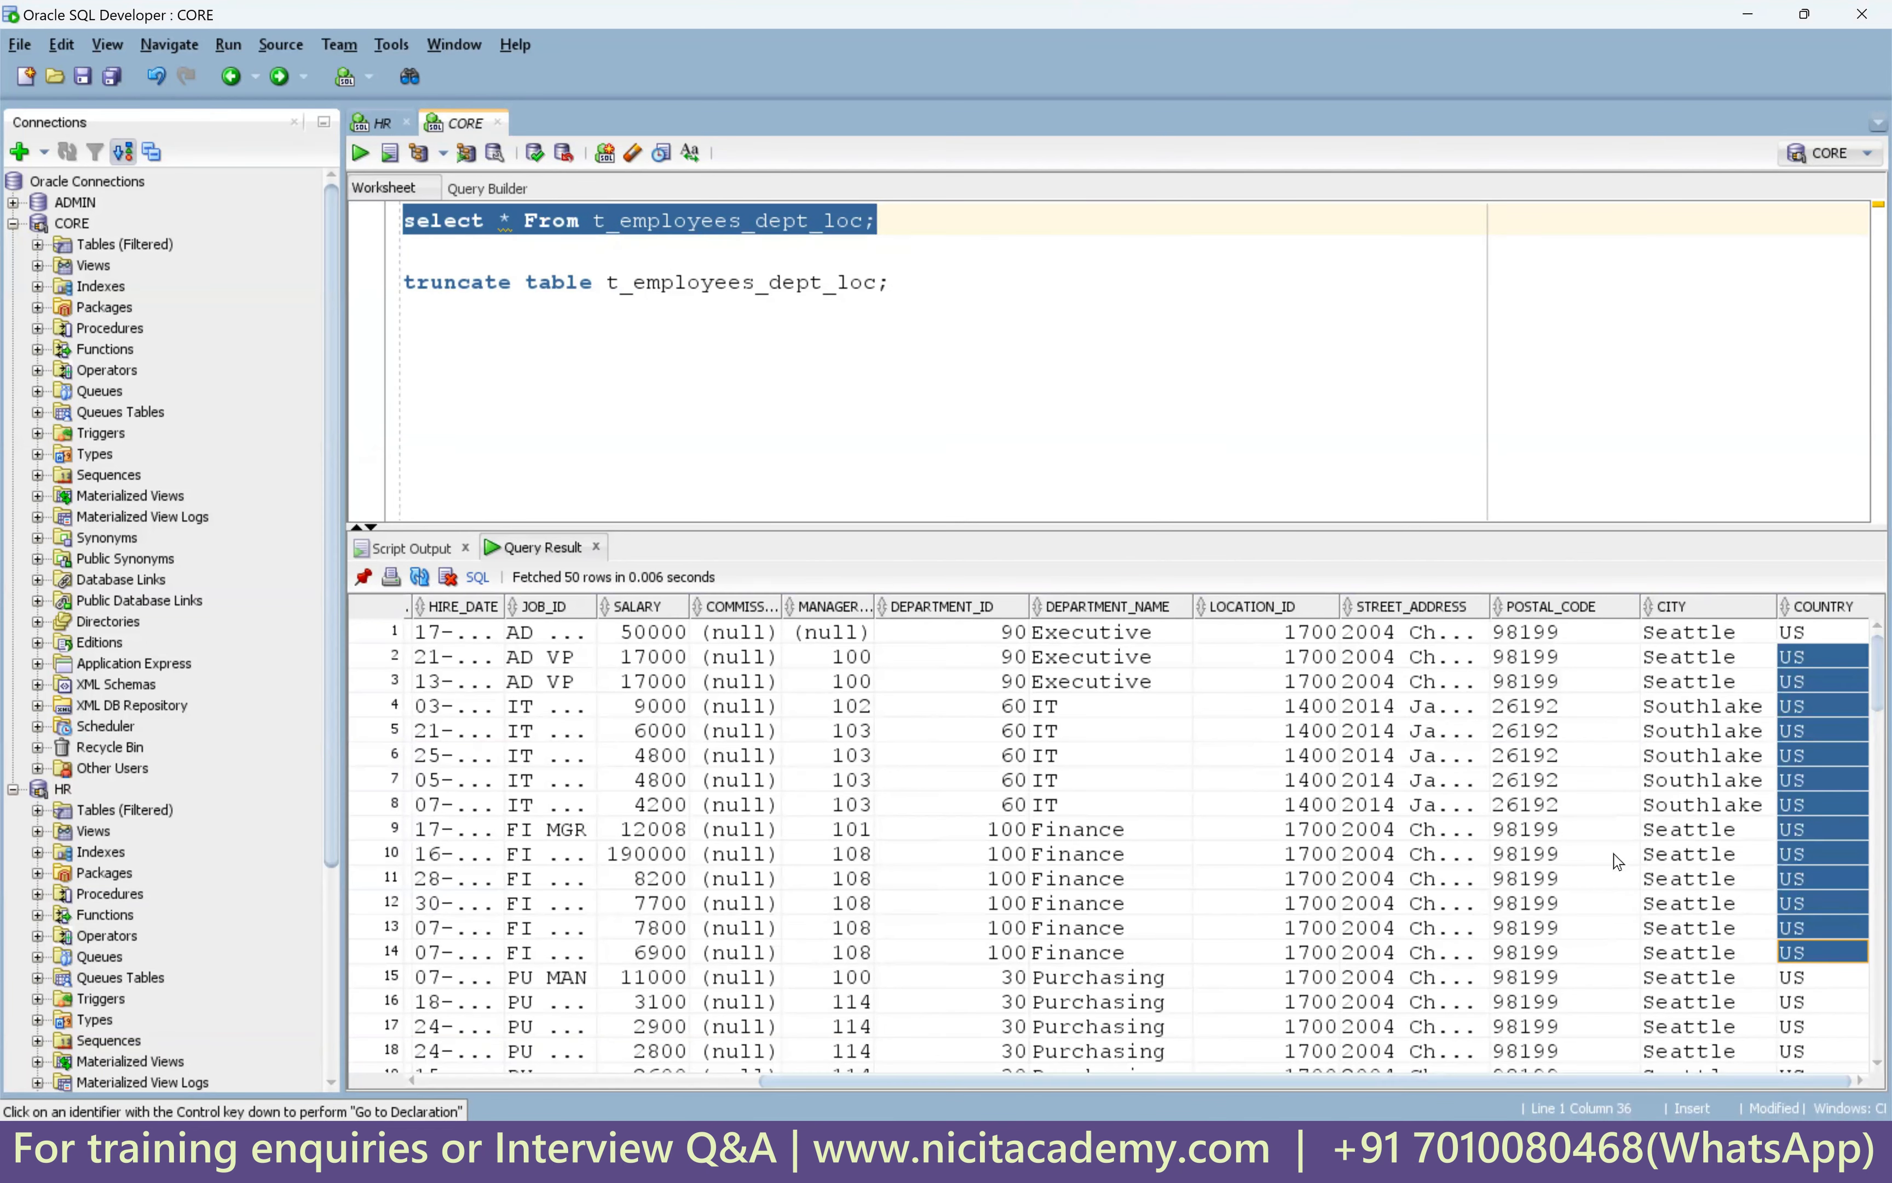
Scroll the results and inspect row 79 with its null department details.
scroll(1617, 869, "down", 15)
scroll(1617, 874, "down", 12)
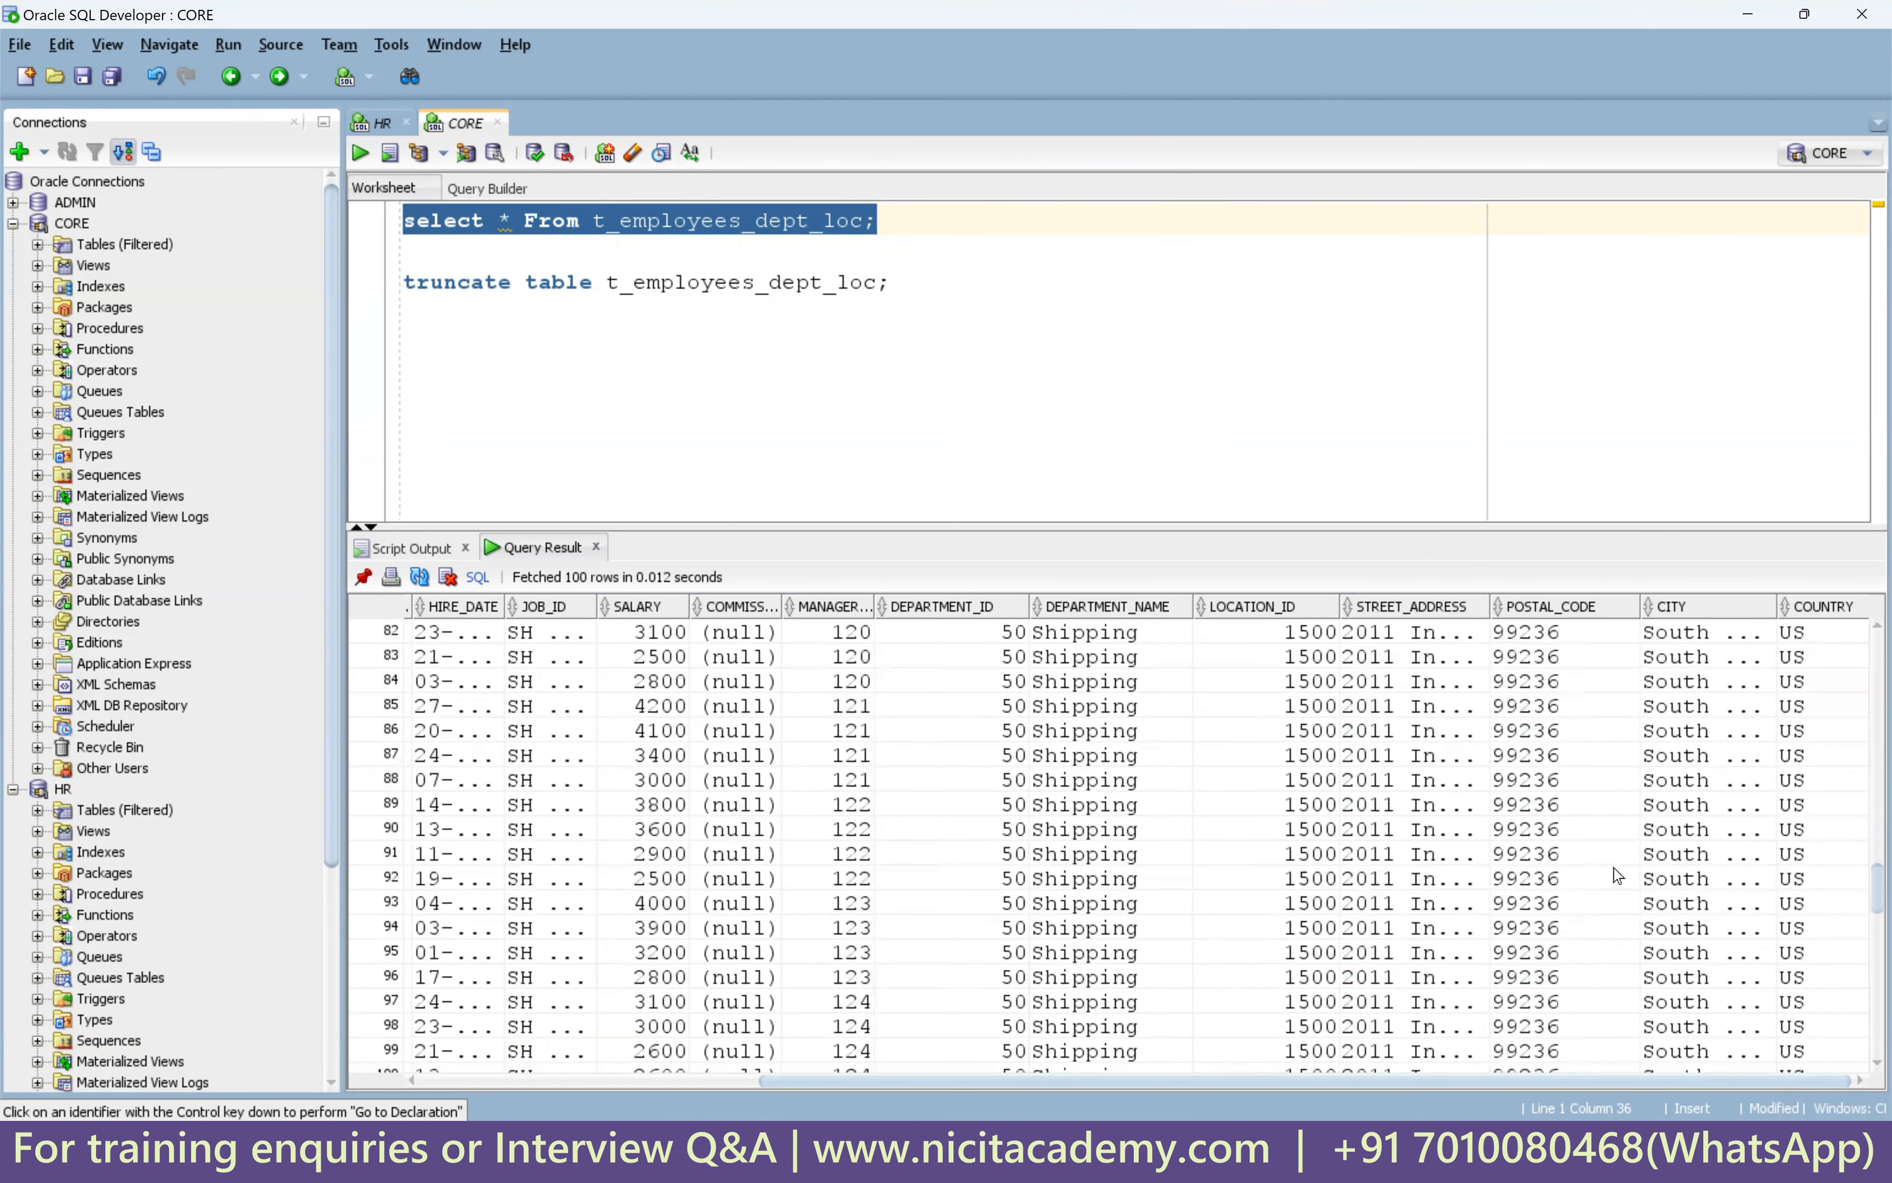
scroll(1617, 874, "up", 4)
left_click_drag(969, 855, 1840, 858)
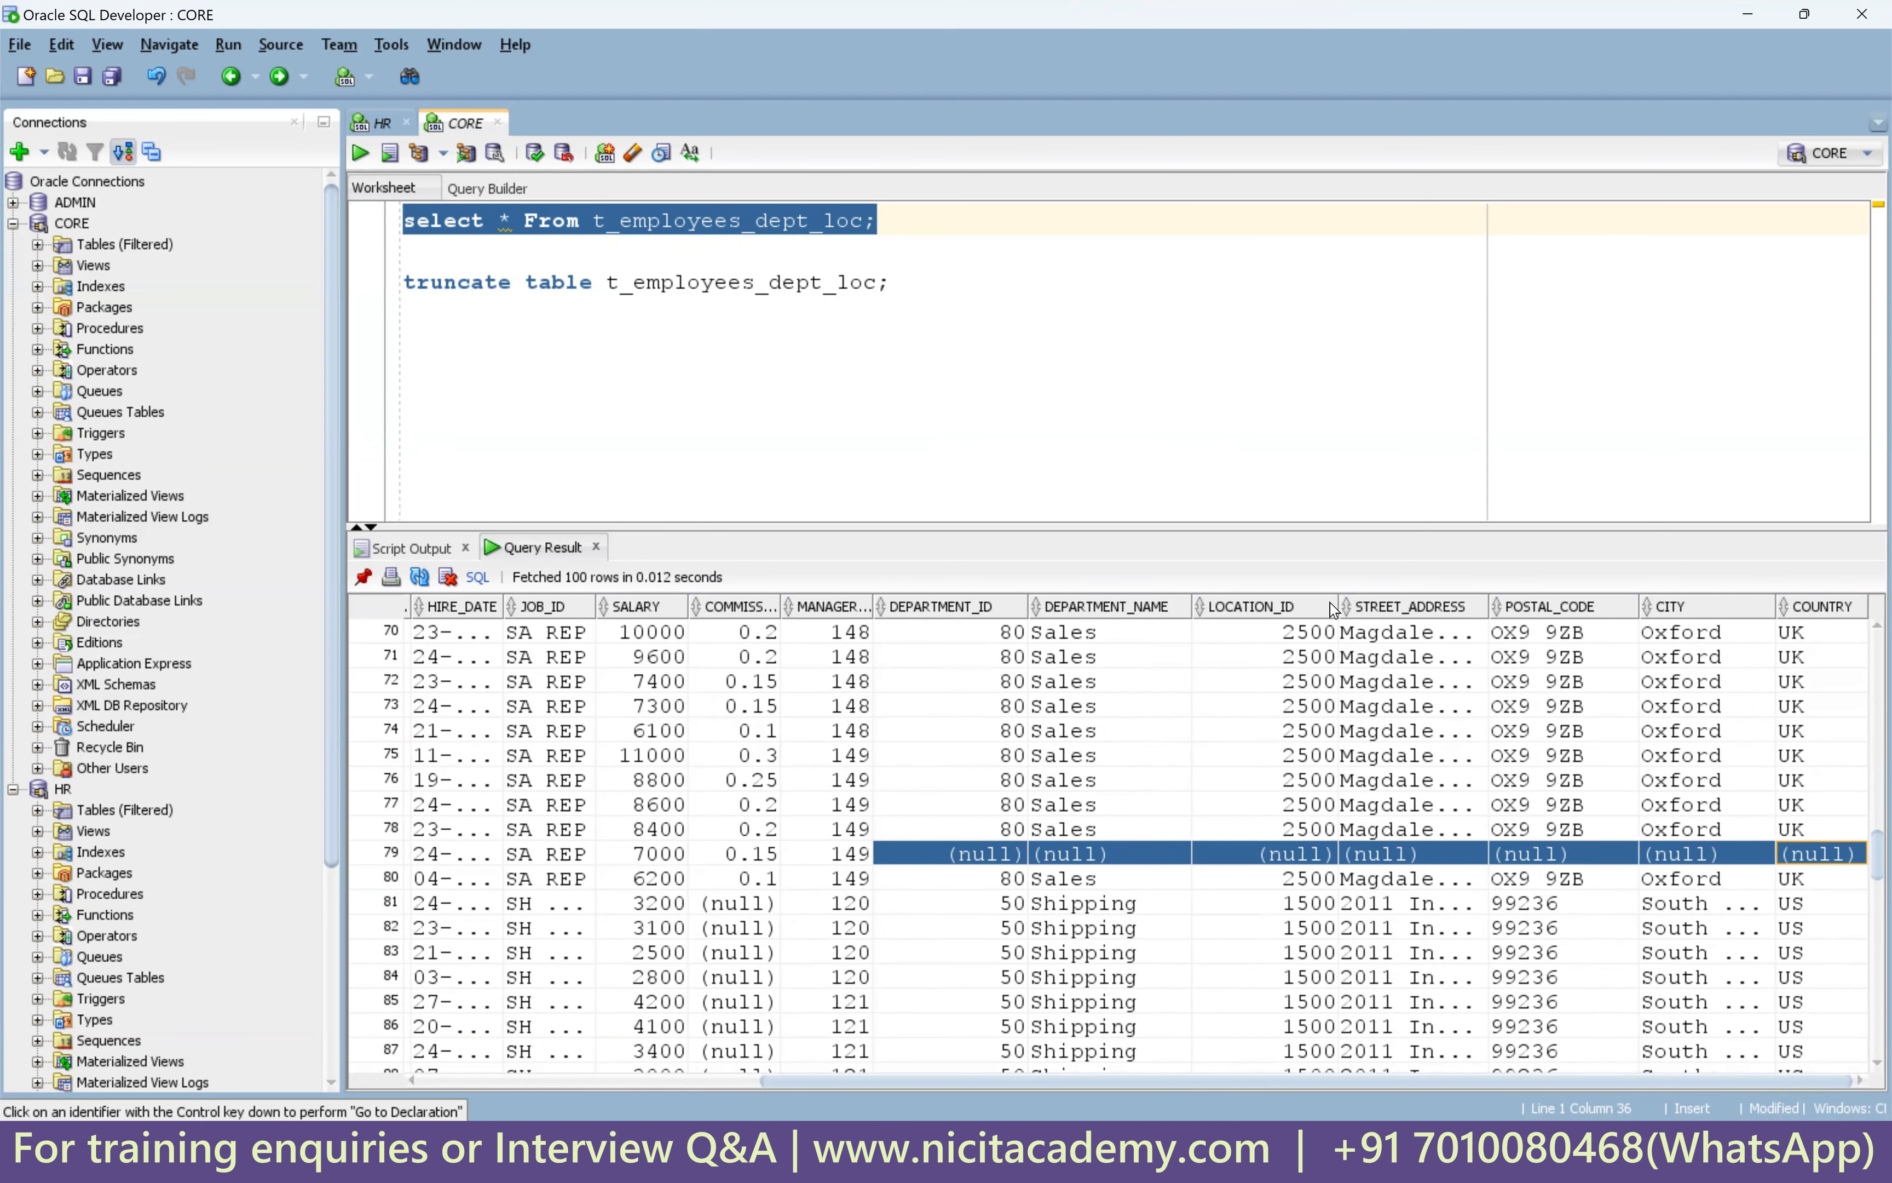
left_click(881, 258)
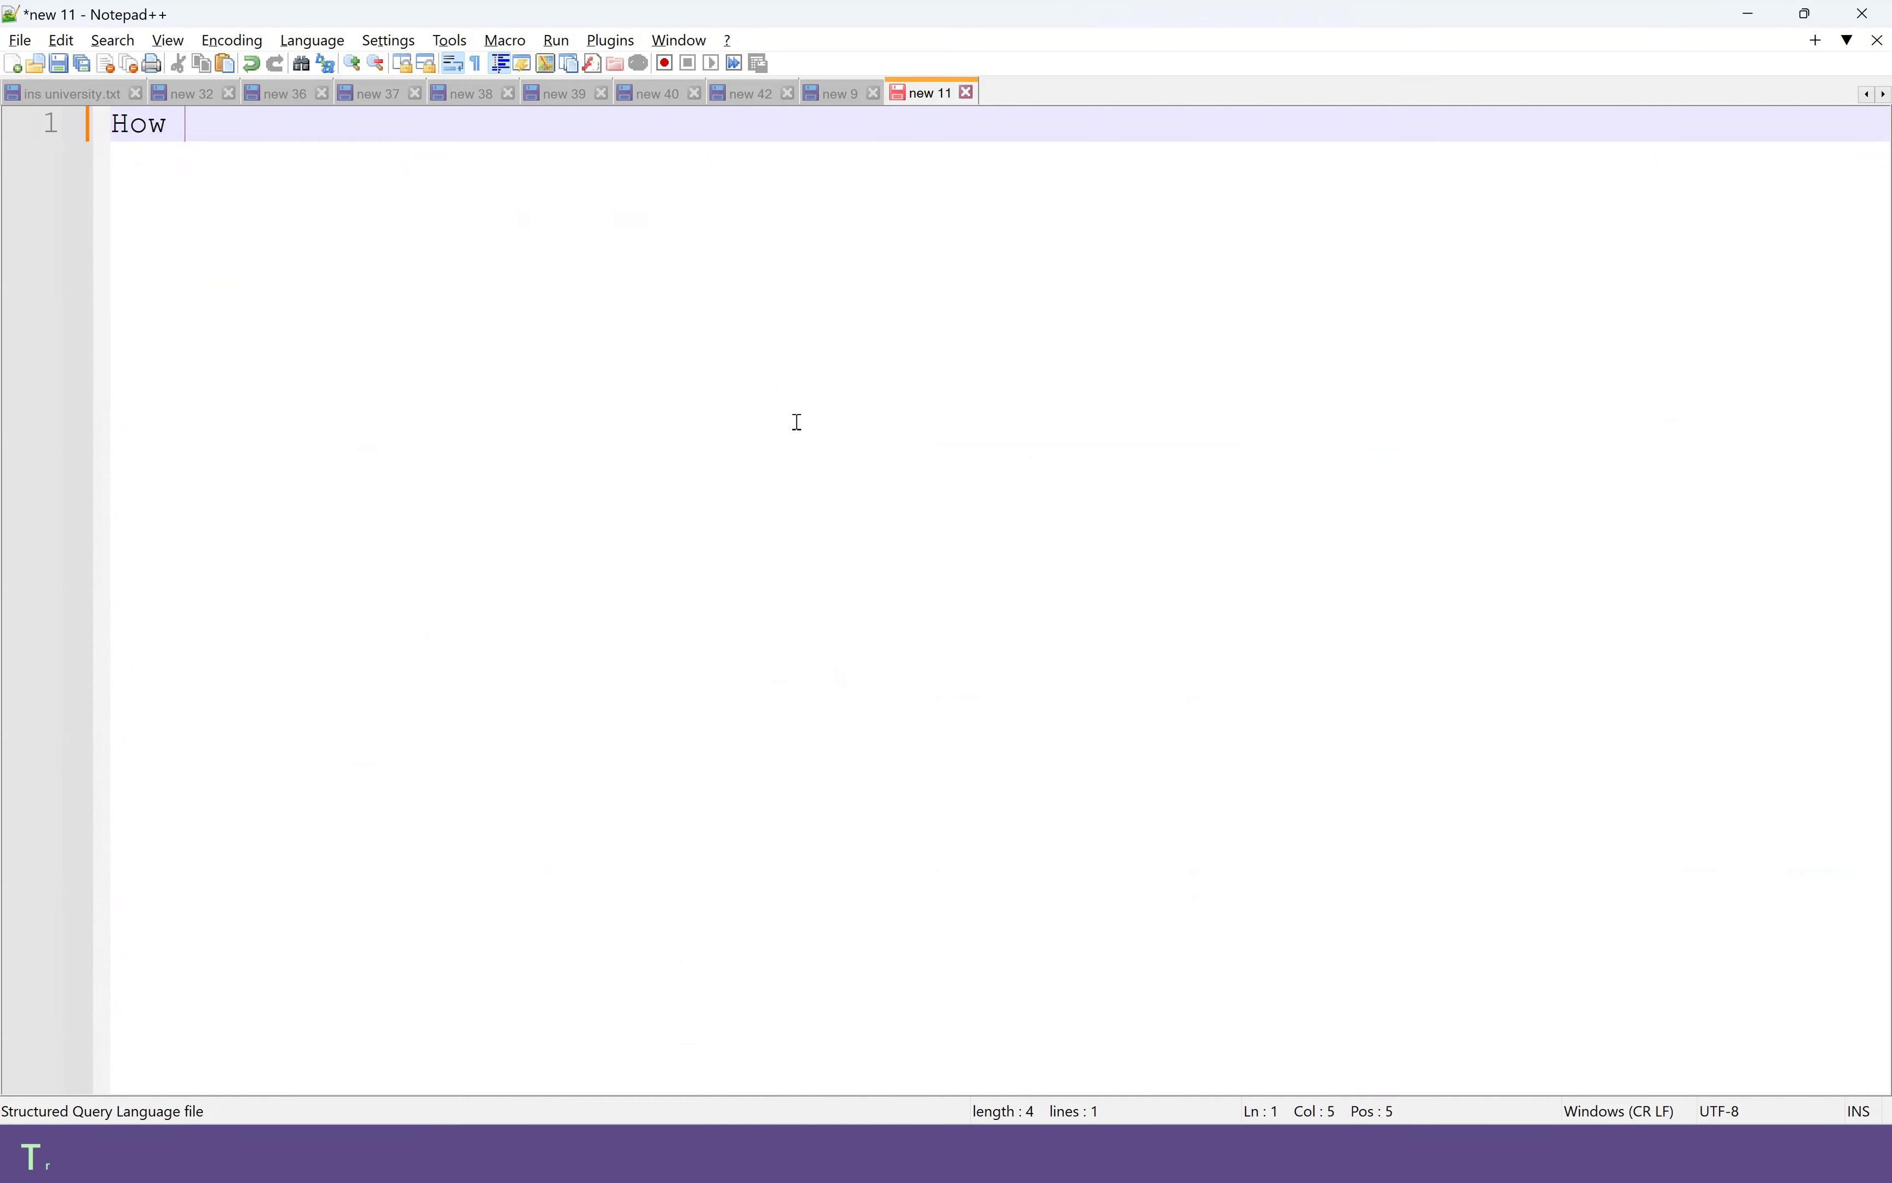
Finish the heading 'How to return multiple port in unconnected lookup:' and underline it with = signs.
type("to ")
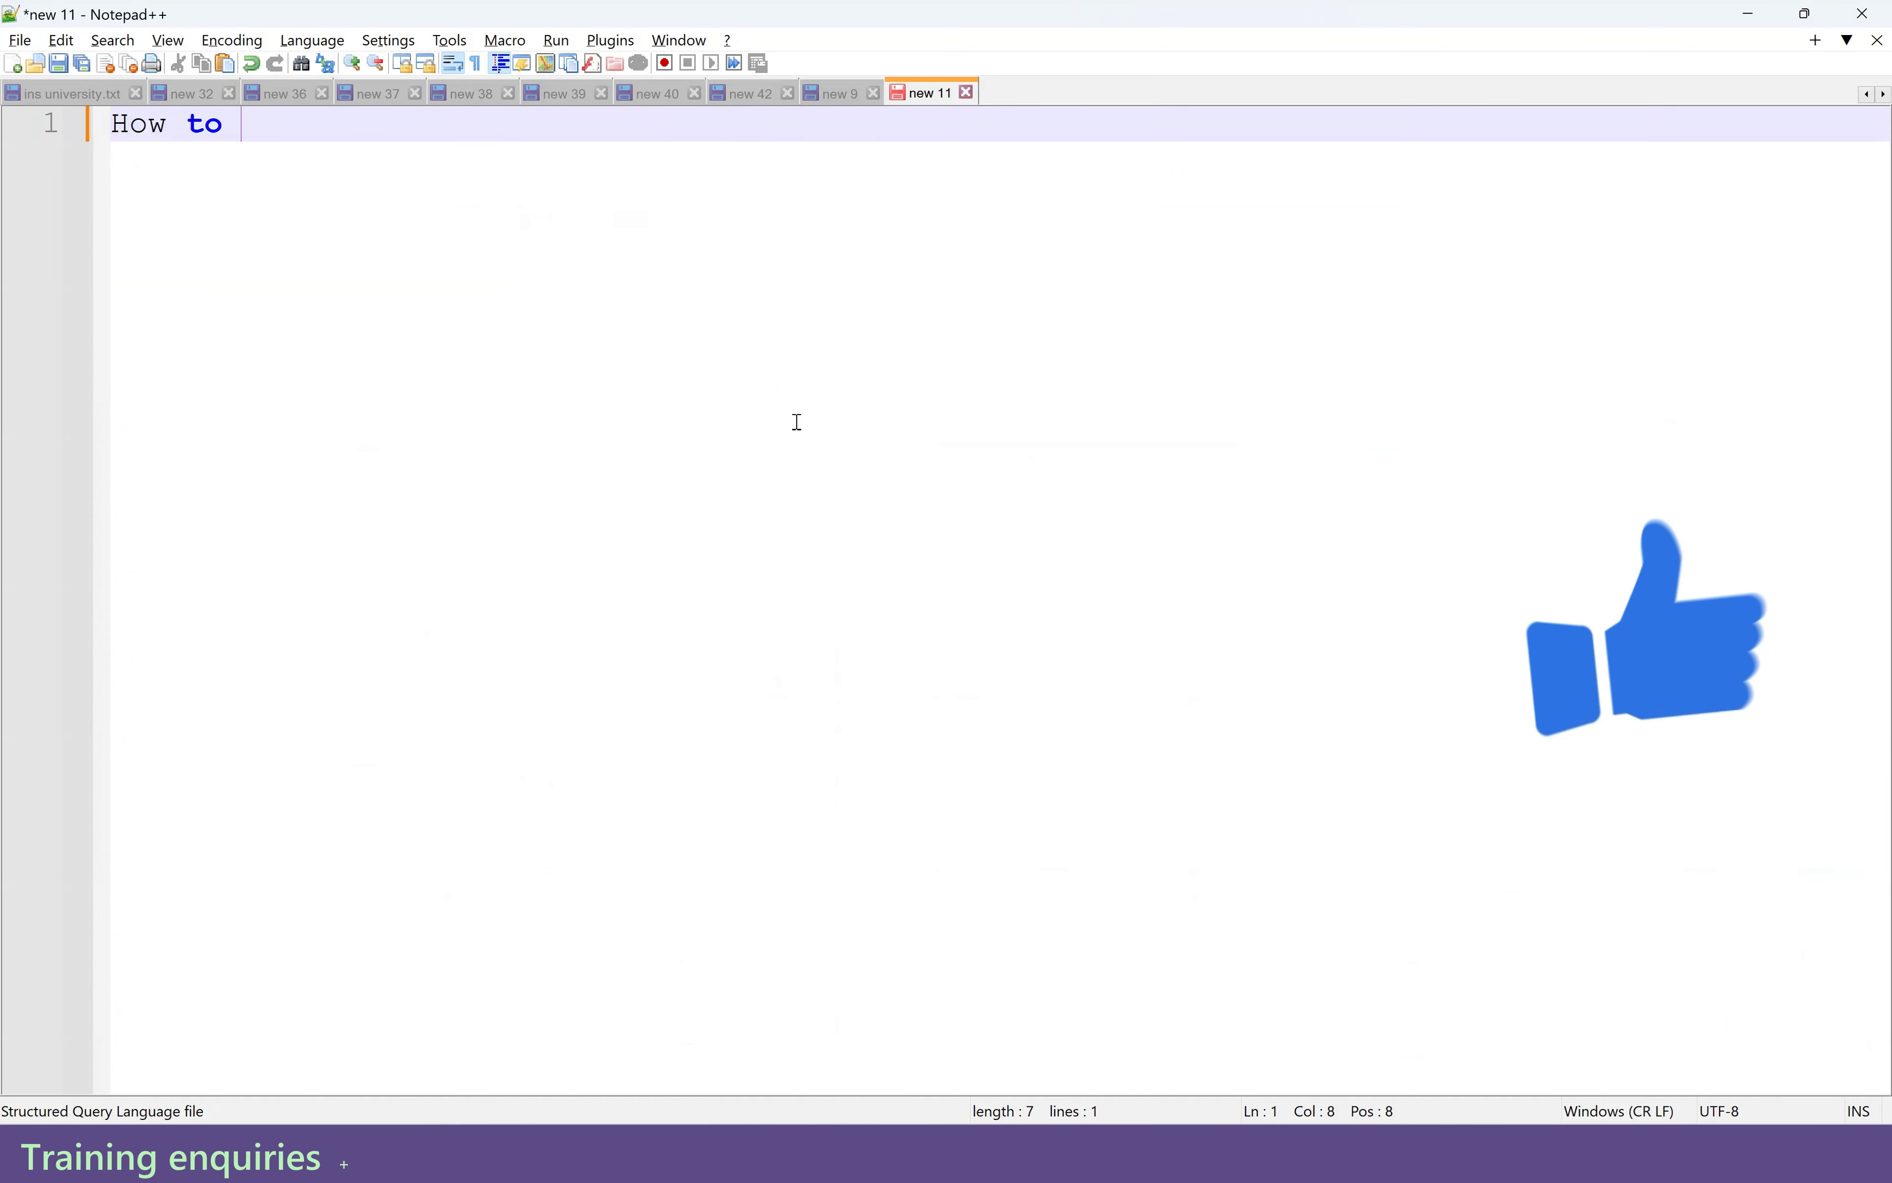
type("return ")
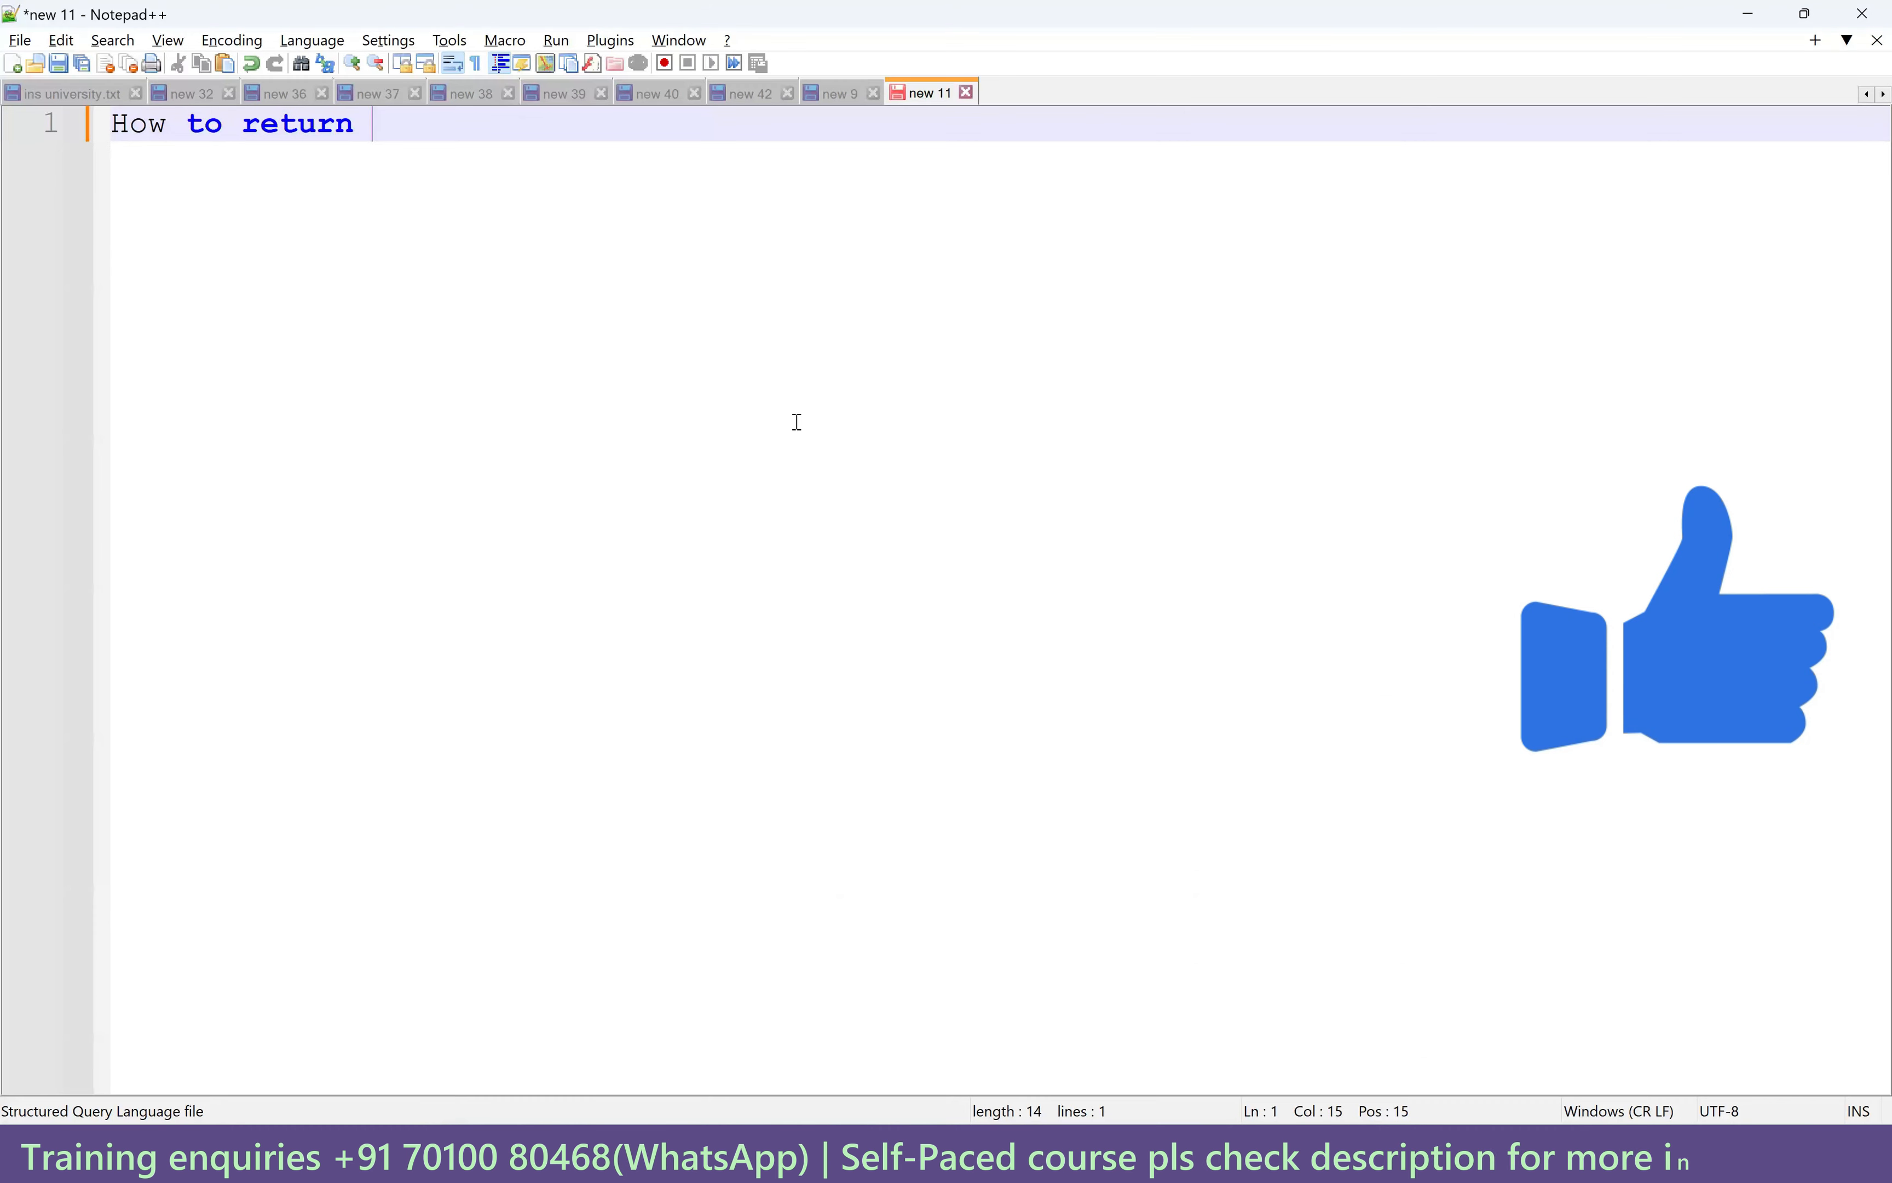
type("multiple")
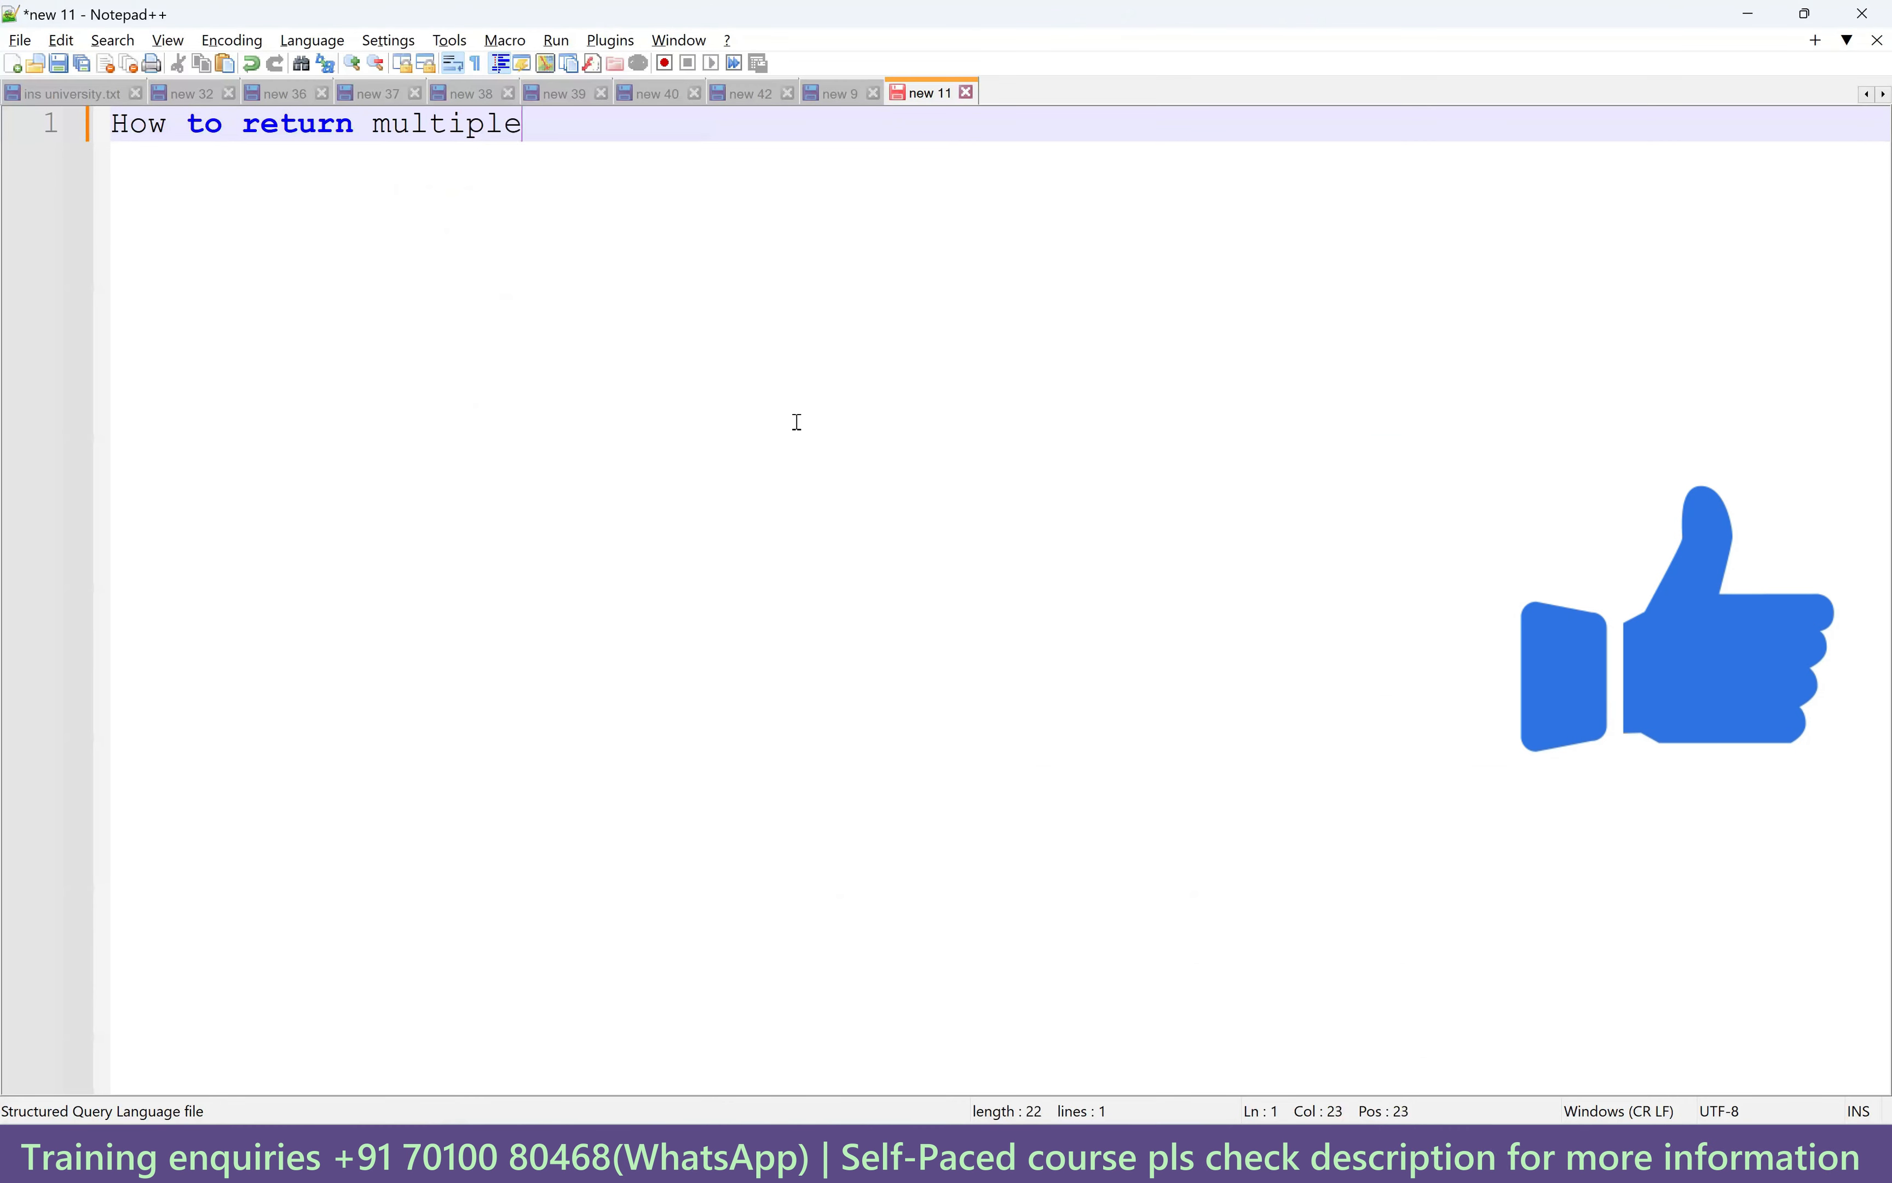
type(" port in uno")
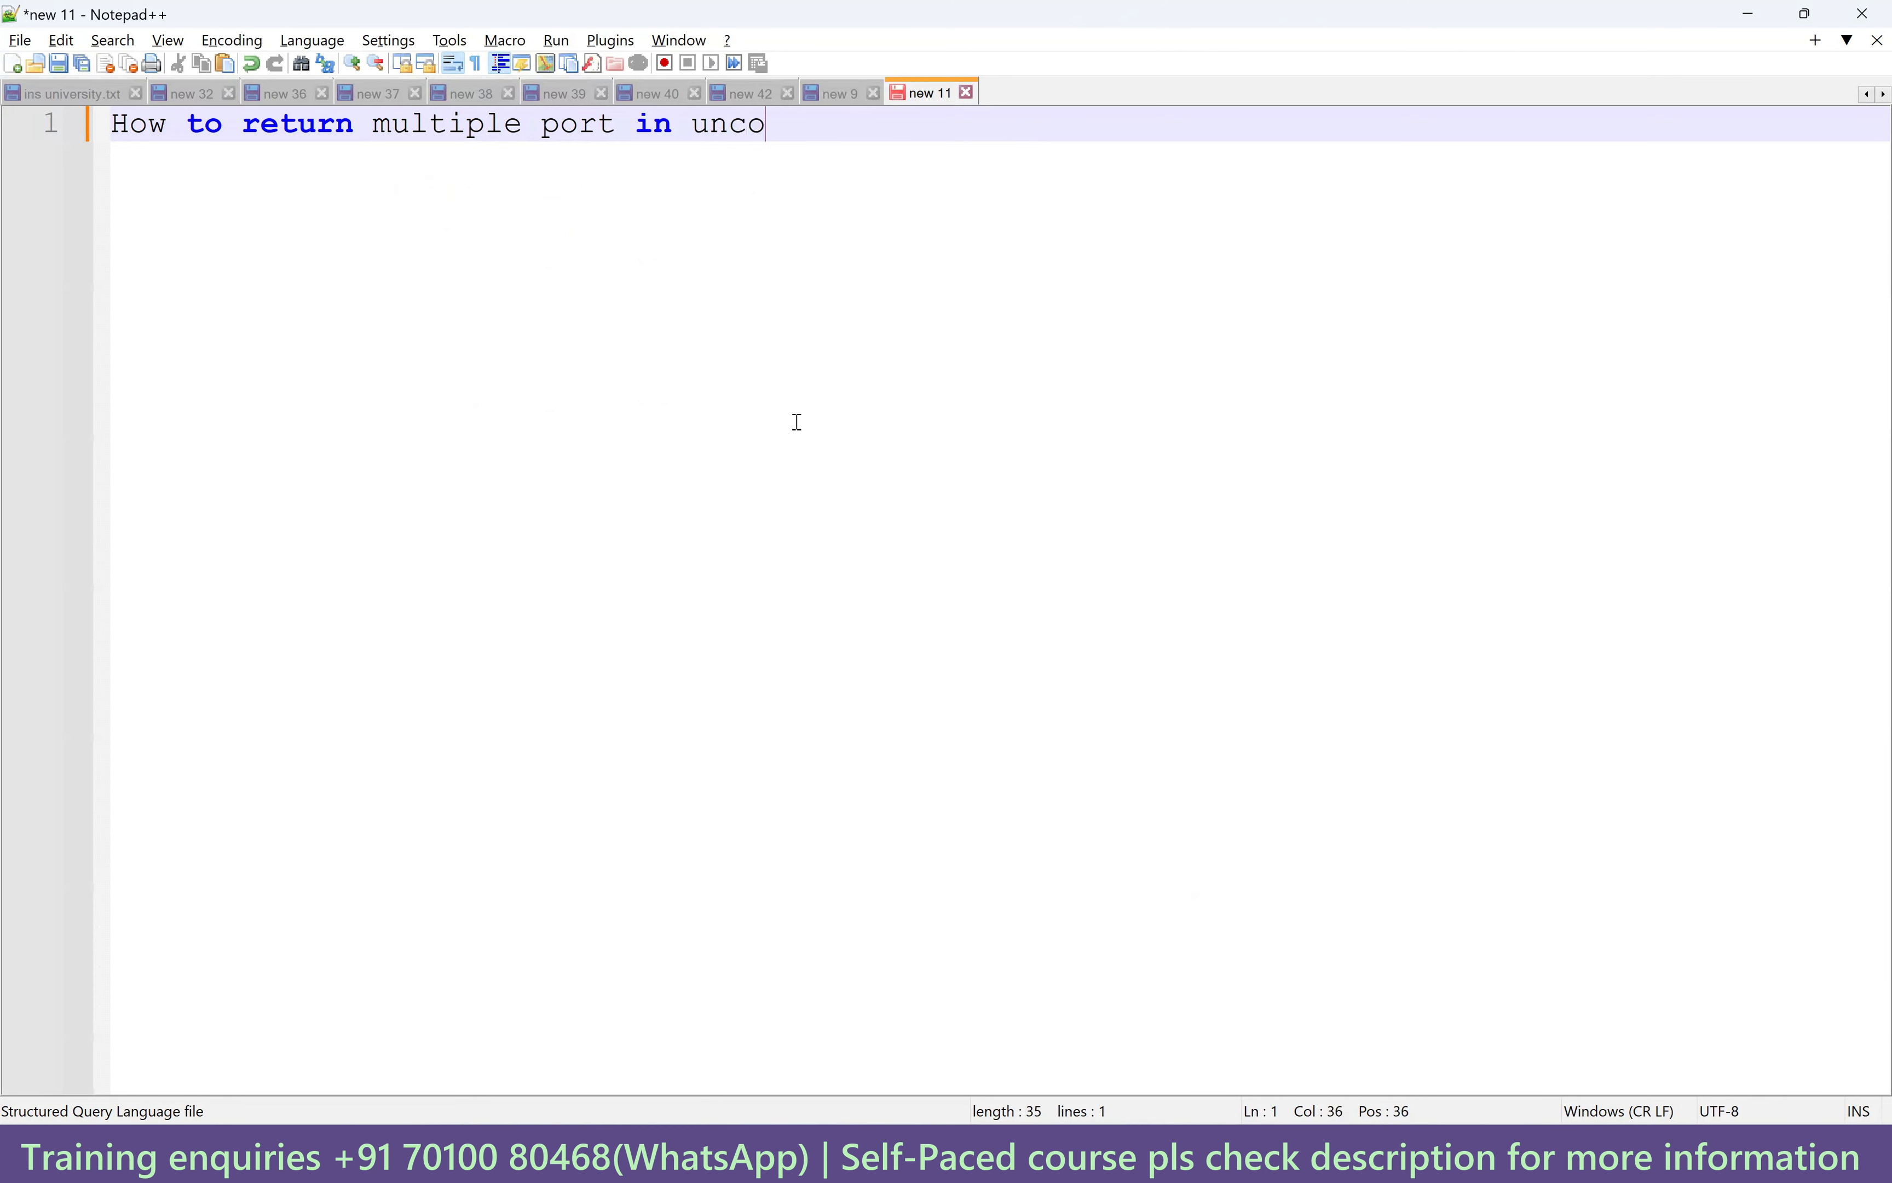
type("onnected lookup")
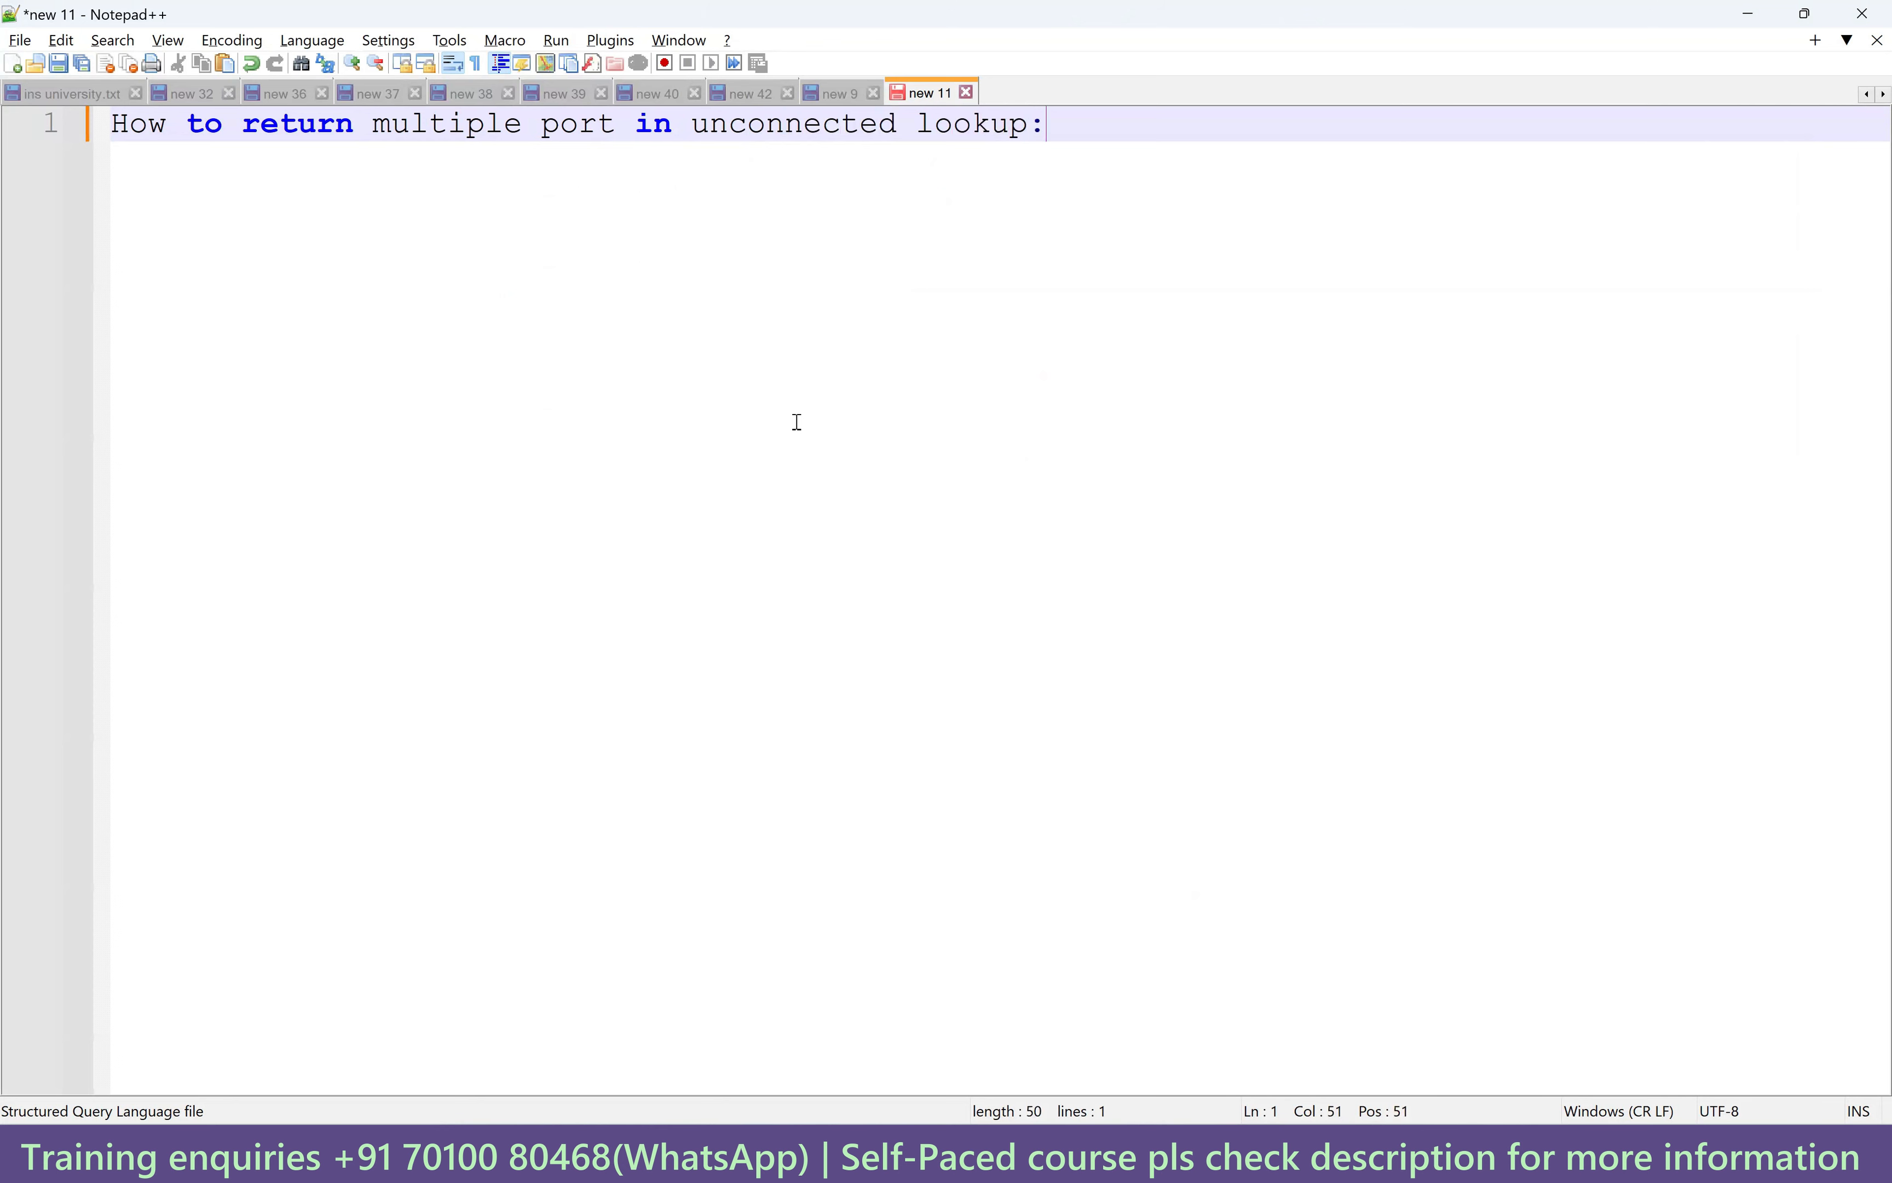
type(":")
key("Return")
type("================================================")
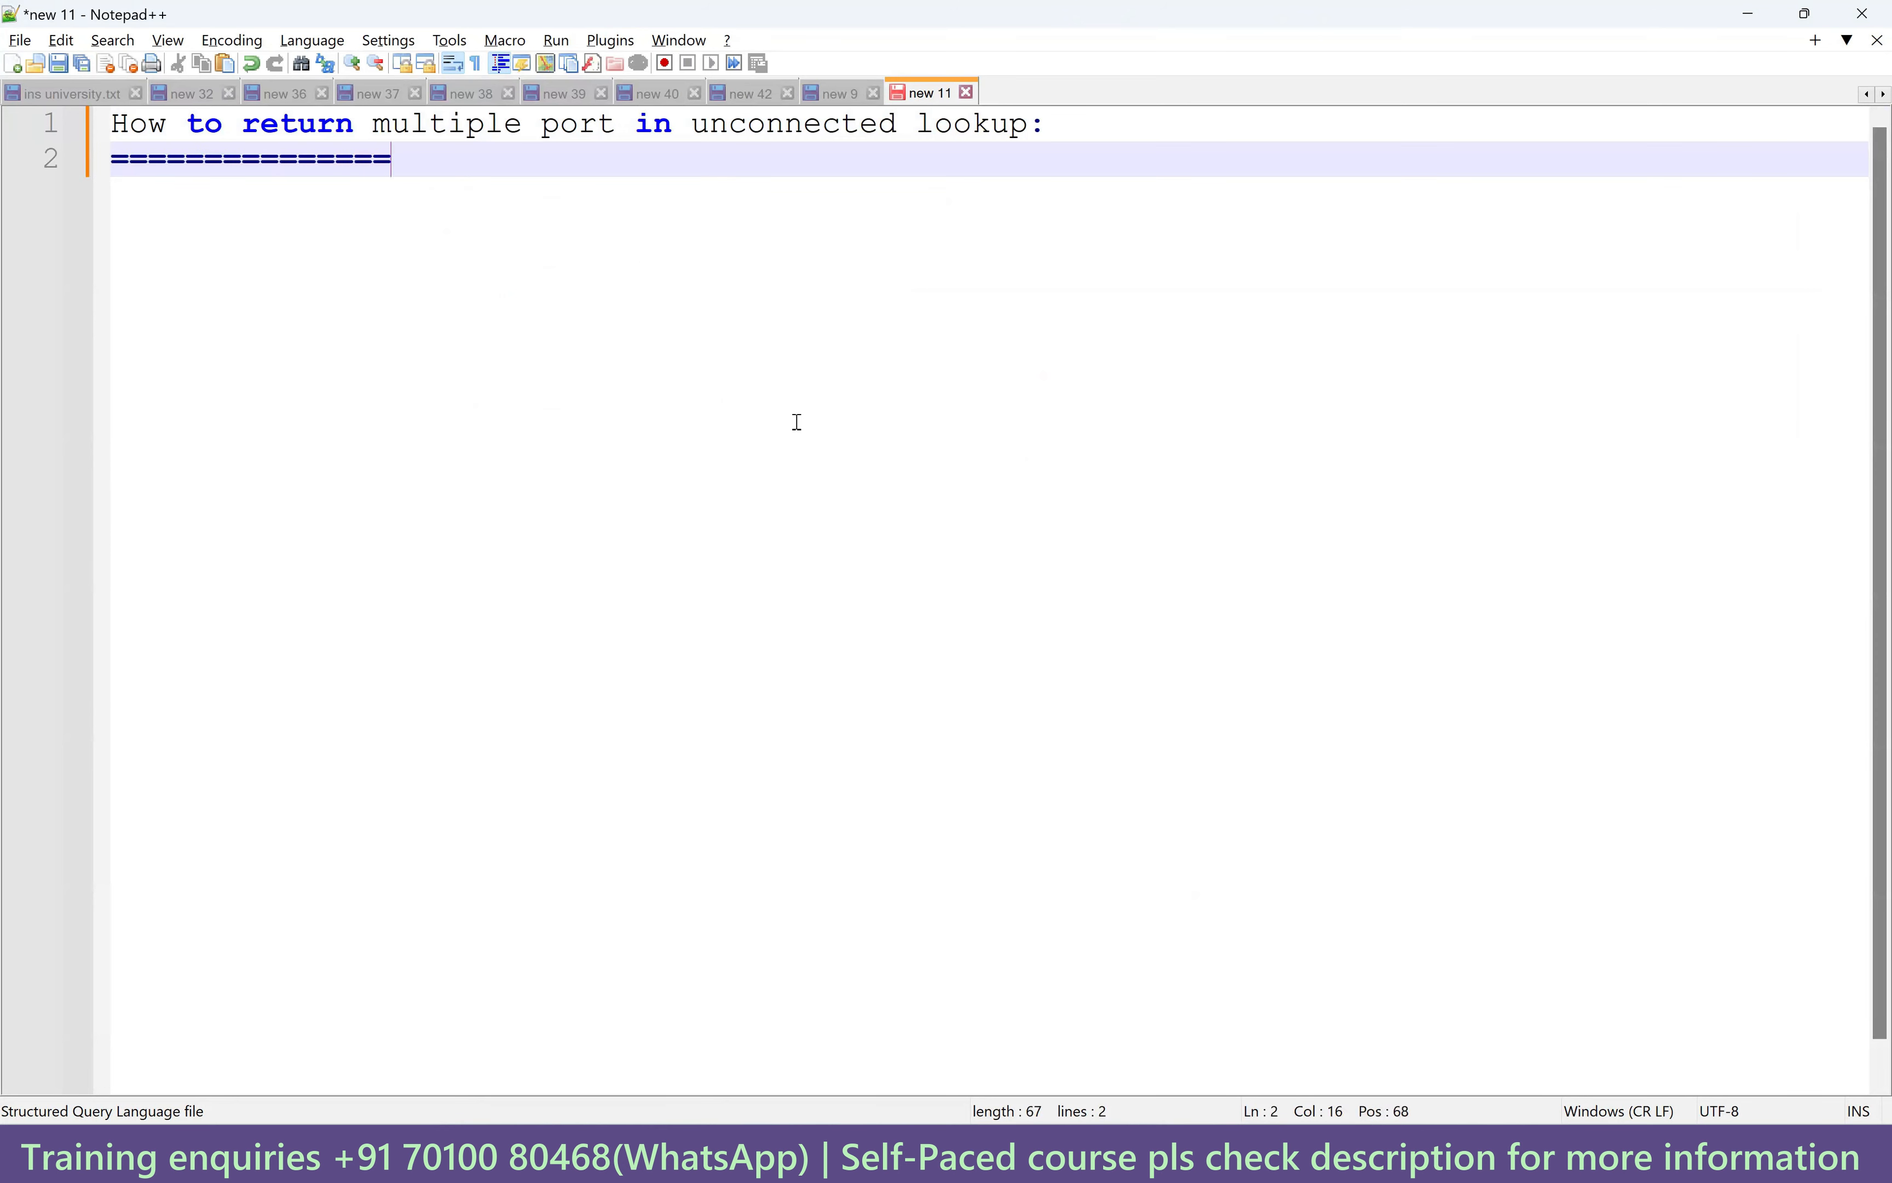
type("==")
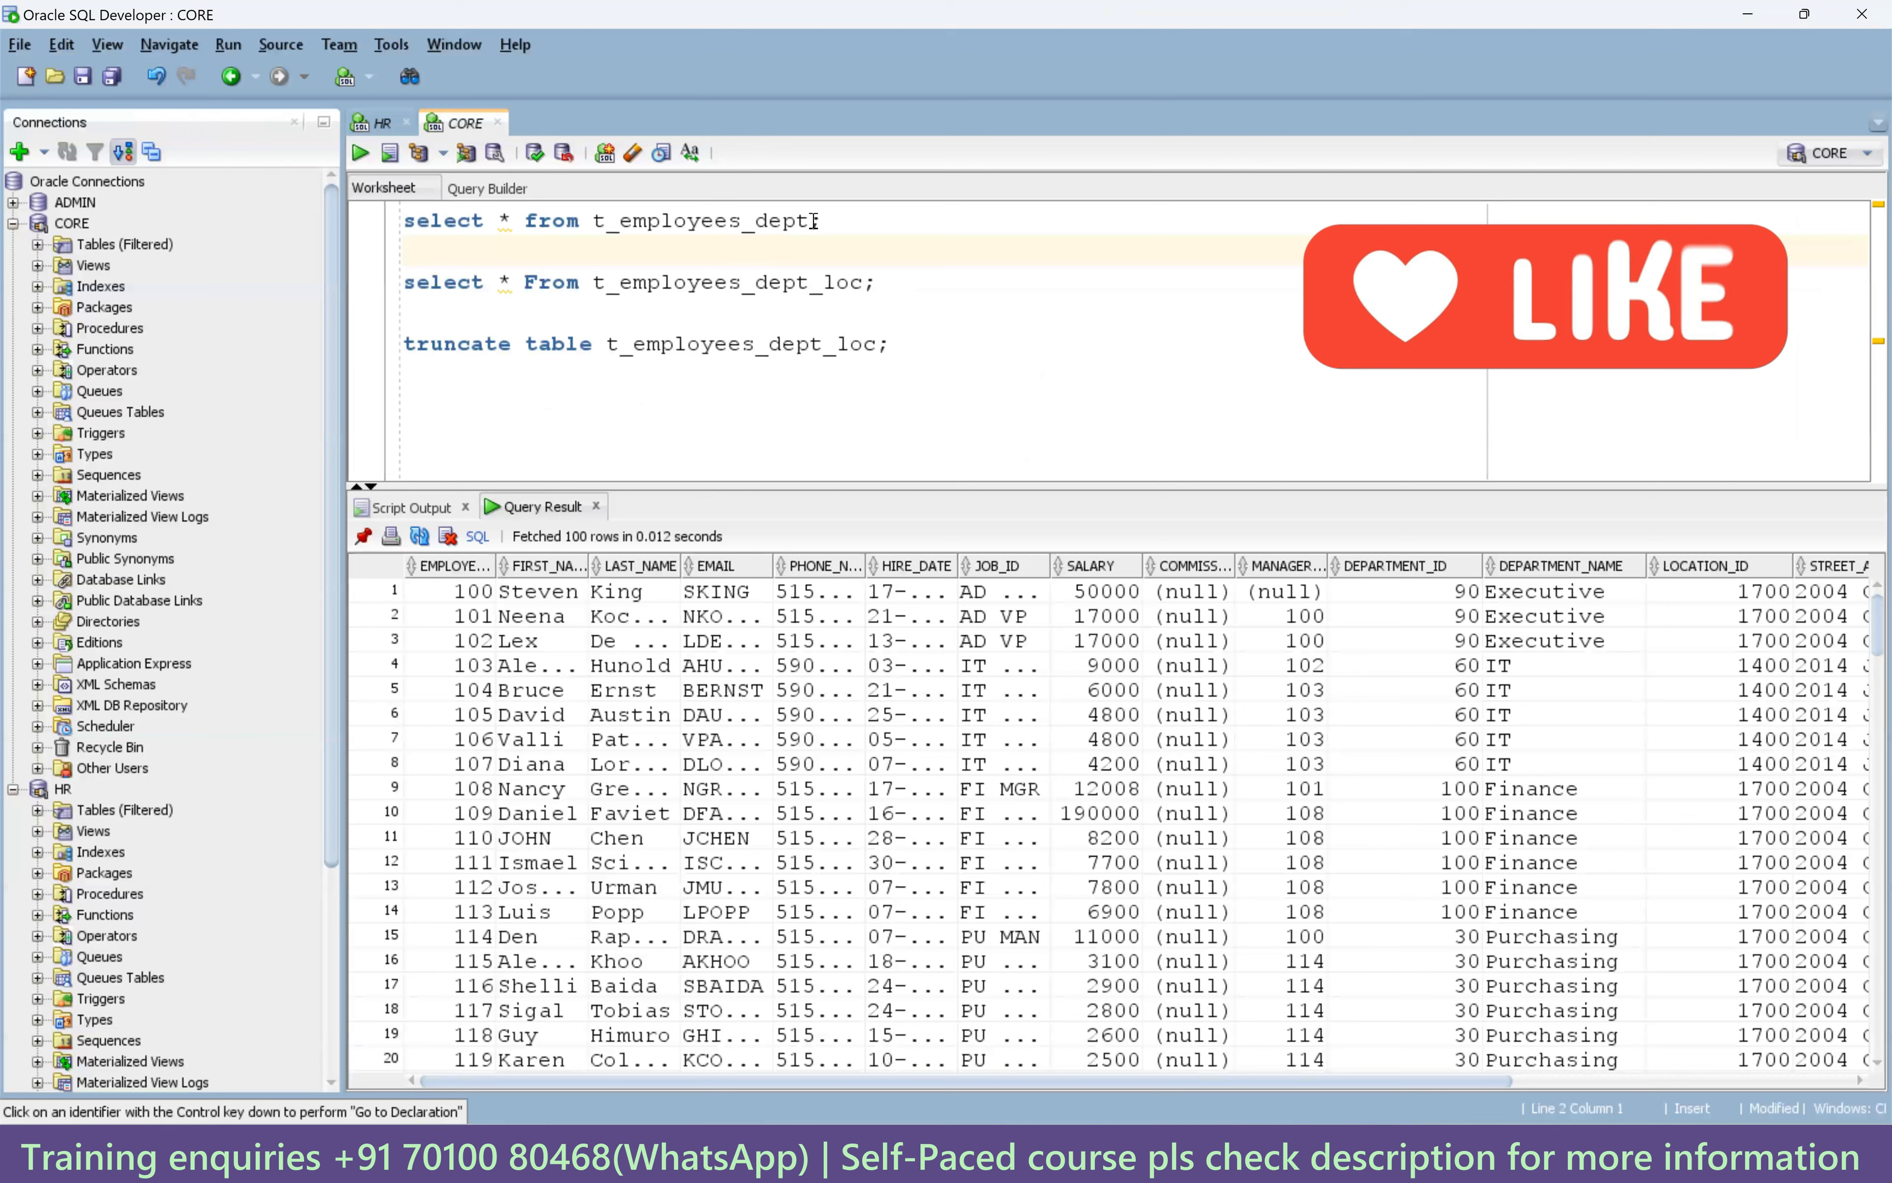
Rerun the t_employees_dept query and check its department names and LOCATION_ID values.
left_click_drag(823, 221, 398, 226)
left_click(618, 224)
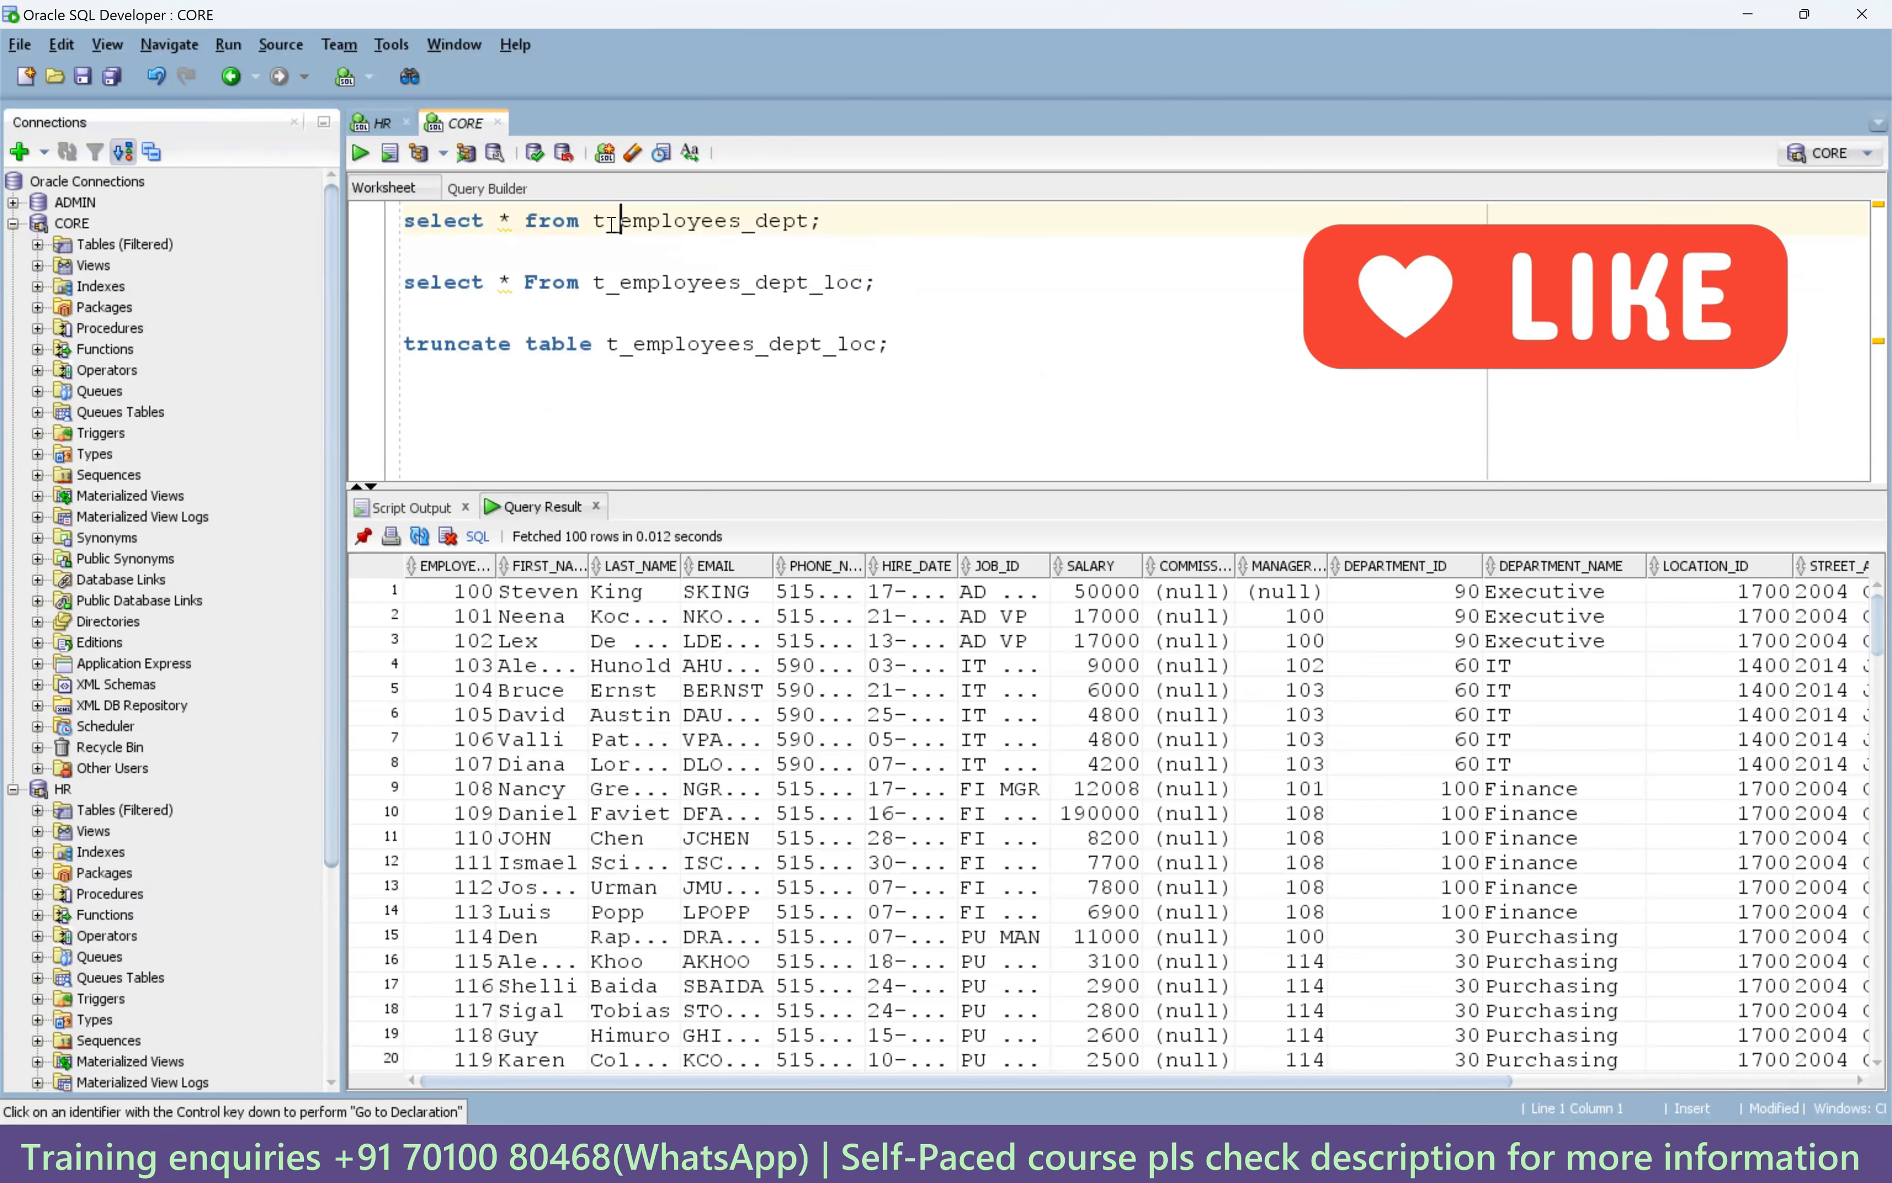
double_click(745, 228)
left_click(843, 227)
key("ctrl+Return")
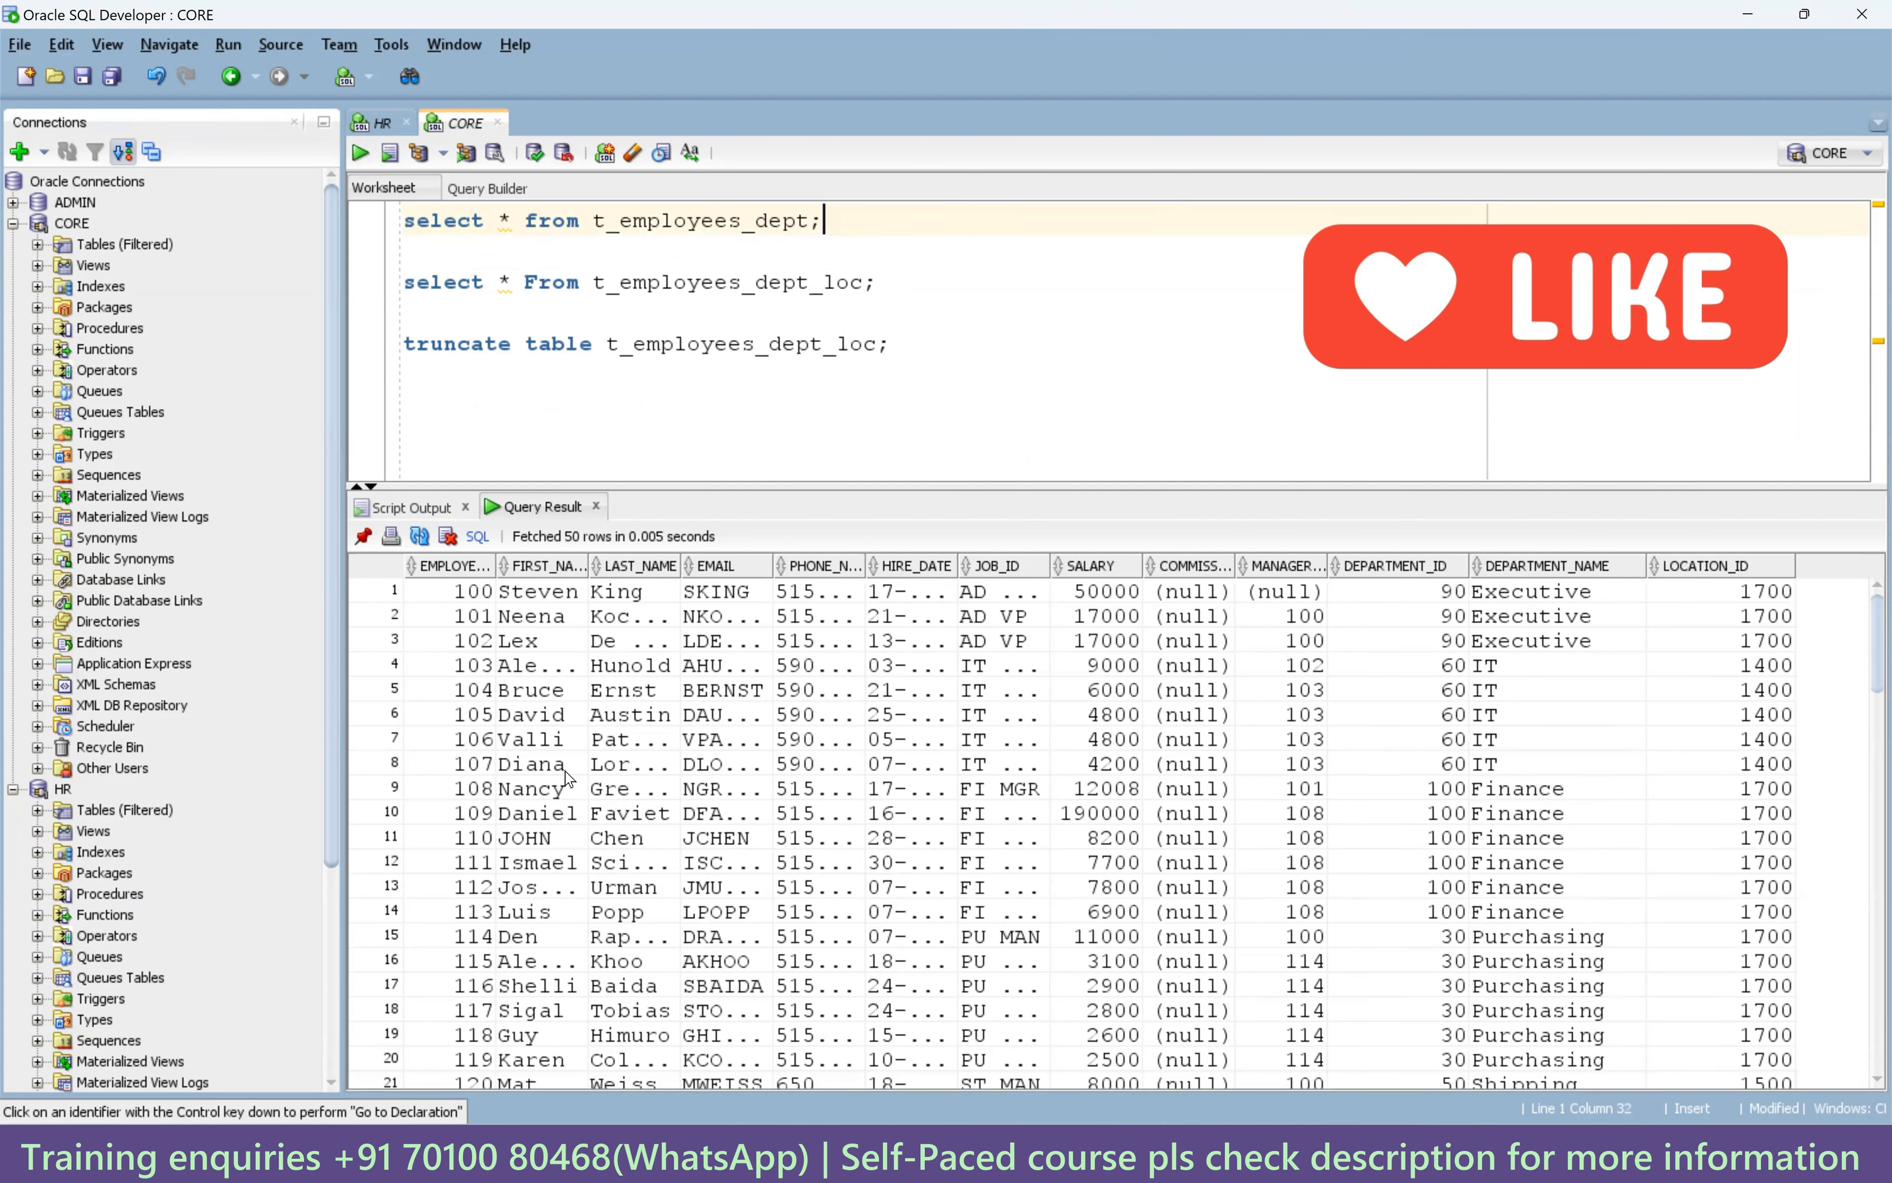
left_click_drag(457, 603, 1385, 958)
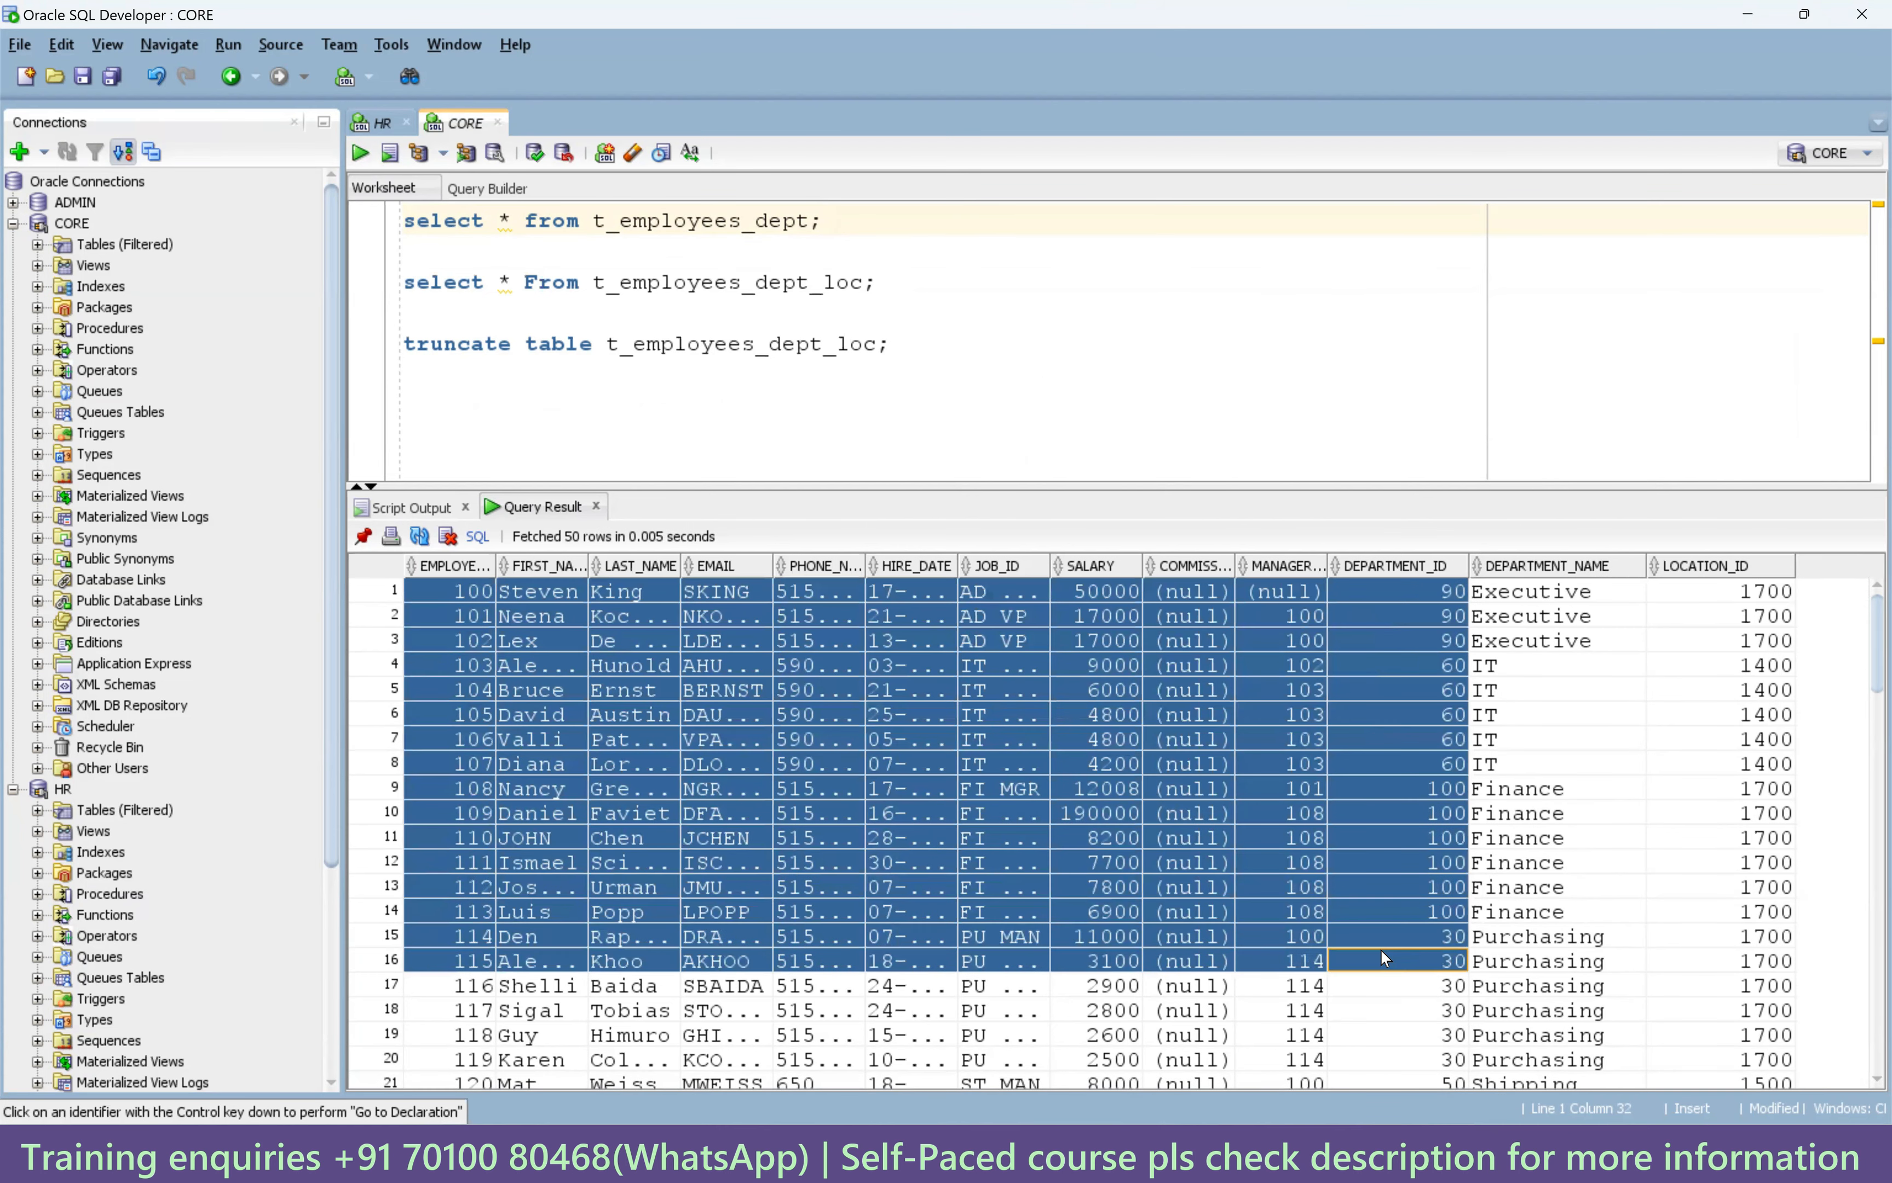
left_click_drag(1510, 618, 1536, 852)
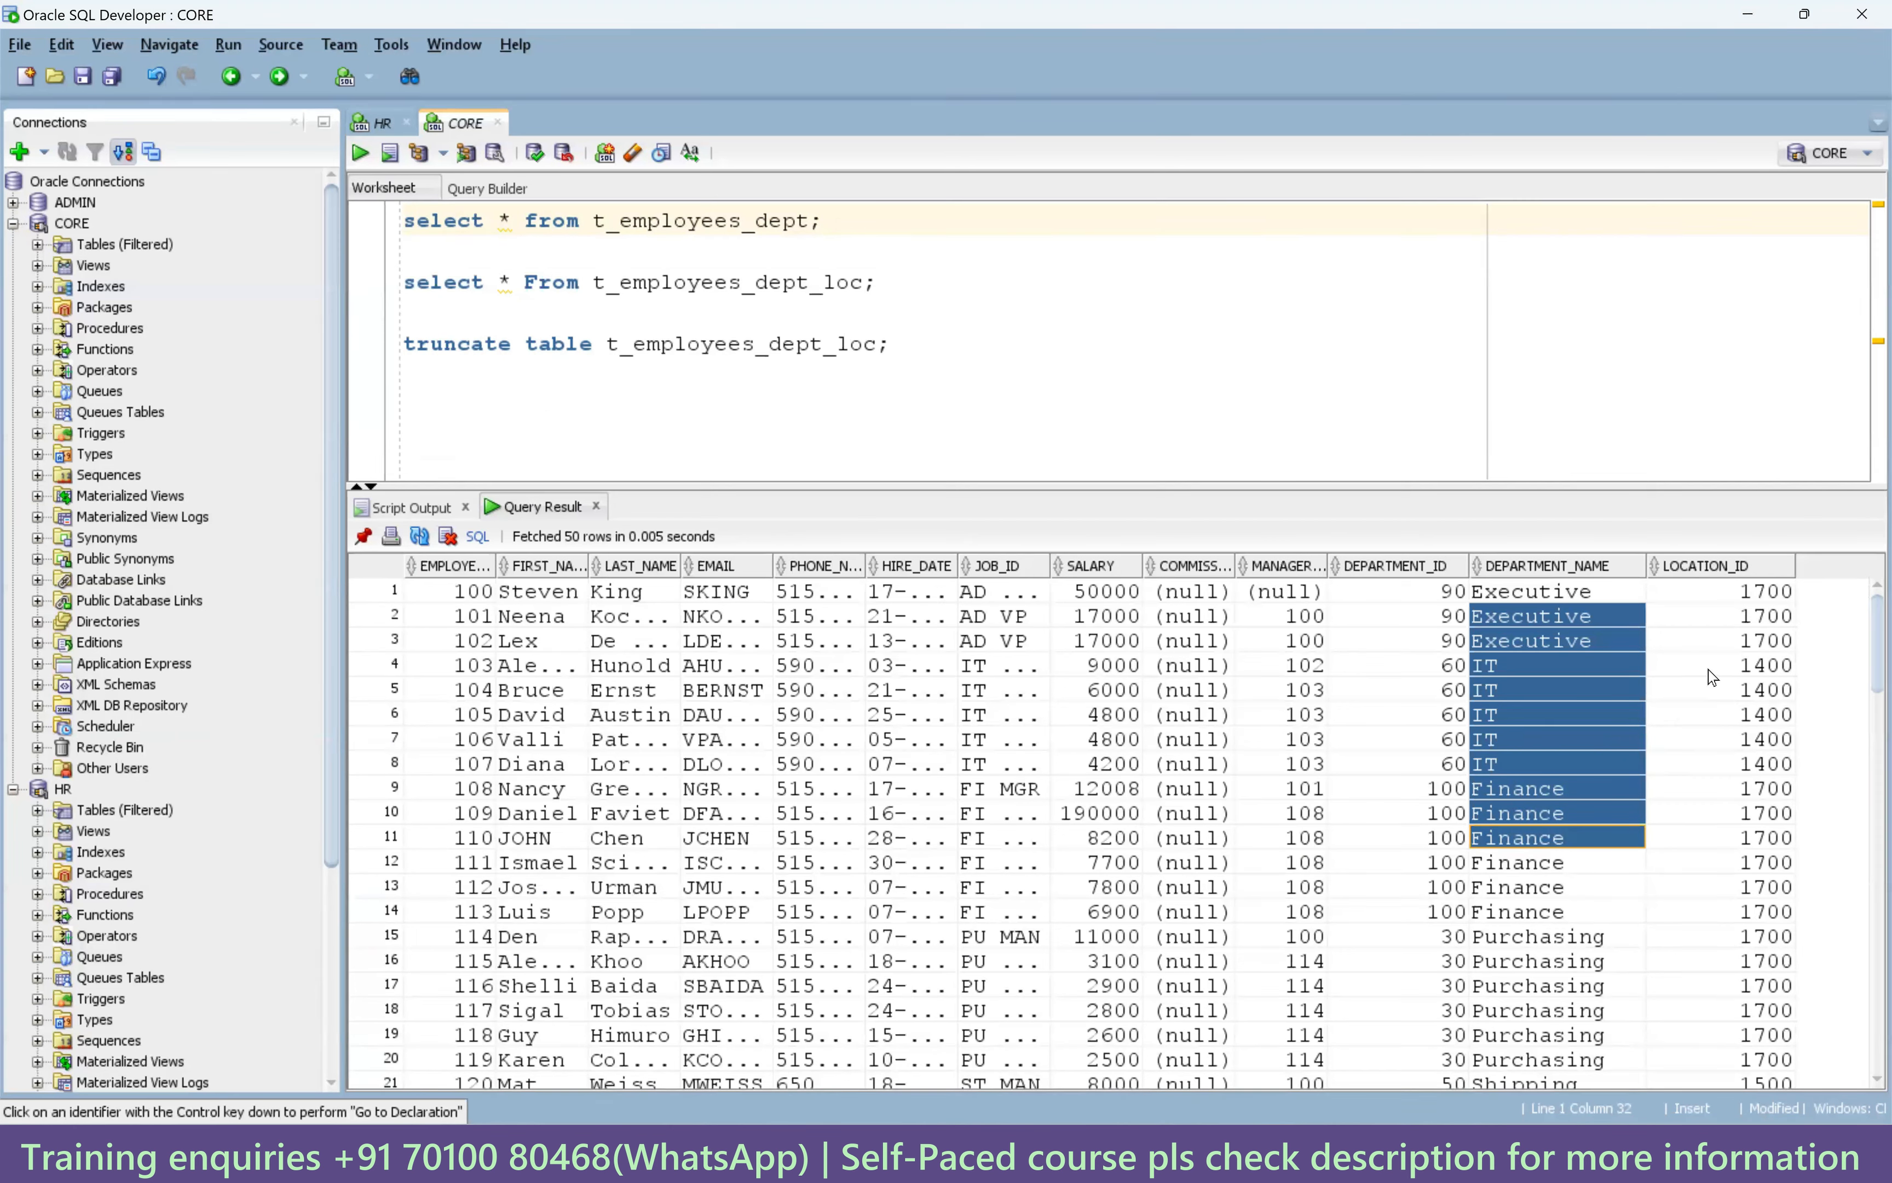
left_click(1705, 805, "ctrl")
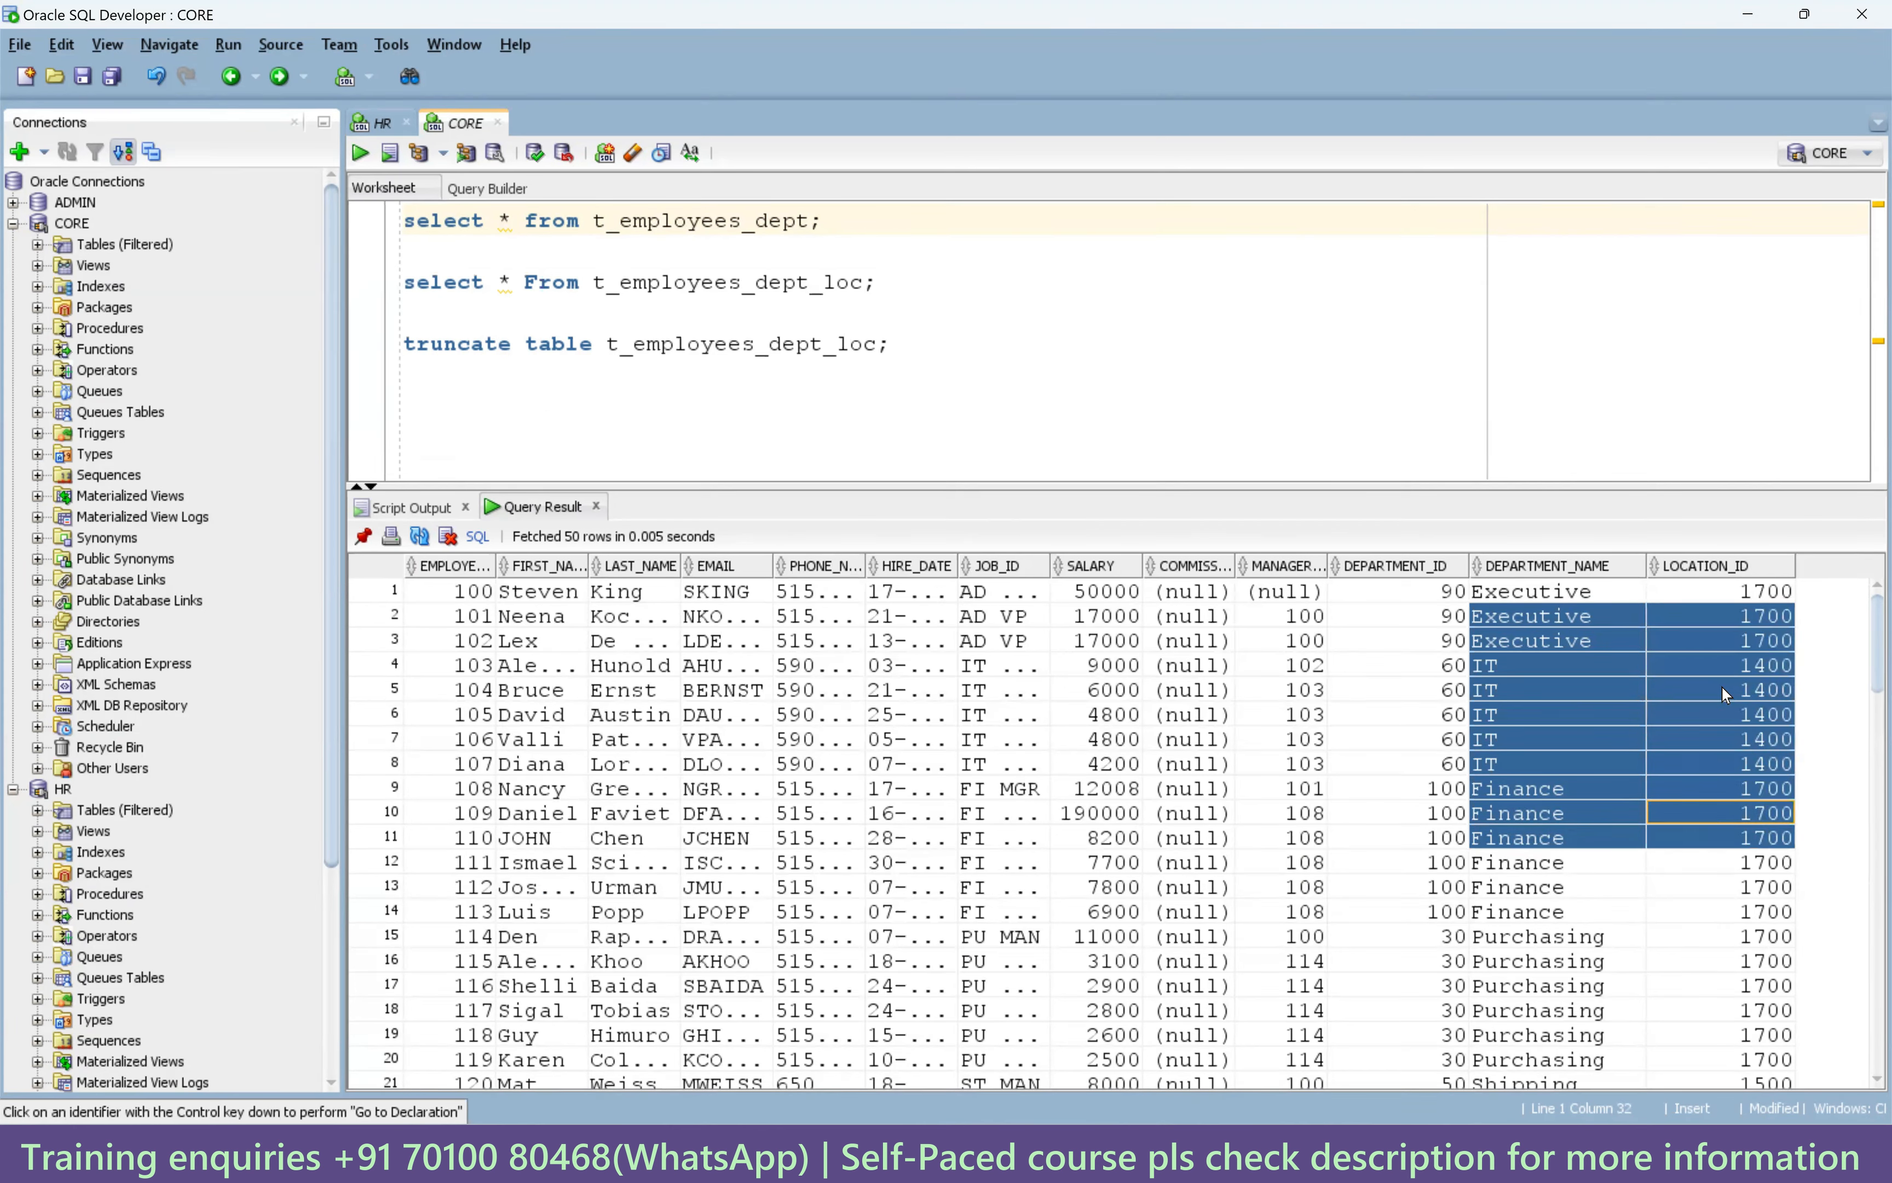
In the HR worksheet, remove the extra space before Accounting in the departments comment.
left_click(382, 123)
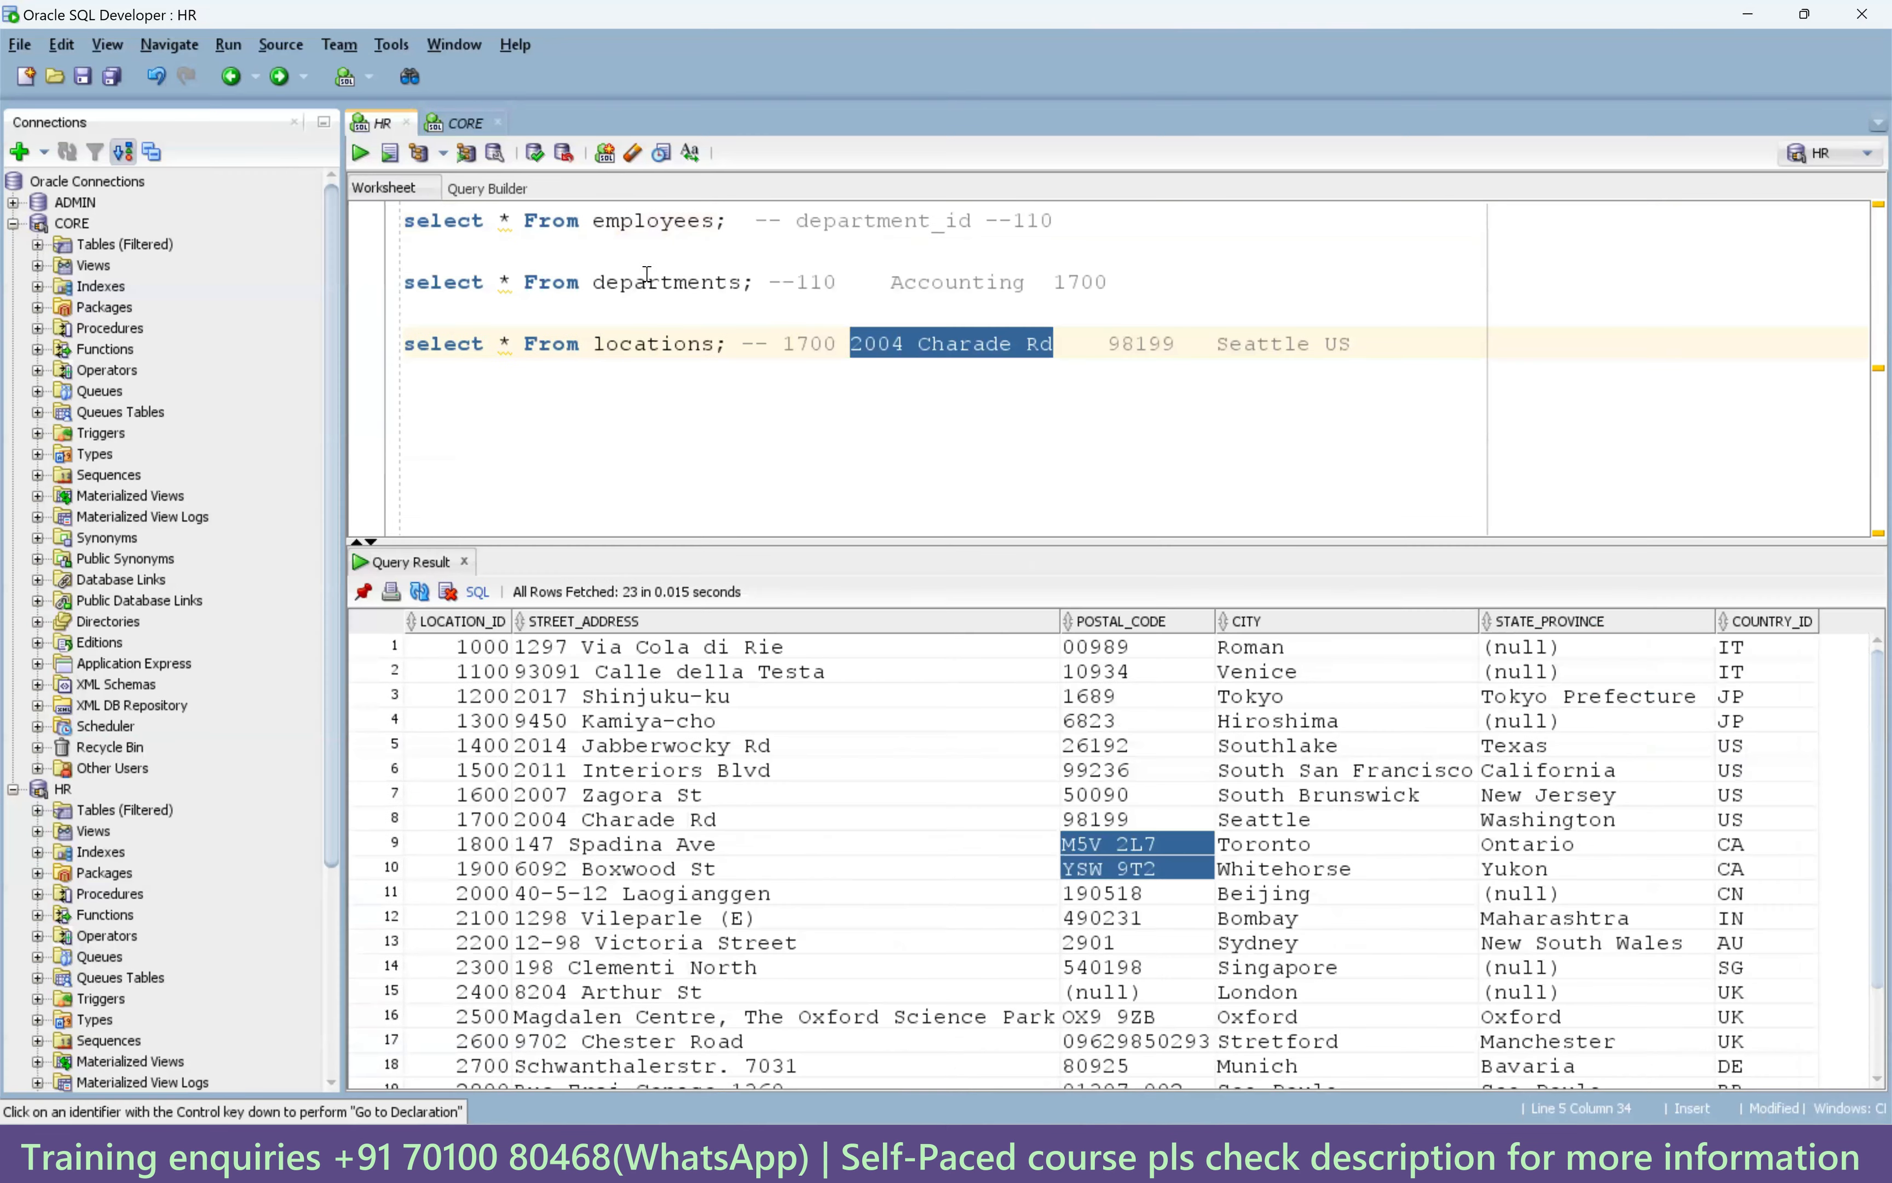
double_click(685, 282)
double_click(1022, 226)
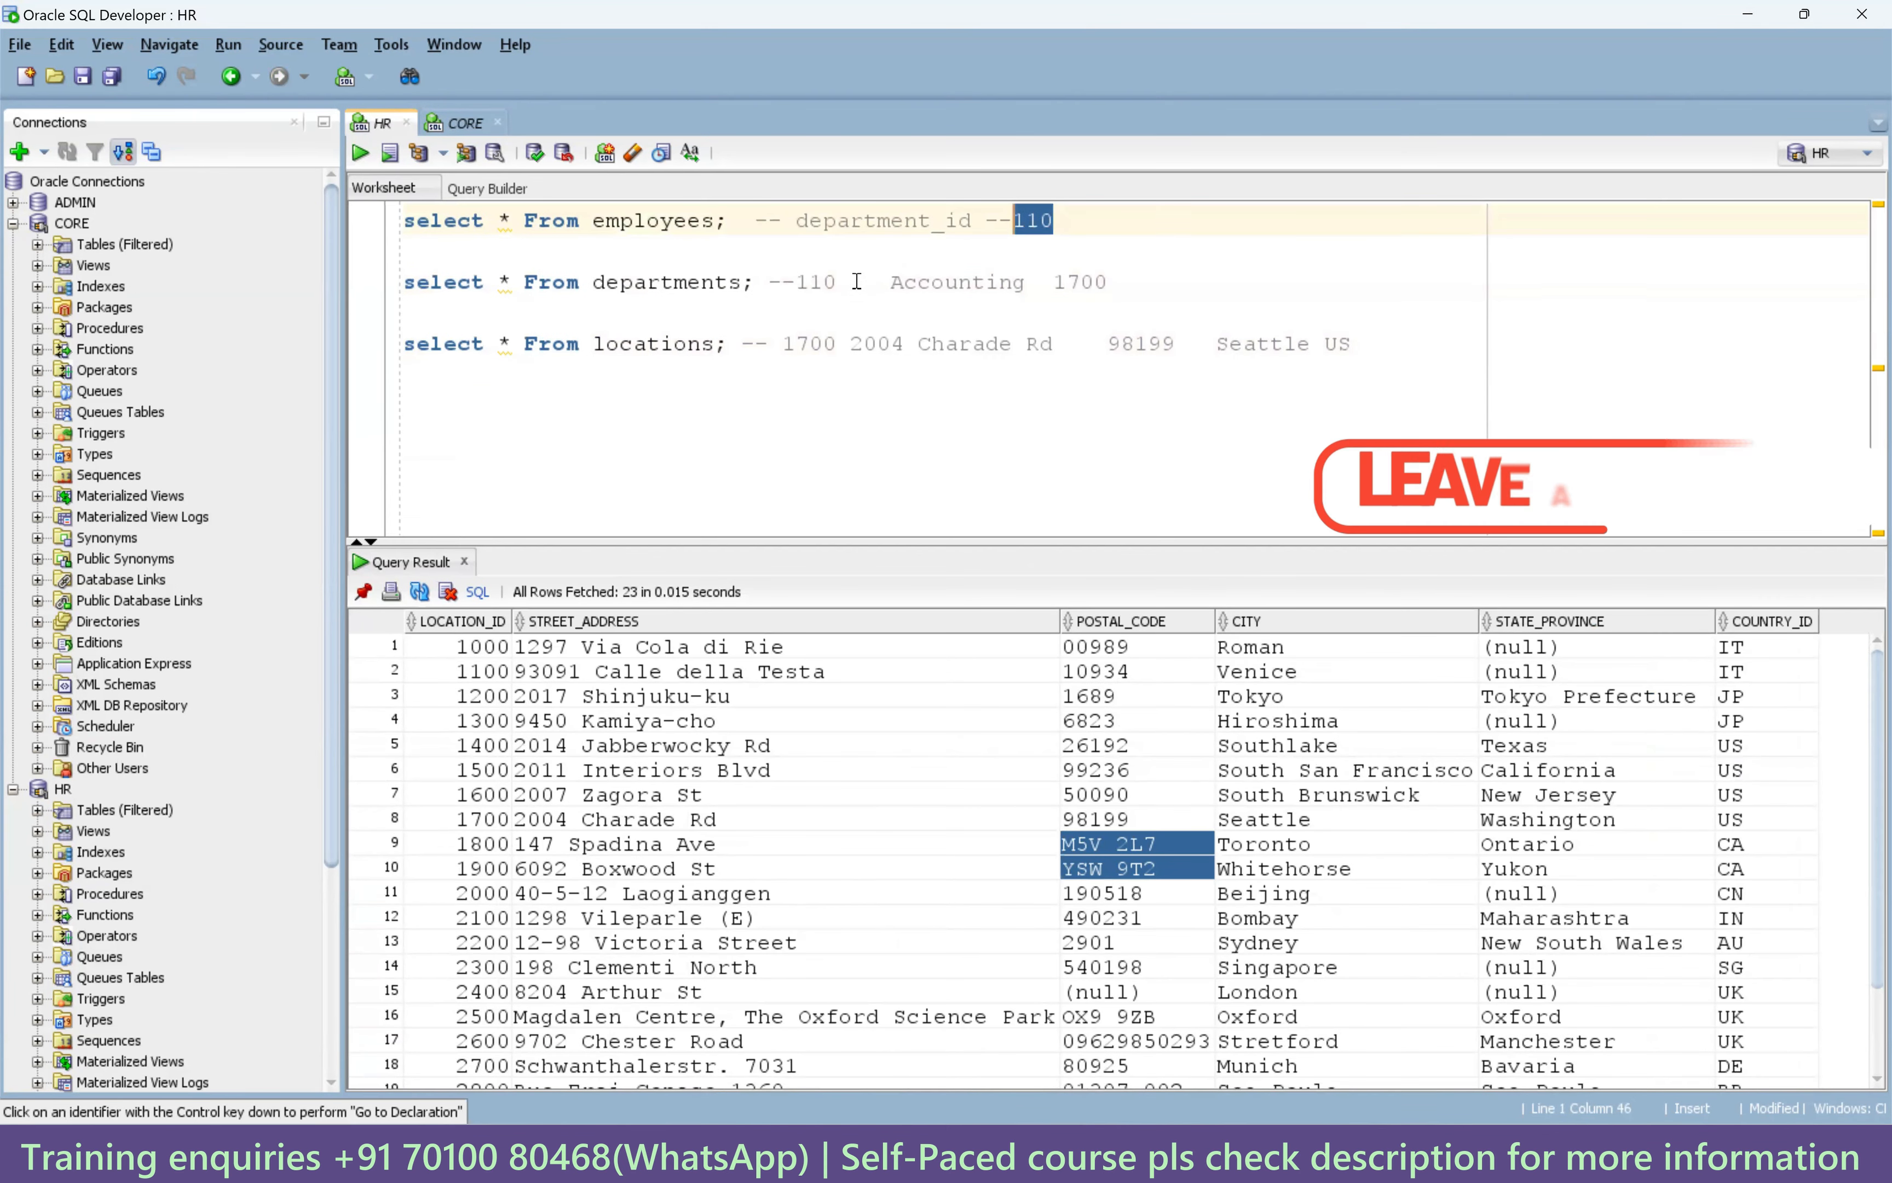
triple_click(814, 279)
left_click(859, 280)
double_click(963, 281)
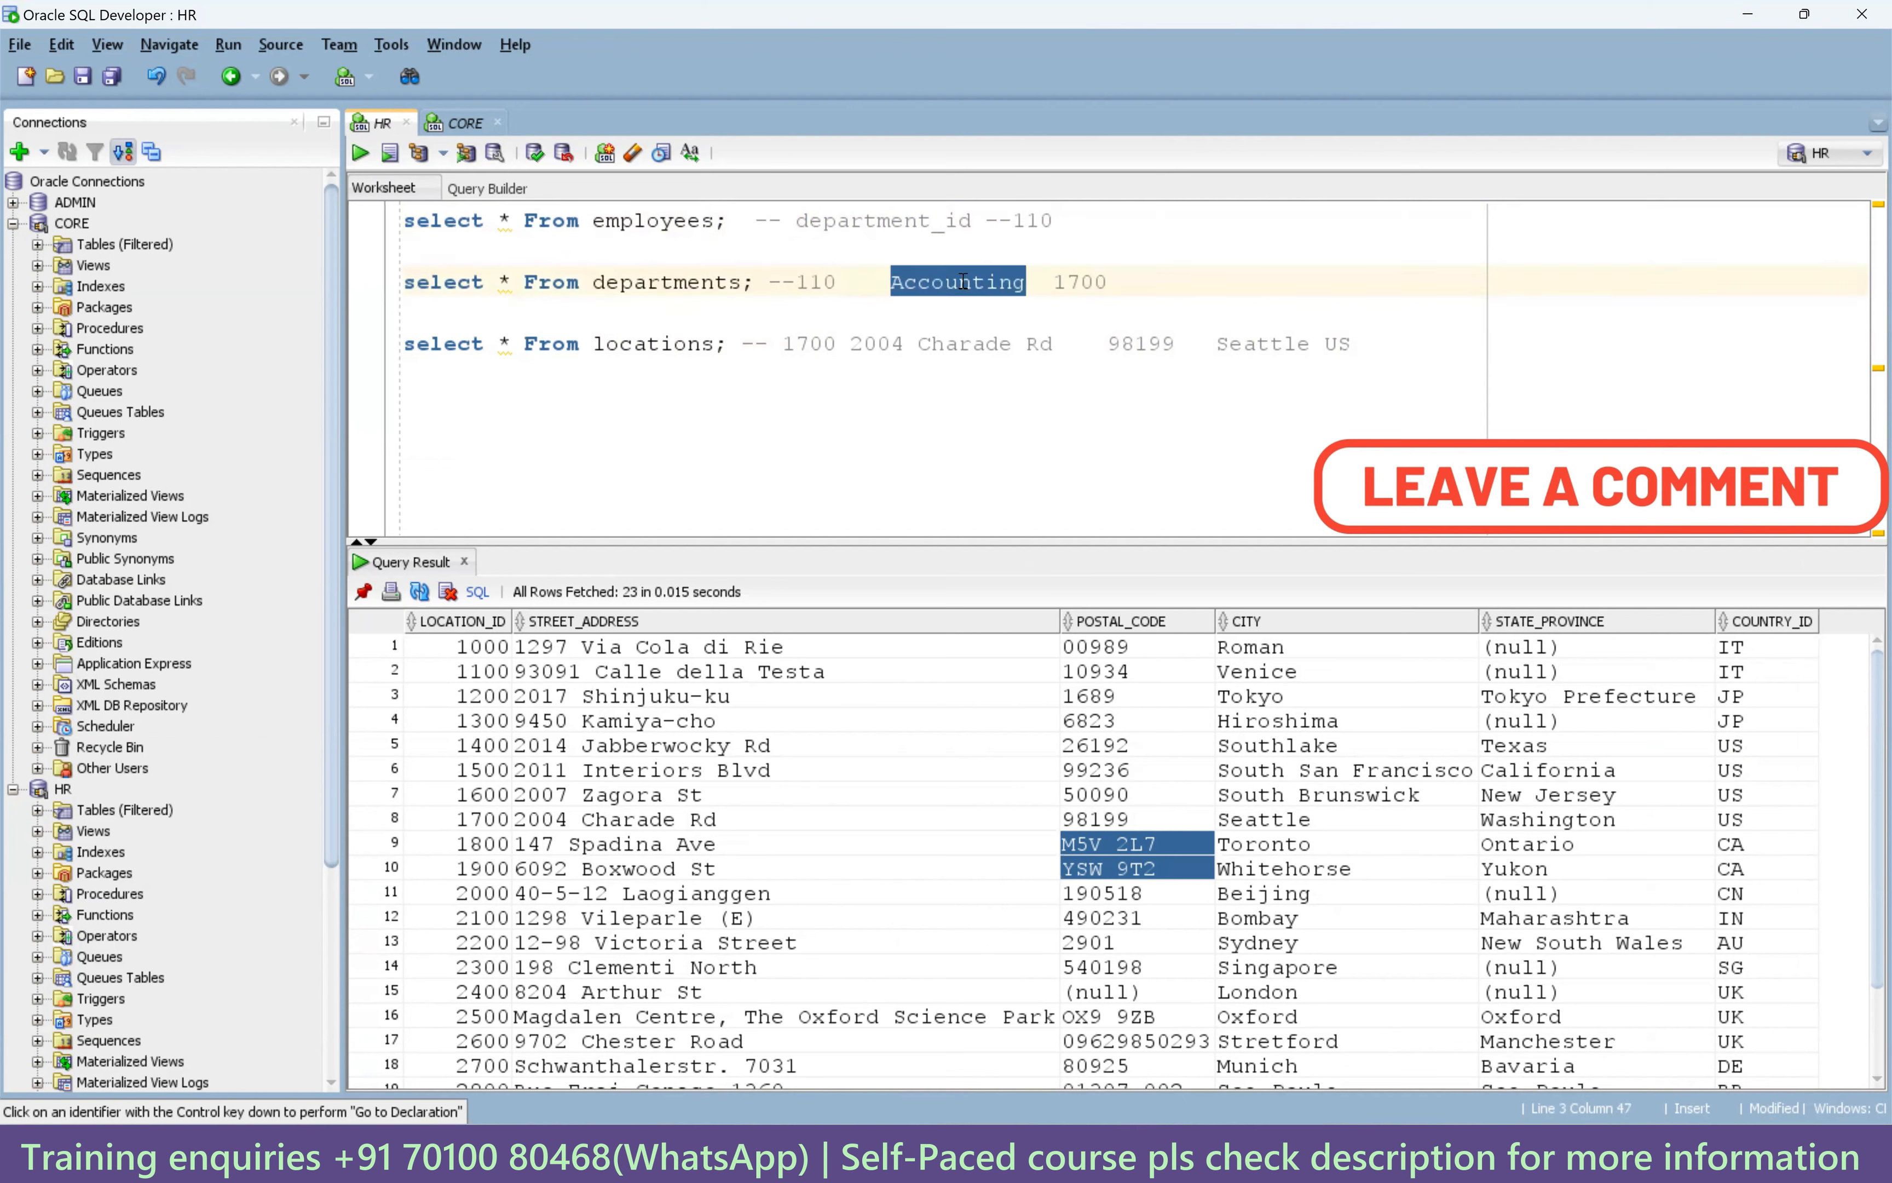
double_click(1065, 283)
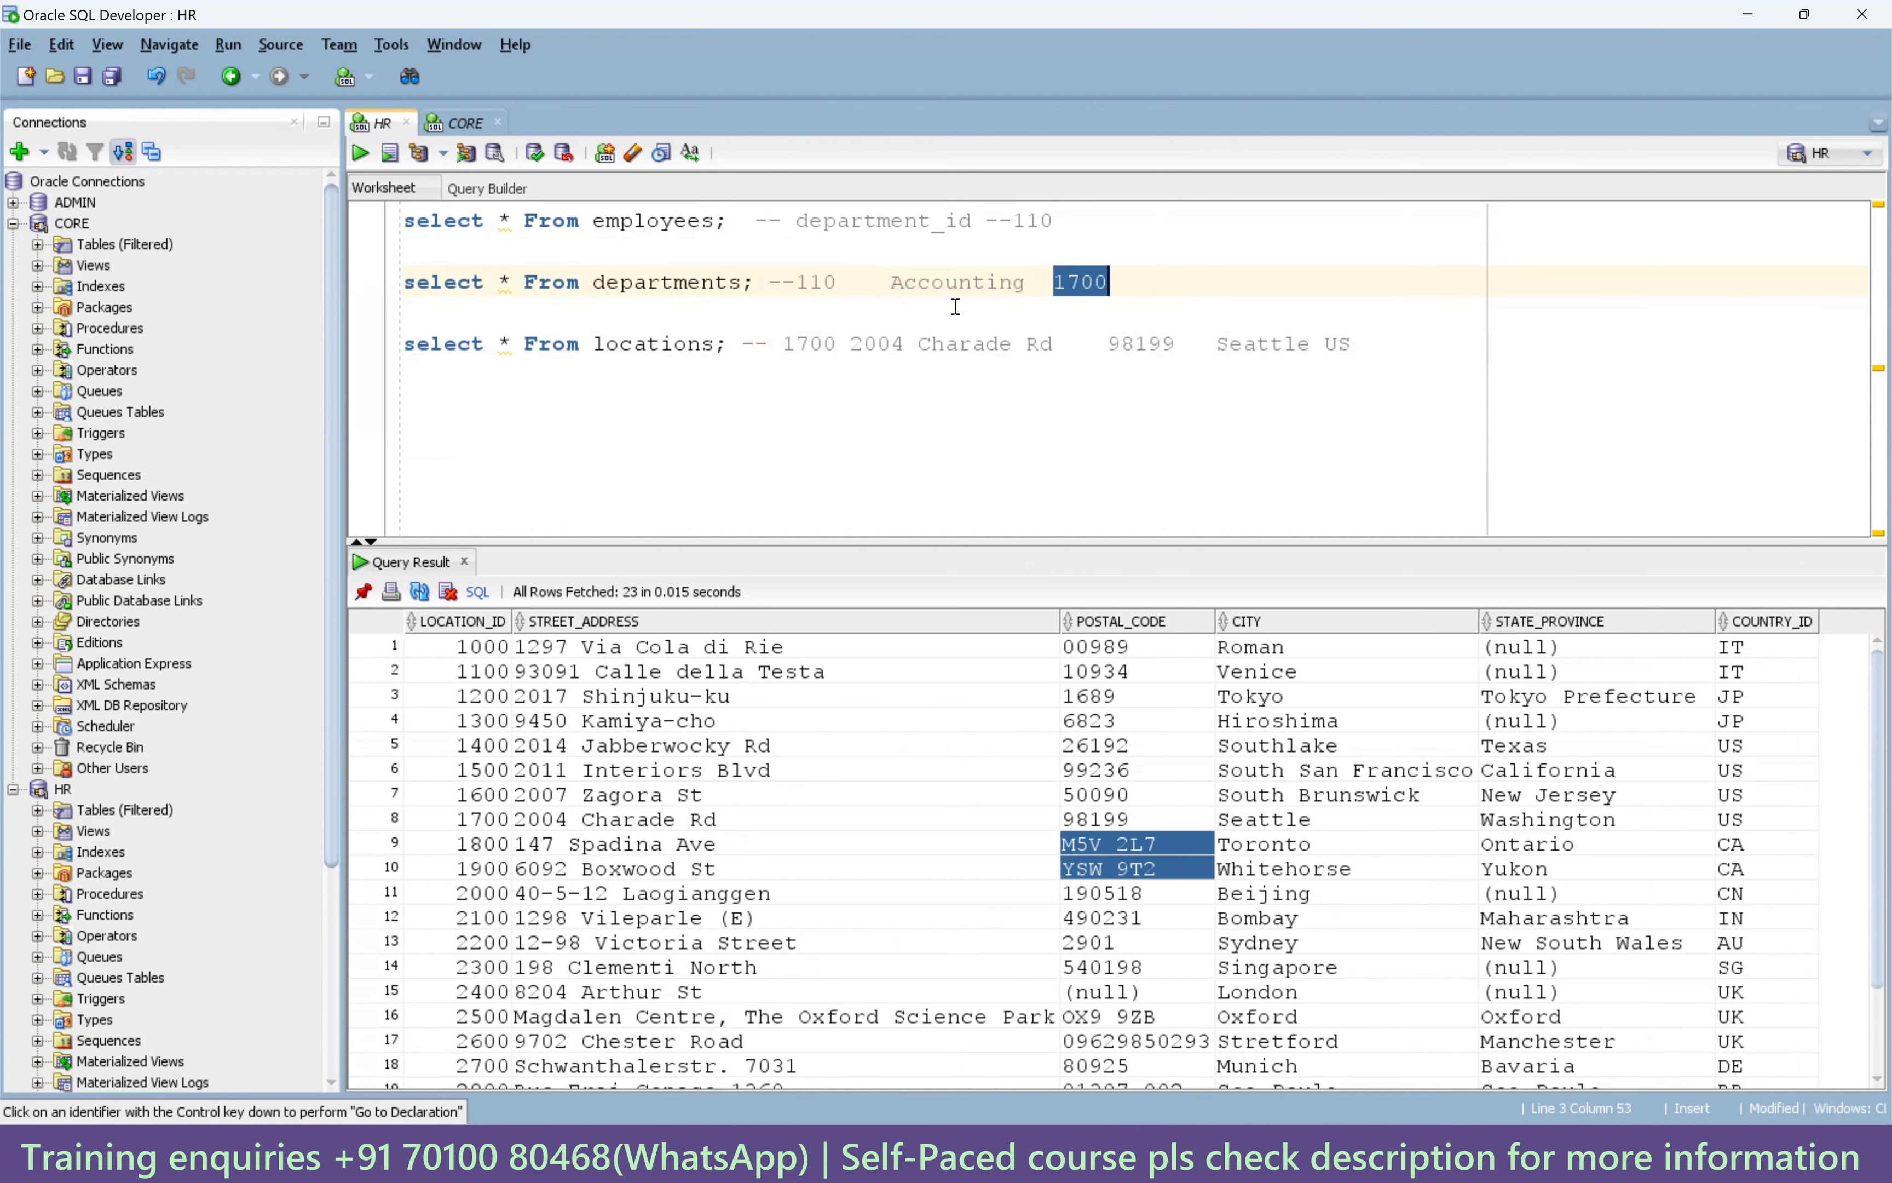
left_click(892, 282)
key("BackSpace")
key("BackSpace")
key("BackSpace")
key("BackSpace")
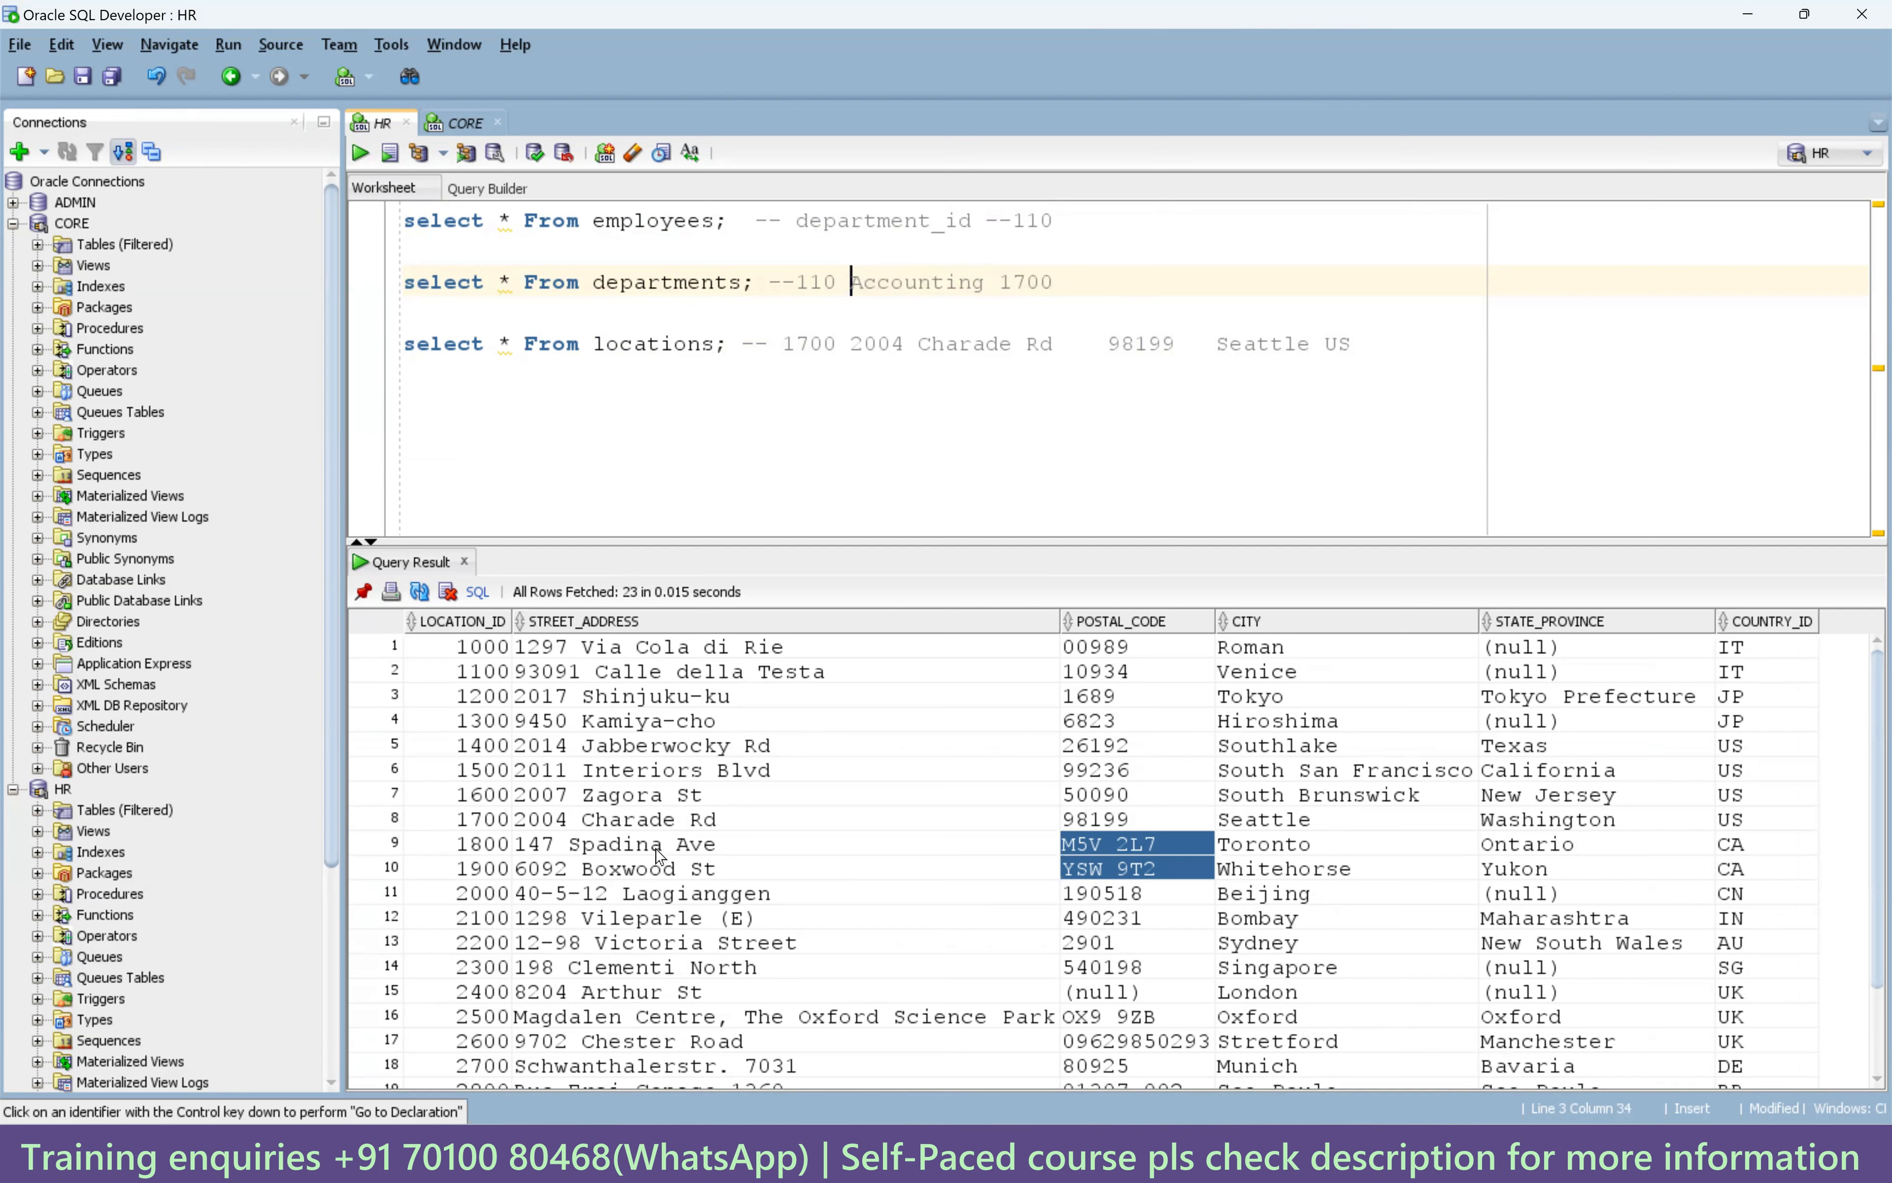
left_click_drag(757, 287, 402, 288)
double_click(895, 281)
left_click(1065, 288)
Review m_Unconnected_lkp's Expression fields calling lkp1 and lkp2 on DEPARTMENT_ID, then return to SQL Developer.
left_click(1185, 1154)
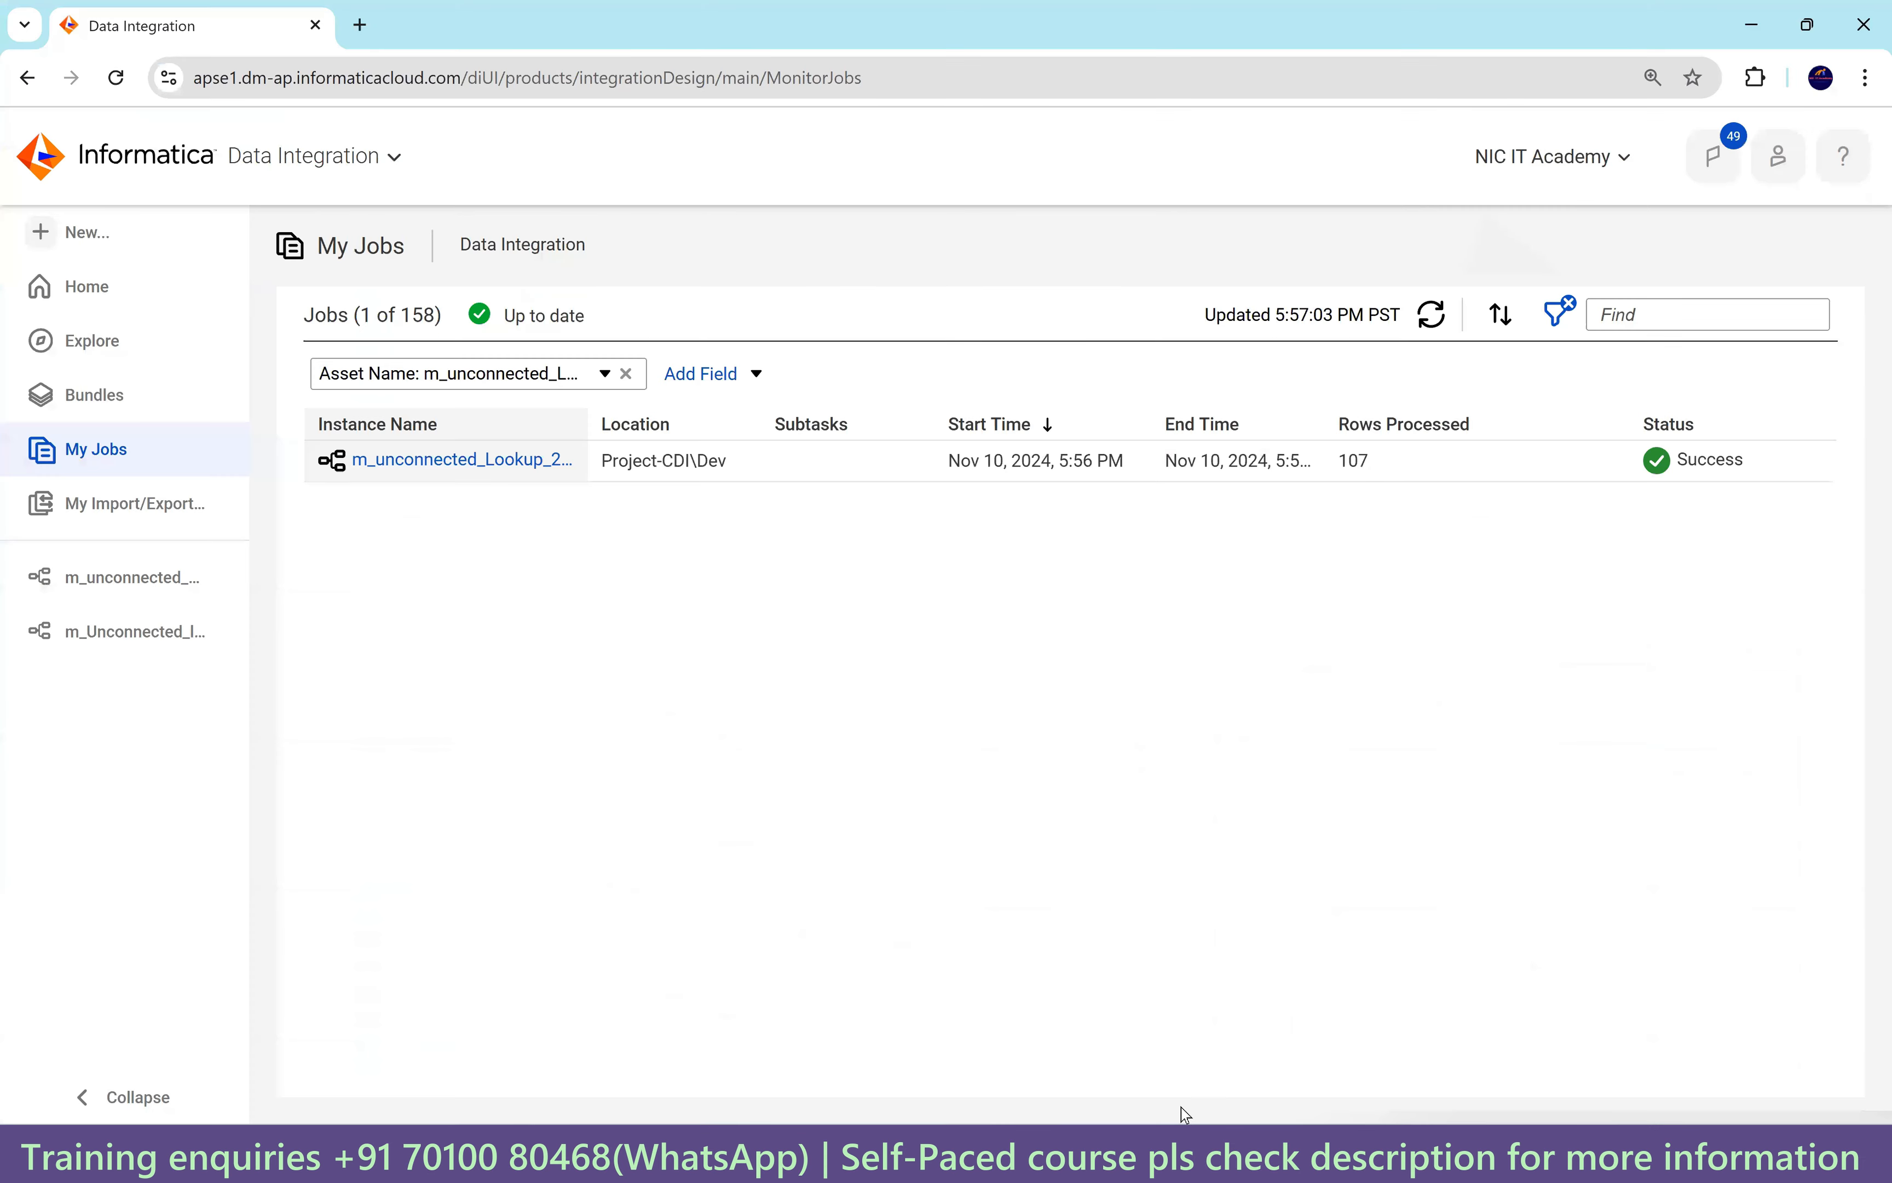
left_click(139, 583)
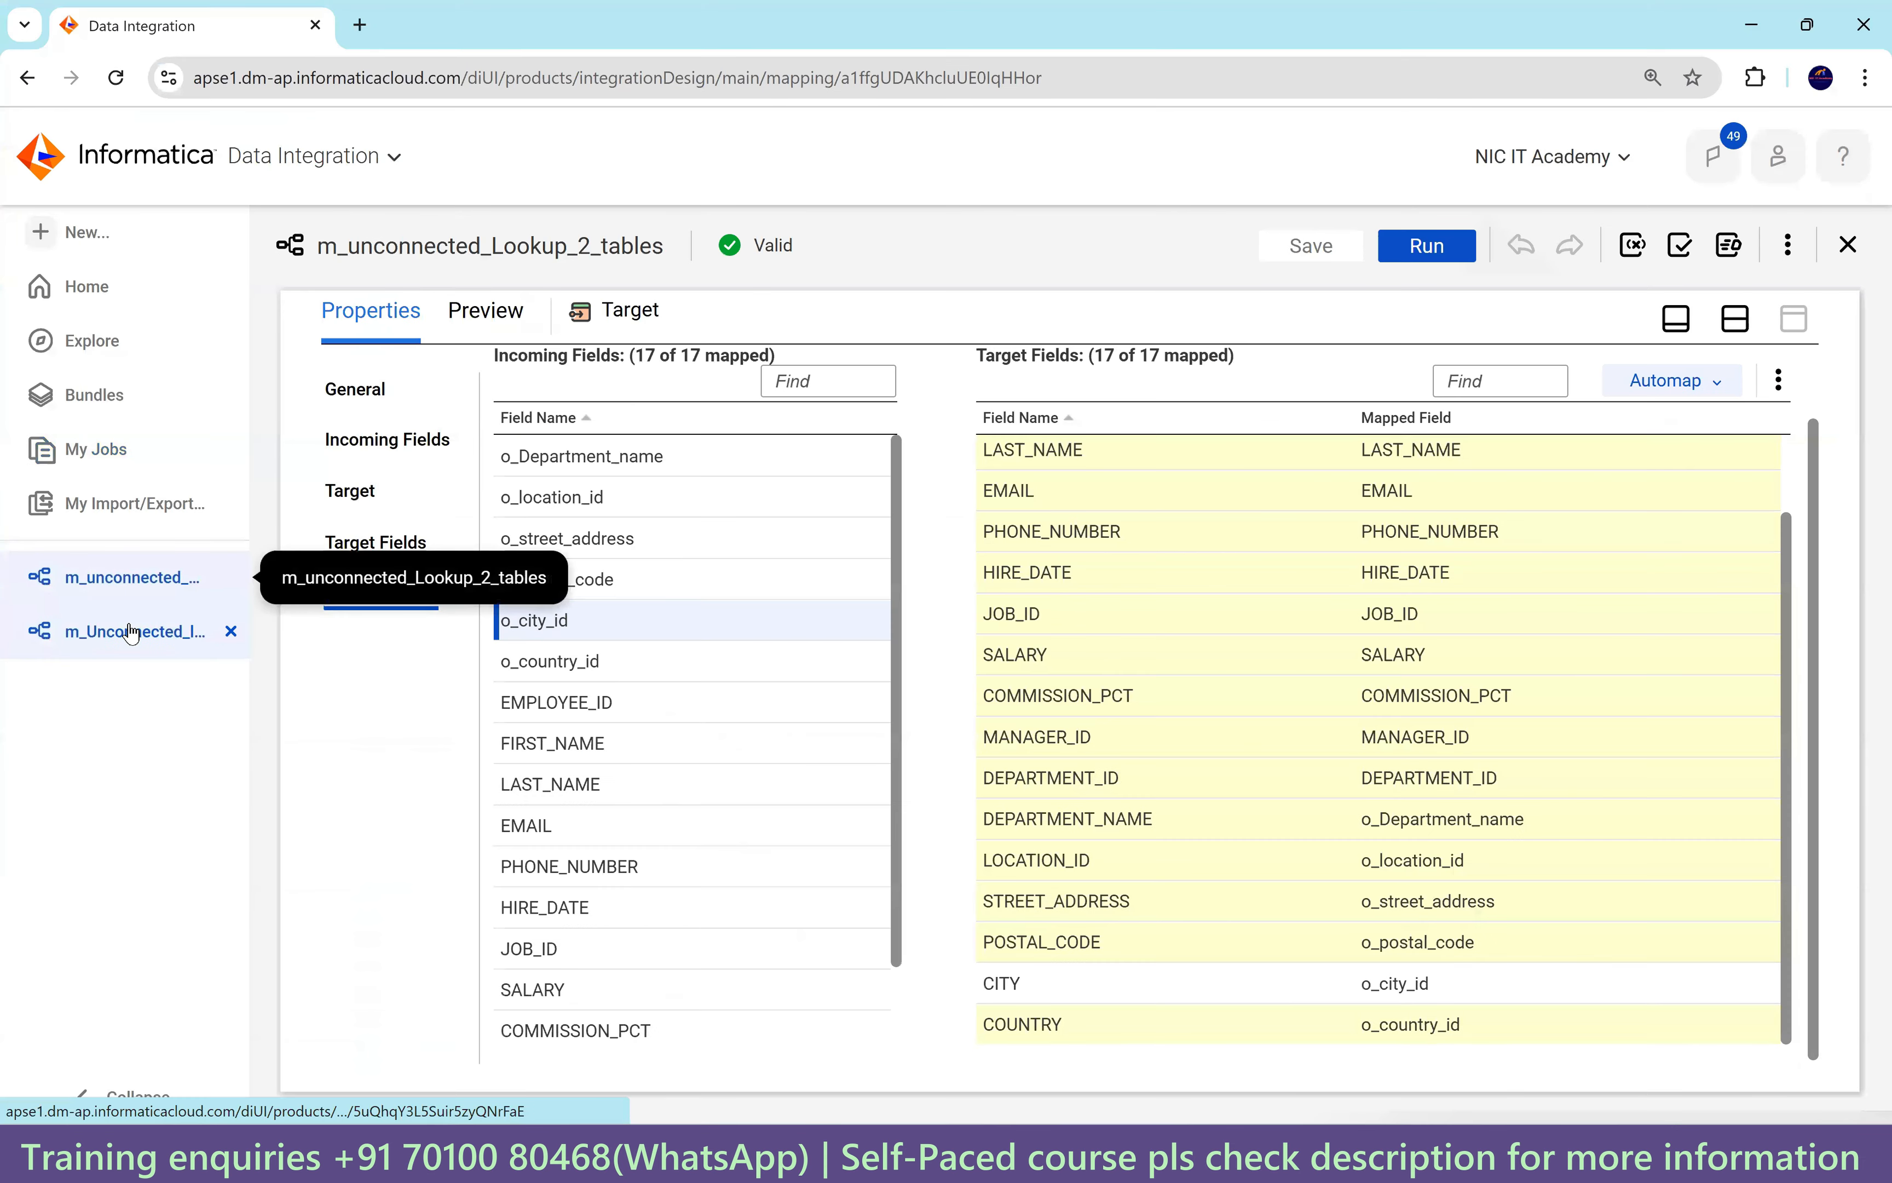
left_click(127, 631)
left_click(813, 462)
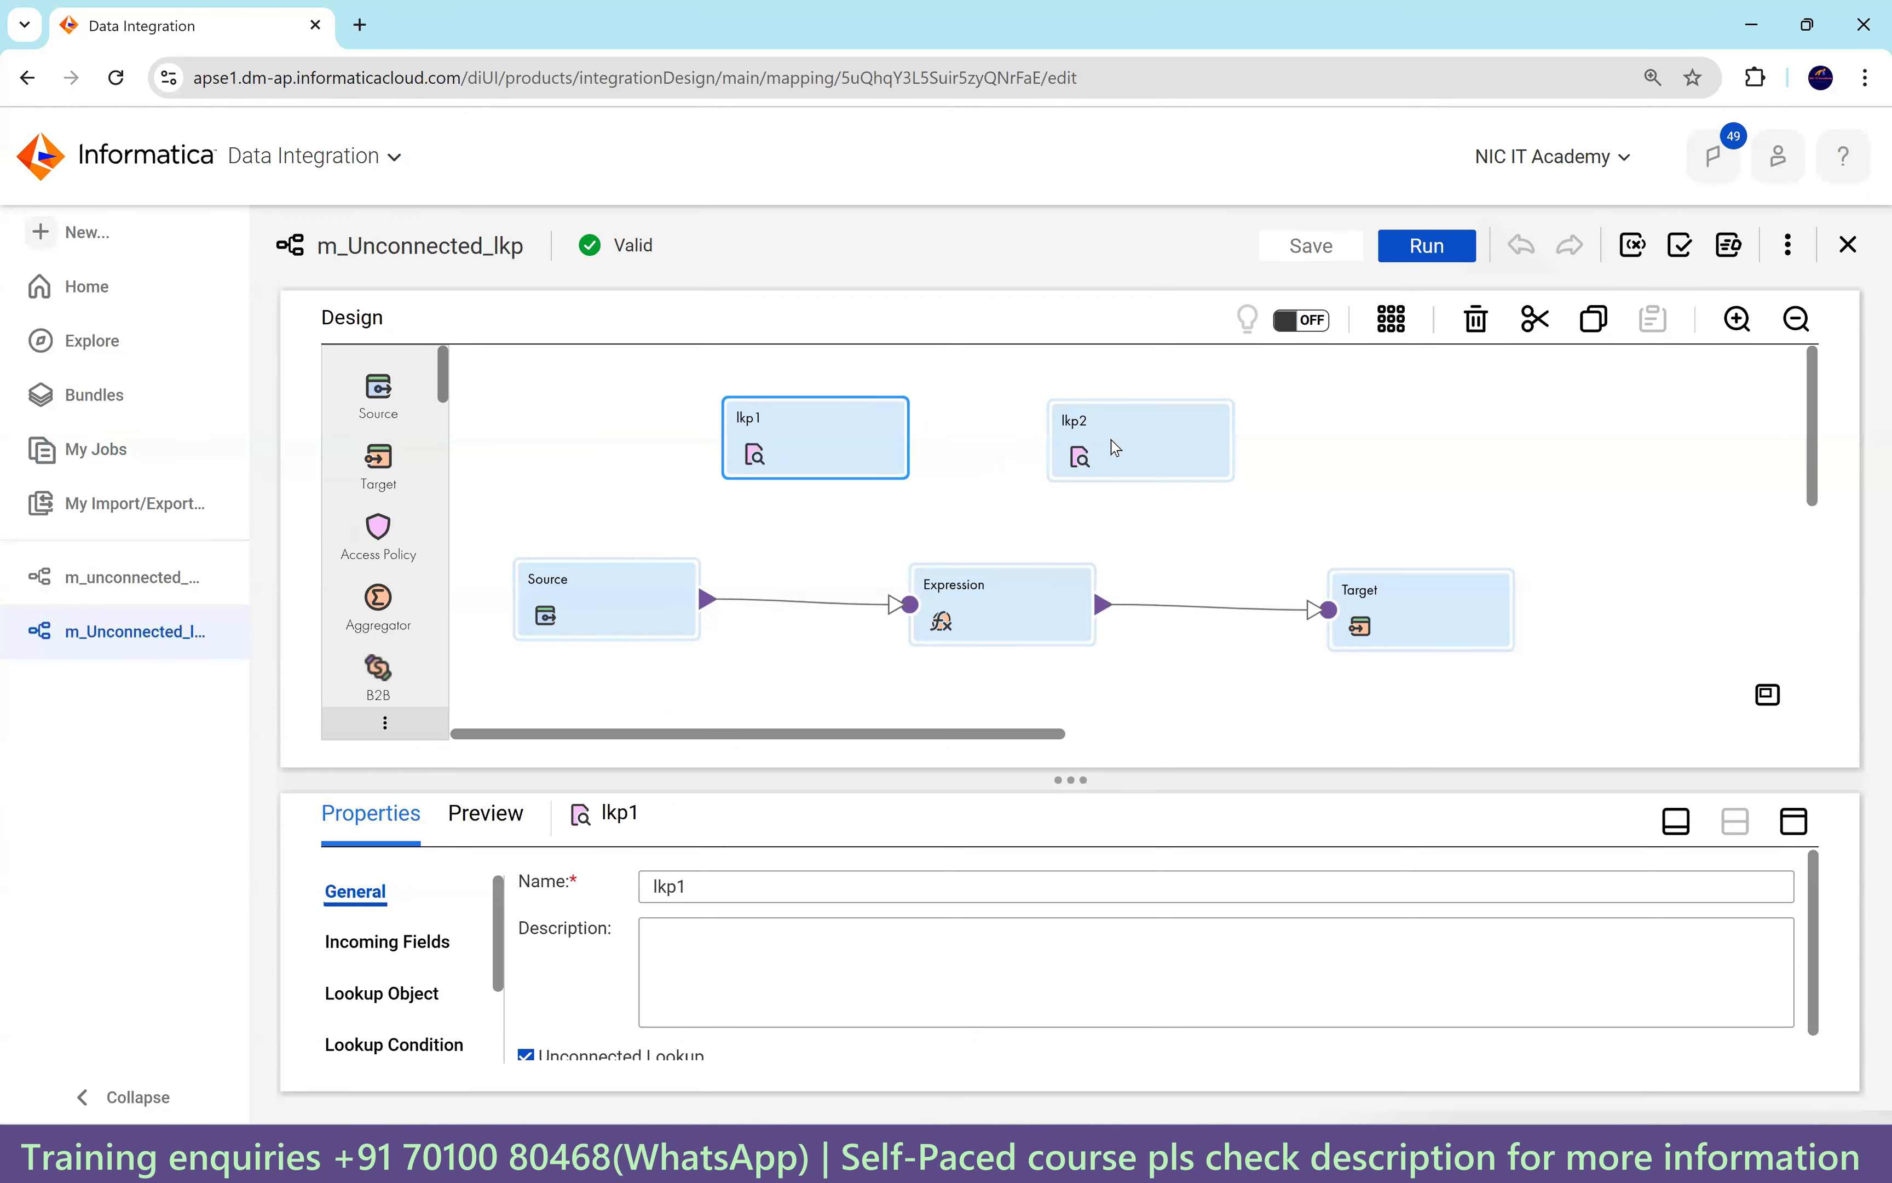
left_click(1016, 619)
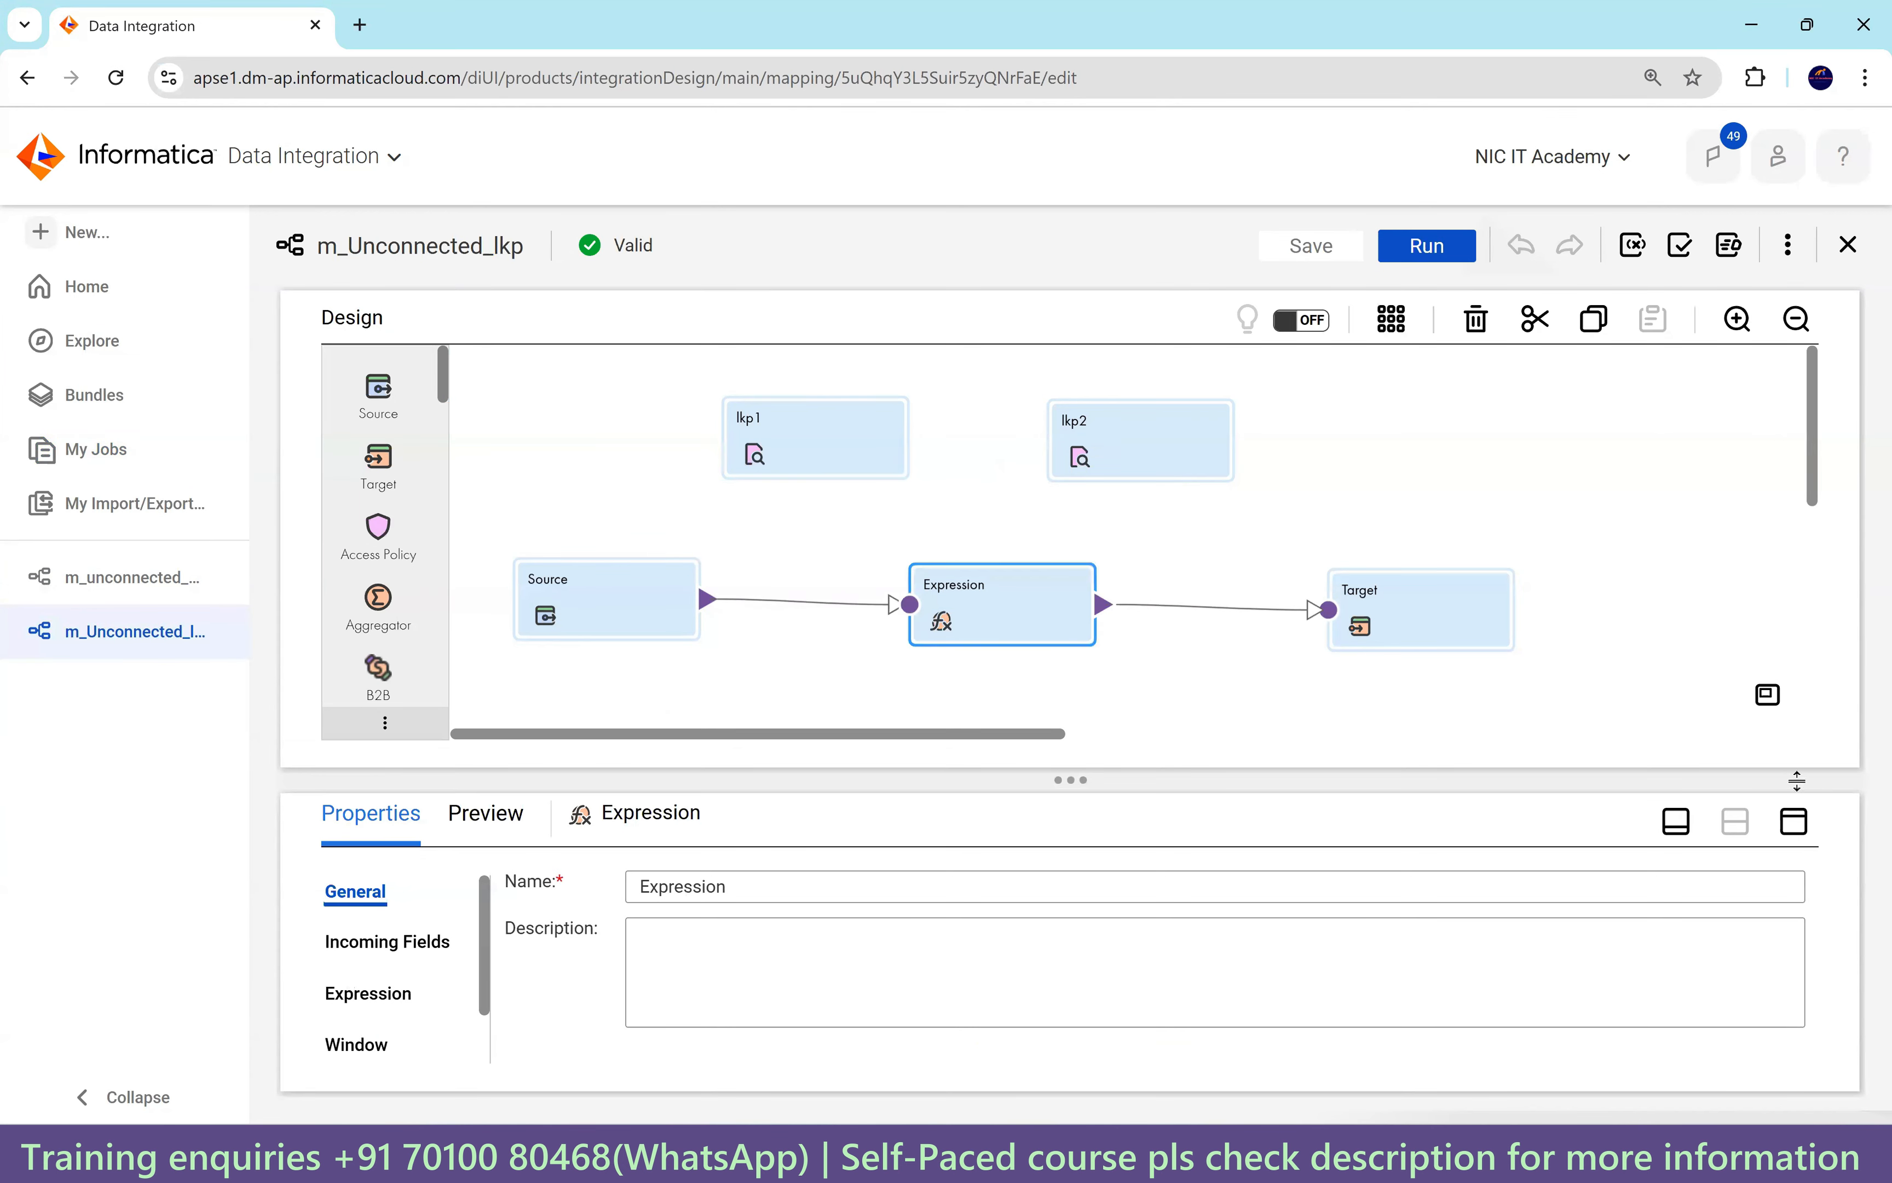
left_click(1794, 821)
left_click(368, 490)
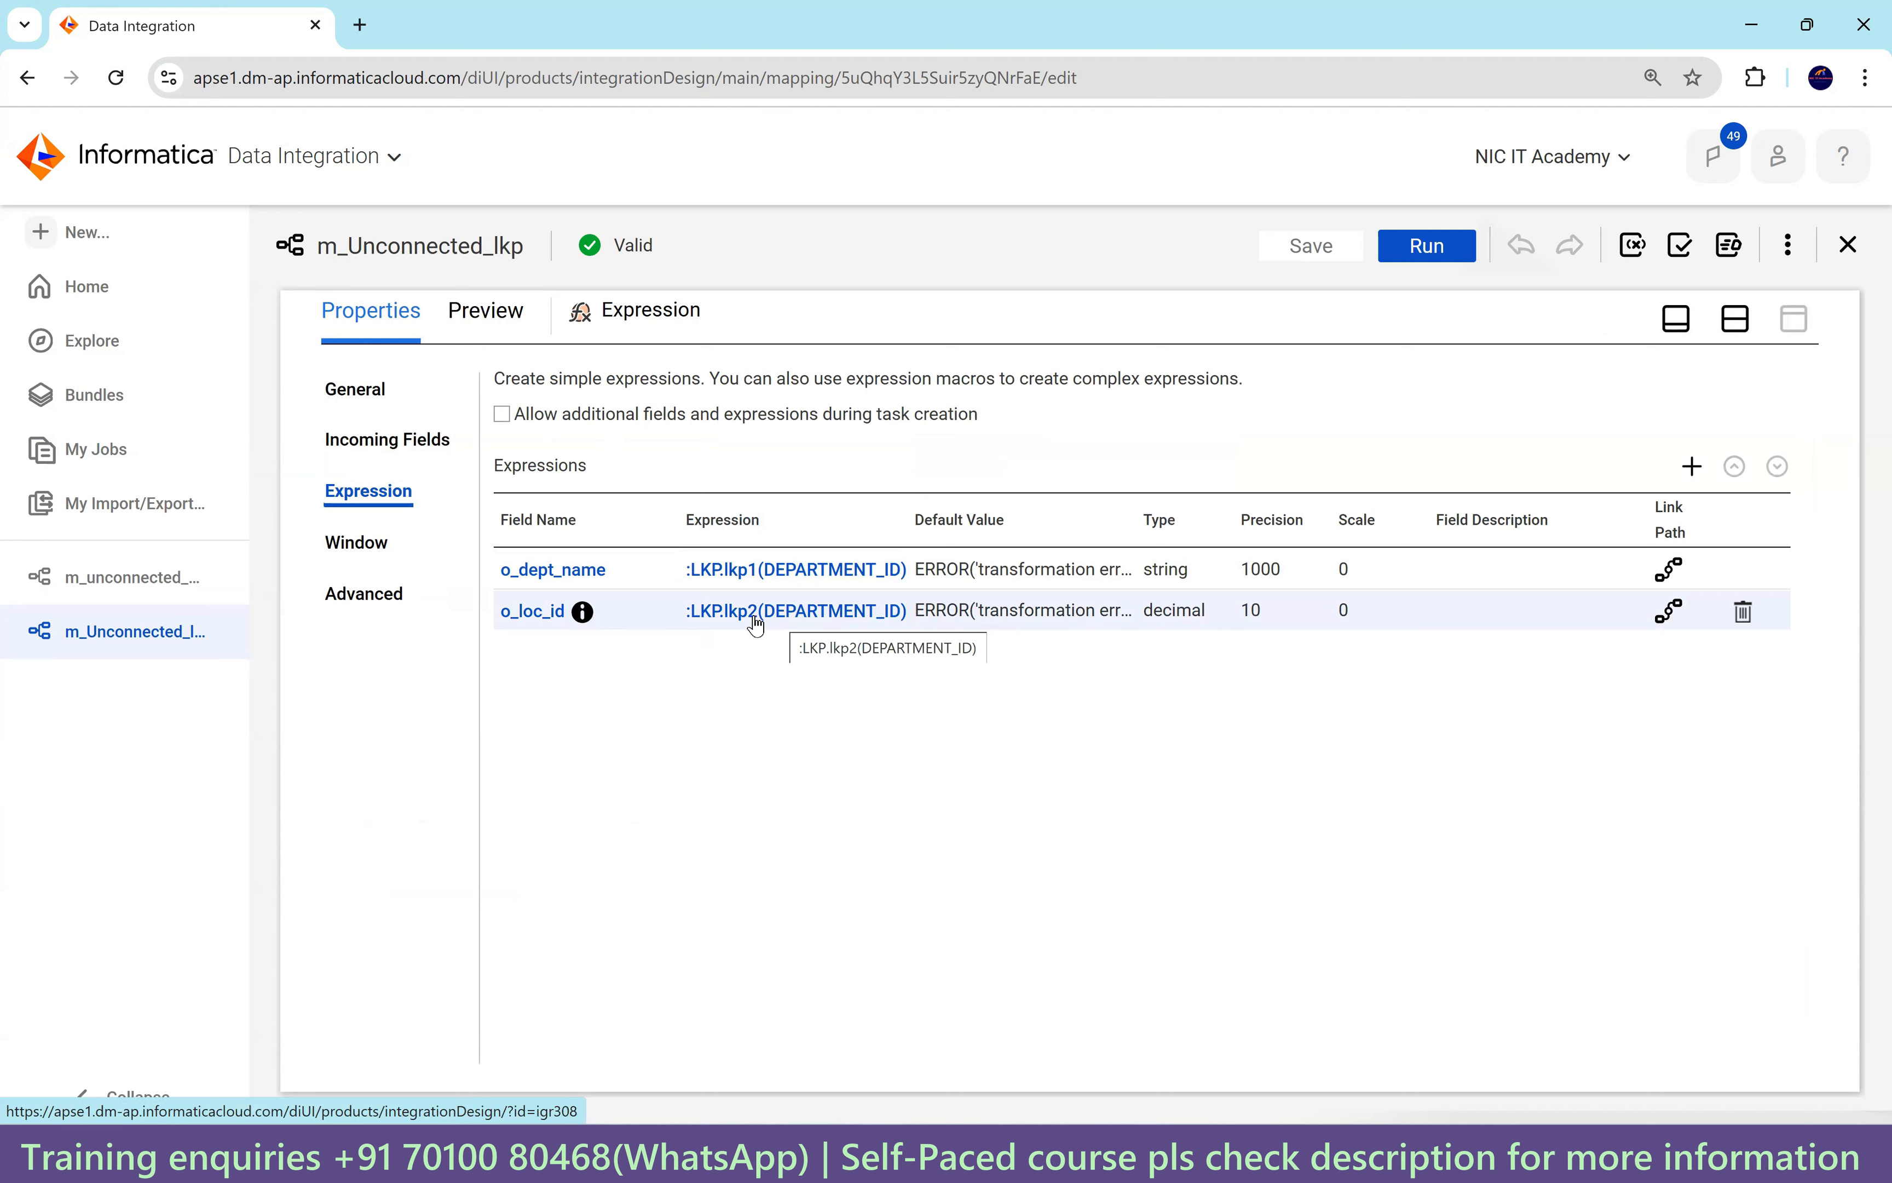
left_click(132, 591)
left_click(1275, 1154)
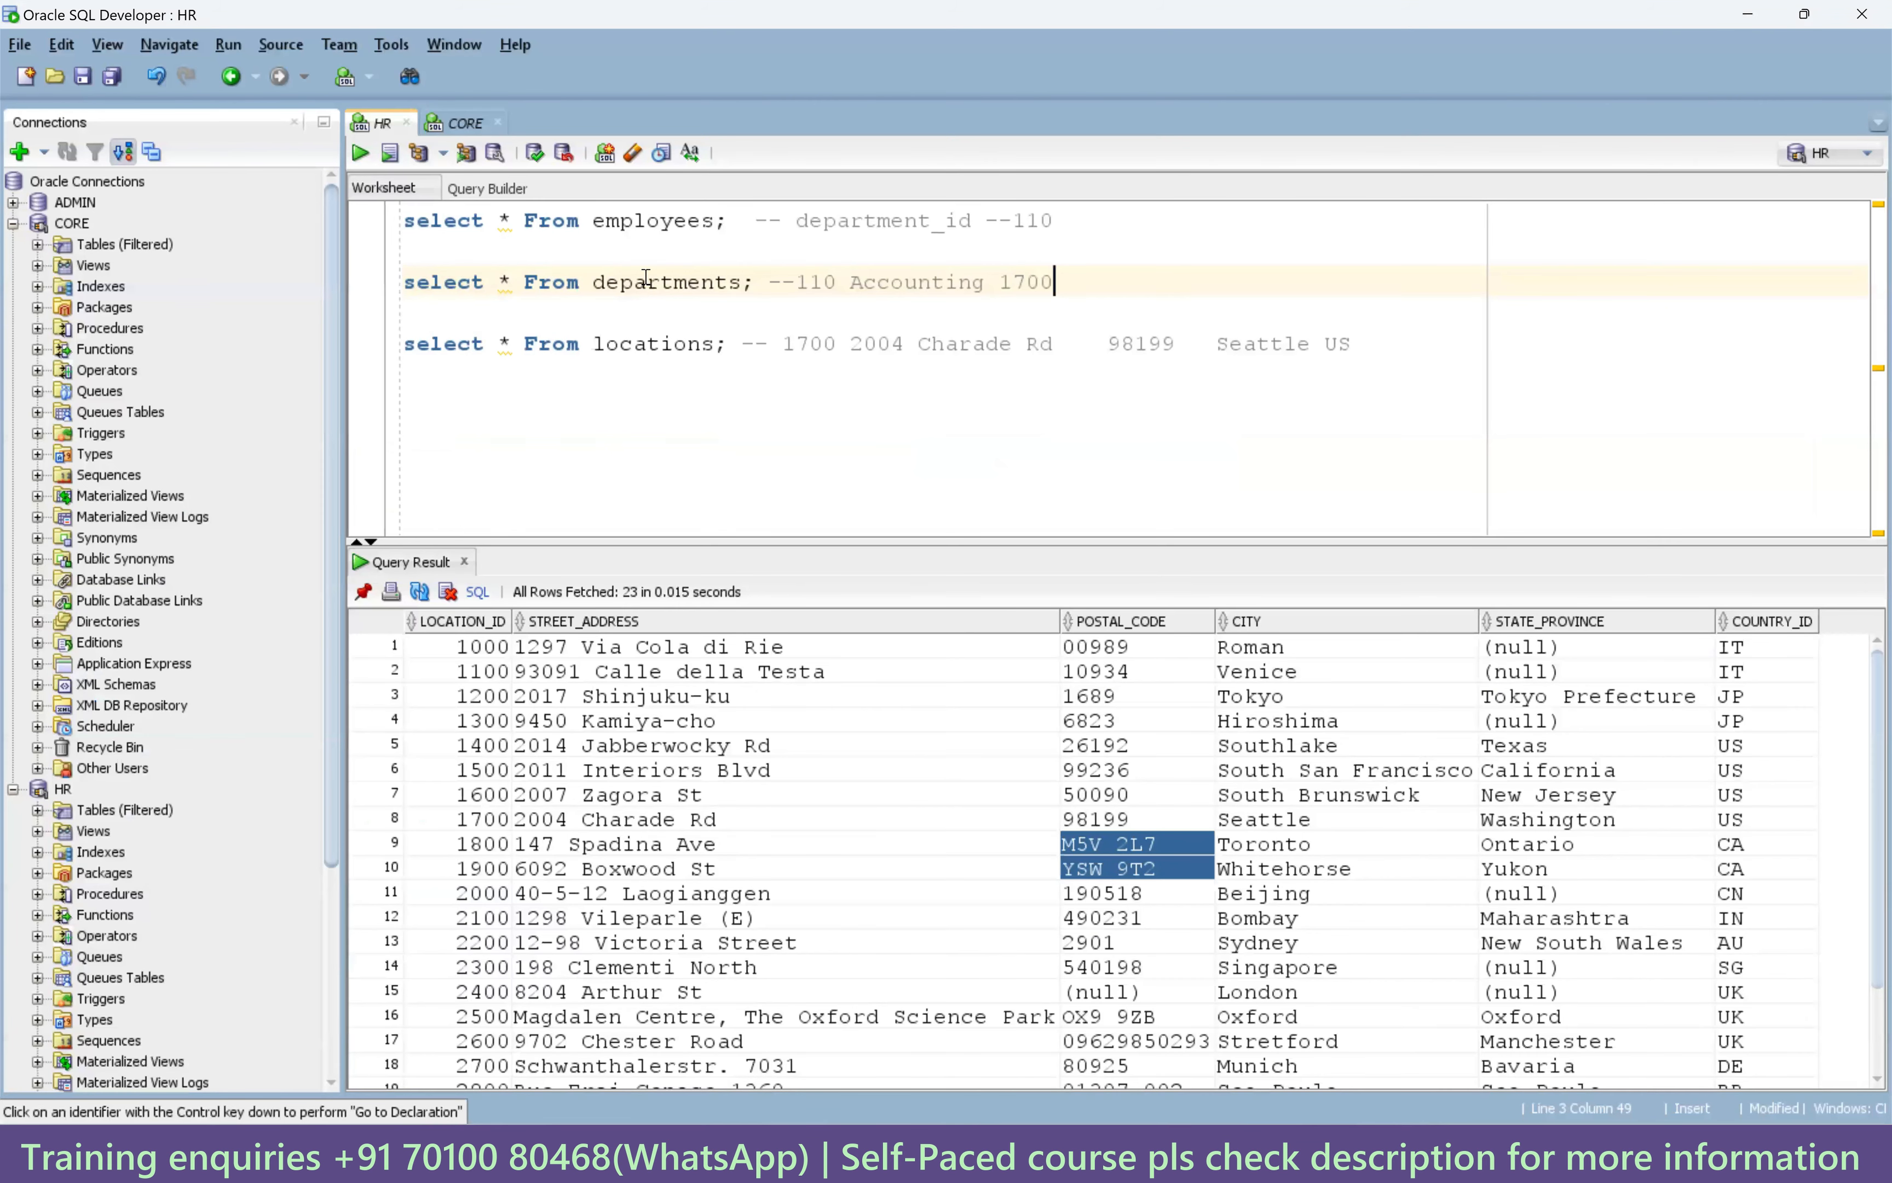
Run the t_employees_dept_loc query and check department ids, names and LOCATION_ID values.
left_click(465, 126)
left_click_drag(884, 283, 401, 283)
key("ctrl+Return")
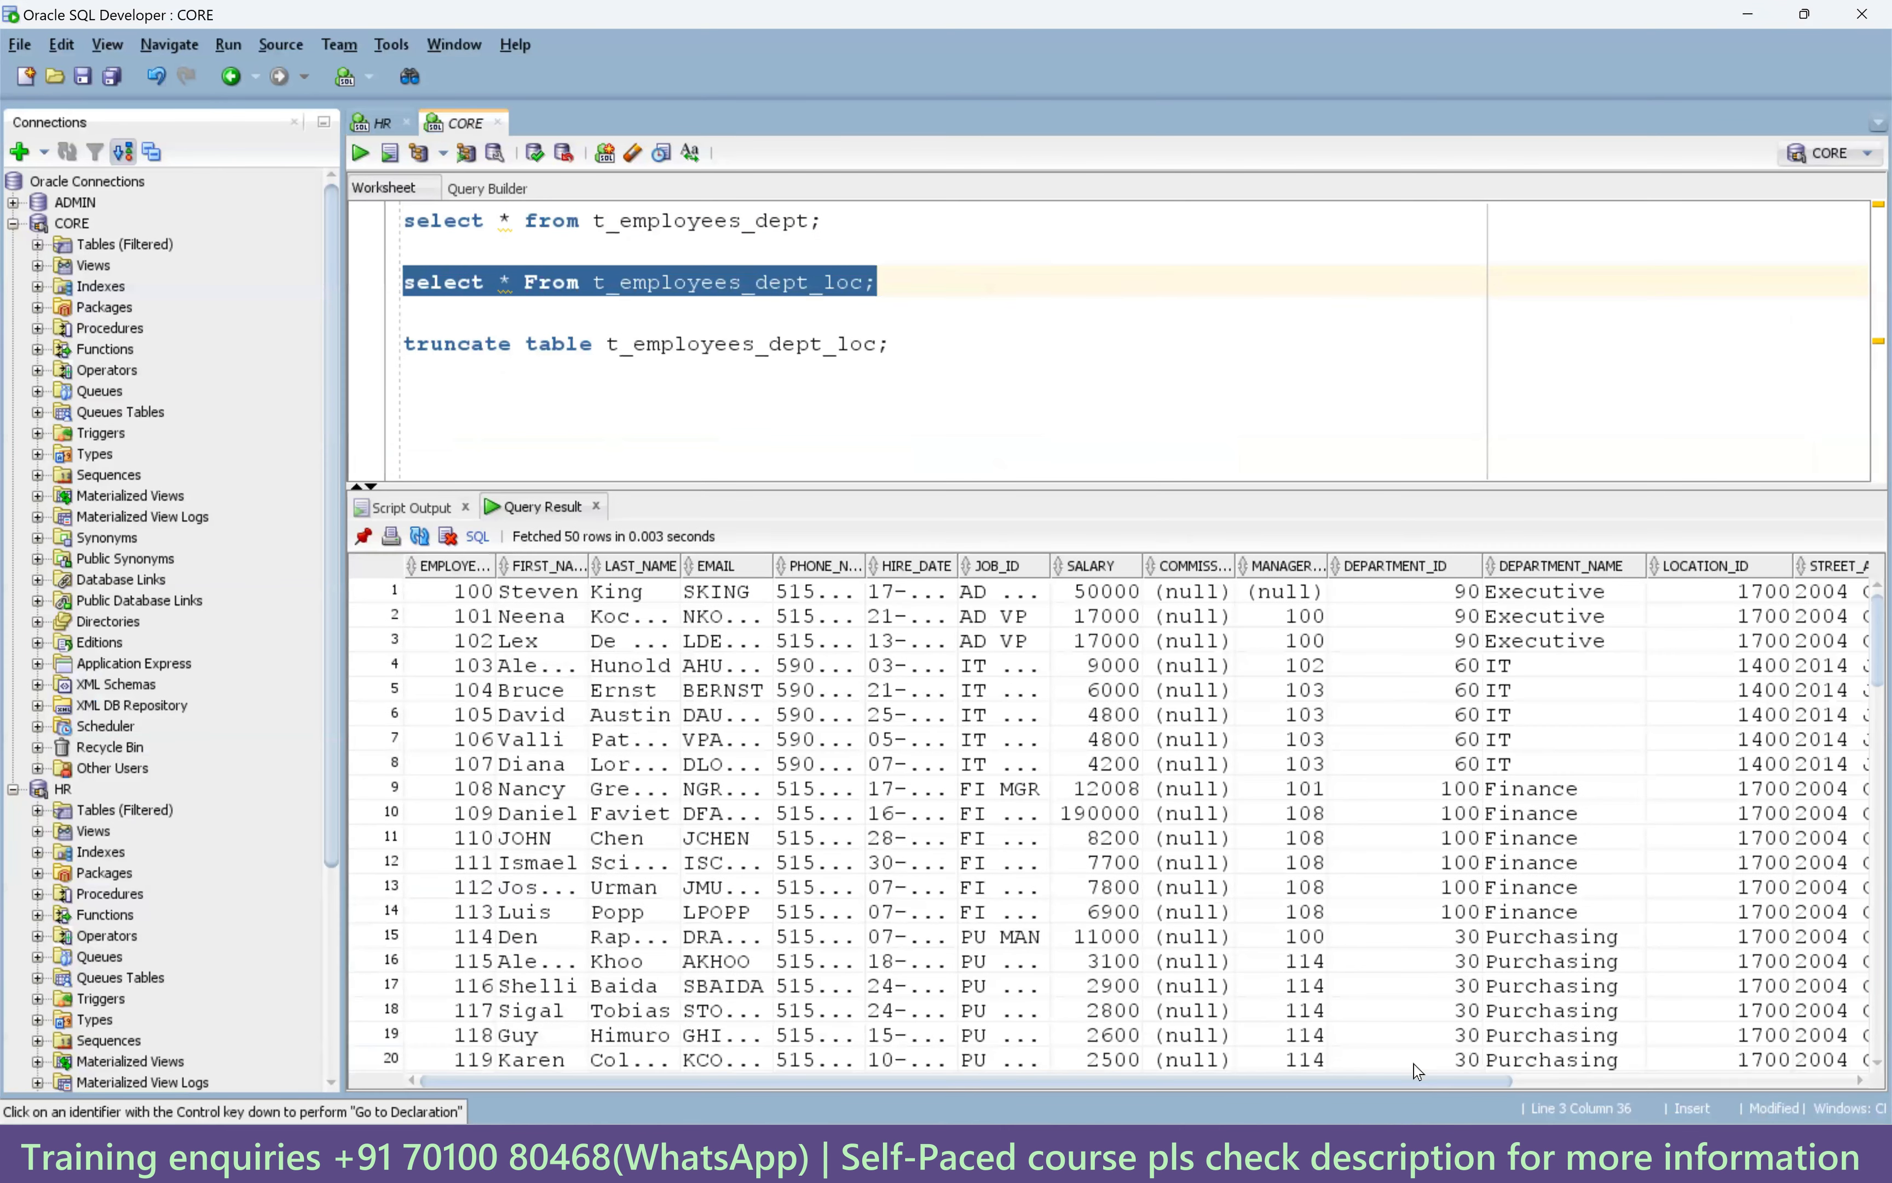
left_click_drag(1412, 1083, 1800, 1084)
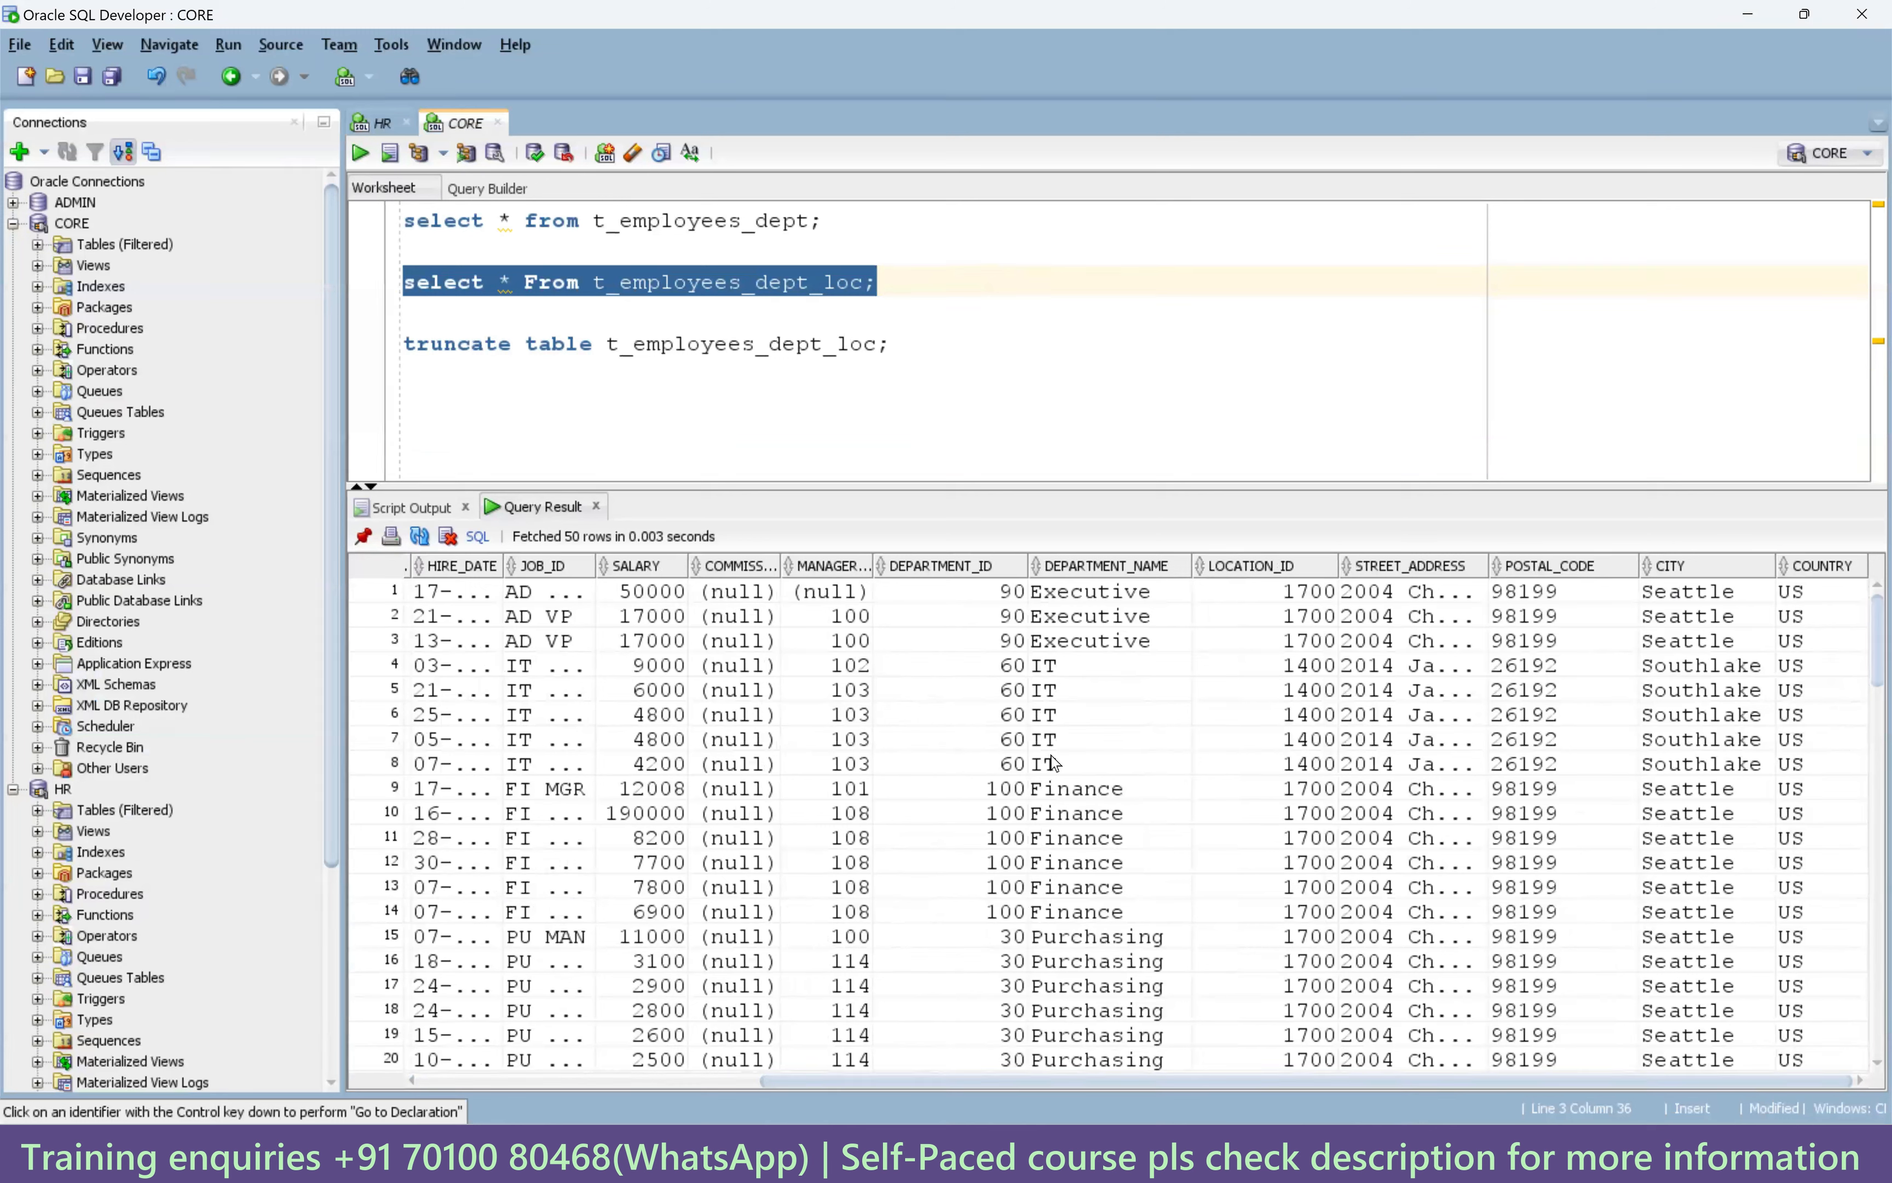
left_click_drag(985, 720, 974, 887)
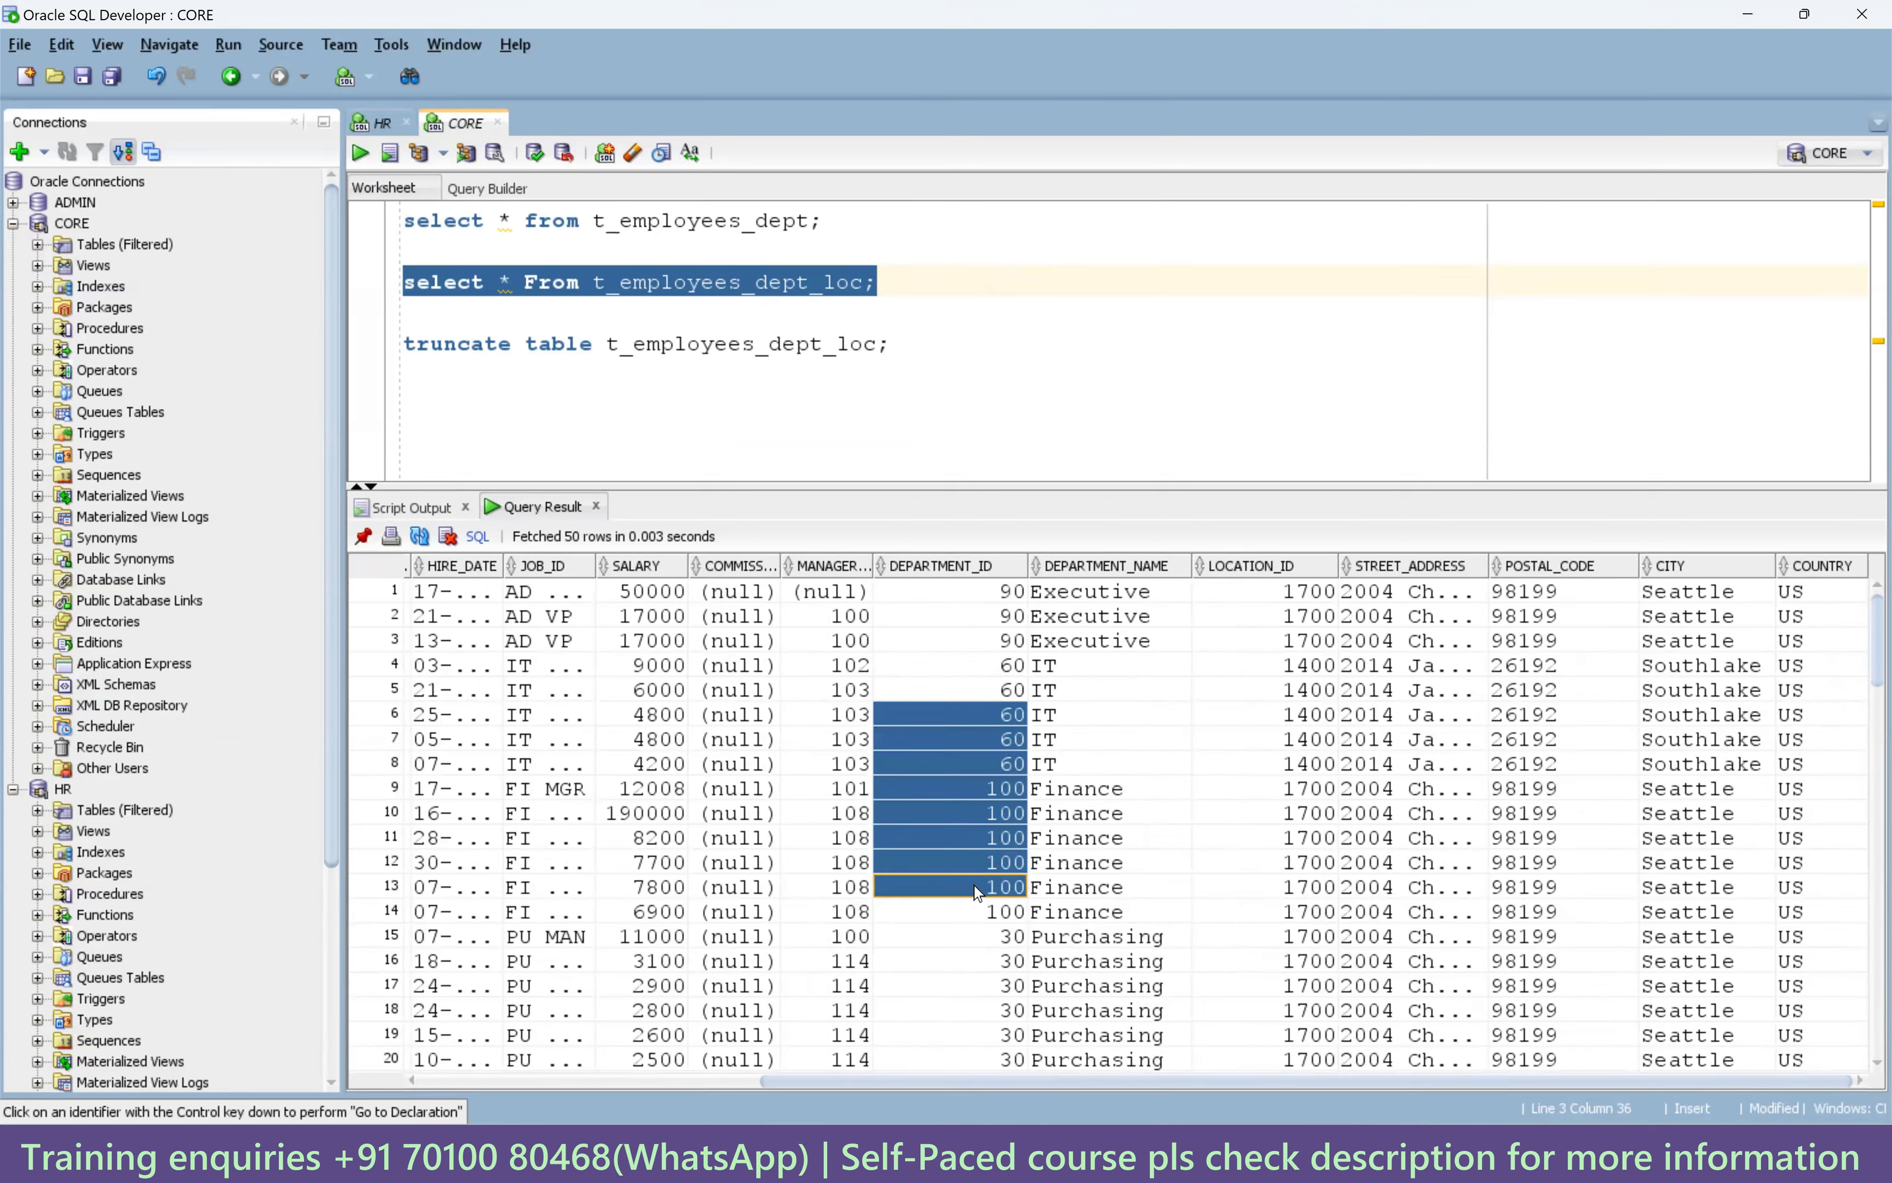
left_click_drag(1083, 692, 1149, 860)
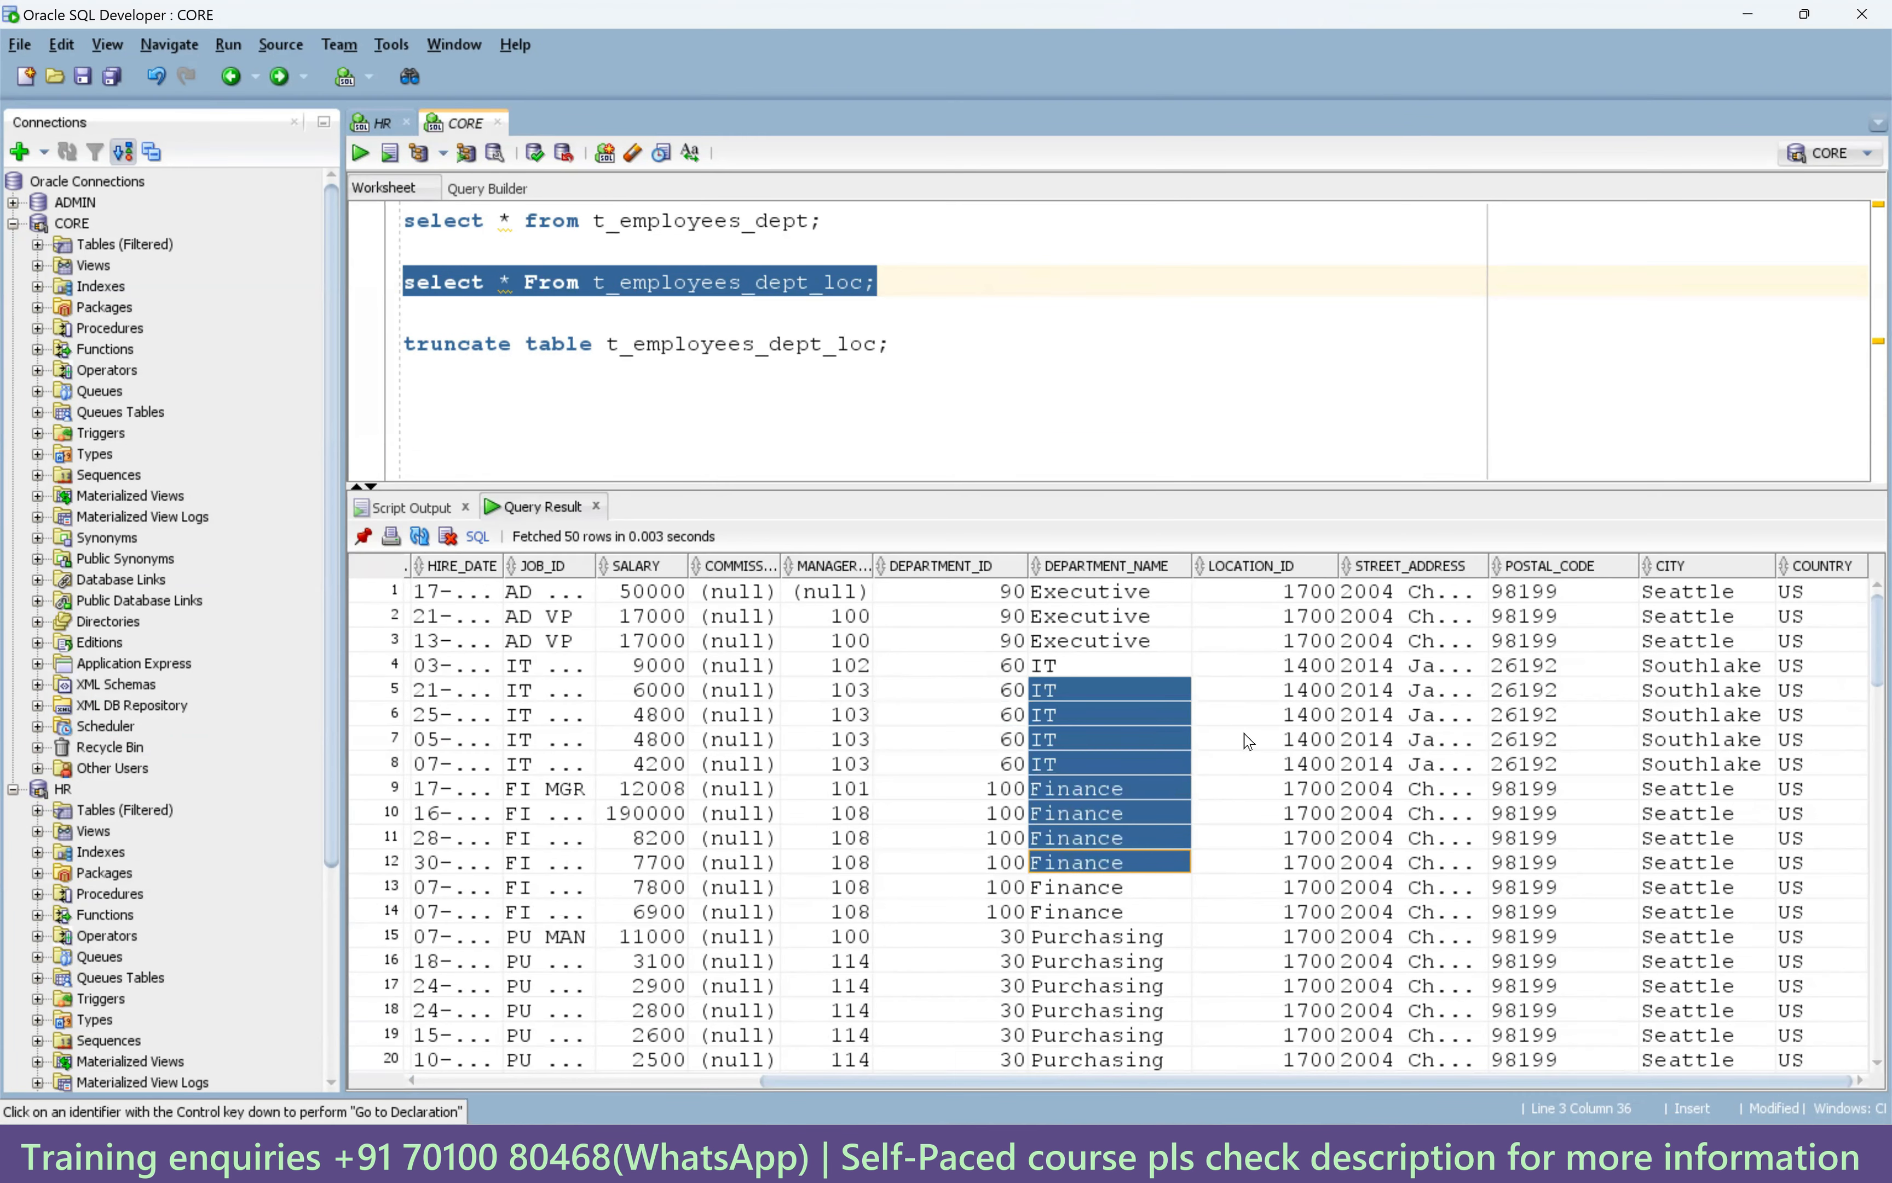
left_click(1267, 860, "shift")
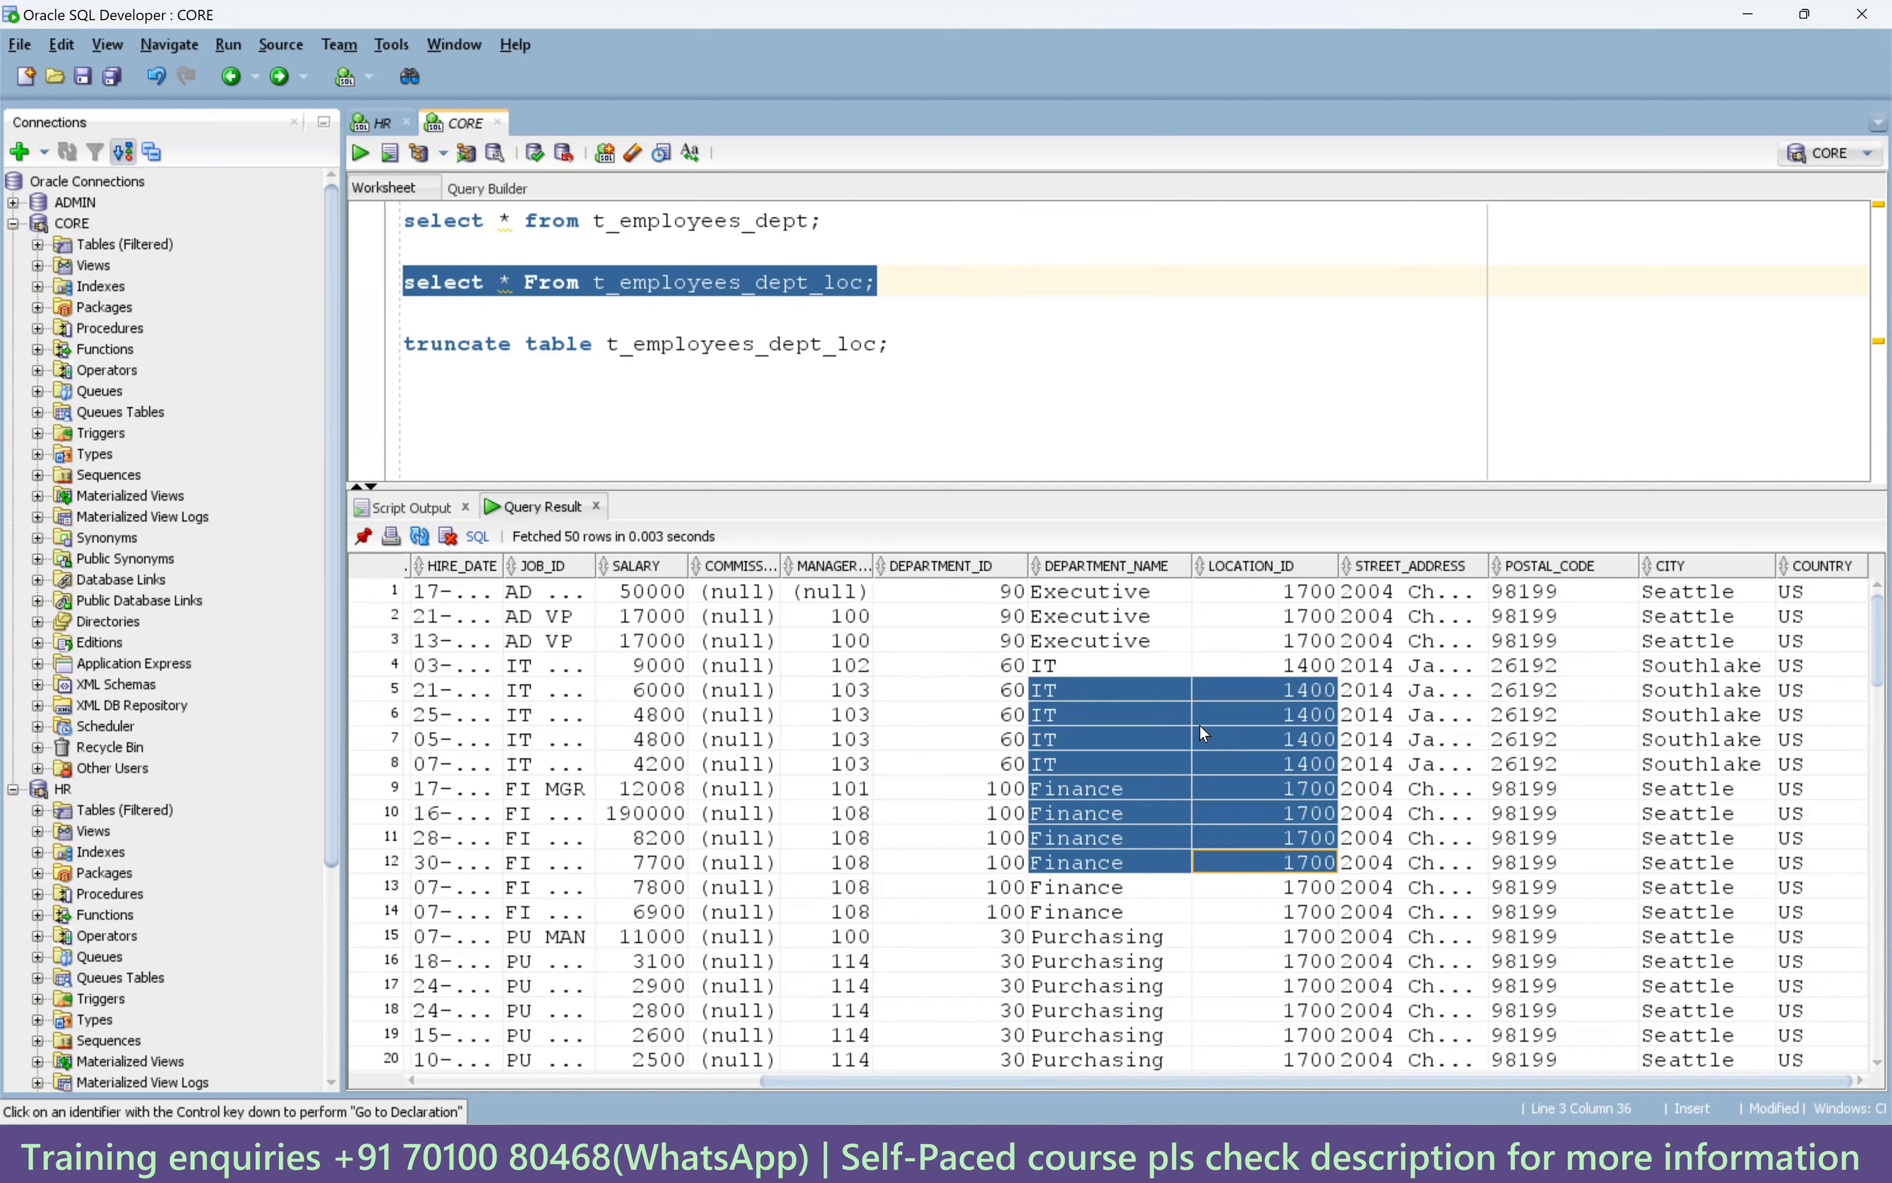
Check the street address, postal code, city and country values for rows 5–12.
left_click_drag(1397, 692, 1389, 810)
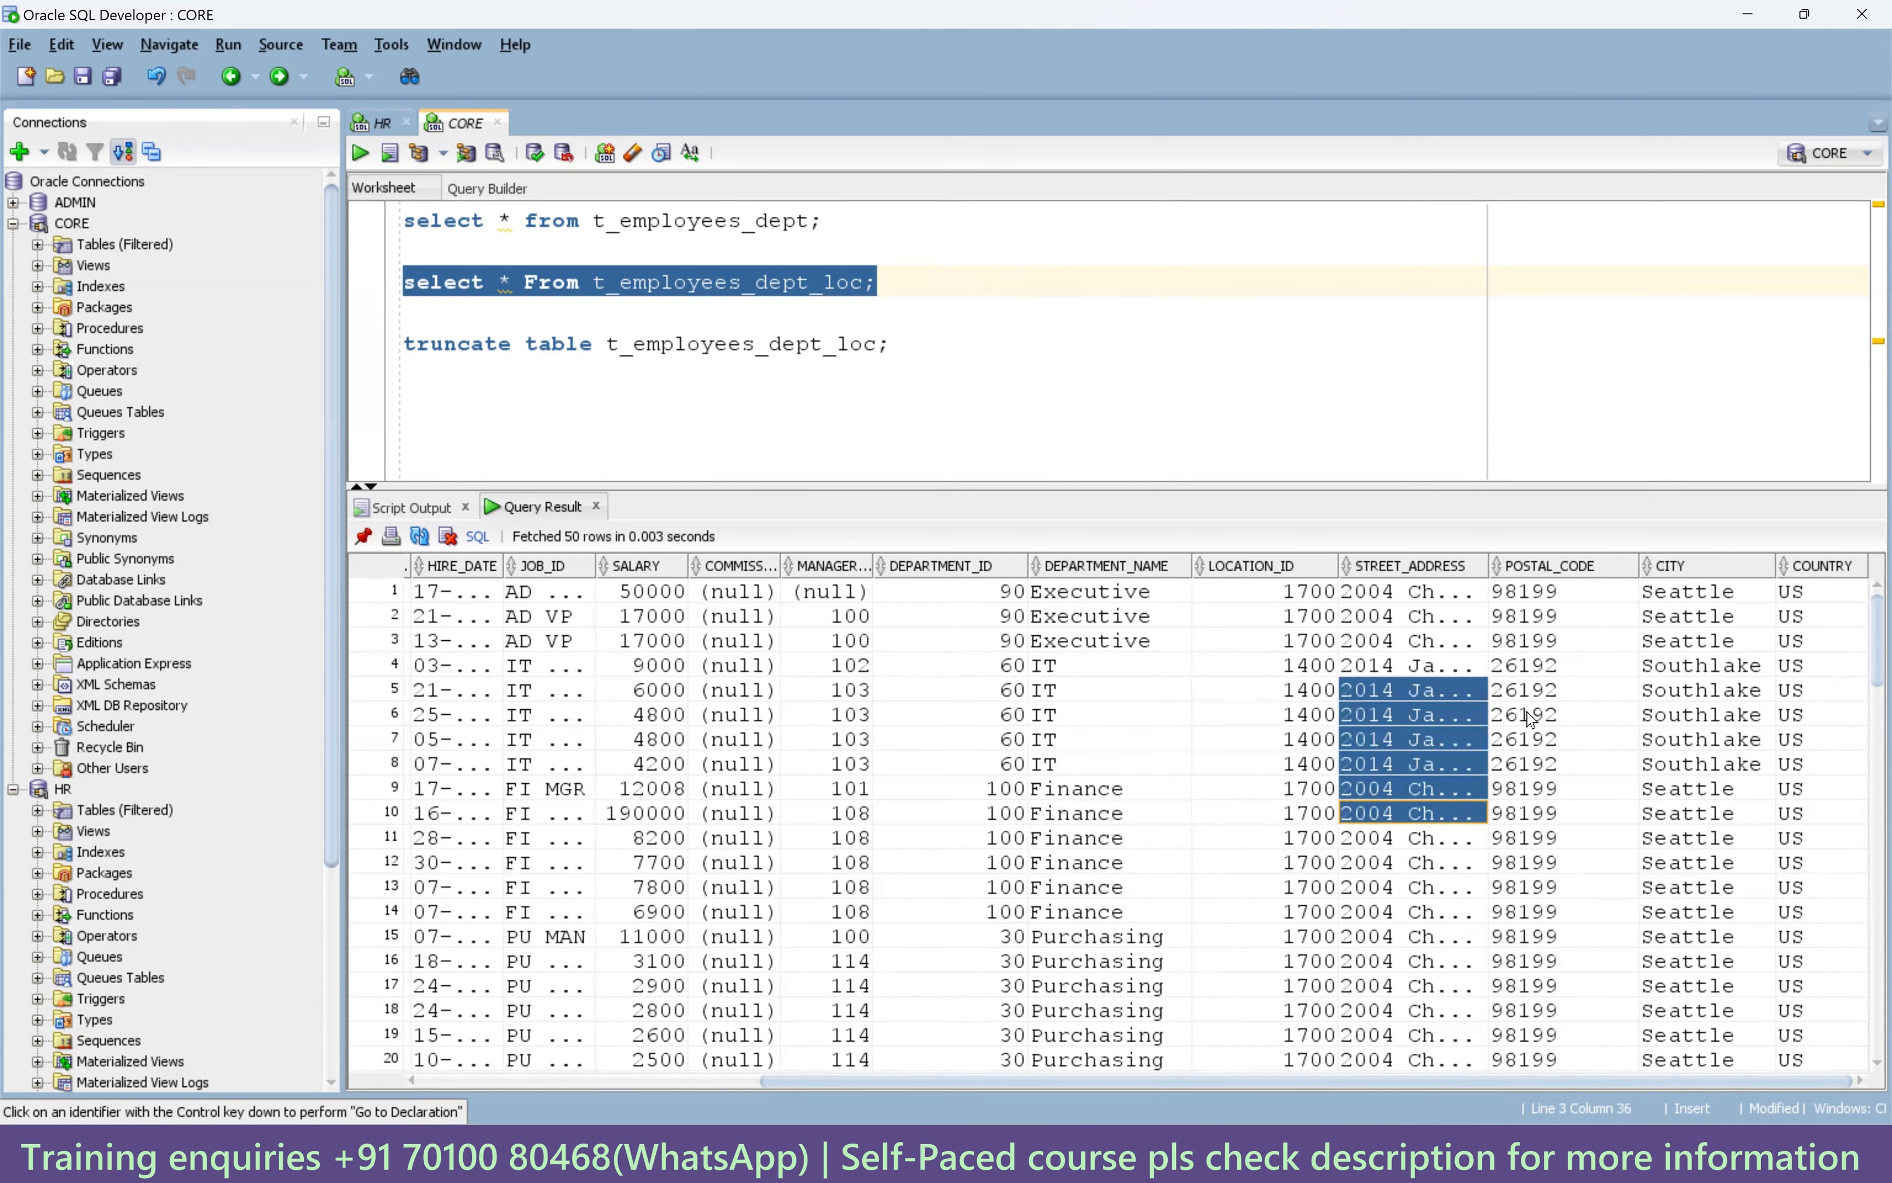
left_click_drag(1530, 716, 1550, 841)
left_click_drag(1651, 765, 1675, 849)
left_click_drag(1791, 768, 1365, 817)
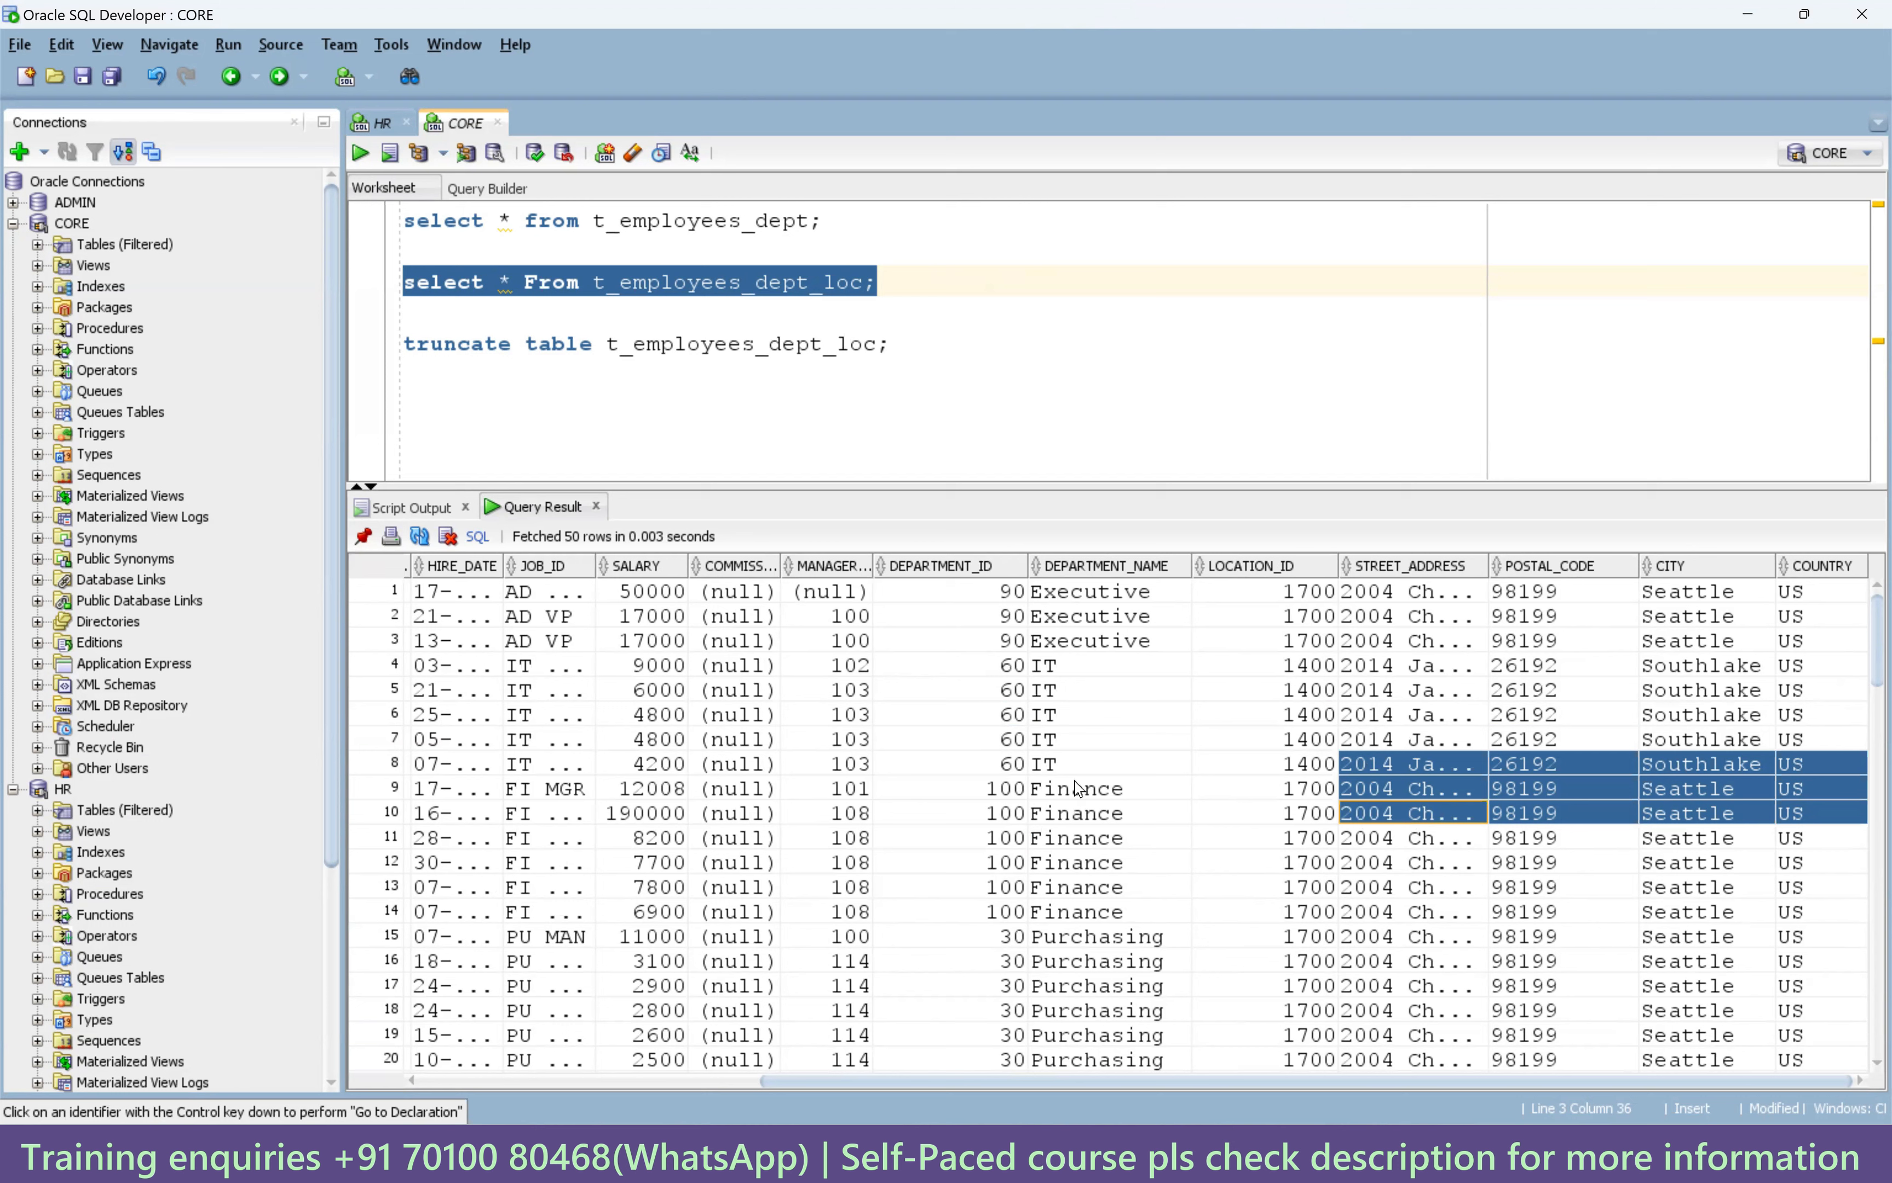
left_click_drag(1002, 740, 1792, 767)
left_click(1158, 805)
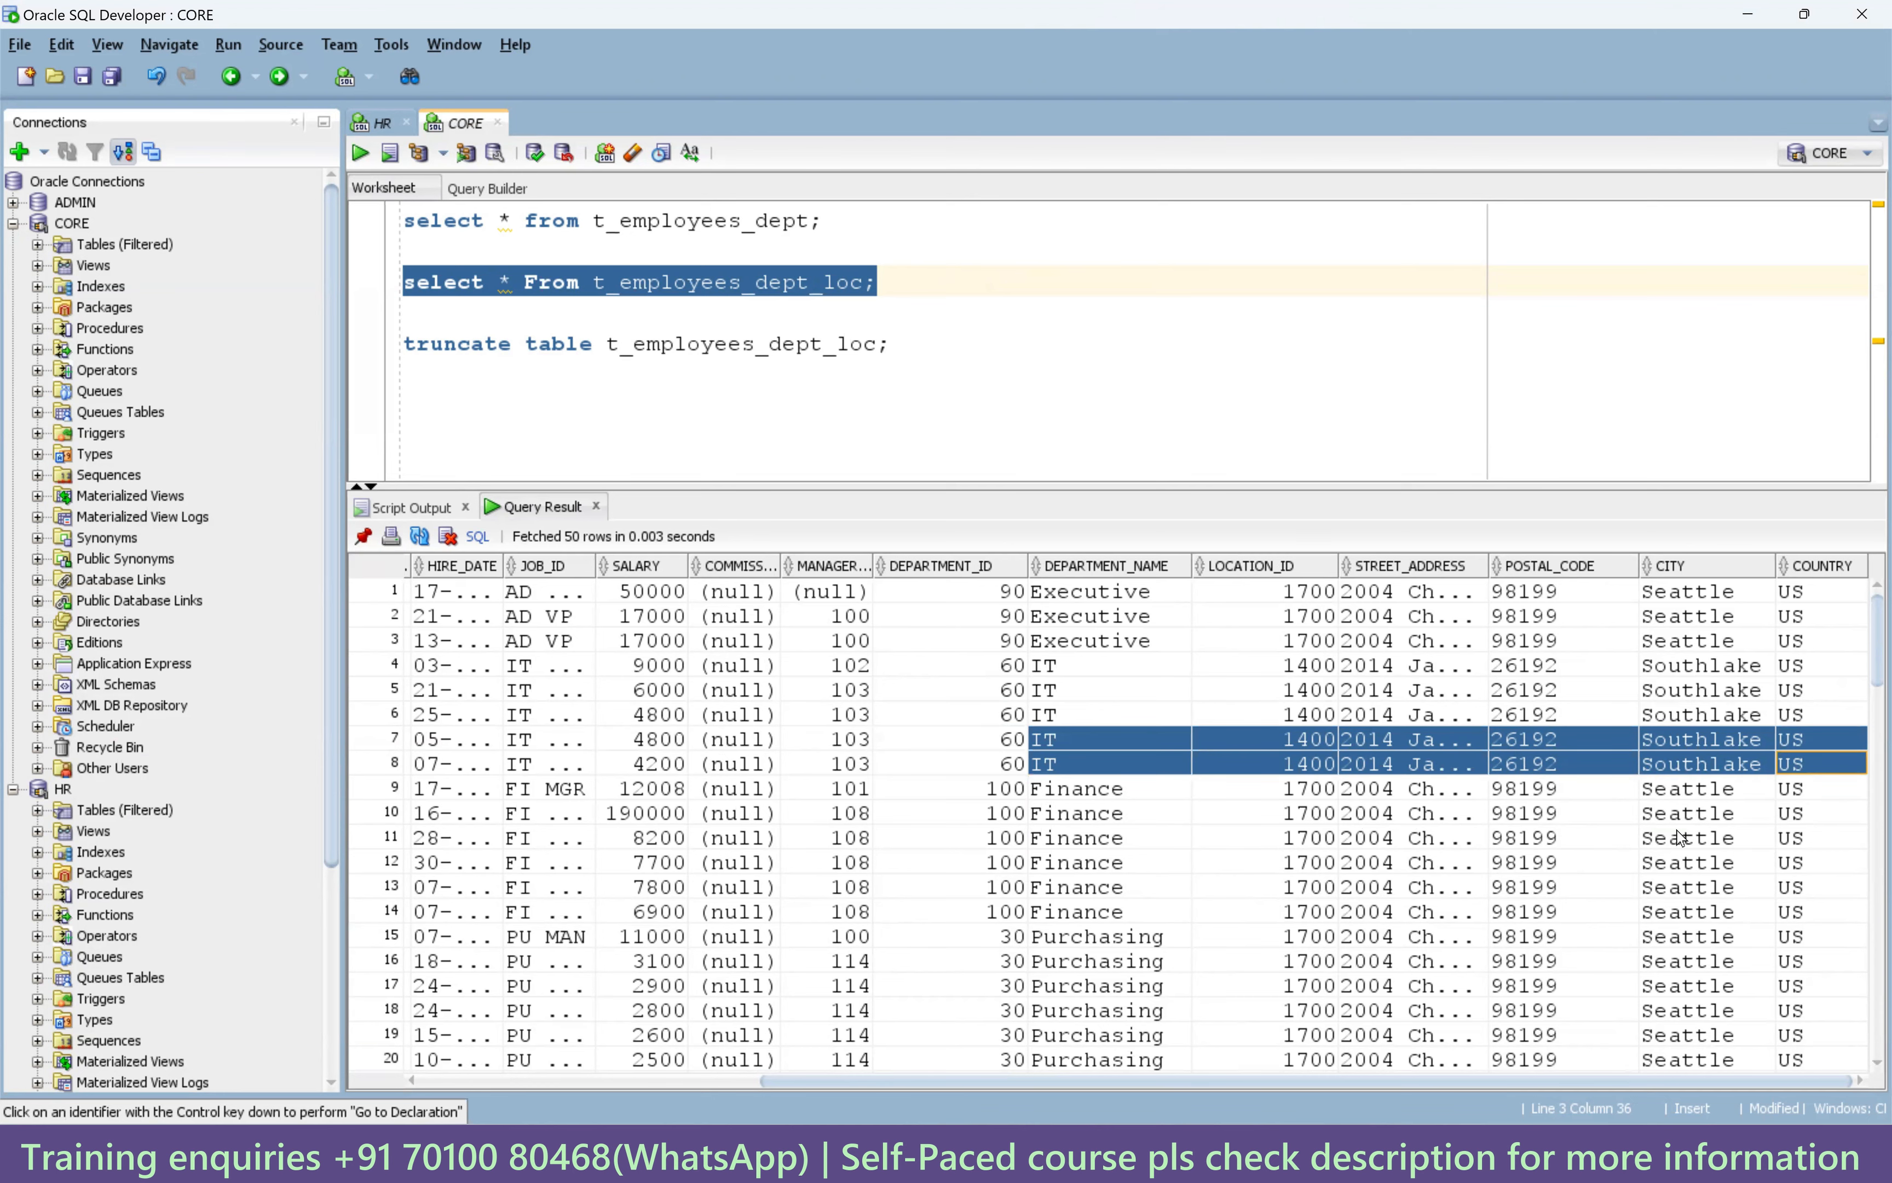
left_click(1242, 1153)
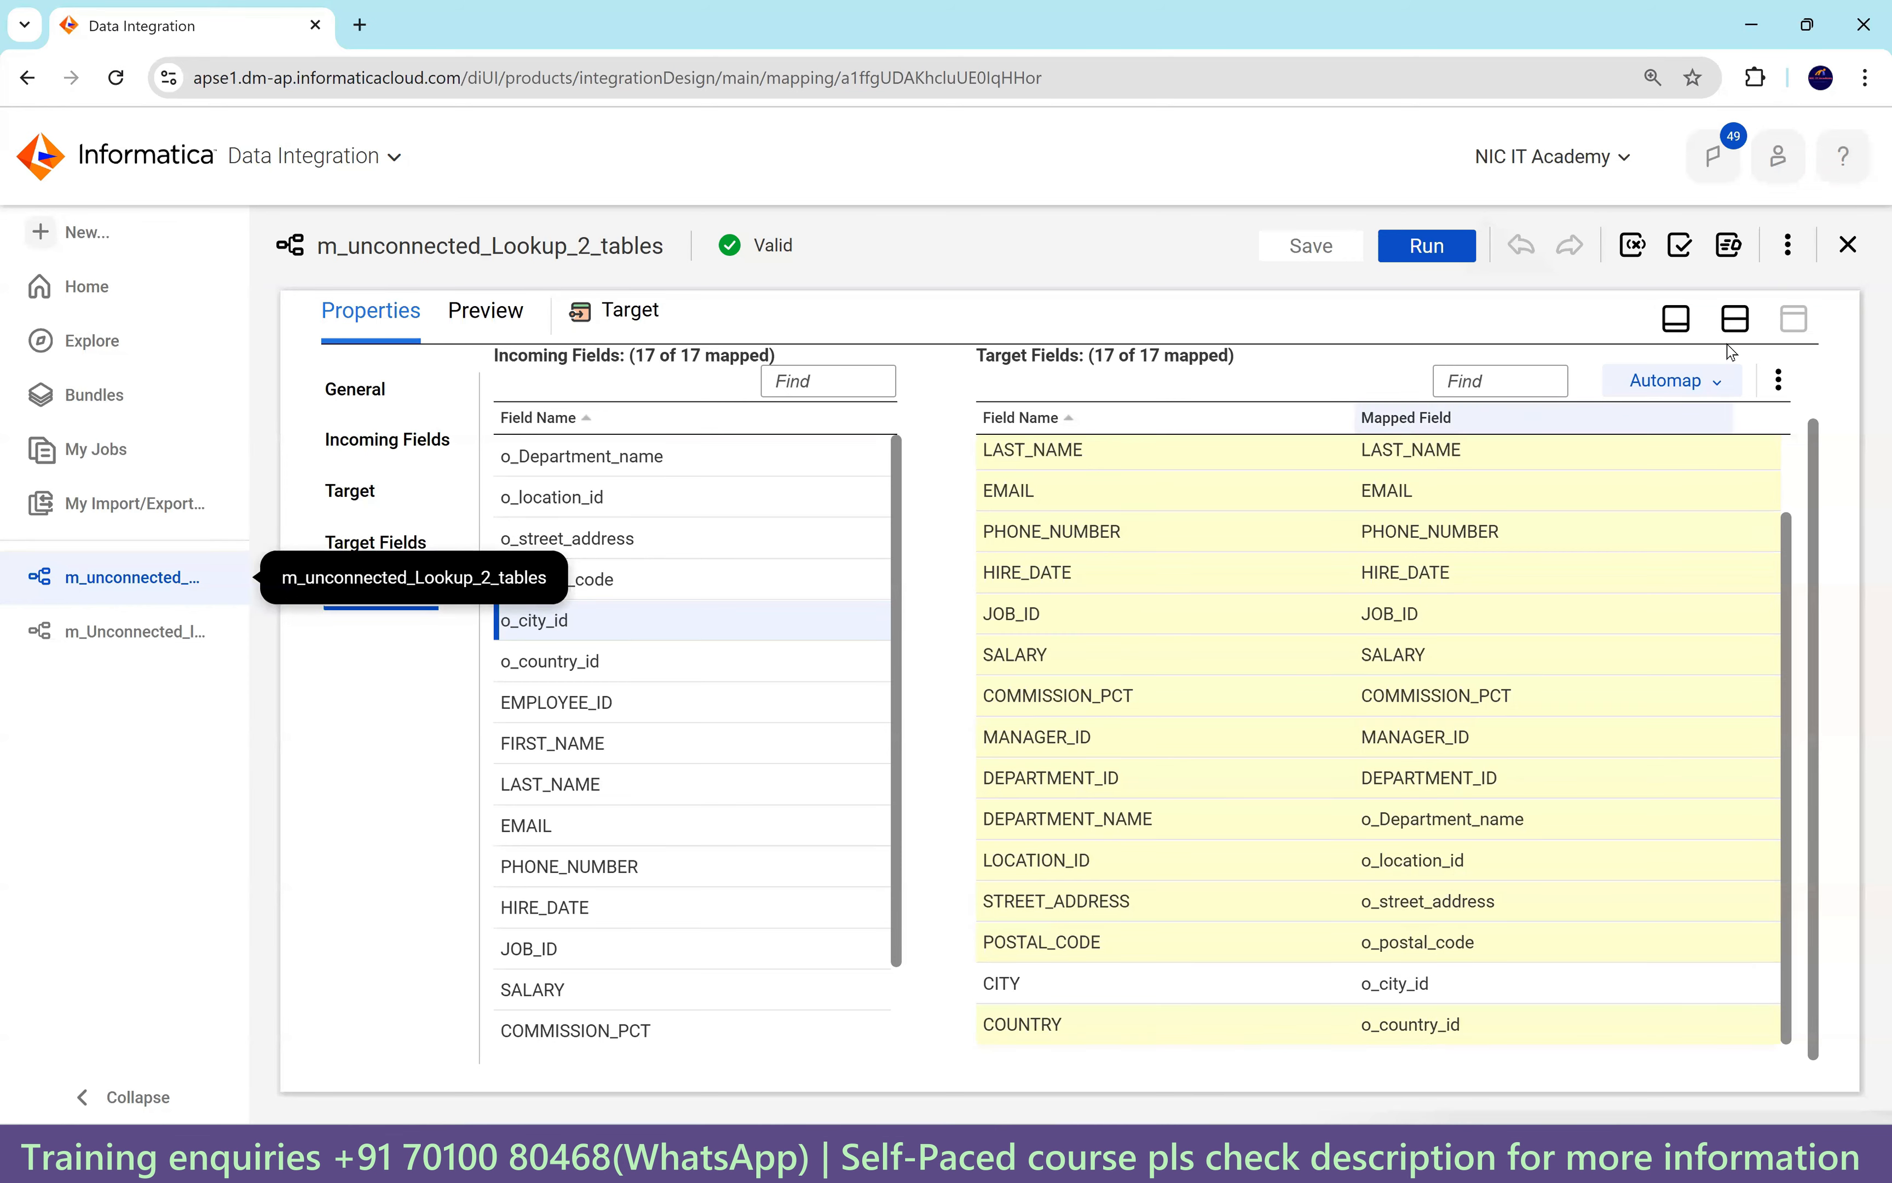
Select the Expression transformation and enlarge its properties to review the fields table.
left_click(1742, 321)
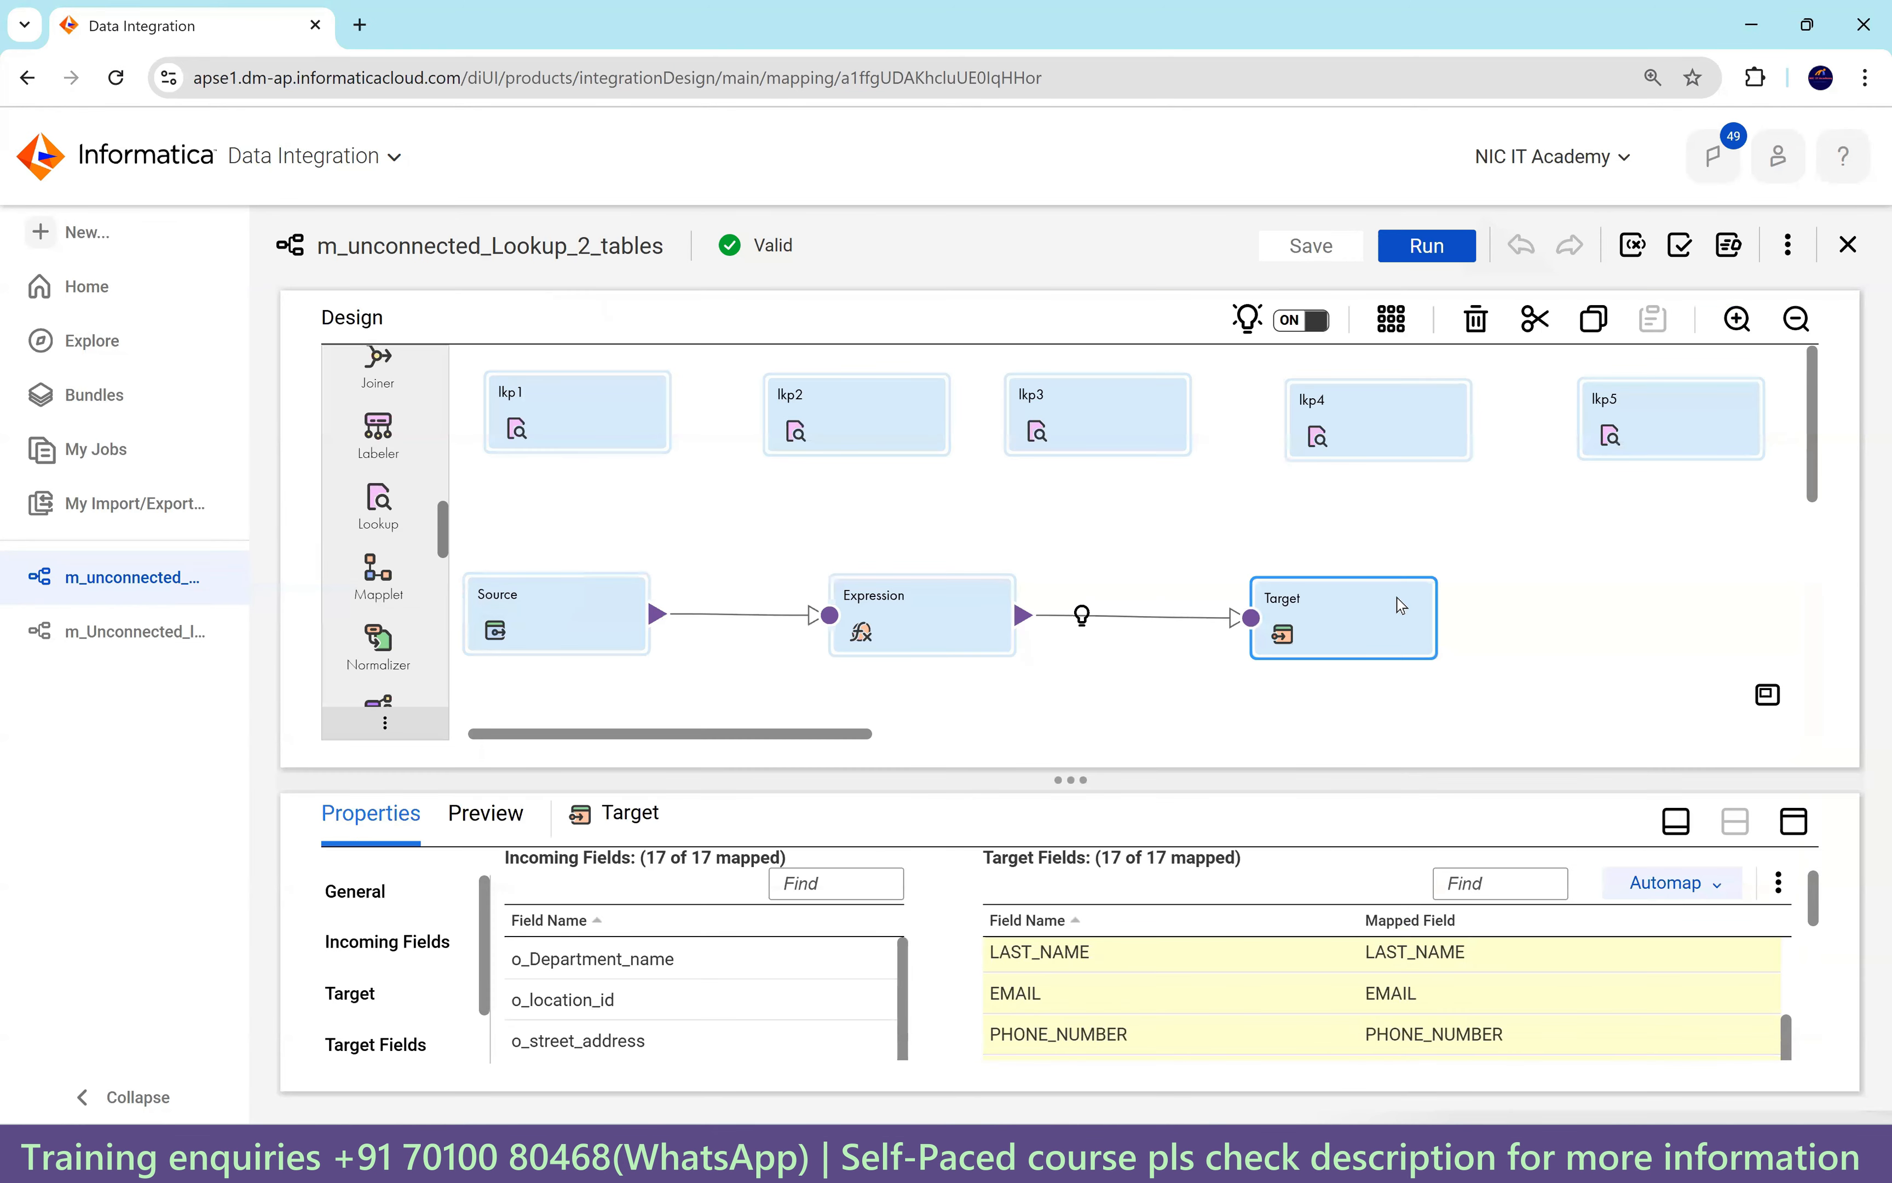
left_click_drag(843, 735, 765, 749)
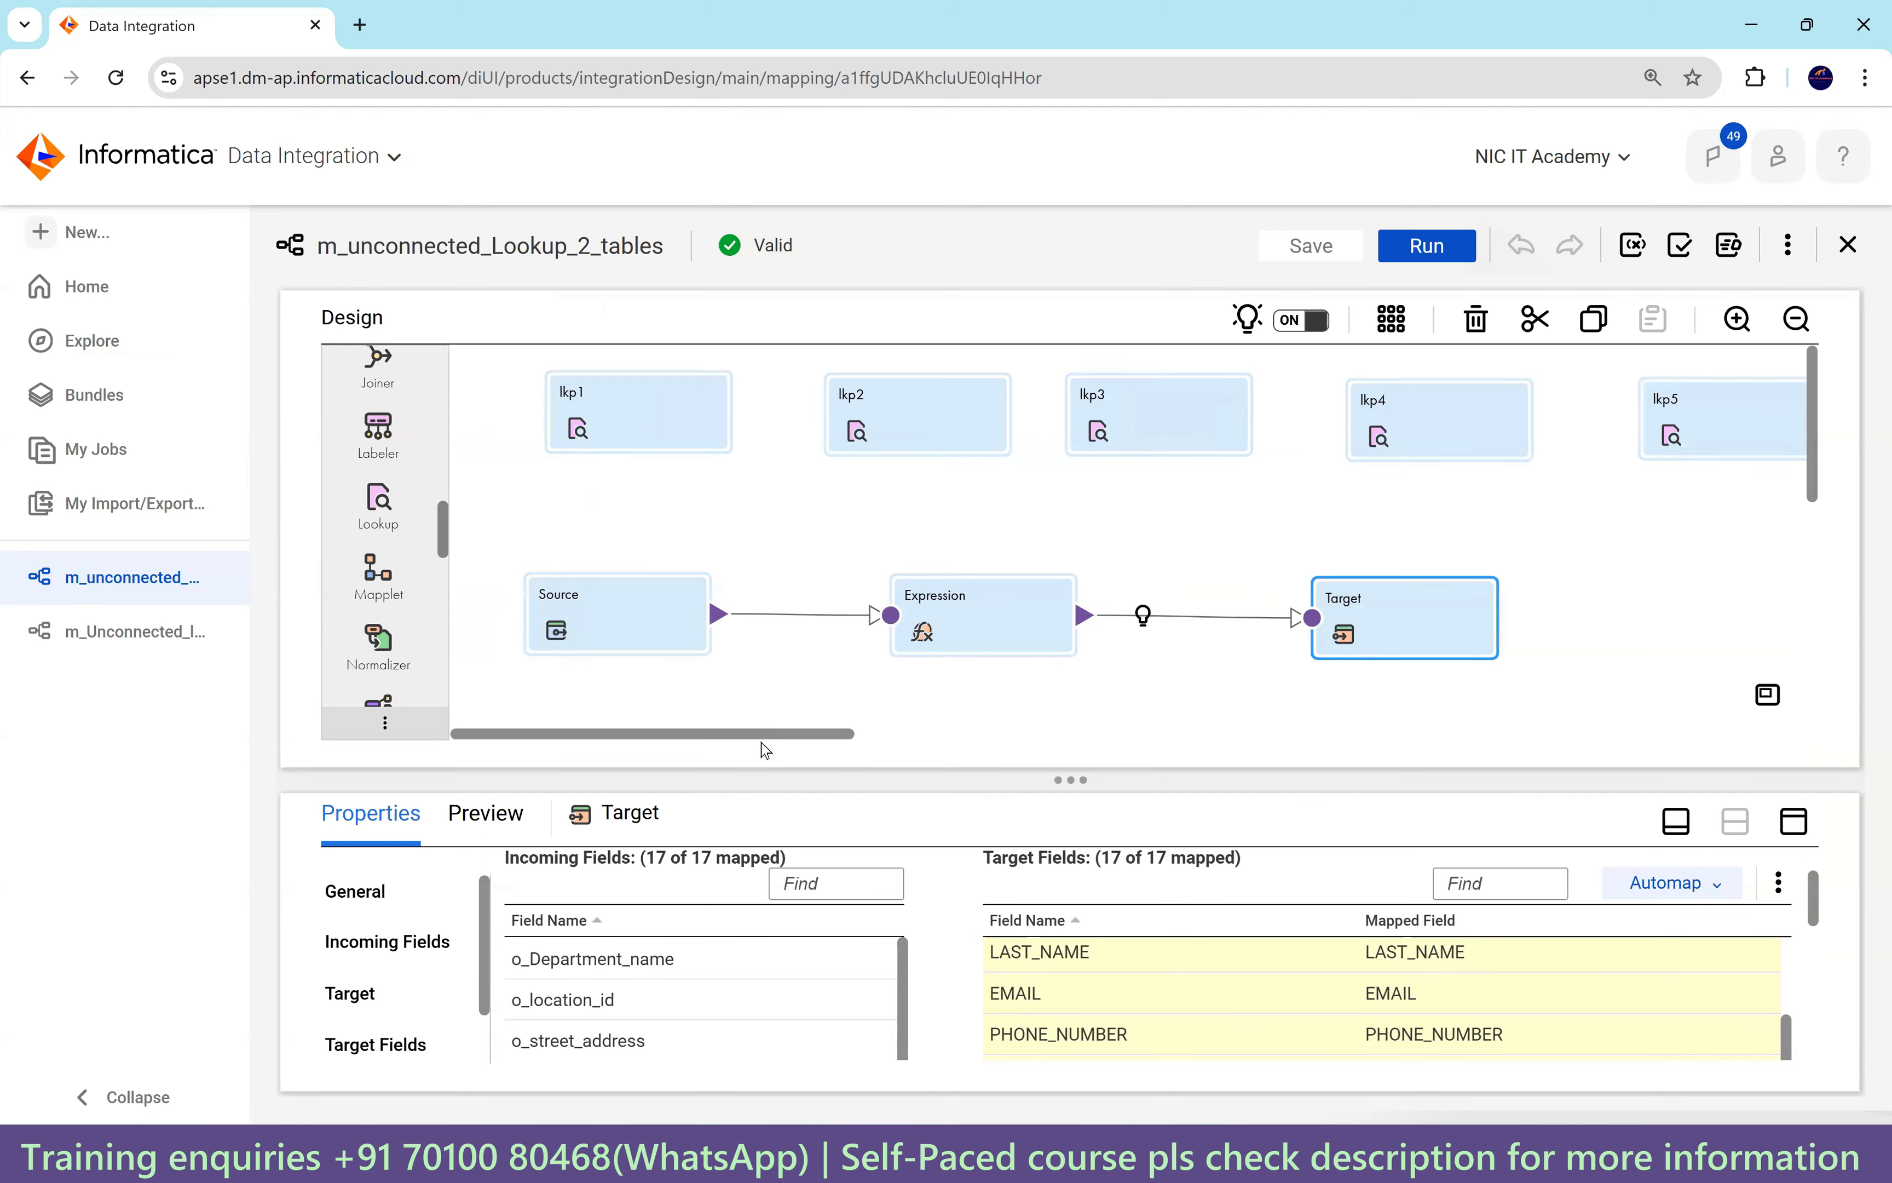
mouse_move(813, 739)
left_mouse_down()
mouse_move(1007, 740)
mouse_move(816, 737)
left_mouse_up()
left_click(970, 619)
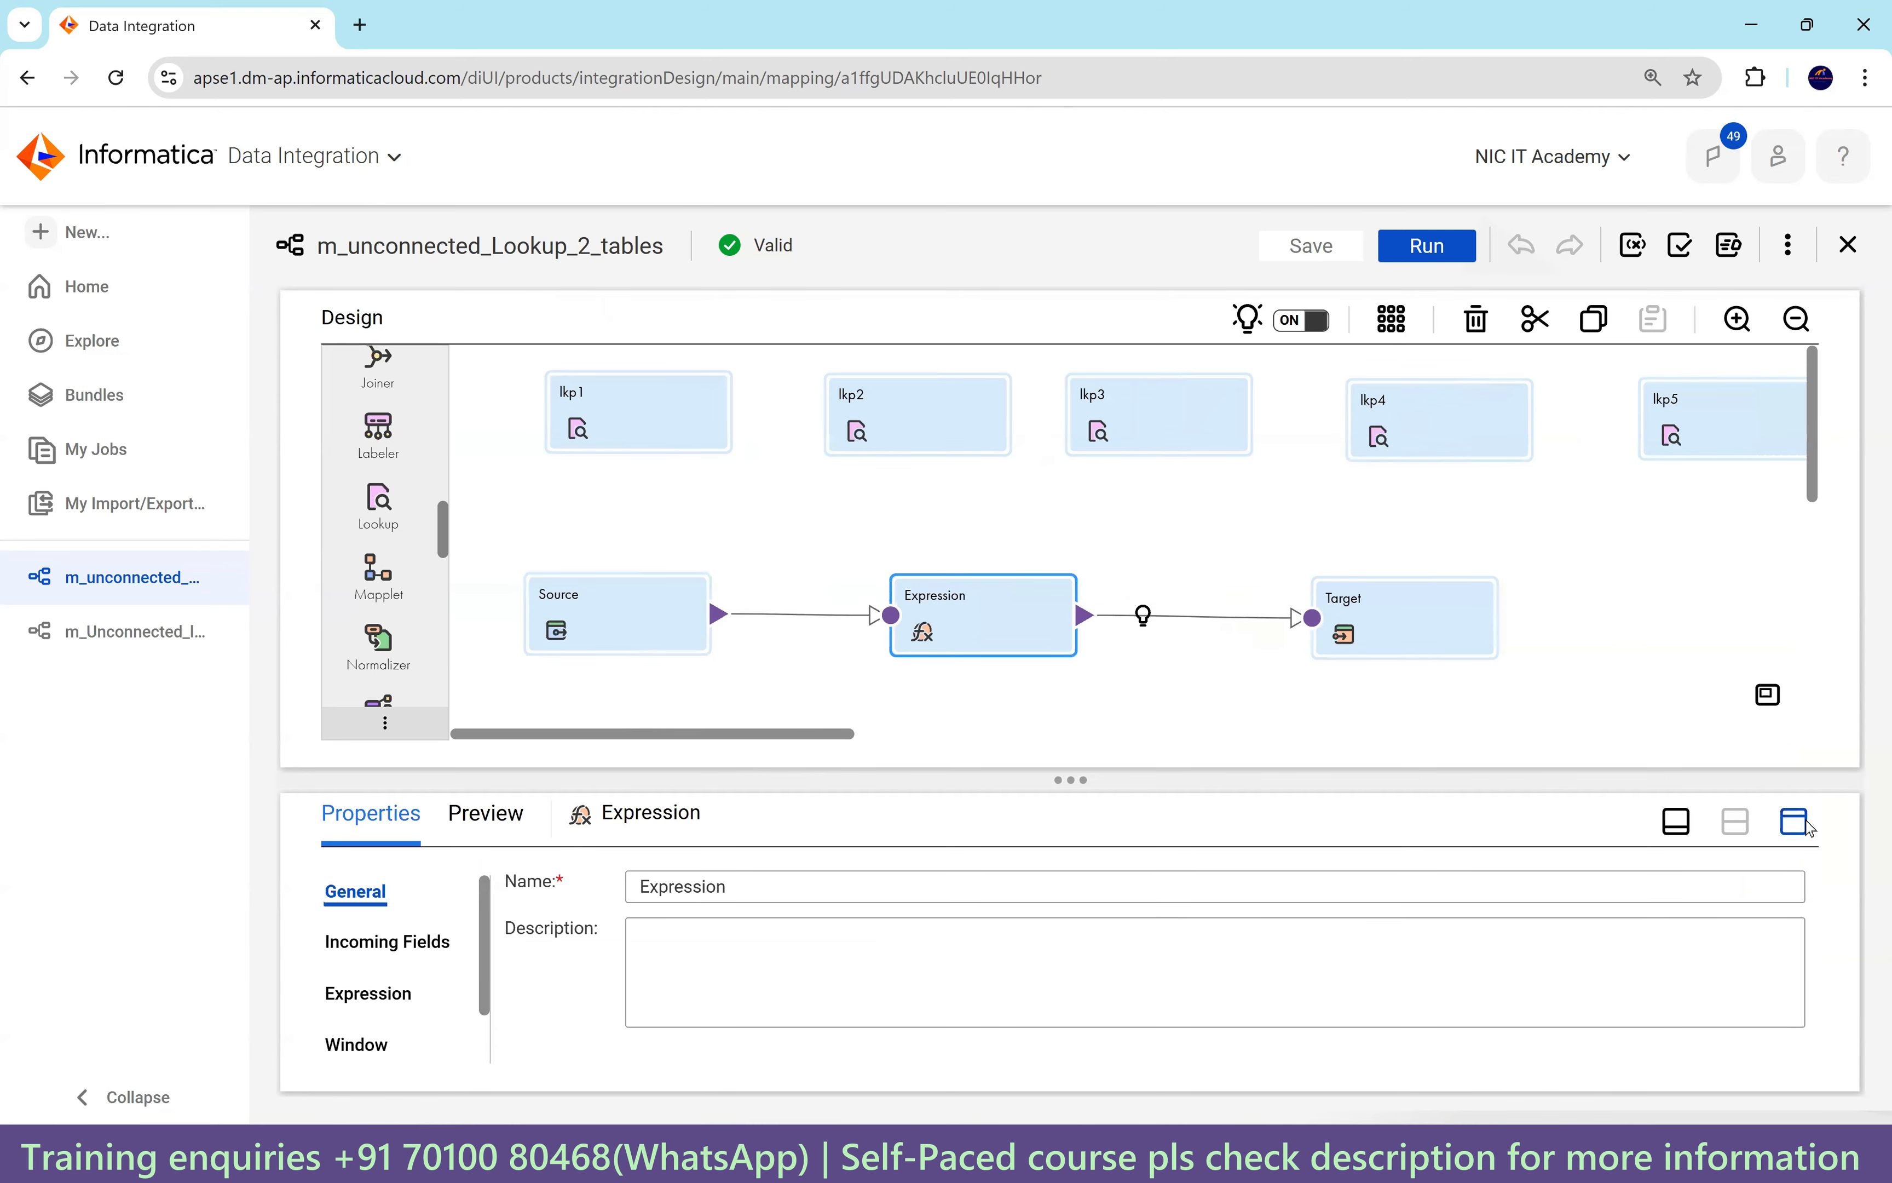
left_click(1807, 824)
left_click(389, 504)
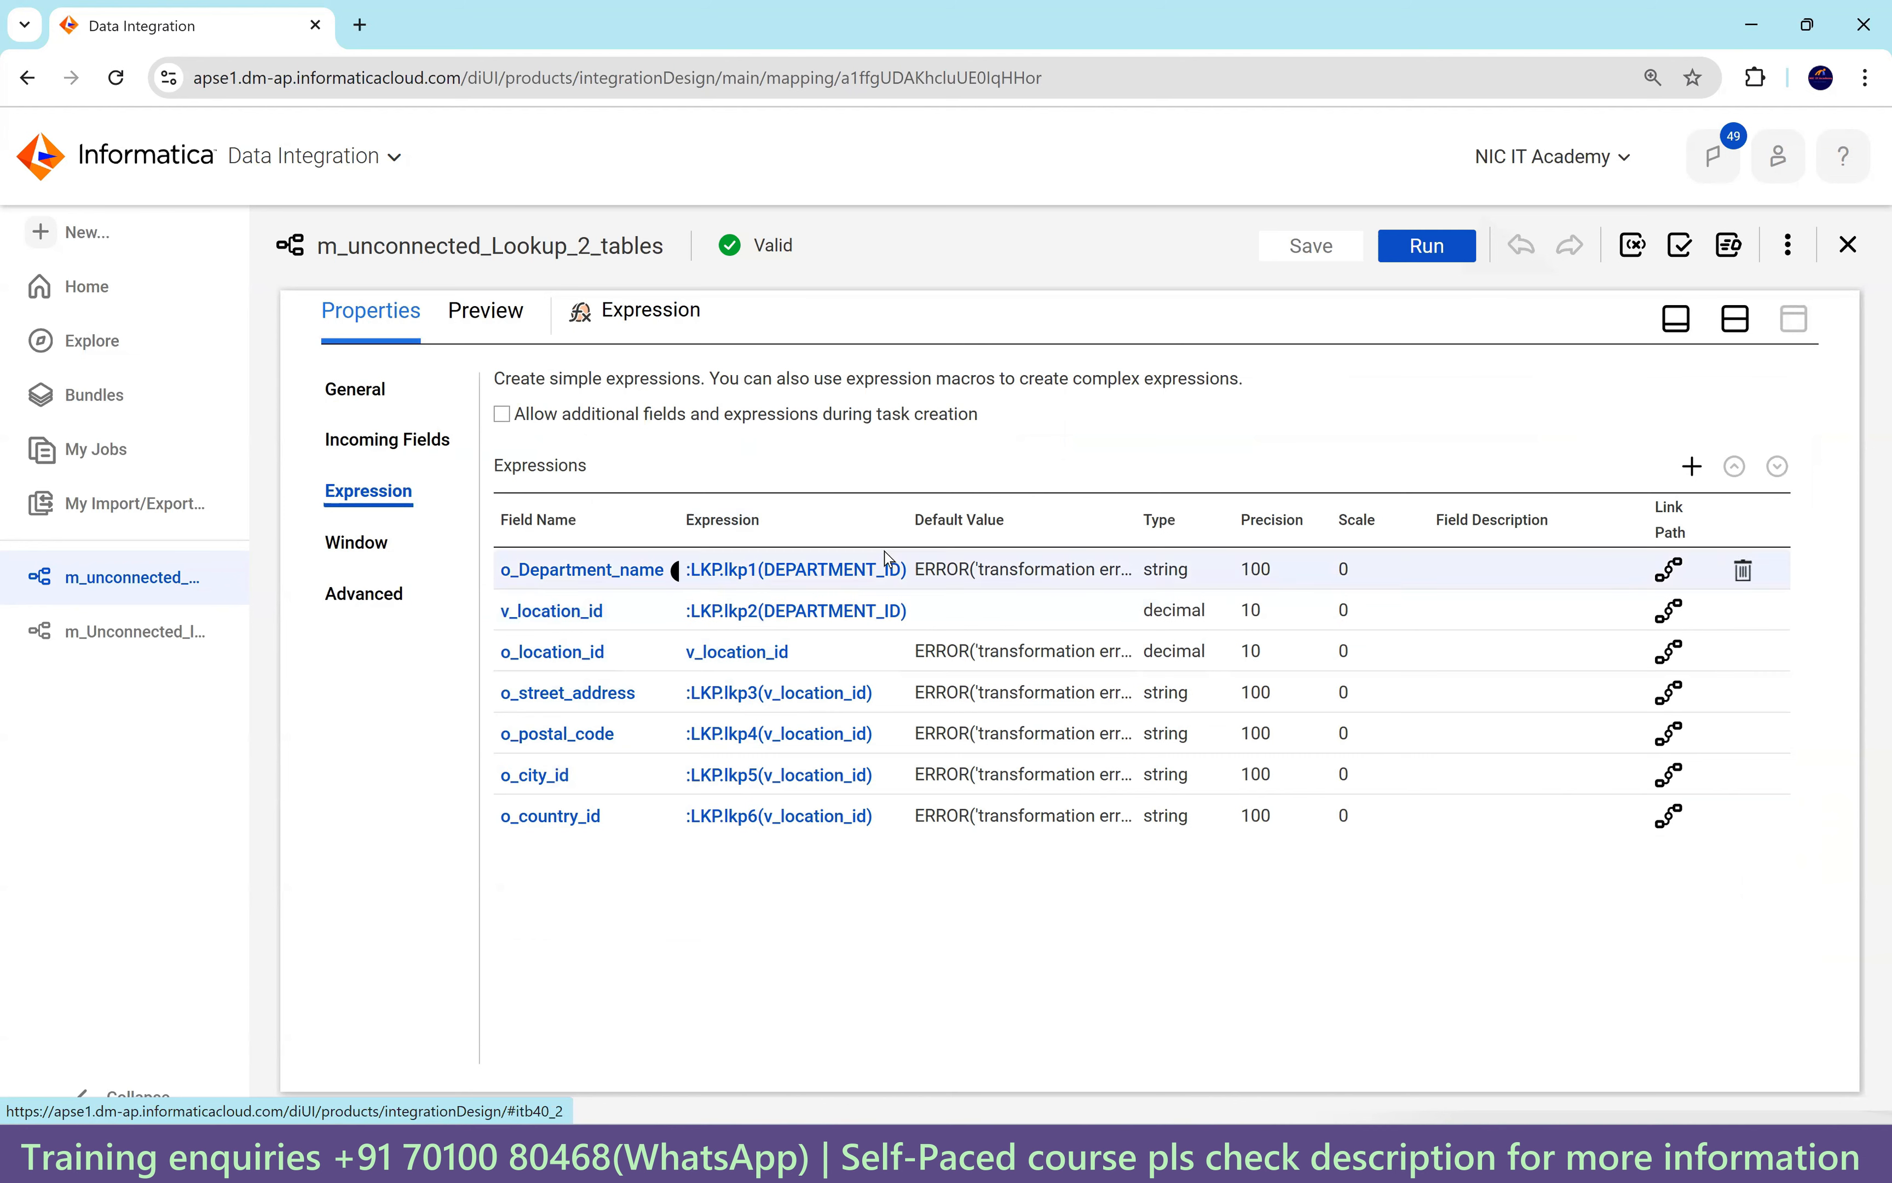
Compare the lkp1 and lkp2 lookup properties, then open m_Unconnected_lkp in split layout.
left_click(1733, 321)
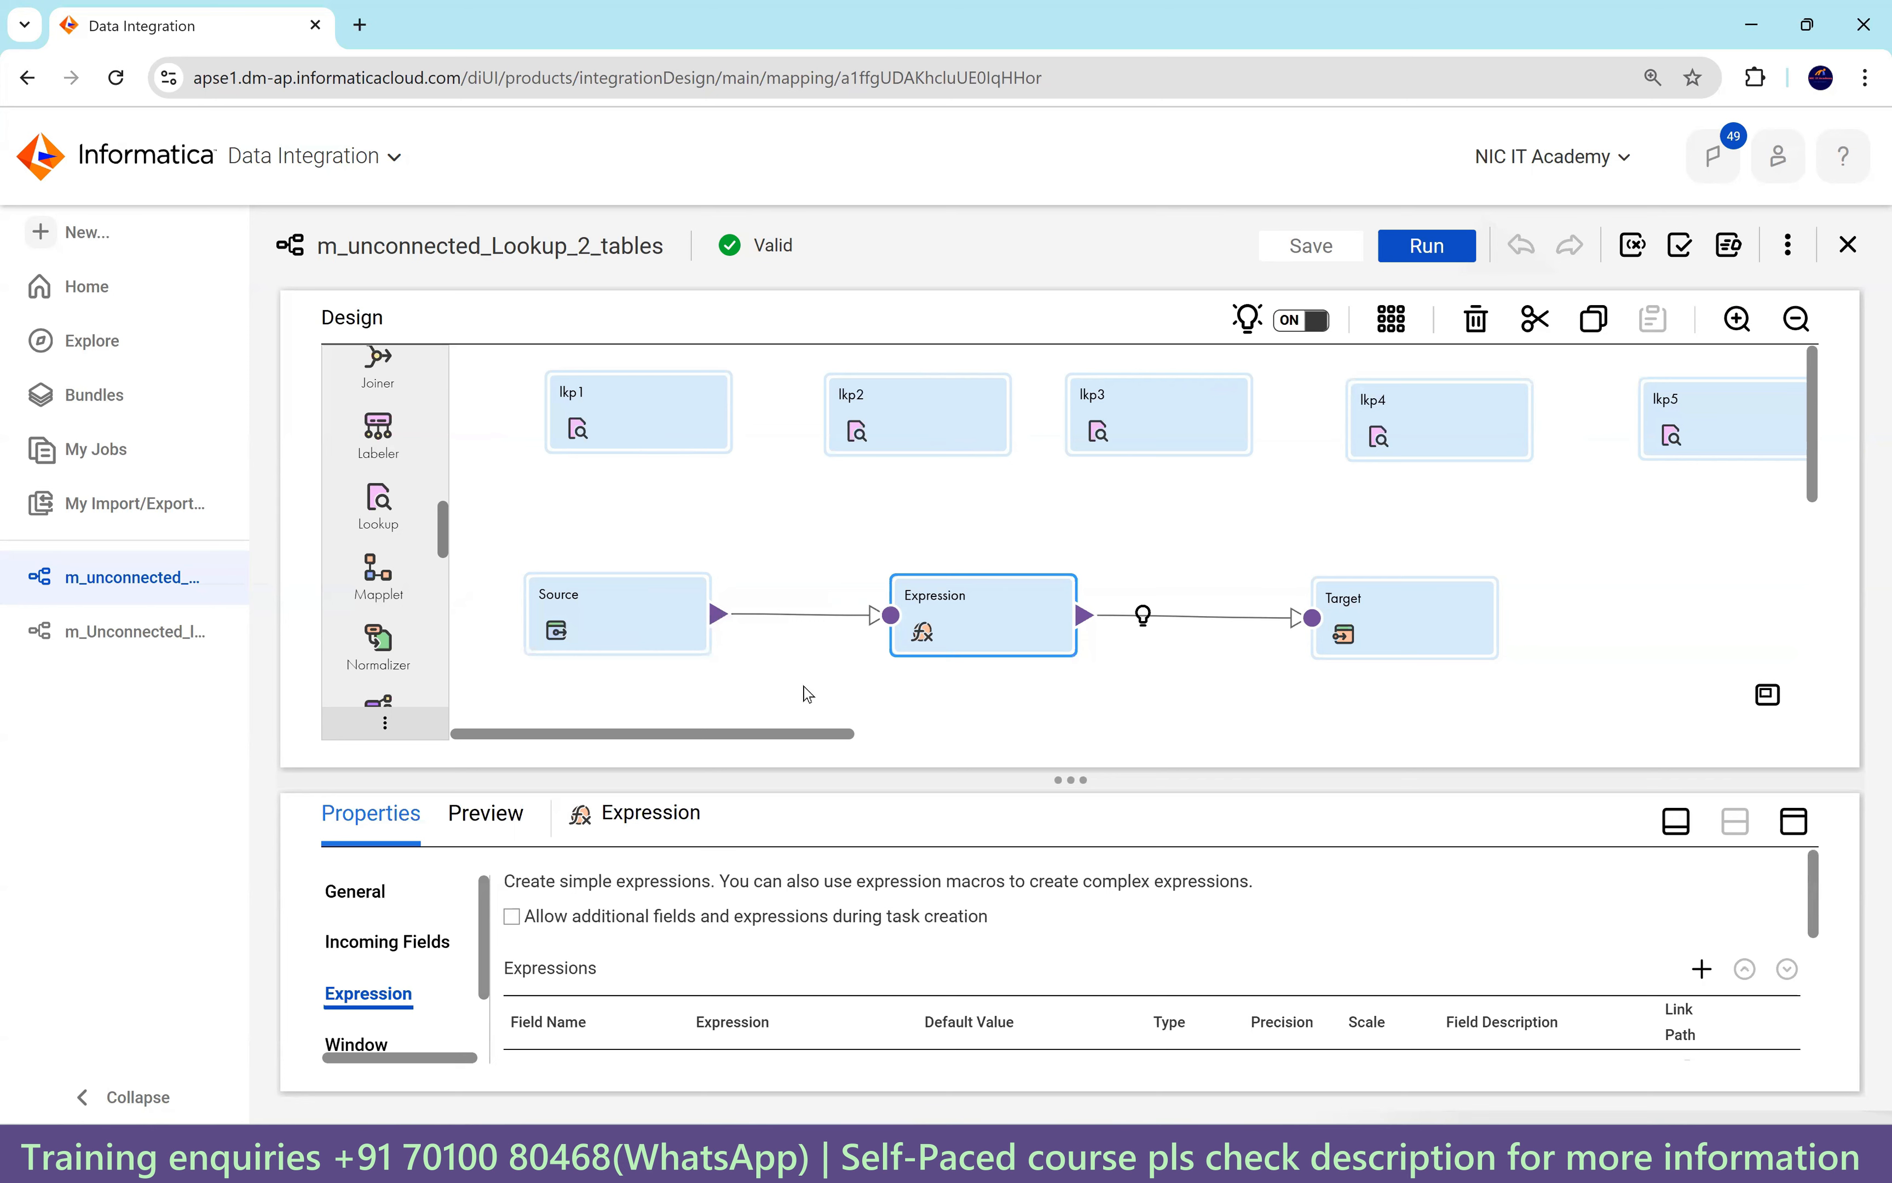
mouse_move(807, 729)
left_mouse_down()
mouse_move(940, 734)
mouse_move(798, 735)
left_mouse_up()
left_click(614, 425)
left_click(876, 423)
left_click(696, 418)
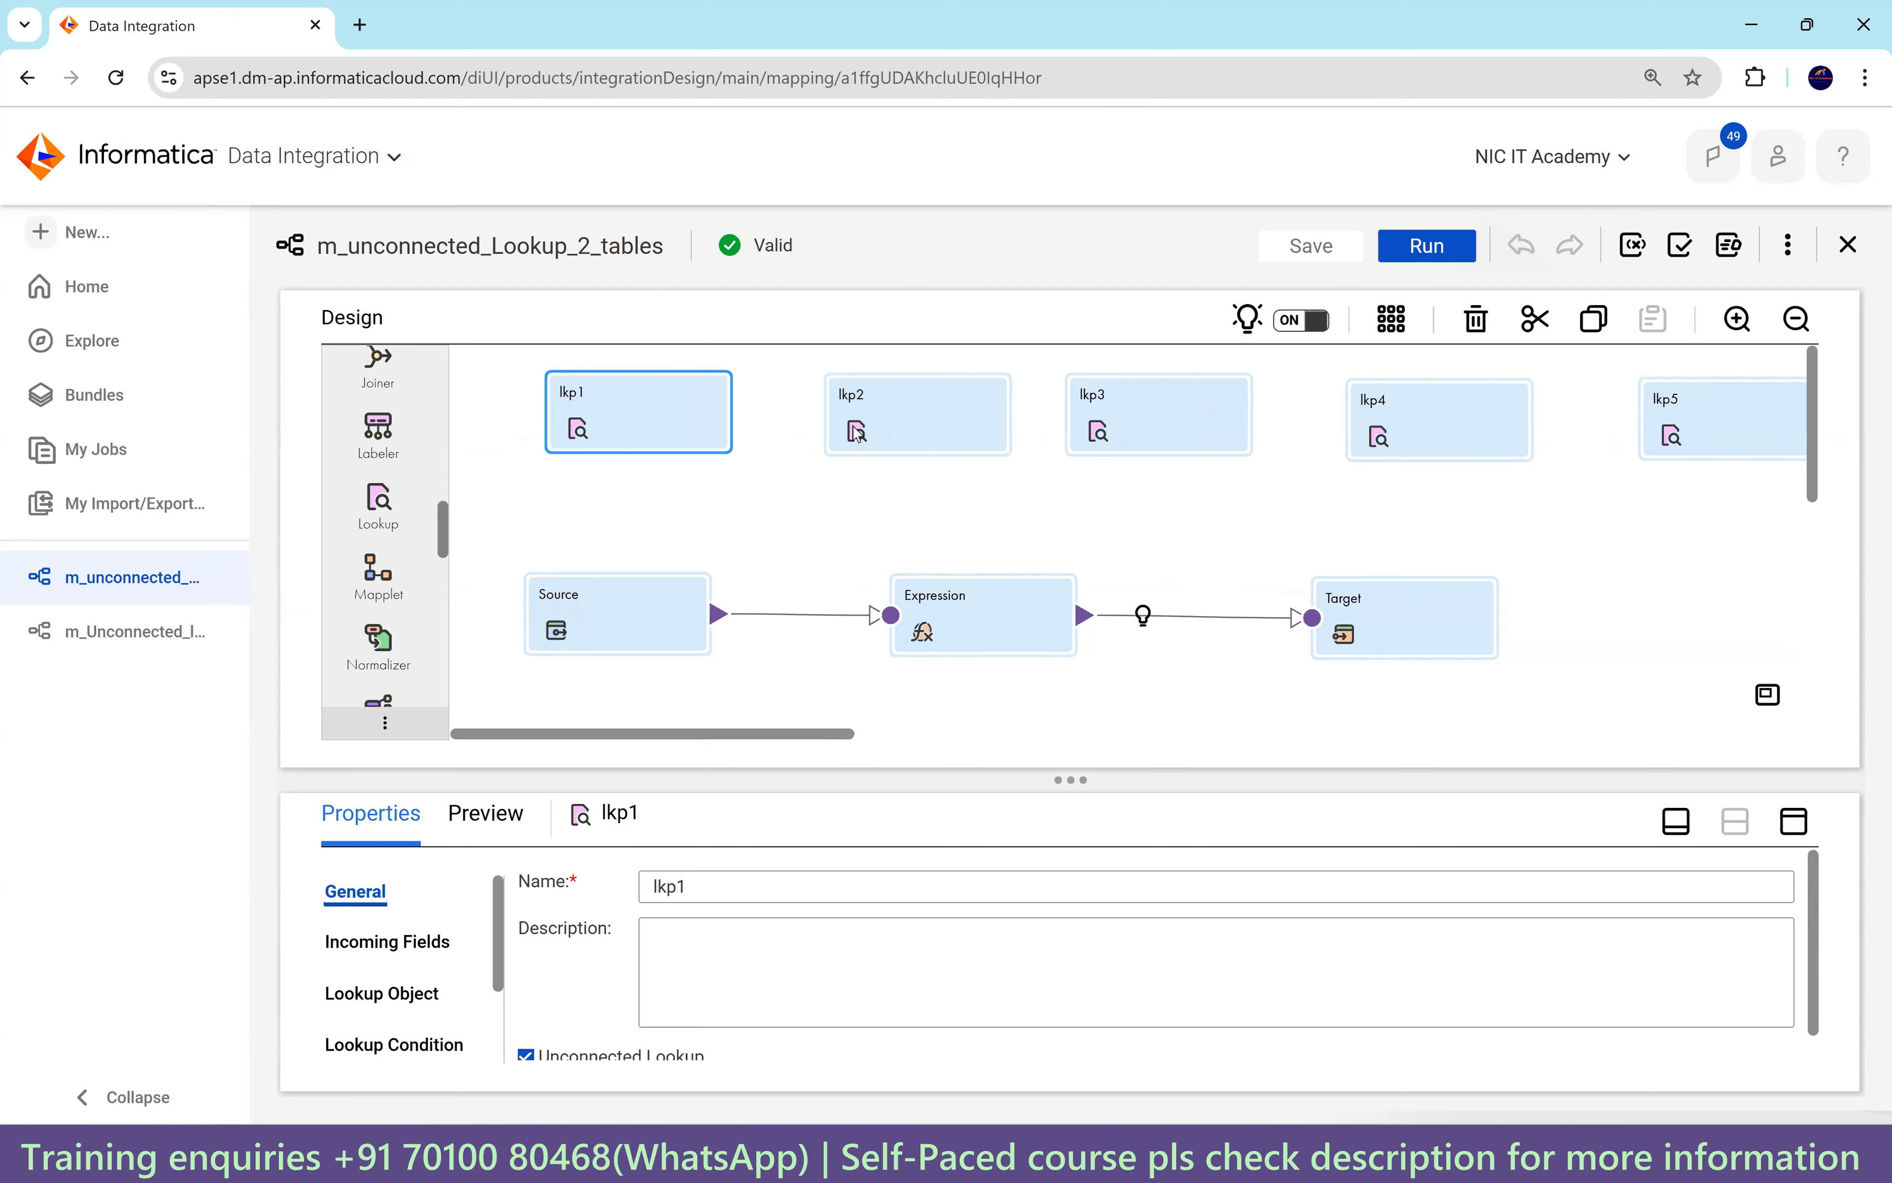
left_click_drag(809, 737, 875, 738)
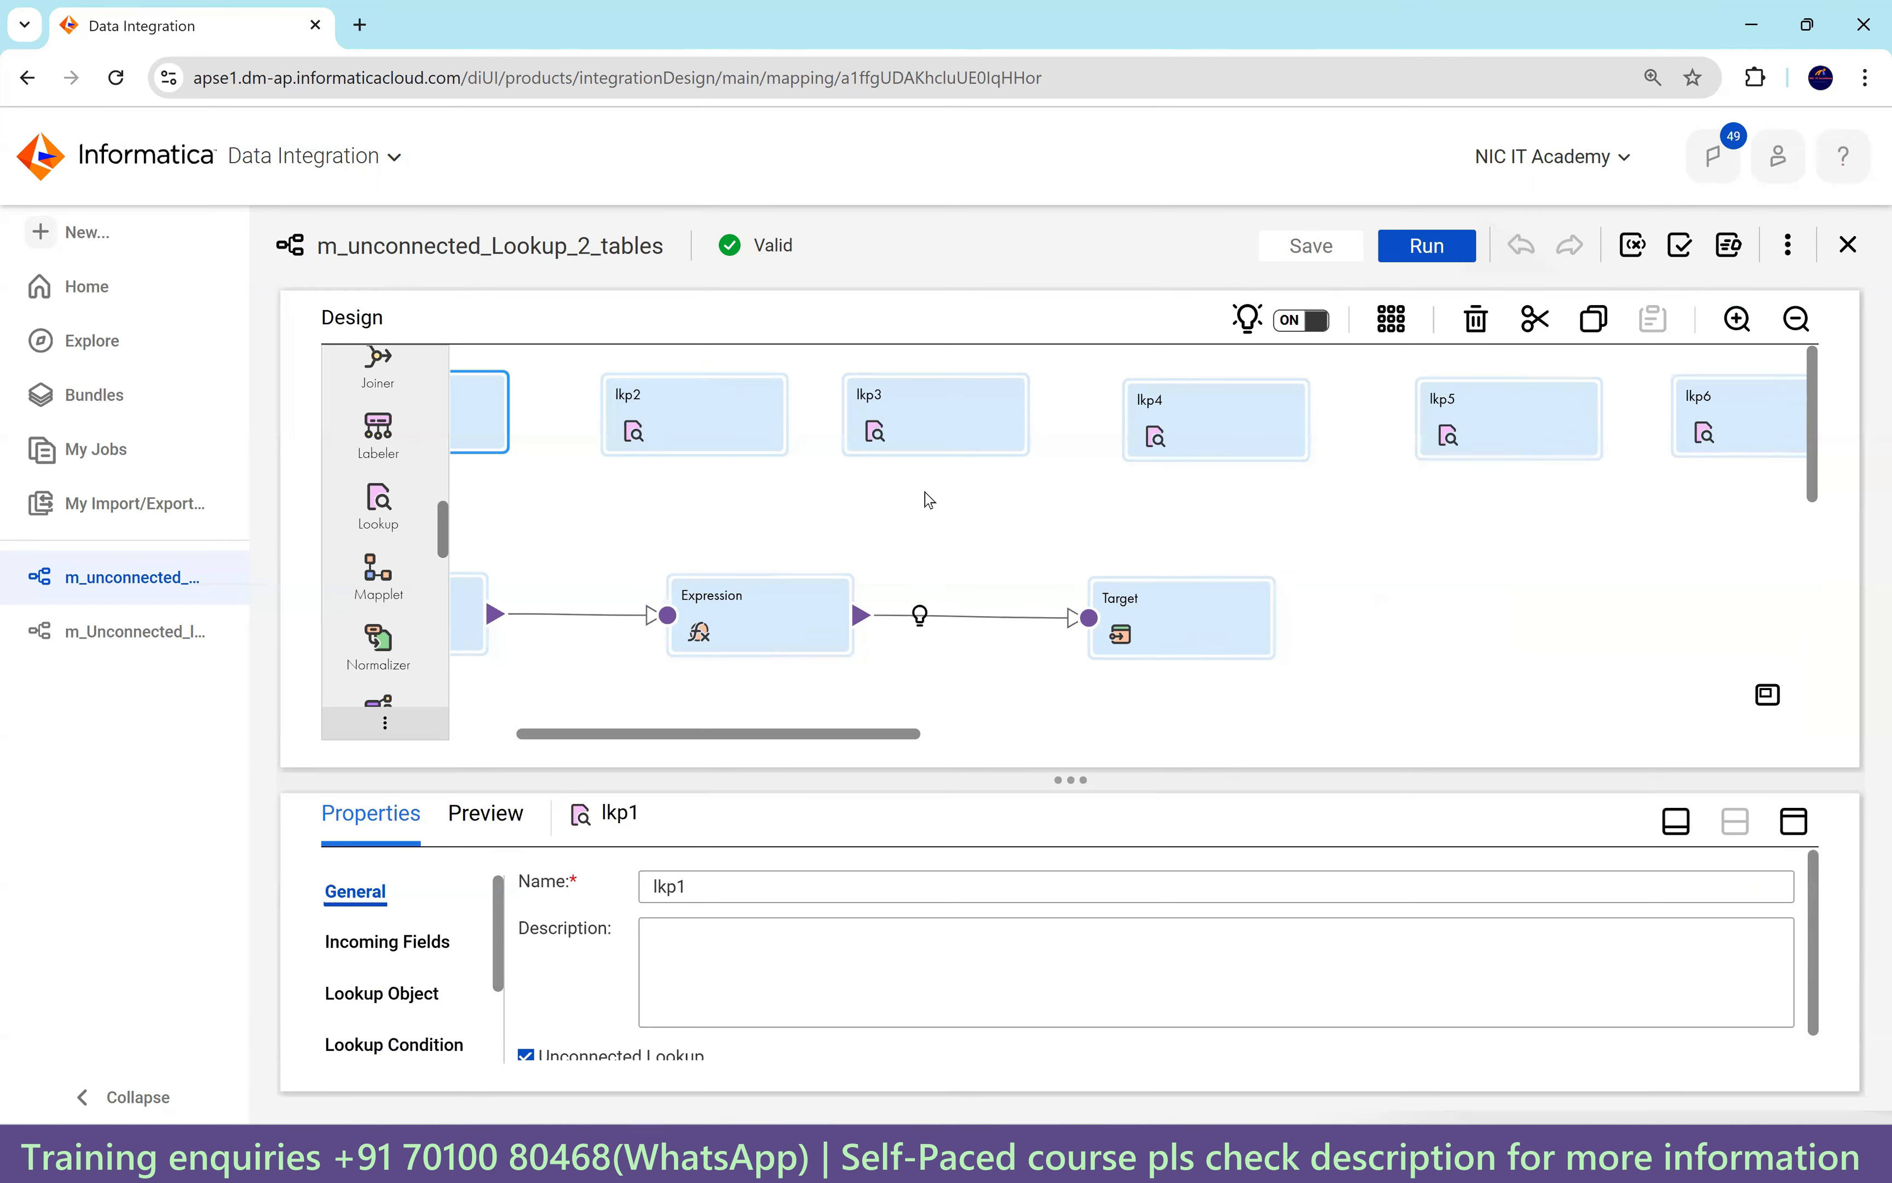
left_click(104, 632)
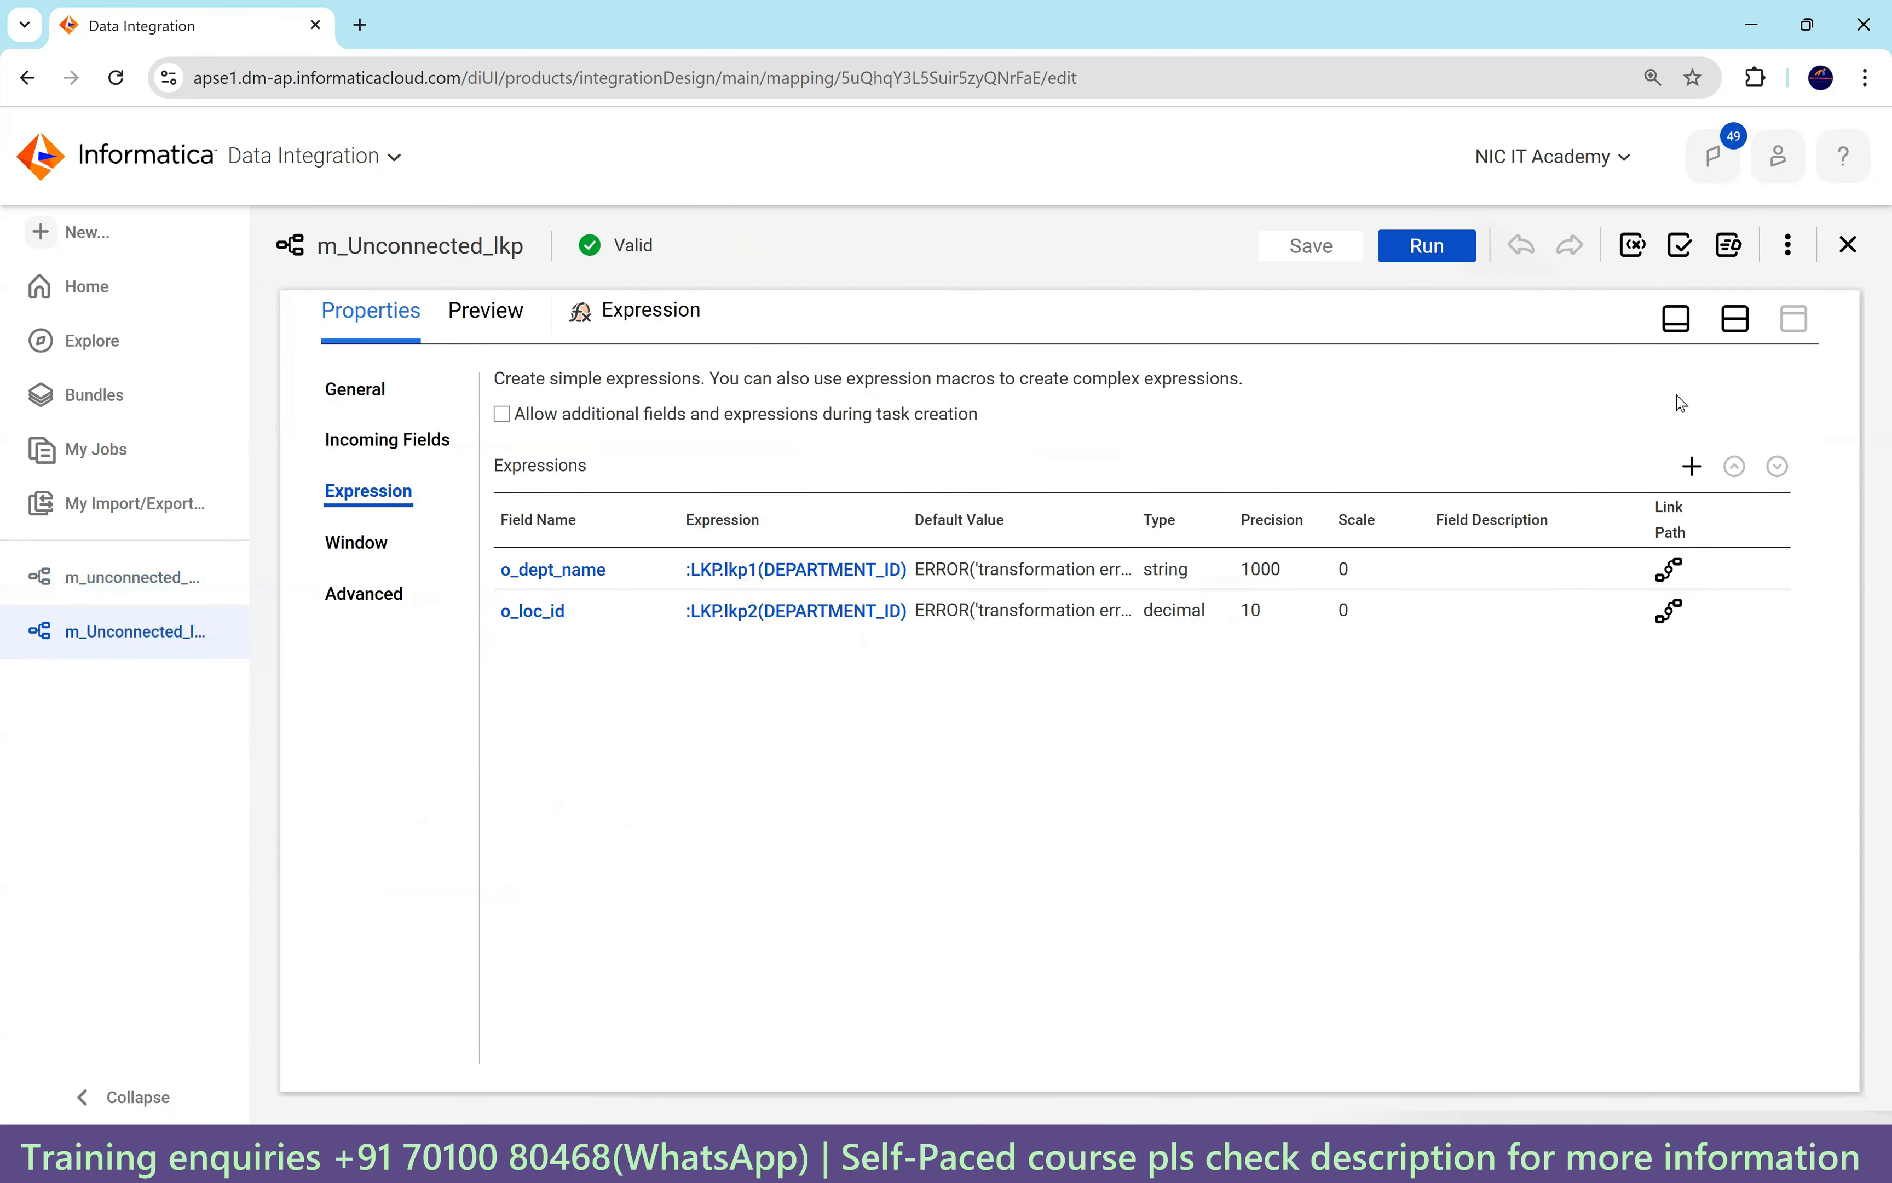
left_click(1736, 318)
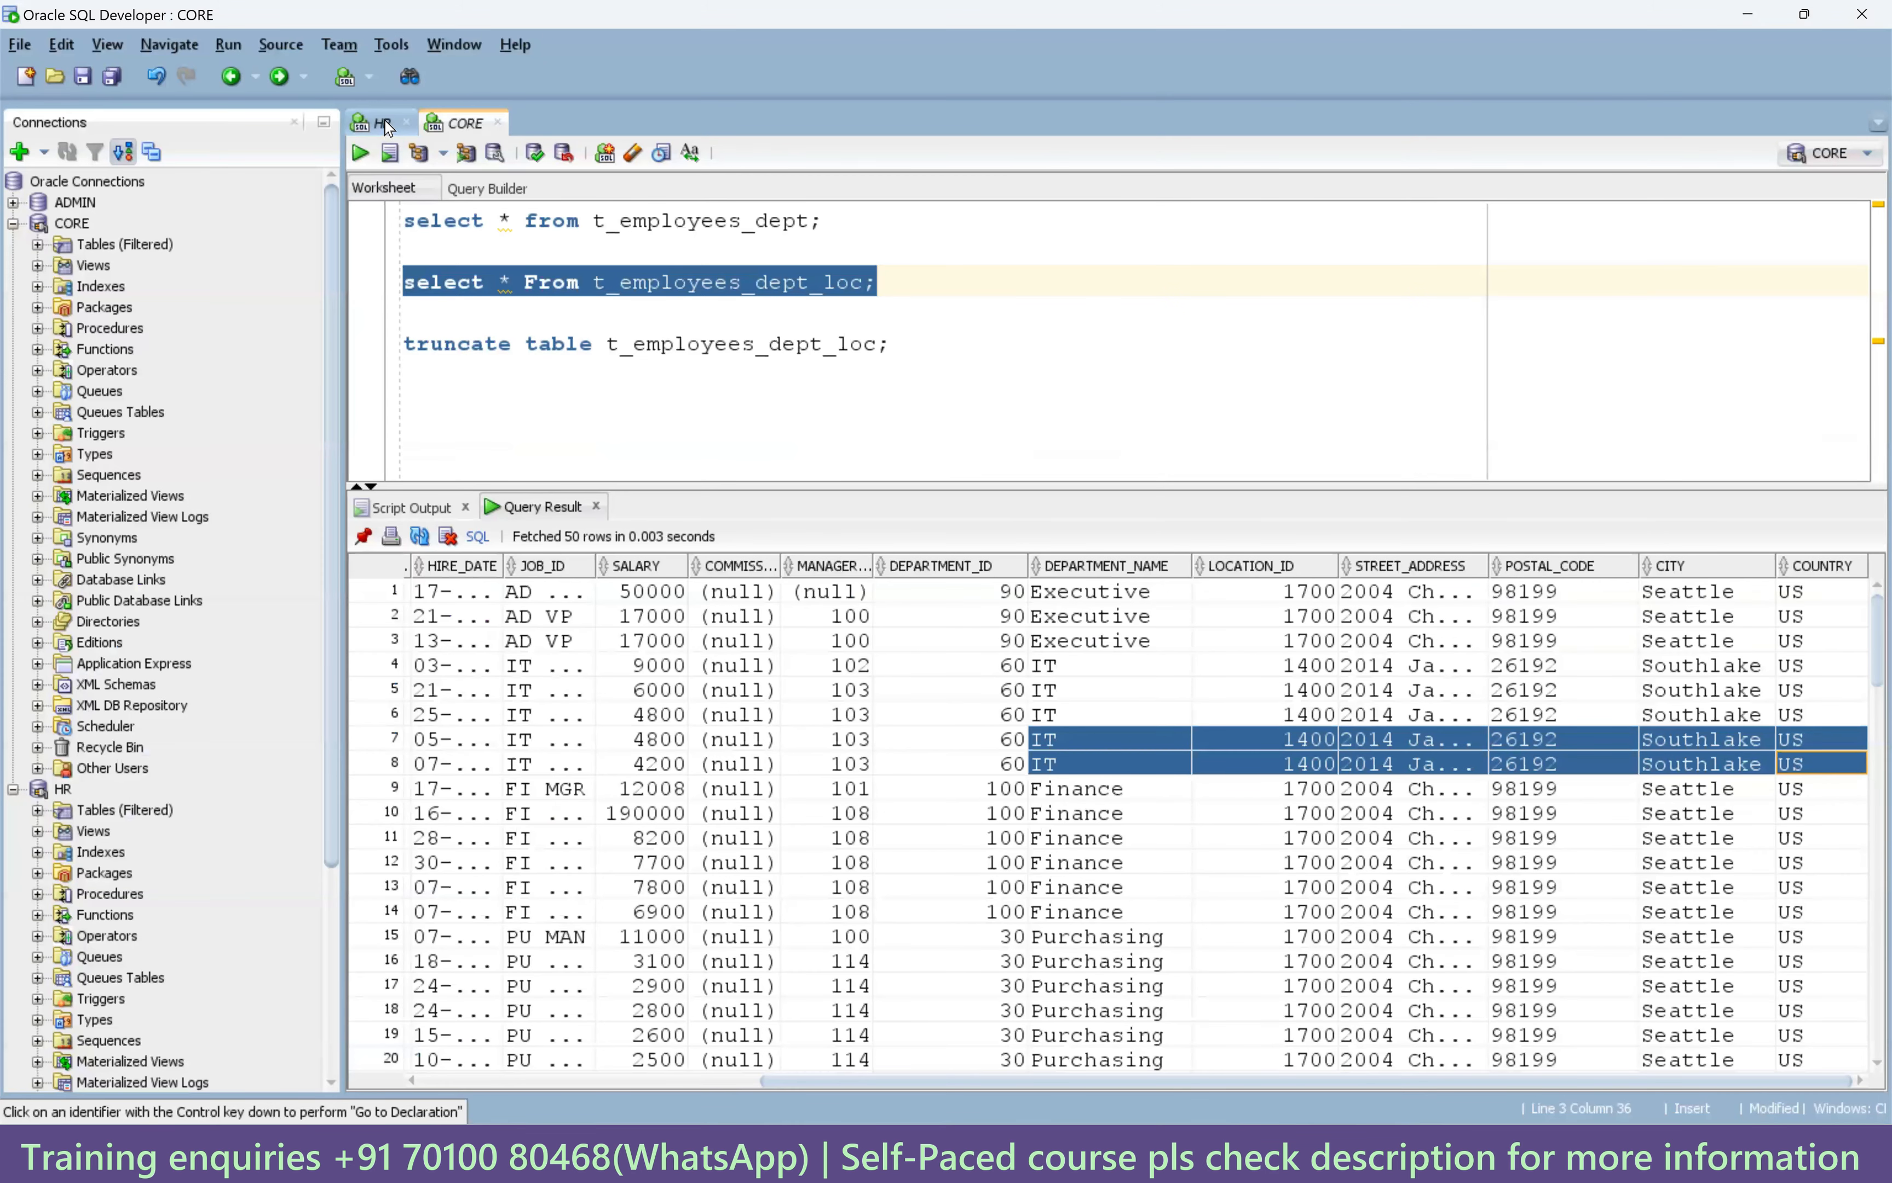
Run the employees query in the HR worksheet.
left_click(378, 123)
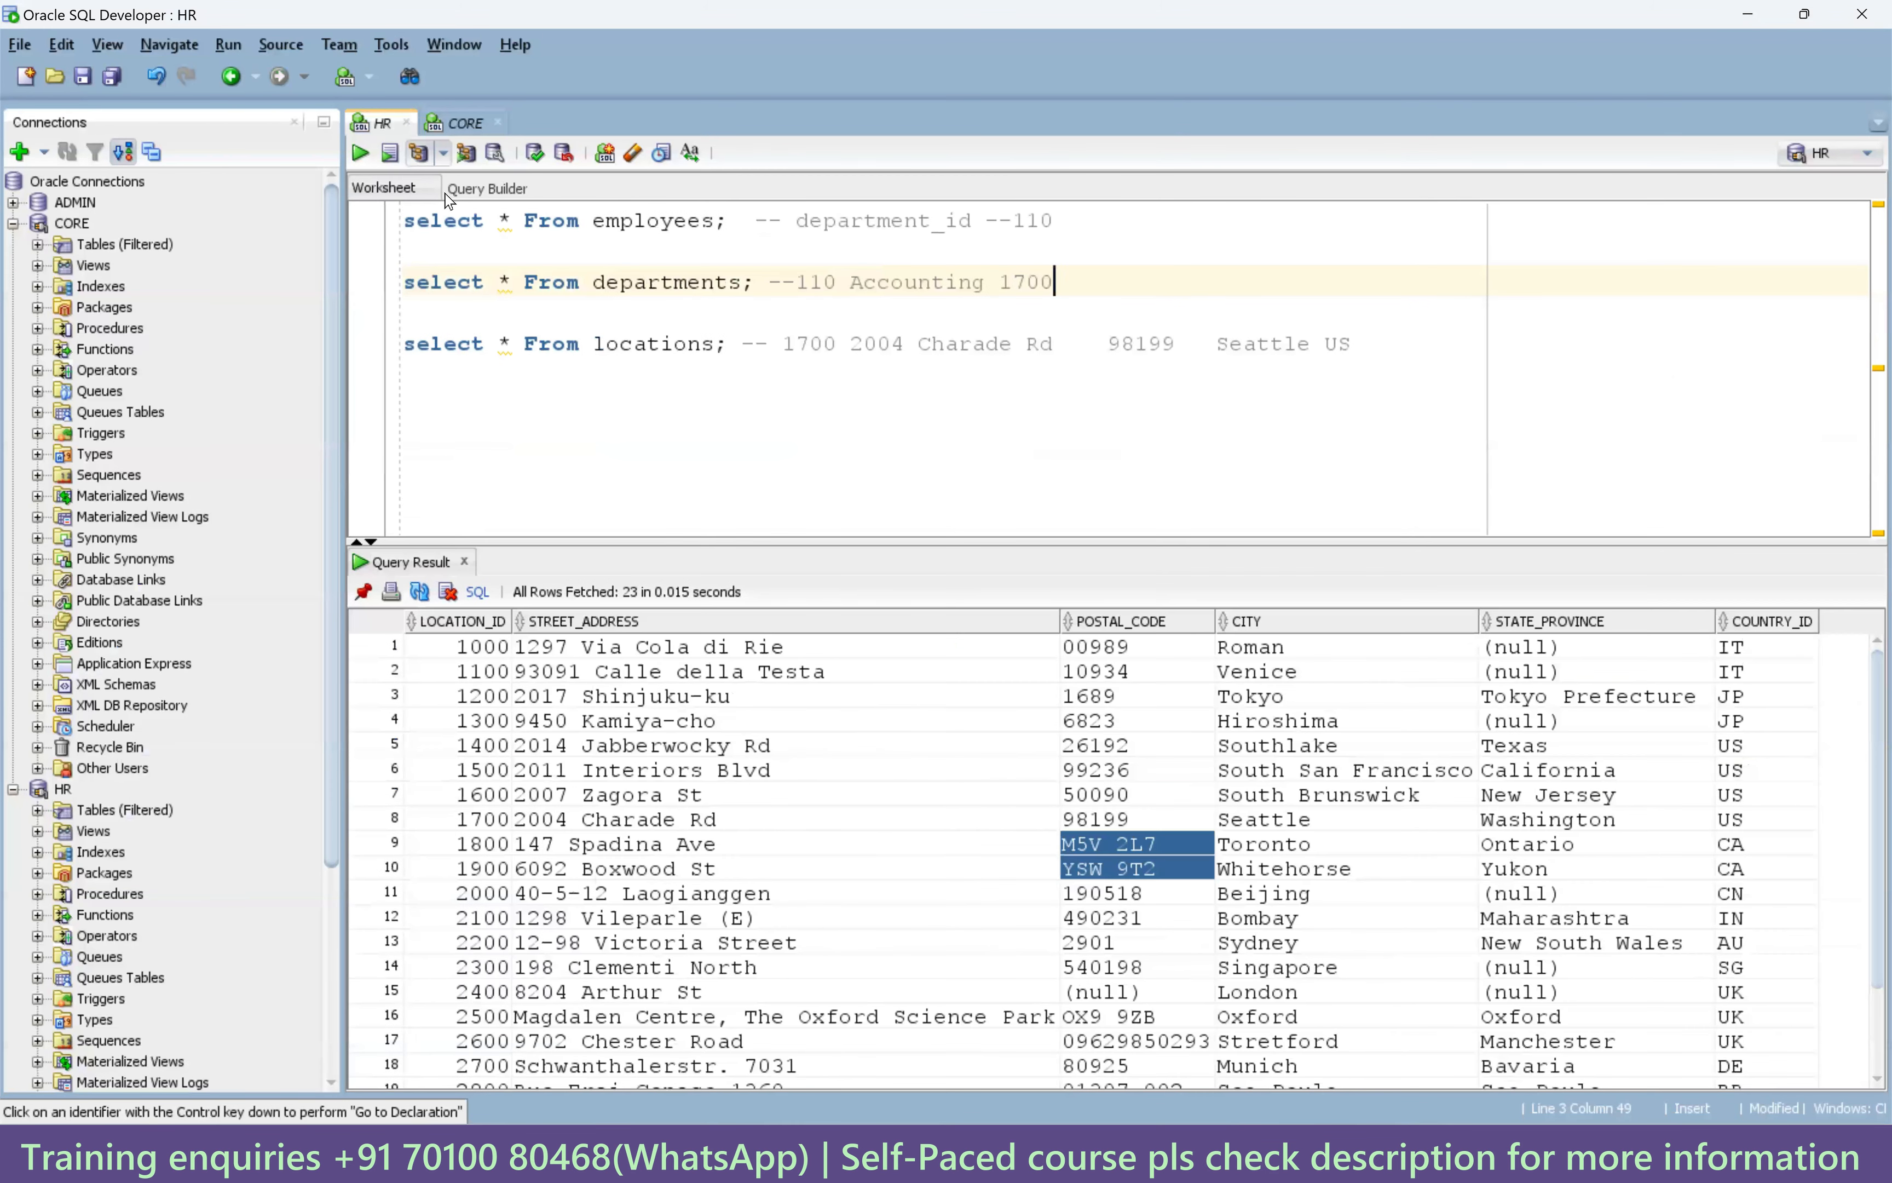
double_click(652, 221)
double_click(647, 283)
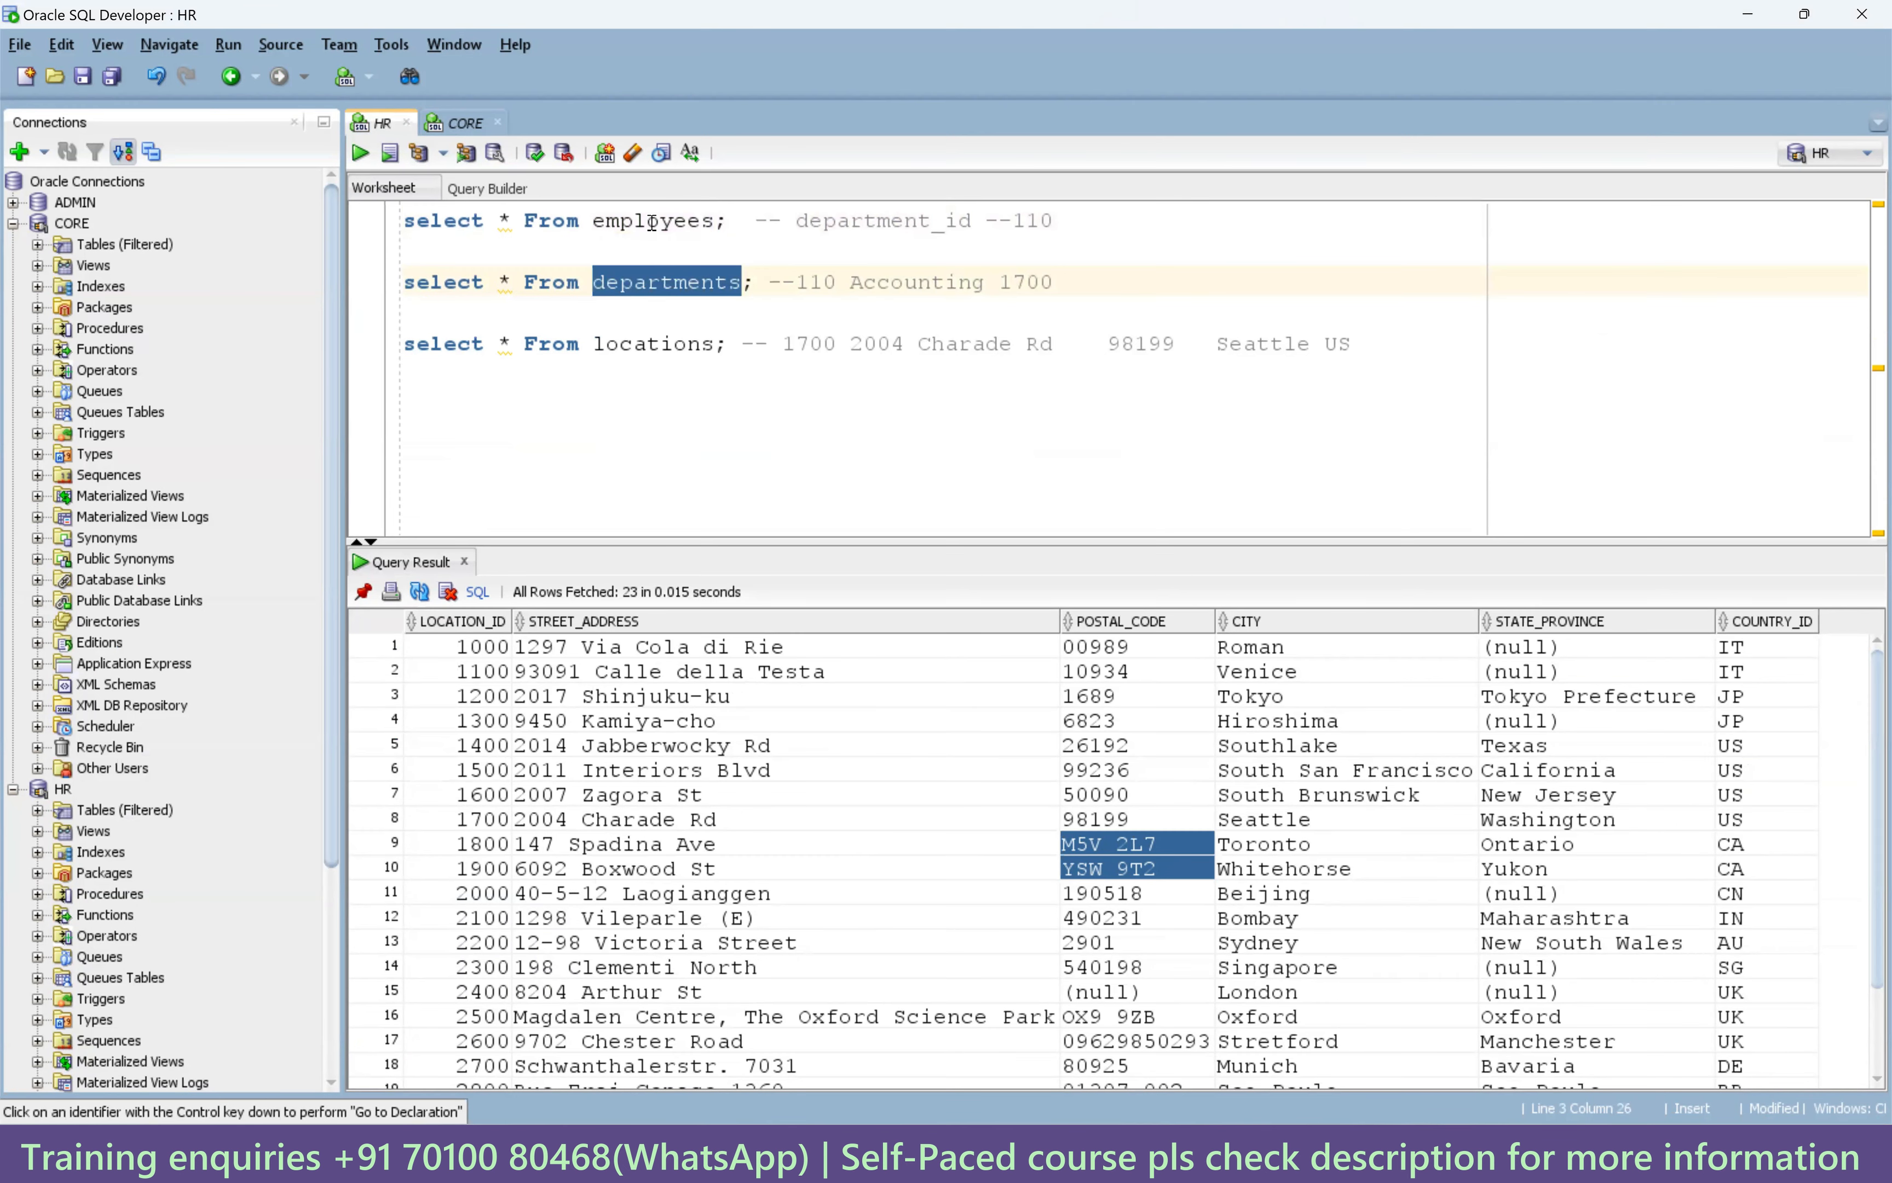
double_click(654, 224)
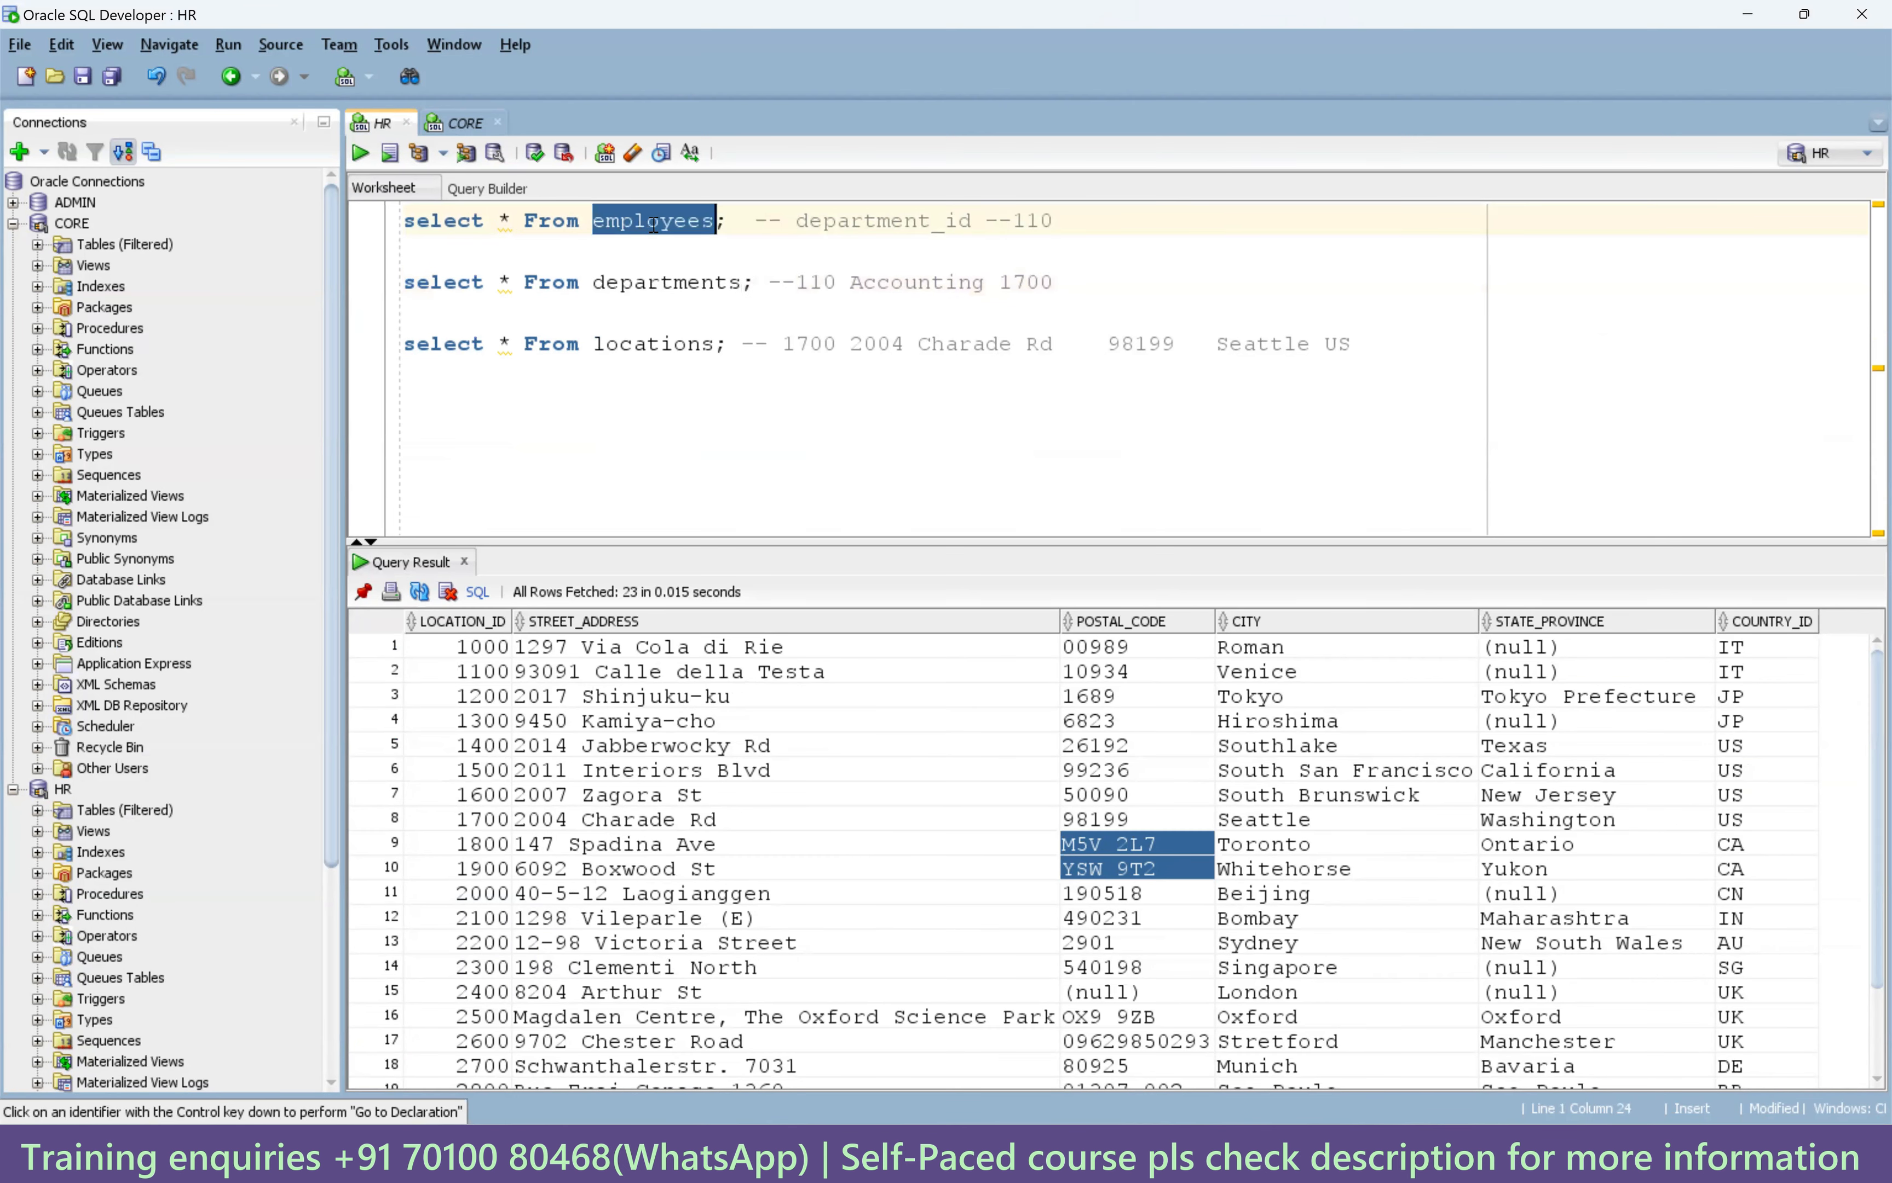
left_click_drag(797, 222, 974, 222)
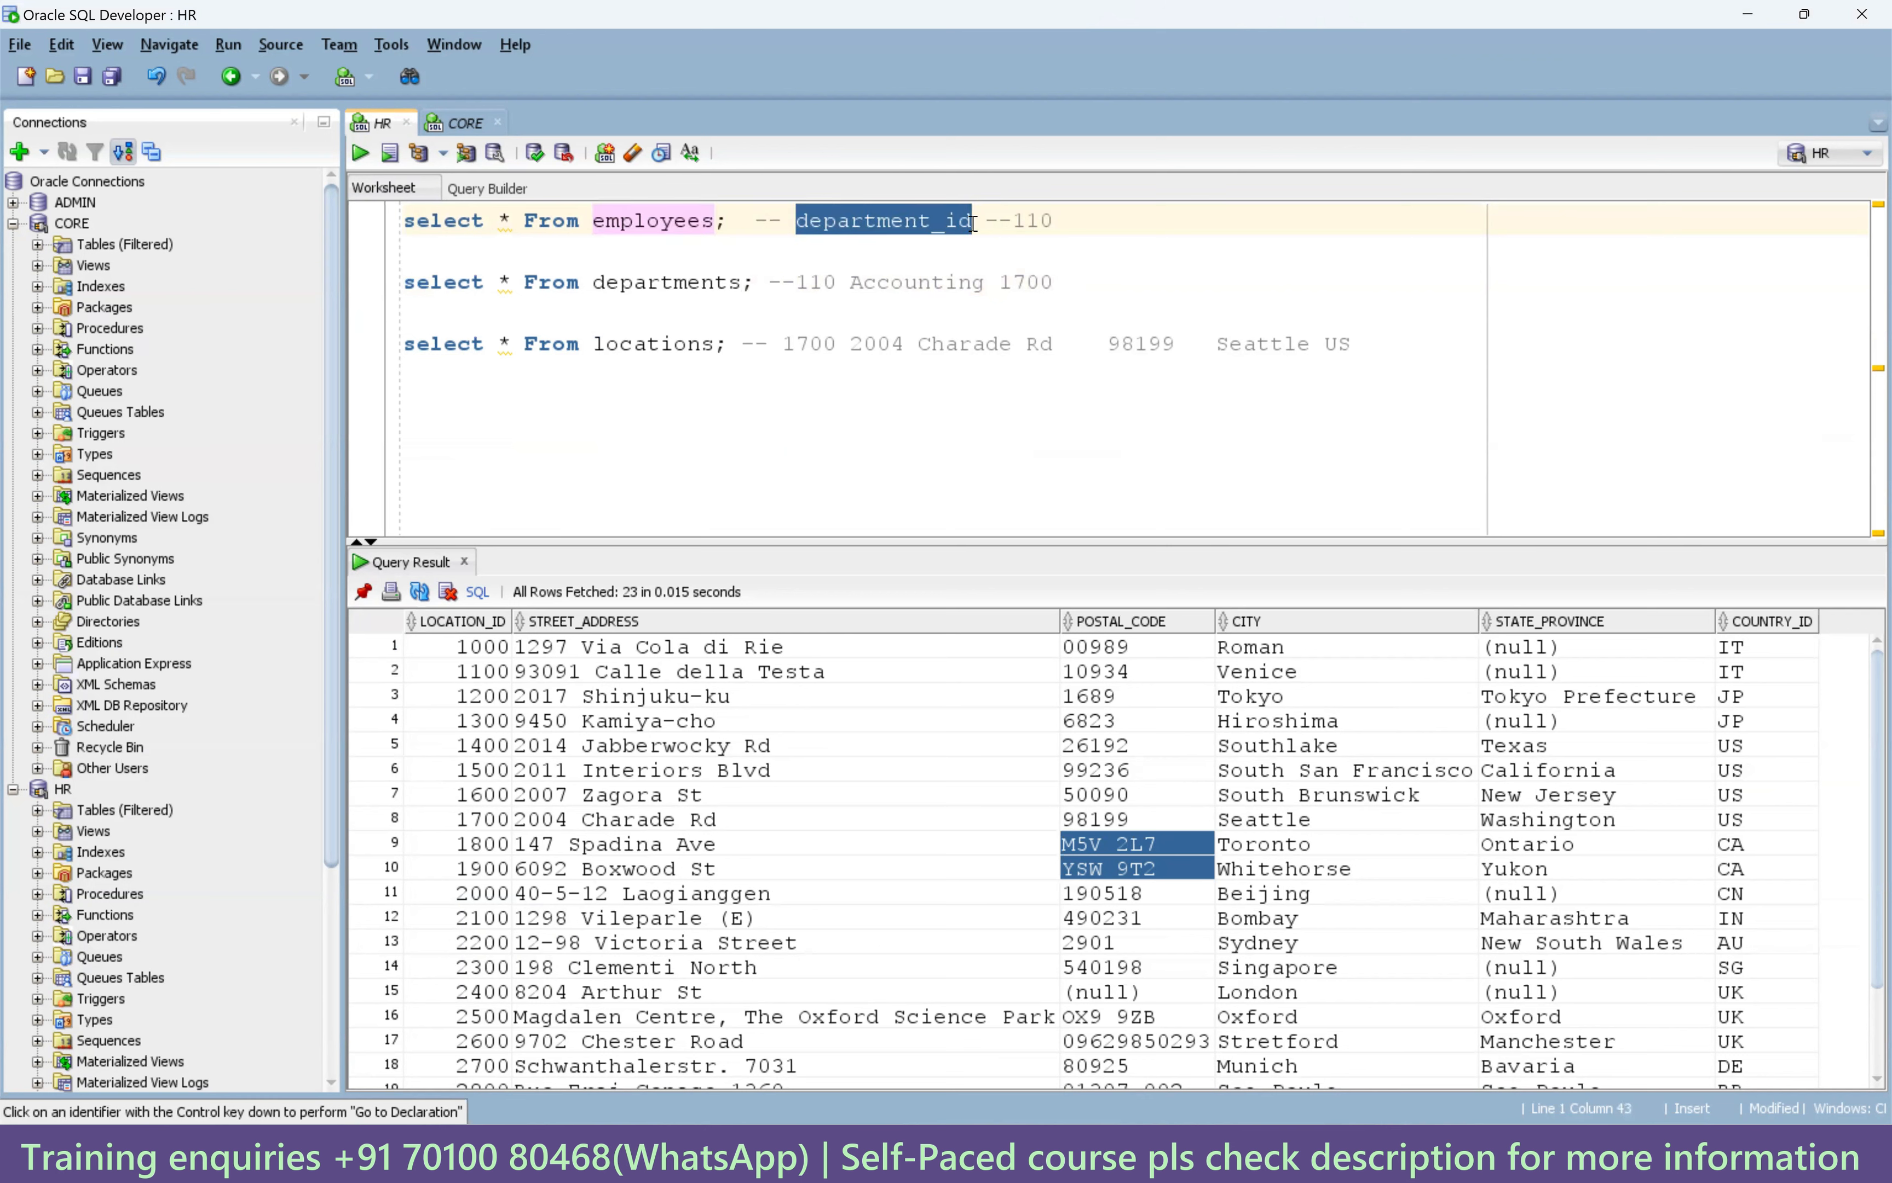
left_click_drag(729, 223, 400, 225)
left_click(362, 153)
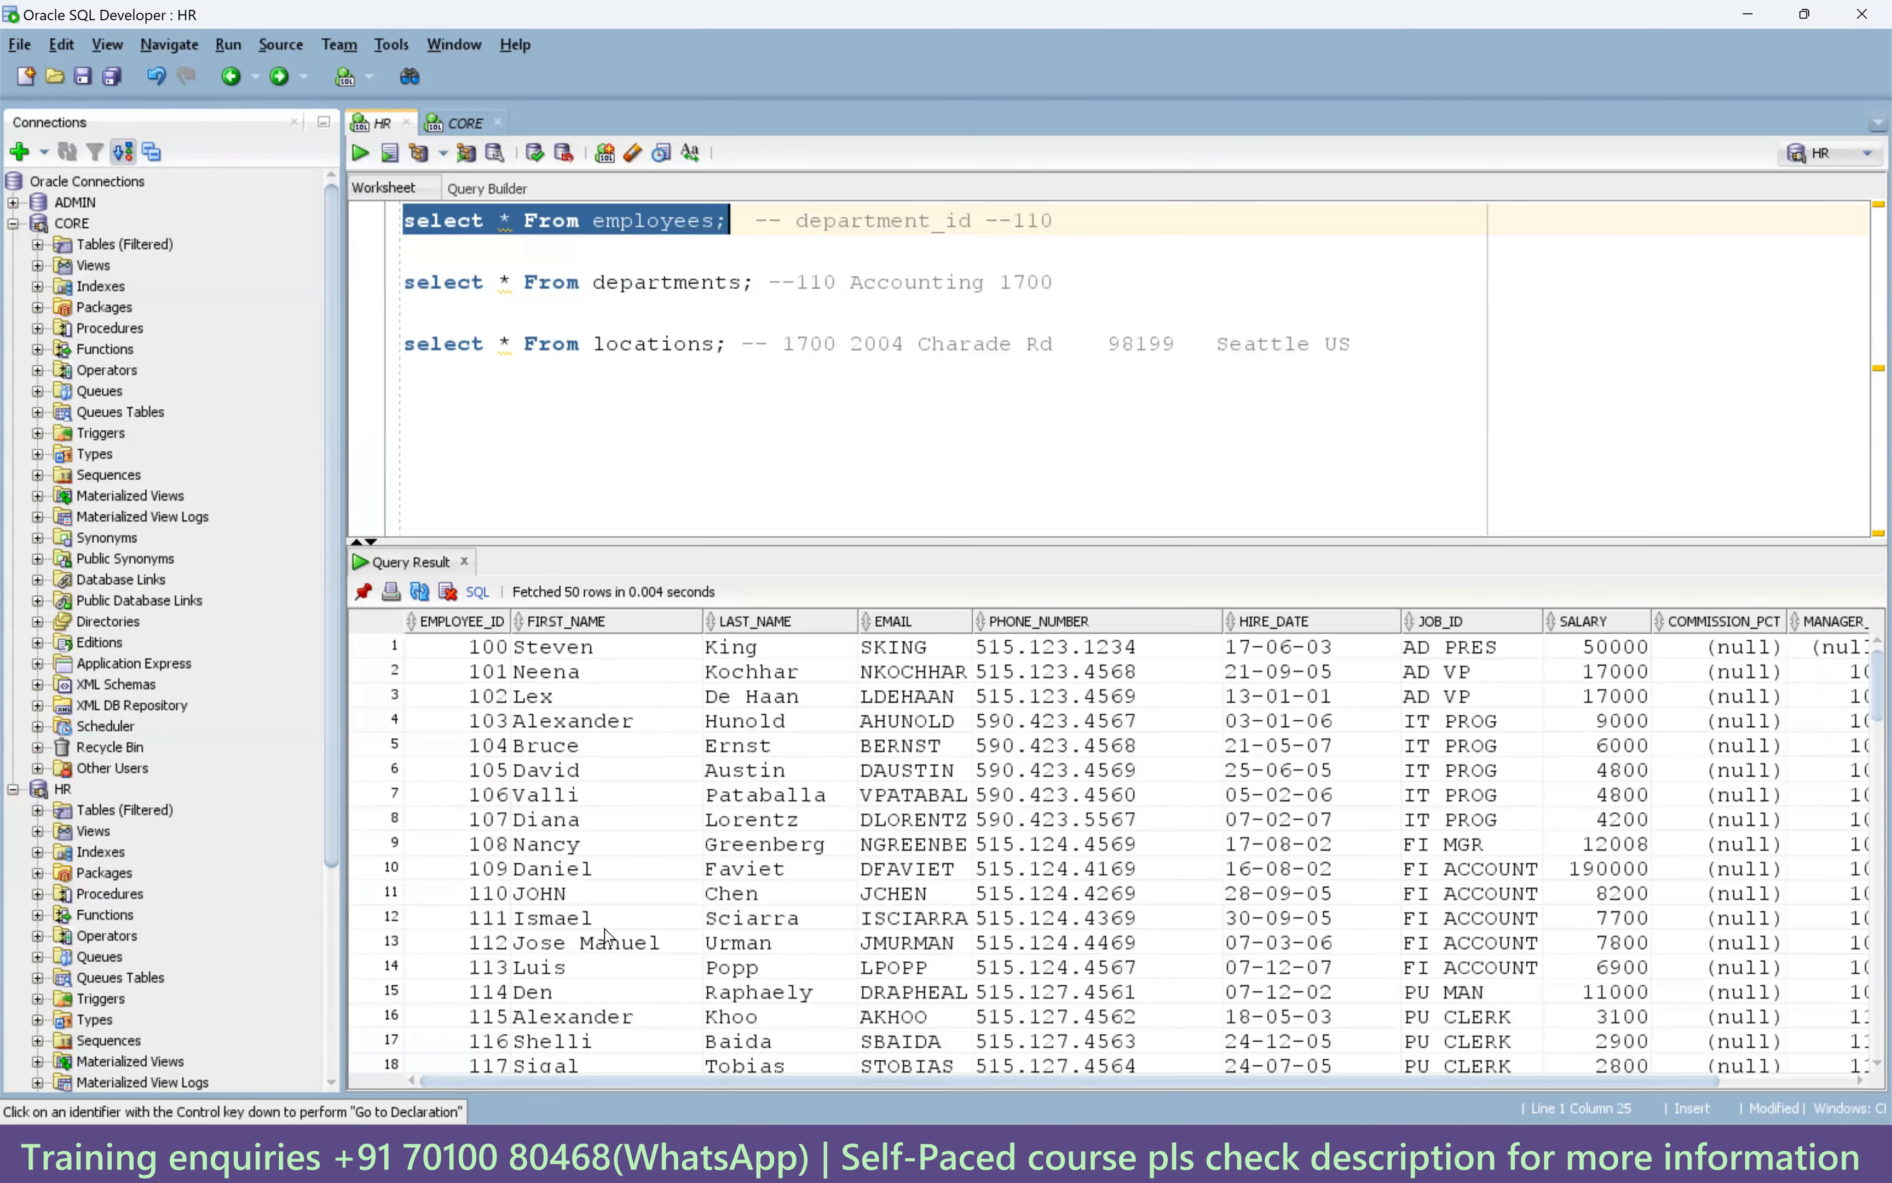
Confirm employee 110's department_id is 100 and change the employees comment to 100.
left_click(620, 894)
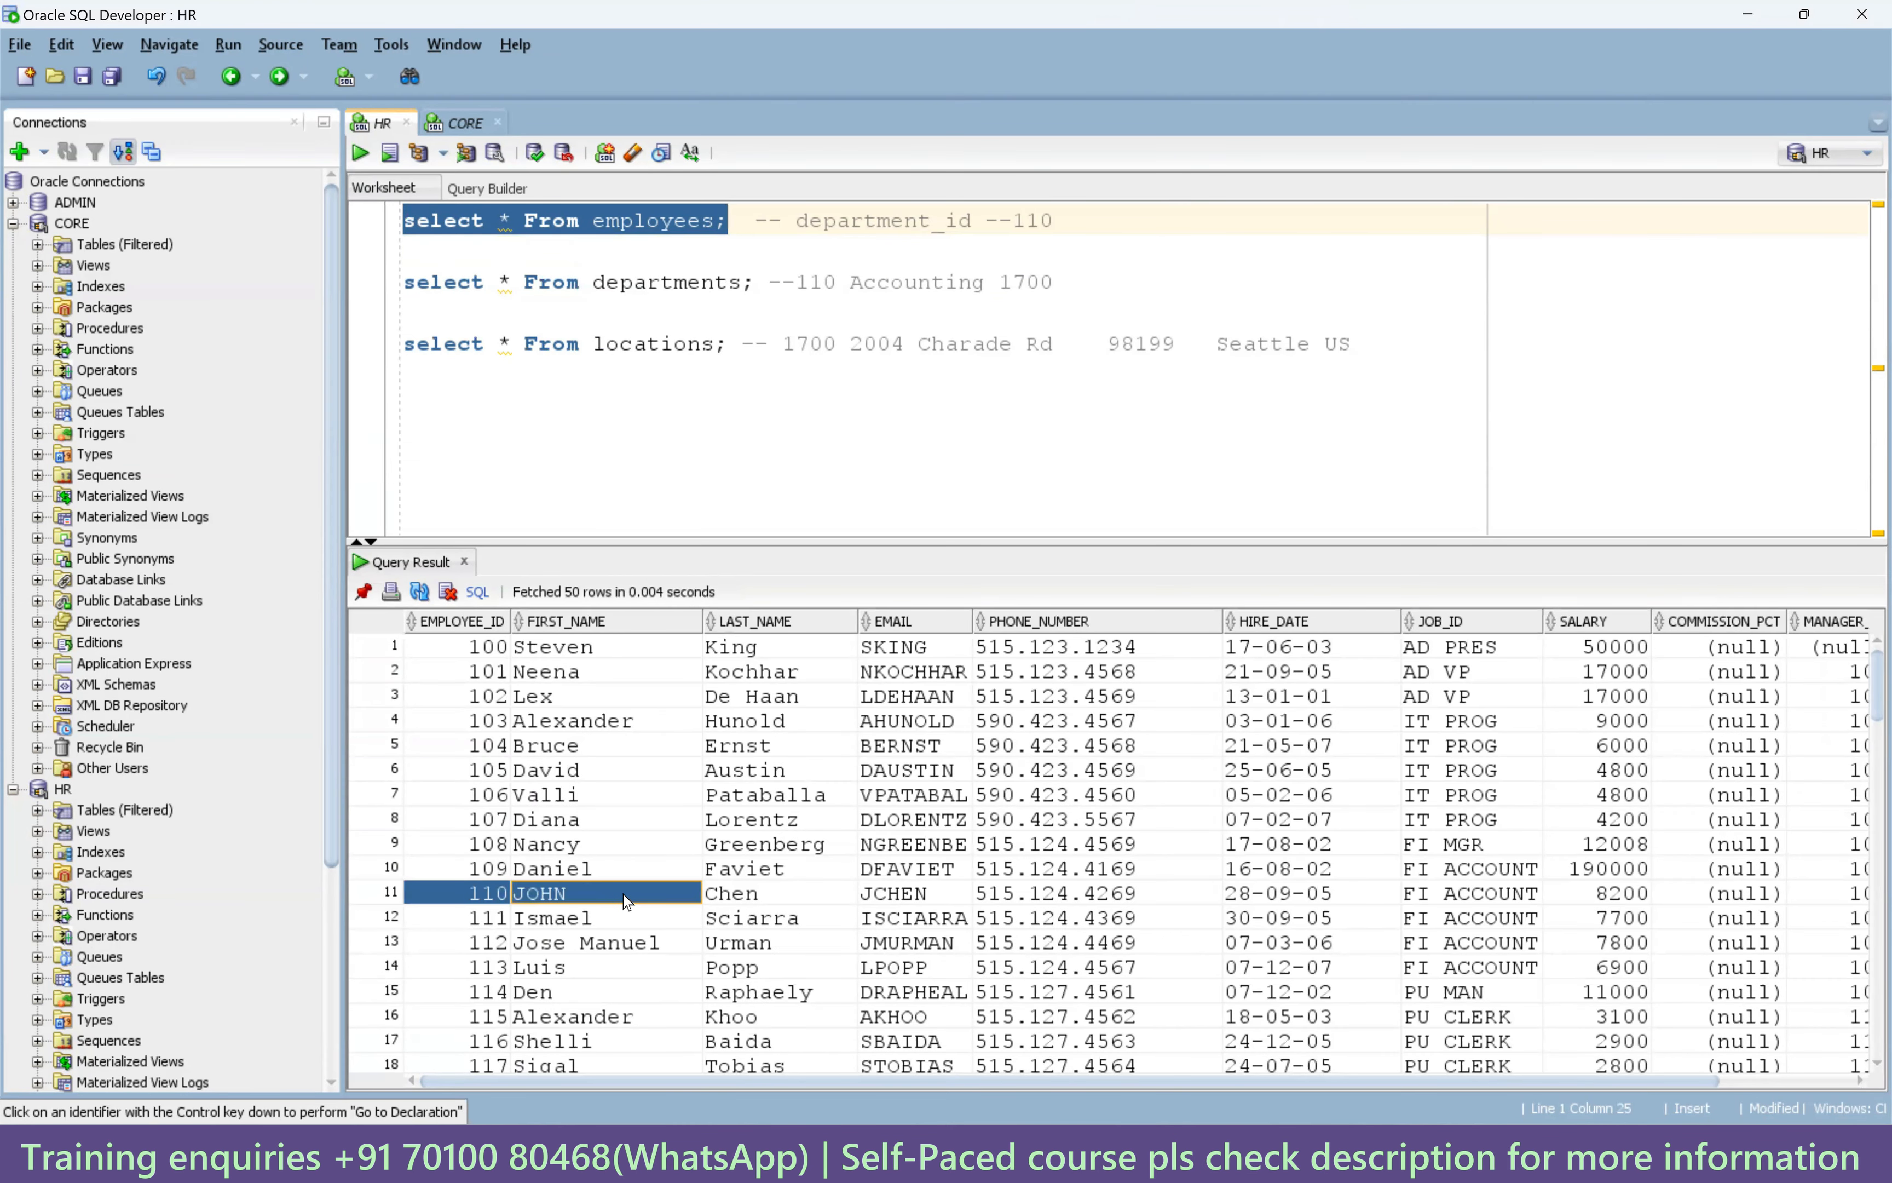
left_click(891, 894, "shift")
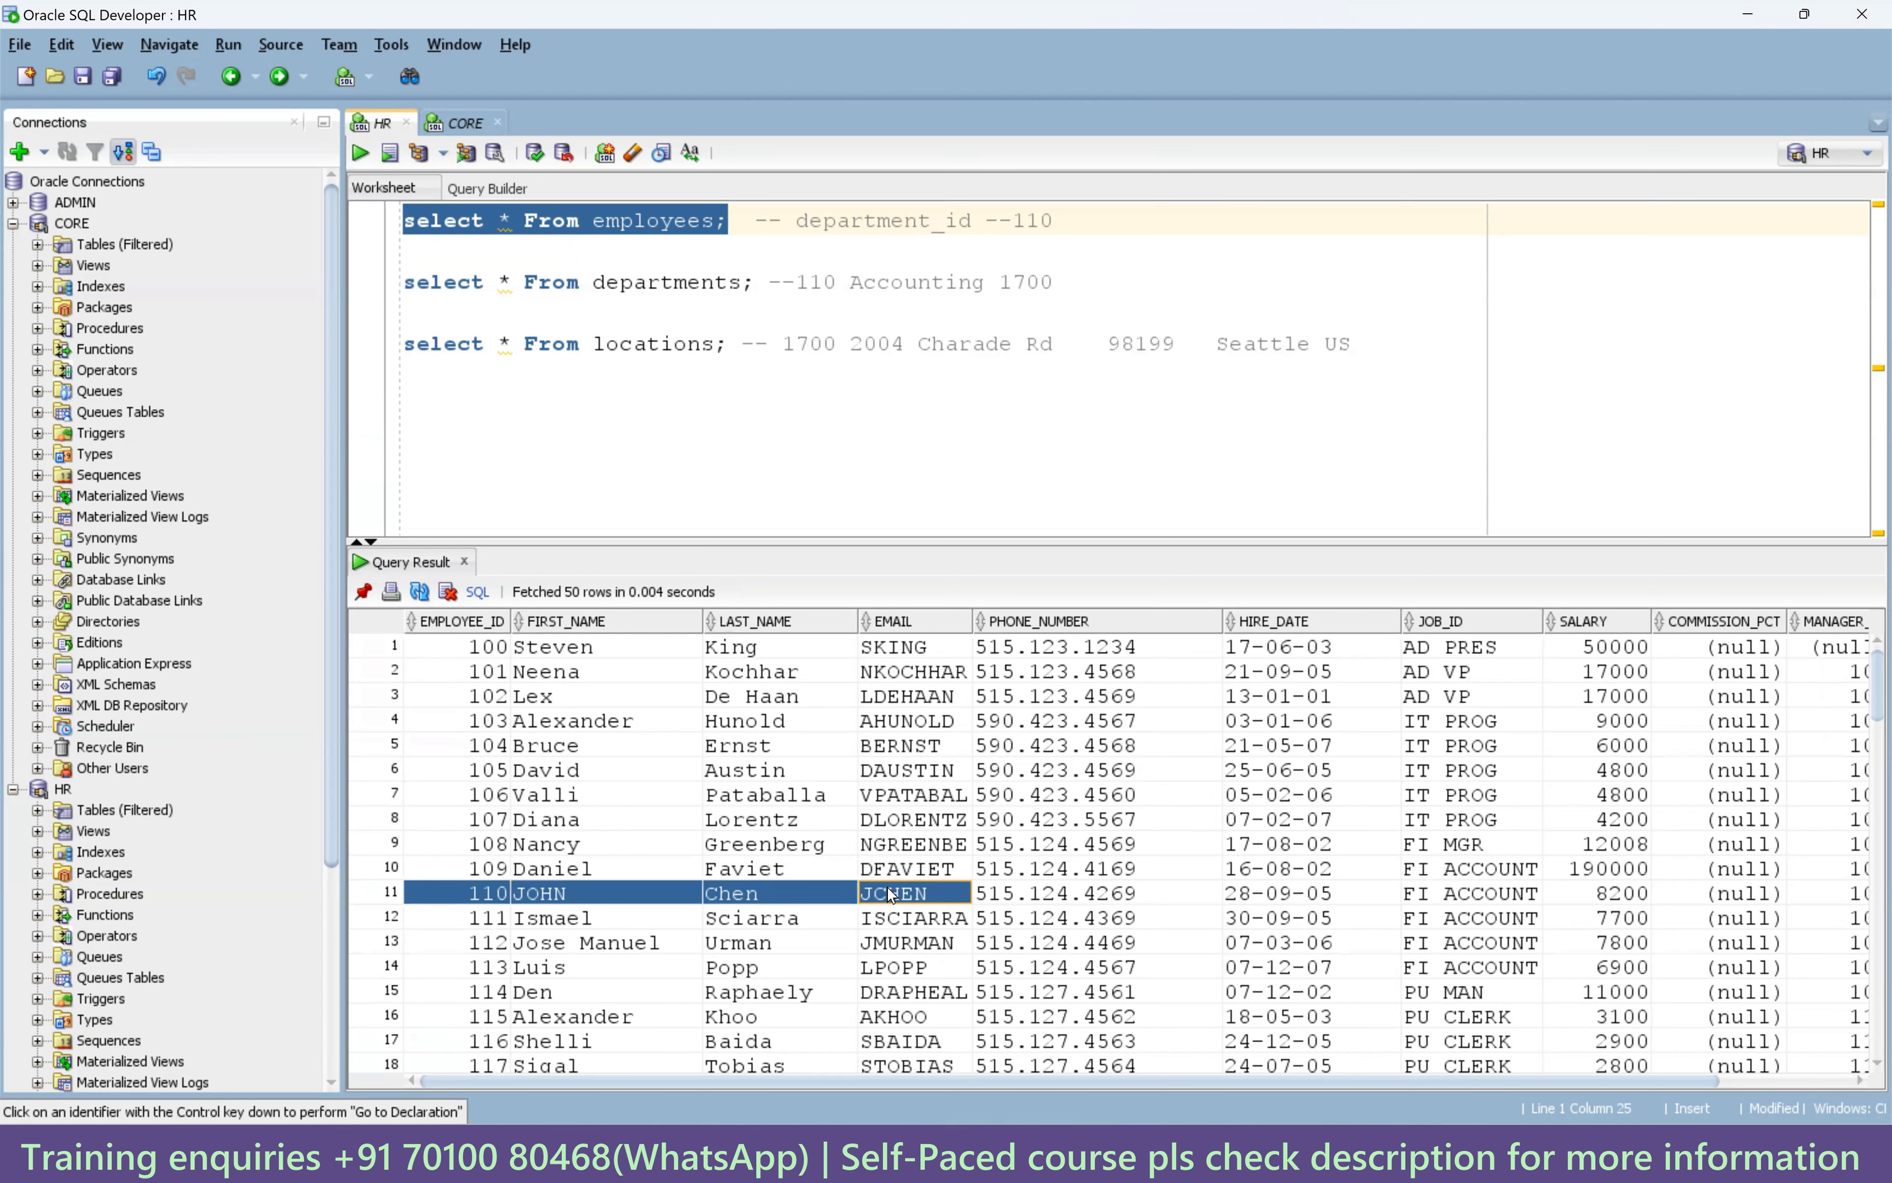
left_click_drag(891, 894, 1824, 903)
left_click(1826, 903)
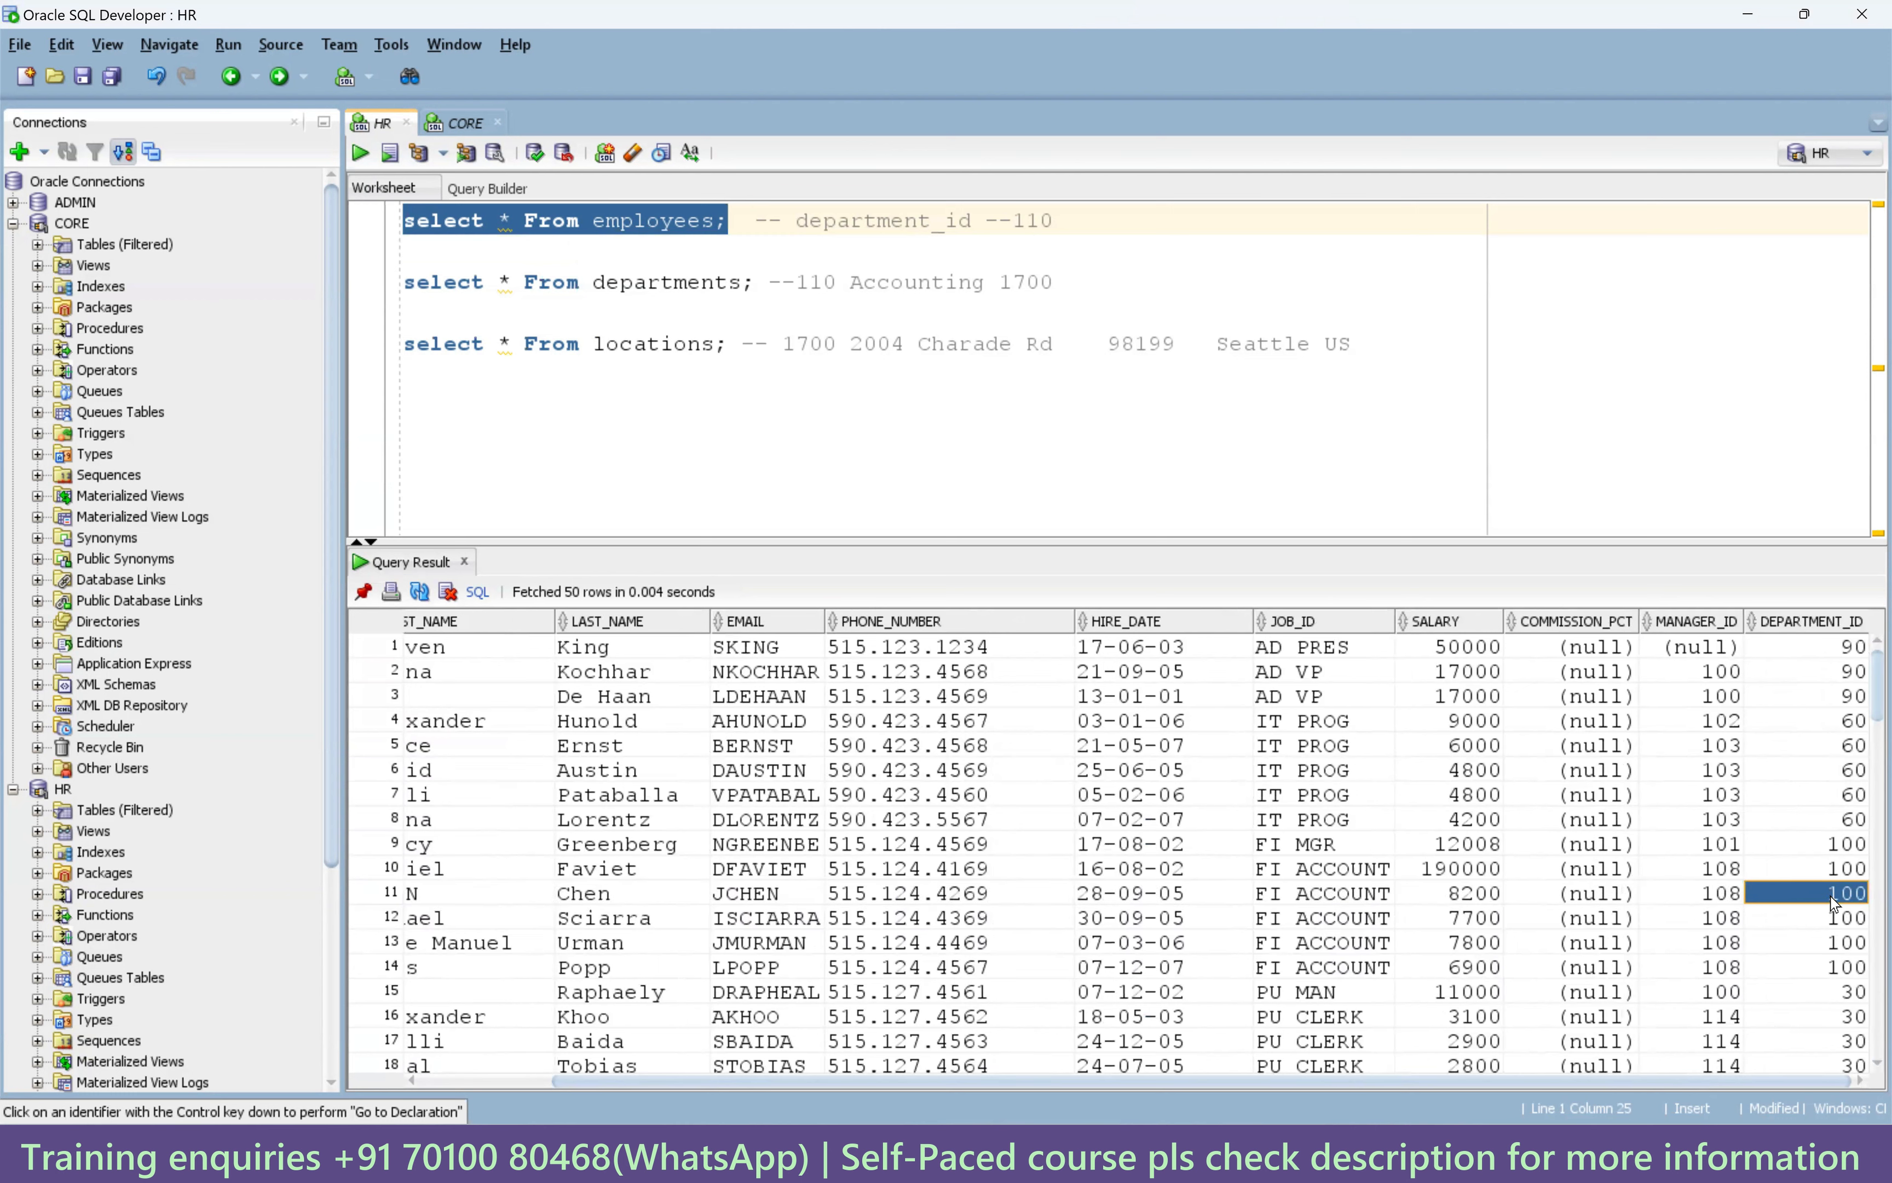
double_click(1046, 222)
type("100")
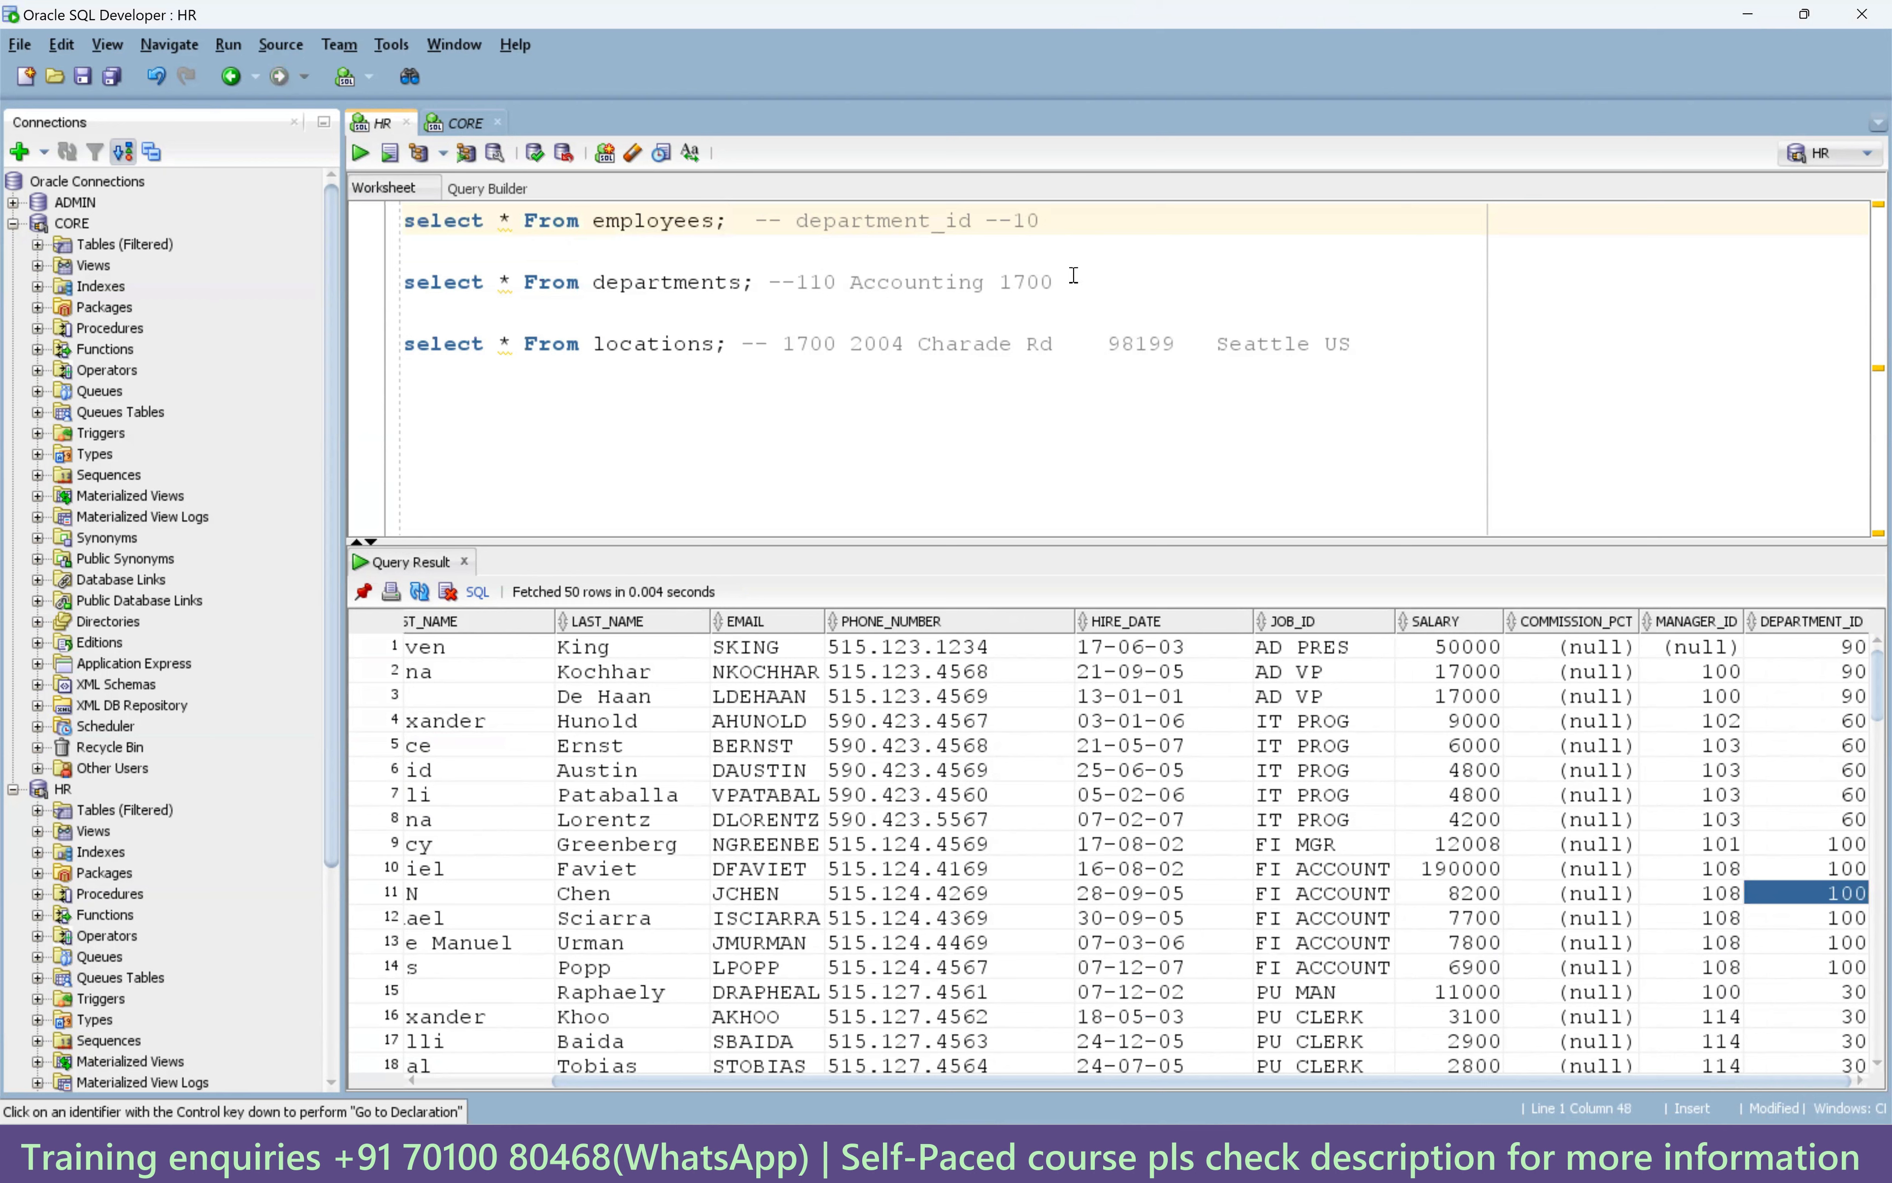
Run the departments query and update its comment to department 100, Finance.
left_click_drag(755, 288, 402, 290)
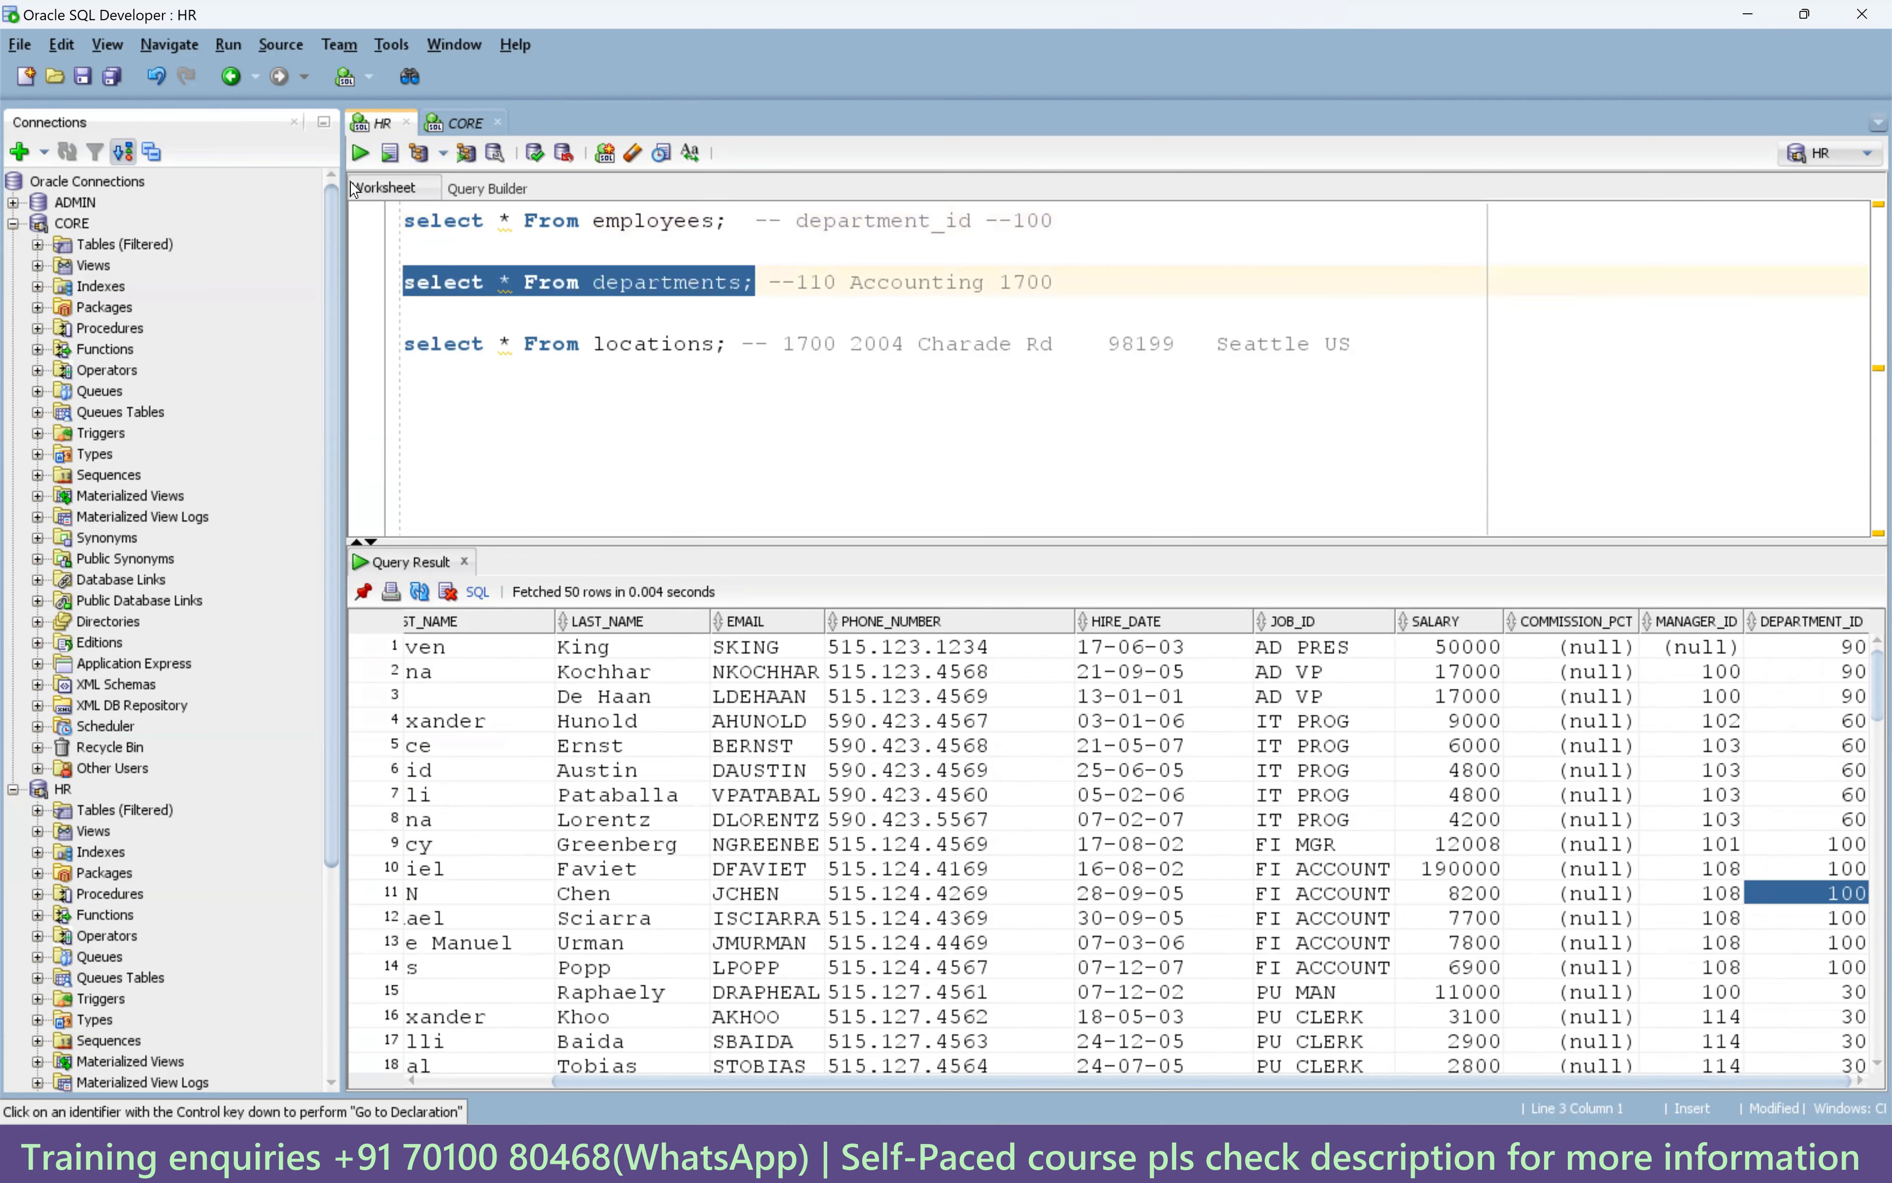
left_click(359, 152)
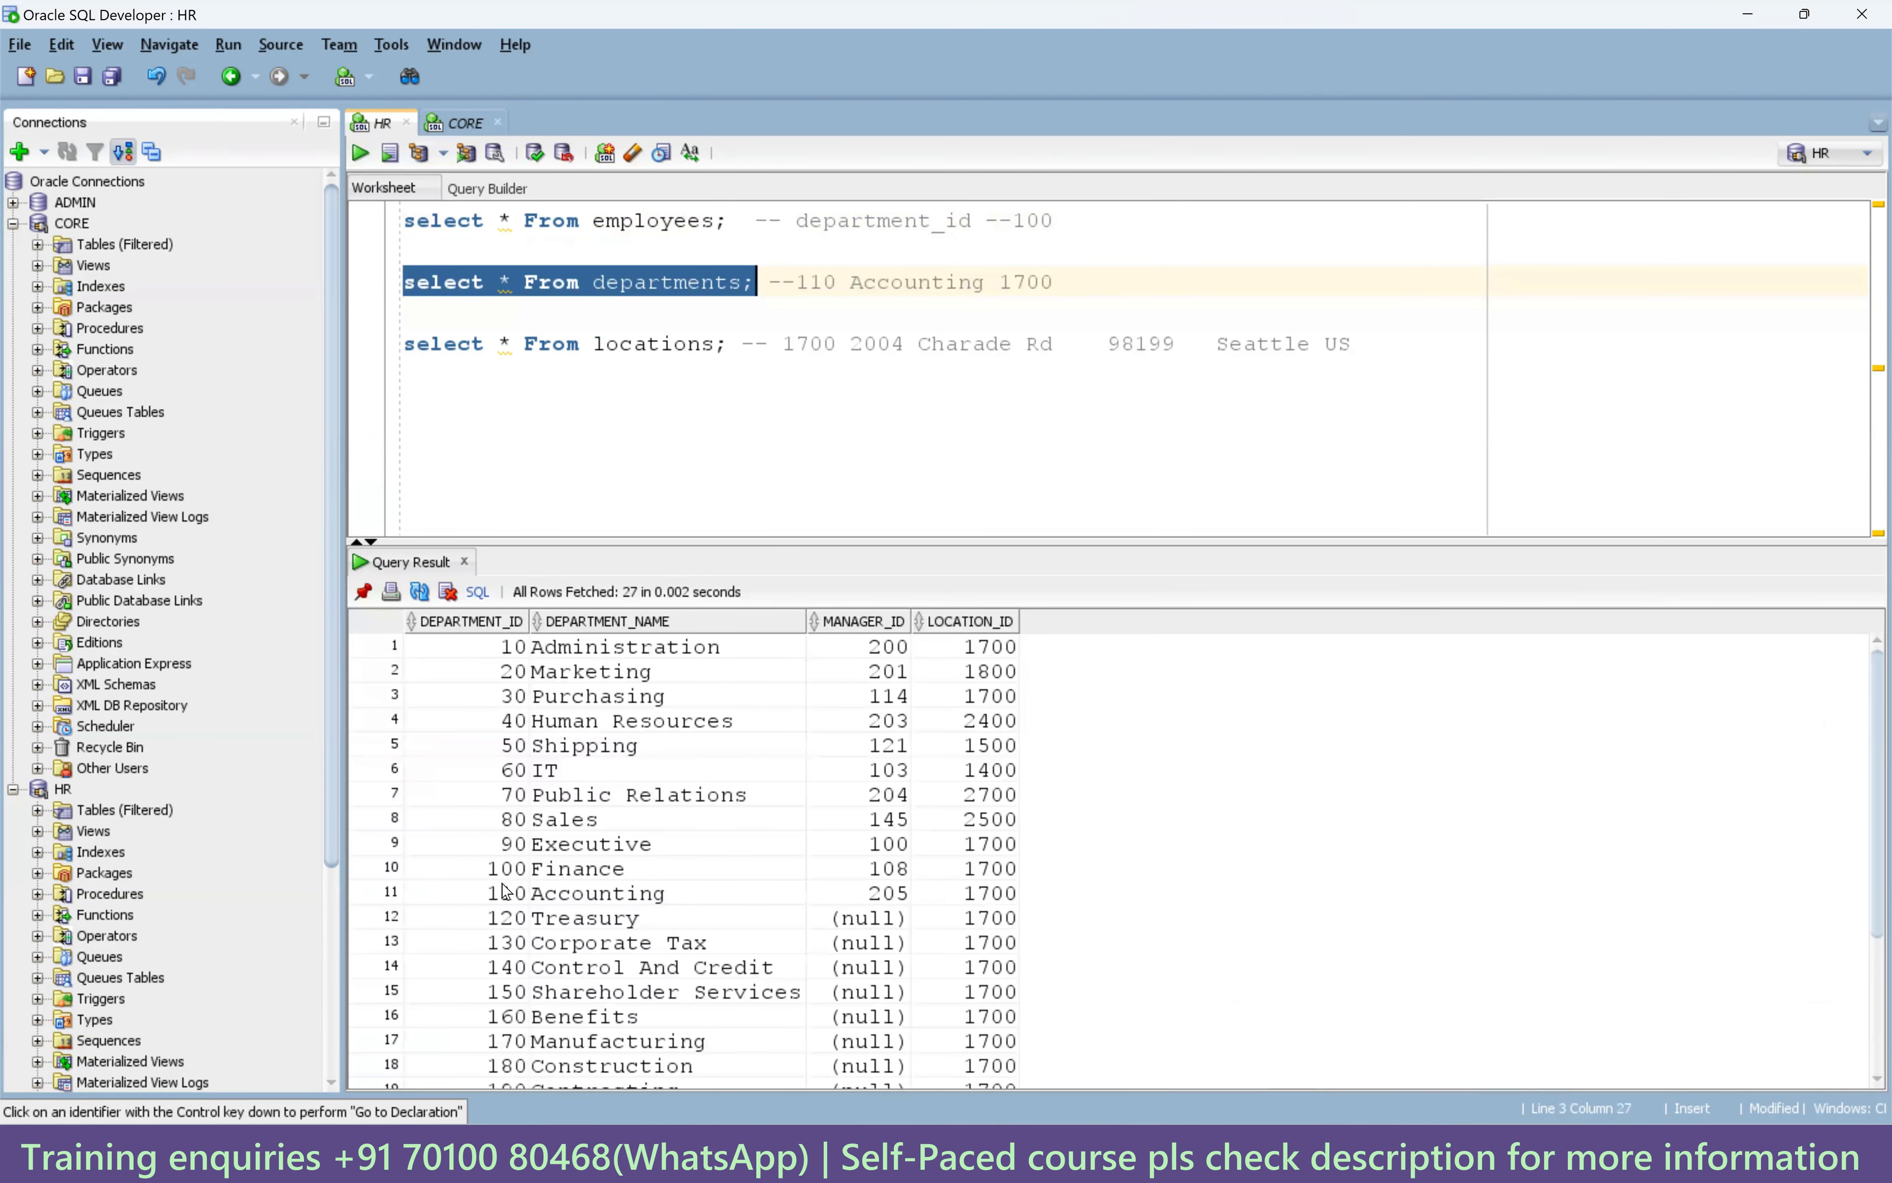
left_click(660, 870)
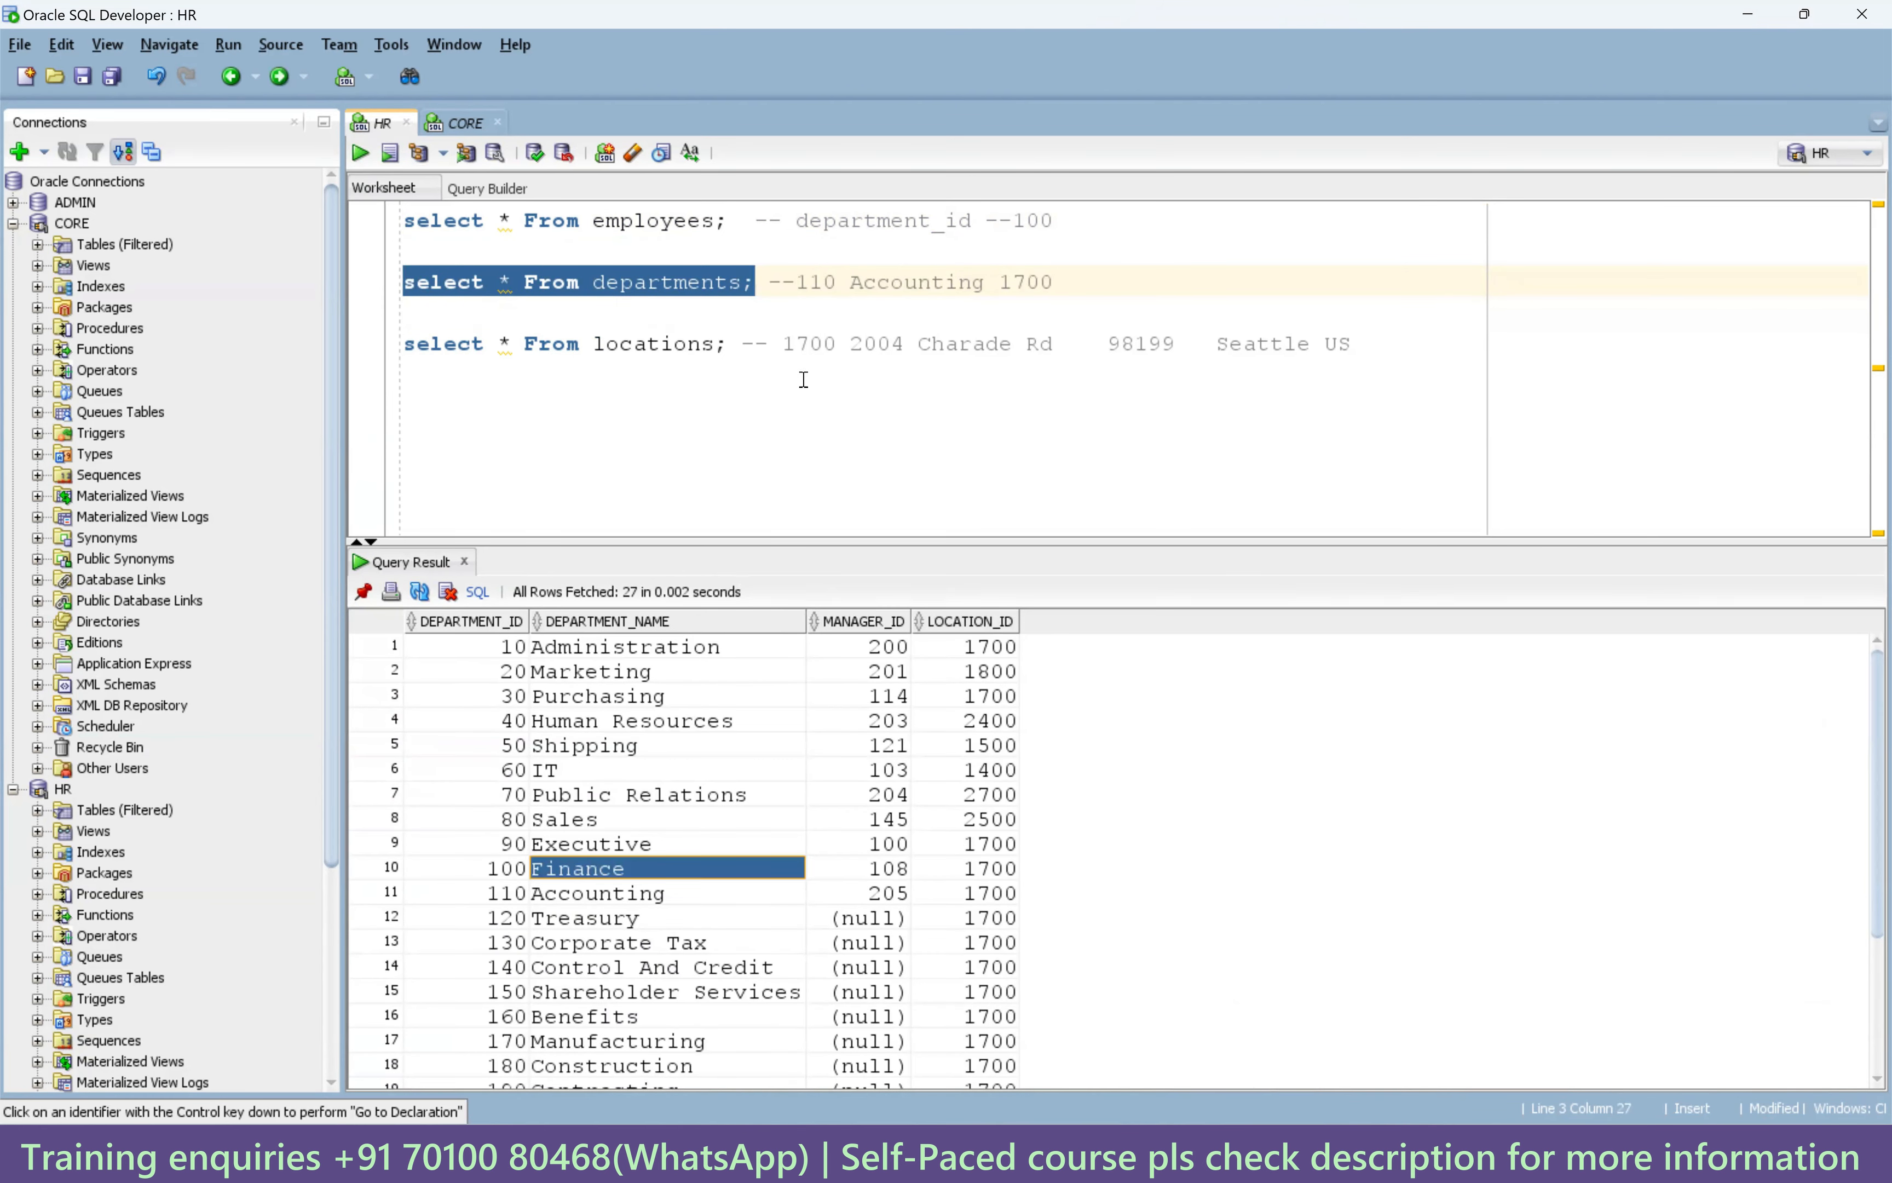
double_click(891, 283)
type("Finance")
left_click_drag(836, 283, 799, 283)
type("100")
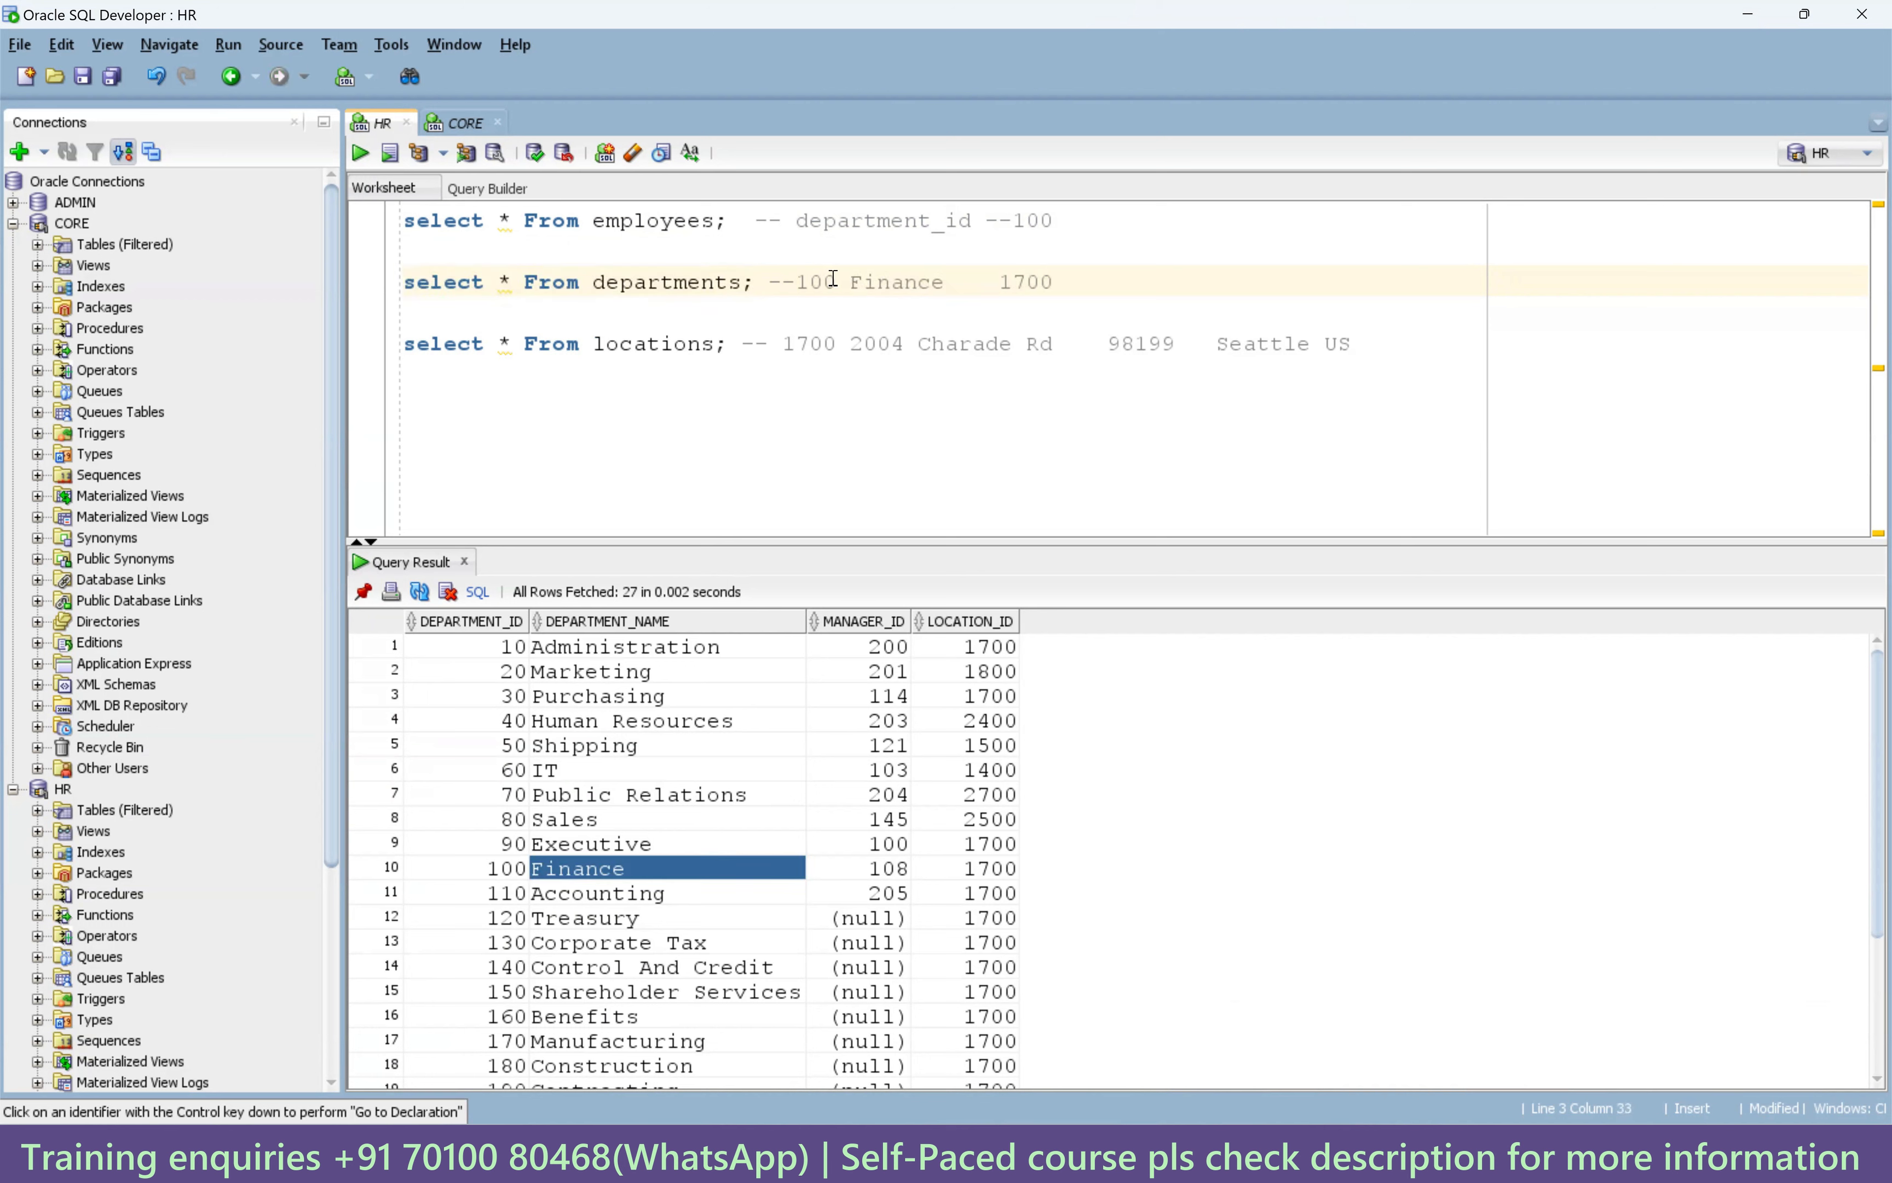
Confirm department 100's location is 1700 and mark it as --1700 in the comment.
double_click(1024, 223)
double_click(817, 283)
double_click(928, 283)
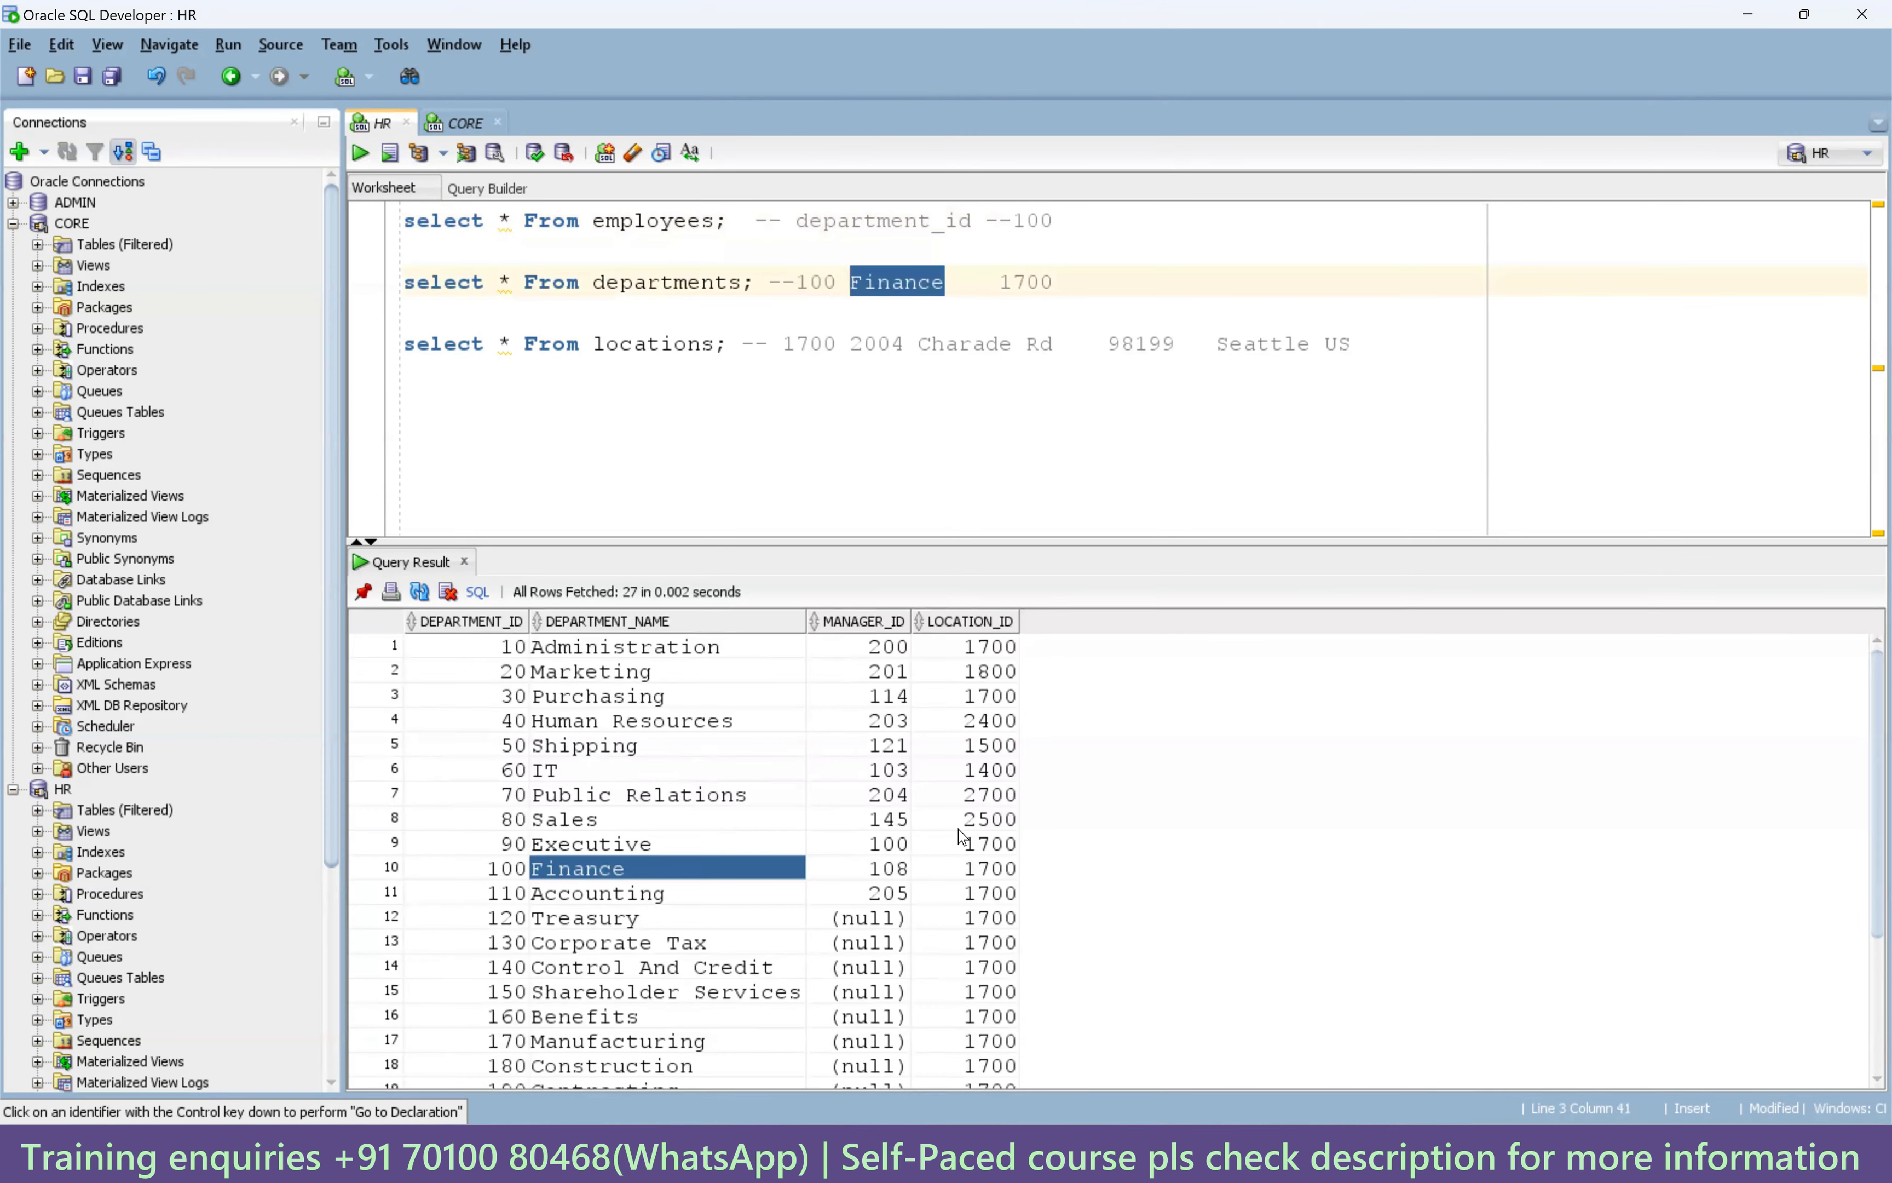
left_click(989, 868)
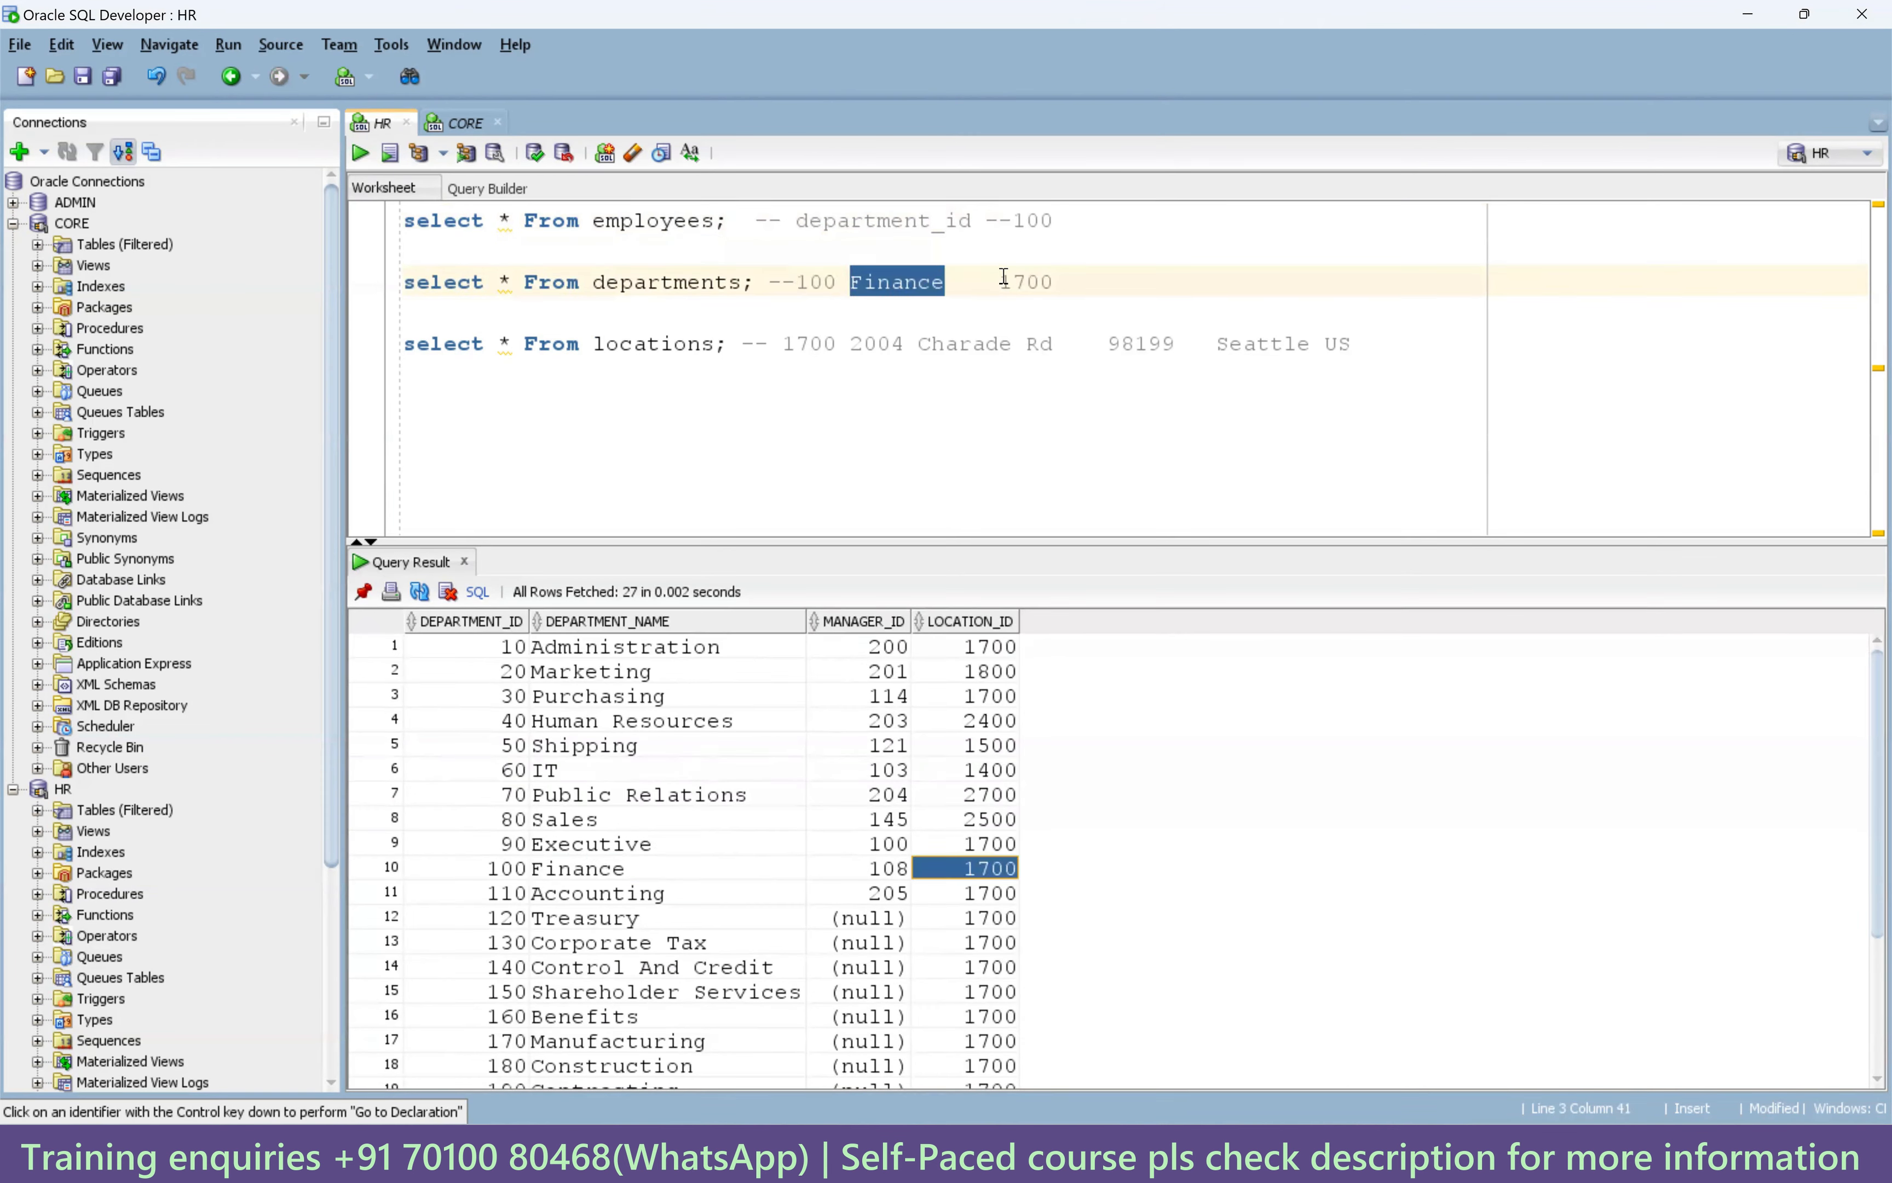
left_click(1003, 279)
key("BackSpace")
type("--")
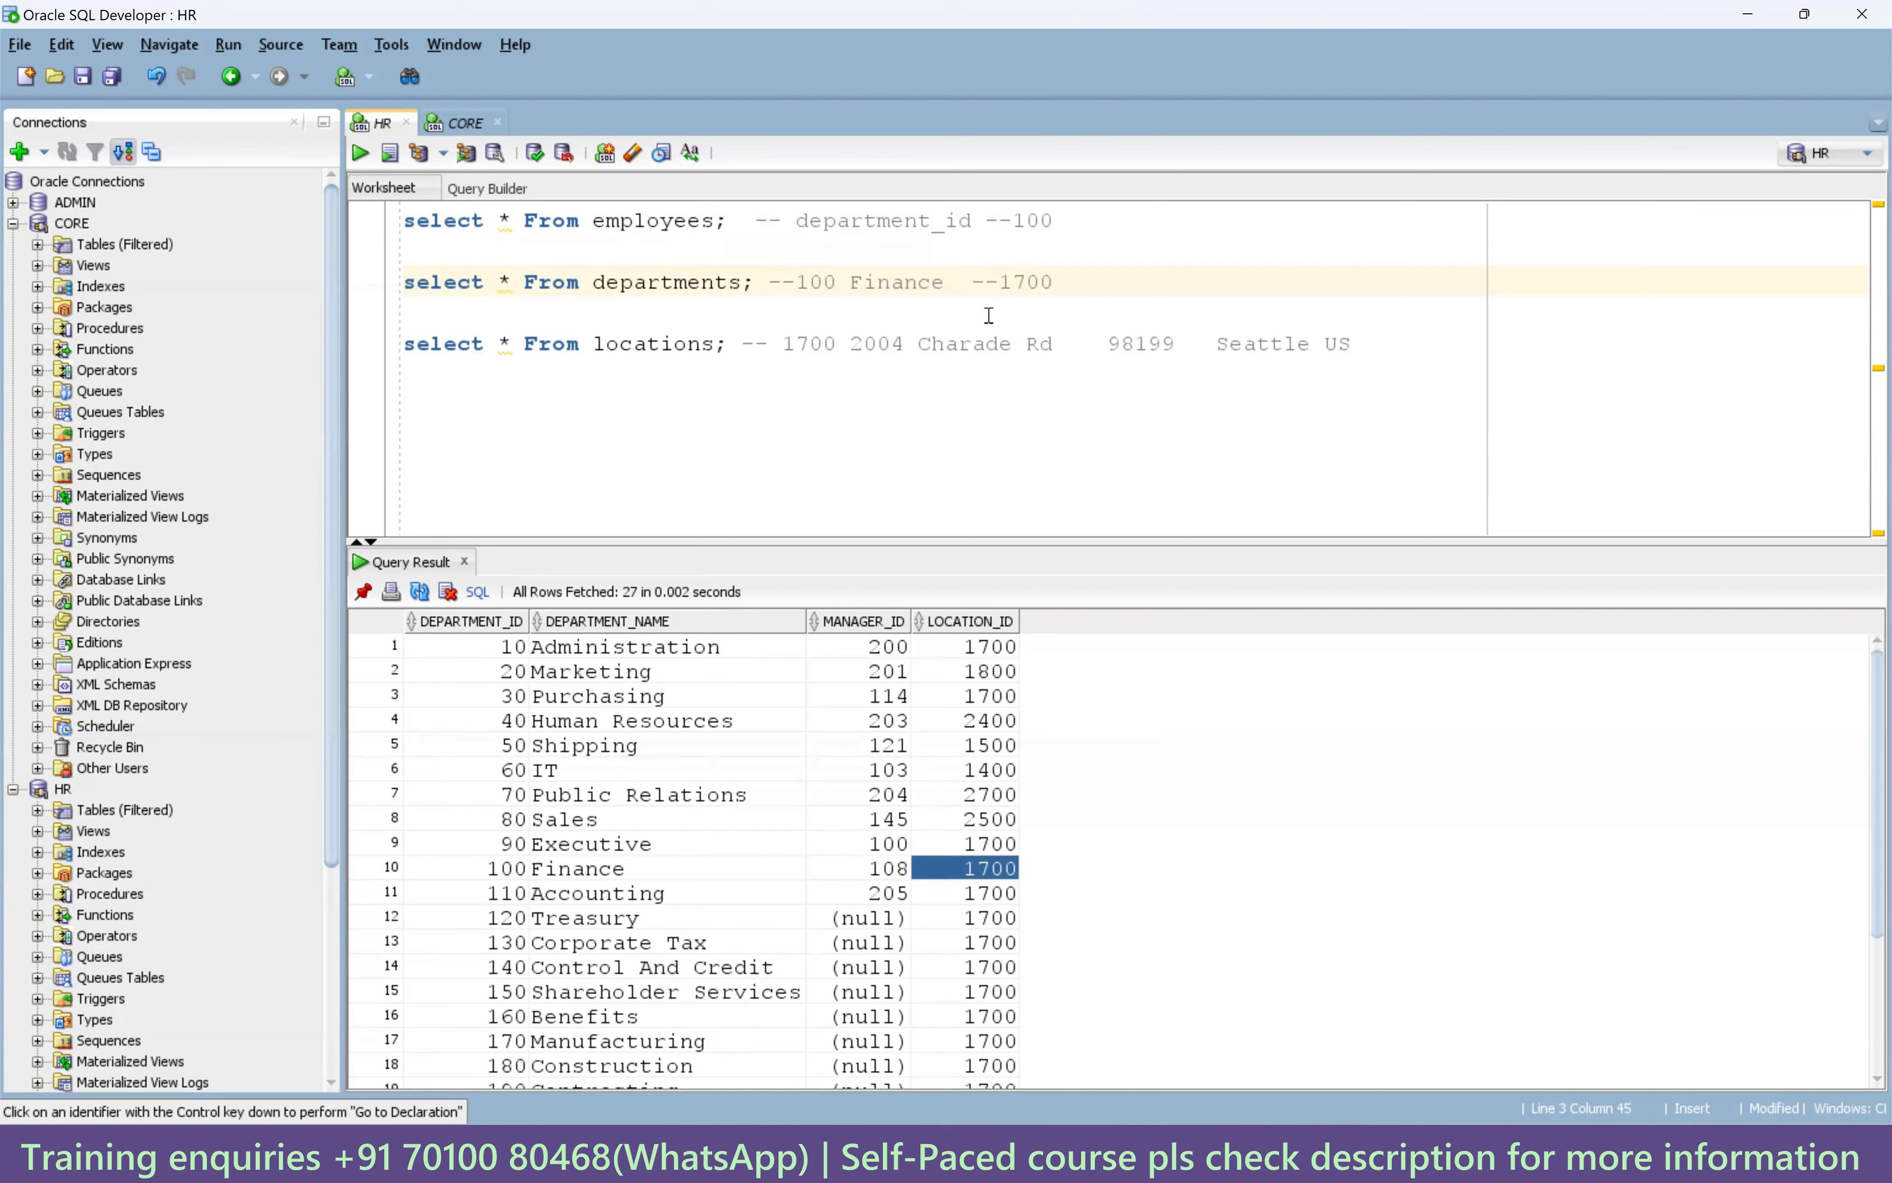
double_click(1029, 287)
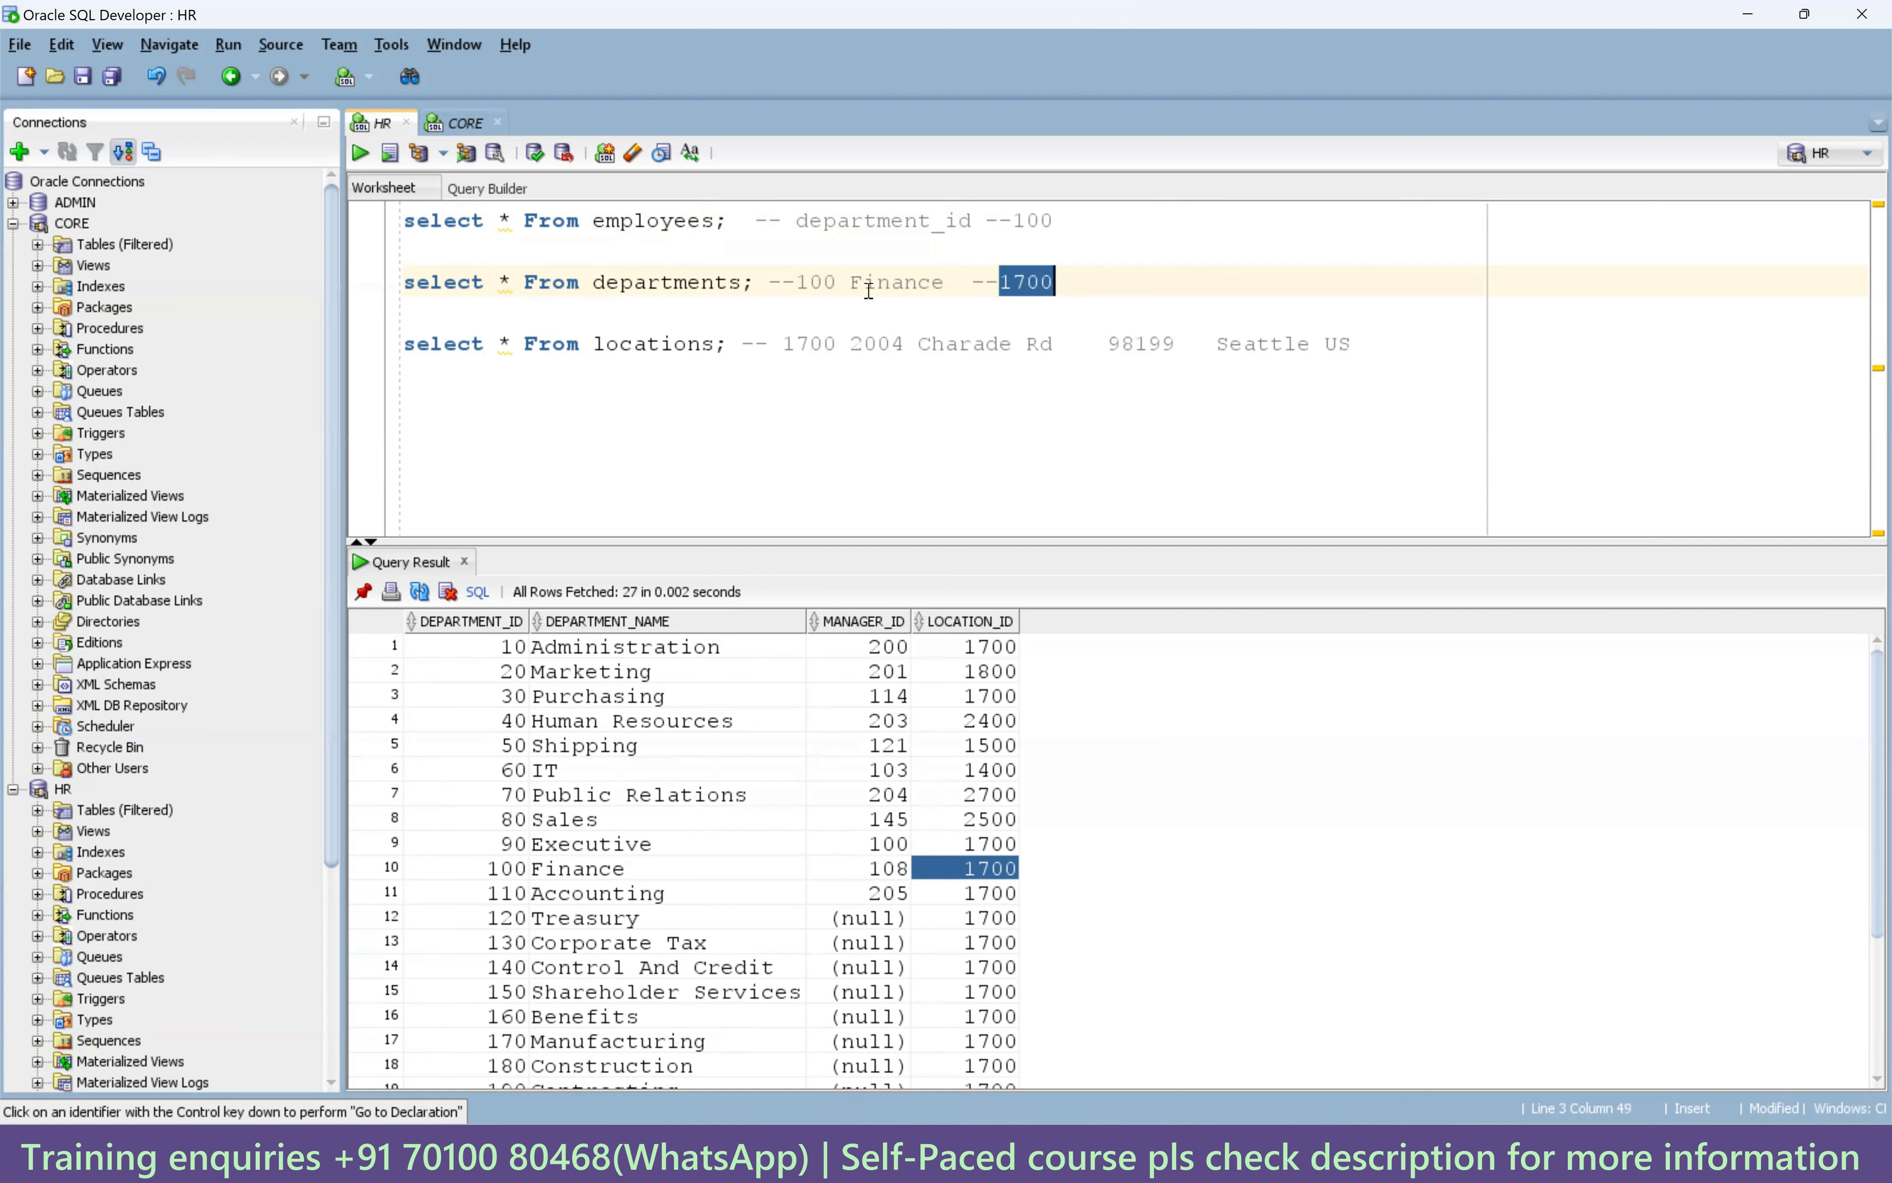
double_click(907, 283)
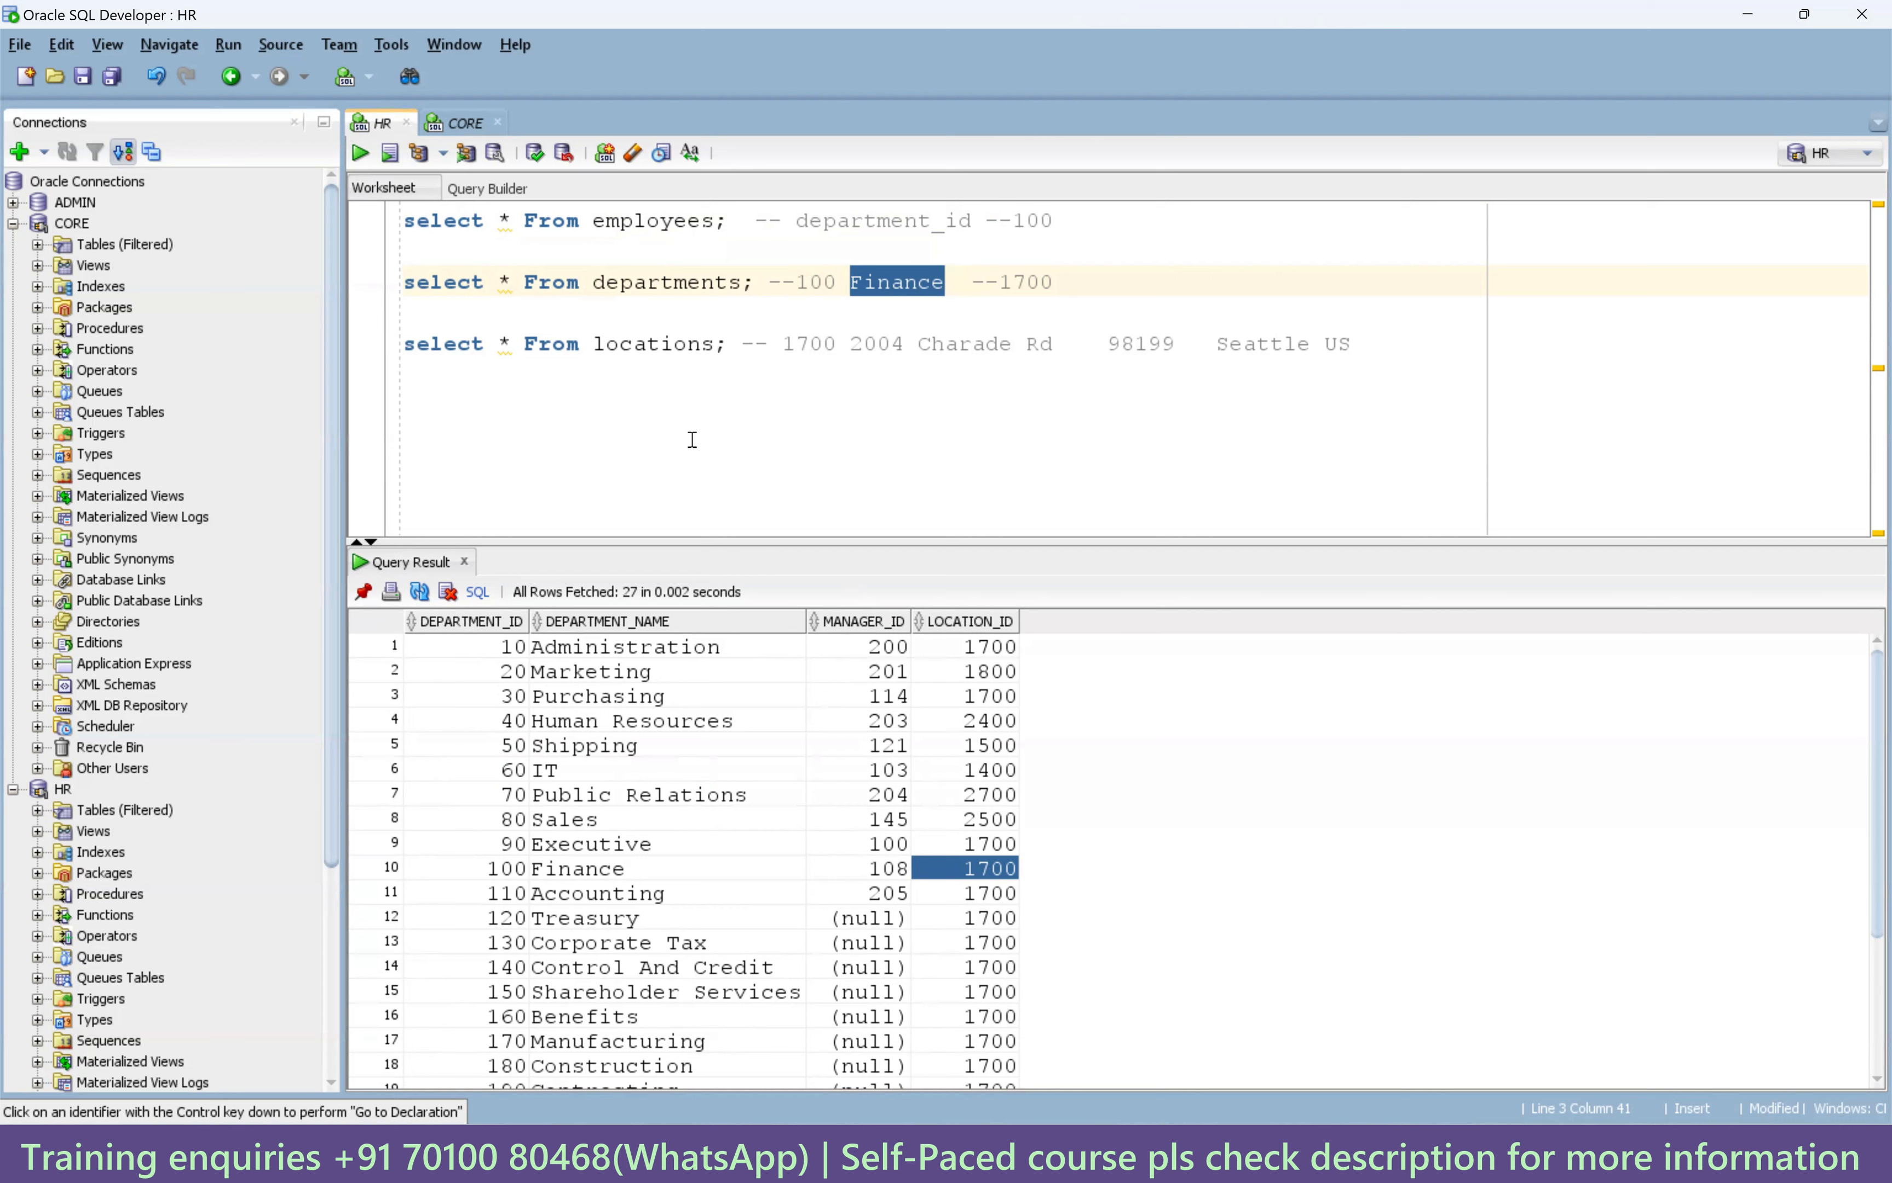
left_click_drag(754, 283, 402, 287)
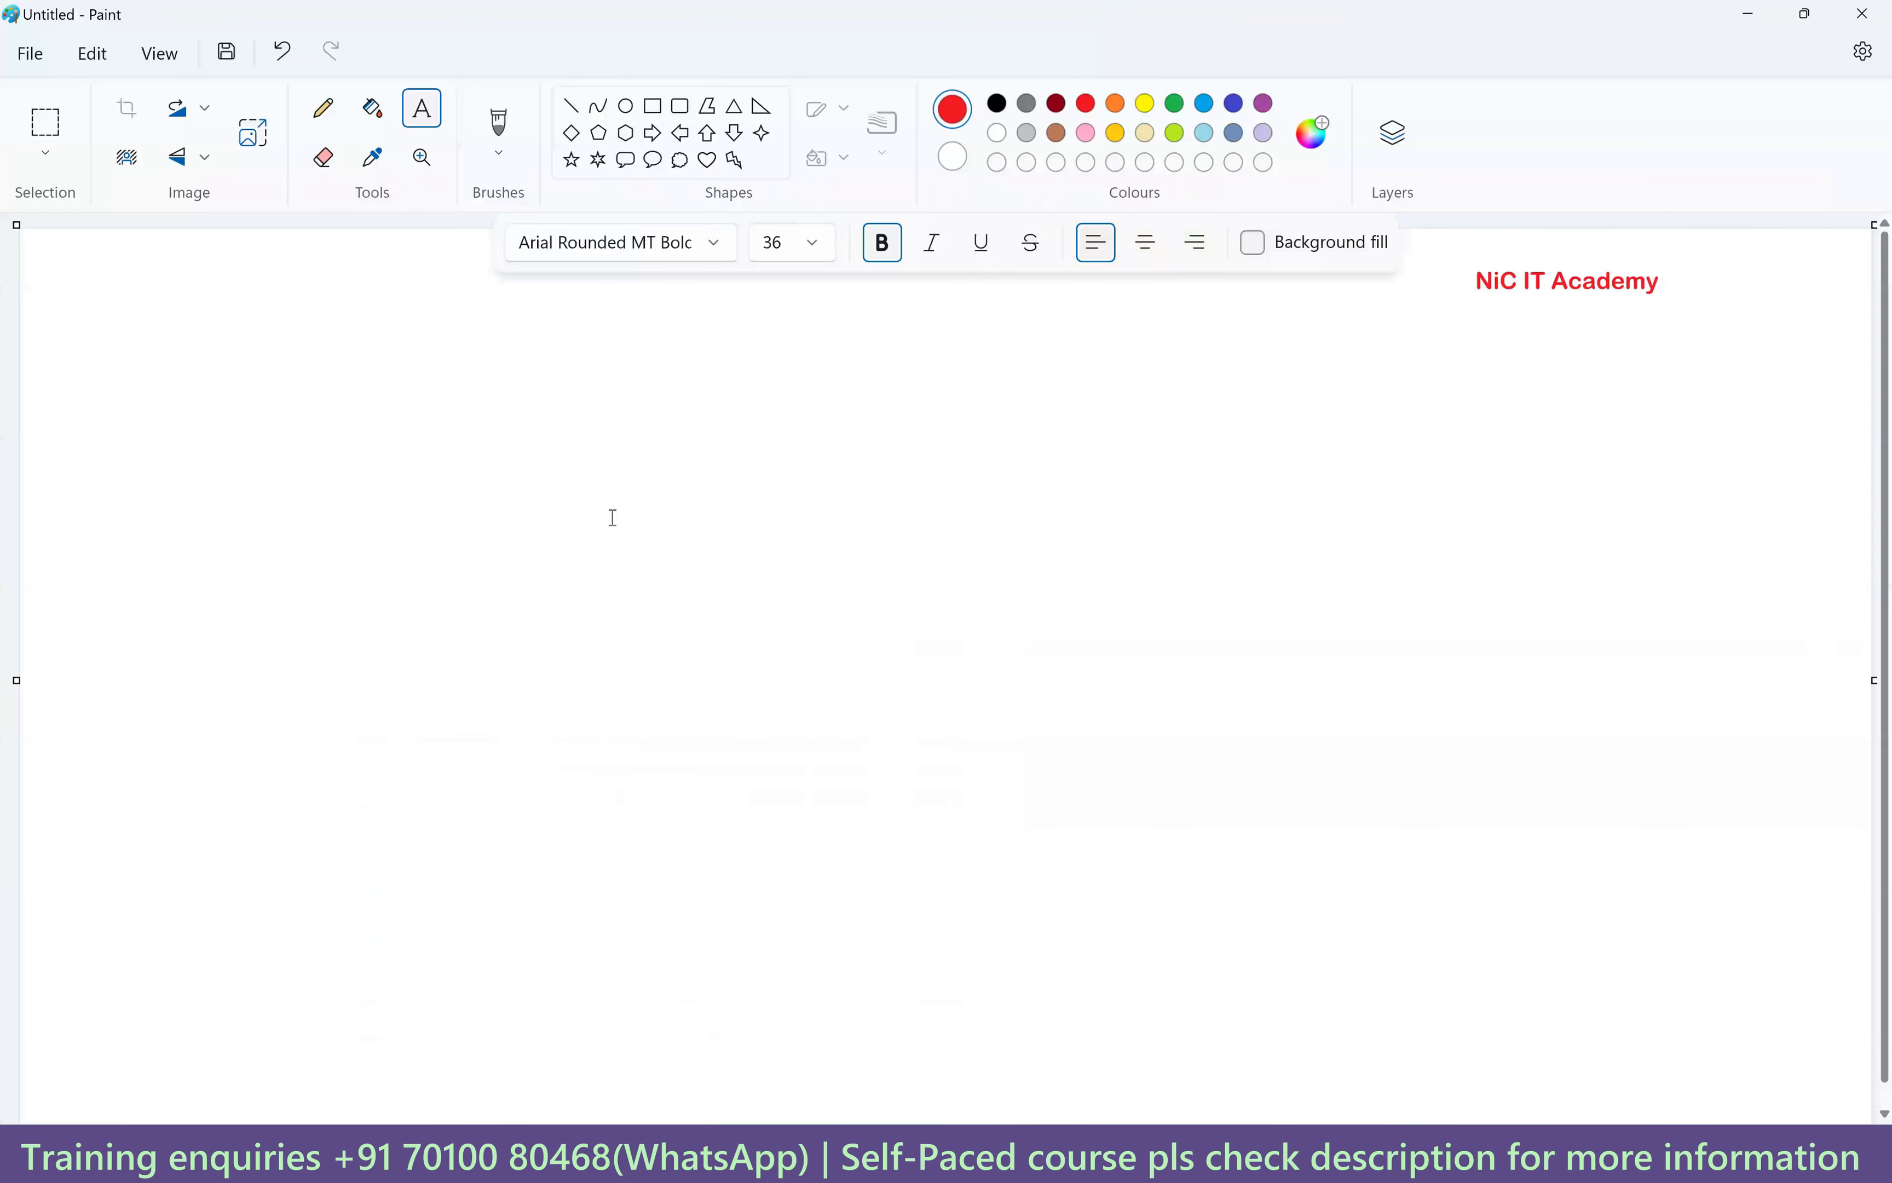
Draw two black rectangles, a source table box on the left and target box on the right.
left_click(679, 106)
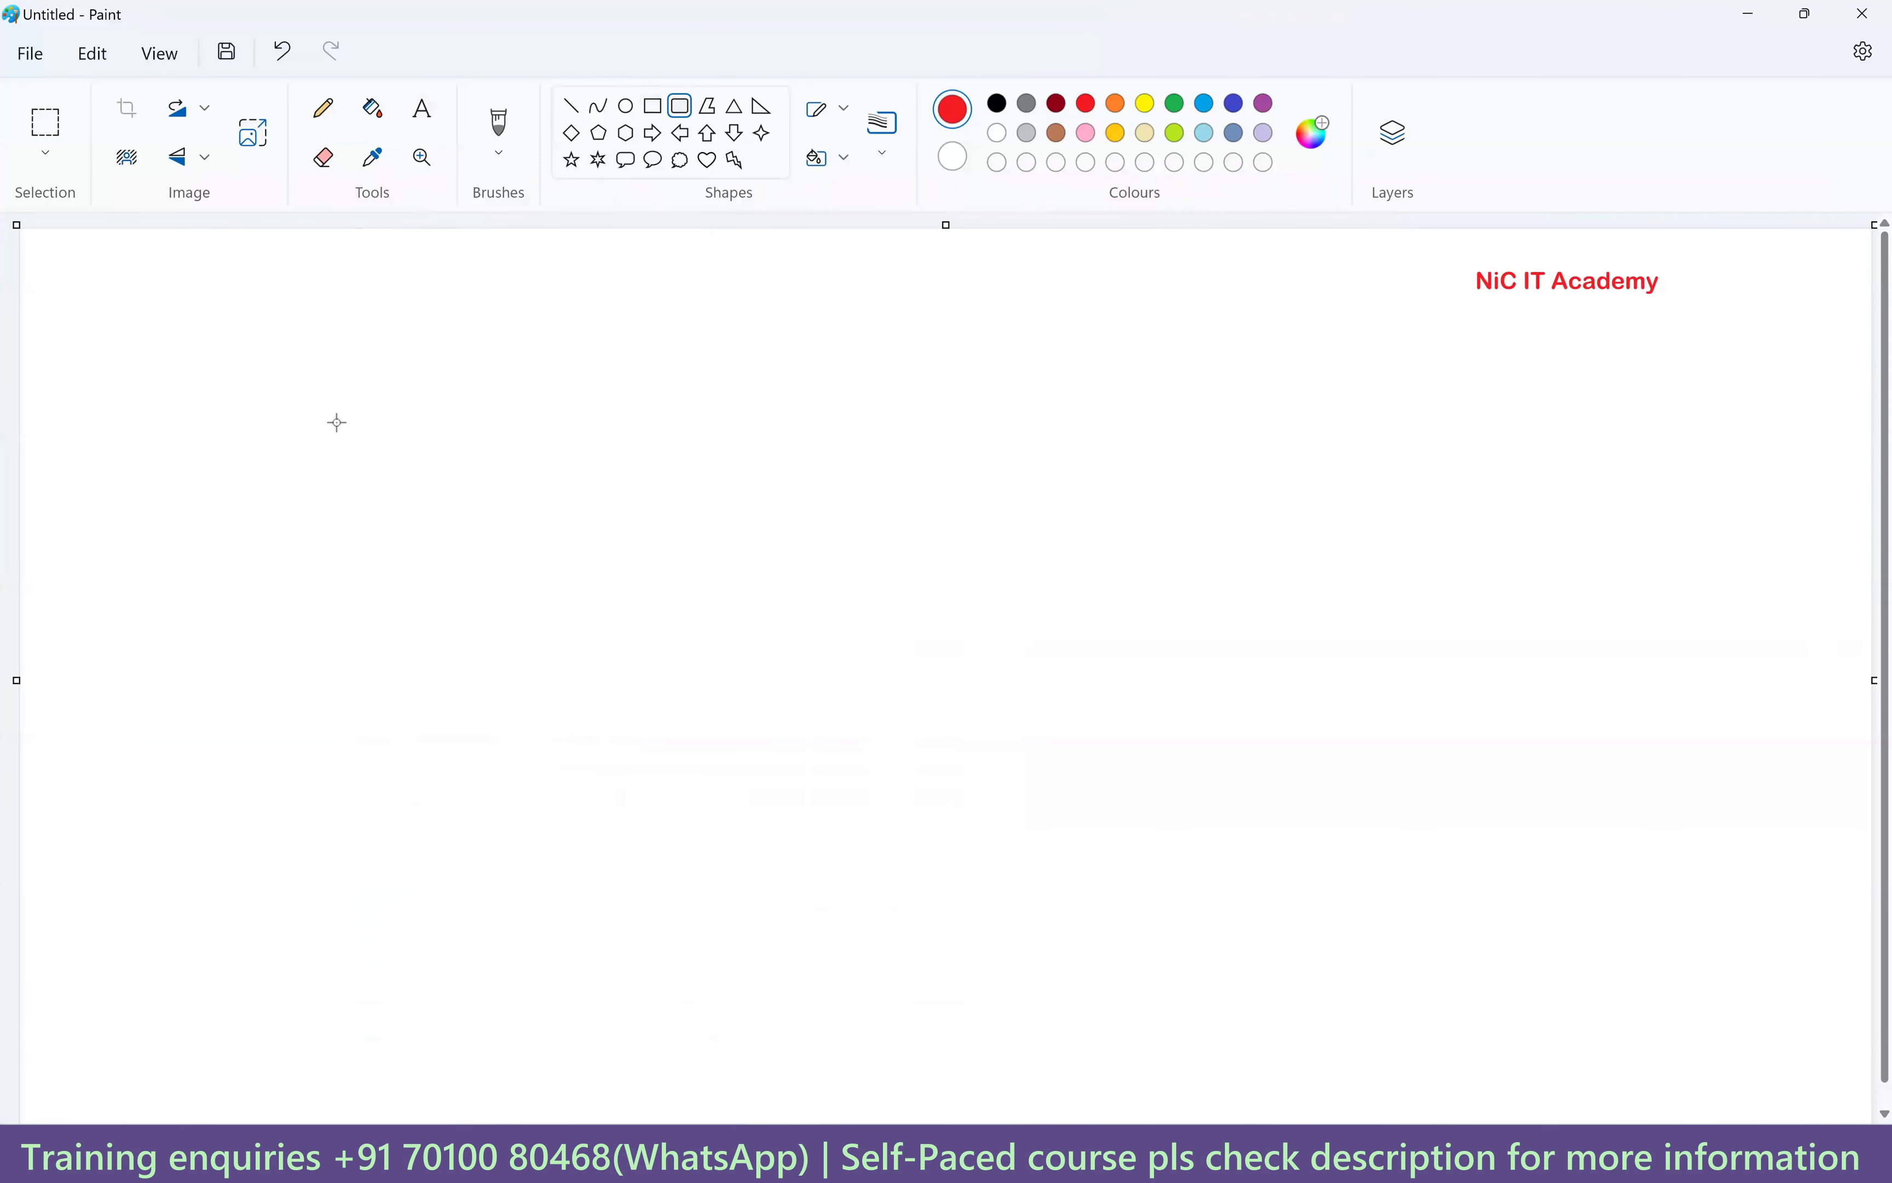
left_click(652, 105)
left_click(997, 105)
left_click_drag(164, 418, 494, 889)
left_click_drag(332, 681, 285, 757)
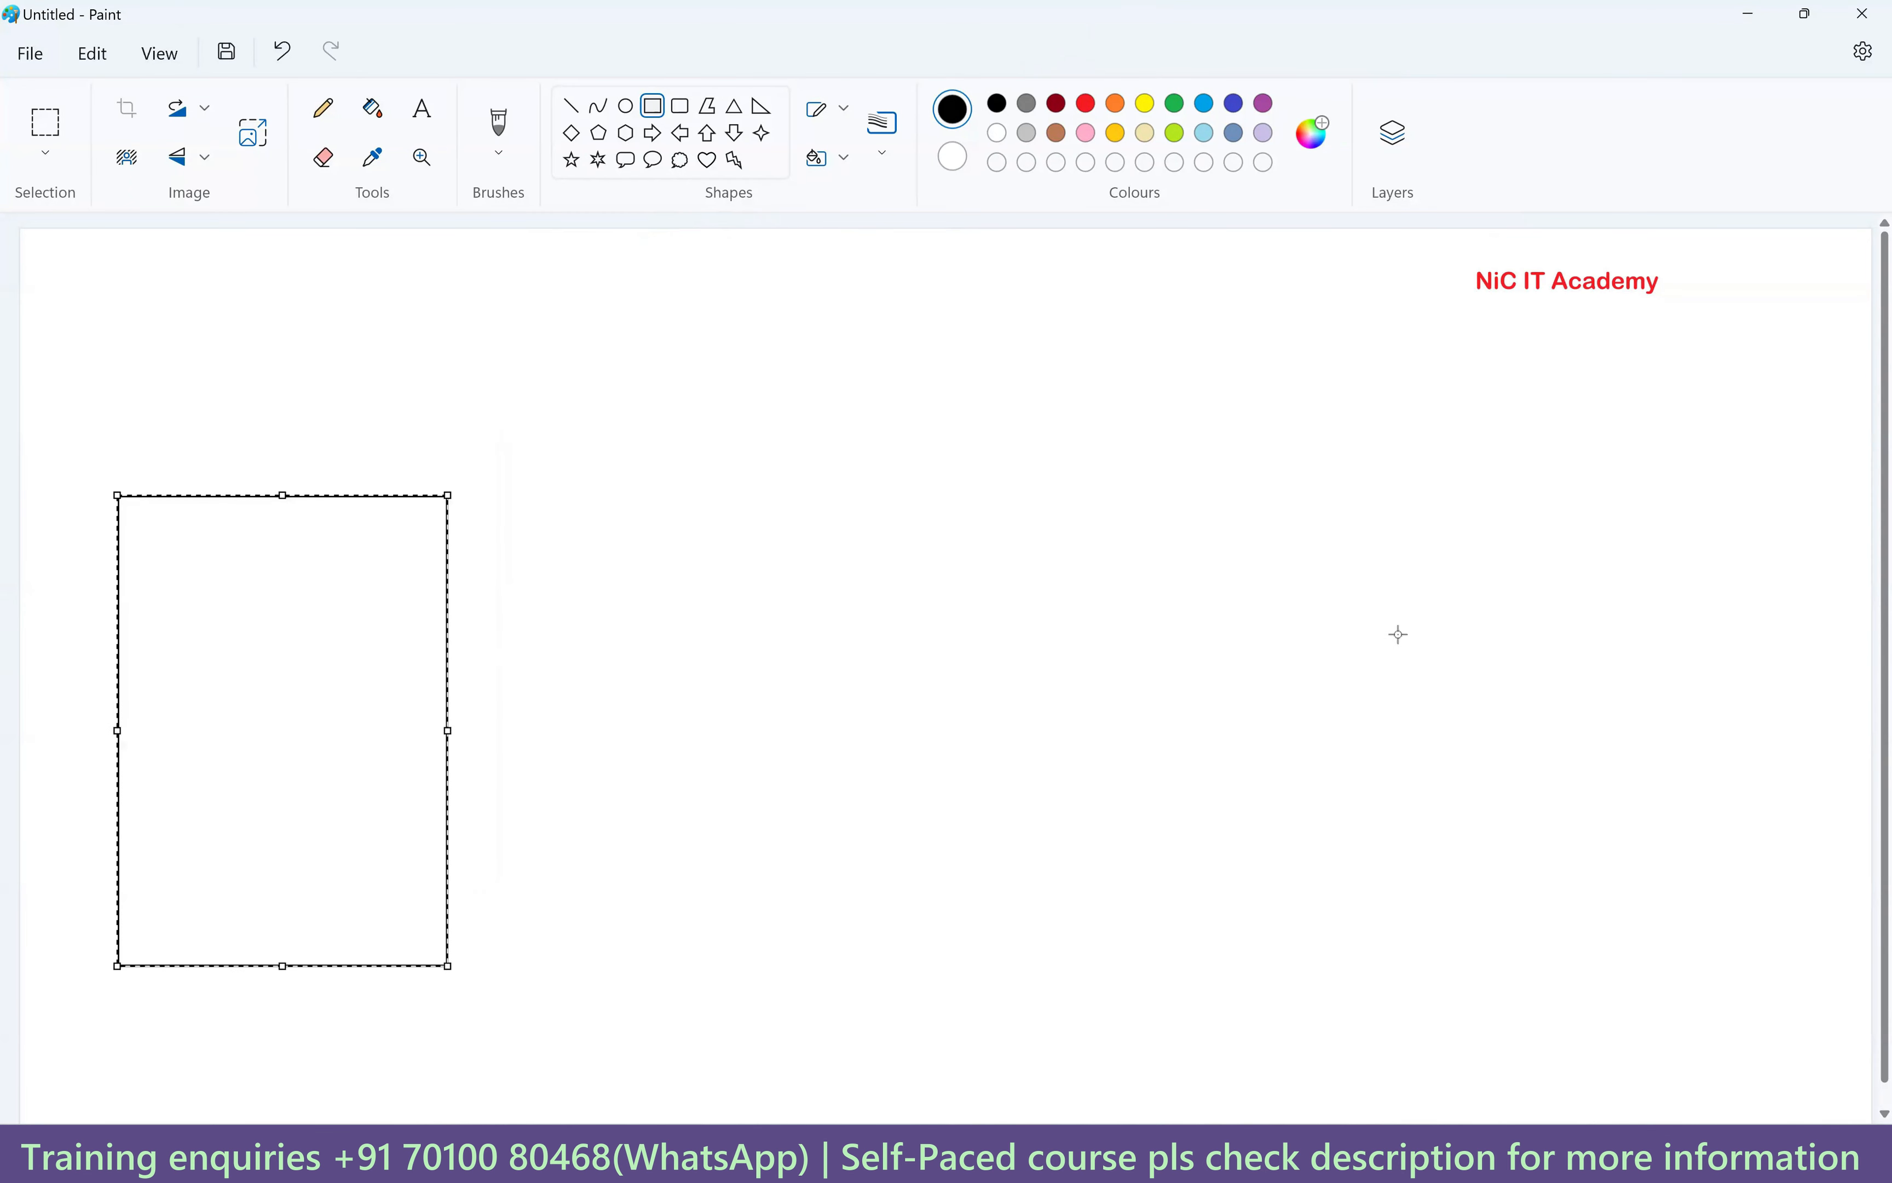
mouse_move(1291, 418)
left_mouse_down()
mouse_move(1542, 832)
mouse_move(1697, 1015)
left_mouse_up()
Title the right box T_employees_dept.
left_click(422, 107)
left_click(1321, 378)
type("T_employees_dept")
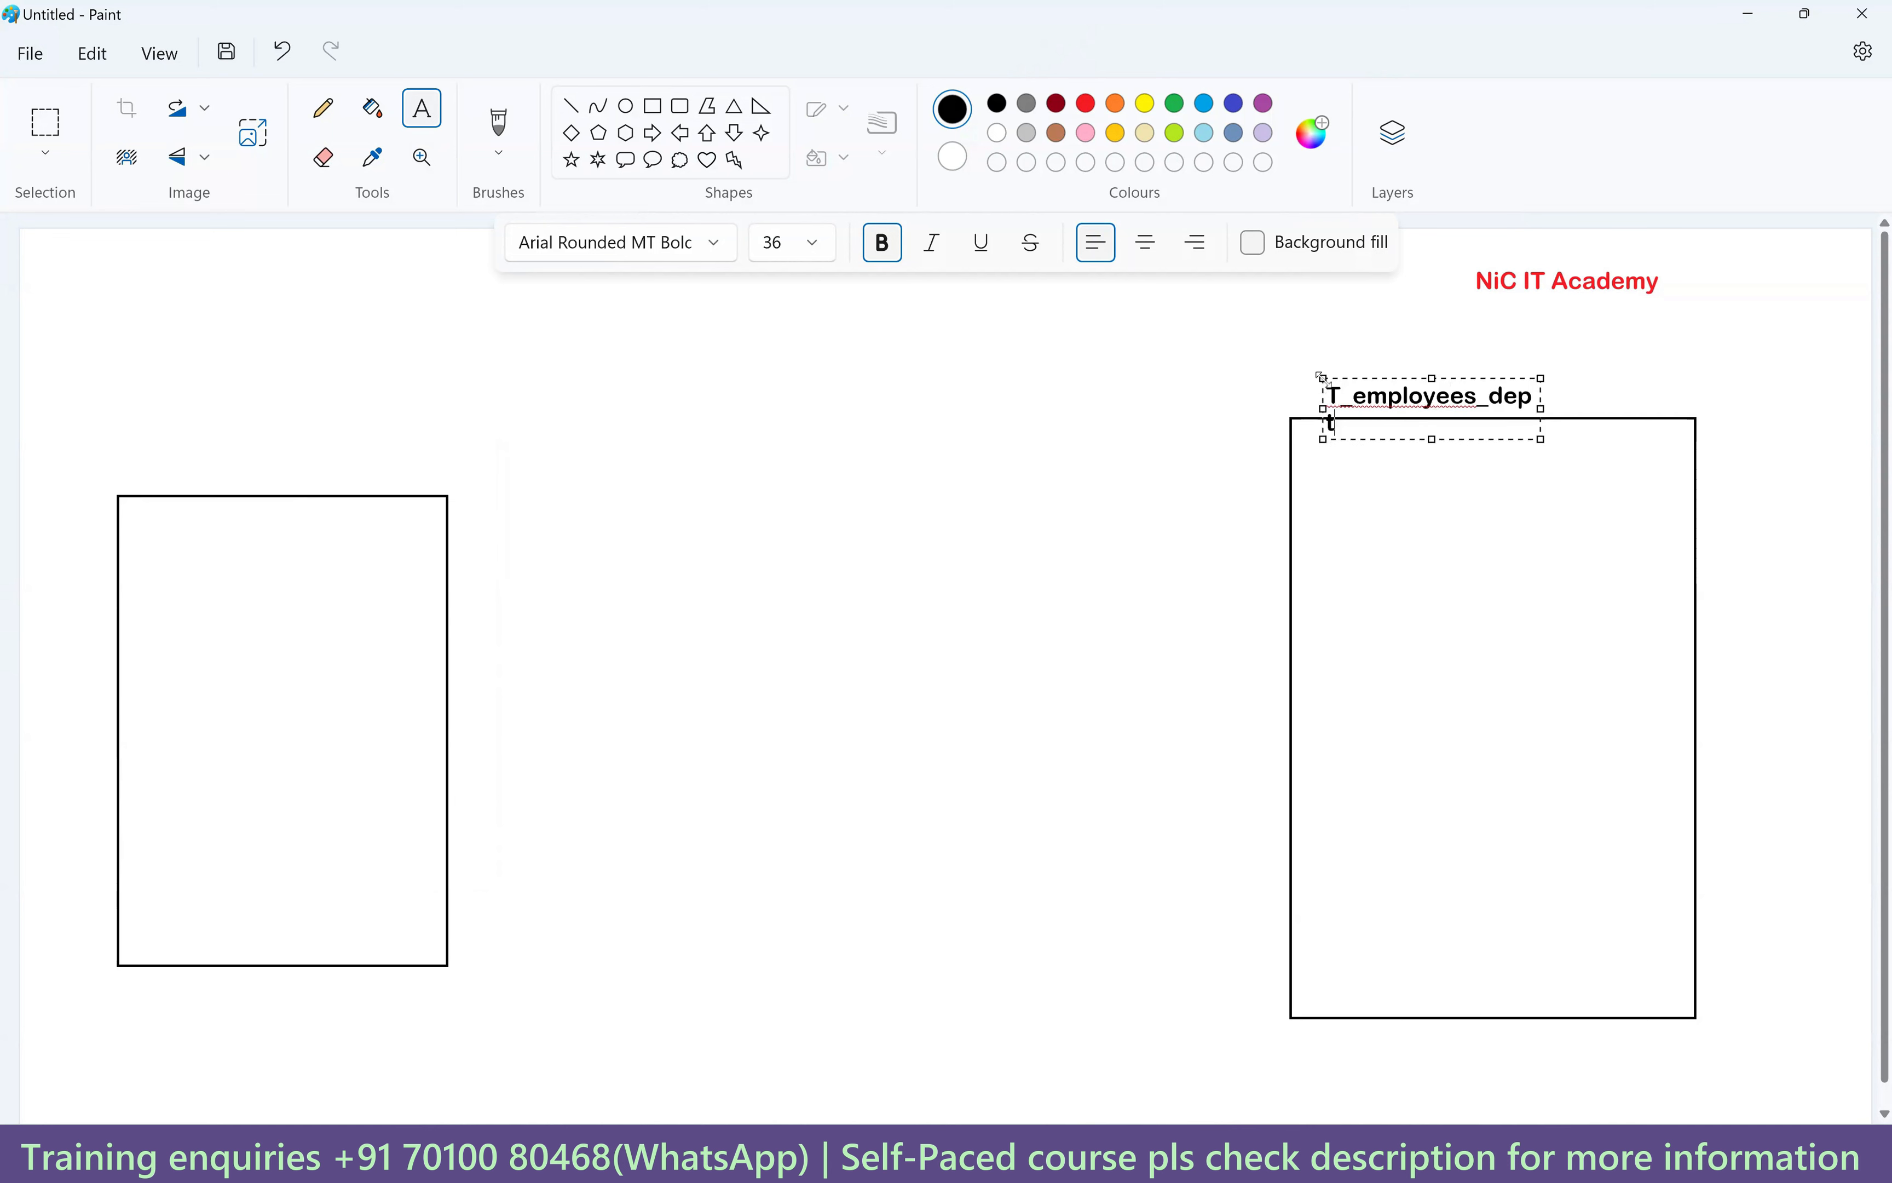
left_click_drag(1540, 408, 1659, 391)
left_click(1458, 568)
Add an employee_id field label inside the right box.
left_click(1330, 471)
type("employee")
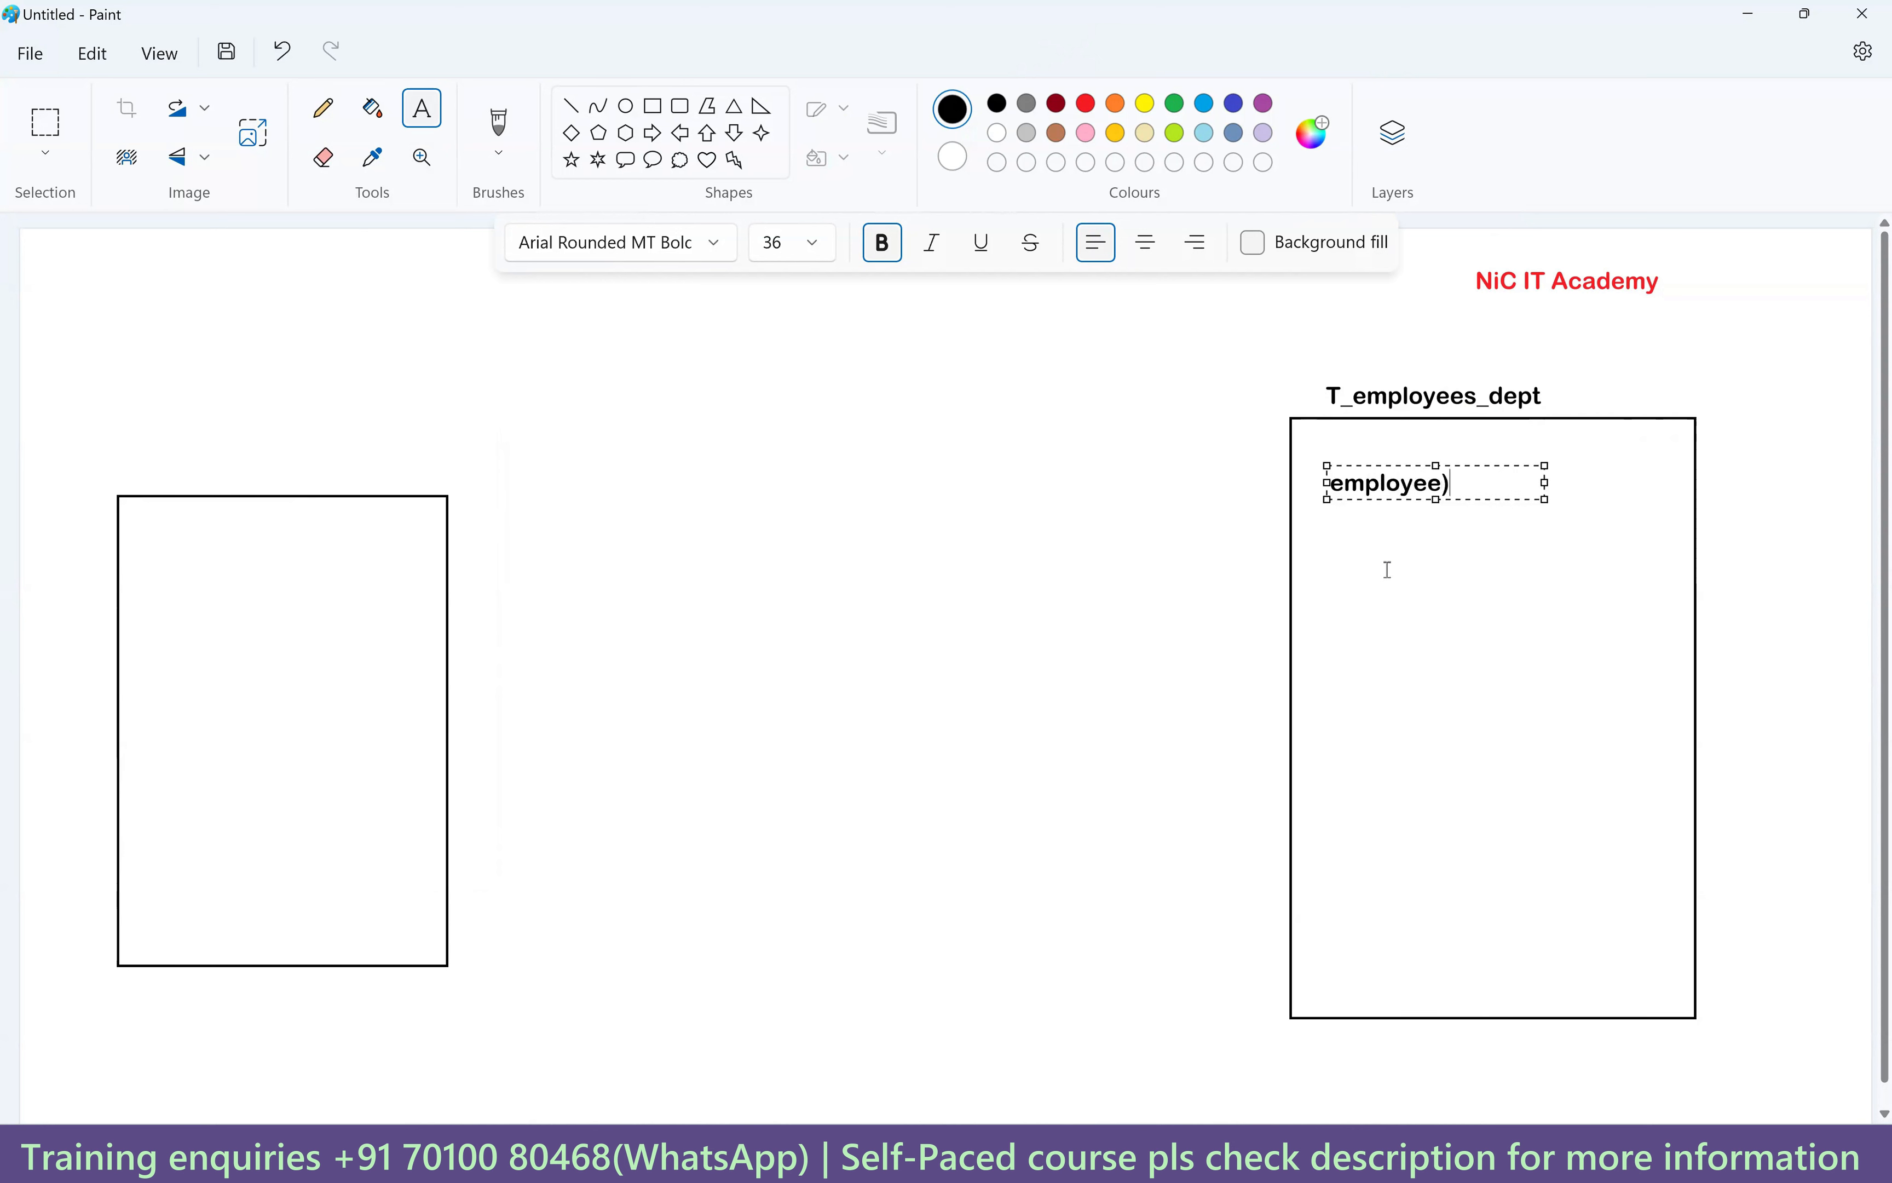
key("BackSpace")
key("BackSpace")
type("_id")
double_click(1458, 481)
key("ctrl+c")
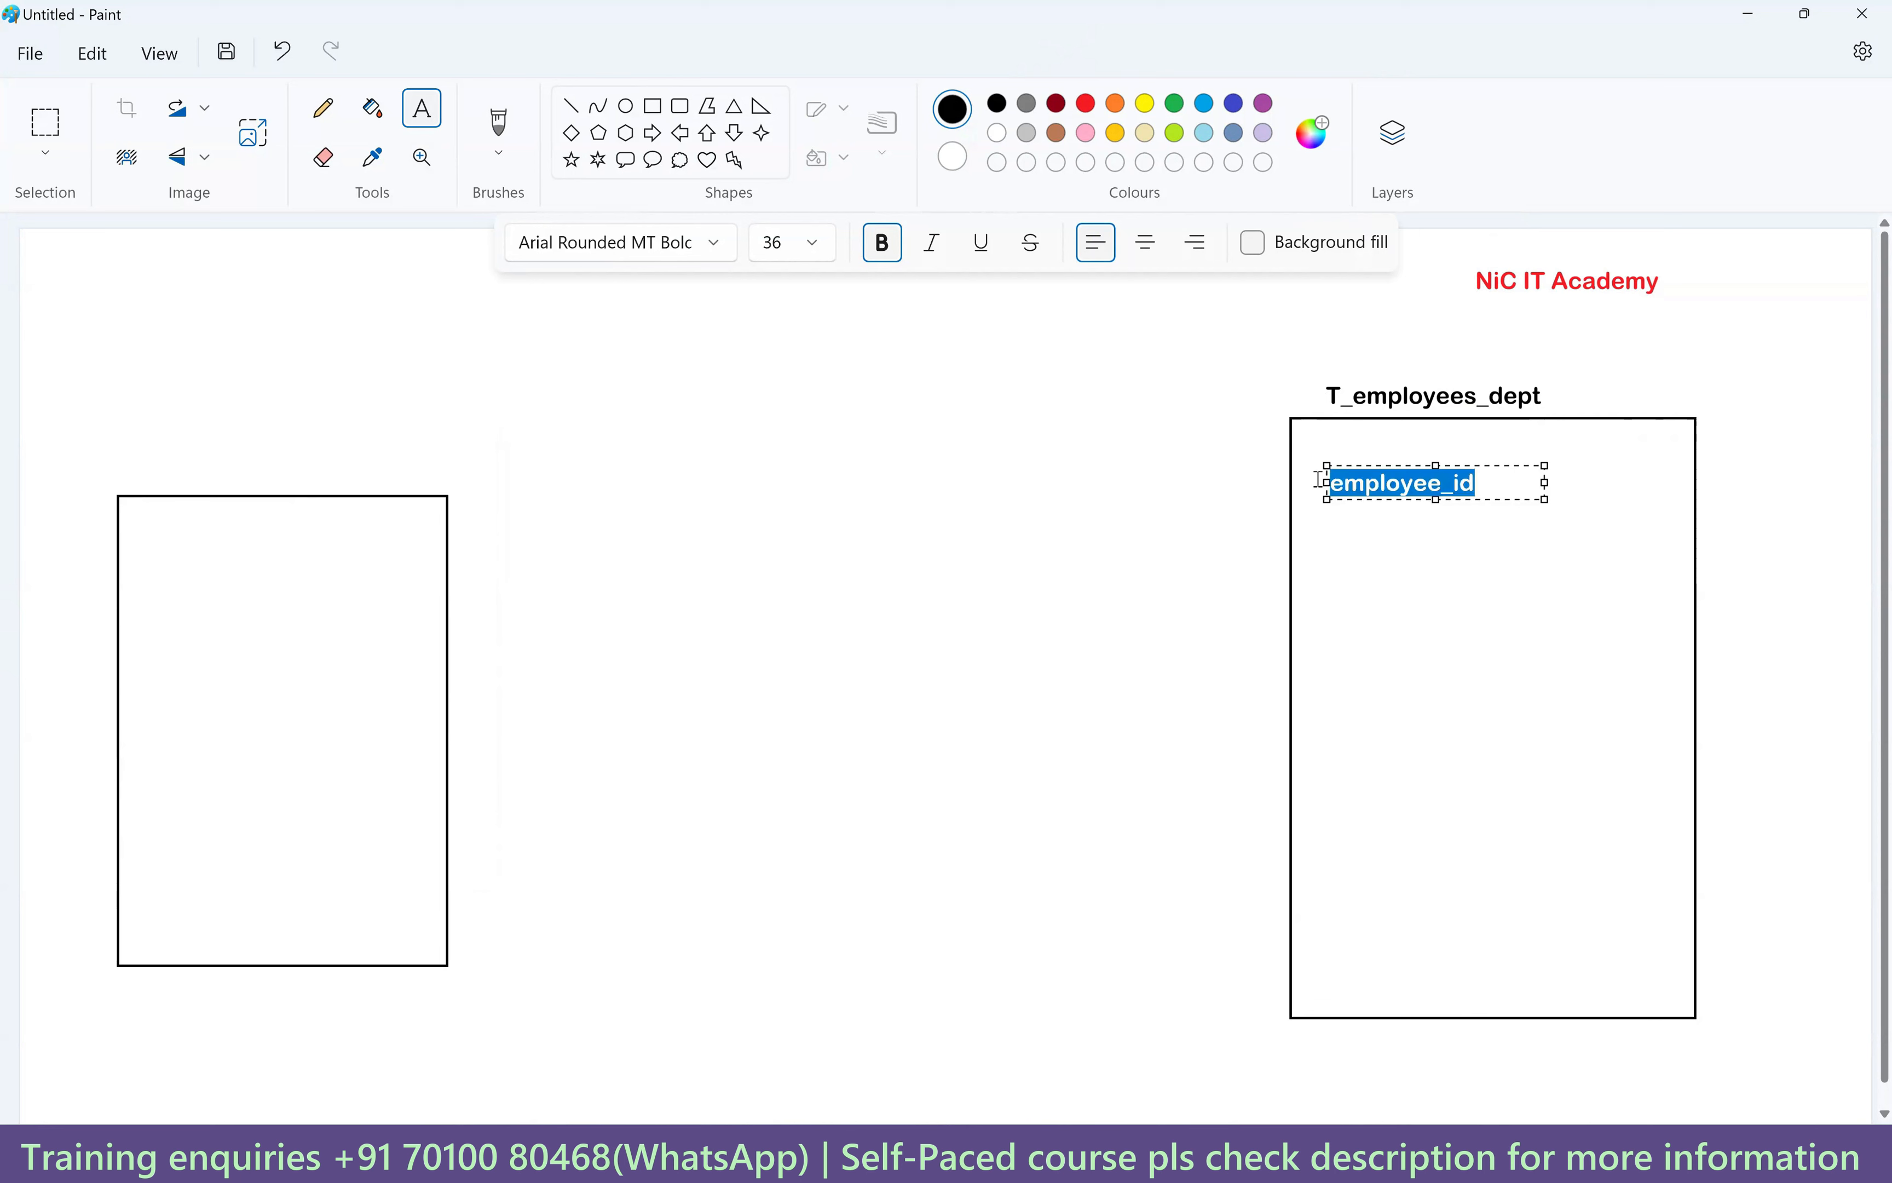
left_click(1343, 805)
Add a department_id field label below employee_id.
left_click(1343, 805)
key("ctrl+v")
left_click_drag(1347, 821, 1456, 821)
type("department")
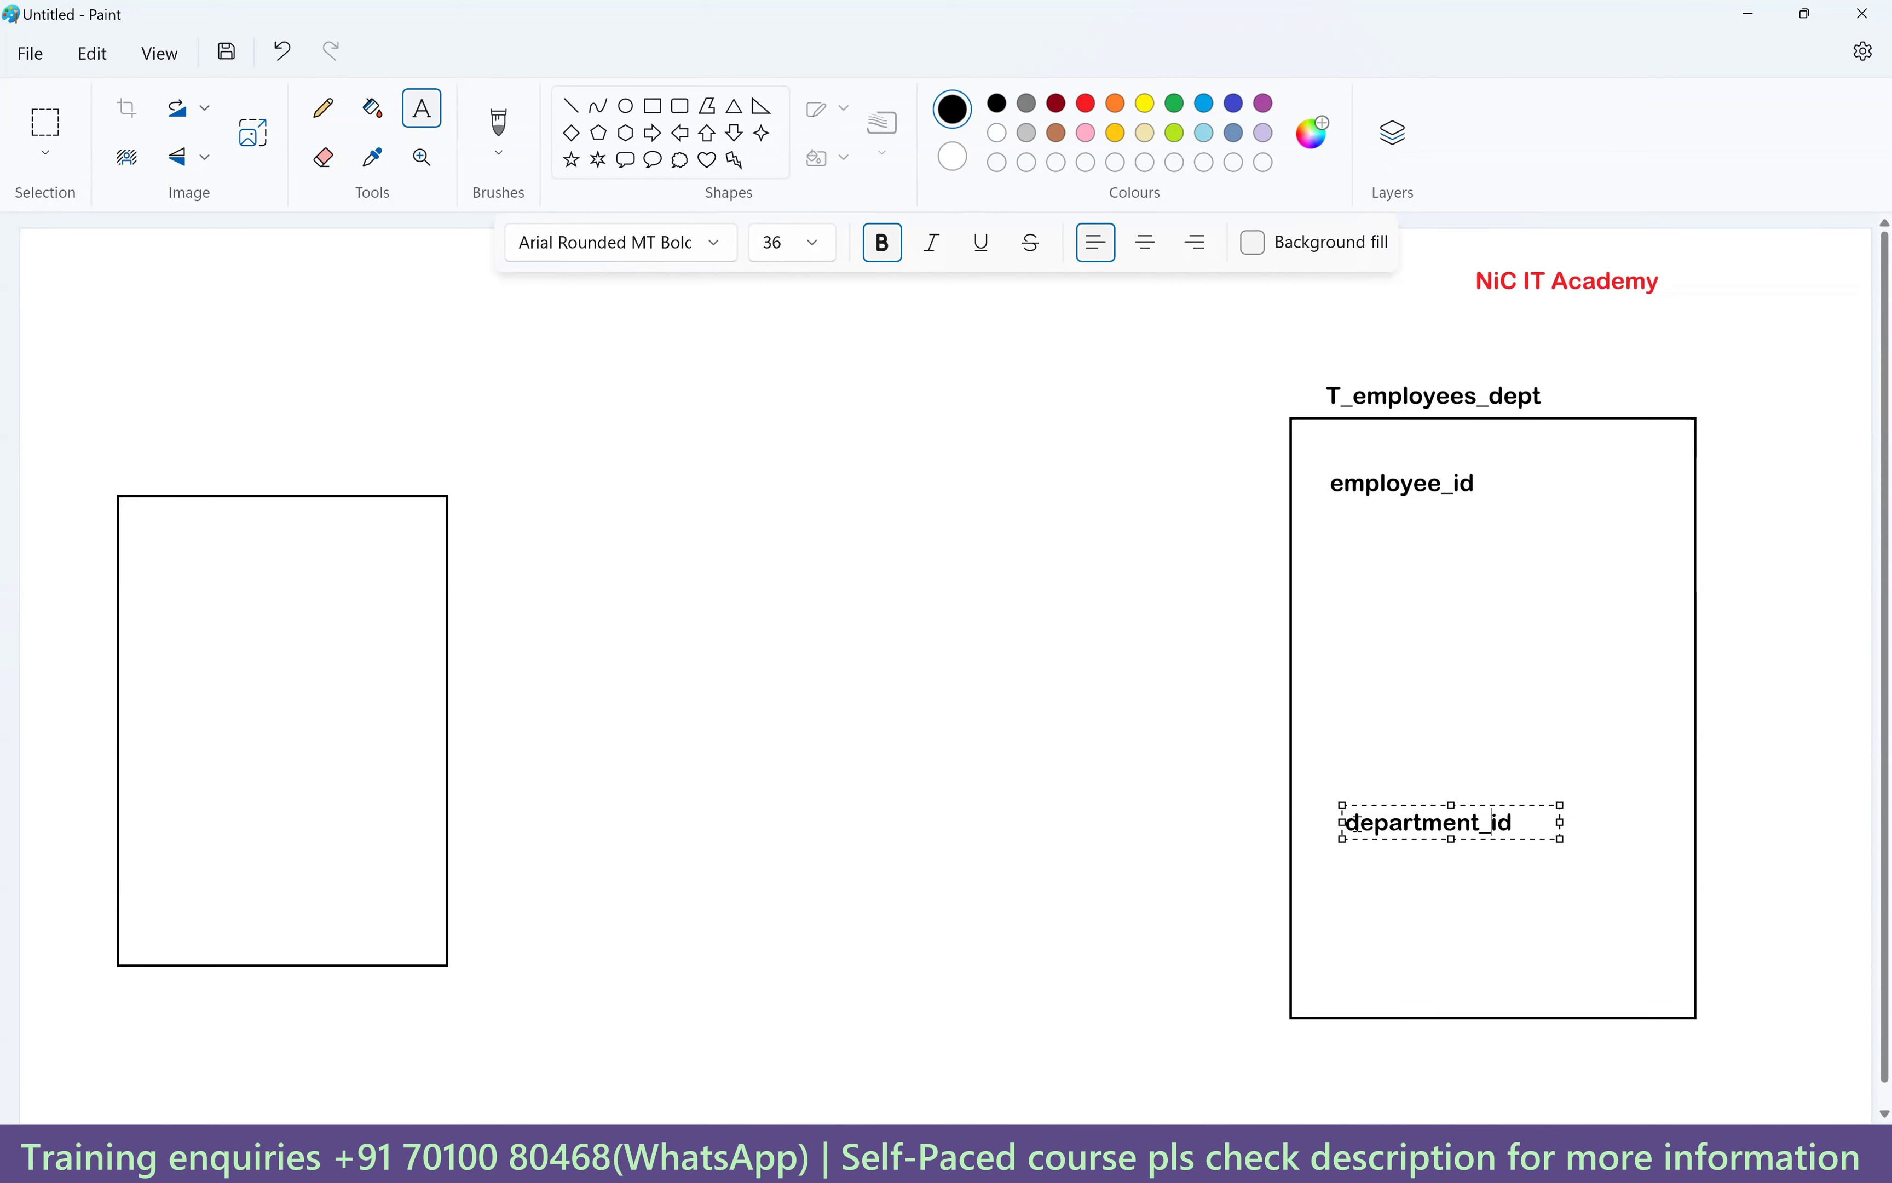
left_click_drag(1487, 821, 1332, 822)
left_click(1352, 900)
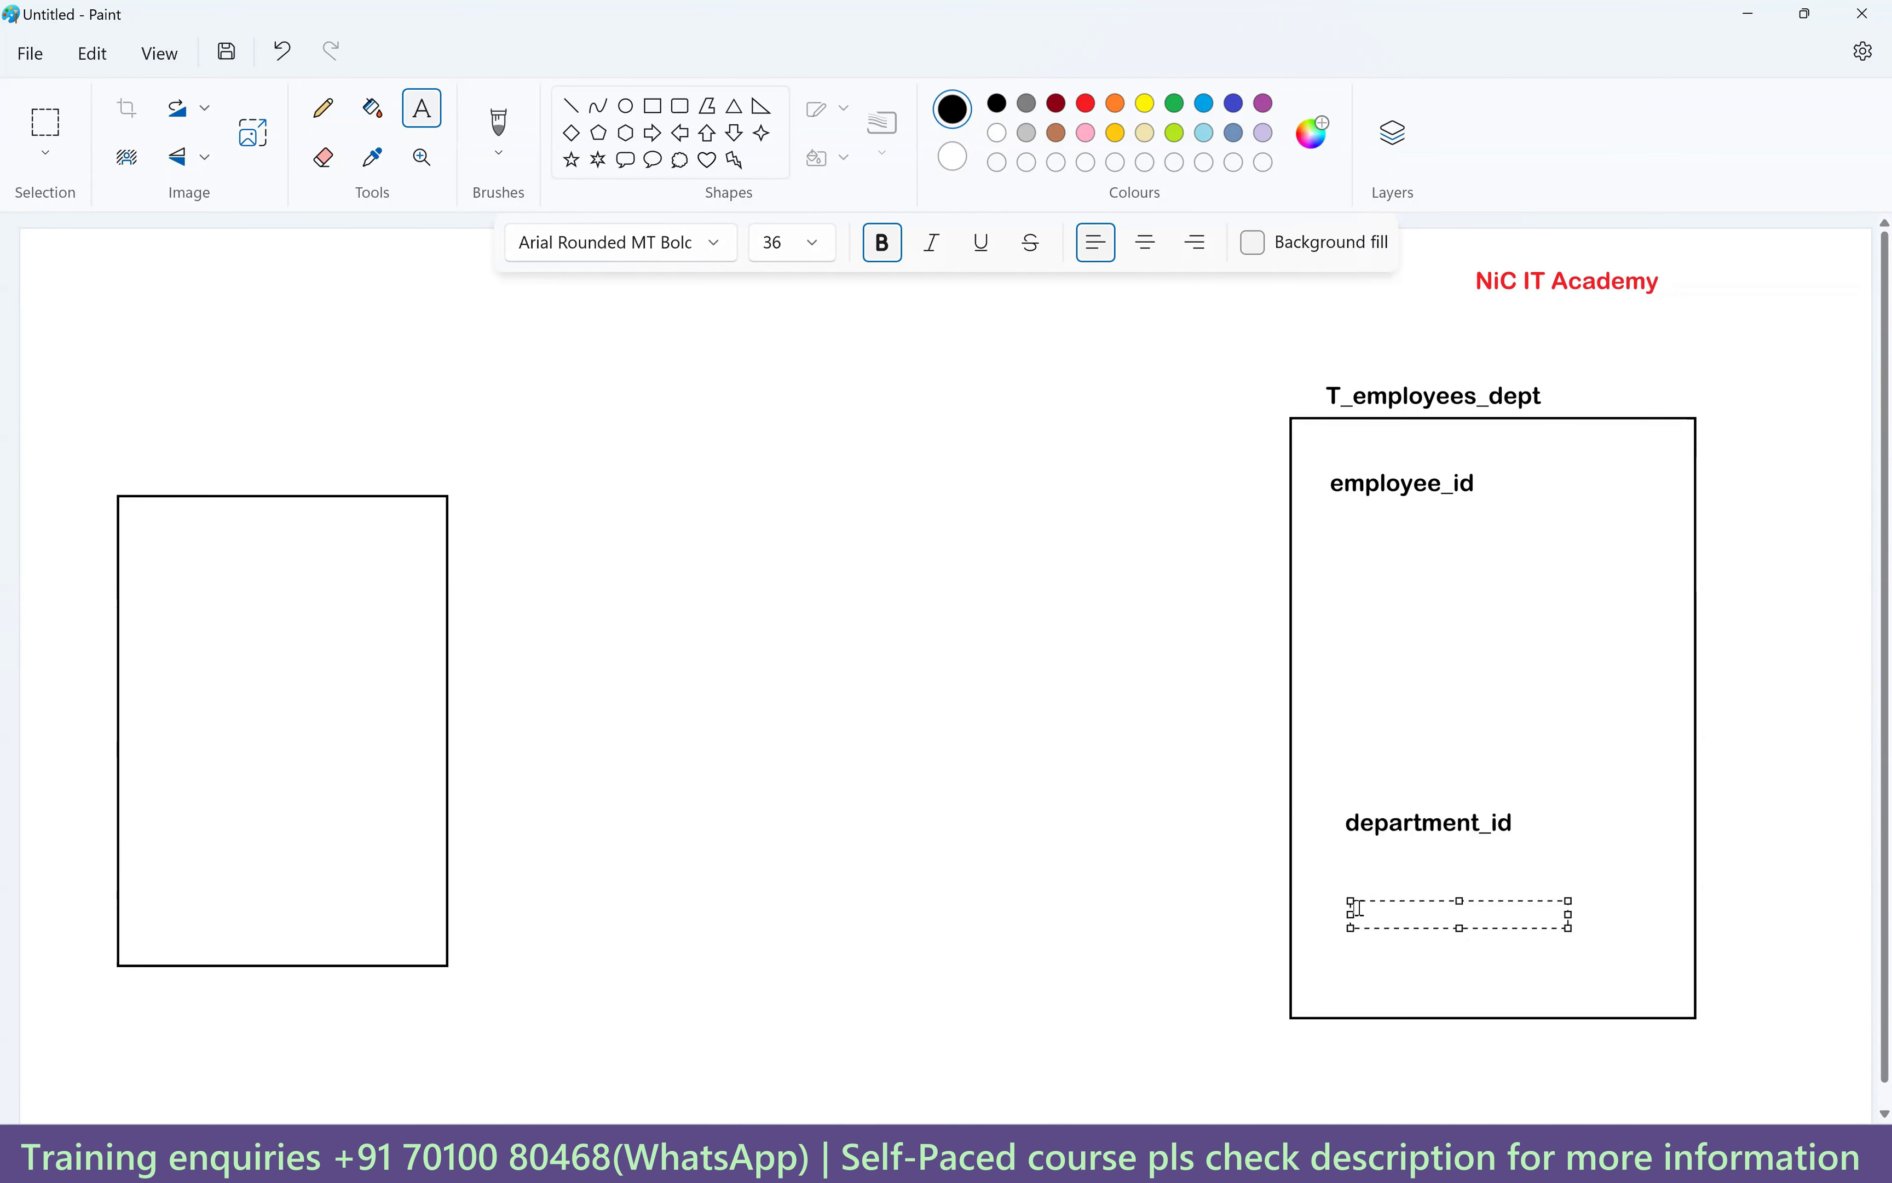
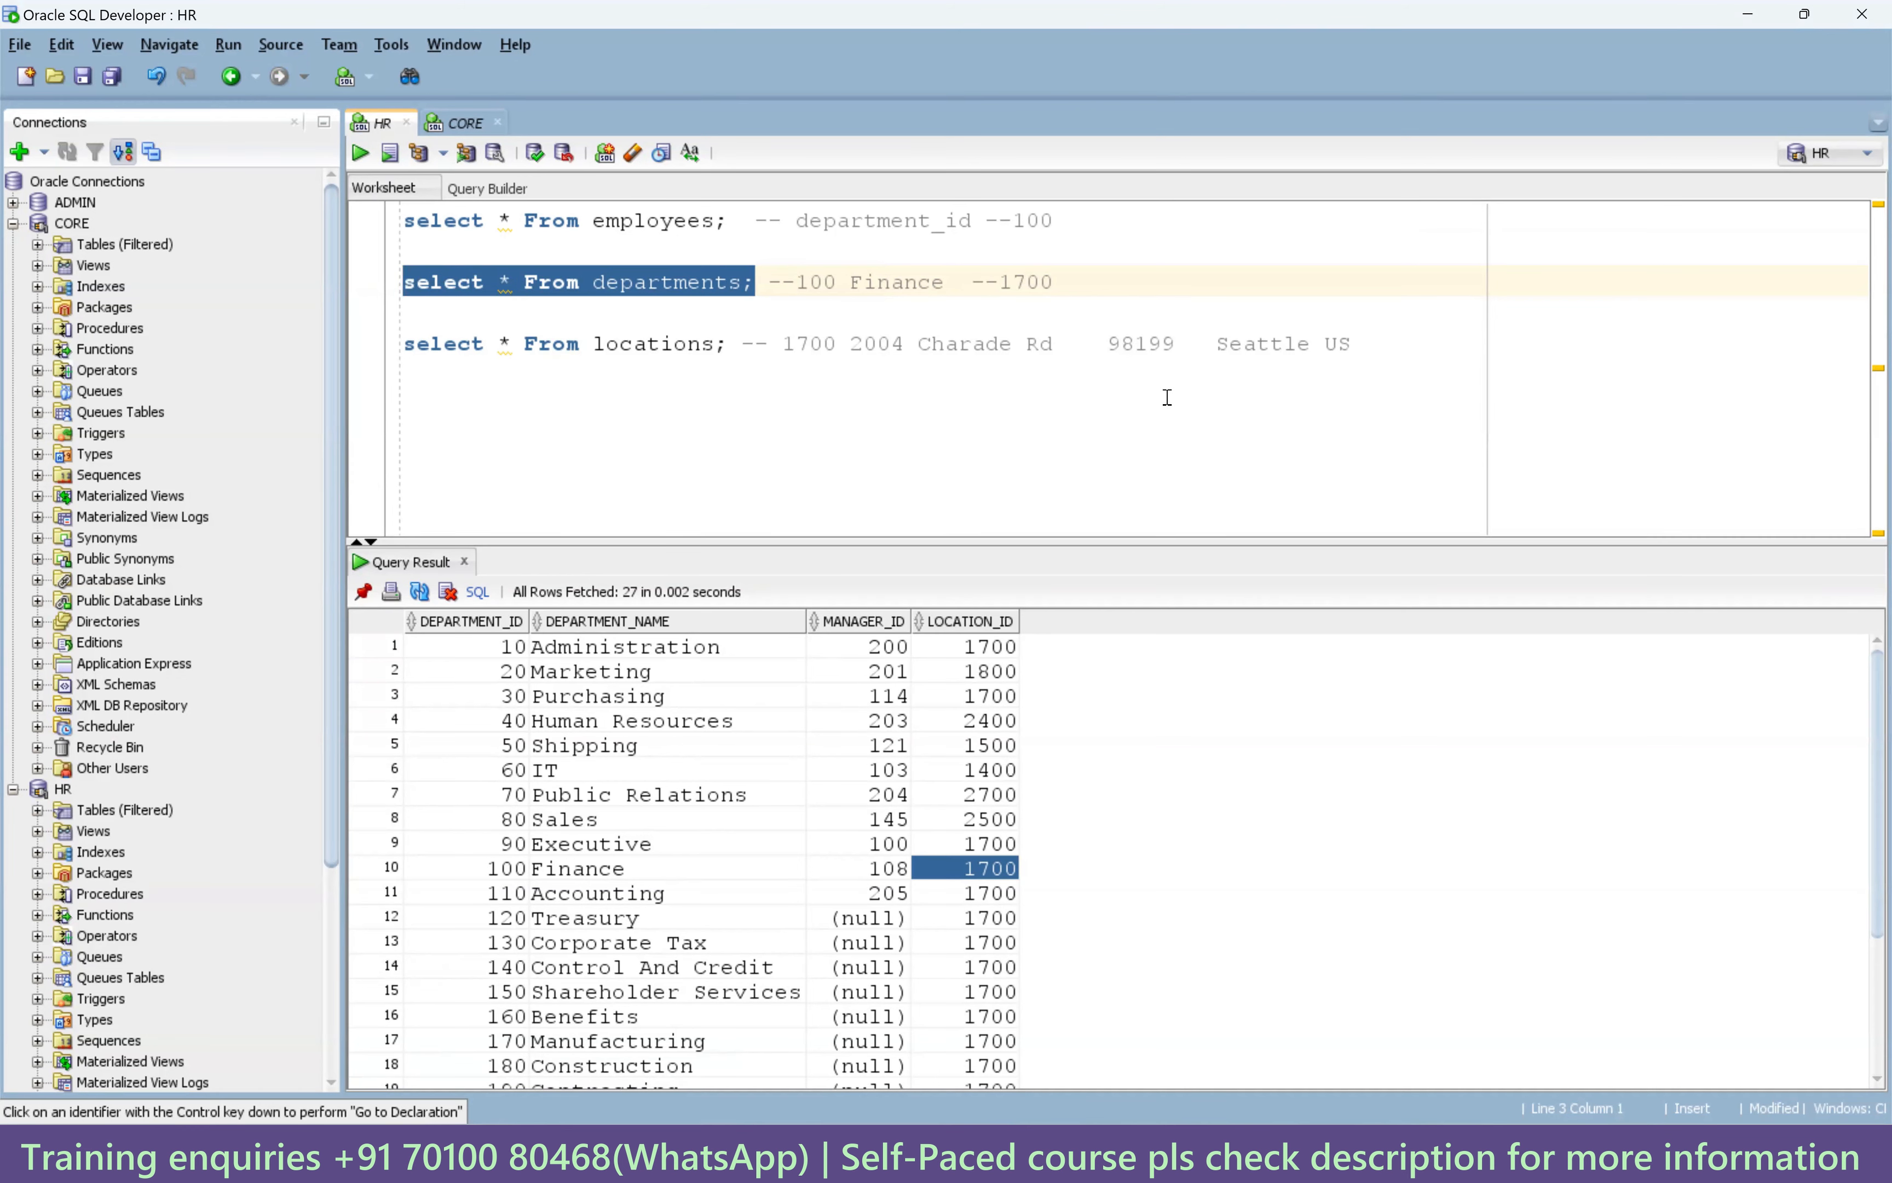
Paste a fresh 'select * From departments;' line below the locations query and select its asterisk.
left_click(1381, 345)
key("Return")
key("Return")
type("select * From departments;")
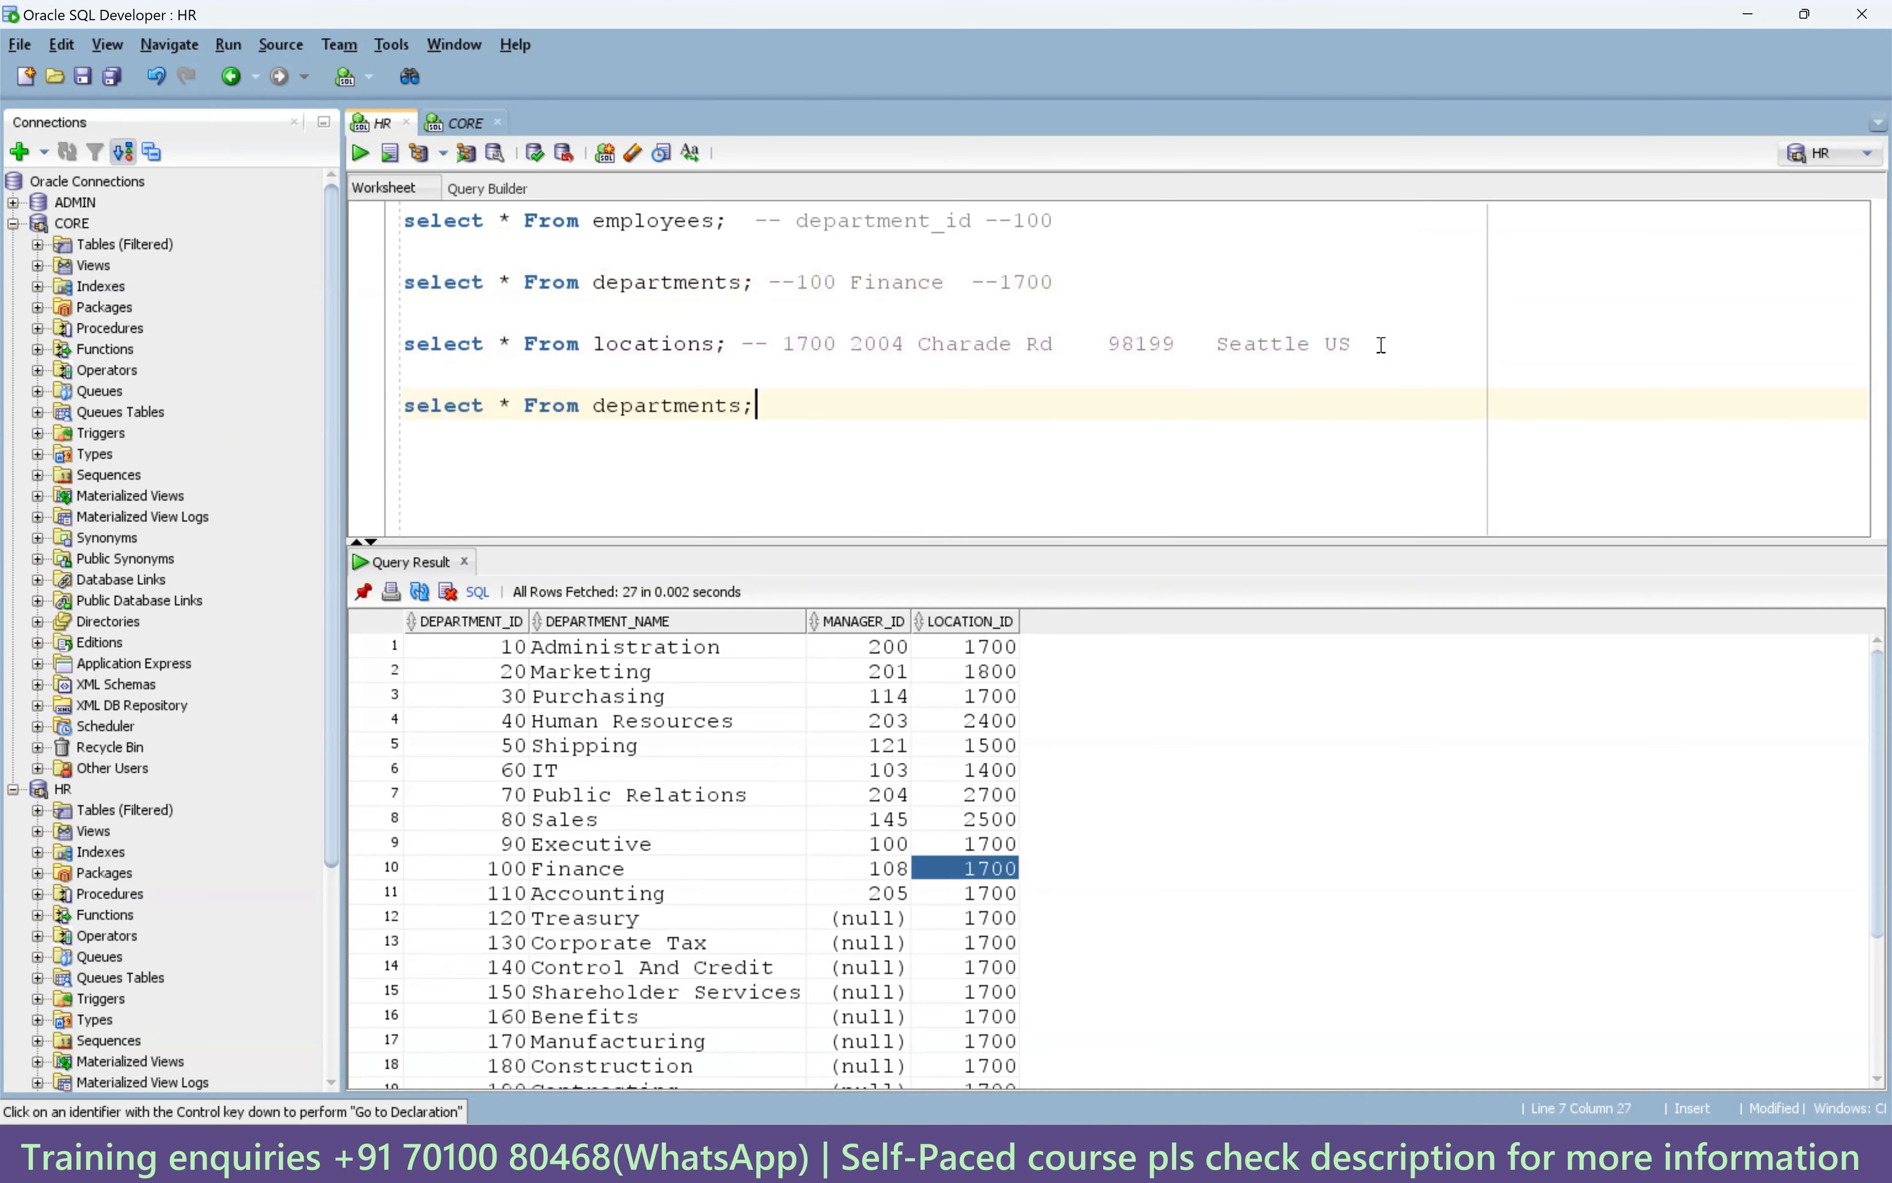
left_click_drag(517, 405, 504, 405)
mouse_move(500, 405)
Glance at the m_unconnected_Lookup_2_tables mapping in Informatica, then return to the SQL worksheet.
left_click(1220, 1040)
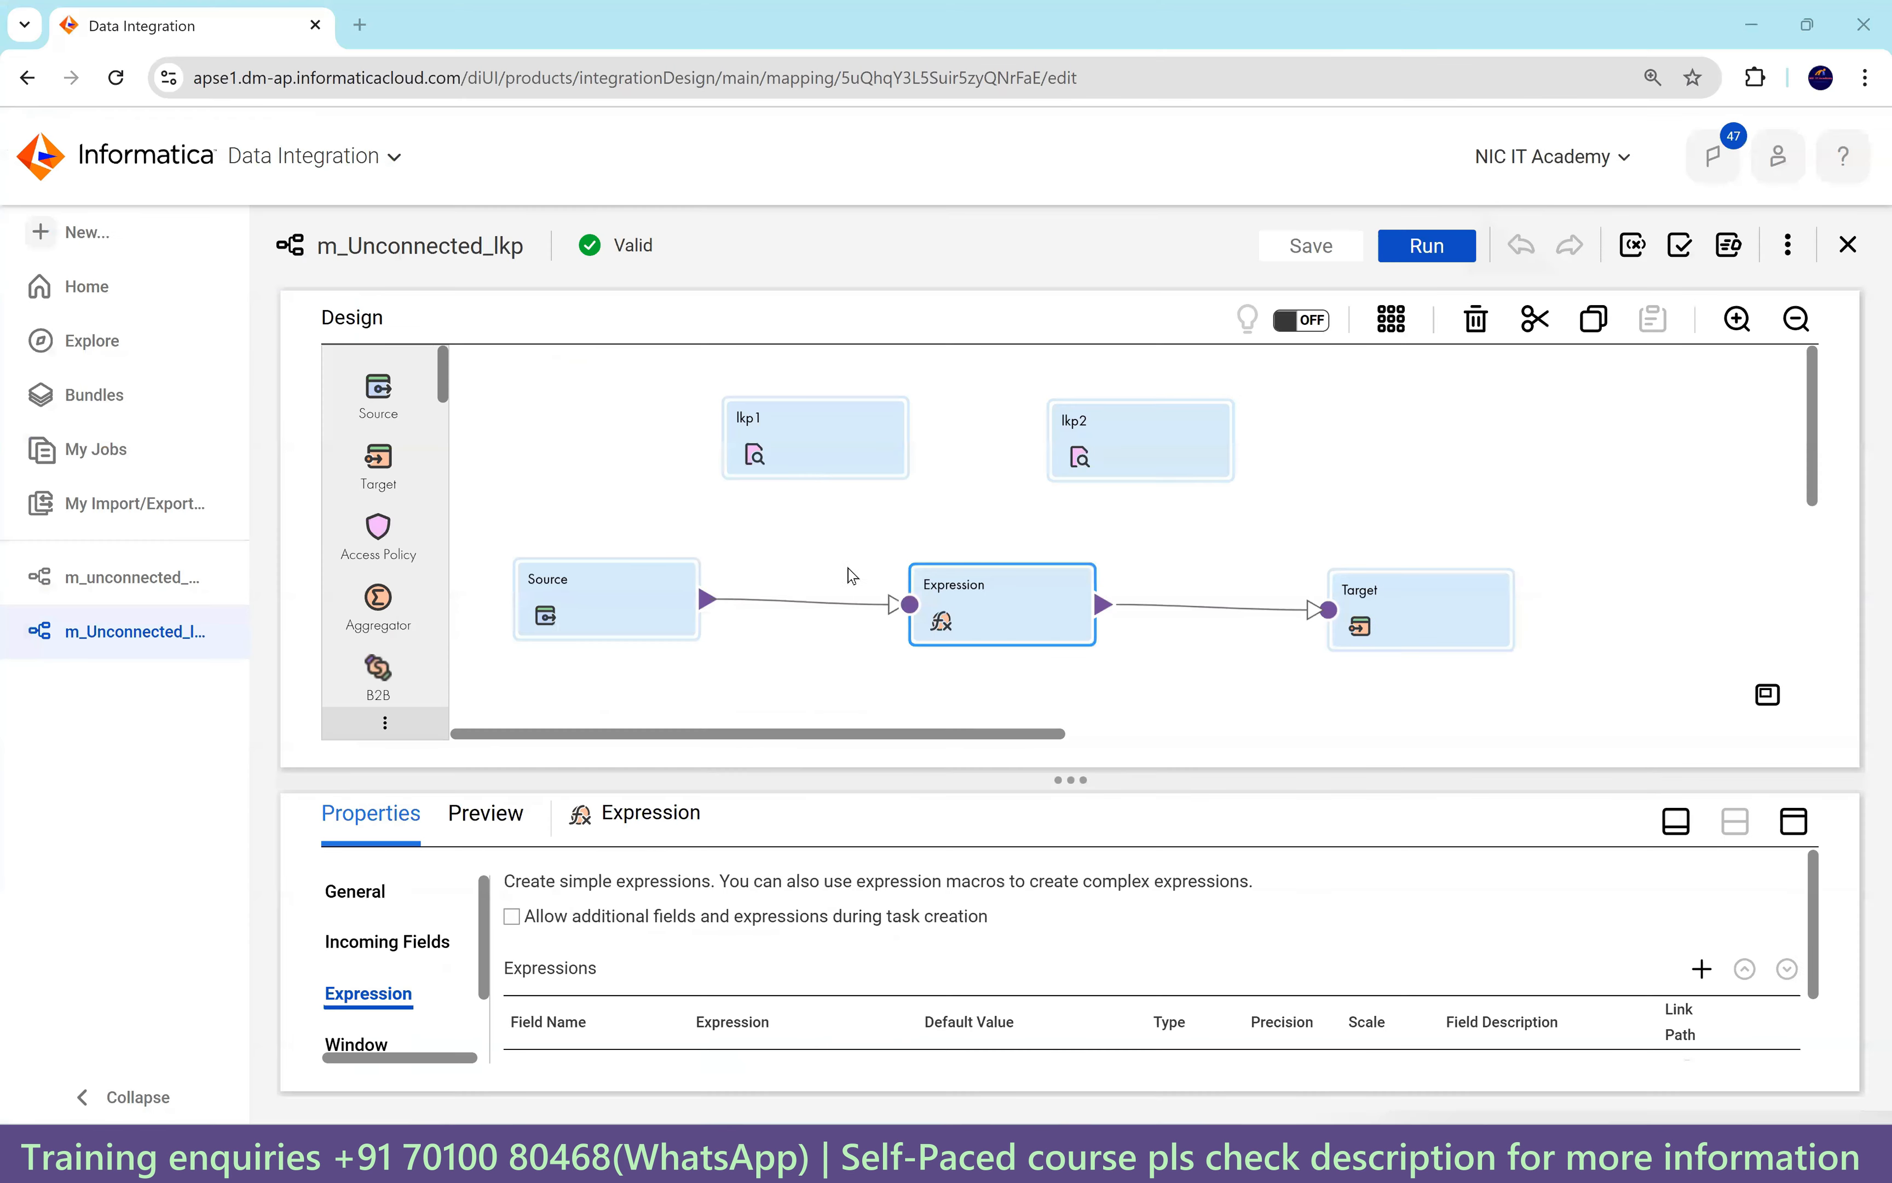
left_click(67, 577)
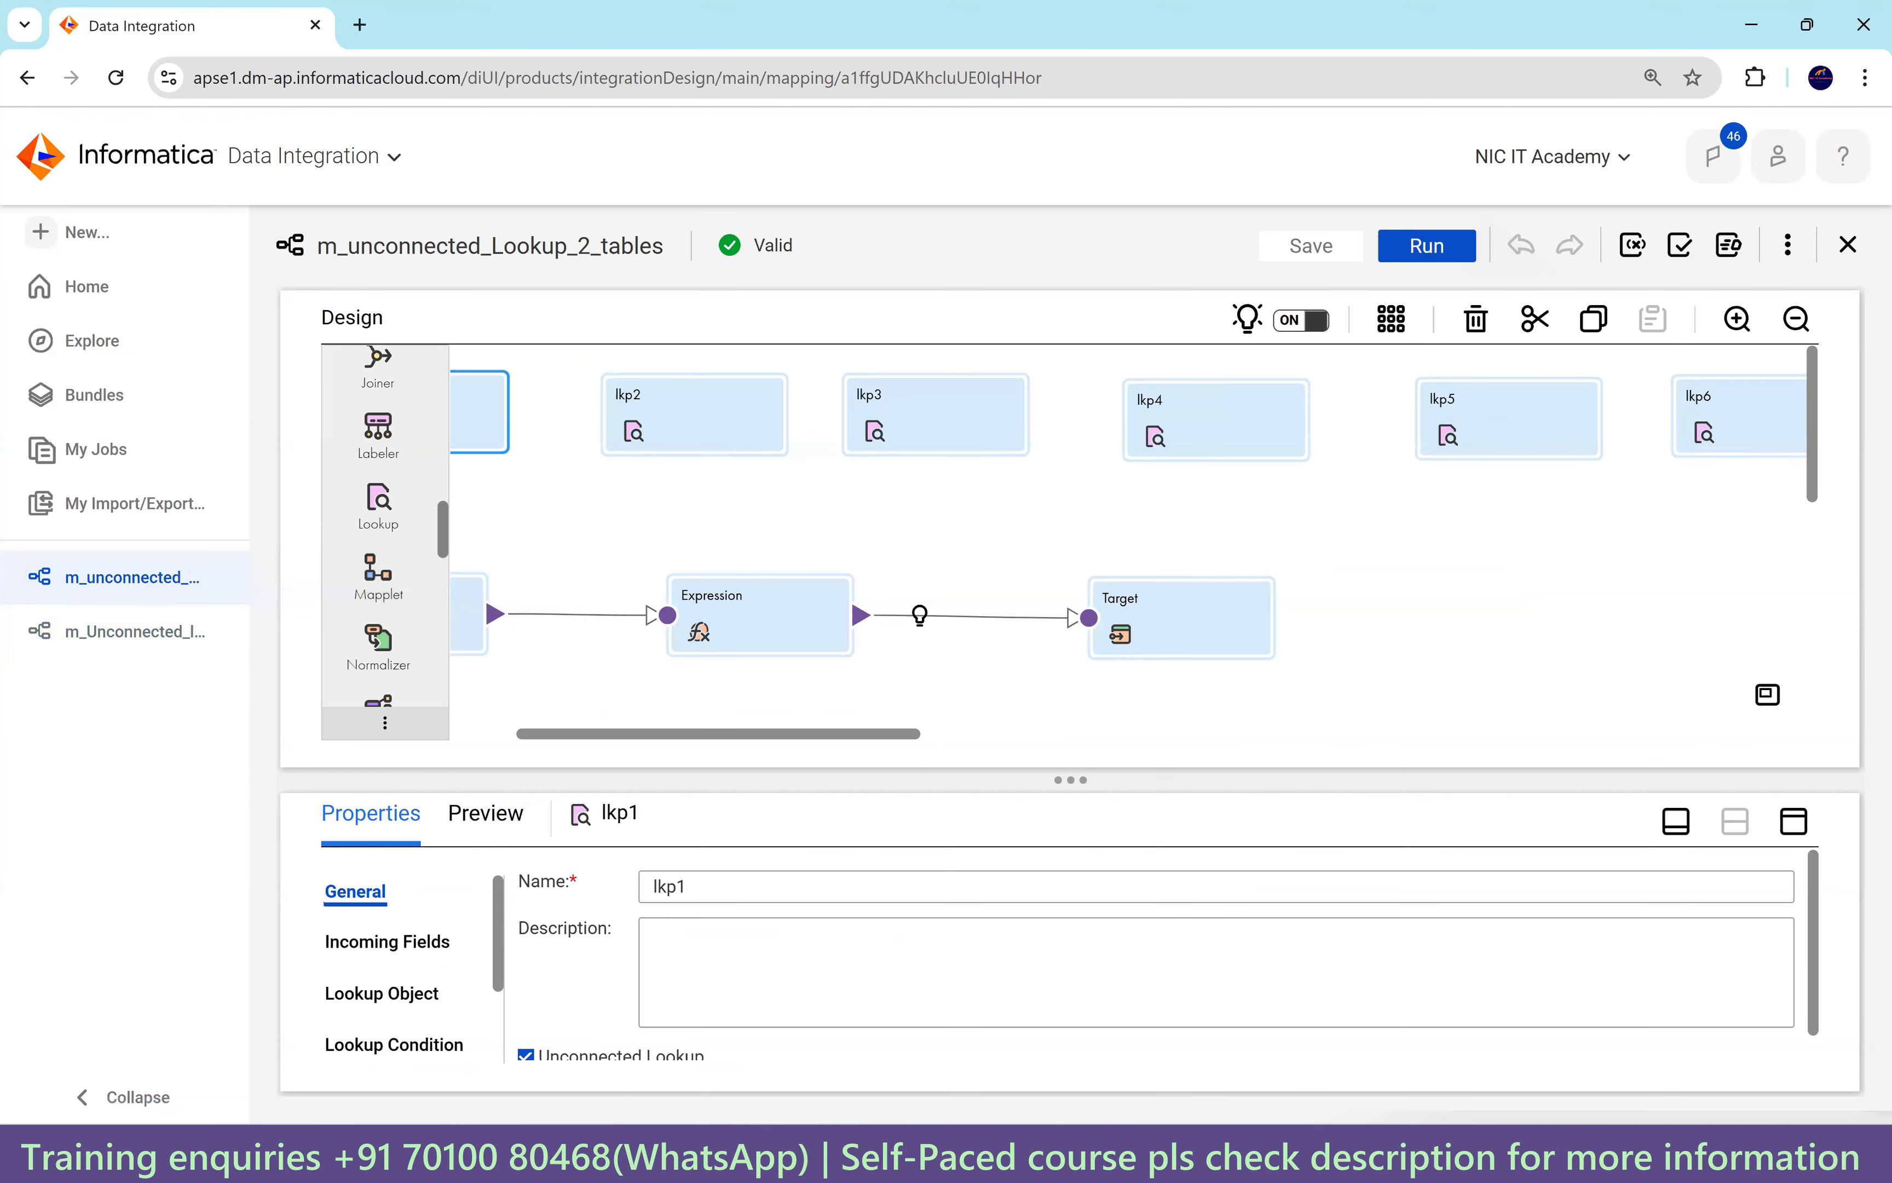
left_click(1267, 1153)
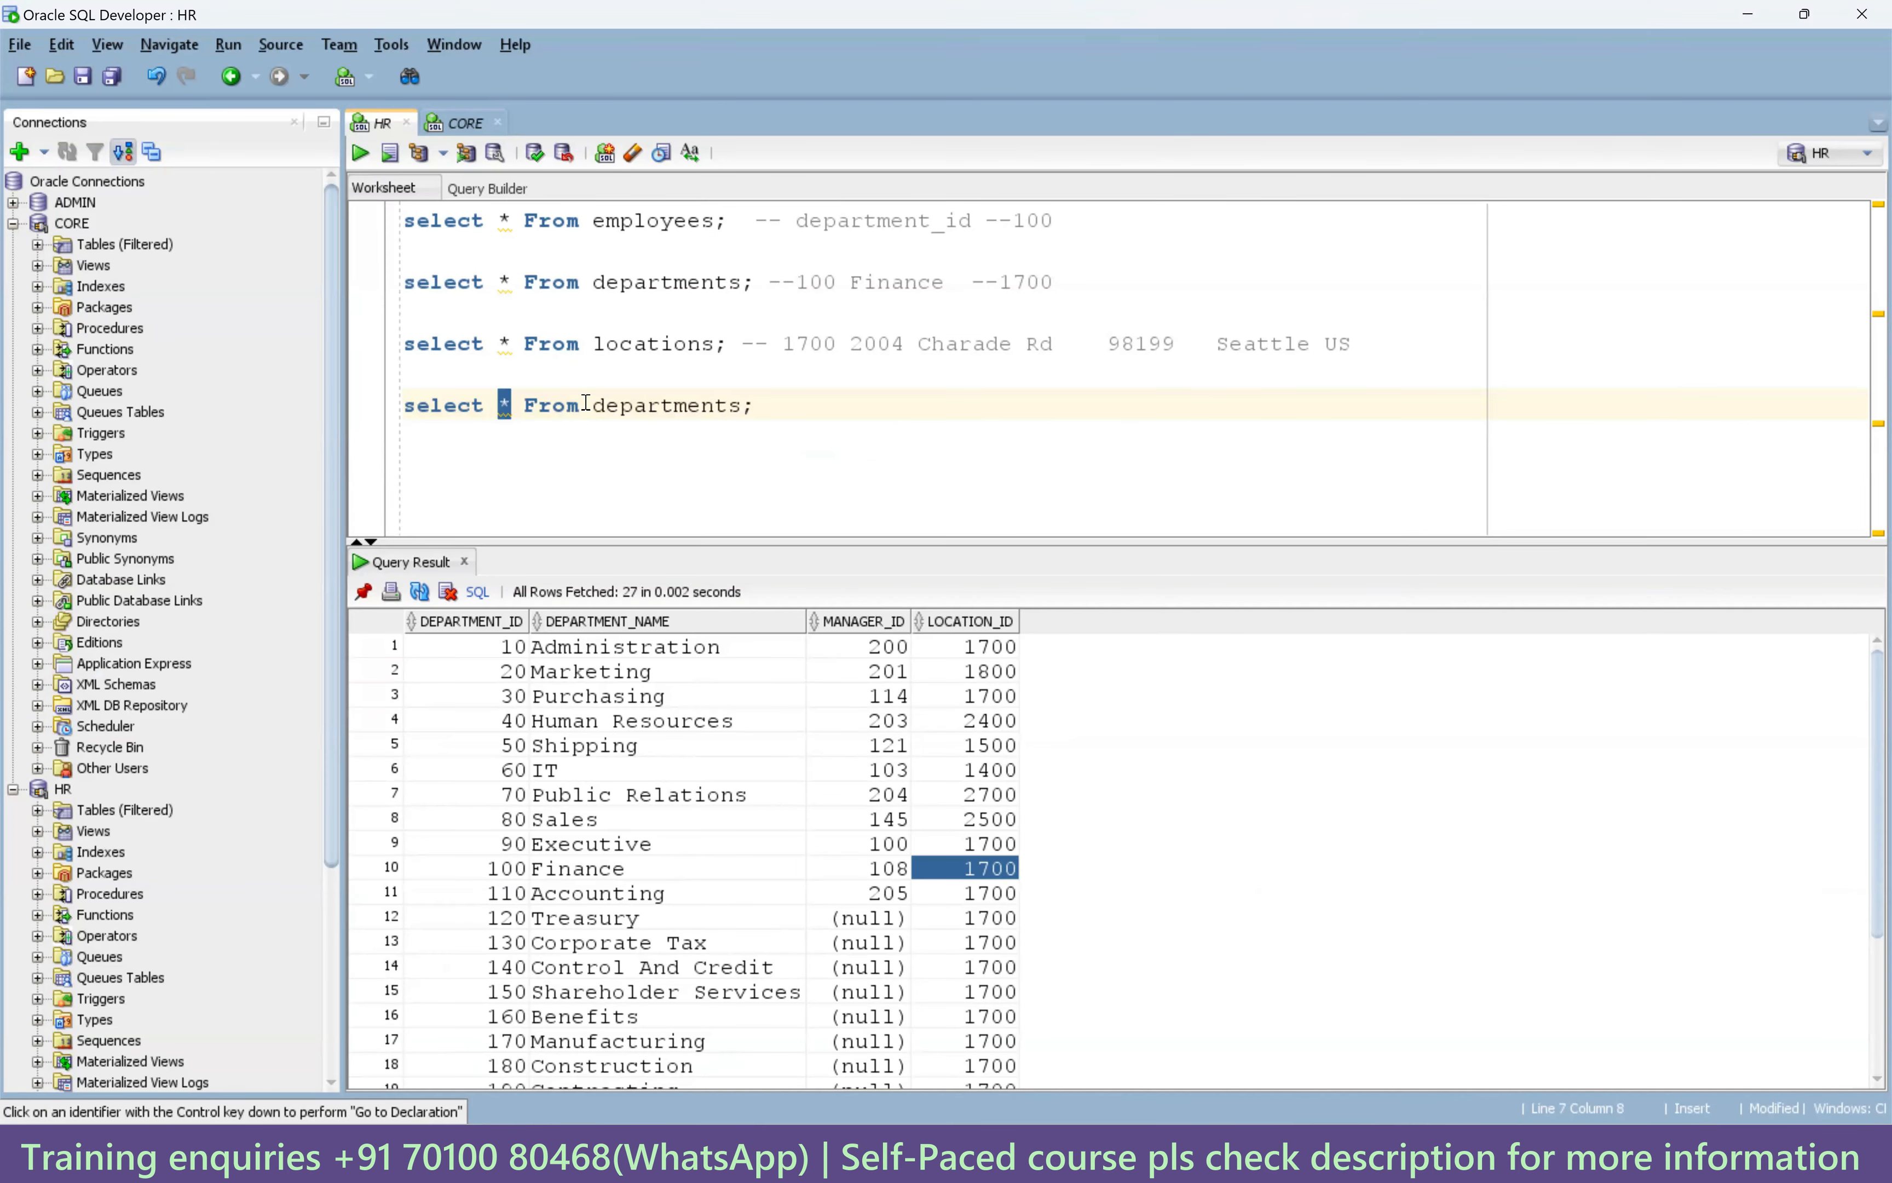
Replace * with department_id,department_name||'~'||location_id and run the departments query.
type("department_id")
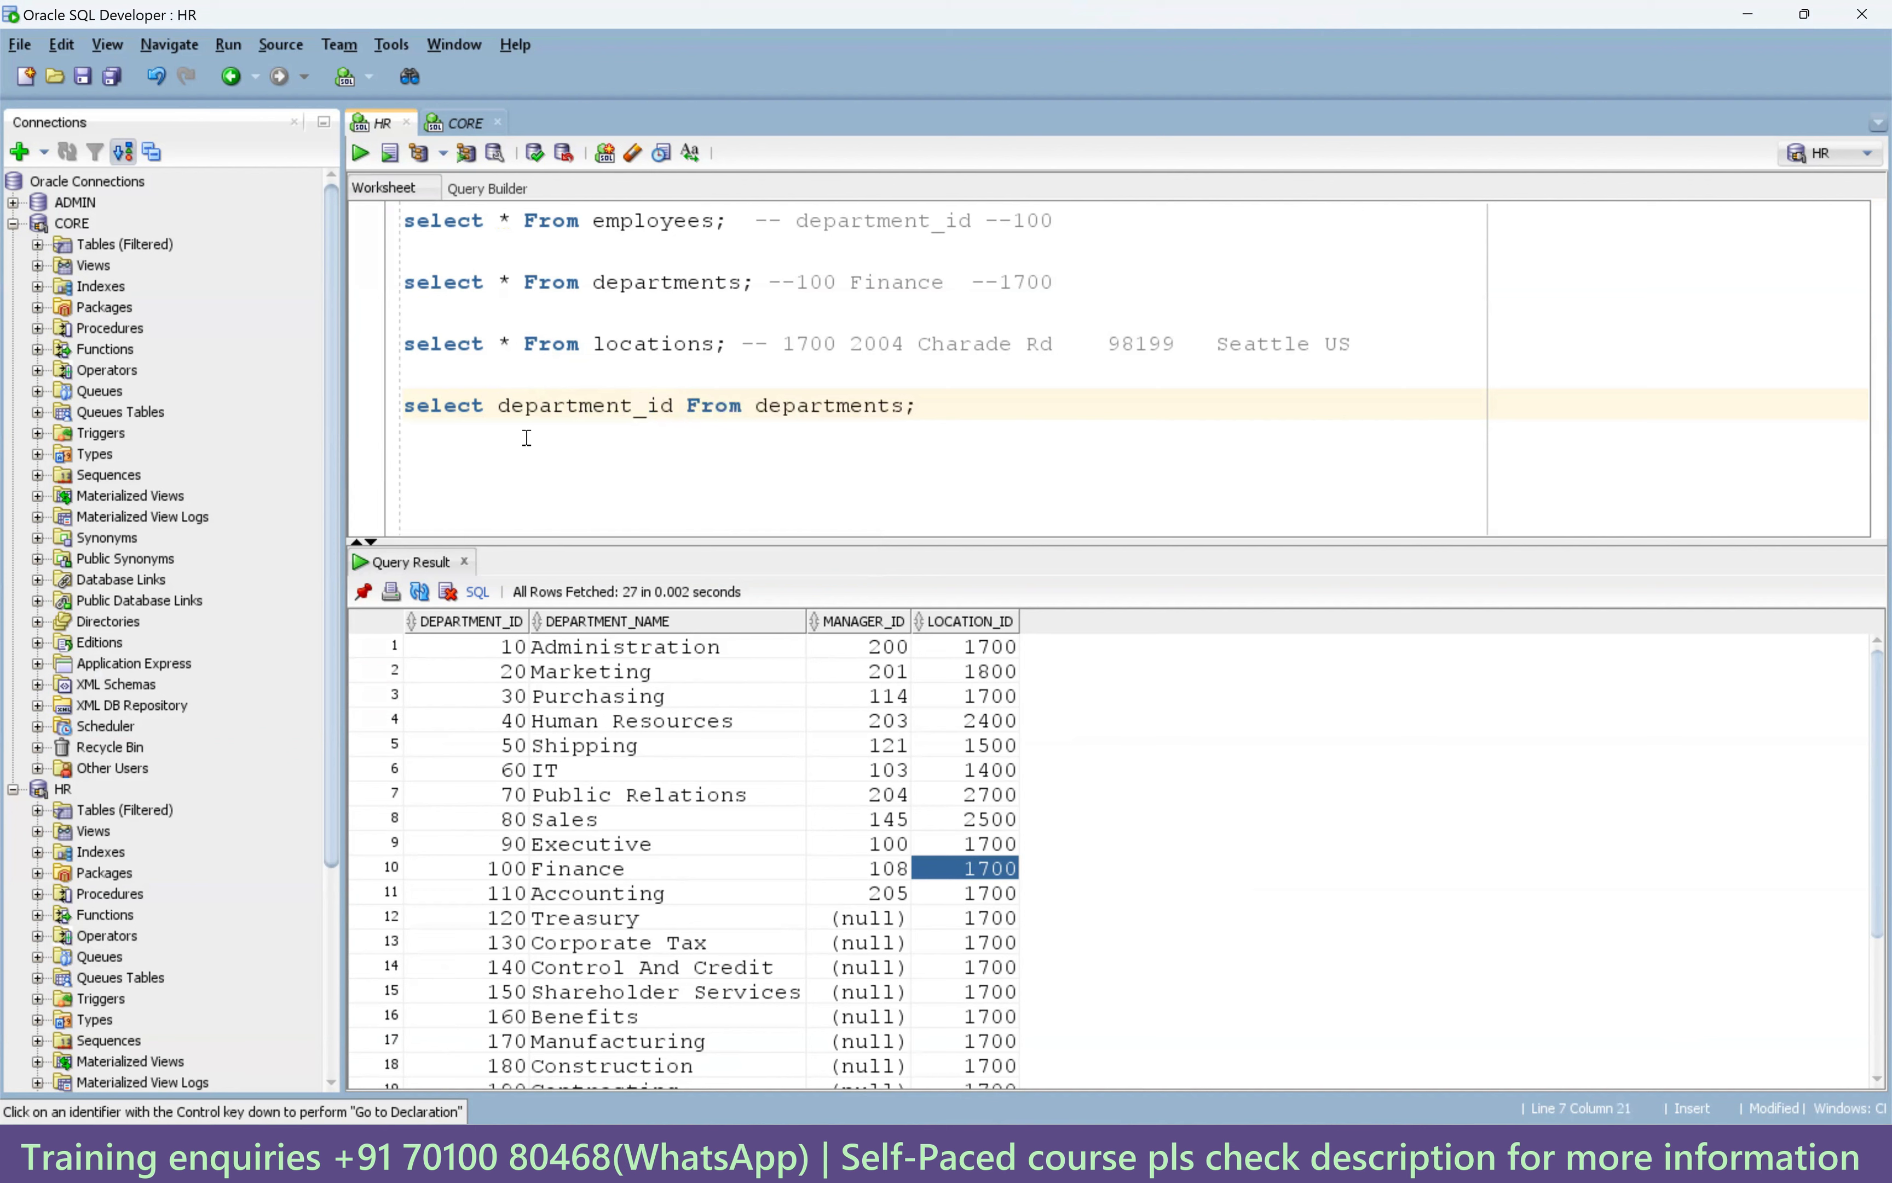
type(",")
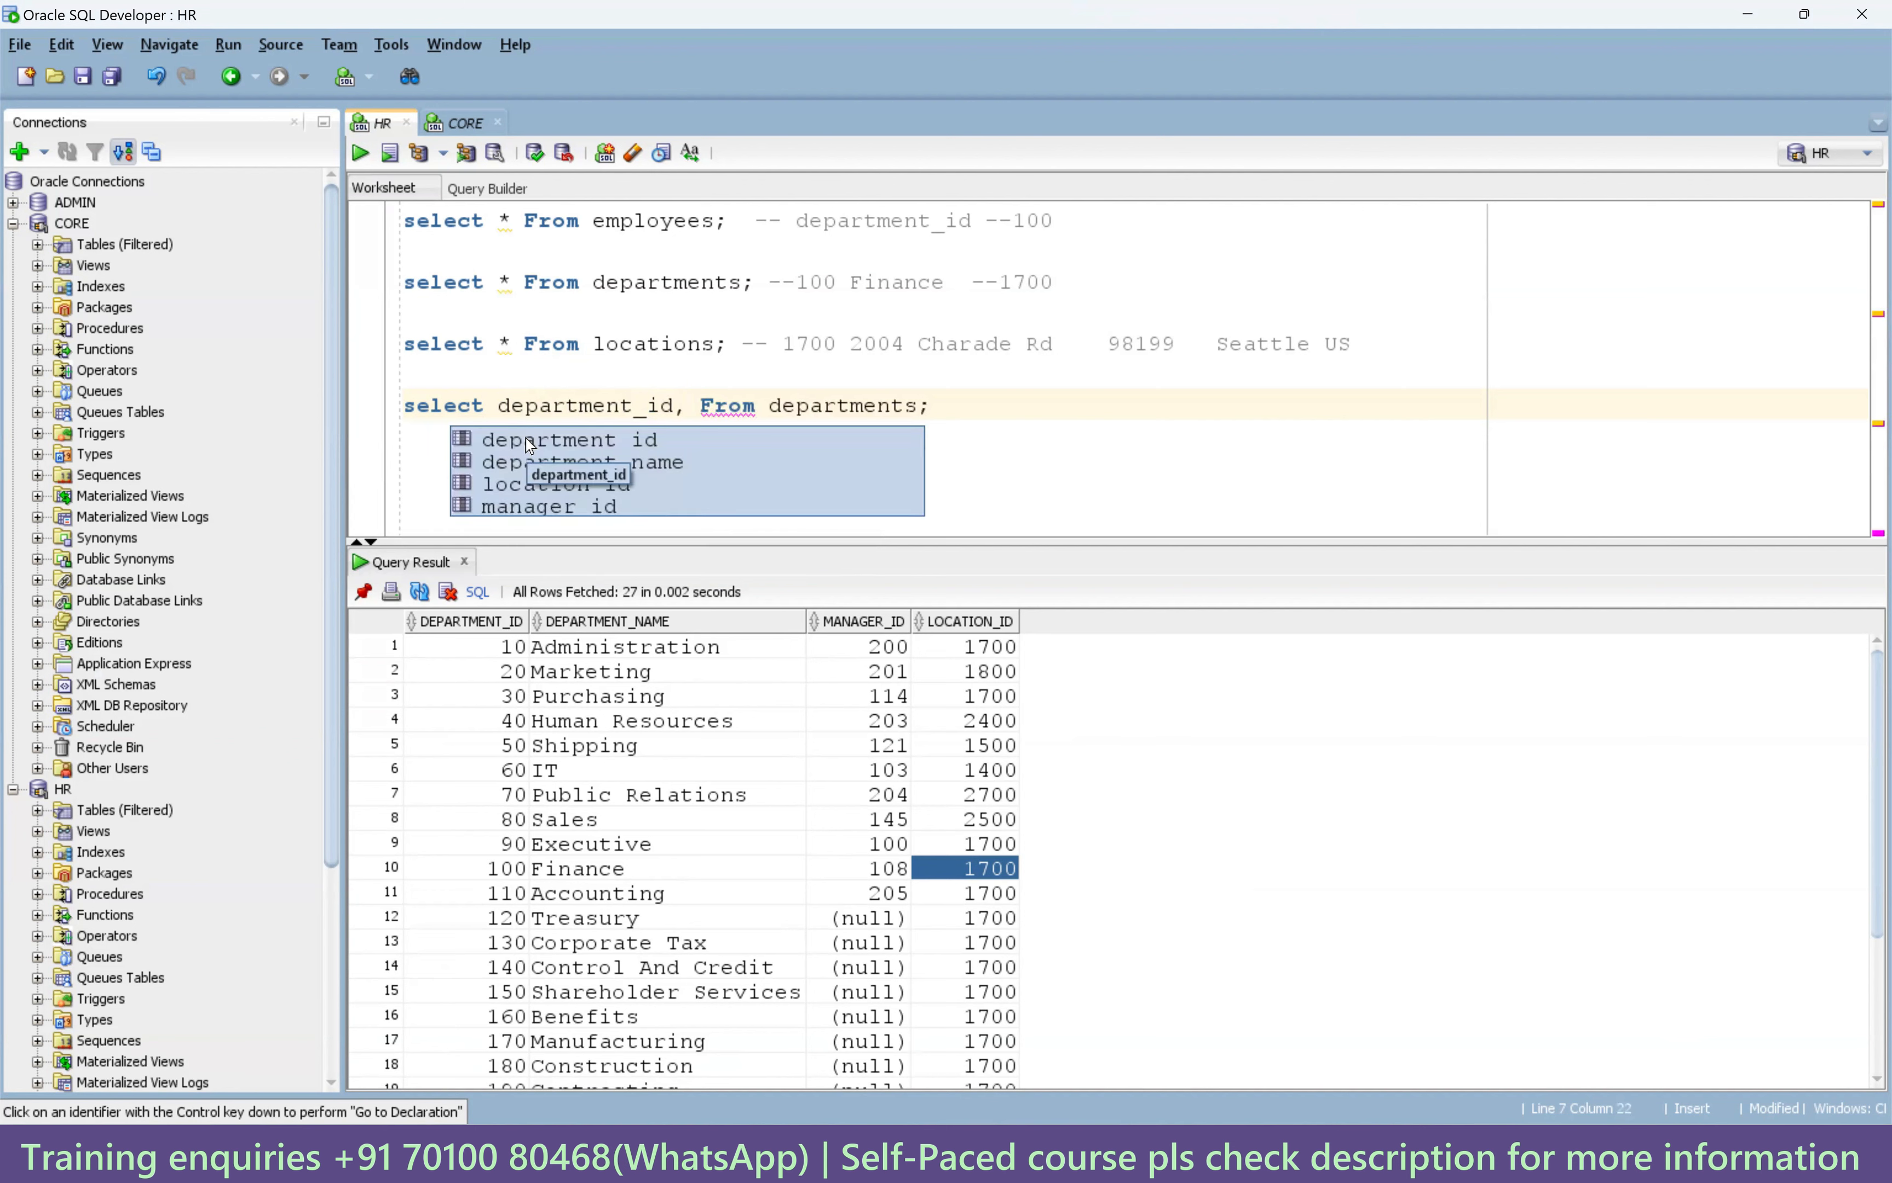
type("department_name||'")
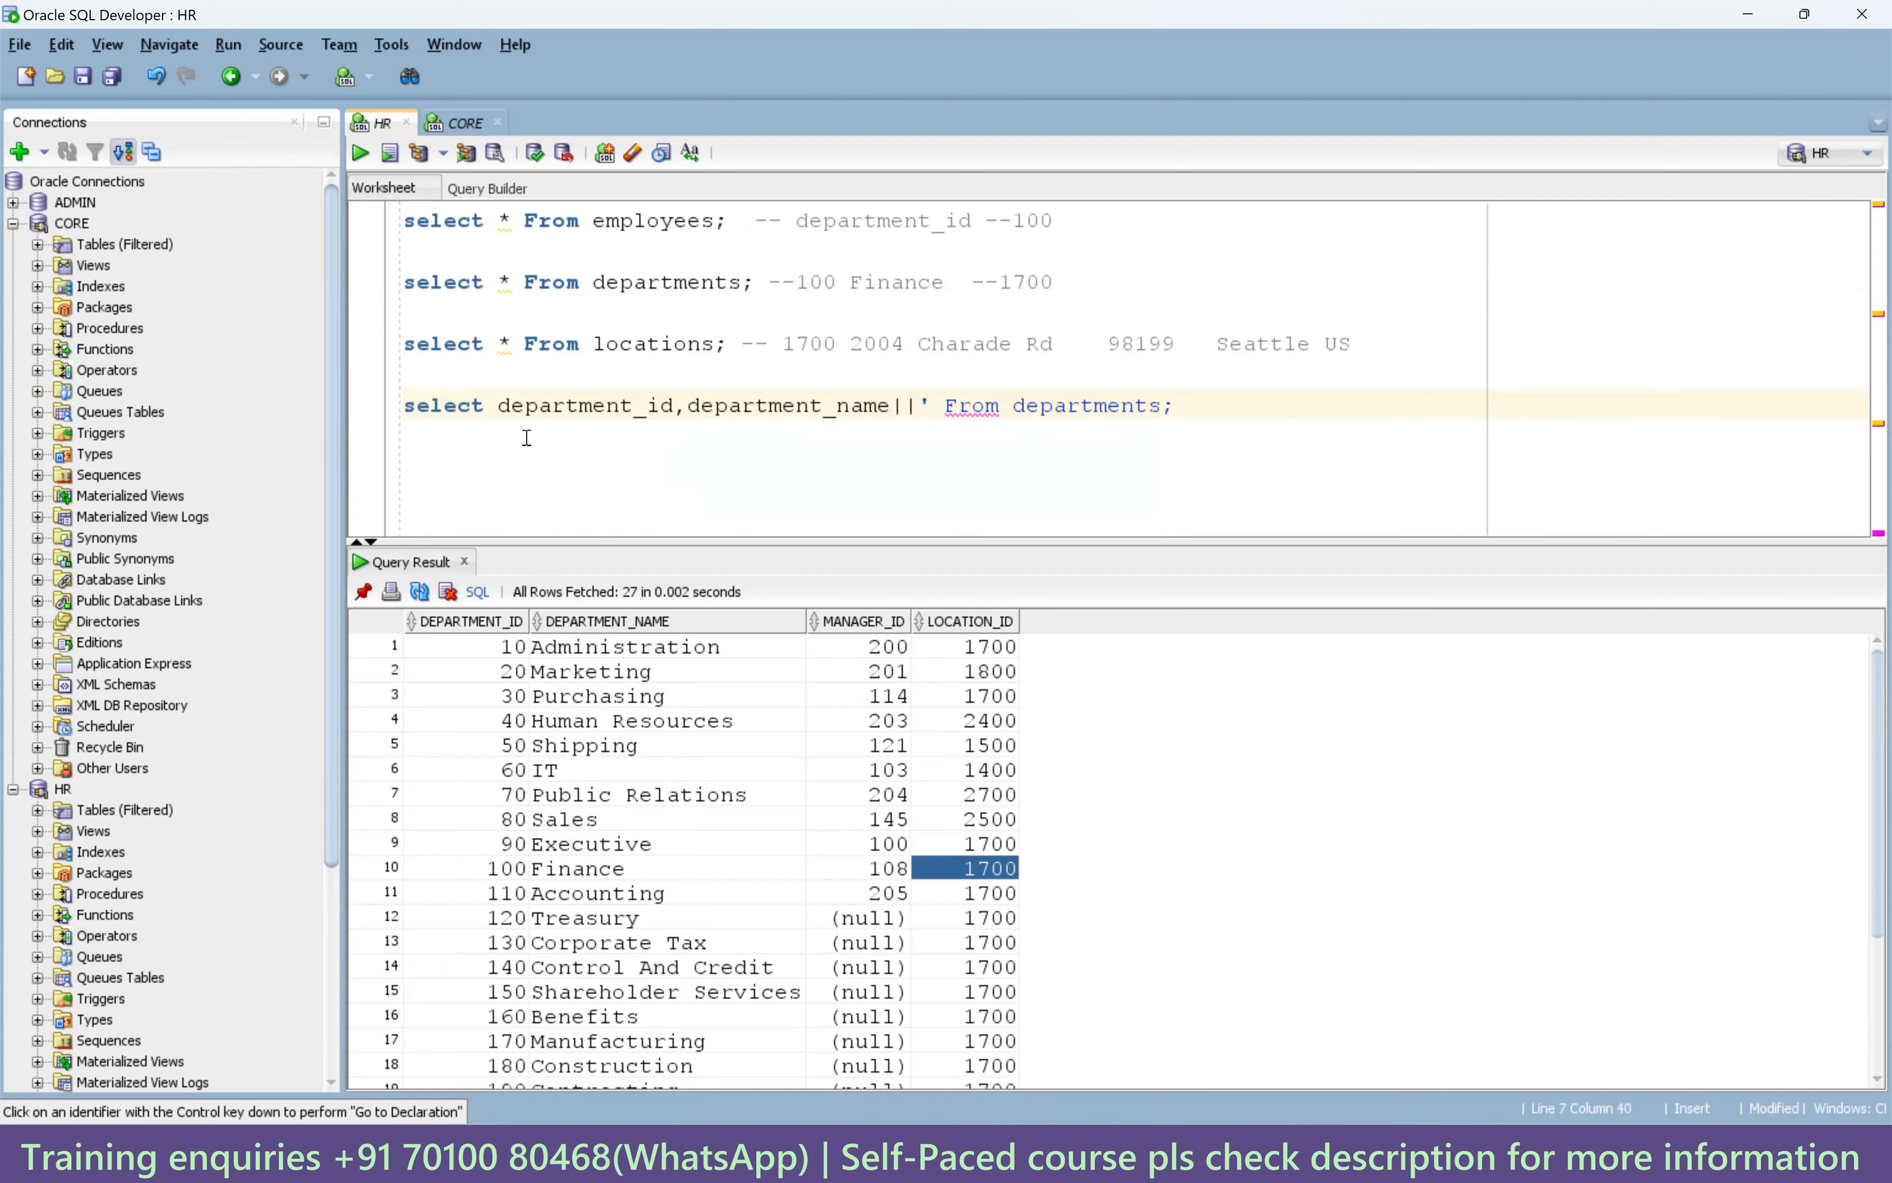
type("~'")
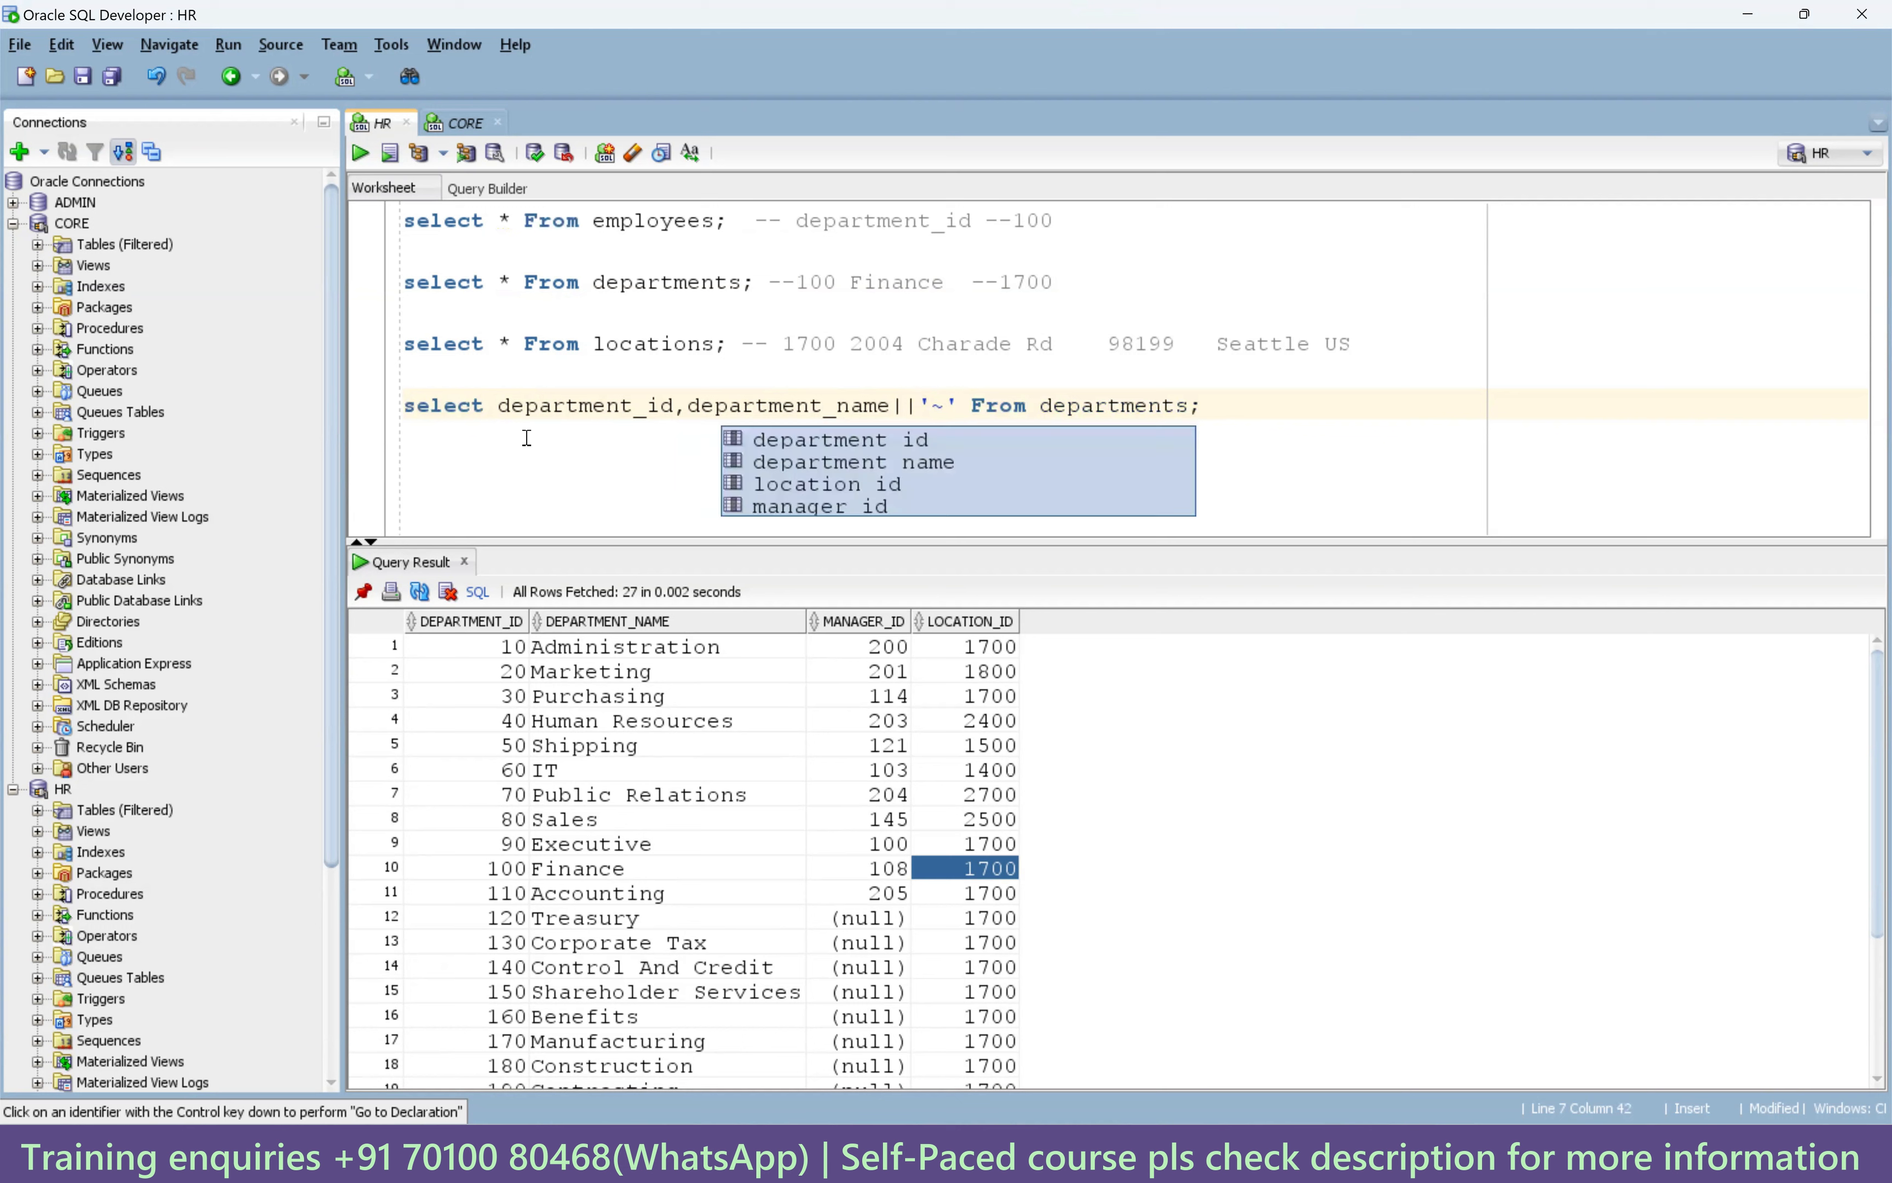
type("||")
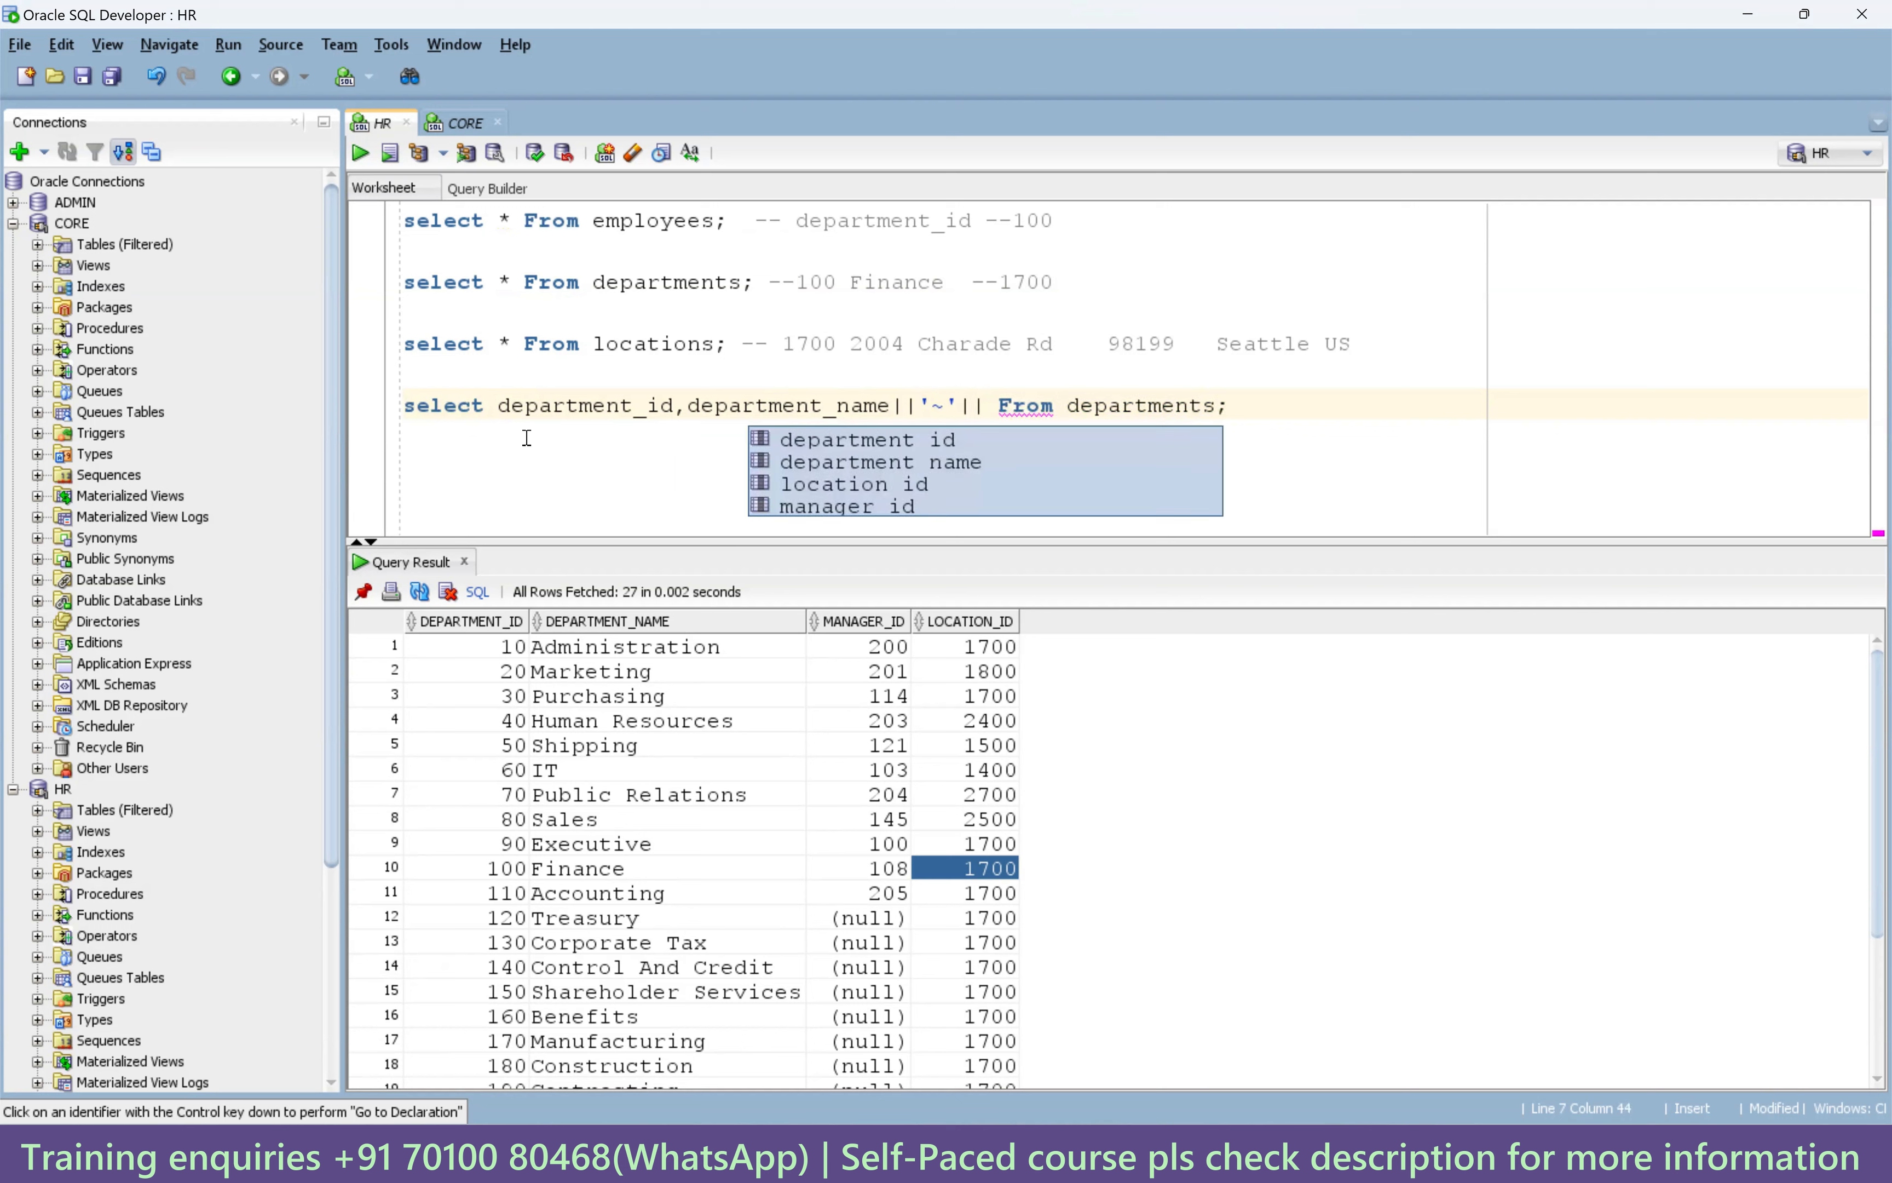
type("location_id")
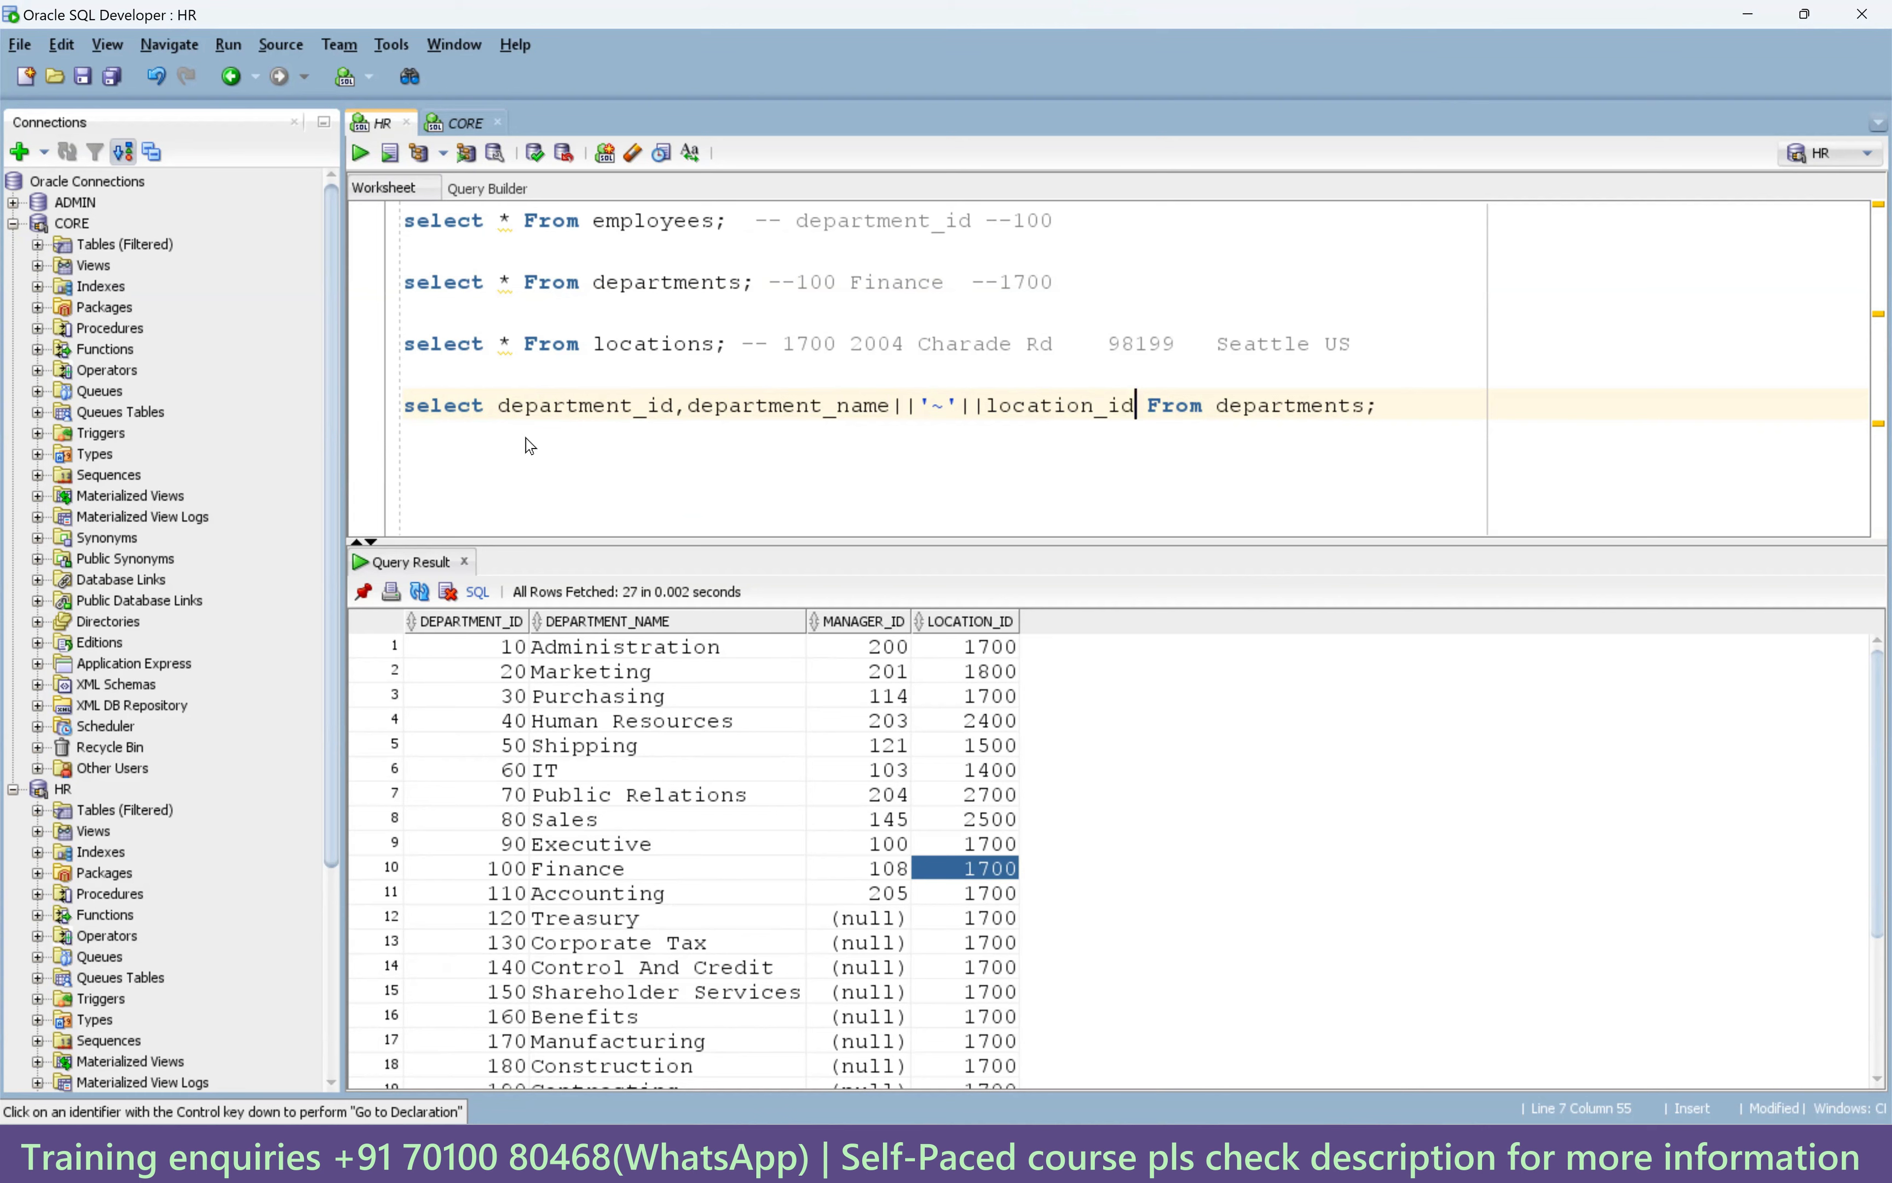
key("ctrl+Return")
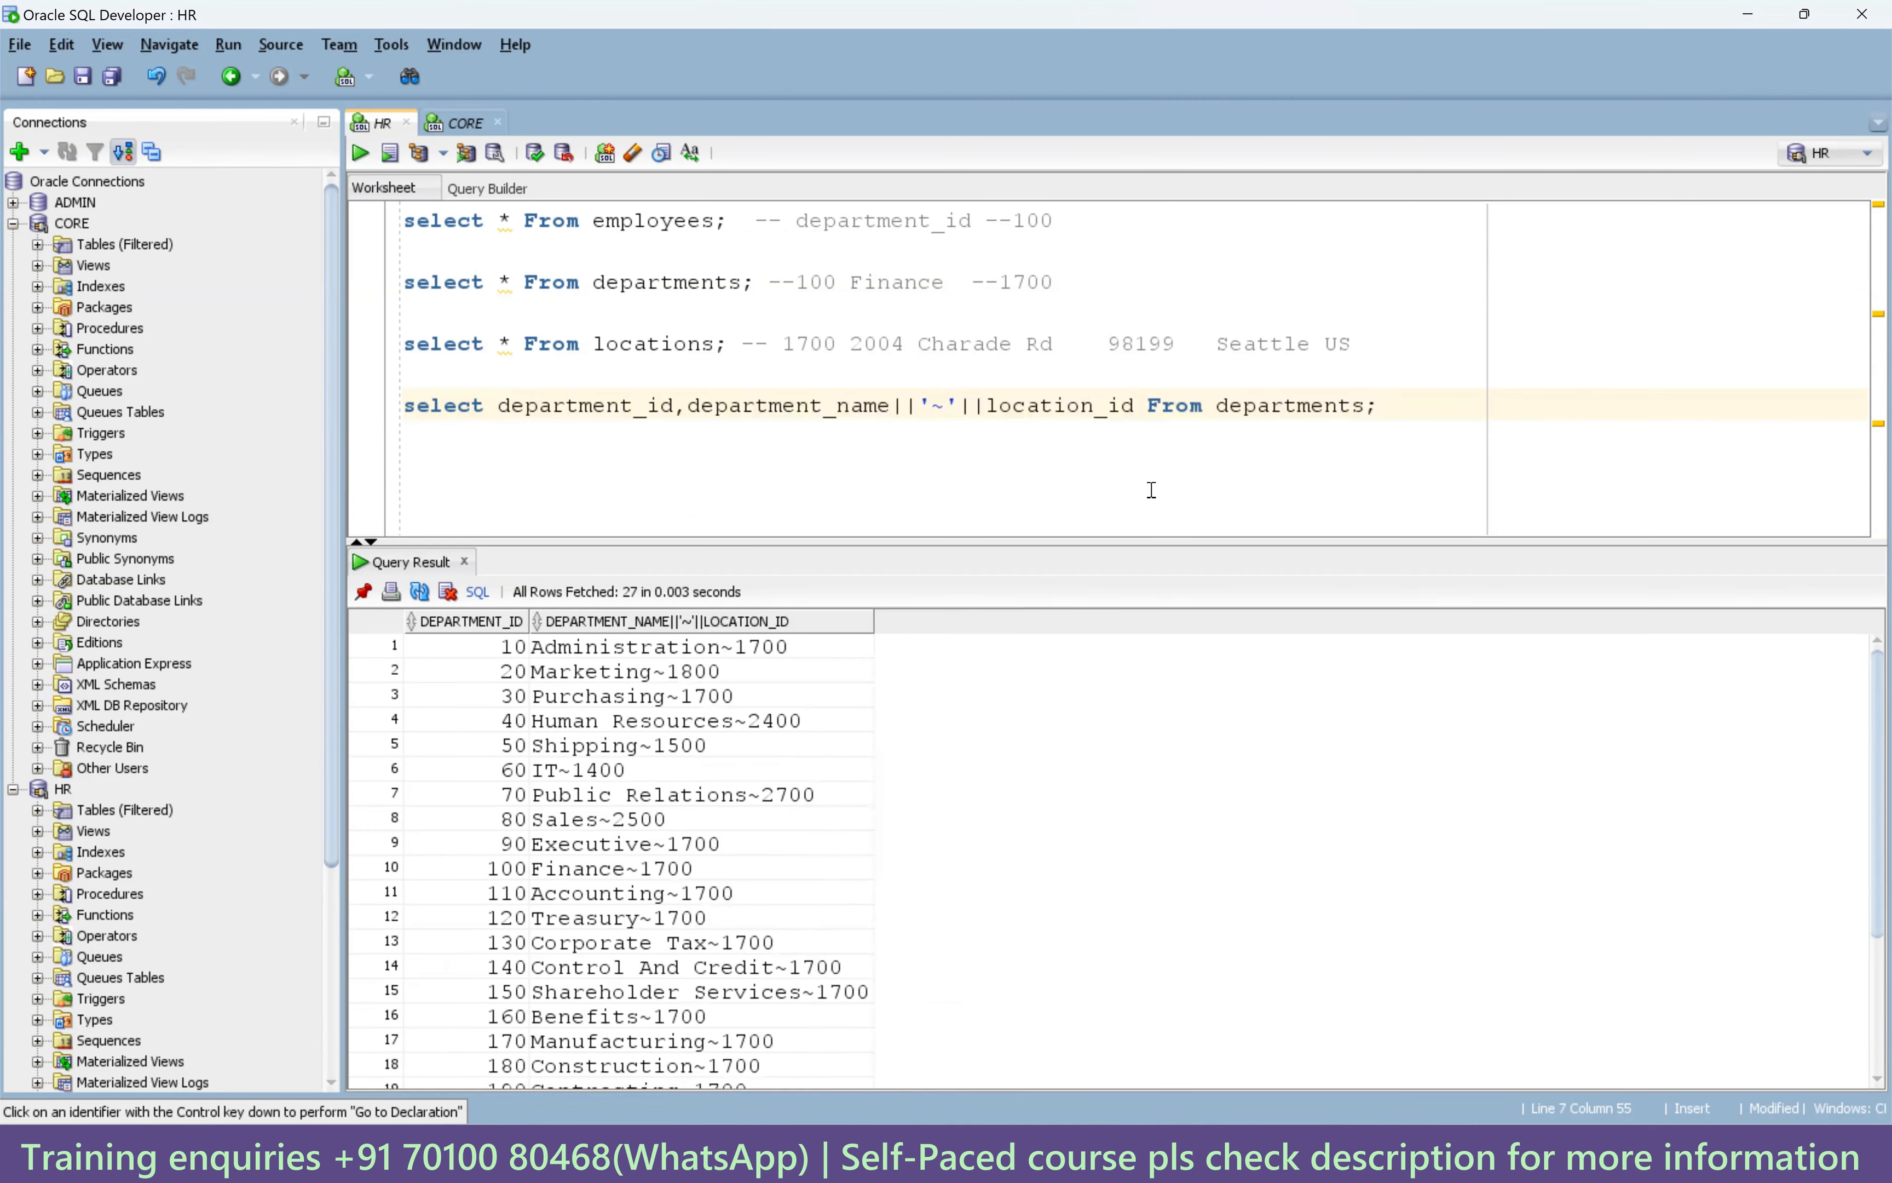
left_click_drag(688, 405, 1136, 408)
left_click(1137, 408)
Copy the sample result Public Relations~2700 into a -- comment after the query.
left_click(640, 665)
left_click(646, 650)
left_click(632, 670)
left_click(637, 654)
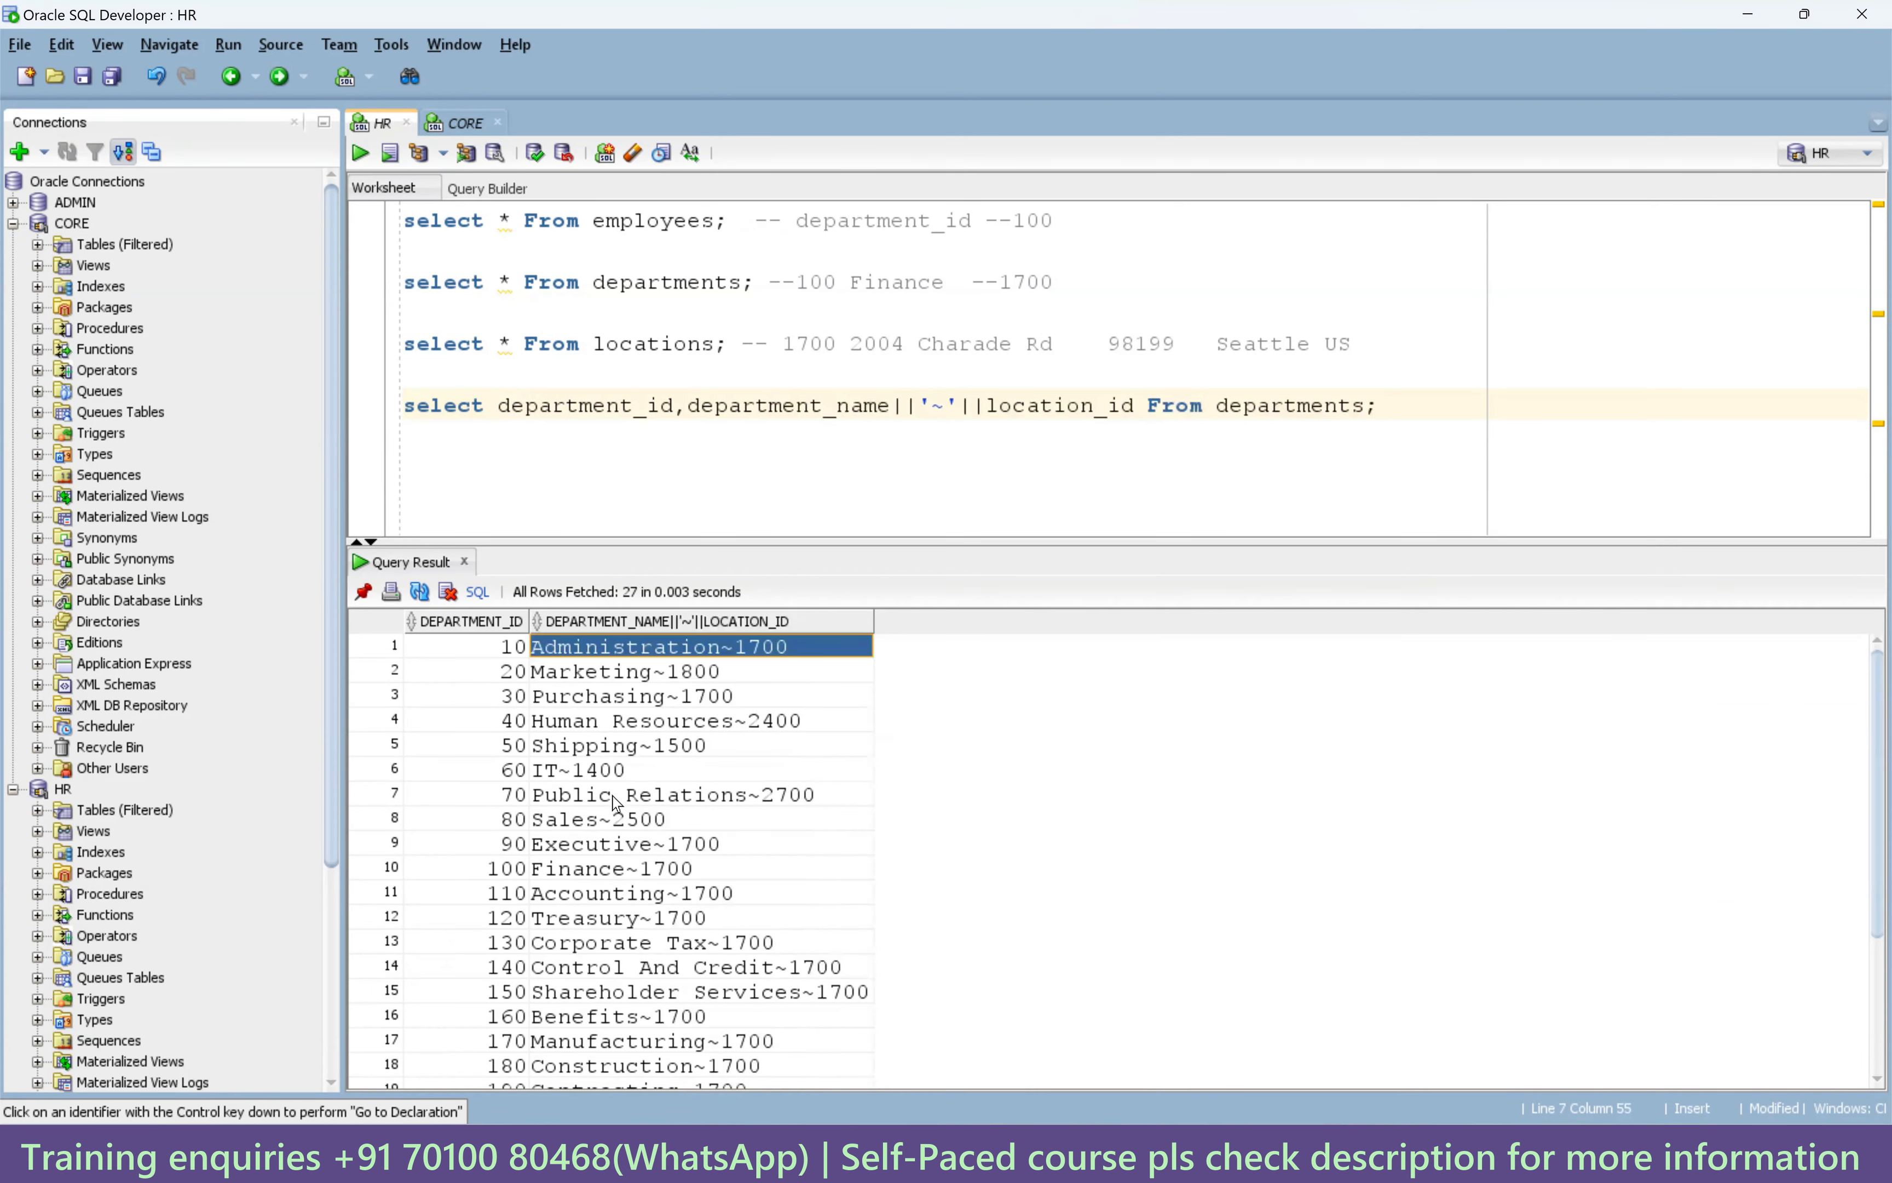
left_click(630, 798)
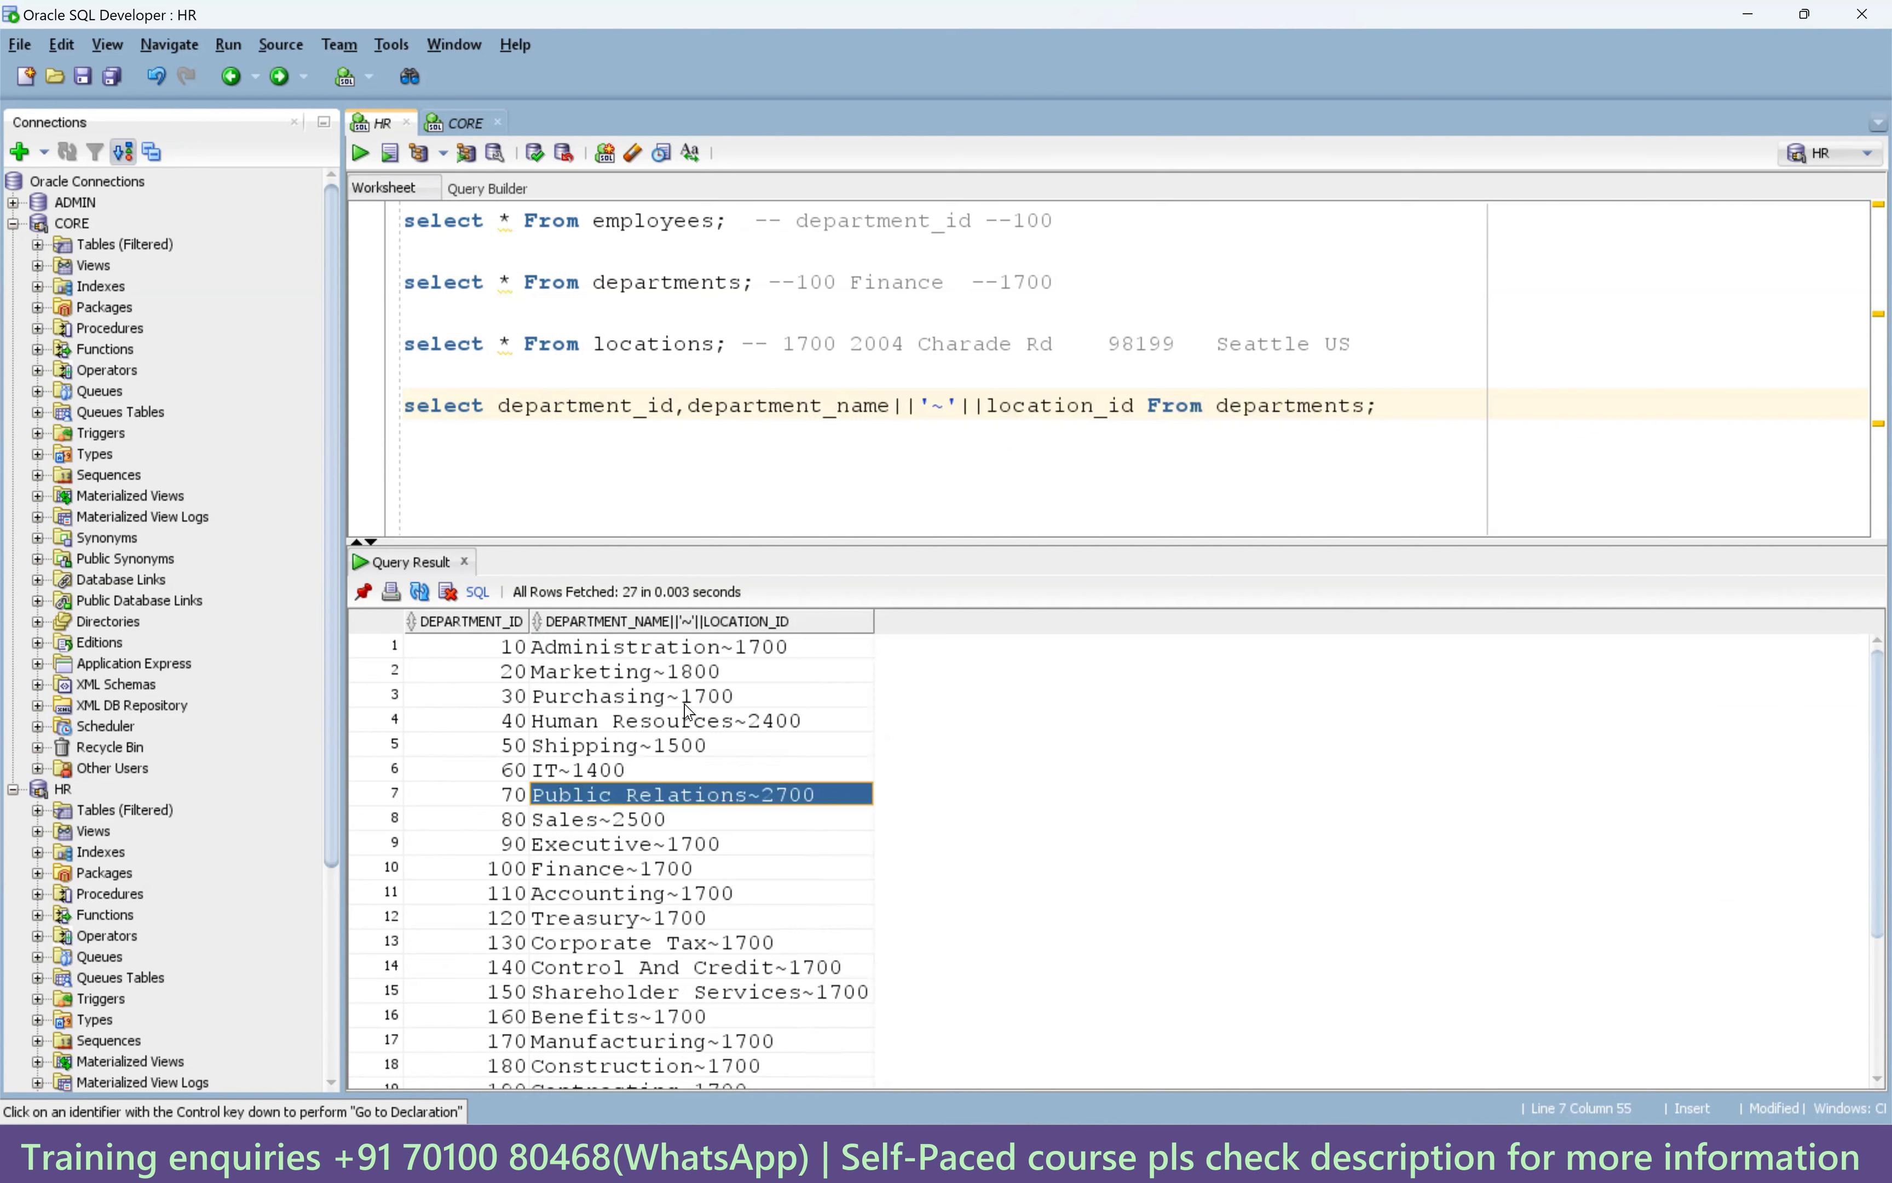
left_click(1447, 457)
type("--")
type("Public Relations~2700")
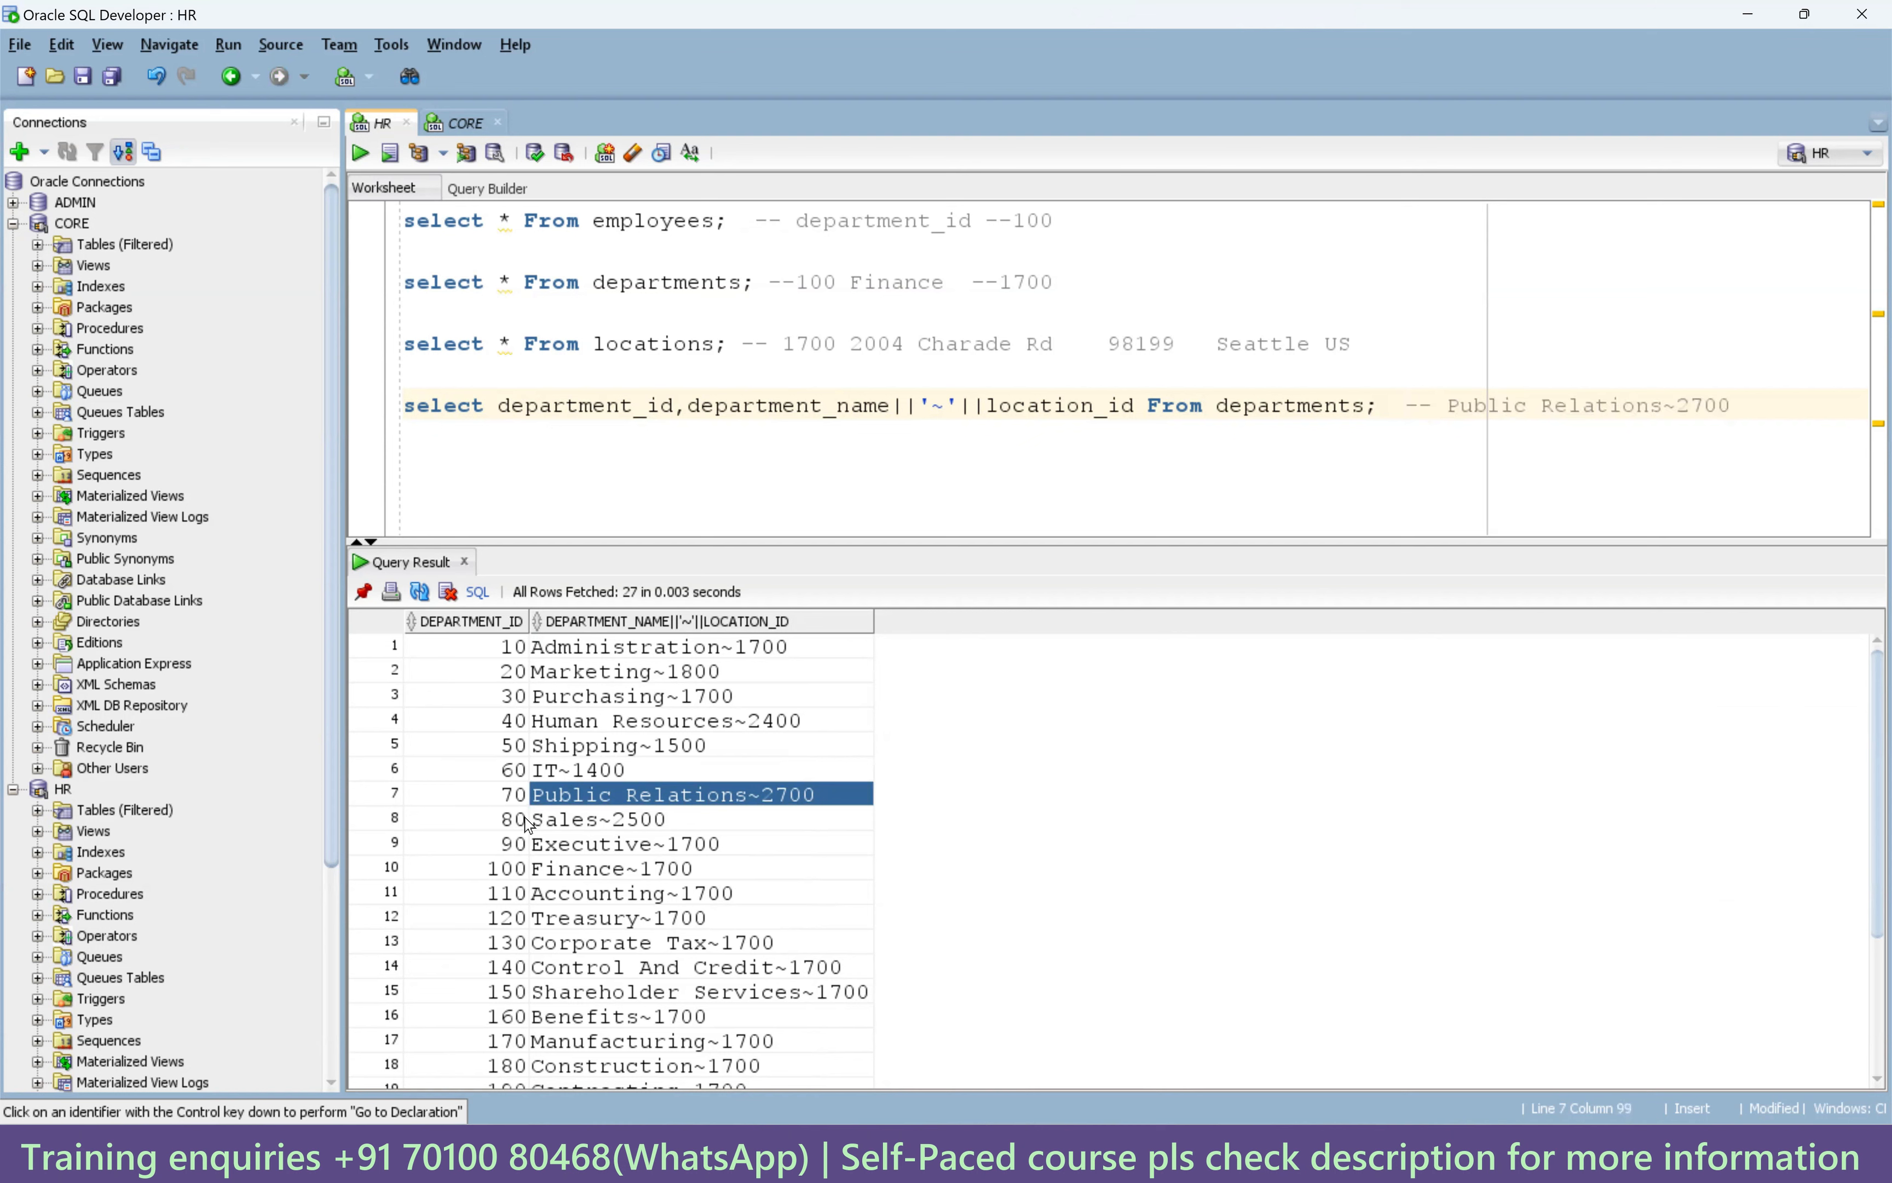
Add department ID 70 to the comment, giving 70 --Public Relations~2700.
left_click(521, 798)
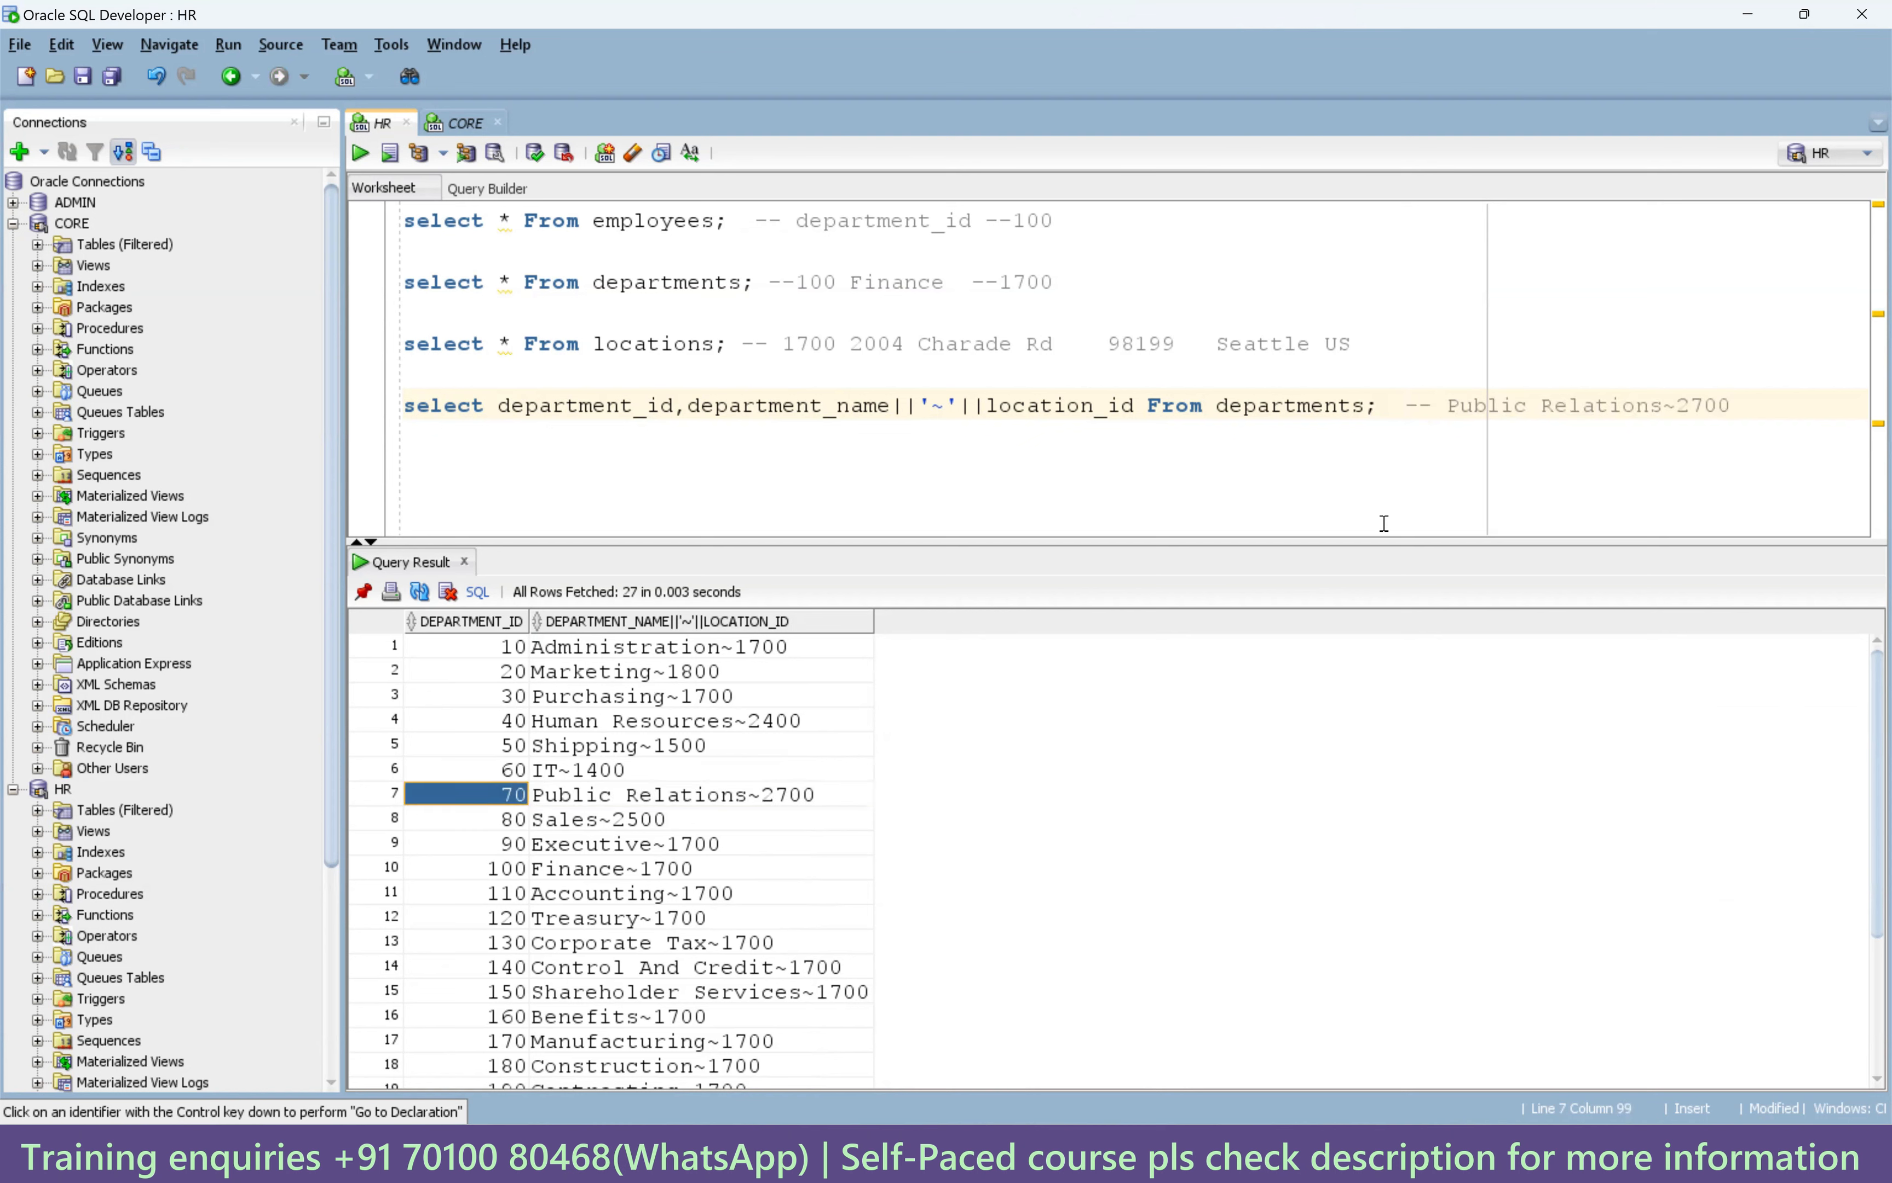
left_click(1437, 405)
type("70")
key("Right")
type("--")
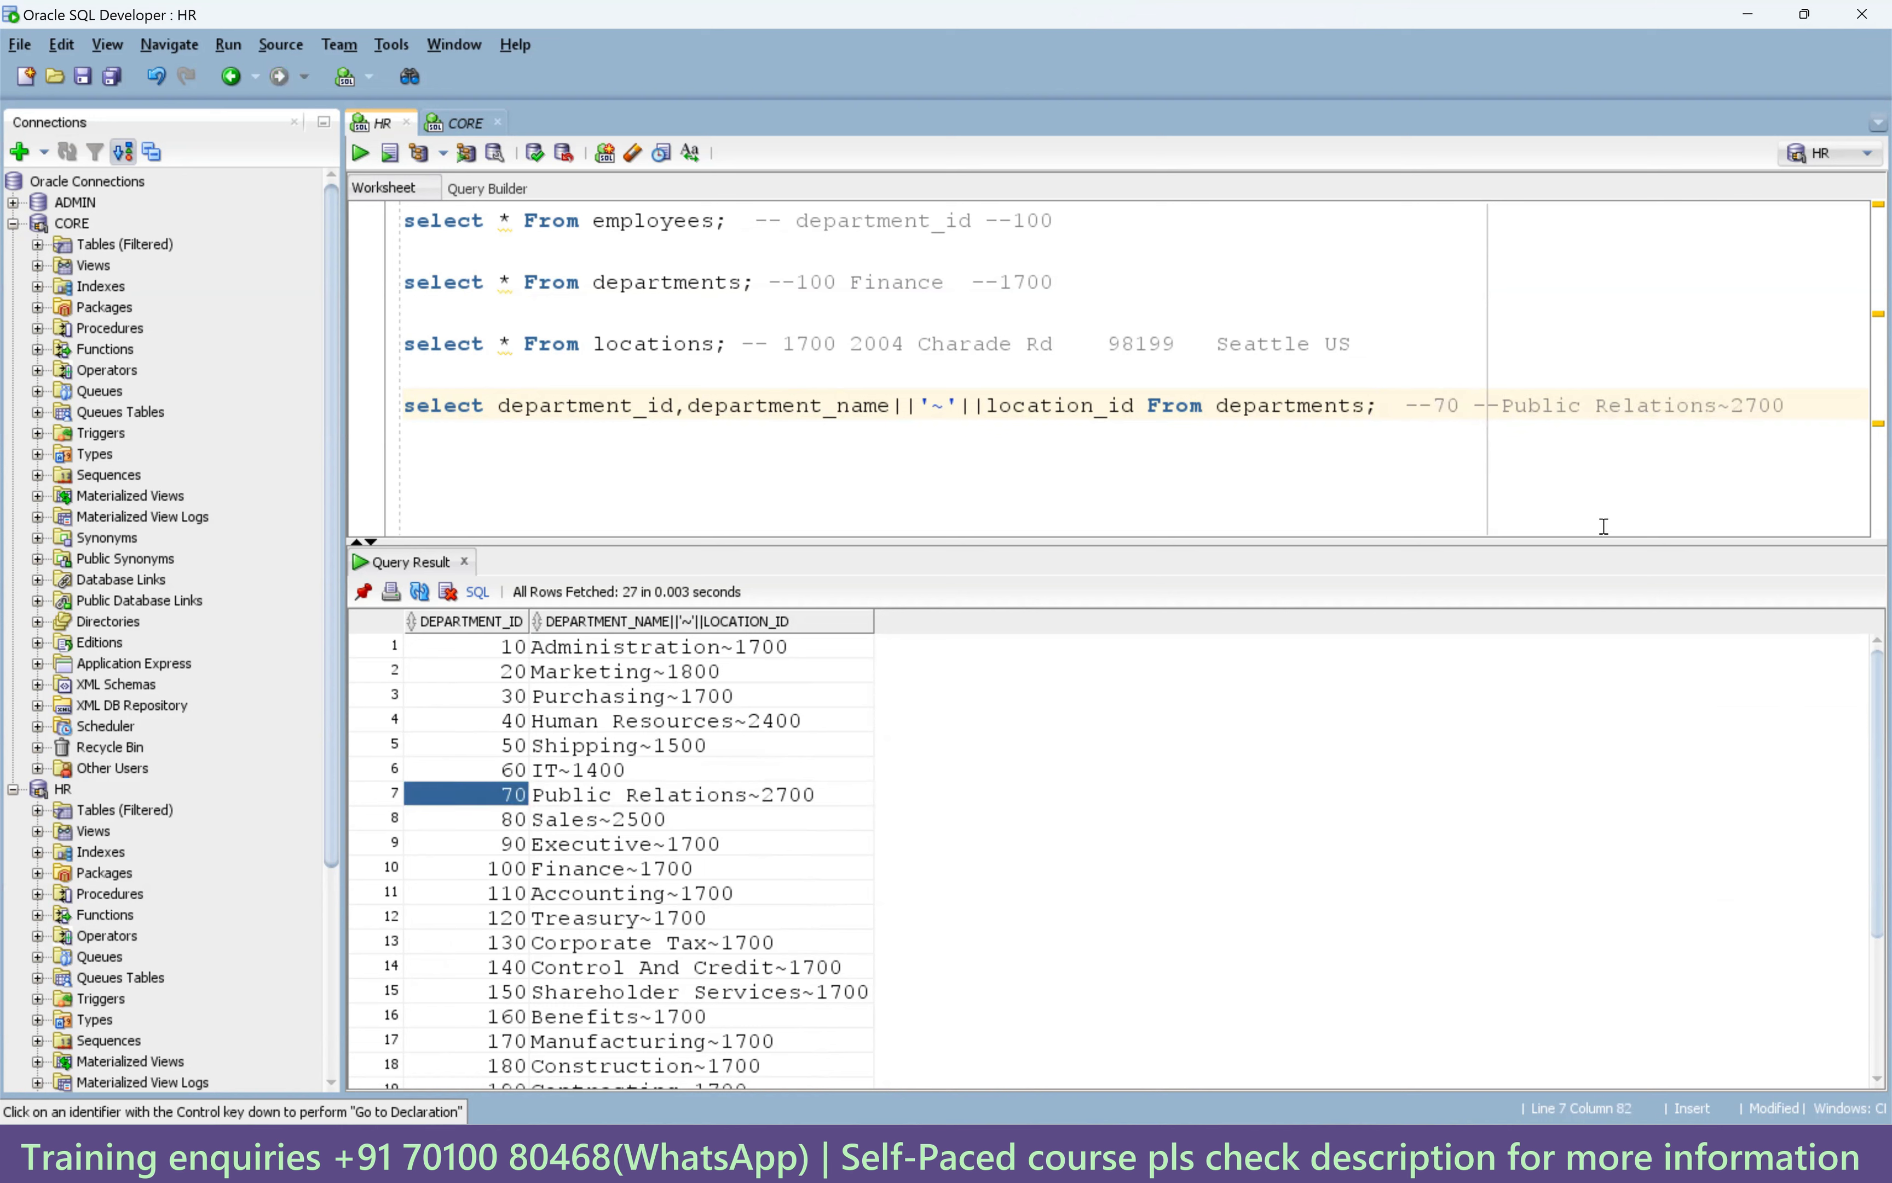
key("shift+Right")
left_click_drag(1547, 406, 1791, 399)
key("ctrl+c")
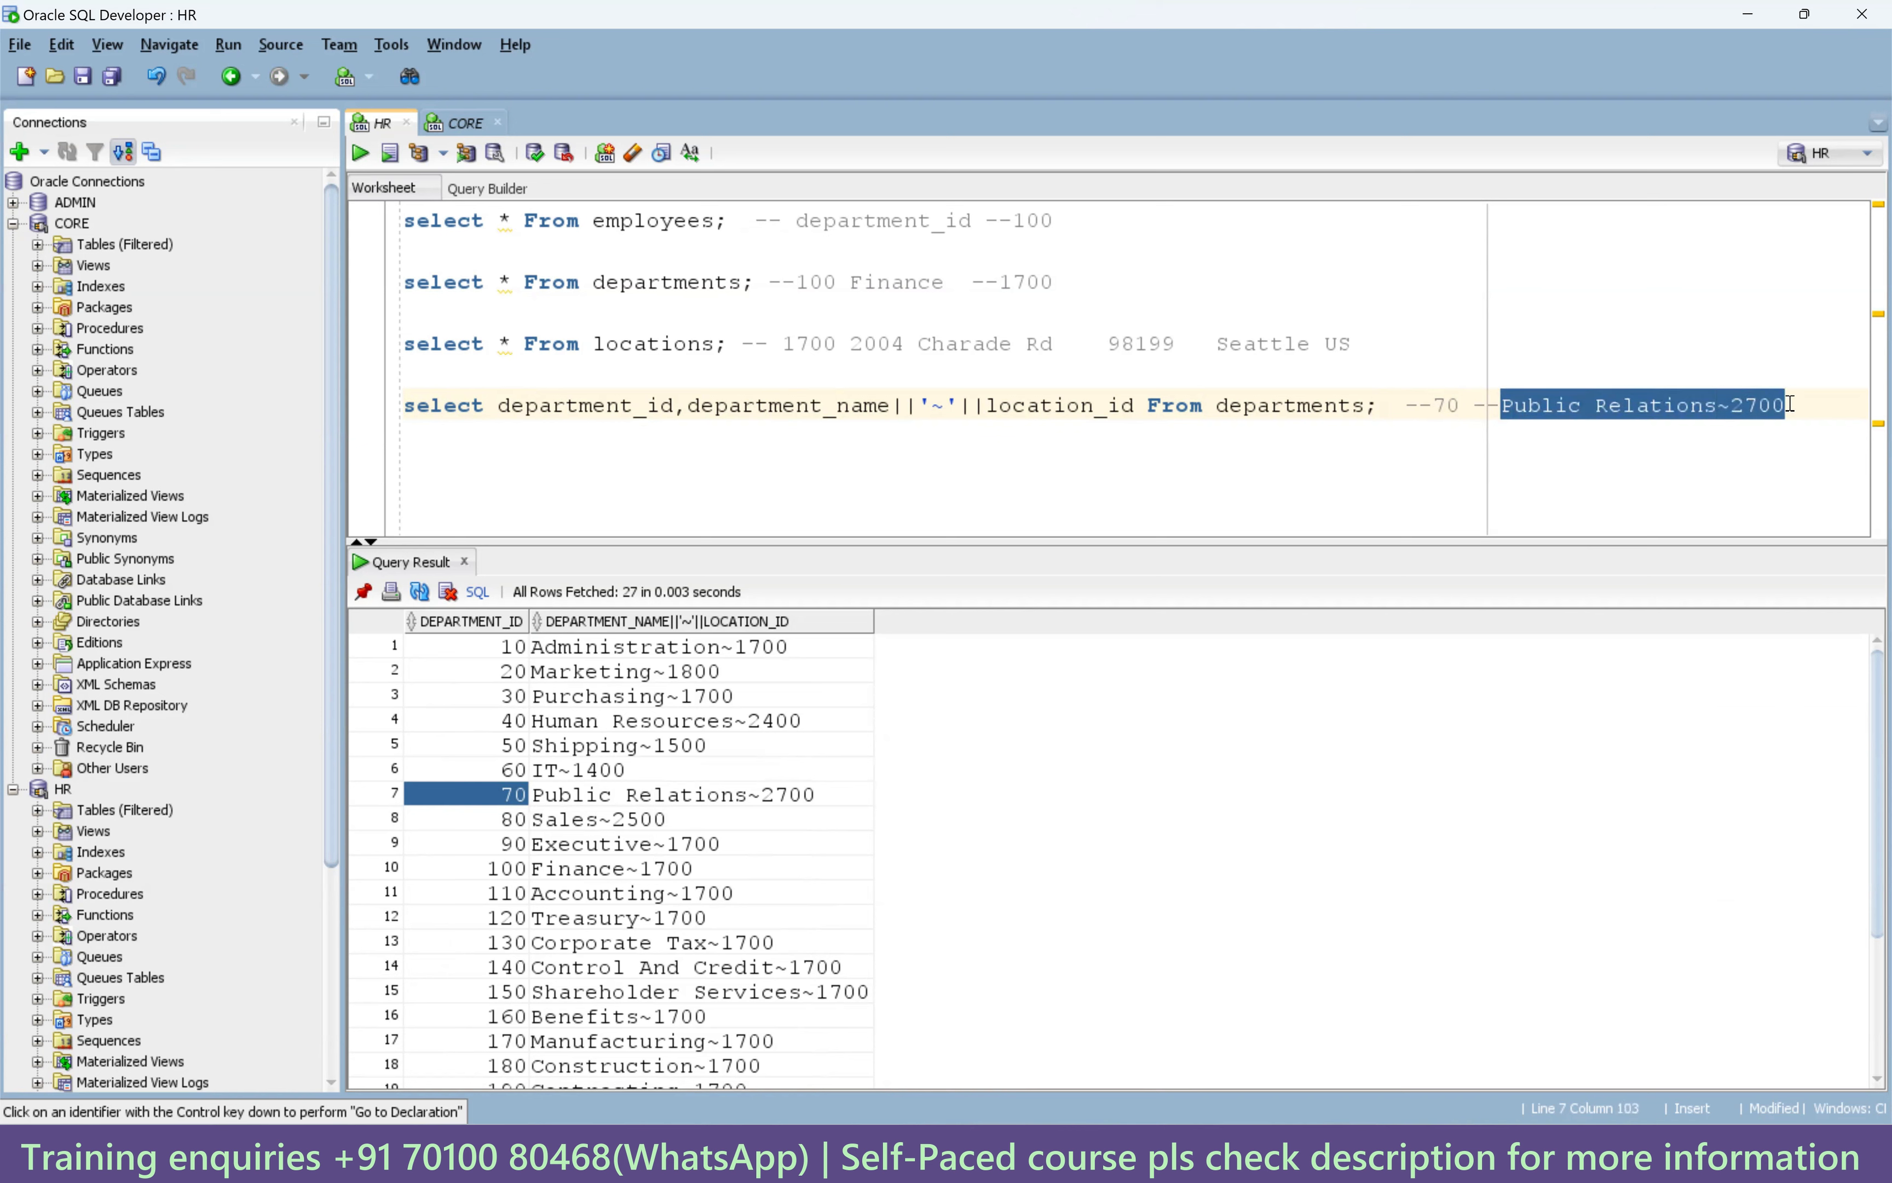
left_click(572, 458)
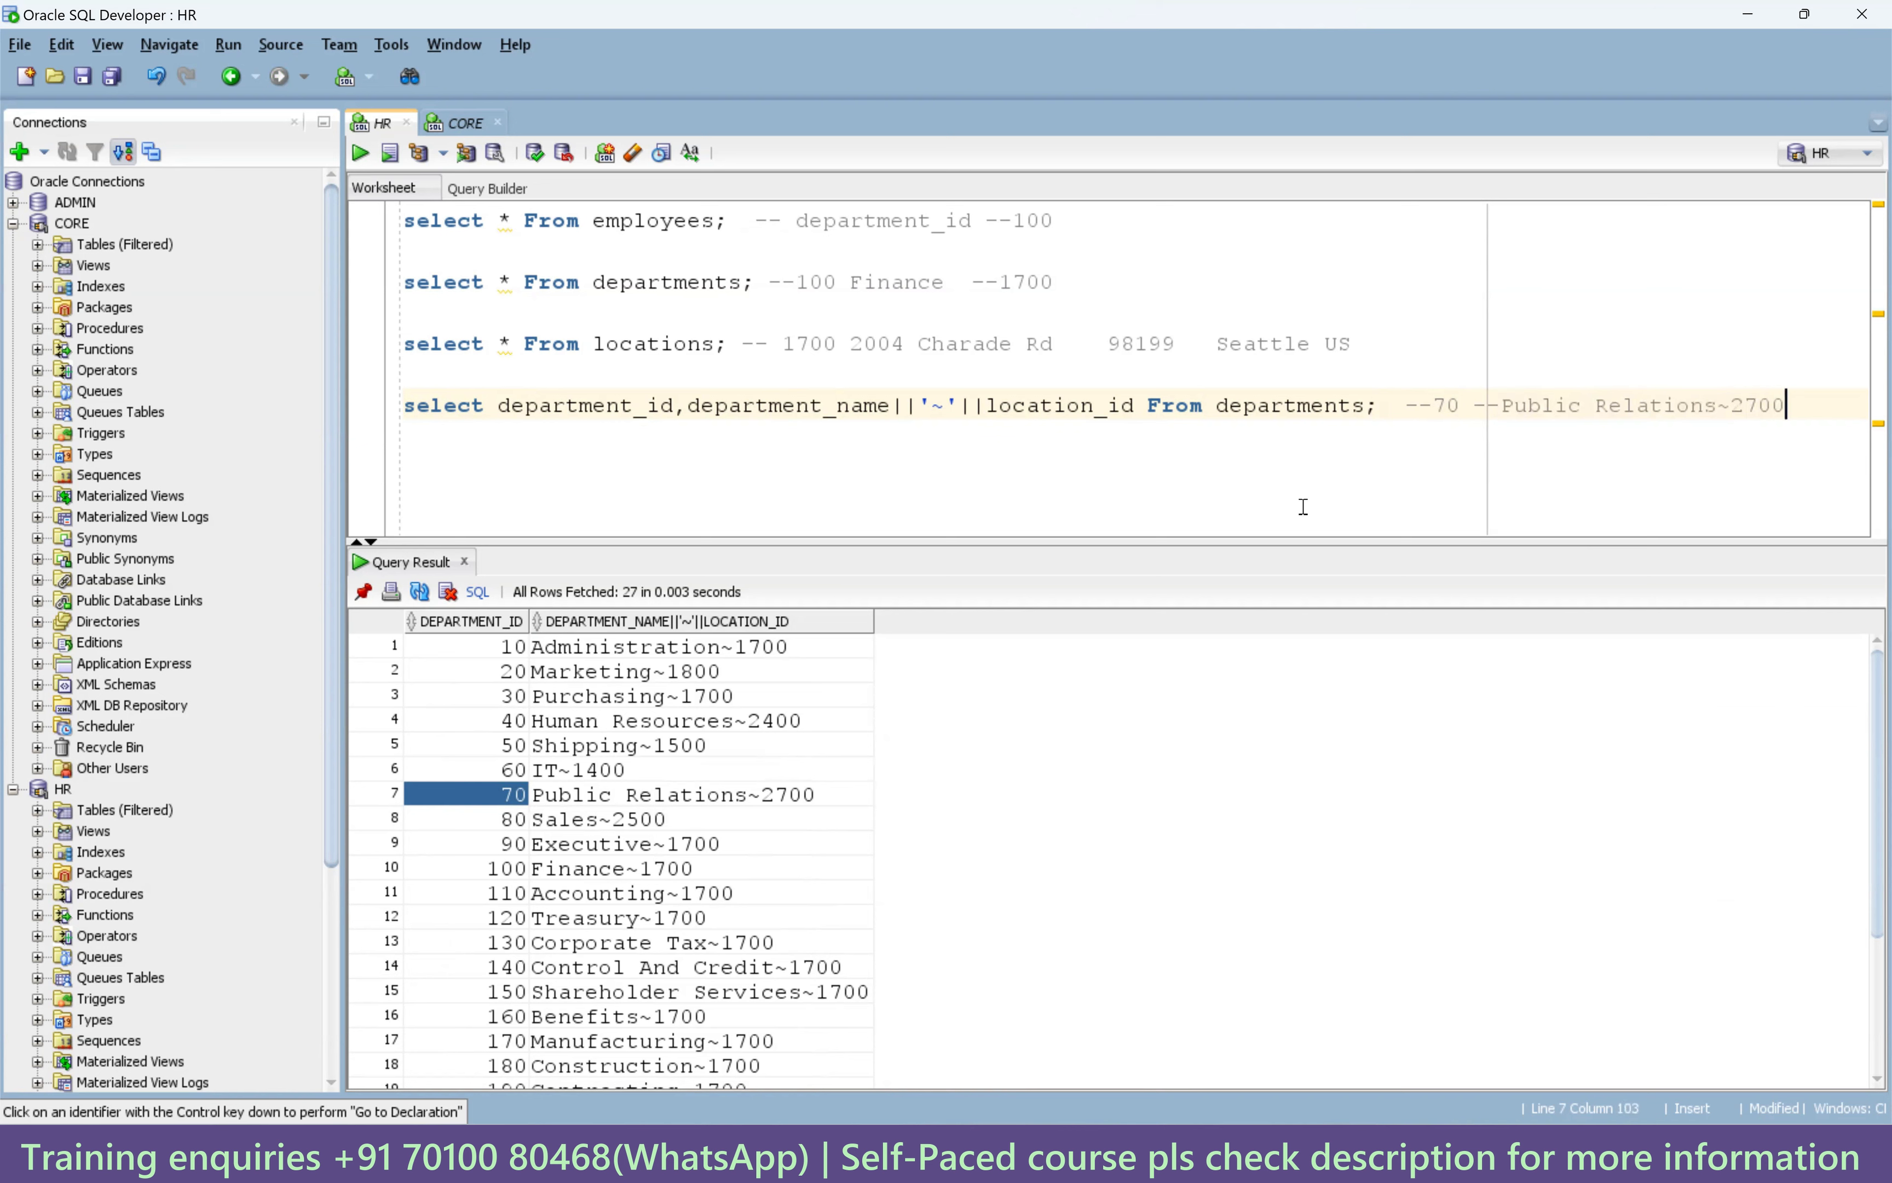
Paste Public Relations~2700 on its own line and begin select substr('Public Relations~2700',1 below it.
key("Return")
key("Return")
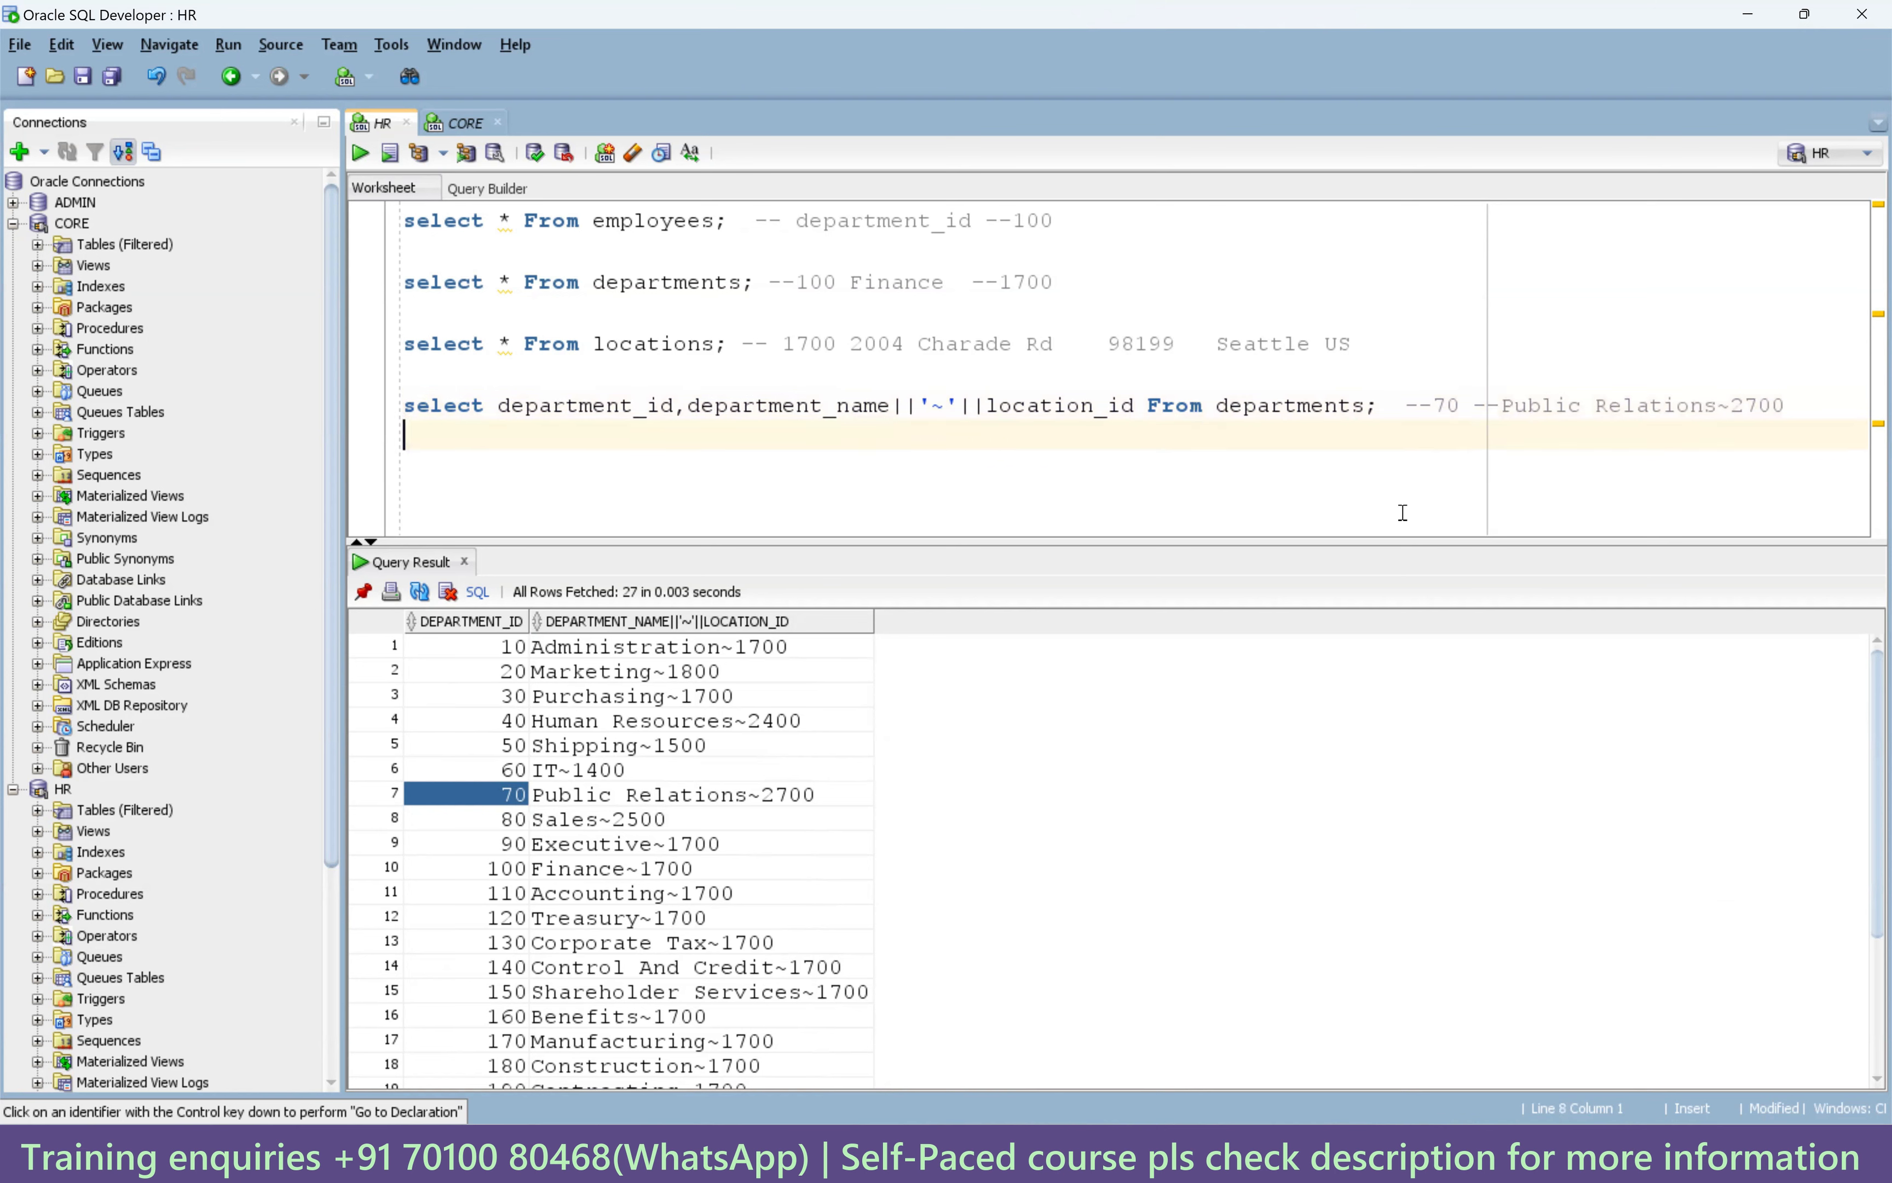
key("ctrl+v")
key("Return")
key("Return")
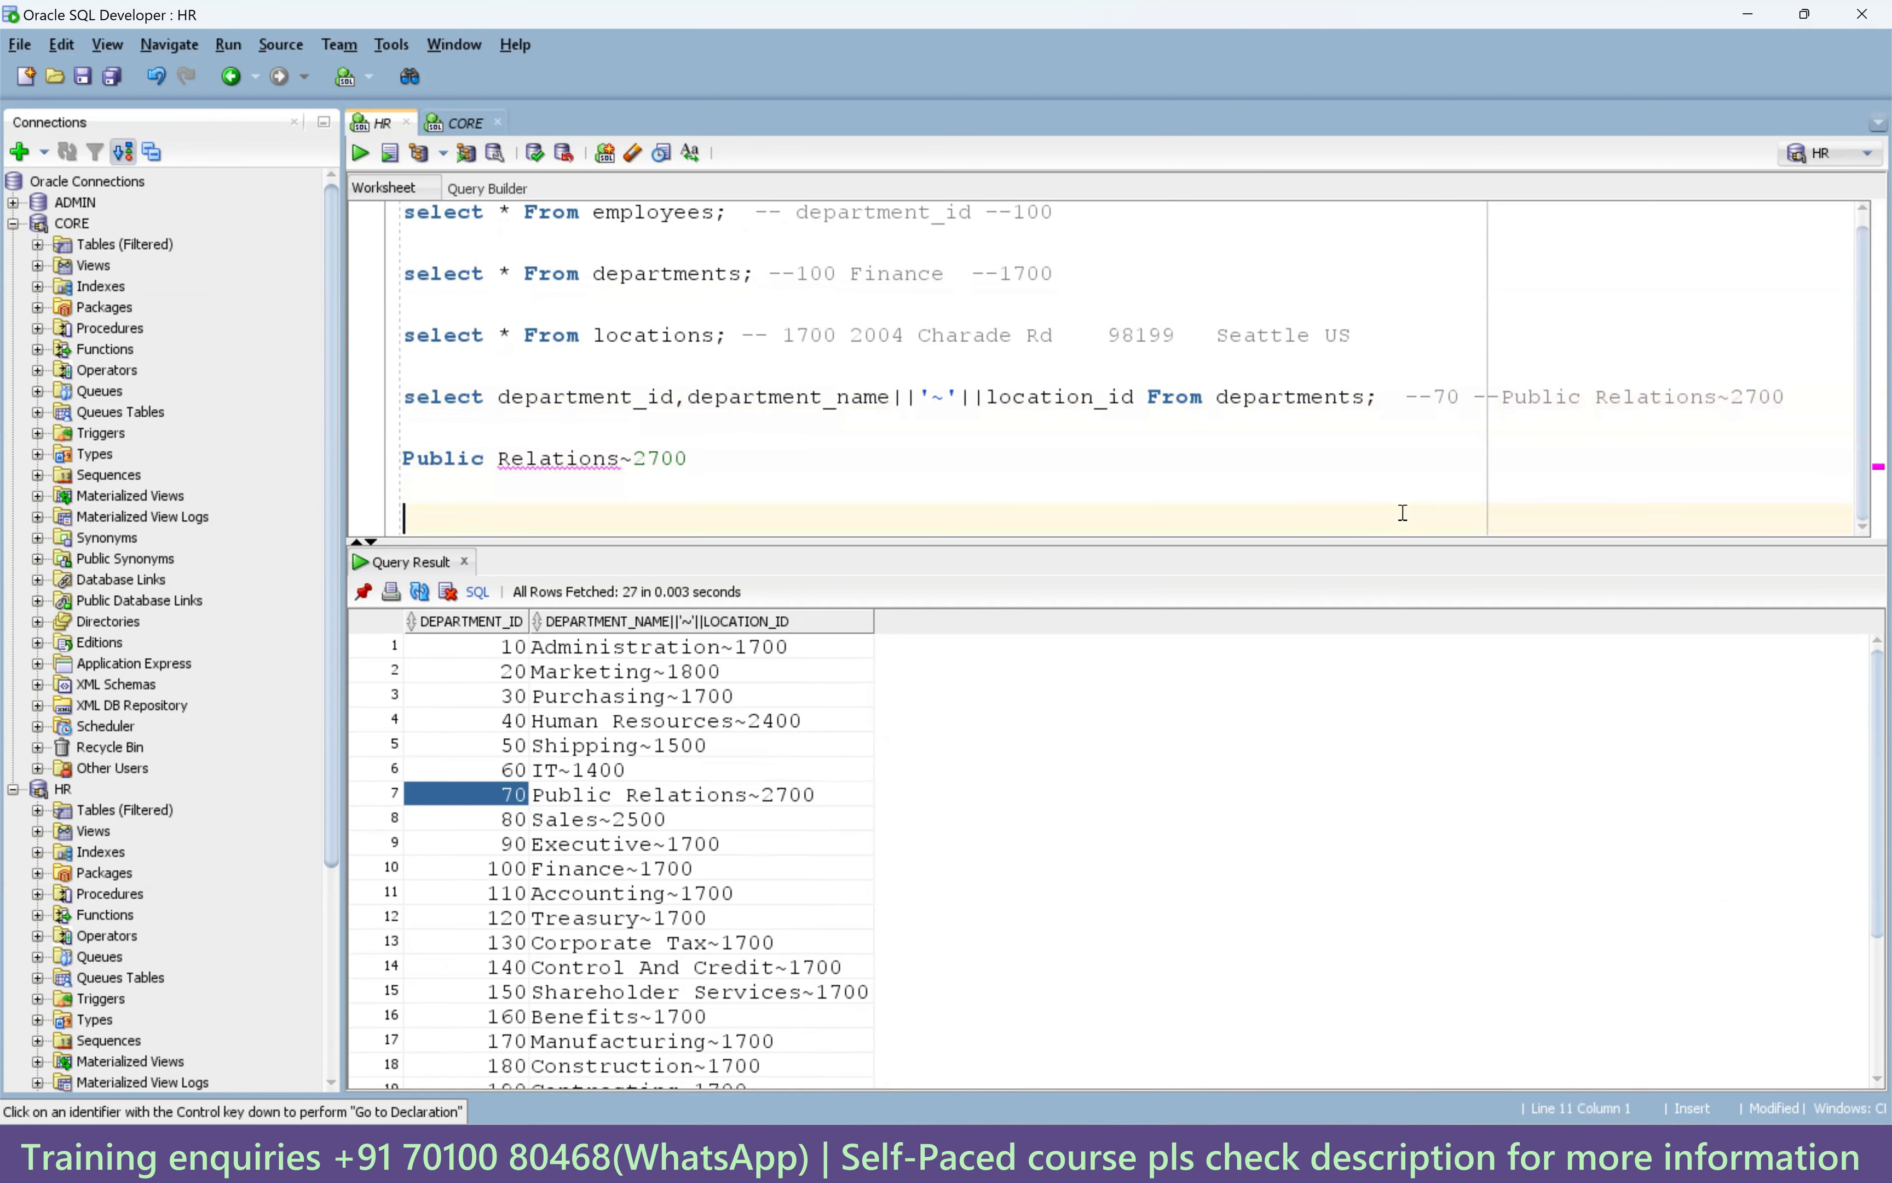
type("select")
type("substr")
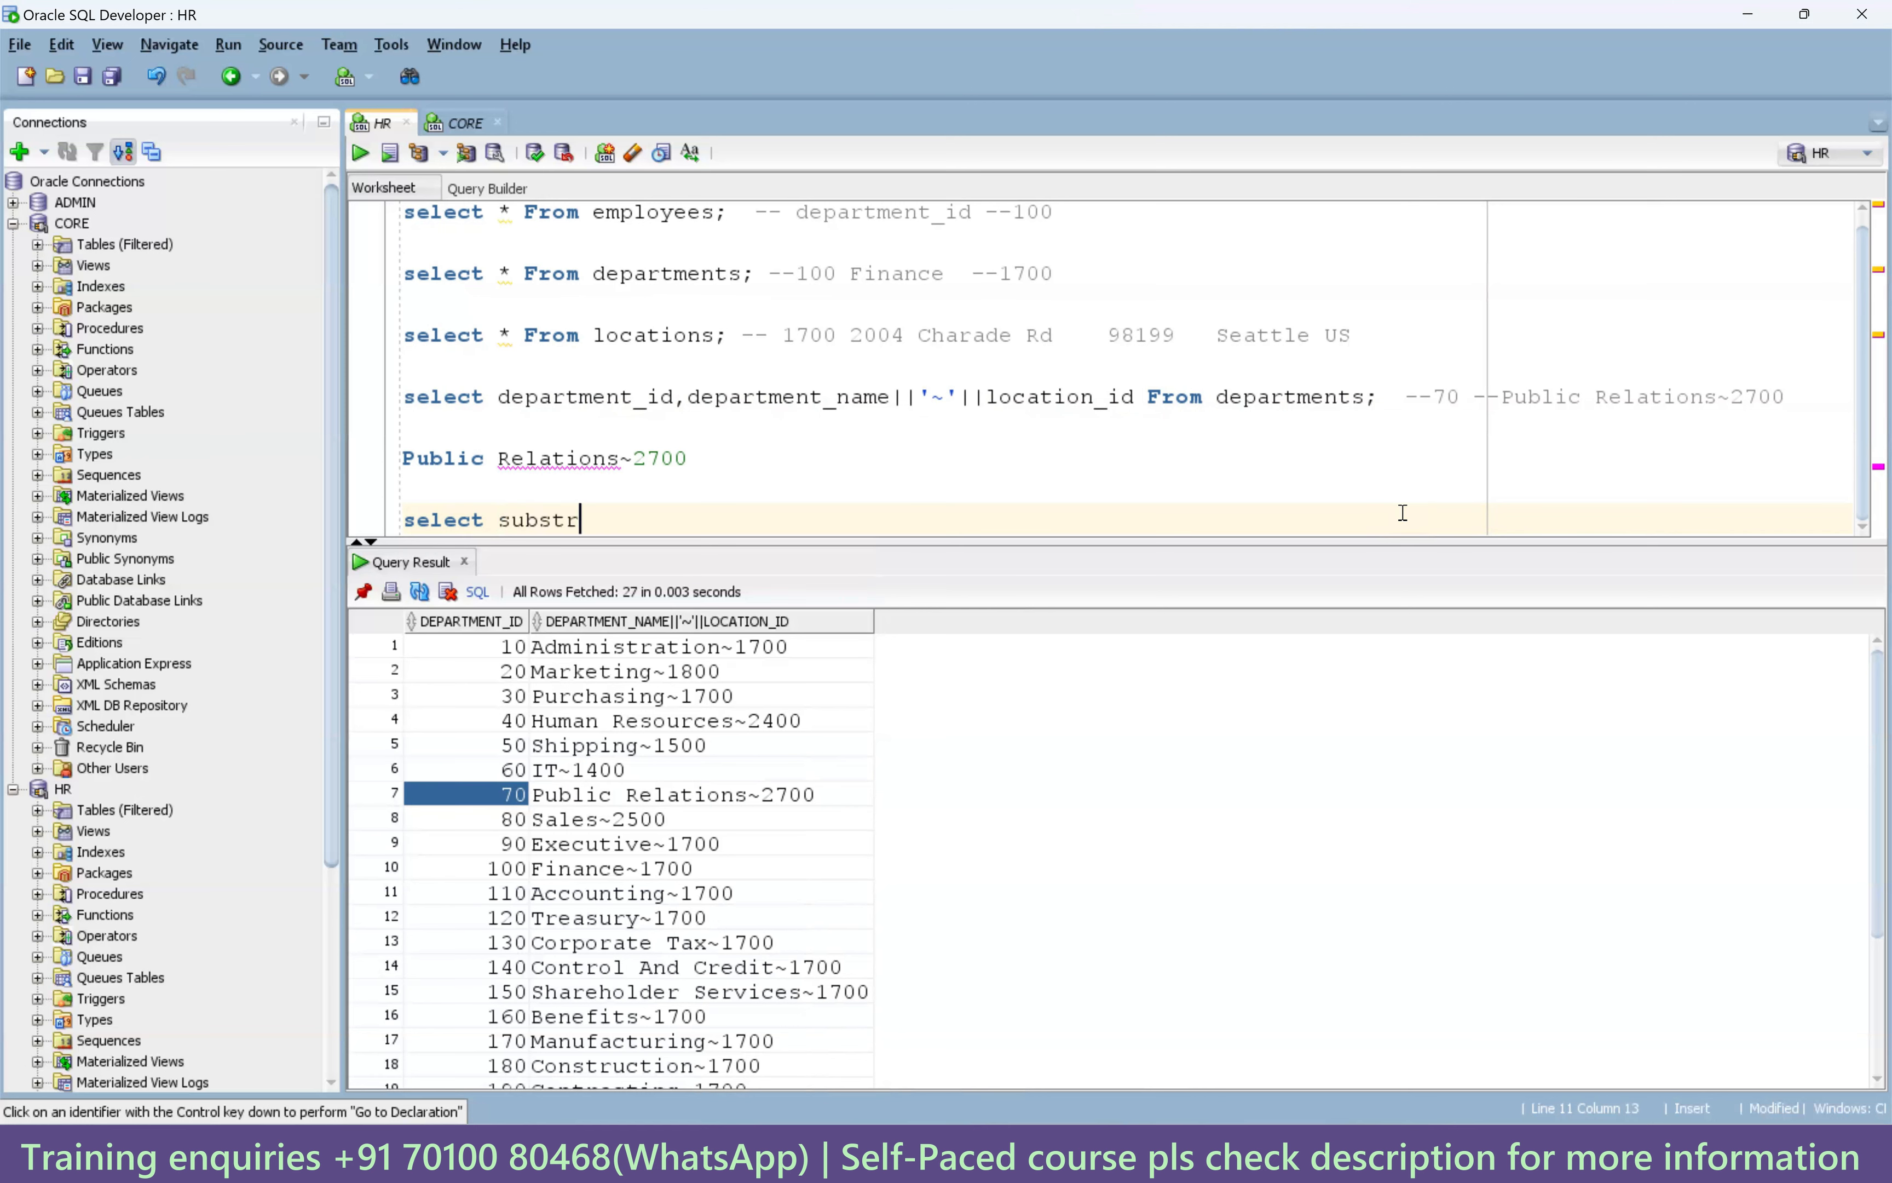
type("('")
key("ctrl+v")
type("','")
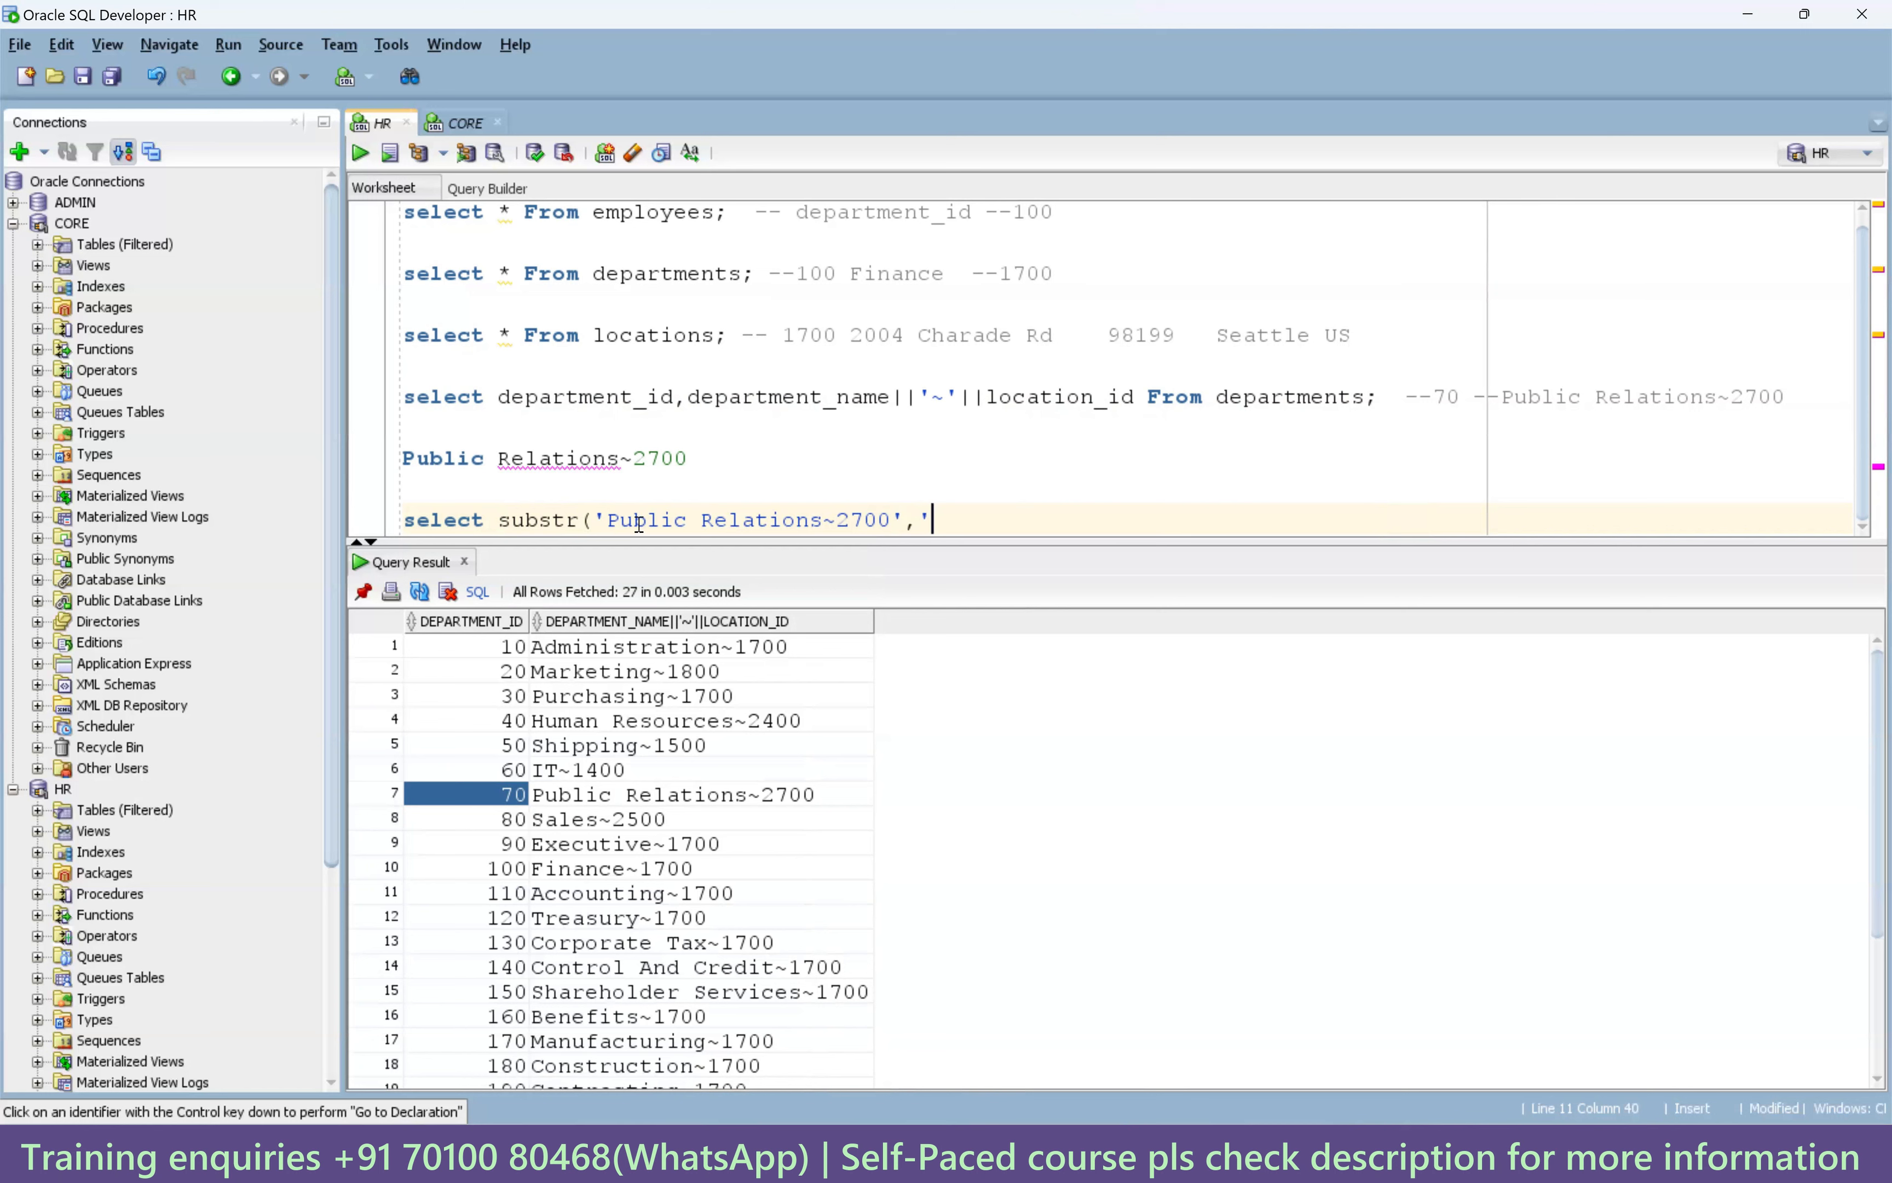
key("BackSpace")
type("1")
Complete the substr with length 16 and 'from dual;', then run it to get Public Relations.
left_click(609, 523)
key("shift+Right")
key("shift+Right")
key("shift+Right")
key("shift+Right")
key("shift+Right")
key("shift+Right")
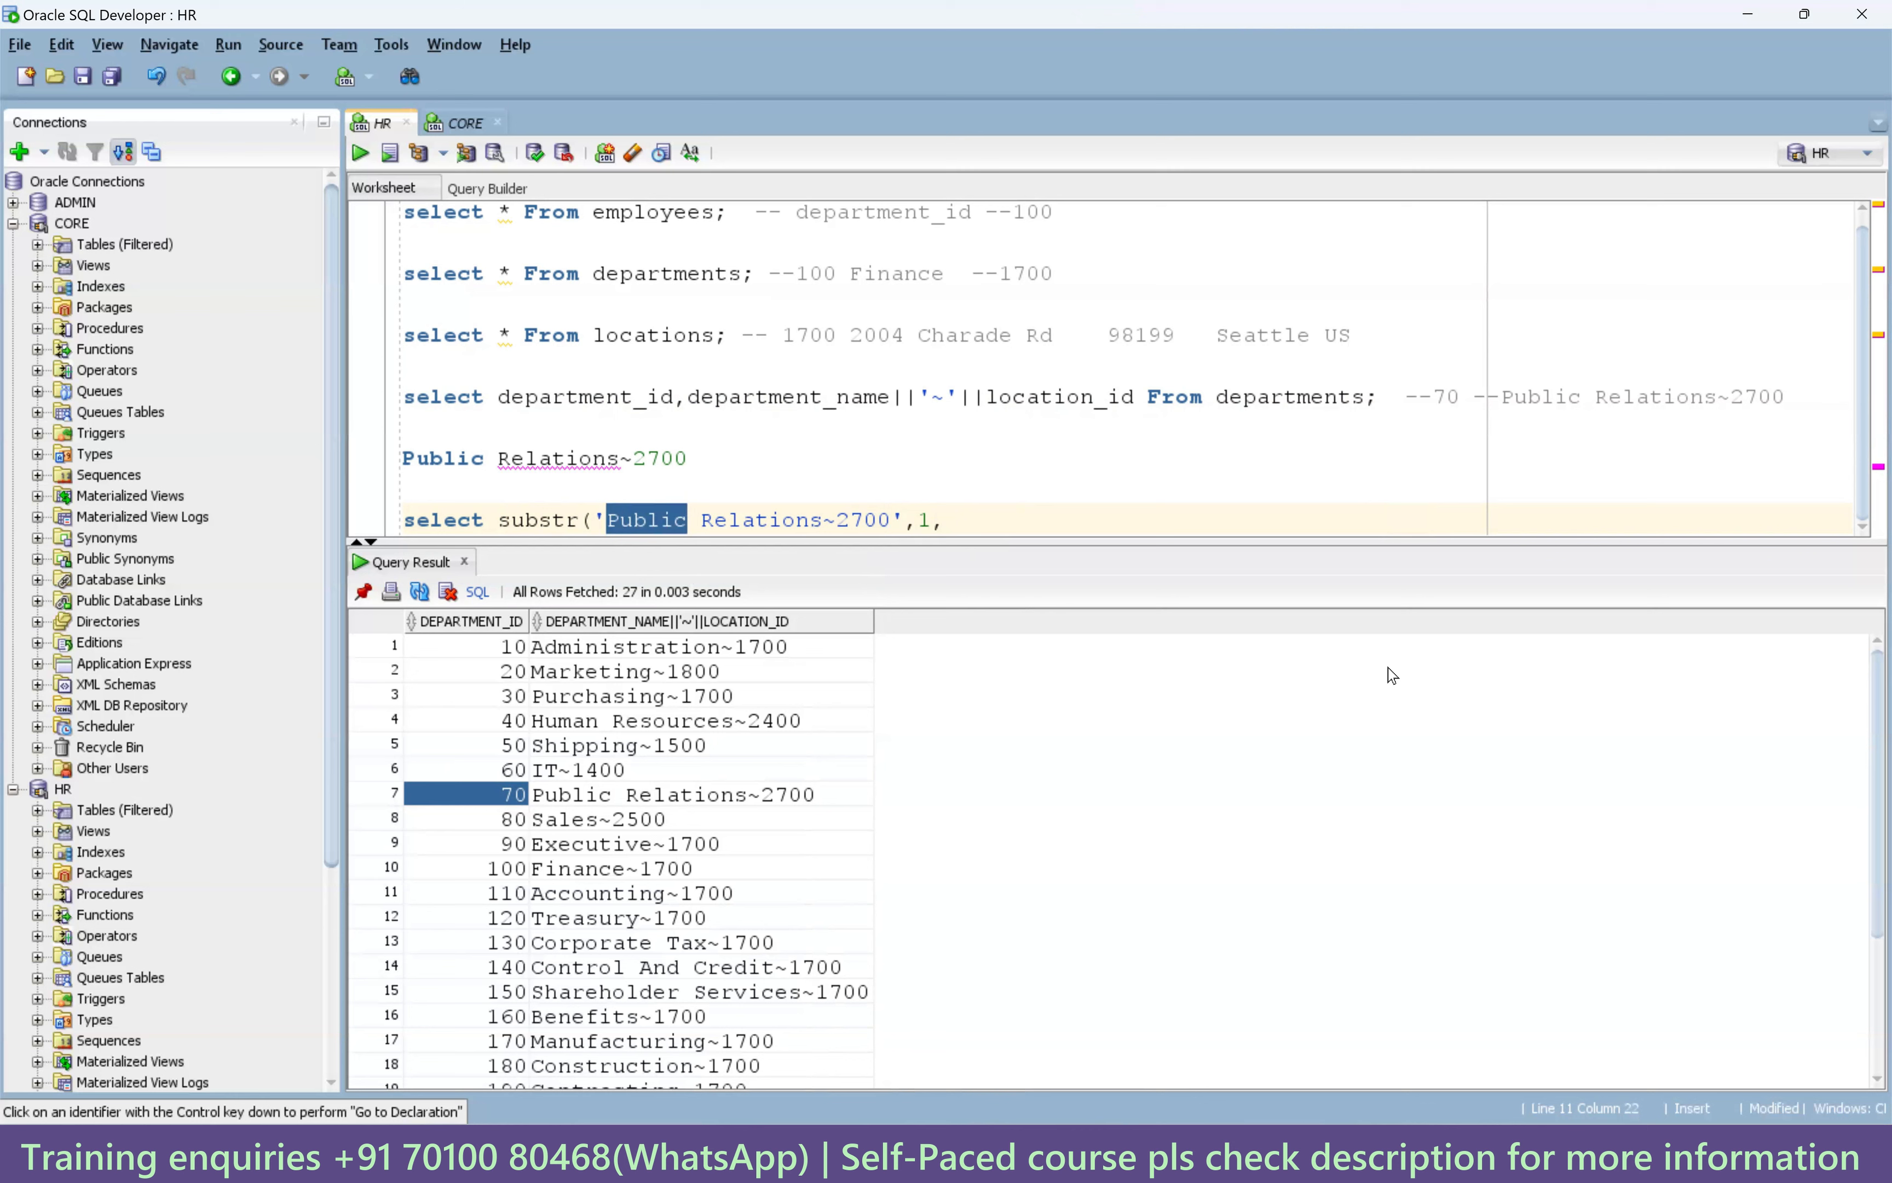
key("shift+Right")
key("shift+Right")
key("shift+Right")
key("shift+Right")
key("shift+Right")
key("shift+Right")
key("shift+Right")
key("shift+Right")
key("shift+Right")
key("shift+Right")
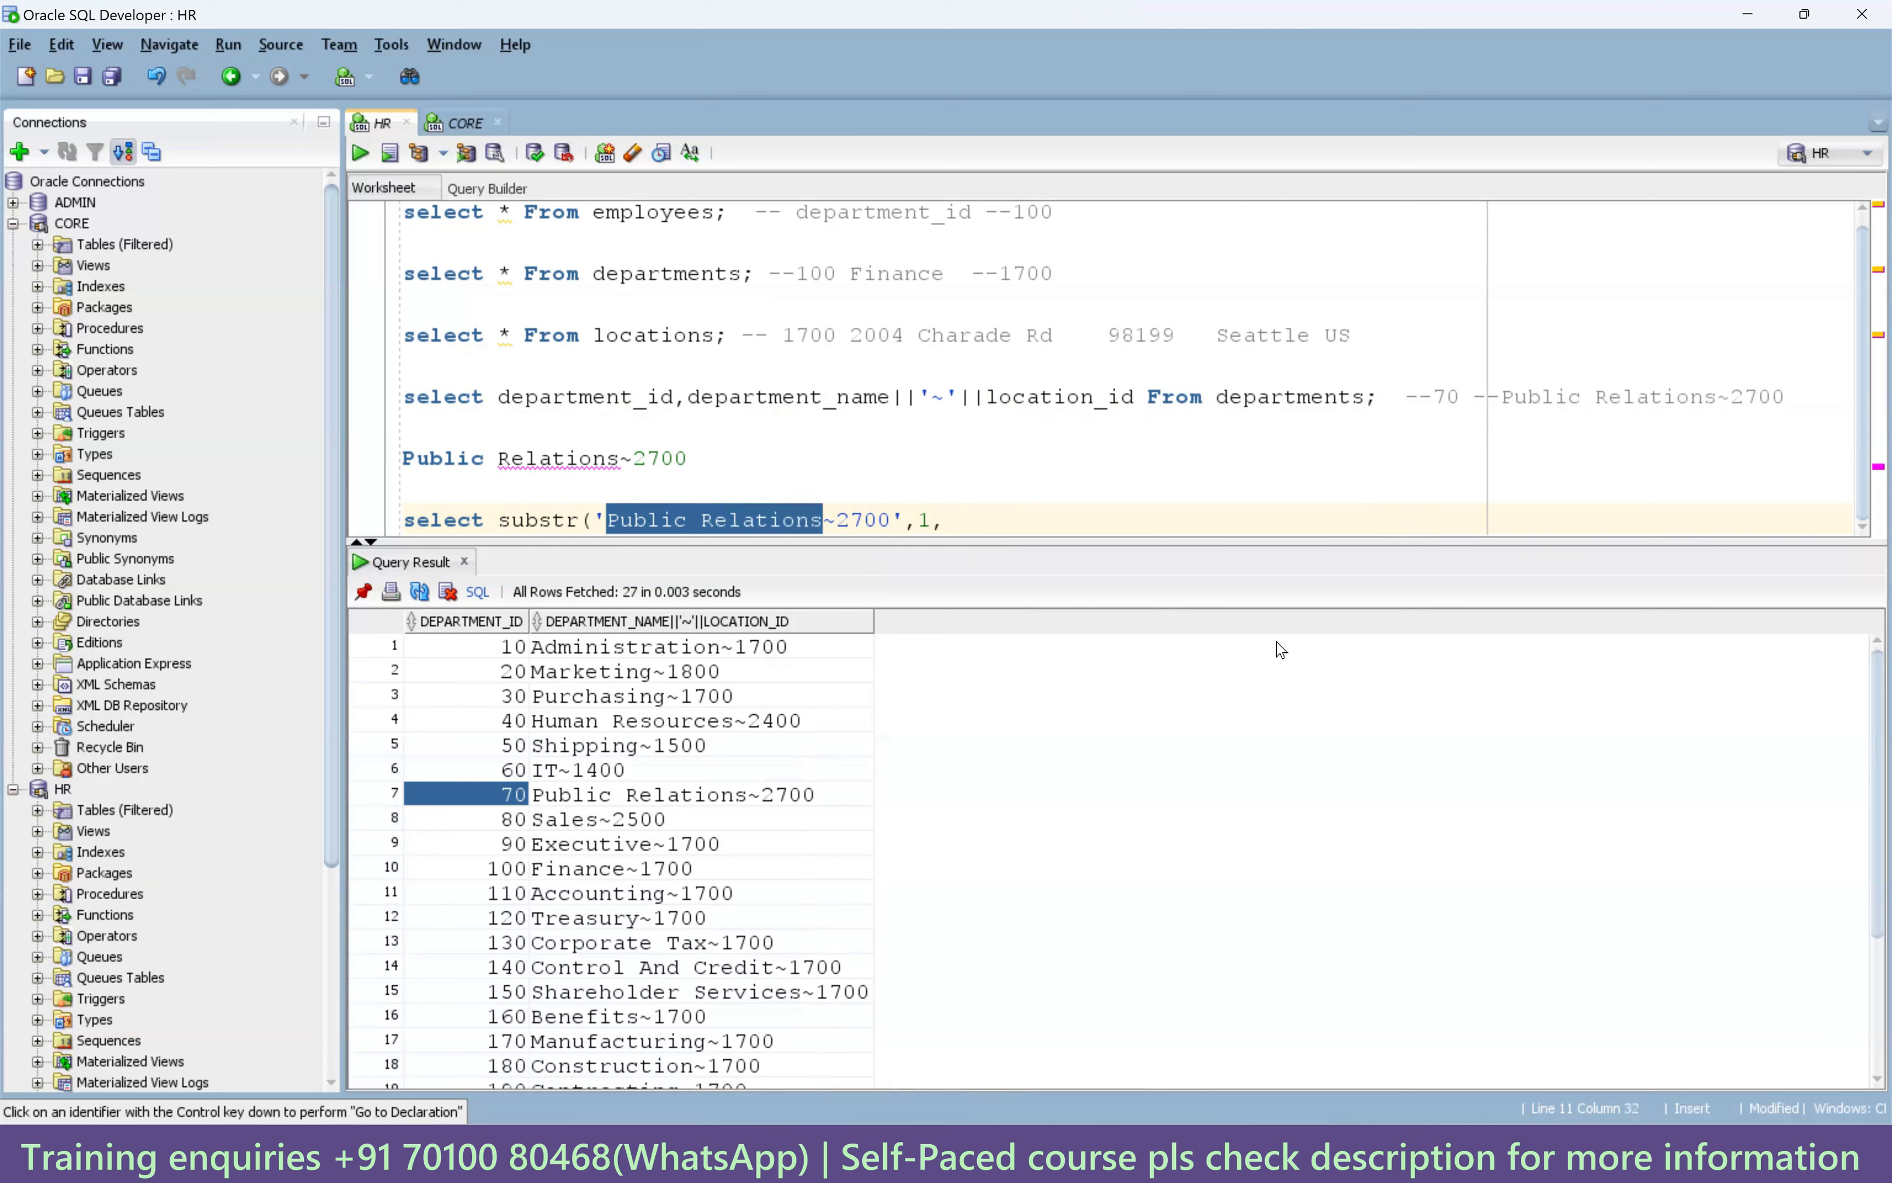
left_click(974, 522)
type("1")
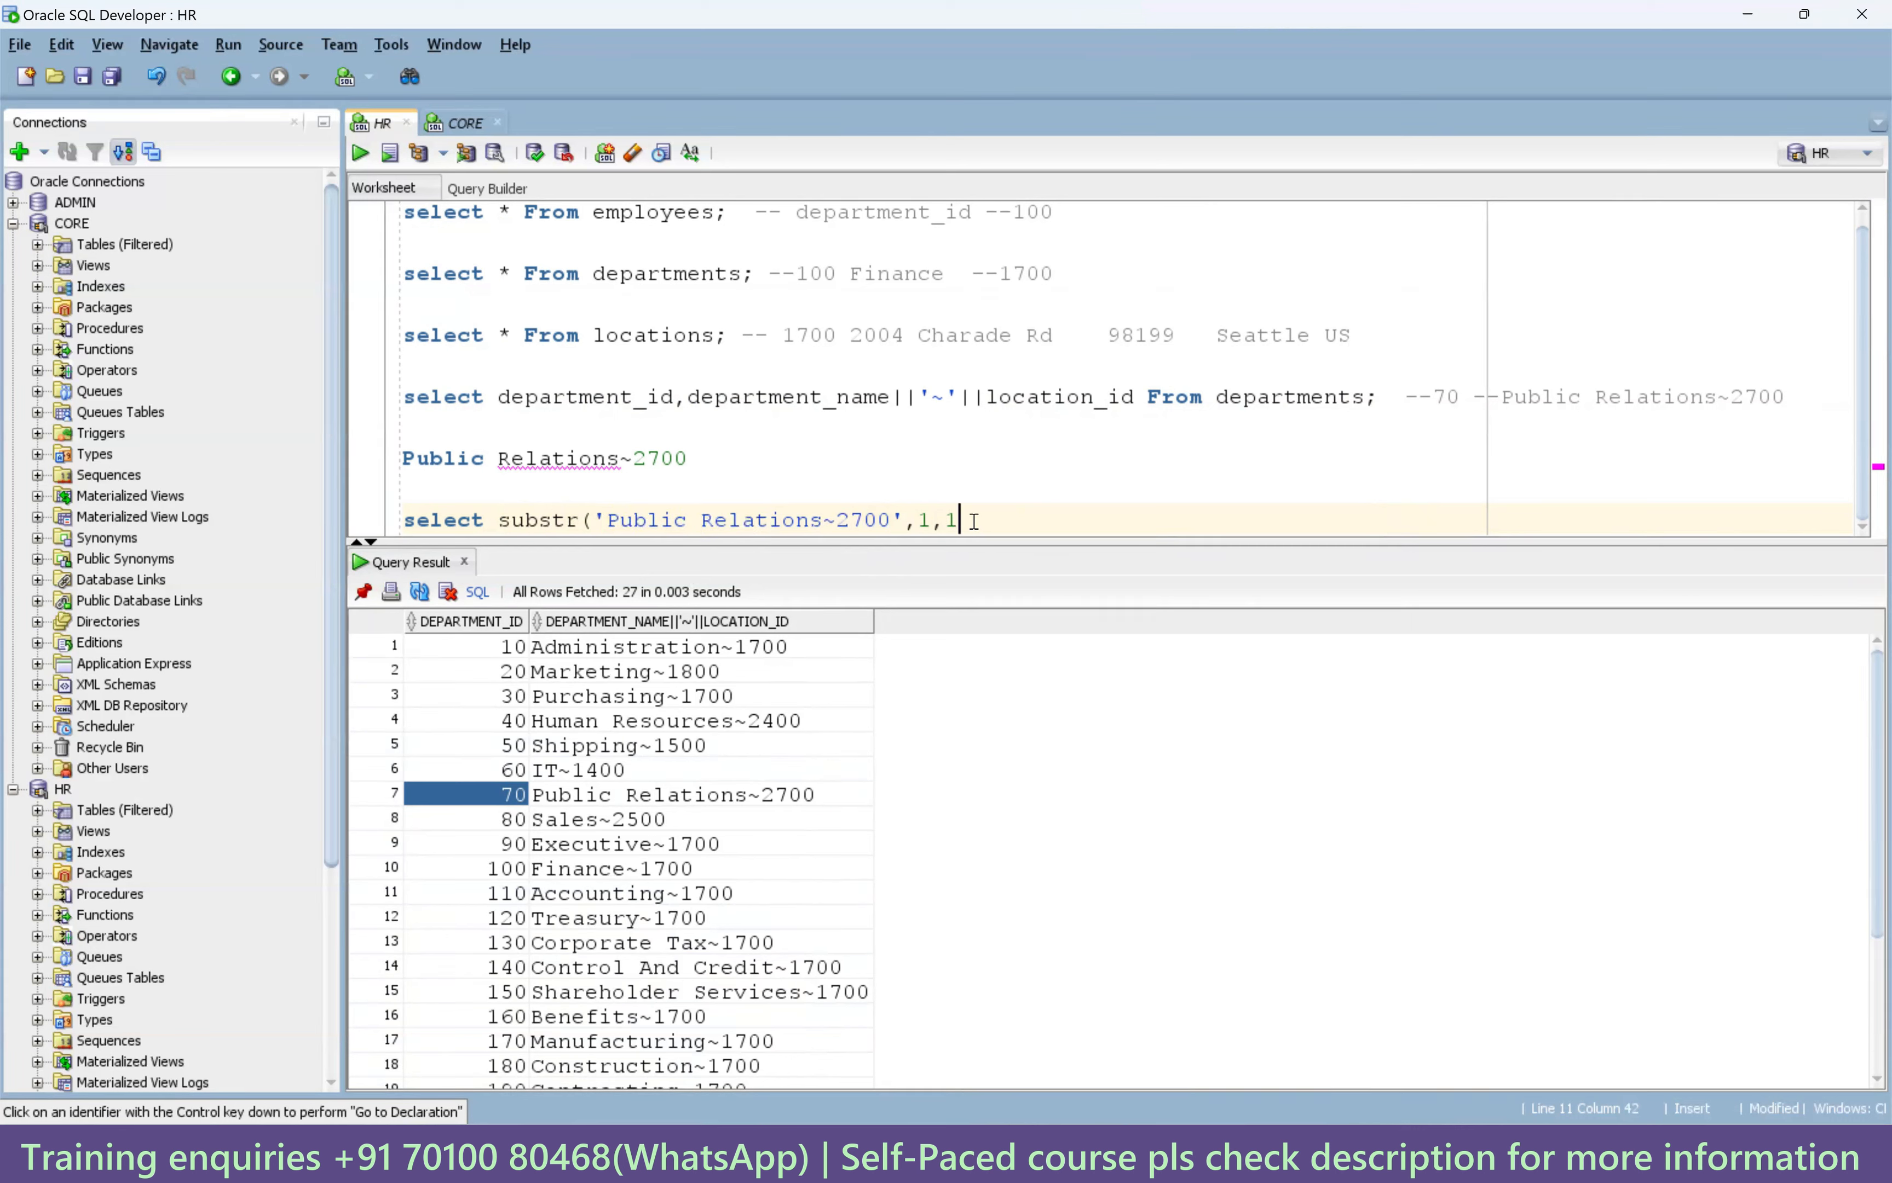
type("6) from dual;")
key("ctrl+Return")
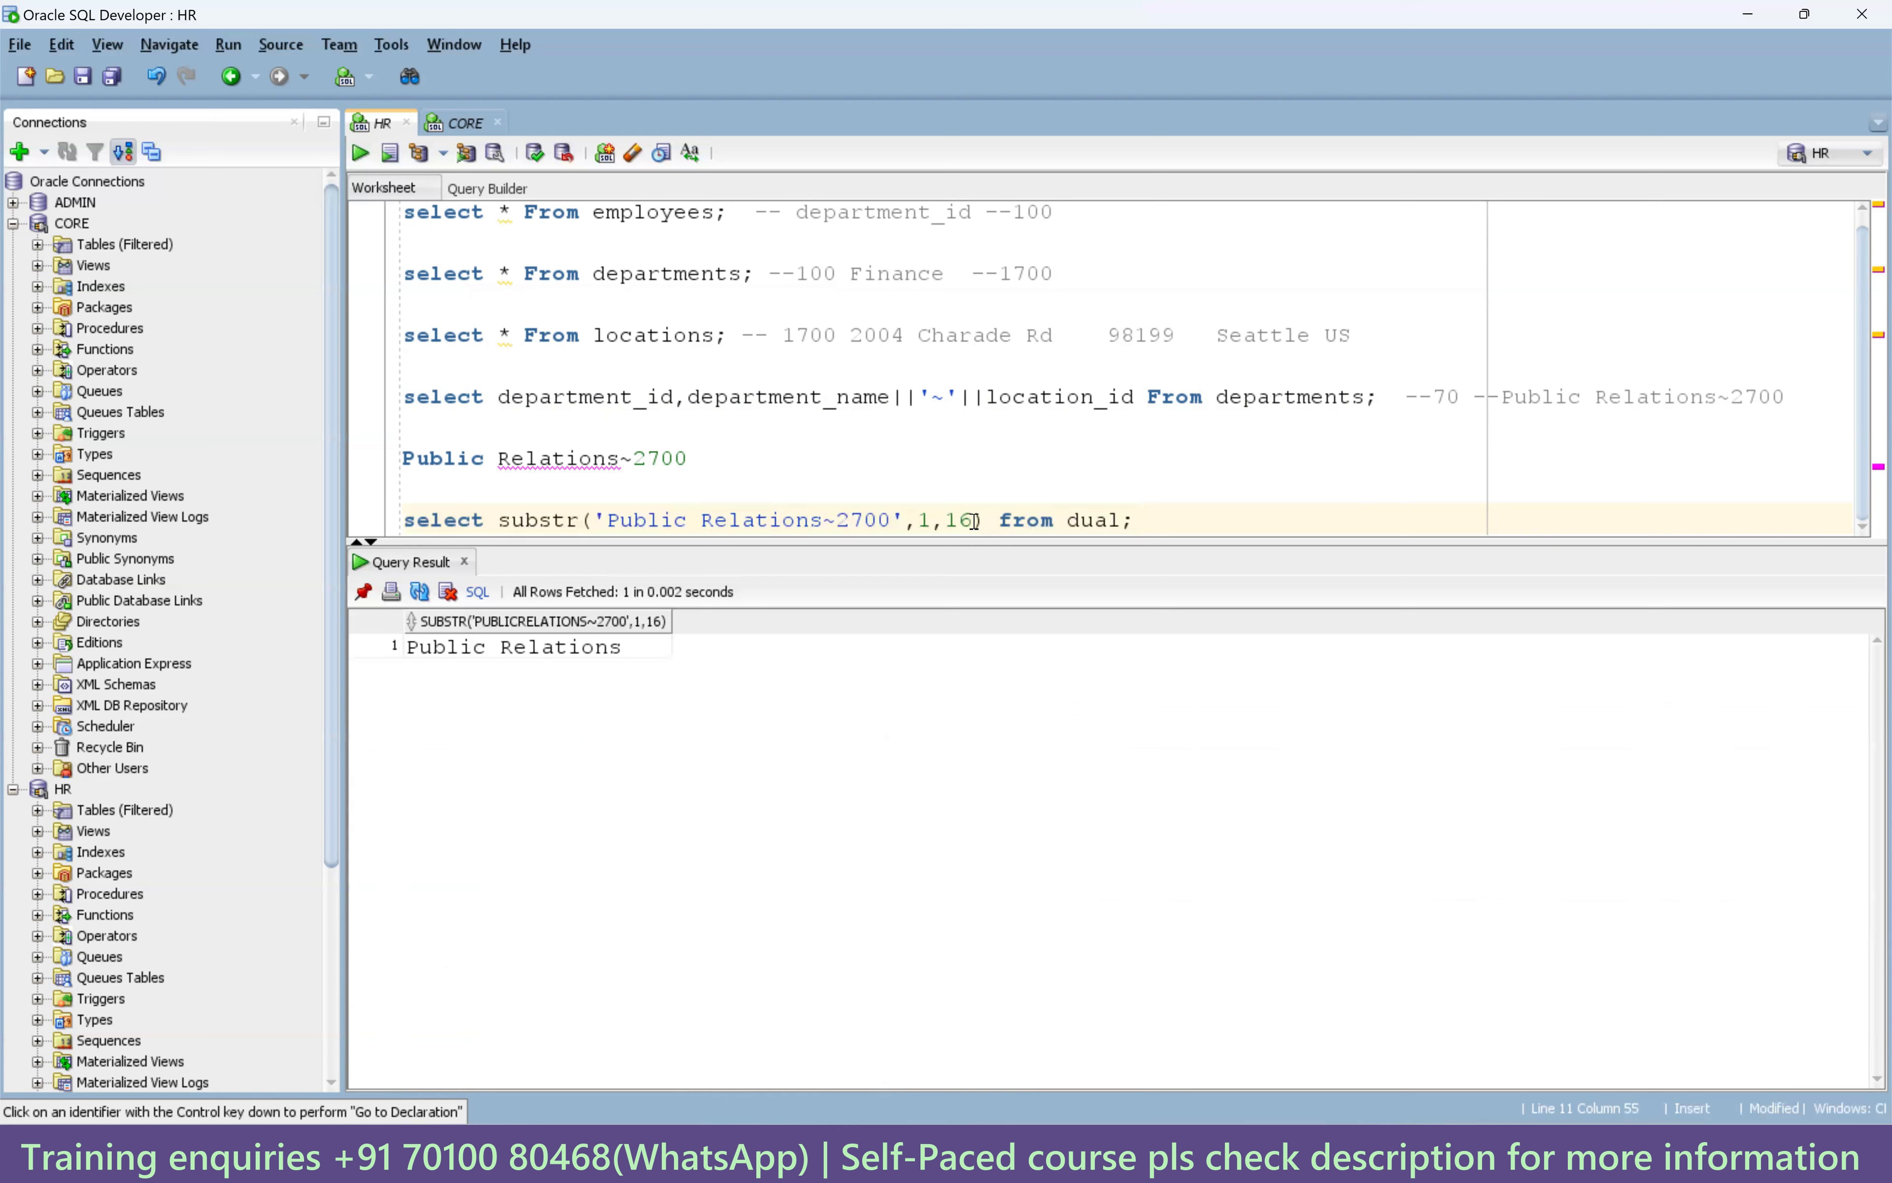
Add an empty line after the substr query and select the query for copying.
double_click(968, 521)
left_click(1139, 521)
key("Return")
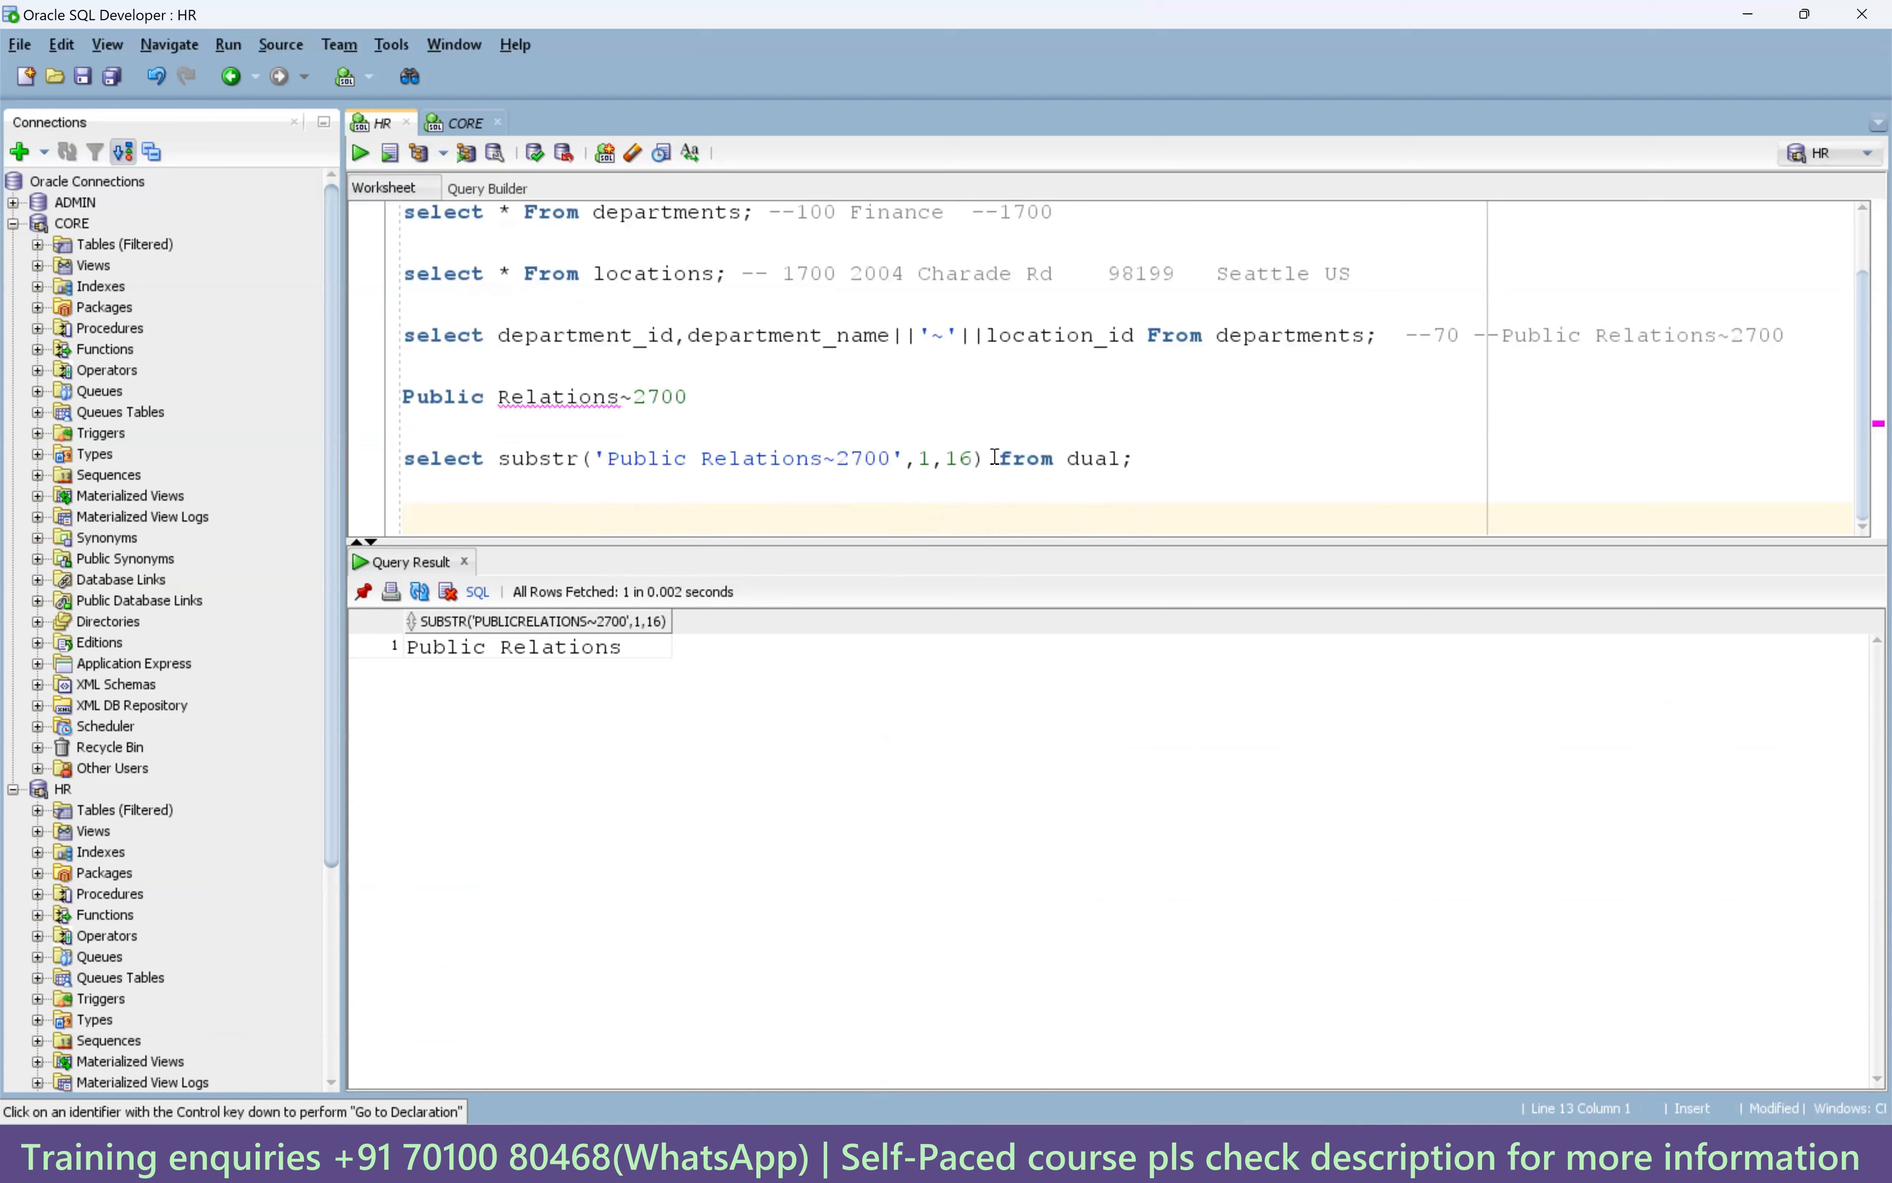
double_click(962, 461)
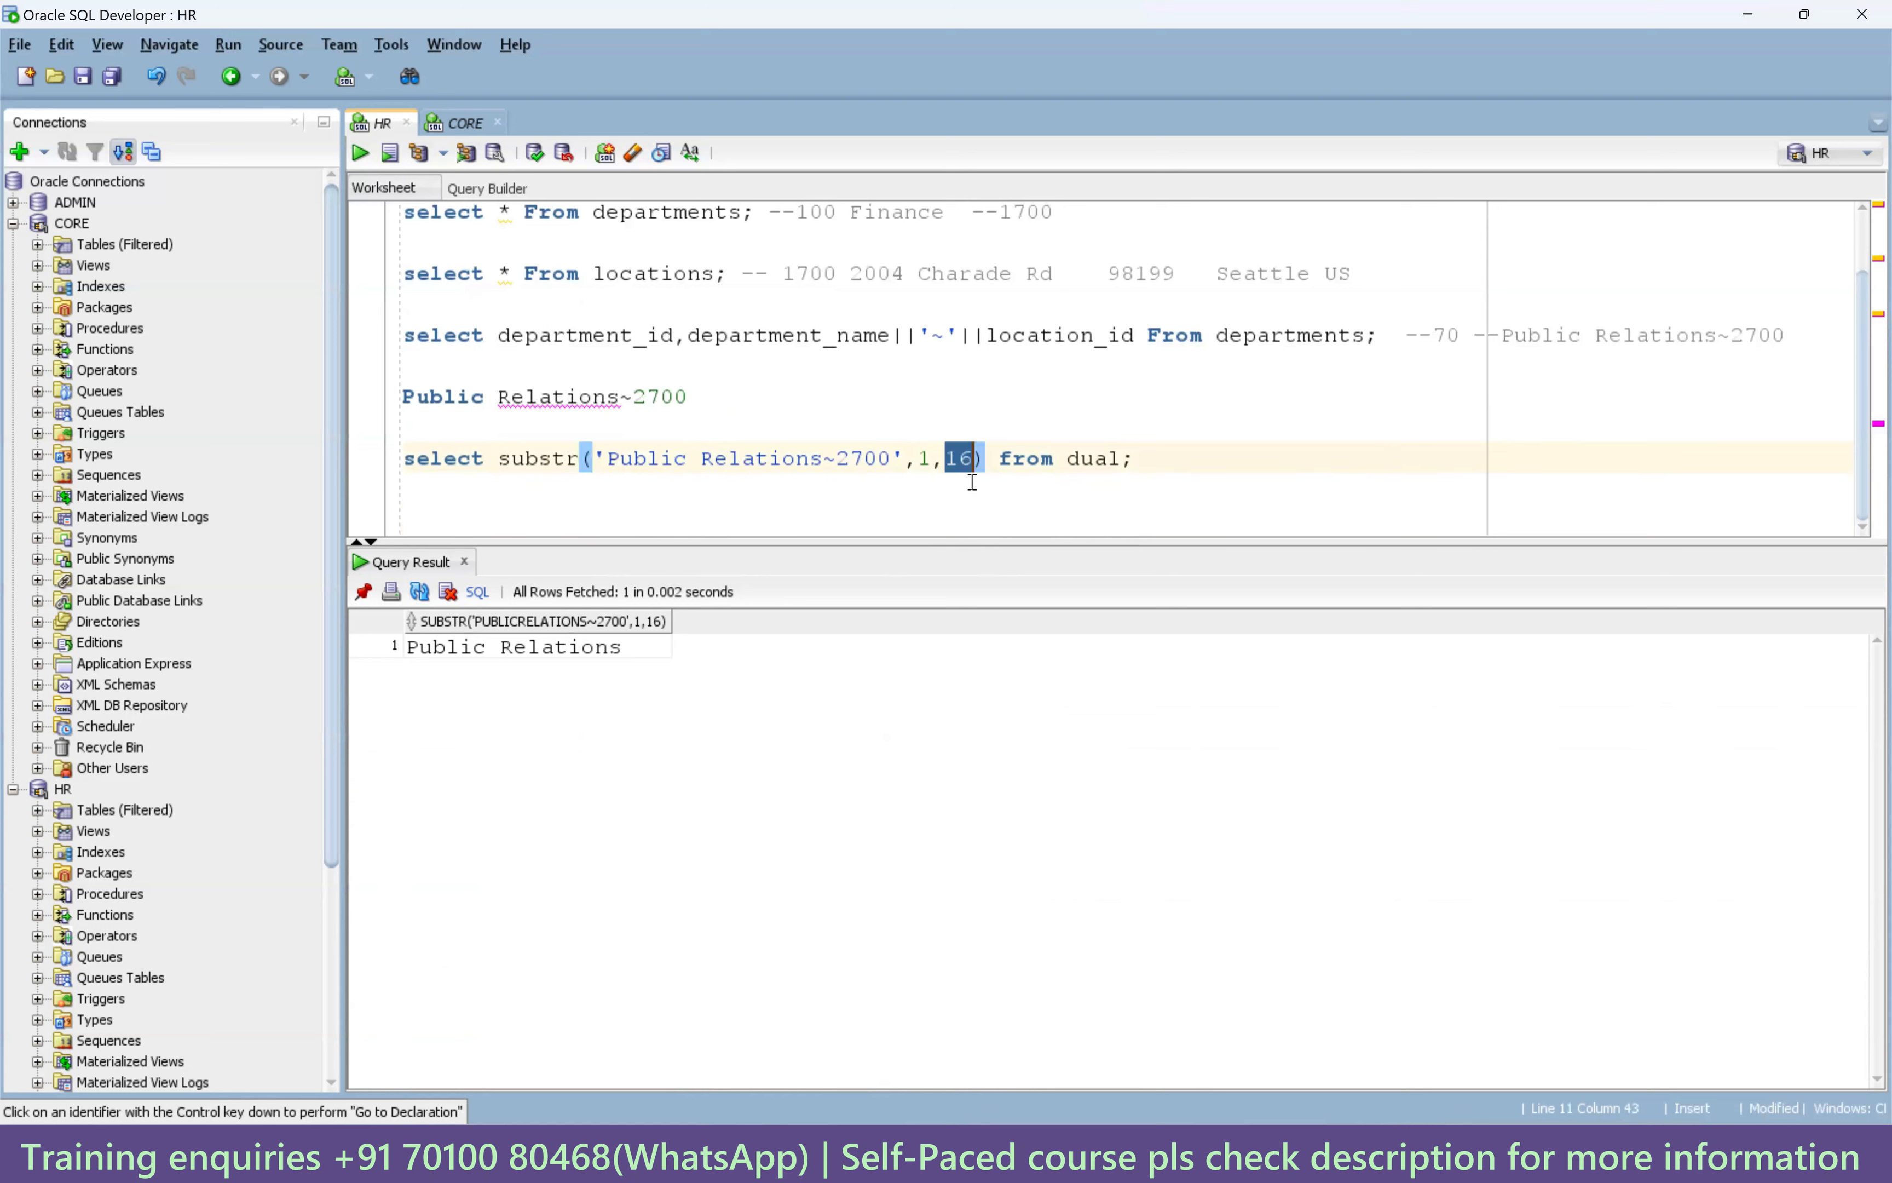
left_click_drag(1131, 466, 402, 463)
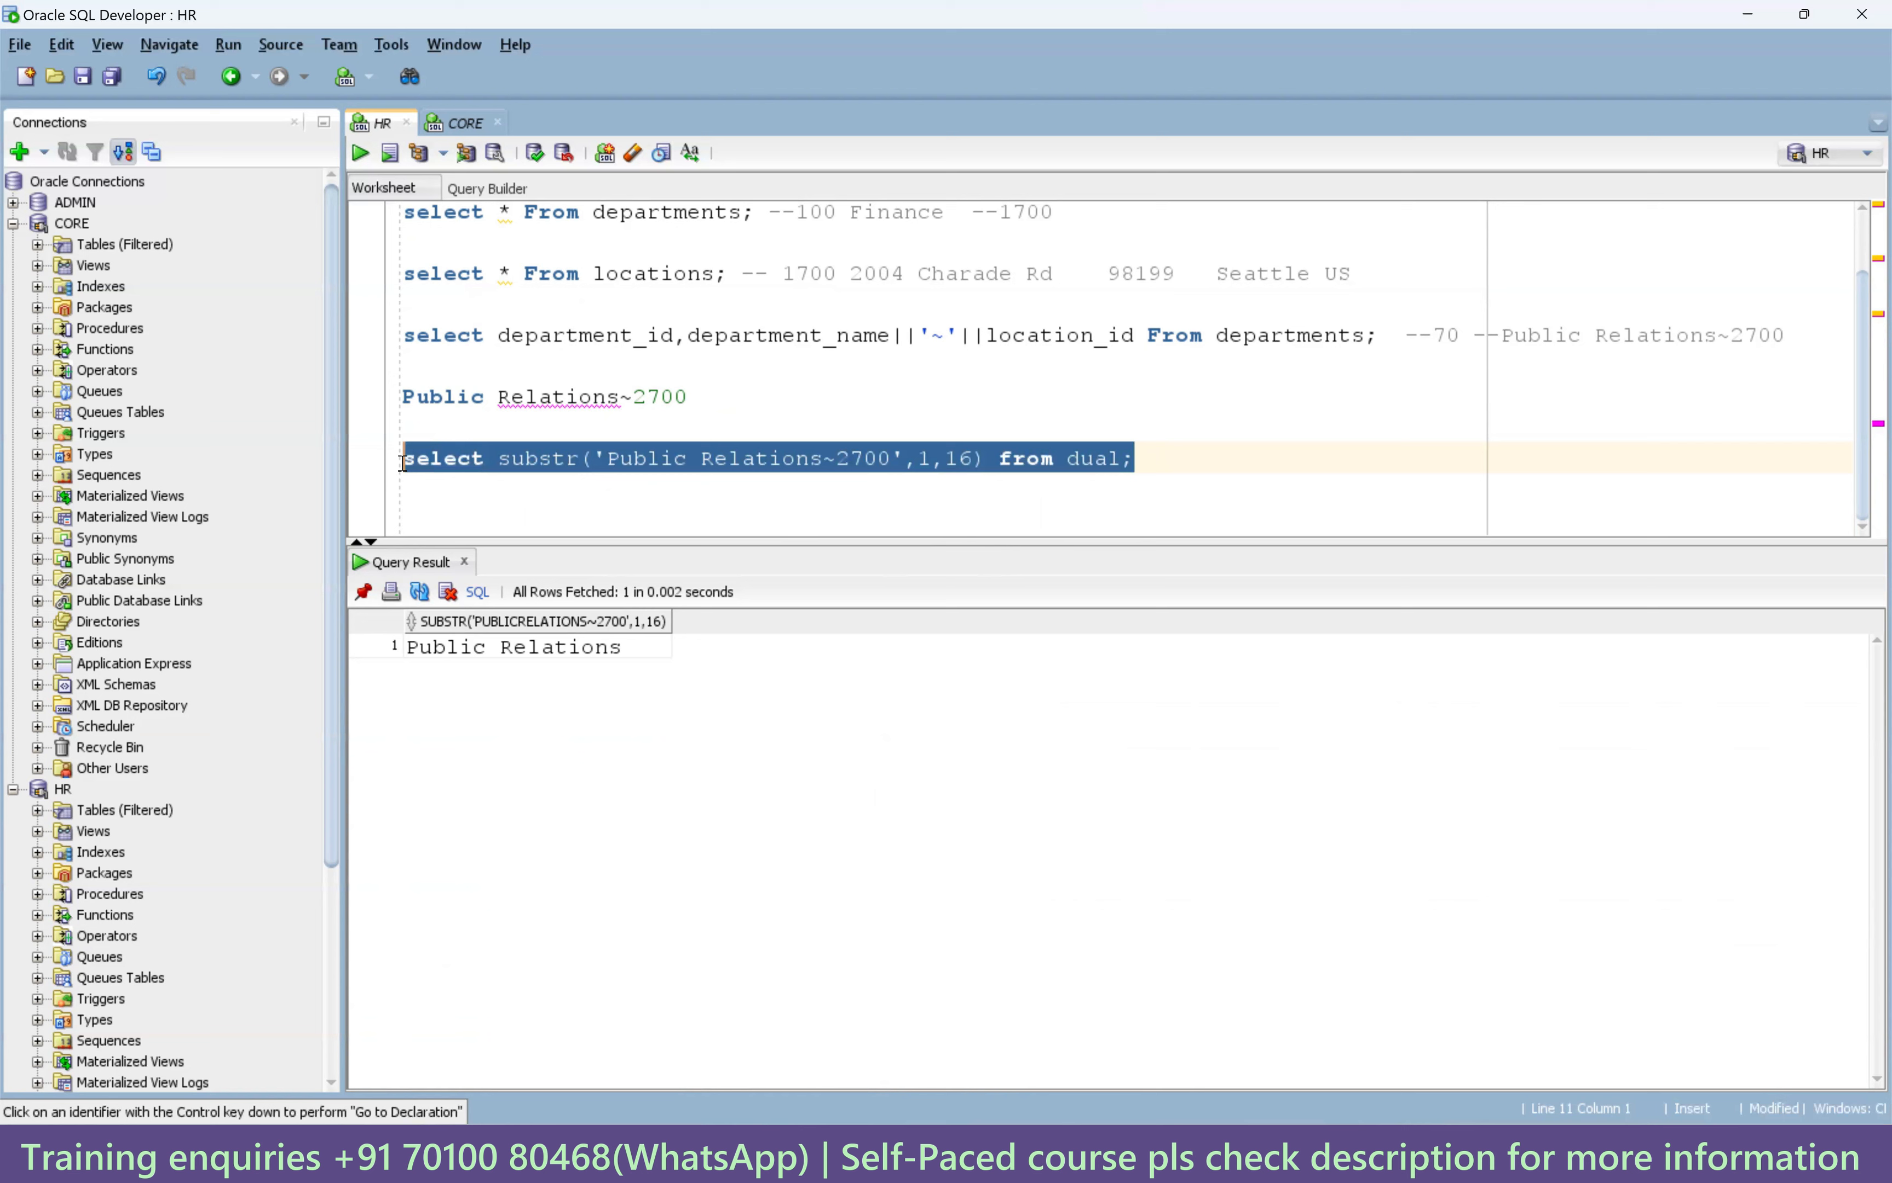
Copy the substr line, turn it into instr('Public Relations~2700','~',1) and run it.
key("ctrl+c")
left_click(441, 510)
key("ctrl+v")
double_click(532, 520)
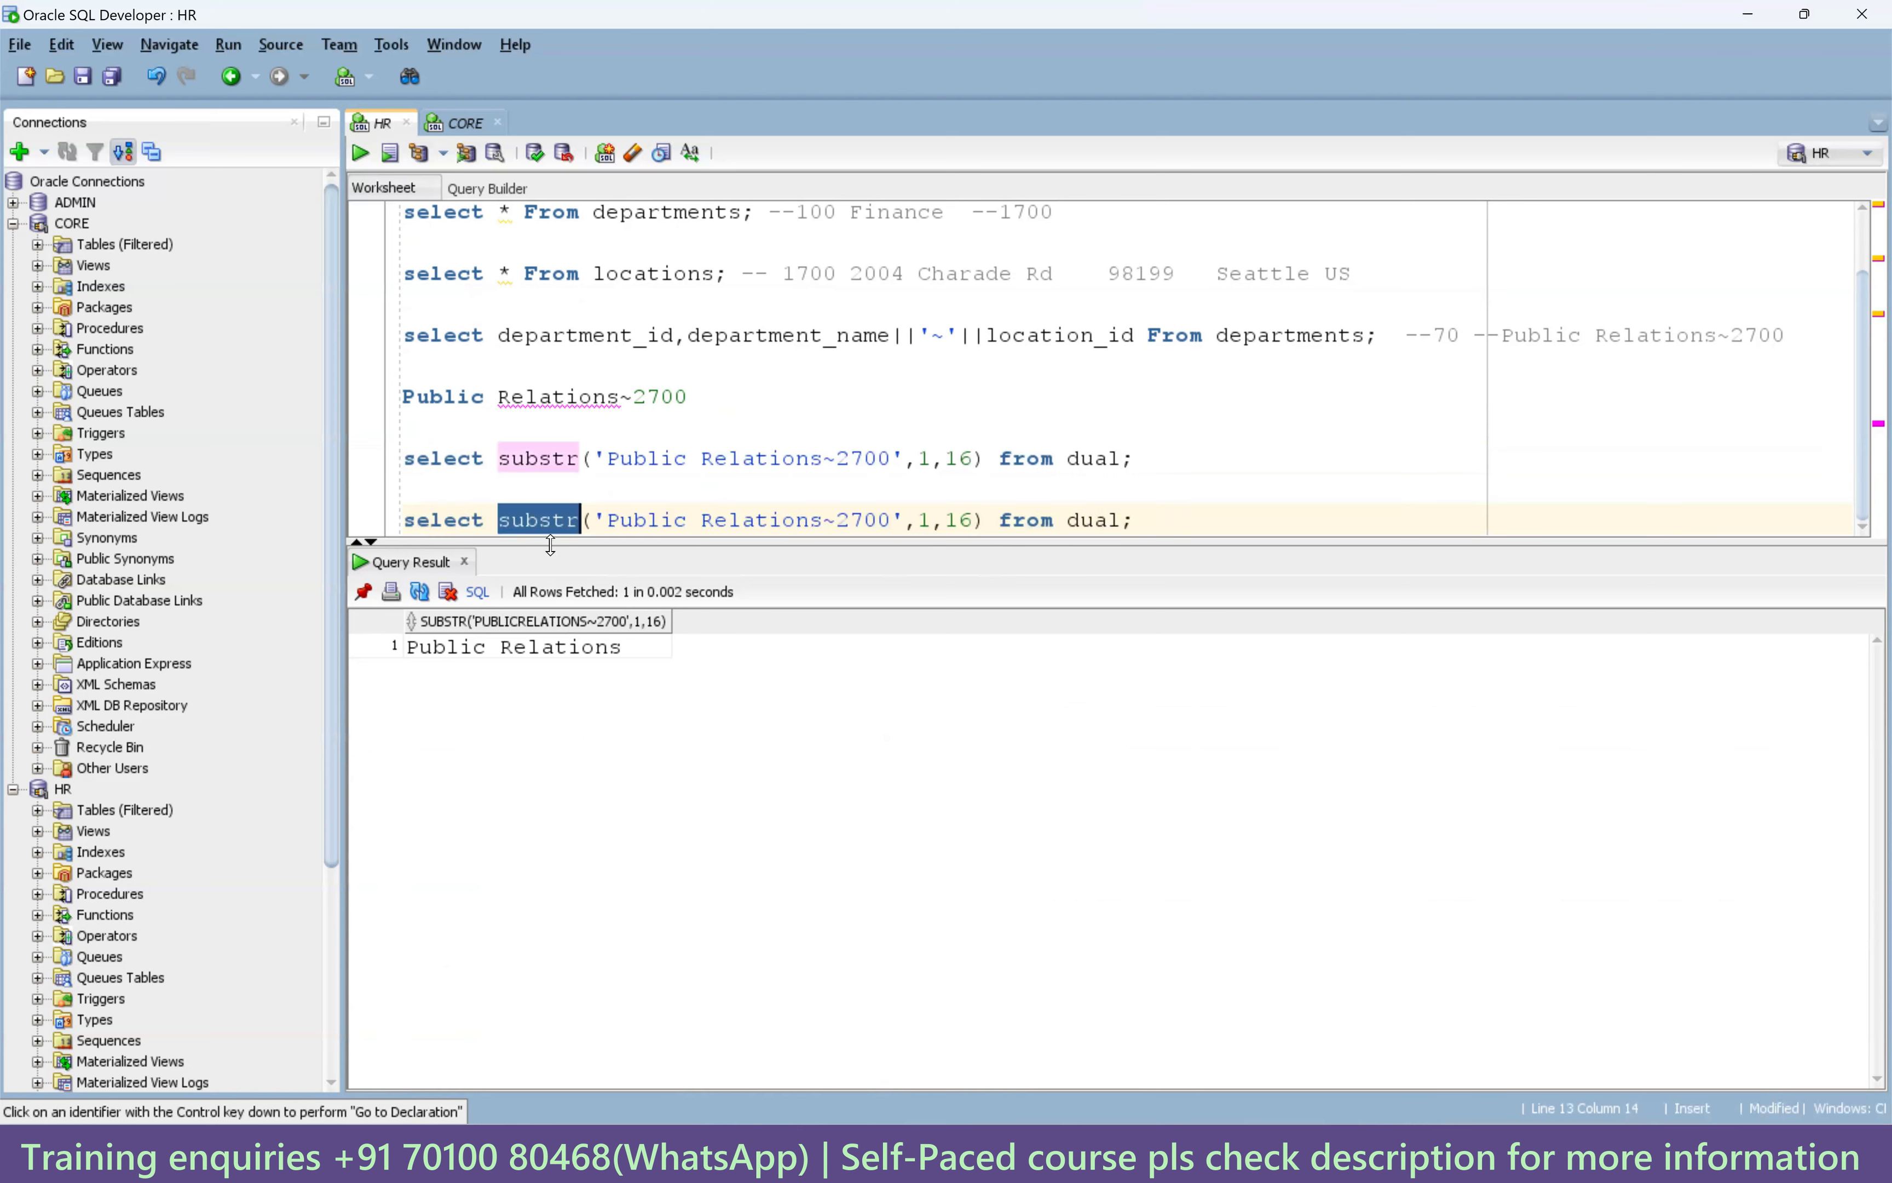
left_click(533, 520)
key("BackSpace")
key("BackSpace")
key("BackSpace")
type("in")
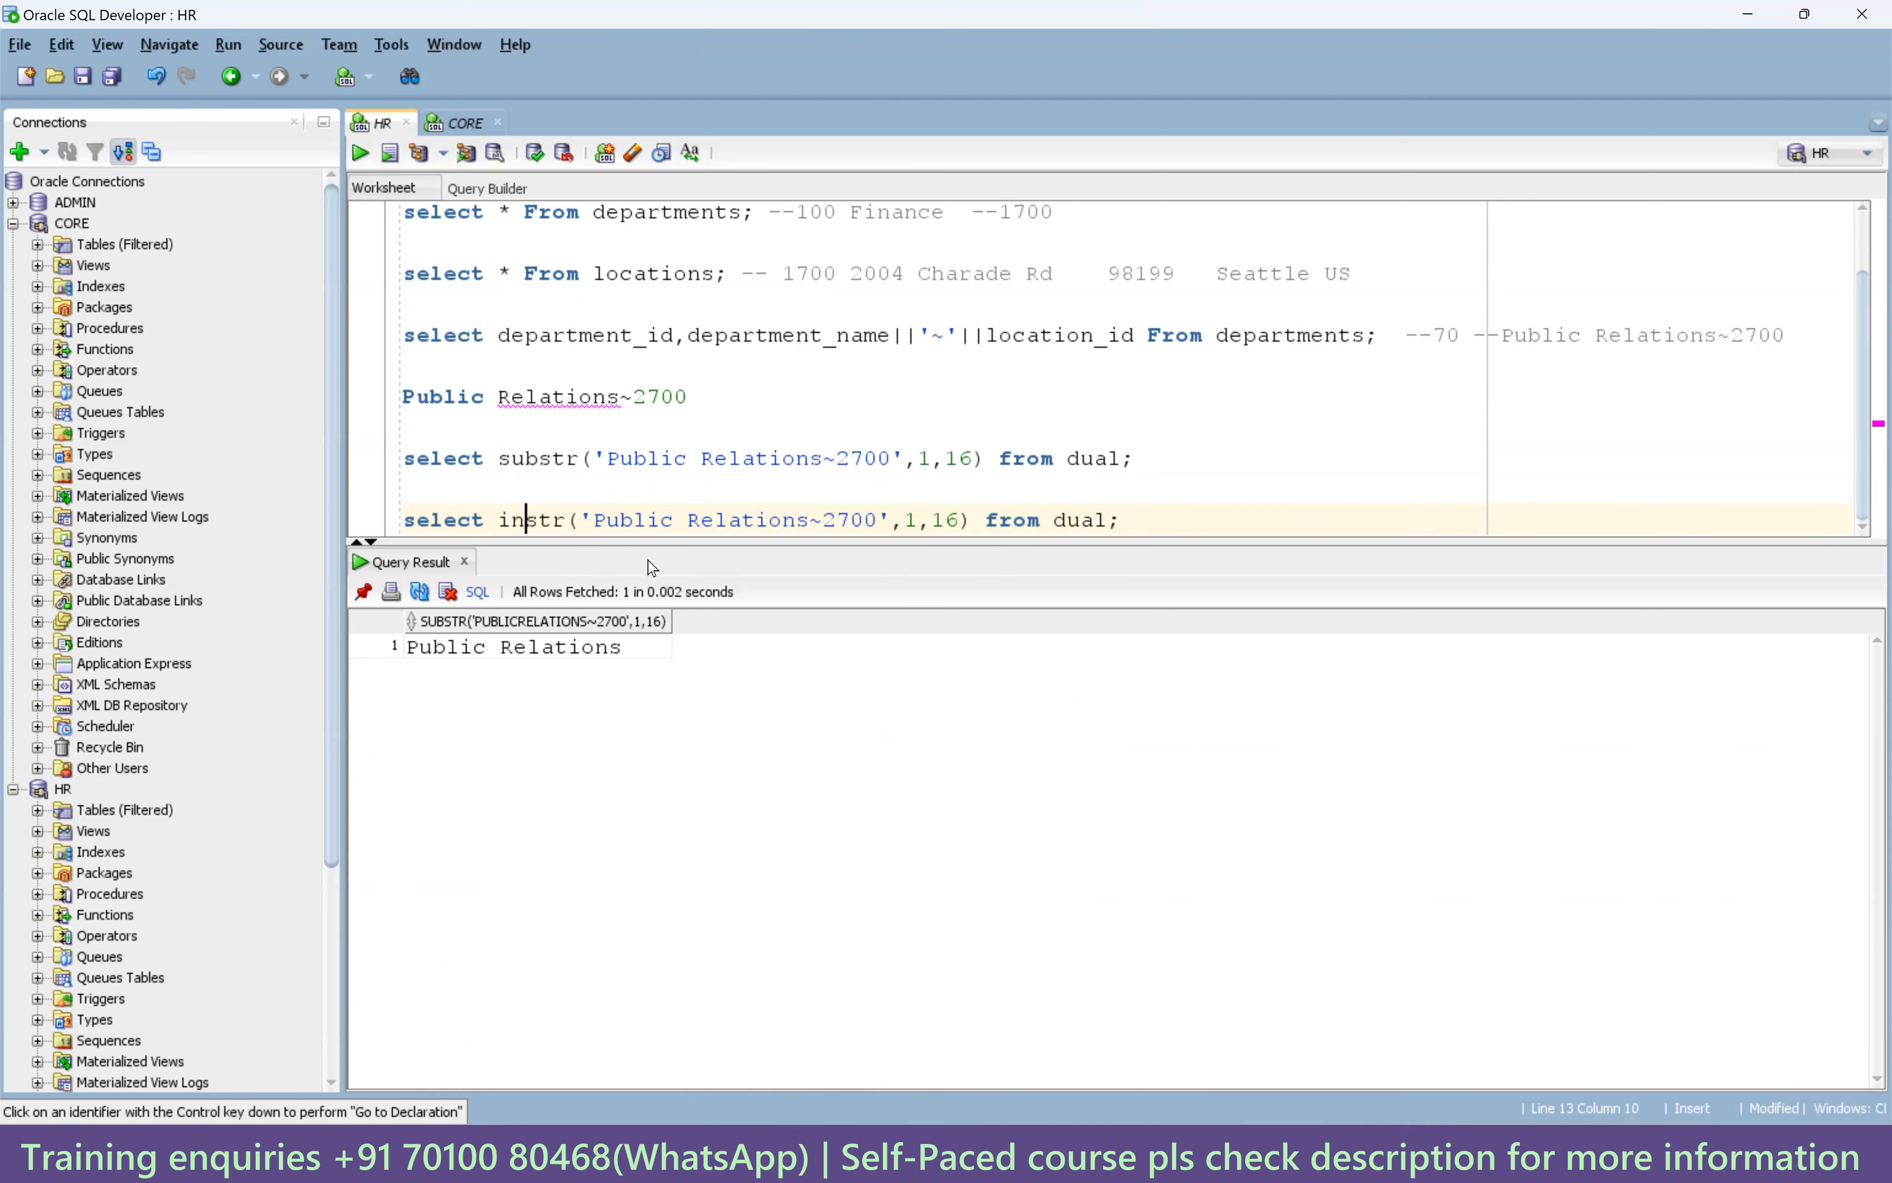
double_click(911, 520)
type("'~'")
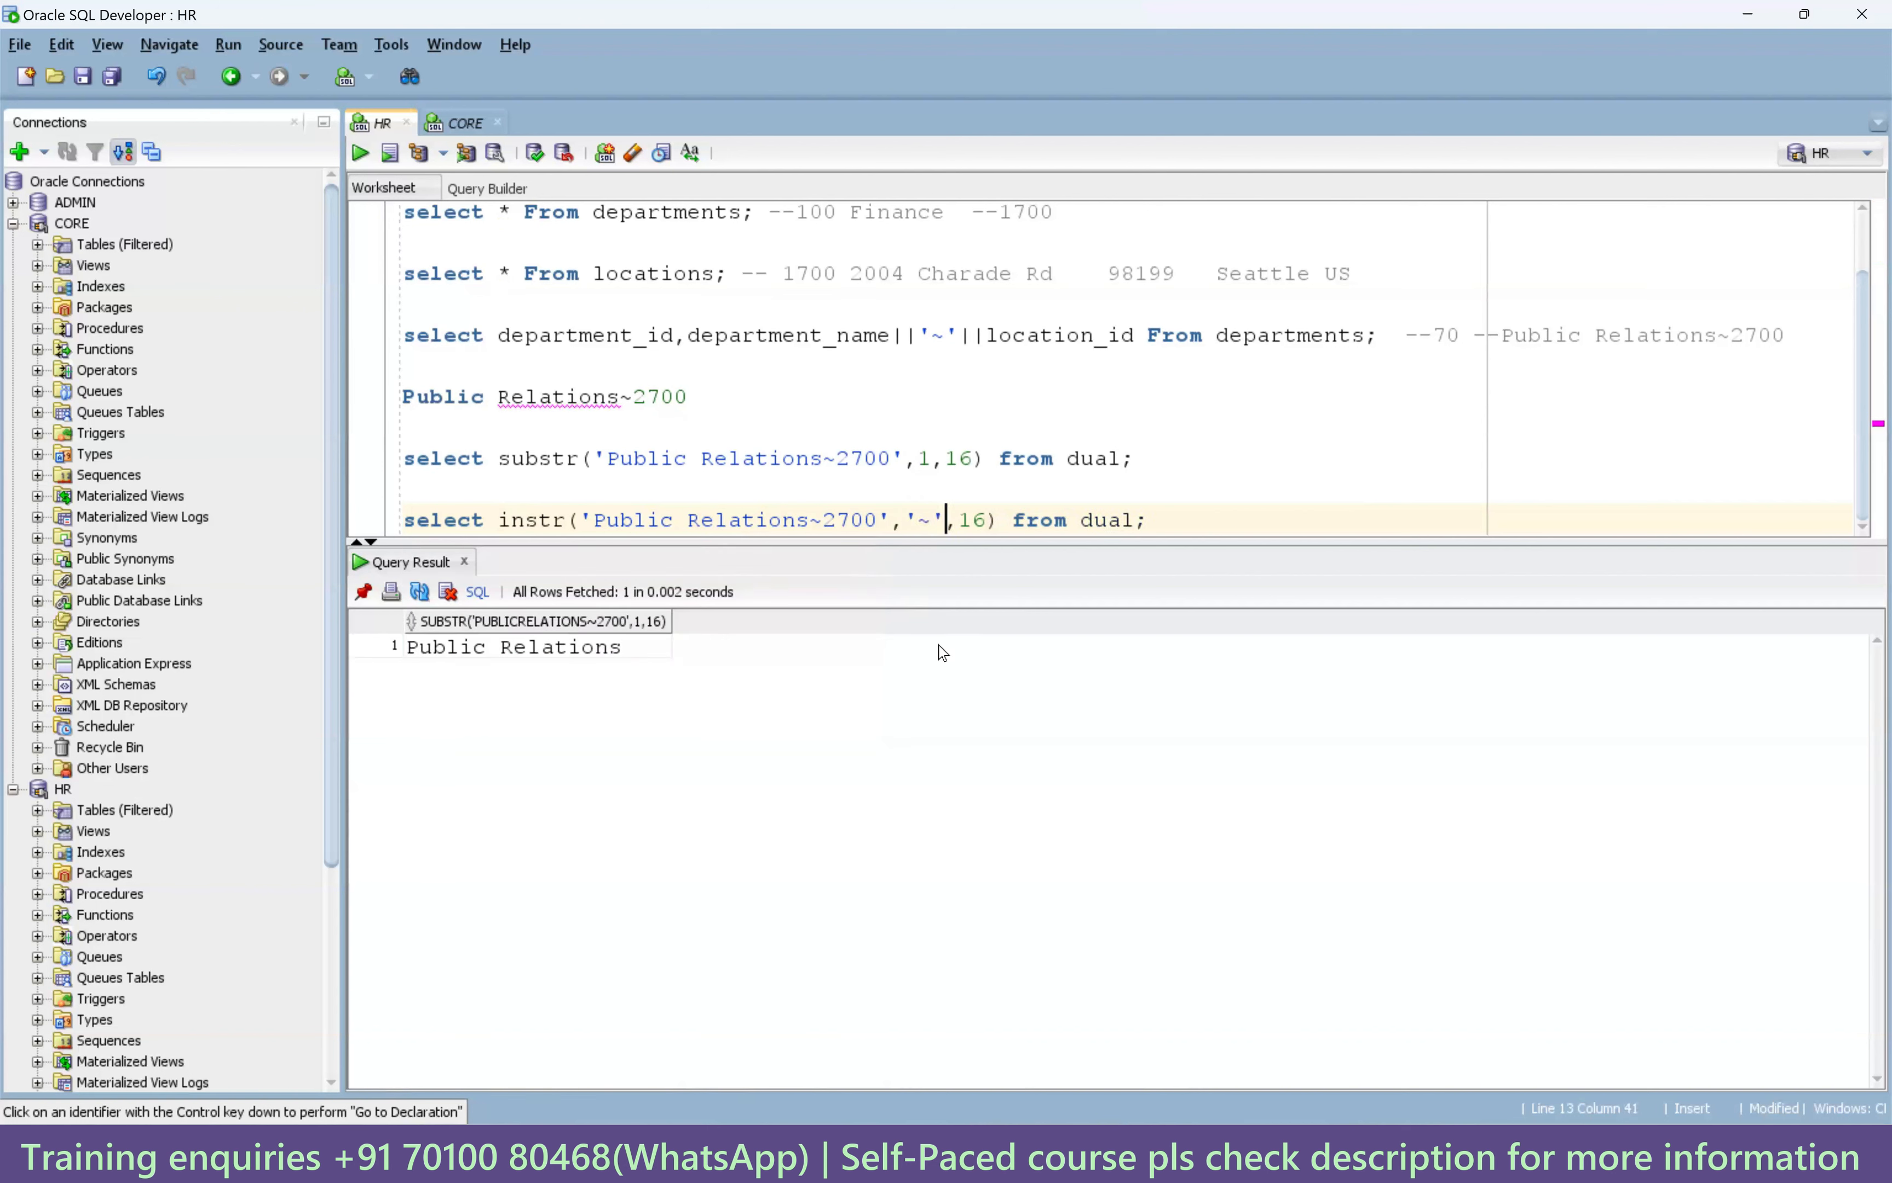
key("Right")
key("Right")
key("Right")
key("BackSpace")
key("BackSpace")
type("1")
key("ctrl+Return")
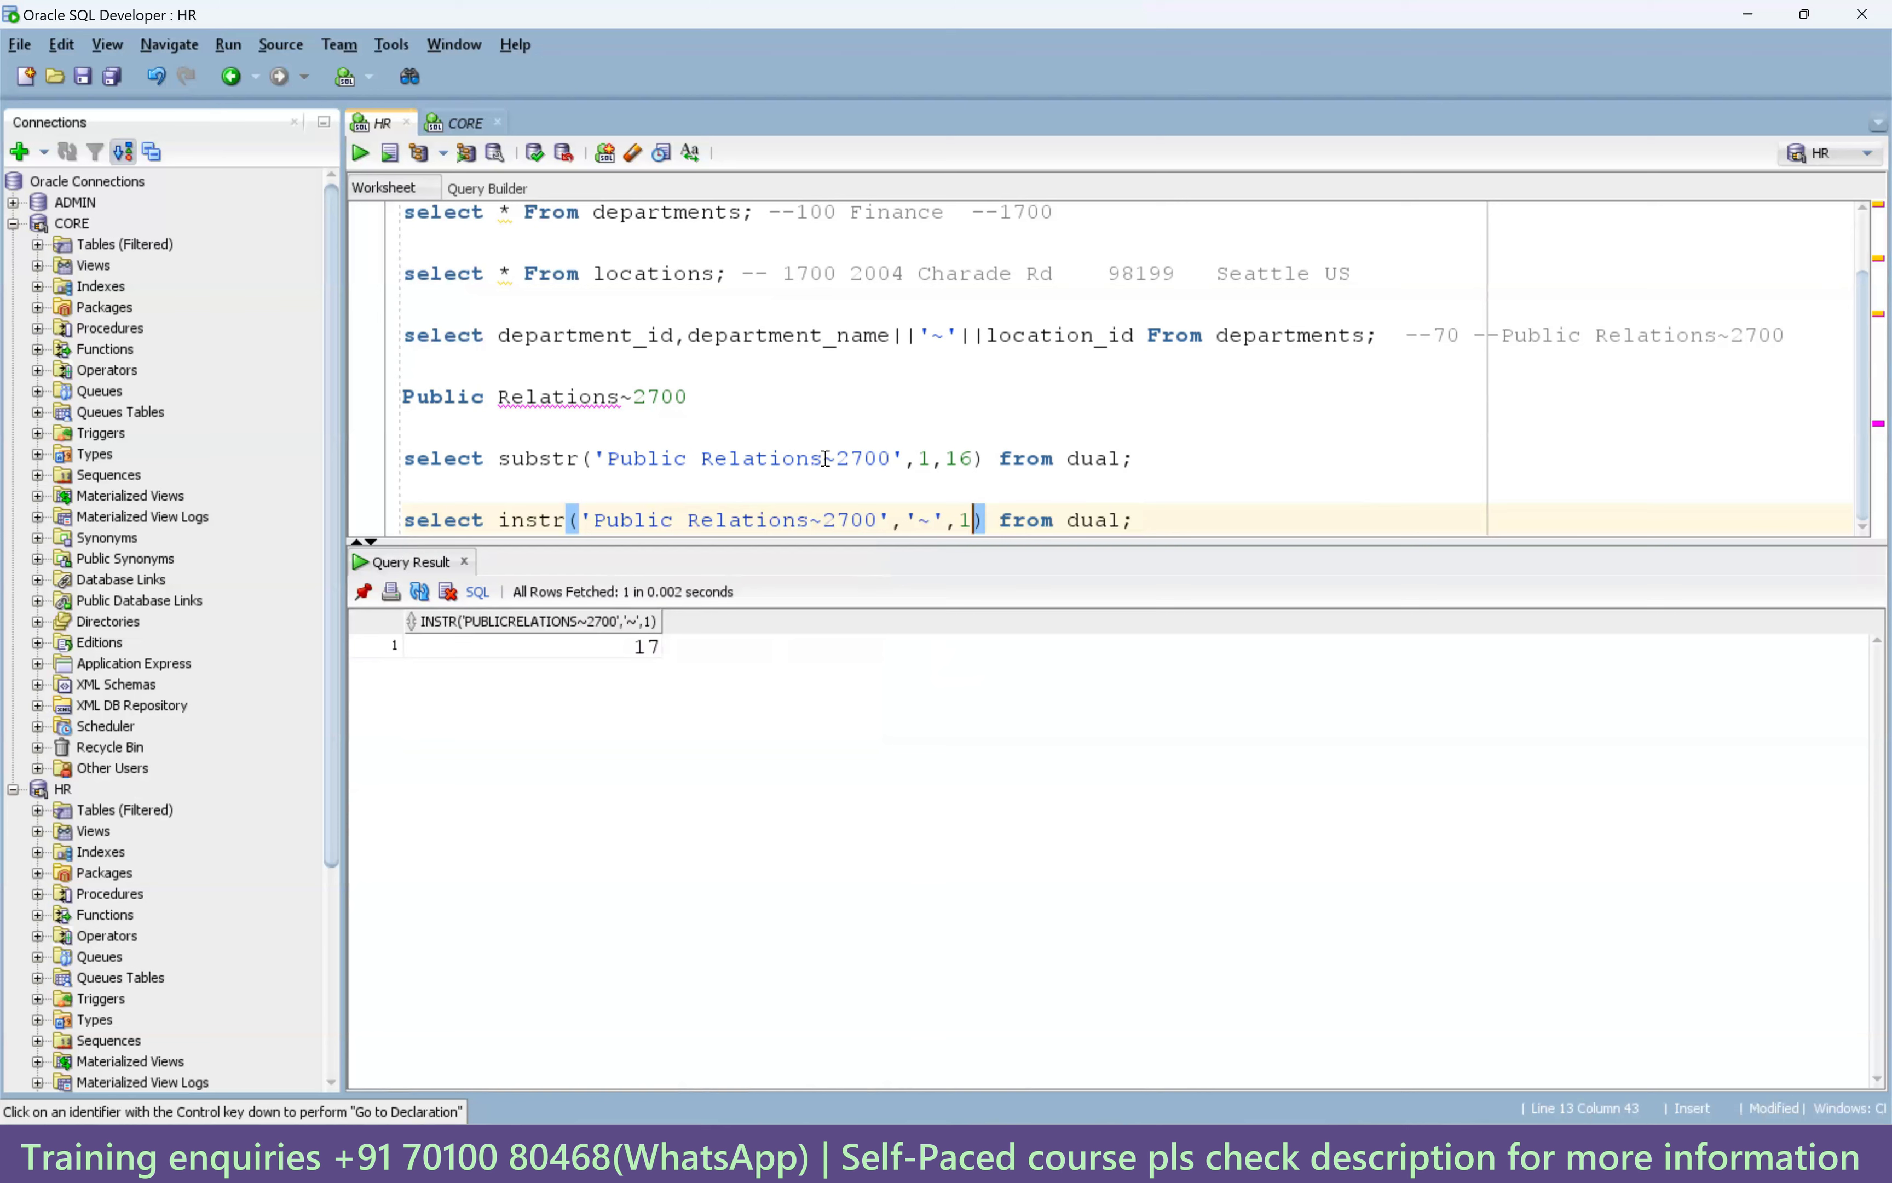
Append -1 to the instr call and run it, returning 16.
key("Up")
key("Up")
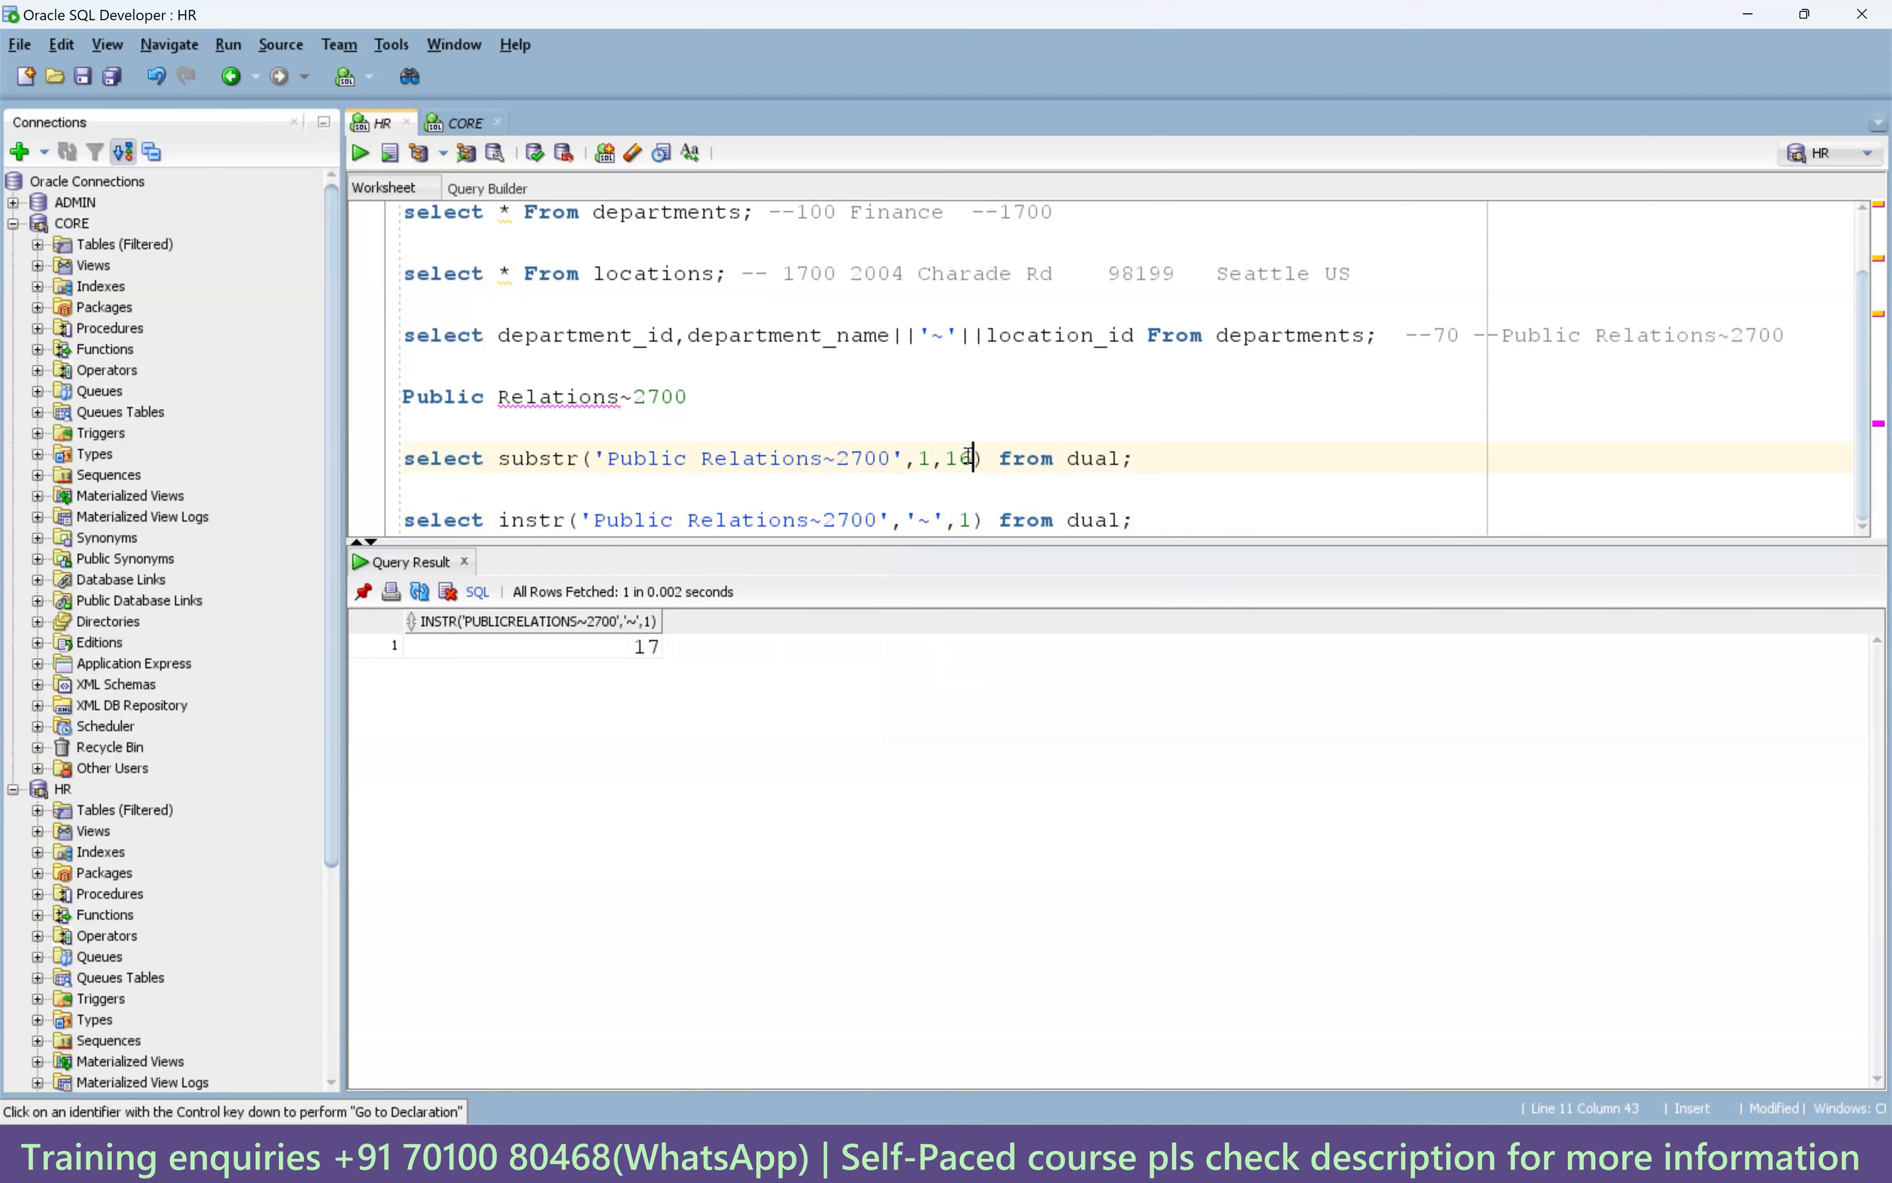
left_click(987, 520)
type("-1")
key("ctrl+Return")
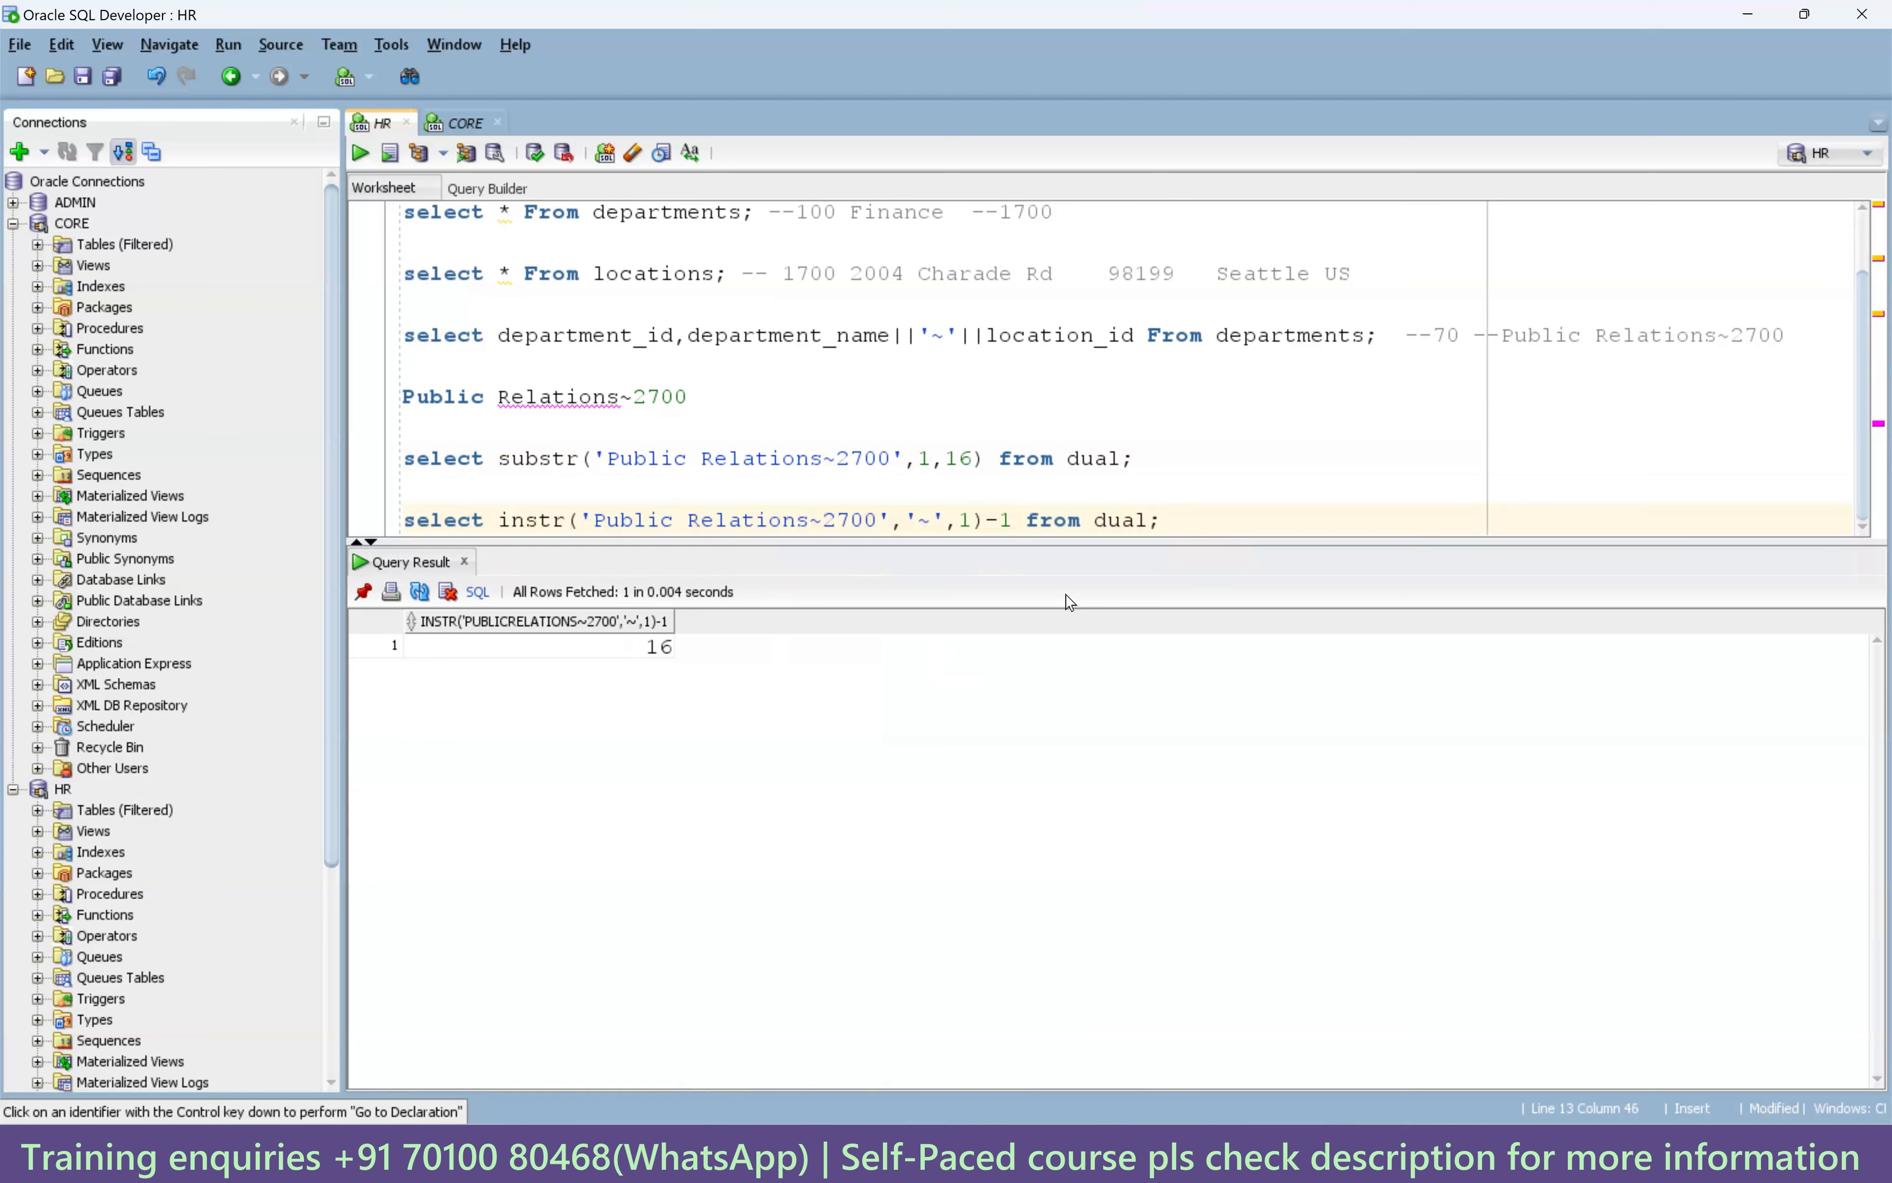
Paste the substr query again and replace its 16 with instr(...,'~',1)-1, then run it.
left_click_drag(1138, 458, 399, 460)
left_click(1190, 521)
key("Return")
key("Return")
key("ctrl+v")
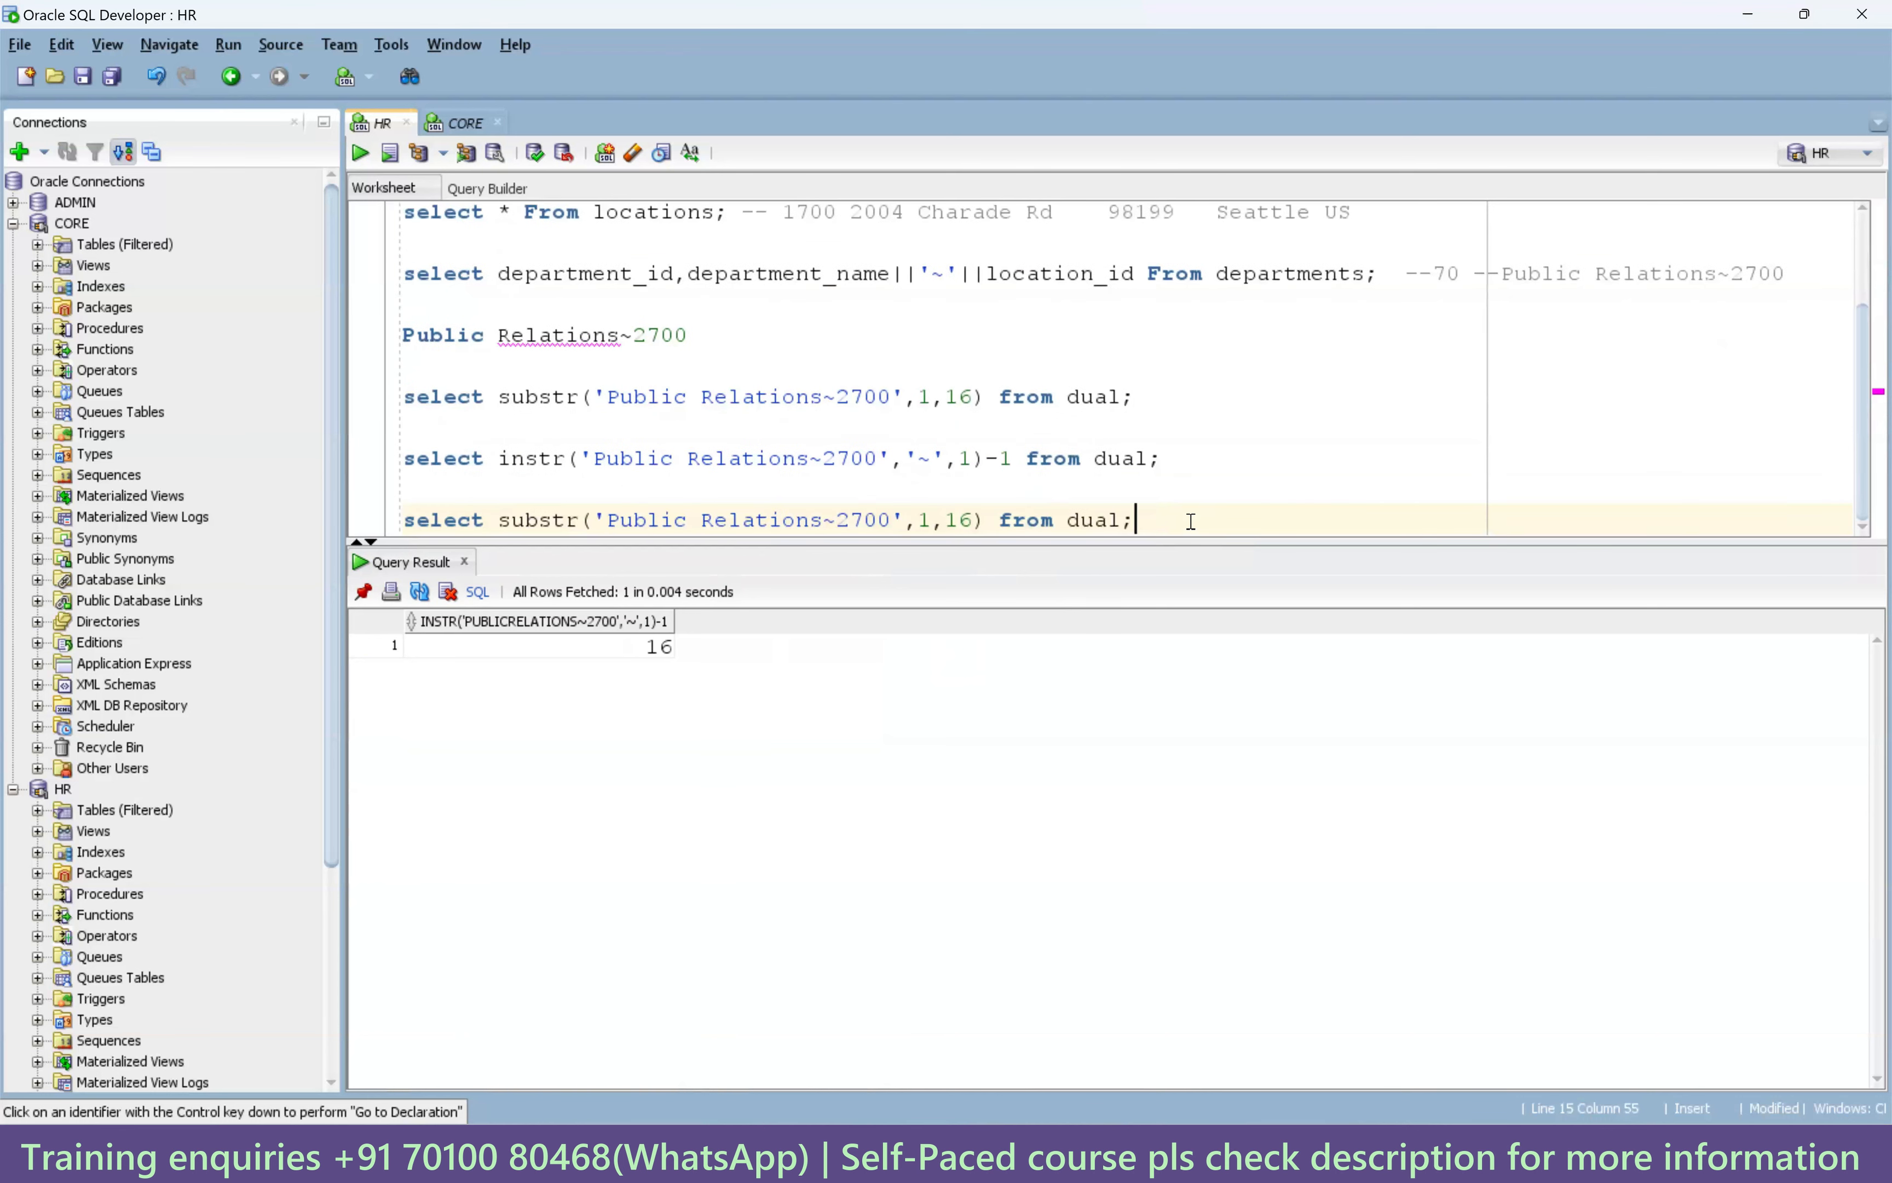
left_click(960, 521)
left_click_drag(1013, 458, 498, 459)
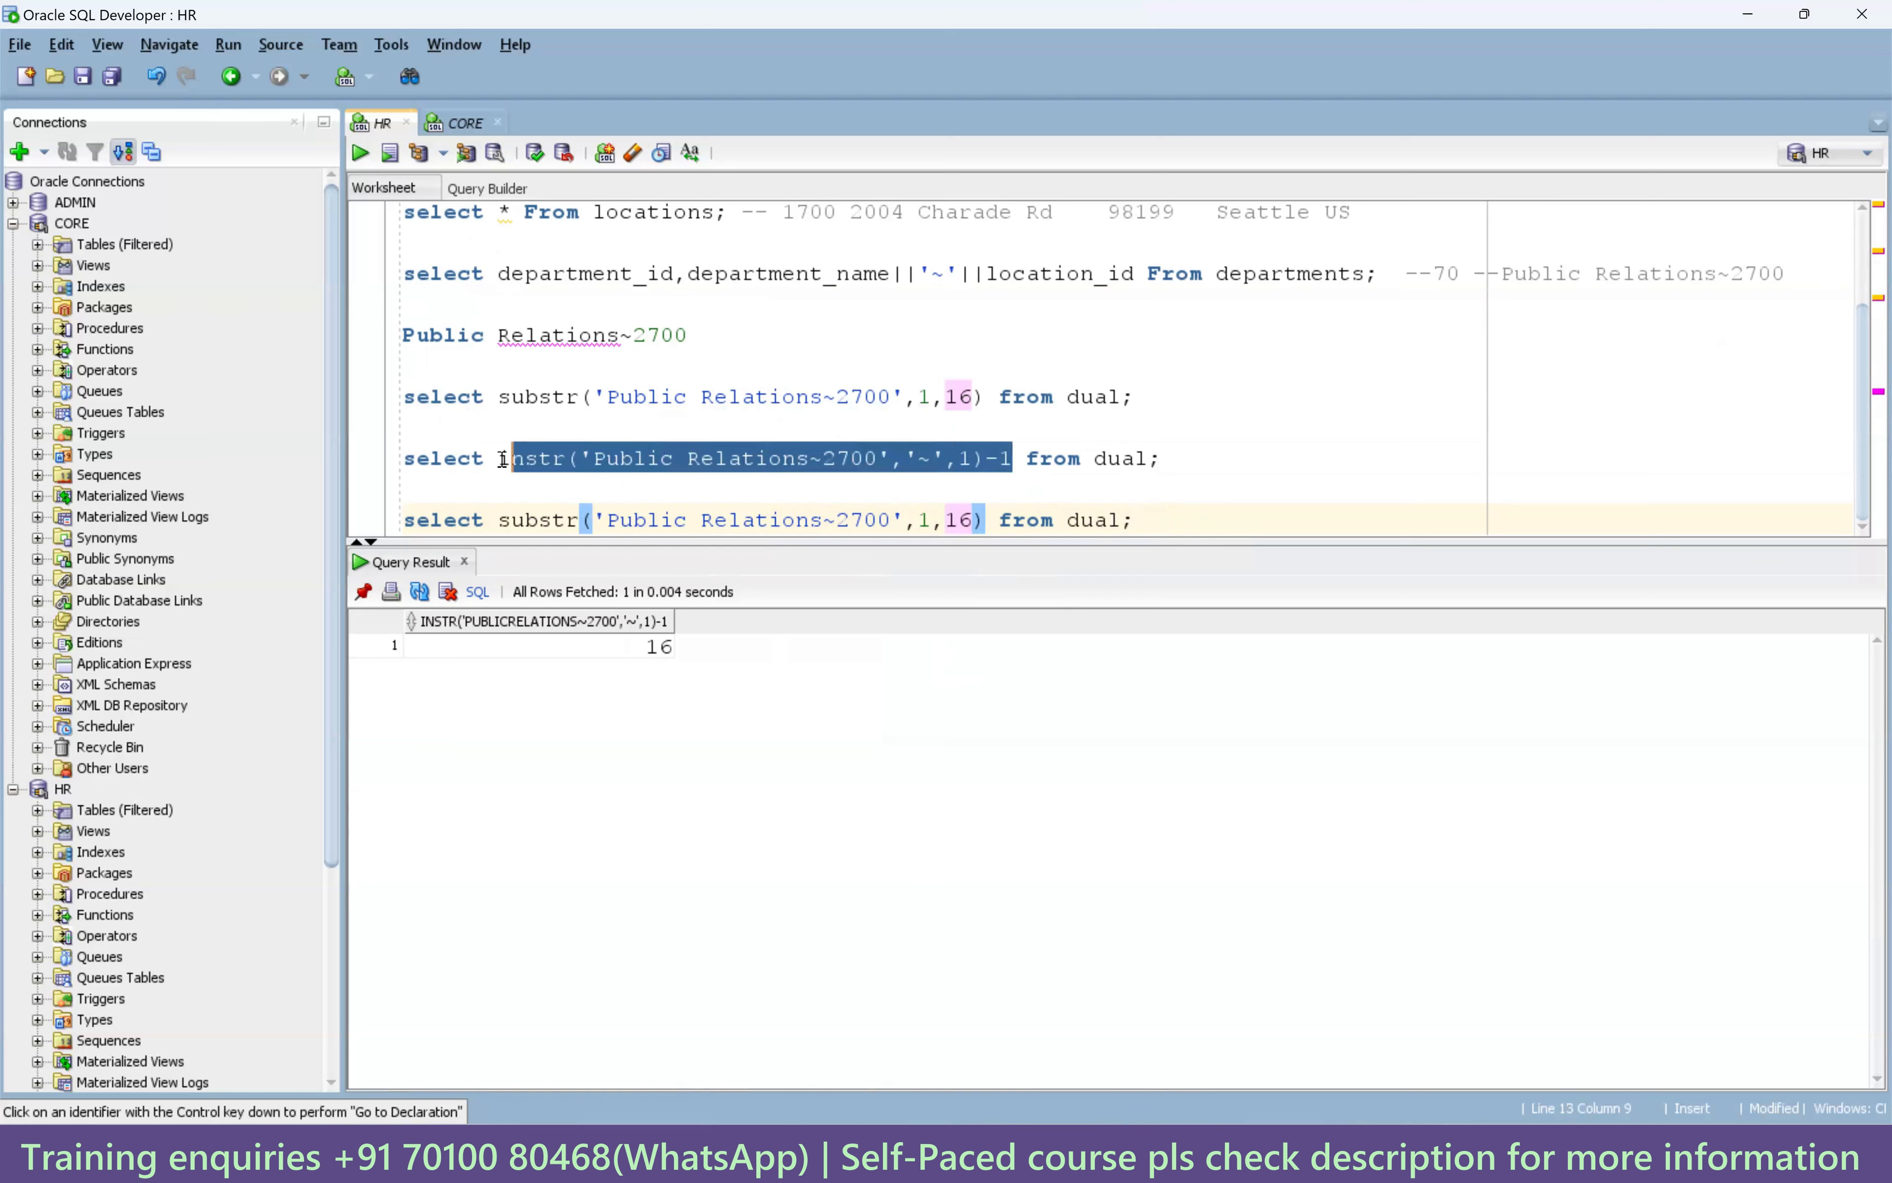
left_click(969, 521)
double_click(970, 520)
key("ctrl+v")
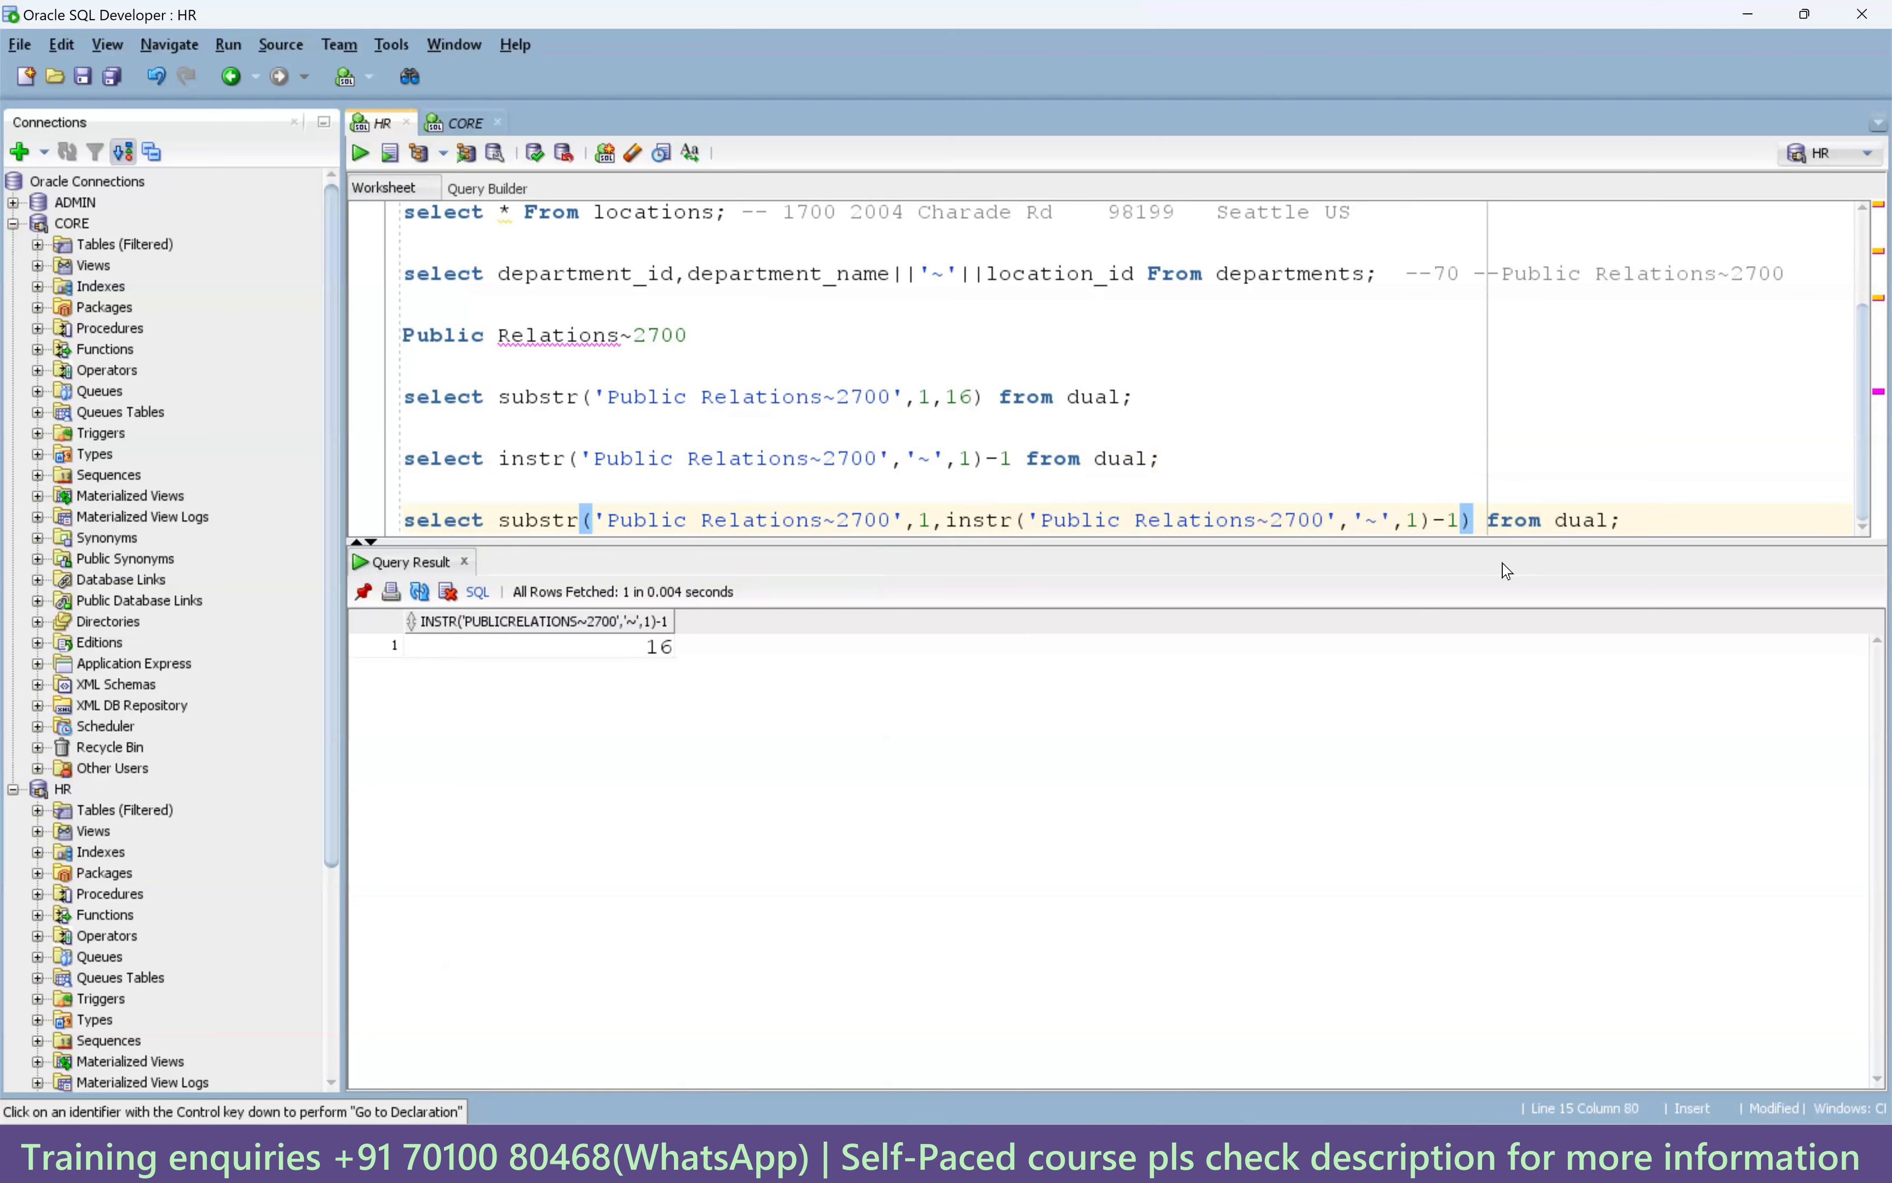
key("ctrl+Return")
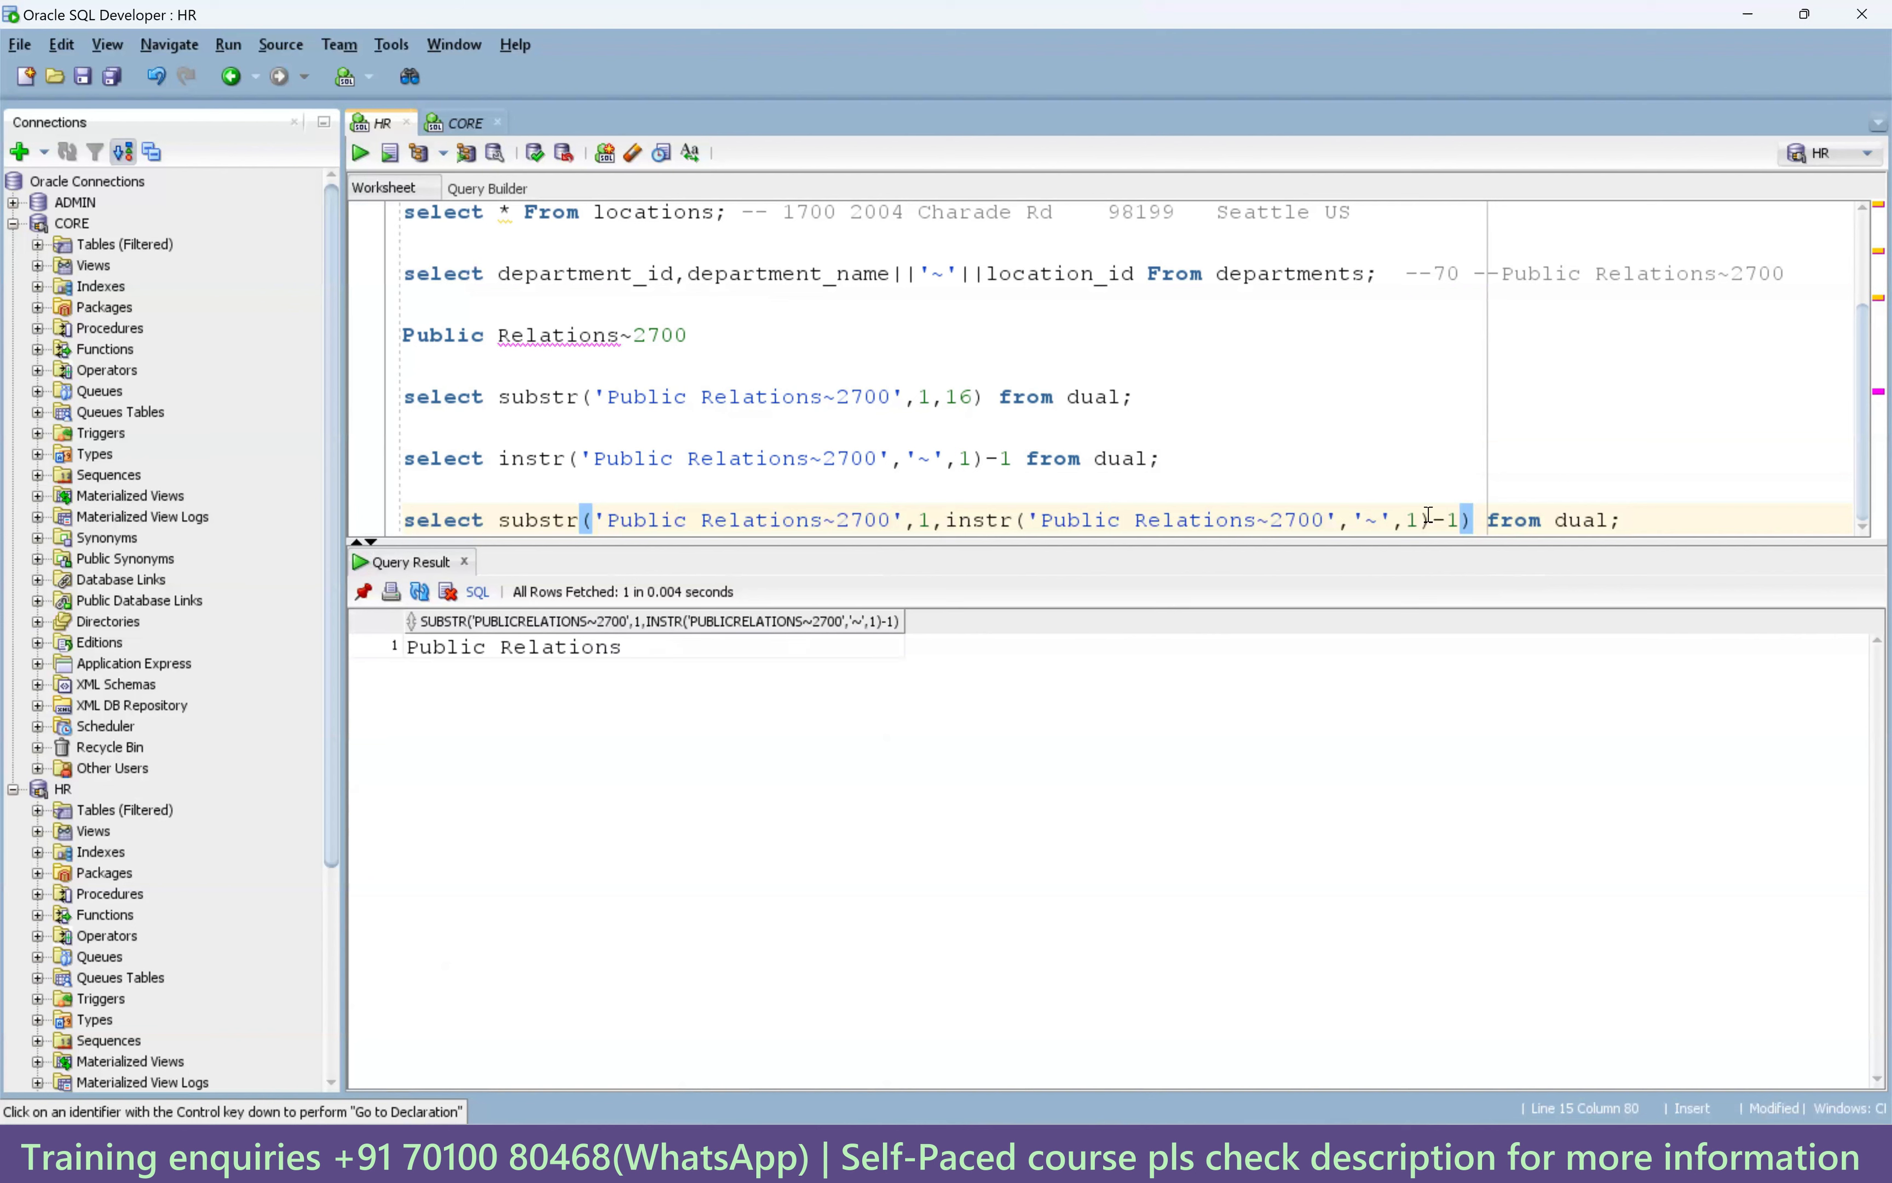
Confirm the Public Relations result, add a blank line, and select the first substr query.
left_click_drag(1473, 520, 497, 521)
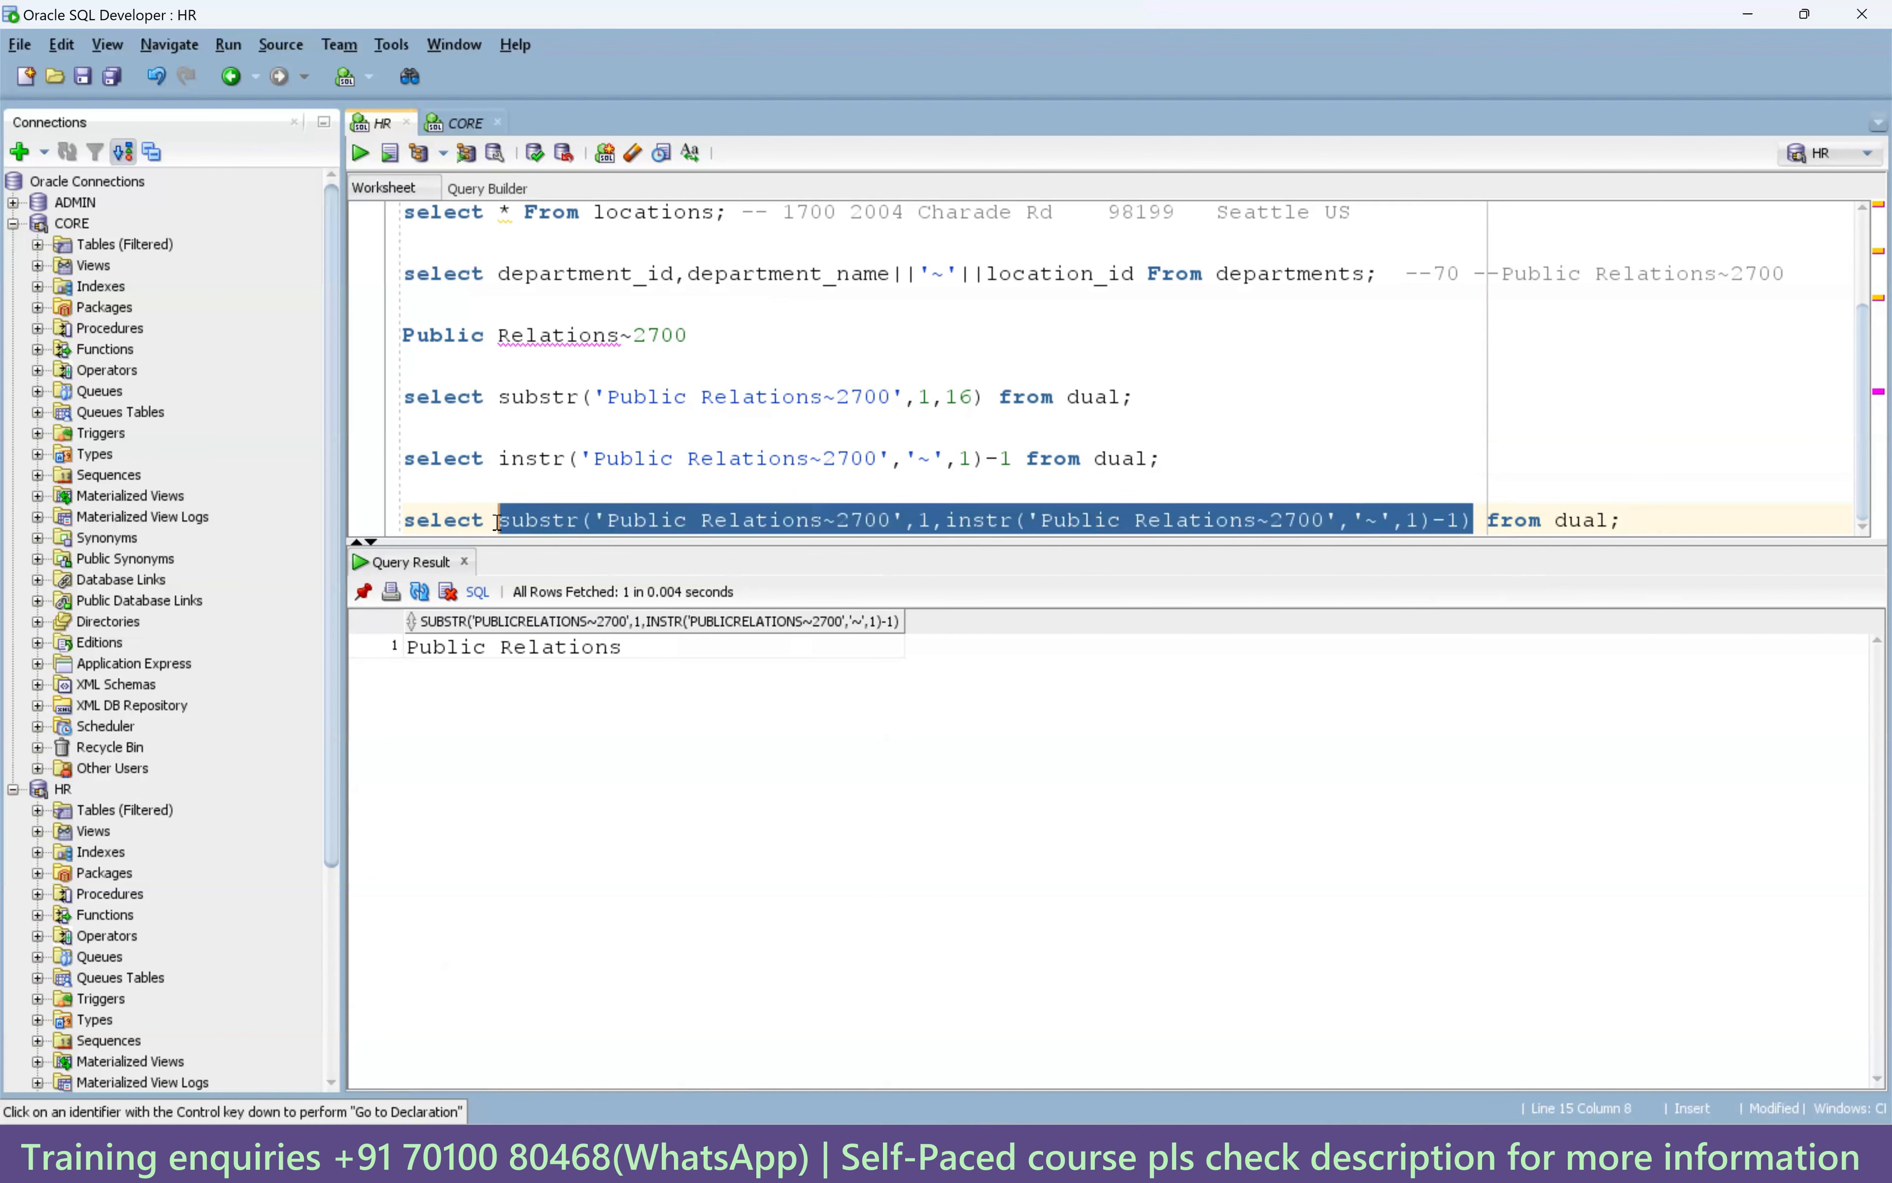
left_click(571, 649)
left_click(1633, 519)
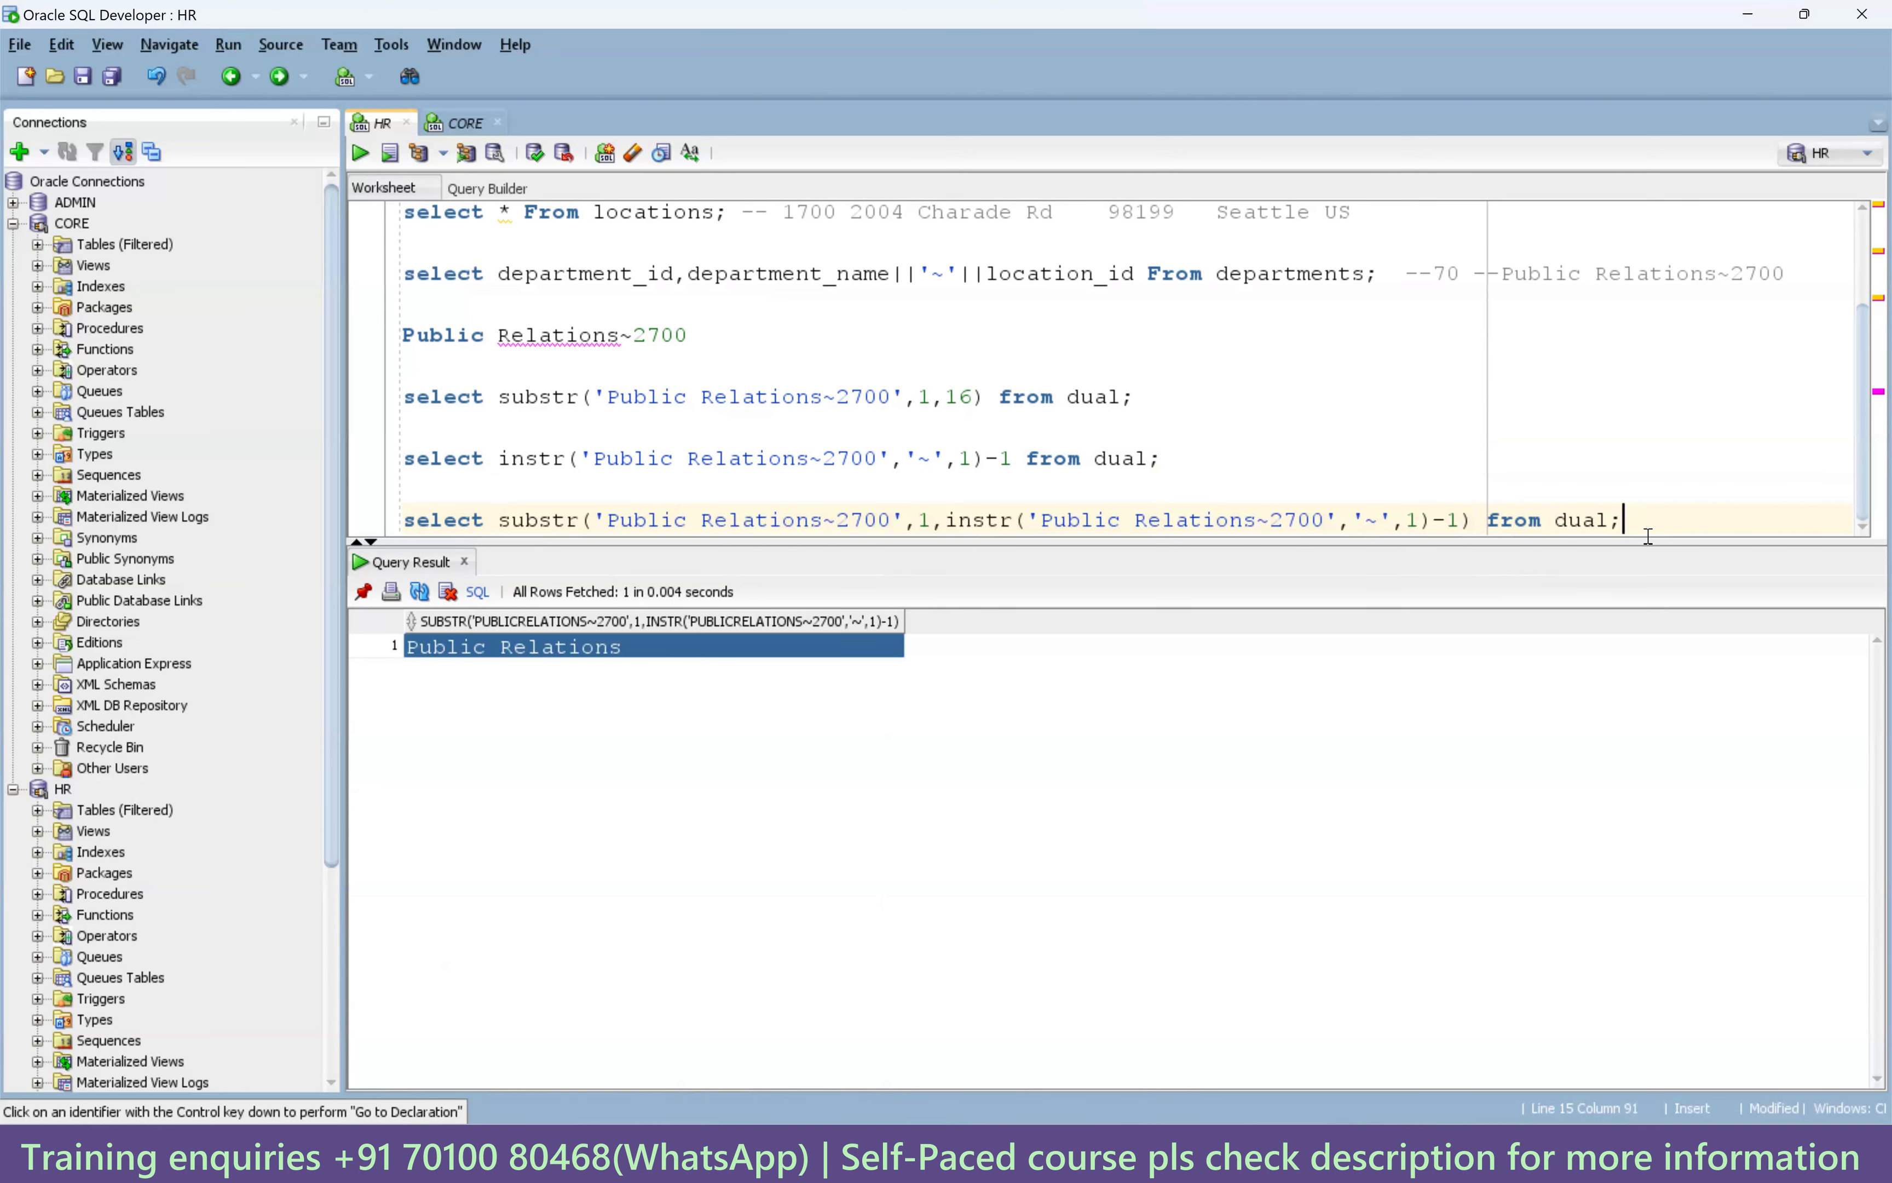
key("Return")
key("Return")
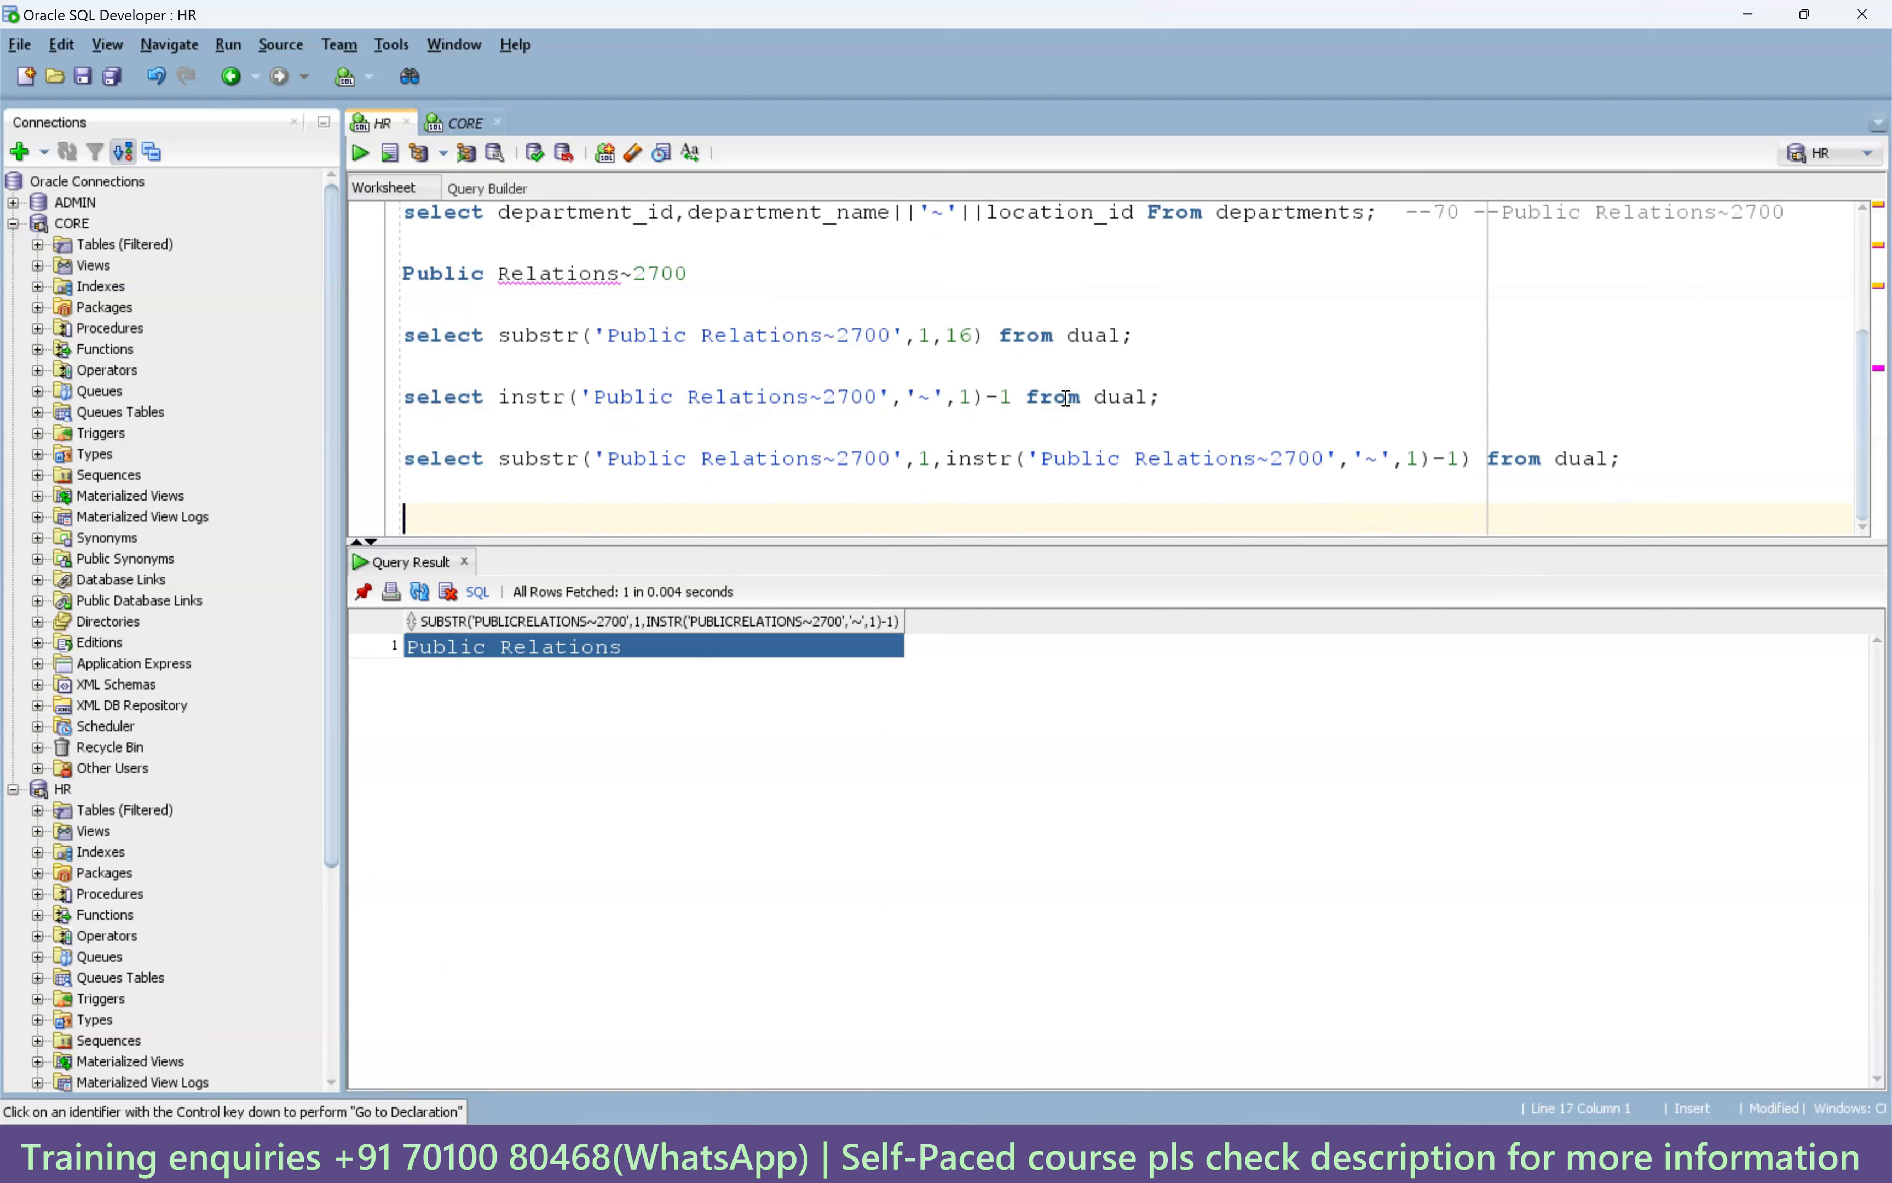
double_click(661, 274)
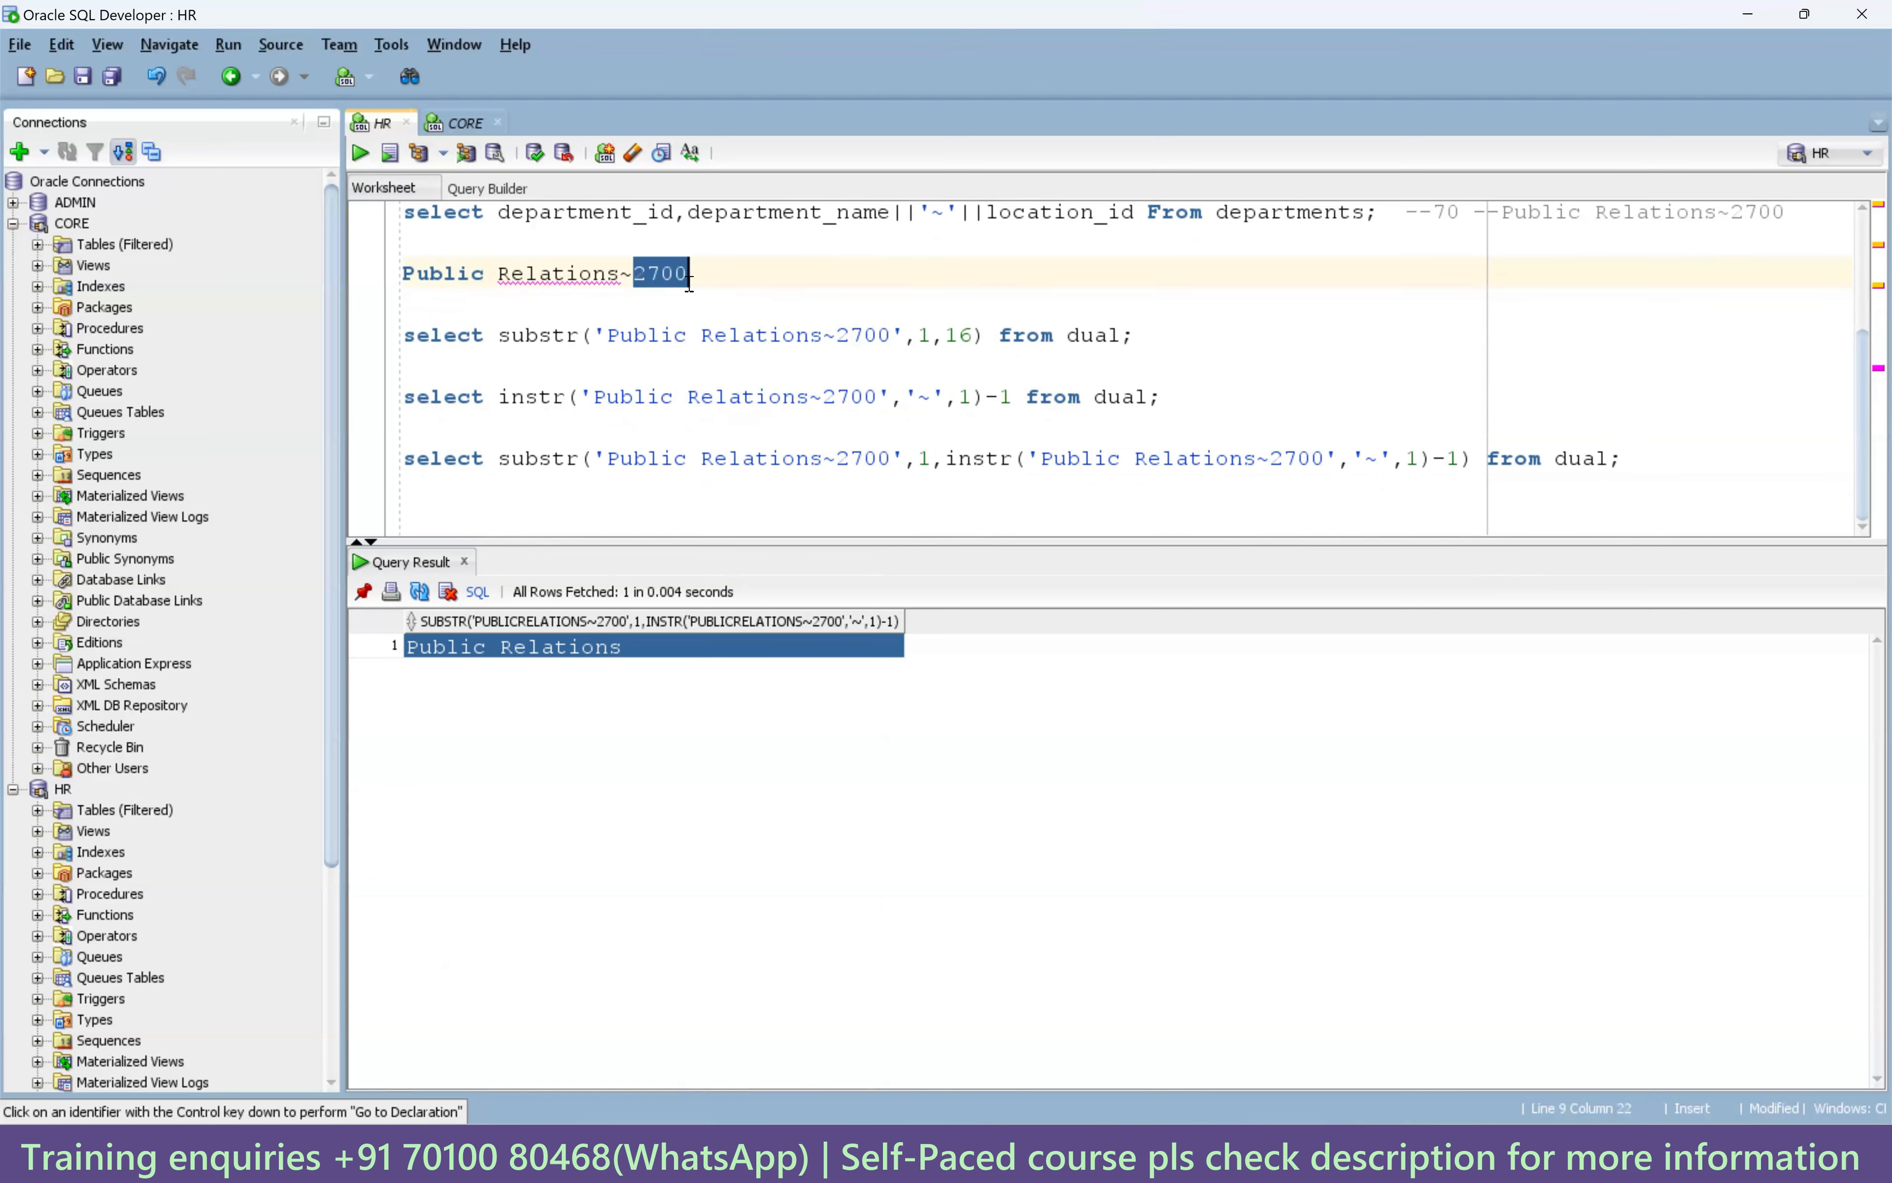
left_click_drag(1135, 337, 403, 336)
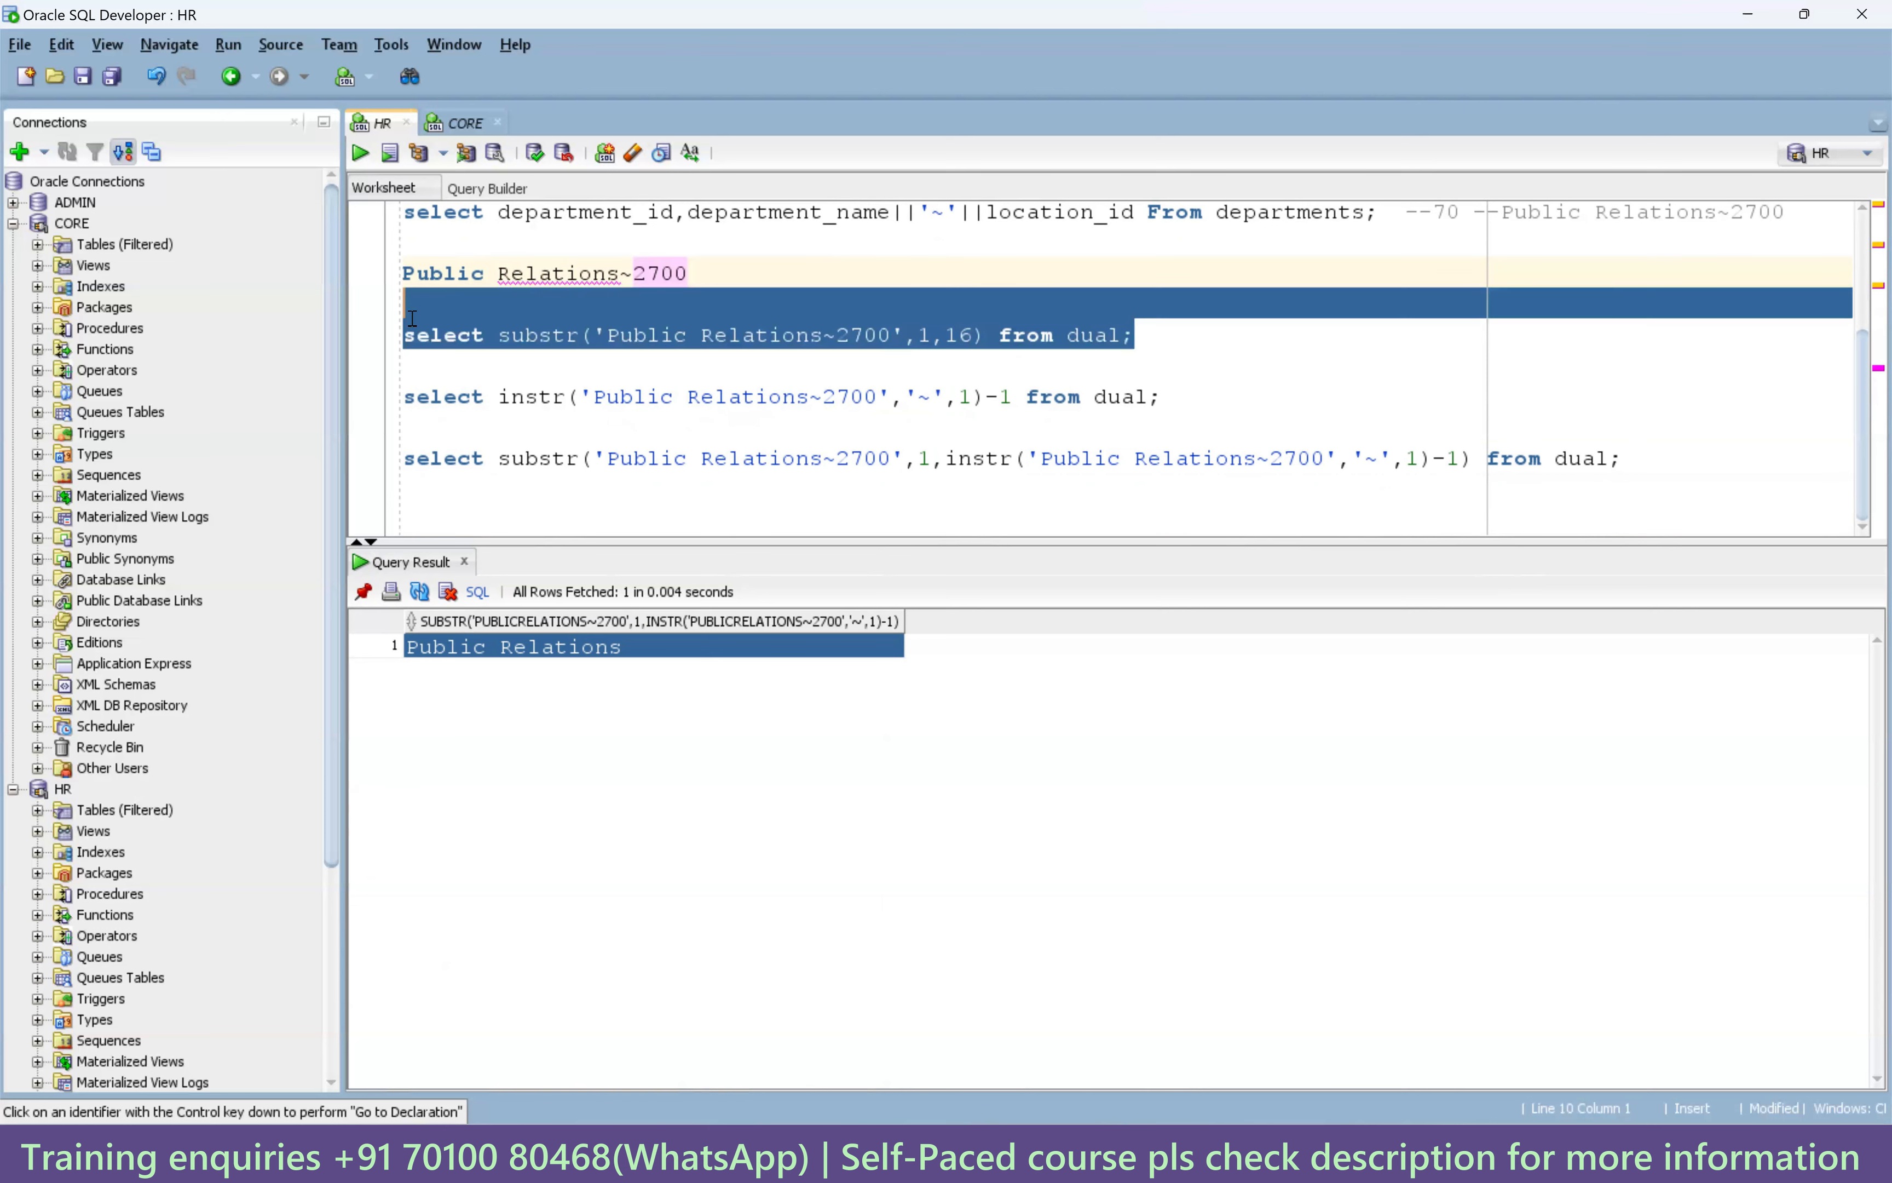
Paste the substr query at the end, replace 1,16 with -4, and run it to return 2700.
key("ctrl+c")
left_click(473, 505)
key("ctrl+v")
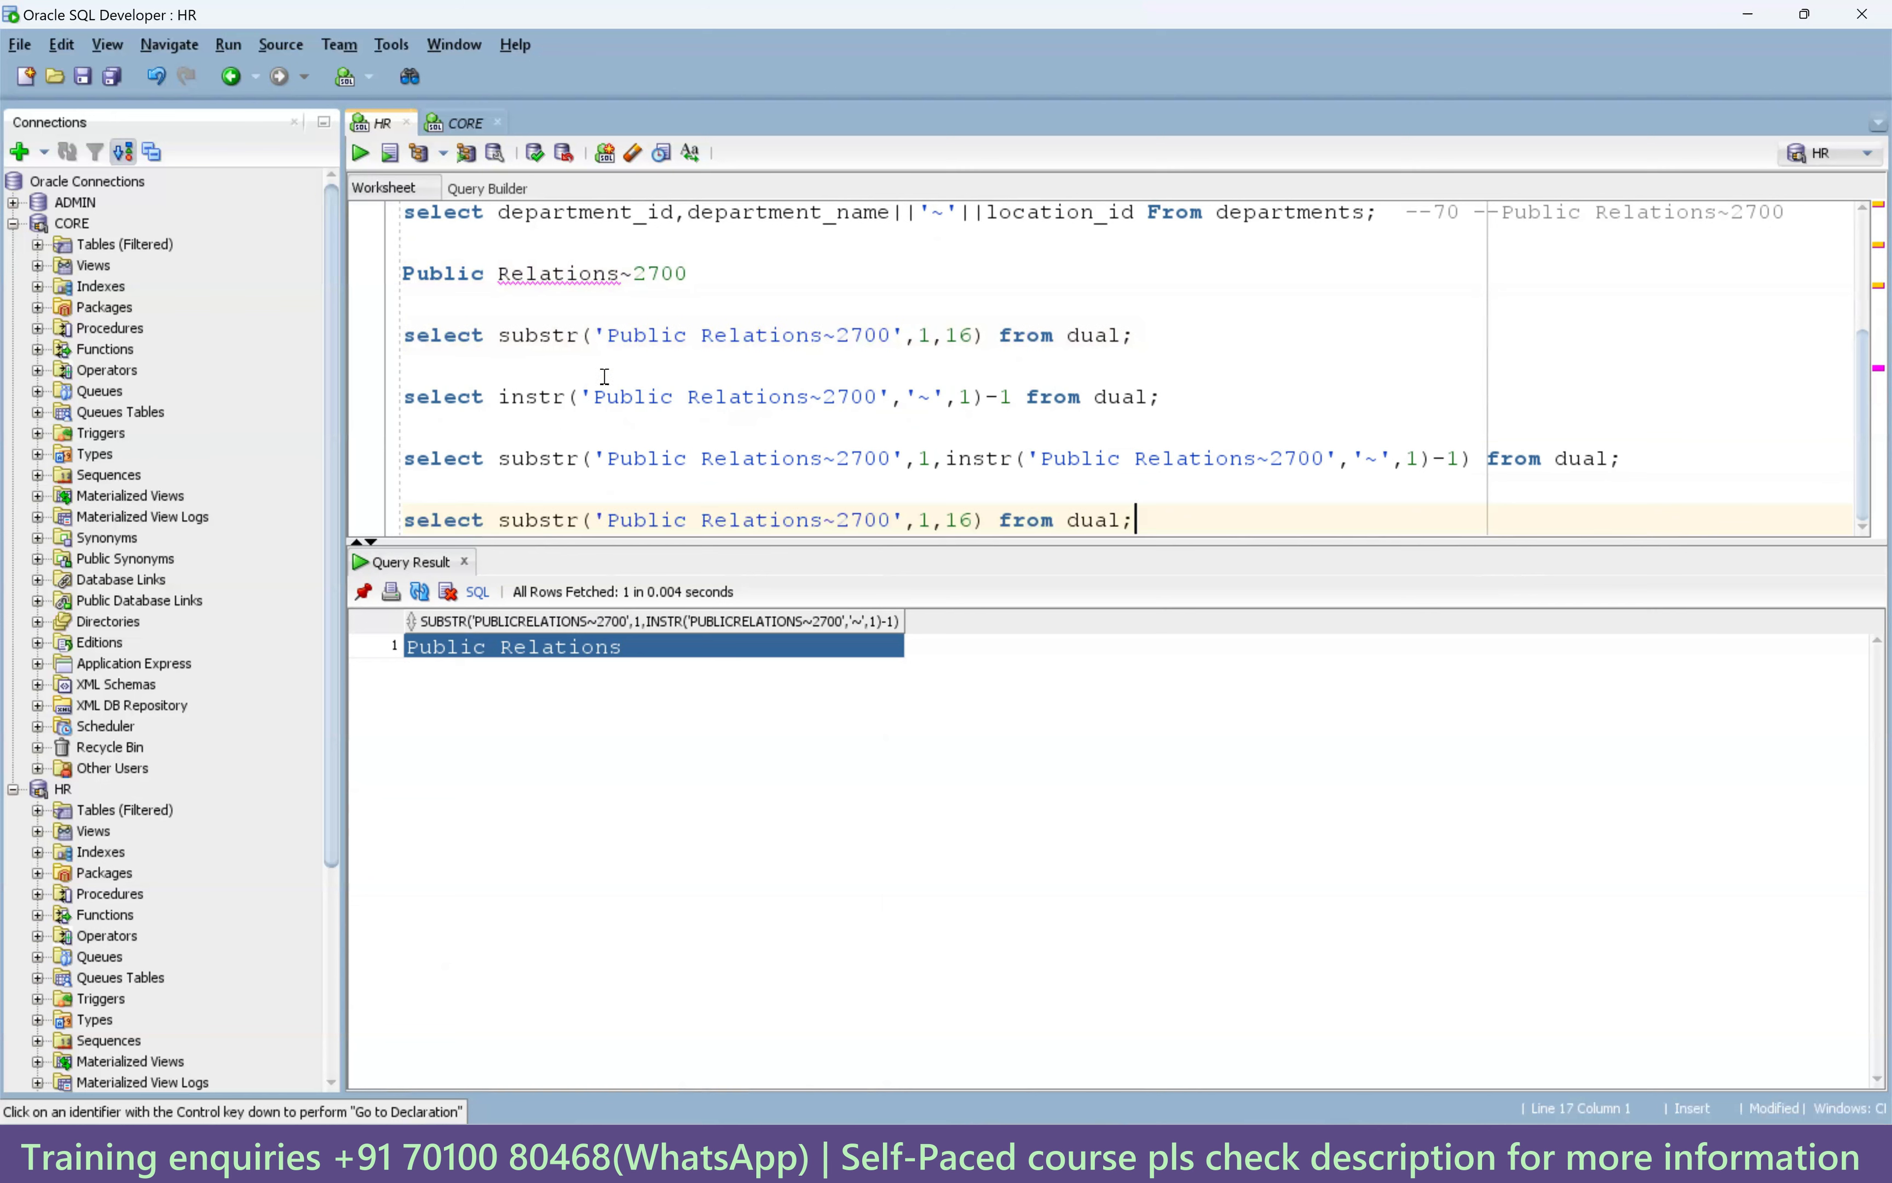
left_click(651, 274)
double_click(652, 276)
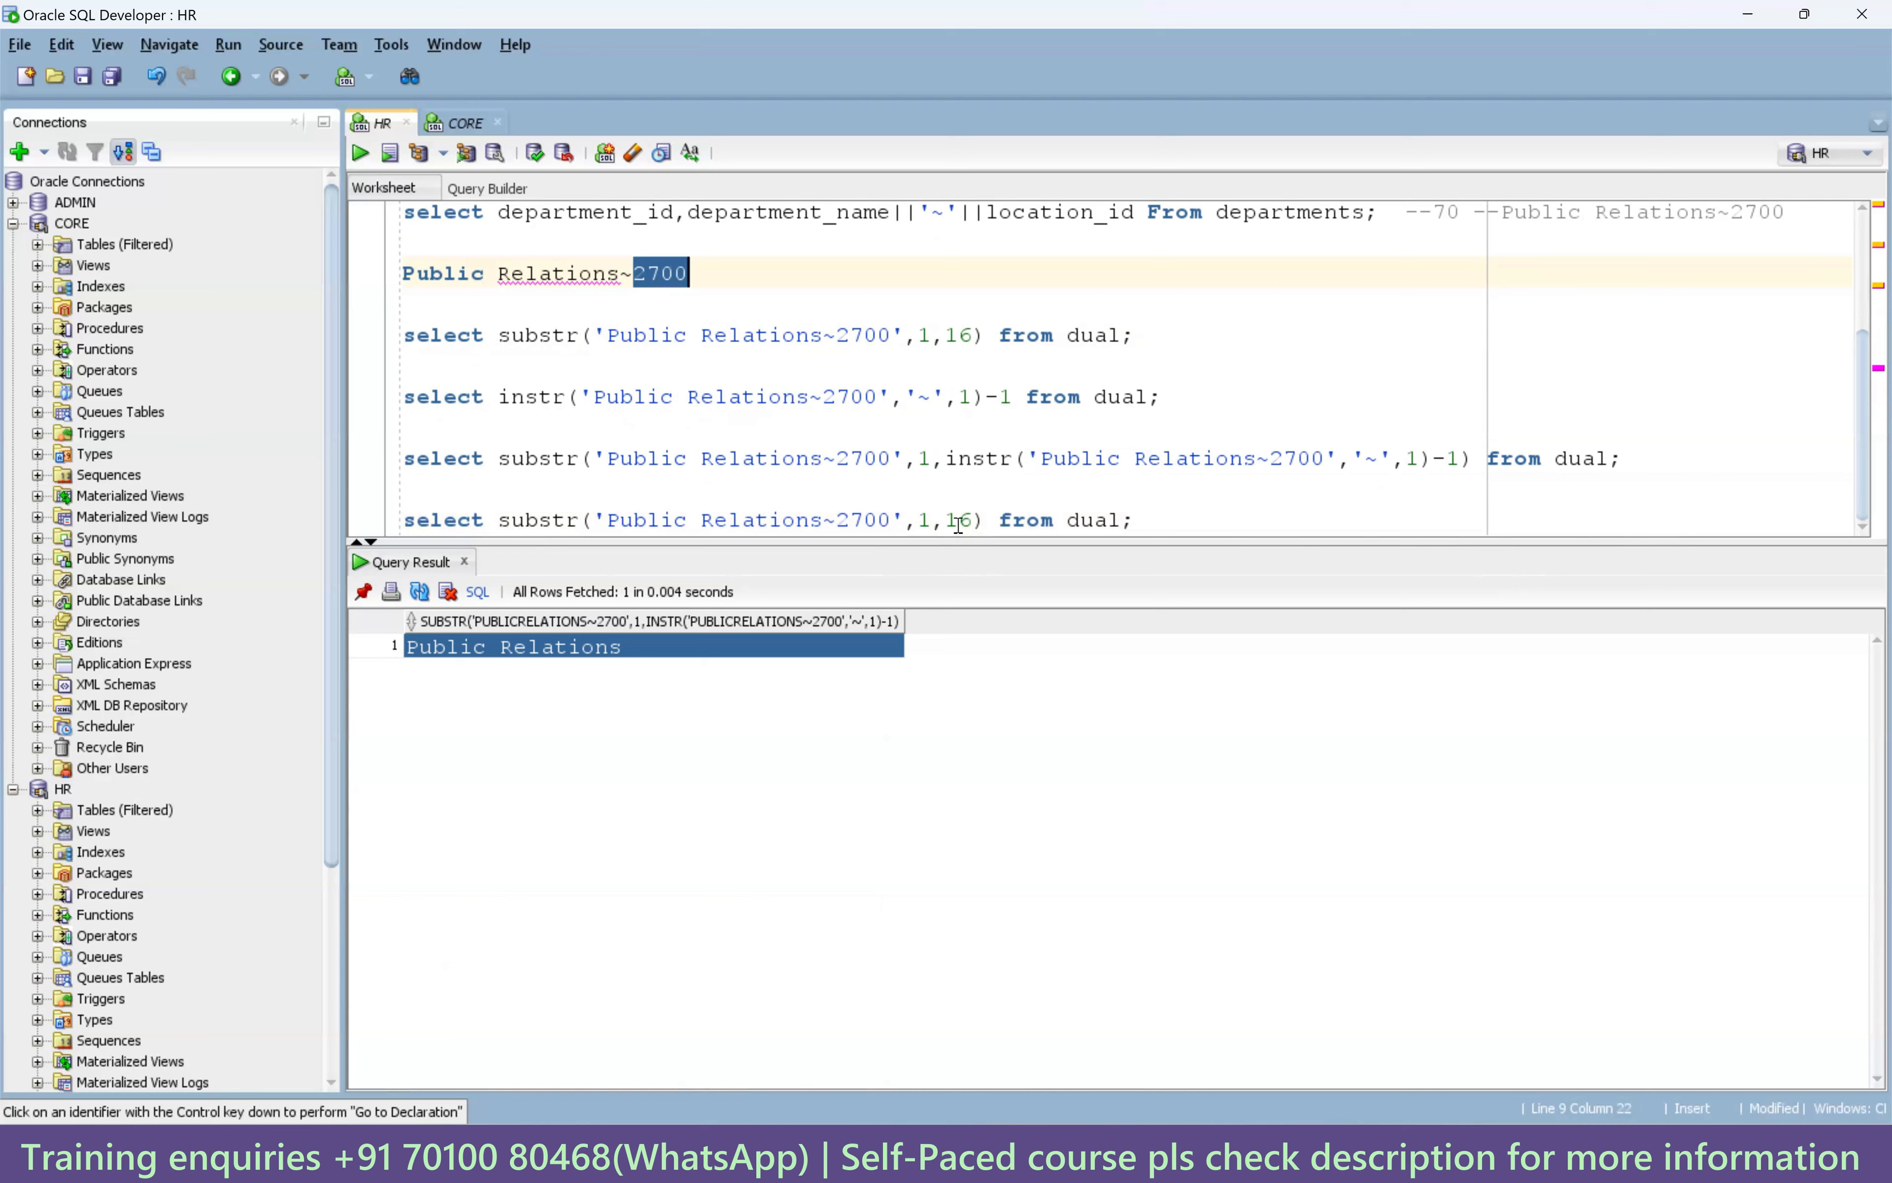
left_click_drag(970, 522, 905, 528)
type("-4")
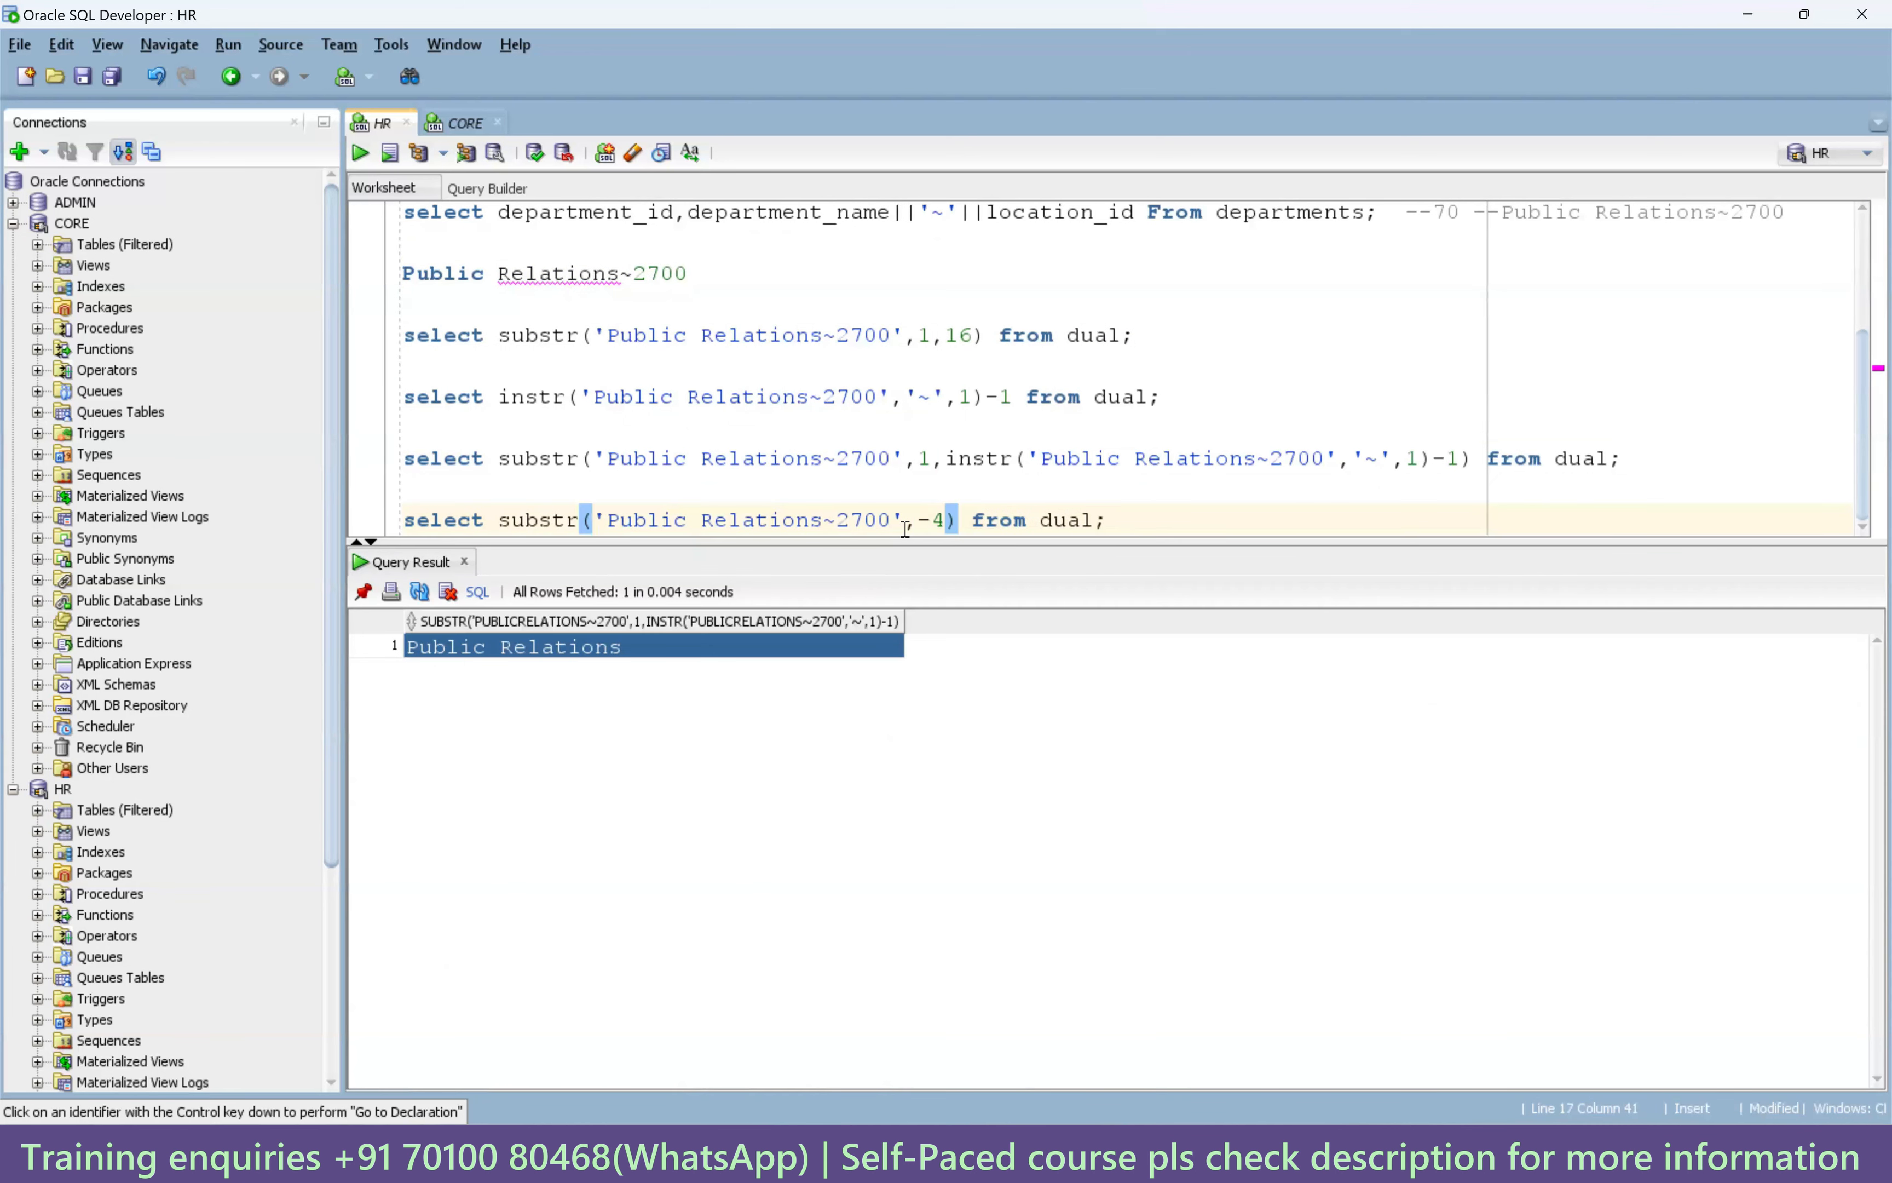
key("ctrl+Return")
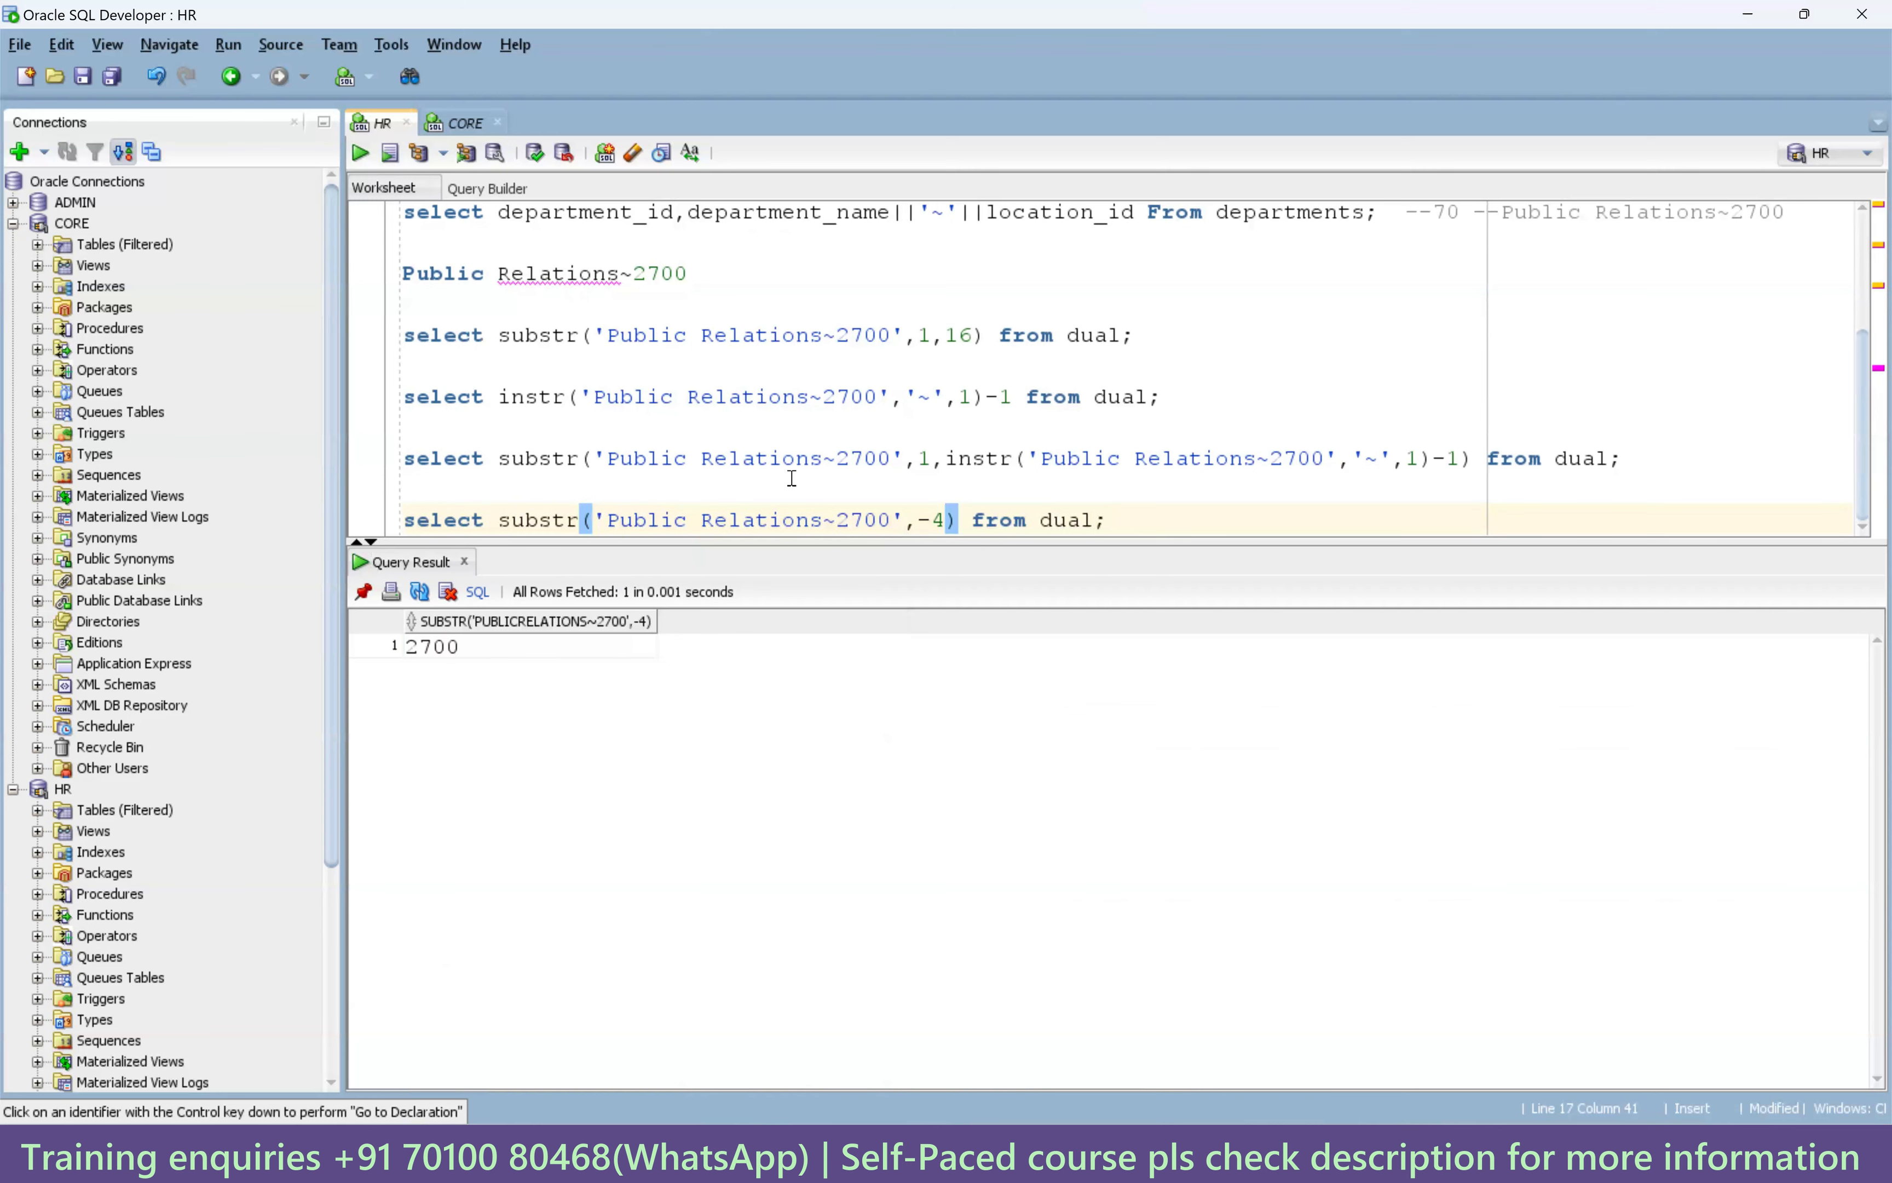
Review the sample text around the ~ separator and the instr expressions to plan extracting 2700.
left_click(683, 276)
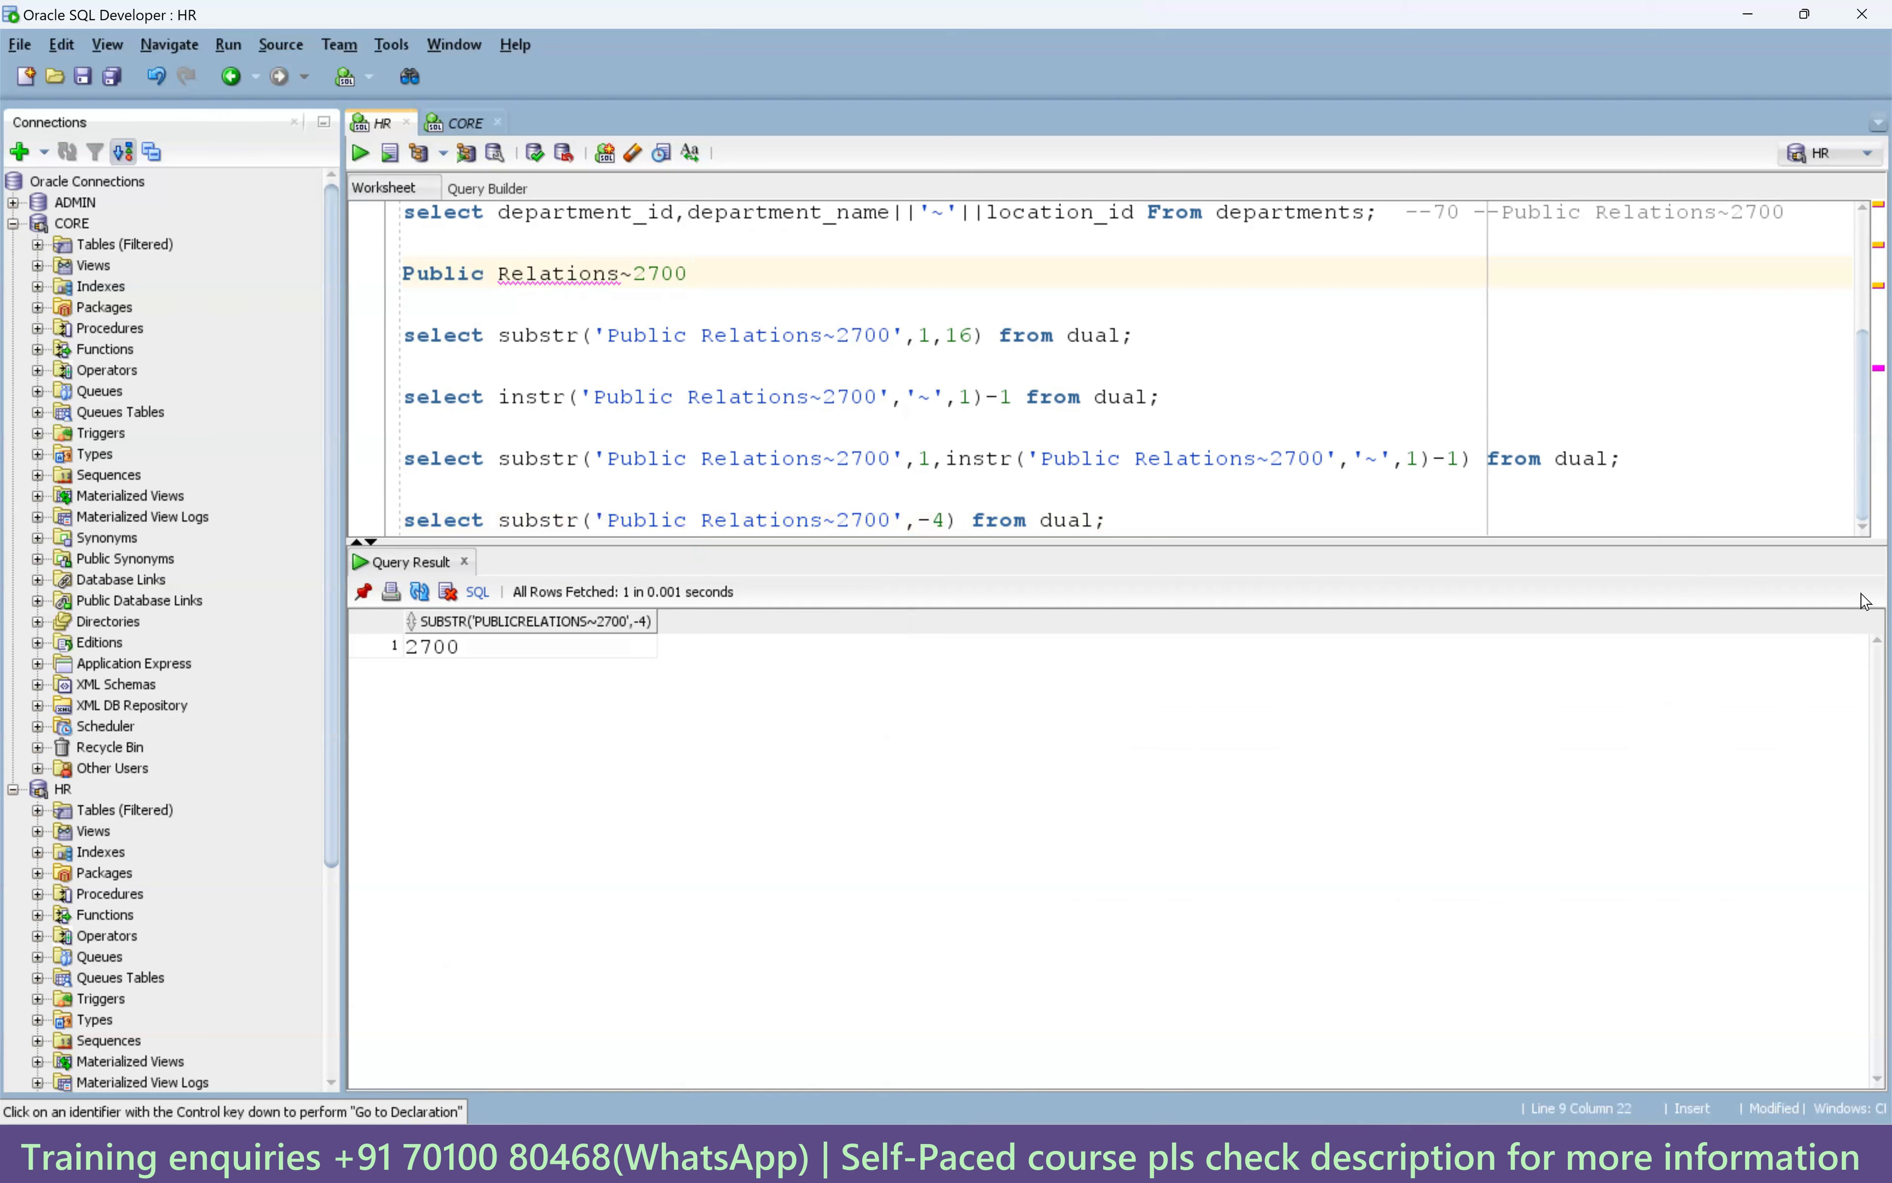
key("shift+Left")
key("shift+Left")
key("shift+Left")
key("shift+Left")
left_click_drag(501, 403, 1012, 399)
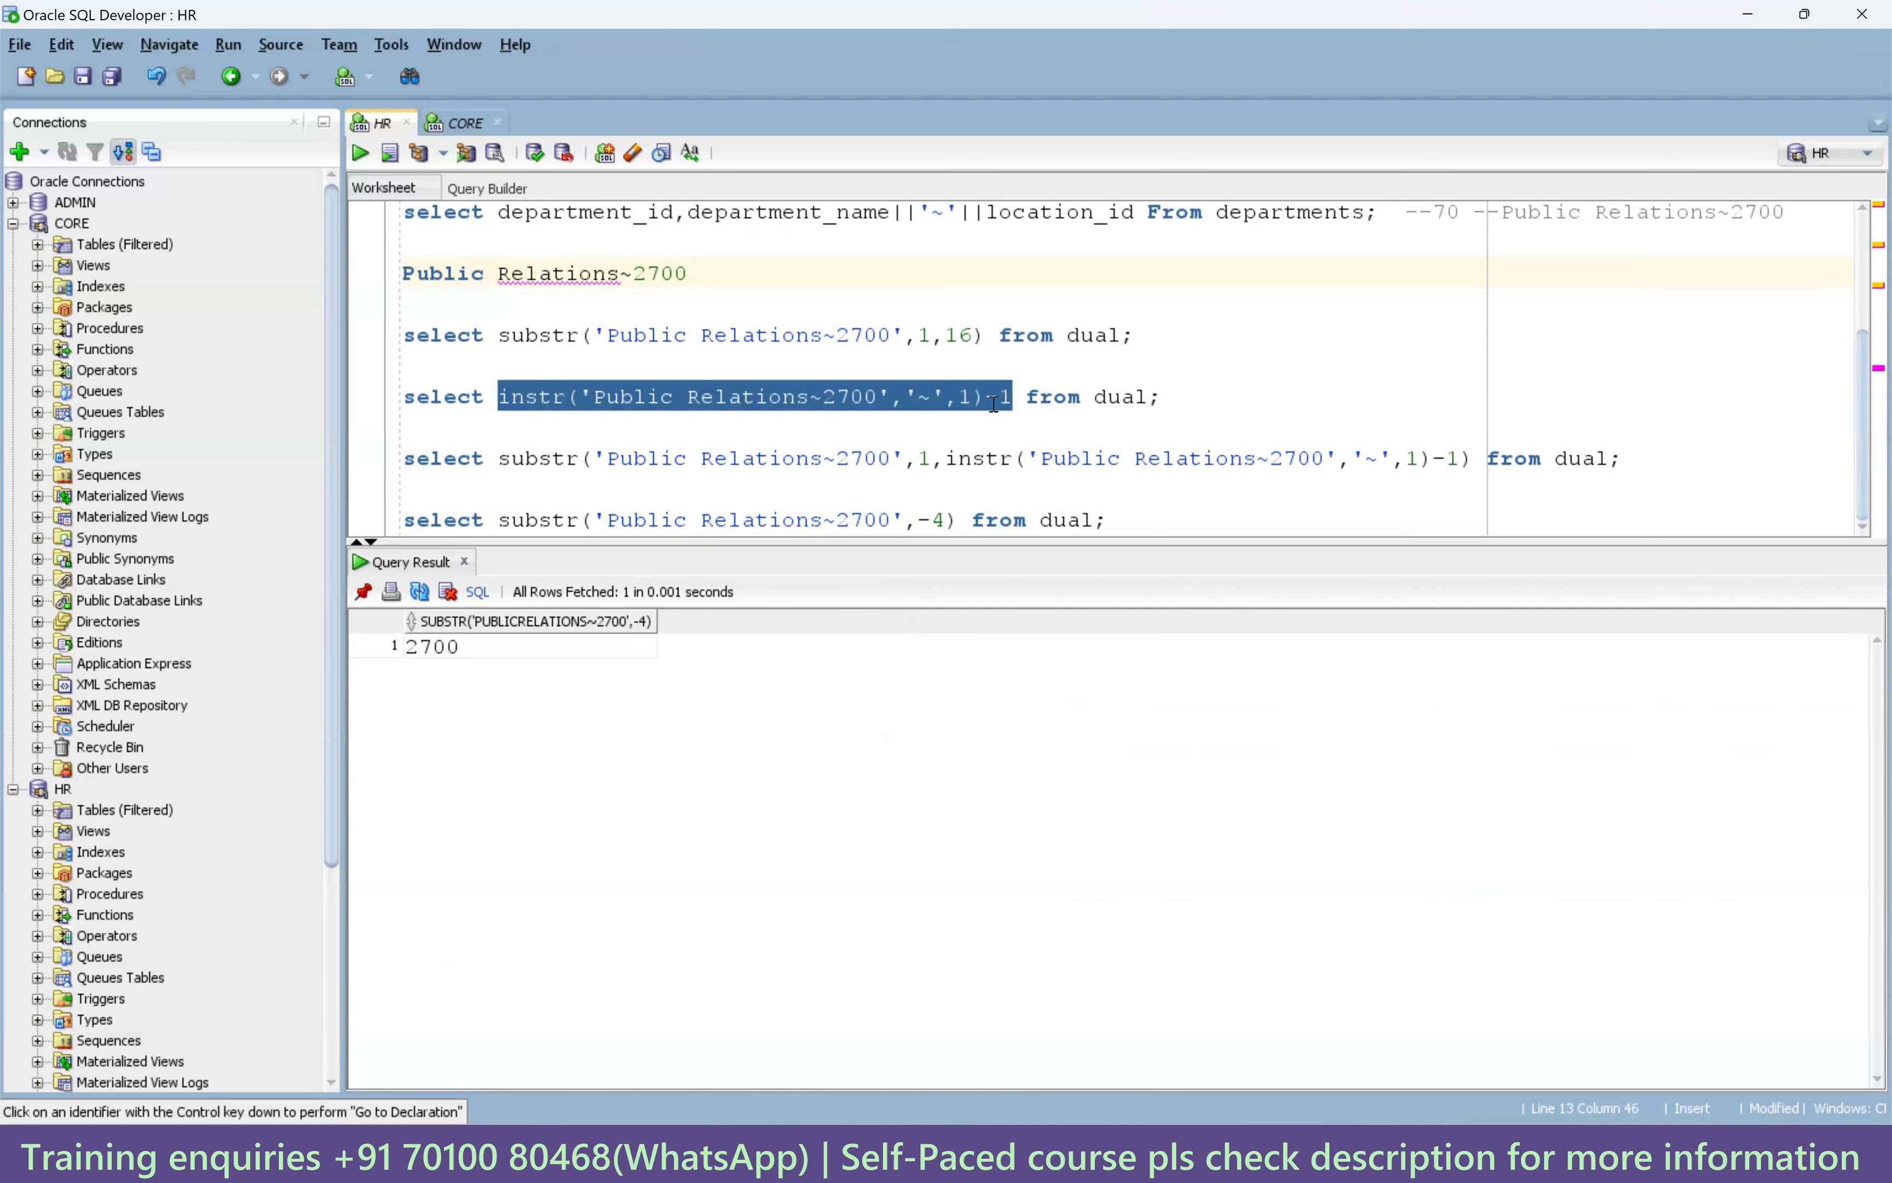
left_click_drag(620, 274, 486, 276)
left_click(631, 276)
left_click_drag(629, 276, 643, 274)
left_click(626, 277)
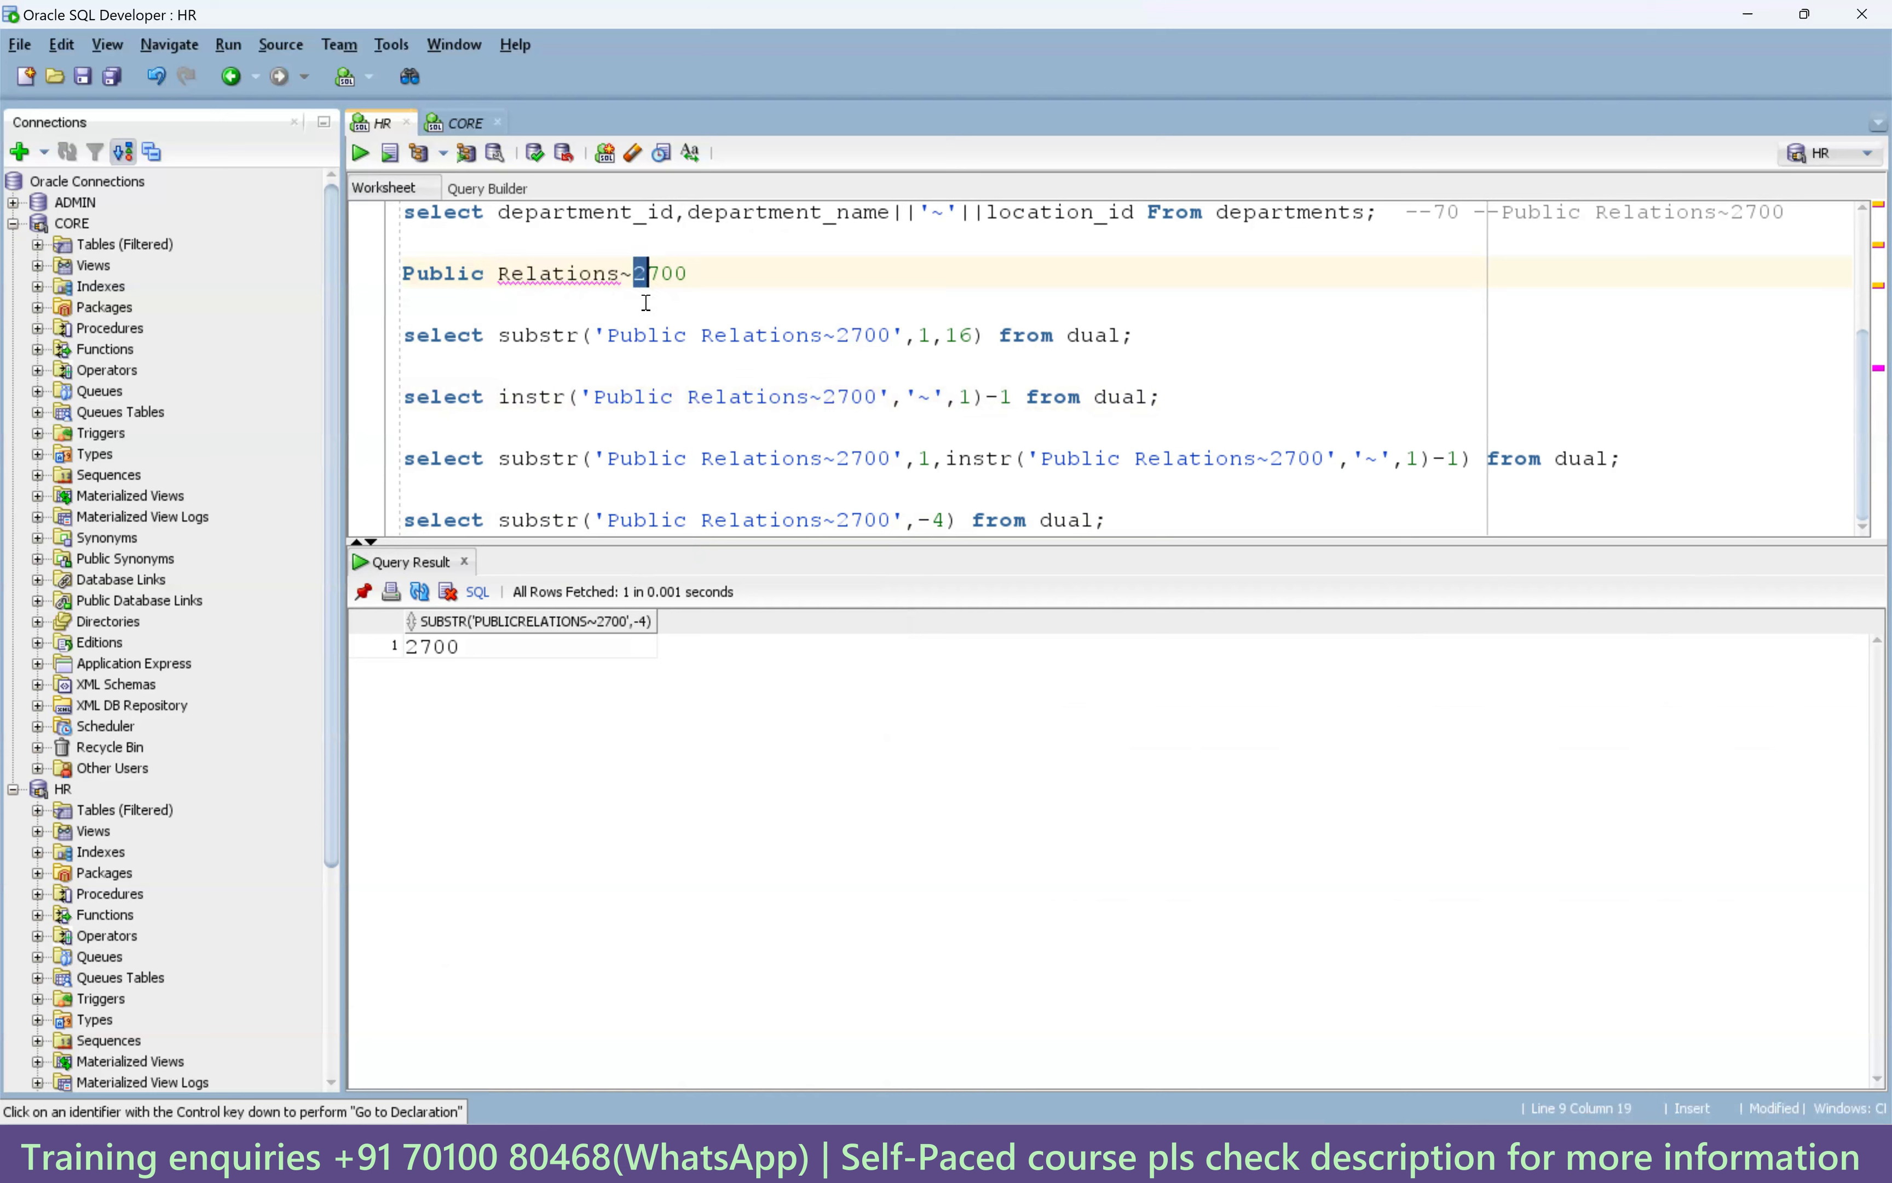
left_click(991, 397)
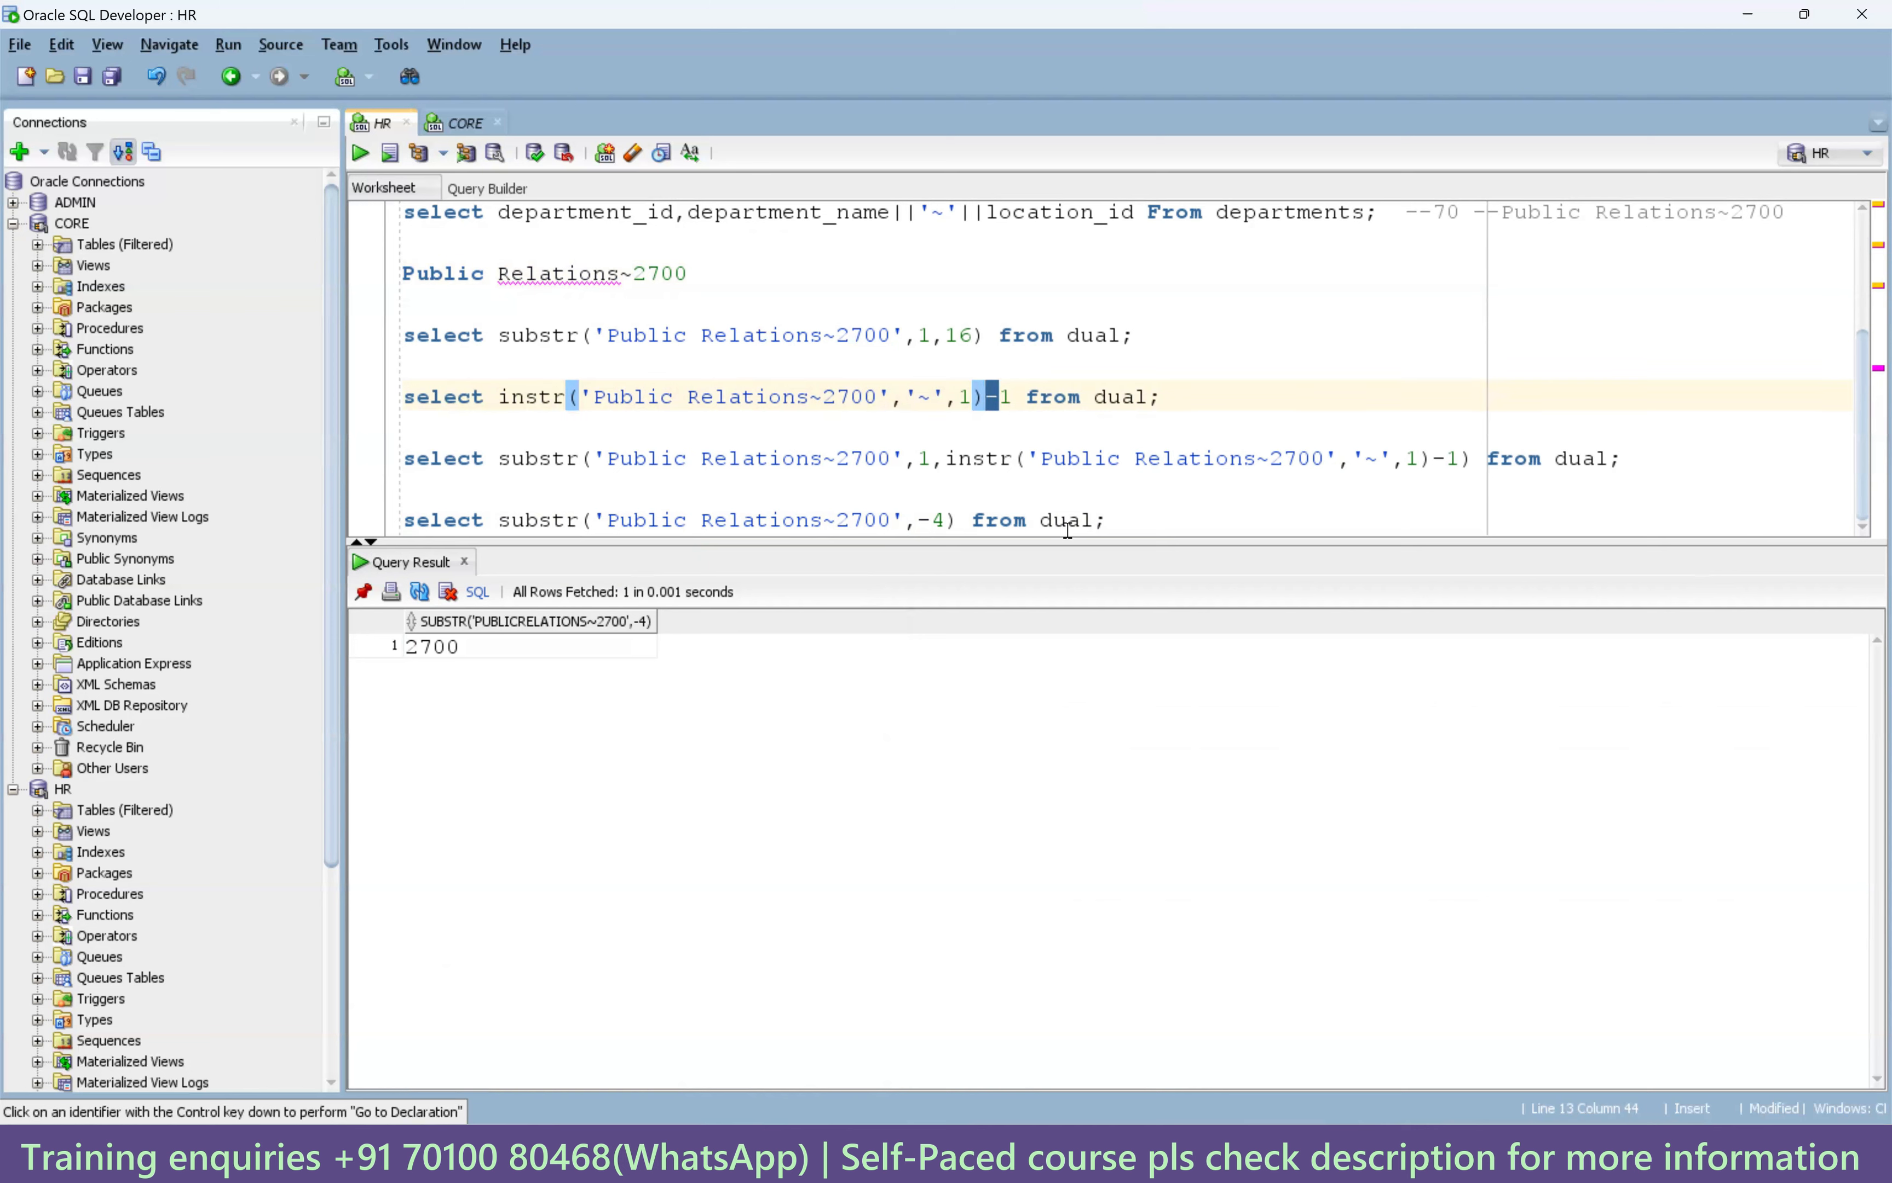
left_click(1094, 521)
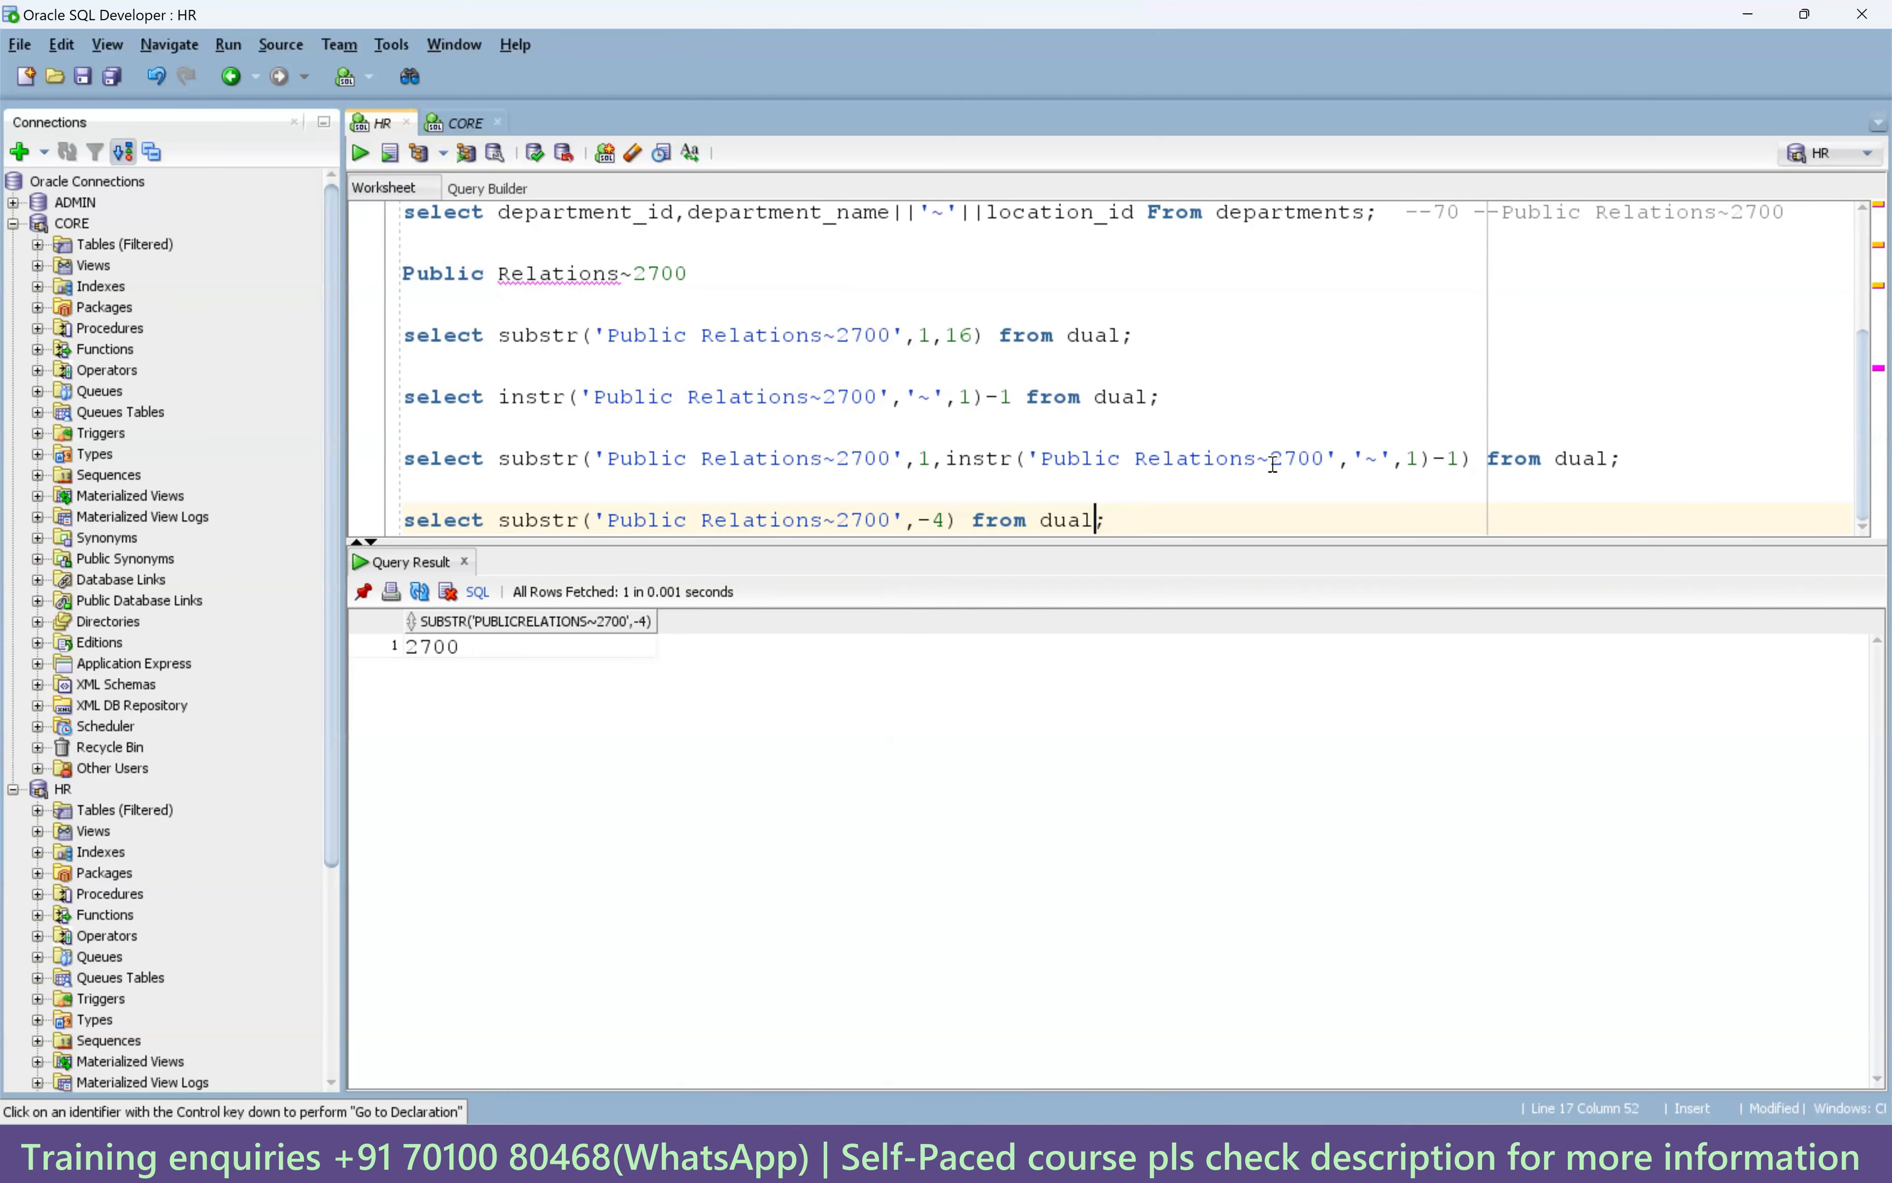
left_click_drag(1625, 458, 383, 467)
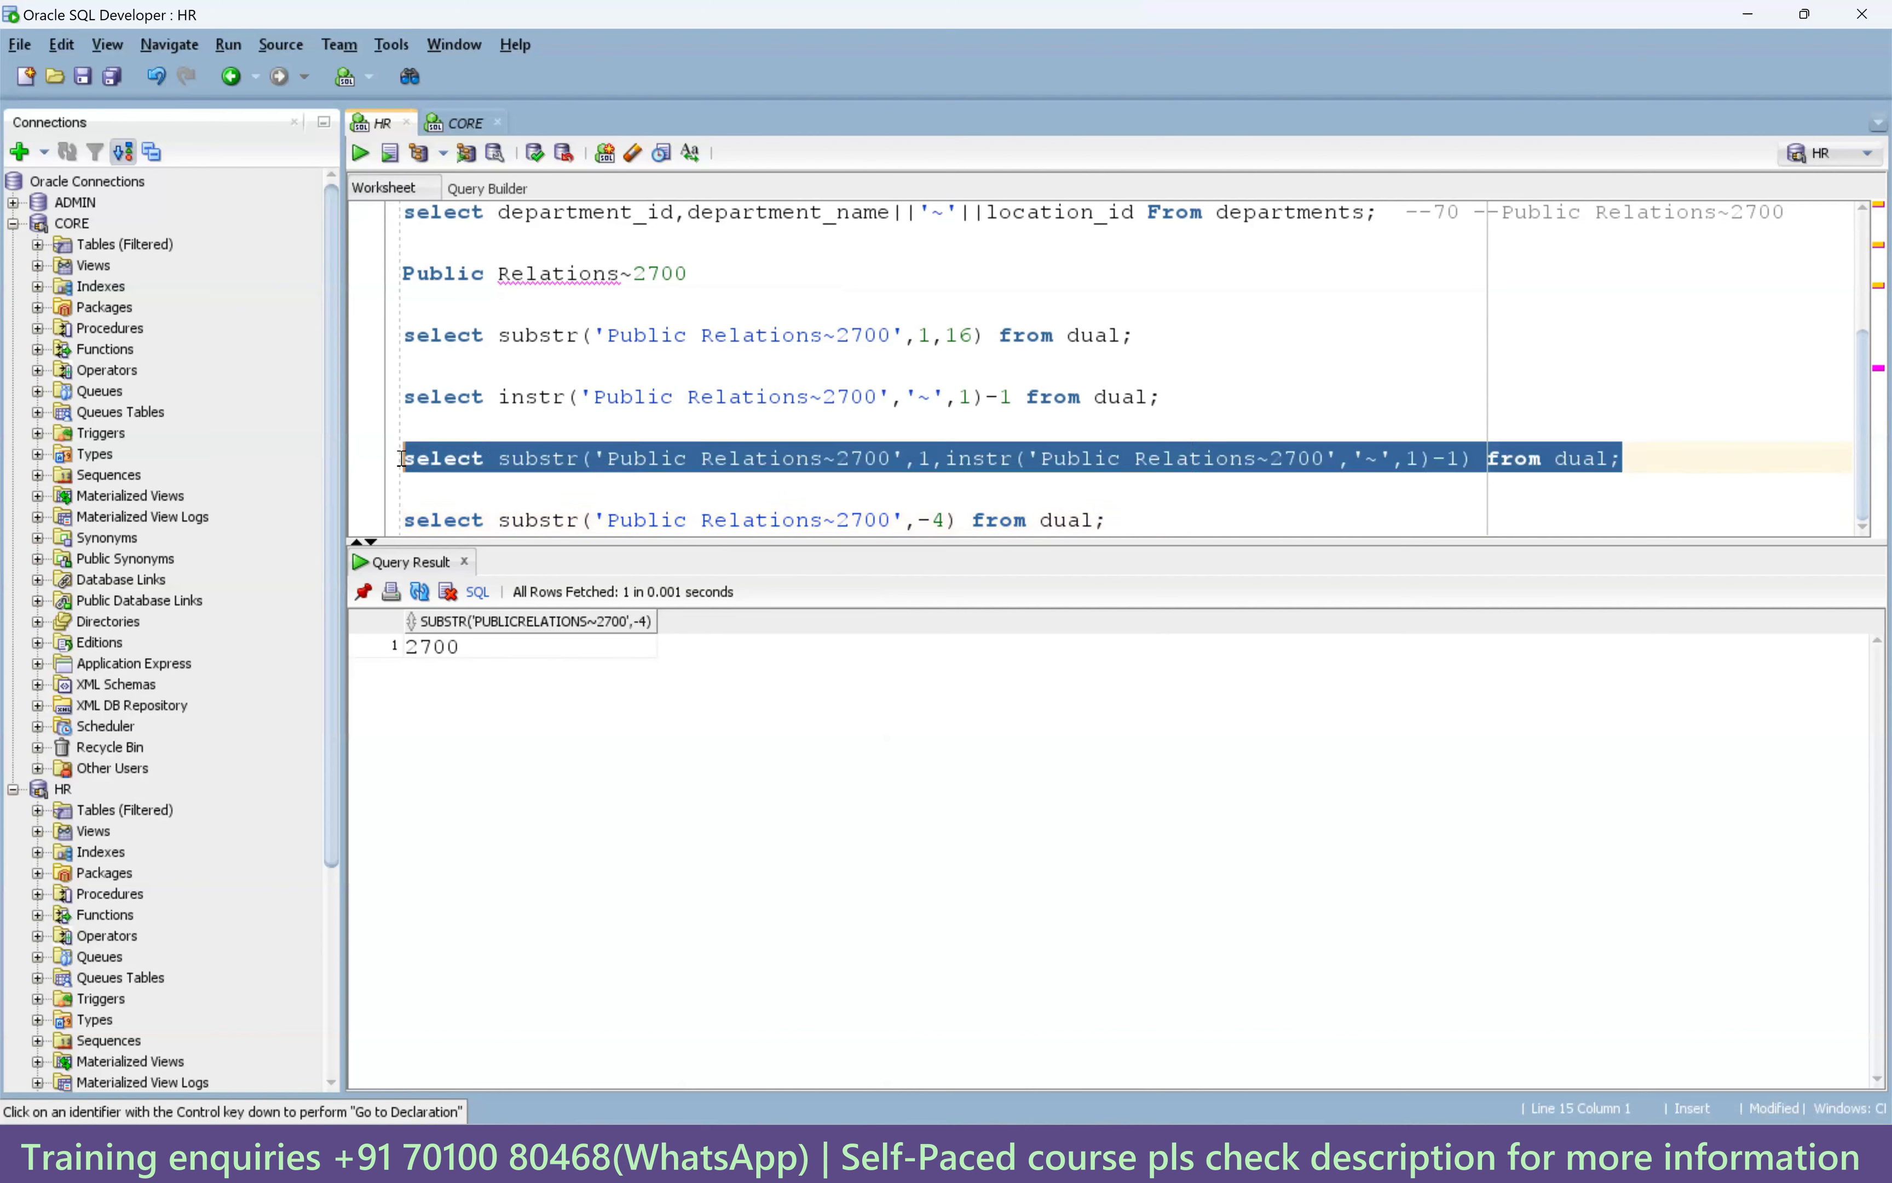
left_click(1149, 518)
scroll(1149, 514, "down", 1)
Rework a copy of the combined query to start at instr(...,'~',1)+1 with length 4, then run it.
key("Return")
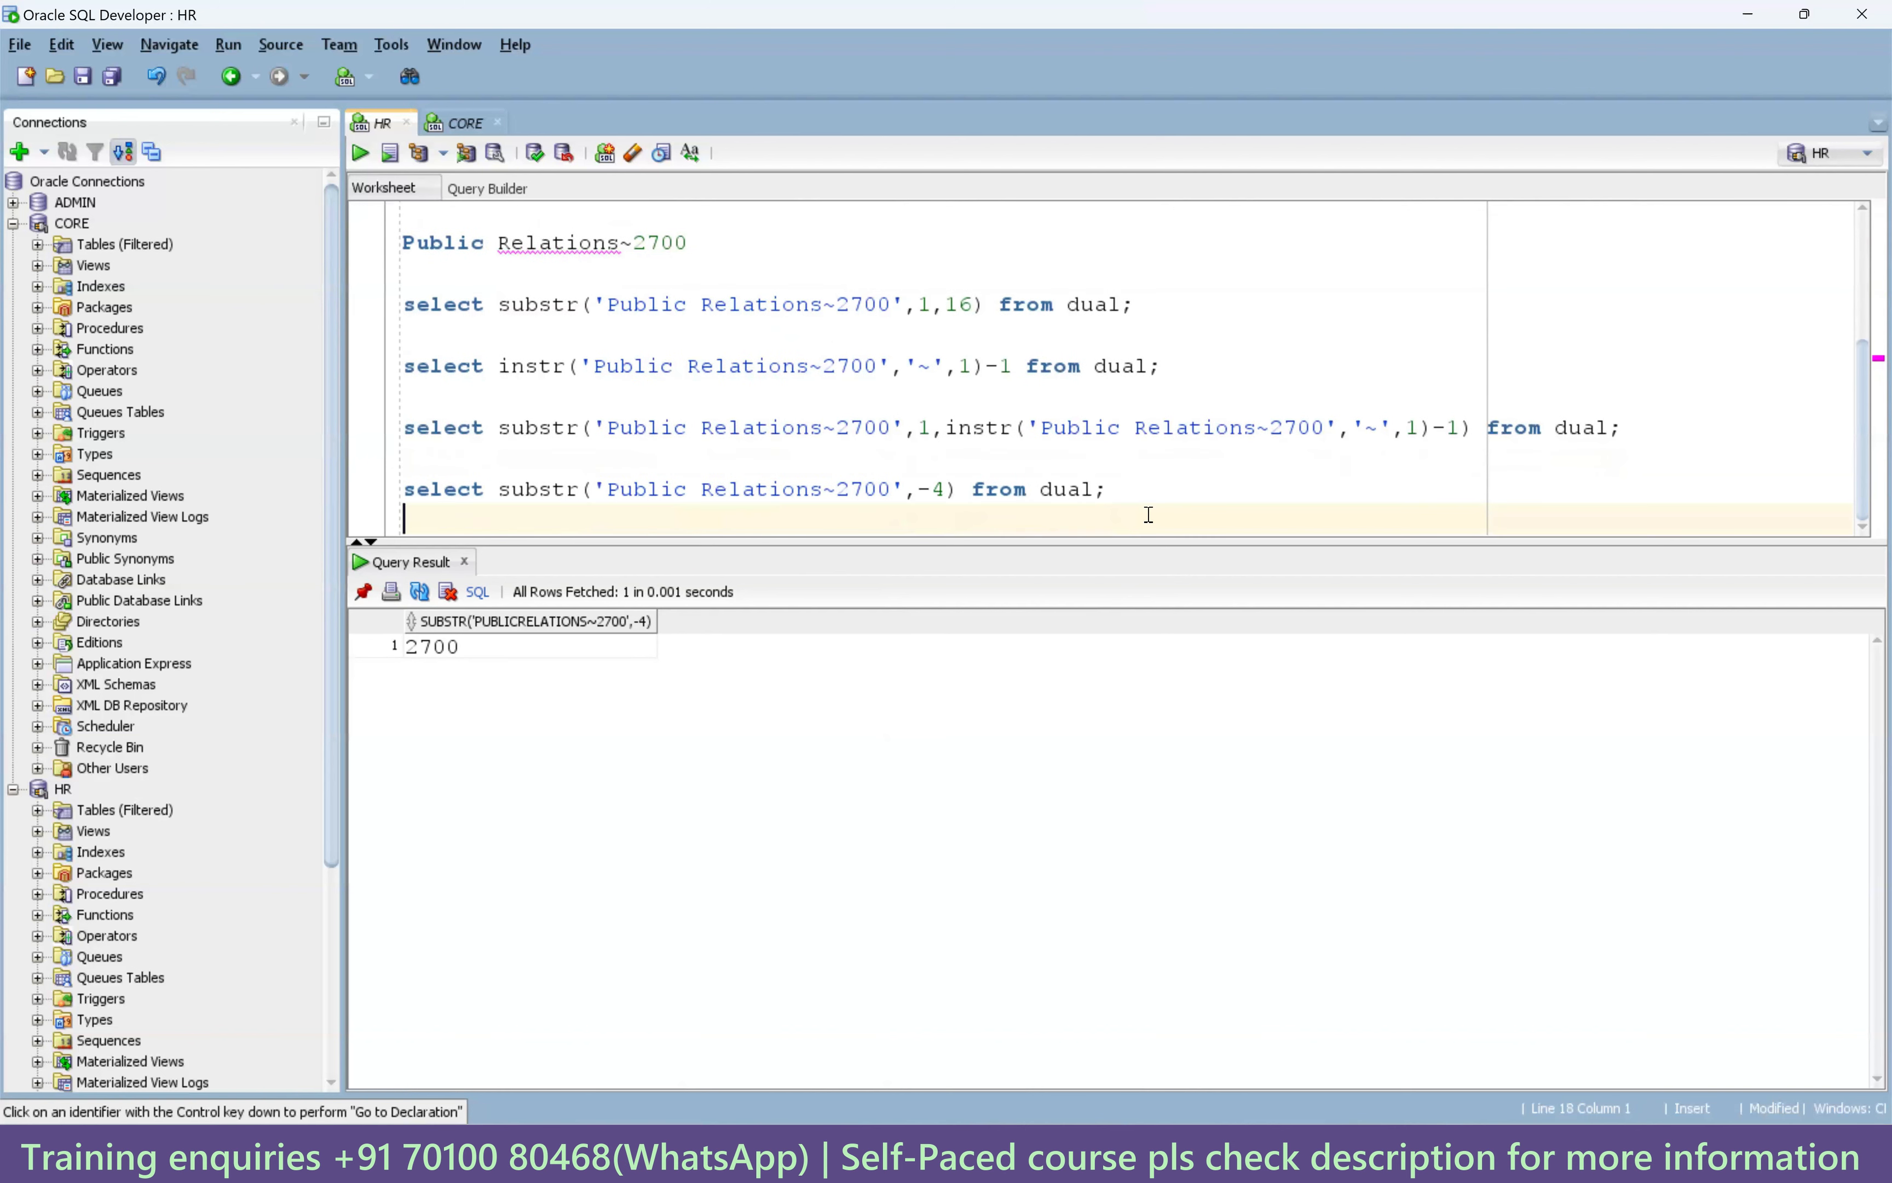
key("Return")
key("ctrl+v")
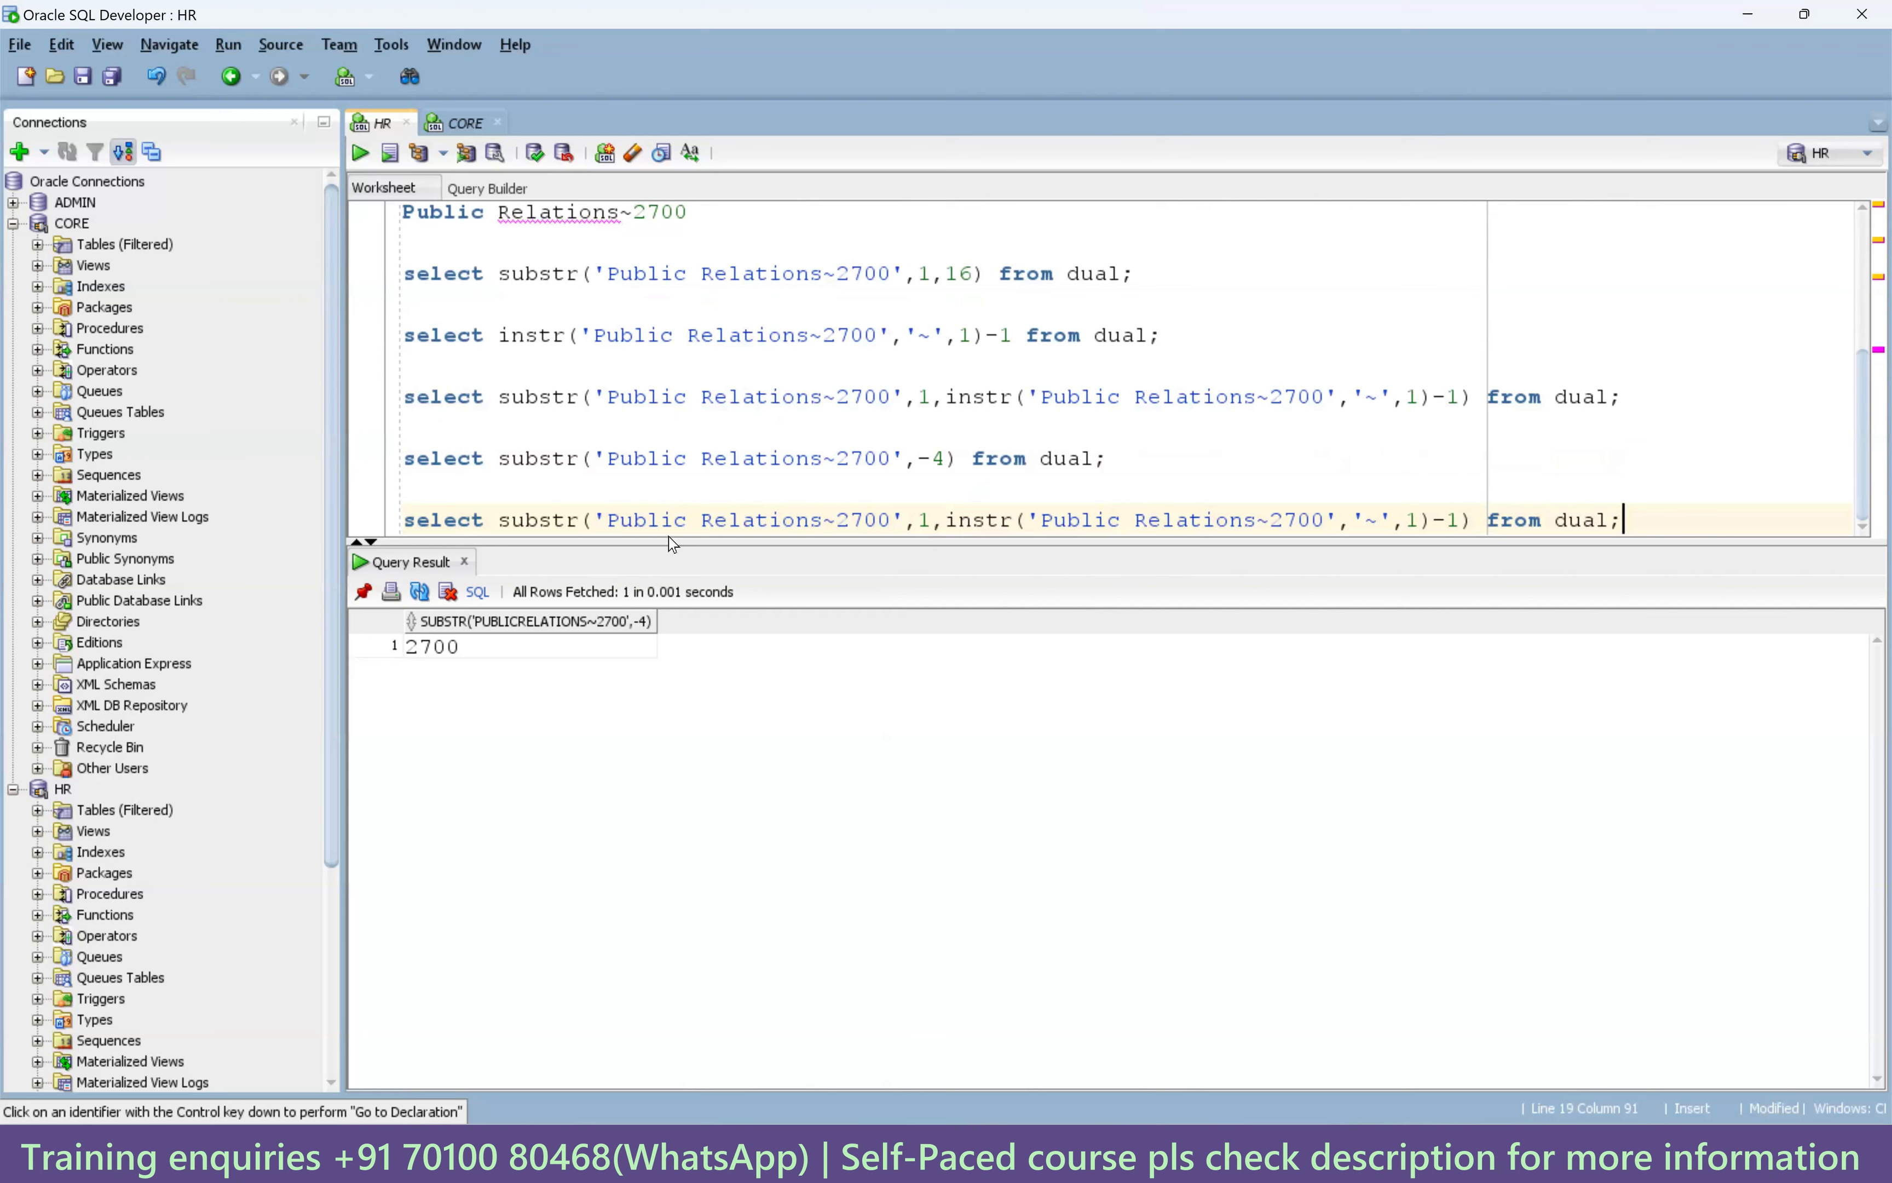
left_click_drag(944, 521, 926, 518)
key("Delete")
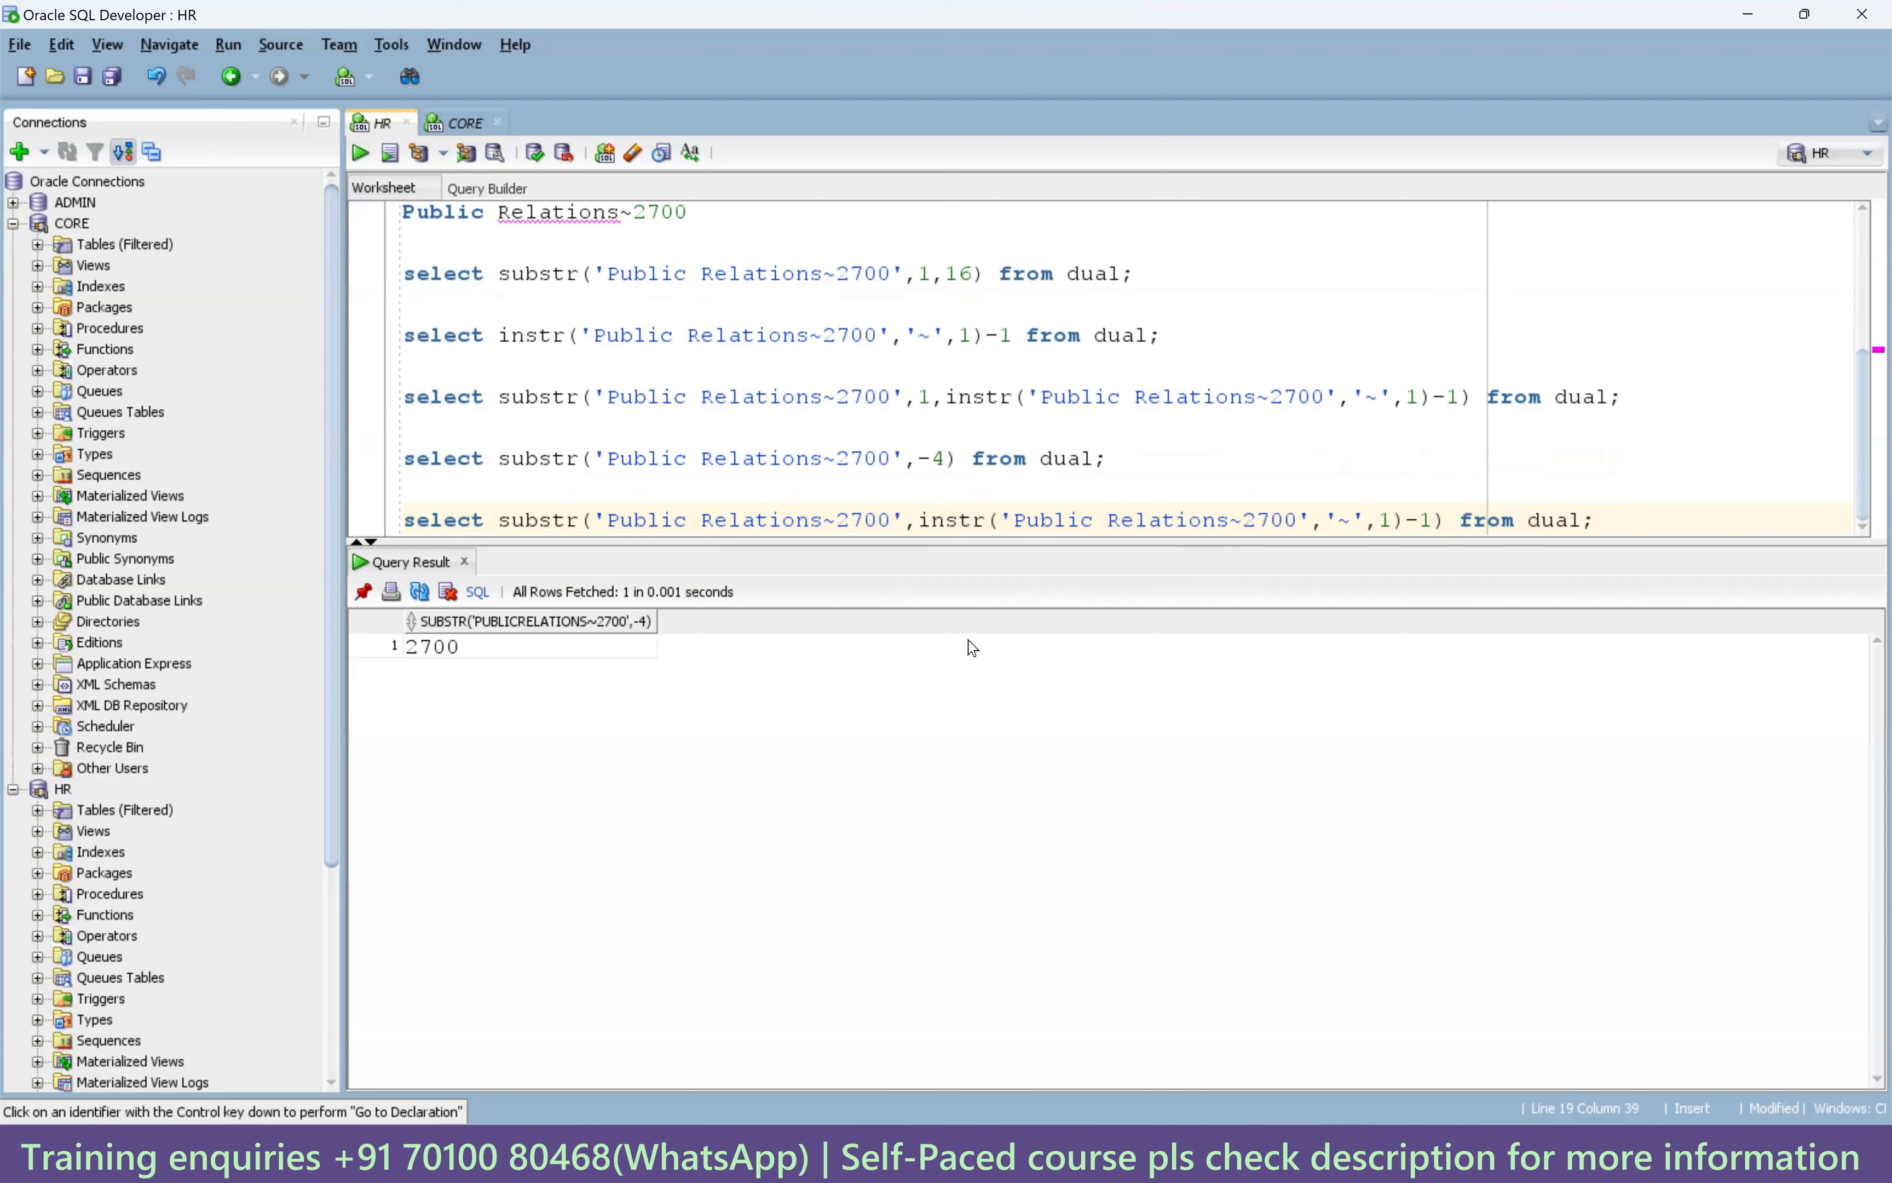
left_click_drag(1423, 520, 1412, 520)
type("+1")
key("Right")
key("BackSpace")
type(",4")
key("ctrl+Return")
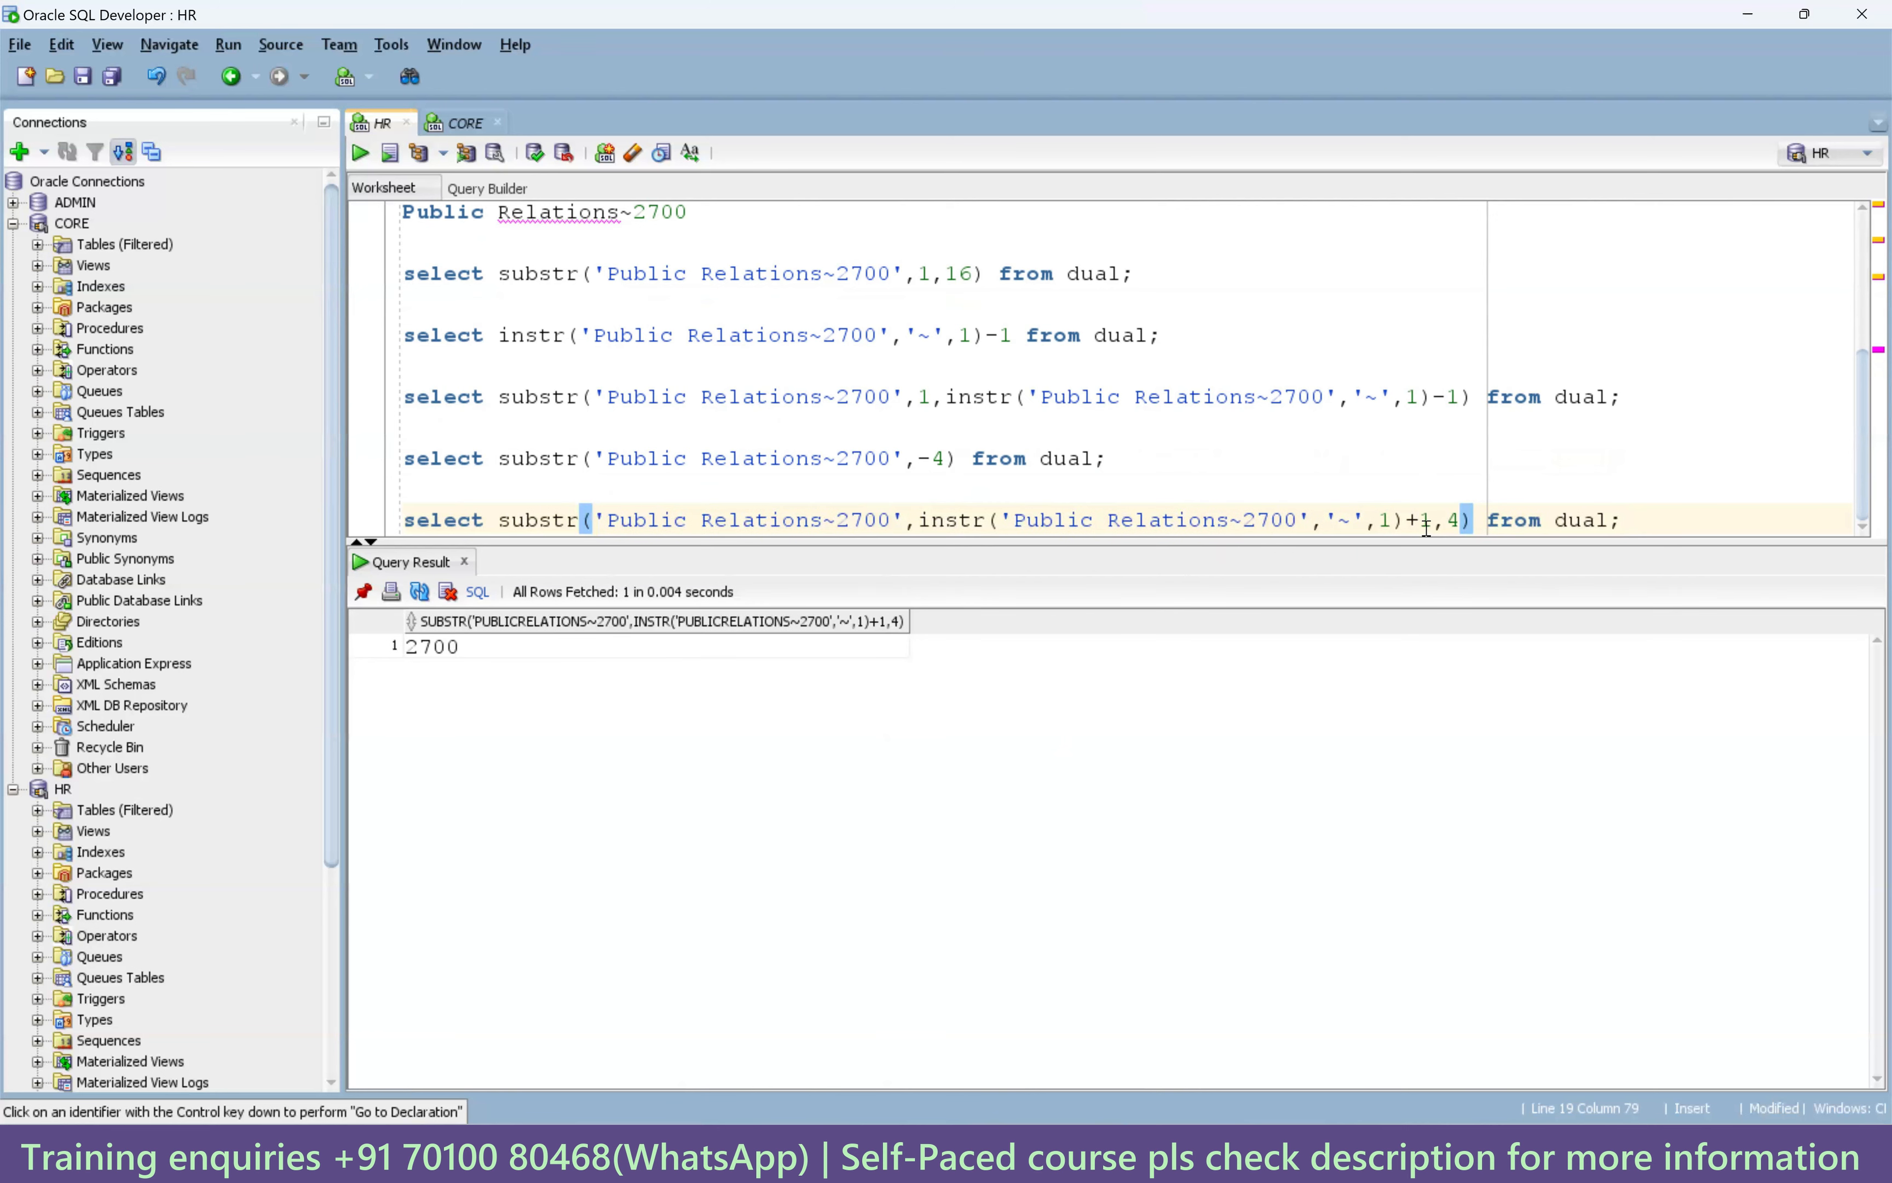
Run the last query without its ,4 length argument, then undo to restore it.
scroll(987, 454, "up", 1)
scroll(1052, 480, "down", 1)
left_click(992, 458)
left_click(990, 512)
left_click(990, 458)
left_click(990, 512)
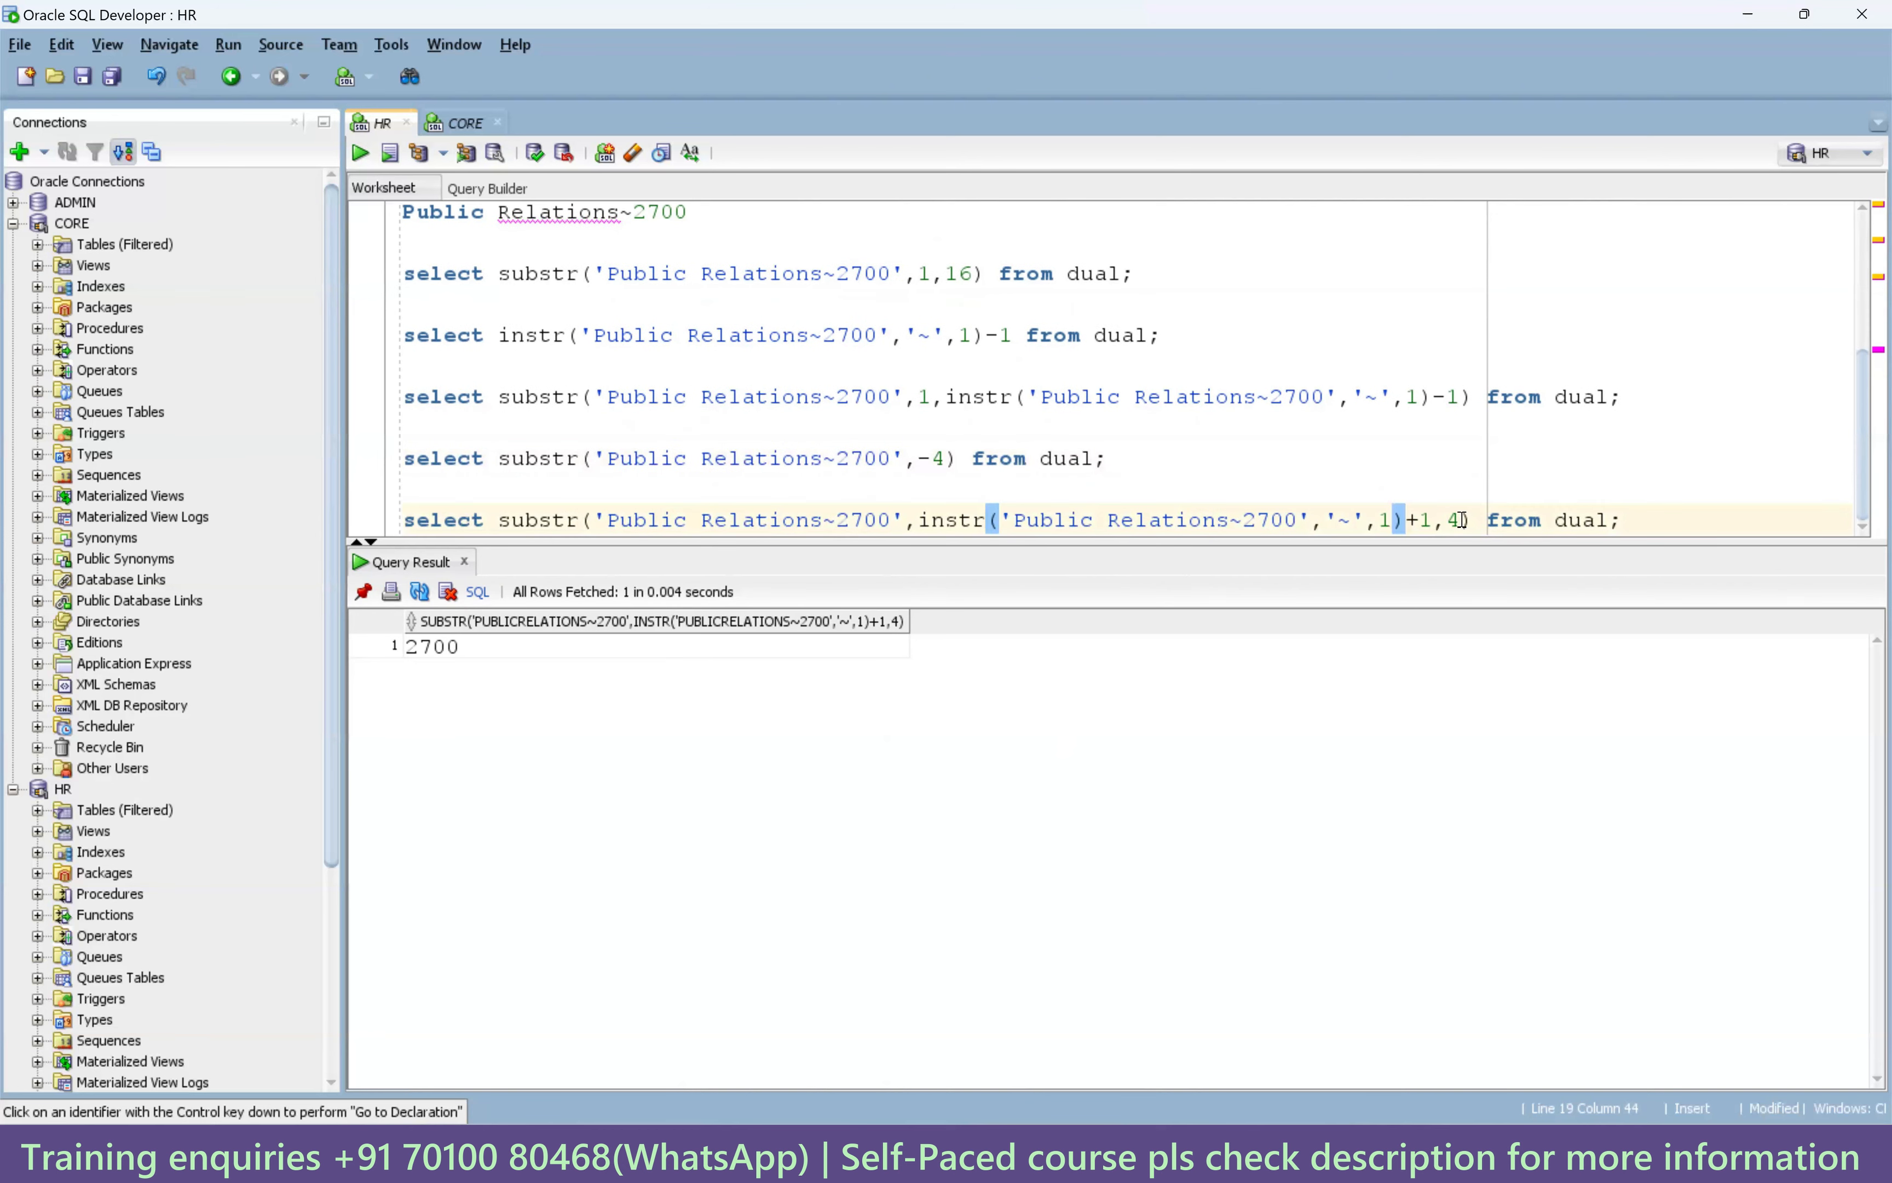
left_click_drag(1459, 520, 1435, 520)
key("Delete")
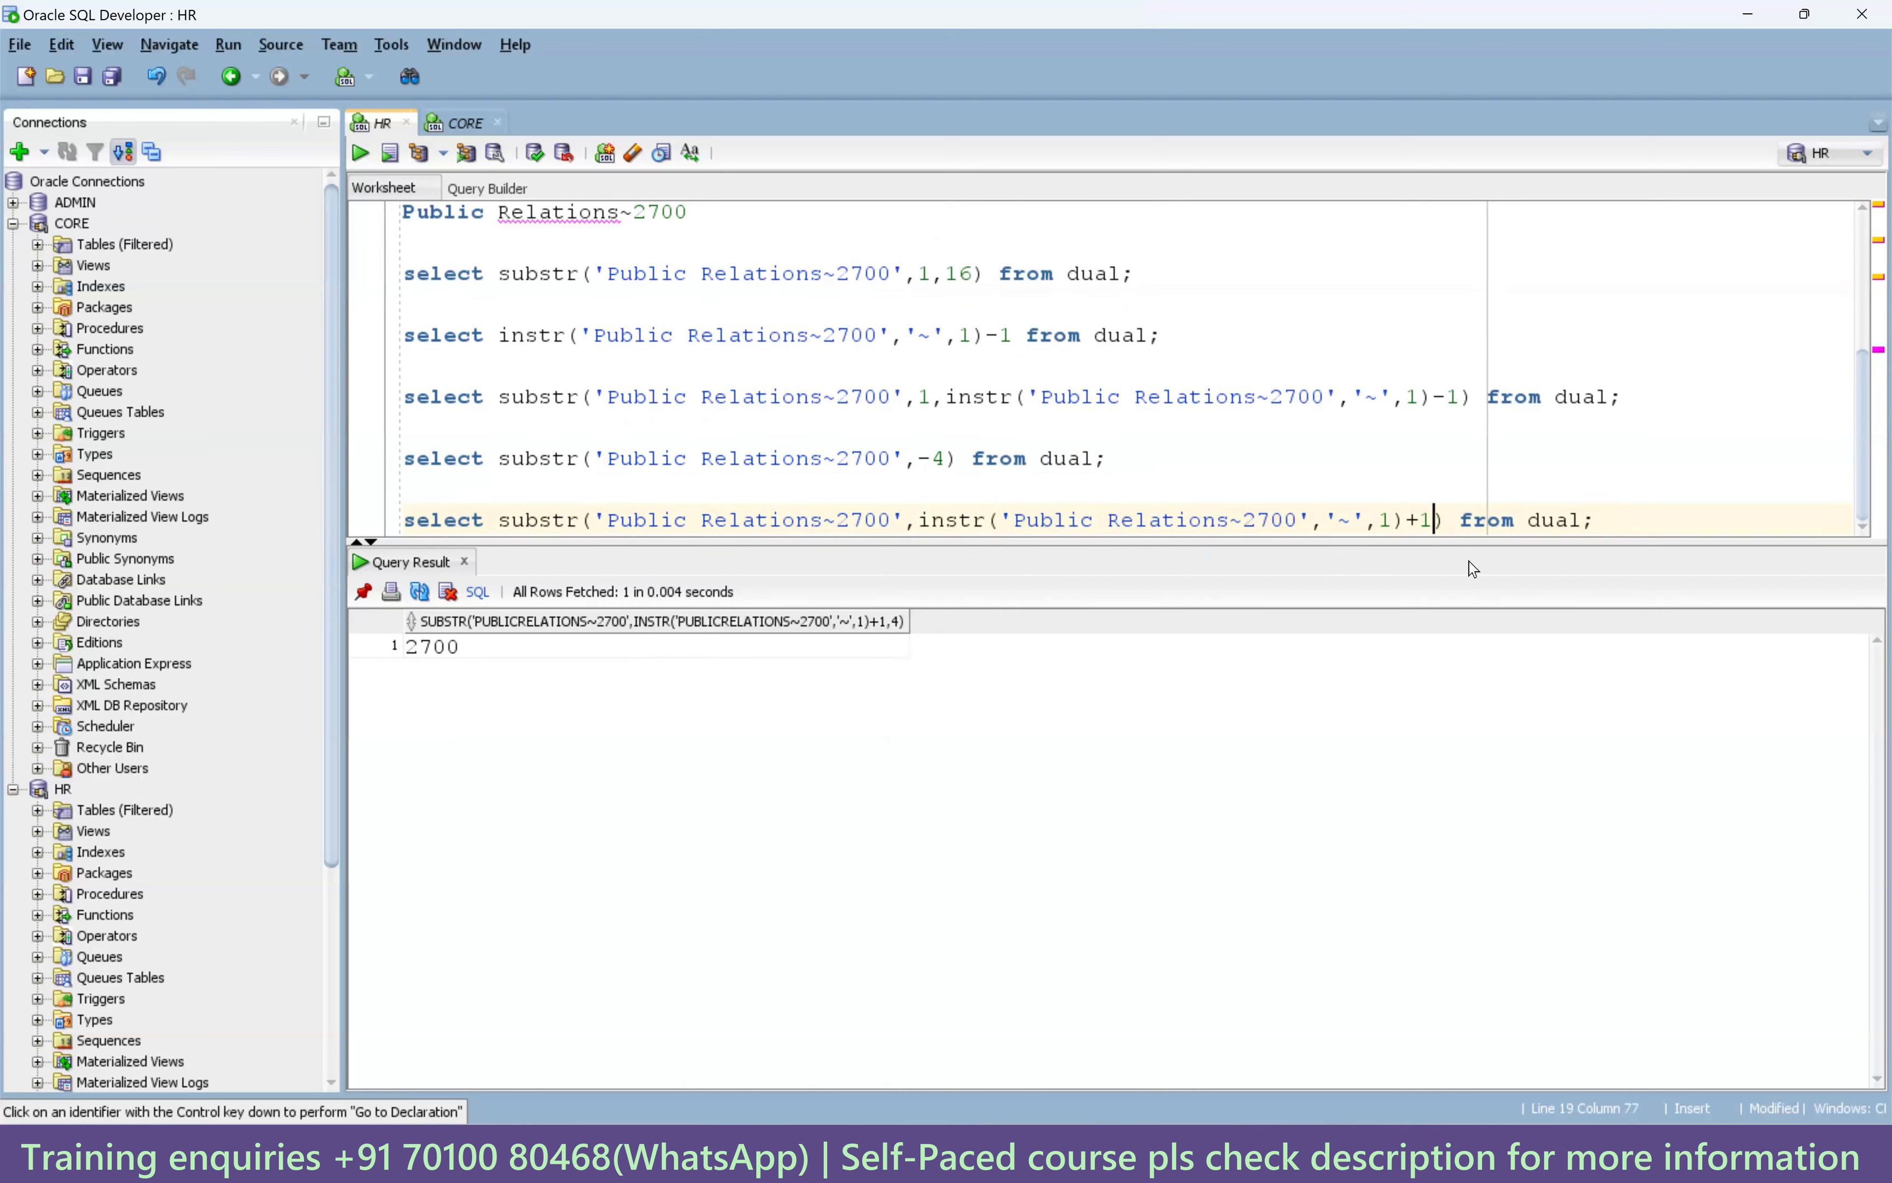
key("ctrl+Return")
key("ctrl+z")
Add blank lines below the last query and drag the results splitter to enlarge the editor.
left_click(1645, 526)
key("Return")
key("Return")
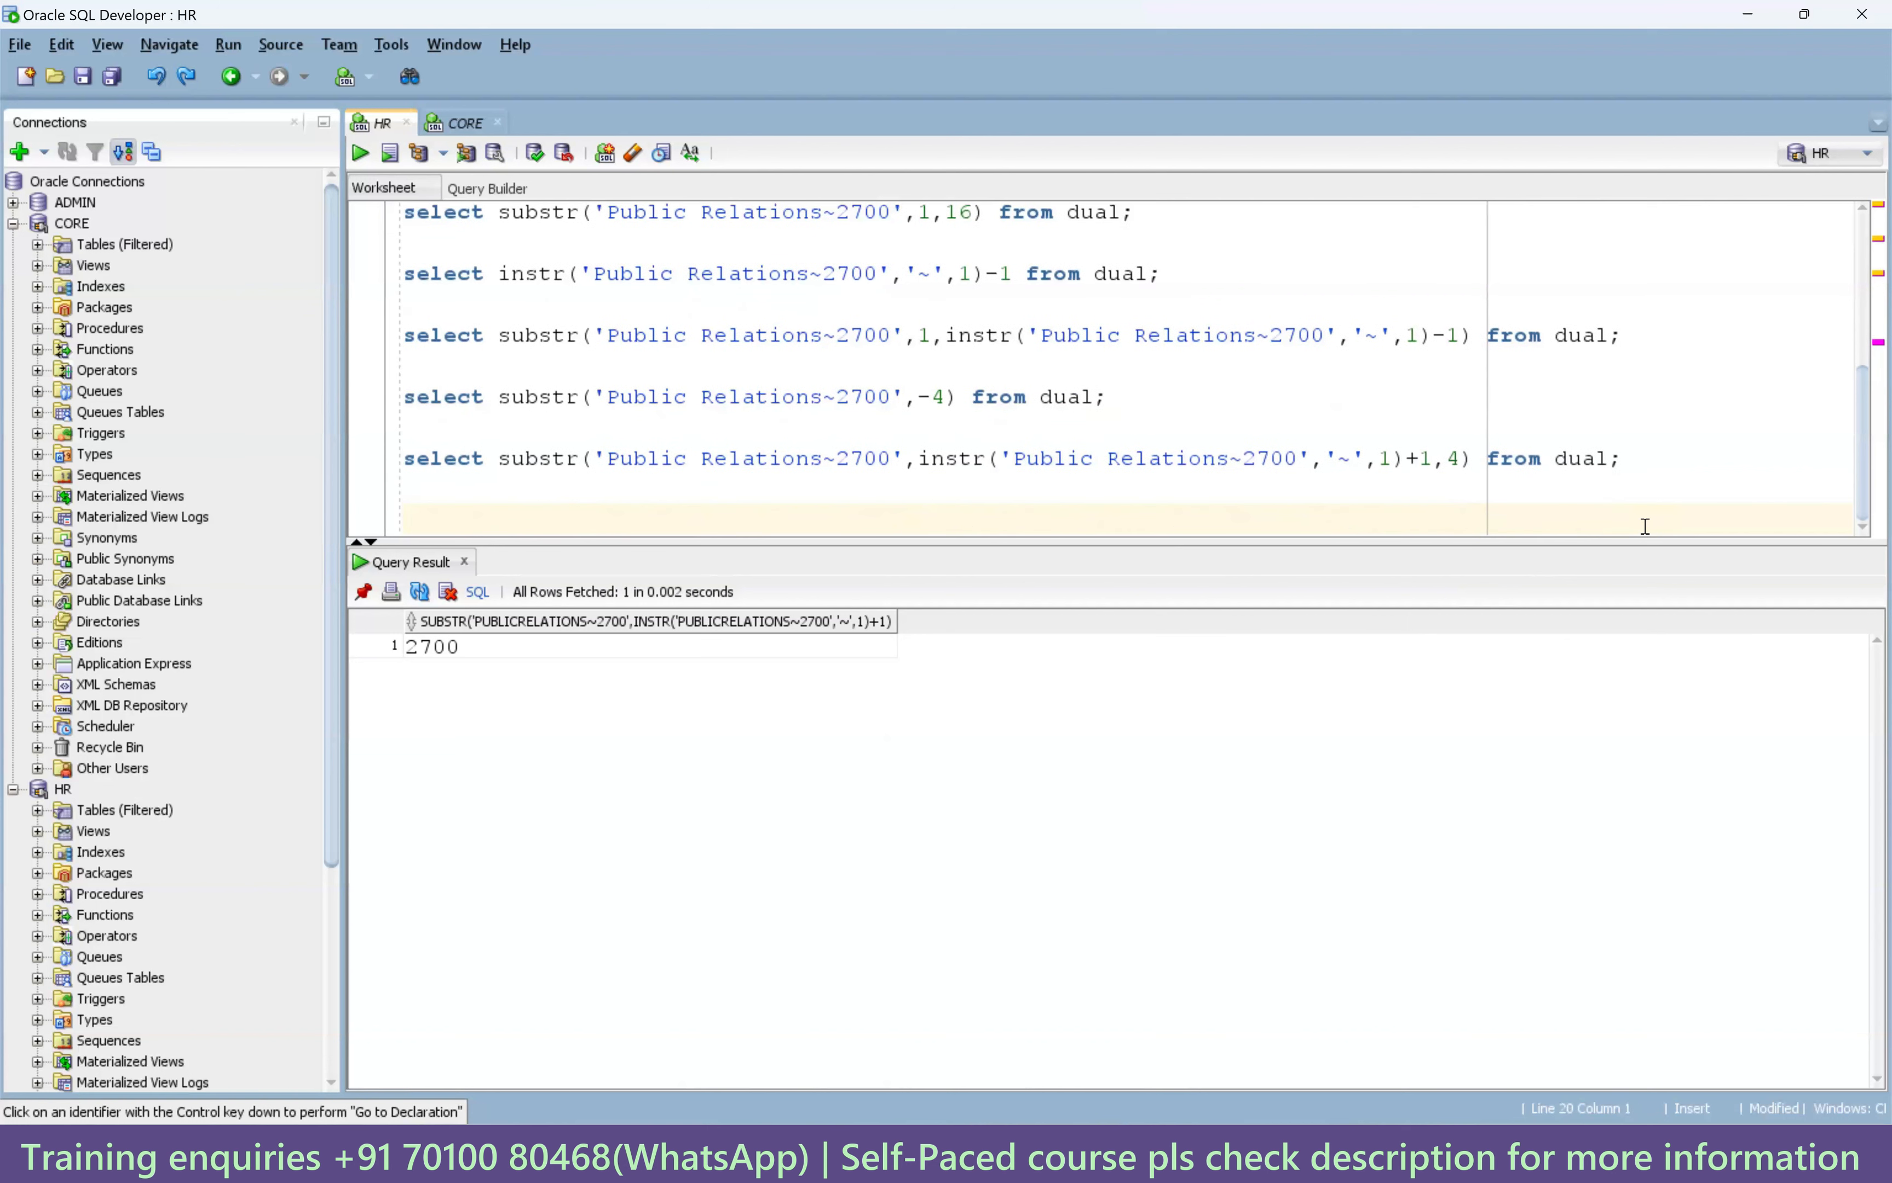
left_click_drag(1169, 541, 1166, 572)
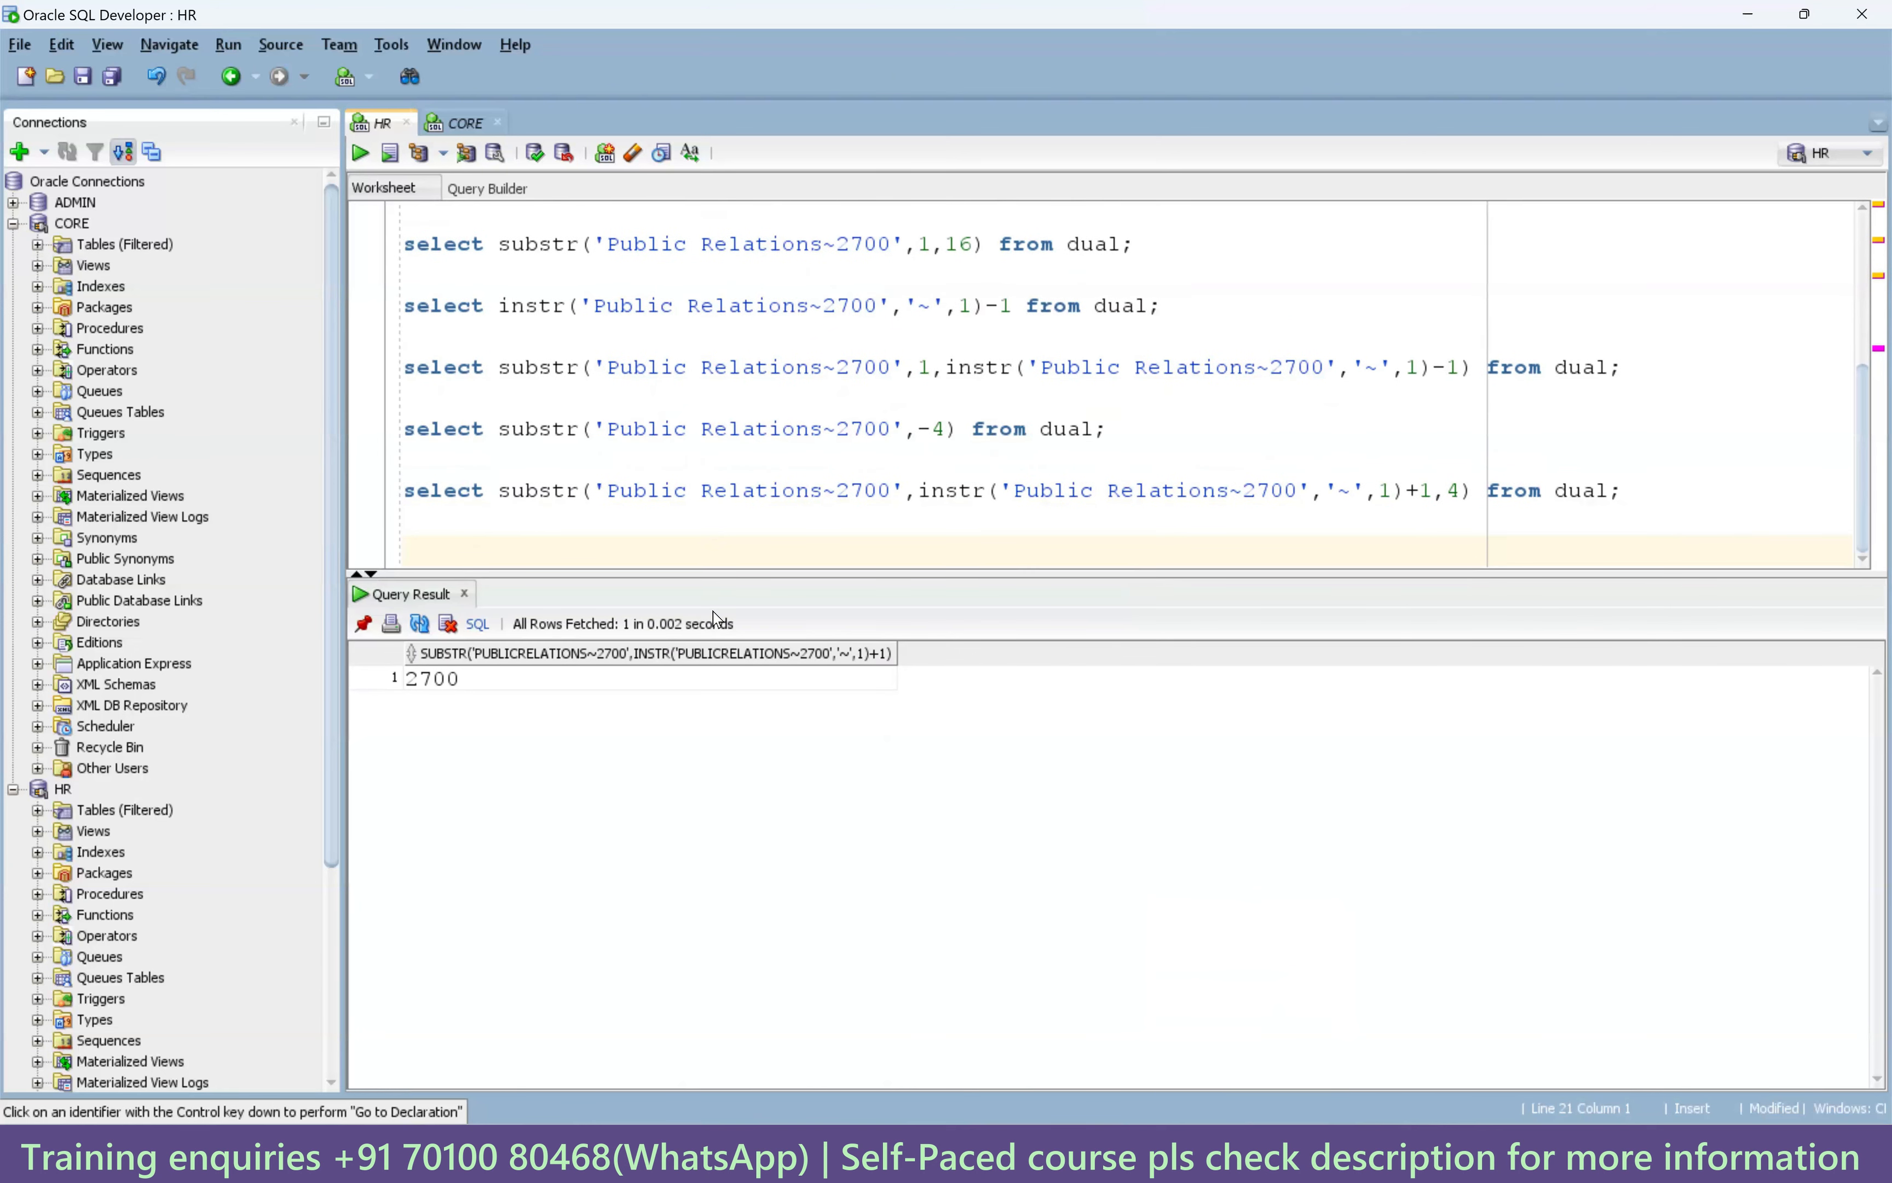
left_click_drag(744, 611, 747, 640)
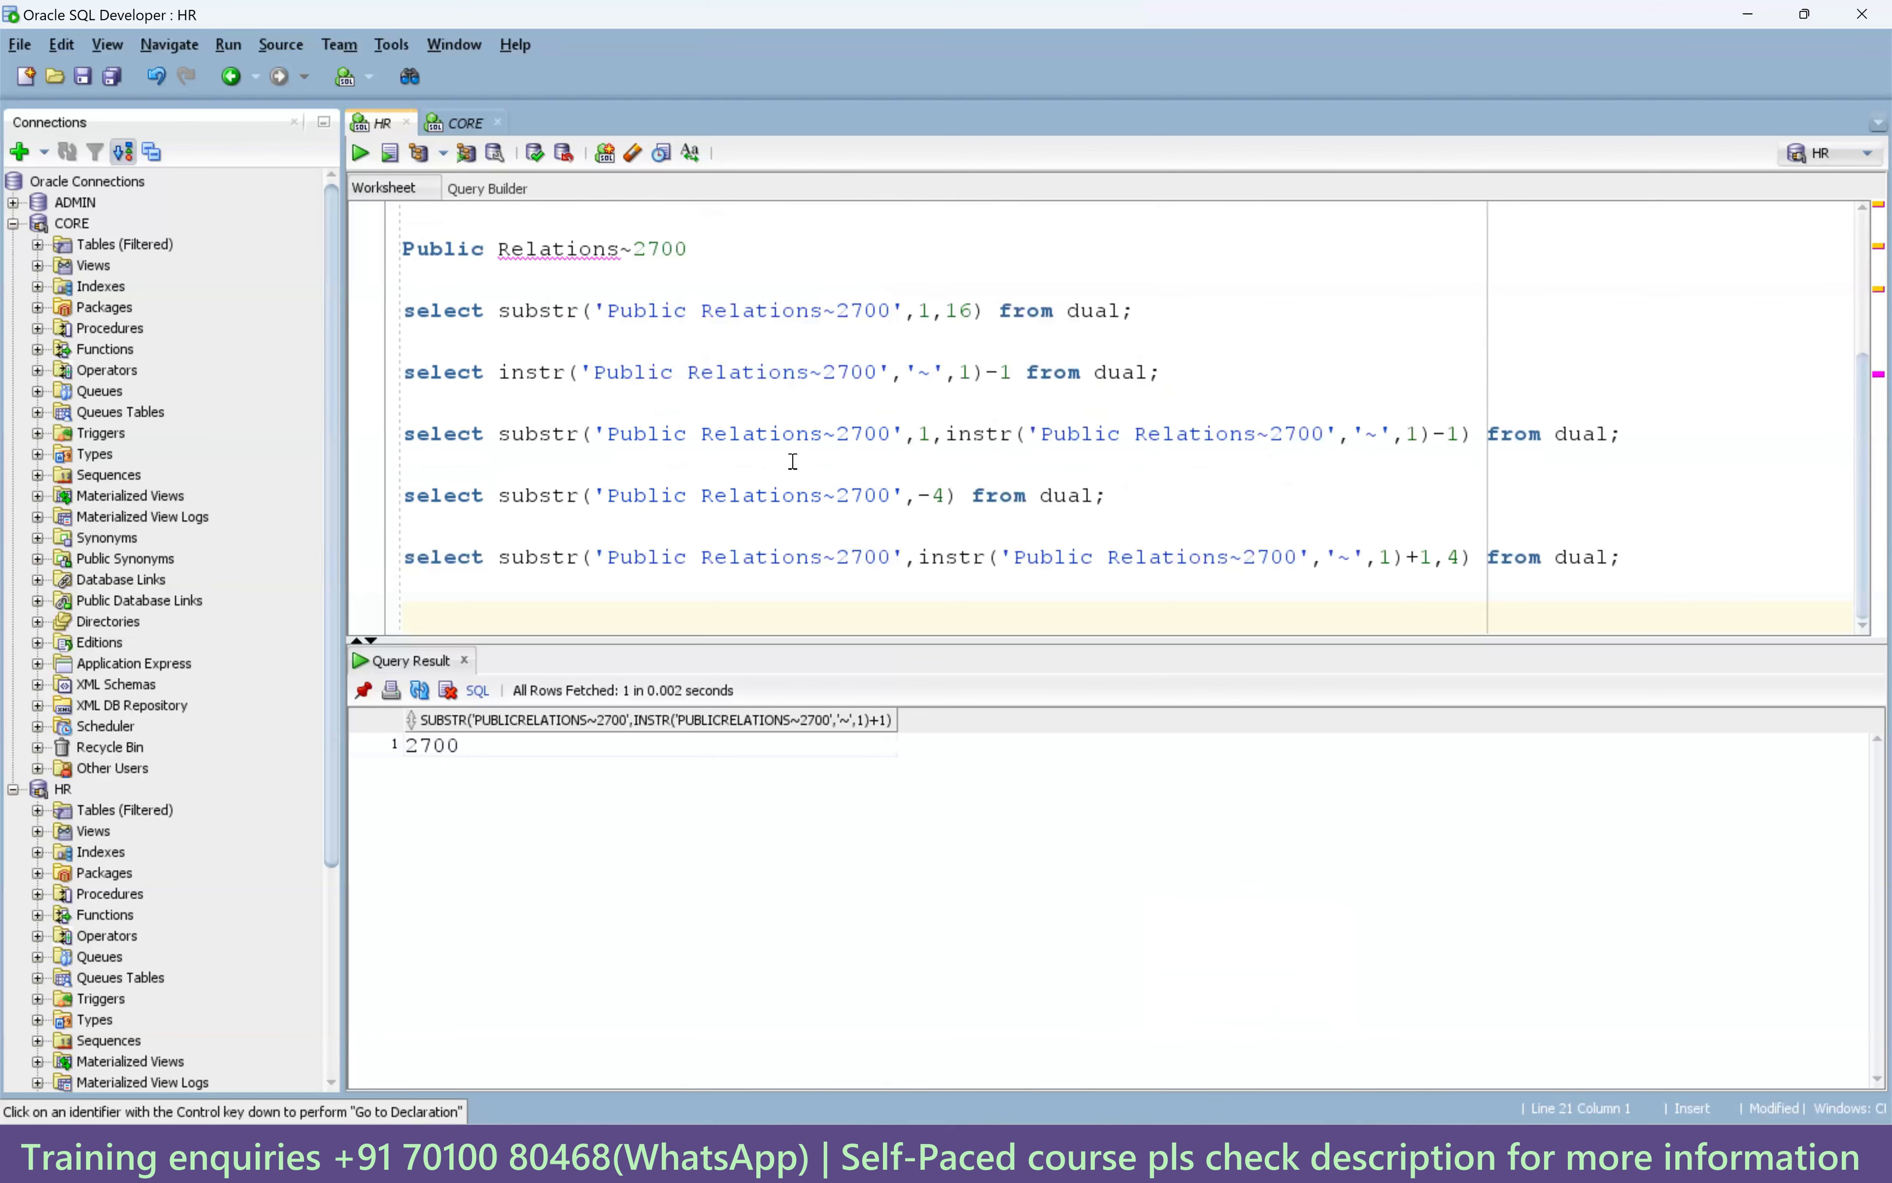
scroll(793, 461, "up", 2)
left_click_drag(725, 342, 401, 345)
scroll(583, 510, "down", 2)
Run select * From locations; on the empty line, listing the 23 locations.
left_click(549, 622)
type("select * From locations;")
key("ctrl+Return")
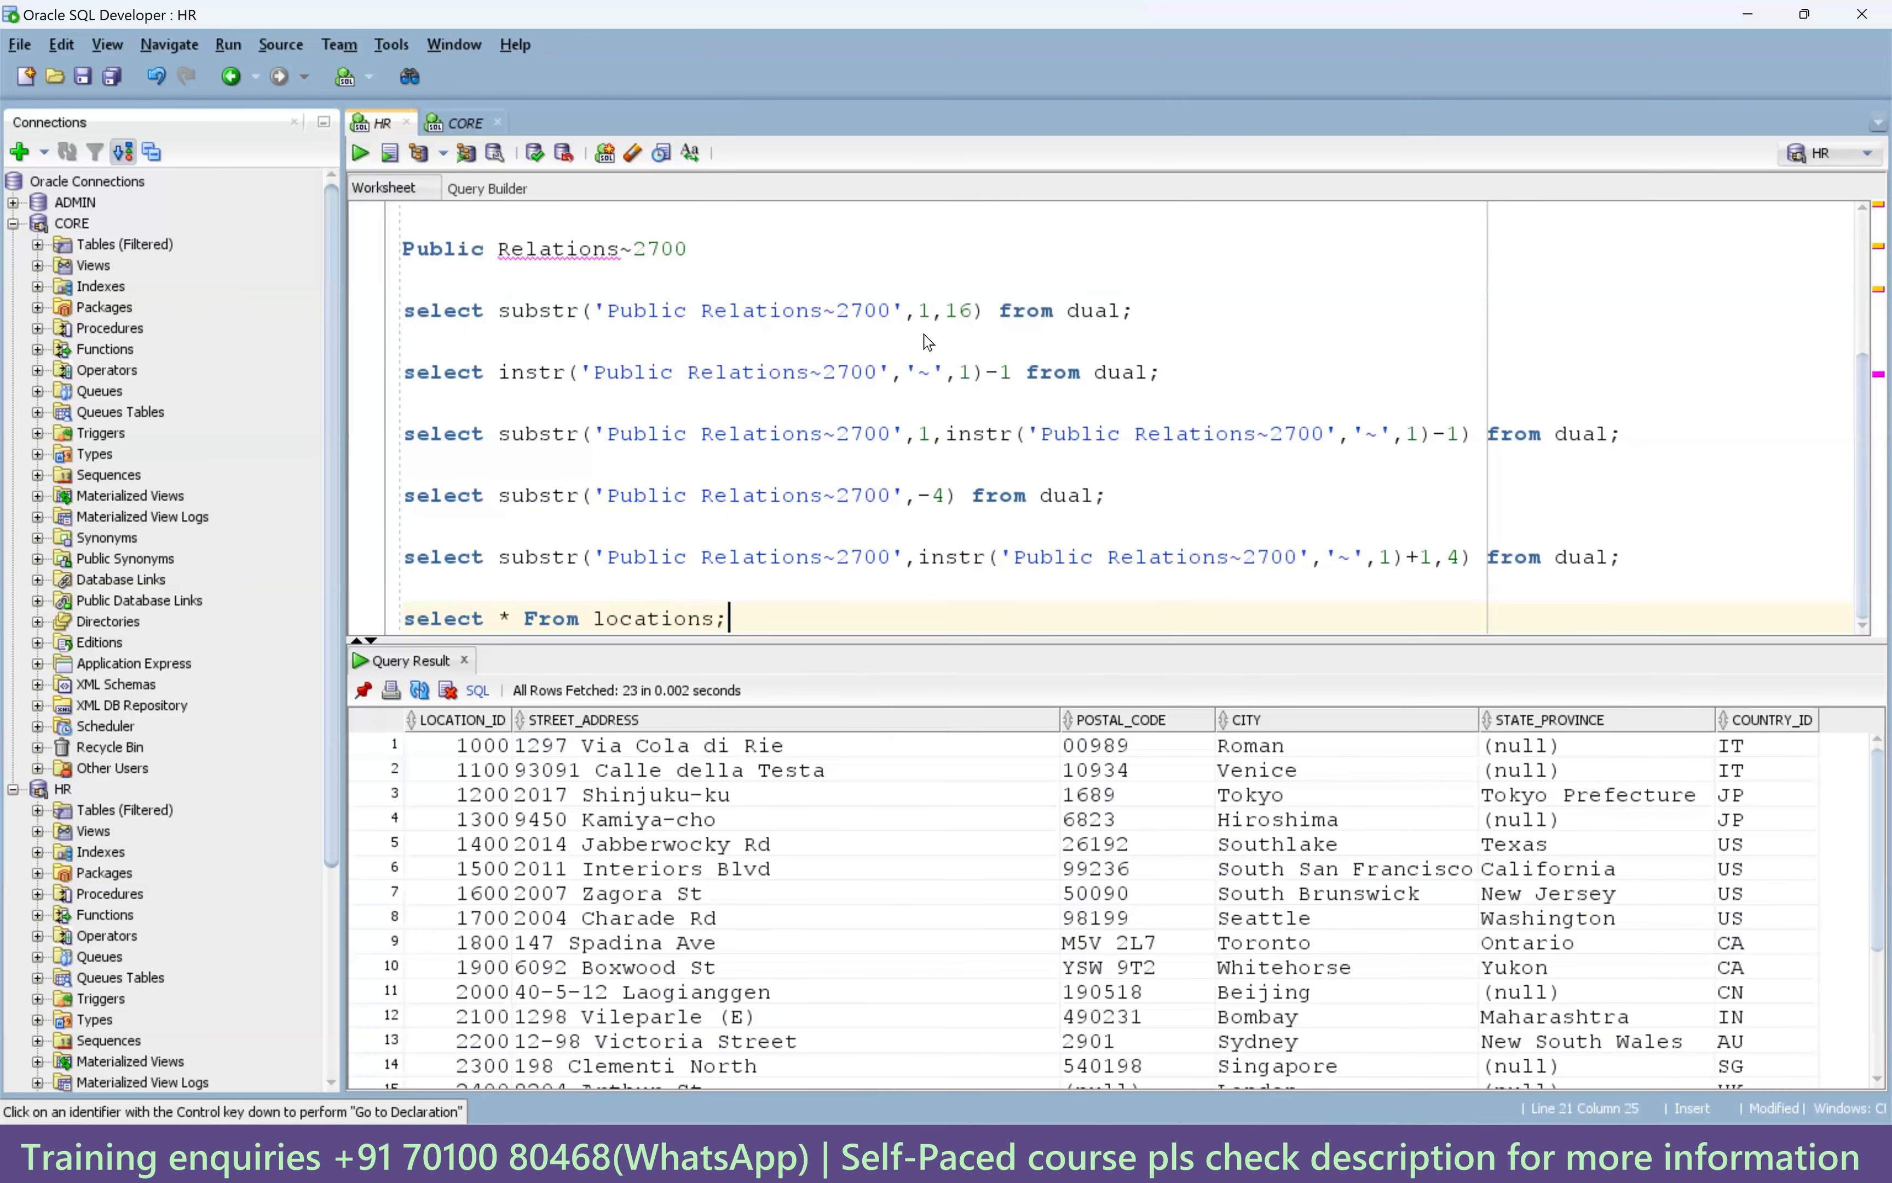
Switch back to Informatica's m_unconnected_Lookup_2_tables mapping with lookup lkp1 open.
key("alt+Tab")
scroll(941, 547, "up", 1)
scroll(942, 557, "down", 1)
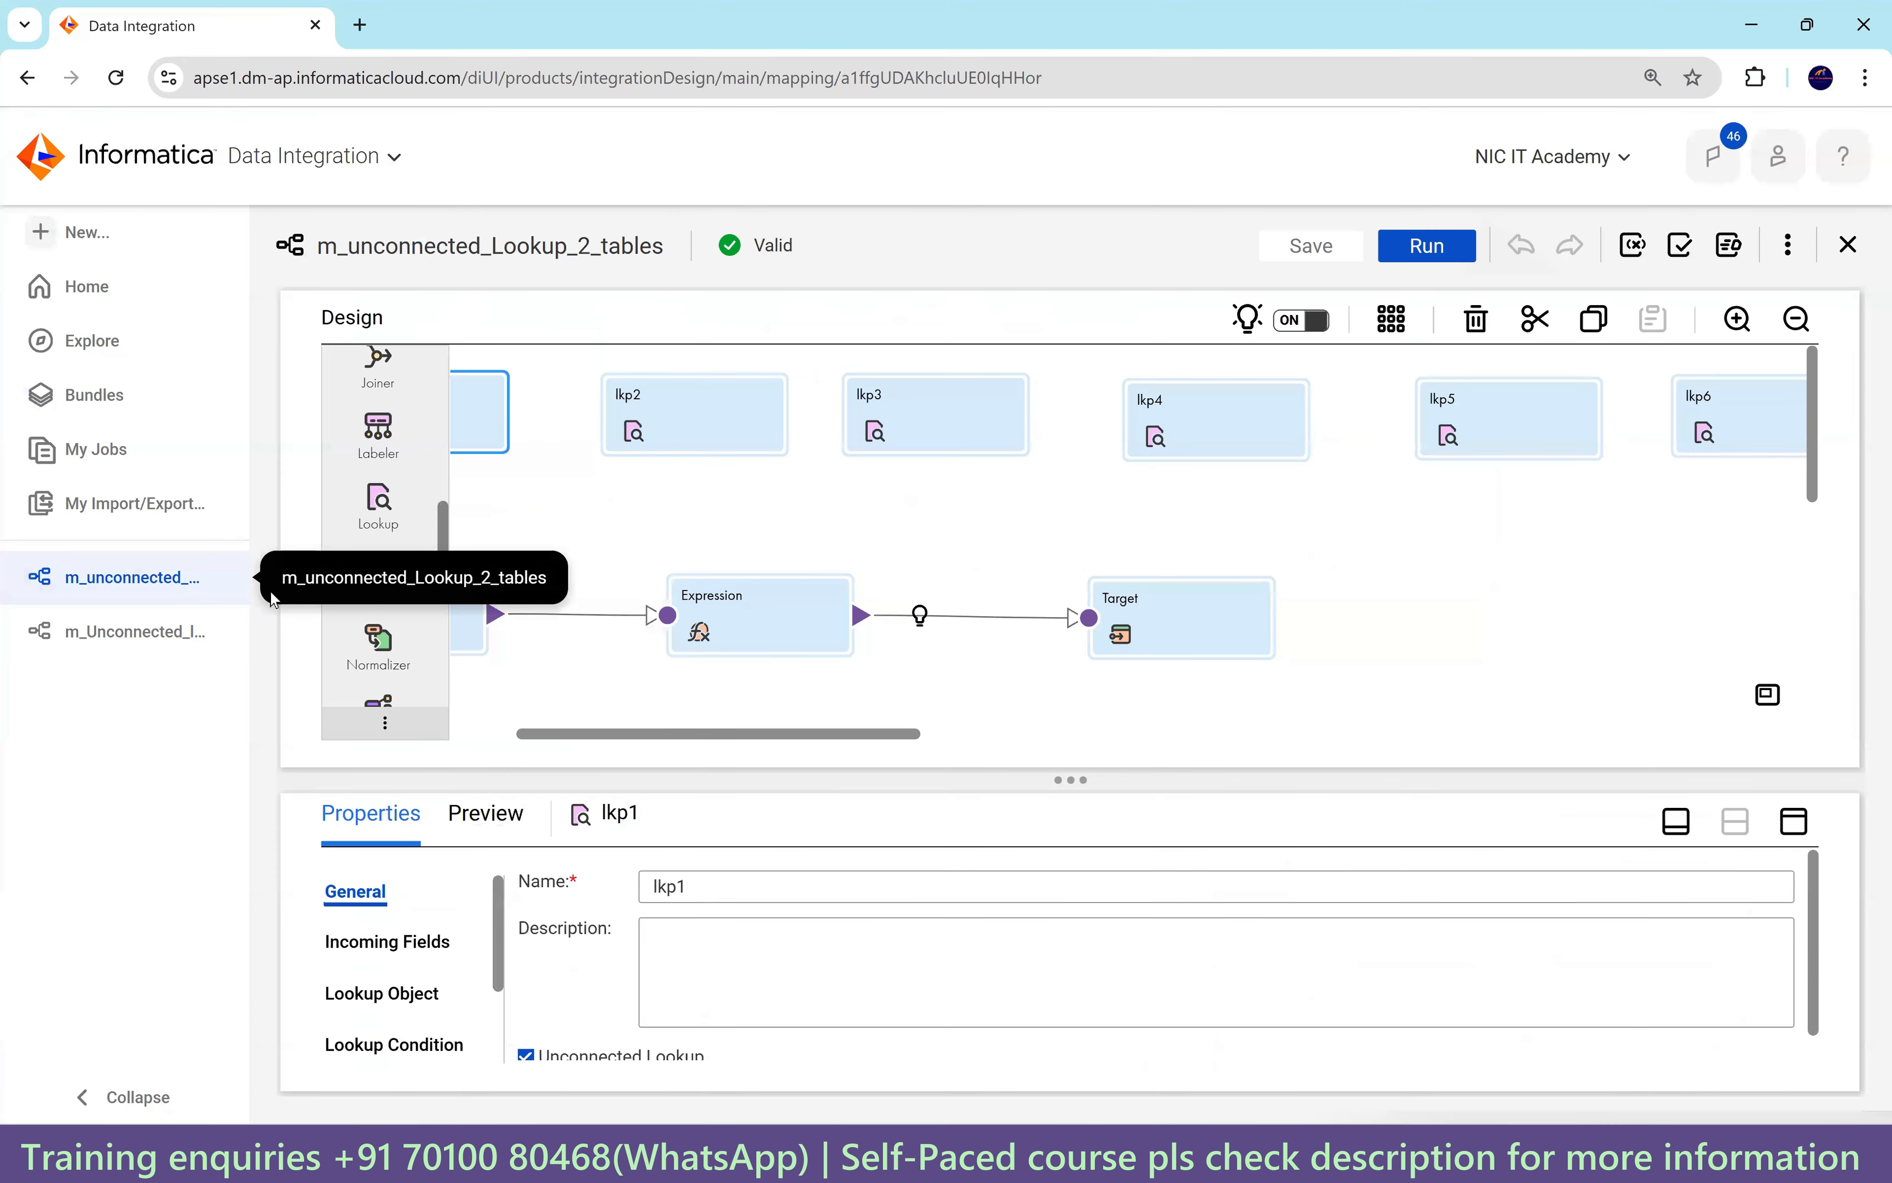
Copy m_Unconnected_lkp to Project-CDI > Dev, keeping both to create 'm_Unconnected_lkp - Copy 1'.
left_click(219, 639)
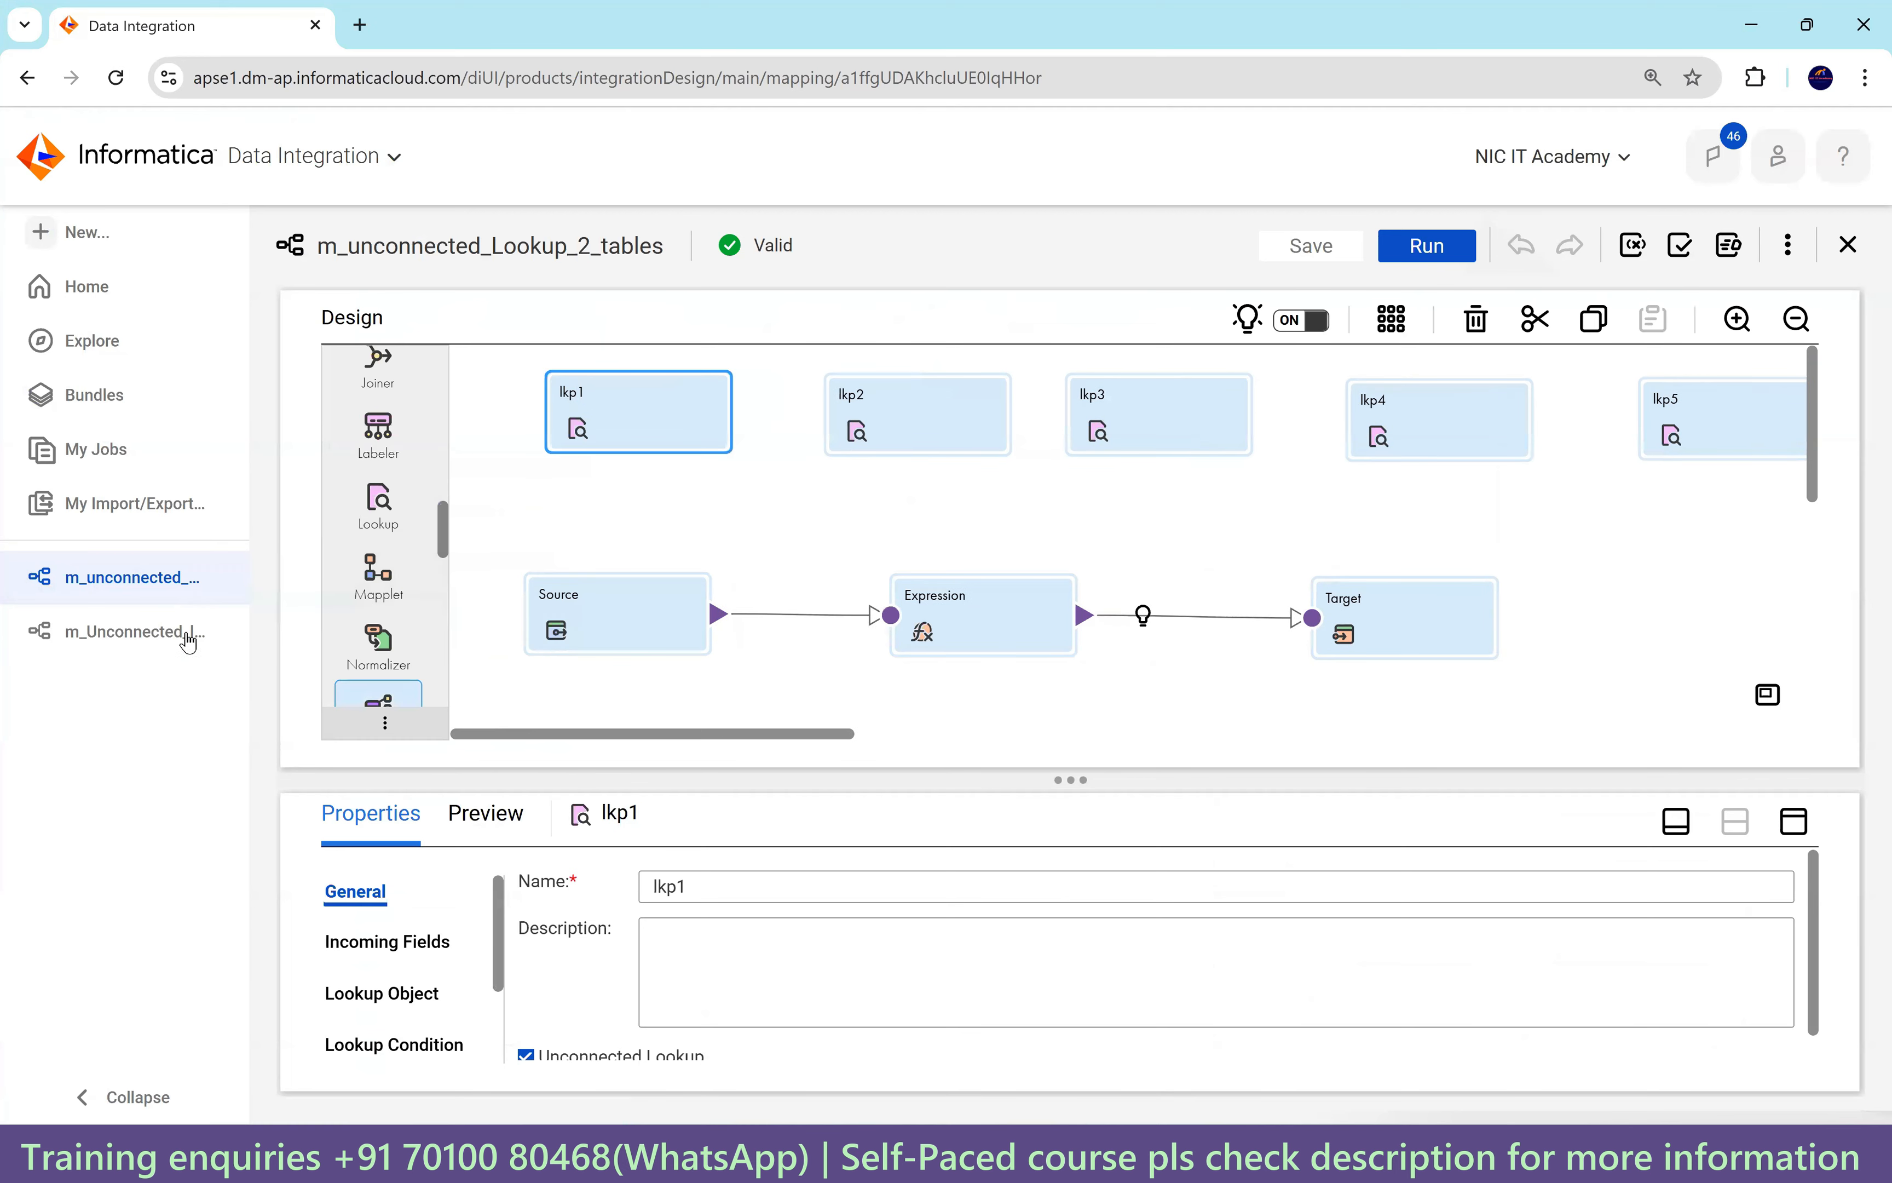
left_click(159, 638)
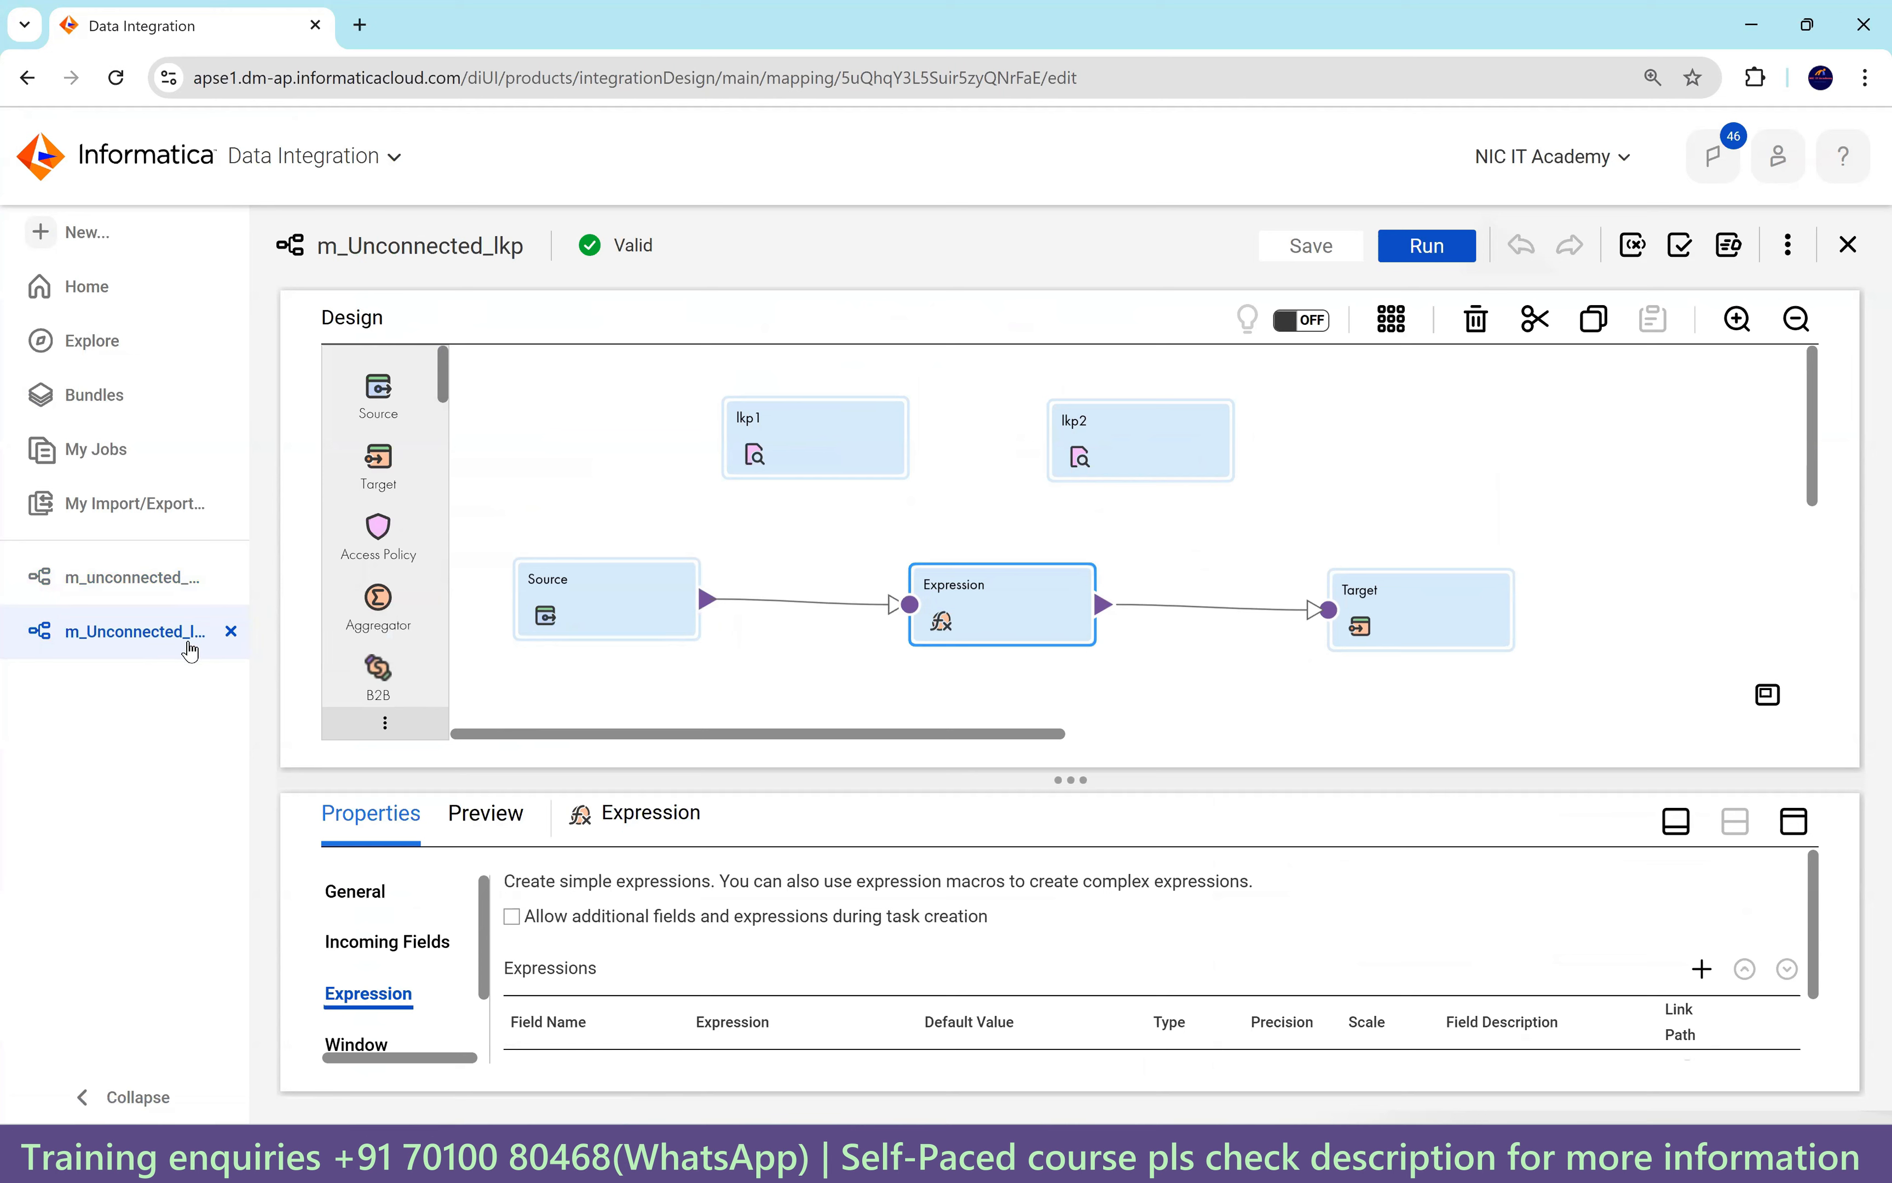
left_click(107, 357)
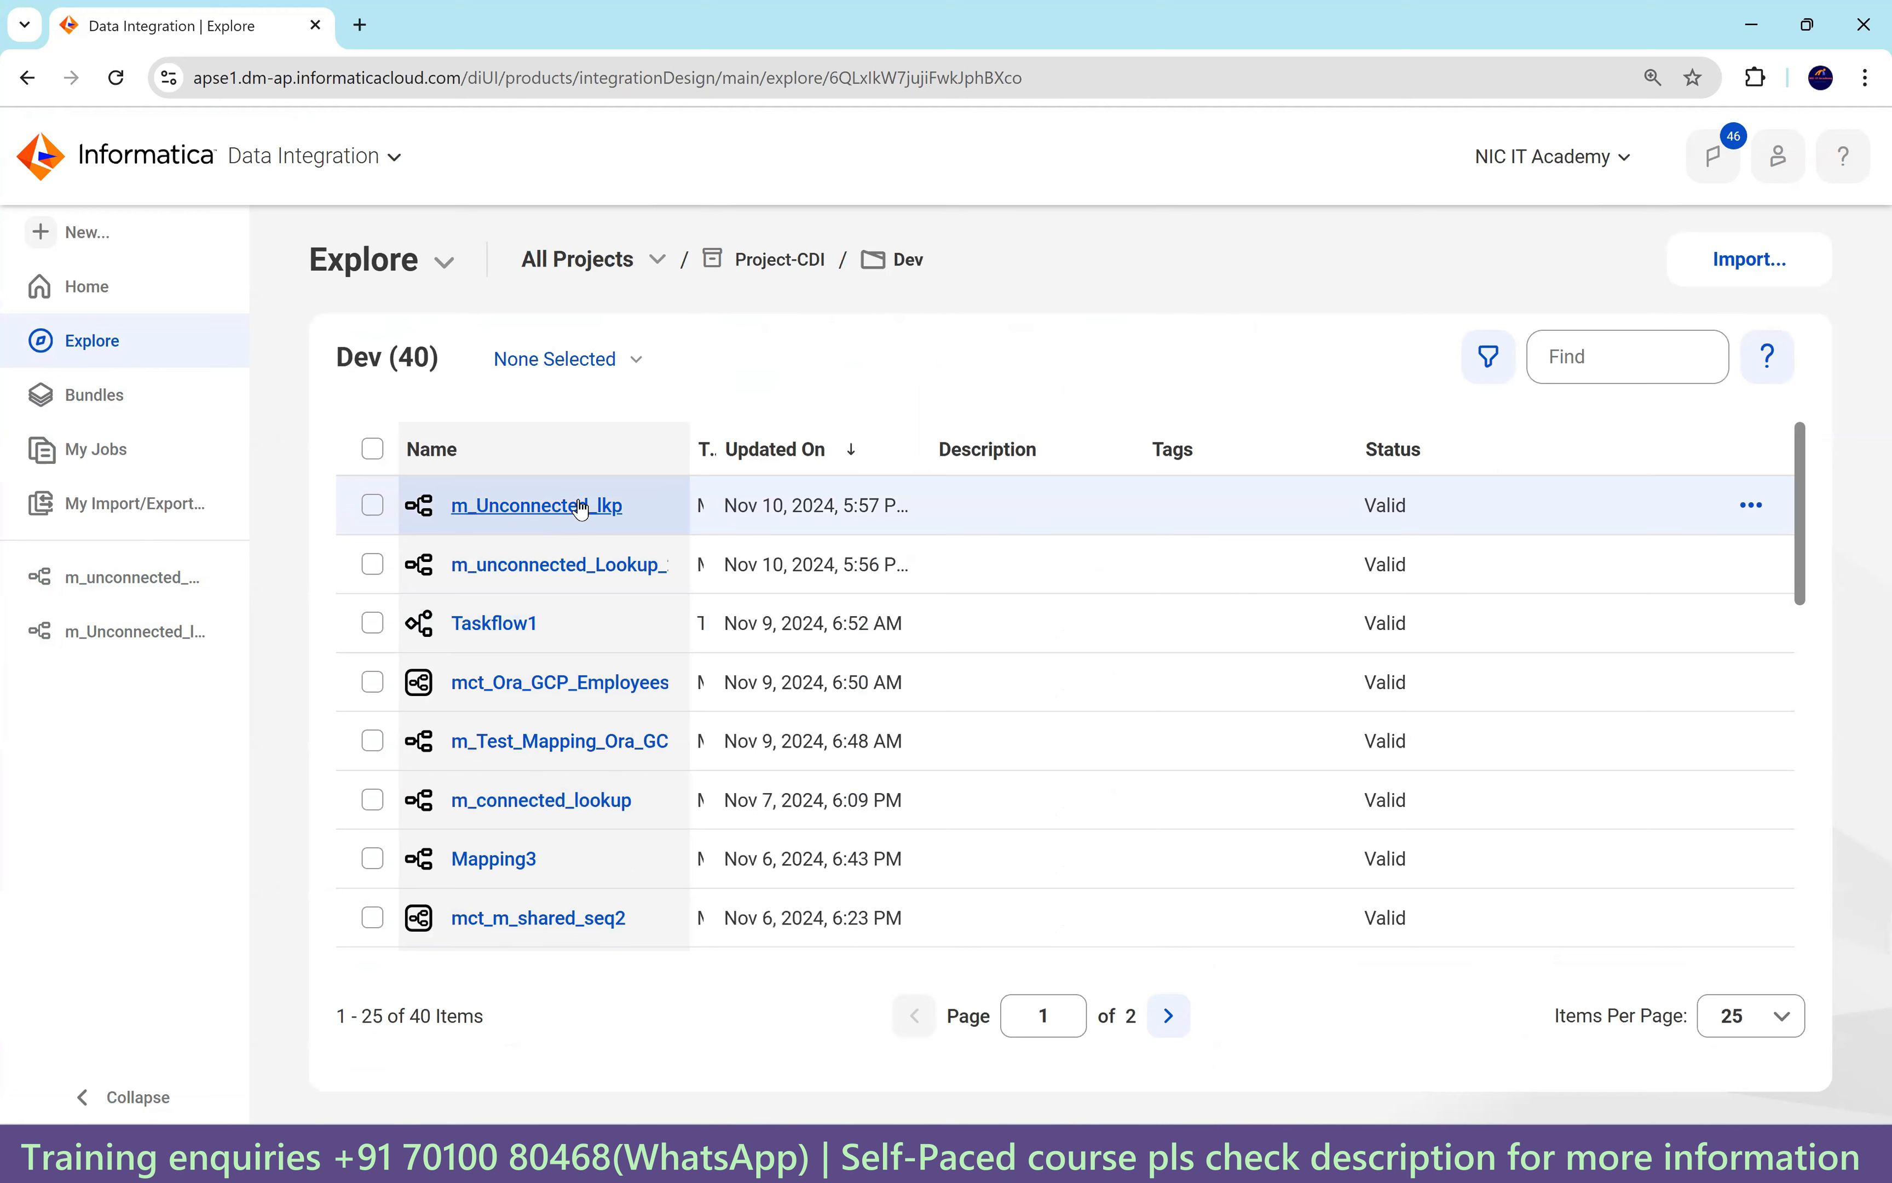
left_click(1750, 516)
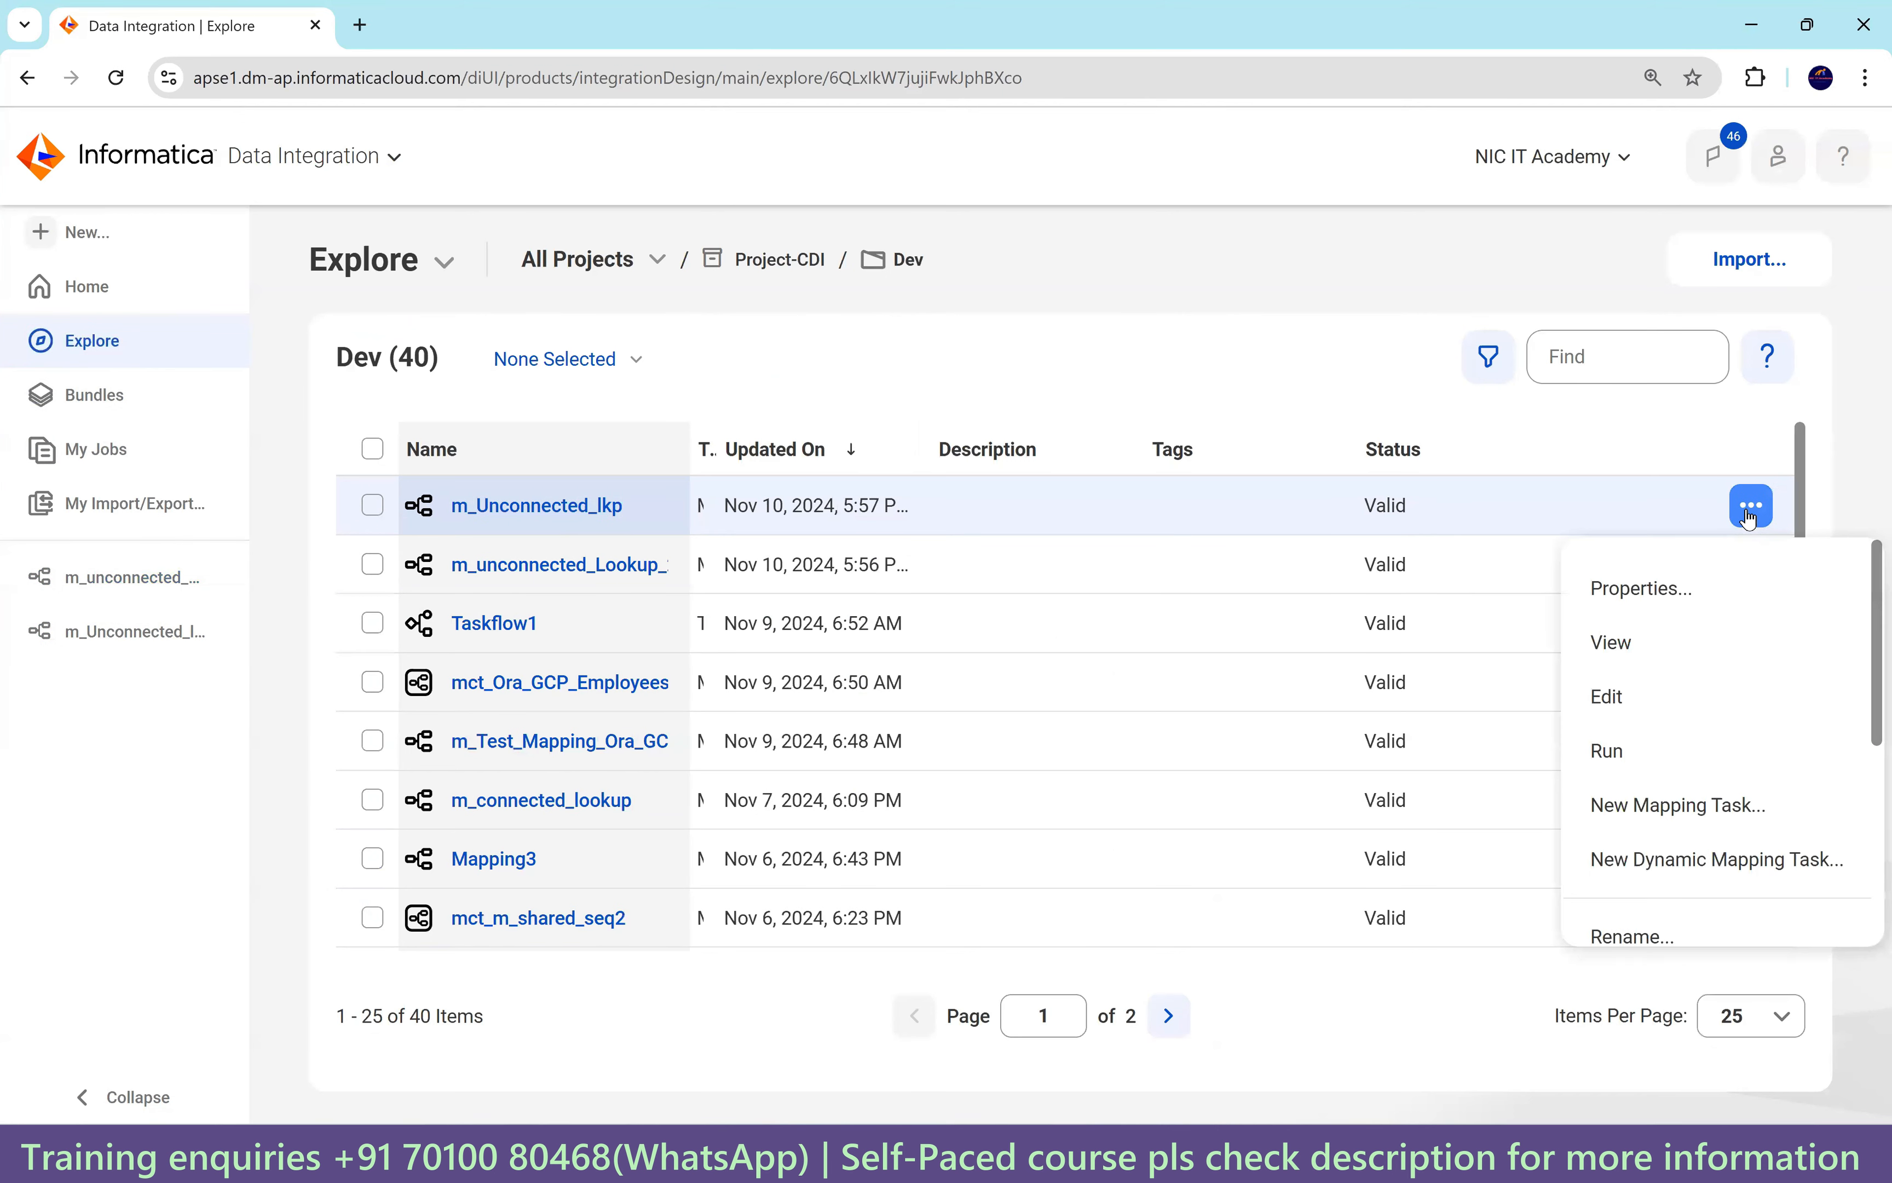
scroll(1711, 673, "down", 3)
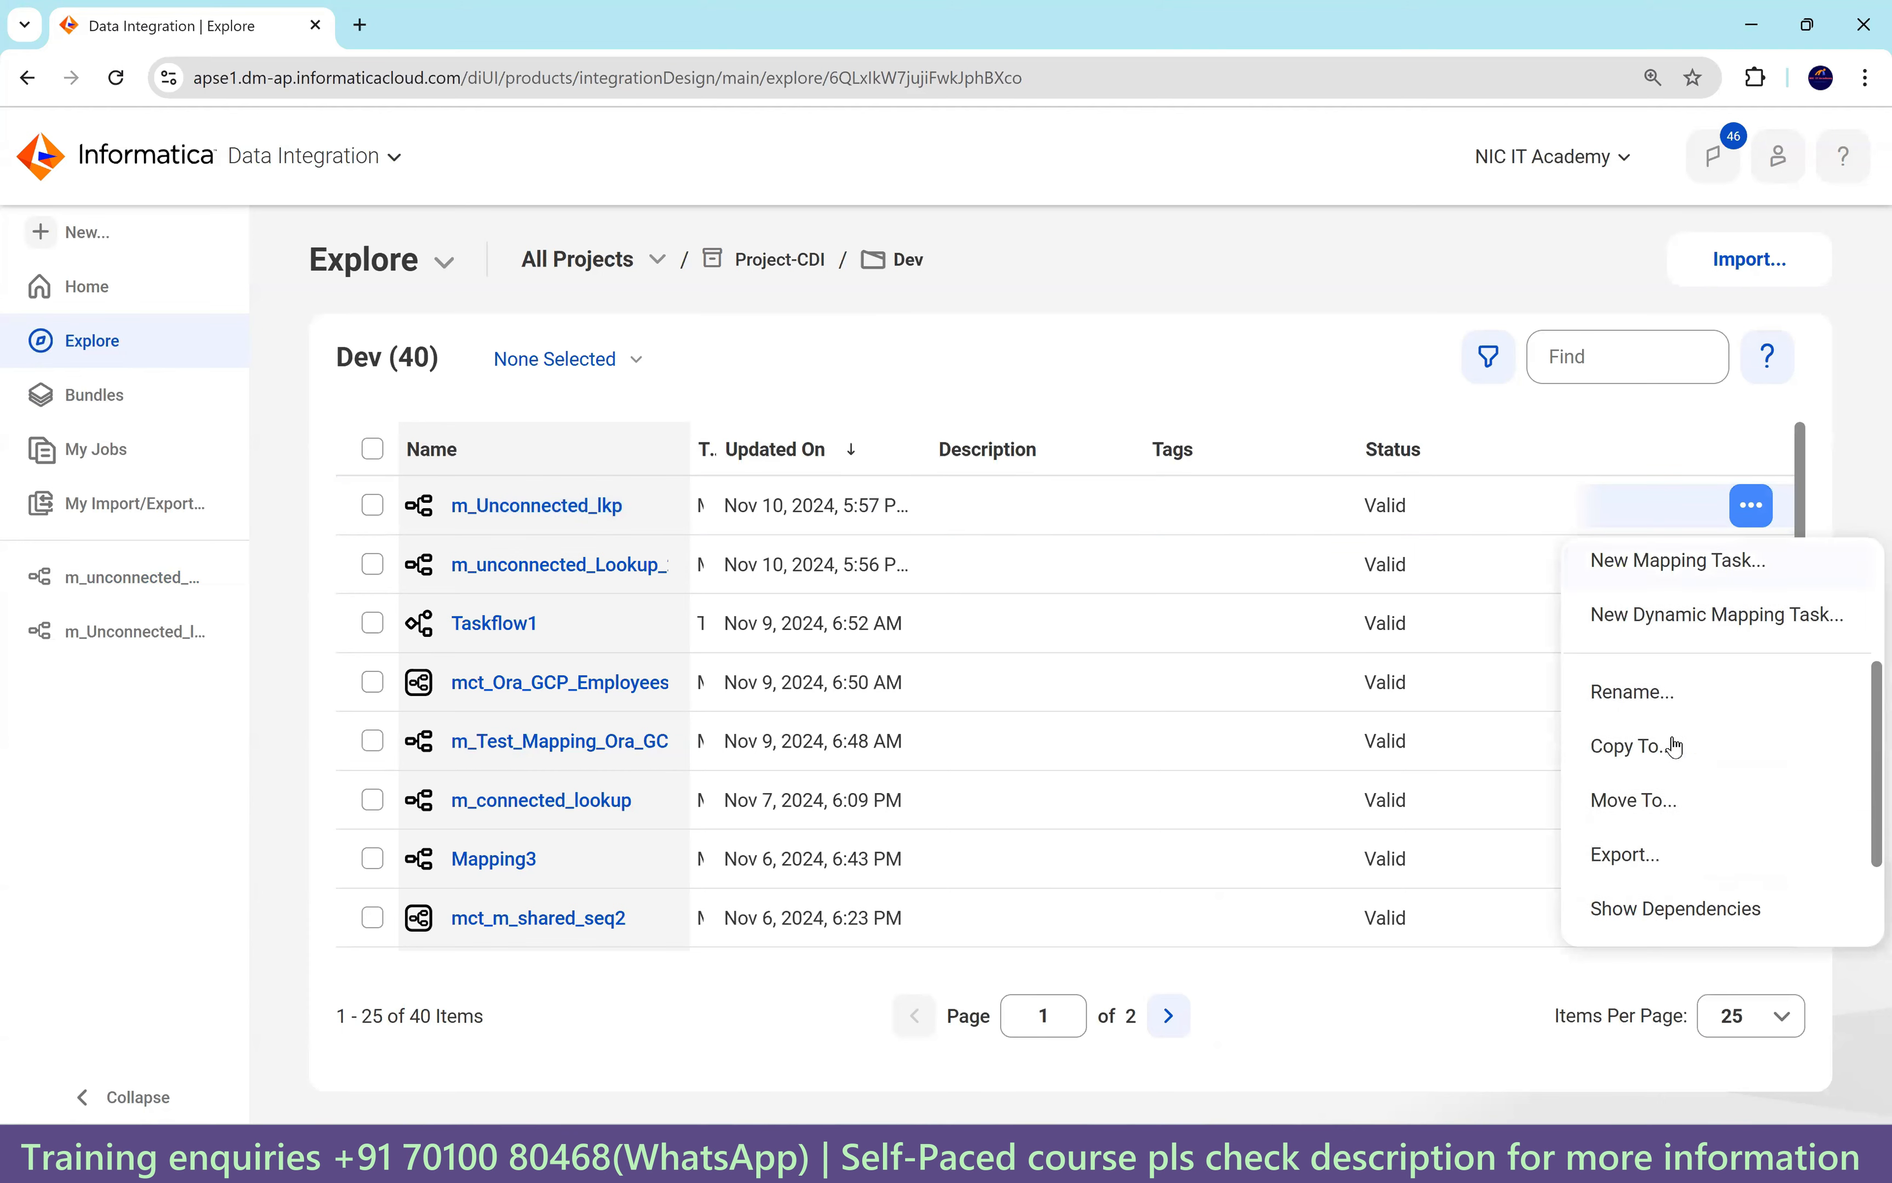
left_click(1666, 748)
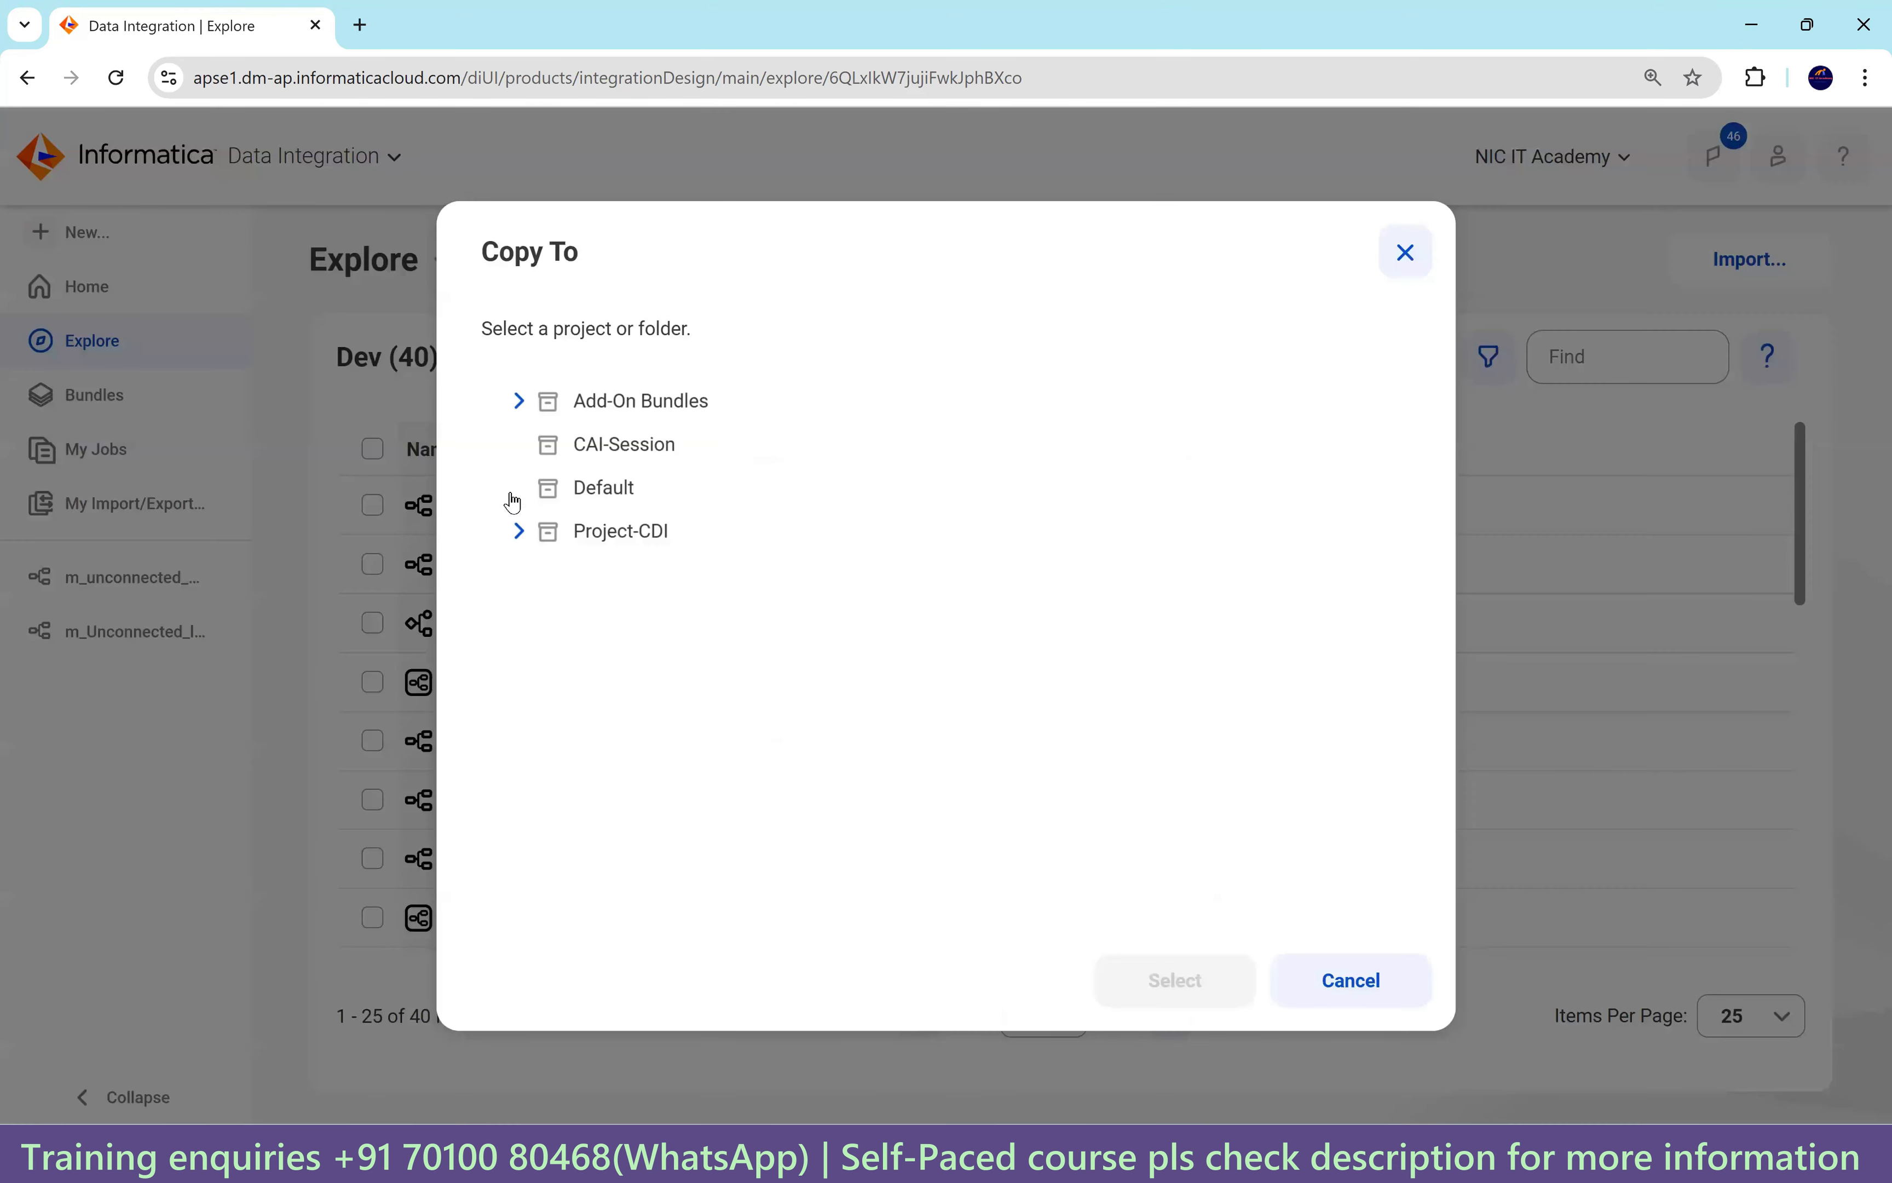
left_click(519, 531)
left_click(614, 575)
left_click(1185, 978)
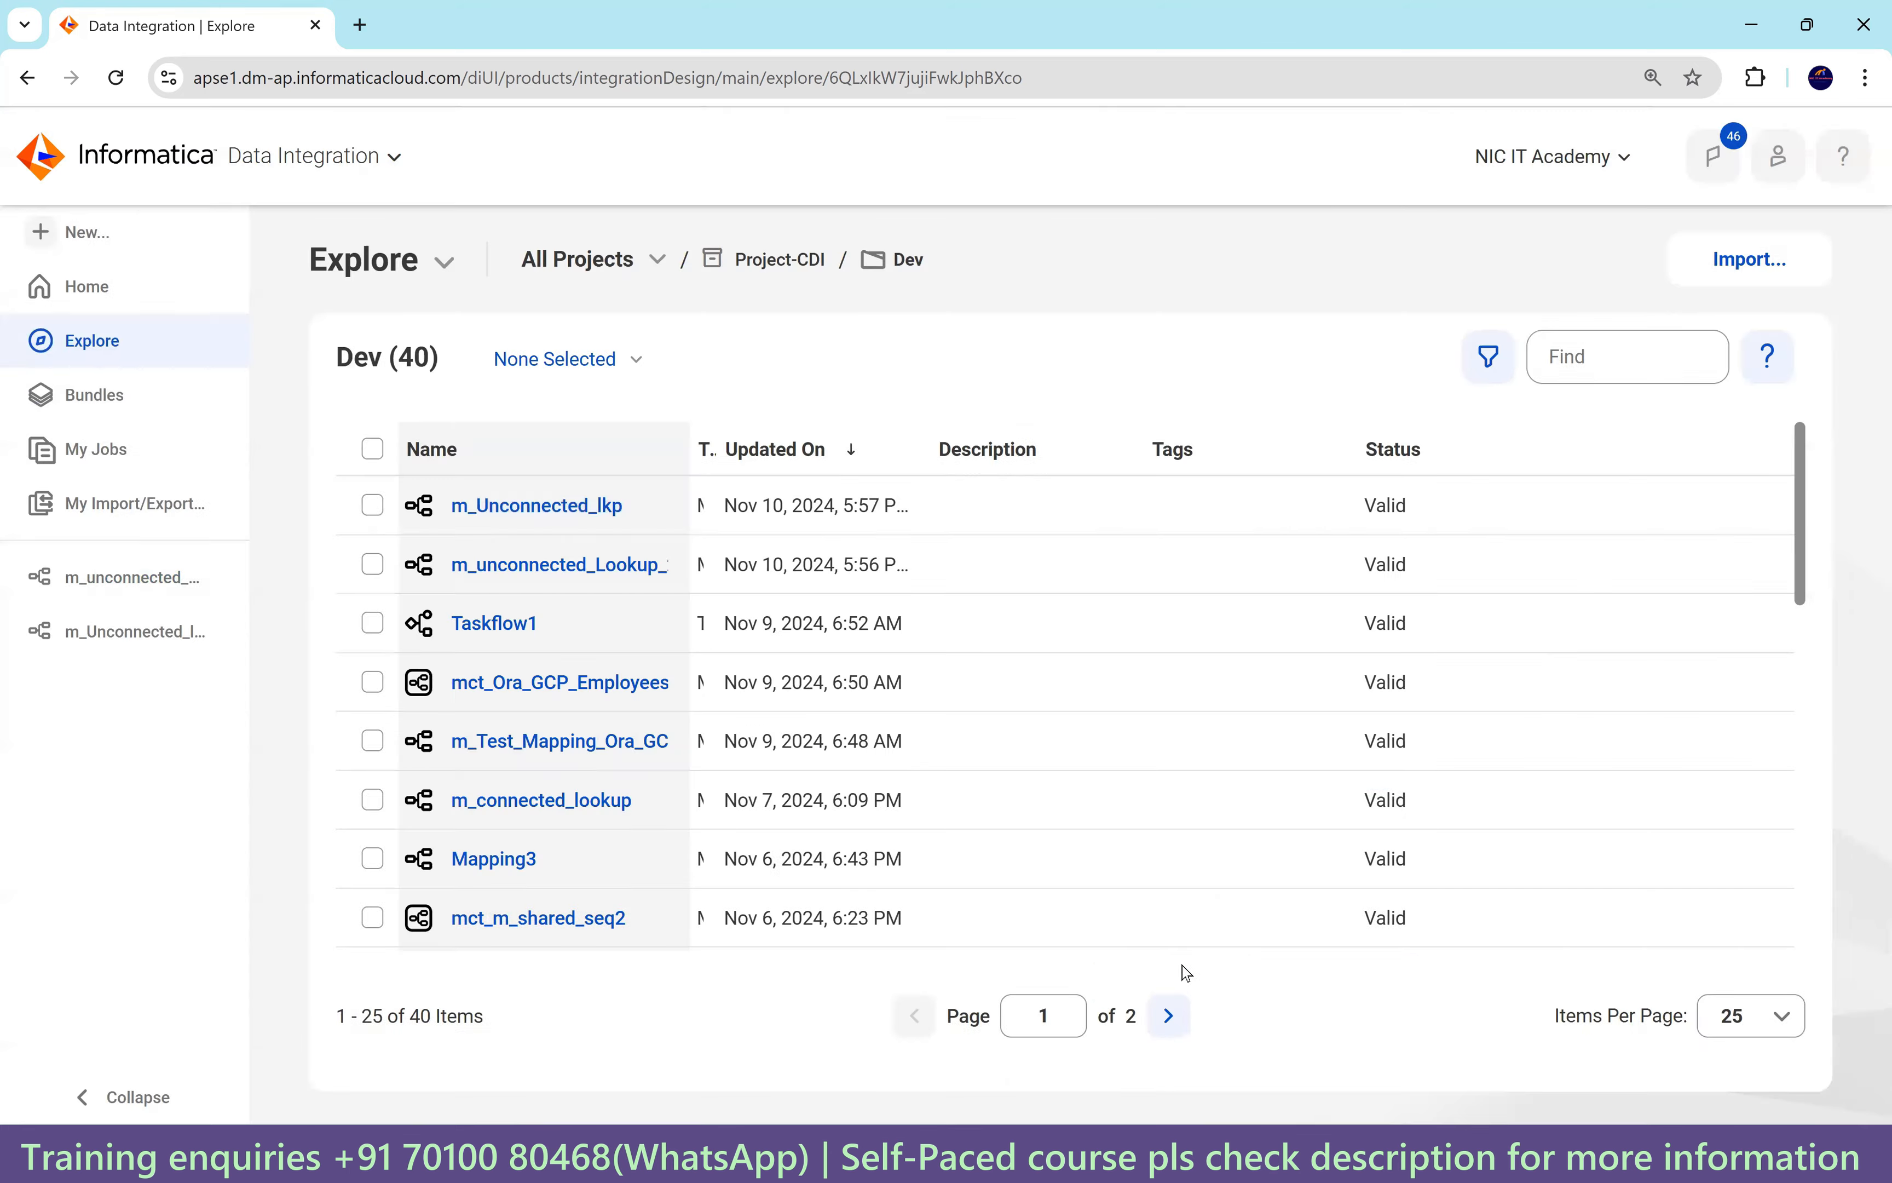
left_click(1138, 764)
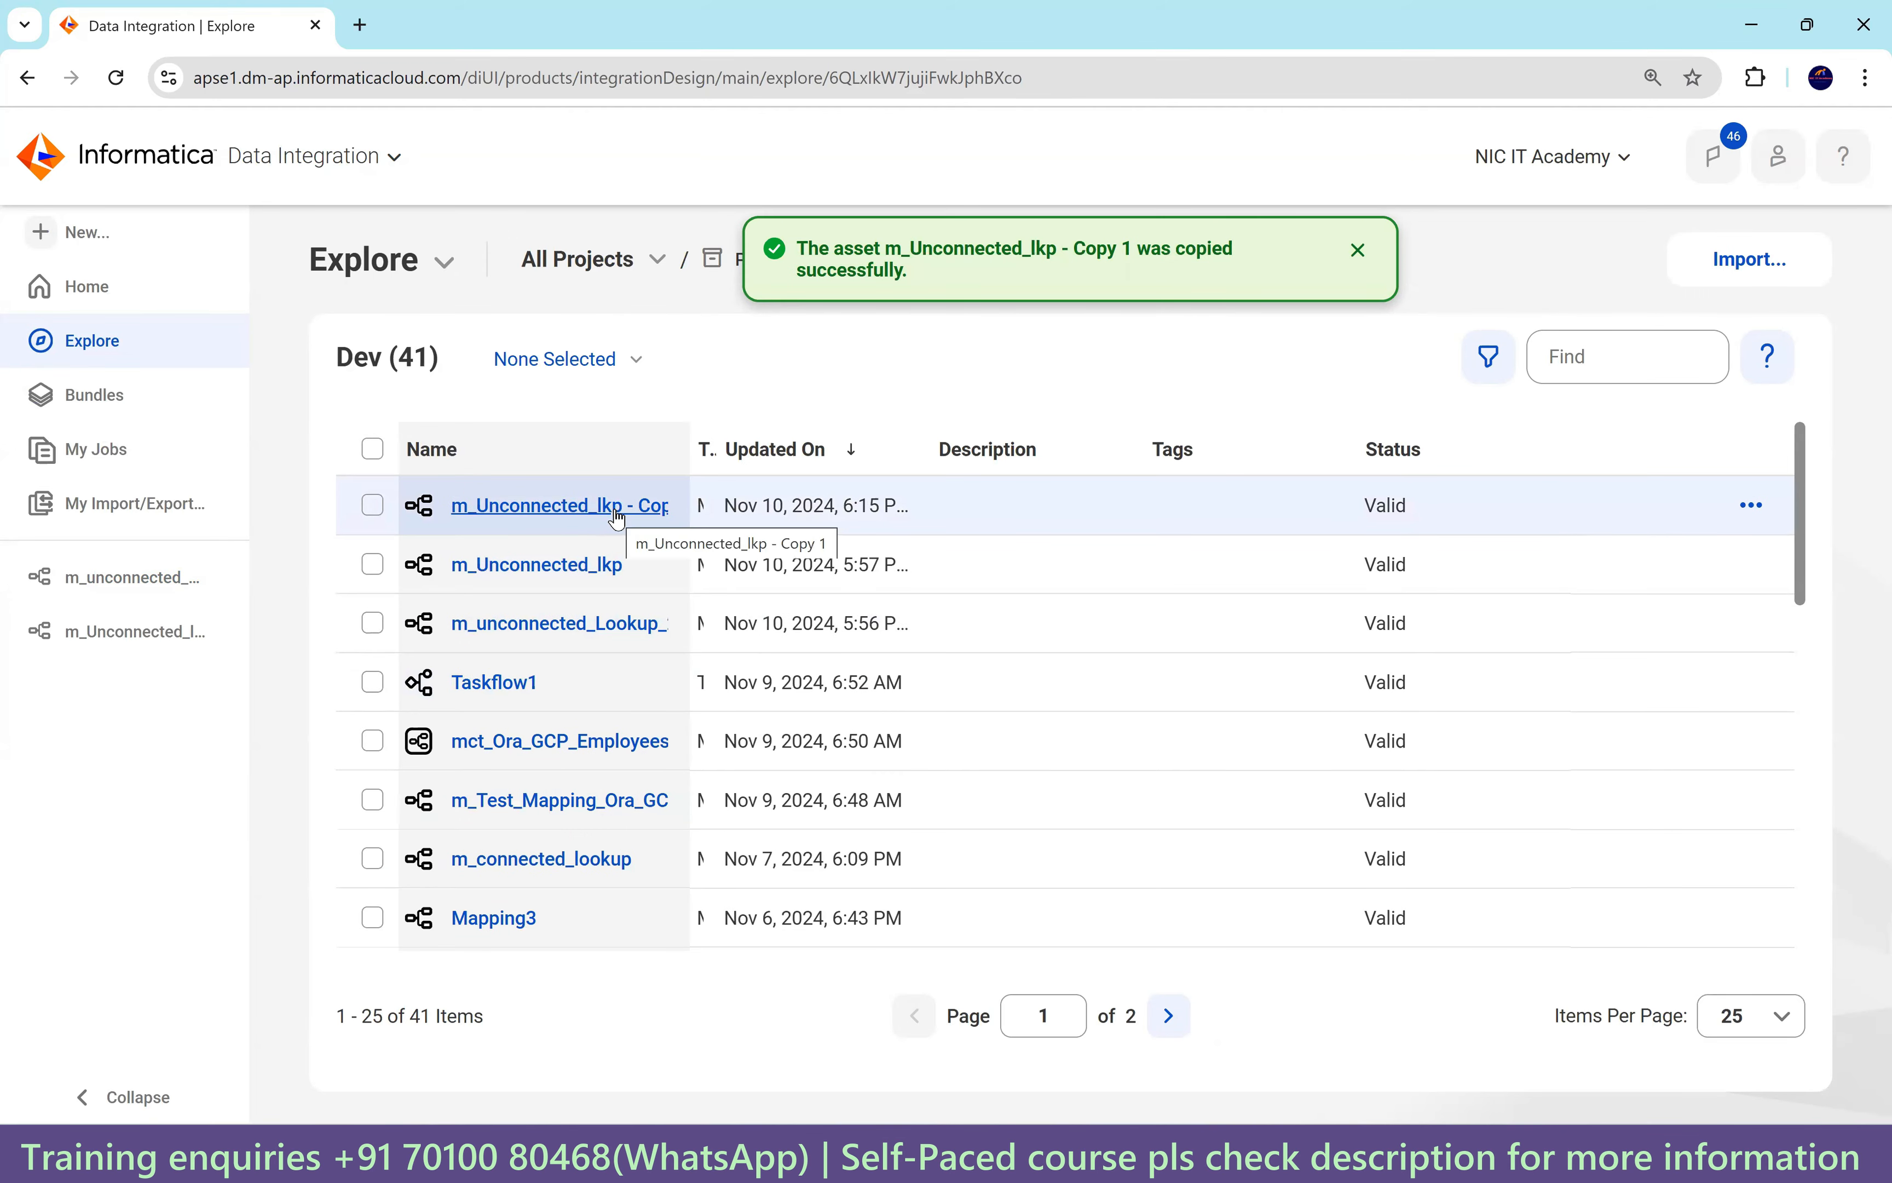
Open the copied mapping and rename it m_Unconnected_lkp_Multiple_port_return.
left_click(616, 515)
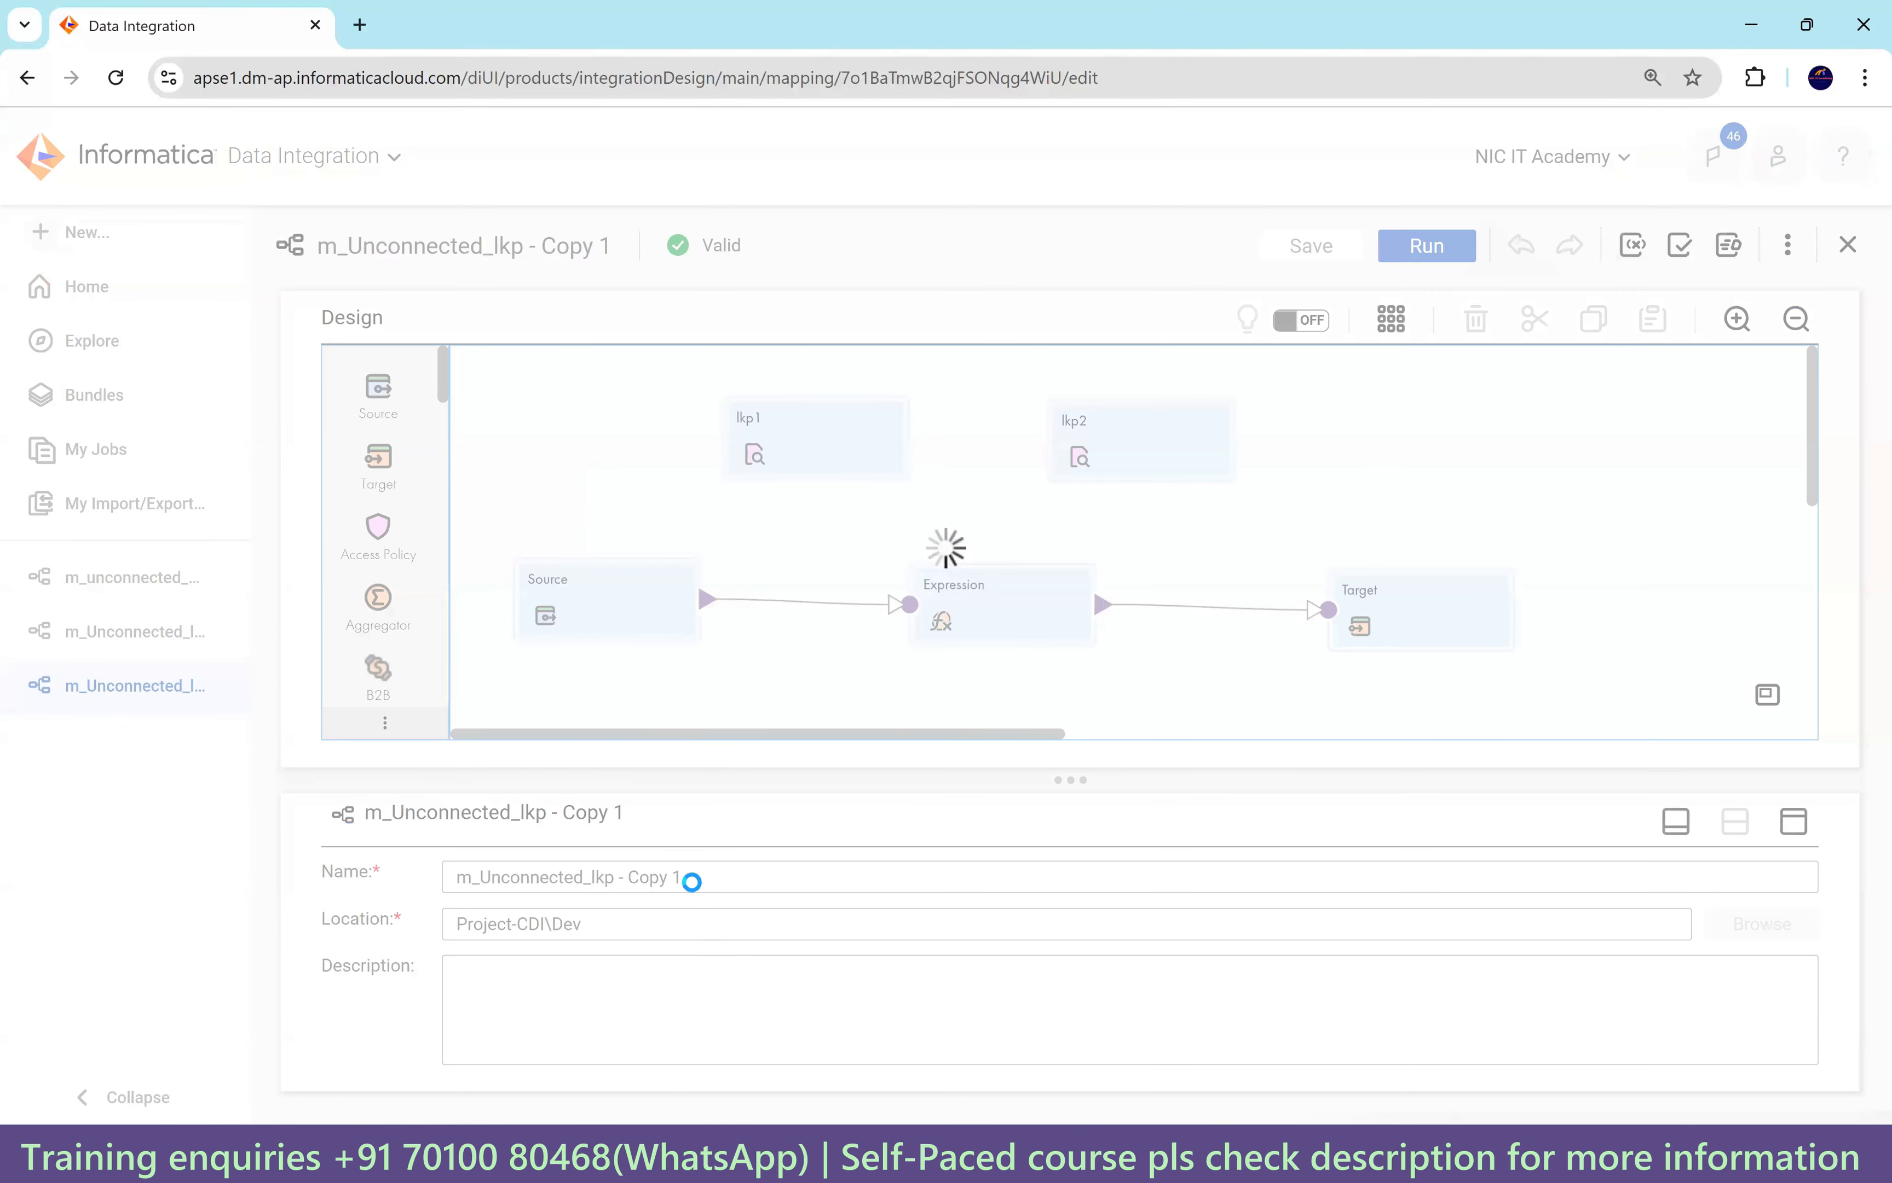
left_click_drag(692, 888, 616, 877)
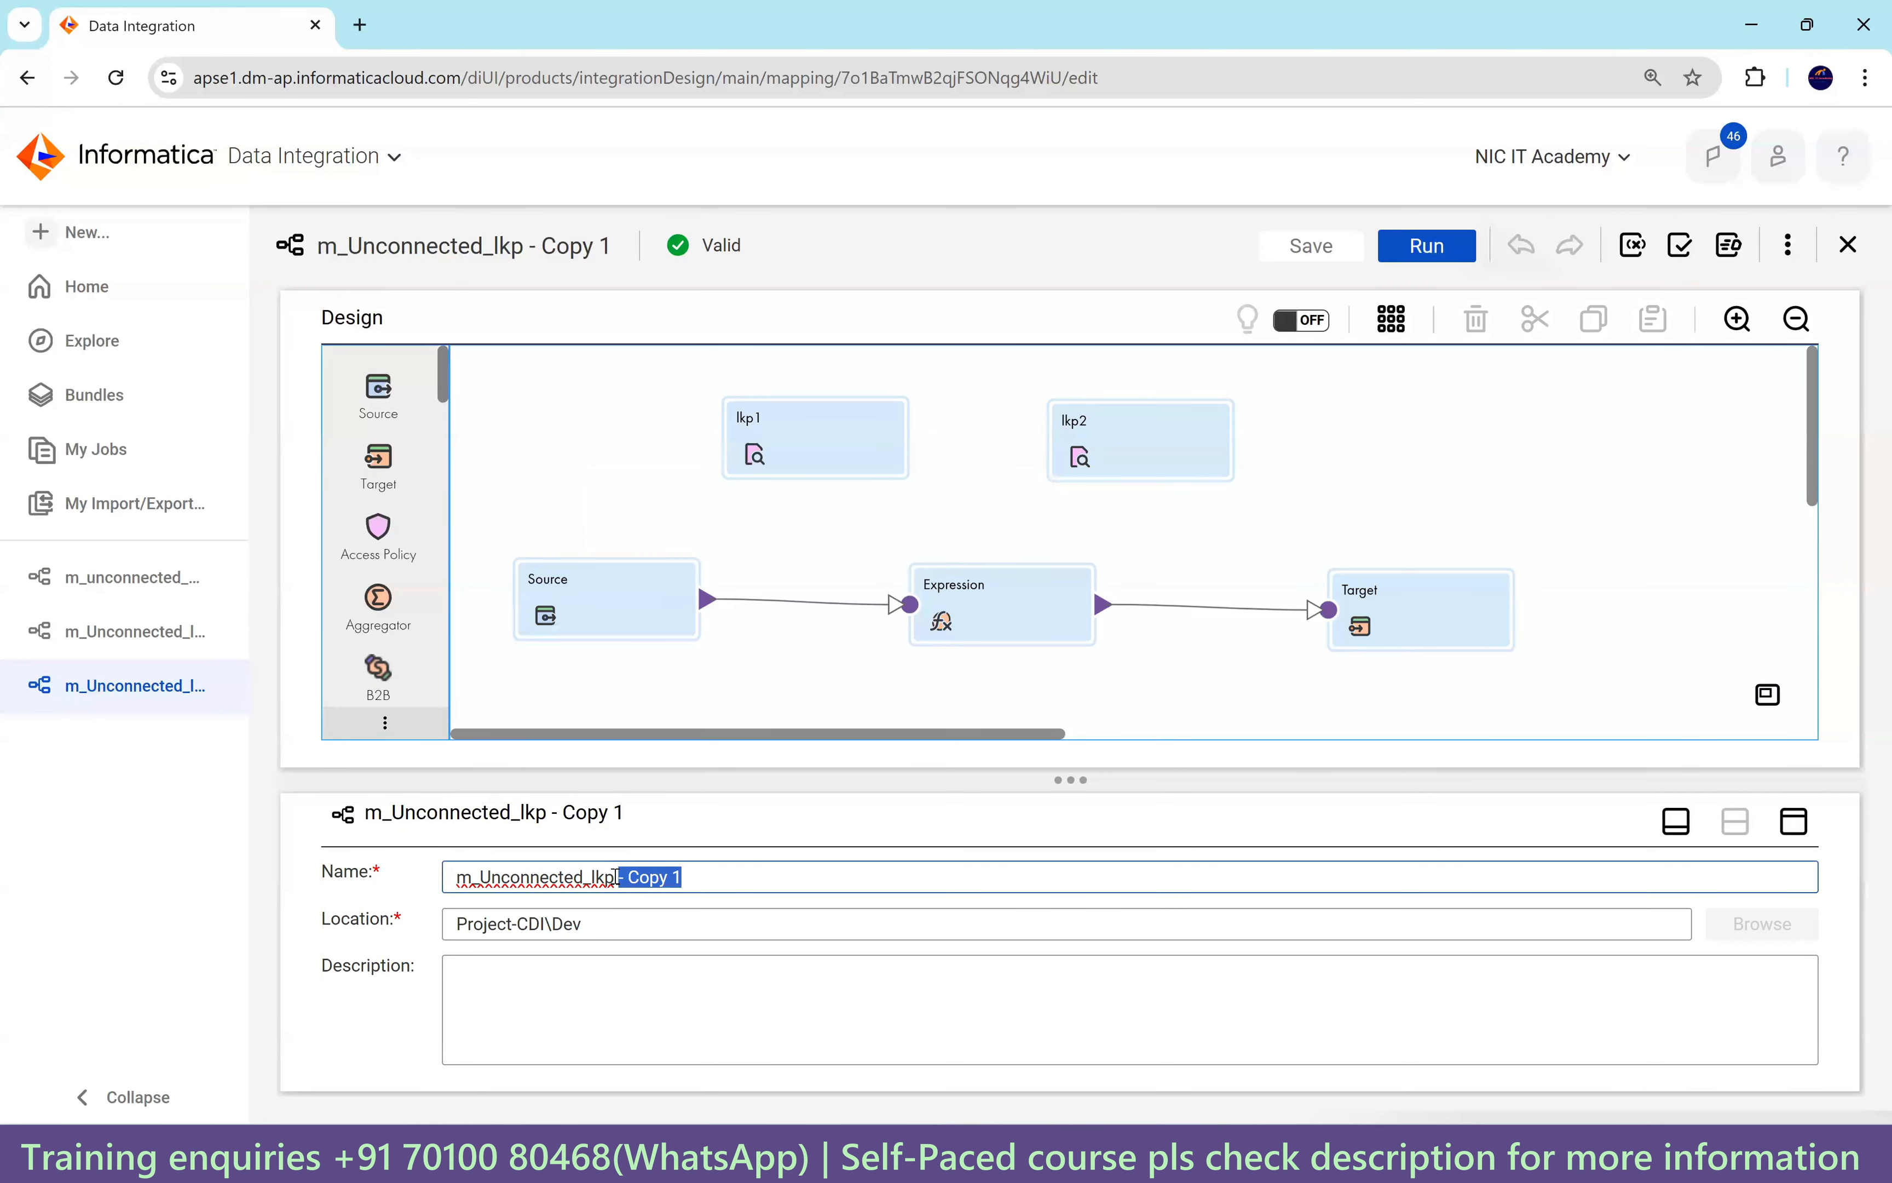
type("_Mul")
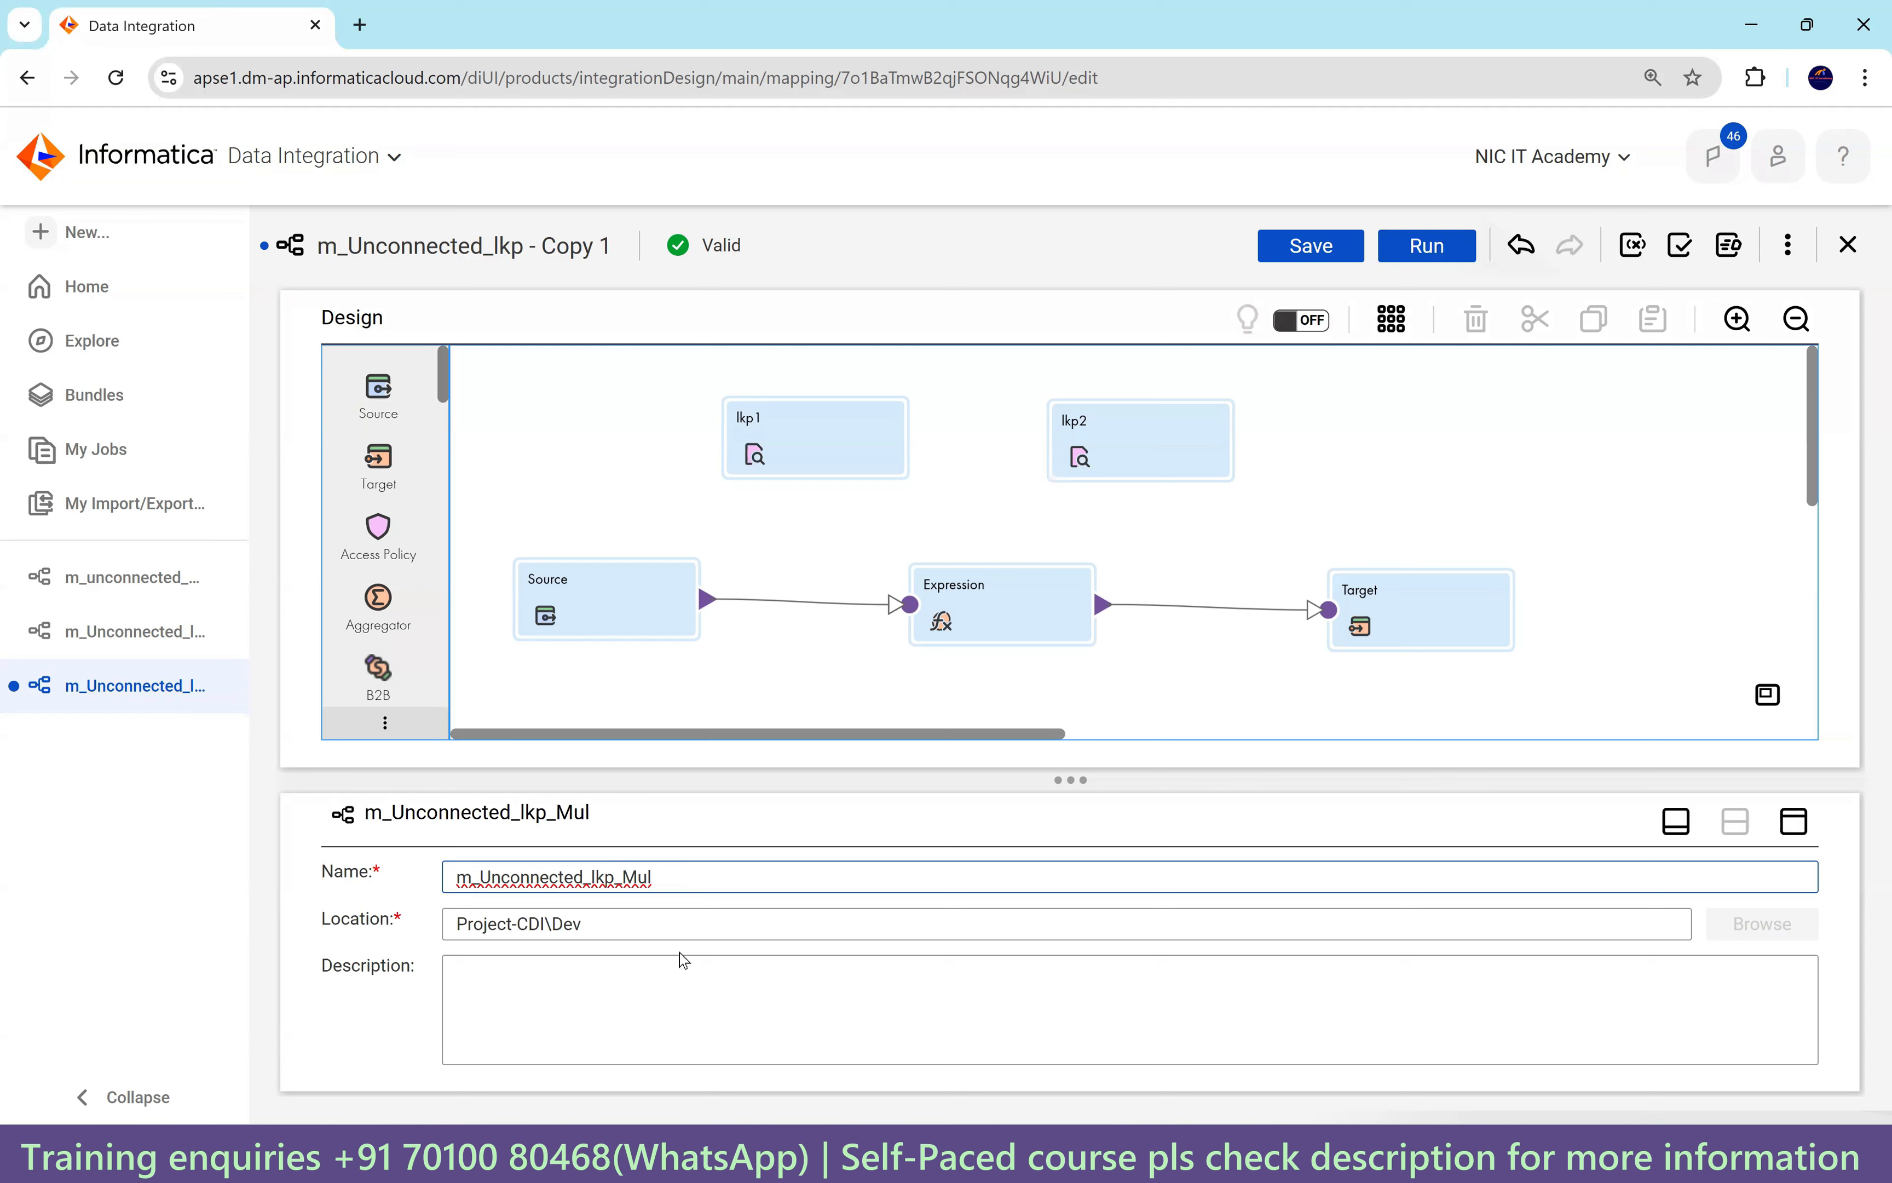
type("p")
key("BackSpace")
type("tiple_port_retur")
key("BackSpace")
key("BackSpace")
key("BackSpace")
type("turn")
left_click(783, 678)
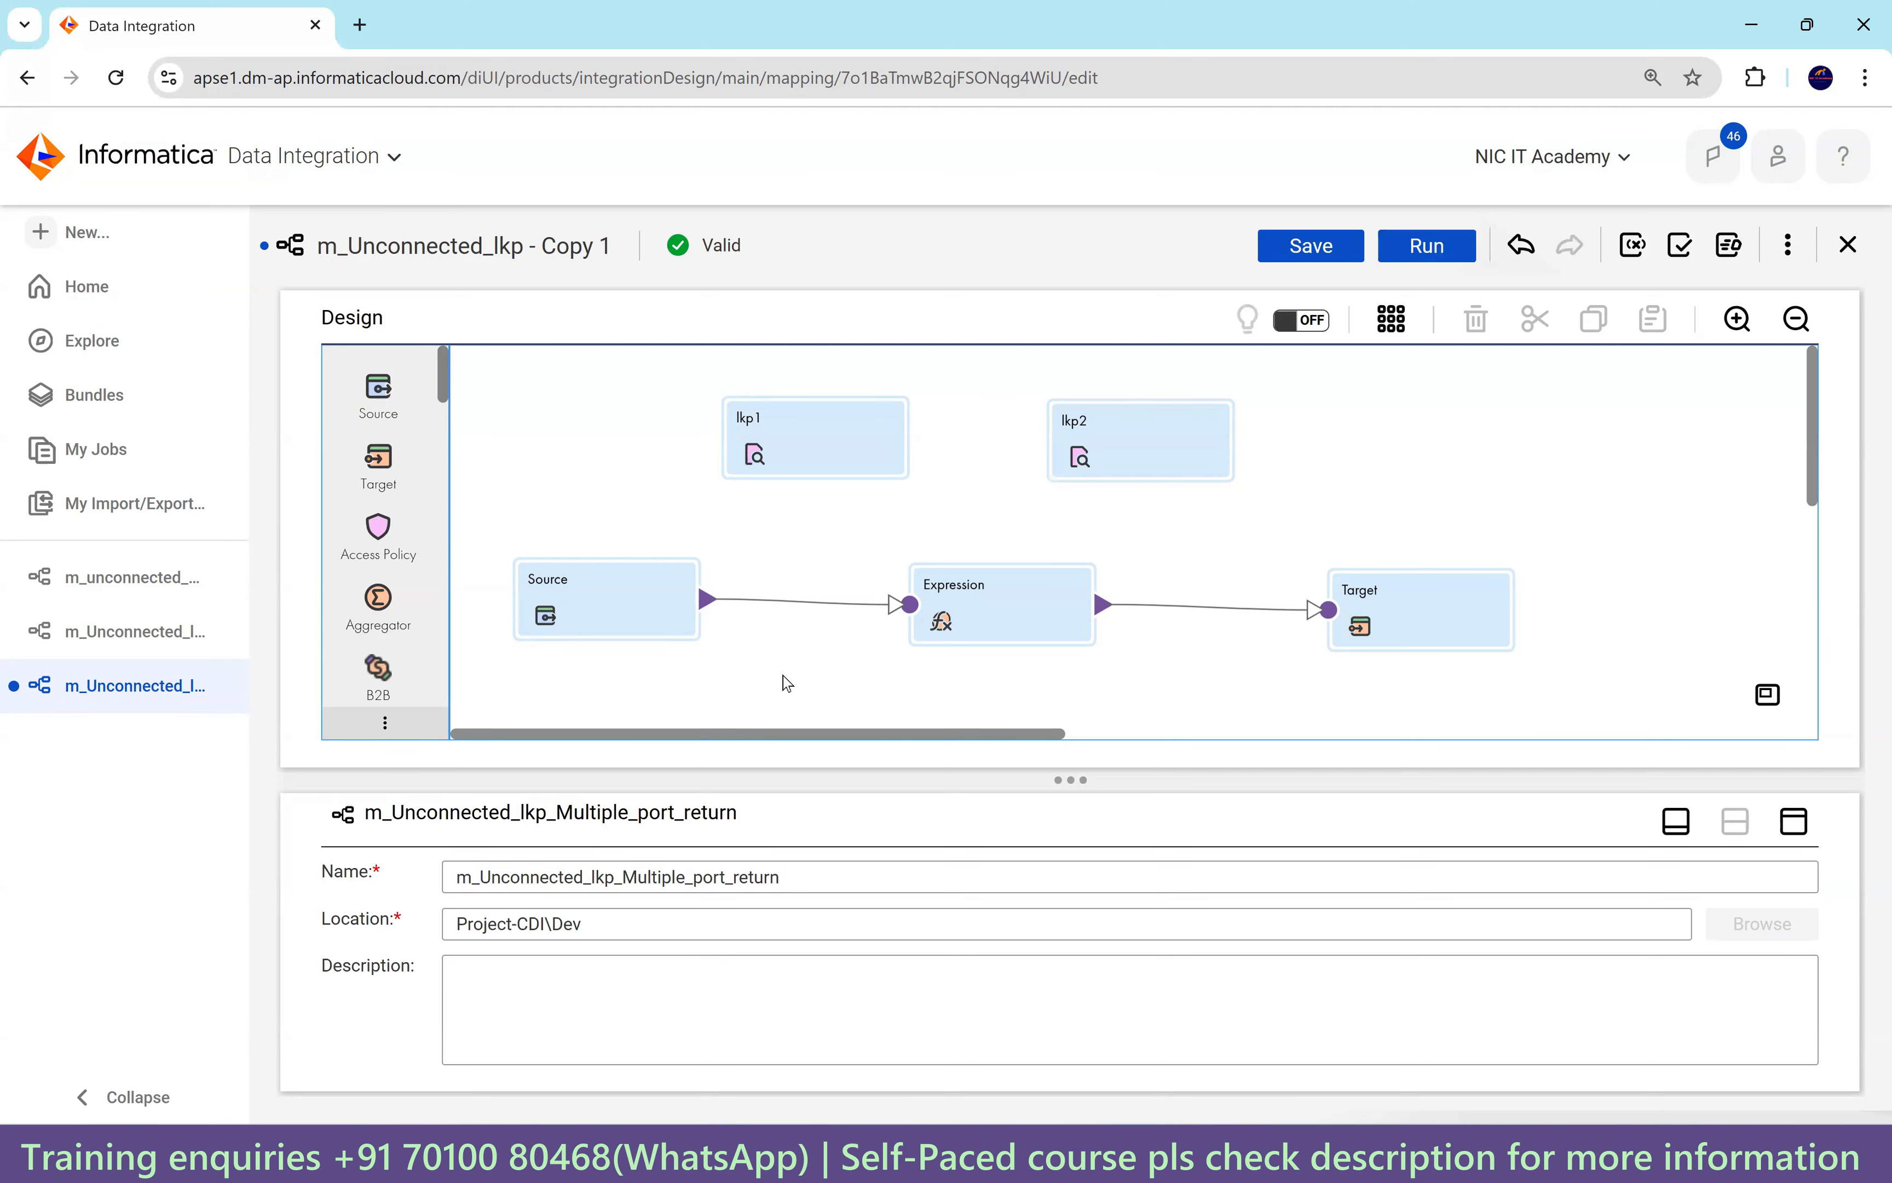
Lowercase 'Multiple' in the mapping name, then delete the lkp2 lookup.
left_click(637, 880)
key("BackSpace")
type("m")
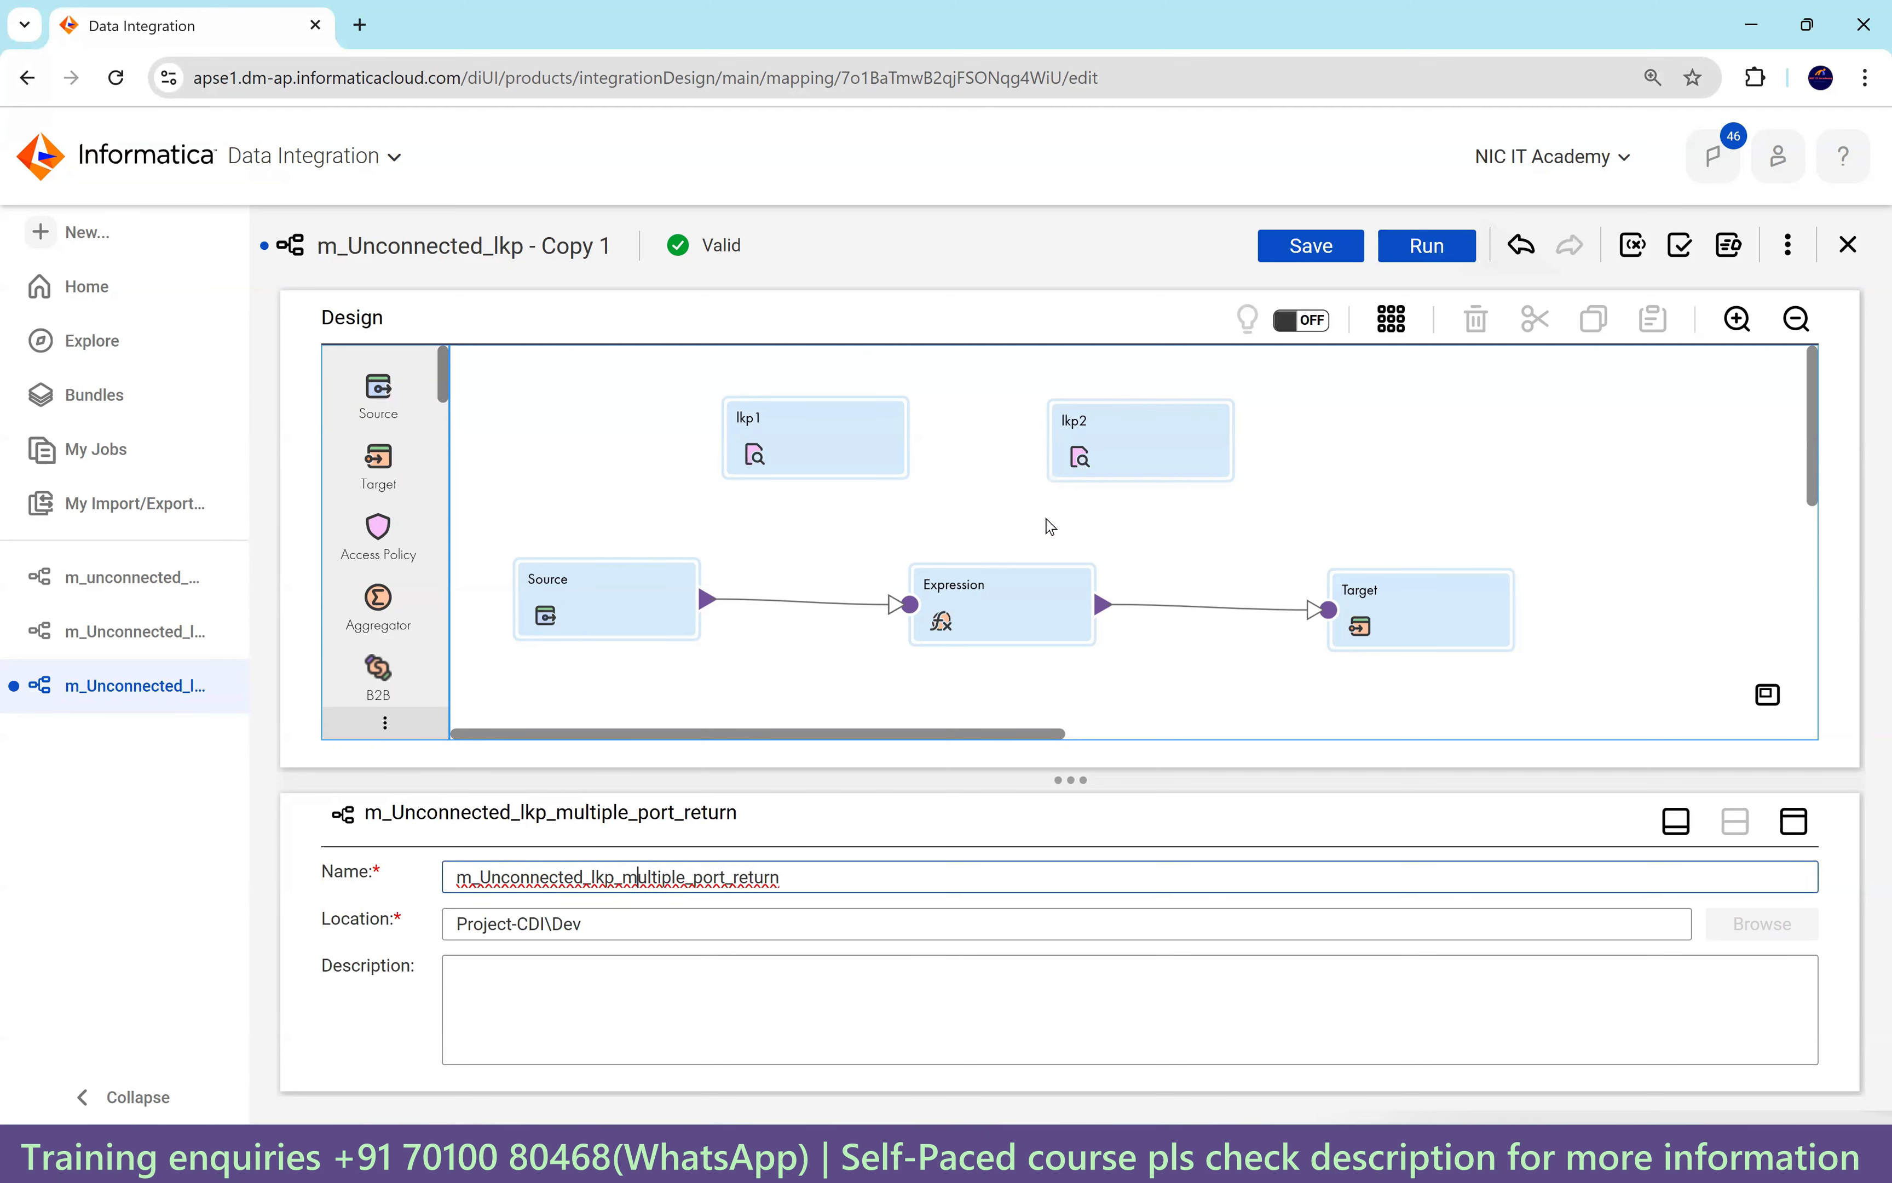
left_click(1107, 442)
key("Delete")
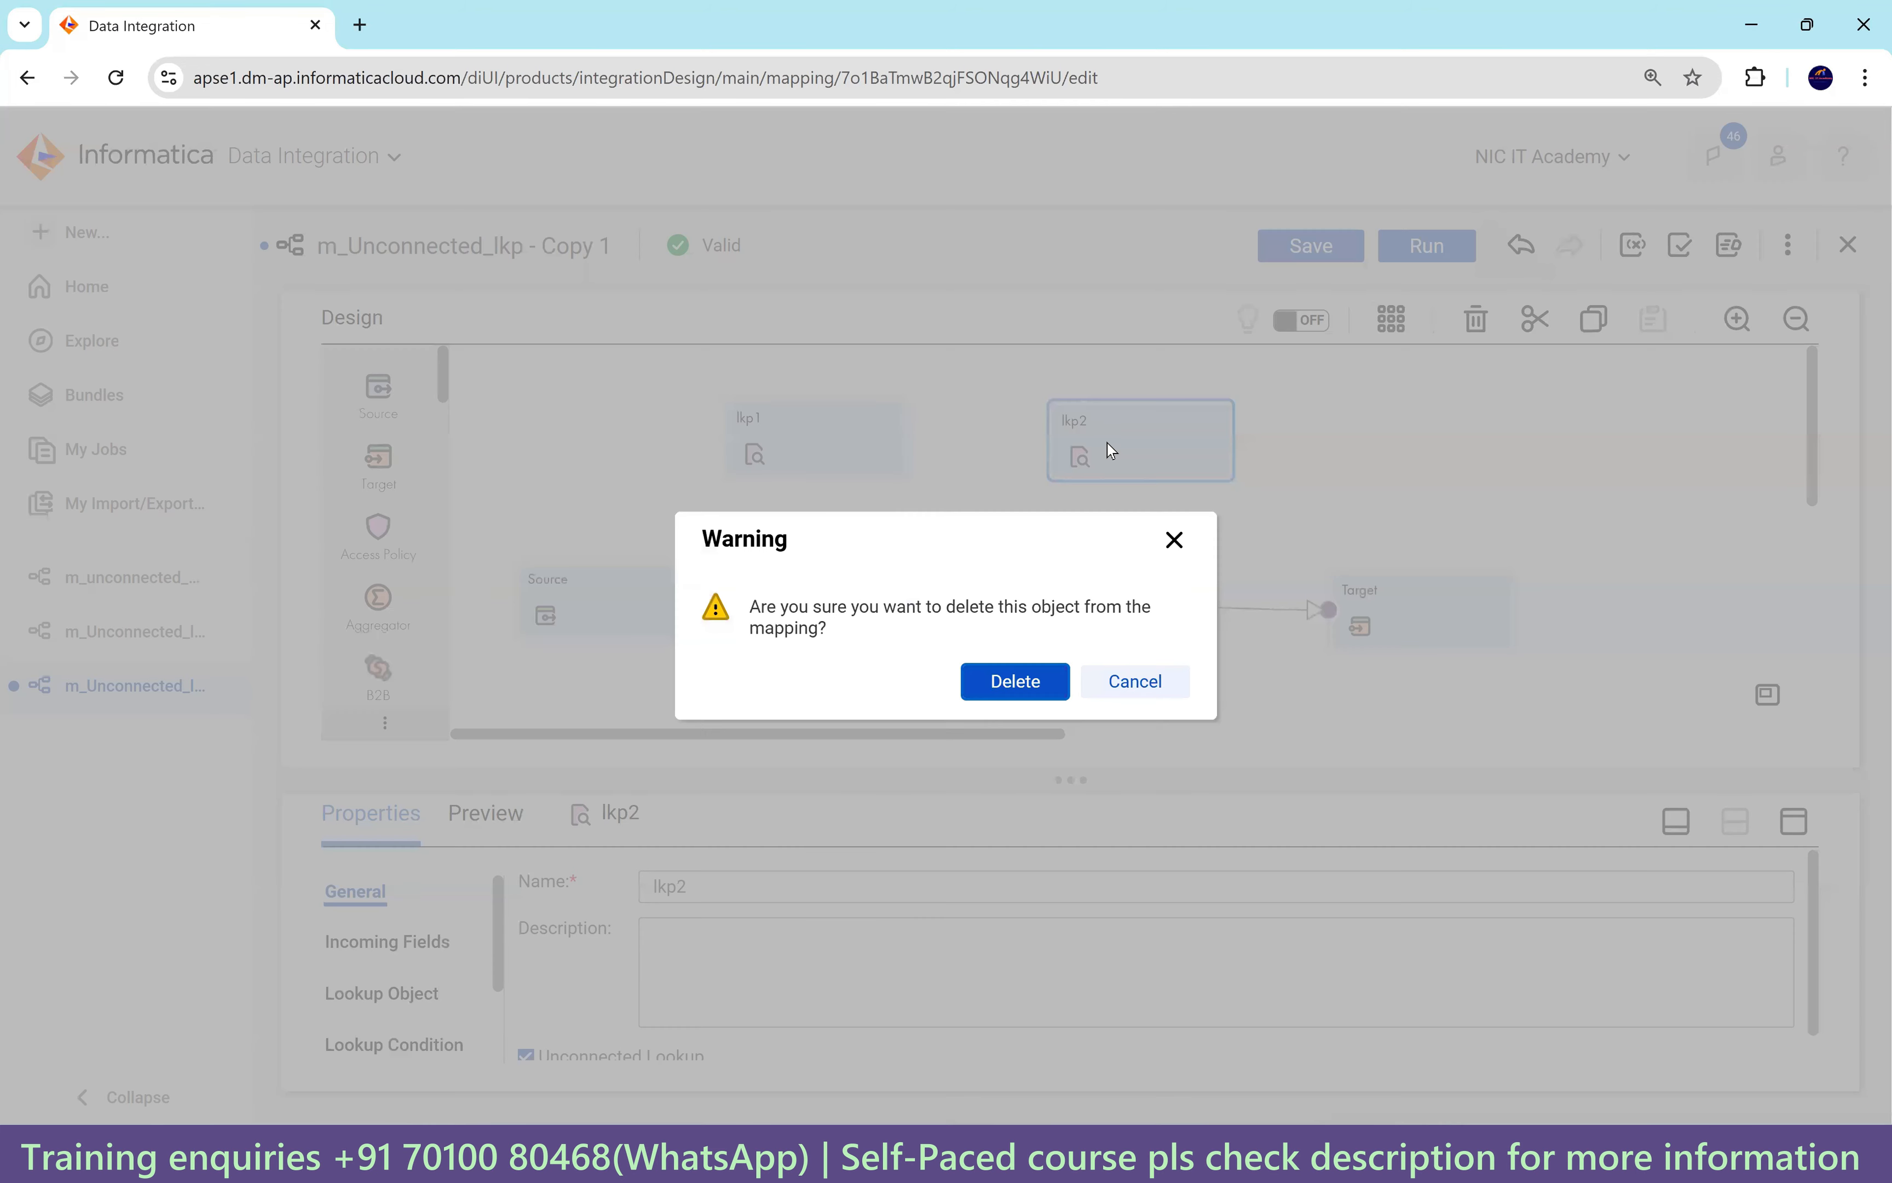
Confirm removing lkp2 and show lkp1's advanced Lookup Object settings at Lookup SQL Override.
key("Return")
left_click(802, 476)
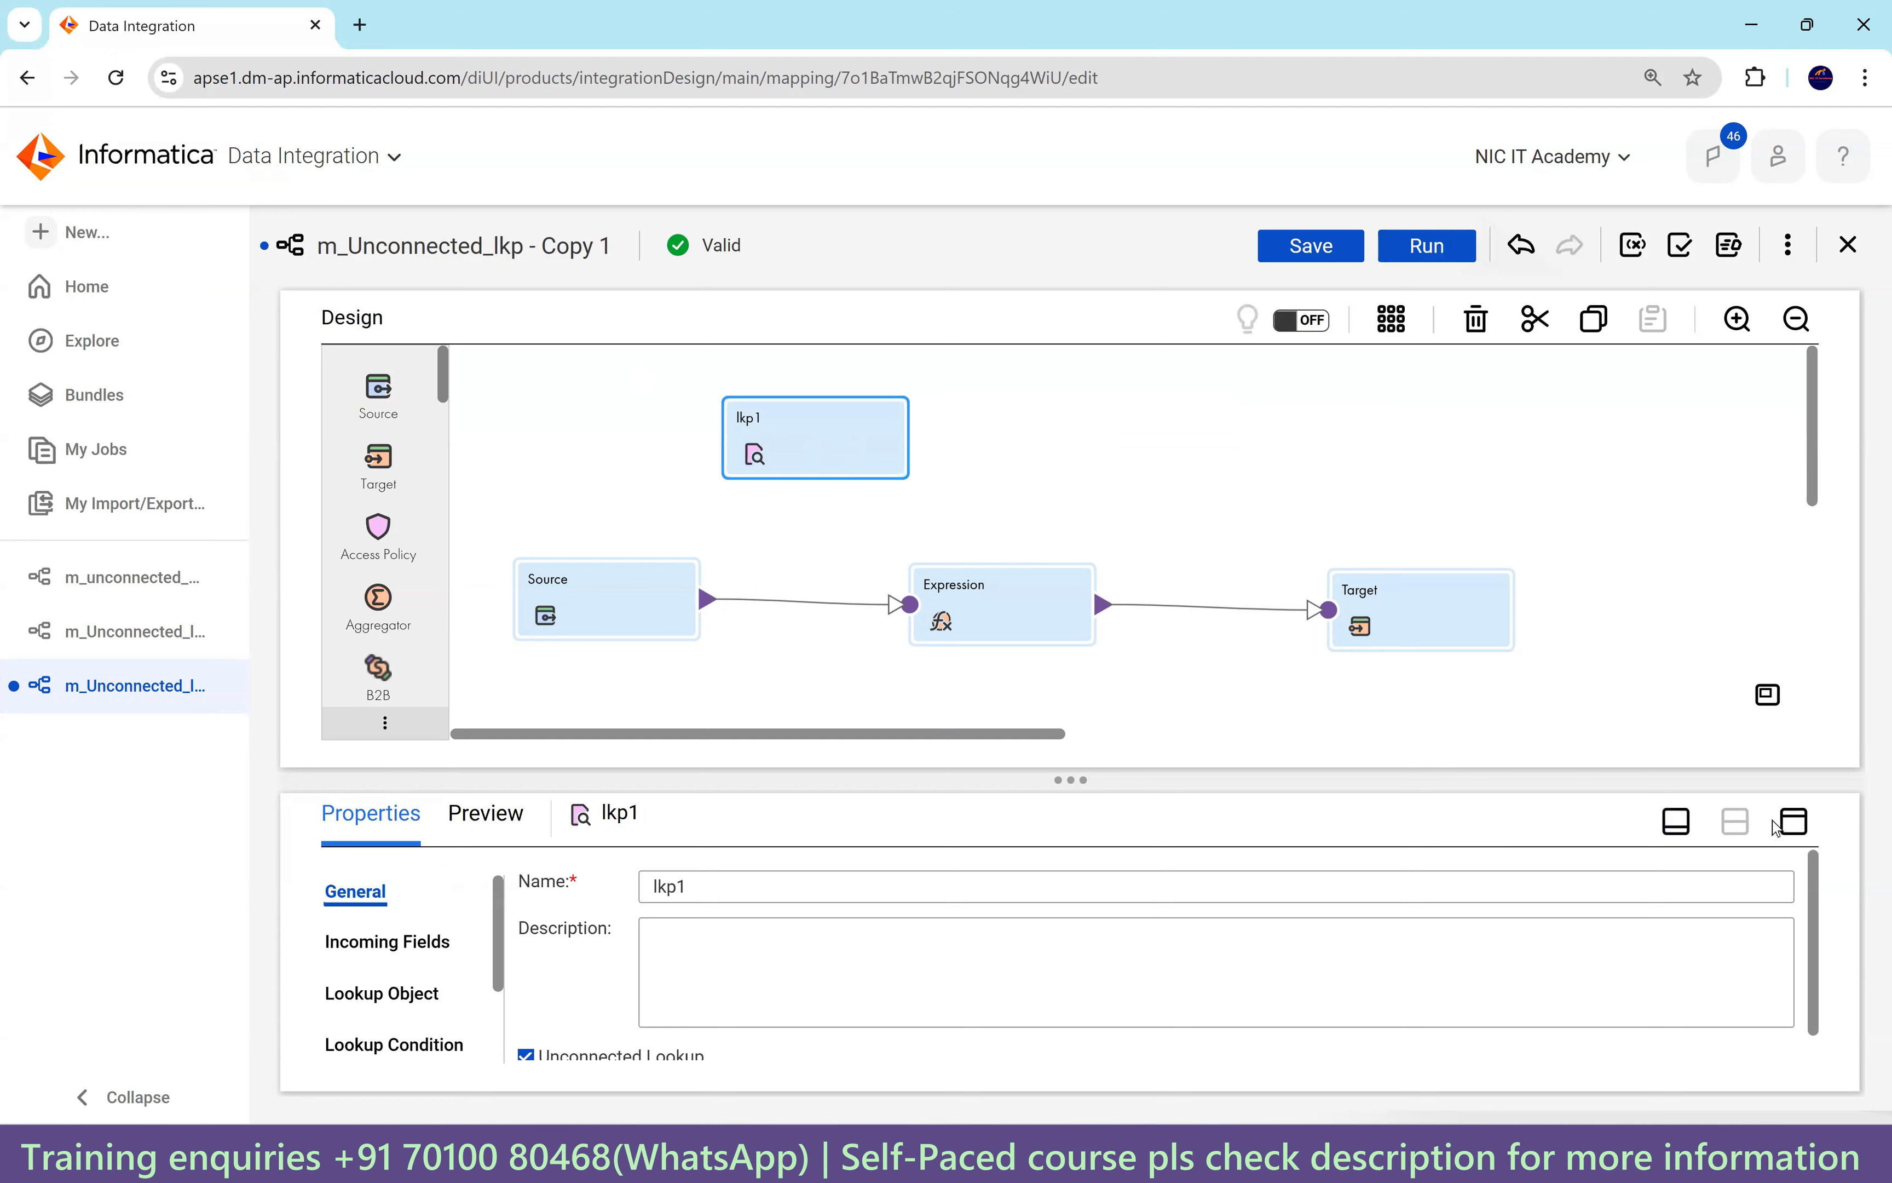
left_click(1794, 821)
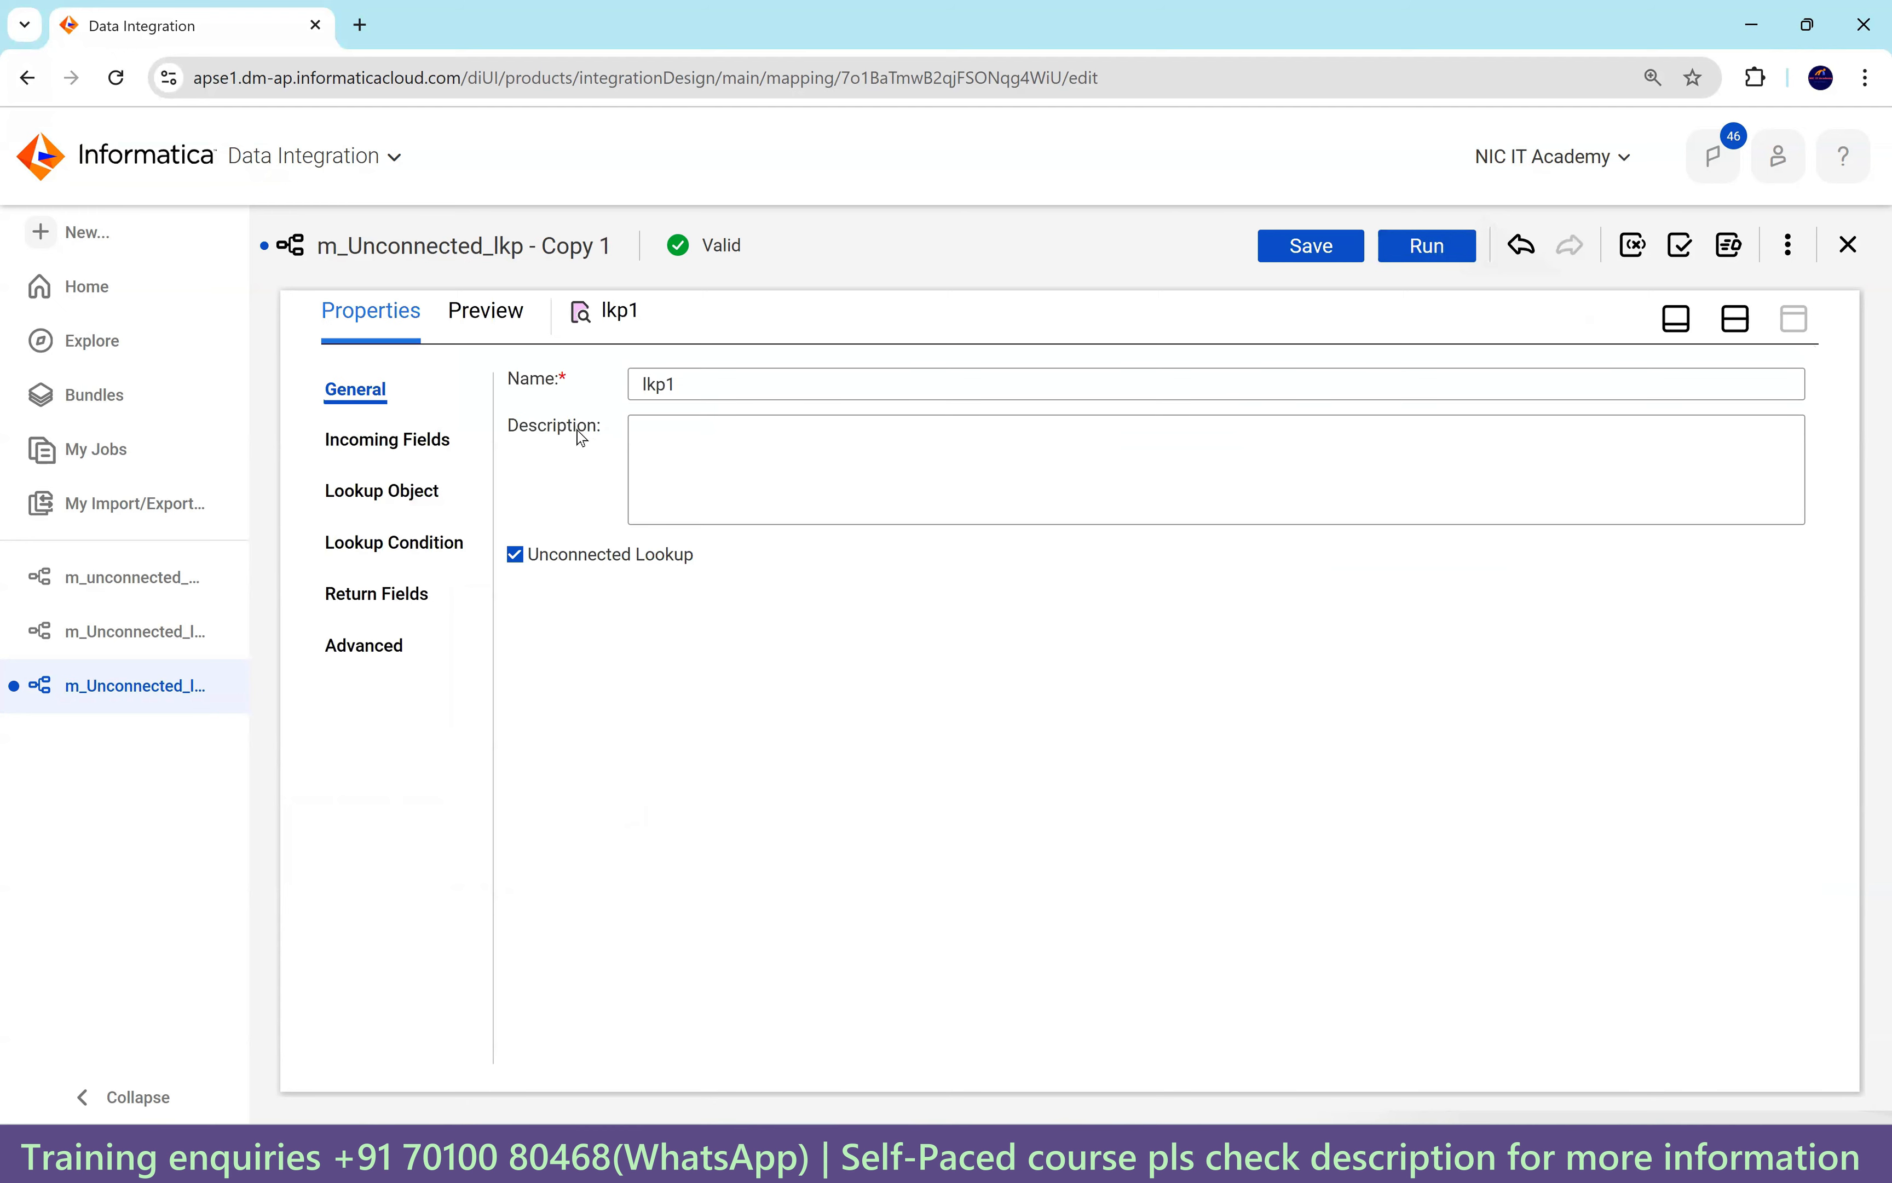
left_click(395, 501)
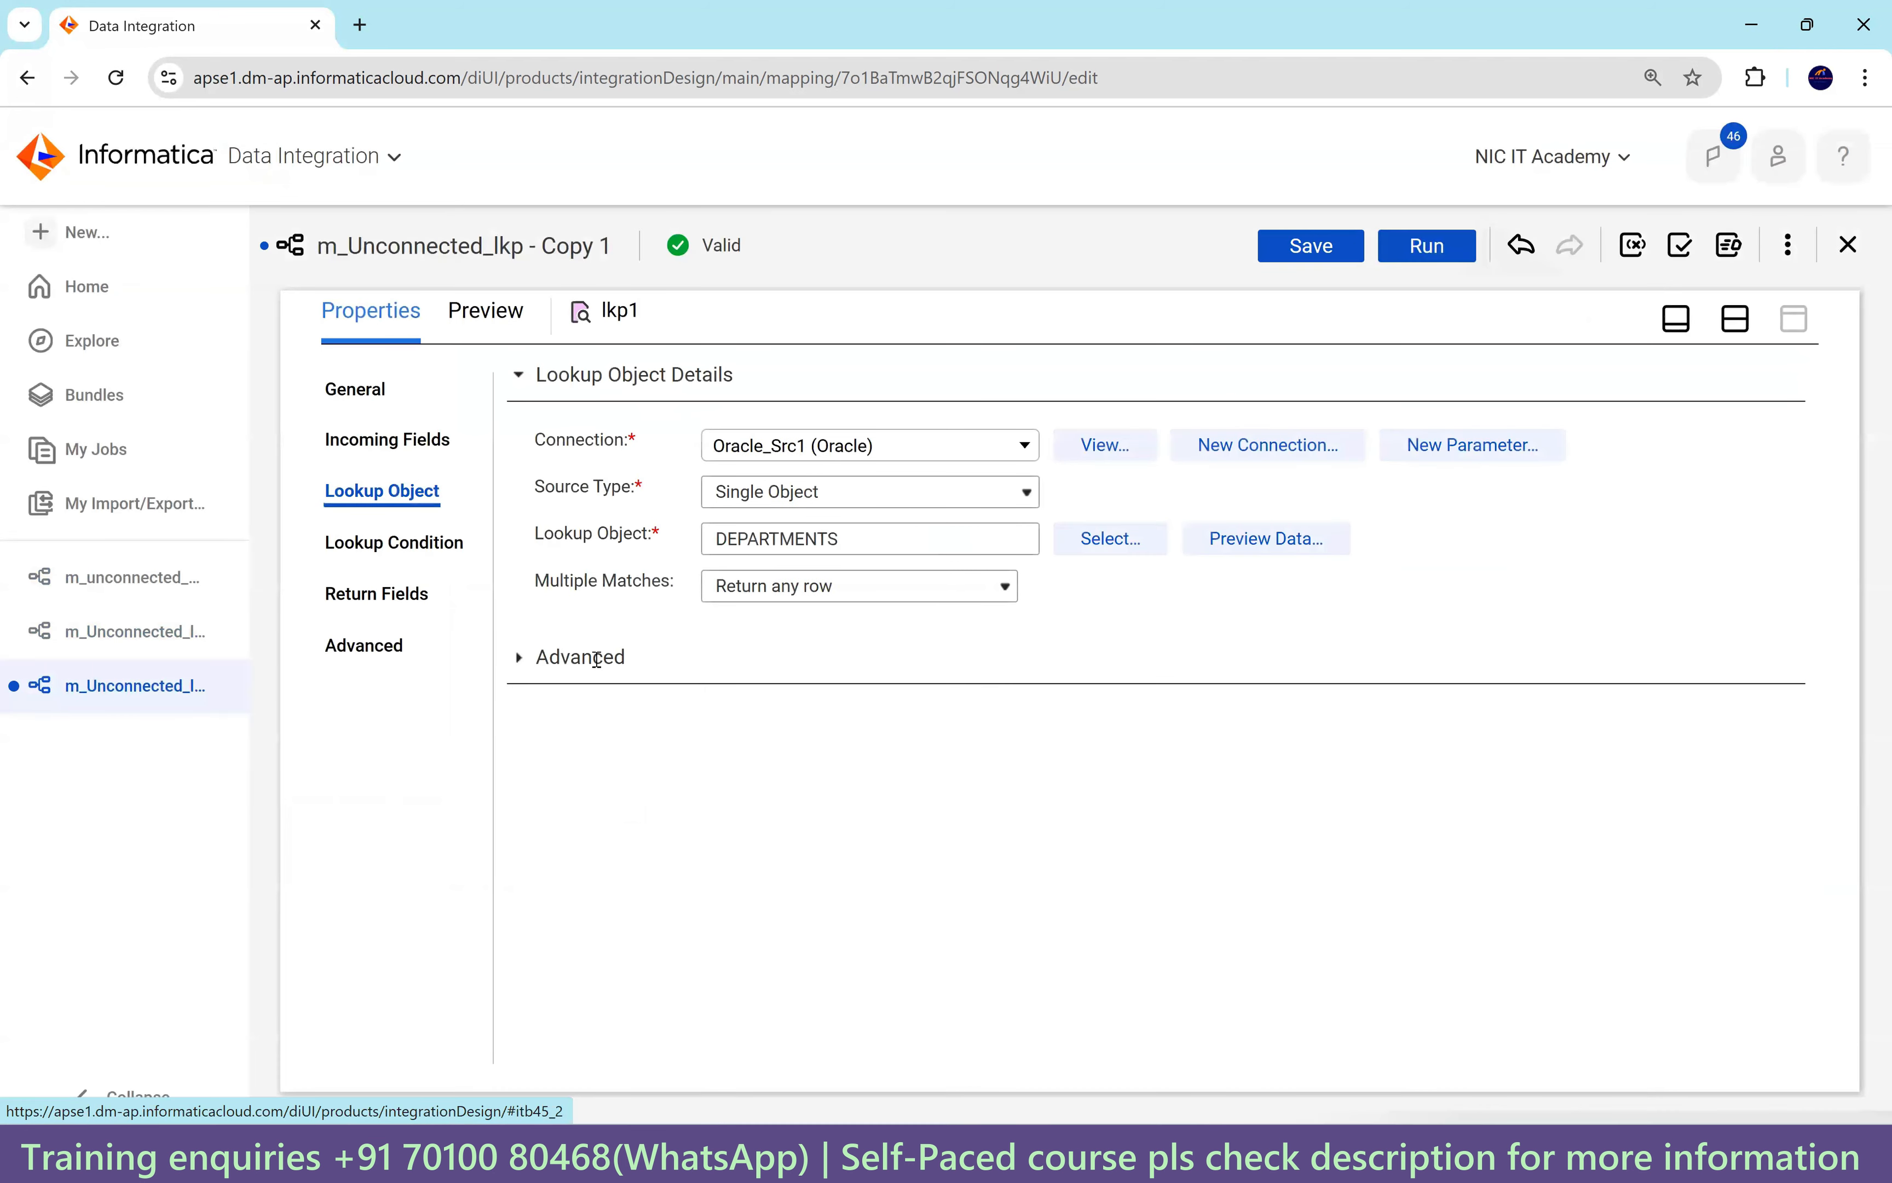
left_click(518, 657)
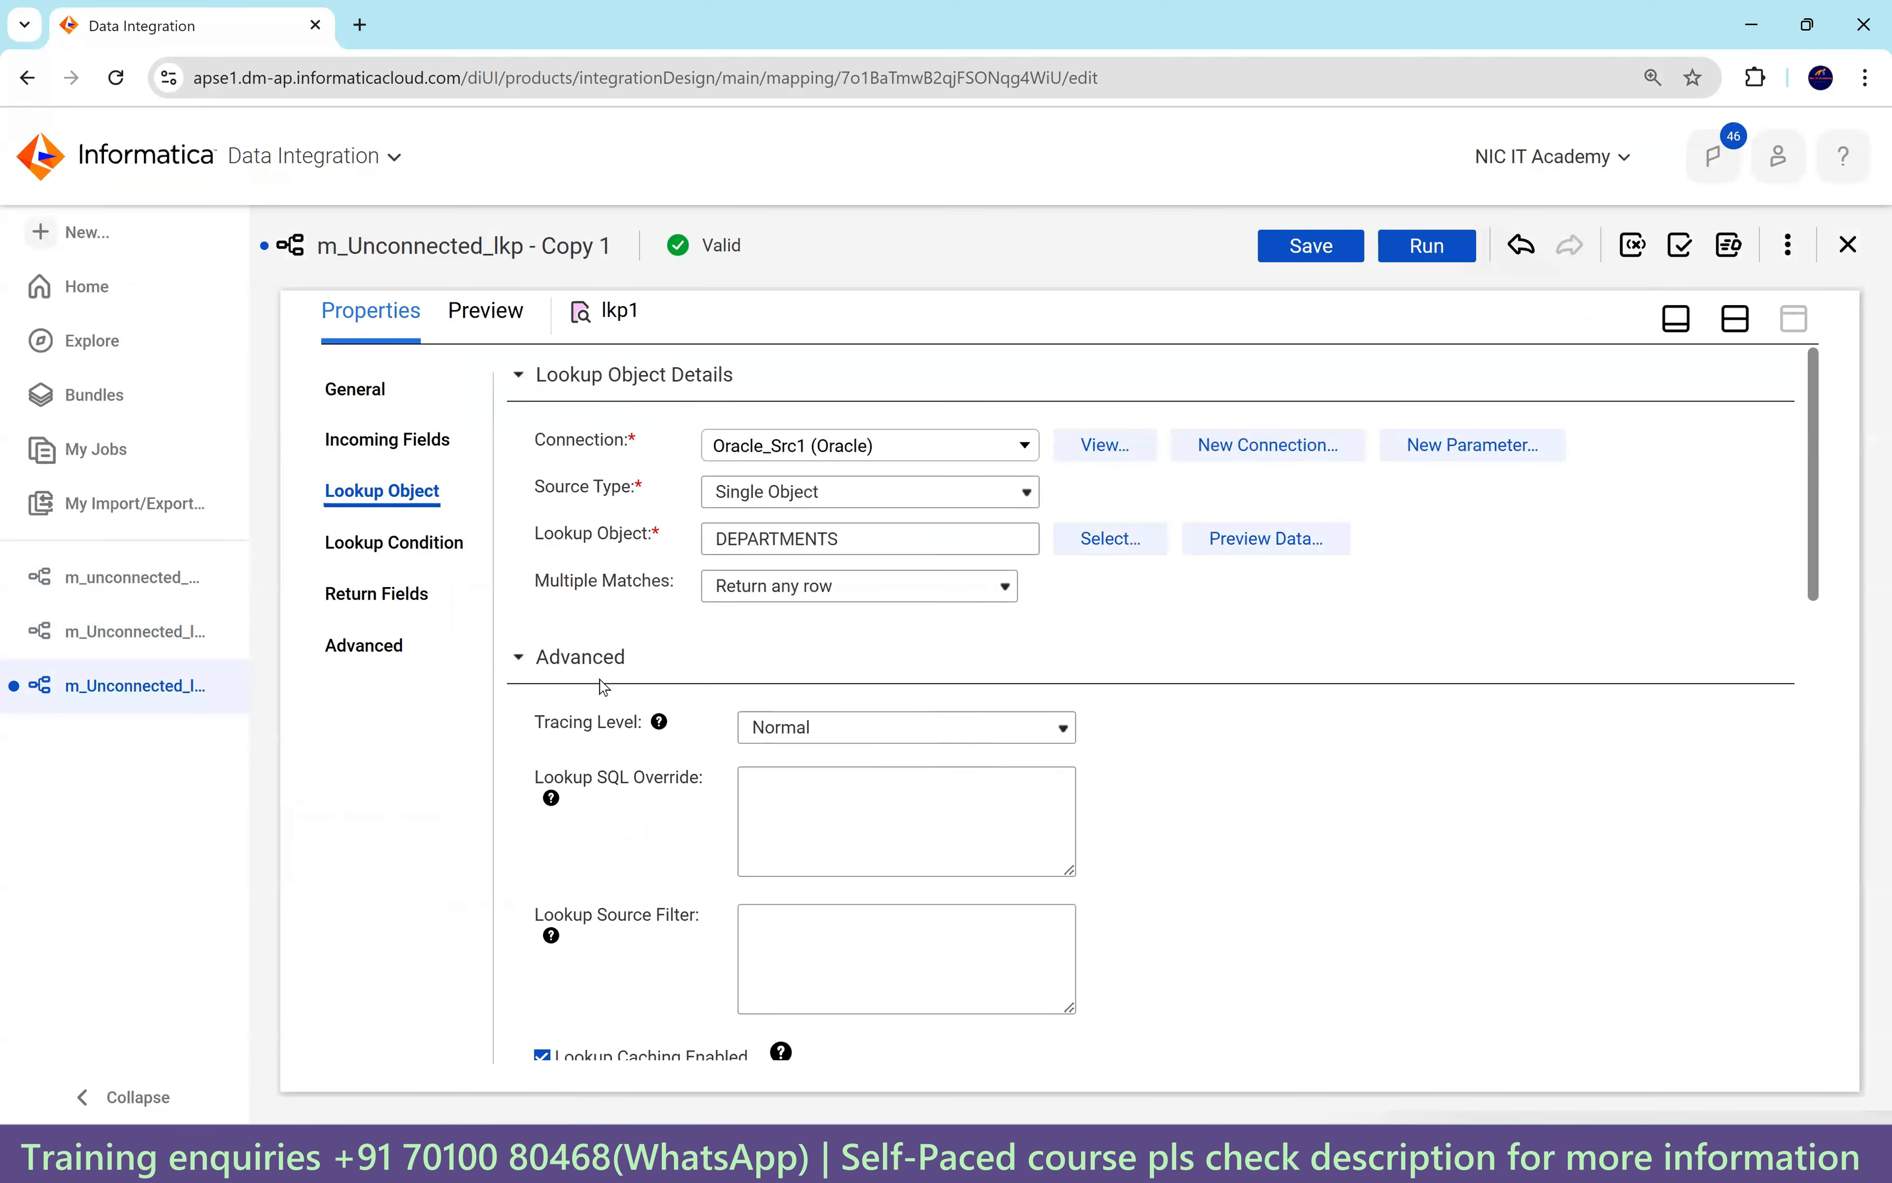
scroll(603, 727, "down", 3)
left_click(772, 560)
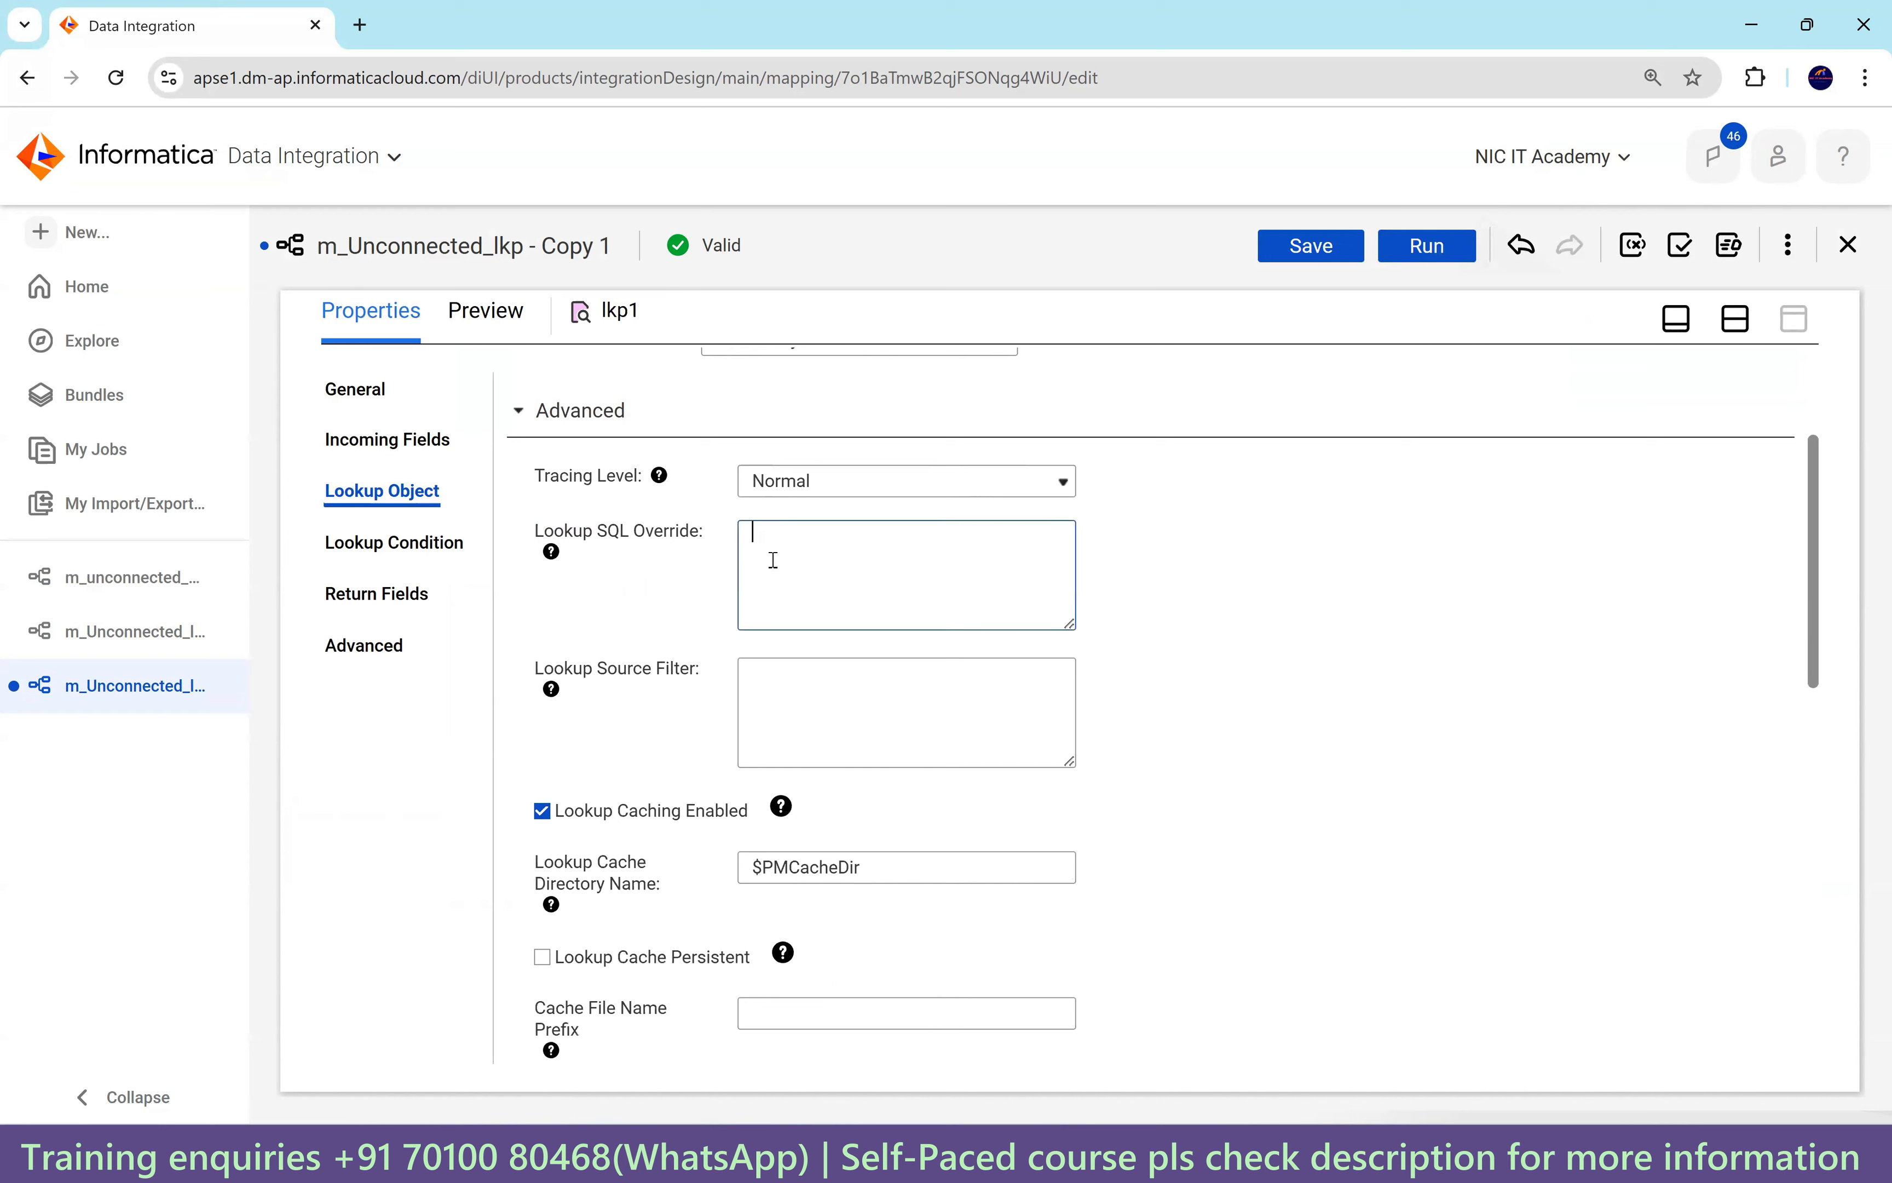
left_click_drag(707, 542, 536, 545)
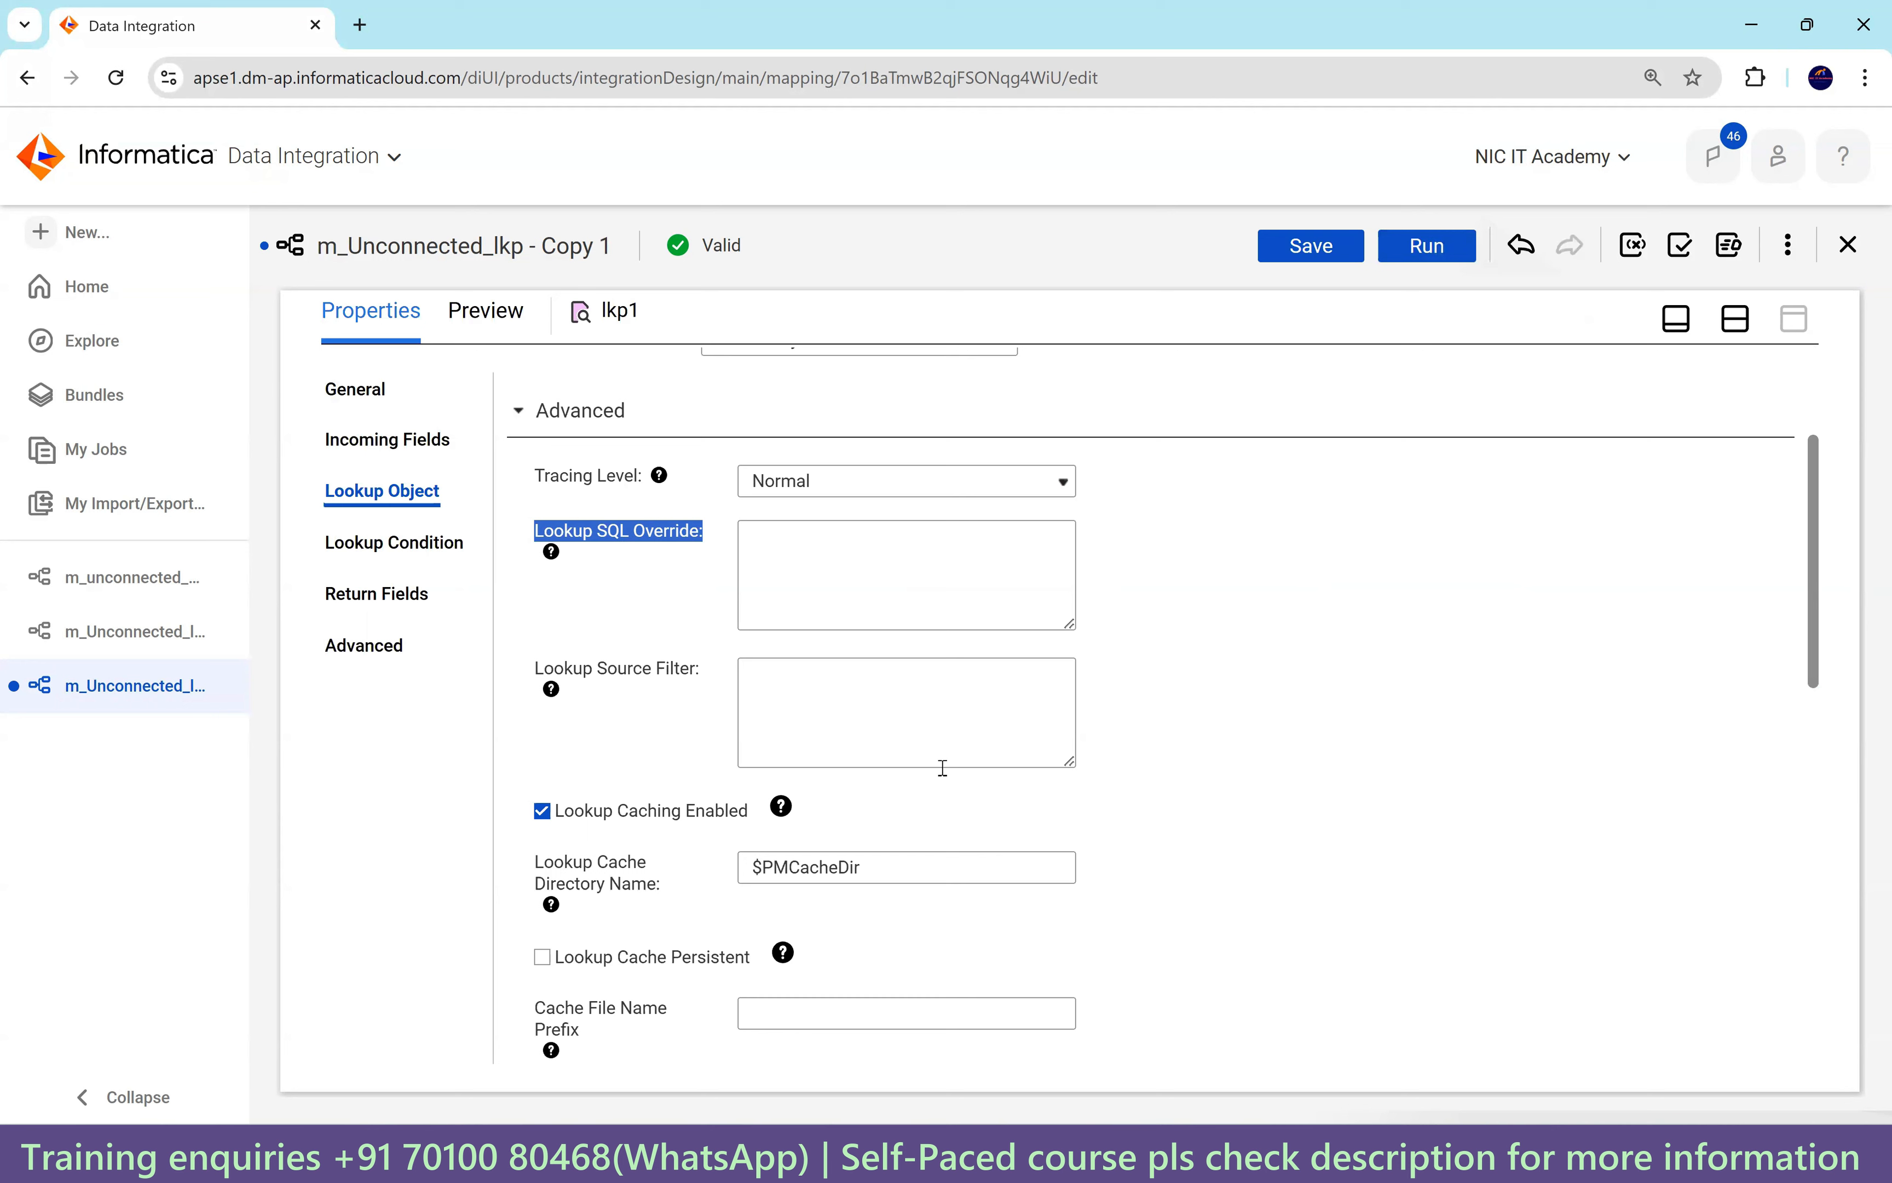
left_click(1114, 1160)
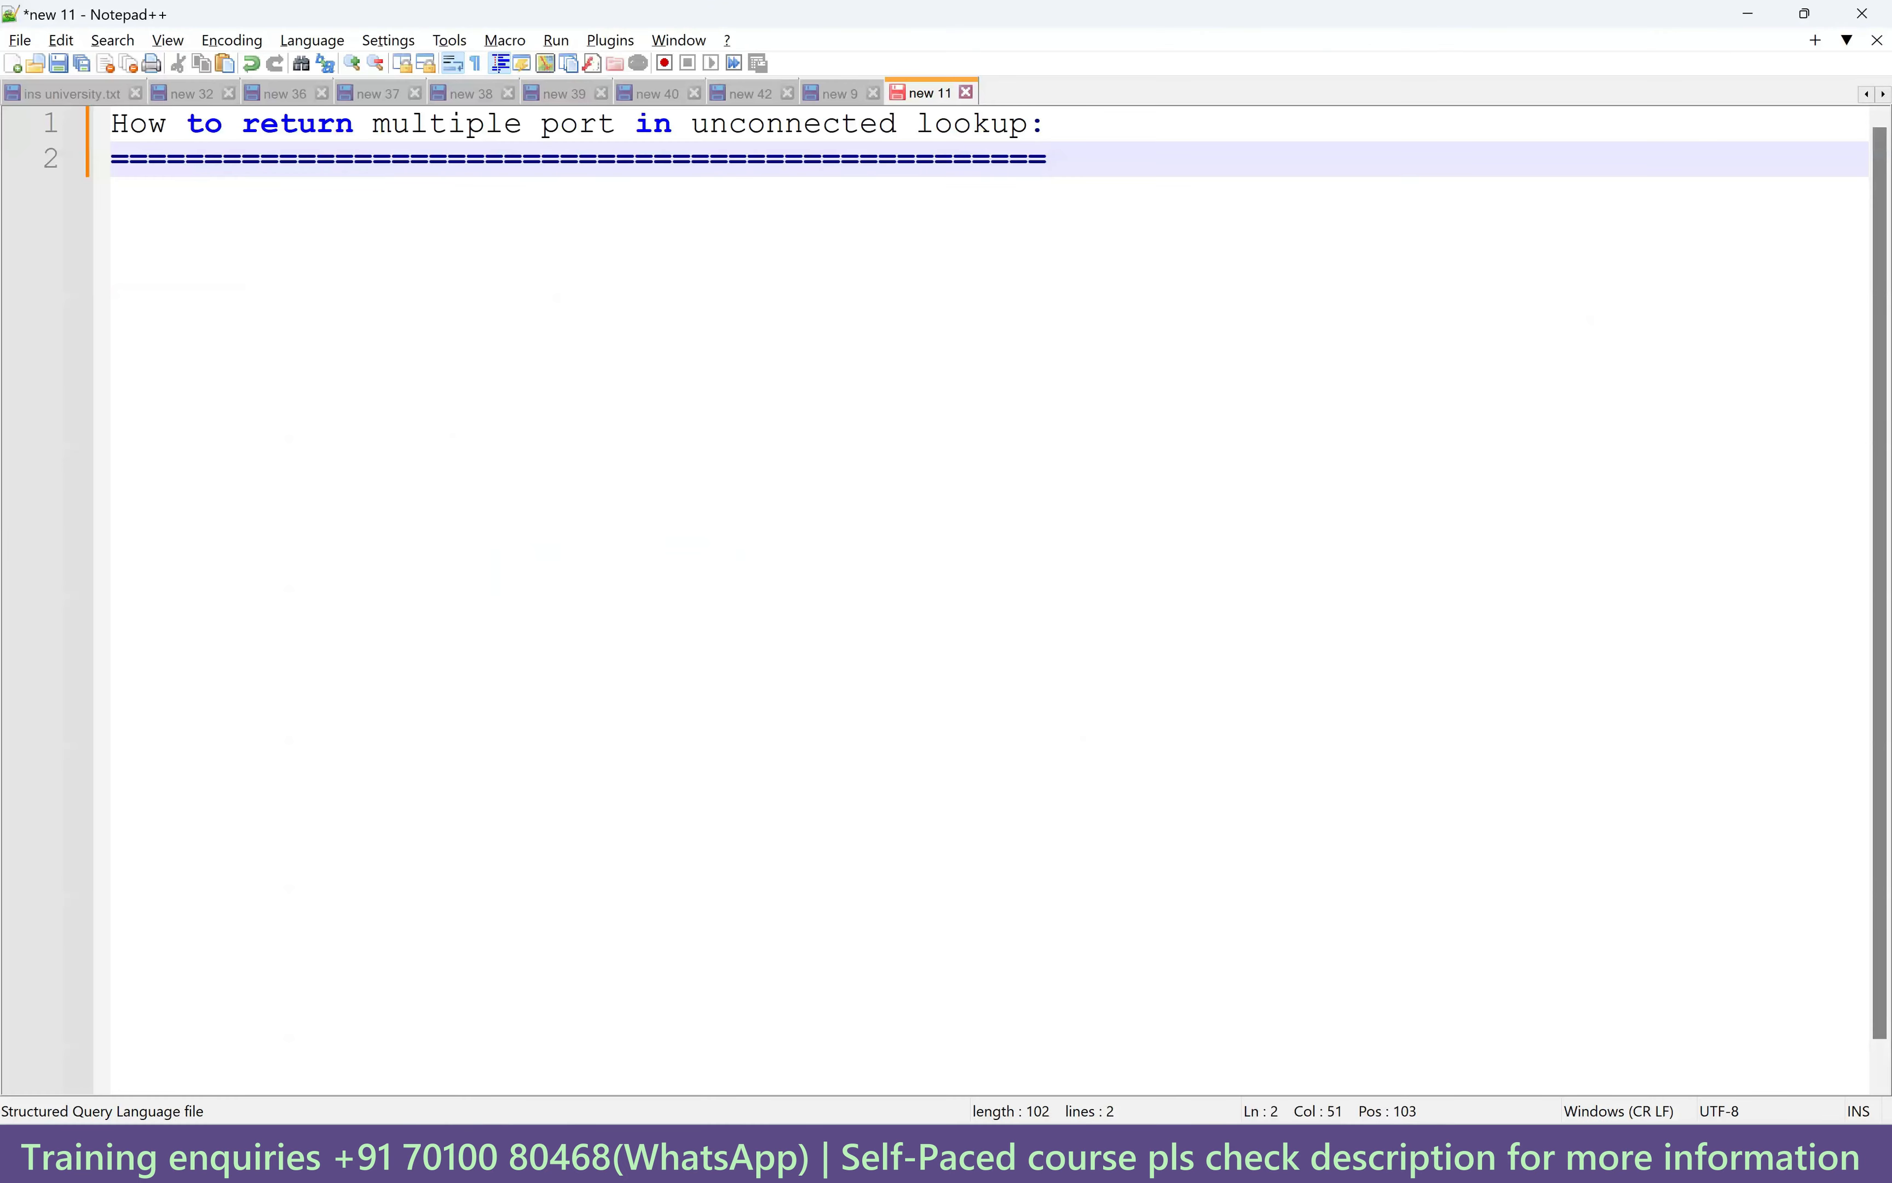
Copy the concatenated departments query from SQL Developer into the Notepad++ note under the heading.
left_click(1156, 1159)
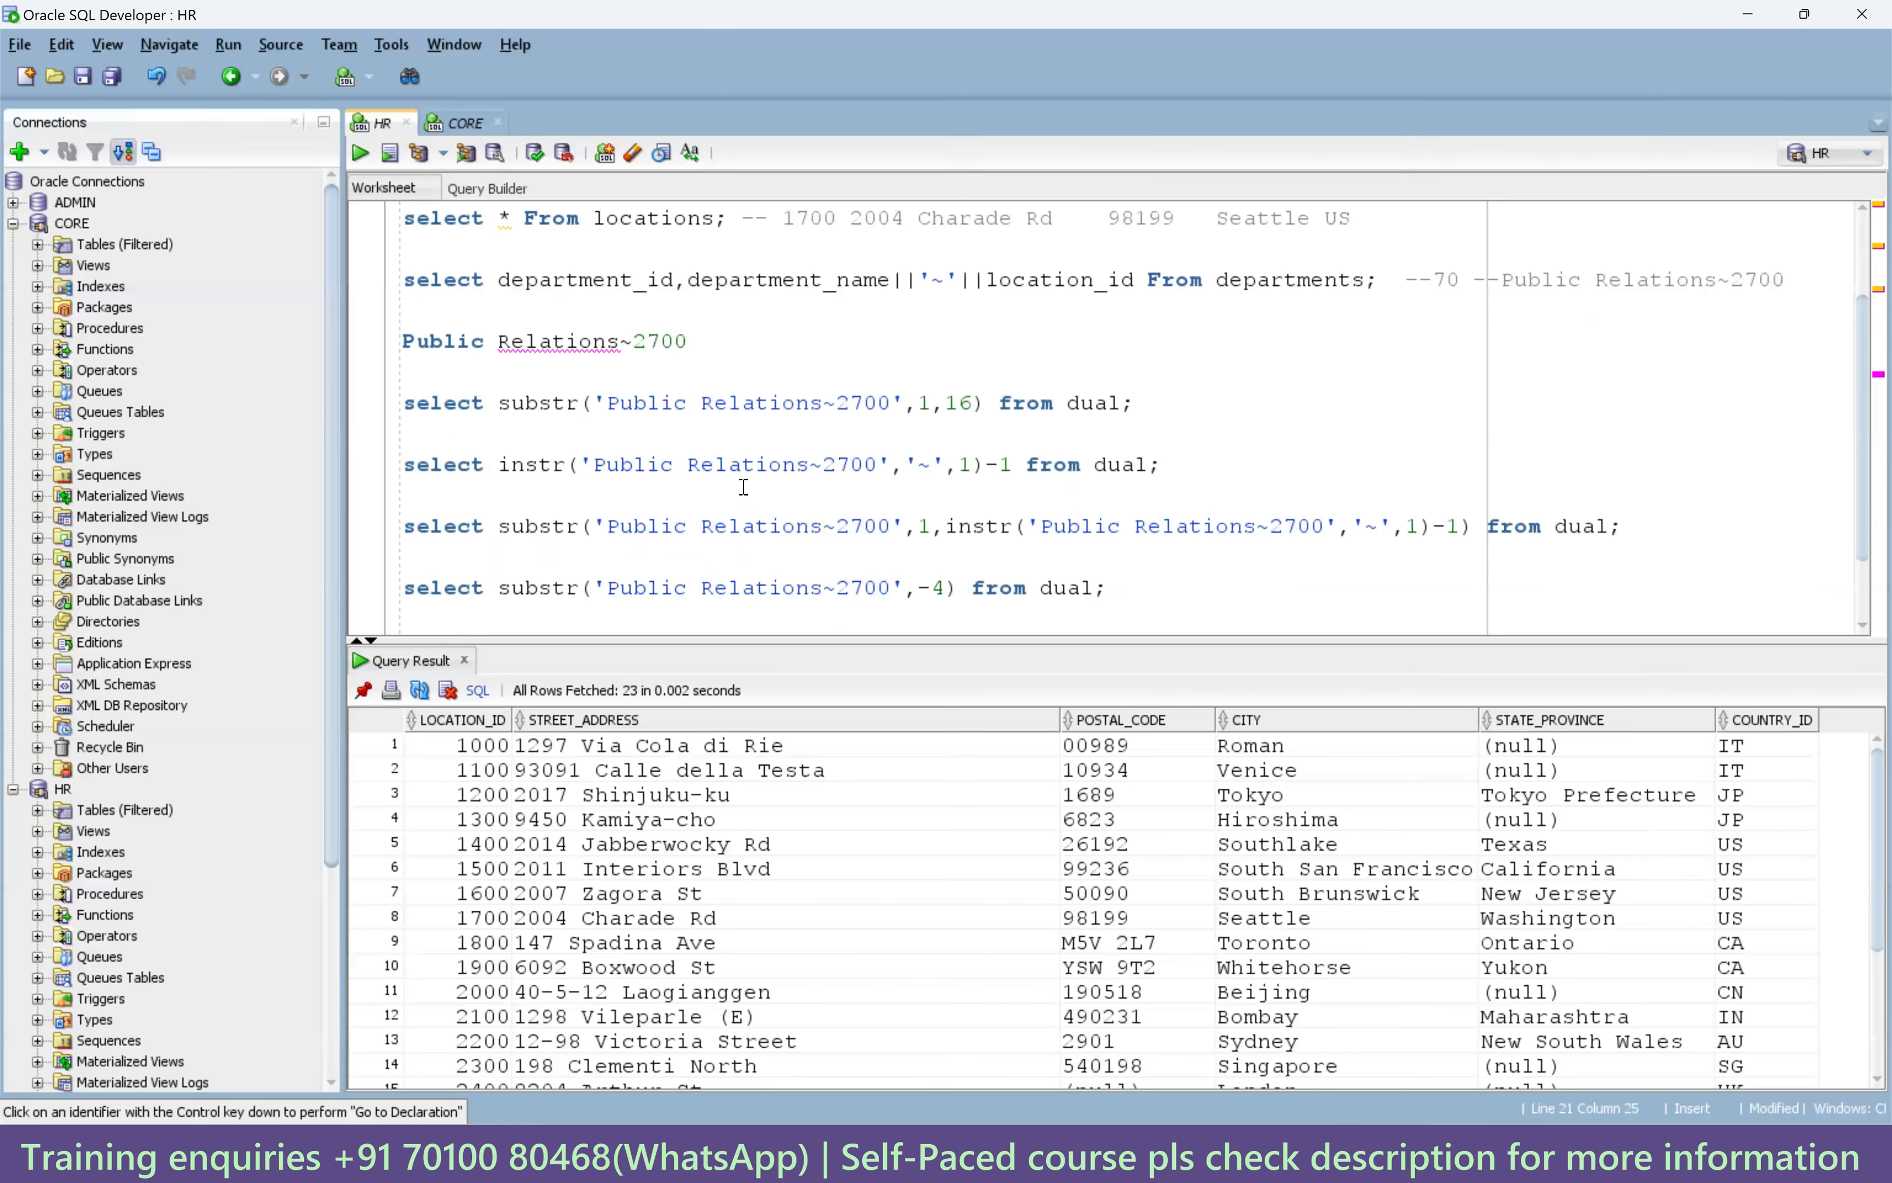
scroll(743, 487, "up", 2)
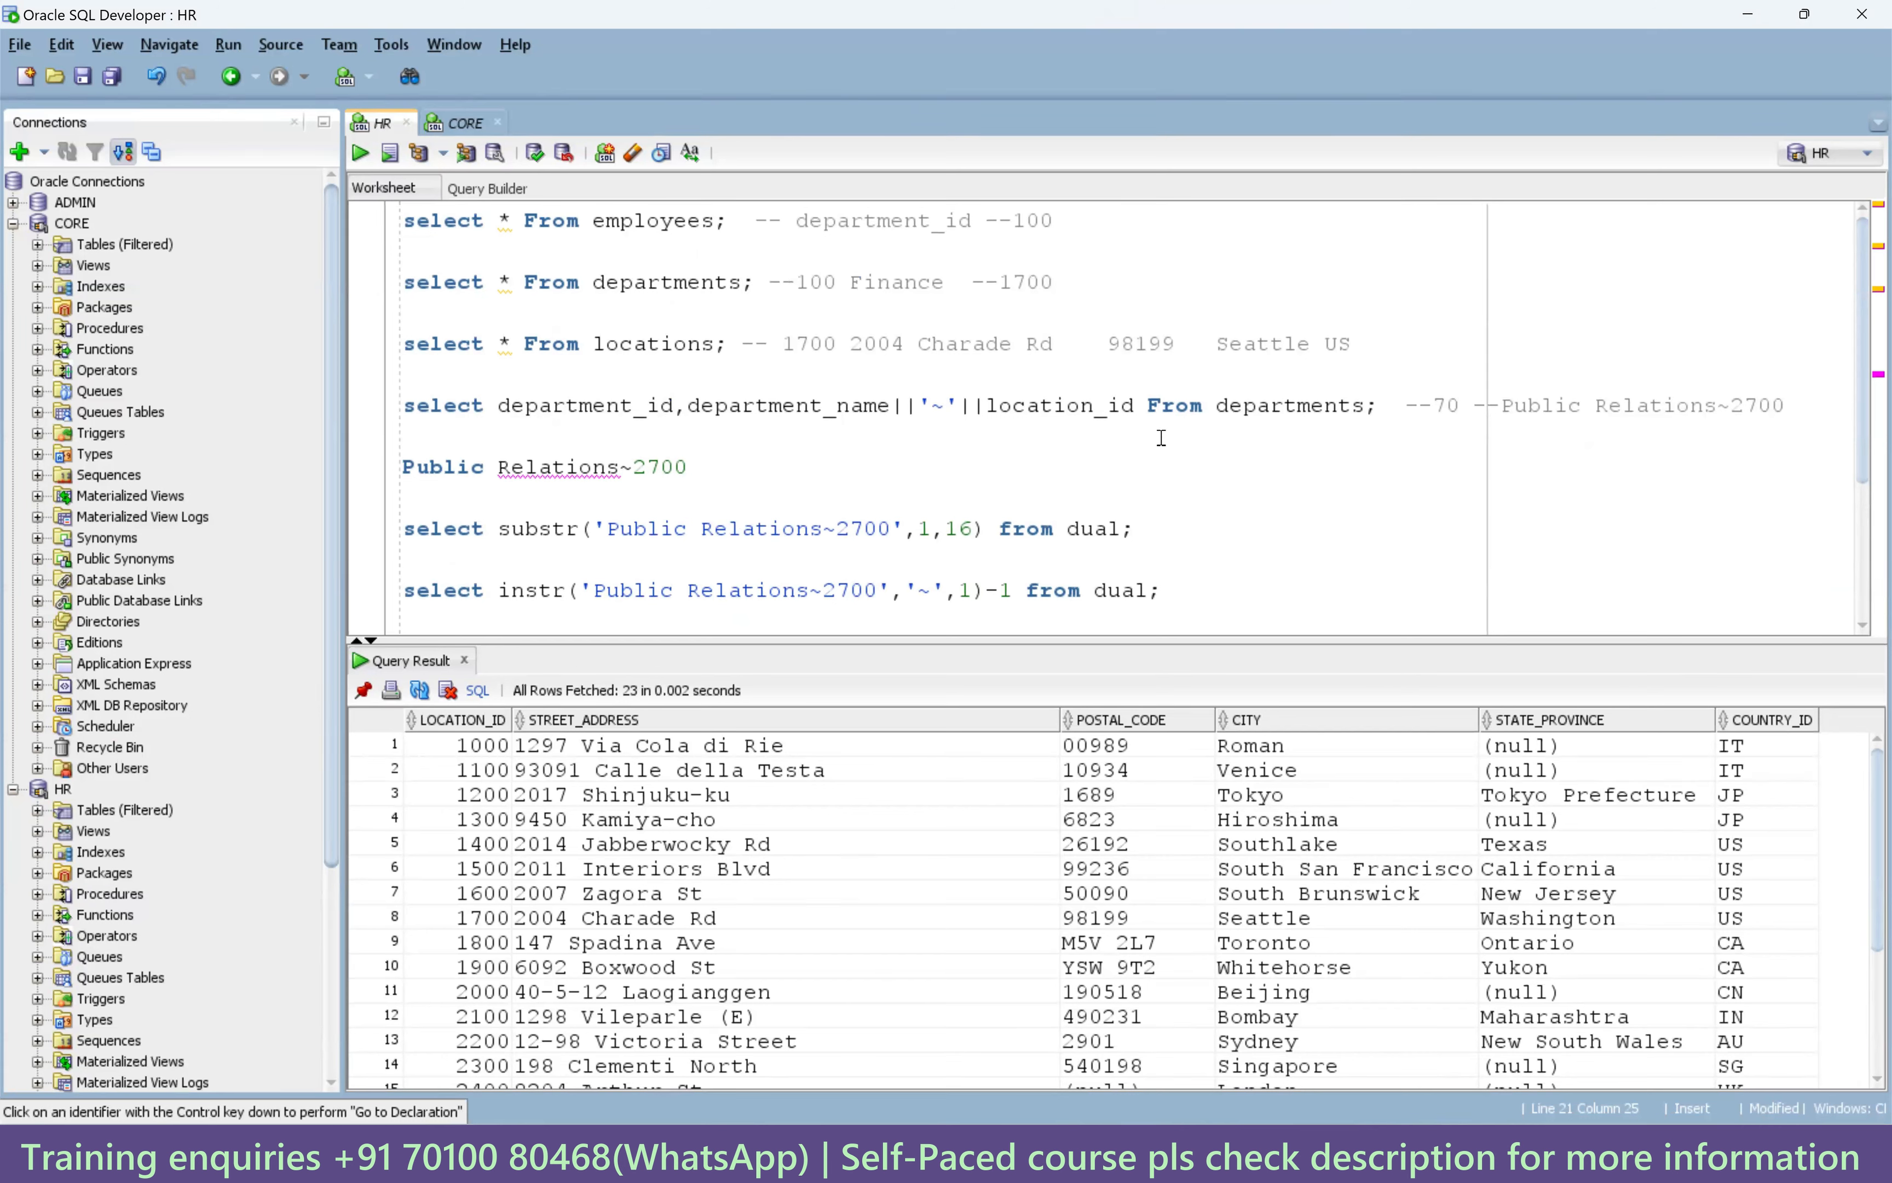
left_click_drag(1372, 409, 409, 405)
key("ctrl+c")
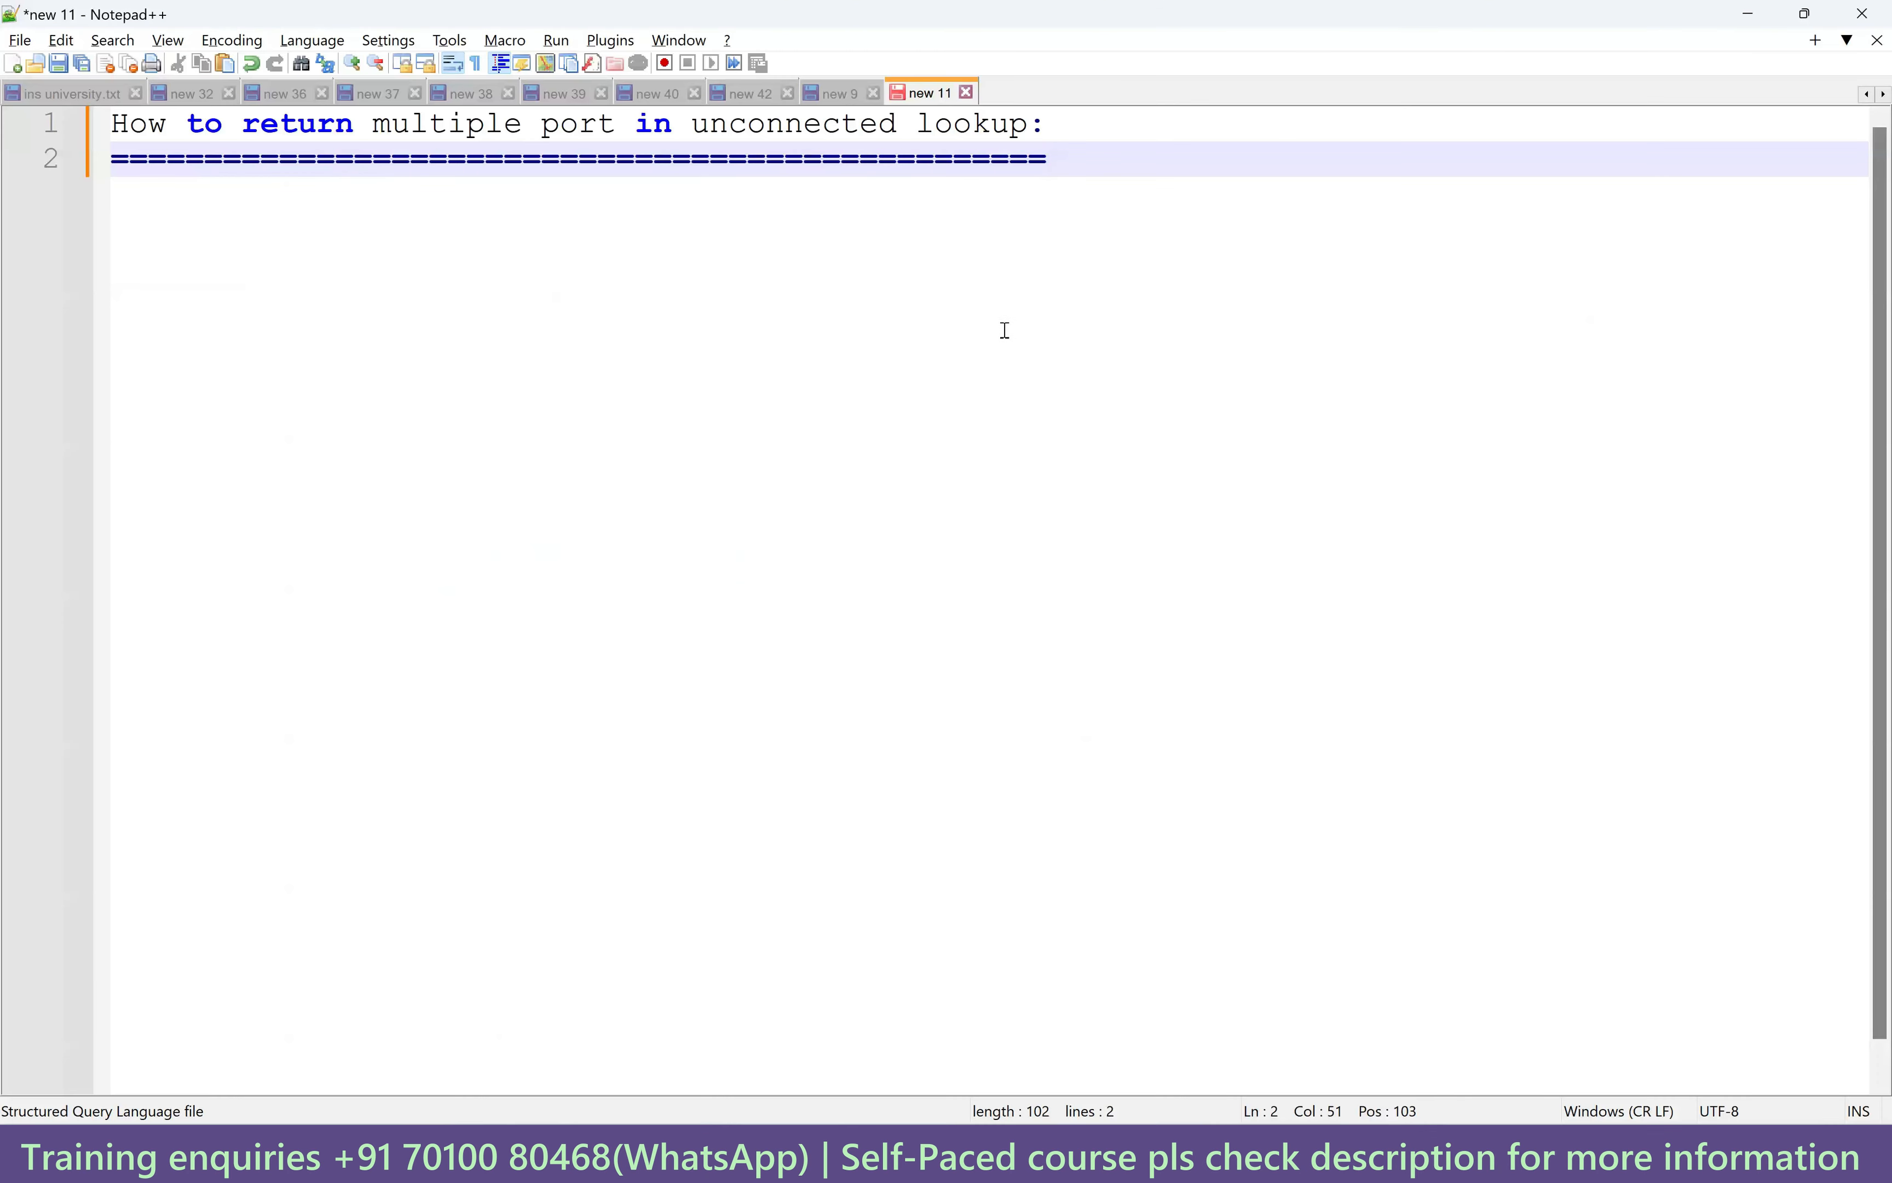
key("Return")
key("Return")
key("ctrl+v")
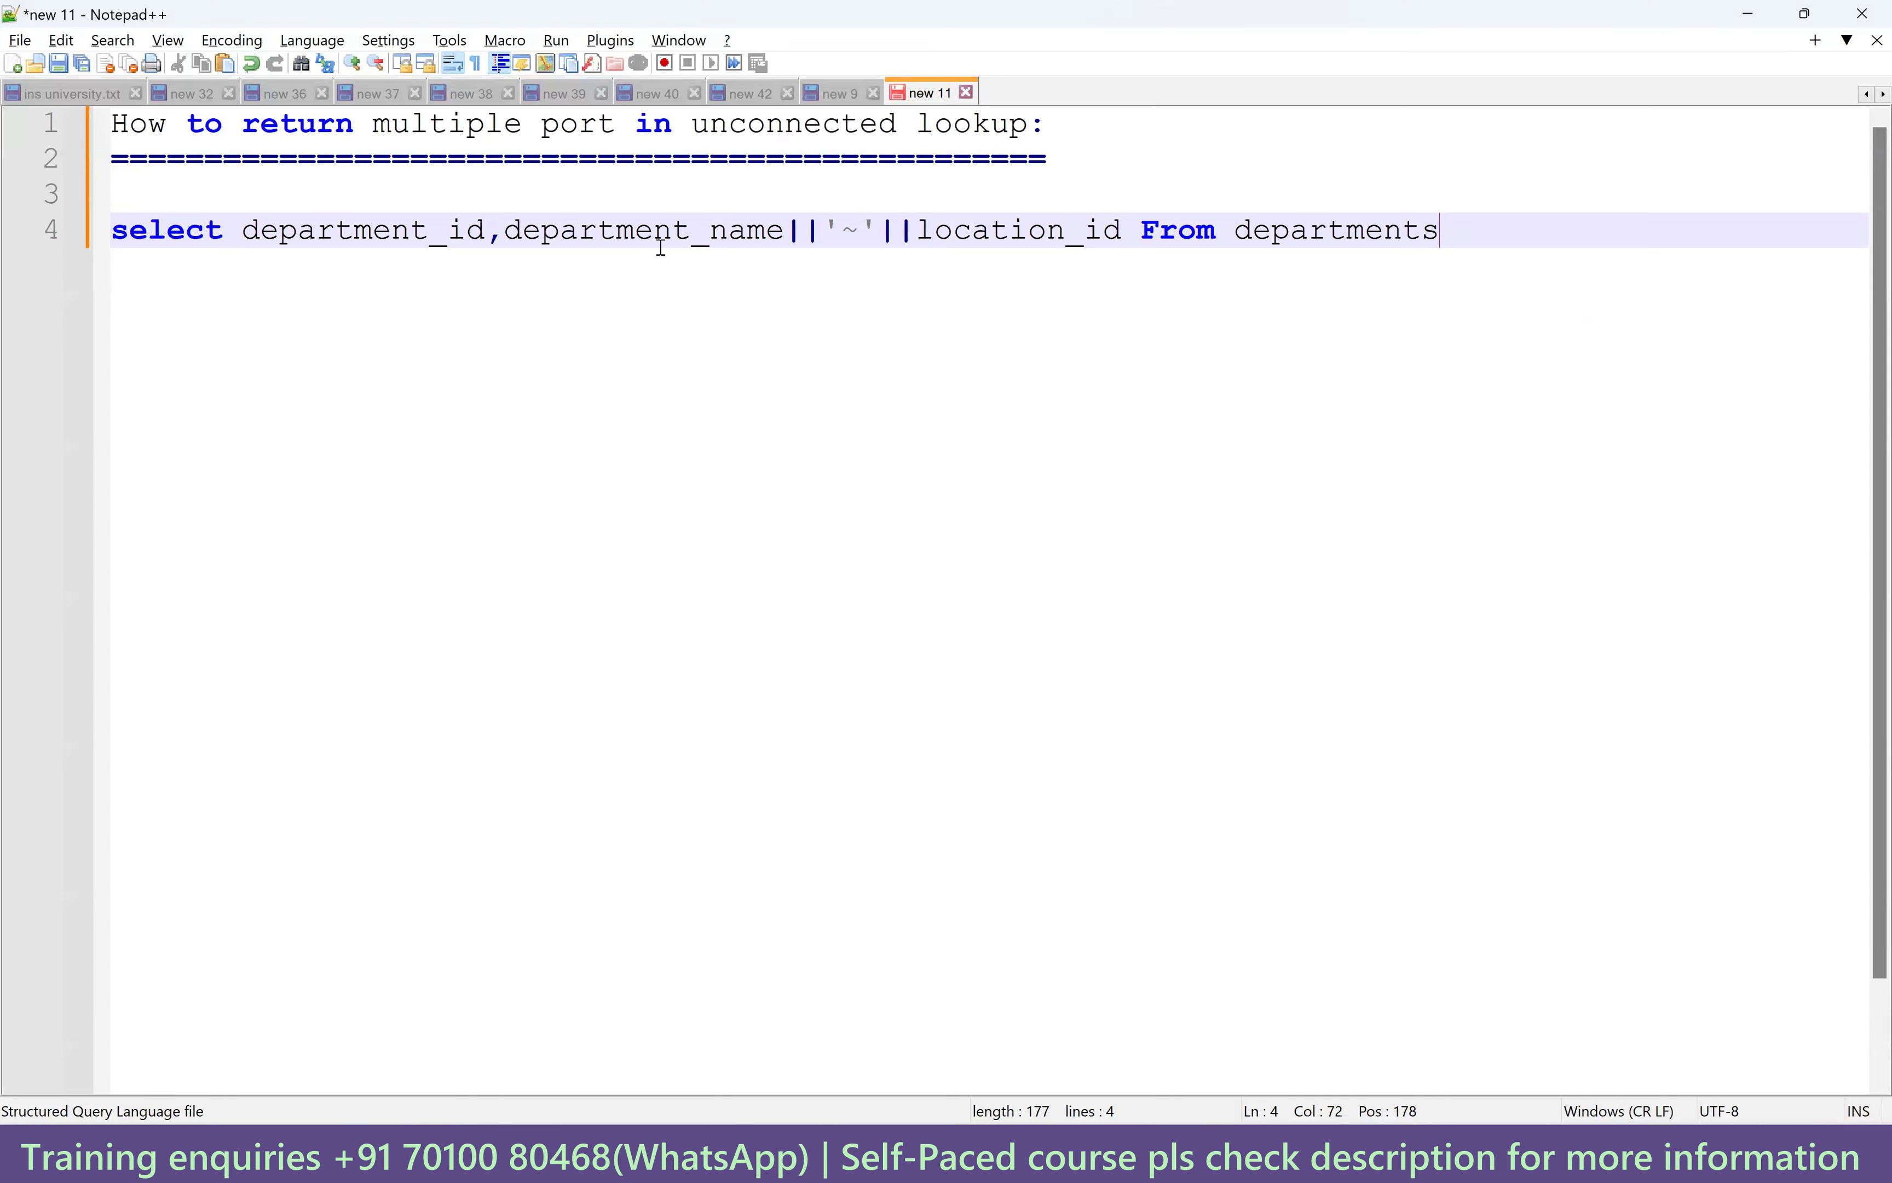
Add the column alias department_name after location_id in the pasted query.
left_click(1127, 232)
type("depart")
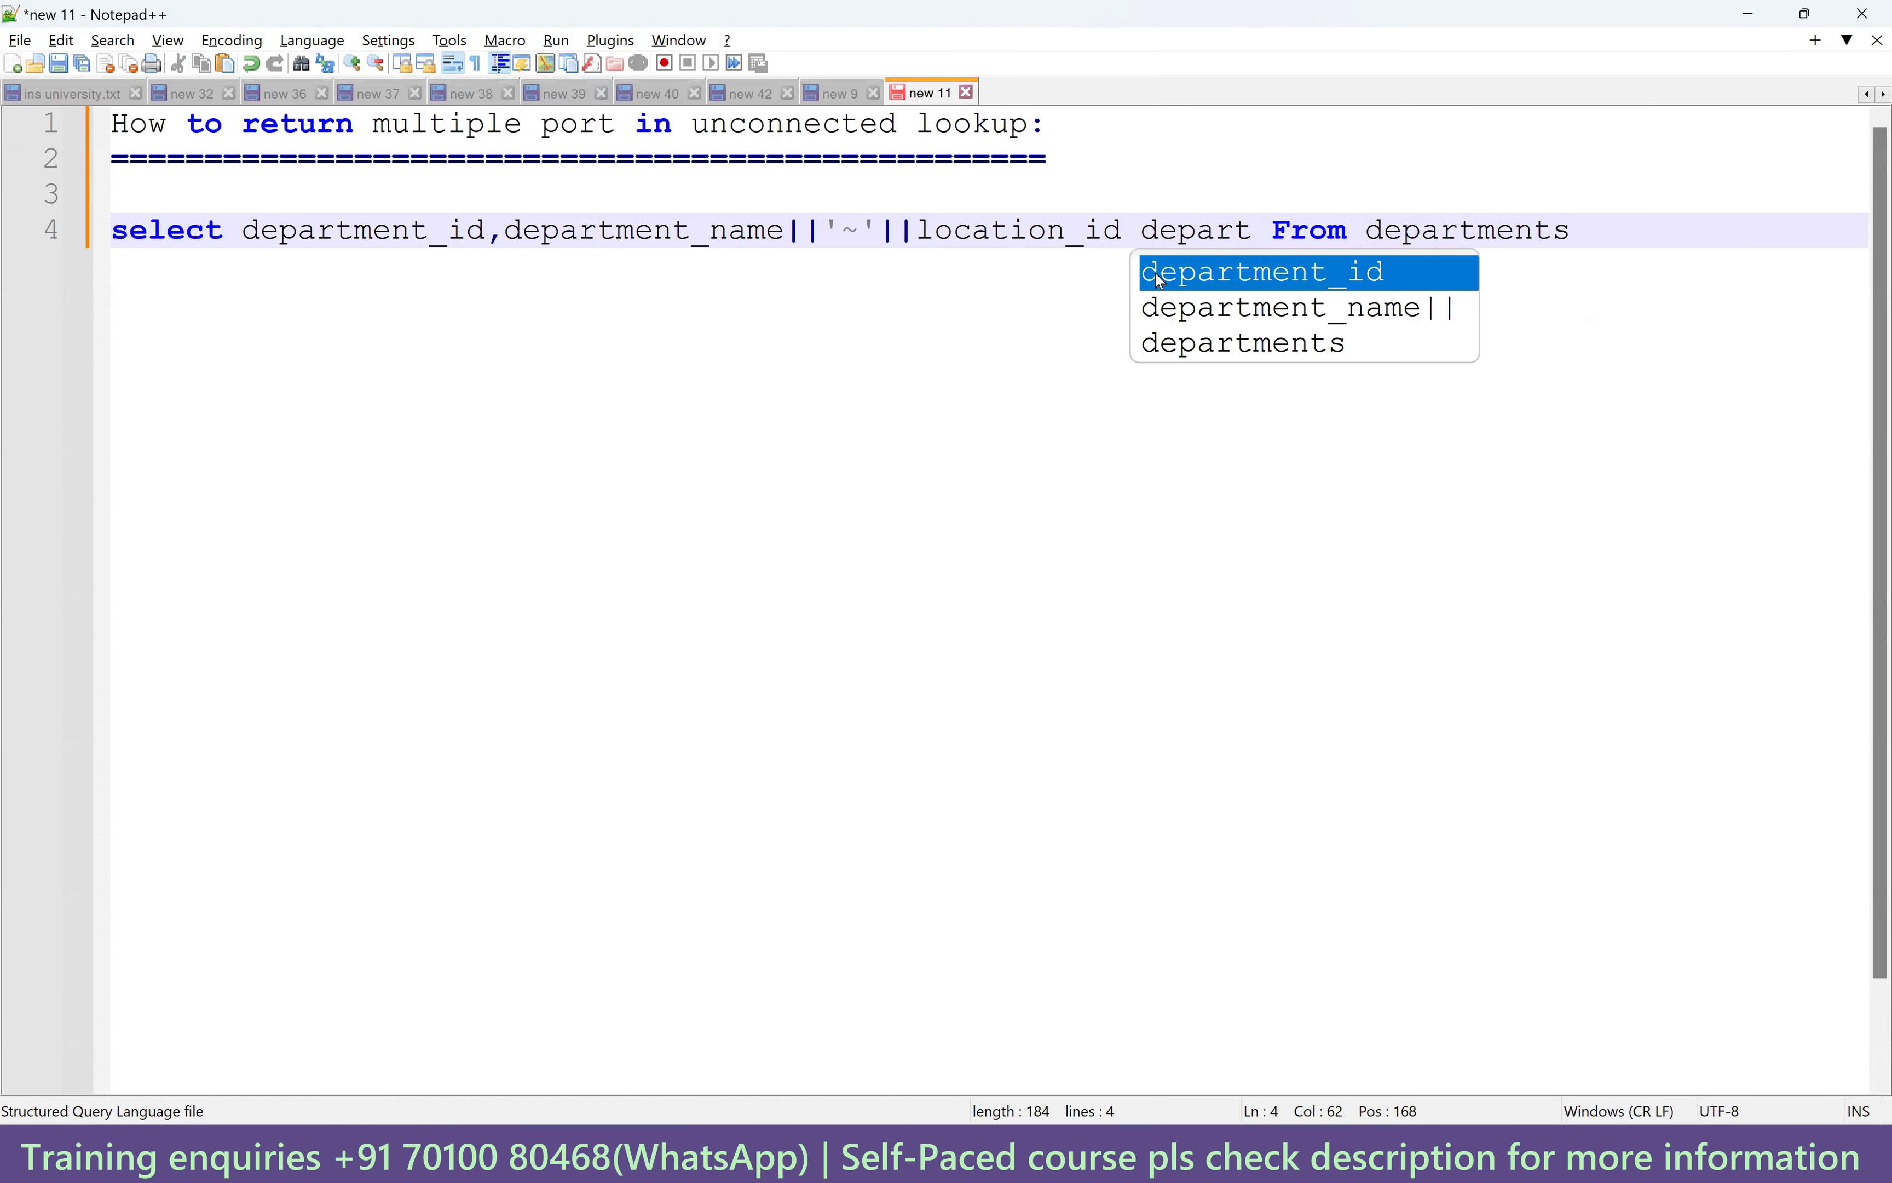
double_click(1289, 308)
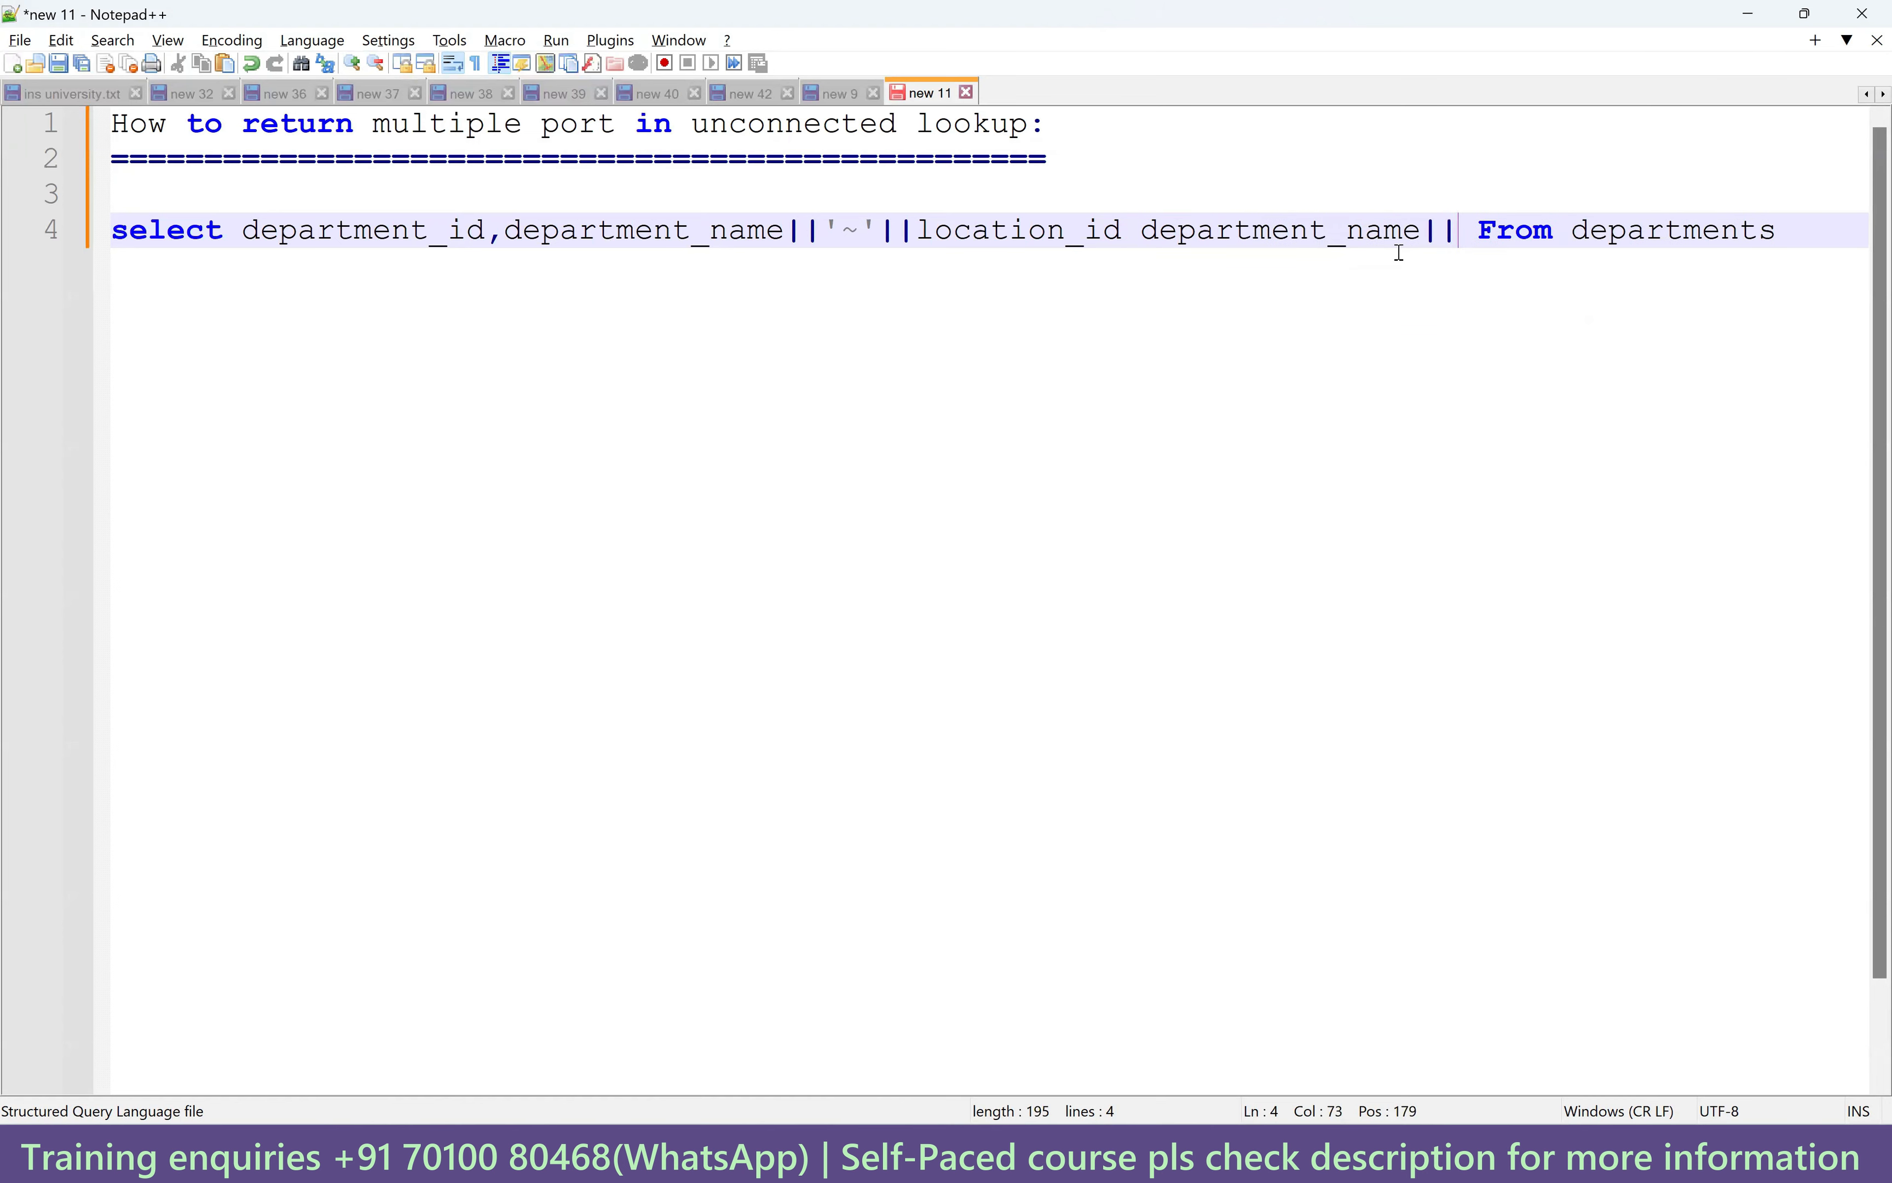
key("BackSpace")
key("BackSpace")
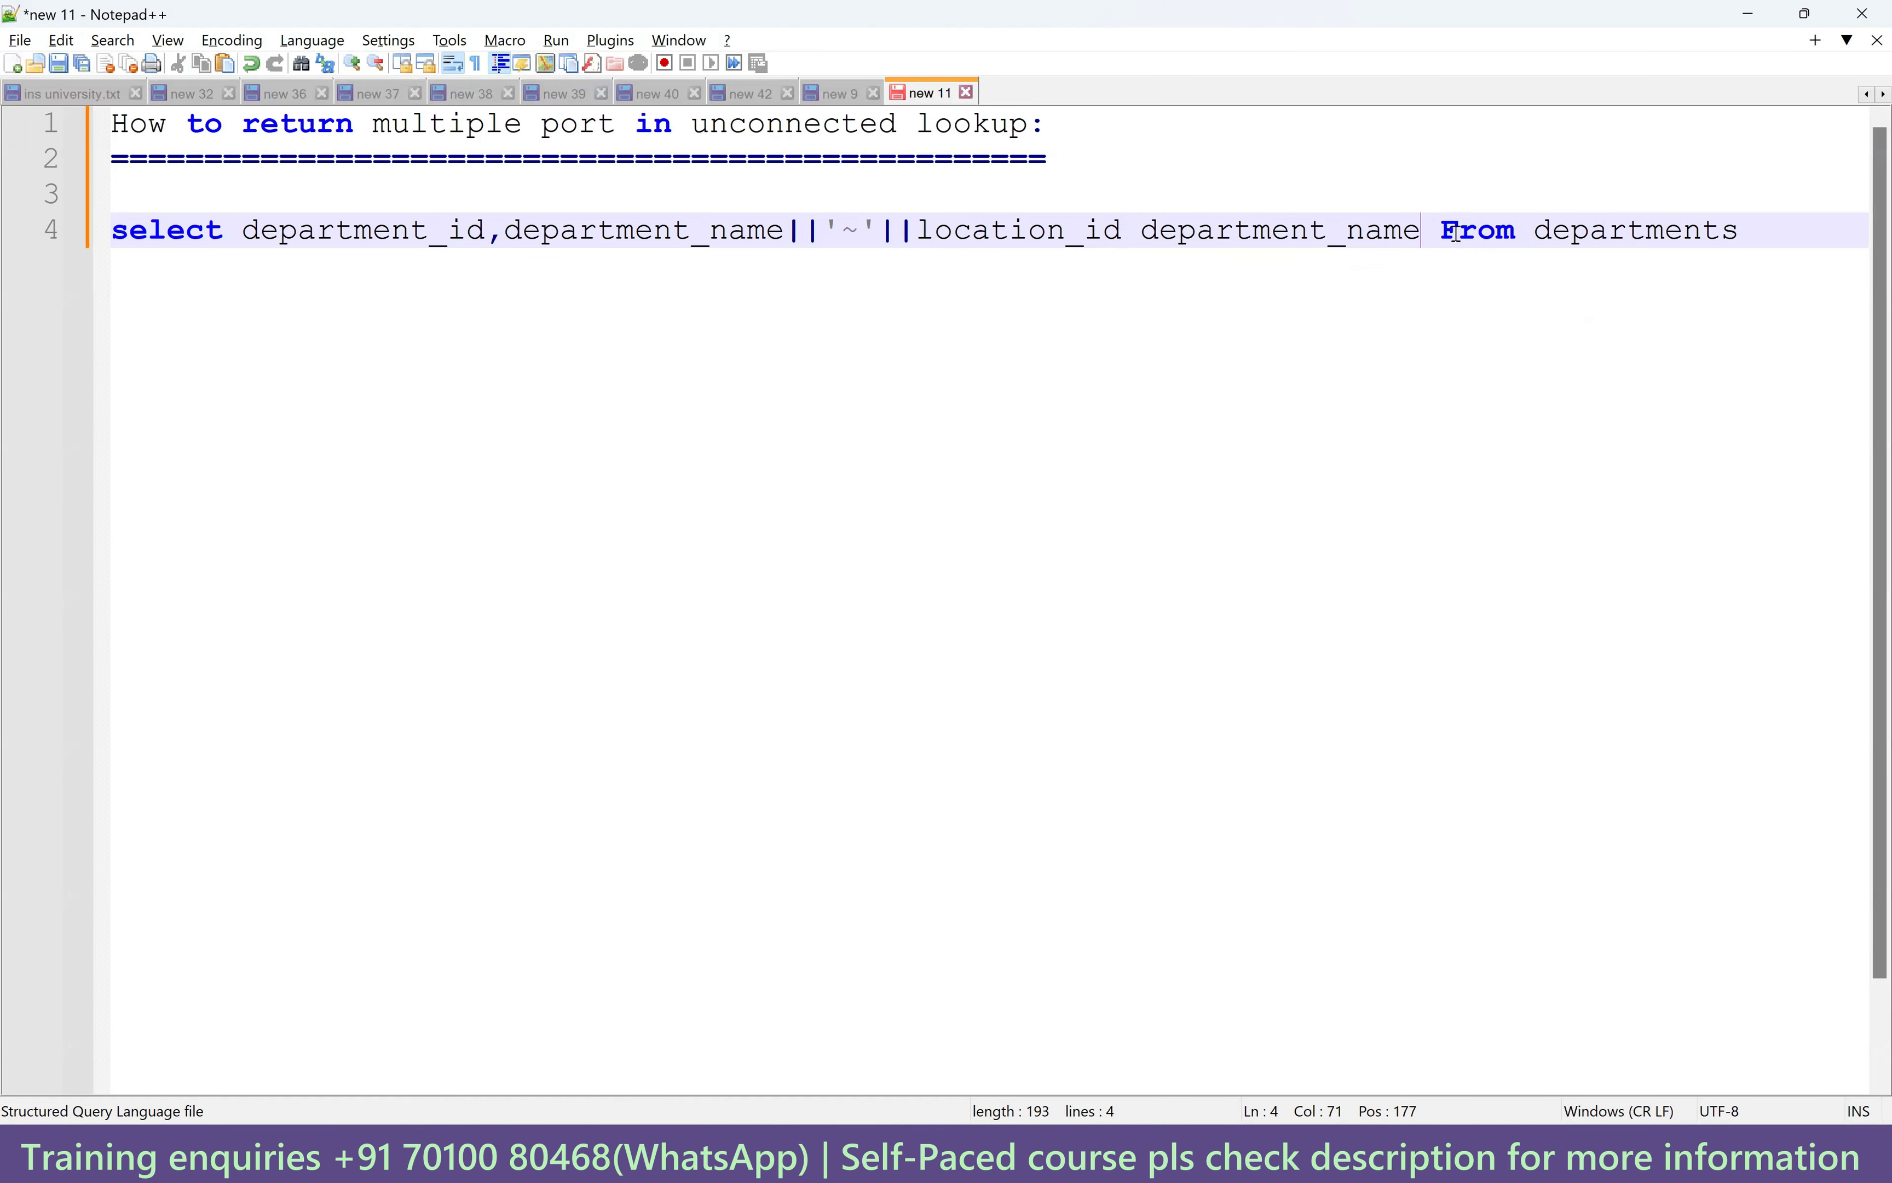
Convert the query line to UPPERCASE and select it for copying.
left_click(1754, 229)
left_click_drag(1743, 229, 110, 229)
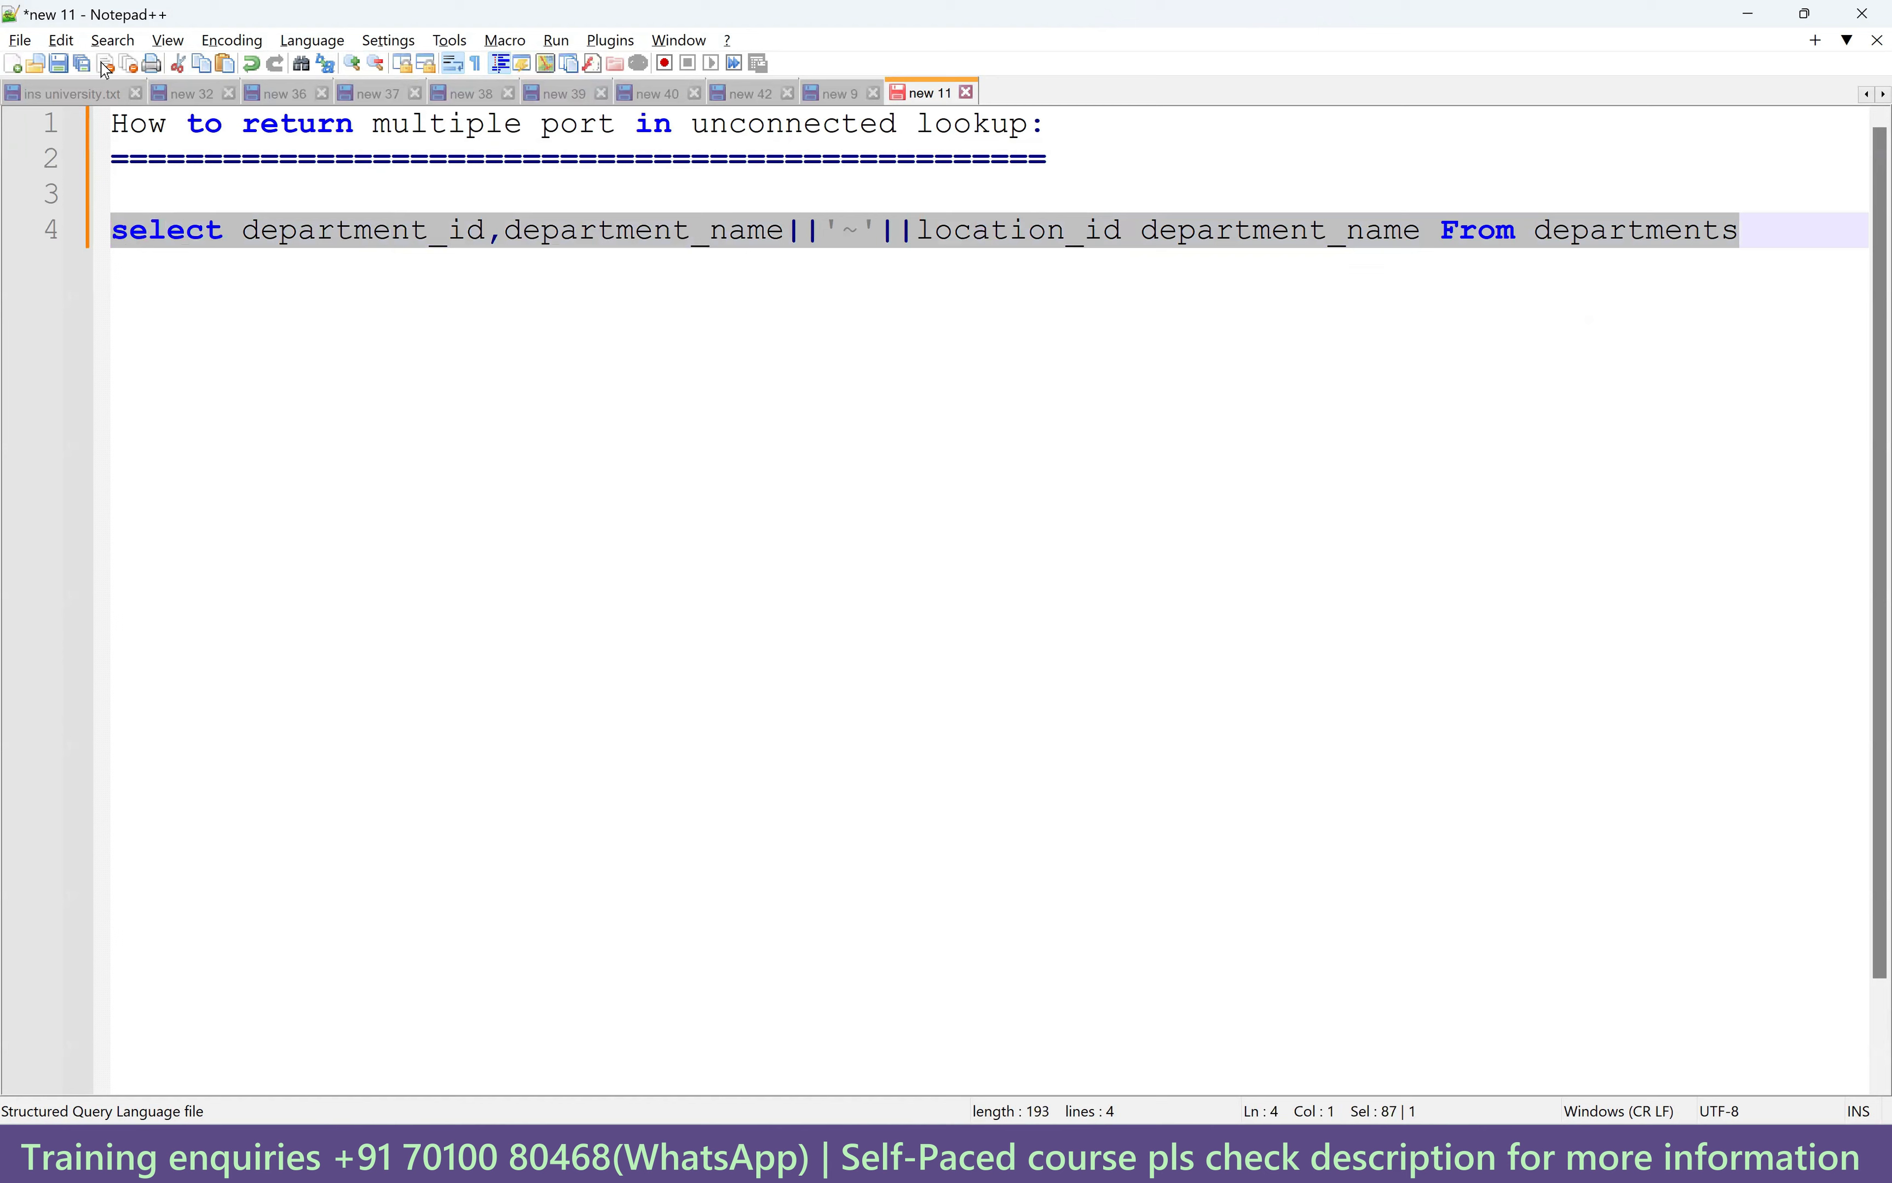
left_click(67, 41)
mouse_move(388, 387)
left_click(548, 382)
left_click(1736, 232)
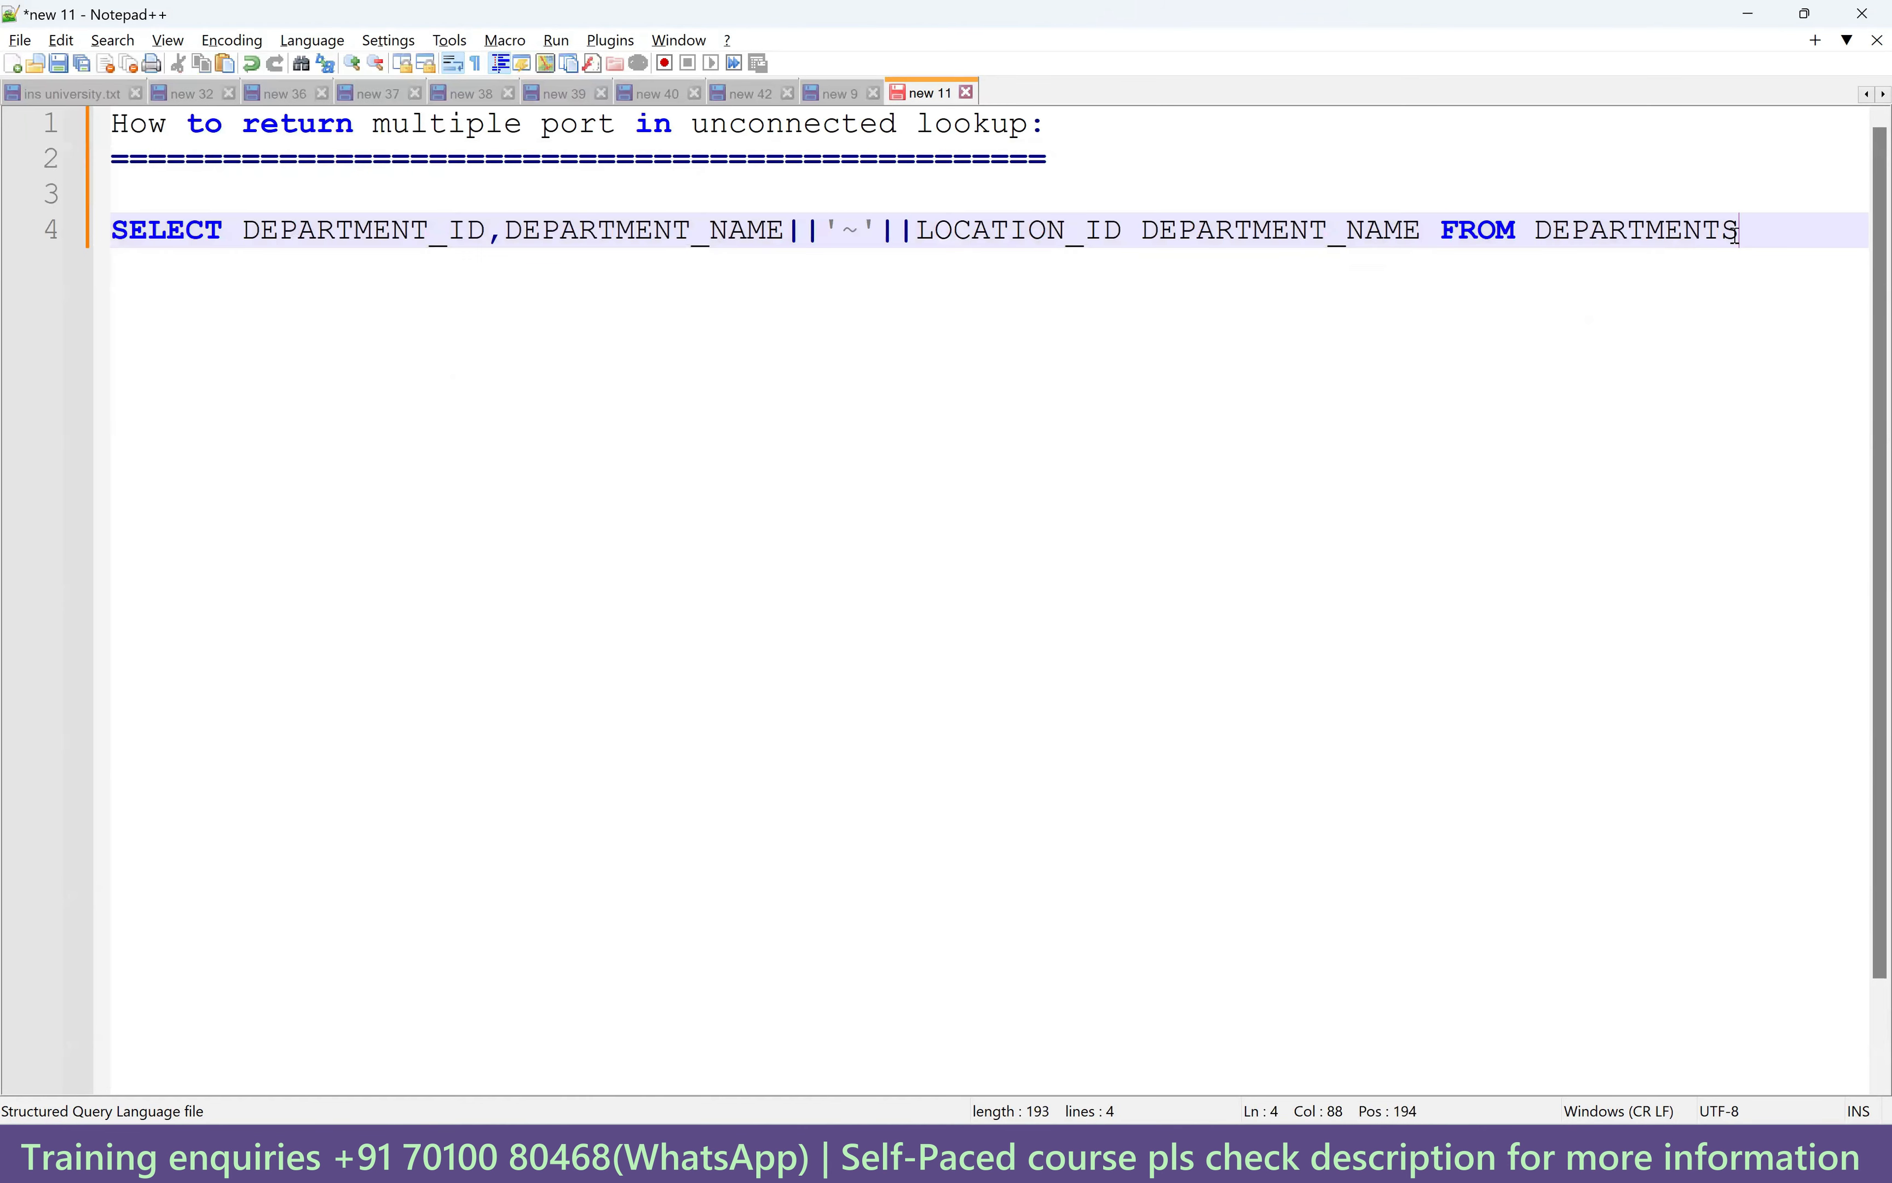
left_click_drag(1224, 216, 97, 247)
key("ctrl+c")
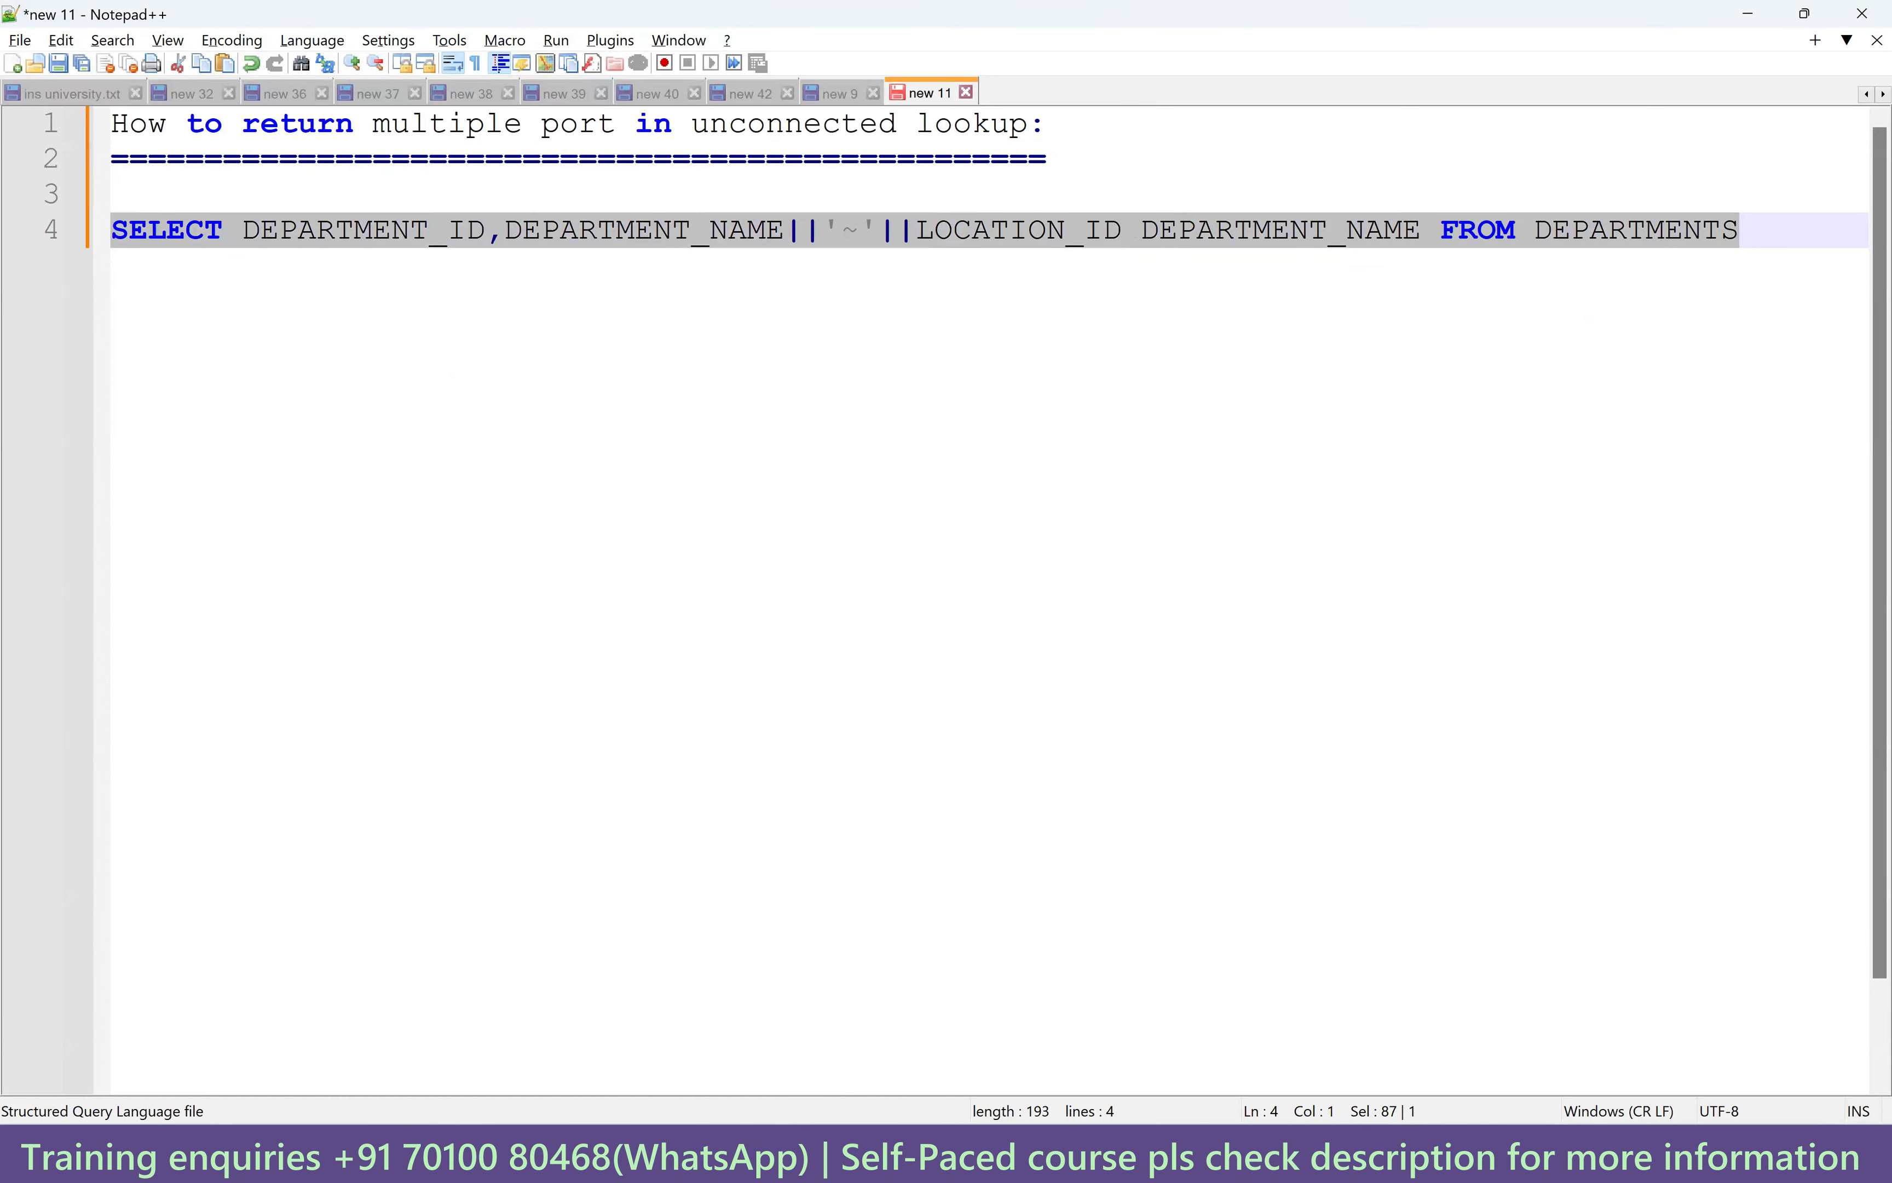
Paste the uppercase query below the departments query and run it, returning values like Administration~1700.
left_click(974, 1156)
scroll(1032, 536, "down", 2)
scroll(1161, 499, "up", 1)
scroll(1162, 498, "down", 2)
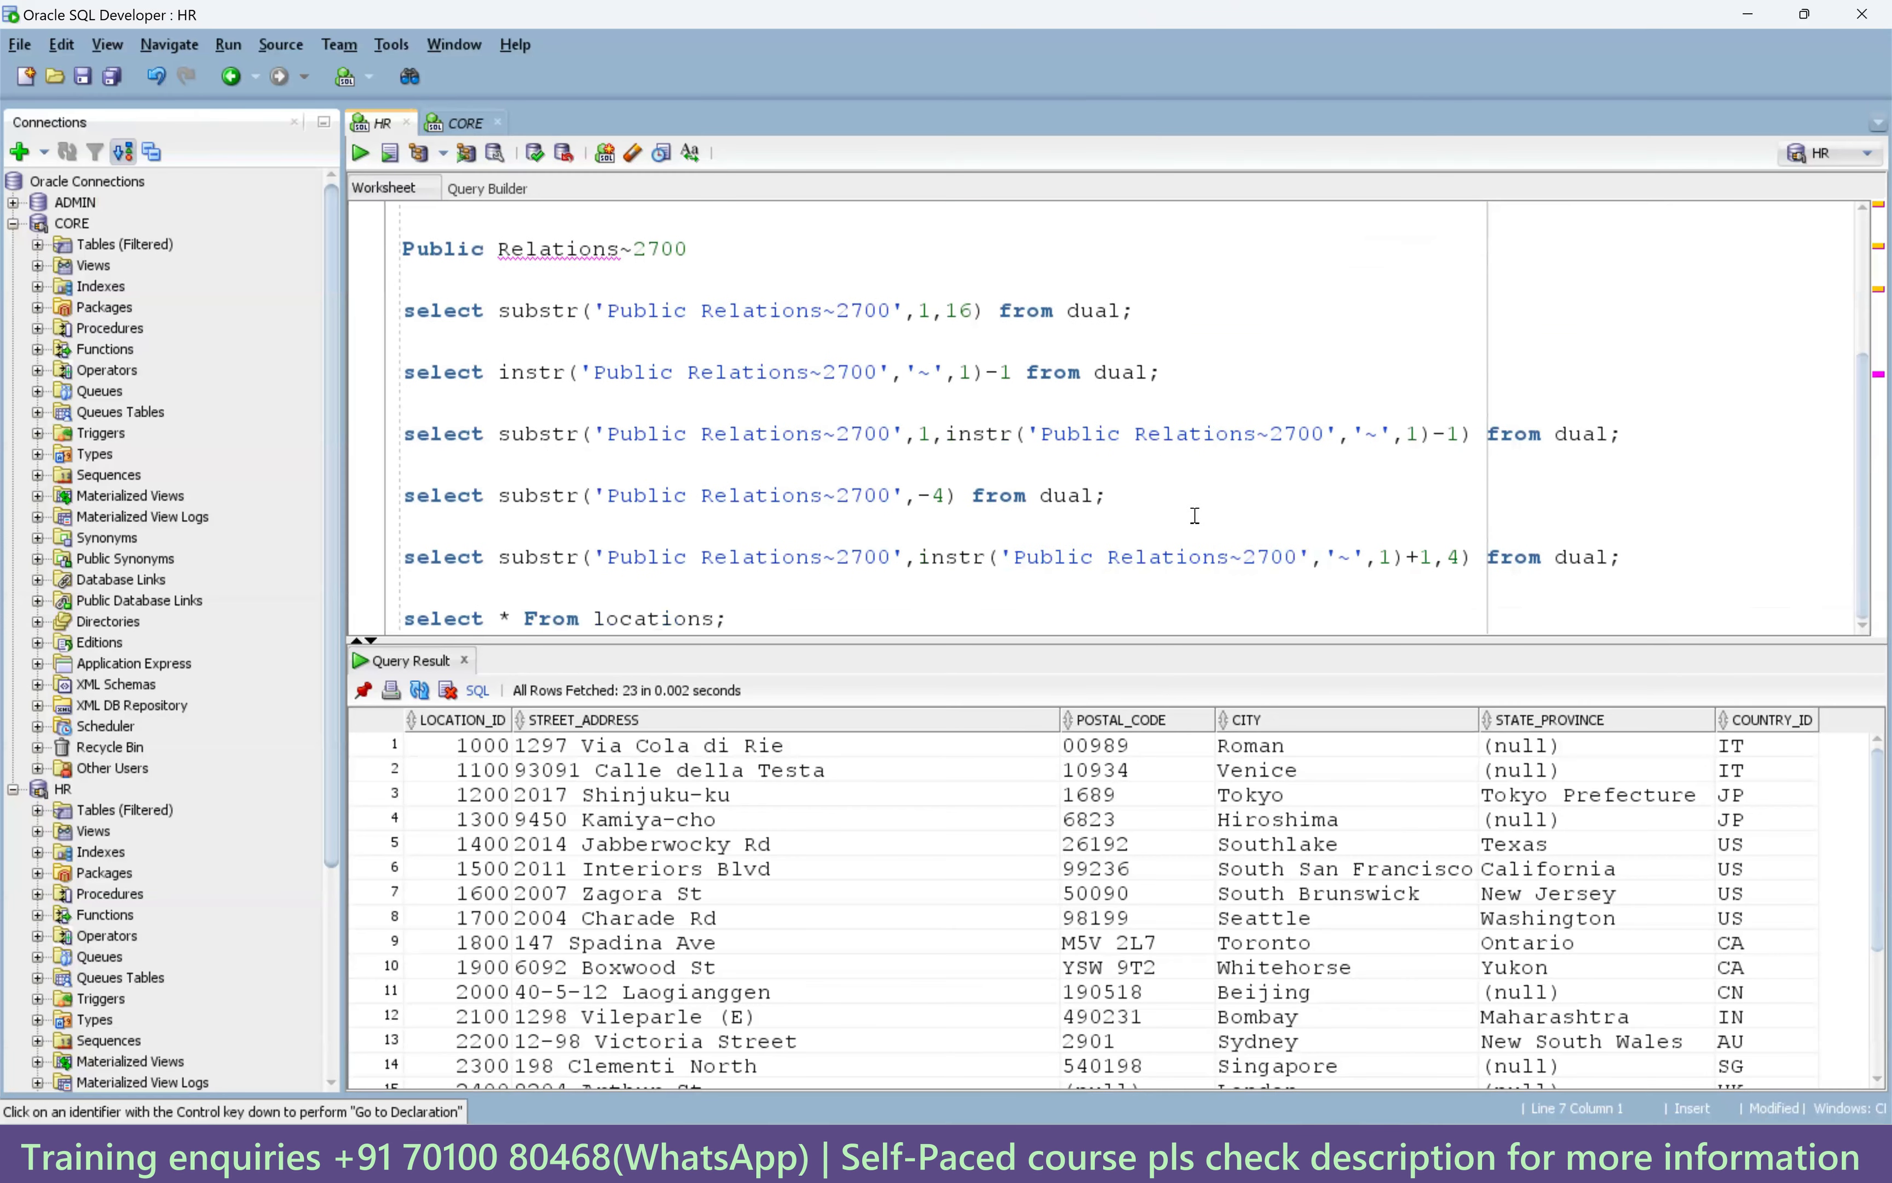
scroll(1197, 511, "up", 3)
left_click(1797, 412)
key("Return")
key("Return")
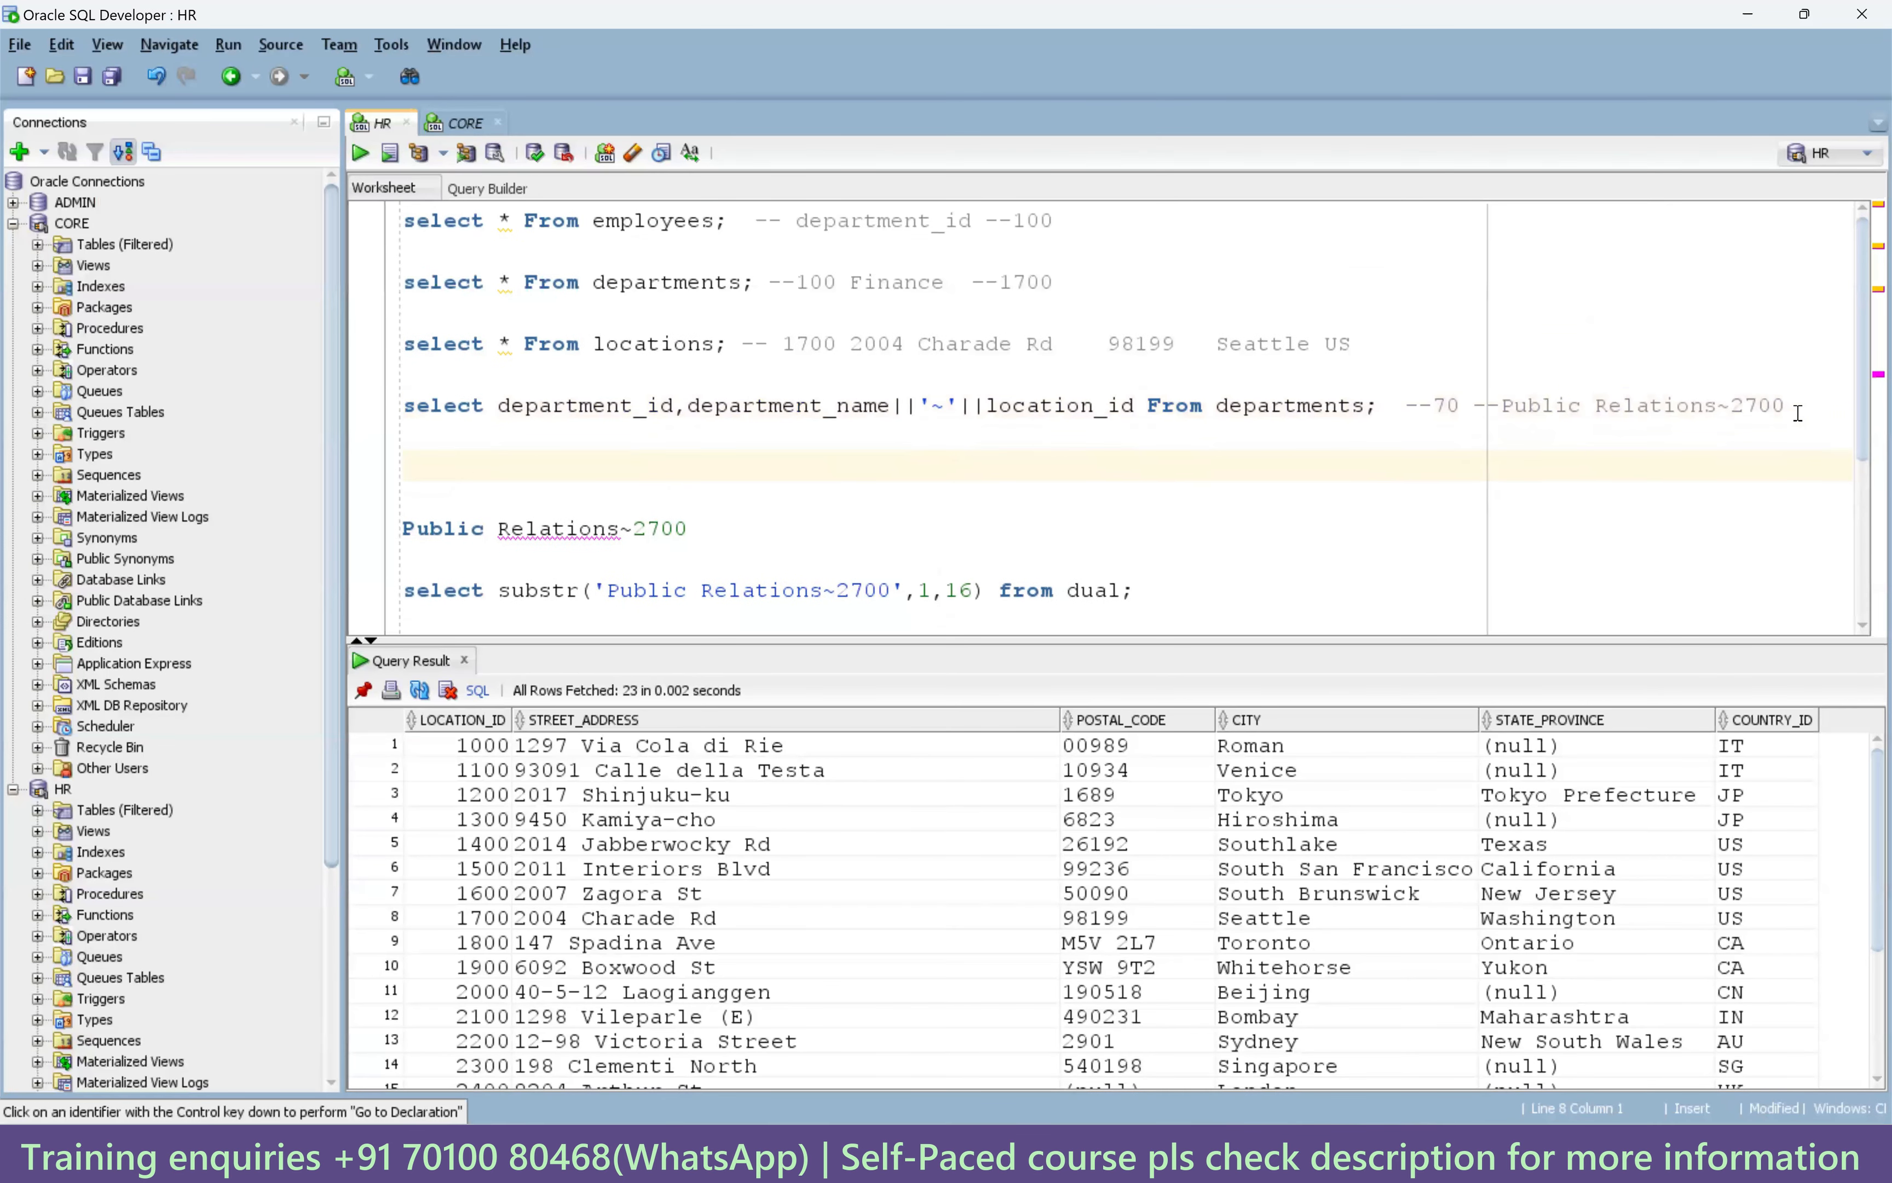
key("ctrl+v")
key("shift+Home")
key("ctrl+Return")
left_click(636, 755)
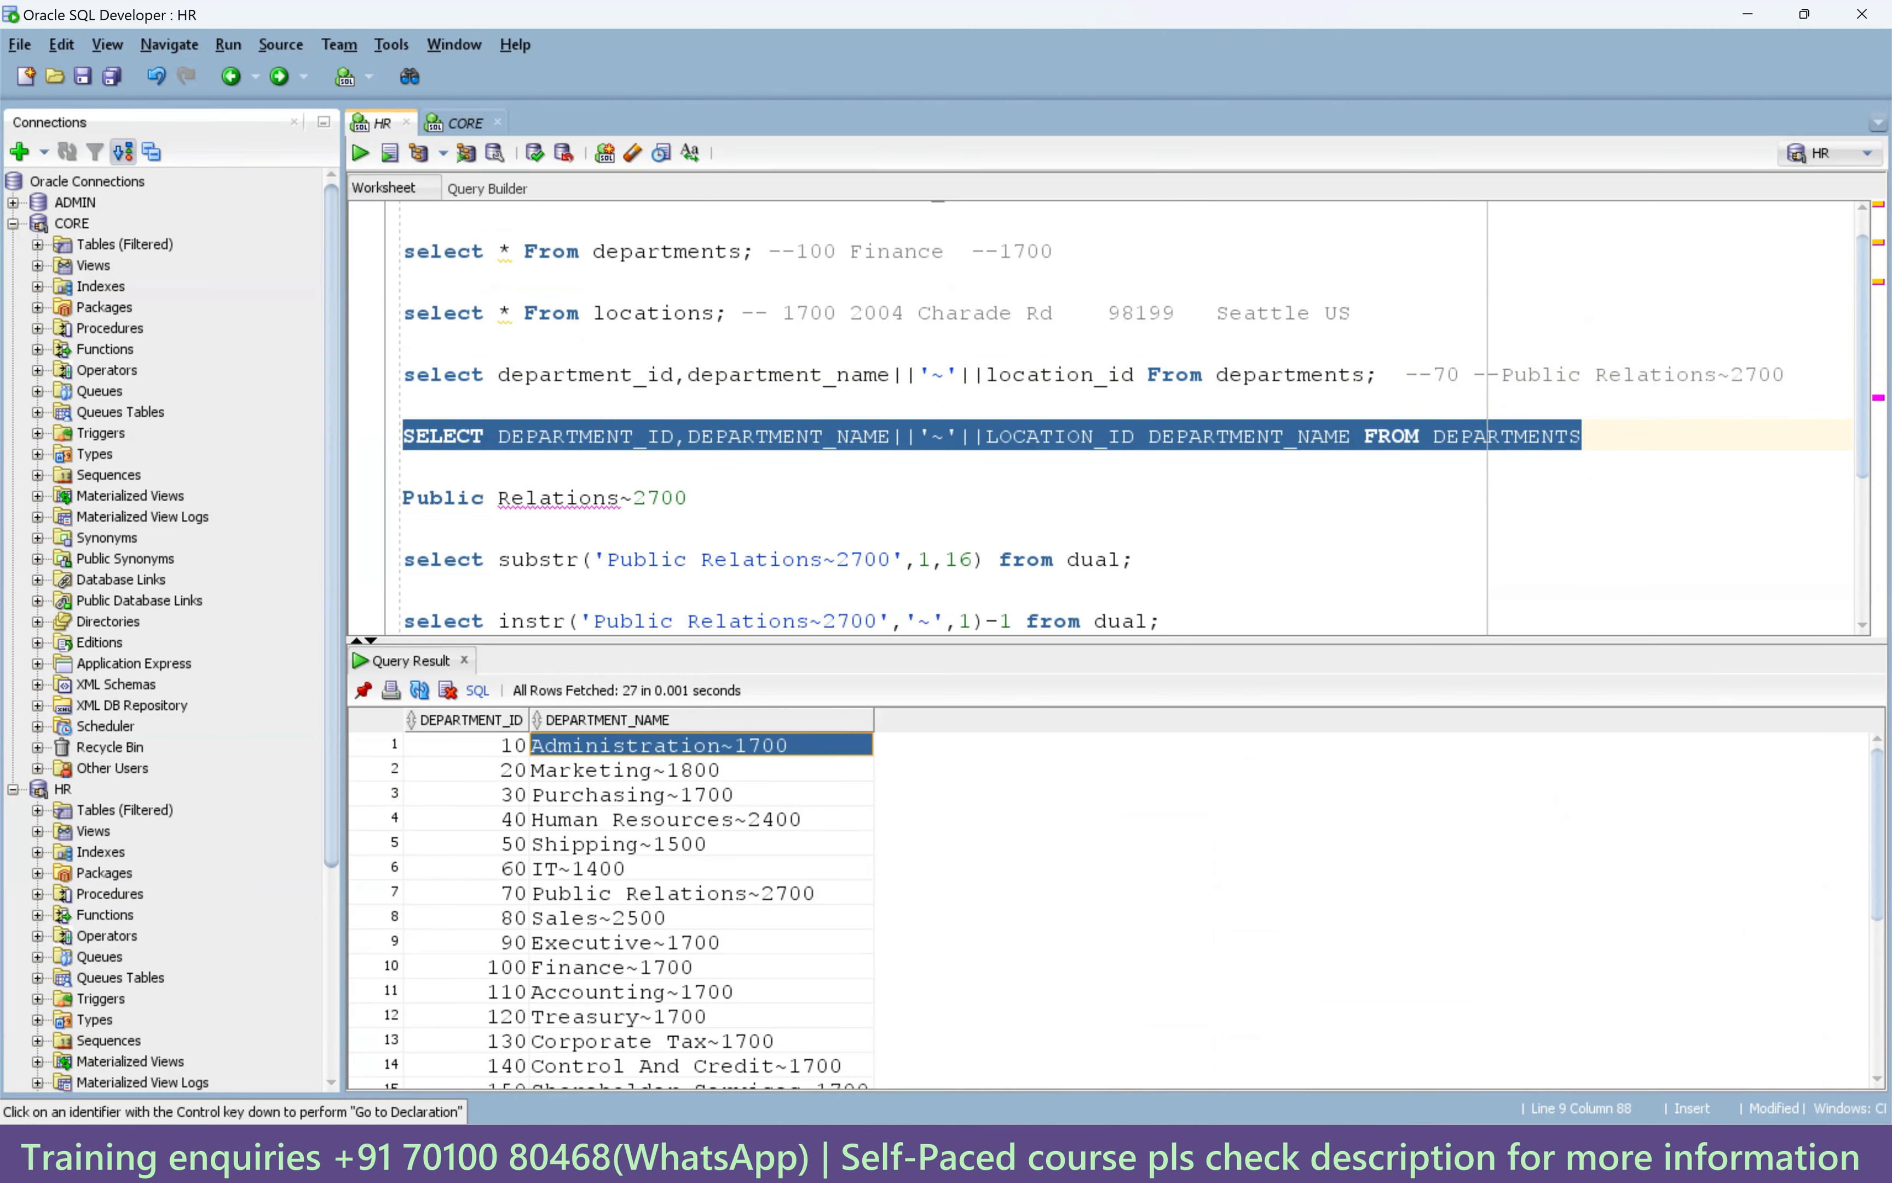
Paste into lkp1's Lookup SQL Override, then reselect the uppercase SELECT line in SQL Developer.
key("alt+Tab")
left_click(798, 551)
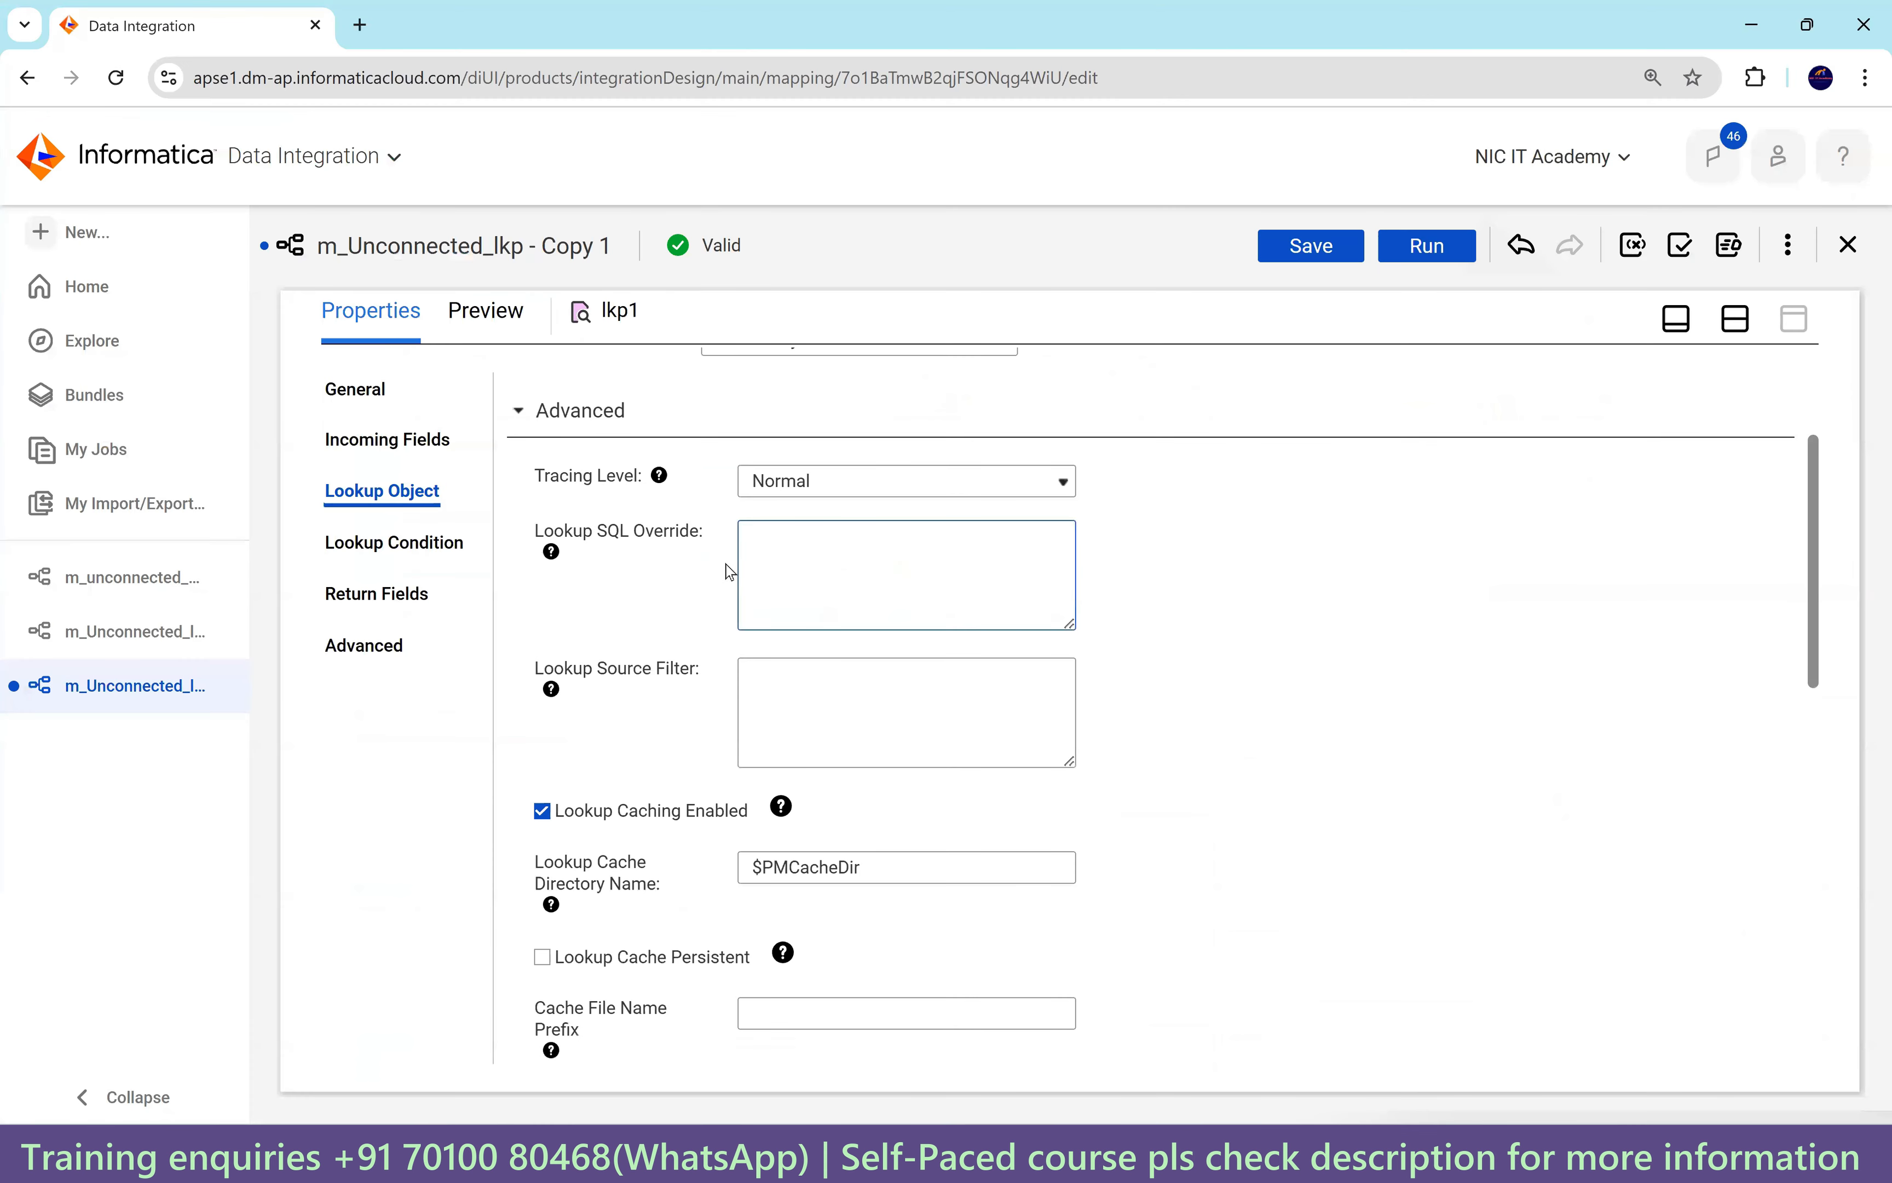
type("Administration~1700")
key("alt+Tab")
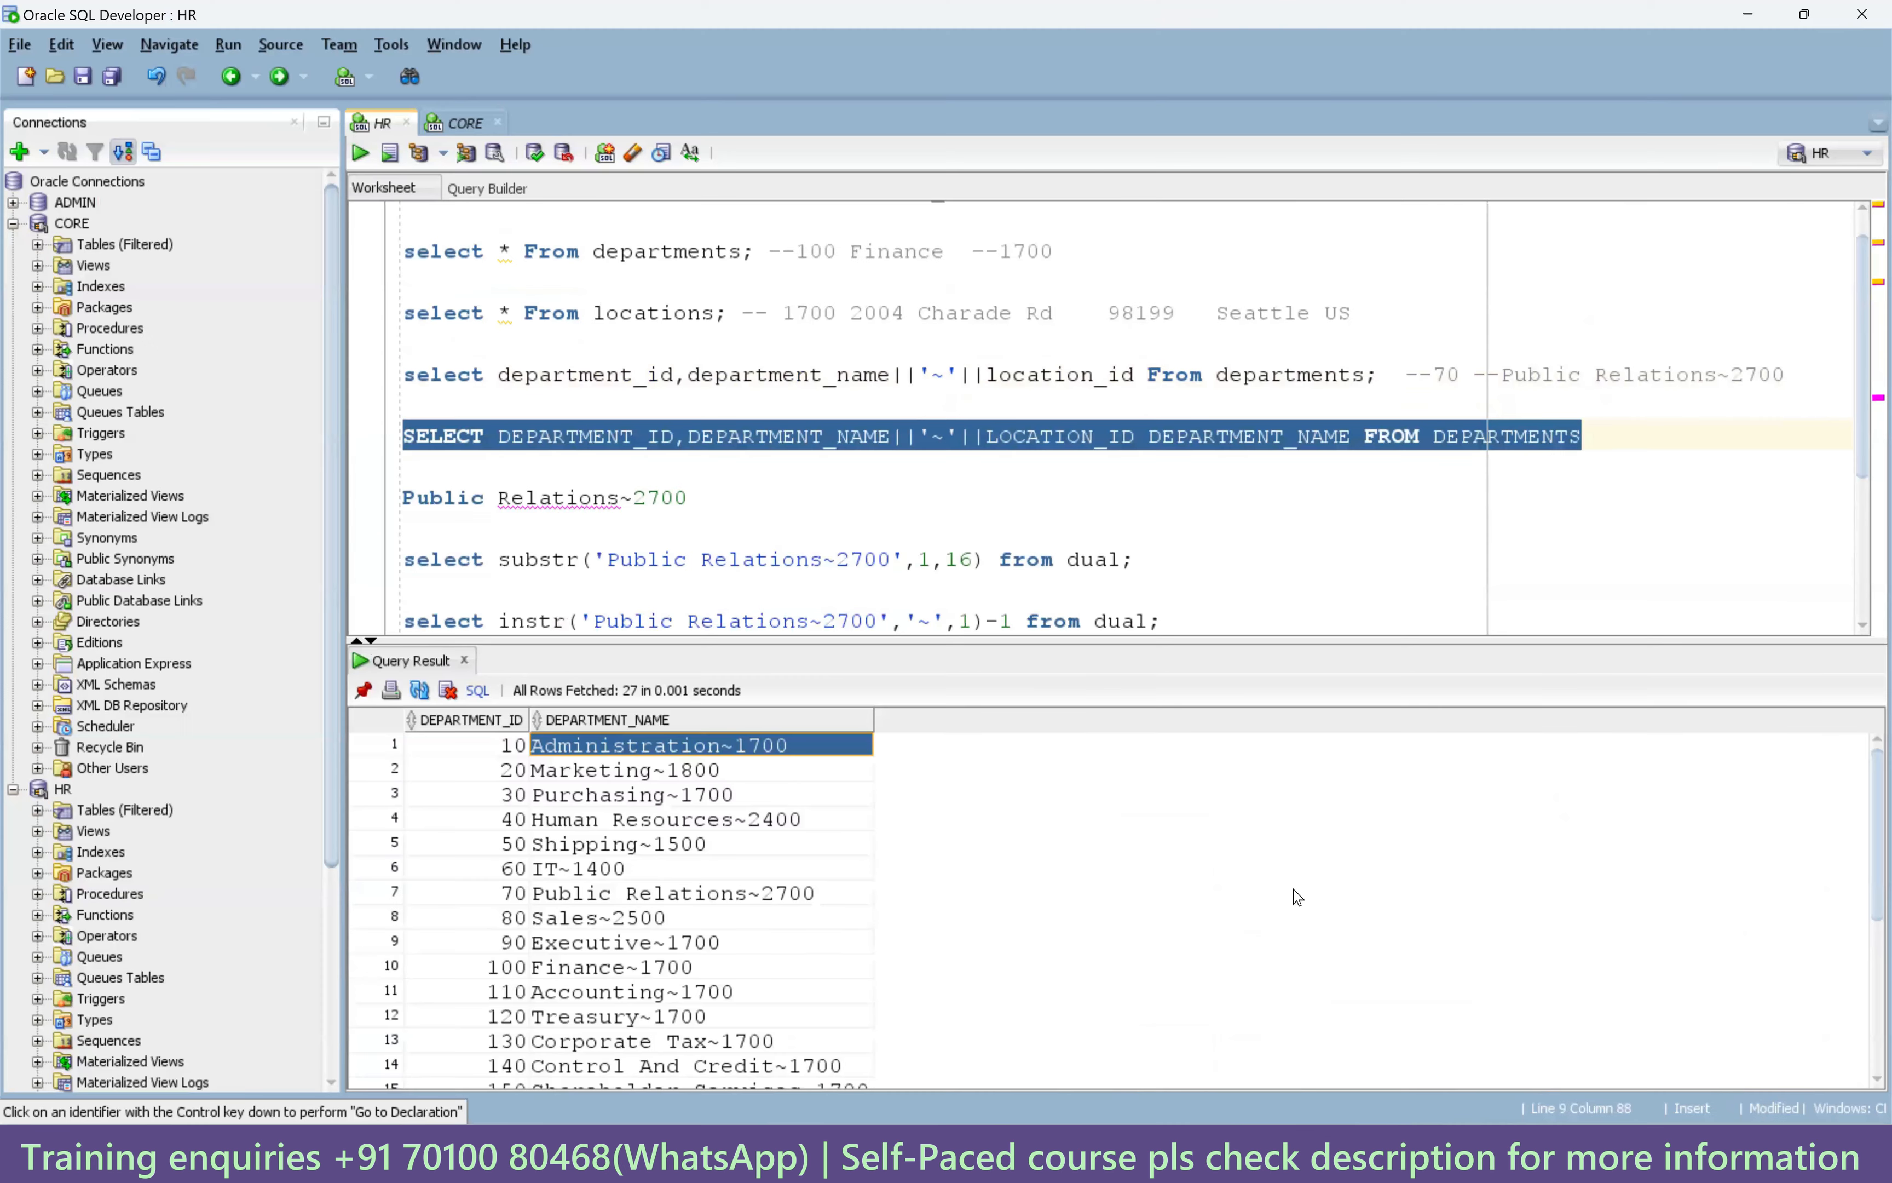
left_click(1300, 513)
left_click_drag(1593, 433, 392, 444)
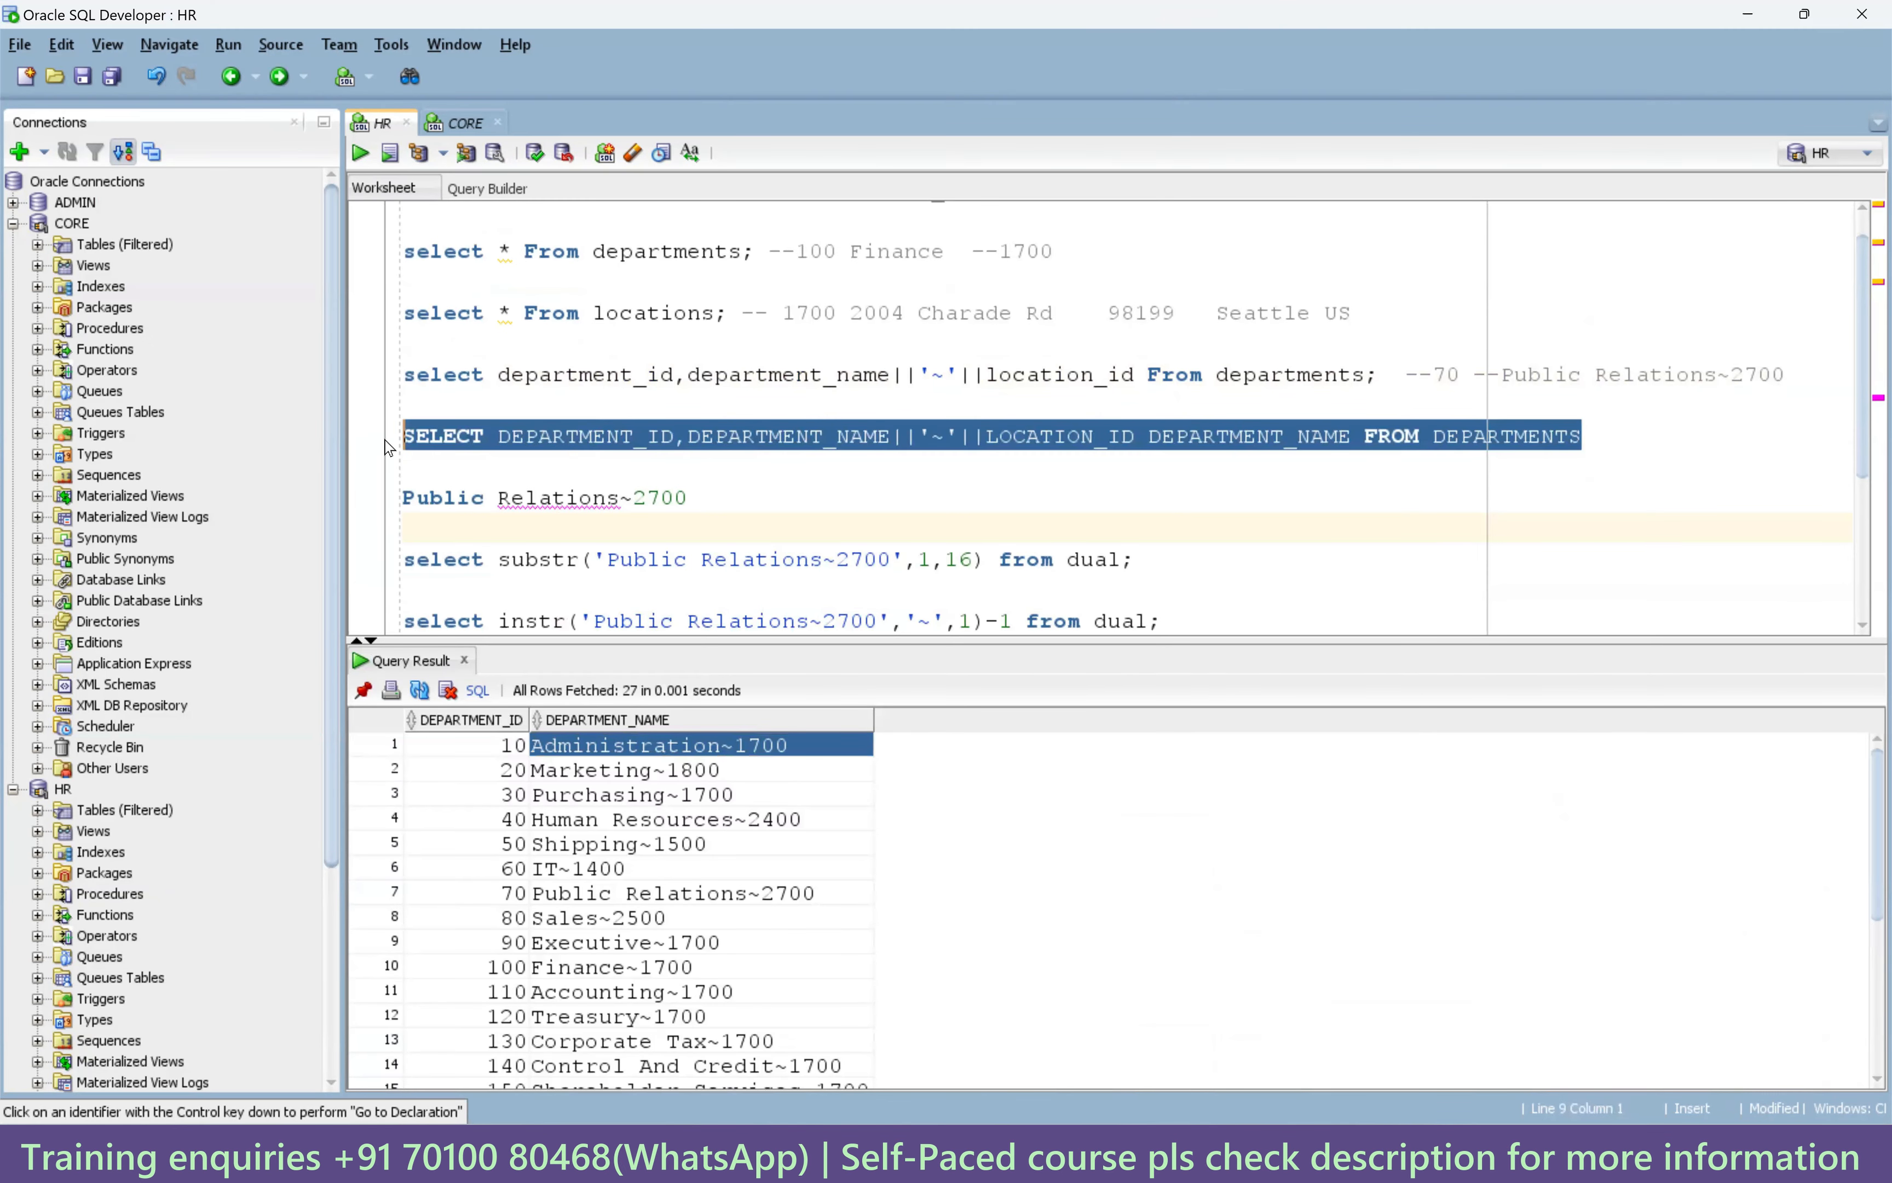
Replace lkp1's SQL override with SELECT DEPARTMENT_ID,DEPARTMENT_NAME||'~'||LOCATION_ID DEPARTMENT_NAME FROM DEPARTMENTS.
key("ctrl+c")
key("alt+Tab")
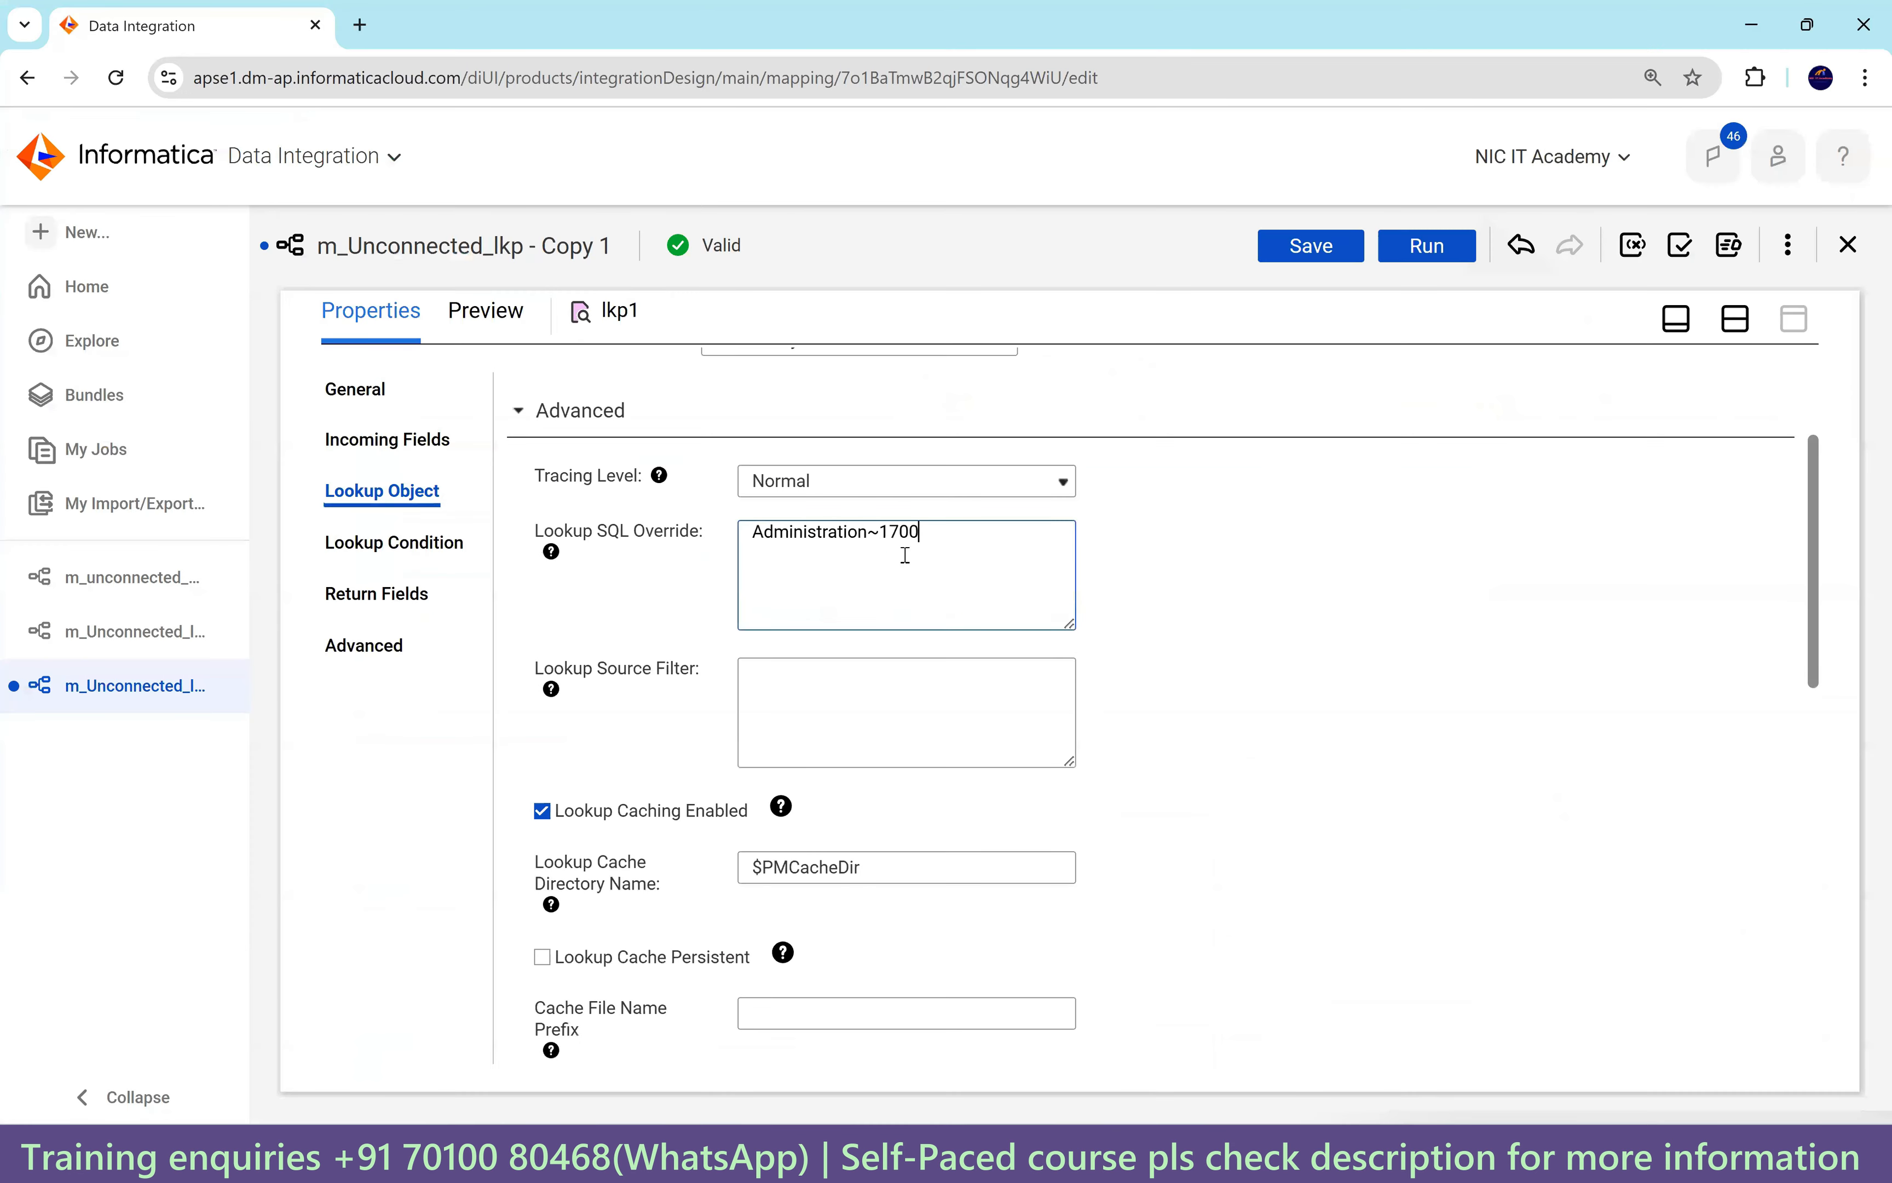
key("ctrl+a")
key("ctrl+v")
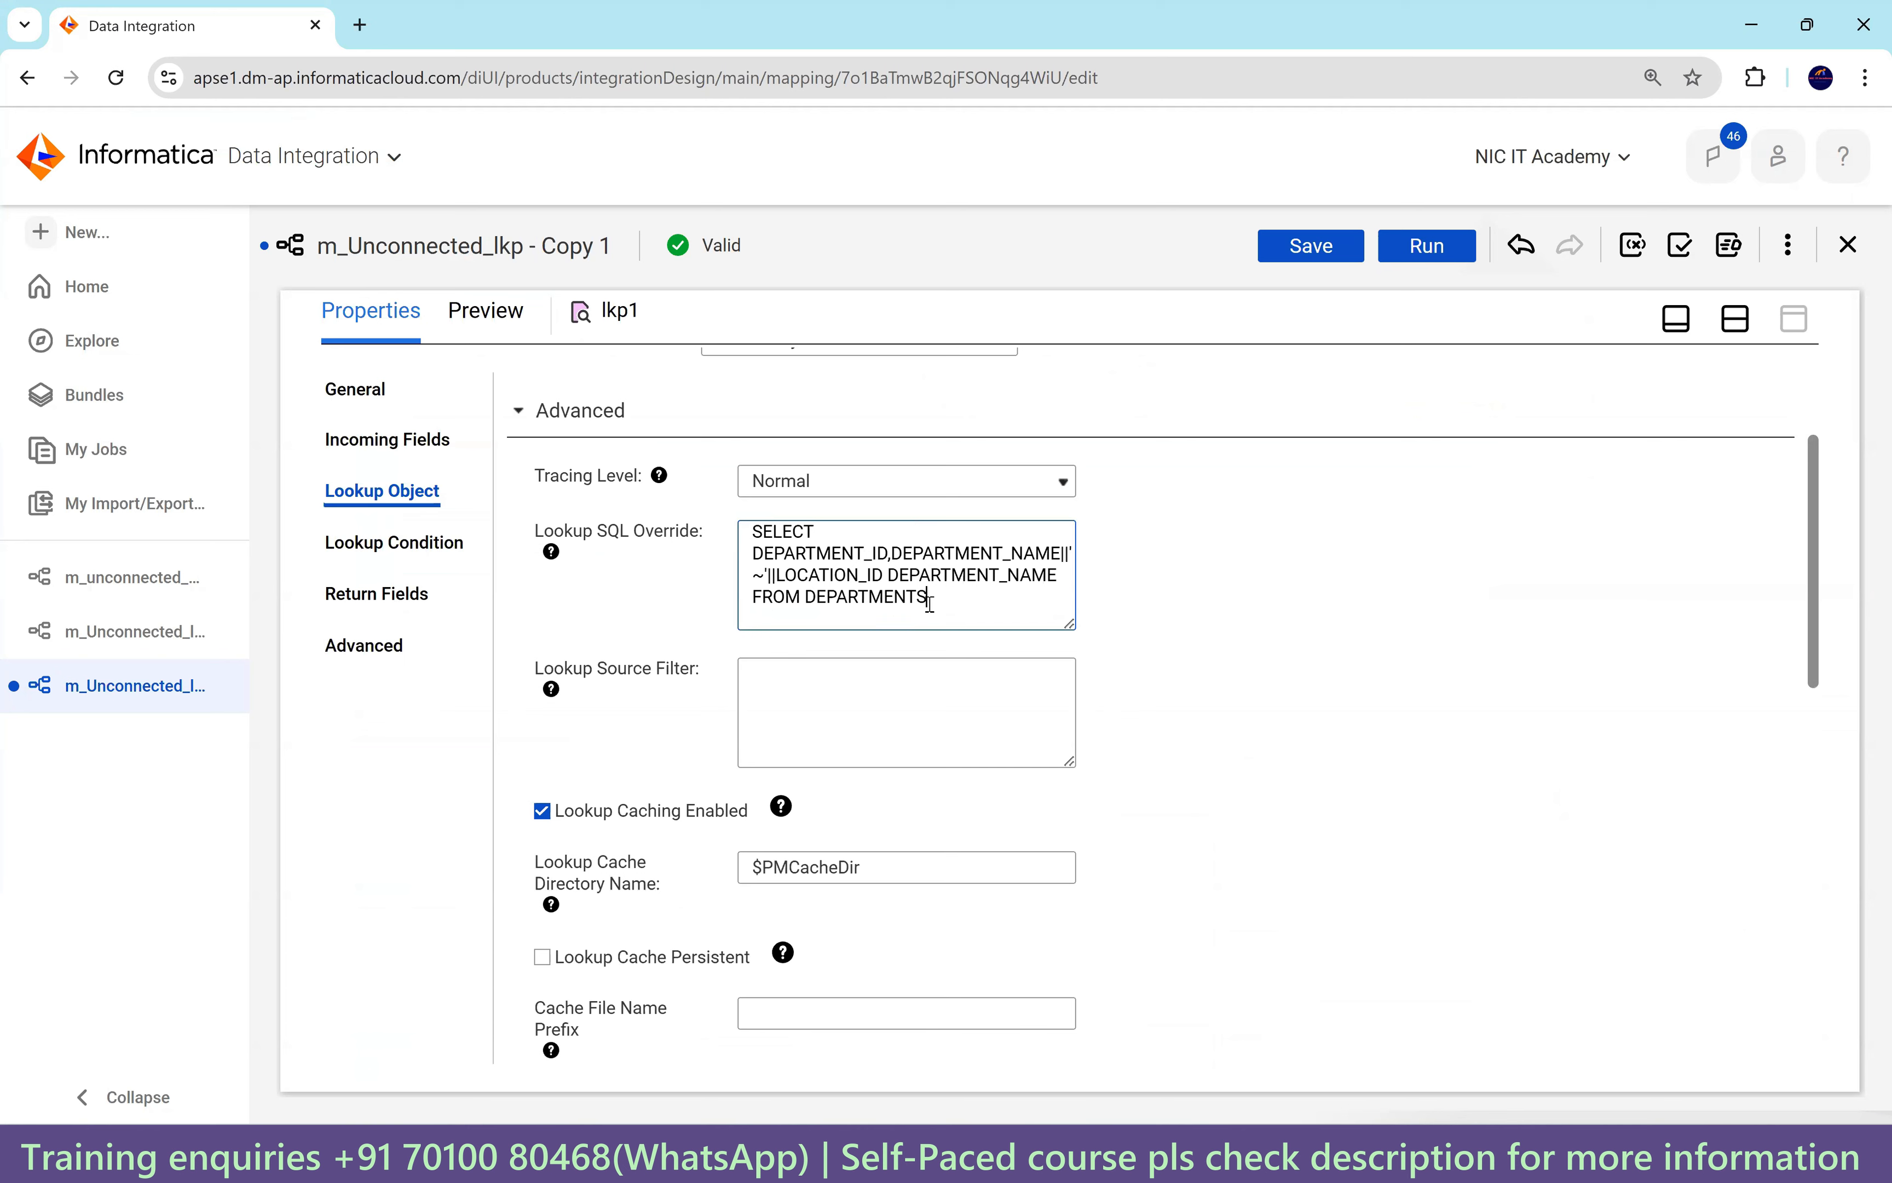
left_click(778, 684)
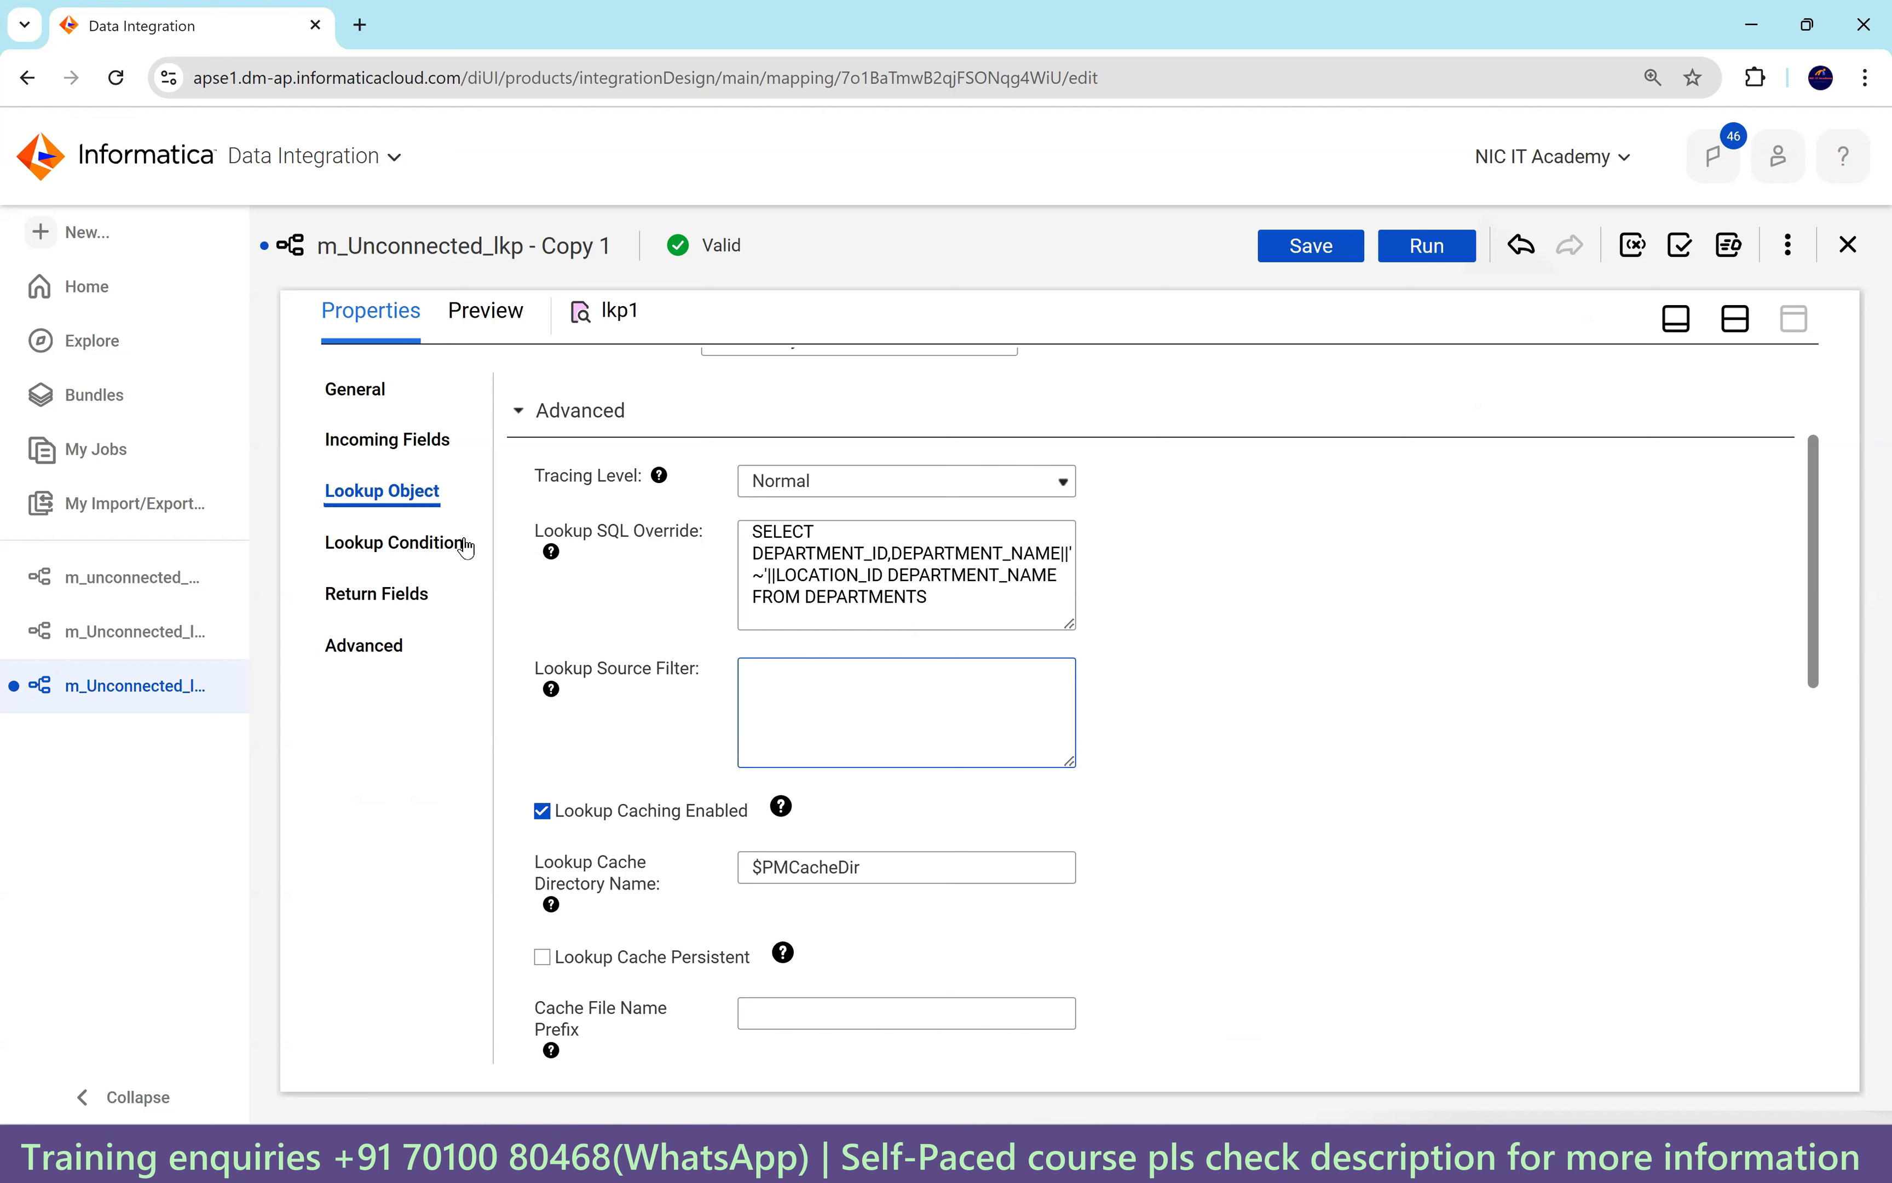
Review lkp1's incoming fields, lookup condition, return fields and SQL override text.
left_click(435, 442)
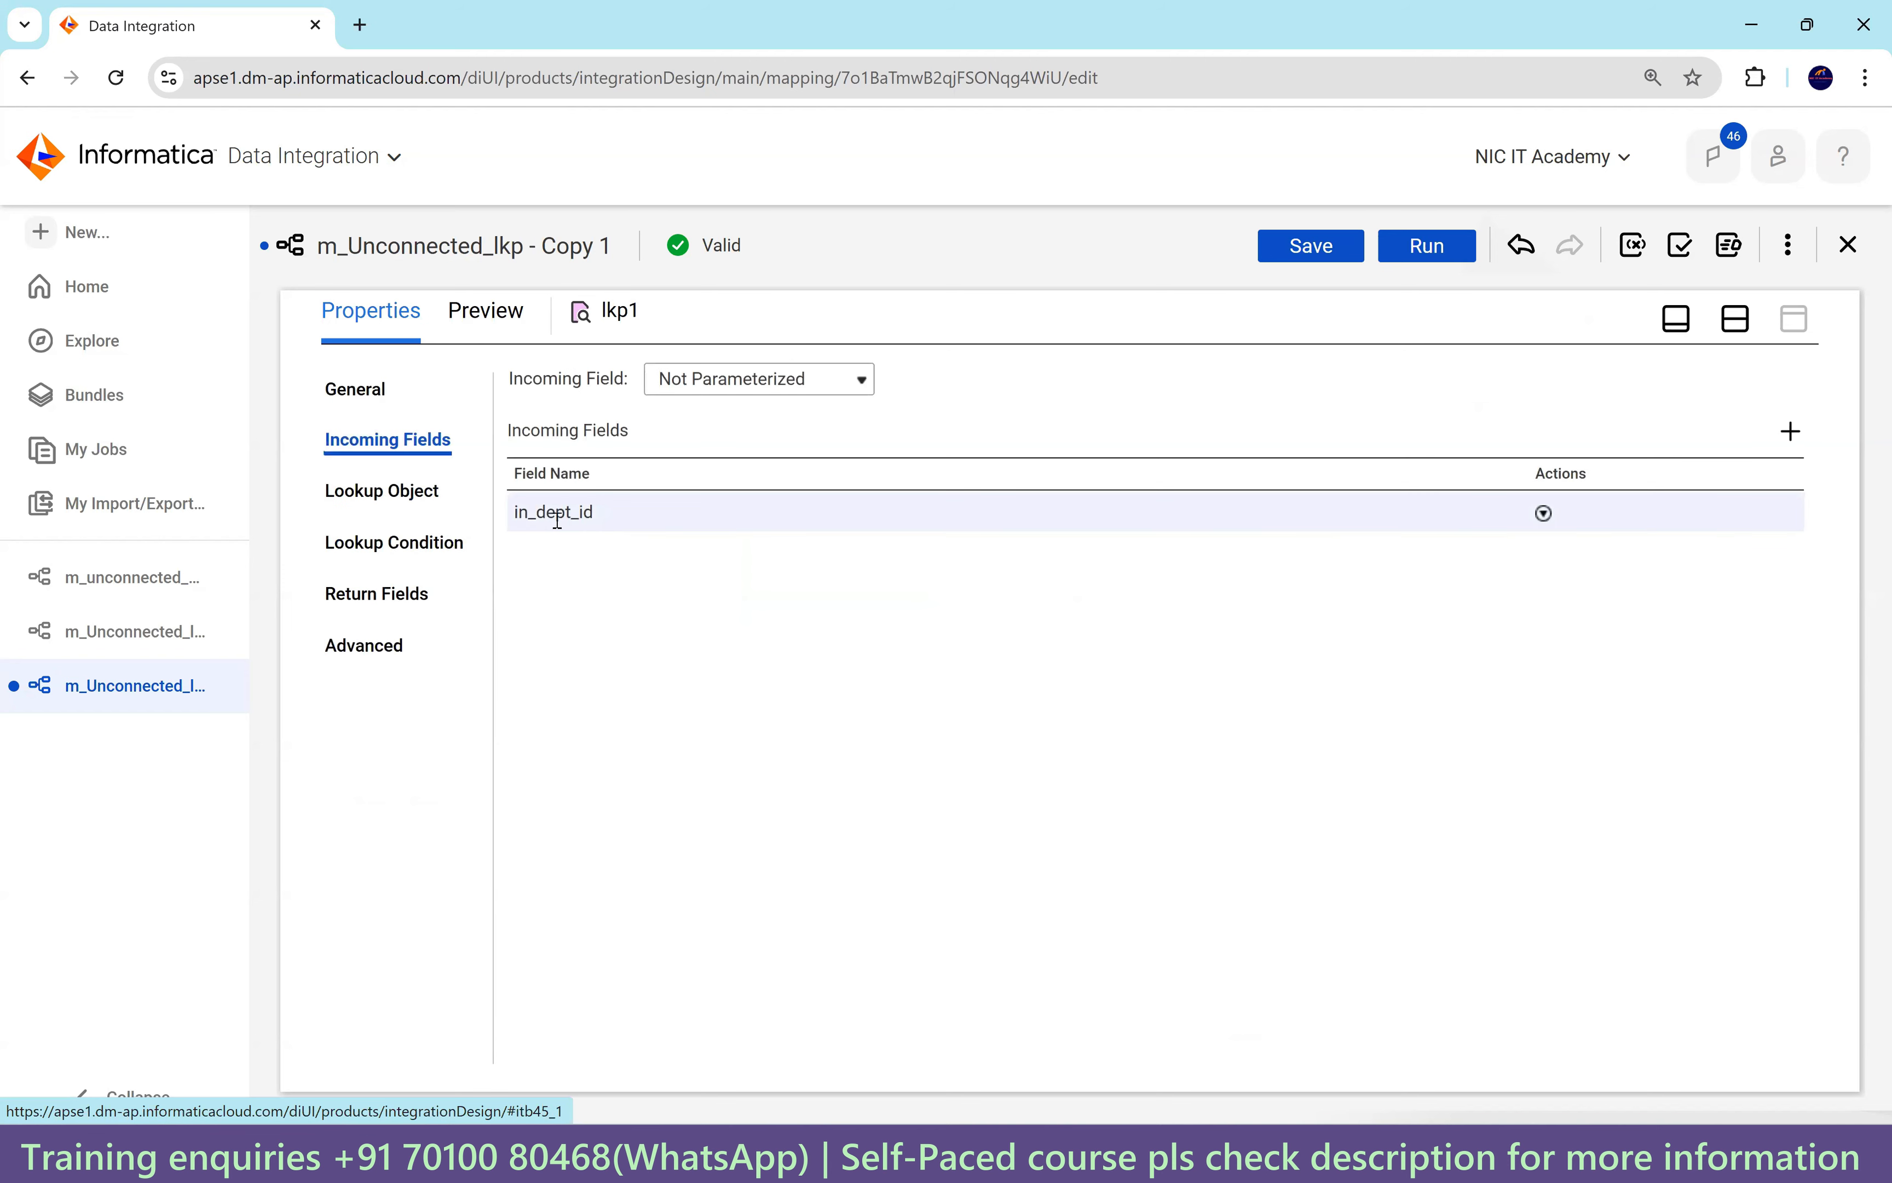
left_click(429, 548)
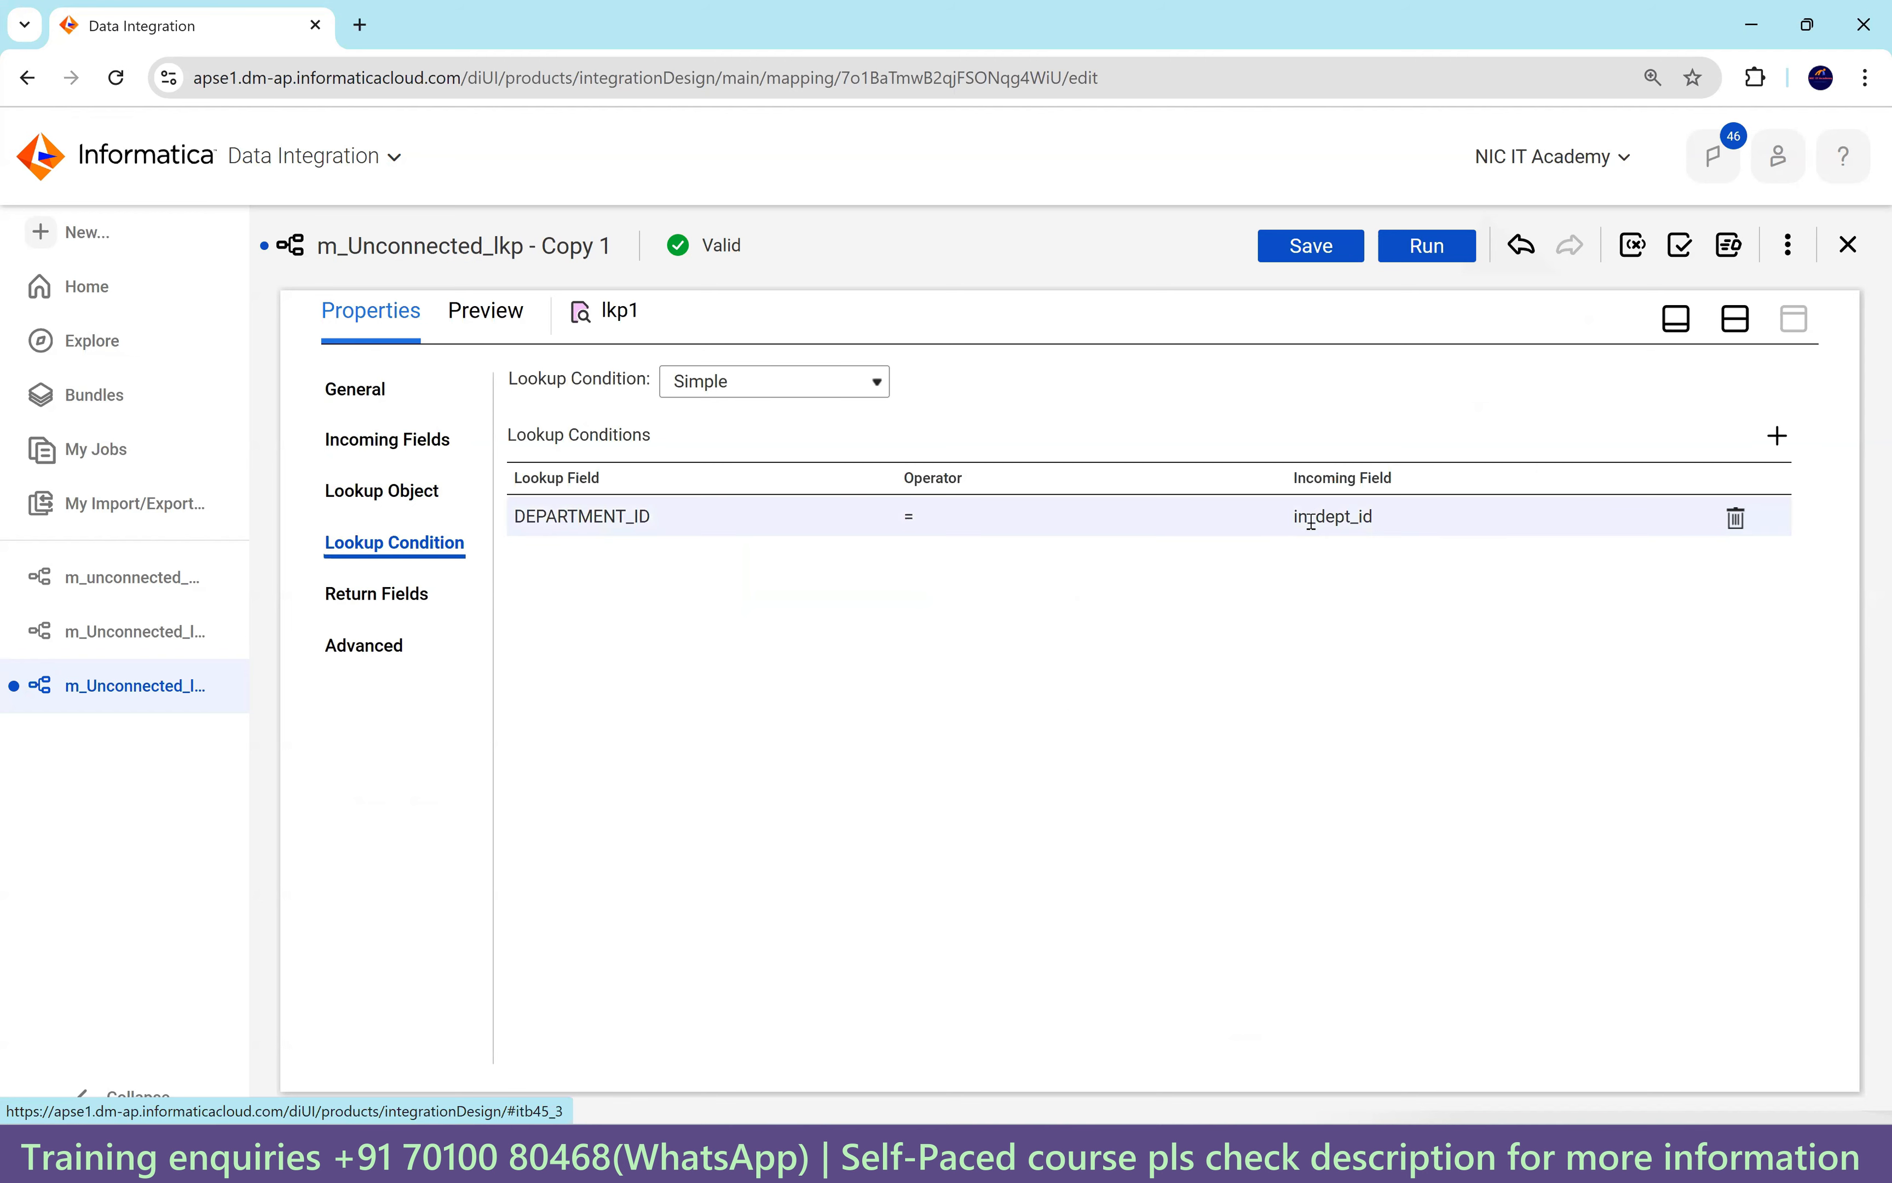
left_click(415, 595)
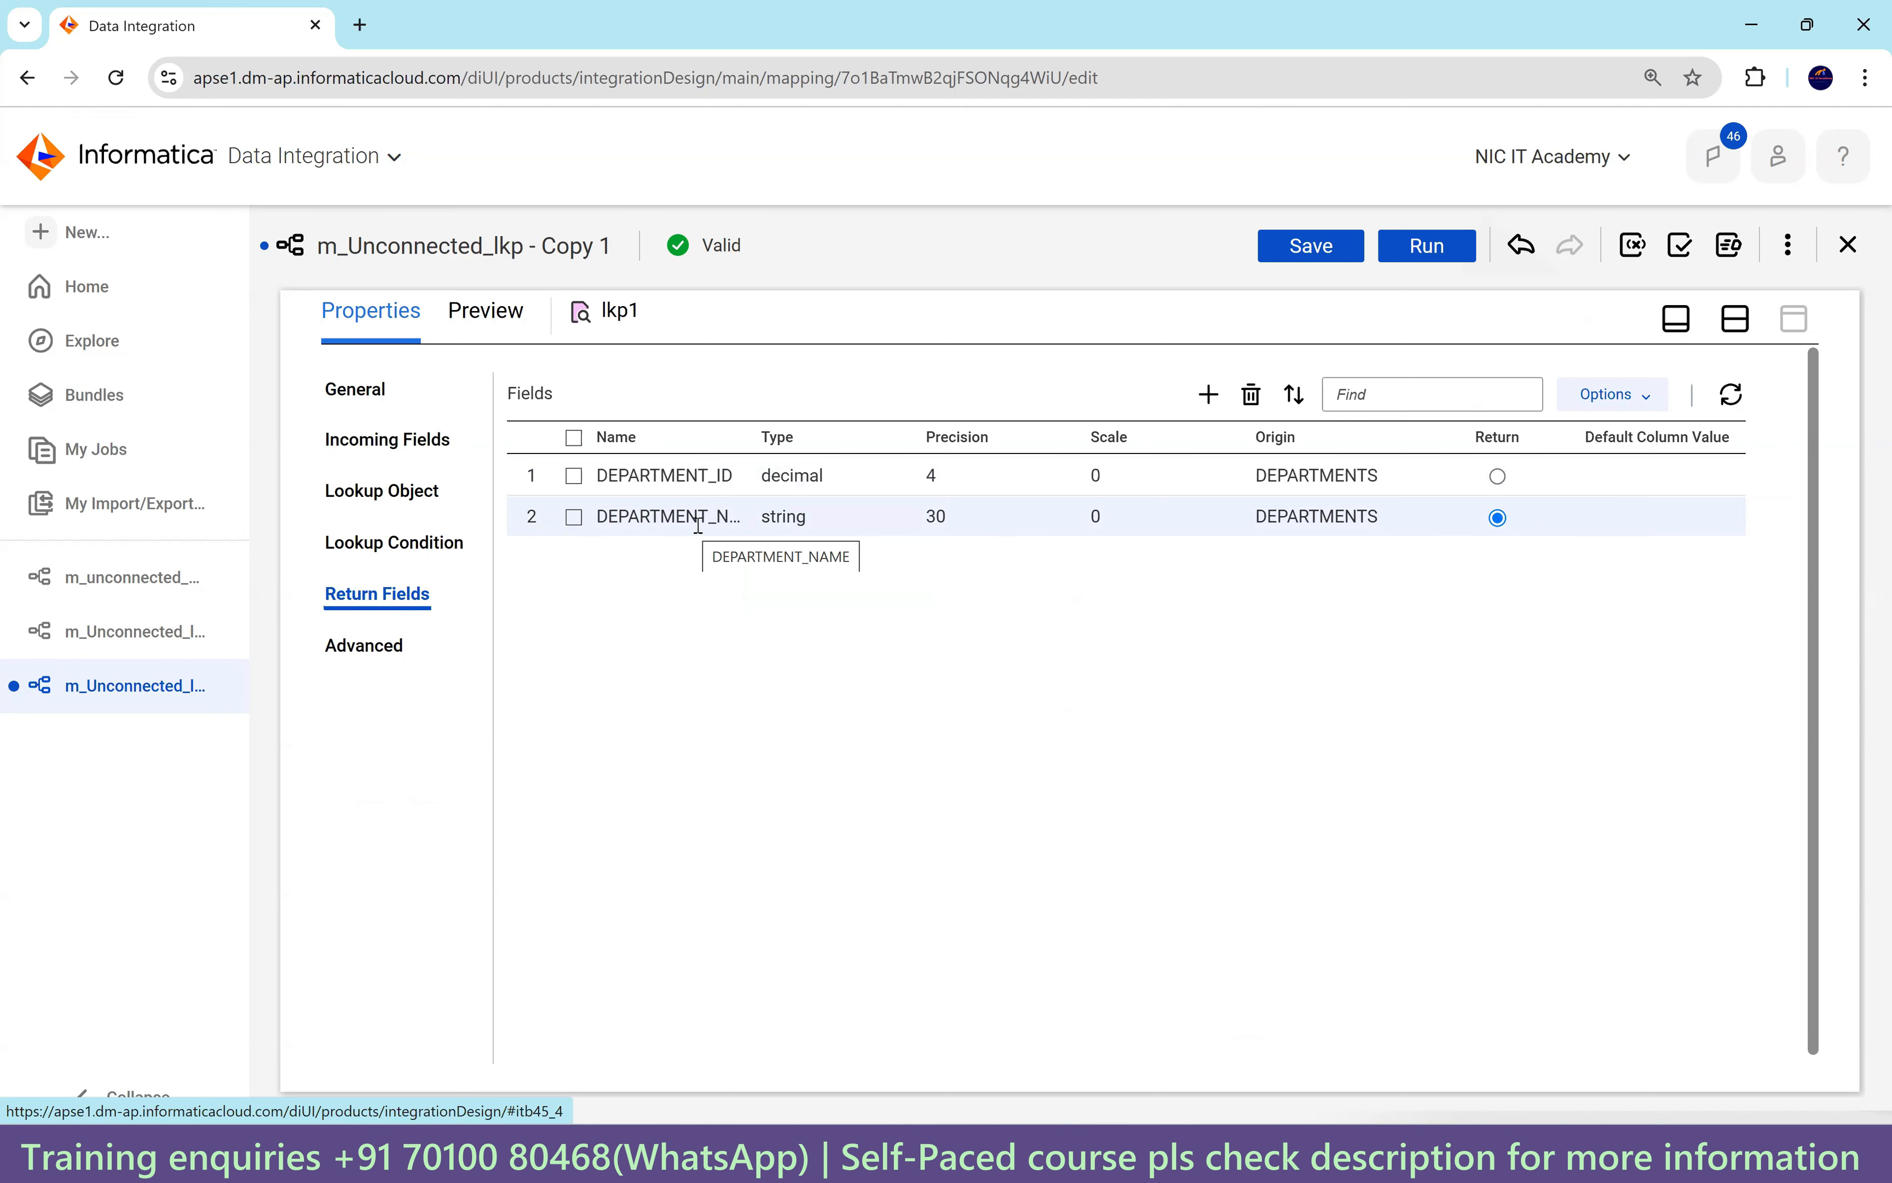
left_click(381, 548)
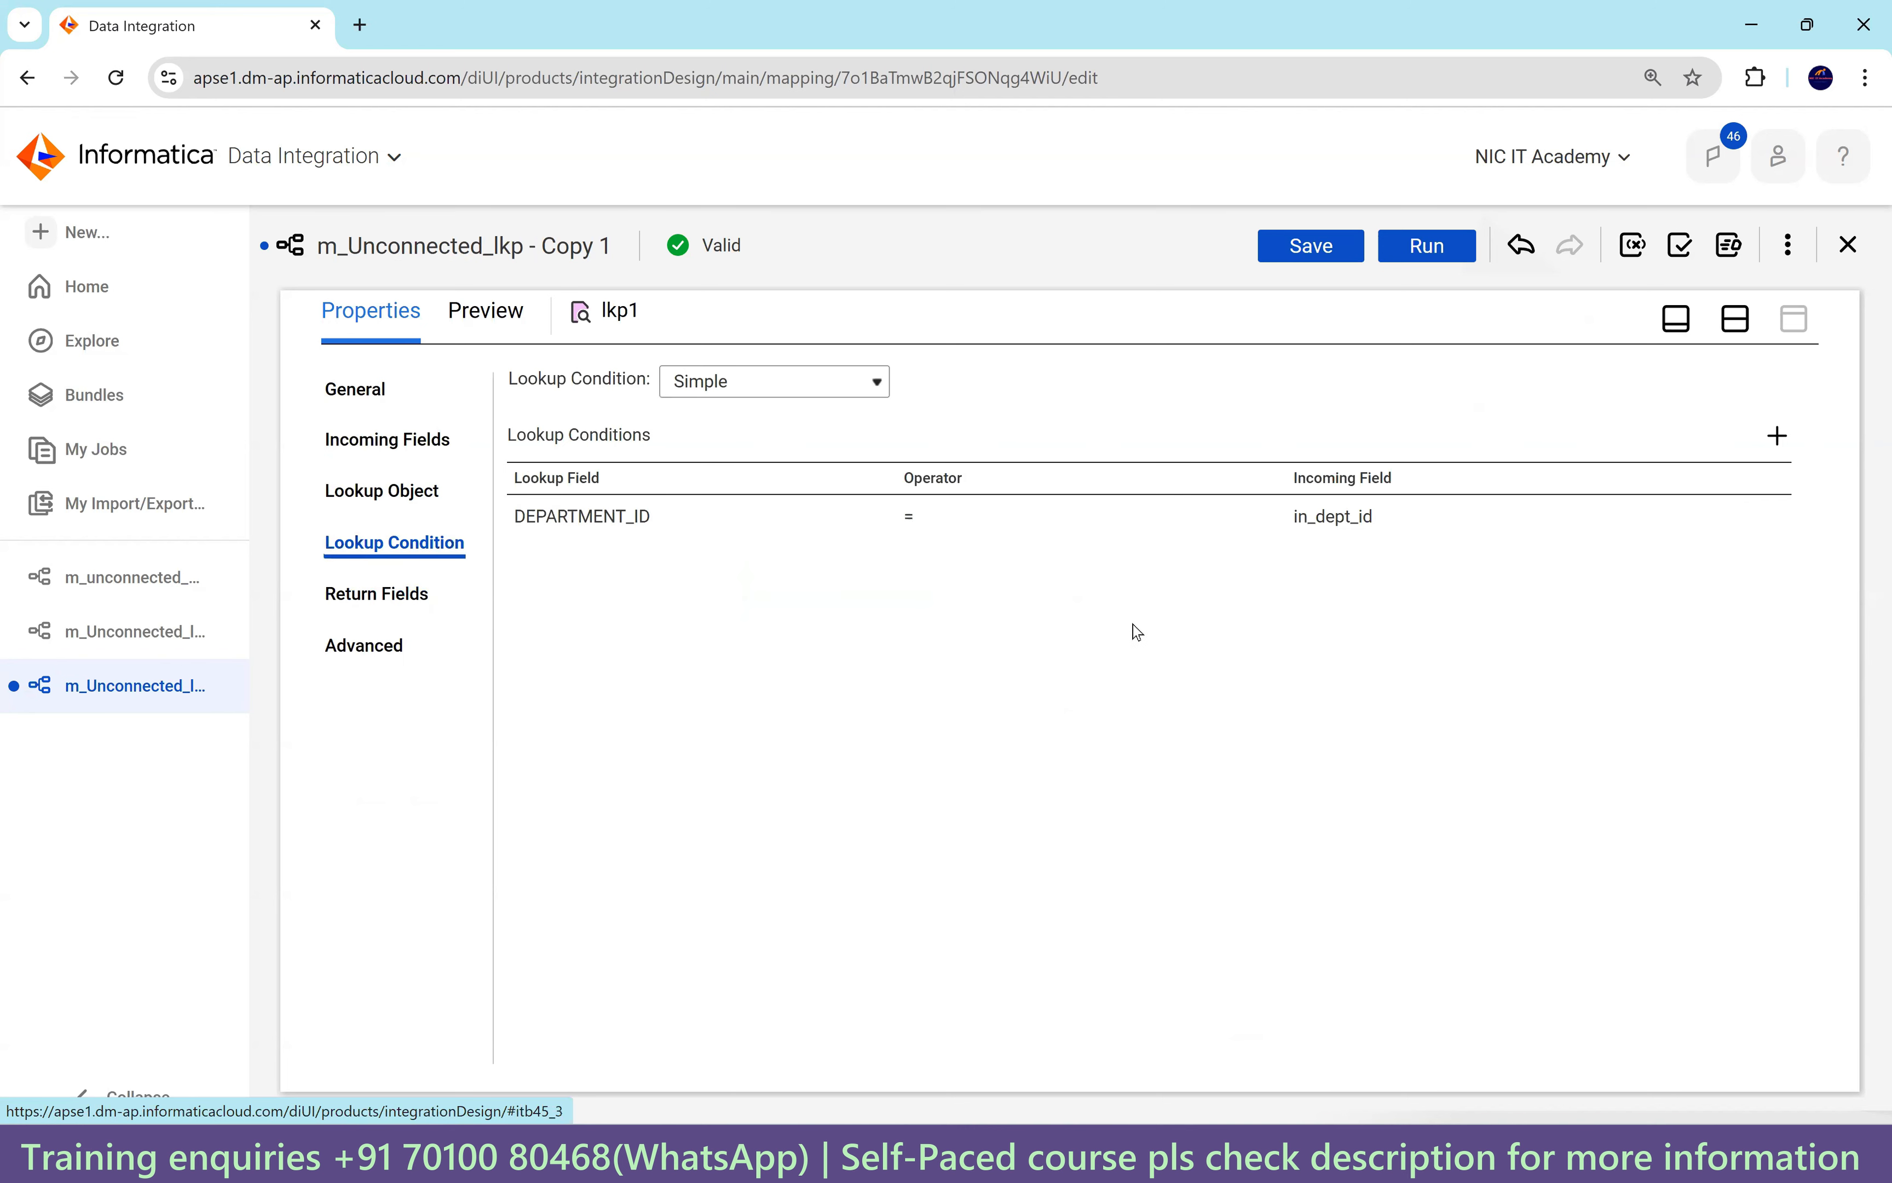
left_click(387, 495)
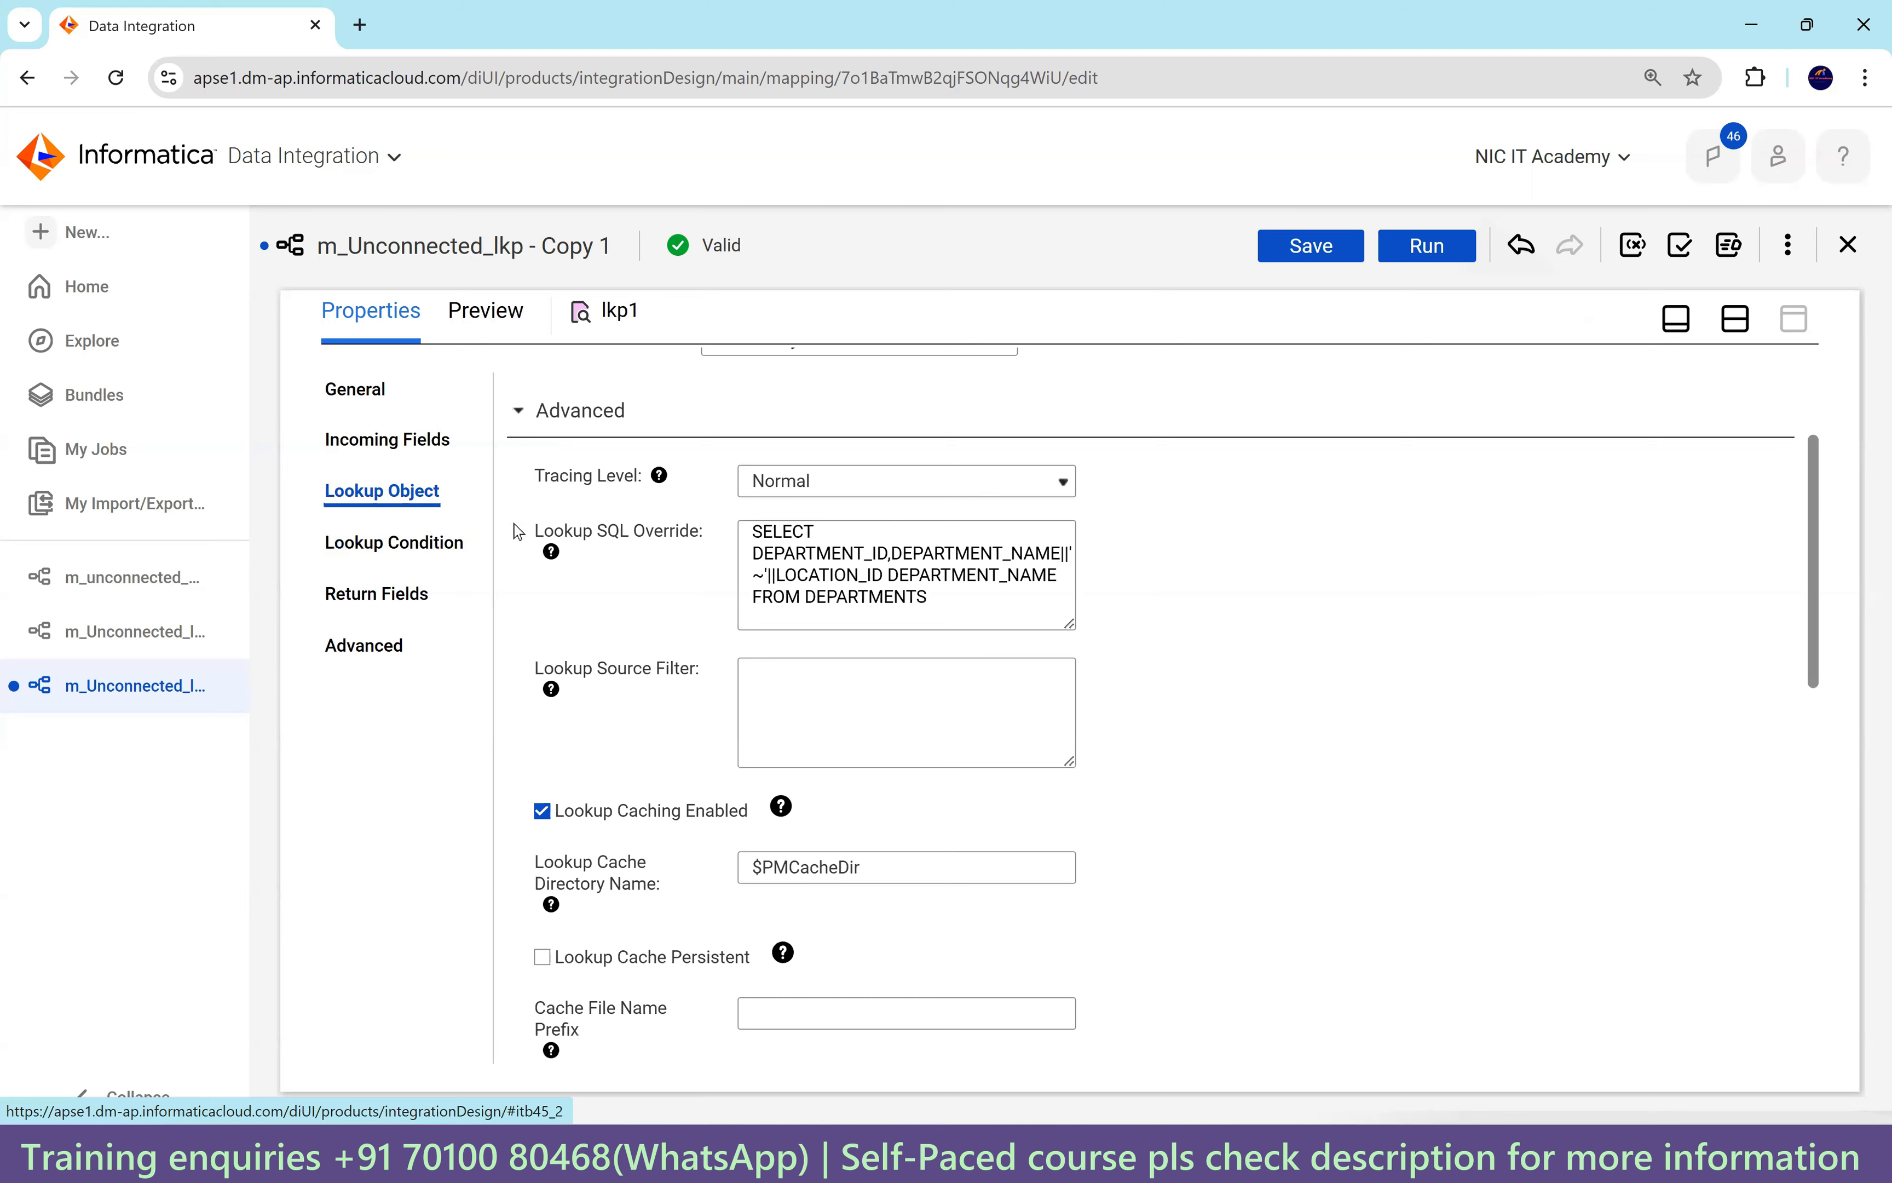
left_click_drag(930, 607, 665, 540)
scroll(819, 579, "up", 3)
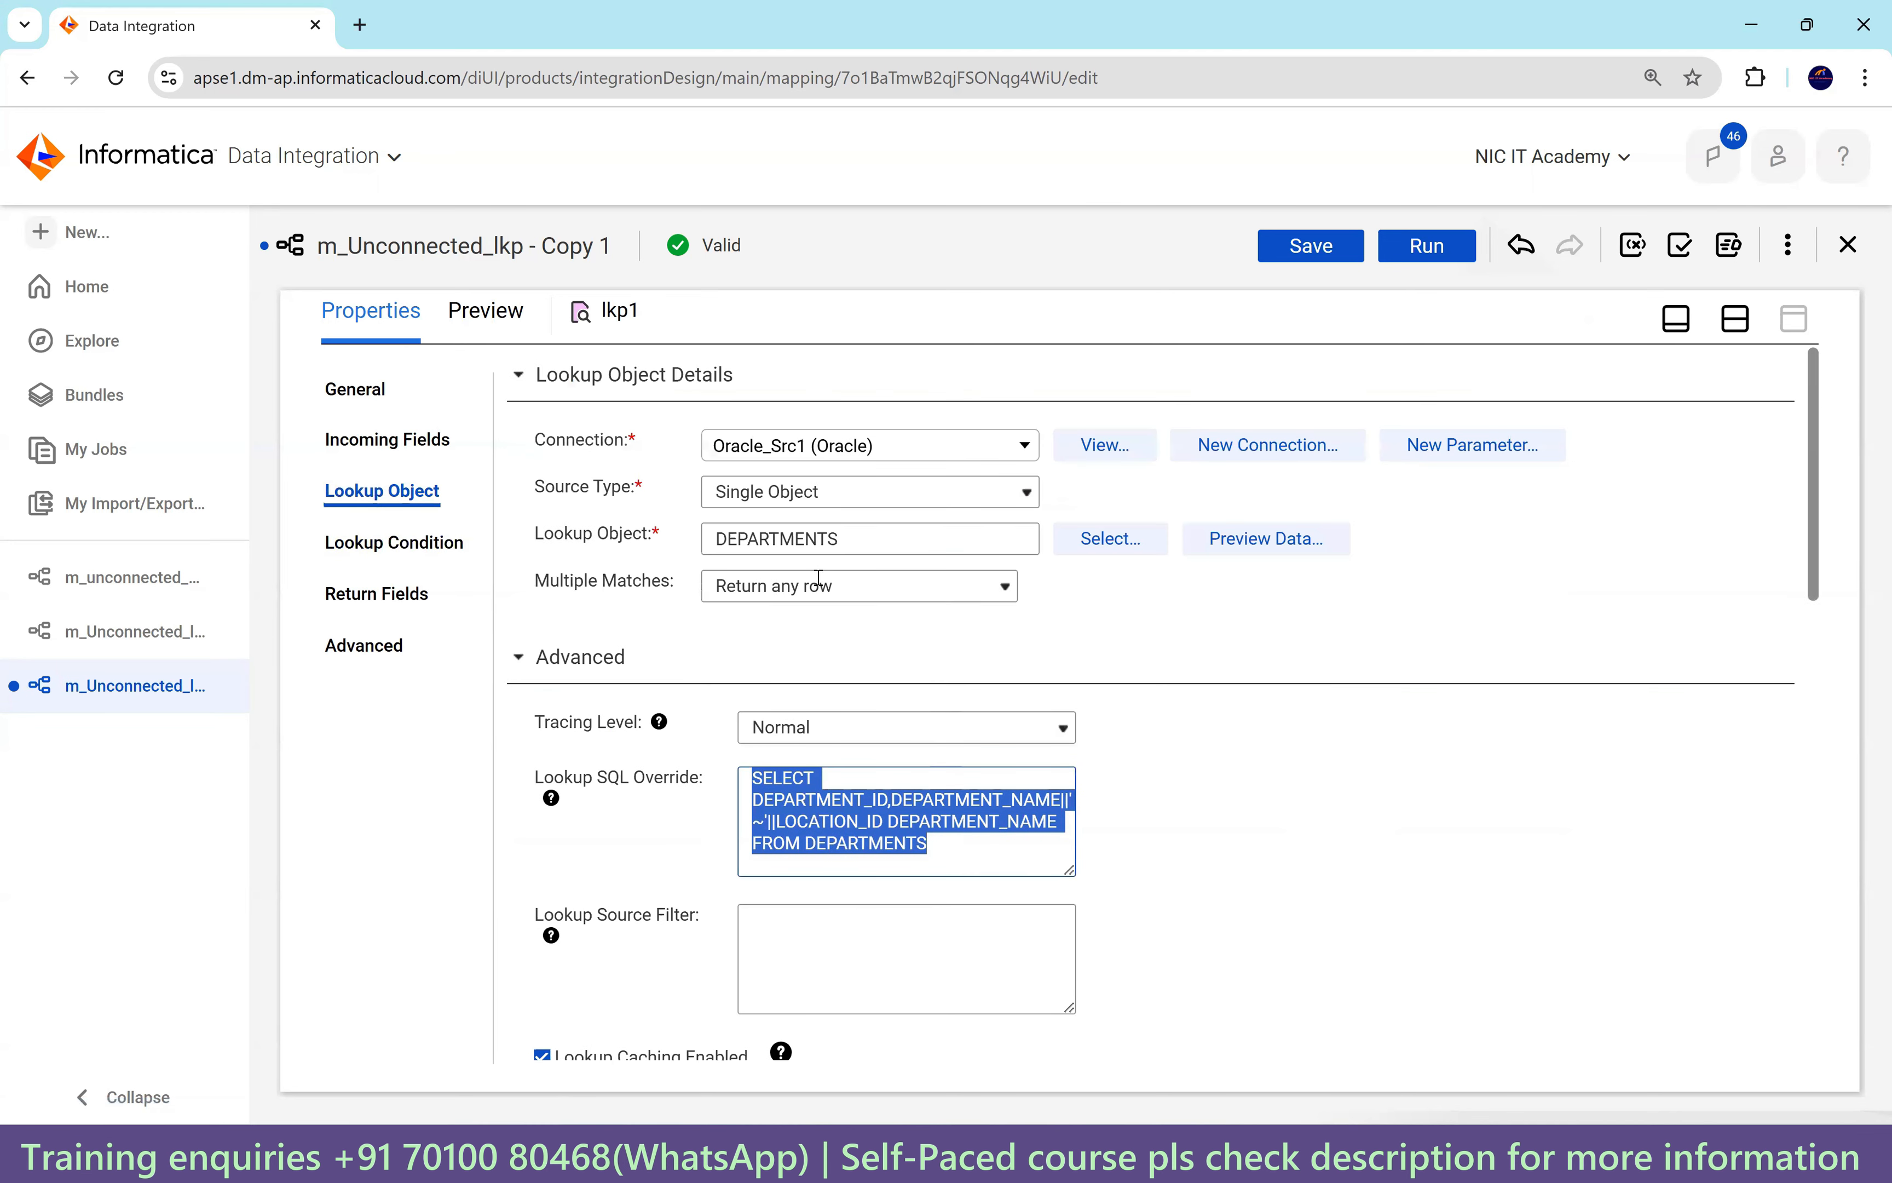
Reselect DEPARTMENTS as lkp1's lookup object, recheck the DEPARTMENT_ID condition and view incoming field in_dept_id.
left_click(1125, 549)
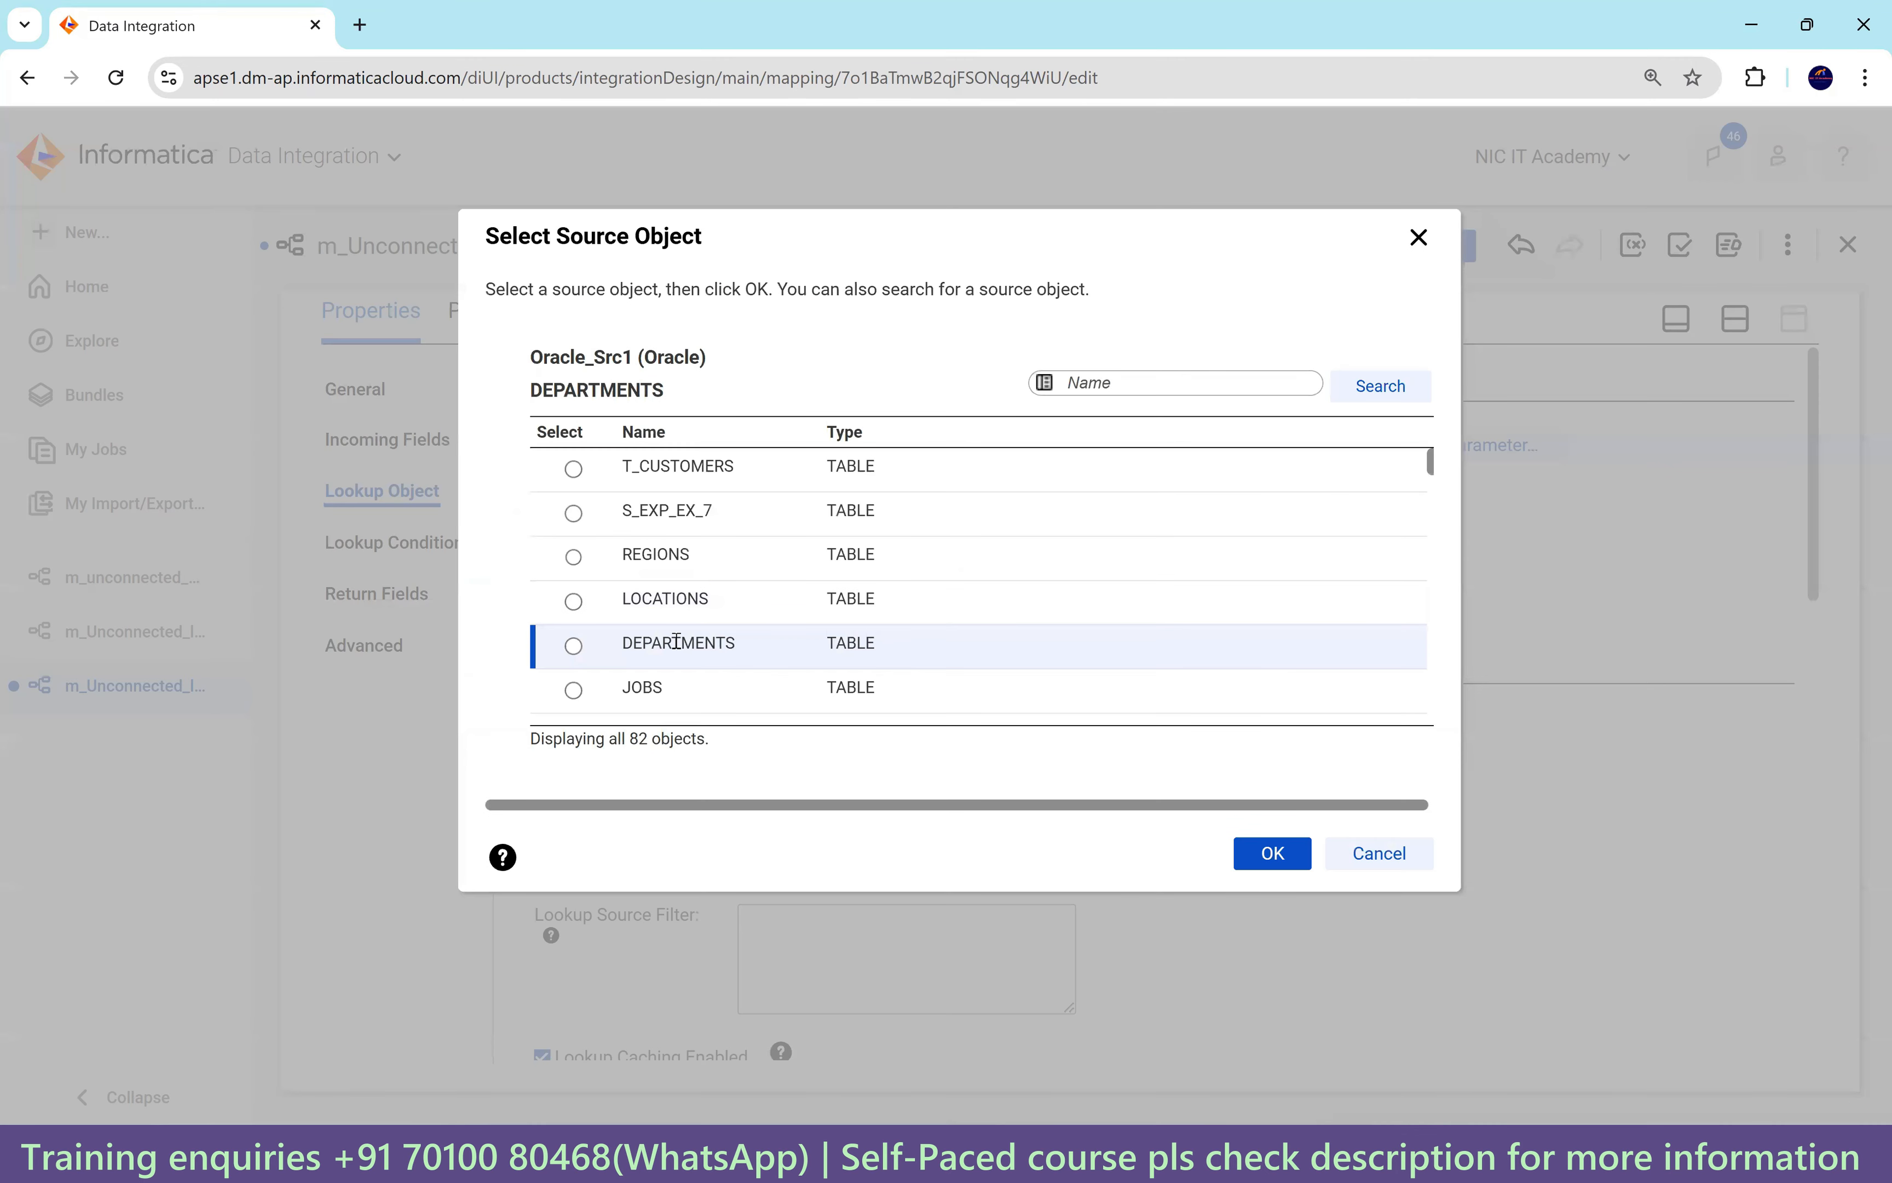
left_click(688, 643)
left_click(1259, 853)
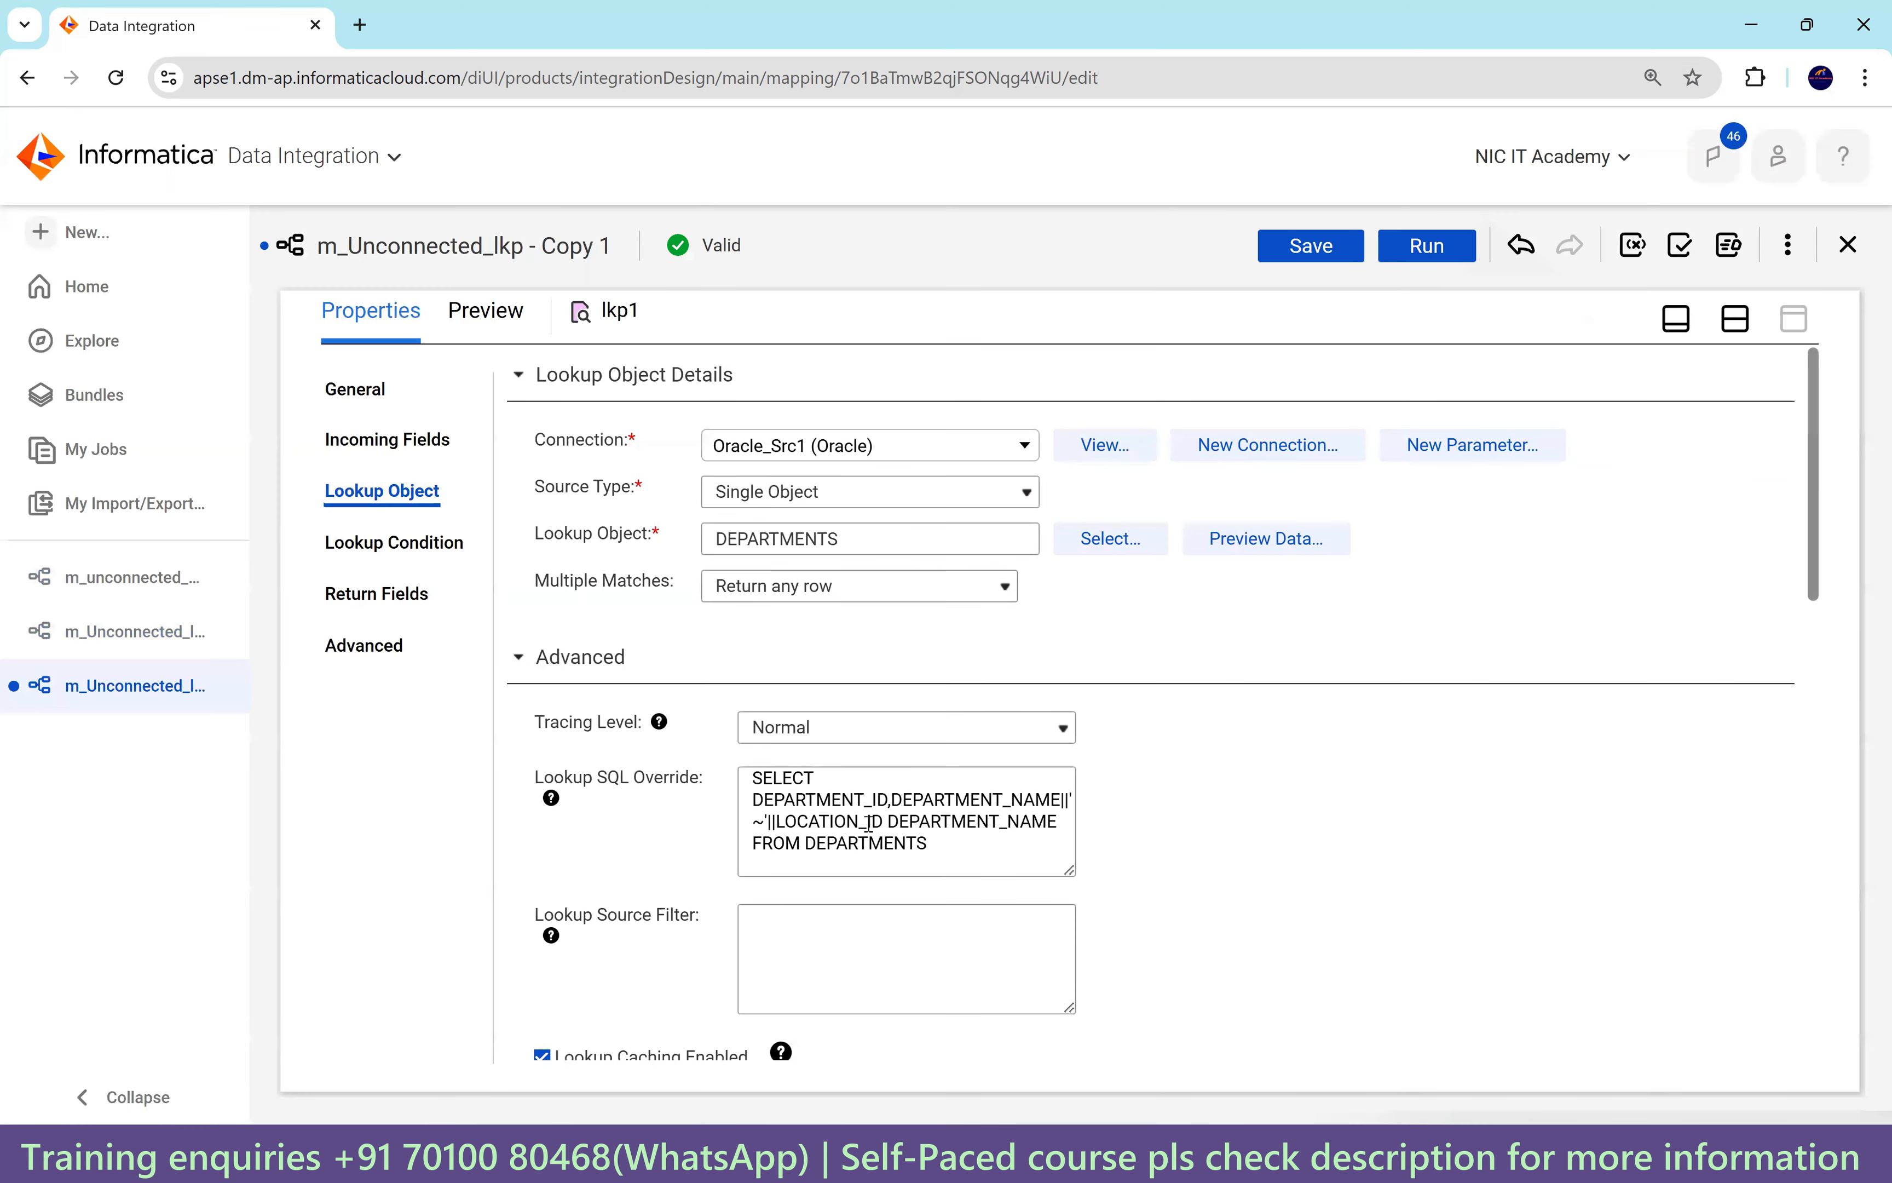
left_click(422, 548)
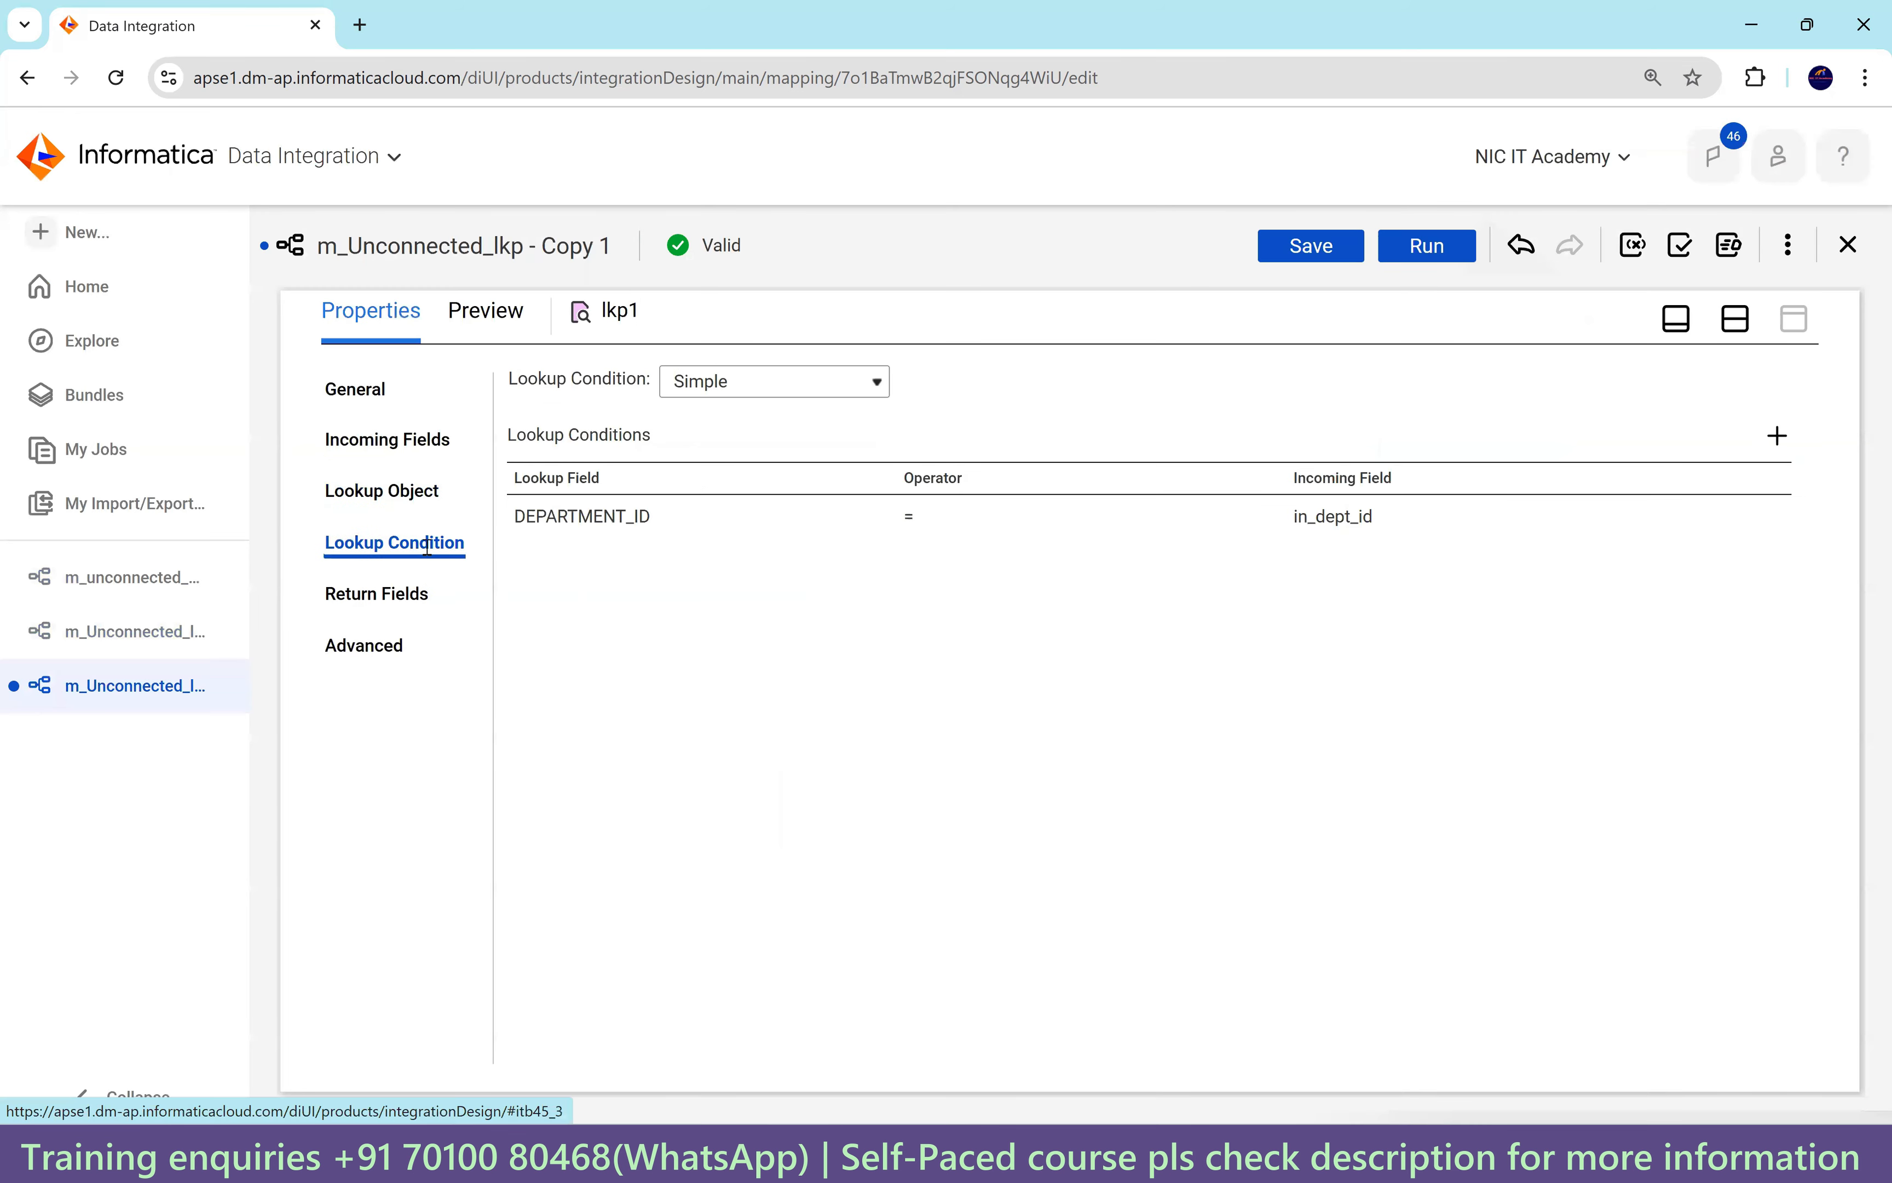
double_click(1307, 518)
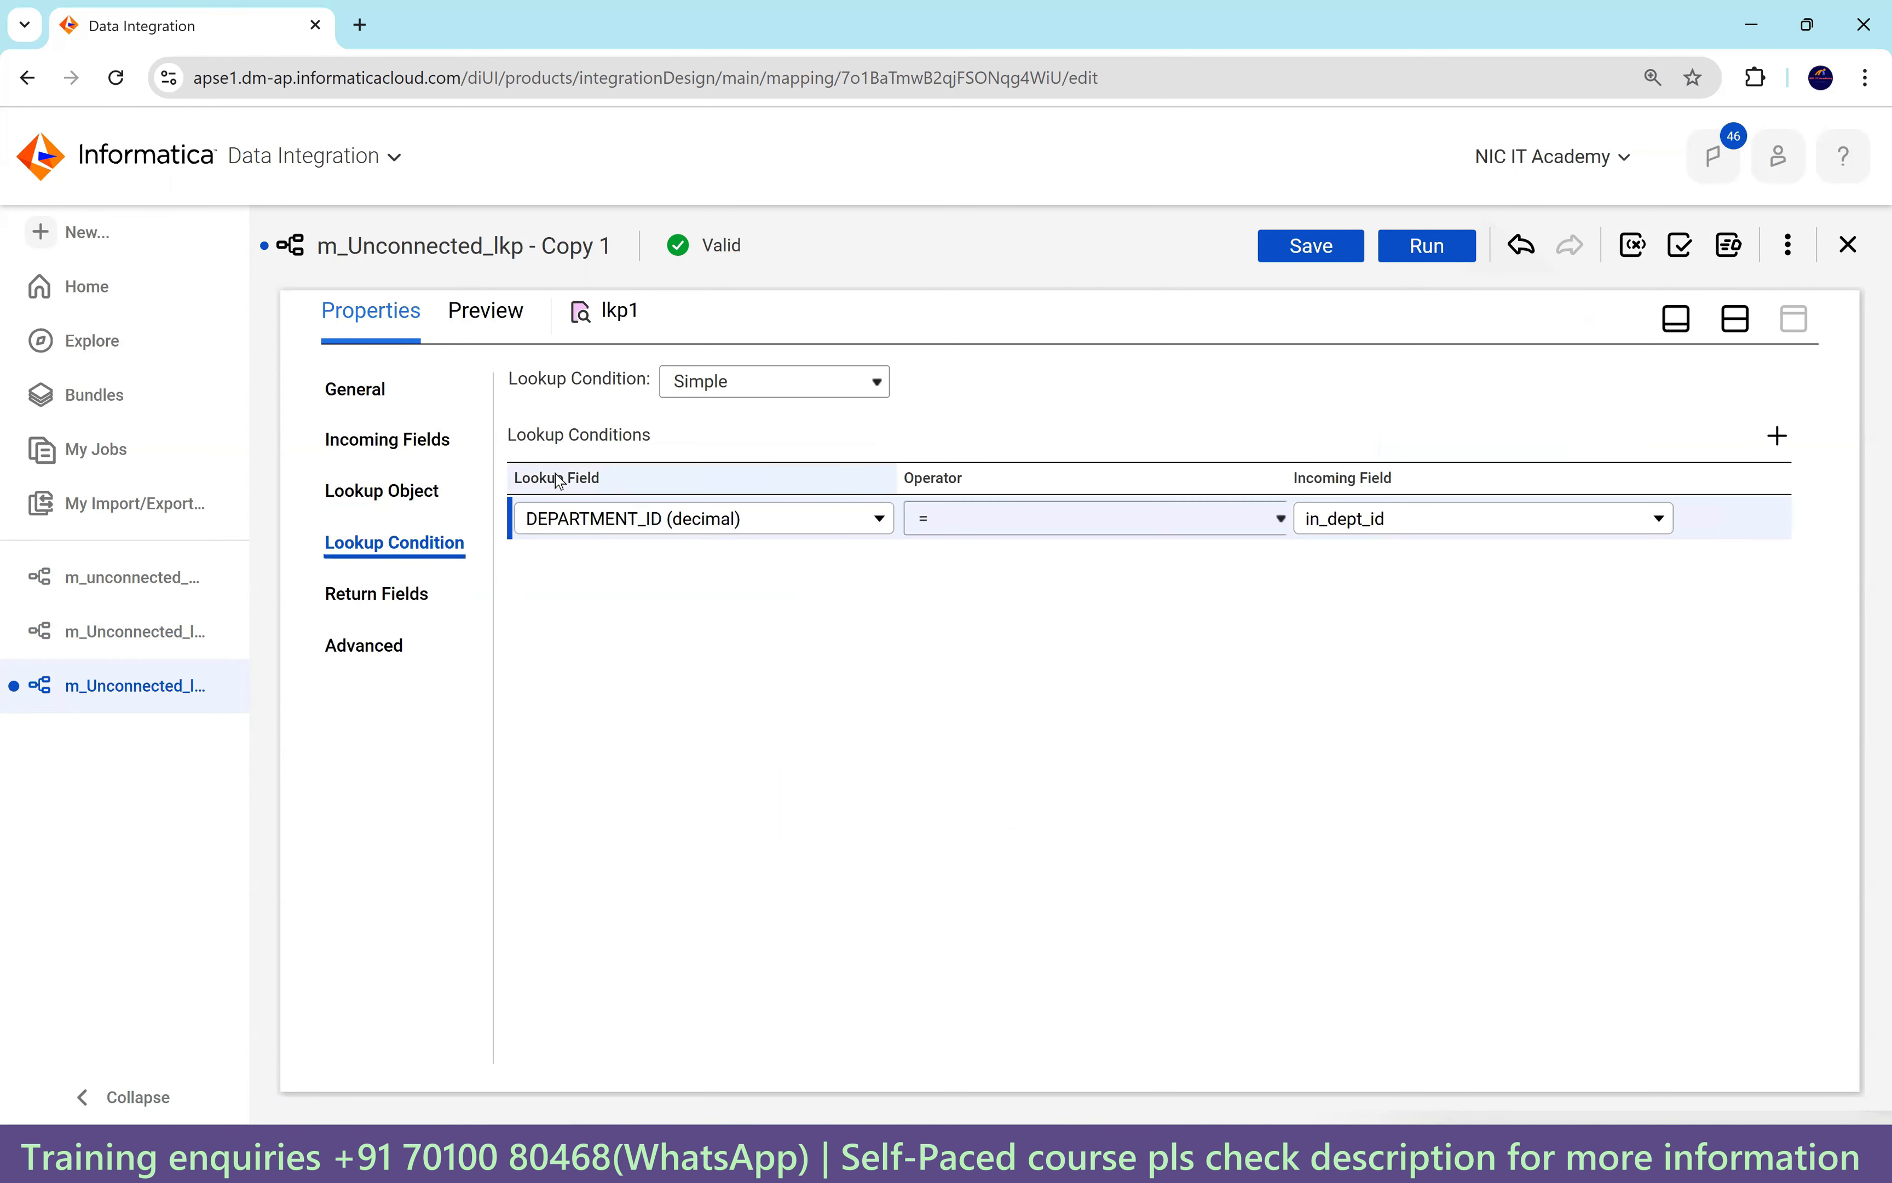
left_click(438, 451)
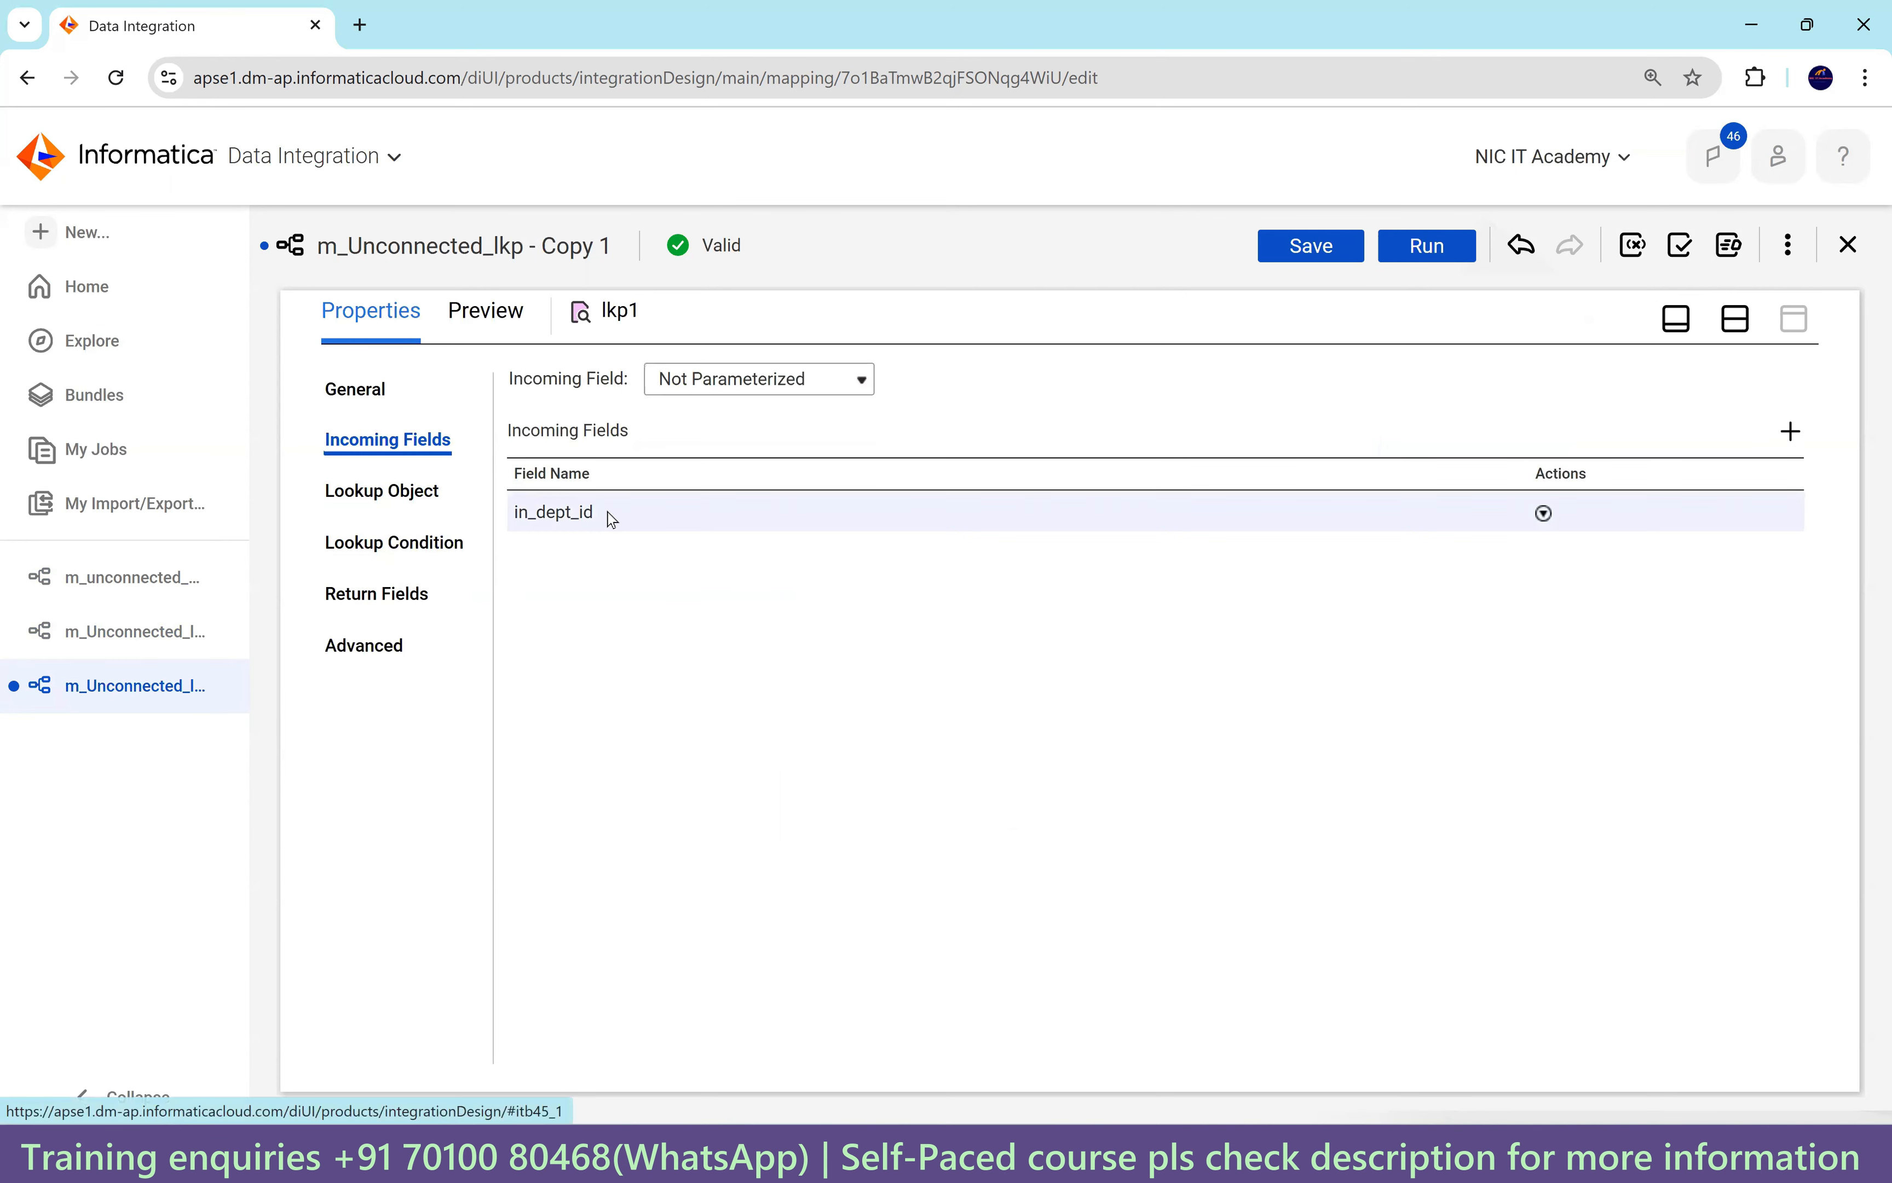
Delete MANAGER_ID and LOCATION_ID from lkp1's return fields.
left_click(387, 595)
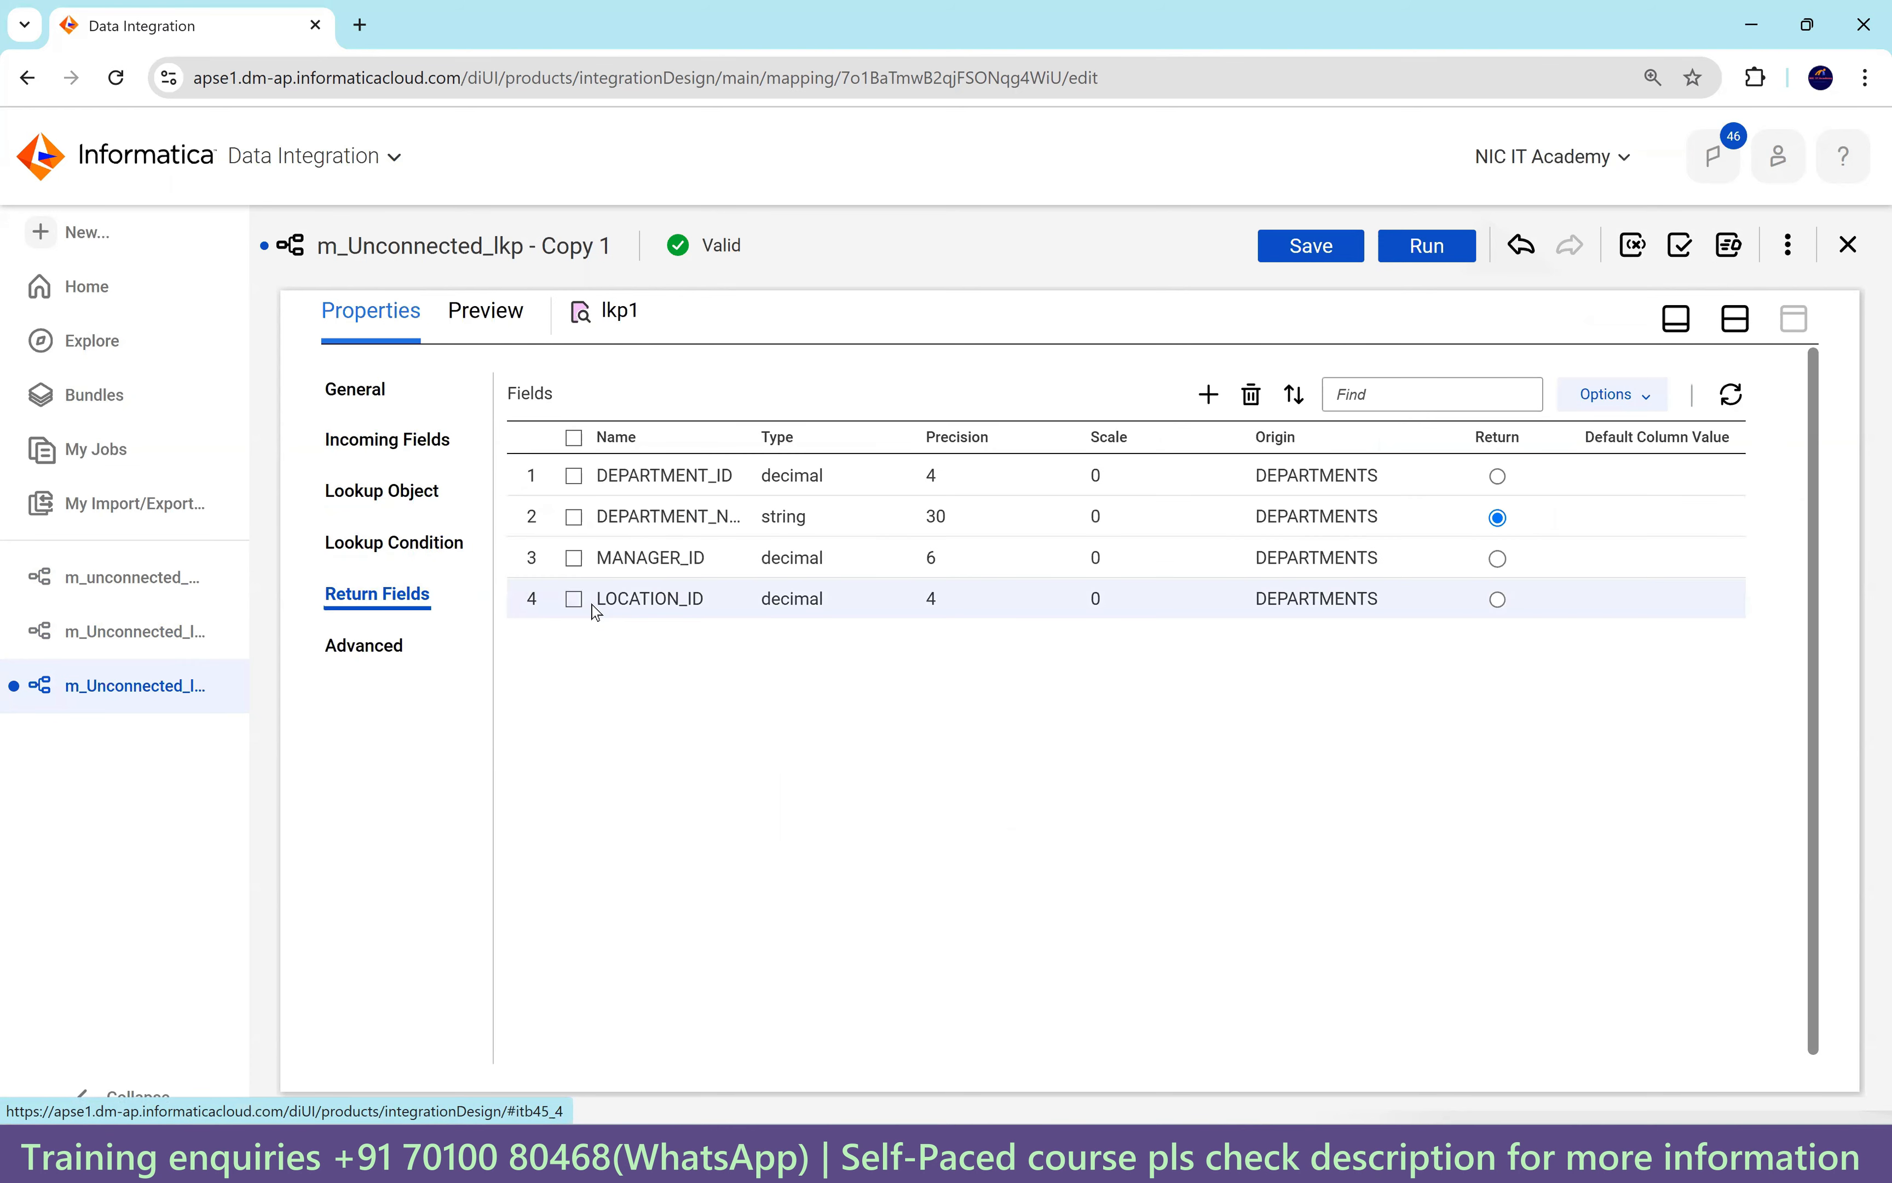
left_click(574, 599)
left_click(574, 558)
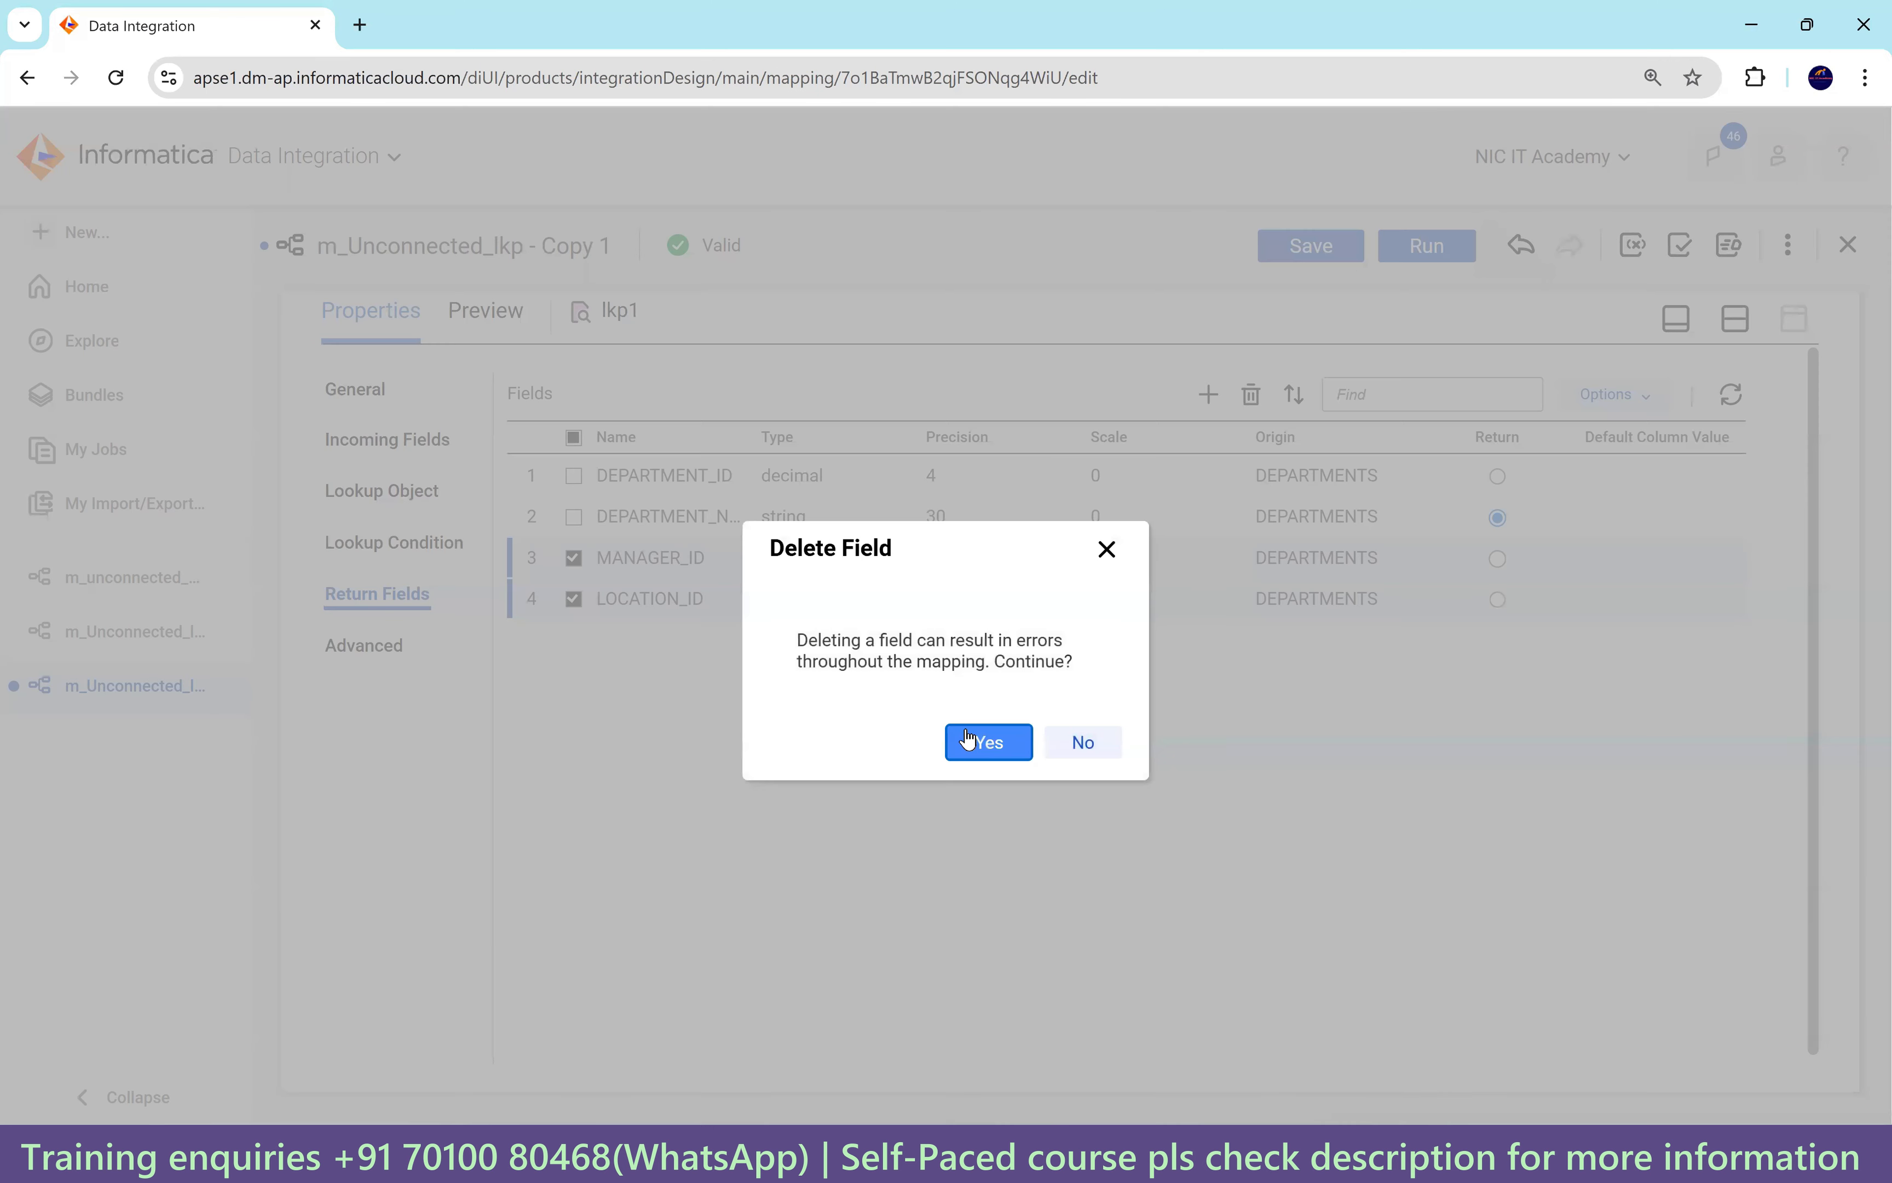
left_click(973, 739)
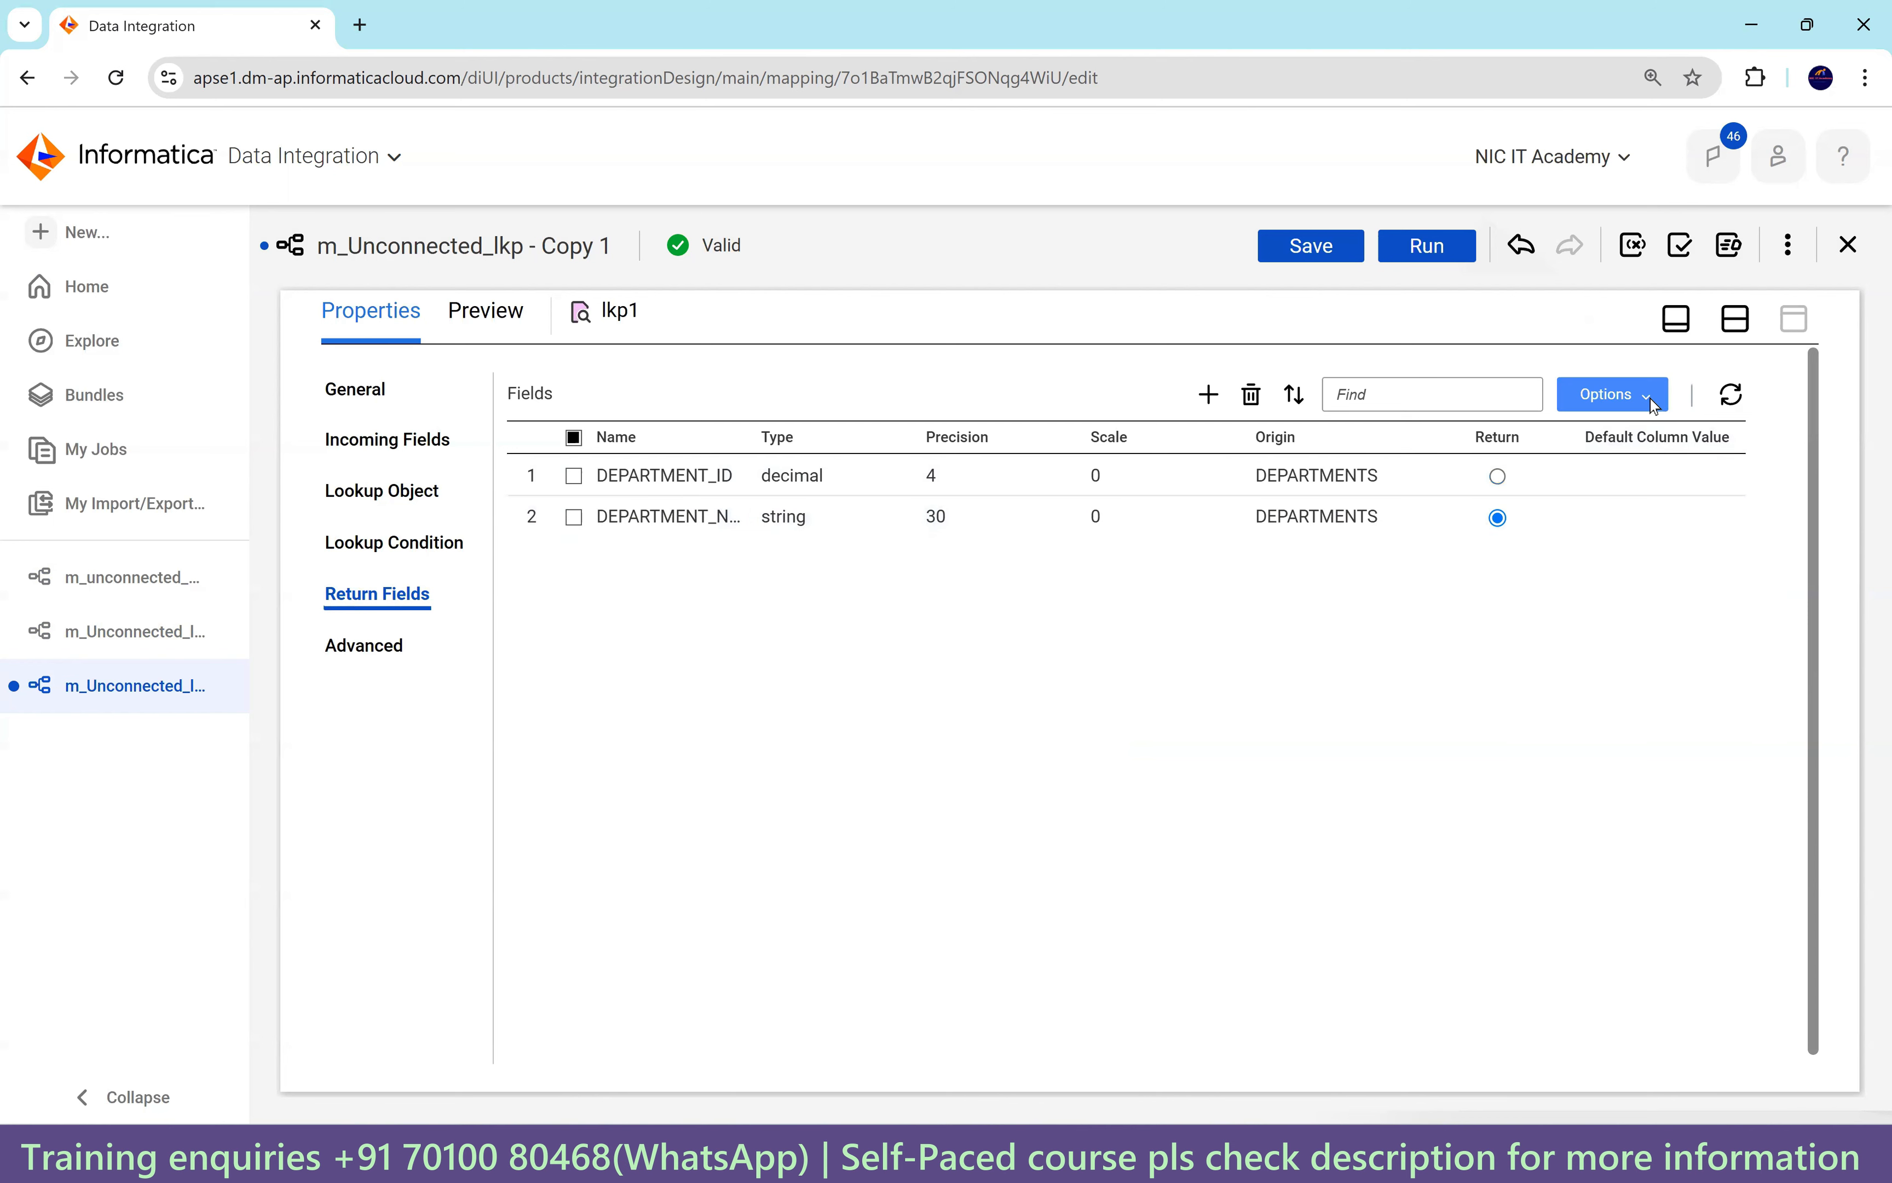
Edit field metadata to raise DEPARTMENT_NAME's native precision from 30 to 1000.
left_click(1611, 394)
left_click(1619, 549)
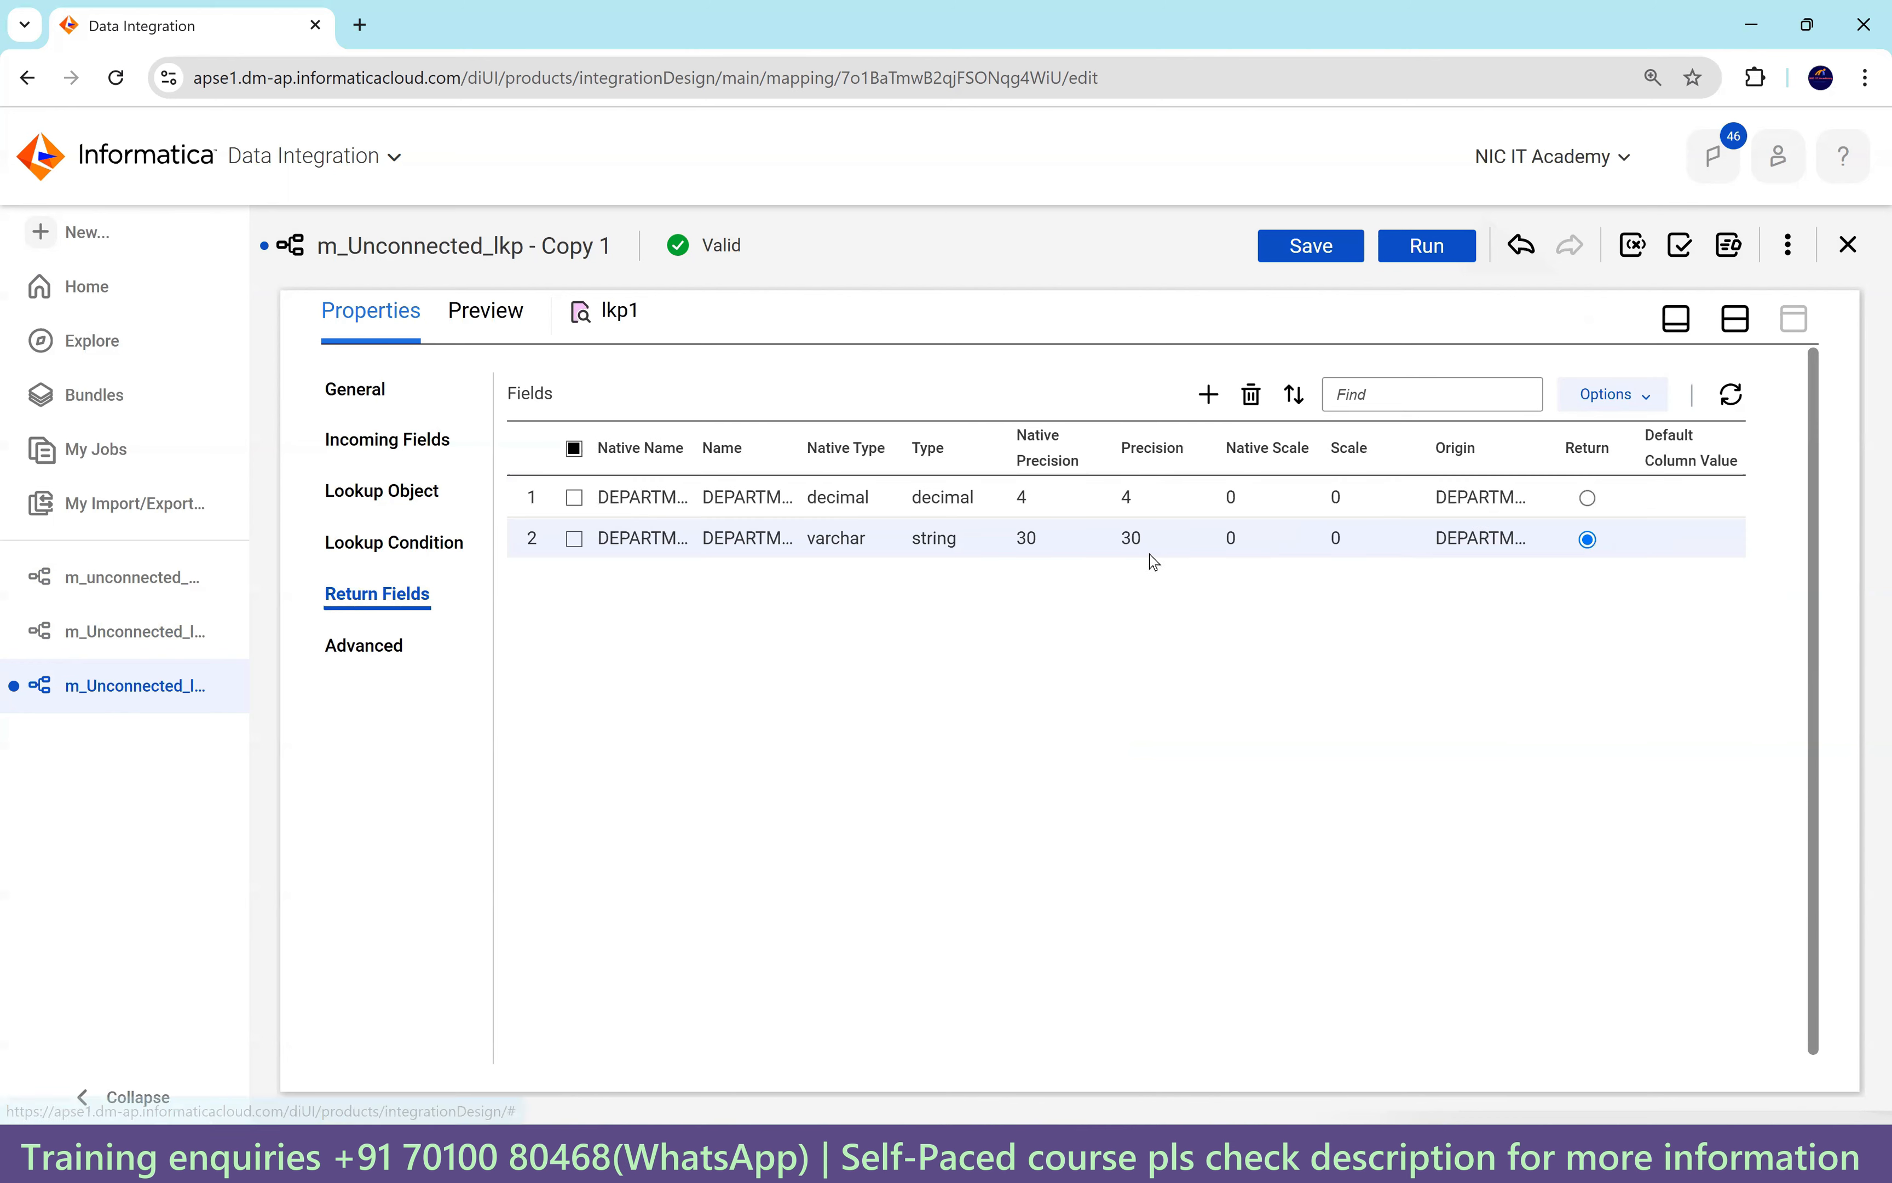
left_click(1052, 542)
left_click_drag(1053, 542, 1036, 540)
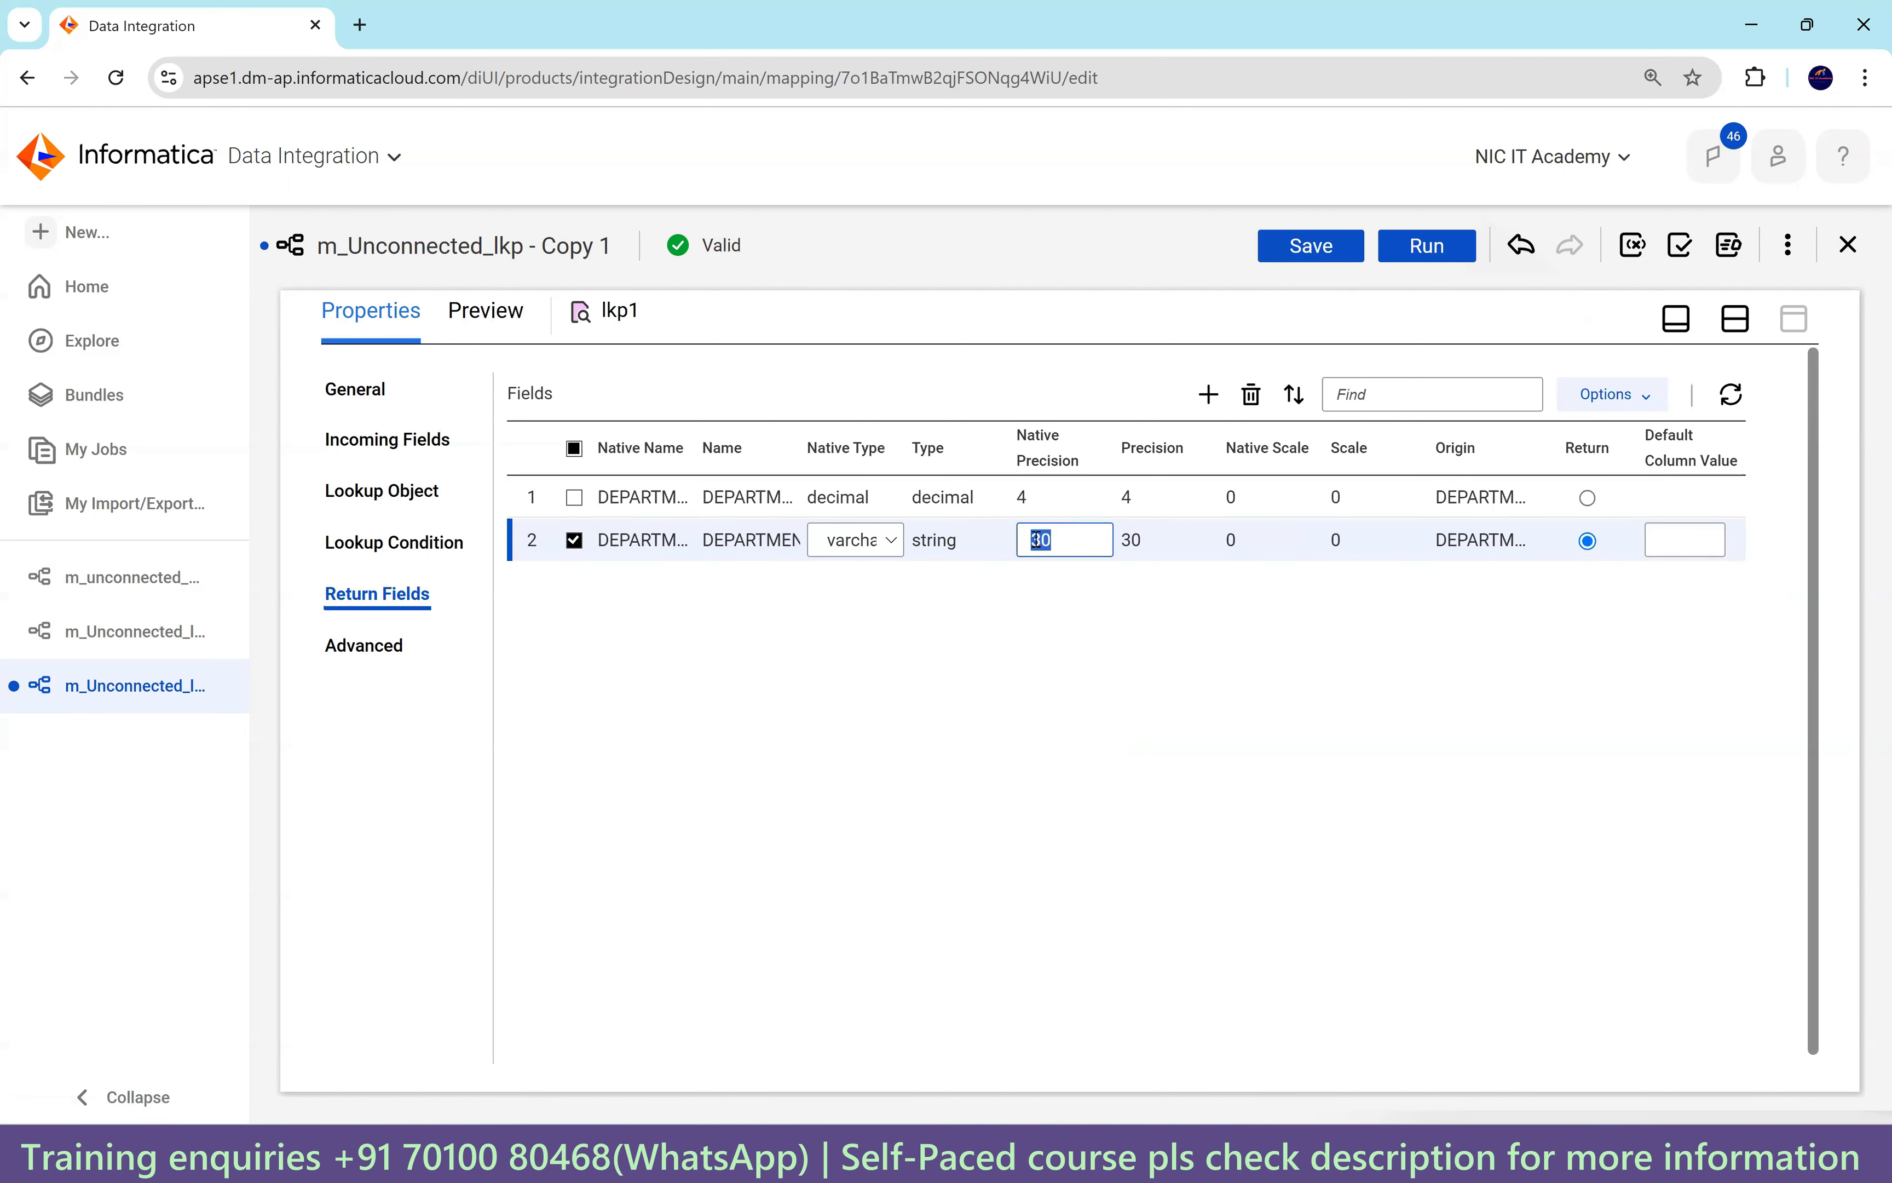
type("1000")
left_click(968, 741)
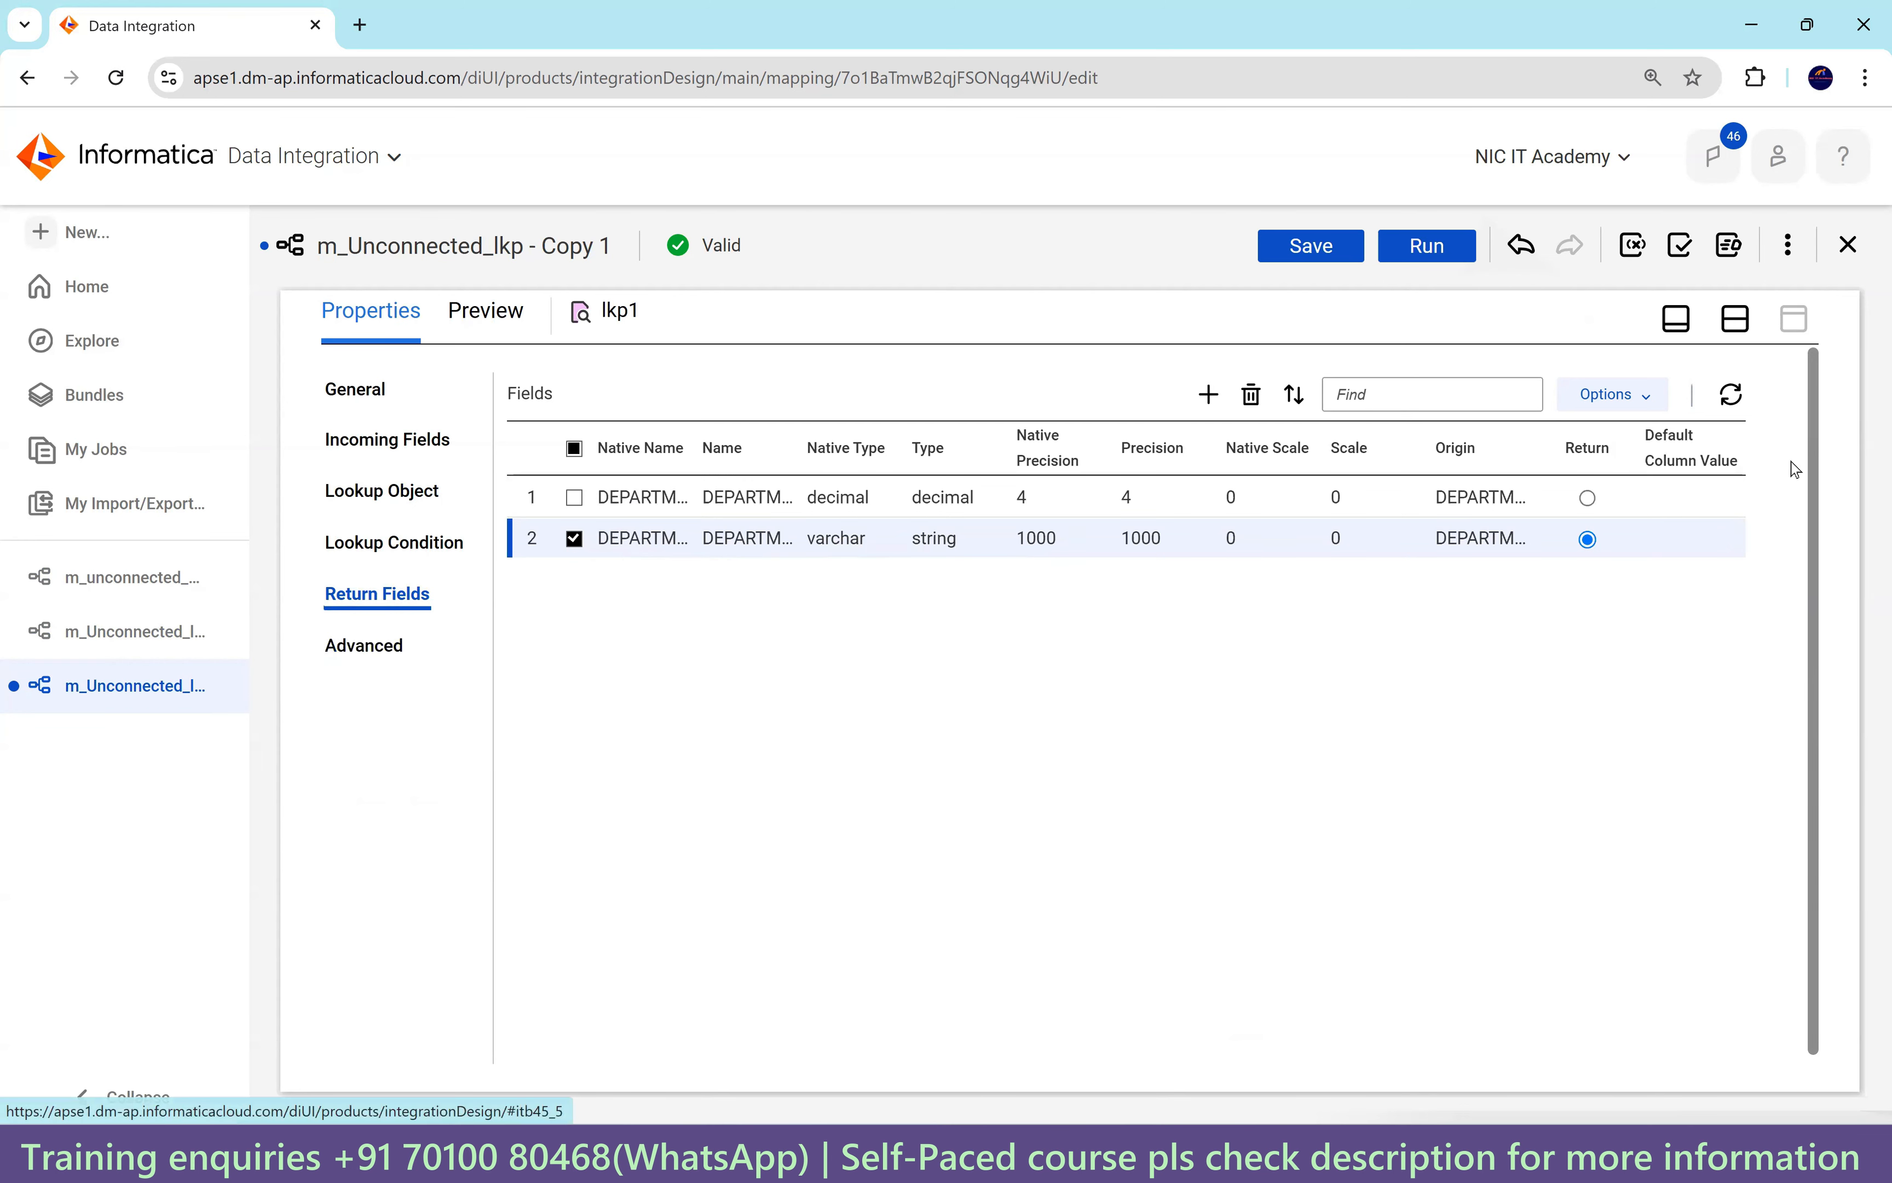
In the Expression transformation, add variable field v_dept_name_loc_id of type string, precision 1000.
left_click(1736, 319)
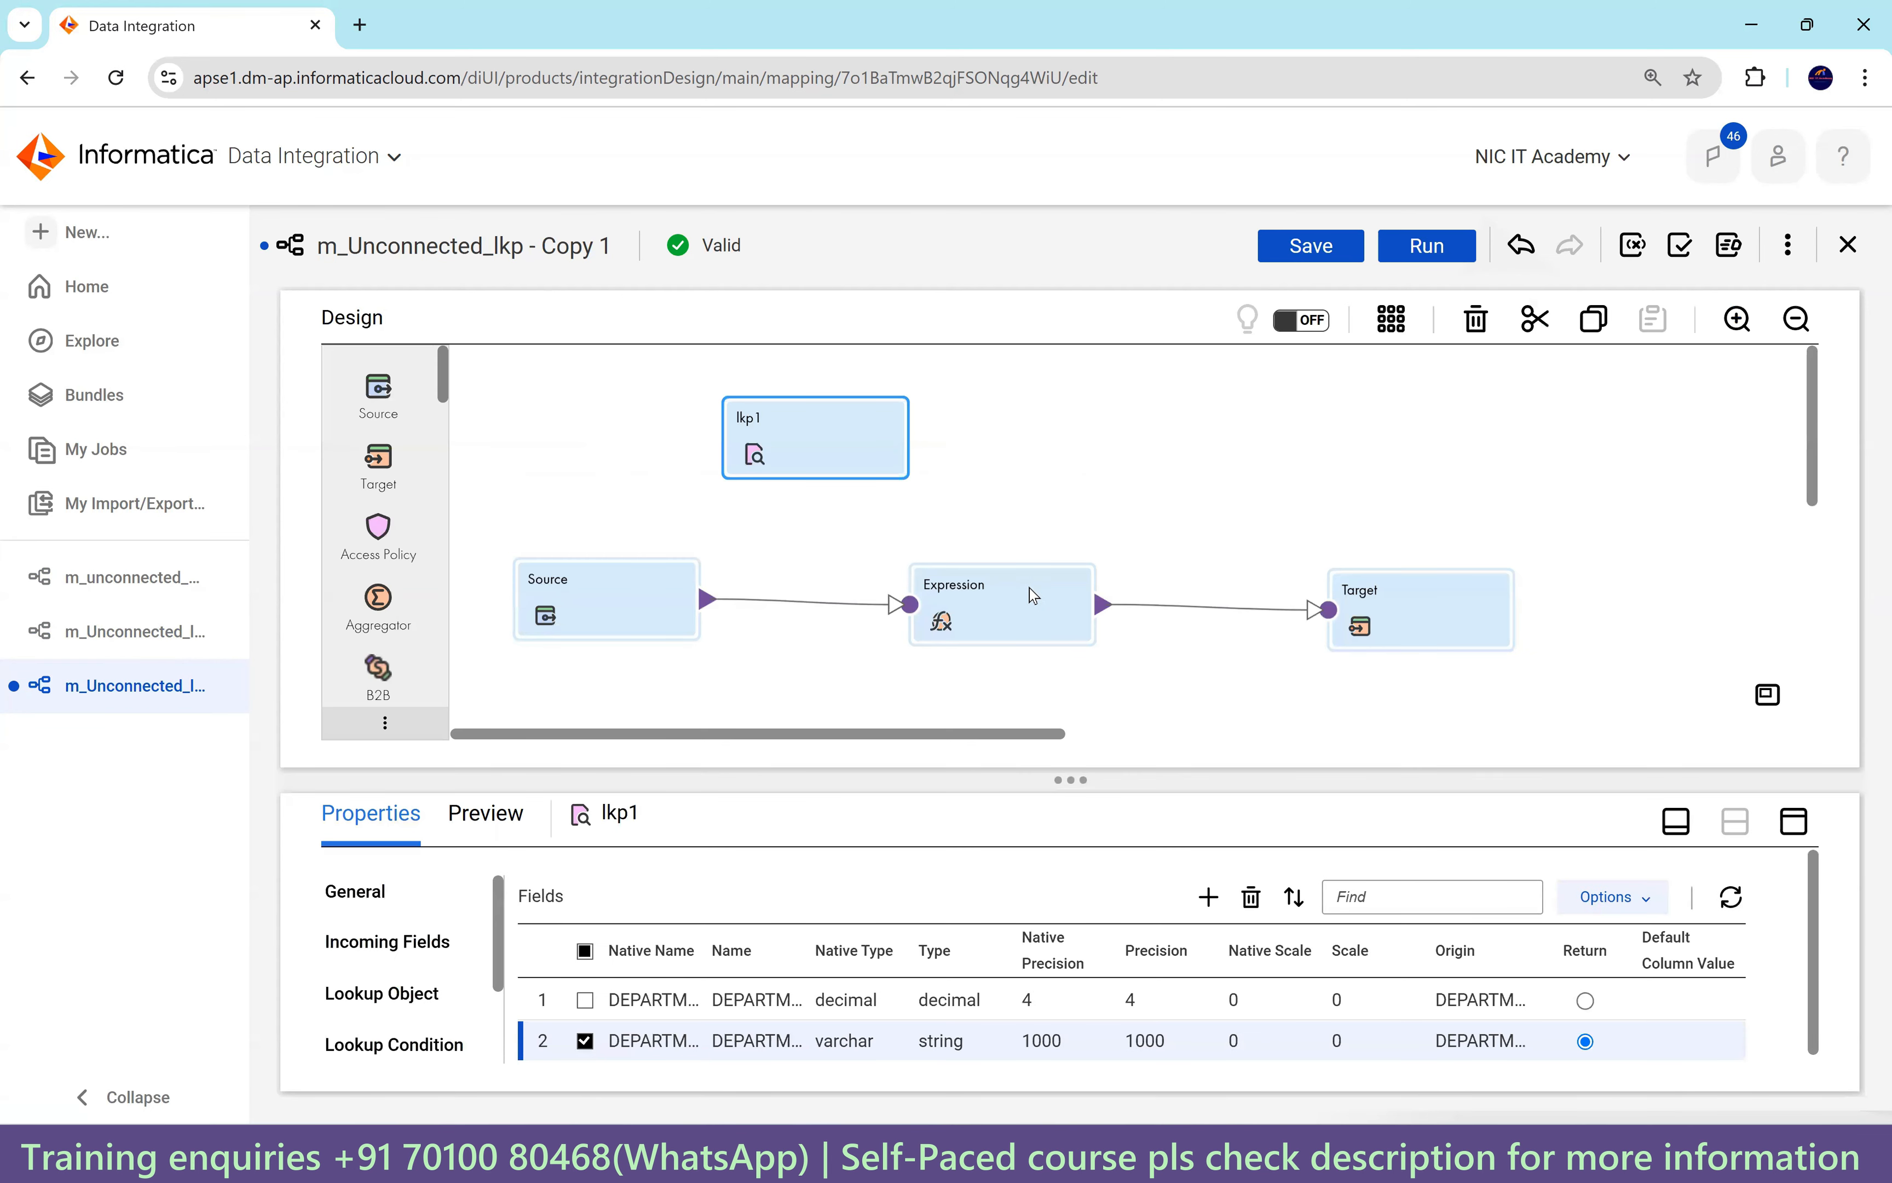
left_click(1035, 597)
left_click(1790, 822)
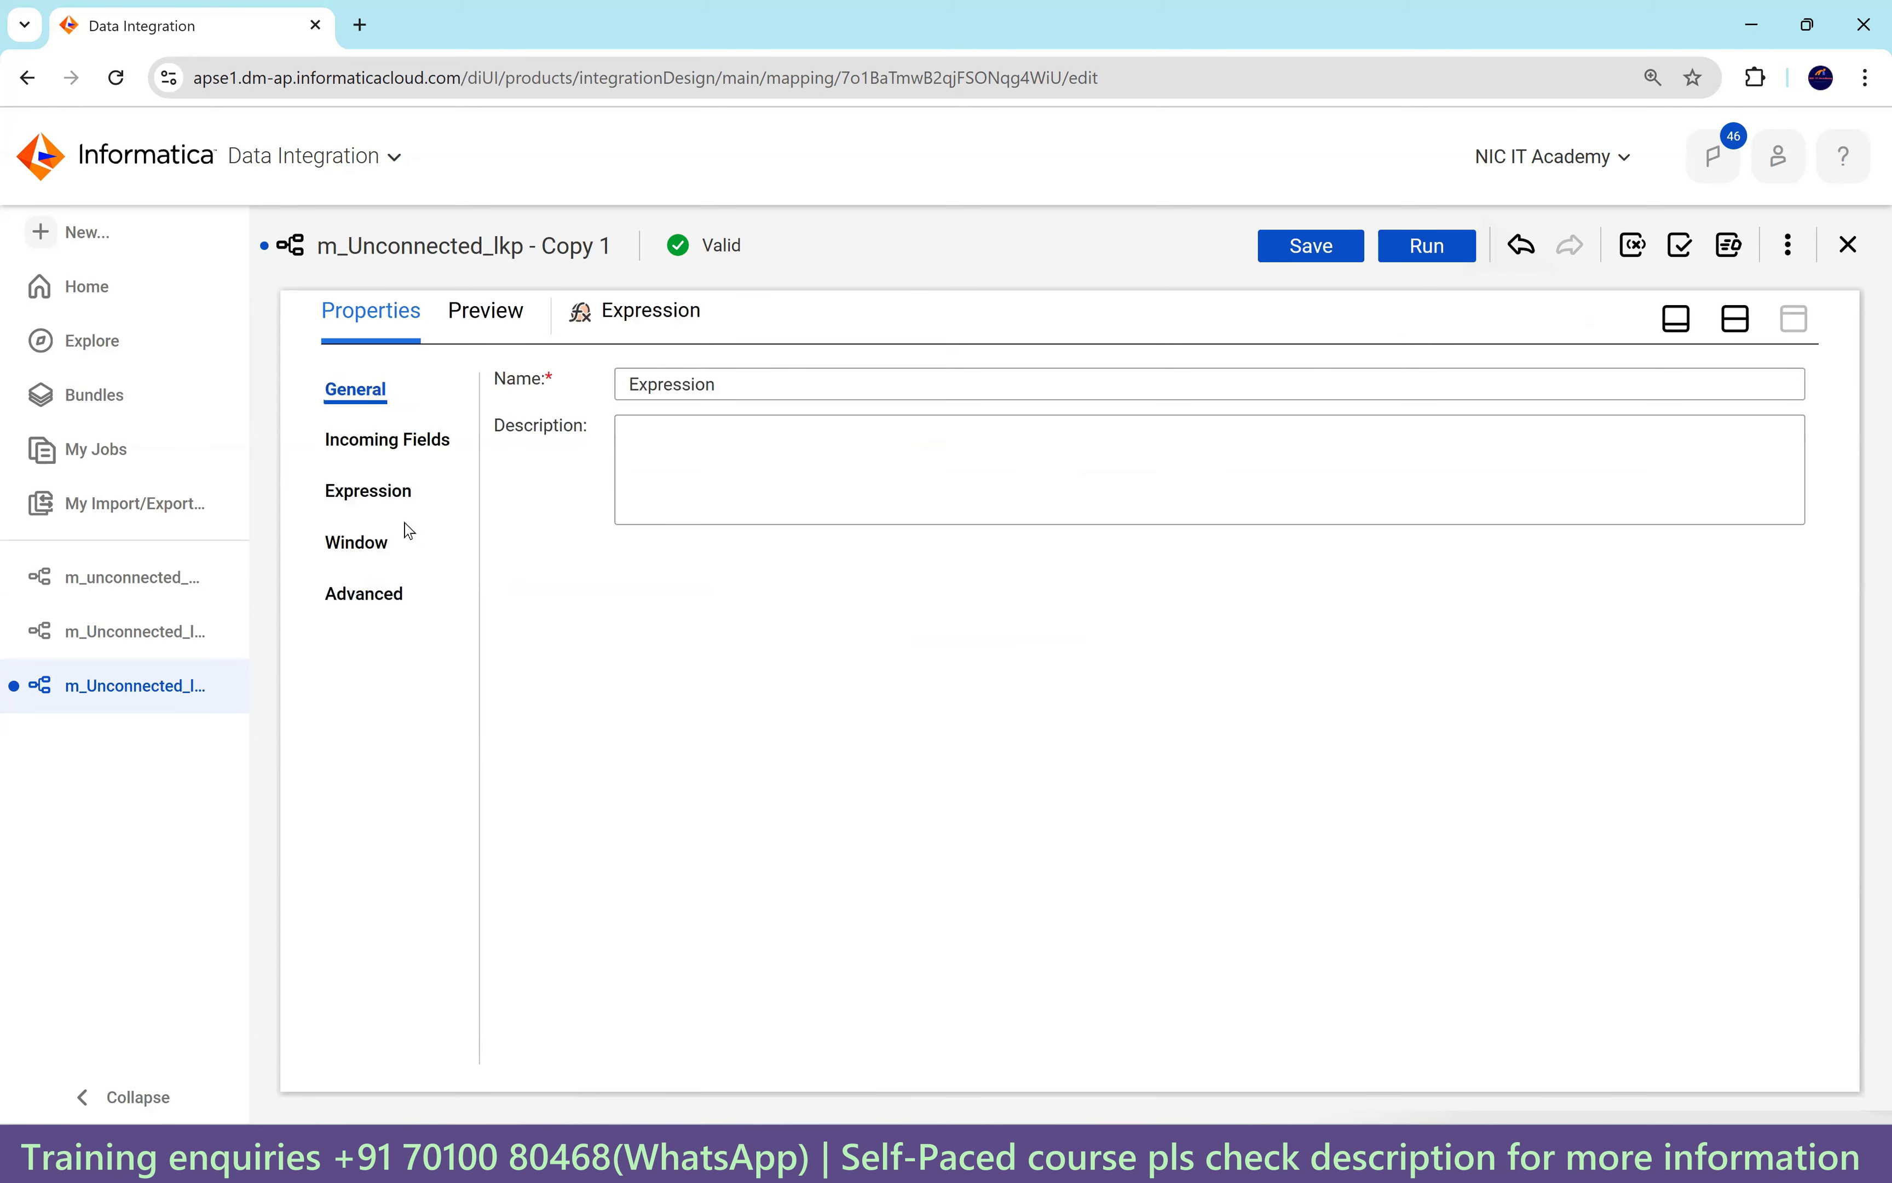
left_click(375, 495)
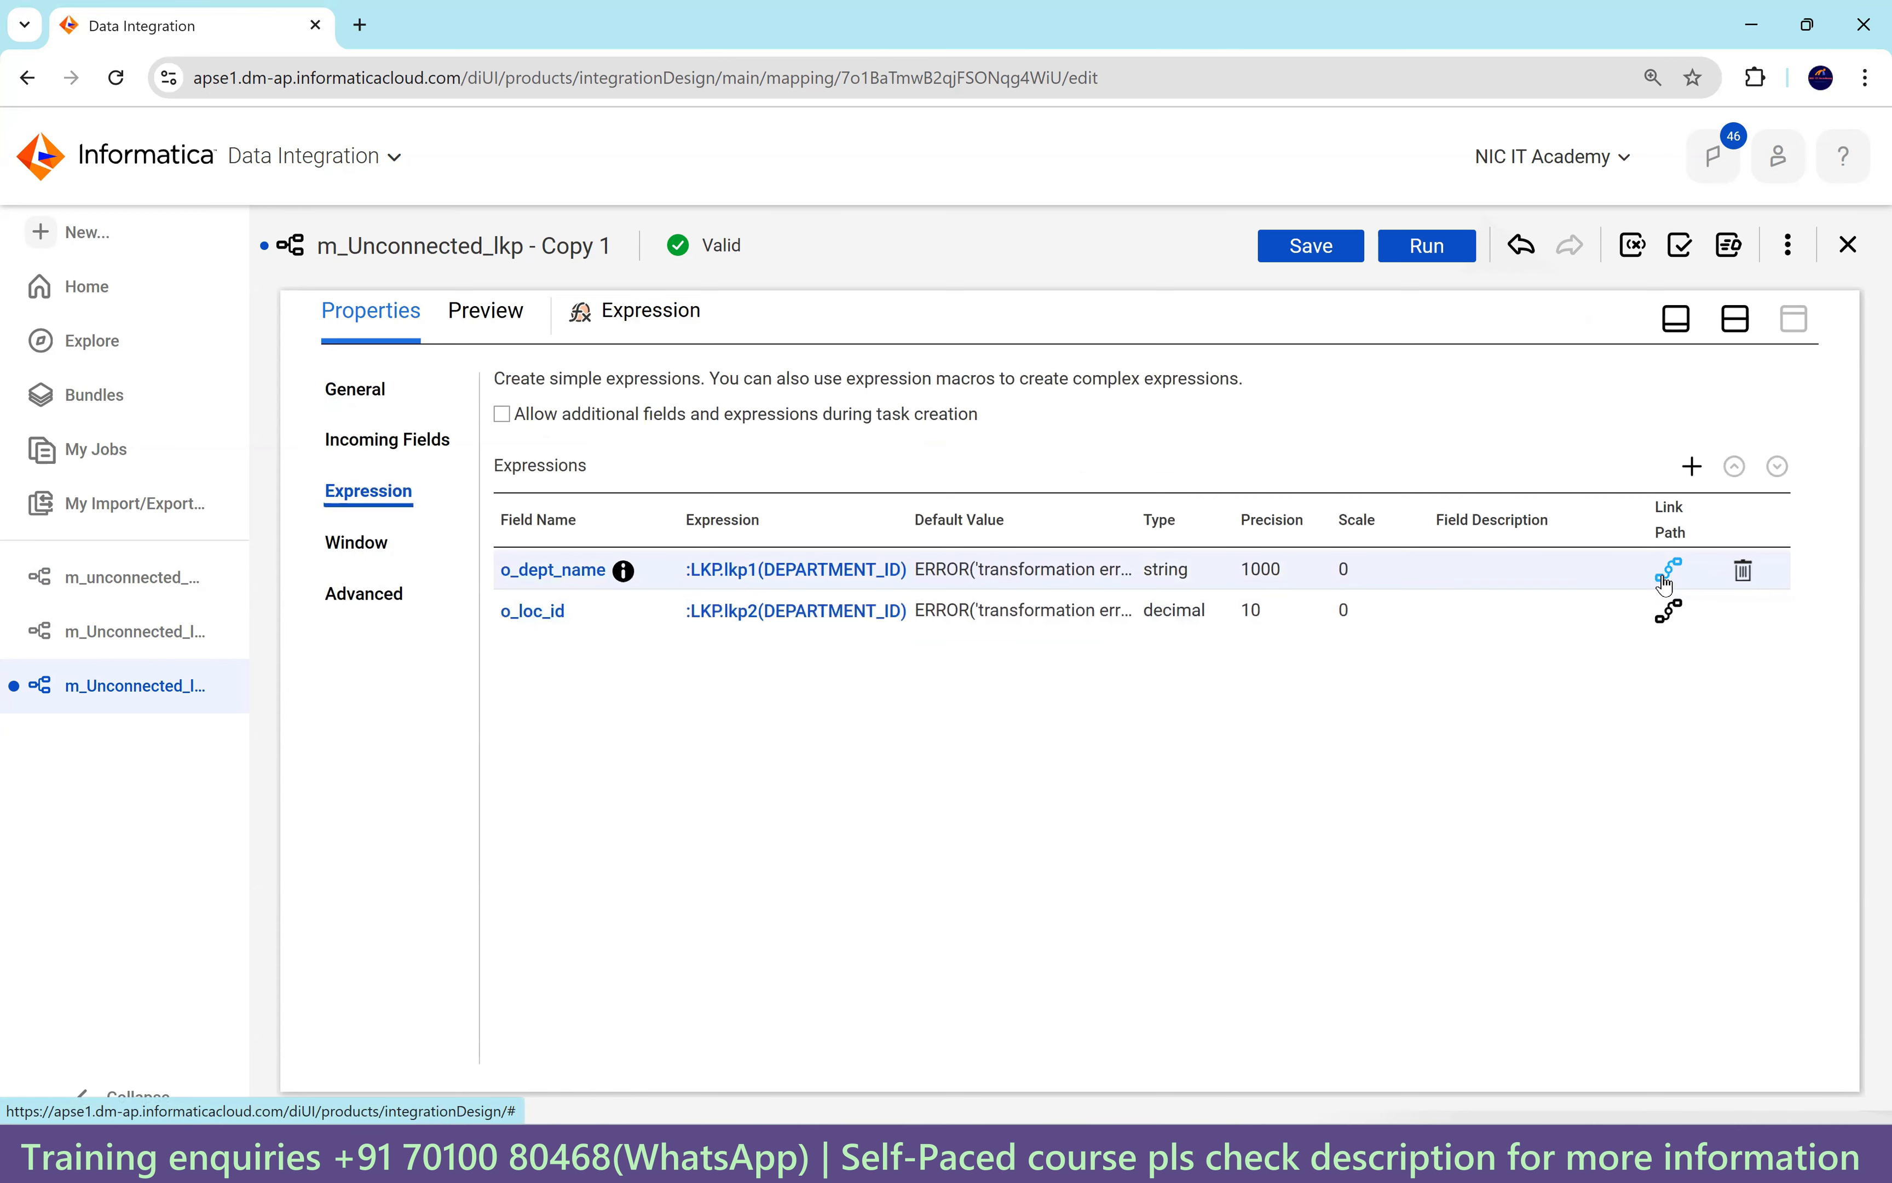
left_click(1689, 467)
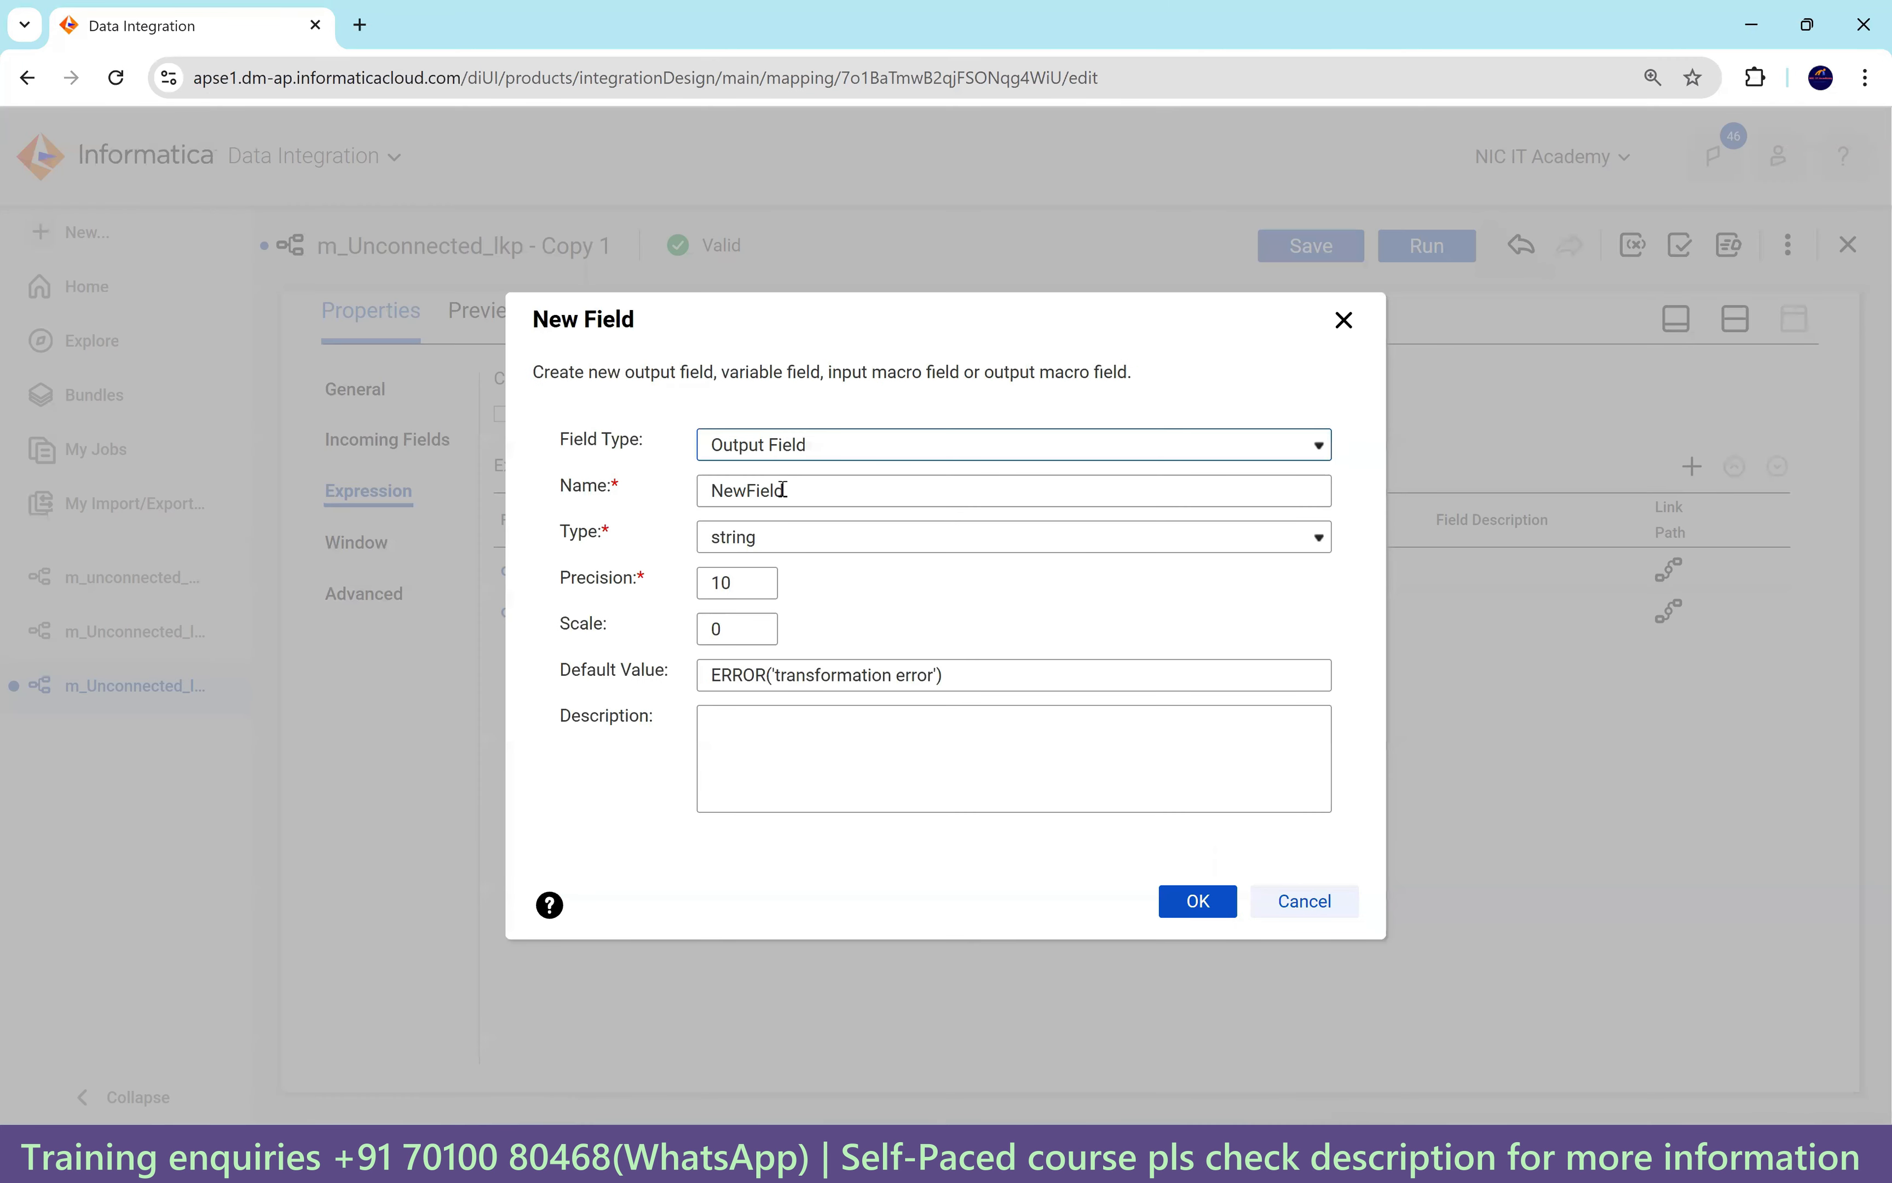
left_click_drag(785, 490, 756, 491)
left_click(822, 444)
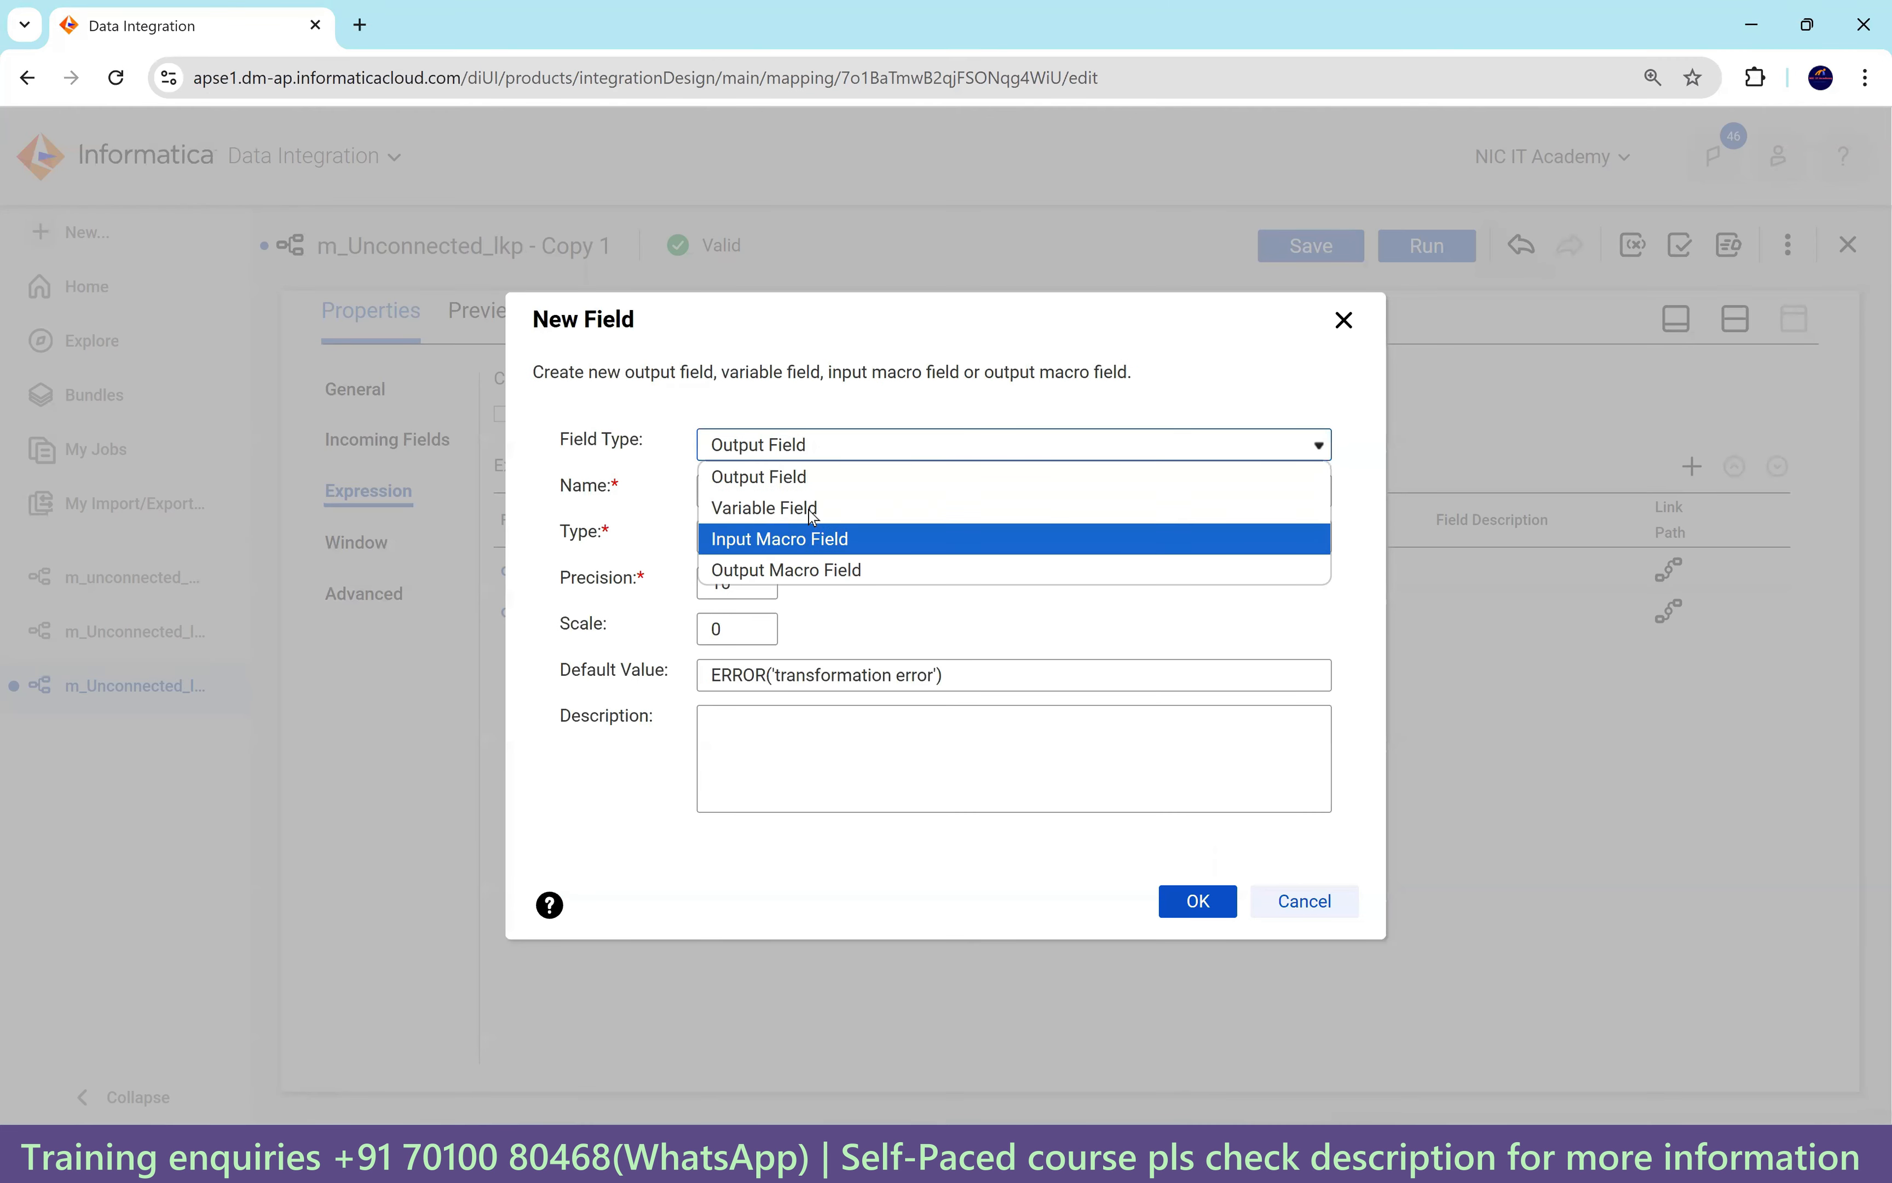
left_click(810, 507)
left_click(741, 520)
type("v_dept_name_loca")
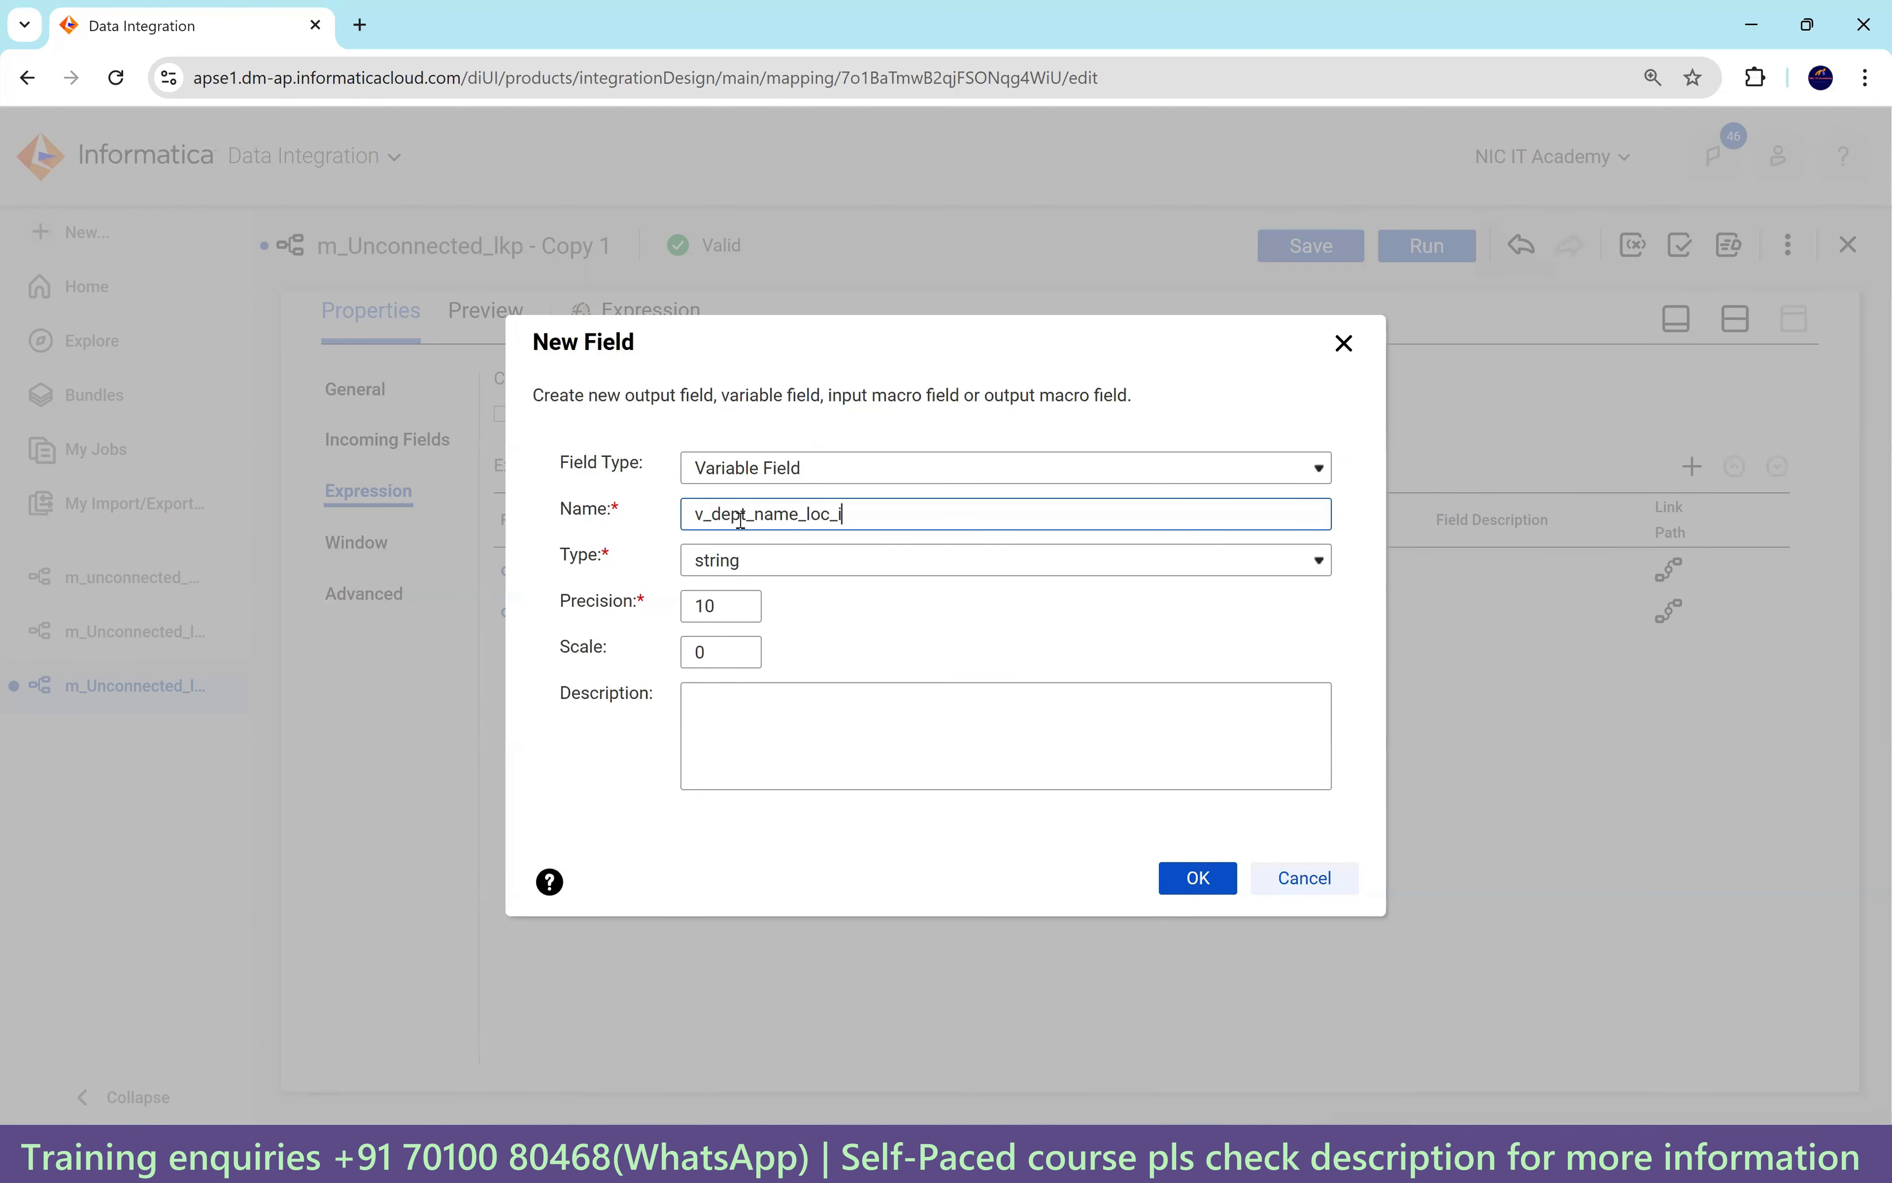
type("_id")
left_click(727, 603)
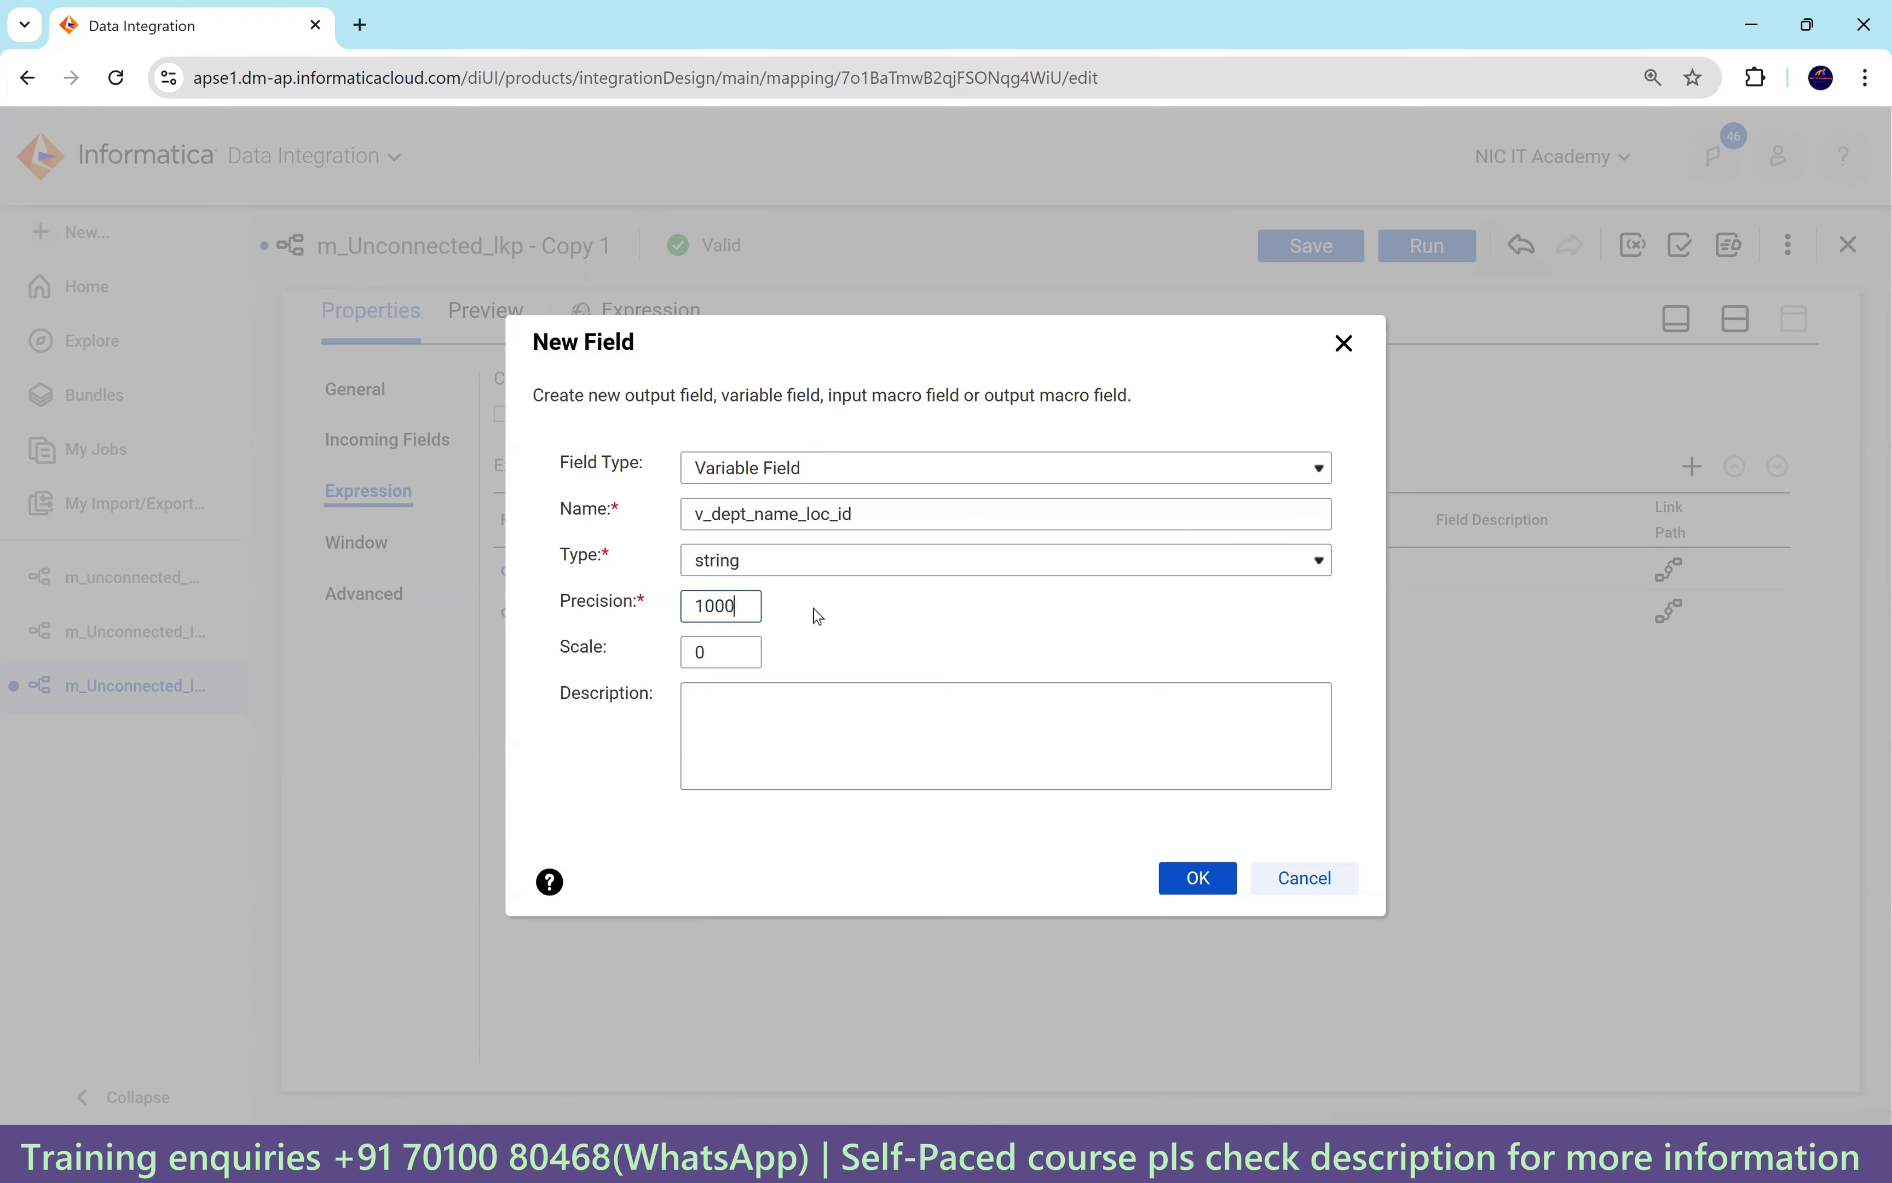
left_click(1197, 872)
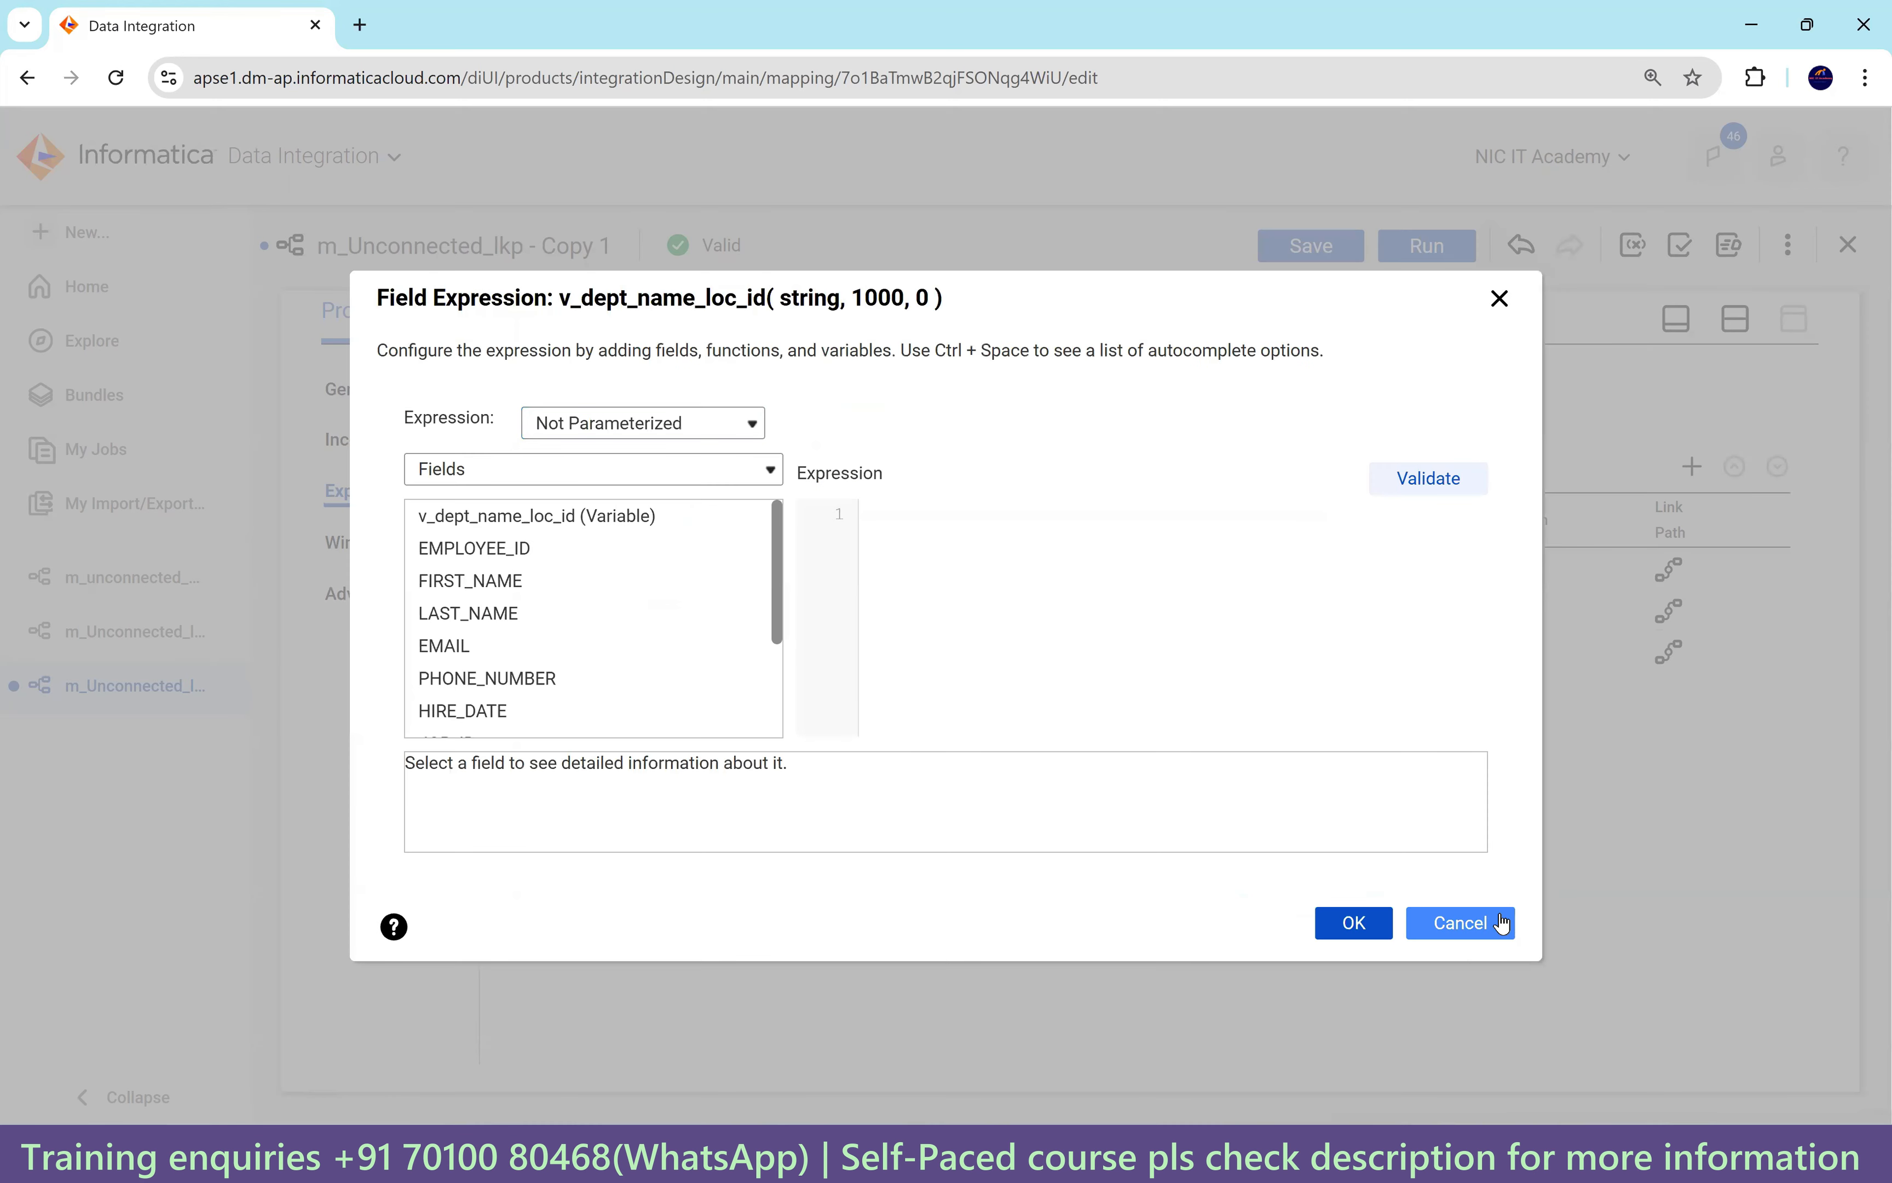
Move v_dept_name_loc_id up two positions to the top of the expression fields.
left_click(1495, 921)
left_click(999, 665)
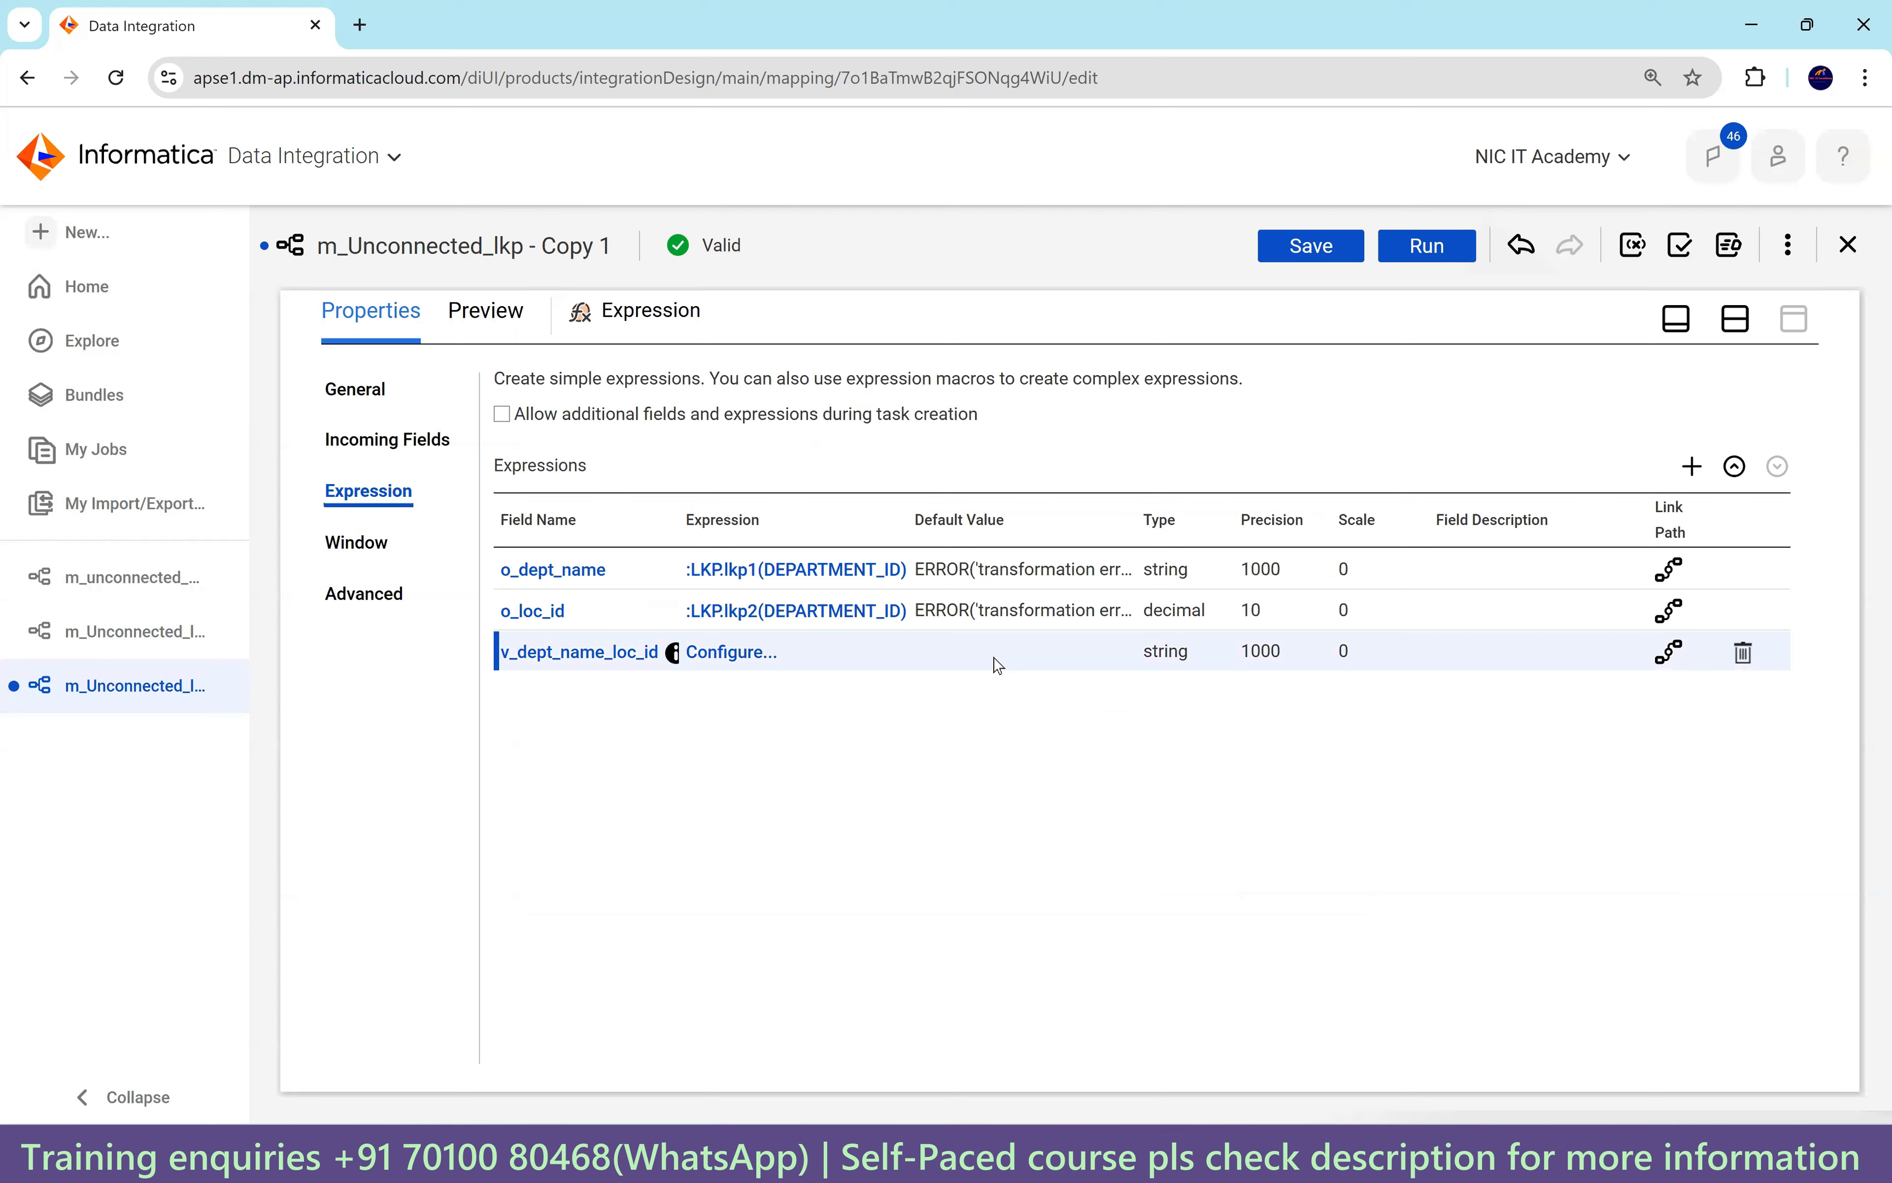
left_click(1735, 466)
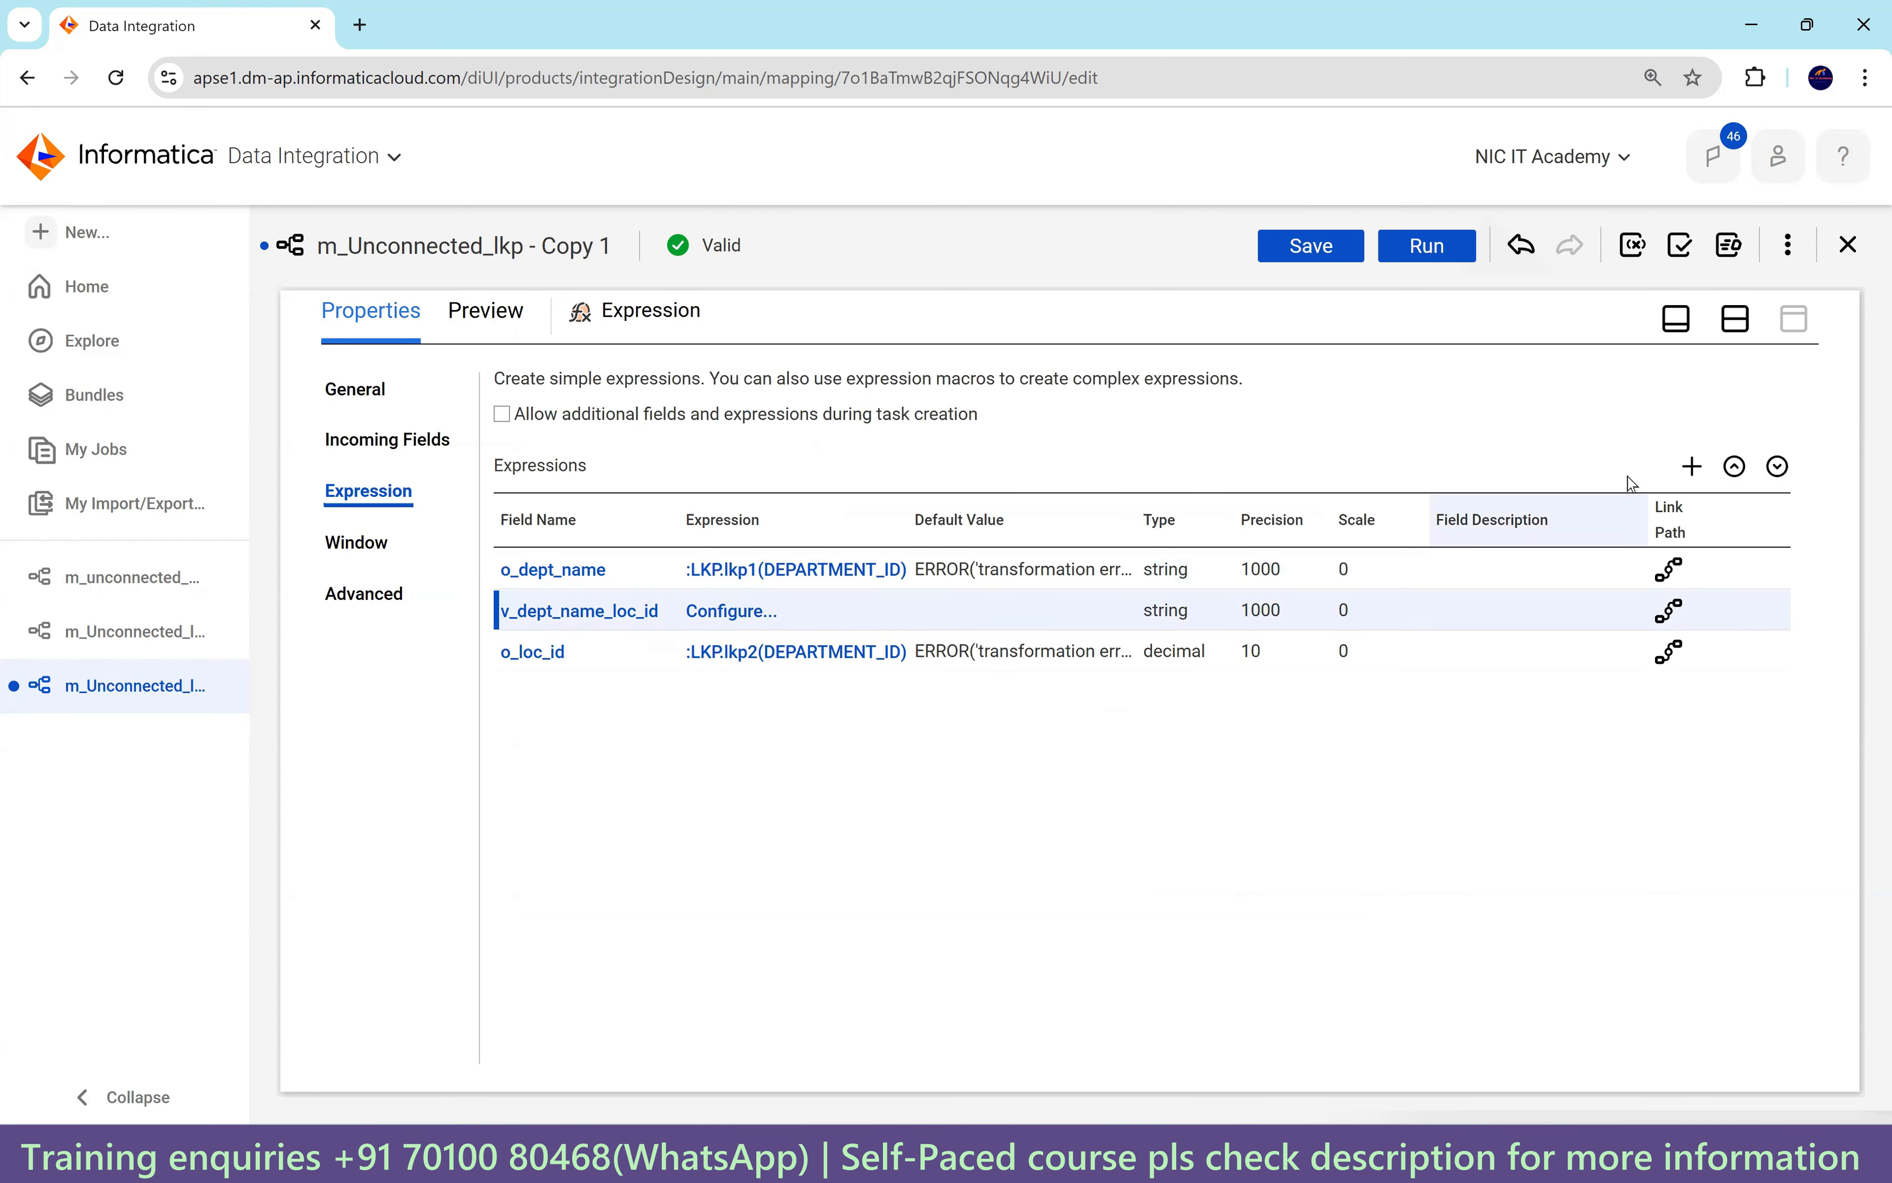
left_click(1735, 466)
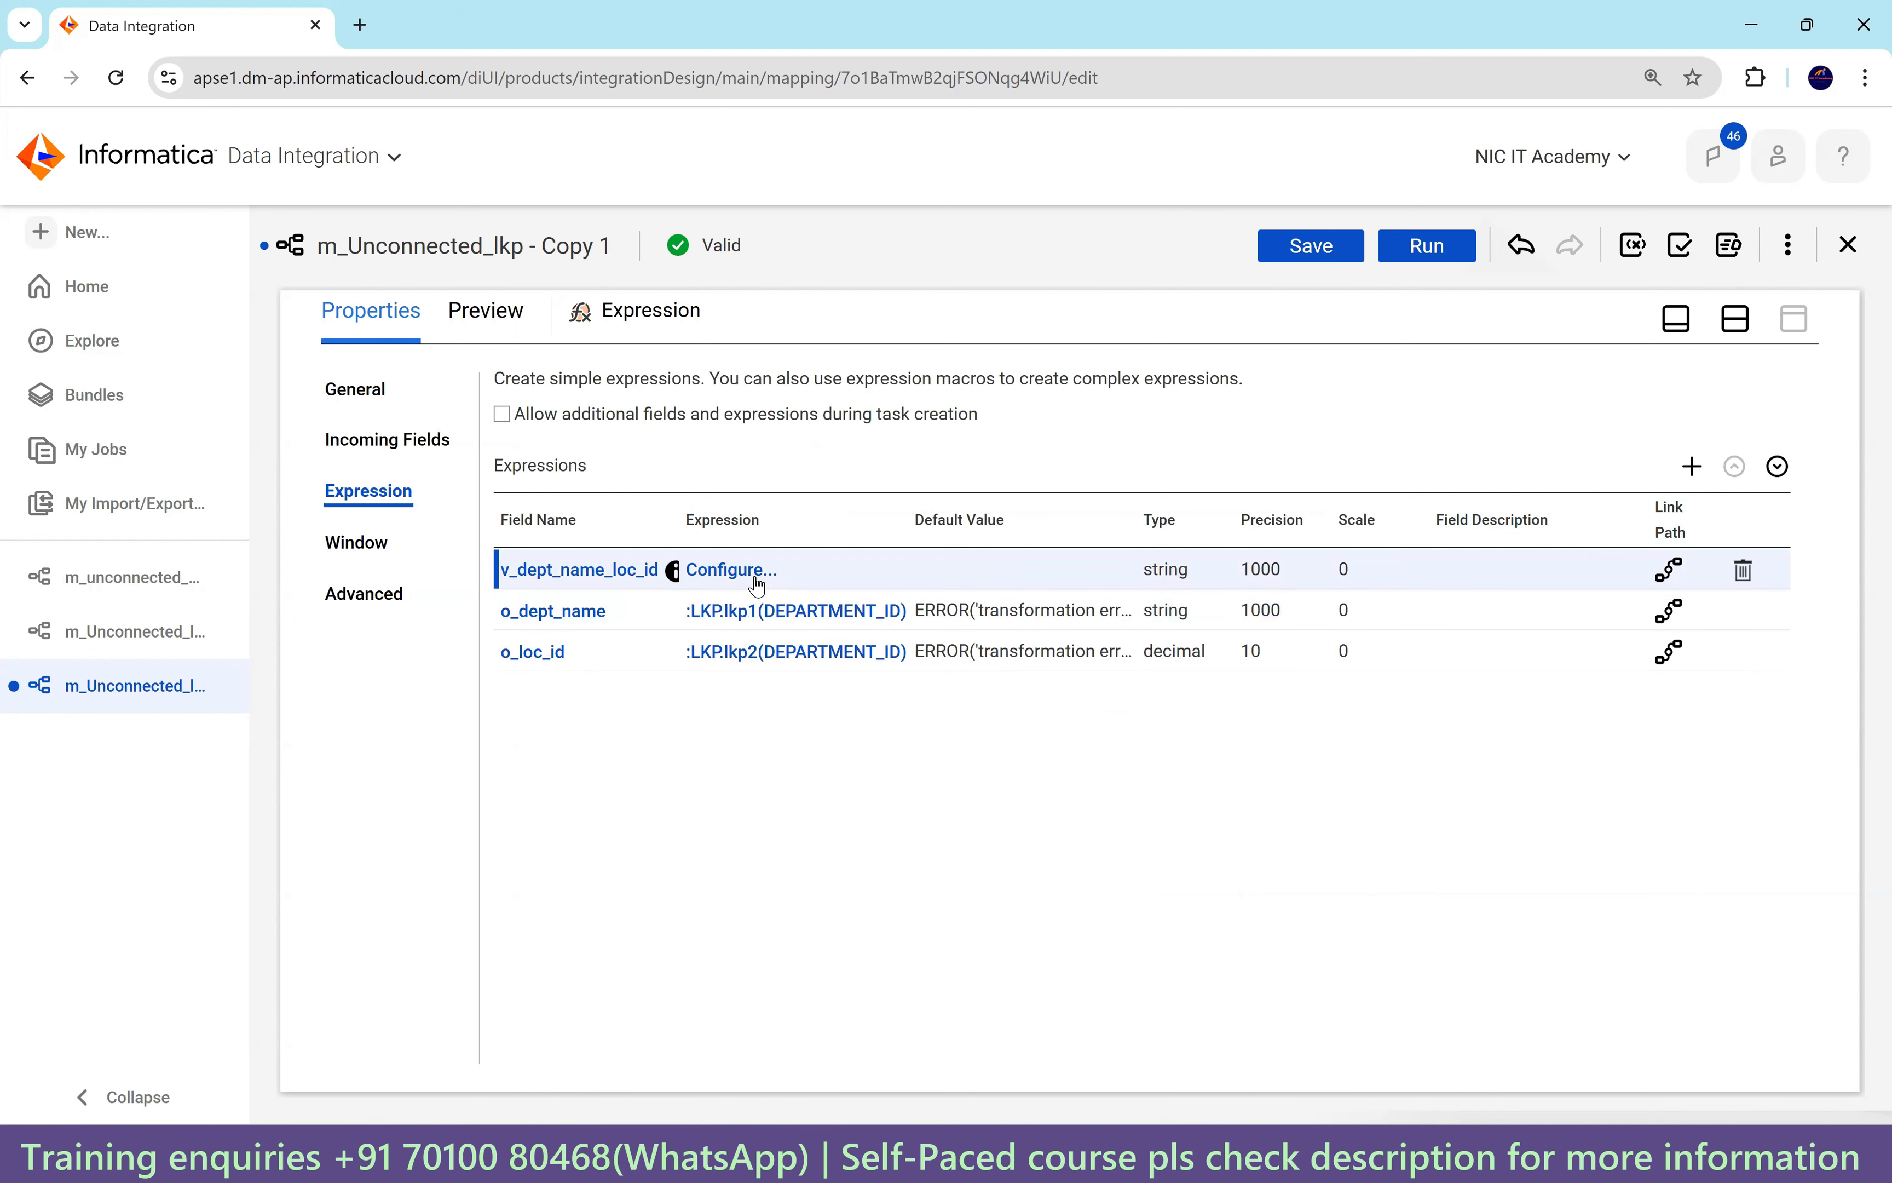
Insert the lkp1 lookup call from Built-in functions > Lookup into v_dept_name_loc_id's expression.
left_click(726, 574)
left_click(443, 474)
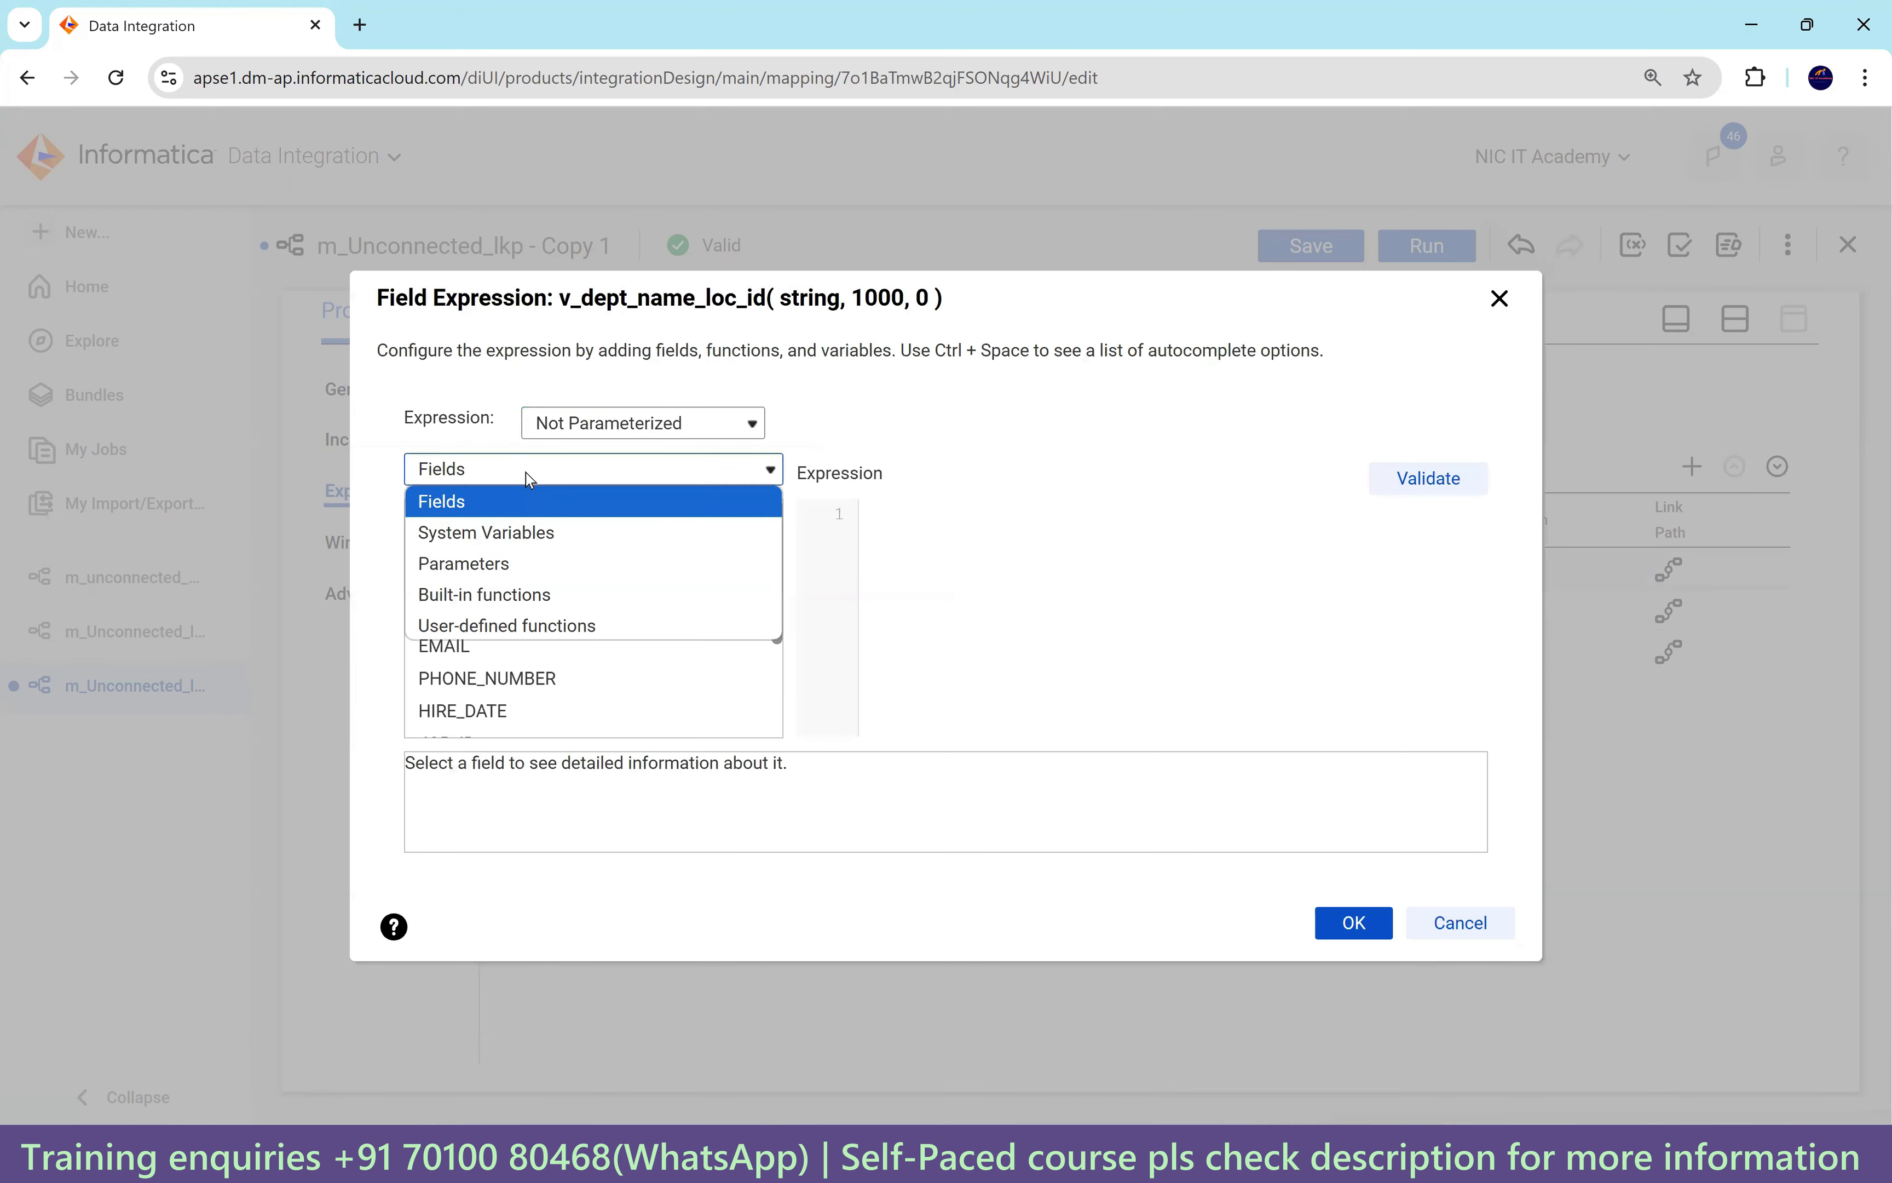
left_click(470, 600)
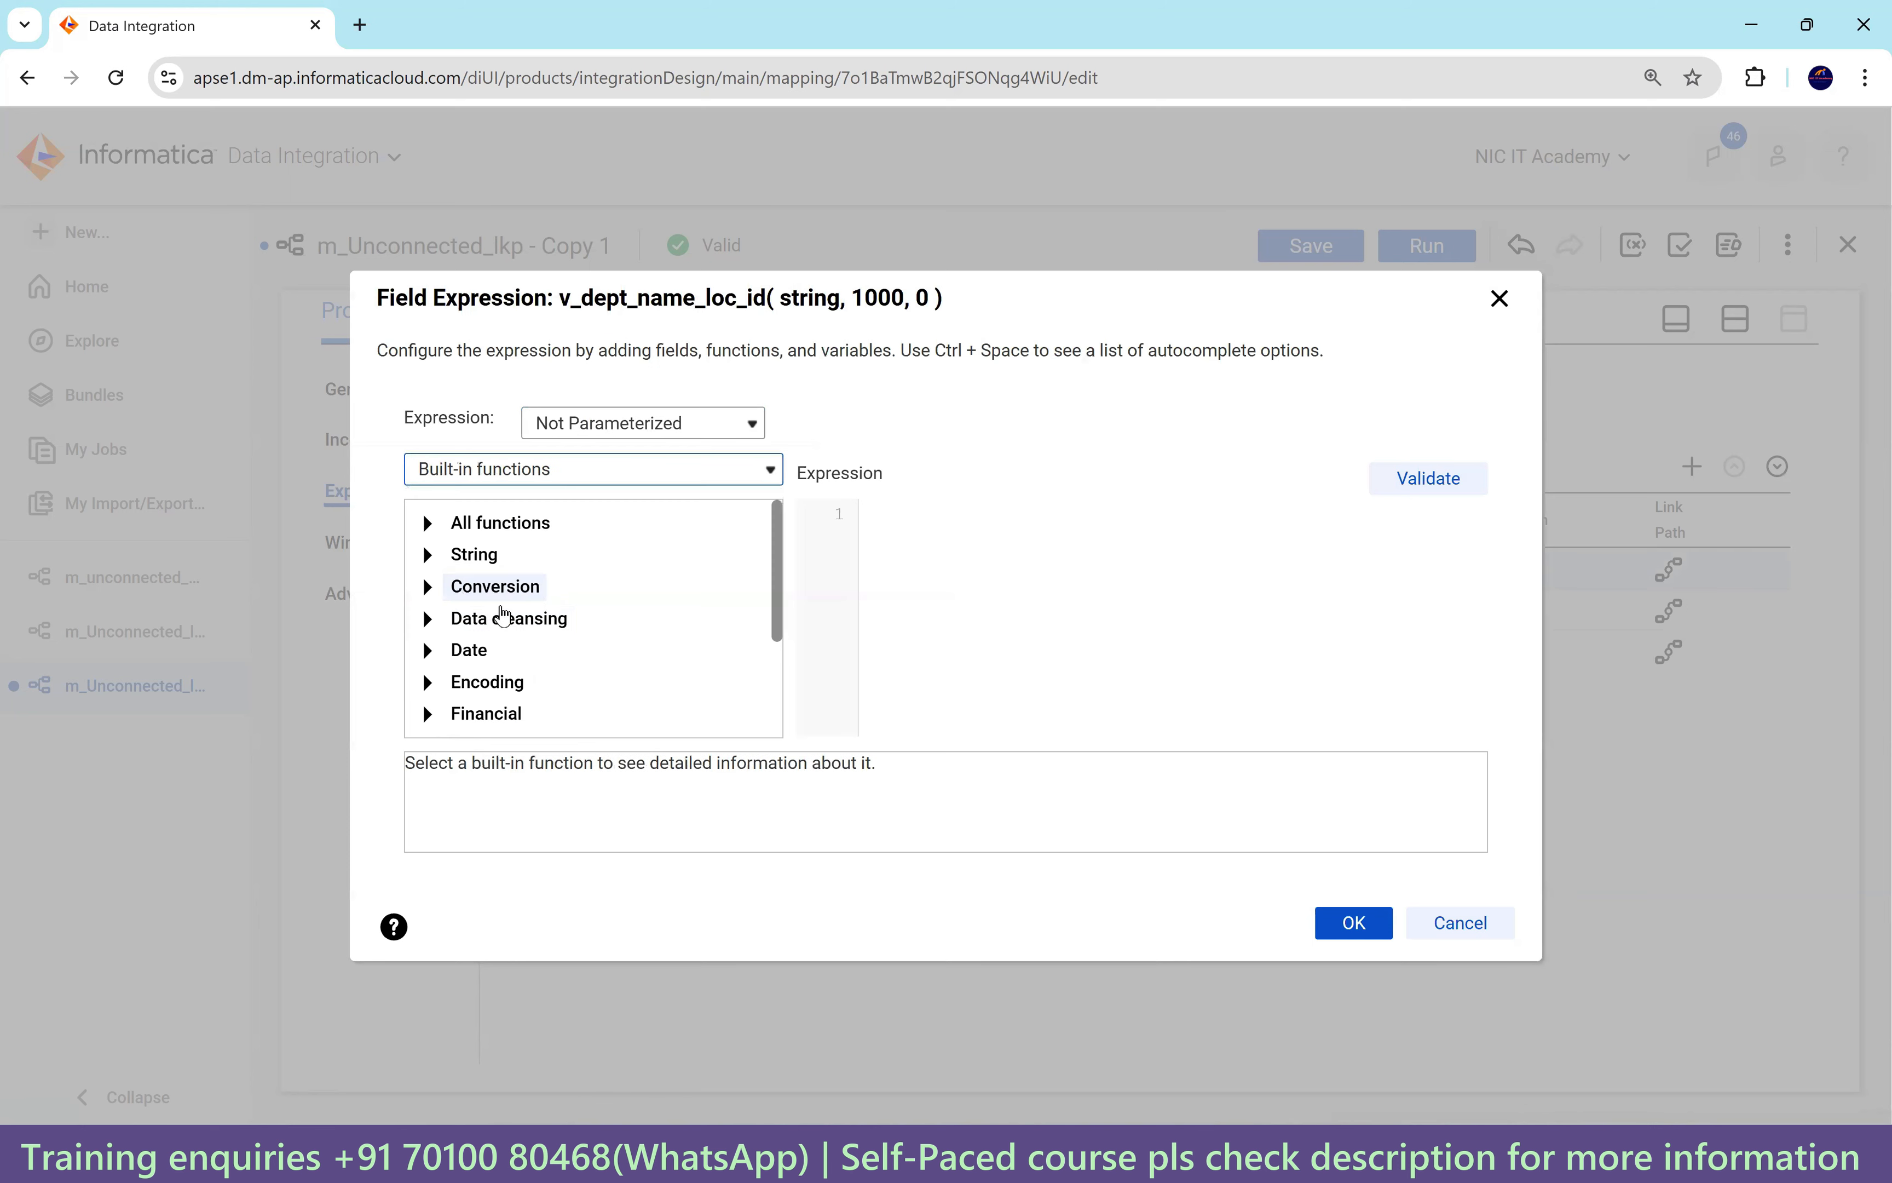
scroll(561, 659, "down", 3)
left_click(555, 715)
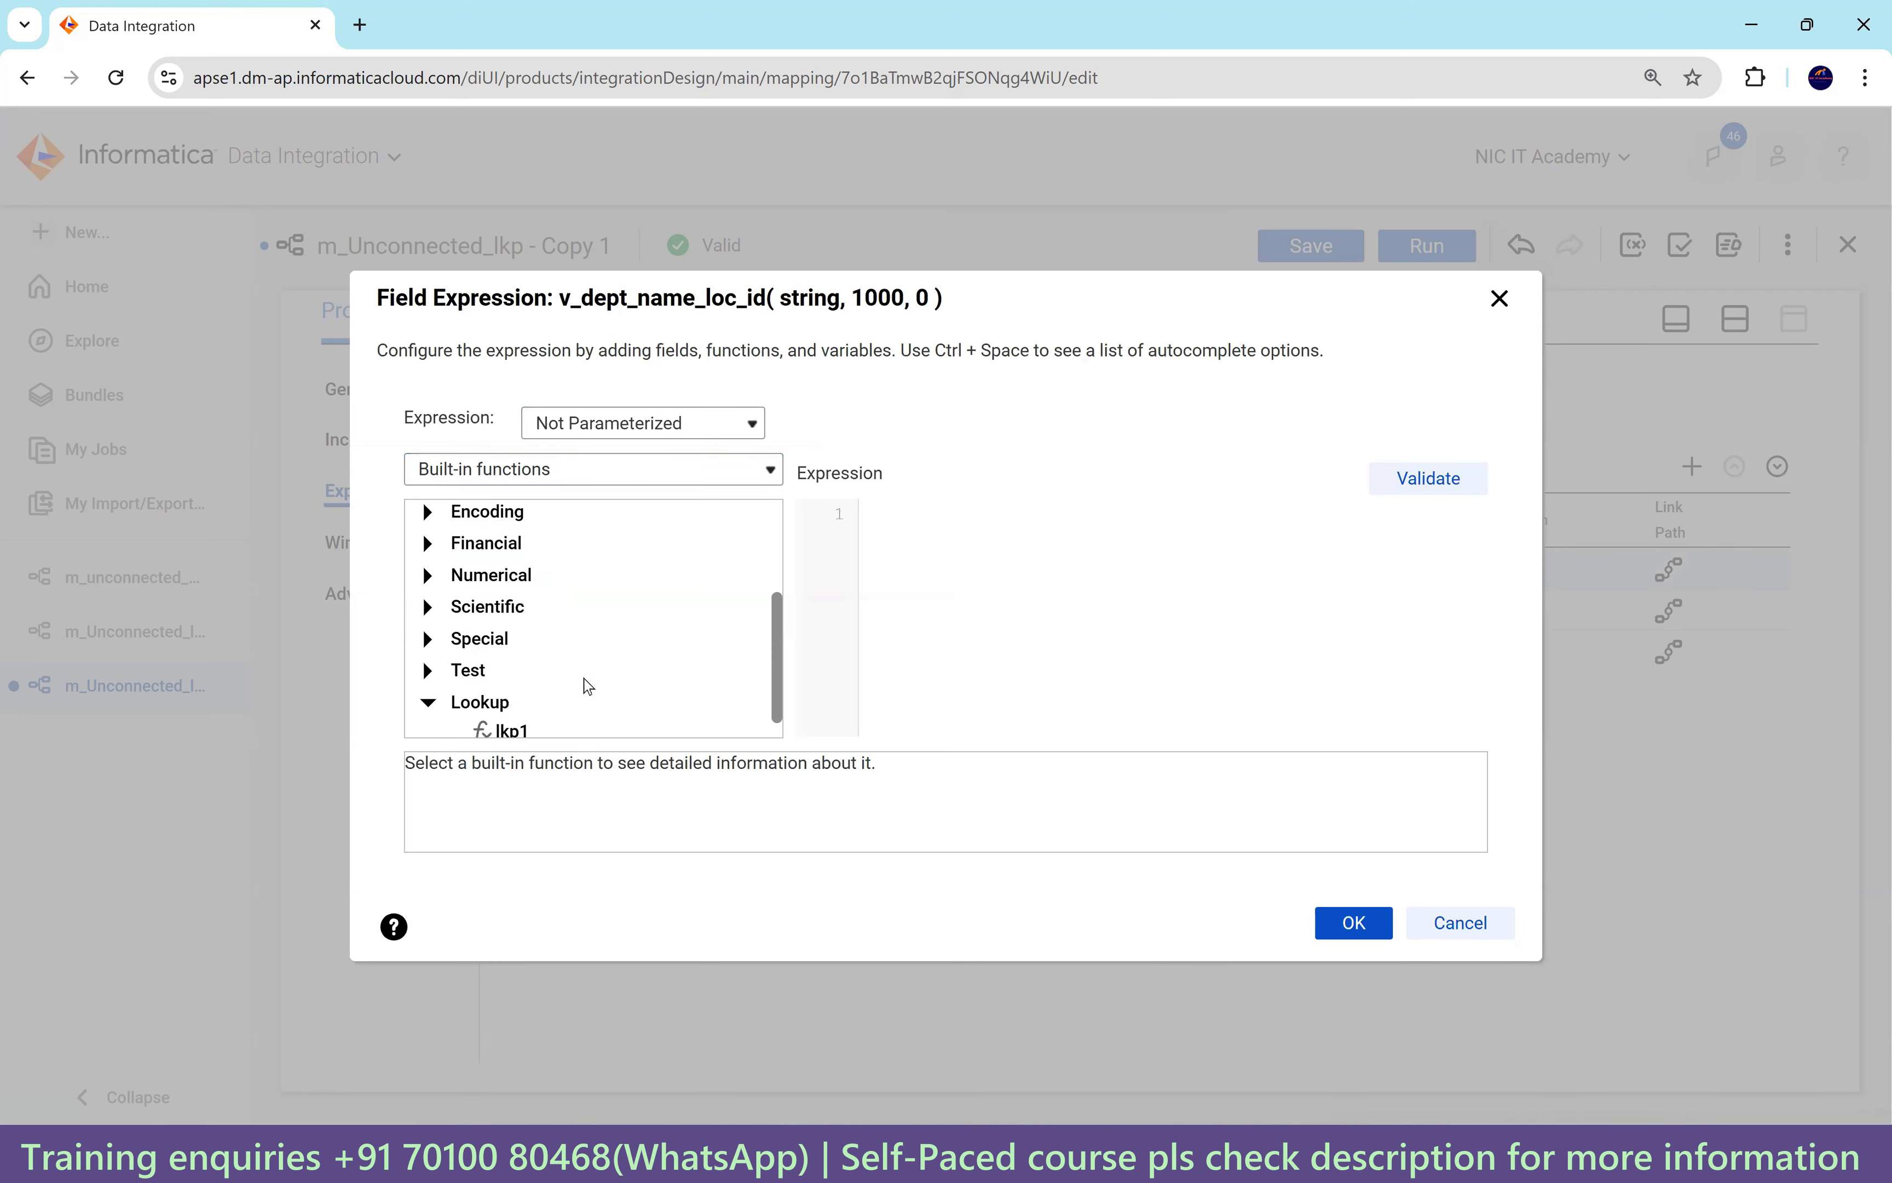
double_click(499, 709)
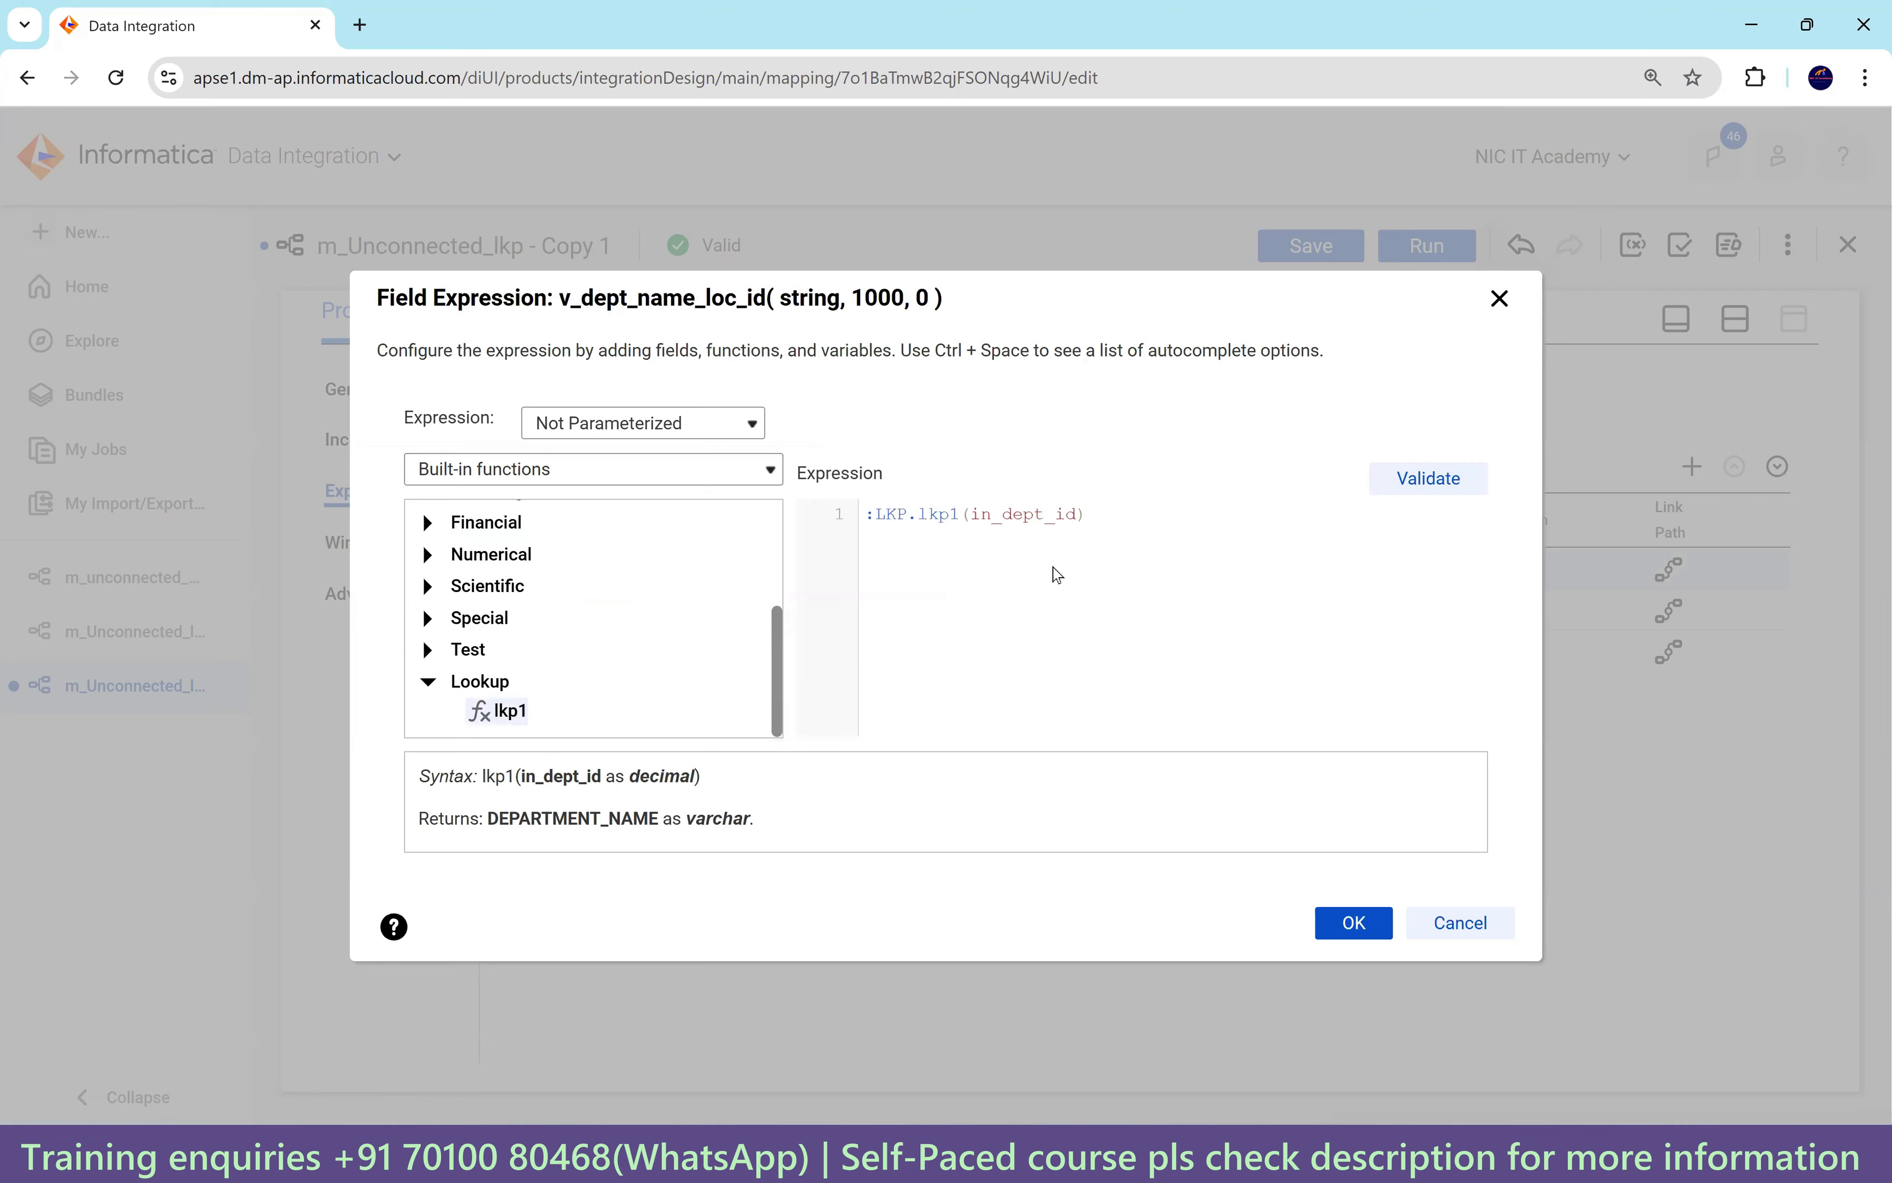
key("ctrl+plus")
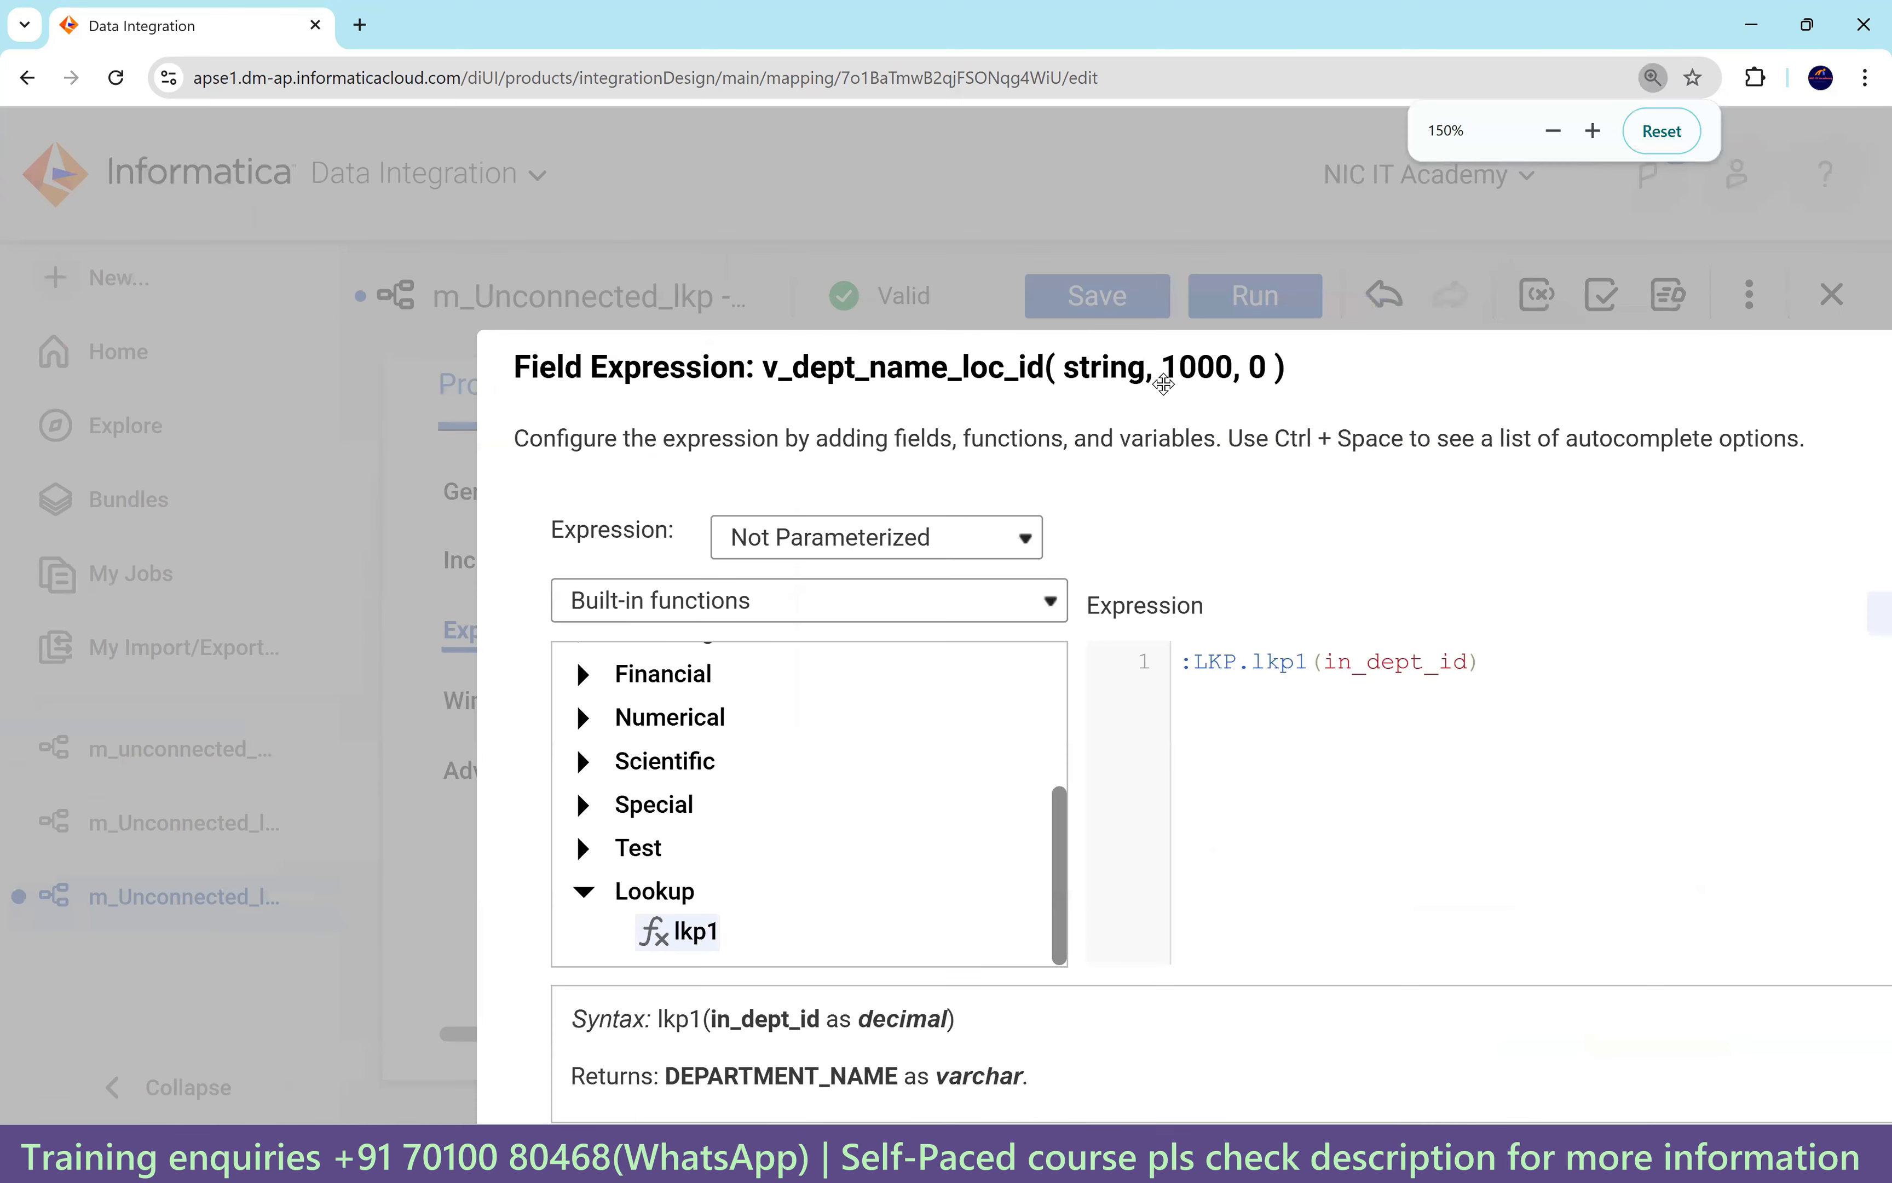
key("ctrl+plus")
Replace the in_dept_id argument with DEPARTMENT_ID, validate :LKP.lkp1(DEPARTMENT_ID) and accept it.
double_click(856, 513)
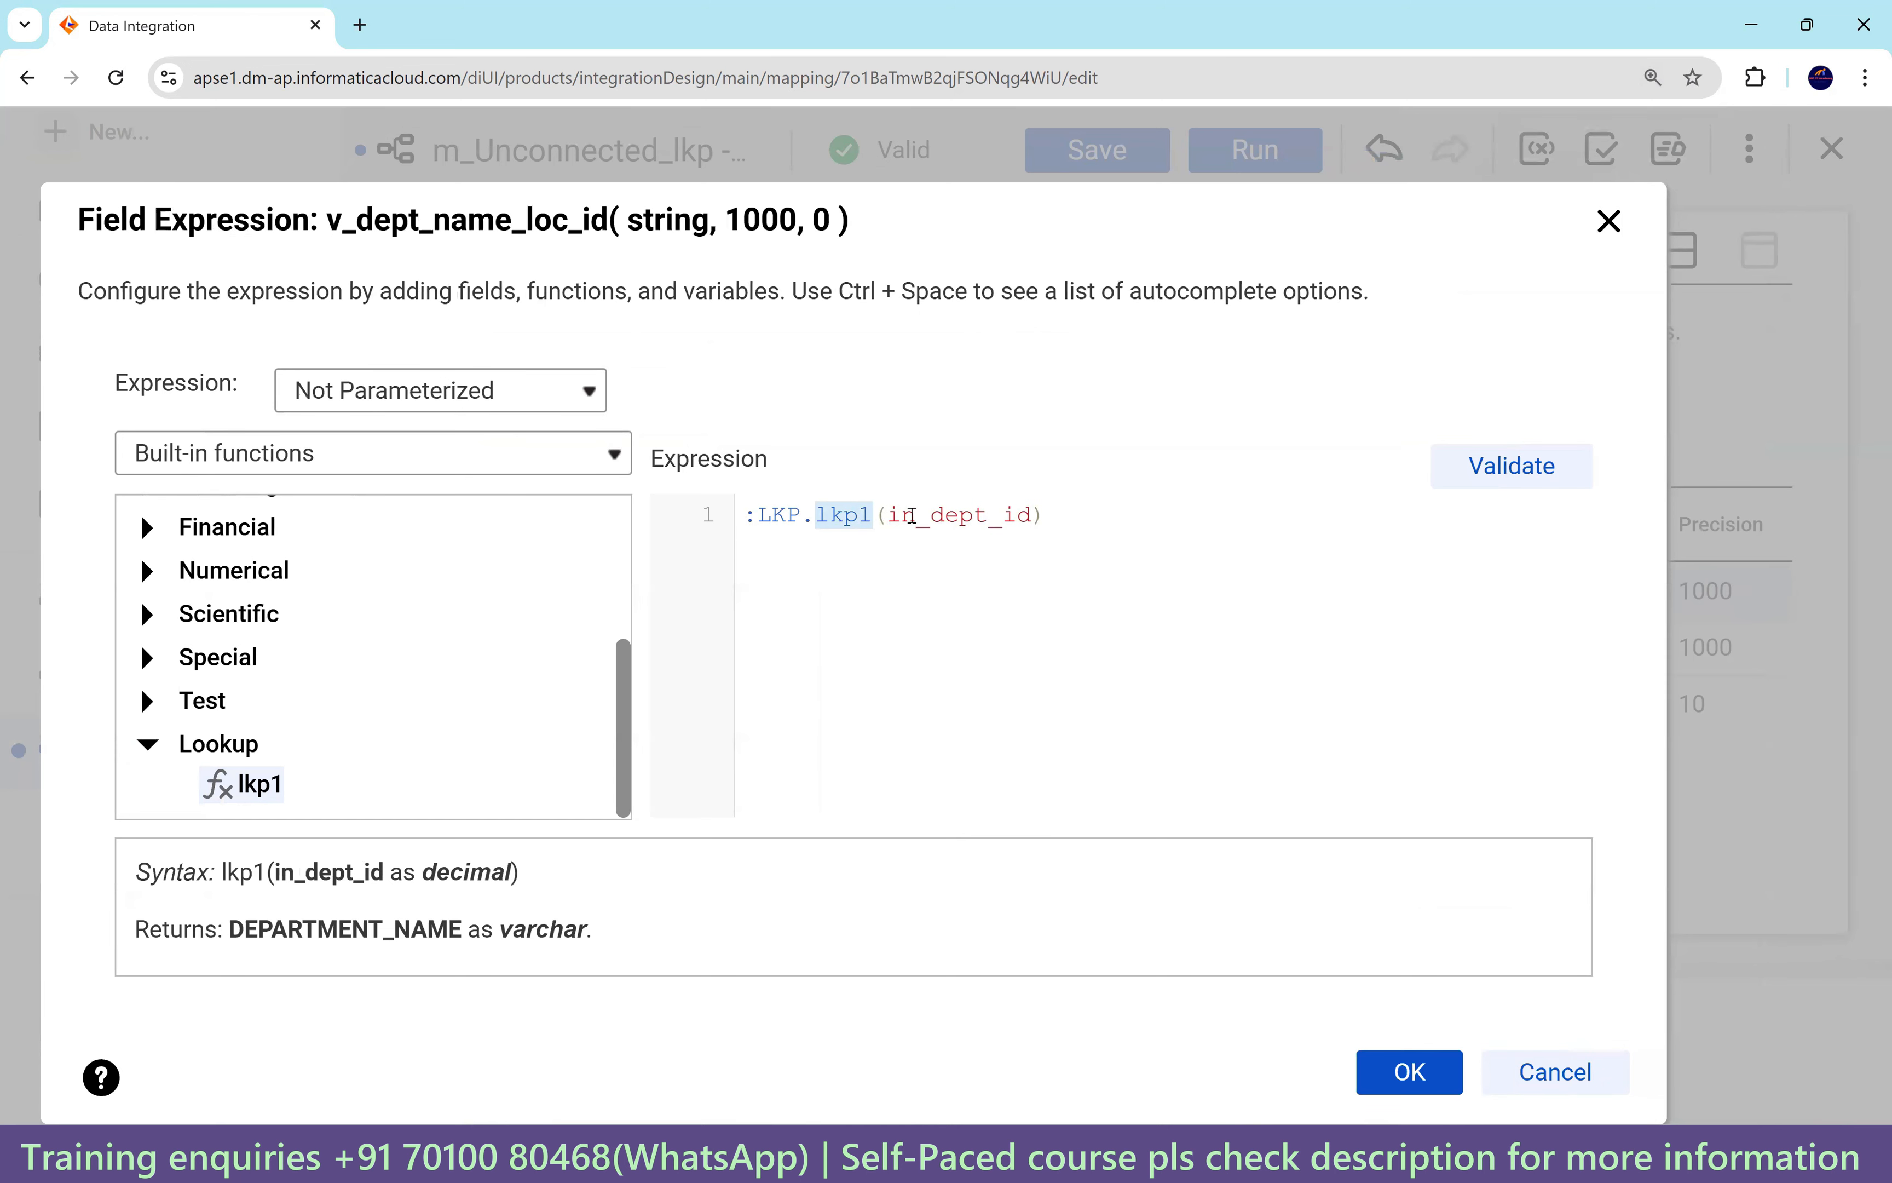
double_click(925, 515)
left_click(422, 455)
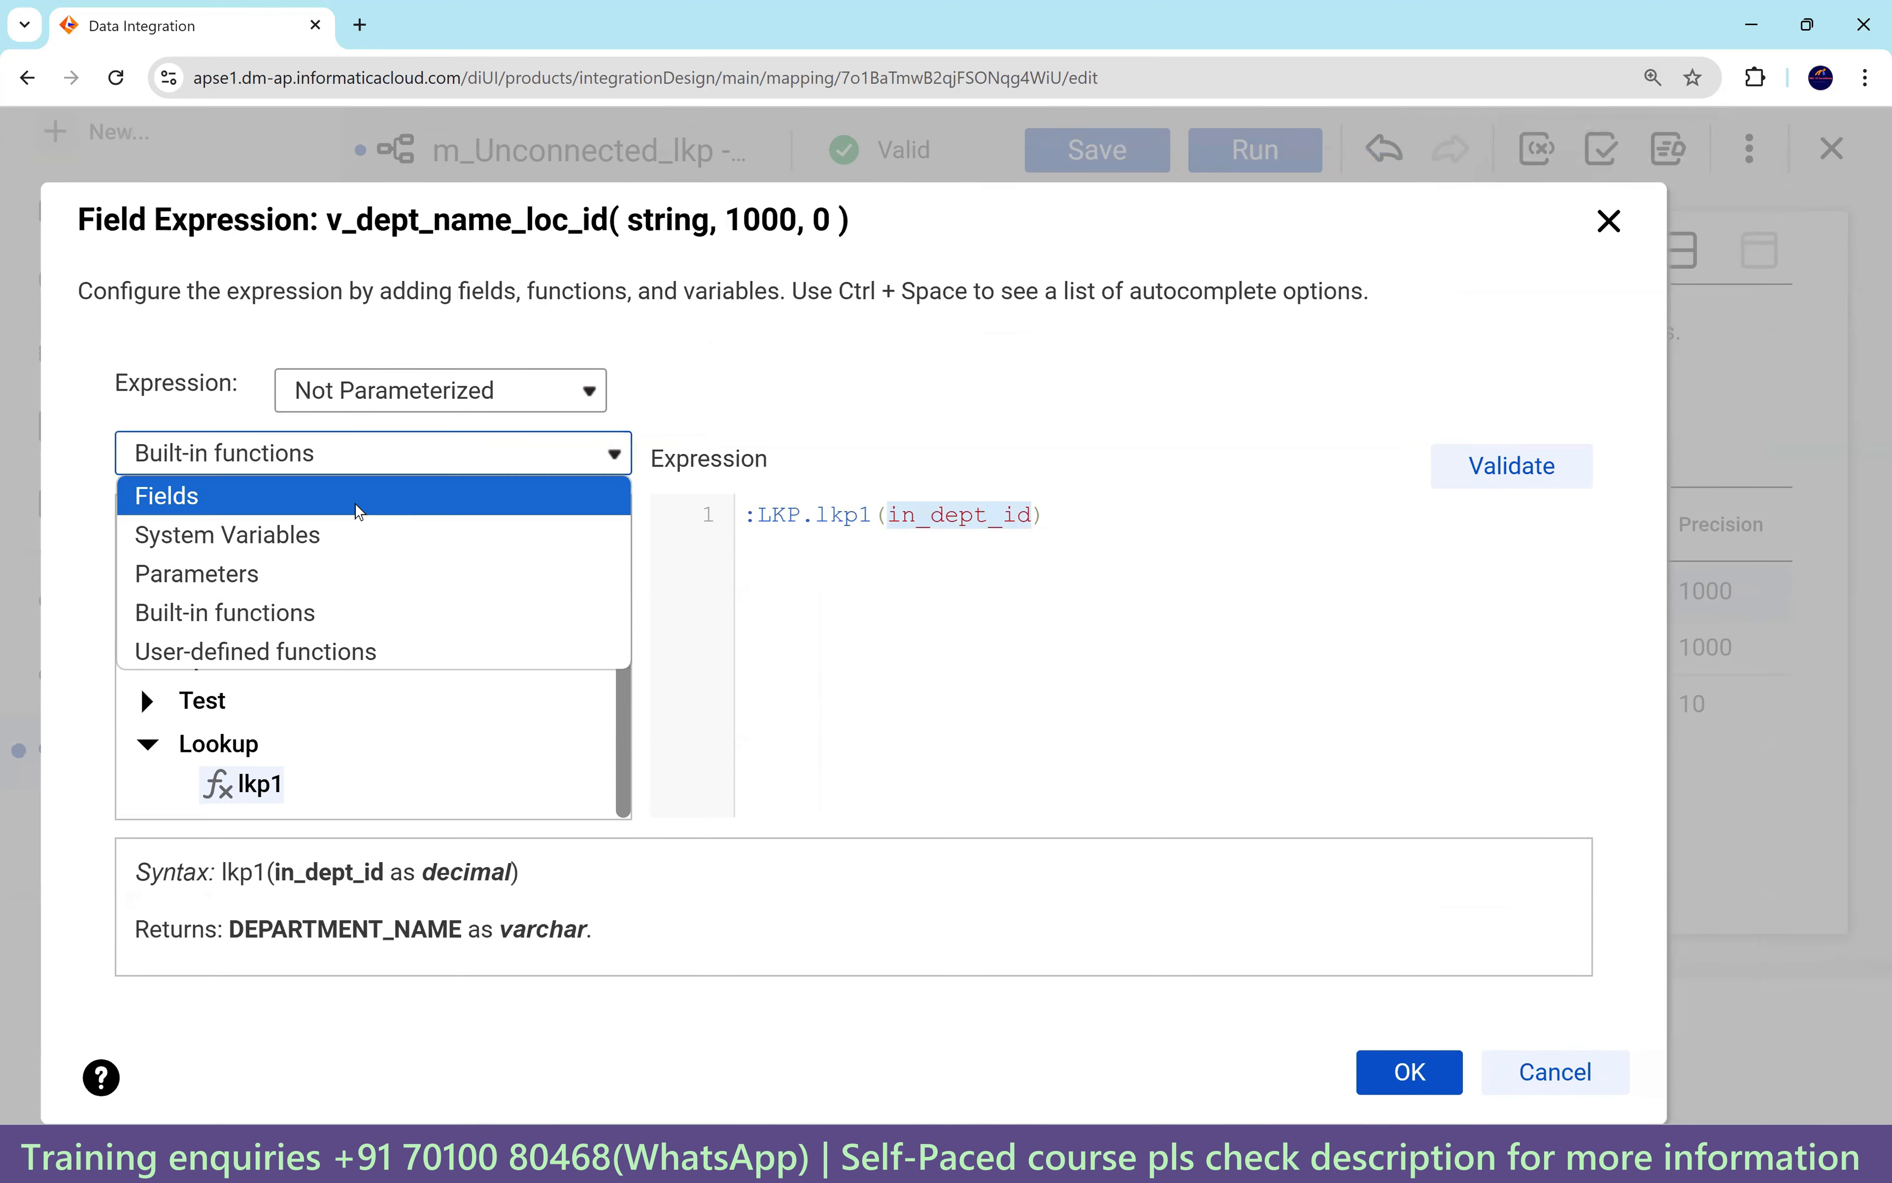
left_click(358, 511)
scroll(344, 681, "down", 3)
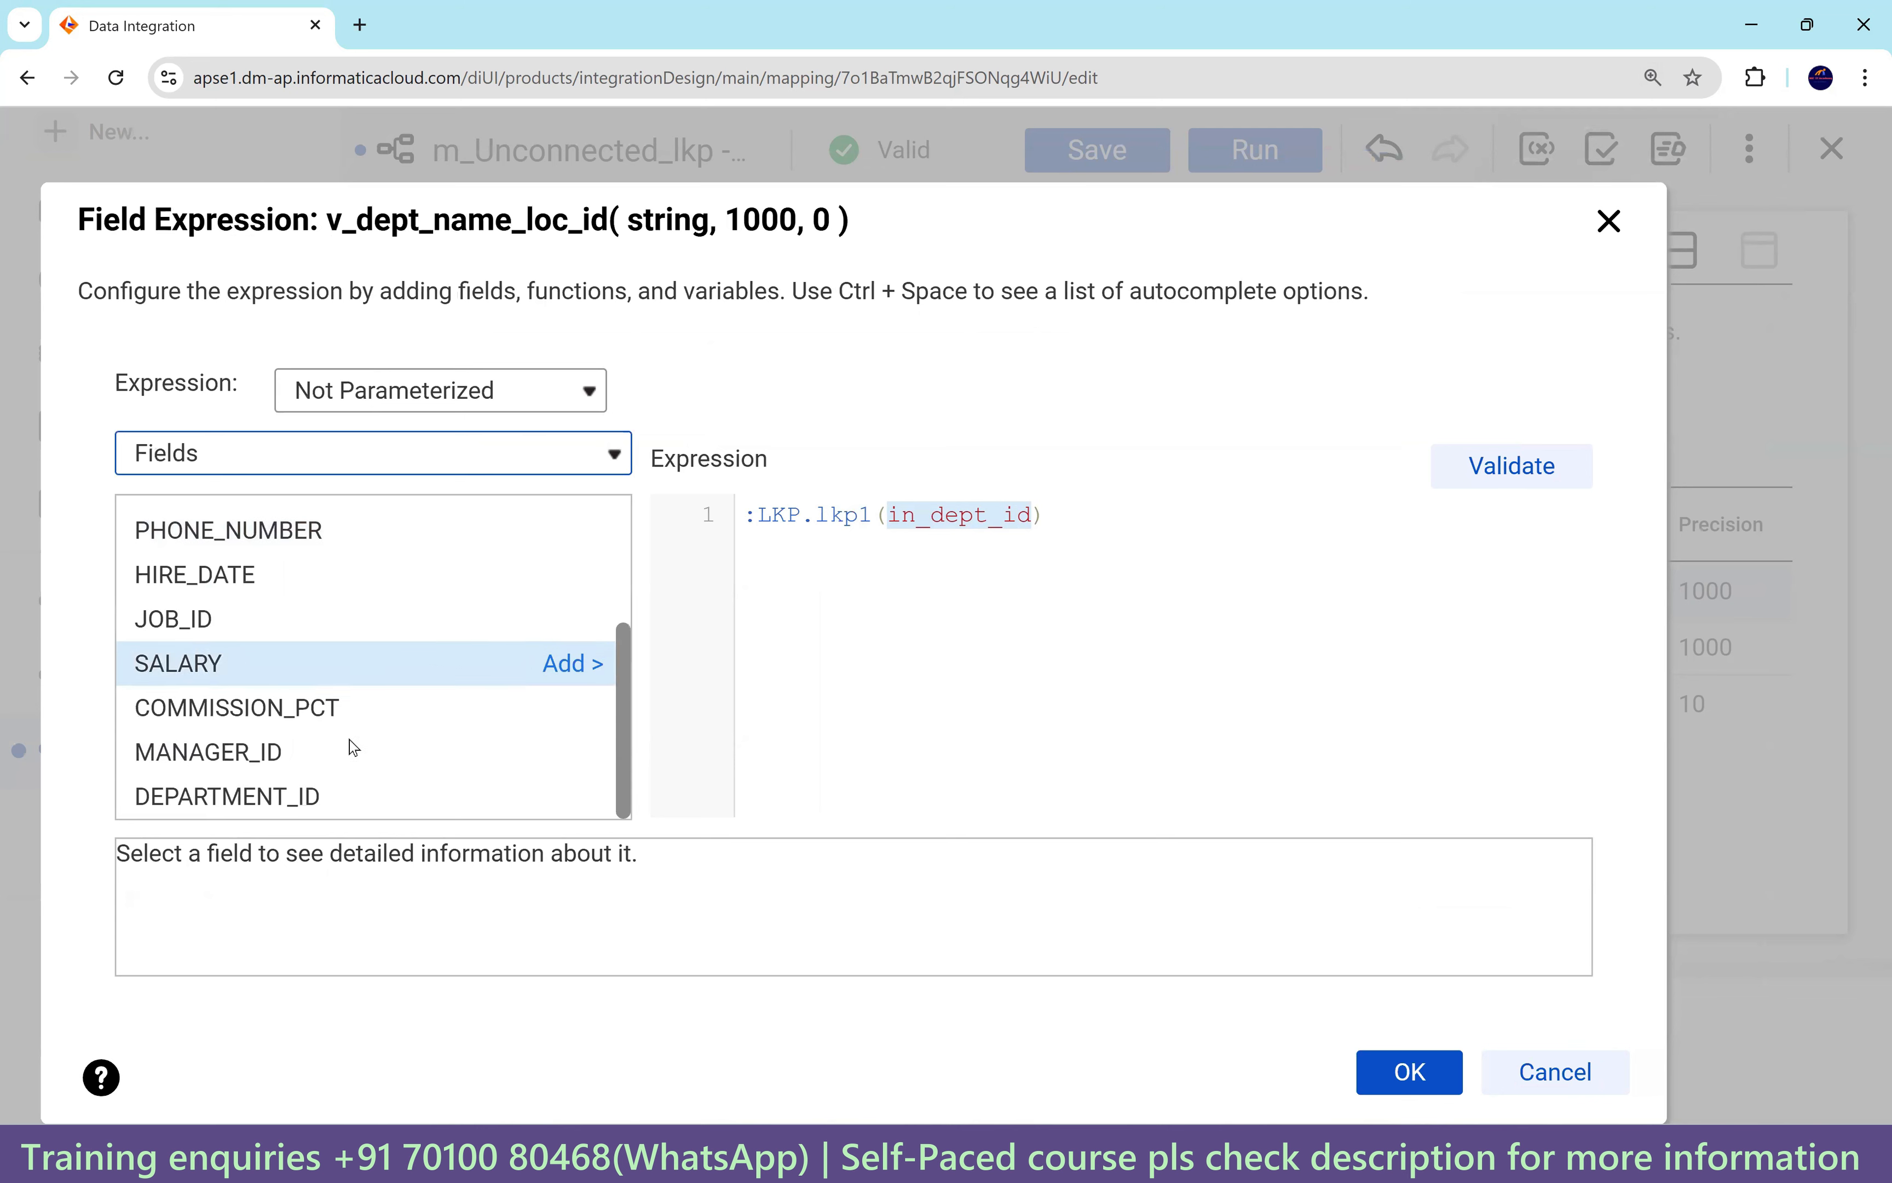
left_click(580, 797)
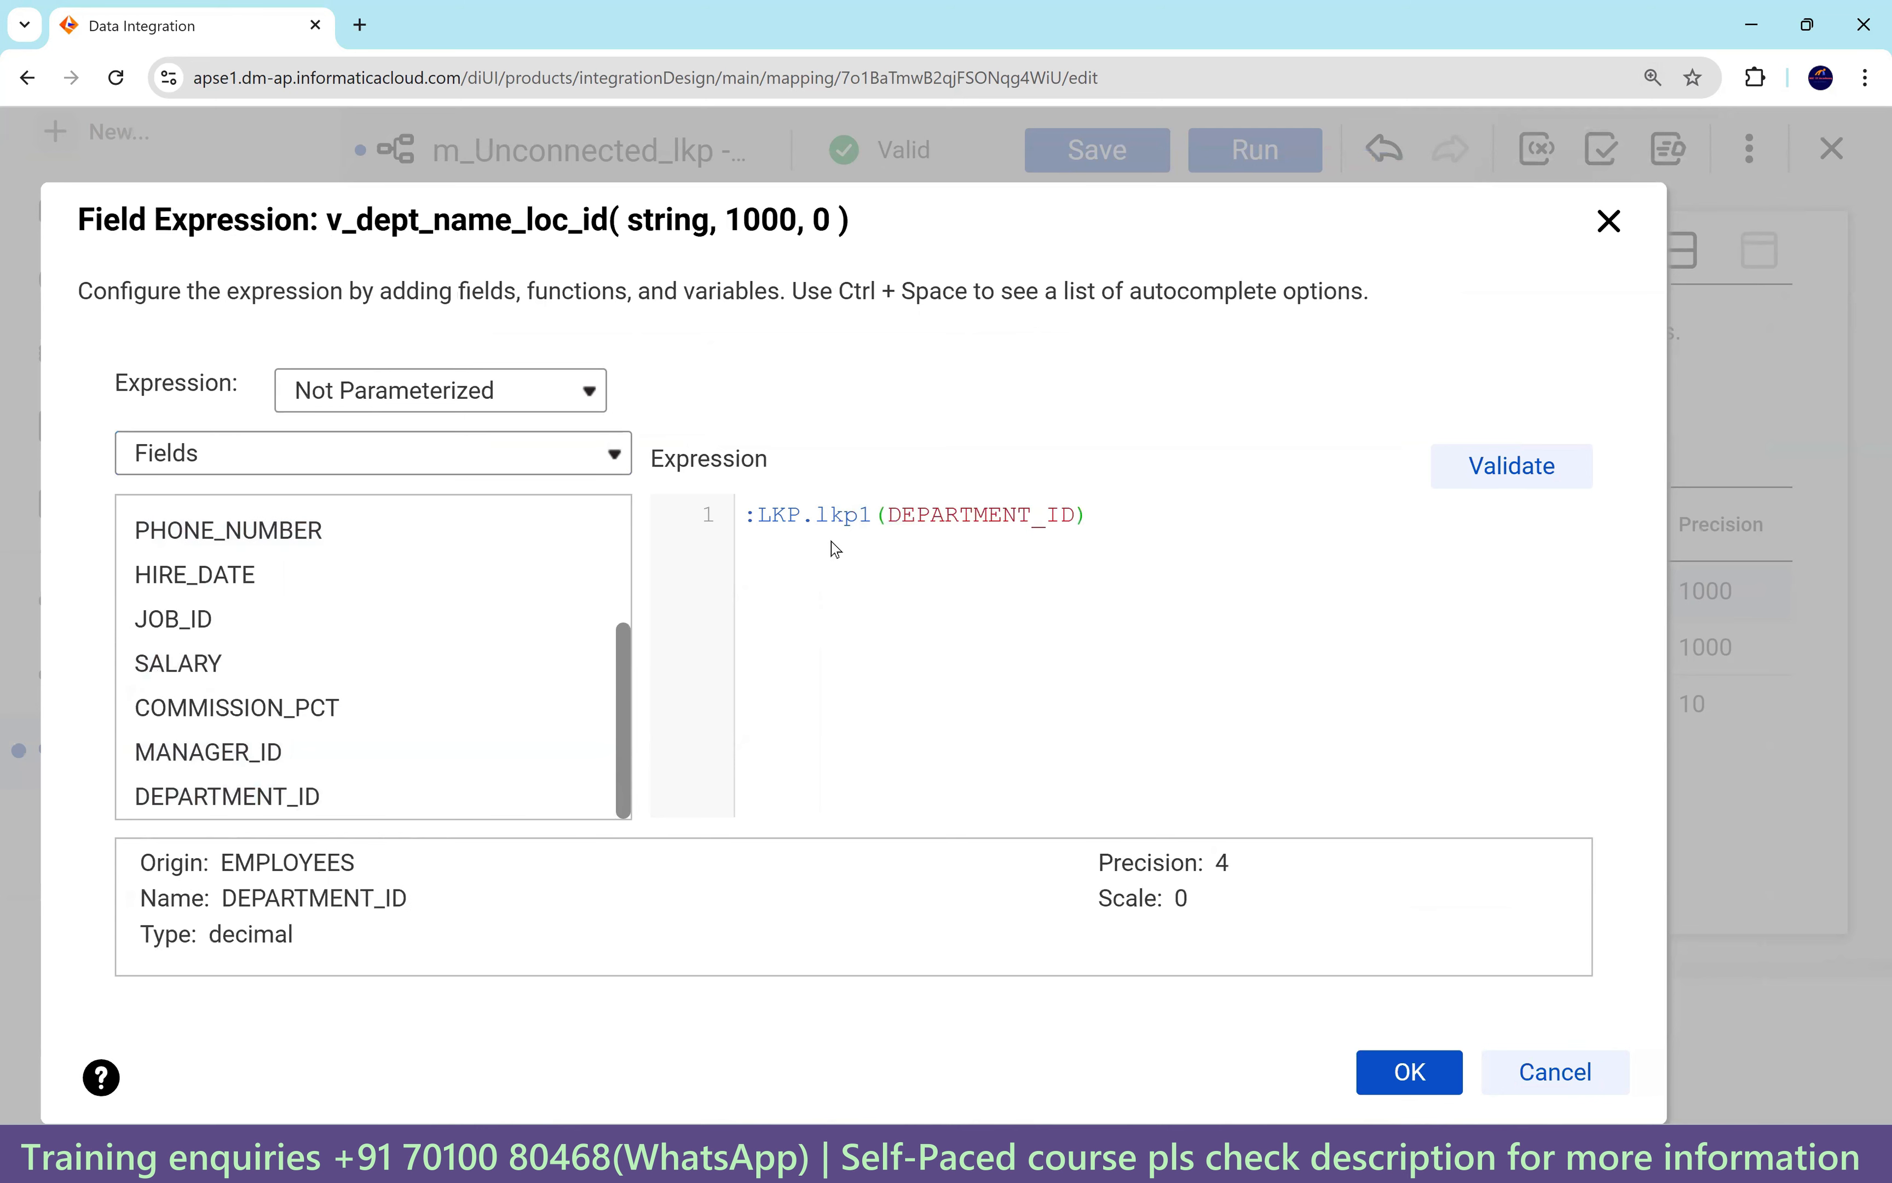
left_click(1488, 477)
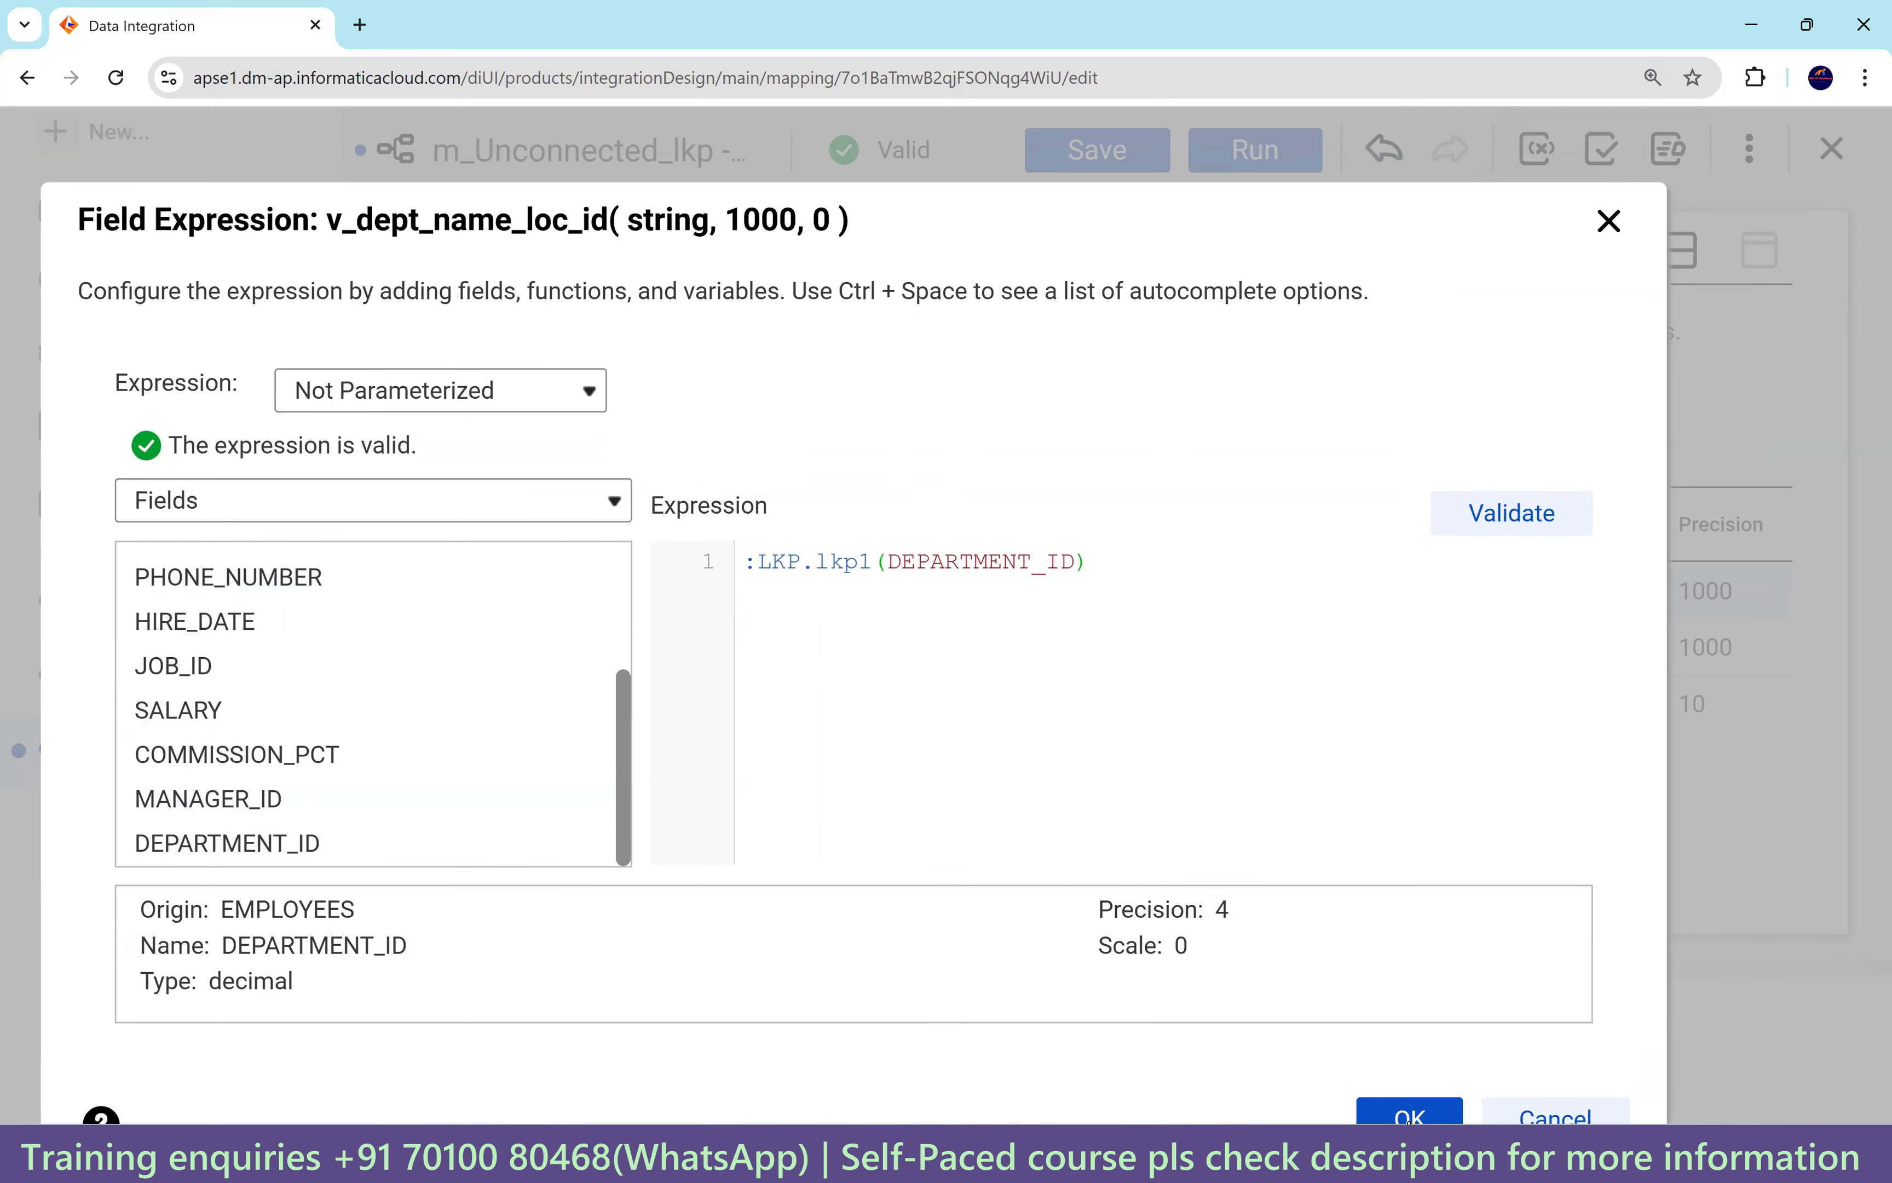
left_click(1412, 1106)
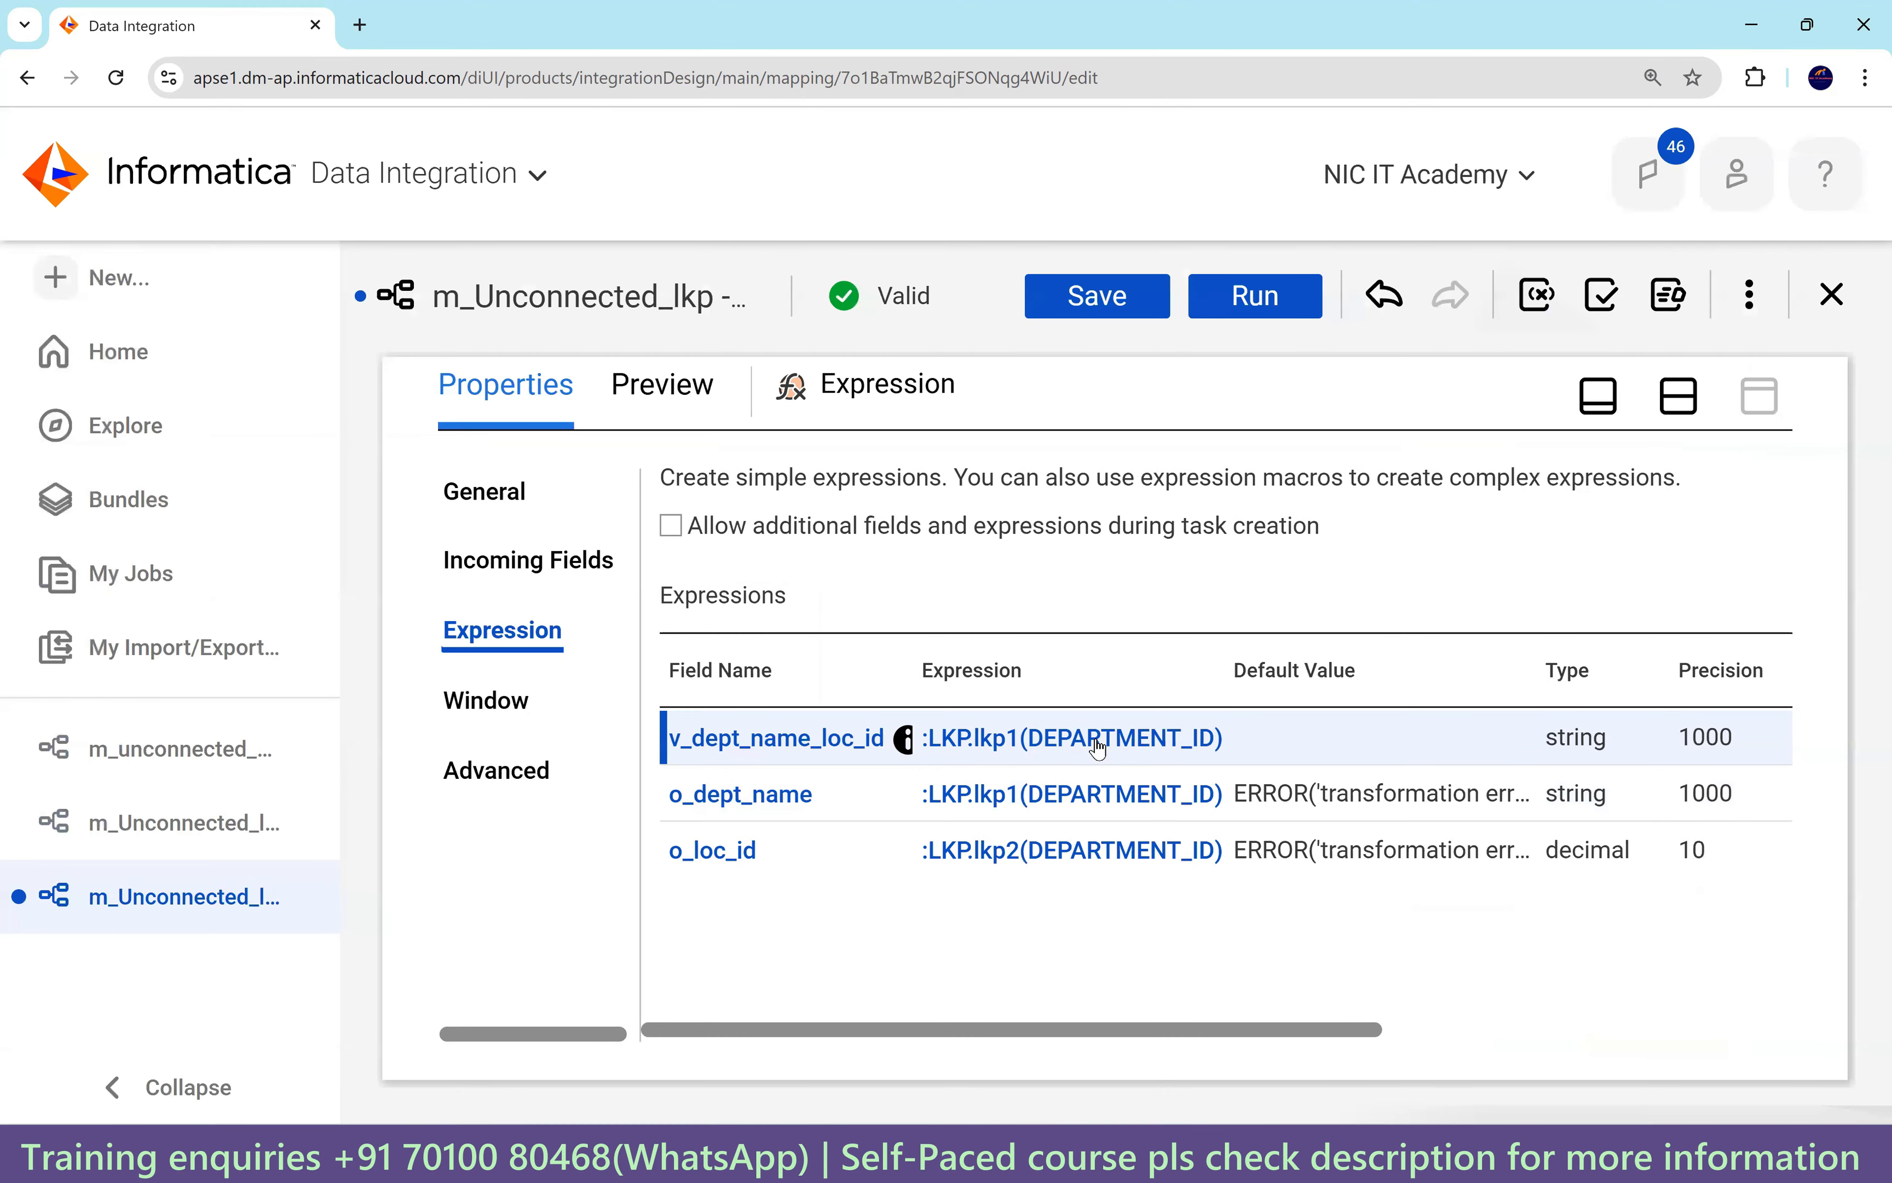
Select the first twelve DEPARTMENT_NAME results in SQL Developer to review the name~location values.
left_click(1291, 1153)
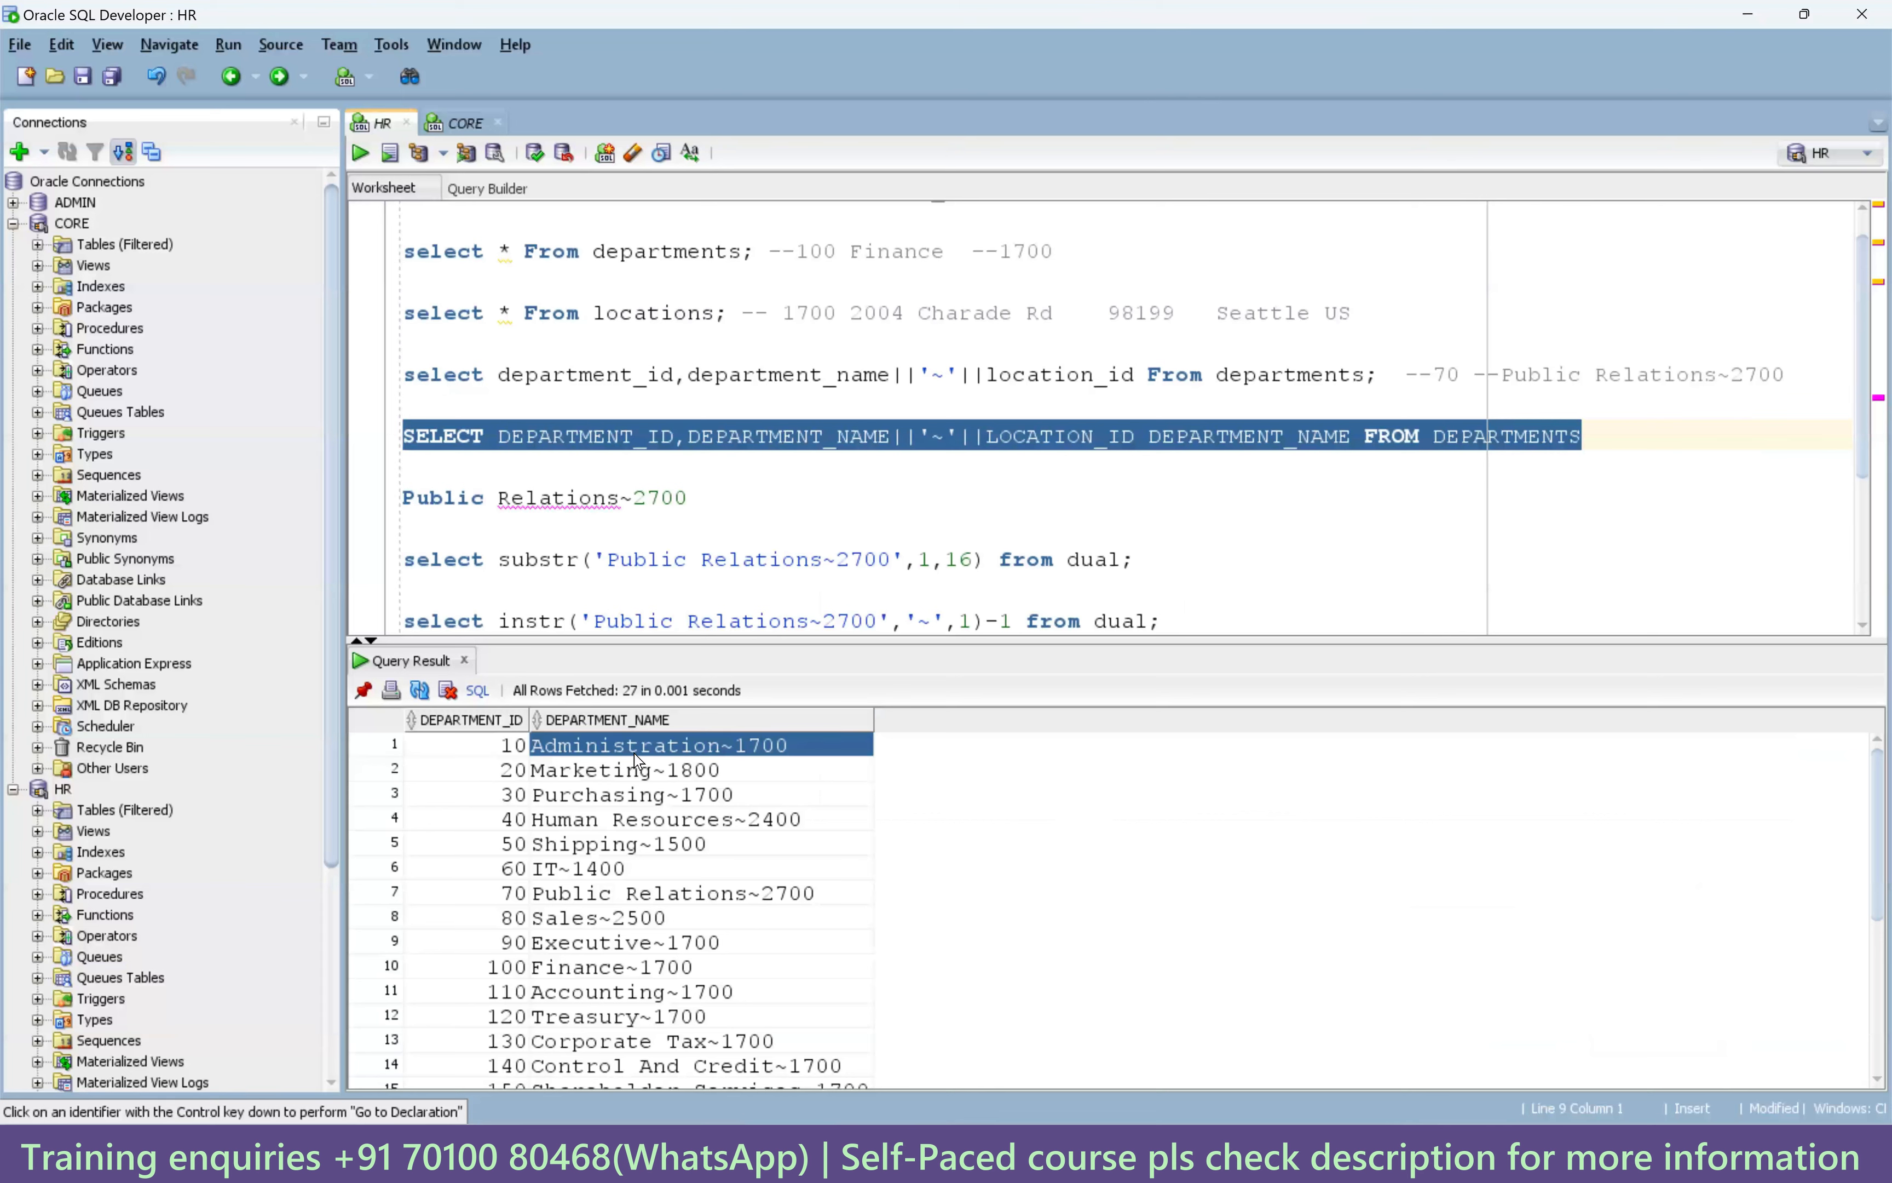
left_click_drag(646, 953, 659, 762)
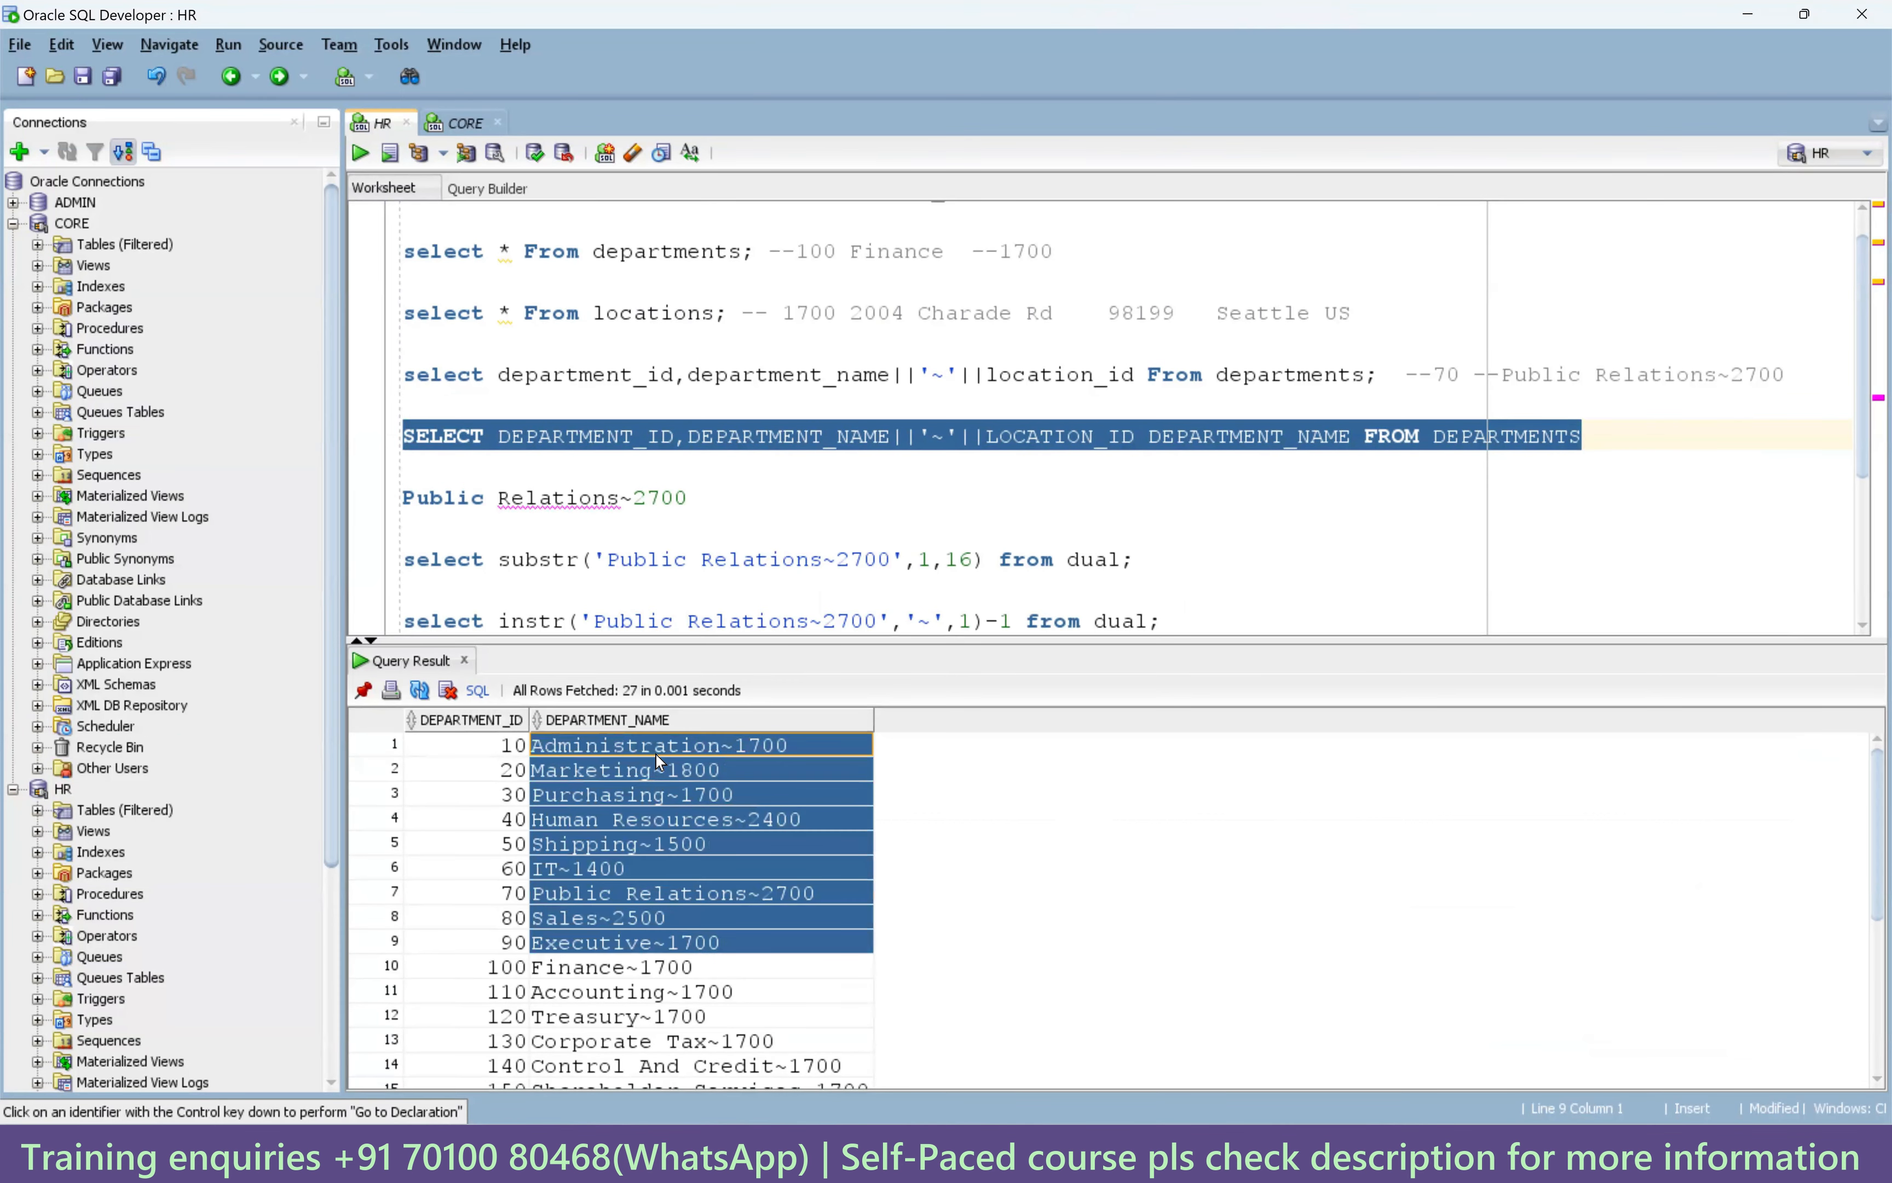
left_click_drag(655, 1016, 659, 757)
scroll(908, 533, "down", 4)
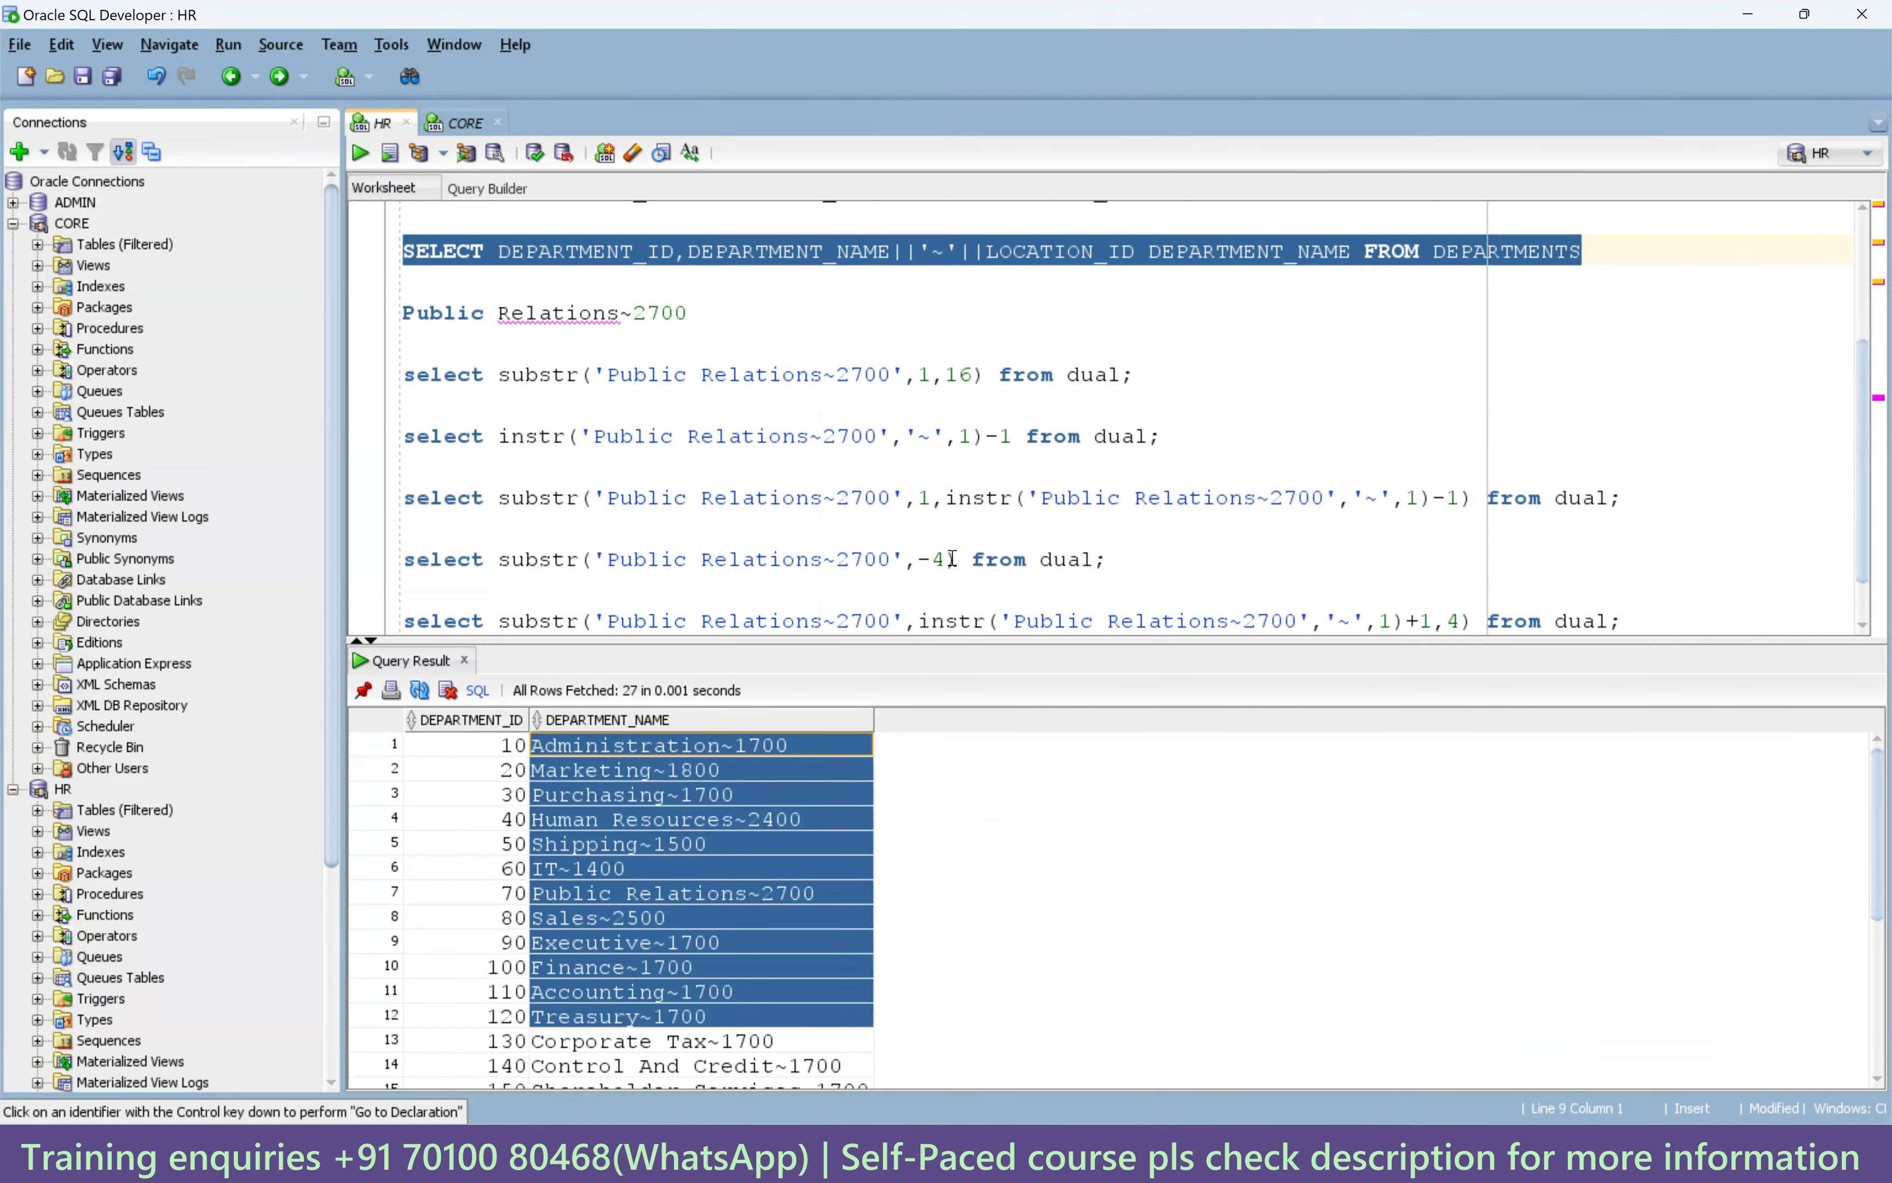
Open the o_dept_name expression in Informatica and select its :LKP.lkp1(DEPARTMENT_ID) text.
left_click(915, 1154)
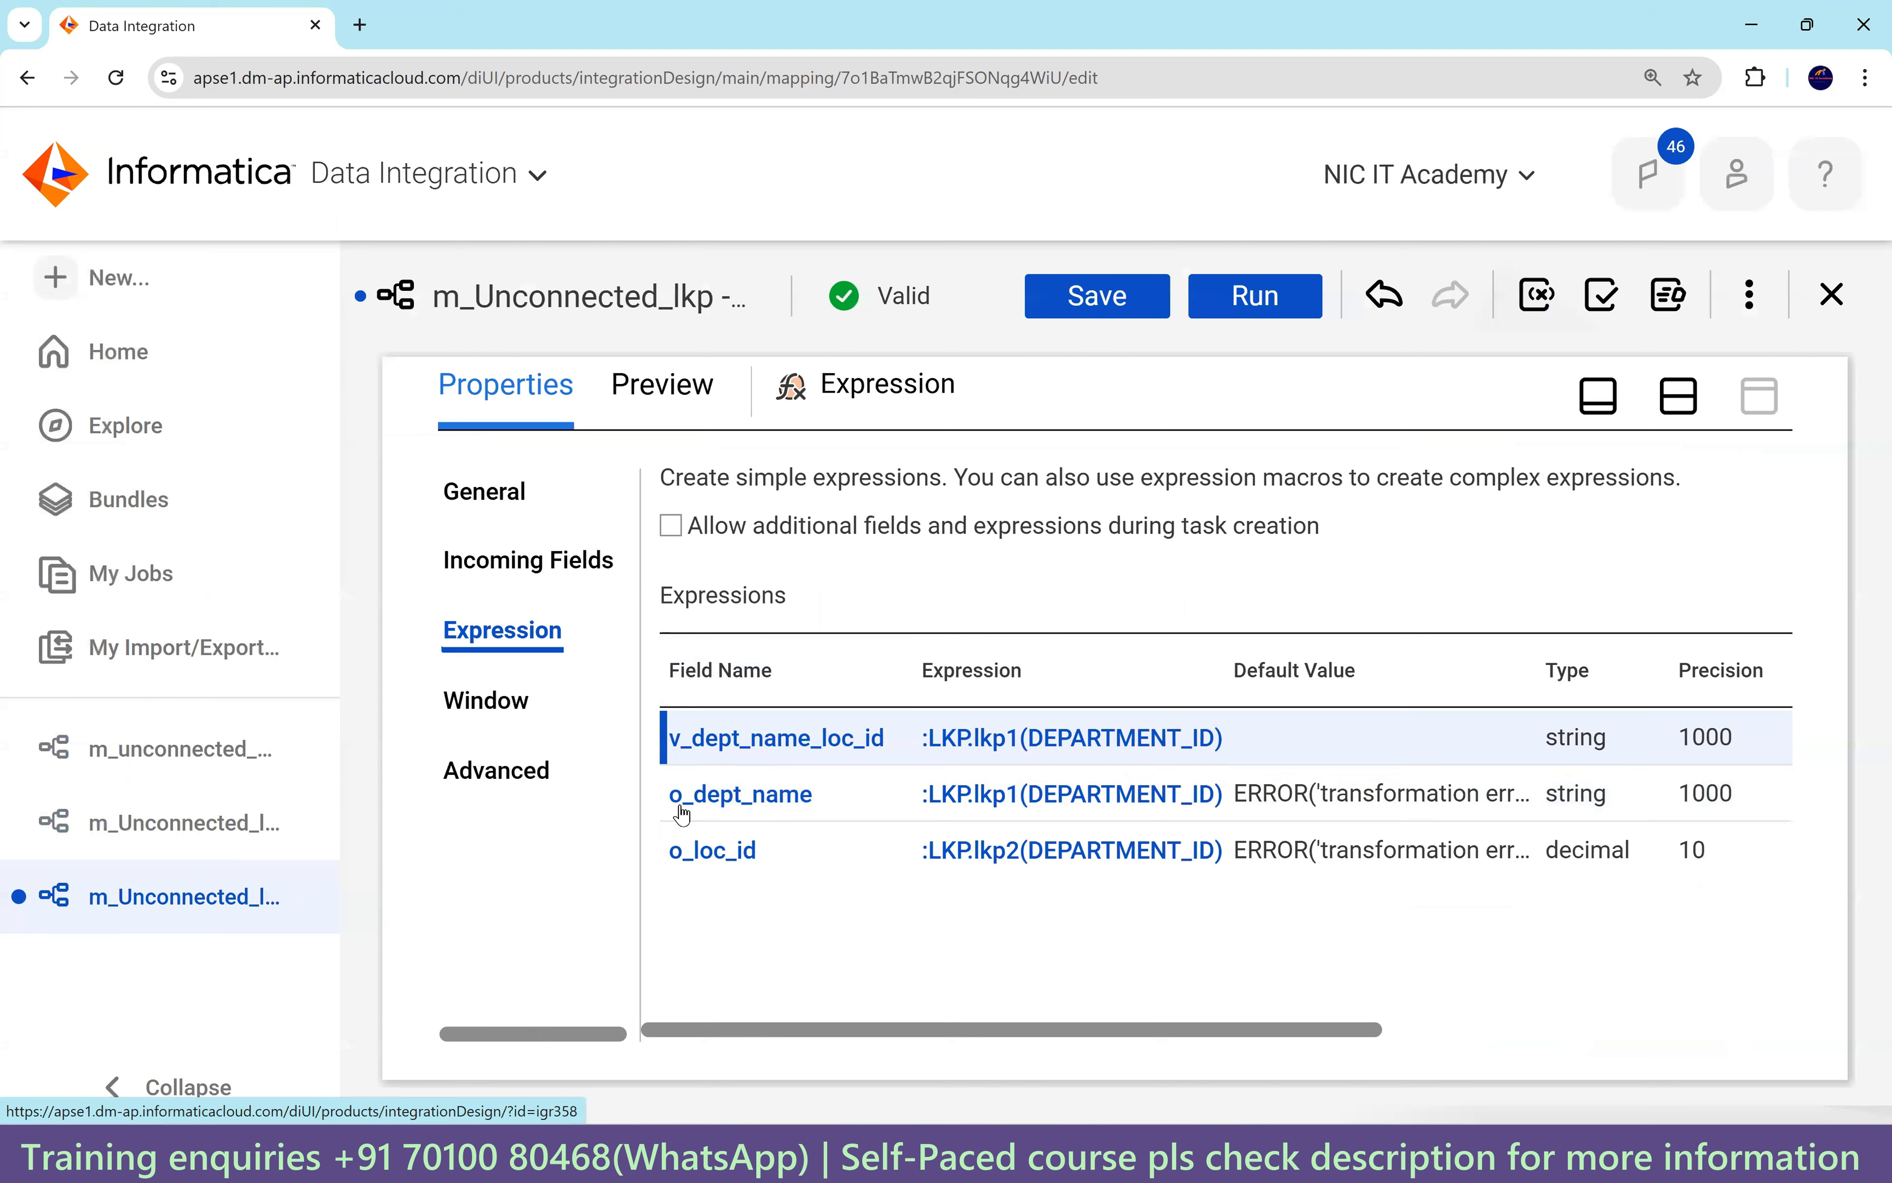
left_click(1015, 796)
left_click_drag(1192, 479, 835, 479)
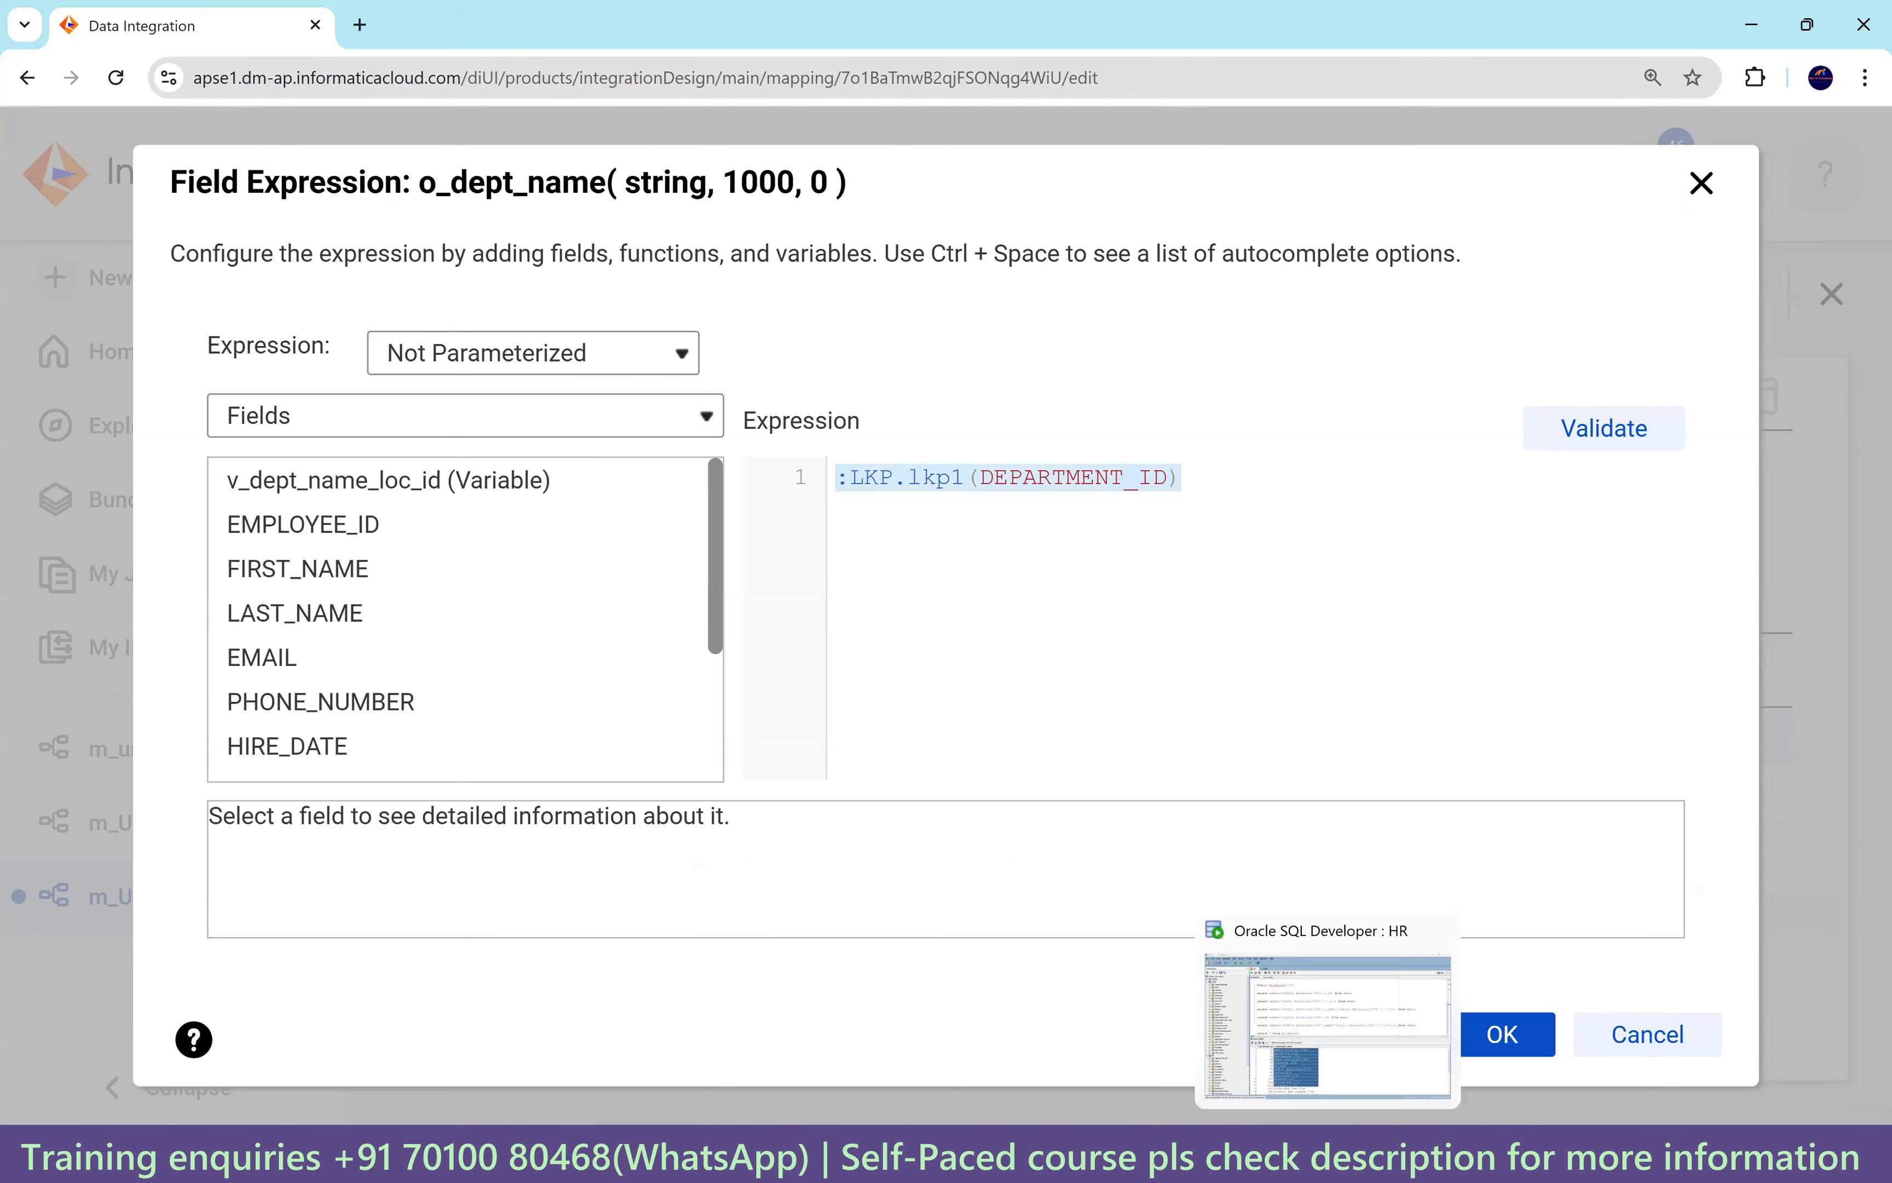
left_click(1330, 1153)
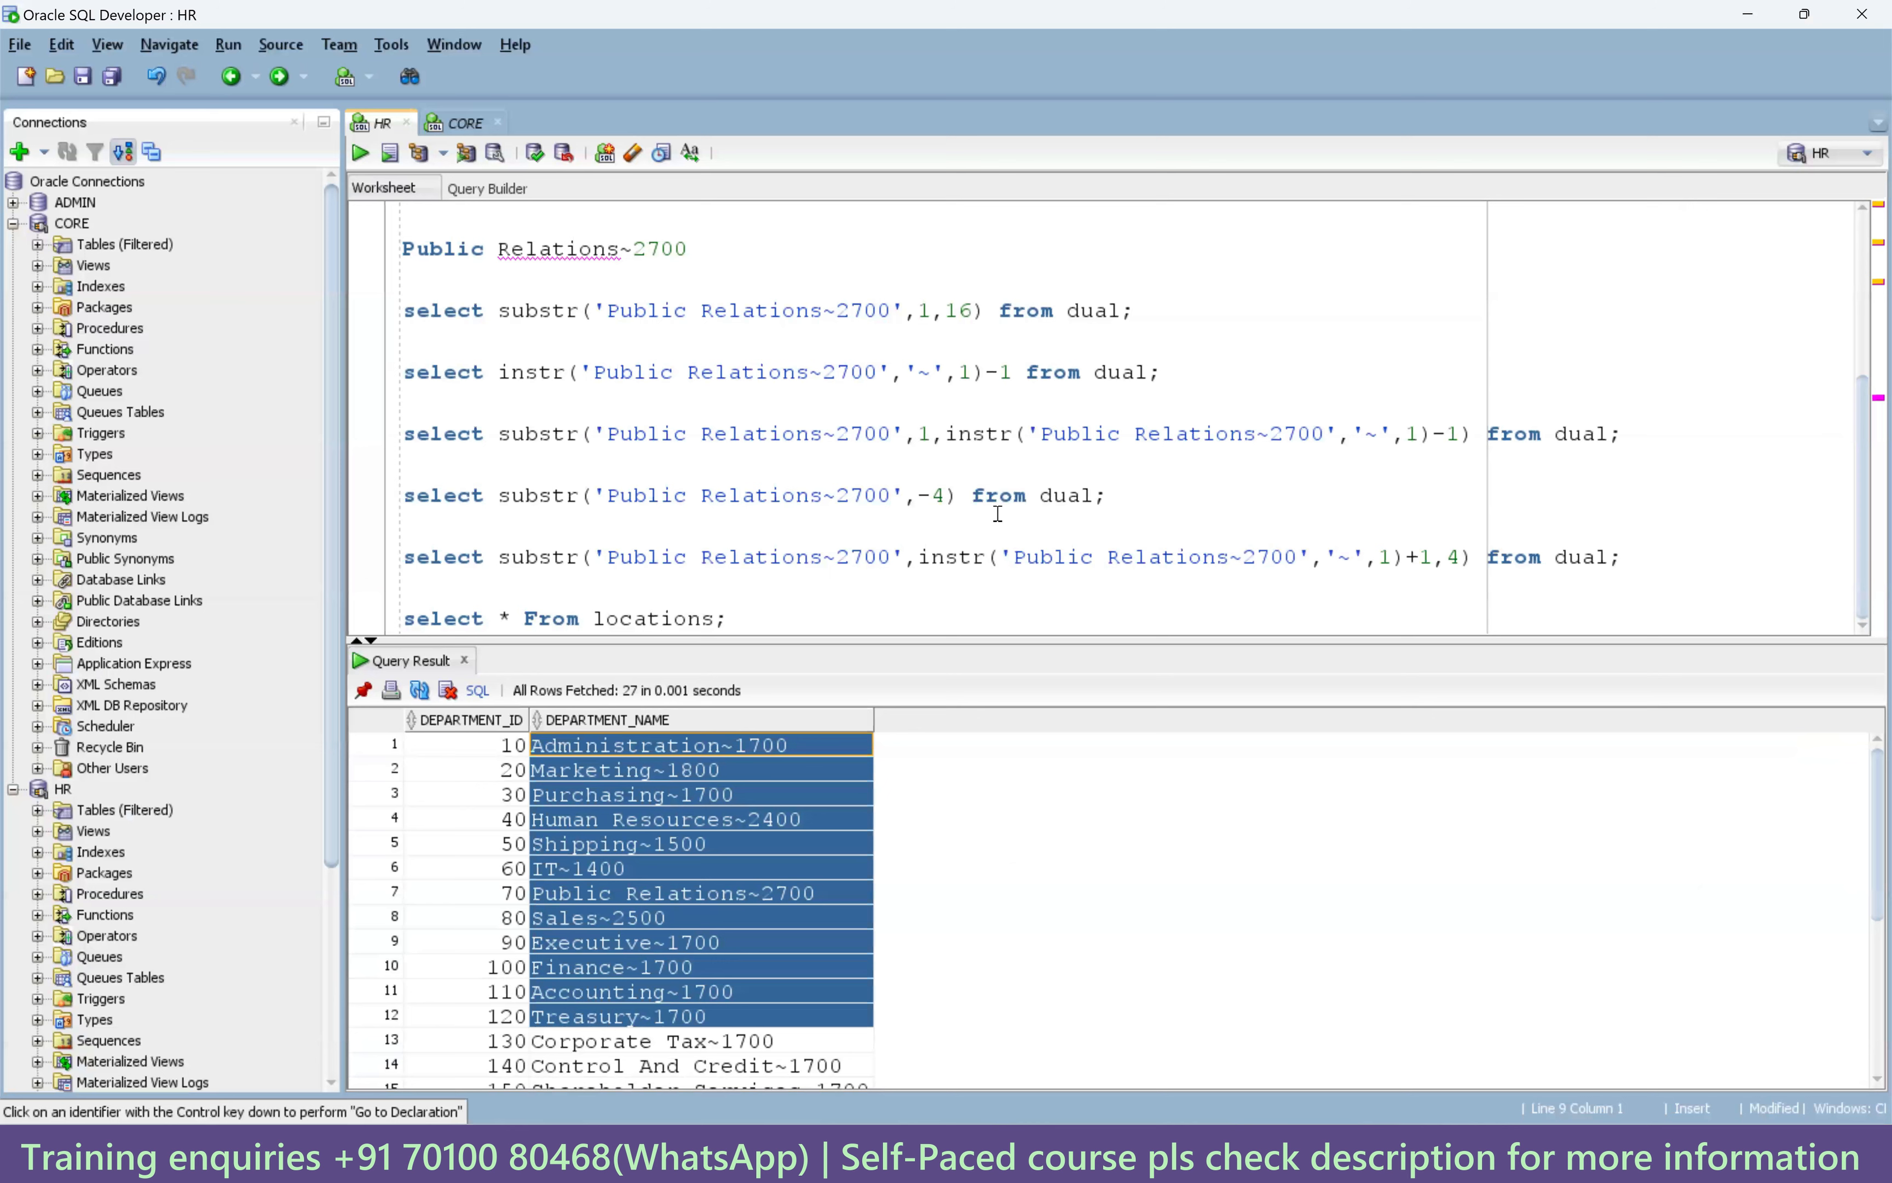
Run the substr/instr query in SQL Developer and select its substr expression text.
left_click(1472, 435)
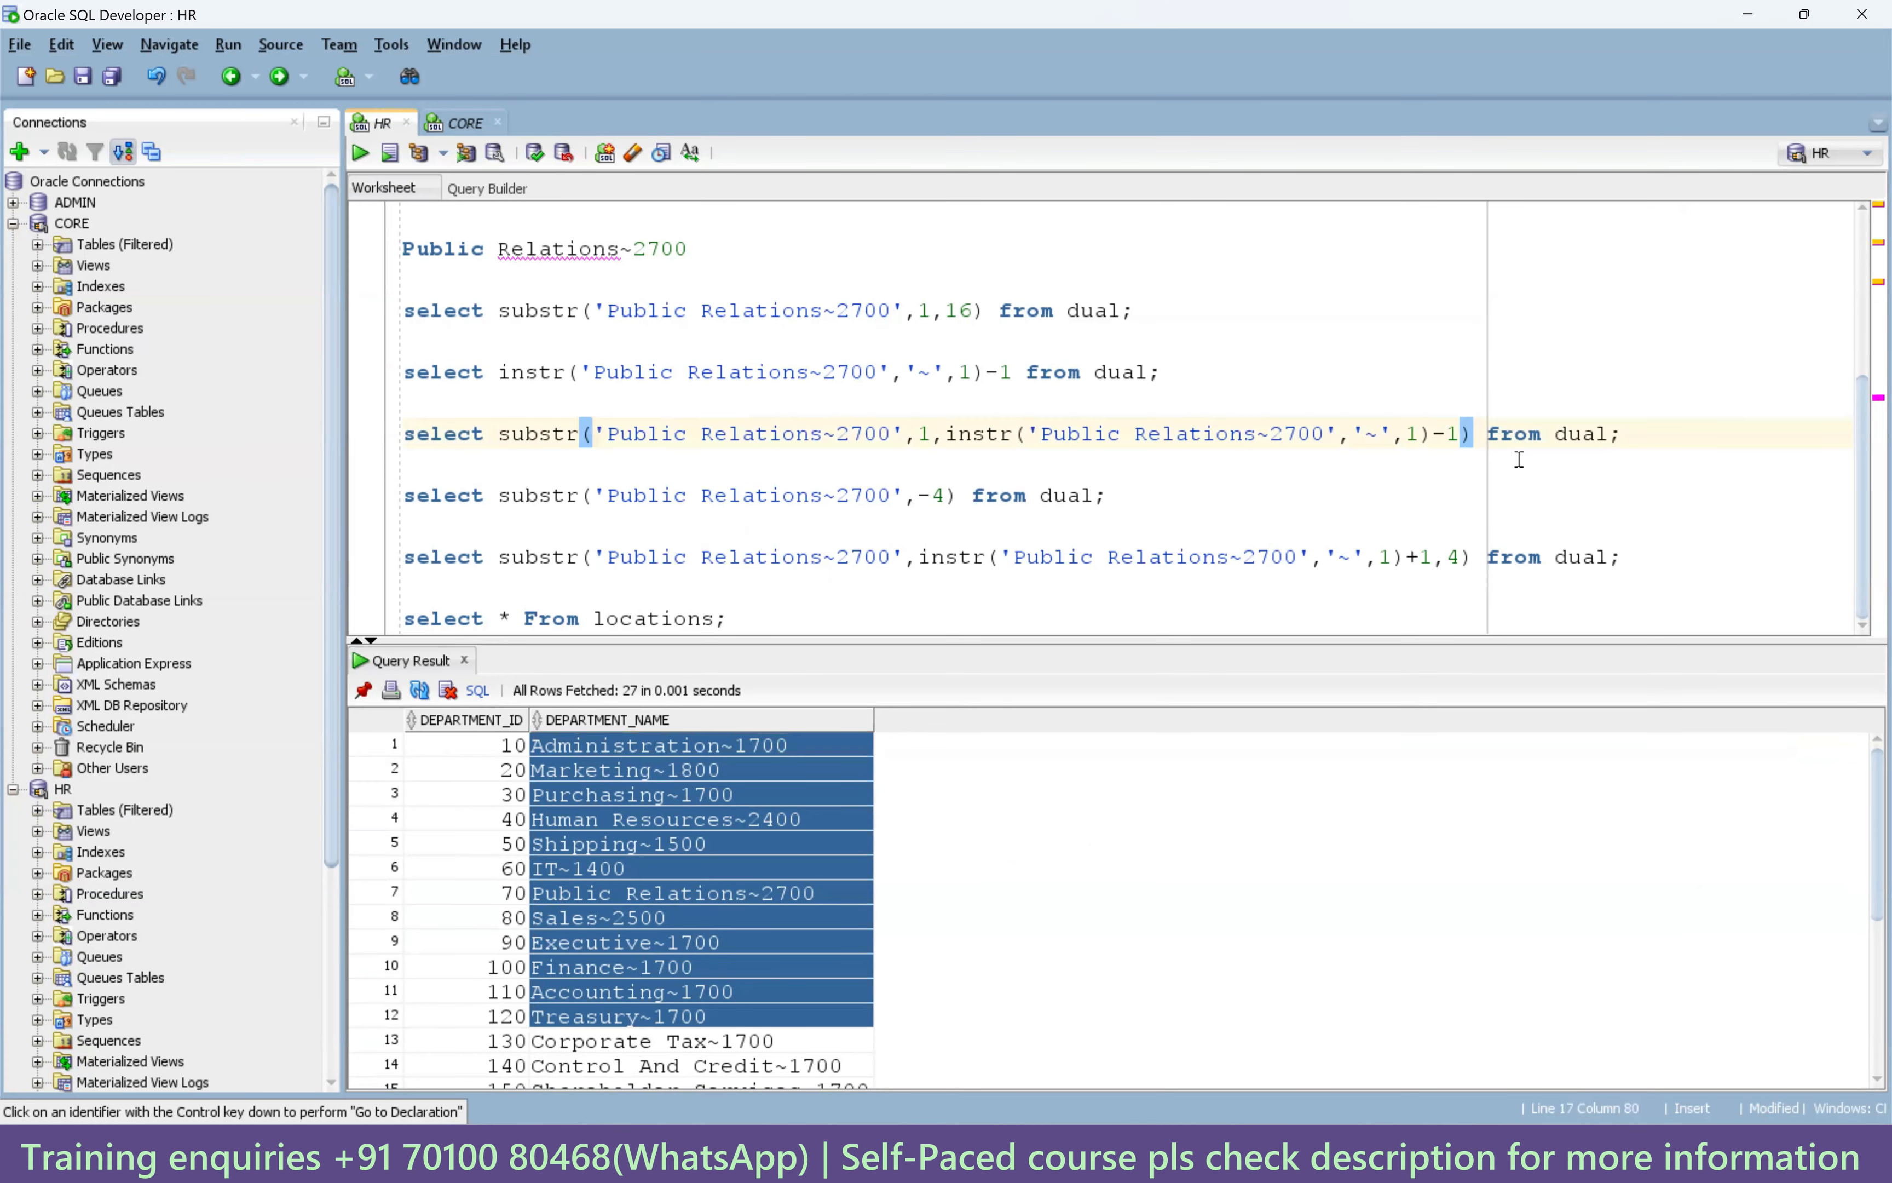
key("ctrl+Return")
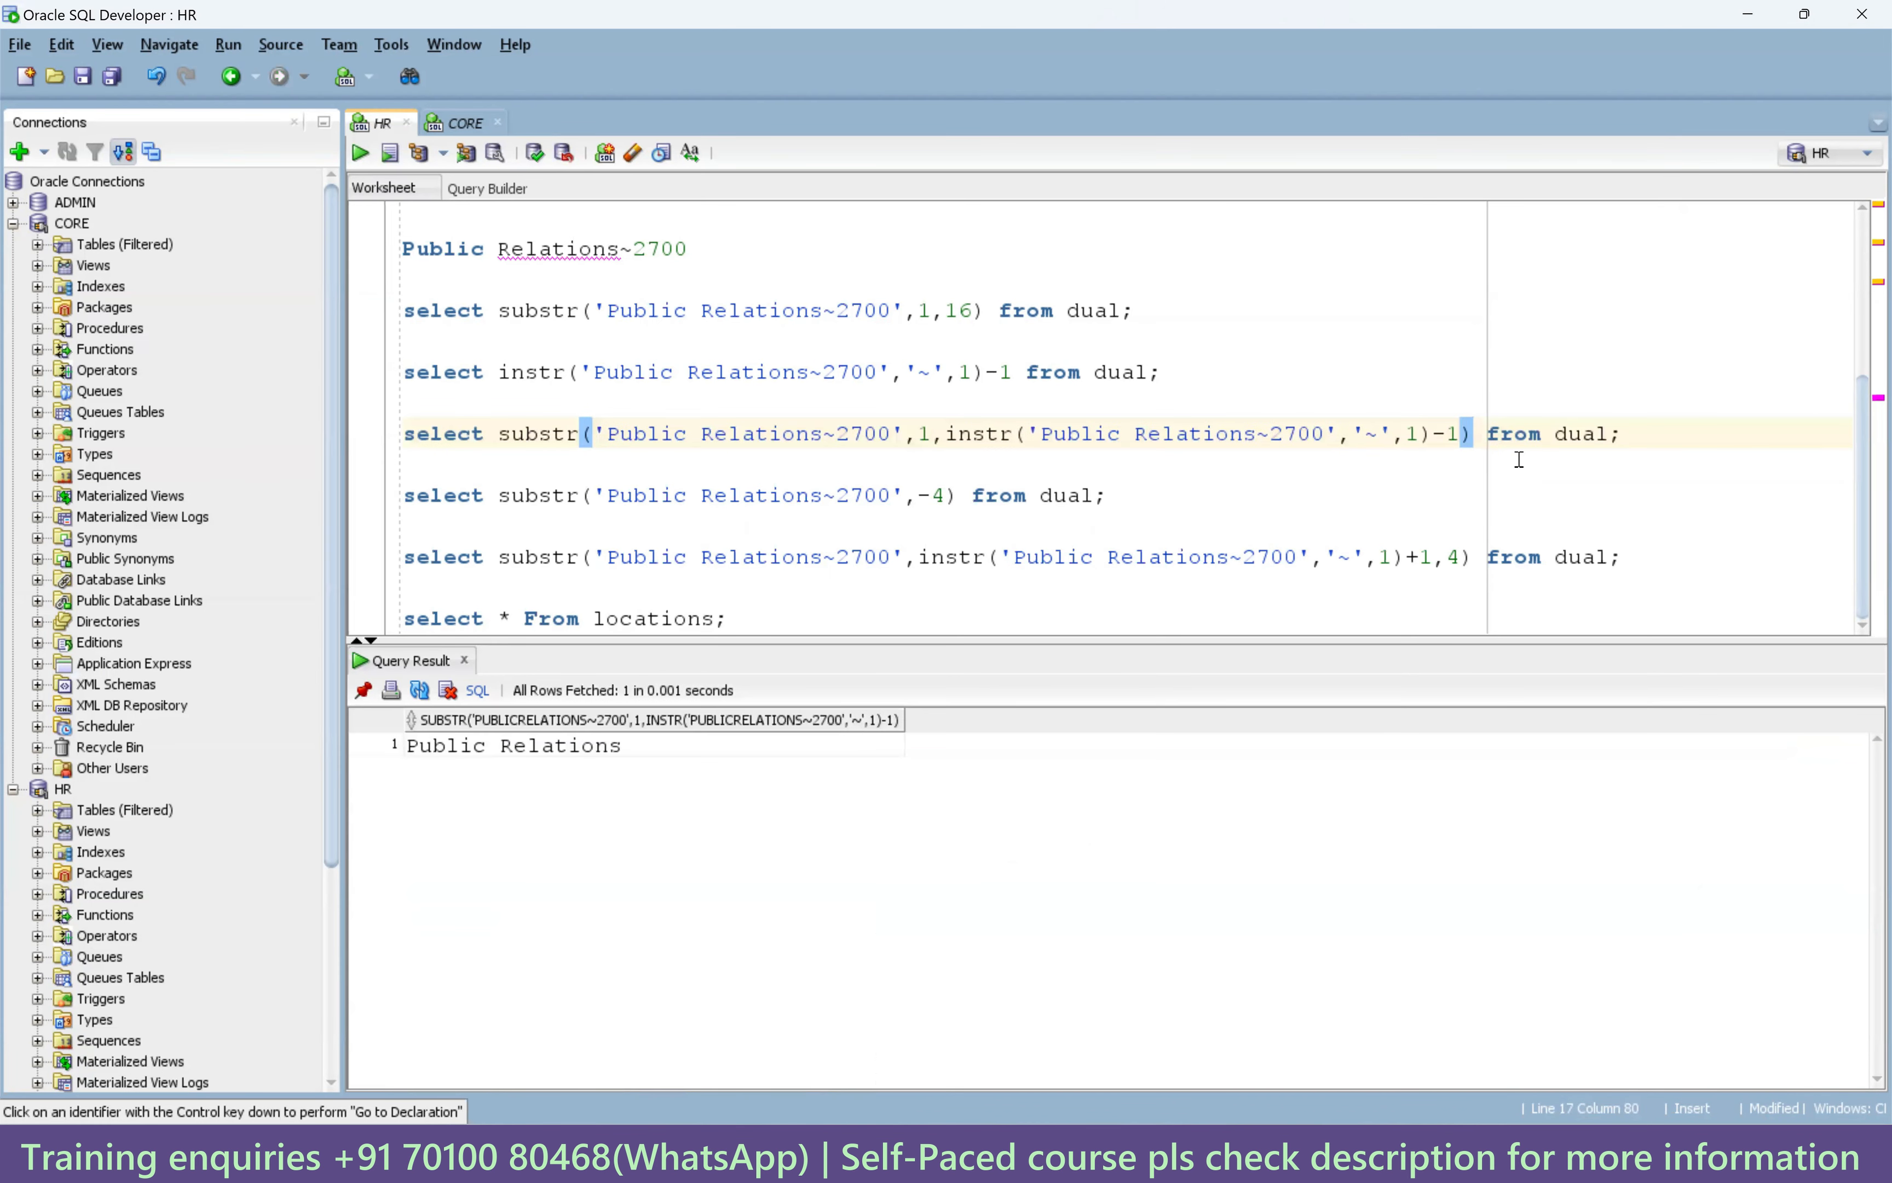
left_click_drag(1474, 435, 504, 425)
key("ctrl+c")
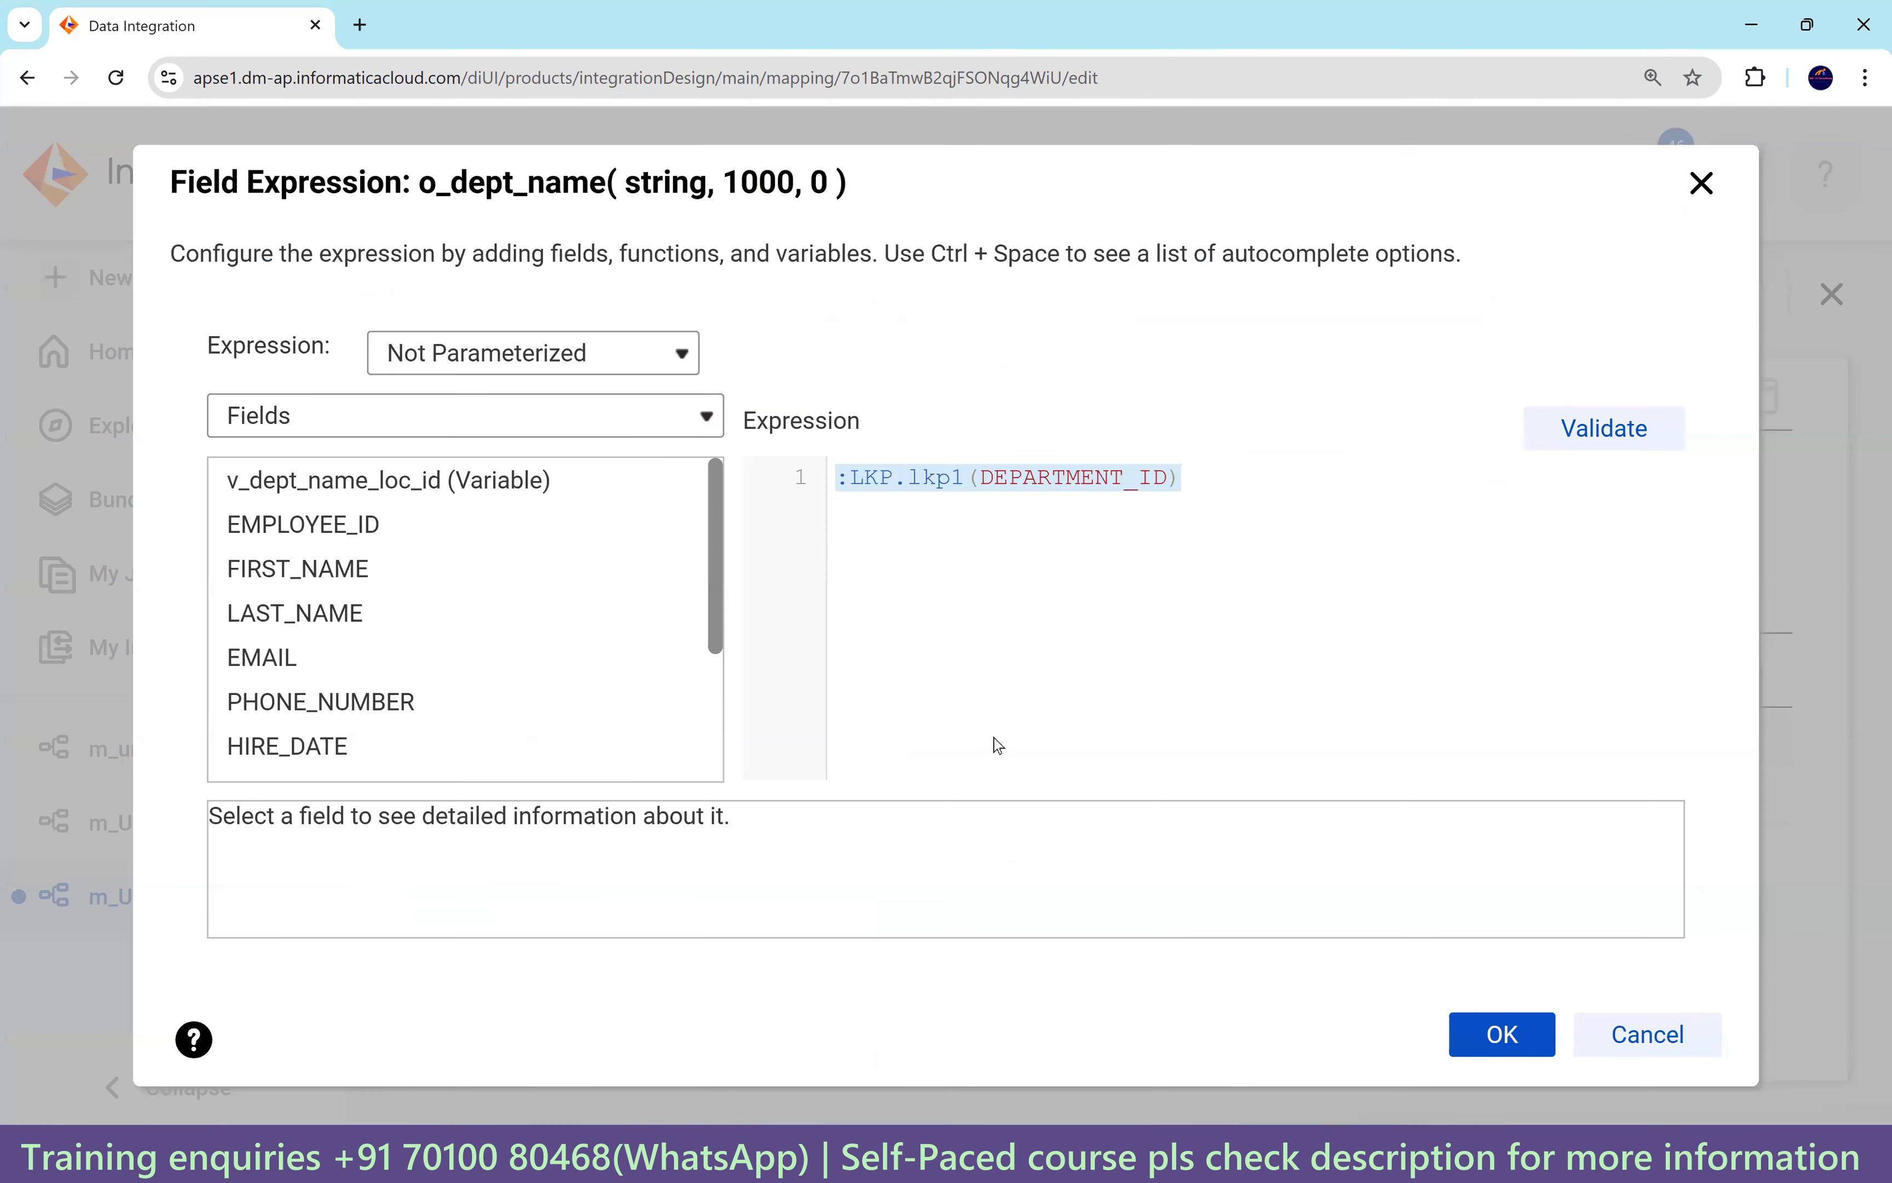
Replace o_dept_name with substr(v_dept_name_loc_id,1,instr(v_dept_name_loc_id,'~',1)-1) and validate it.
left_click_drag(1178, 488, 828, 484)
key("ctrl+v")
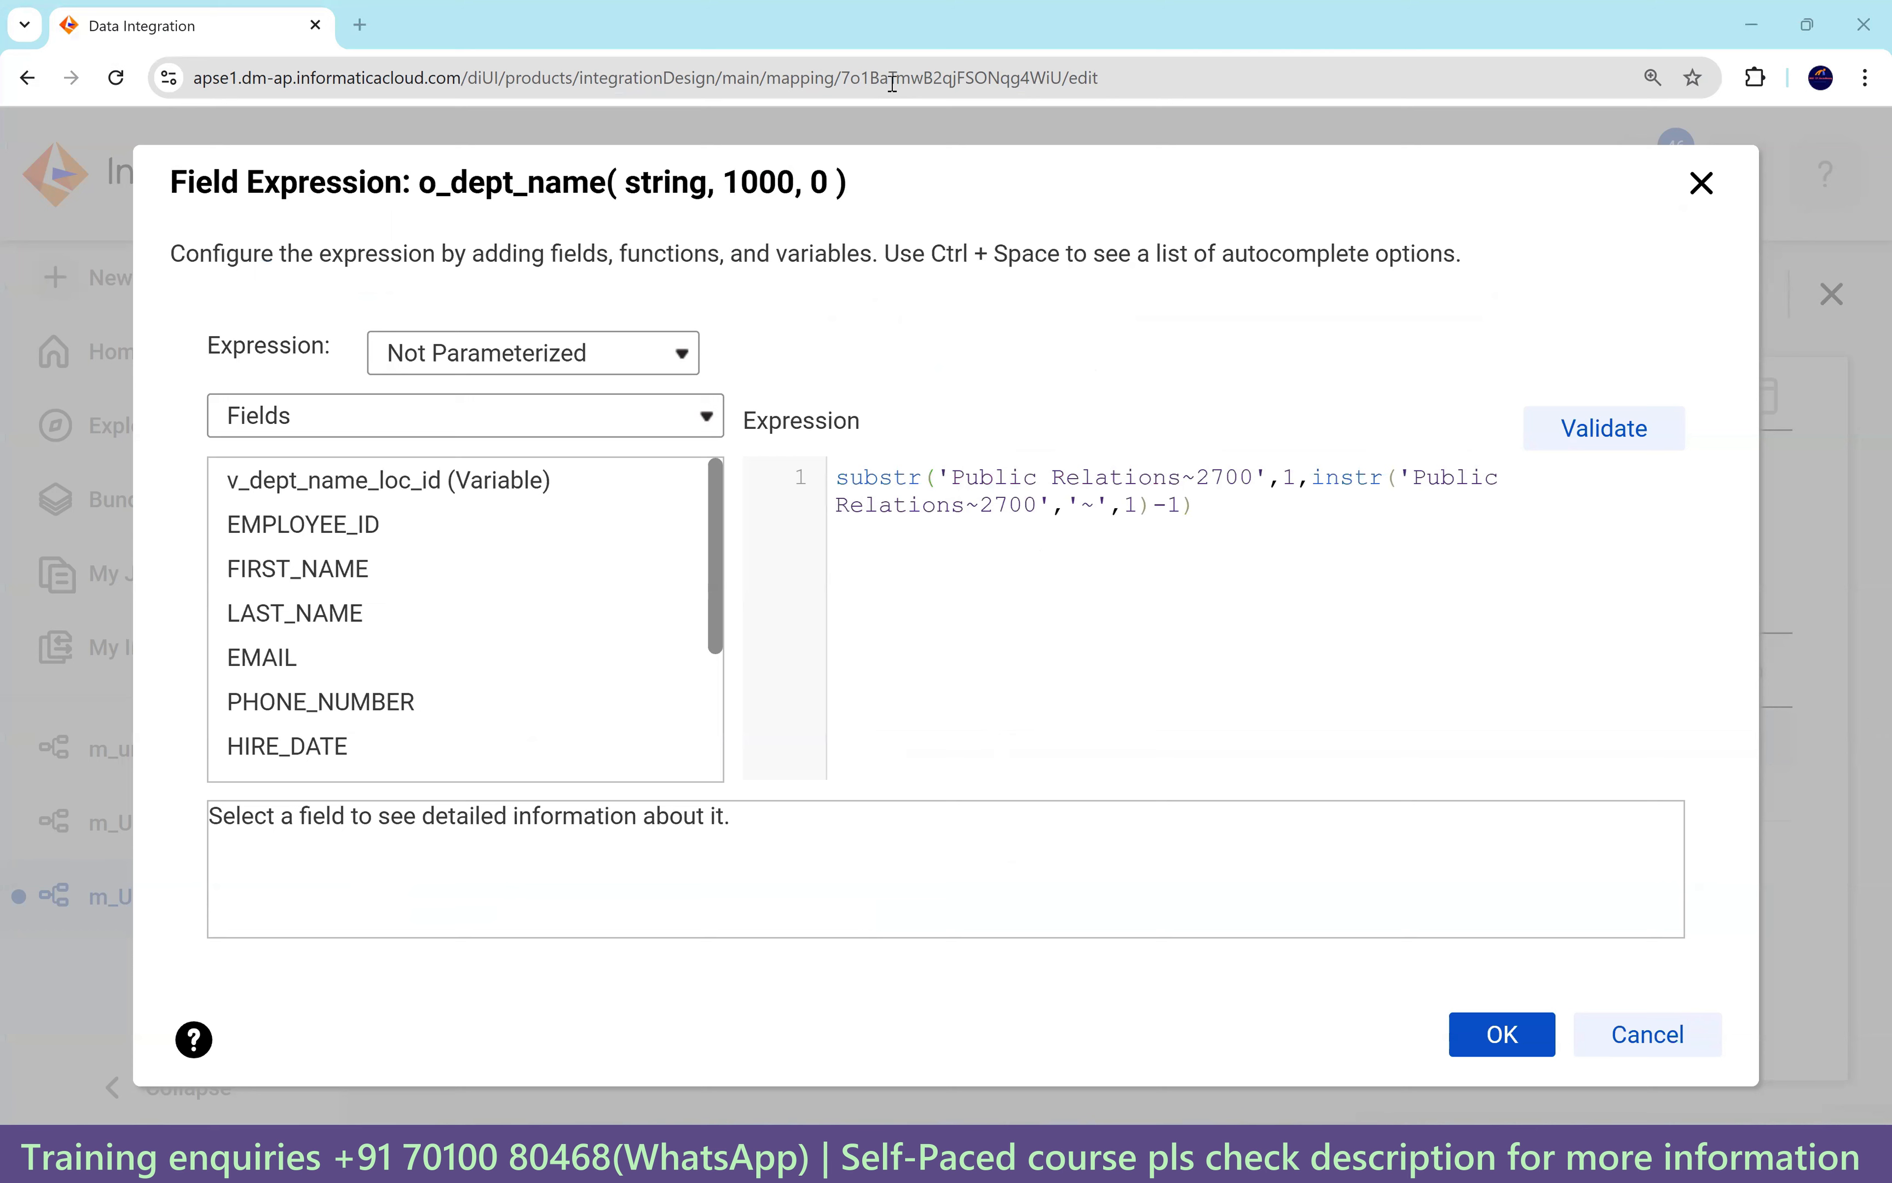
left_click_drag(943, 473, 1268, 474)
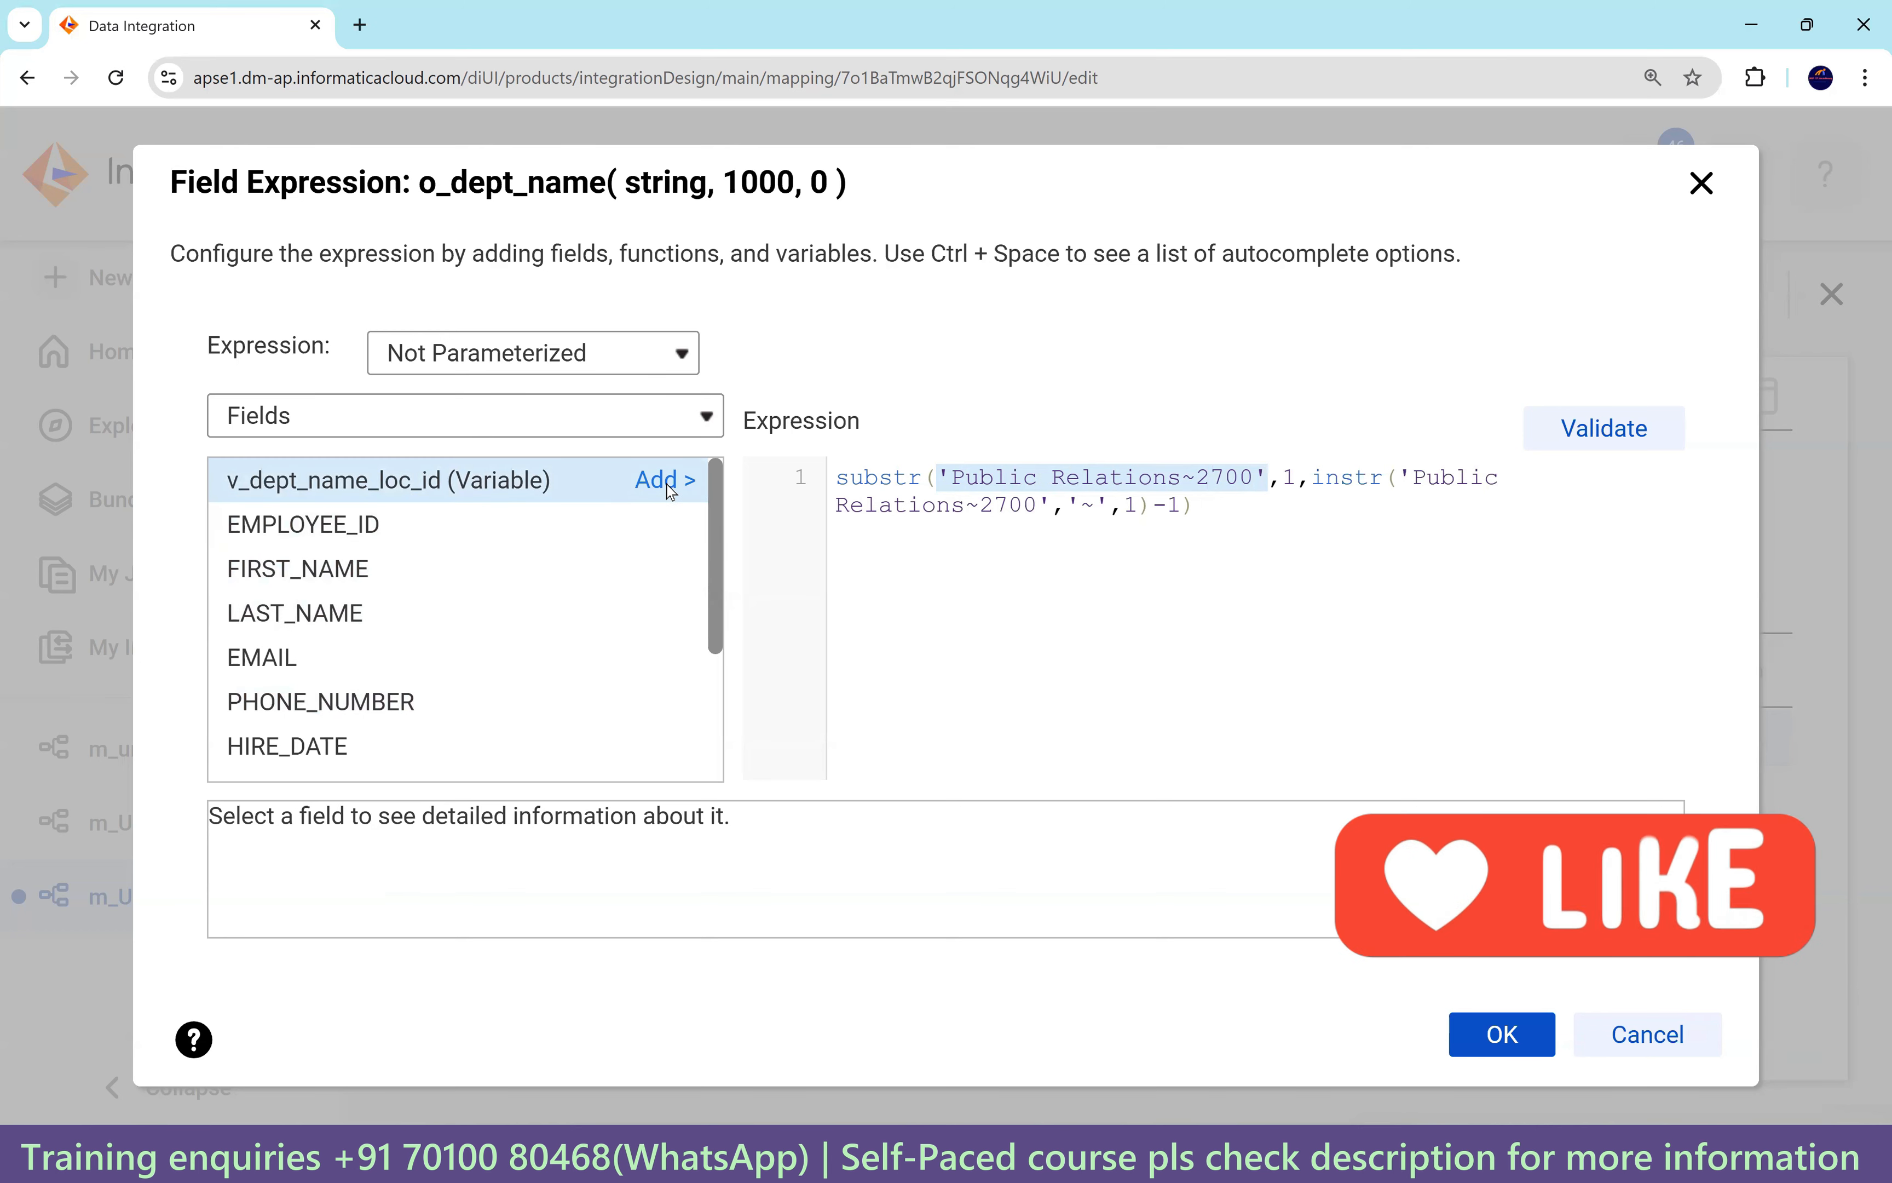
left_click(668, 482)
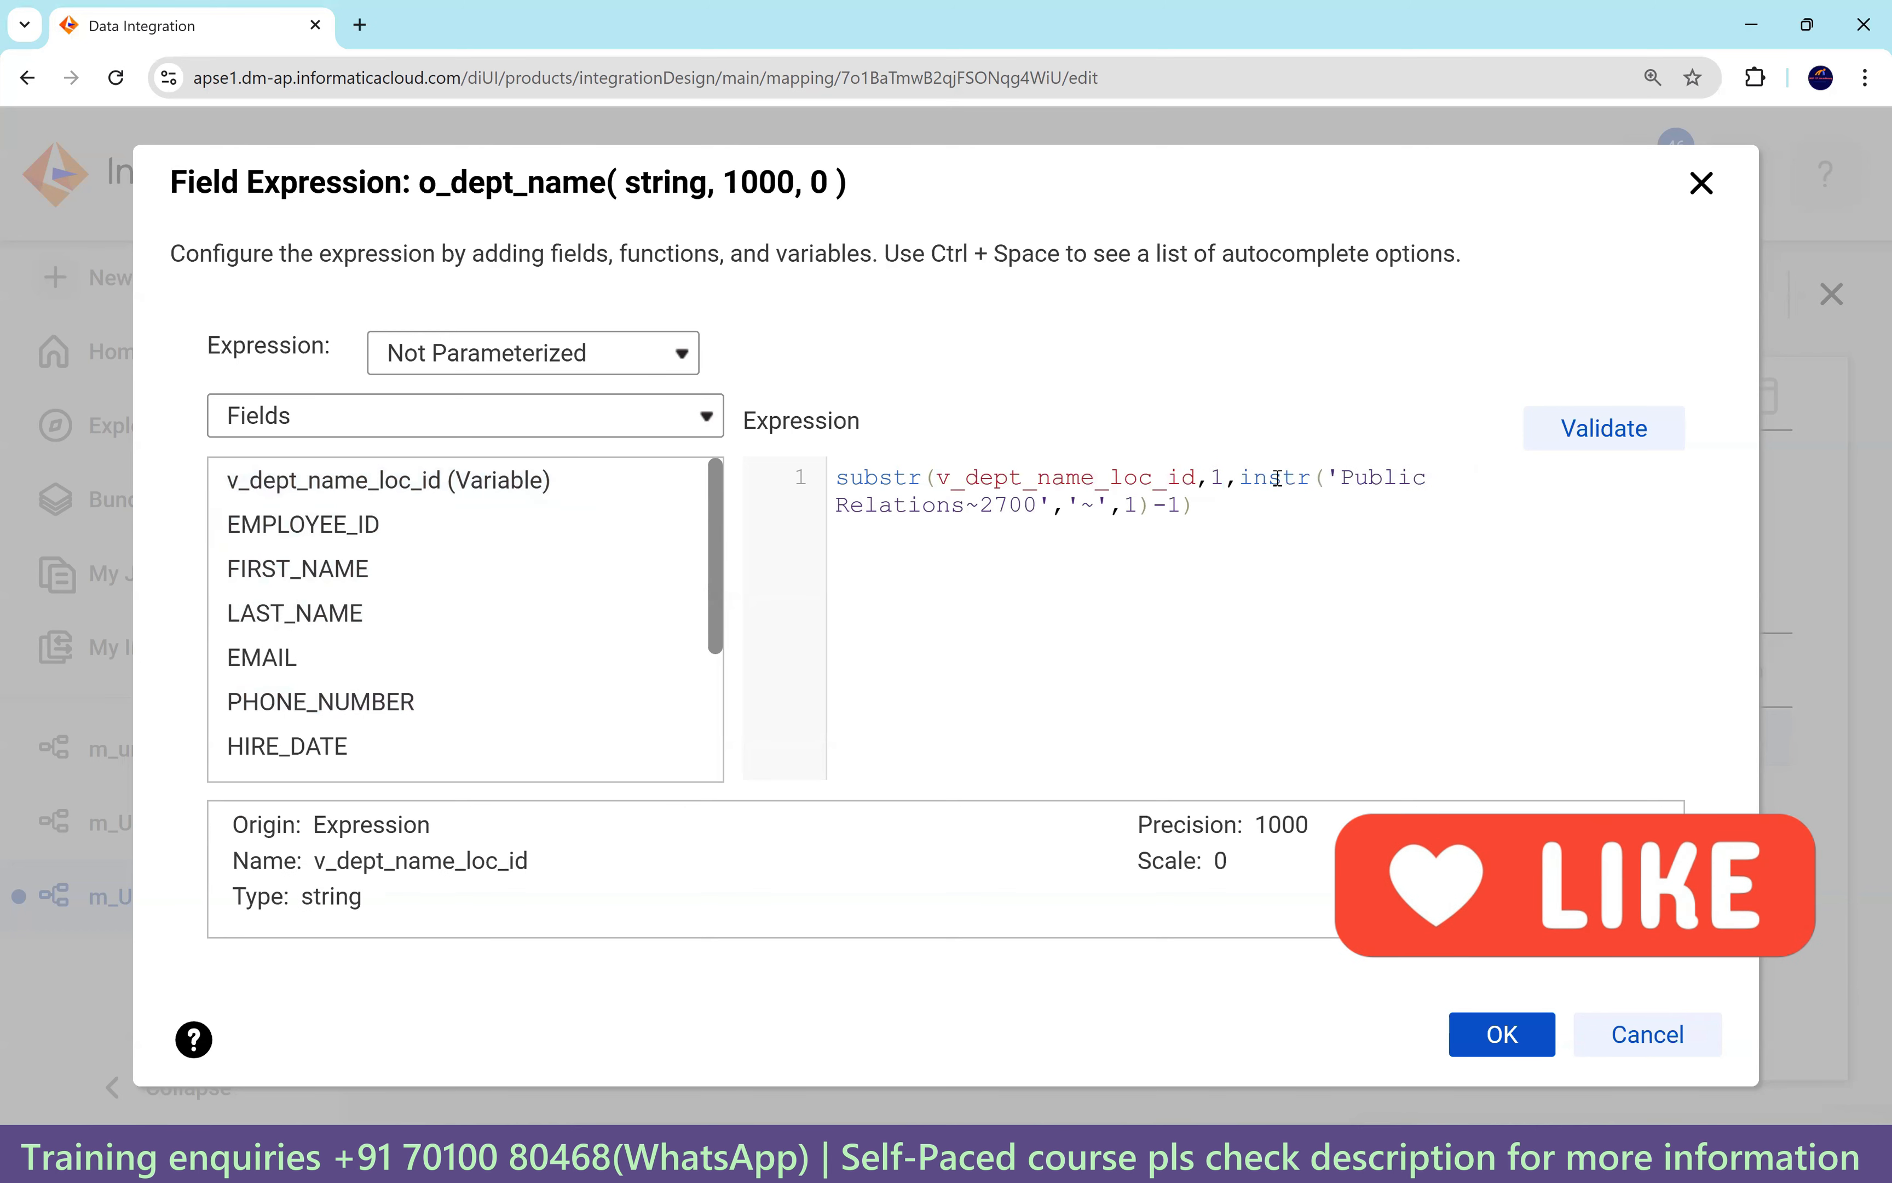
left_click_drag(1332, 475, 1048, 503)
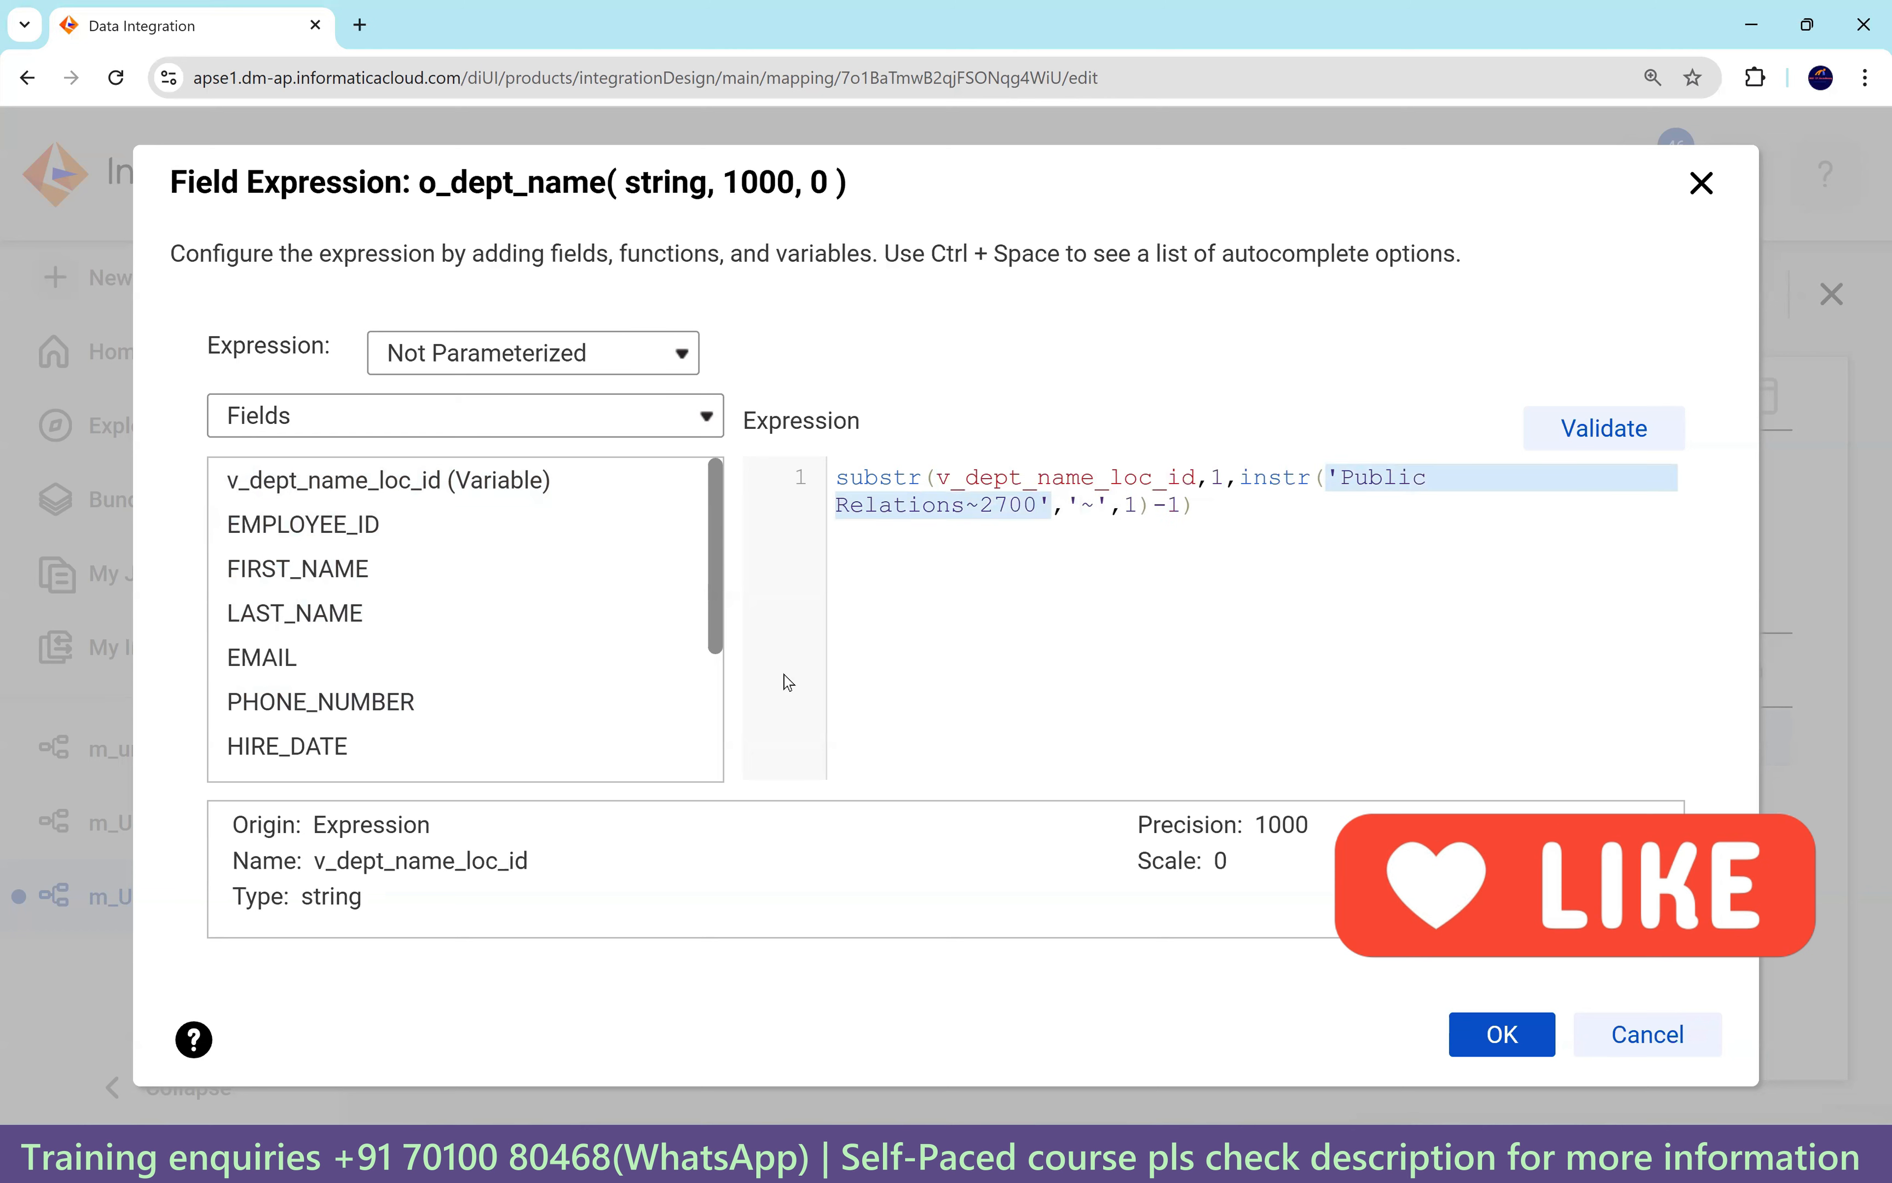
left_click(670, 489)
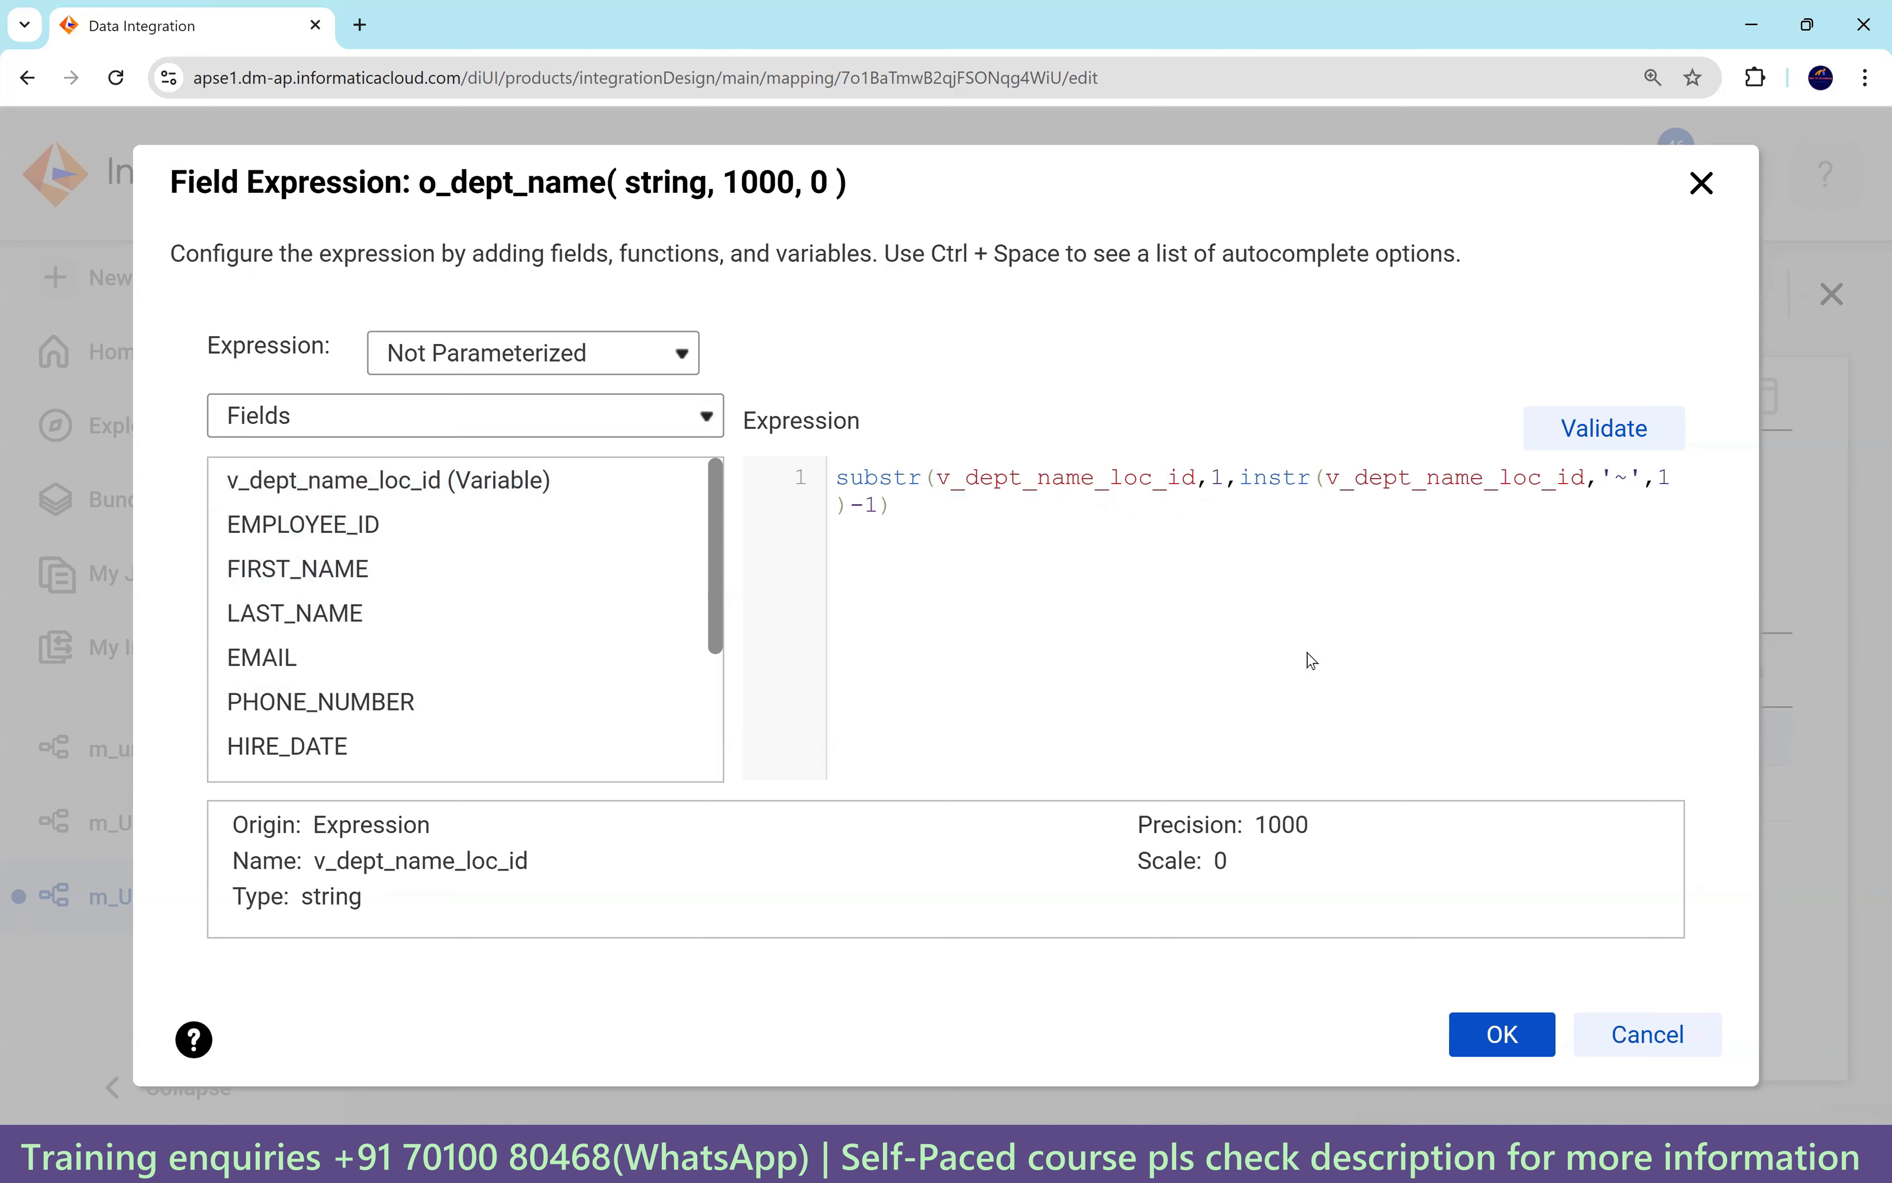
left_click(1587, 438)
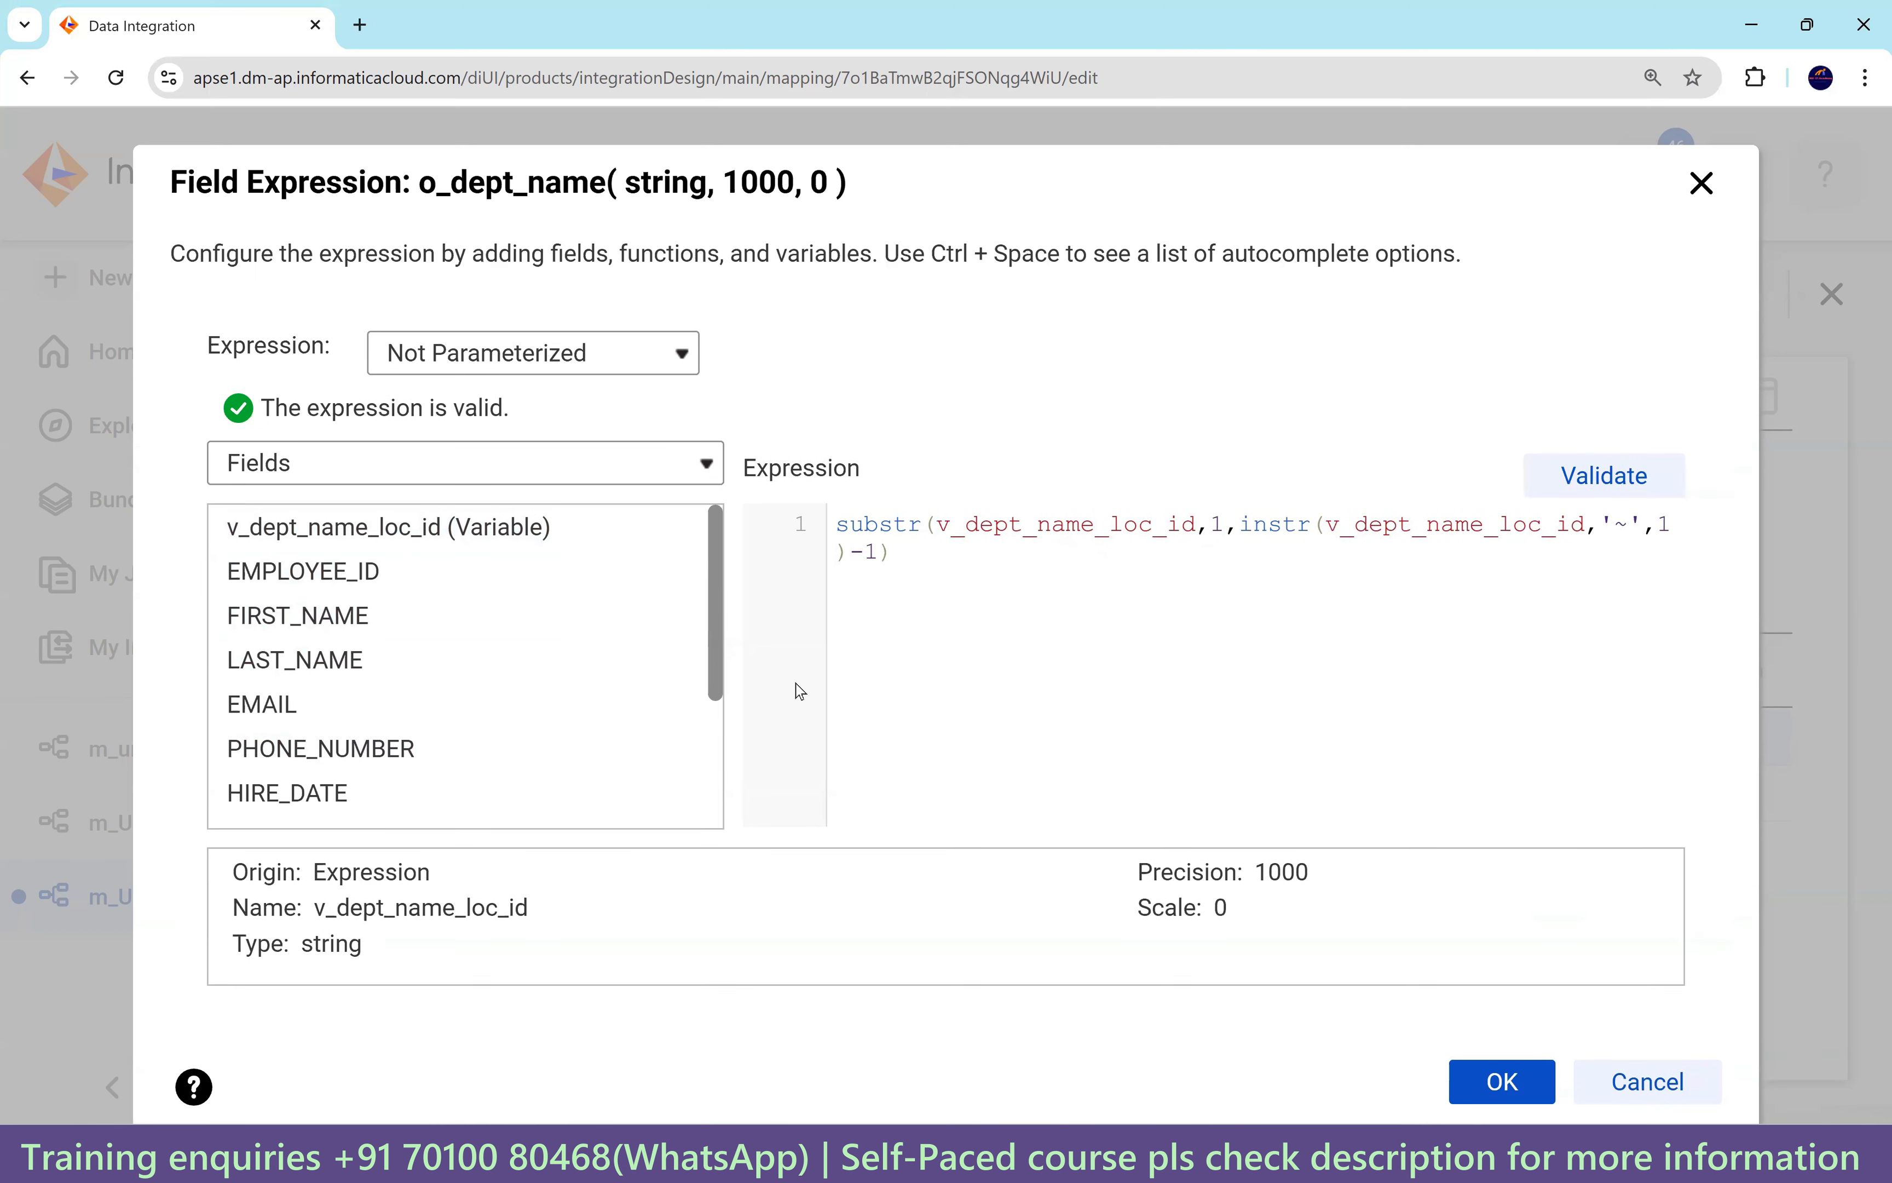
left_click(1500, 1084)
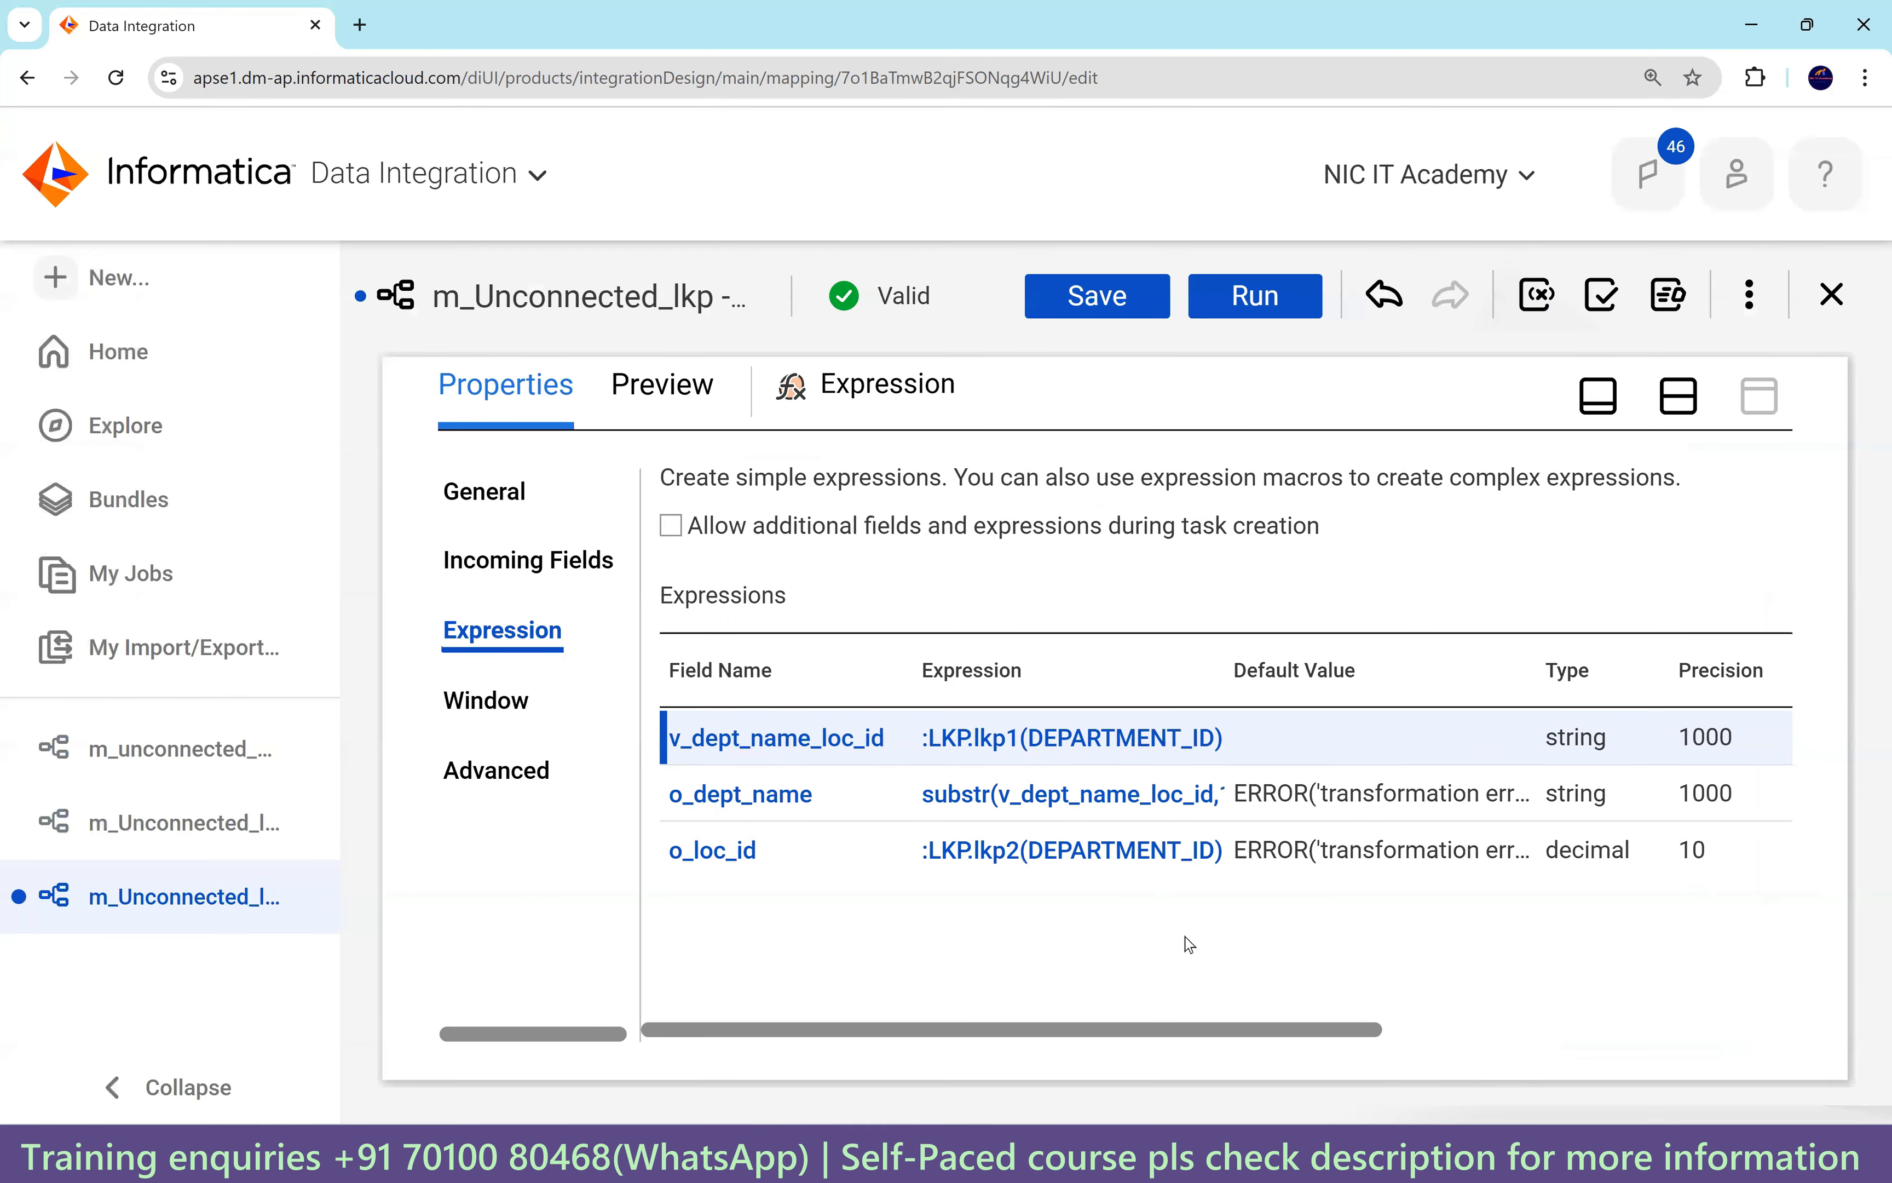
Open the o_loc_id expression and select its whole lkp2 lookup call.
left_click(1125, 854)
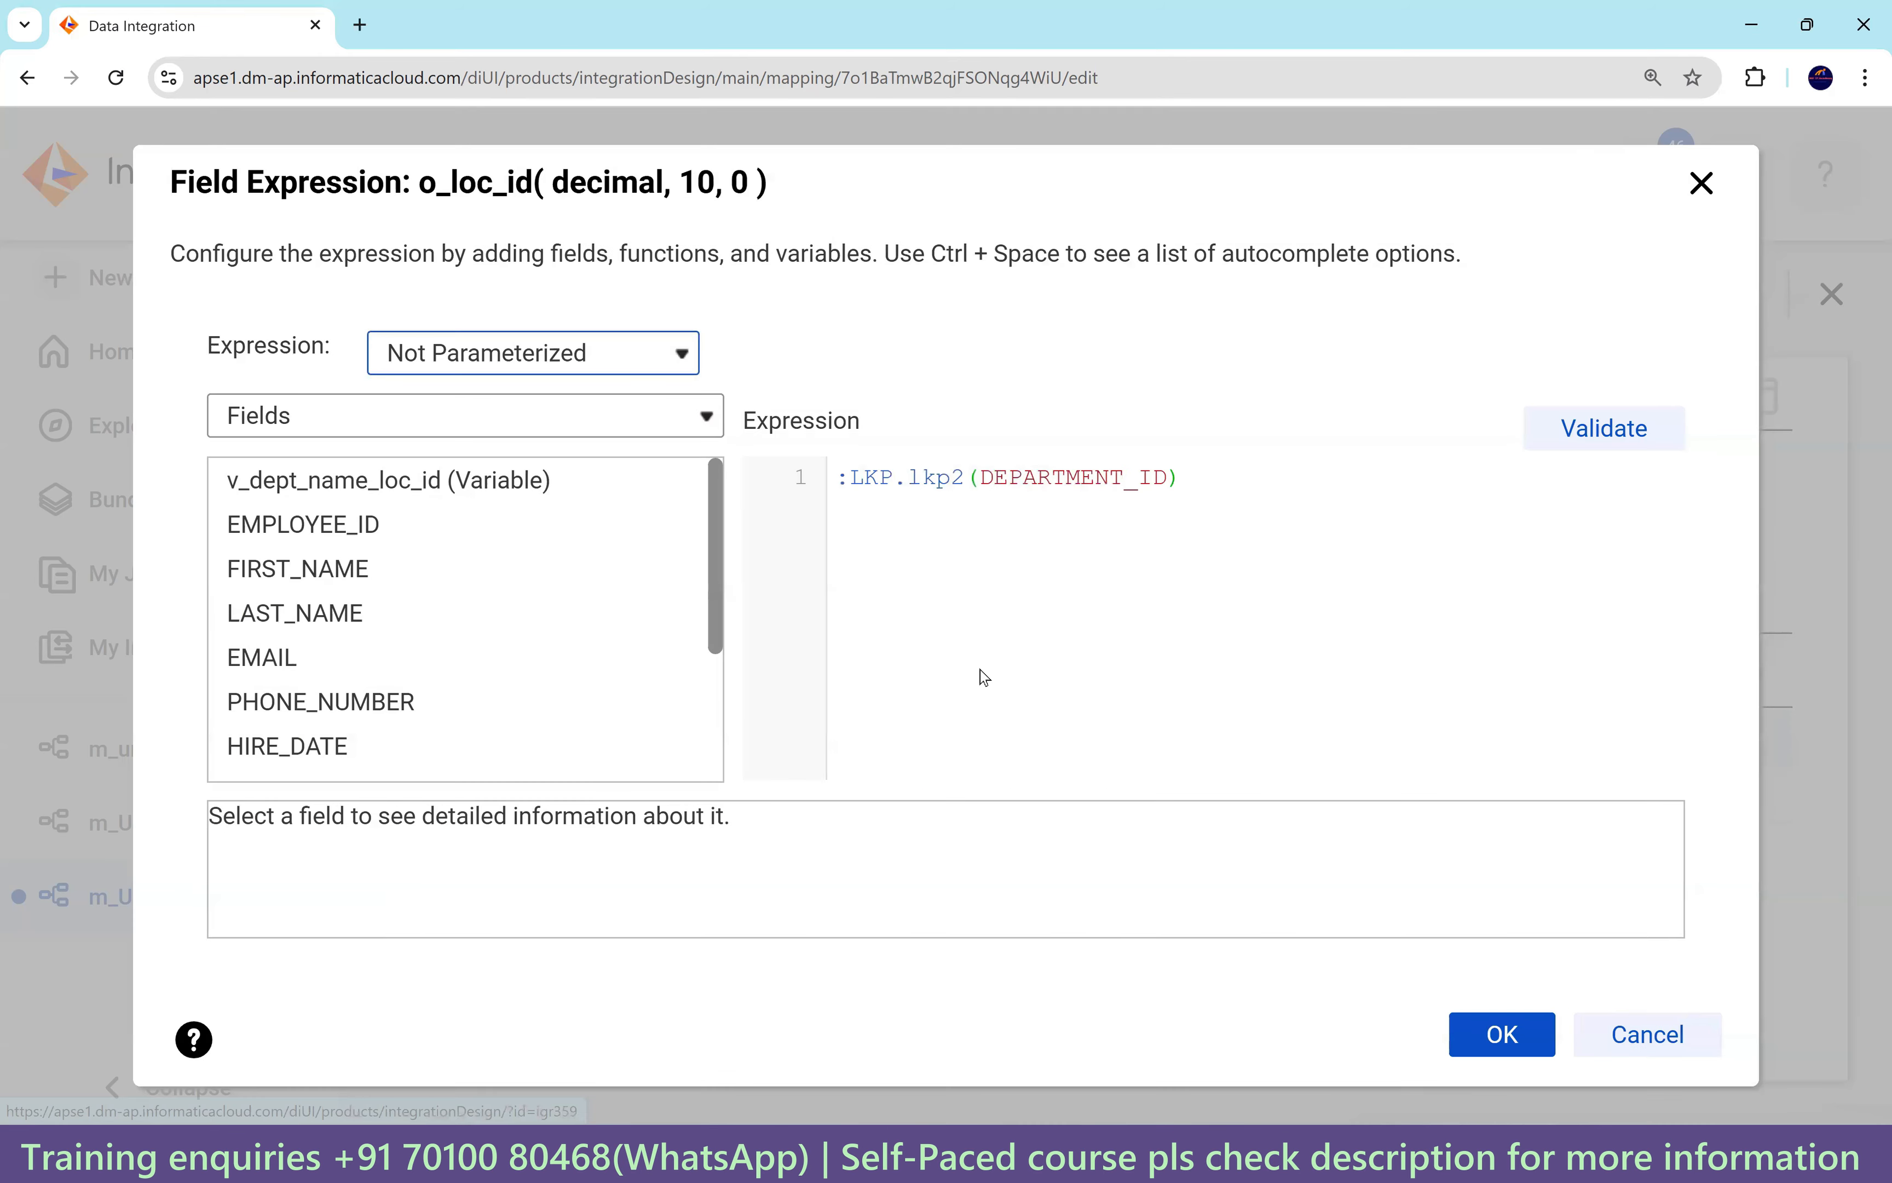
left_click(1161, 479)
key("ctrl+a")
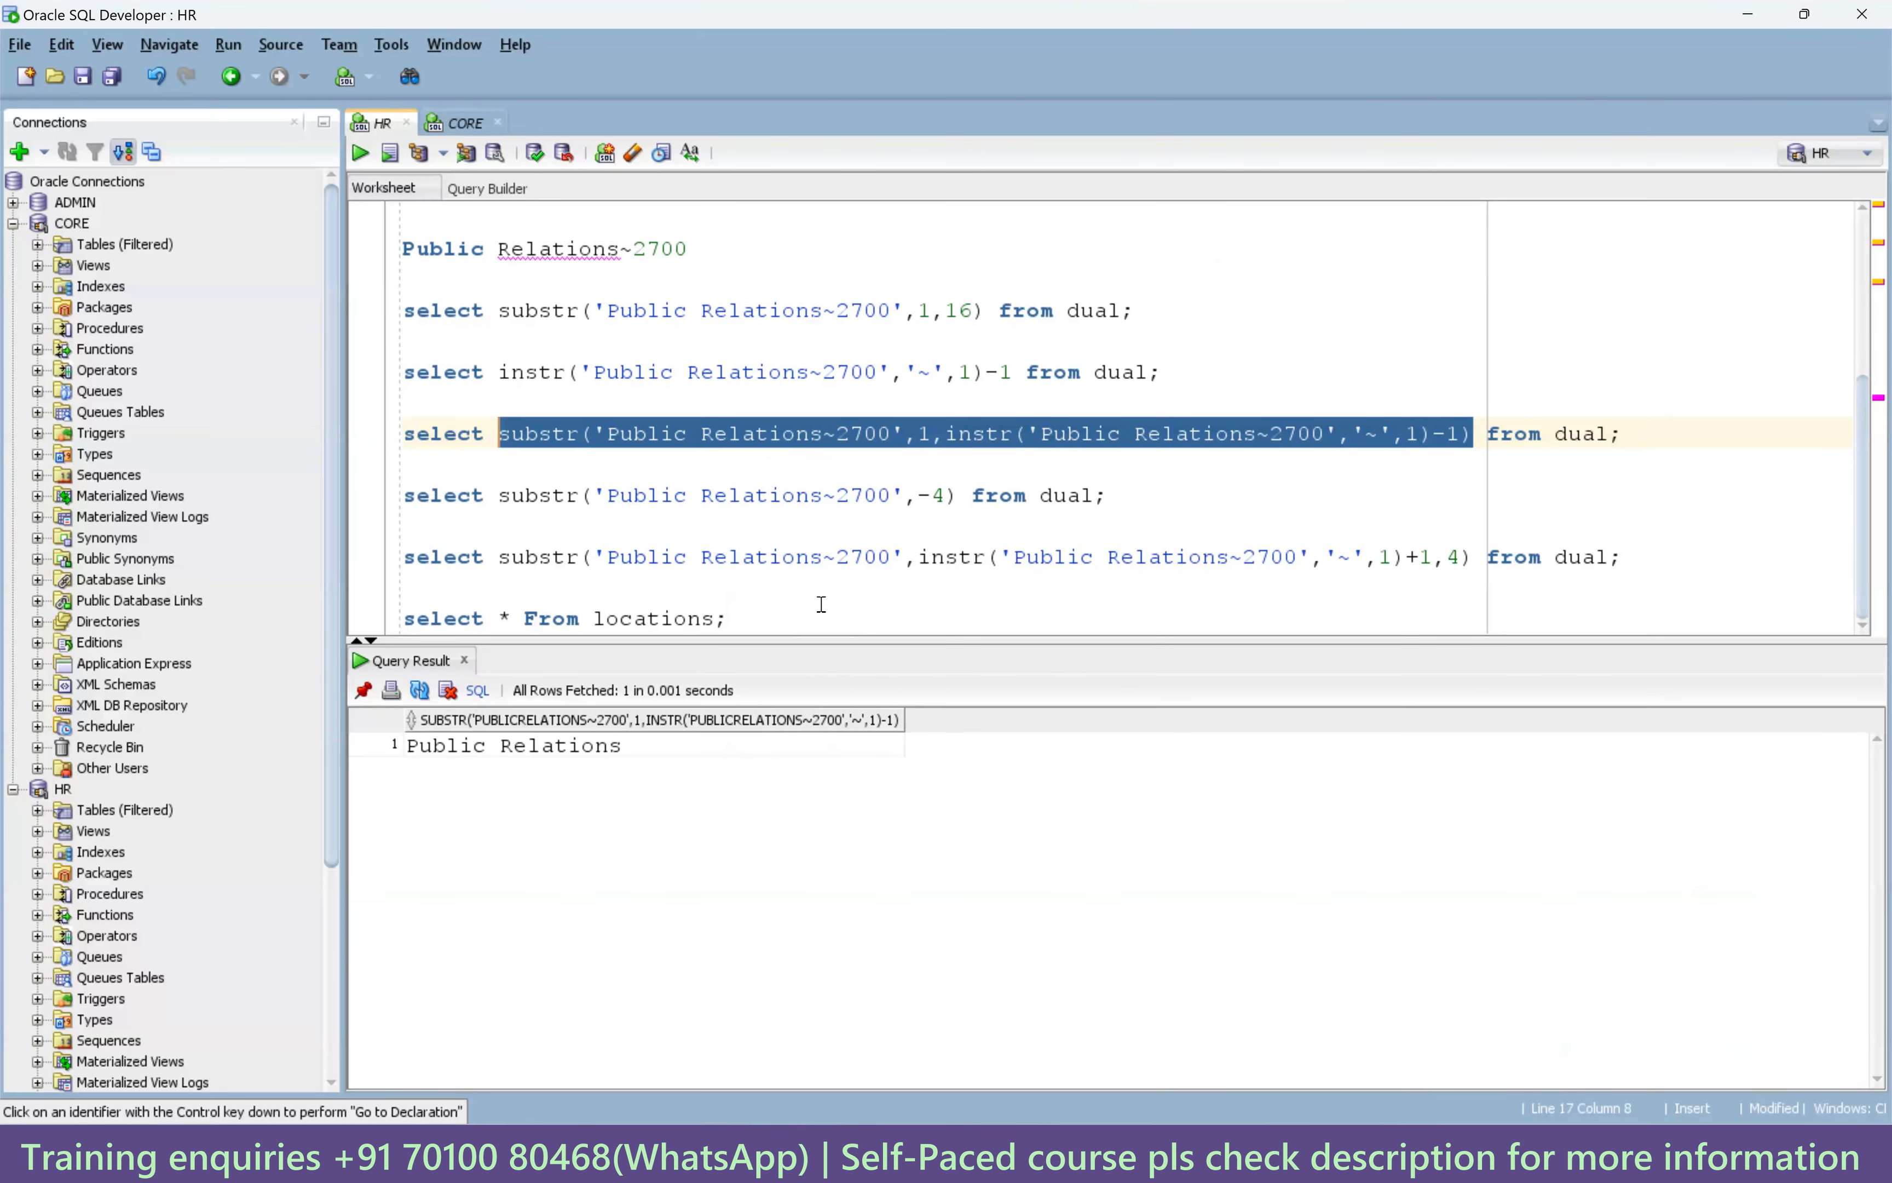
Paste substr('Public Relations~2700',-4) into o_loc_id over the lkp2 lookup call.
left_click_drag(955, 495, 502, 498)
key("ctrl+c")
key("alt+Tab")
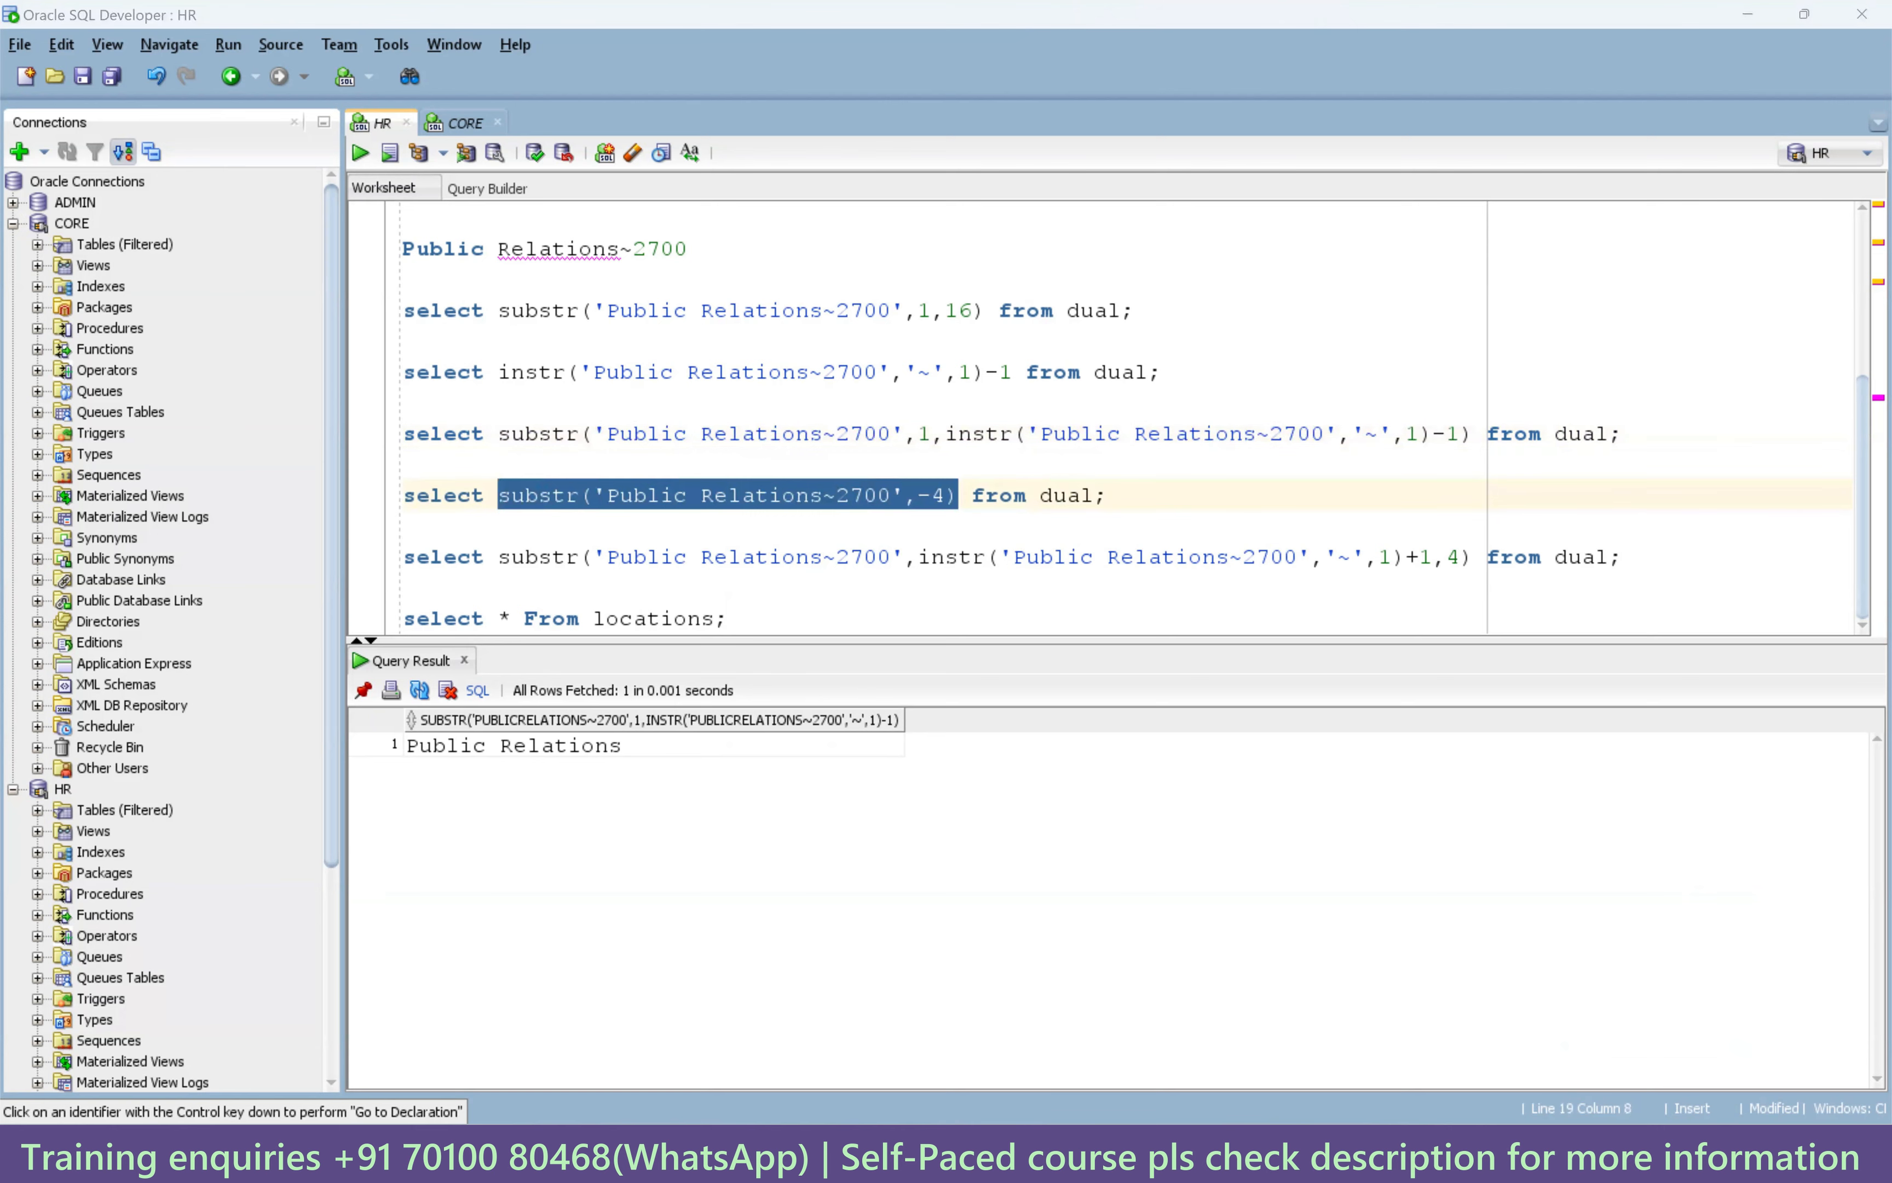
key("ctrl+v")
left_click_drag(1267, 477, 943, 477)
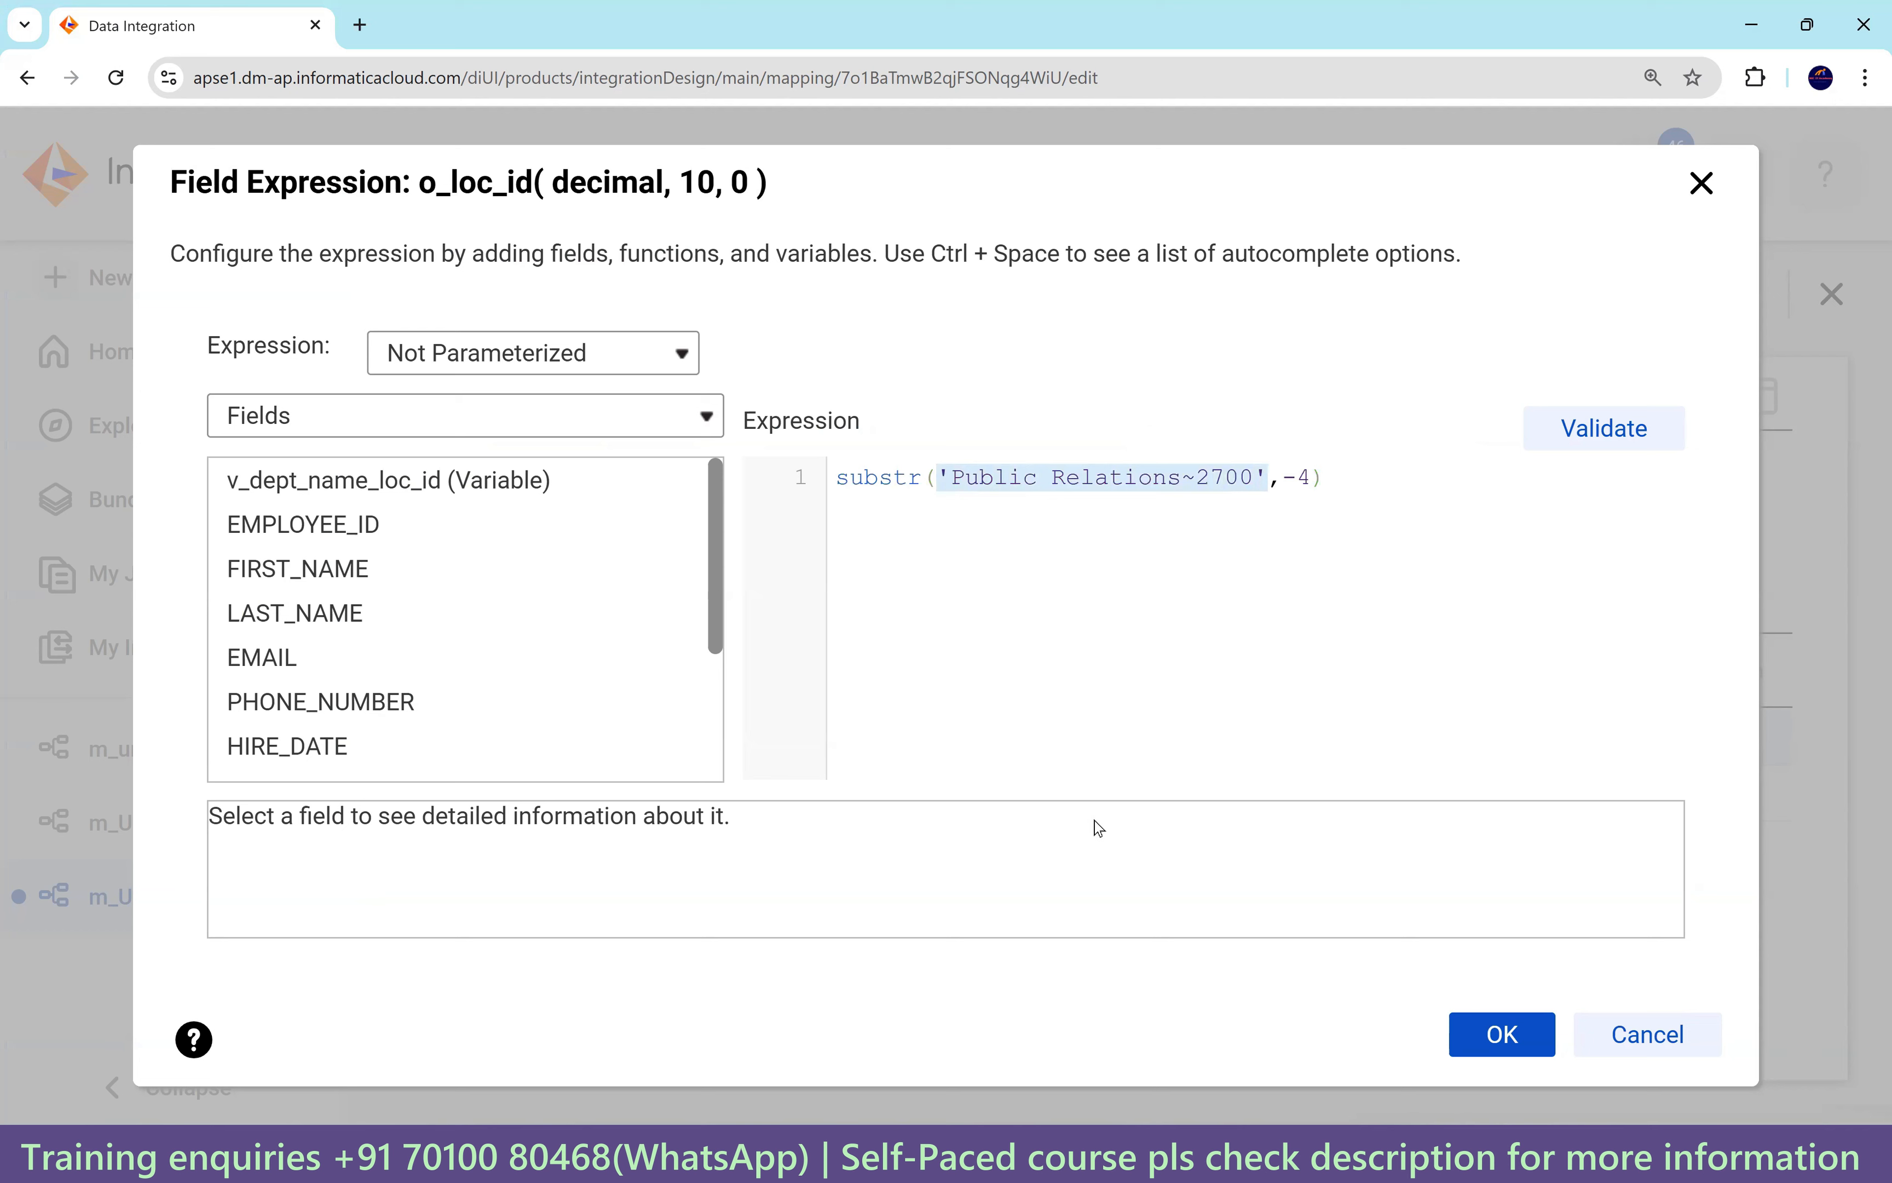
Swap the literal for v_dept_name_loc_id so o_loc_id reads substr(v_dept_name_loc_id,-4), validate, and save.
mouse_move(546, 480)
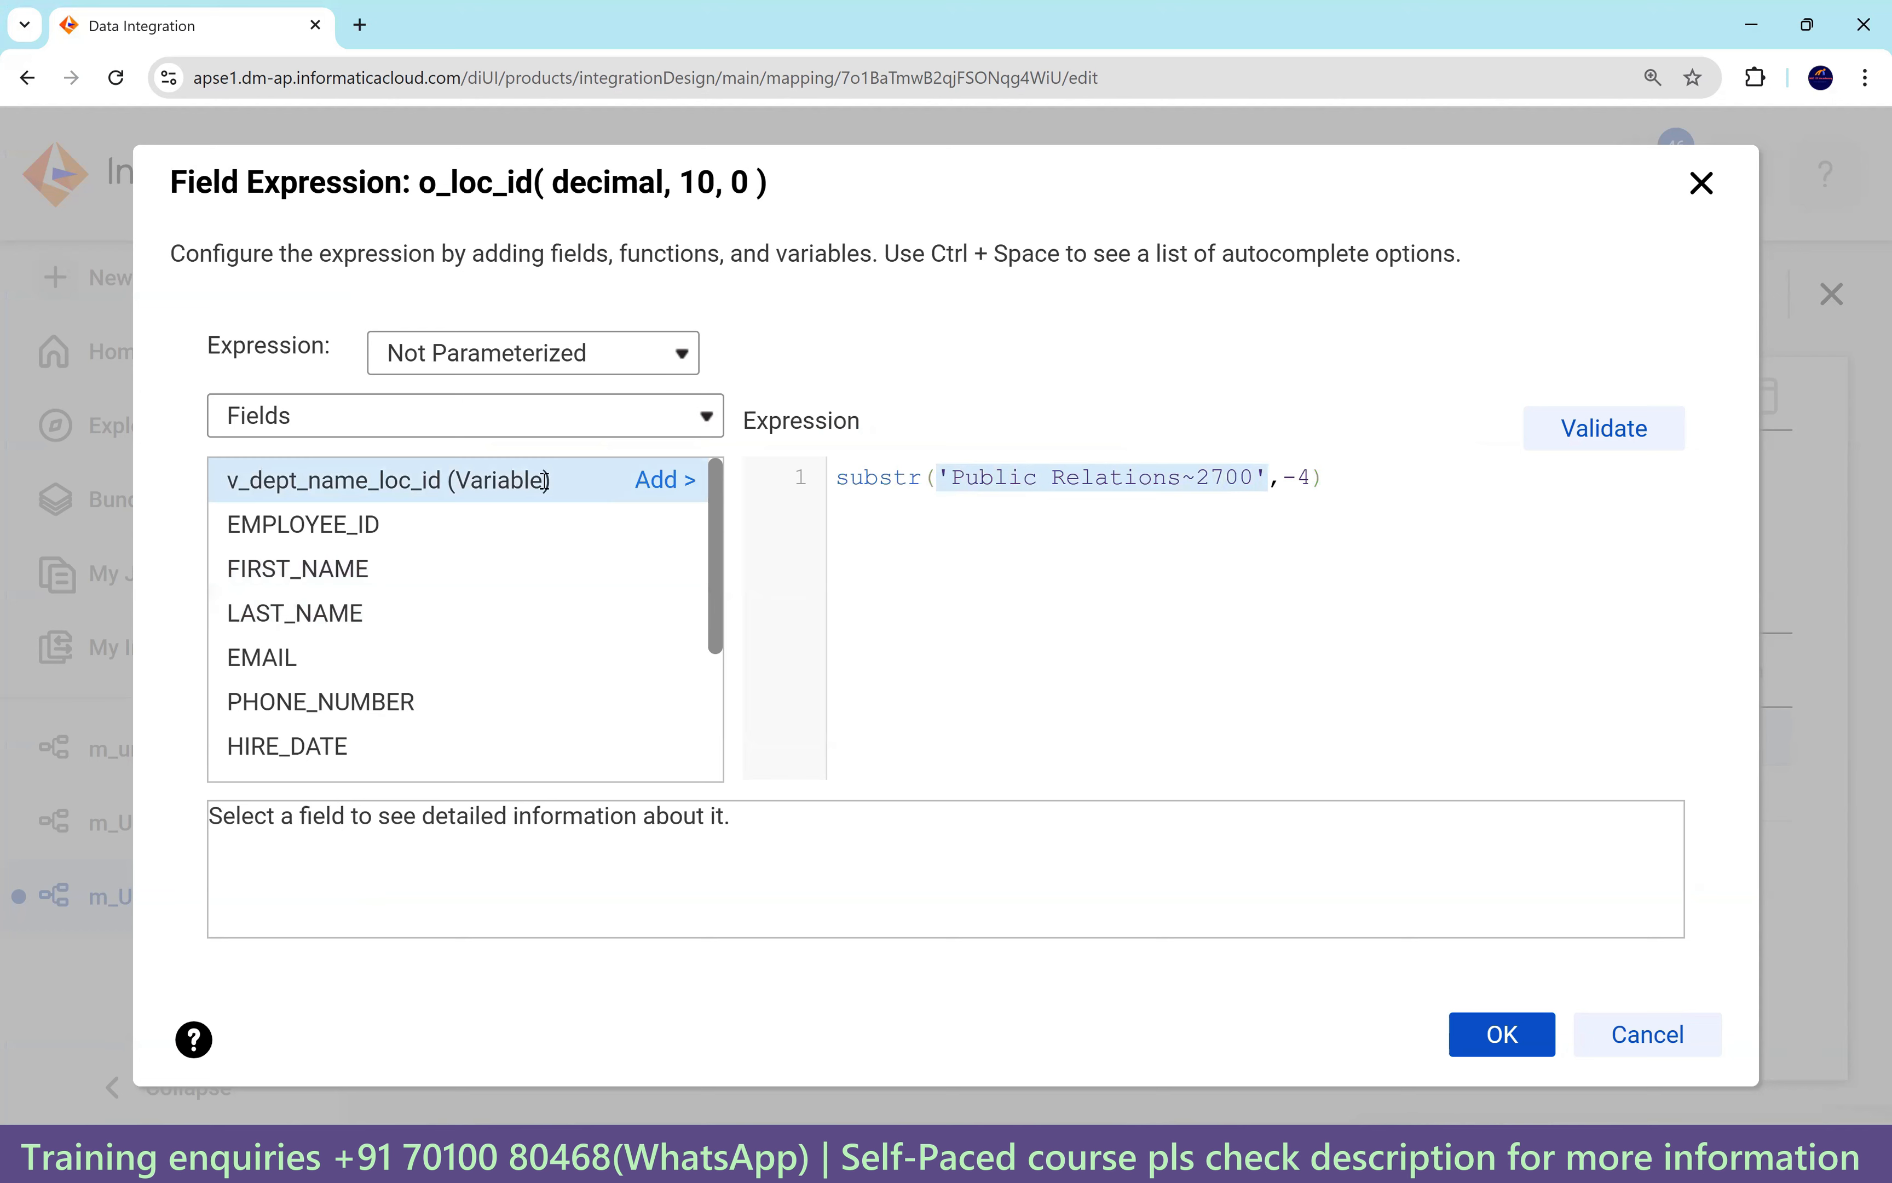
left_click(663, 481)
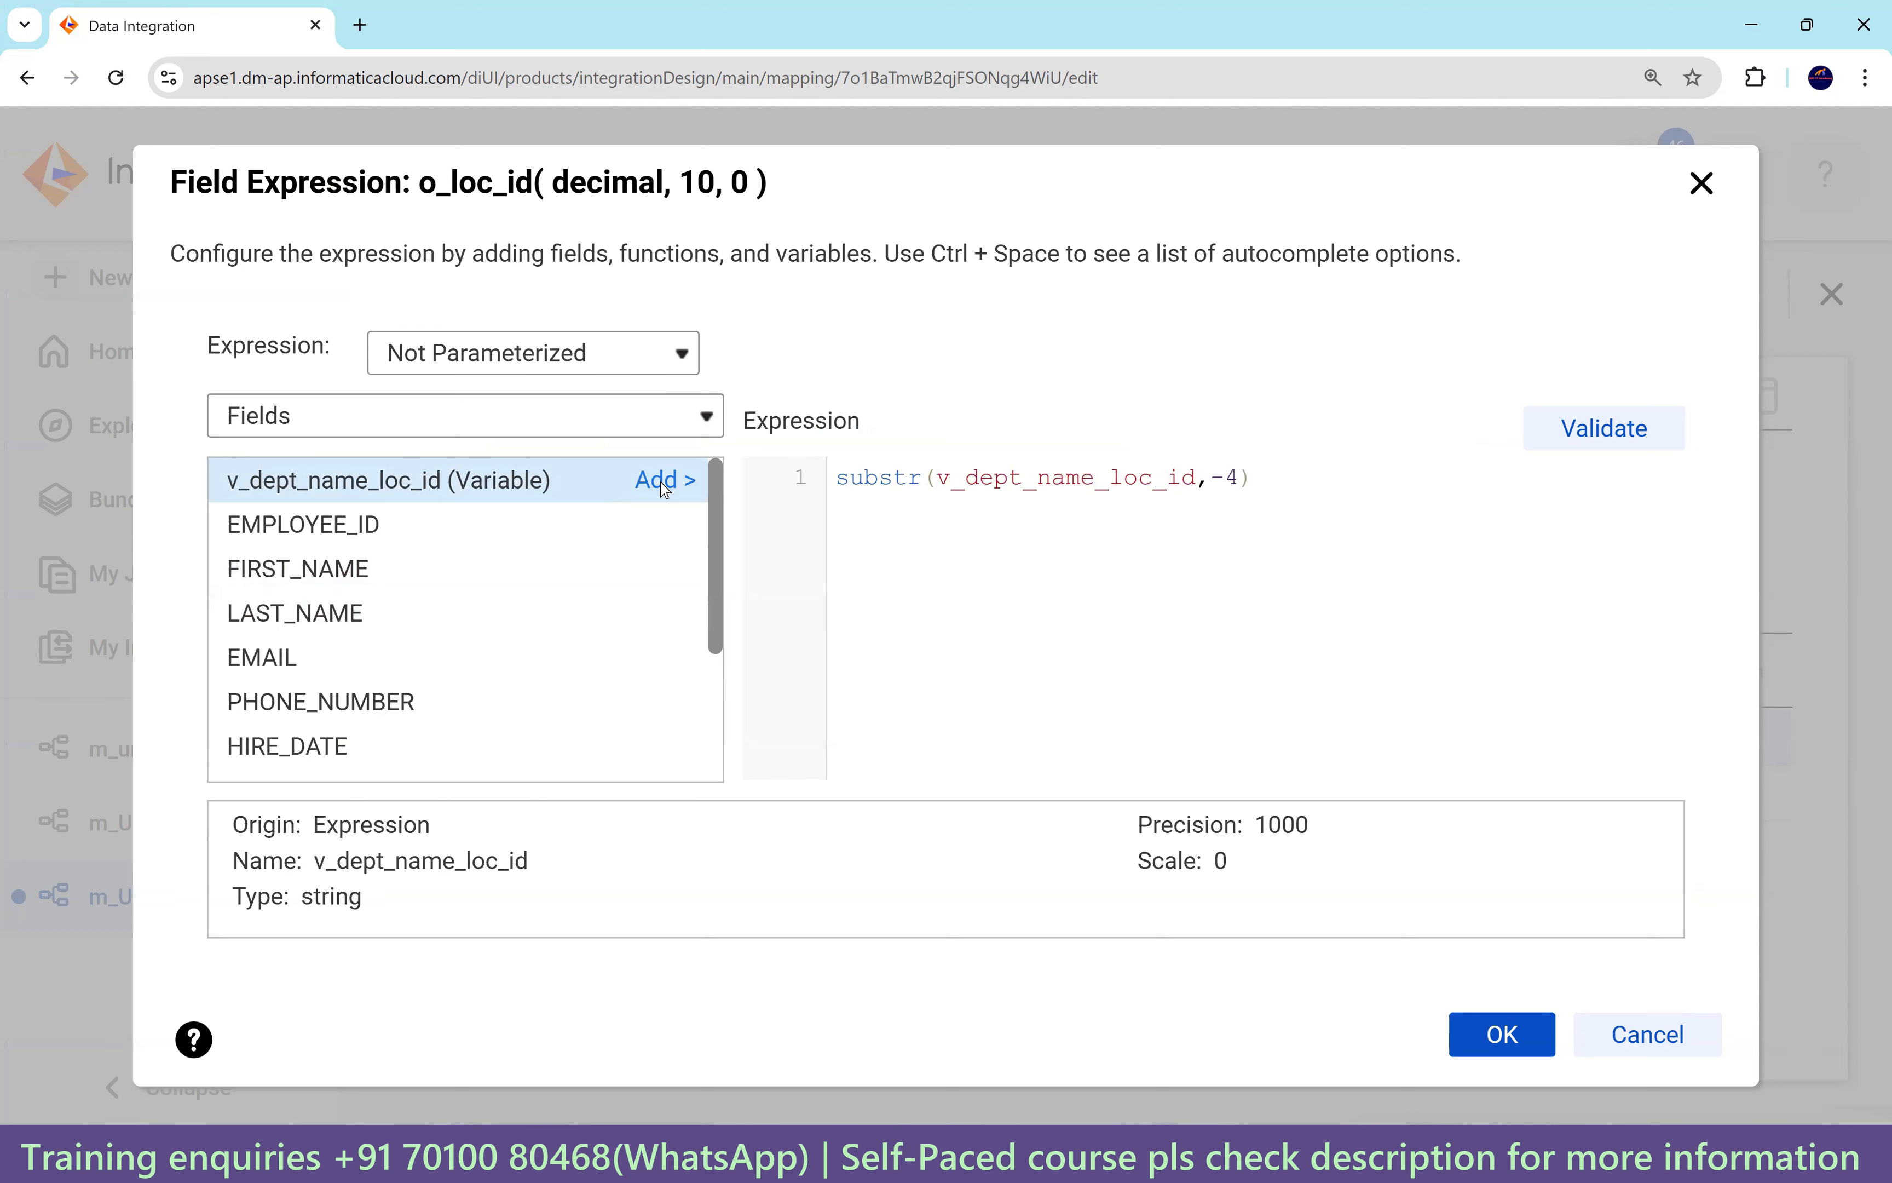
double_click(1140, 478)
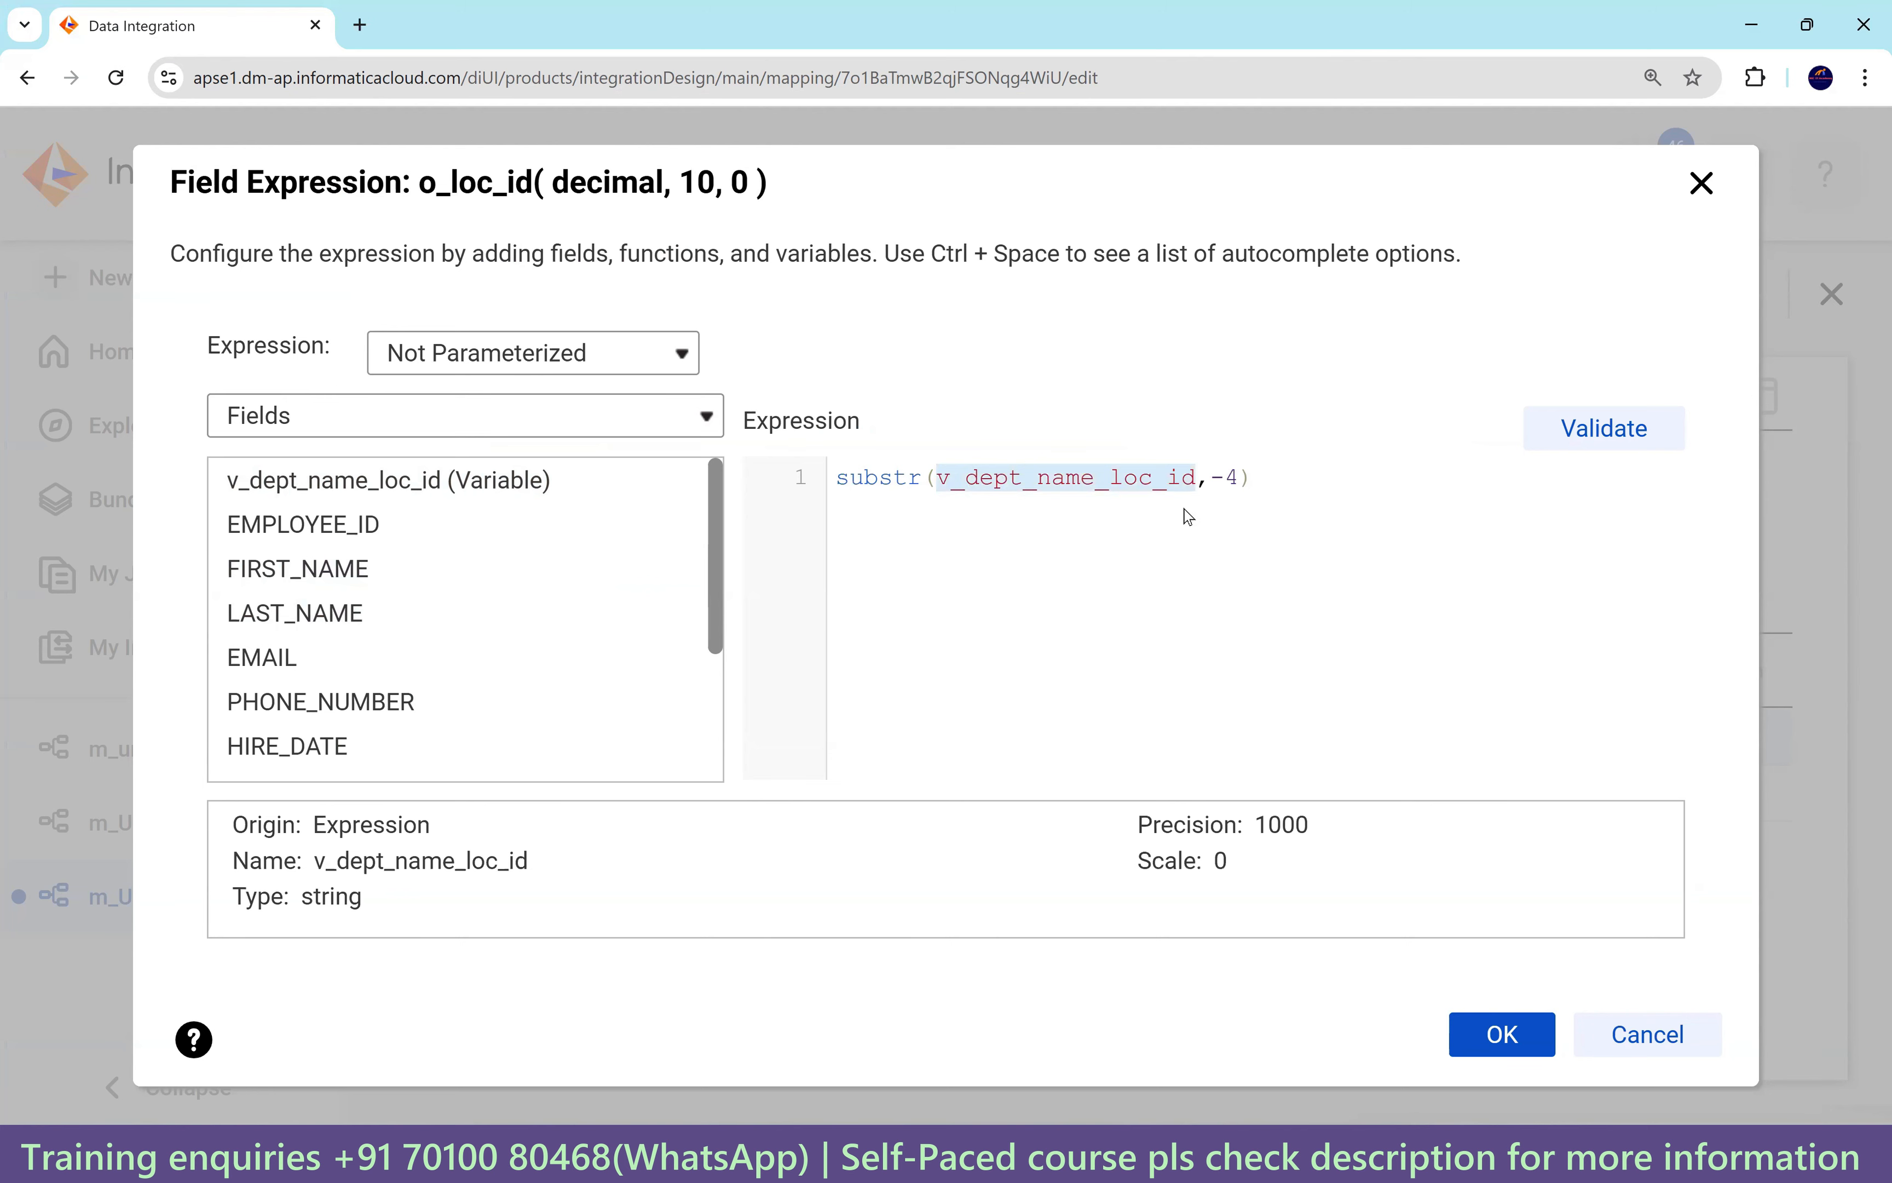
left_click(1625, 440)
left_click(1521, 1082)
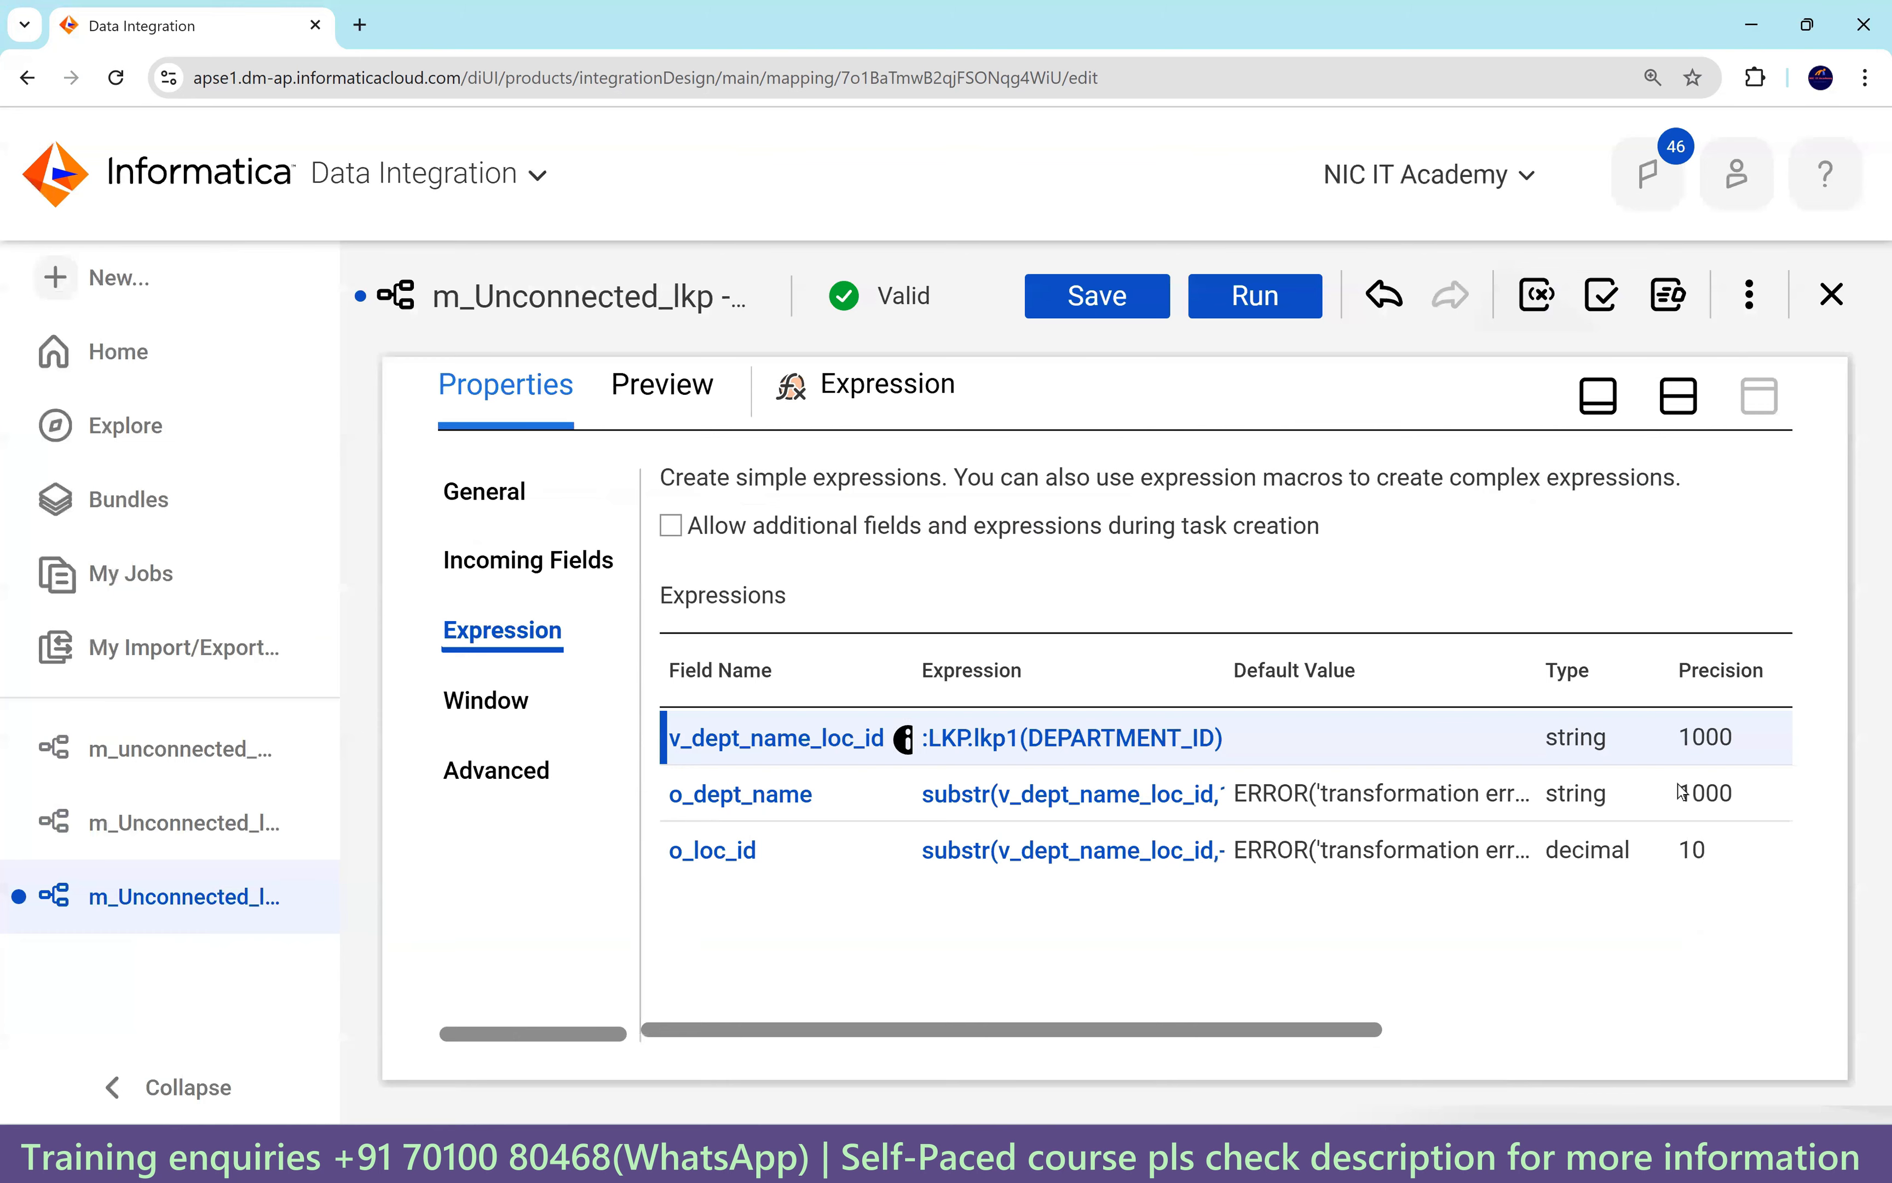
key("ctrl+minus")
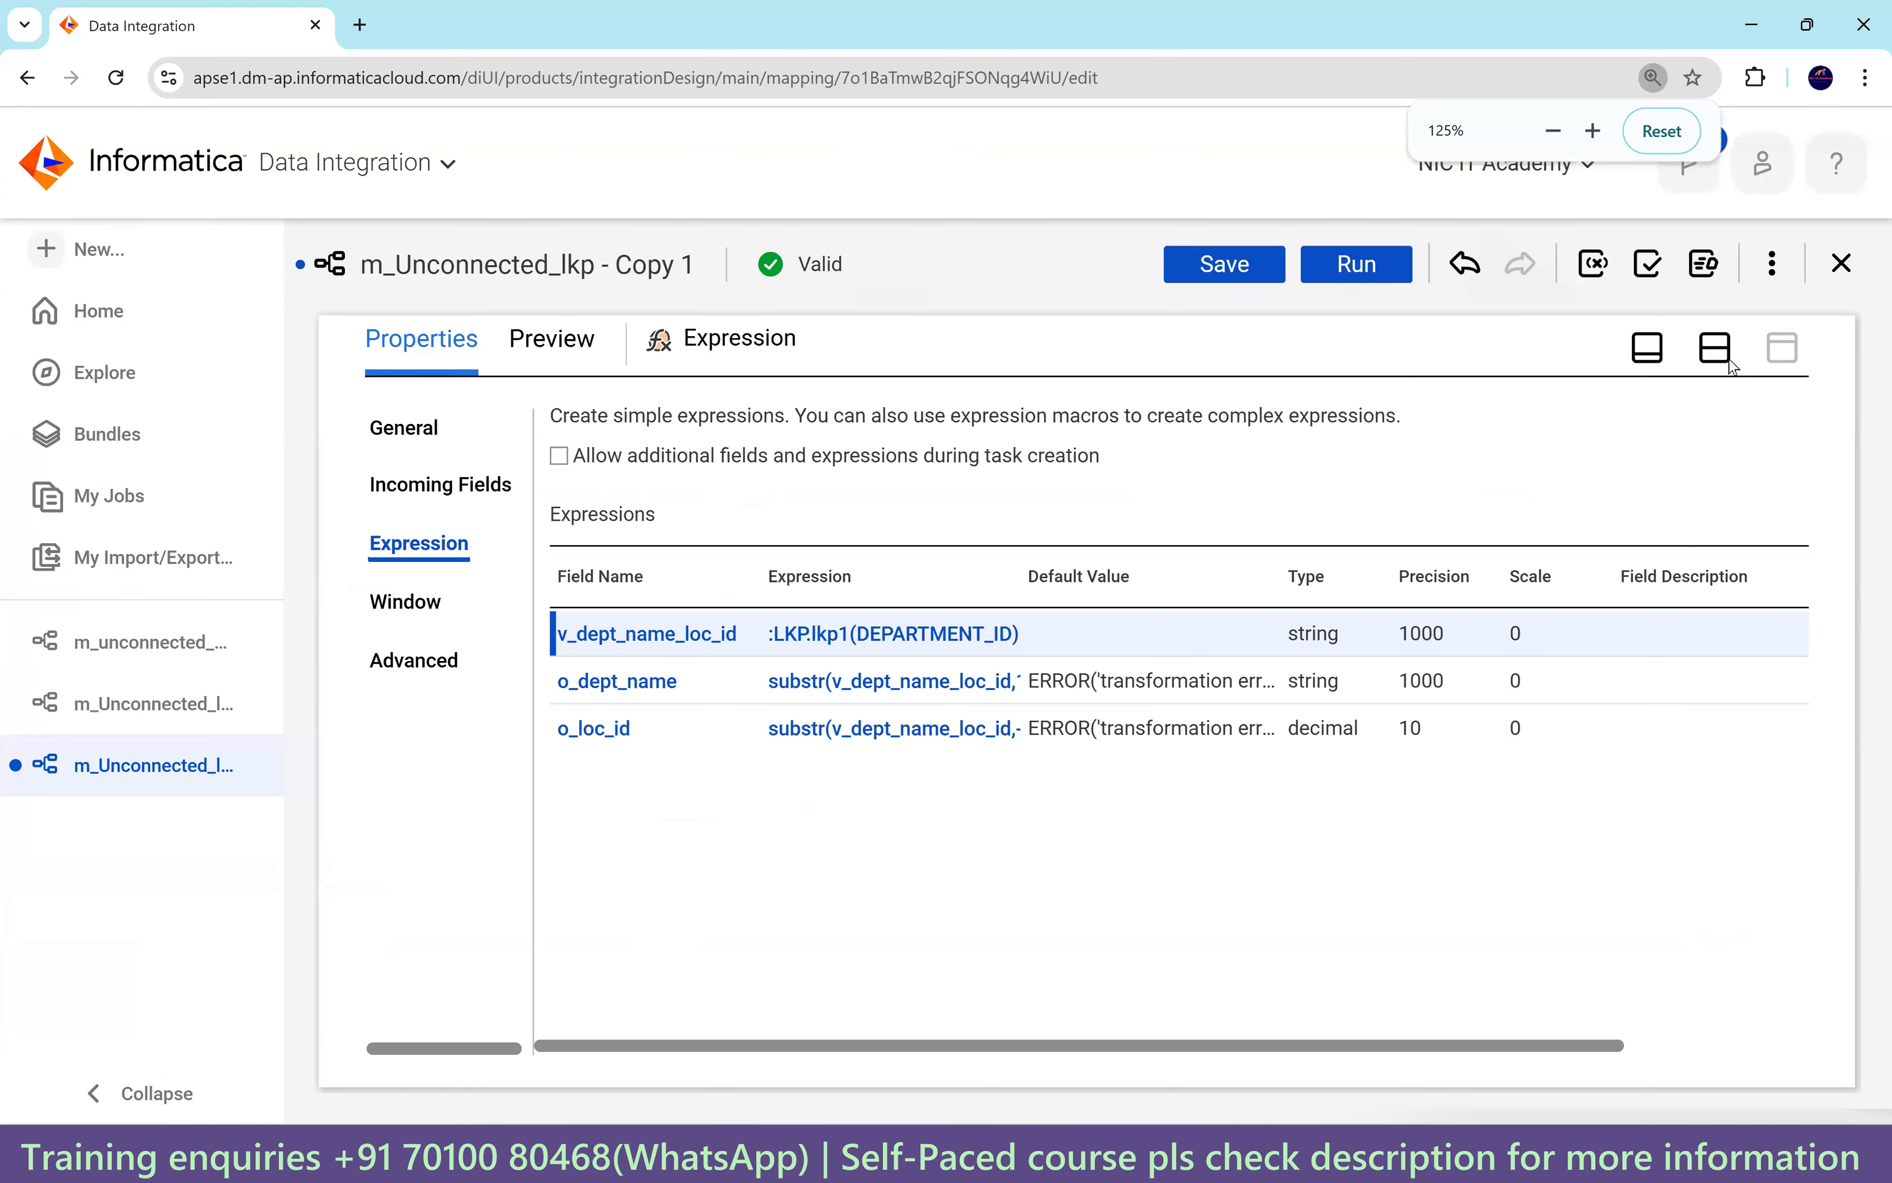
left_click(1223, 270)
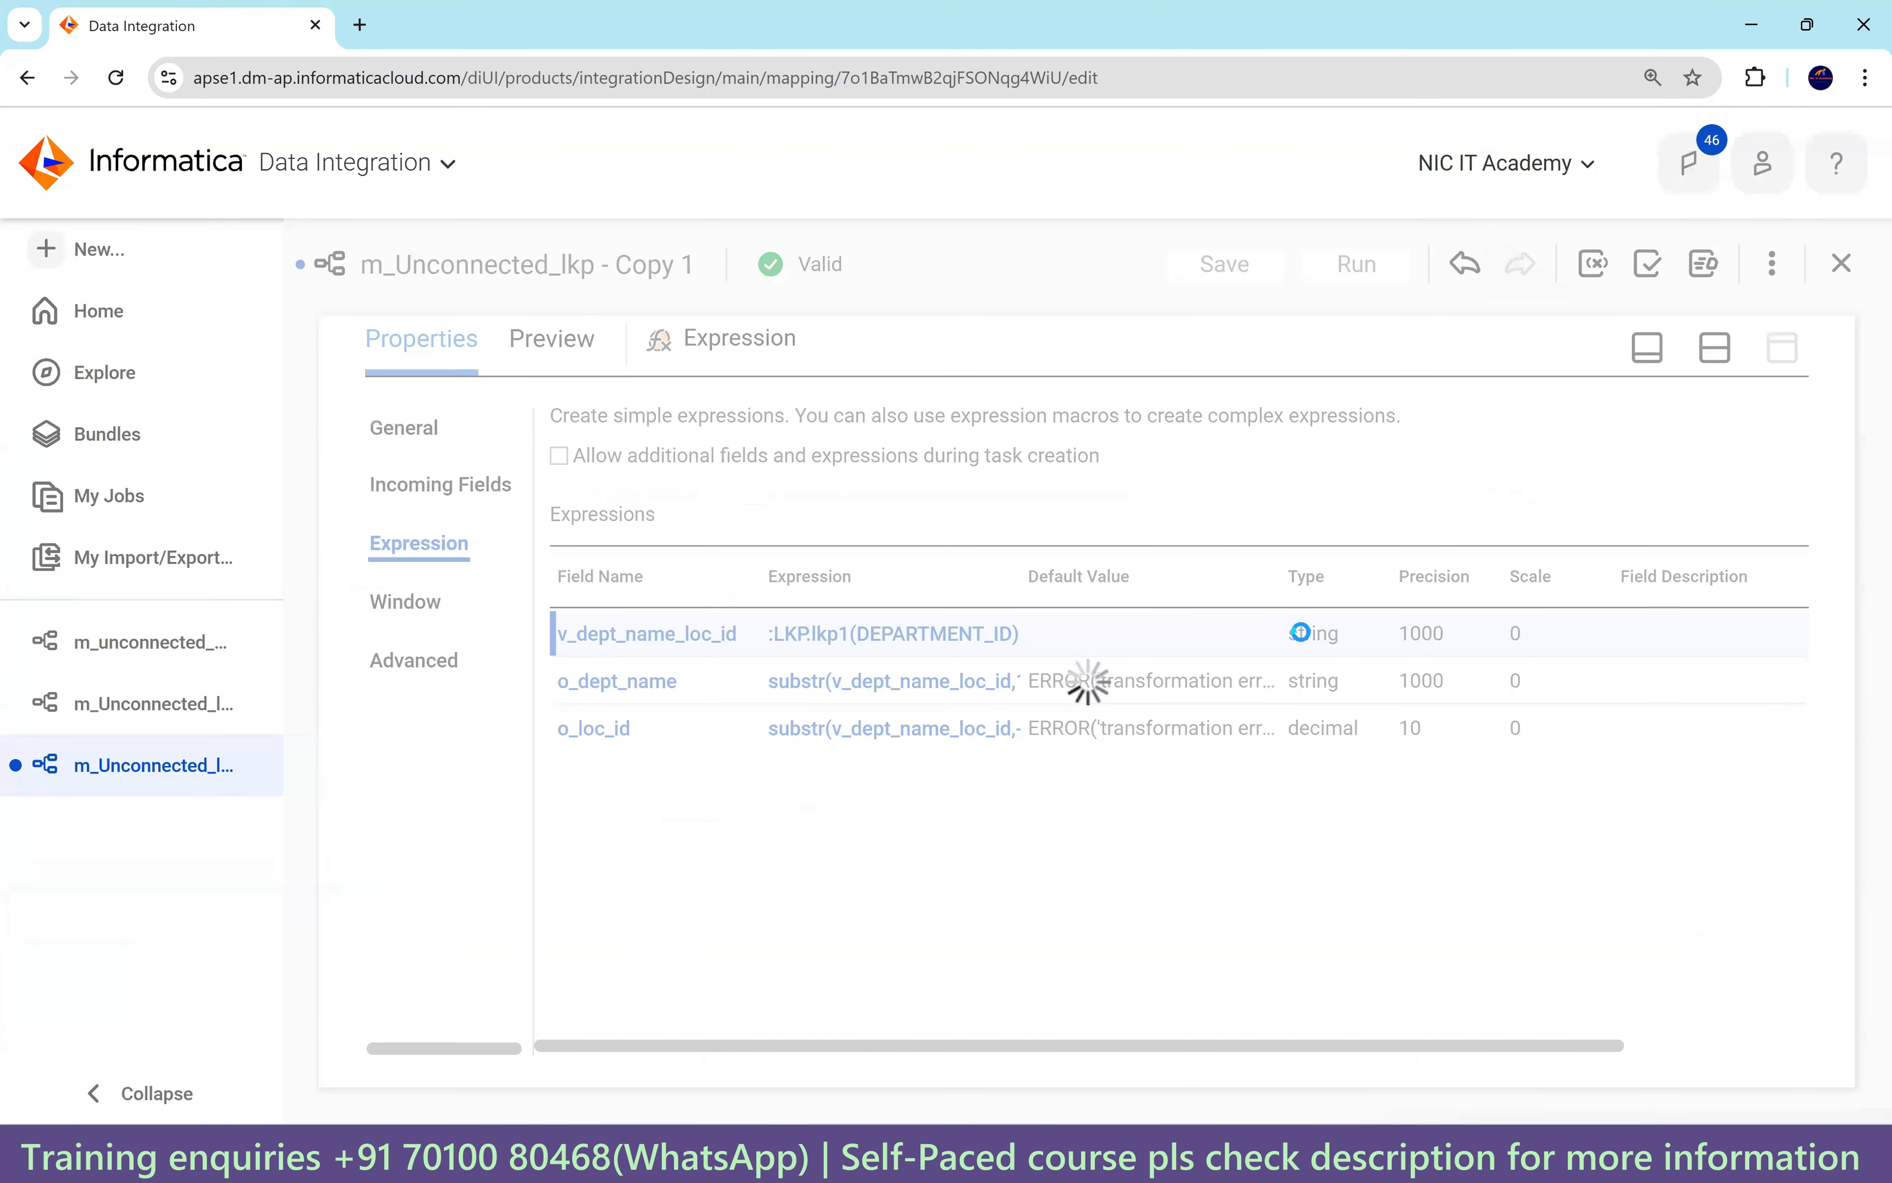
Confirm the Target maps DEPARTMENT_NAME from o_dept_name and LOCATION_ID from o_loc_id, then save.
left_click(1783, 836)
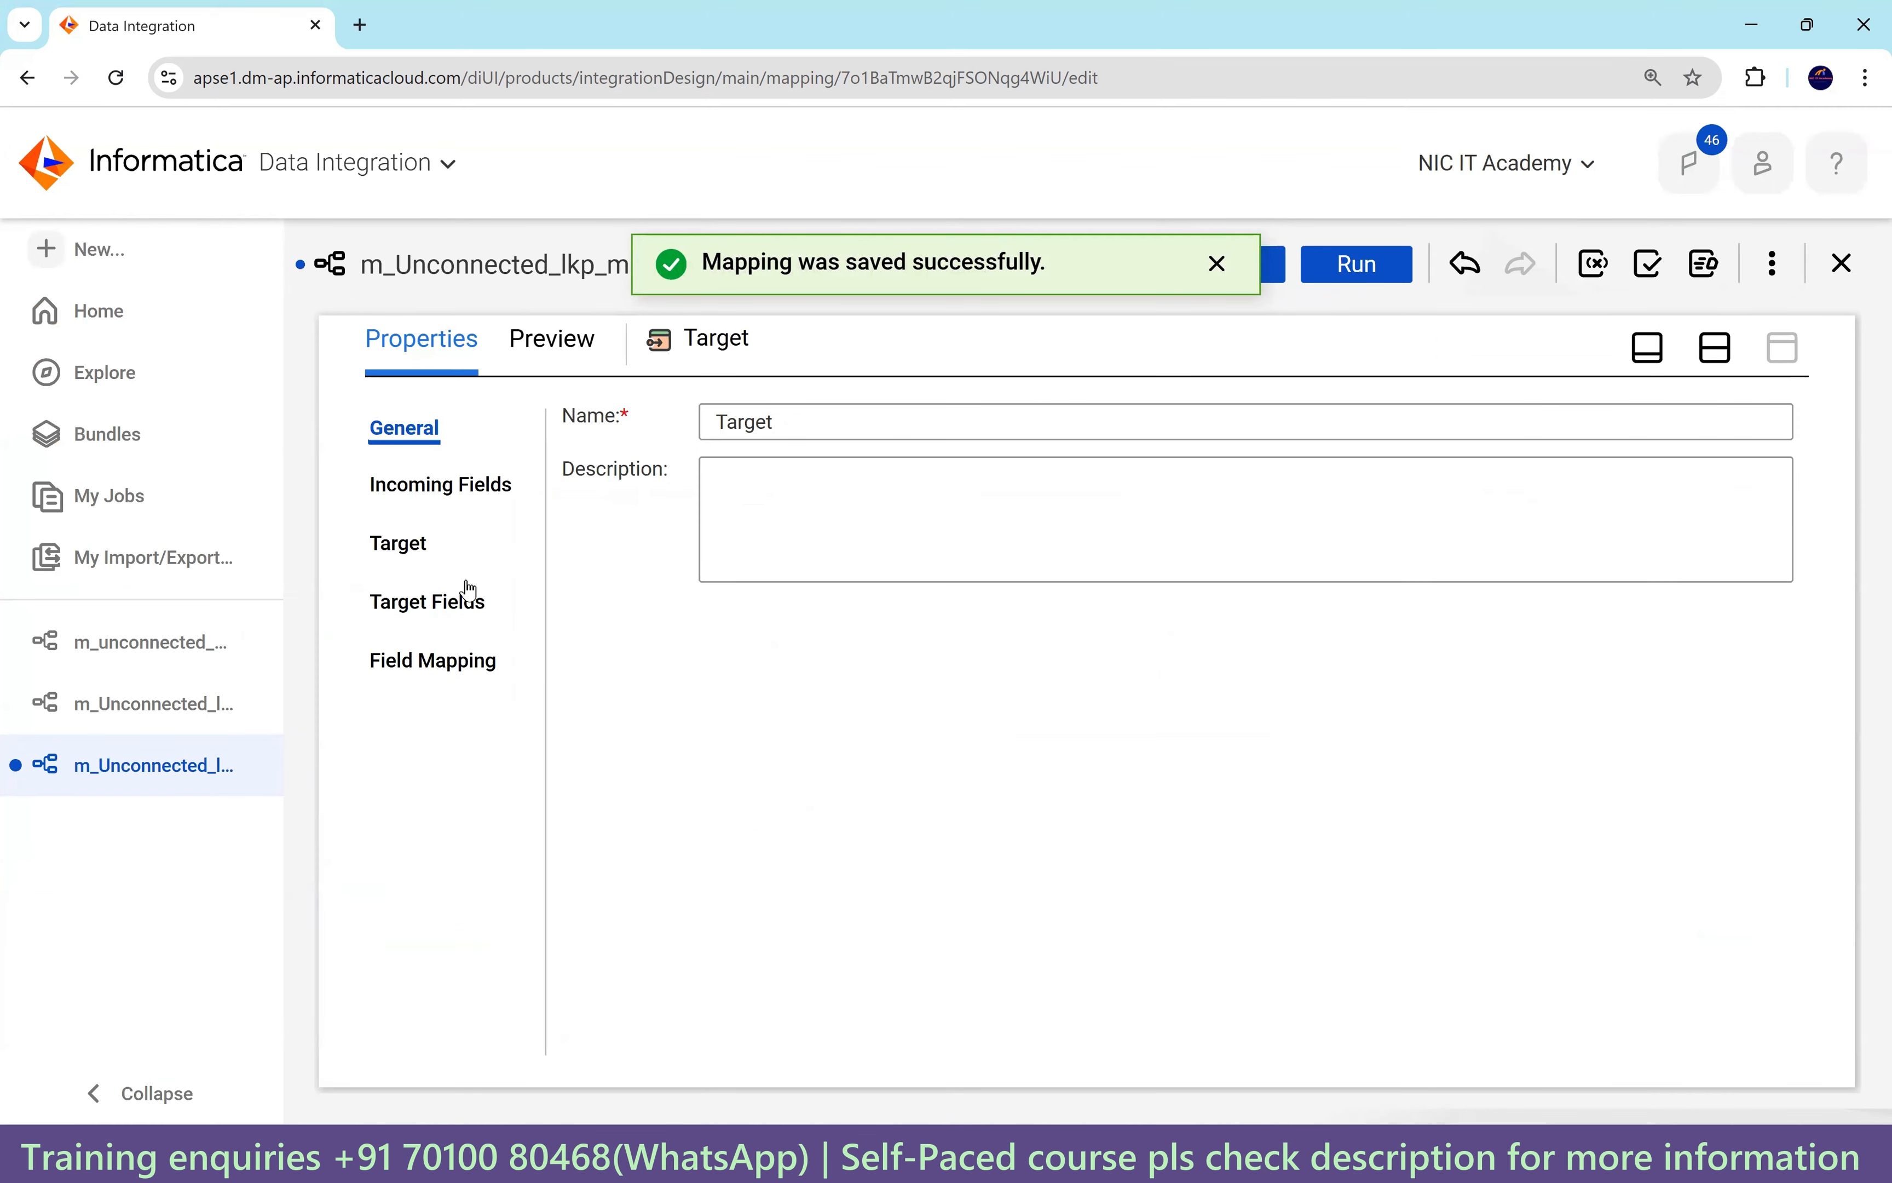
left_click(405, 544)
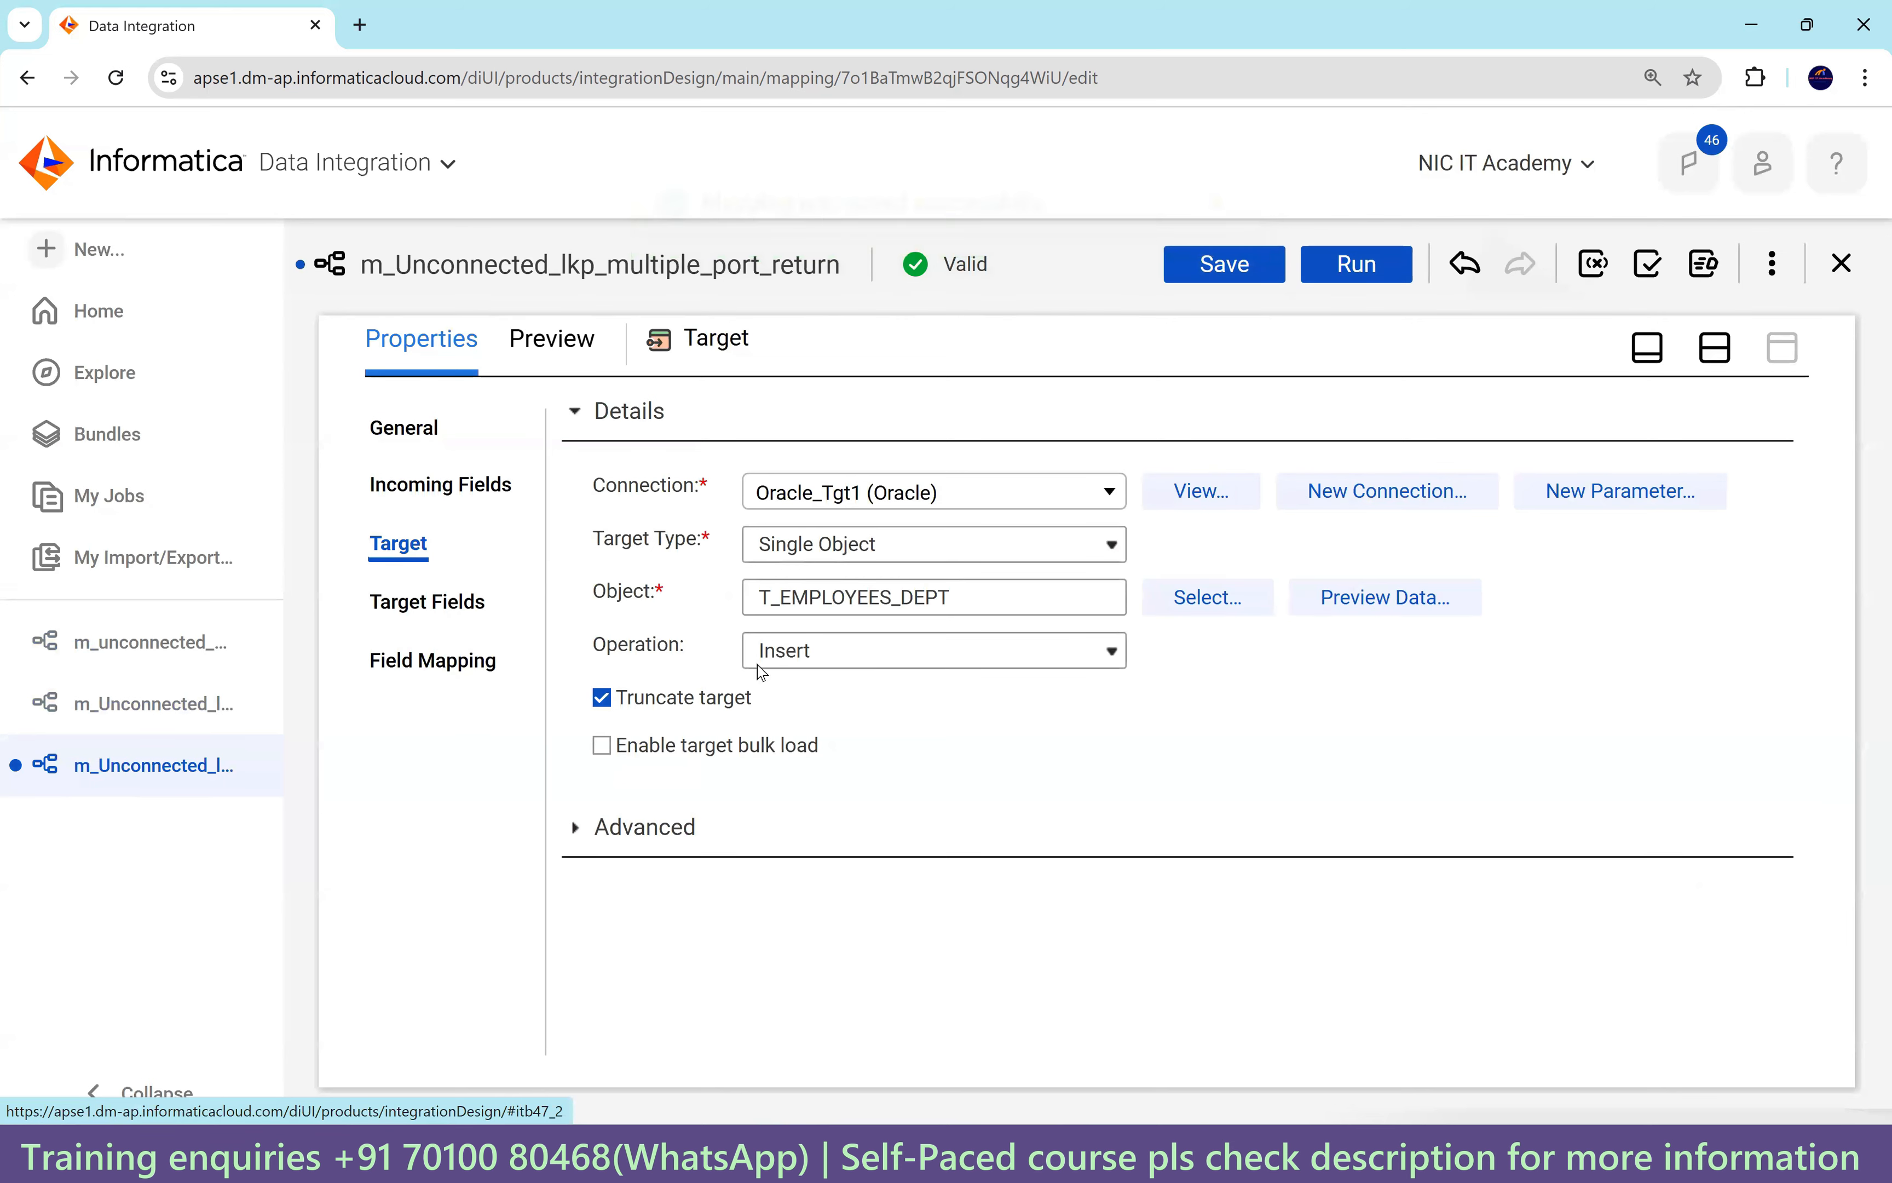
left_click(408, 662)
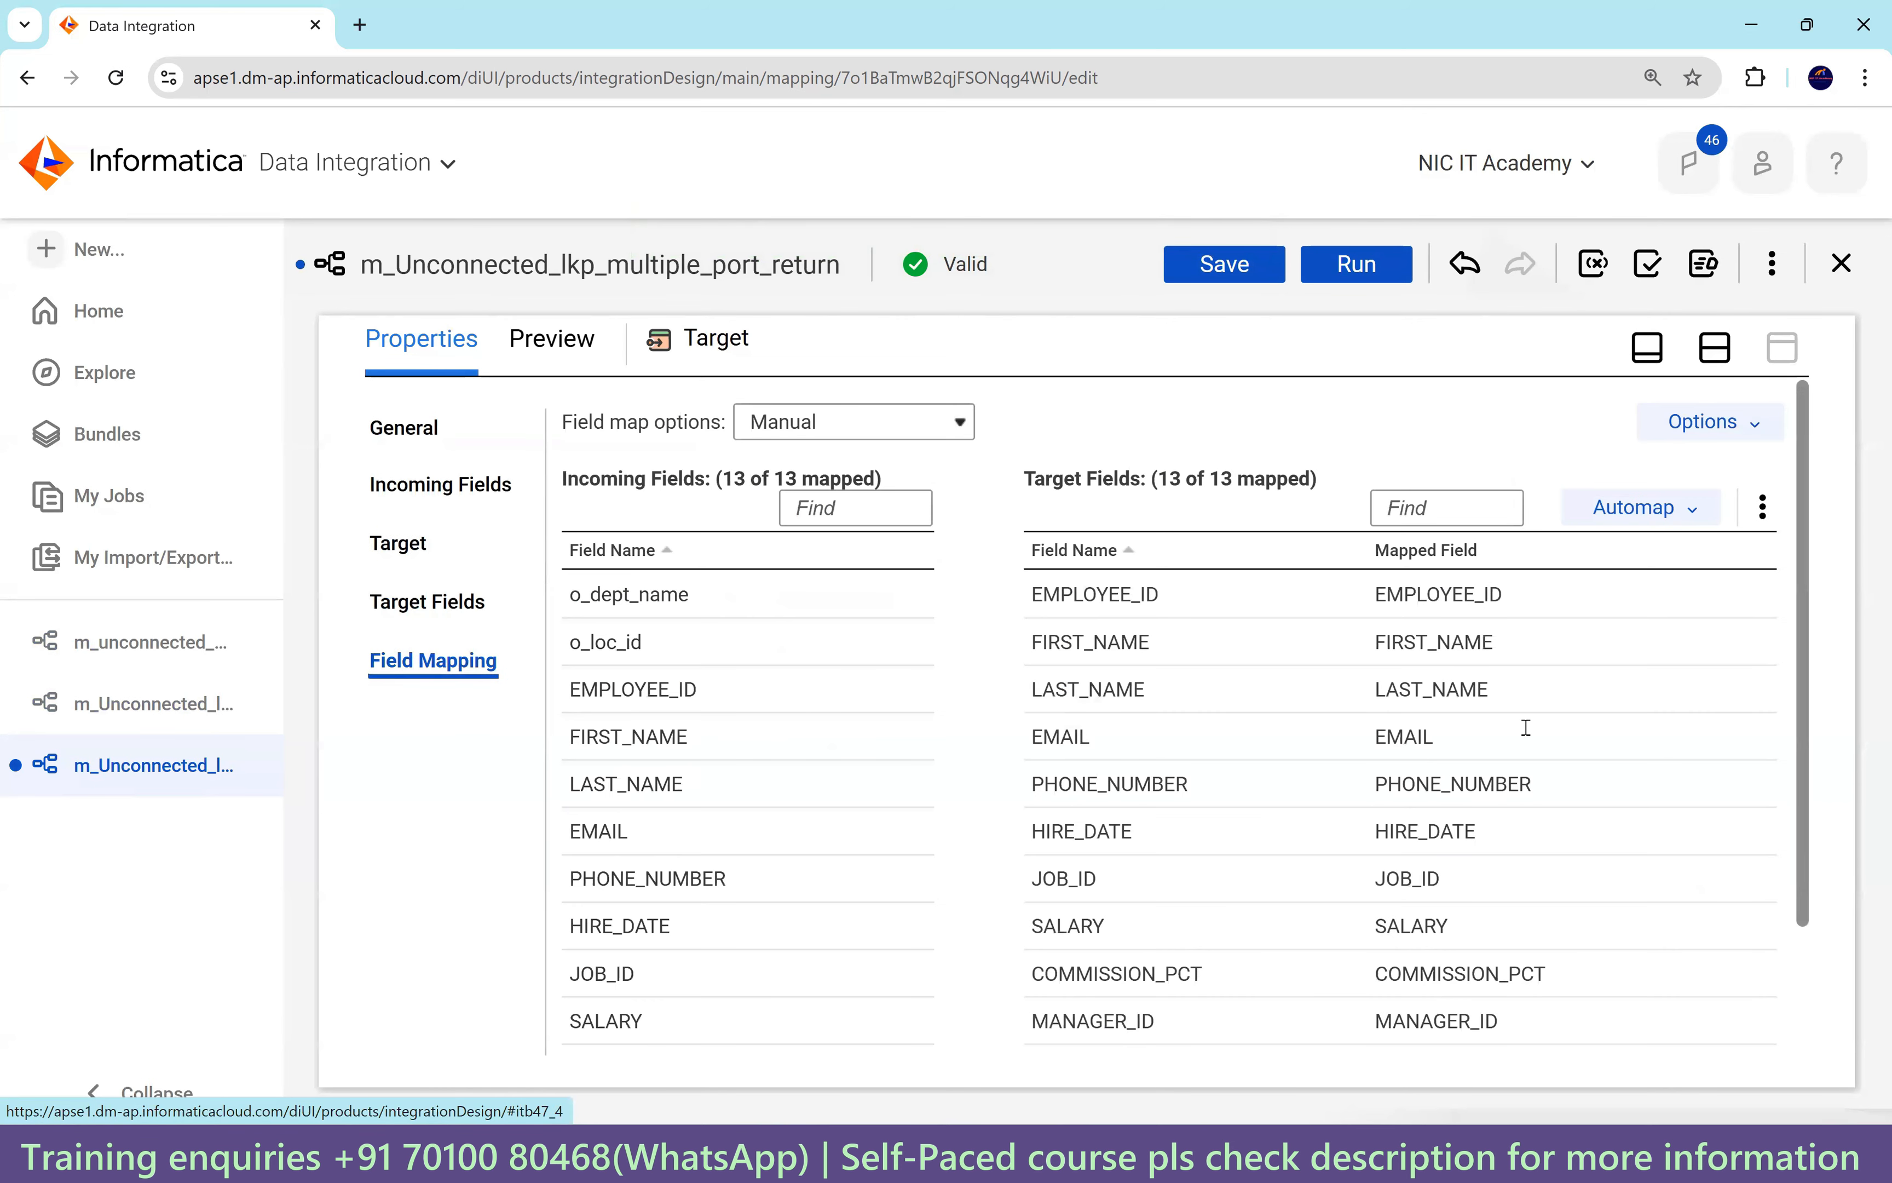
scroll(1541, 785, "down", 3)
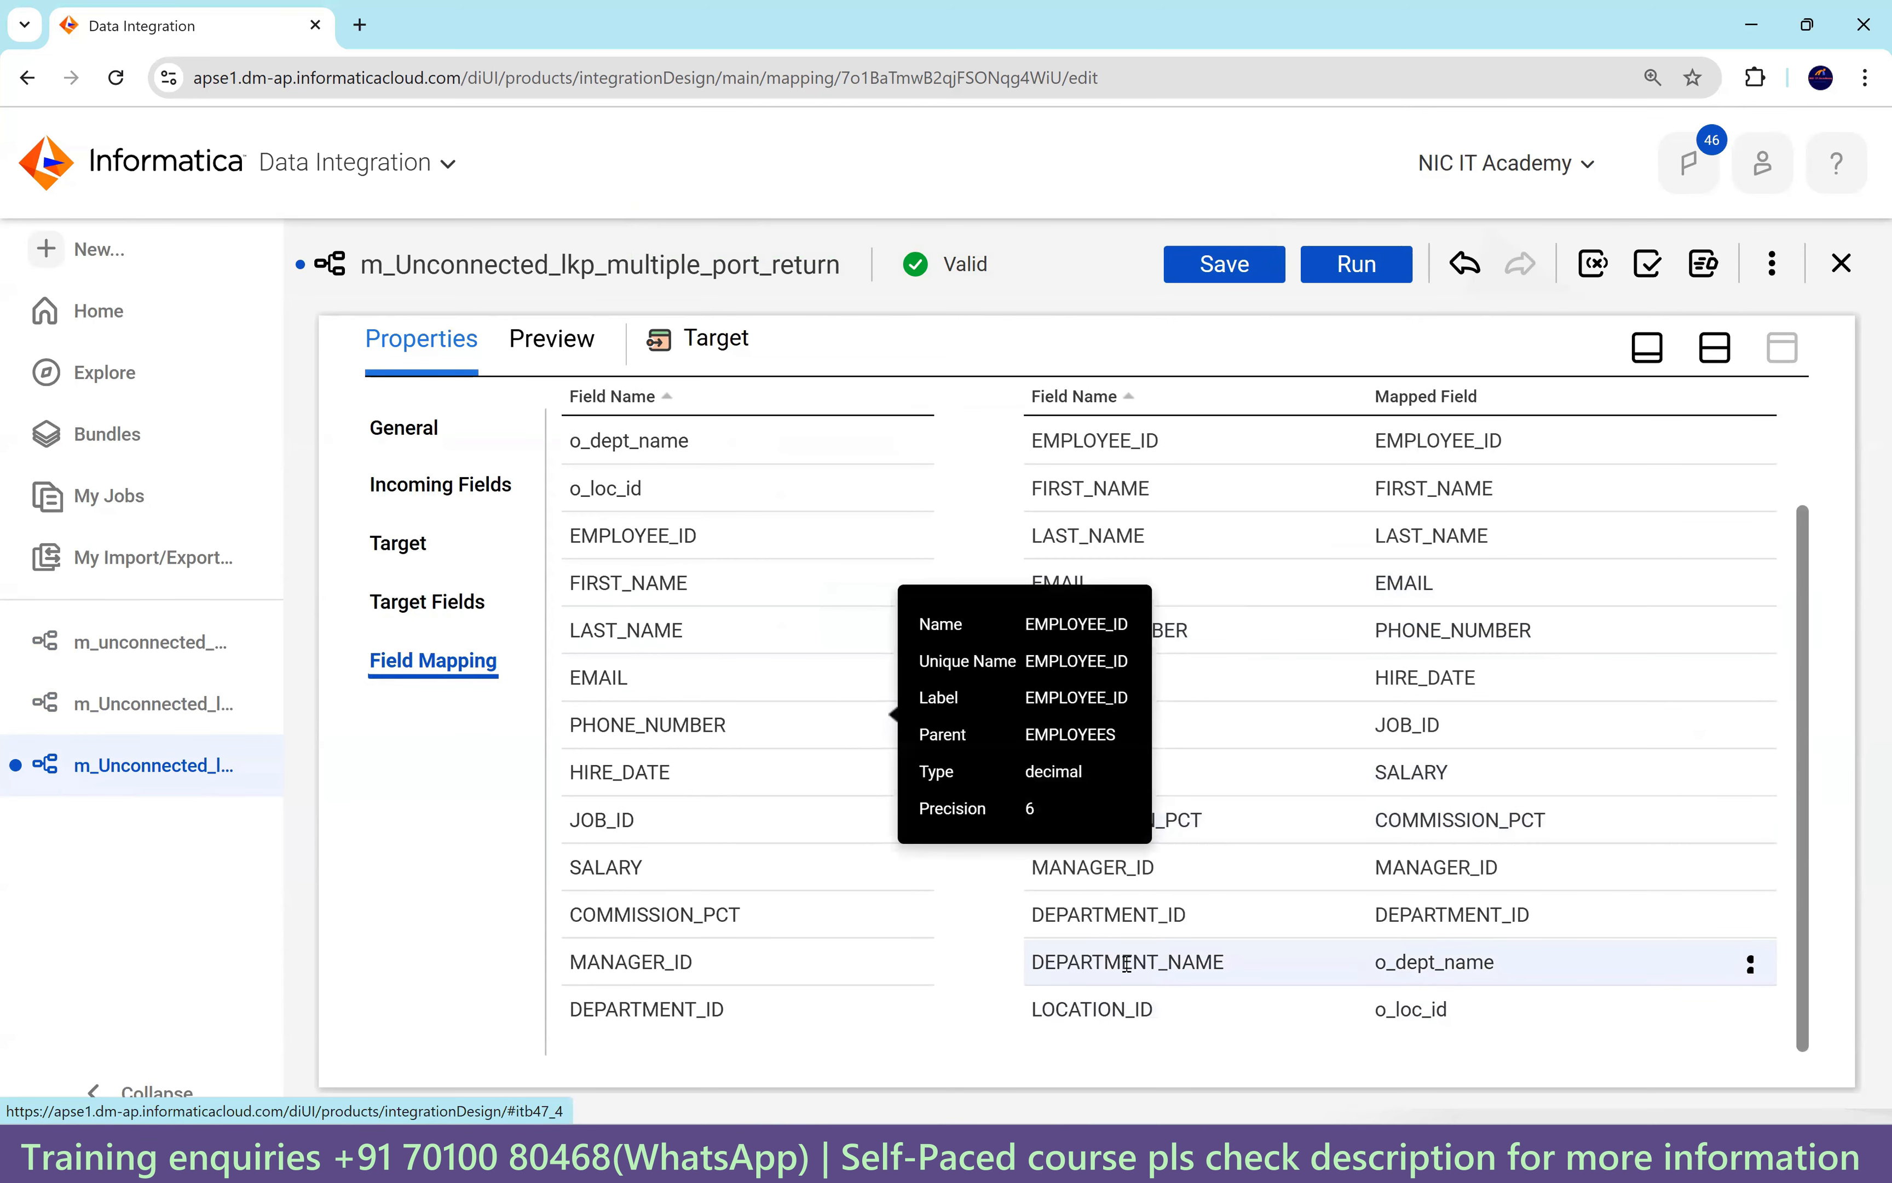
double_click(1482, 964)
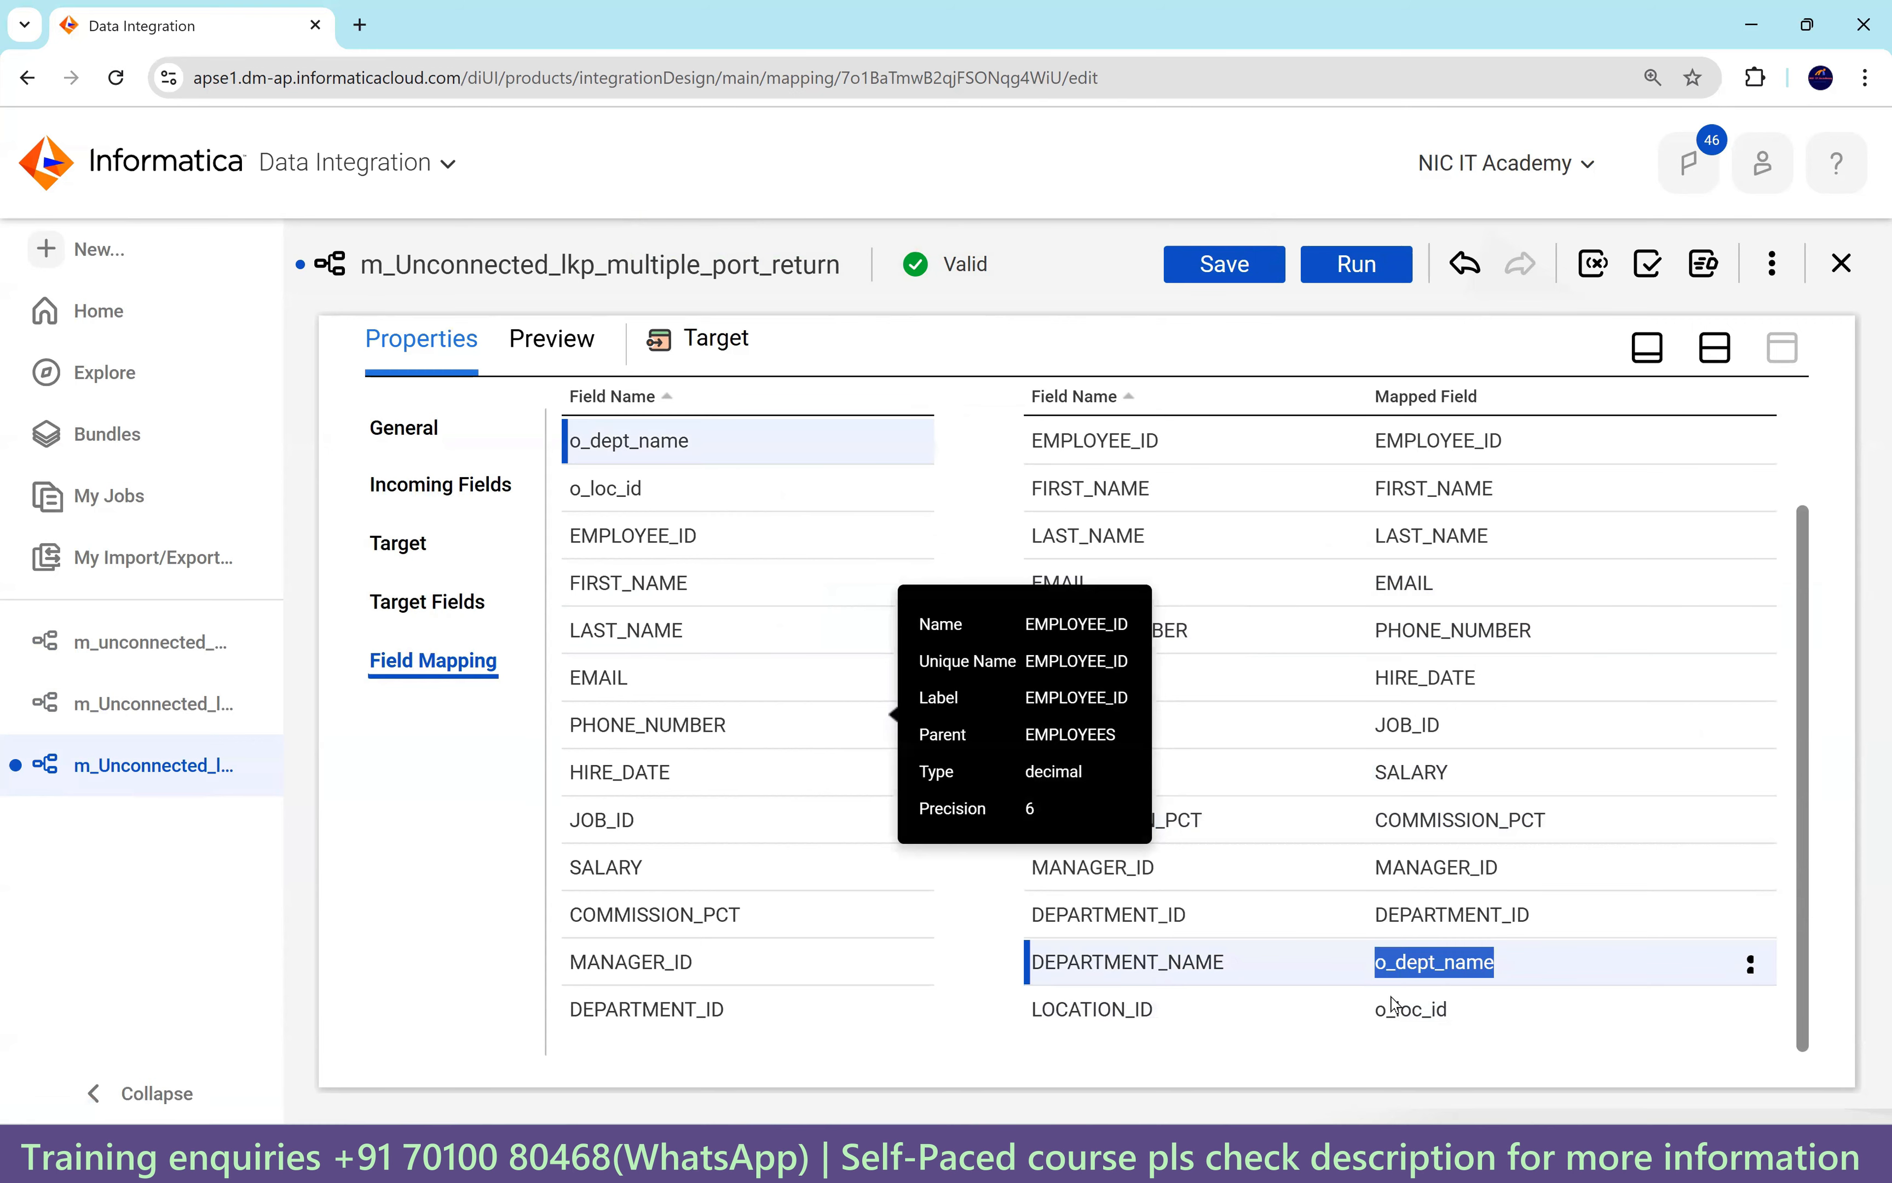
left_click(1259, 266)
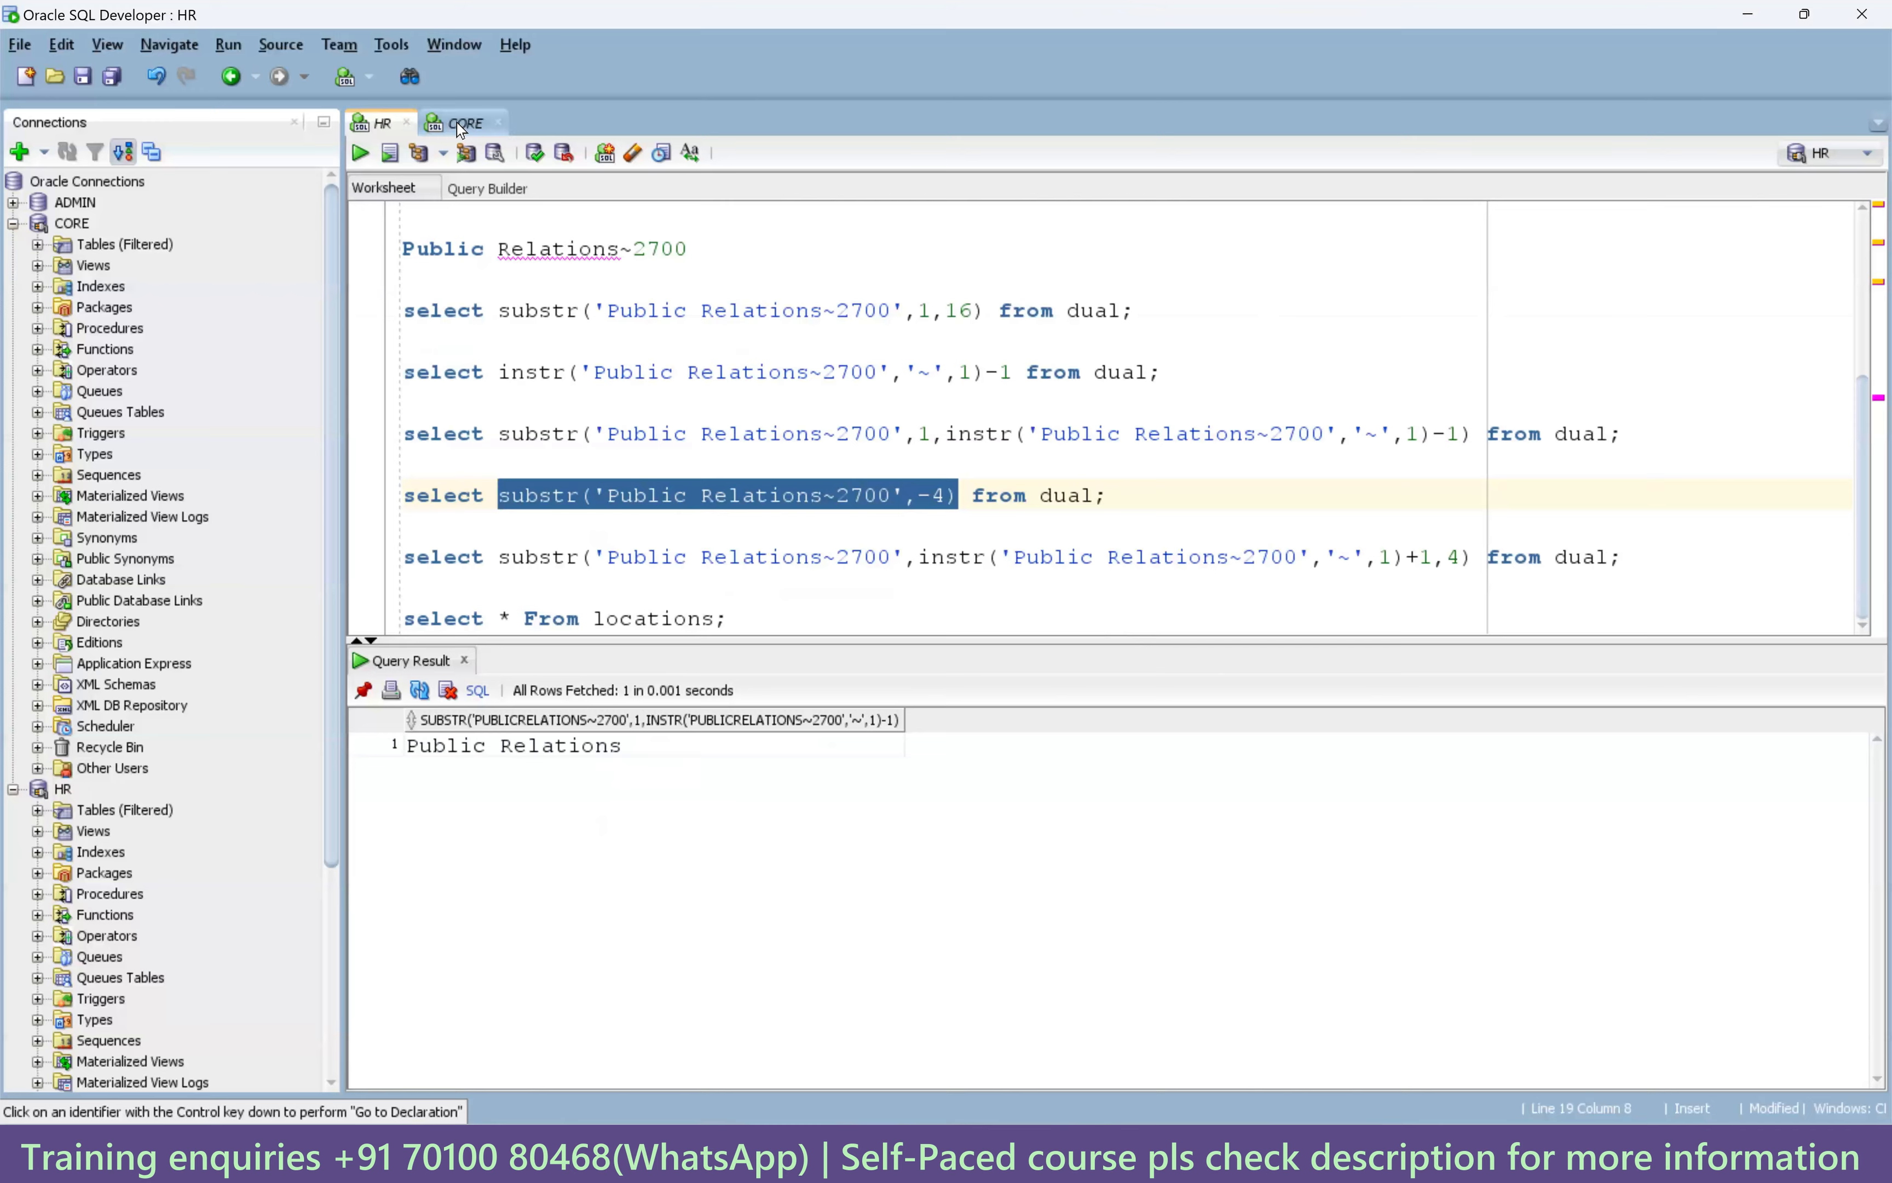
Edit the CORE worksheet's truncate statement to target t_employees_dept and run it.
left_click(457, 123)
key("Down")
left_click(826, 345, "shift")
key("BackSpace")
key("ctrl+Return")
Query t_employees_dept to confirm it now returns 0 rows.
left_click(795, 223)
key("ctrl+Return")
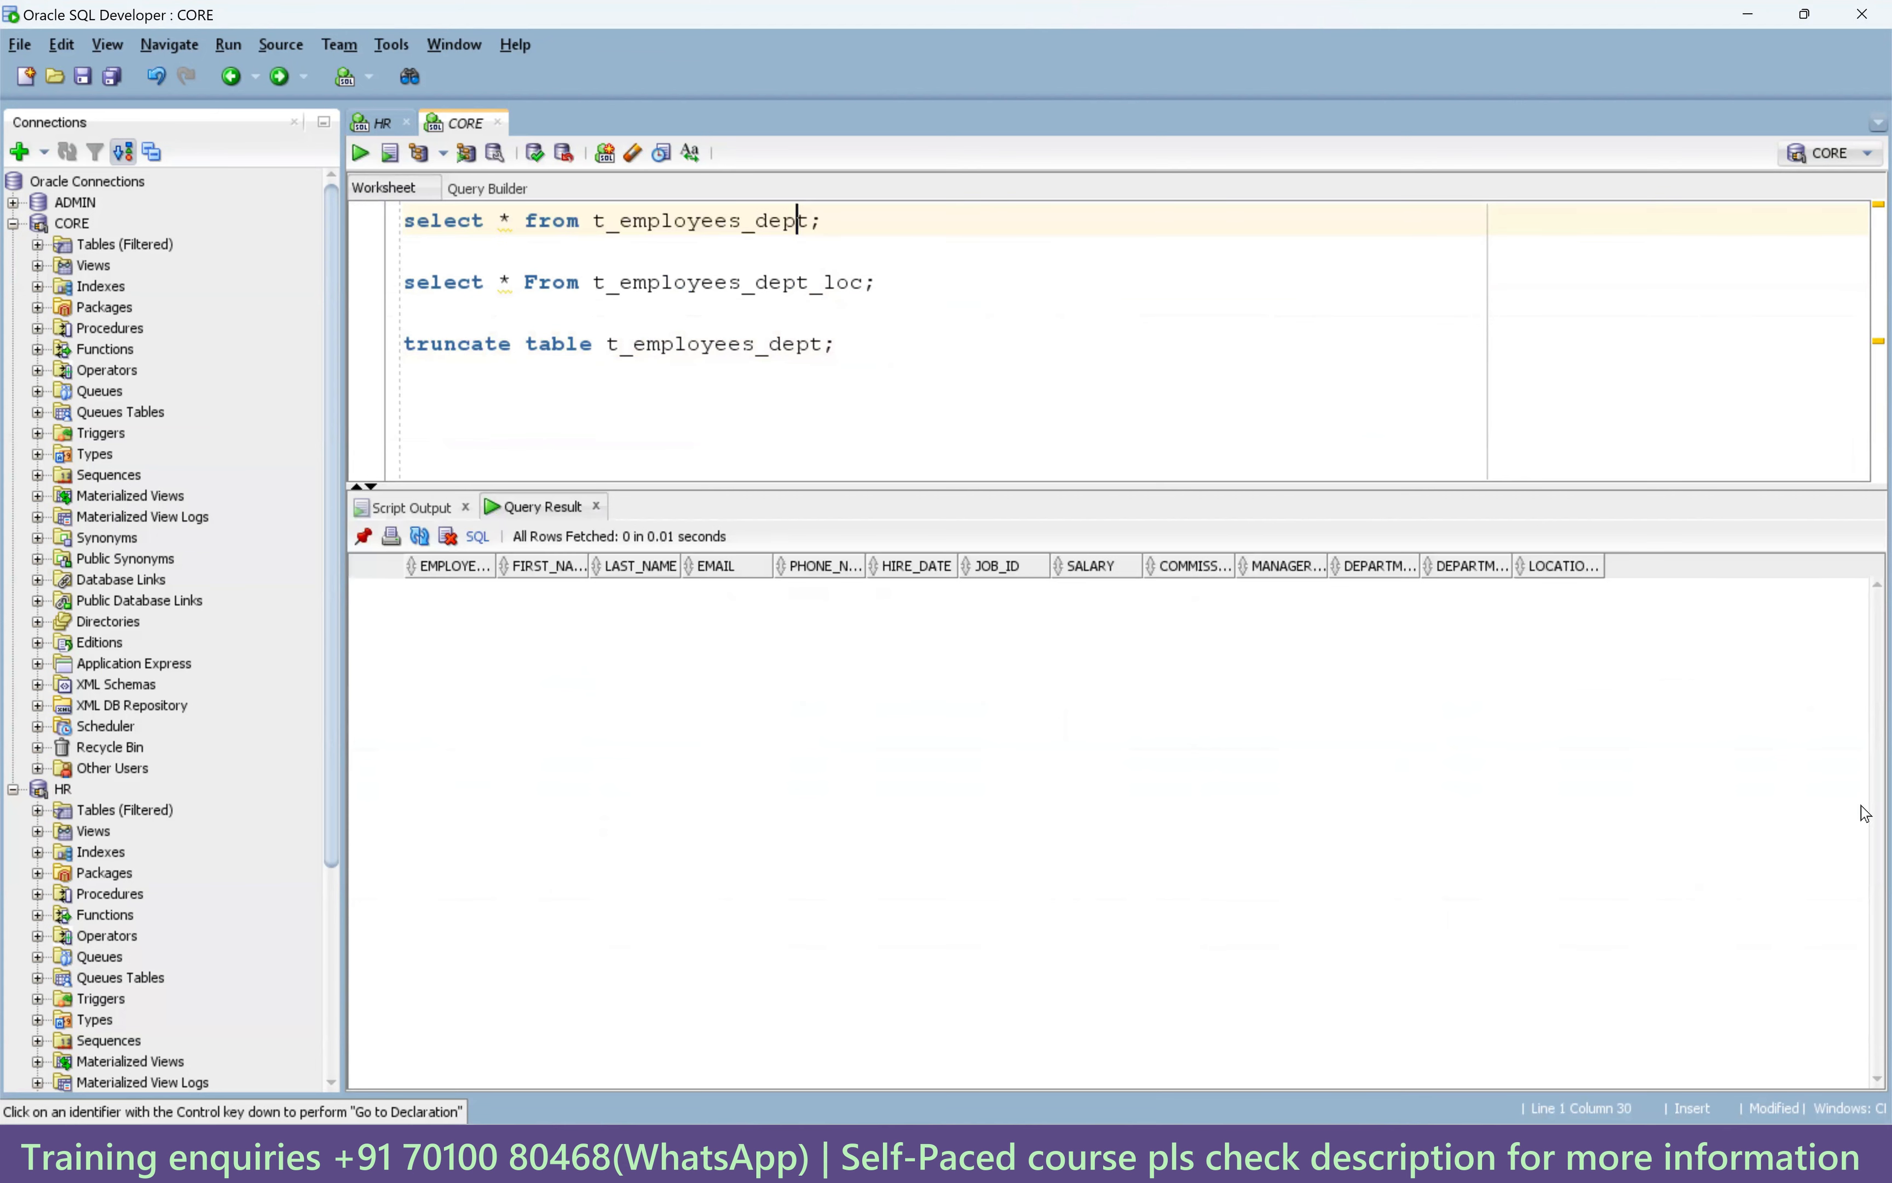
left_click_drag(1515, 567, 1769, 567)
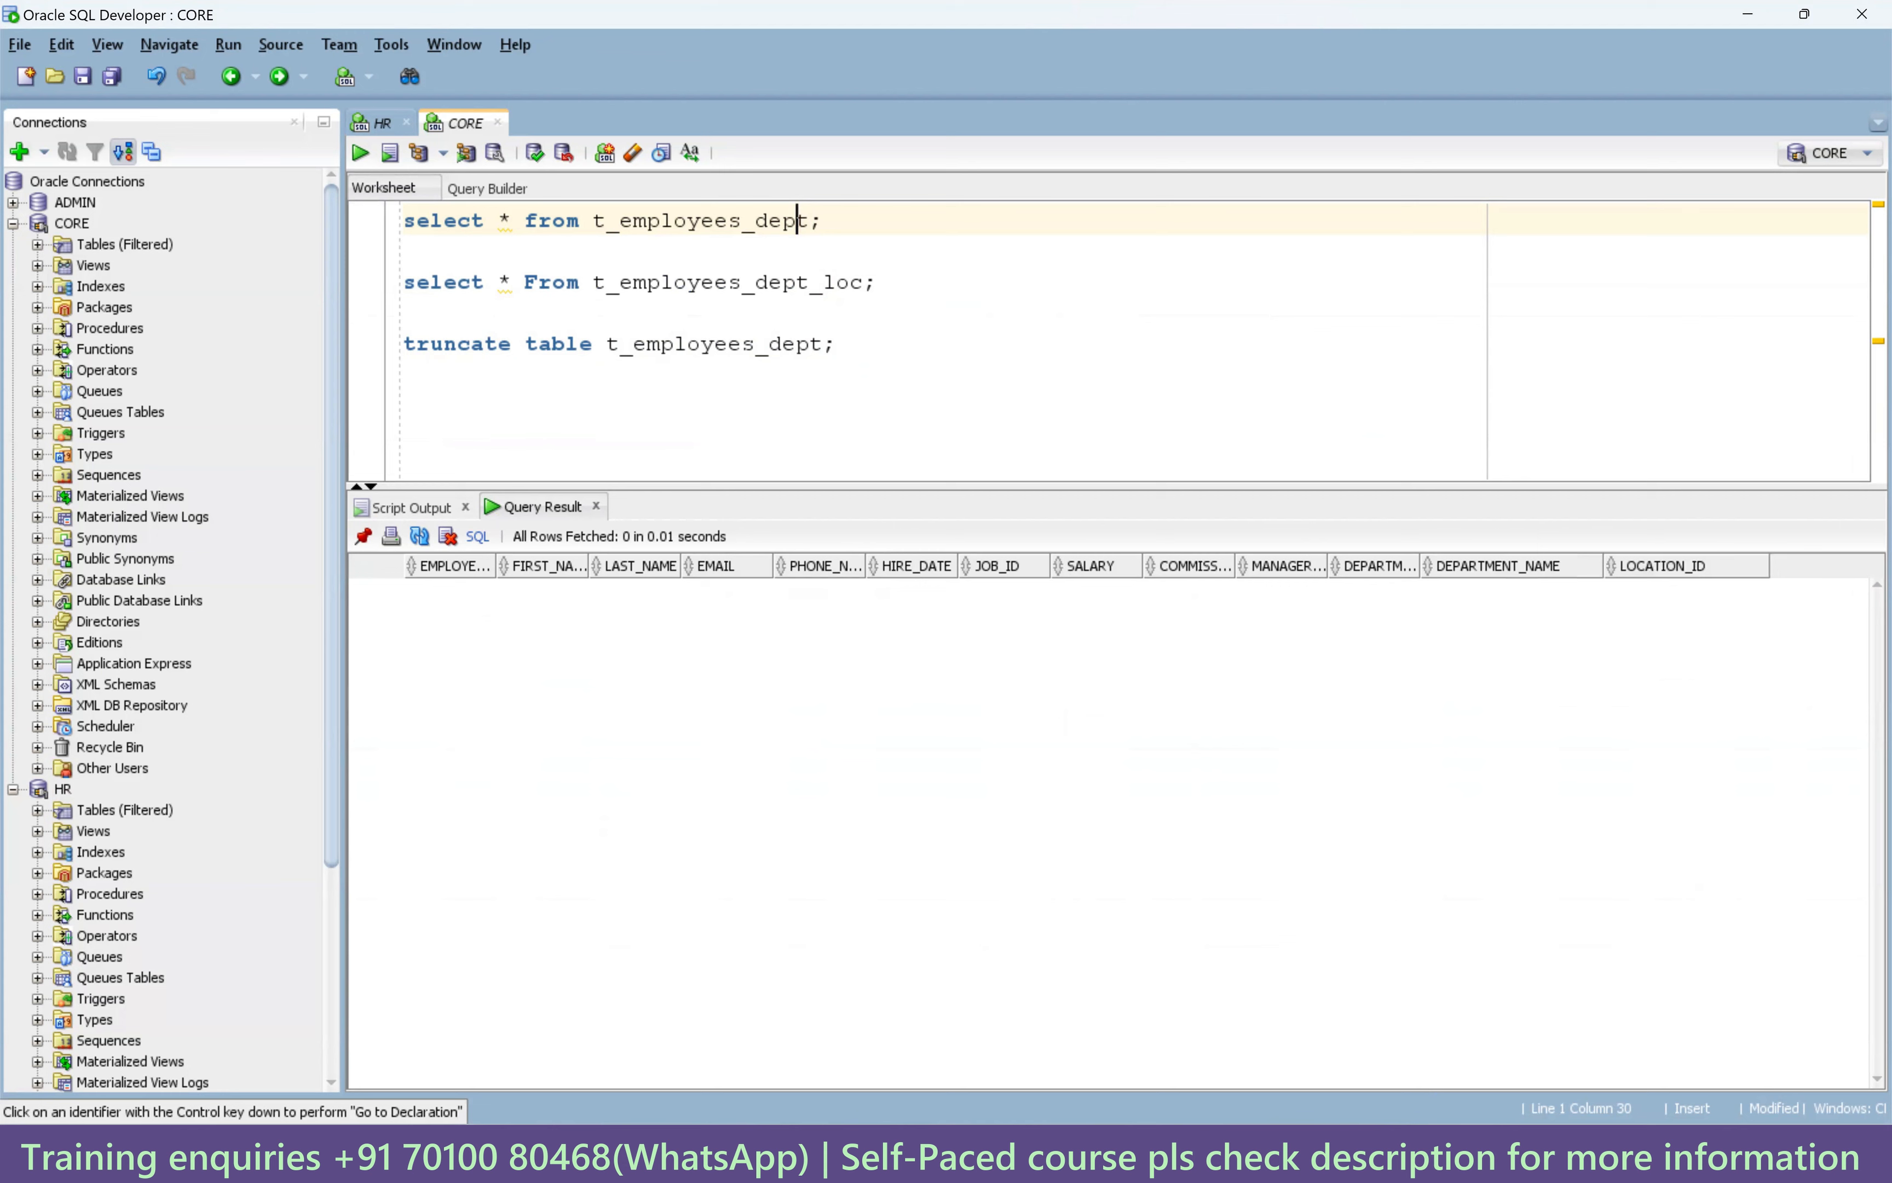
mouse_move(1220, 1152)
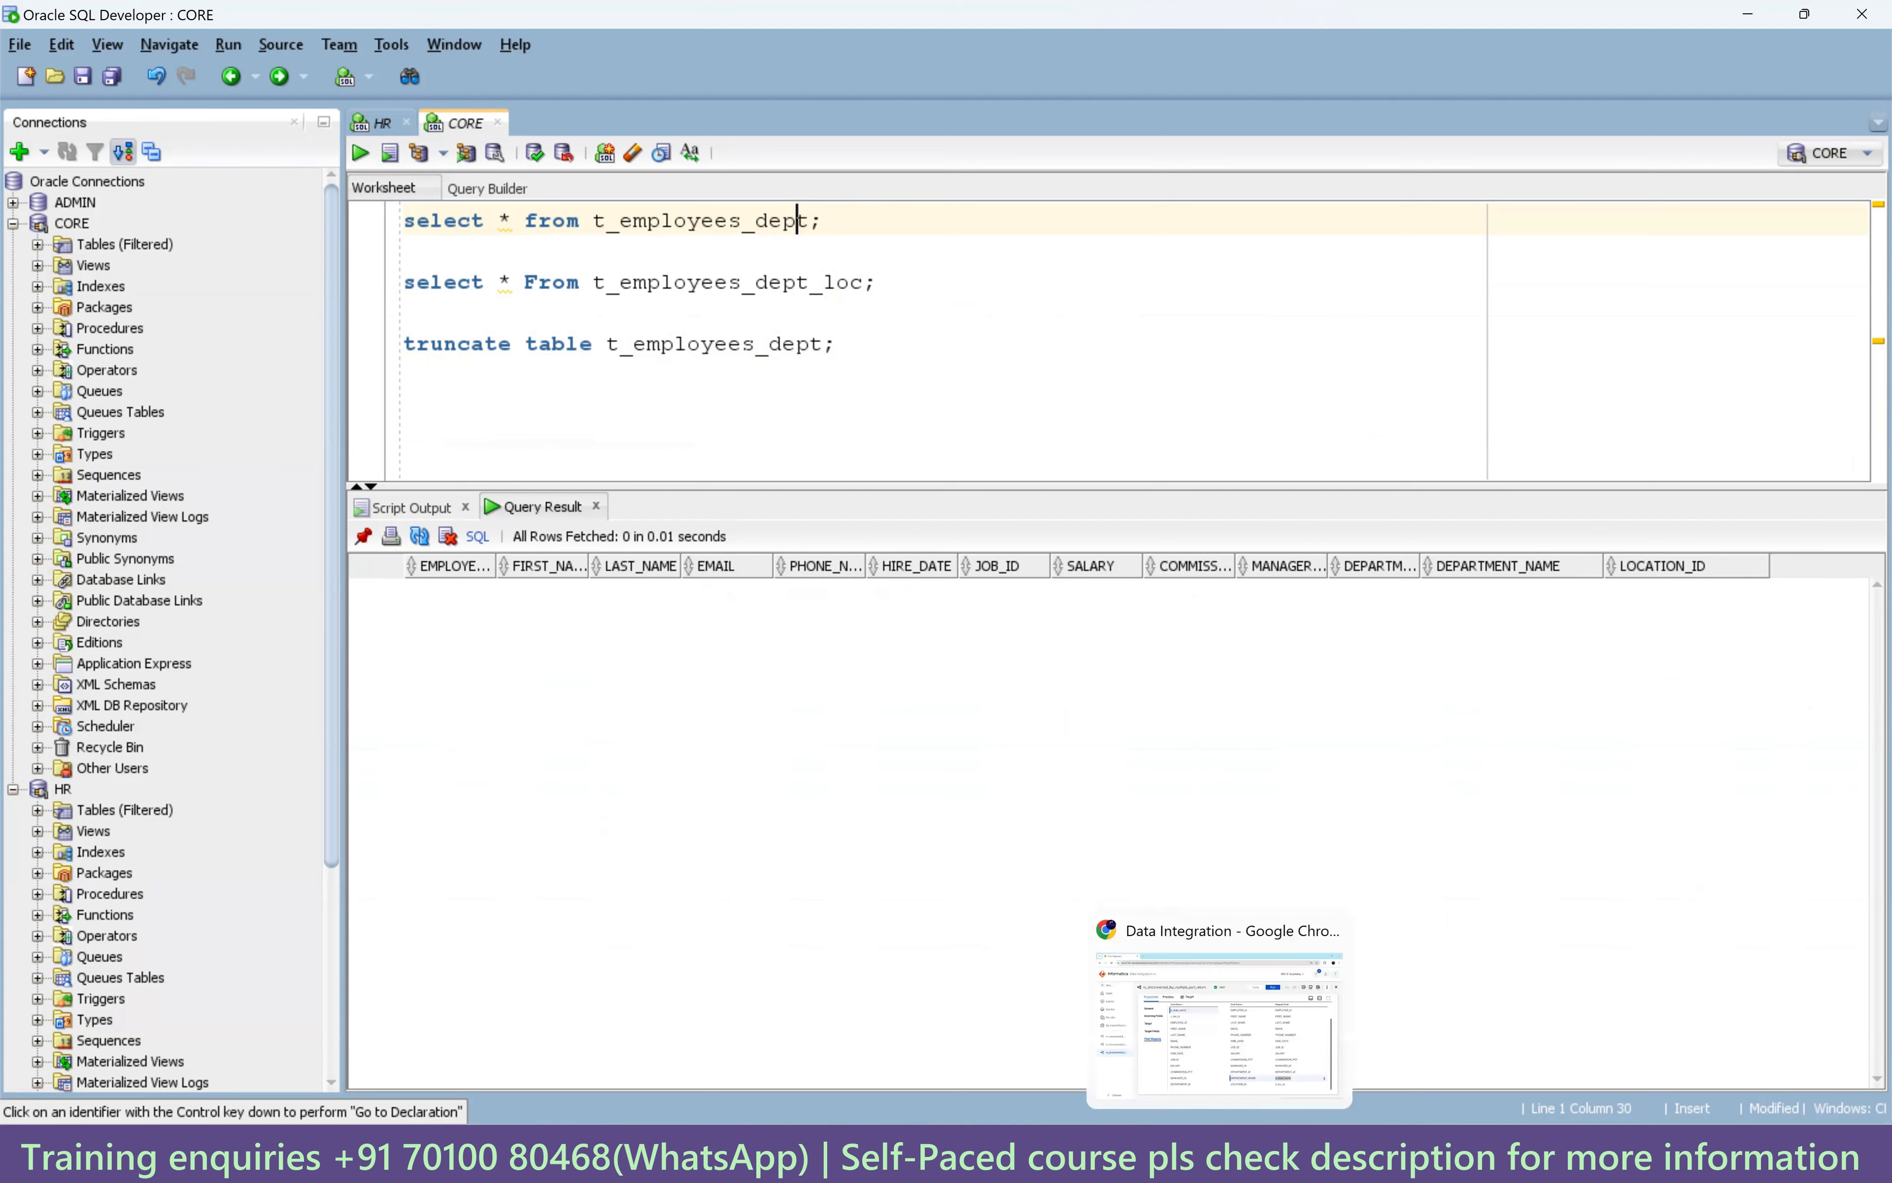
Run the m_Unconnected_lkp_multiple_port_return mapping from Data Integration.
left_click(1220, 1151)
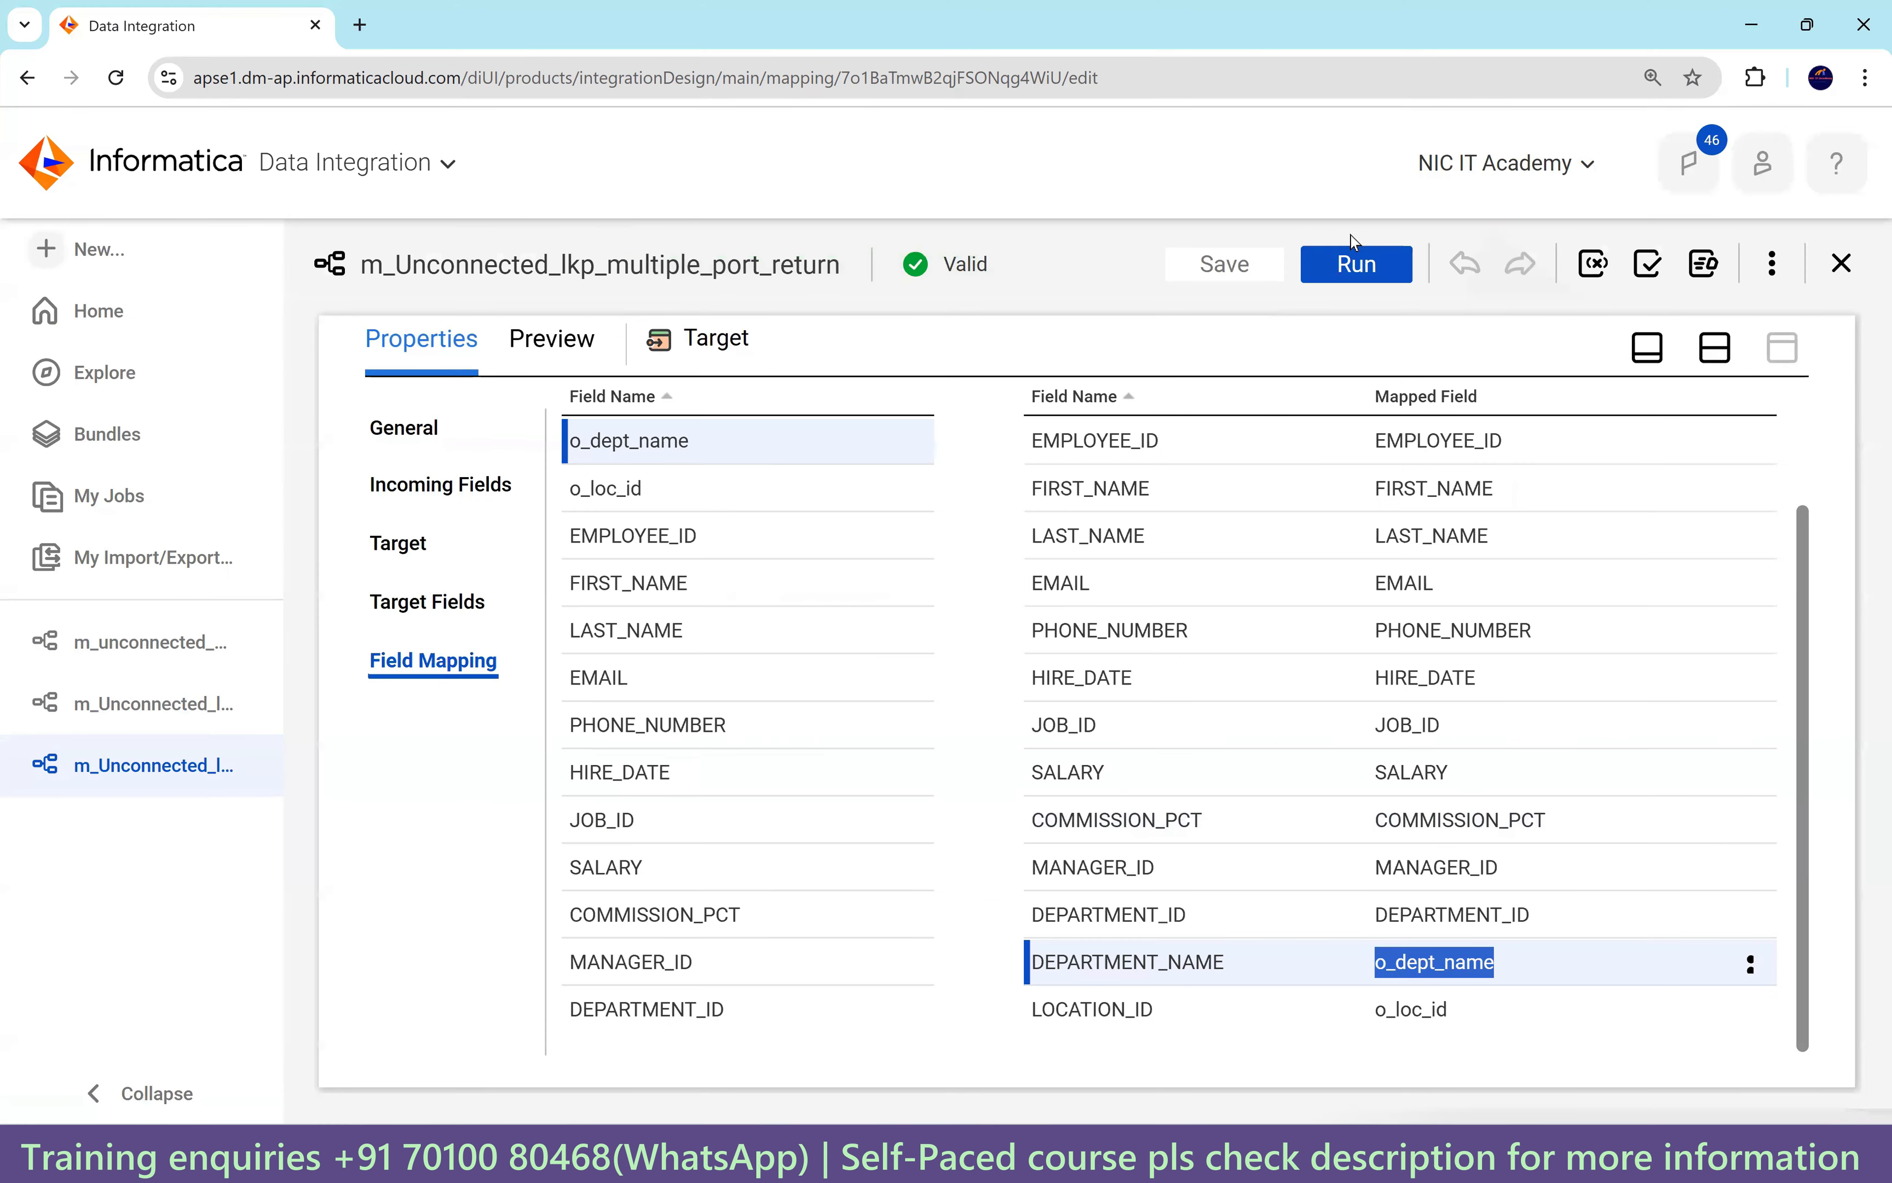
left_click(1357, 264)
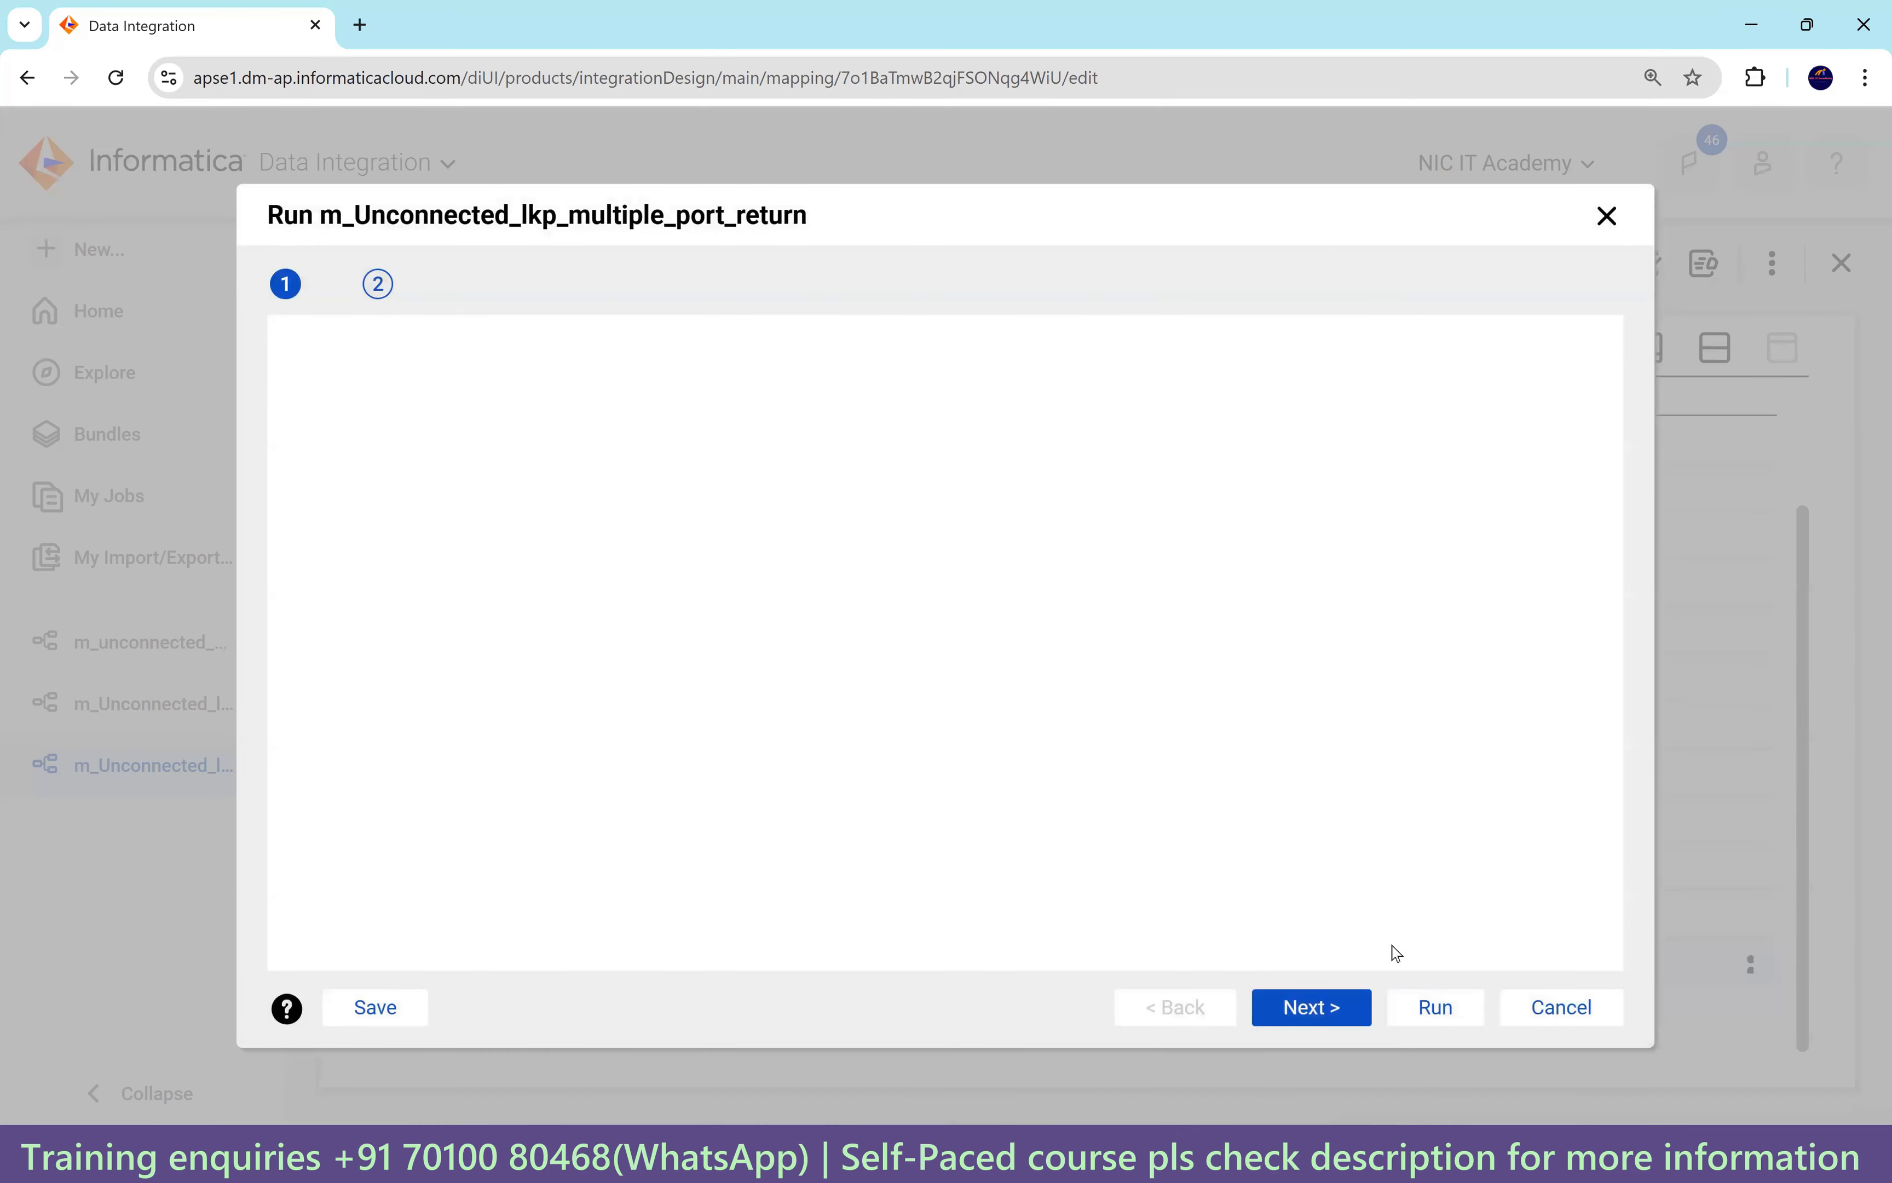
left_click(1425, 1011)
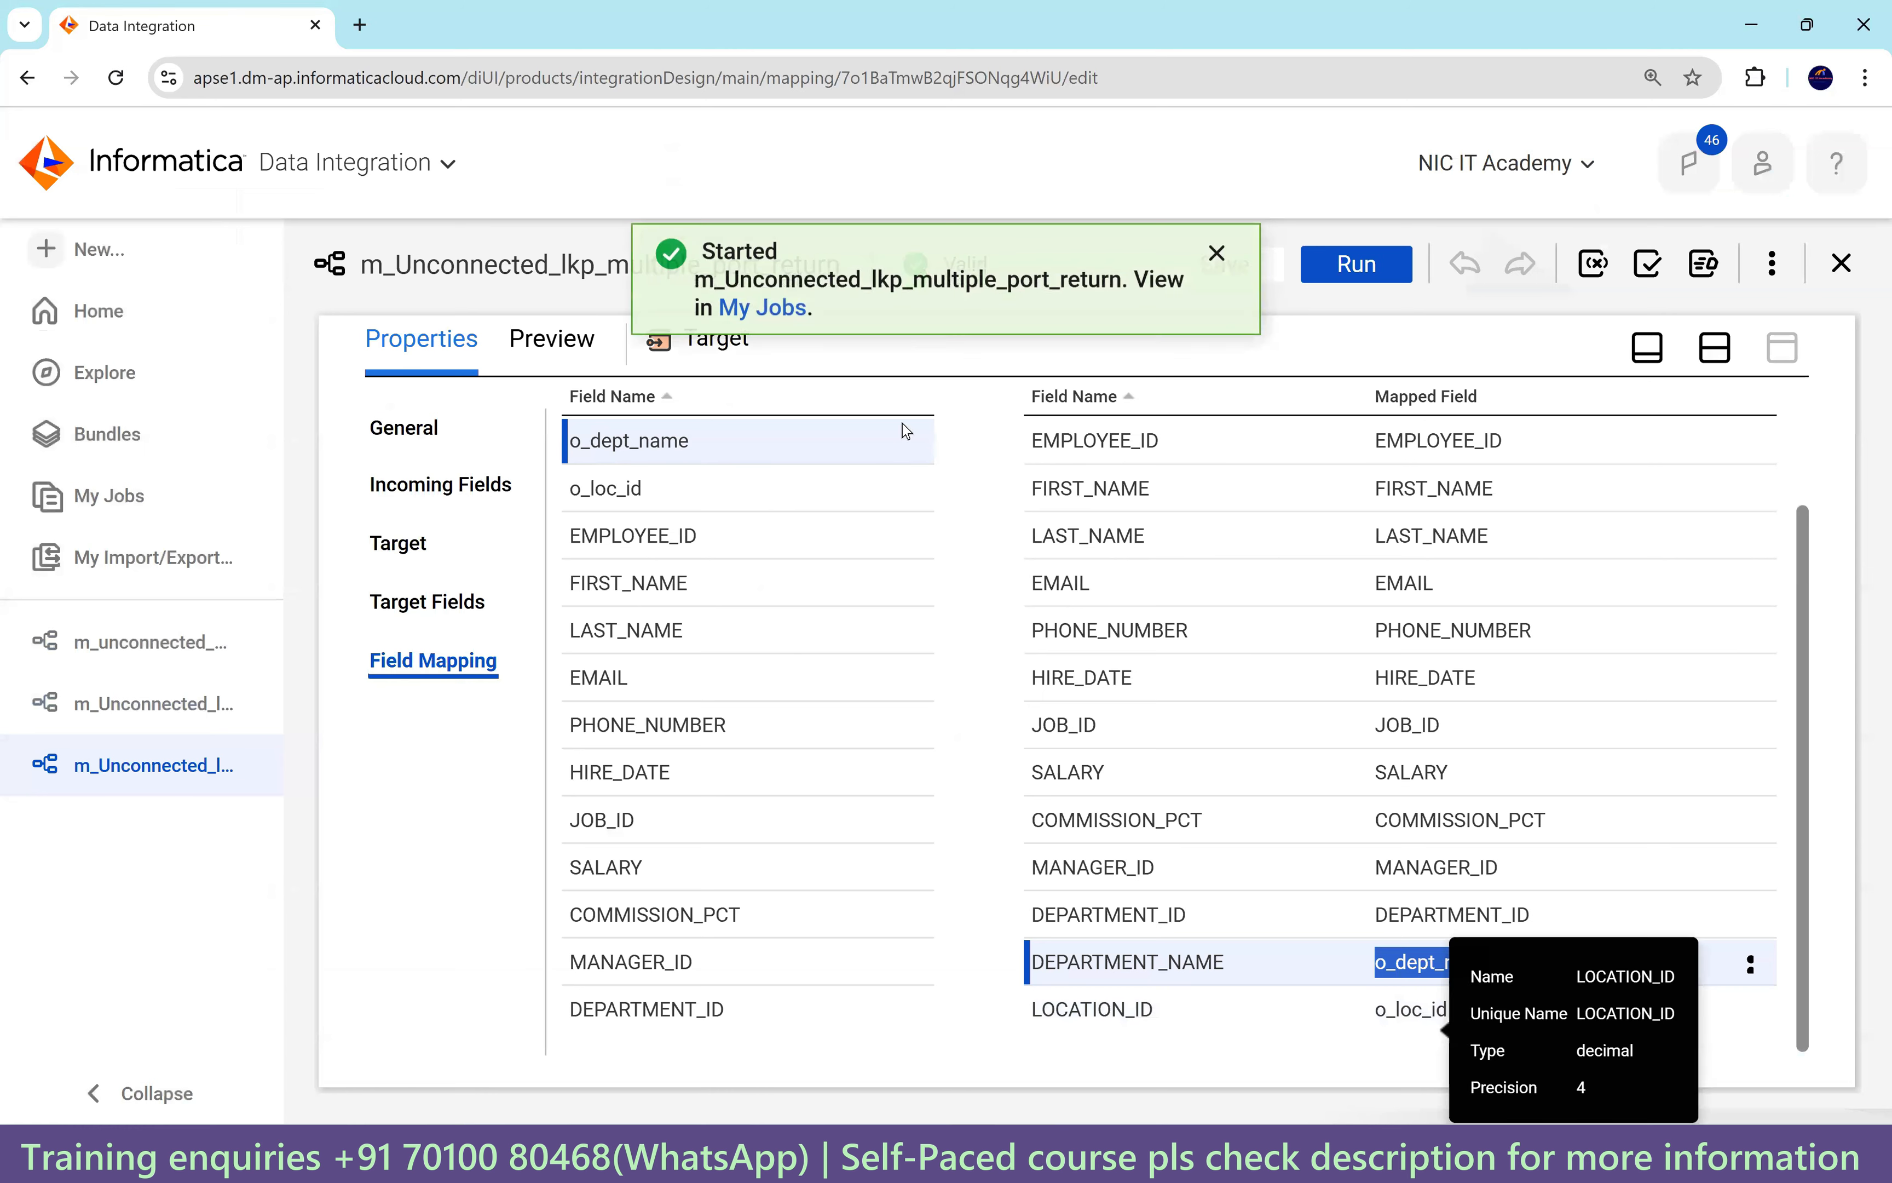
Open the failed job's details and read the TE_7002 invalid lkp1 function reference error.
left_click(778, 321)
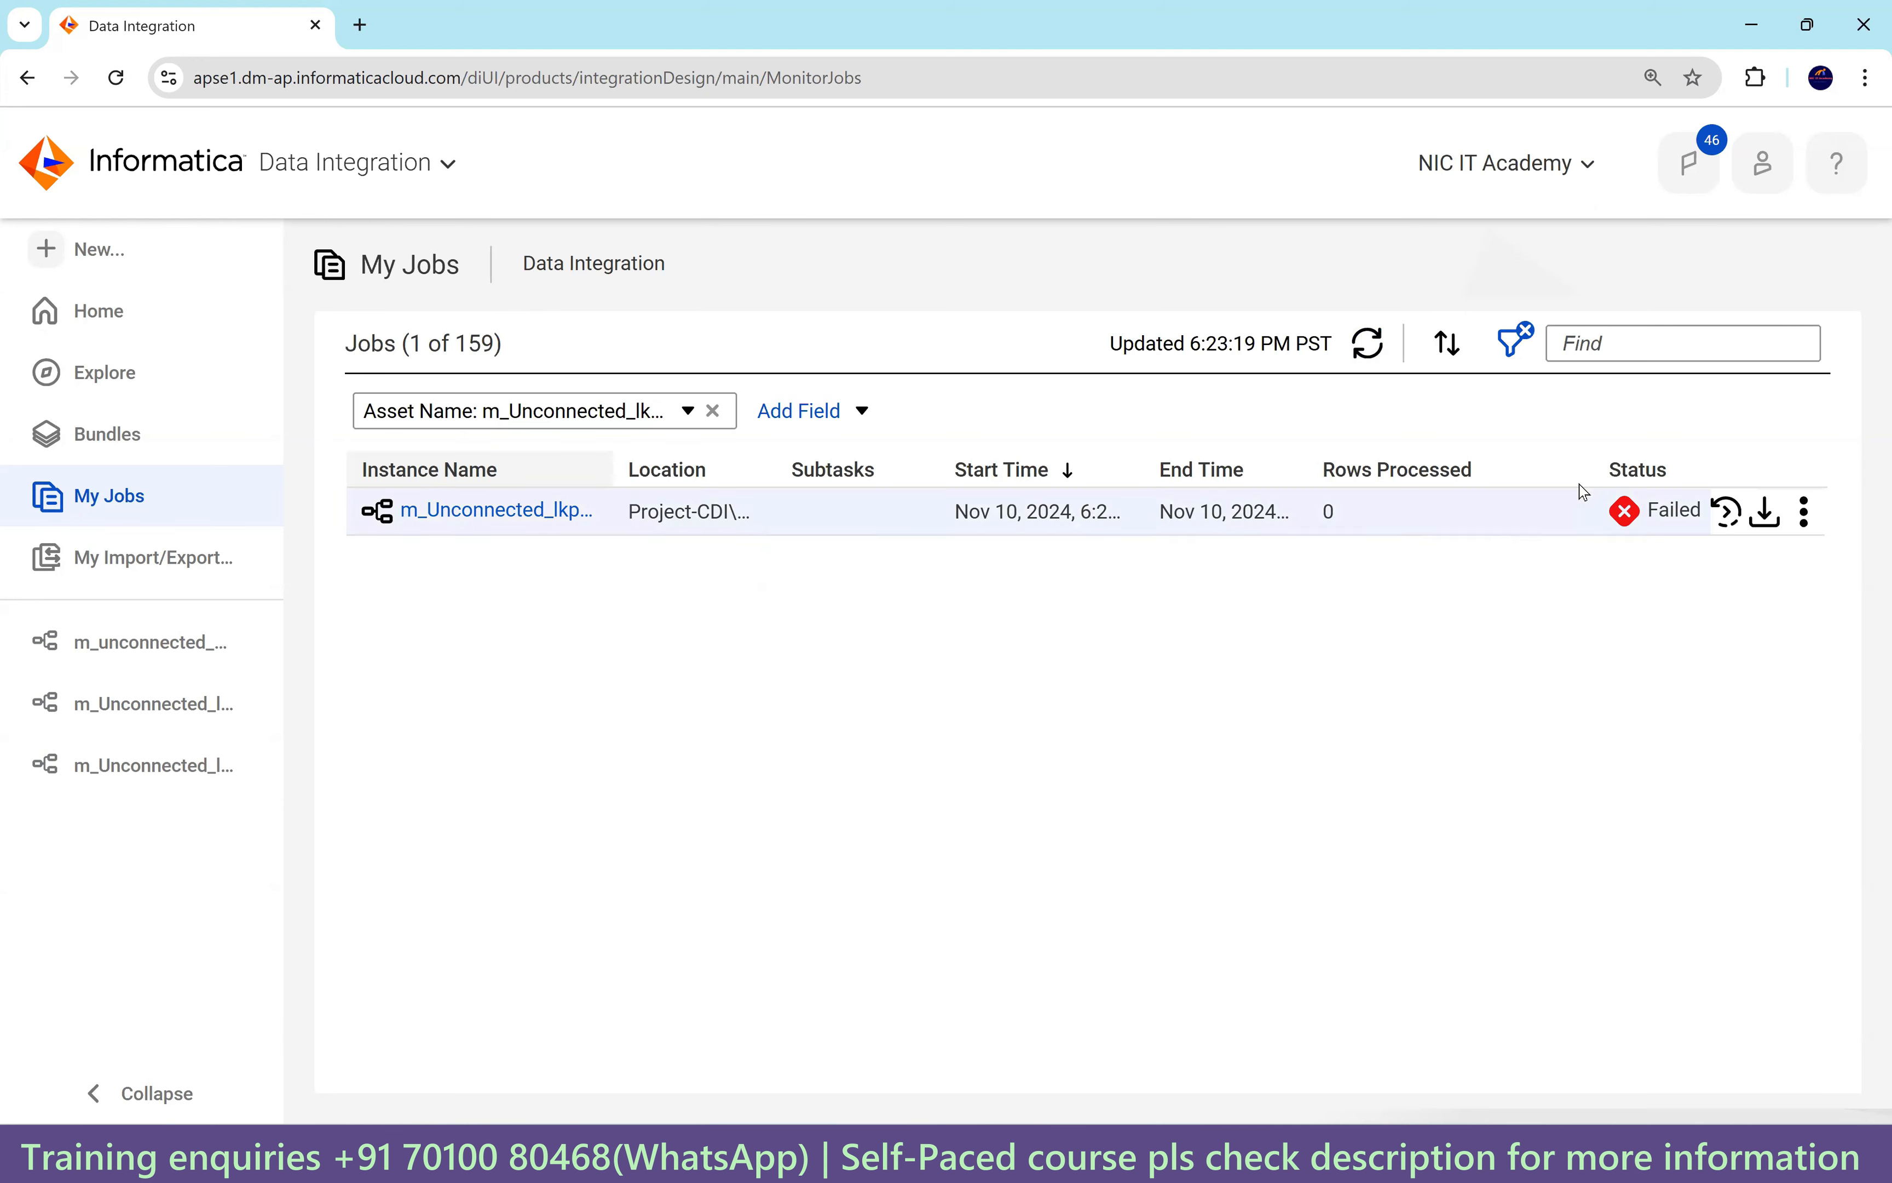
left_click(517, 511)
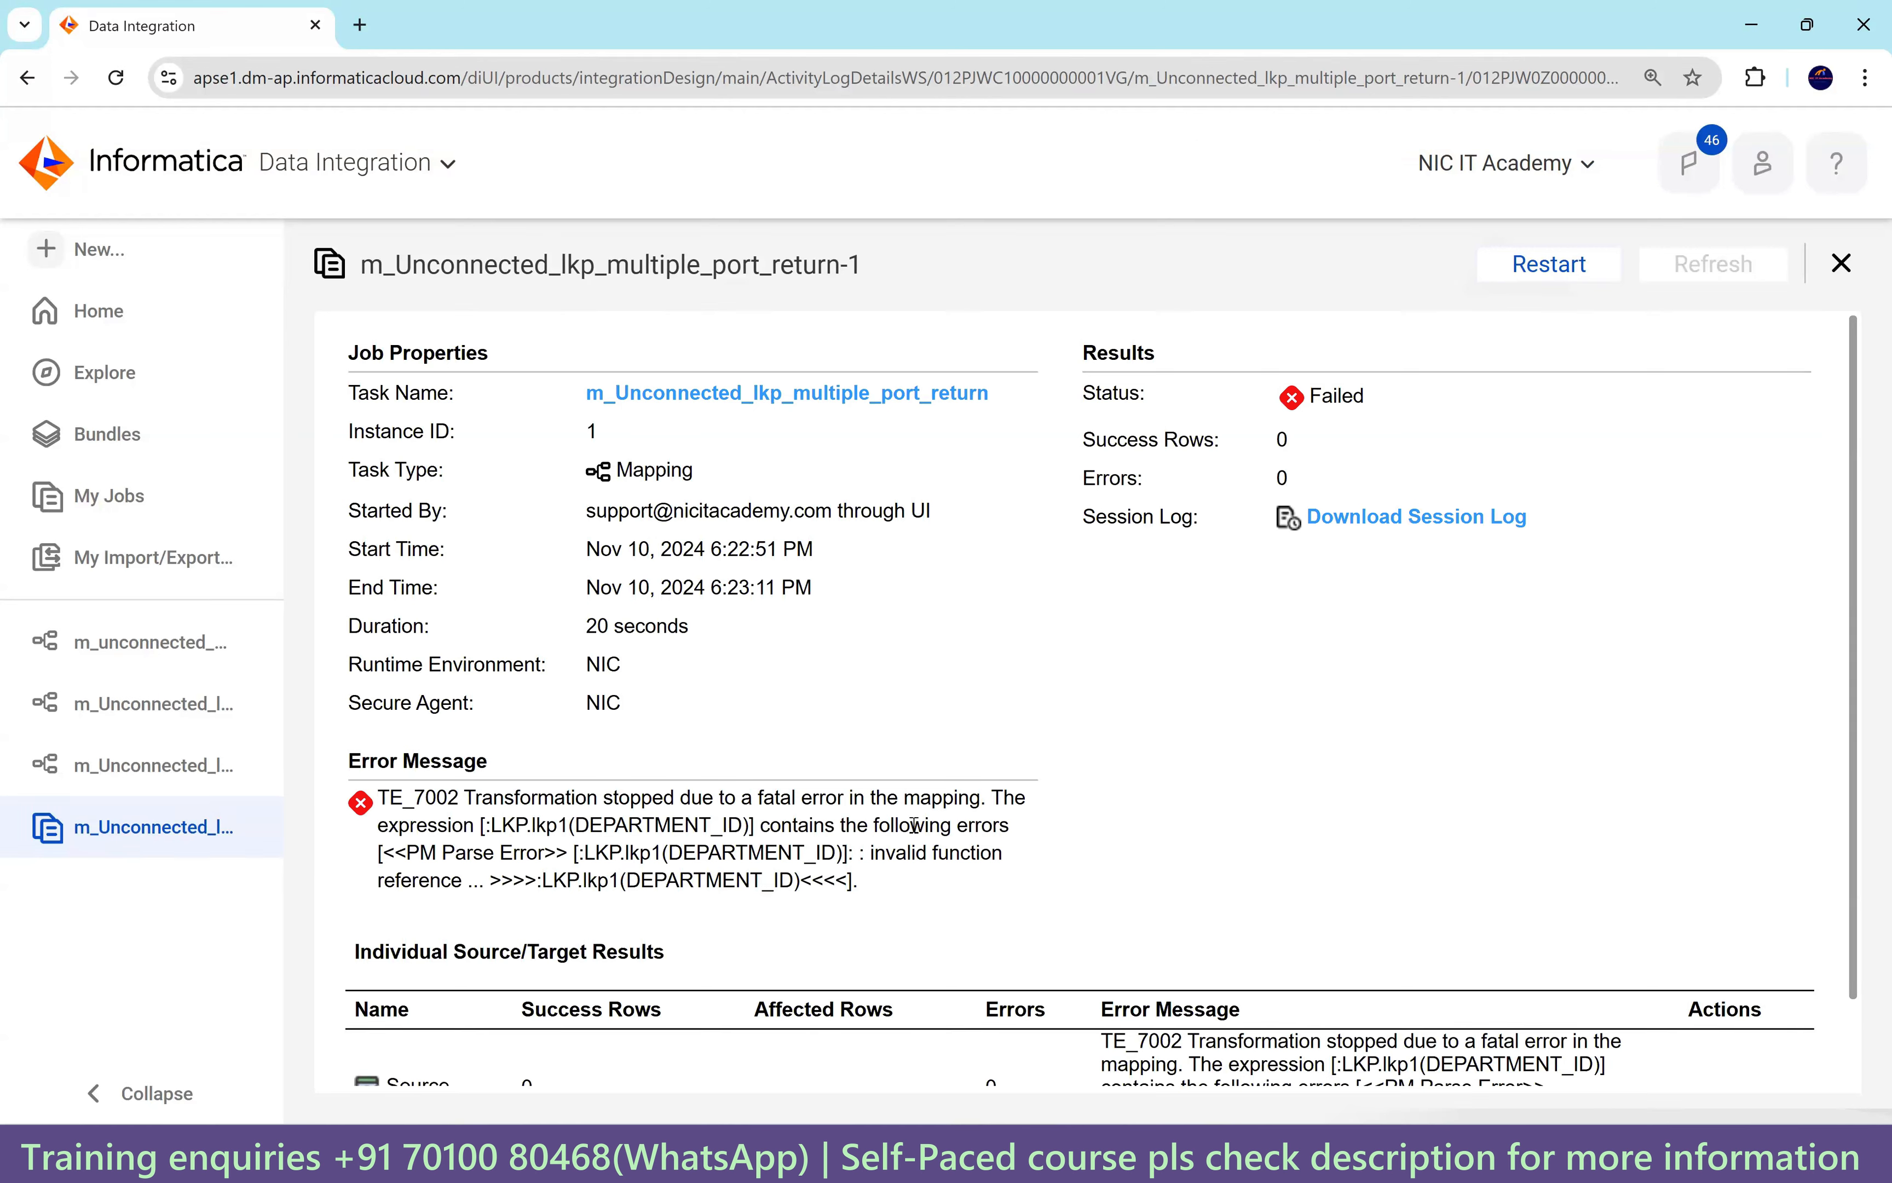
left_click_drag(379, 797, 460, 801)
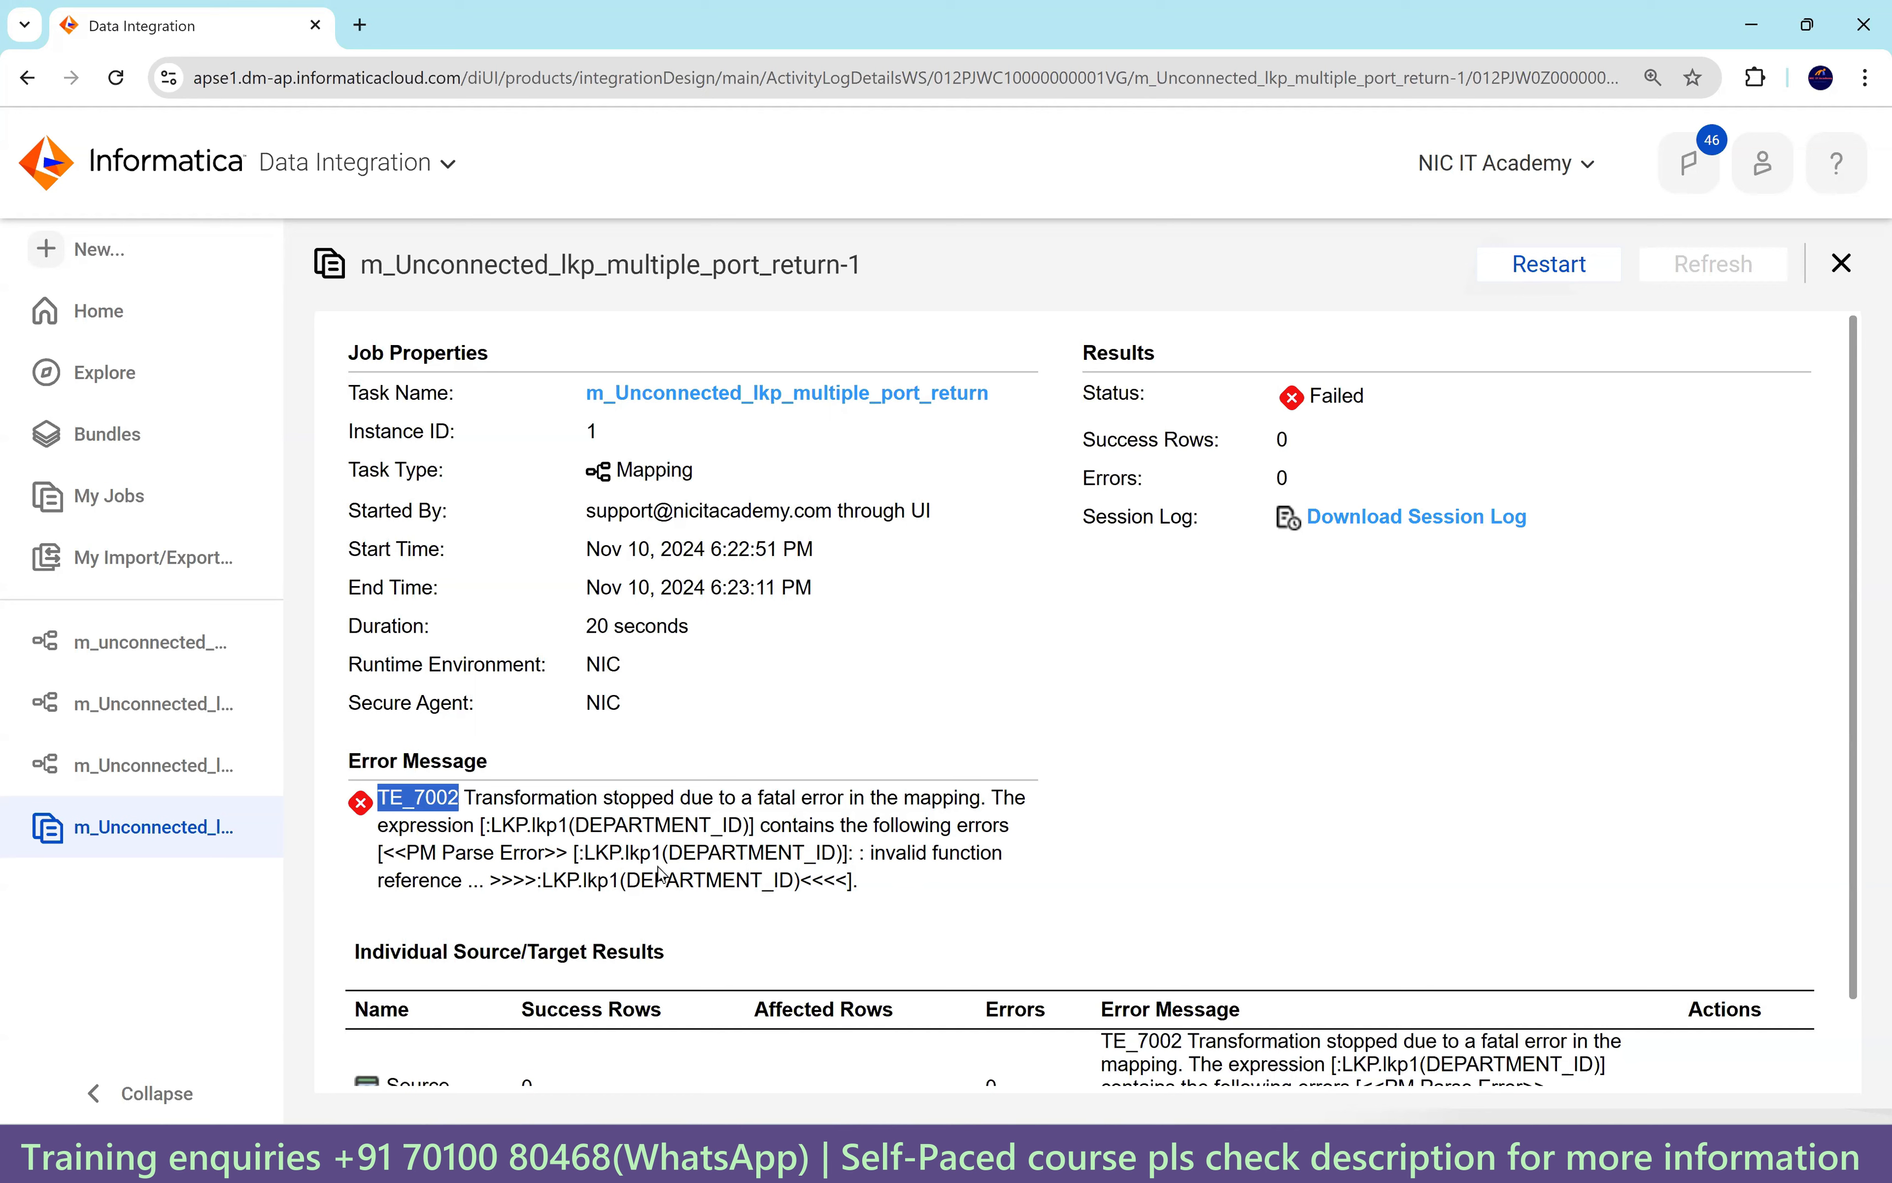
left_click_drag(665, 852, 636, 856)
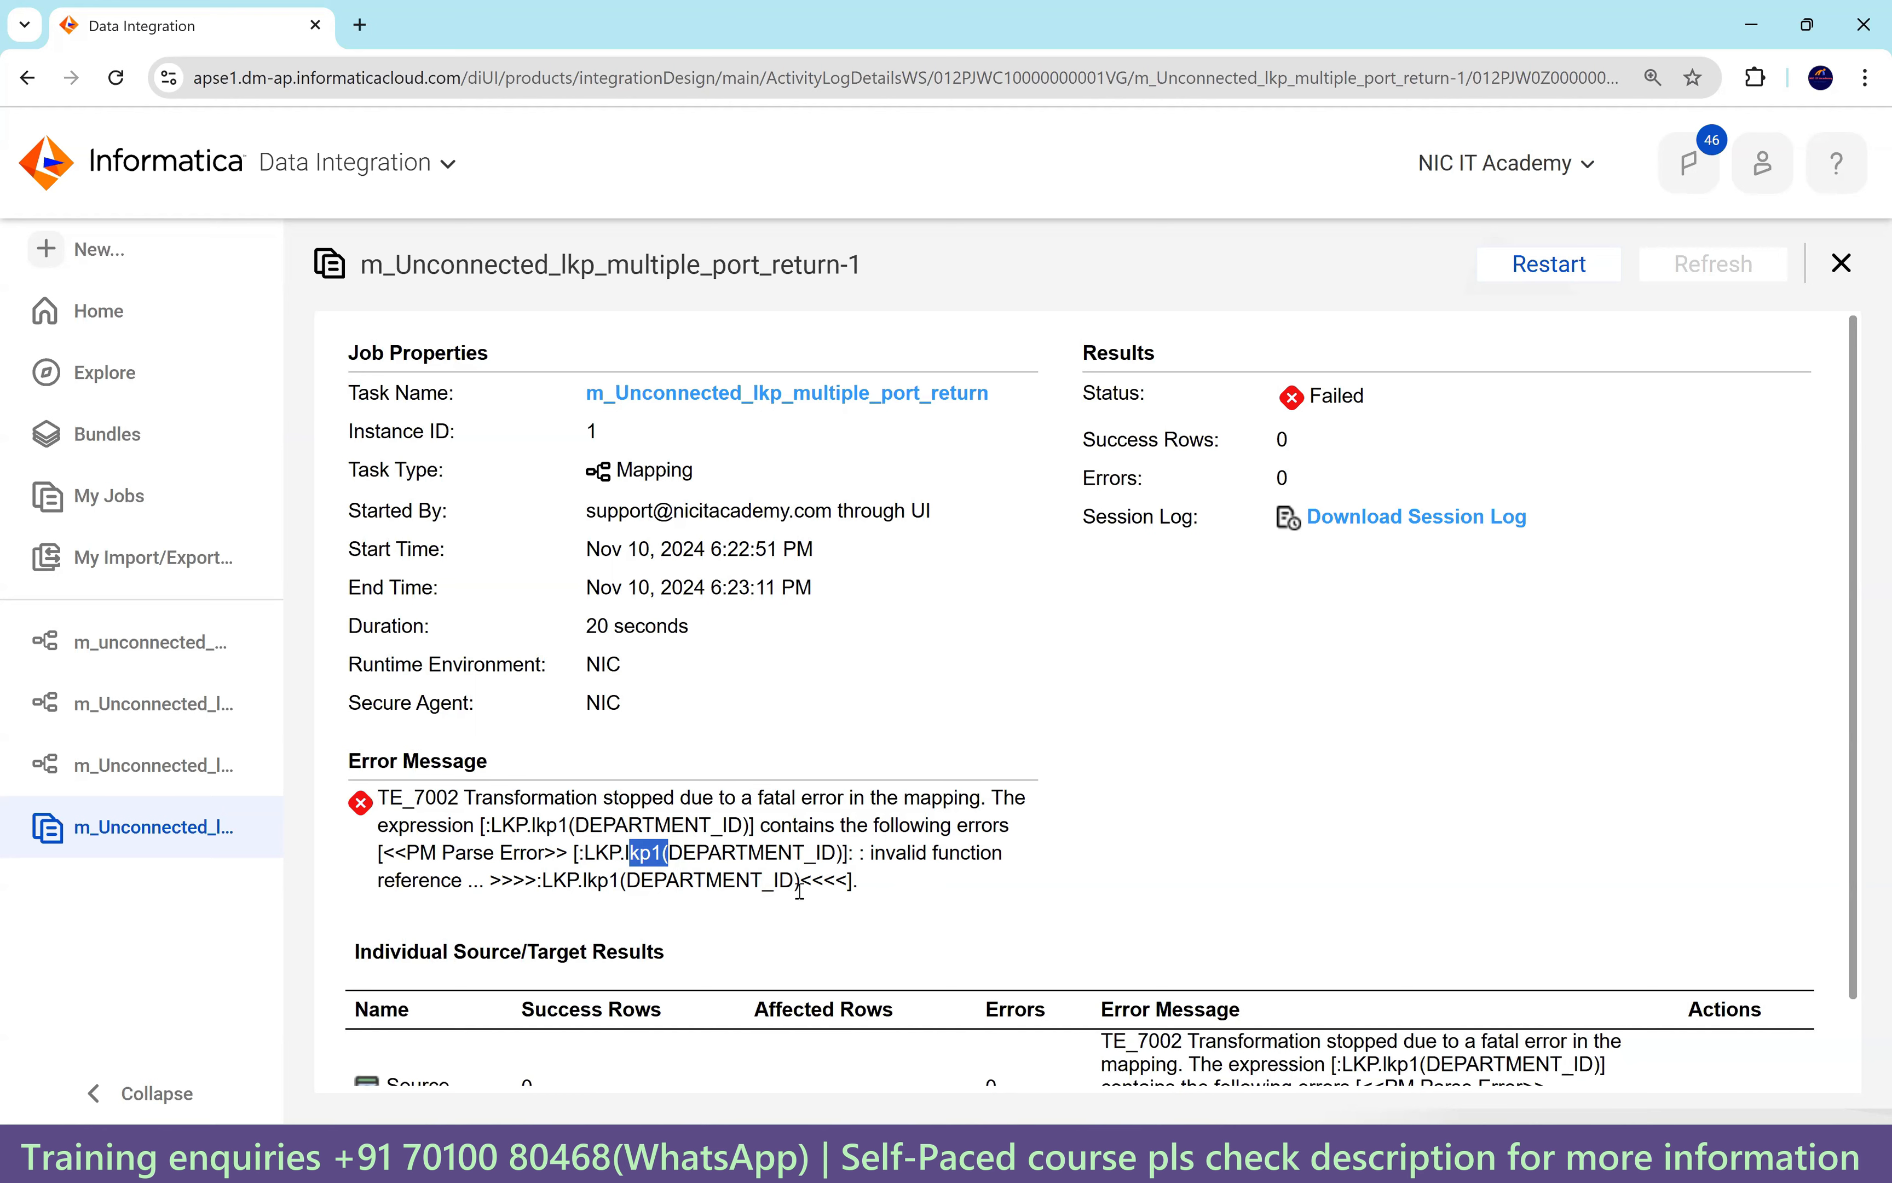
scroll(1046, 905, "down", 1)
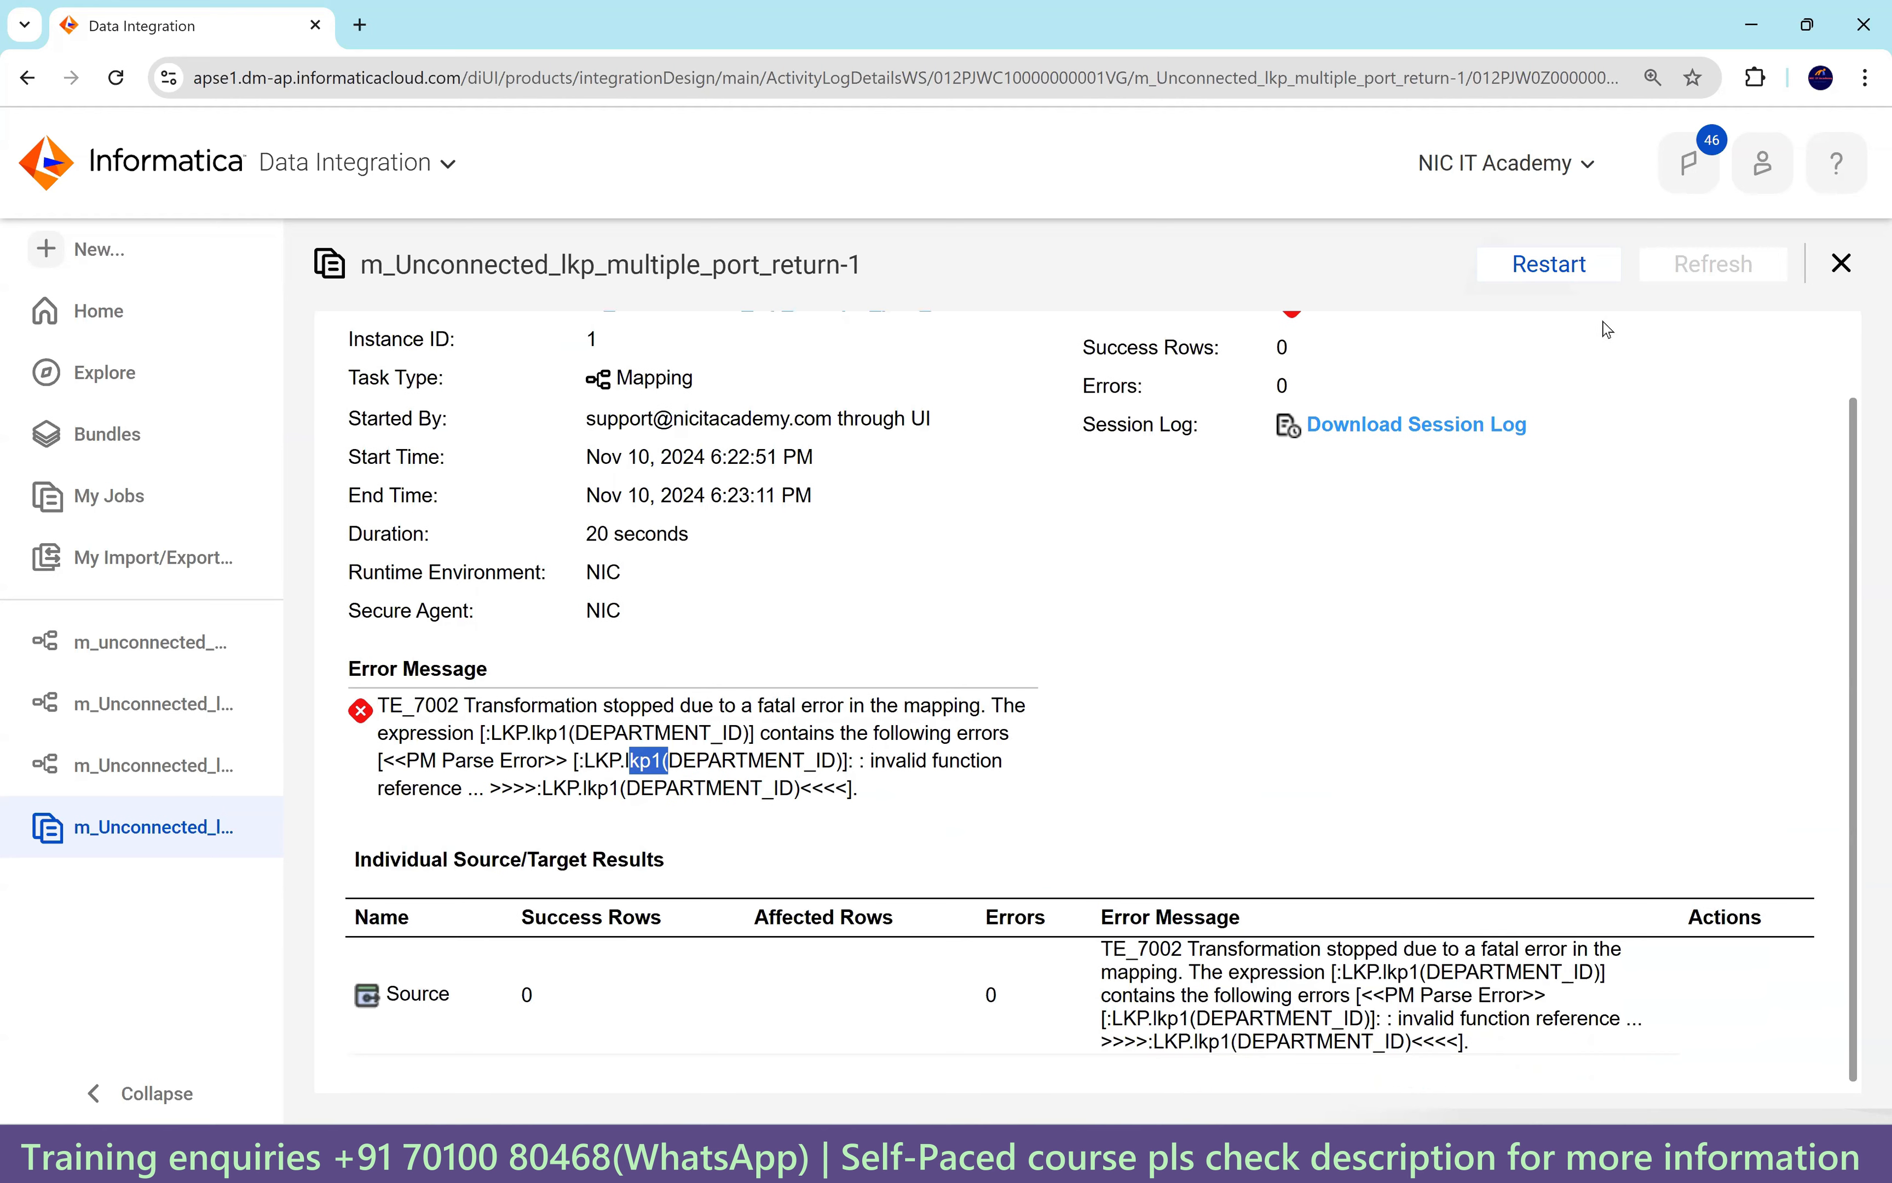
scroll(1696, 893, "up", 1)
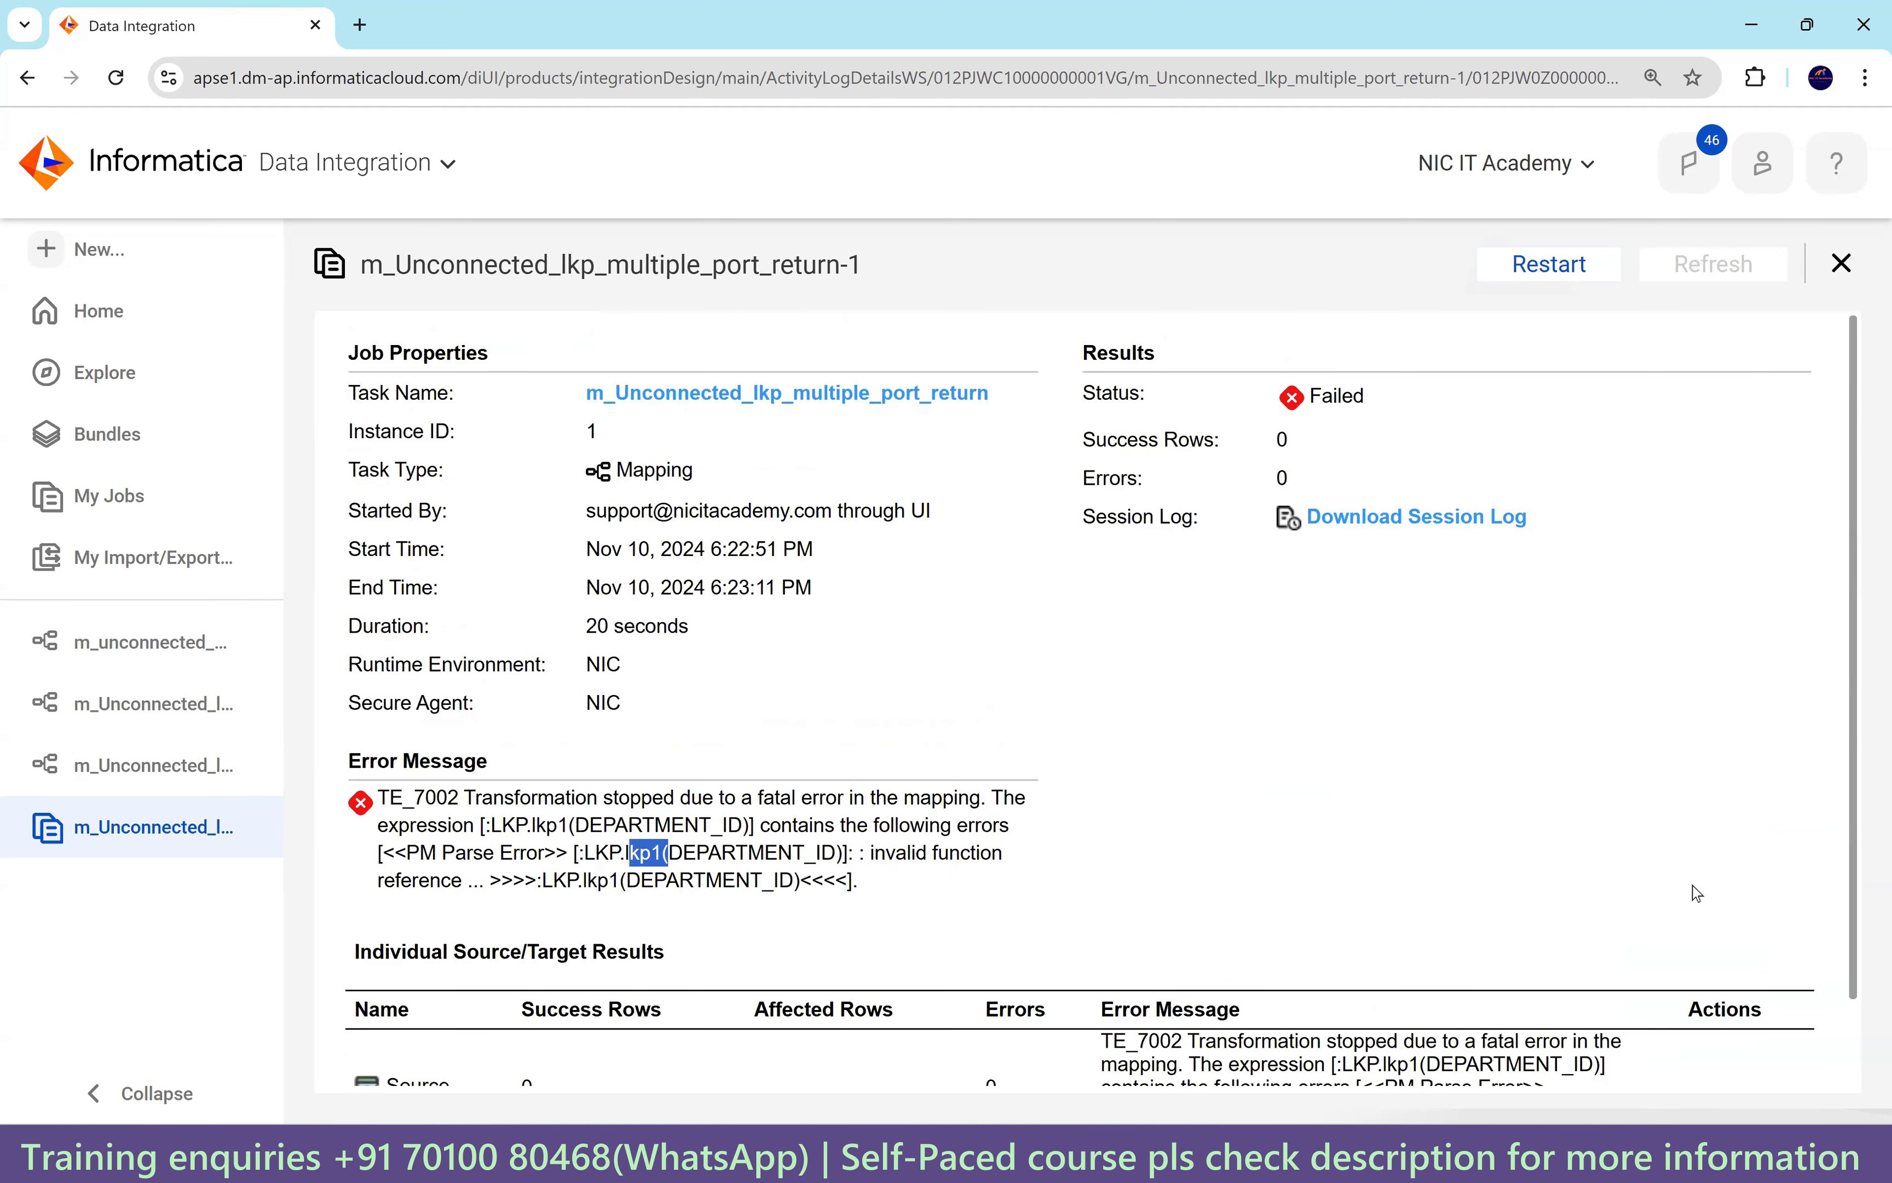
Reopen the mapping and select the lkp1 lookup with its properties panel expanded.
left_click(141, 763)
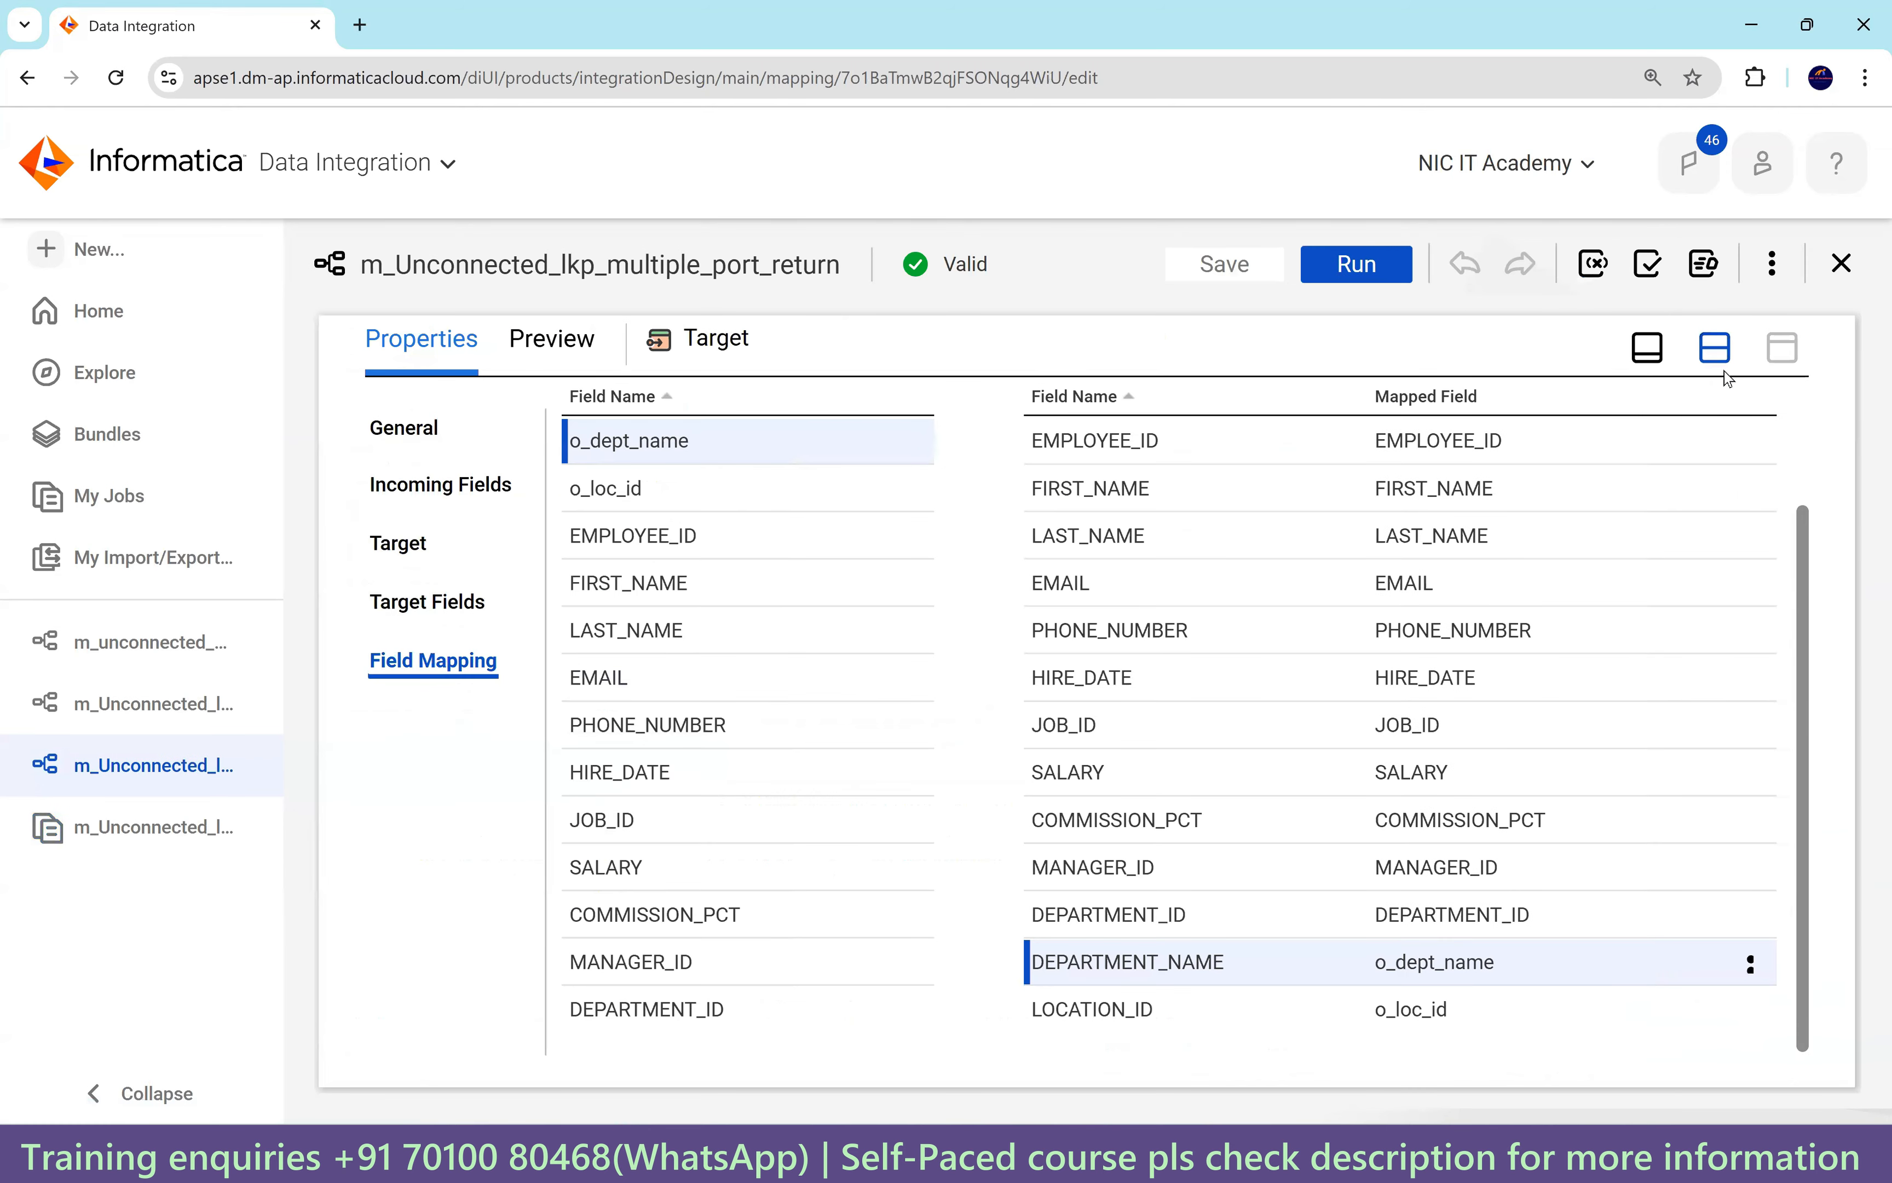
left_click(1716, 349)
left_click(854, 465)
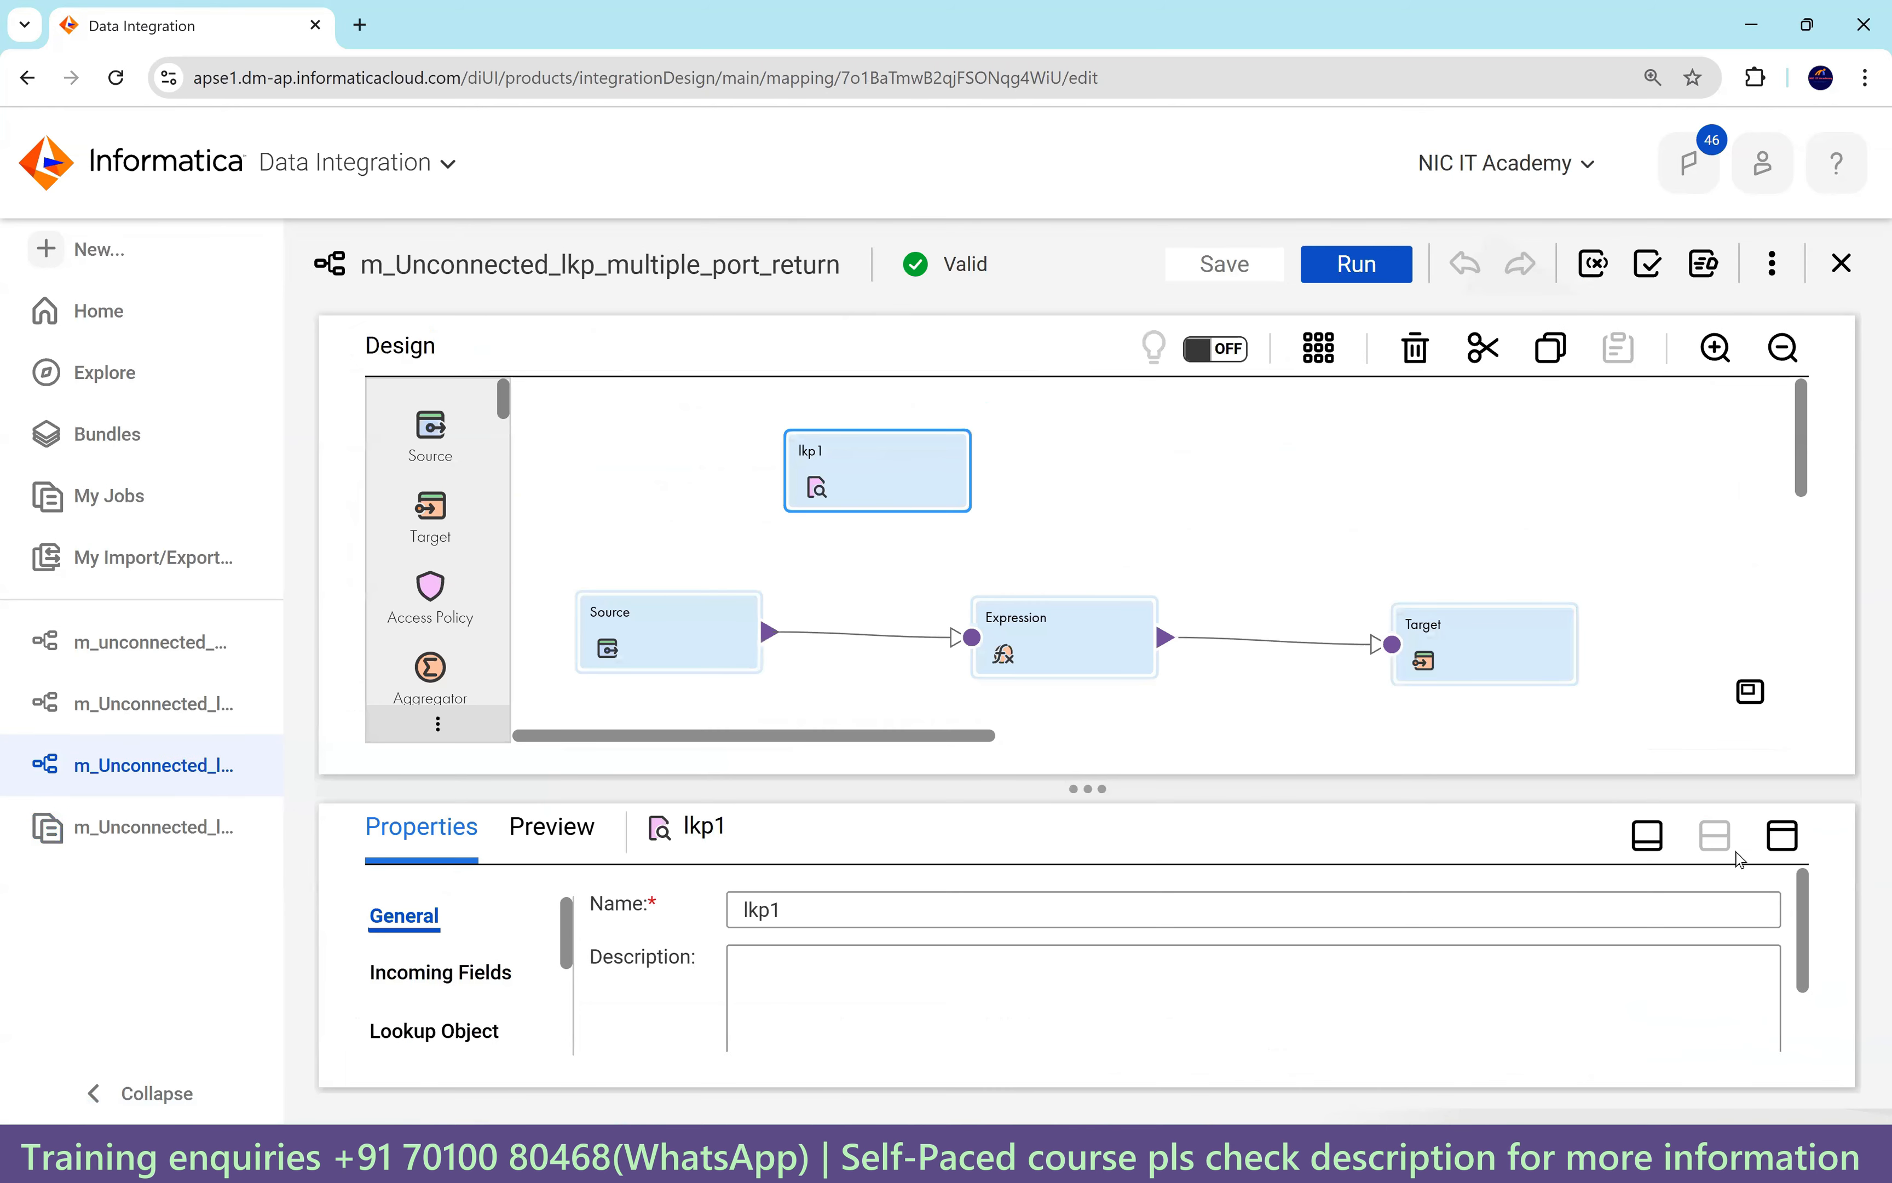
left_click(1783, 835)
Review lkp1's lookup object, general settings and advanced lookup properties.
left_click(426, 543)
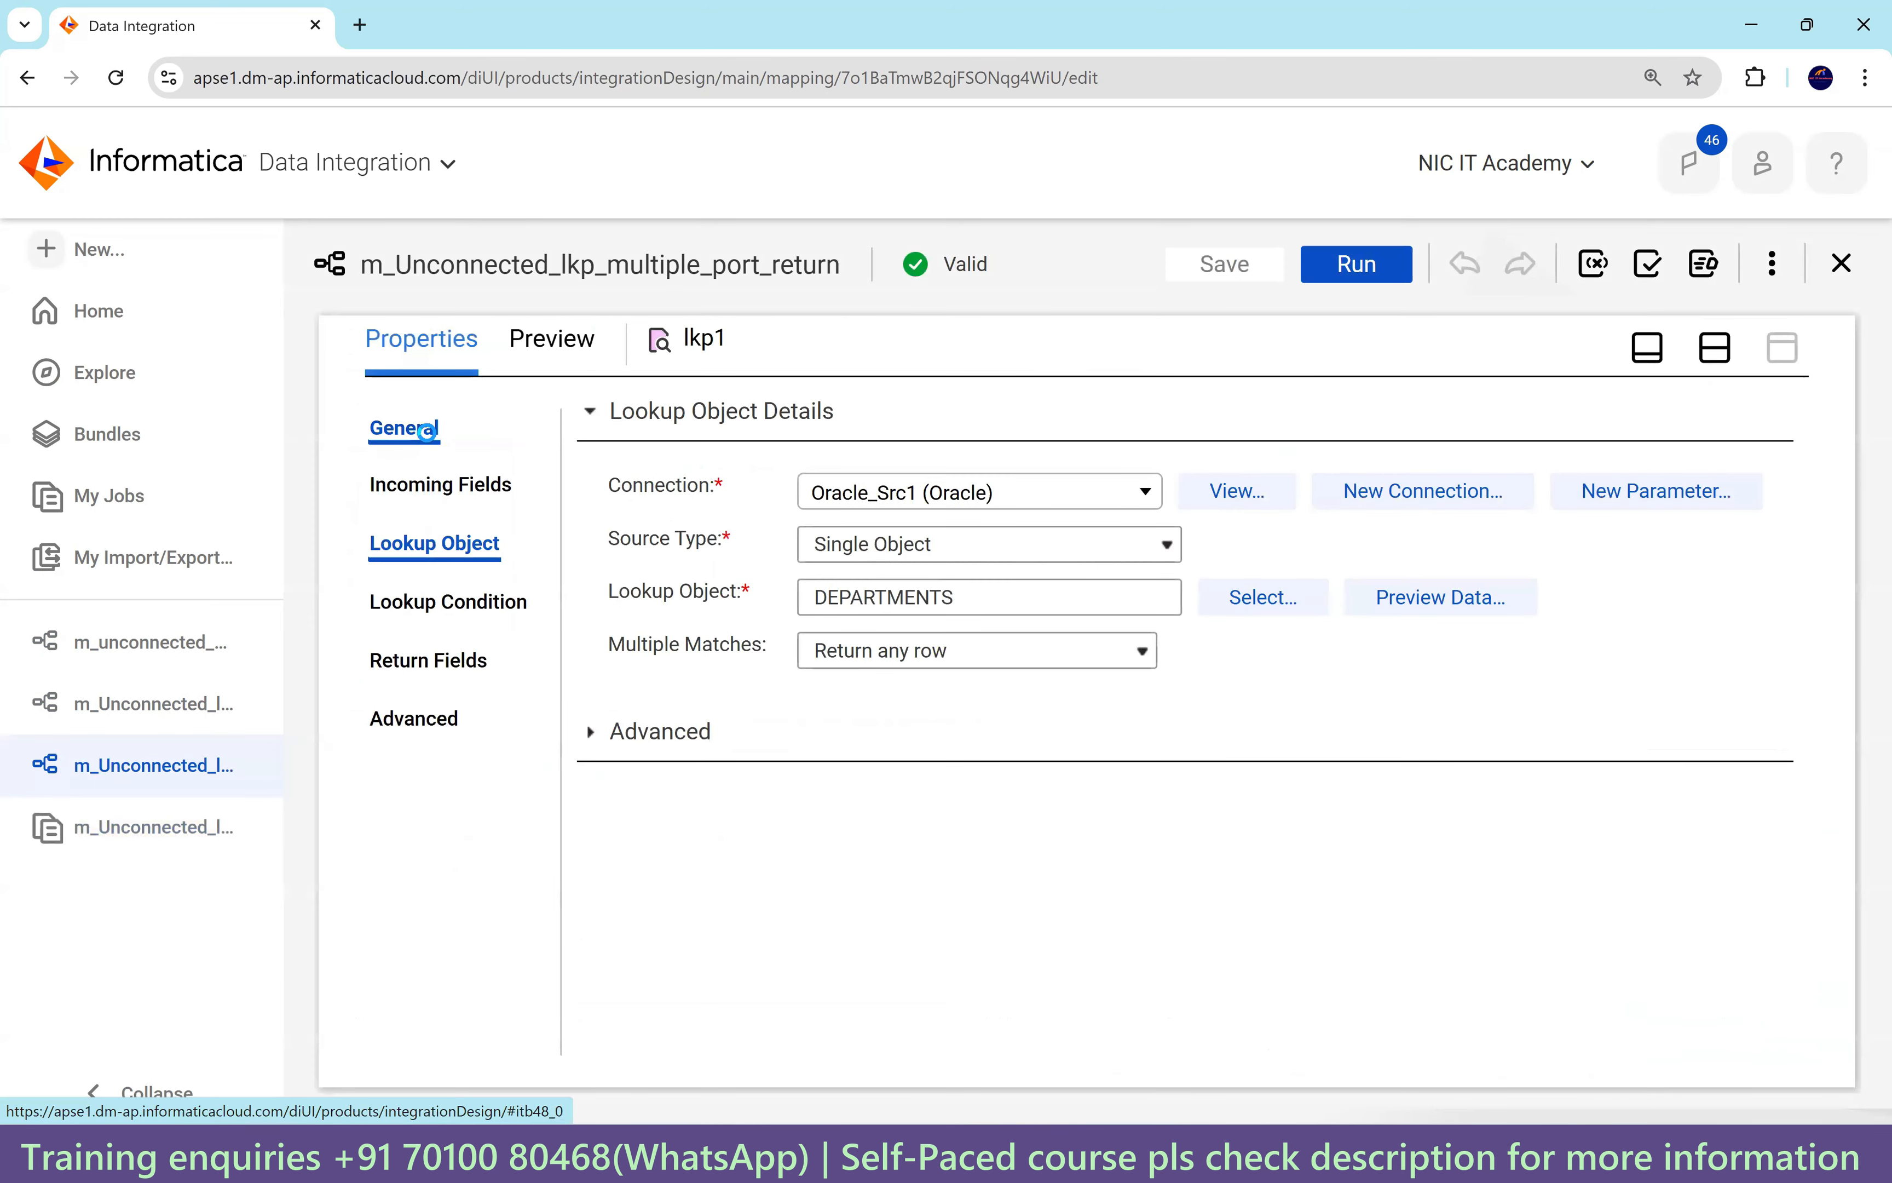
left_click(426, 431)
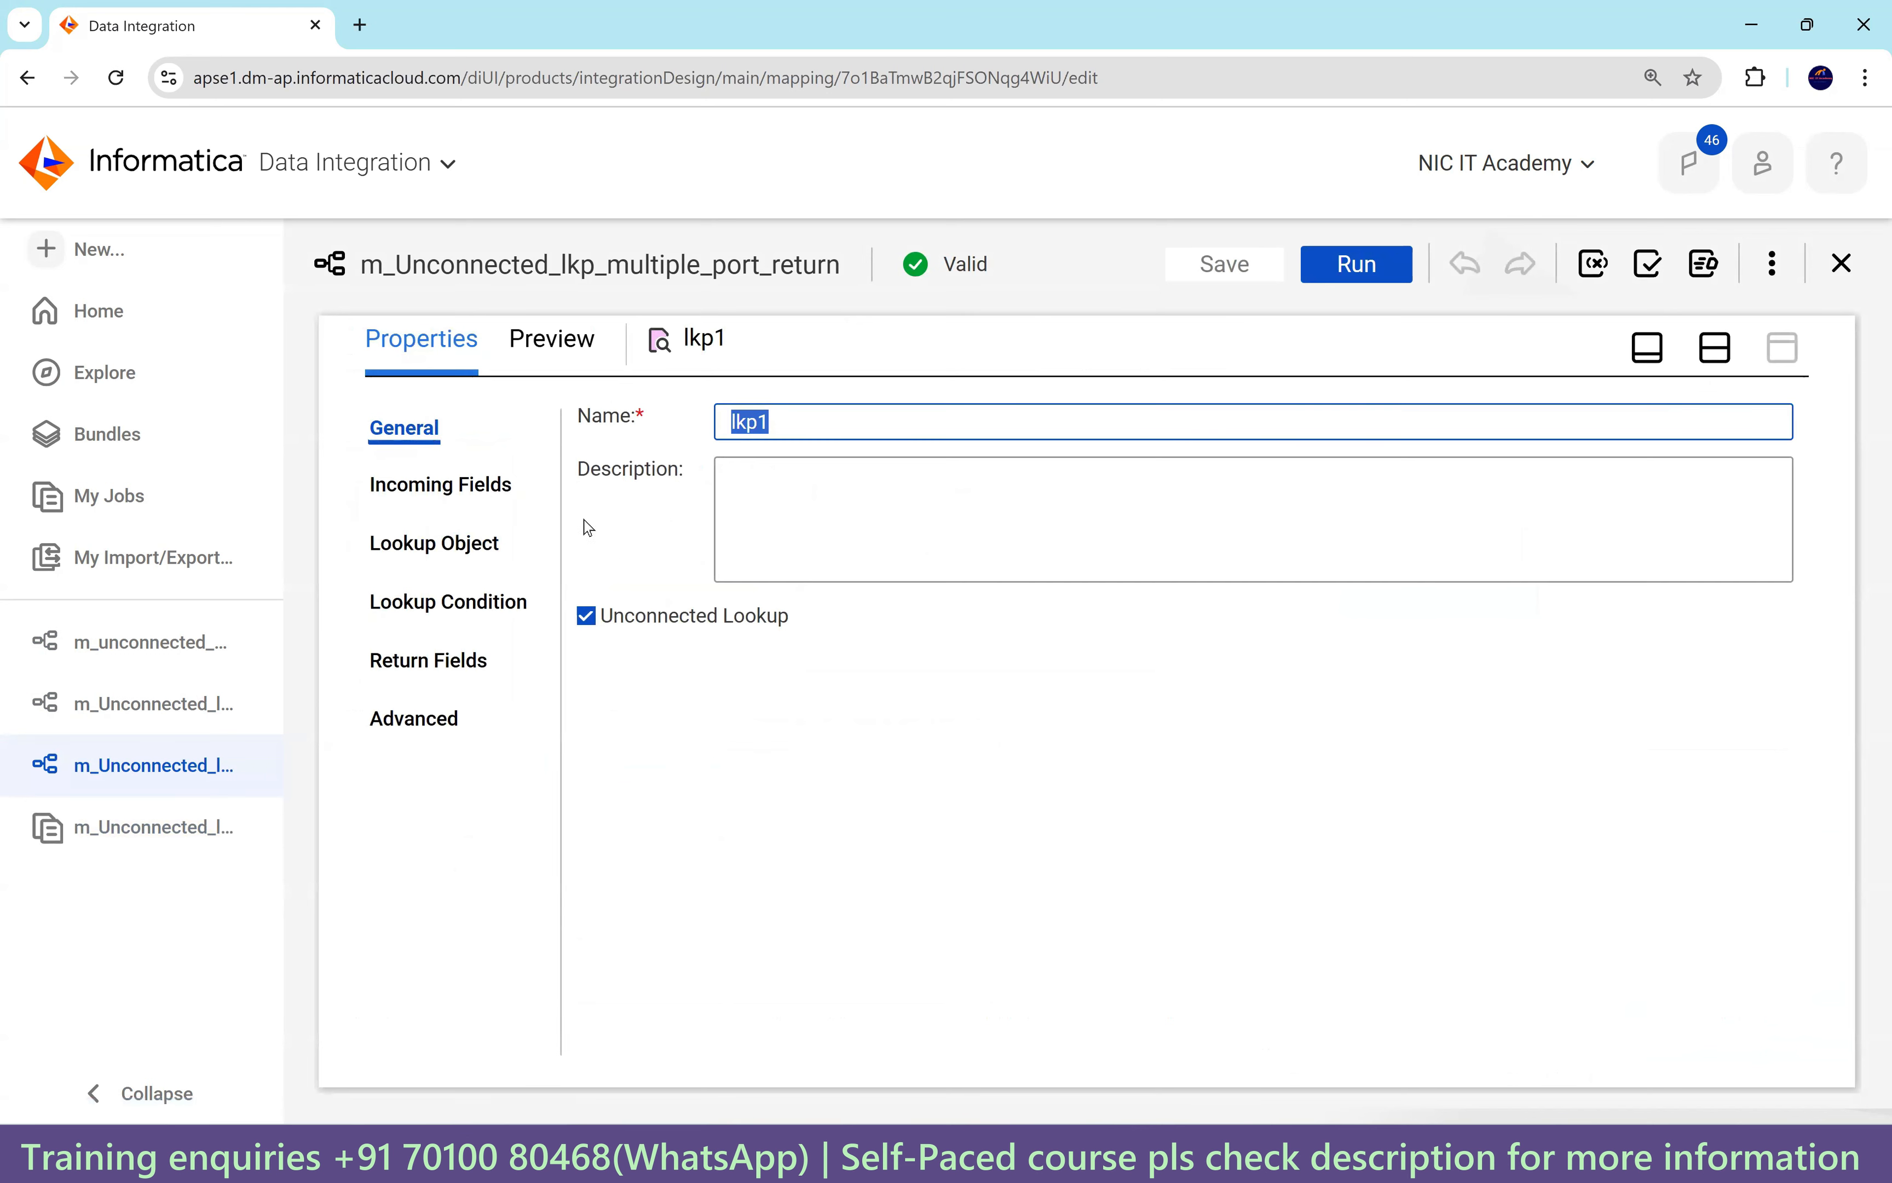
left_click(453, 607)
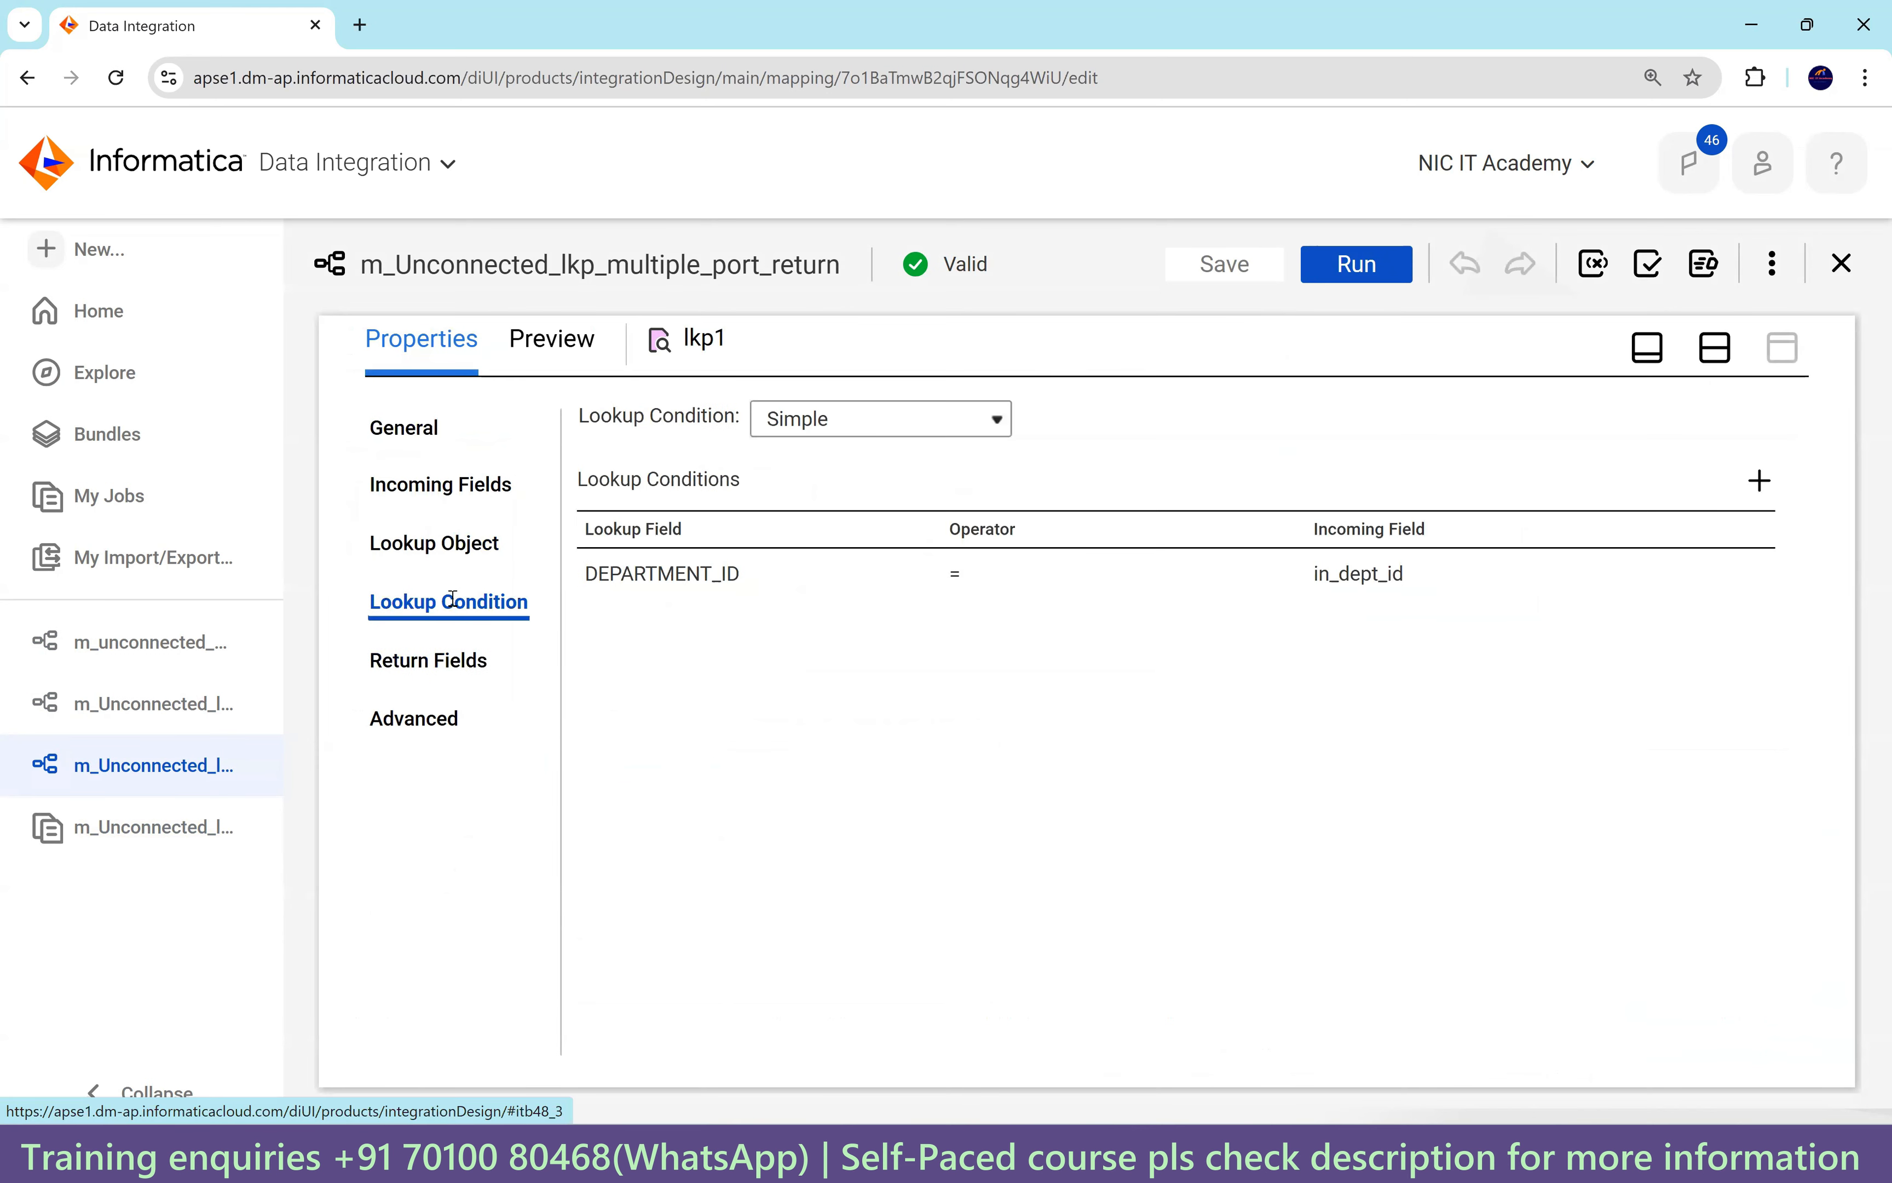
left_click(445, 542)
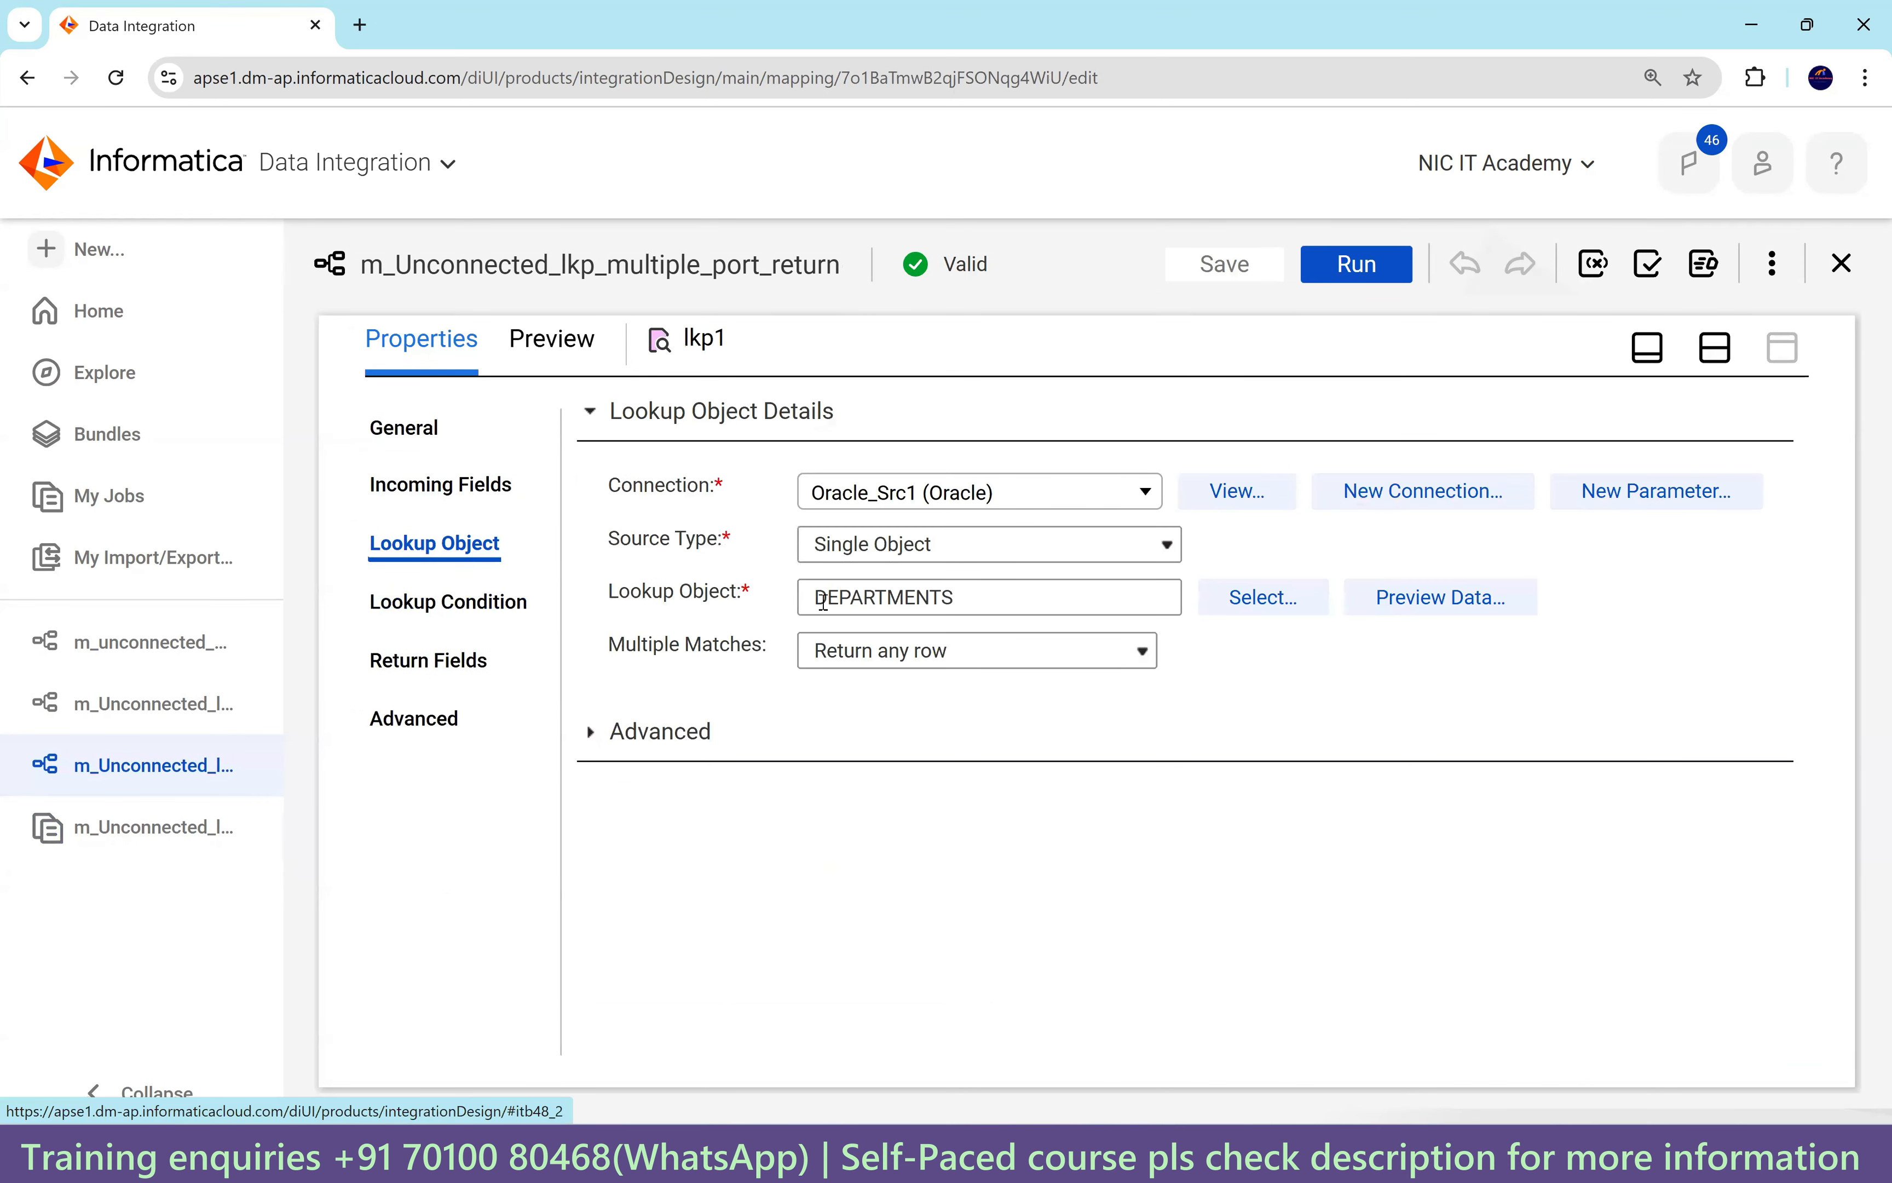
left_click(592, 732)
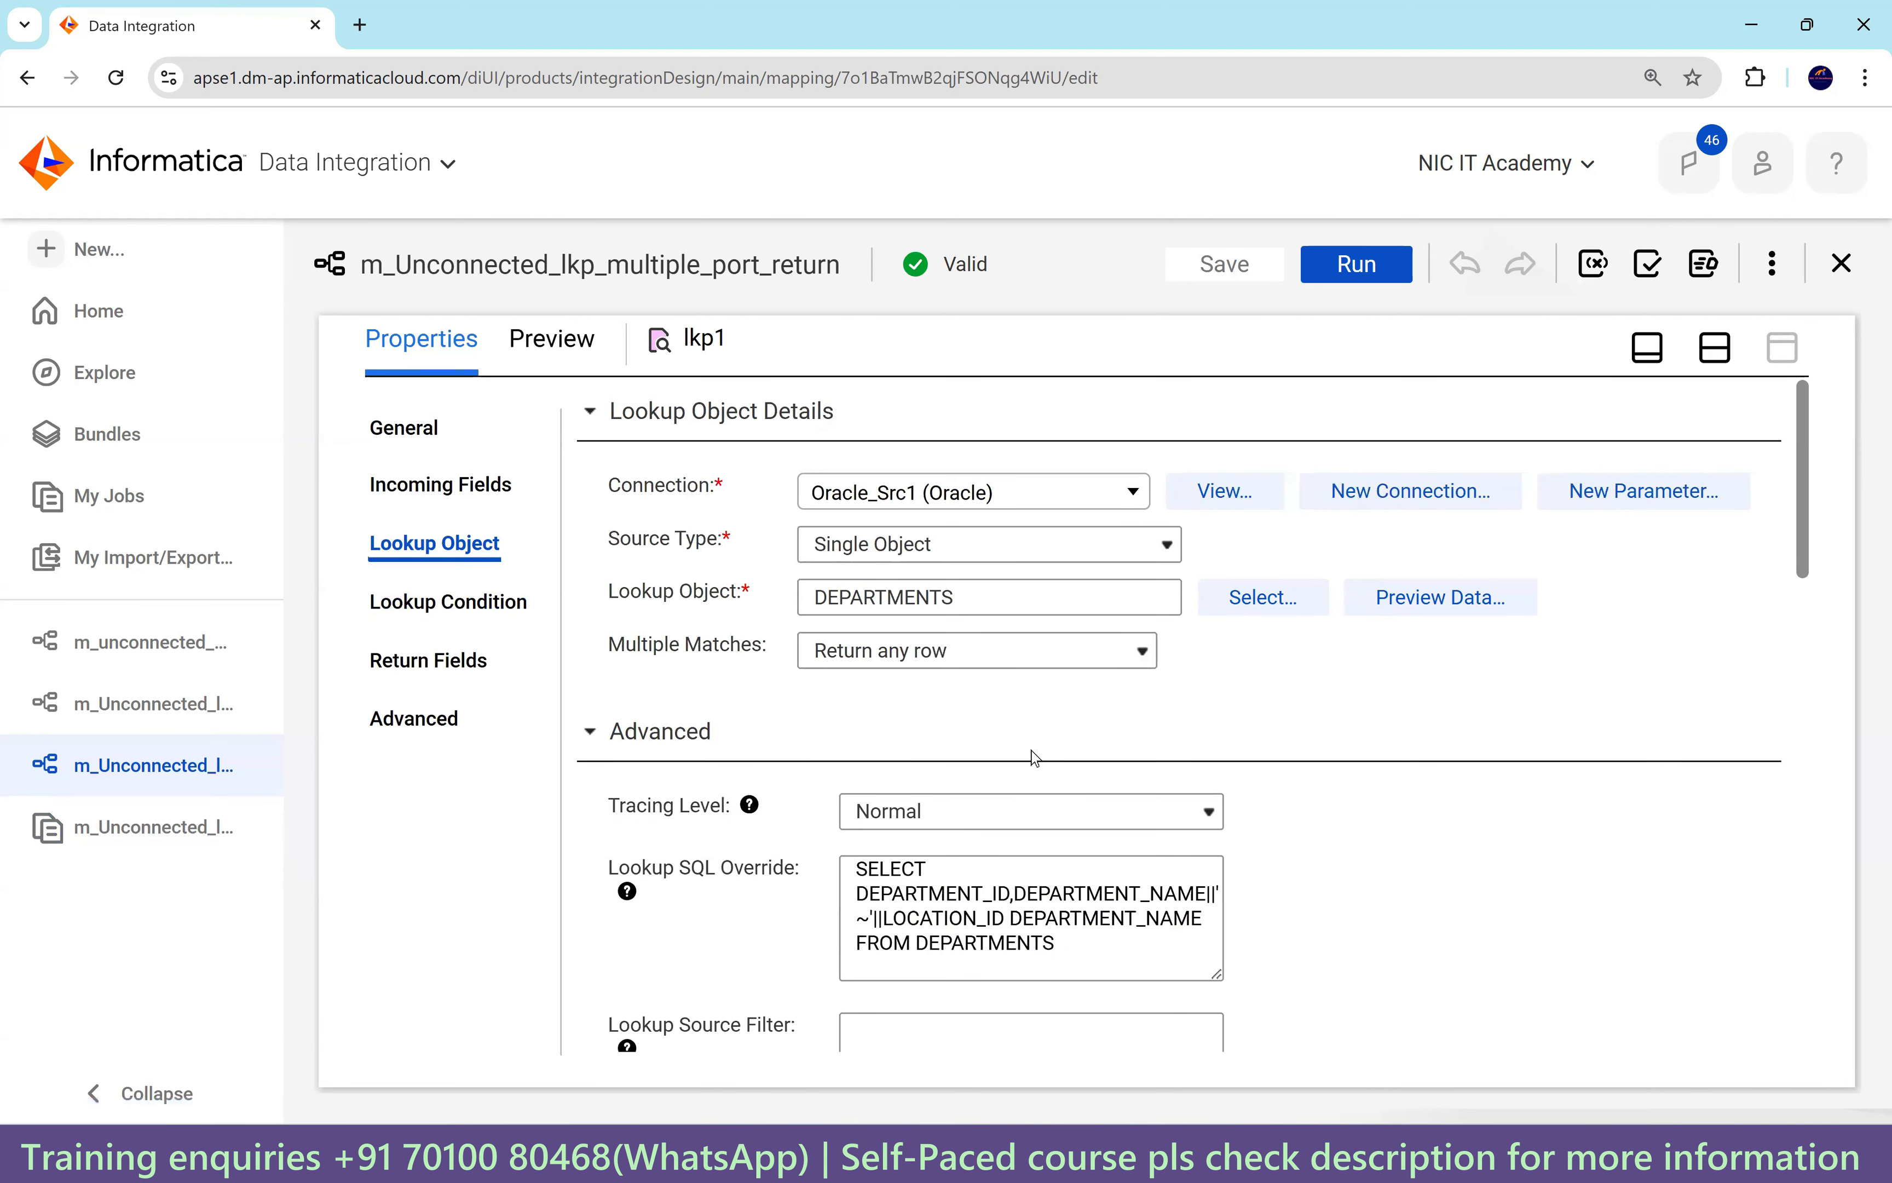
scroll(1034, 758, "down", 3)
scroll(1025, 708, "down", 9)
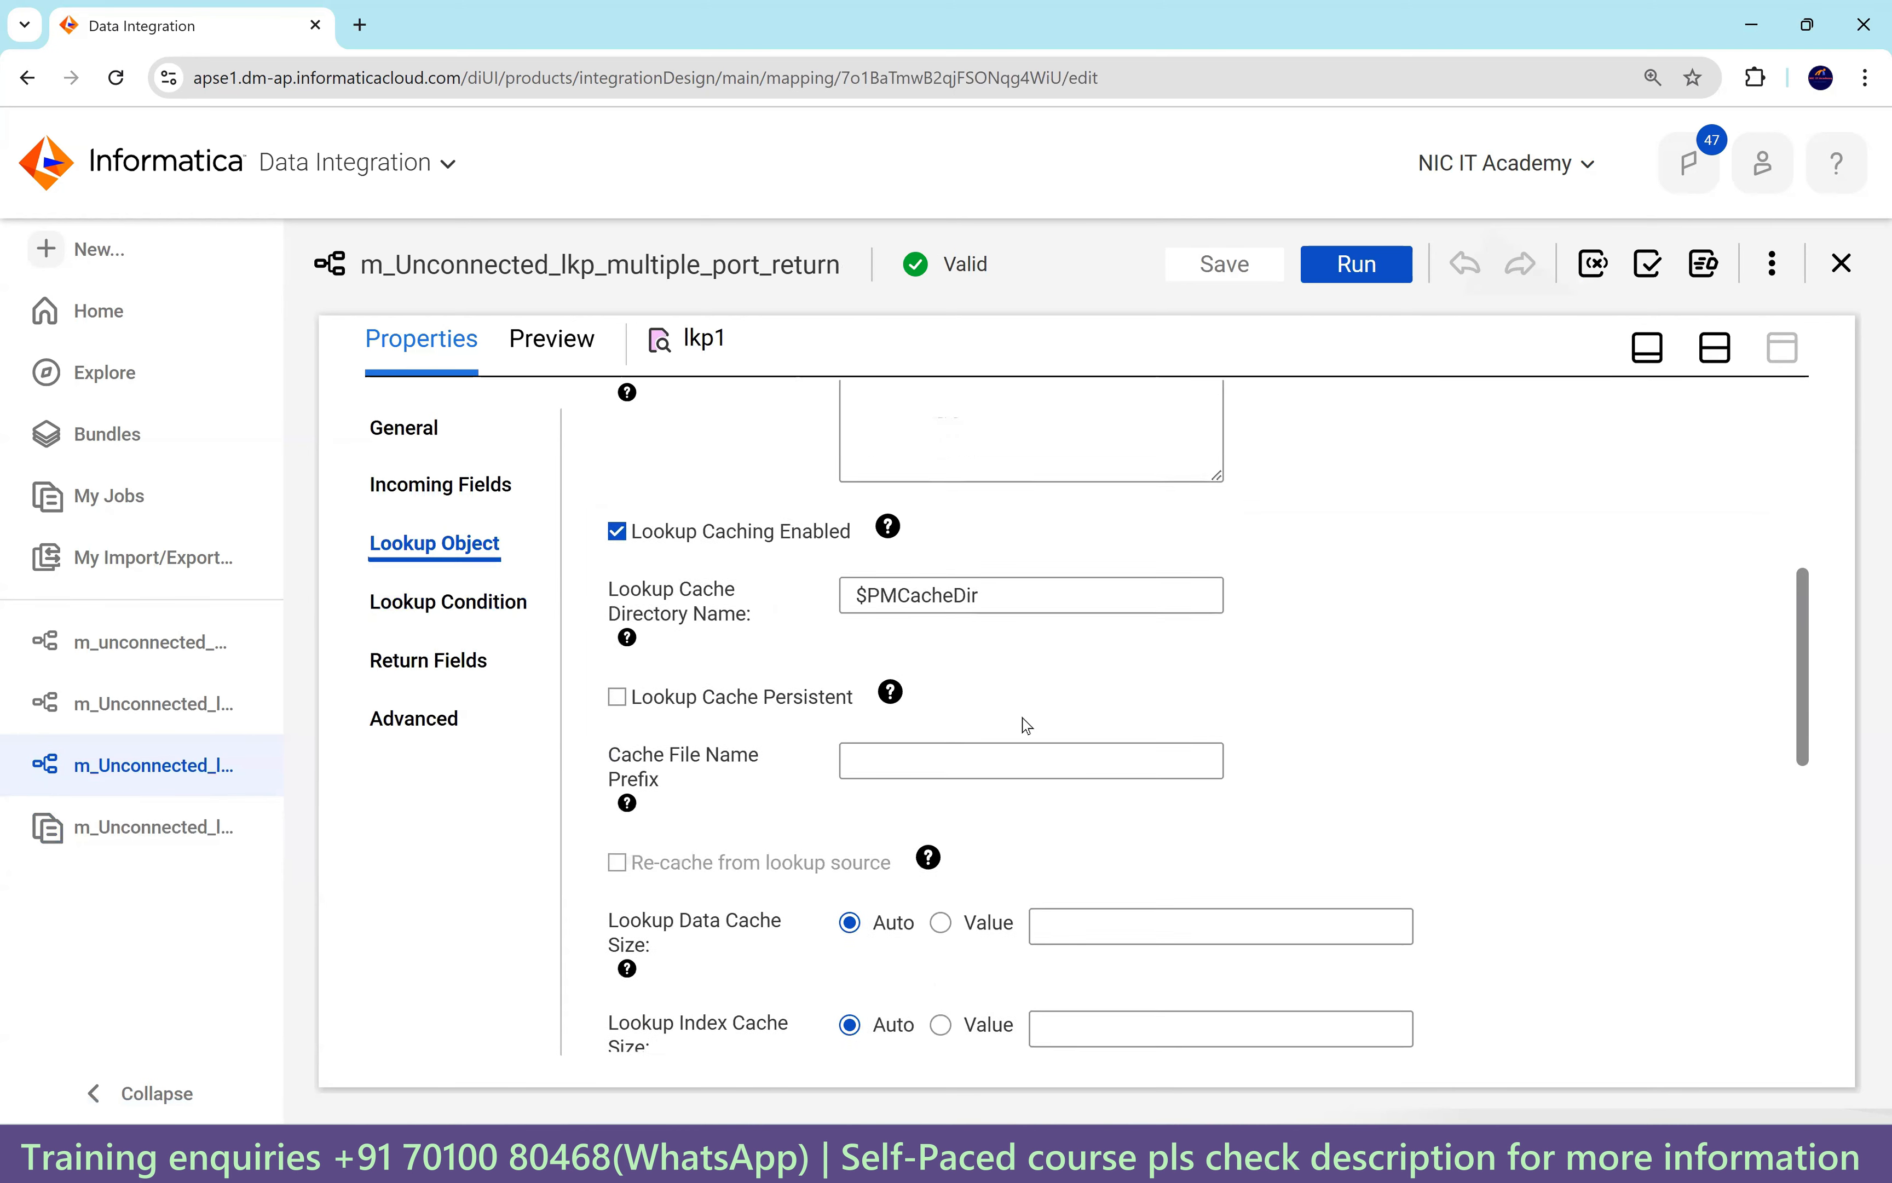
scroll(1006, 749, "down", 8)
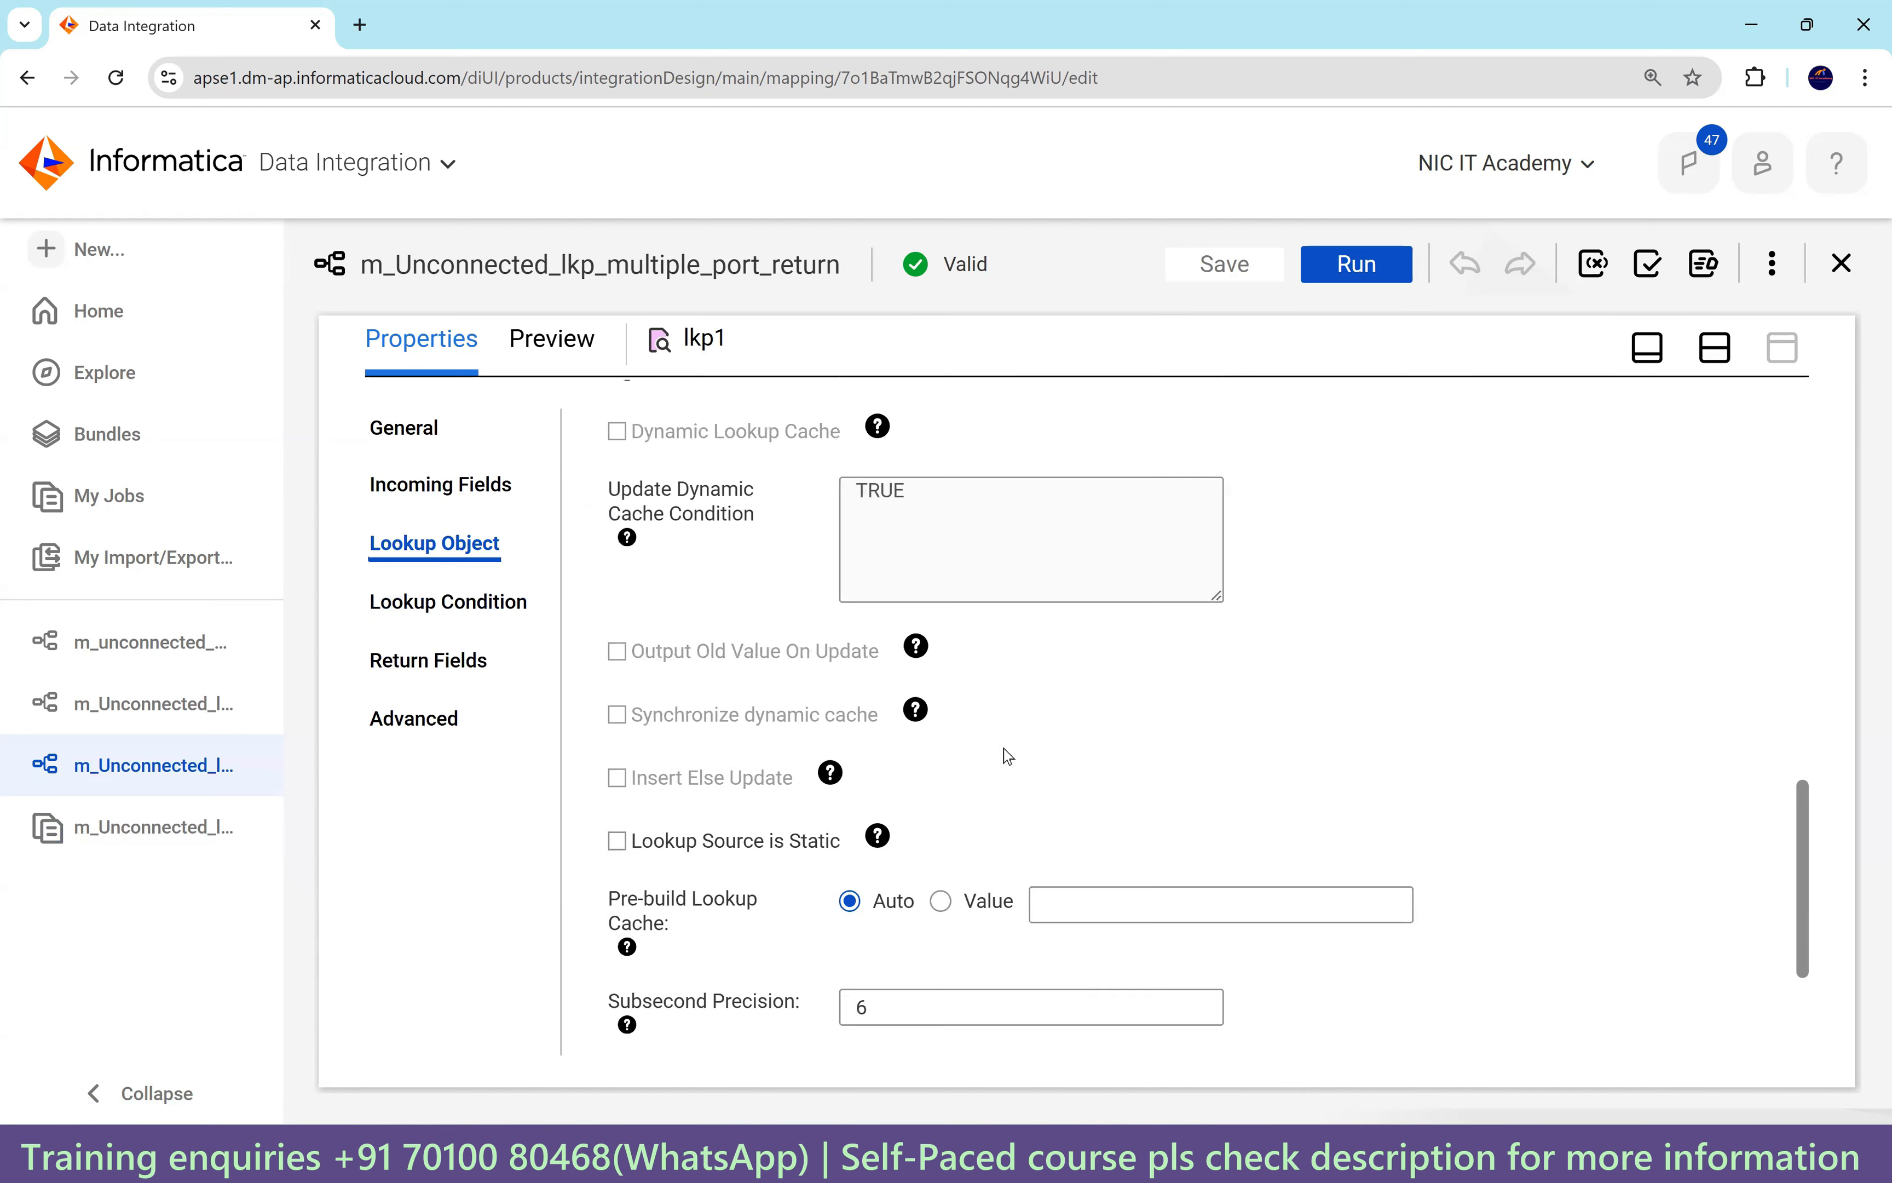
Check lkp1's condition DEPARTMENT_ID = in_dept_id and its DEPARTMENT_NAME return field.
left_click(473, 603)
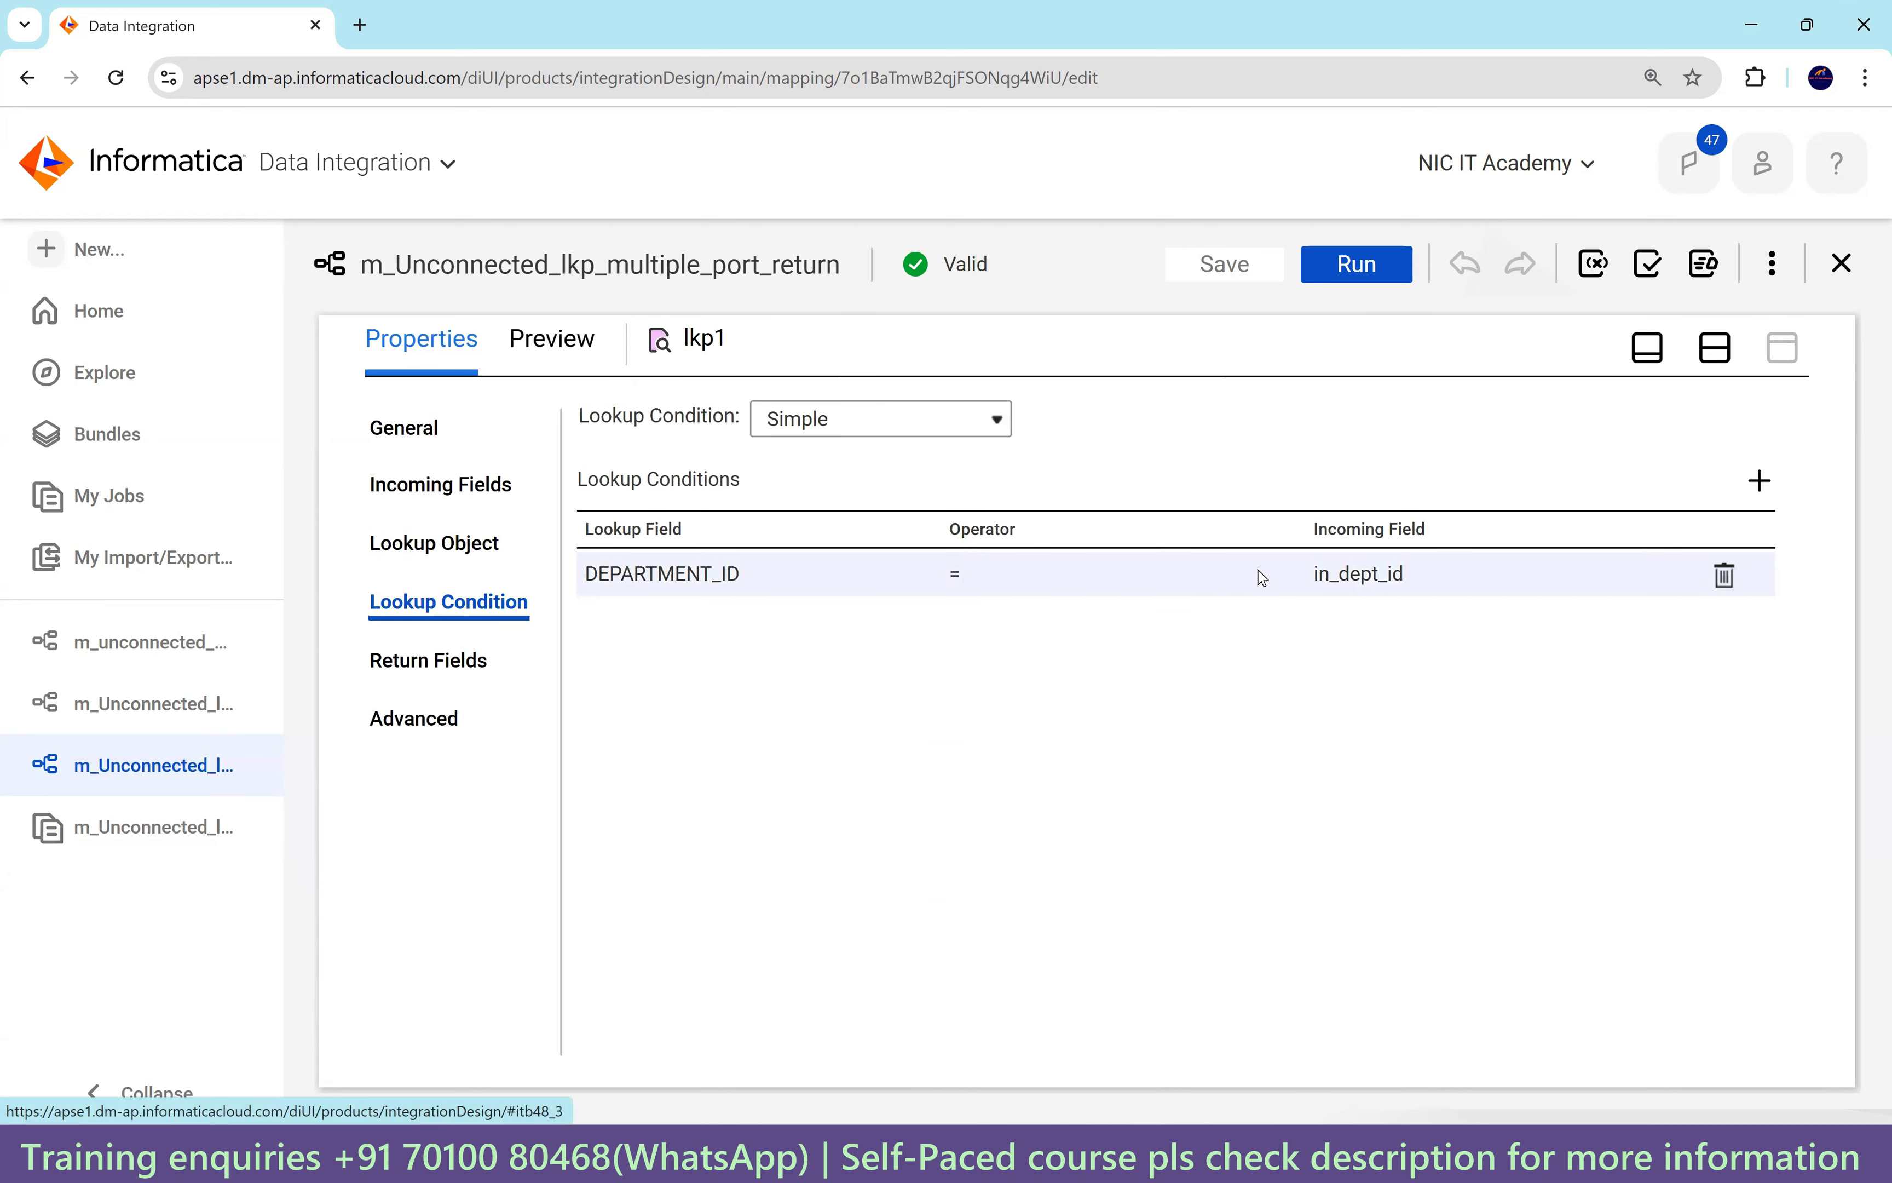
left_click(1300, 580)
left_click(1414, 582)
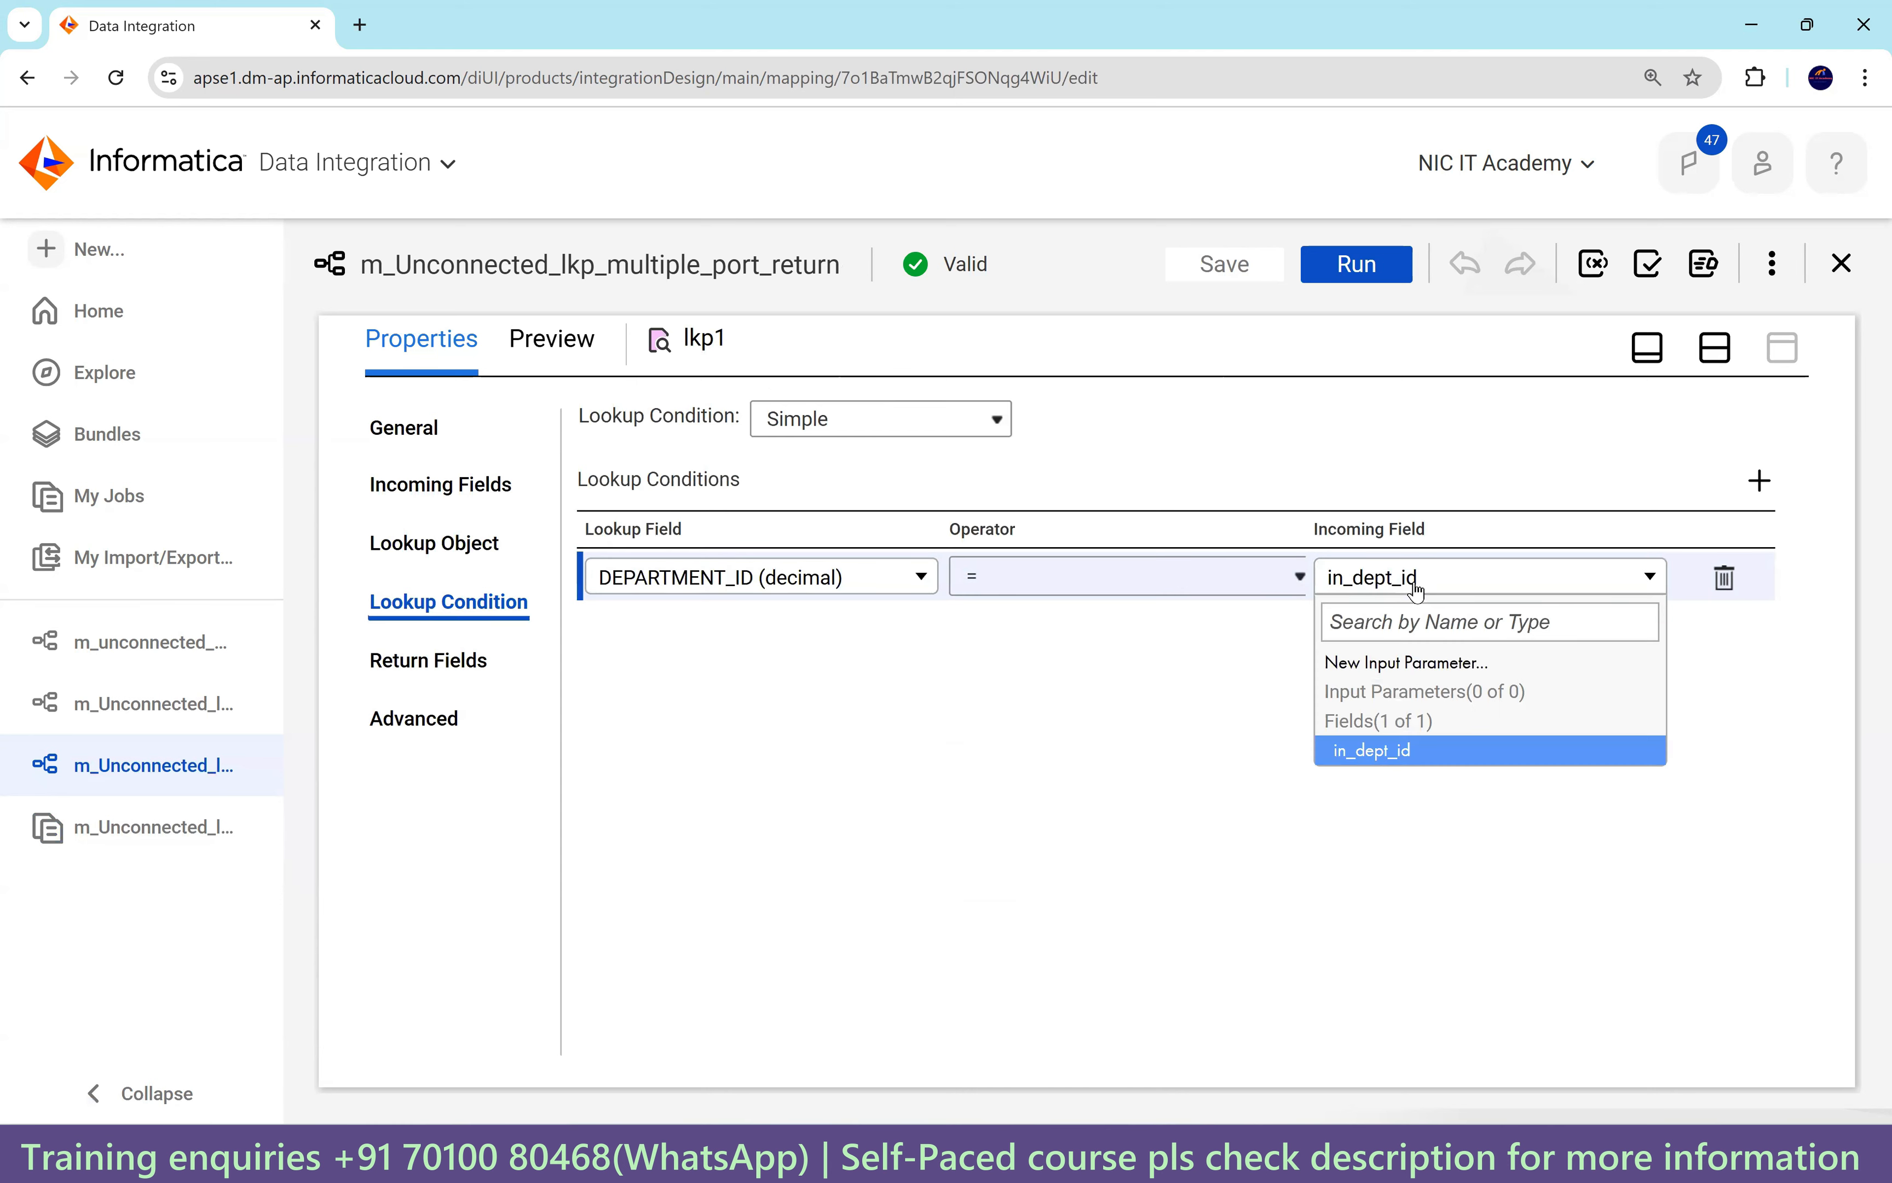
left_click(1384, 759)
left_click(836, 588)
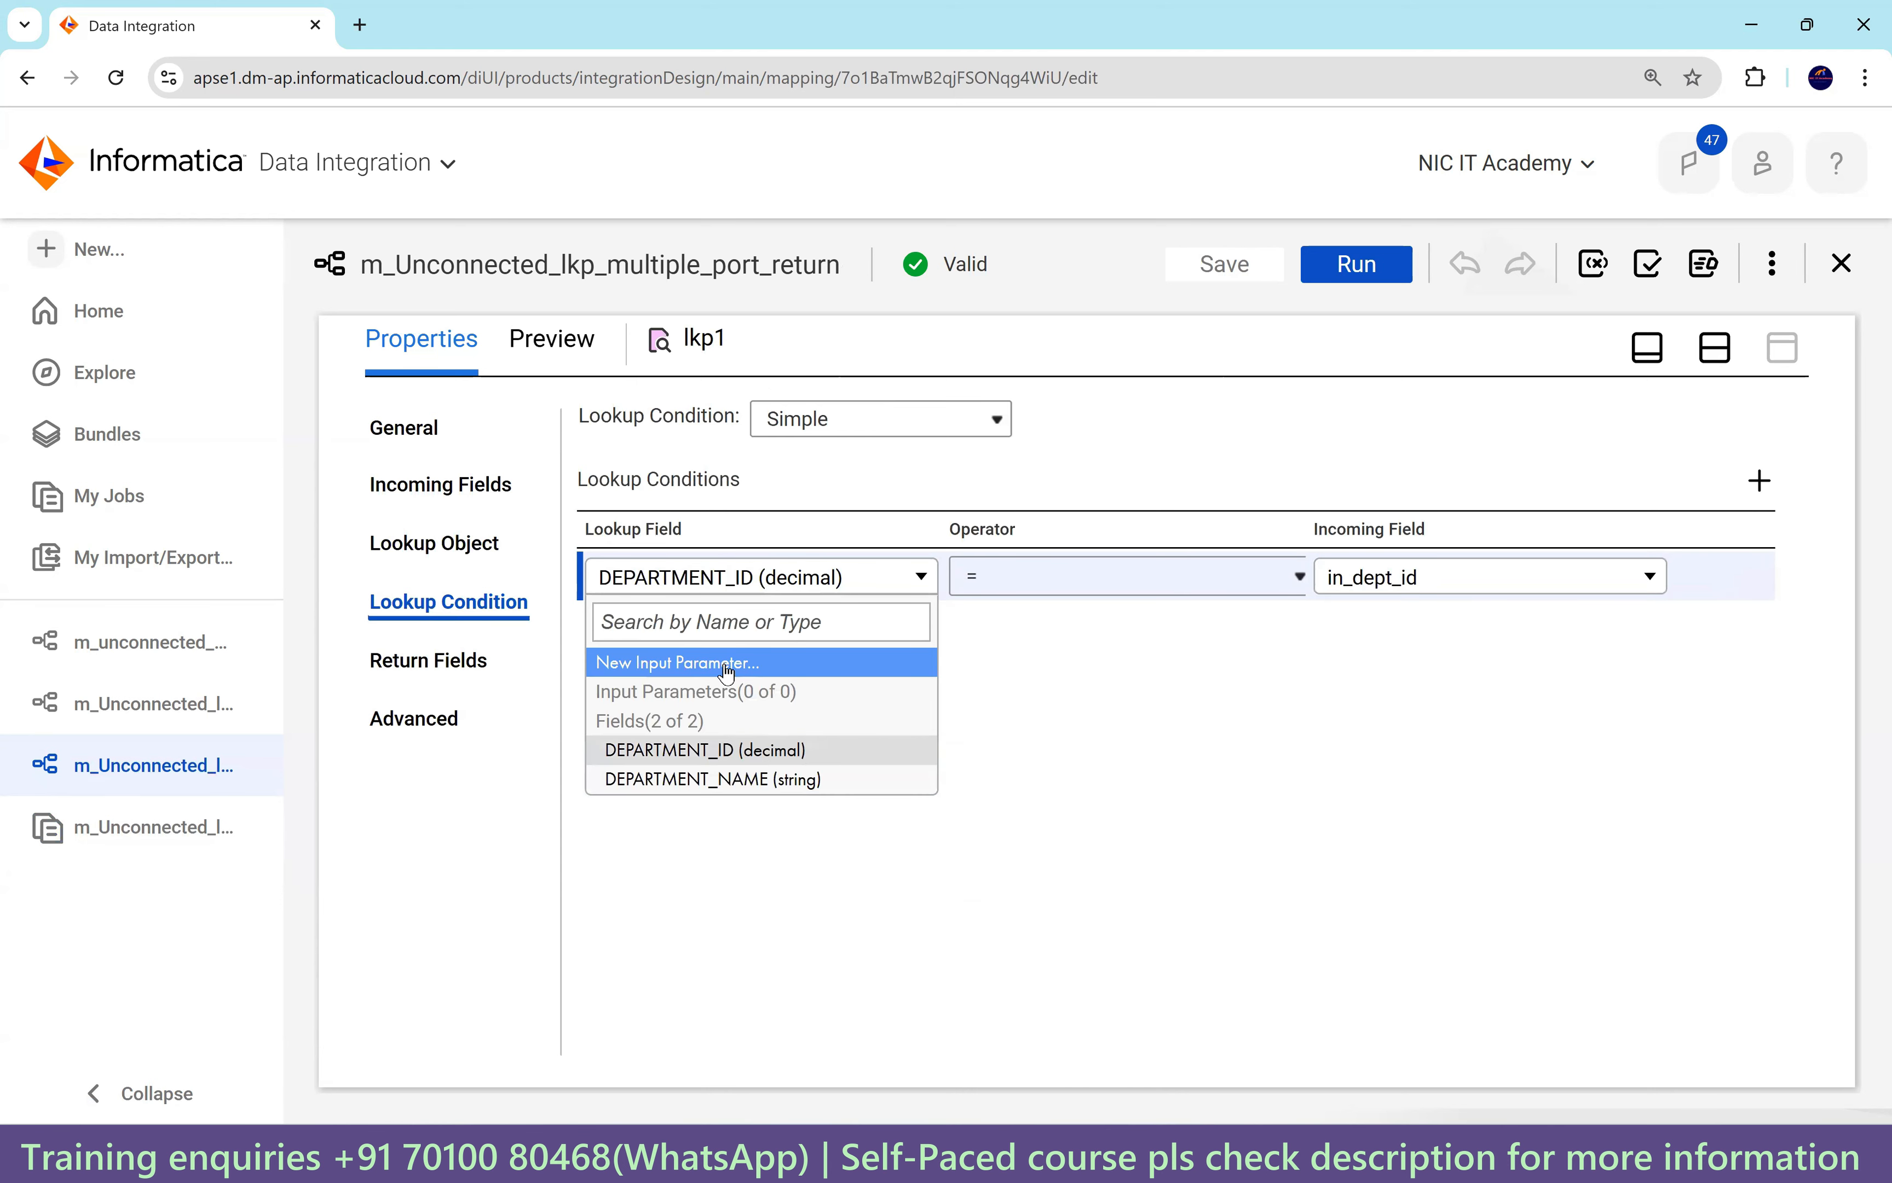
left_click(720, 753)
left_click(442, 657)
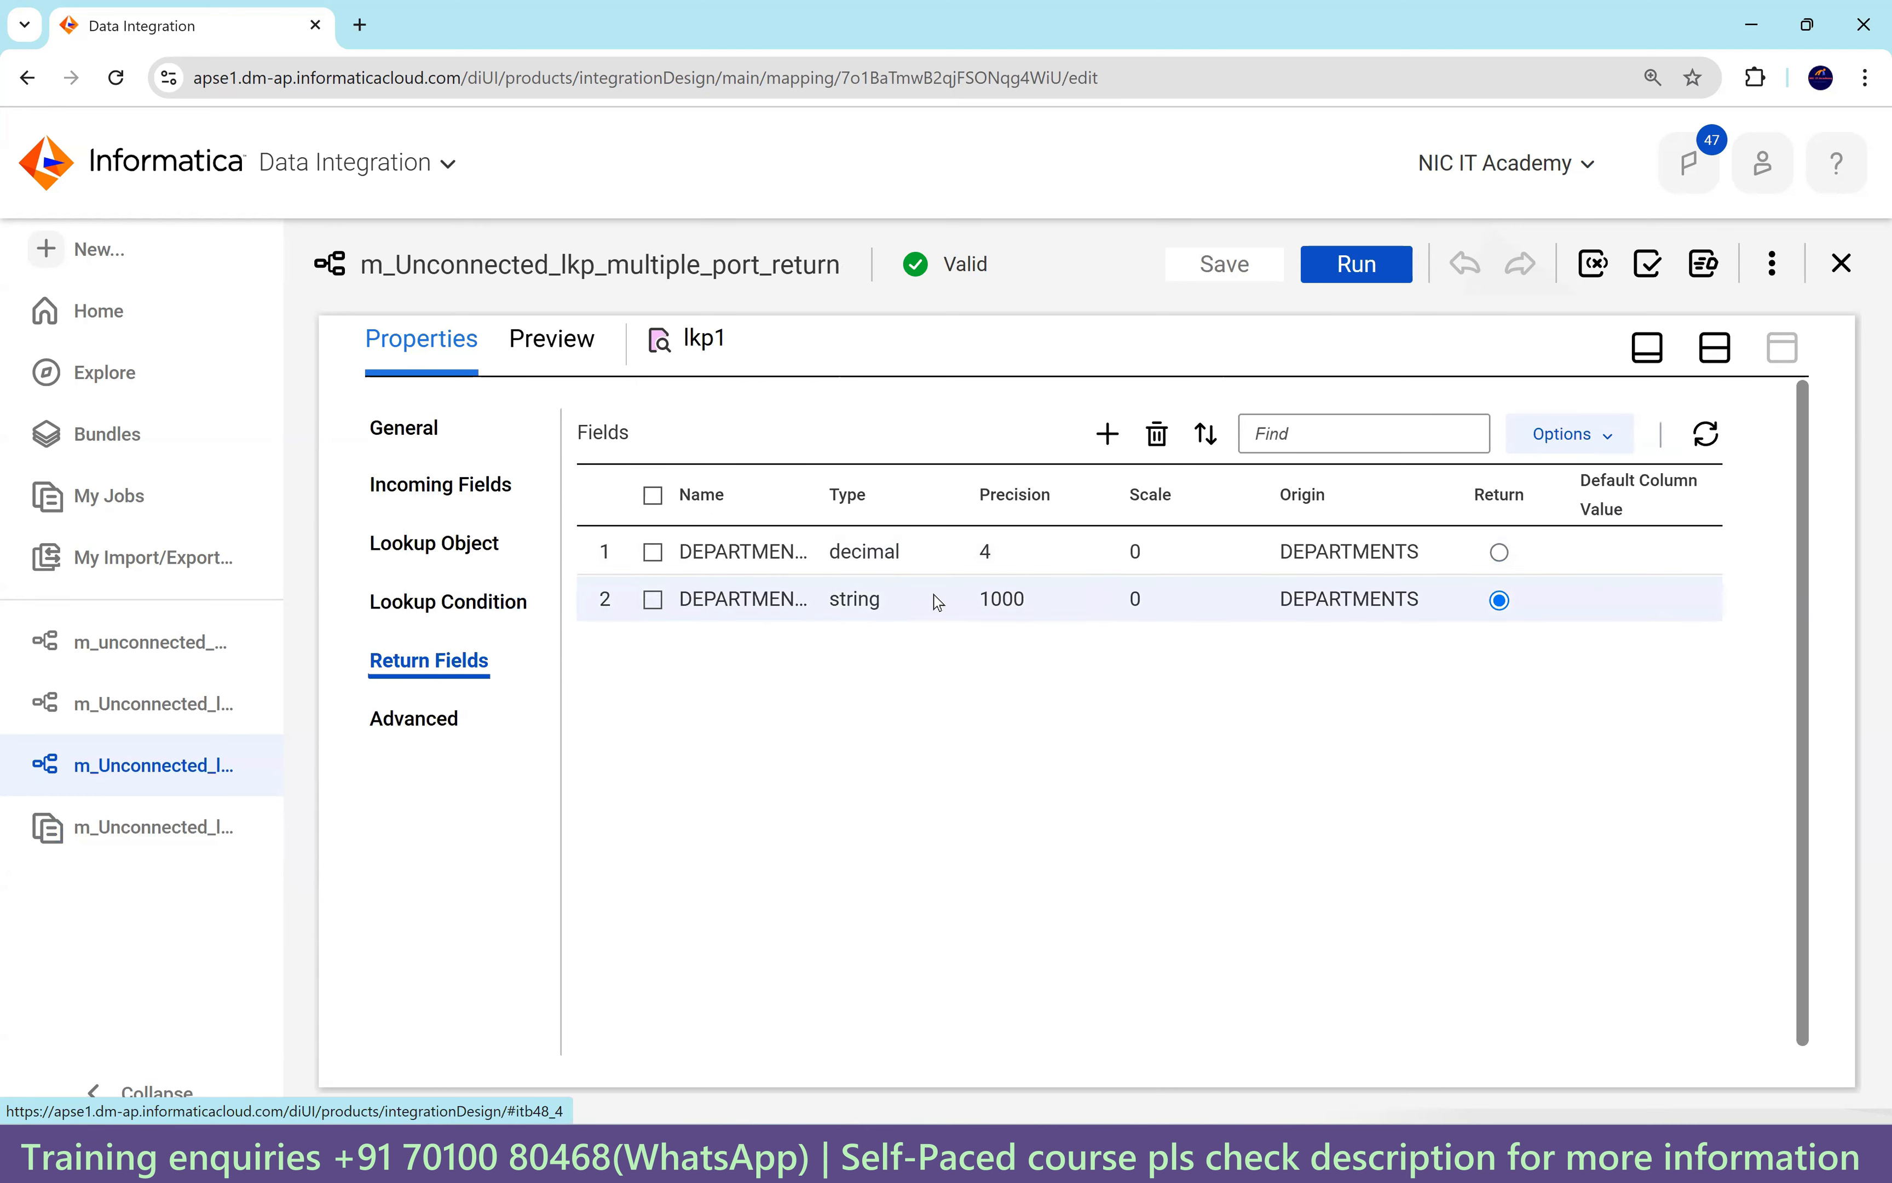
left_click_drag(728, 342, 680, 344)
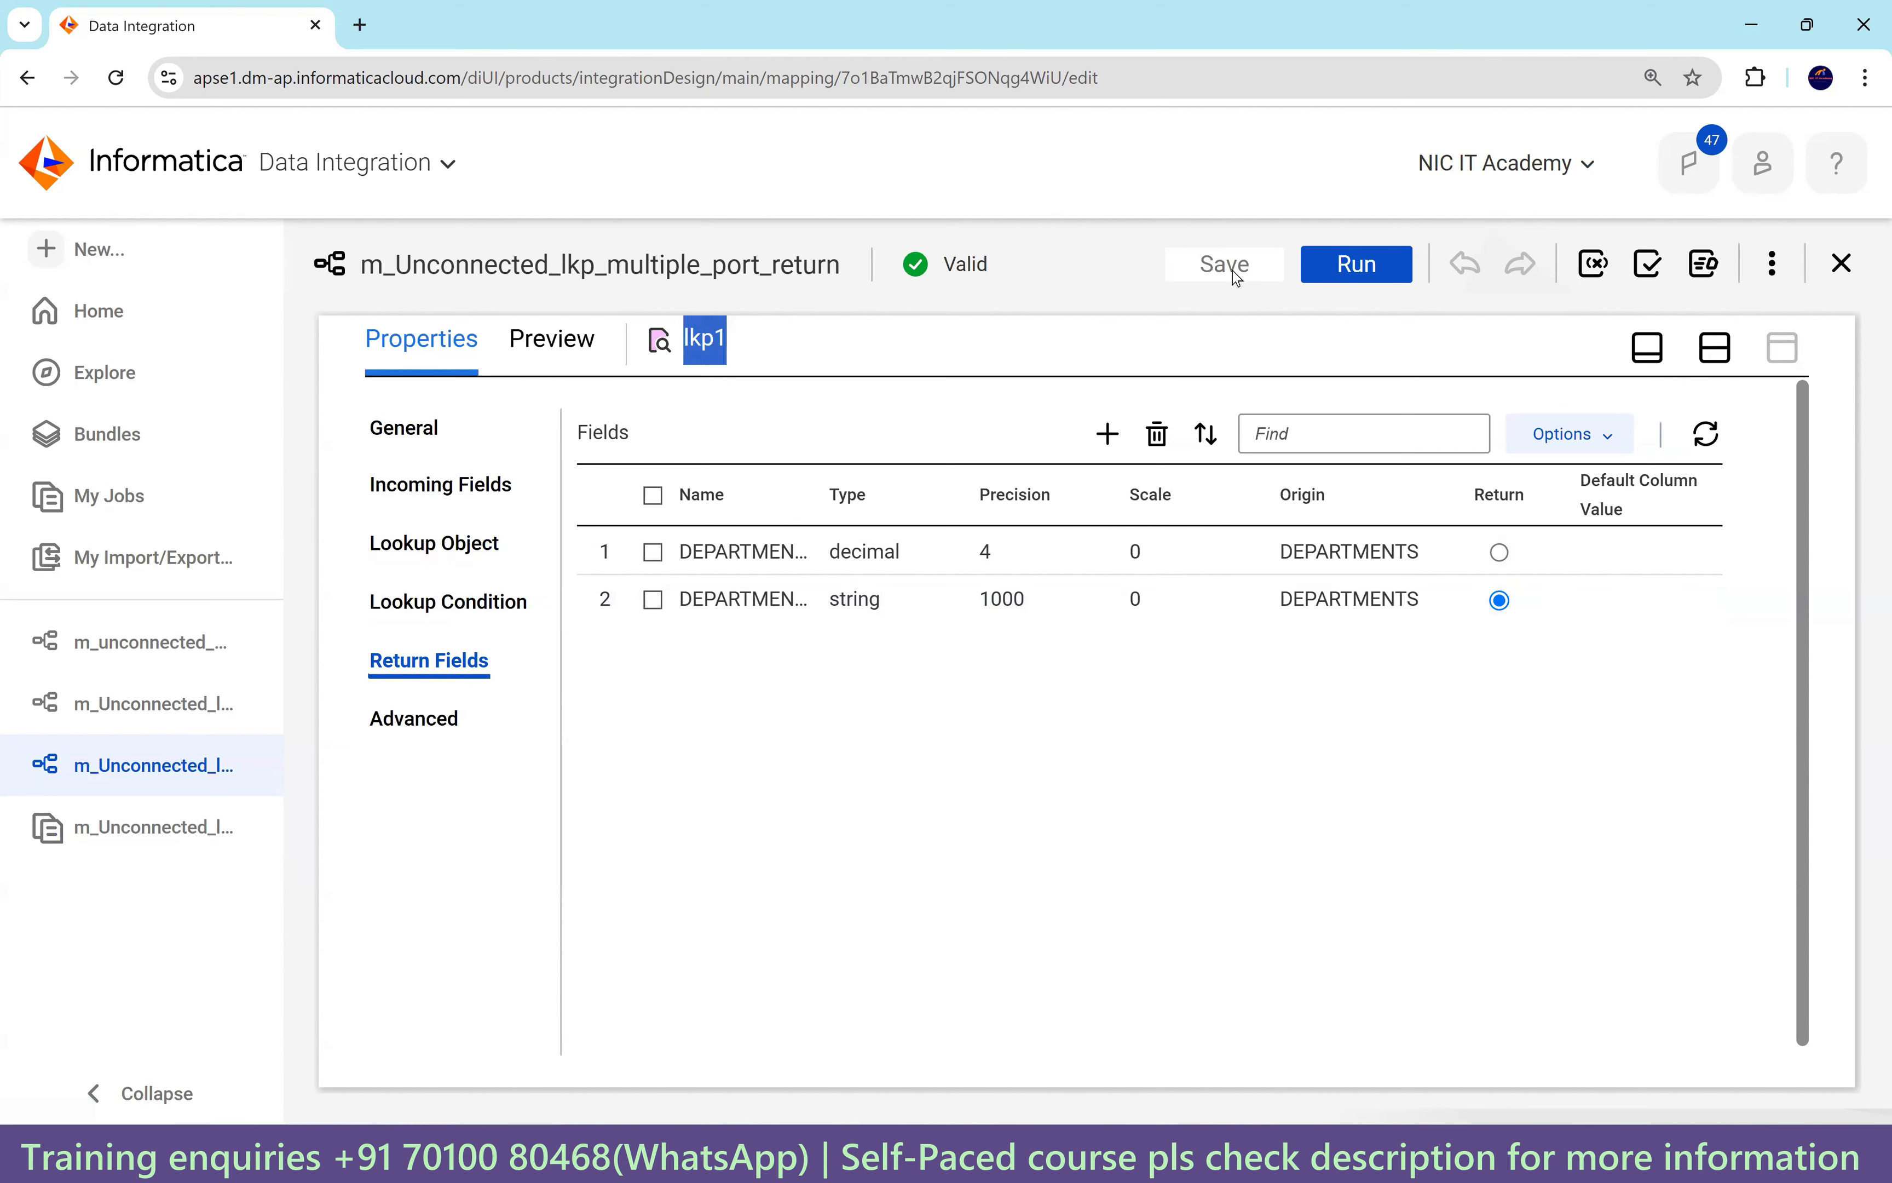
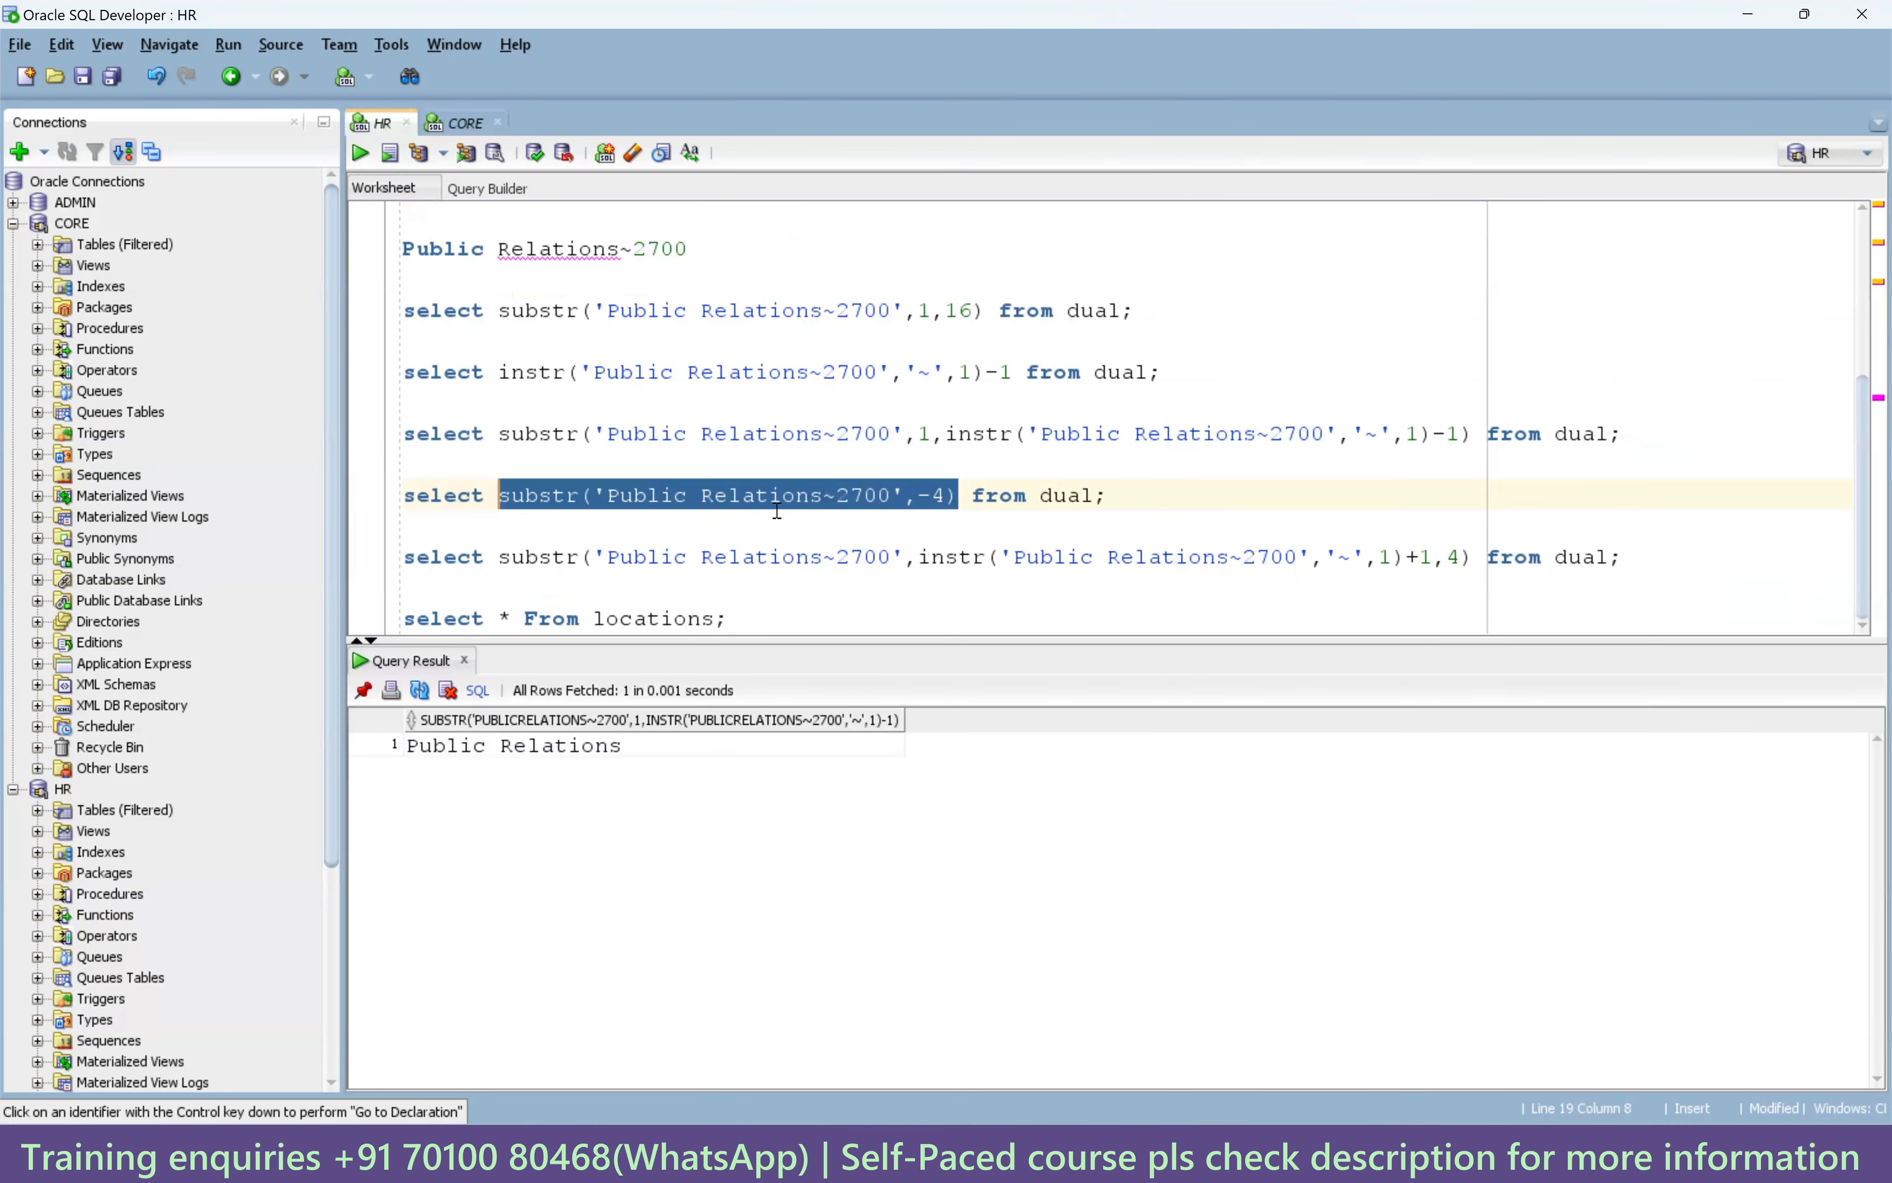
Insert AS before the trailing DEPARTMENT_NAME alias in the departments query.
scroll(777, 510, "up", 2)
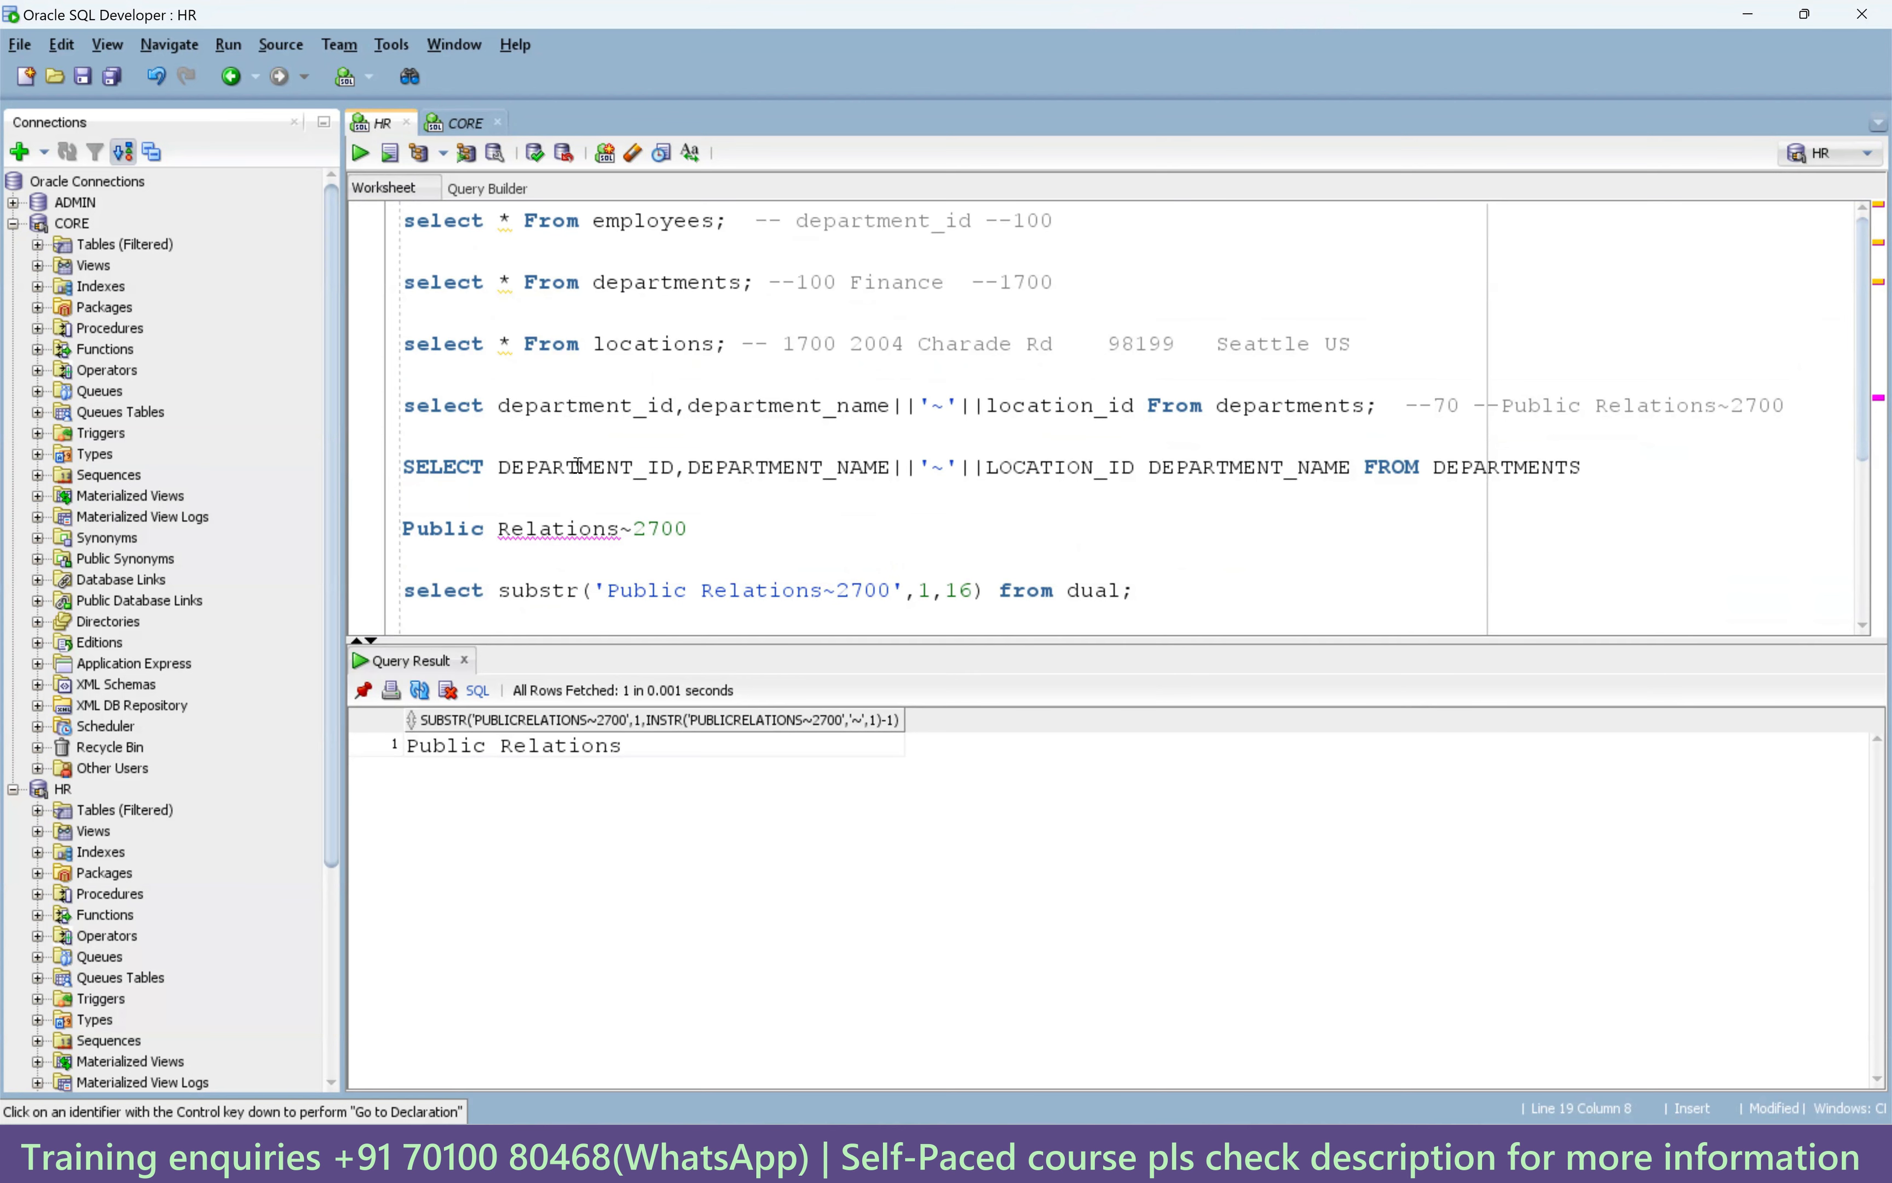
left_click(688, 469, "shift")
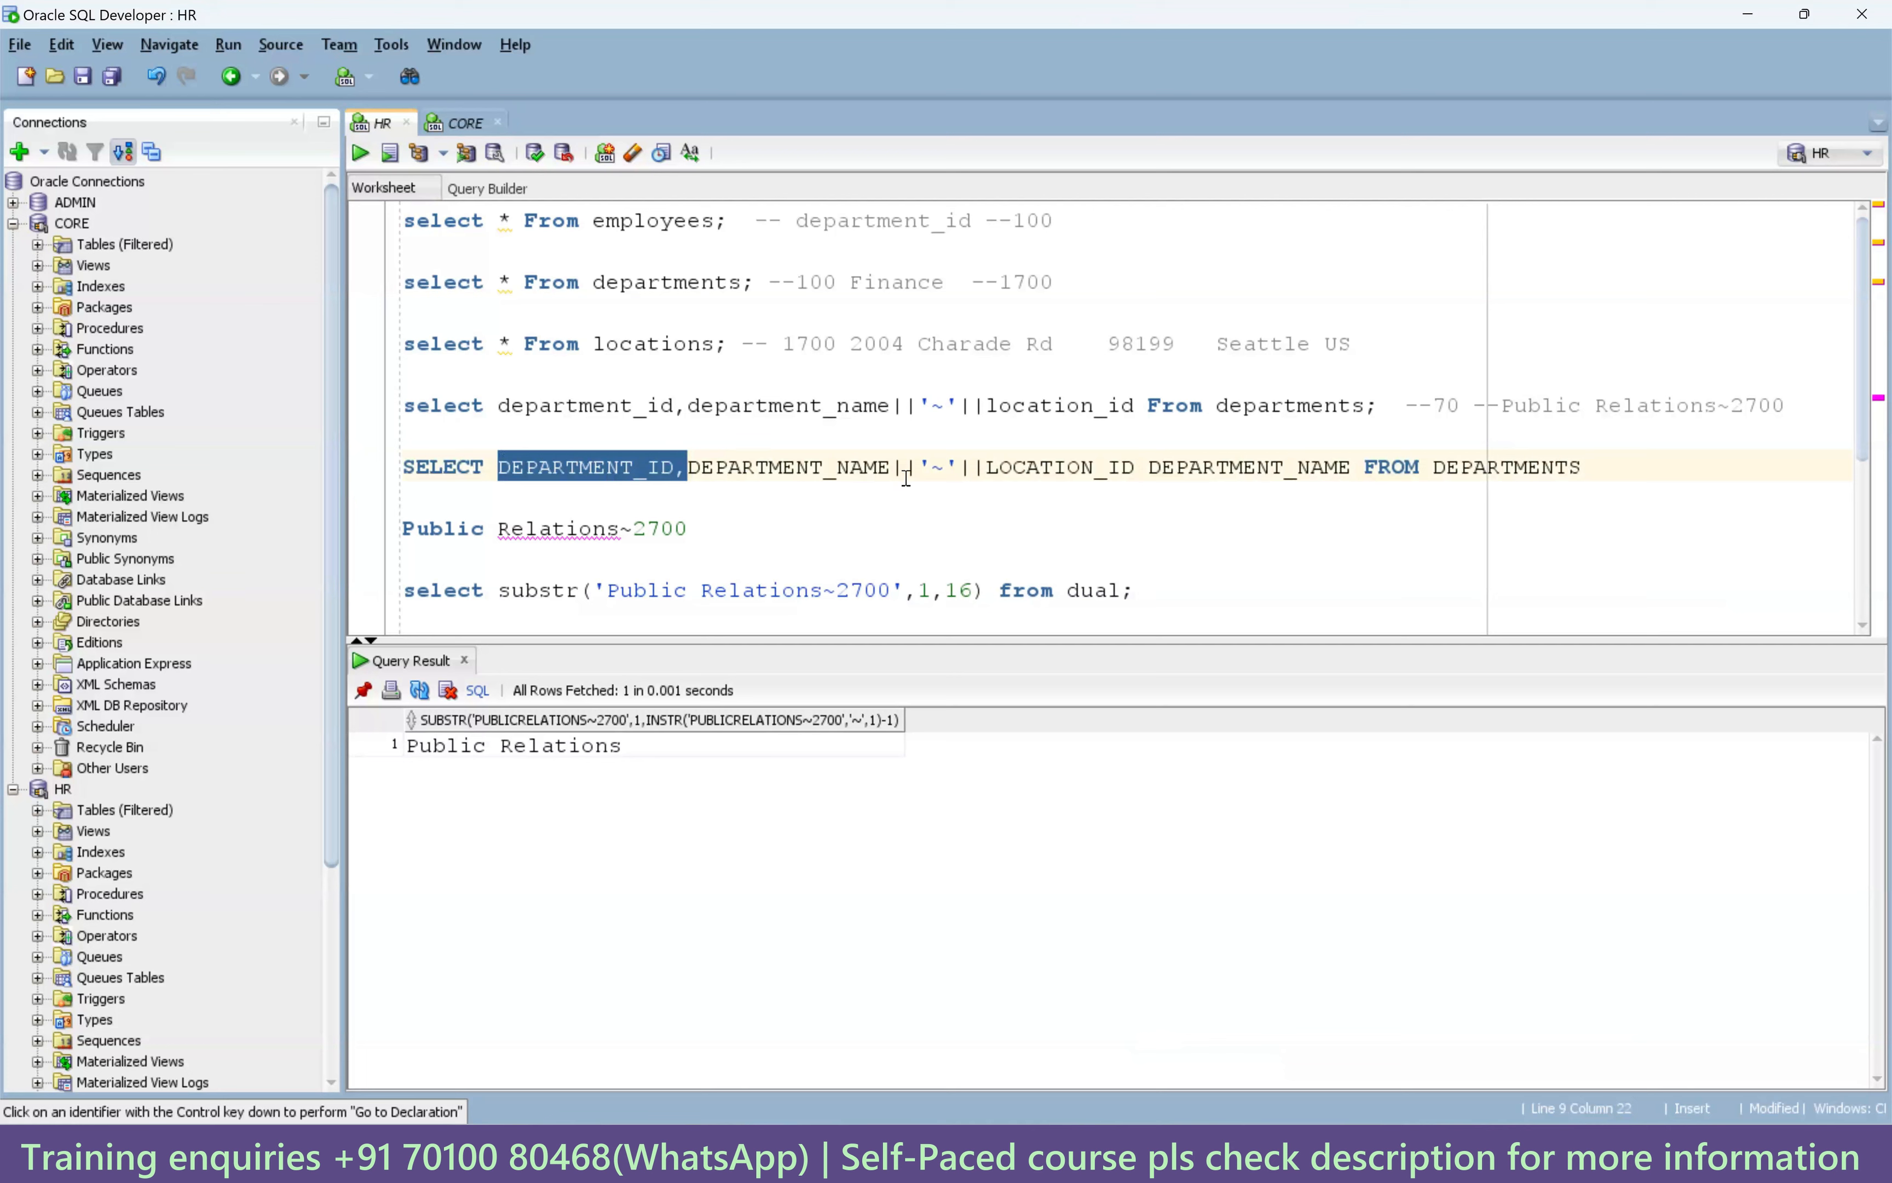
double_click(1188, 470)
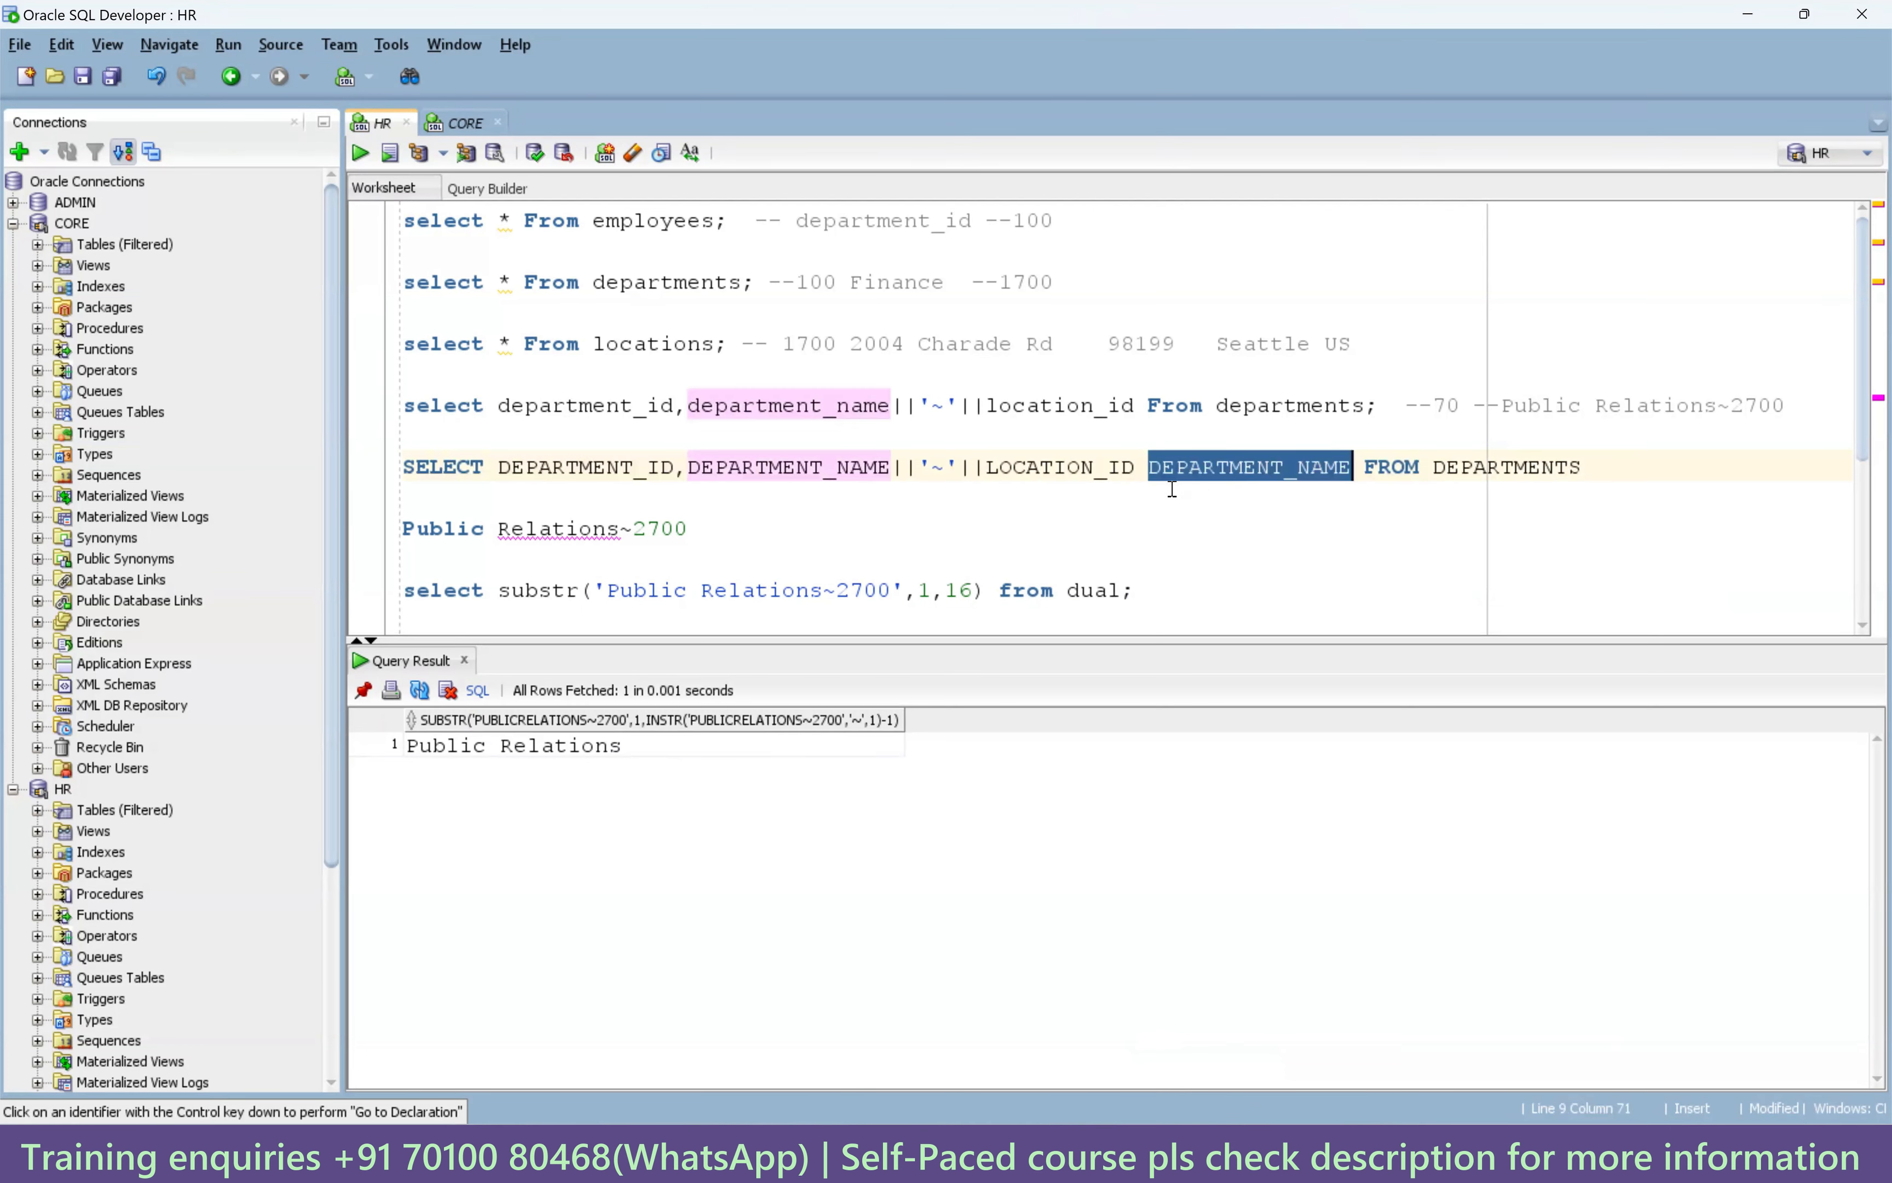
left_click(1149, 470)
type("AS")
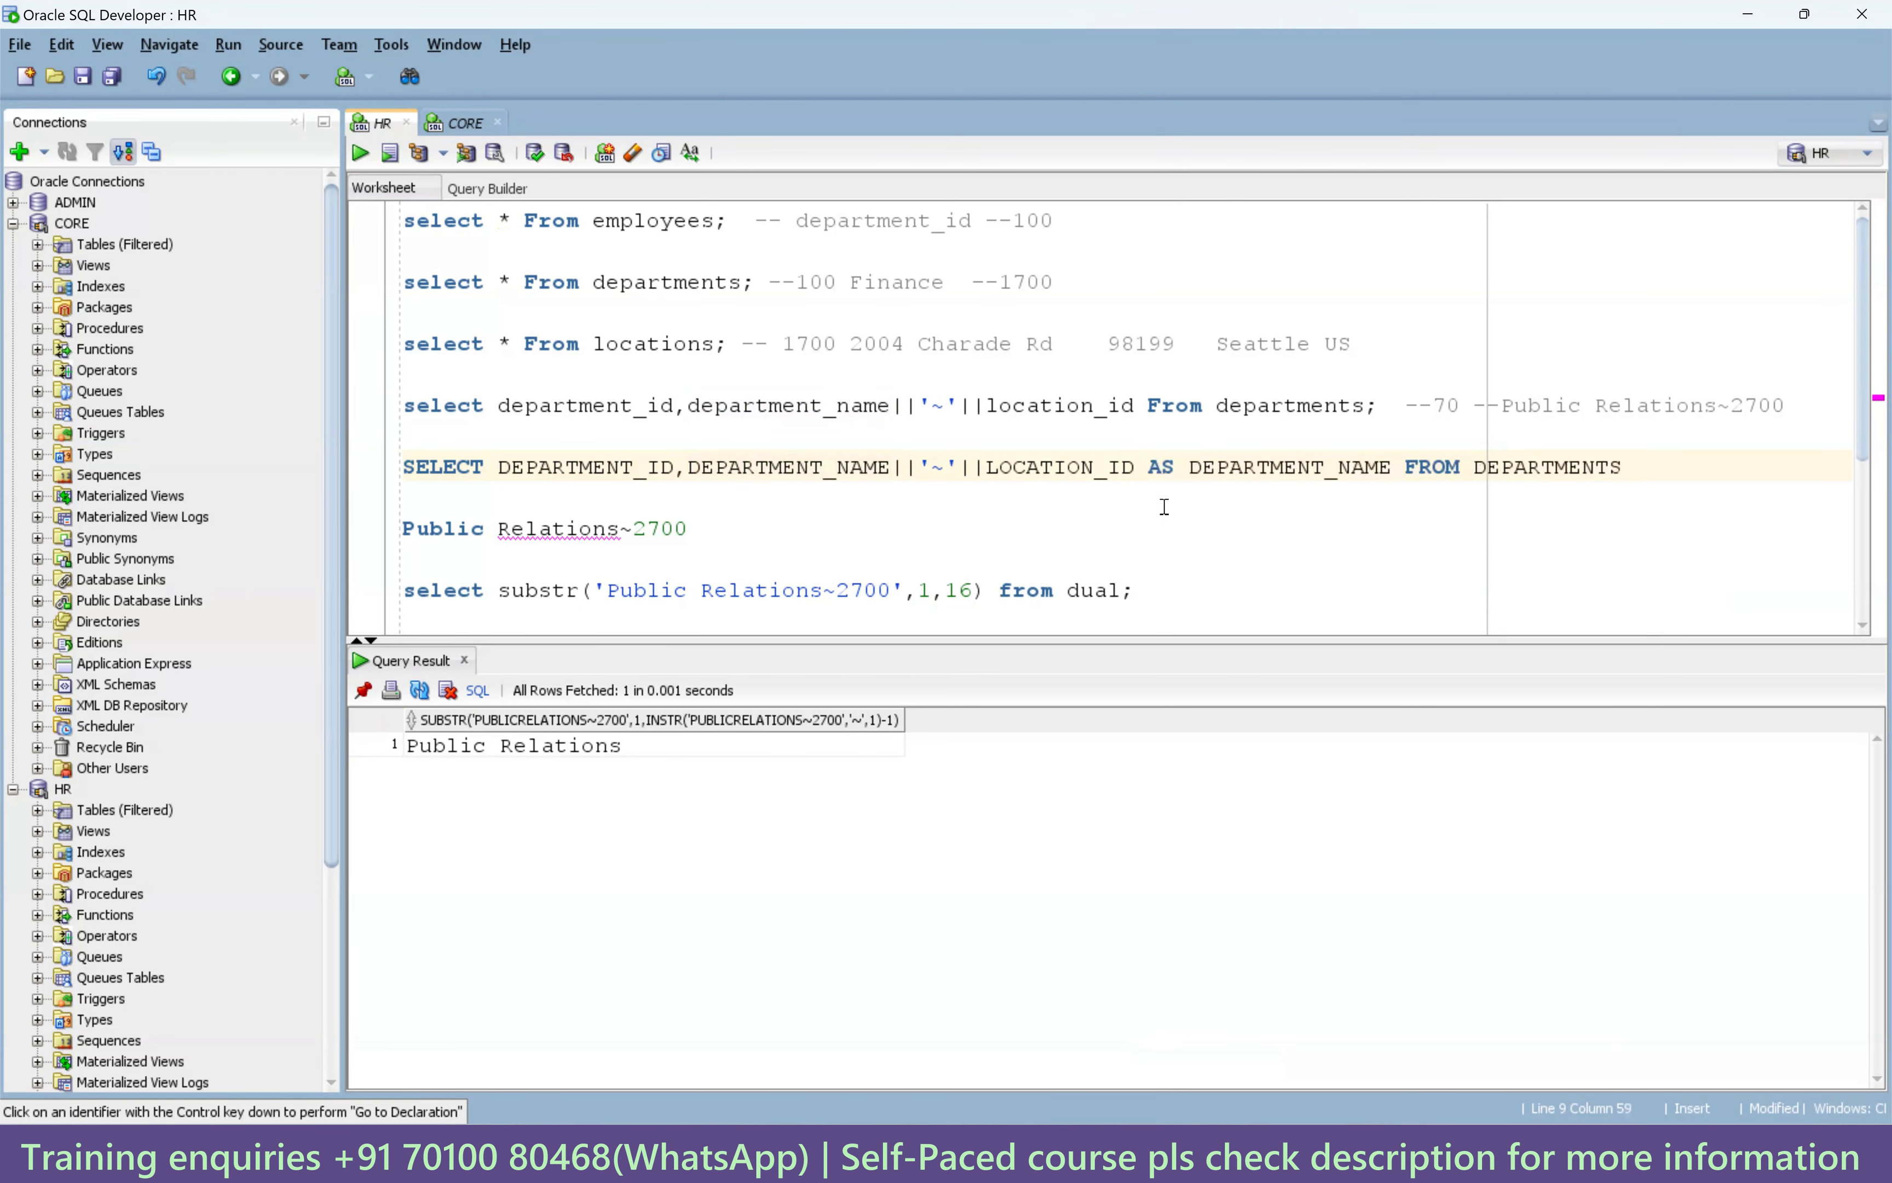
Run the aliased departments query to list 27 rows like Administration~1700.
left_click_drag(1652, 469, 400, 469)
left_click(359, 152)
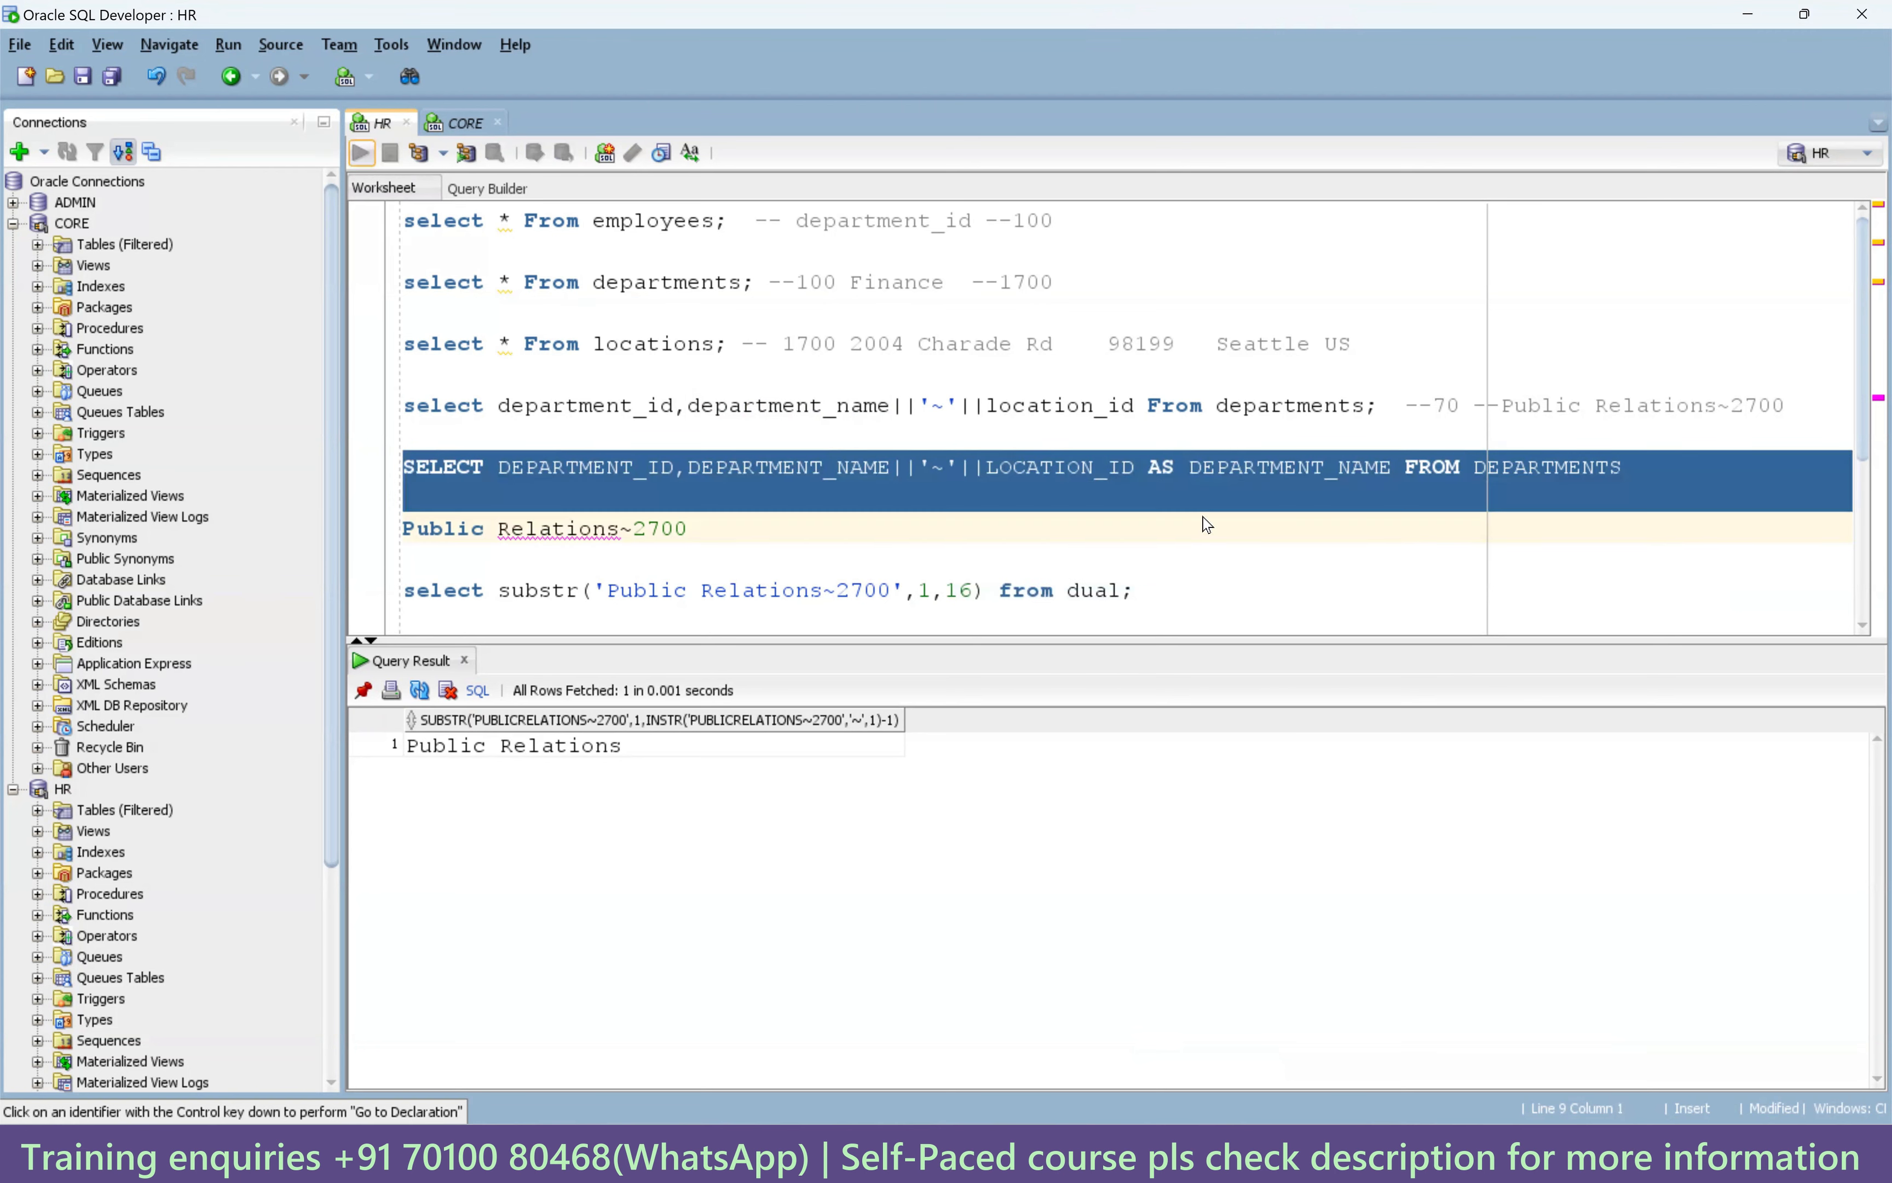
left_click(1484, 496)
left_click_drag(1625, 470, 393, 471)
key("ctrl+c")
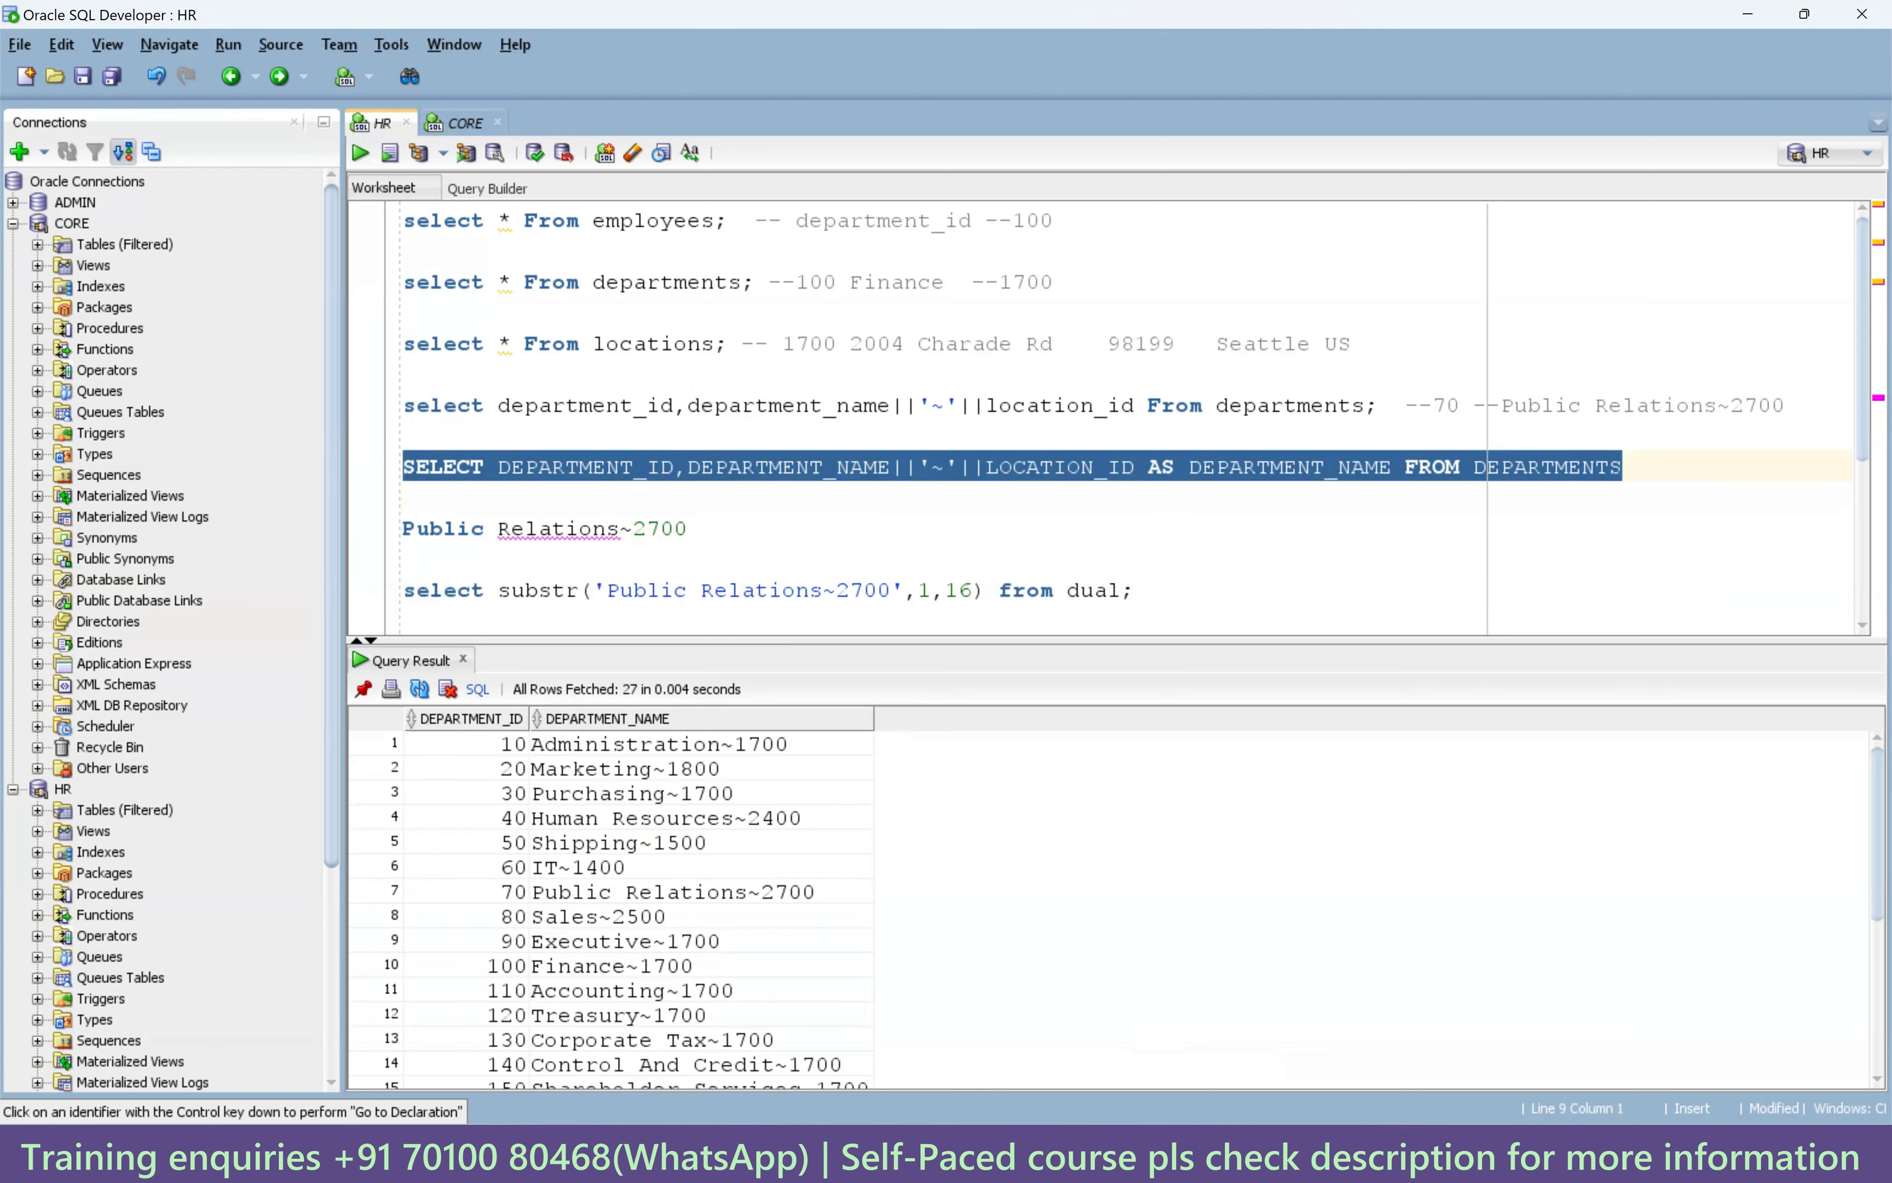
key("alt+Tab")
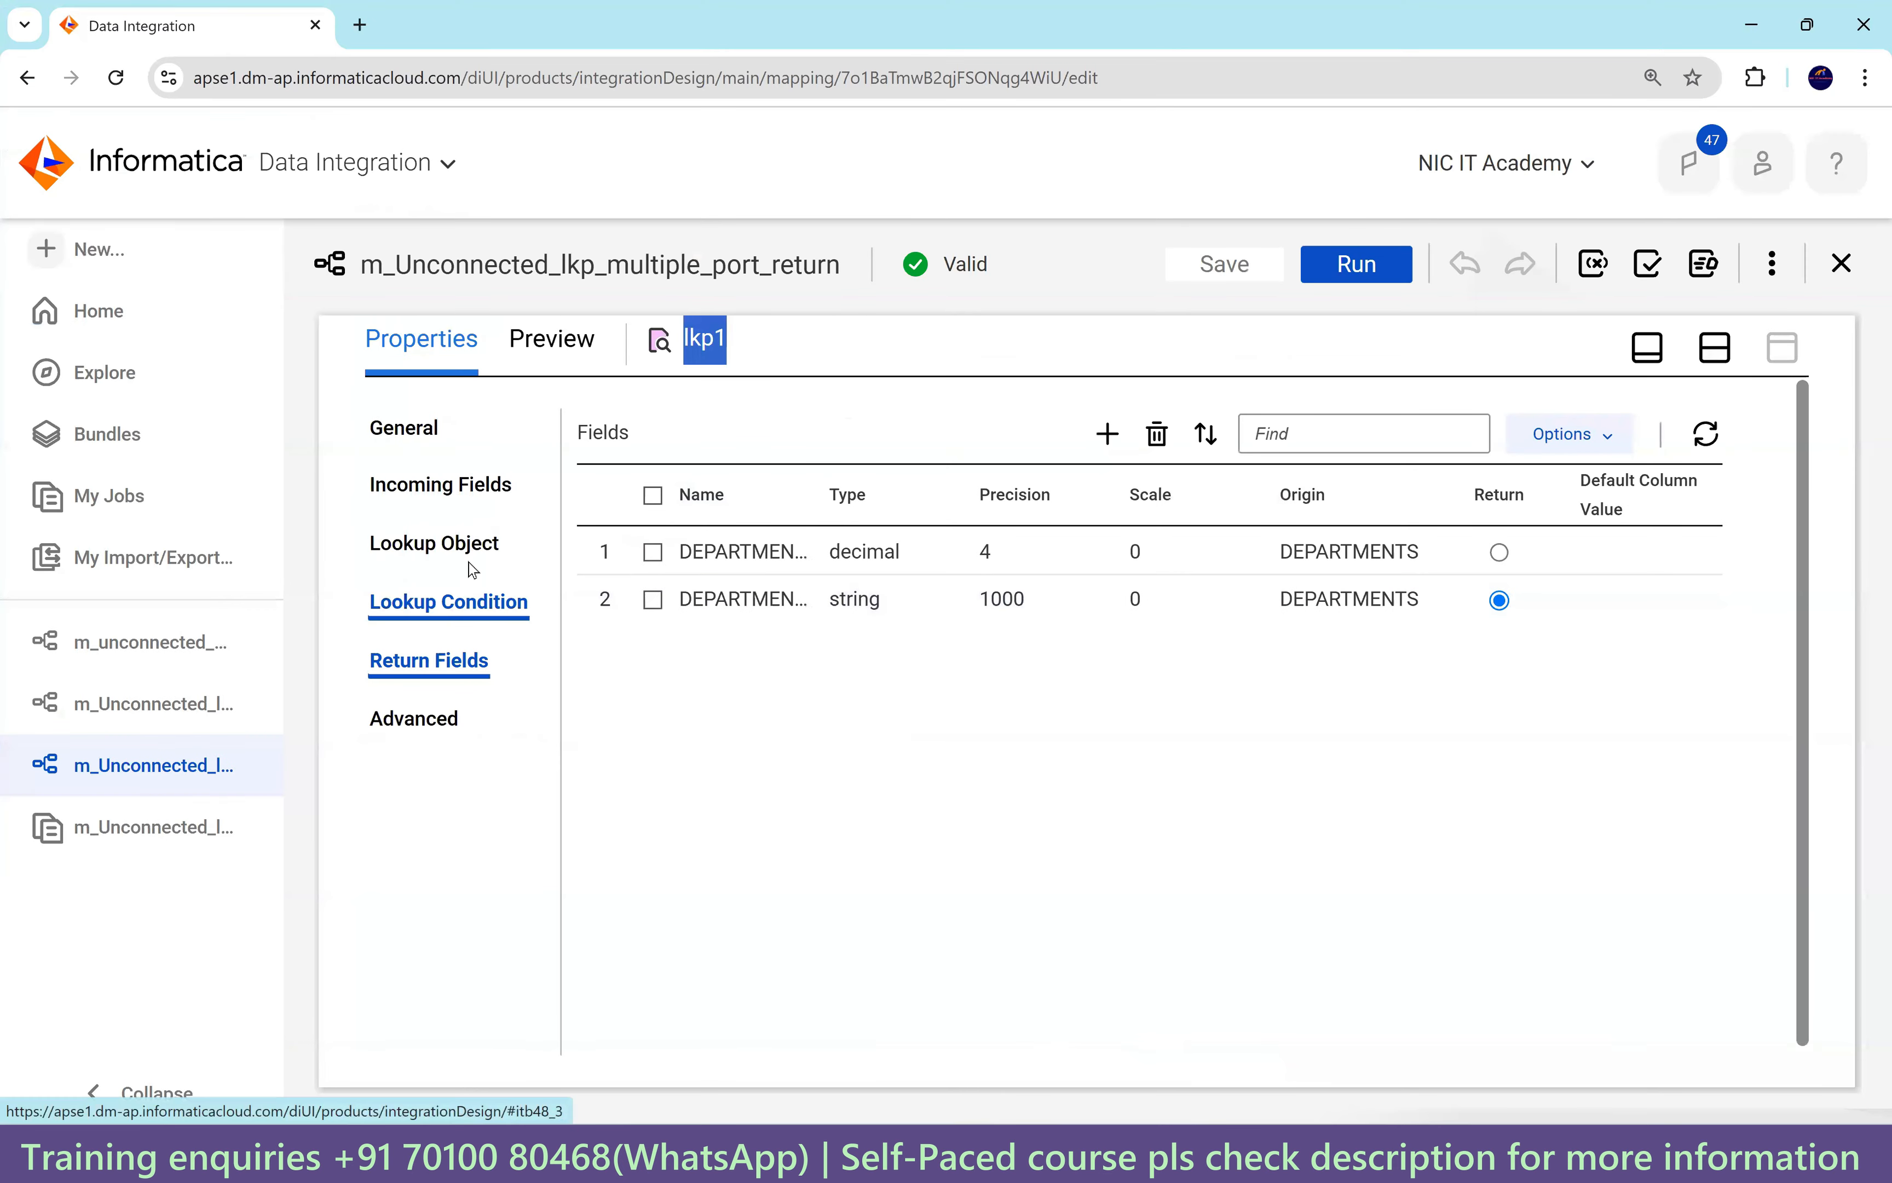
Paste the AS DEPARTMENT_NAME query into lkp1's Lookup SQL Override, save, and start a run.
left_click(467, 544)
scroll(904, 651, "up", 6)
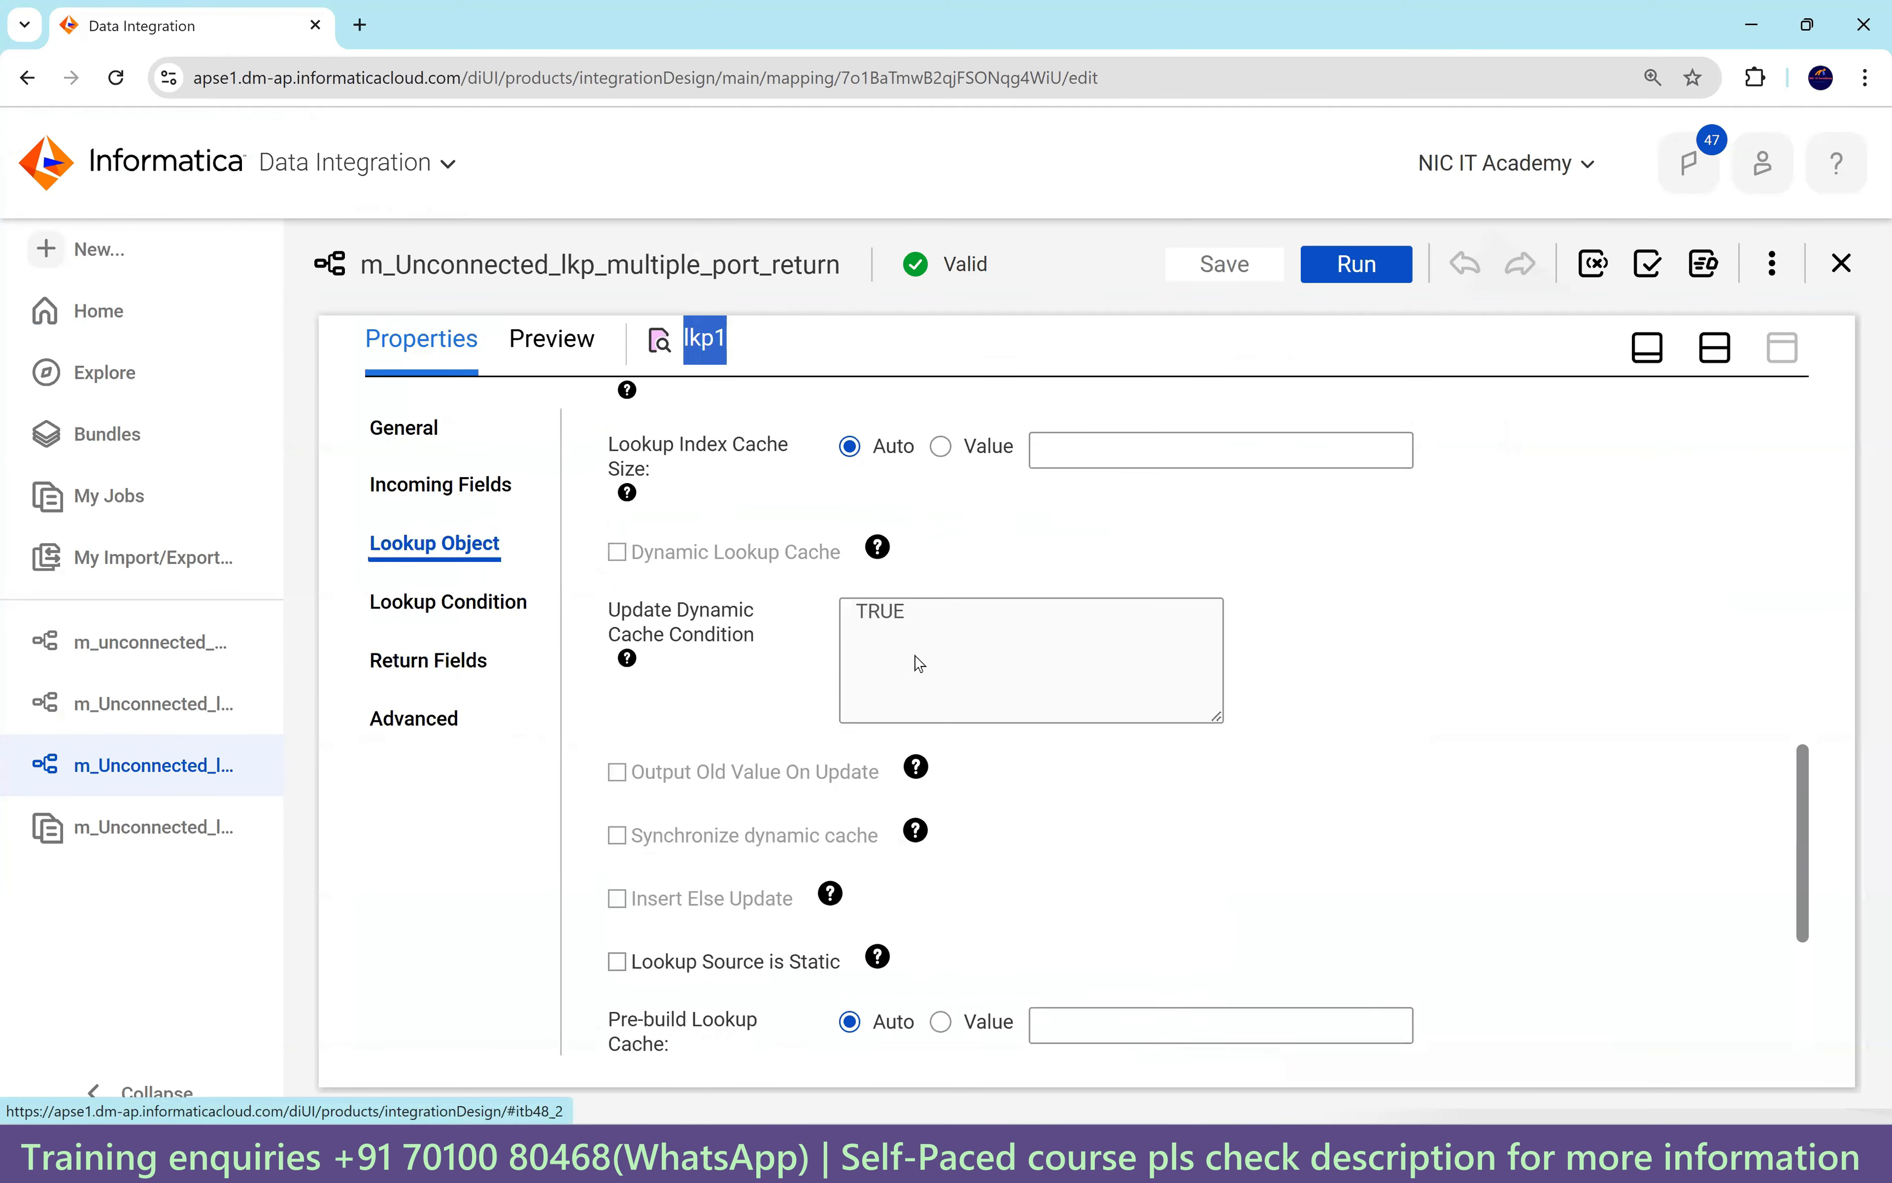
scroll(956, 701, "up", 5)
left_click_drag(946, 706, 853, 618)
key("ctrl+v")
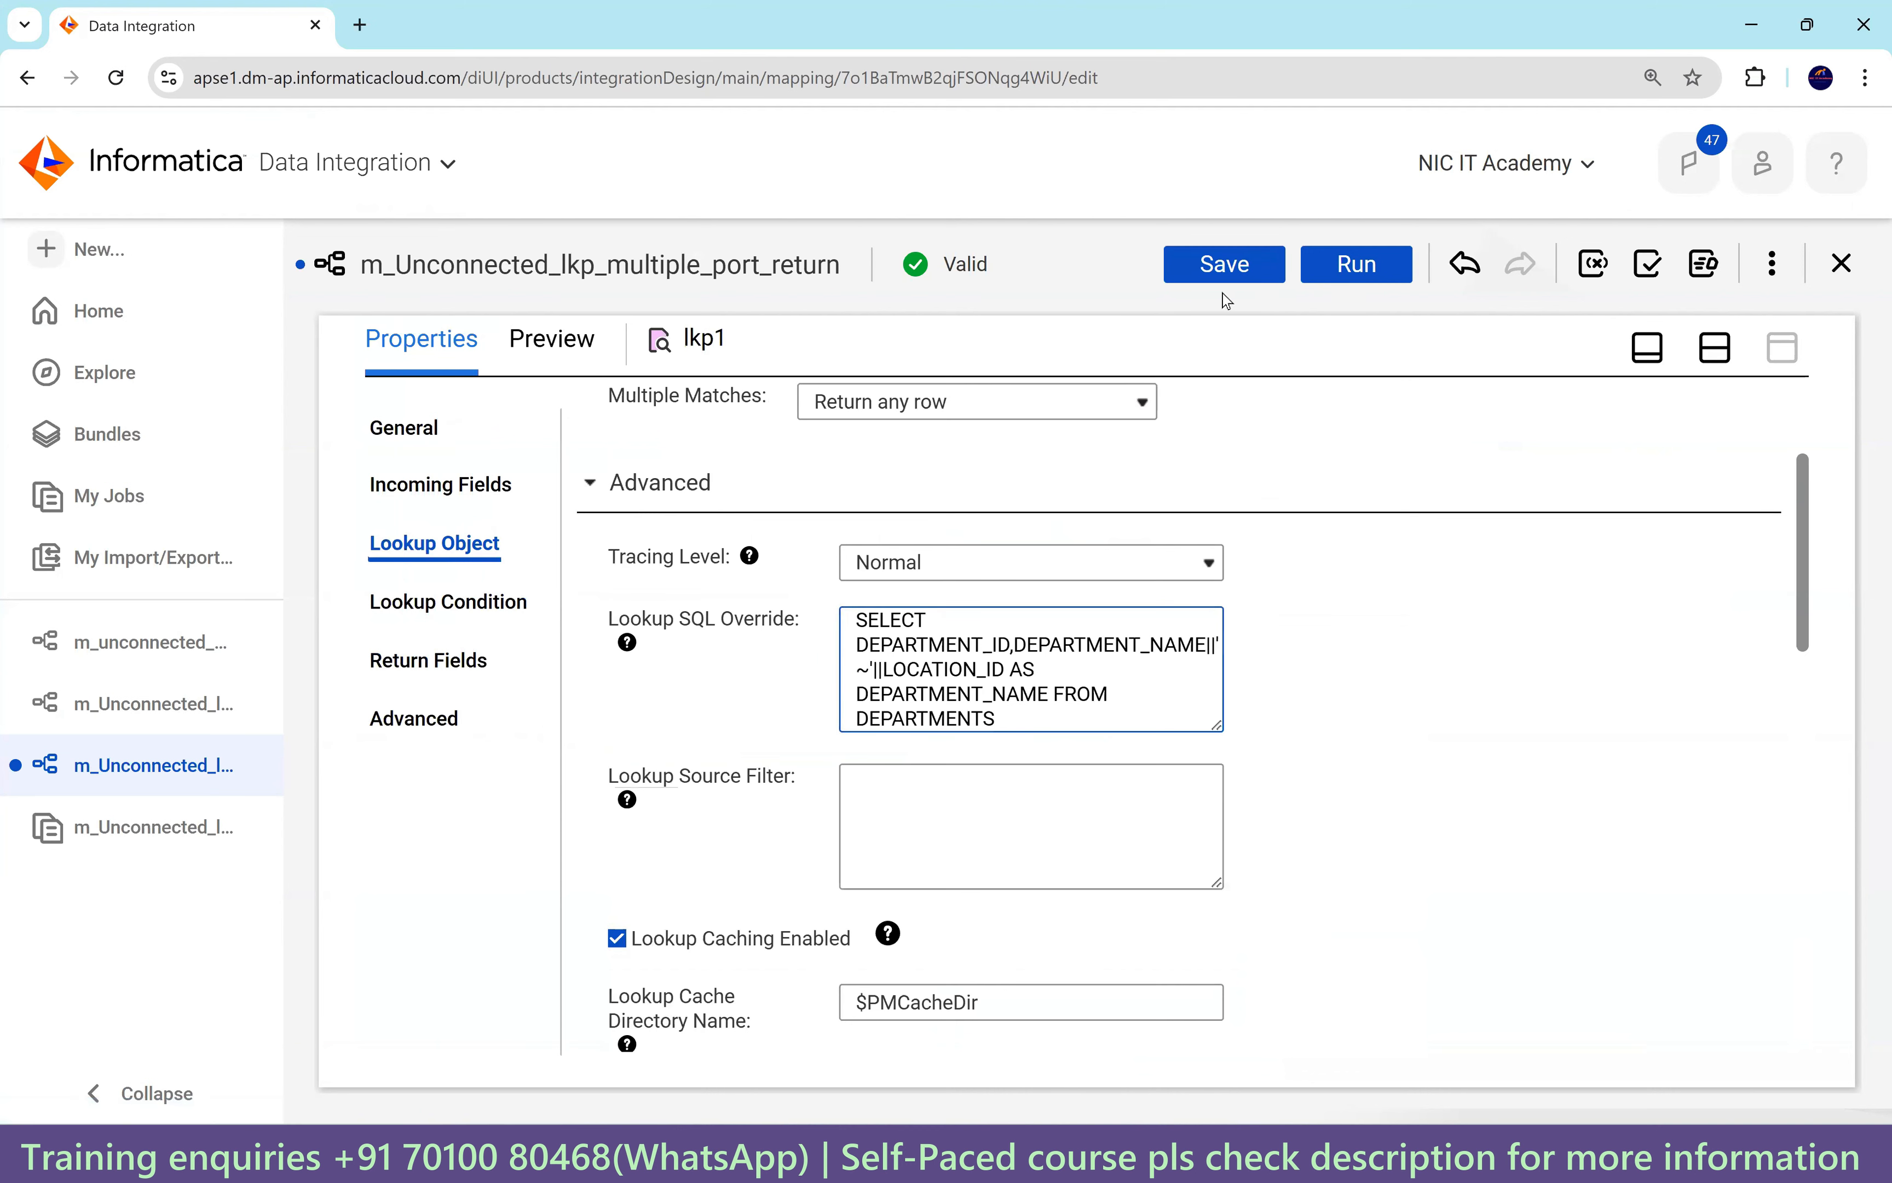
left_click(1225, 266)
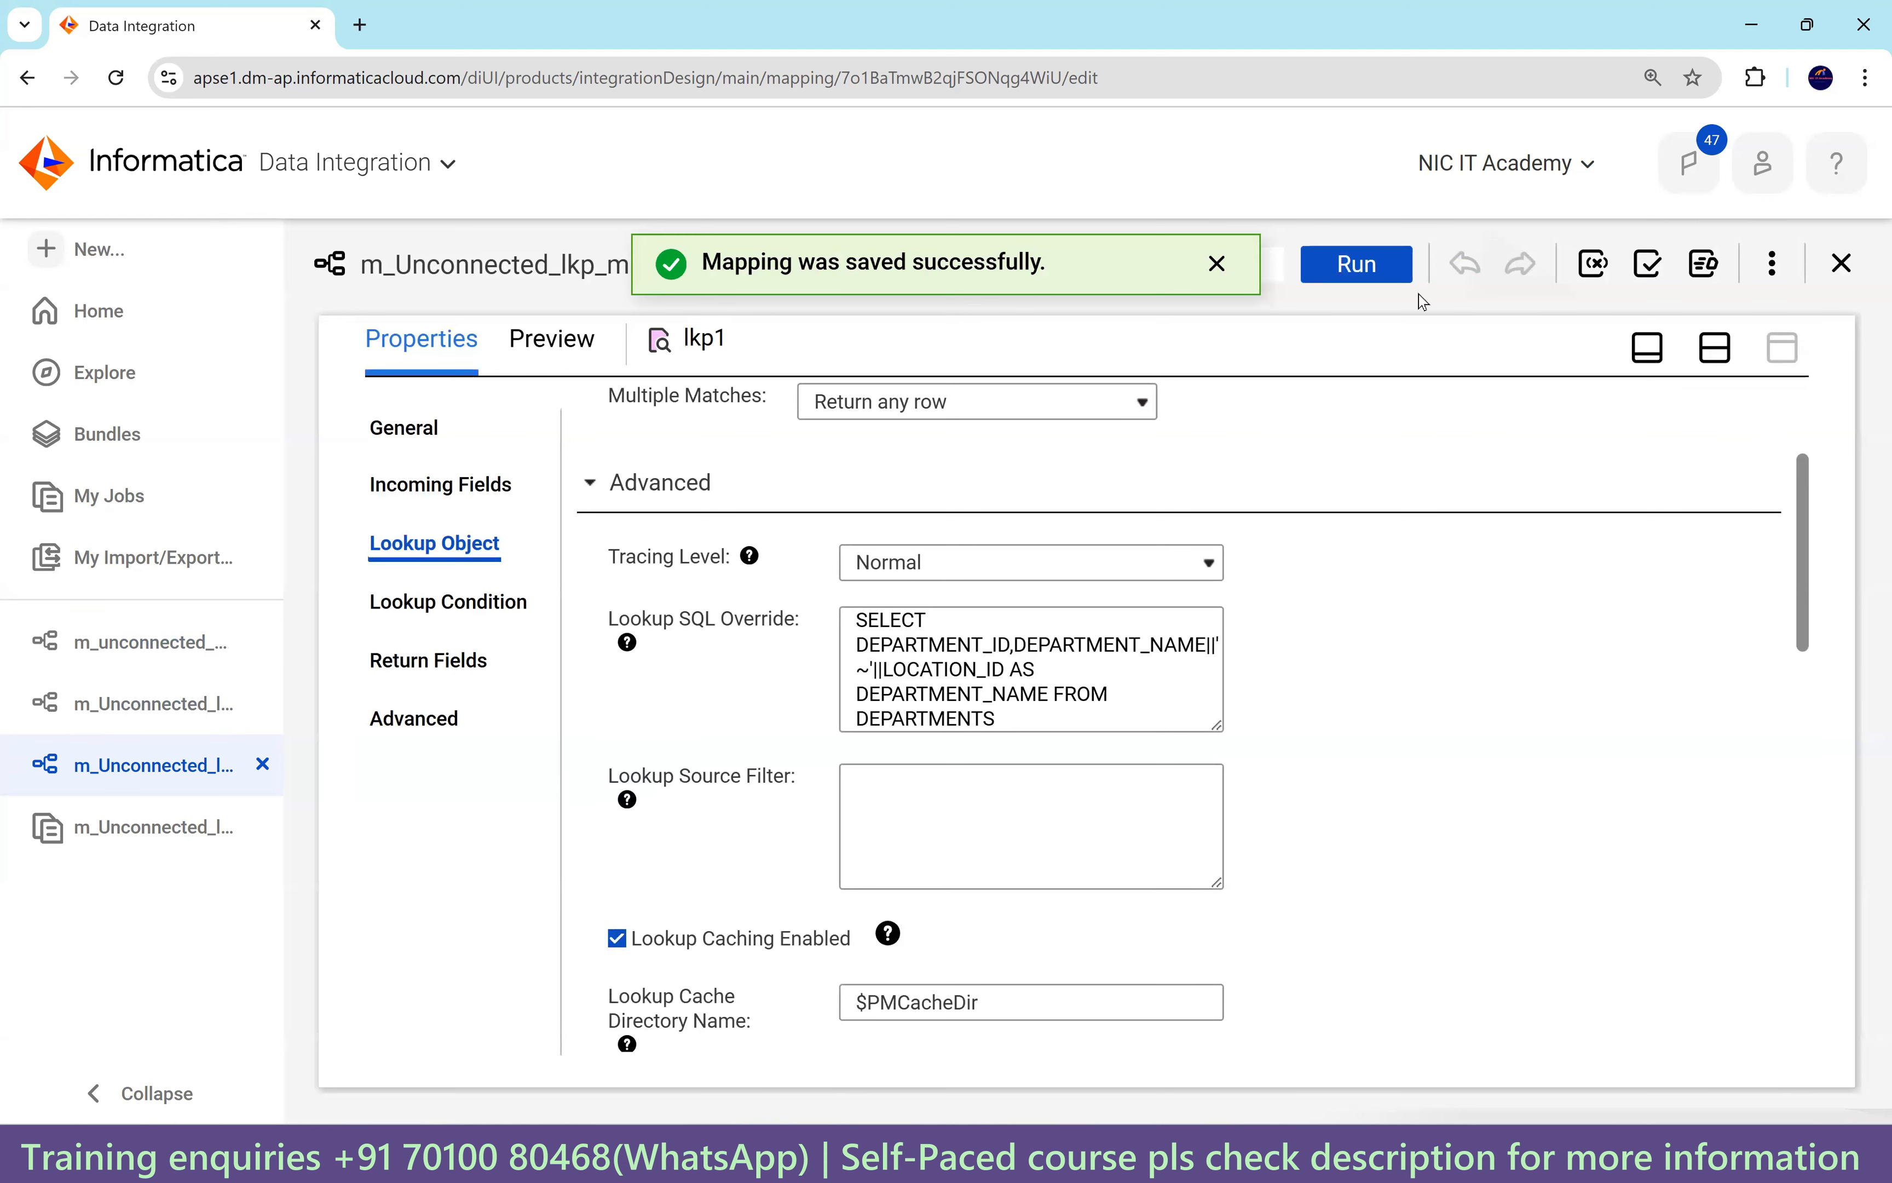
left_click(1374, 270)
Confirm the mapping run and refresh My Jobs until the job finishes.
left_click(1452, 1011)
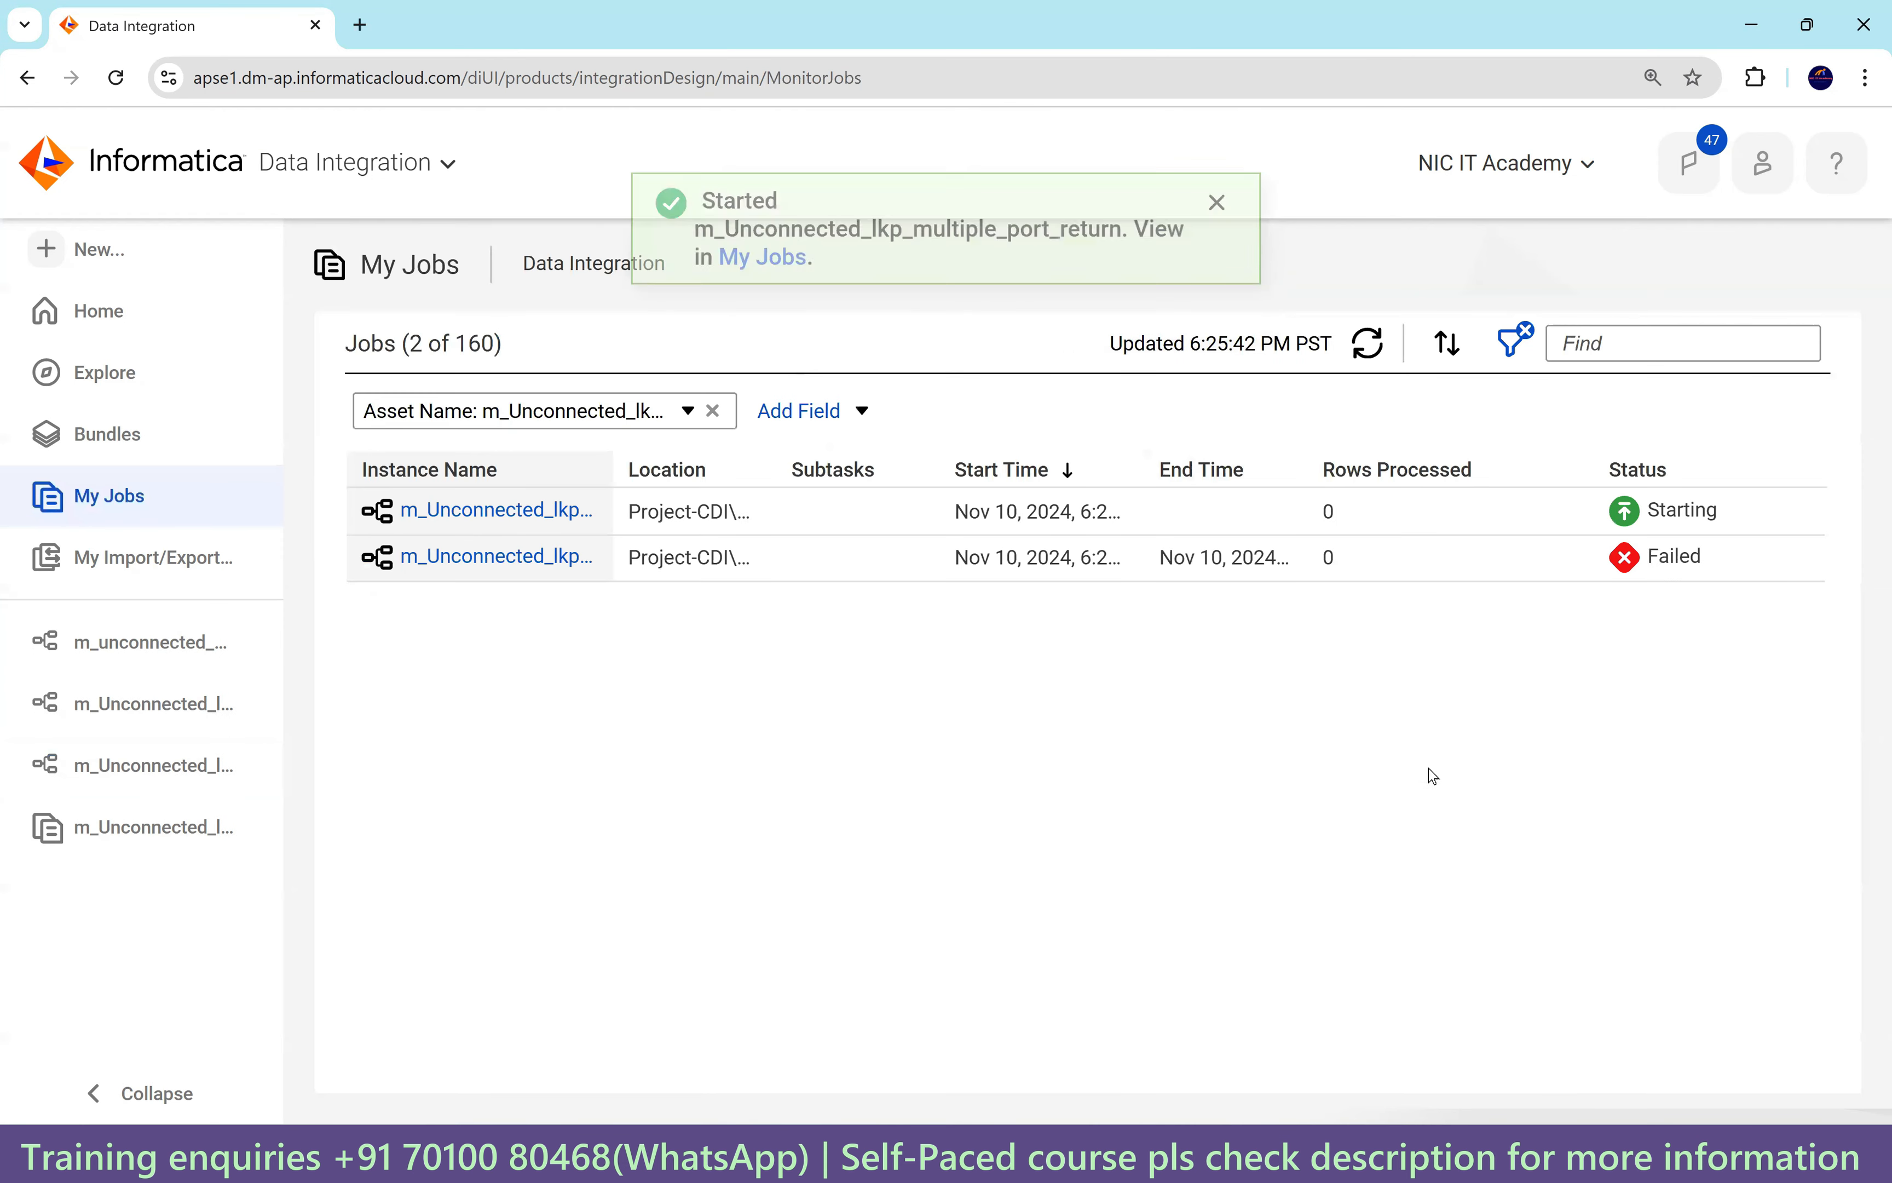
mouse_move(1328, 1154)
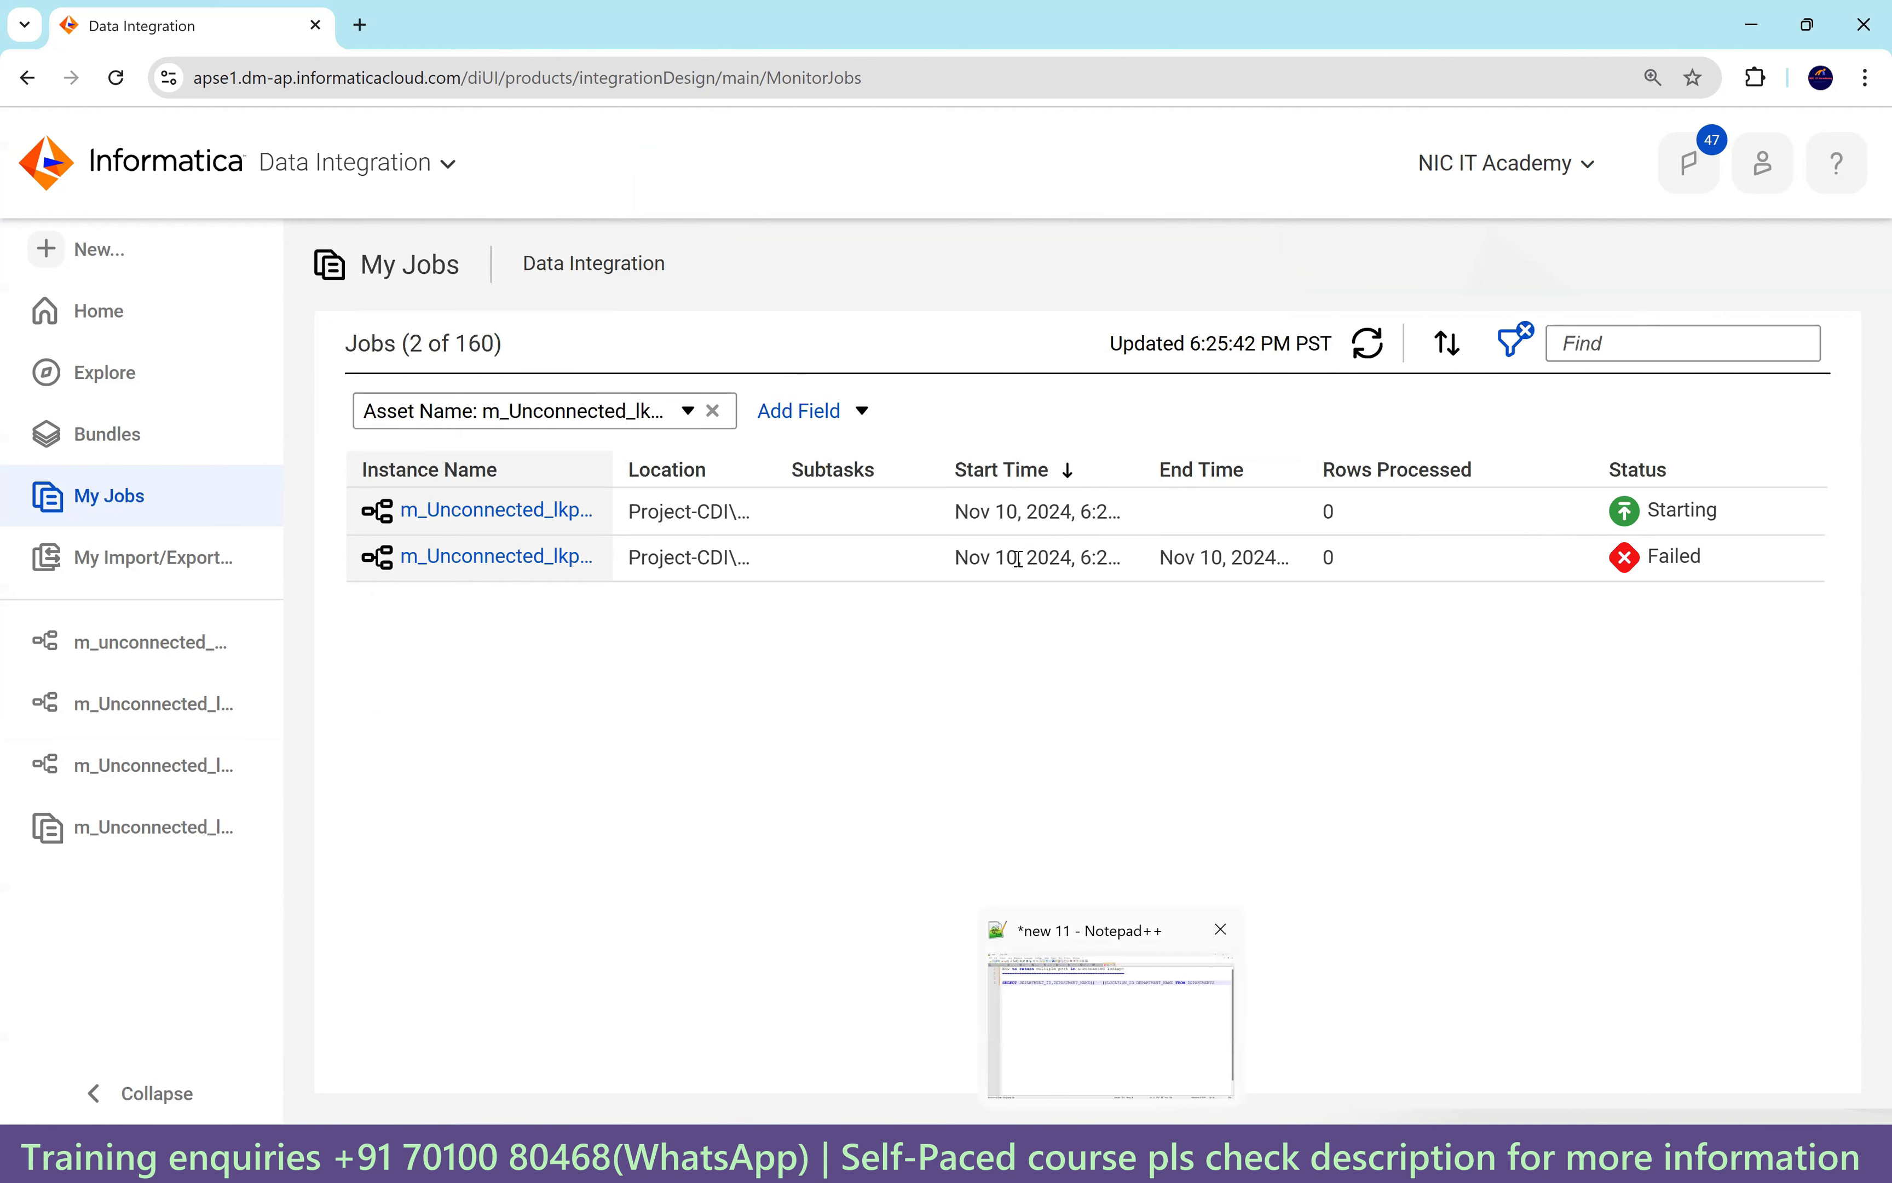
left_click(1360, 345)
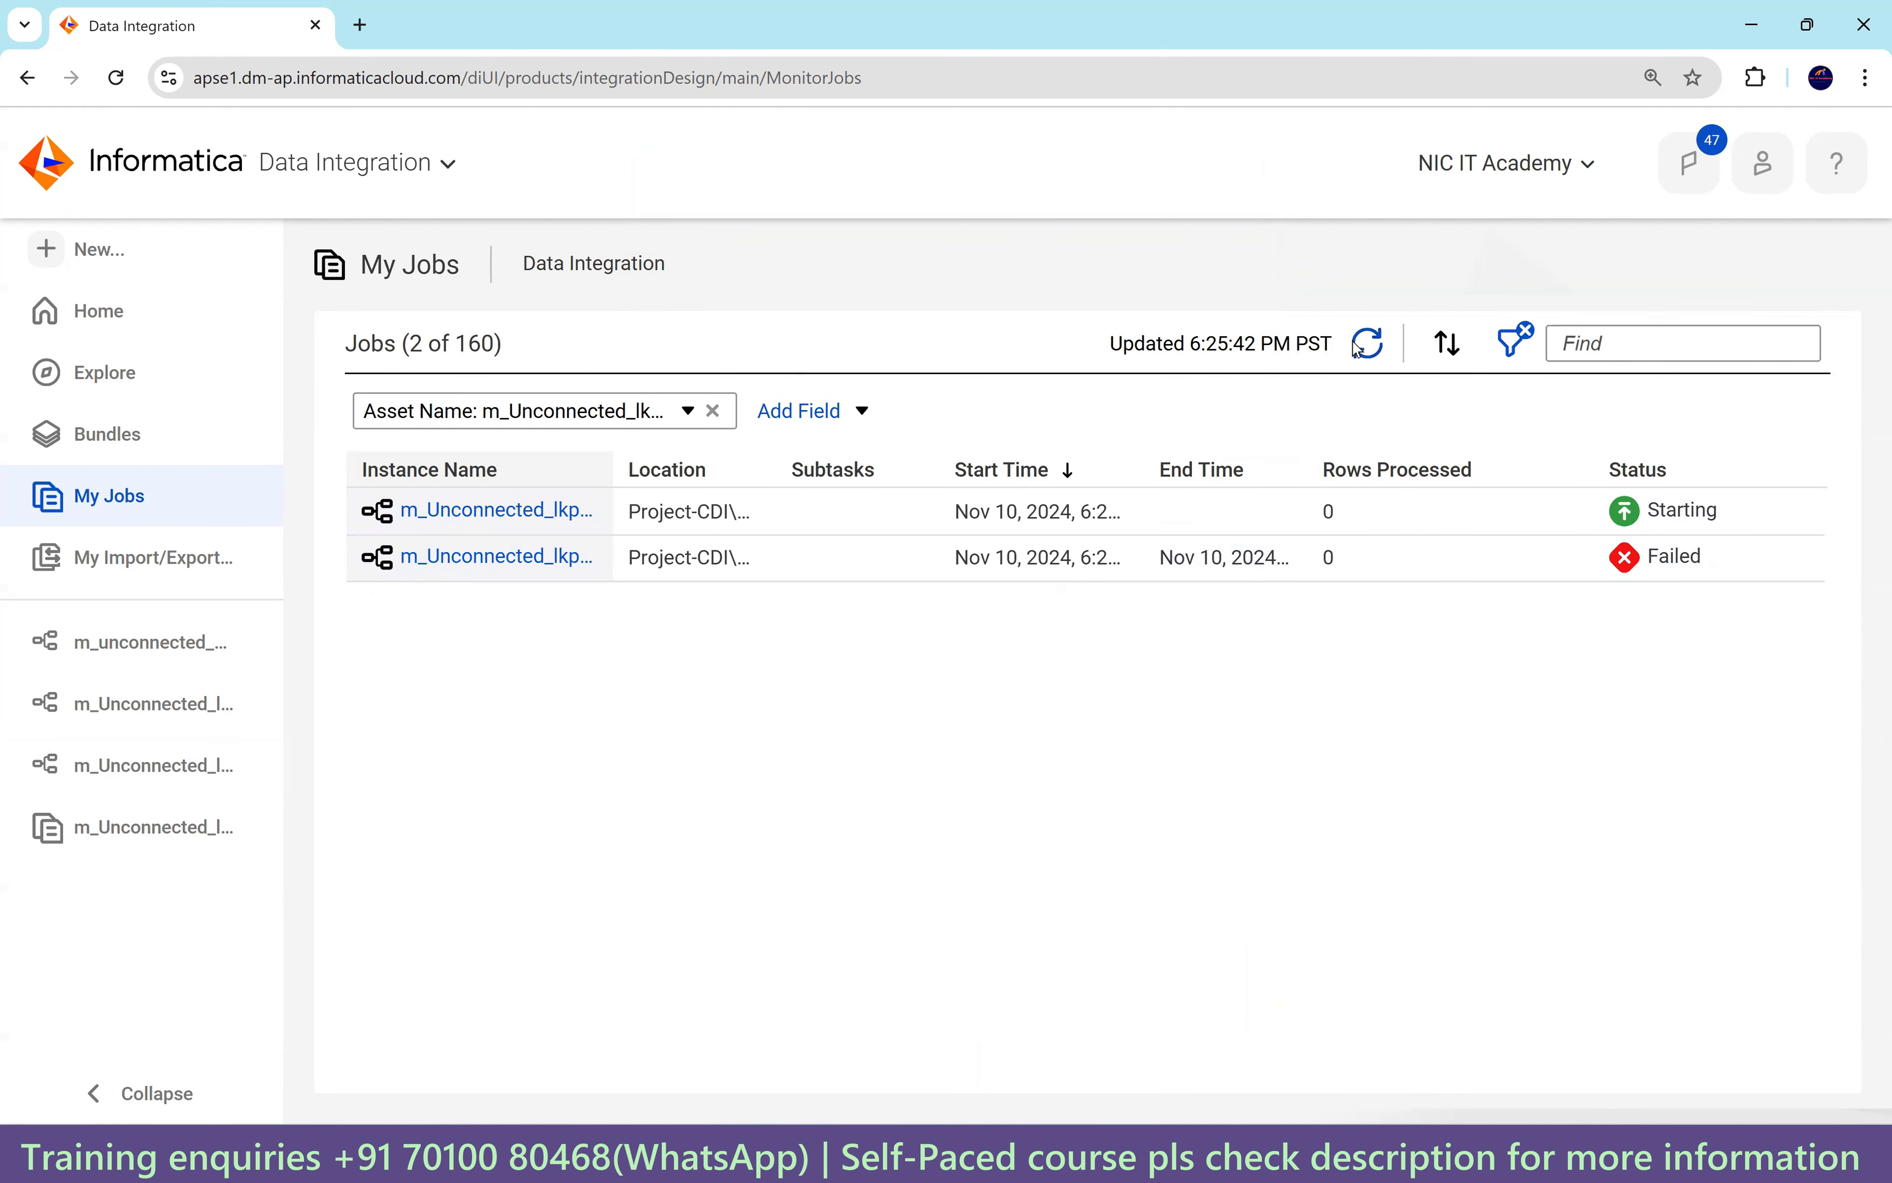
left_click(1362, 345)
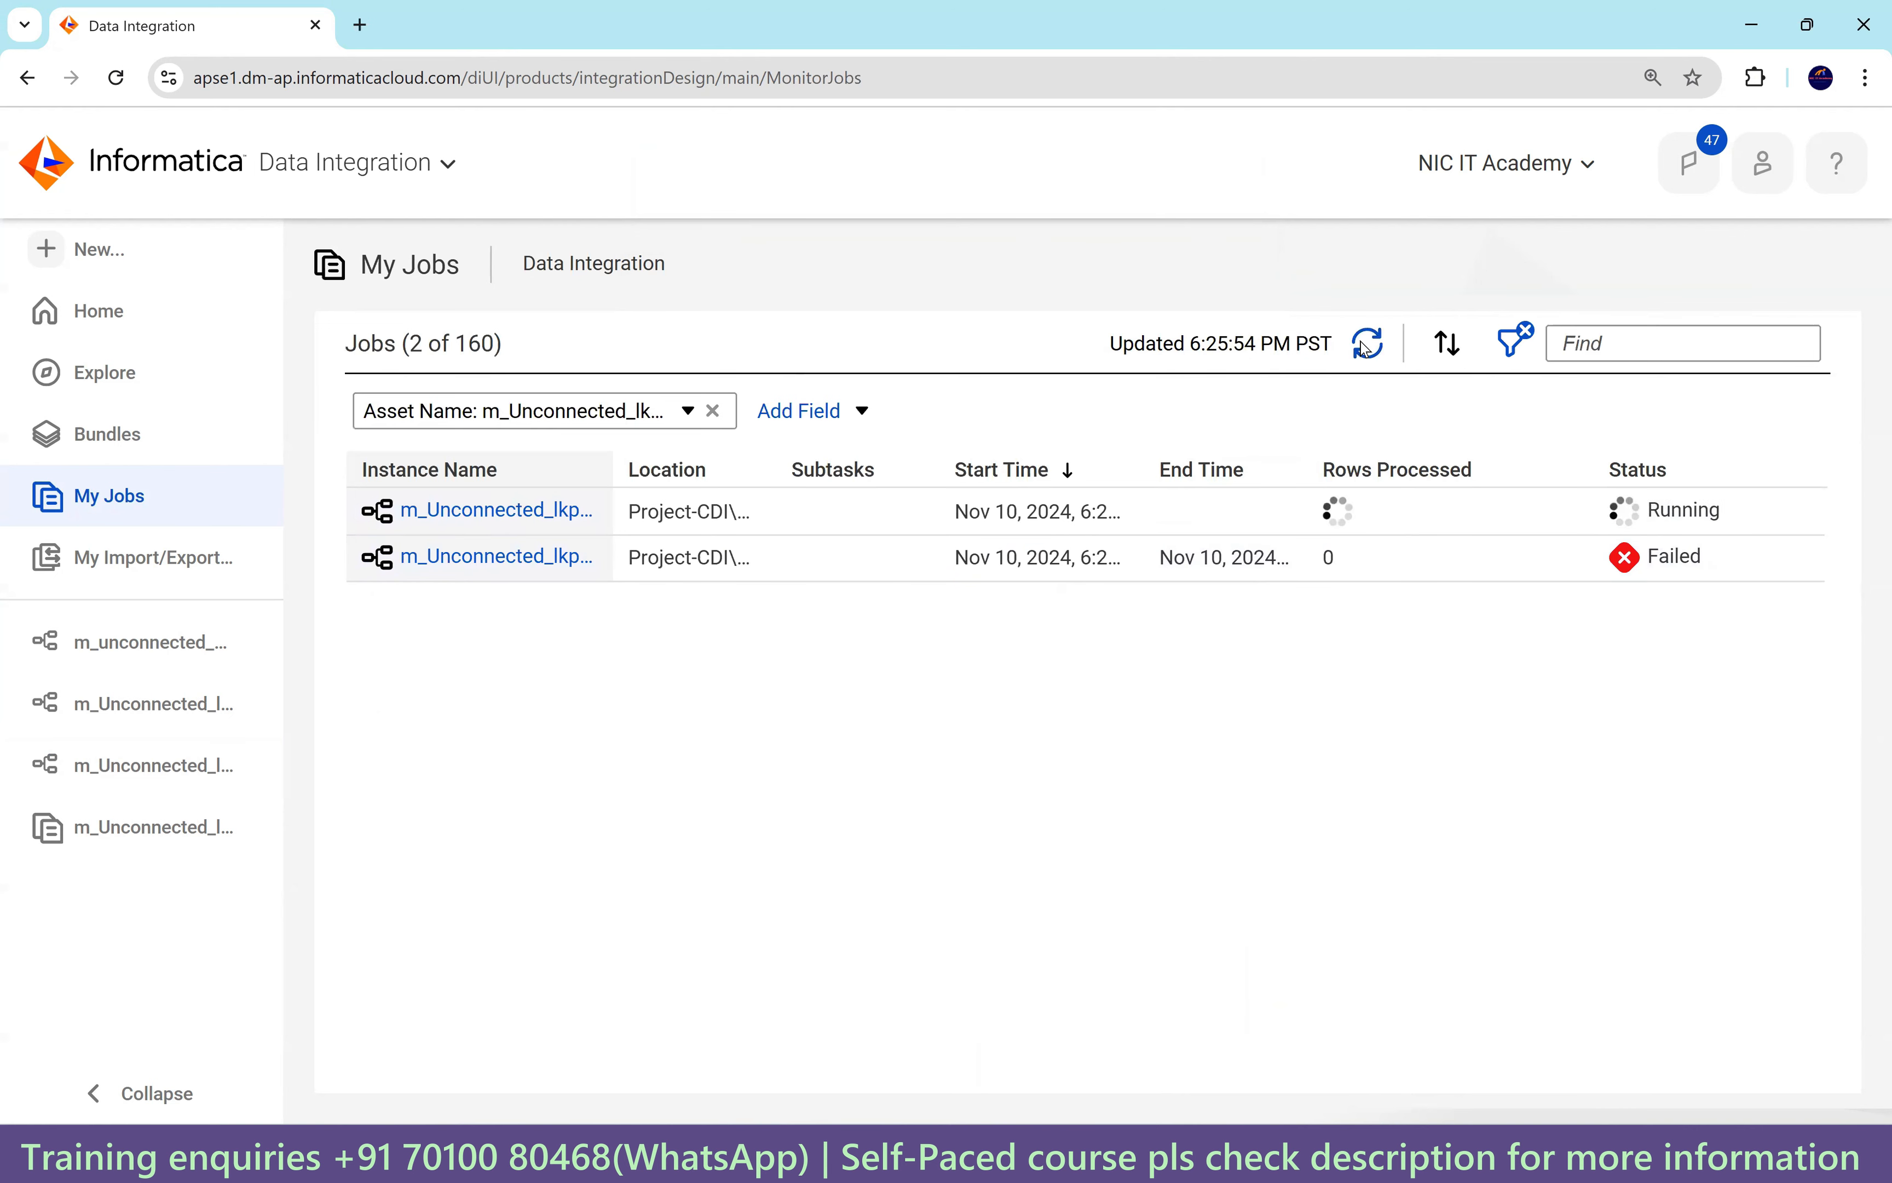
left_click(1362, 348)
left_click(1364, 350)
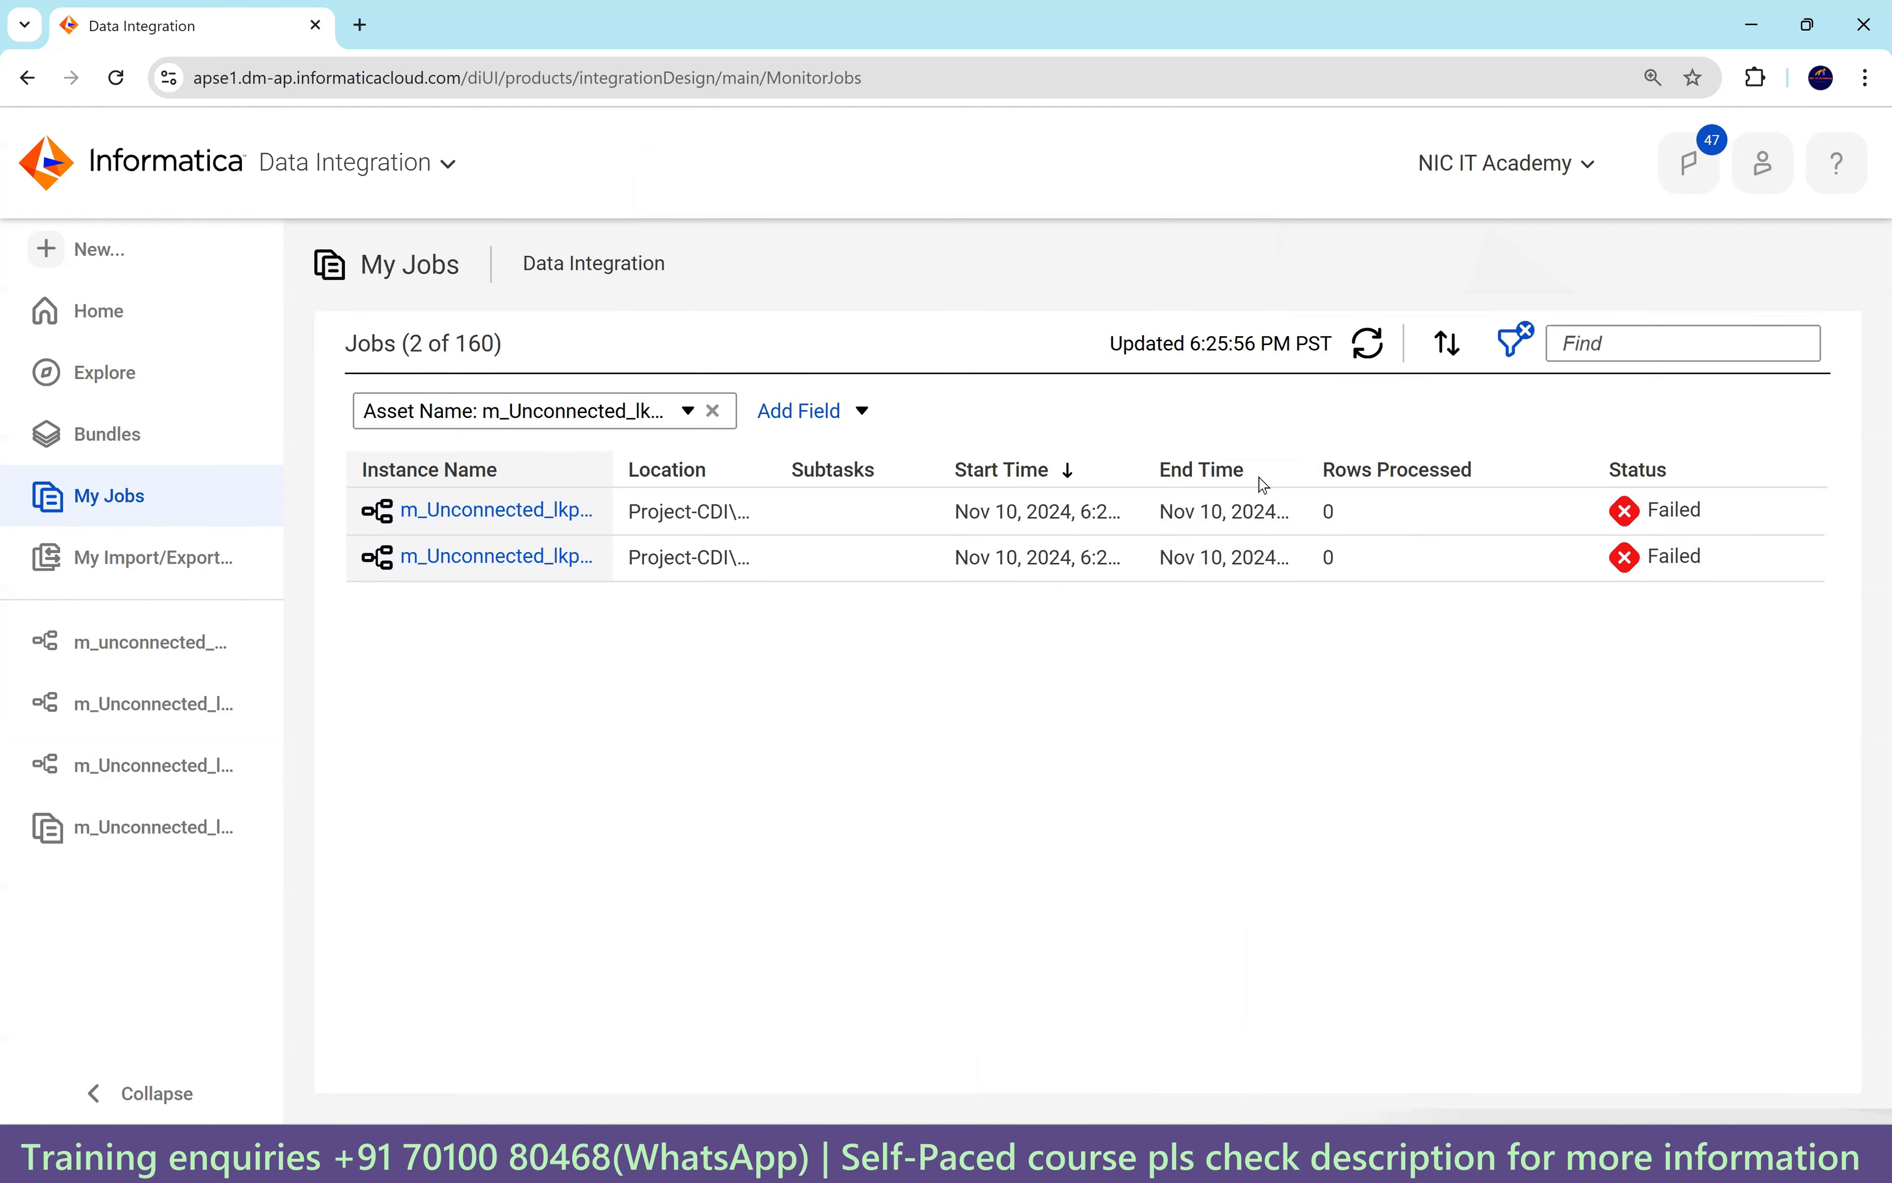
Review the failed job's TE_7002 invalid function reference error for lkp1.
left_click(548, 513)
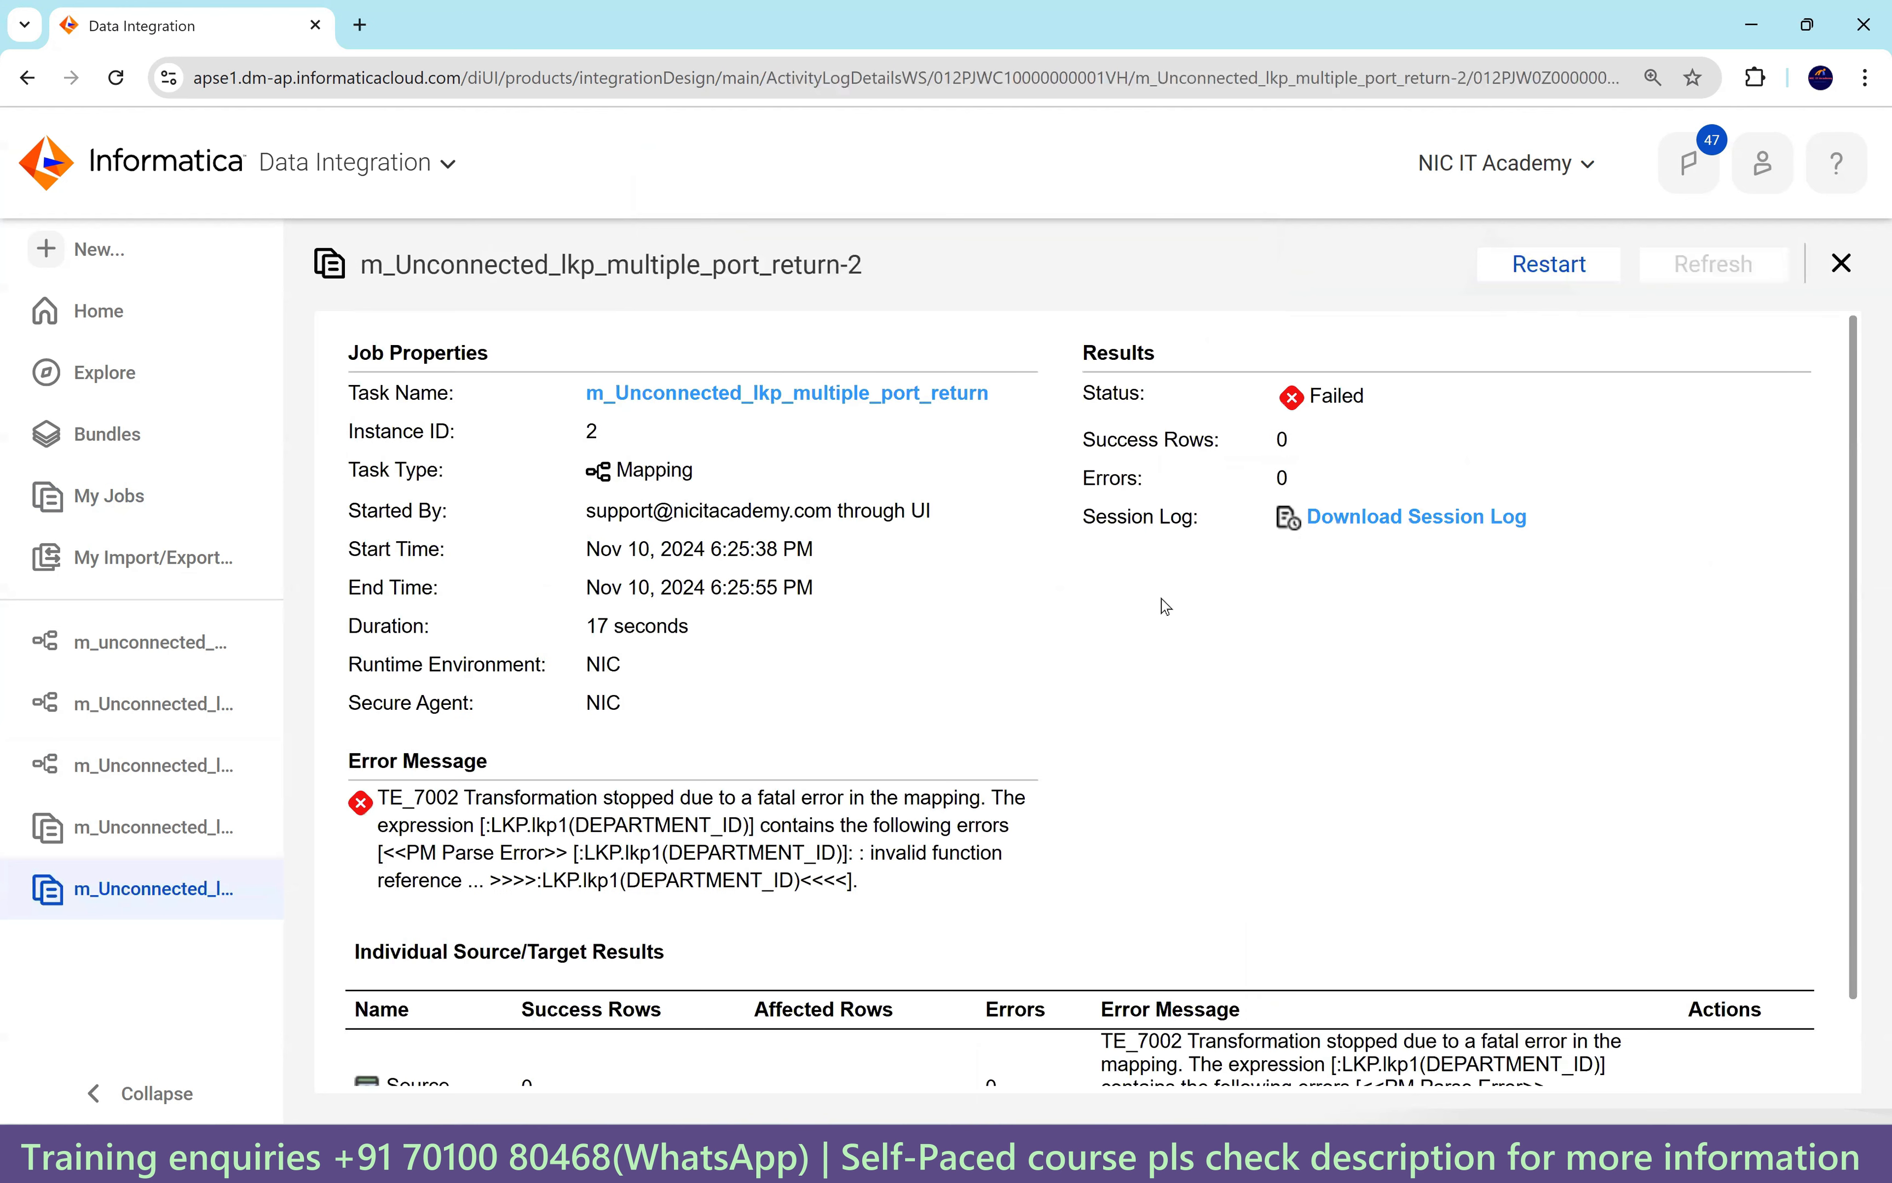
scroll(1124, 743, "down", 1)
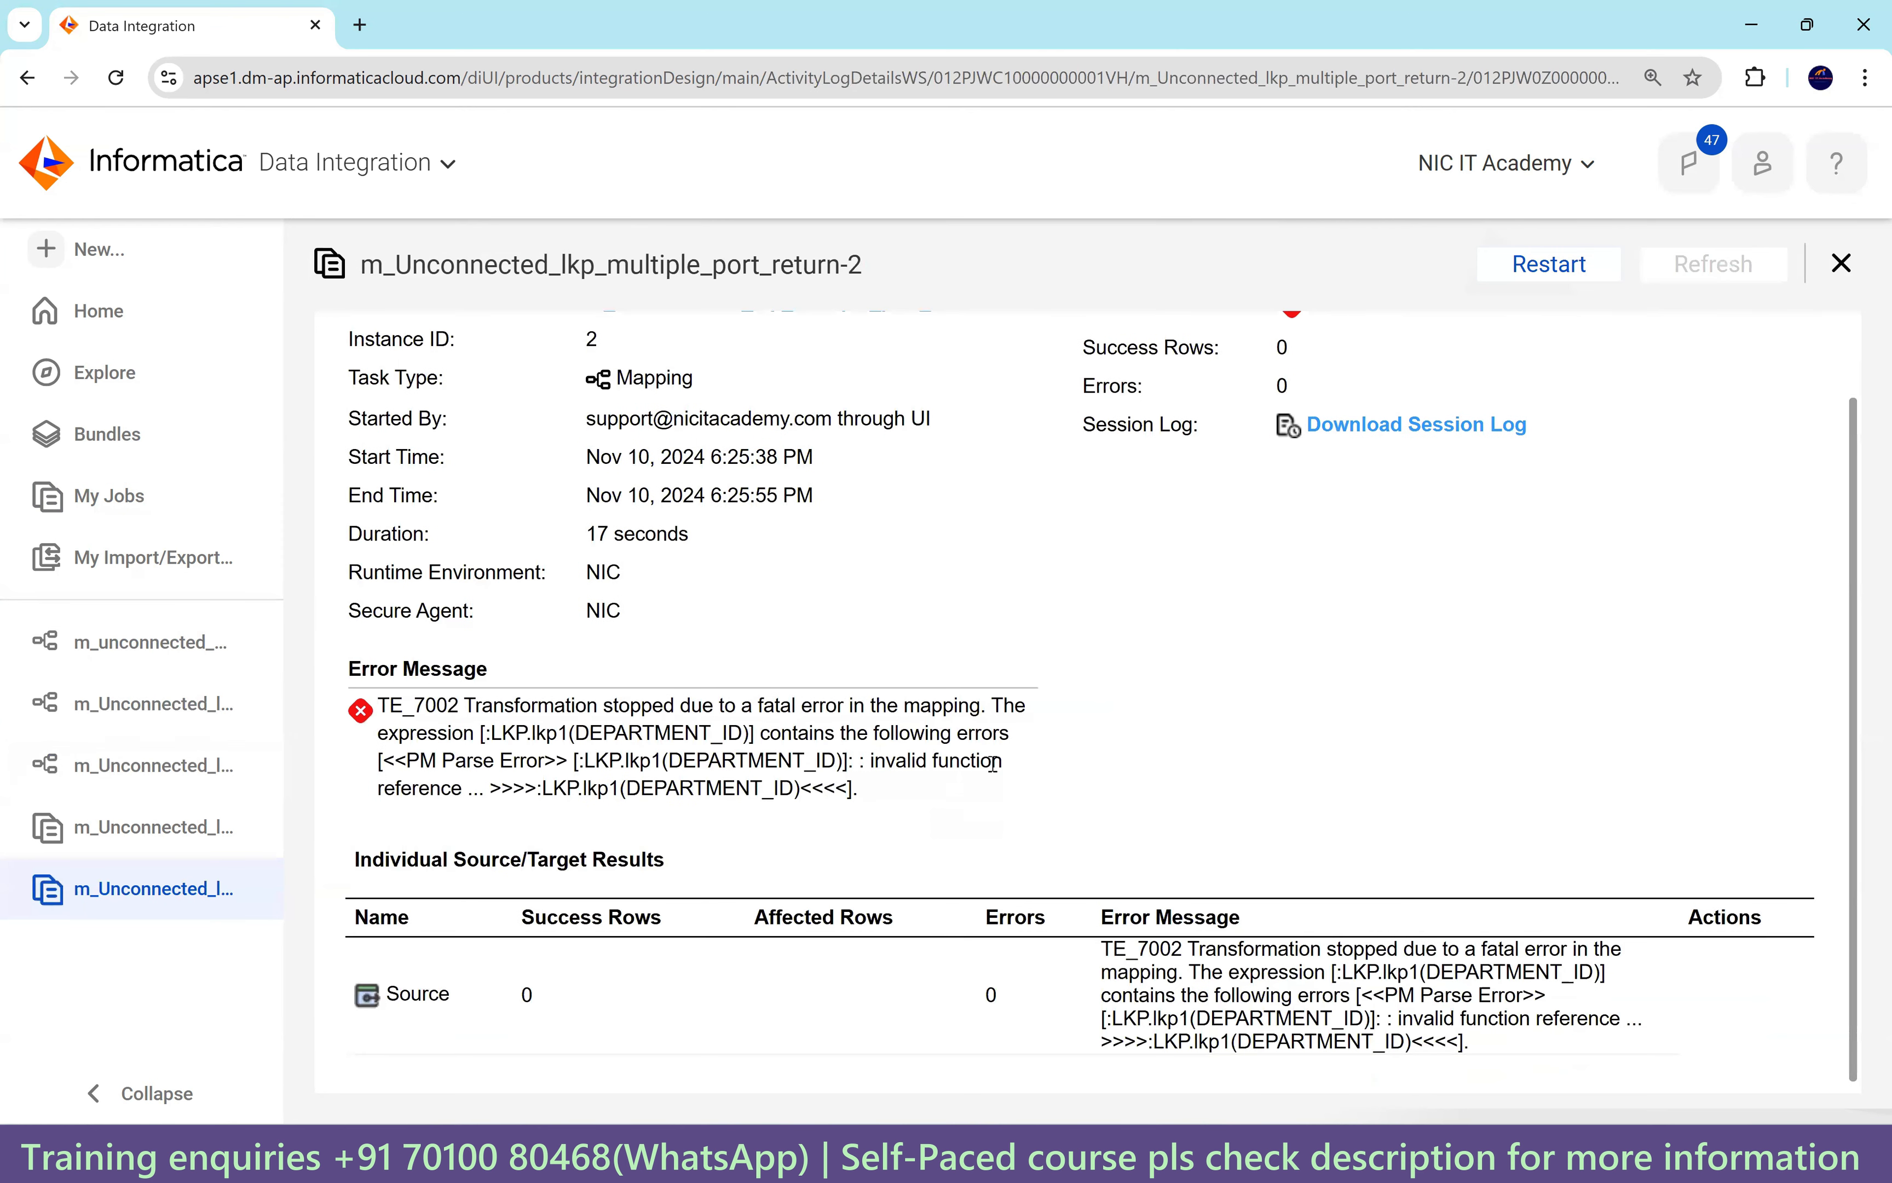
left_click_drag(885, 762, 992, 763)
left_click_drag(581, 763, 813, 763)
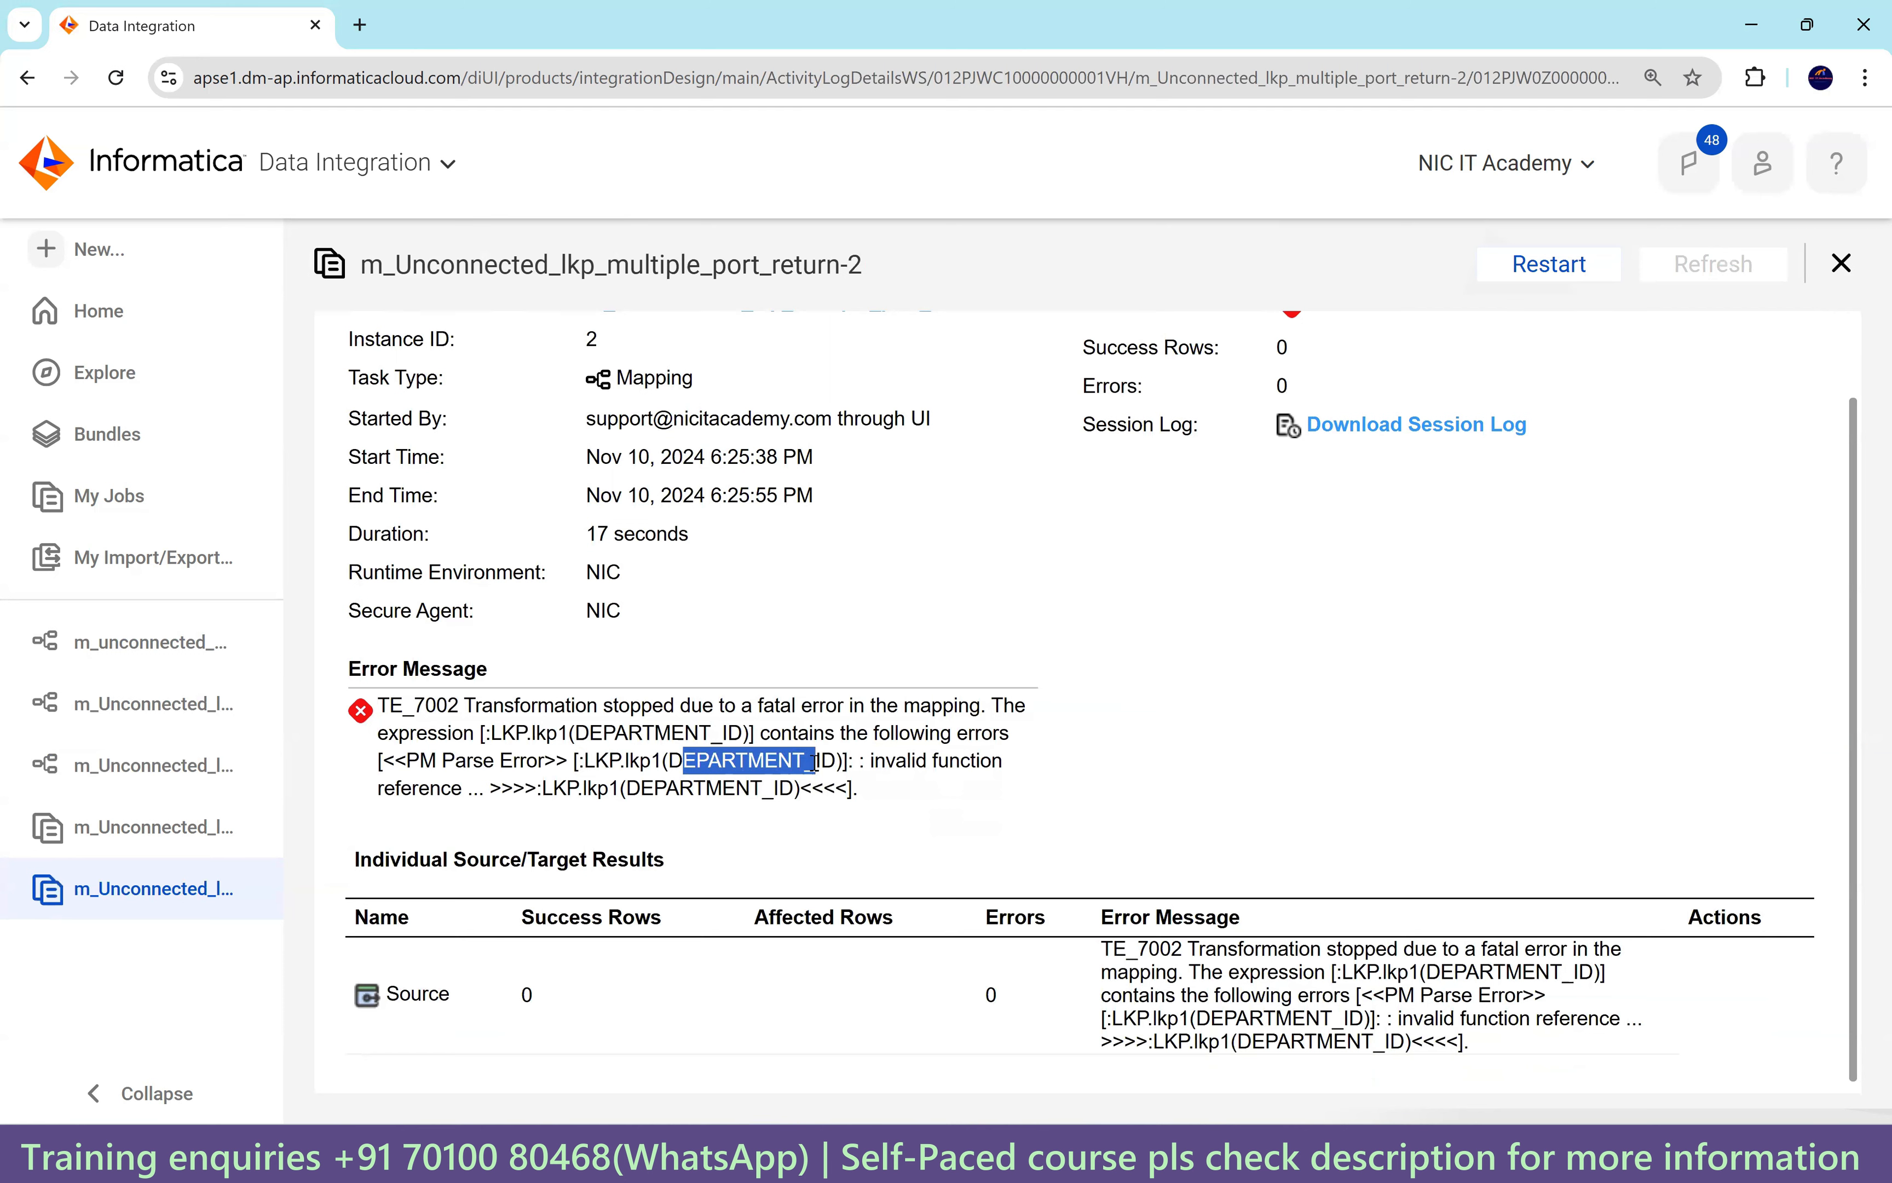
double_click(910, 763)
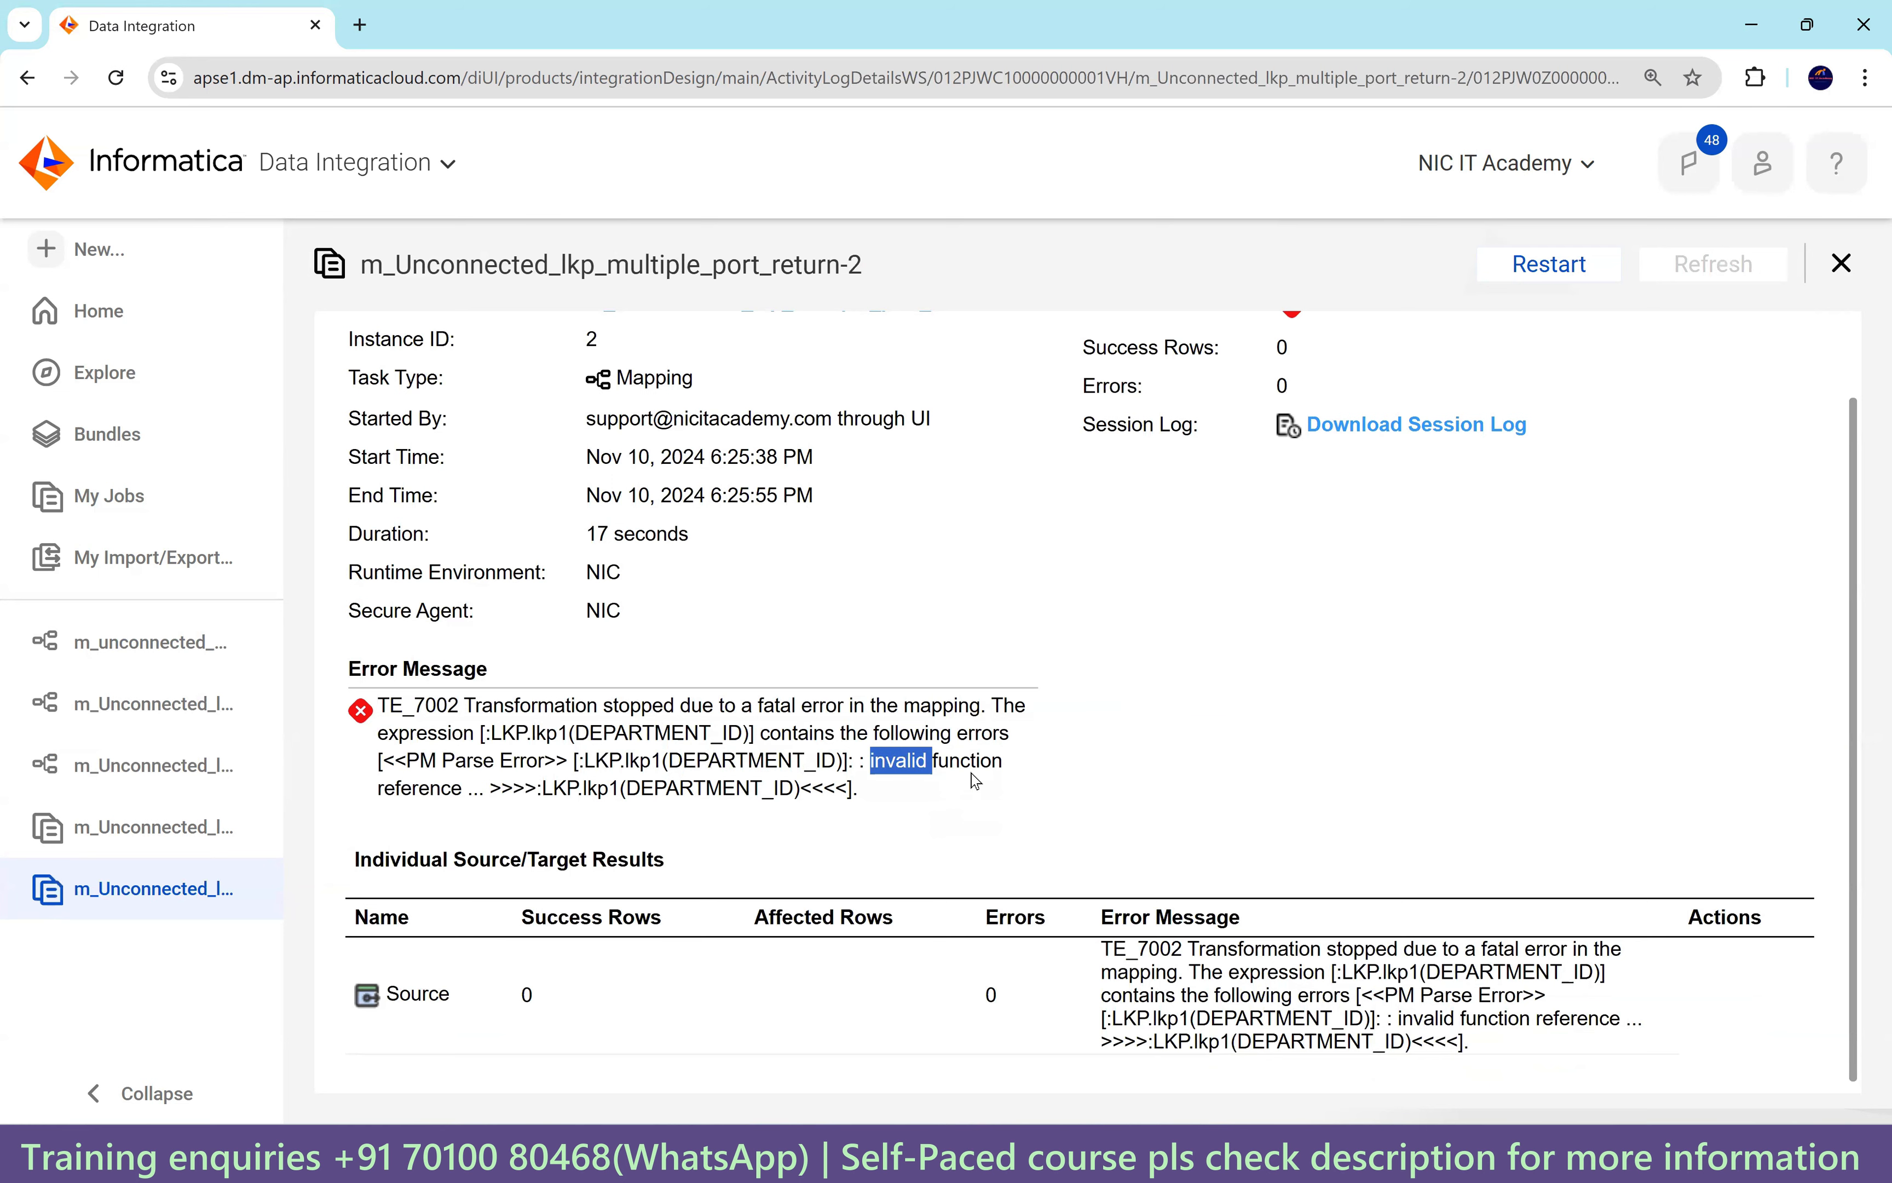
double_click(655, 763)
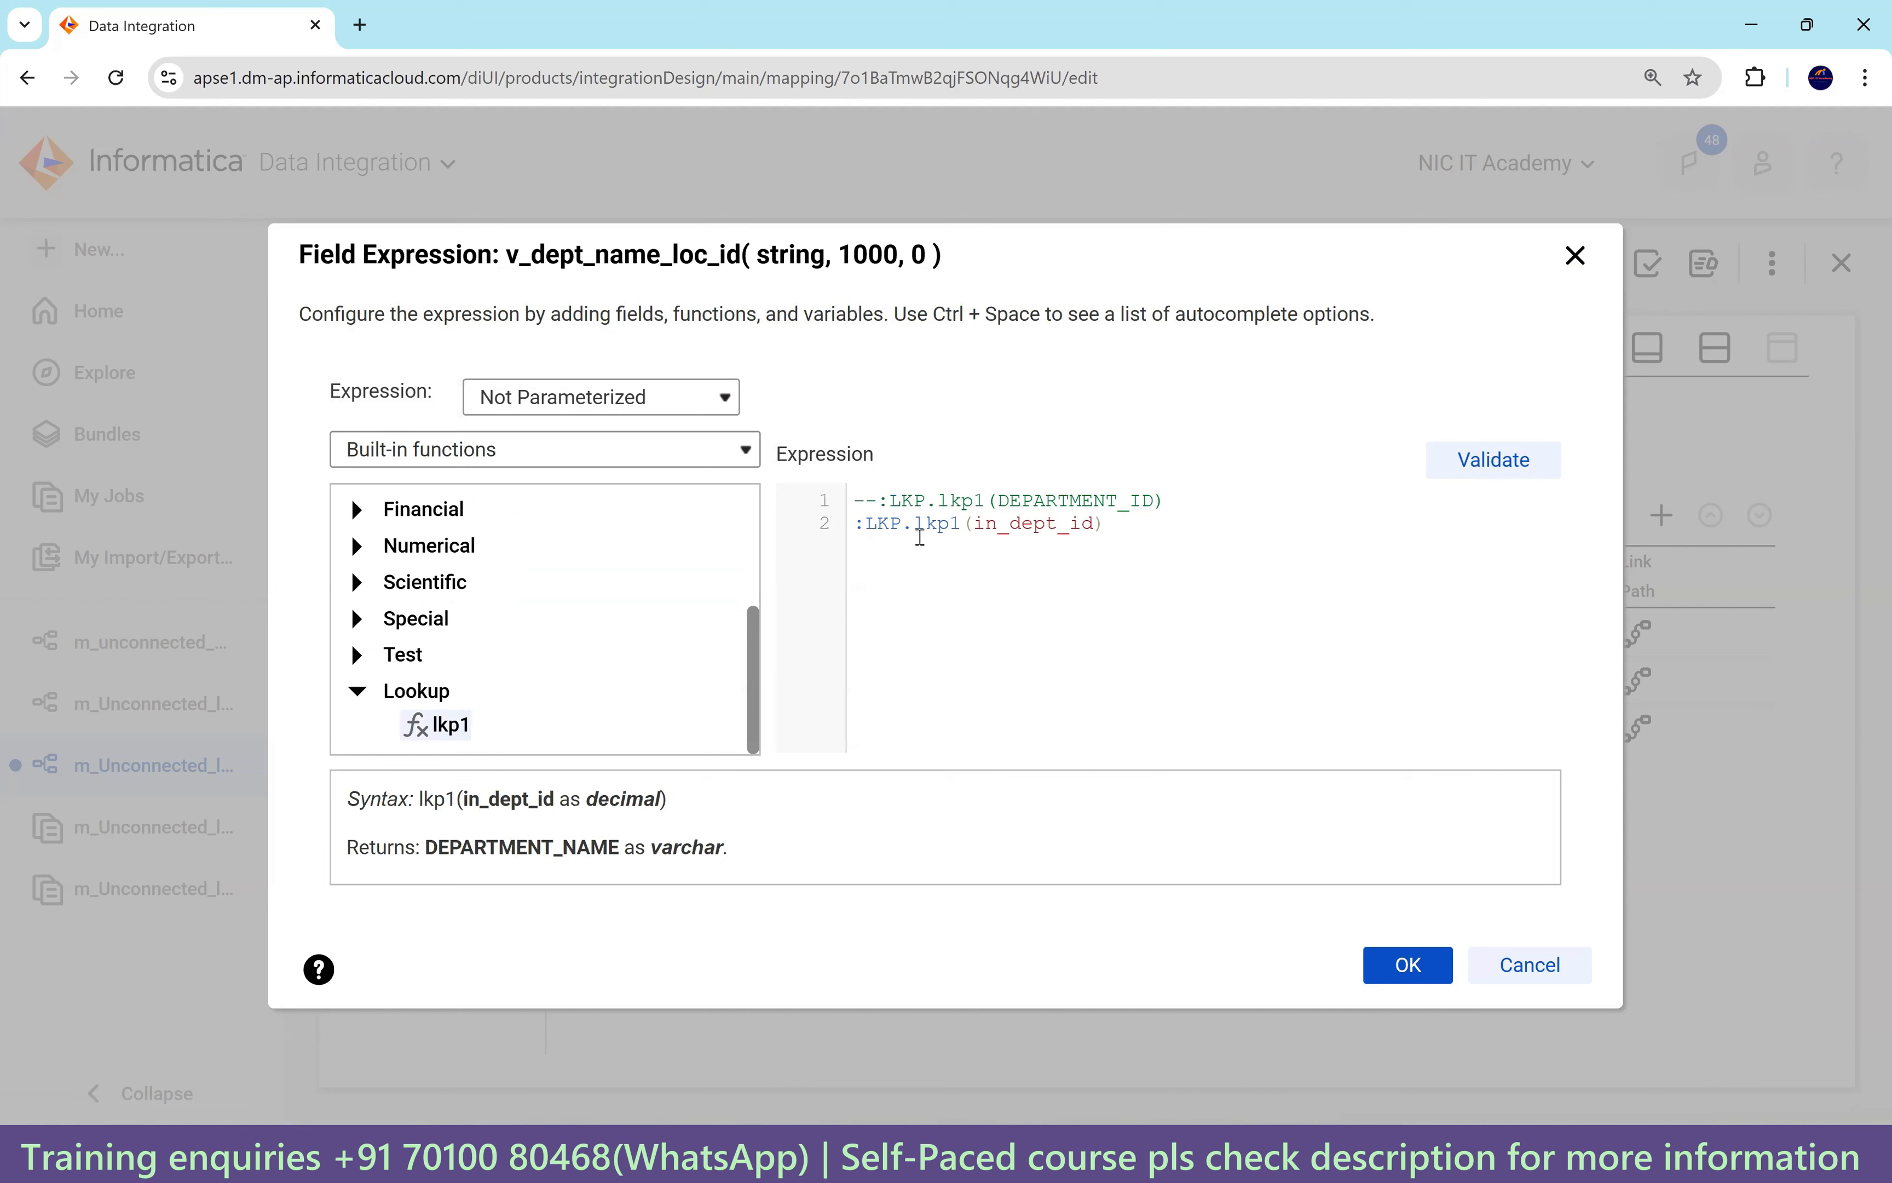
Change the lookup call argument to DEPARTMENT_ID, giving :LKP.lkp1(DEPARTMENT_ID) in v_dept_name_loc_id.
left_click_drag(977, 522, 1094, 534)
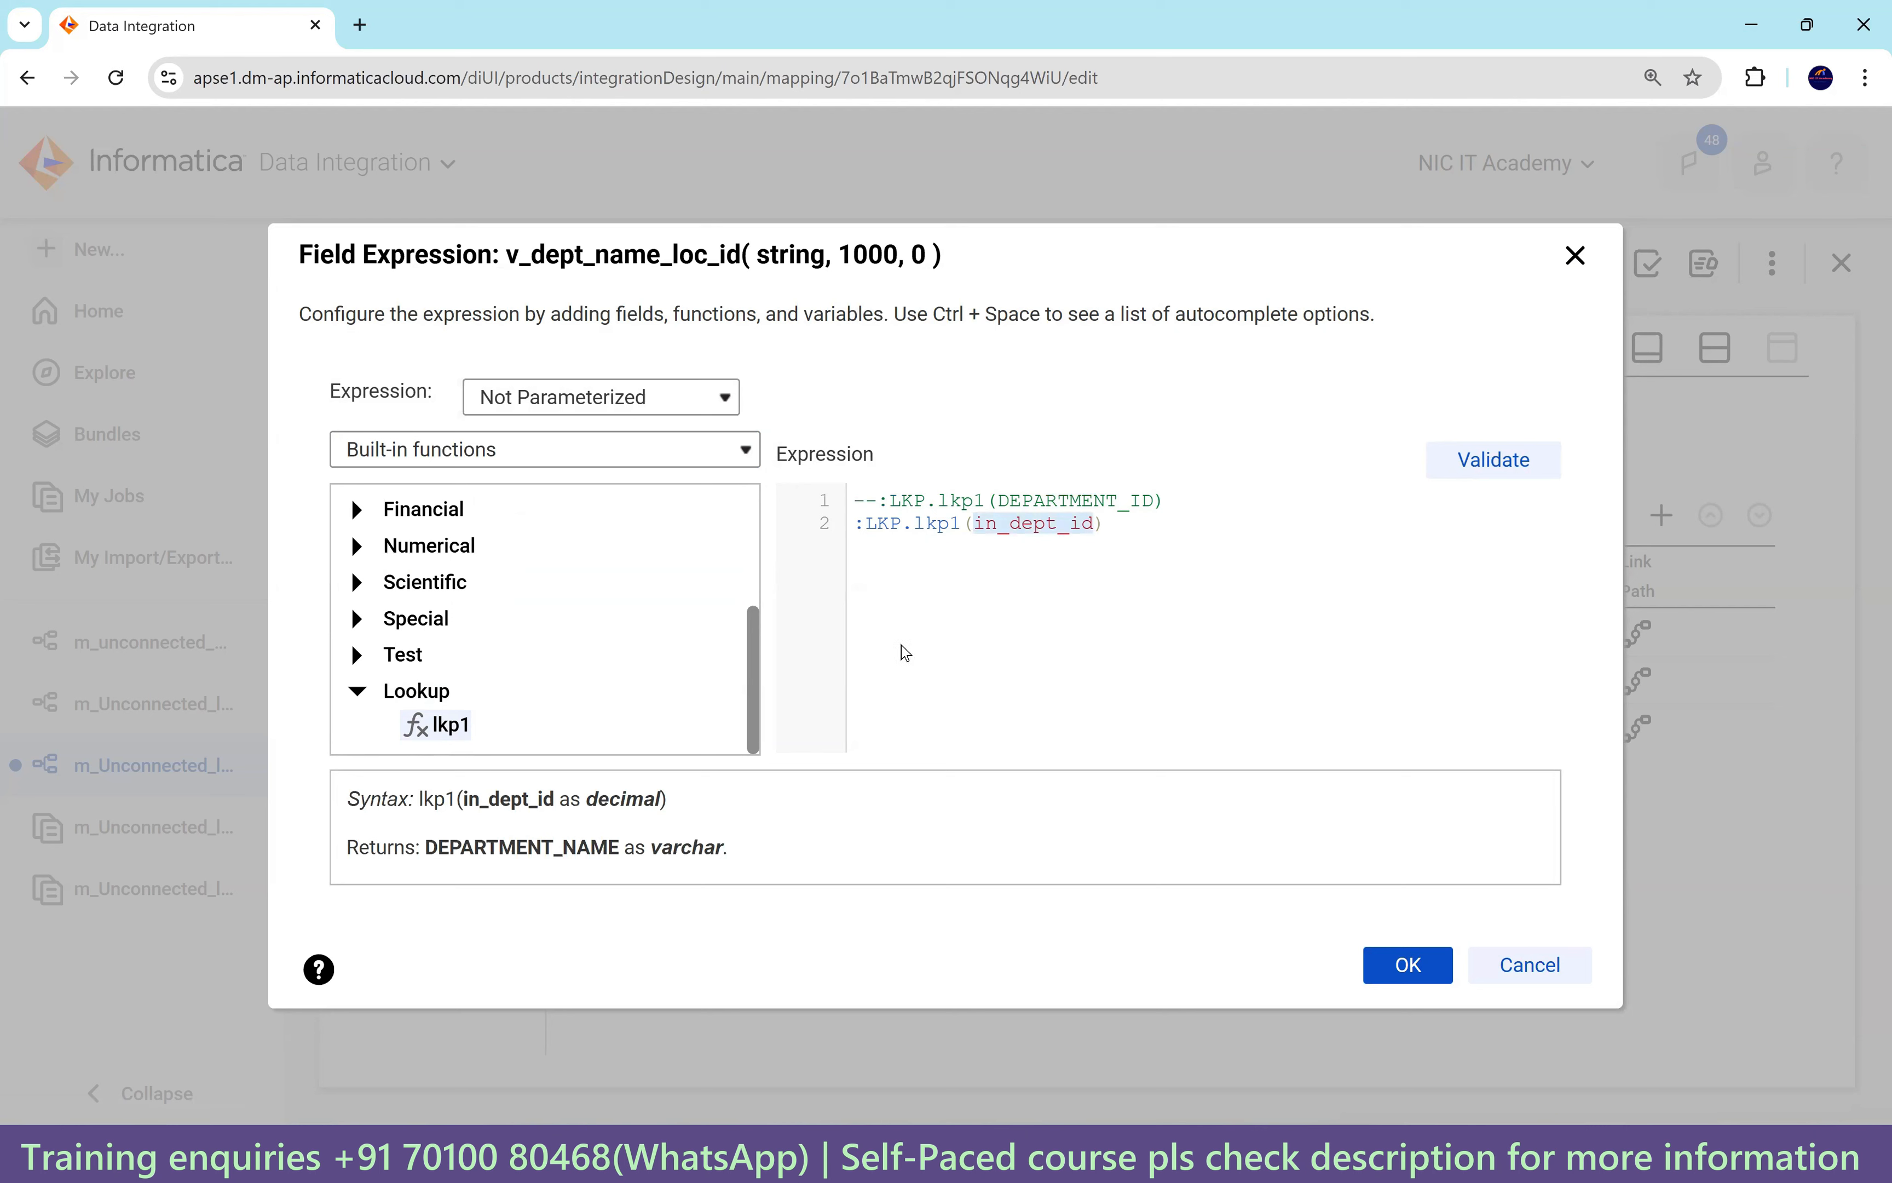
left_click(530, 457)
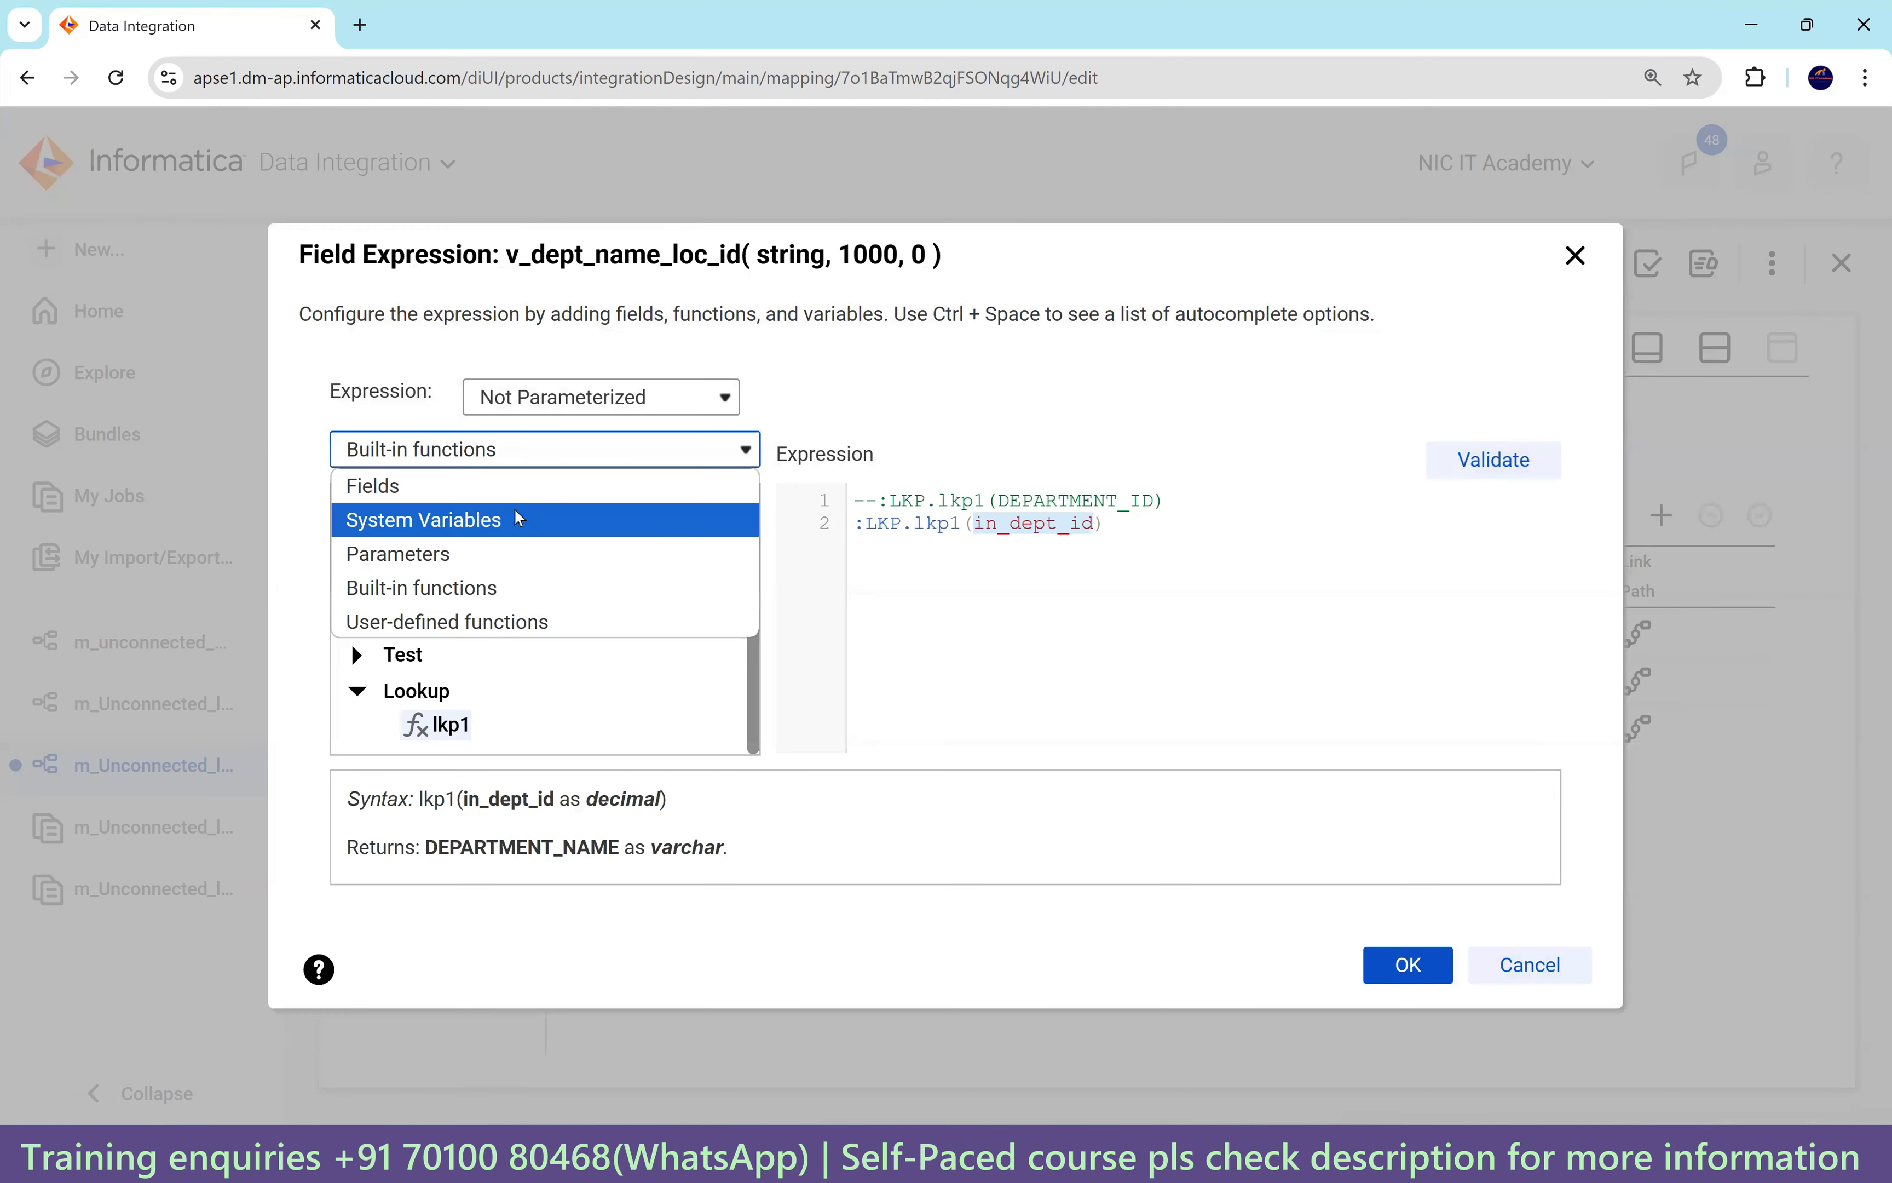
left_click(512, 486)
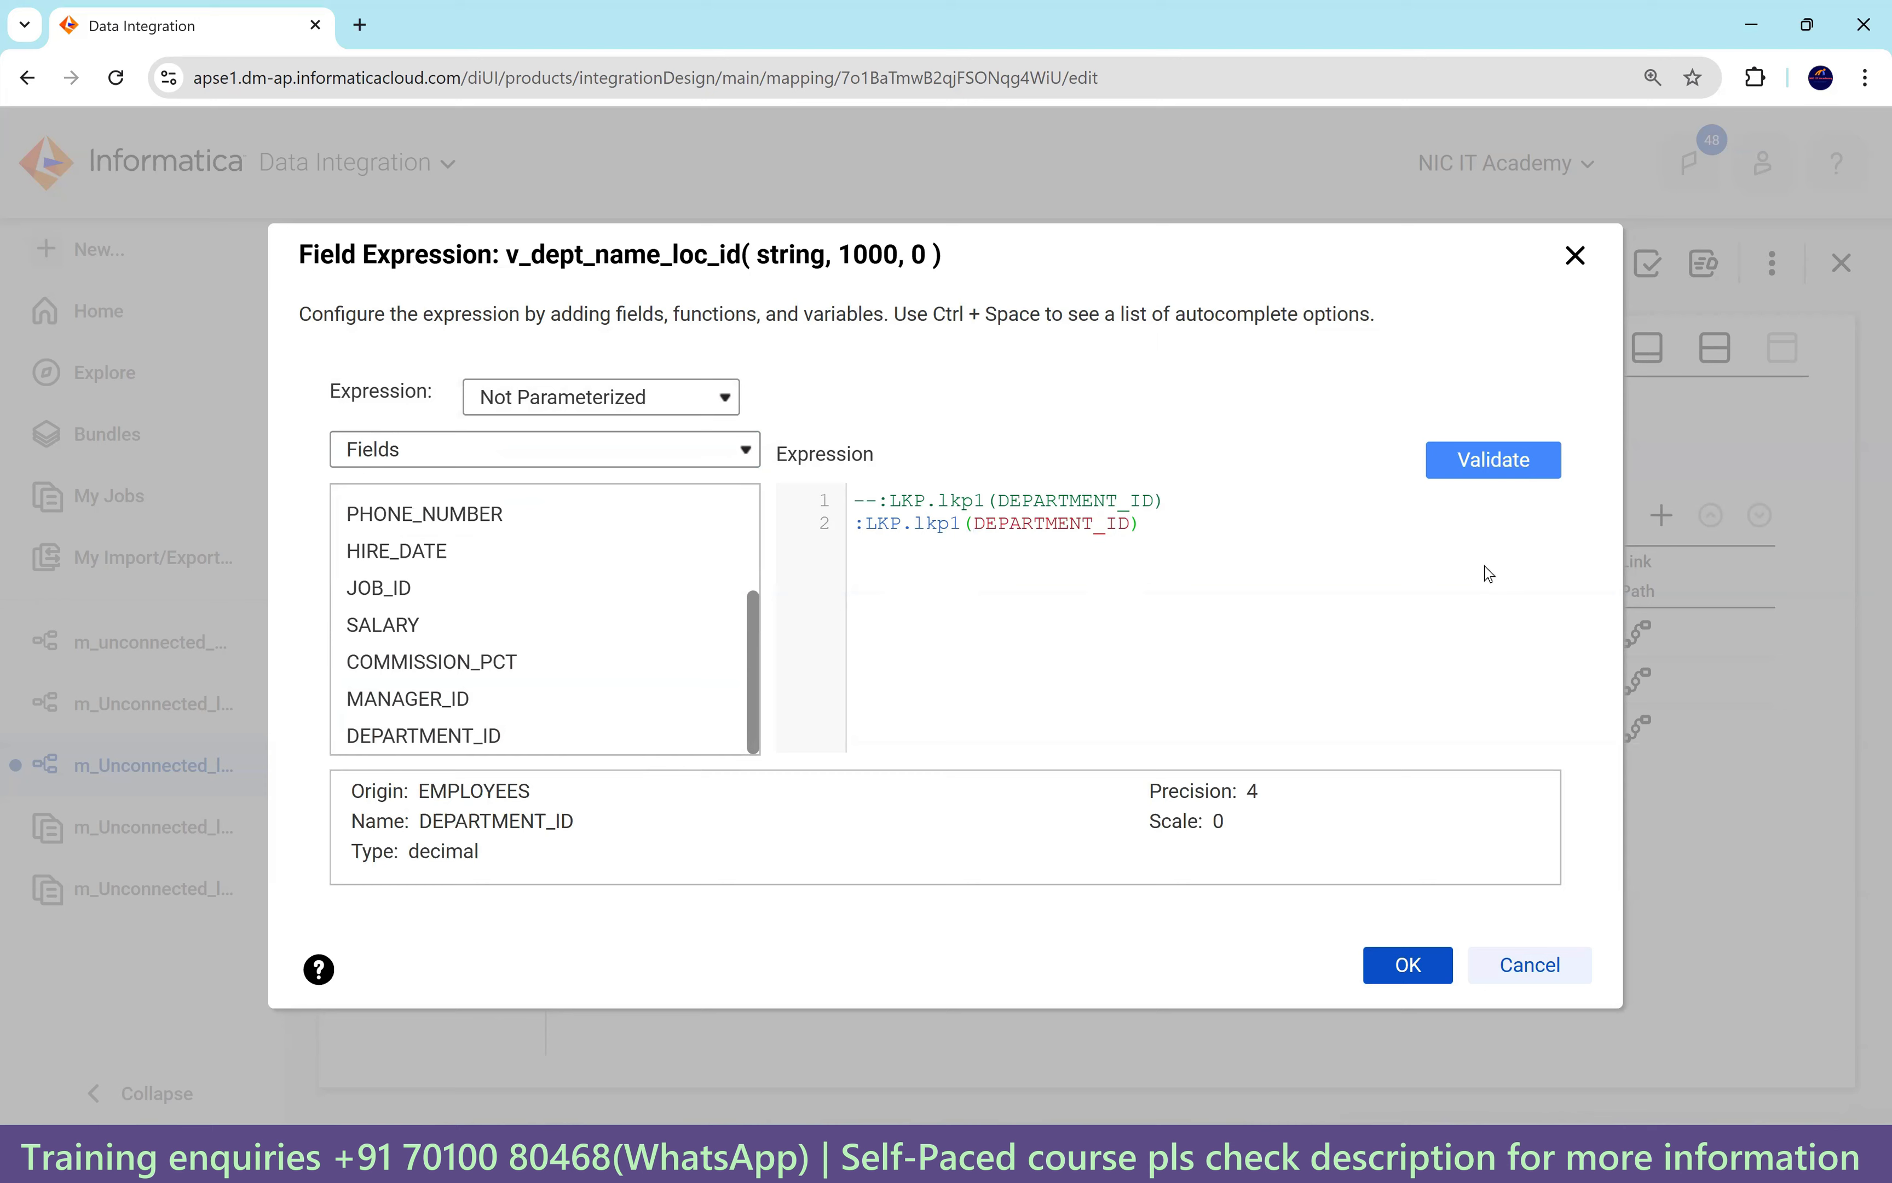
left_click(1494, 460)
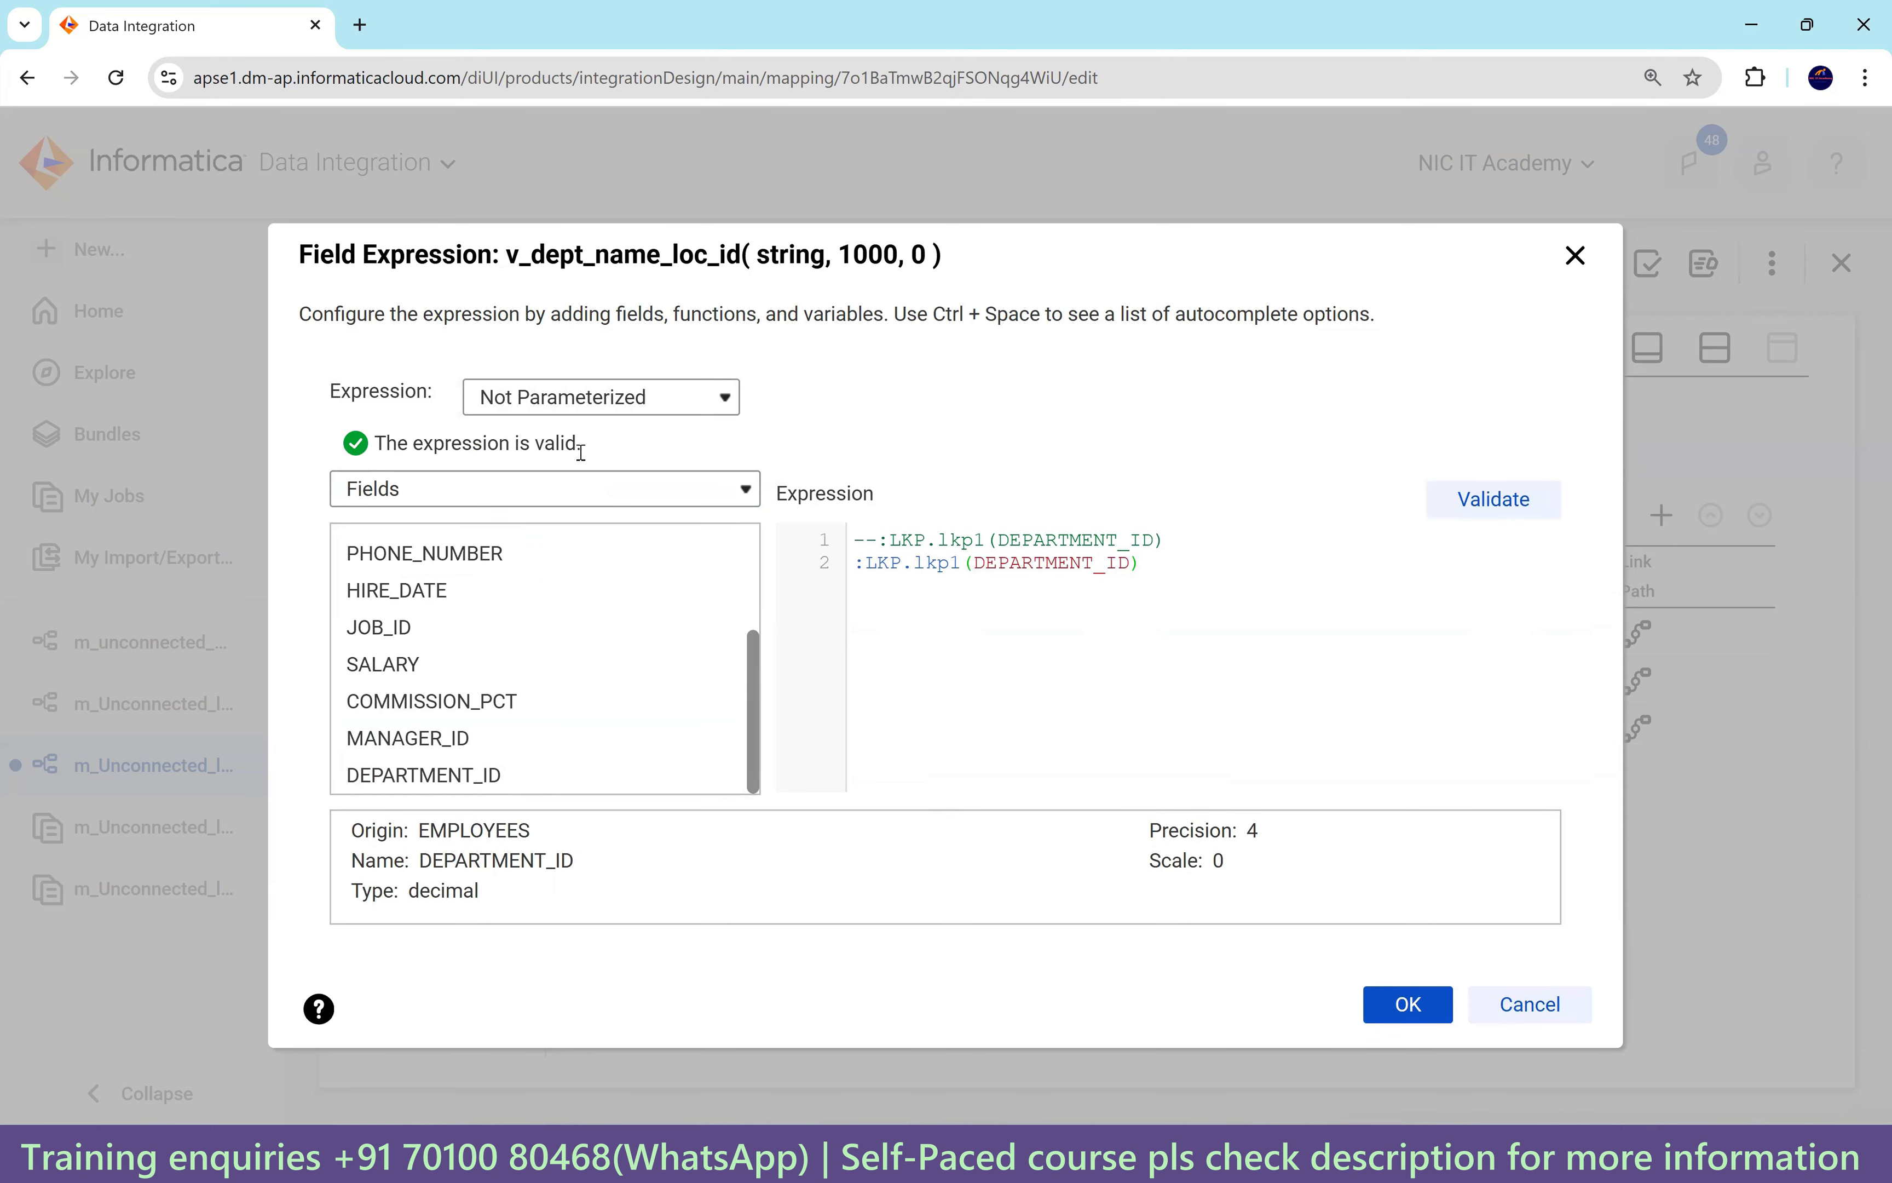
left_click_drag(581, 453, 377, 443)
left_click(1399, 1003)
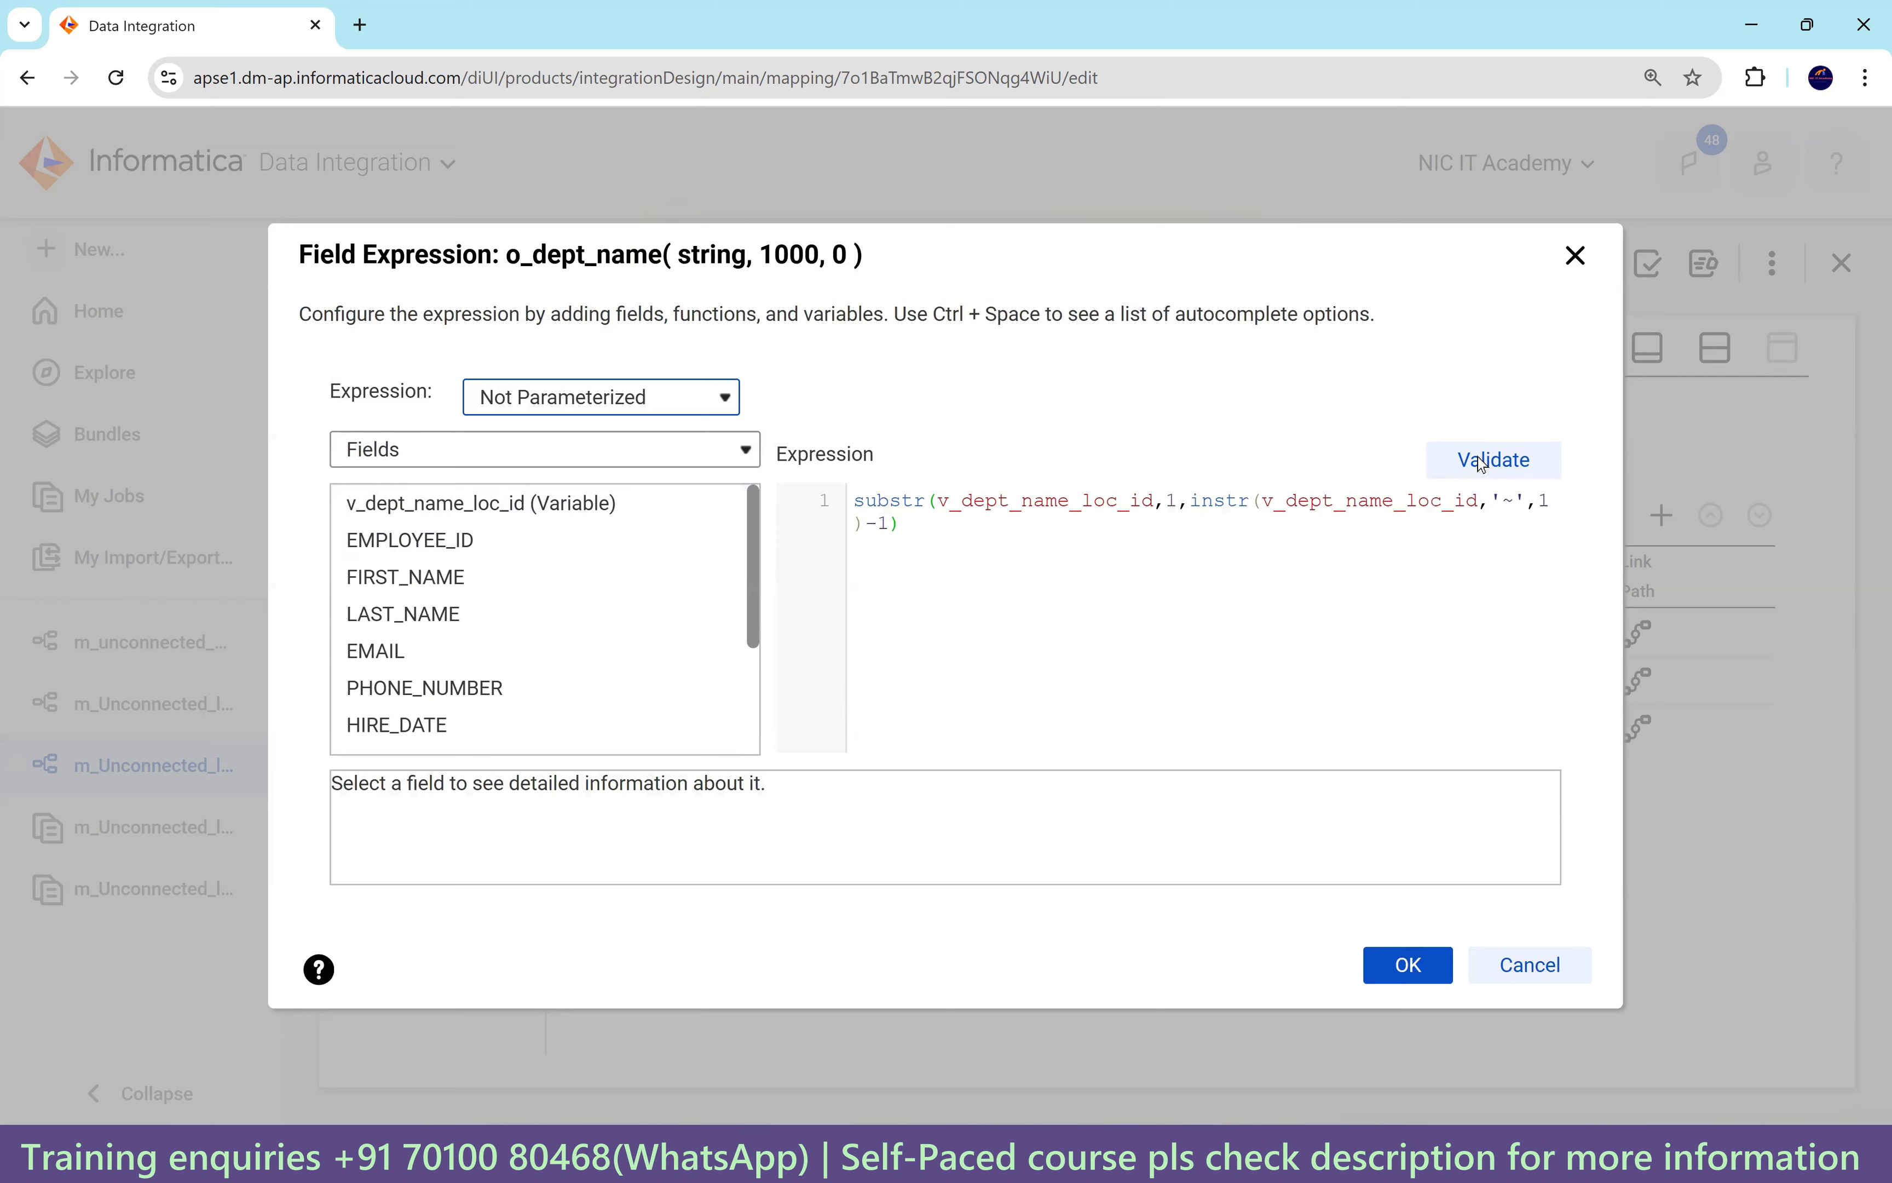
Validate the o_dept_name and o_loc_id expressions, then select lkp1 on the canvas.
left_click(1481, 461)
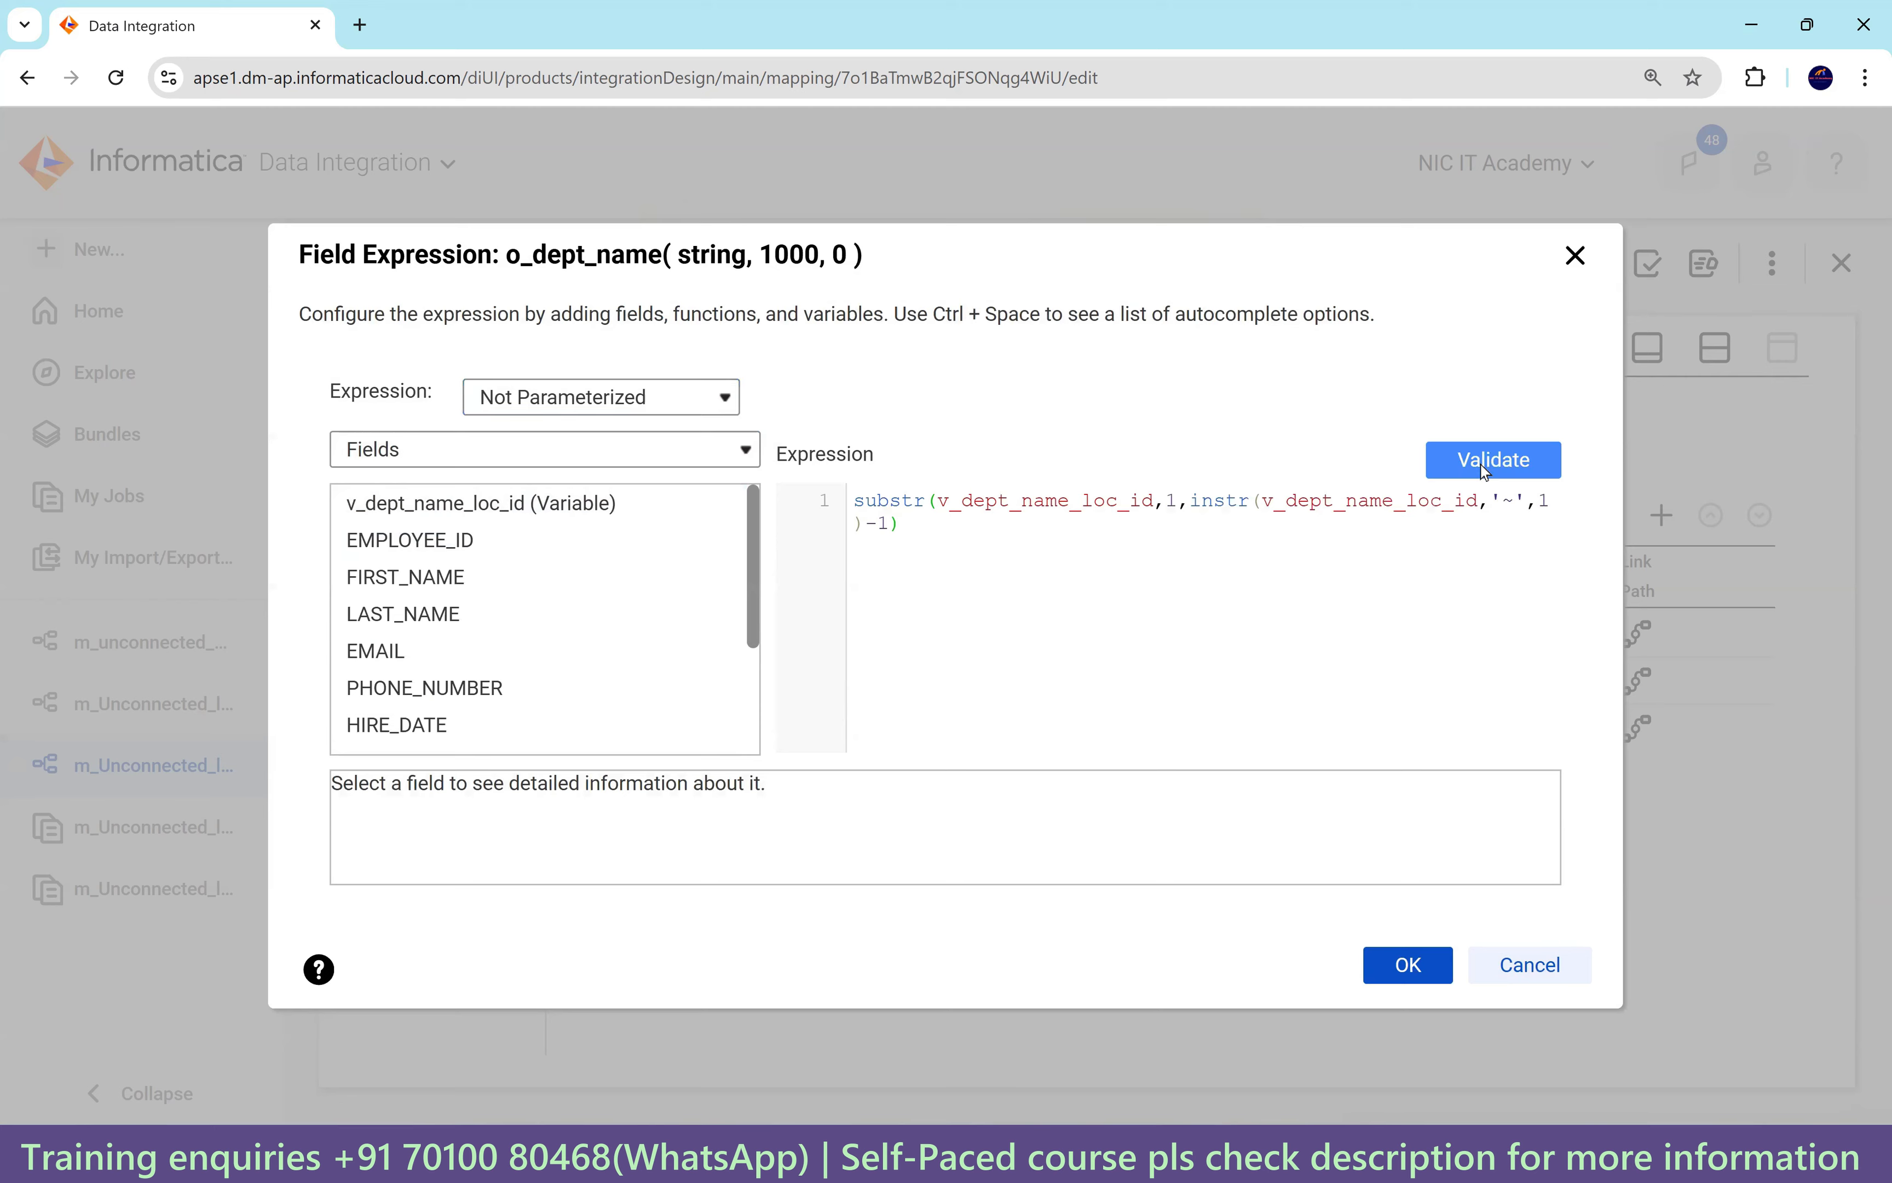
left_click(1408, 989)
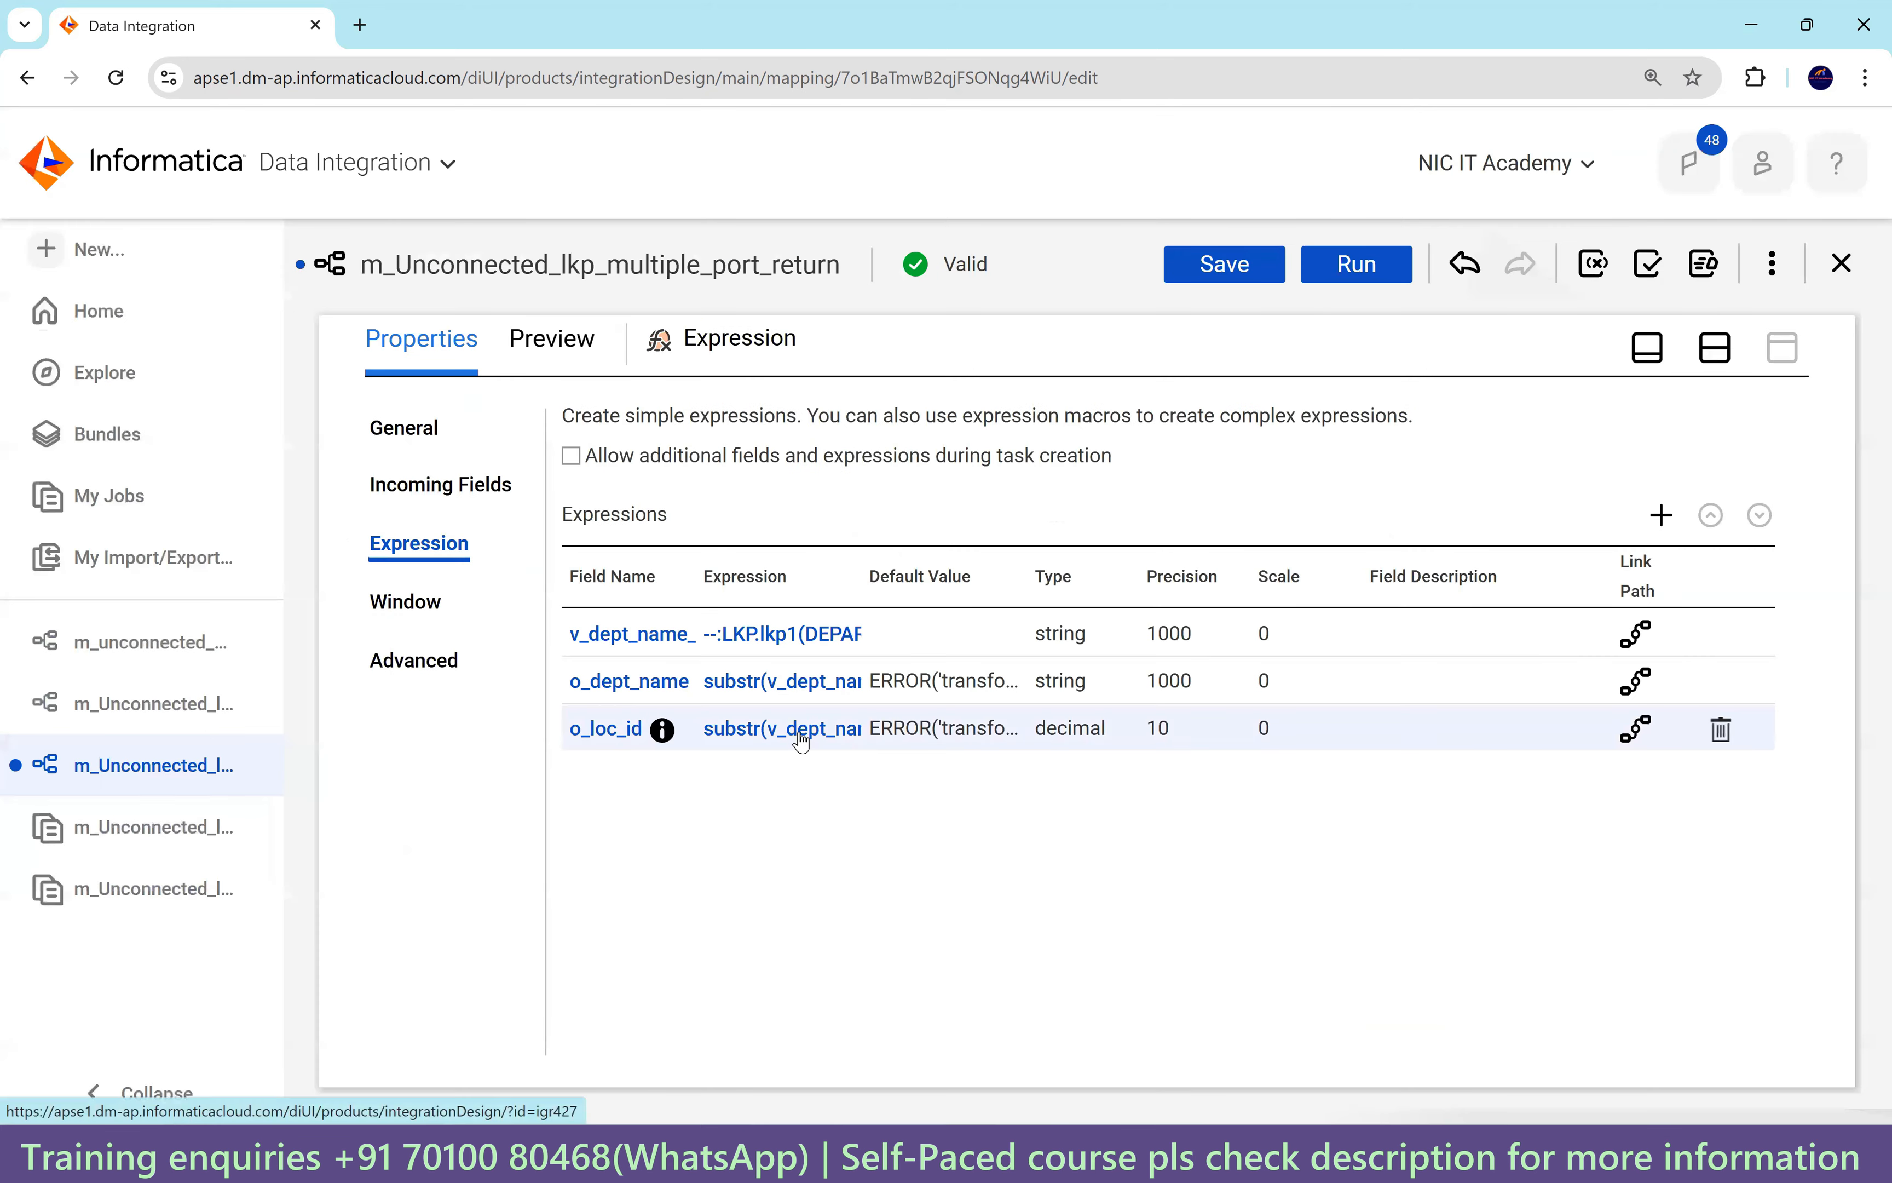
left_click(803, 740)
left_click(1472, 463)
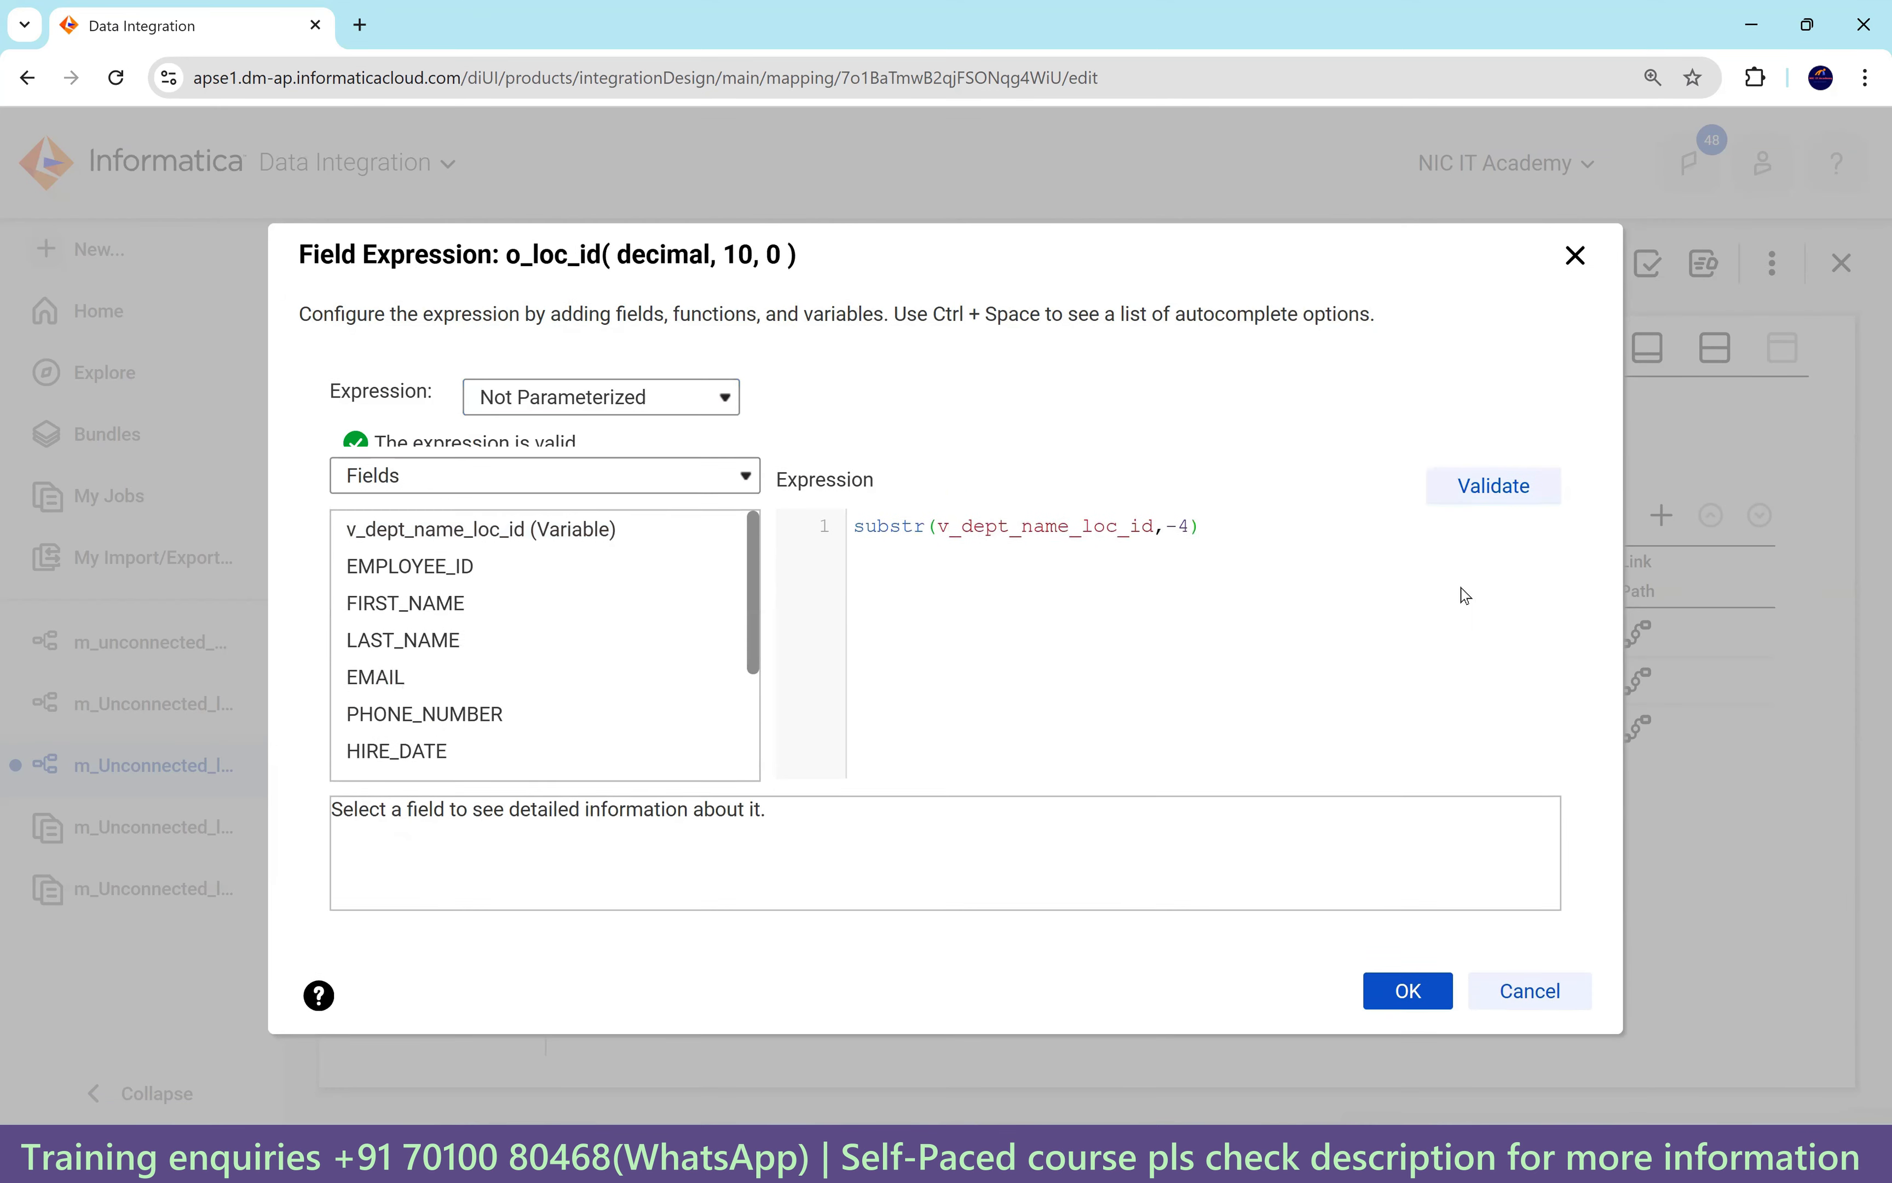
left_click(1408, 1005)
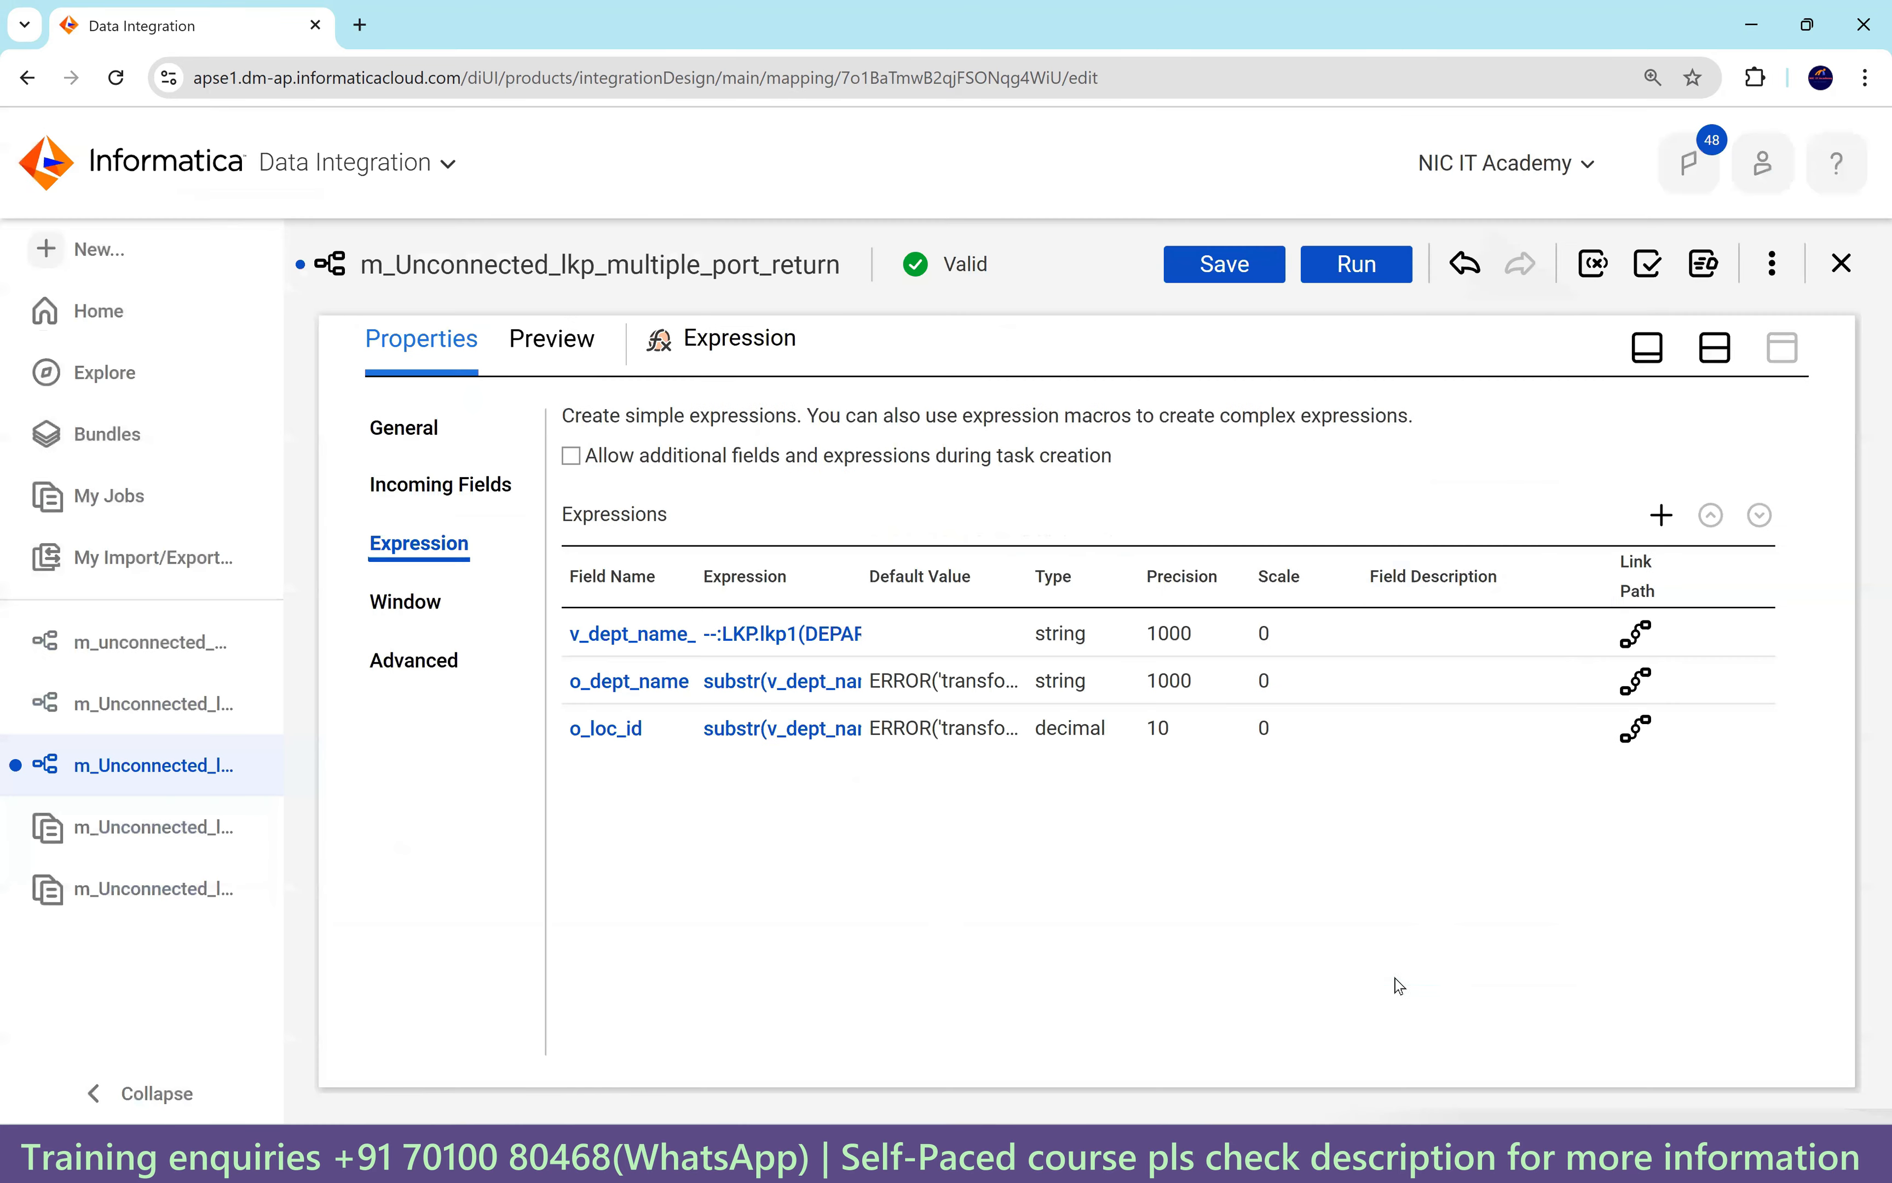
left_click(1715, 347)
left_click(837, 483)
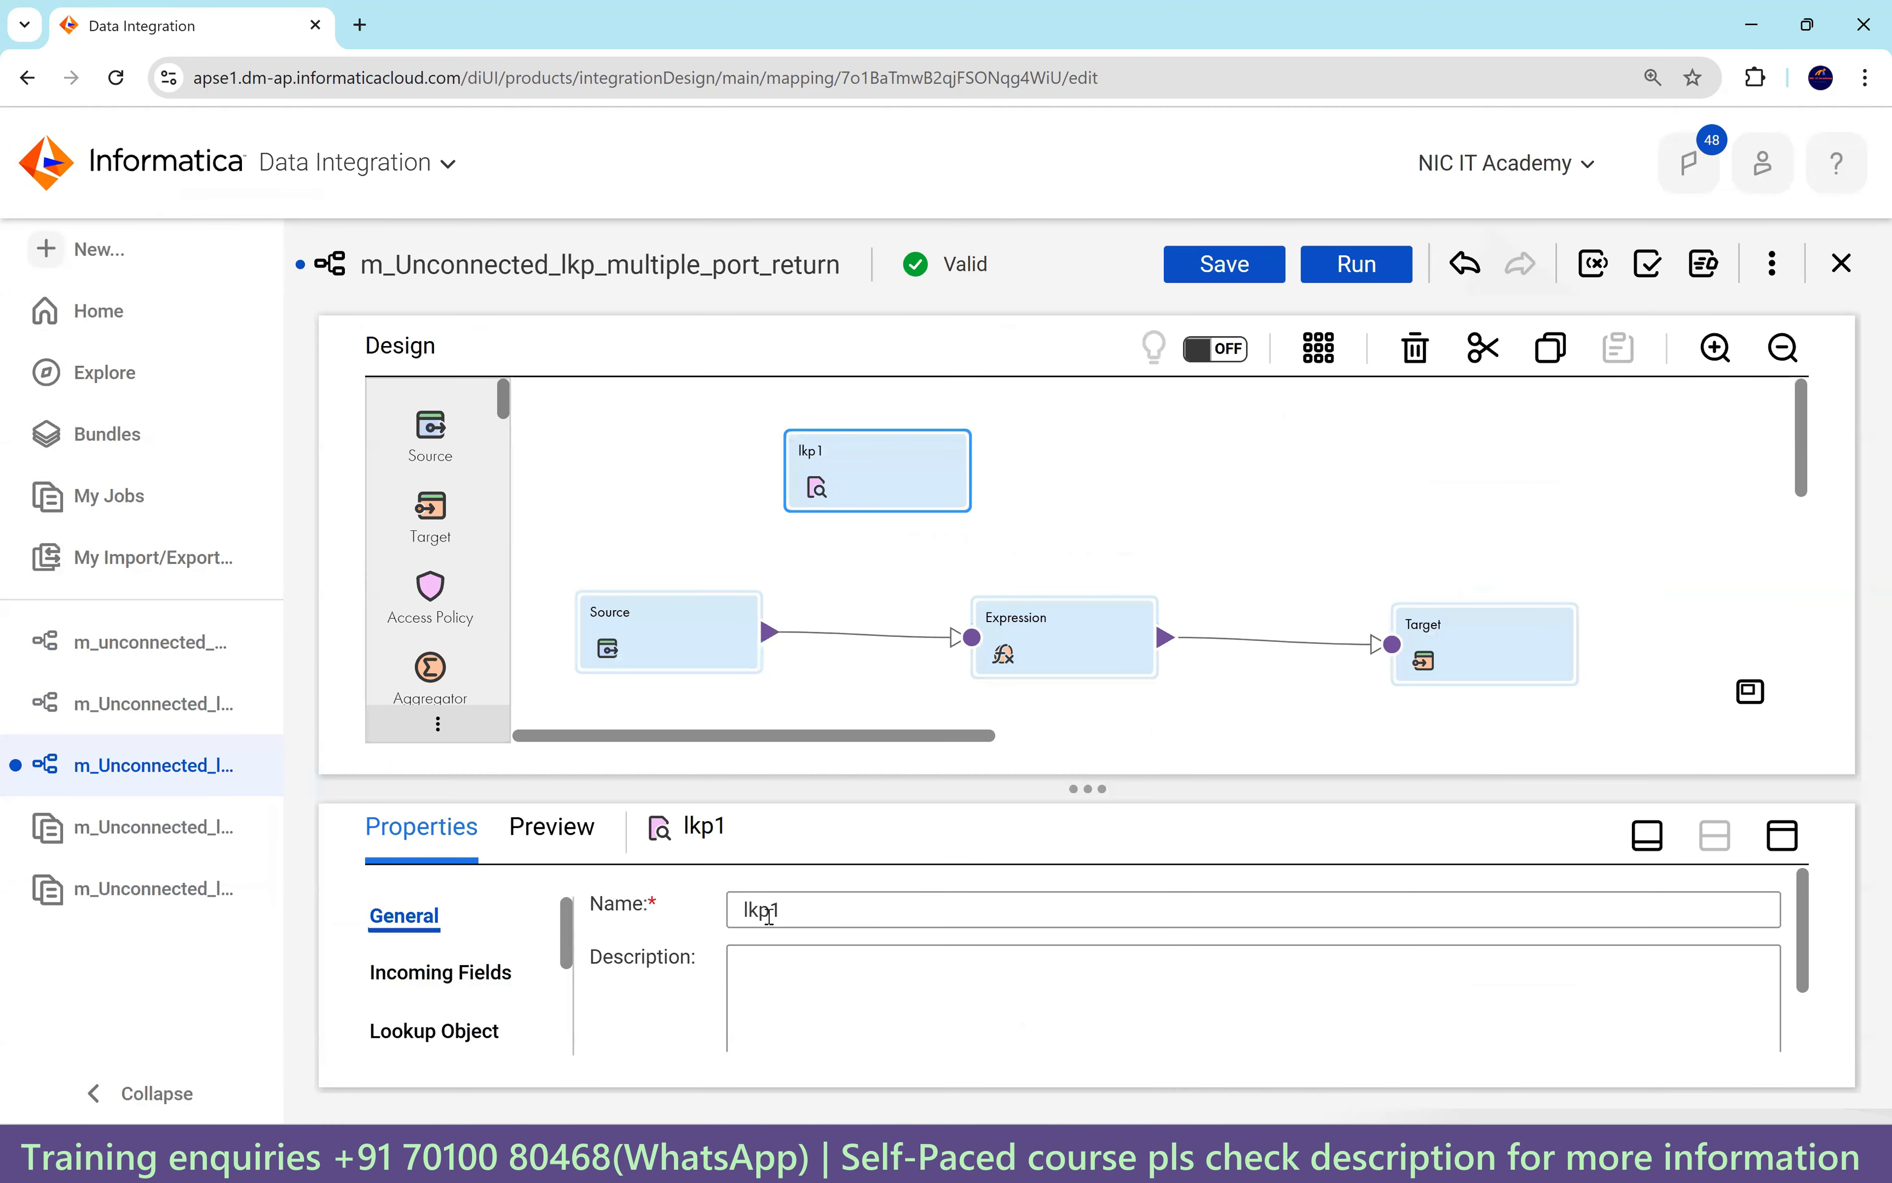
Review lkp1's incoming fields and lookup object with its advanced settings.
left_click(1783, 834)
left_click(447, 491)
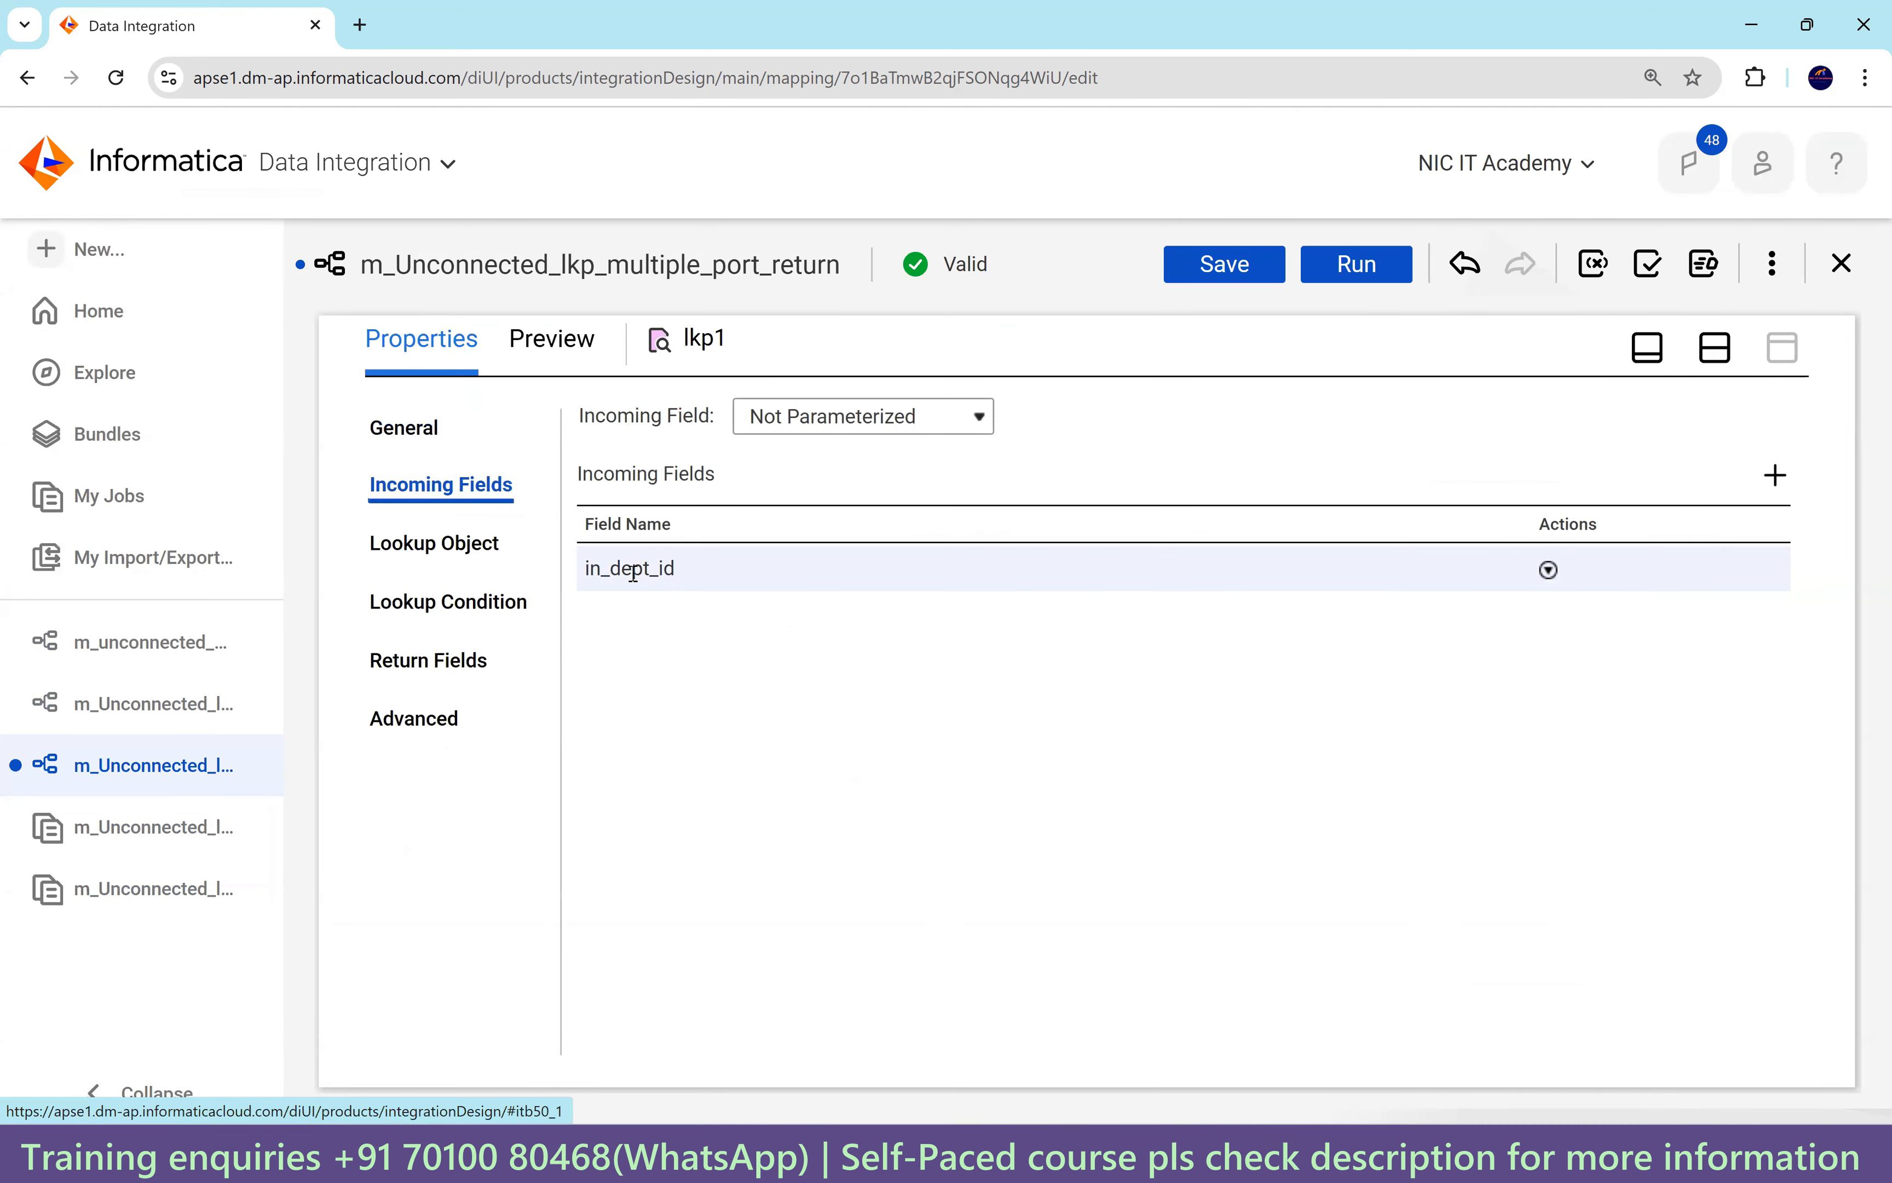
left_click(397, 548)
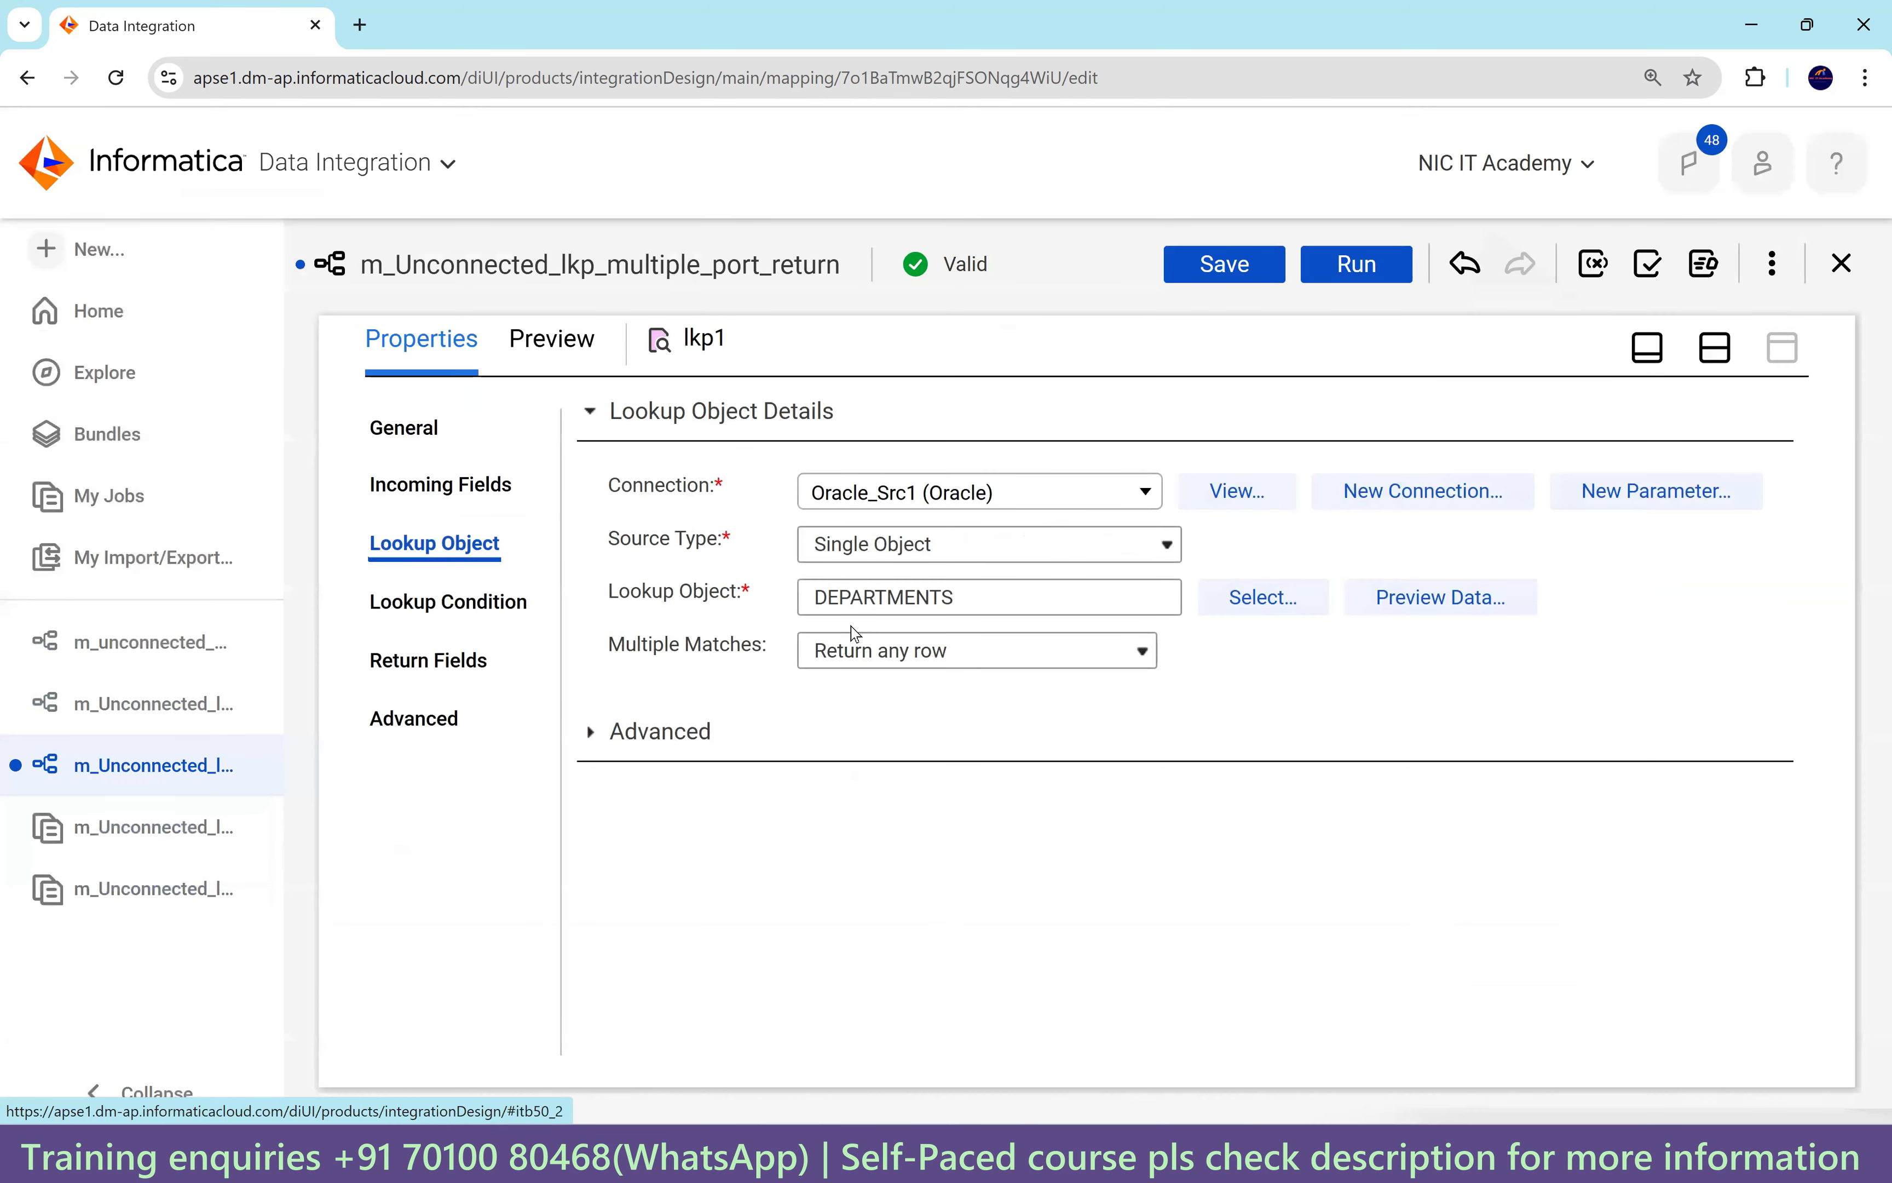
left_click(593, 746)
scroll(1029, 735, "down", 3)
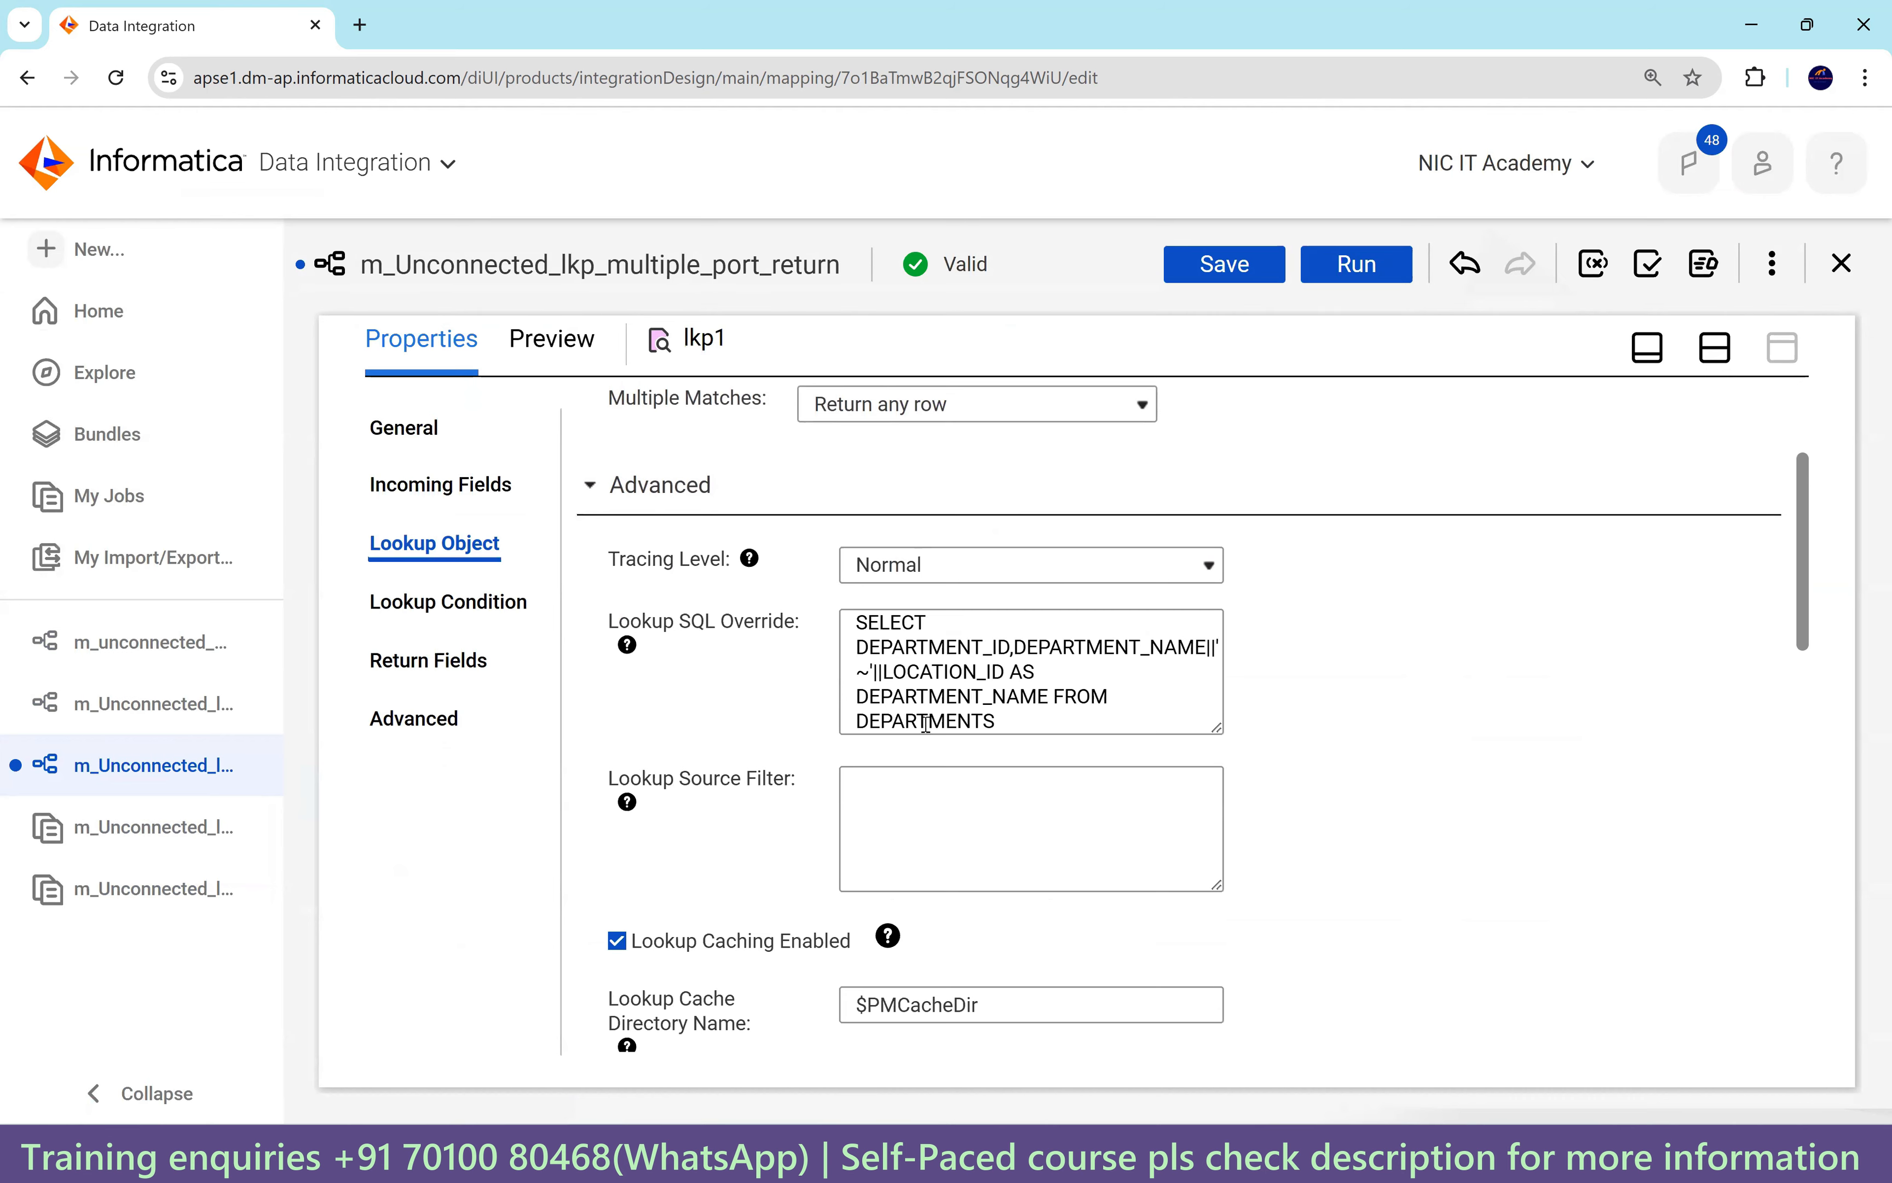
scroll(939, 731, "down", 7)
Check the DEPARTMENT_ID = in_dept_id condition and the DEPARTMENT_NAME return field.
left_click(493, 621)
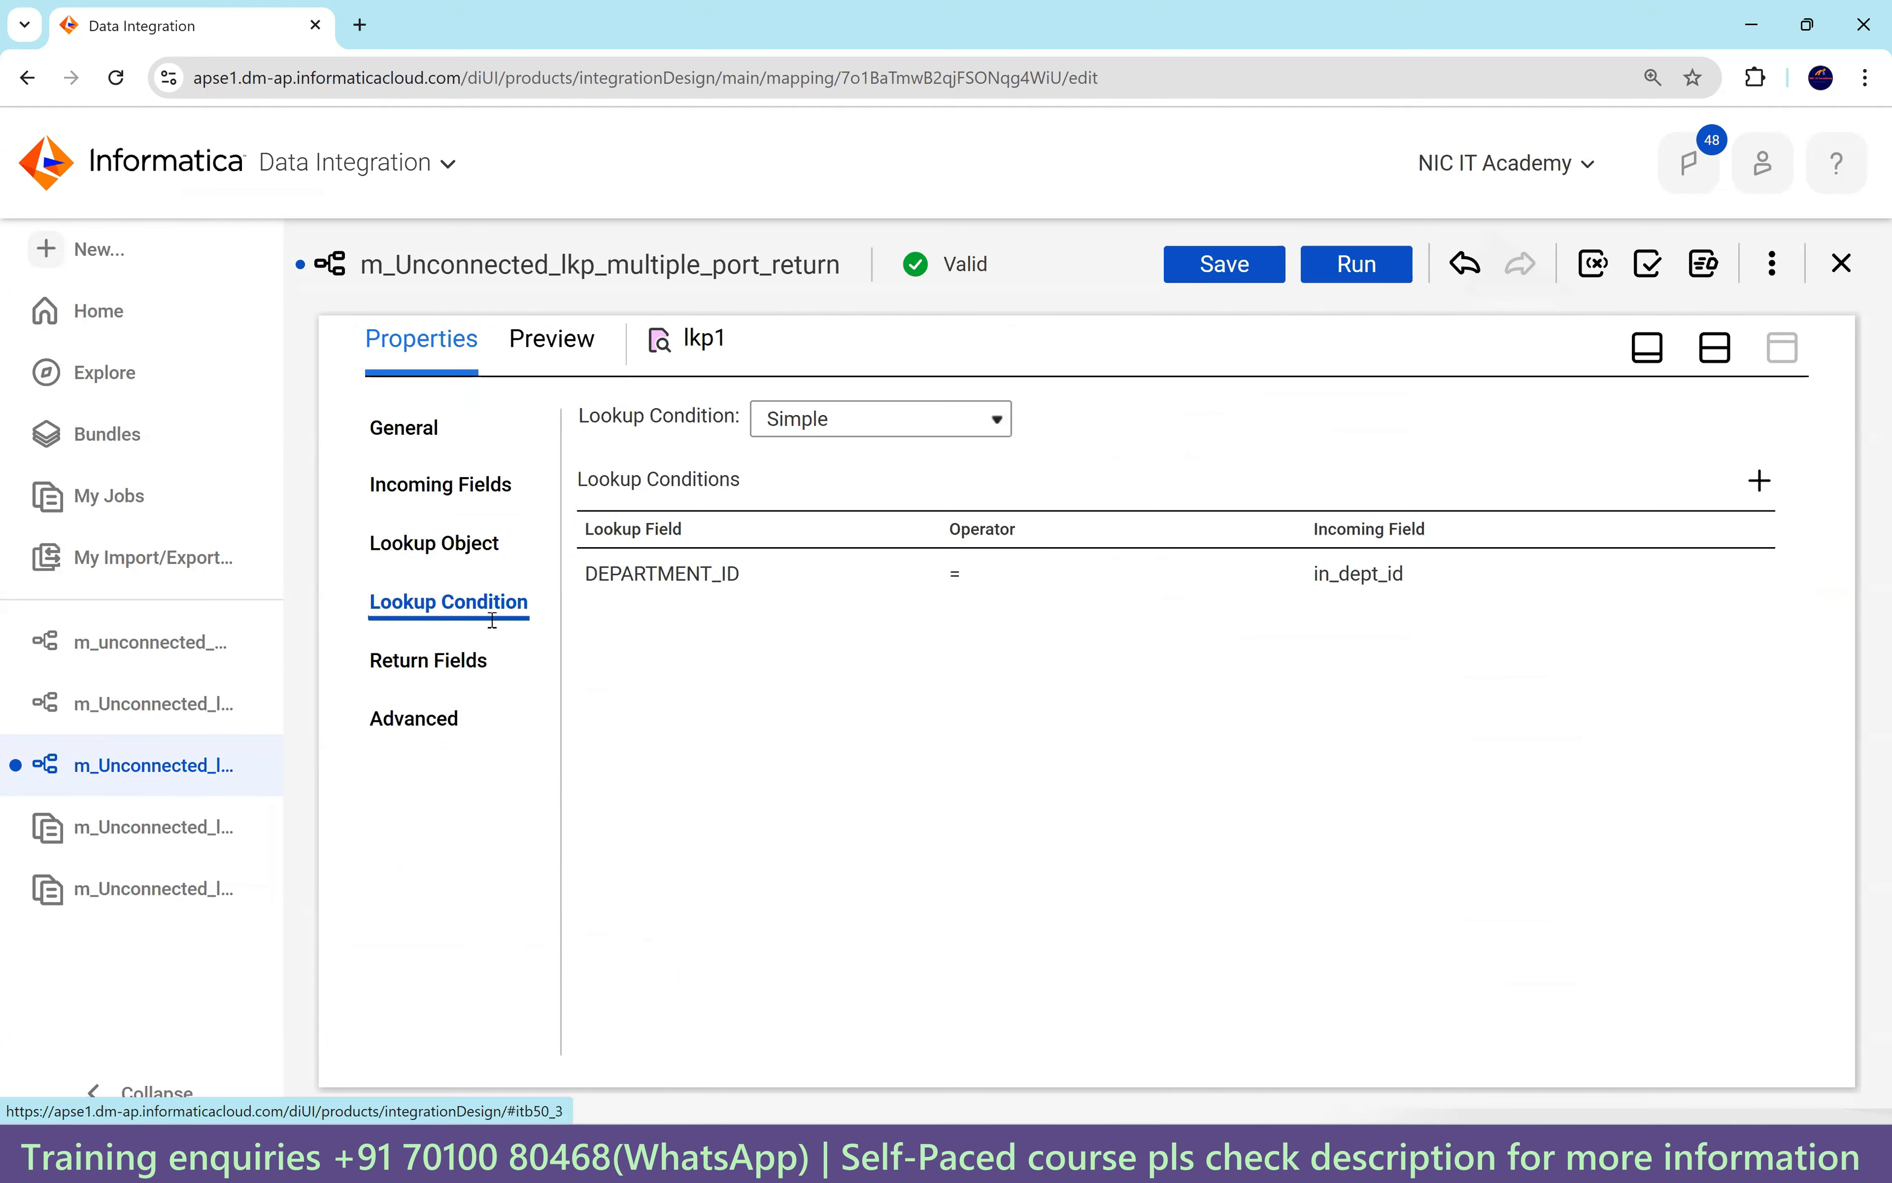
left_click(743, 581)
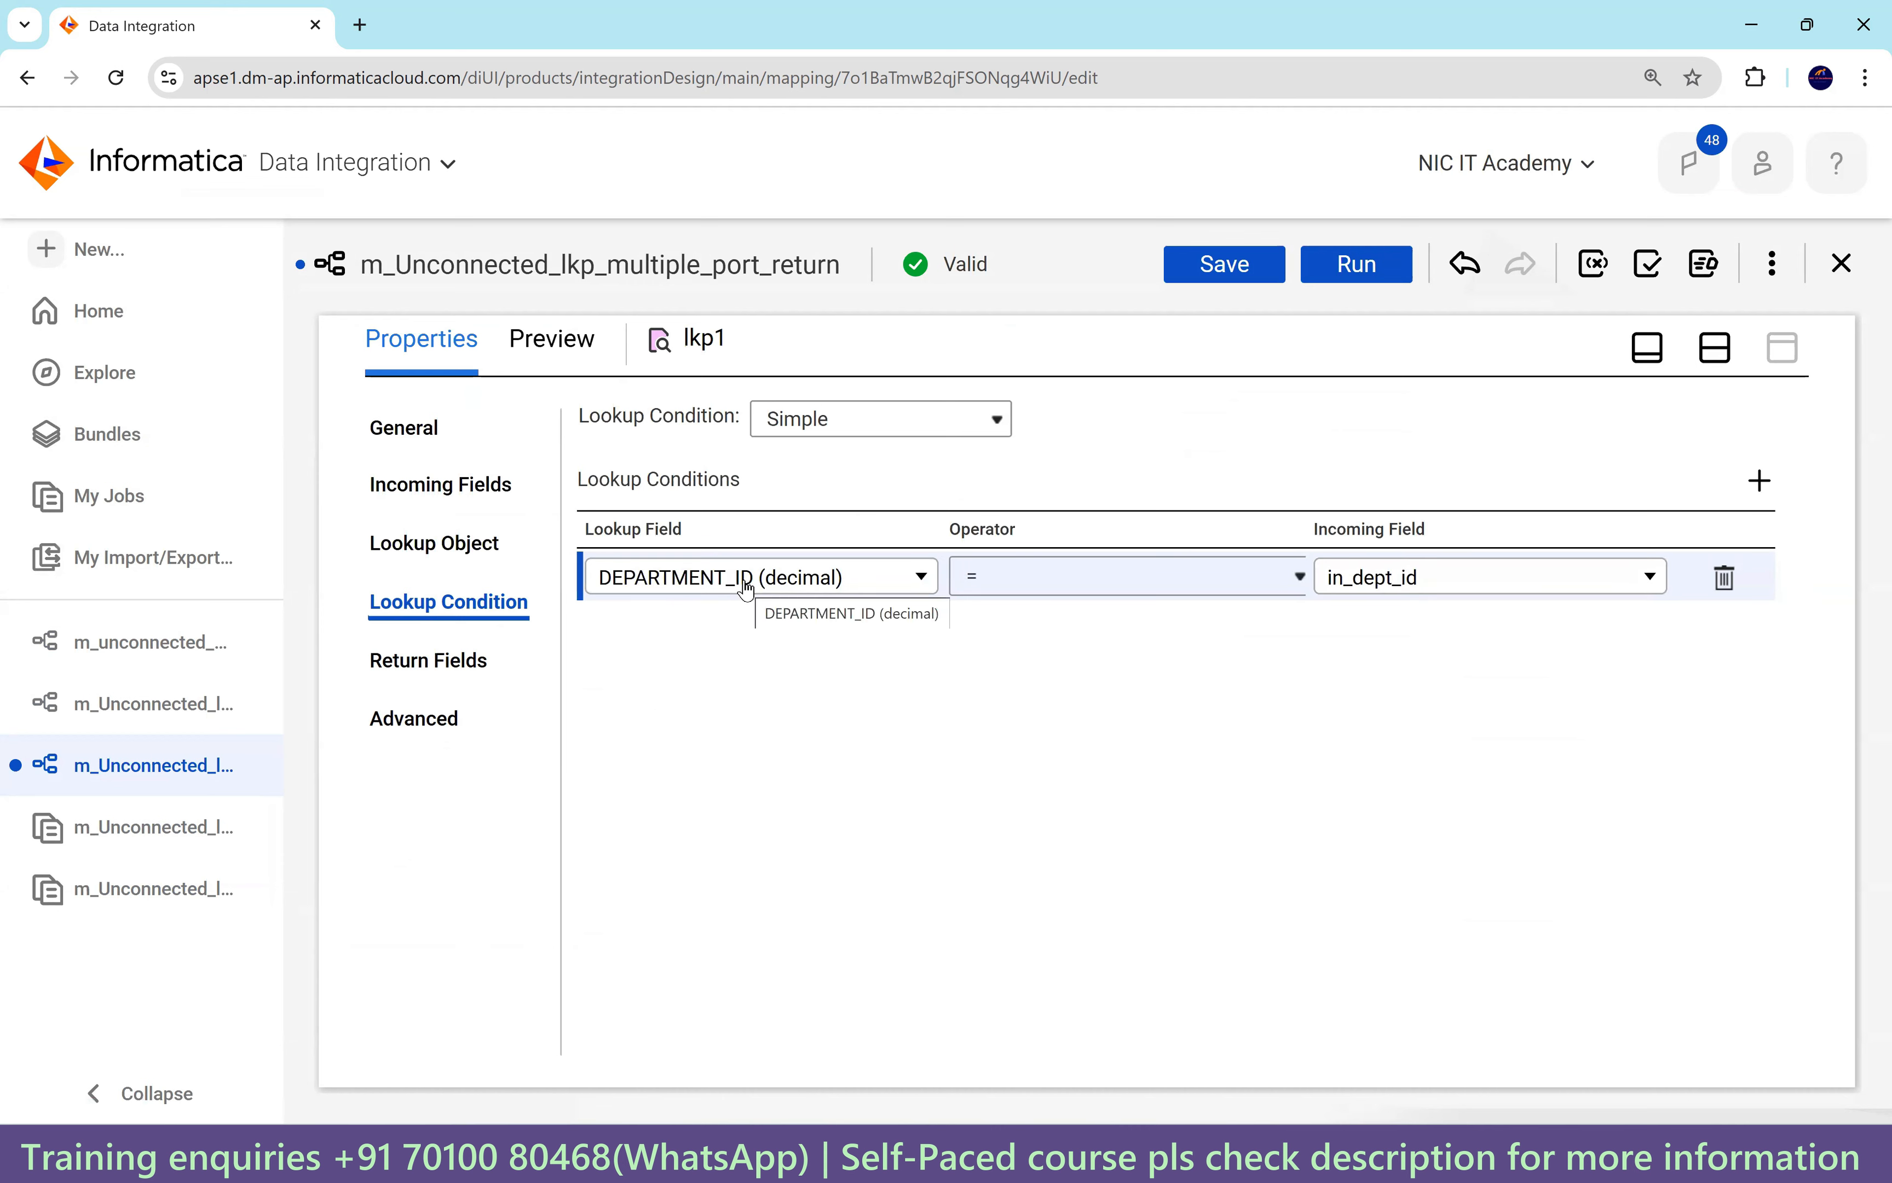
left_click(1432, 586)
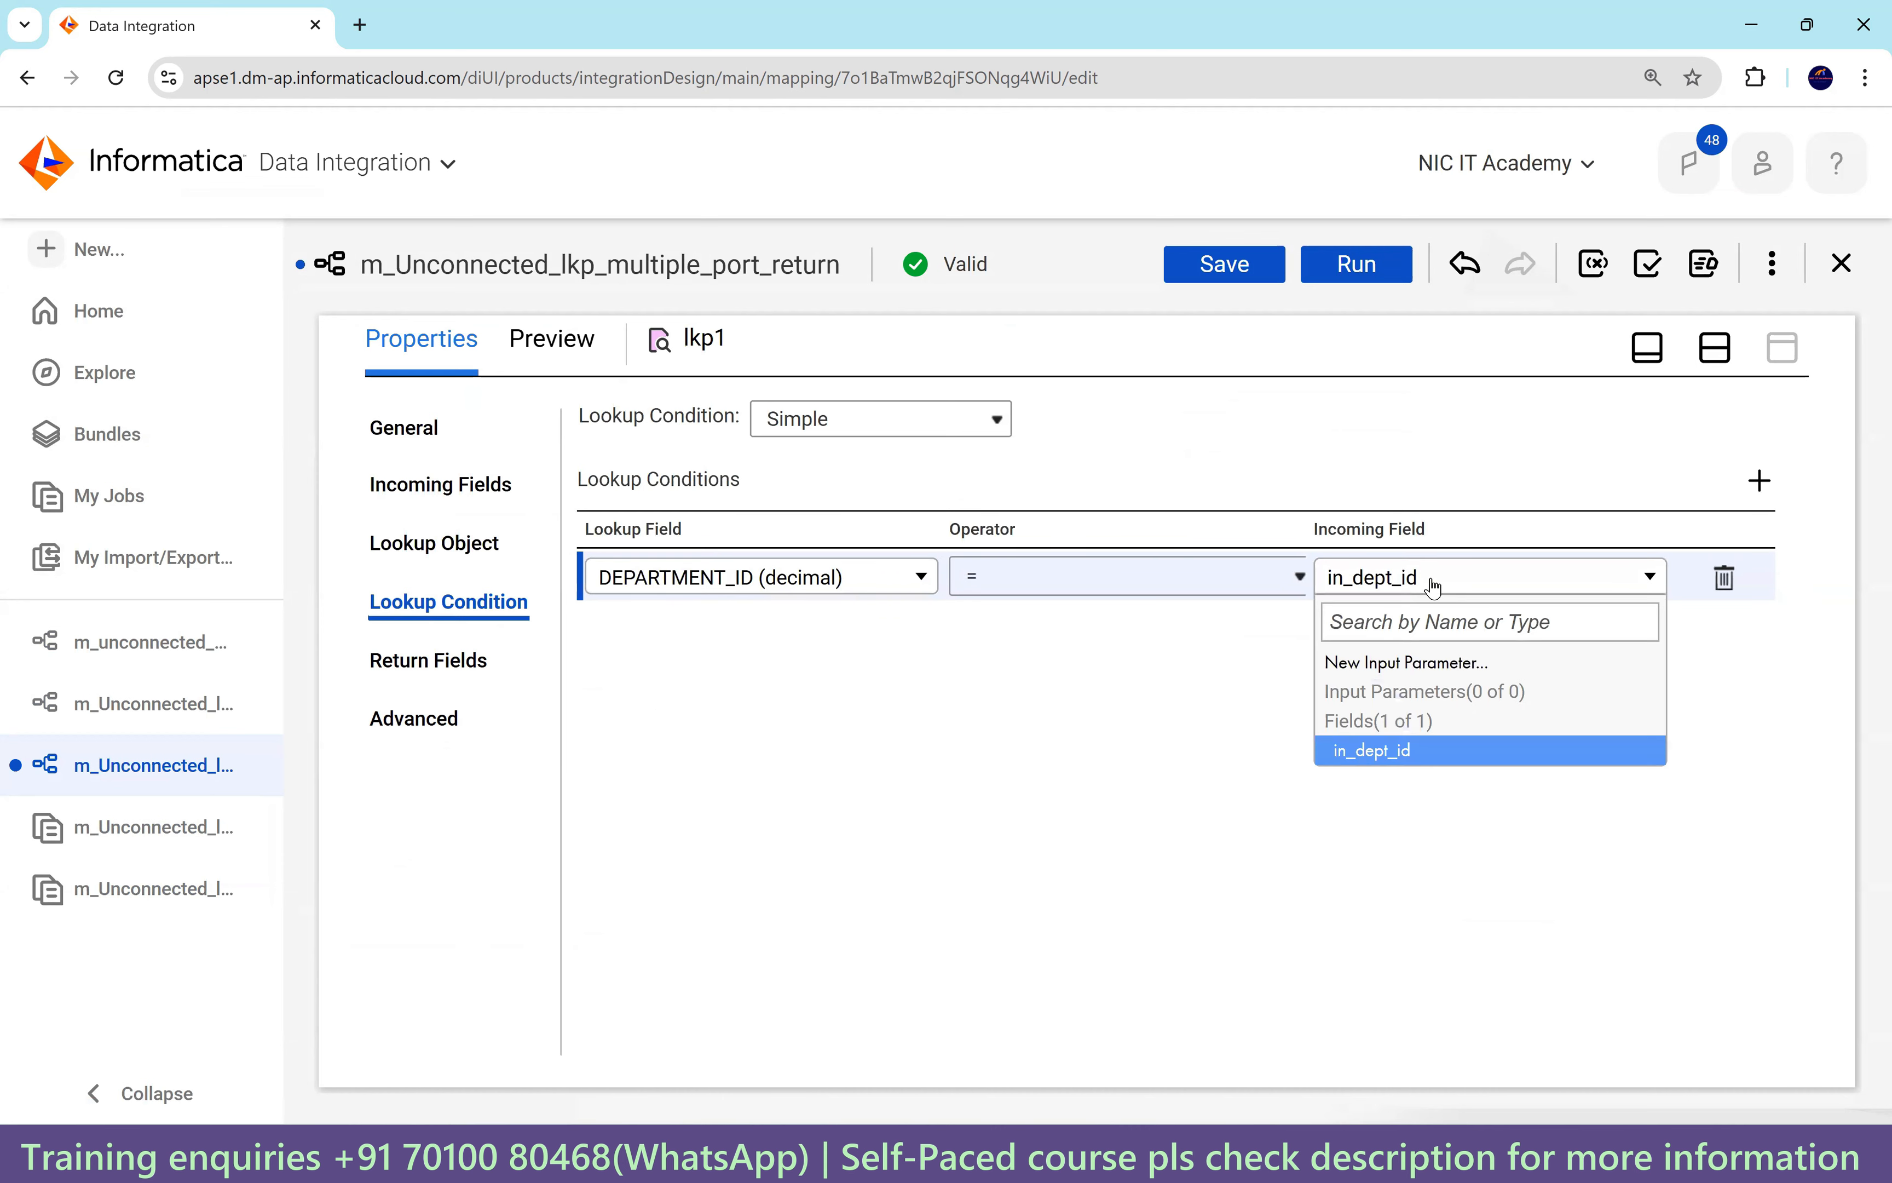
left_click(1401, 752)
left_click(447, 661)
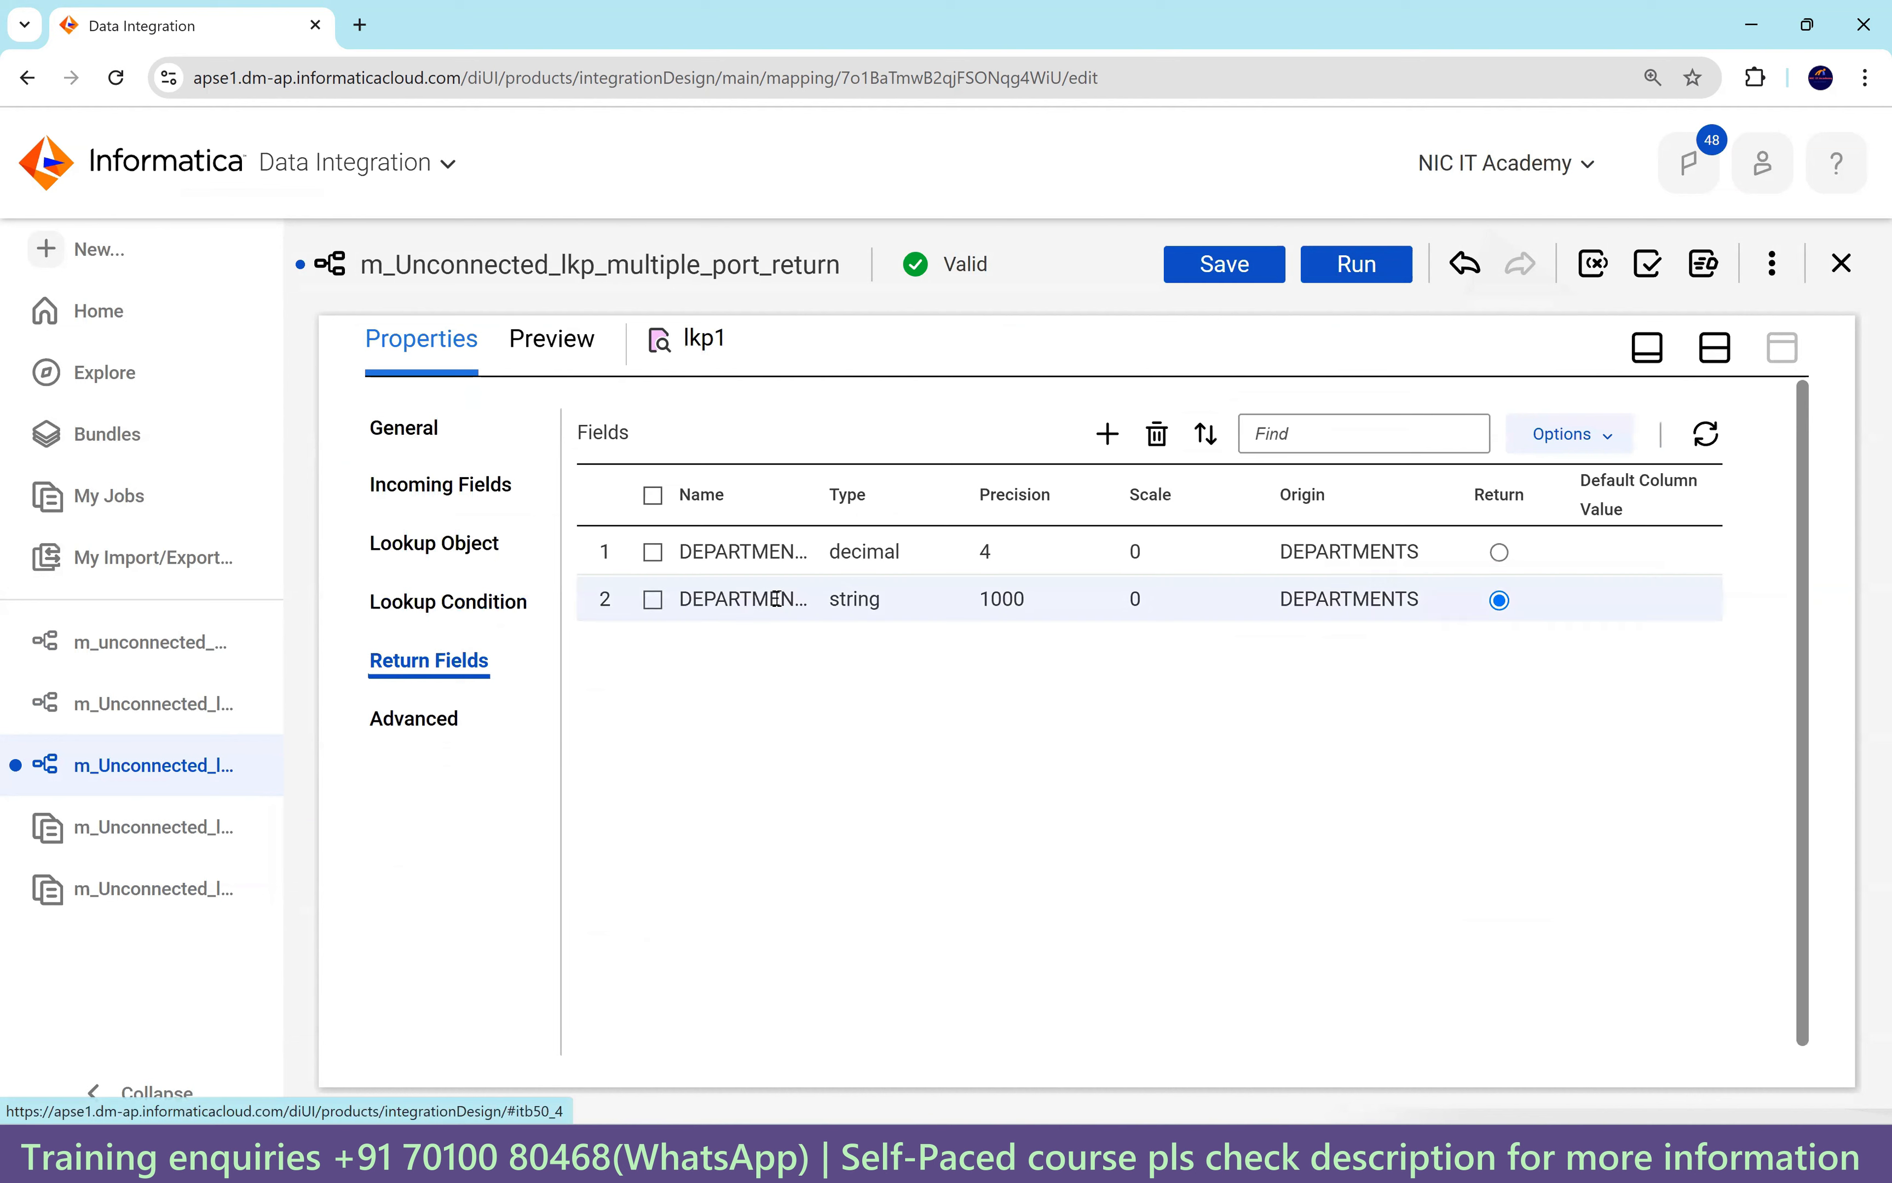
left_click(987, 598)
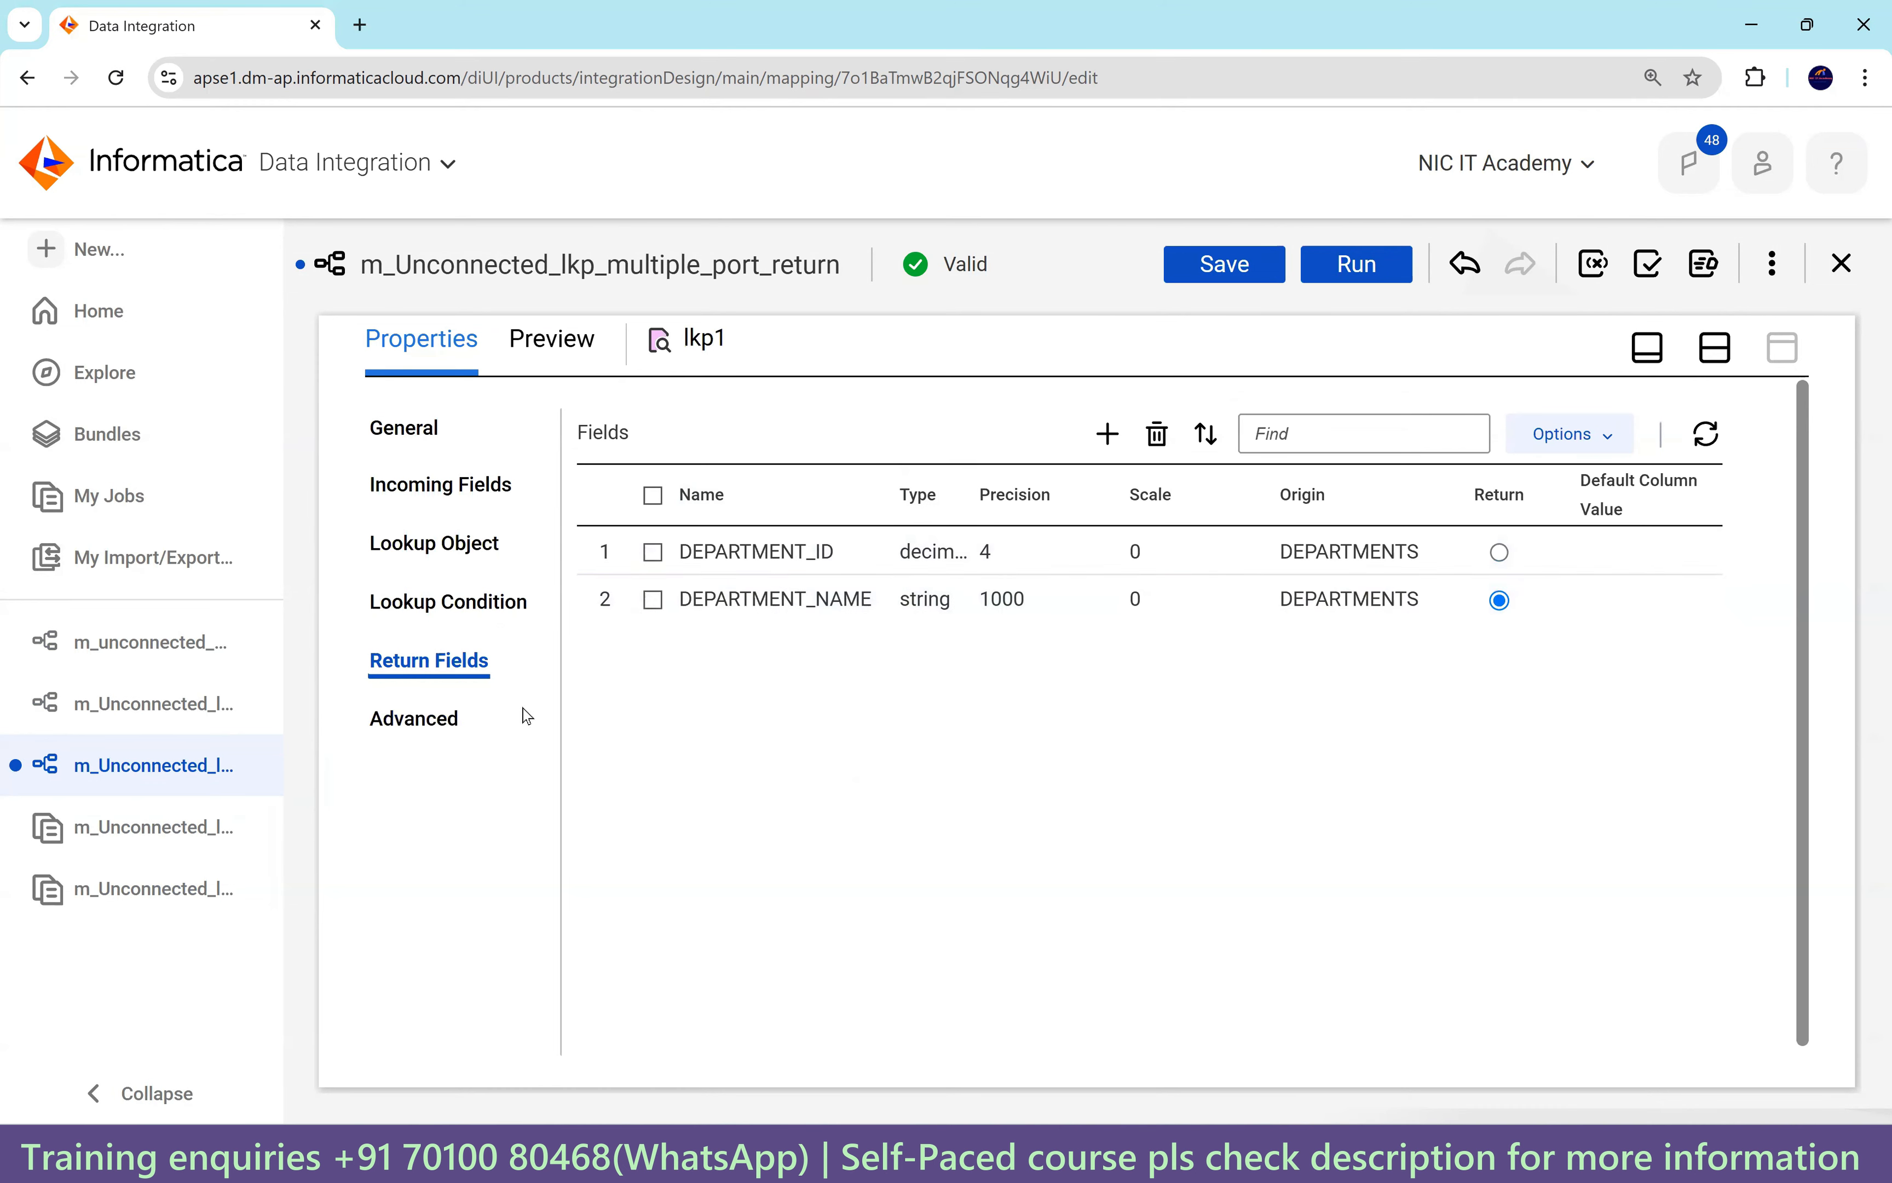
Inspect DEPARTMENT_ID in the SQL override, save the mapping, and locate it in SQL Developer's query.
left_click(446, 719)
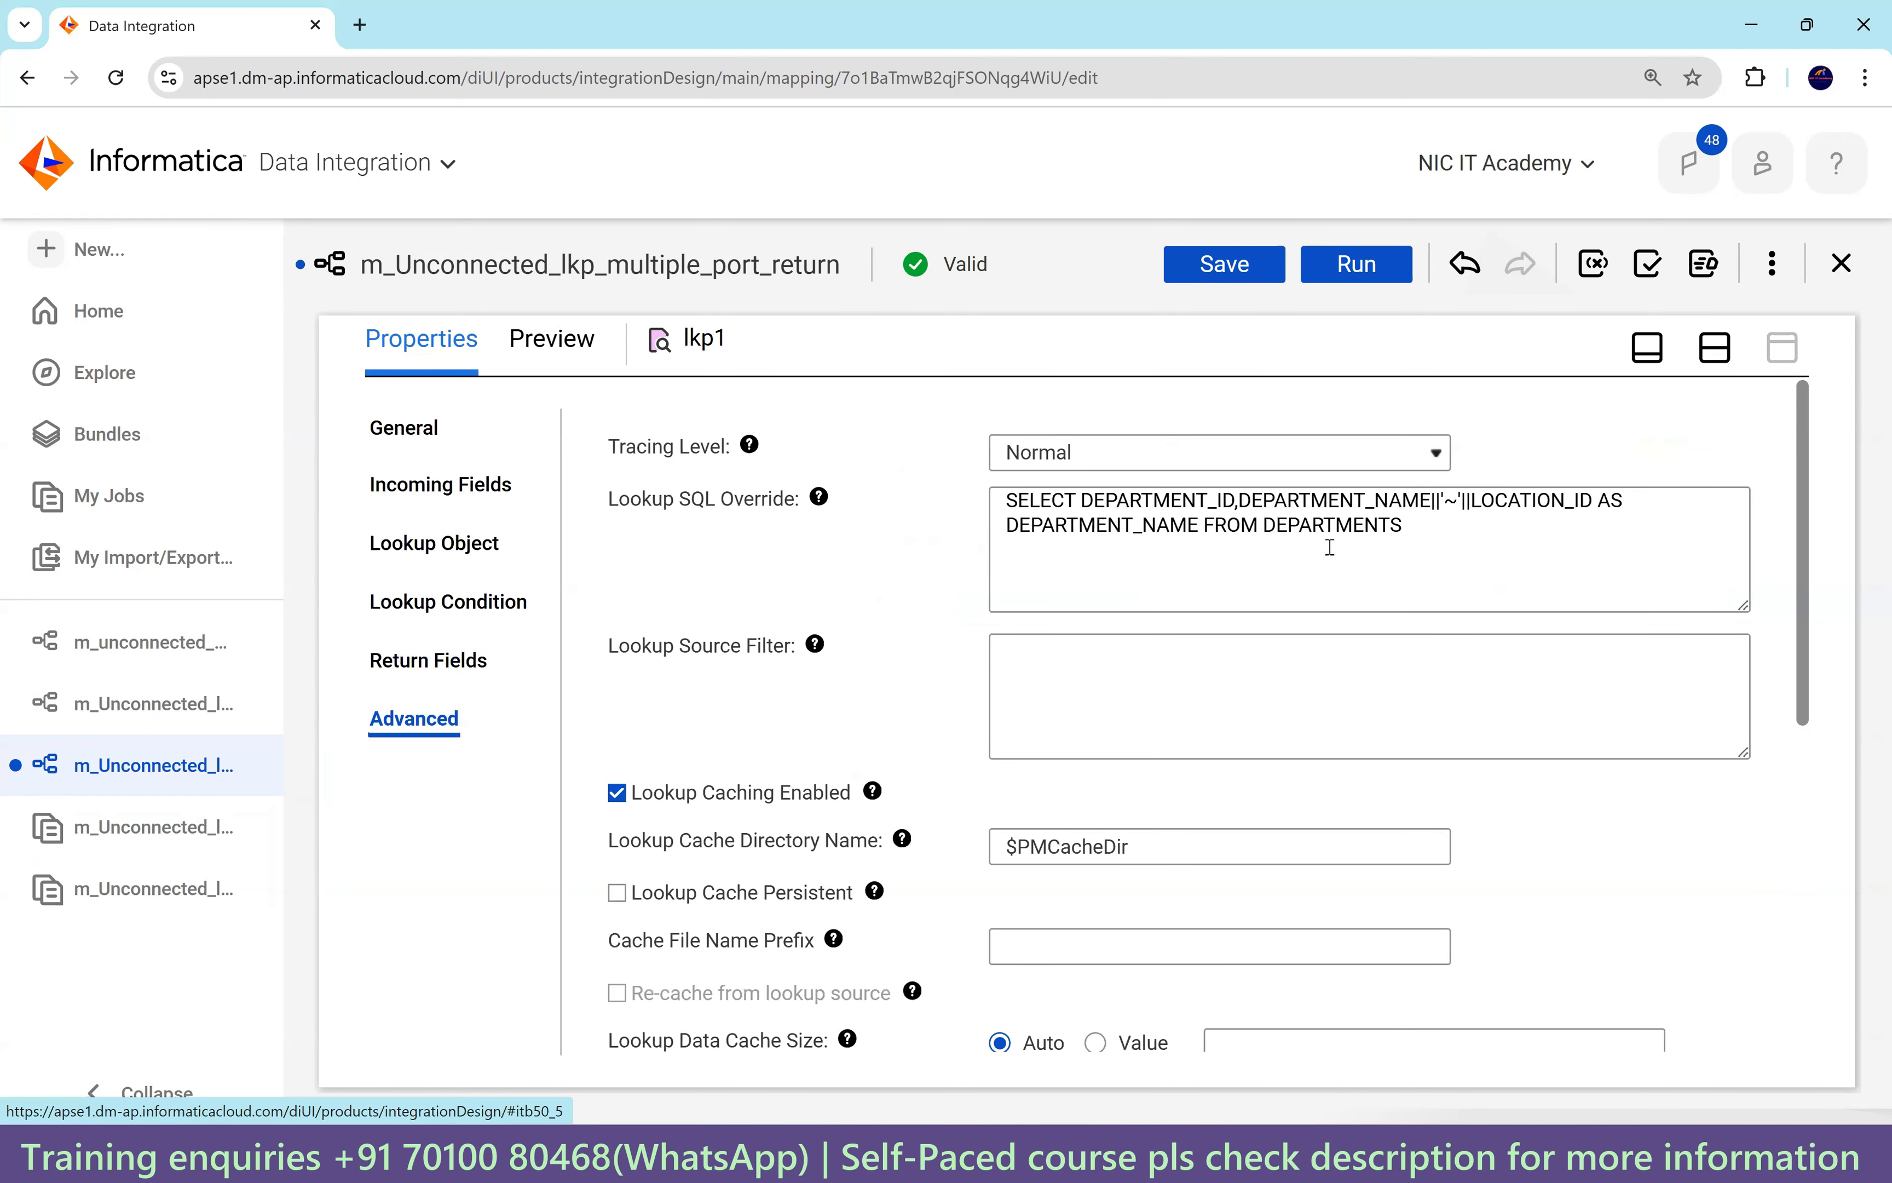
left_click_drag(1083, 501, 1234, 502)
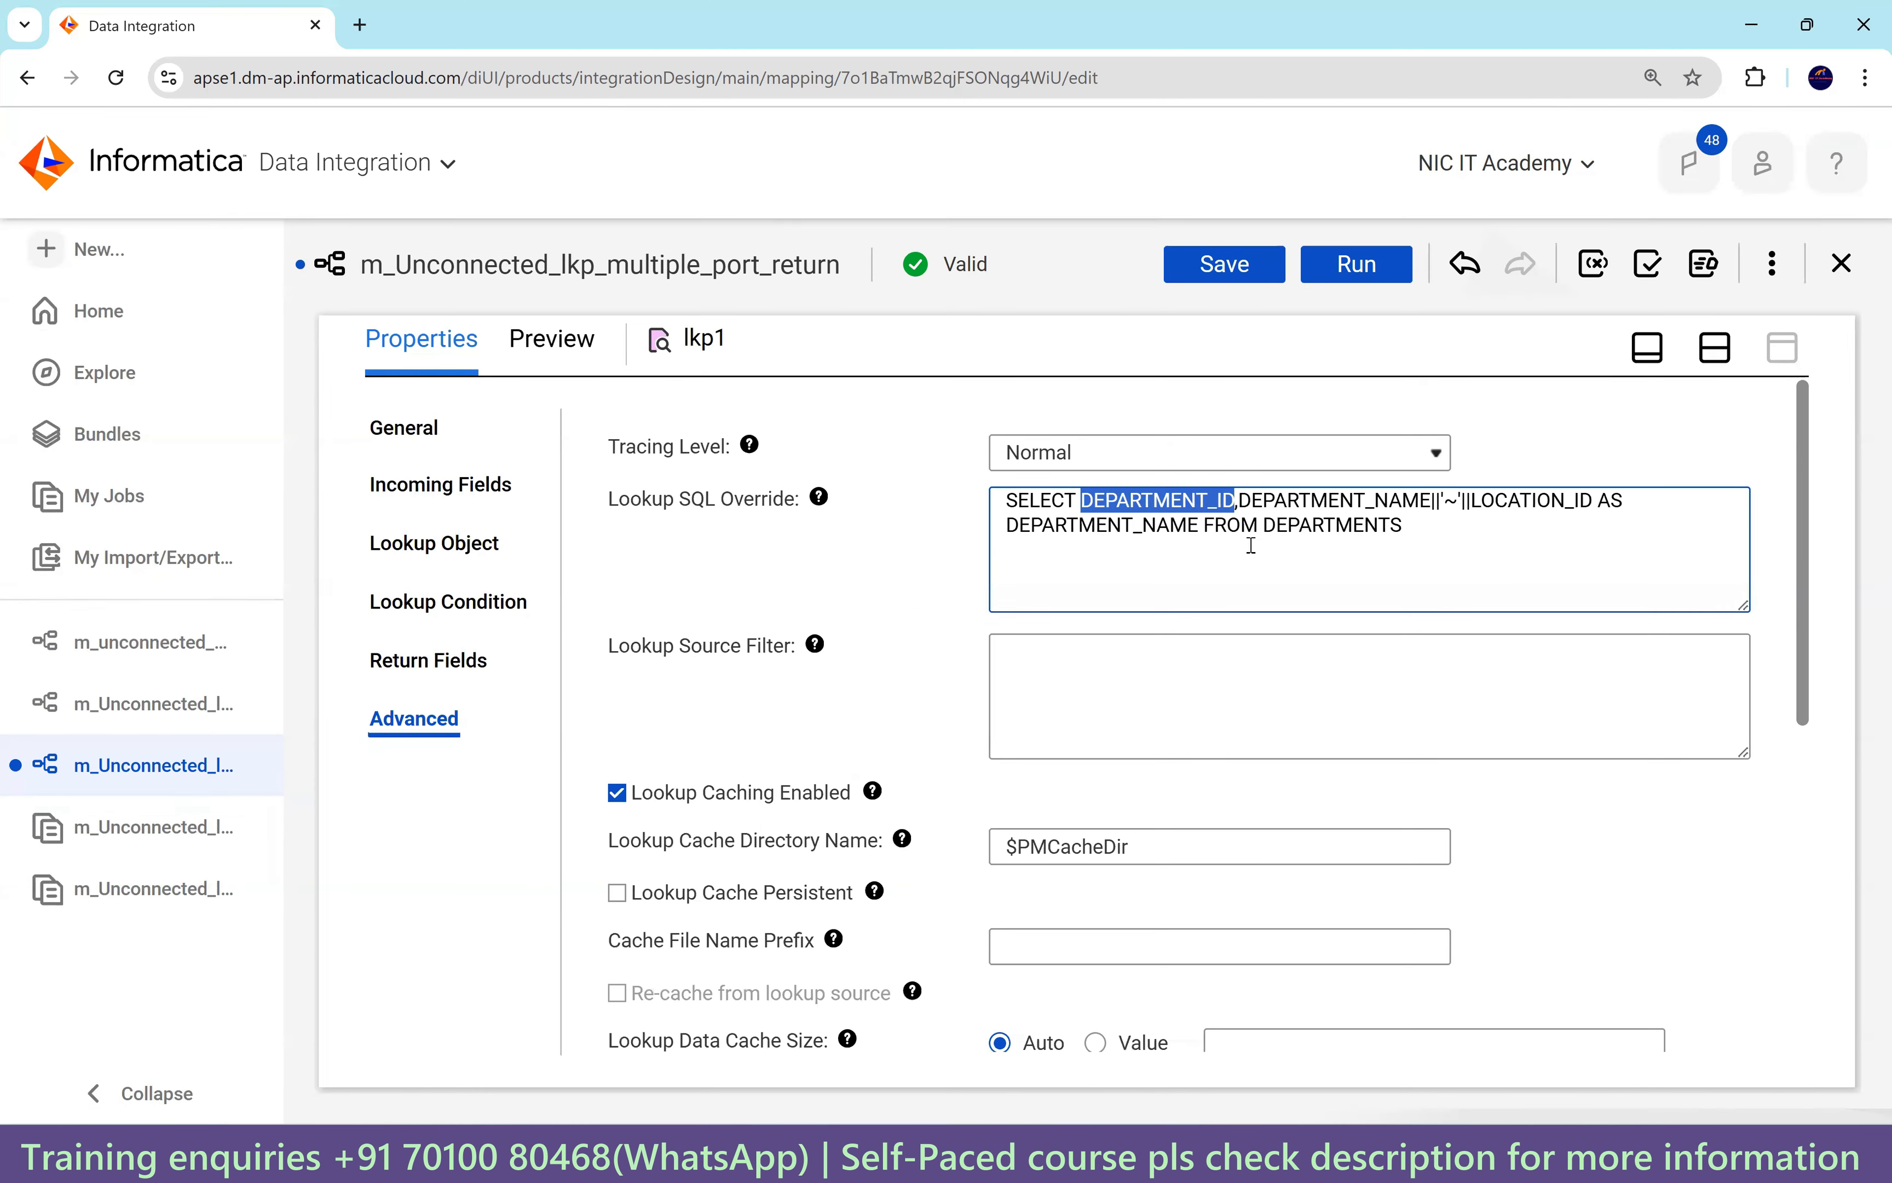
left_click(1238, 504)
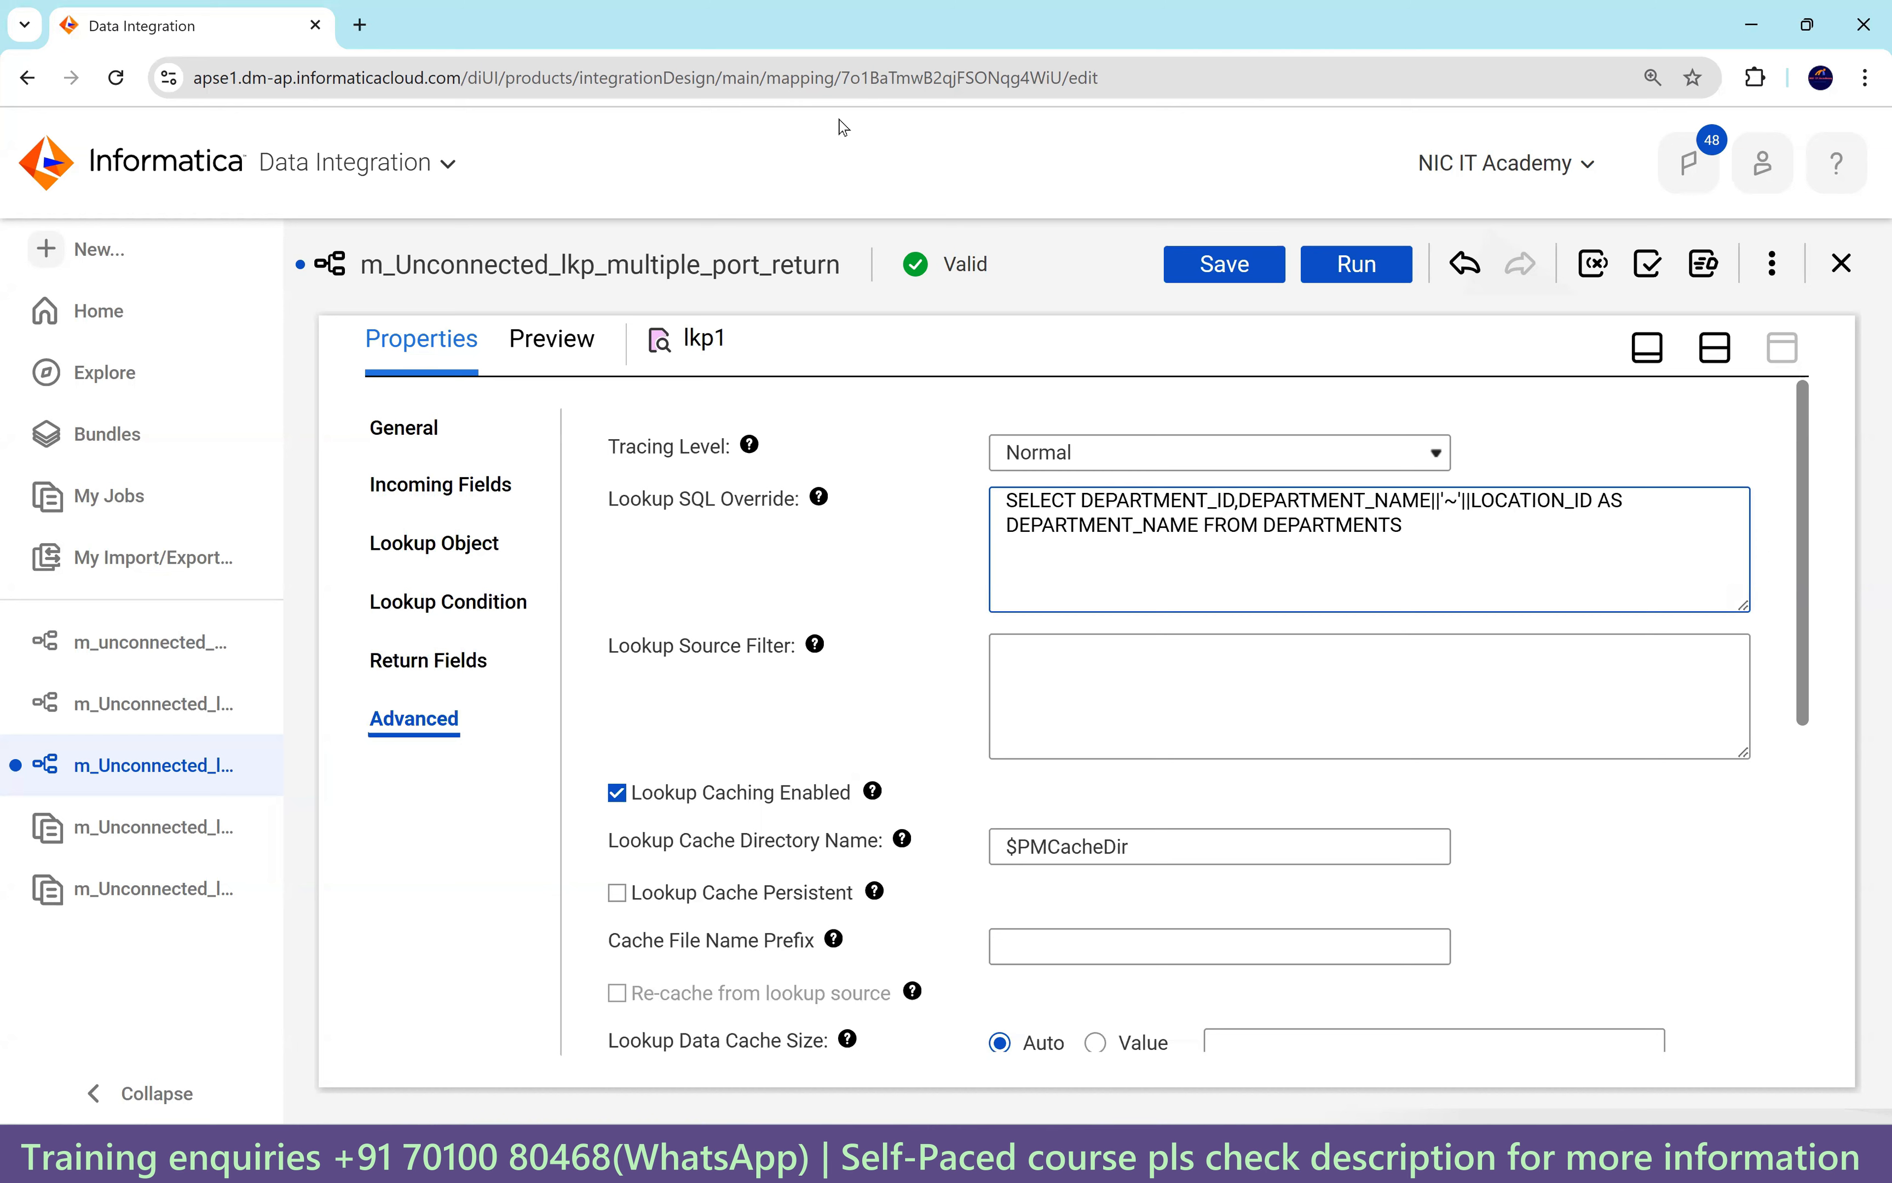
key("alt+Tab")
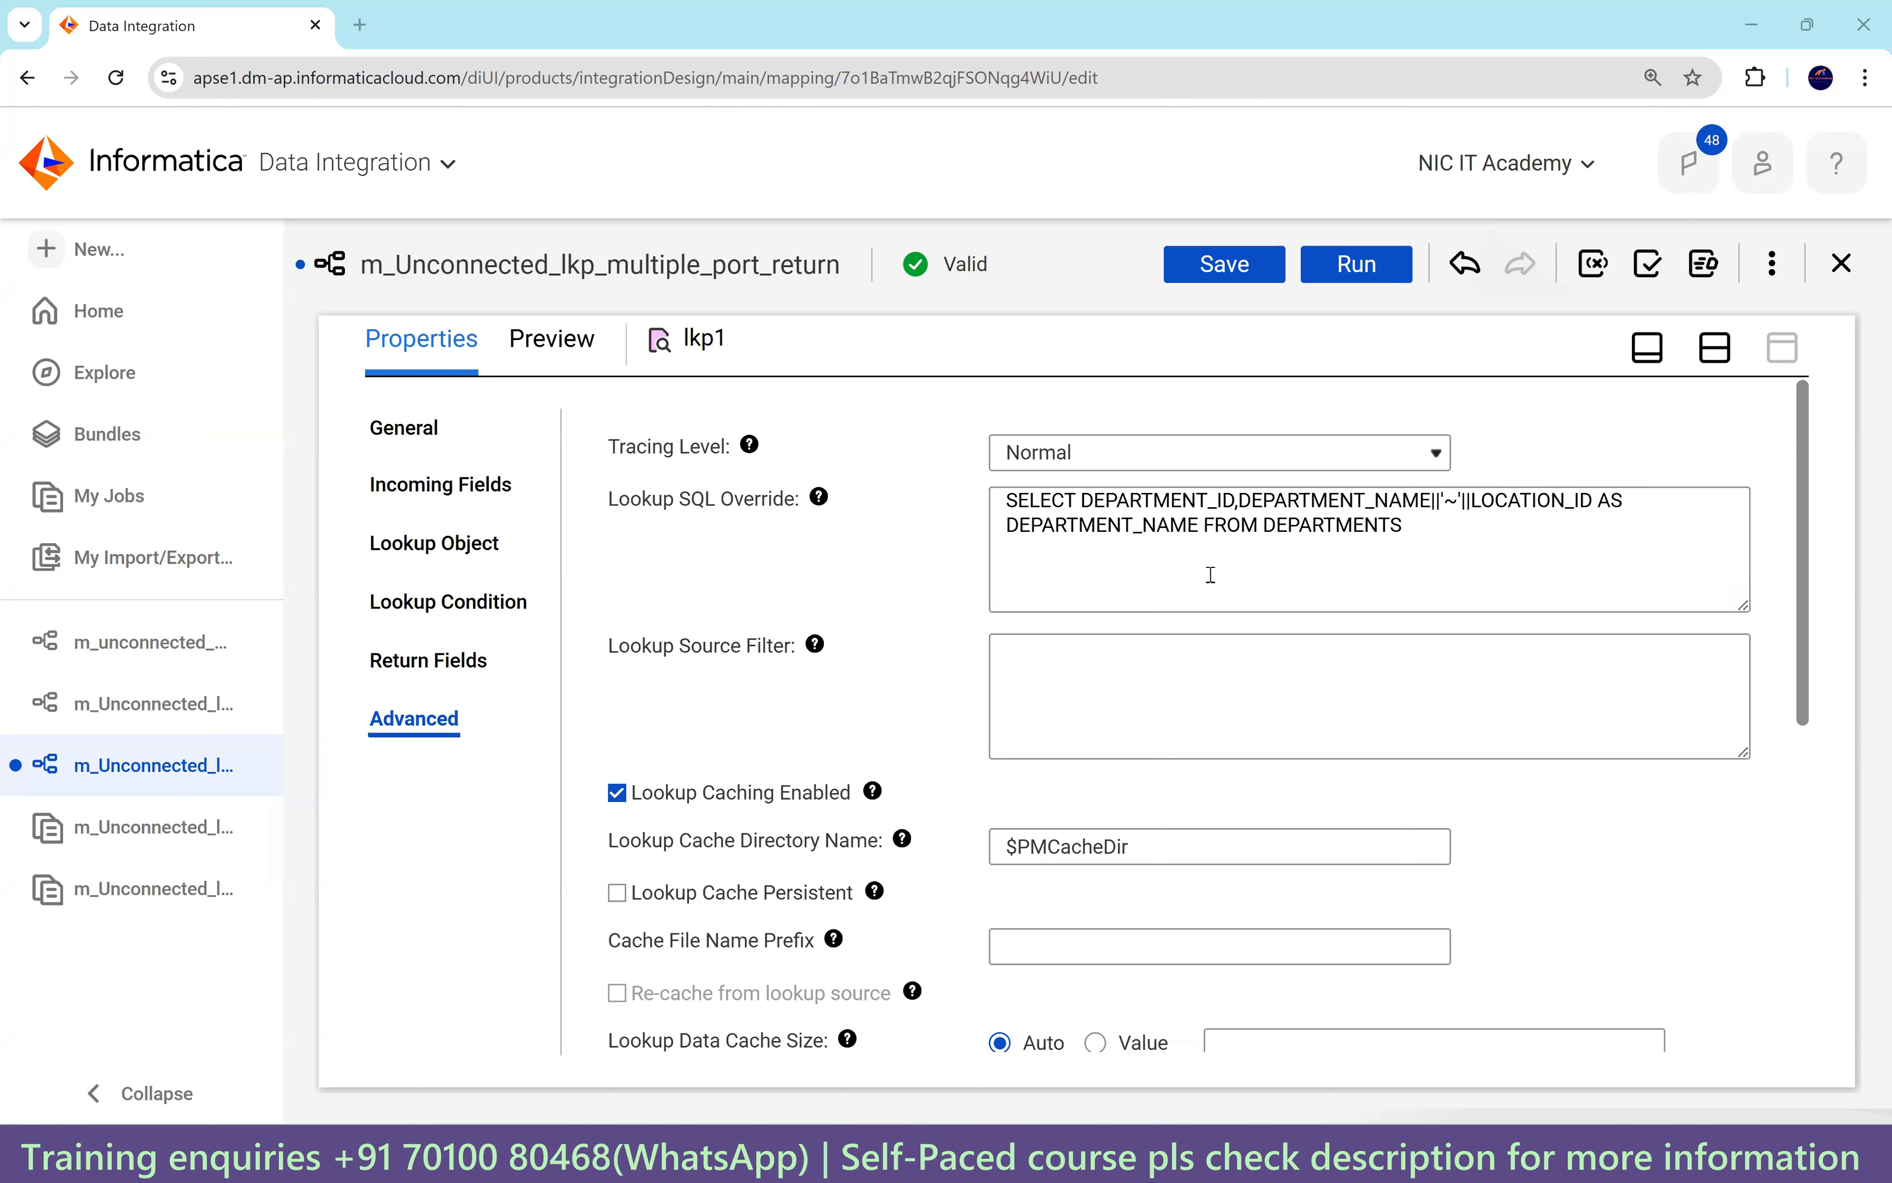
left_click(1255, 277)
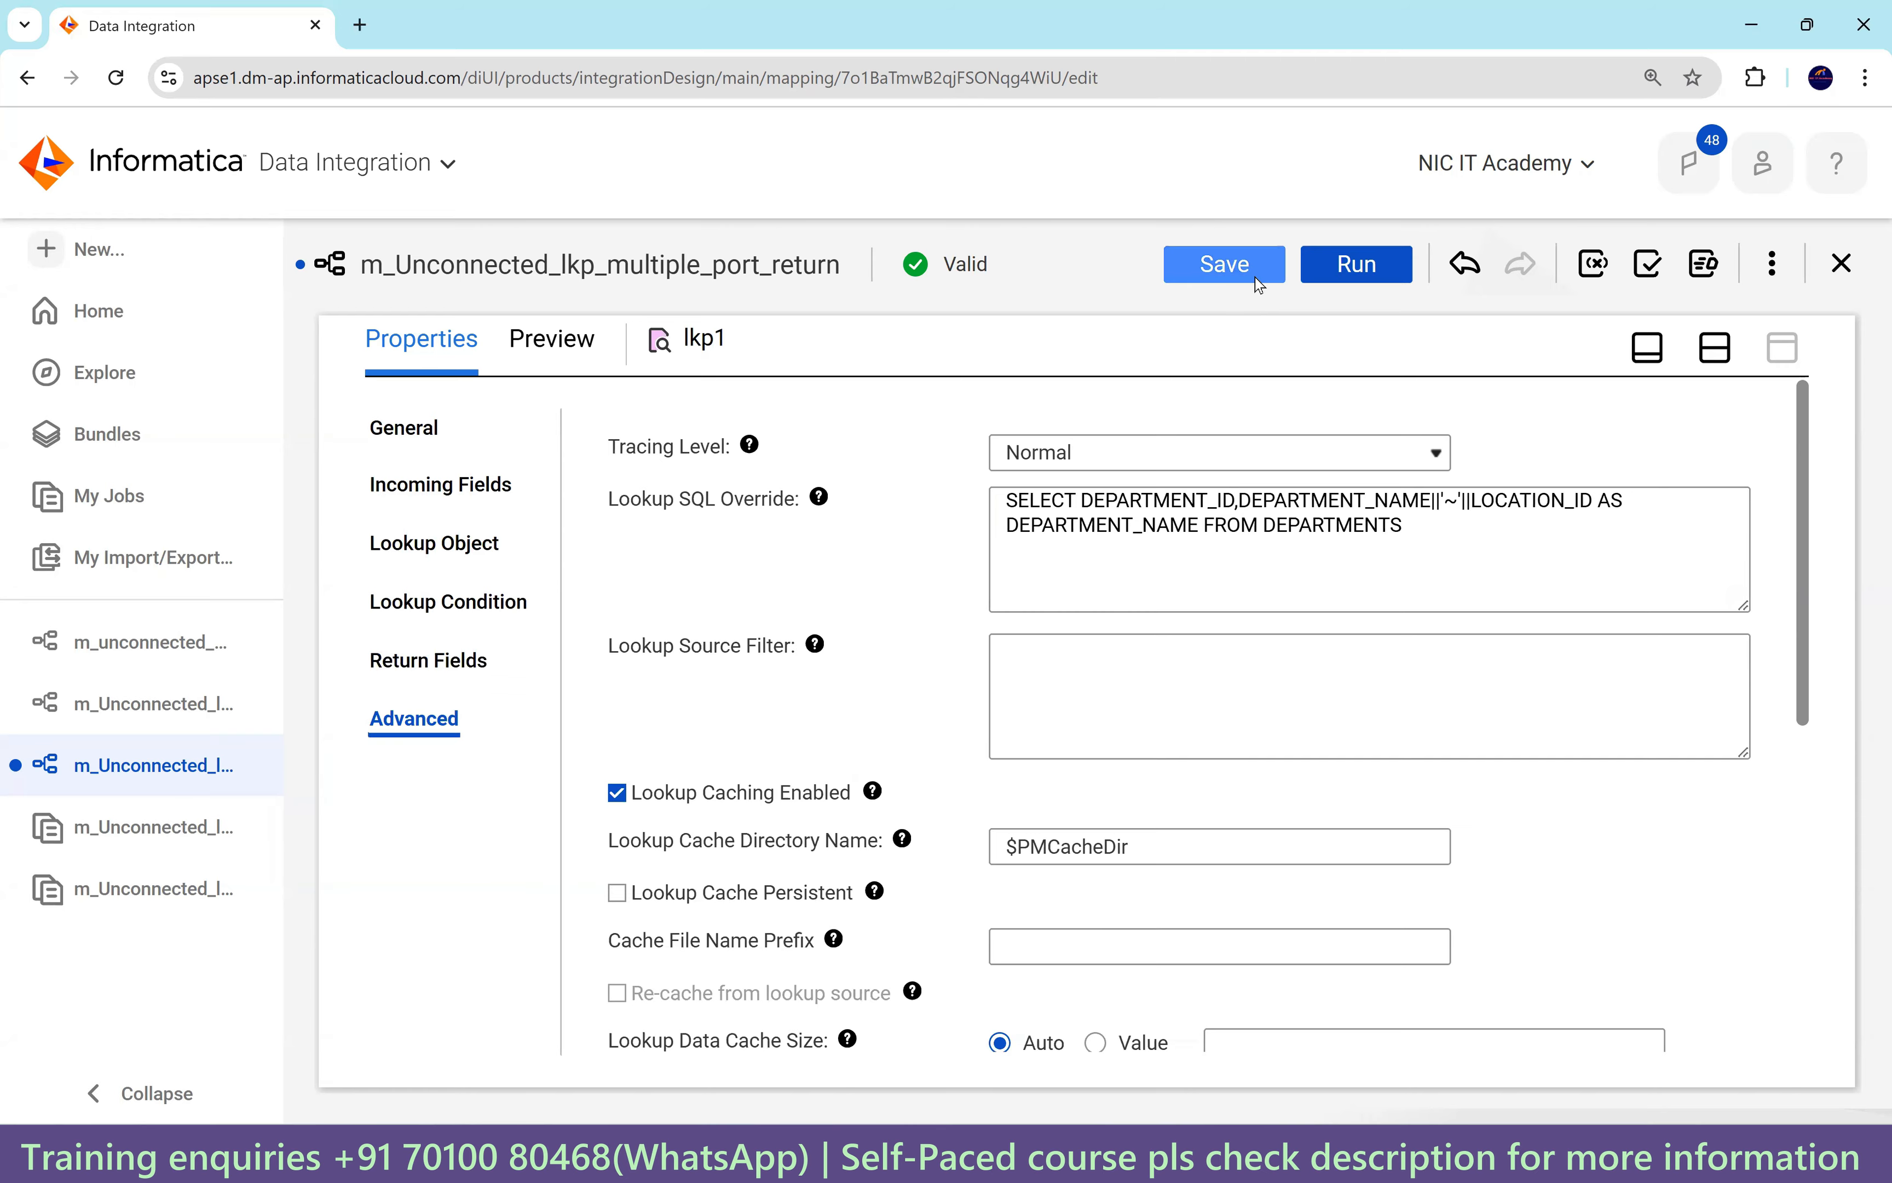
key("alt+Tab")
left_click_drag(672, 467, 500, 462)
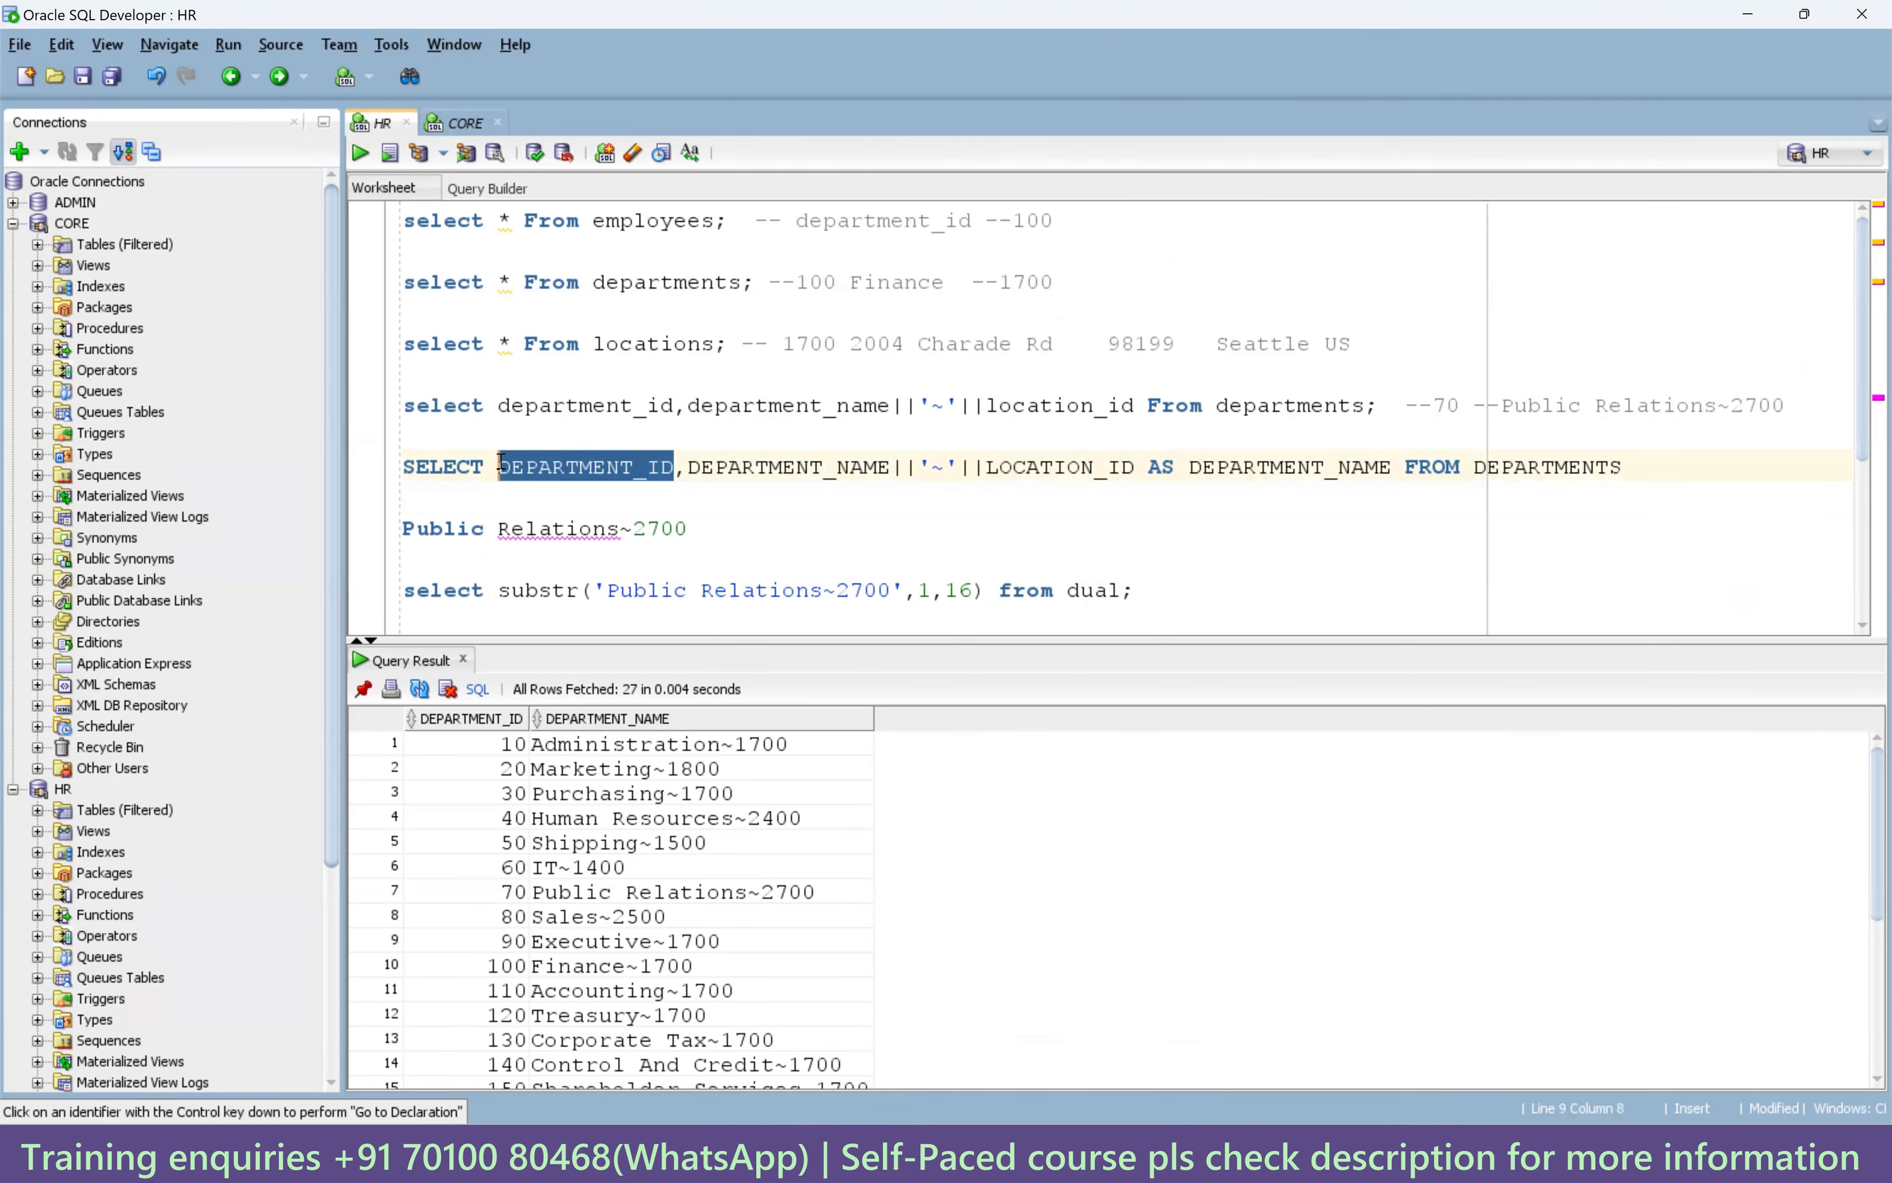
Add 'as DEPARTMENT_ID' after DEPARTMENT_ID and copy the whole statement.
left_click(674, 467)
type("as DEPARTMENT_ID AS")
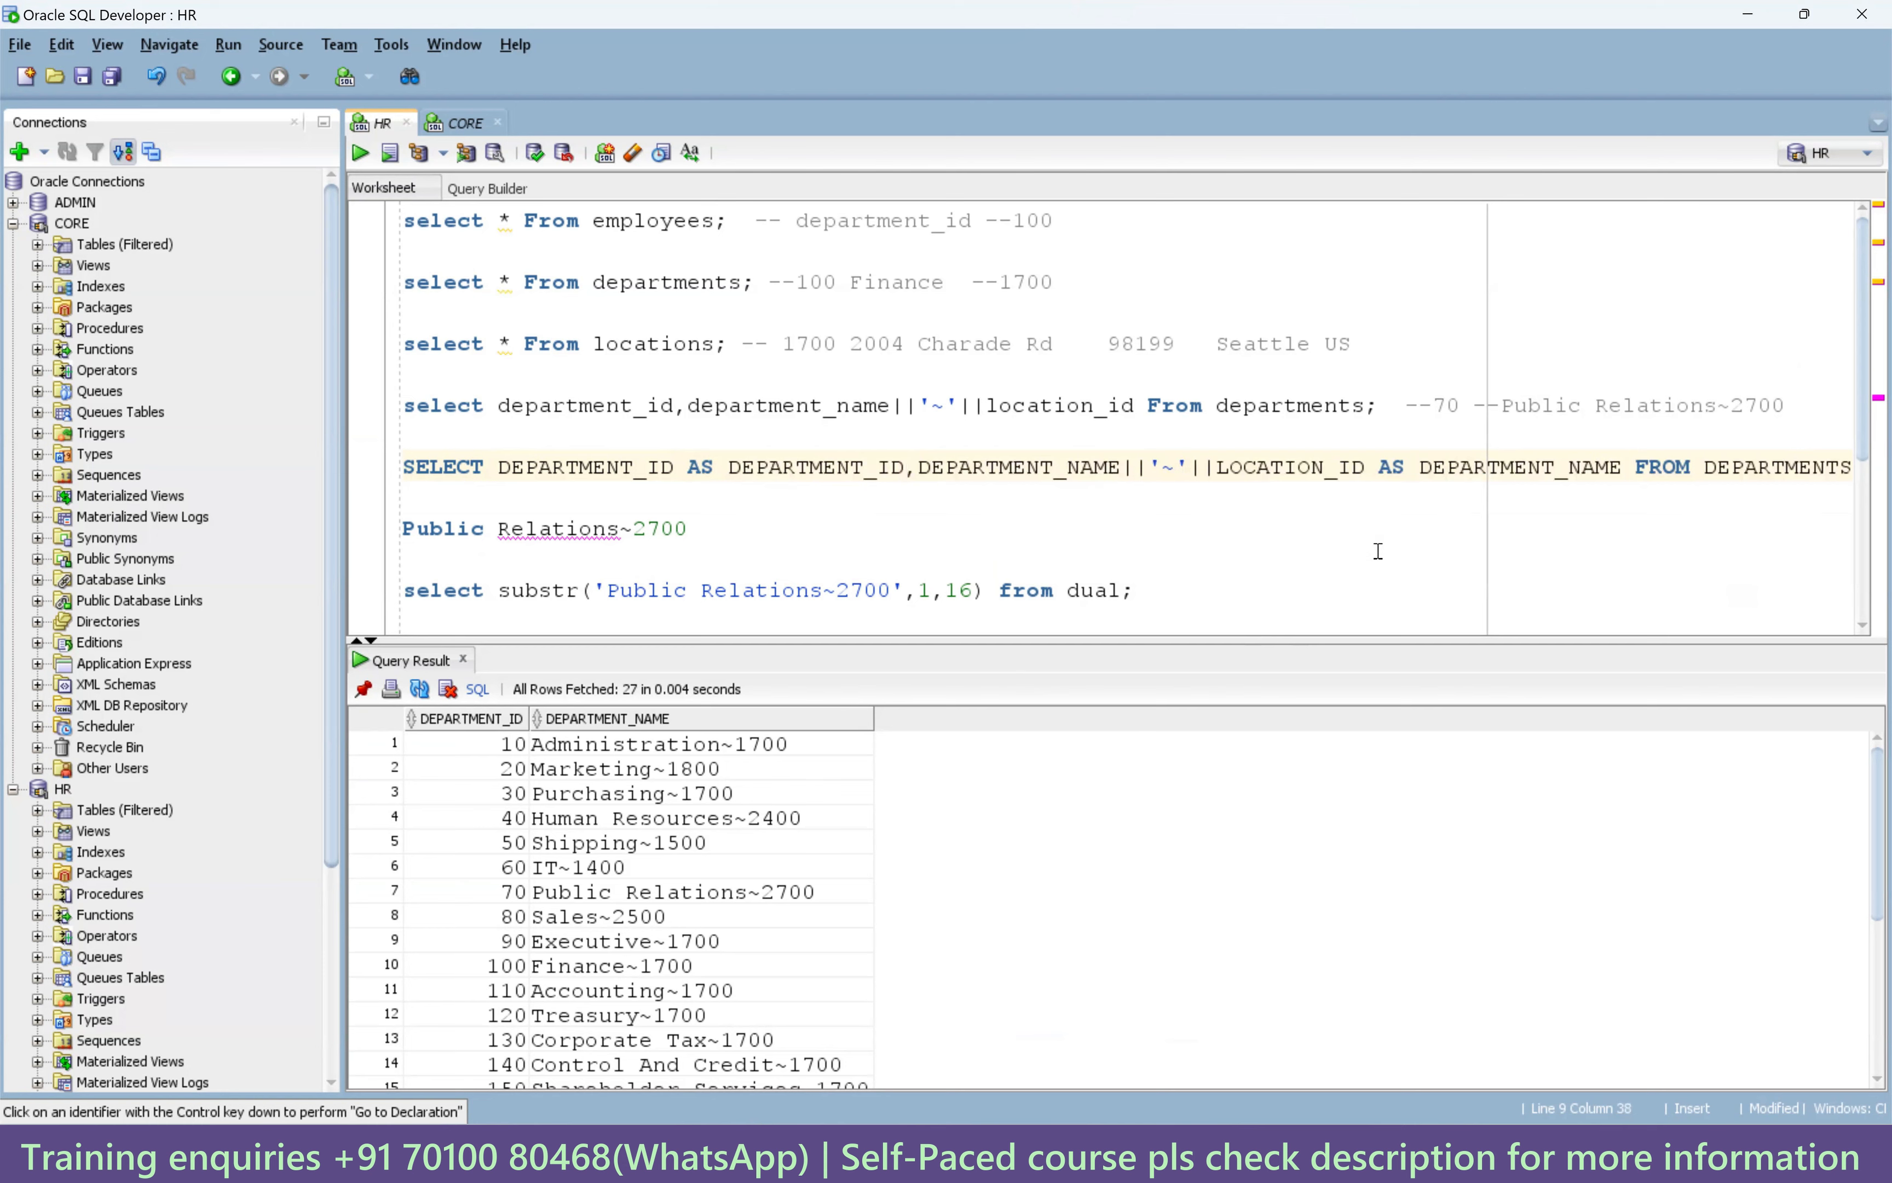
left_click_drag(406, 466, 1859, 472)
key("ctrl+c")
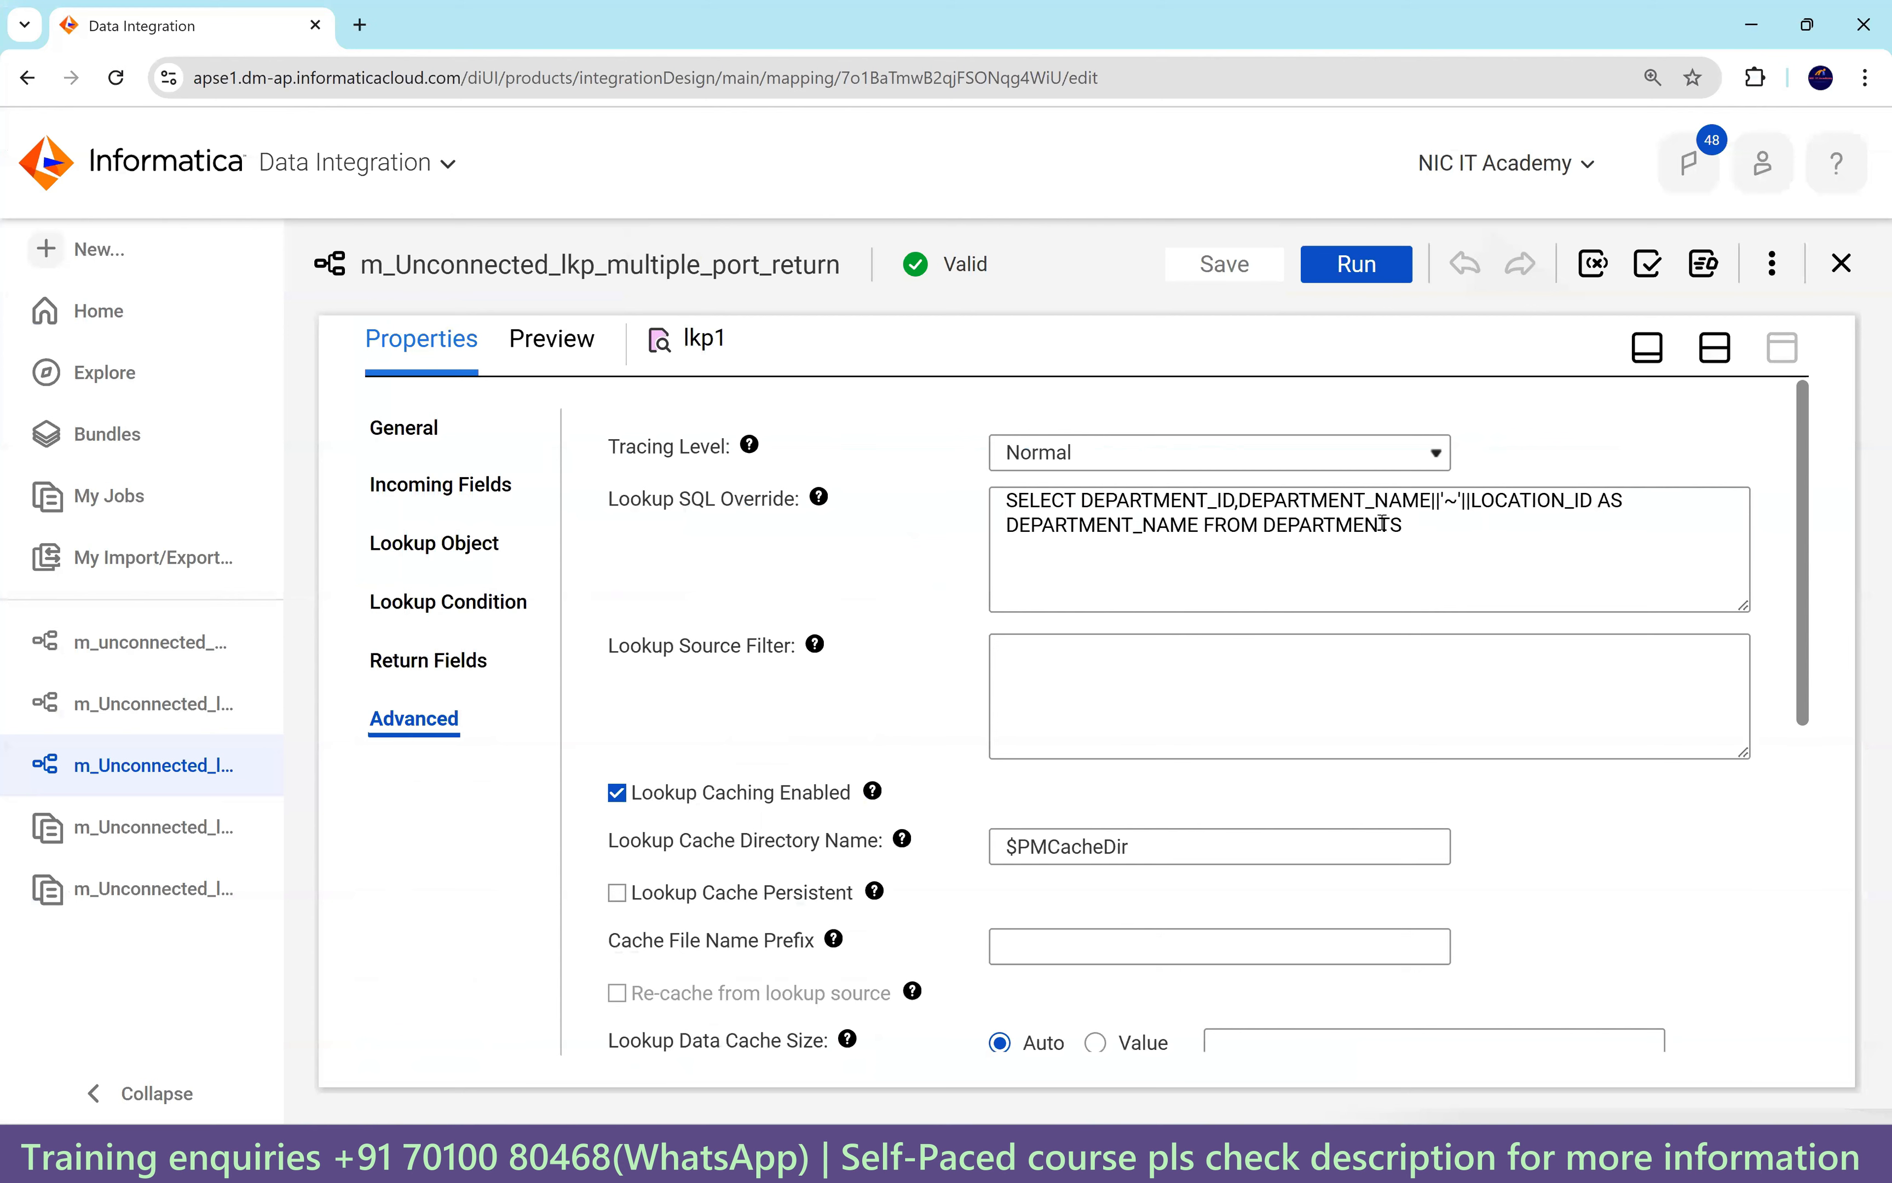
left_click_drag(1404, 524, 991, 499)
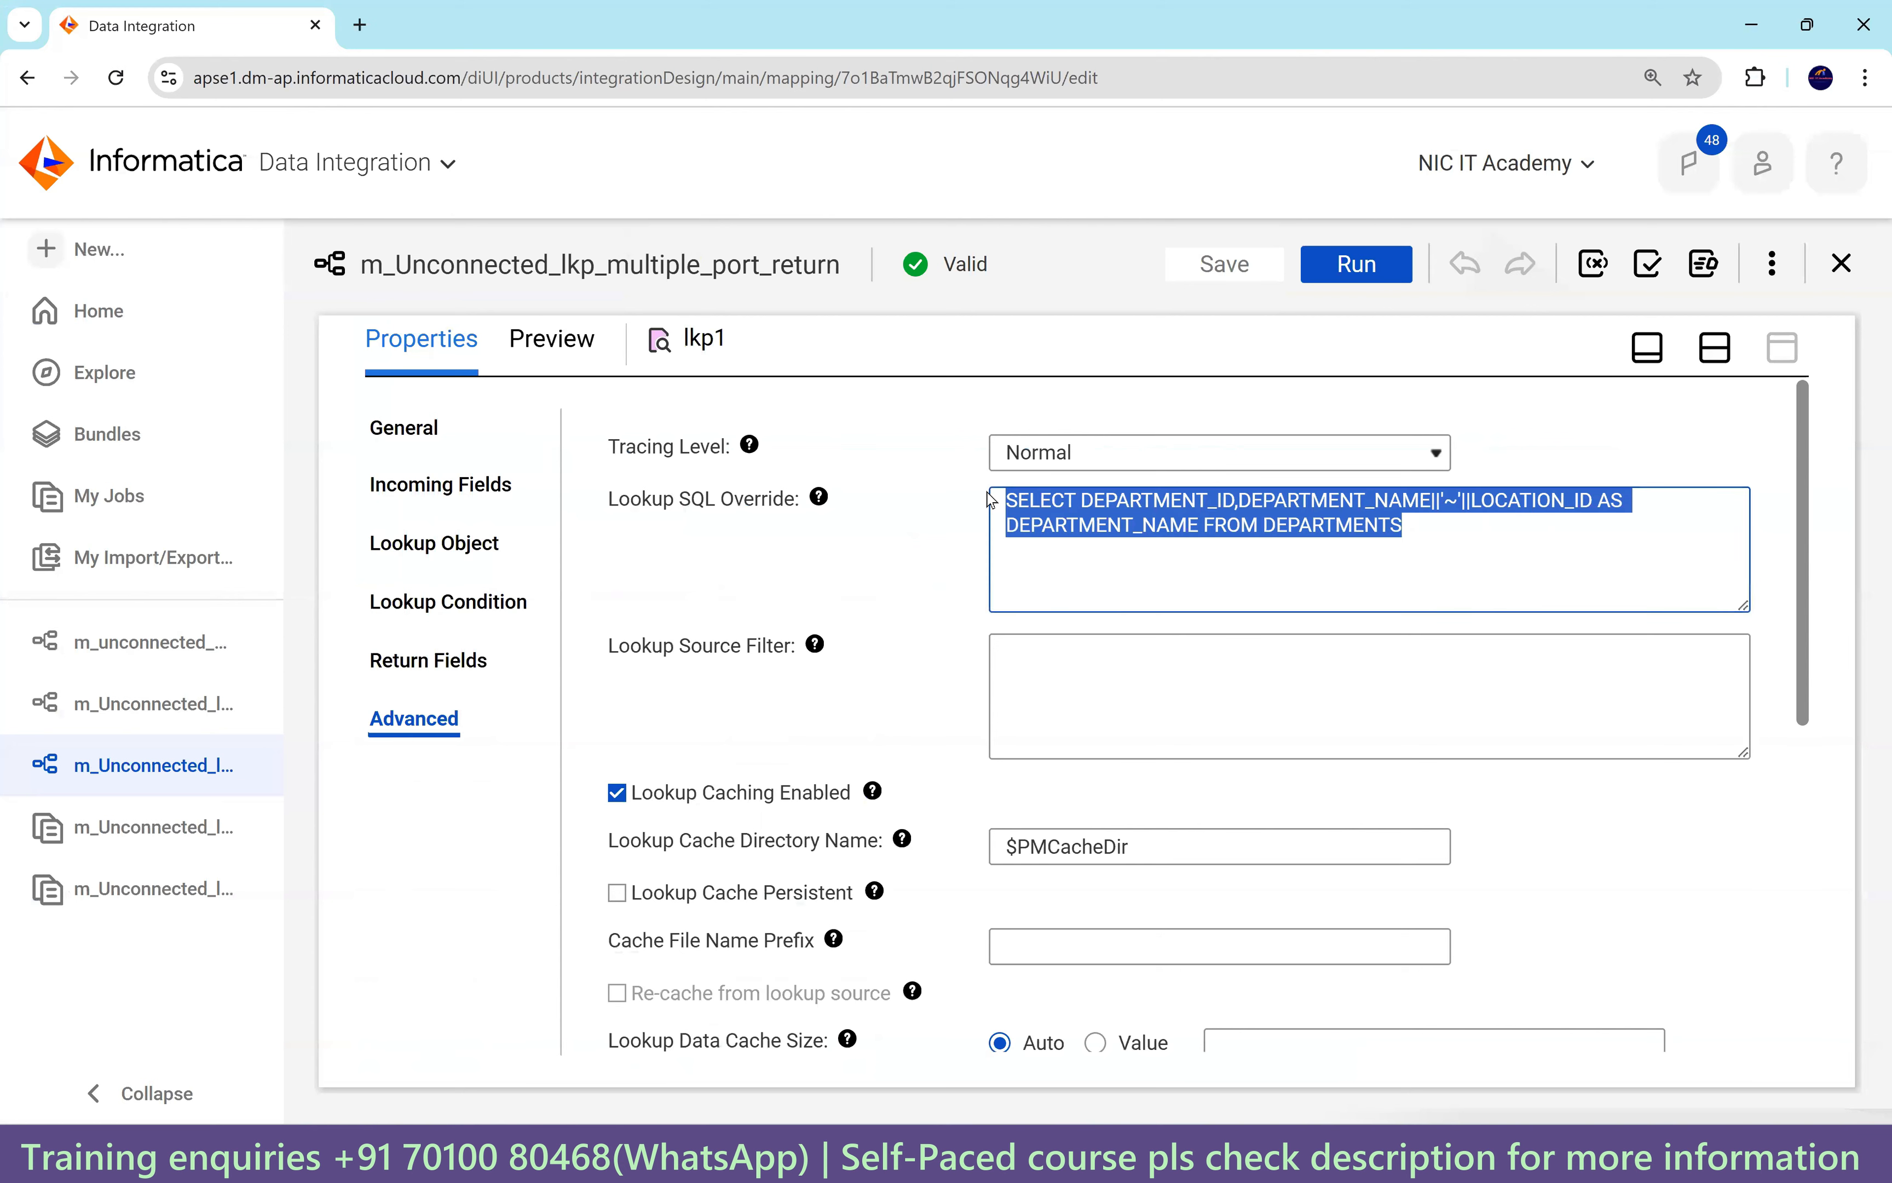
Paste the DEPARTMENT_ID-aliased query into lkp1's SQL override and recheck condition and return fields.
key("ctrl+v")
left_click(449, 601)
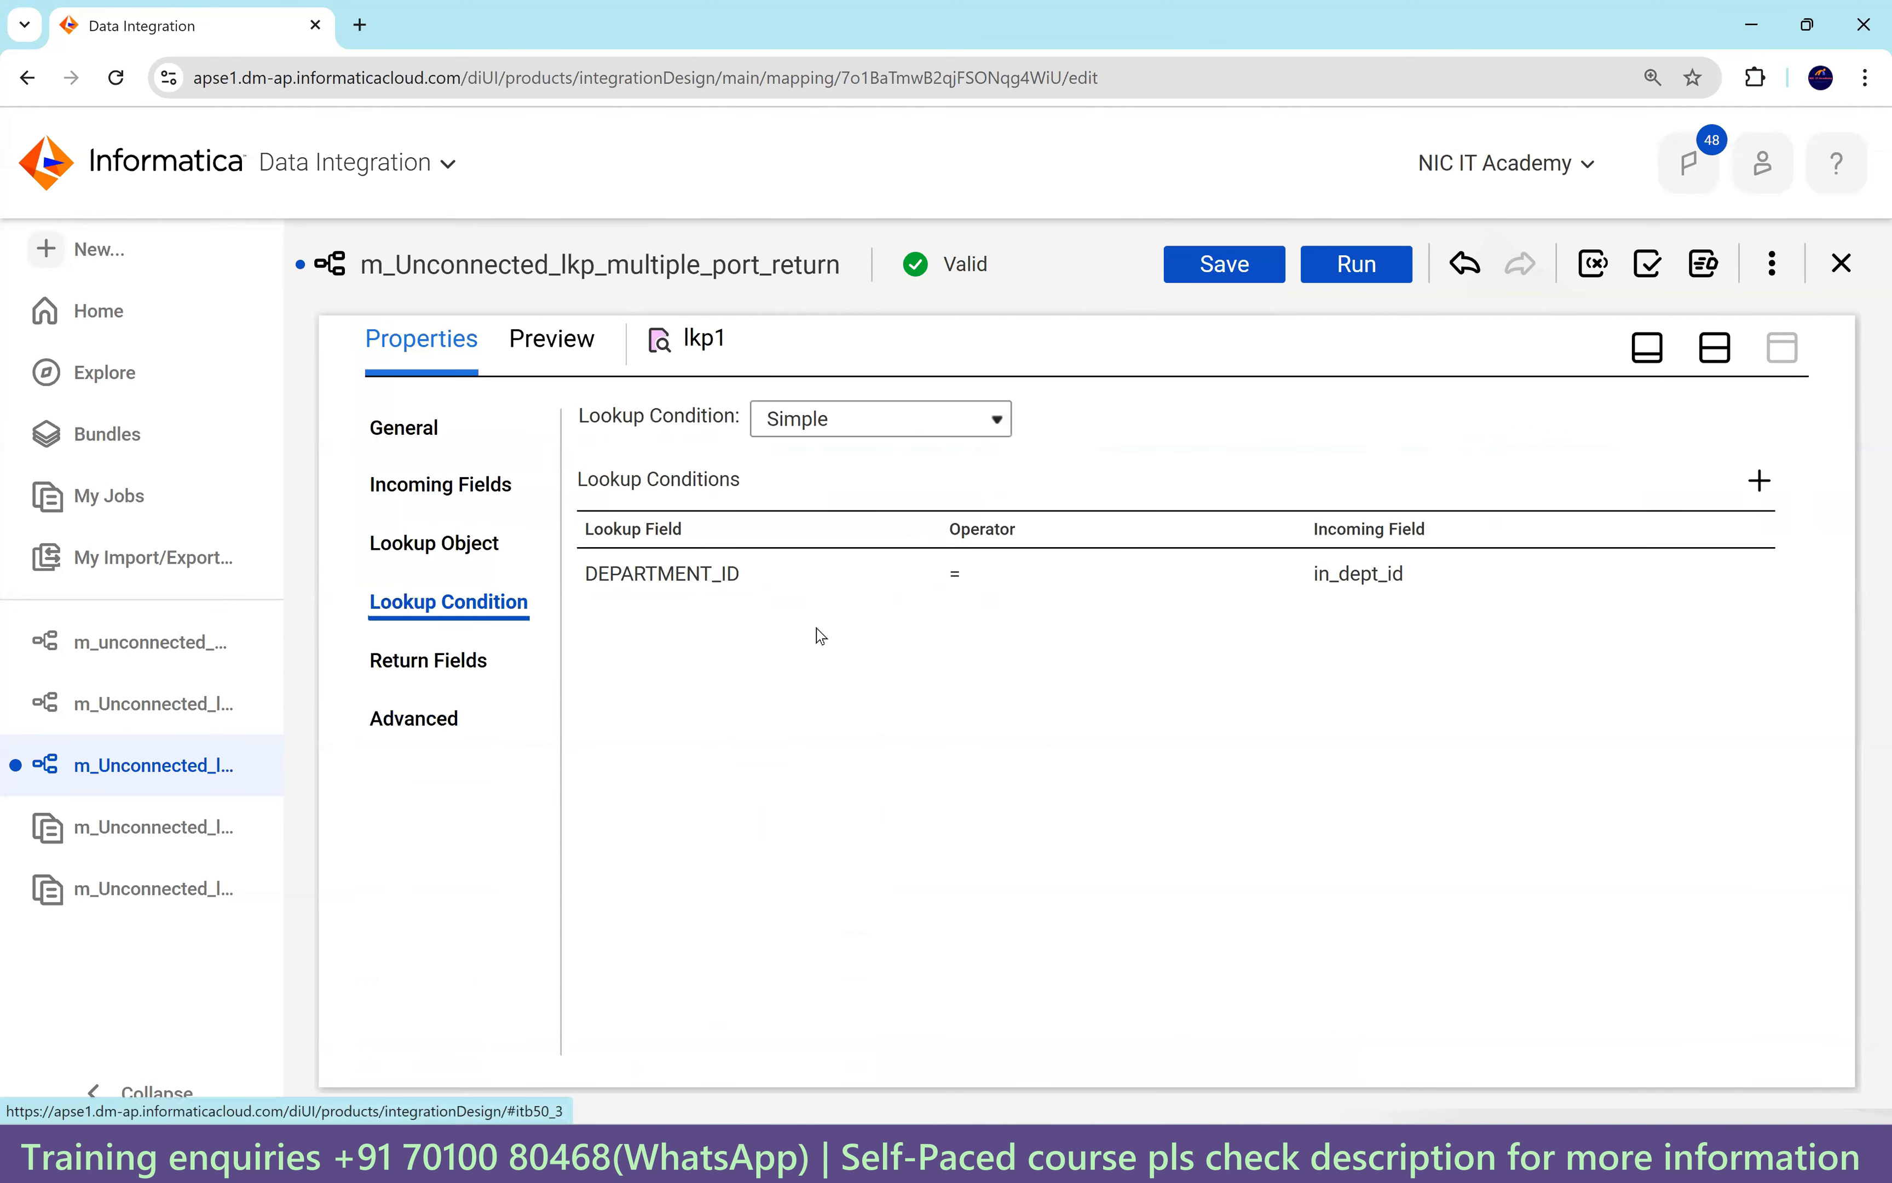
left_click(445, 661)
scroll(1144, 821, "up", 6)
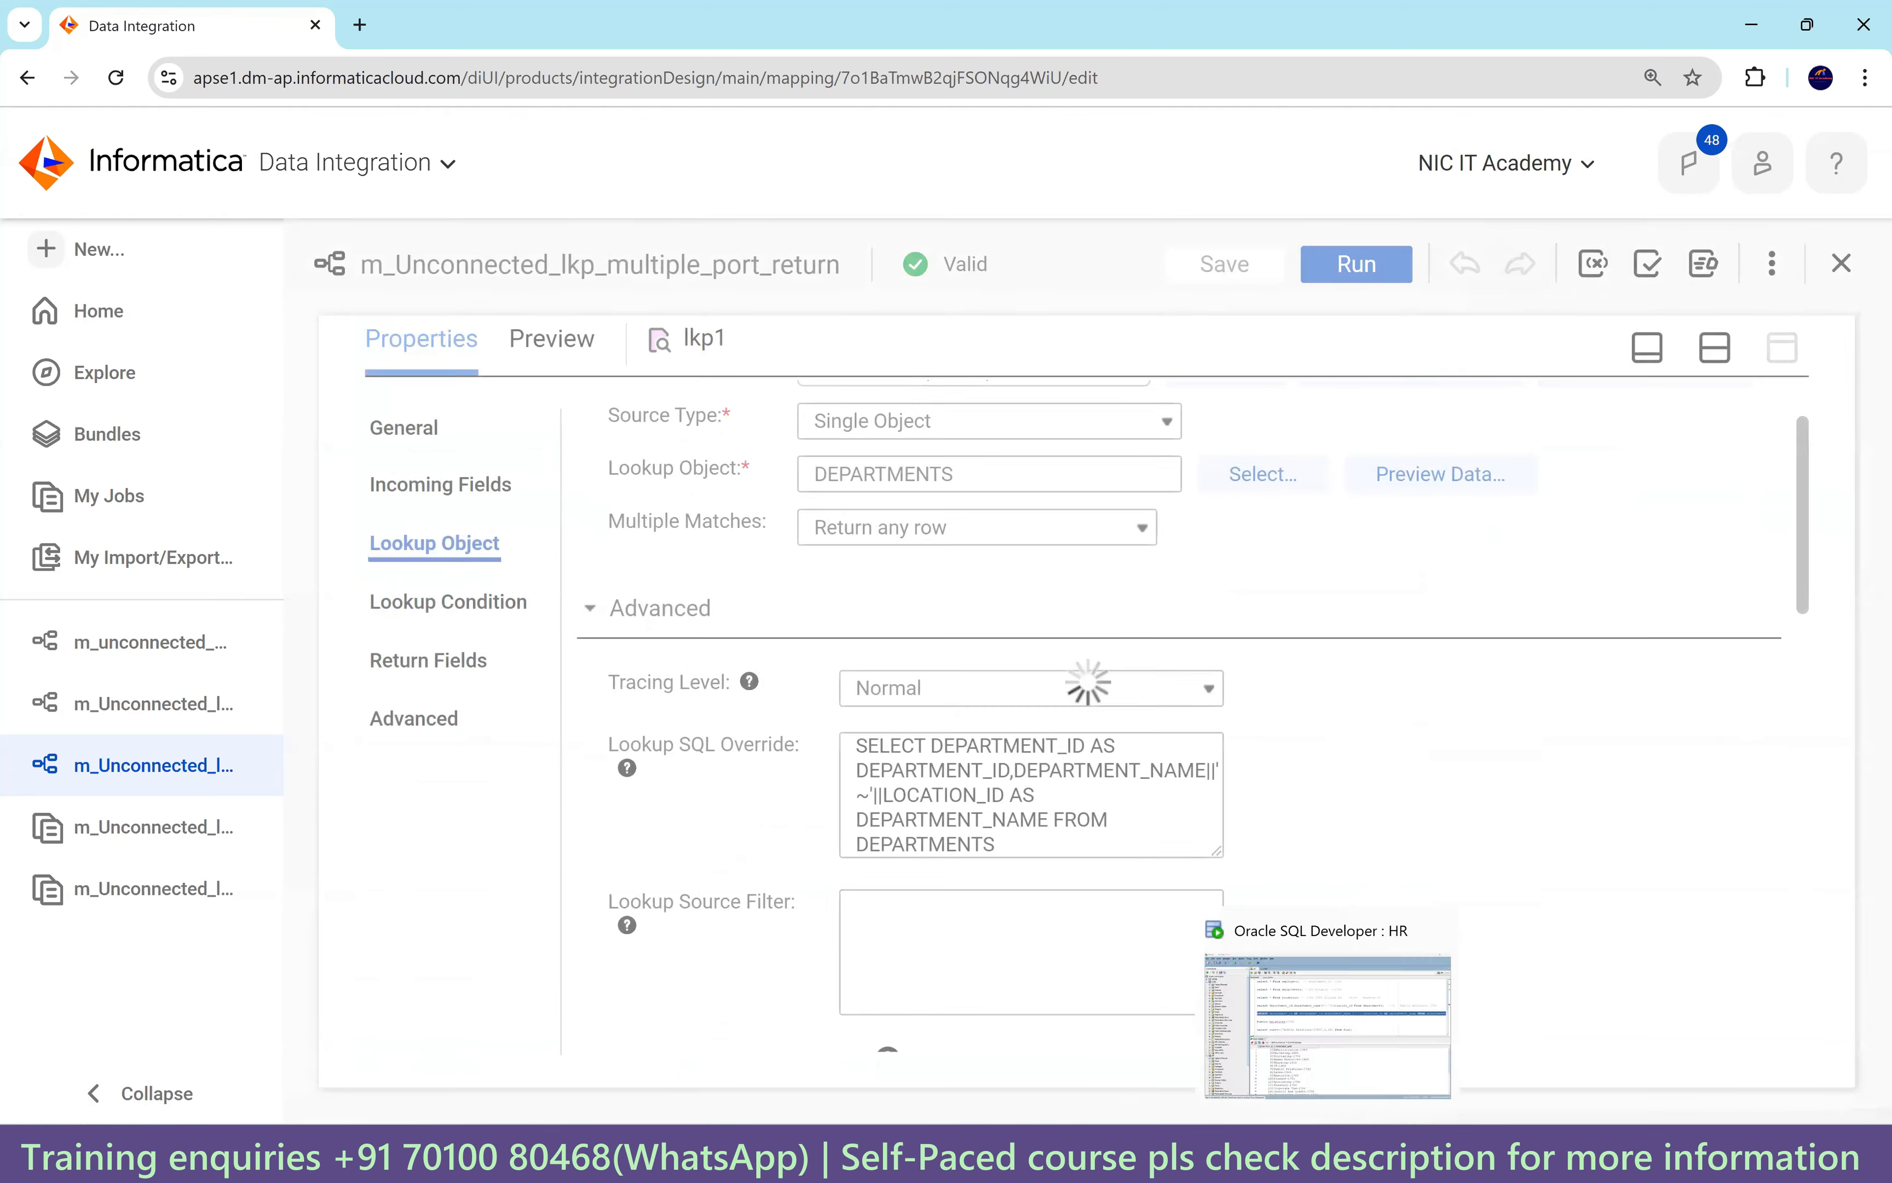
Update the Notepad++ note with the aliased DEPARTMENT_ID query.
left_click(1167, 1155)
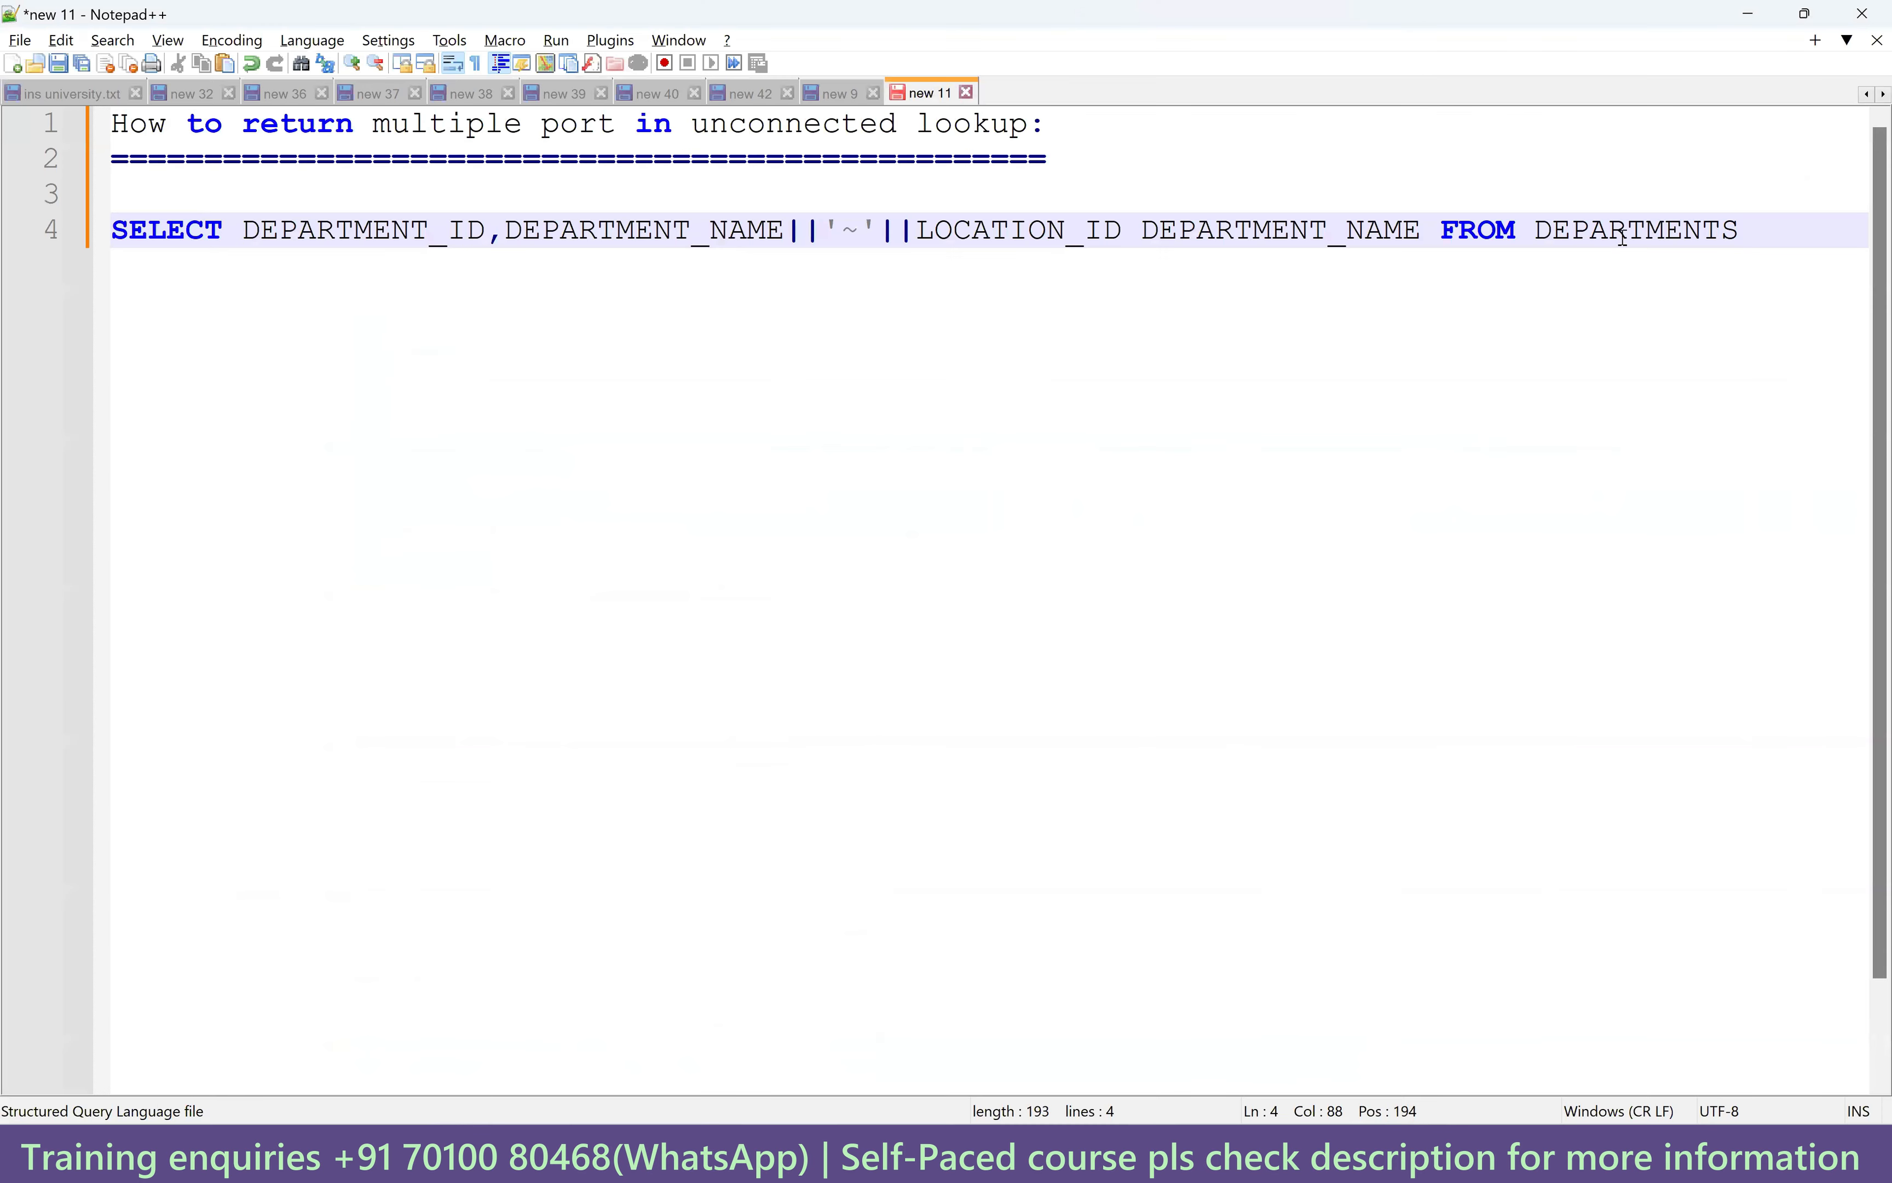
left_click_drag(1744, 230, 111, 229)
key("ctrl+v")
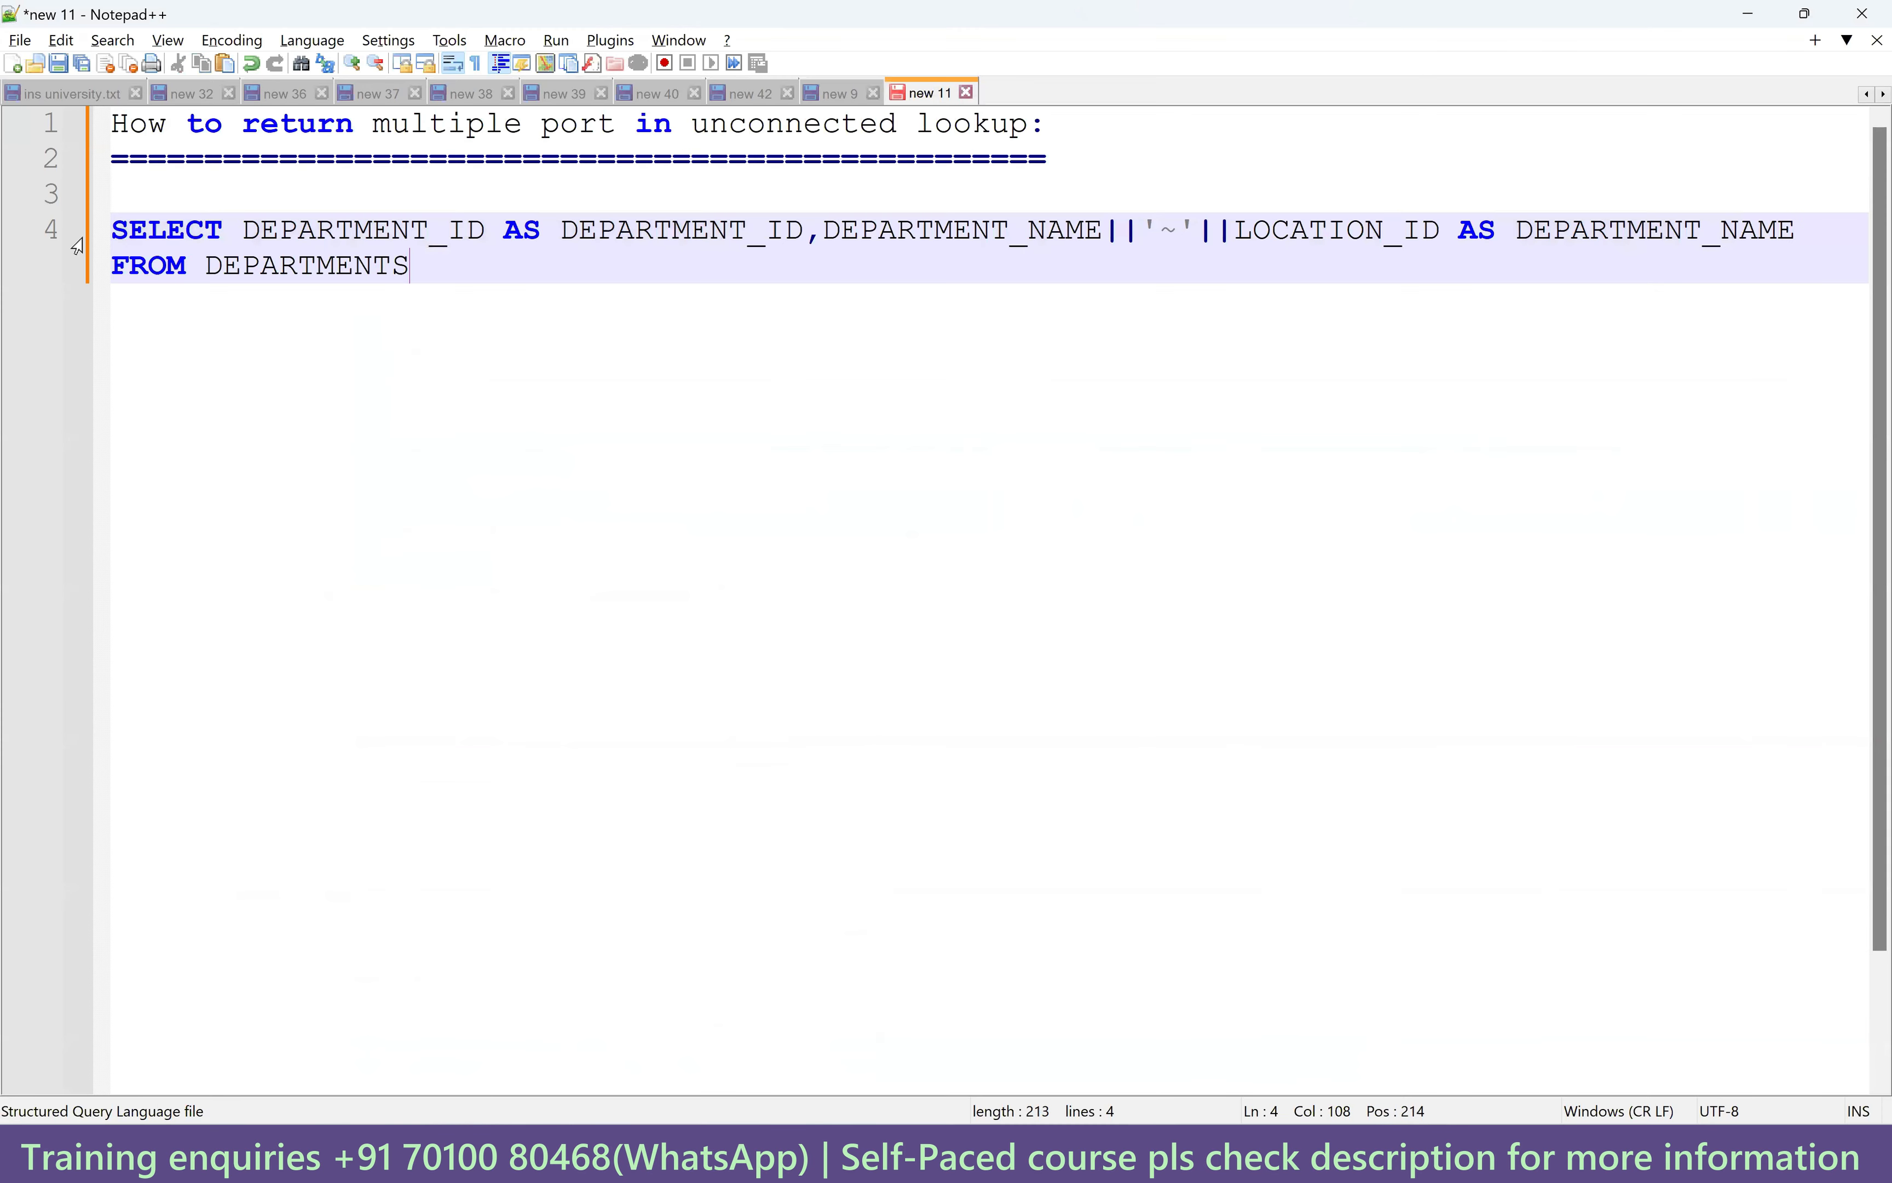
left_click_drag(245, 229, 804, 235)
left_click(426, 280)
Start a new run of the mapping from Informatica.
left_click(1208, 1156)
scroll(1315, 634, "up", 2)
left_click(1357, 266)
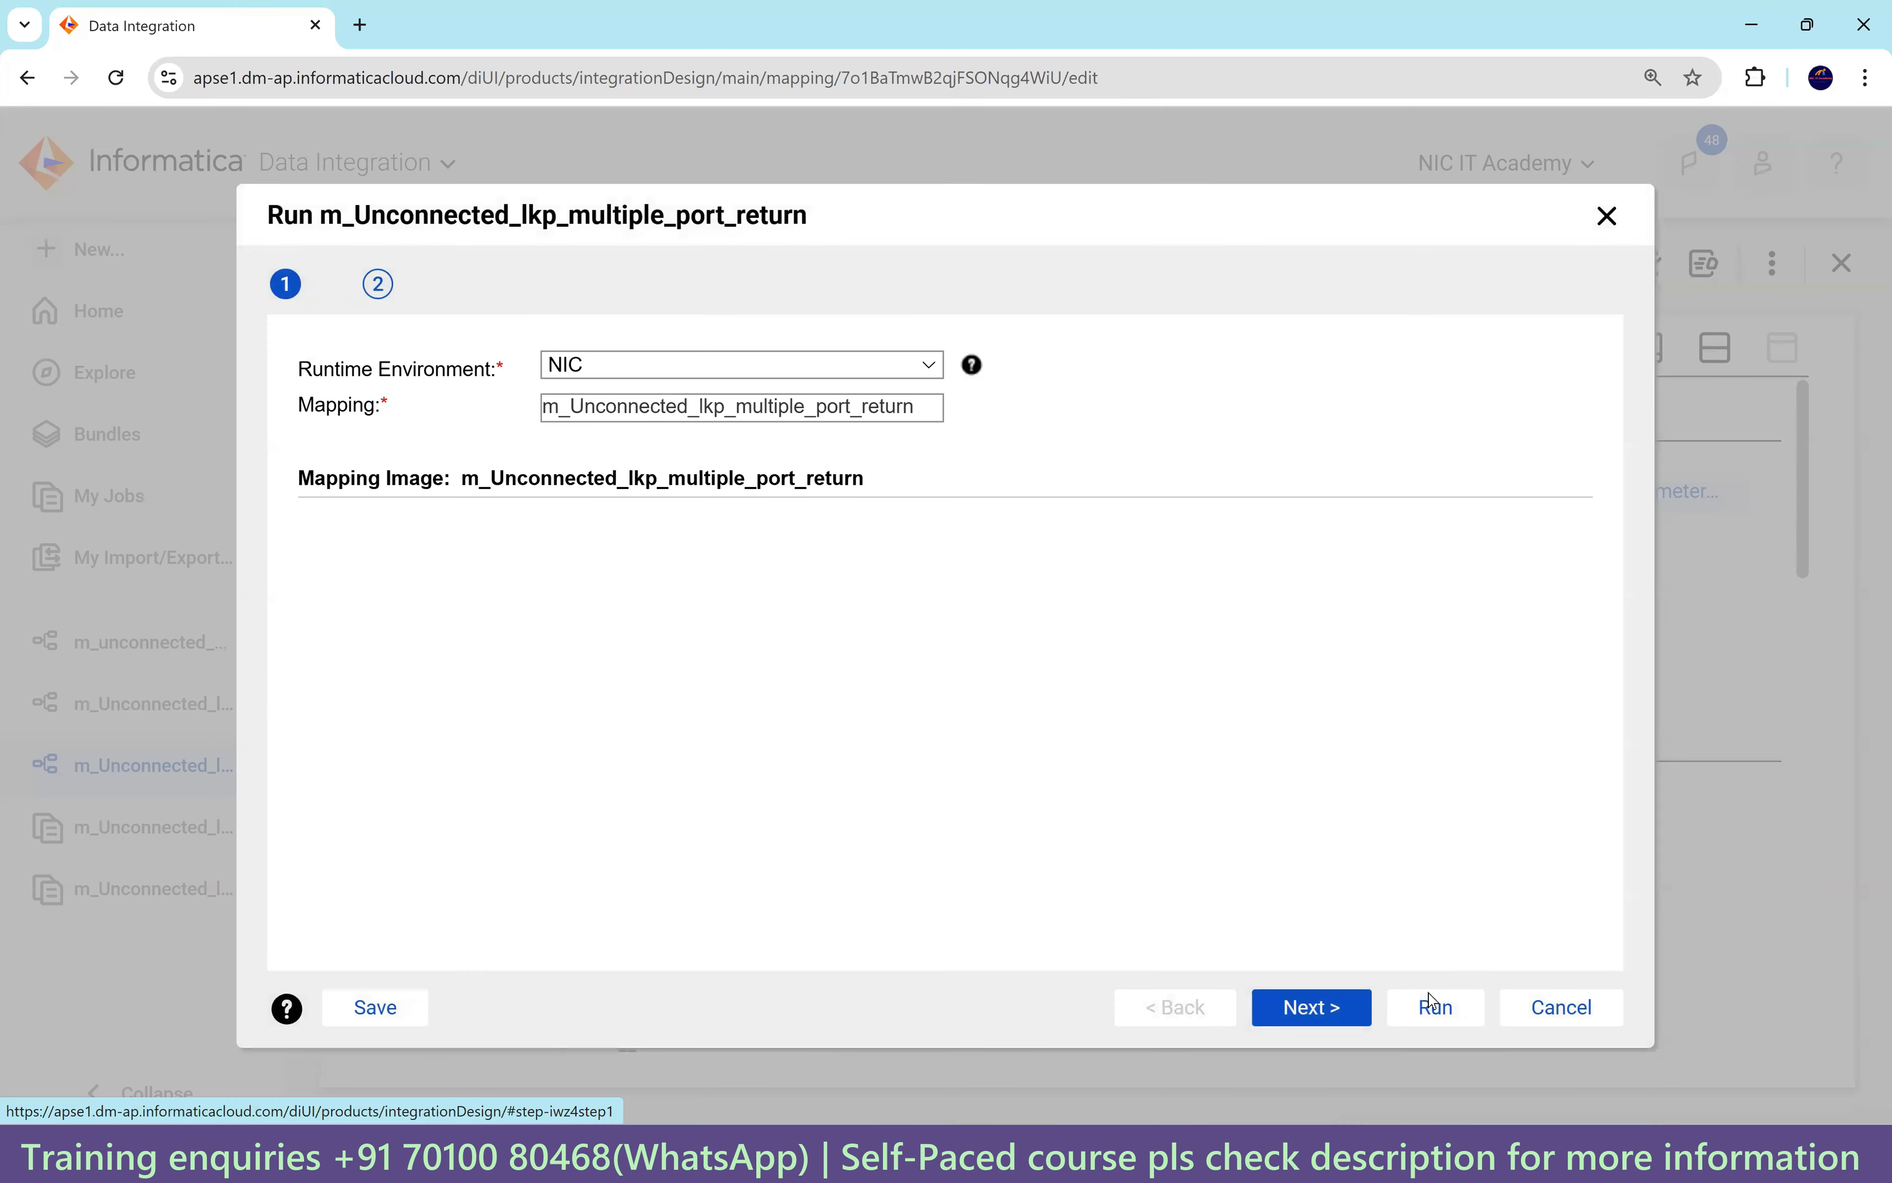
left_click(1431, 1002)
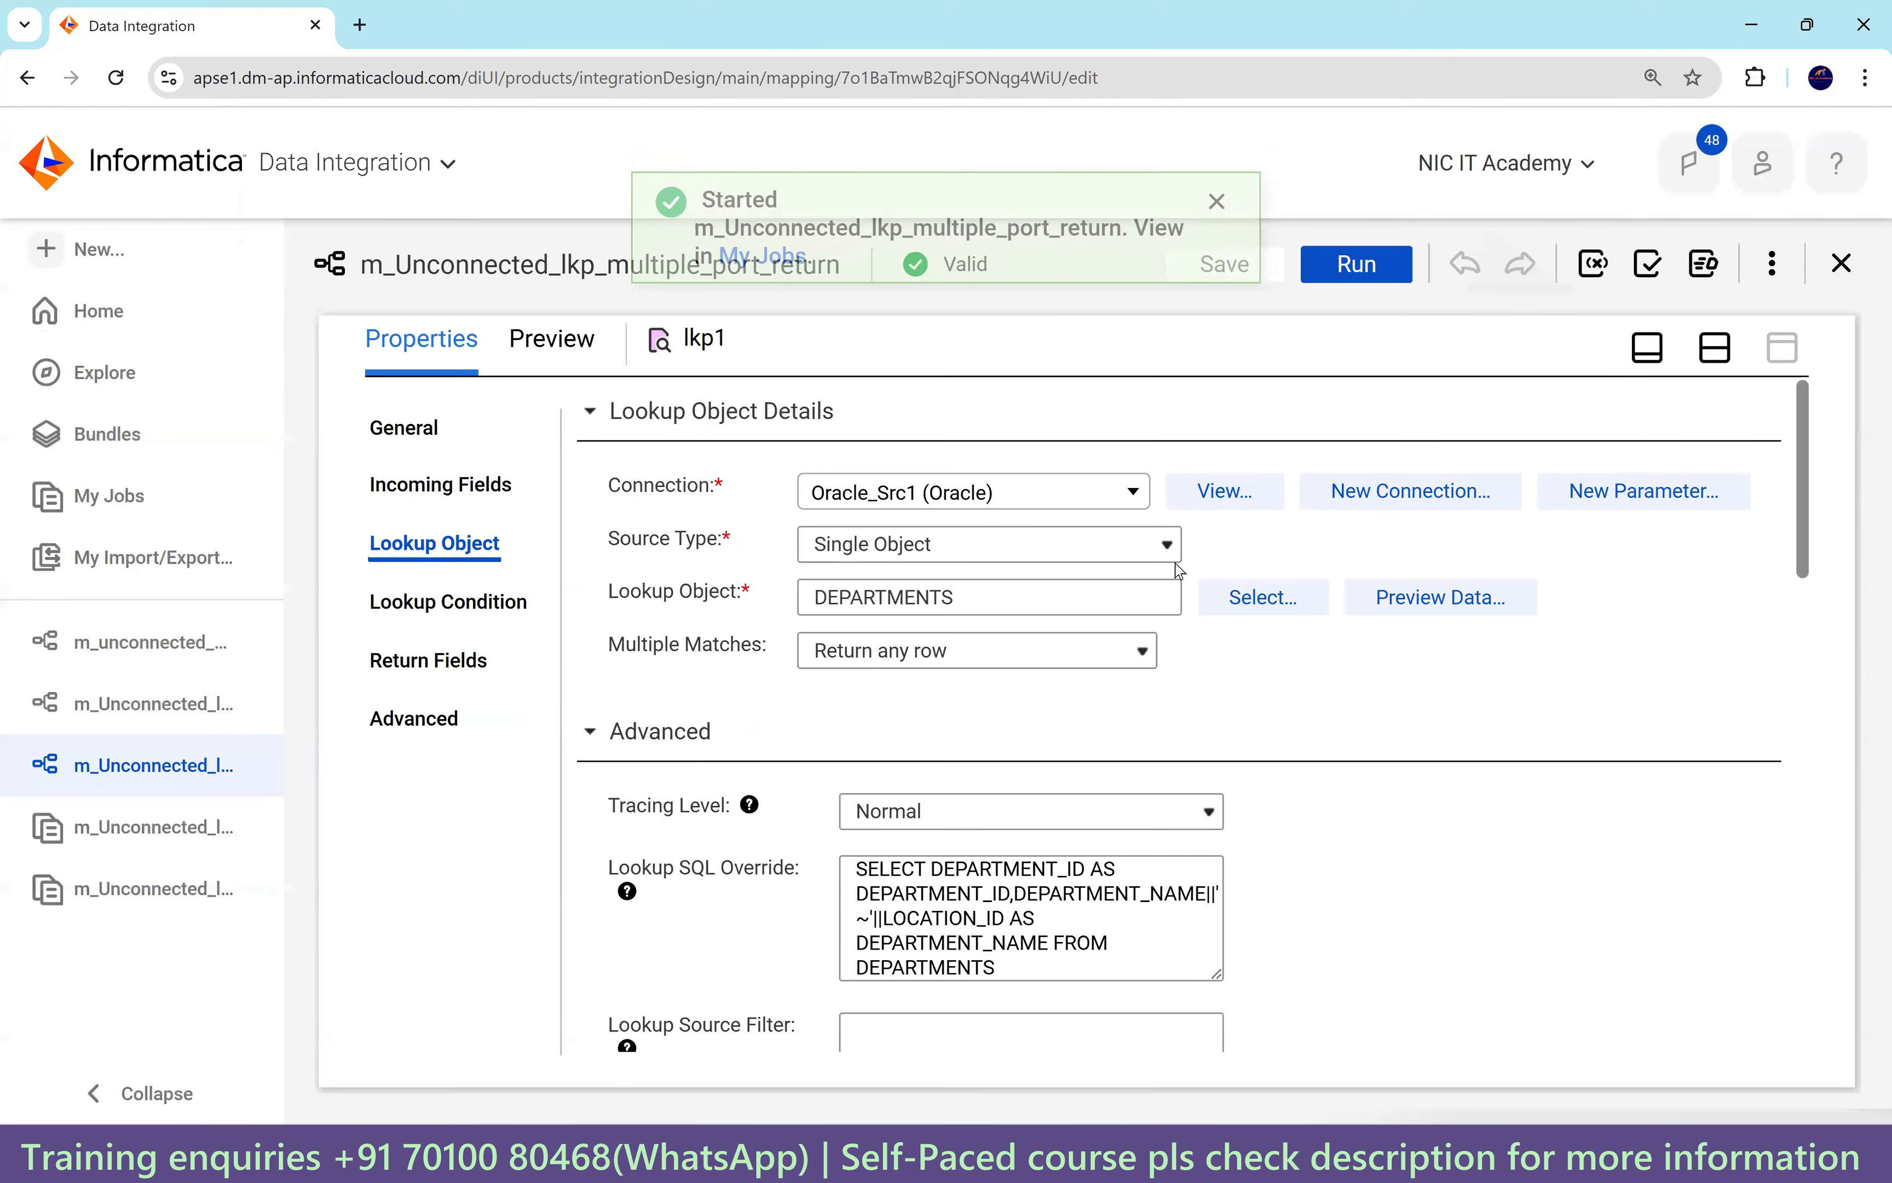
Monitor the run in My Jobs until it succeeds with 107 rows processed.
left_click(781, 333)
mouse_move(1707, 593)
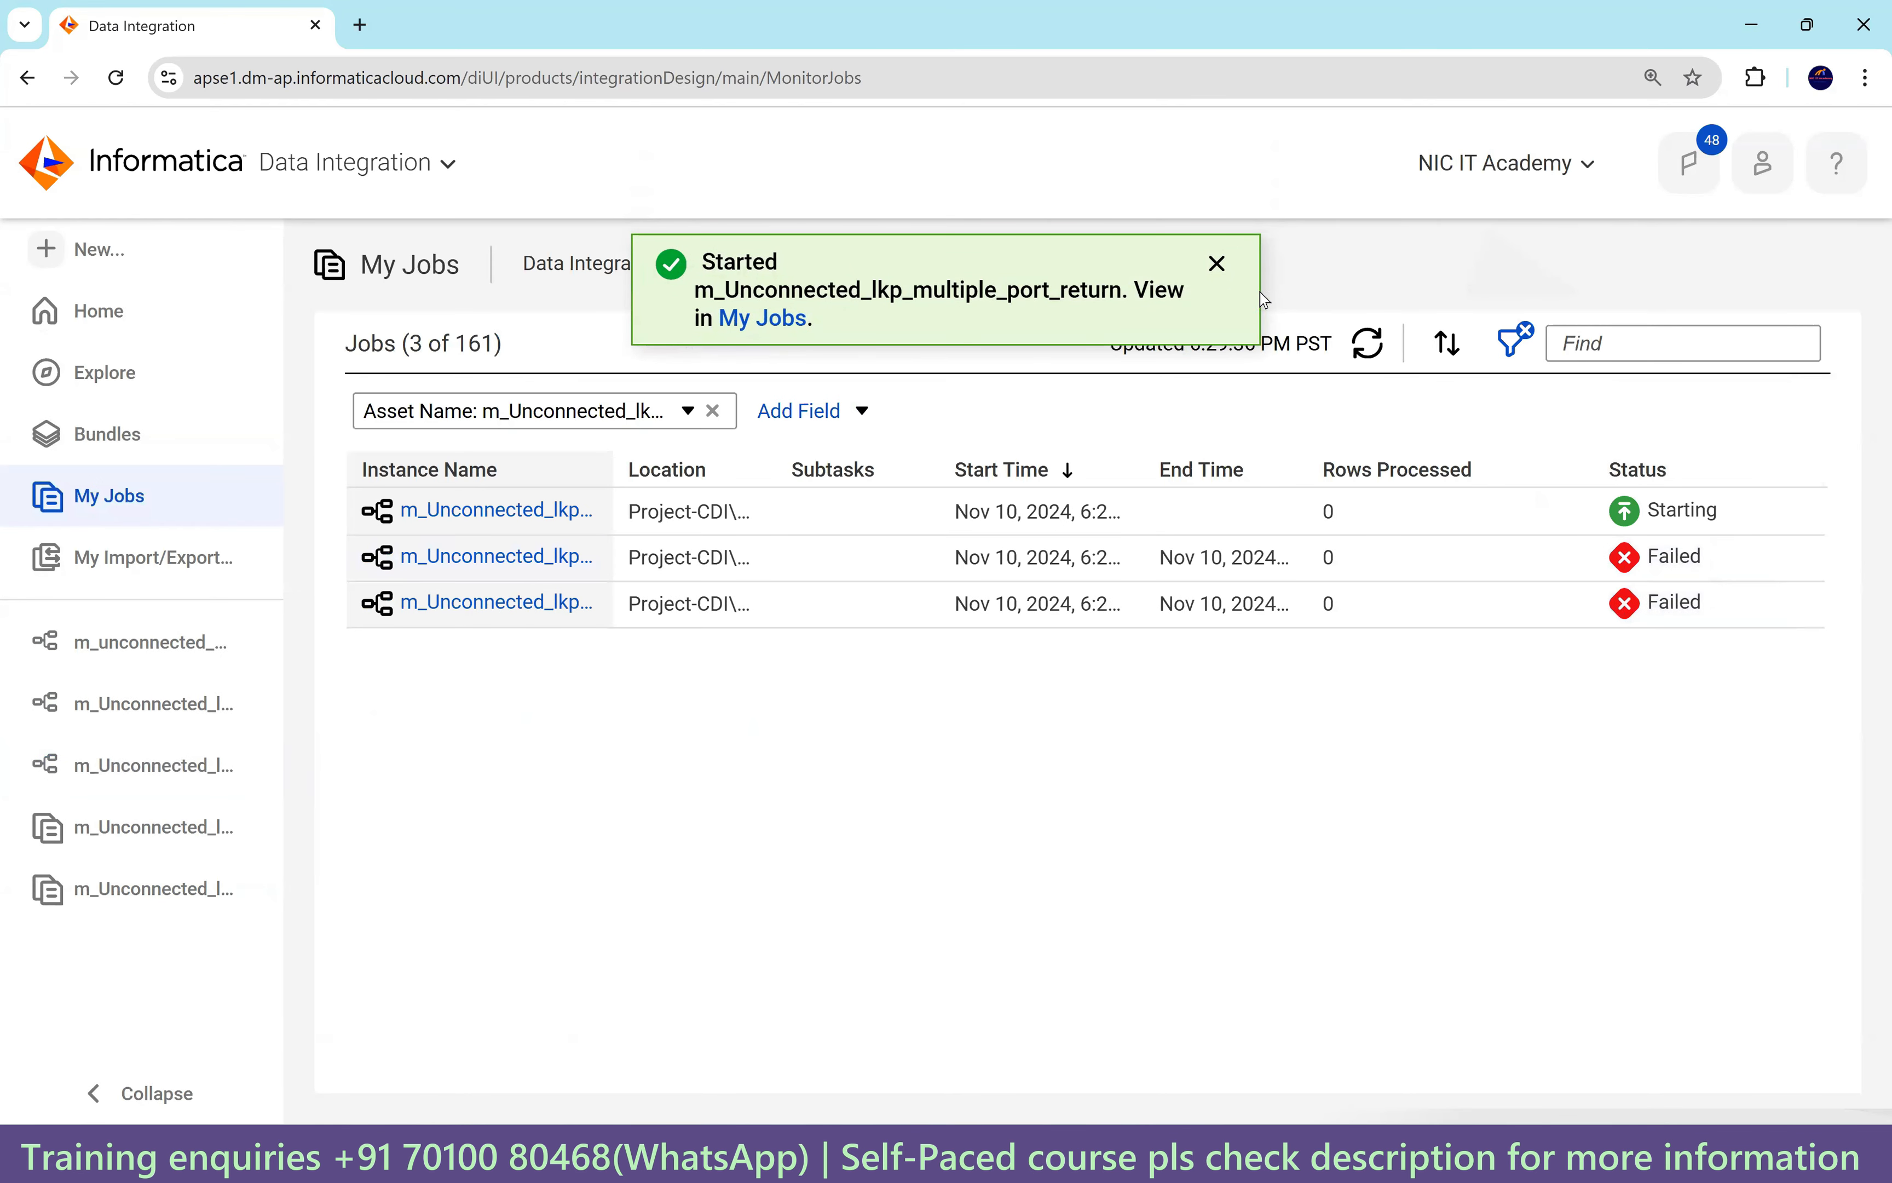
left_click(1218, 266)
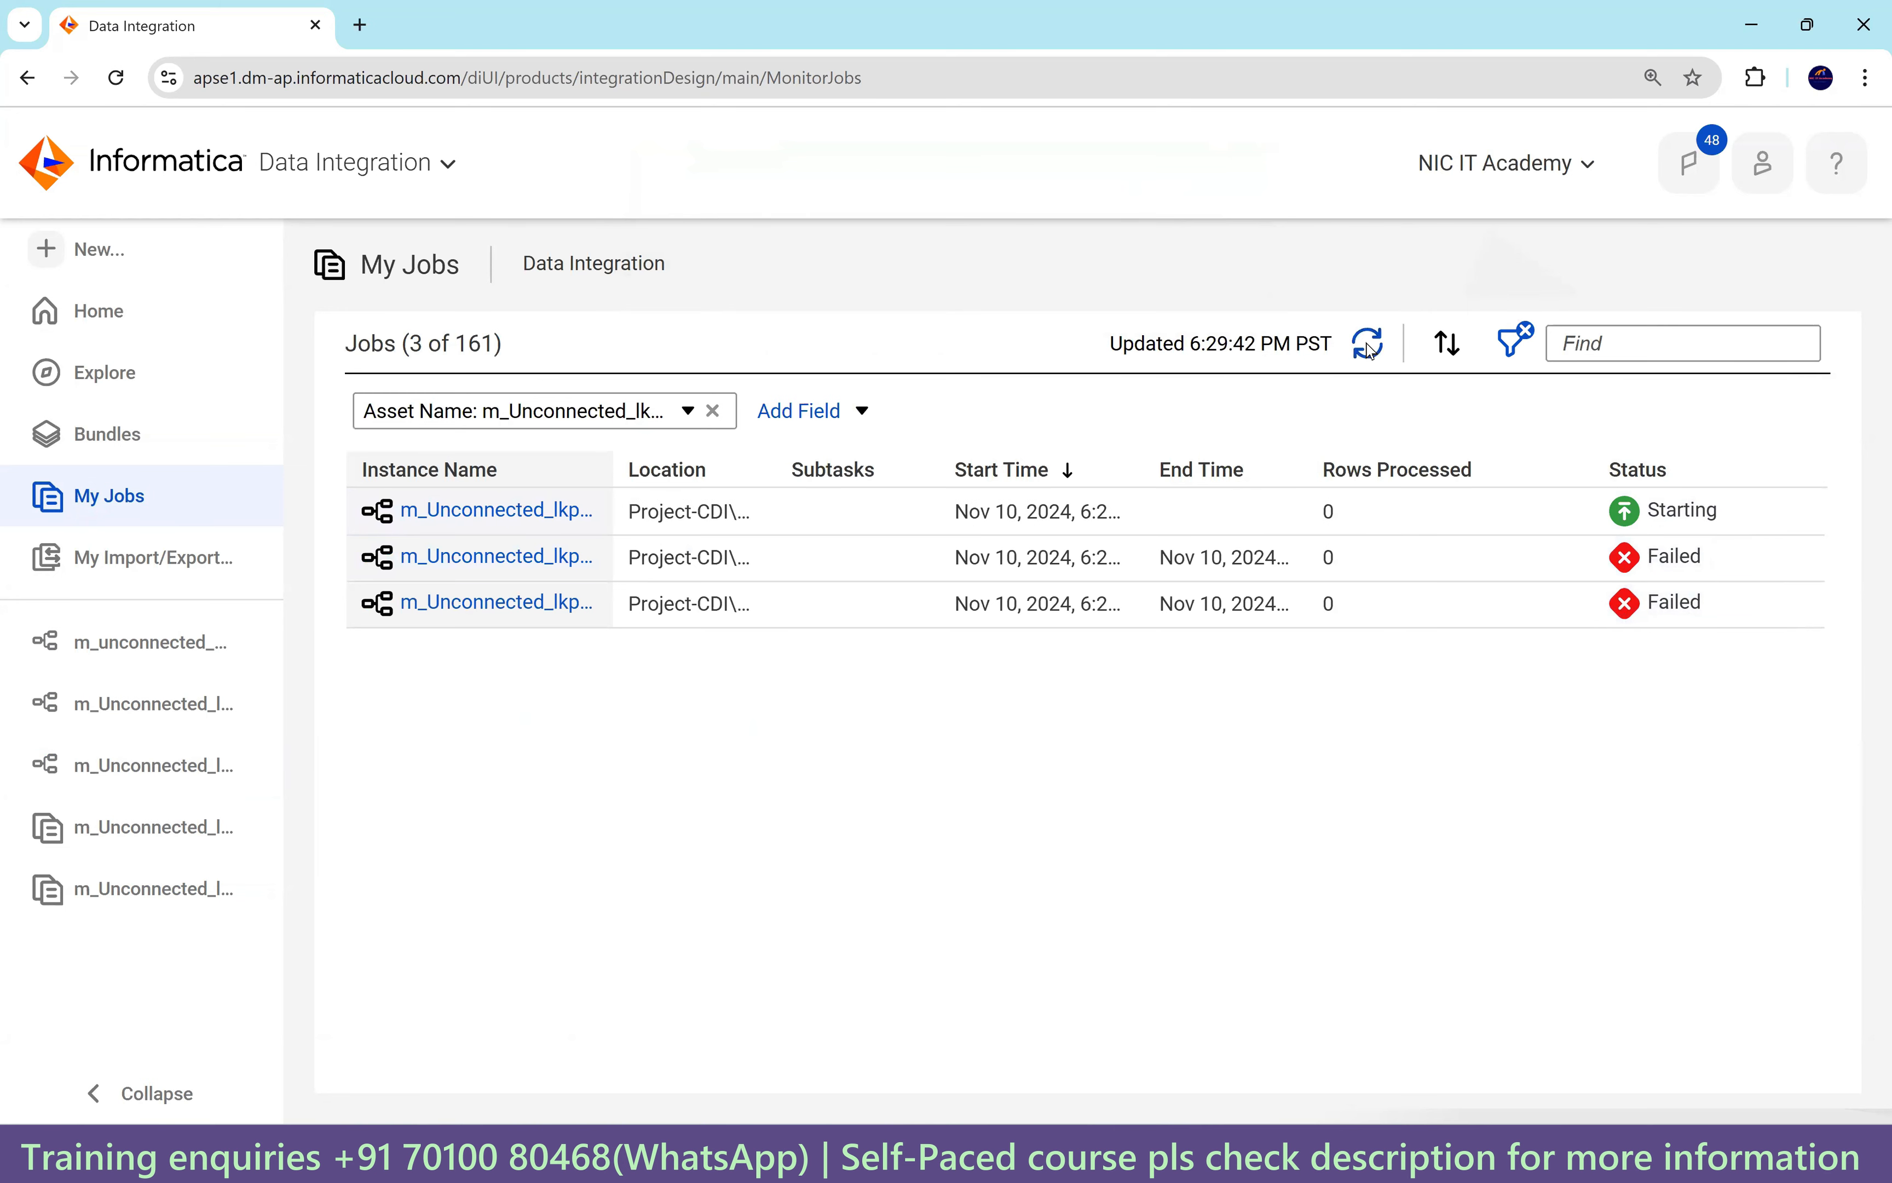
left_click(1369, 345)
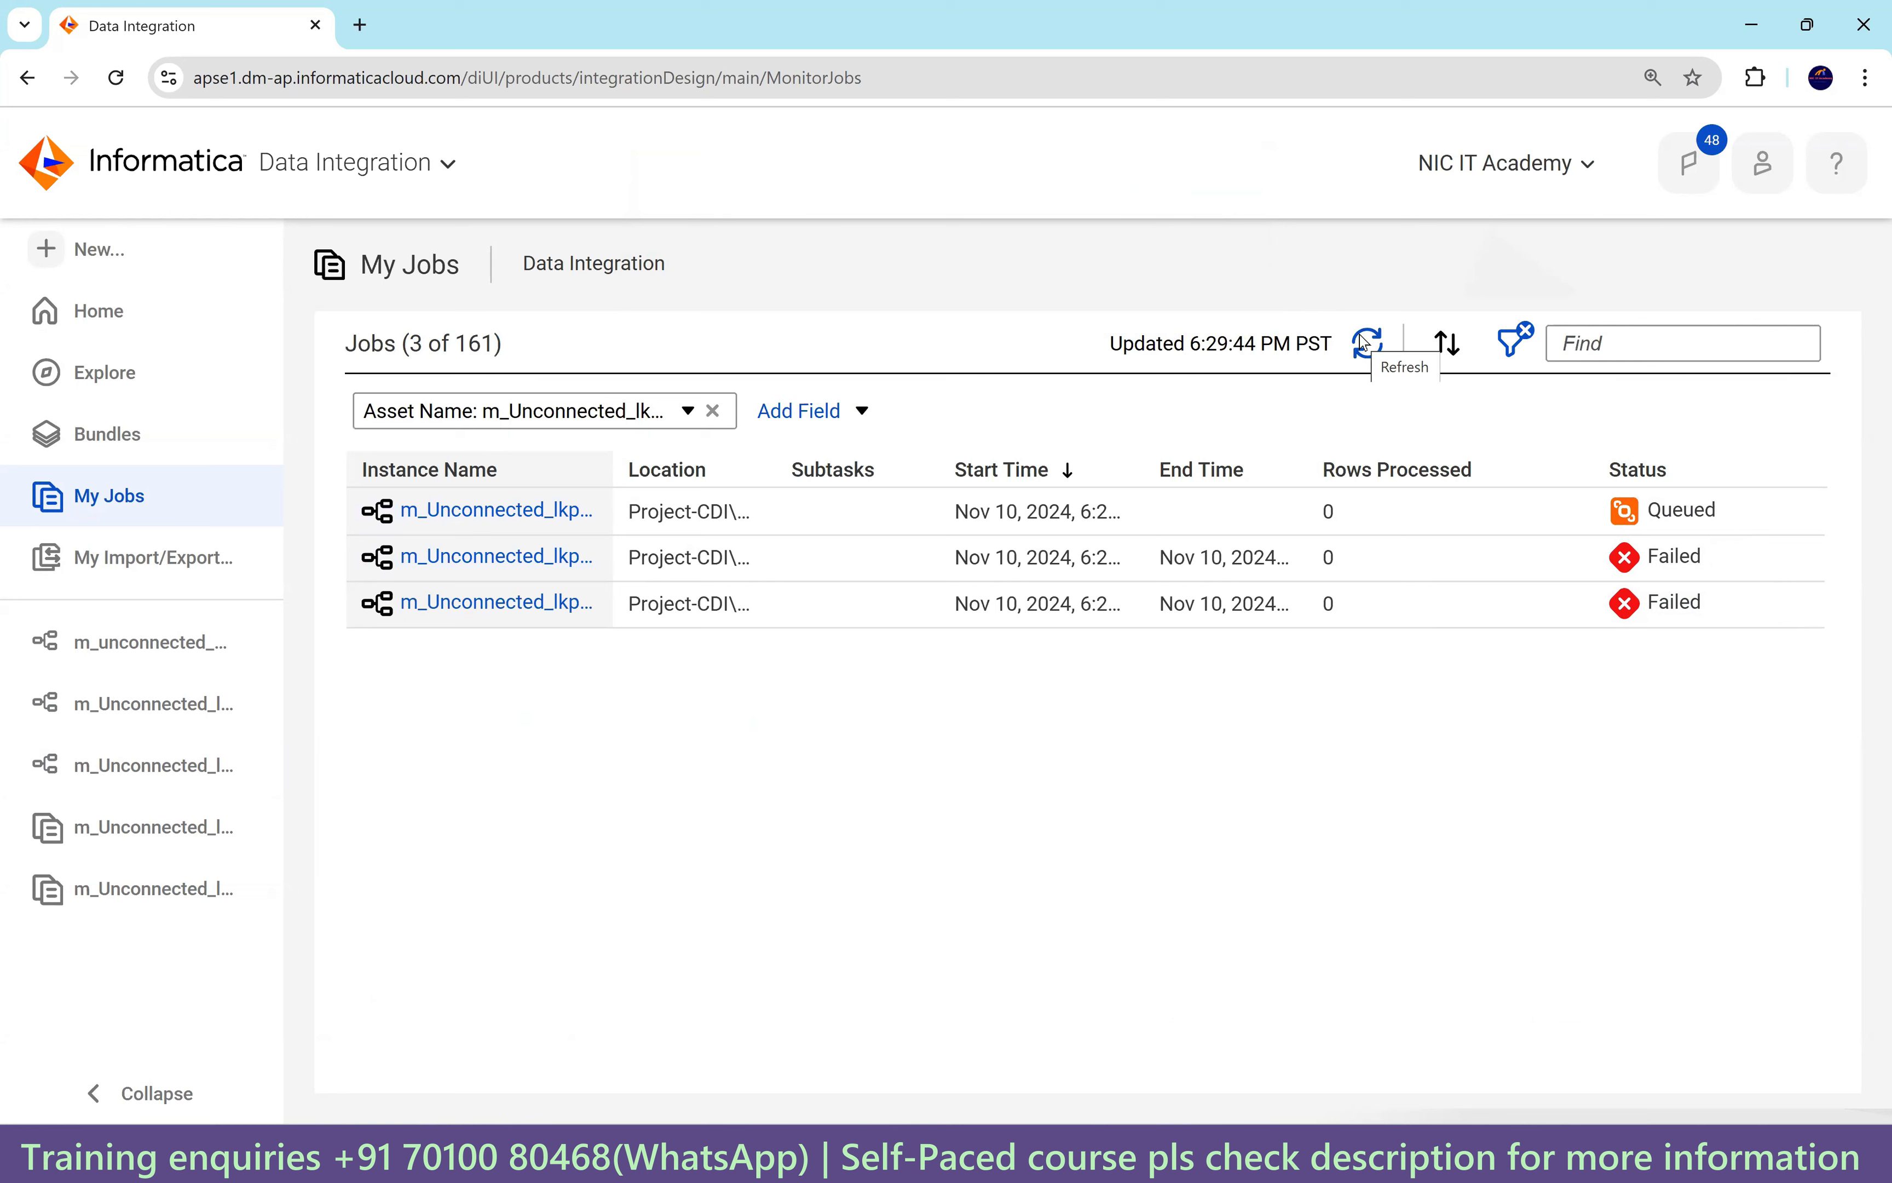
left_click(1359, 336)
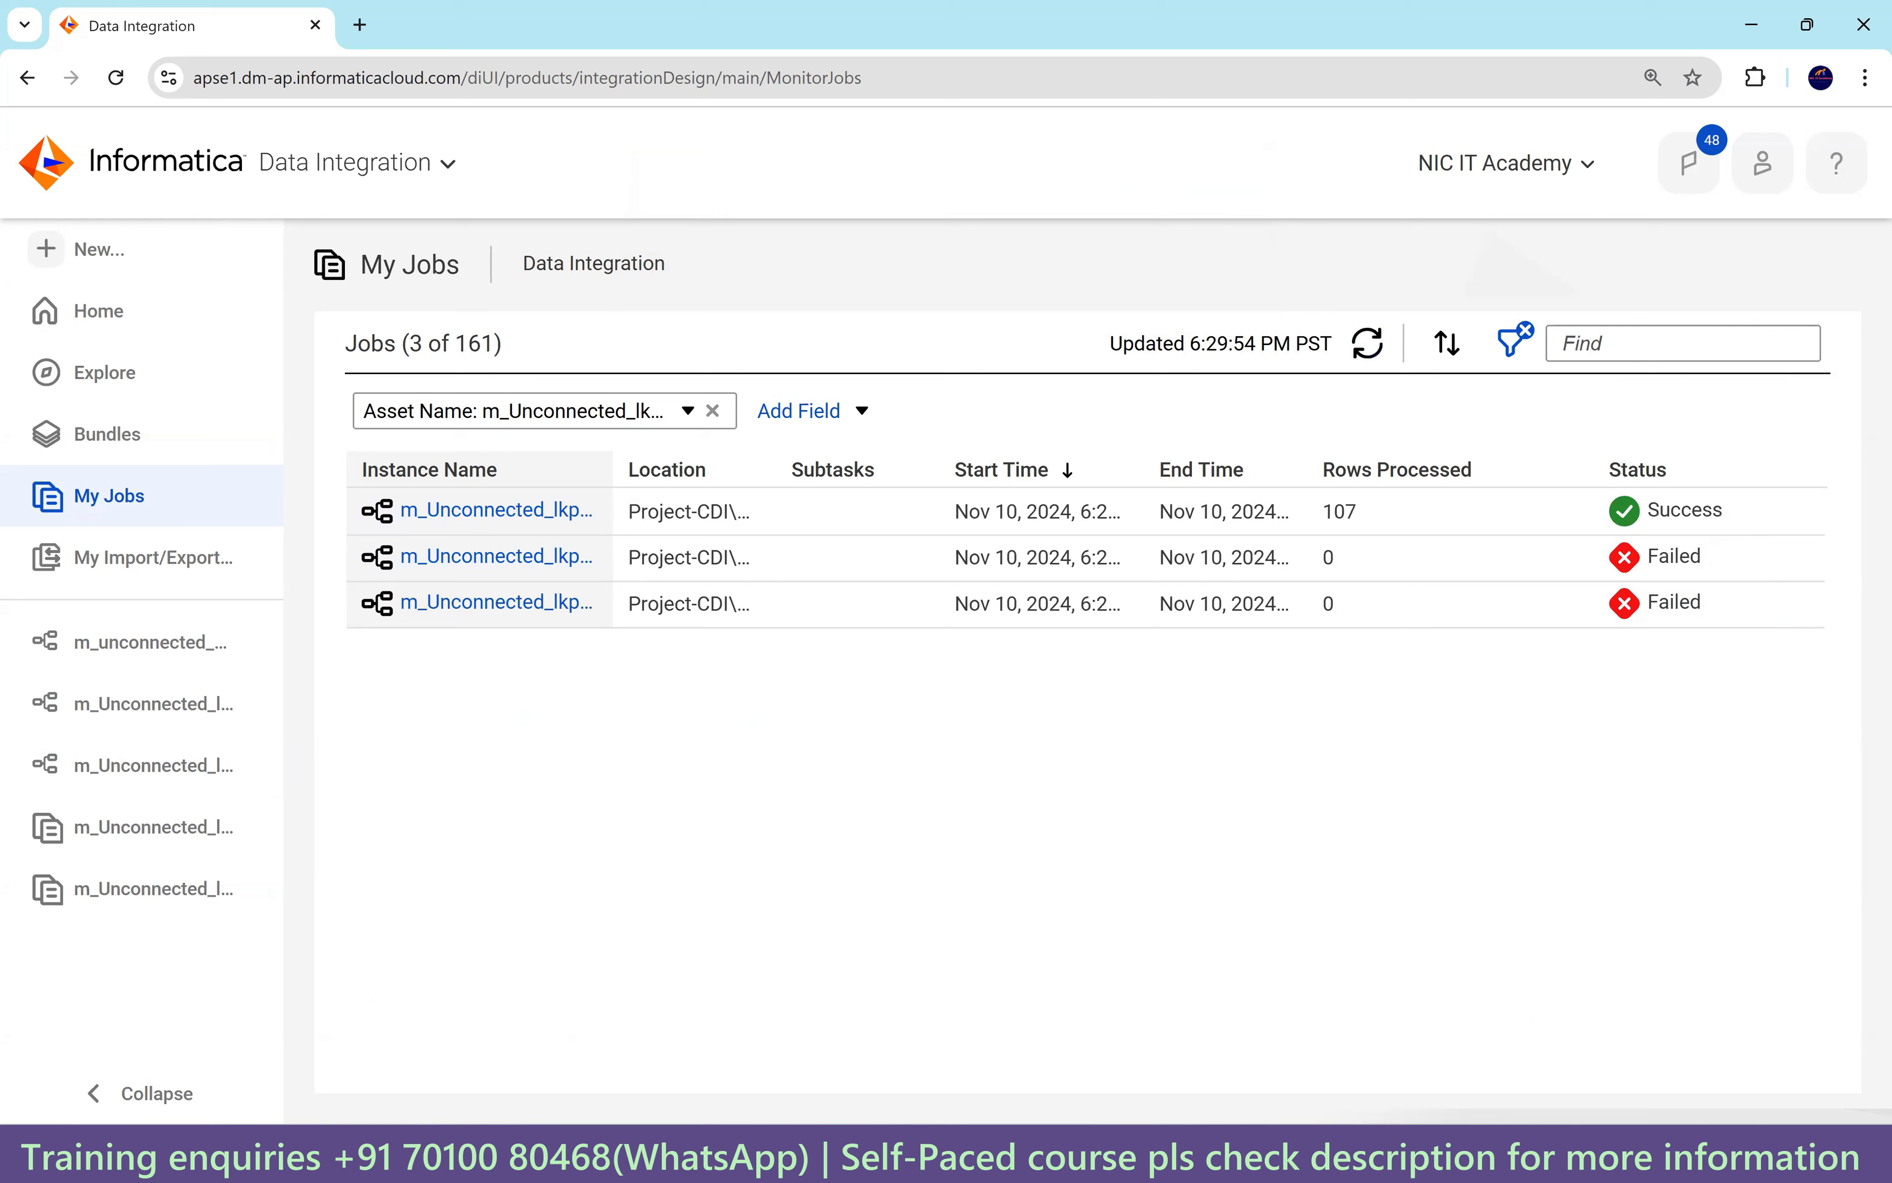
Highlight DEPARTMENT_ID and the DEPARTMENT_NAME alias in the Notepad++ query.
left_click(1328, 1156)
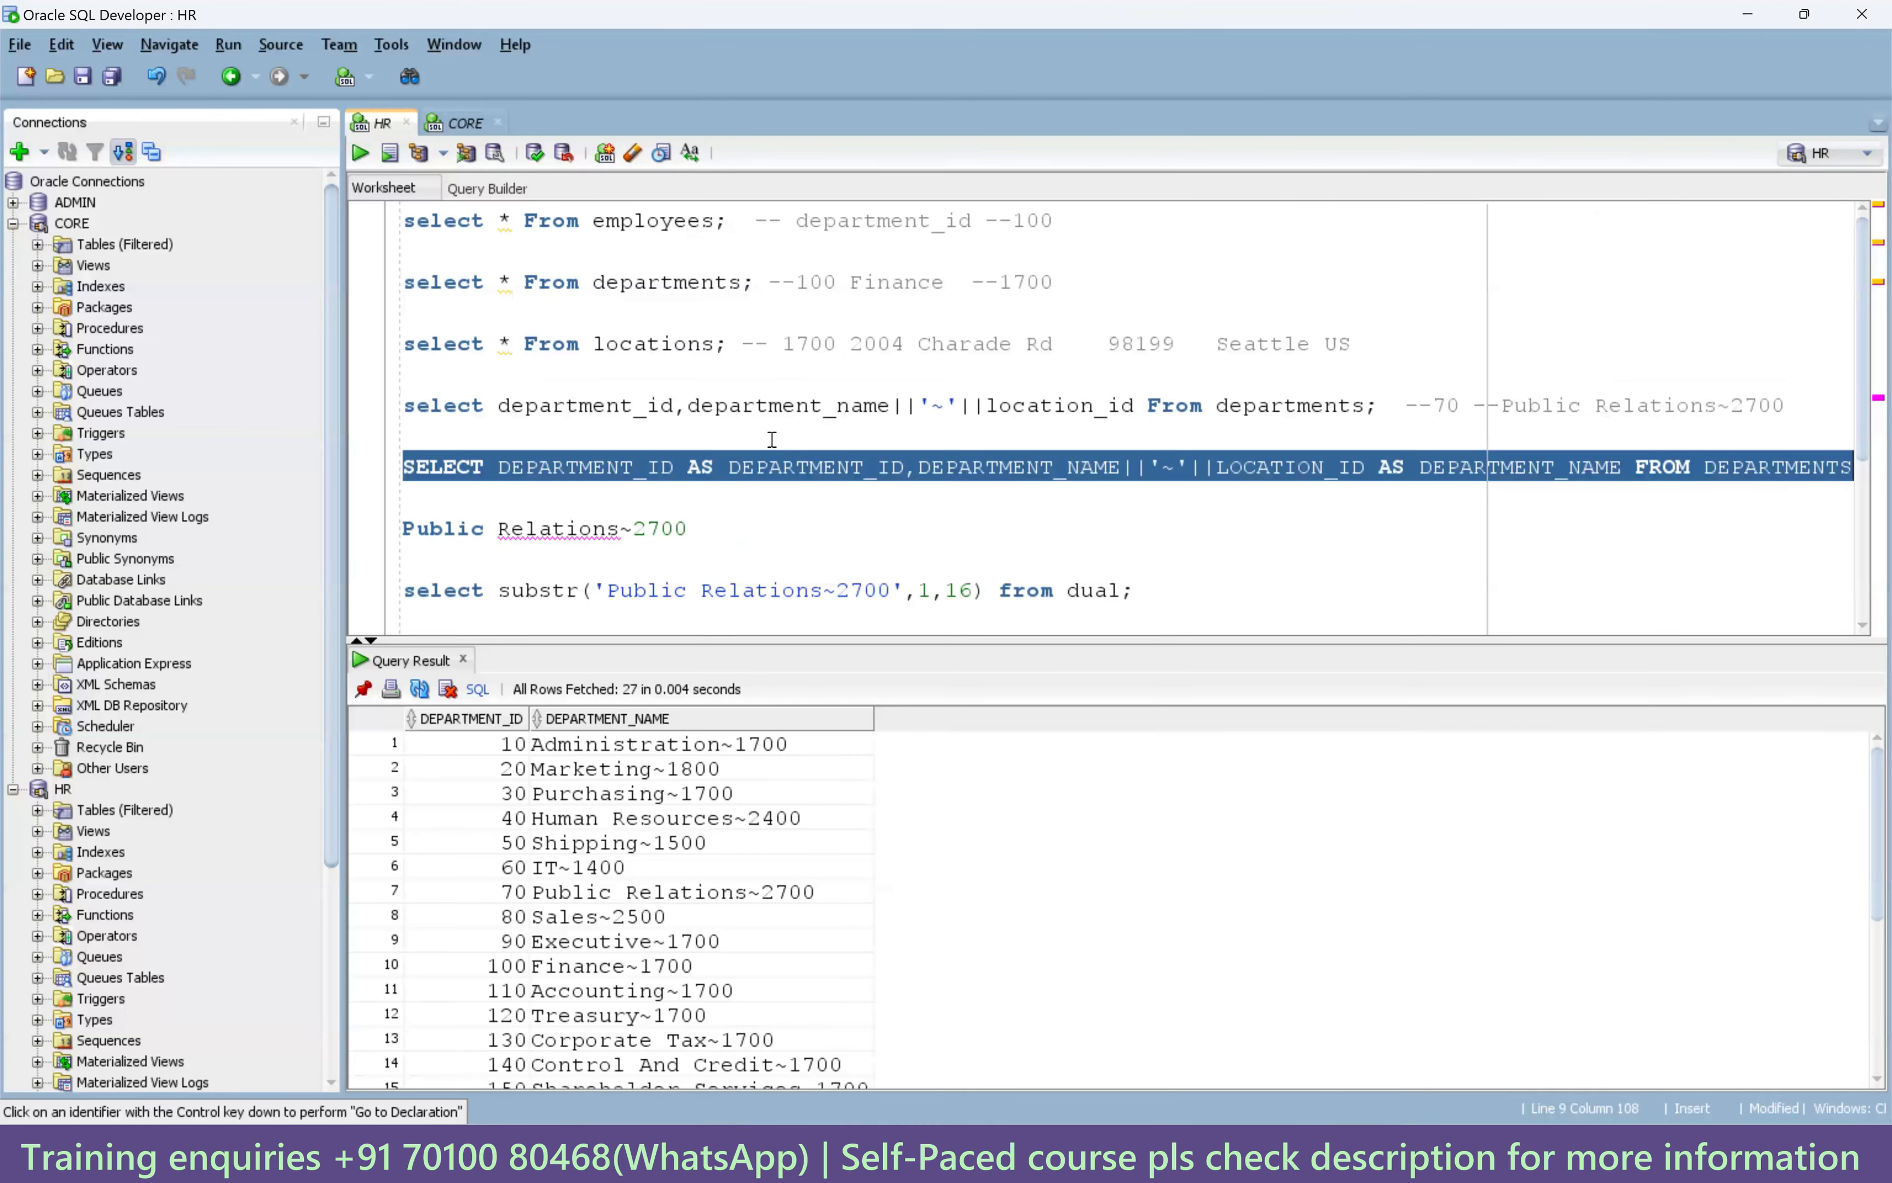
left_click(1260, 1156)
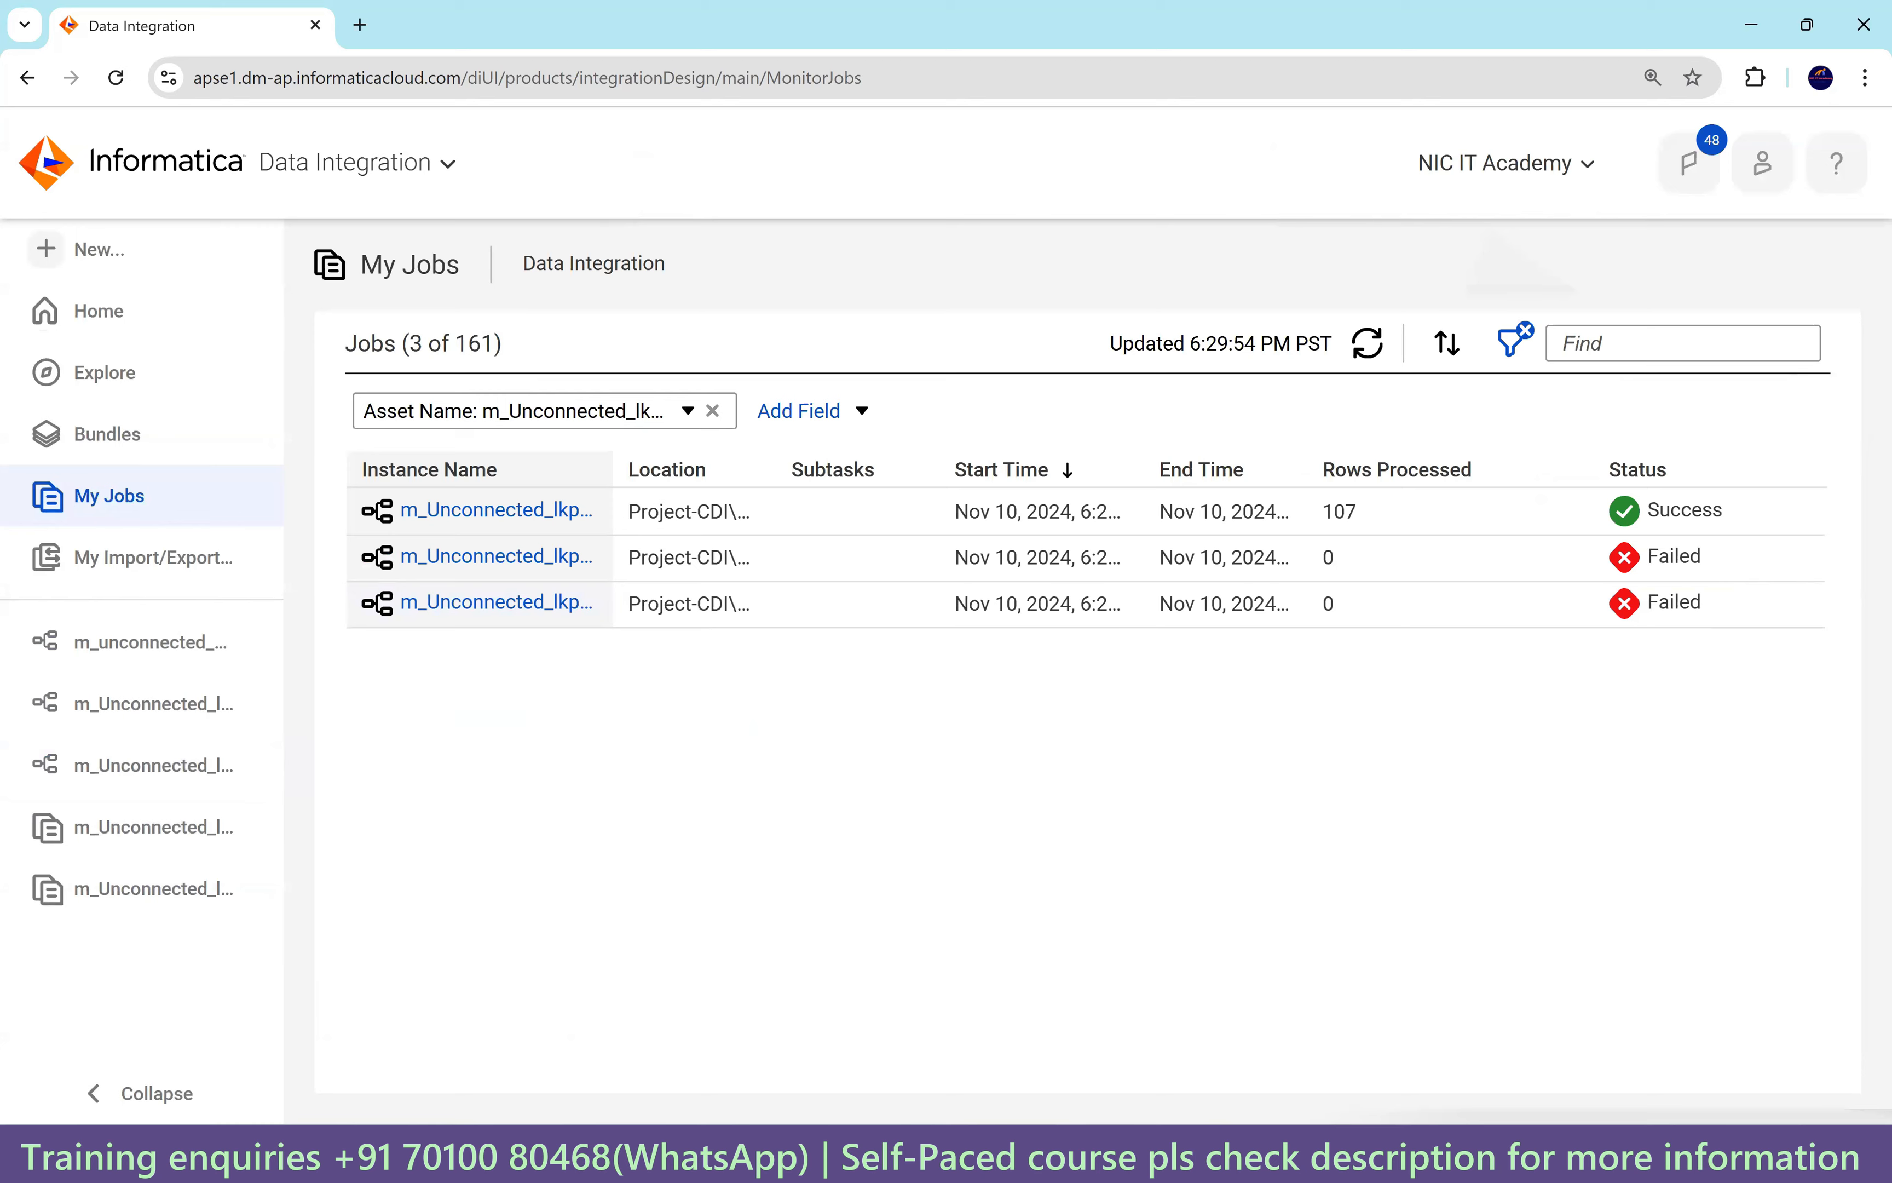
left_click(1126, 1156)
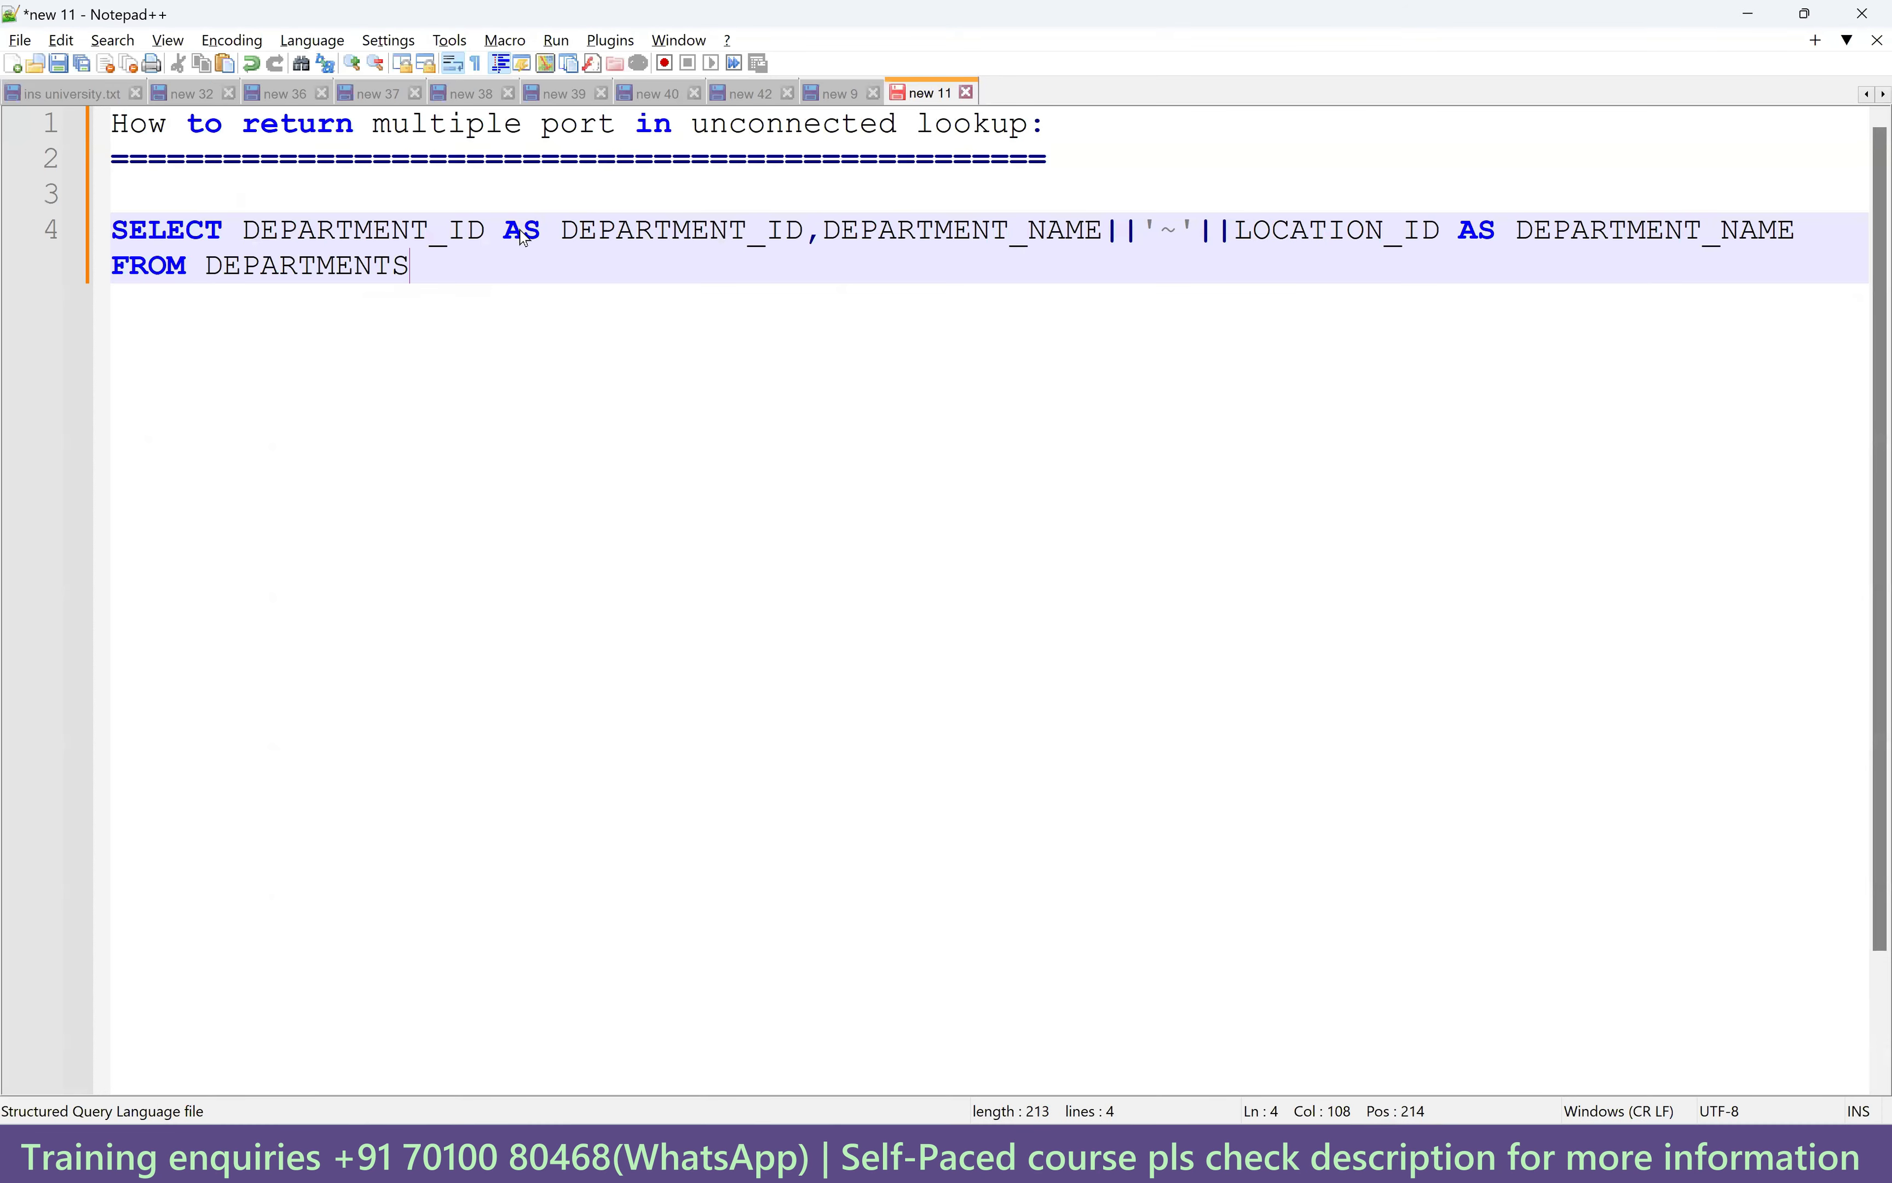
double_click(698, 235)
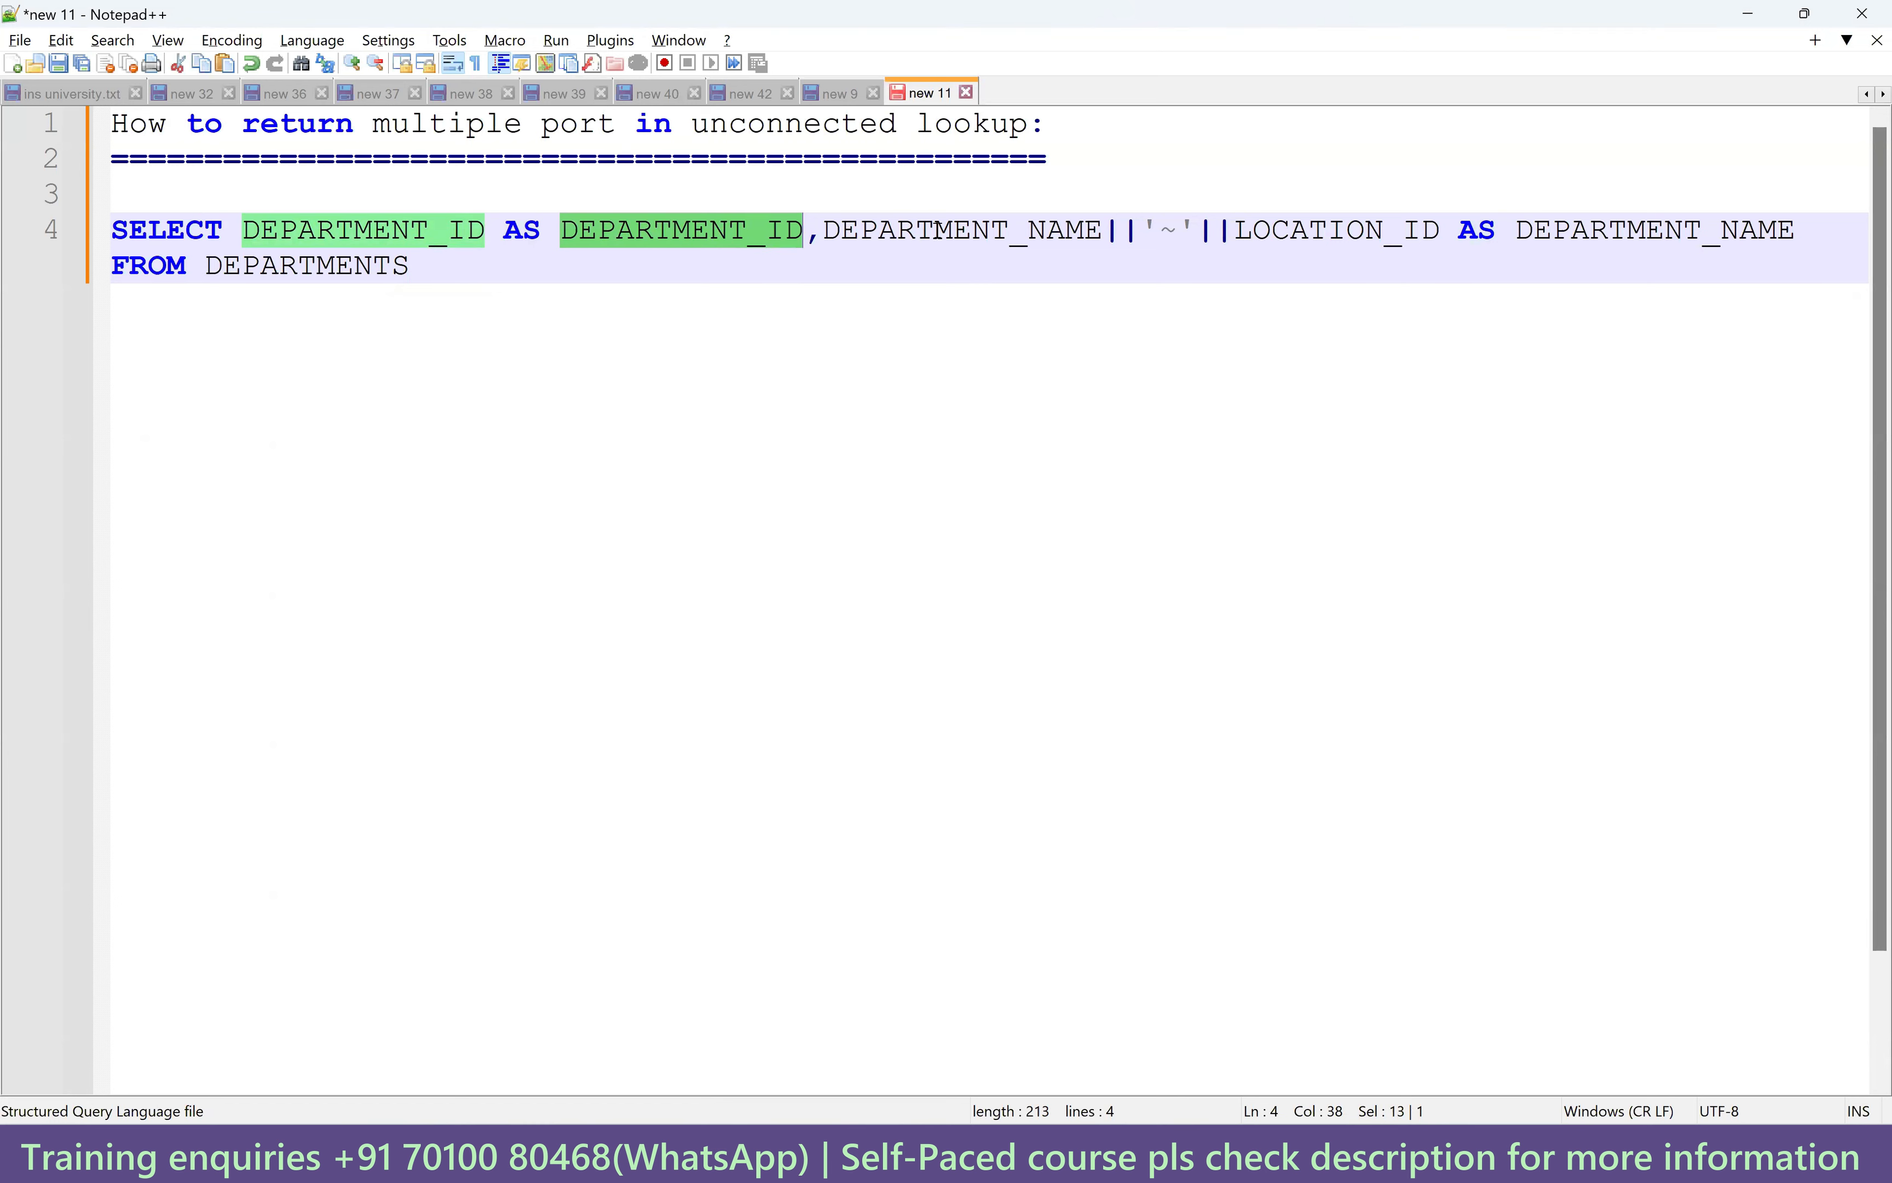
double_click(1668, 235)
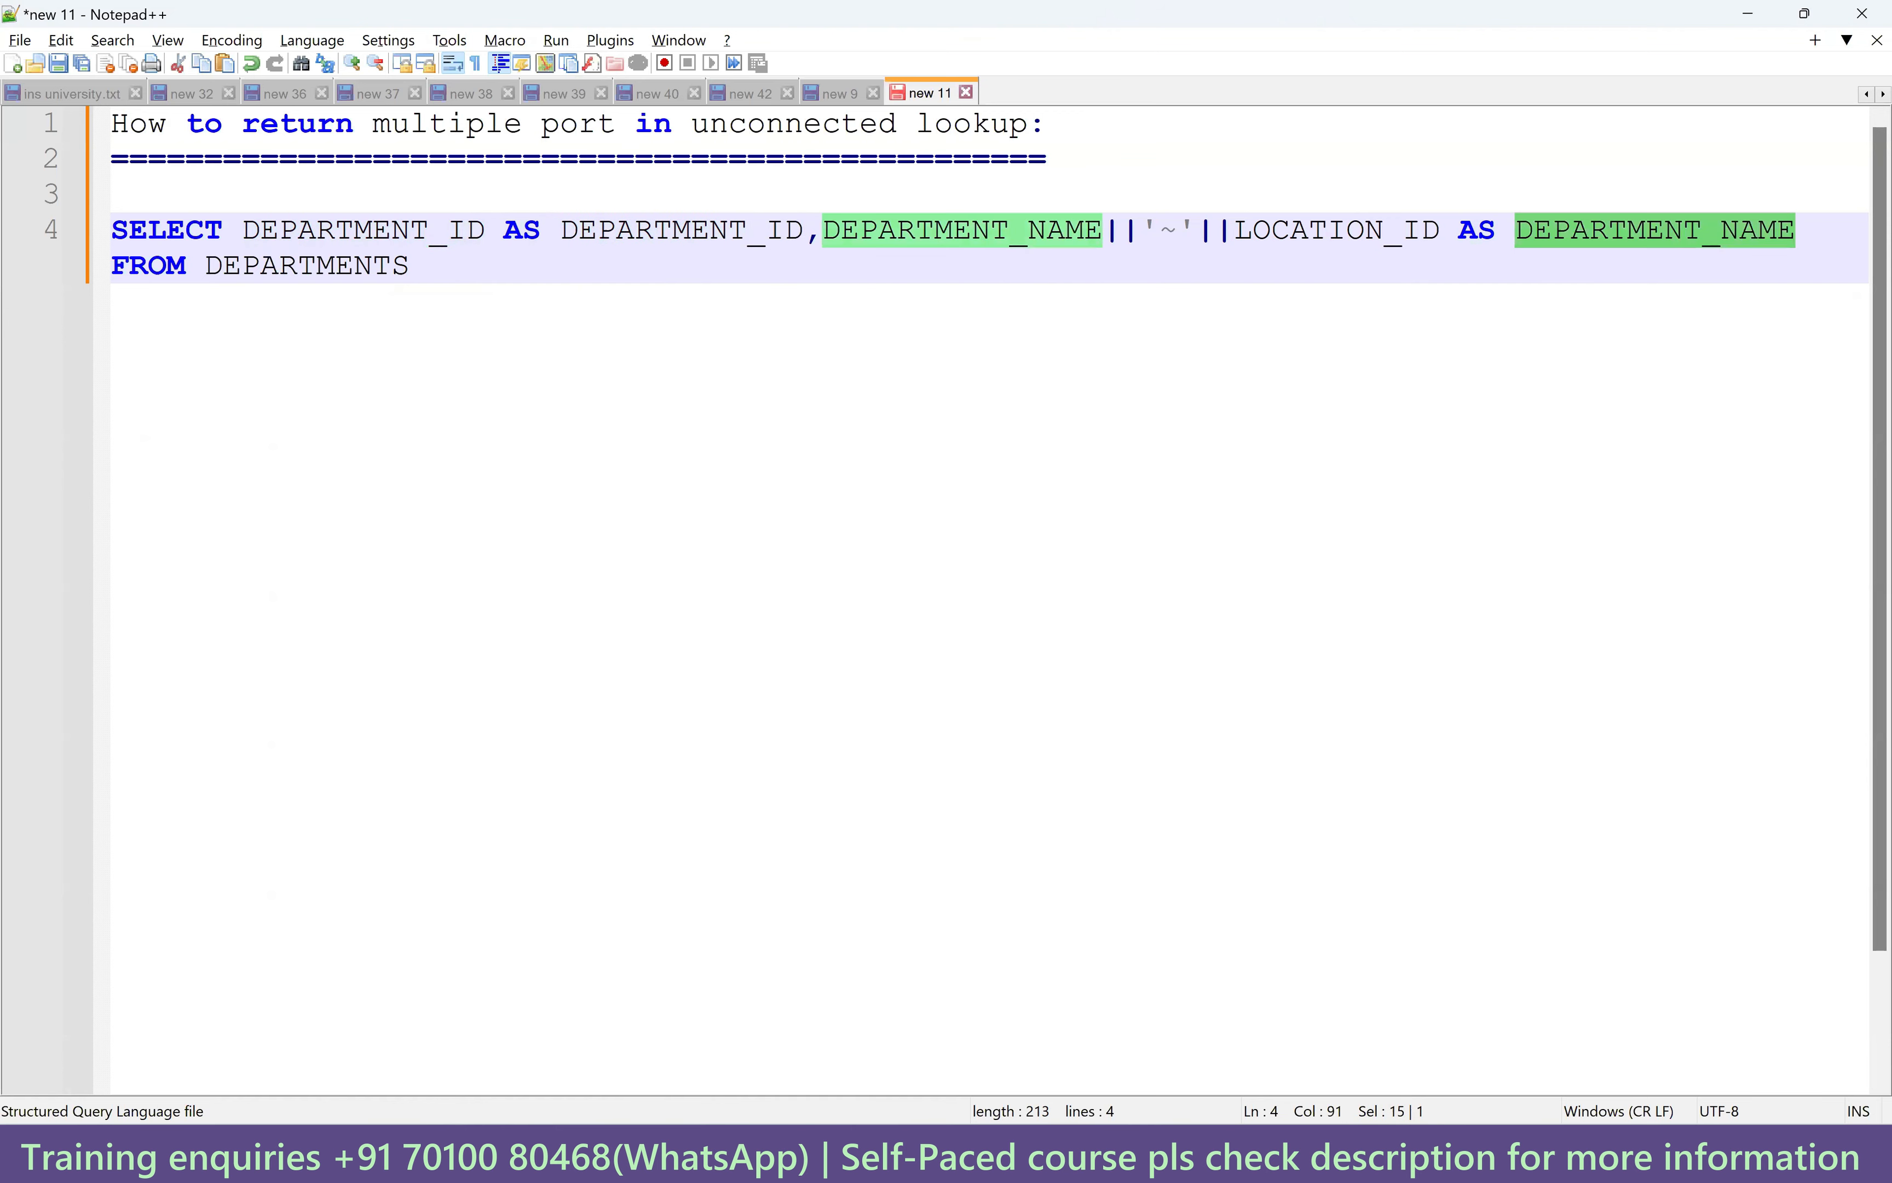
Run t_employees_dept on the CORE worksheet and inspect its DEPARTMENT_NAME and LOCATION_ID values.
left_click(991, 1160)
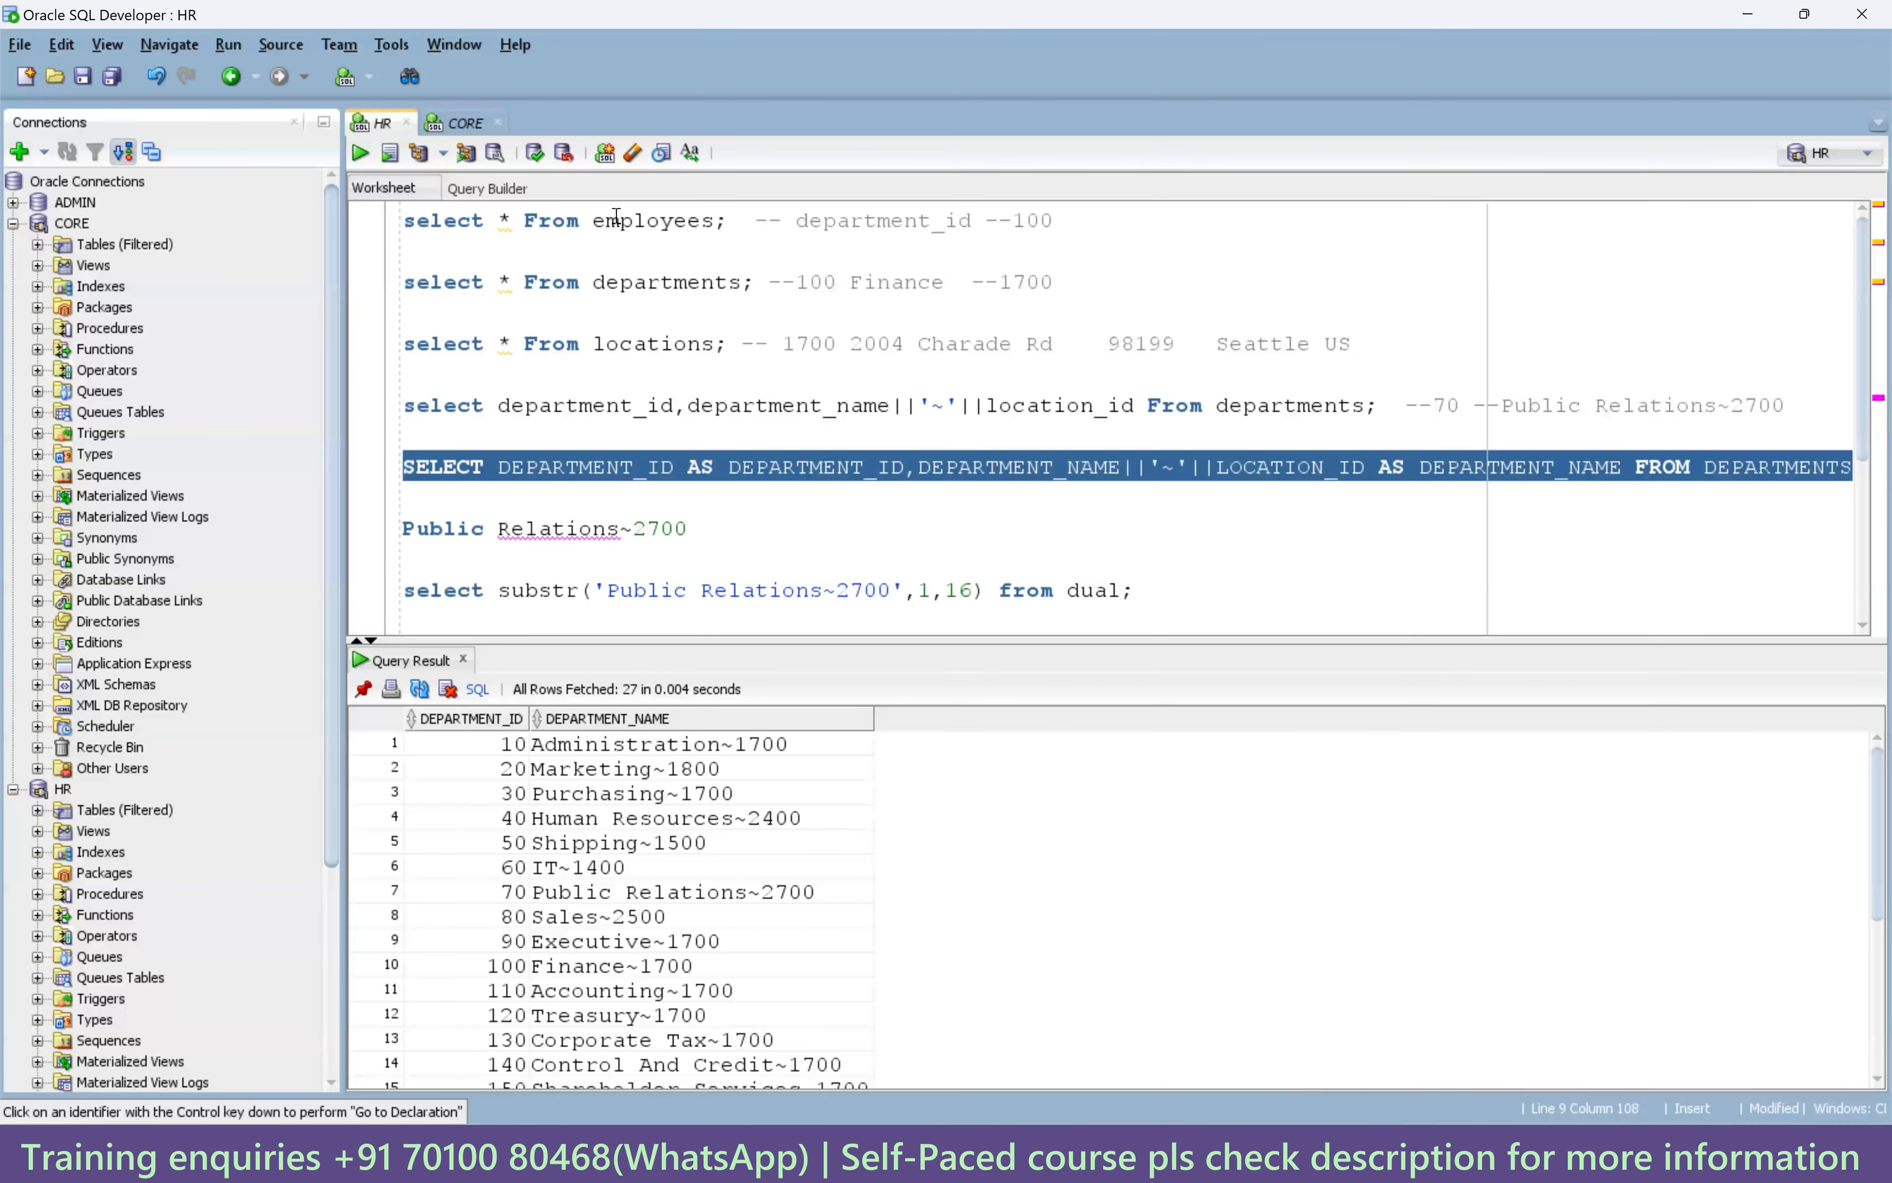
left_click(466, 122)
left_click_drag(843, 229, 374, 225)
left_click(360, 154)
left_click_drag(1499, 615, 1501, 641)
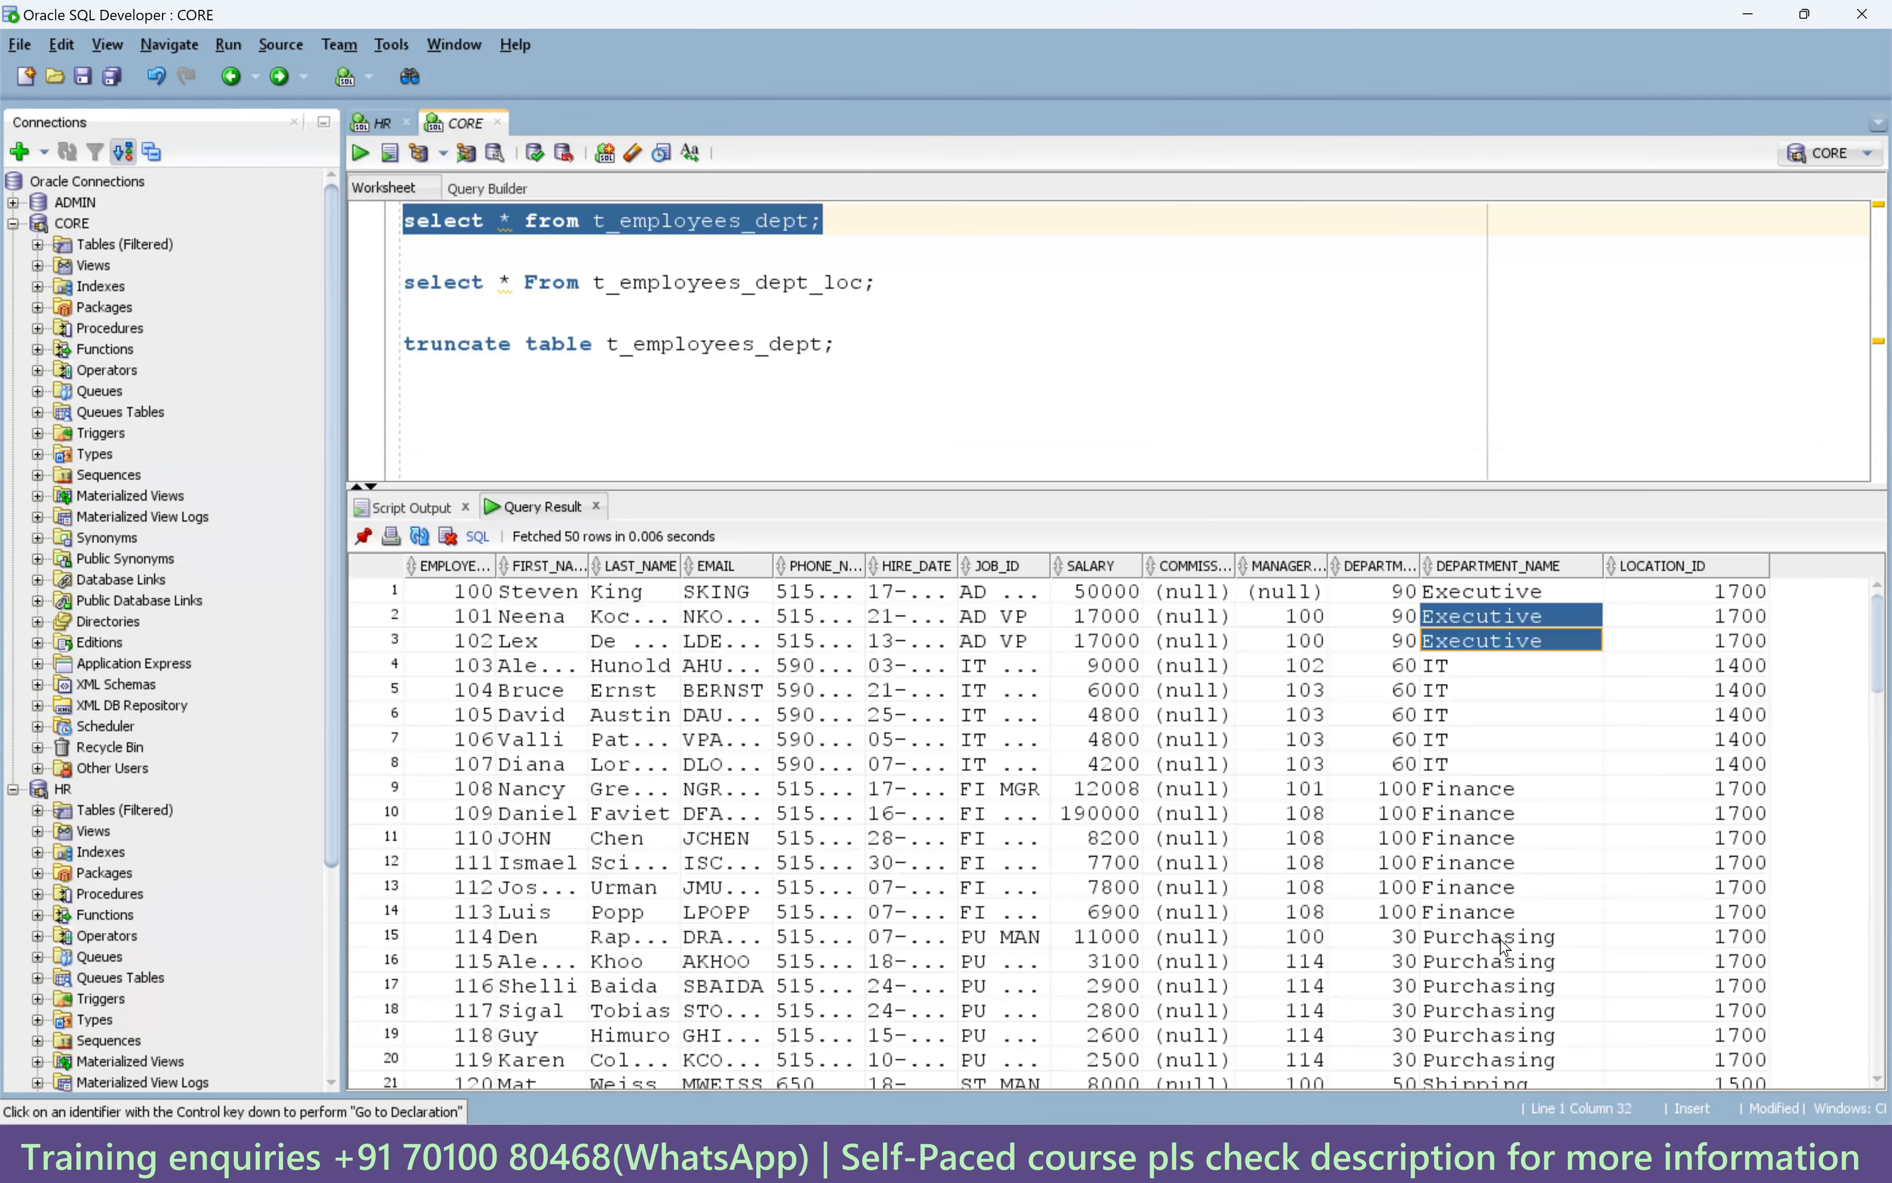
left_click_drag(1505, 944, 1505, 943)
left_click_drag(1720, 664, 1725, 962)
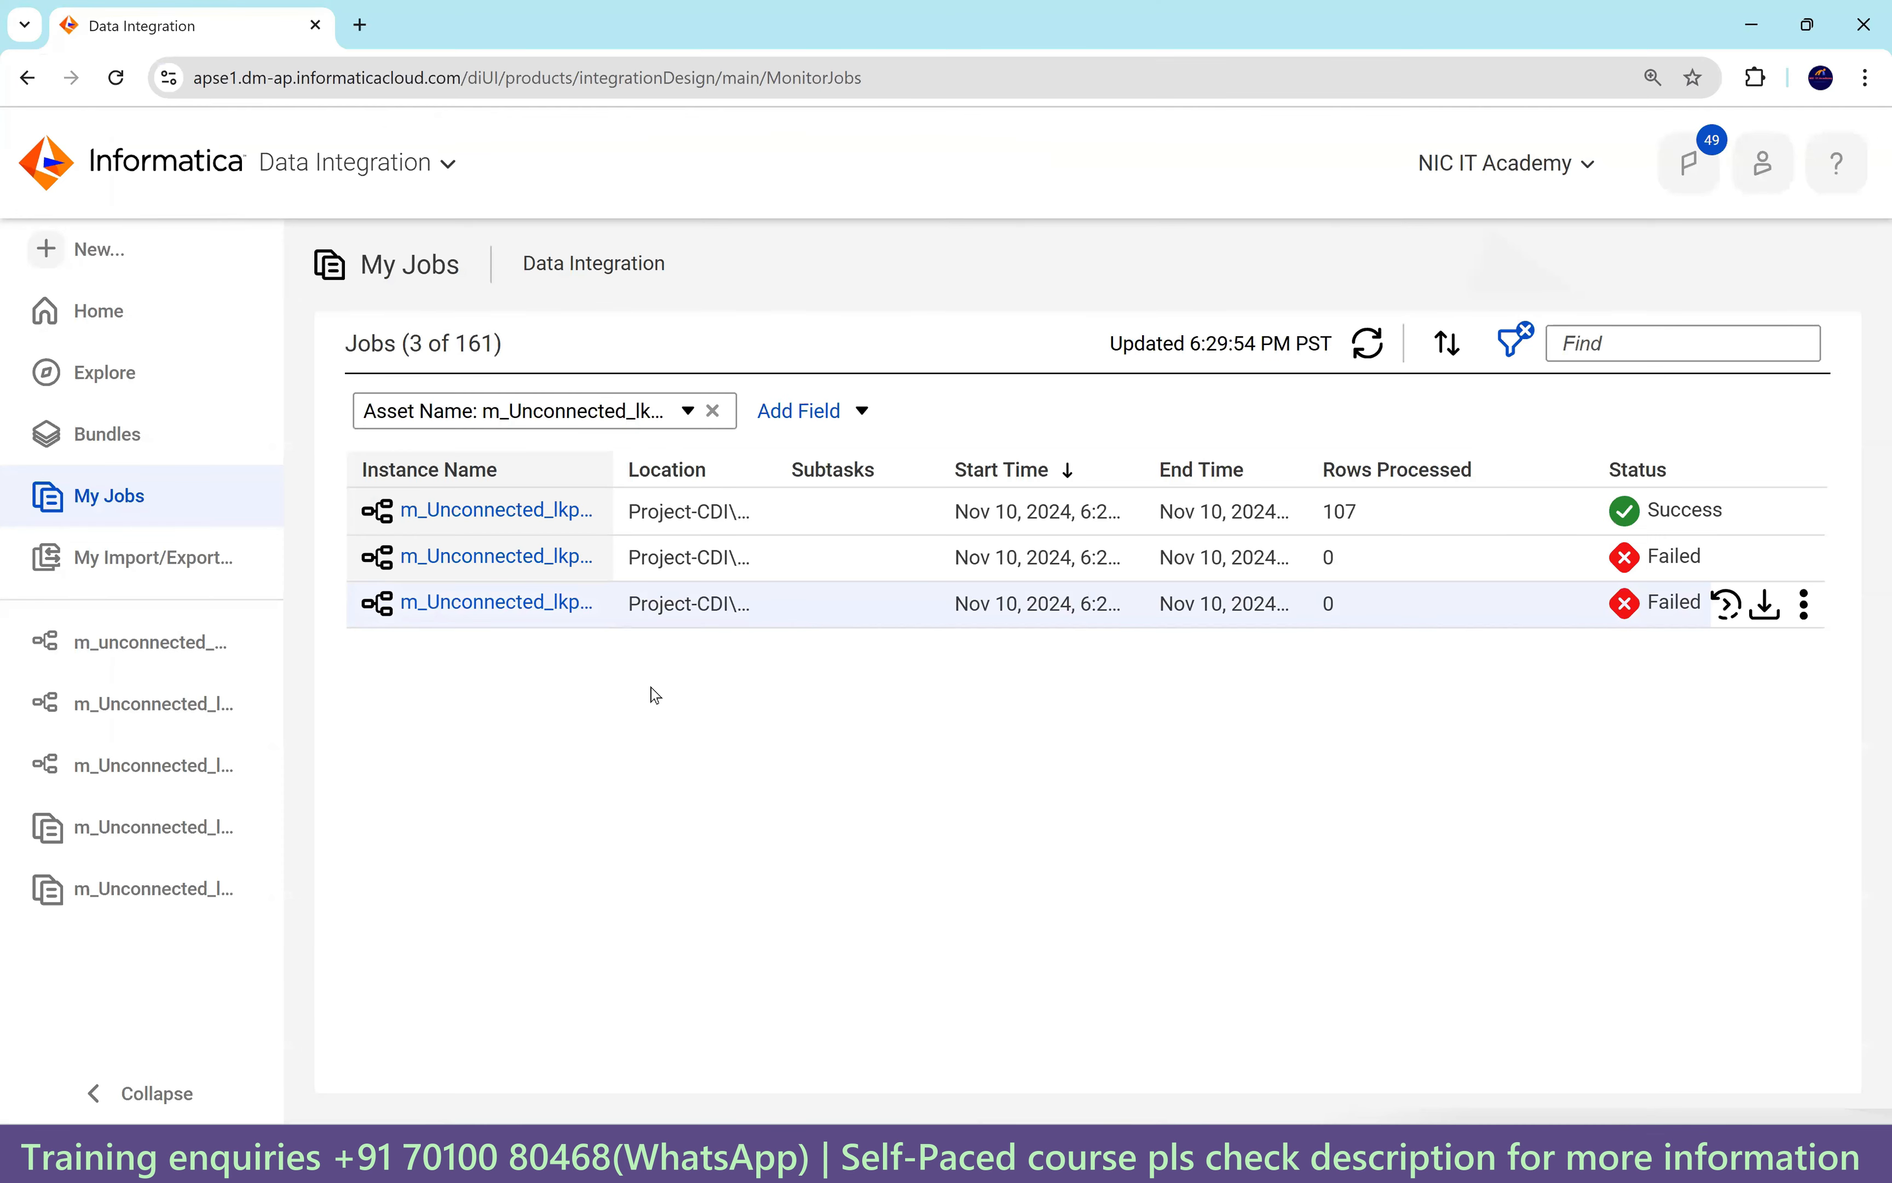
Close two recent sidebar items and reopen the m_unconnected_Lookup_2_tables mapping.
left_click(261, 889)
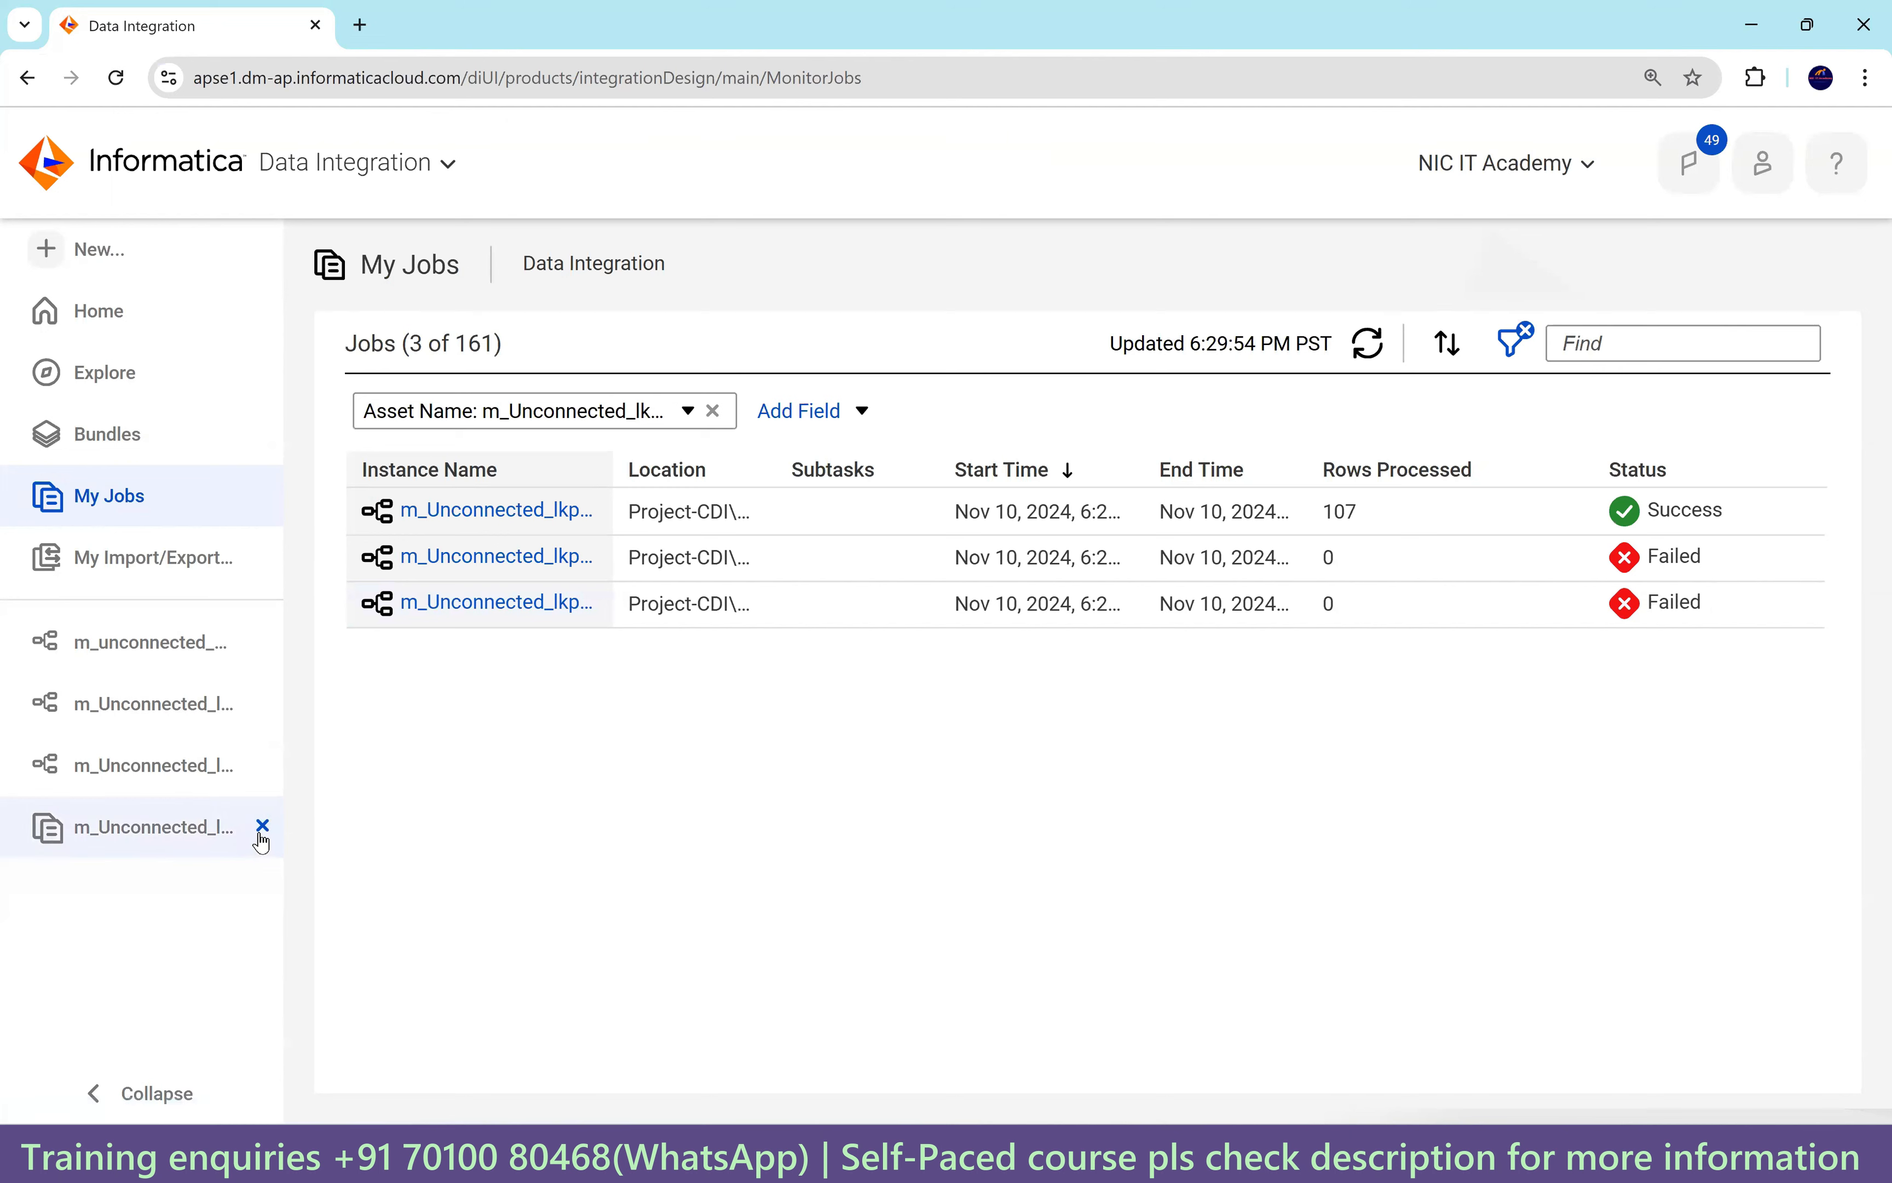
left_click(261, 834)
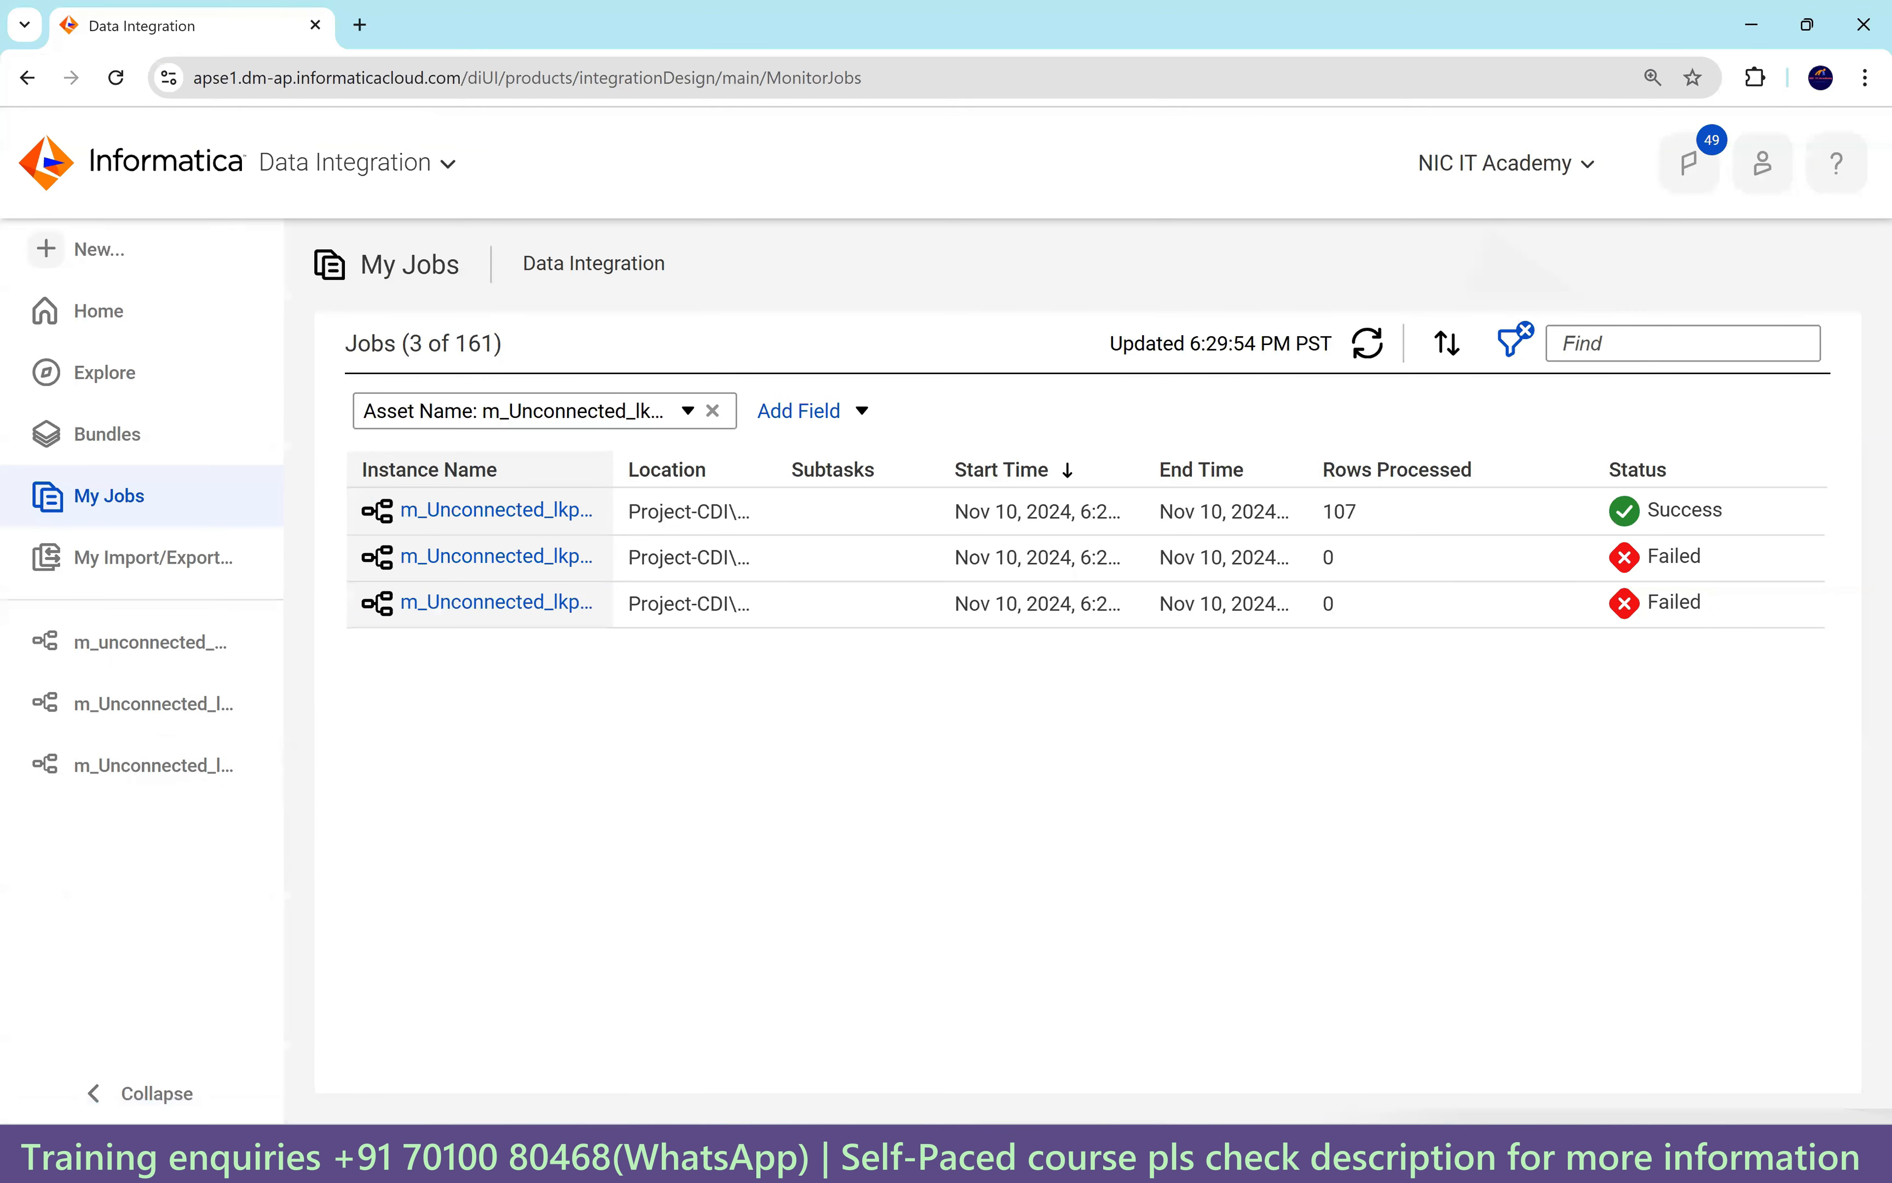
mouse_move(1328, 1155)
mouse_move(1220, 1155)
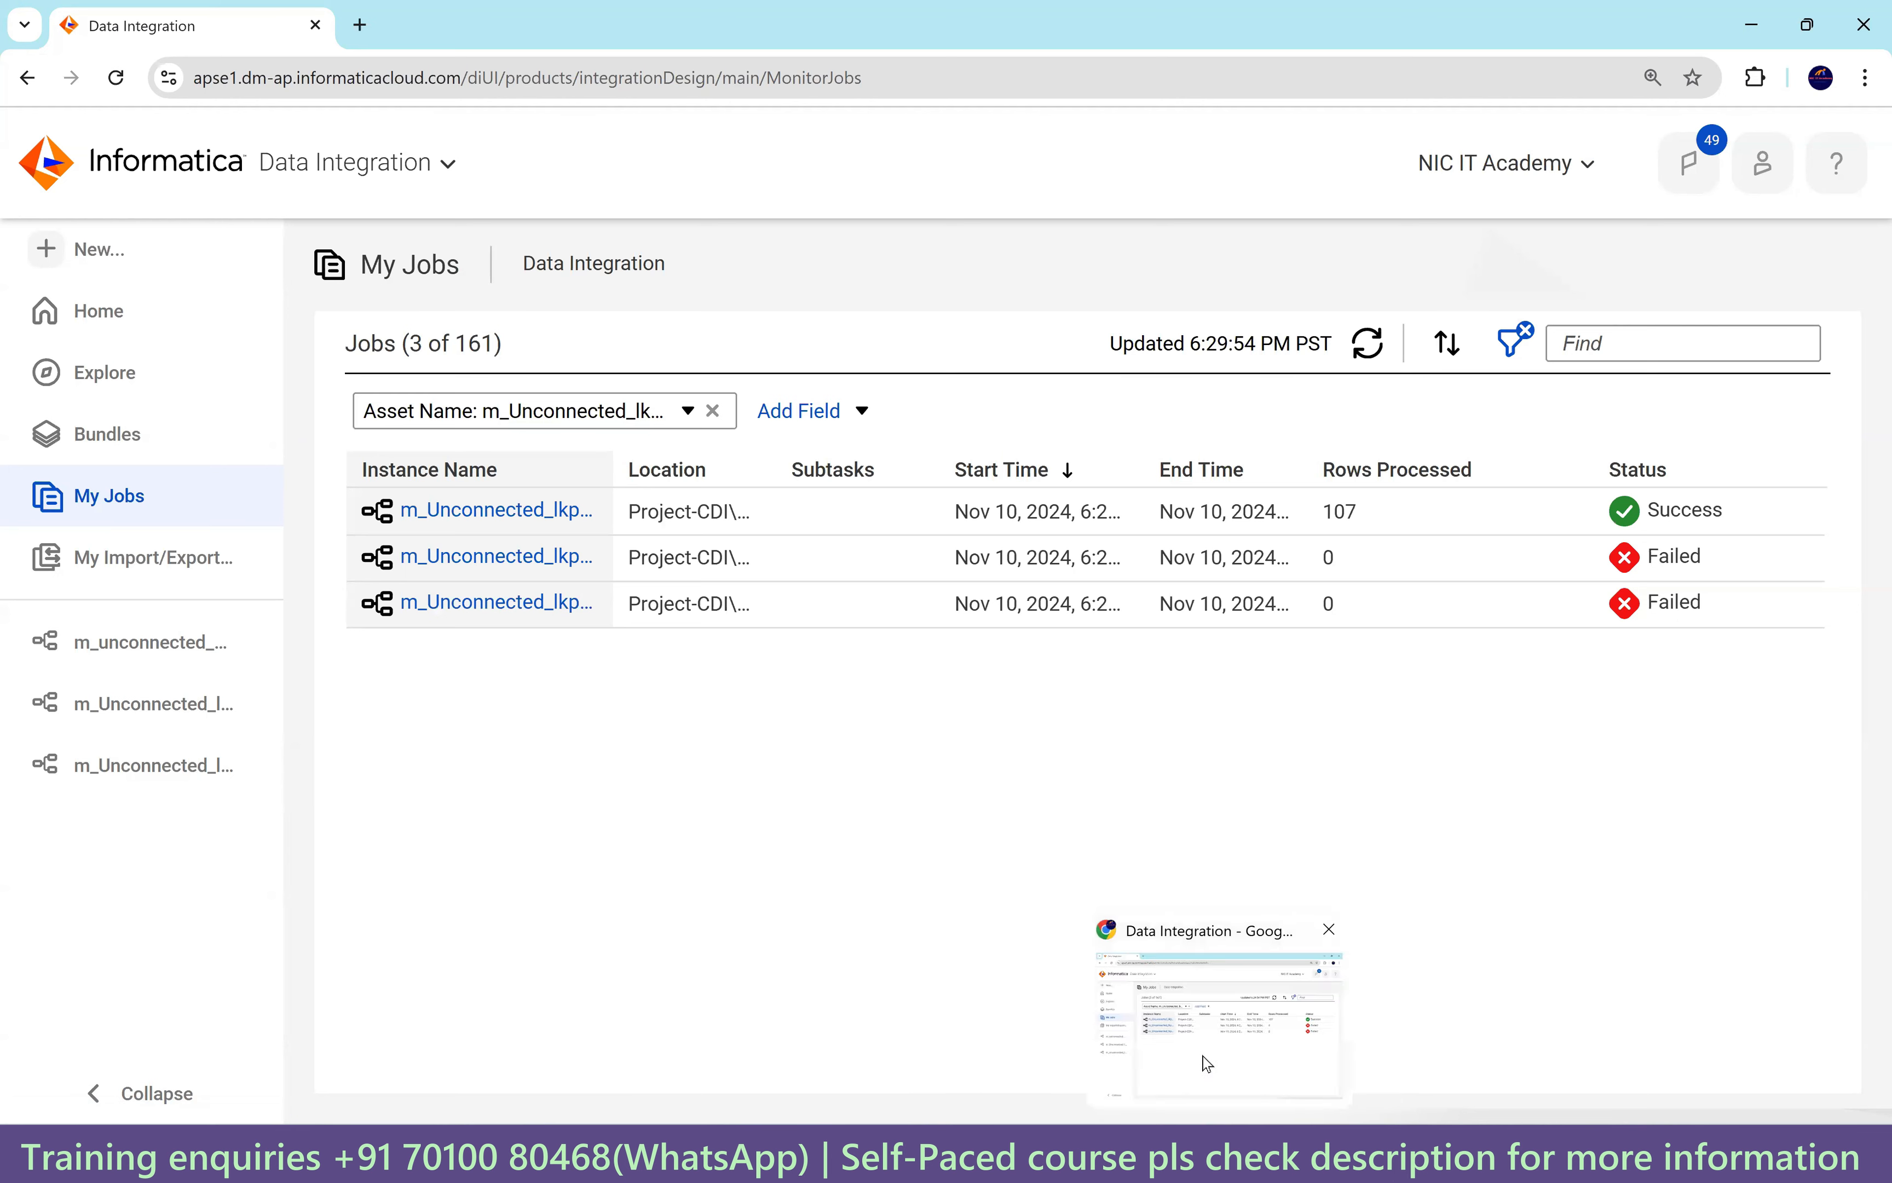
left_click(139, 655)
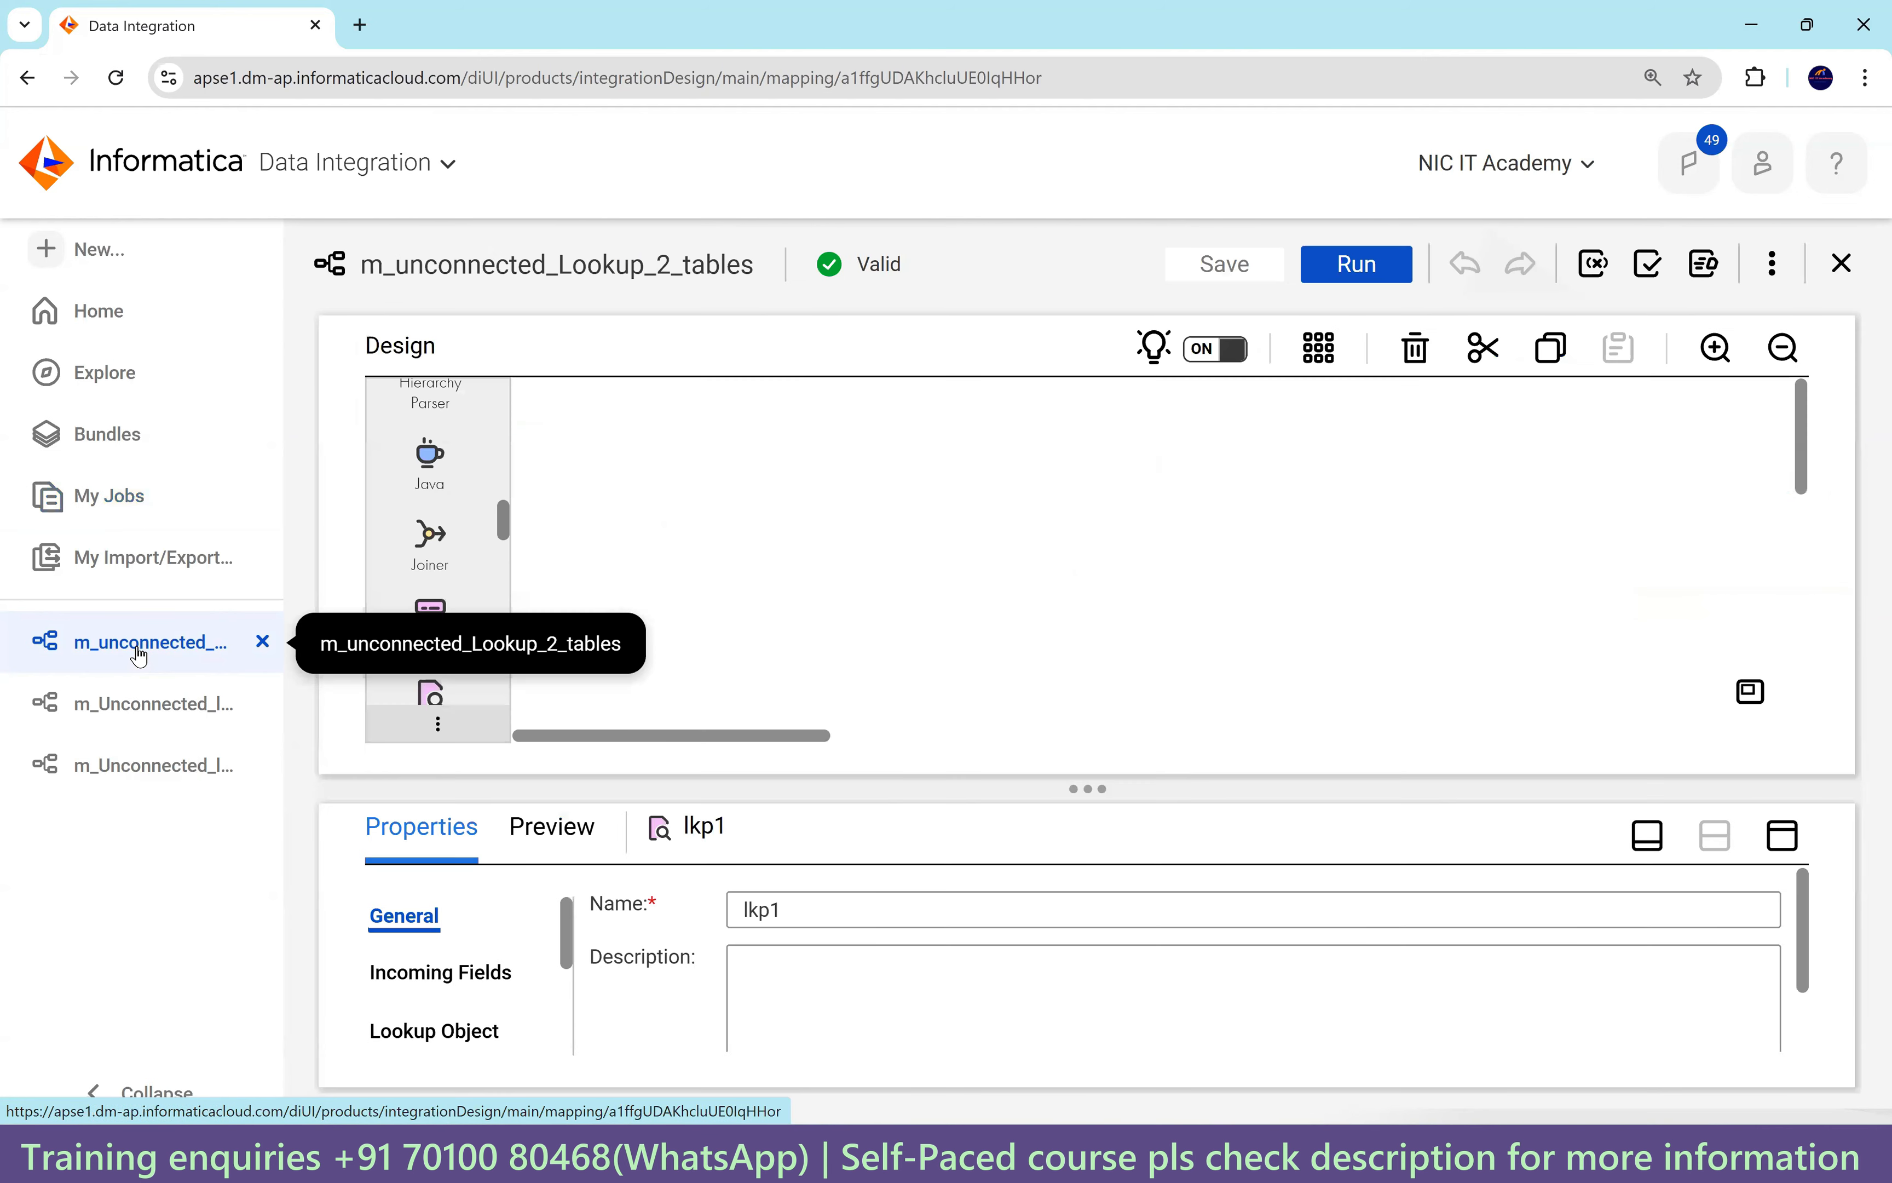
Open the m_Unconnected_lkp_multiple_port_return mapping and select its Target transformation.
left_click(154, 763)
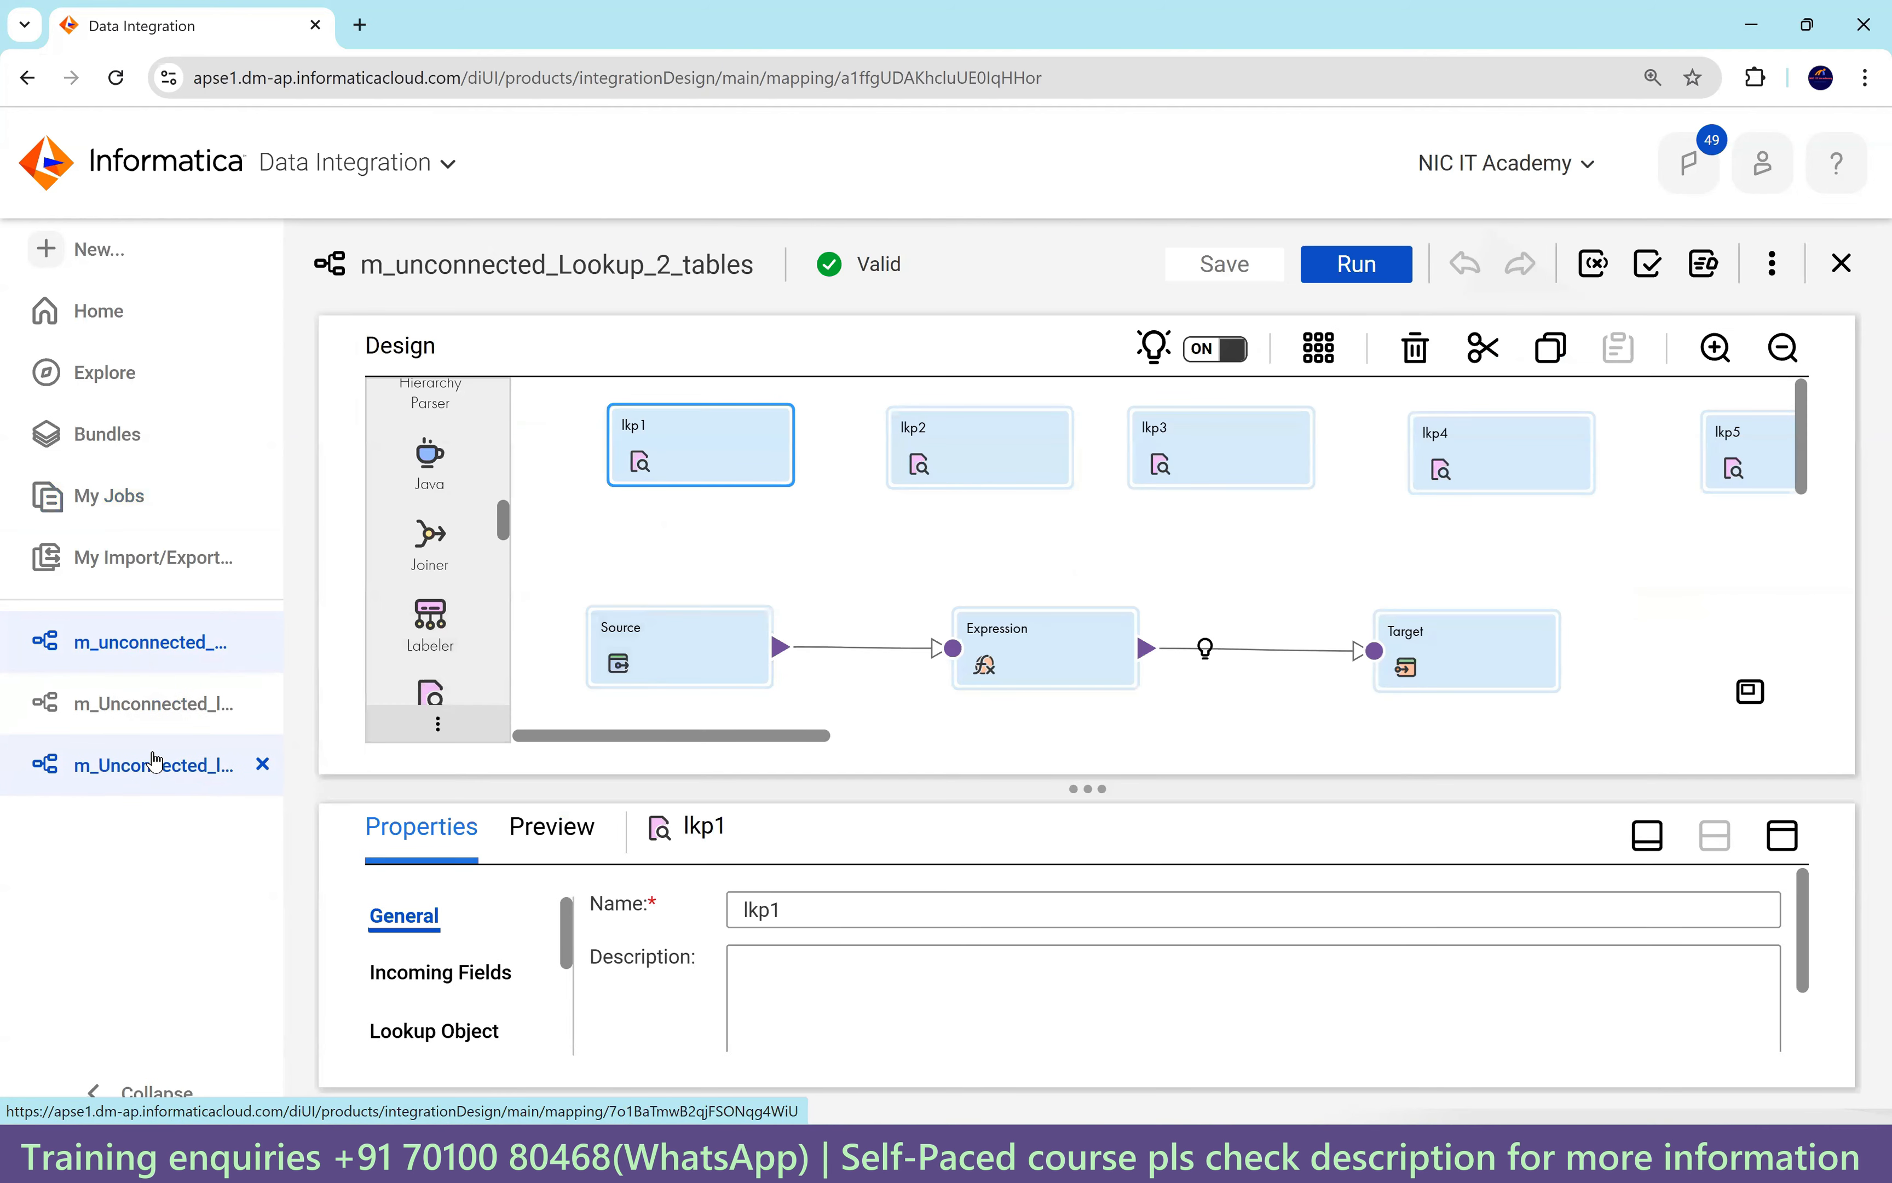
left_click(1716, 352)
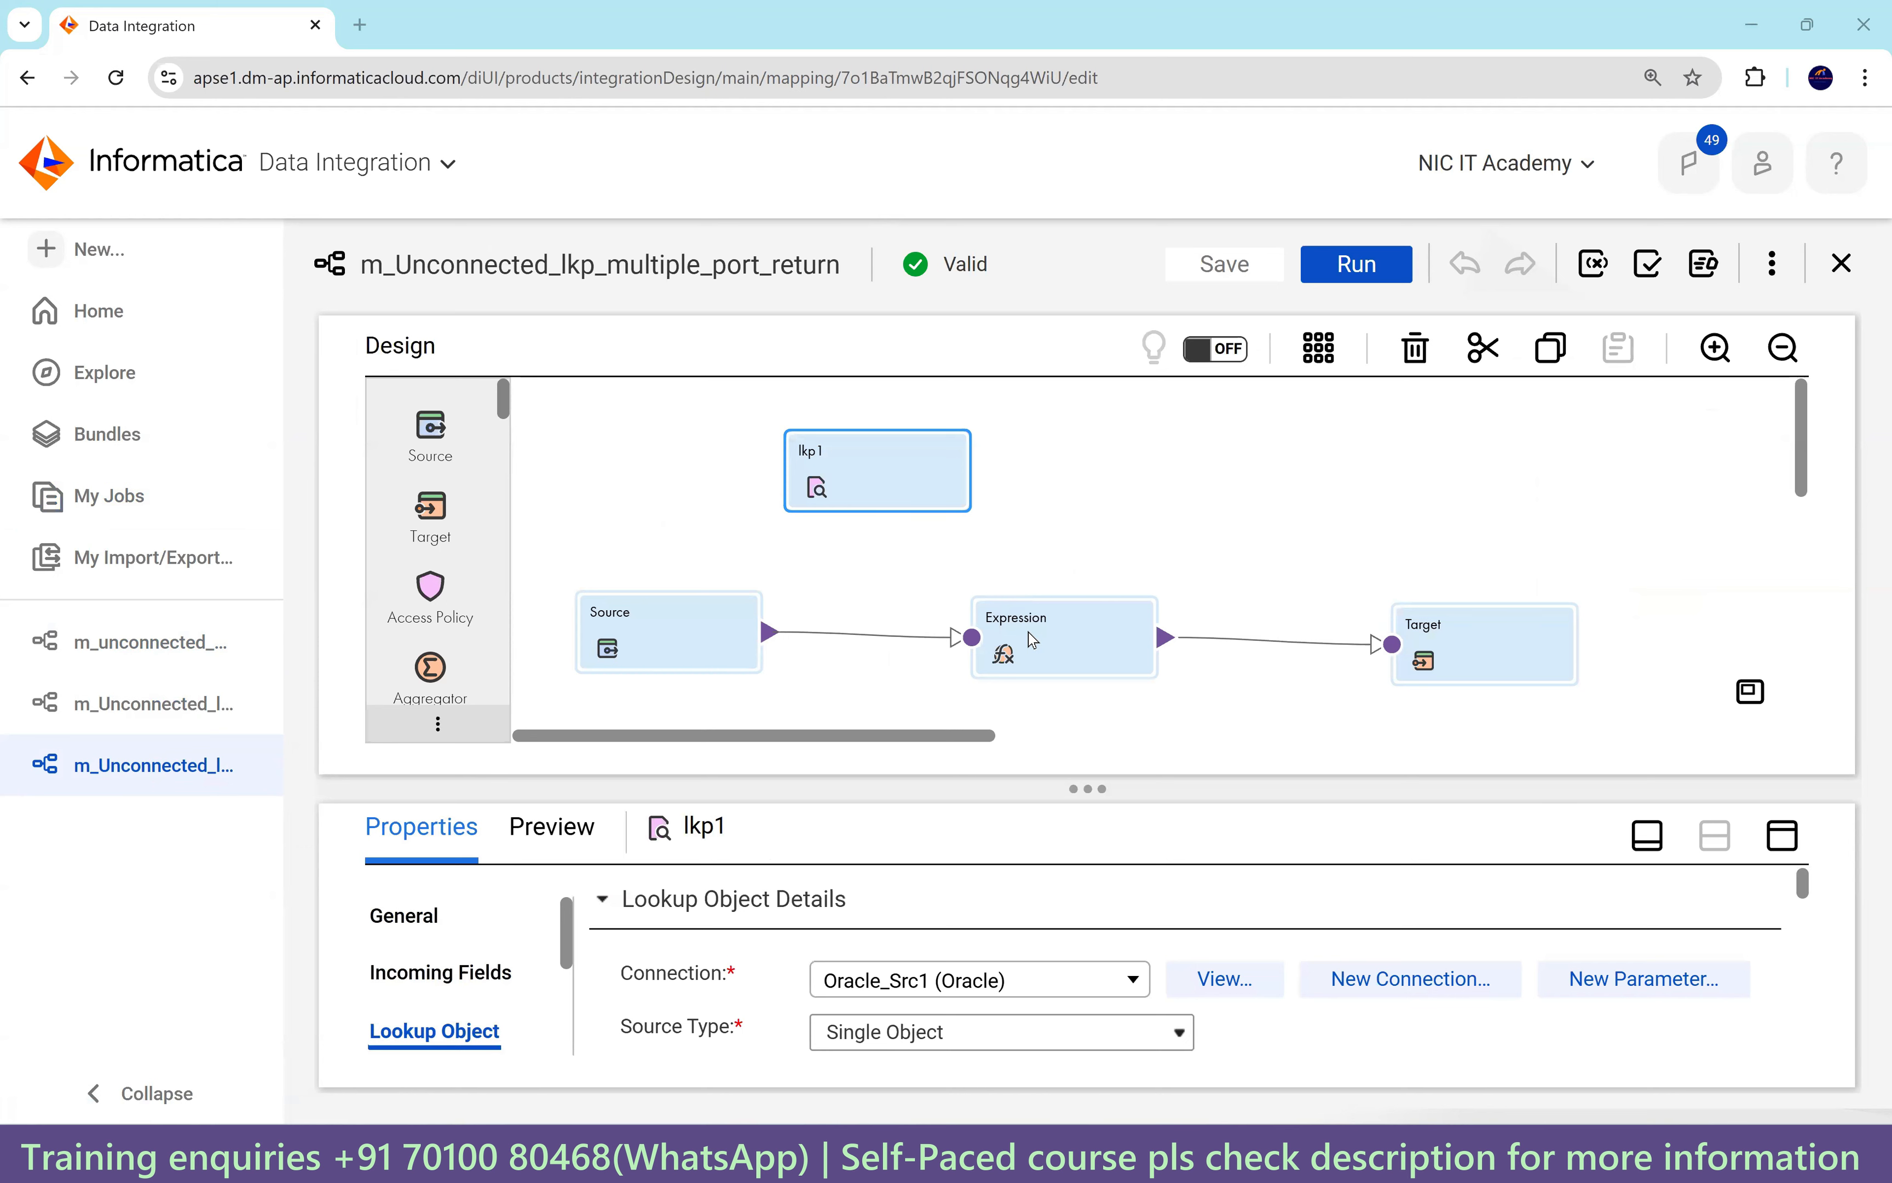
left_click(1044, 623)
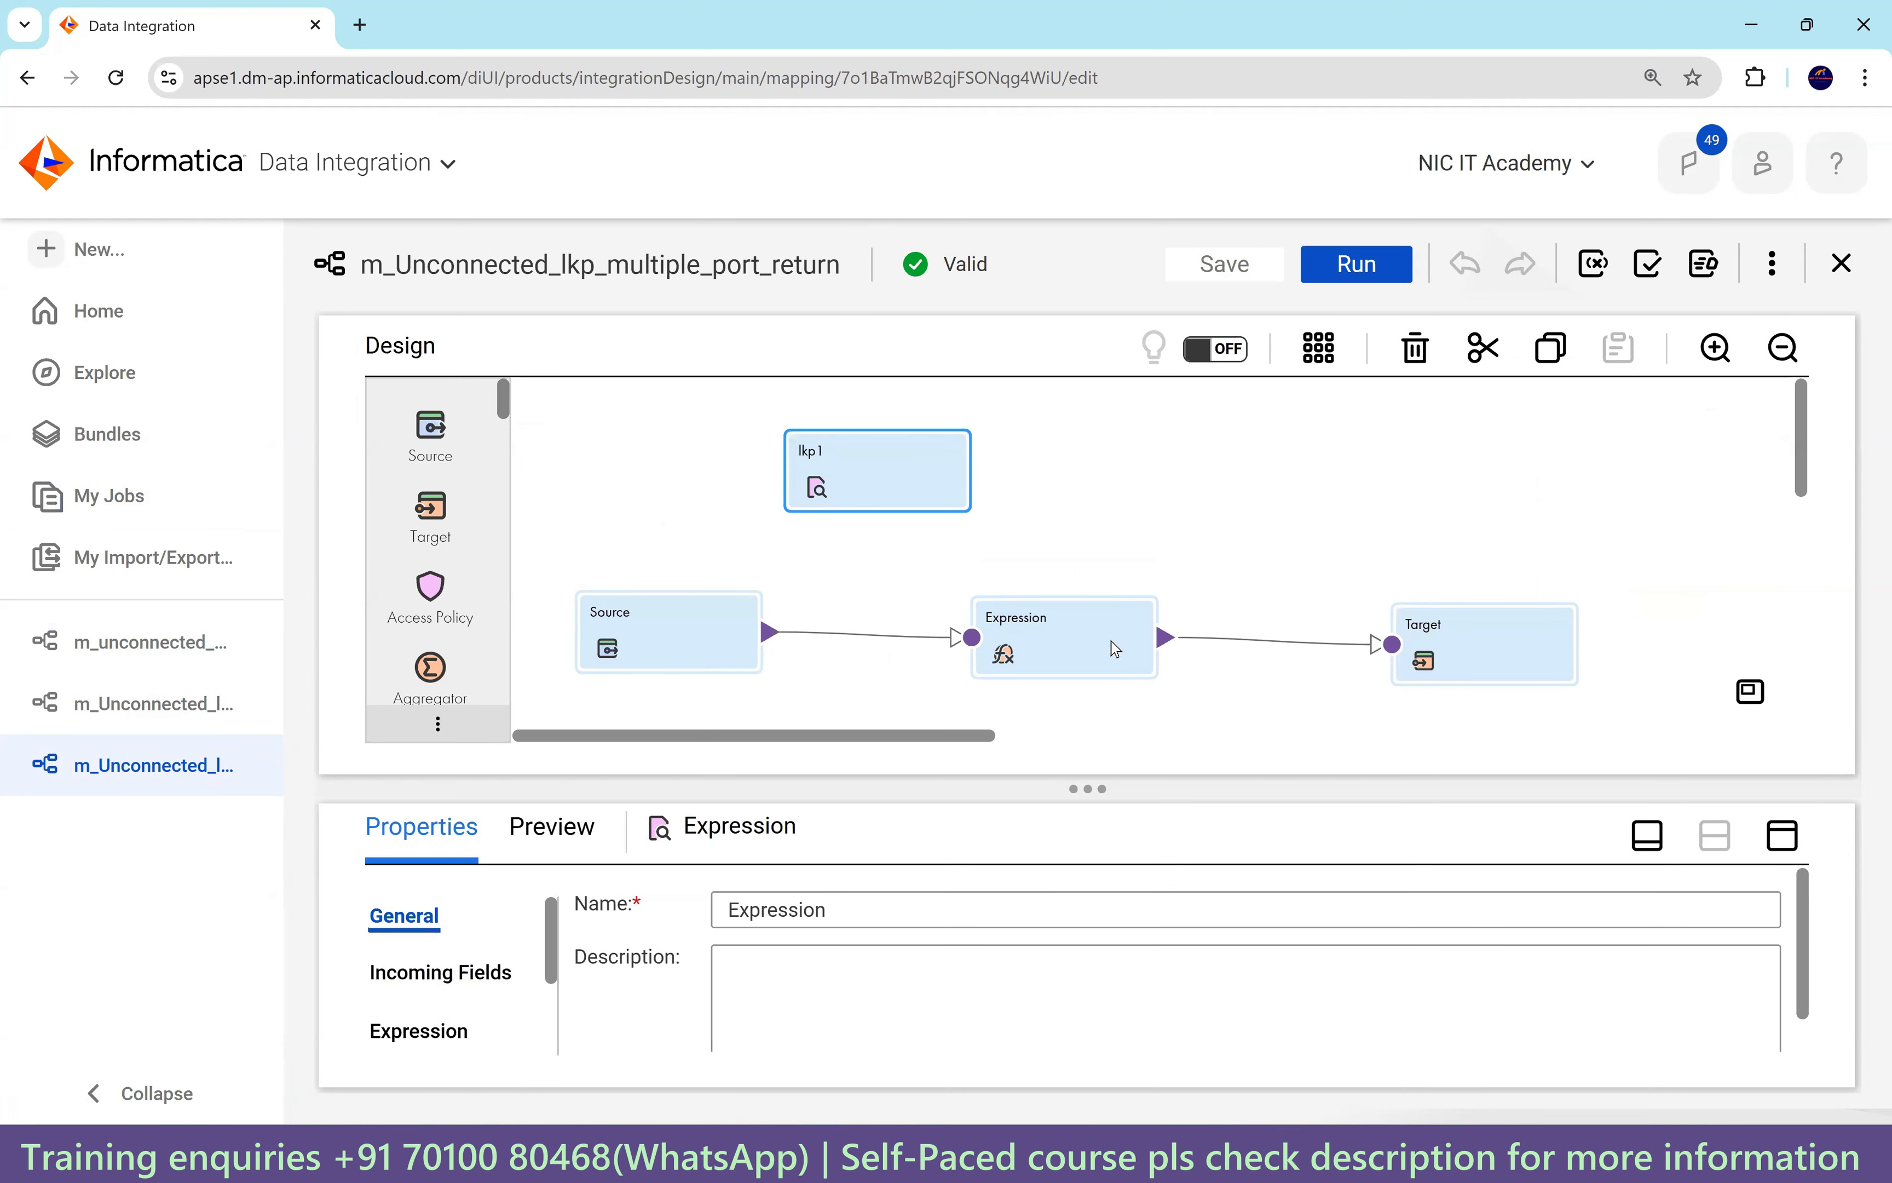
left_click(1431, 638)
left_click(1711, 829)
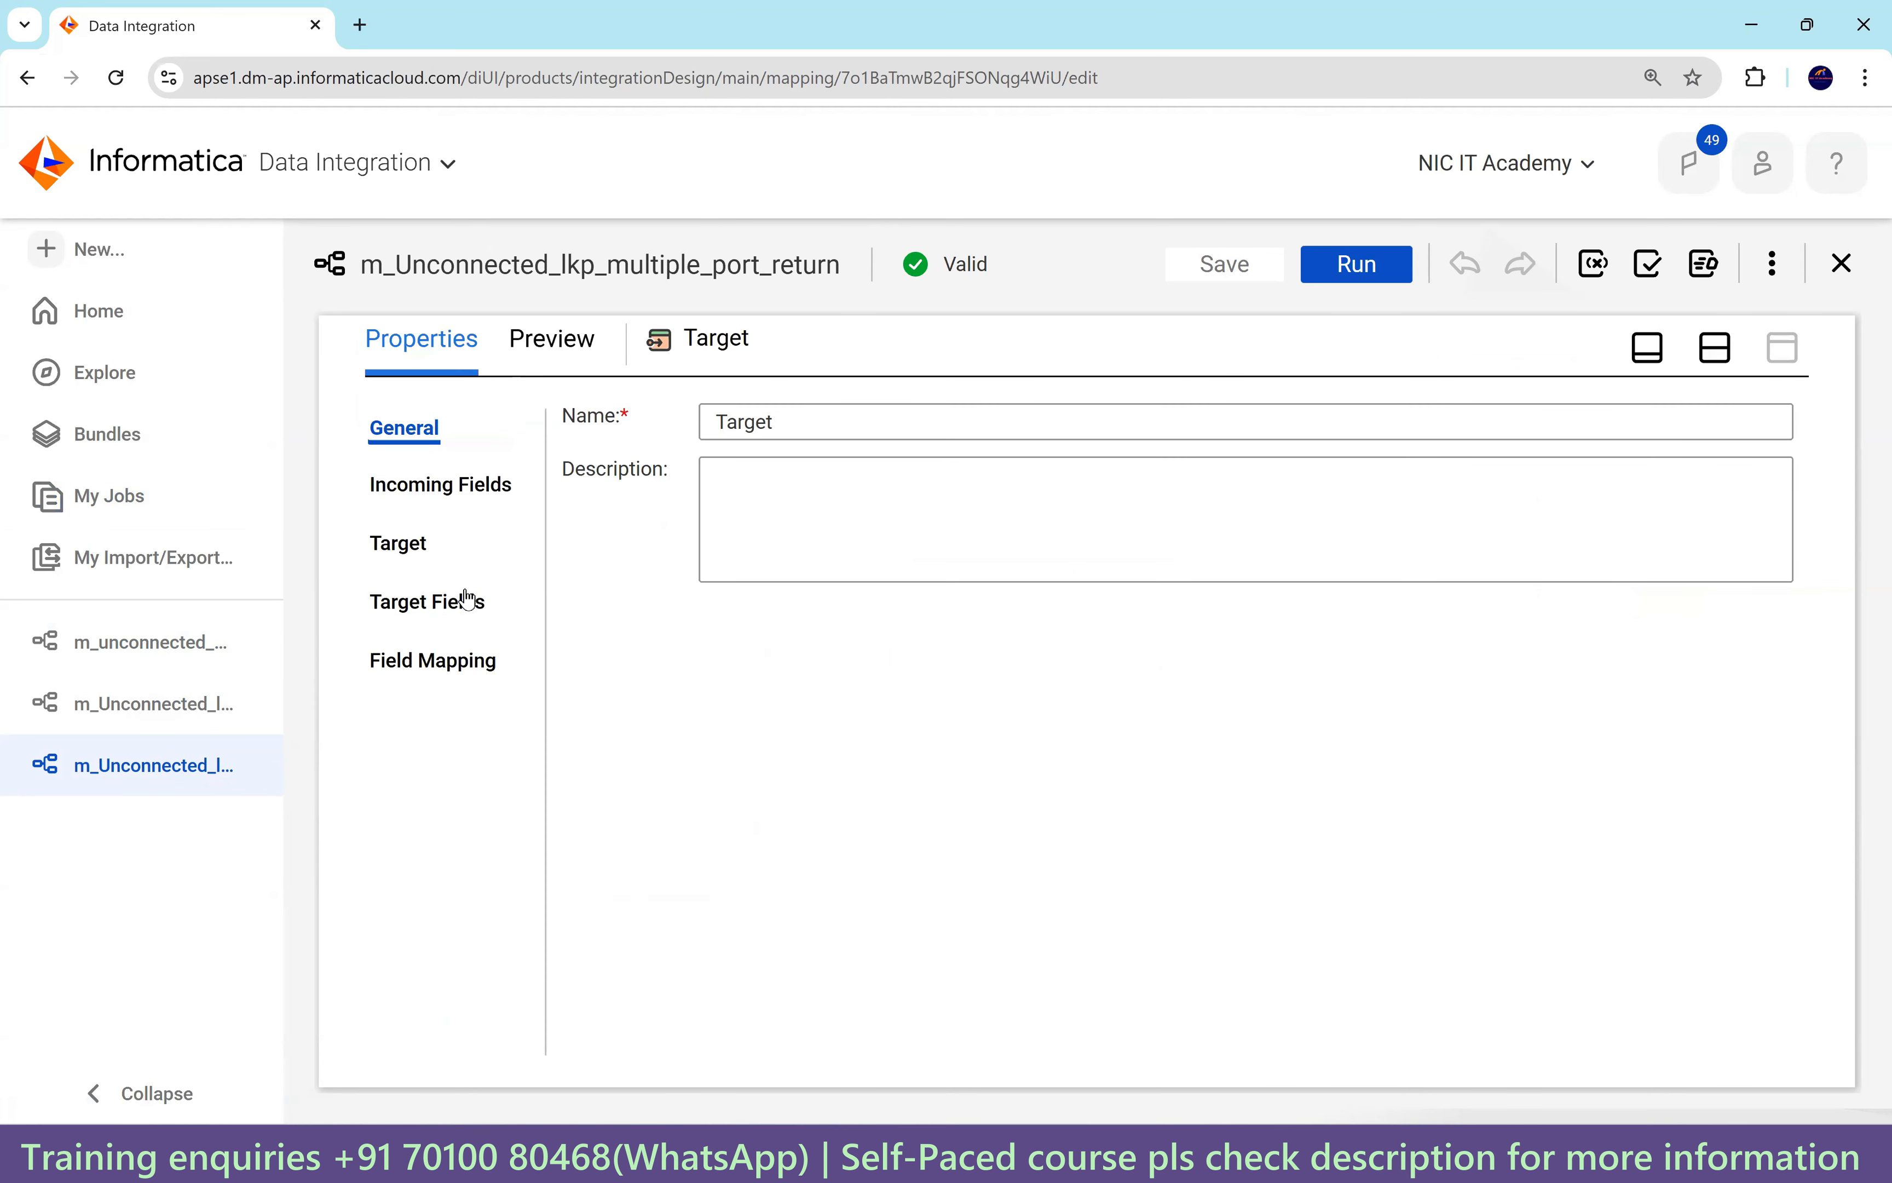
Change the Target object to T_EMPLOYEES_DEPT_LOC and confirm the change.
left_click(396, 542)
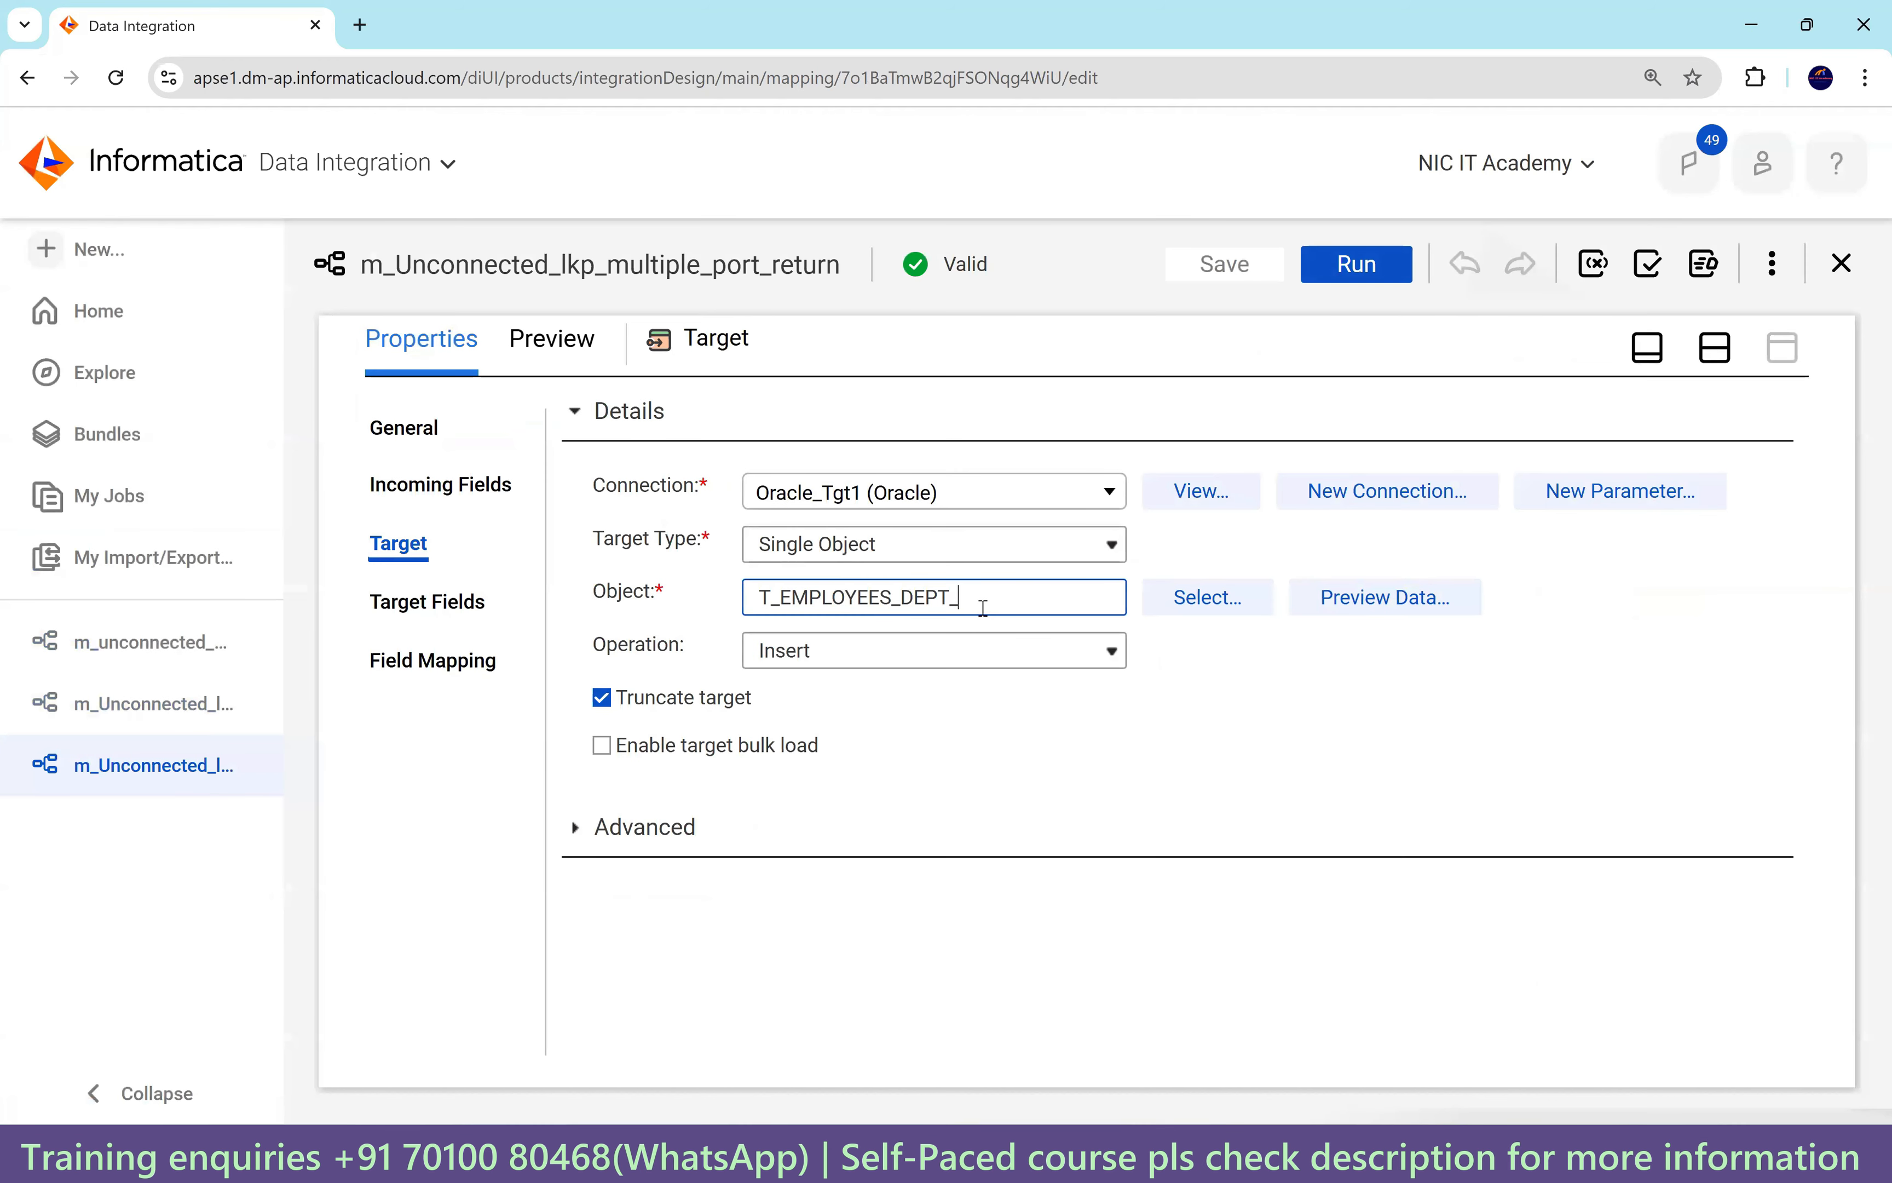
left_click(1009, 598)
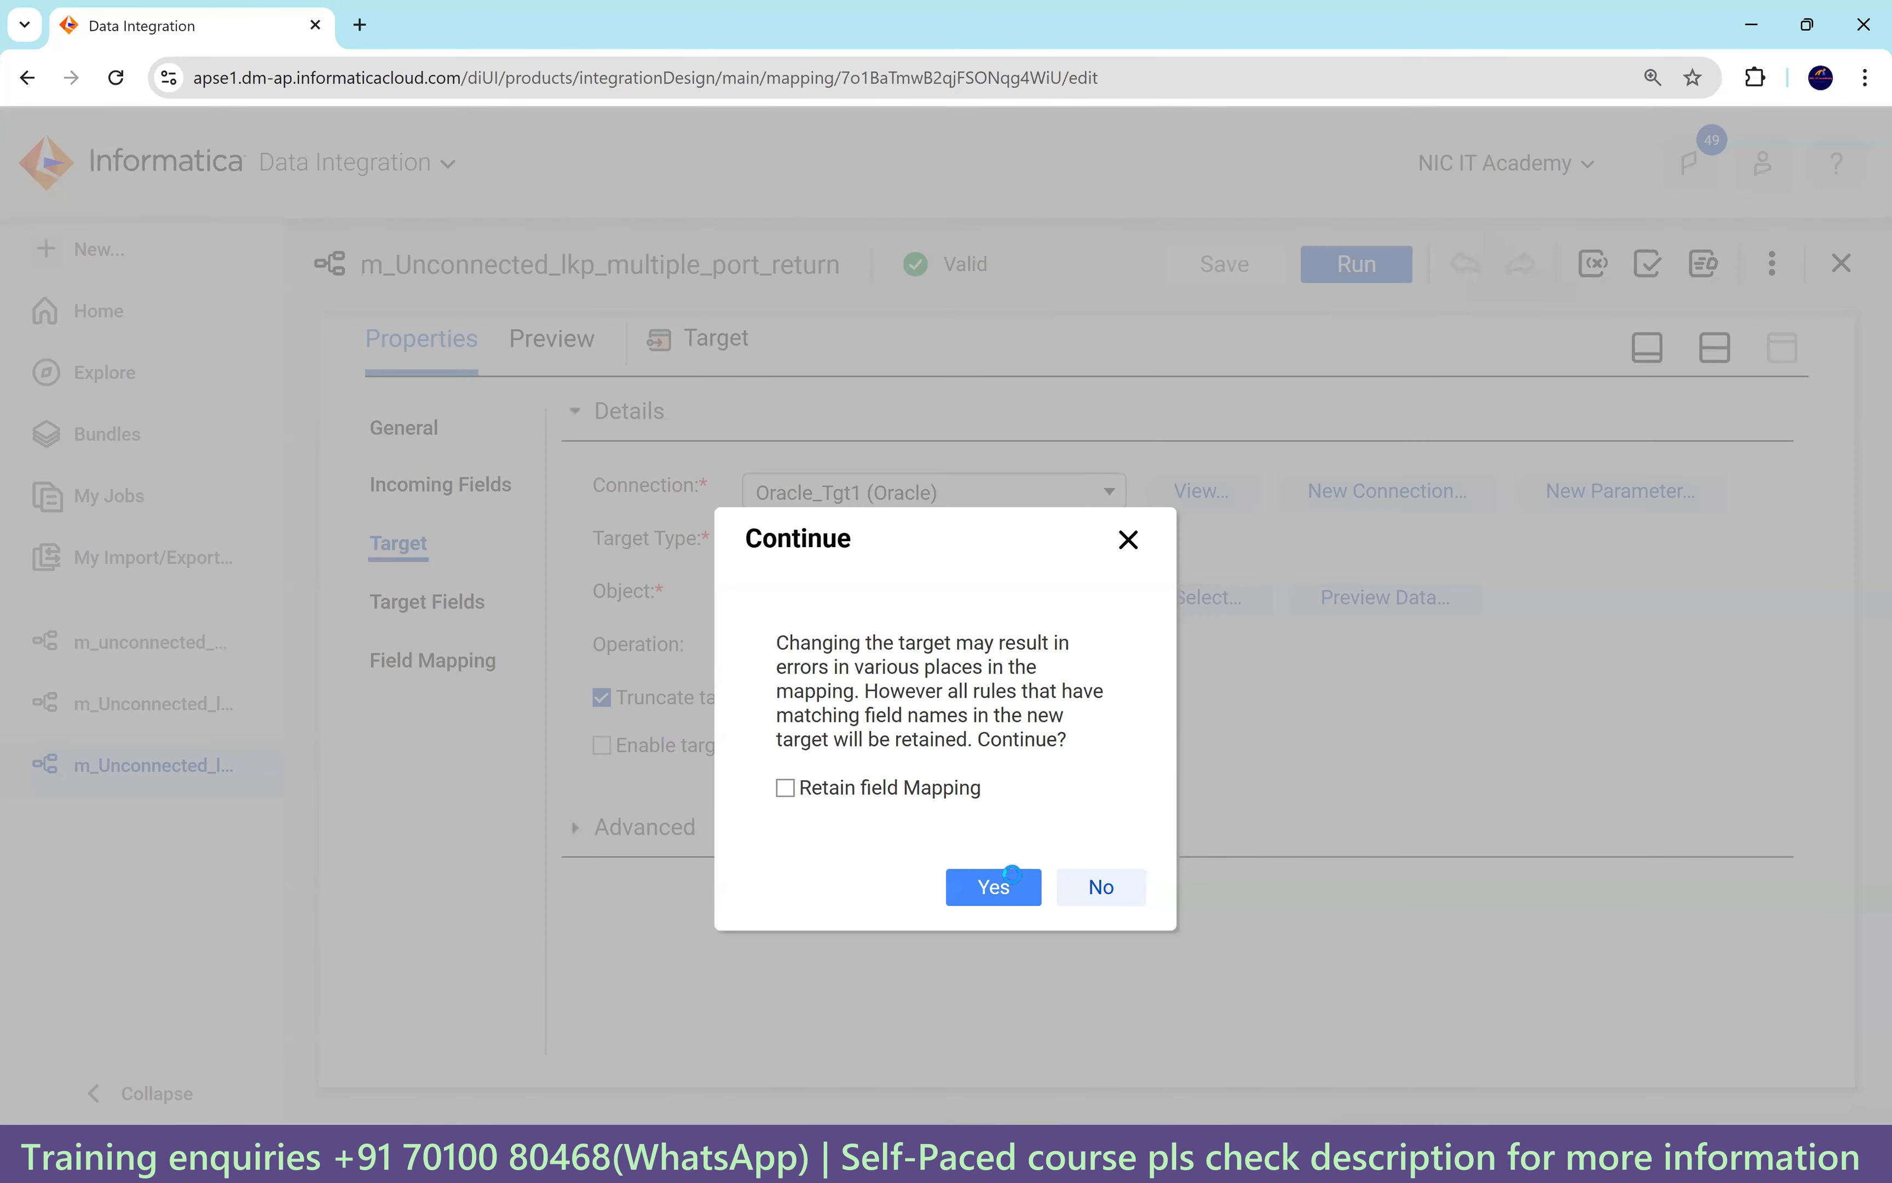
left_click(1012, 874)
left_click(891, 498)
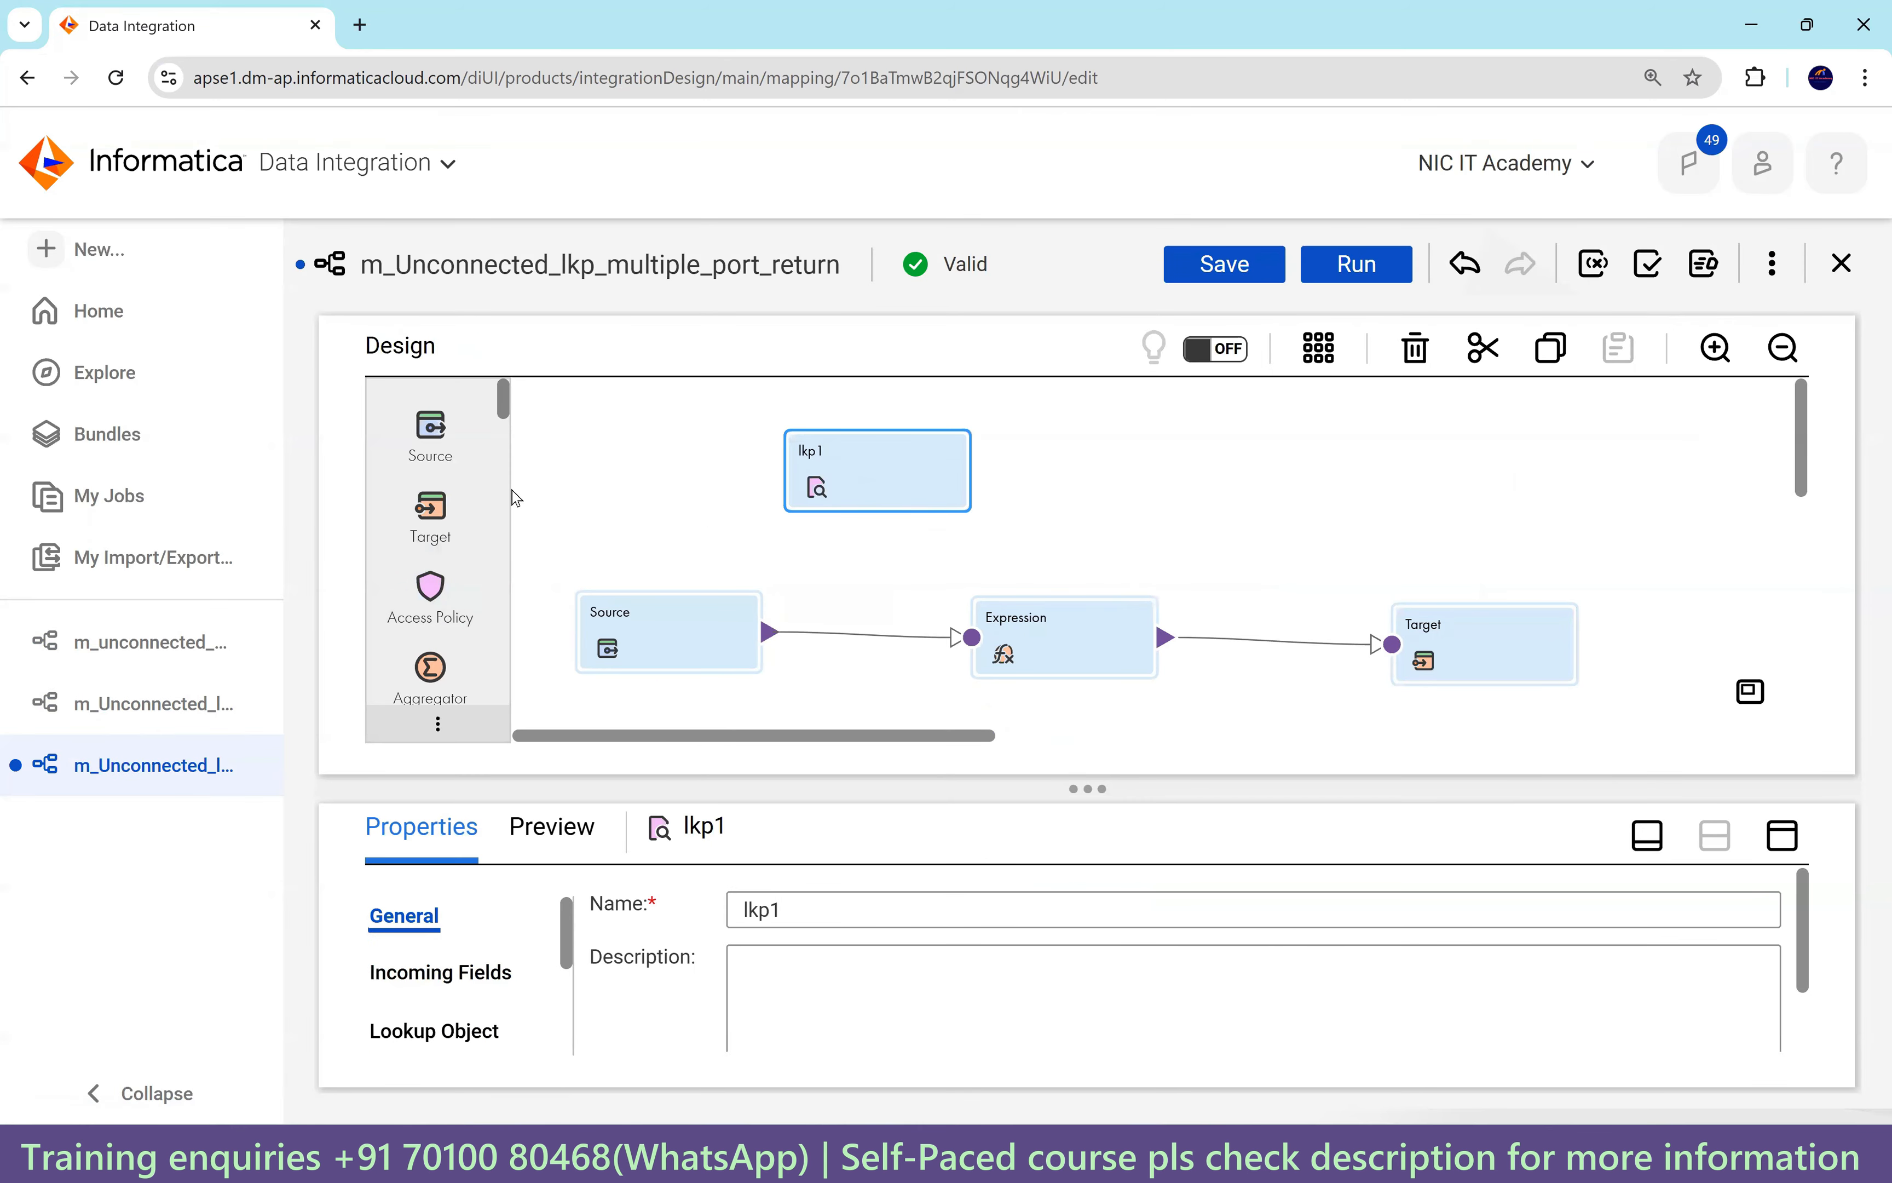
Drag a new Lookup transformation from the palette onto the canvas beside lkp1.
scroll(438, 571, "down", 6)
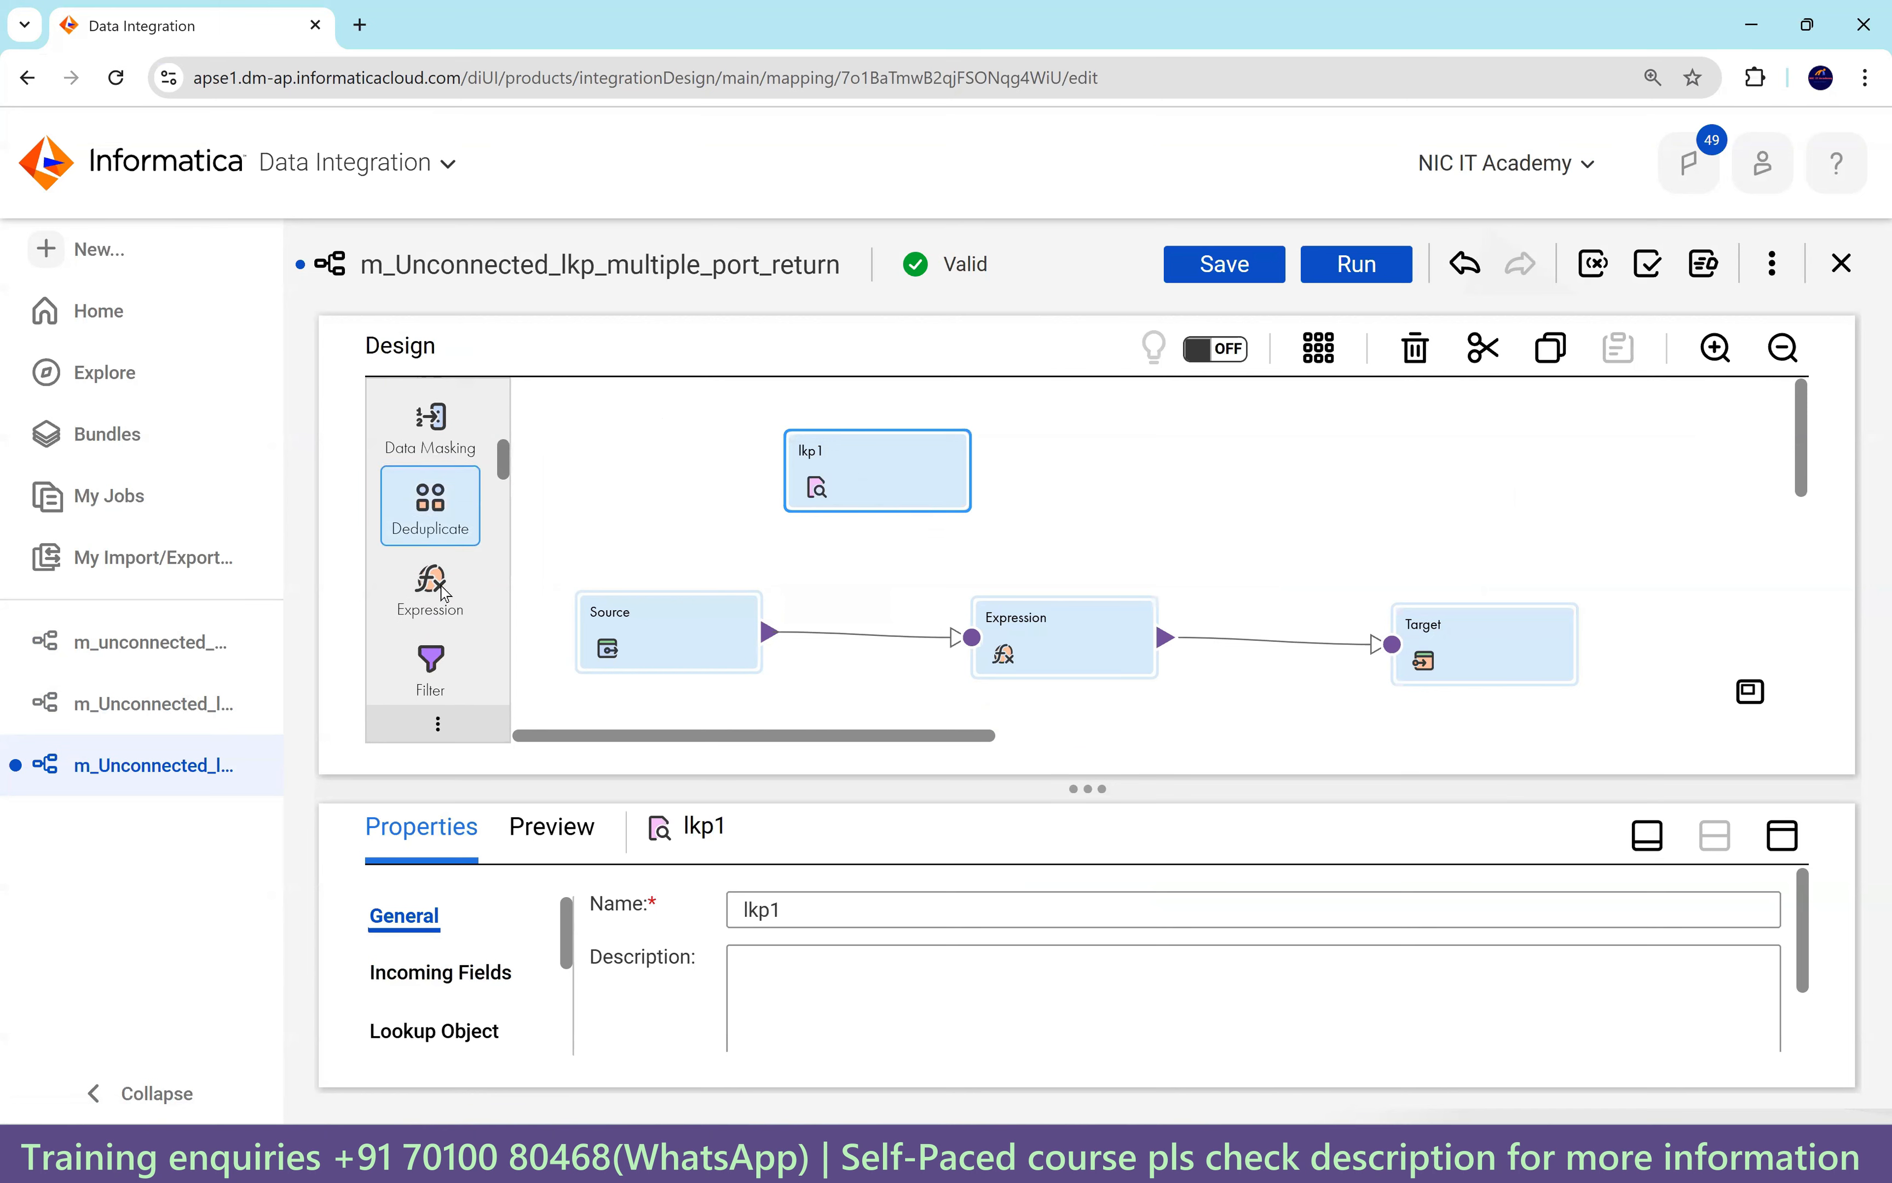
scroll(466, 630, "down", 4)
scroll(466, 630, "down", 3)
left_click_drag(430, 575, 1086, 455)
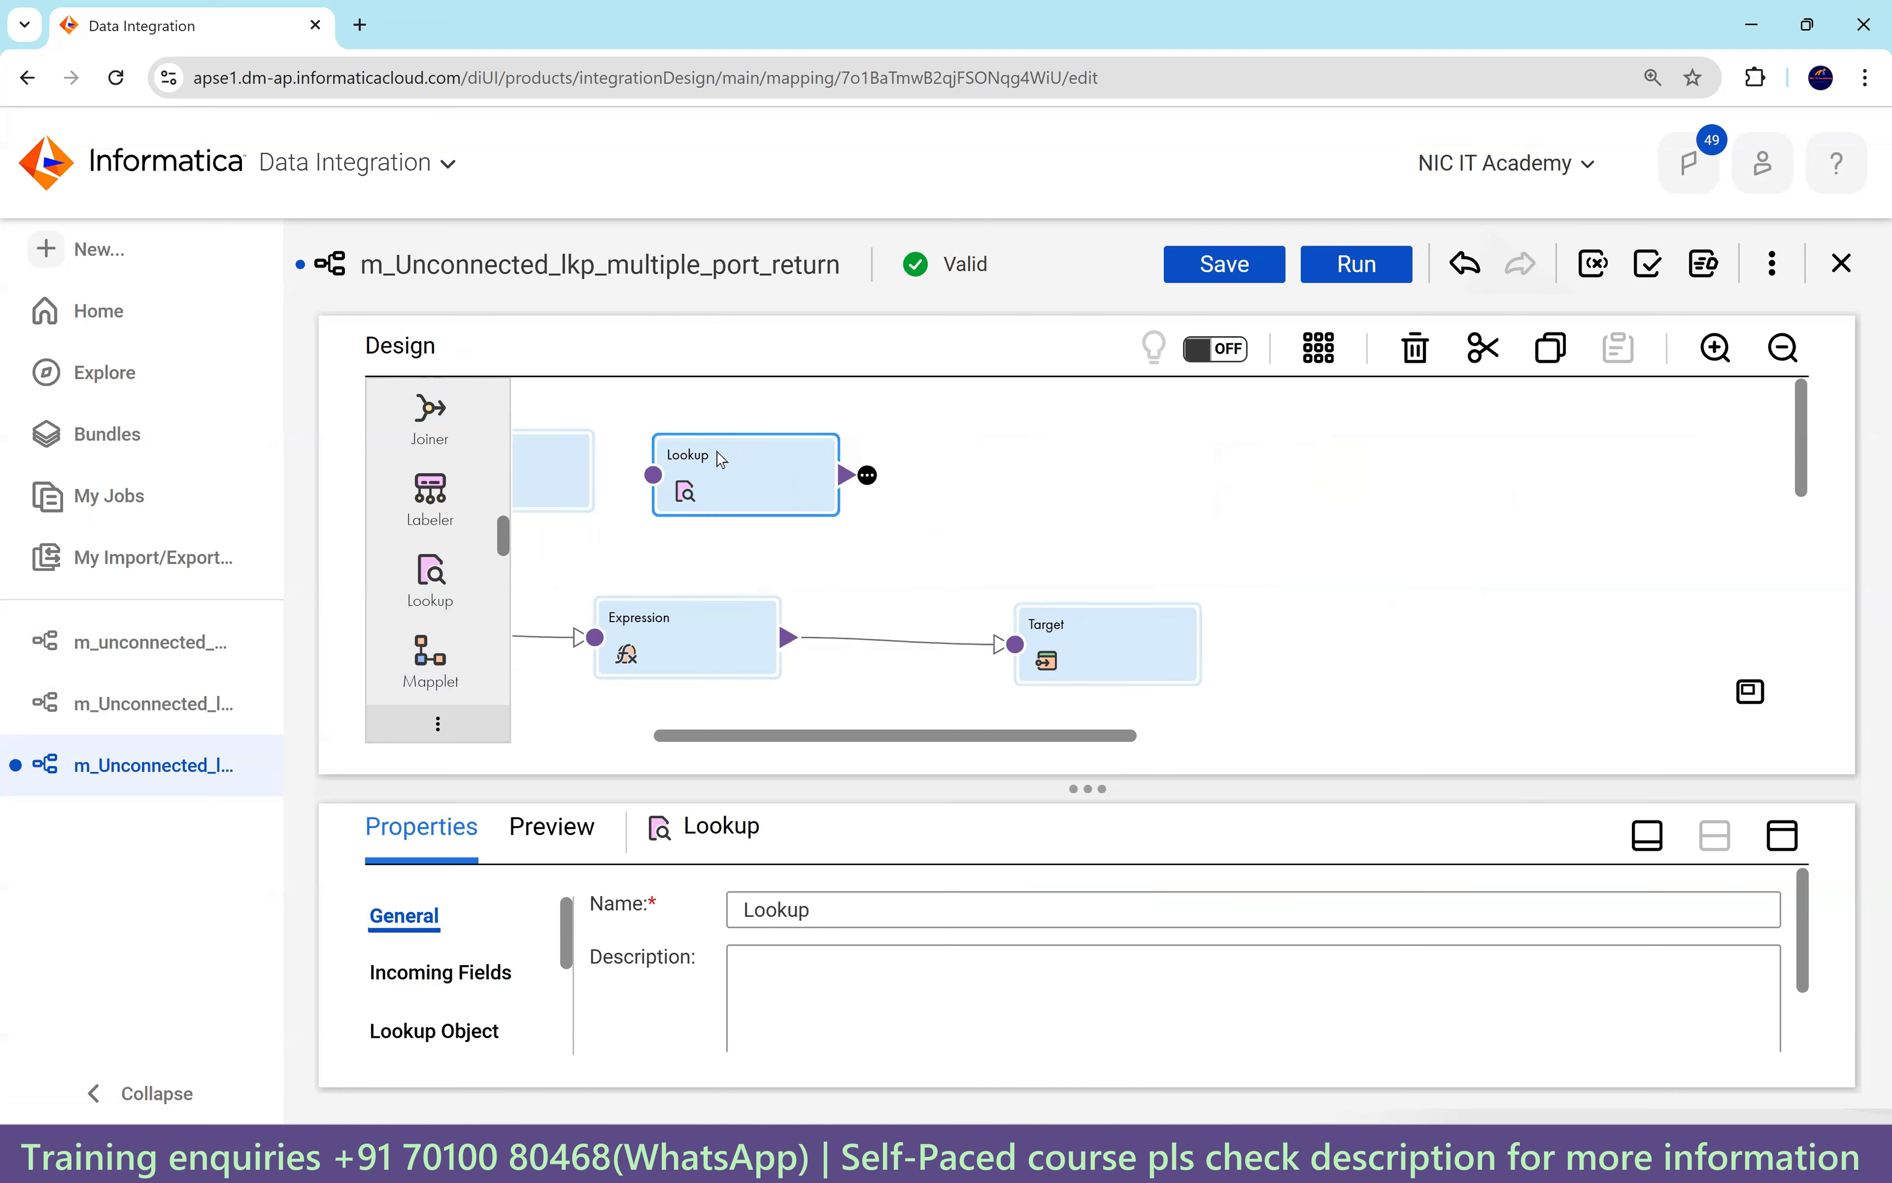
left_click_drag(714, 457, 714, 451)
left_click_drag(1015, 736, 851, 734)
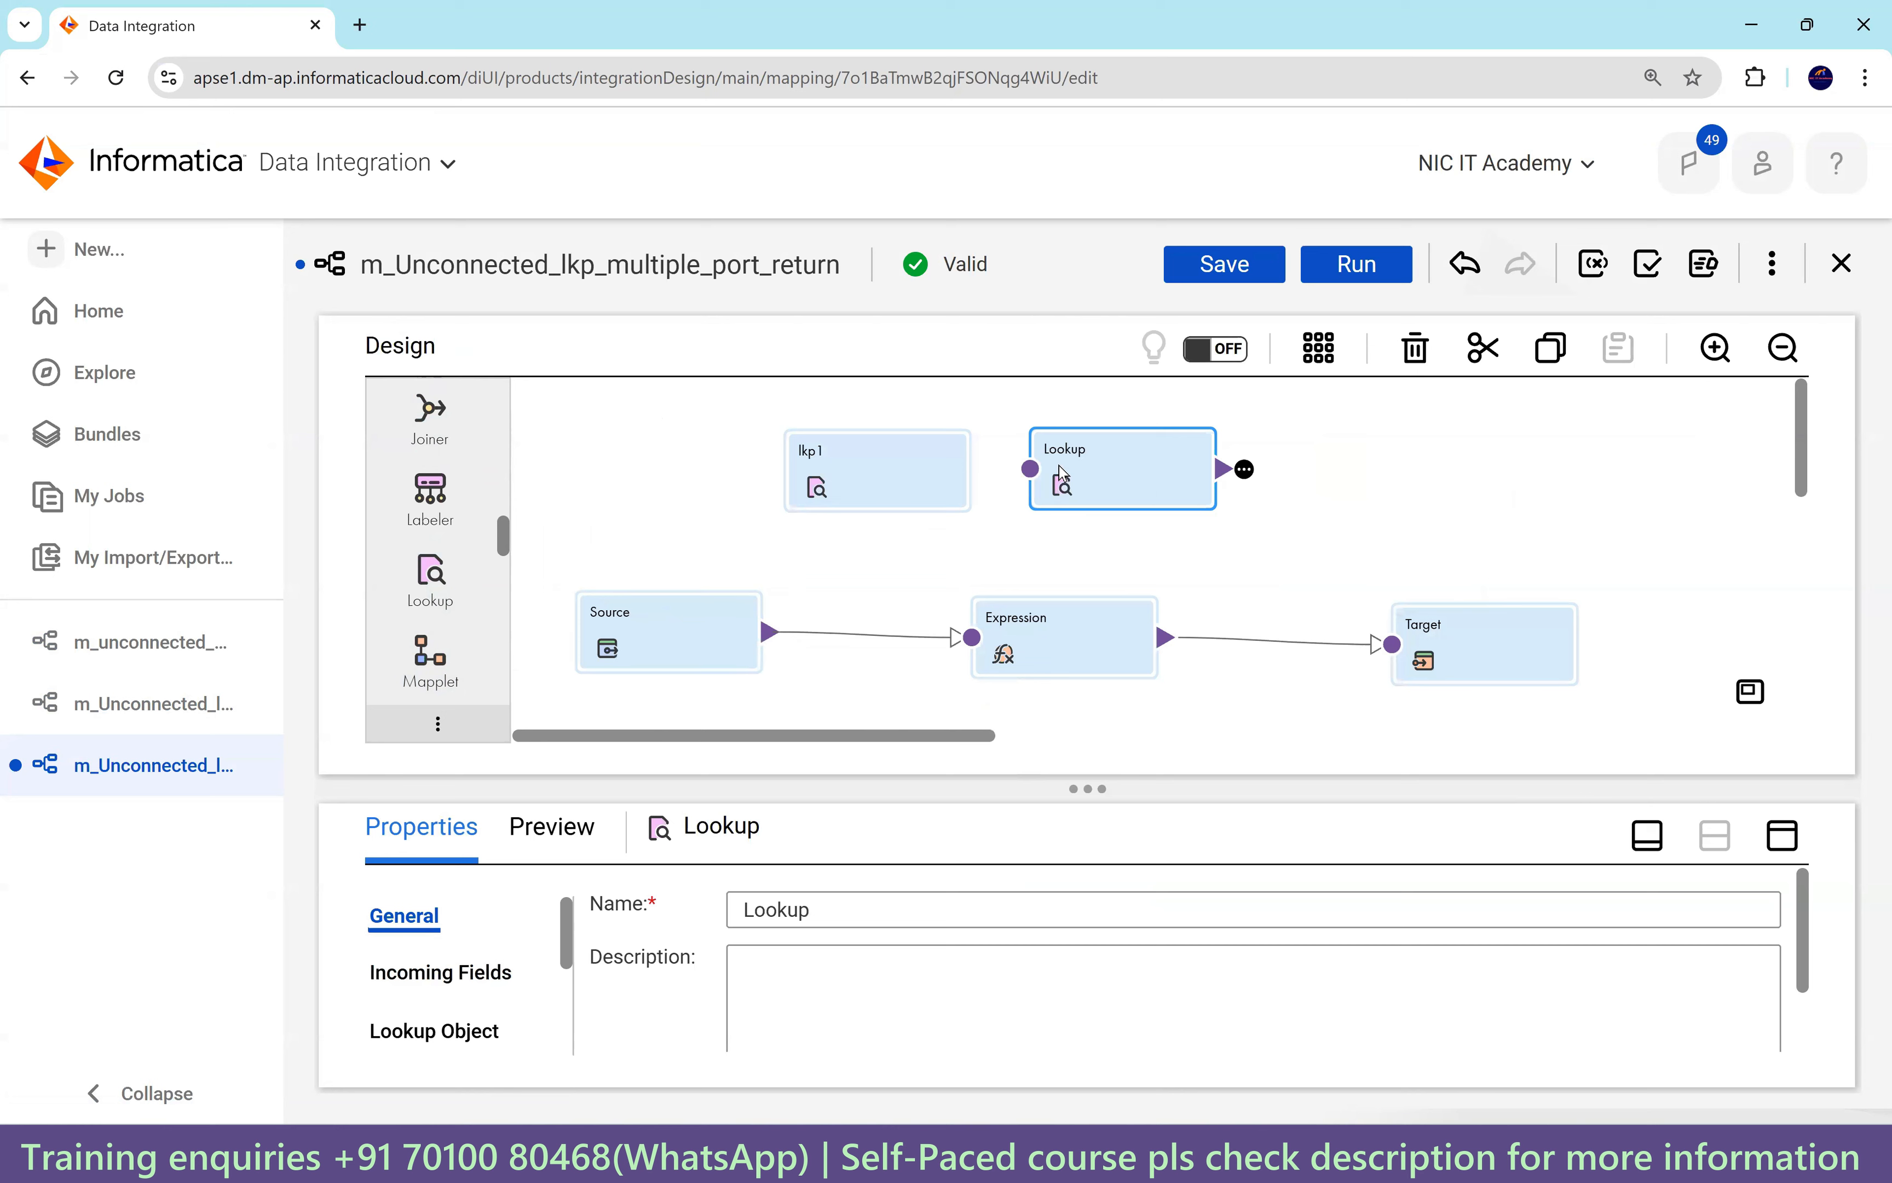
Rename the new lookup to lkp2 and select it on the canvas.
left_click_drag(844, 909, 641, 920)
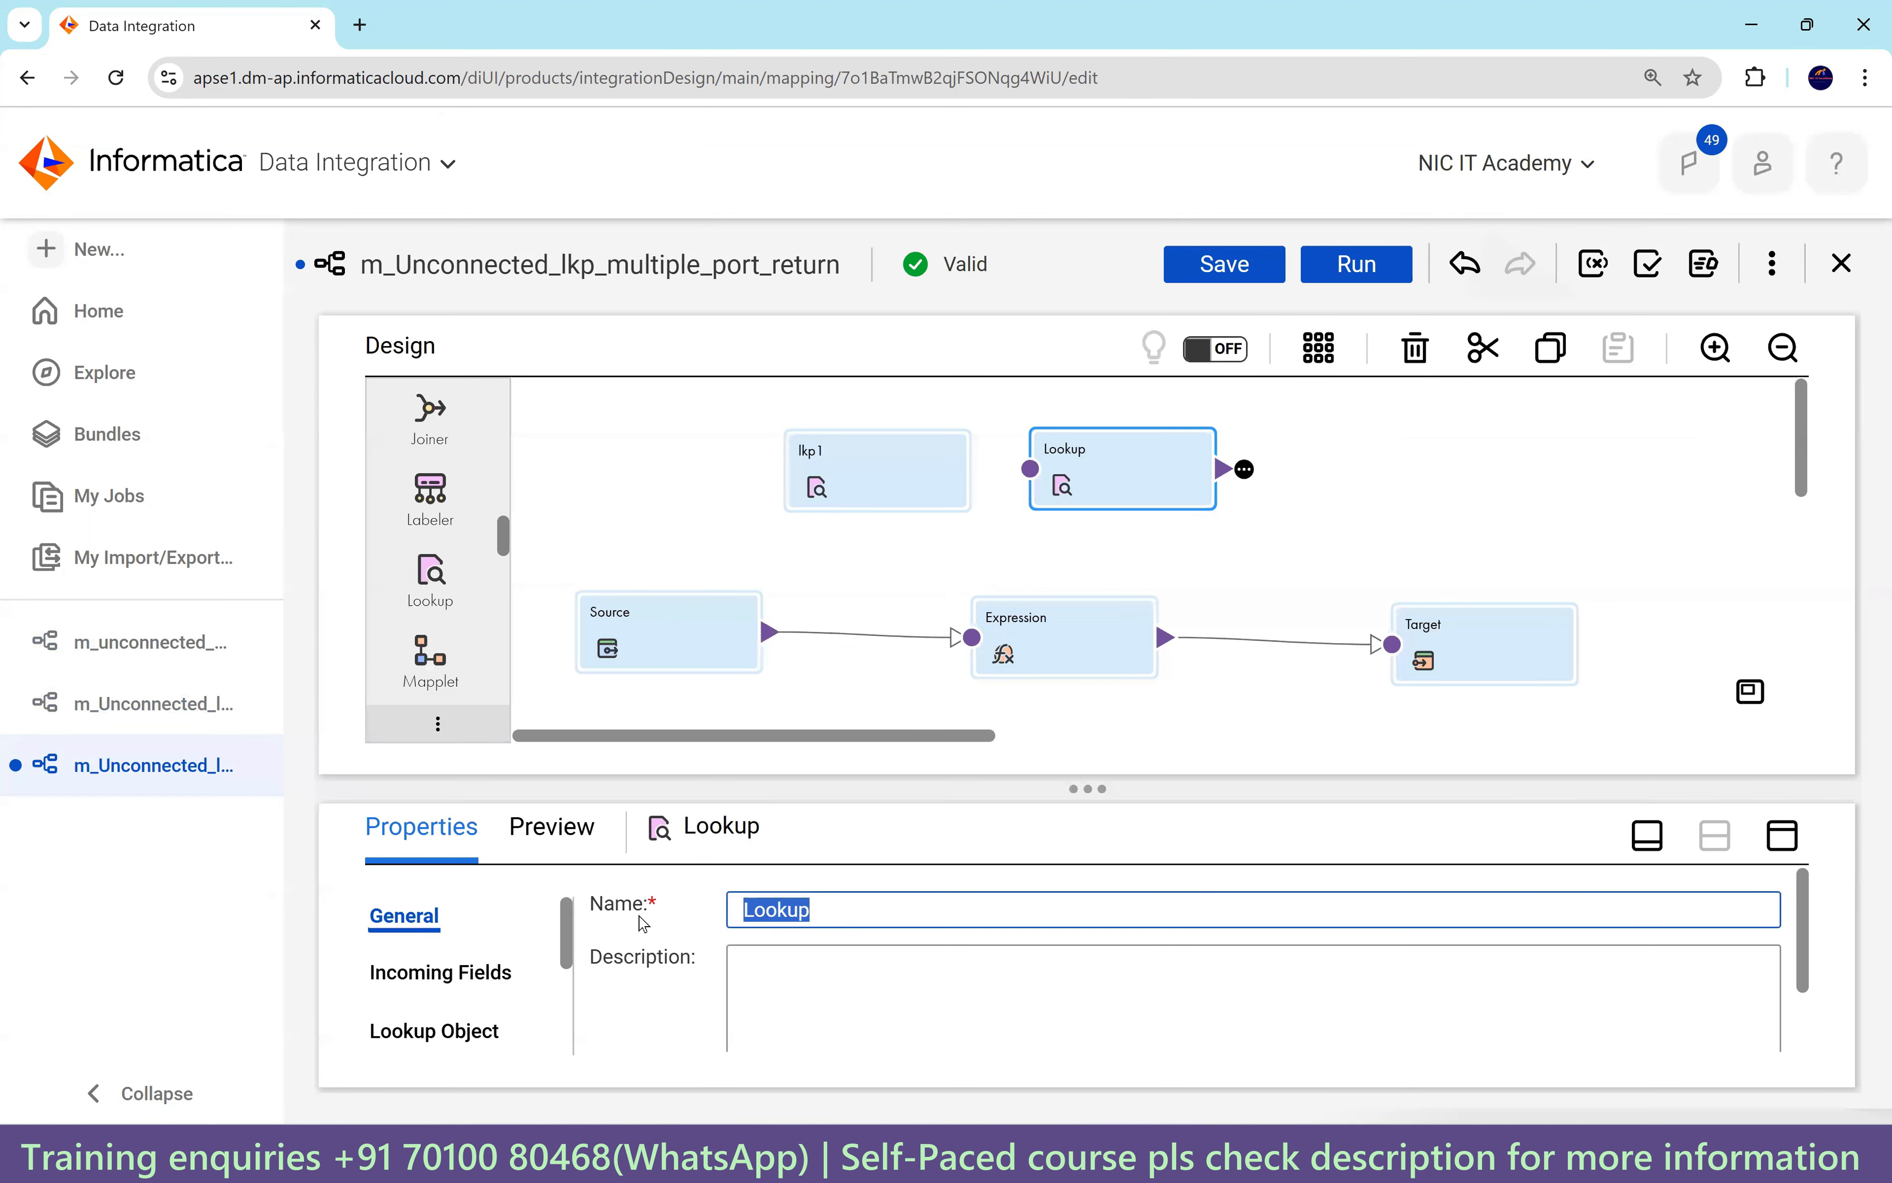
type("lkp")
left_click(879, 676)
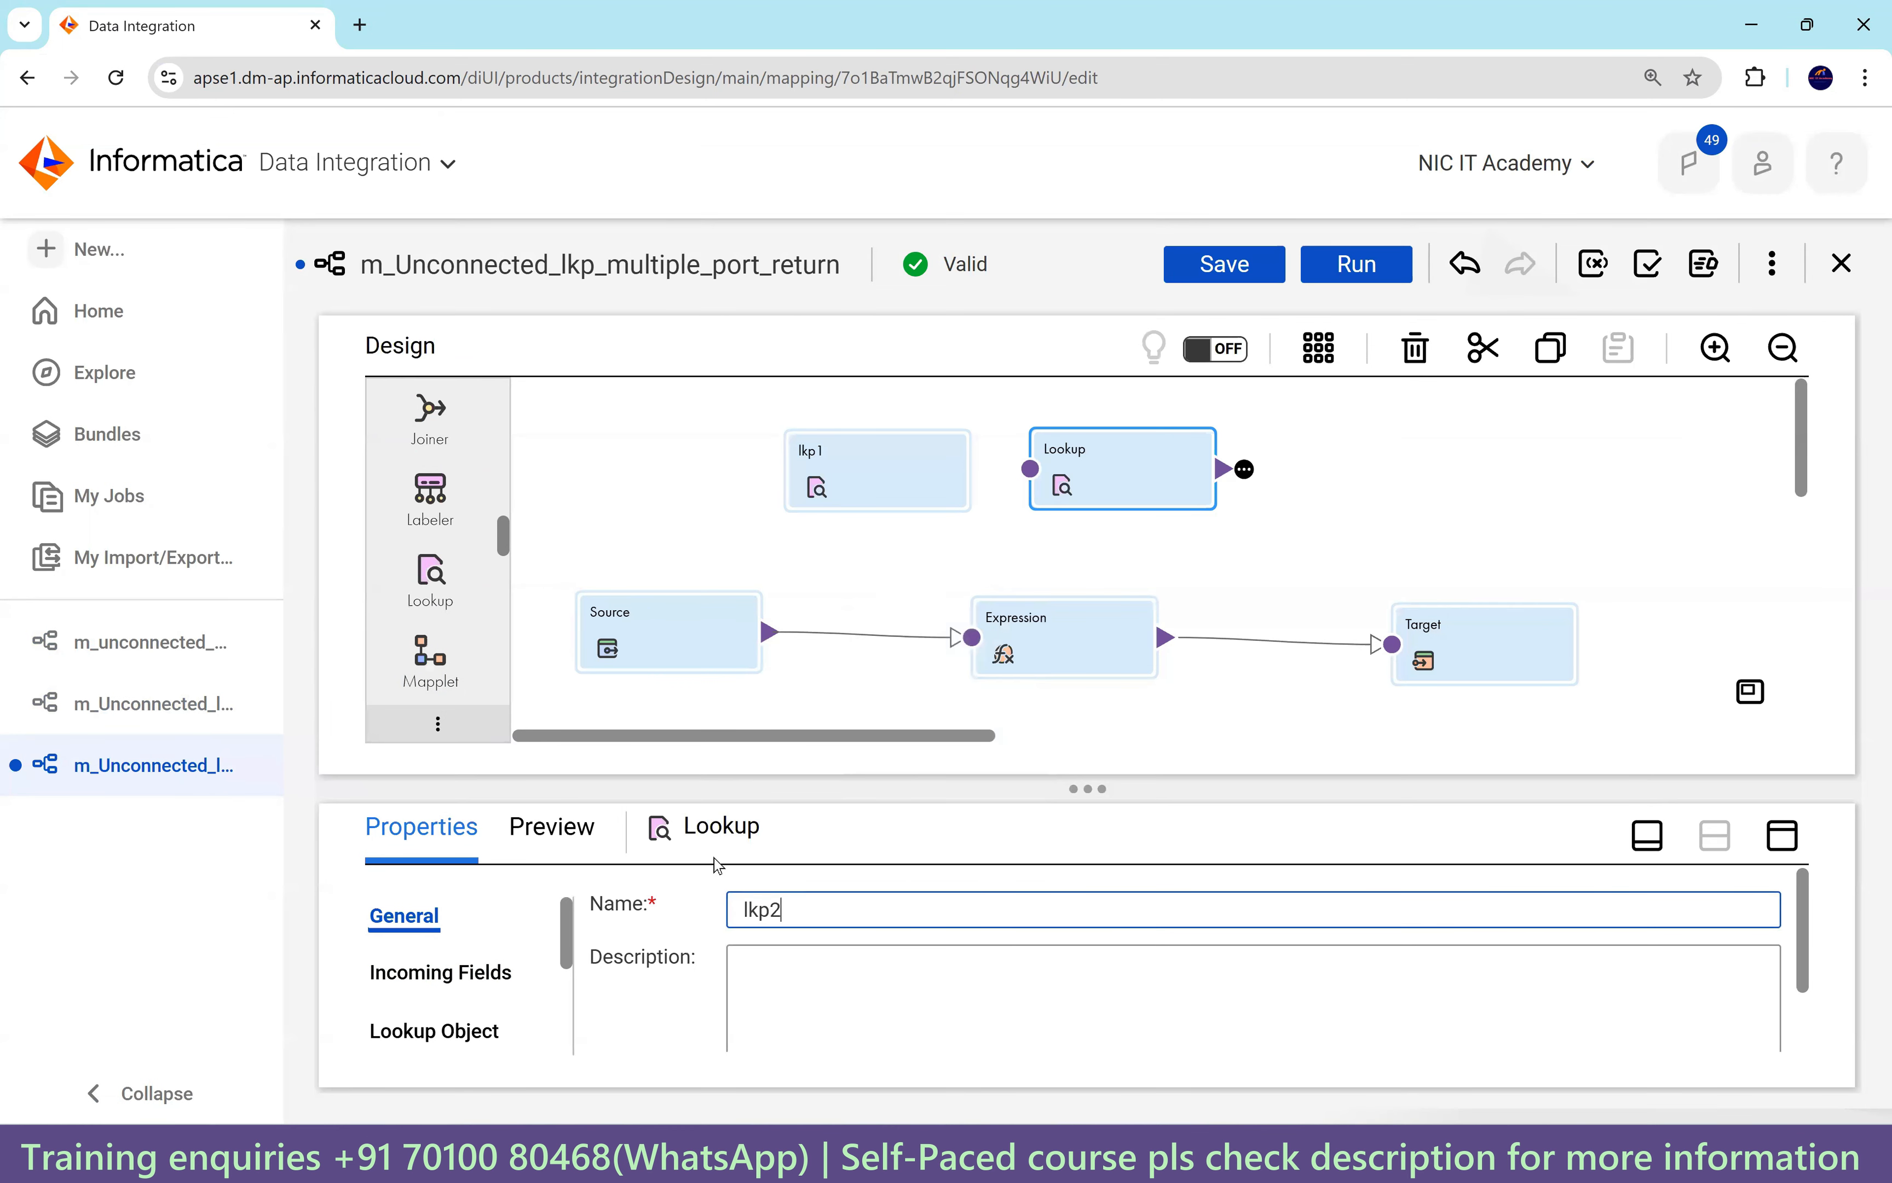
left_click(1723, 777)
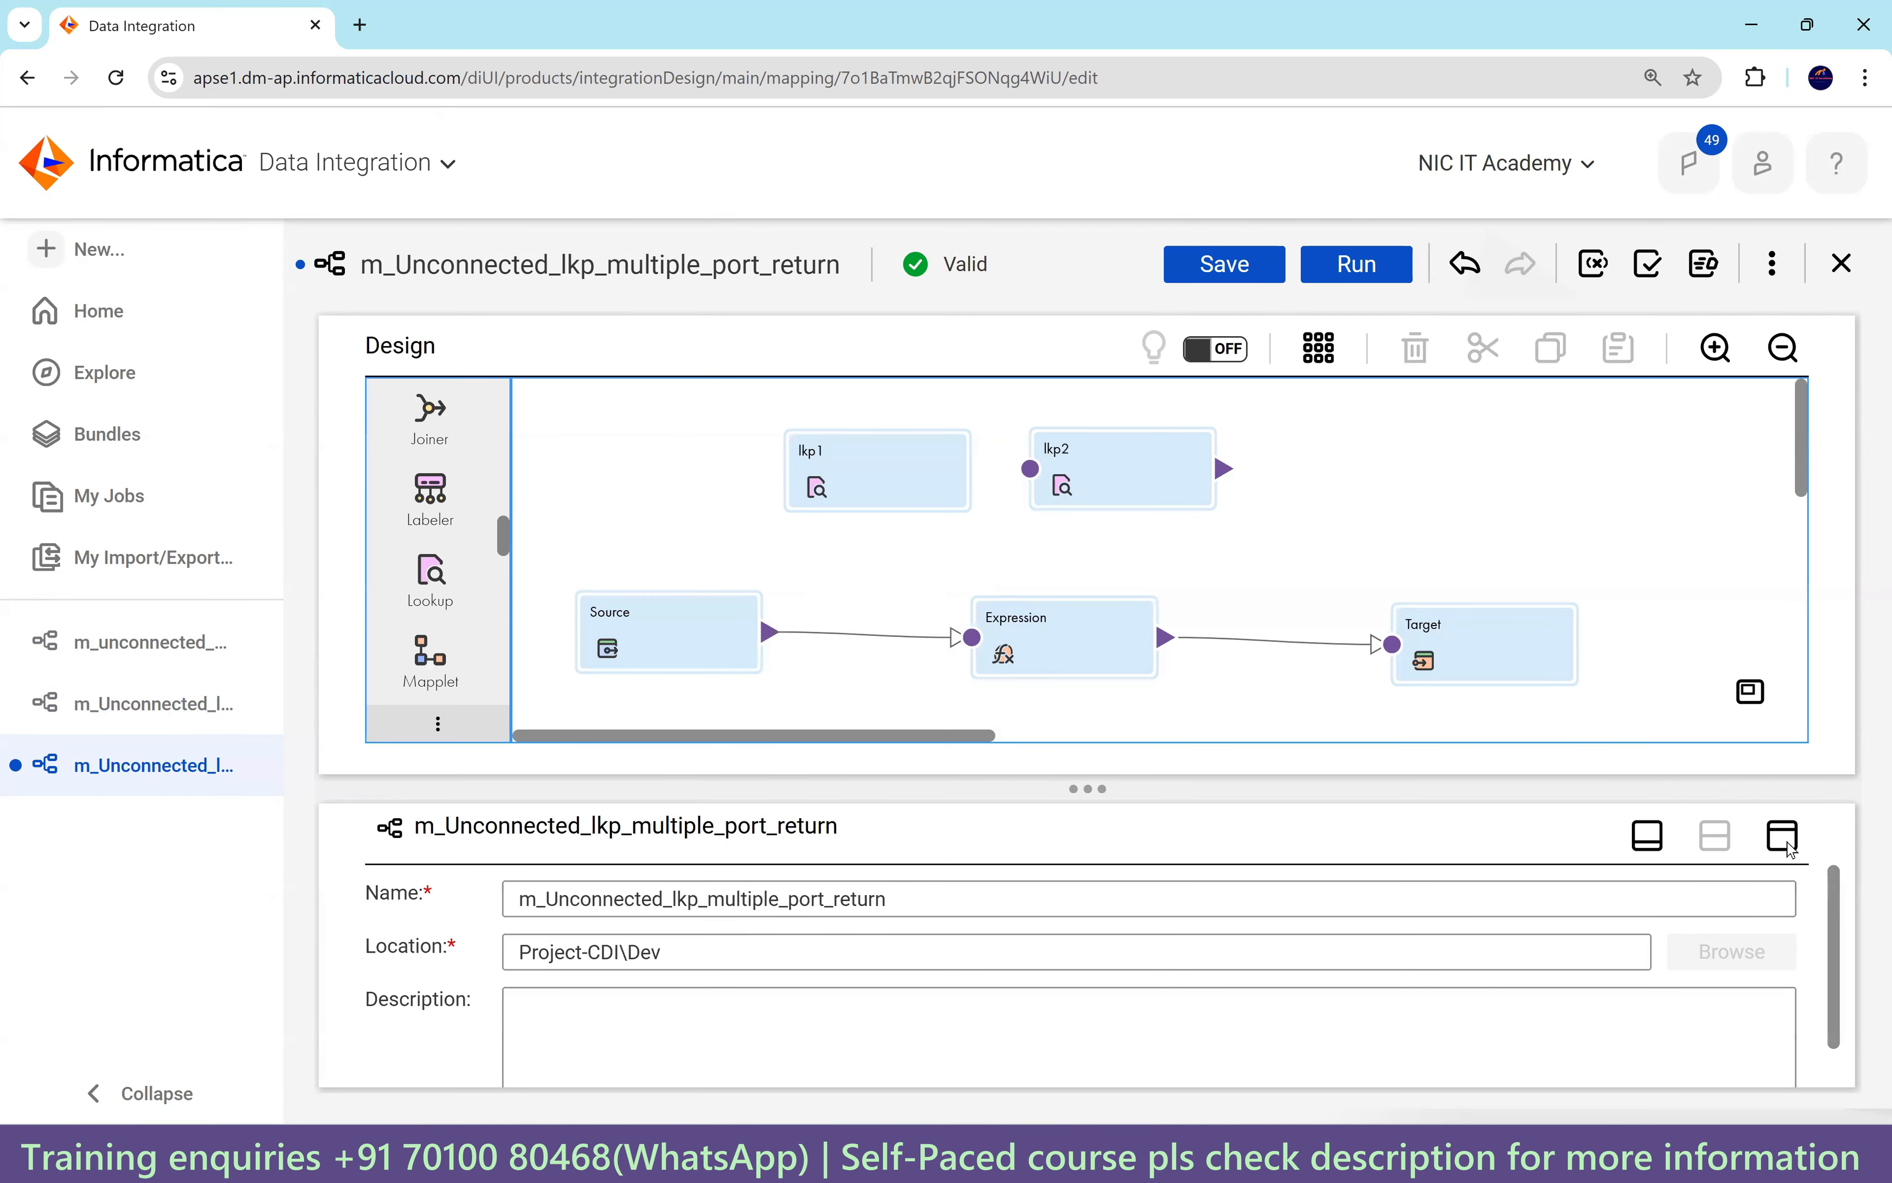
left_click(1782, 835)
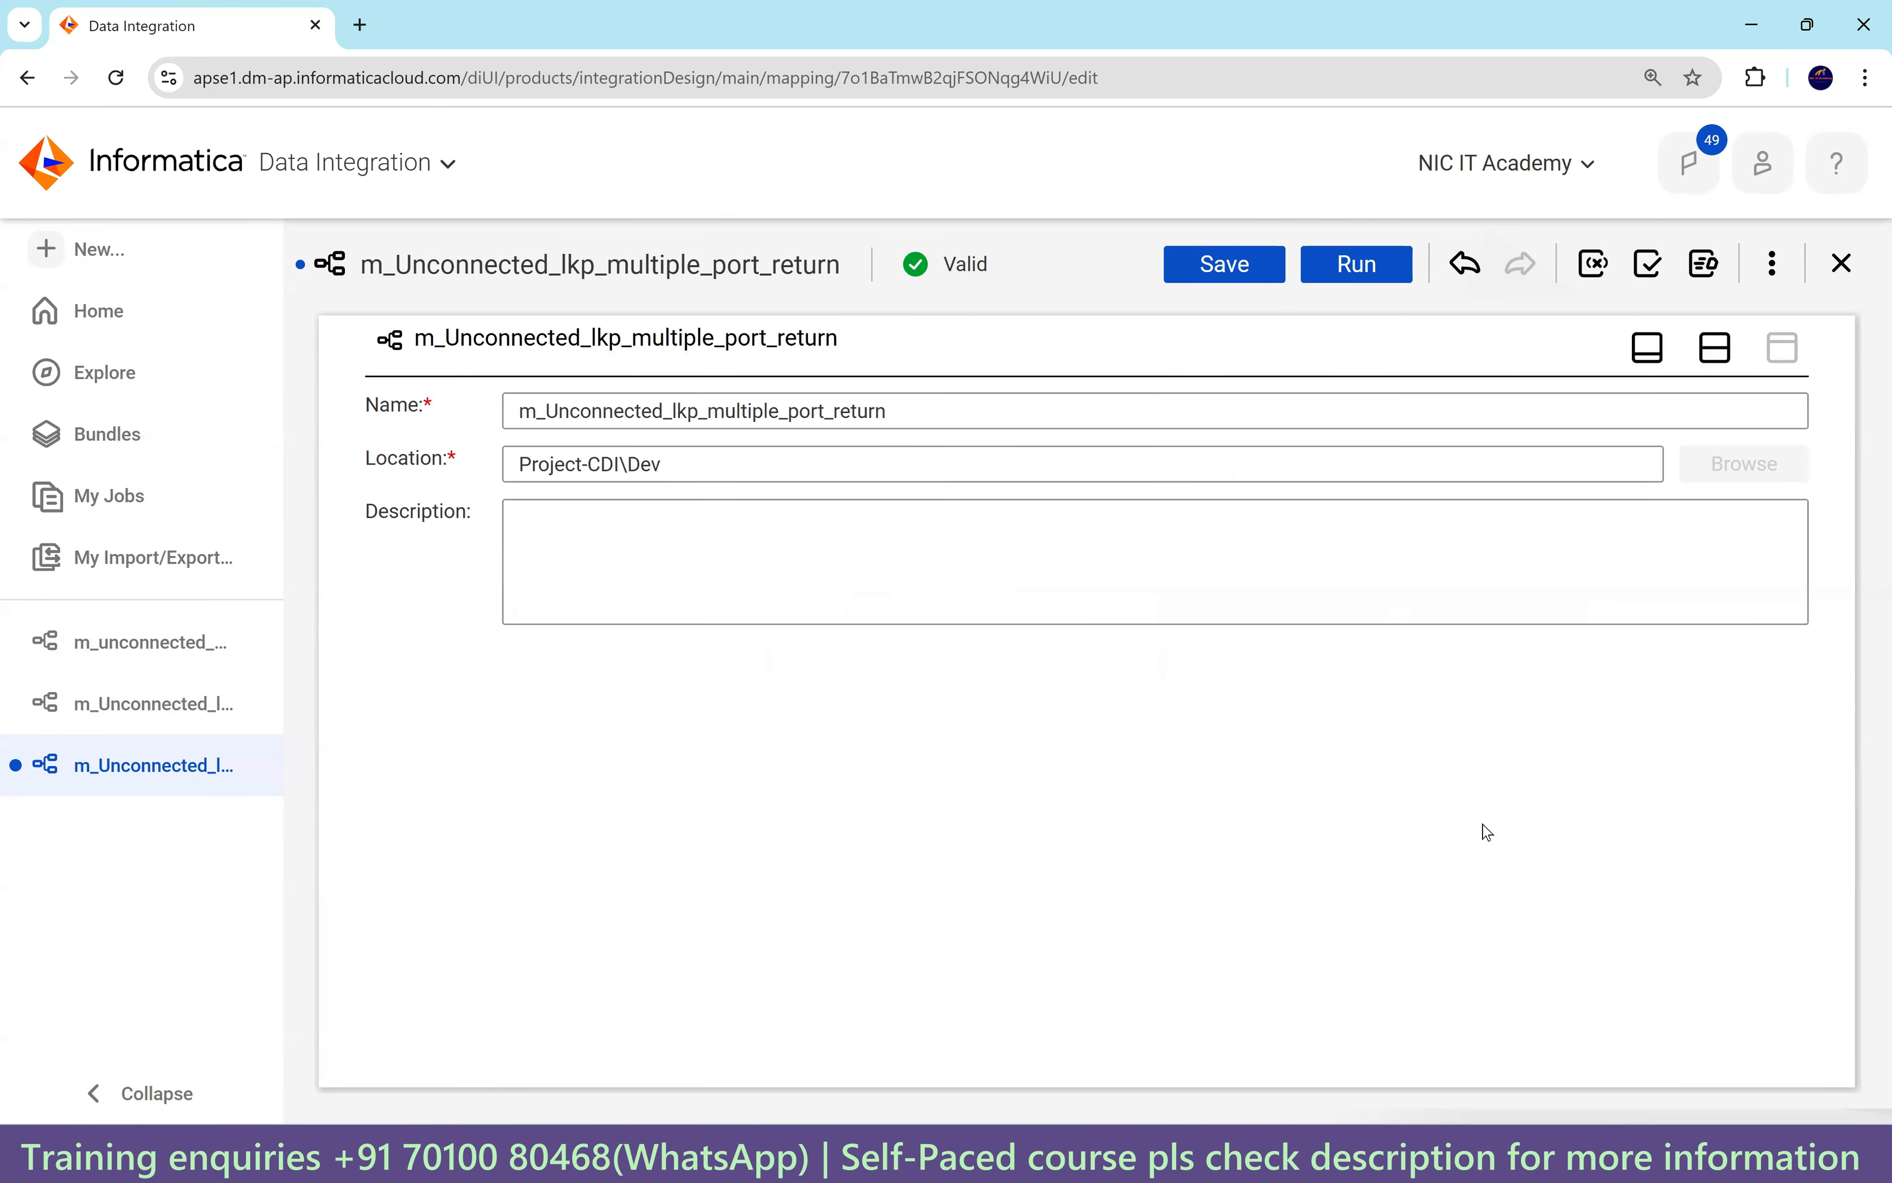
left_click(1714, 352)
left_click(1089, 464)
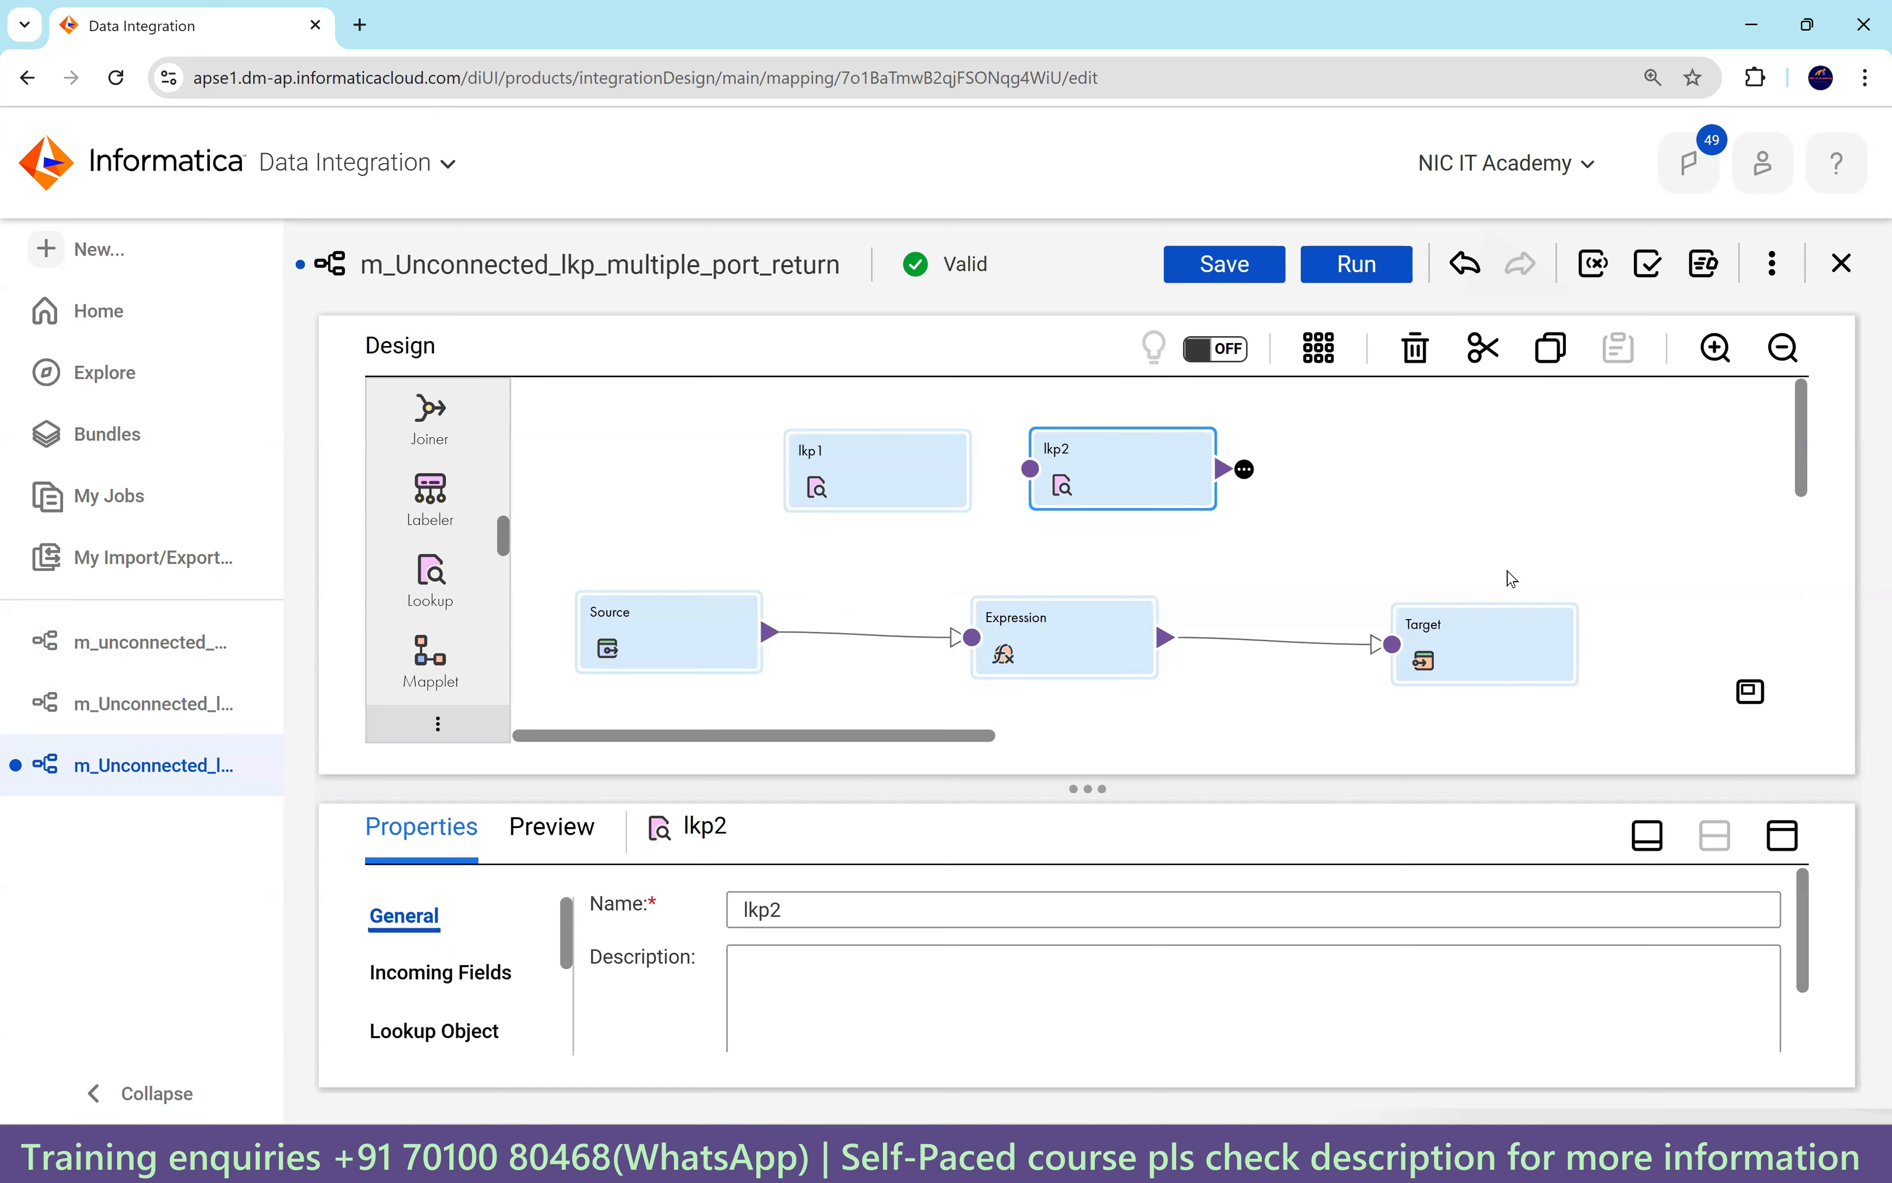
Convert the Expression's o_loc_id output field into variable field v_loc_id.
left_click(1063, 649)
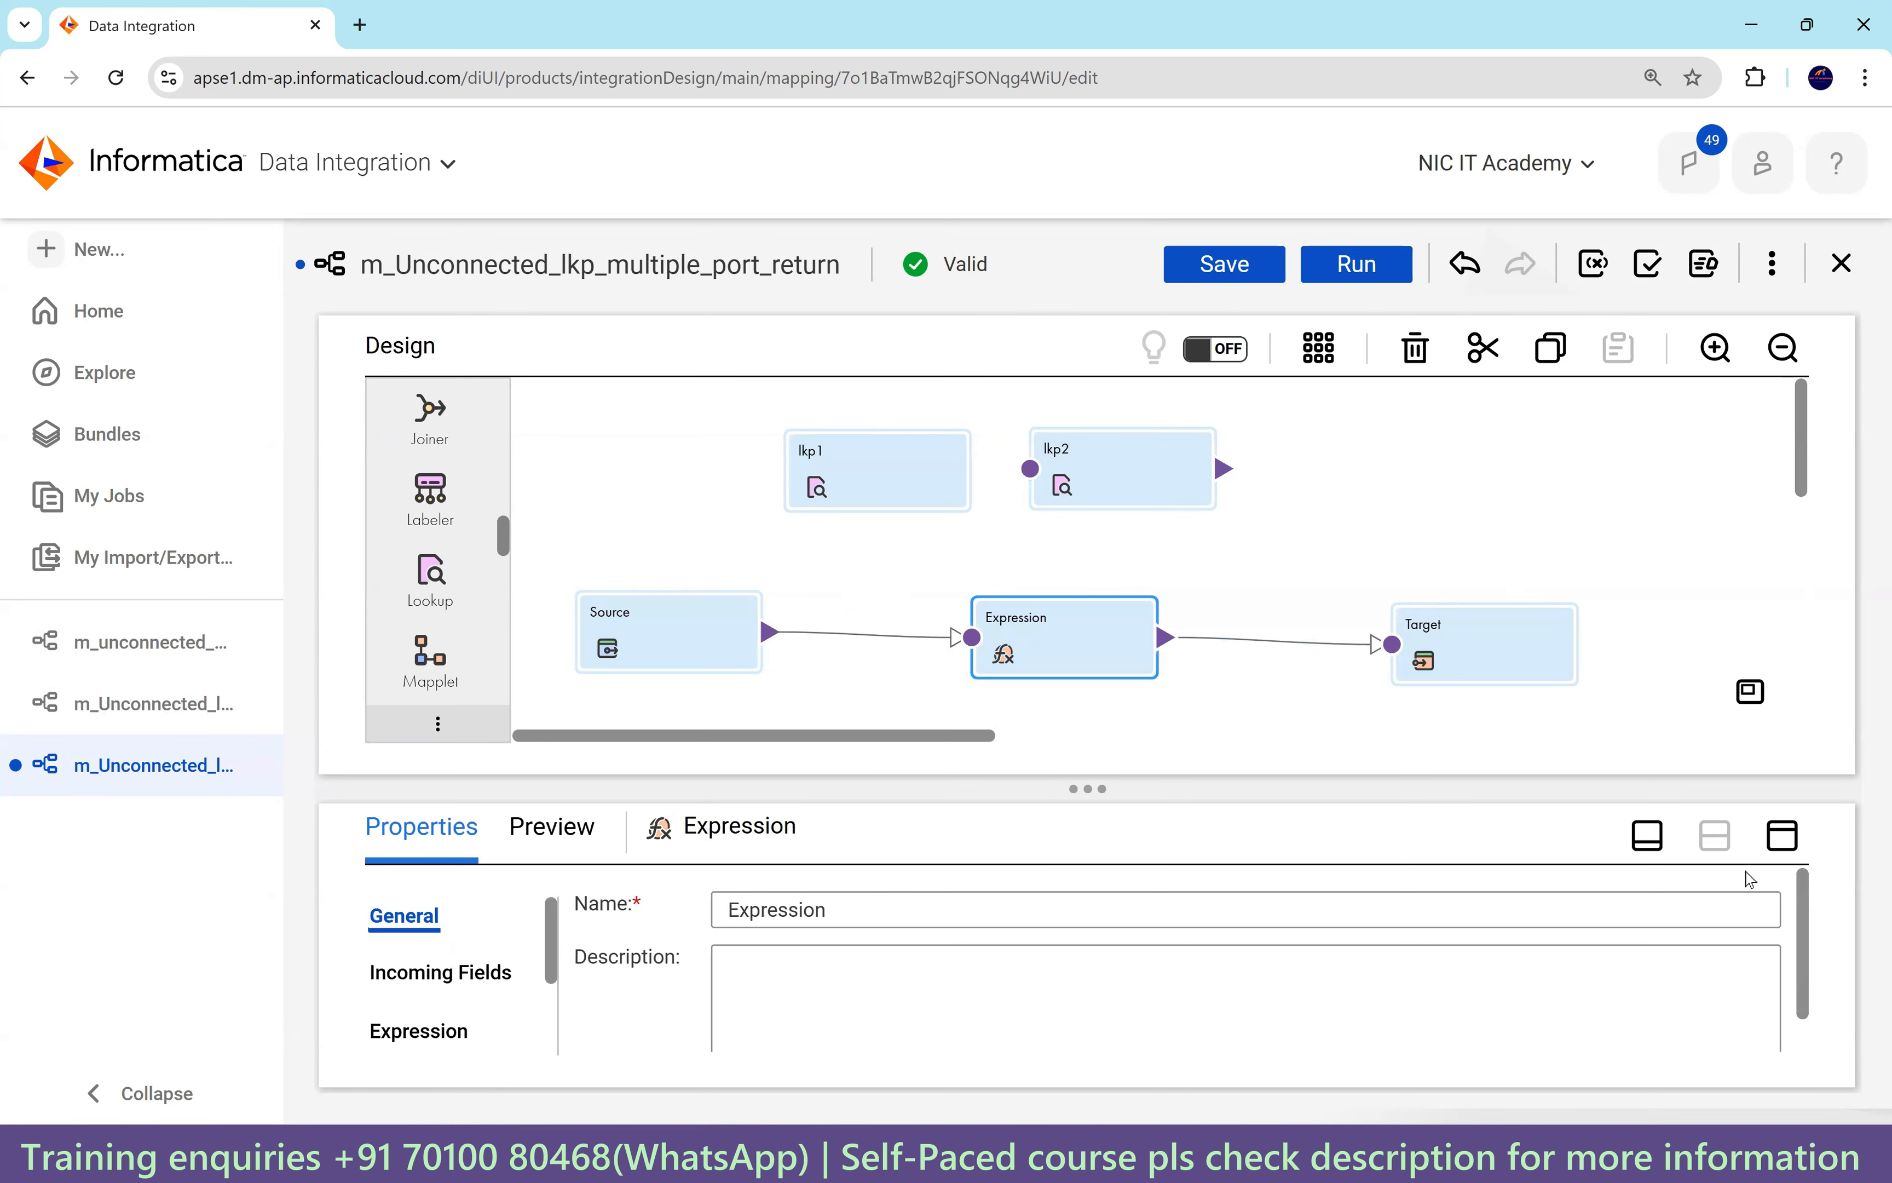
left_click(1783, 834)
left_click(435, 542)
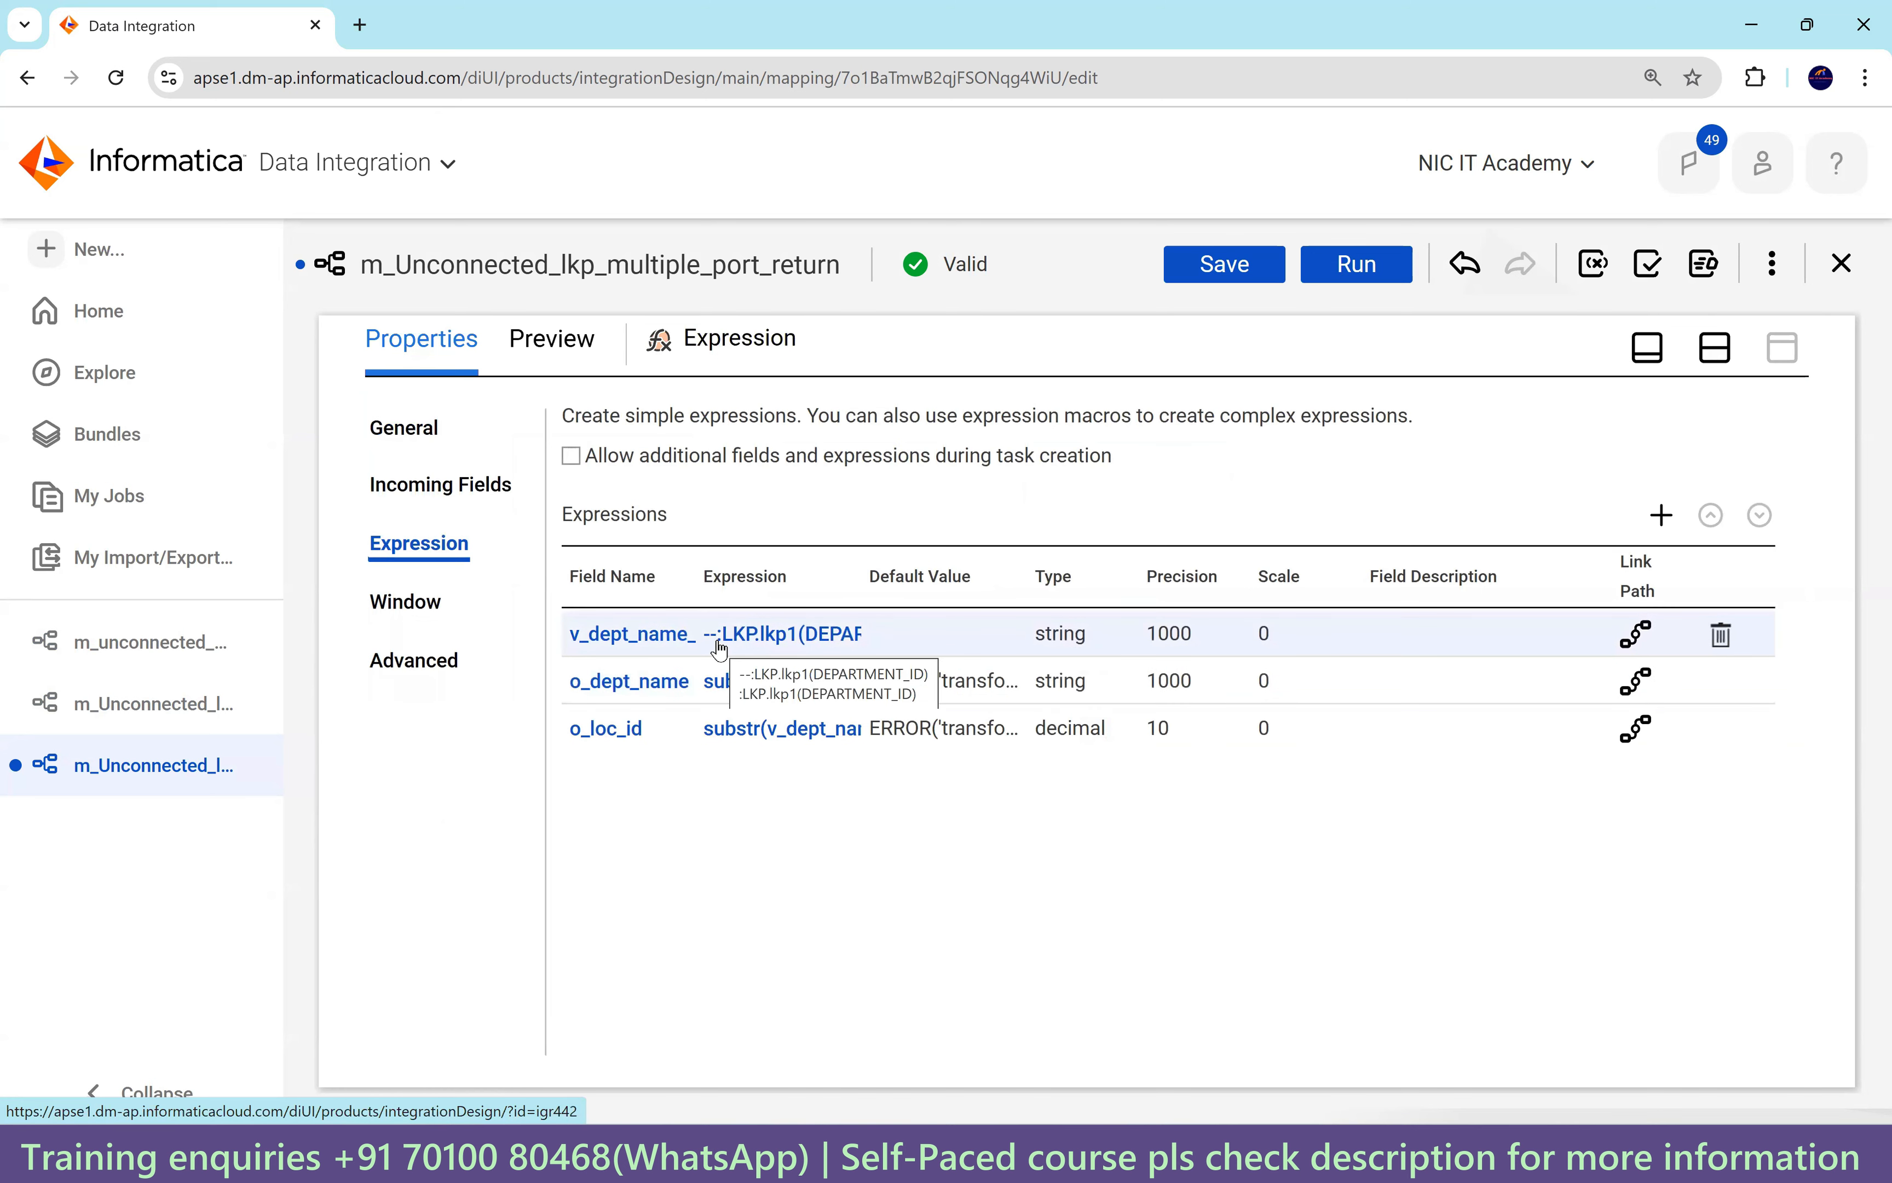
left_click(603, 735)
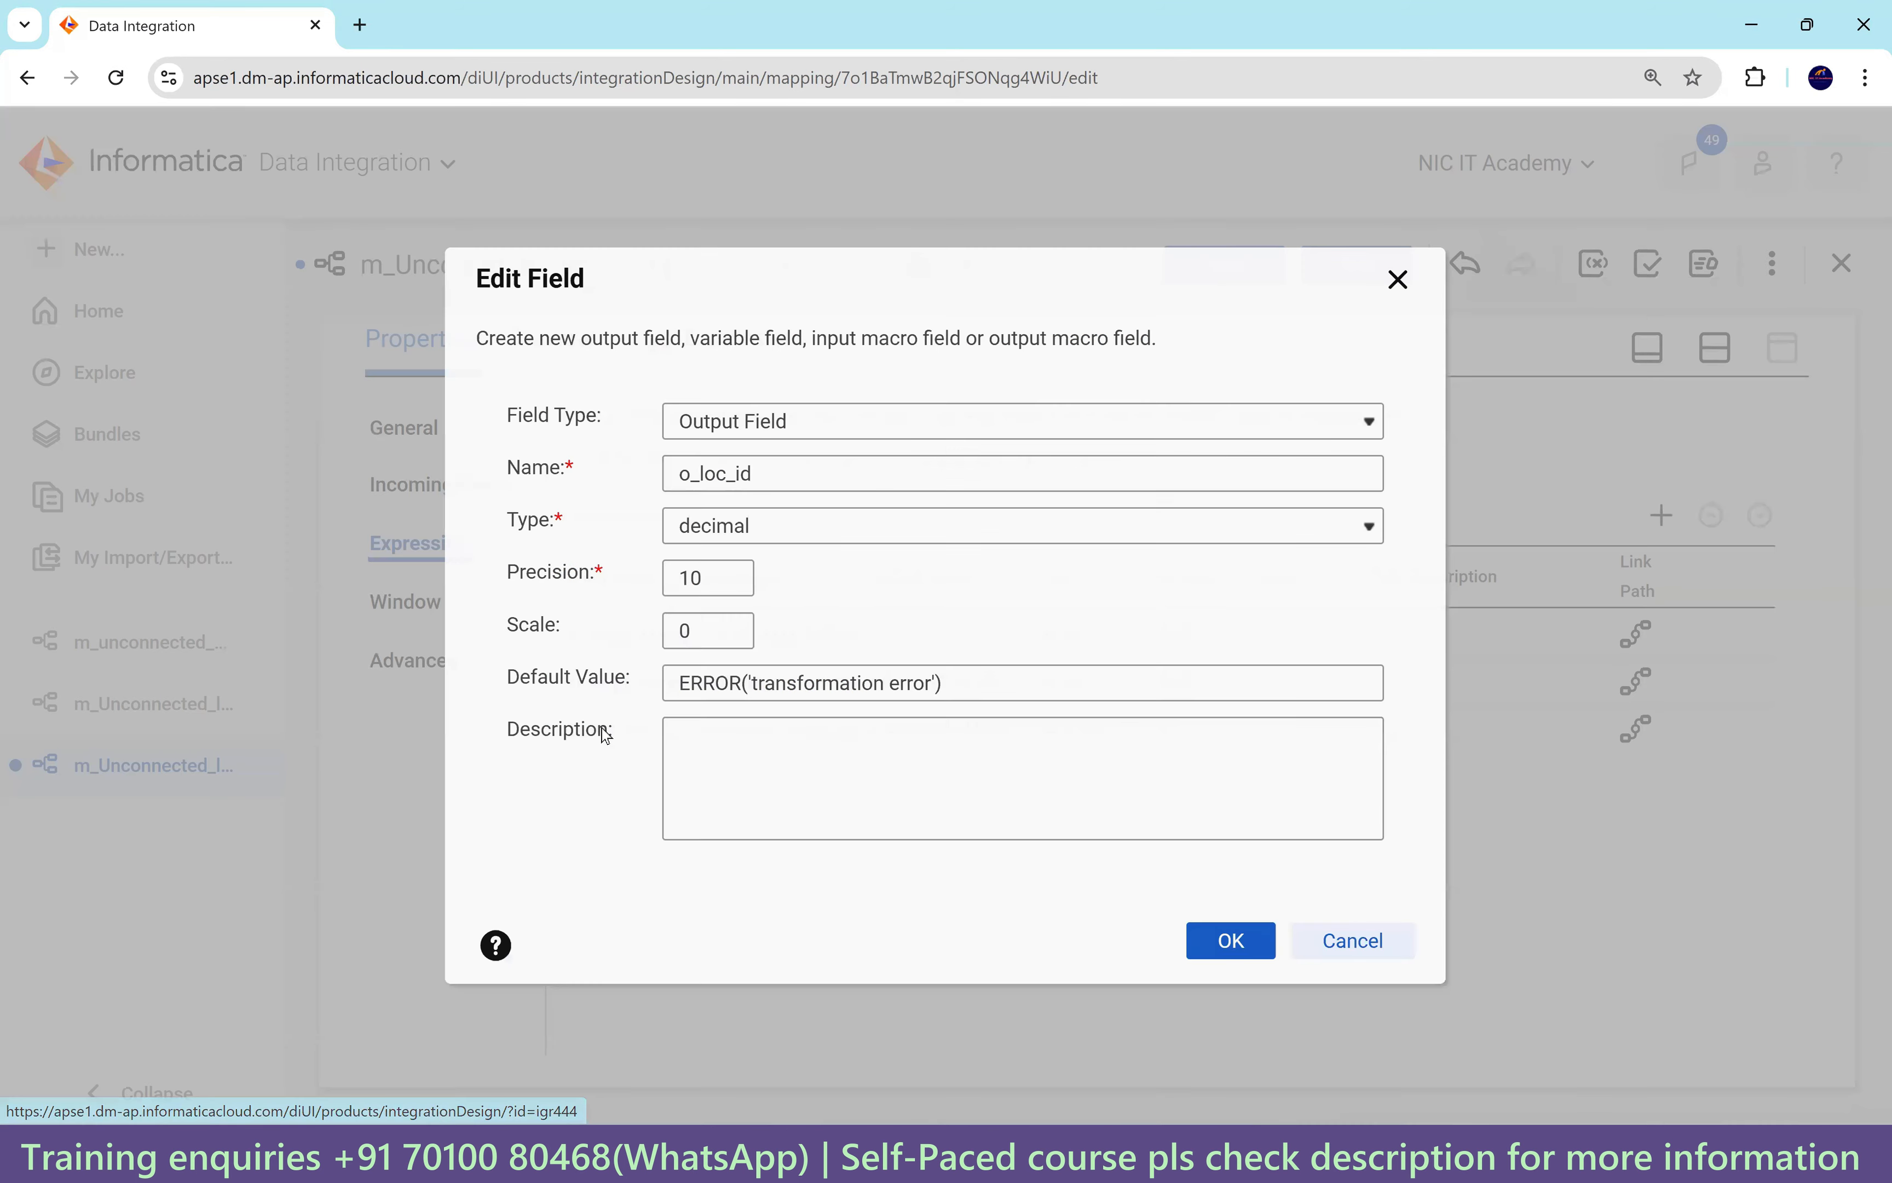
left_click_drag(749, 475, 655, 482)
key("ctrl+c")
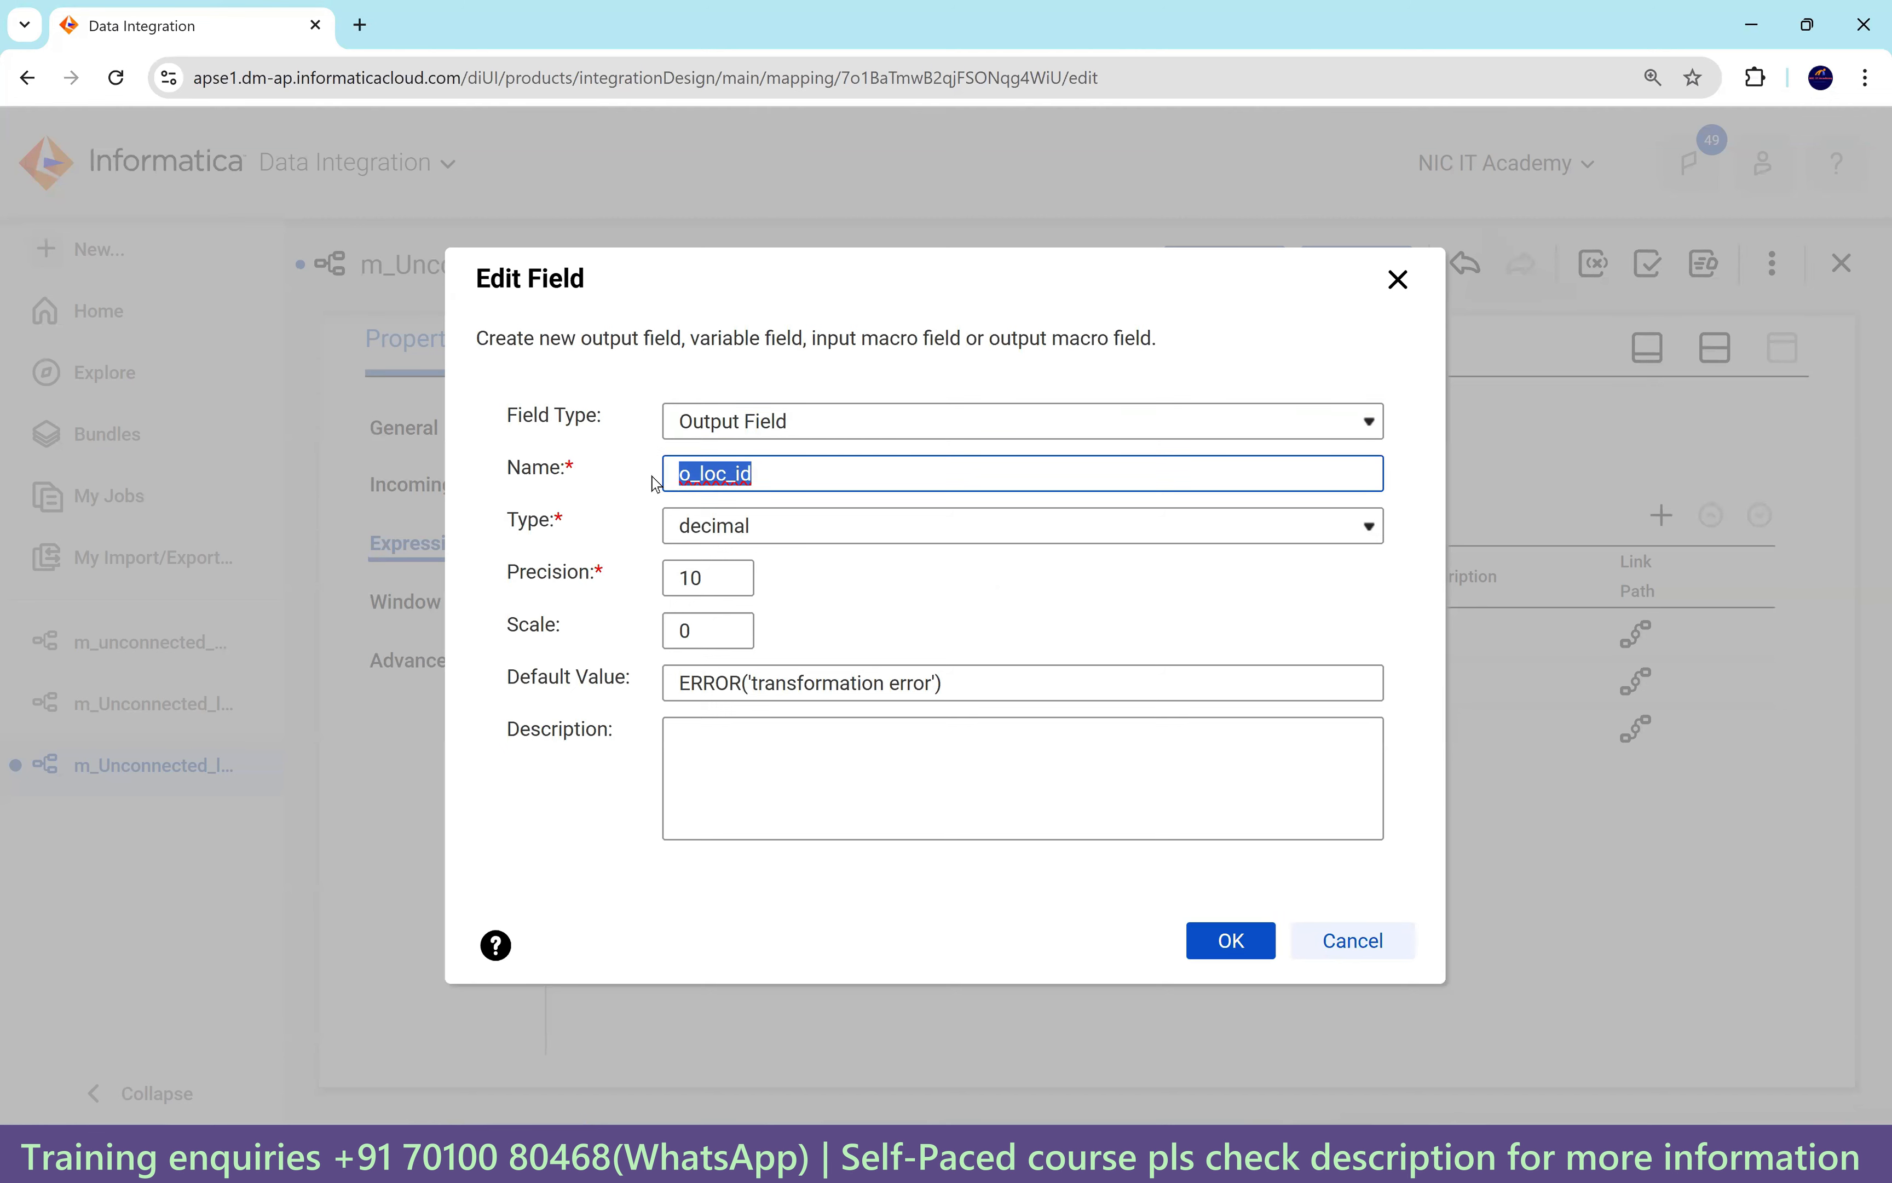
left_click(790, 427)
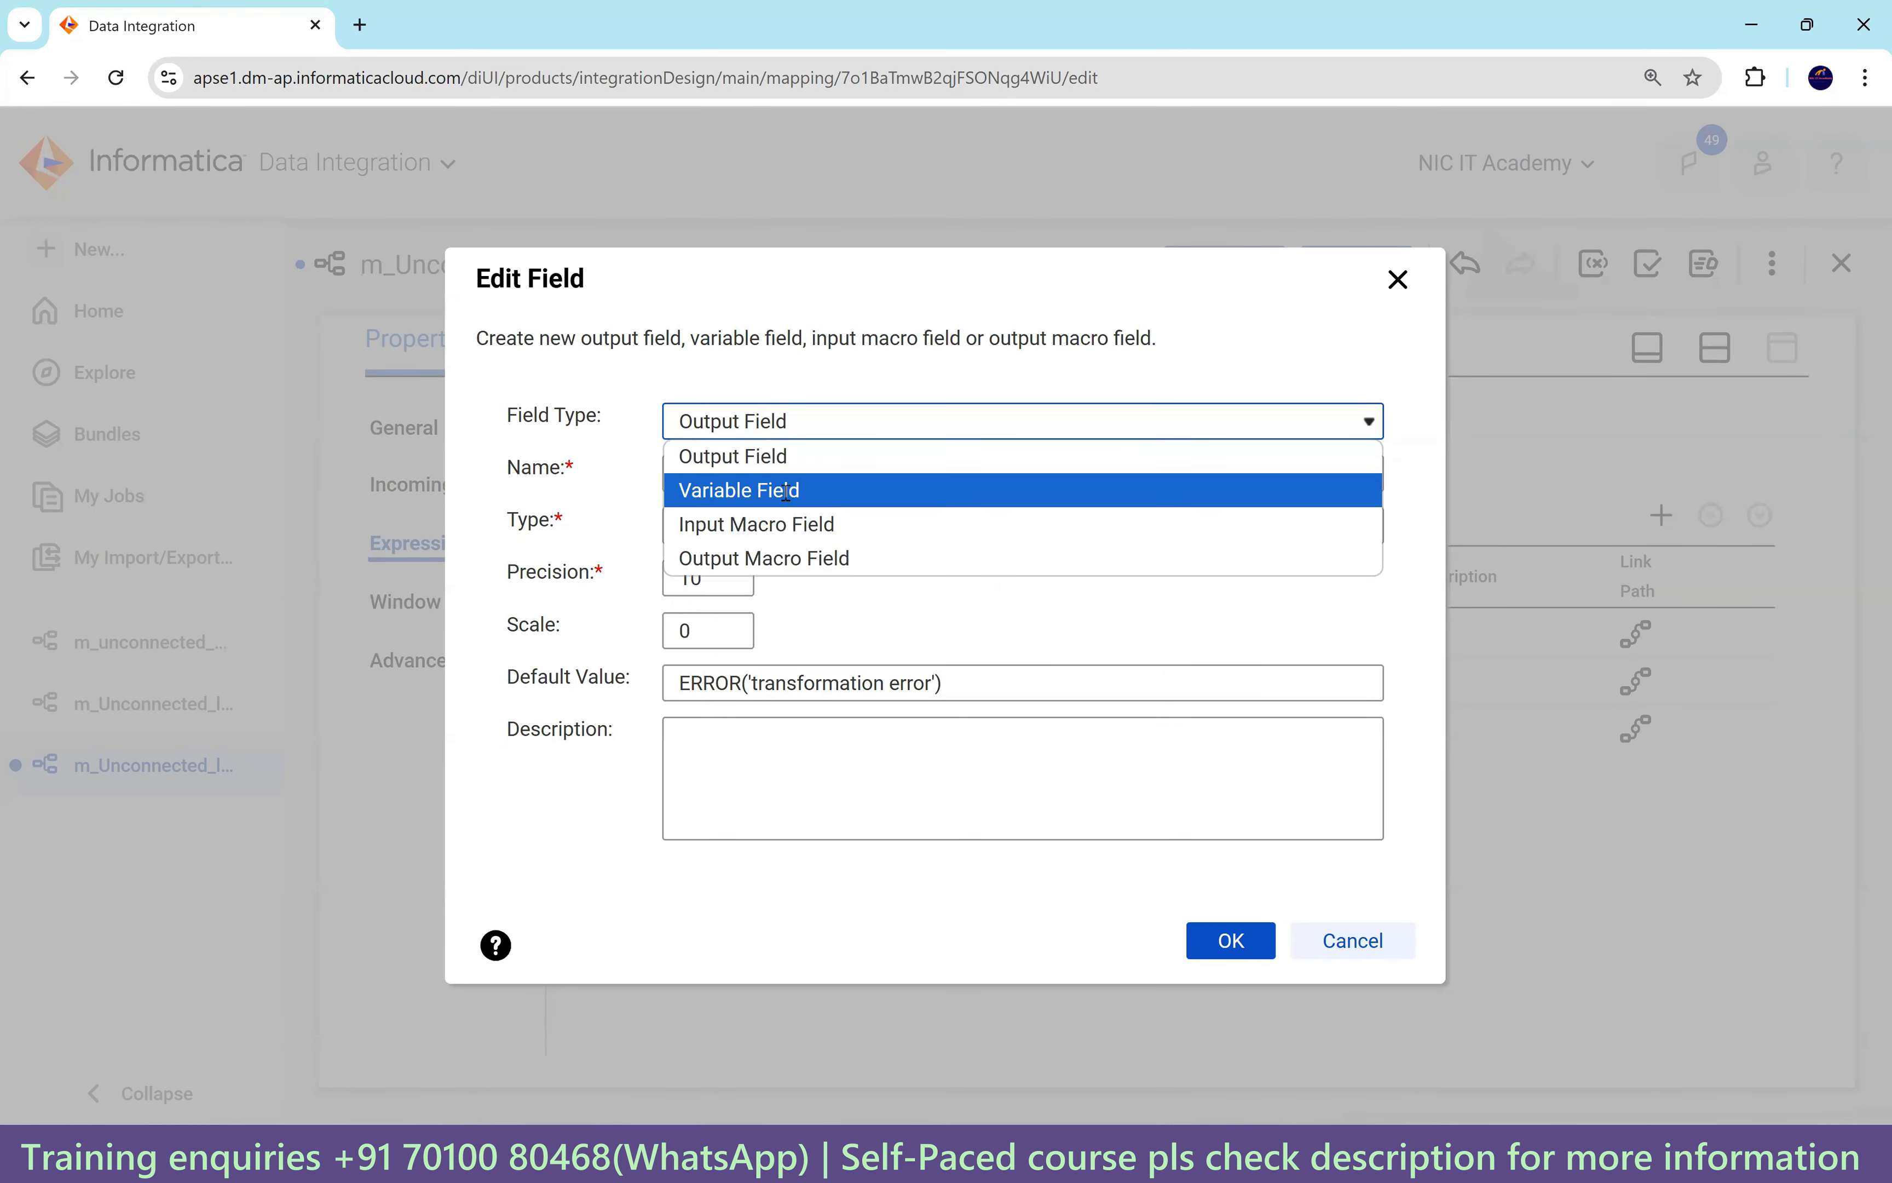
left_click(785, 489)
left_click(702, 500)
key("ctrl+v")
left_click_drag(671, 501, 658, 501)
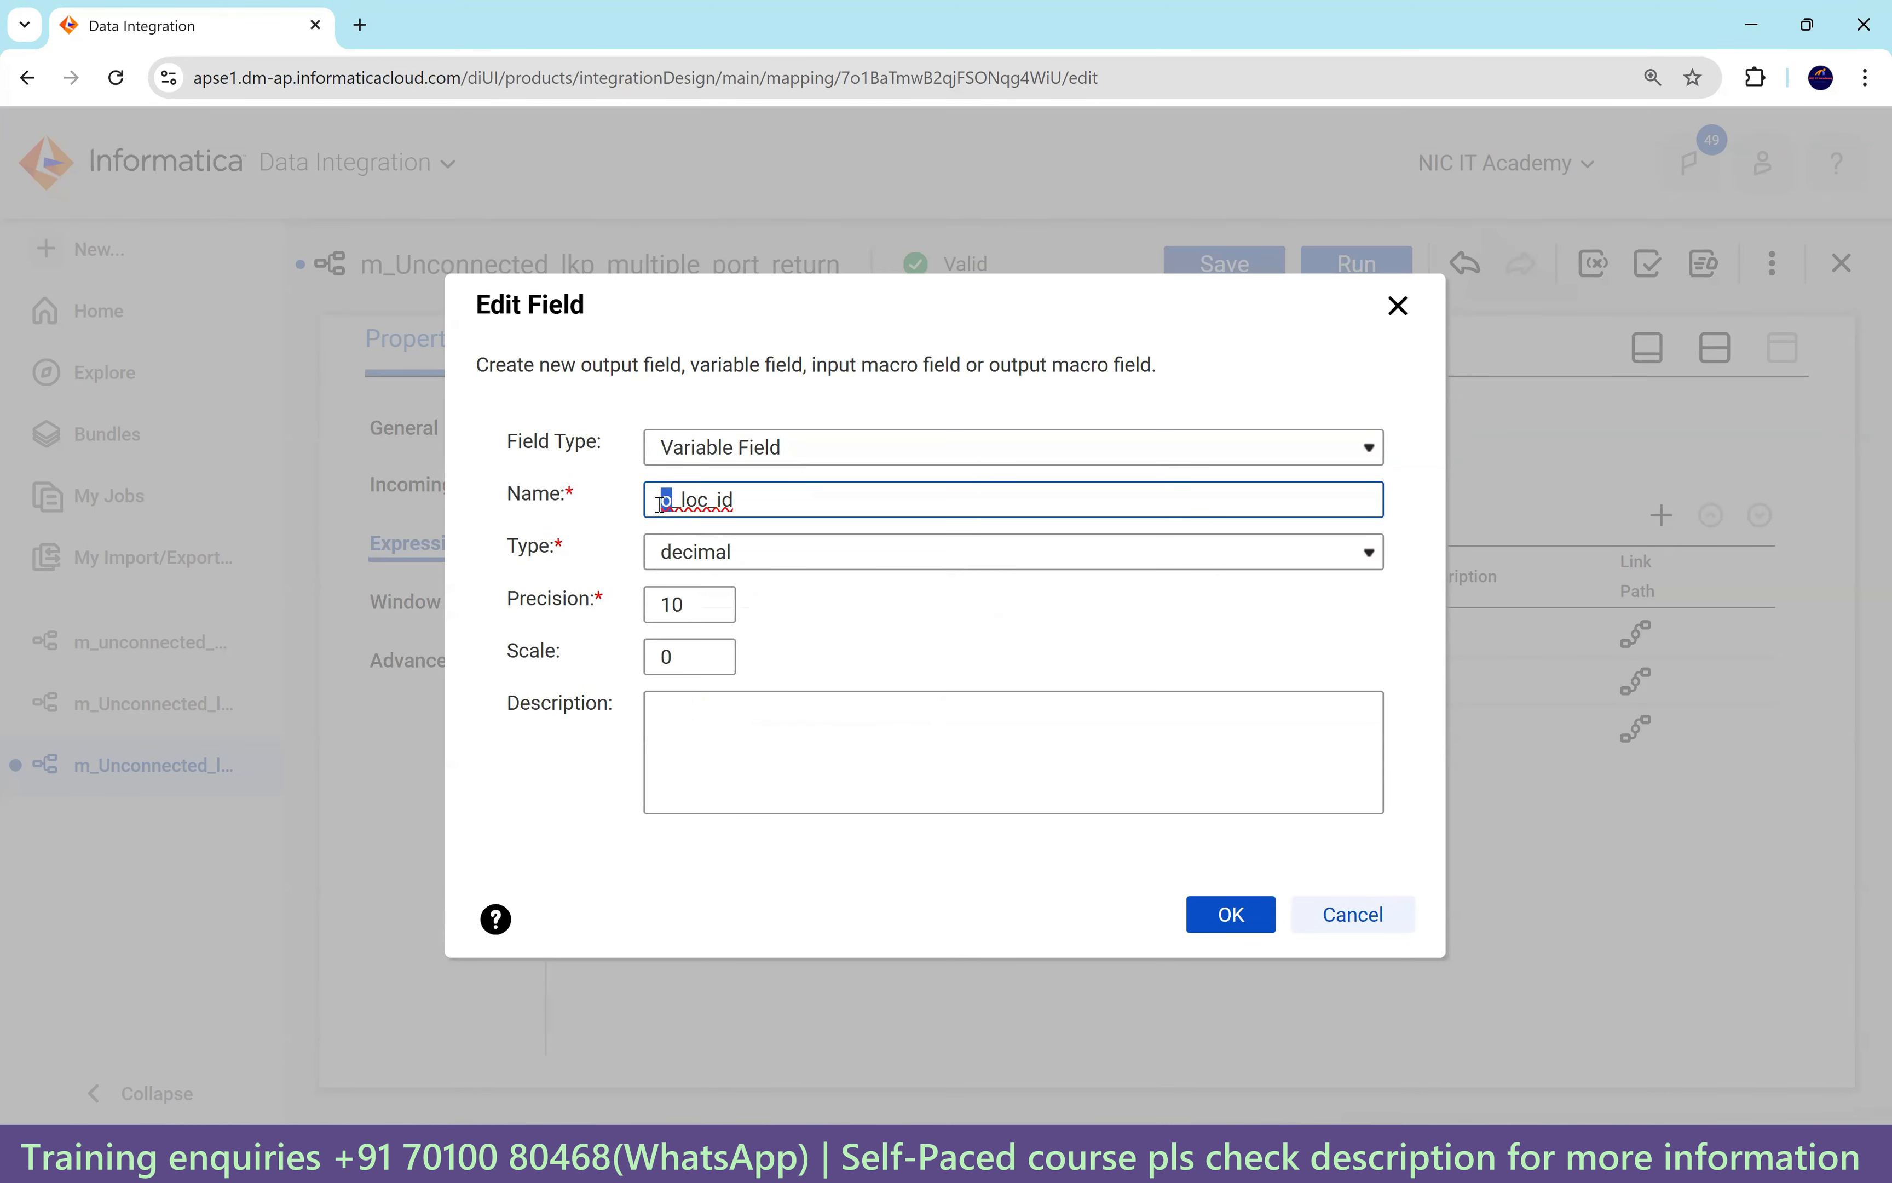
type("v")
left_click(1189, 913)
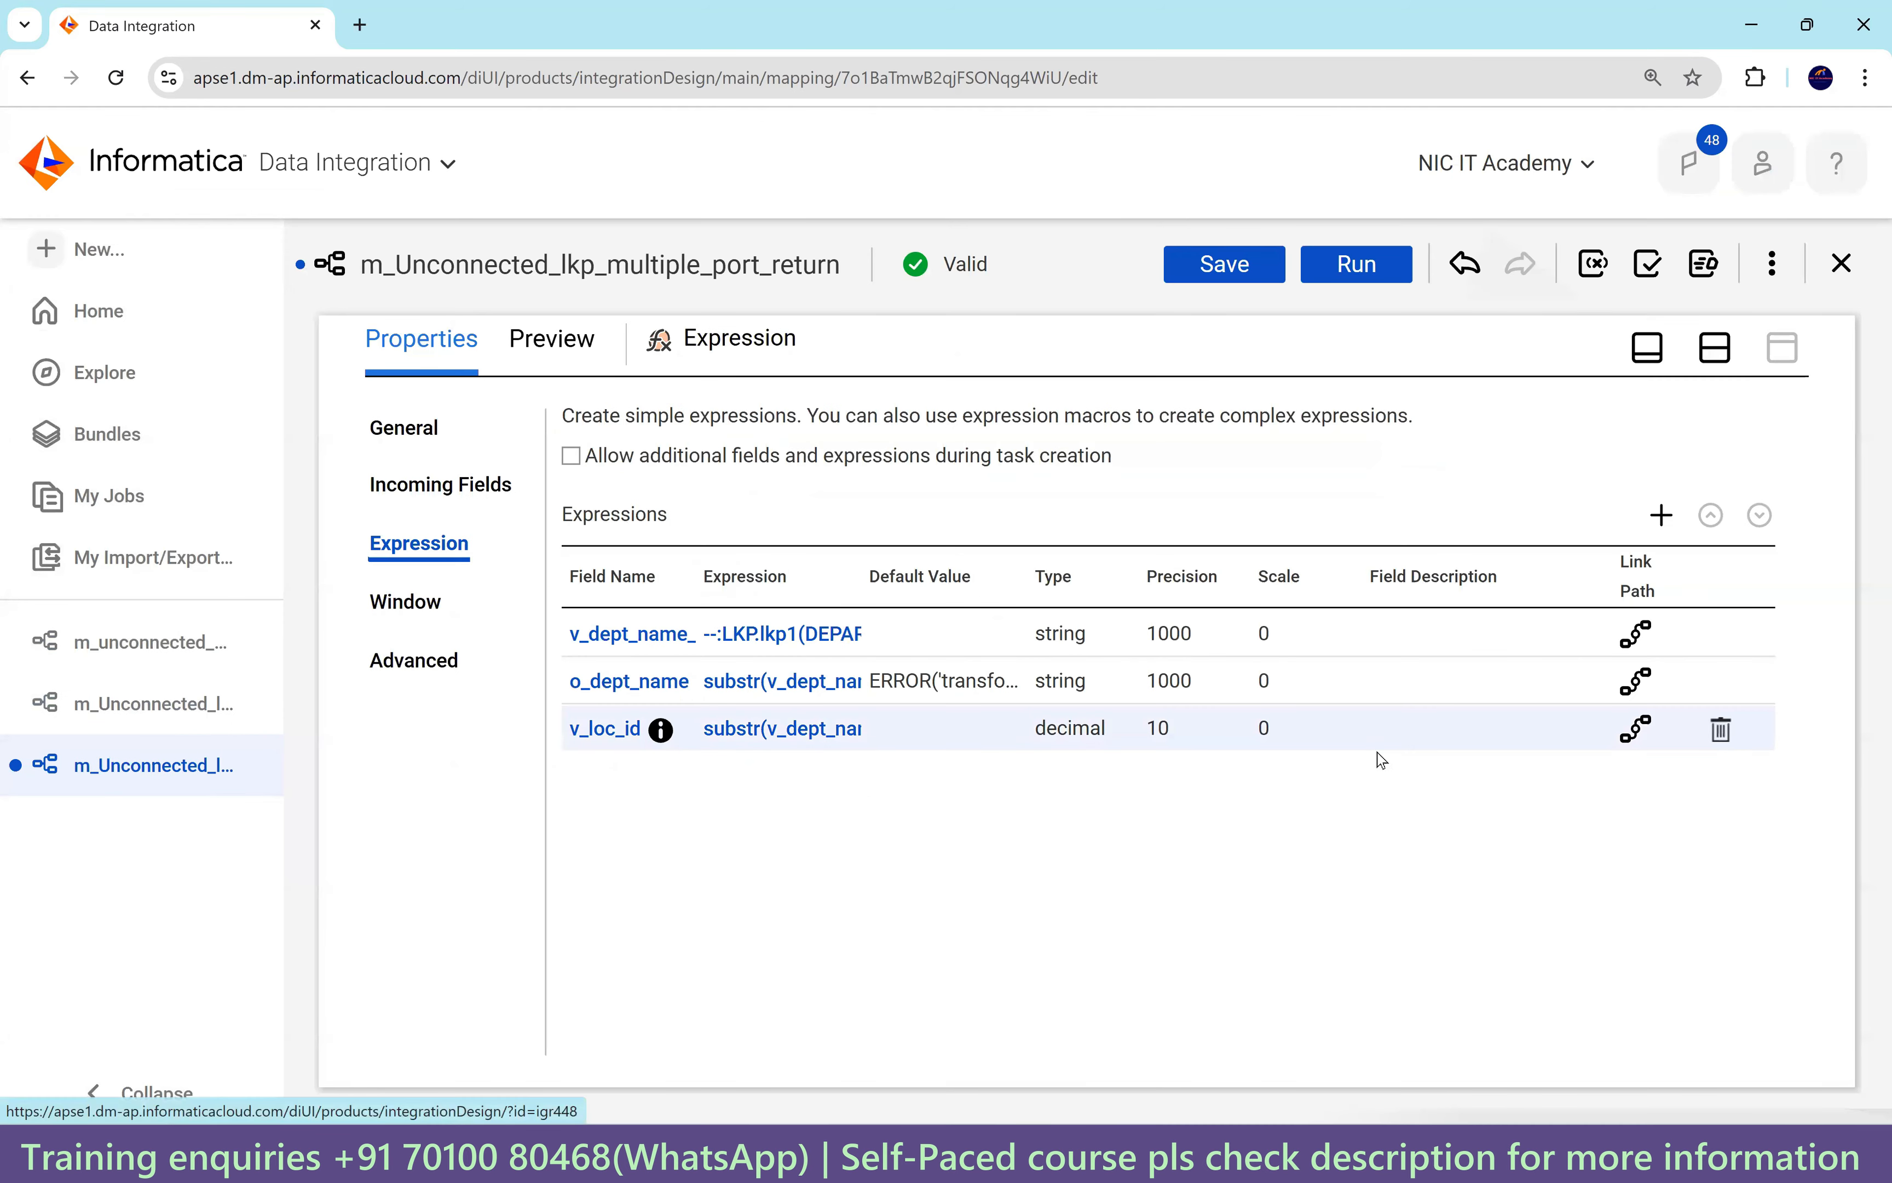
Add a new decimal output field named o_loc_id.
left_click(1664, 516)
left_click(753, 425)
left_click(784, 465)
left_click_drag(781, 476, 452, 469)
type("o_loc_id")
left_click(723, 538)
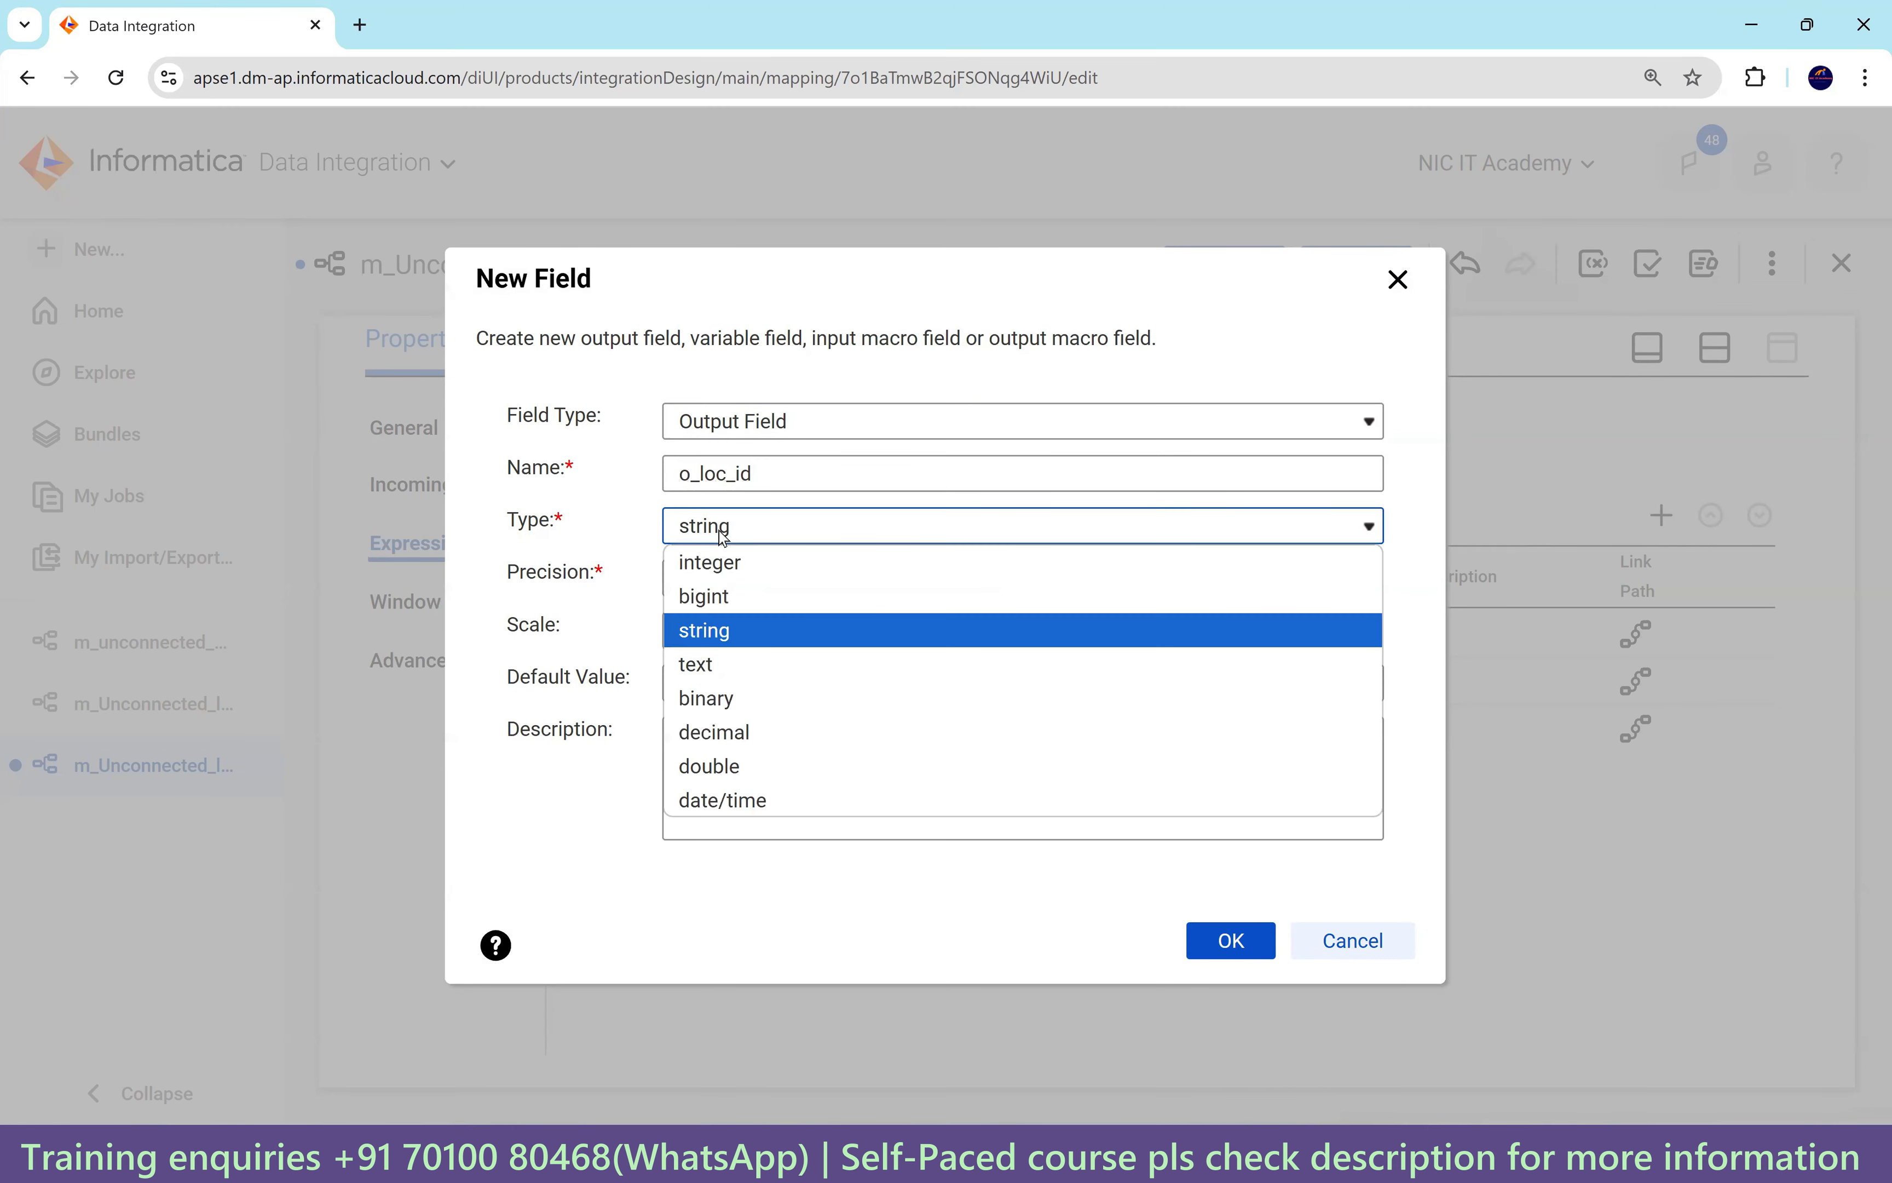
left_click(735, 732)
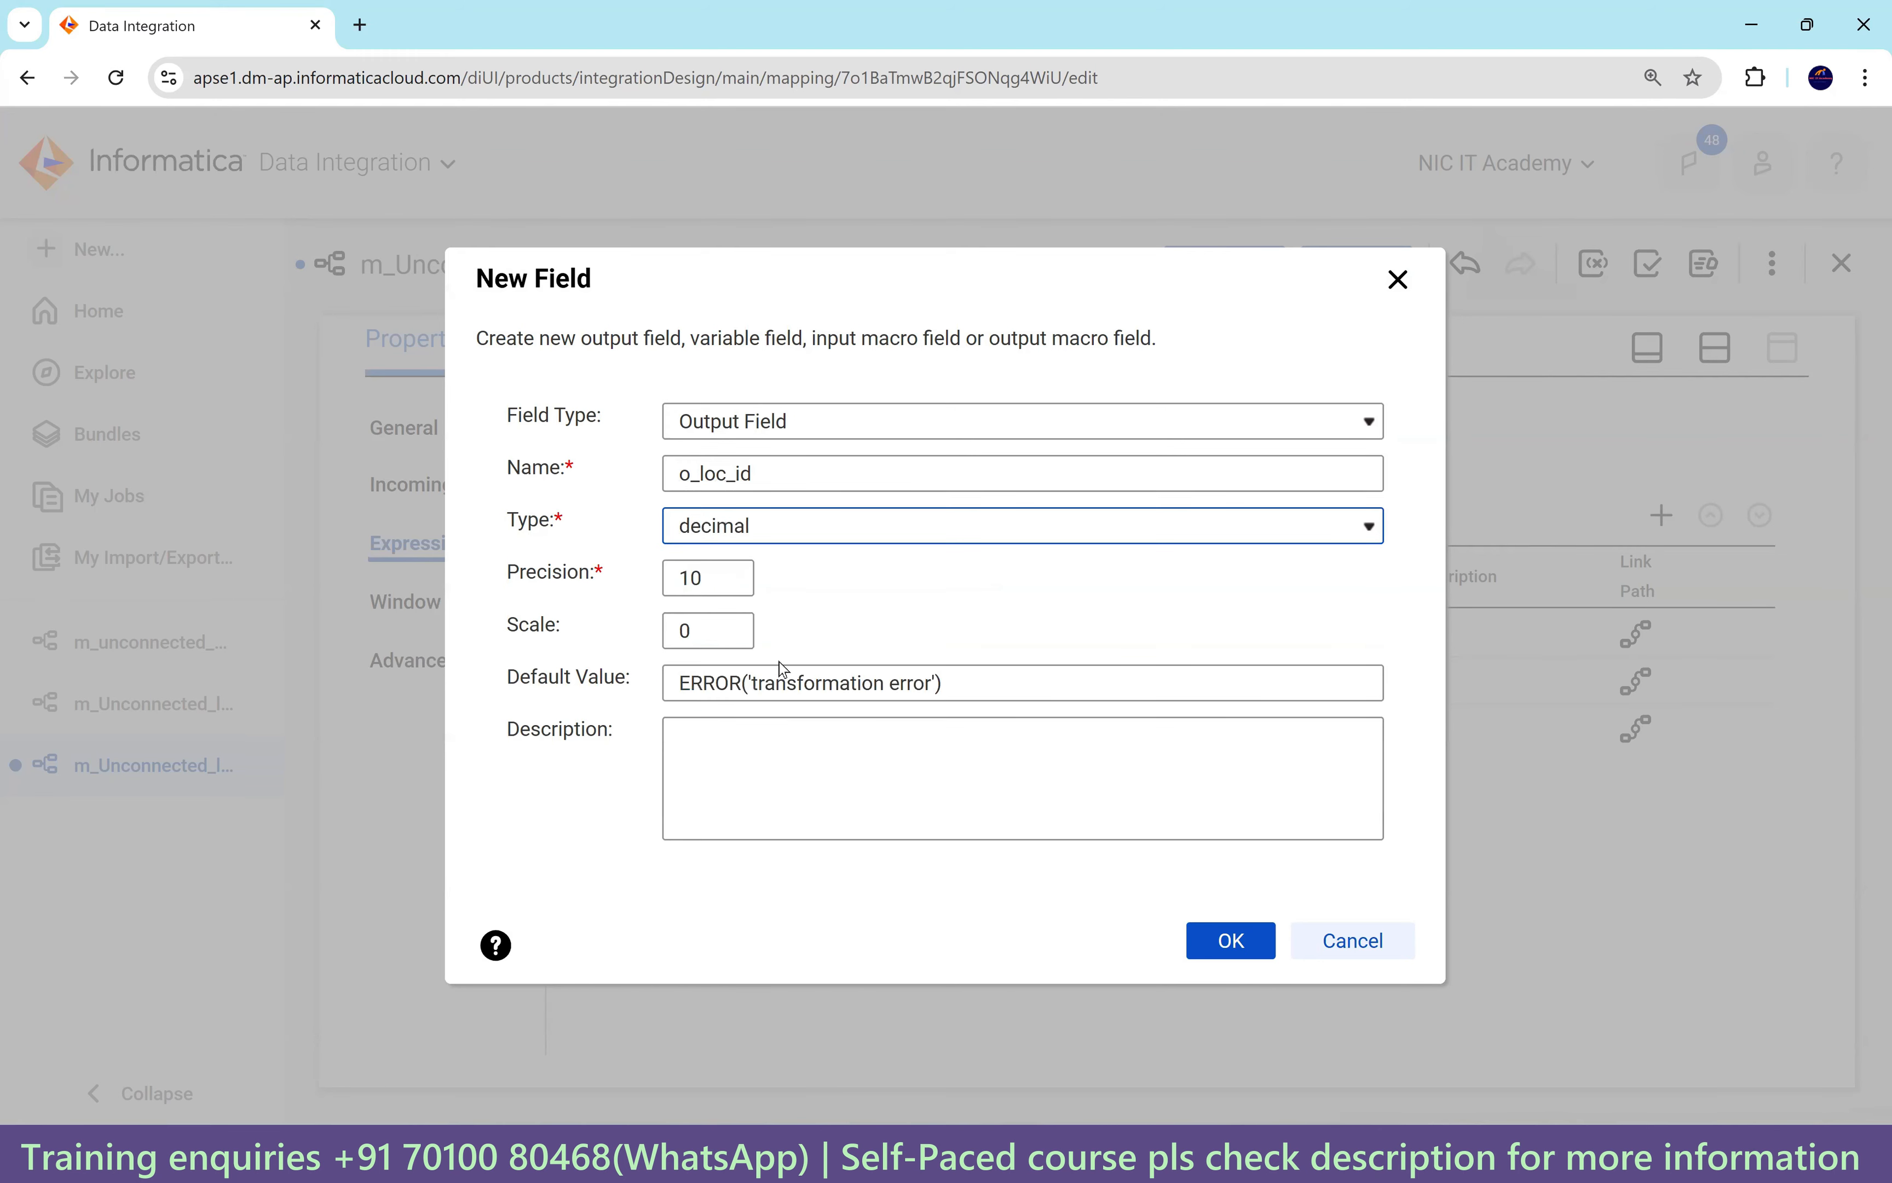
left_click(1226, 942)
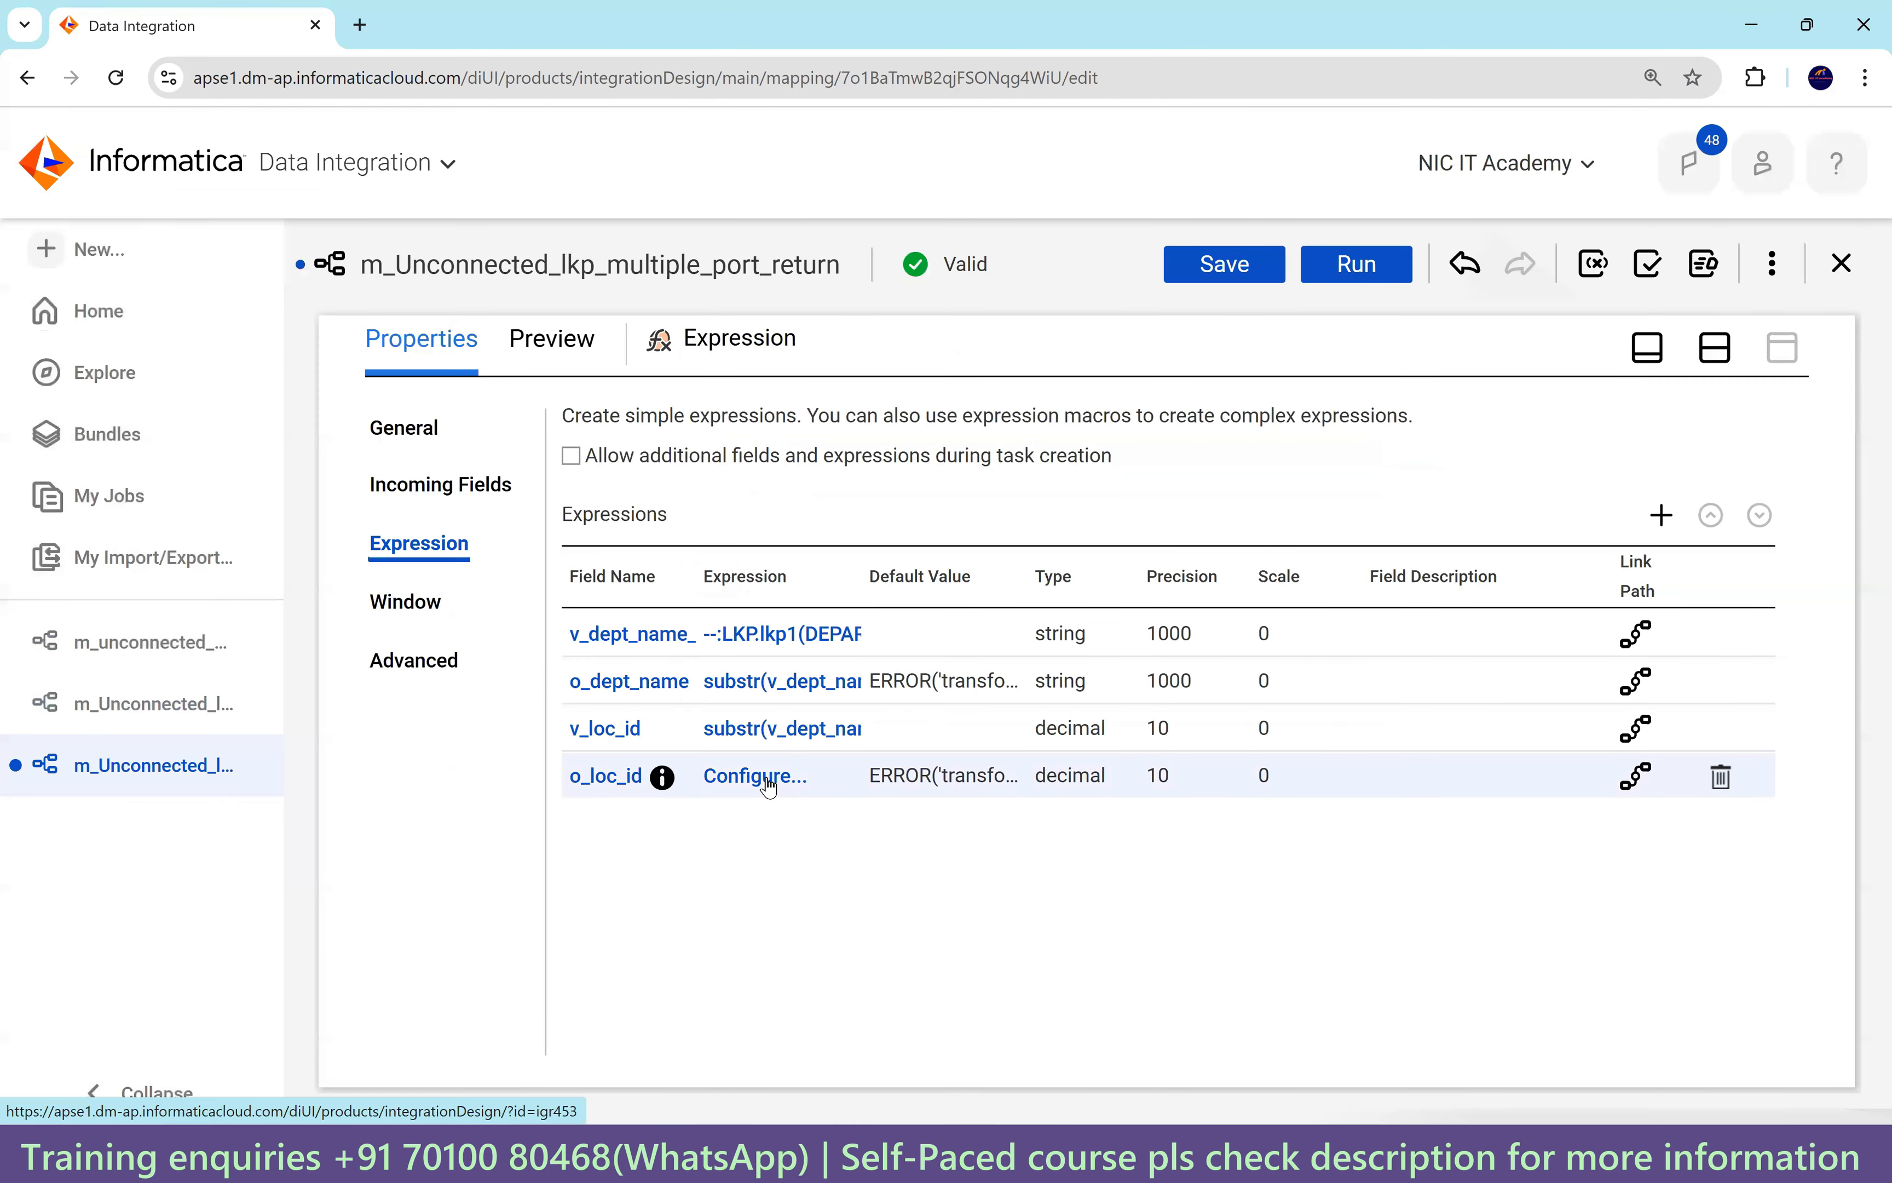
Set o_loc_id's expression to v_loc_id and validate it.
left_click(768, 778)
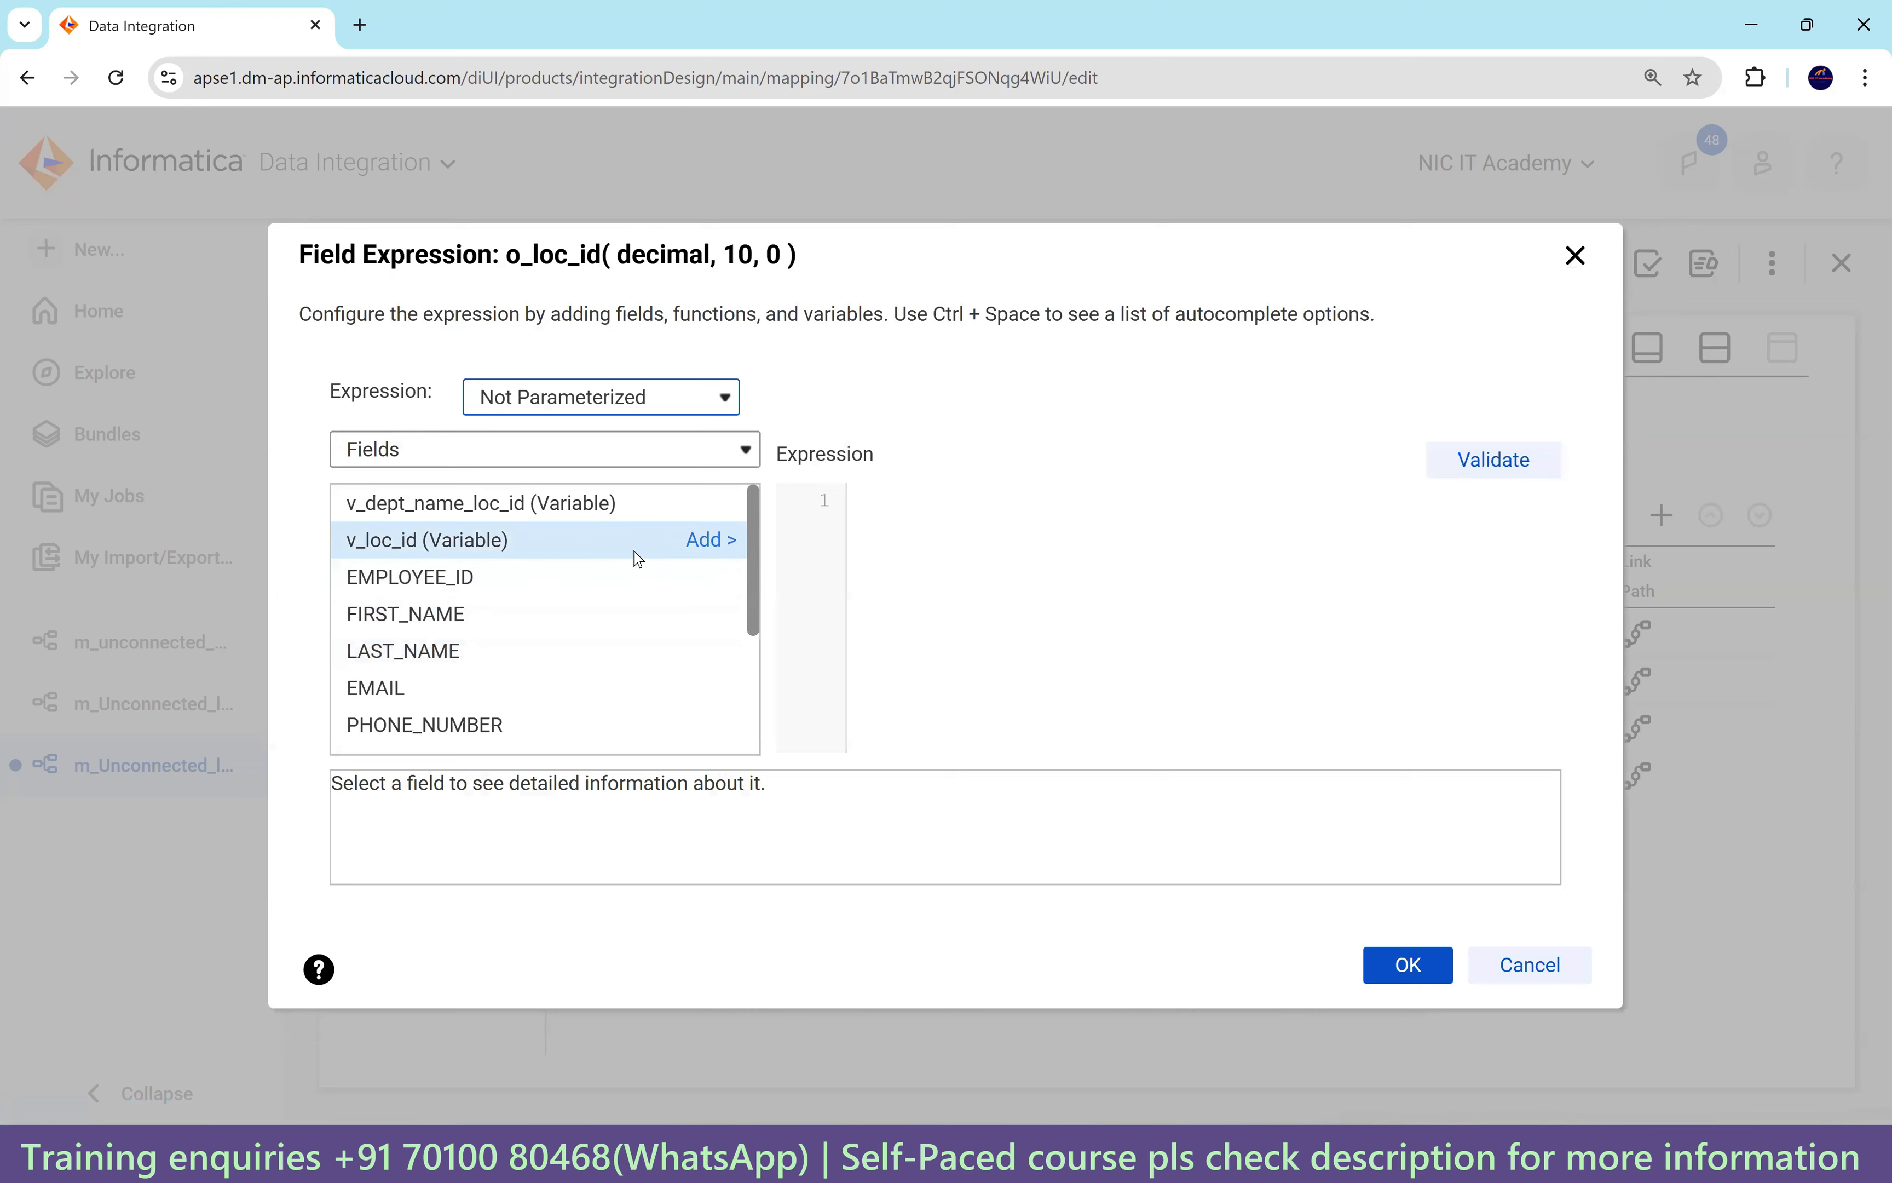
left_click(703, 543)
left_click(1496, 460)
left_click(1406, 1003)
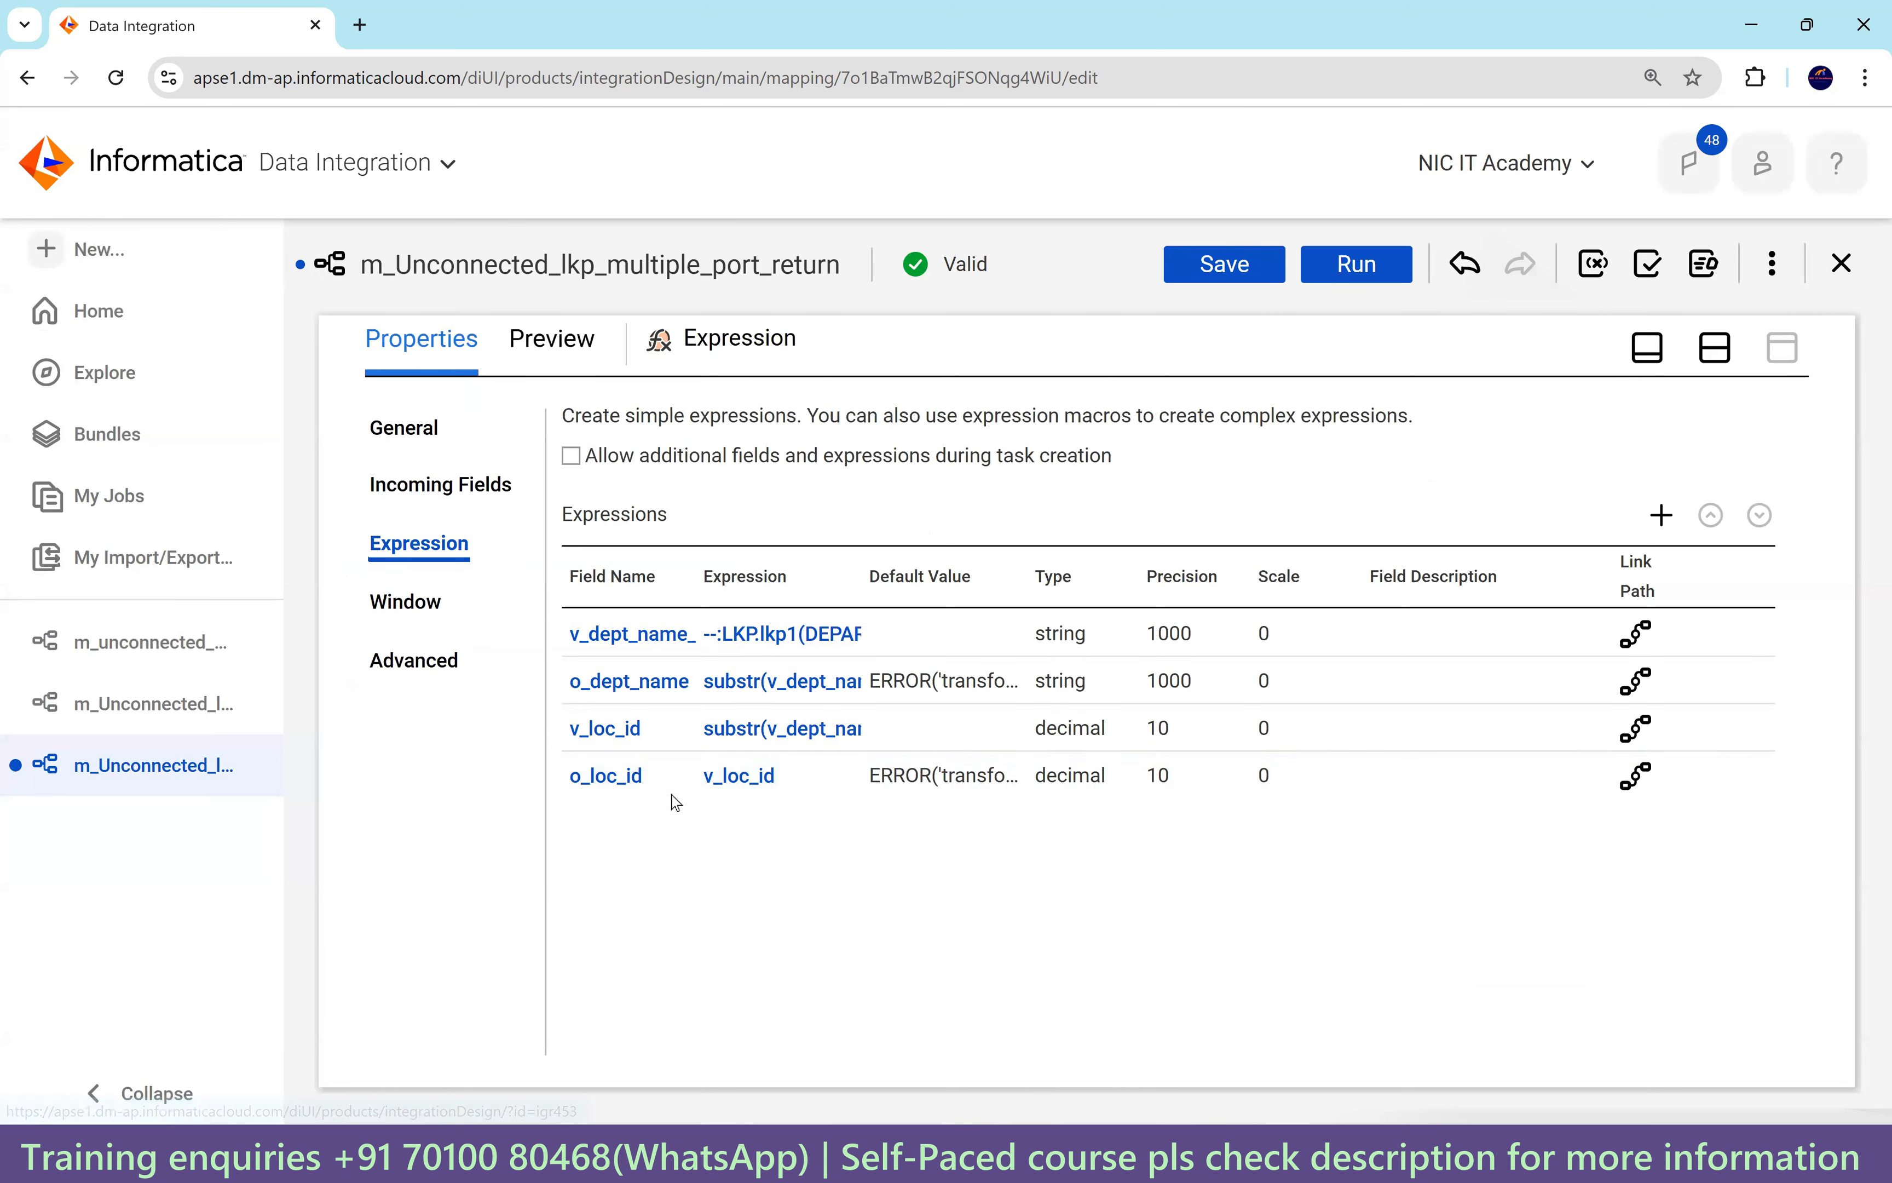
Run 'select * From t_employees_dept_loc;' in SQL Developer.
left_click(1328, 1159)
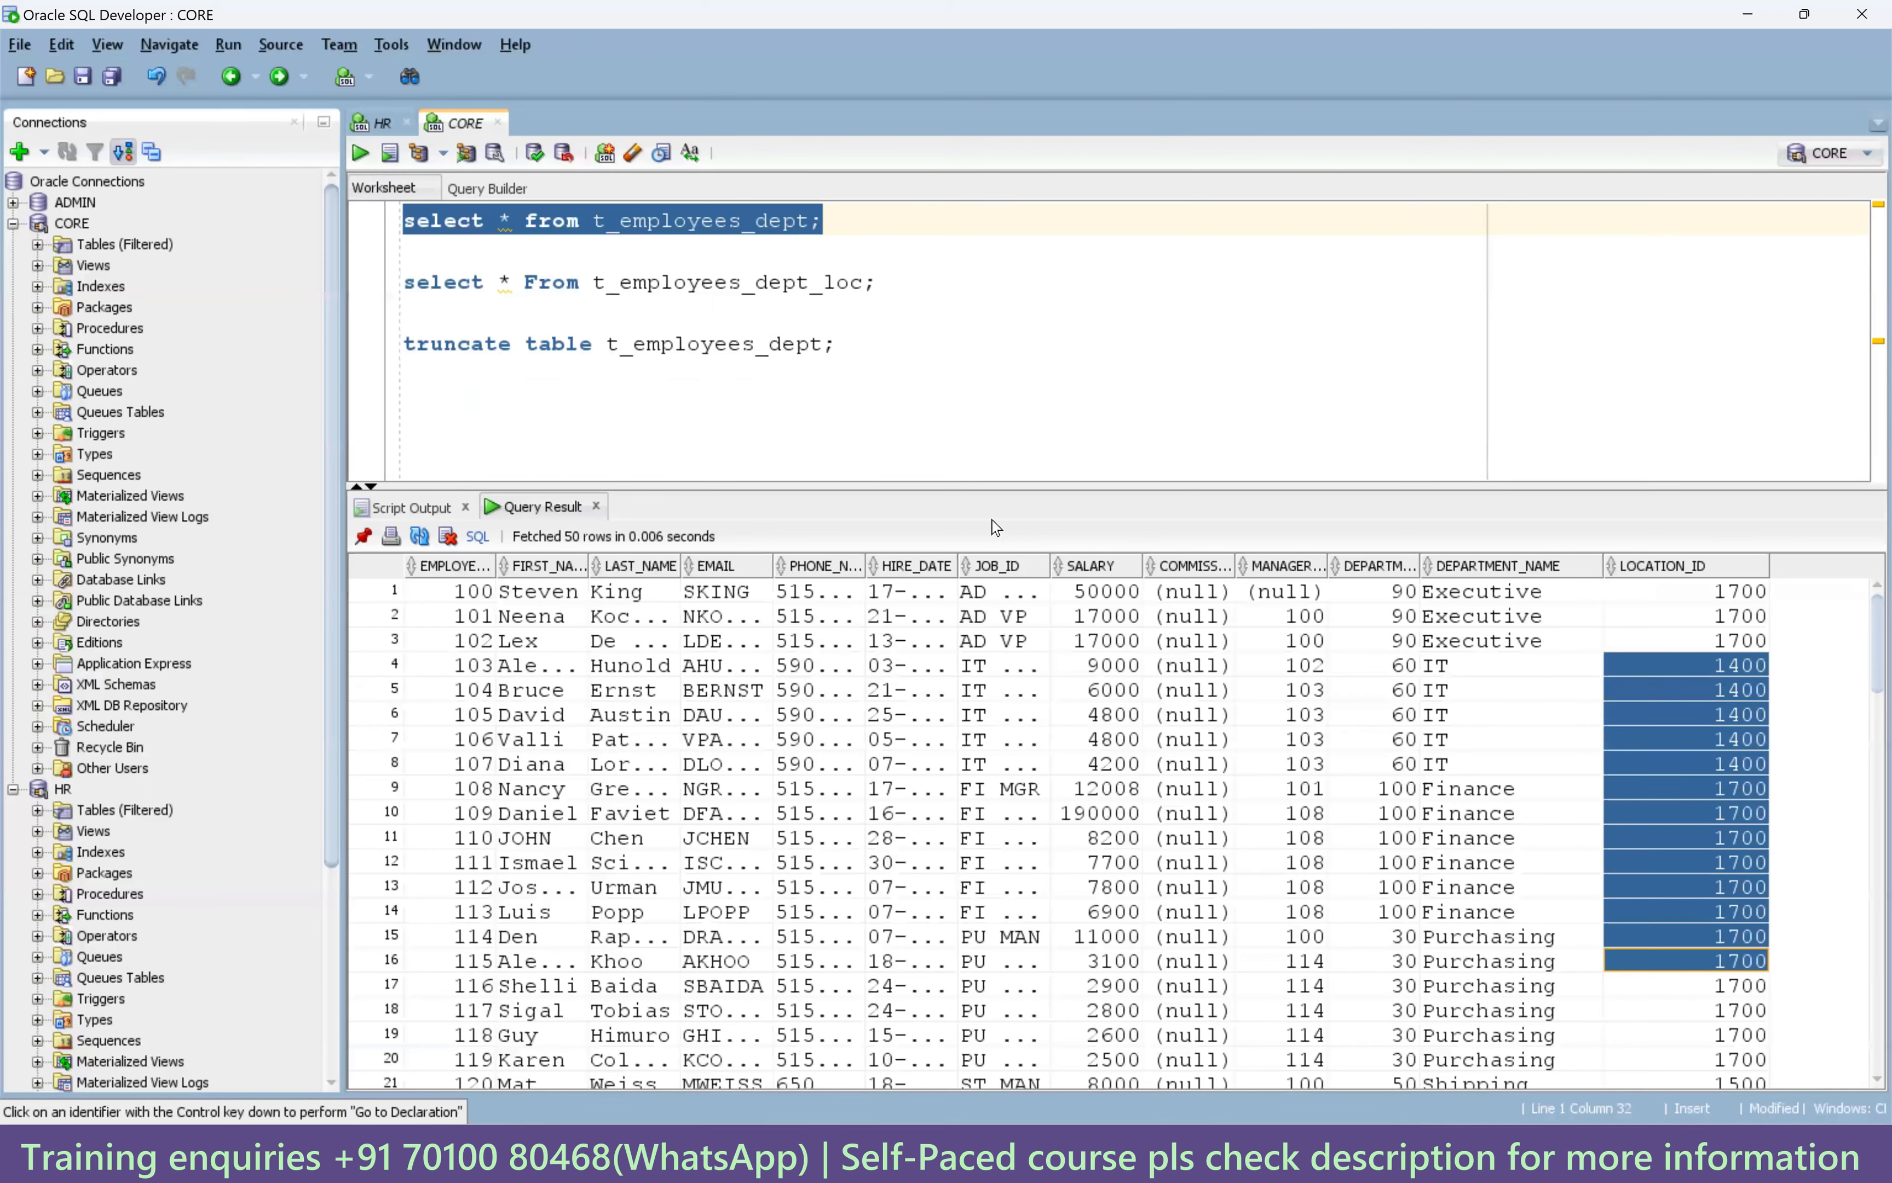
left_click_drag(880, 283, 395, 290)
left_click(360, 154)
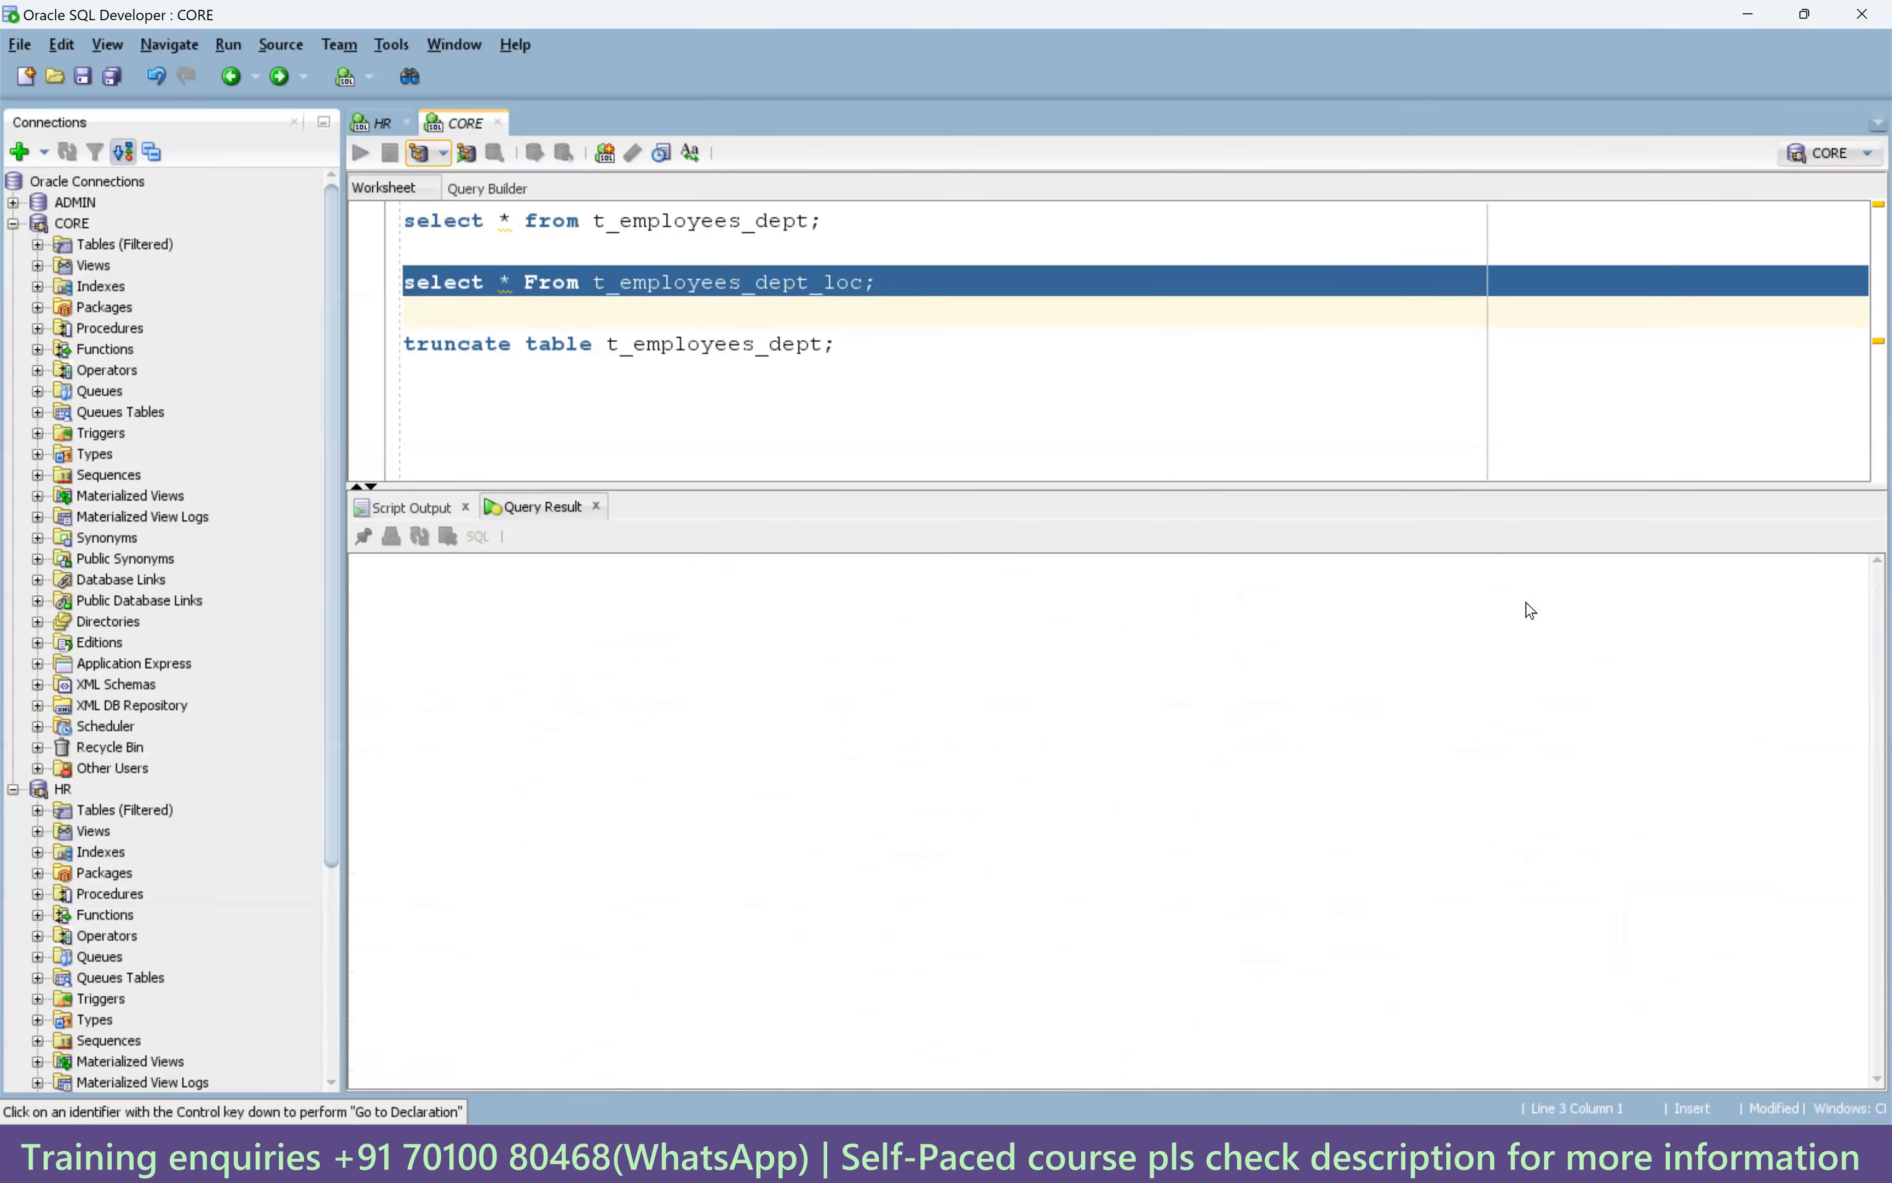
Inspect LOCATION_ID, postal code and city values of the IT rows in the results.
left_click_drag(1729, 640, 1700, 767)
left_click_drag(1443, 1088, 1764, 1086)
left_click_drag(1443, 641, 1463, 761)
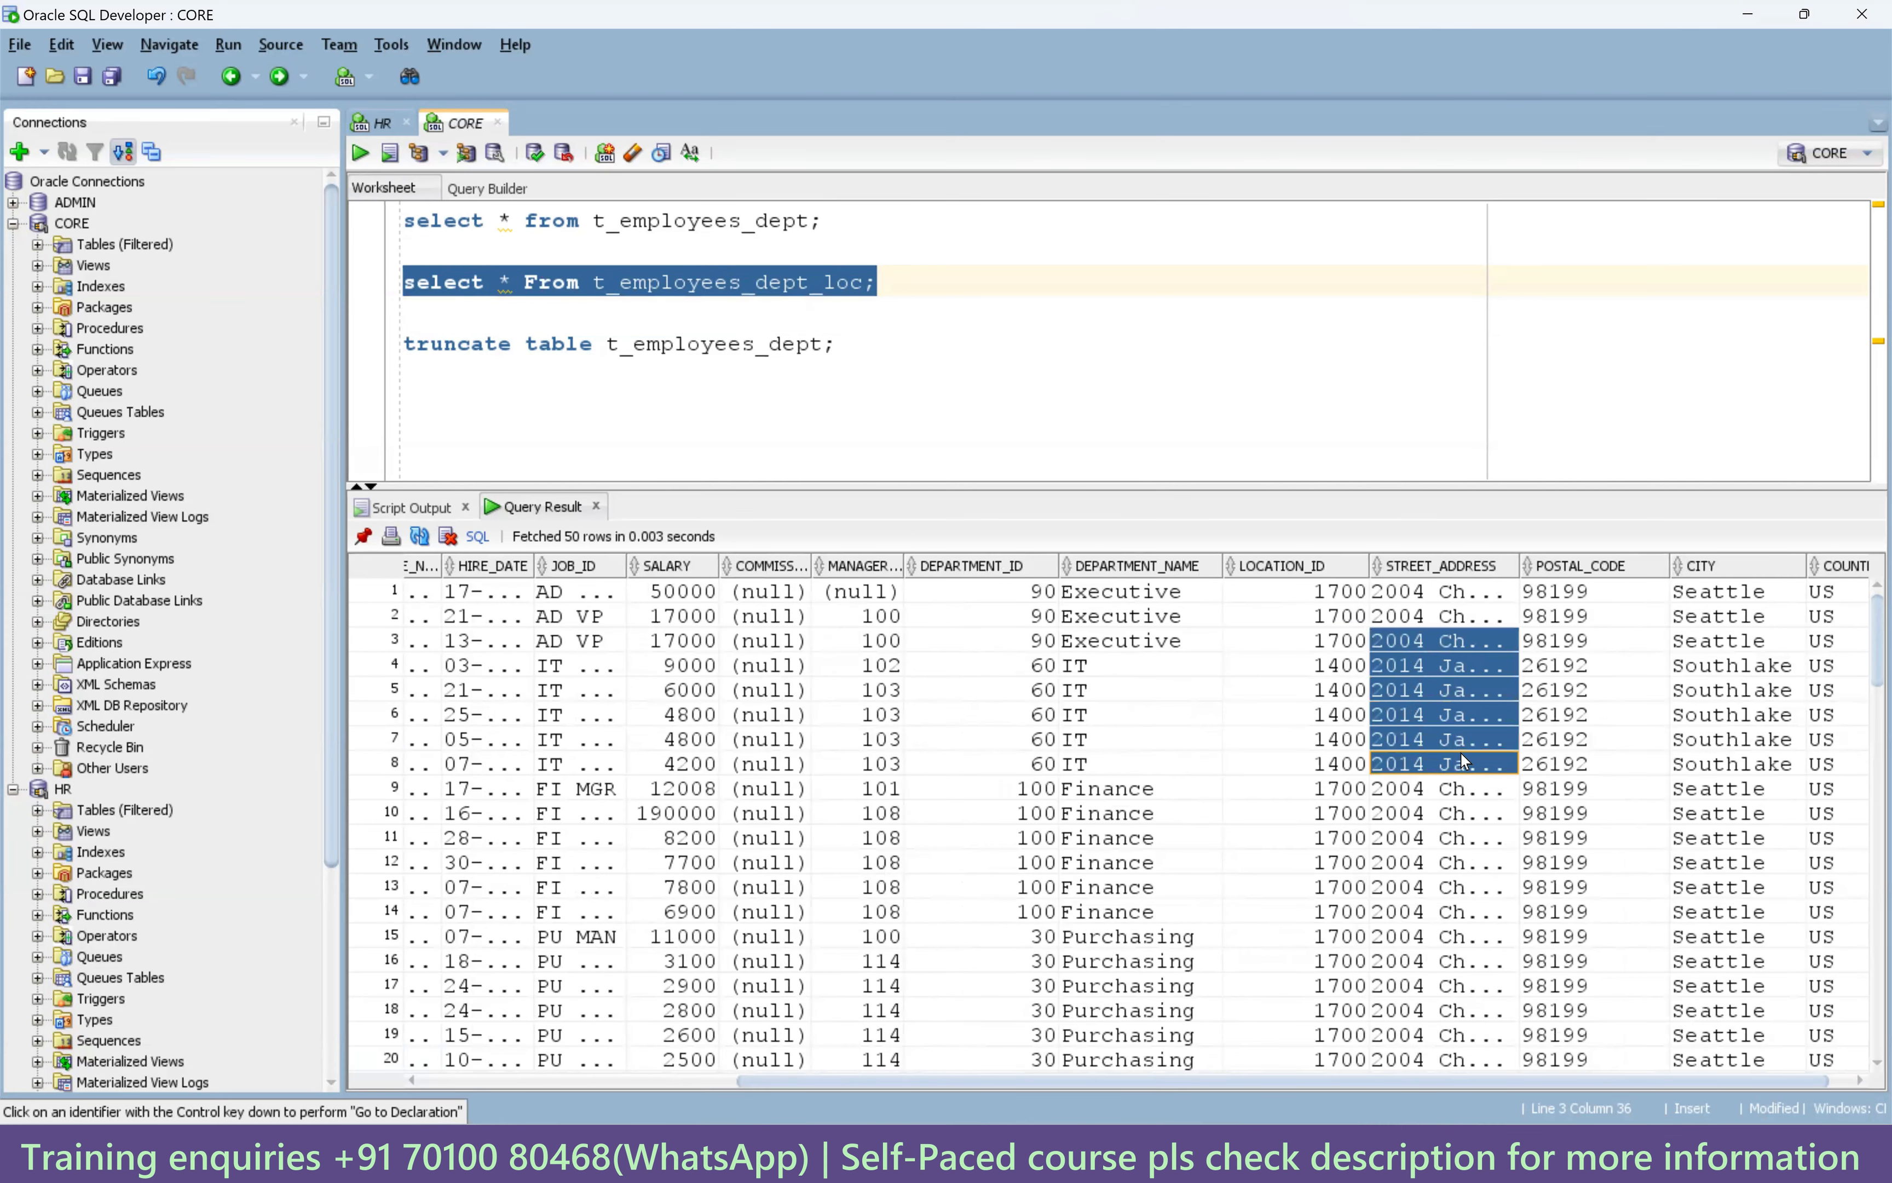
left_click_drag(1556, 665, 1574, 769)
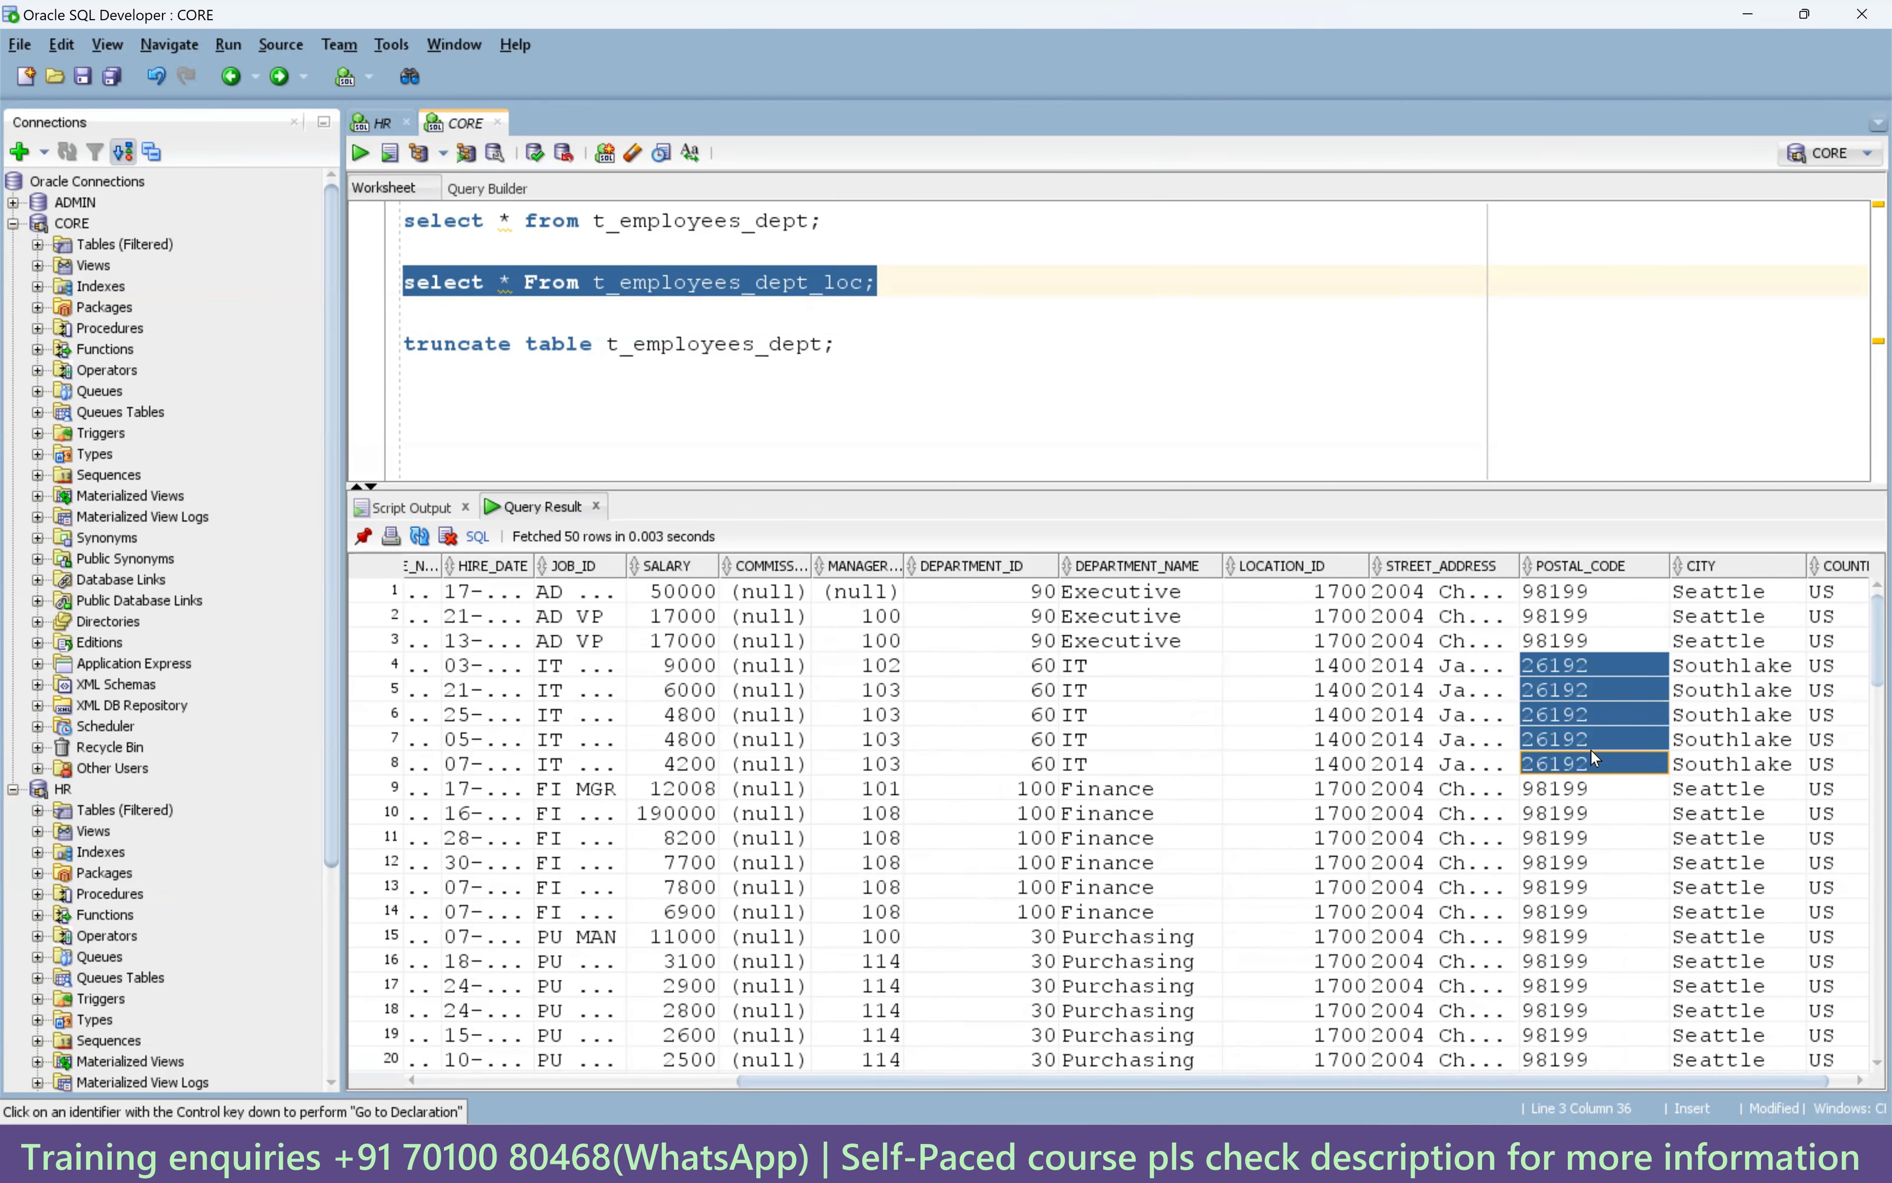
left_click(1581, 692)
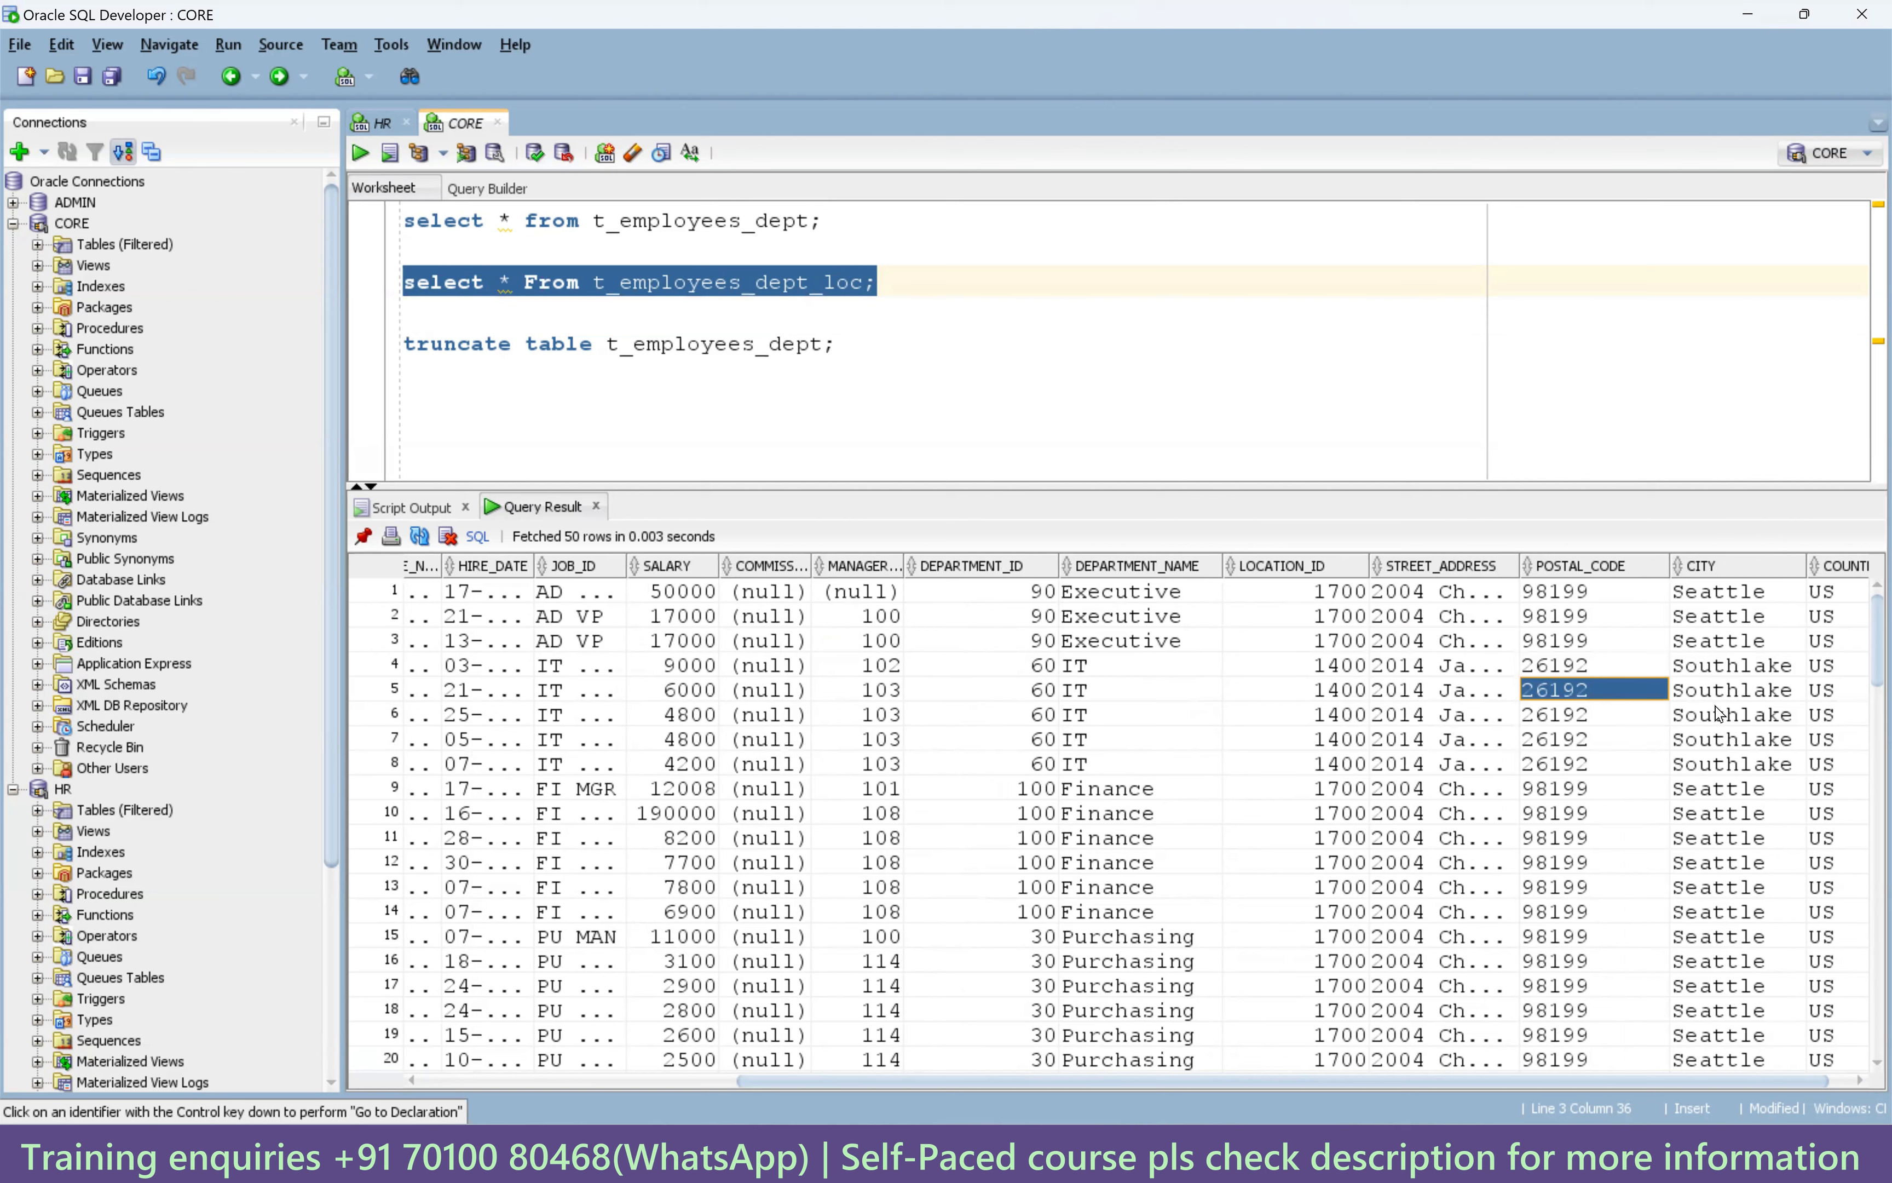
left_click_drag(1726, 697, 1735, 772)
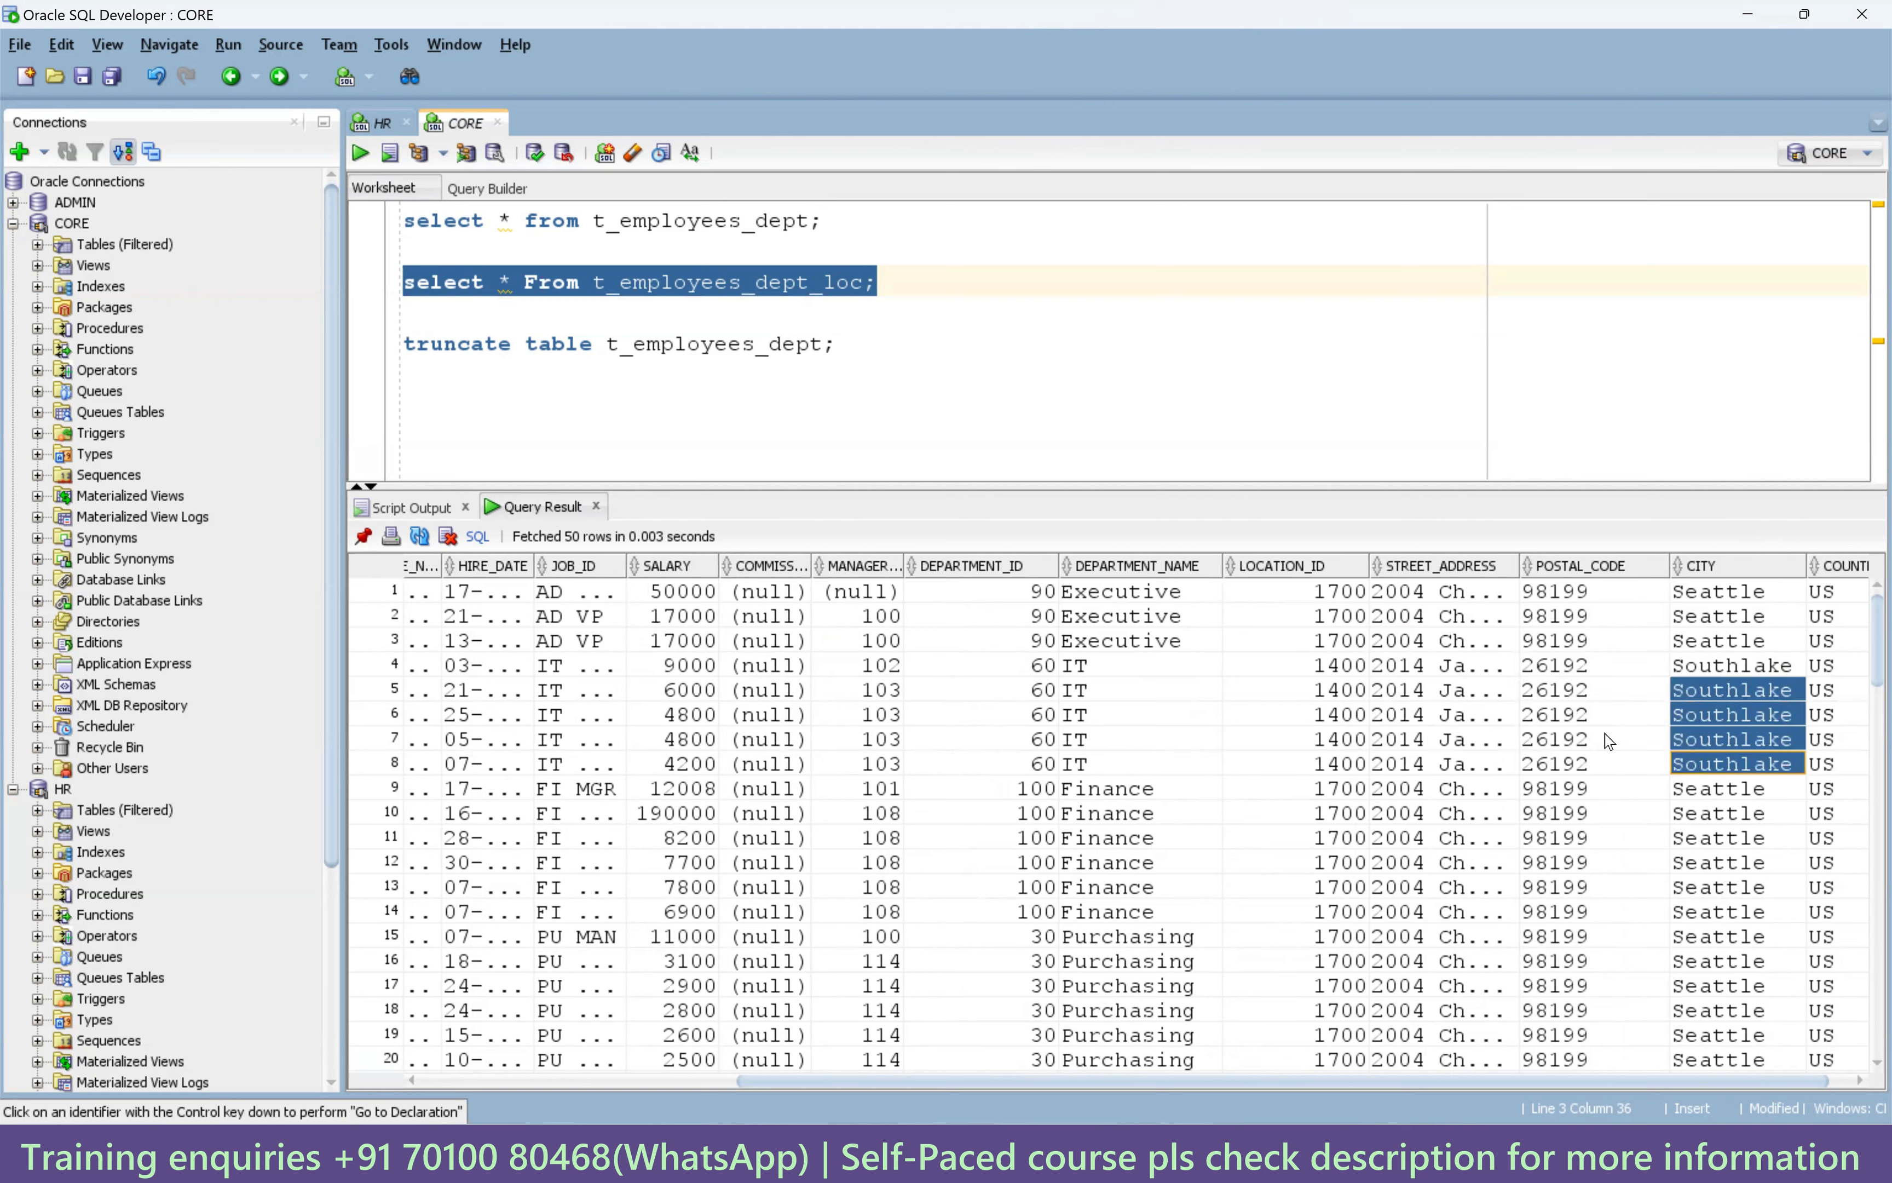
scroll(1599, 735, "down", 14)
left_click_drag(1572, 692, 1562, 805)
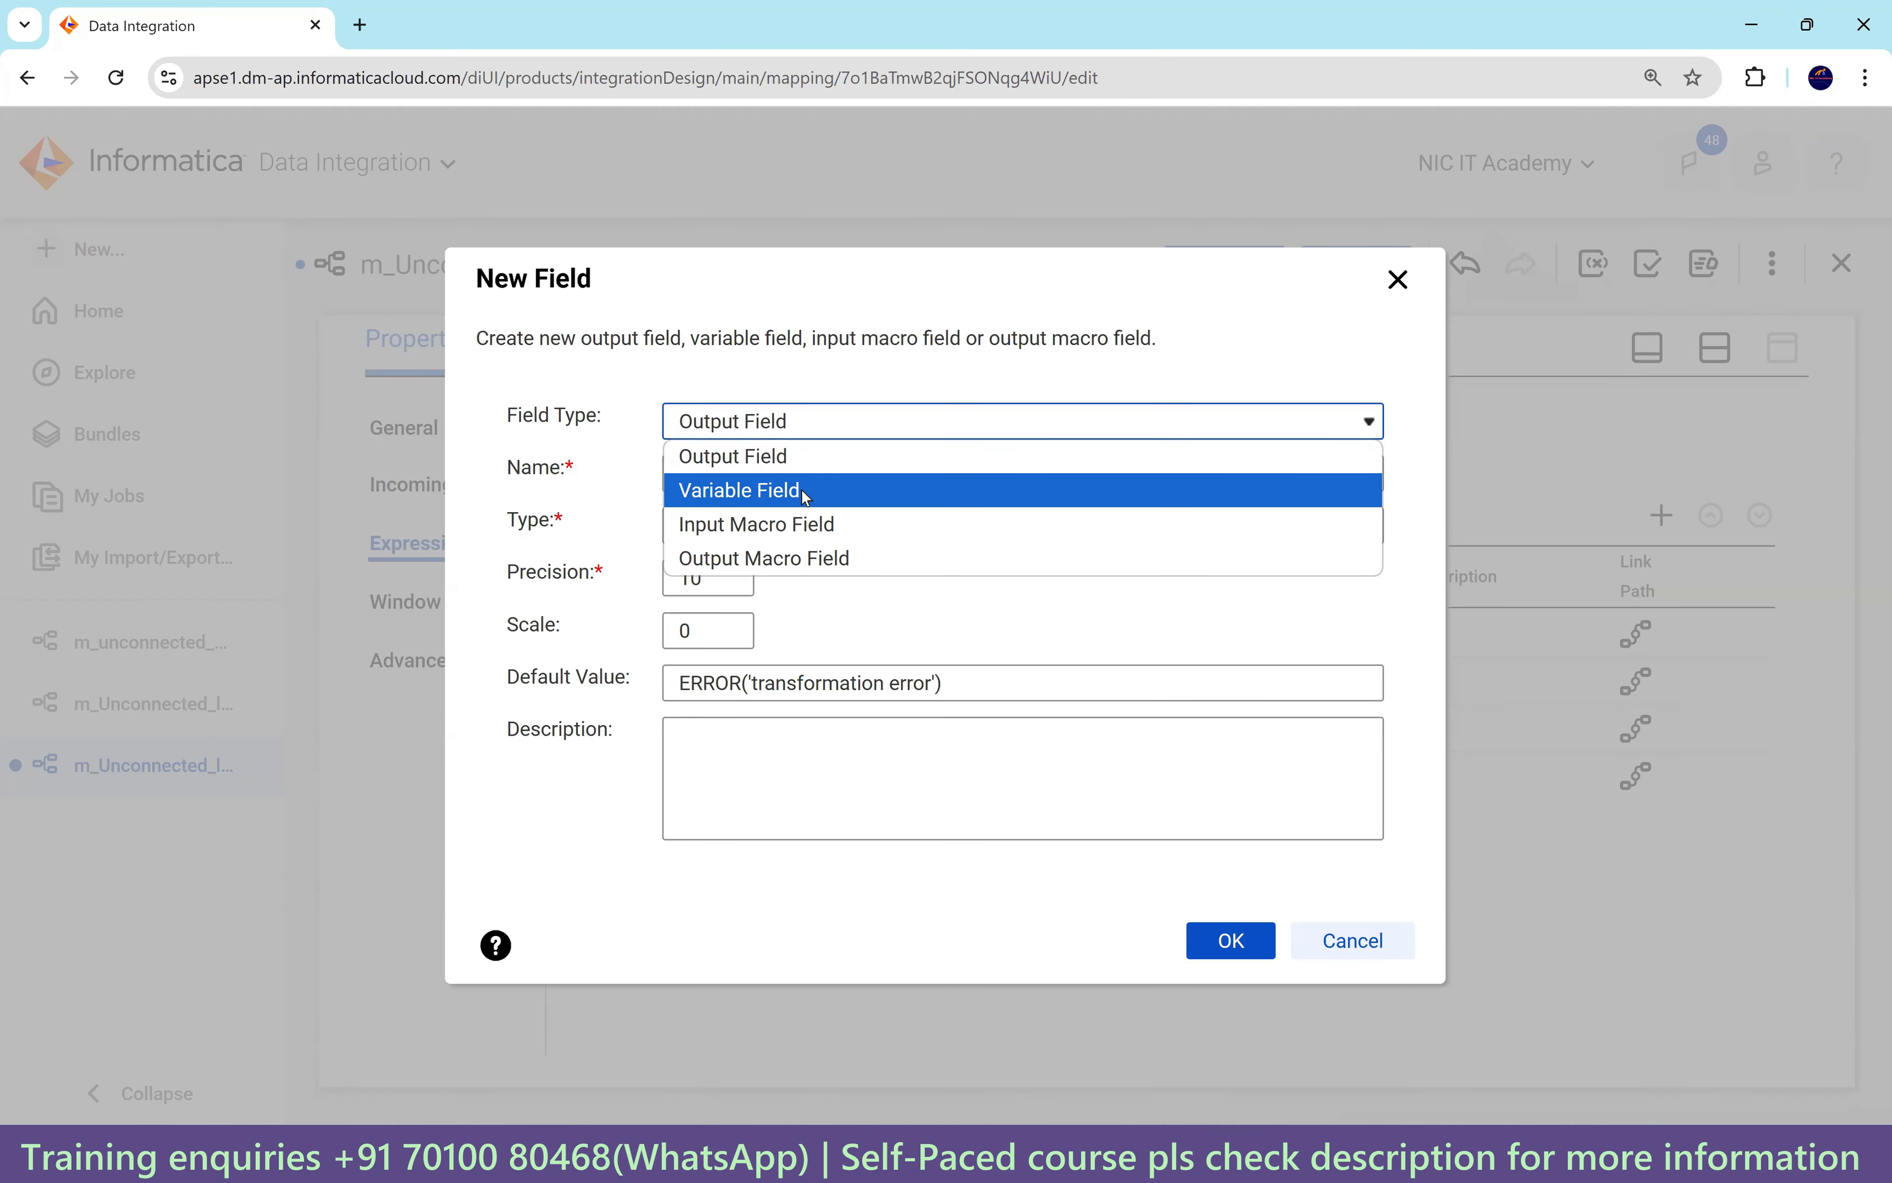
Create string variable field v_street_postal_city_country with precision 1000.
left_click(802, 490)
left_click(695, 487)
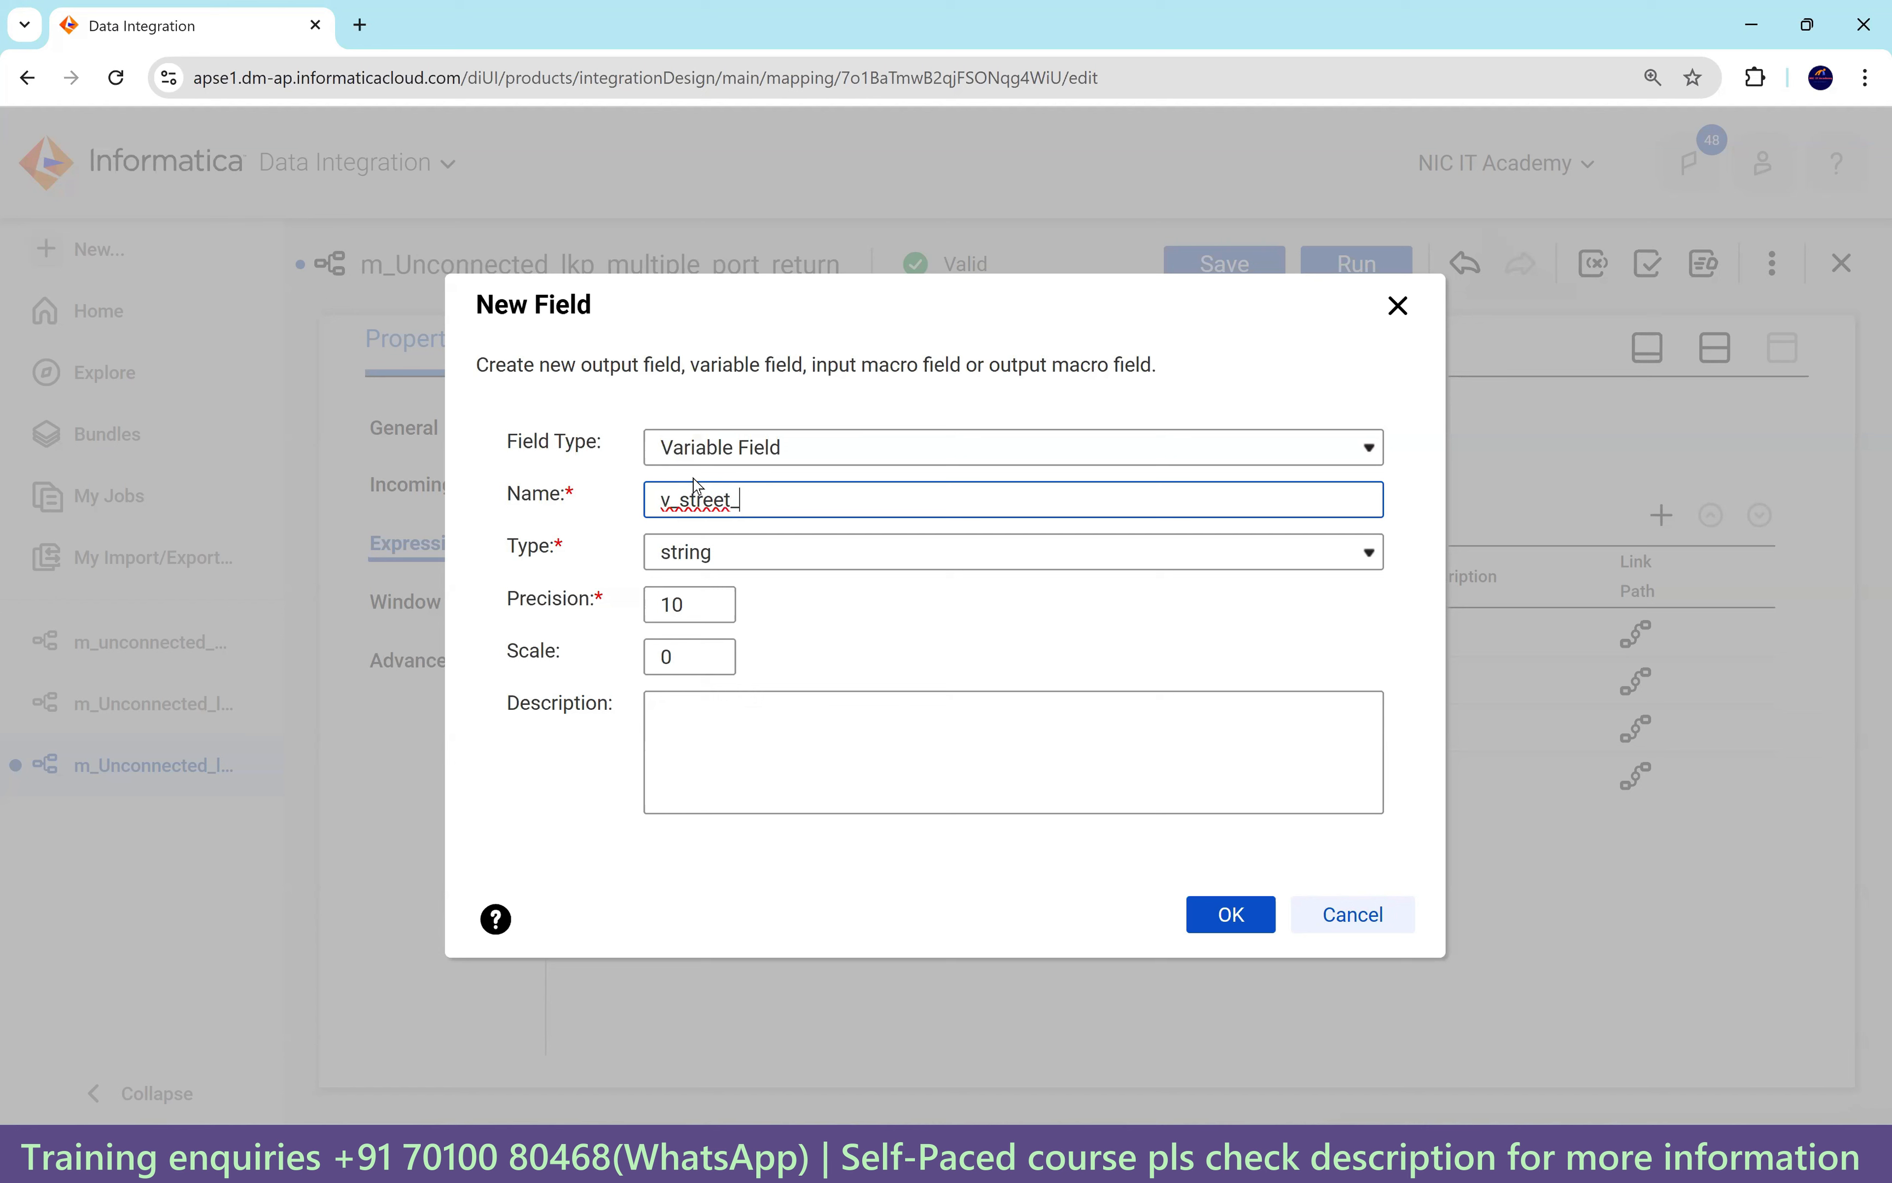
type("postal_city_country")
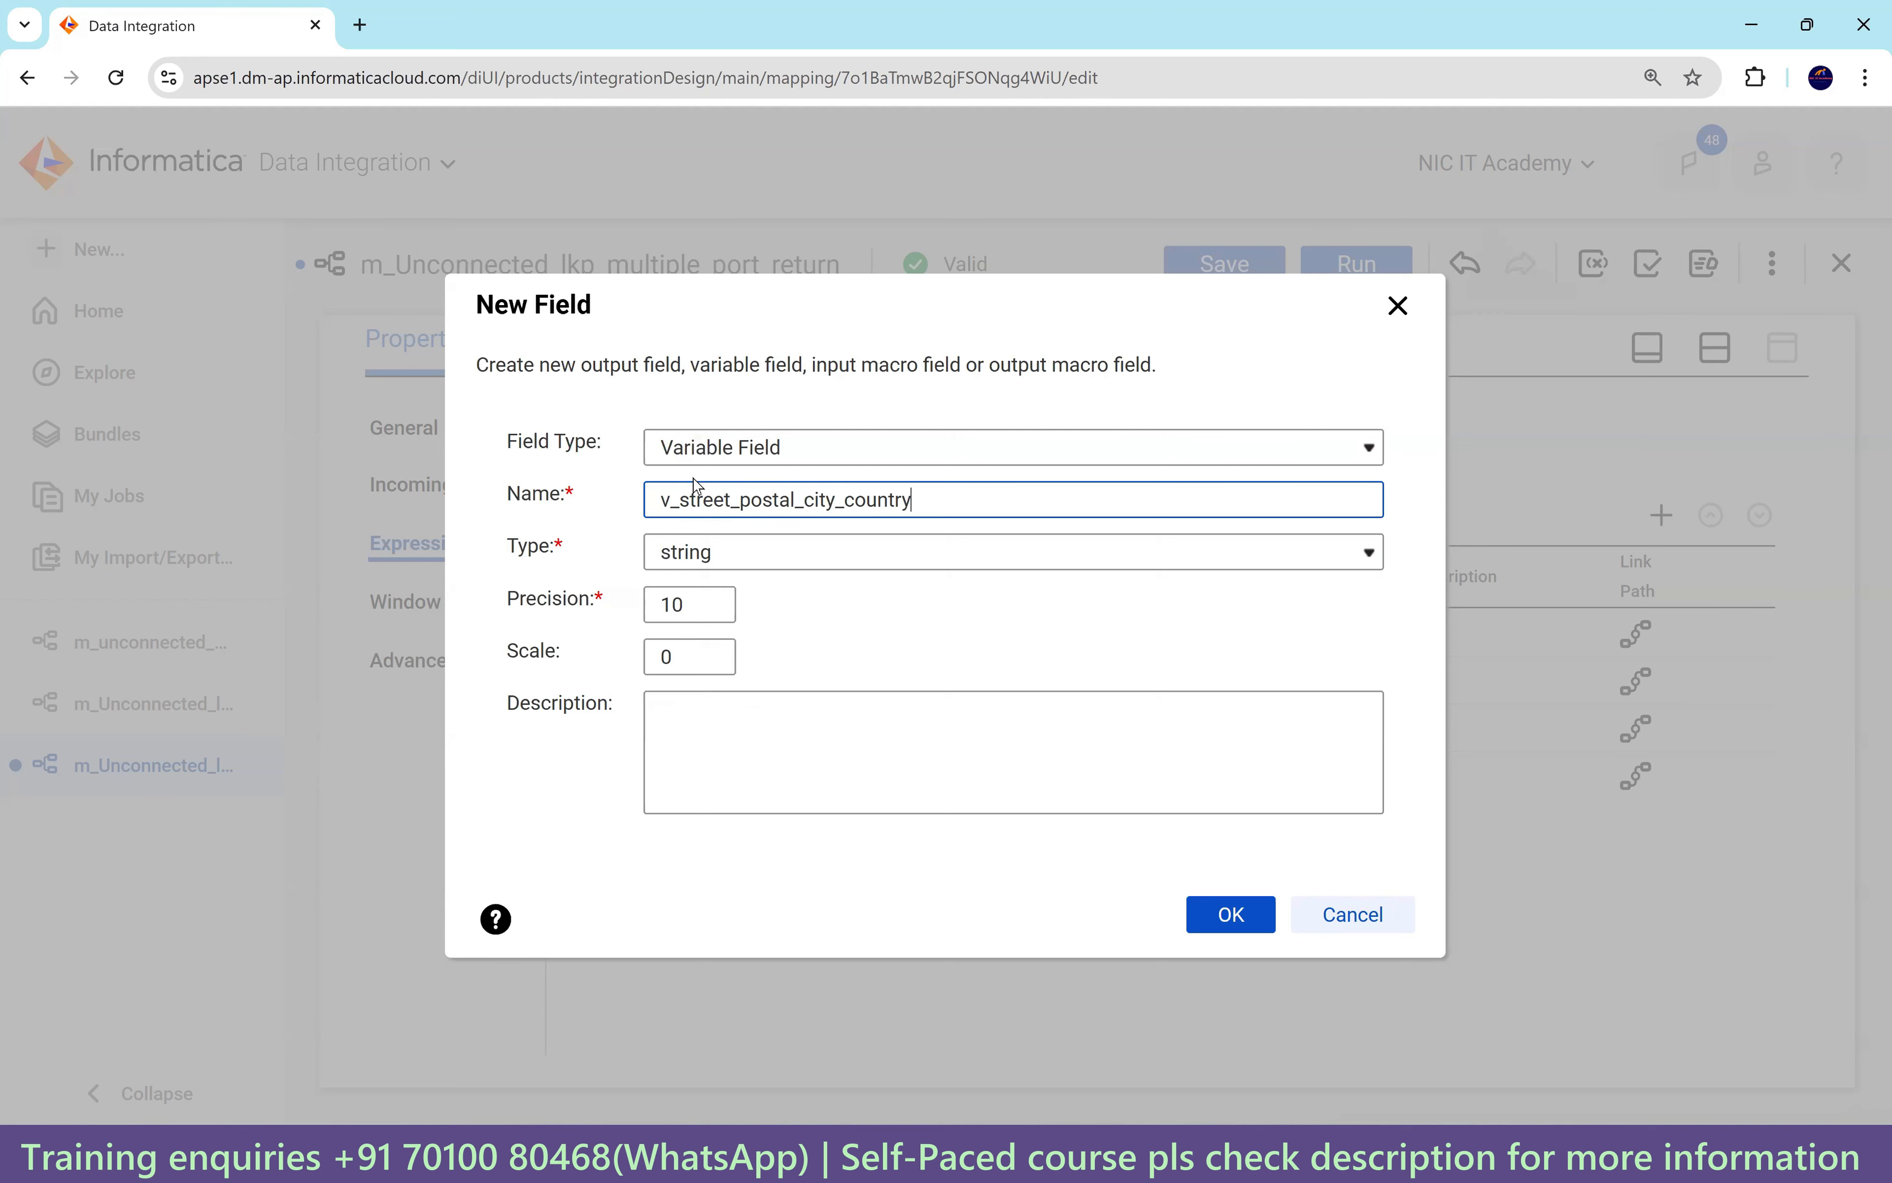
left_click(714, 603)
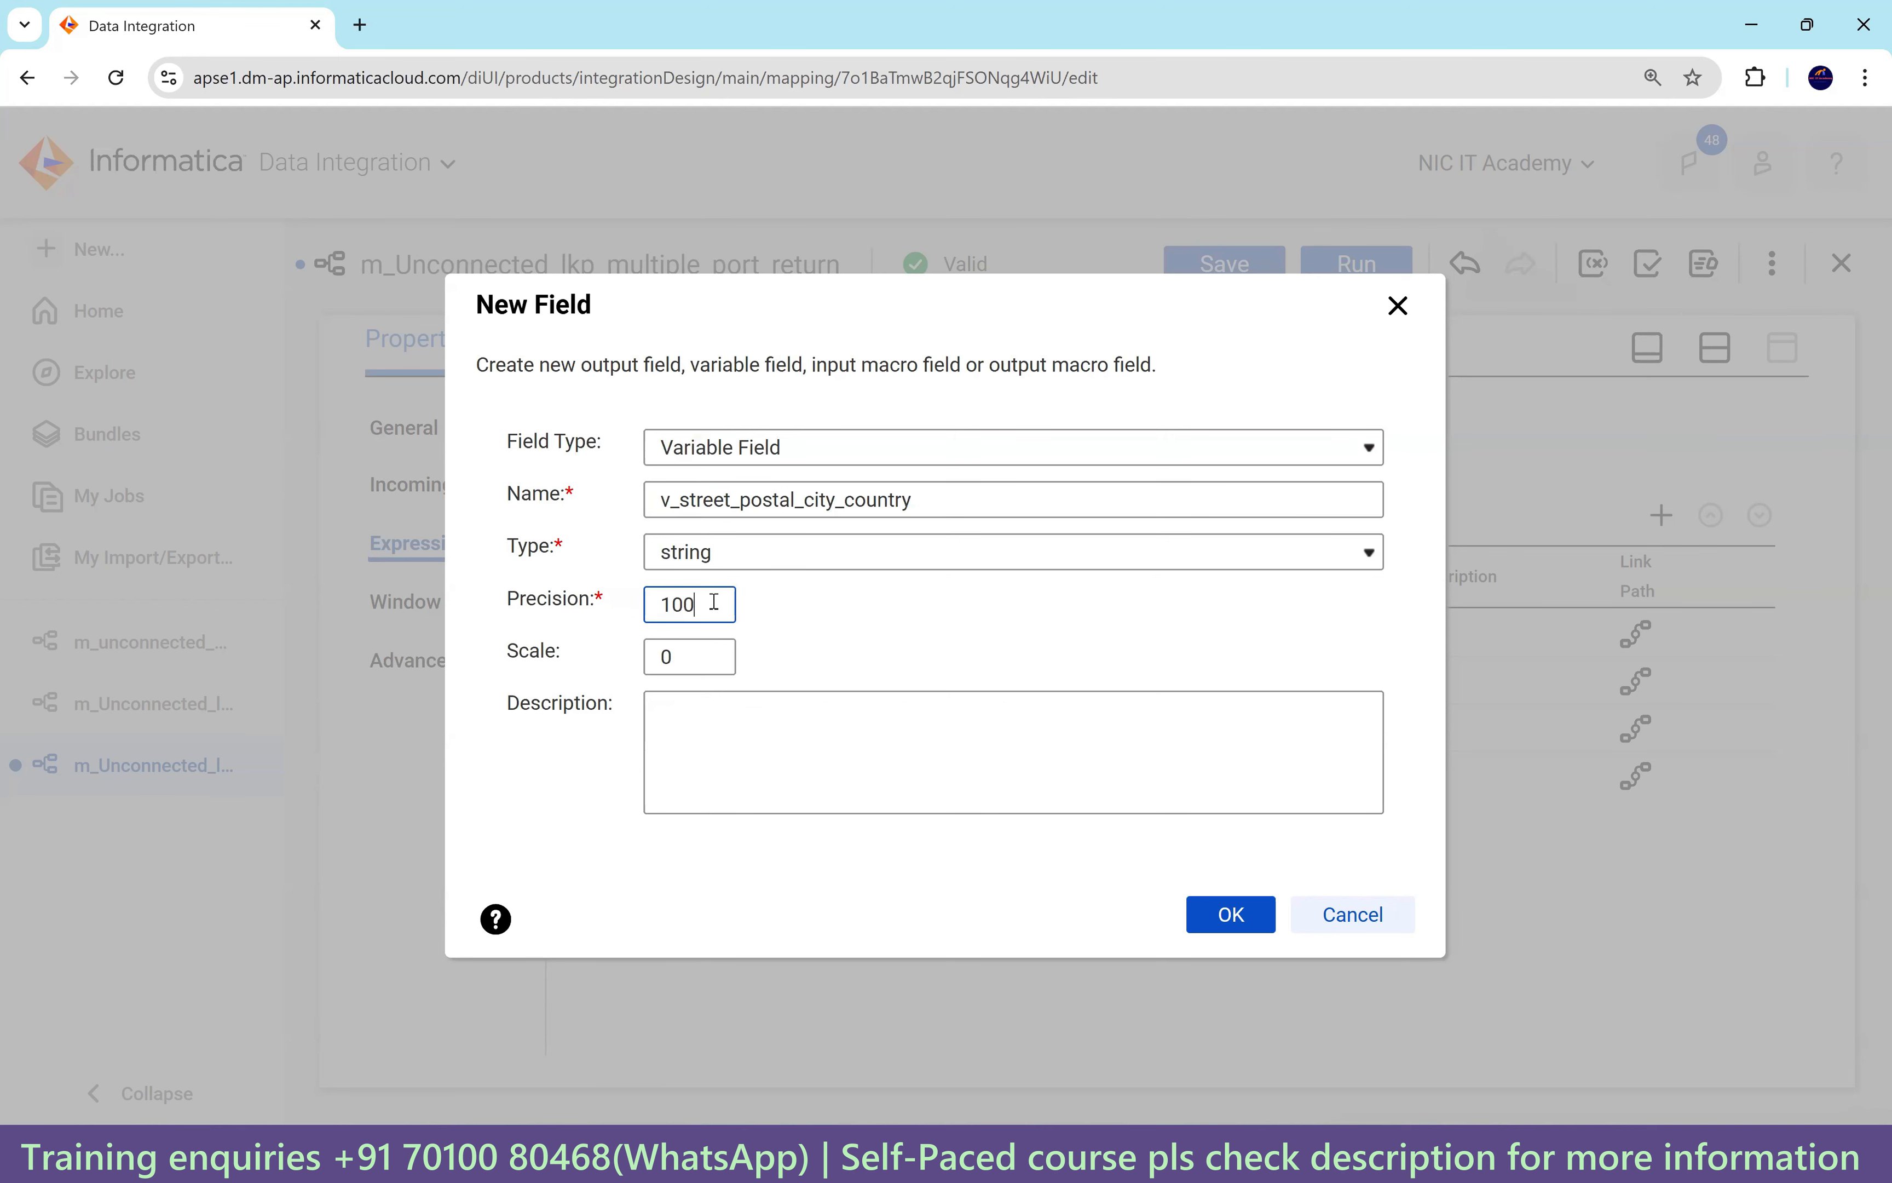
type("00")
left_click(1230, 913)
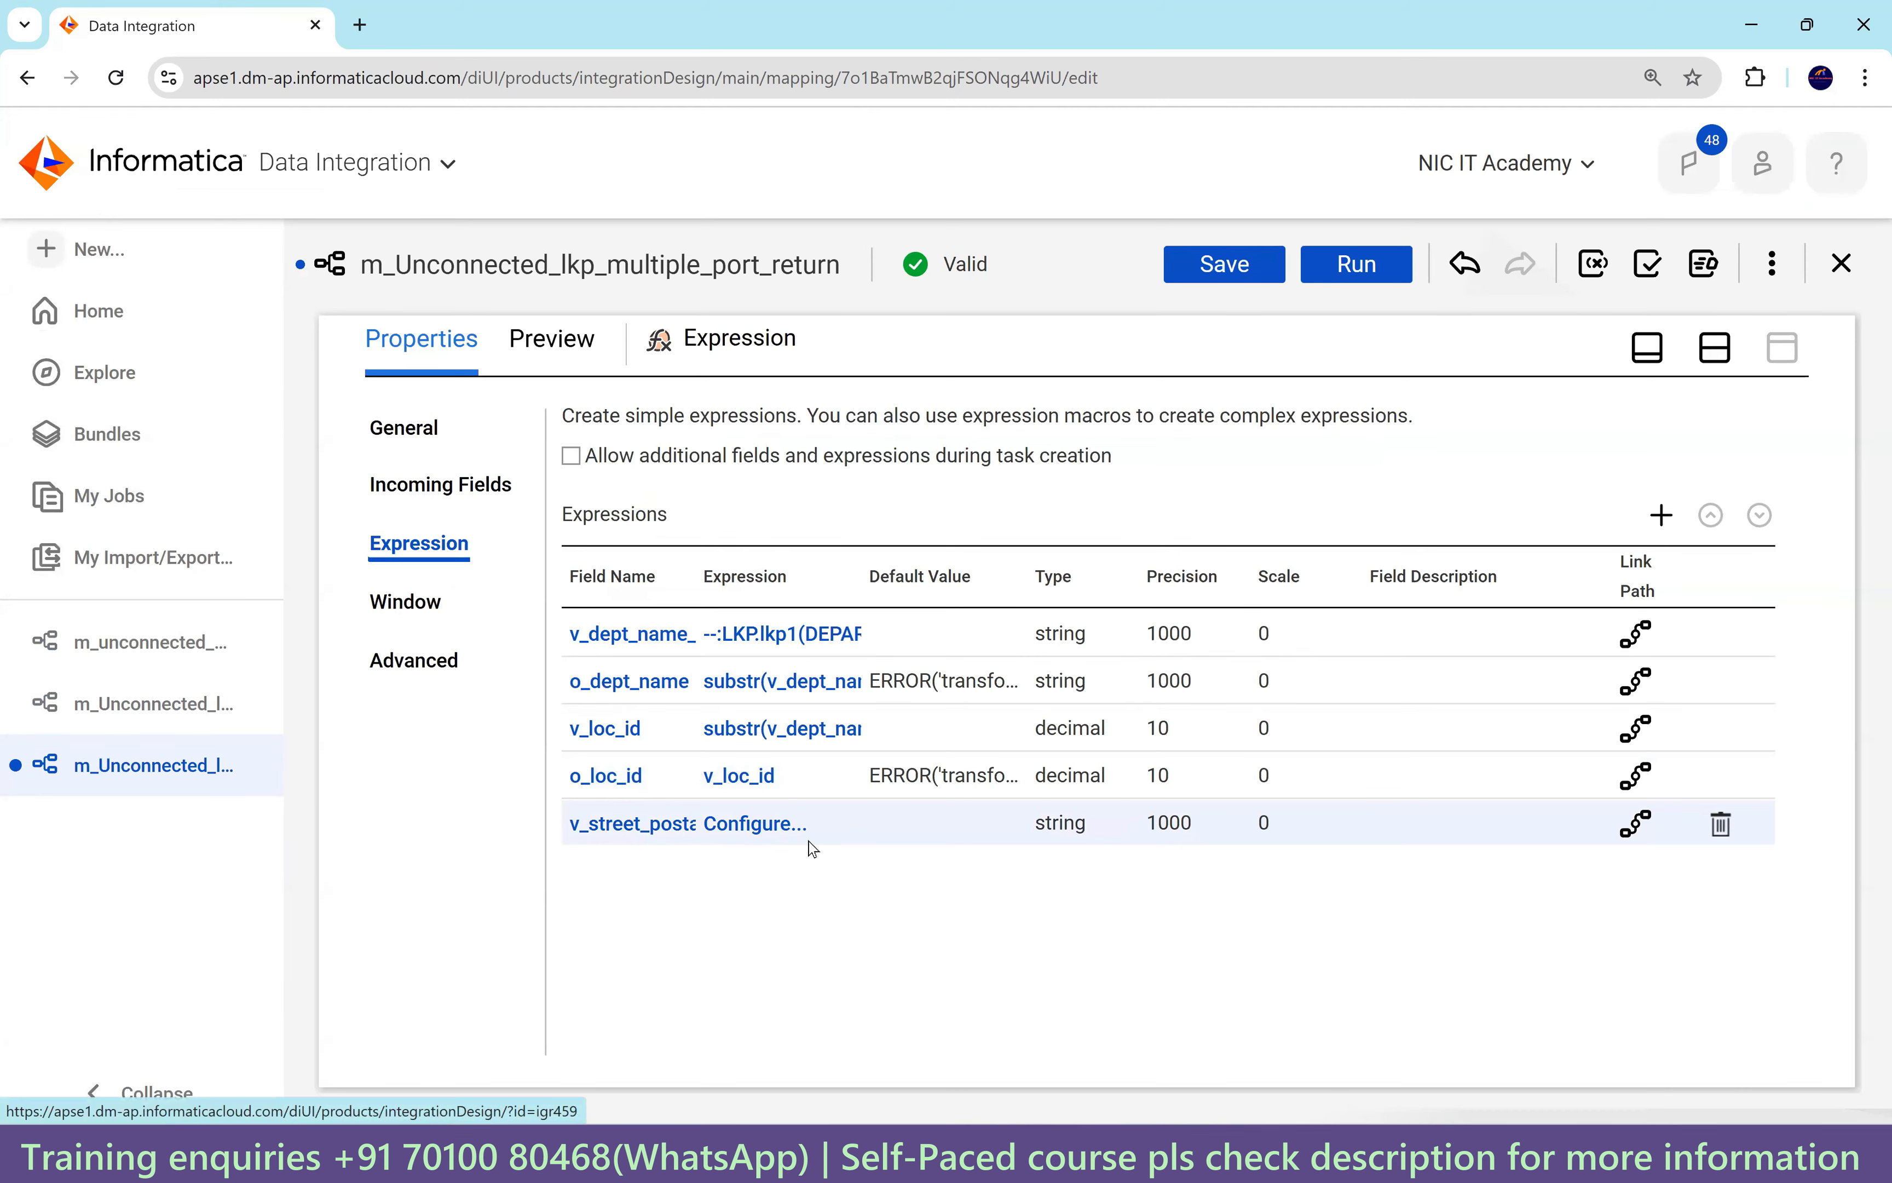
Set its expression to :LKP.lkp2(v_loc_id), validate it, and accept despite the invalid-reference warning.
left_click(794, 827)
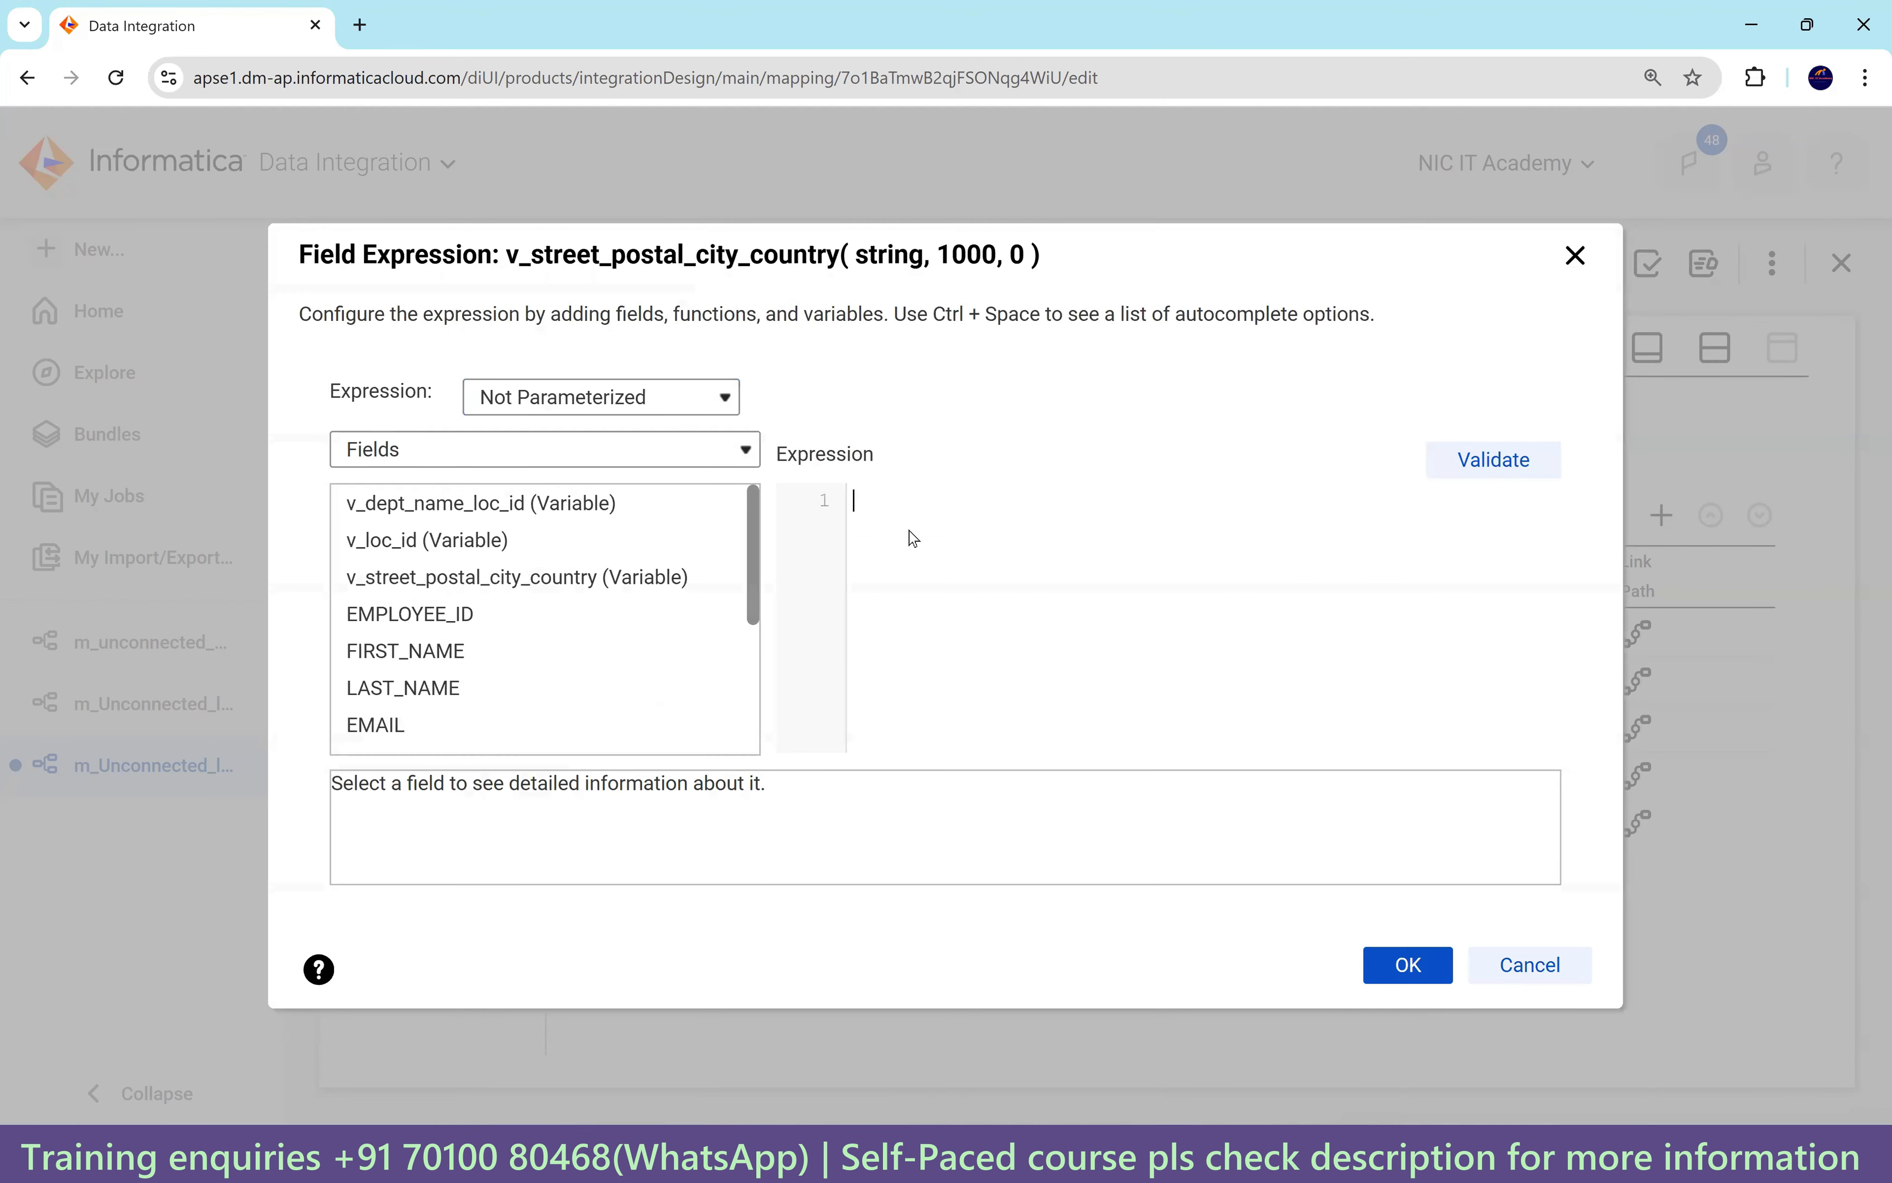
type(":LKP.lkp2(")
mouse_move(411, 542)
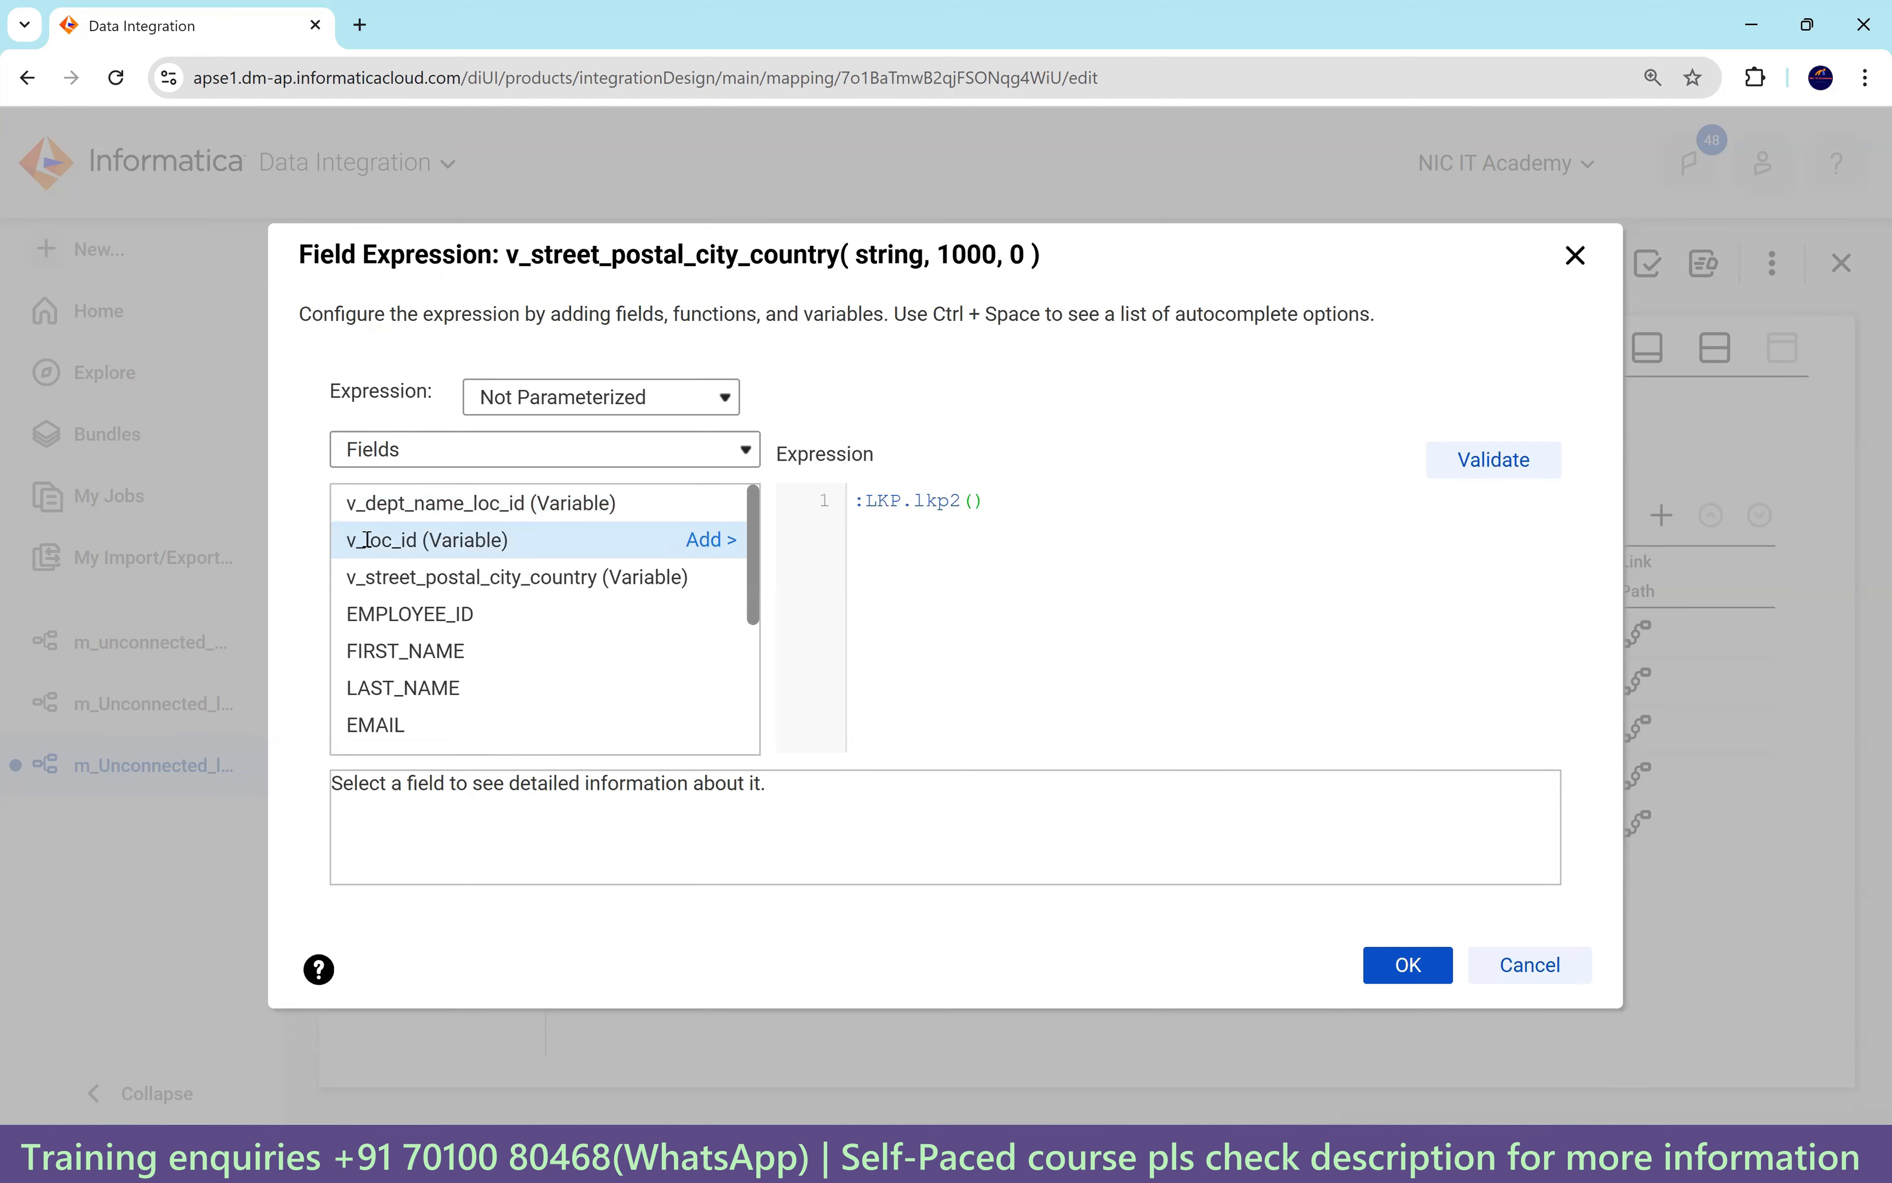
left_click(712, 540)
left_click(1494, 460)
left_click_drag(967, 564, 915, 564)
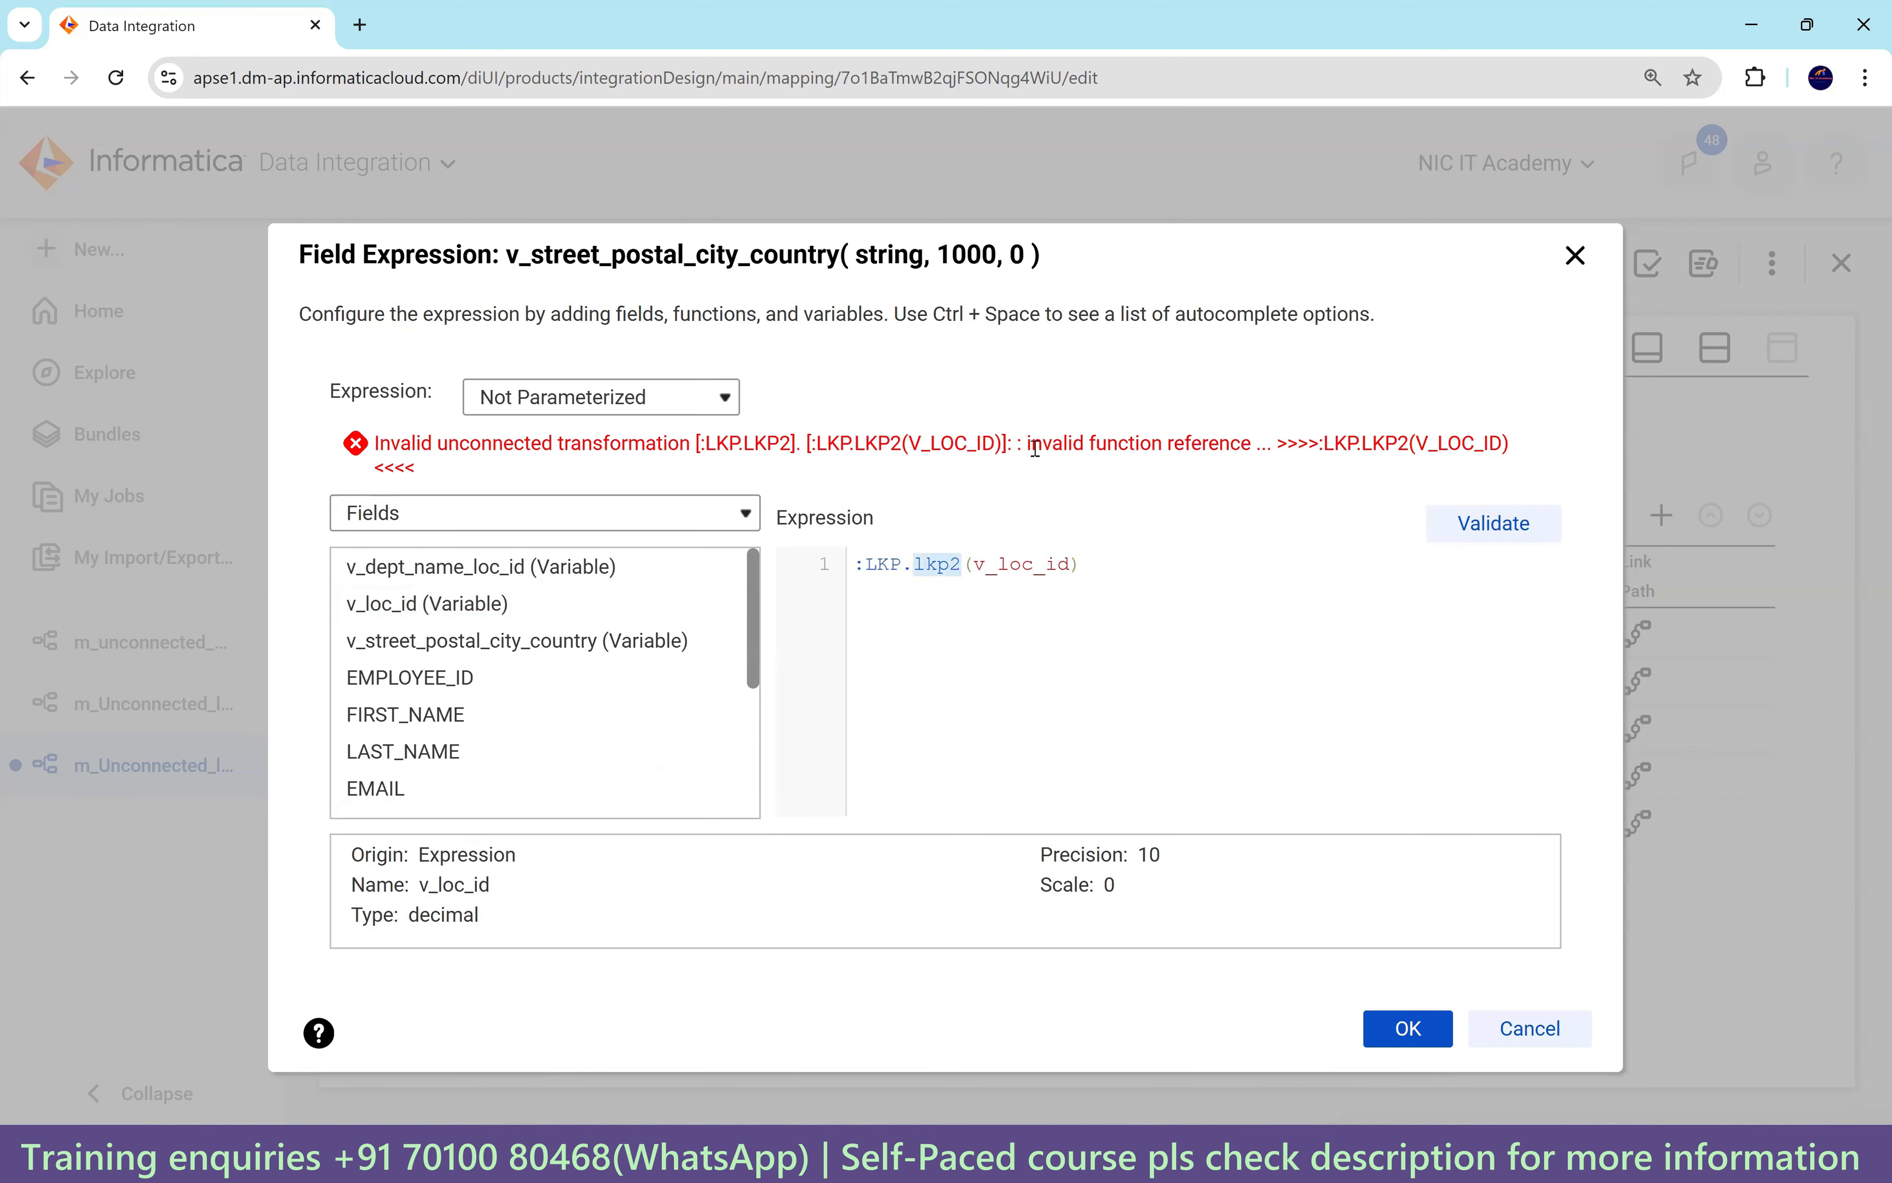
left_click_drag(1026, 444, 1260, 444)
left_click(1408, 1028)
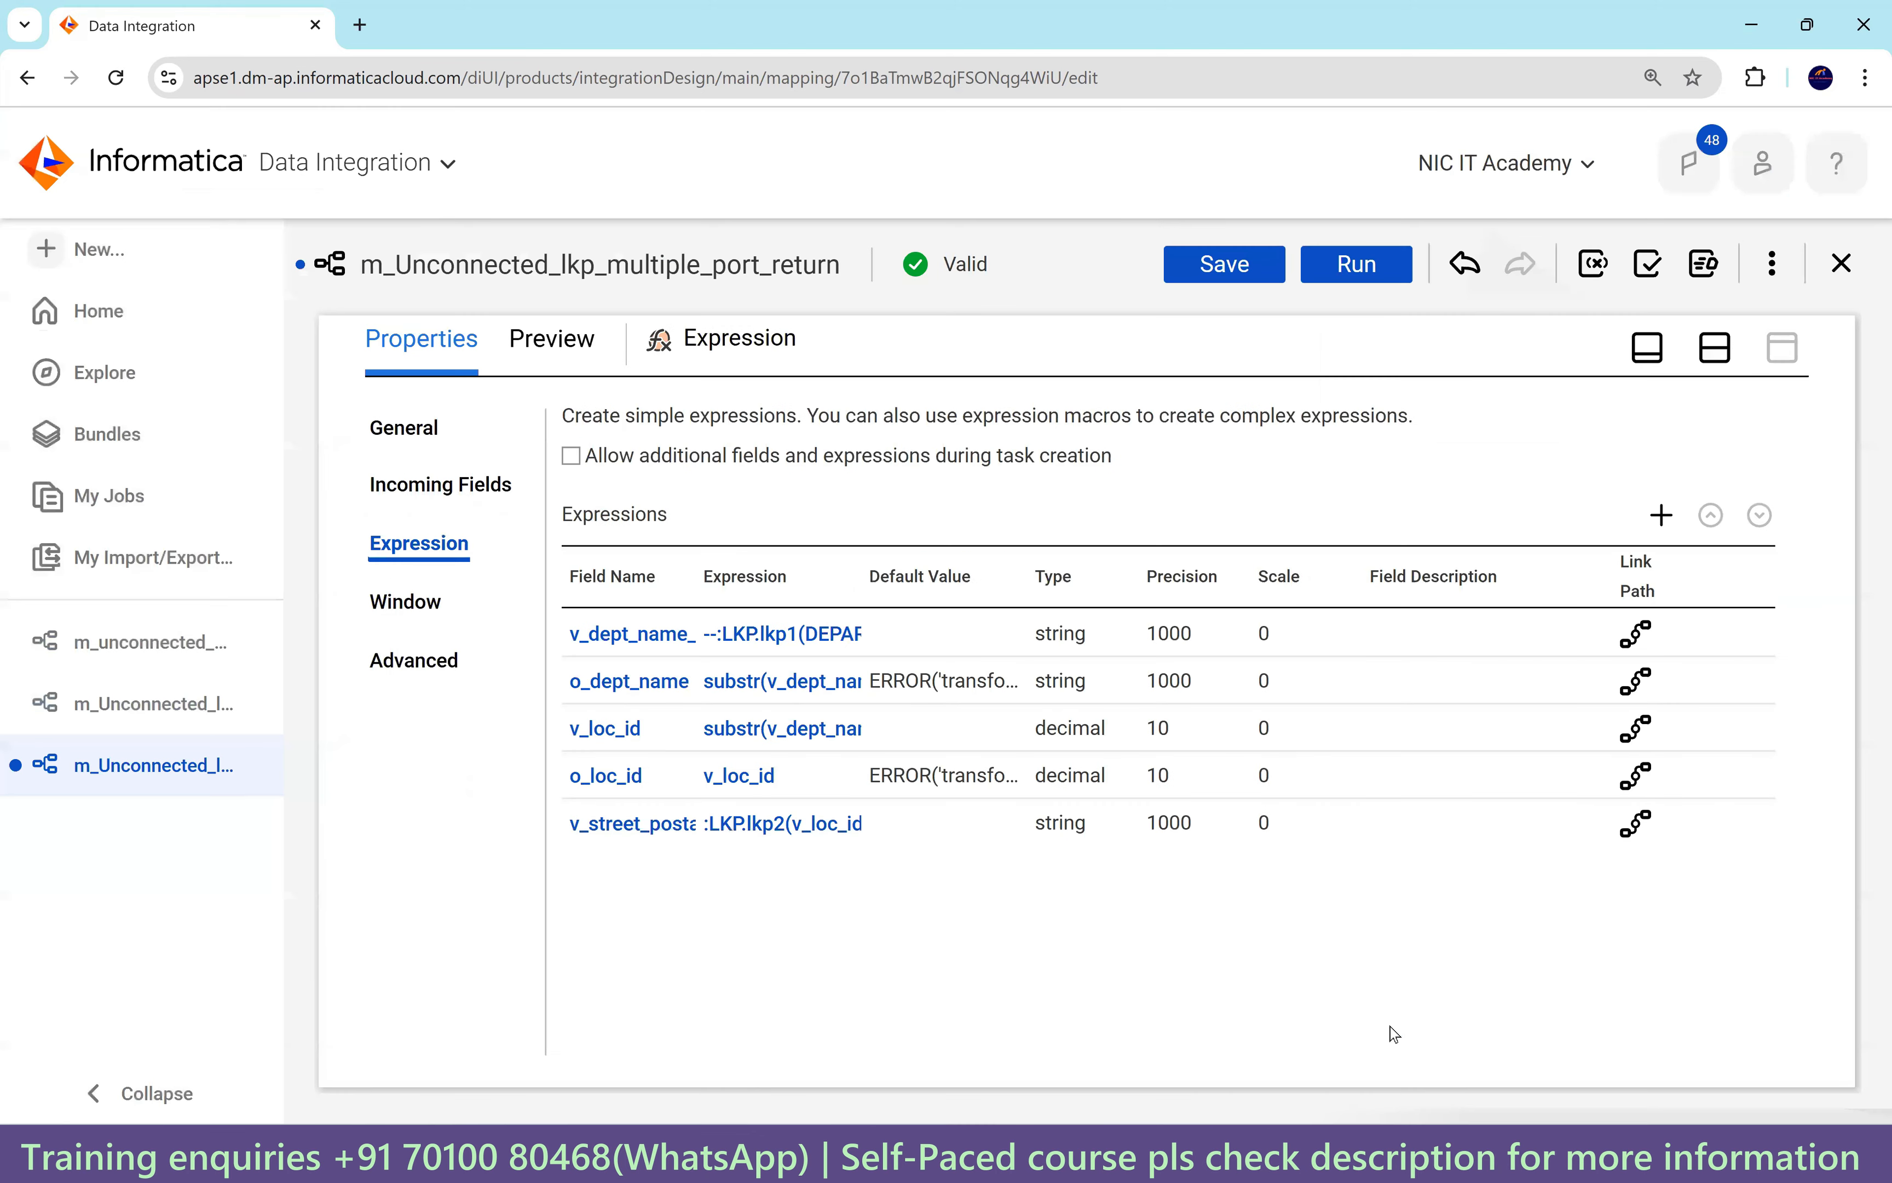
left_click(1715, 348)
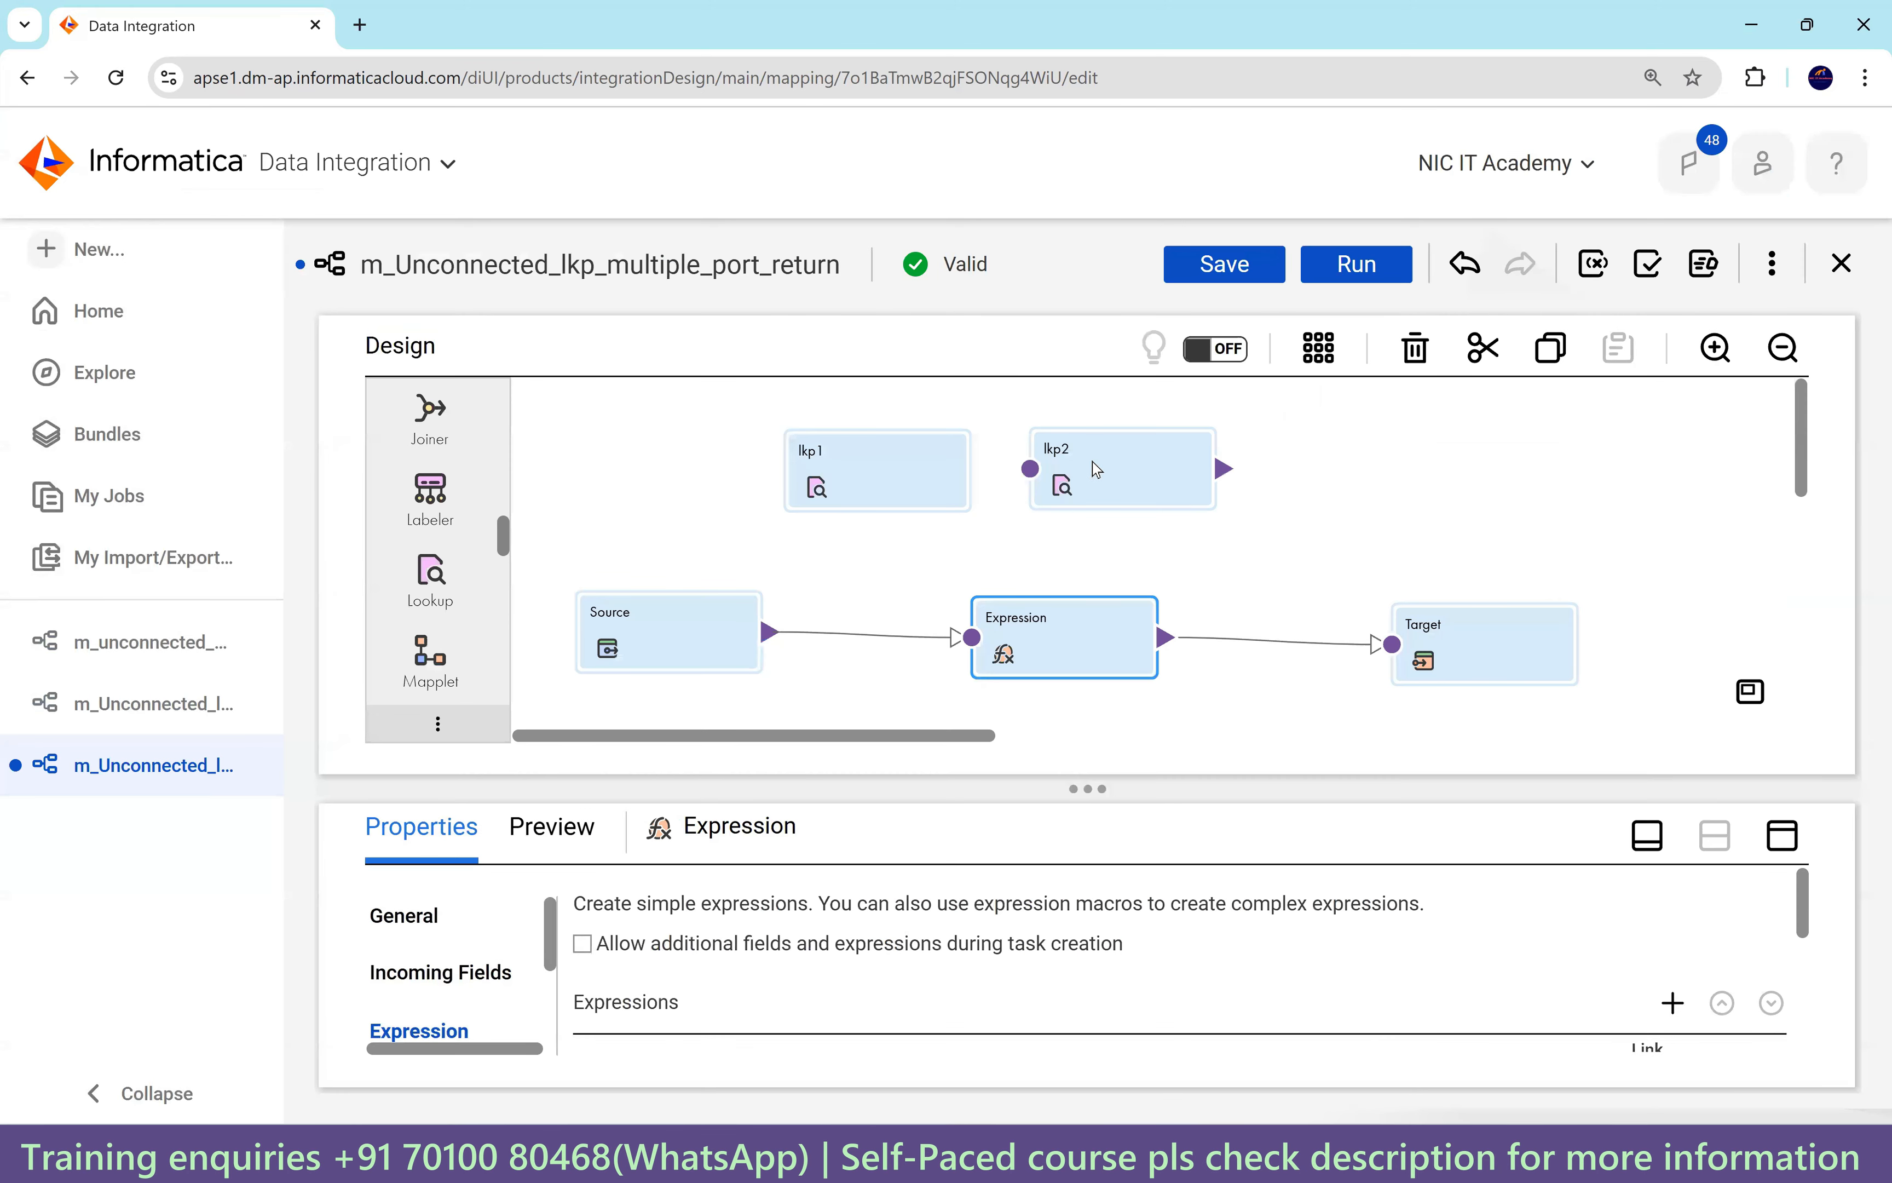
Make lkp2 an unconnected lookup and confirm the switch.
left_click(1138, 493)
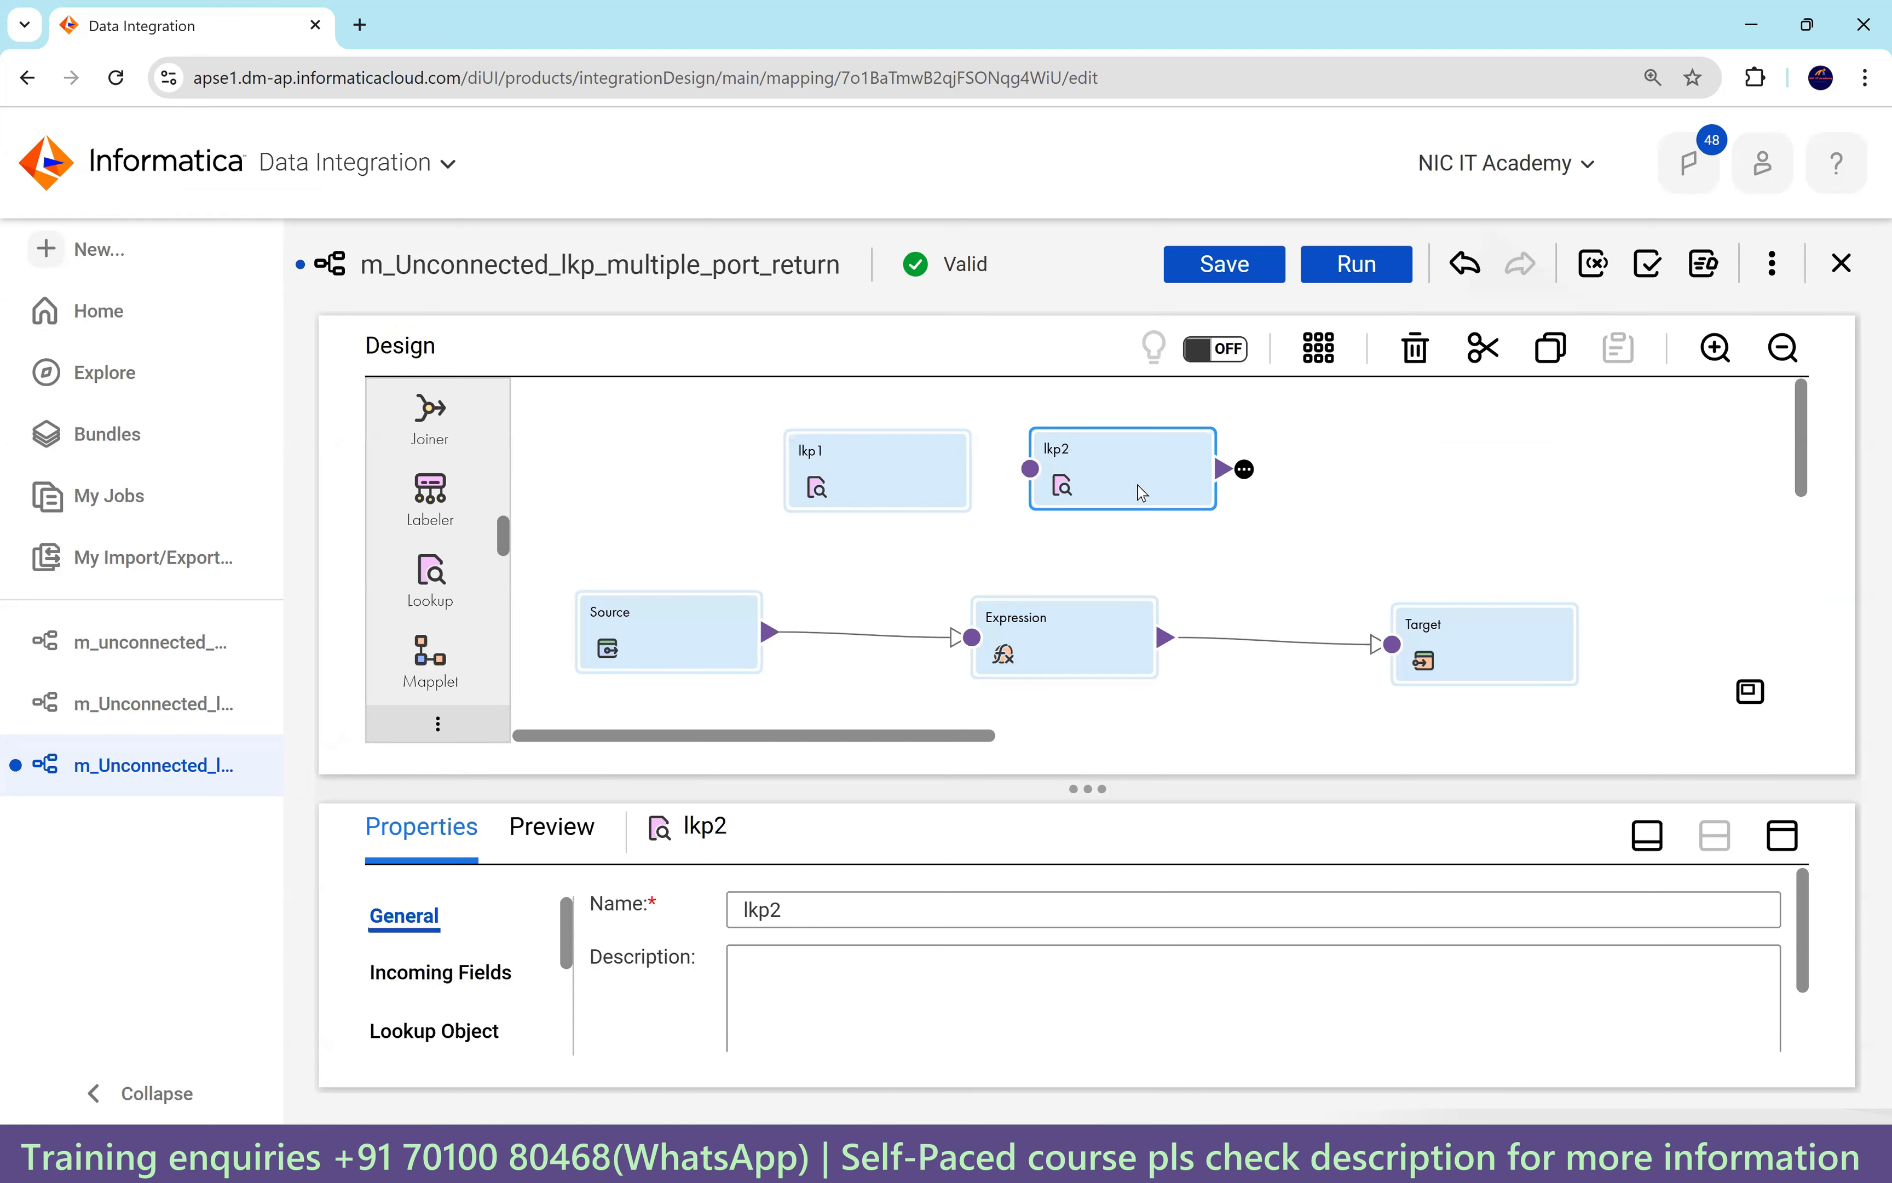
left_click(1782, 836)
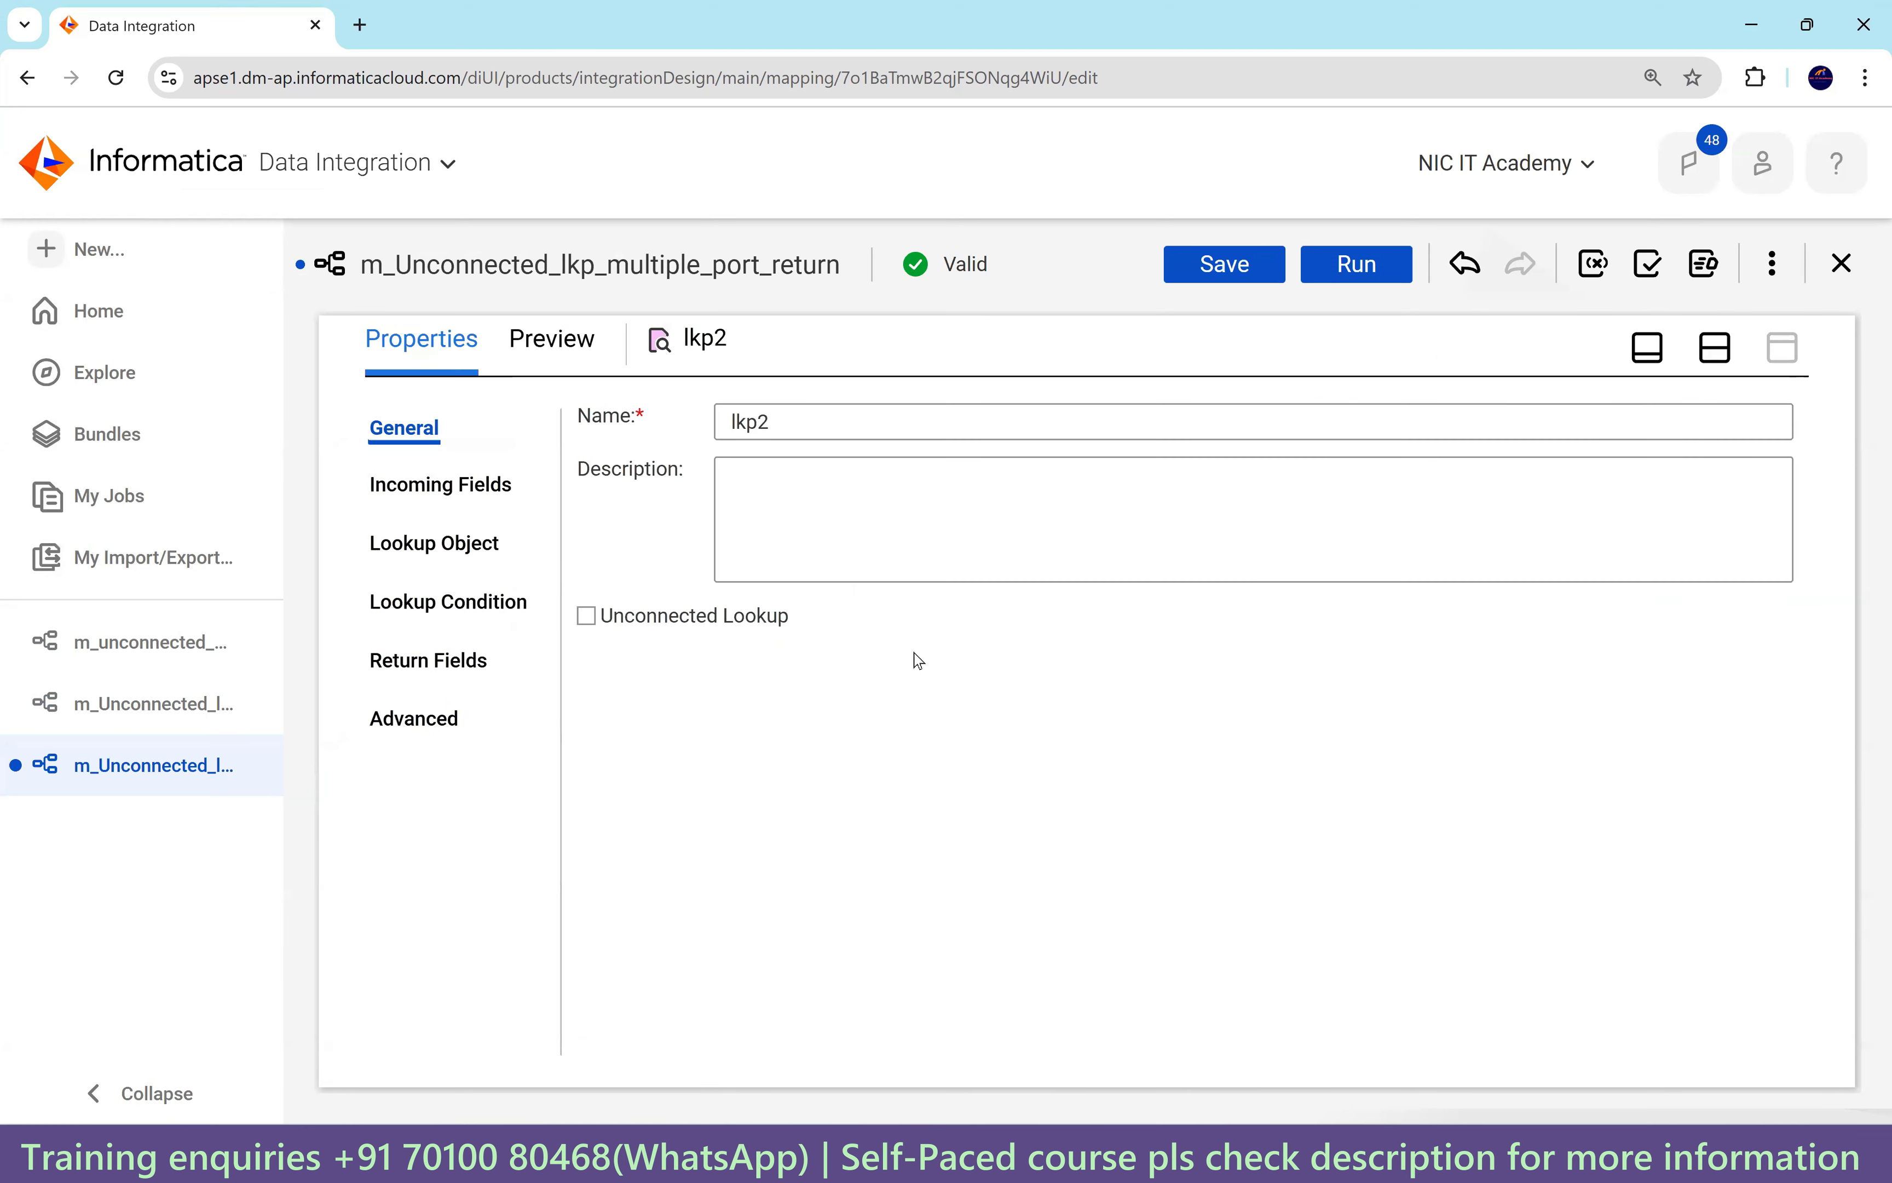
left_click(468, 544)
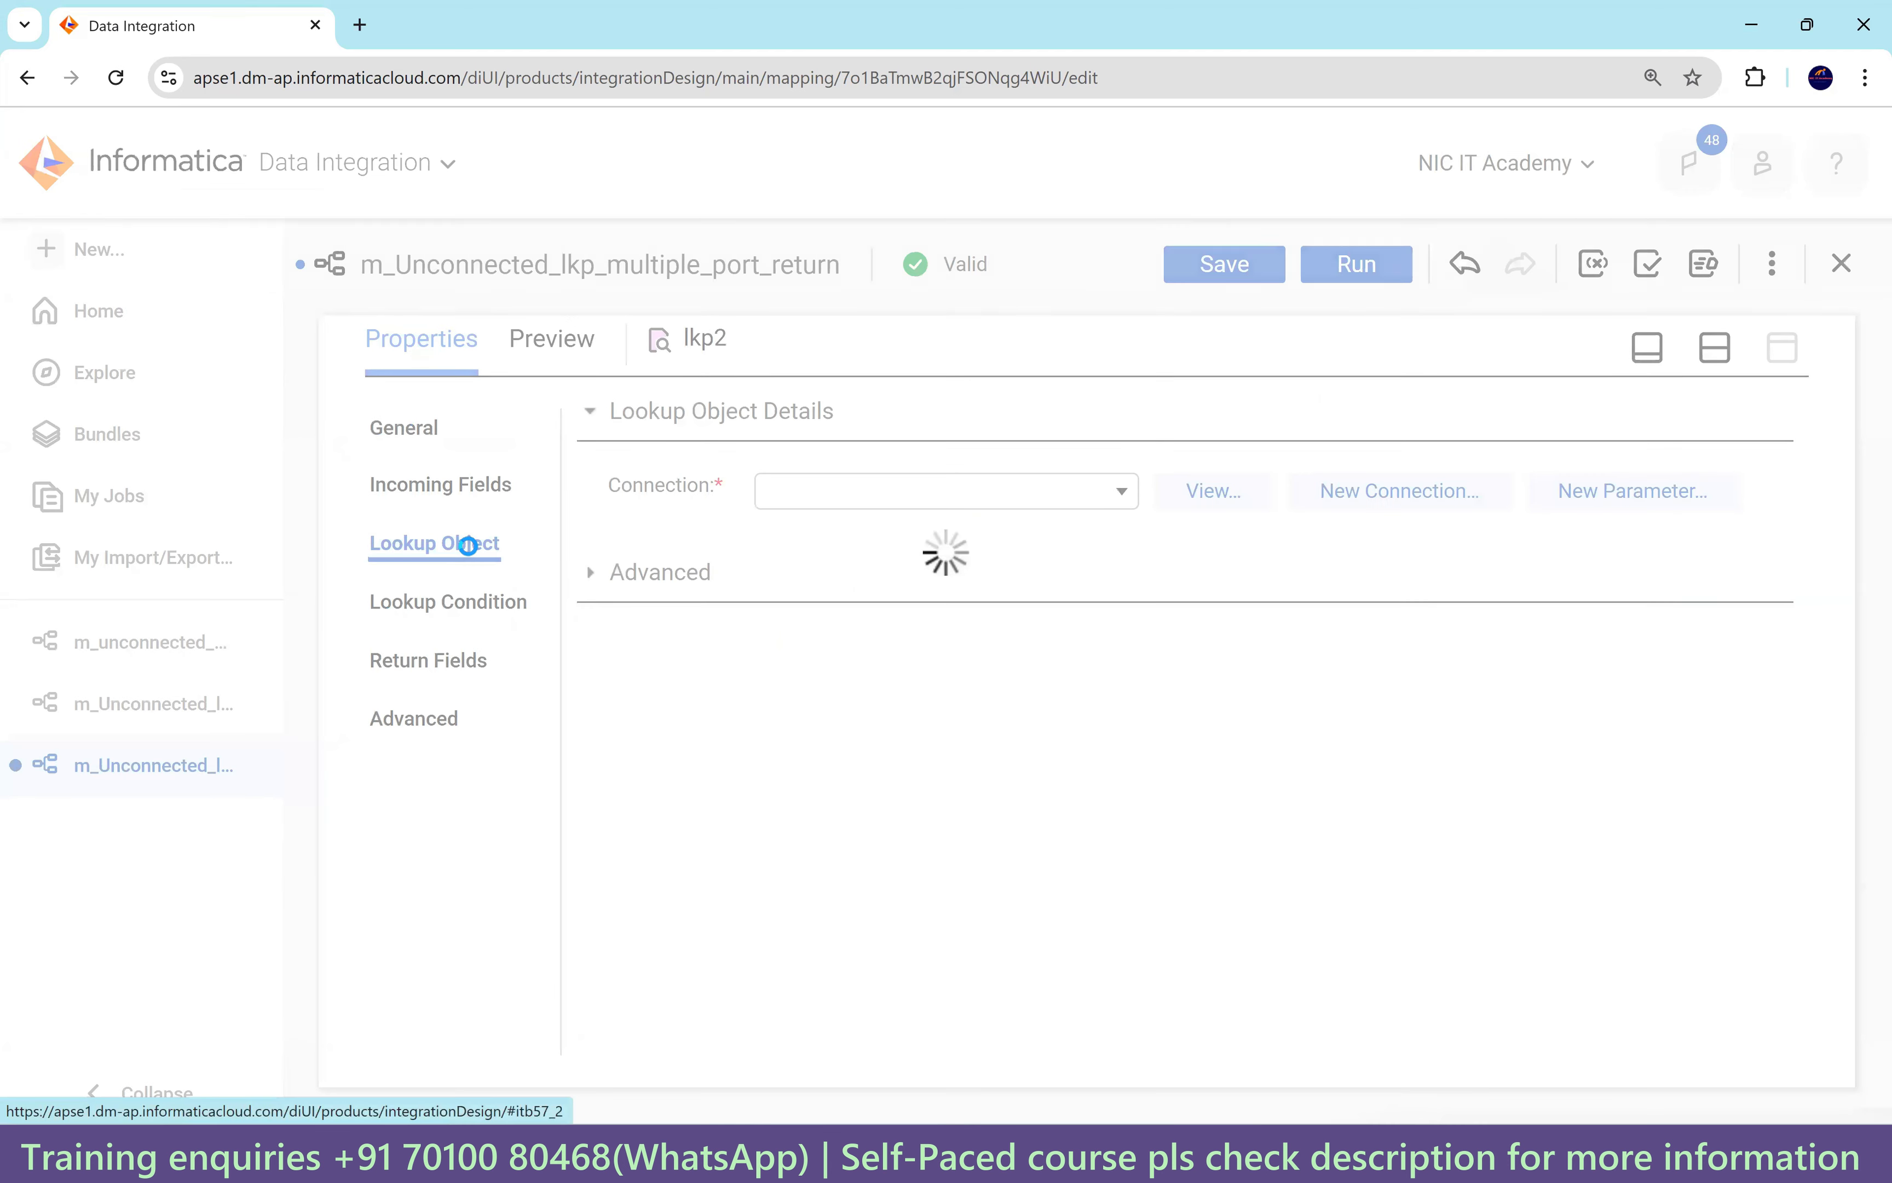
left_click(403, 428)
left_click(588, 618)
left_click(982, 845)
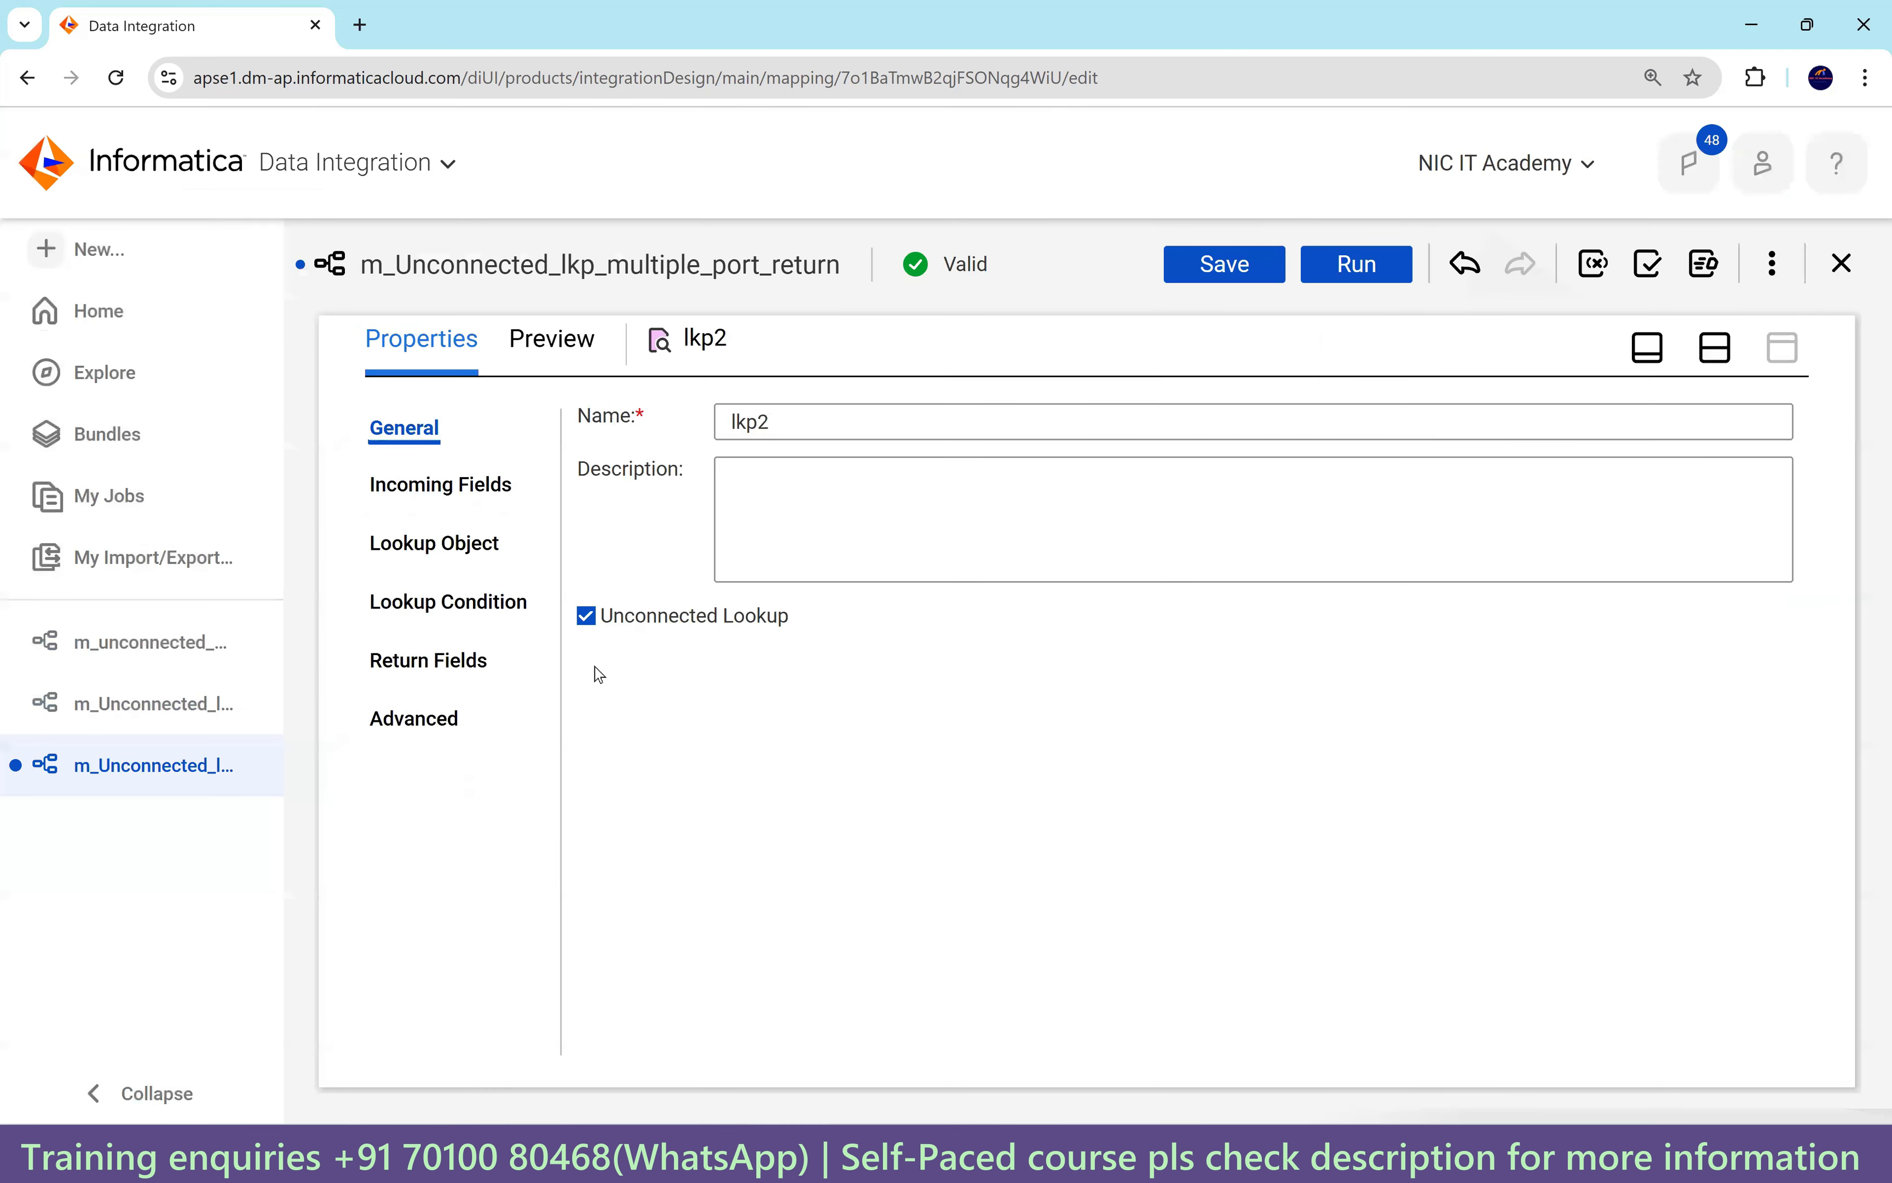
Set lkp2's connection to Oracle_Src1 with LOCATIONS as the lookup object.
left_click(446, 535)
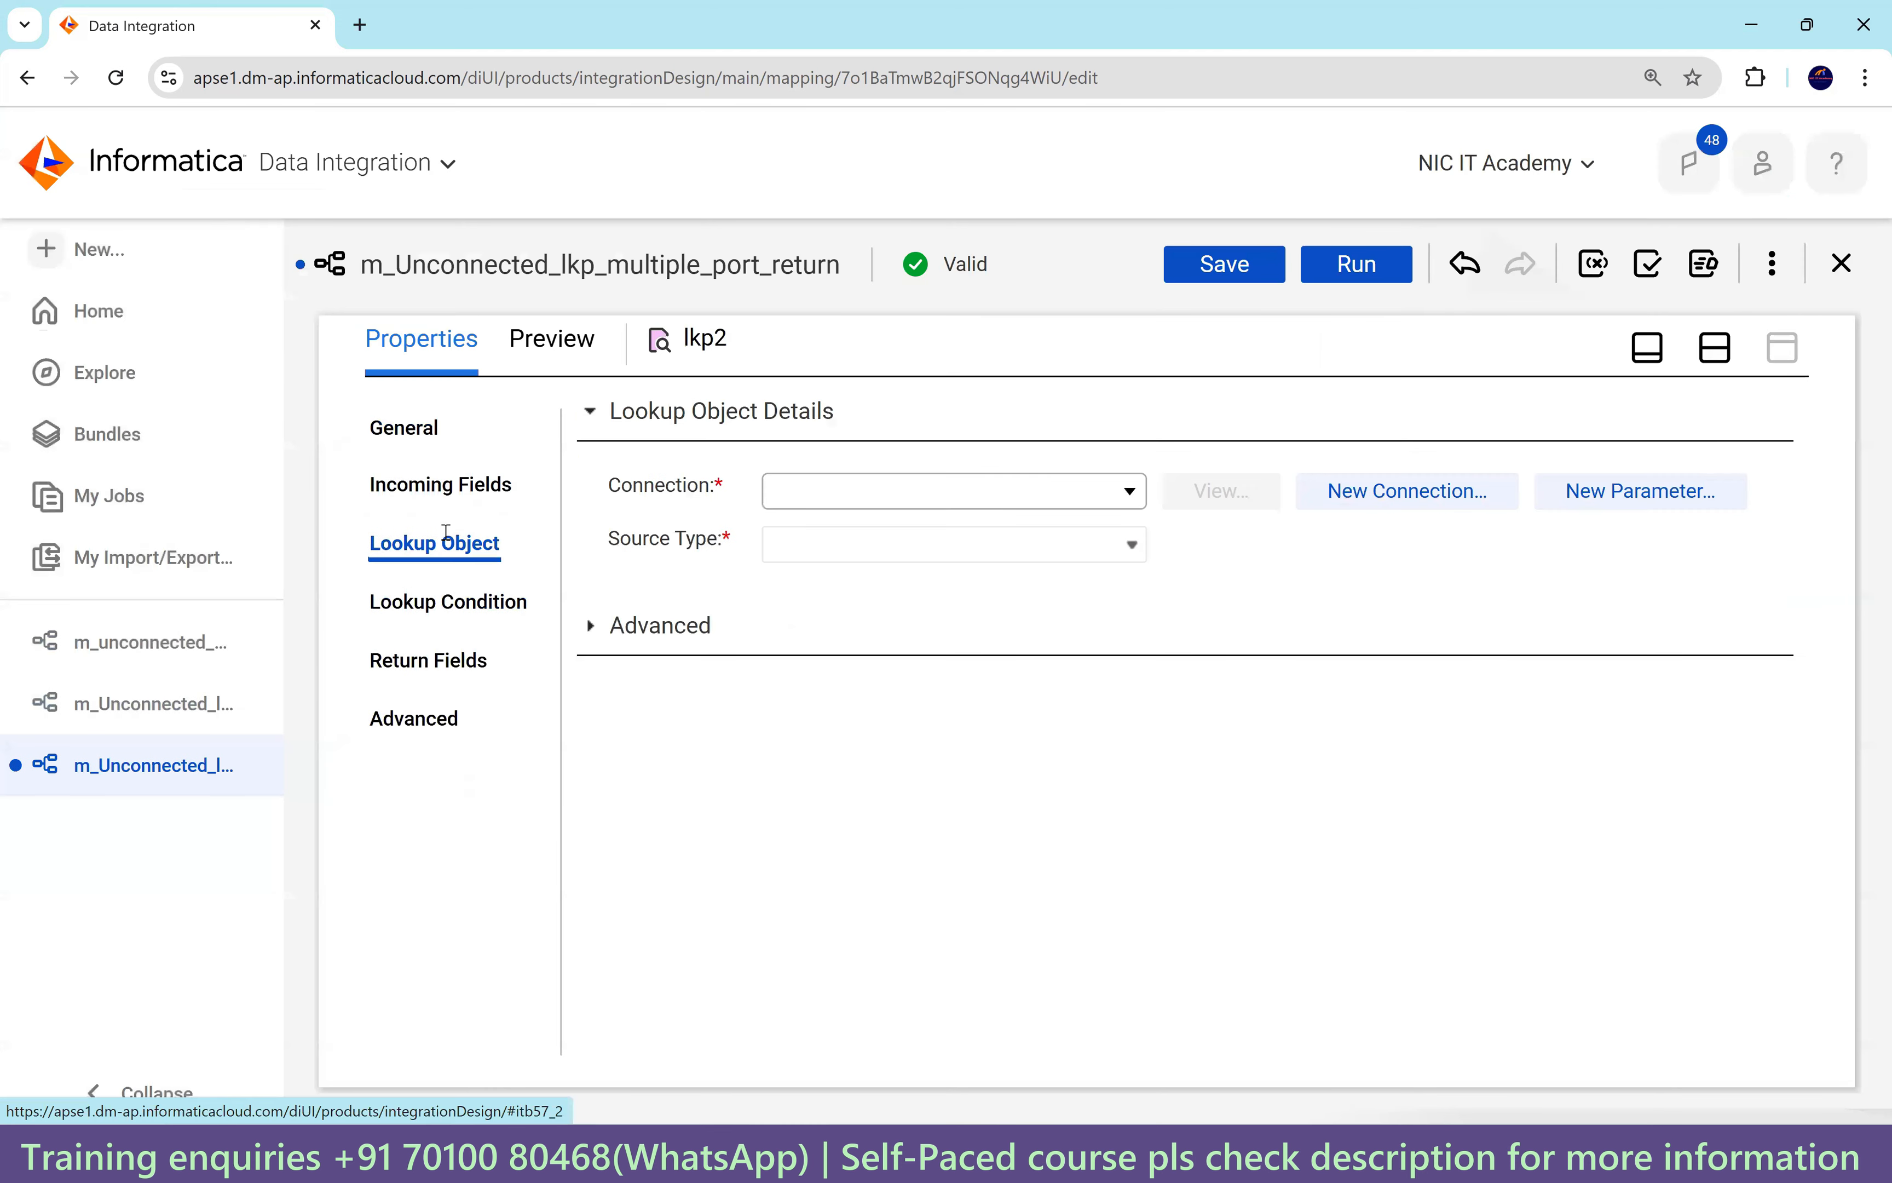
left_click(854, 501)
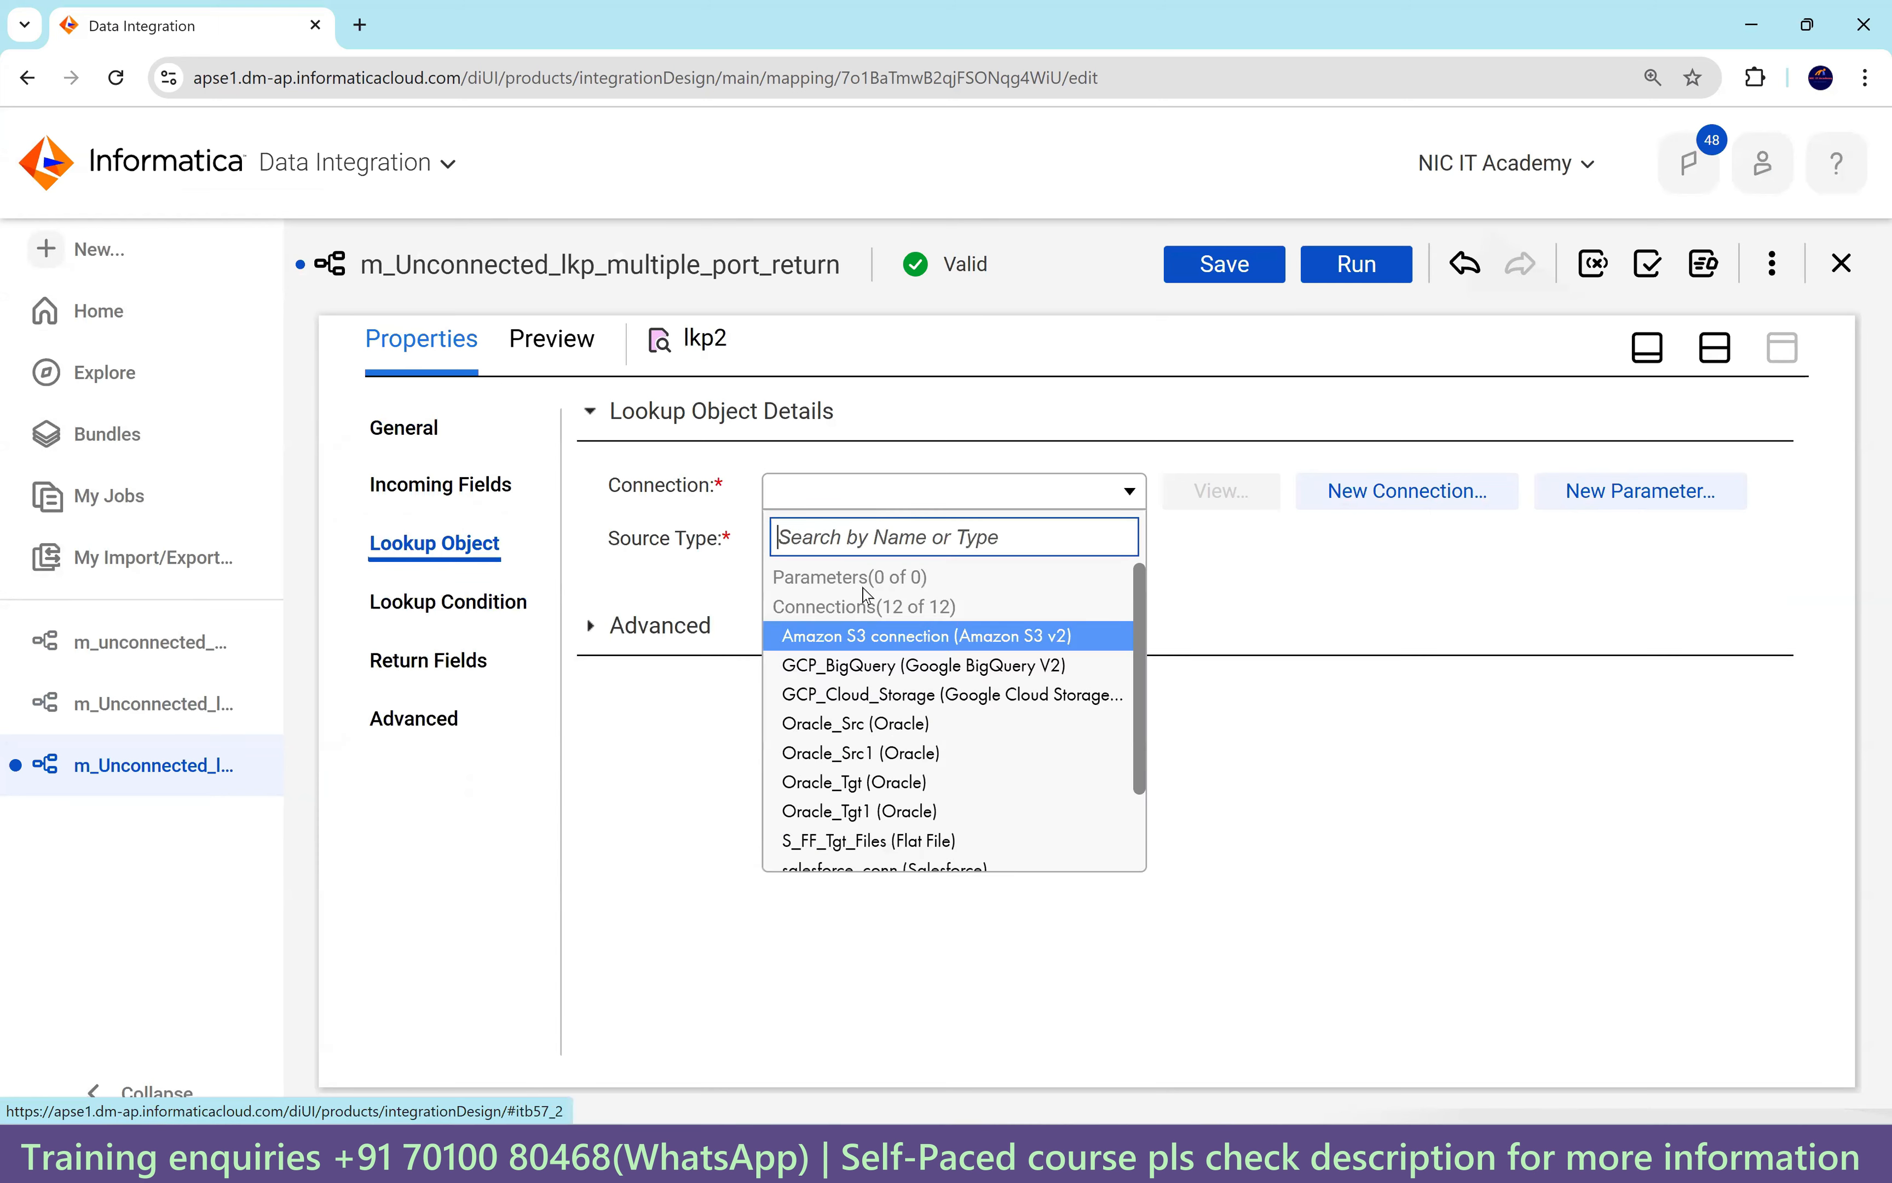
left_click(920, 752)
left_click(1265, 610)
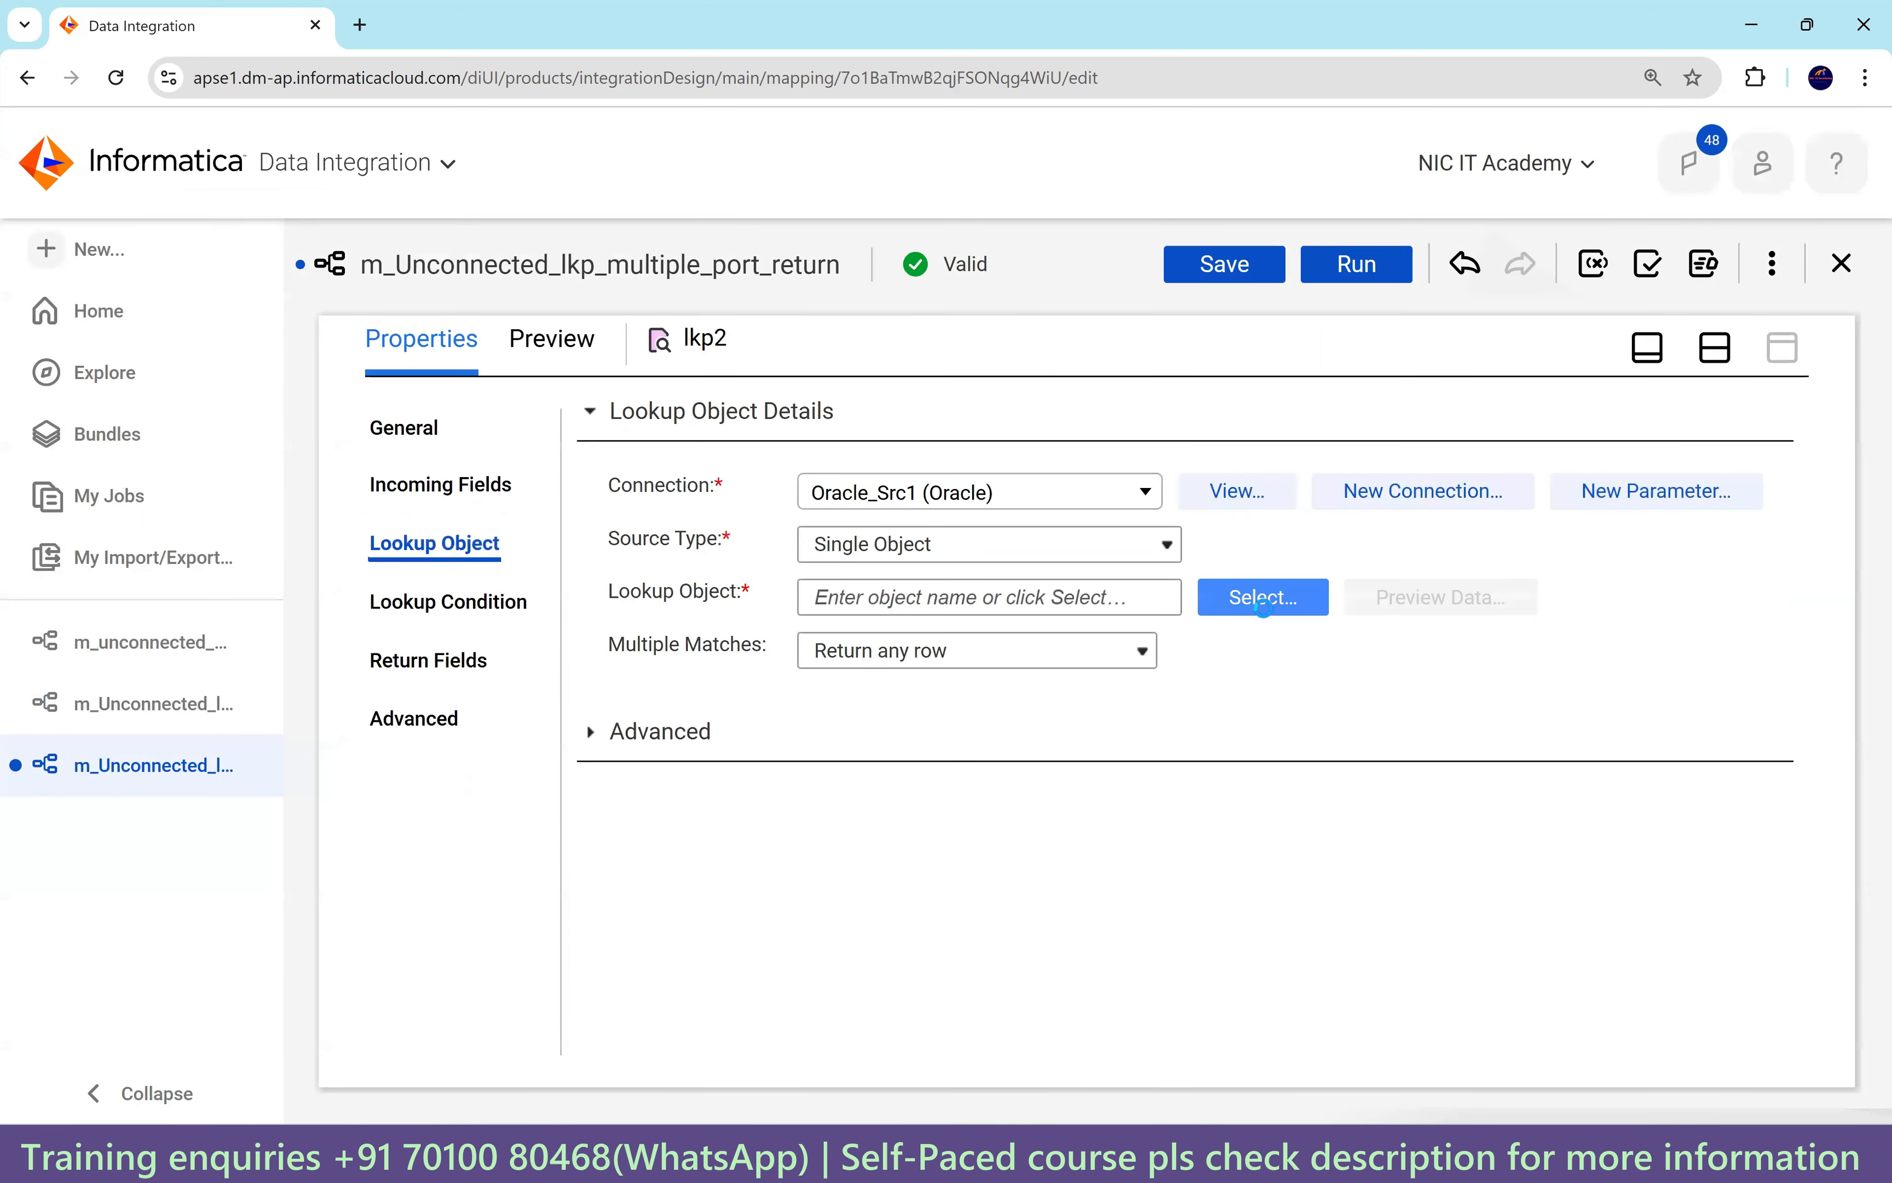
left_click(1321, 938)
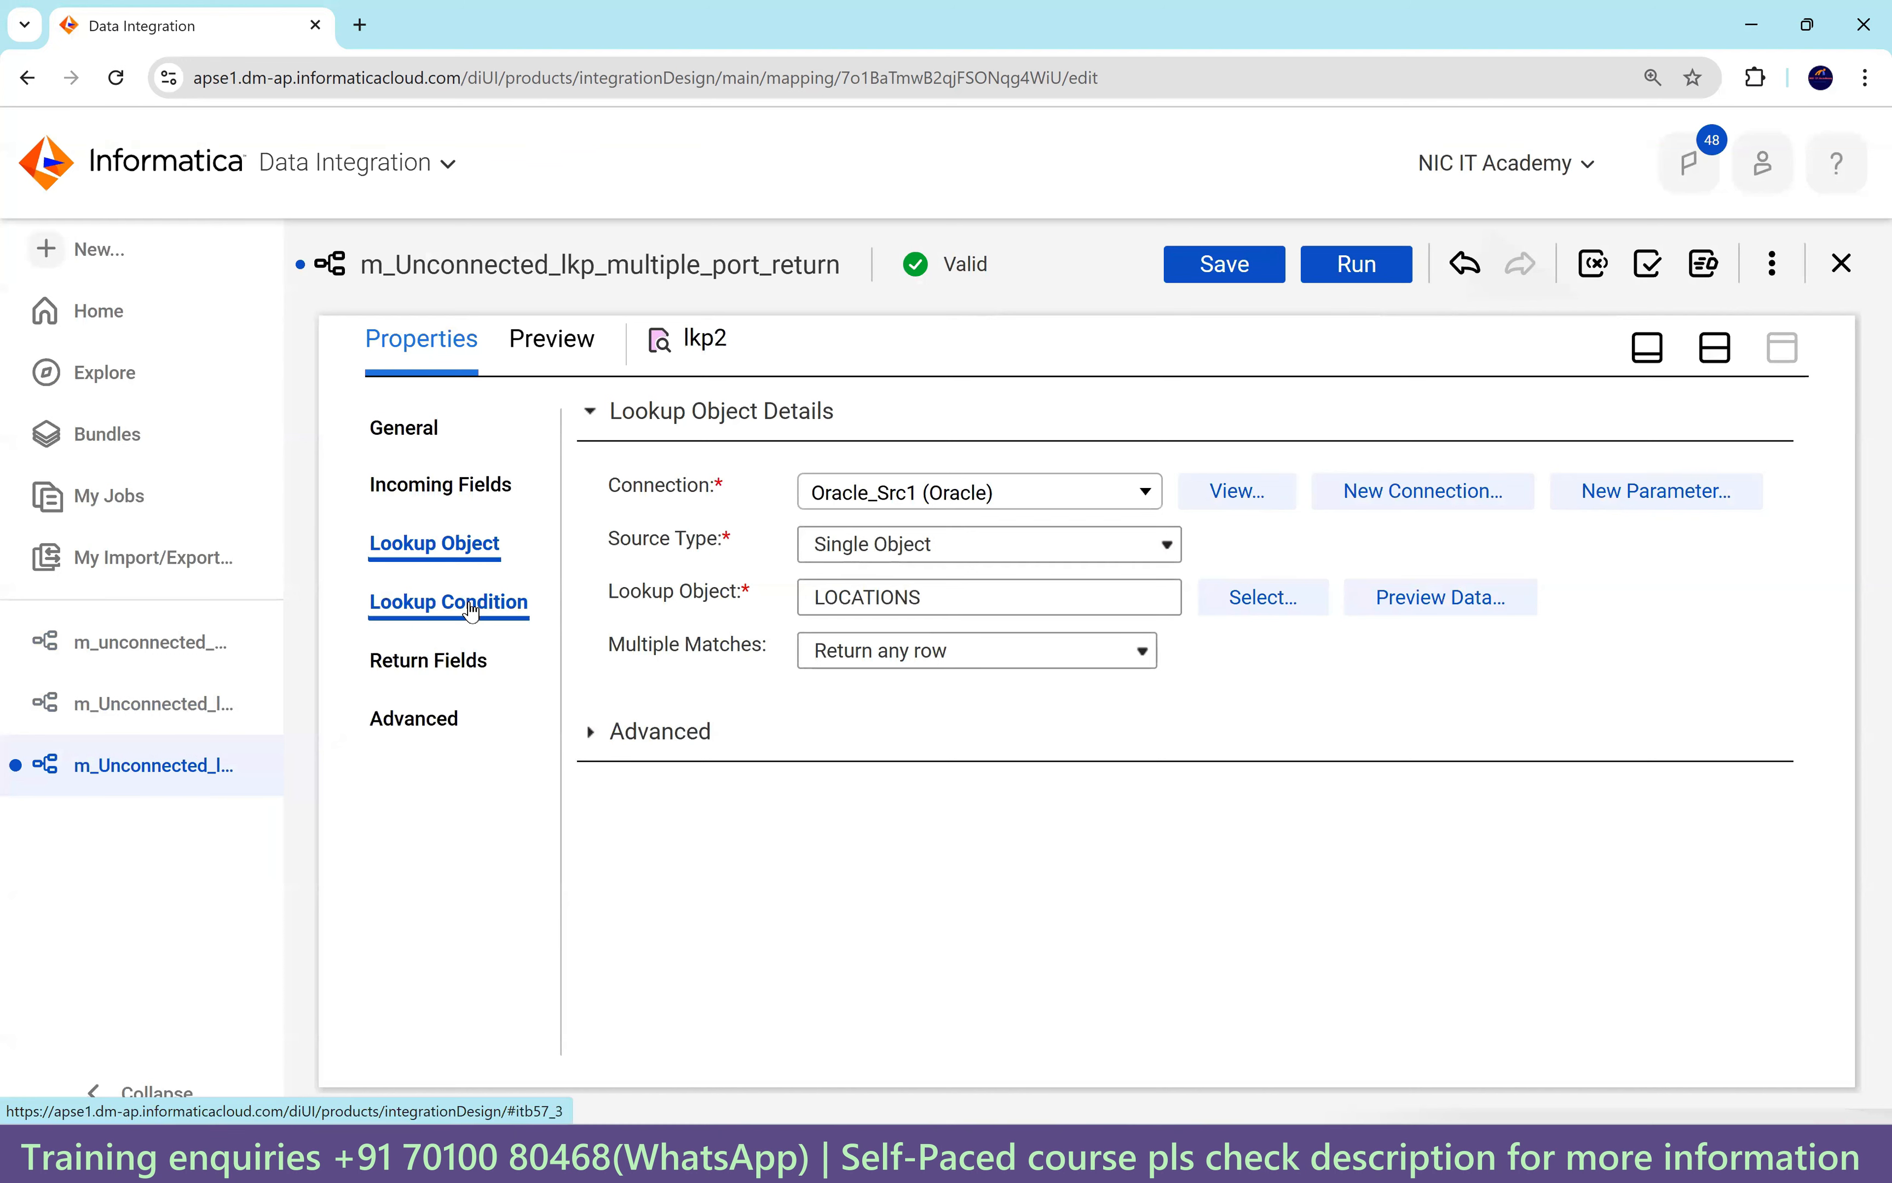
left_click(467, 508)
Add an incoming field named in_loc_id to lkp2.
left_click(1775, 476)
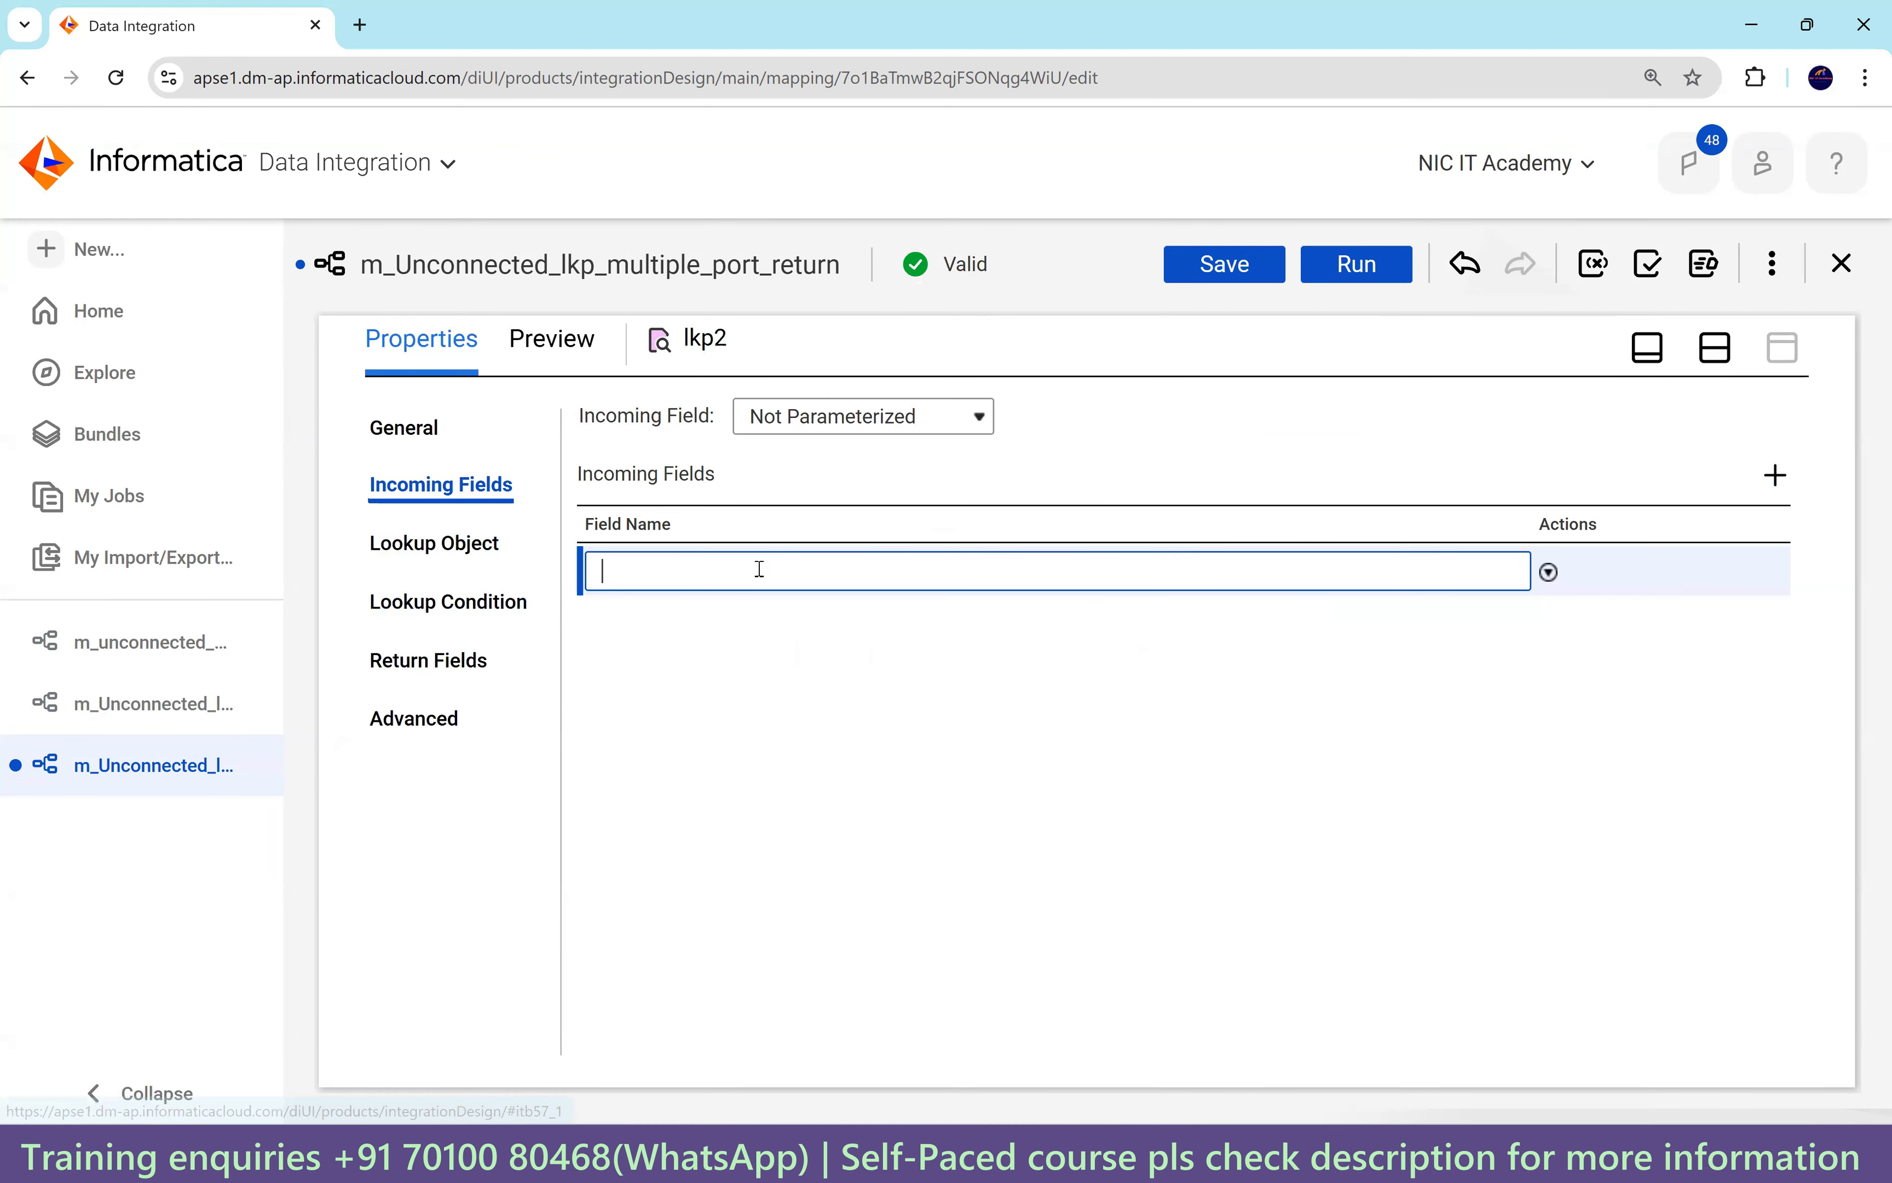
type("in_lo")
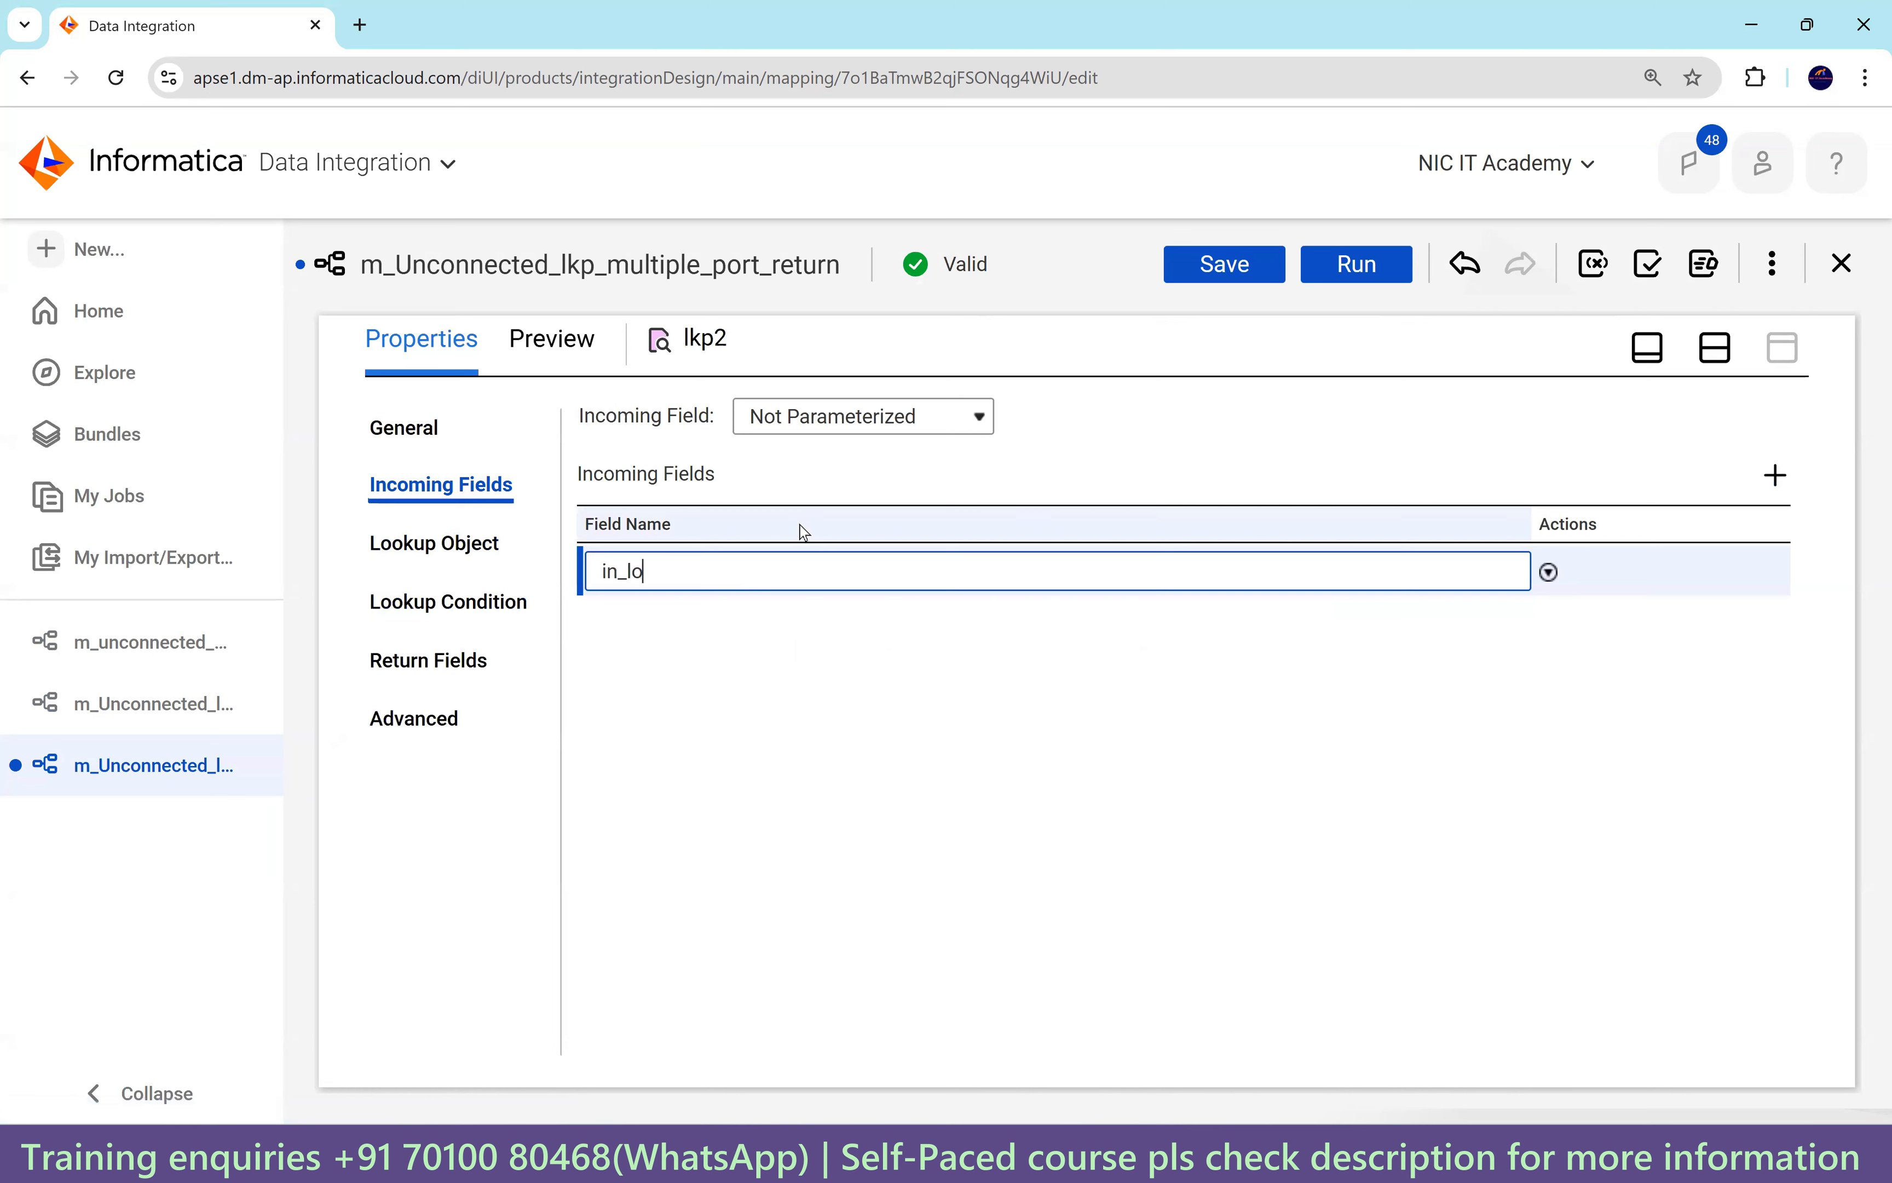
type("c_id")
left_click(474, 542)
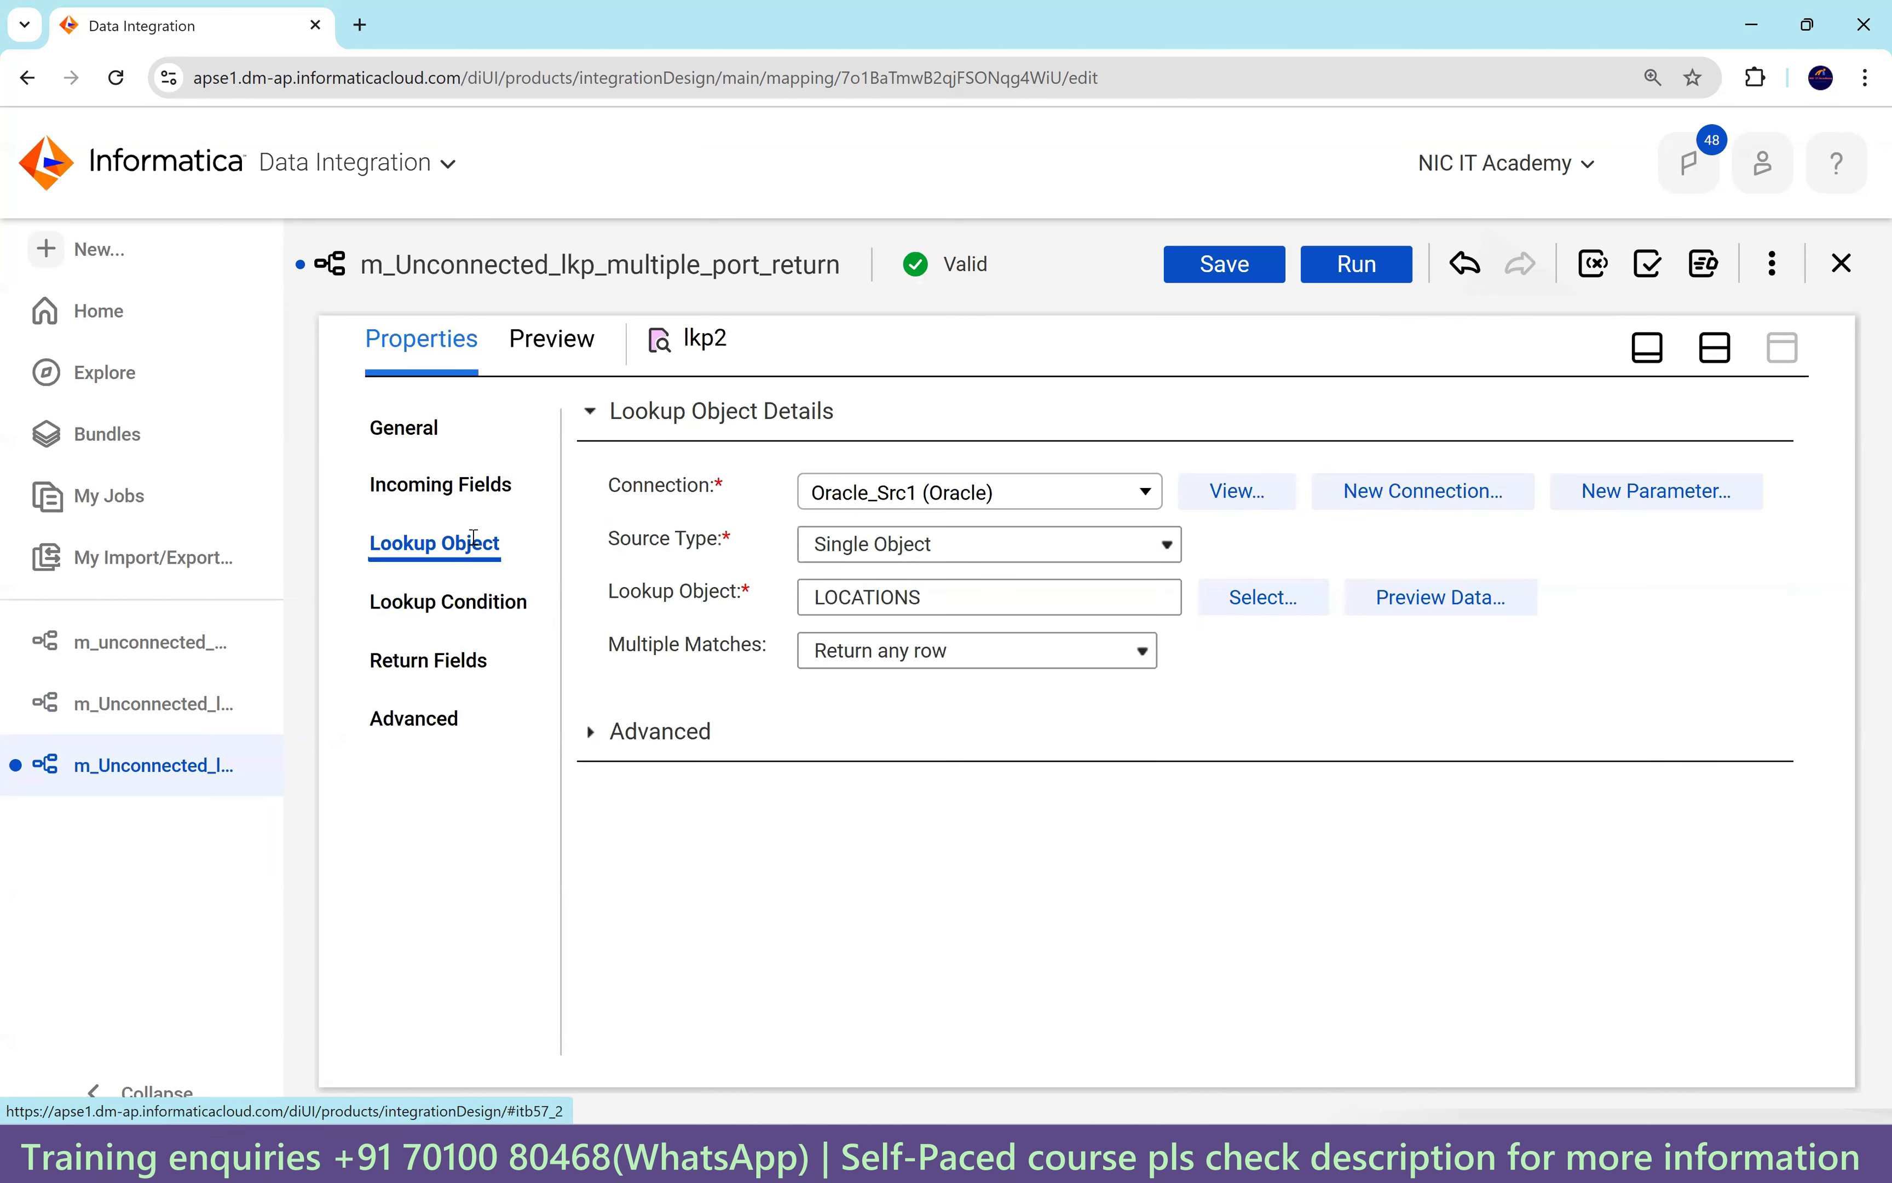
Add a lookup condition matching LOCATION_ID to in_loc_id.
left_click(459, 604)
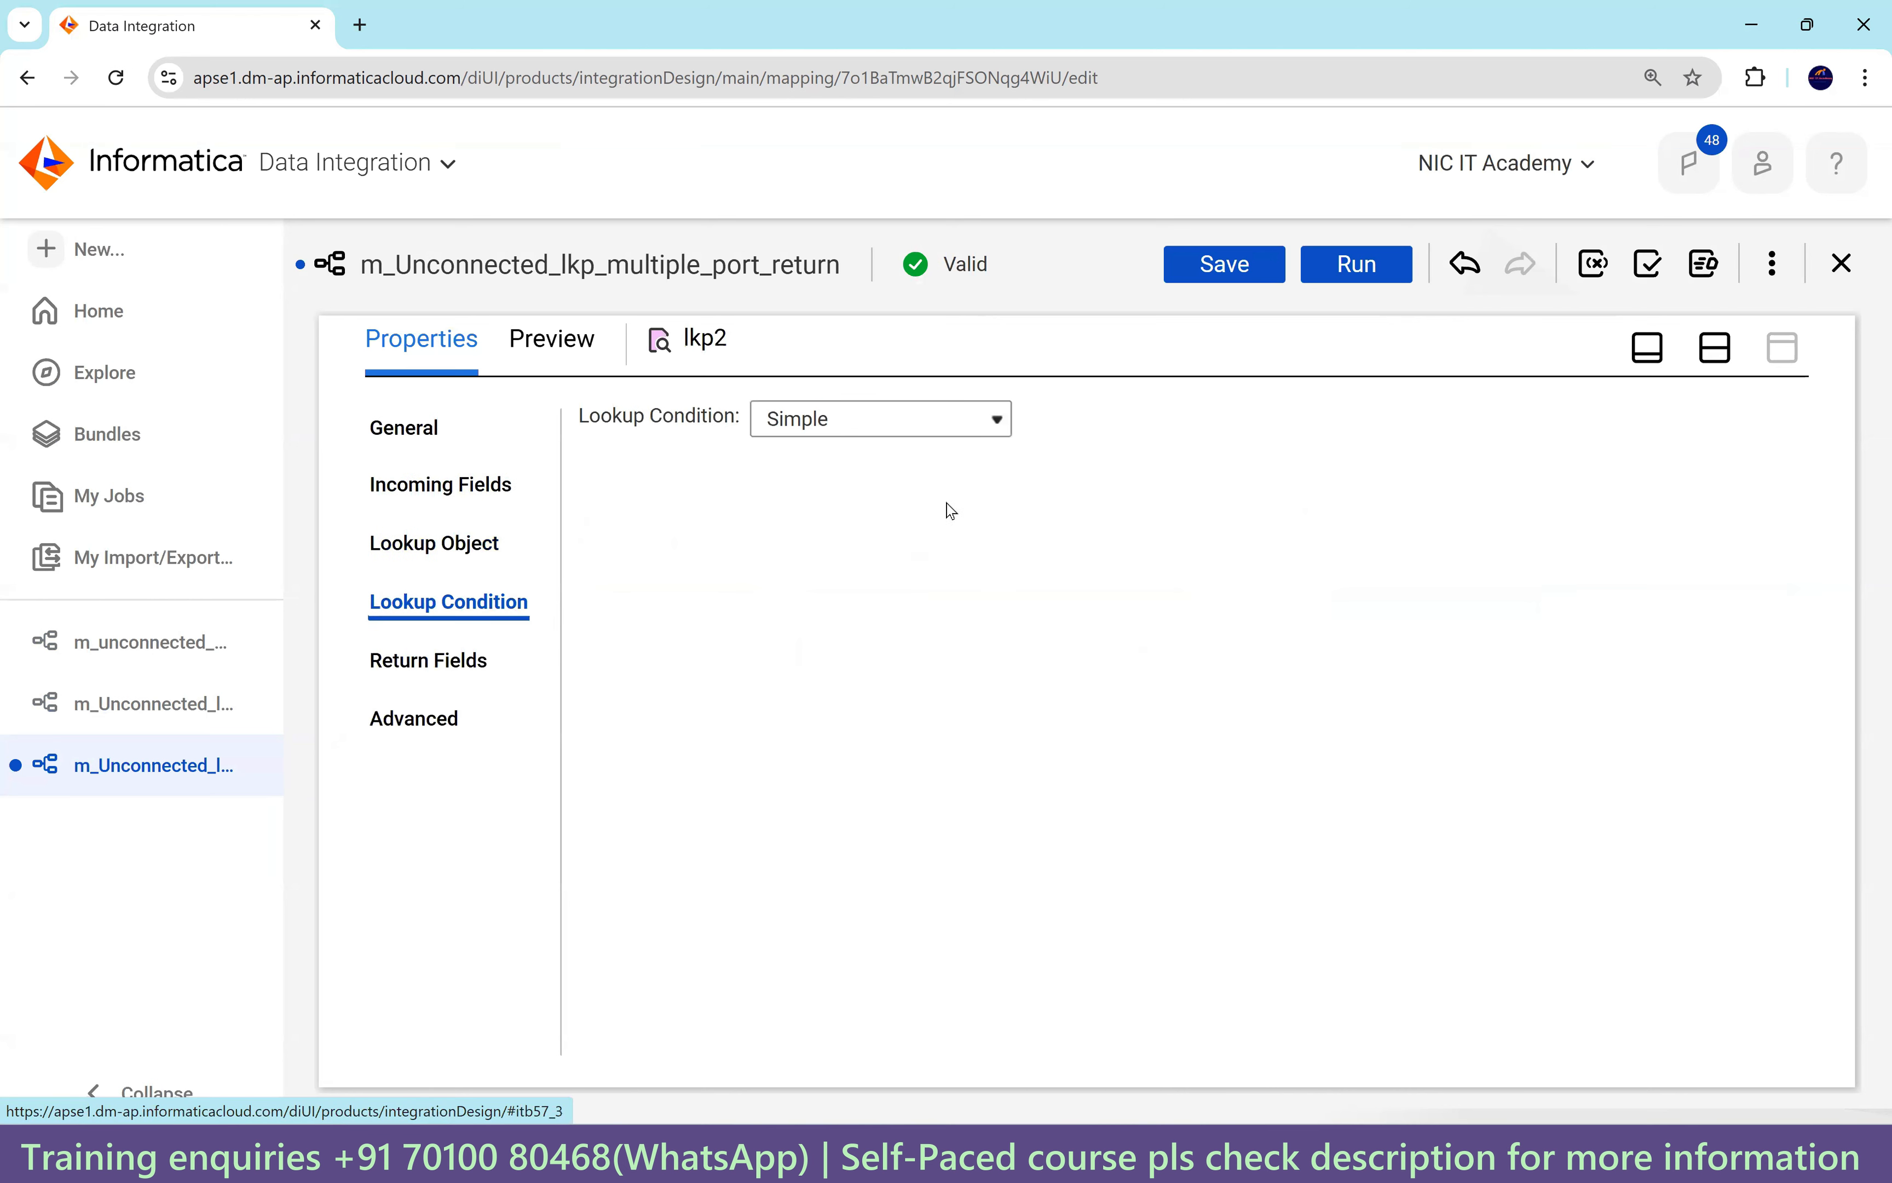
left_click(1761, 480)
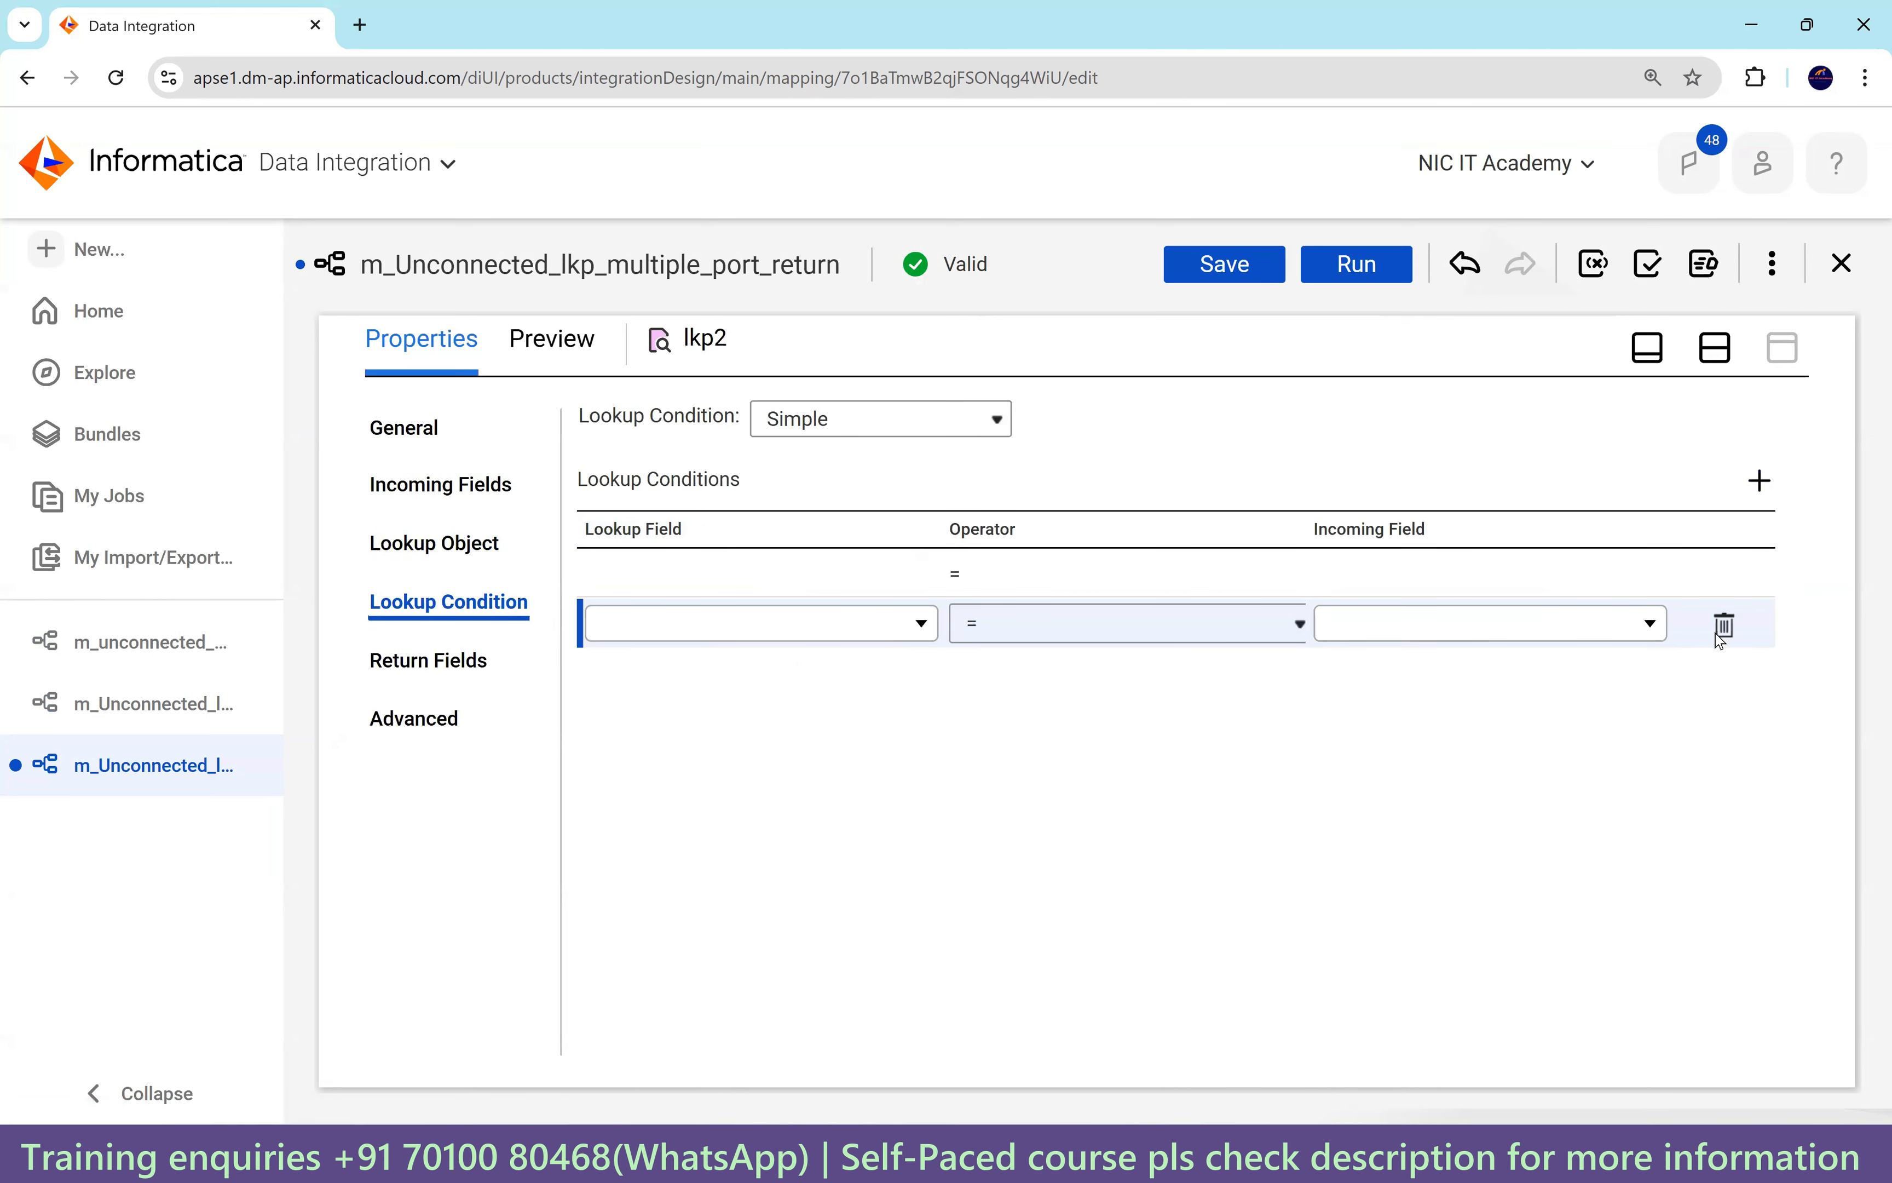
left_click(950, 579)
left_click(841, 583)
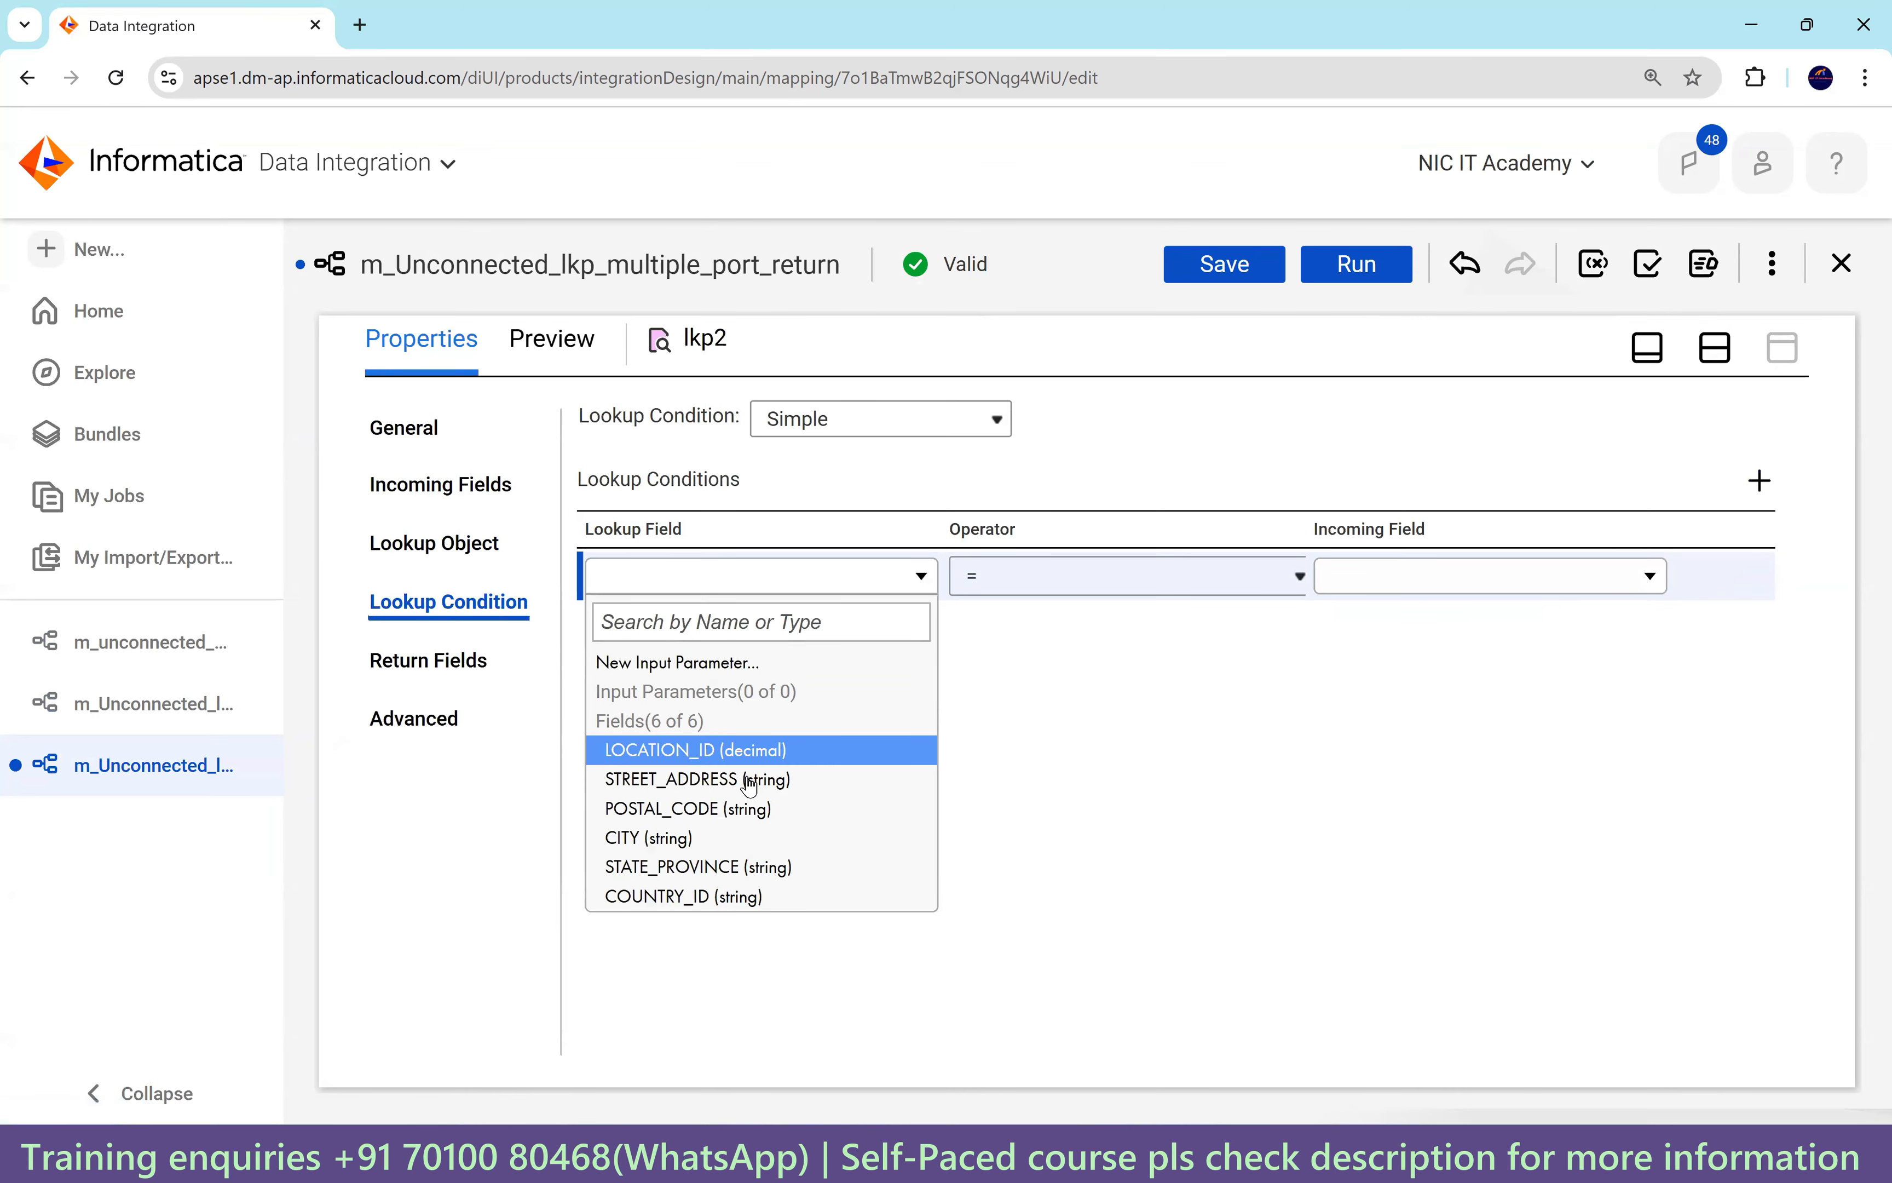
left_click(752, 753)
left_click(1402, 586)
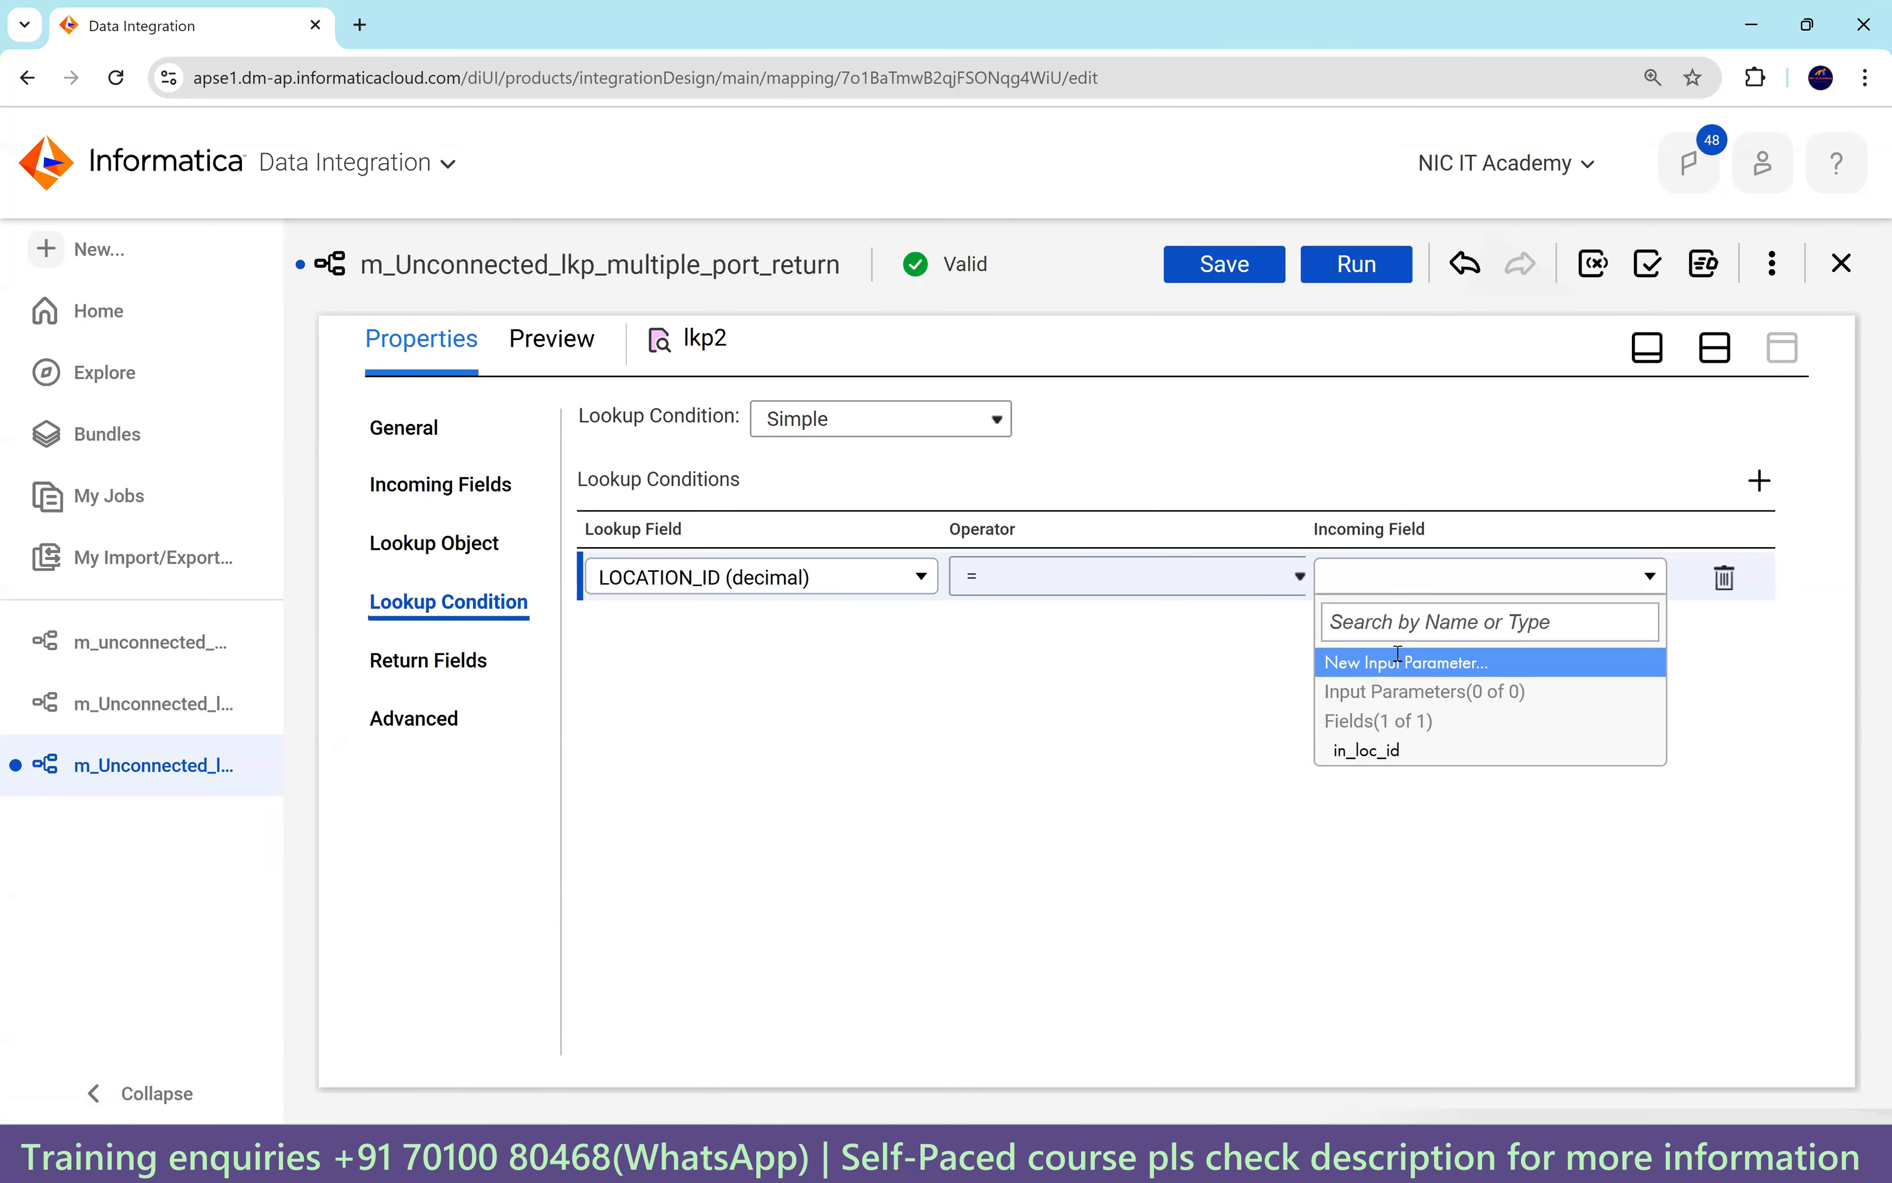
left_click(1374, 747)
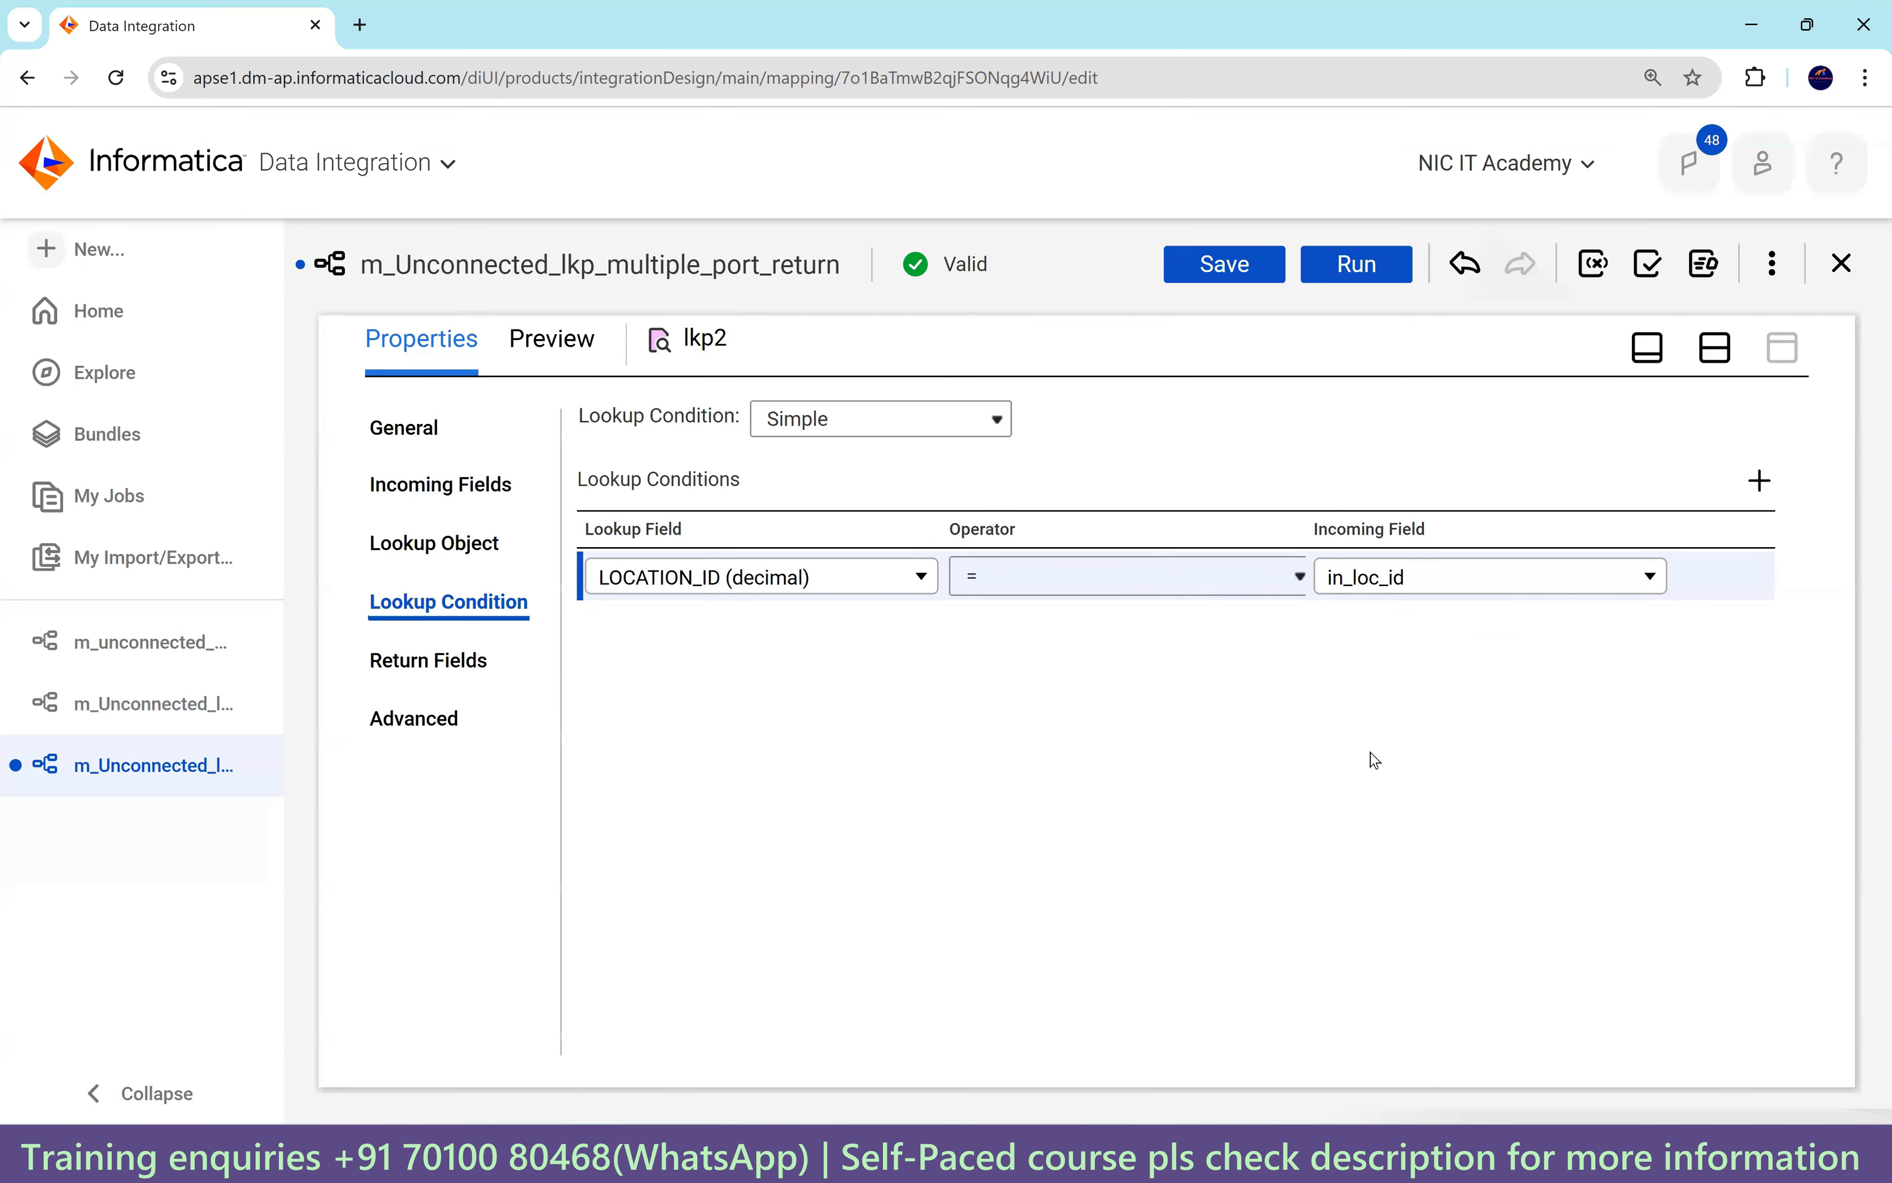
left_click(453, 677)
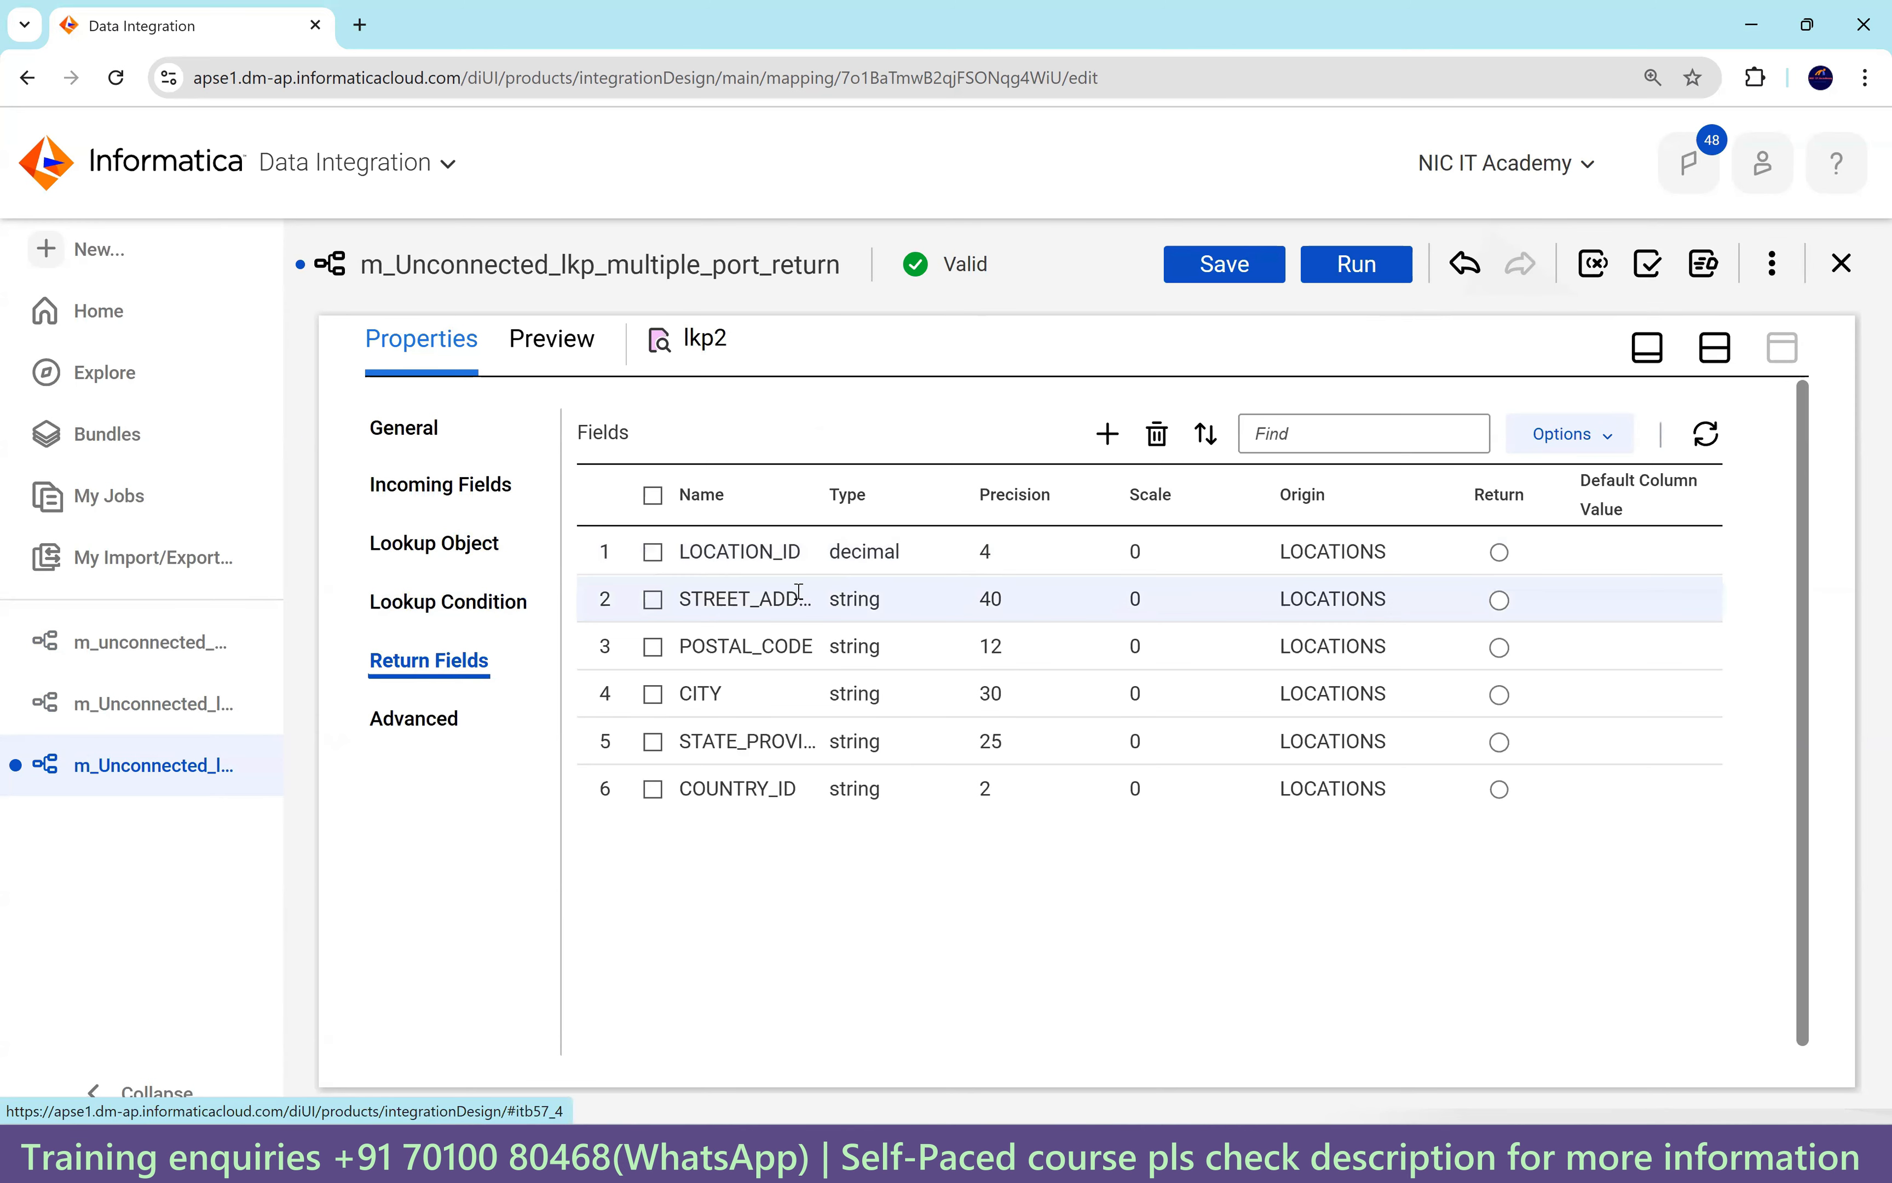
Delete the POSTAL_CODE, CITY, STATE_PROVINCE and COUNTRY_ID return fields.
left_click(655, 647)
left_click(654, 695)
left_click(654, 742)
left_click(654, 790)
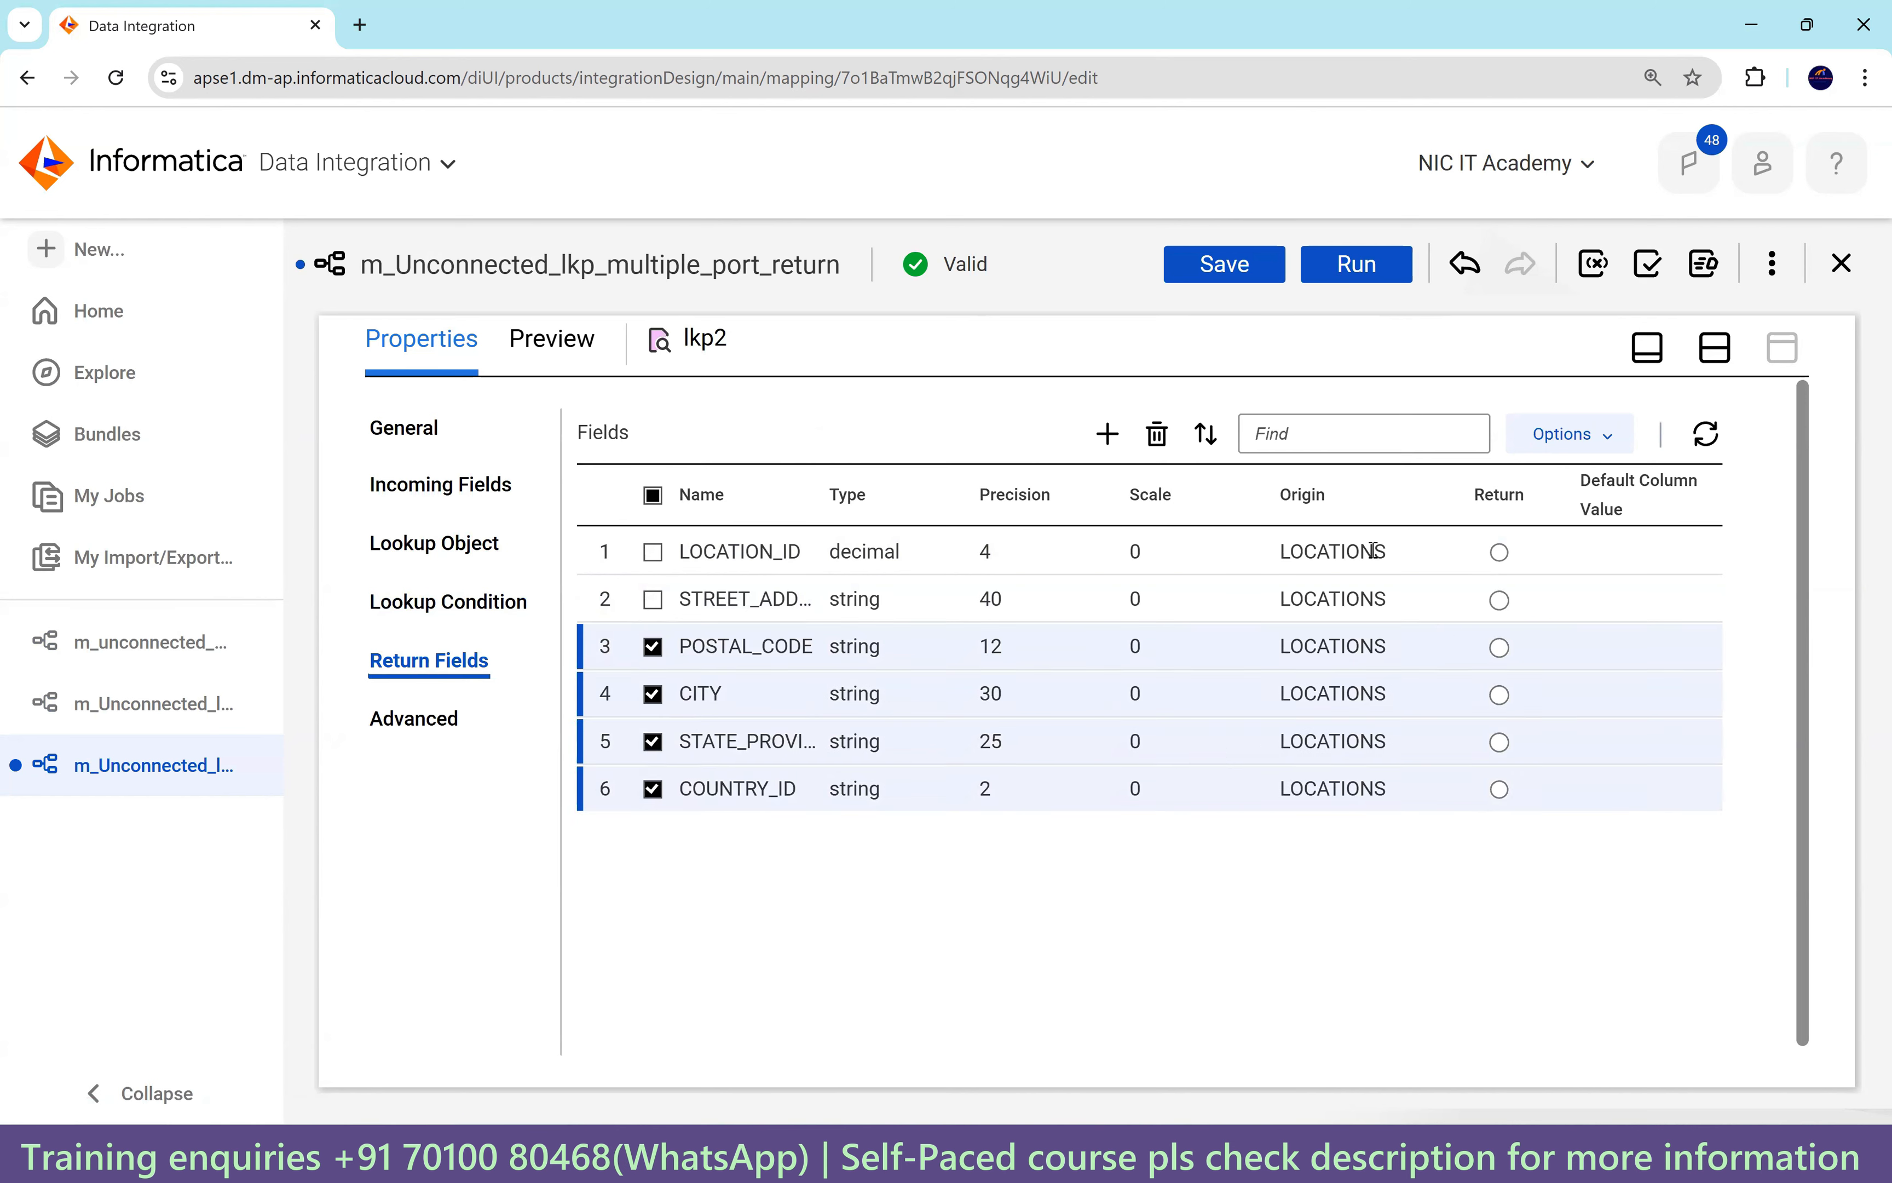
left_click(1157, 435)
left_click(995, 762)
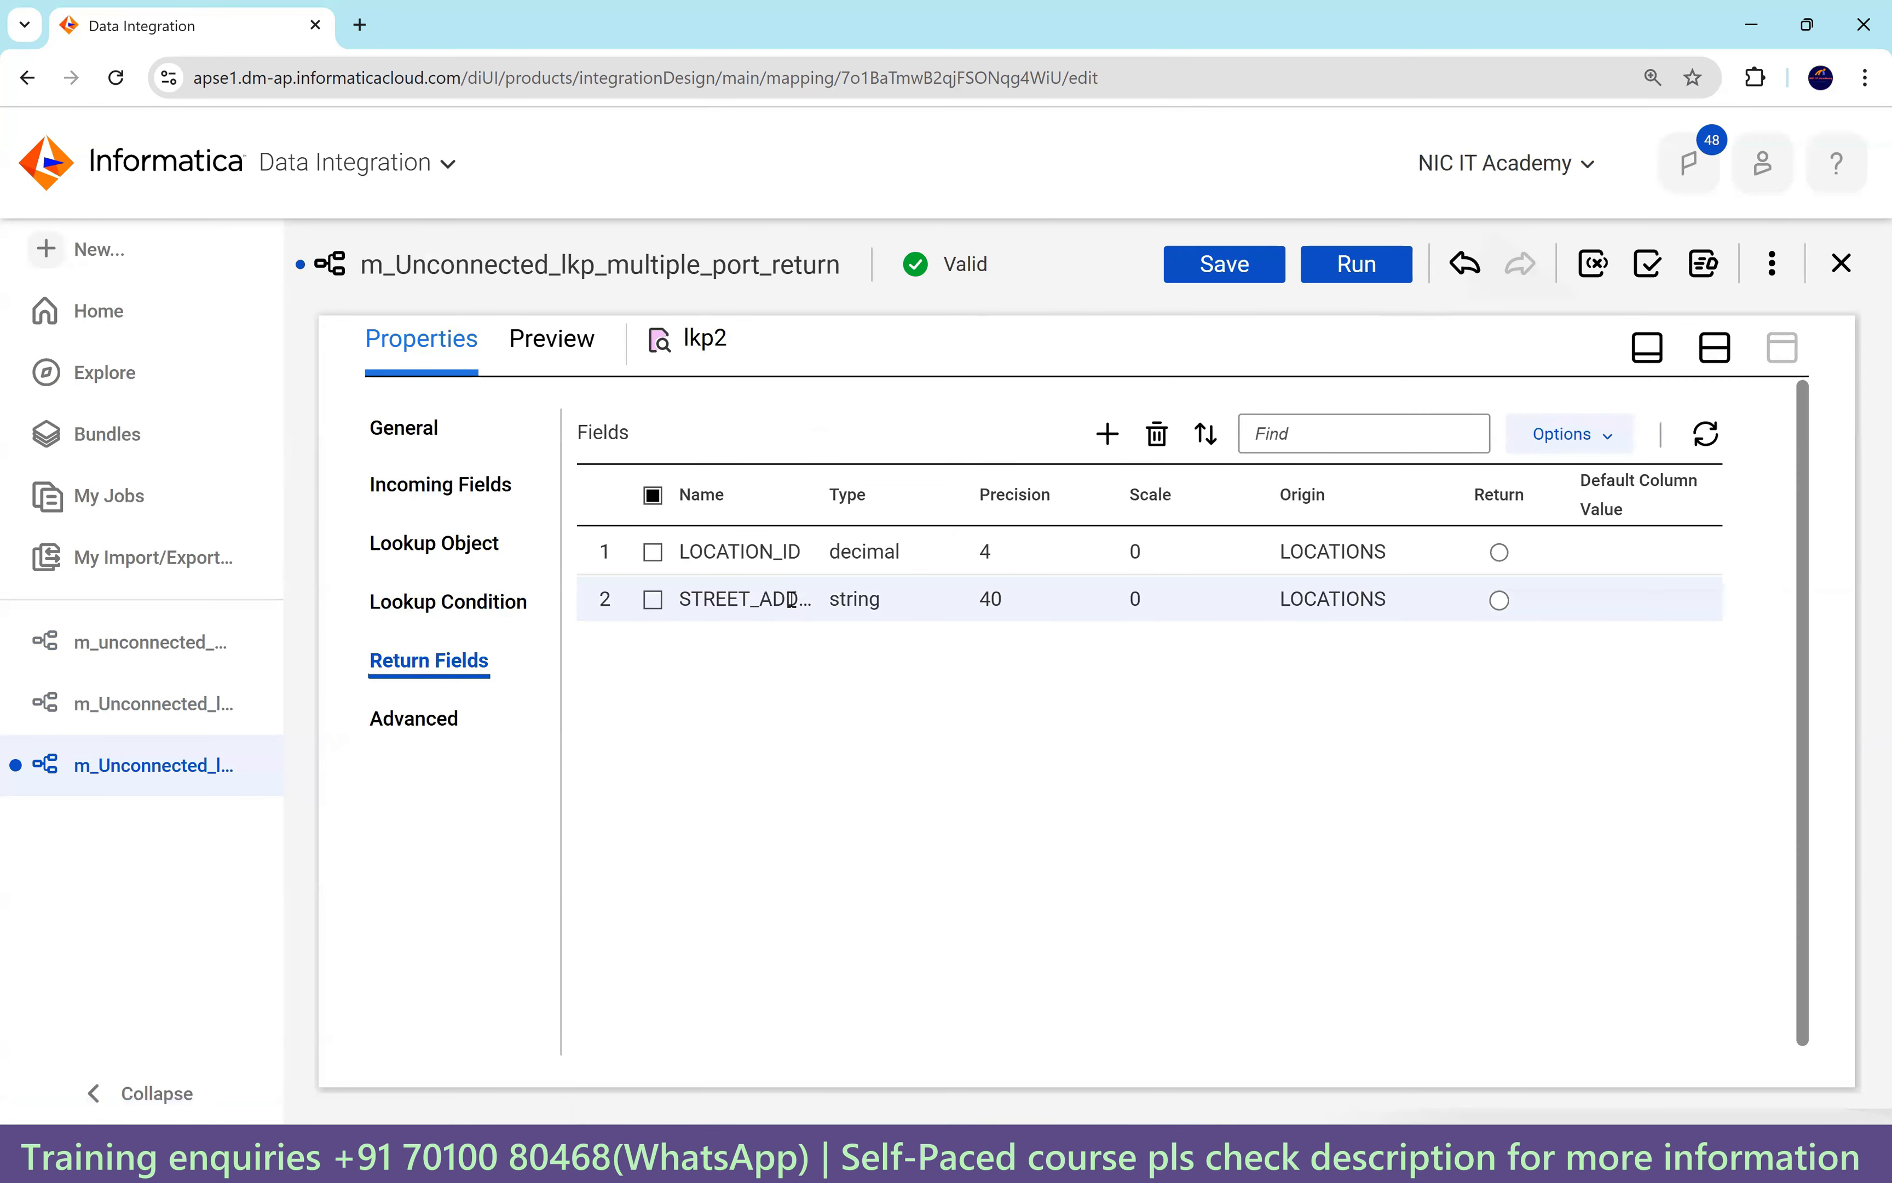
Make STREET_ADDRESS the return field and raise its native precision from 40 to 1000.
left_click(1499, 600)
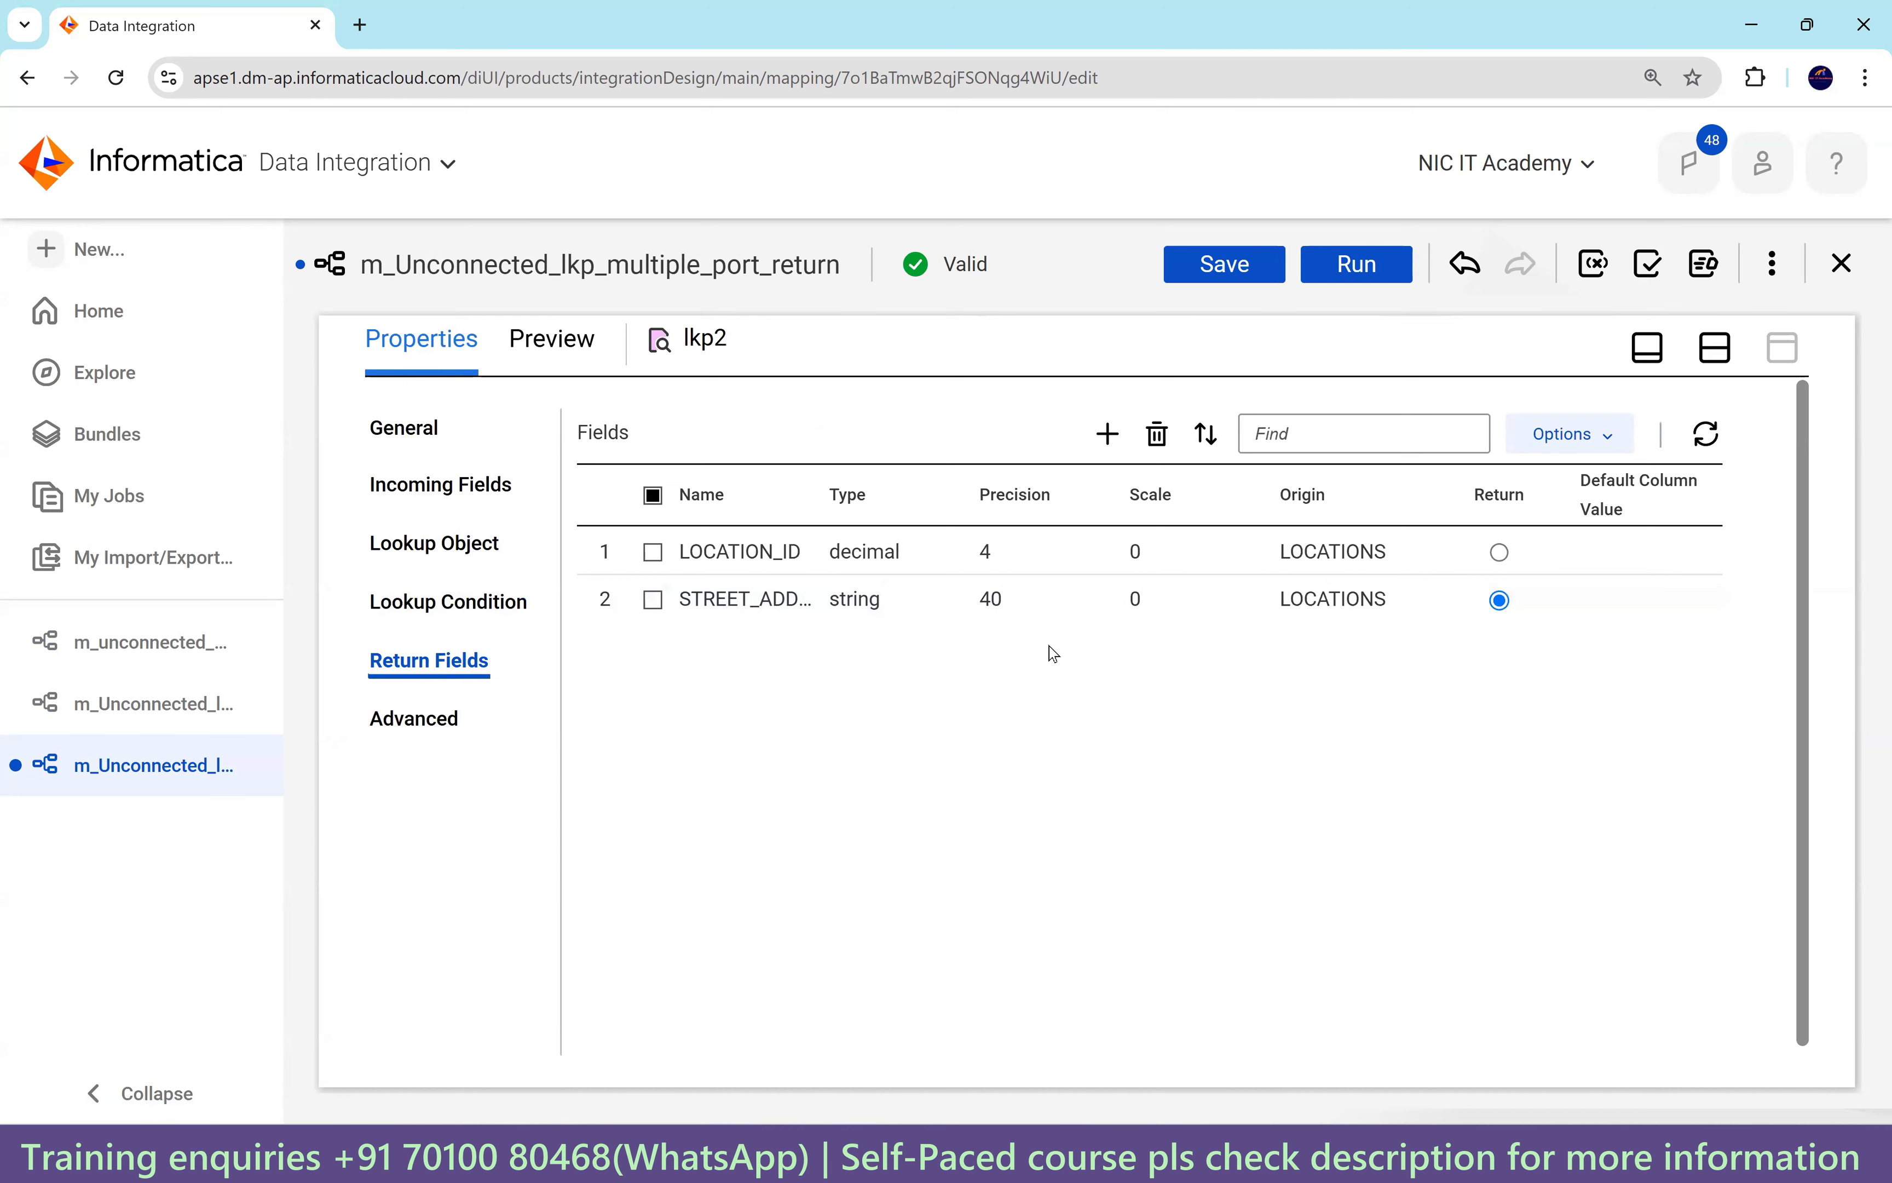
double_click(985, 598)
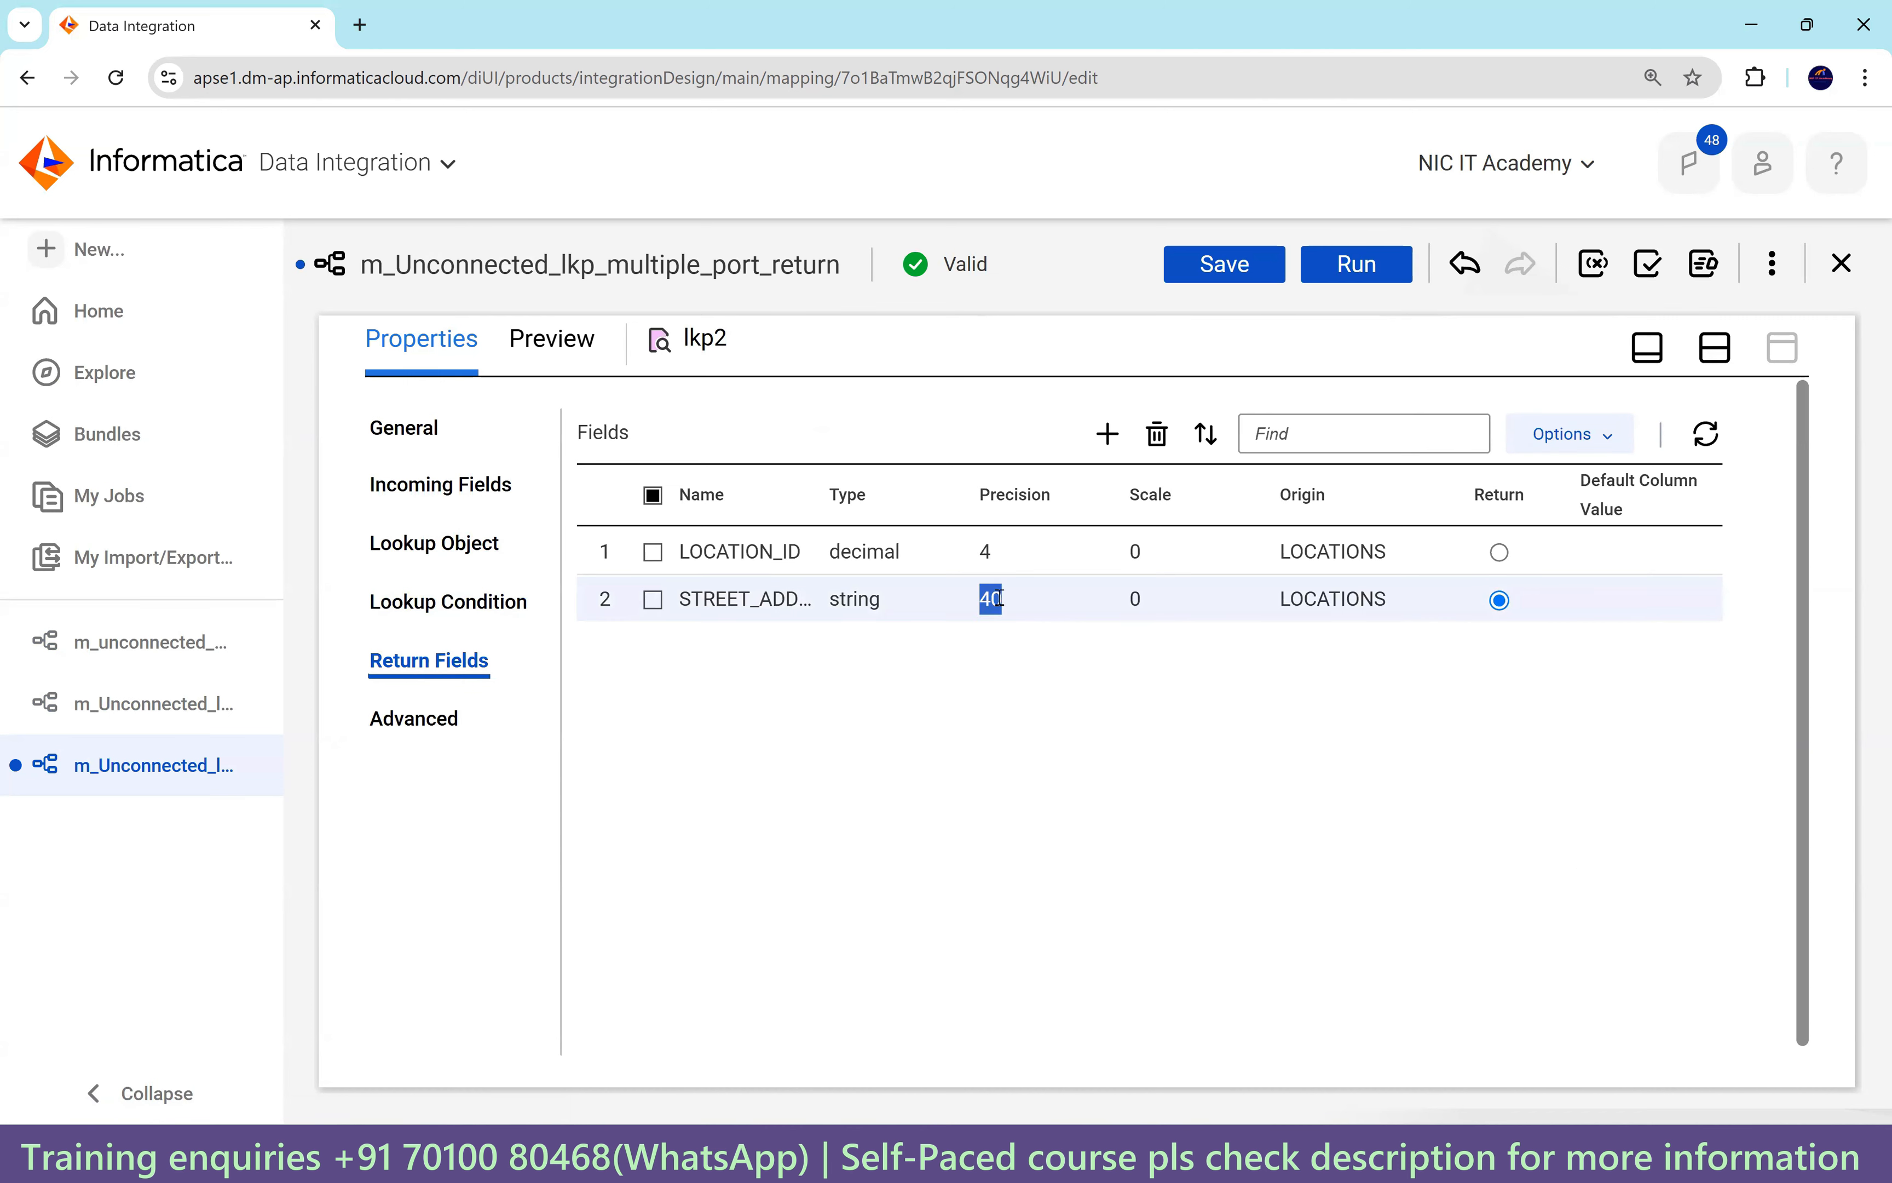
left_click(1596, 435)
left_click(1593, 606)
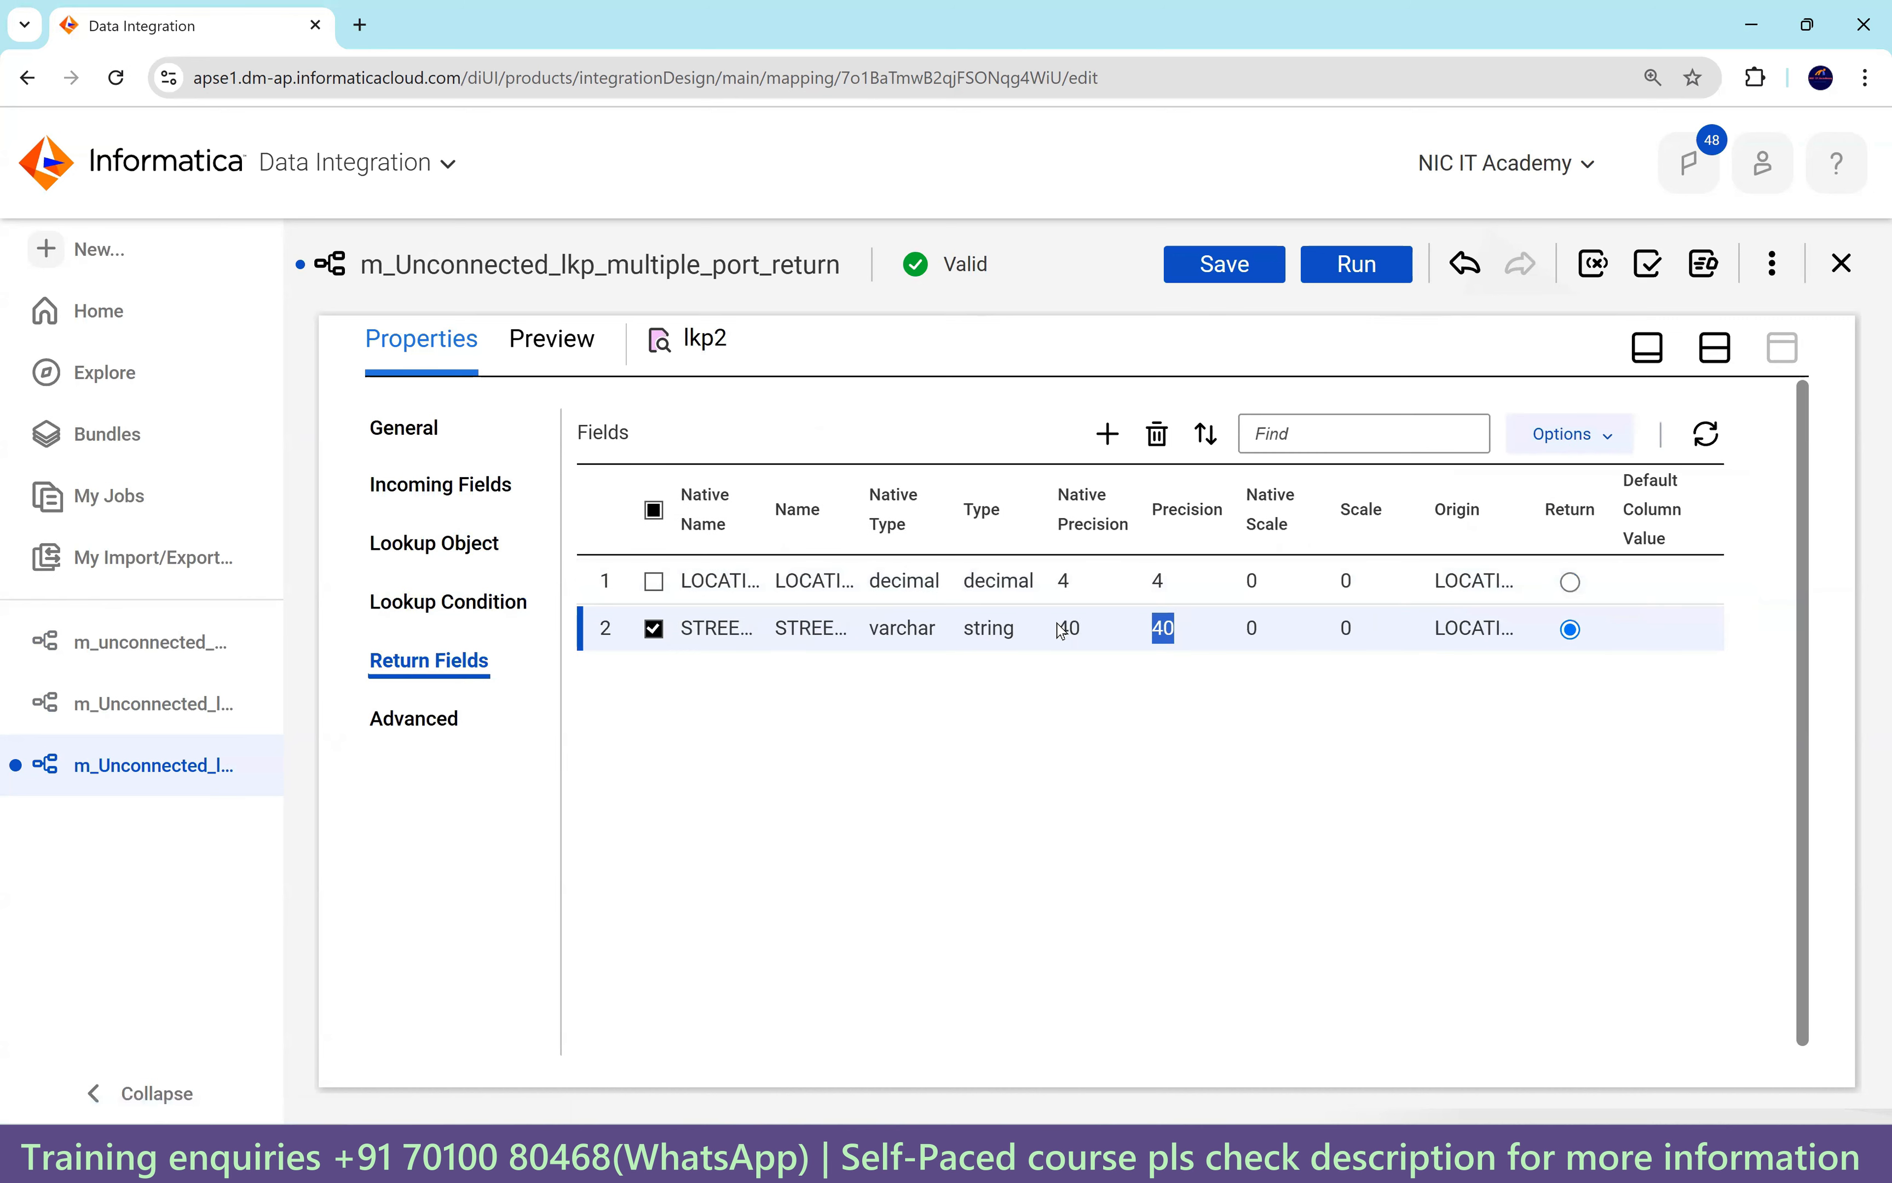
left_click(1069, 630)
key("BackSpace")
key("BackSpace")
type("10")
left_click(1167, 733)
left_click(1163, 733)
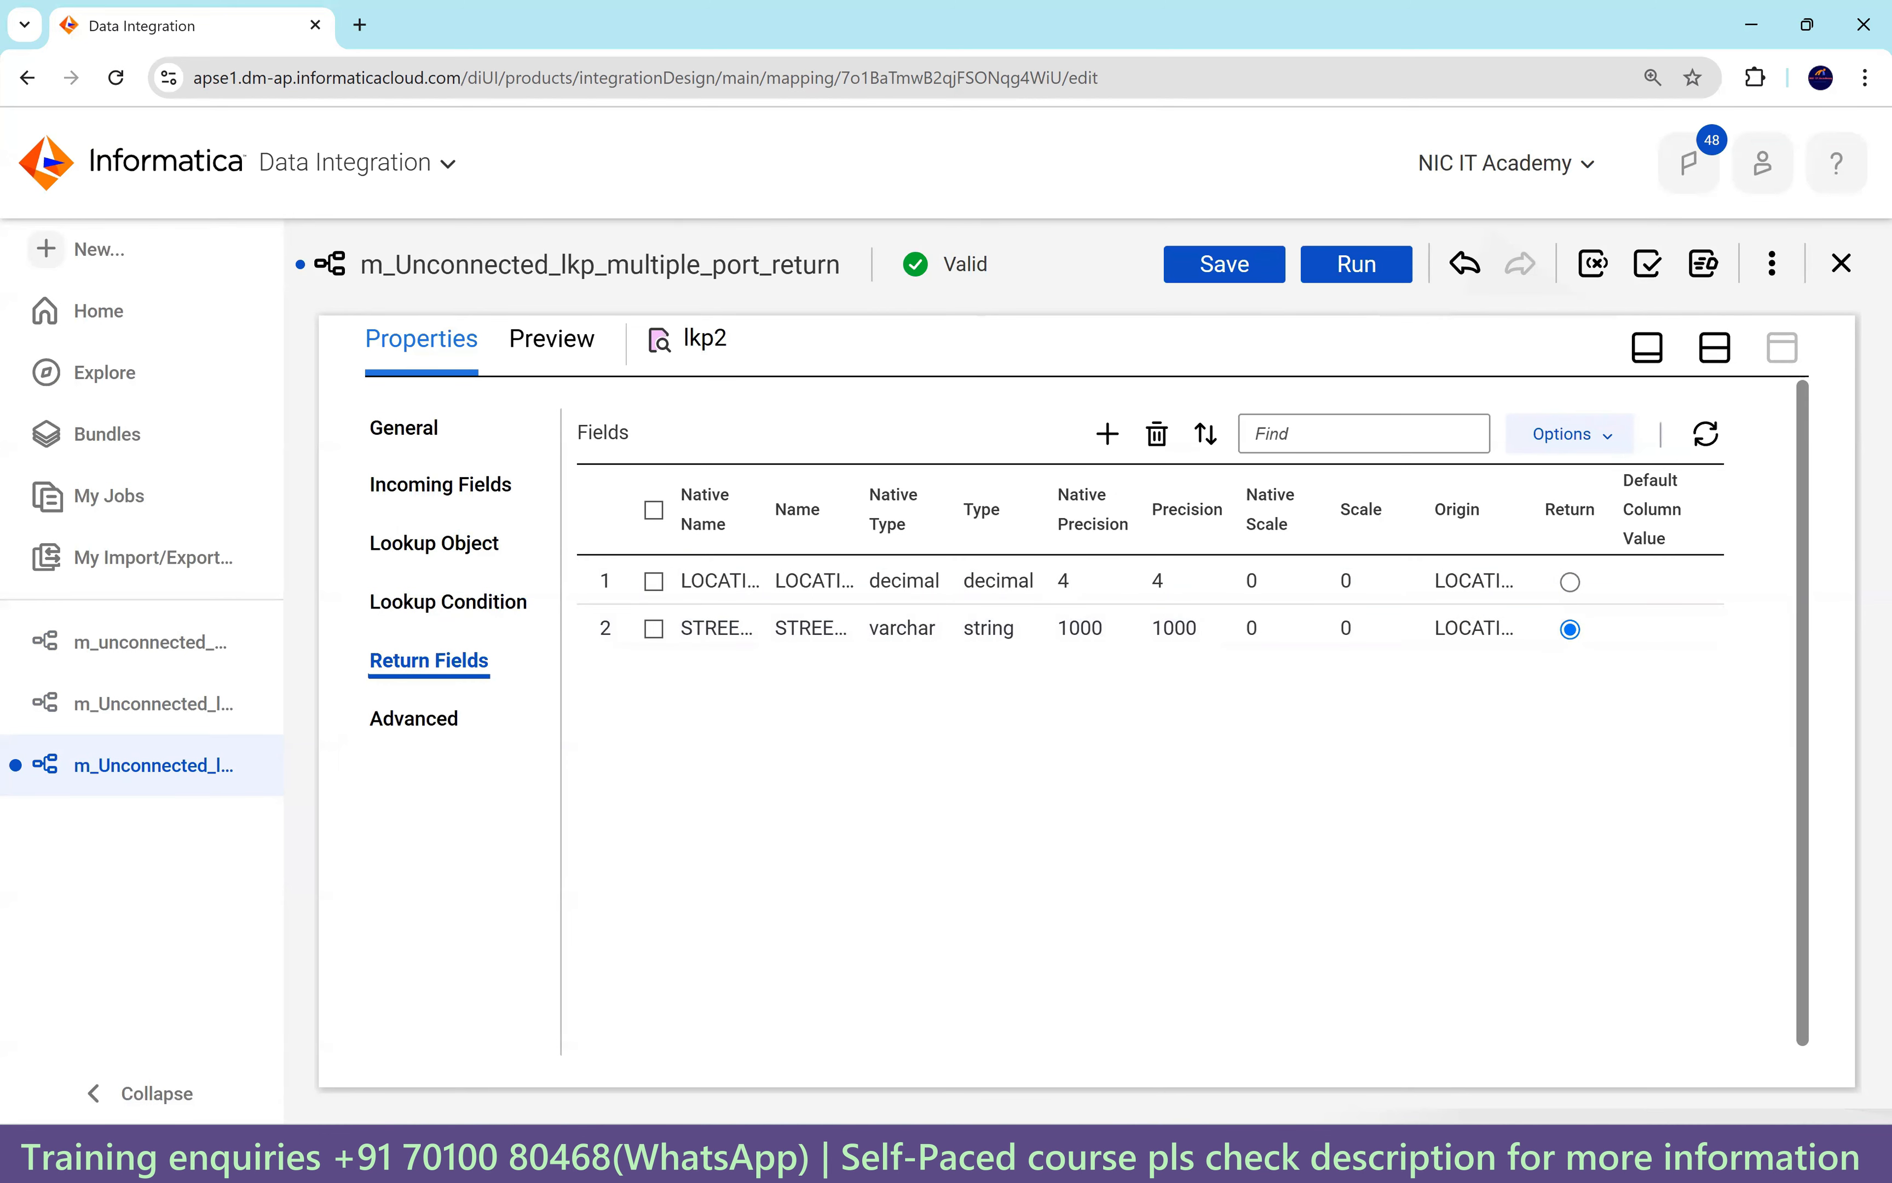
Bring Oracle SQL Developer forward on the HR worksheet.
mouse_move(1328, 1156)
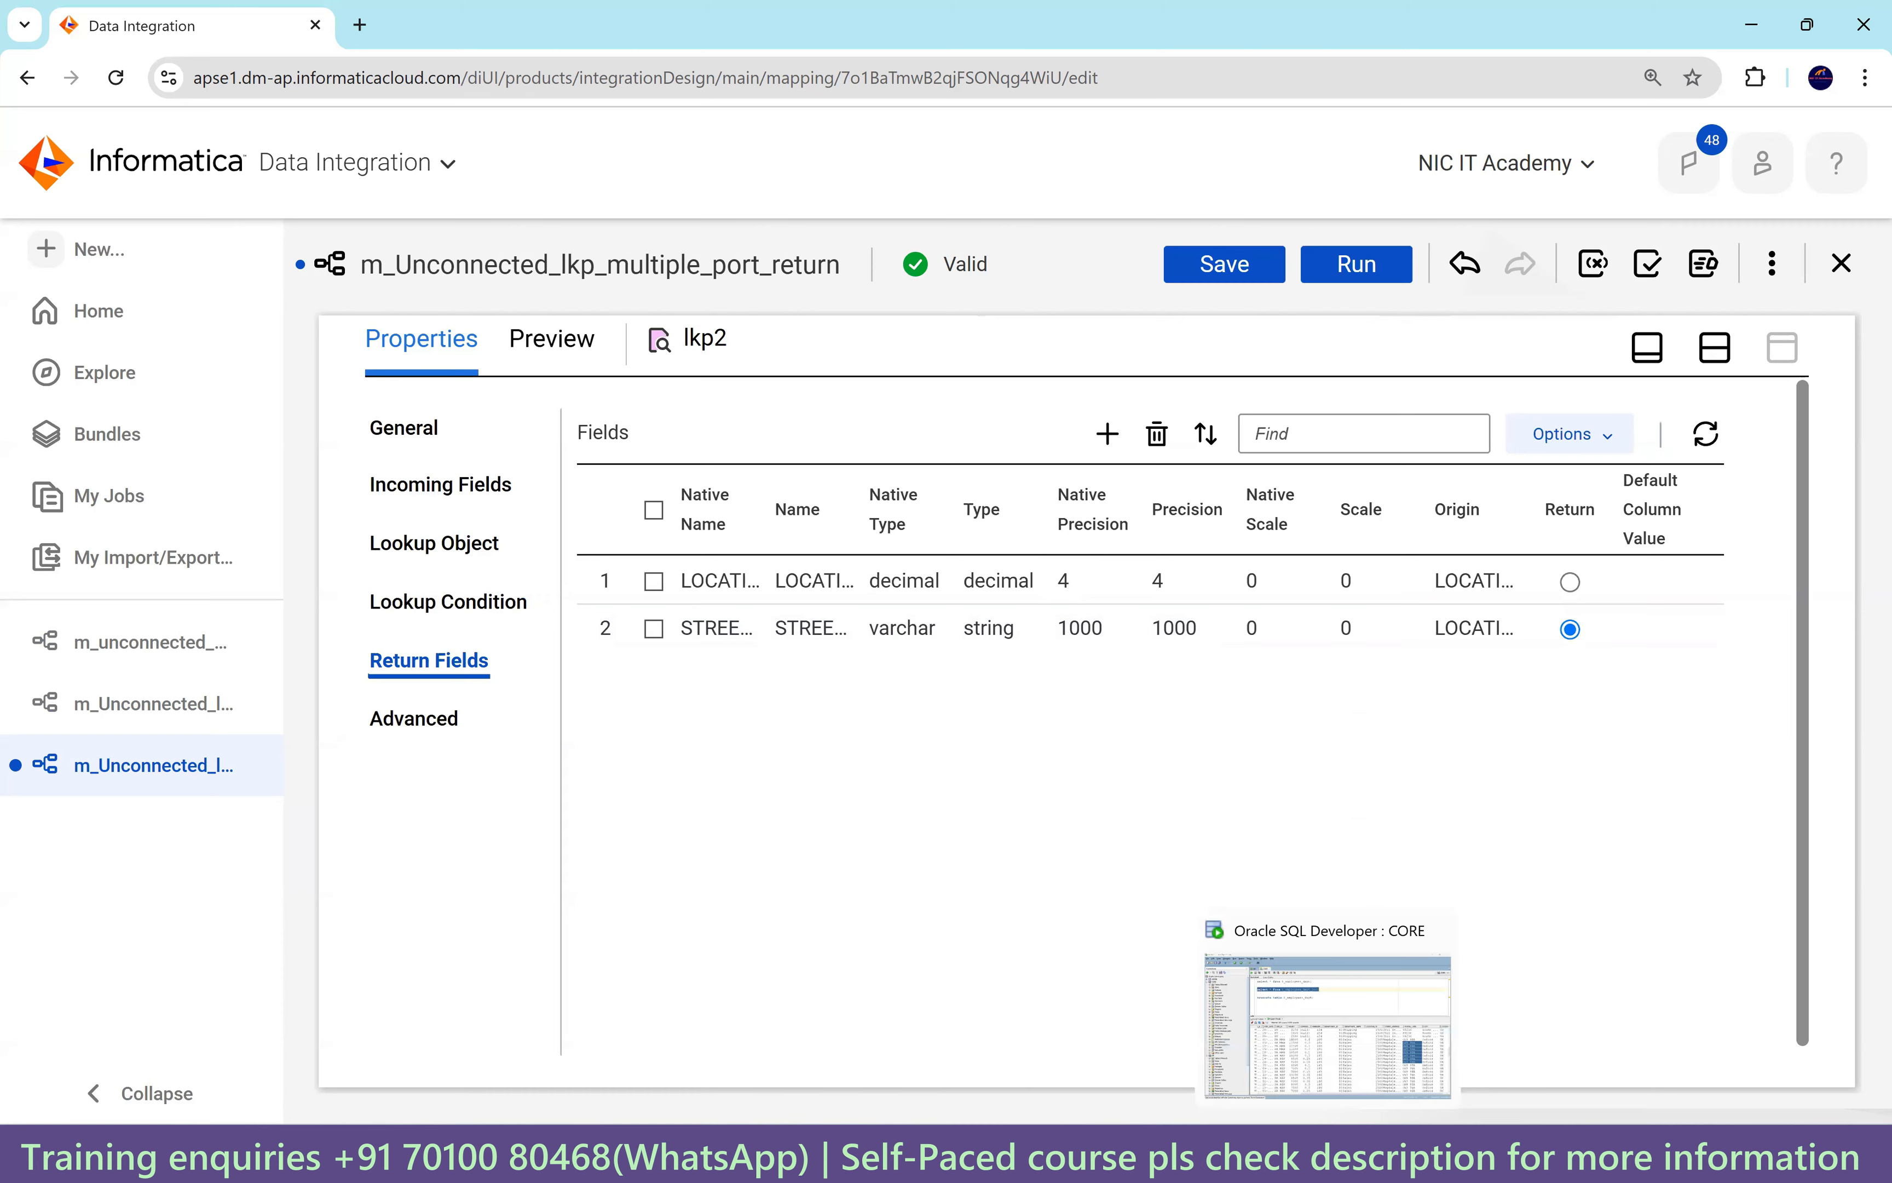
left_click(1328, 1024)
left_click(379, 123)
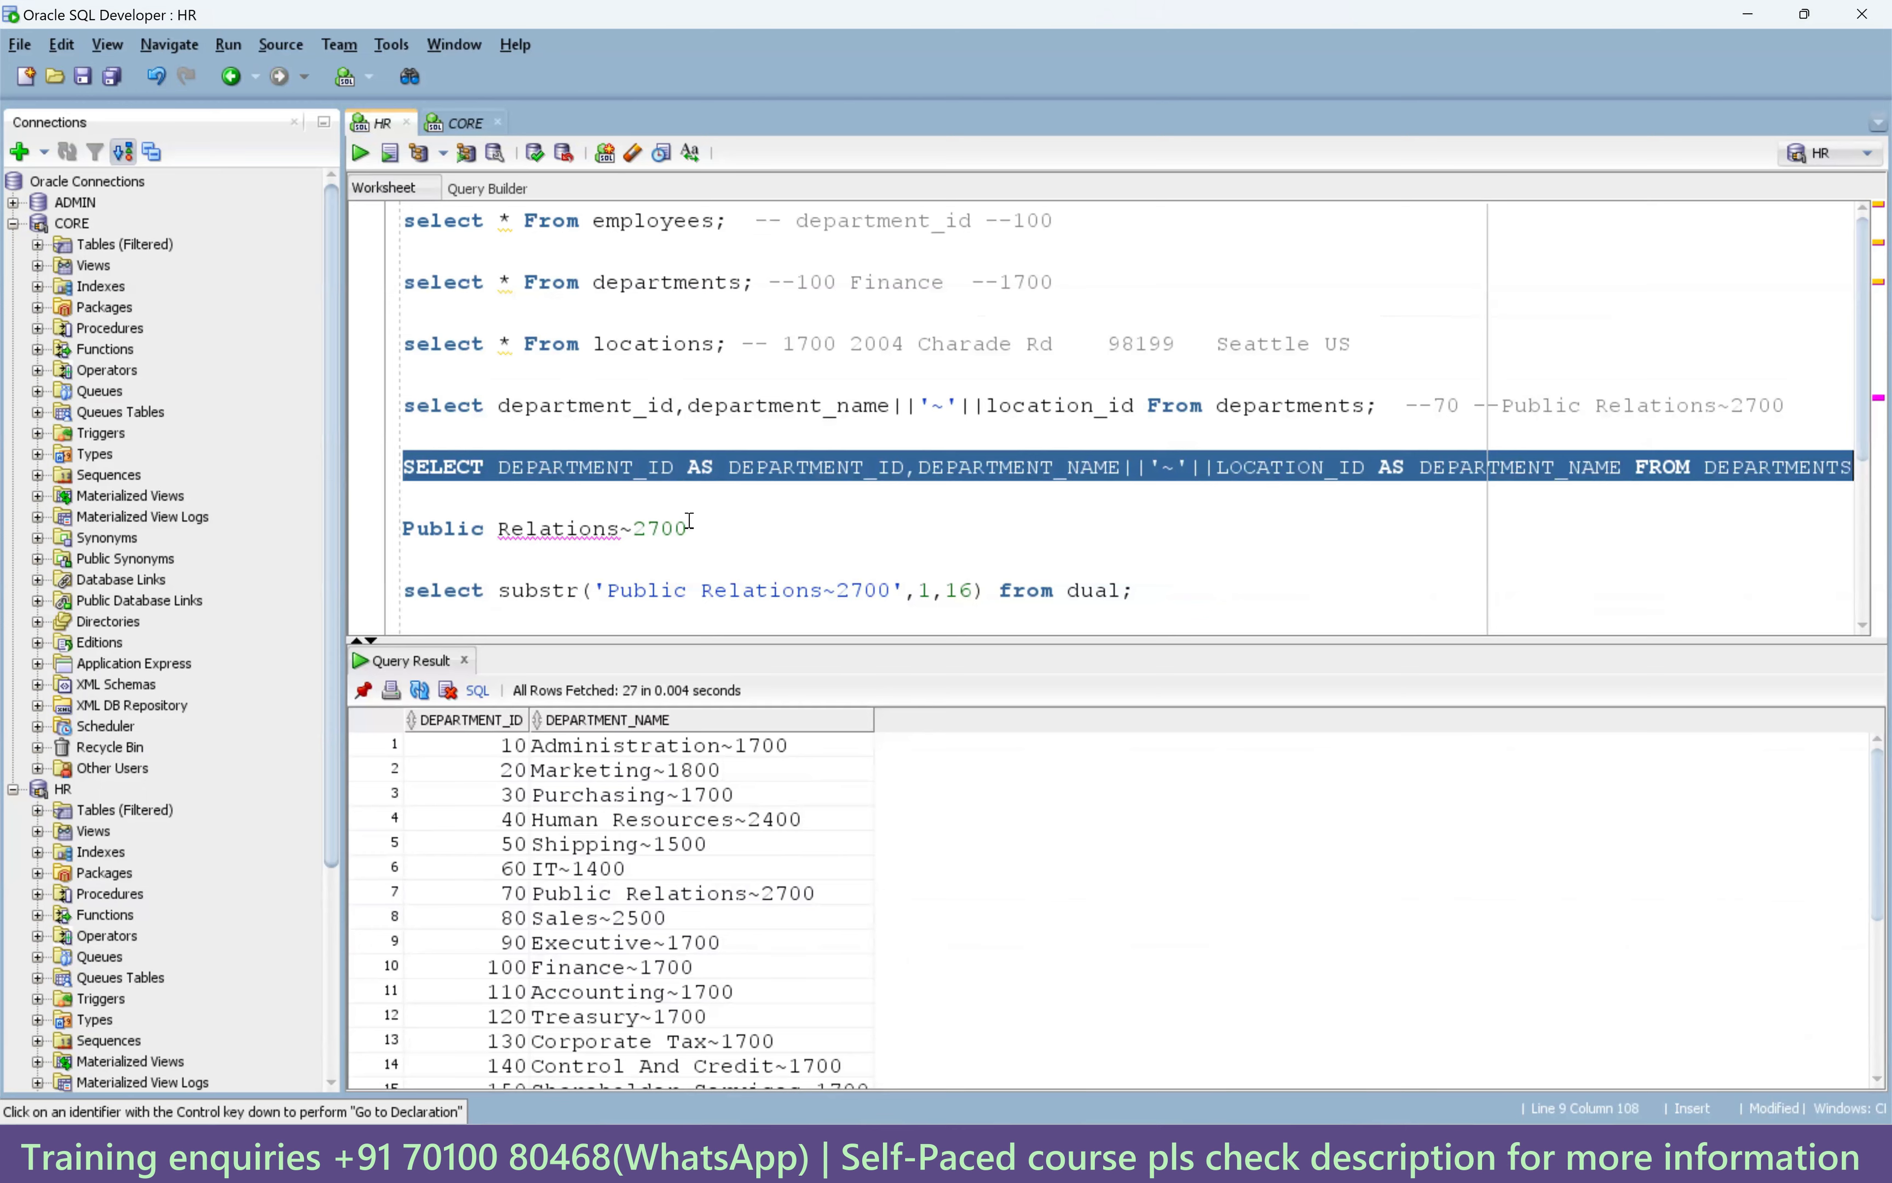
Run the existing select from locations query.
scroll(692, 516, "down", 3)
scroll(698, 531, "up", 1)
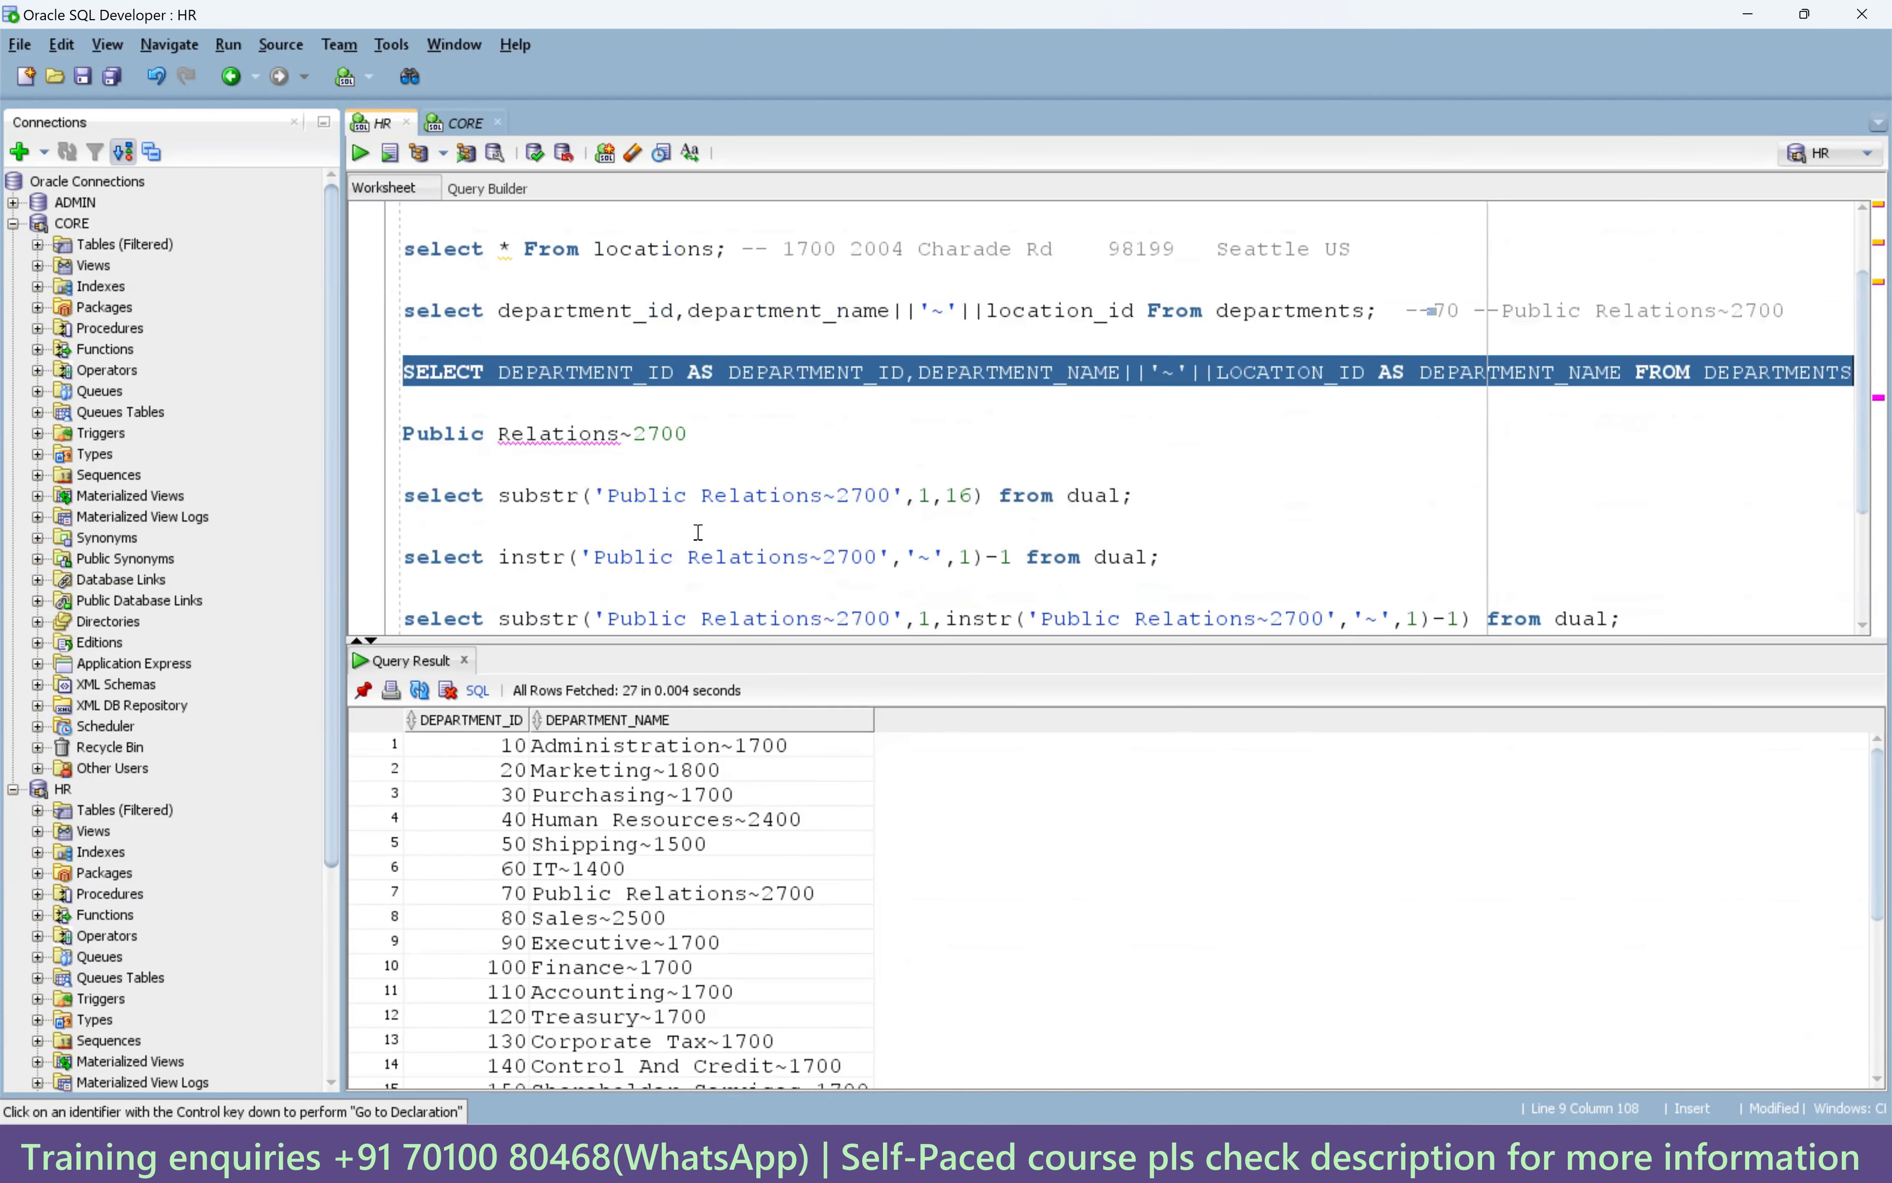
scroll(698, 531, "down", 1)
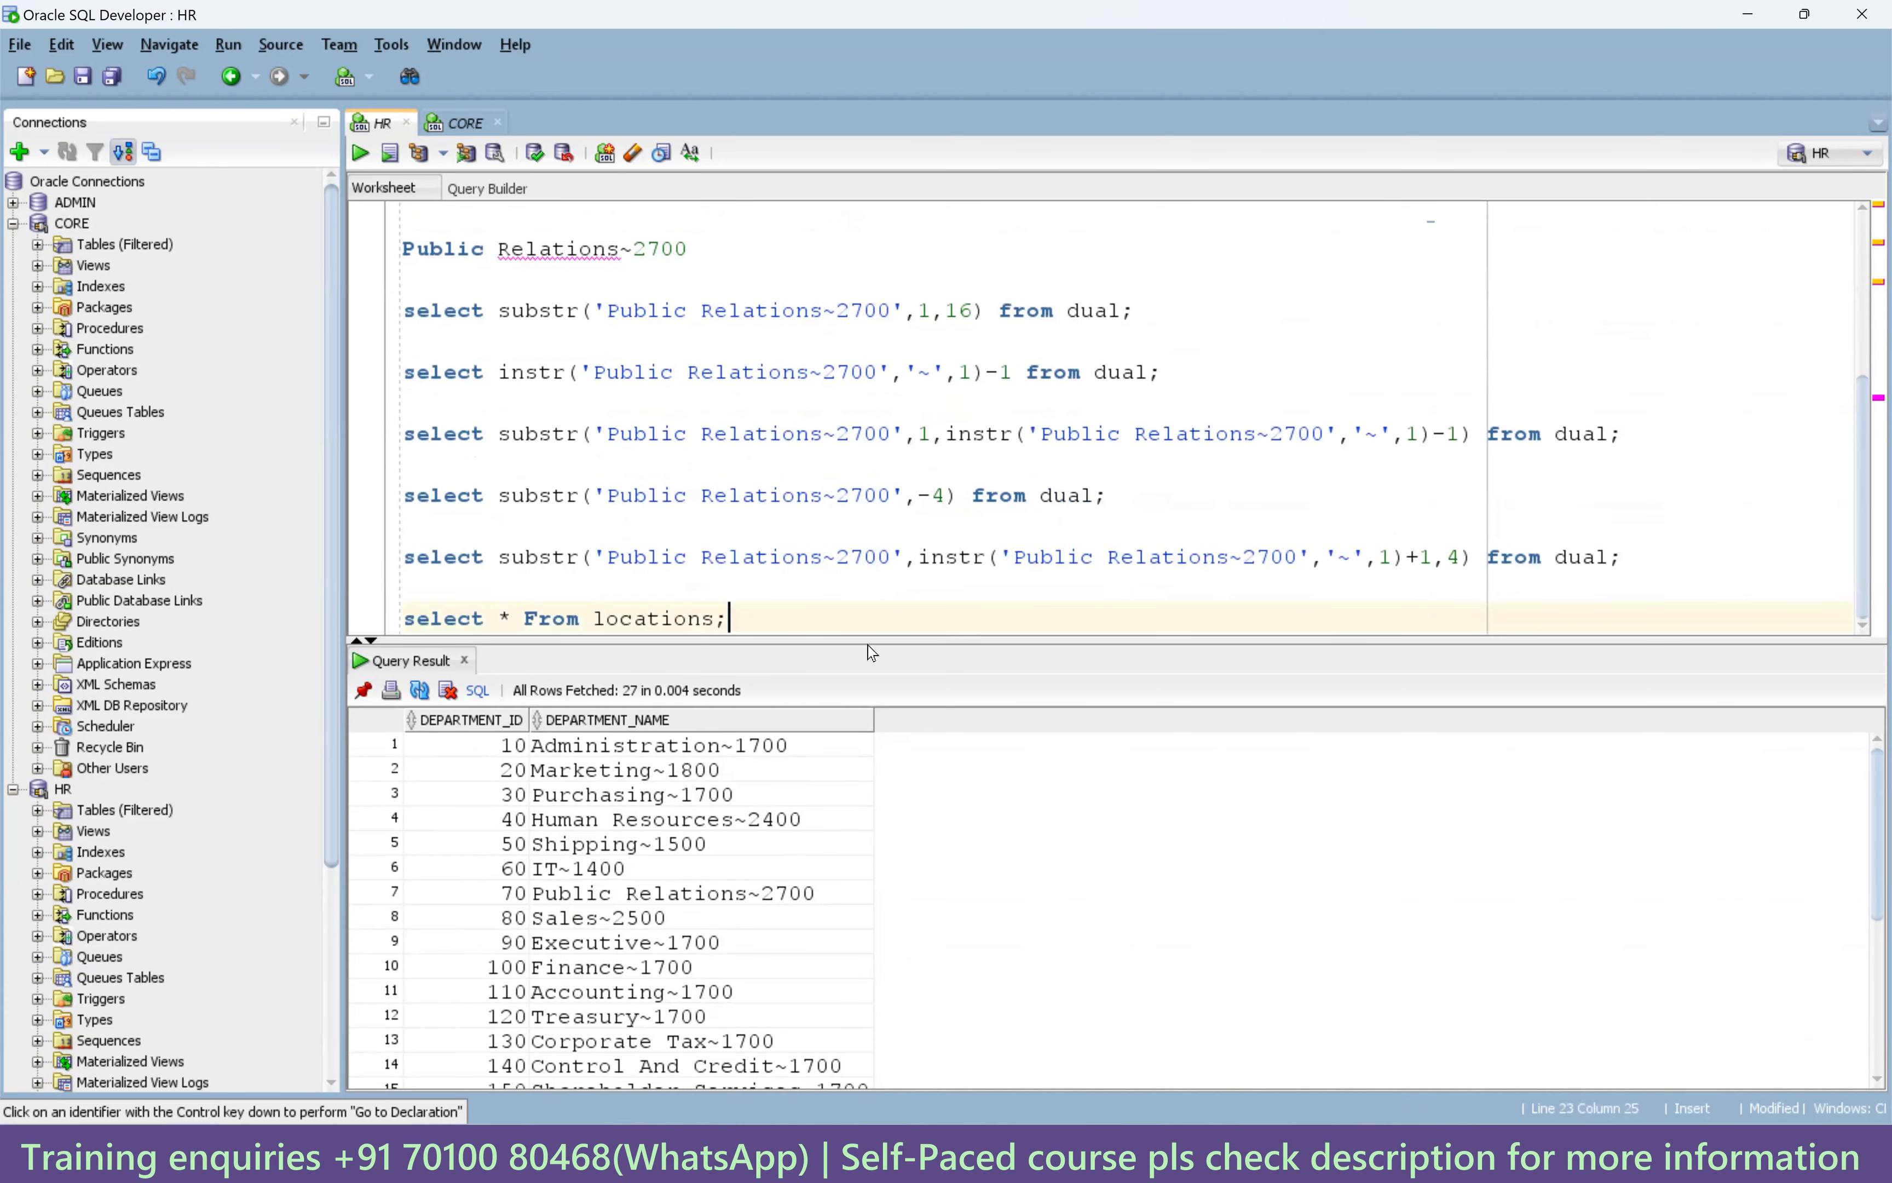
scroll(743, 626, "down", 1)
left_click(665, 560)
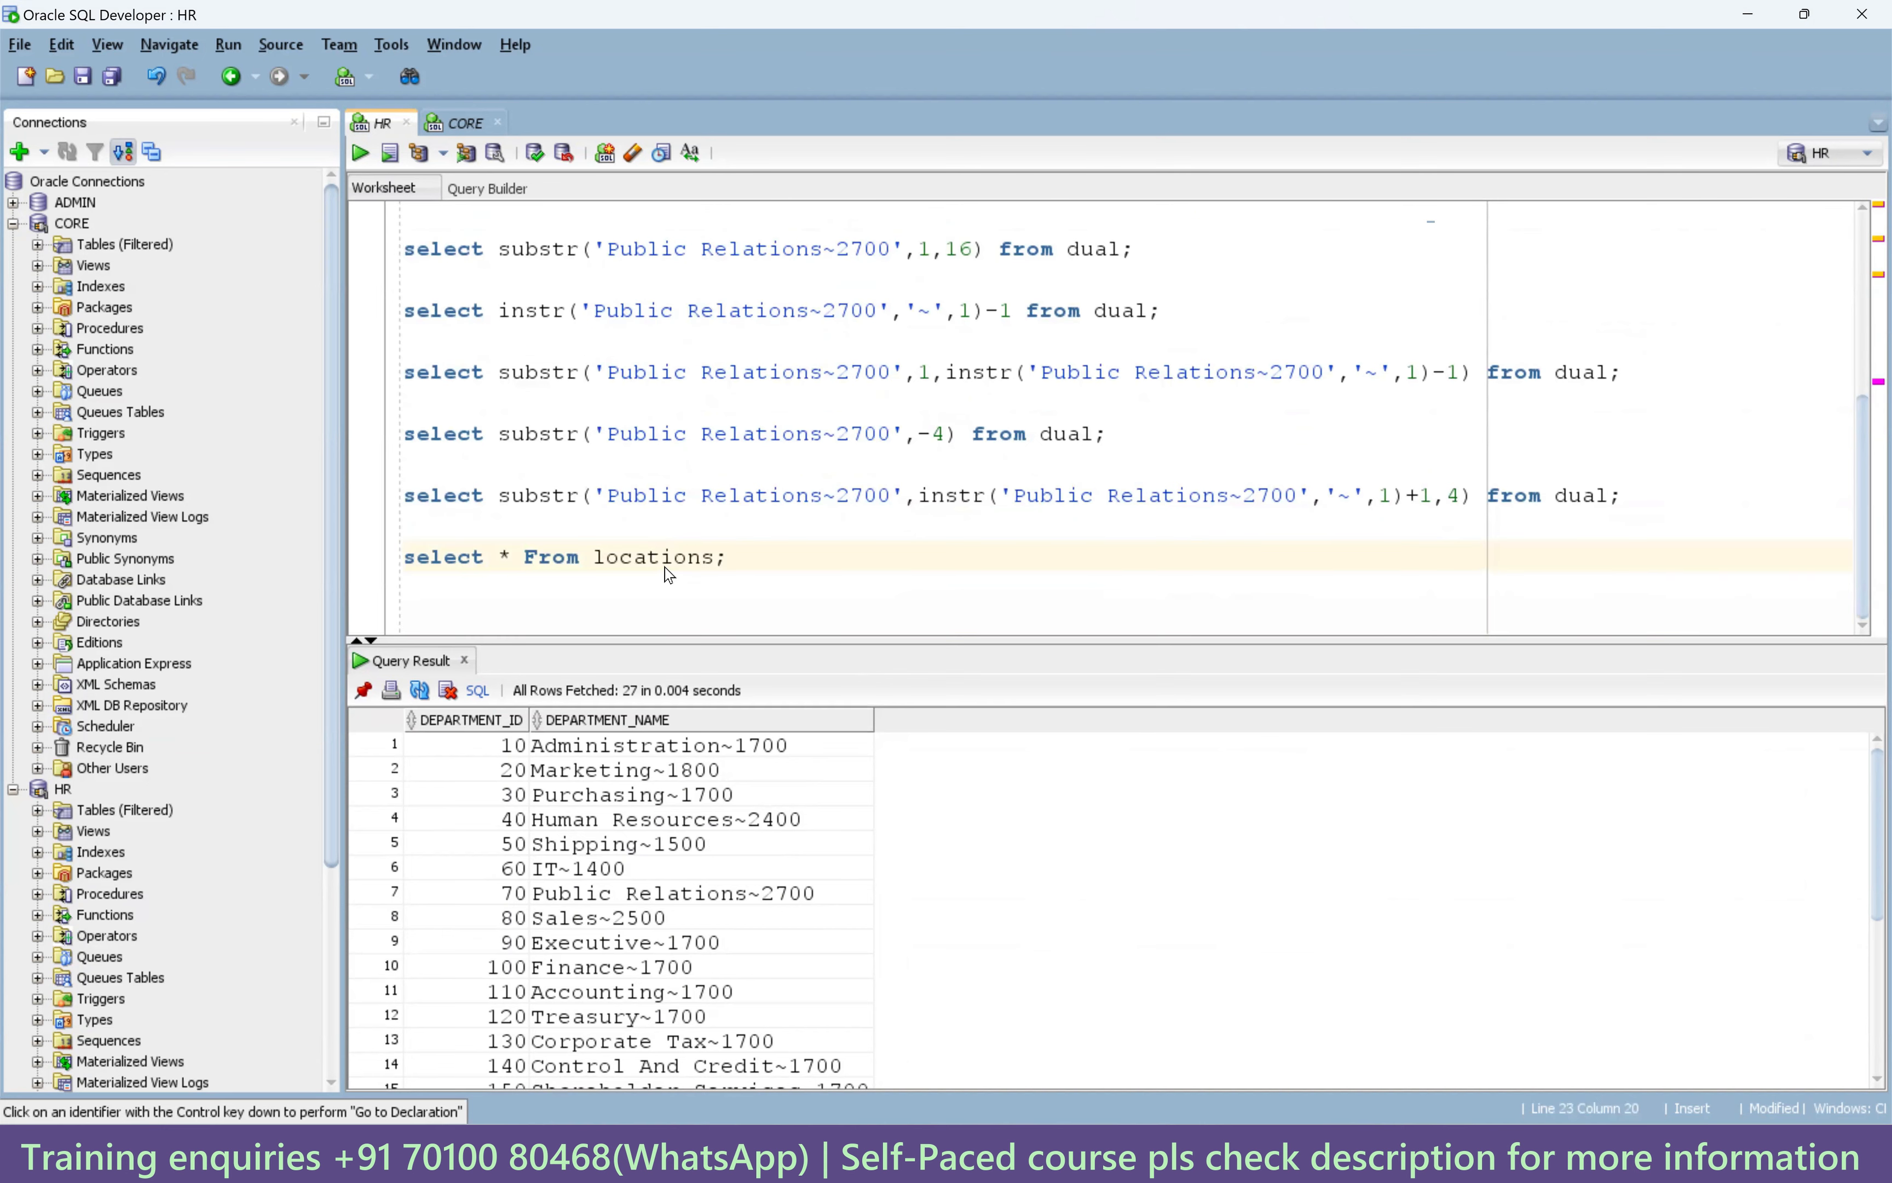
key("ctrl+Return")
Write a query concatenating street_address, postal_code, city_id and country_id with '~' from locations.
left_click(782, 567)
key("Return")
key("Return")
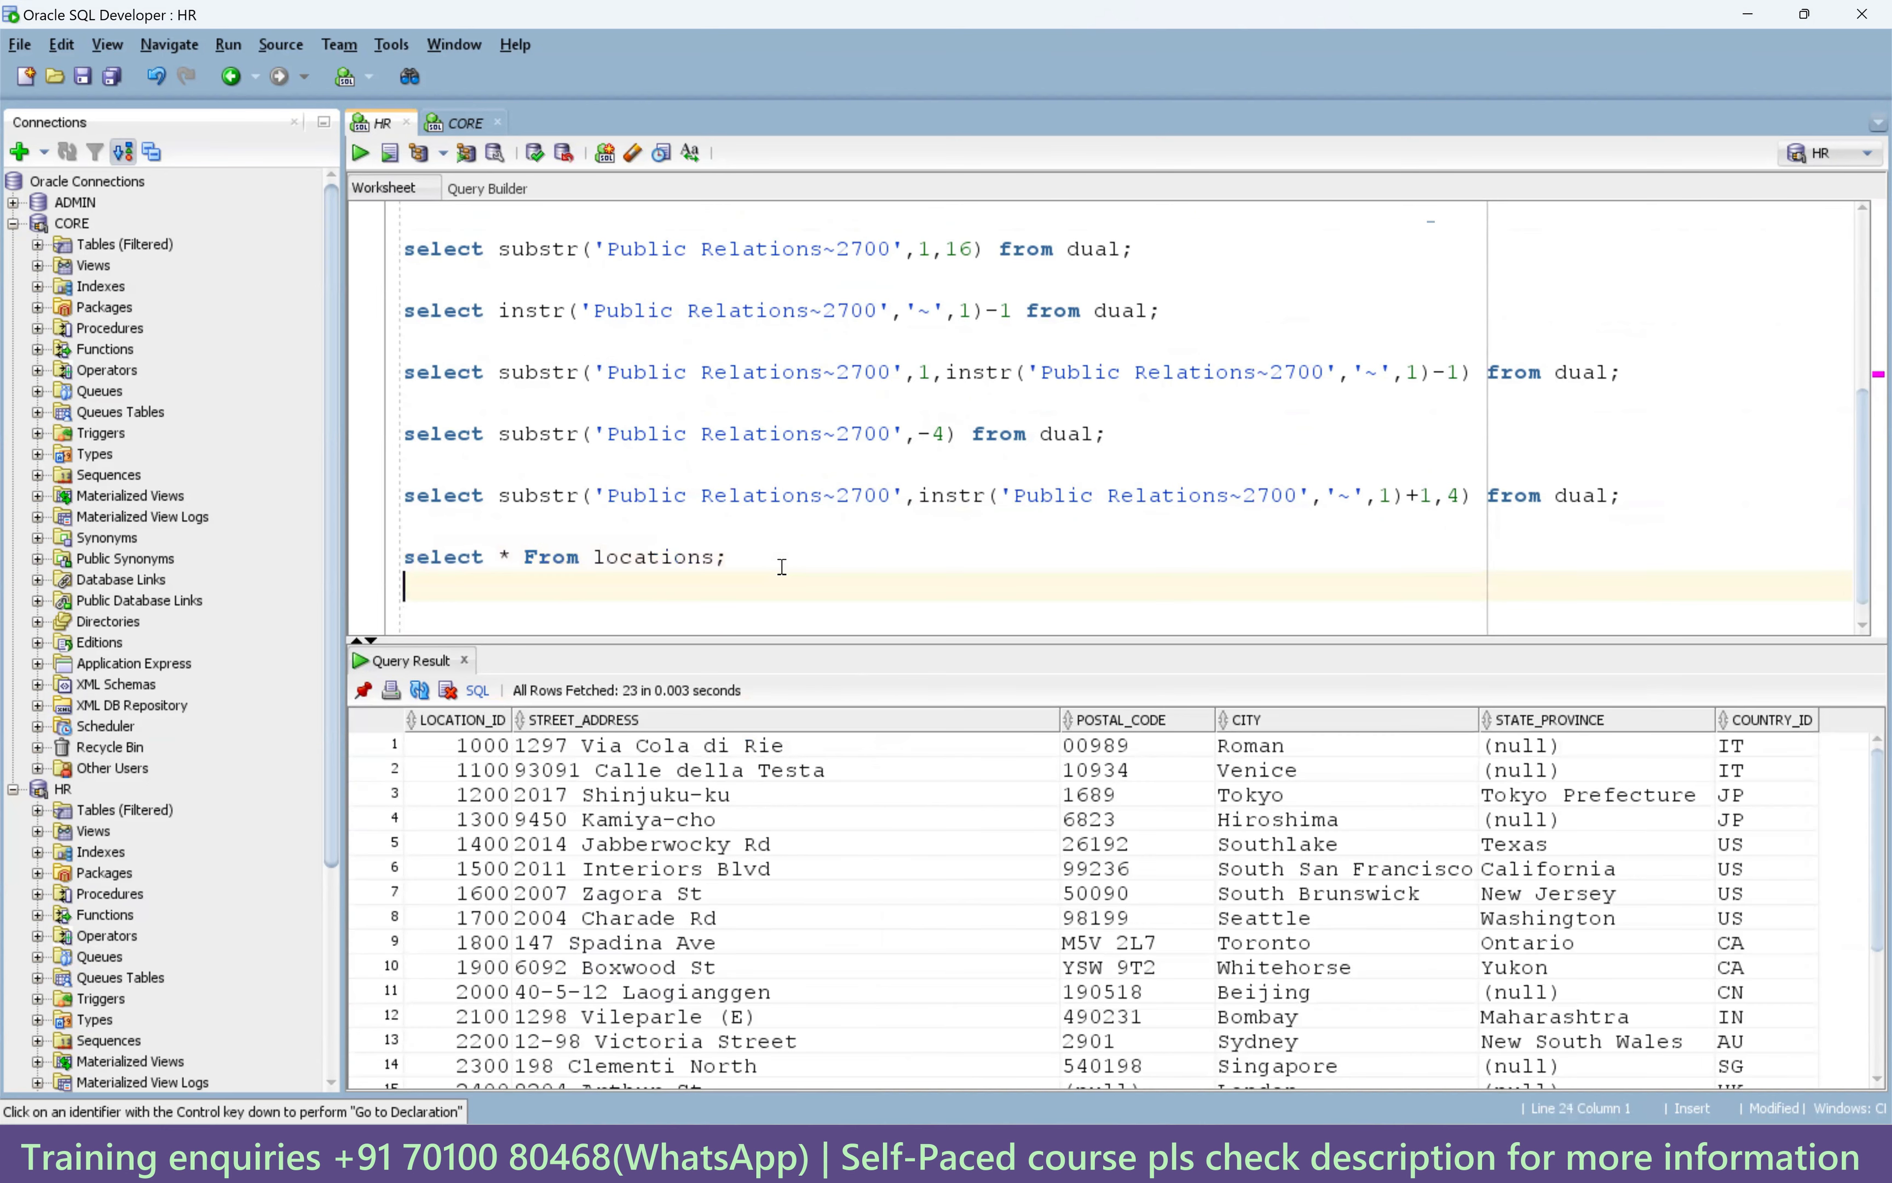
type("select")
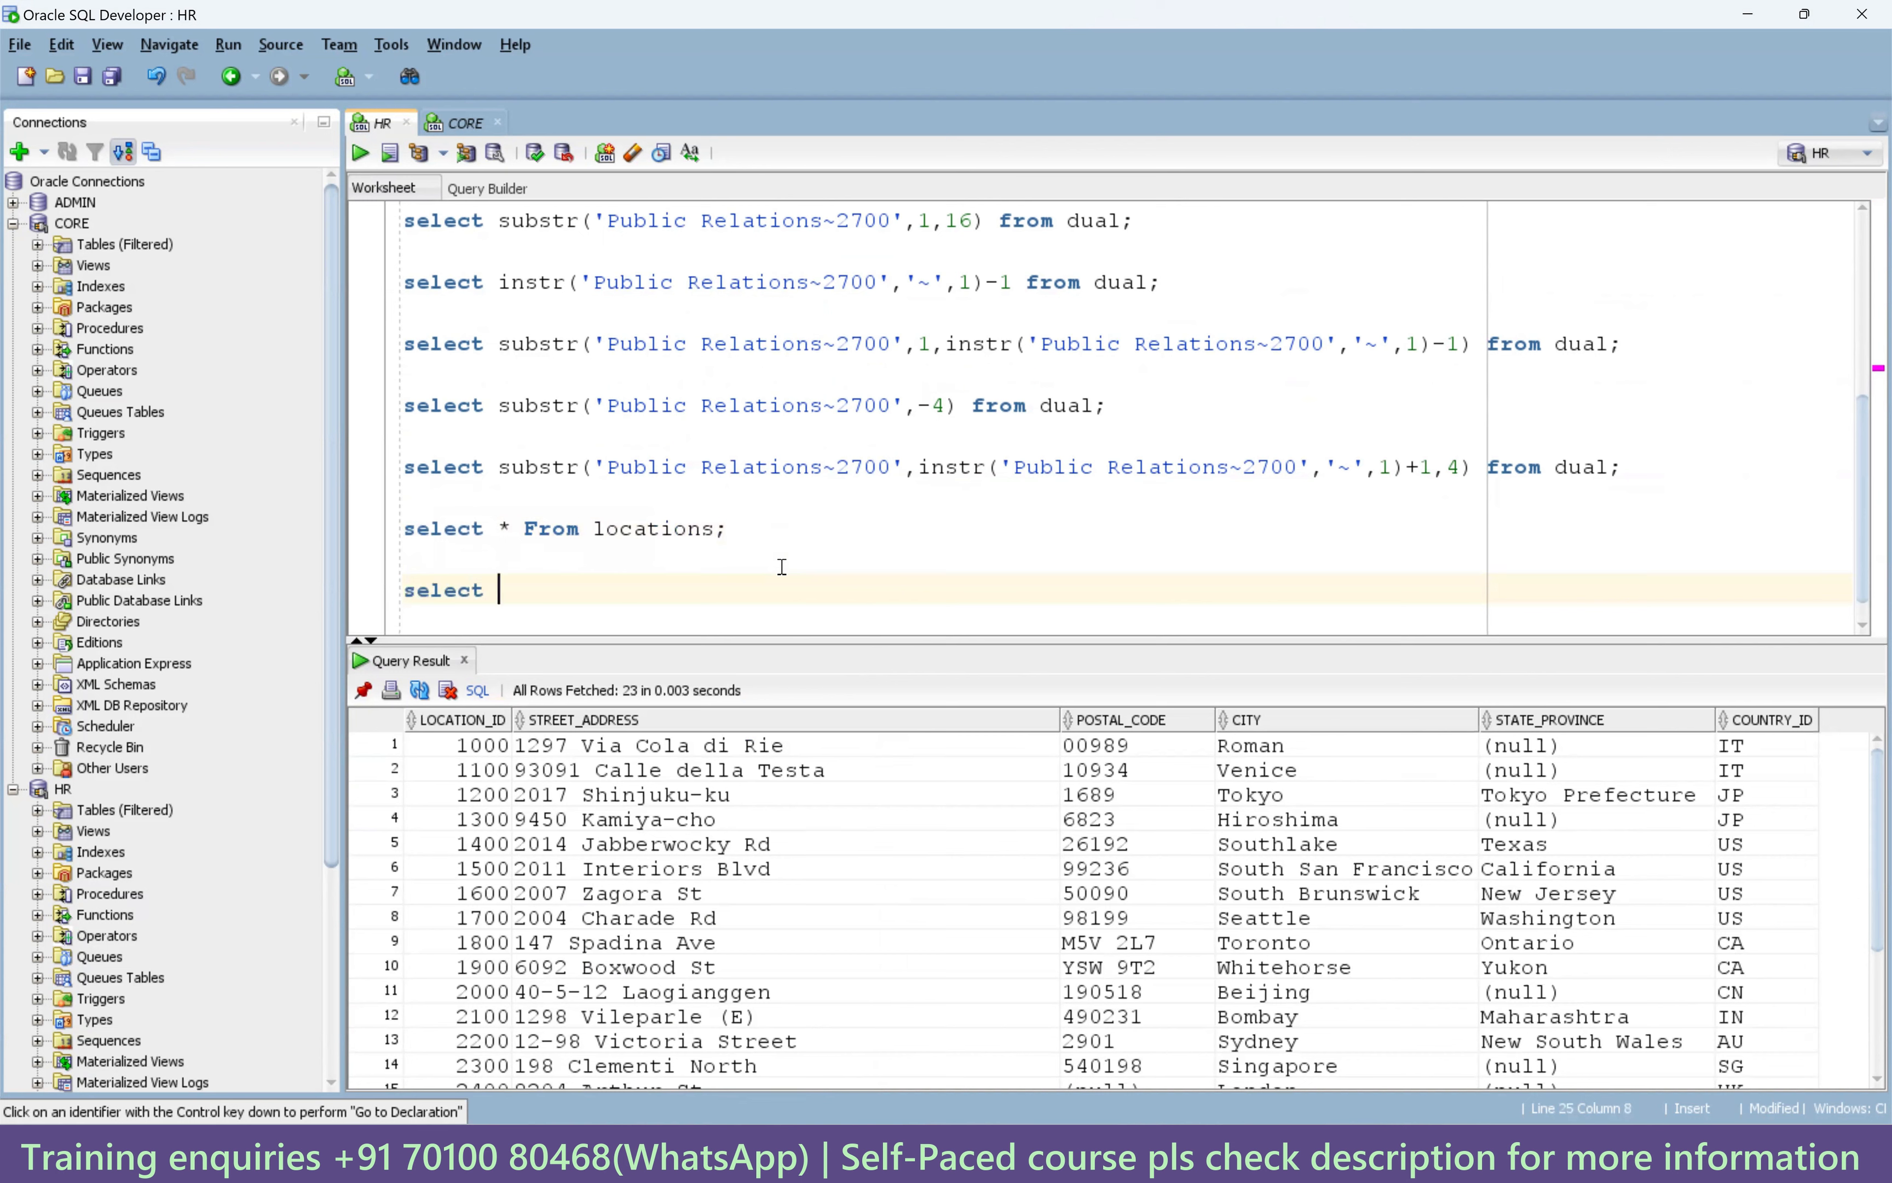
type(" location_id as location_id")
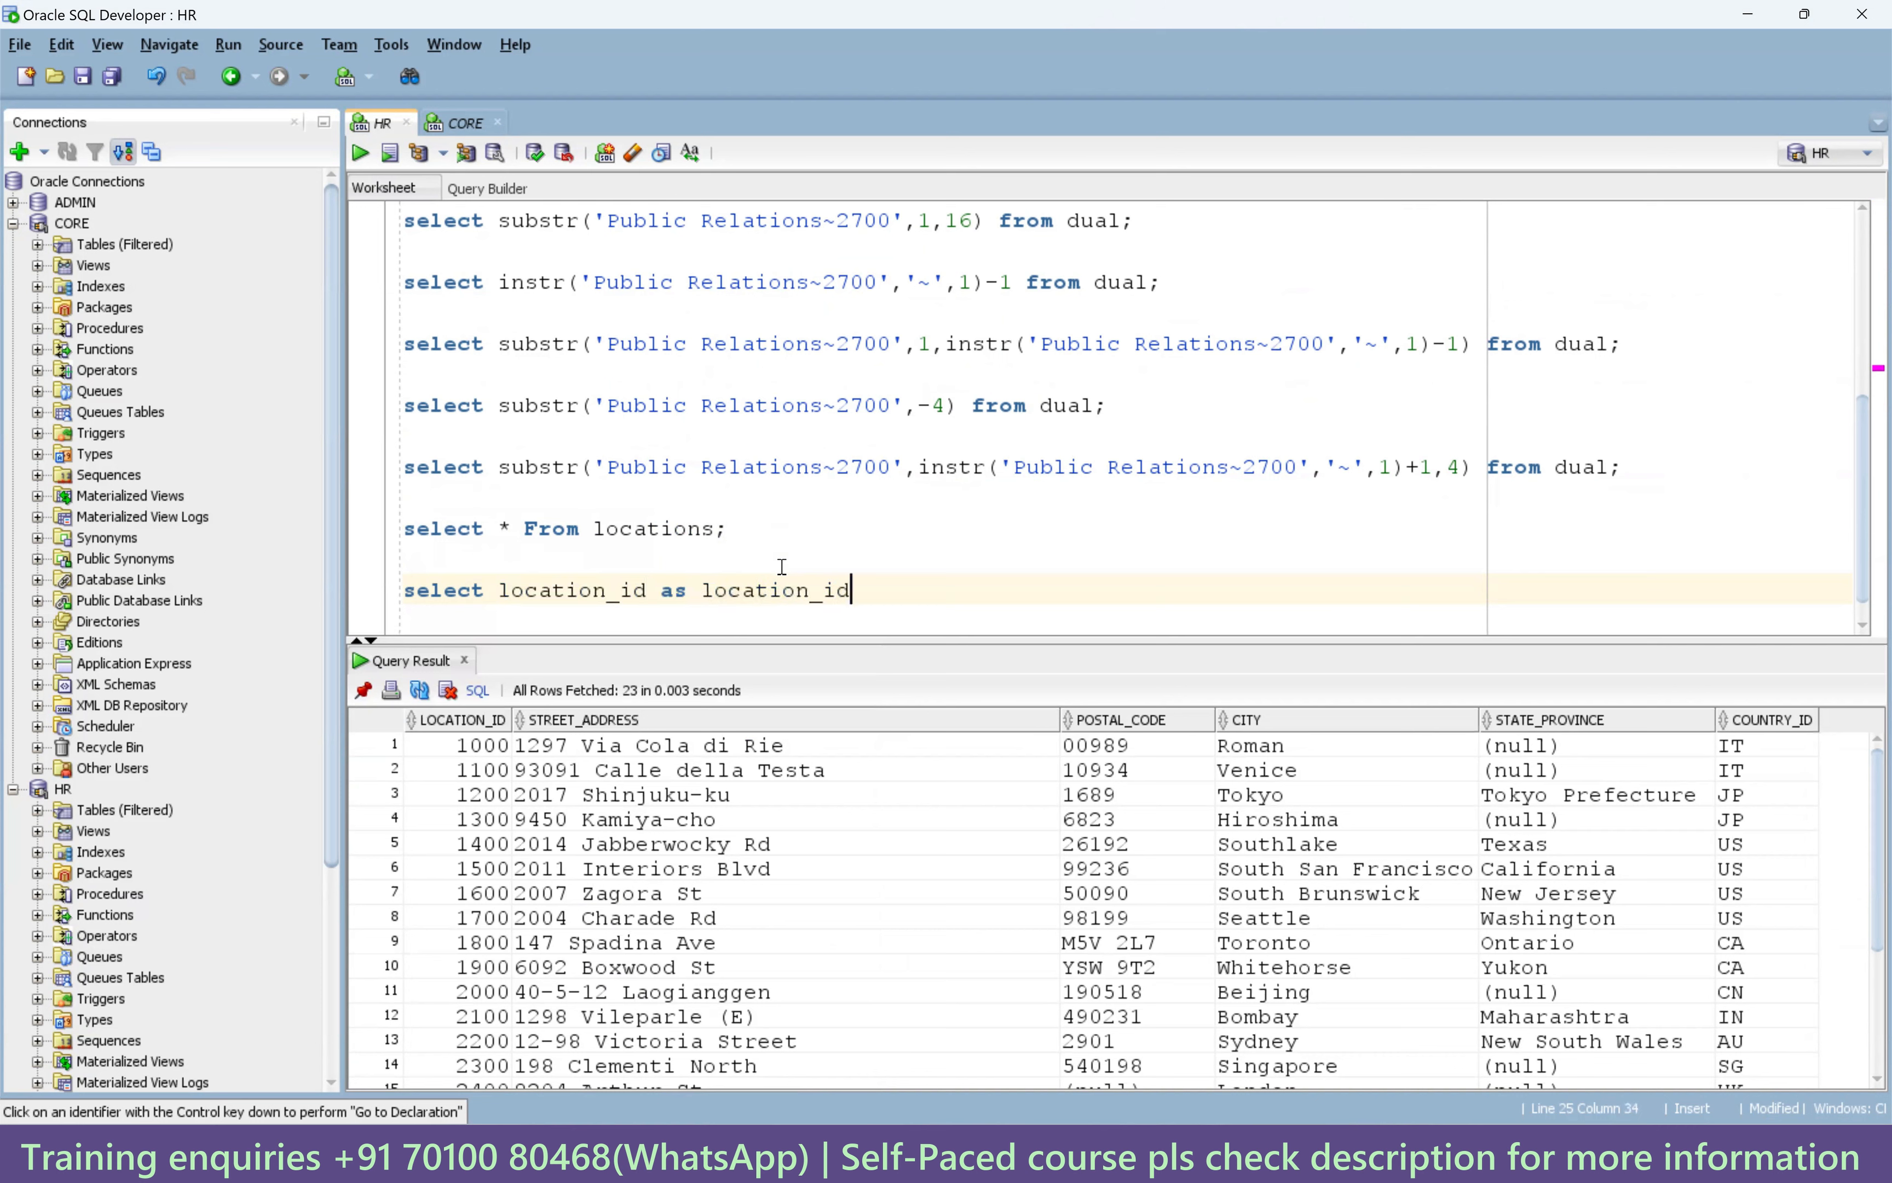
type(",street_address")
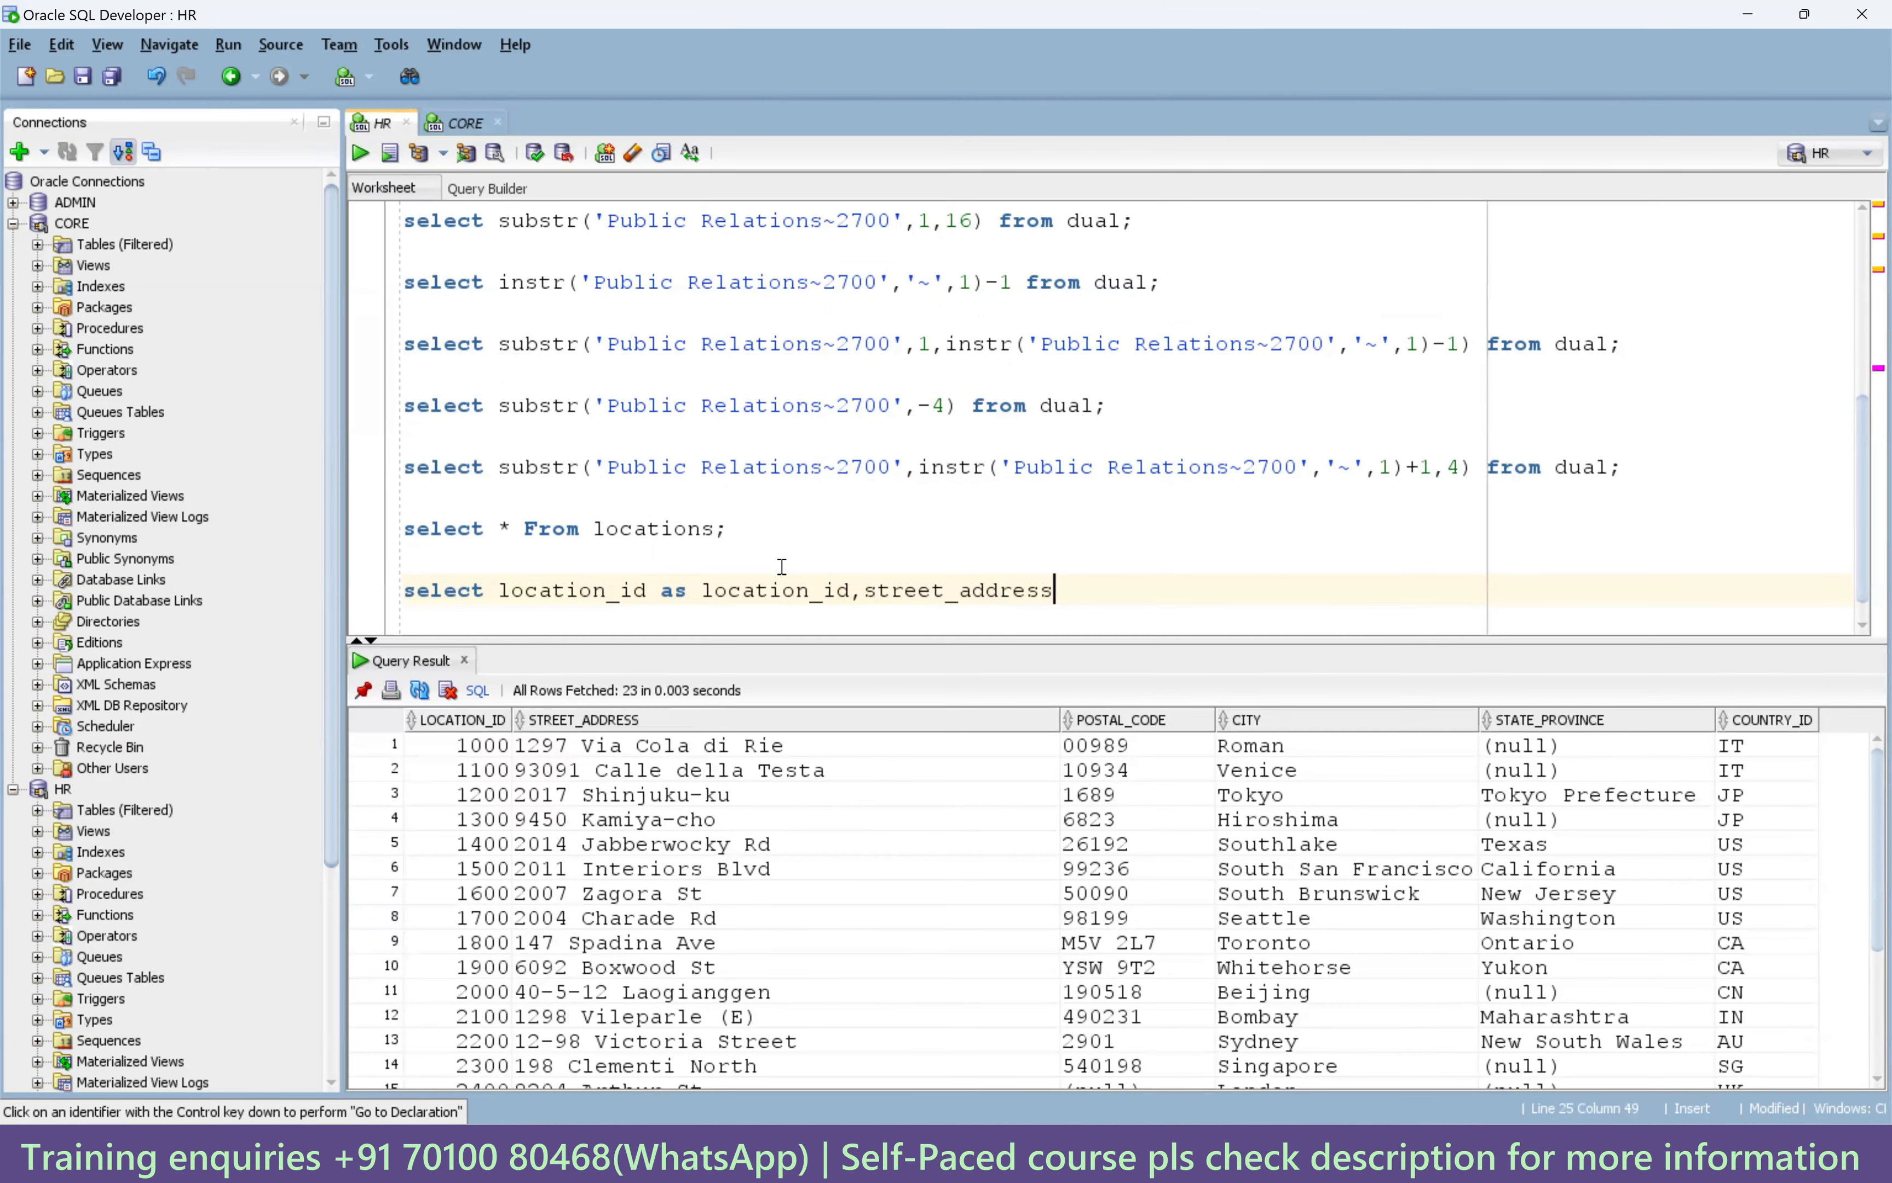
type("||'~'||postal_code")
left_click_drag(1151, 595, 1054, 592)
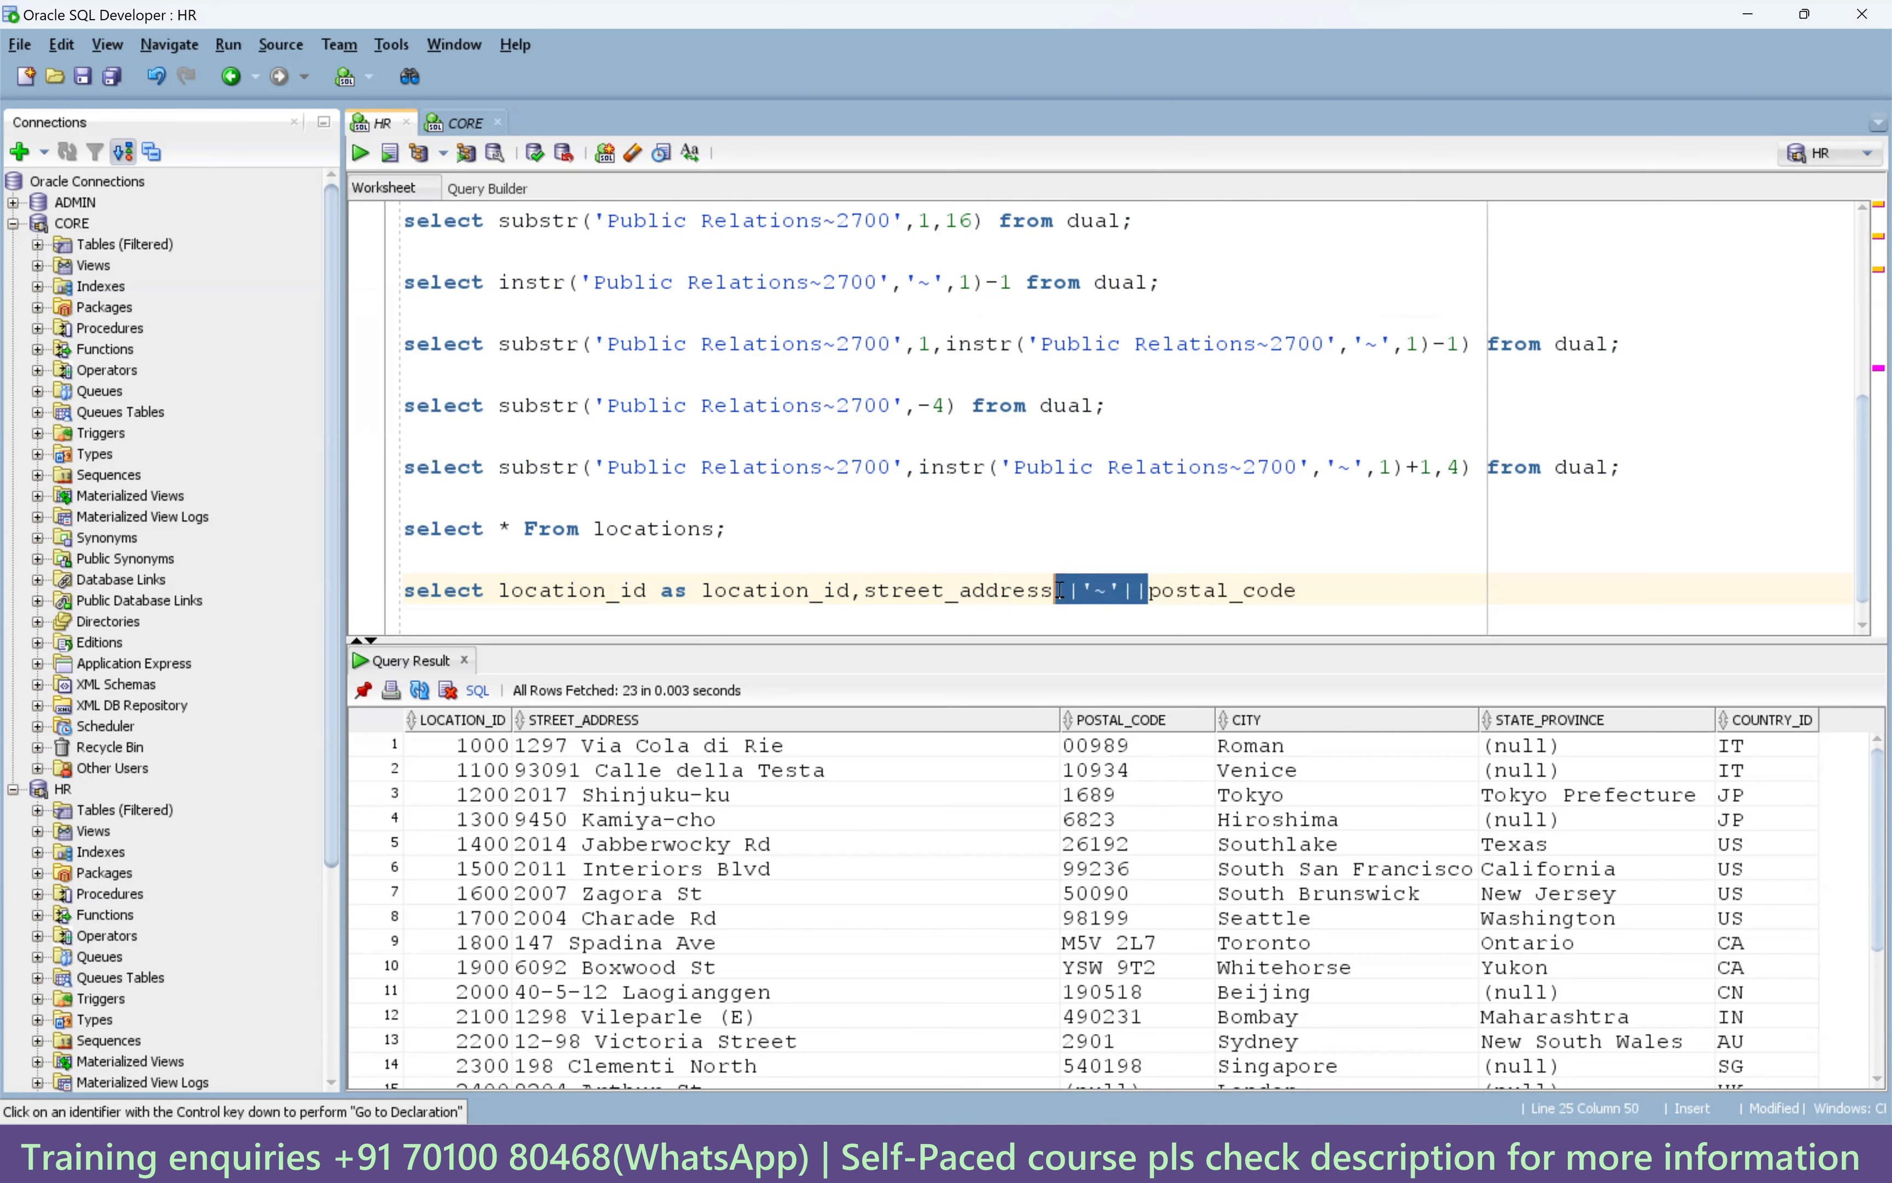
key("ctrl+c")
left_click(1363, 593)
key("ctrl+v")
type("city_id")
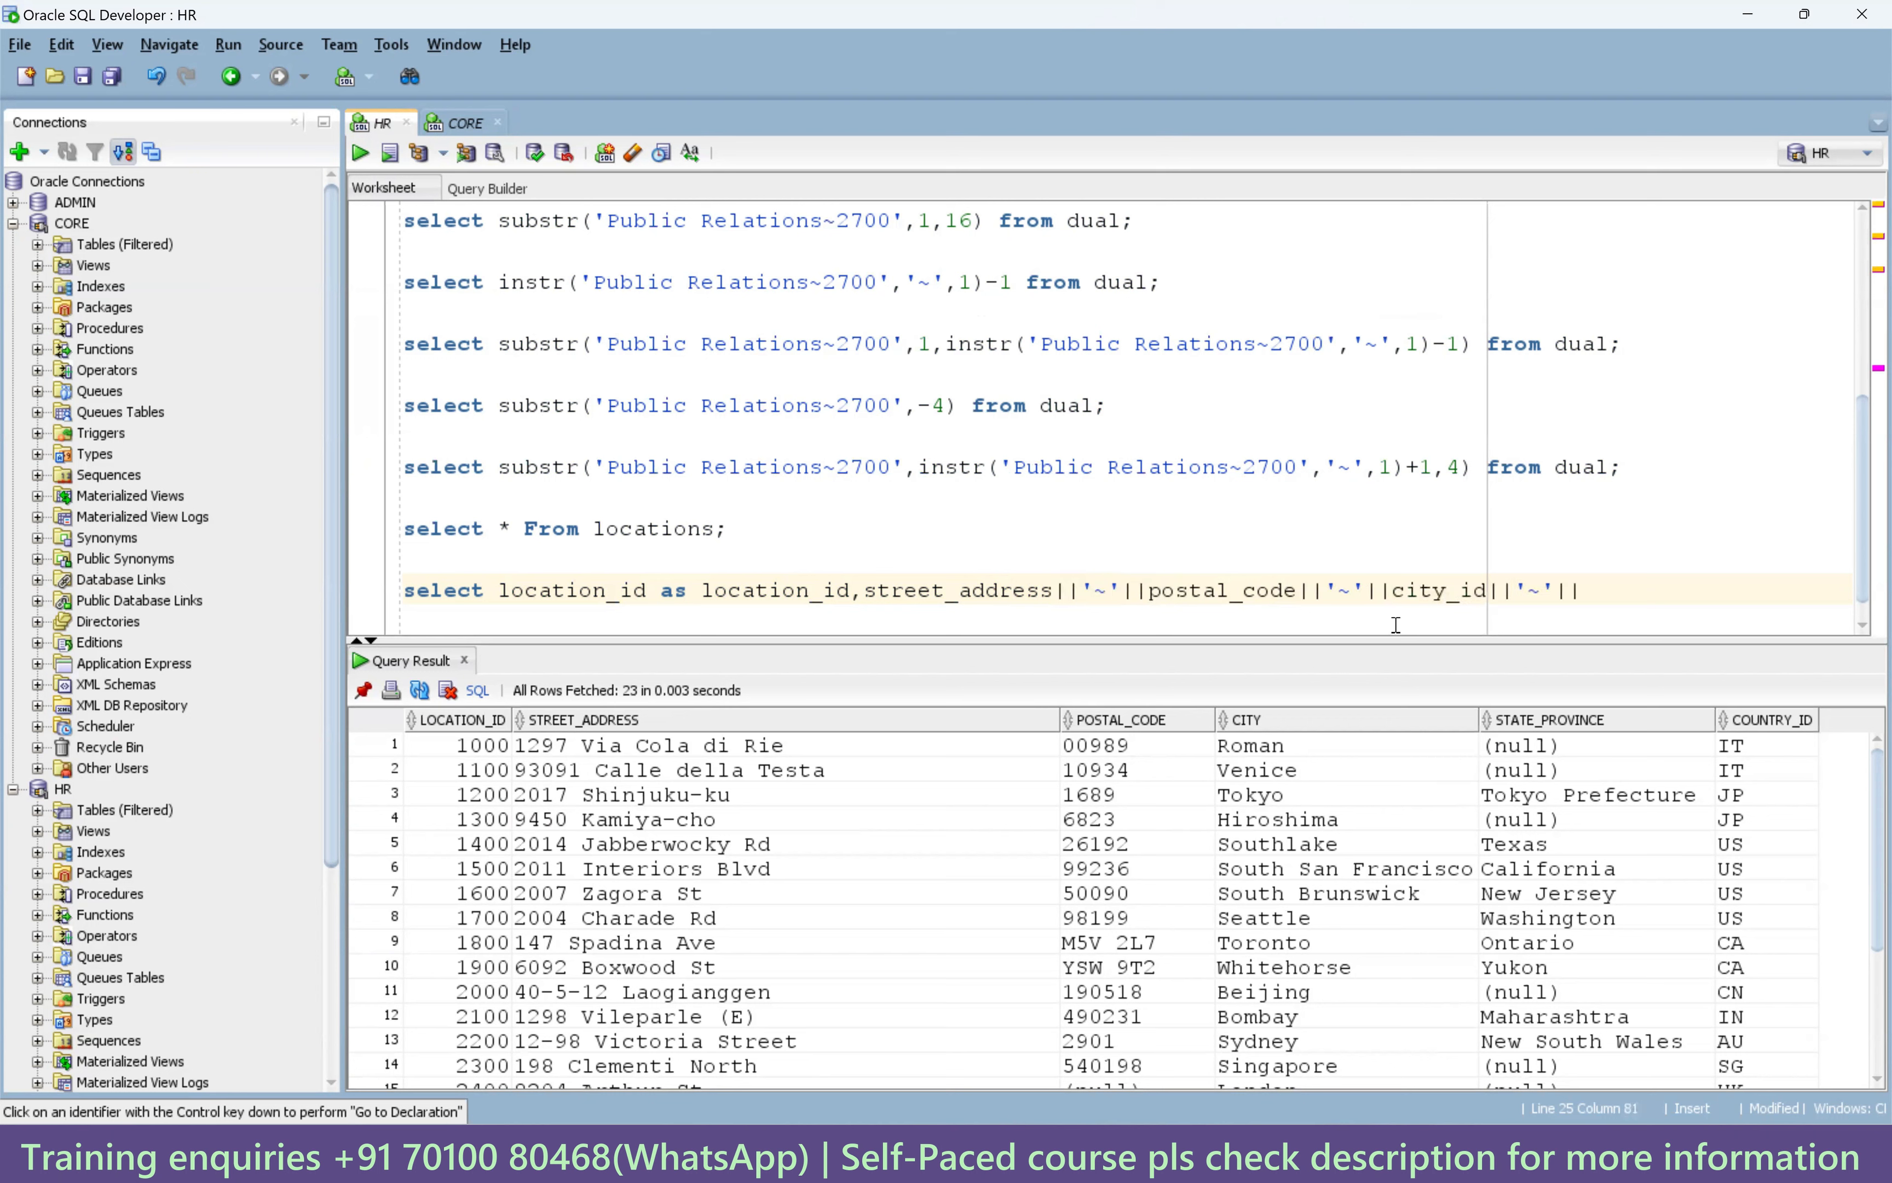
type("country_id")
key("Return")
type("from locations")
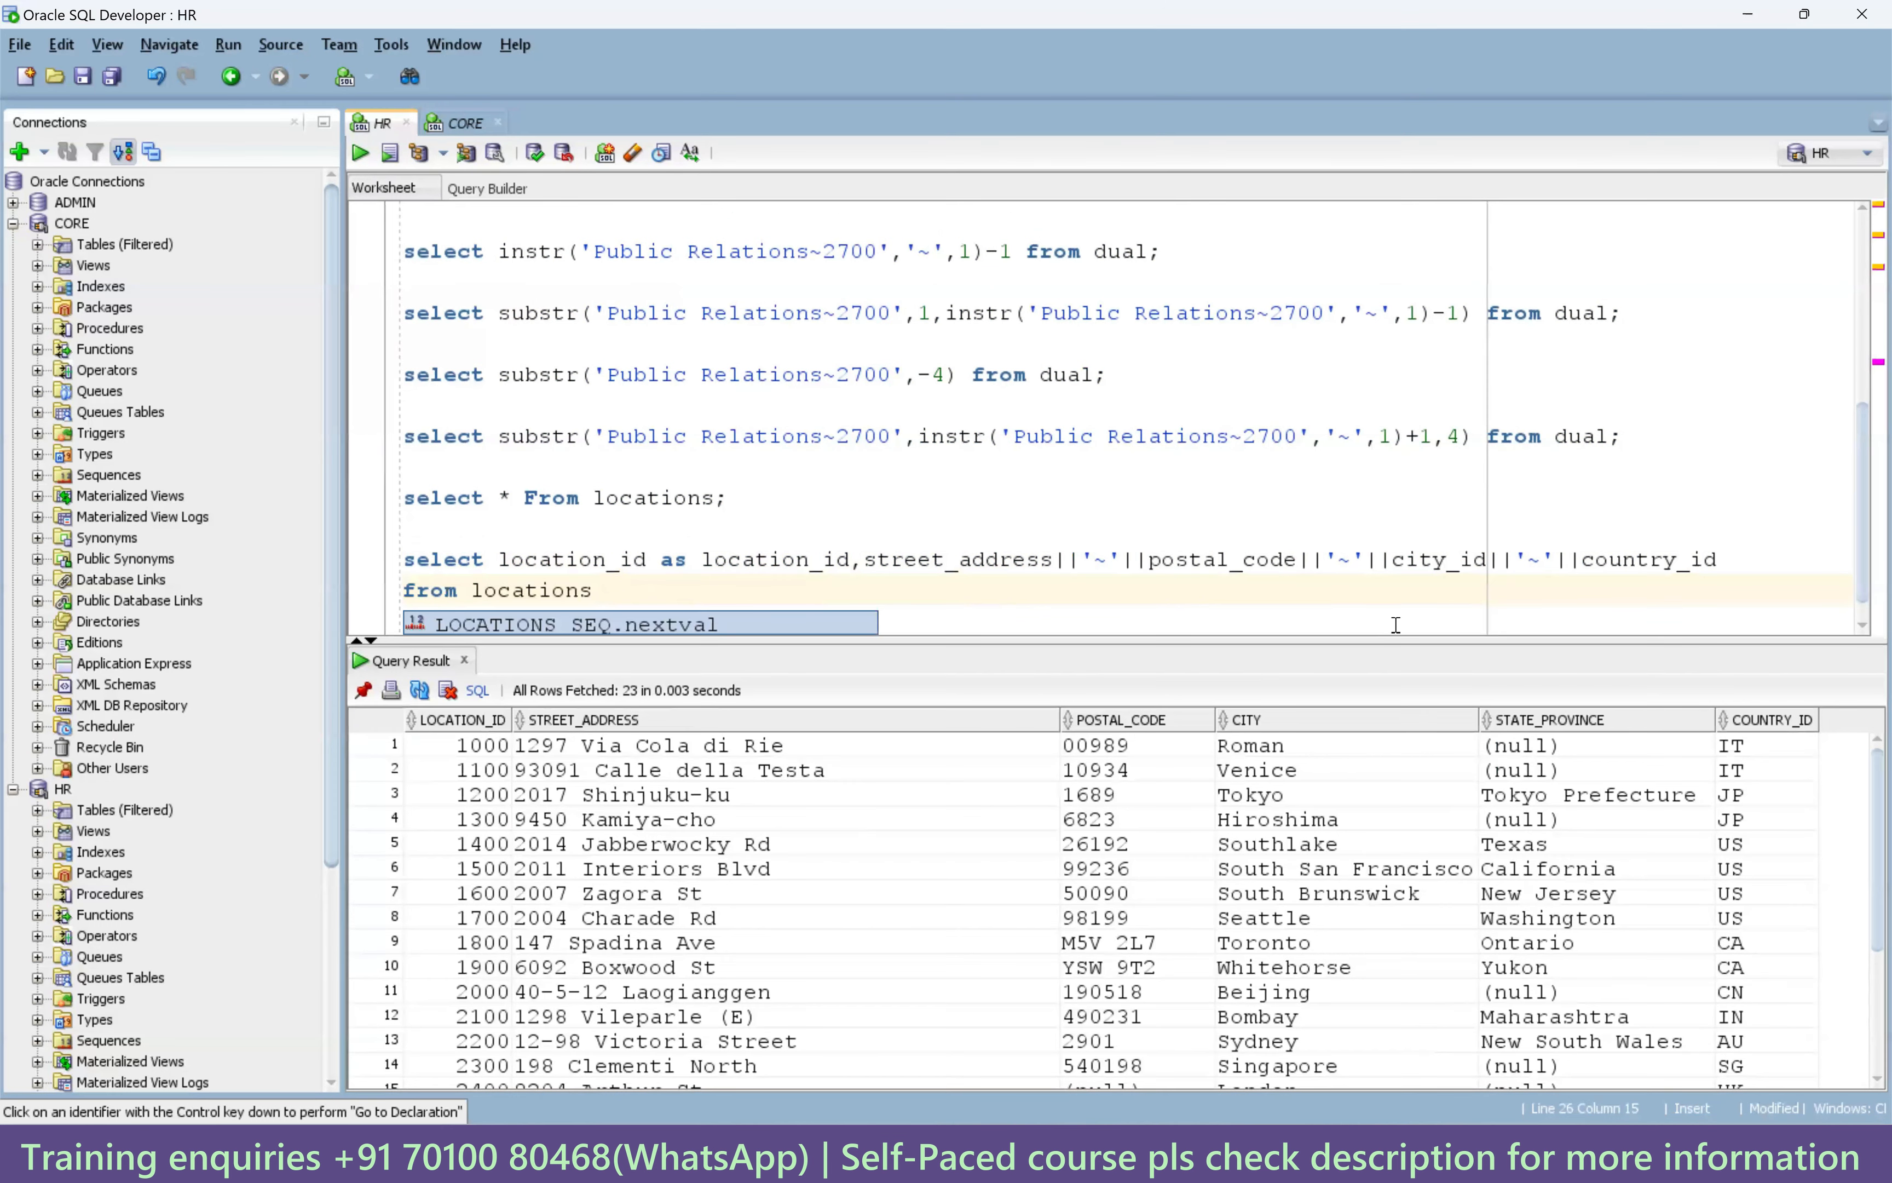
type(";")
Alias the concatenation as street_address and run the statement, which fails on CITY_ID.
left_click(1732, 559)
type("as")
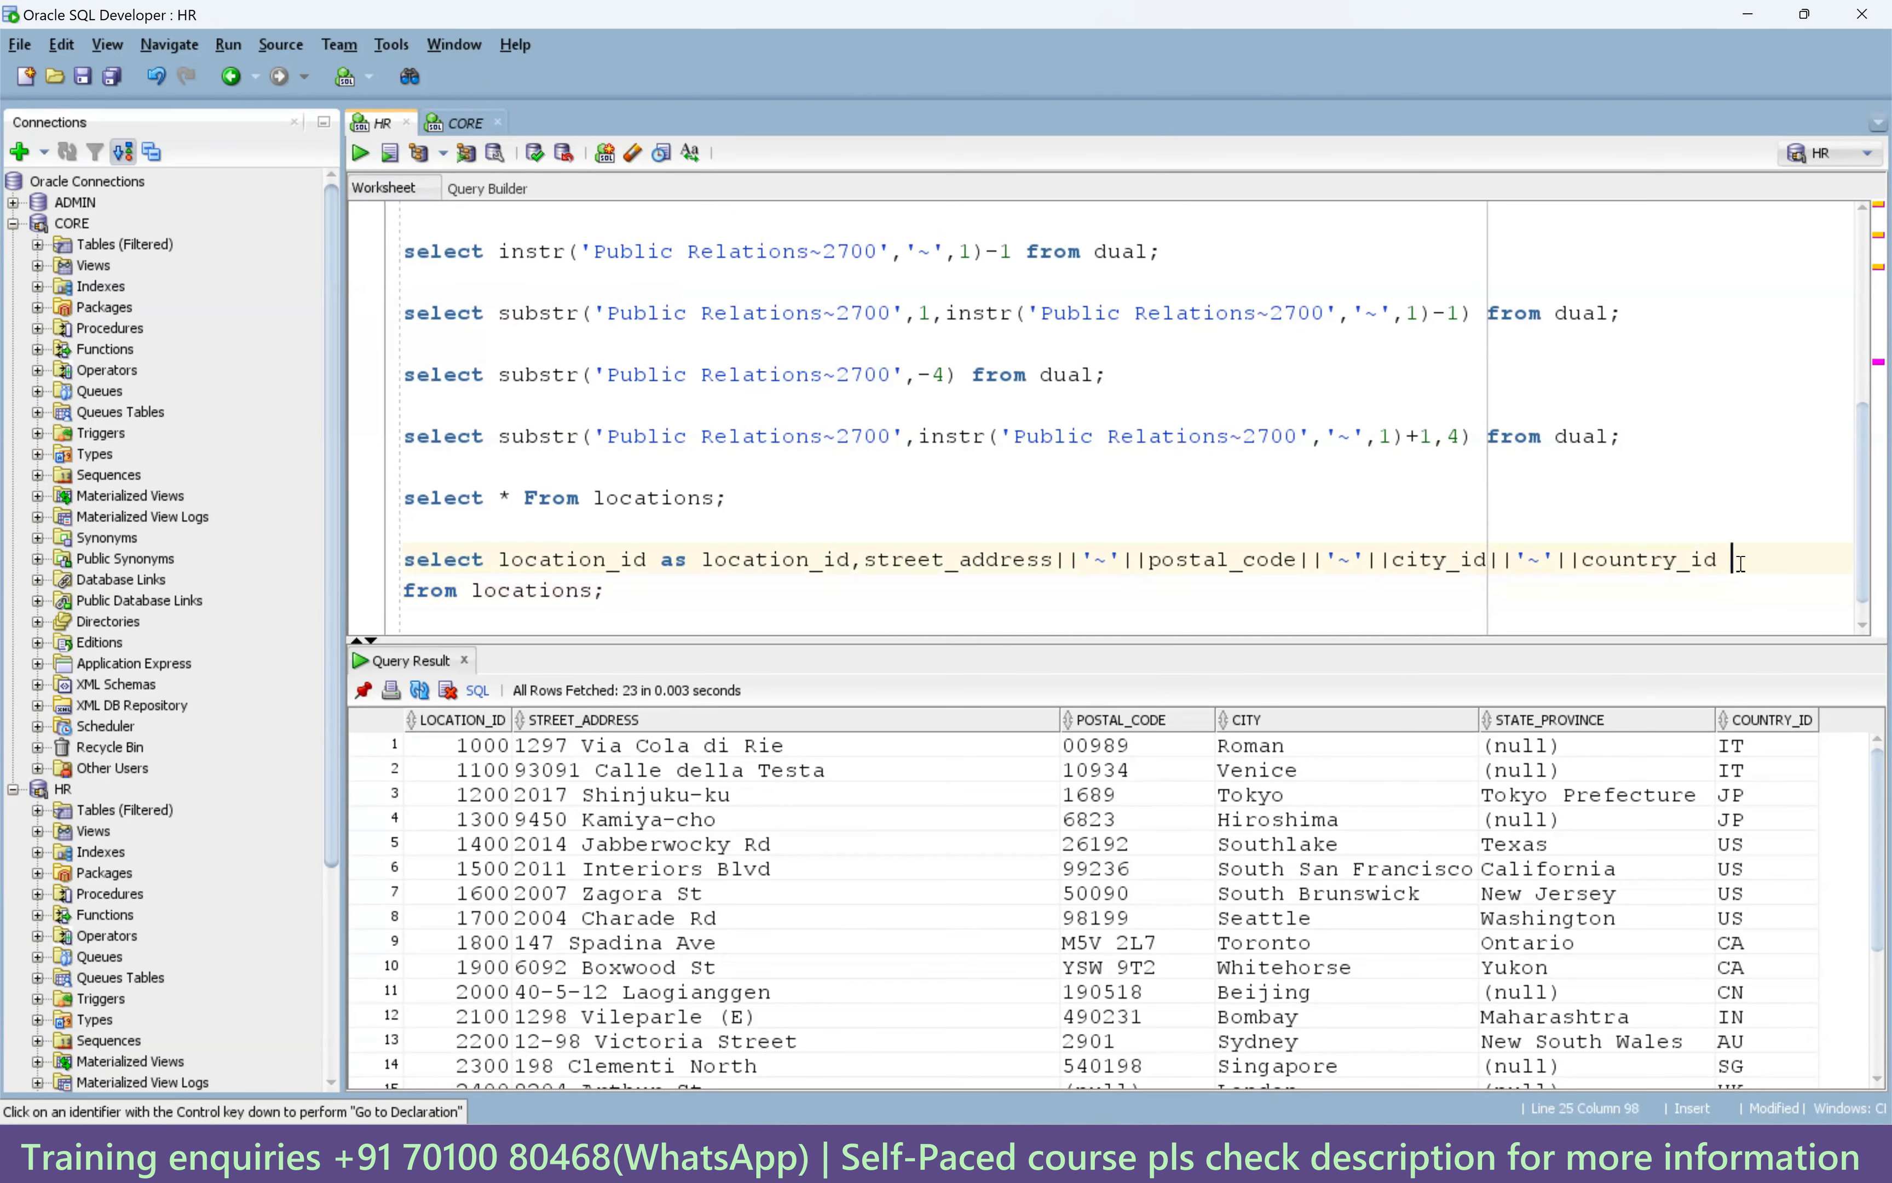
double_click(976, 560)
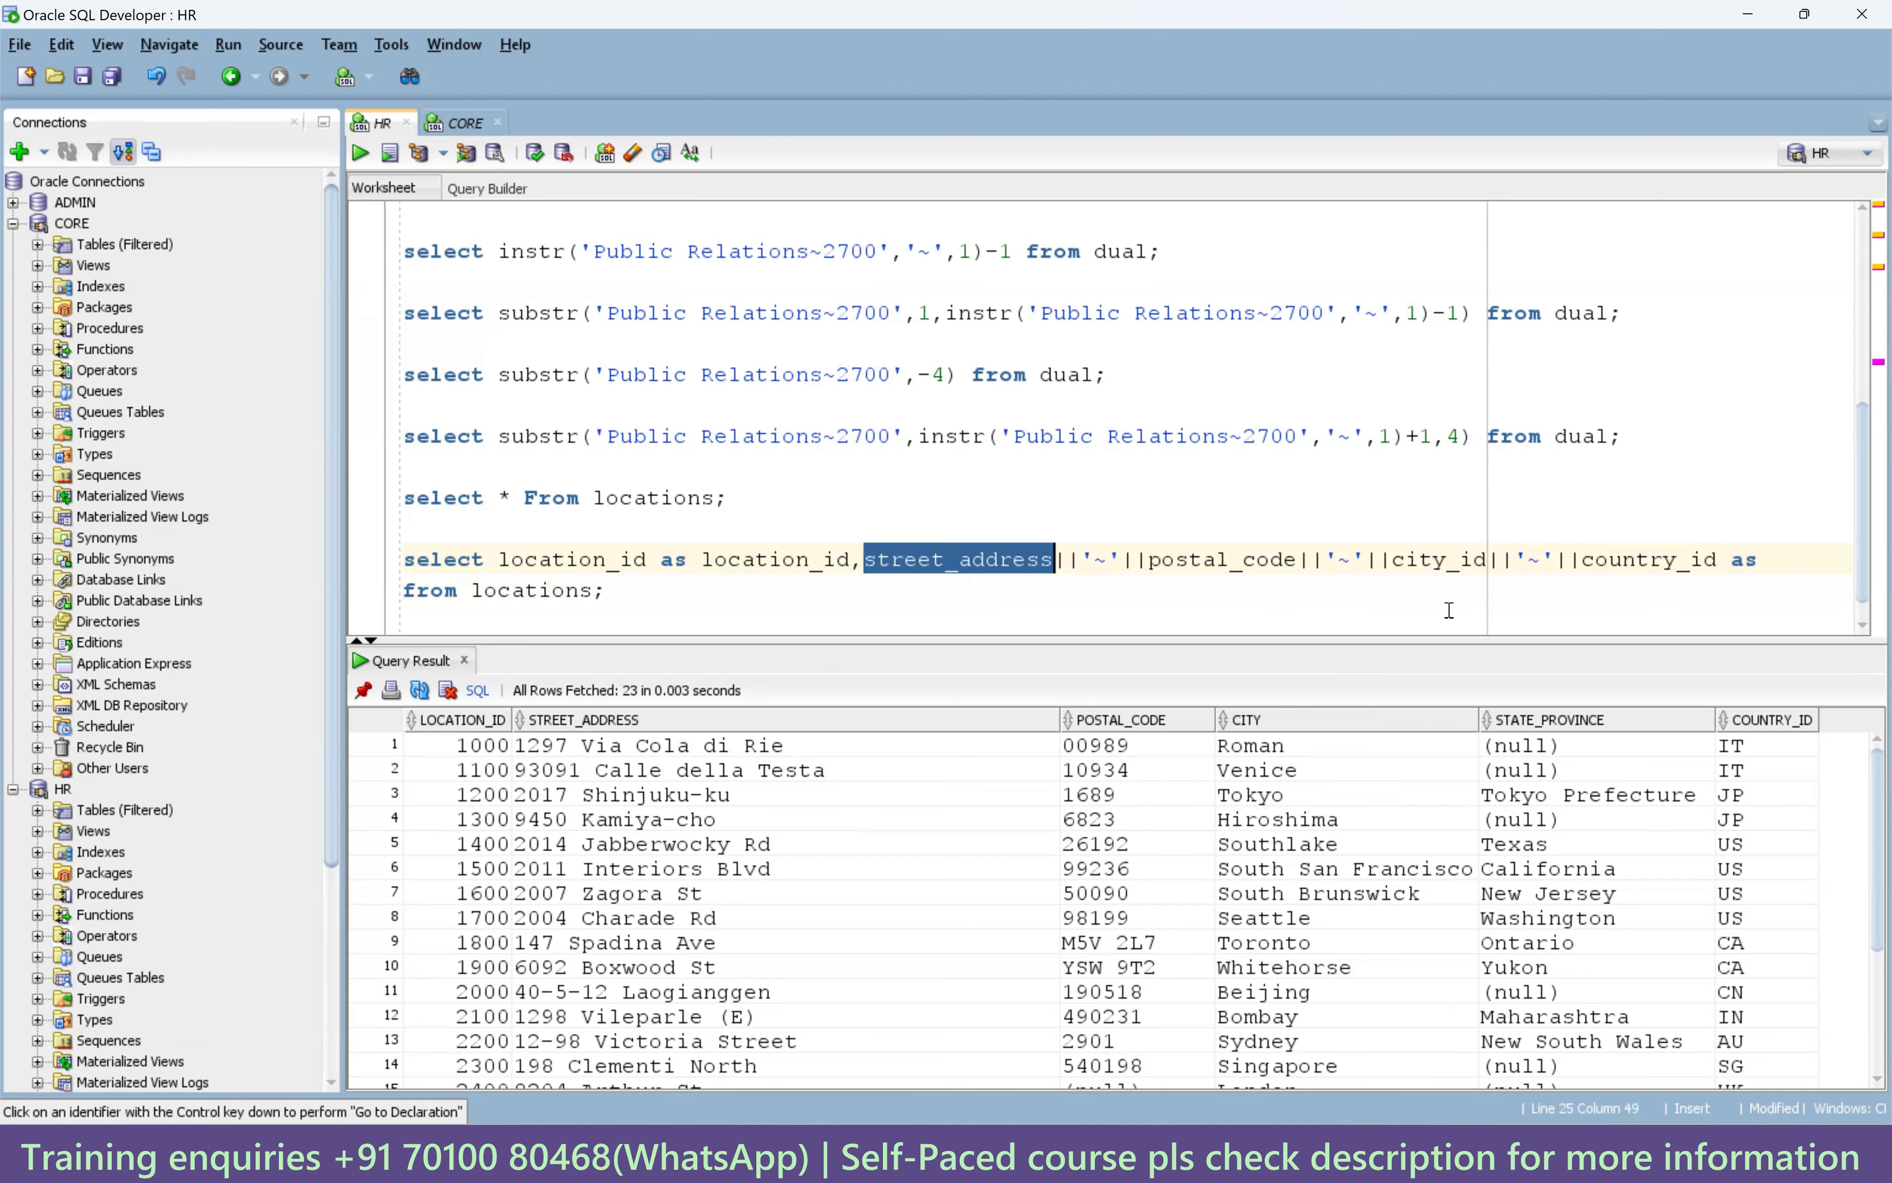
key("ctrl+c")
left_click(1780, 559)
key("ctrl+v")
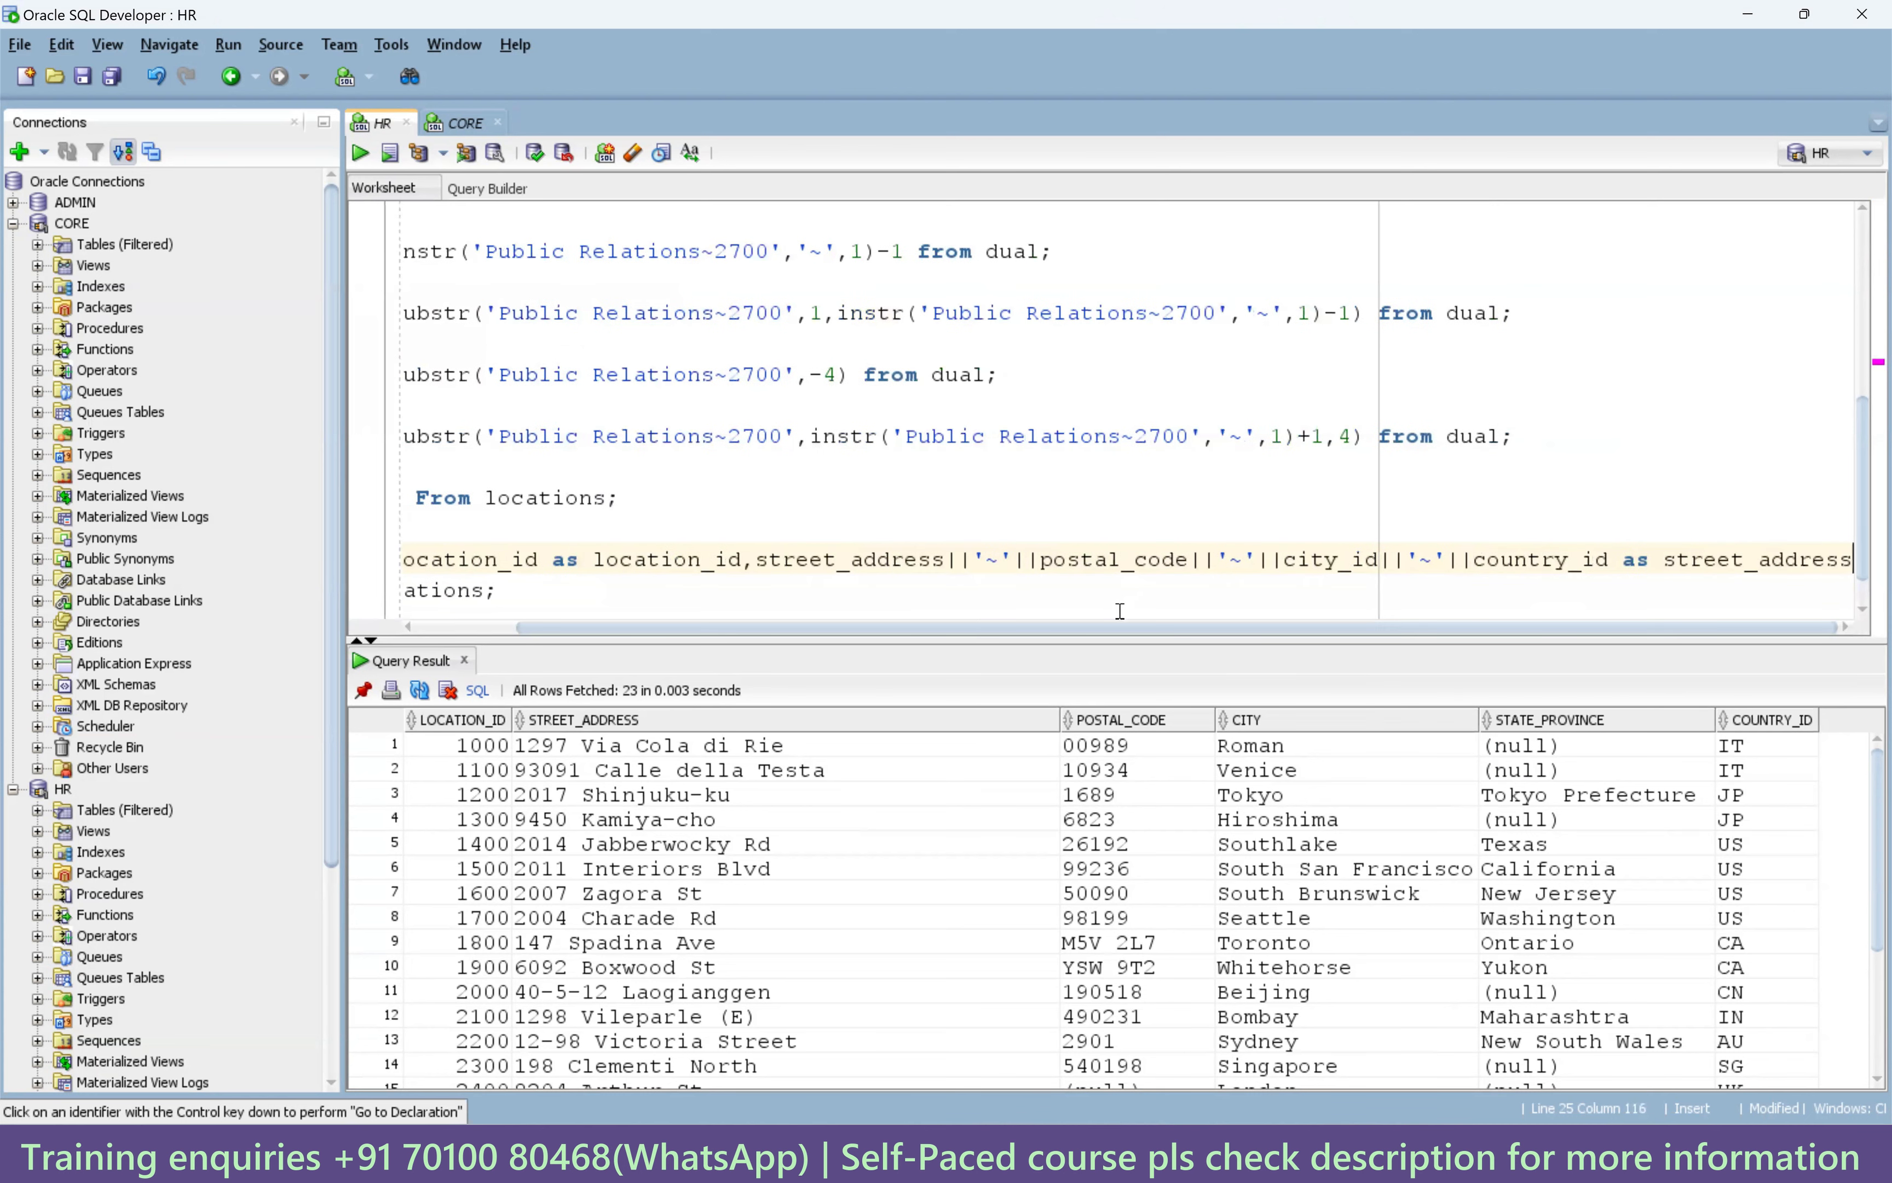
left_click_drag(1125, 628, 405, 548)
left_click(364, 157)
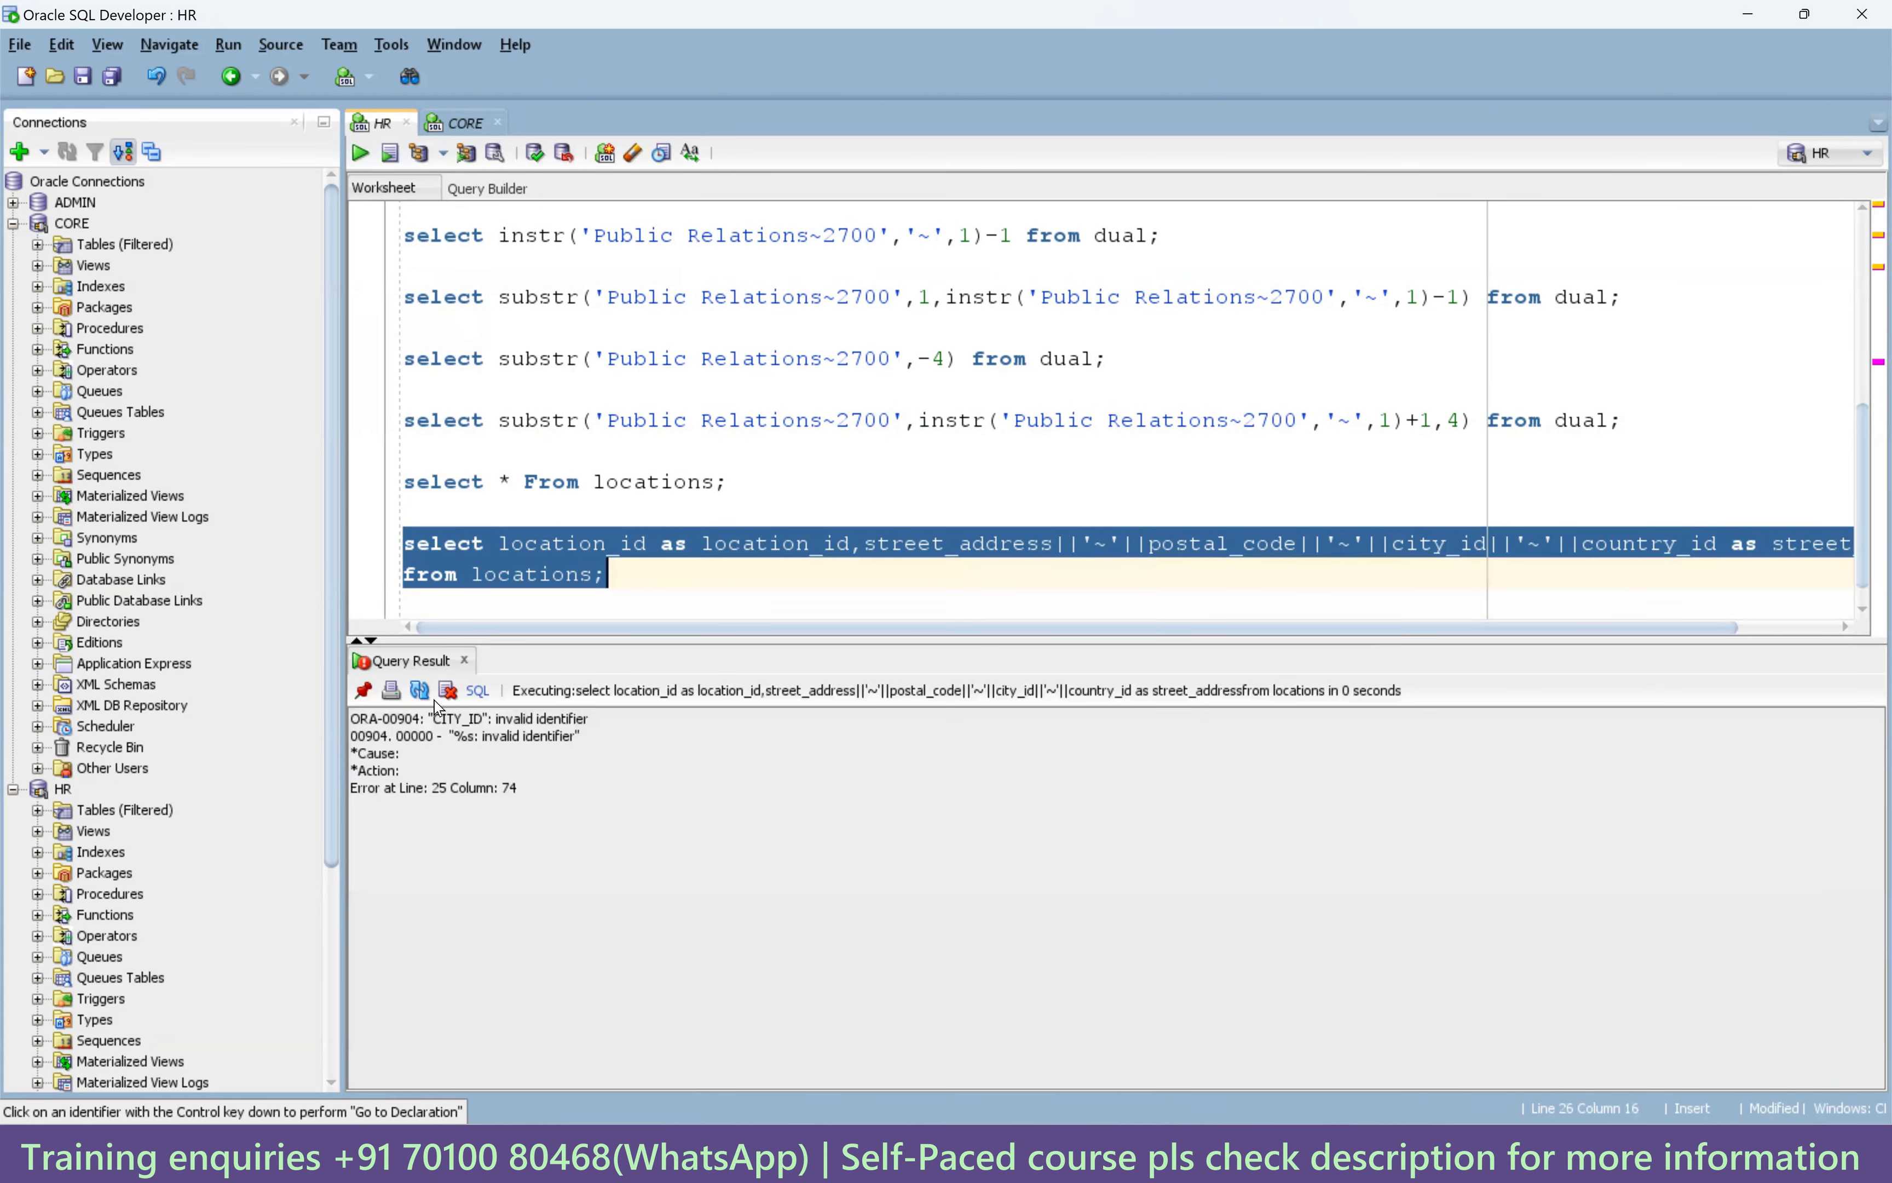
Change city_id to city and rerun the locations query, returning 23 tilde-joined addresses.
left_click(655, 596)
key("Return")
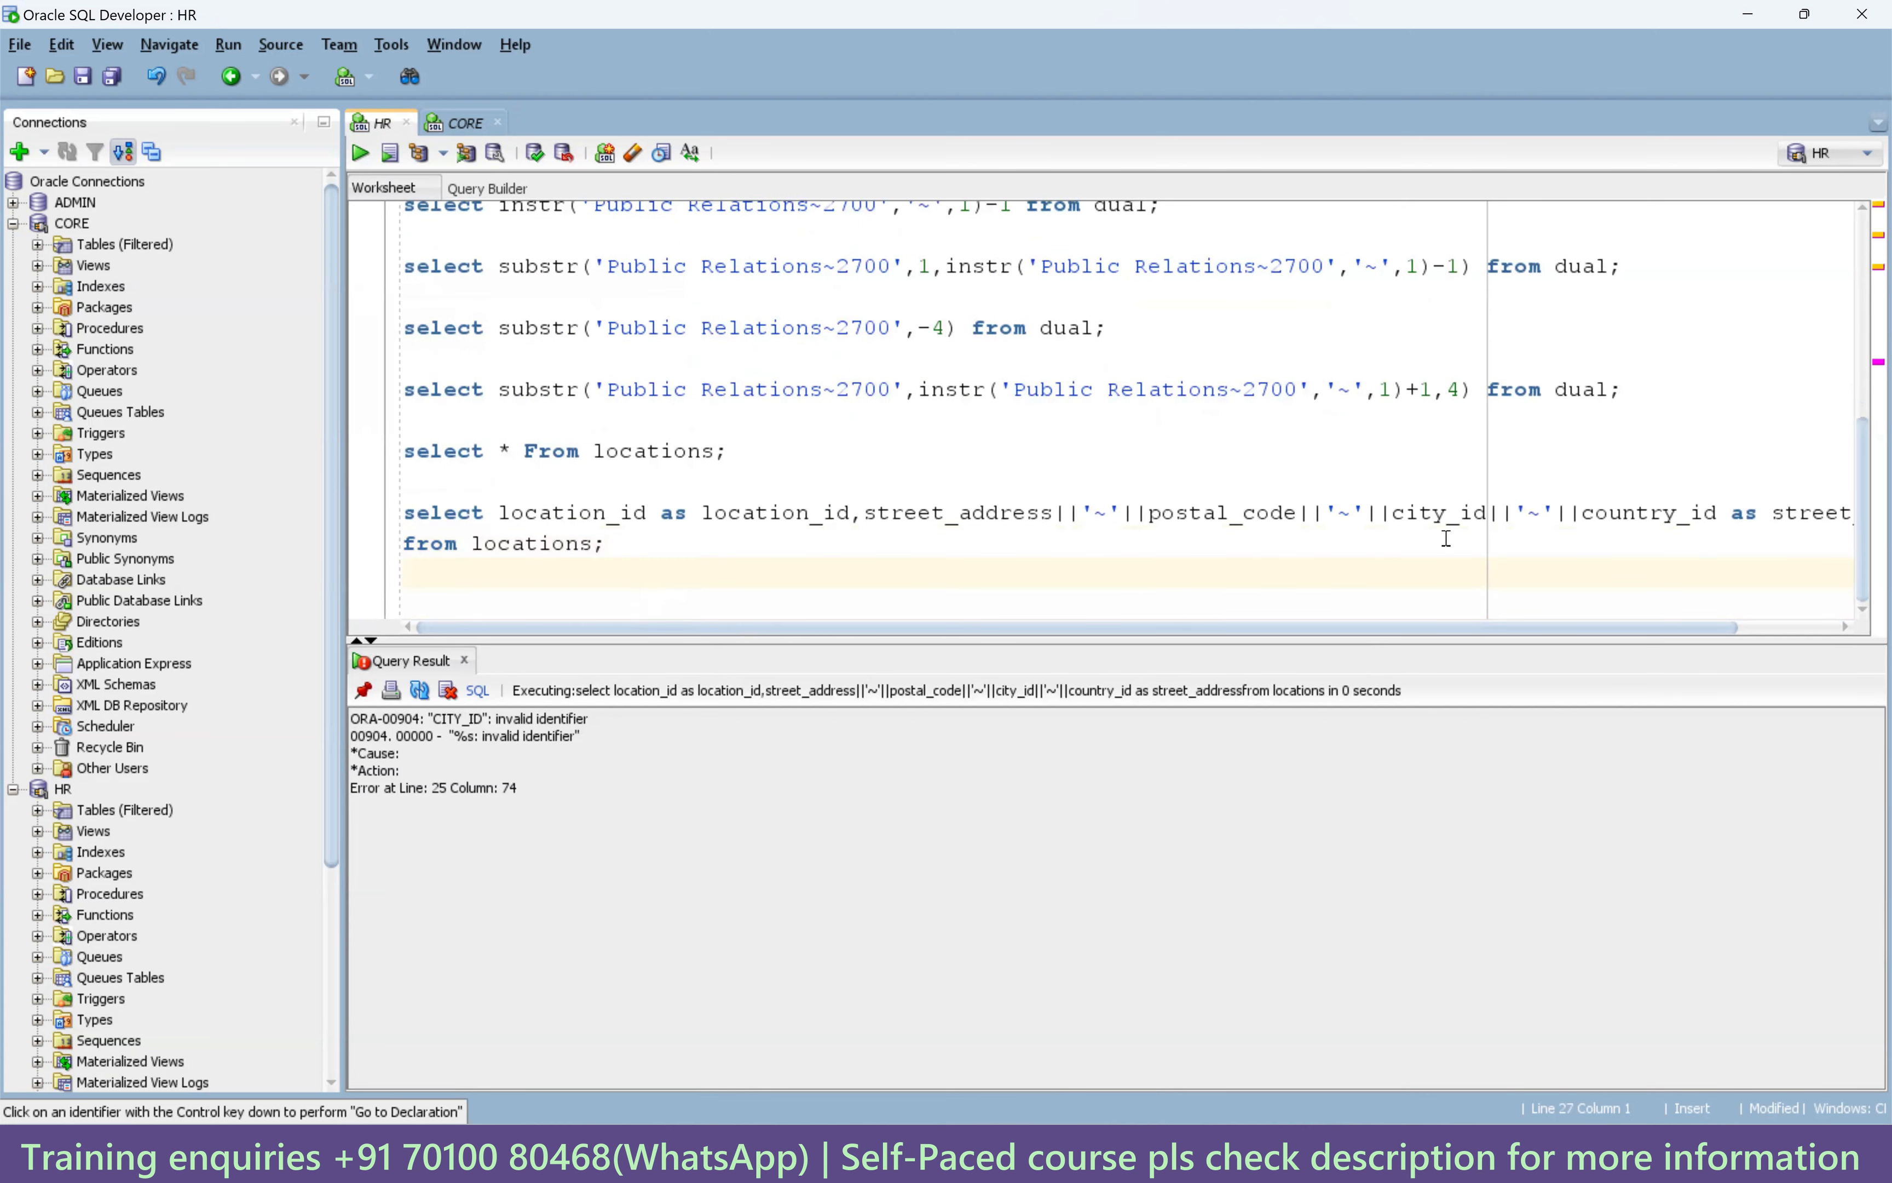
key("BackSpace")
key("BackSpace")
key("BackSpace")
key("ctrl+Return")
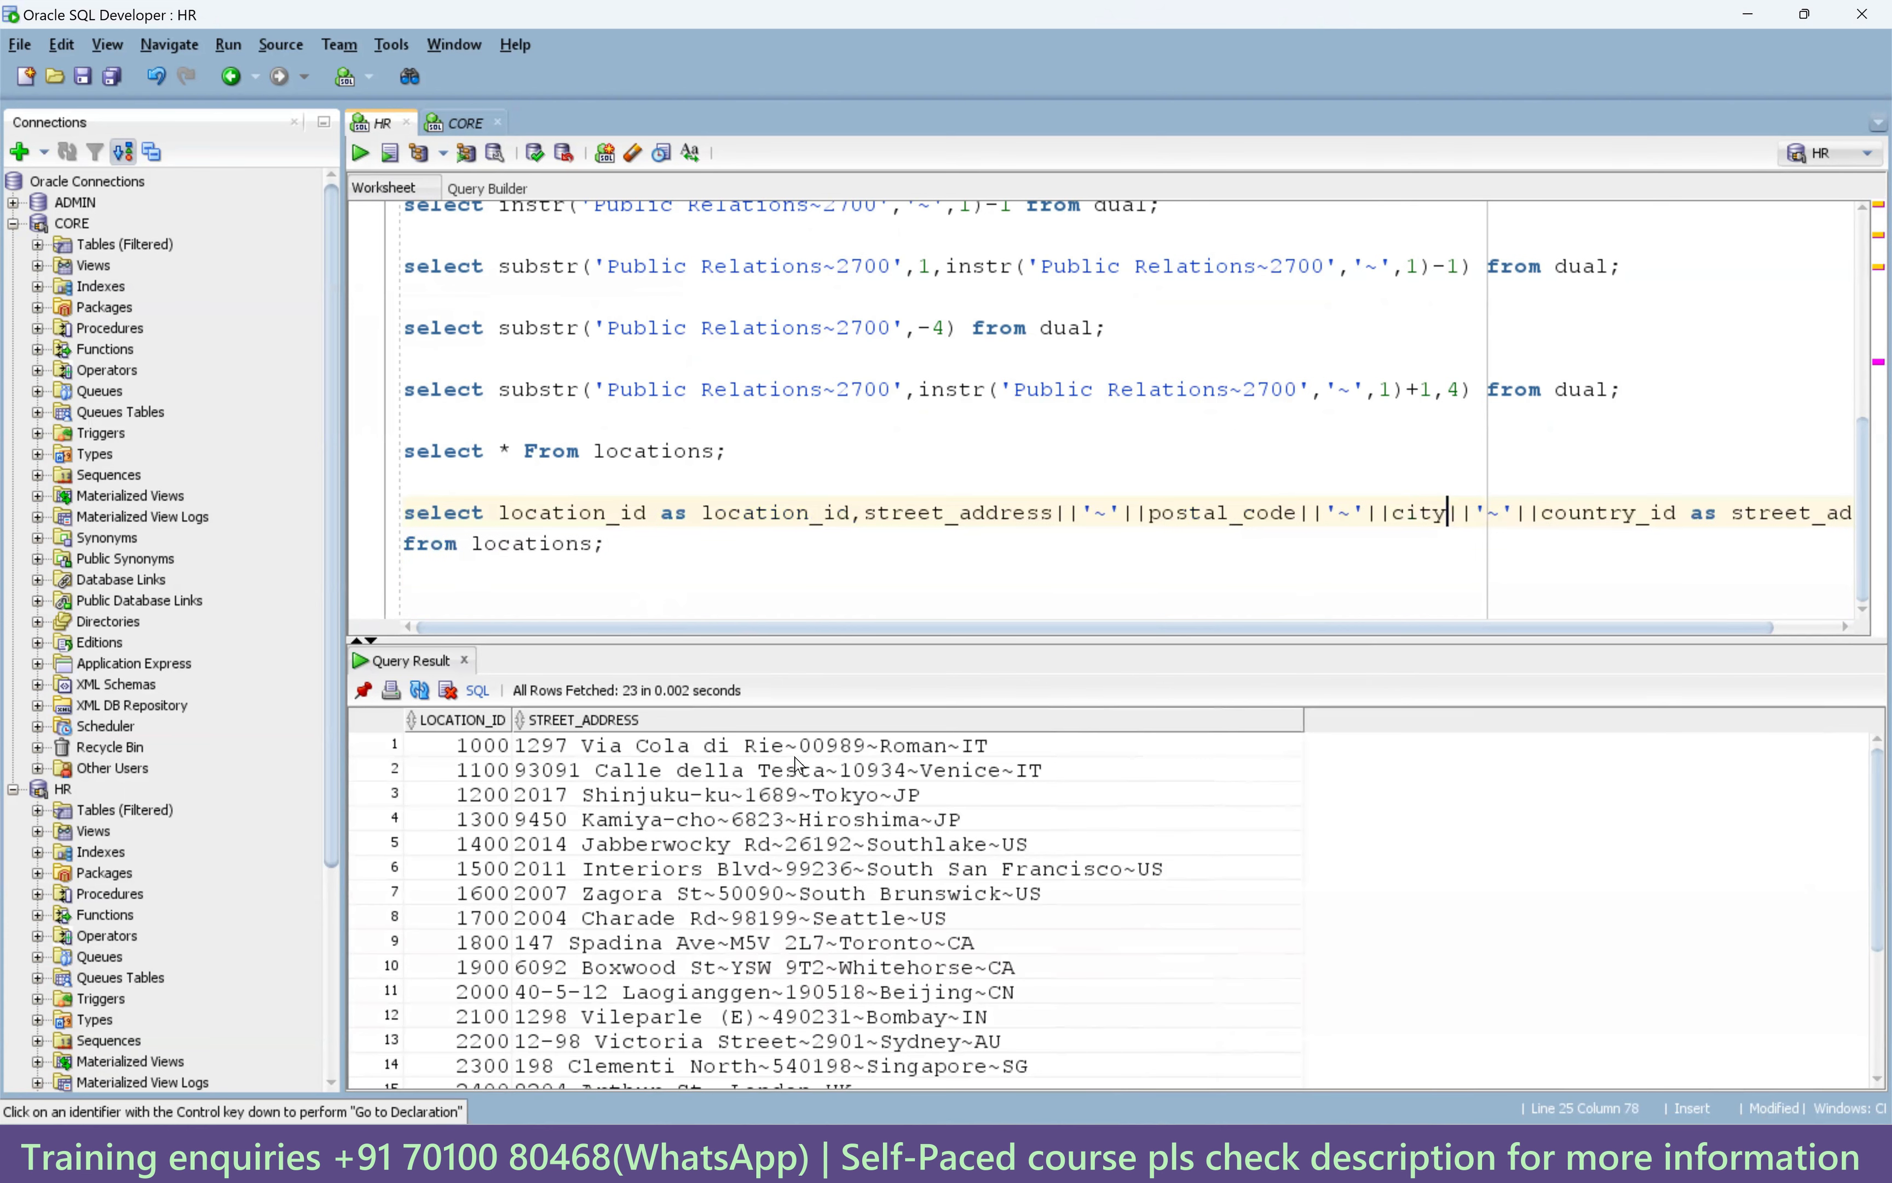
left_click(793, 753)
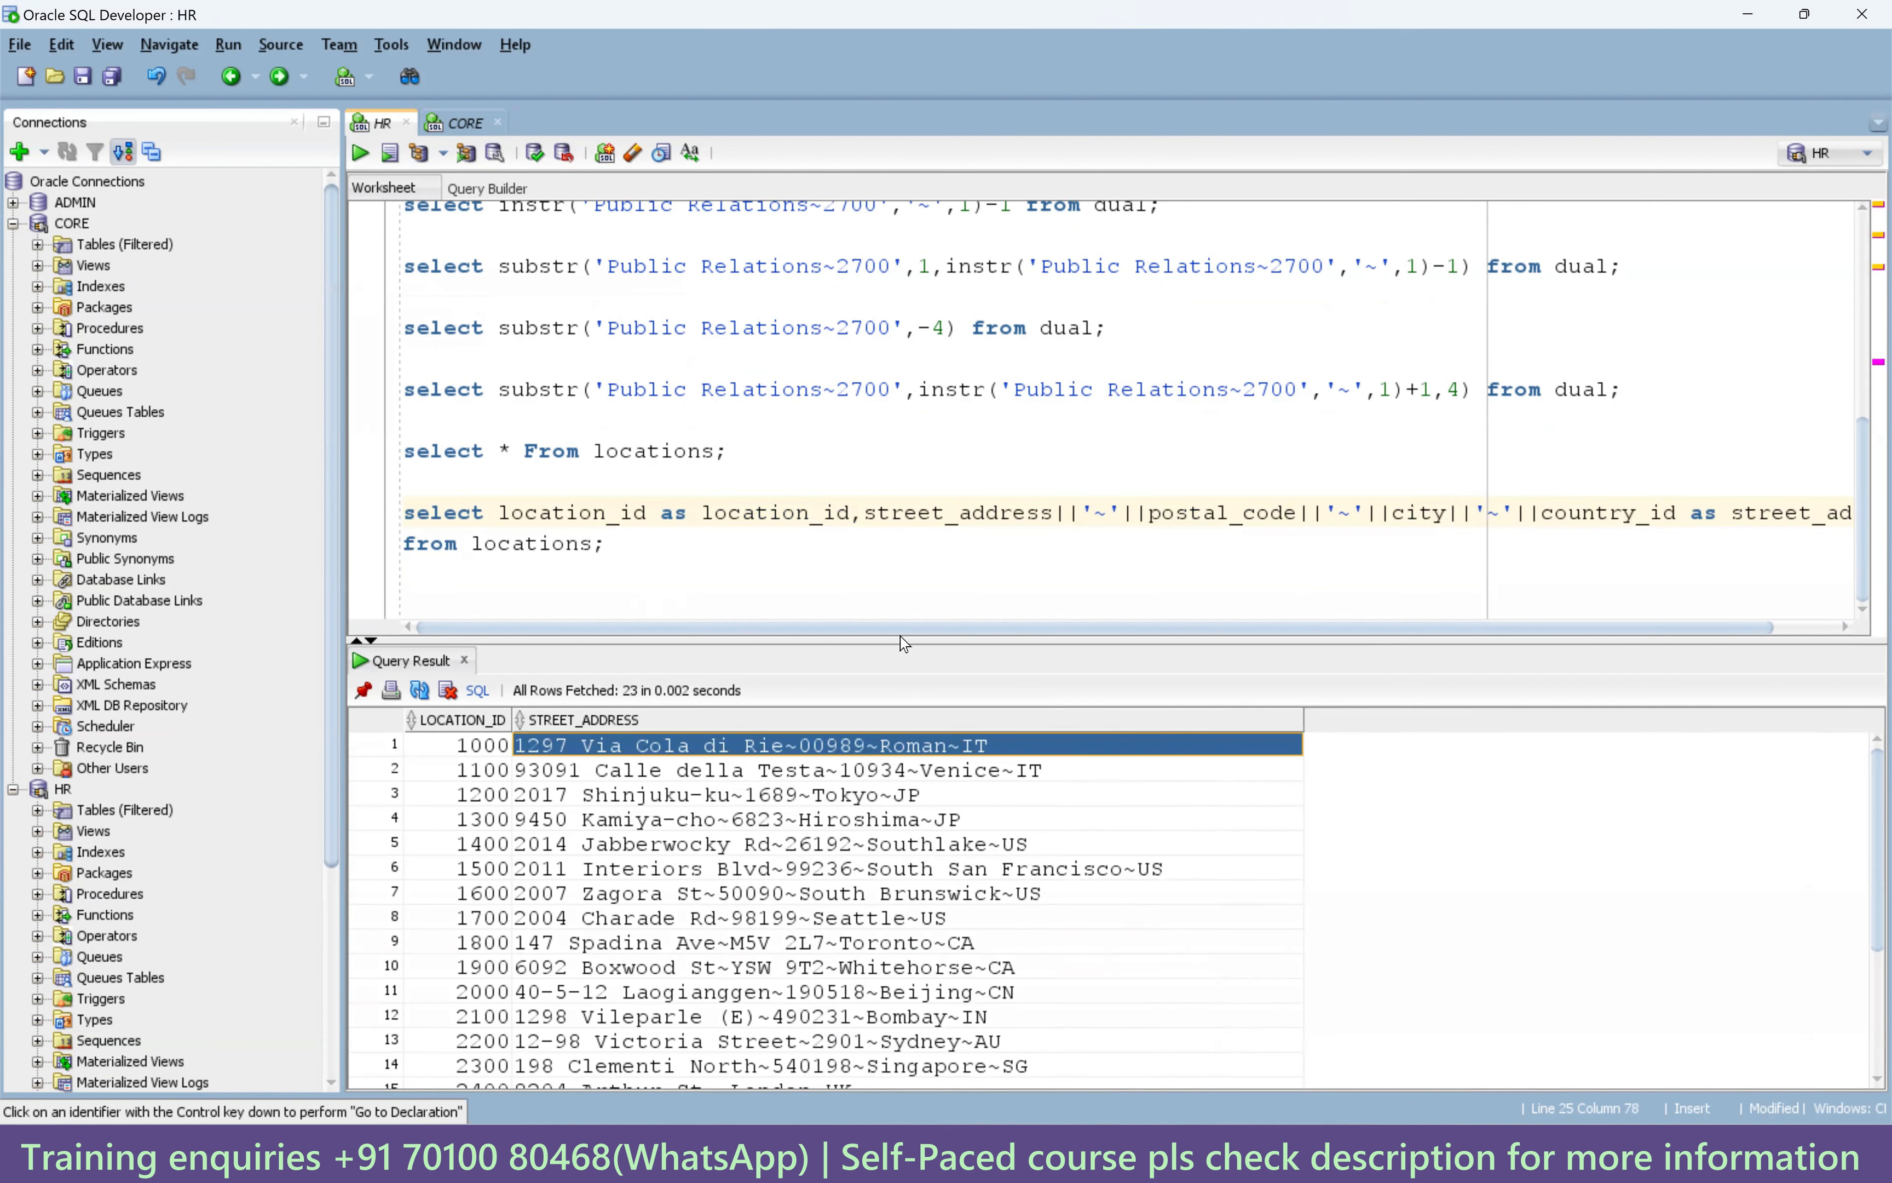
Copy the Toronto address from row 9 and paste it onto a new worksheet line.
left_click_drag(903, 609, 903, 570)
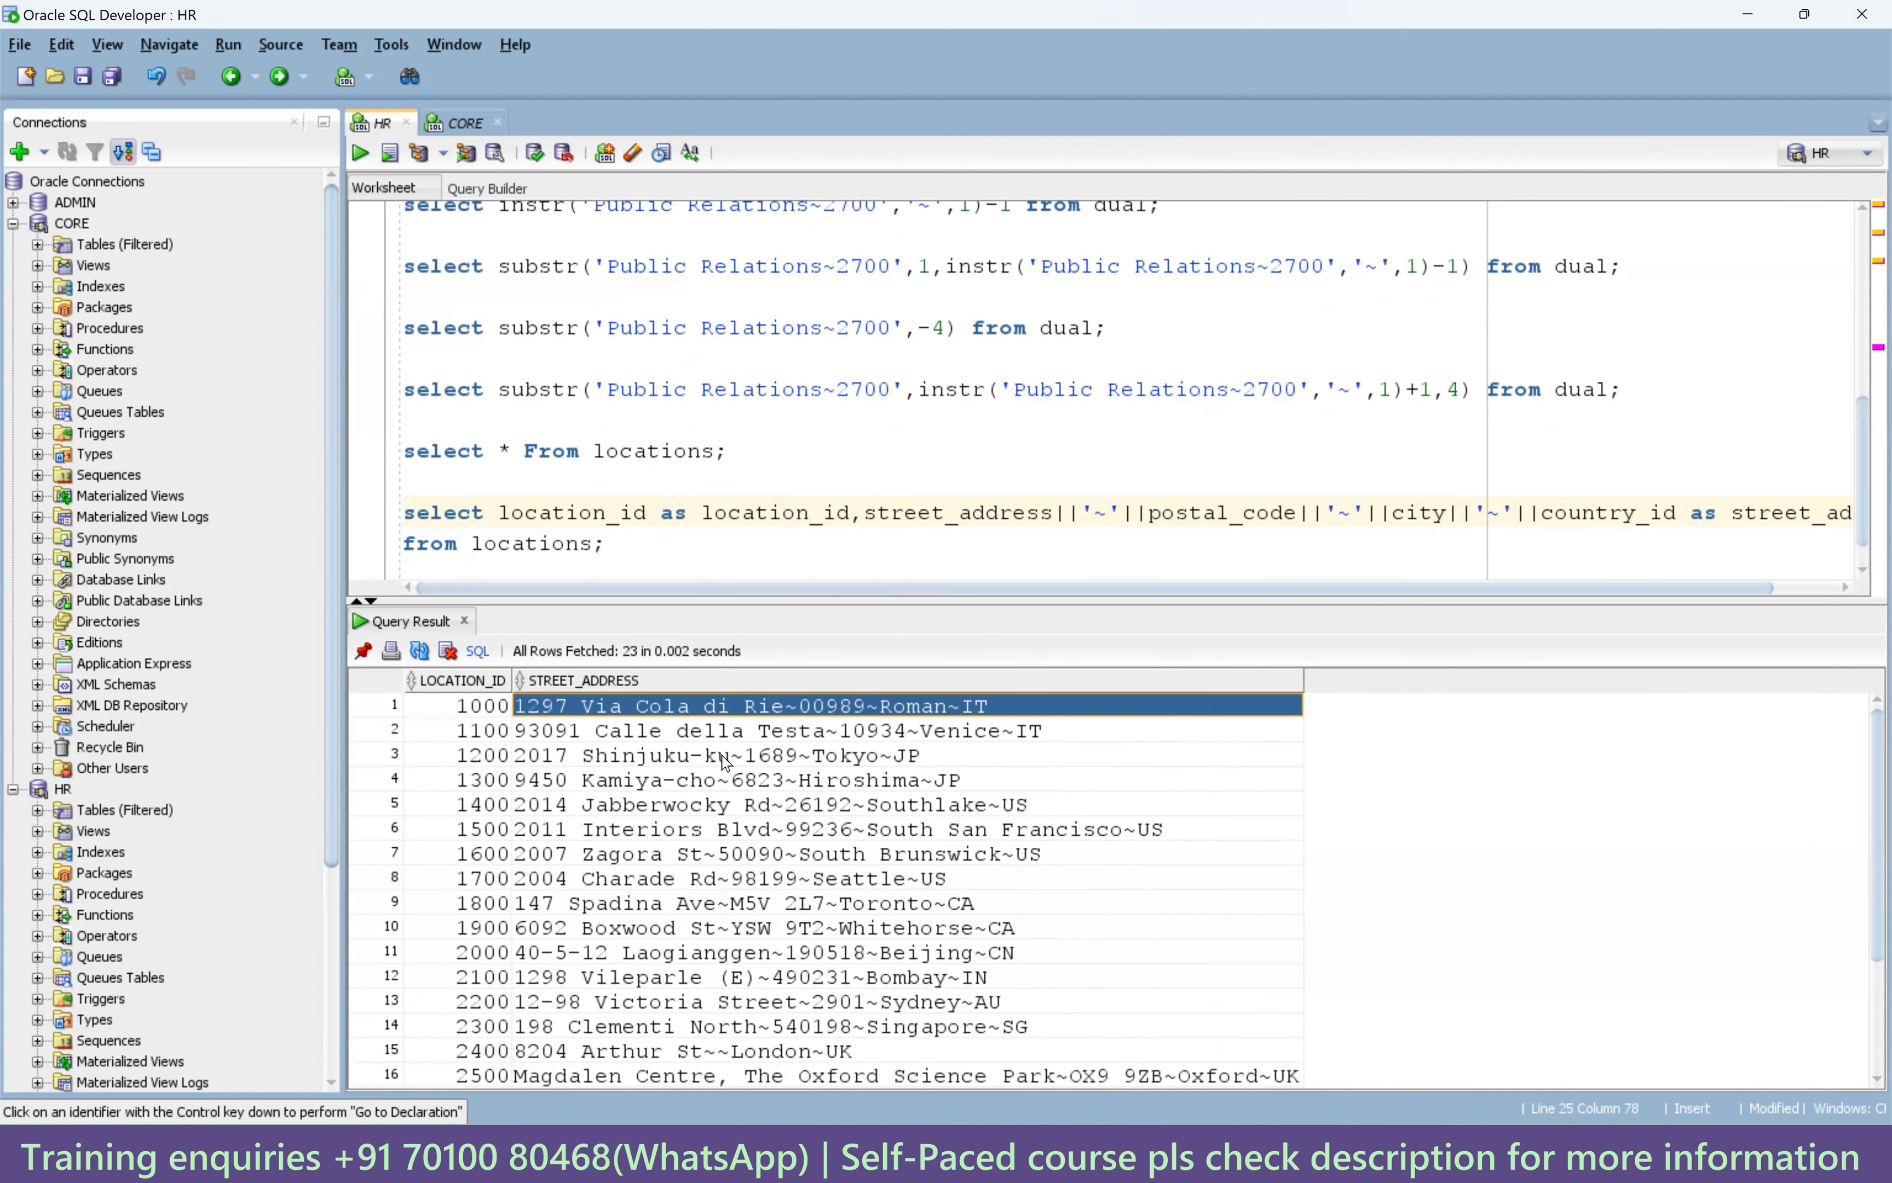
left_click(588, 907)
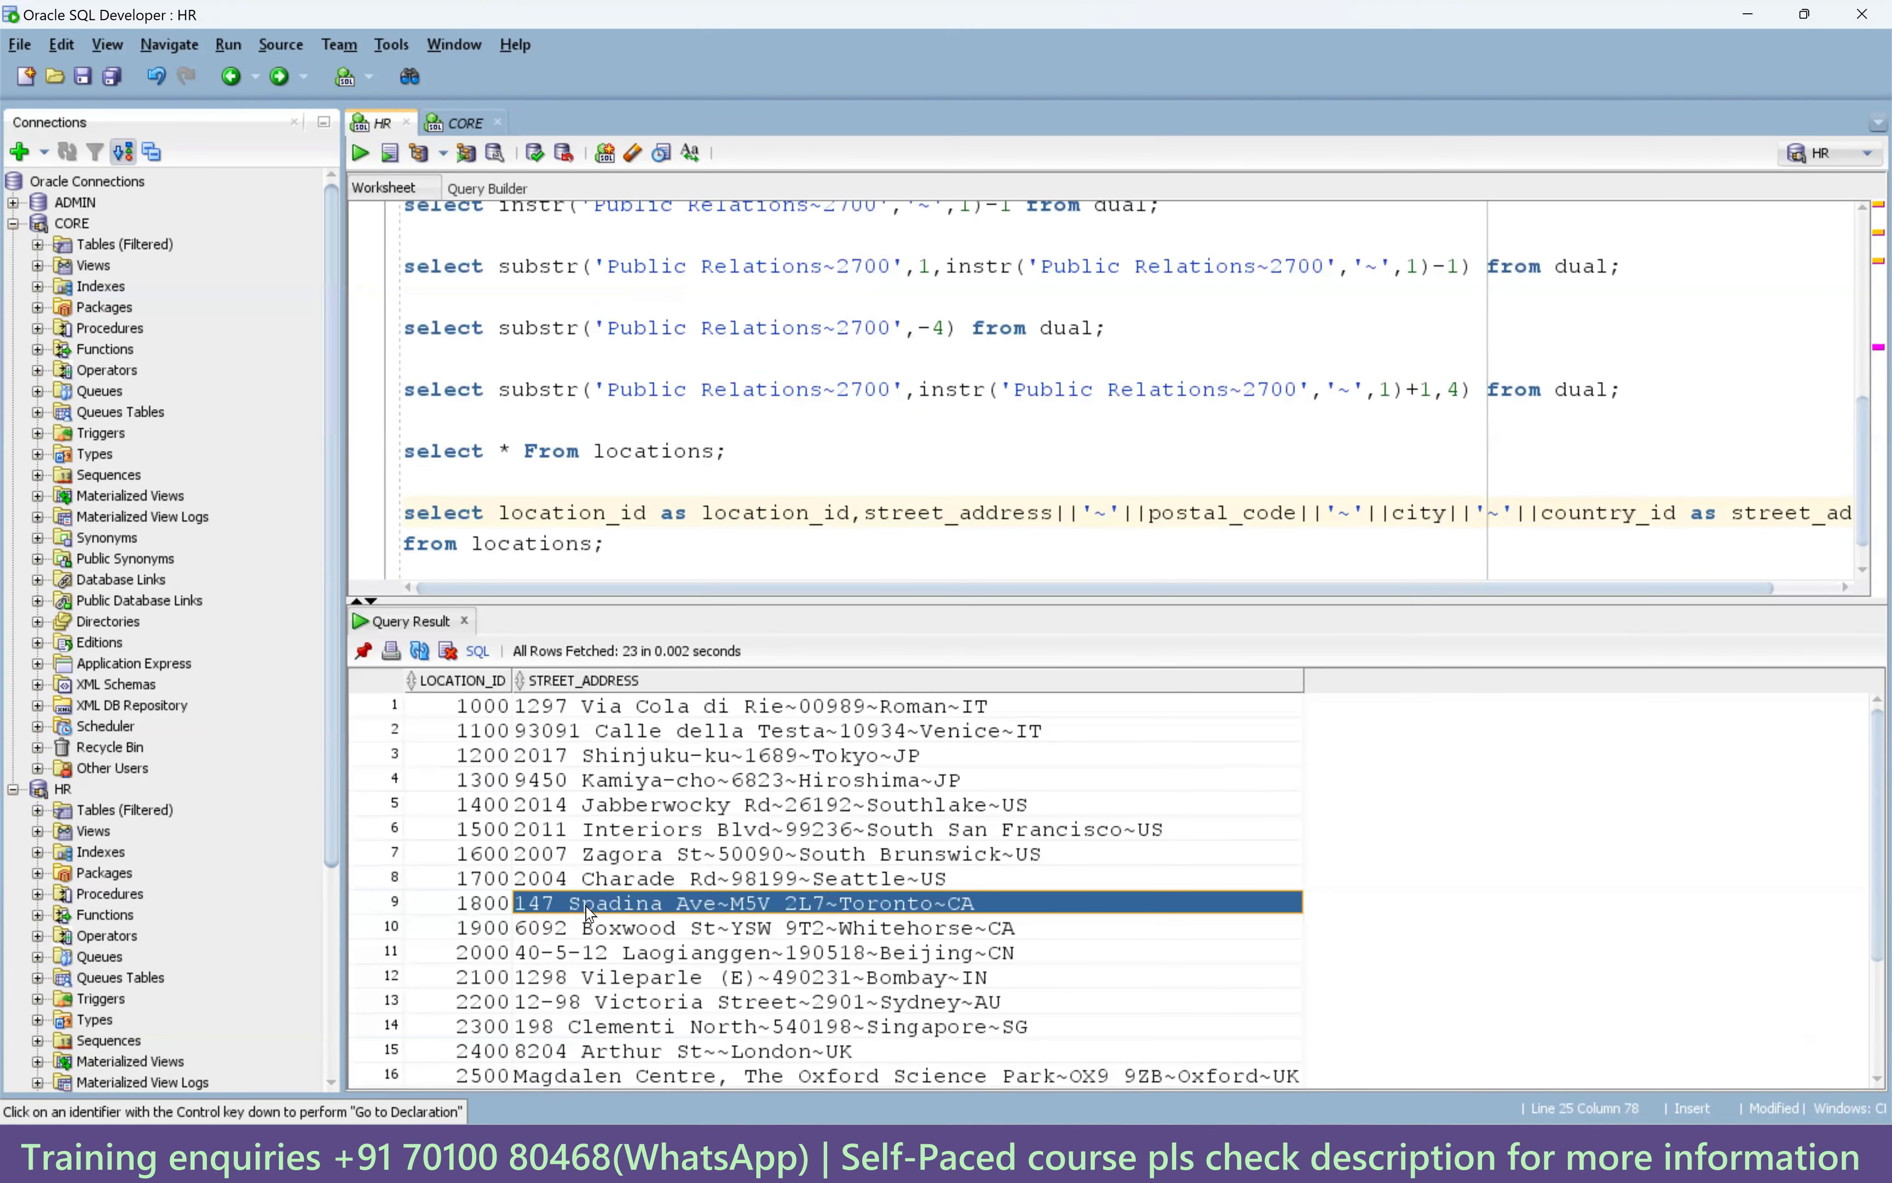
left_click(669, 558)
key("Return")
key("Return")
key("ctrl+v")
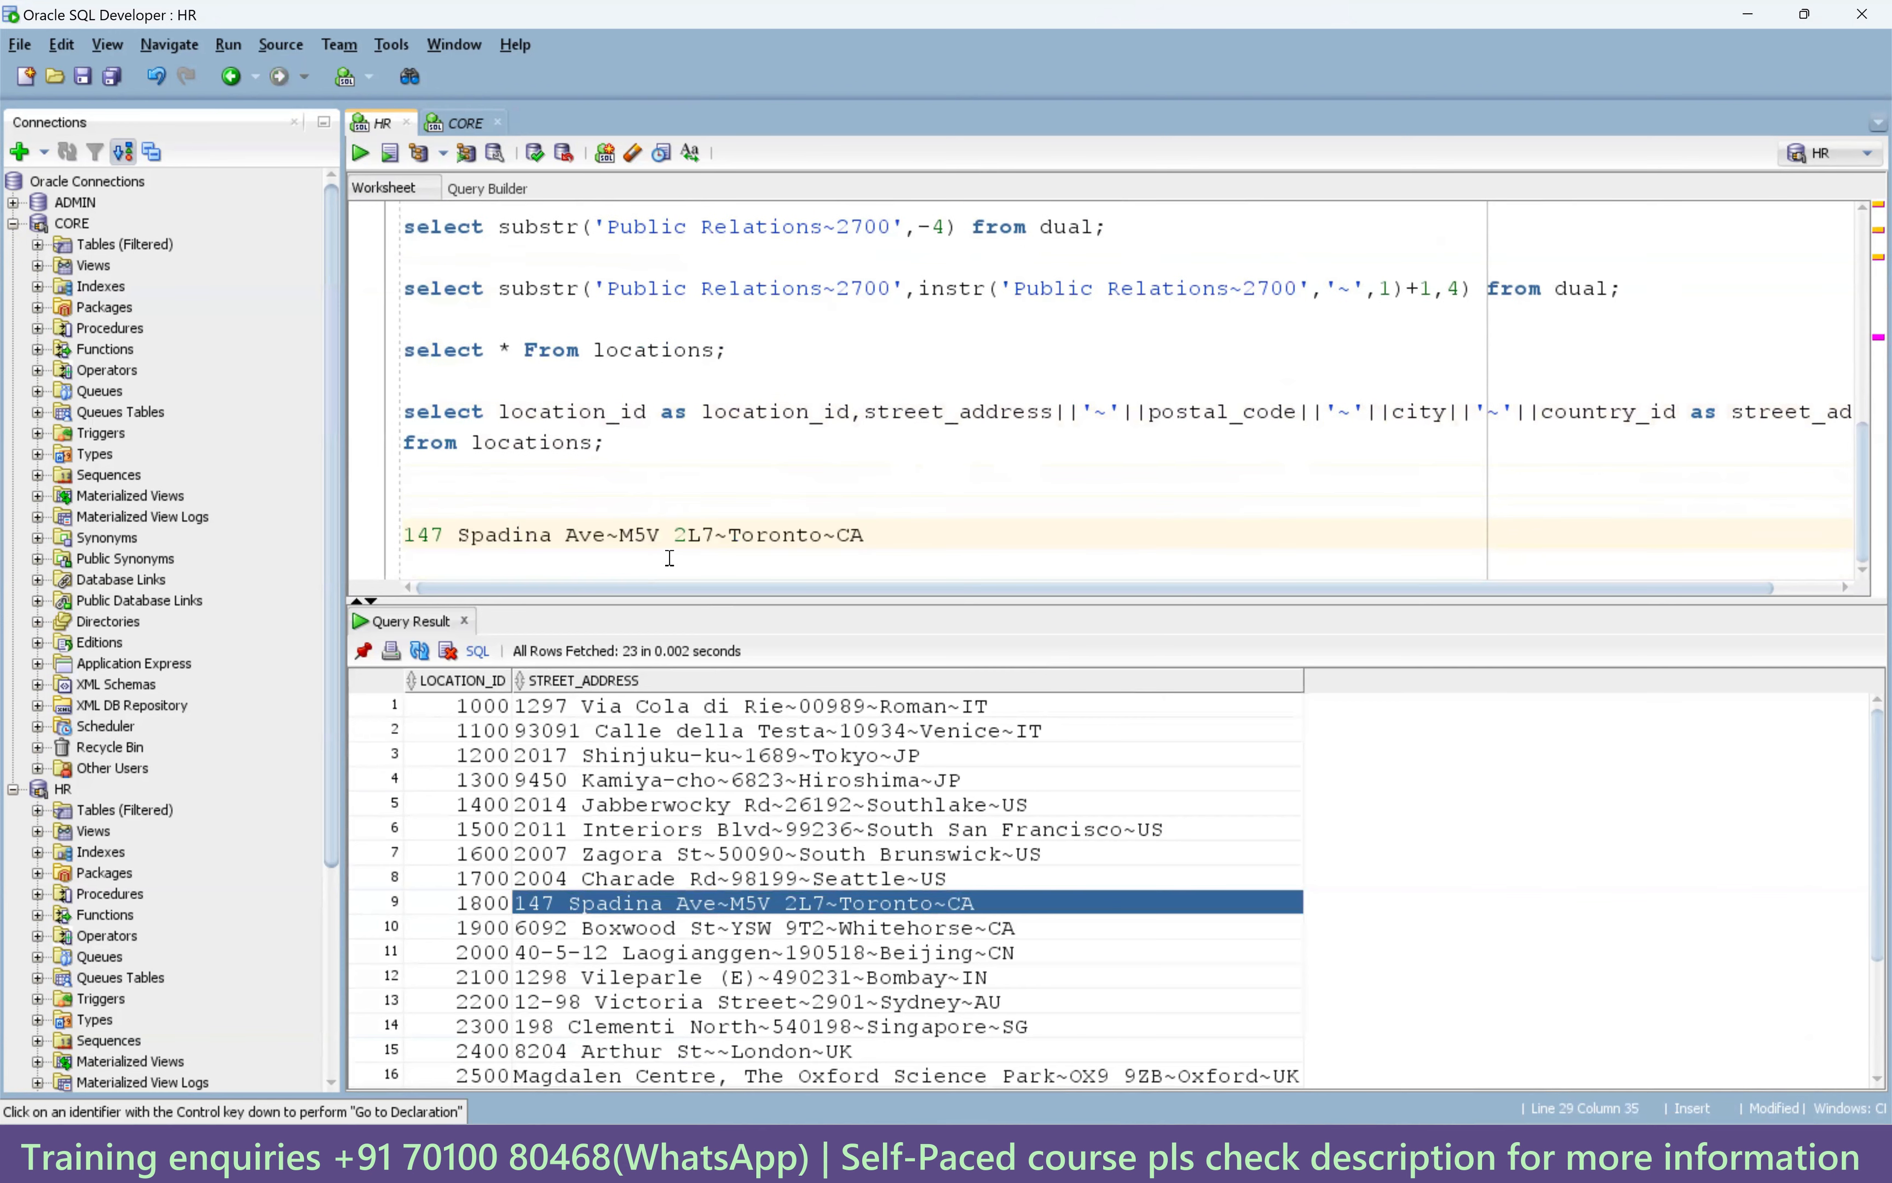
key("Return")
key("Return")
key("Return")
key("Return")
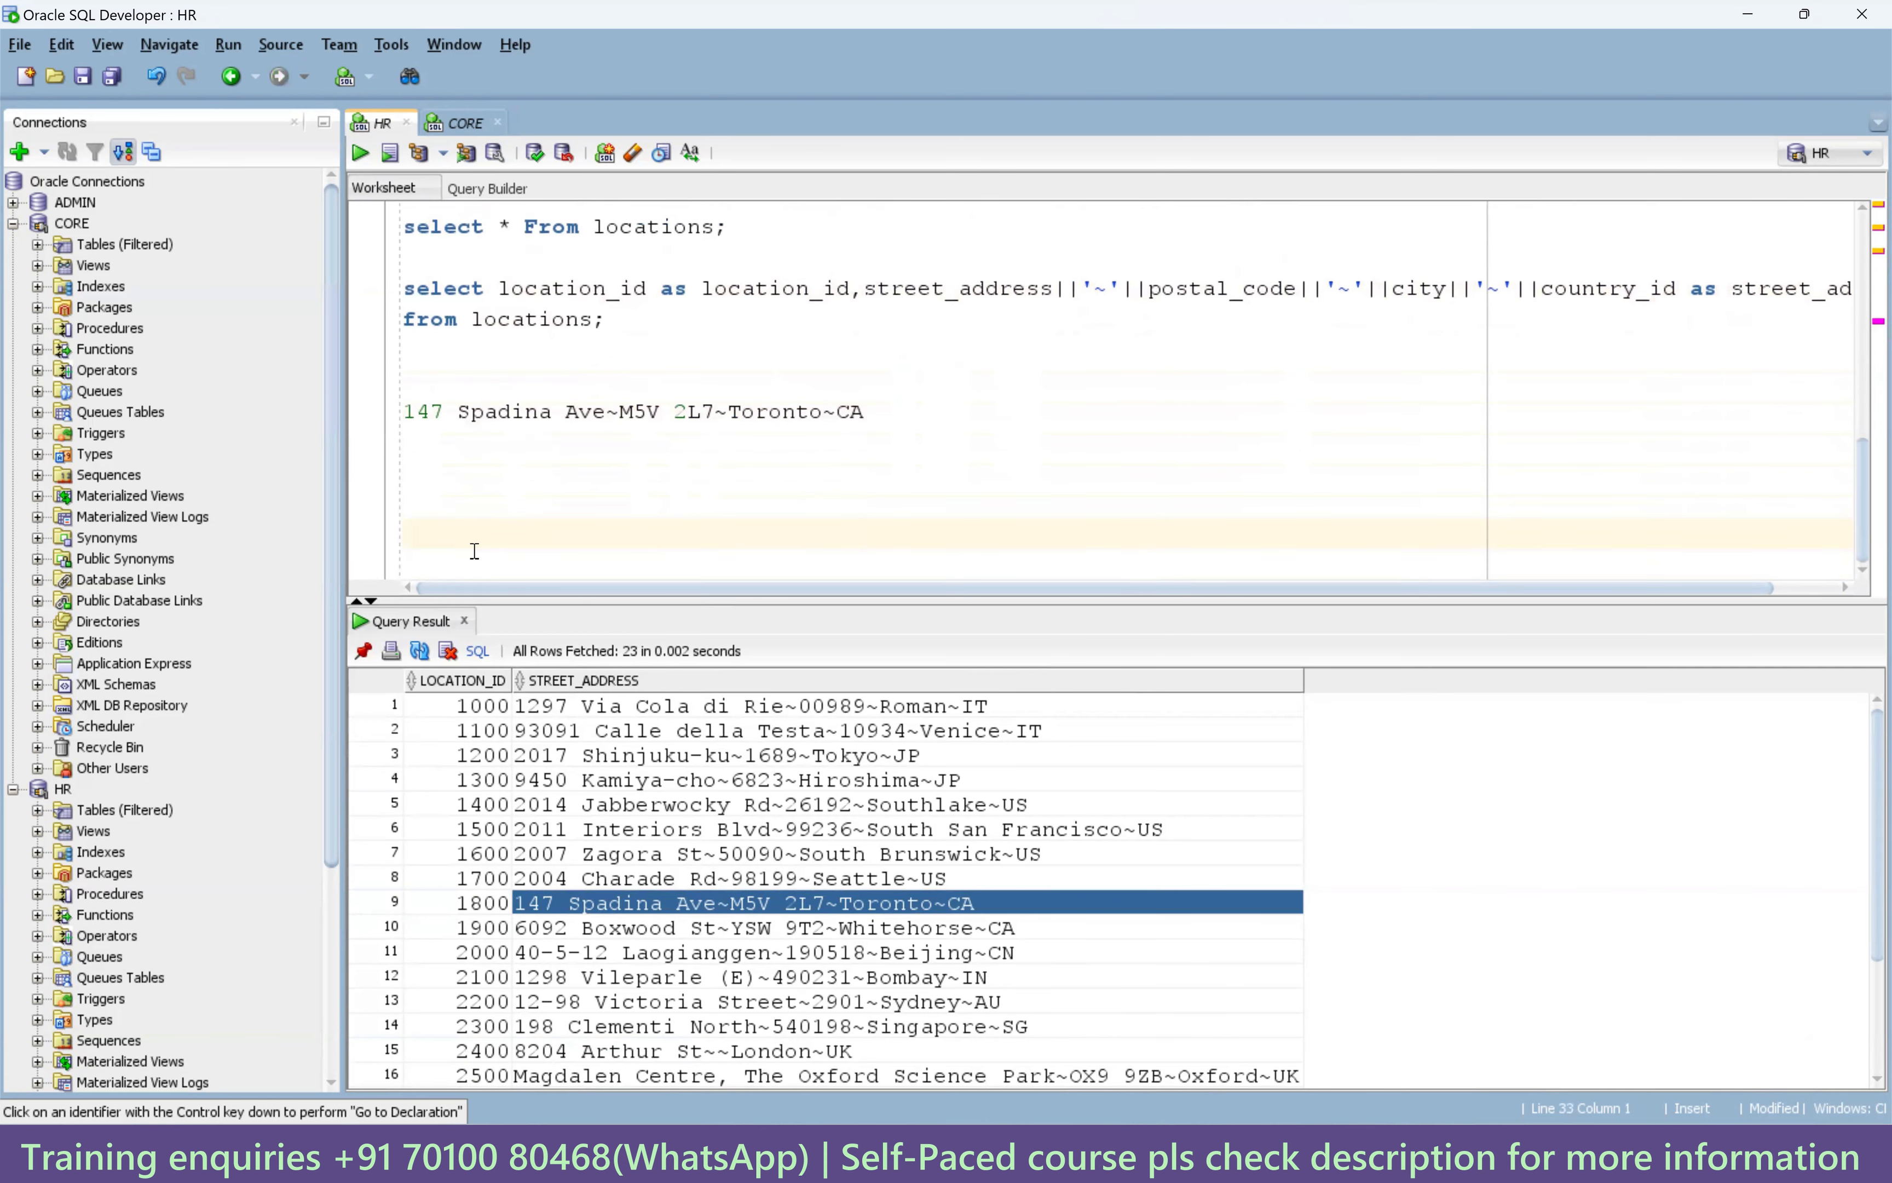
Highlight parts of the pasted address, ending on the postal code M5V 2L7.
double_click(418, 411)
left_click_drag(491, 409, 714, 412)
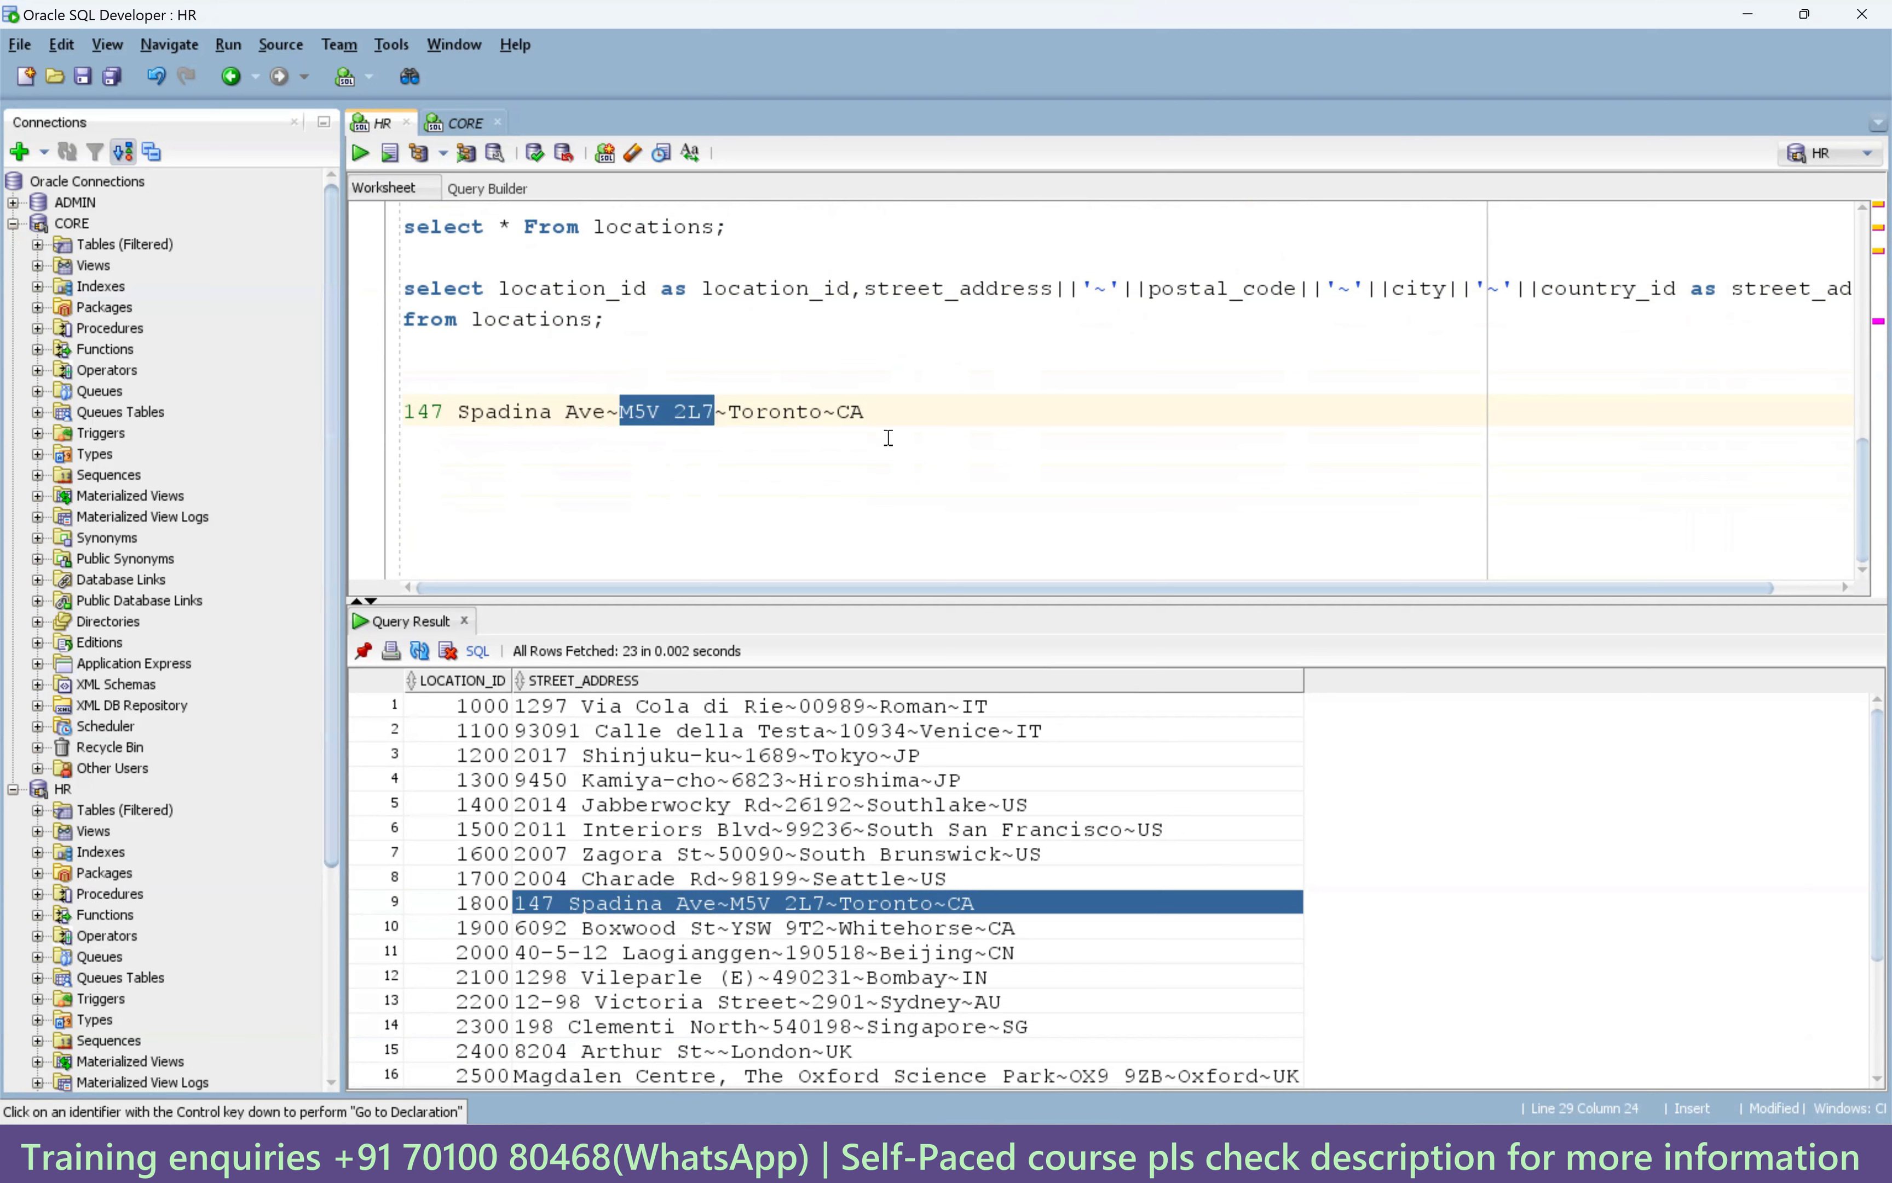
left_click(903, 409)
left_click_drag(409, 414, 869, 420)
left_click(745, 528)
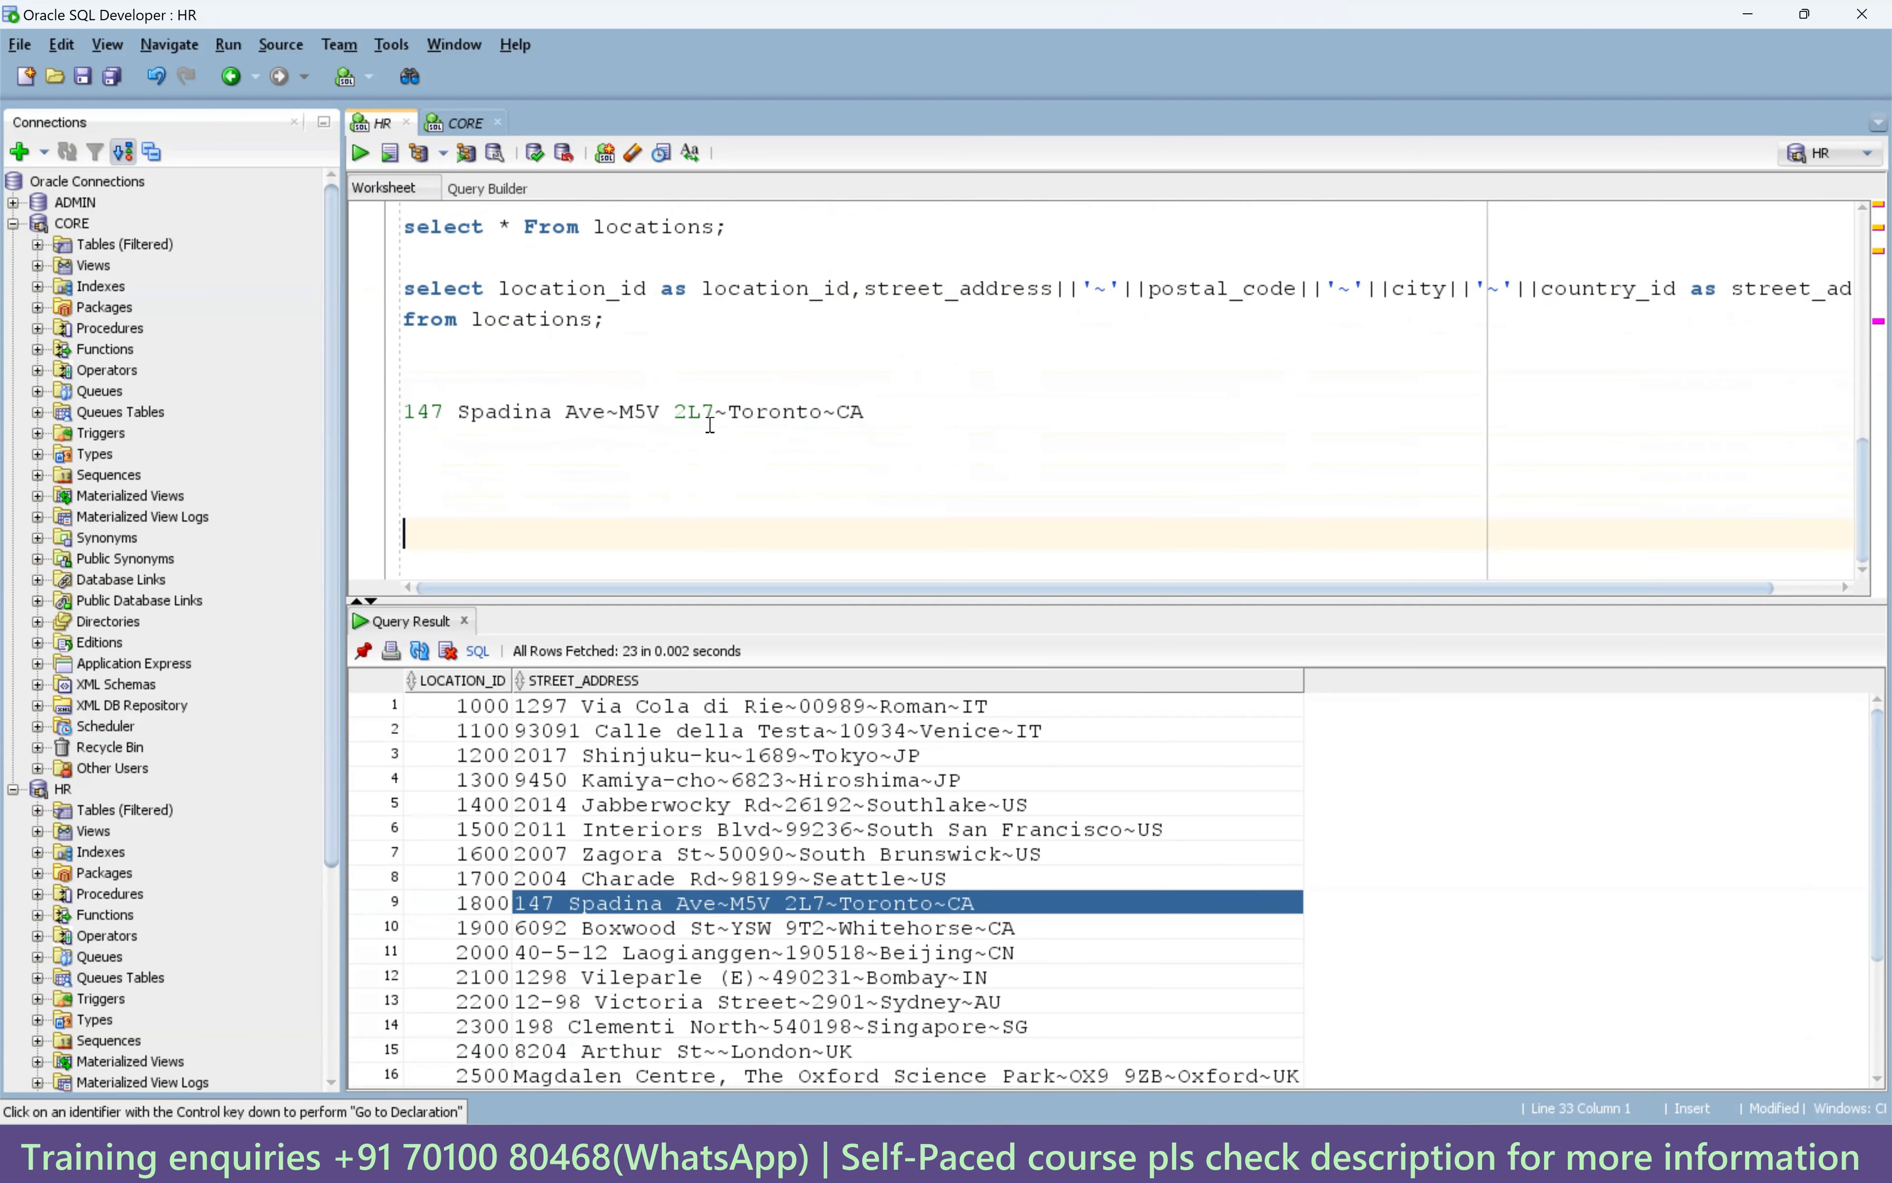
left_click_drag(713, 413, 621, 413)
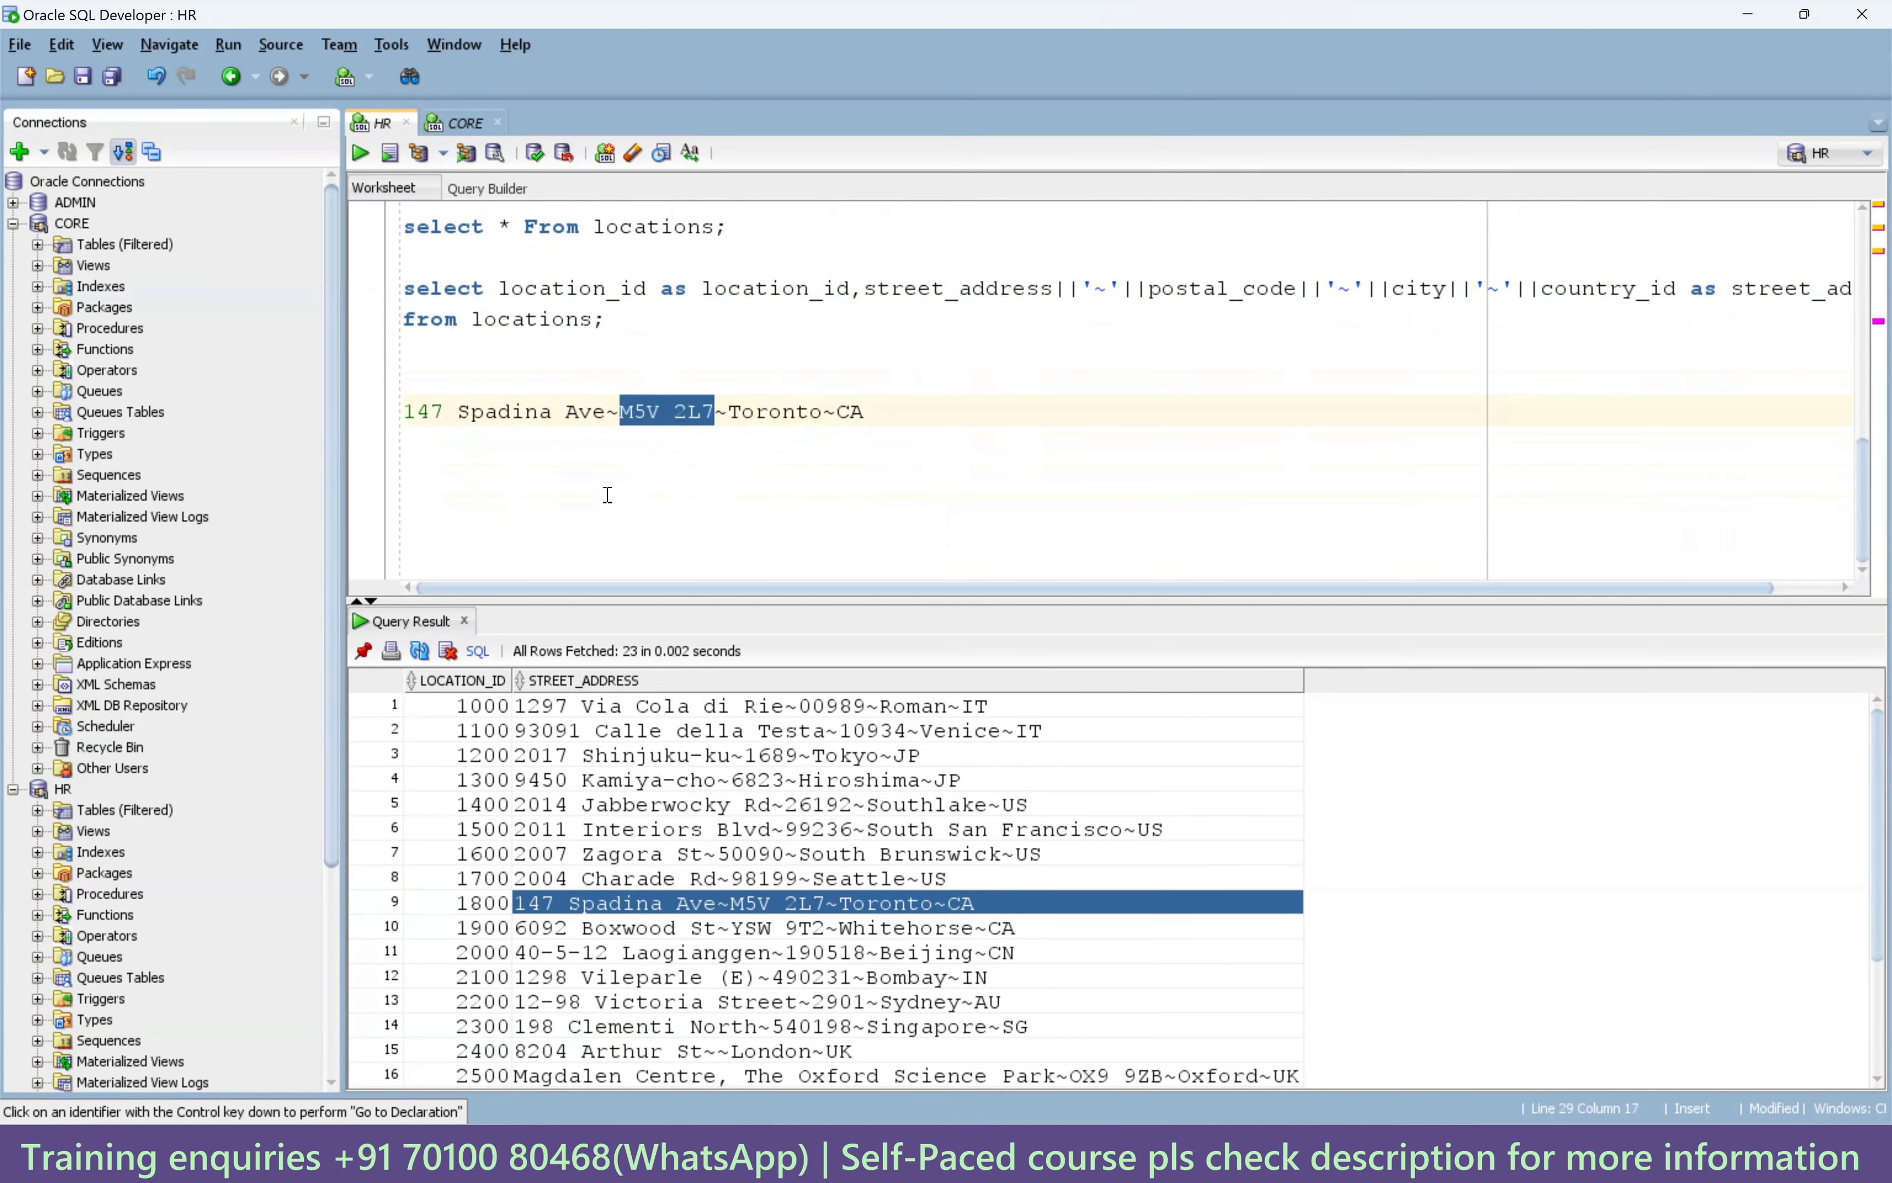
Start a select substr query with the Toronto address pasted as a string literal.
left_click(585, 473)
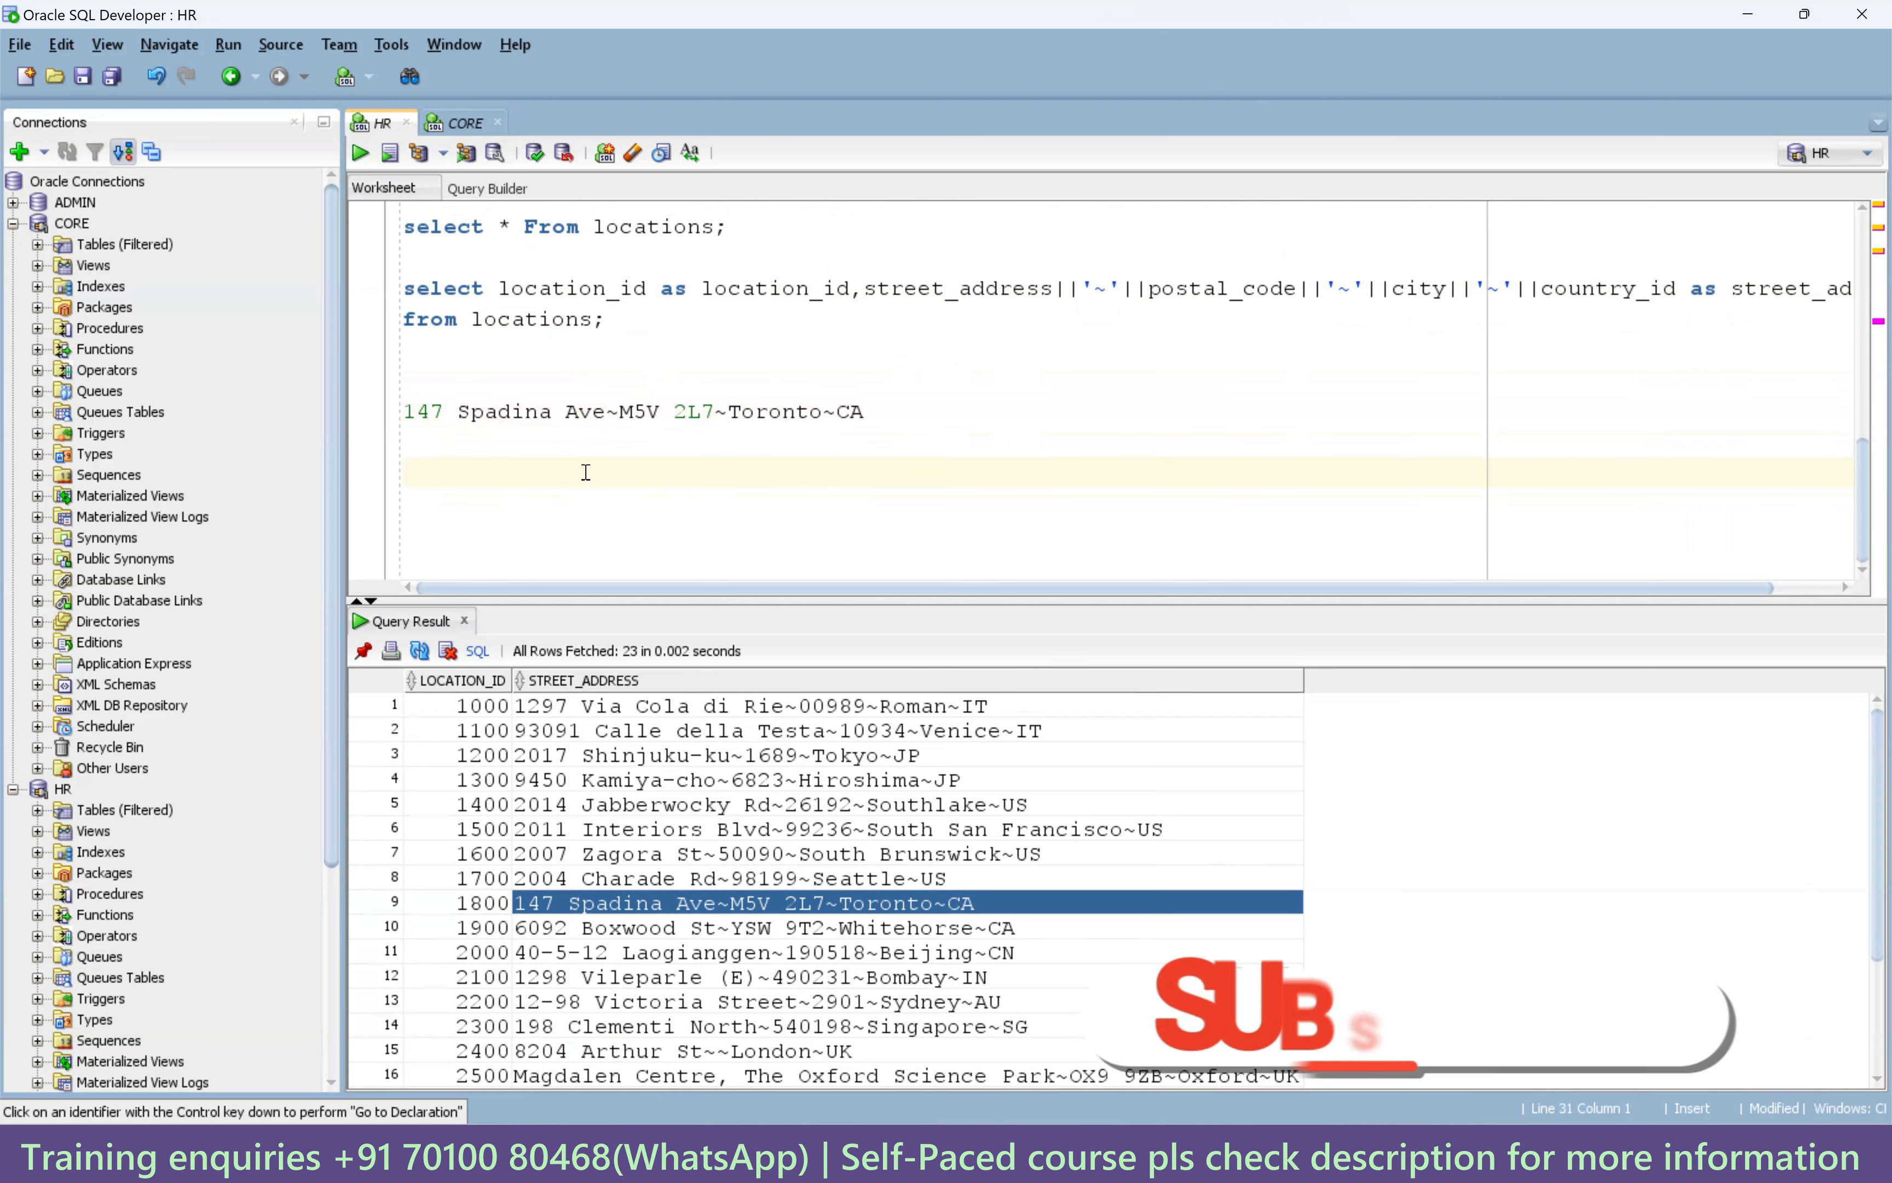
type("se")
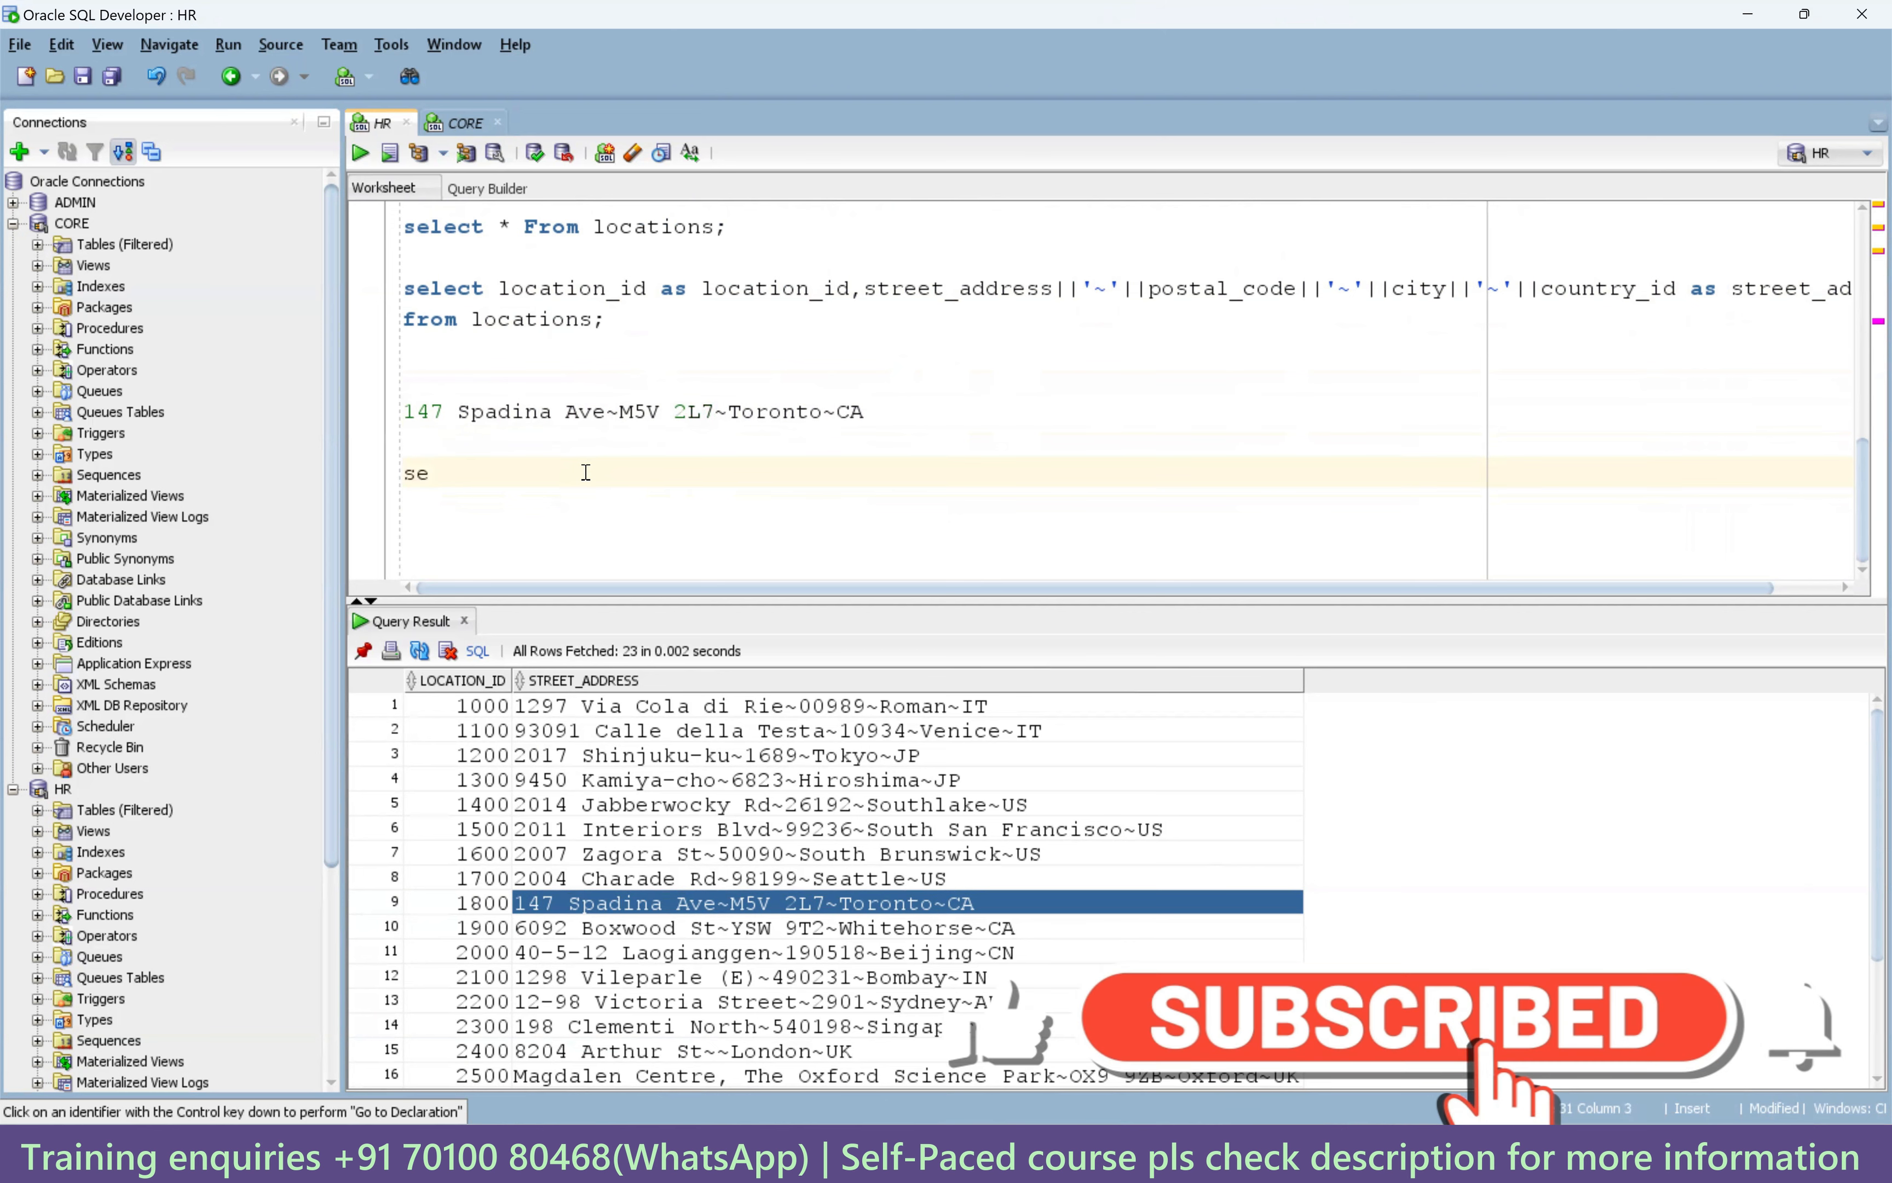
type("lect ")
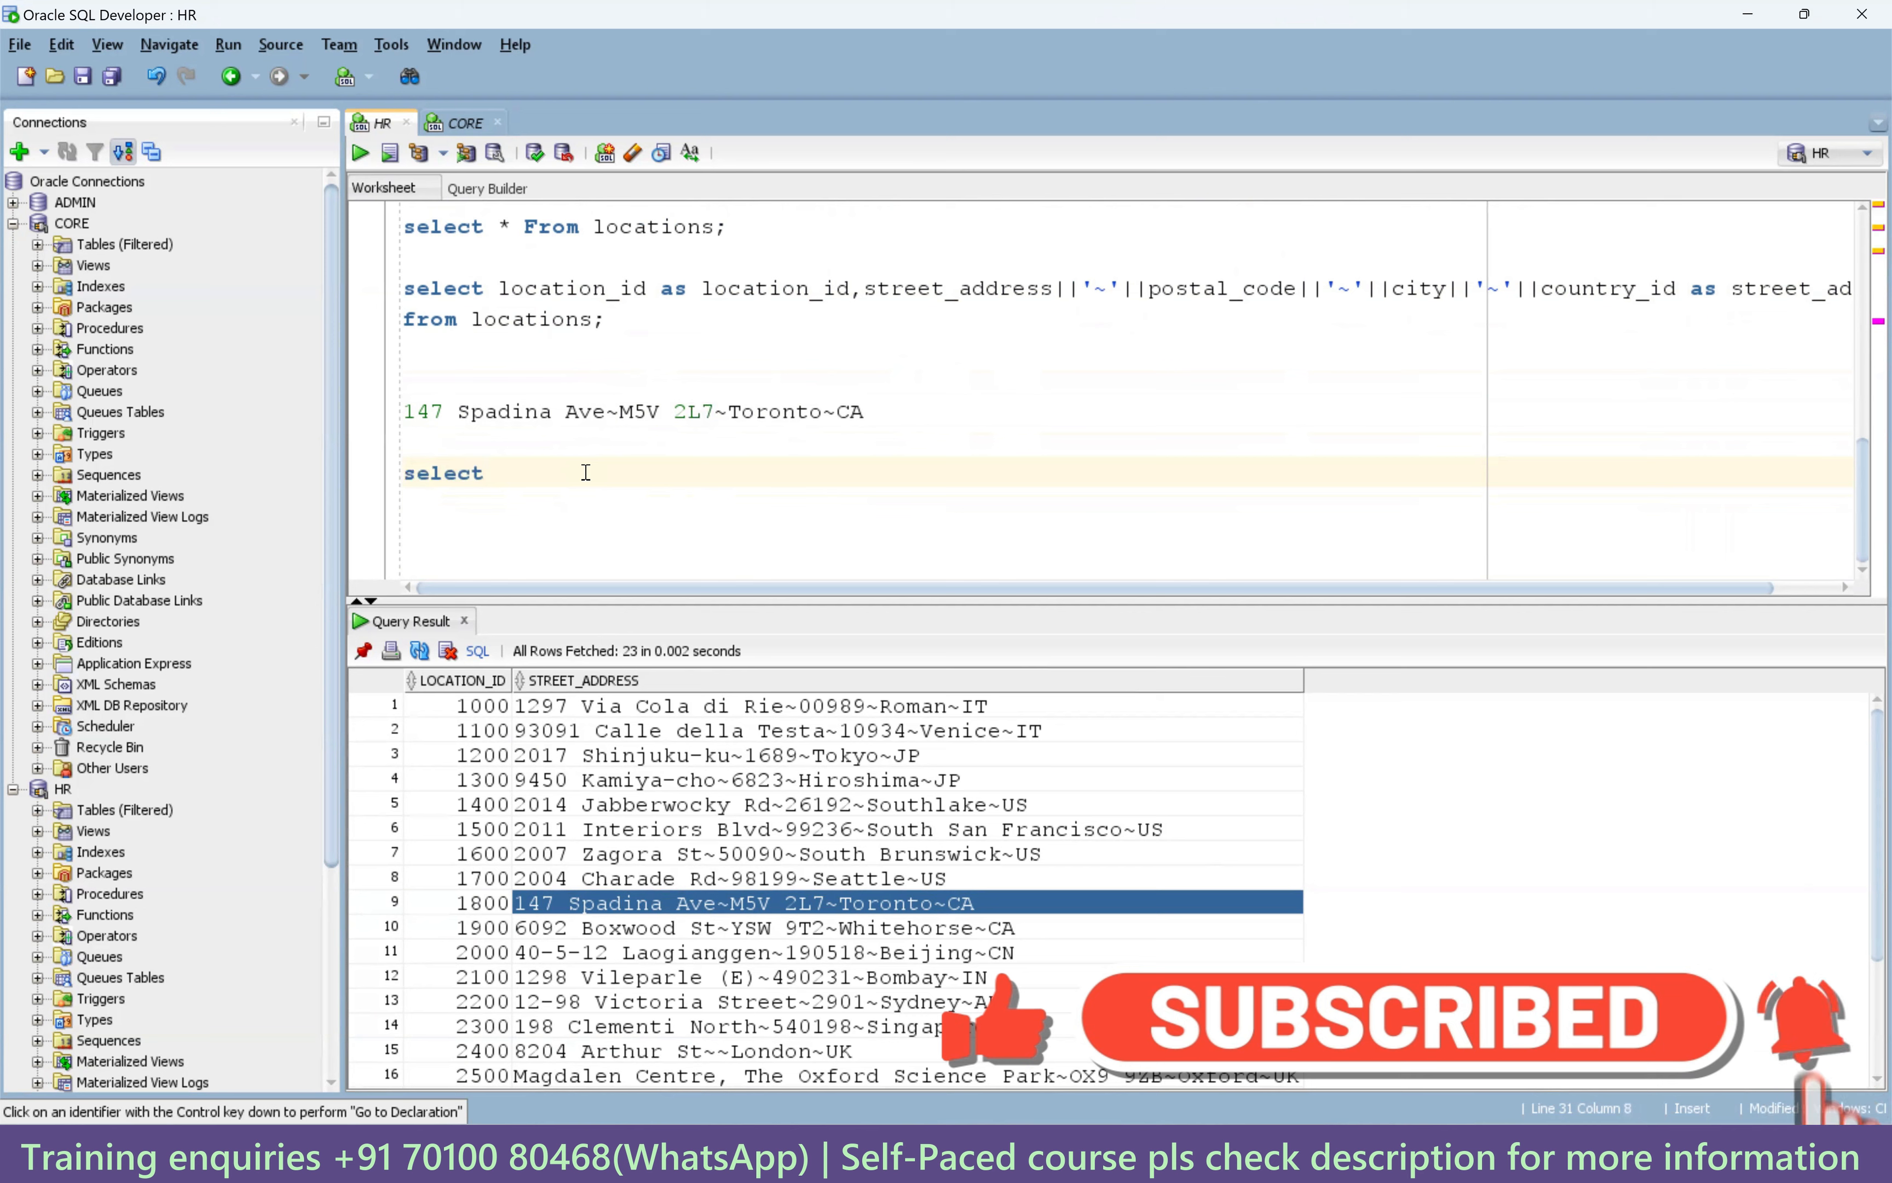
type("substr")
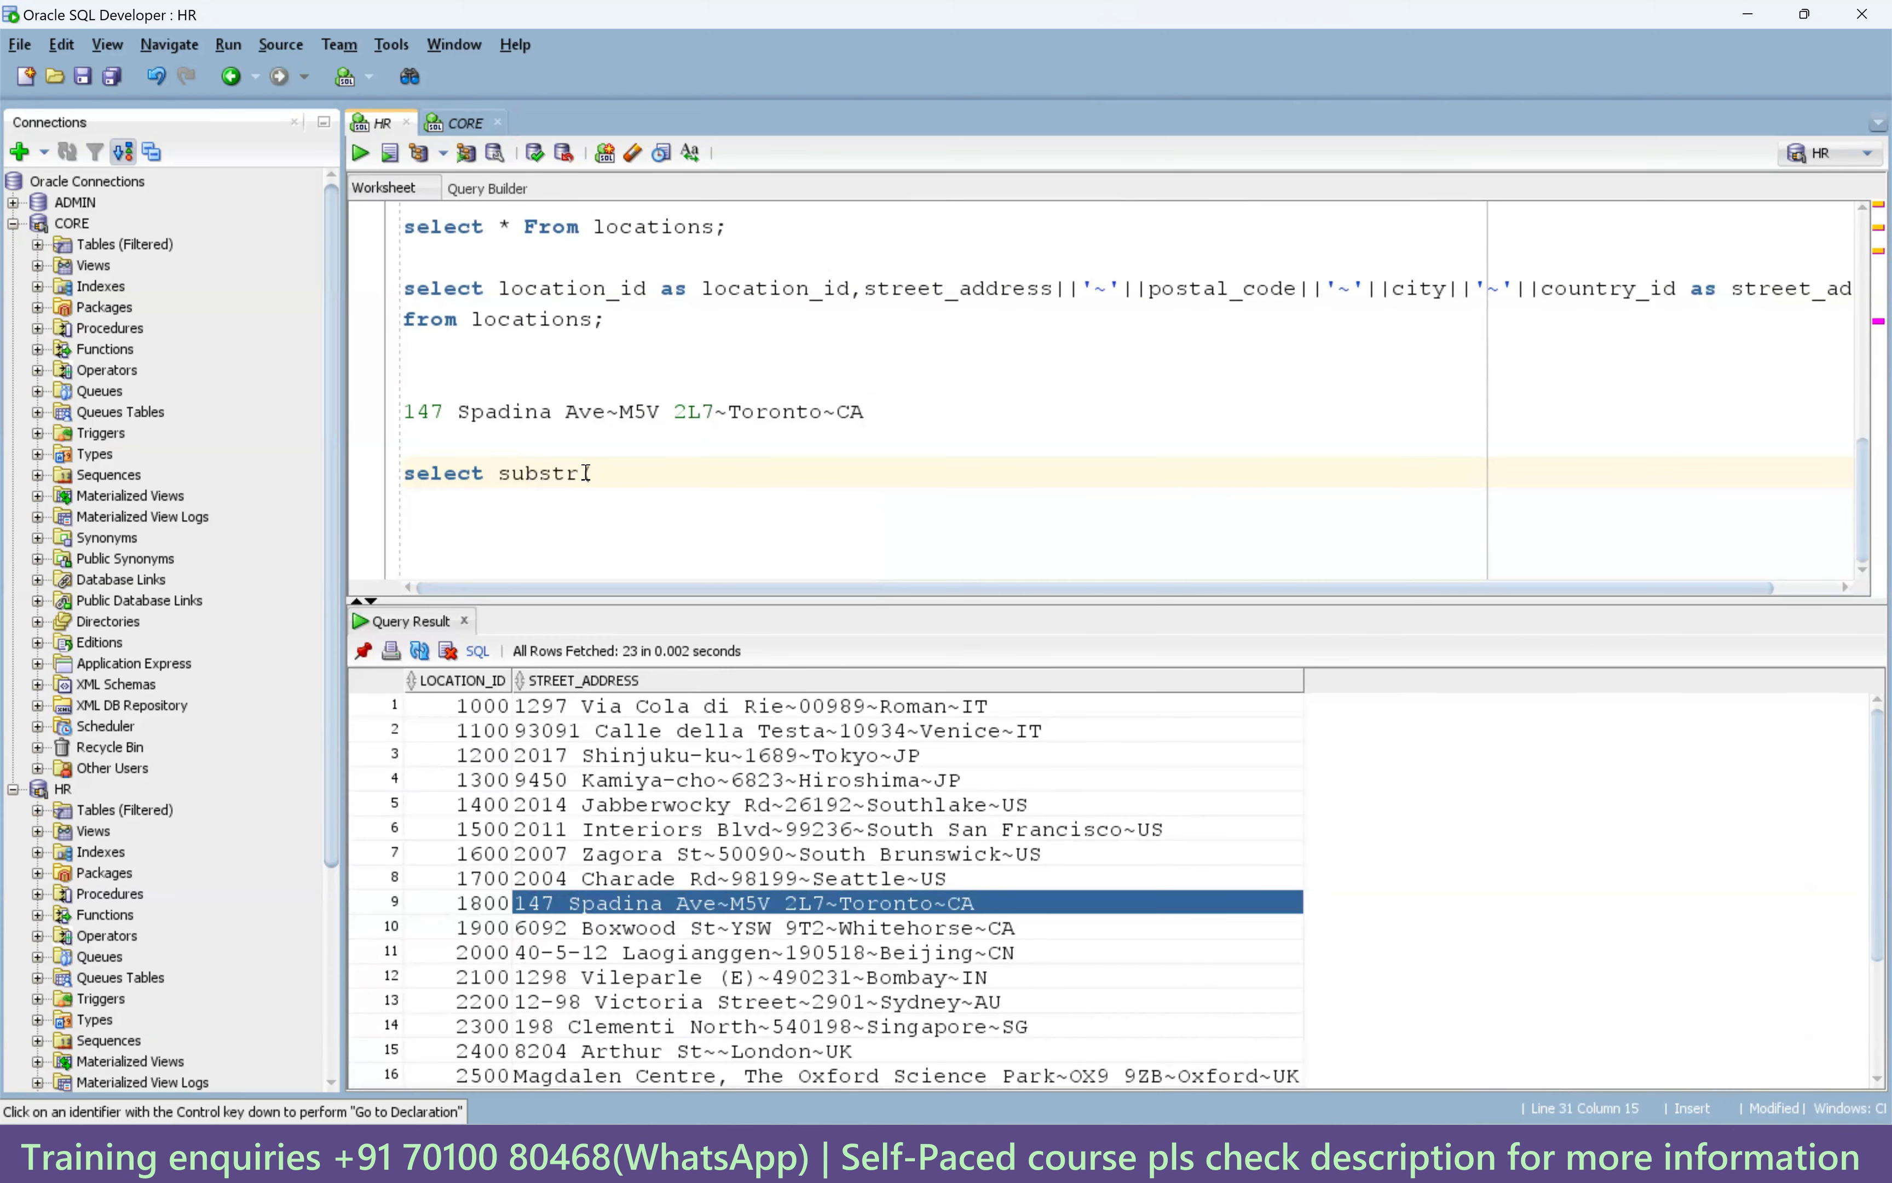
type(" (")
left_click_drag(865, 413, 403, 413)
key("ctrl+c")
left_click(622, 478)
type("'")
key("ctrl+v")
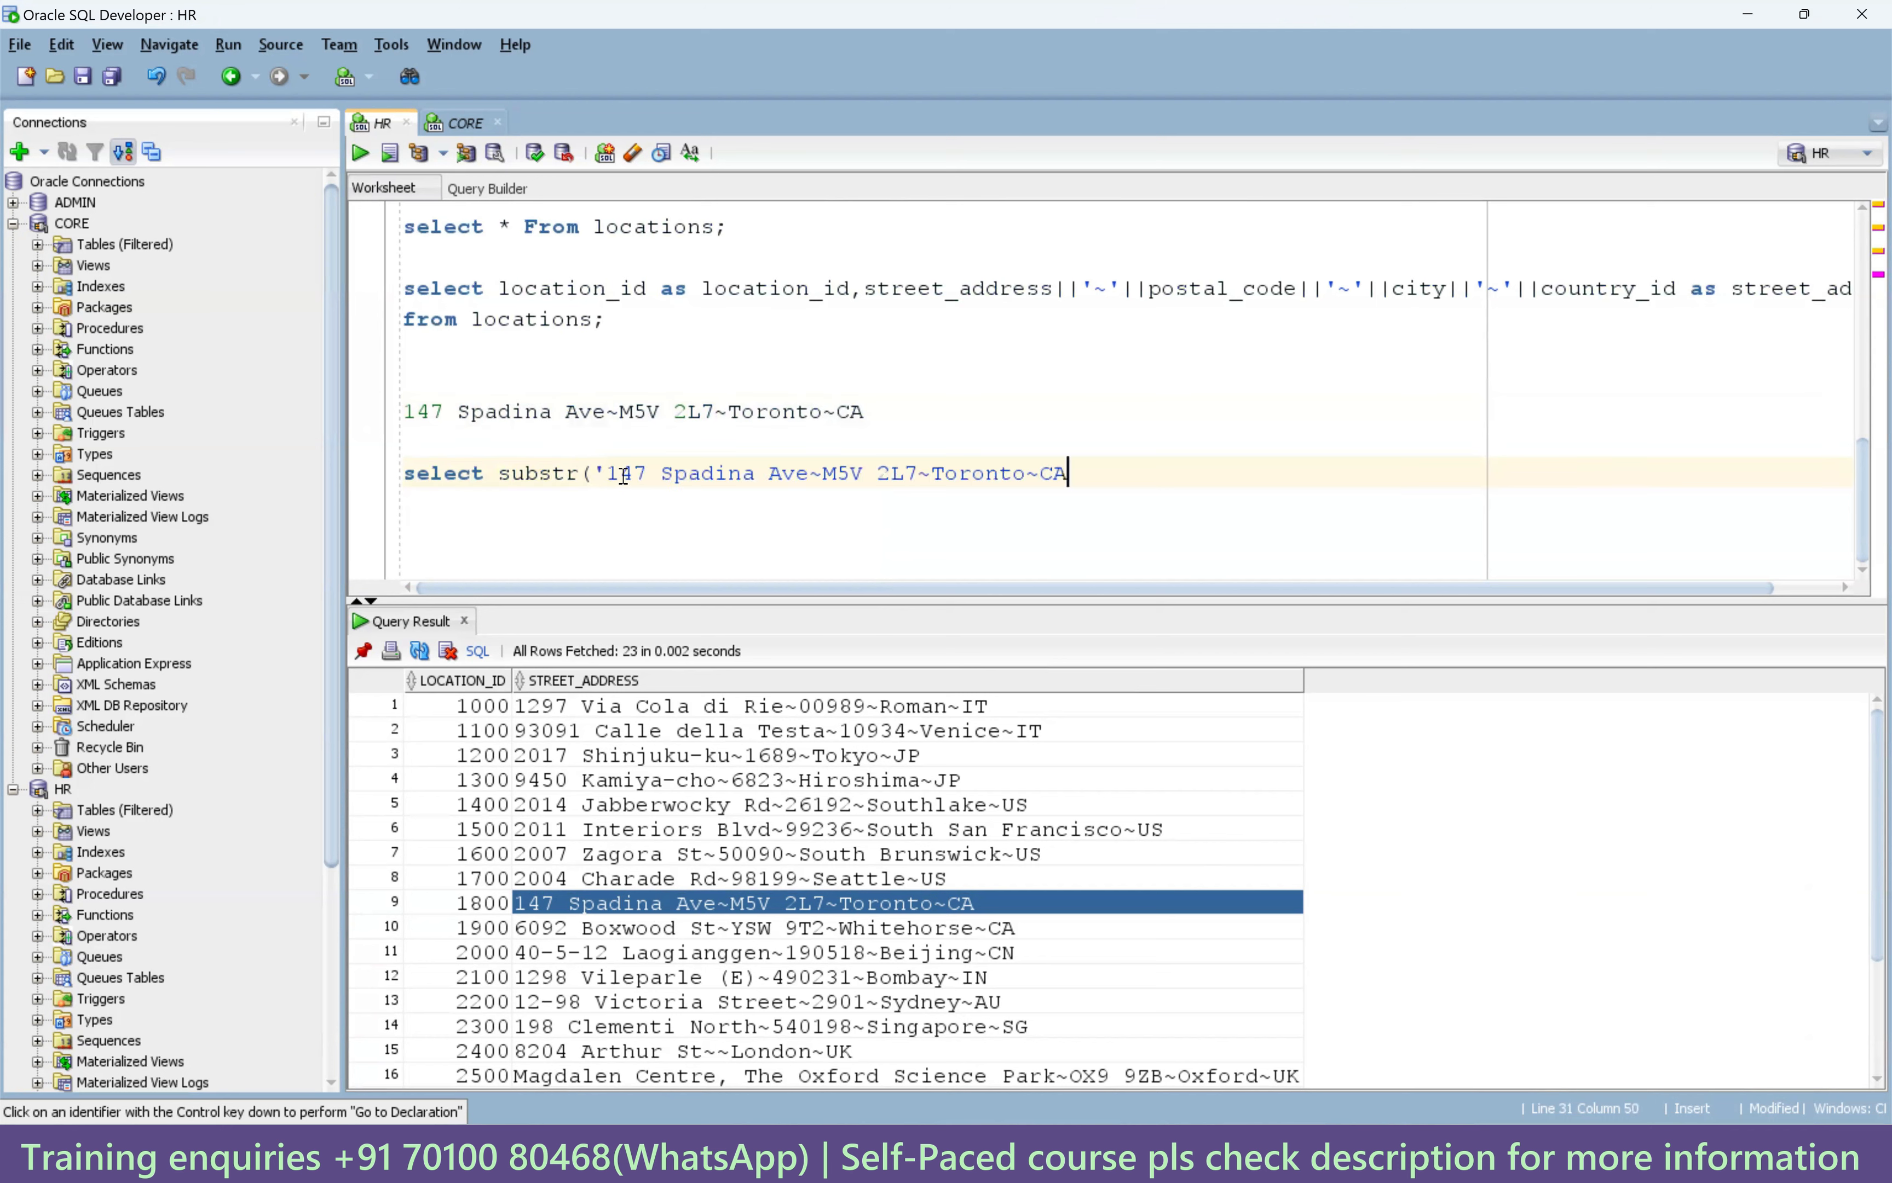
type("',")
Examine the tilde and postal code in the literal, comparing addresses in rows 1–4 and 9.
left_click_drag(823, 473, 920, 474)
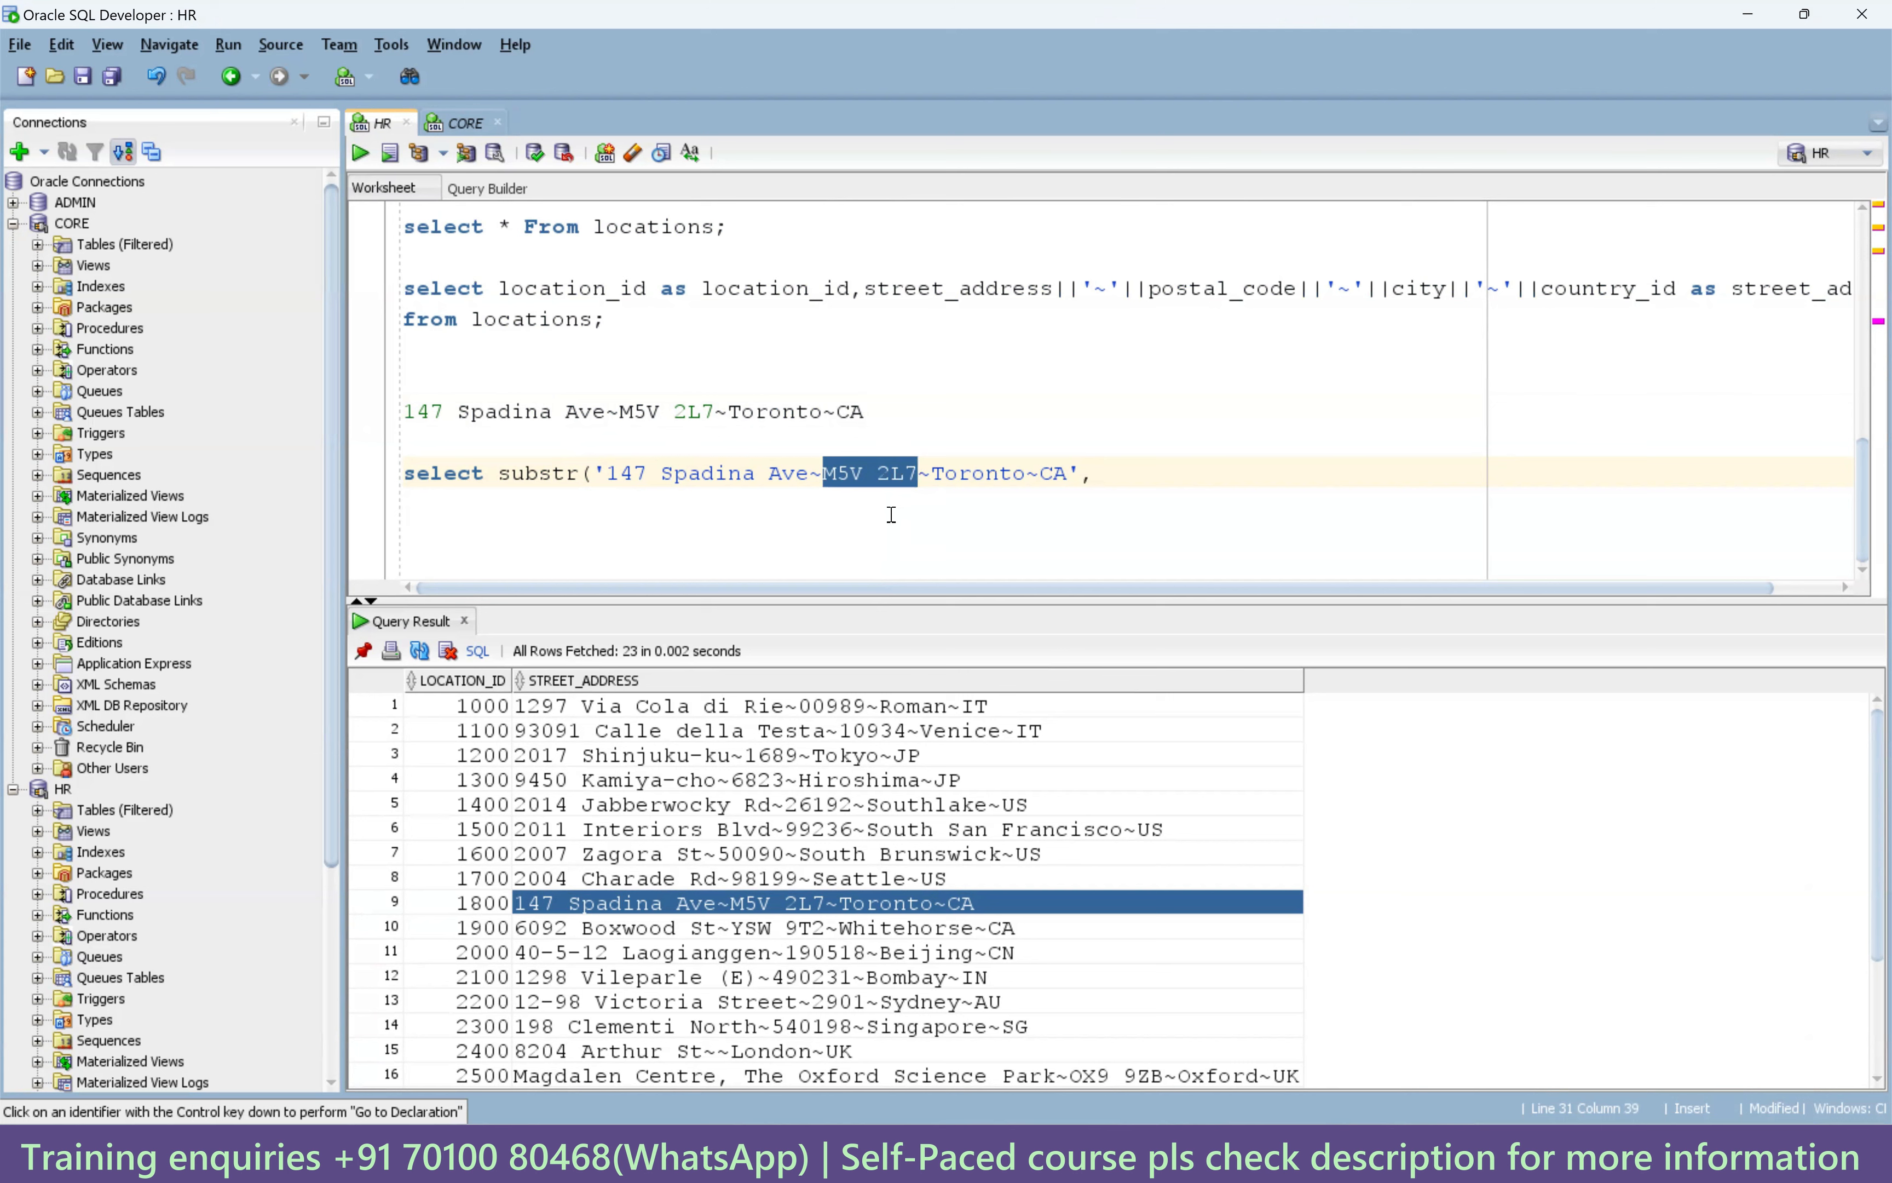
left_click(844, 502)
double_click(810, 480)
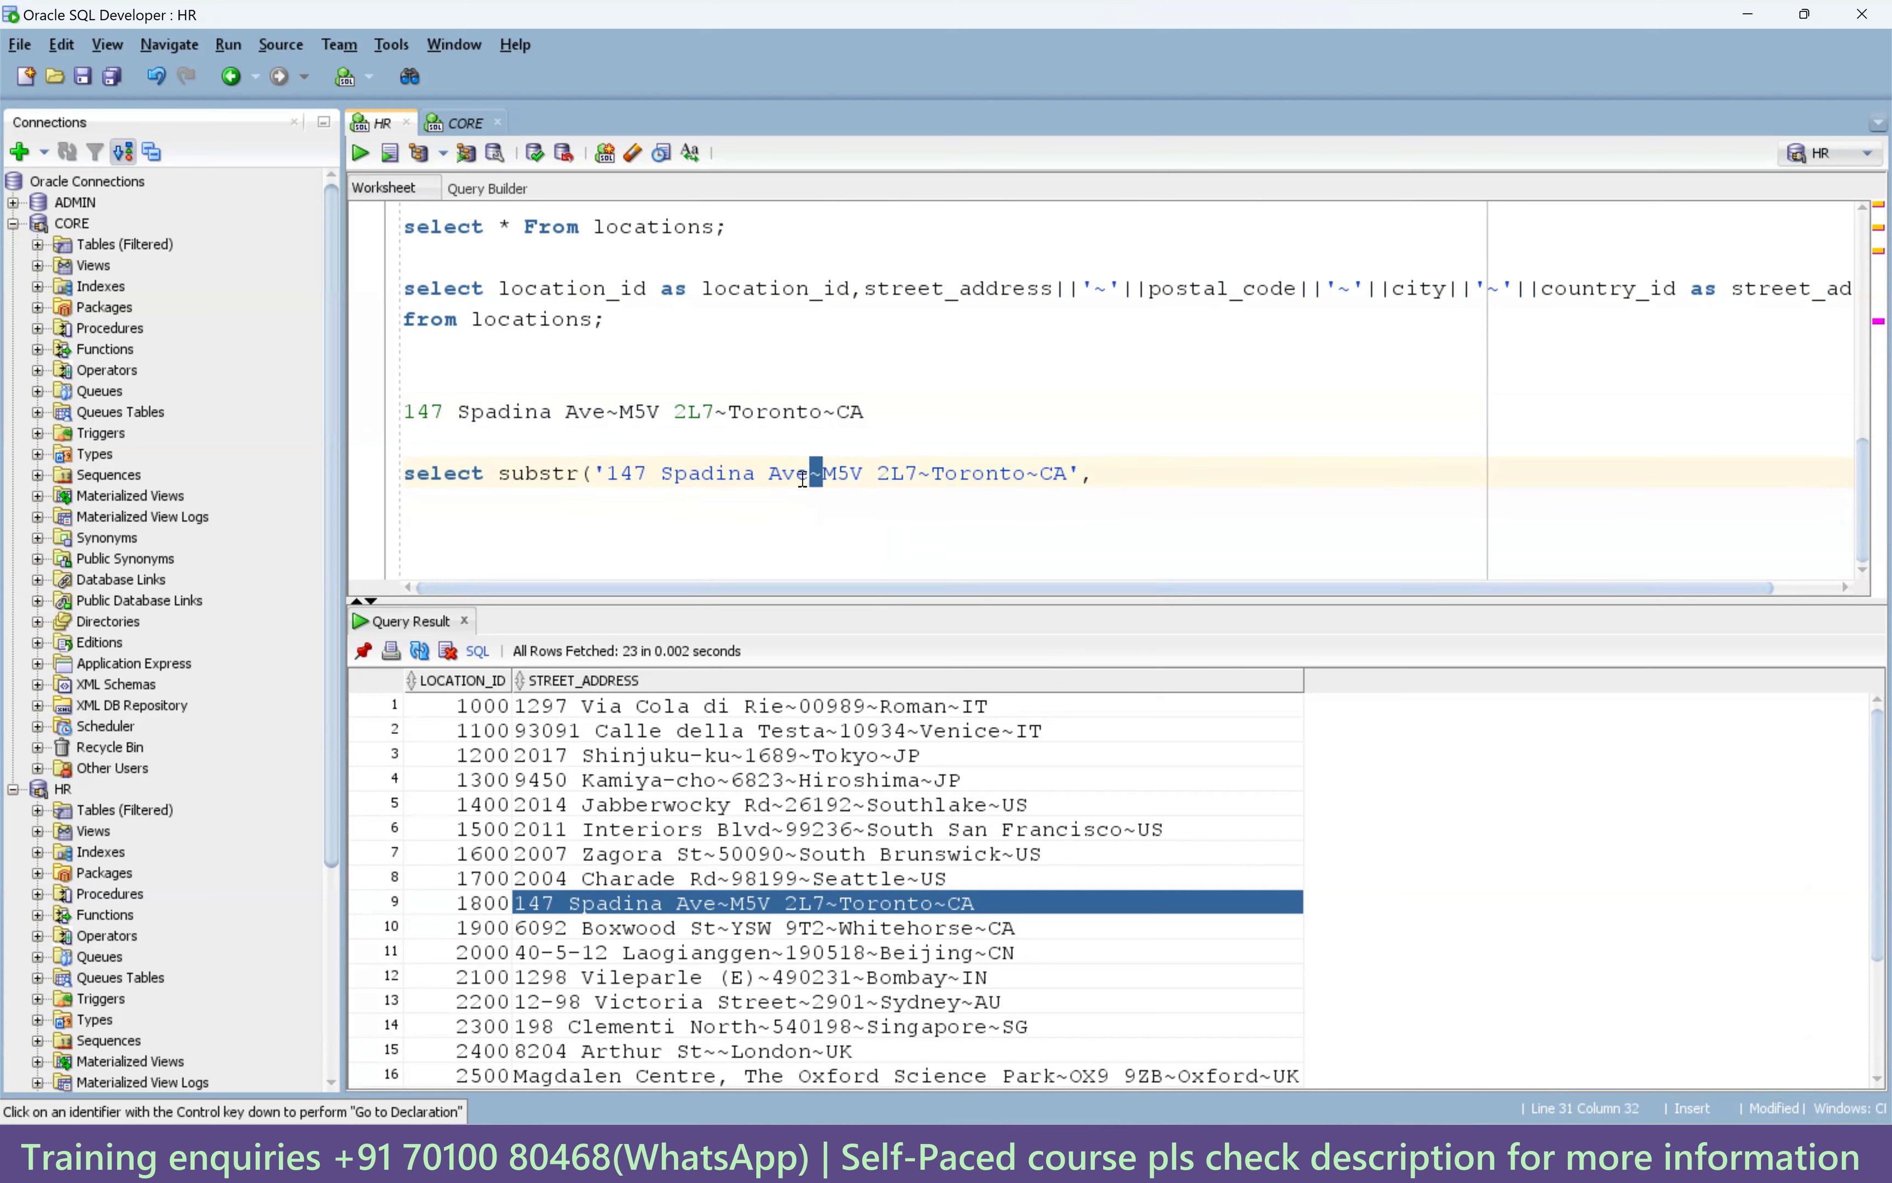
left_click(823, 477)
key("shift+Right")
key("shift+Right")
key("shift+Right")
key("shift+Right")
key("shift+Right")
key("shift+Right")
key("shift+Right")
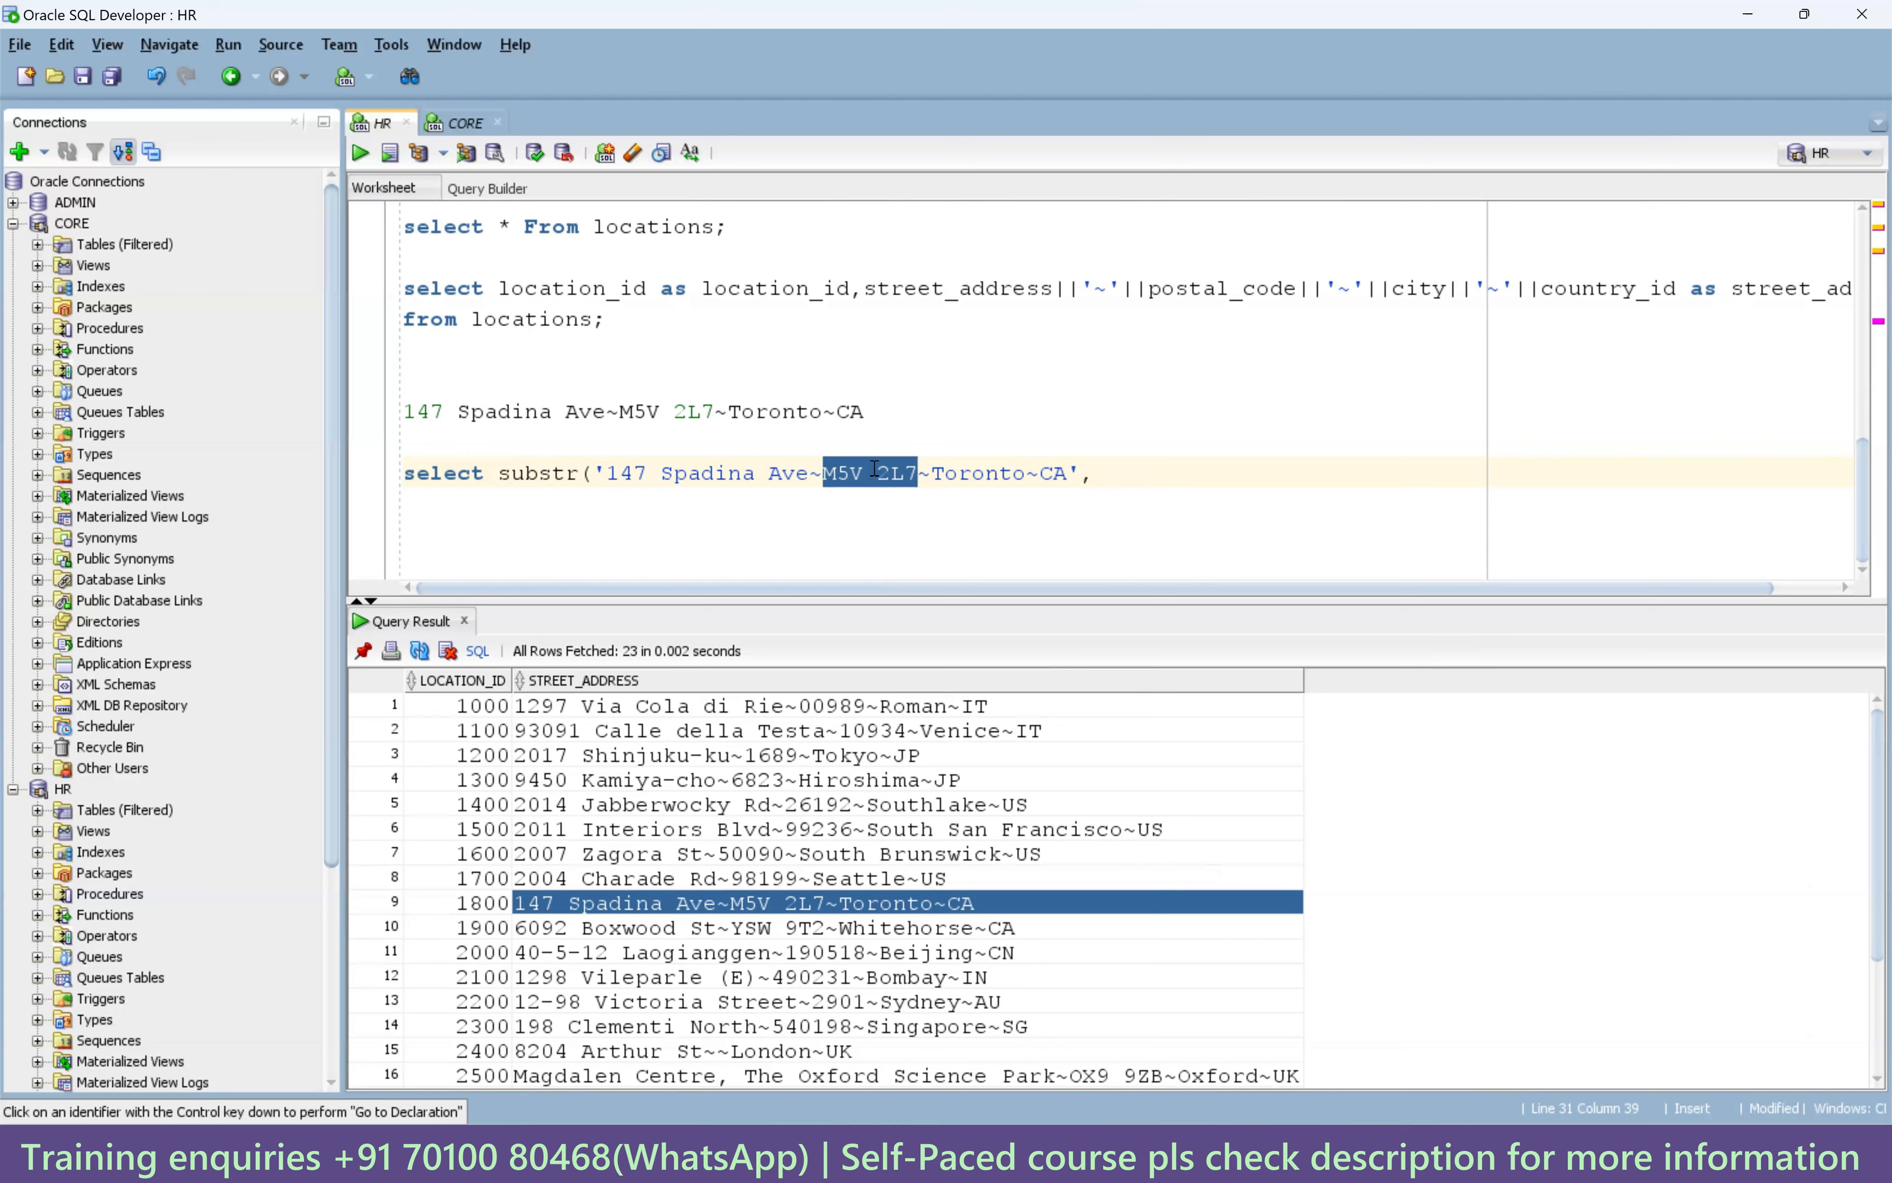
left_click(752, 780)
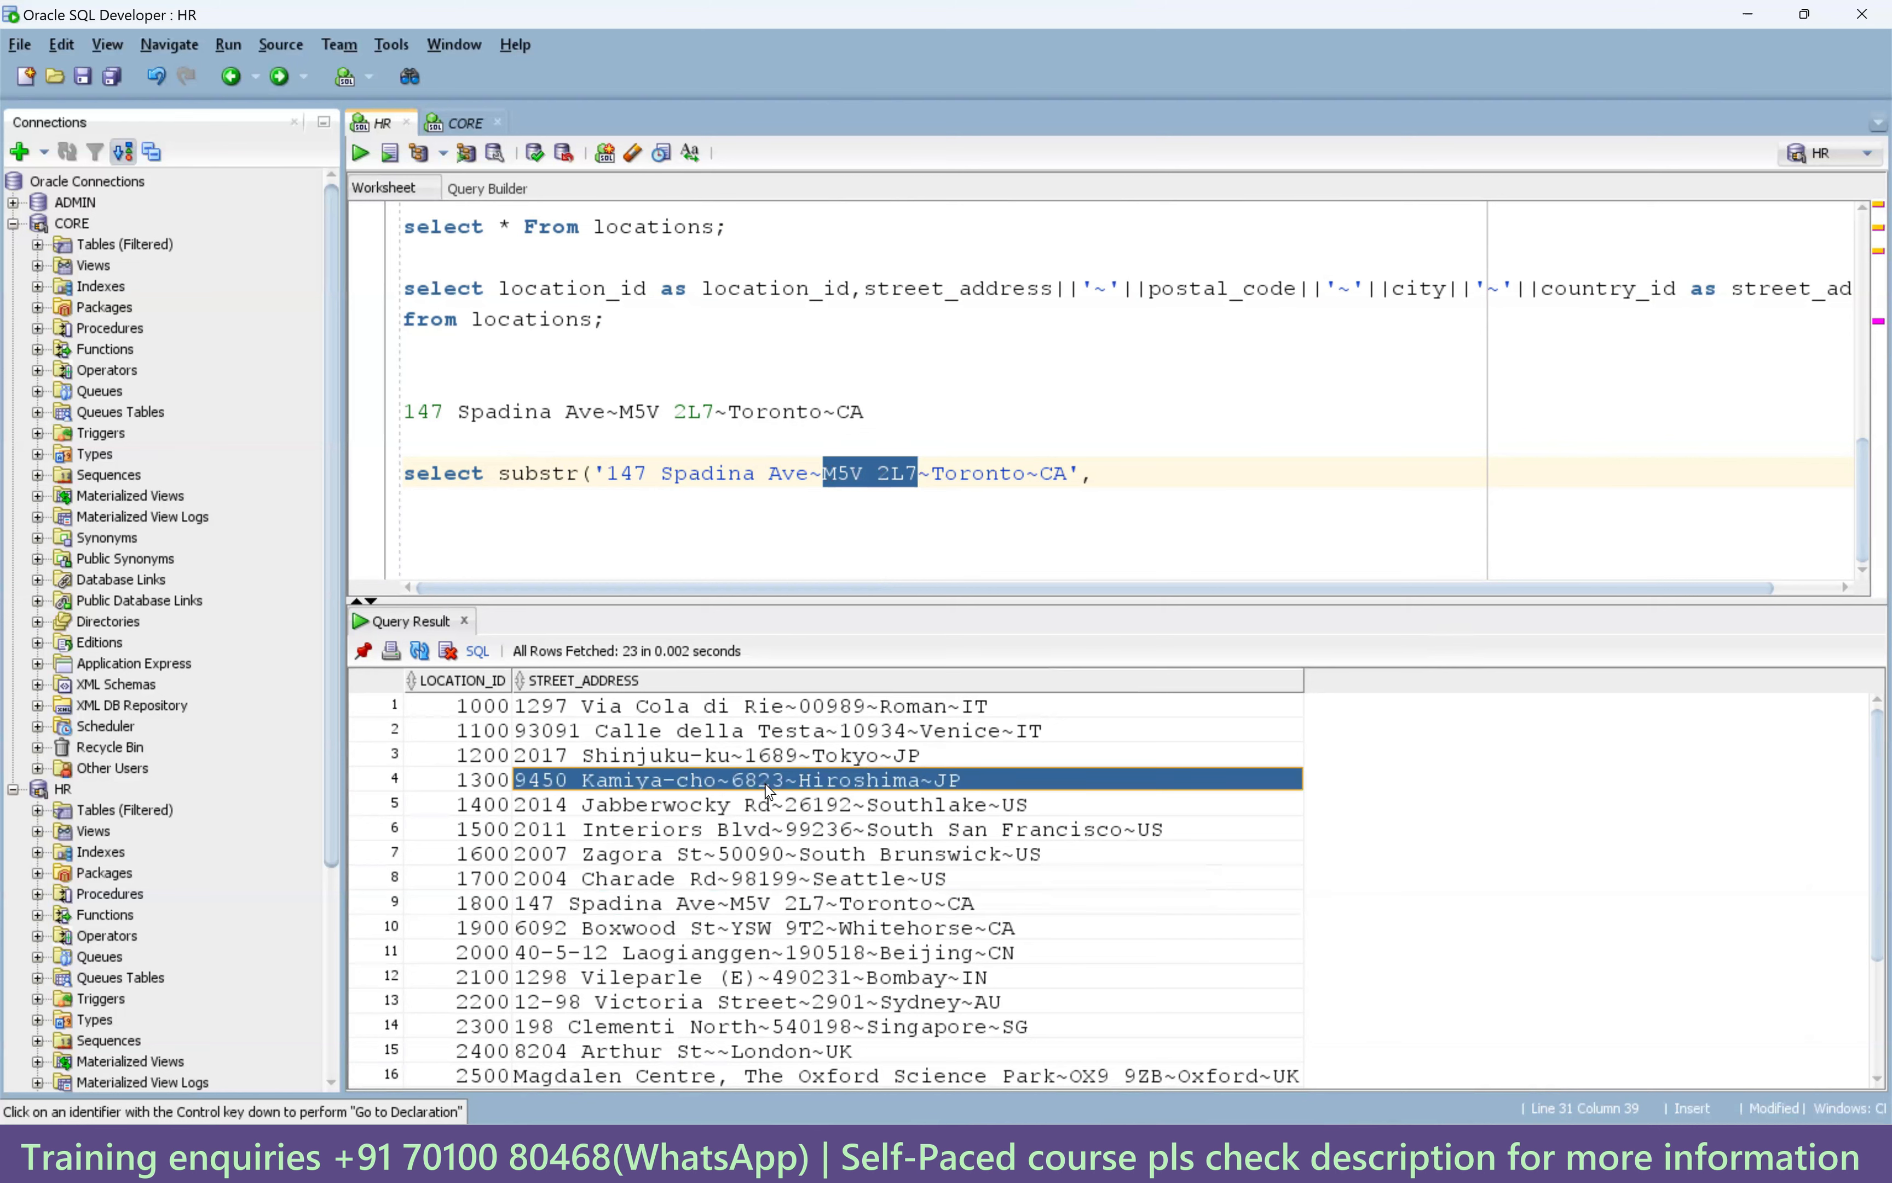
left_click(767, 761)
left_click(860, 737)
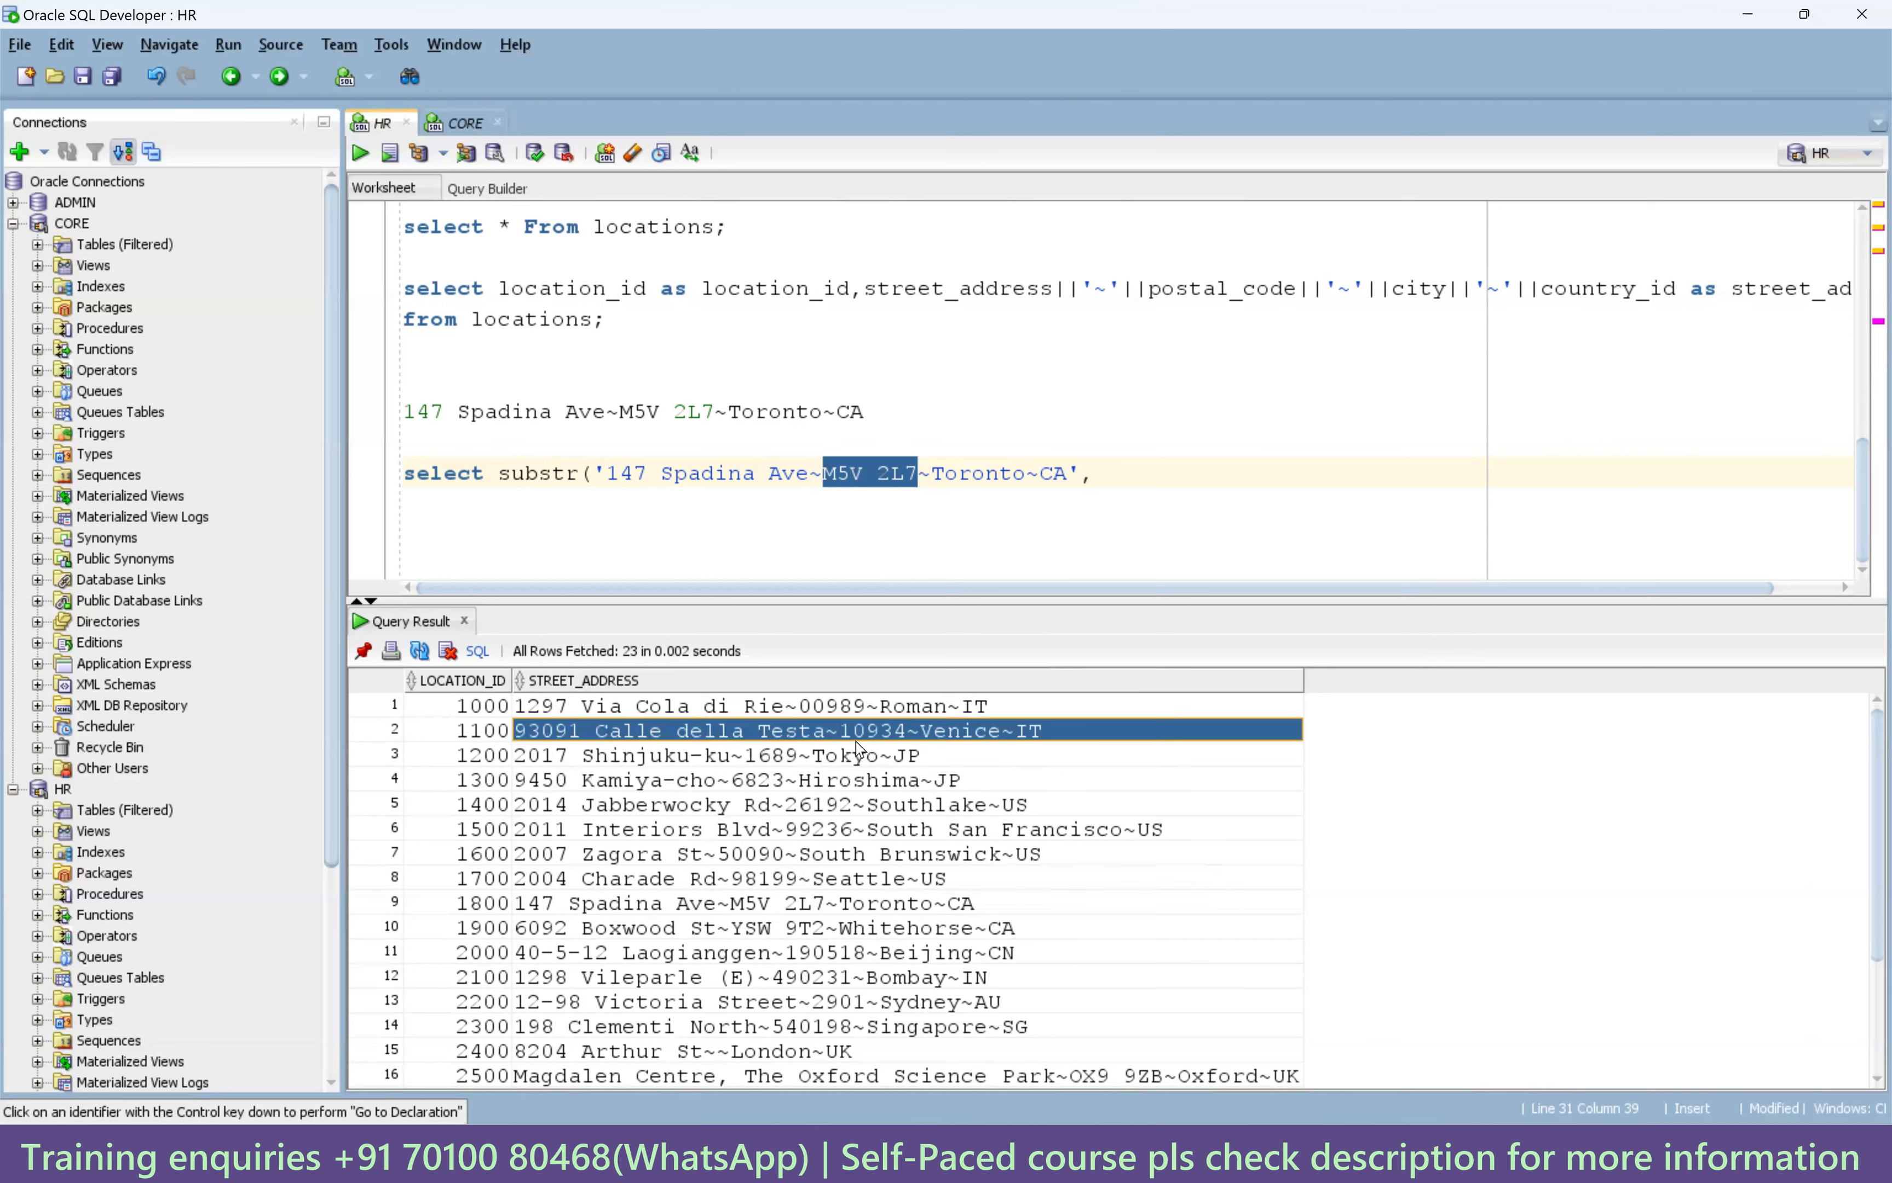
left_click(852, 709)
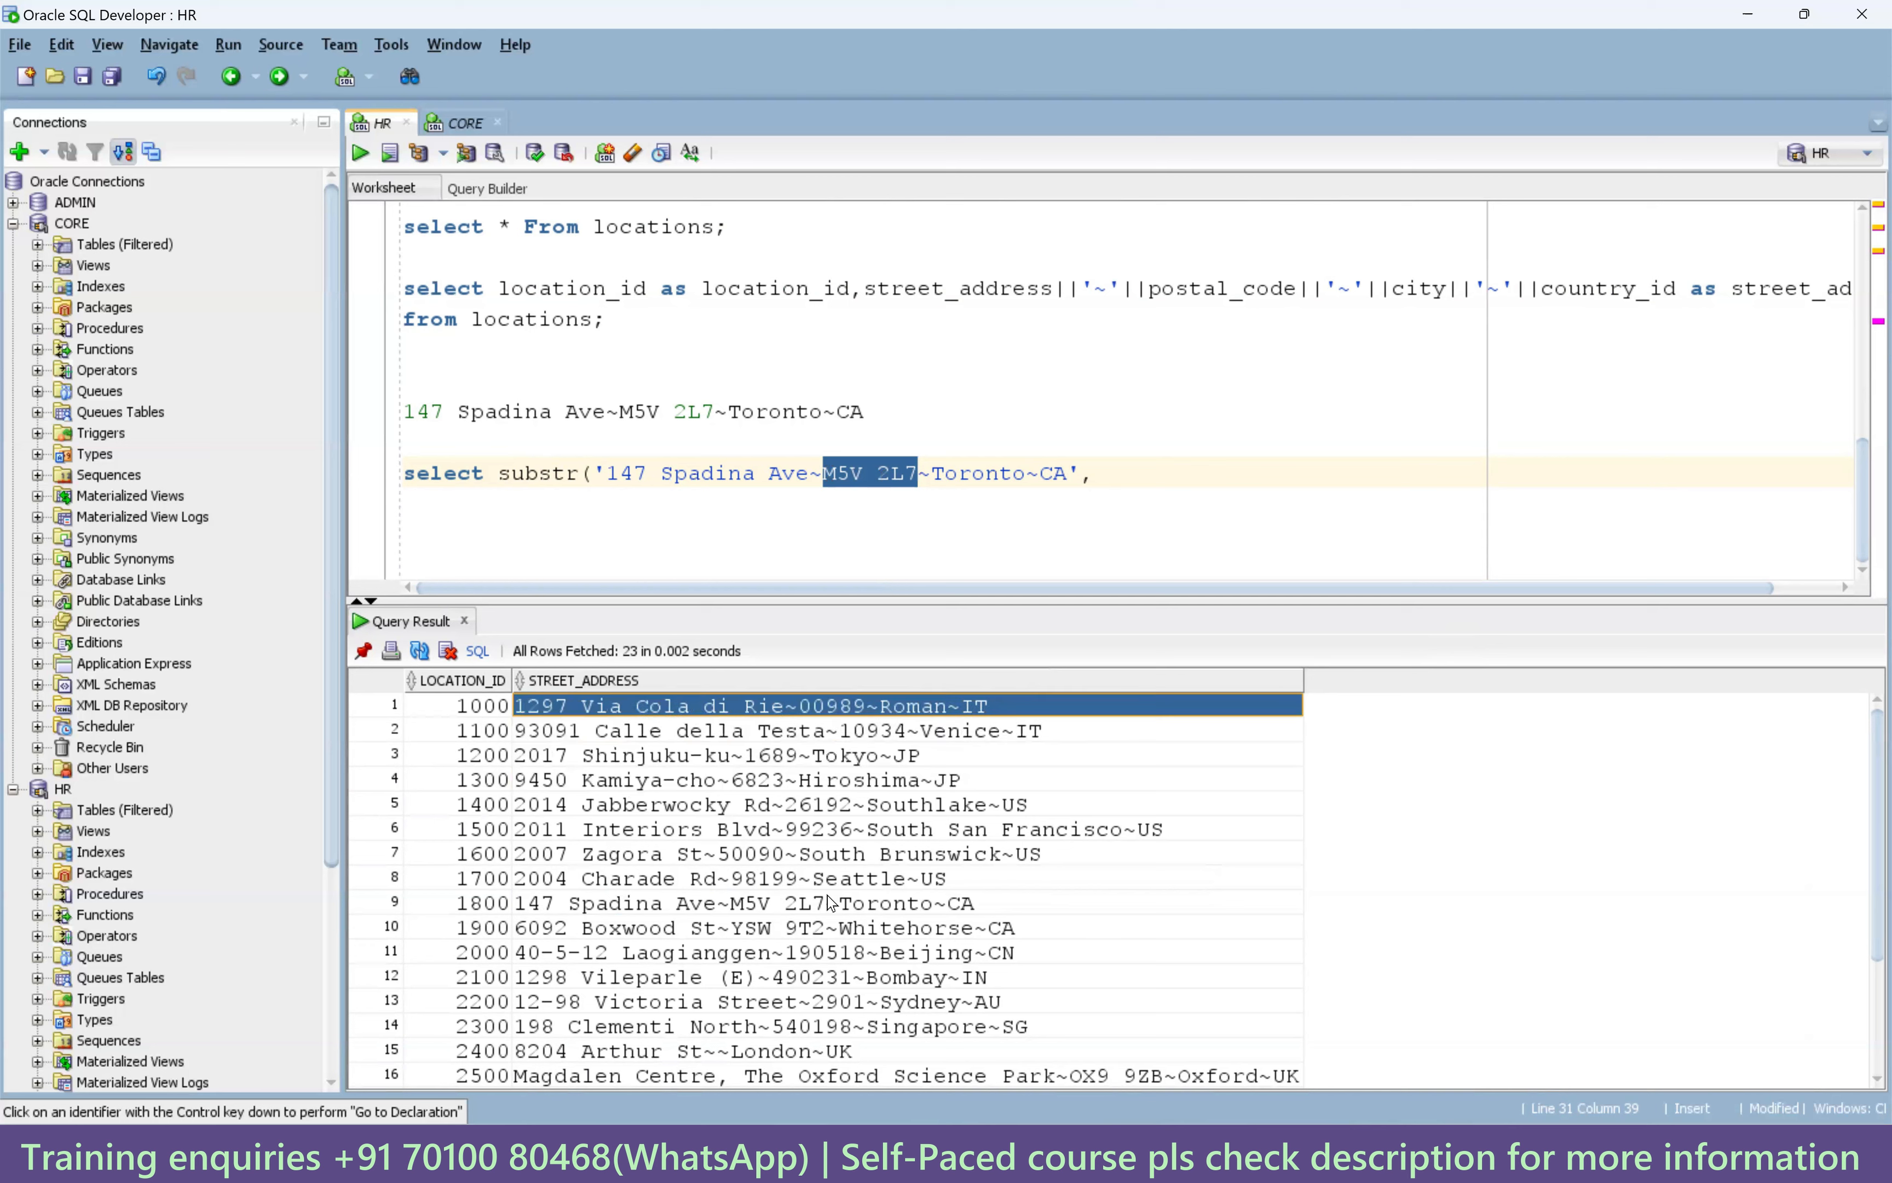
left_click(809, 903)
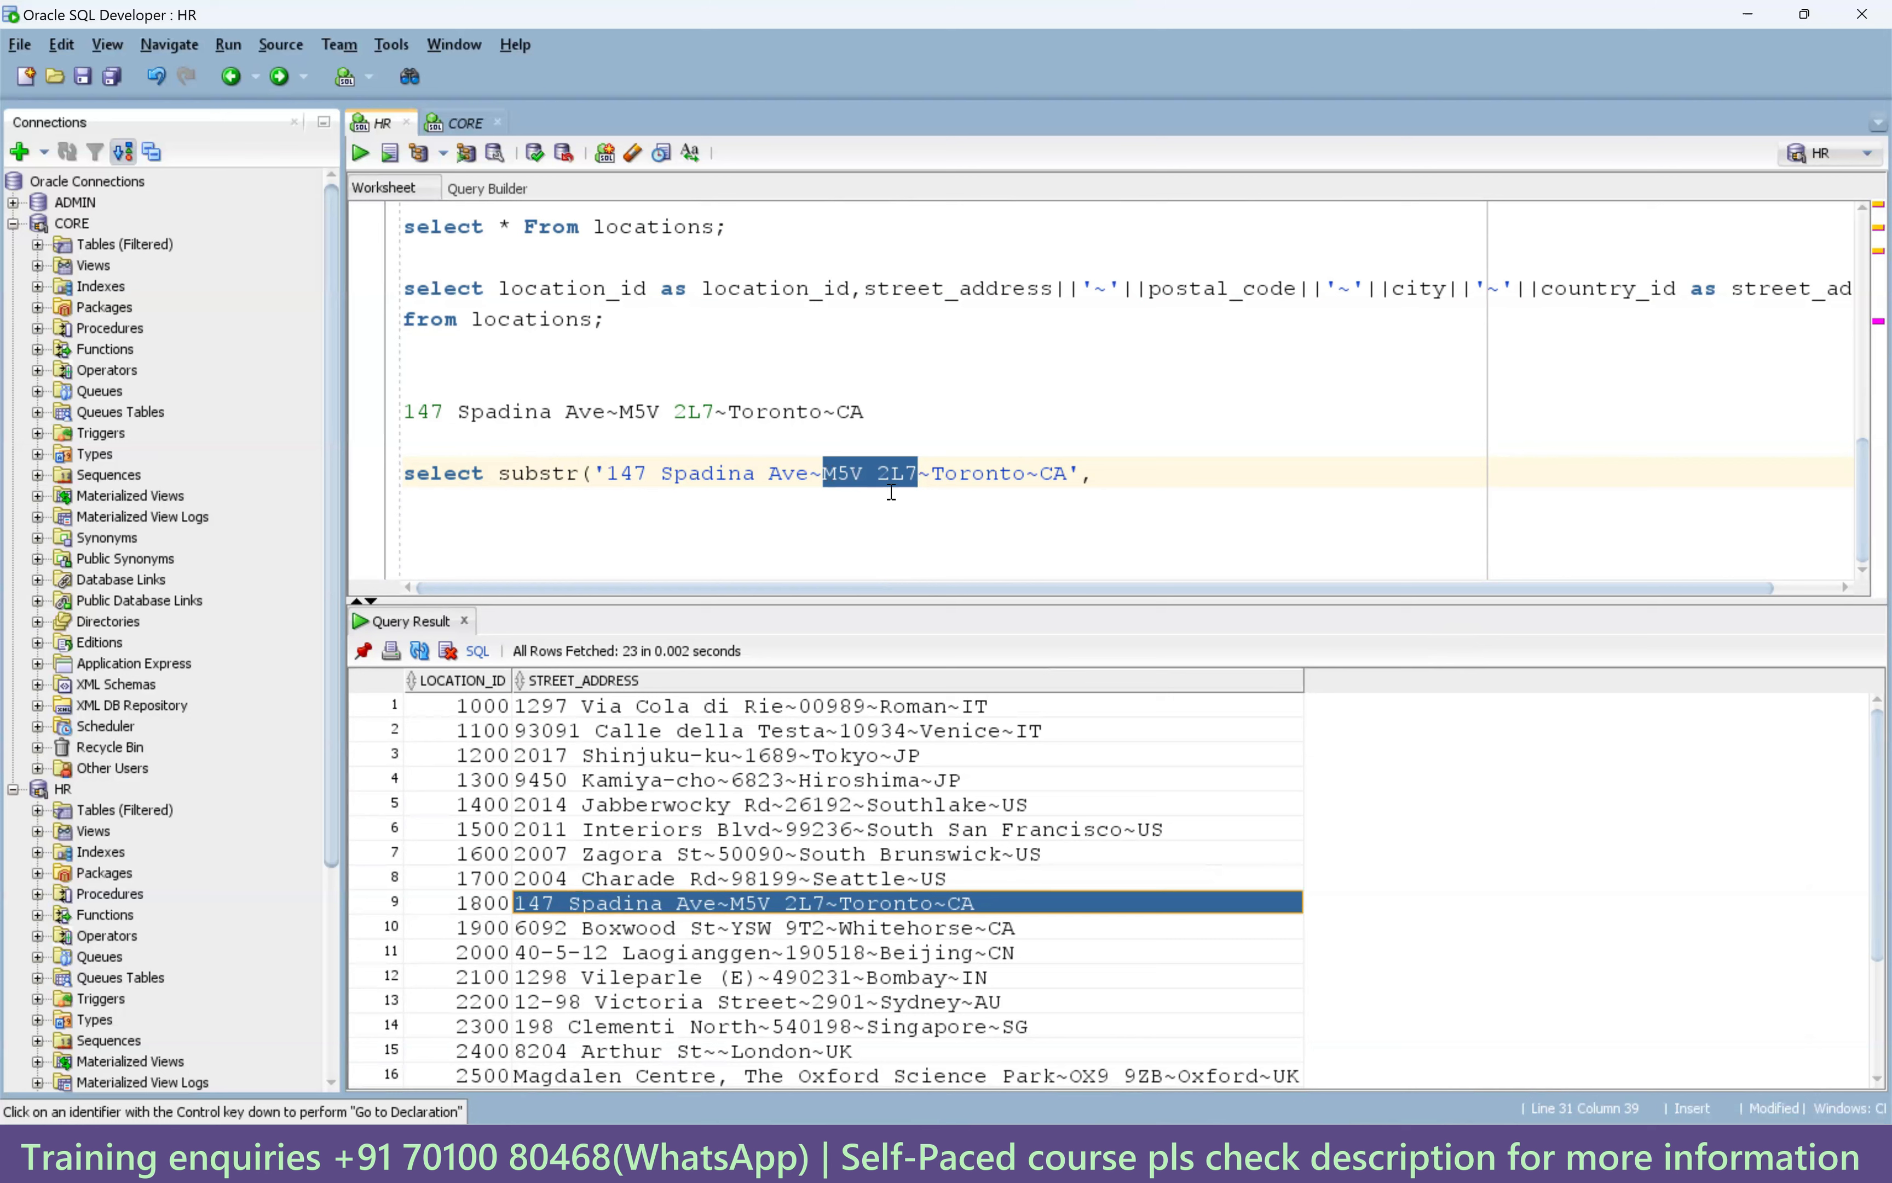
Count characters to the first tilde and enter 17 as the substr start position.
left_click(814, 476)
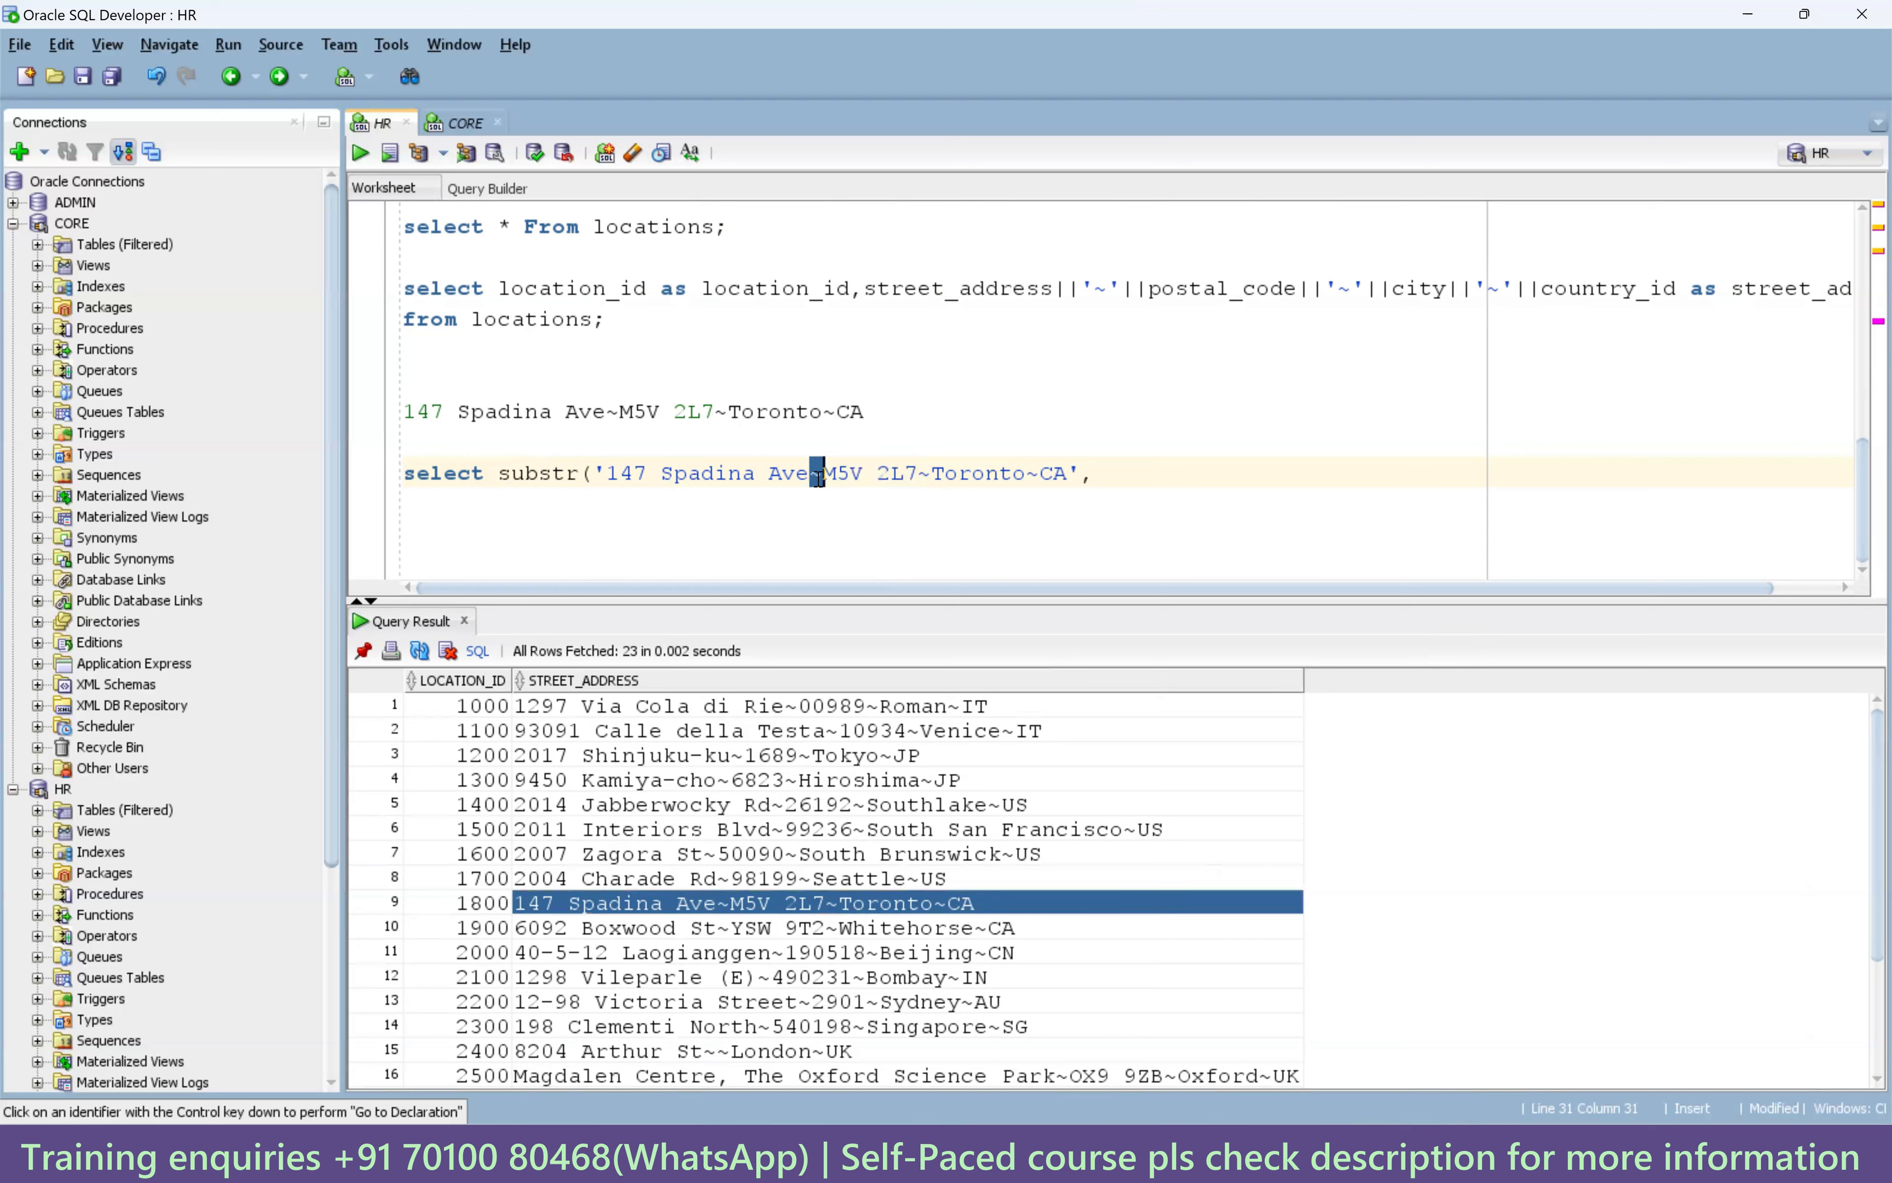
left_click(824, 478)
left_click(1108, 480)
left_click(609, 473)
key("shift+Right")
key("shift+Right")
key("shift+Right")
key("shift+Right")
key("shift+Right")
key("shift+Right")
key("shift+Right")
key("shift+Right")
key("shift+Right")
key("shift+Right")
key("shift+Right")
key("shift+Right")
key("shift+Right")
key("shift+Right")
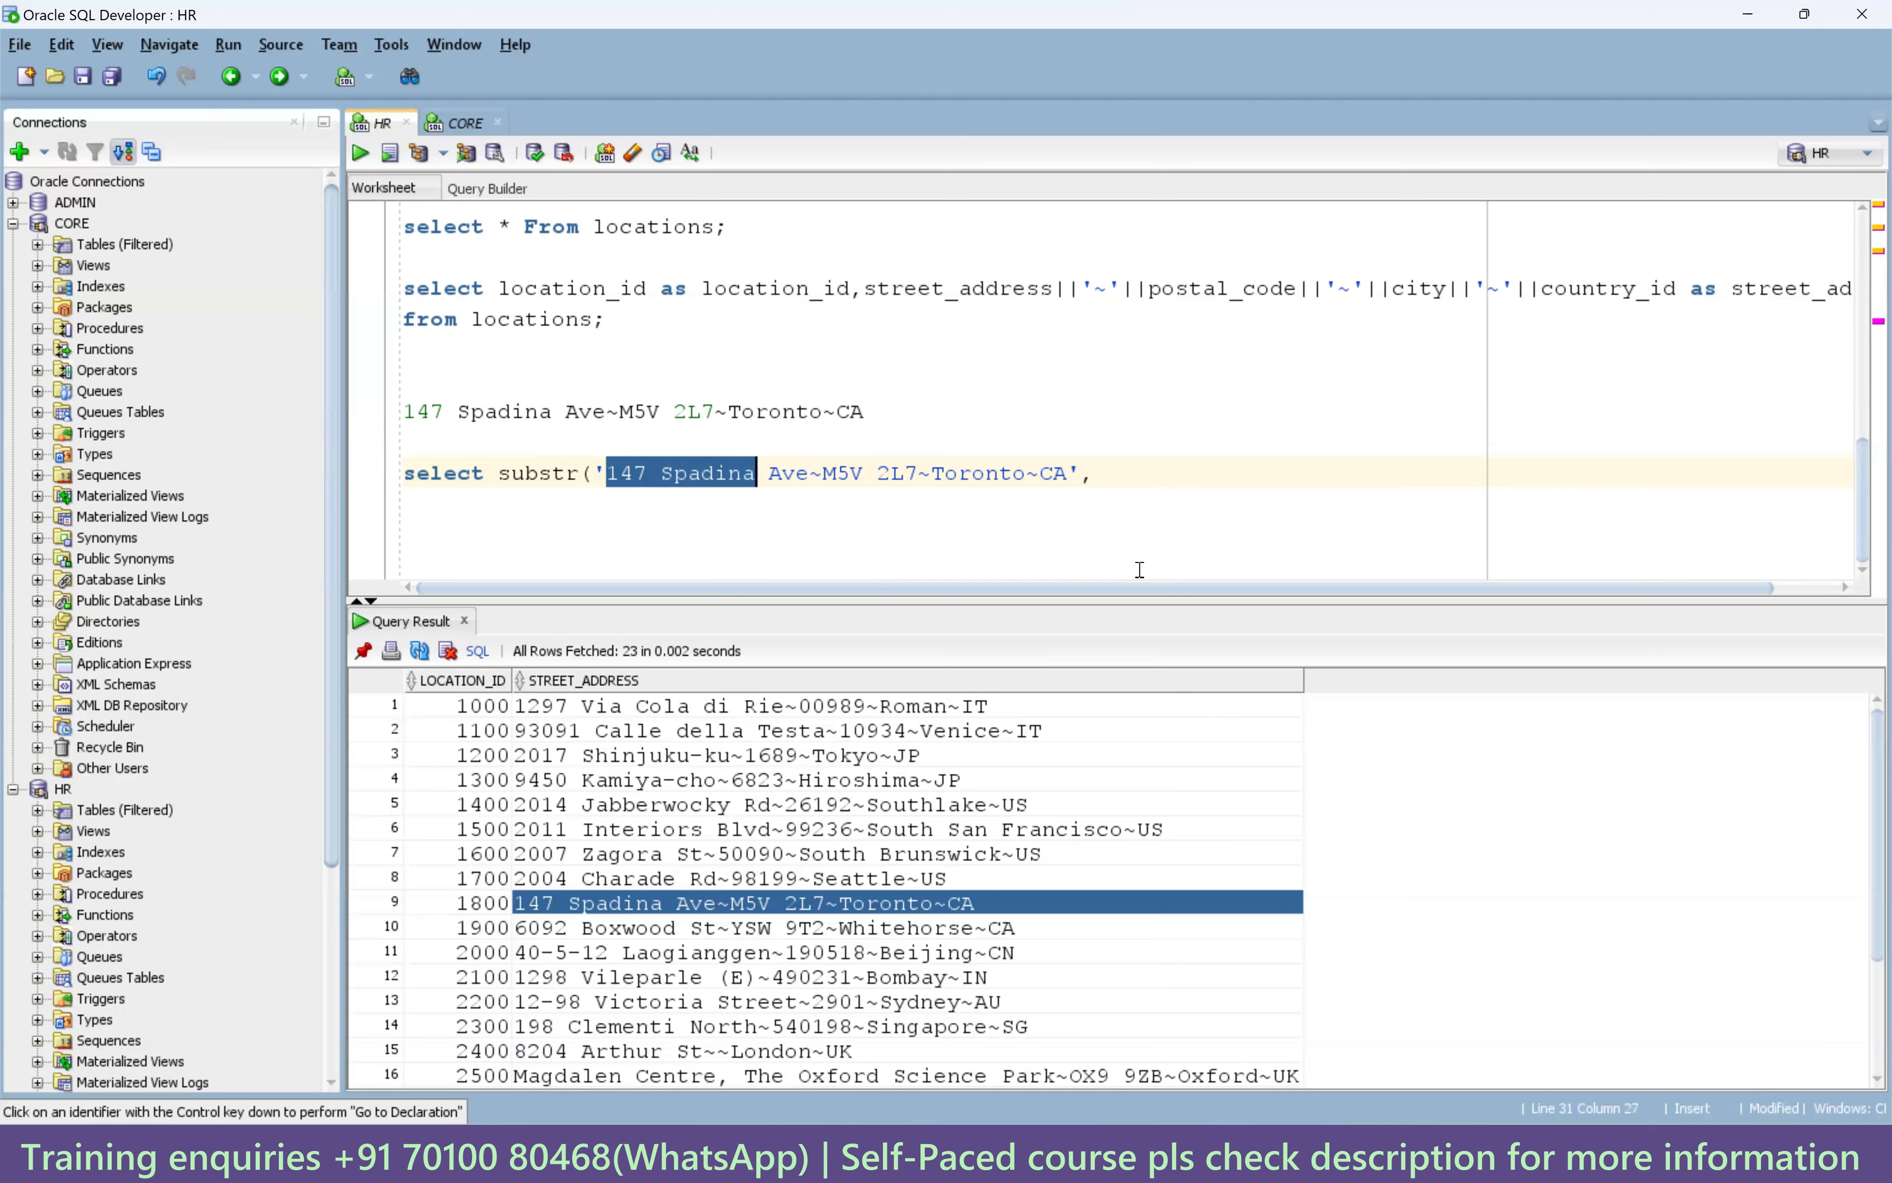
key("shift+Right")
key("shift+Right")
left_click(1134, 475)
type("17")
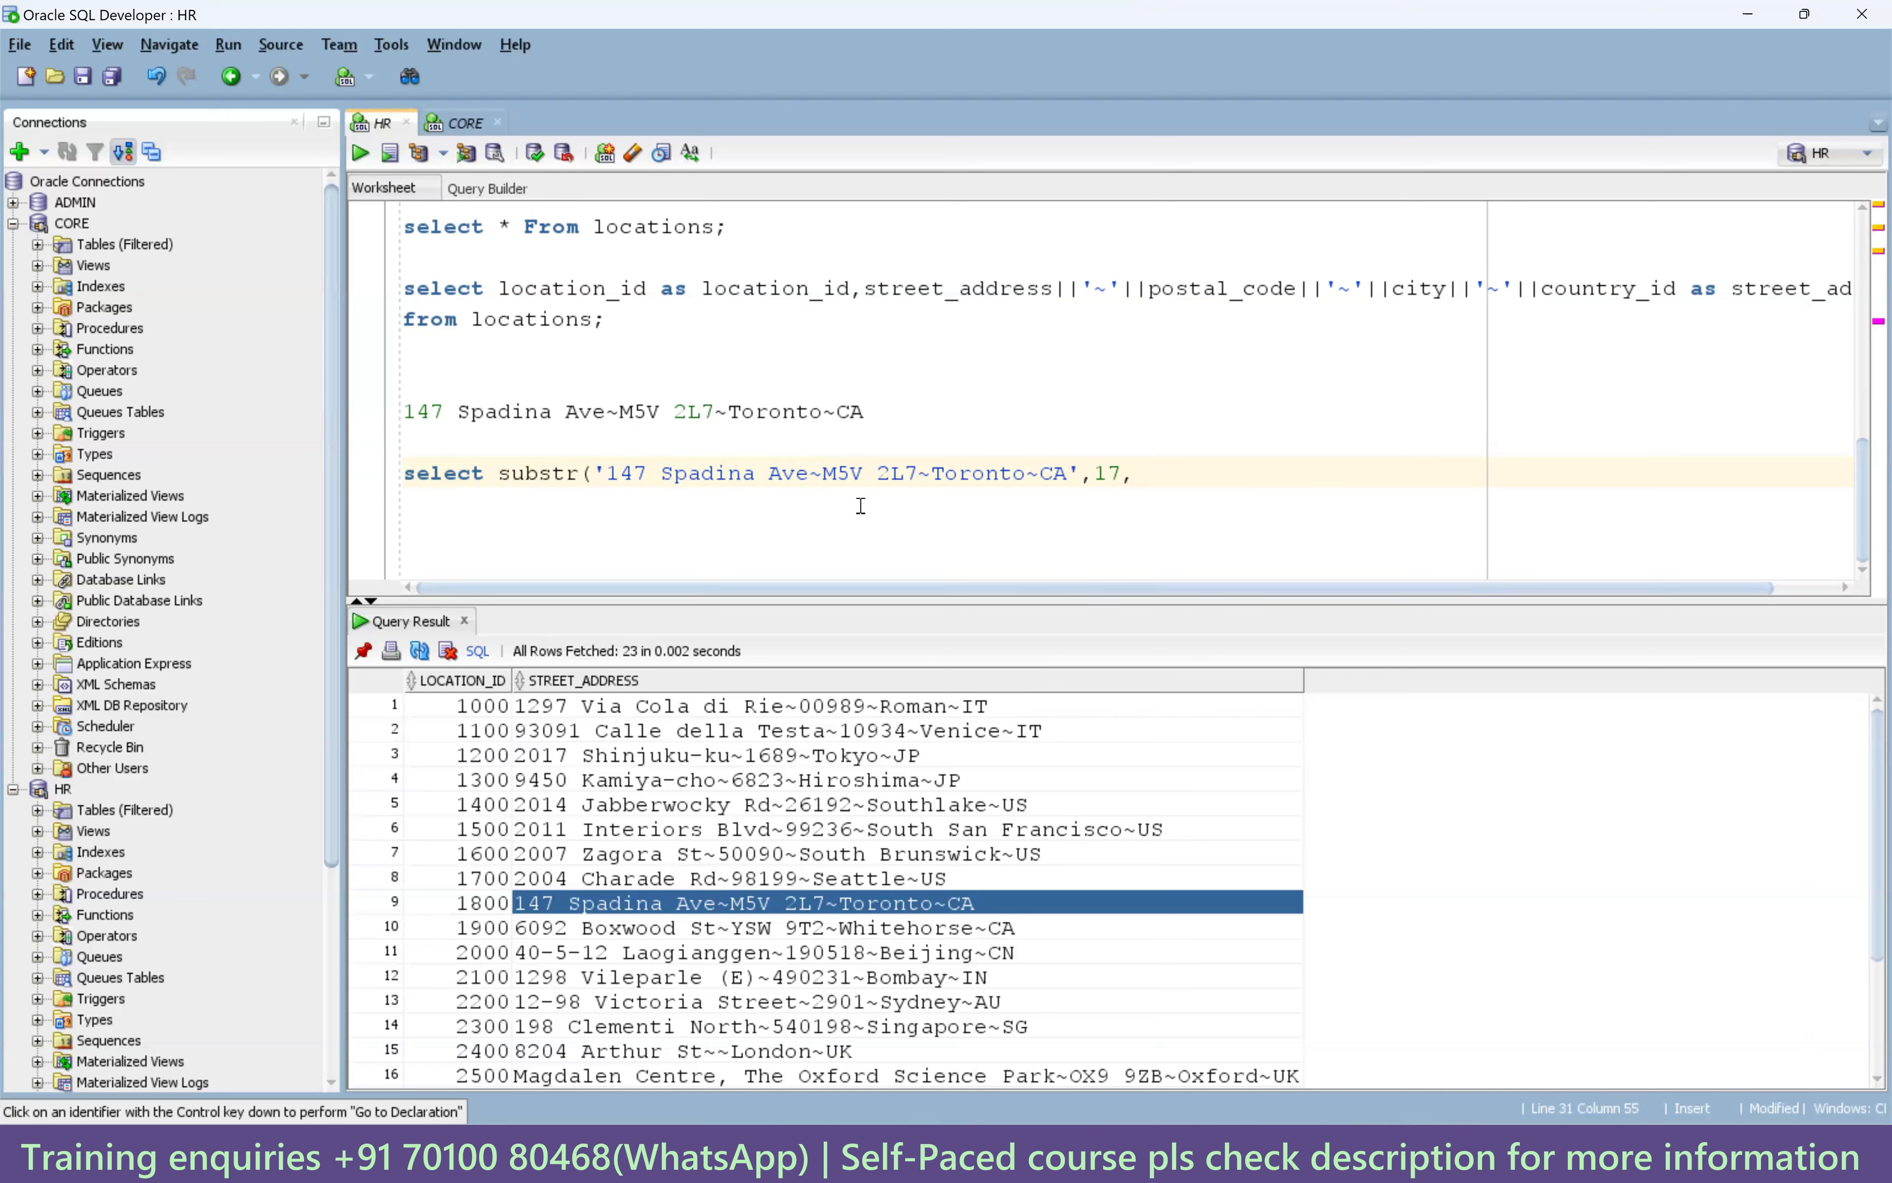
Add length 7 and from dual, then run the query to get M5V 2L7.
left_click_drag(826, 476, 916, 477)
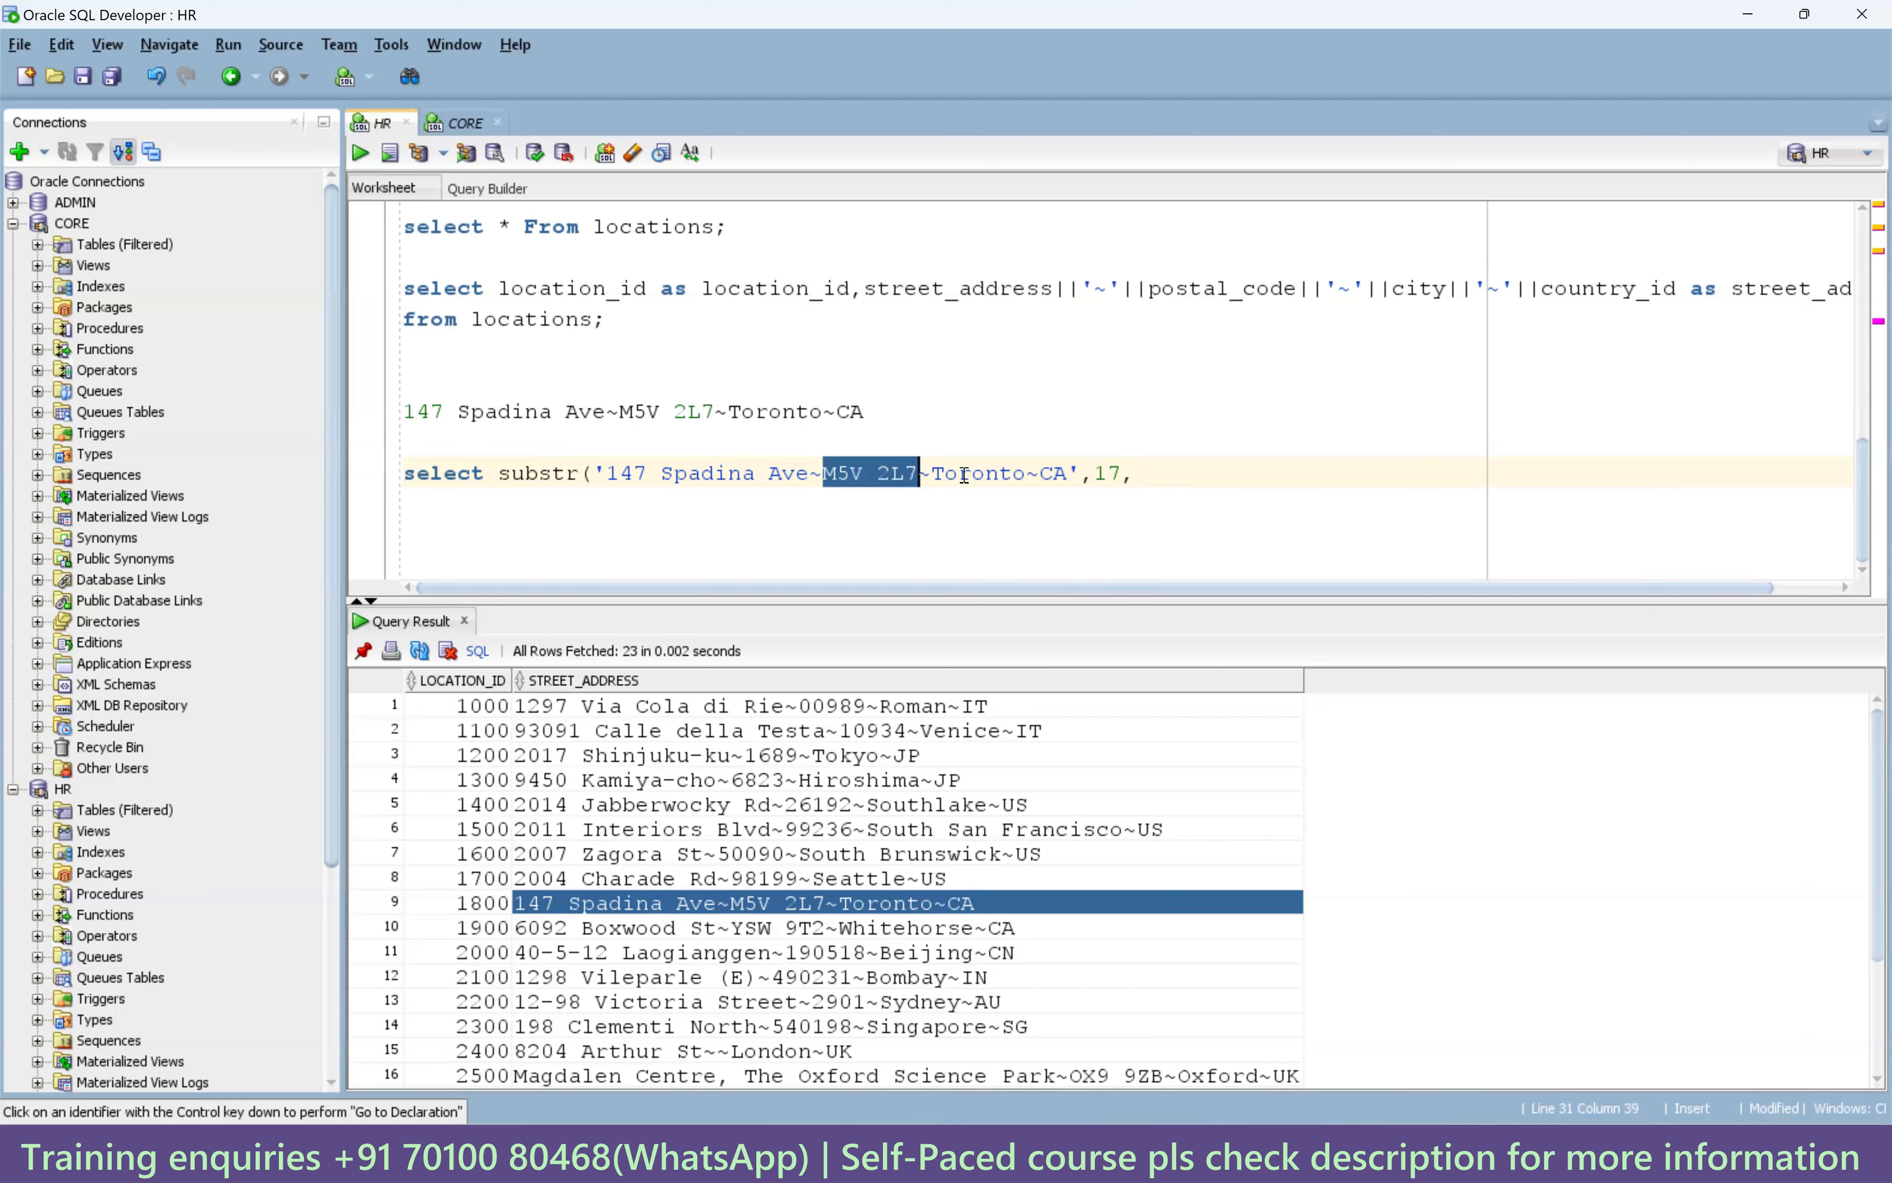
left_click(1144, 476)
type("7")
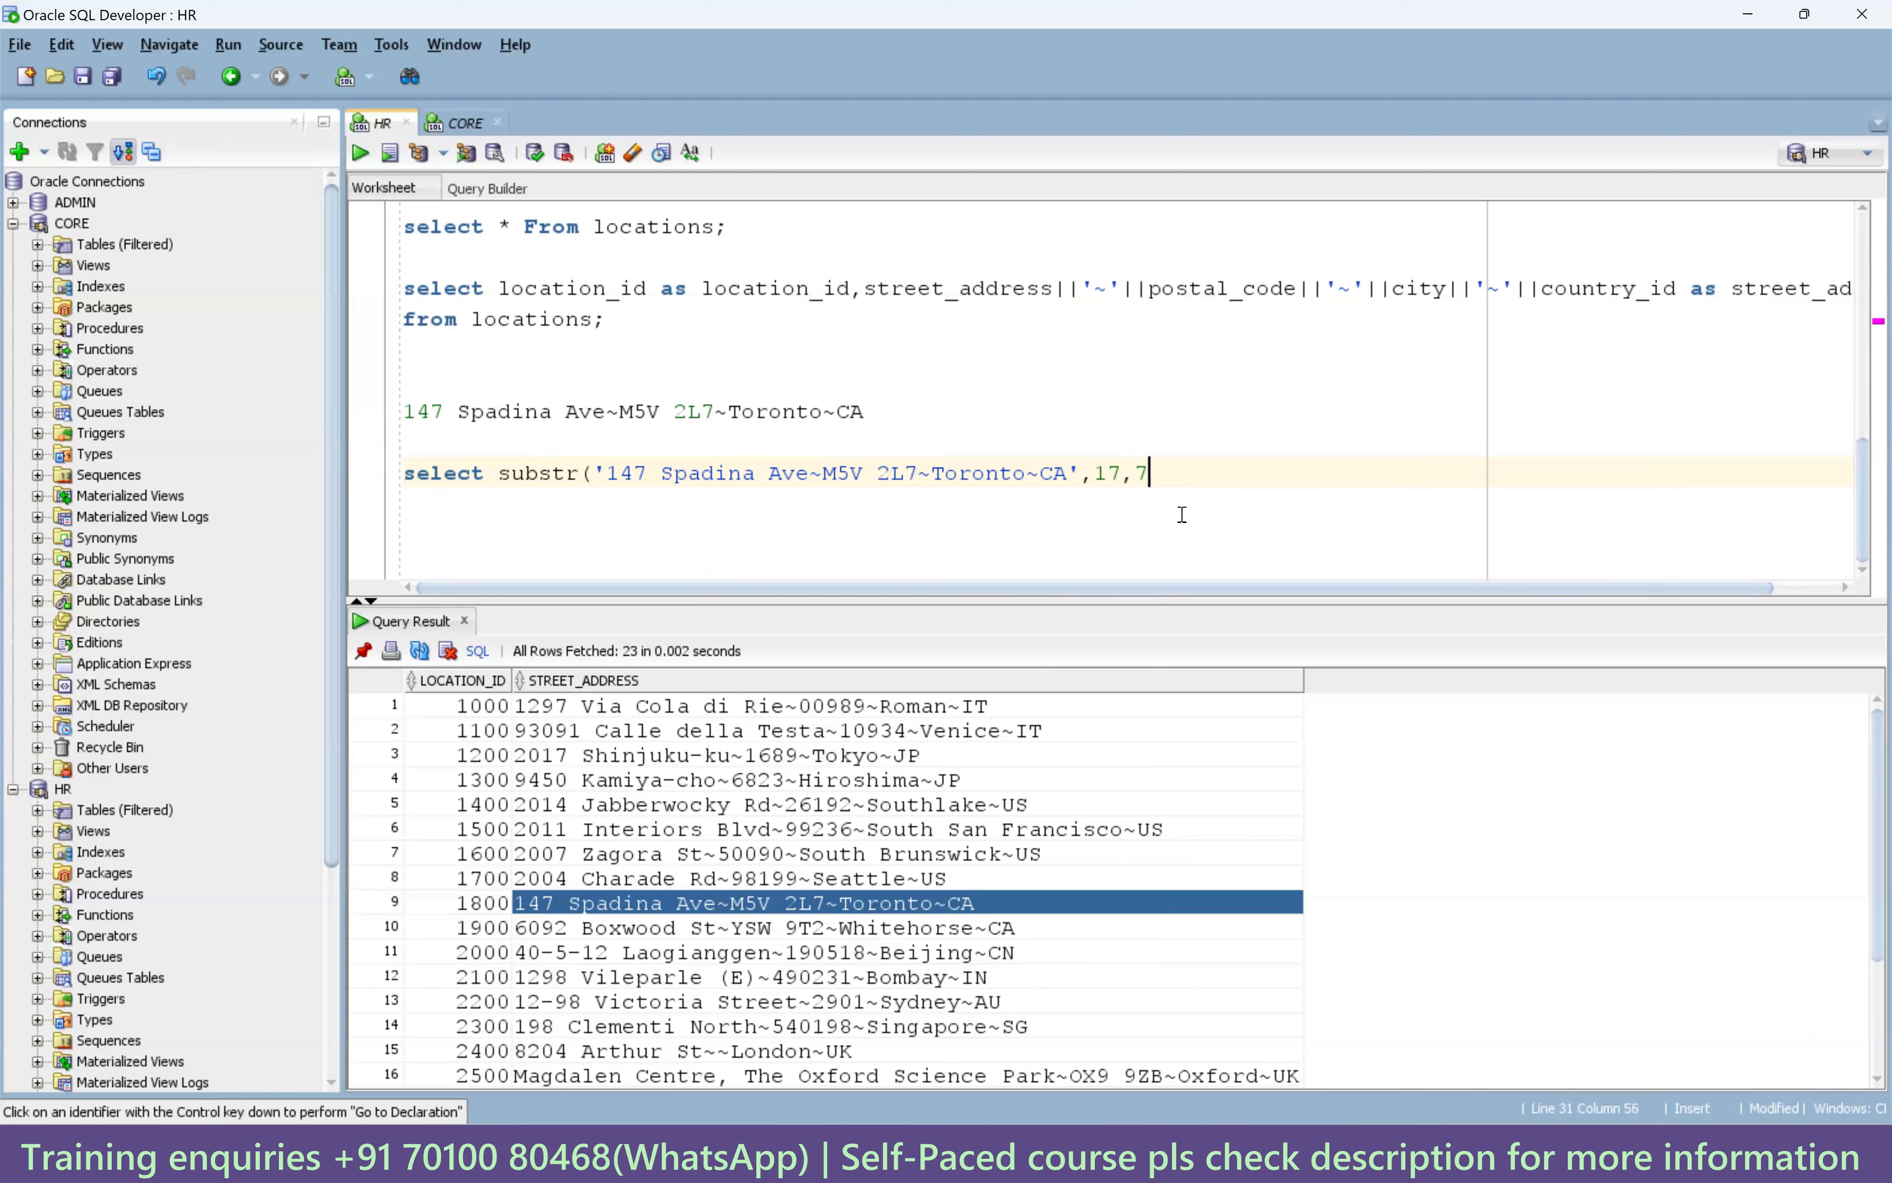
type(") from dual;")
key("ctrl+Return")
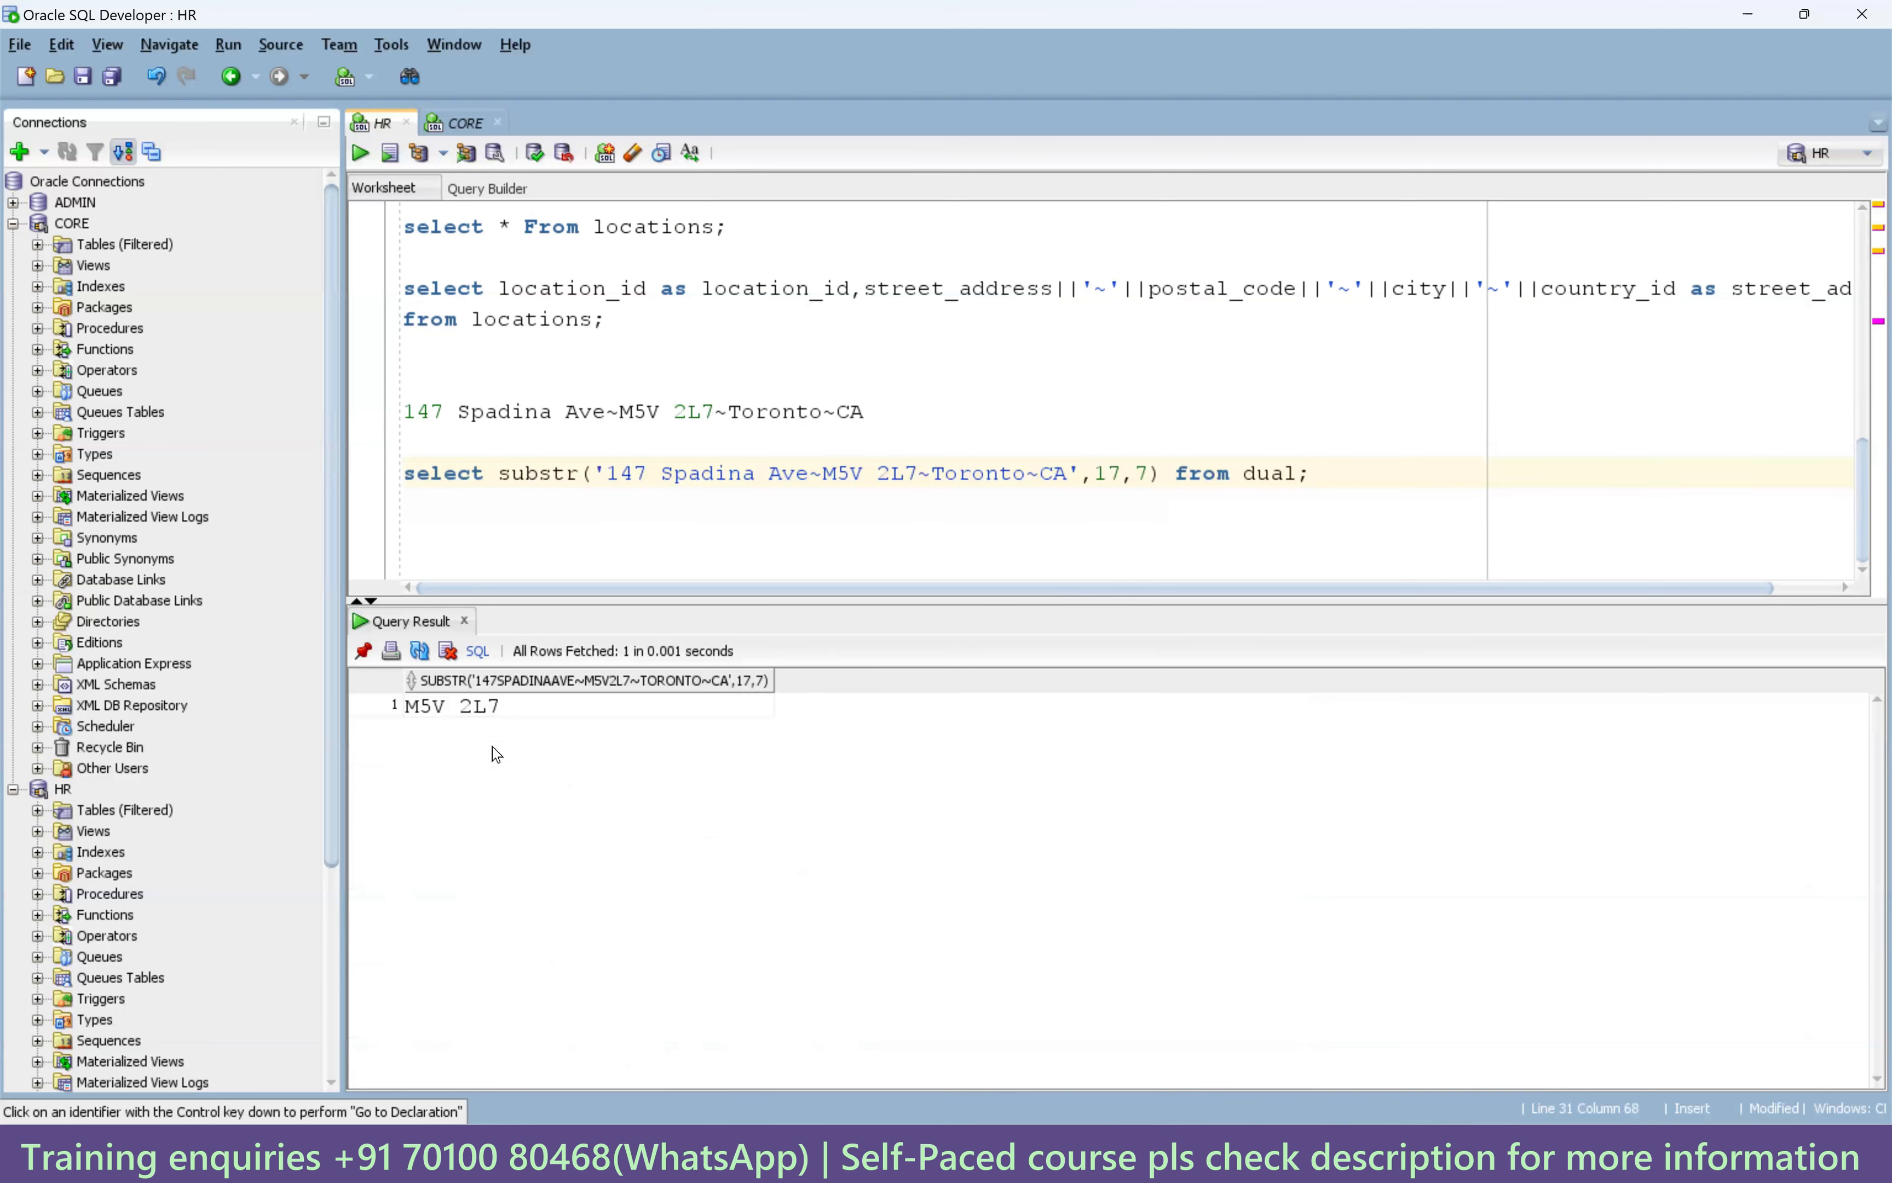
left_click(512, 717)
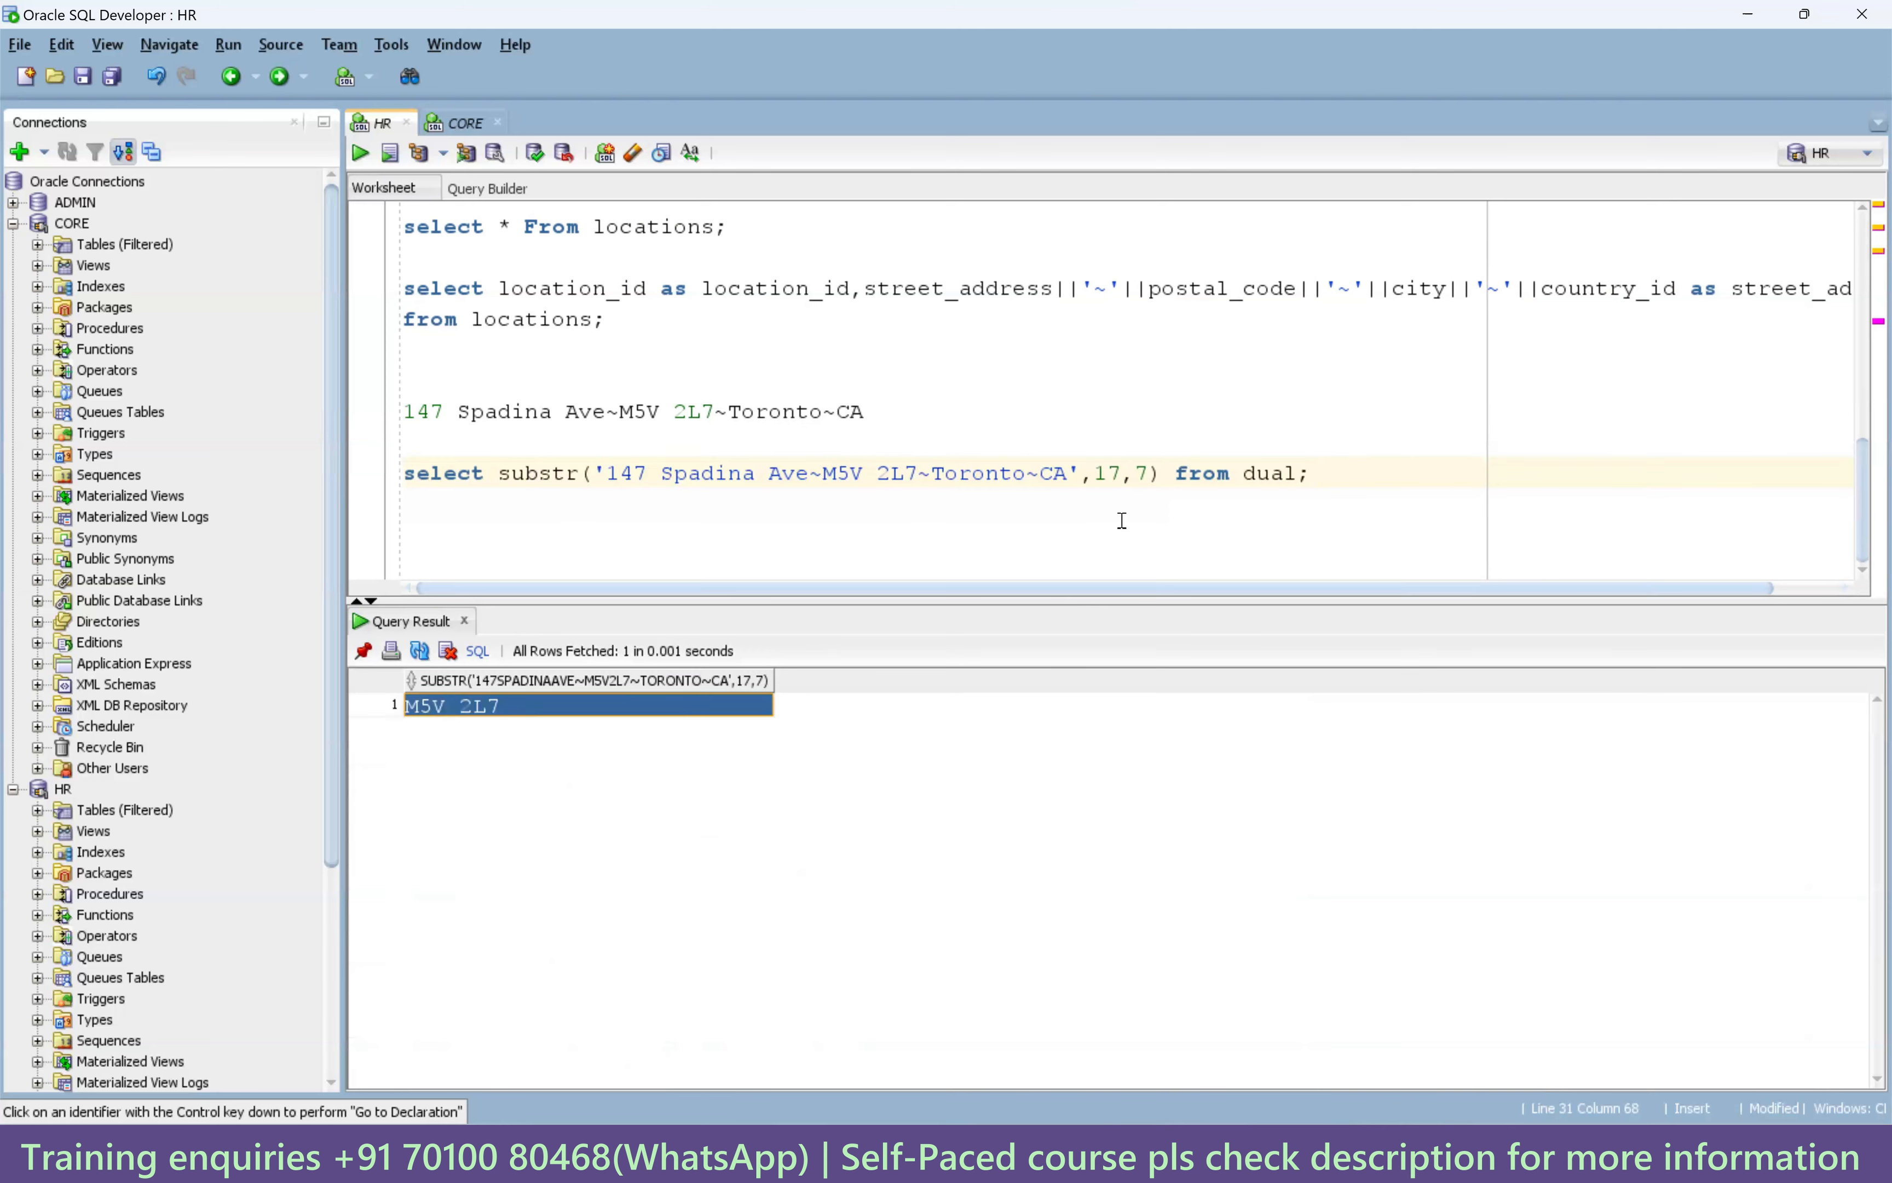
Alias the substr result as postal_code and rerun the query.
left_click(1160, 474)
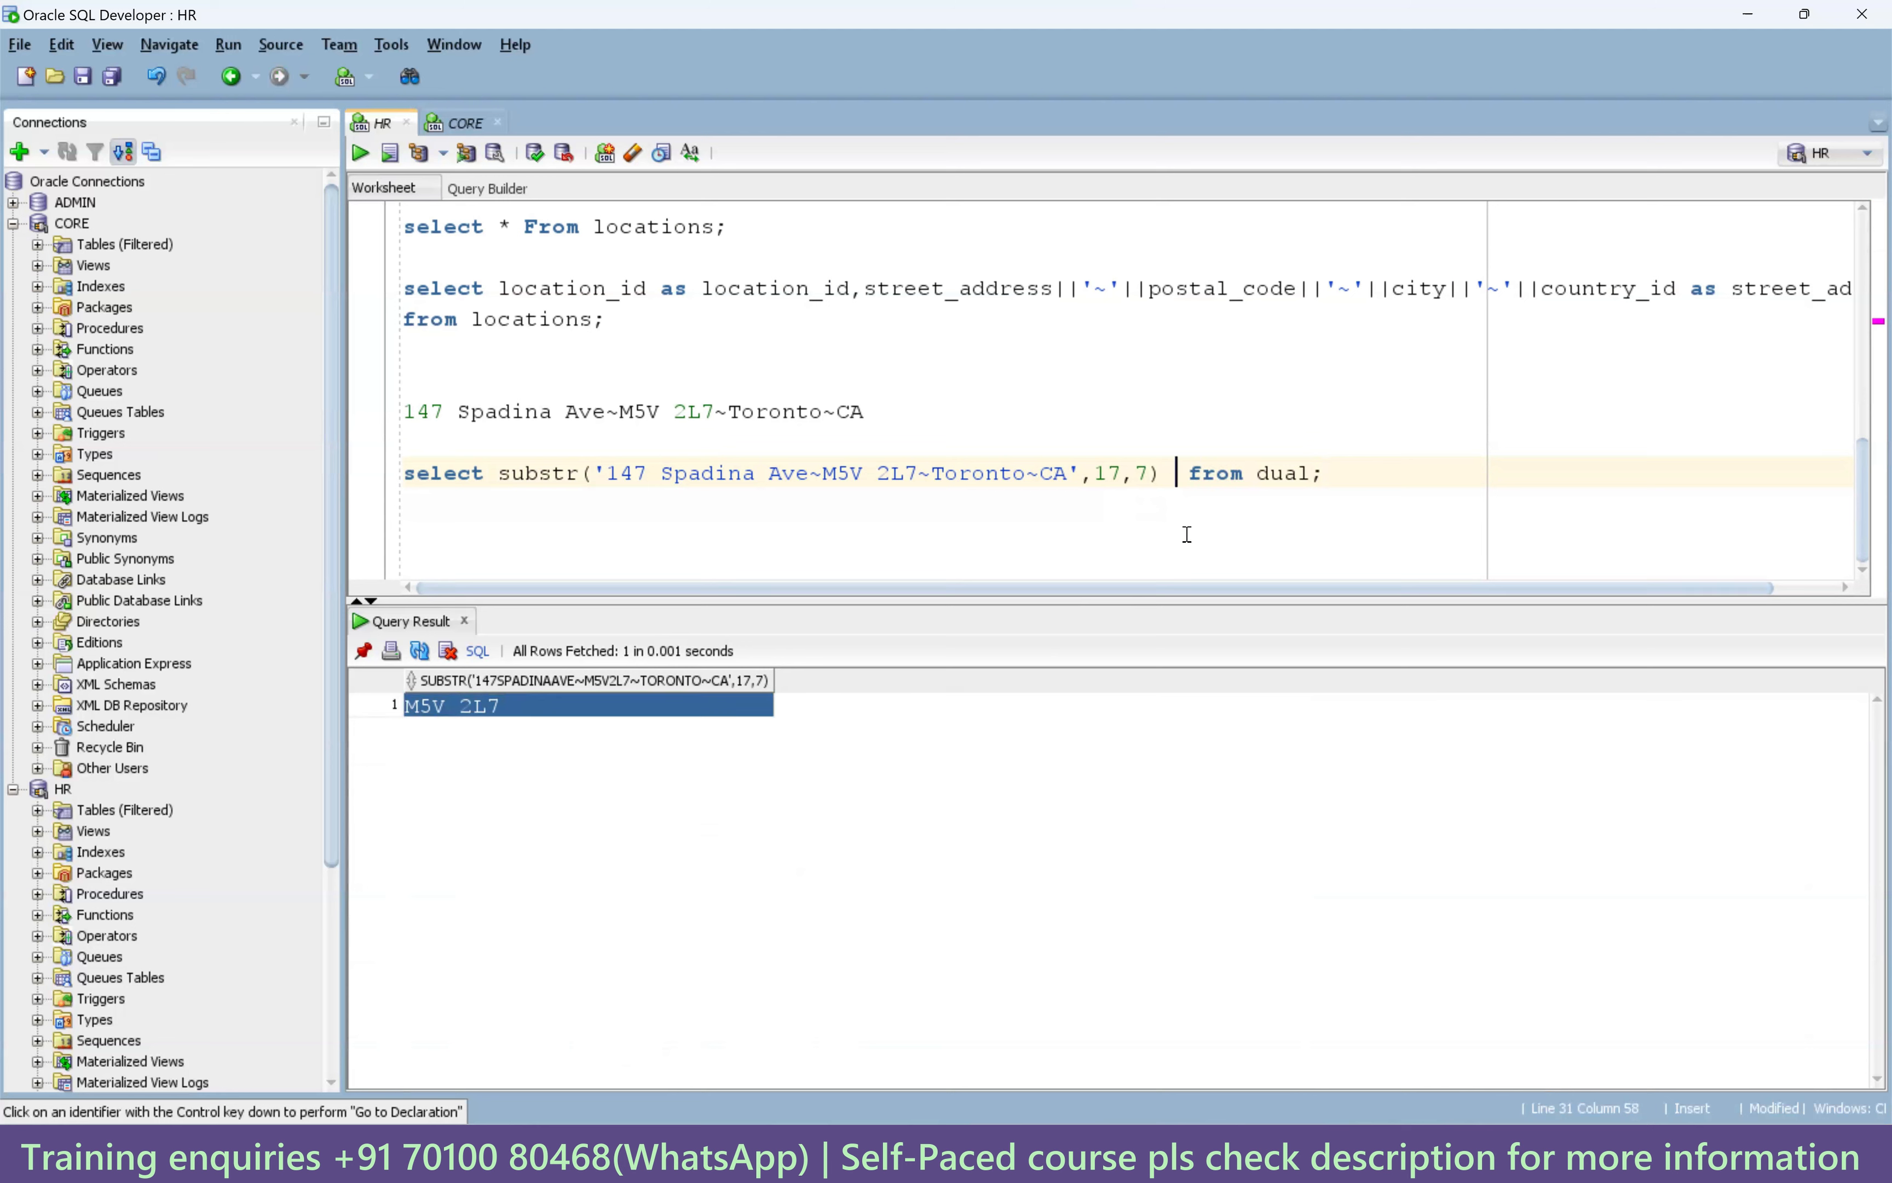
type("pota")
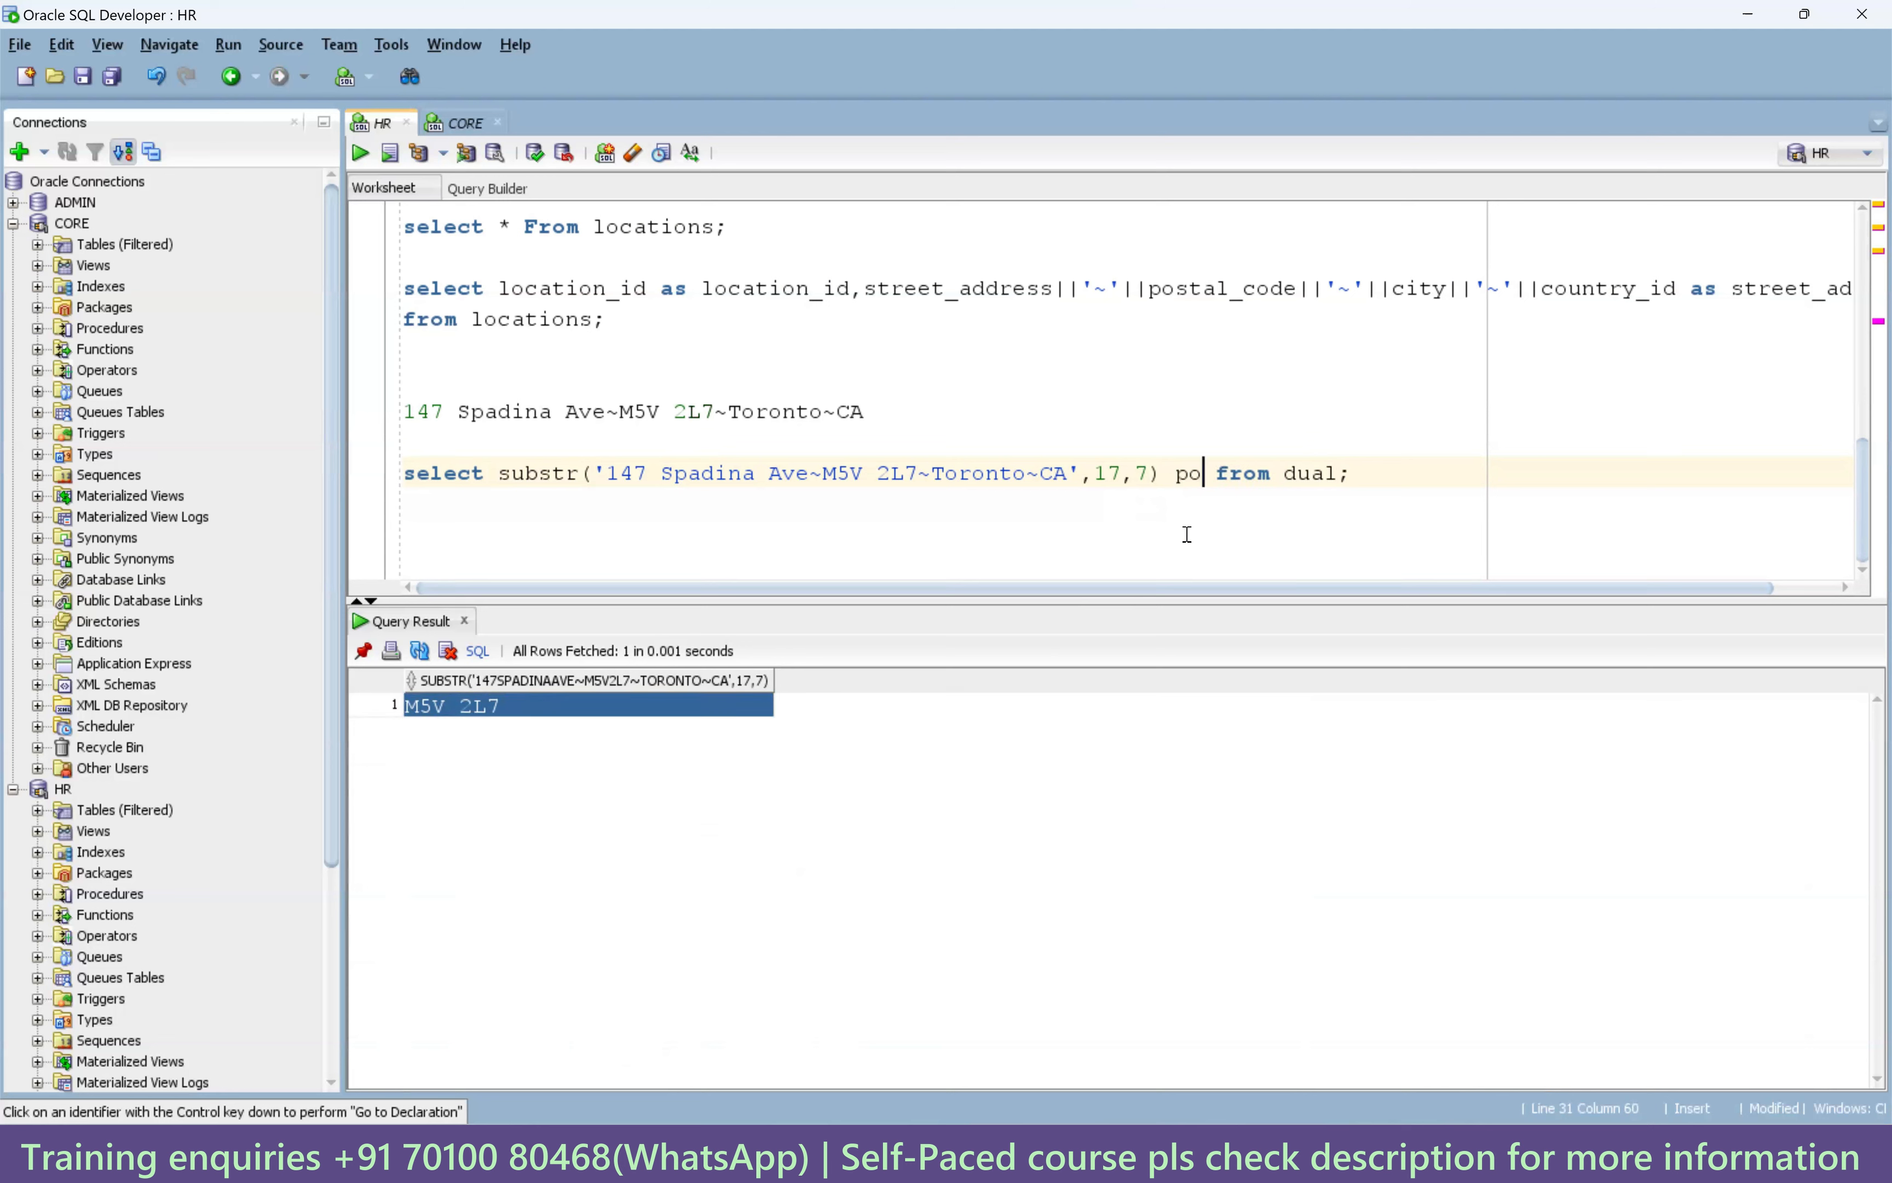
type("l_code")
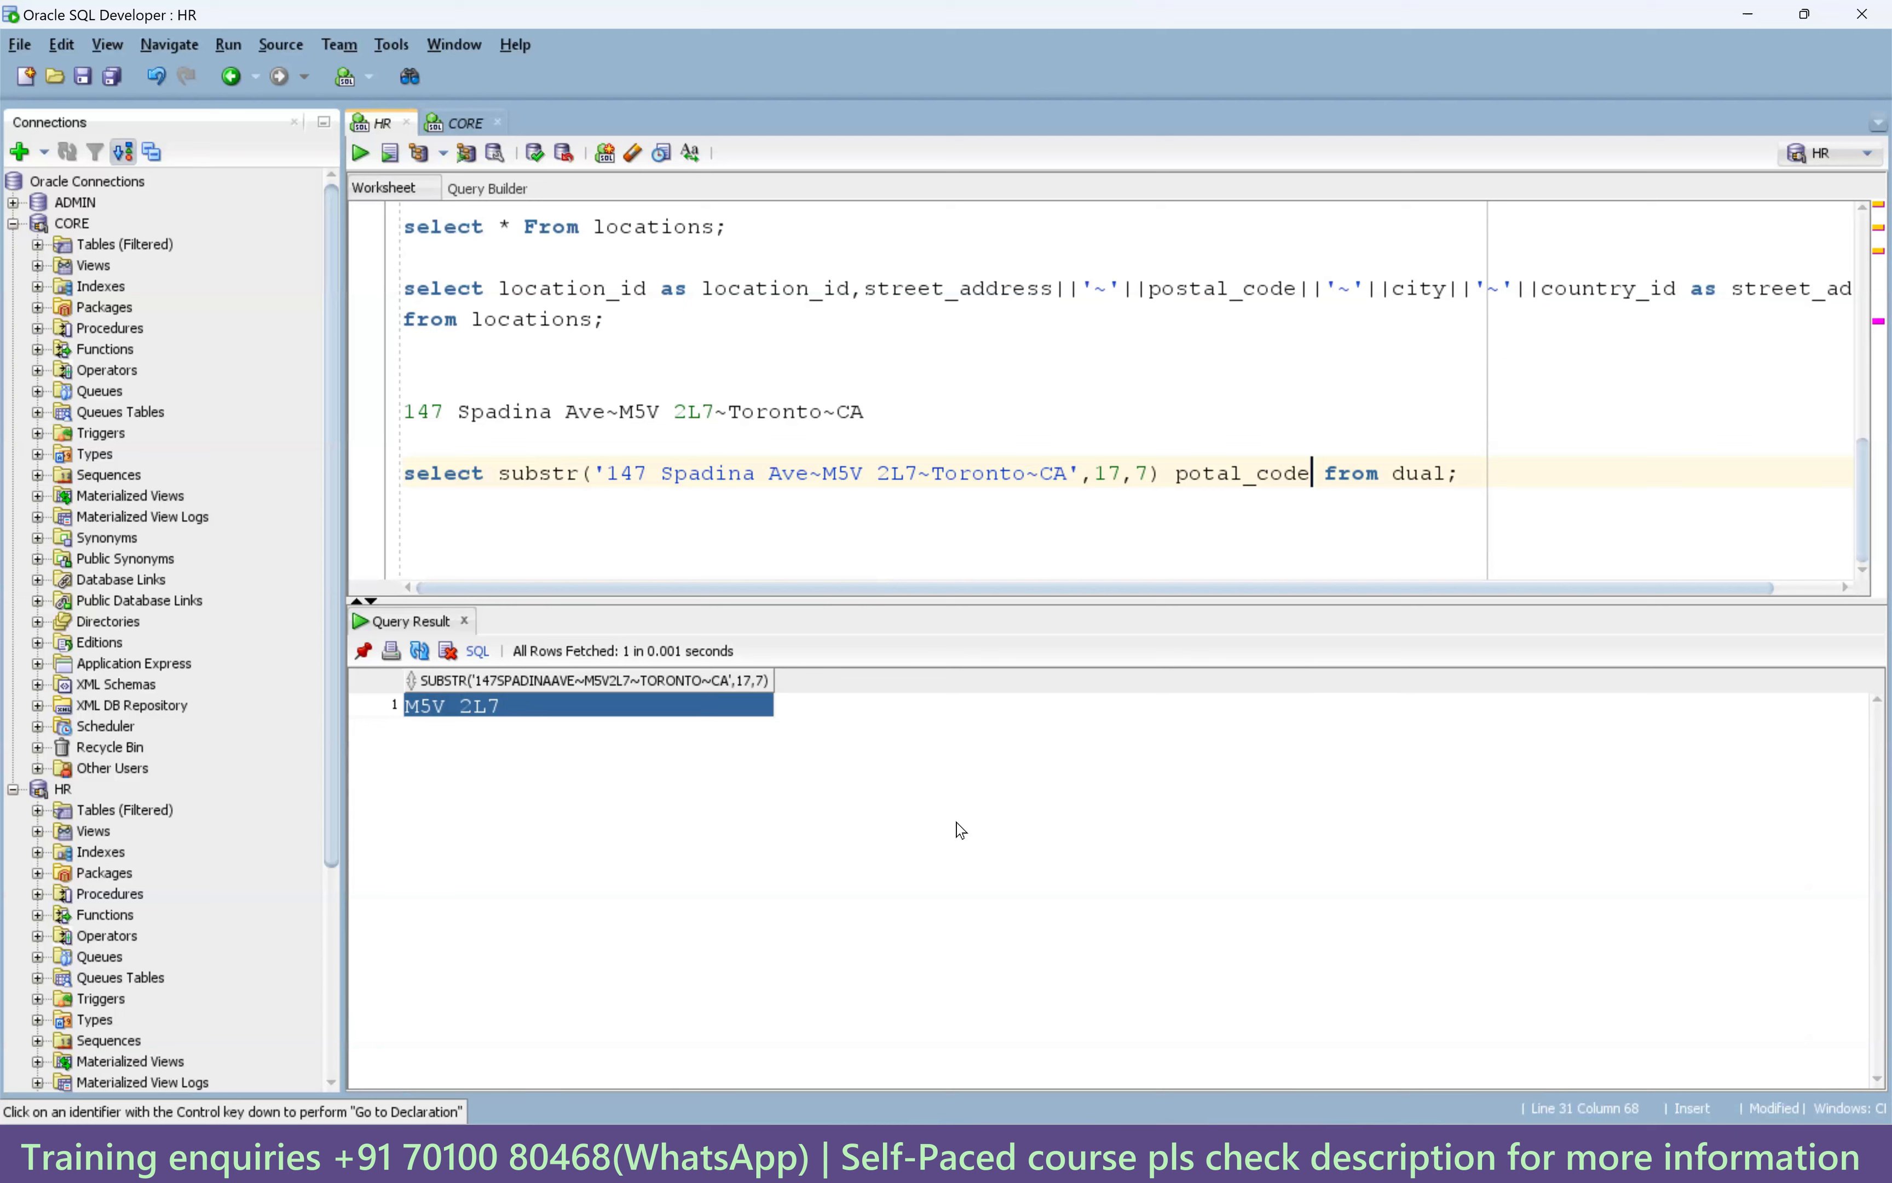
type("s")
key("ctrl+Return")
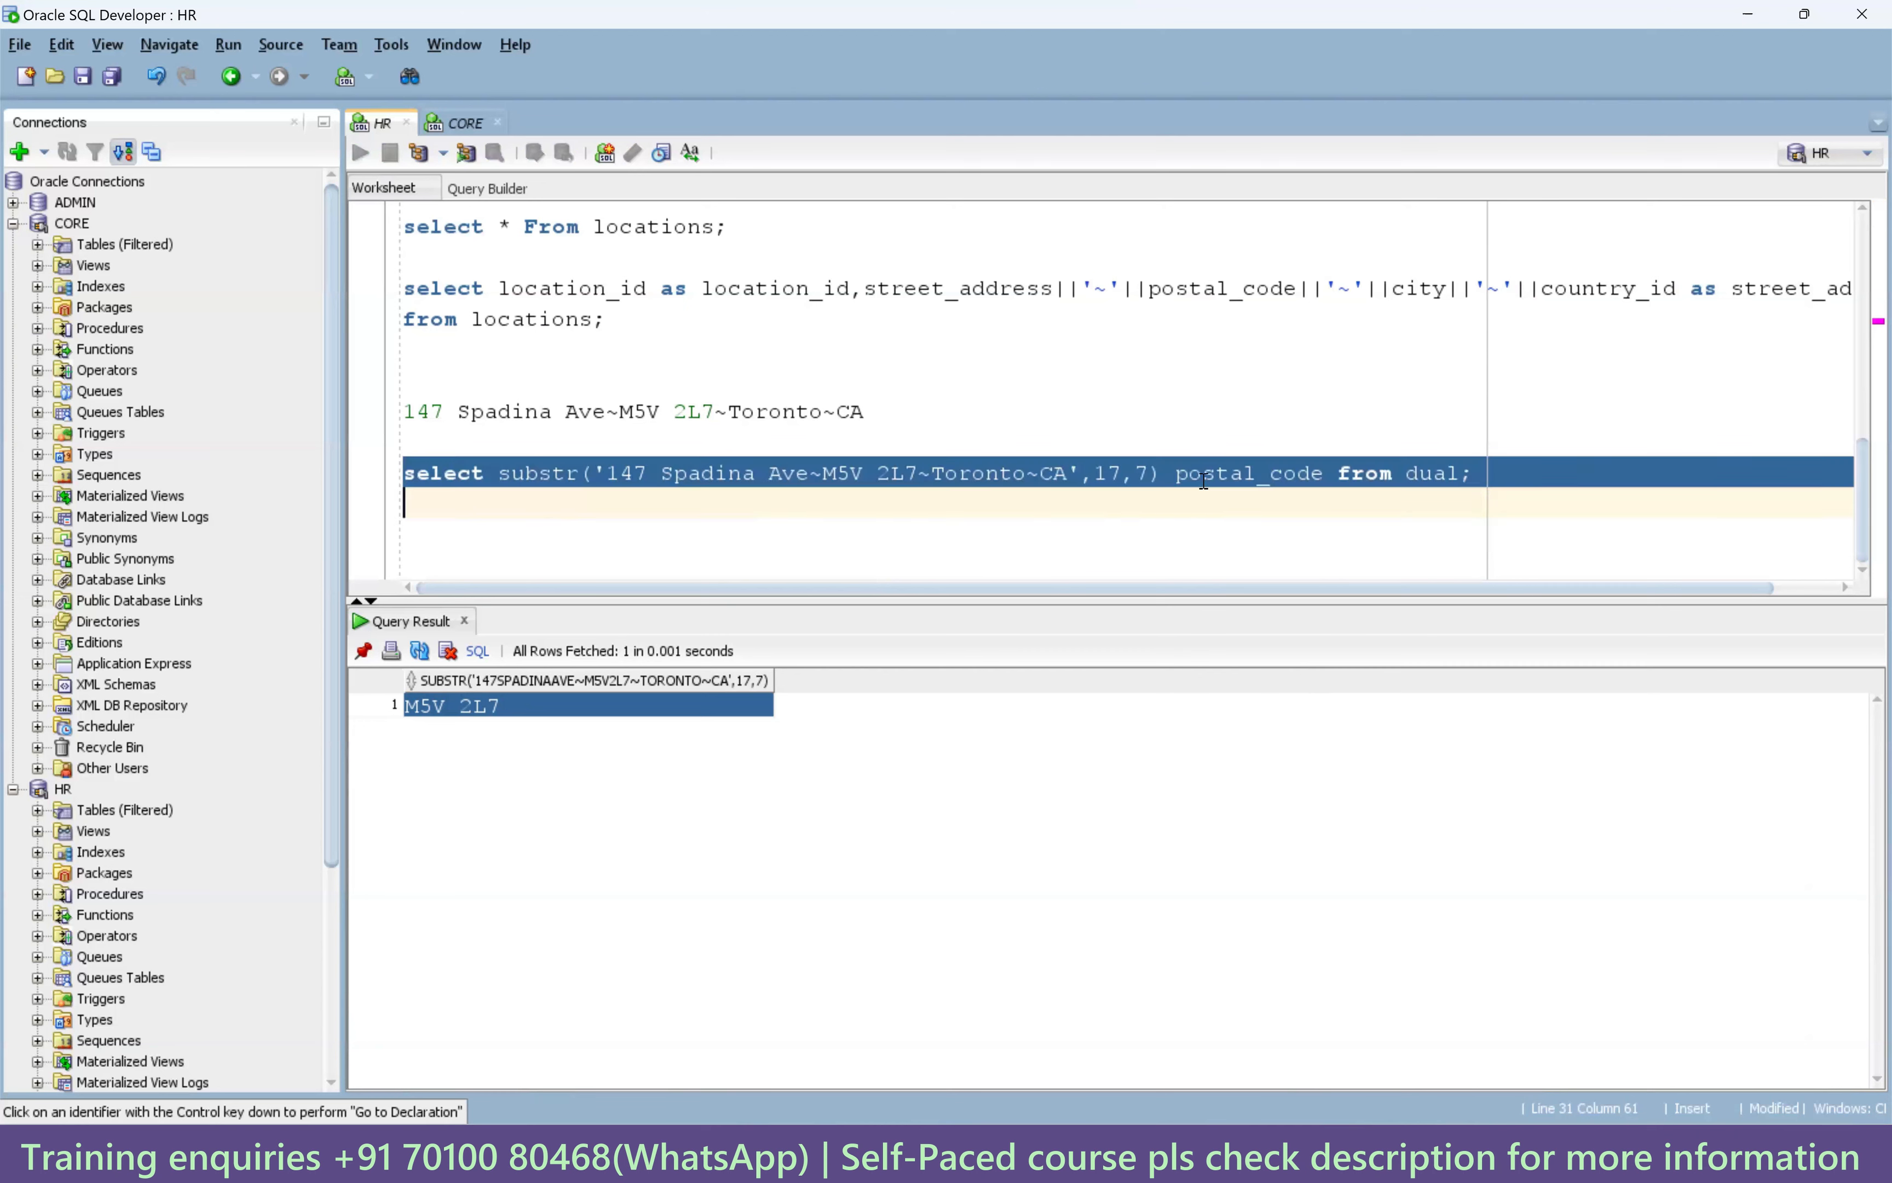
Highlight the start position 17, the substr statement, and the sample address for review.
left_click(1103, 473)
double_click(1103, 473)
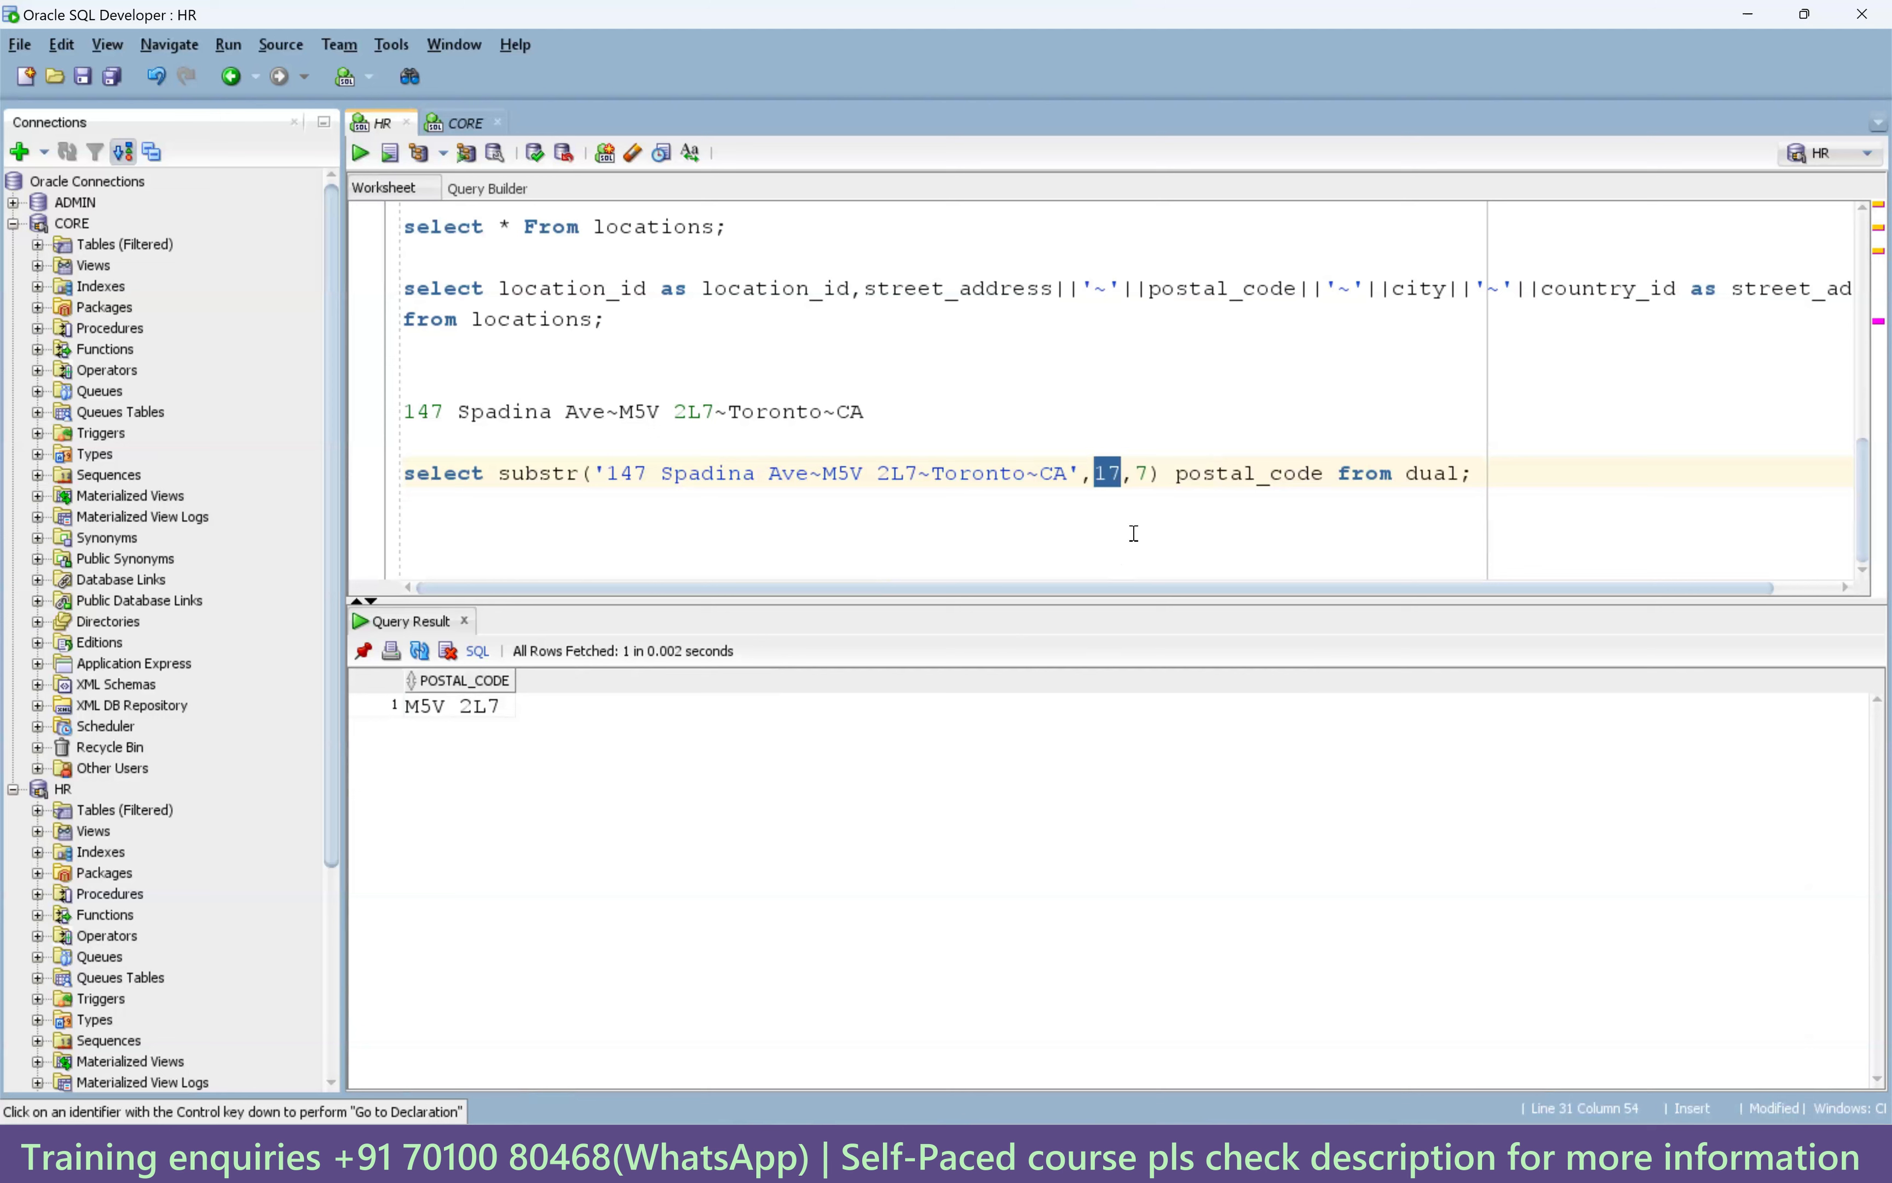
left_click(1147, 476)
left_click_drag(1474, 473, 410, 509)
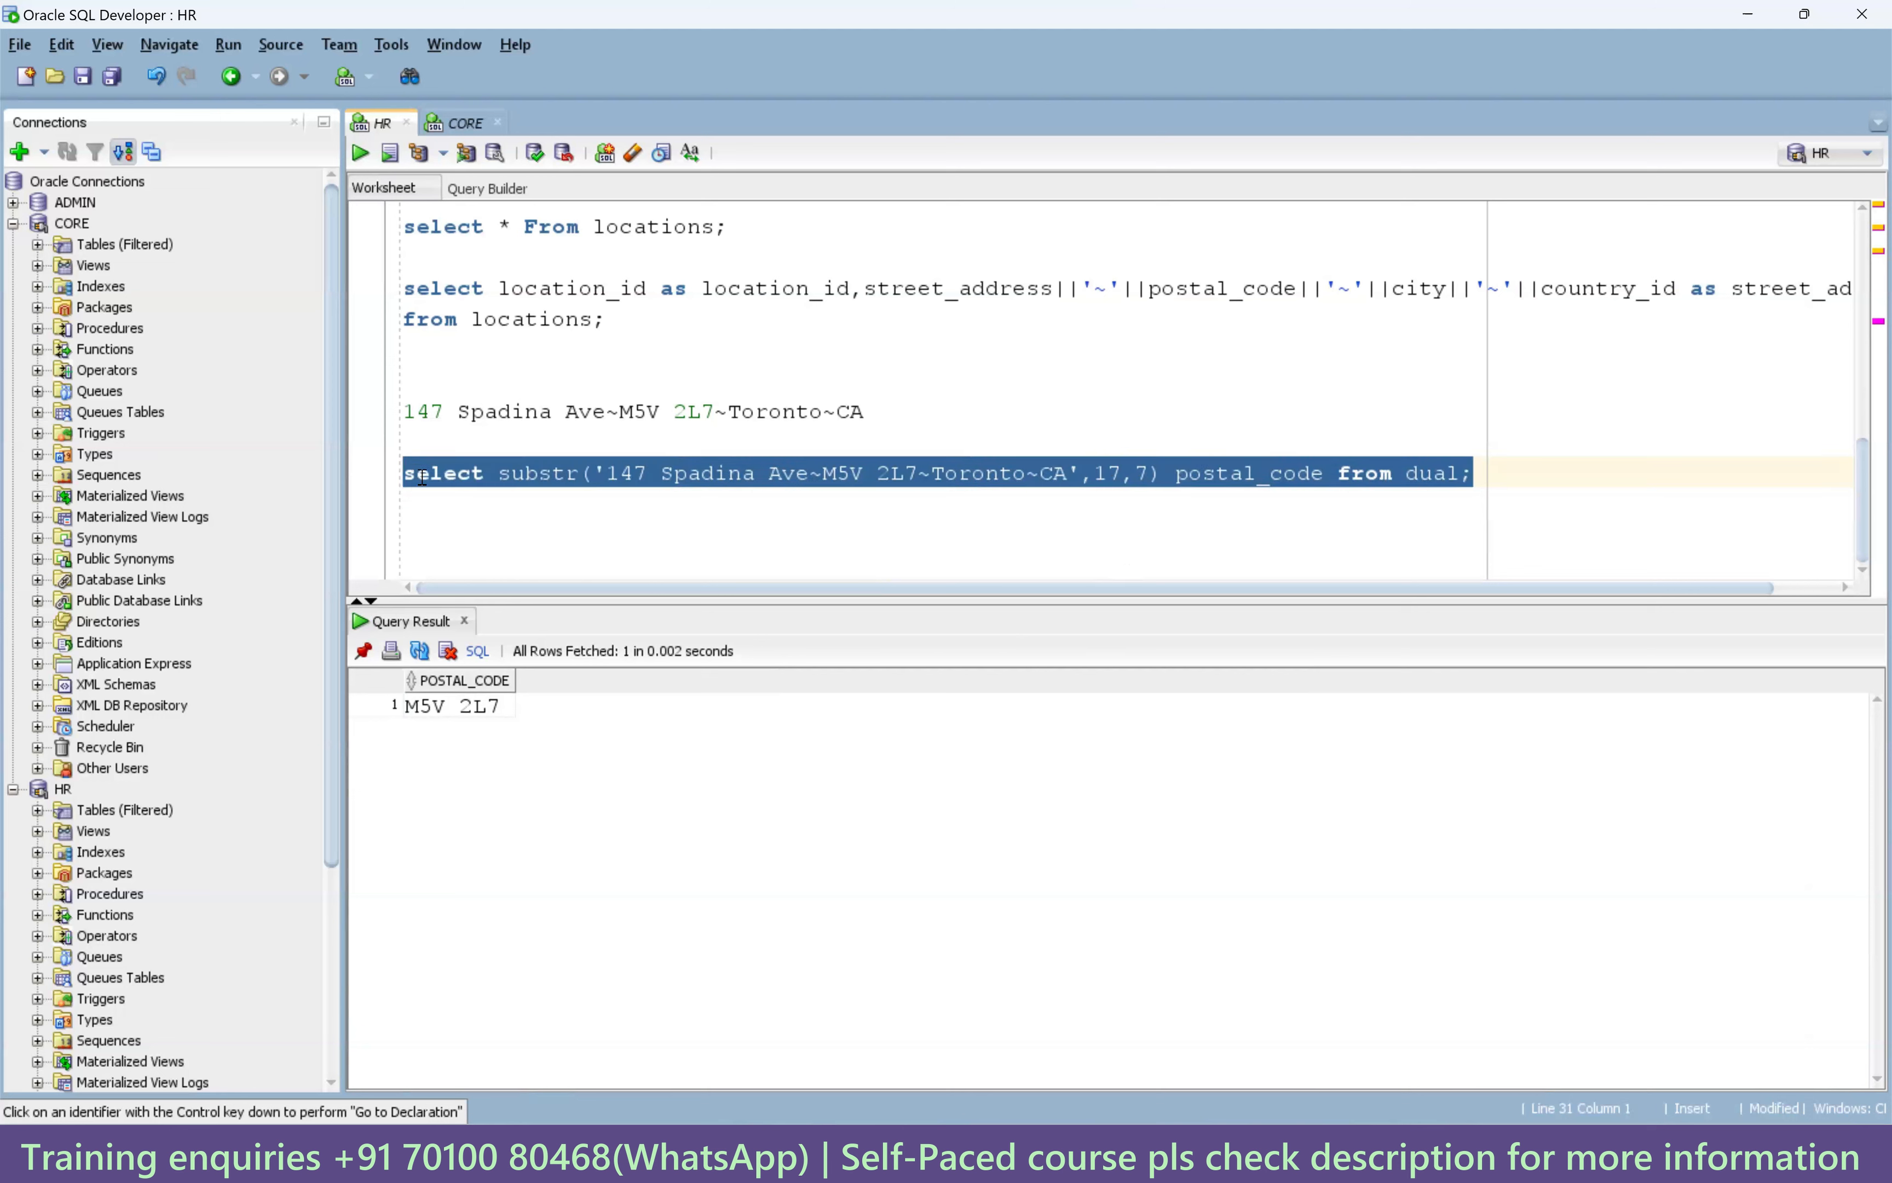
left_click(649, 545)
double_click(1108, 473)
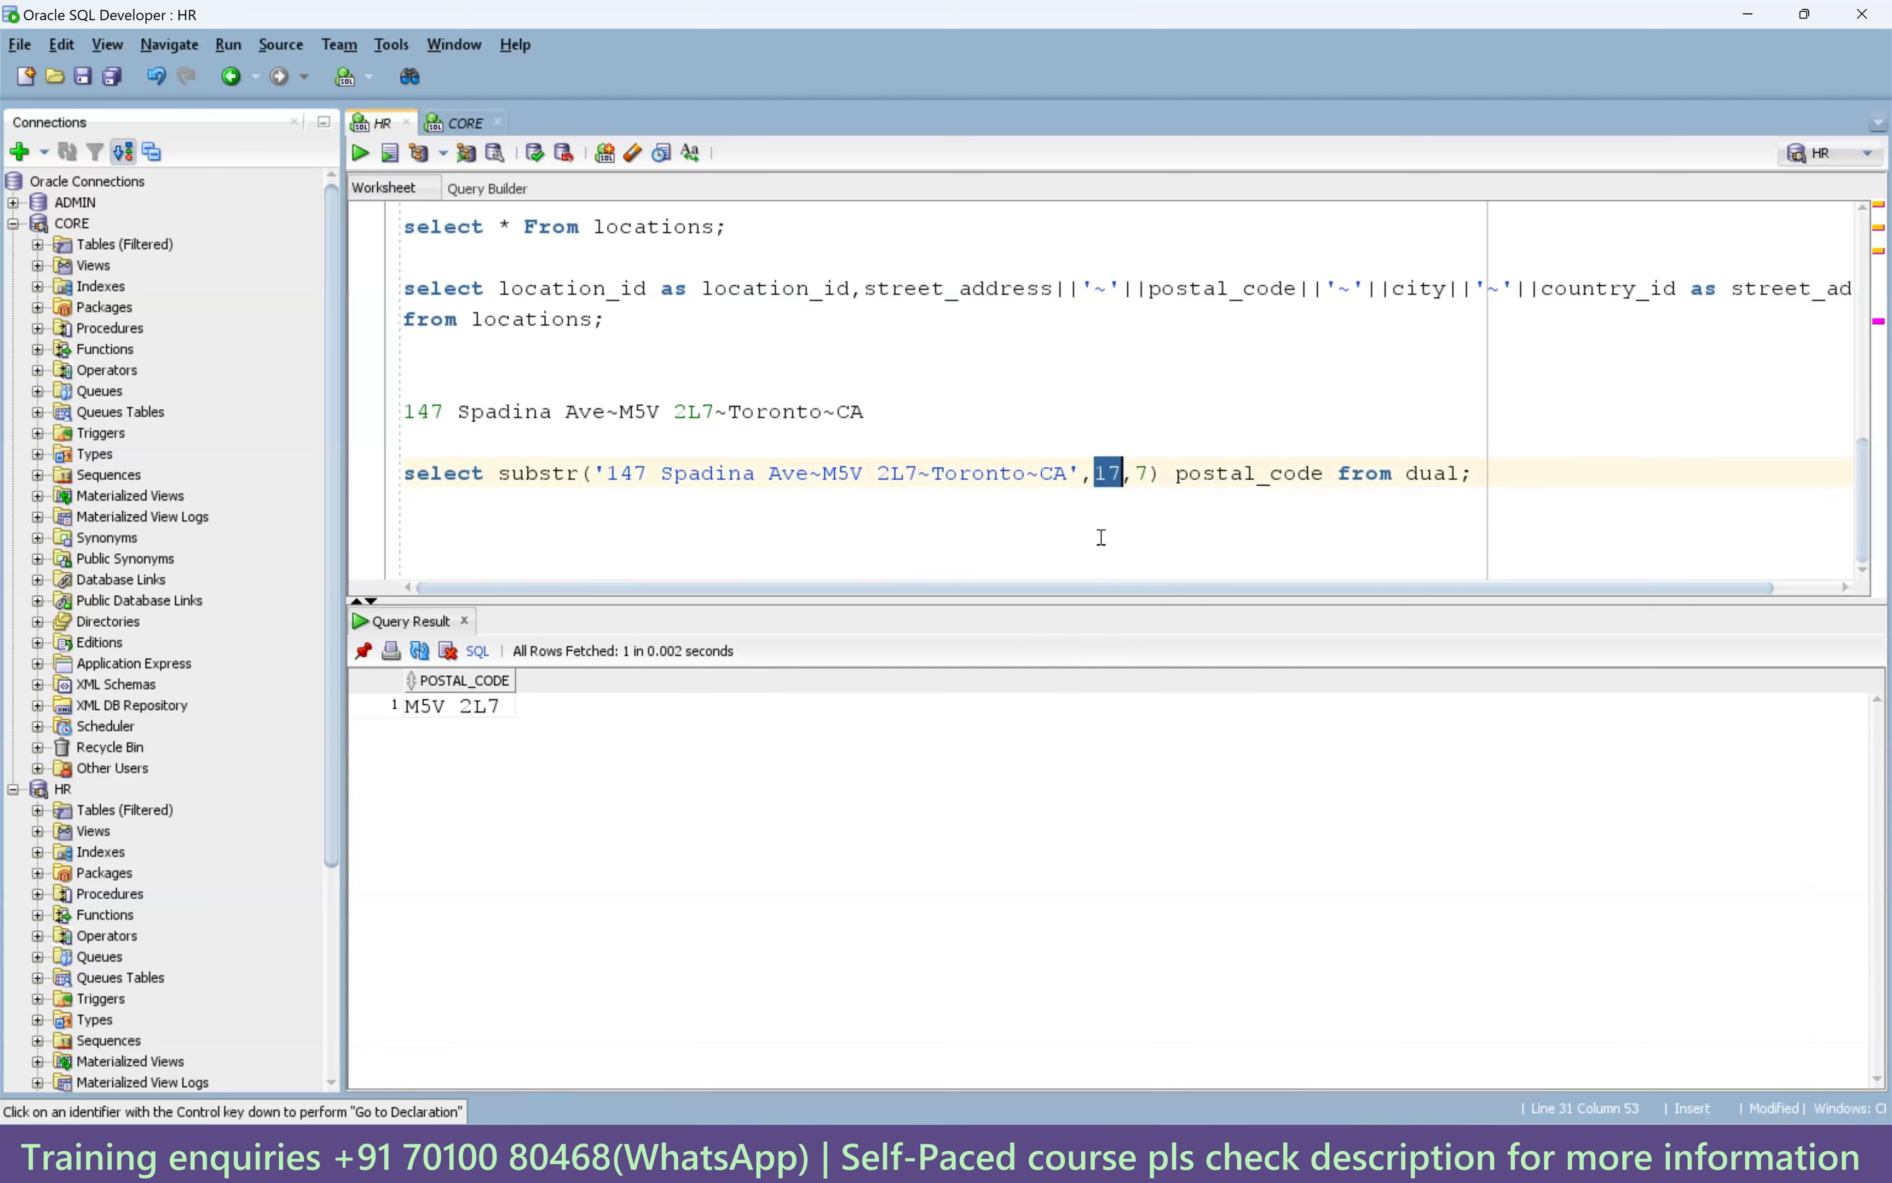
left_click_drag(863, 411, 385, 419)
key("ctrl+c")
Start a select instr query on a new line using the pasted Toronto address.
left_click(467, 529)
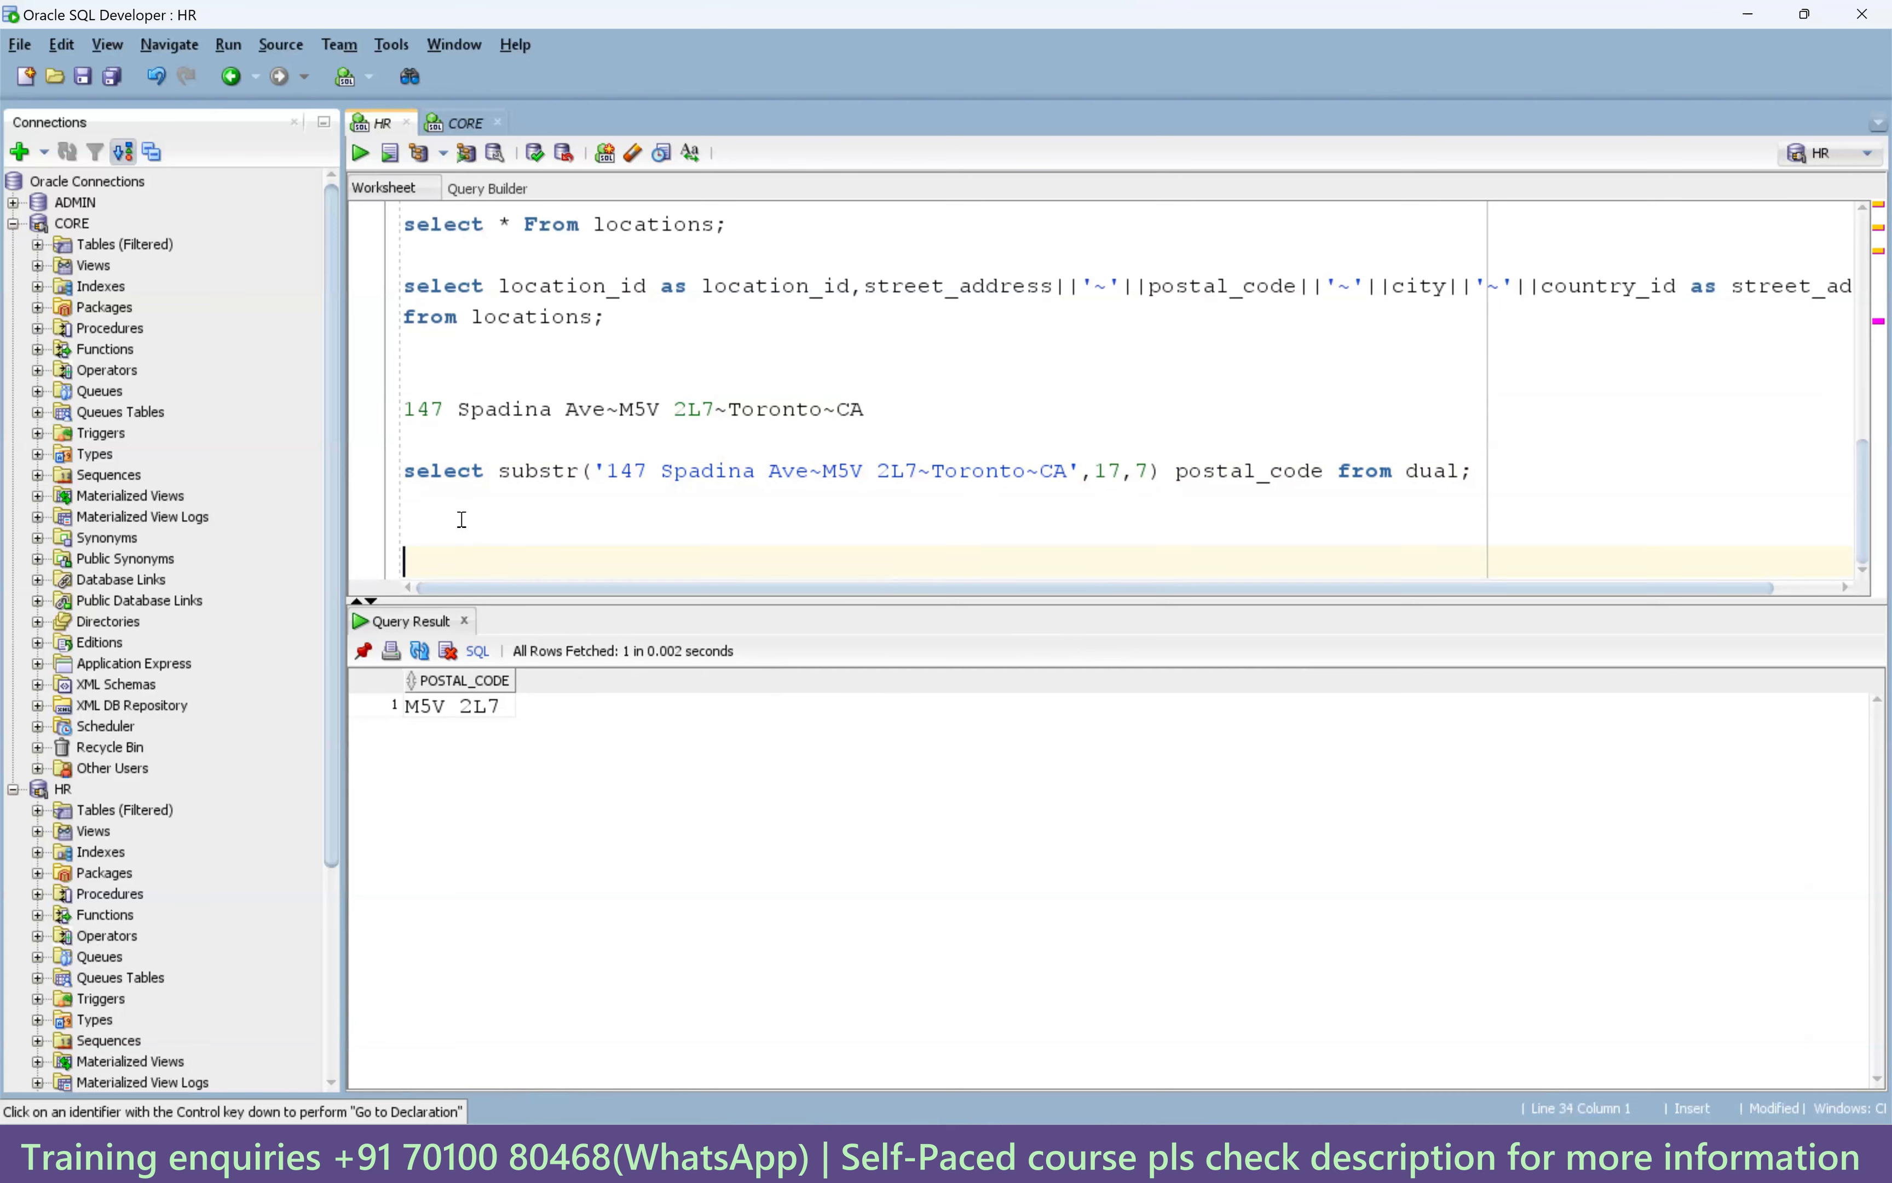
type("slec")
key("BackSpace")
key("BackSpace")
key("BackSpace")
type("ele")
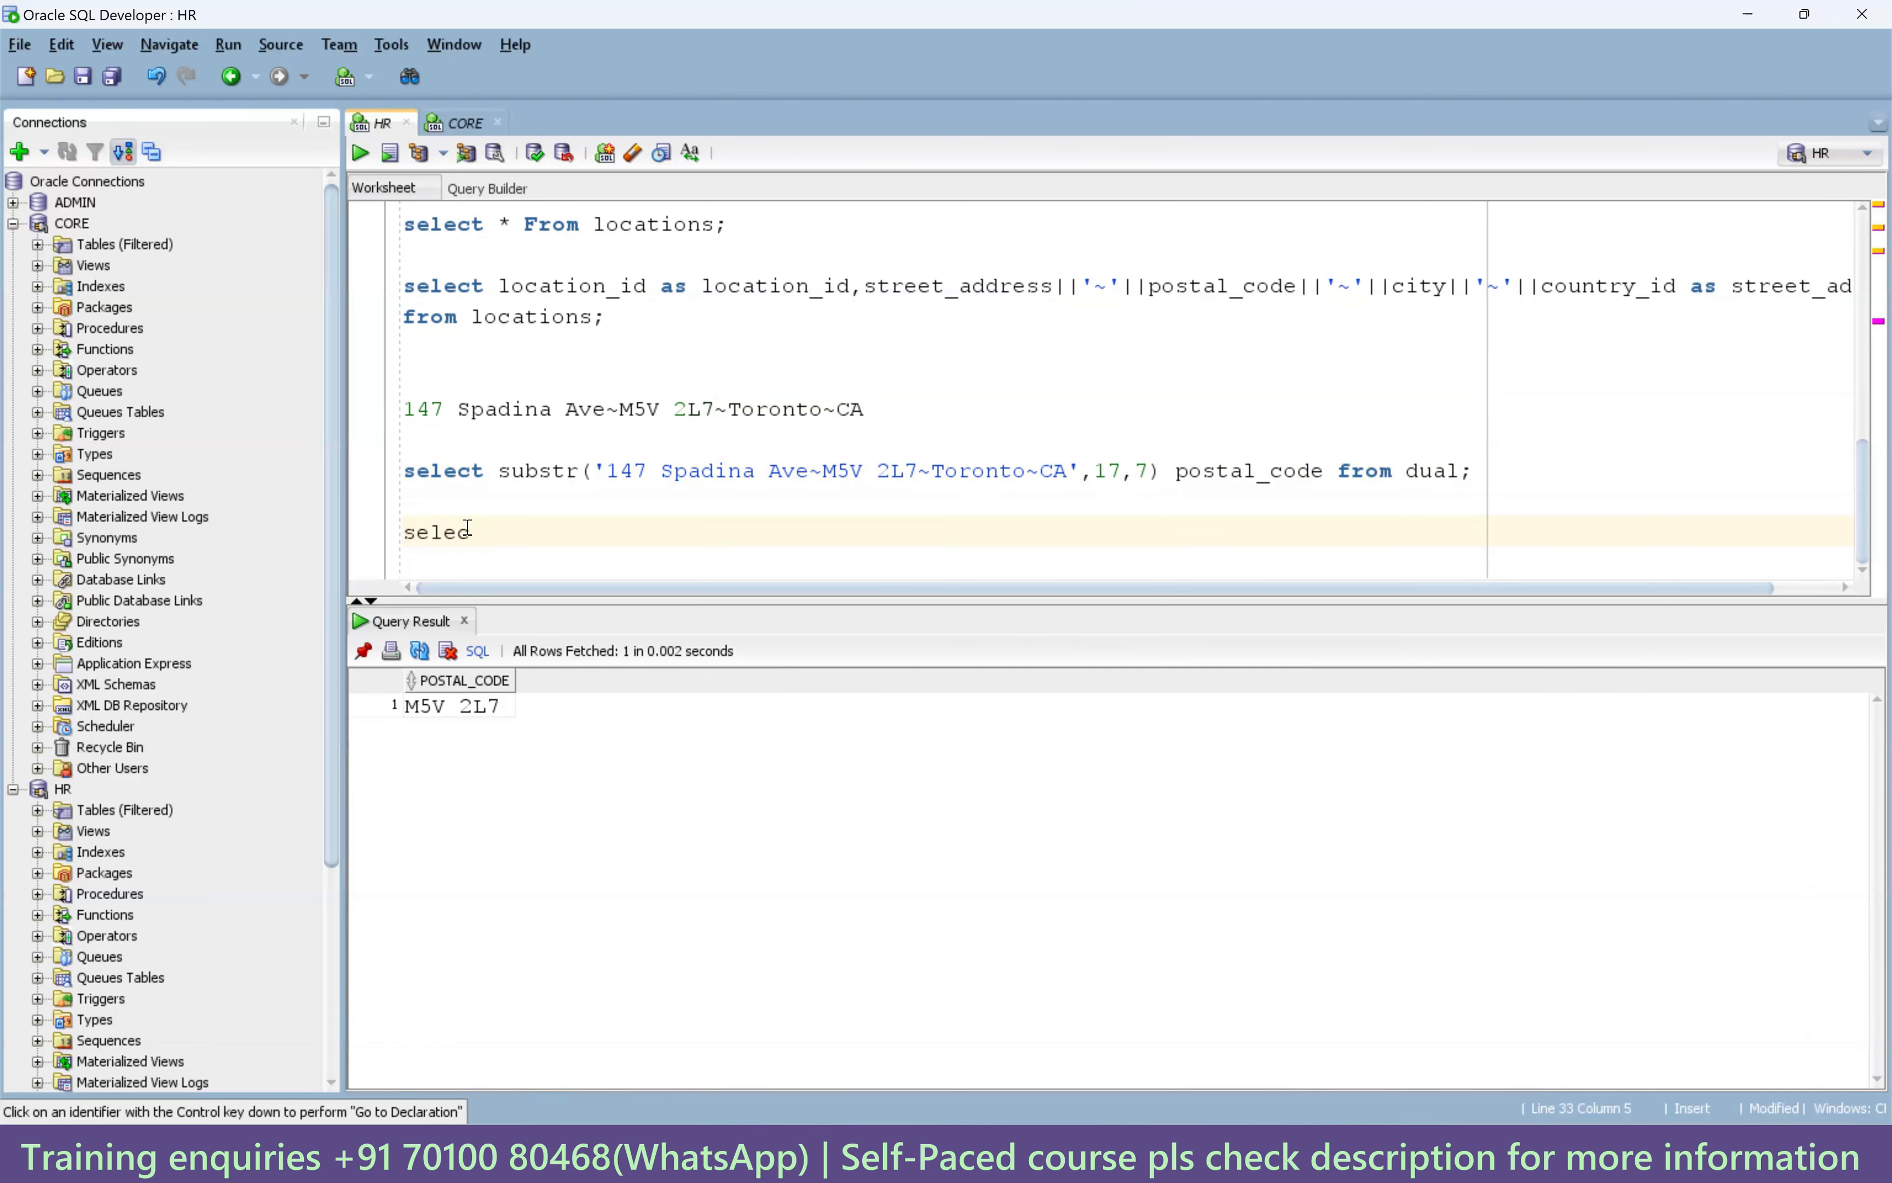
type("ct instr")
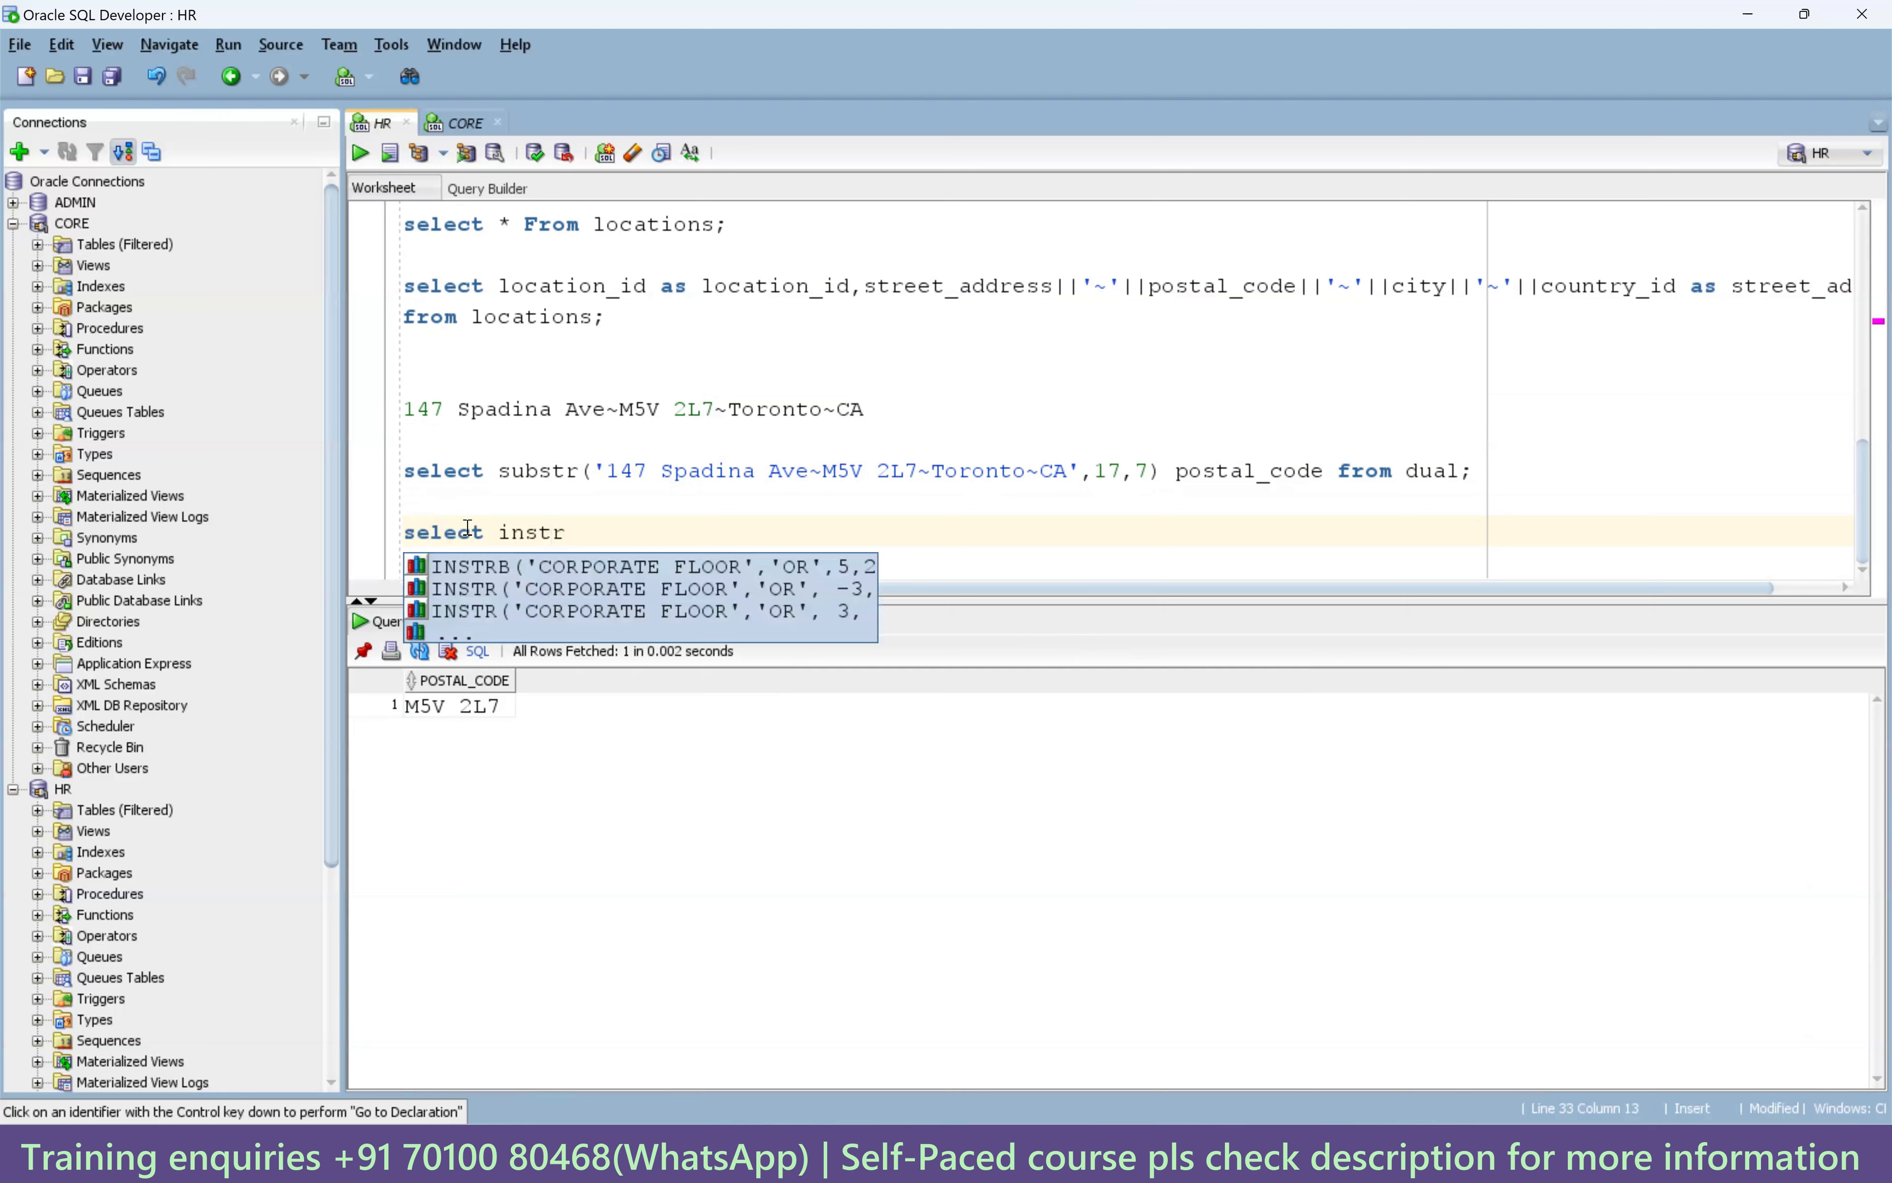
type("('")
key("ctrl+v")
type("'")
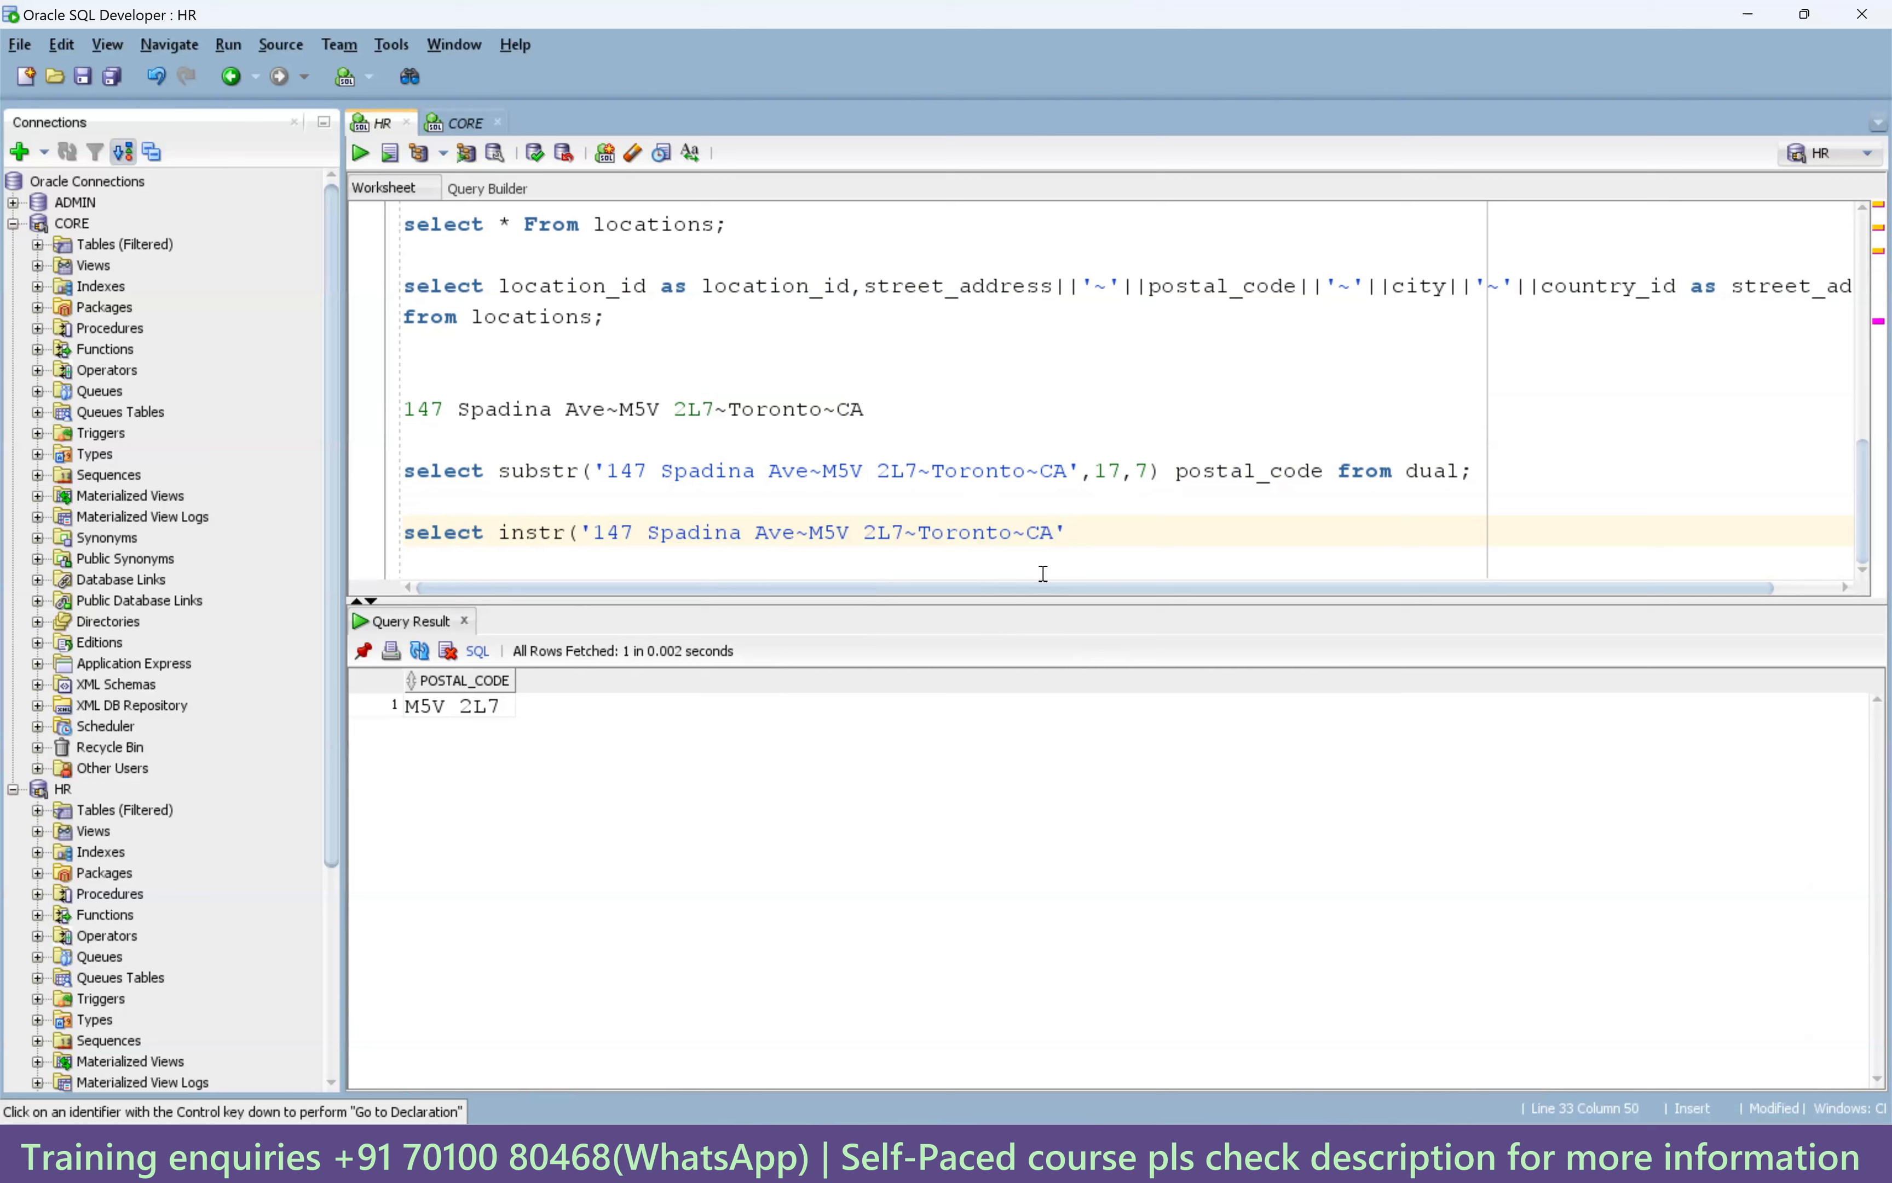
type(",")
Search for the first '~' occurrence from position 1 and run it, returning 16.
left_click(802, 532)
left_click(1140, 538)
type("'~',1,1) from dual;")
key("ctrl+Return")
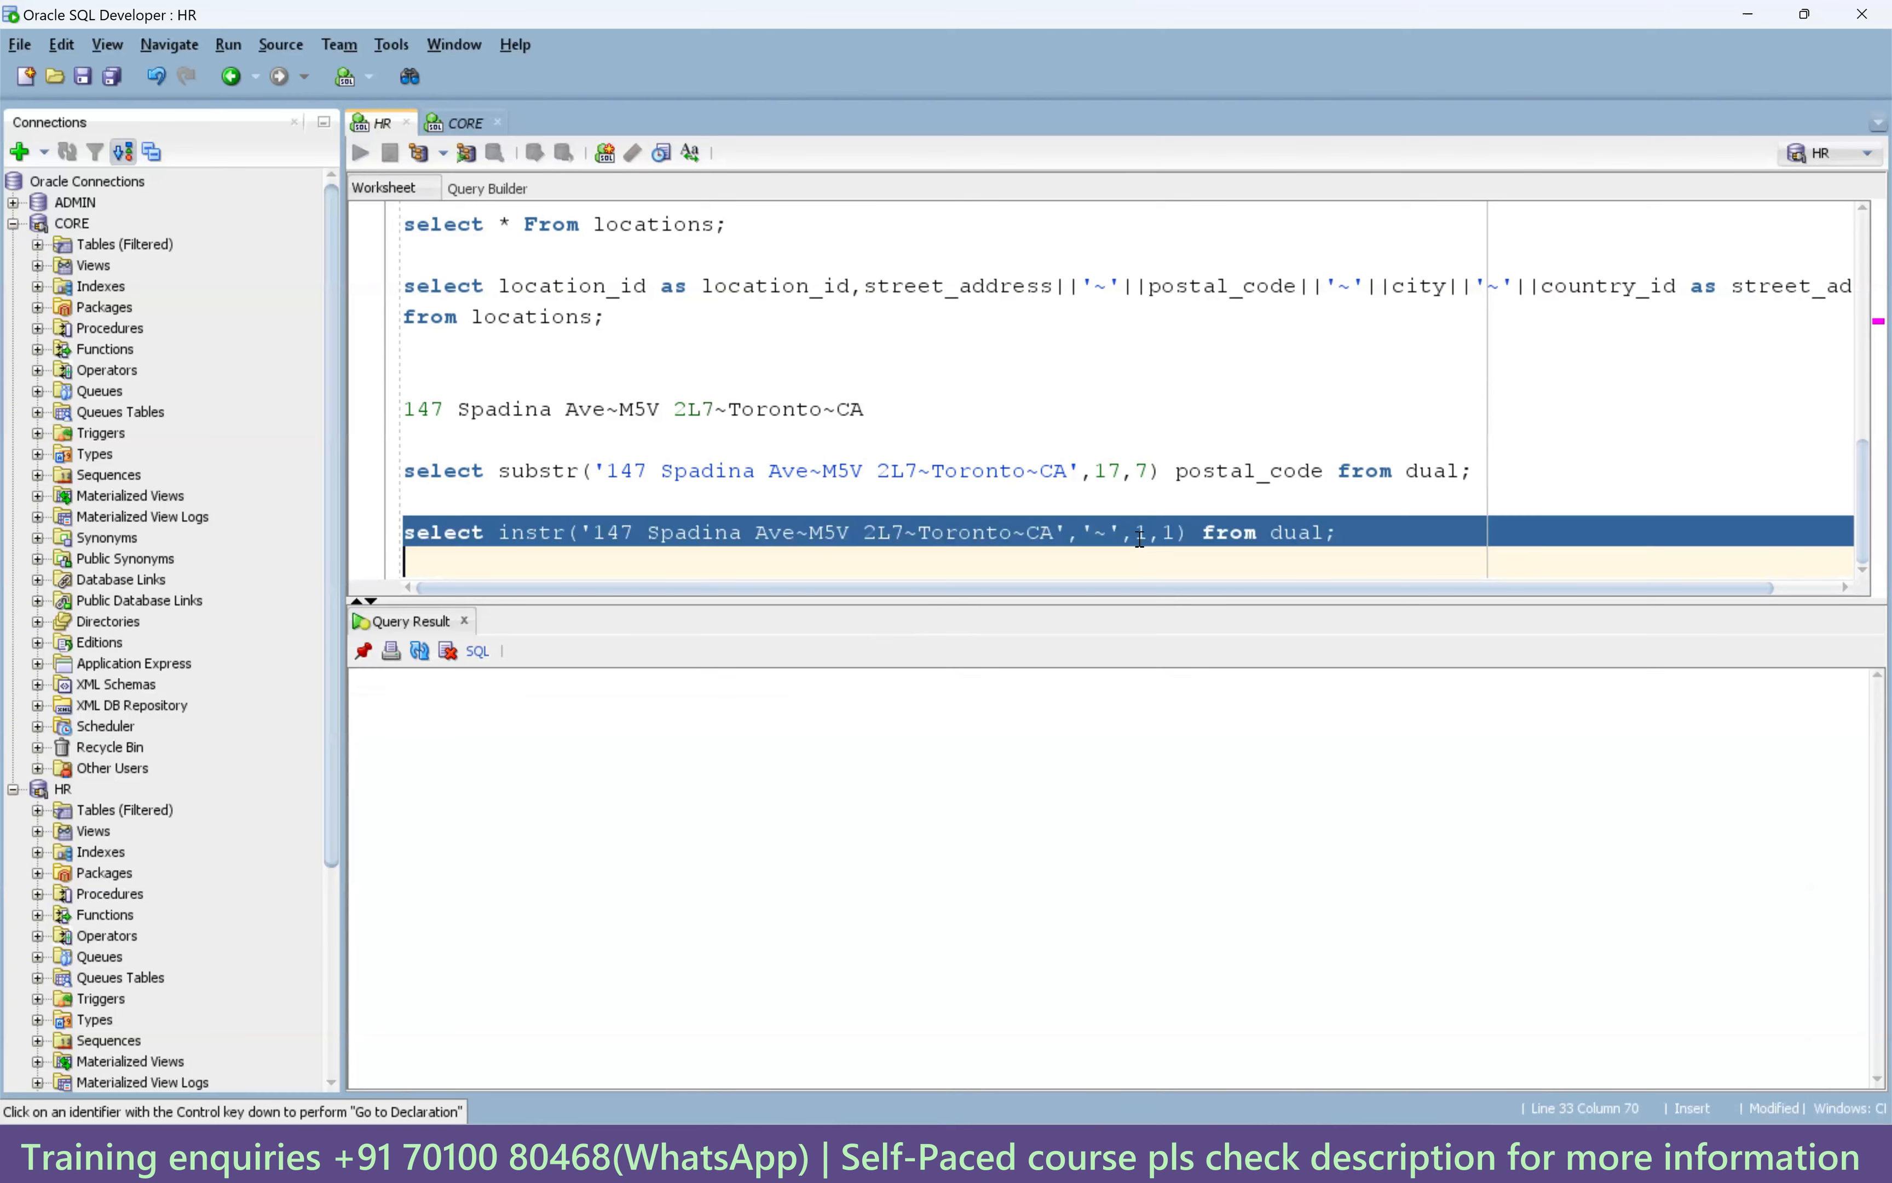
left_click(778, 713)
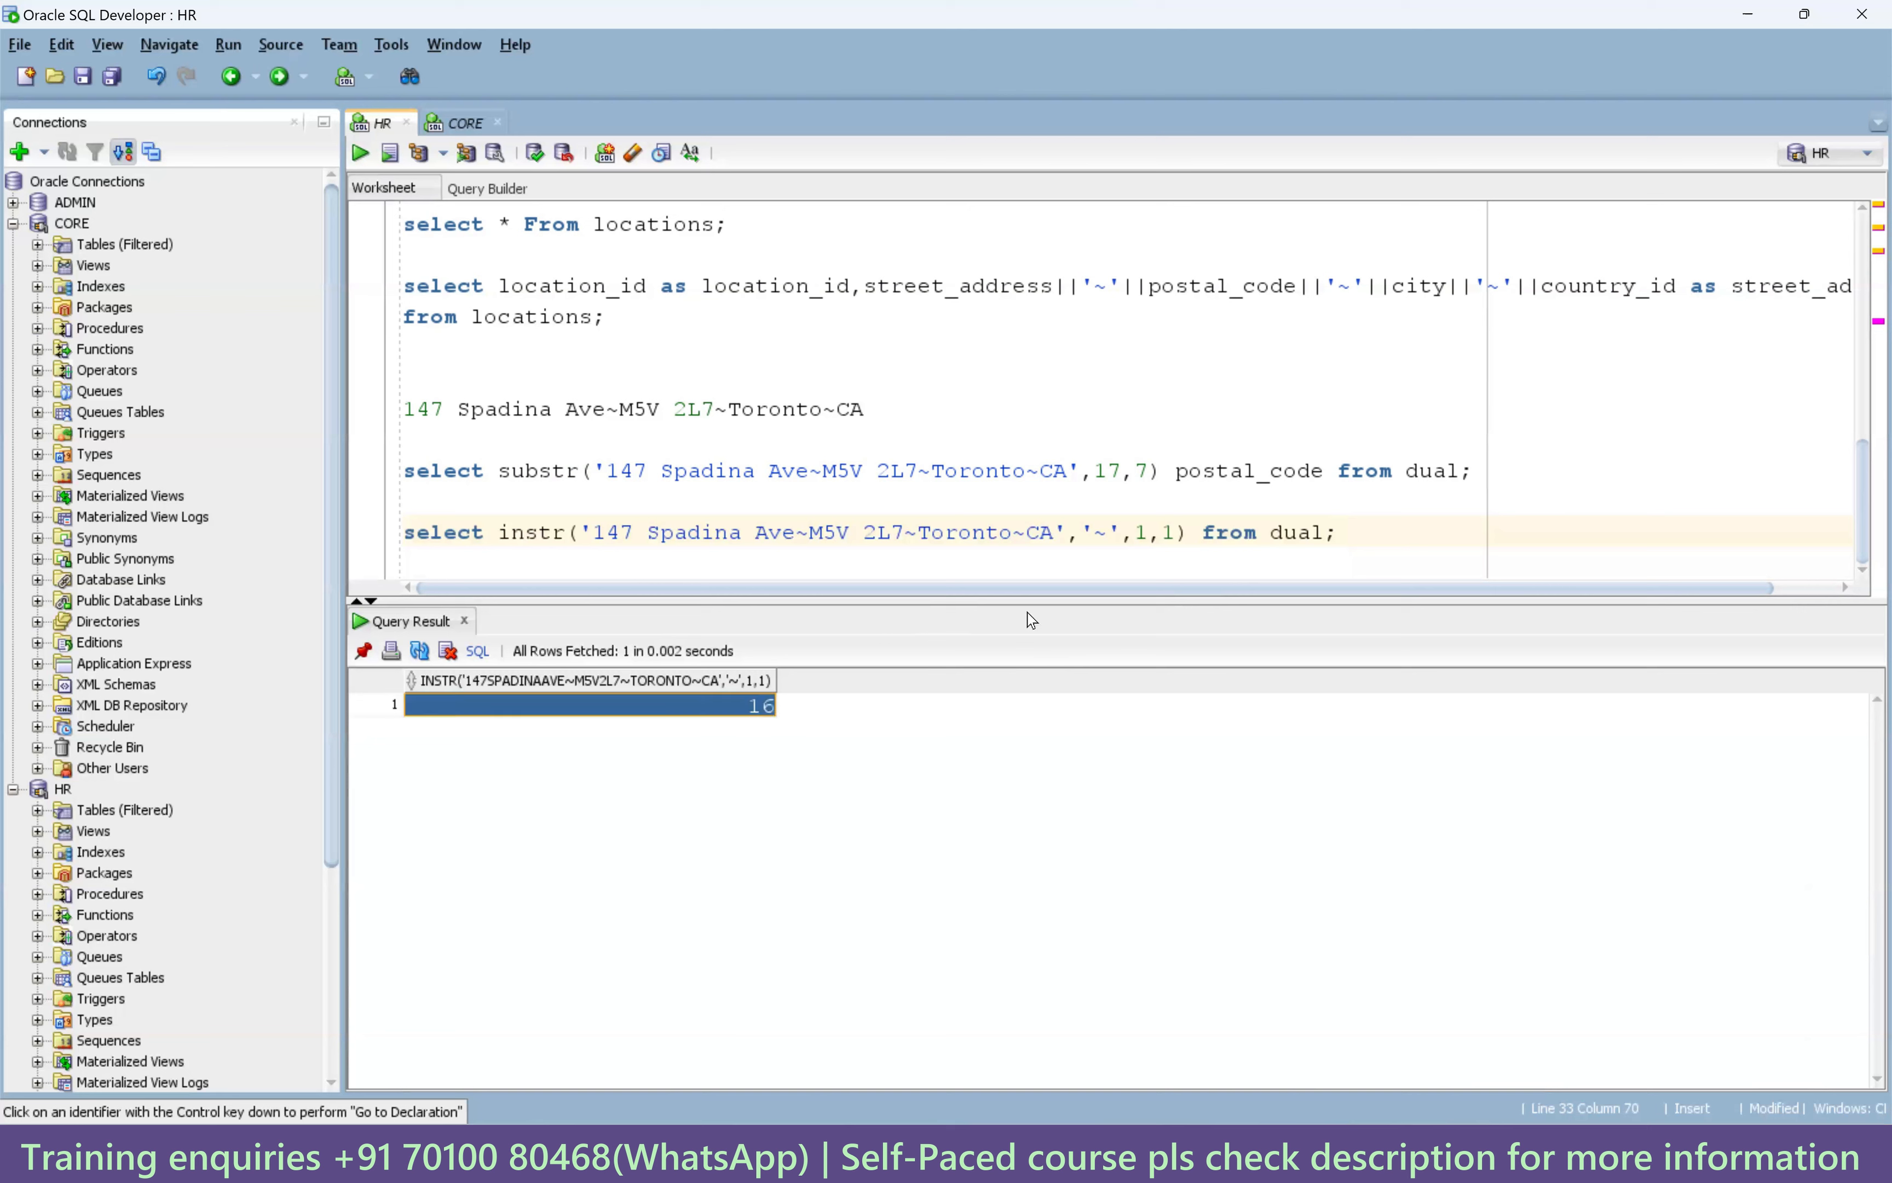
Add +1 to the instr result and rerun, getting 17 to match the substr start.
left_click(1190, 534)
type("+1")
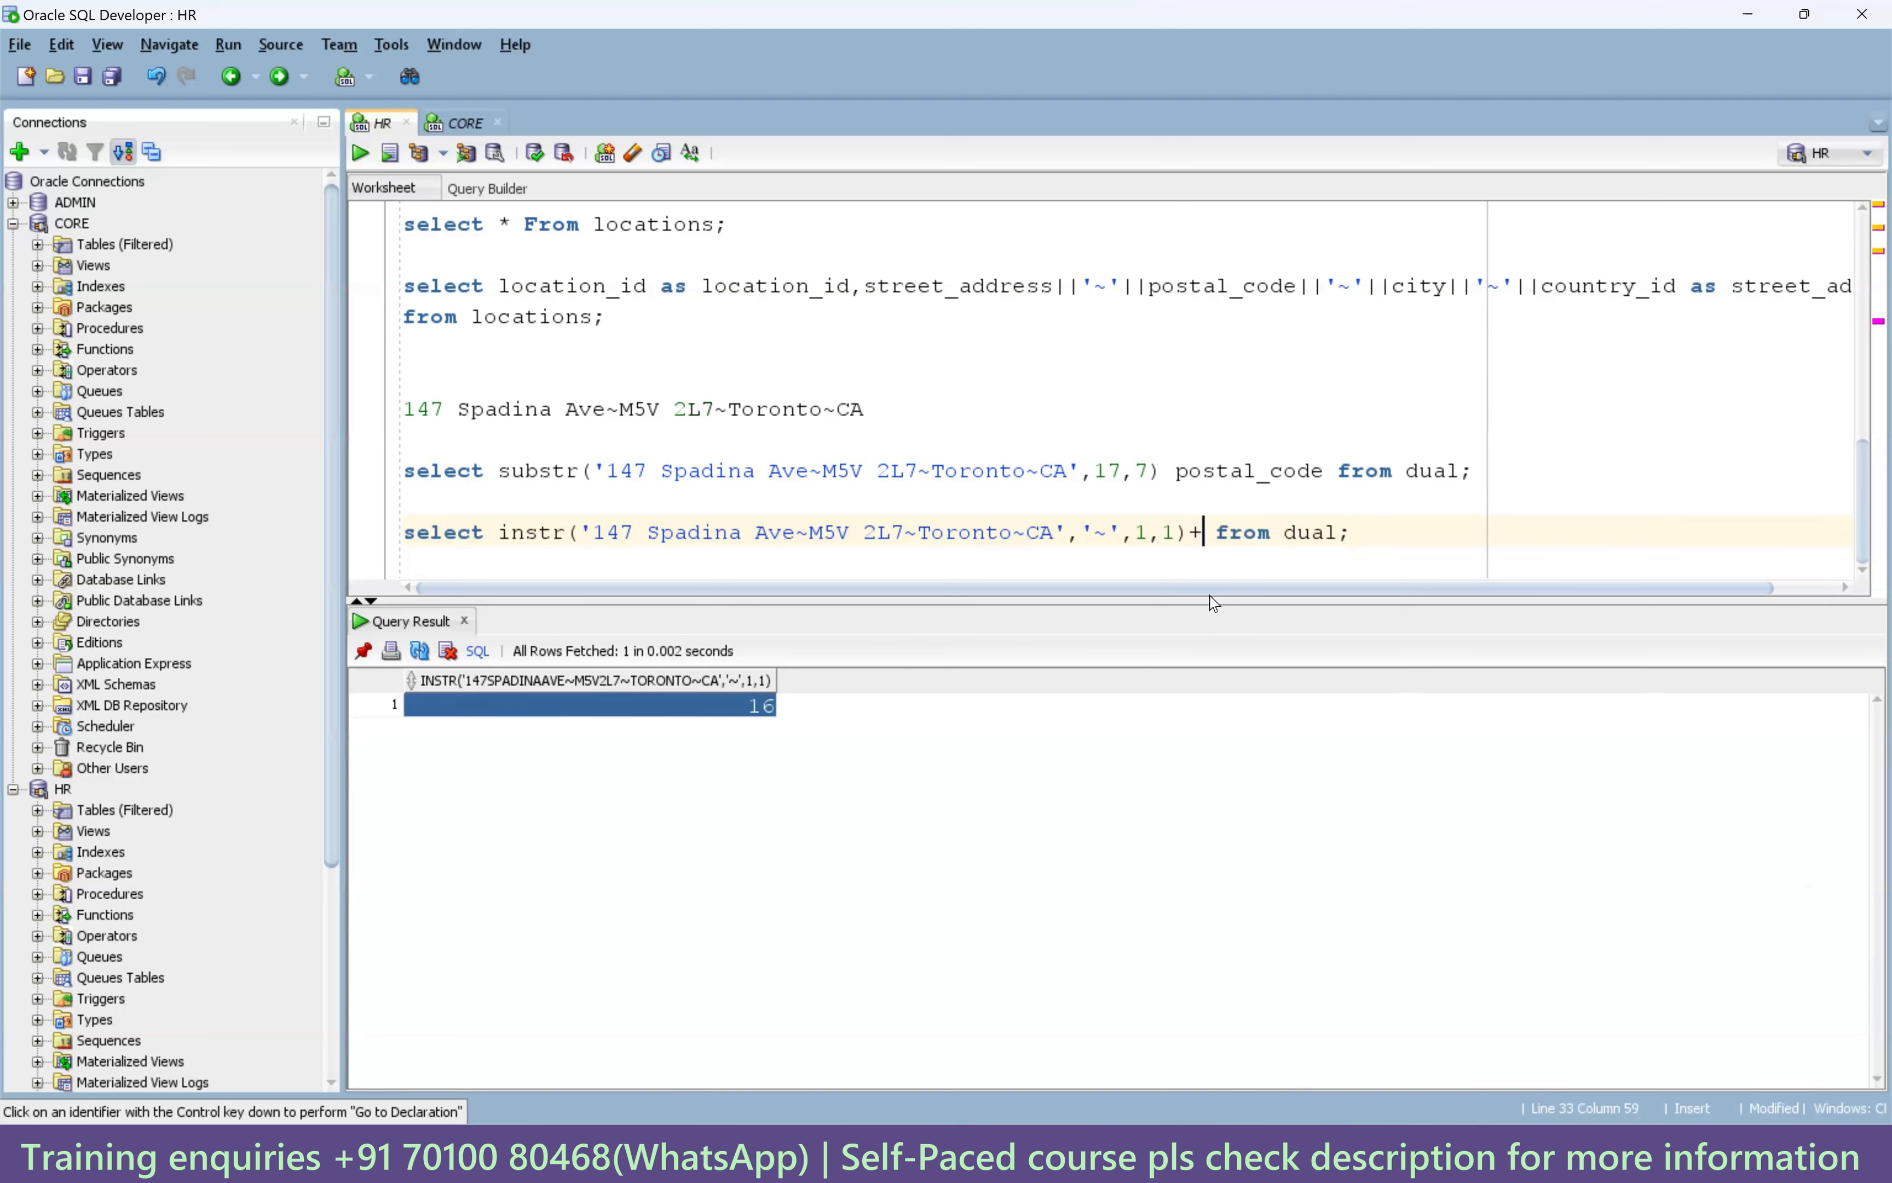
key("ctrl+Return")
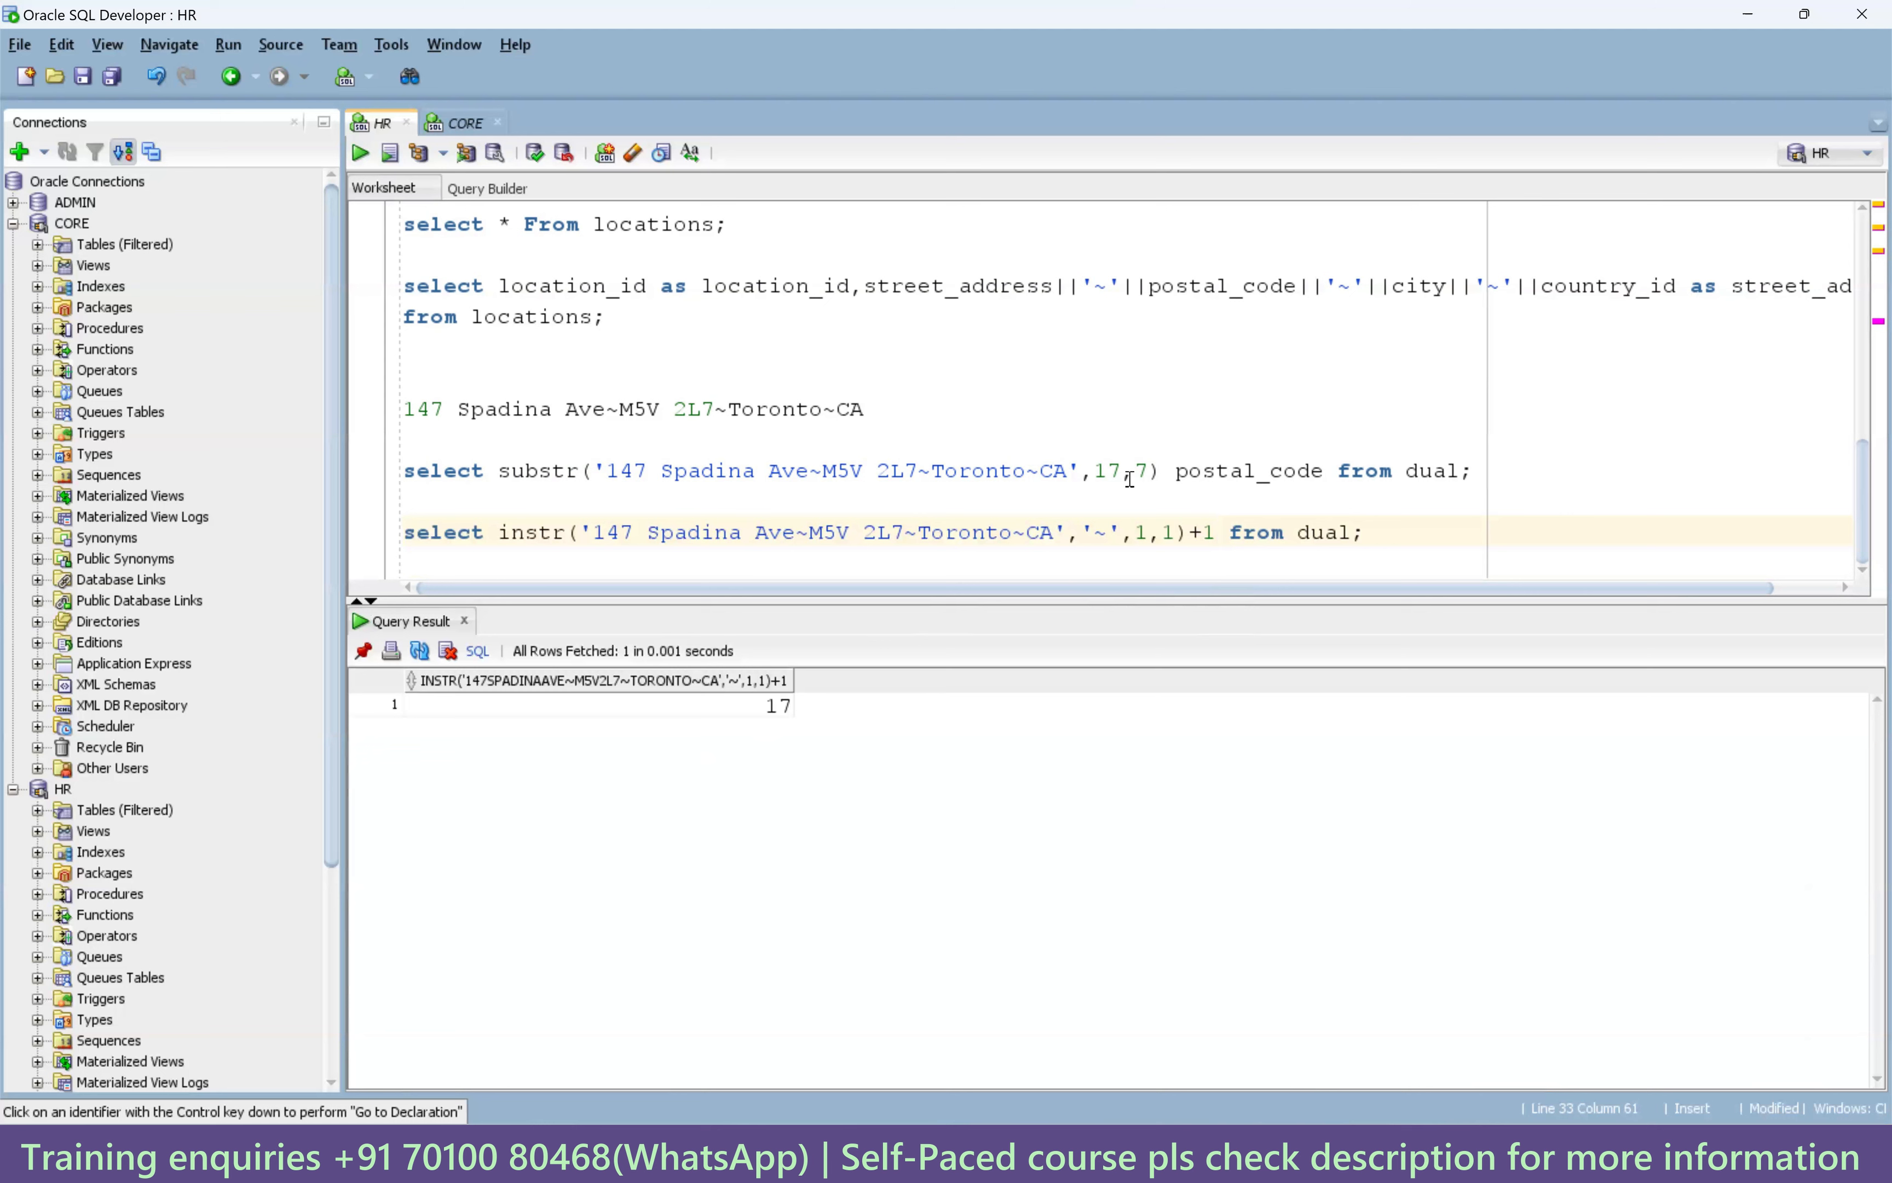
double_click(1105, 470)
left_click_drag(1214, 531, 498, 532)
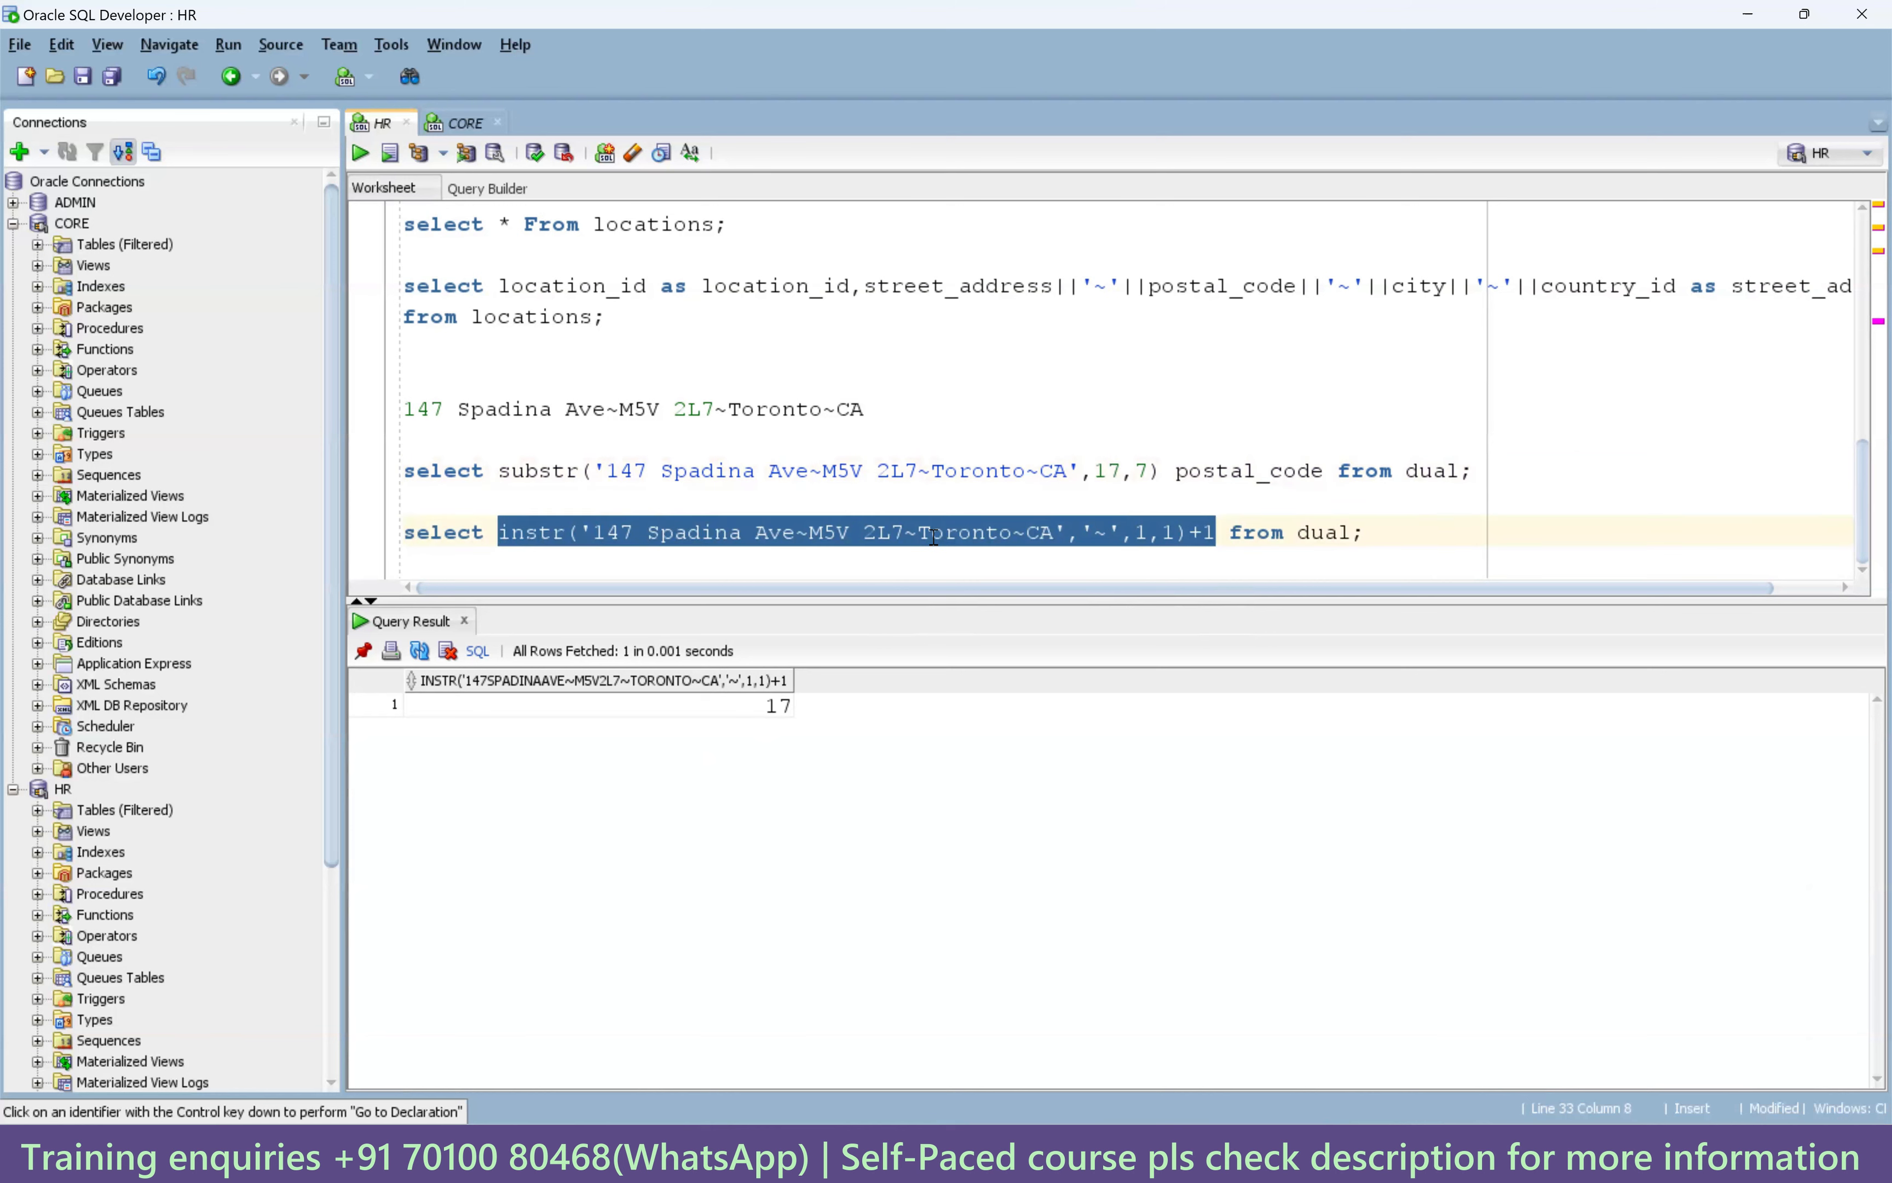
left_click(1386, 535)
Add blank lines and mark the postal code in the sample address.
key("Return")
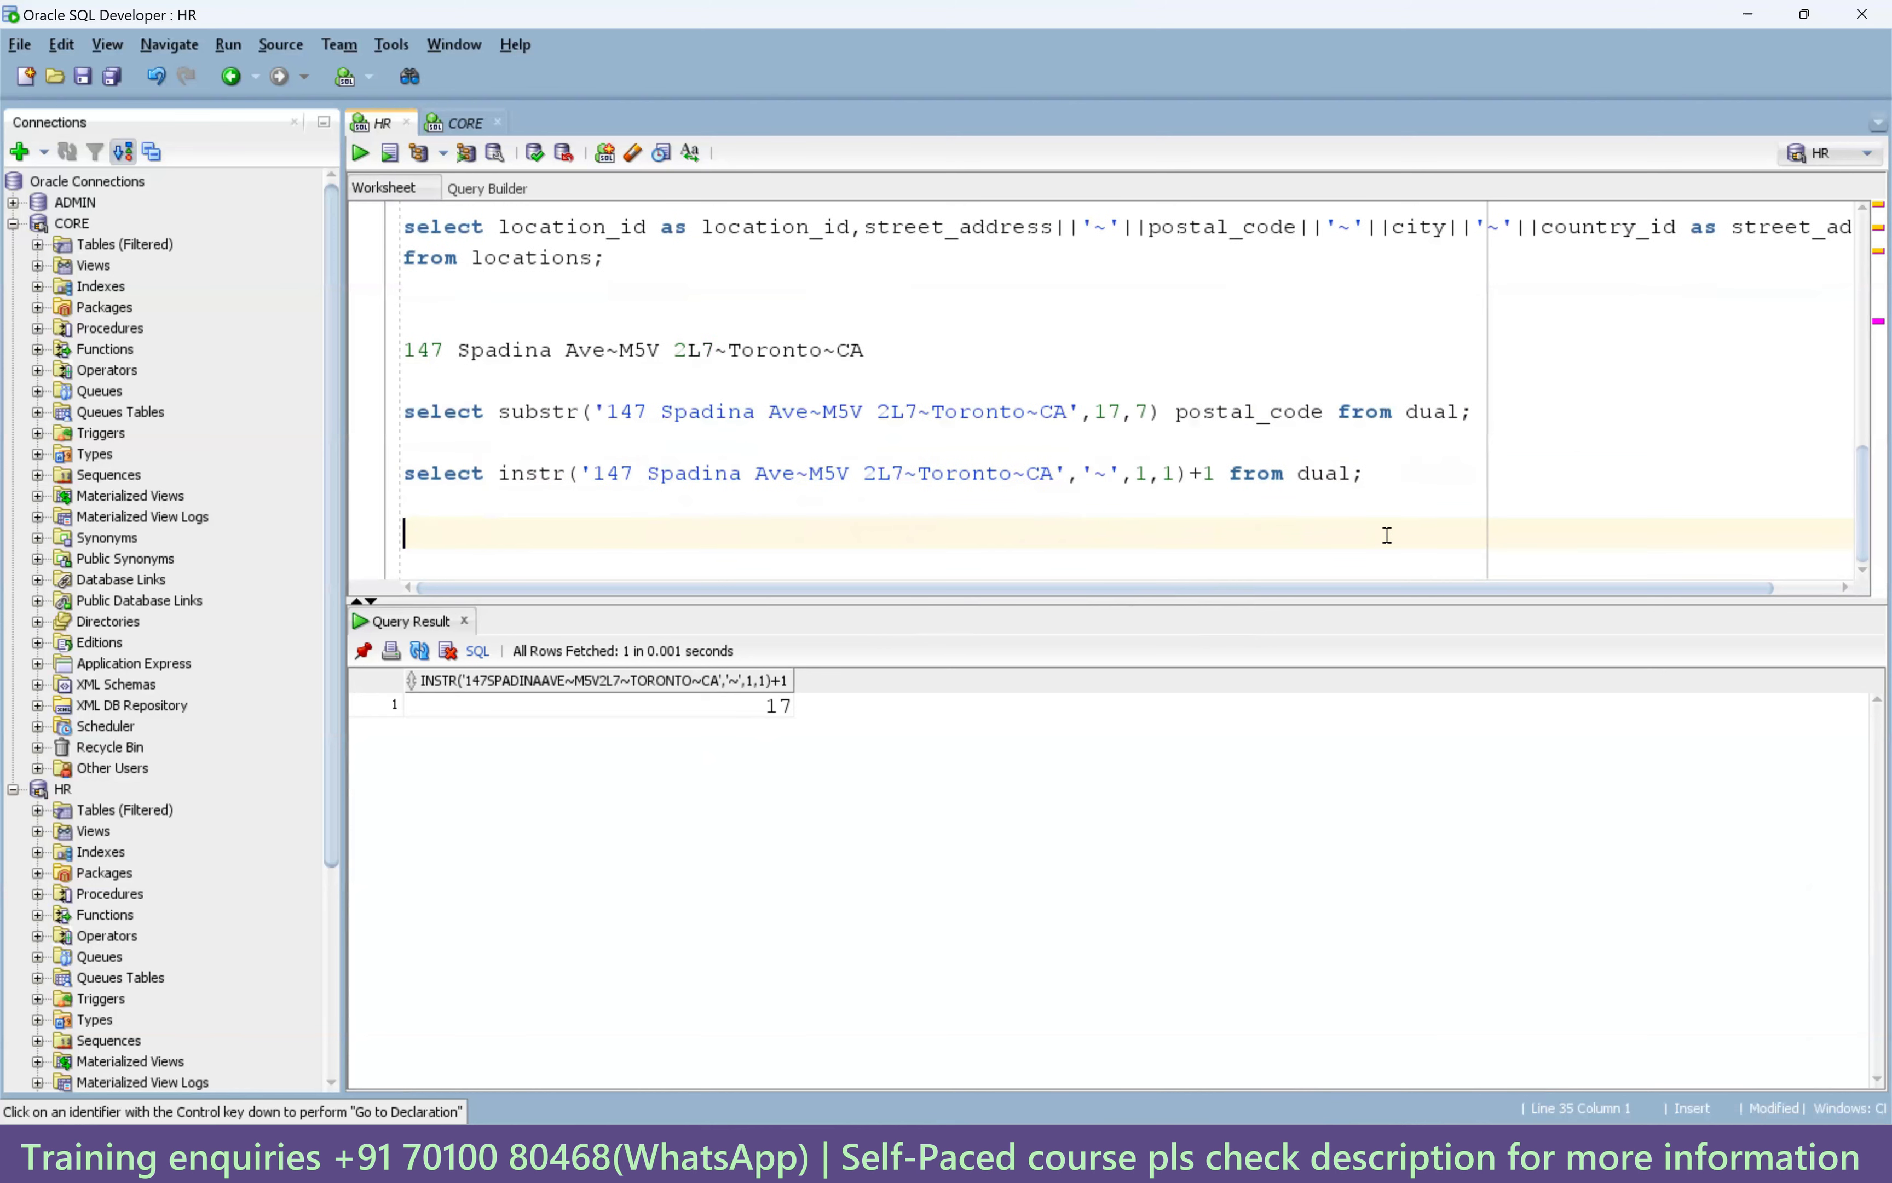
left_click_drag(1155, 413, 1131, 415)
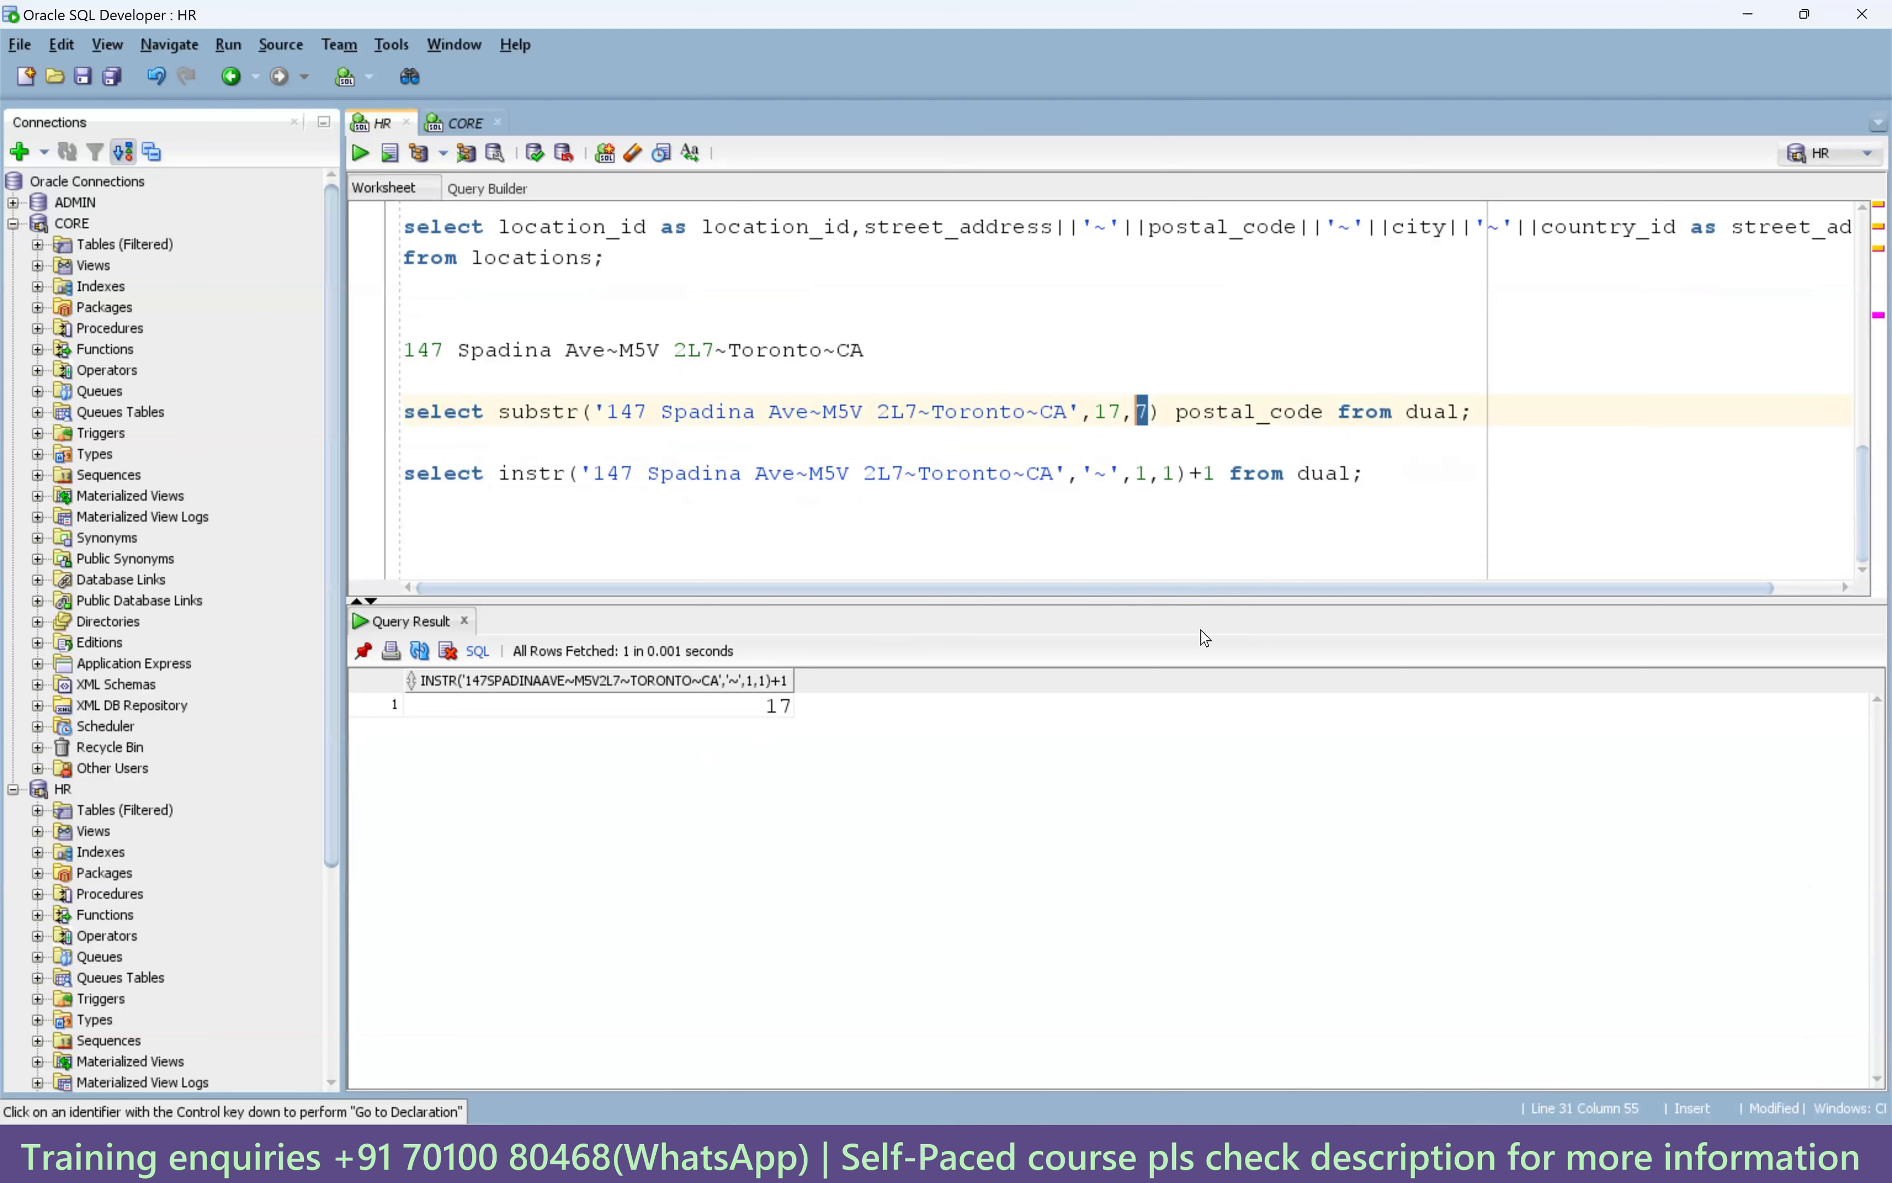
left_click_drag(919, 410, 820, 415)
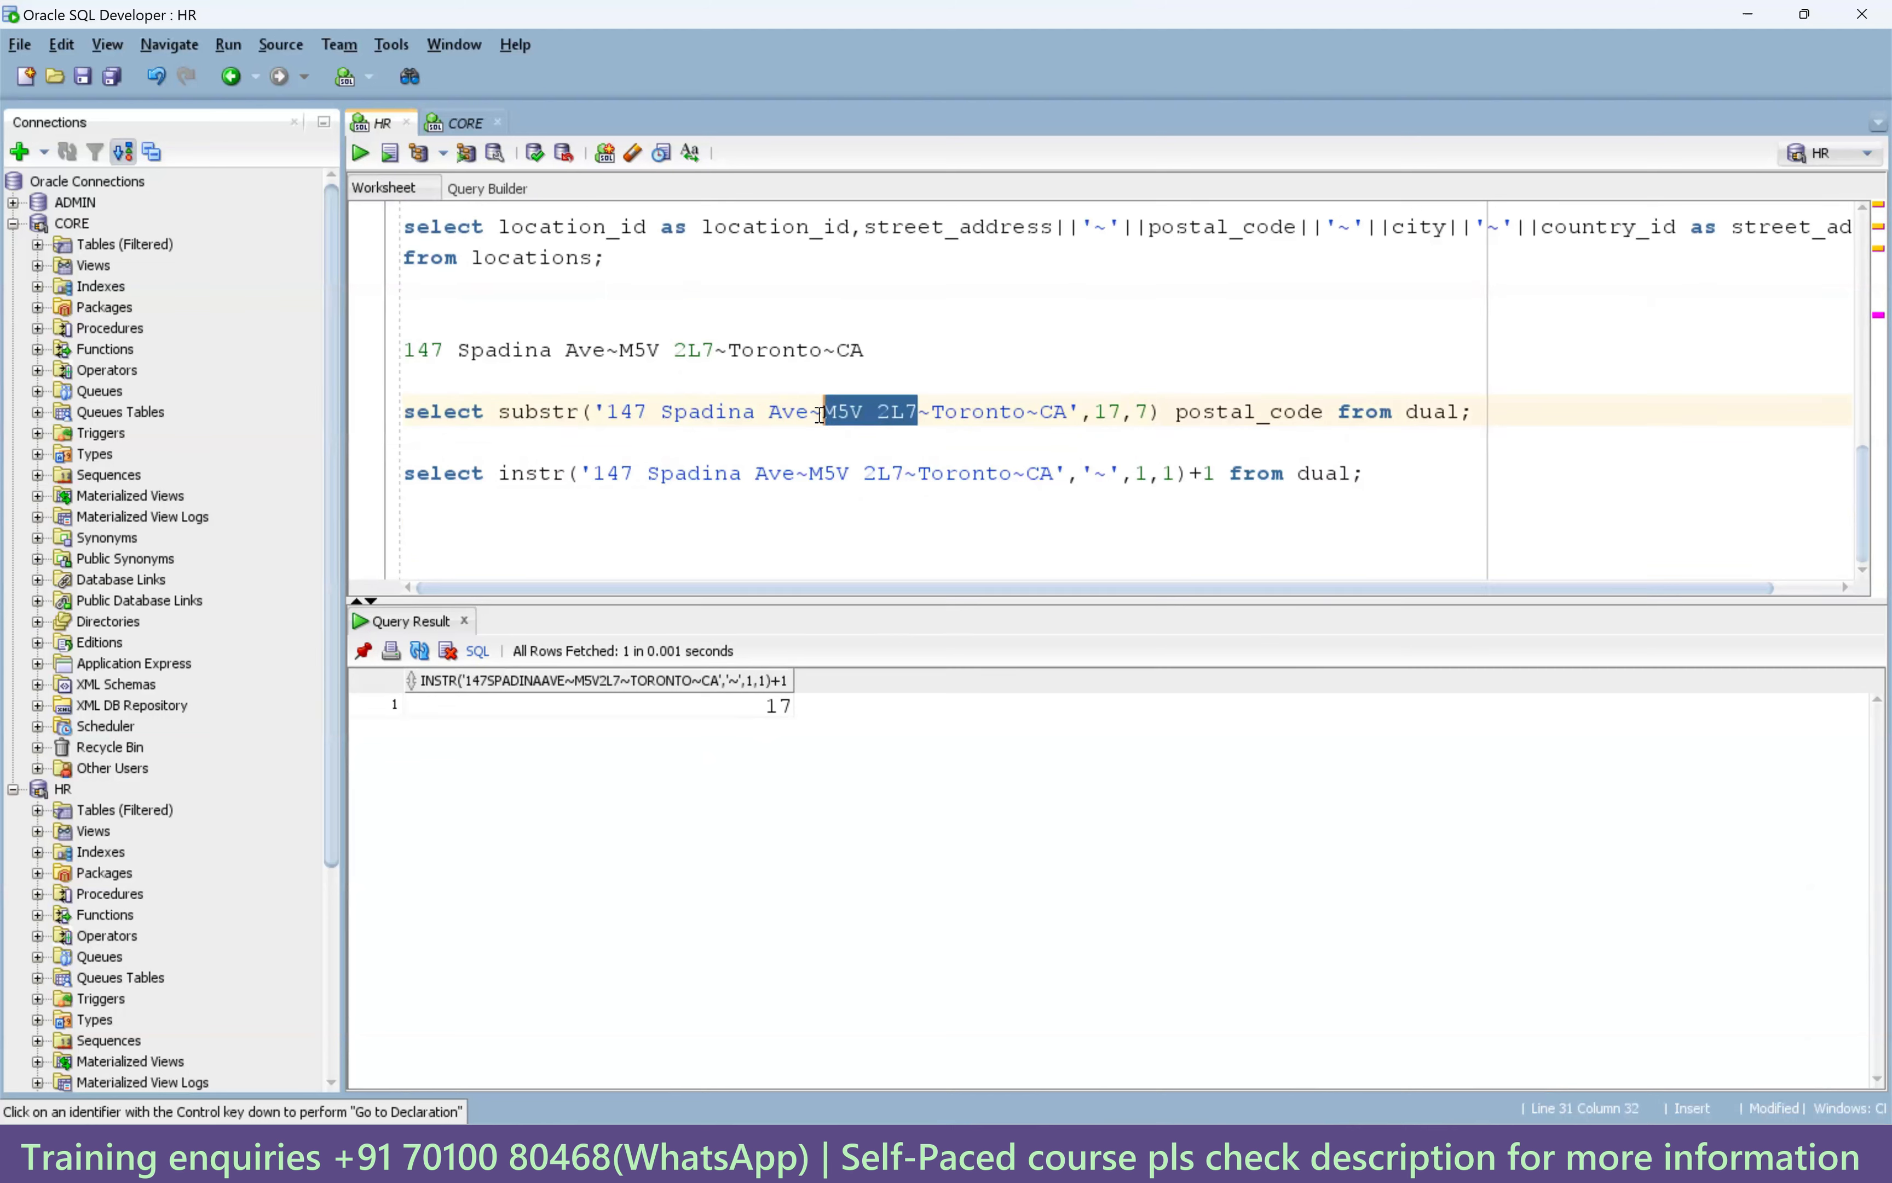
left_click(1085, 502)
key("Return")
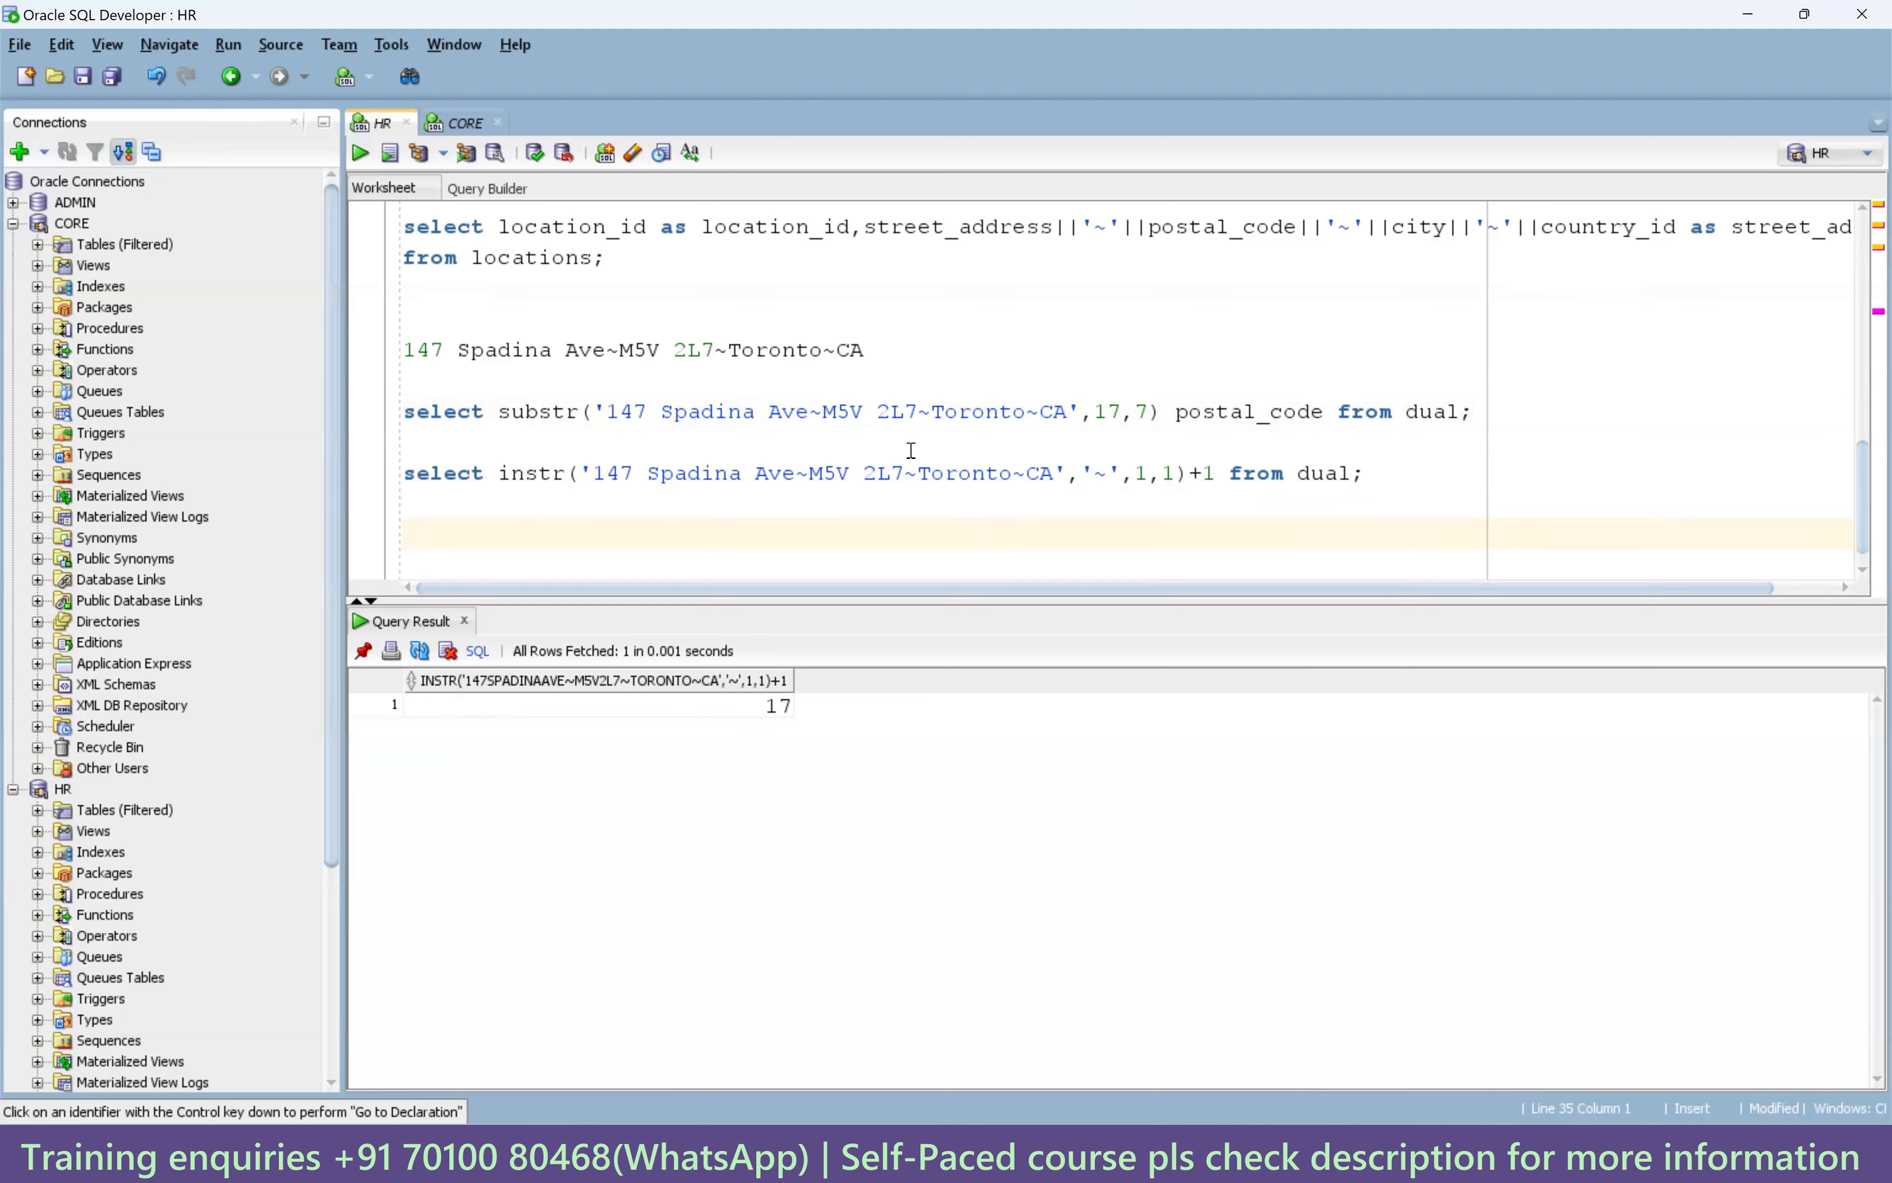
Mark the address text up to the second tilde and then up to the first tilde.
left_click(609, 412)
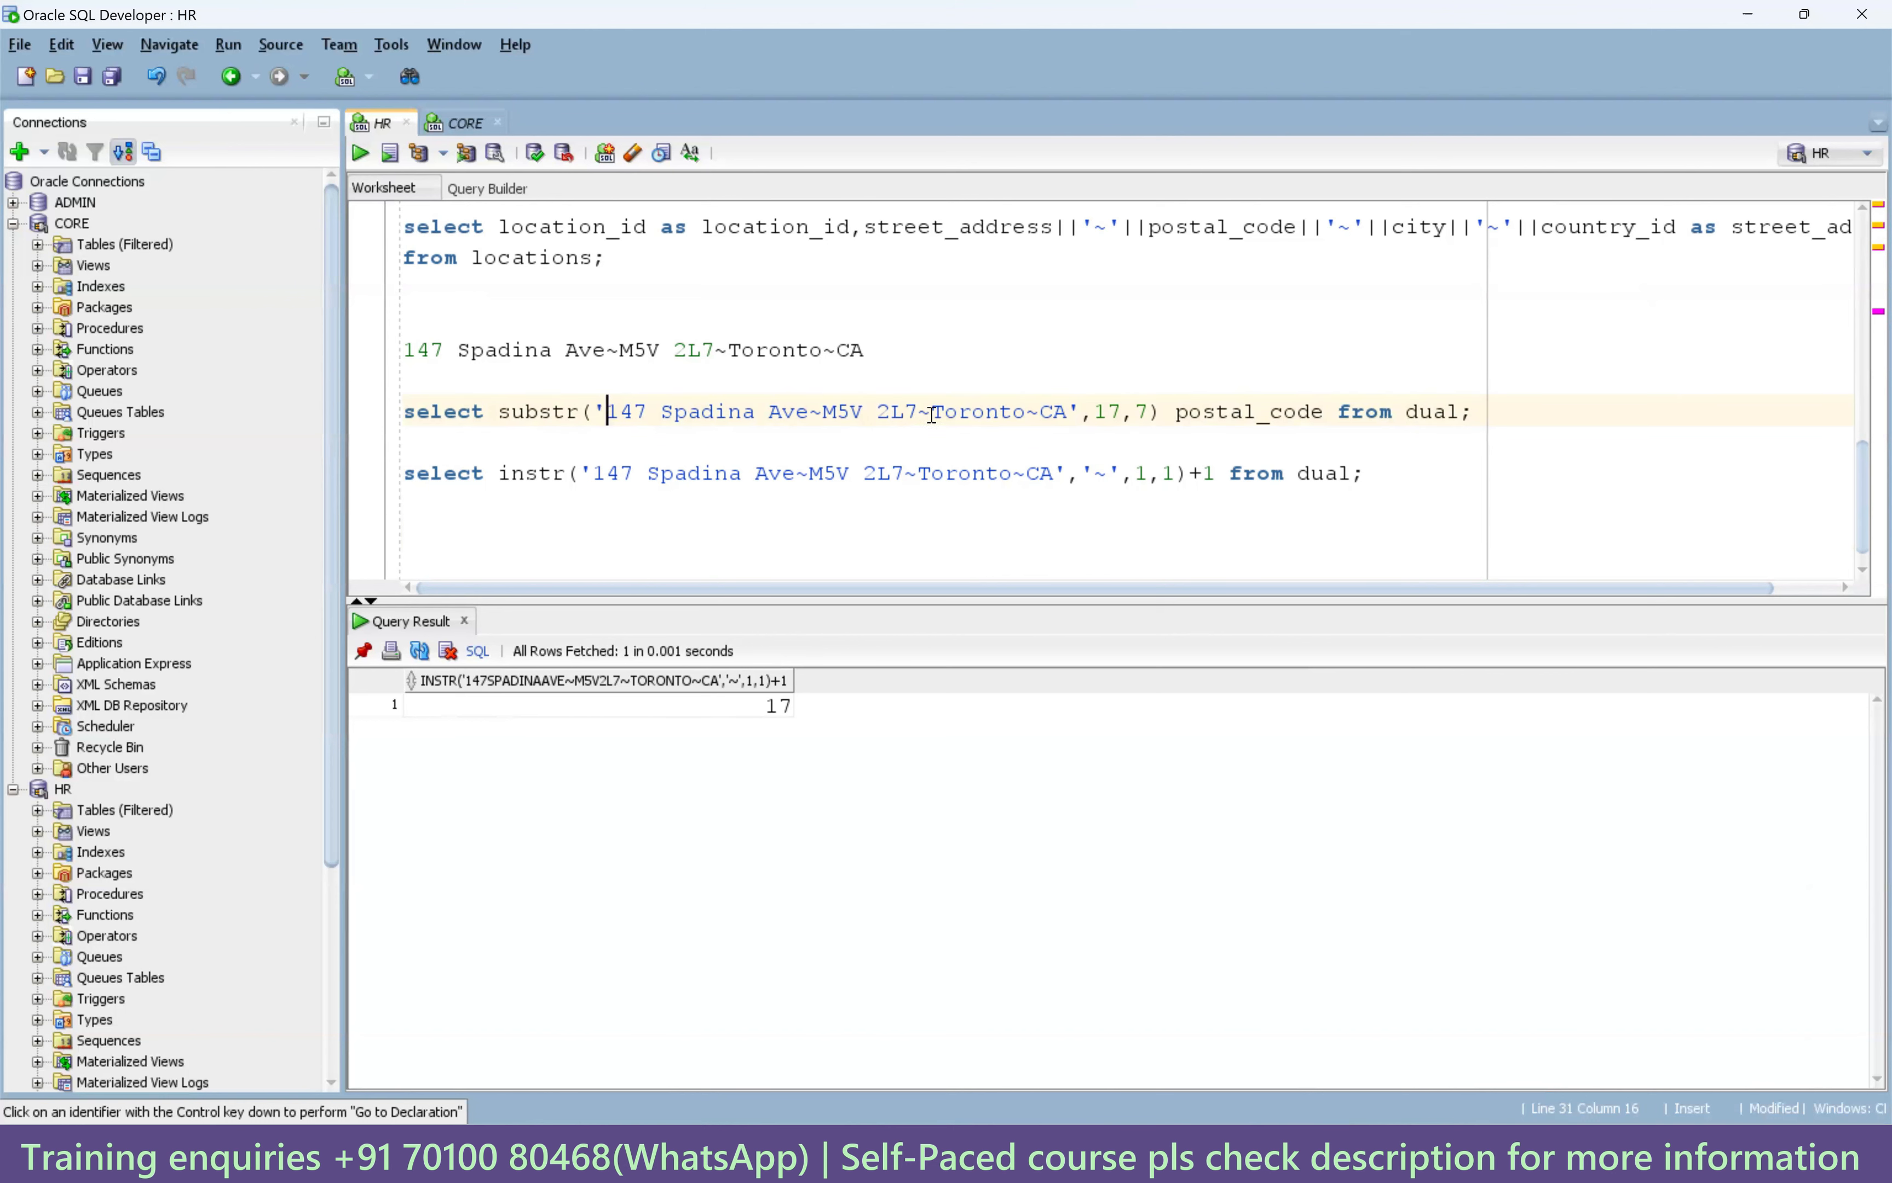
left_click_drag(932, 415, 920, 416)
left_click_drag(607, 413, 930, 413)
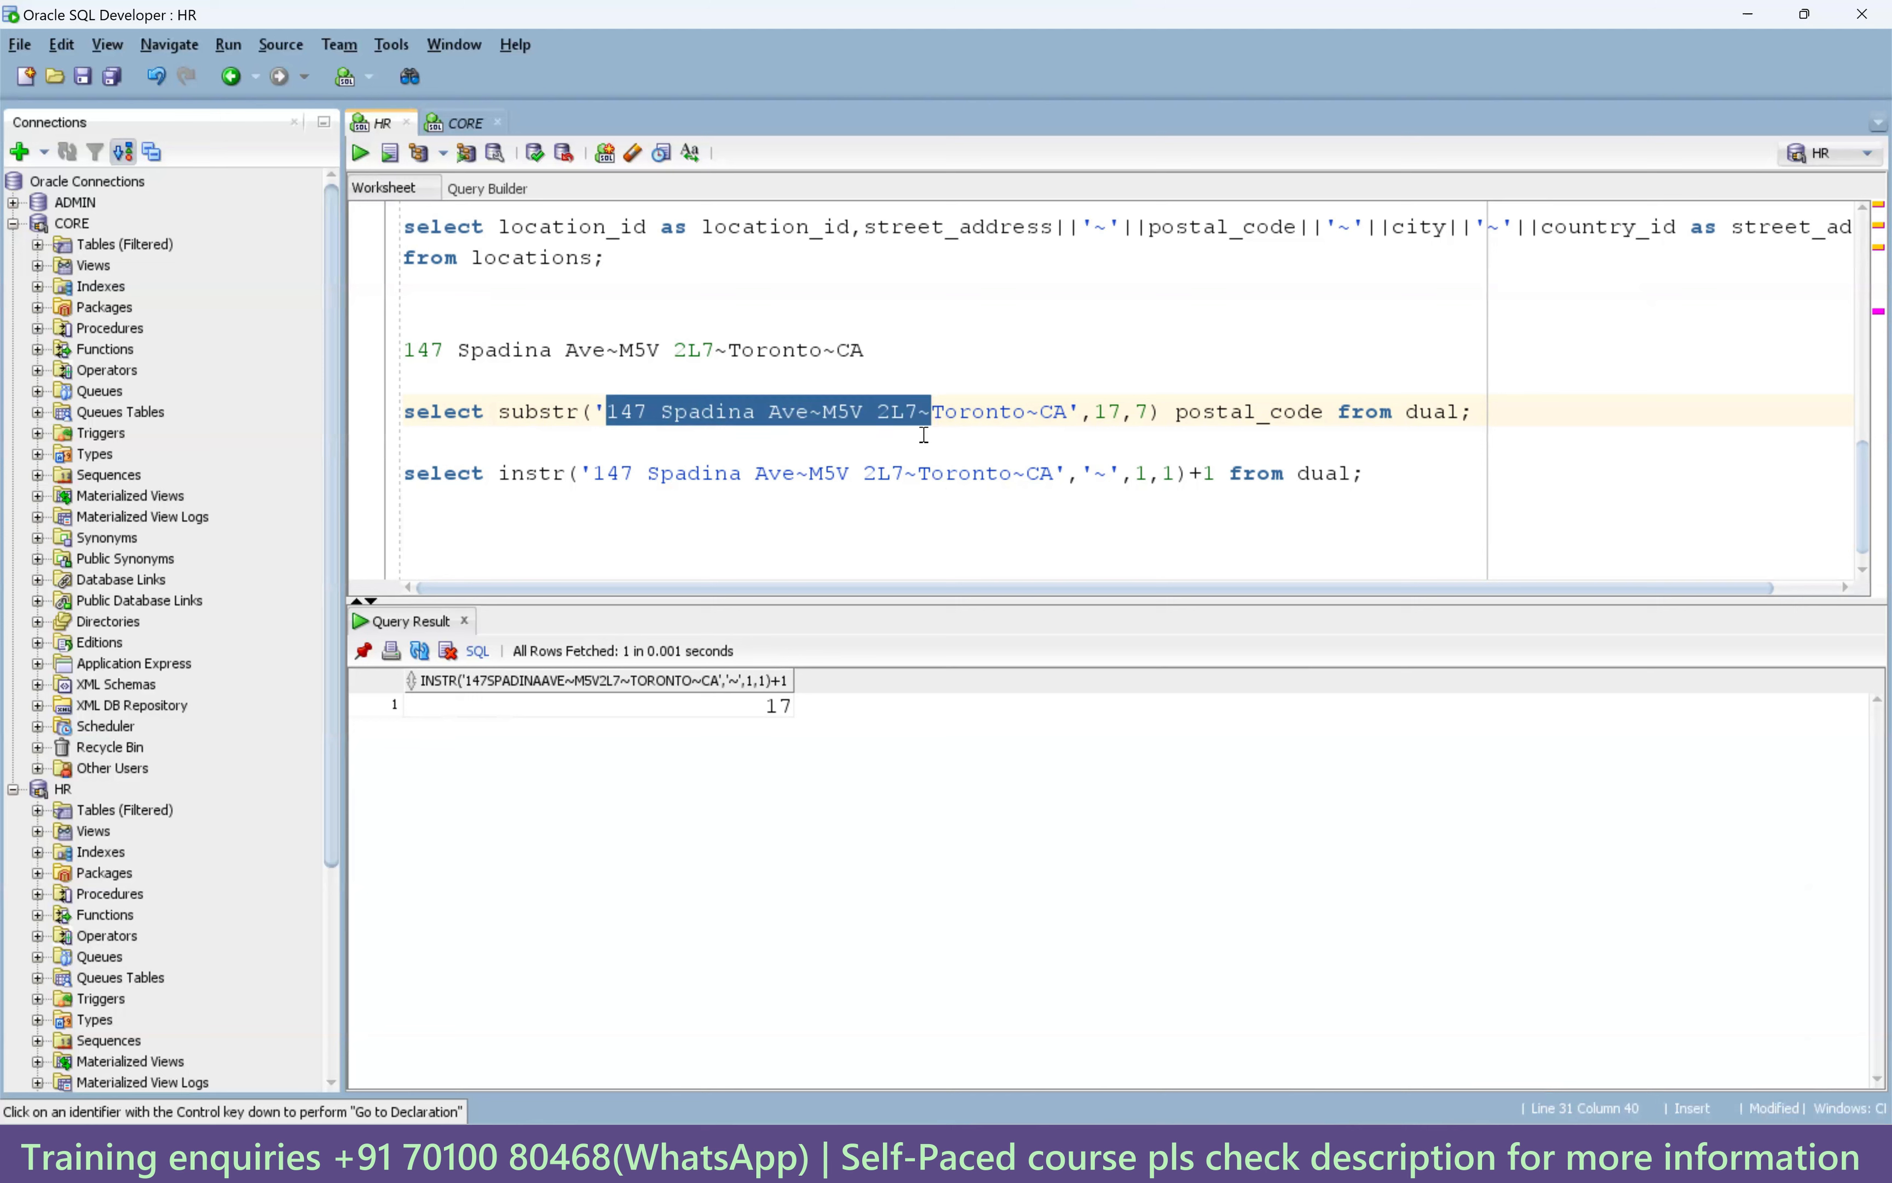
left_click(823, 415)
left_click_drag(823, 412, 612, 415)
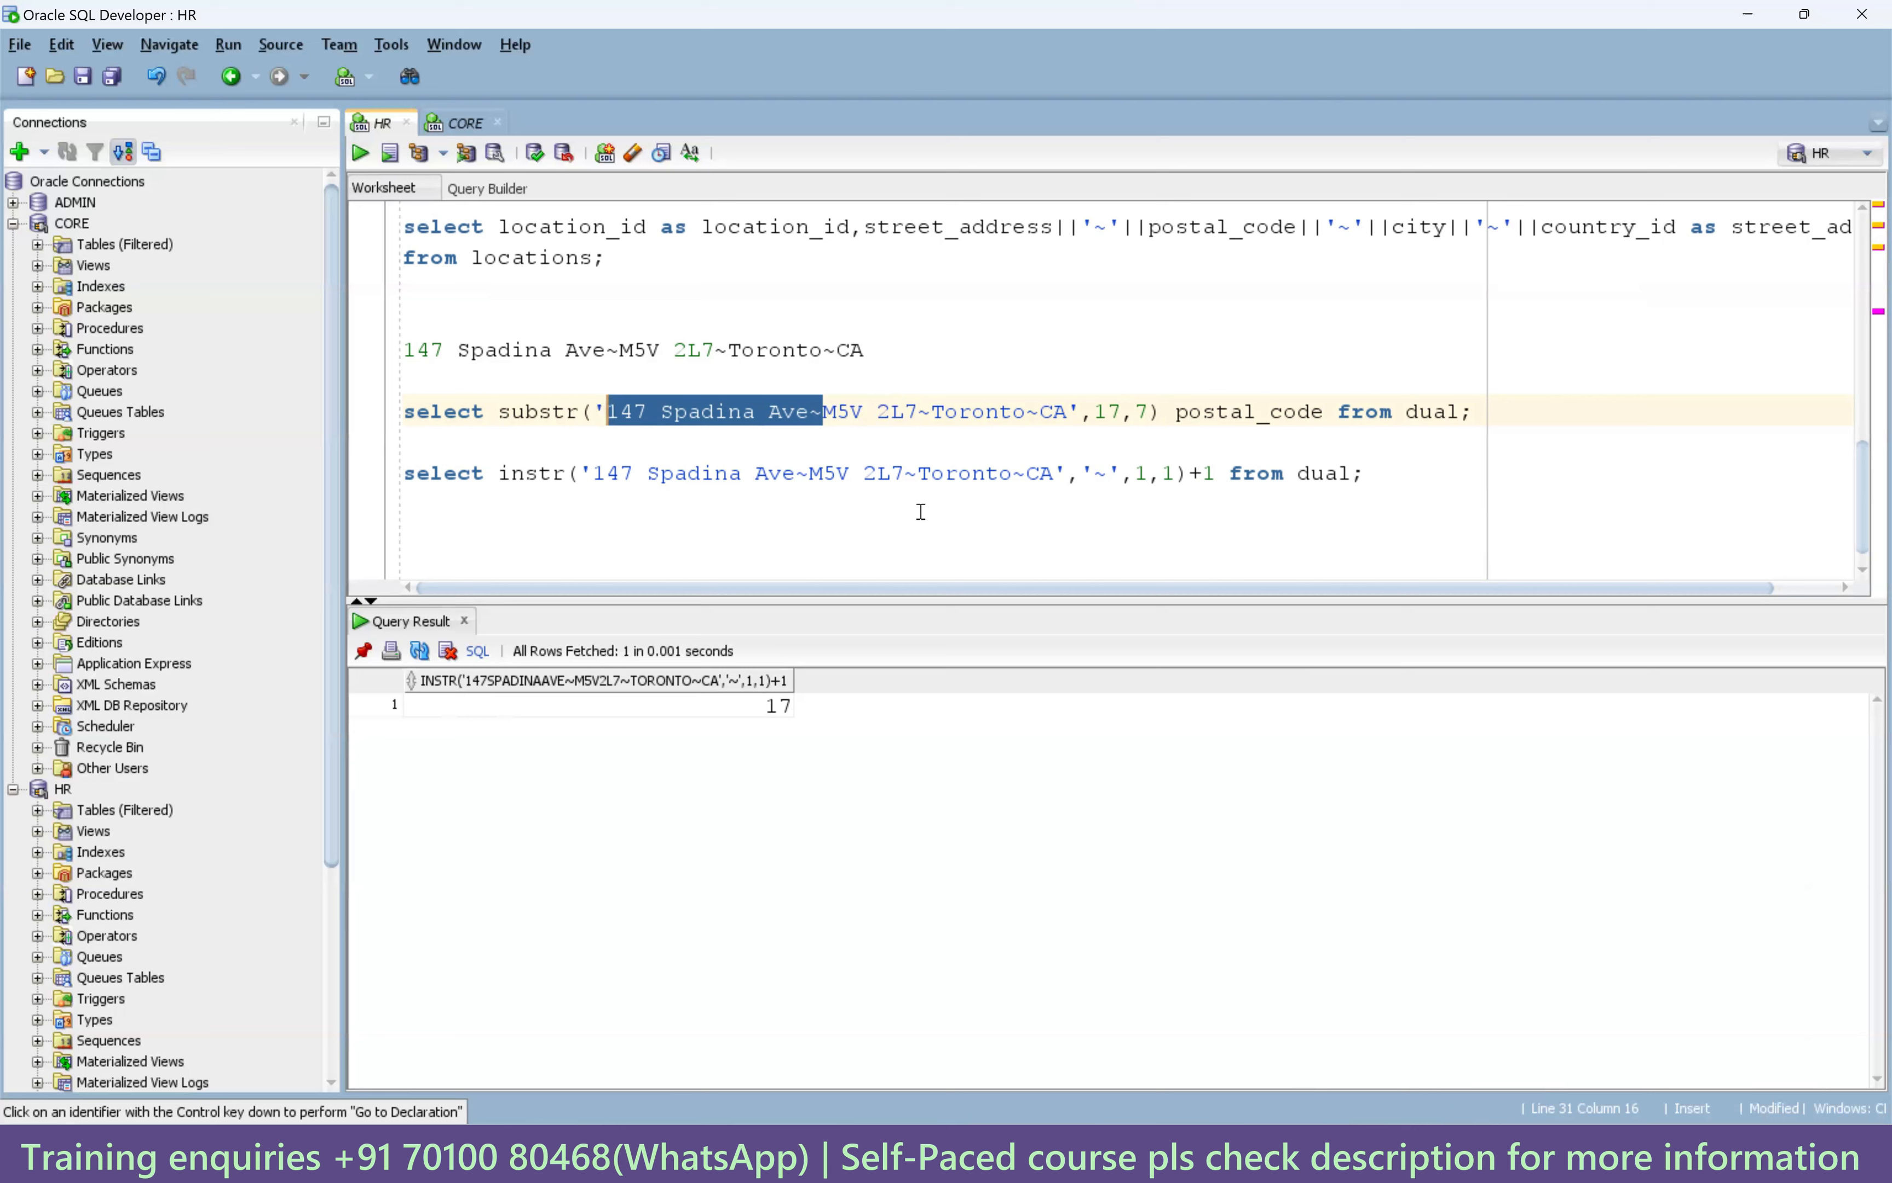
Select the substr query line, then select the whole instr query line.
left_click(924, 413)
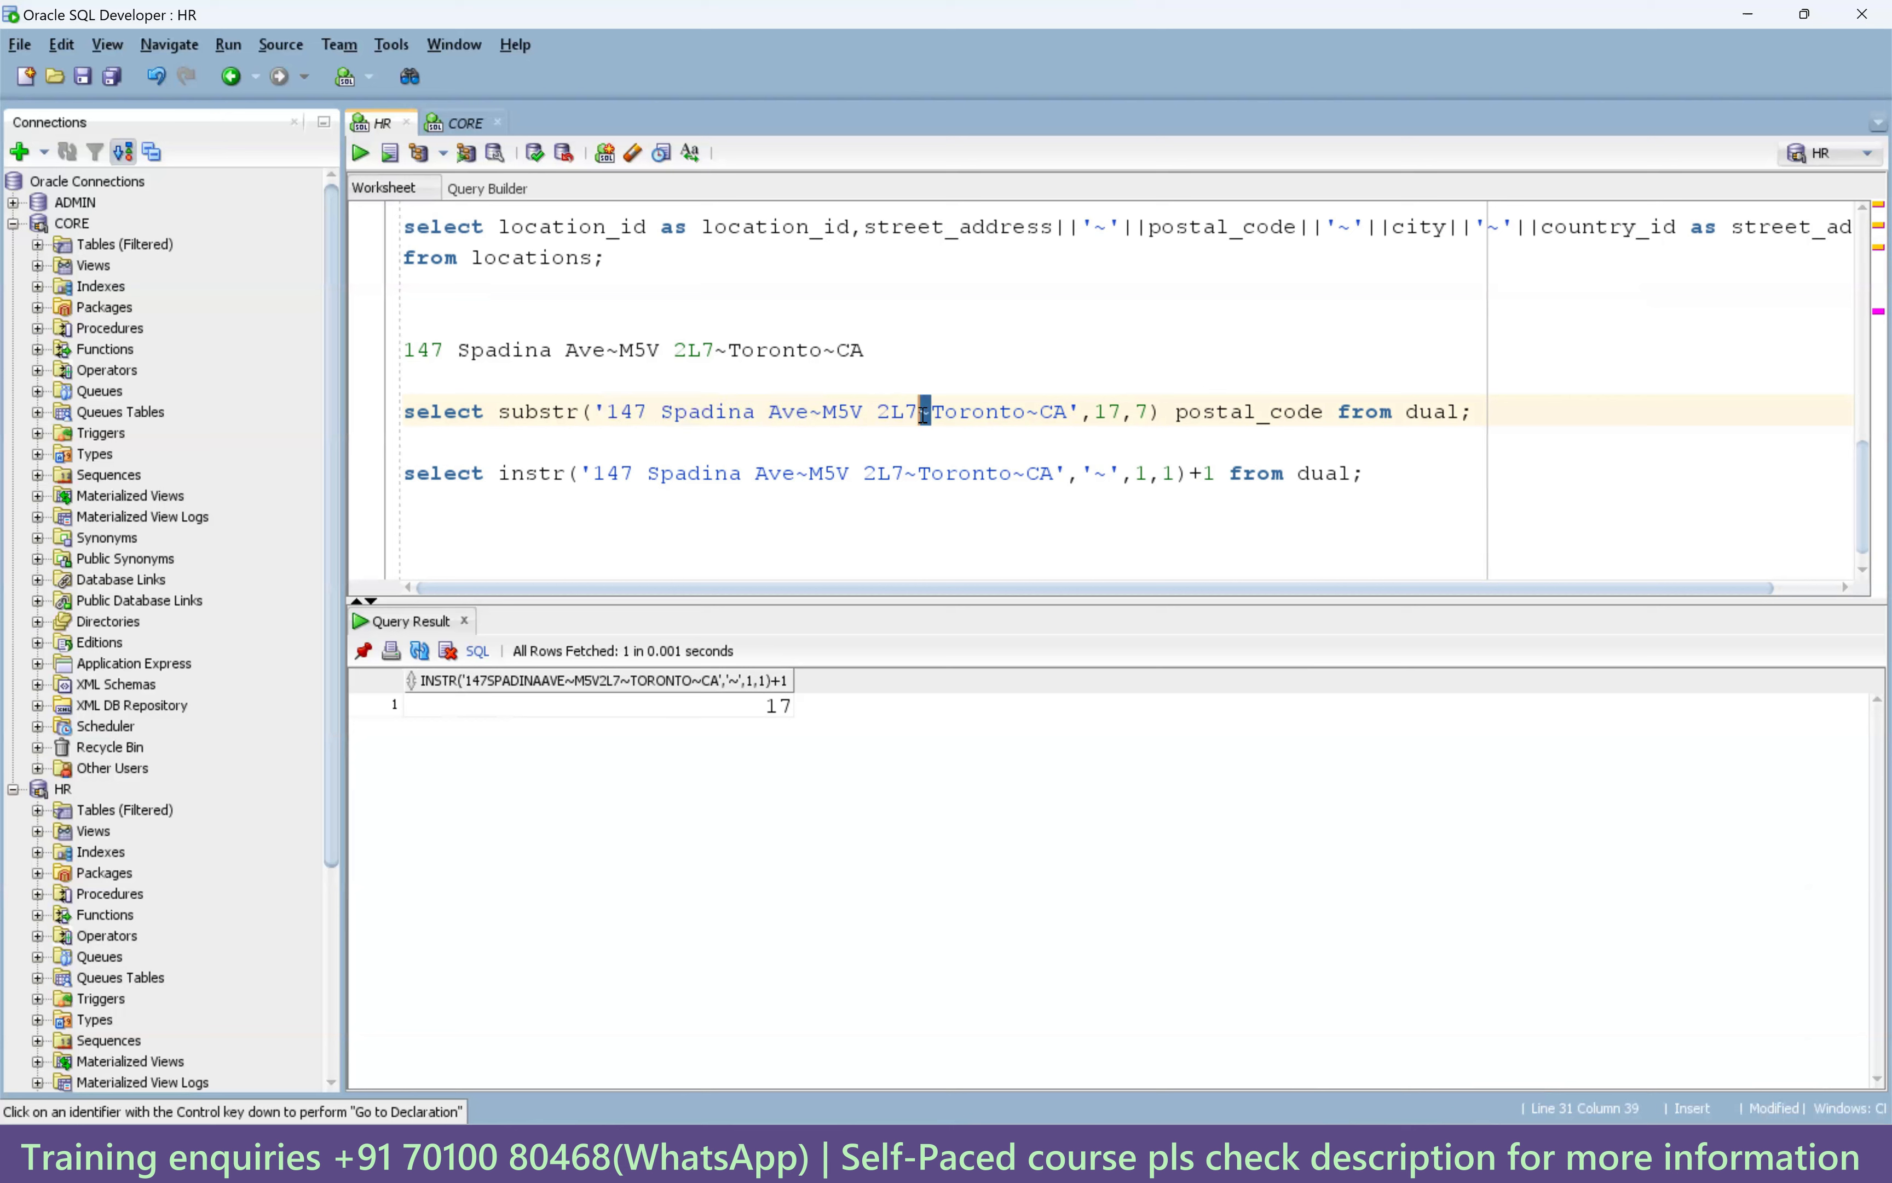
triple_click(924, 413)
left_click(924, 413)
left_click(1180, 473)
left_click_drag(1368, 473, 397, 477)
key("ctrl+c")
Paste a copy of the instr query and change the tilde occurrence to 2.
left_click(452, 518)
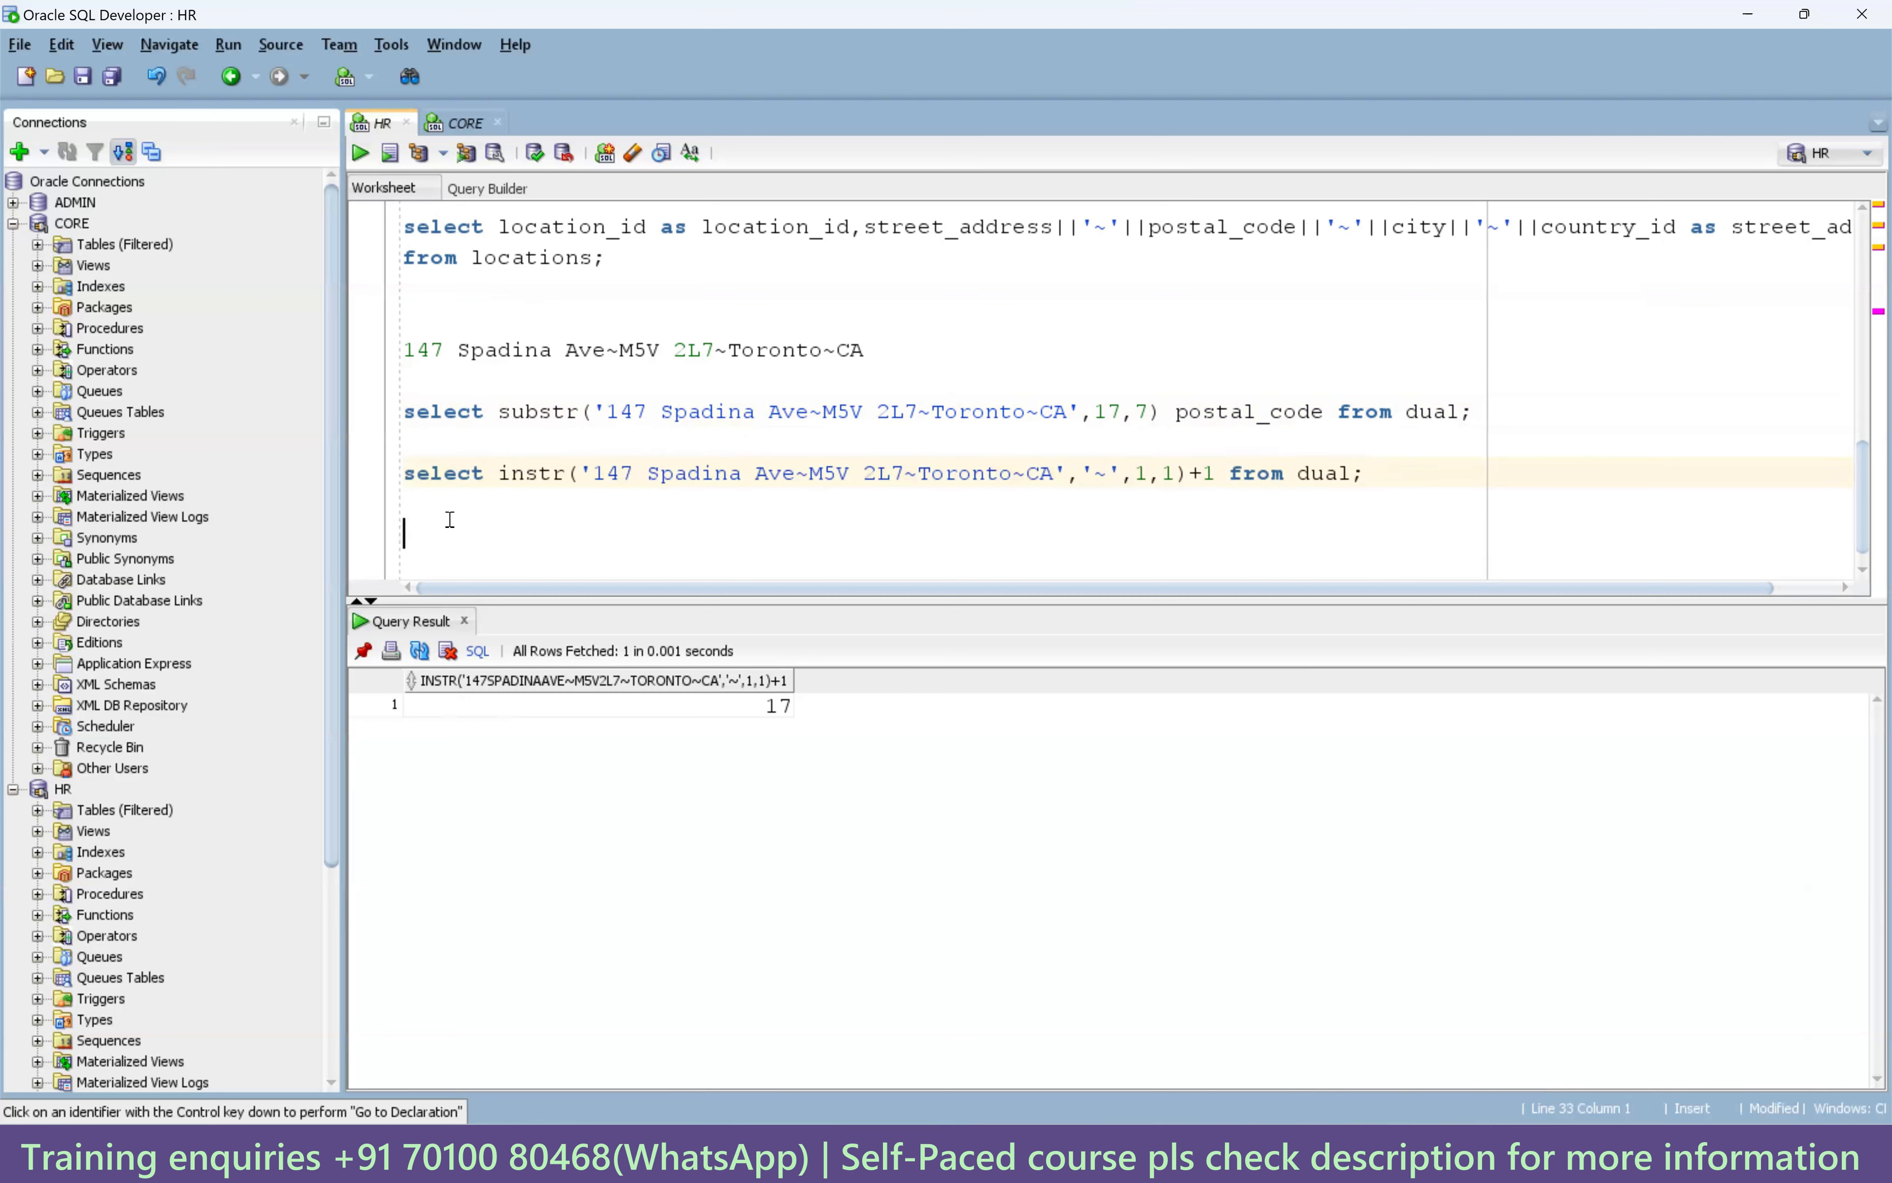
key("ctrl+v")
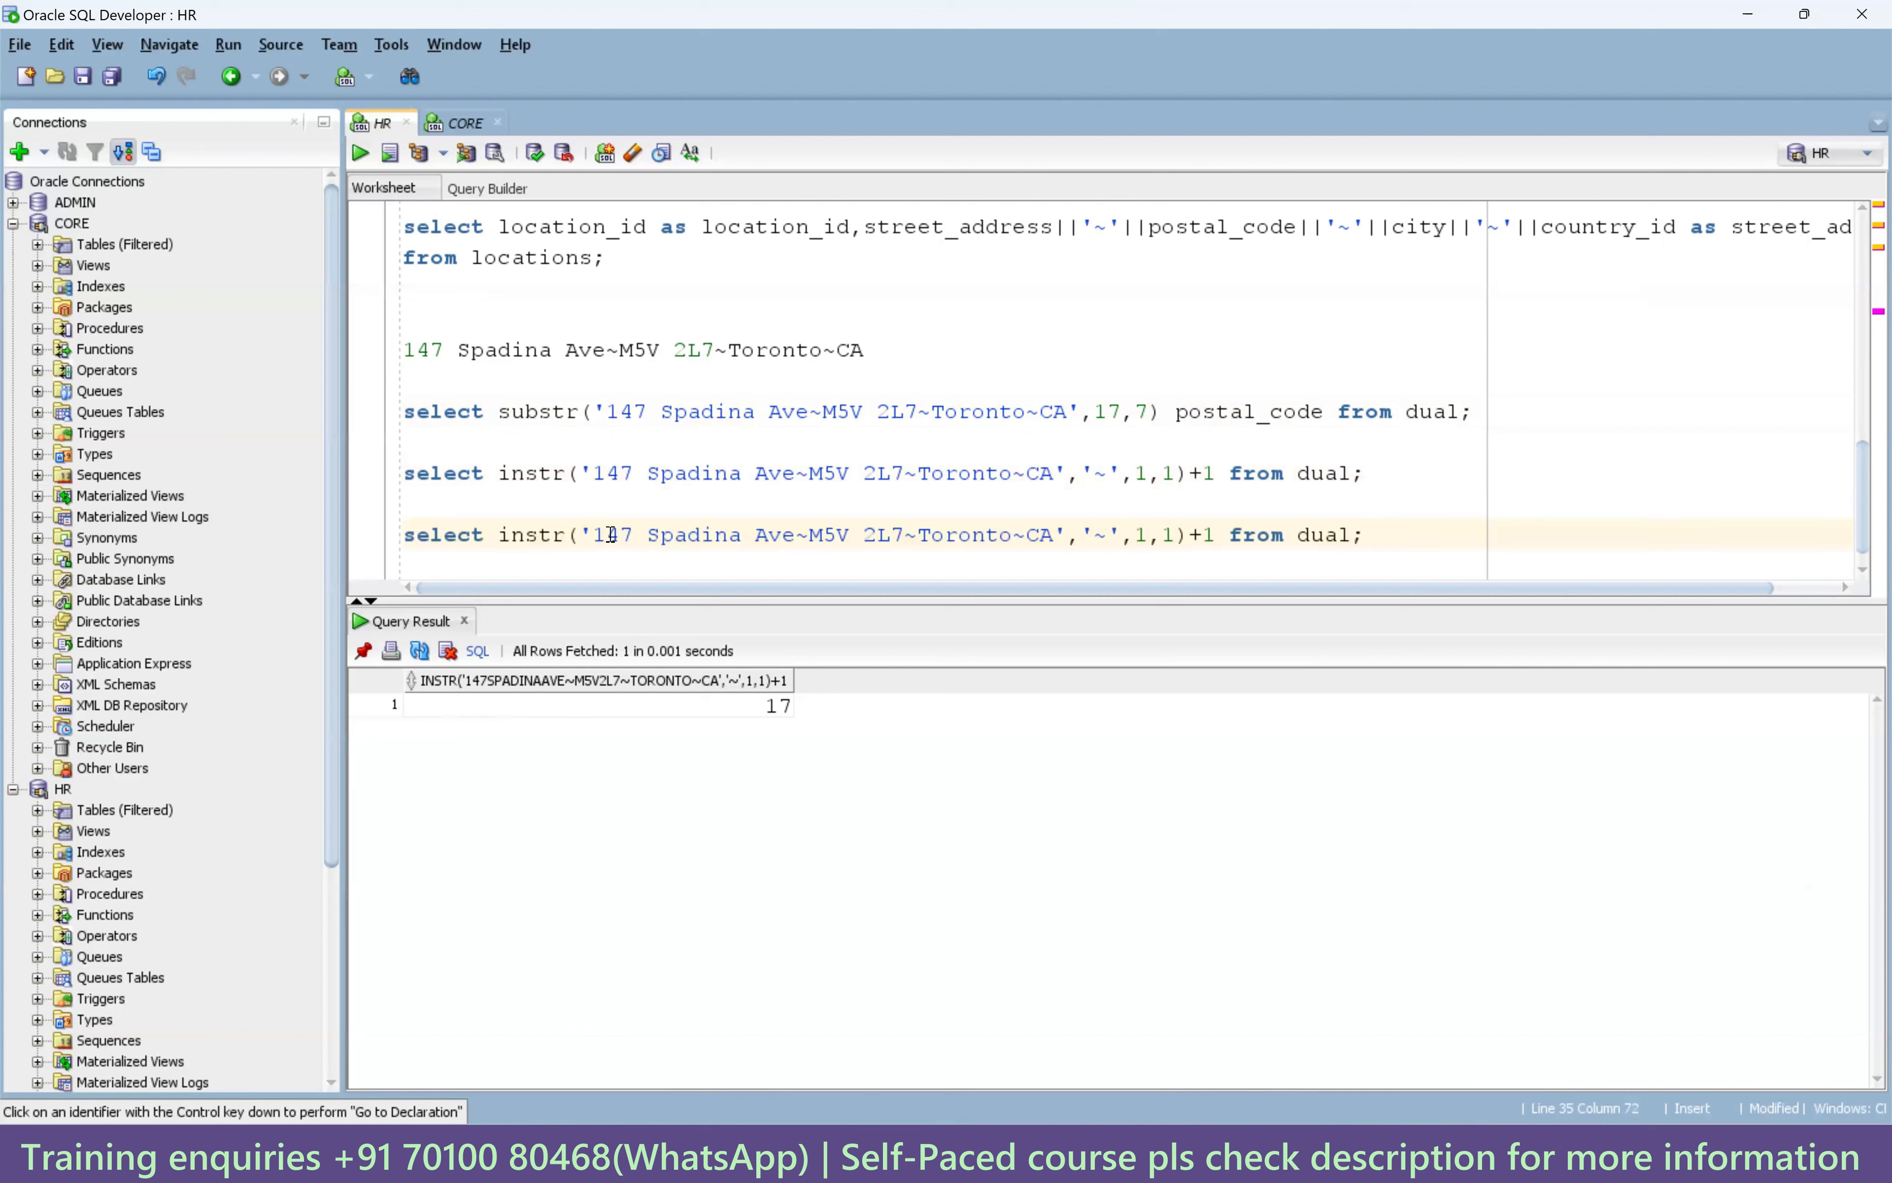
left_click_drag(594, 534, 1047, 535)
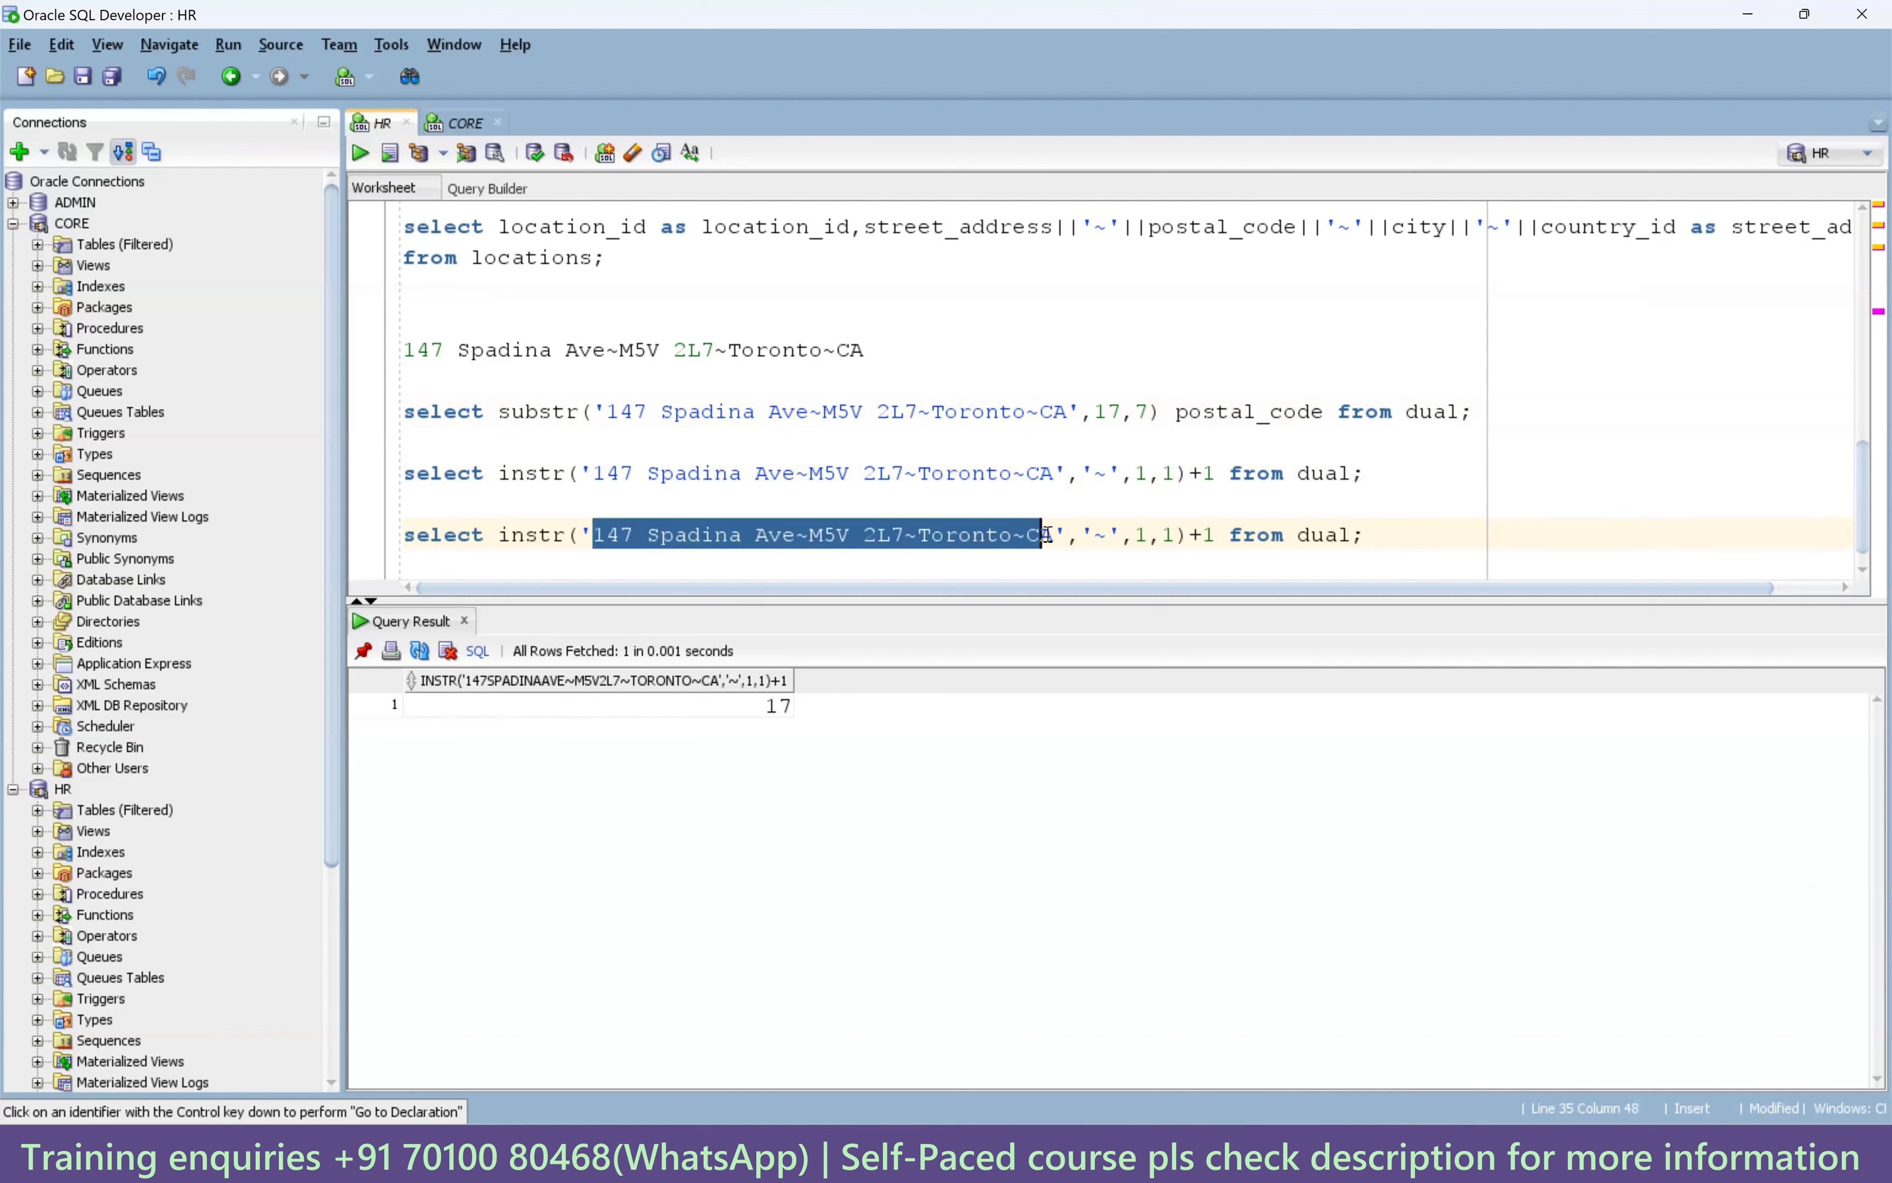
double_click(1143, 535)
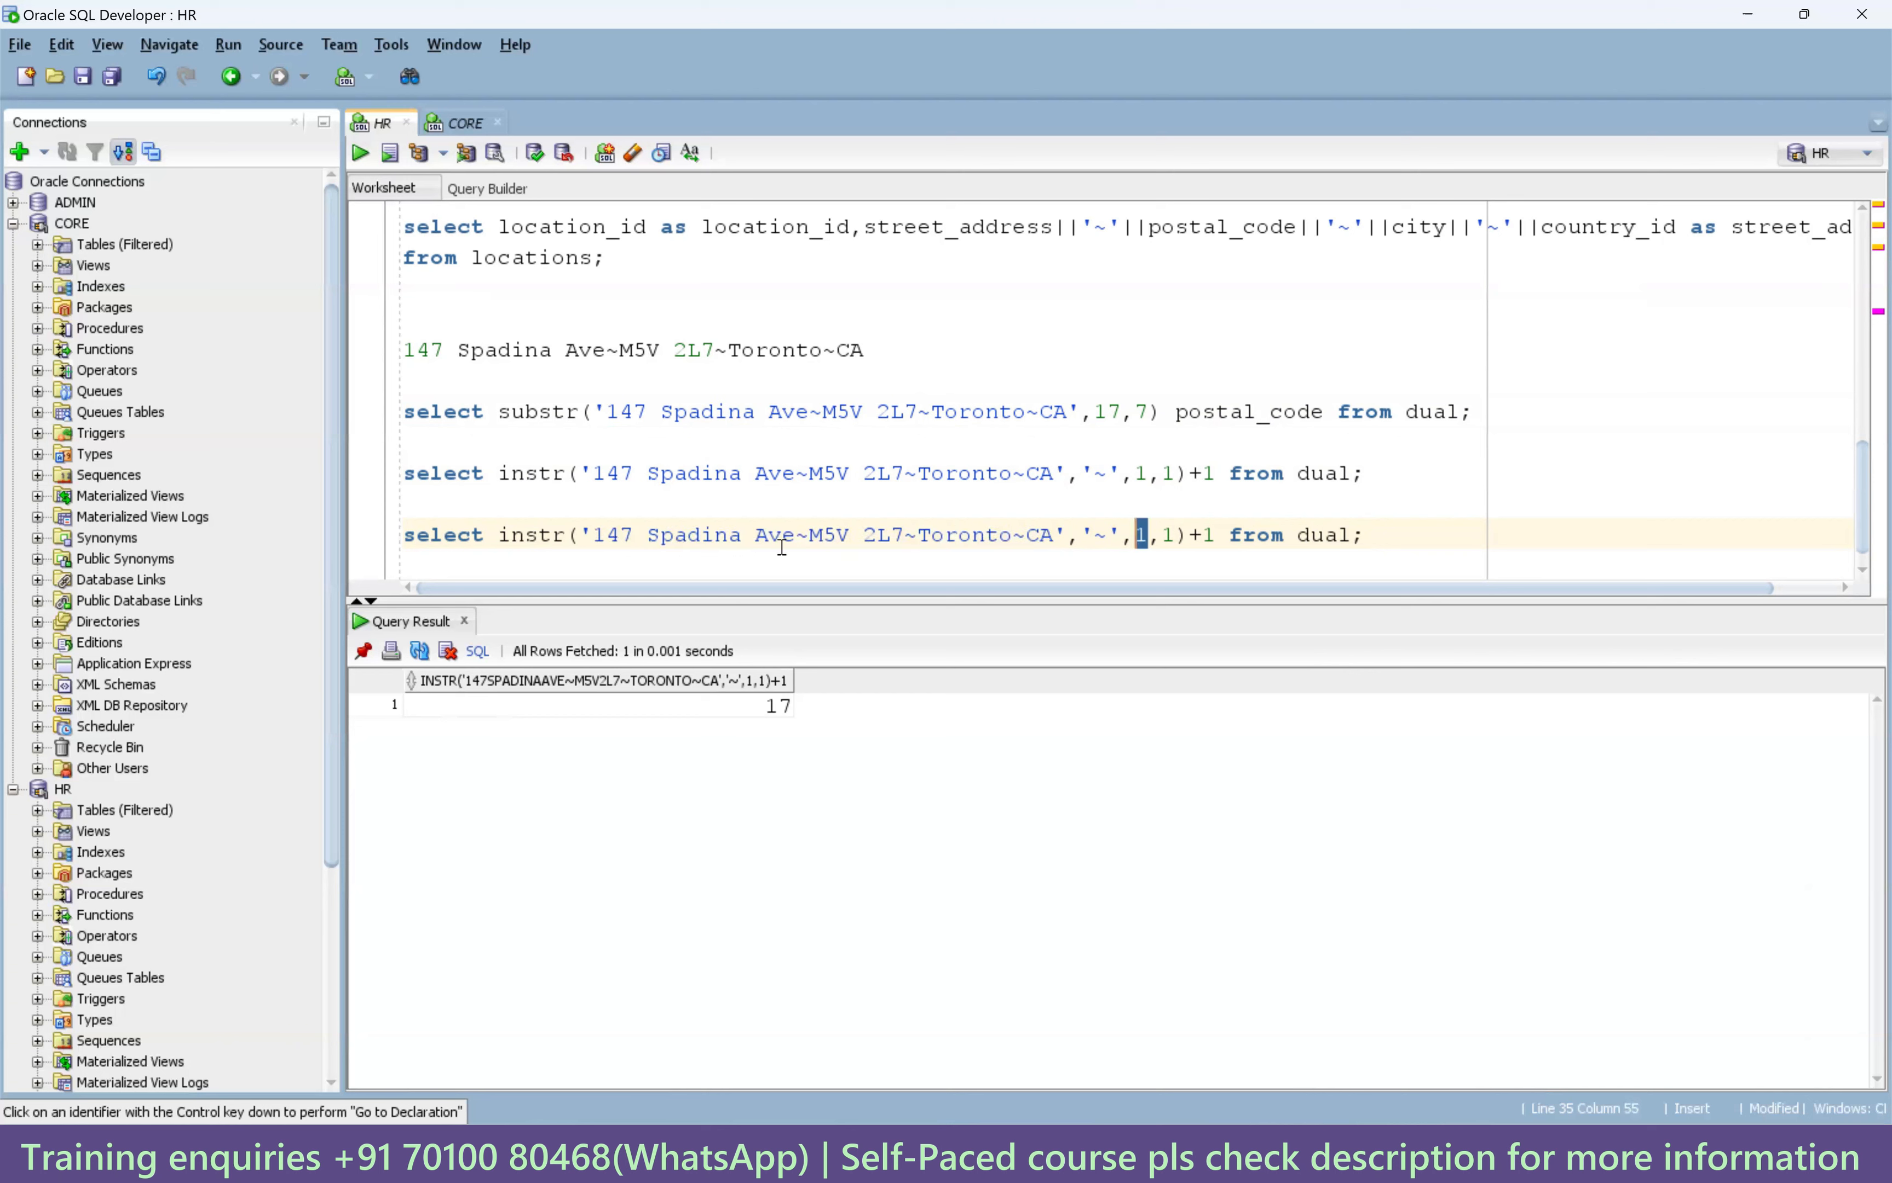
double_click(1169, 539)
type("2")
Remove the +1 offset and run the second-tilde query, returning 24.
double_click(802, 538)
left_click_drag(918, 535, 908, 535)
left_click(1188, 535)
left_click_drag(1215, 535, 1196, 535)
key("BackSpace")
key("BackSpace")
key("ctrl+Return")
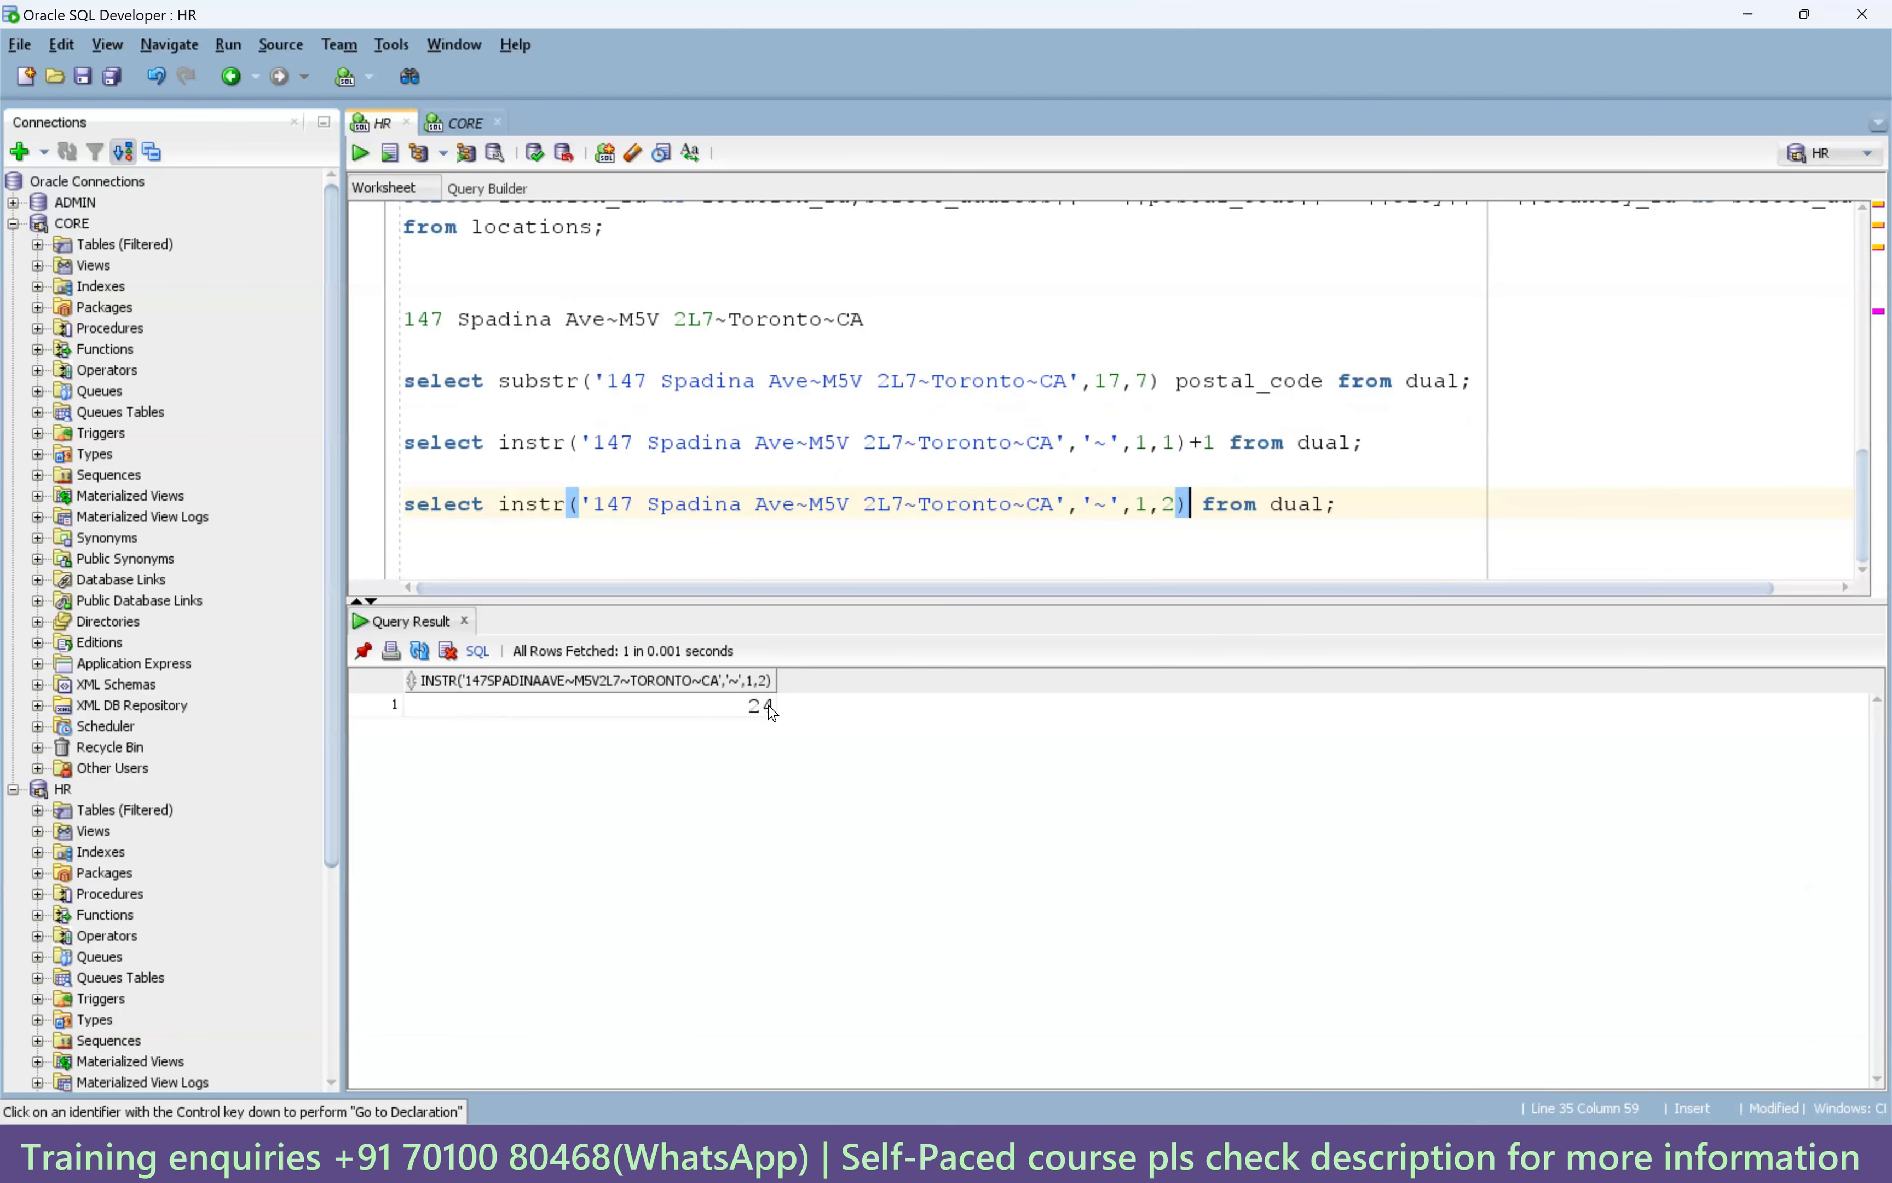
Duplicate the second-tilde query on a new line, set the occurrence back to 1, and run it.
left_click_drag(1341, 506, 405, 505)
key("ctrl+c")
left_click(442, 548)
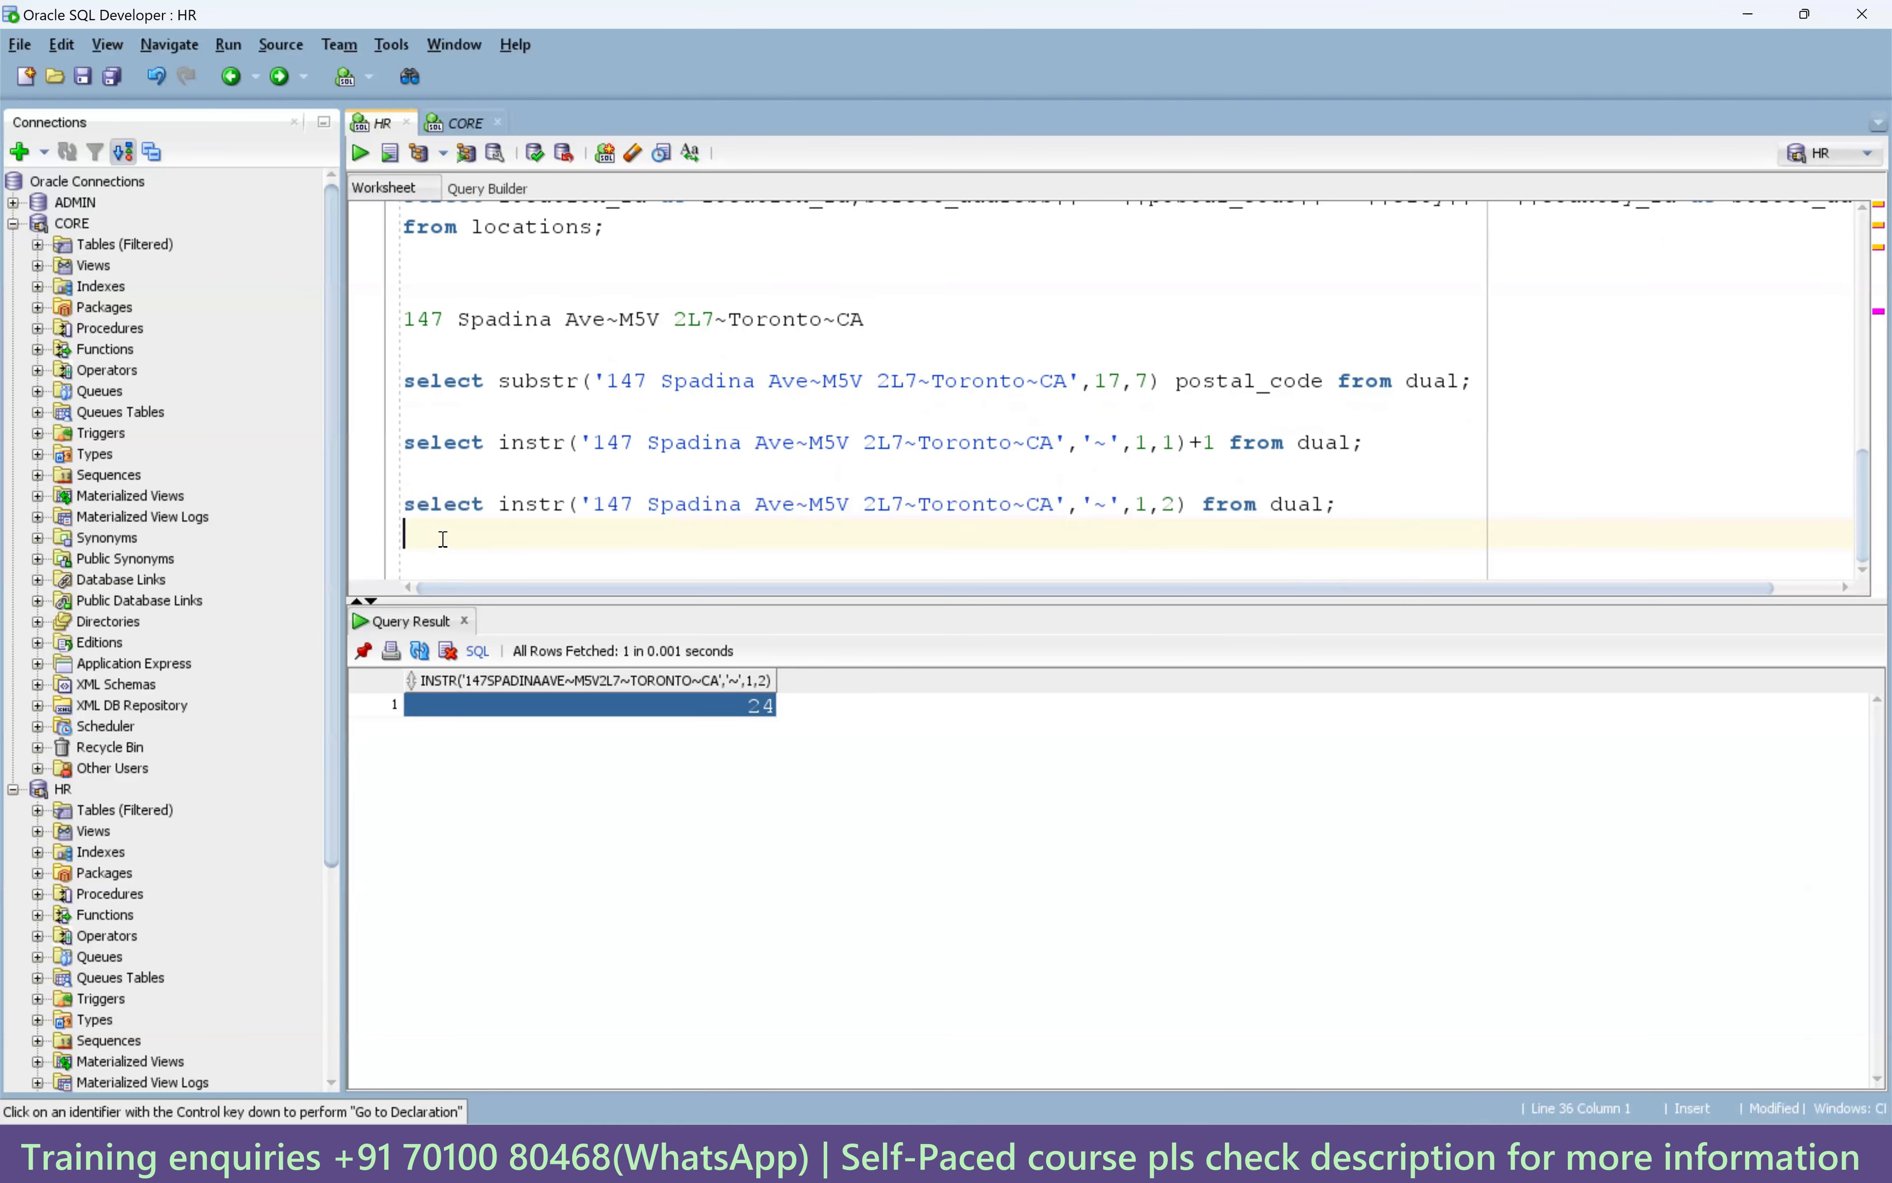
key("Return")
key("ctrl+v")
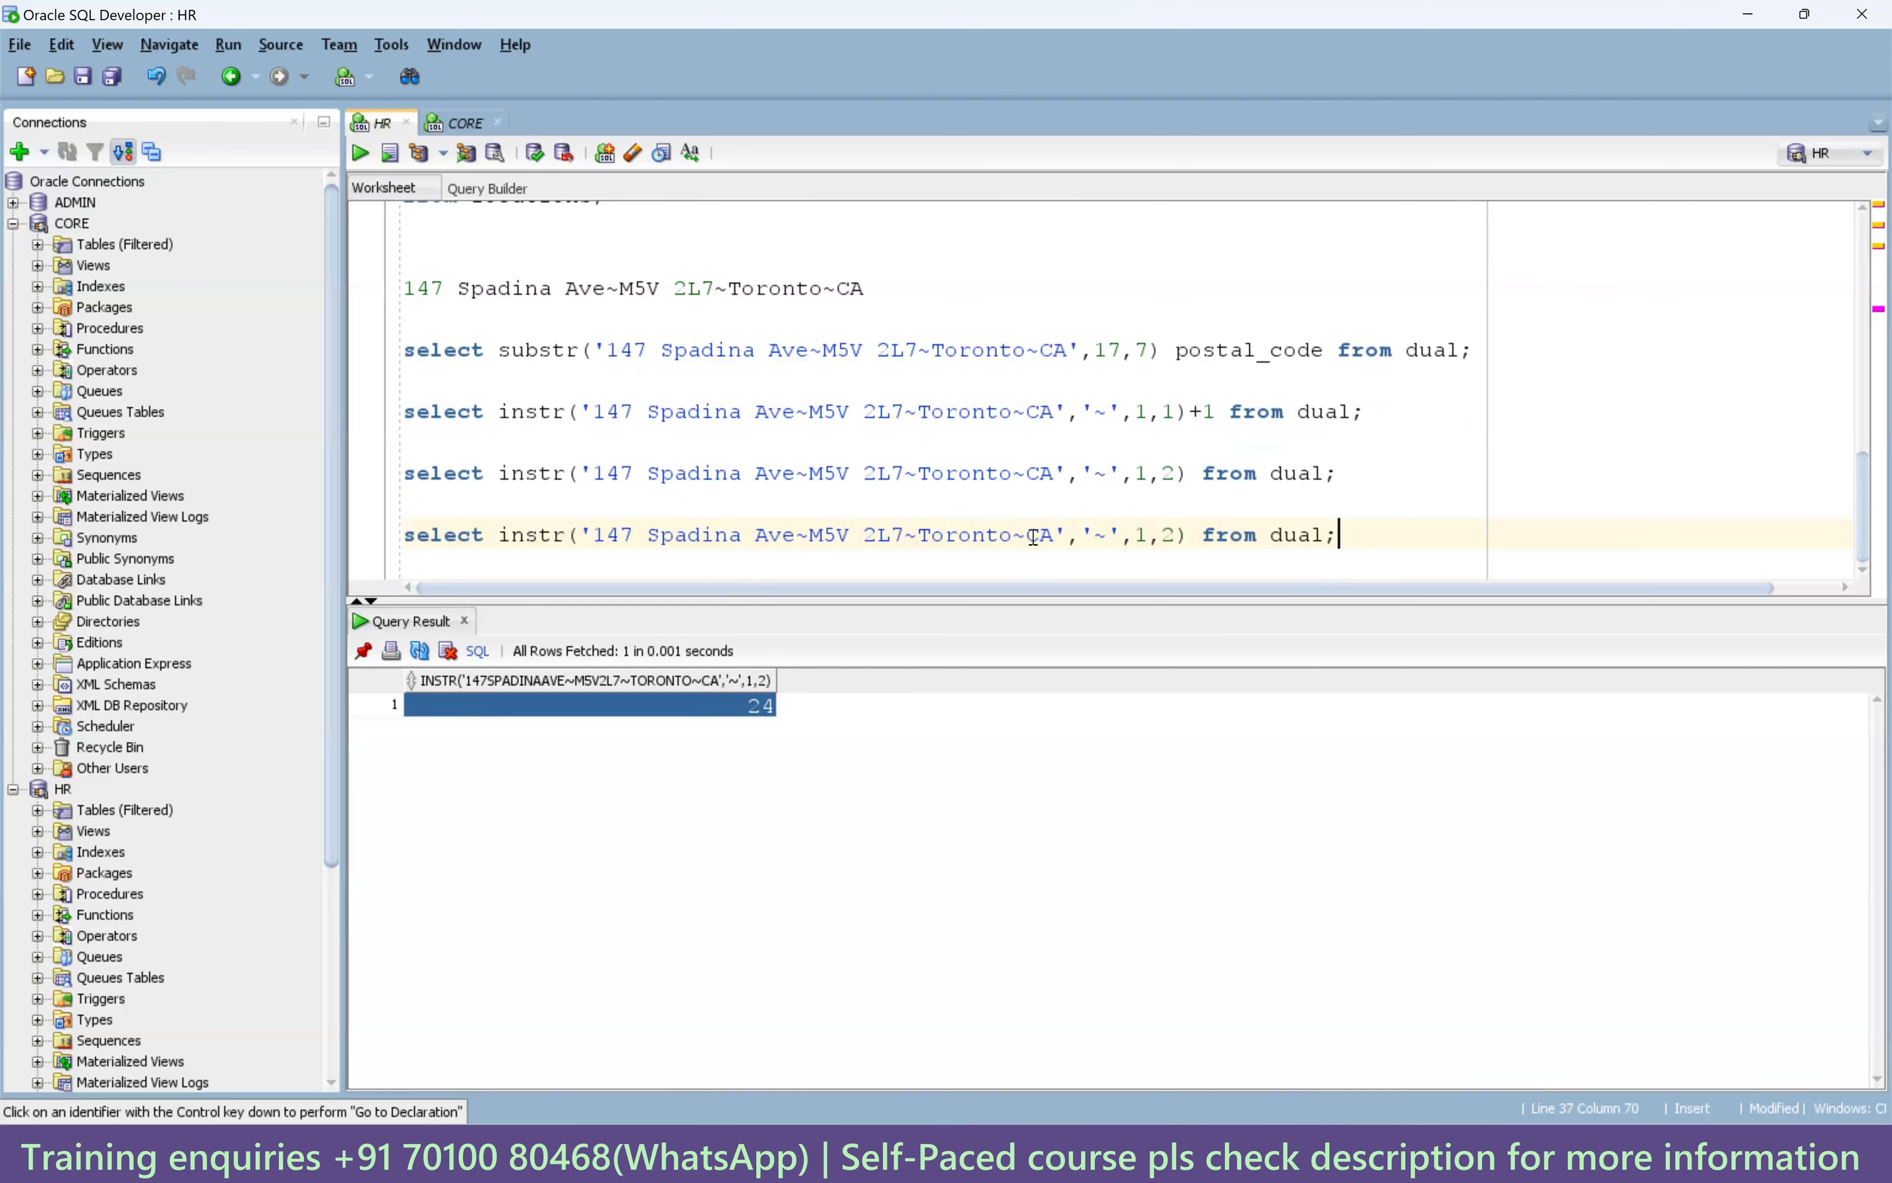
double_click(806, 533)
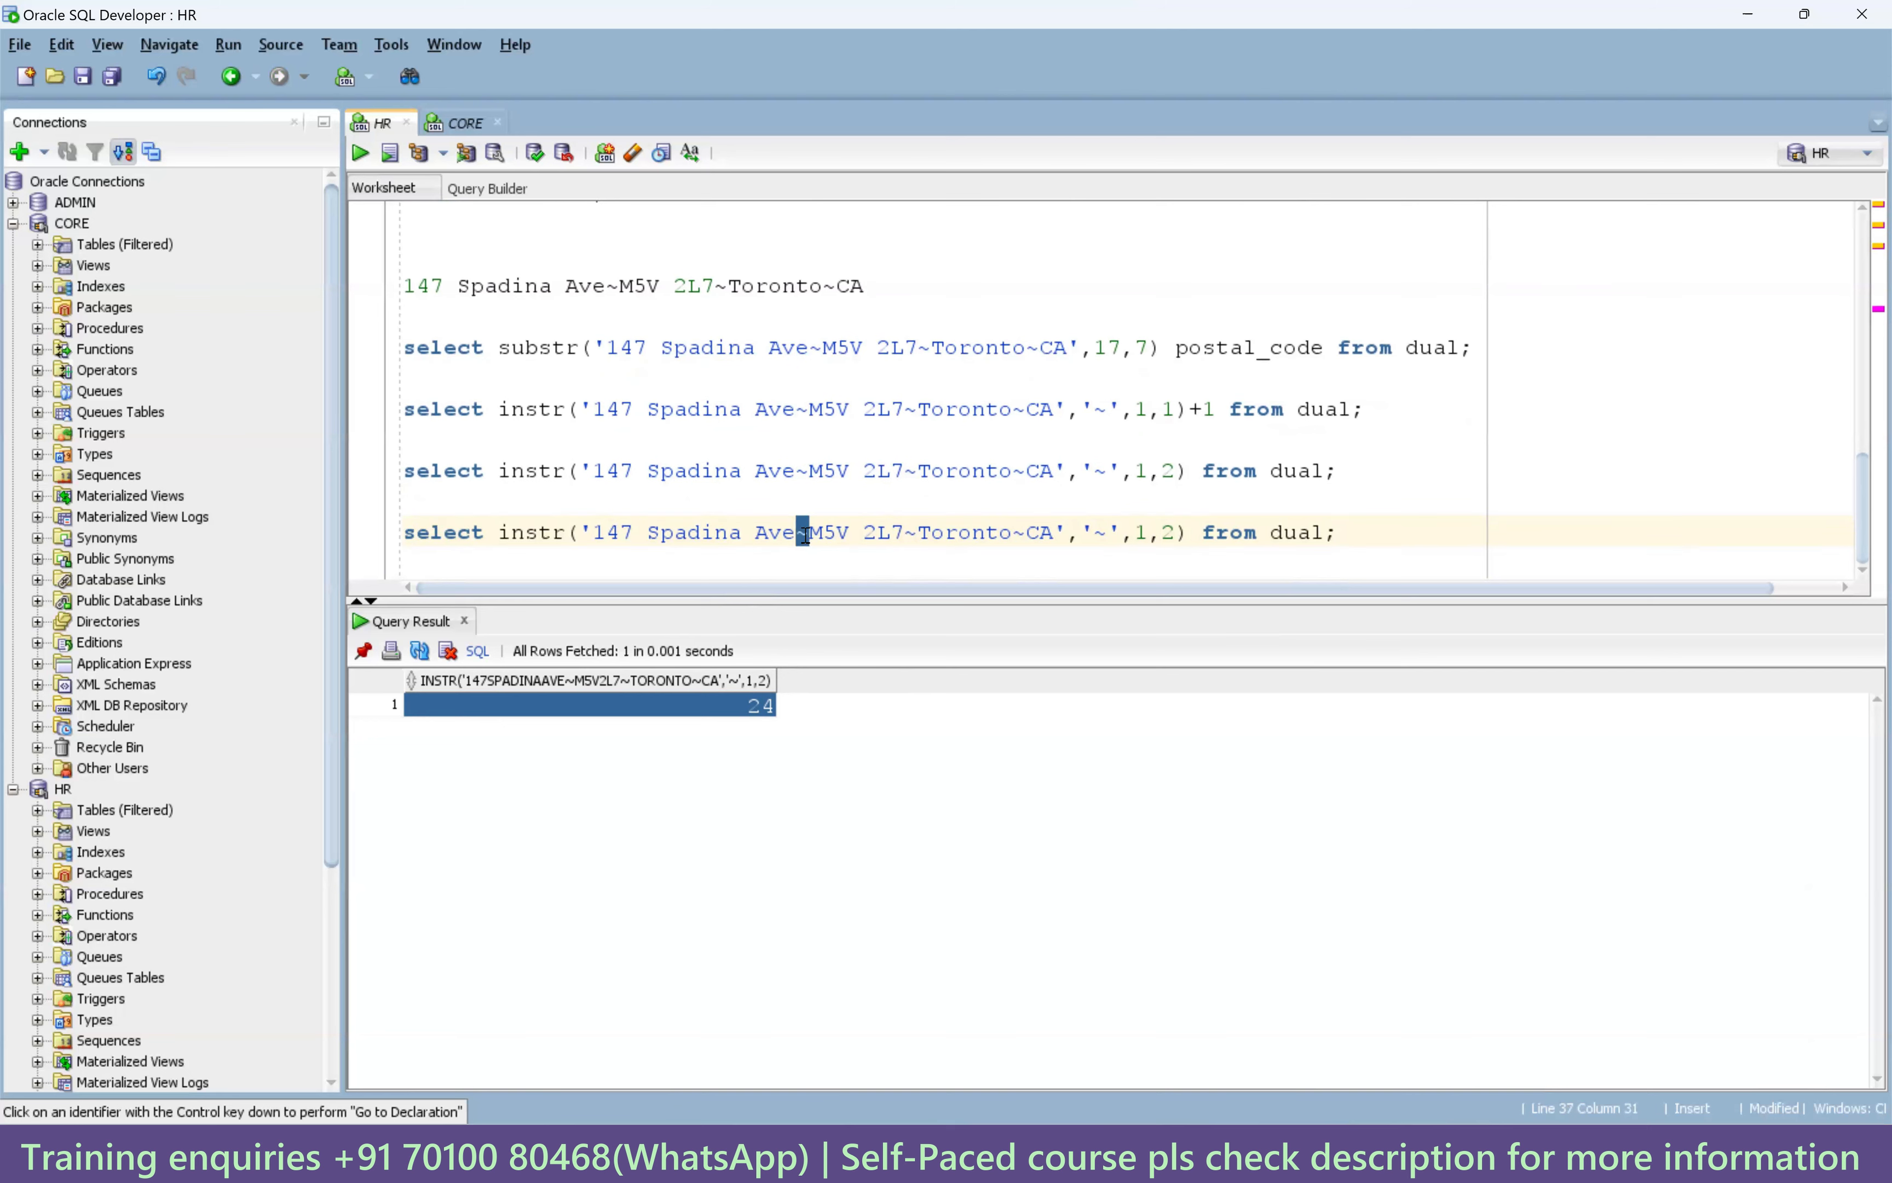
double_click(1169, 533)
type("1")
key("ctrl+Return")
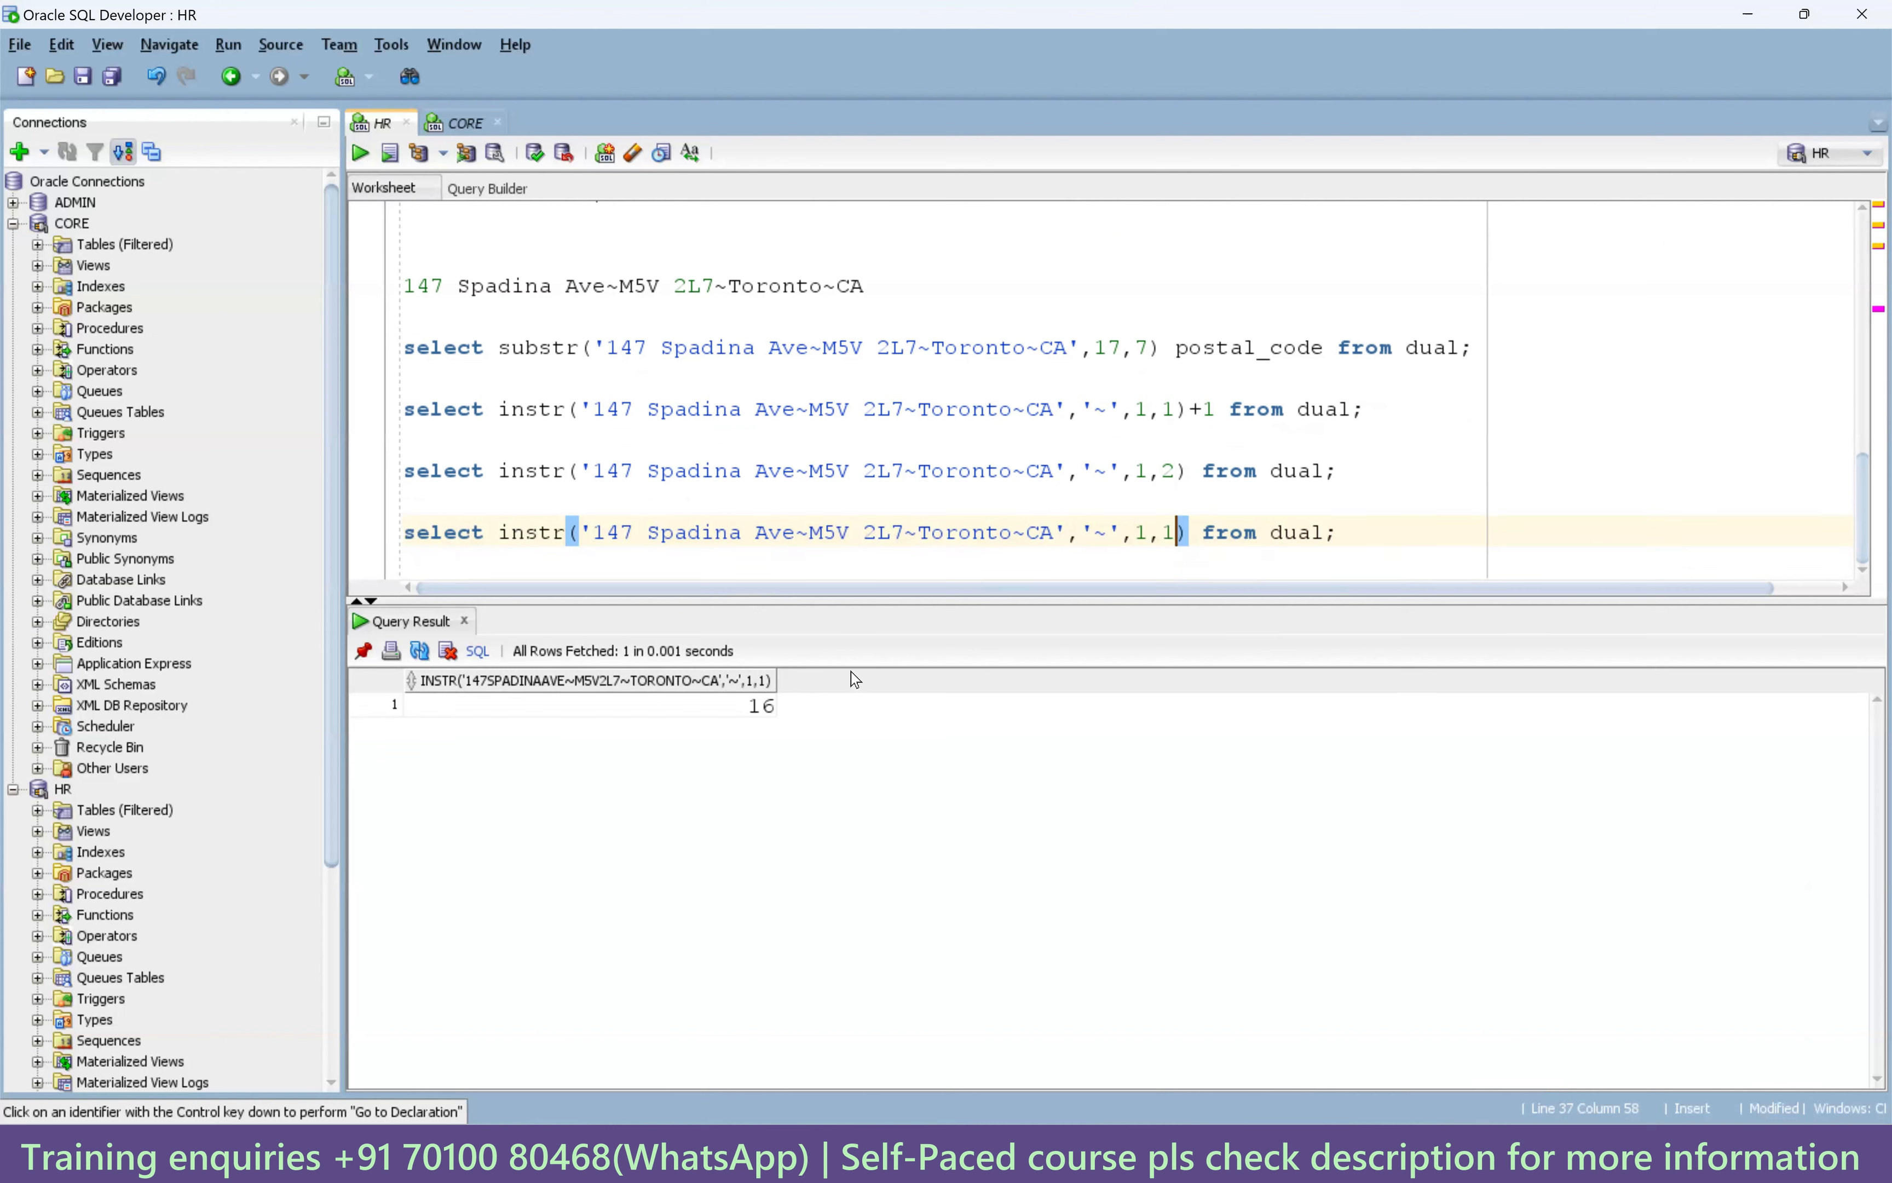
Check the result 16 against the tildes after Ave and 2L7, then add a new line.
left_click(762, 706)
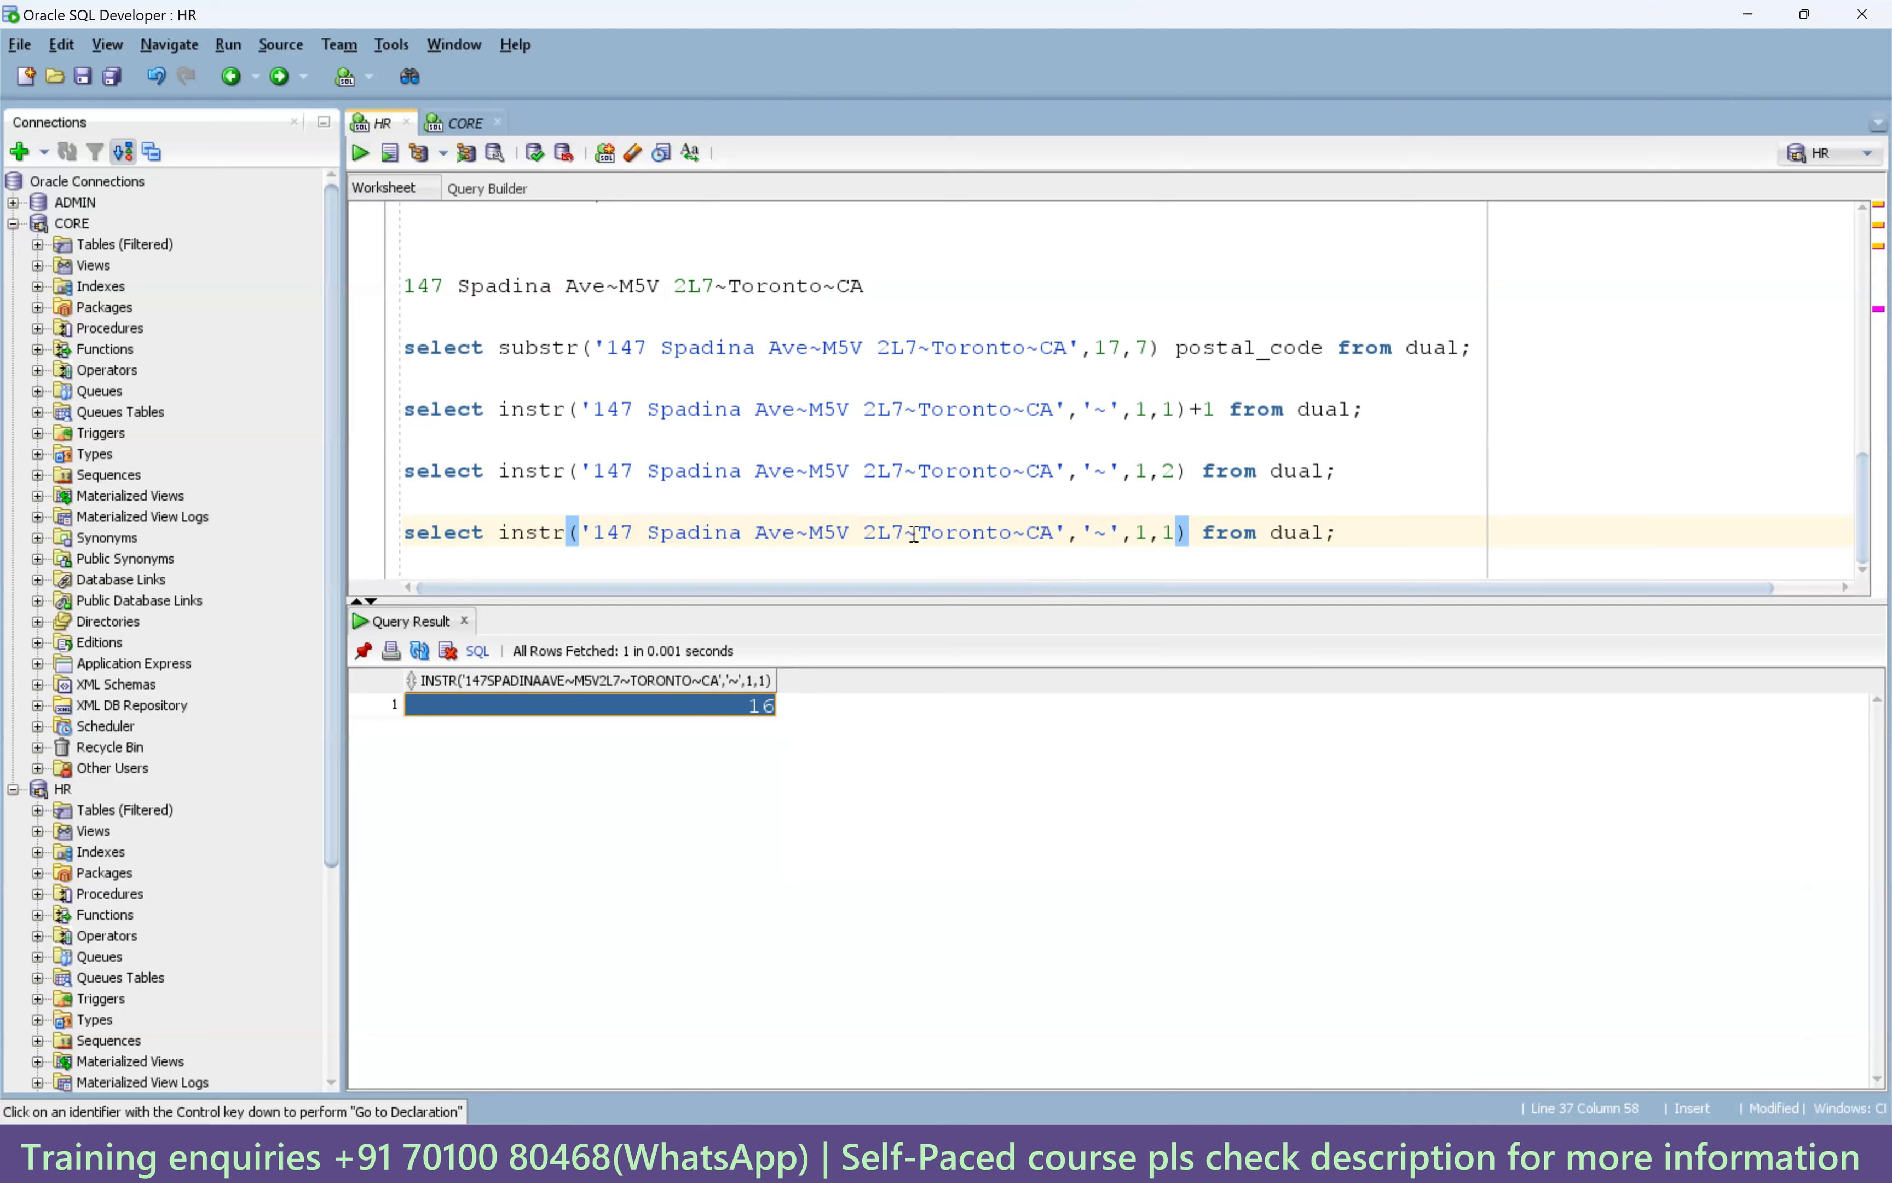
left_click_drag(907, 531, 916, 532)
left_click_drag(795, 531, 805, 533)
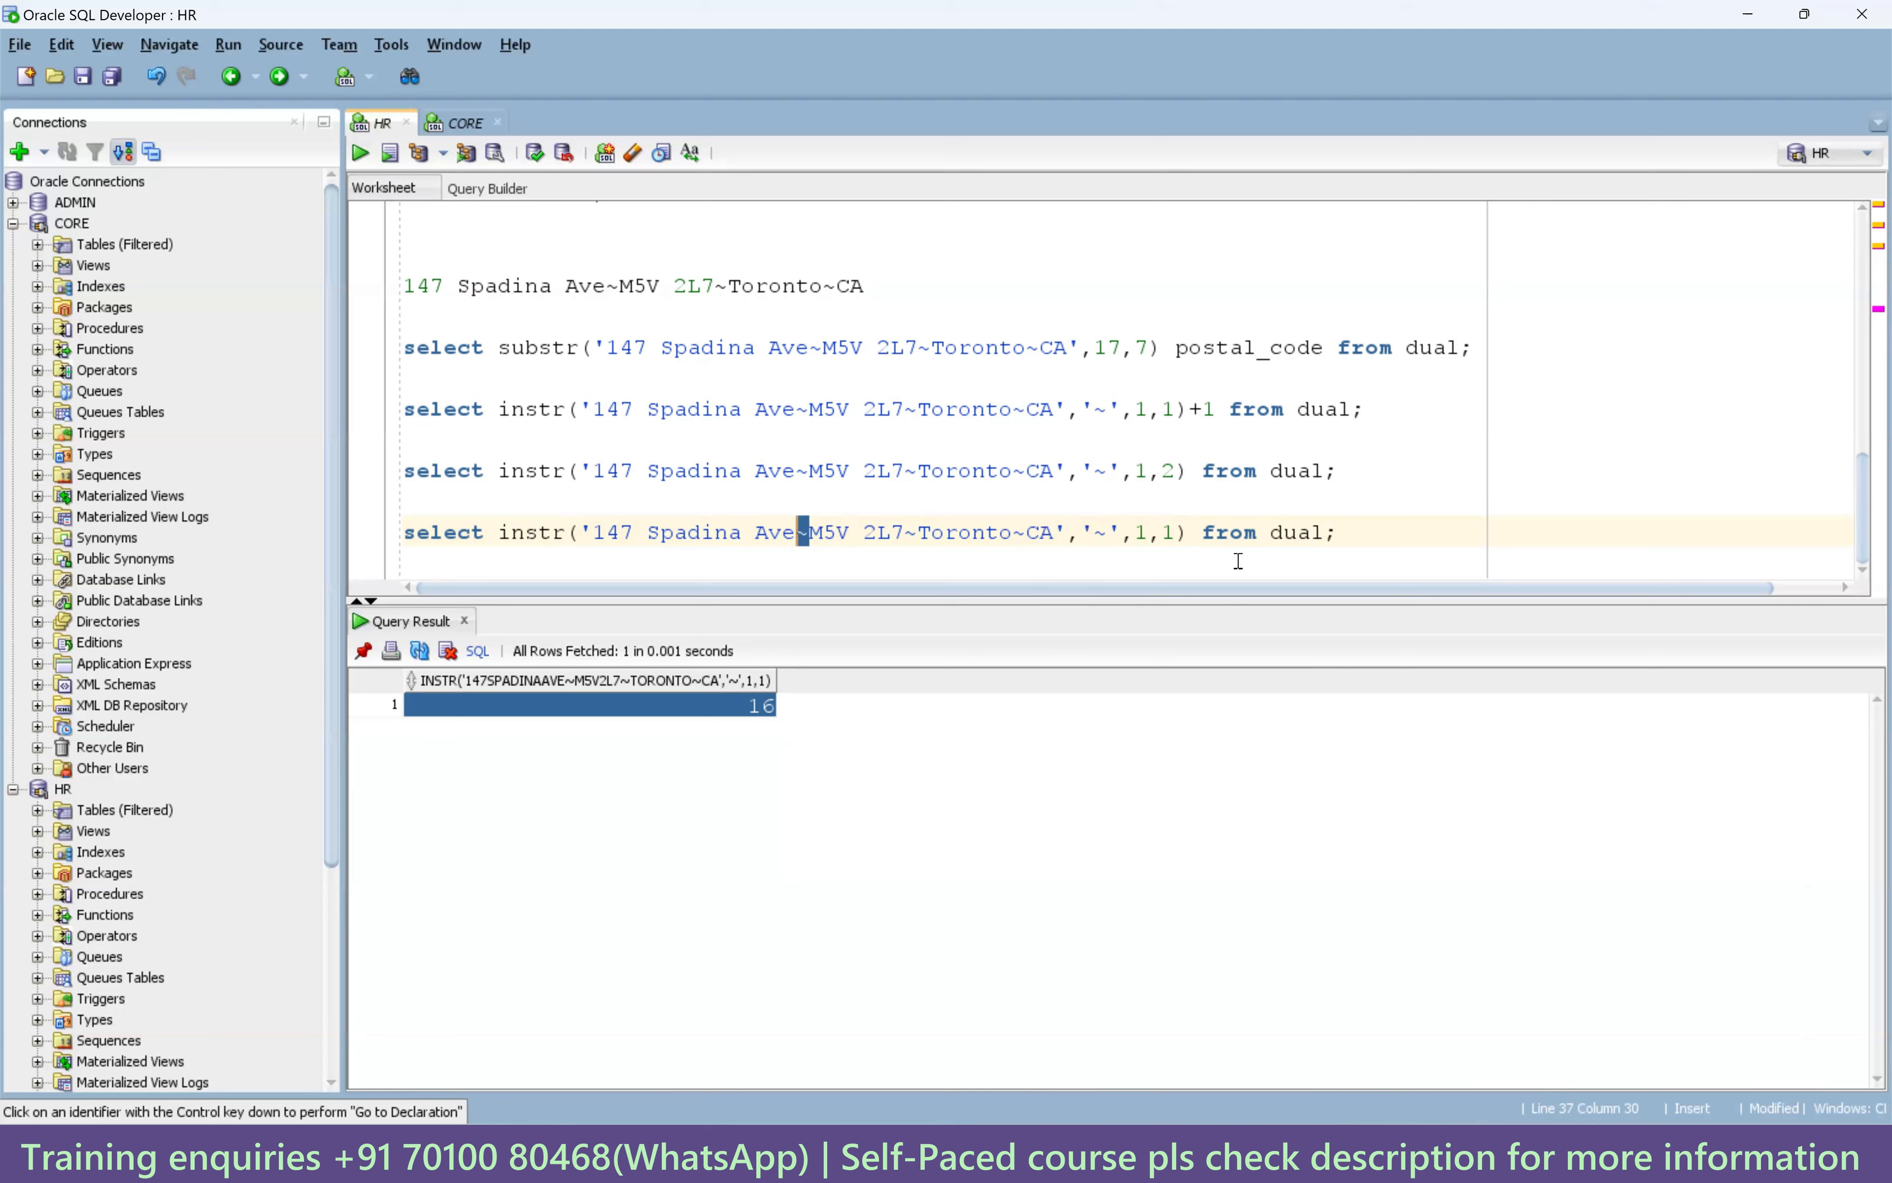
left_click(1348, 535)
key("Return")
key("Return")
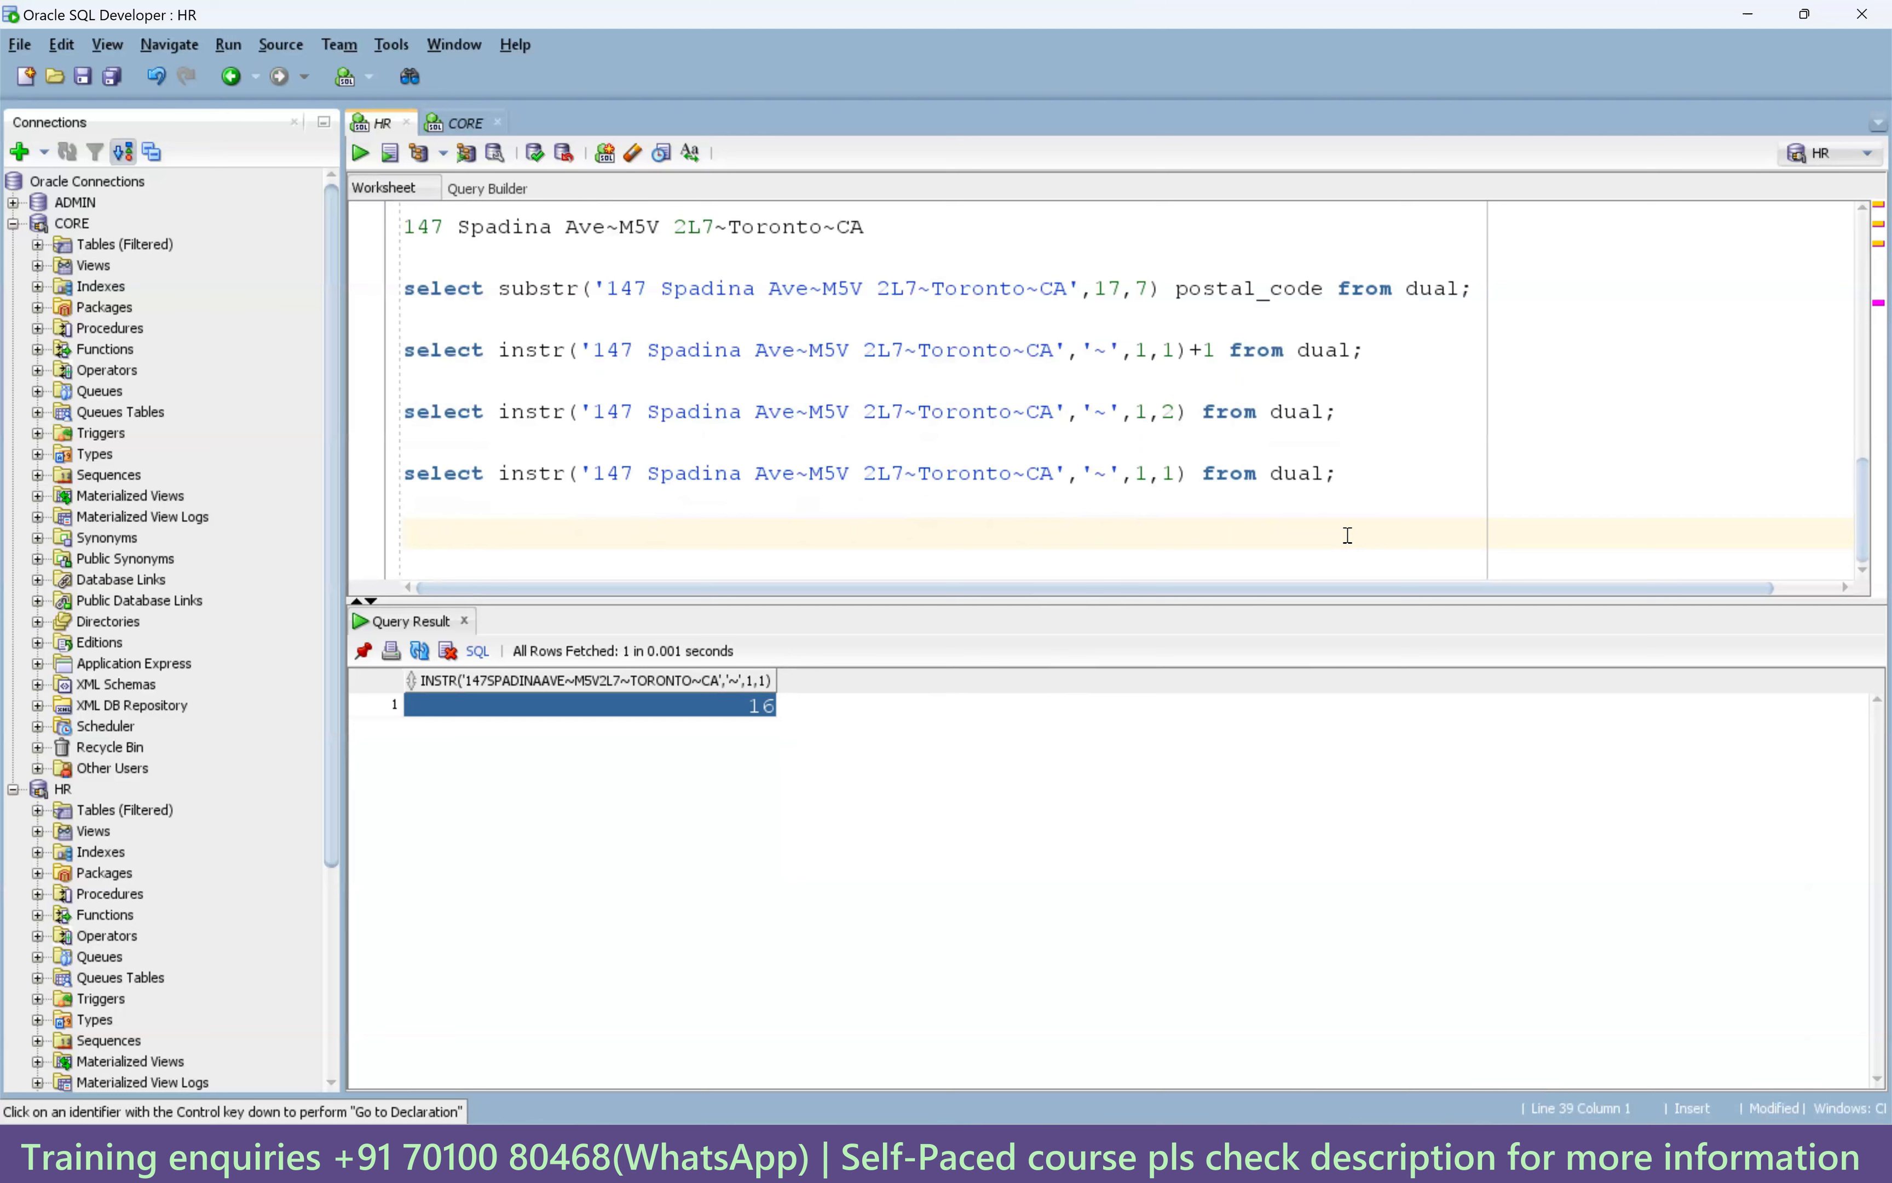
Build a select that subtracts the first-tilde instr position from the second-tilde position.
type("select")
left_click_drag(1189, 411, 499, 411)
key("ctrl+c")
left_click(526, 534)
key("ctrl+v")
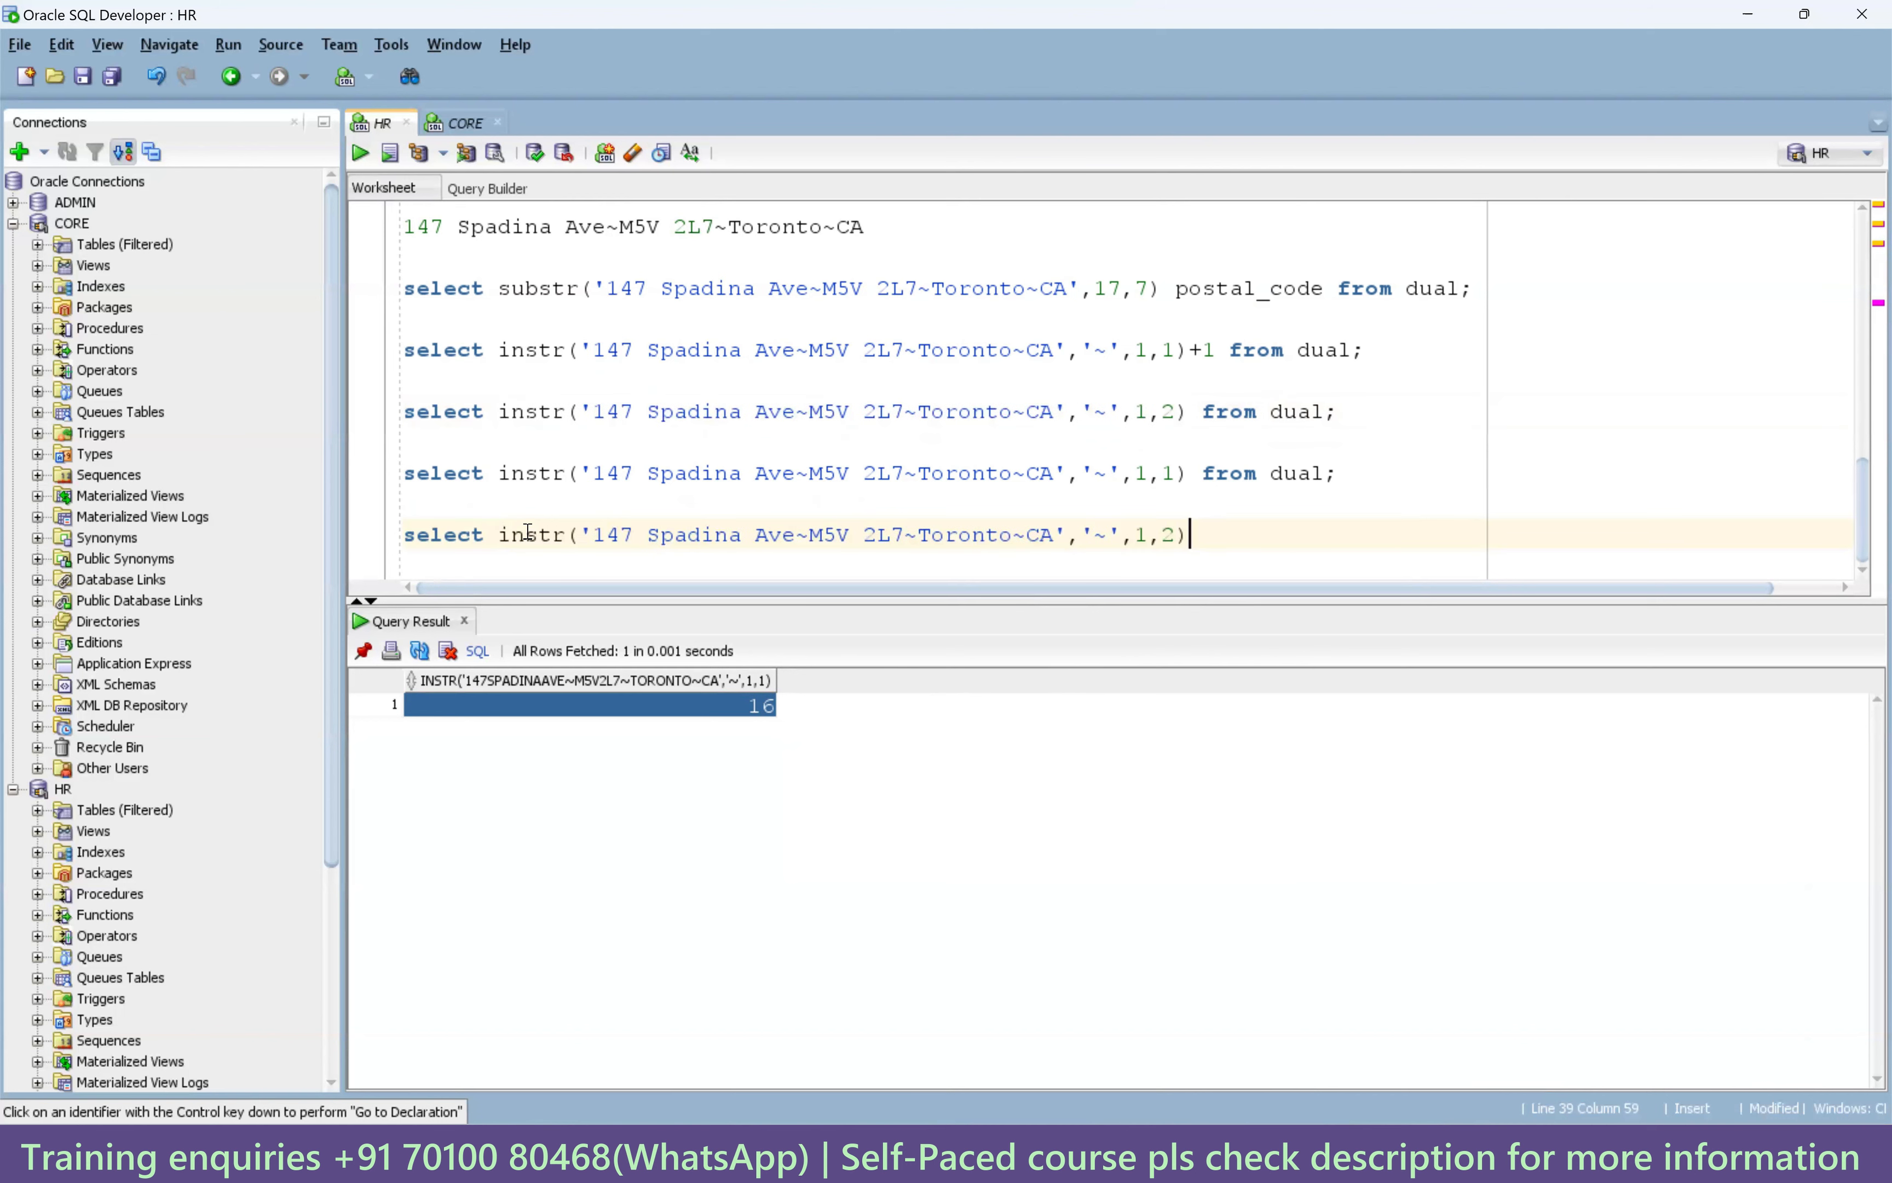
left_click_drag(1189, 473, 498, 476)
key("ctrl+c")
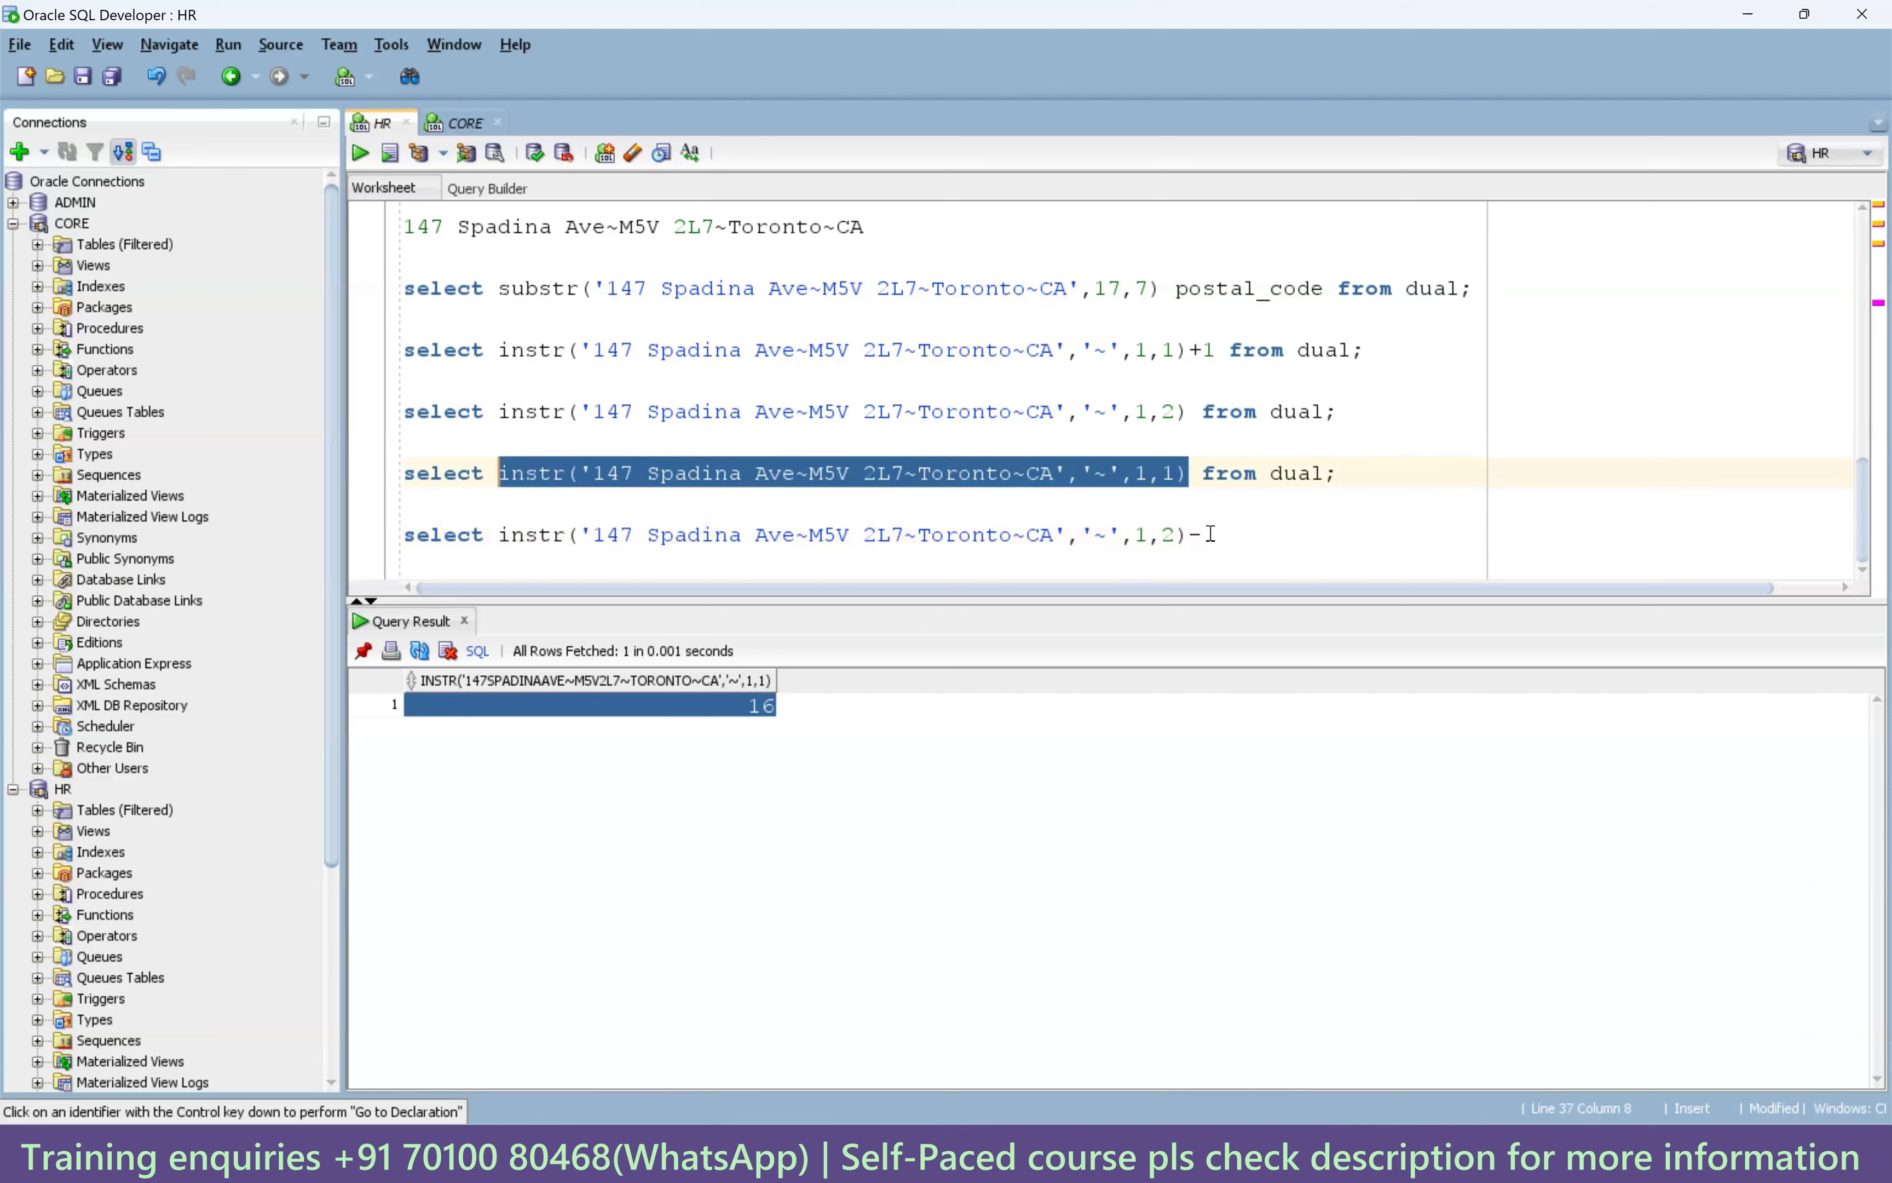
left_click(1208, 534)
key("ctrl+v")
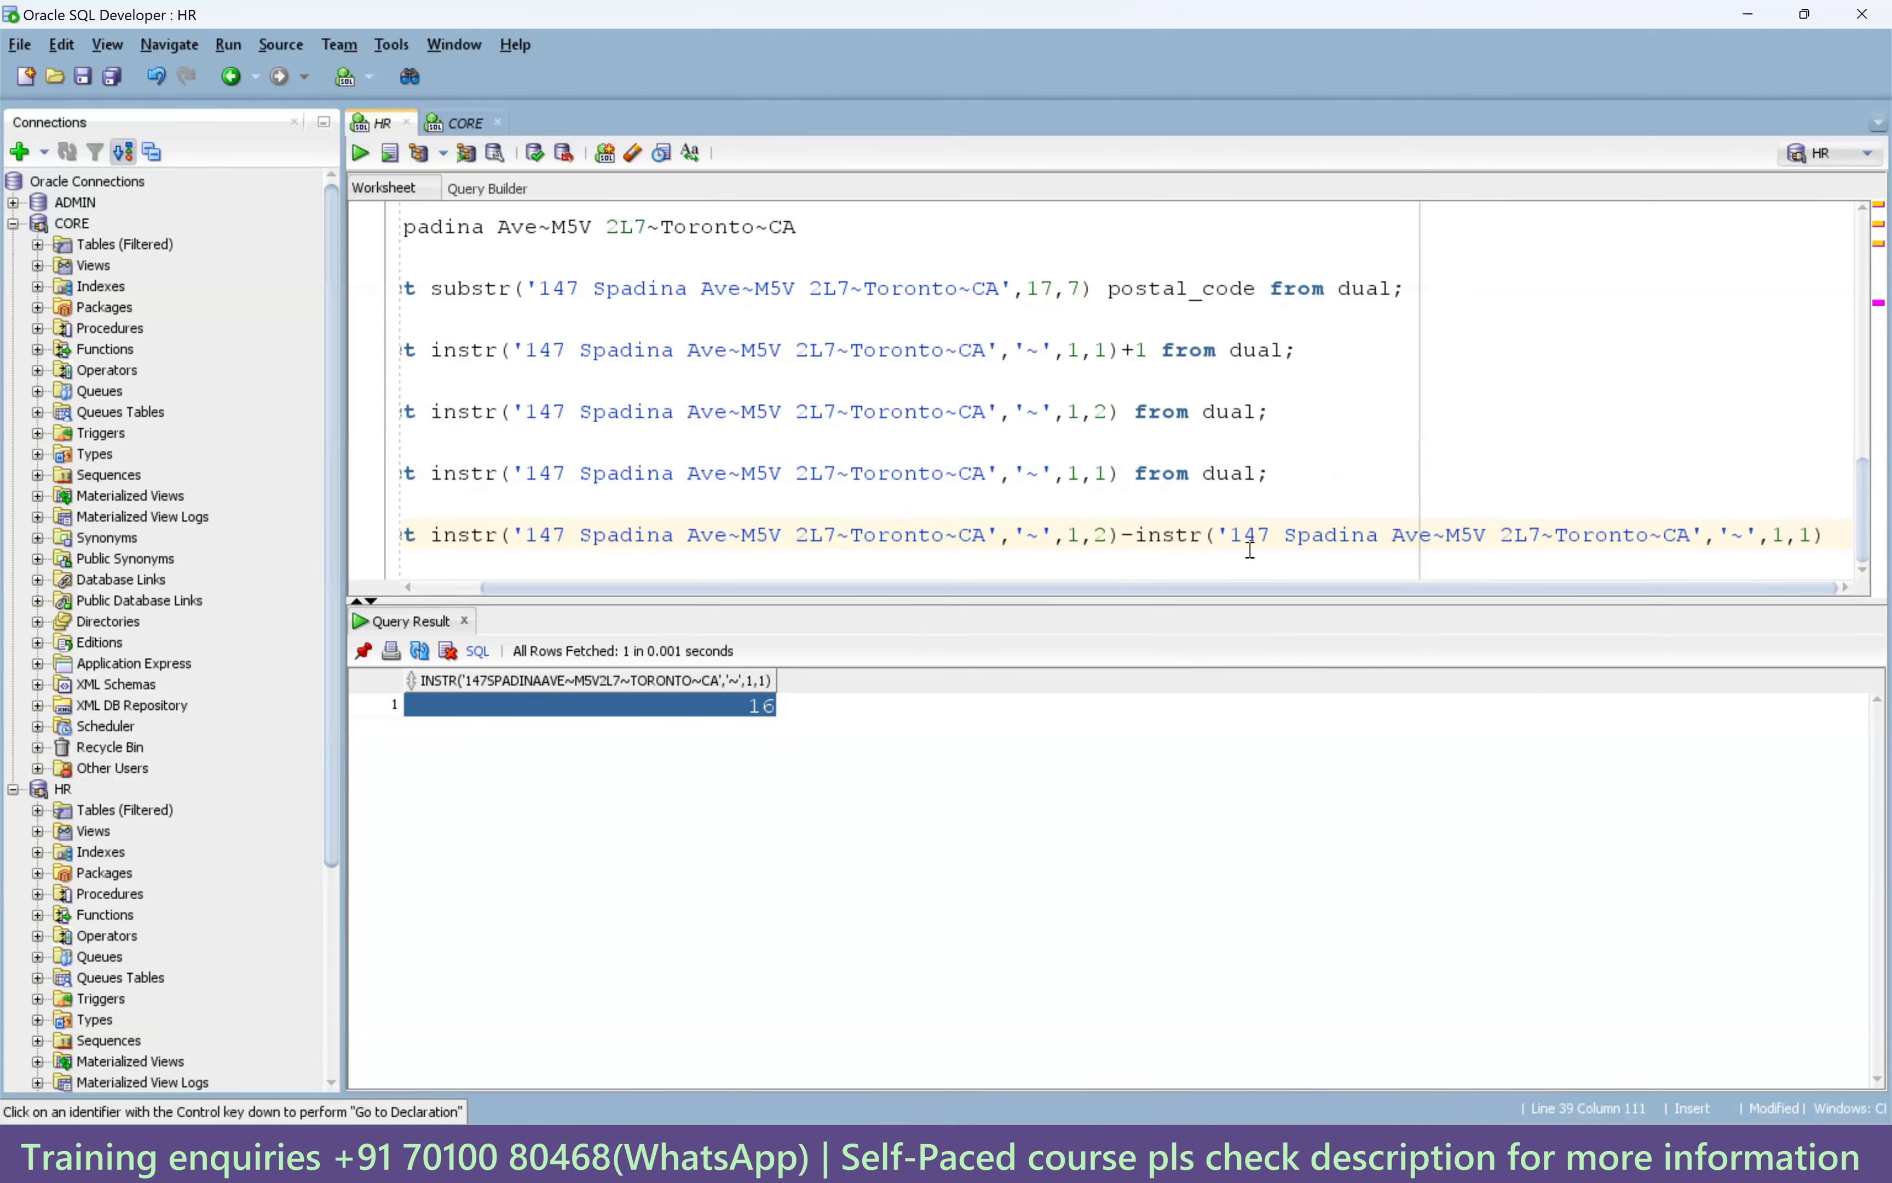
type("fr")
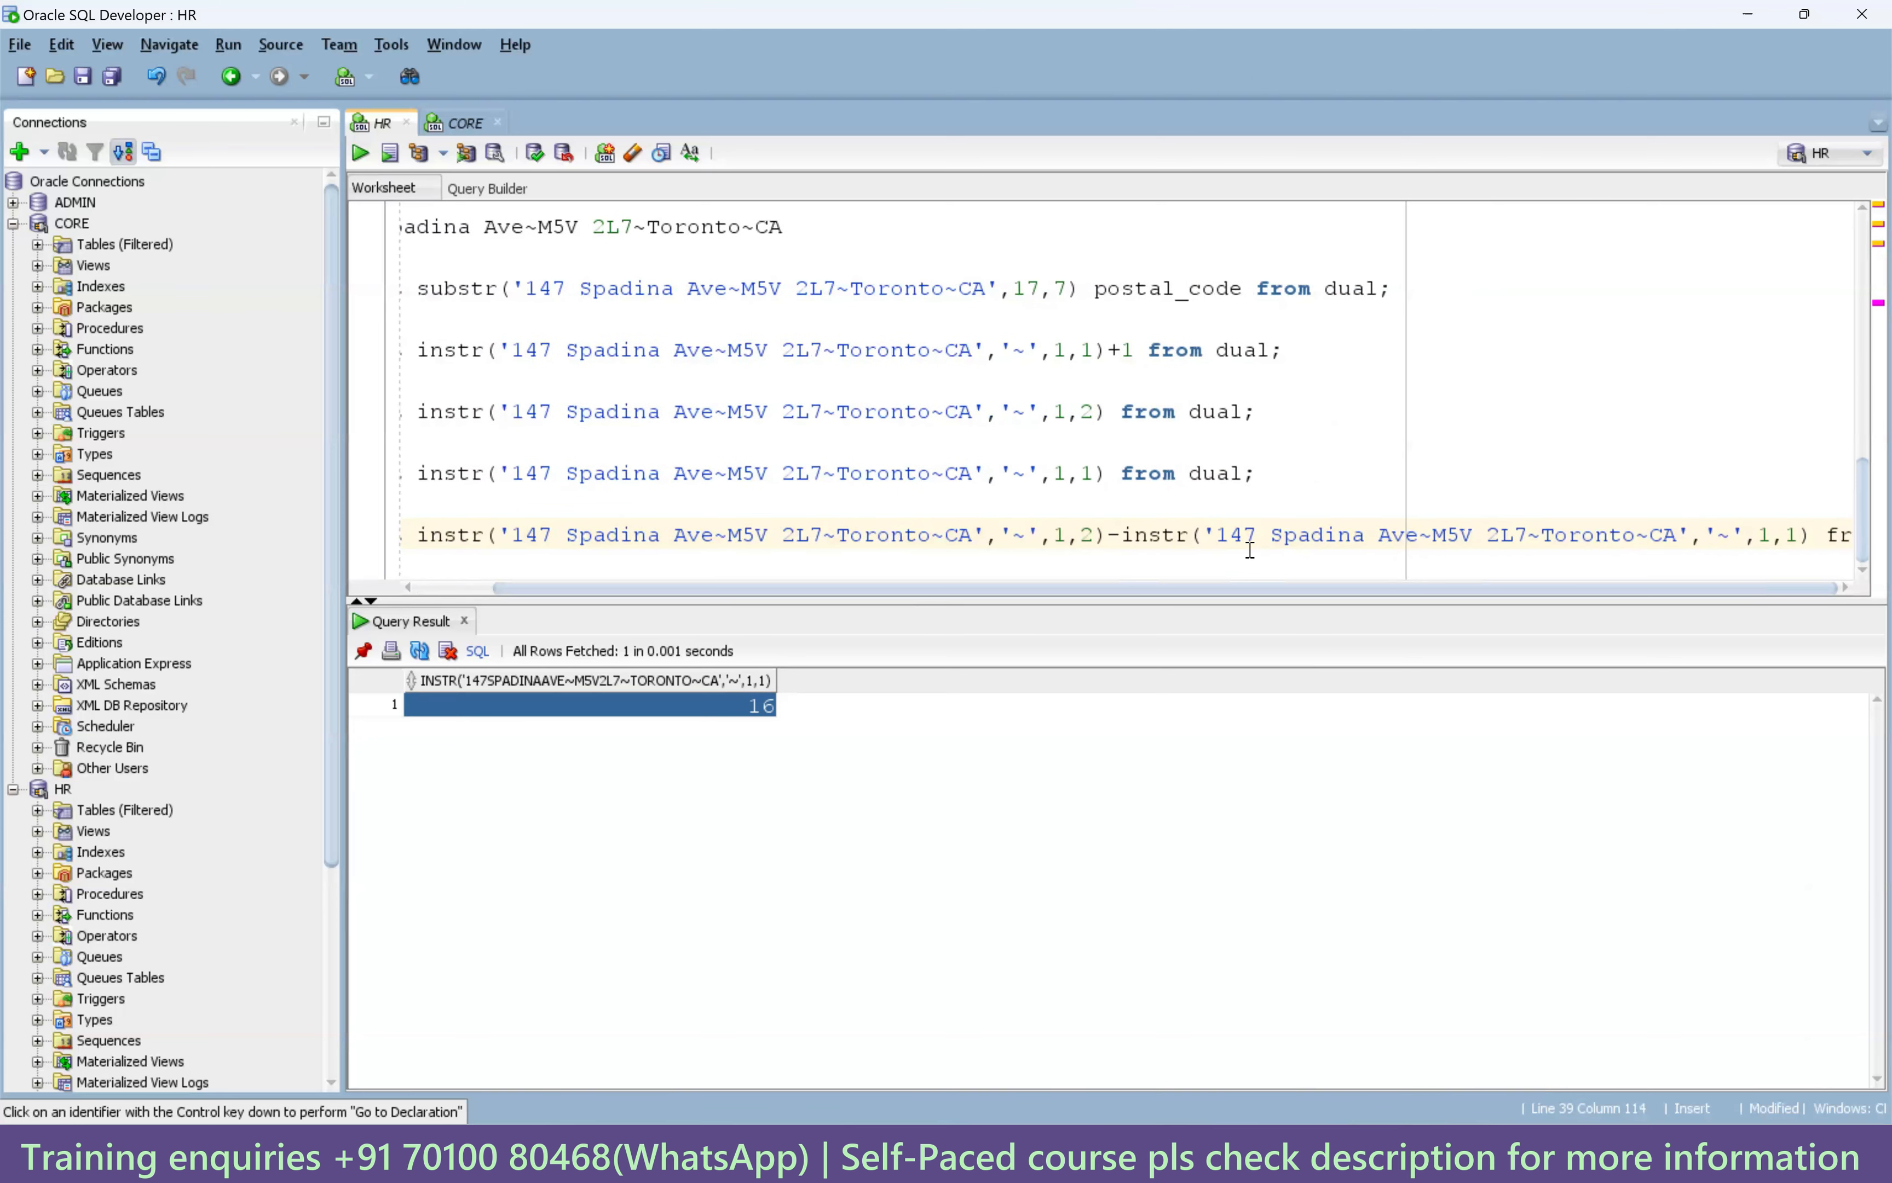
type("om deual;")
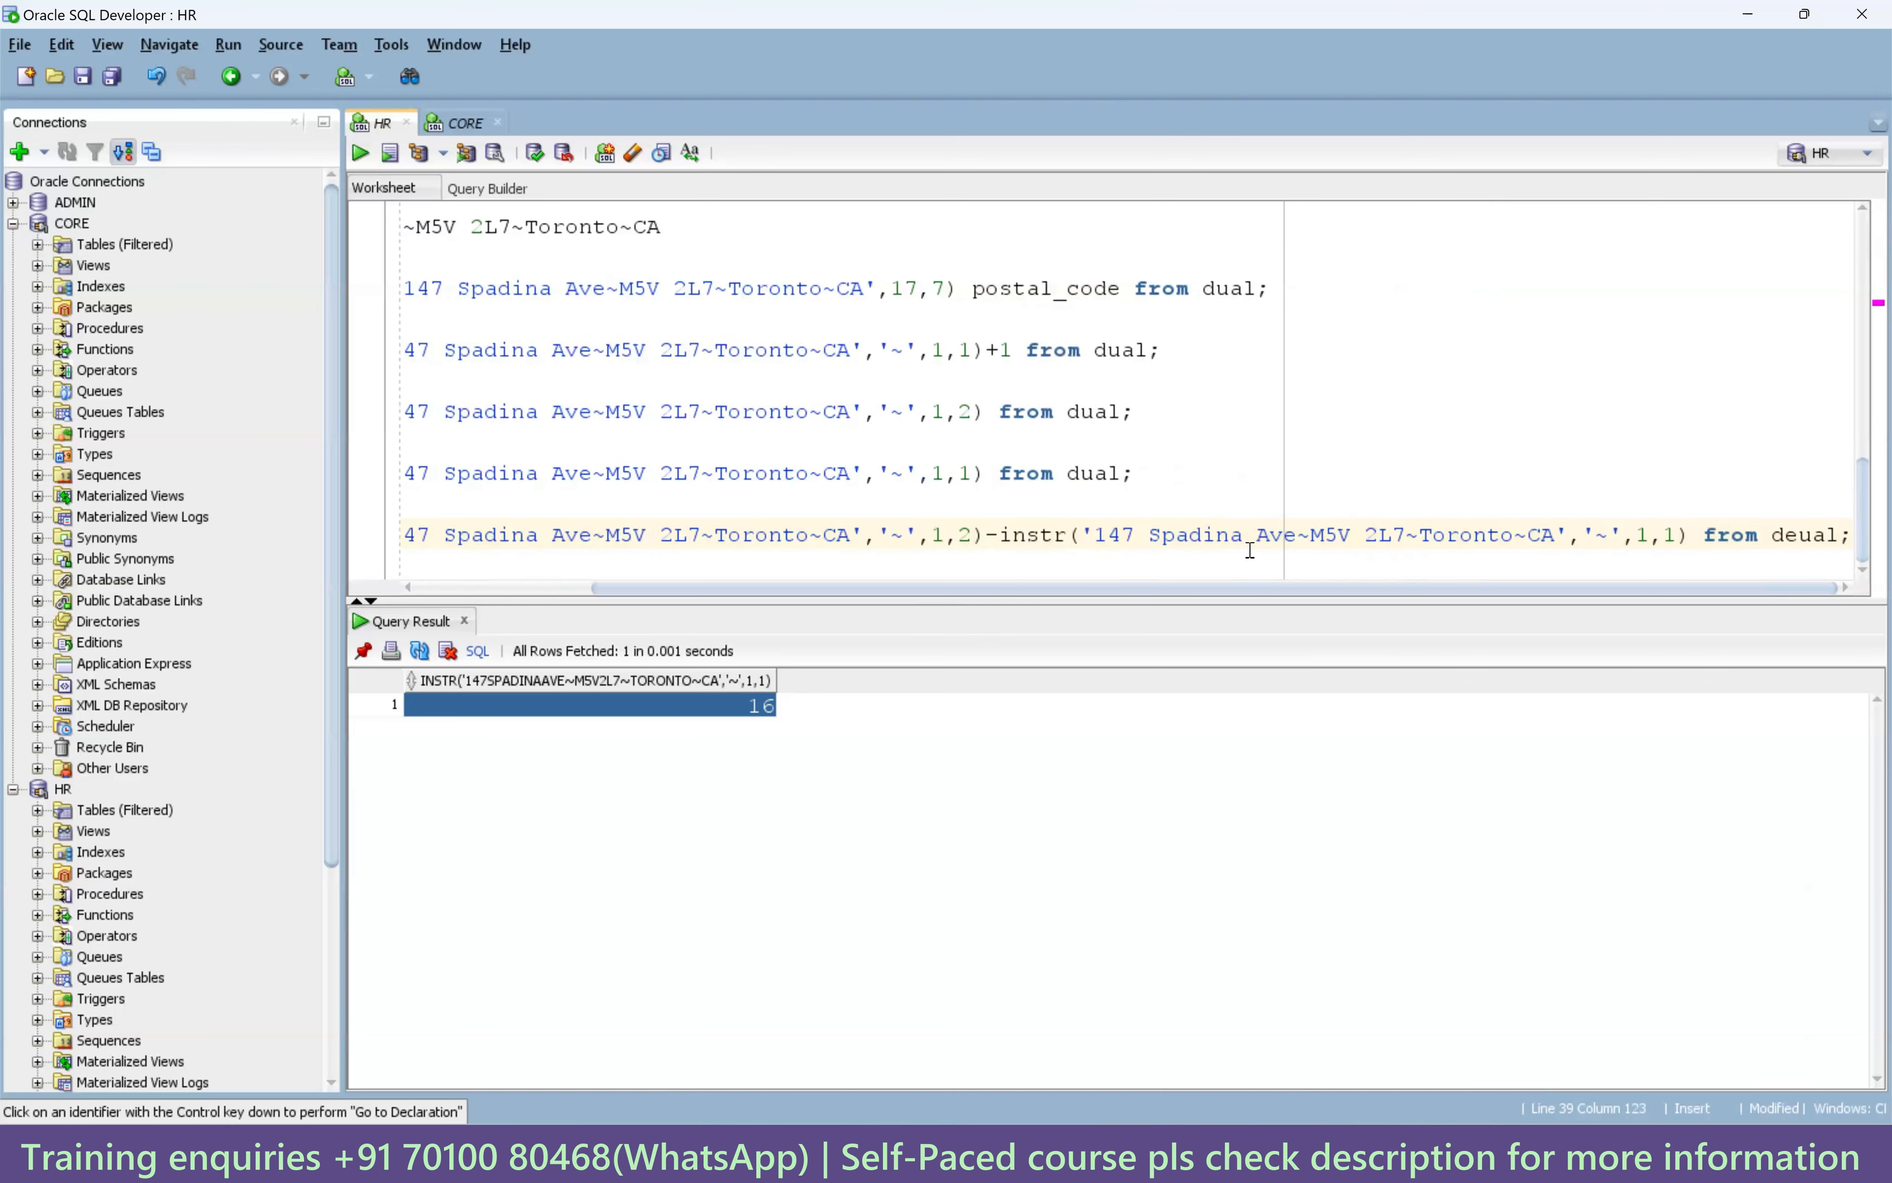
Move the from clause to its own line, correct 'deual' to 'dual', and run the query (returns 8).
left_click(1706, 540)
key("Return")
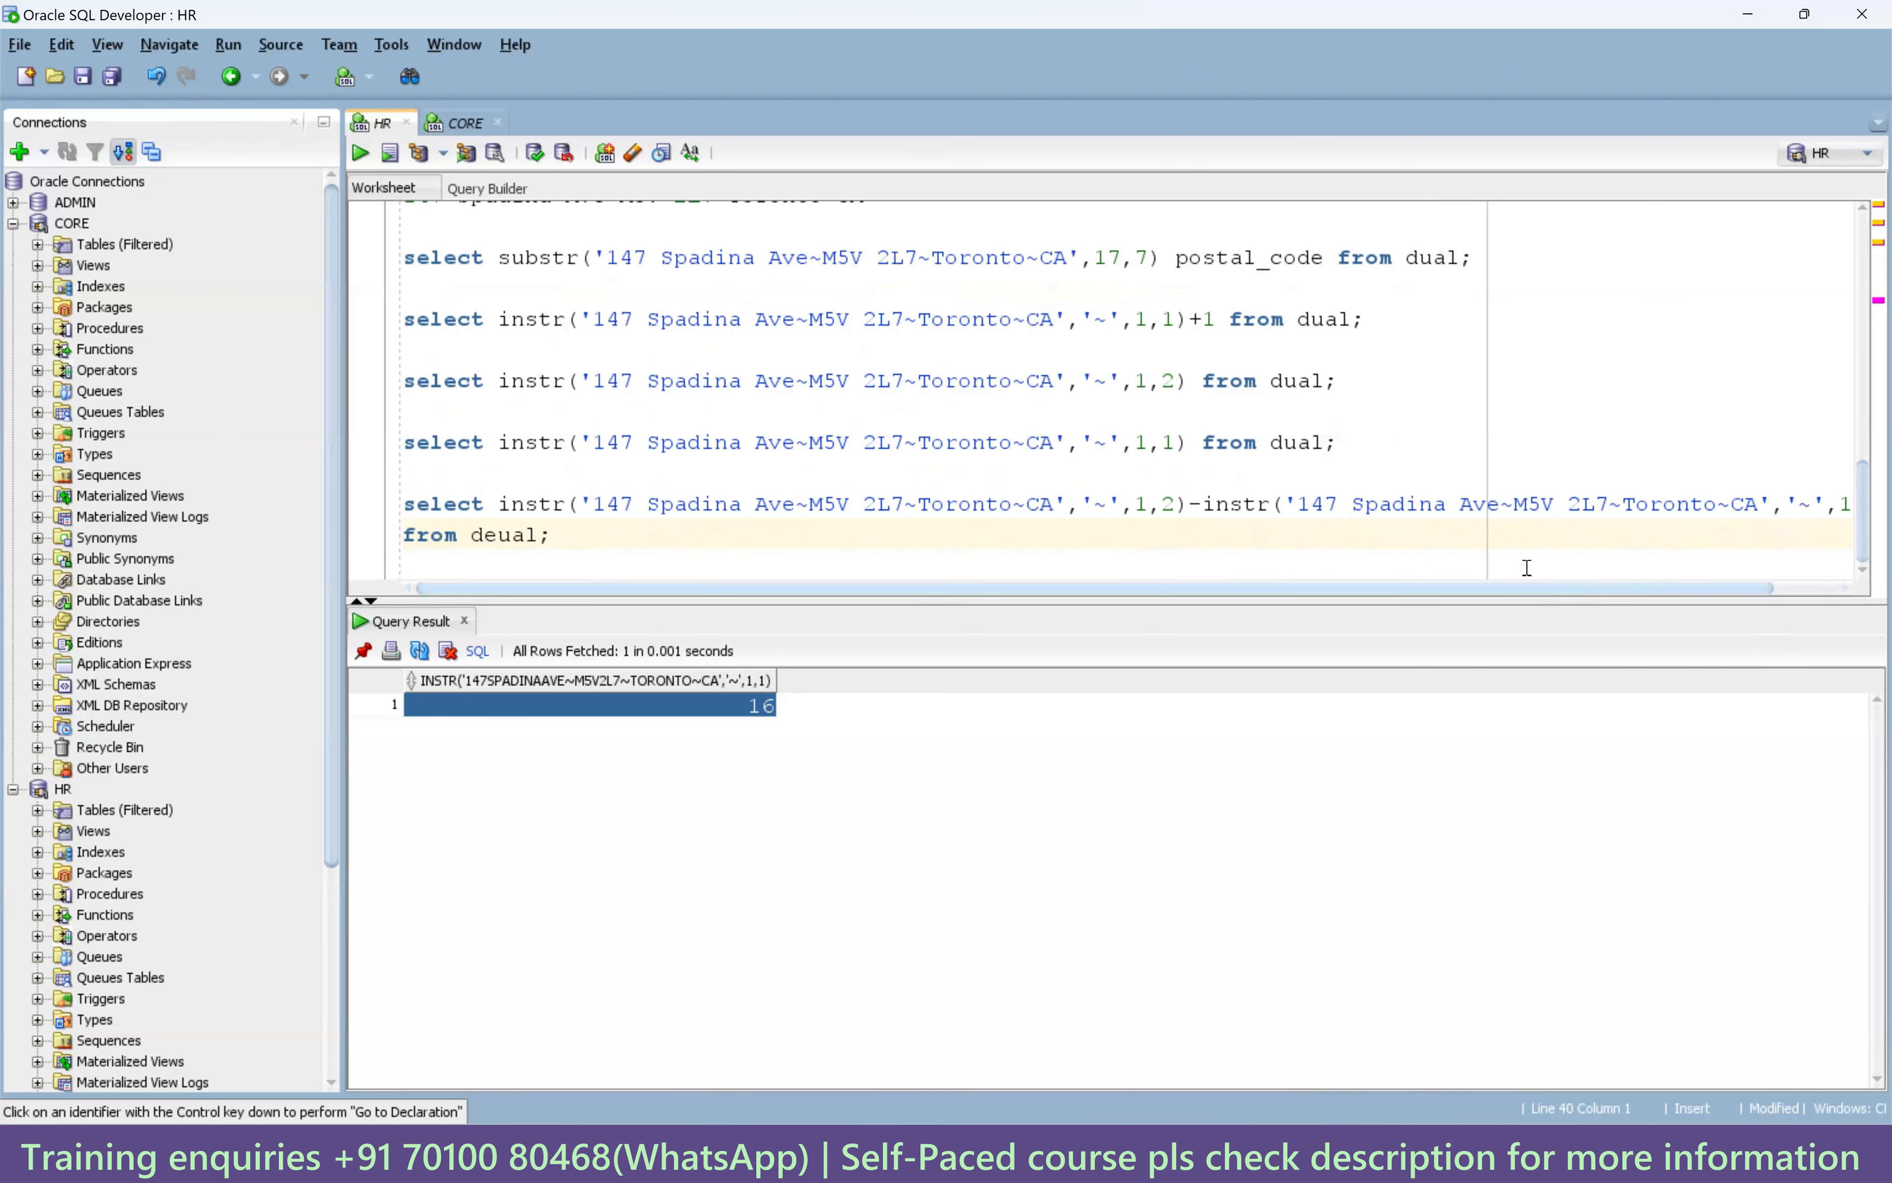
left_click(1173, 505)
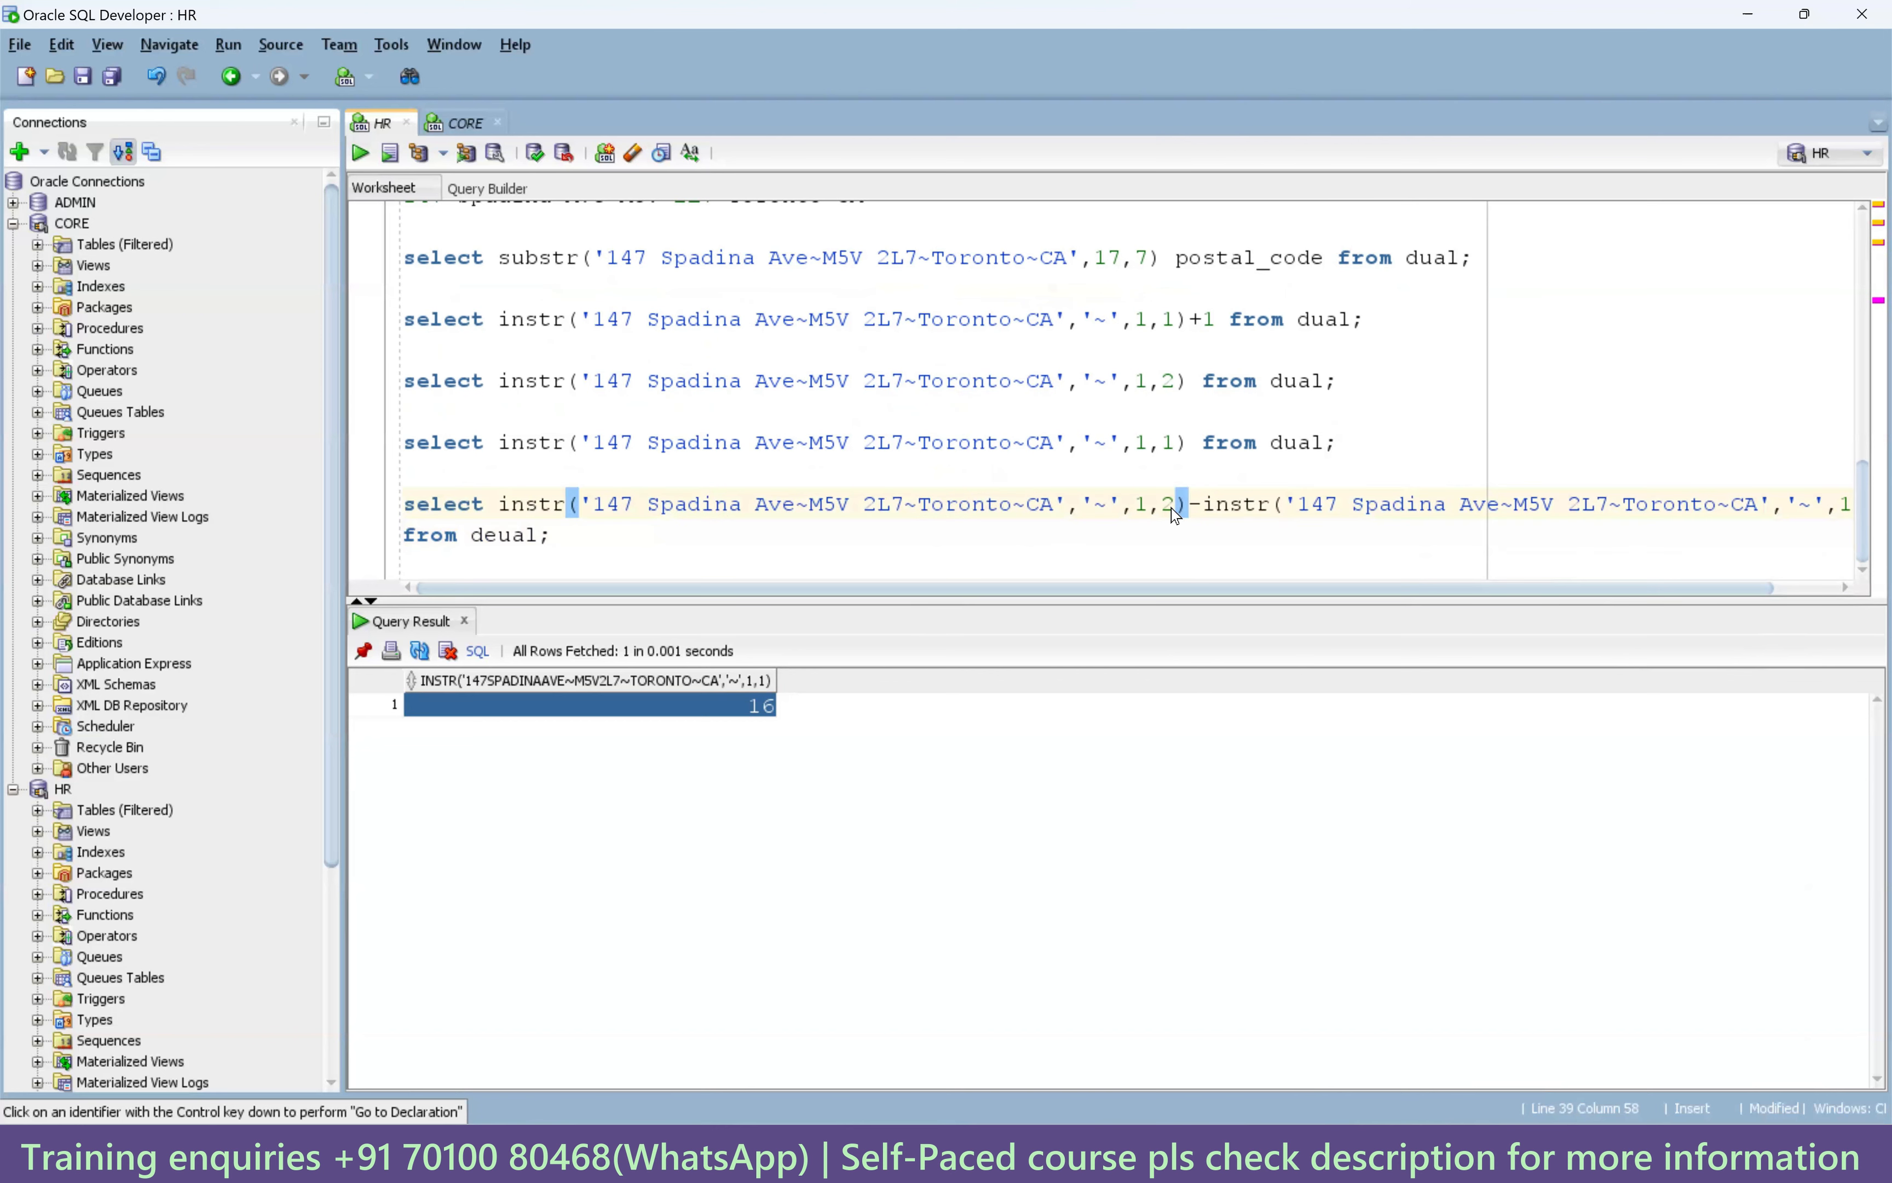
key("ctrl+Return")
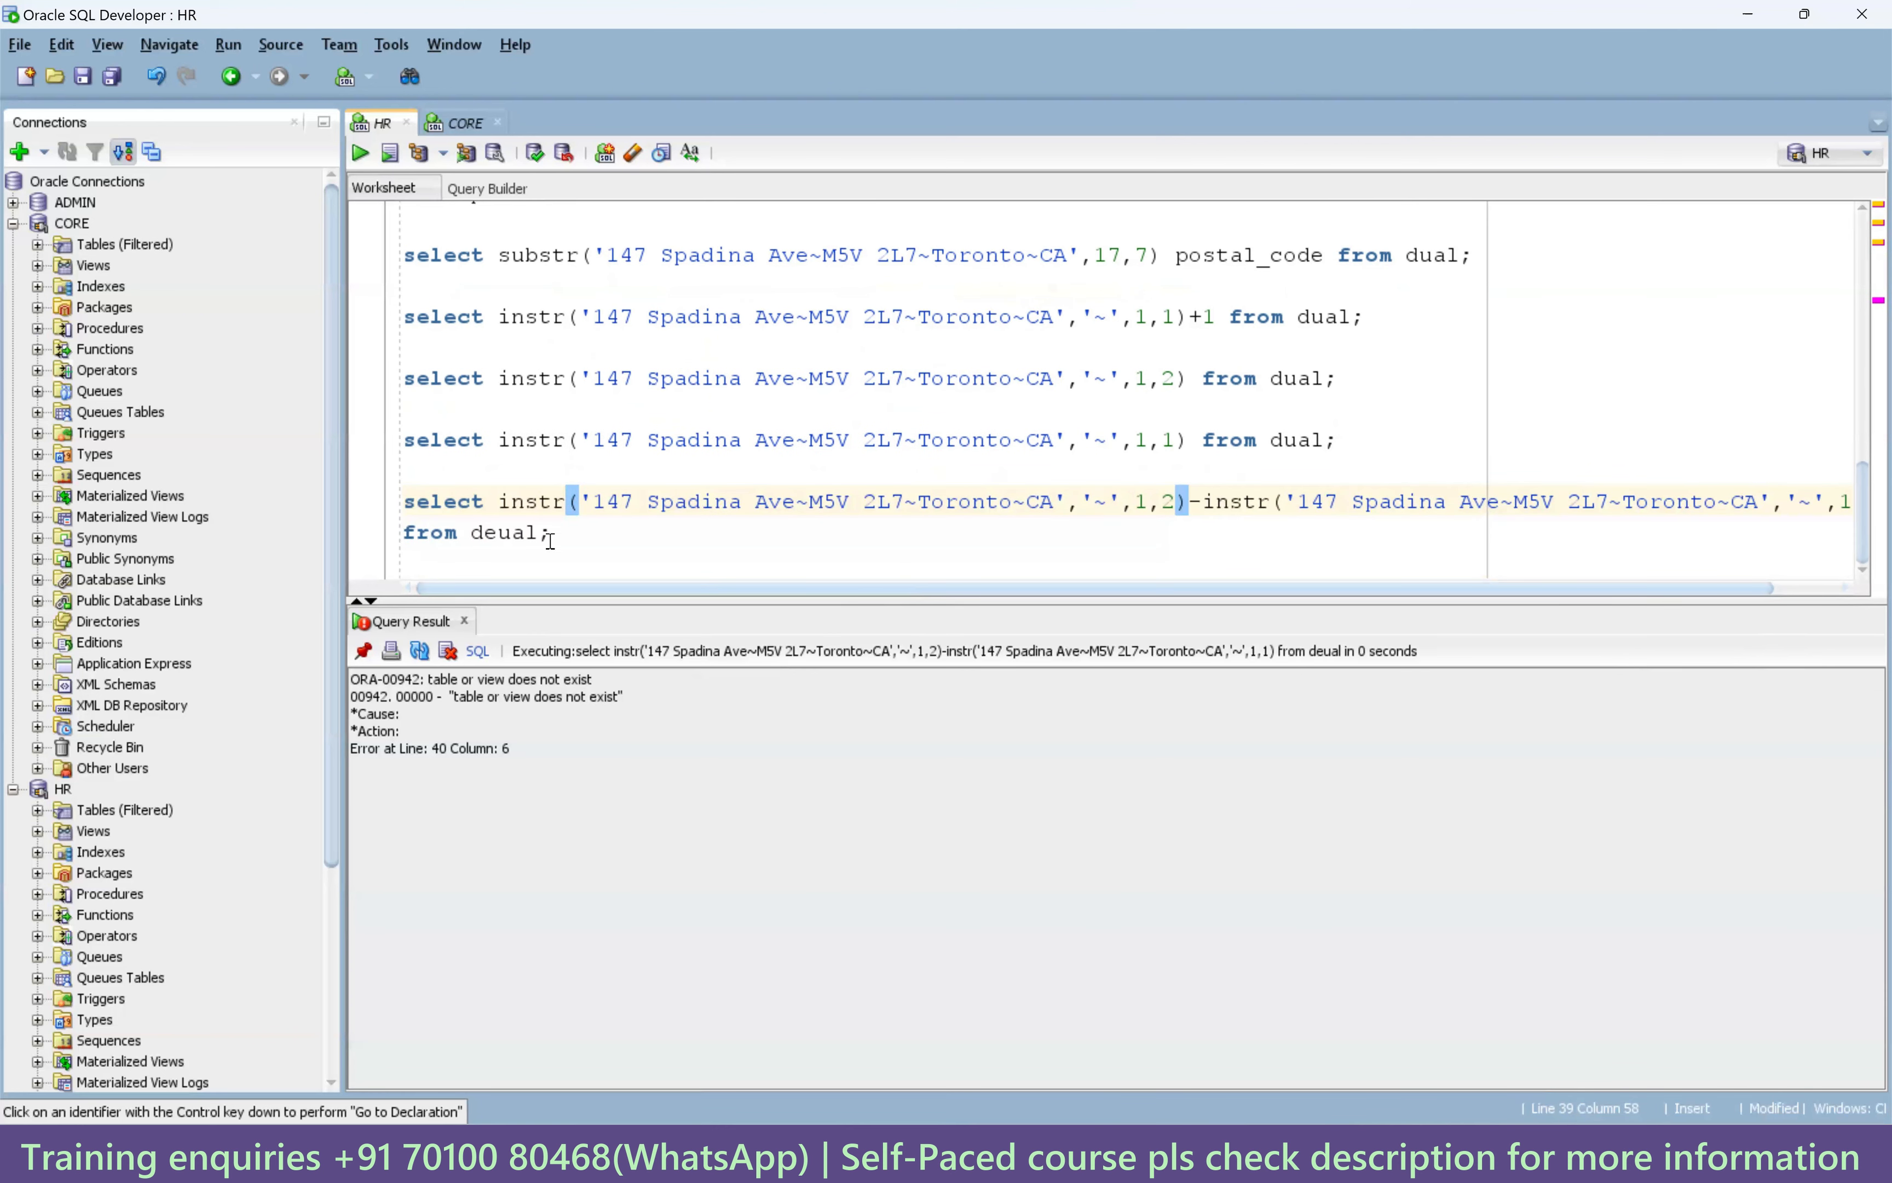
left_click(500, 532)
key("BackSpace")
key("ctrl+Return")
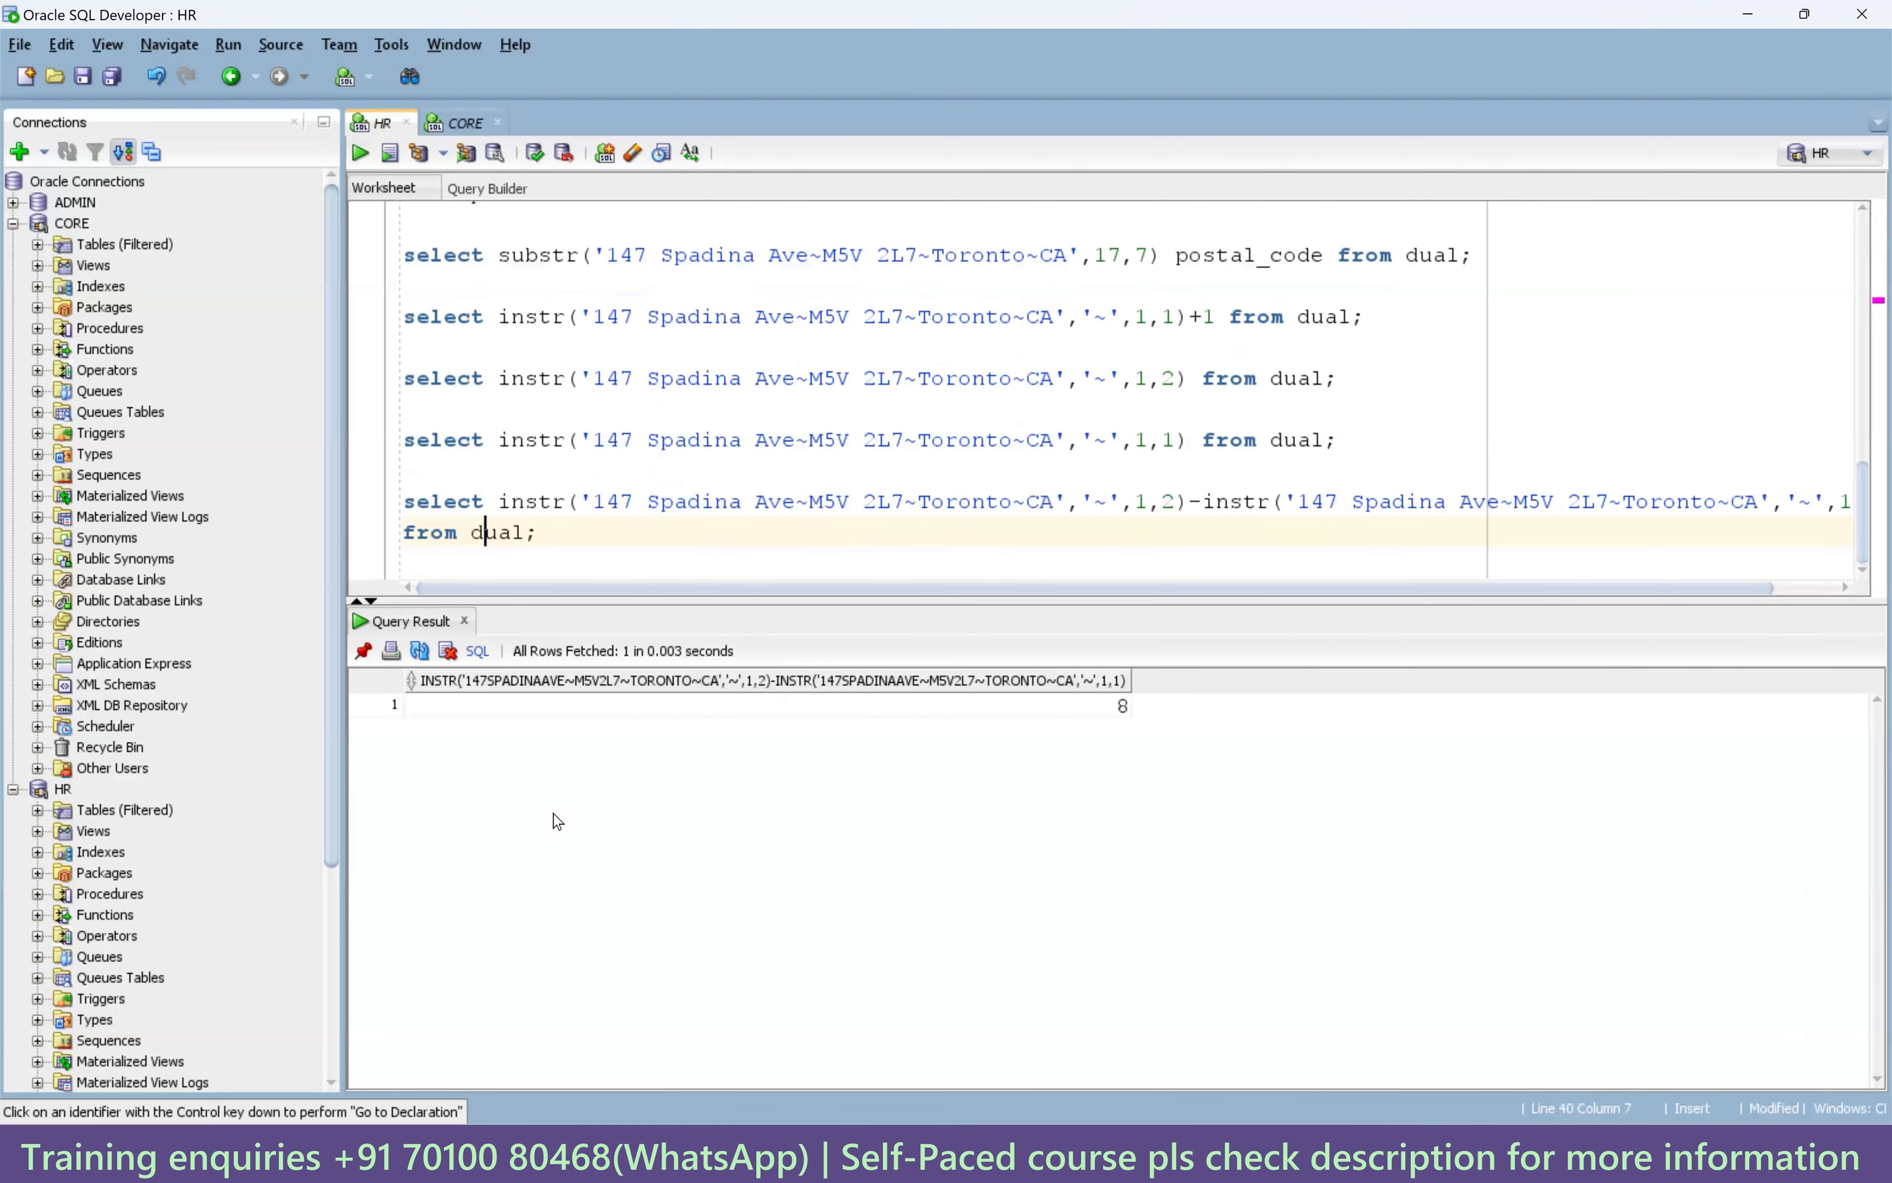
Compare the result with substr's 17,7 arguments, then append -1 so the query returns 7.
left_click(977, 706)
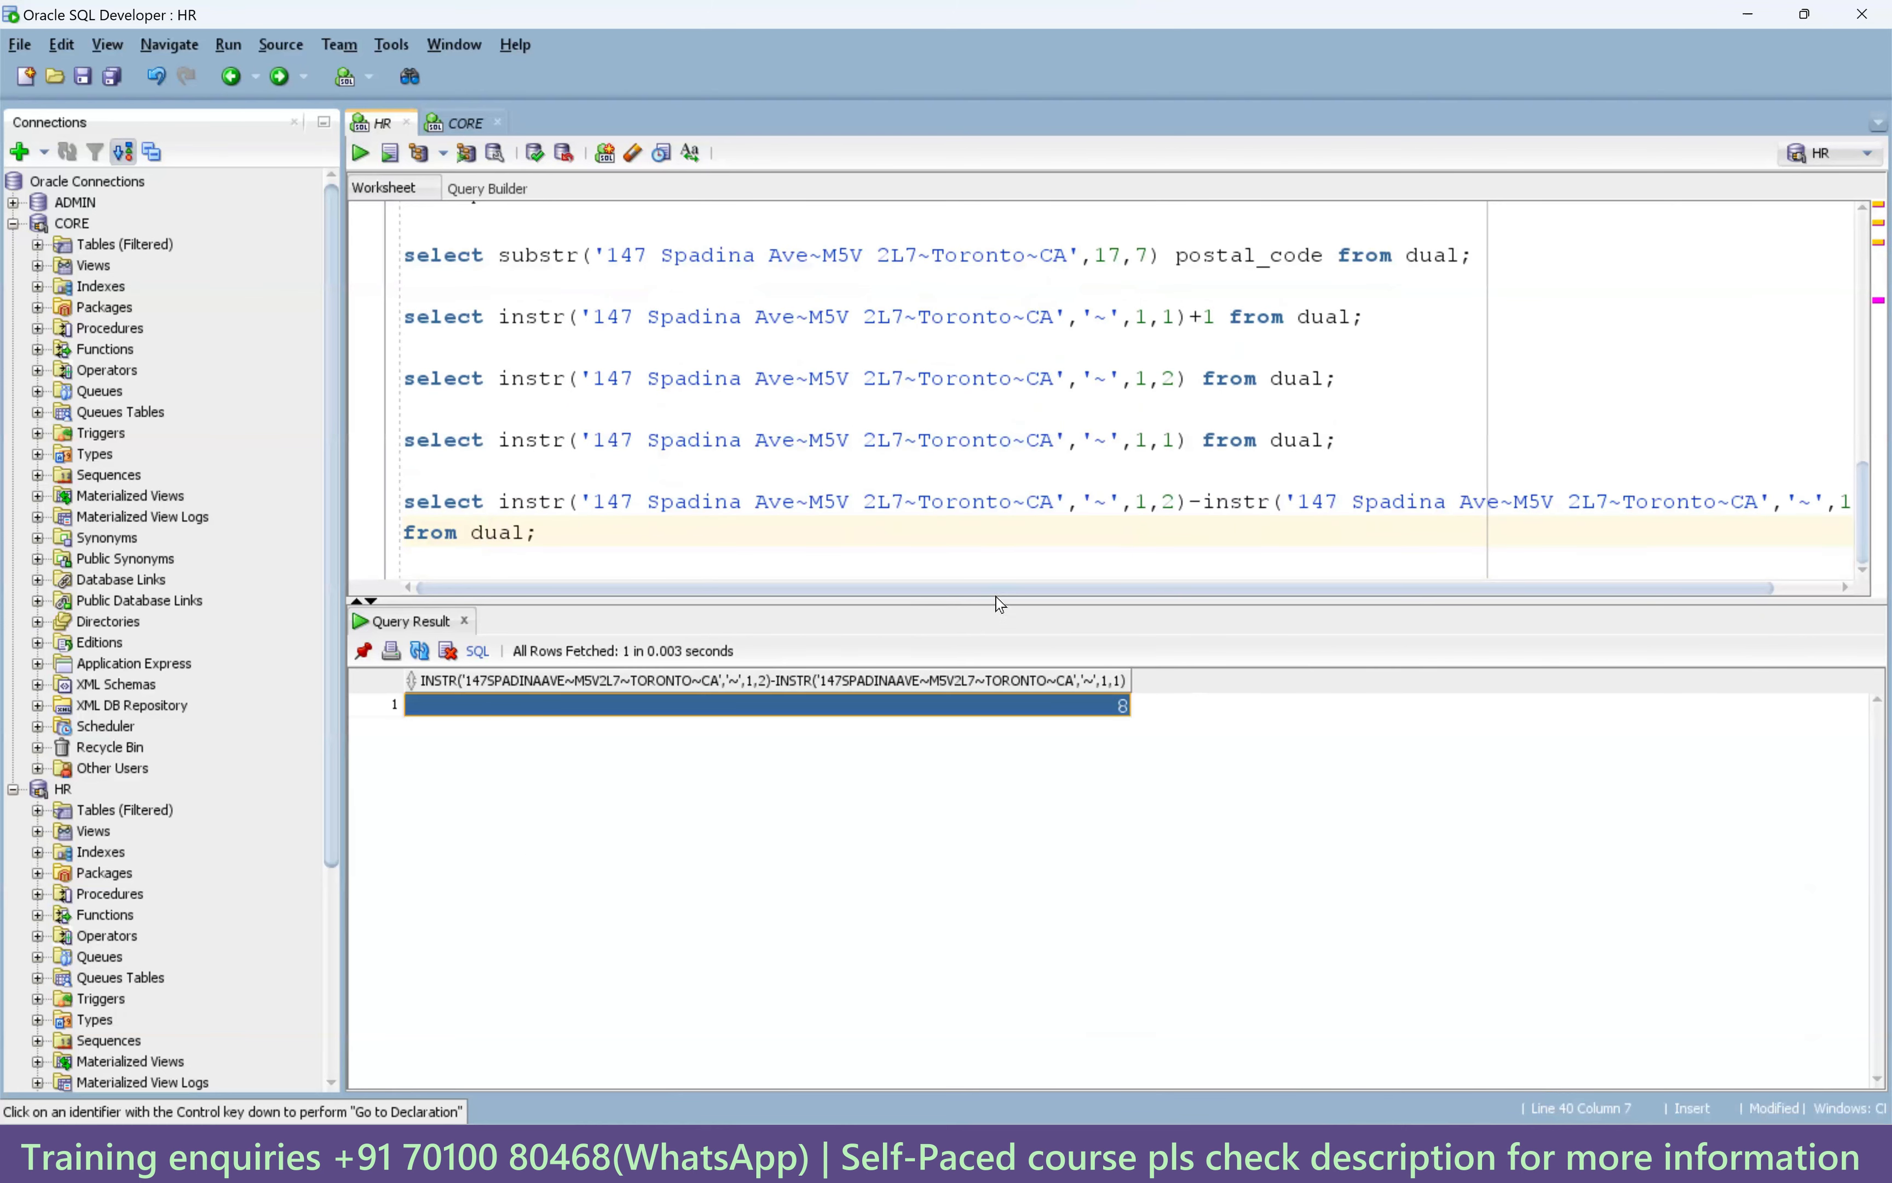
left_click_drag(999, 592, 1161, 563)
left_click(1075, 258)
left_click(1826, 518)
type("-1")
key("ctrl+Return")
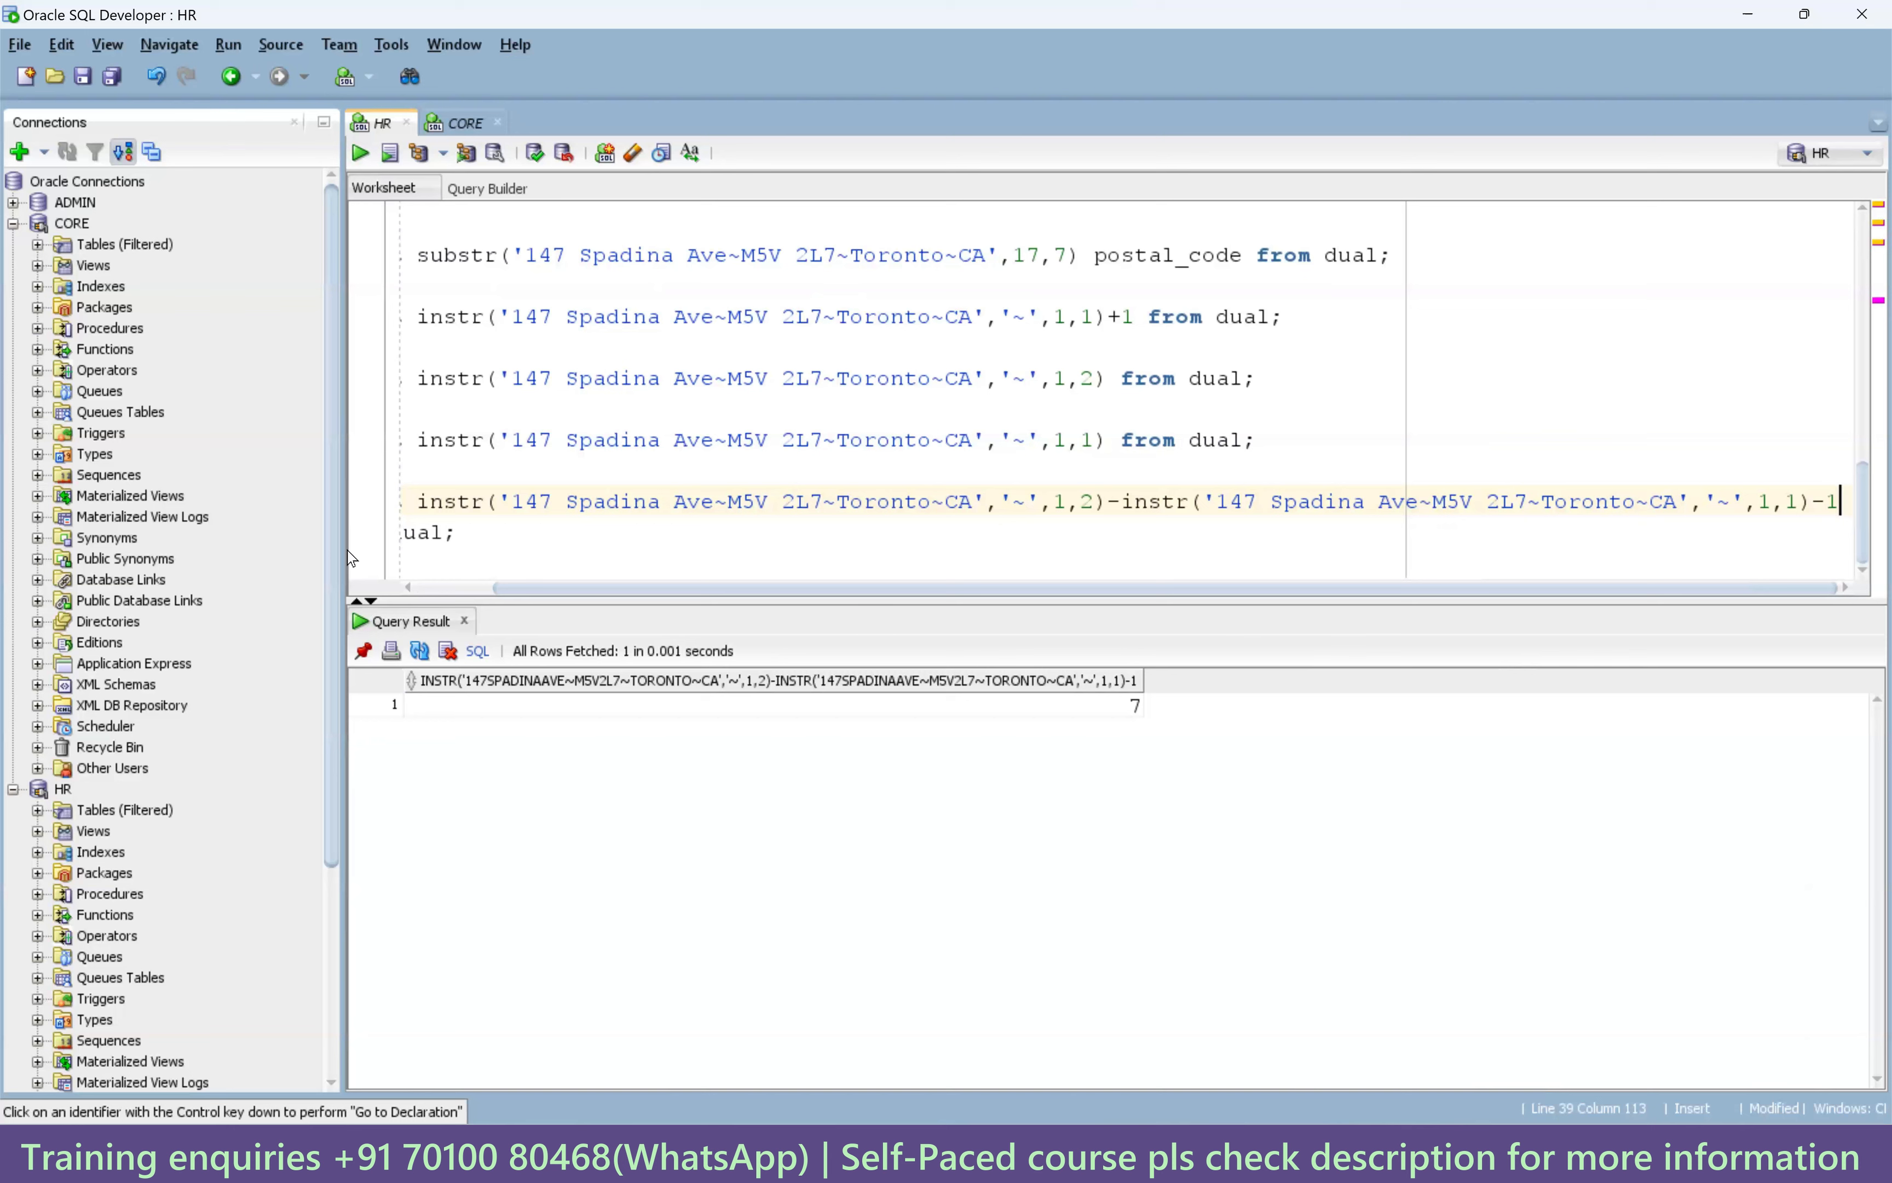
Add blank lines below the query and highlight the postal code M5V 2L7 in the address.
left_click_drag(615, 591, 535, 591)
left_click(691, 555)
key("Return")
key("Return")
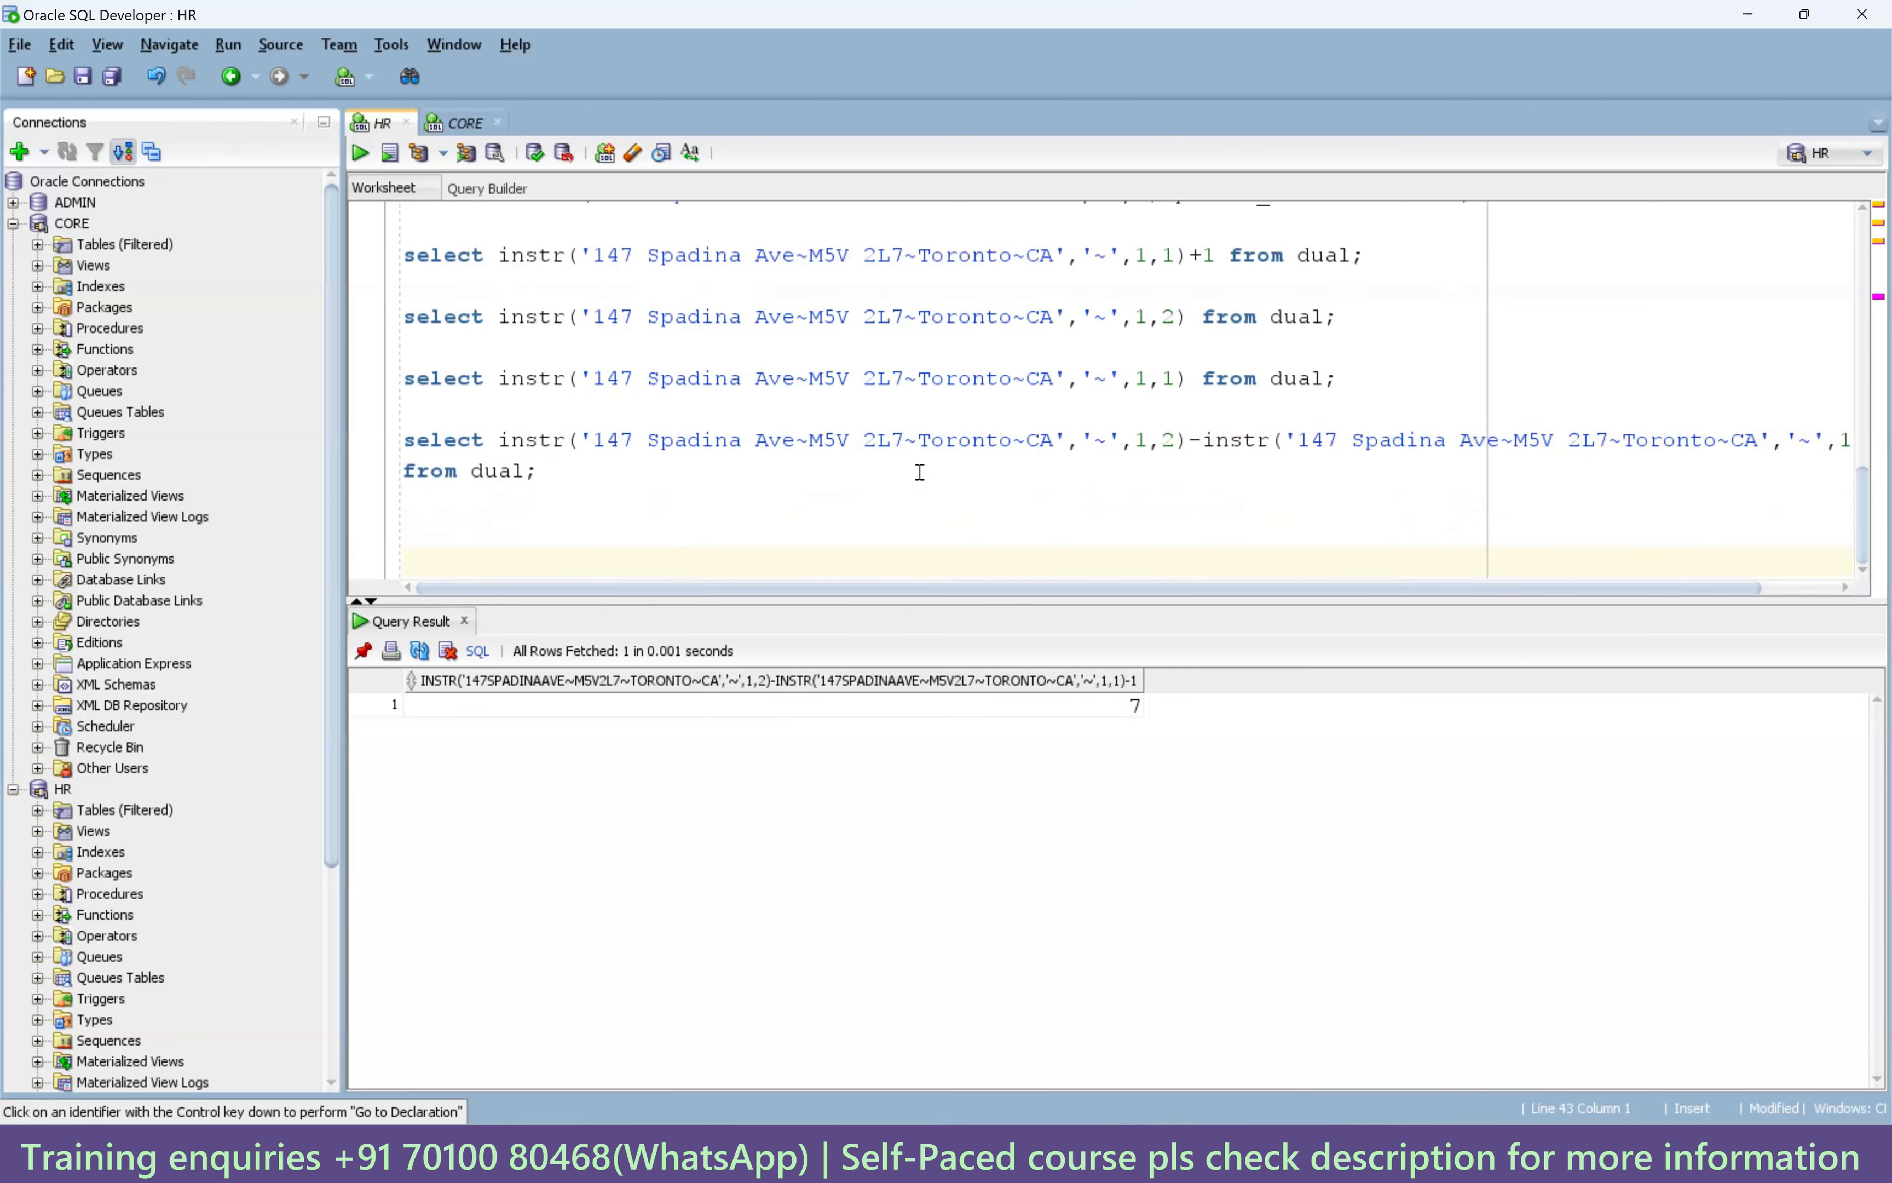
left_click_drag(810, 442, 905, 454)
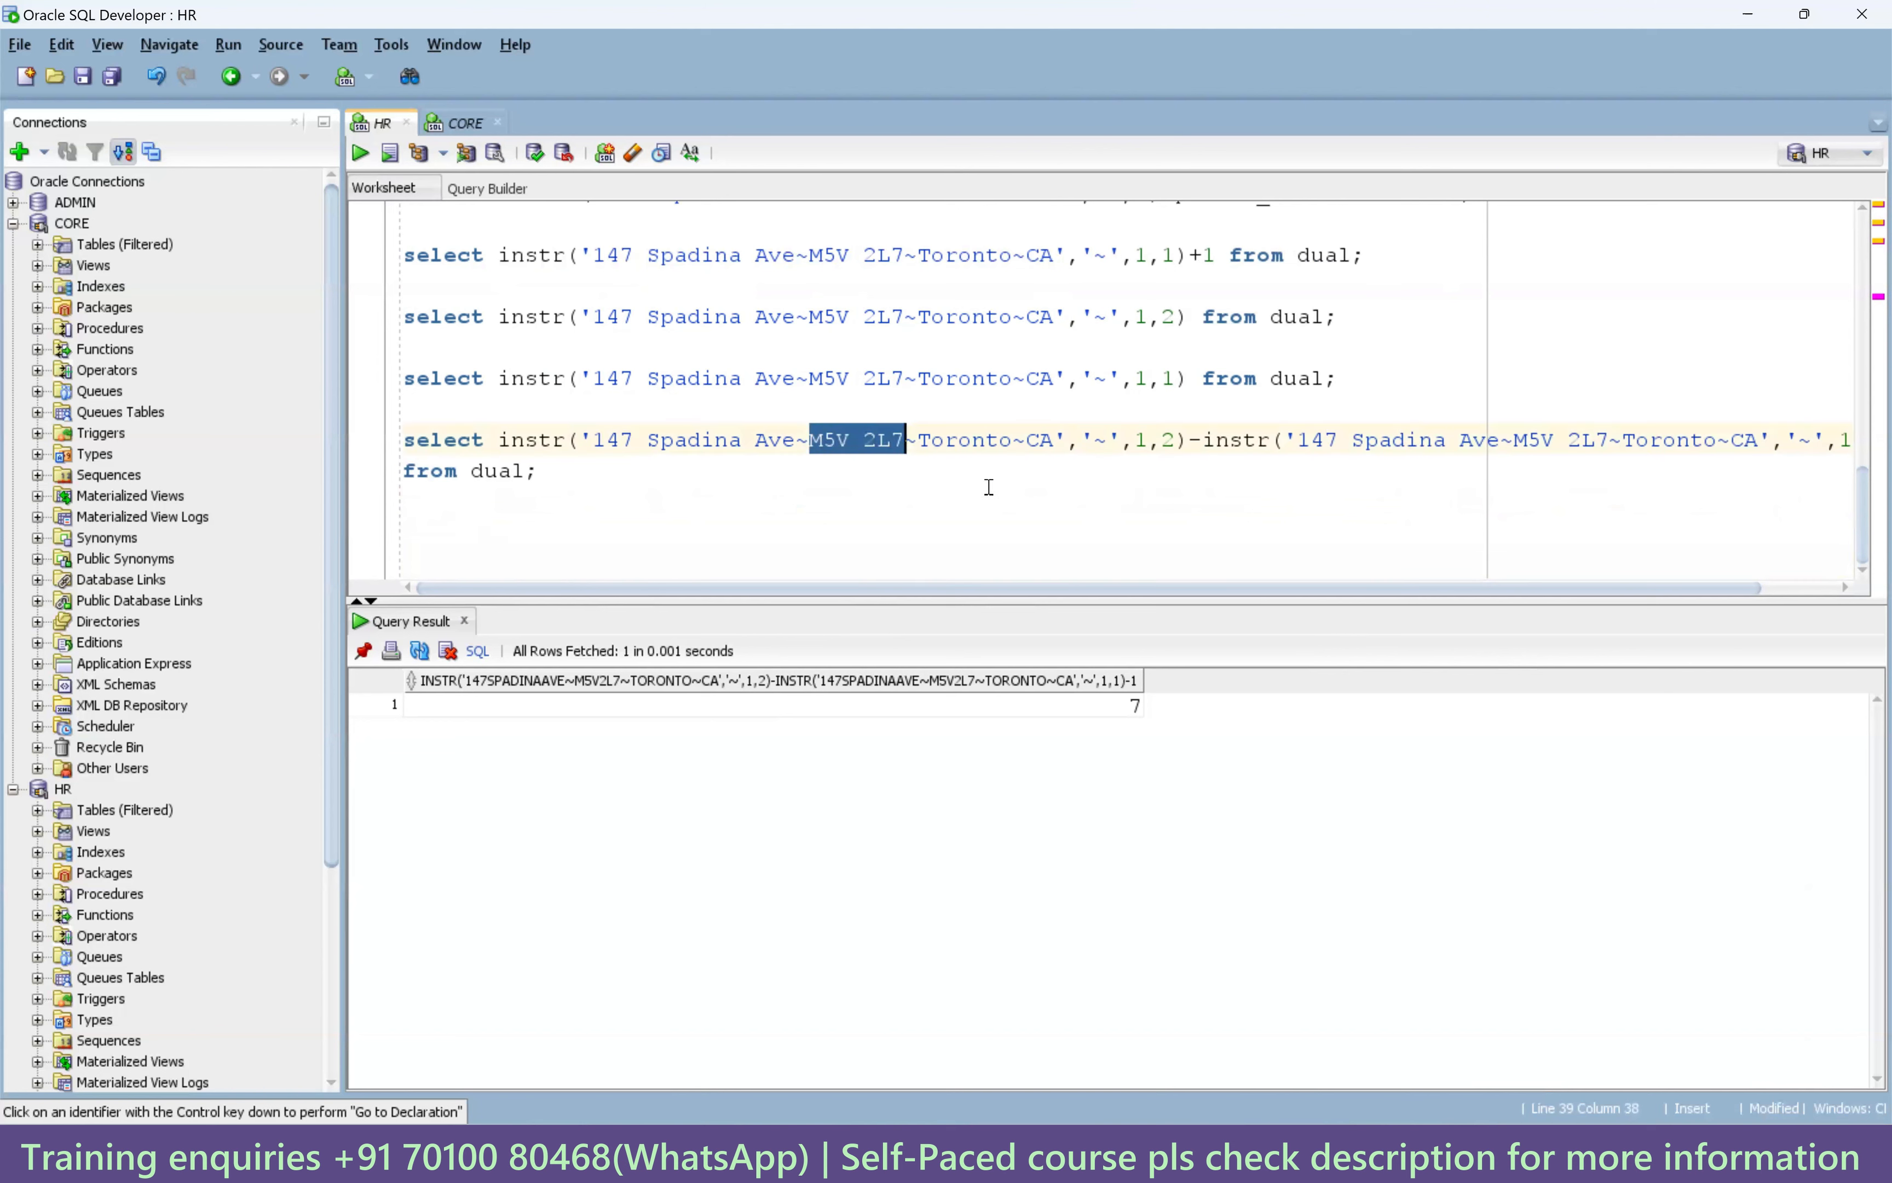
scroll(1180, 407, "up", 2)
Paste a copy of the substr query and replace its start 17 with the first-tilde-plus-one instr expression.
left_click(505, 538)
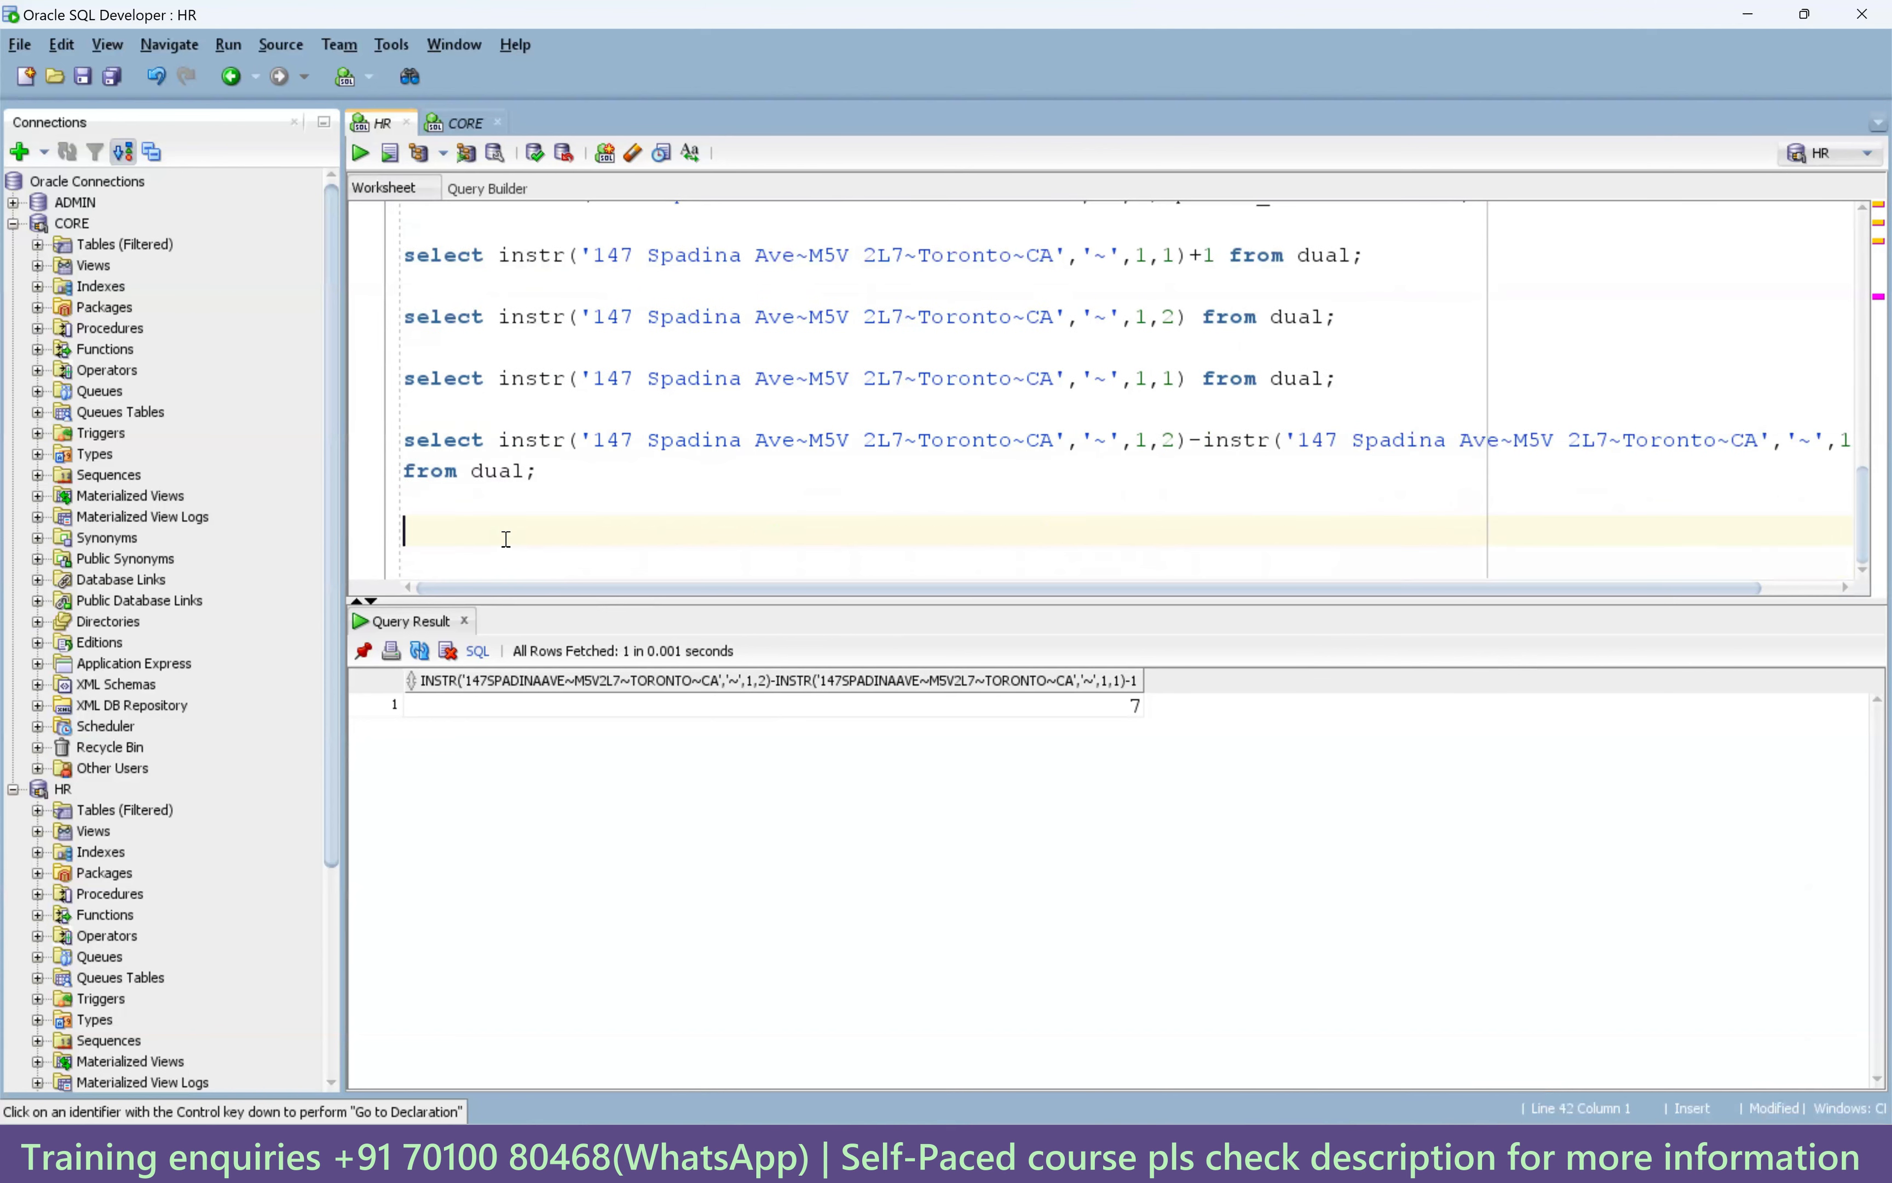
key("ctrl+v")
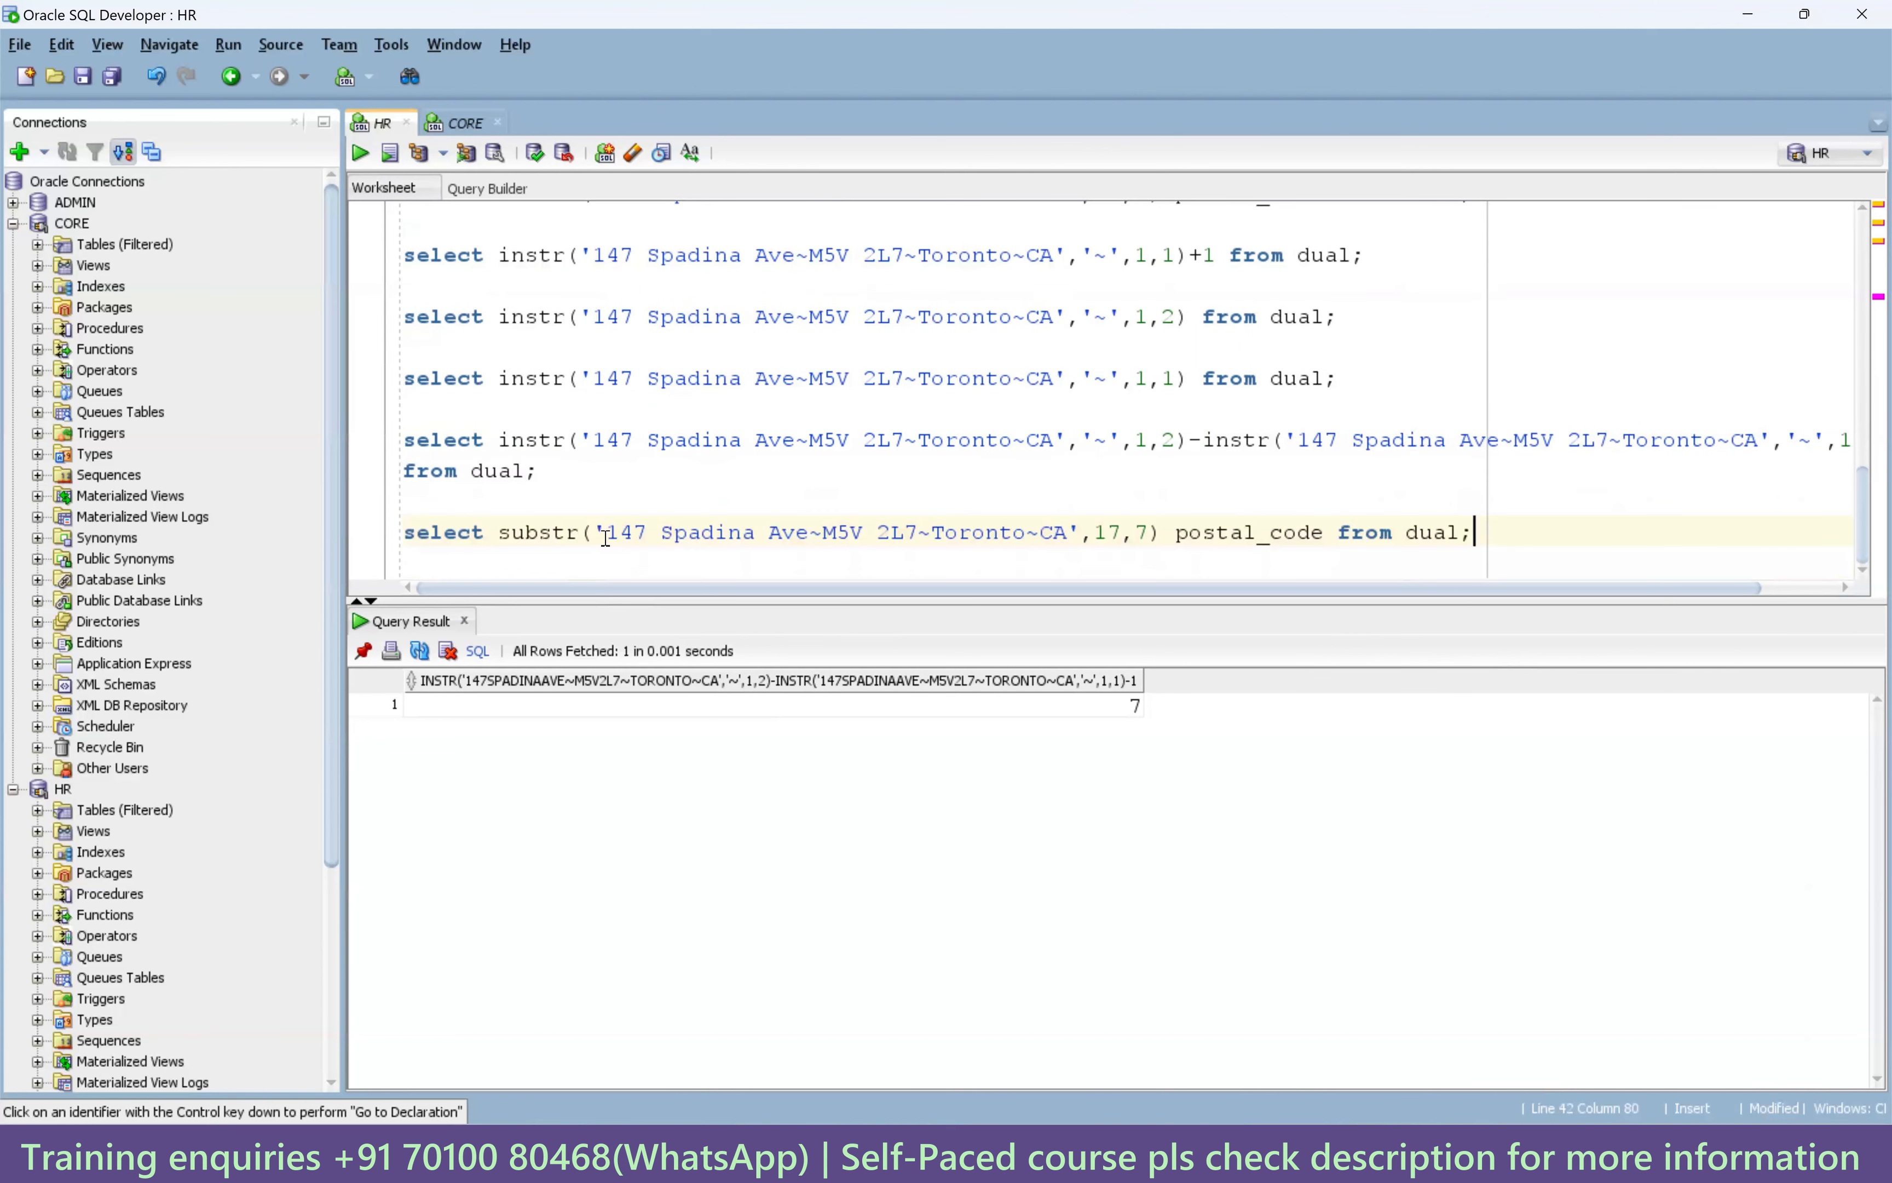
double_click(1108, 533)
scroll(989, 409, "up", 1)
left_click(1151, 348)
key("ctrl+Return")
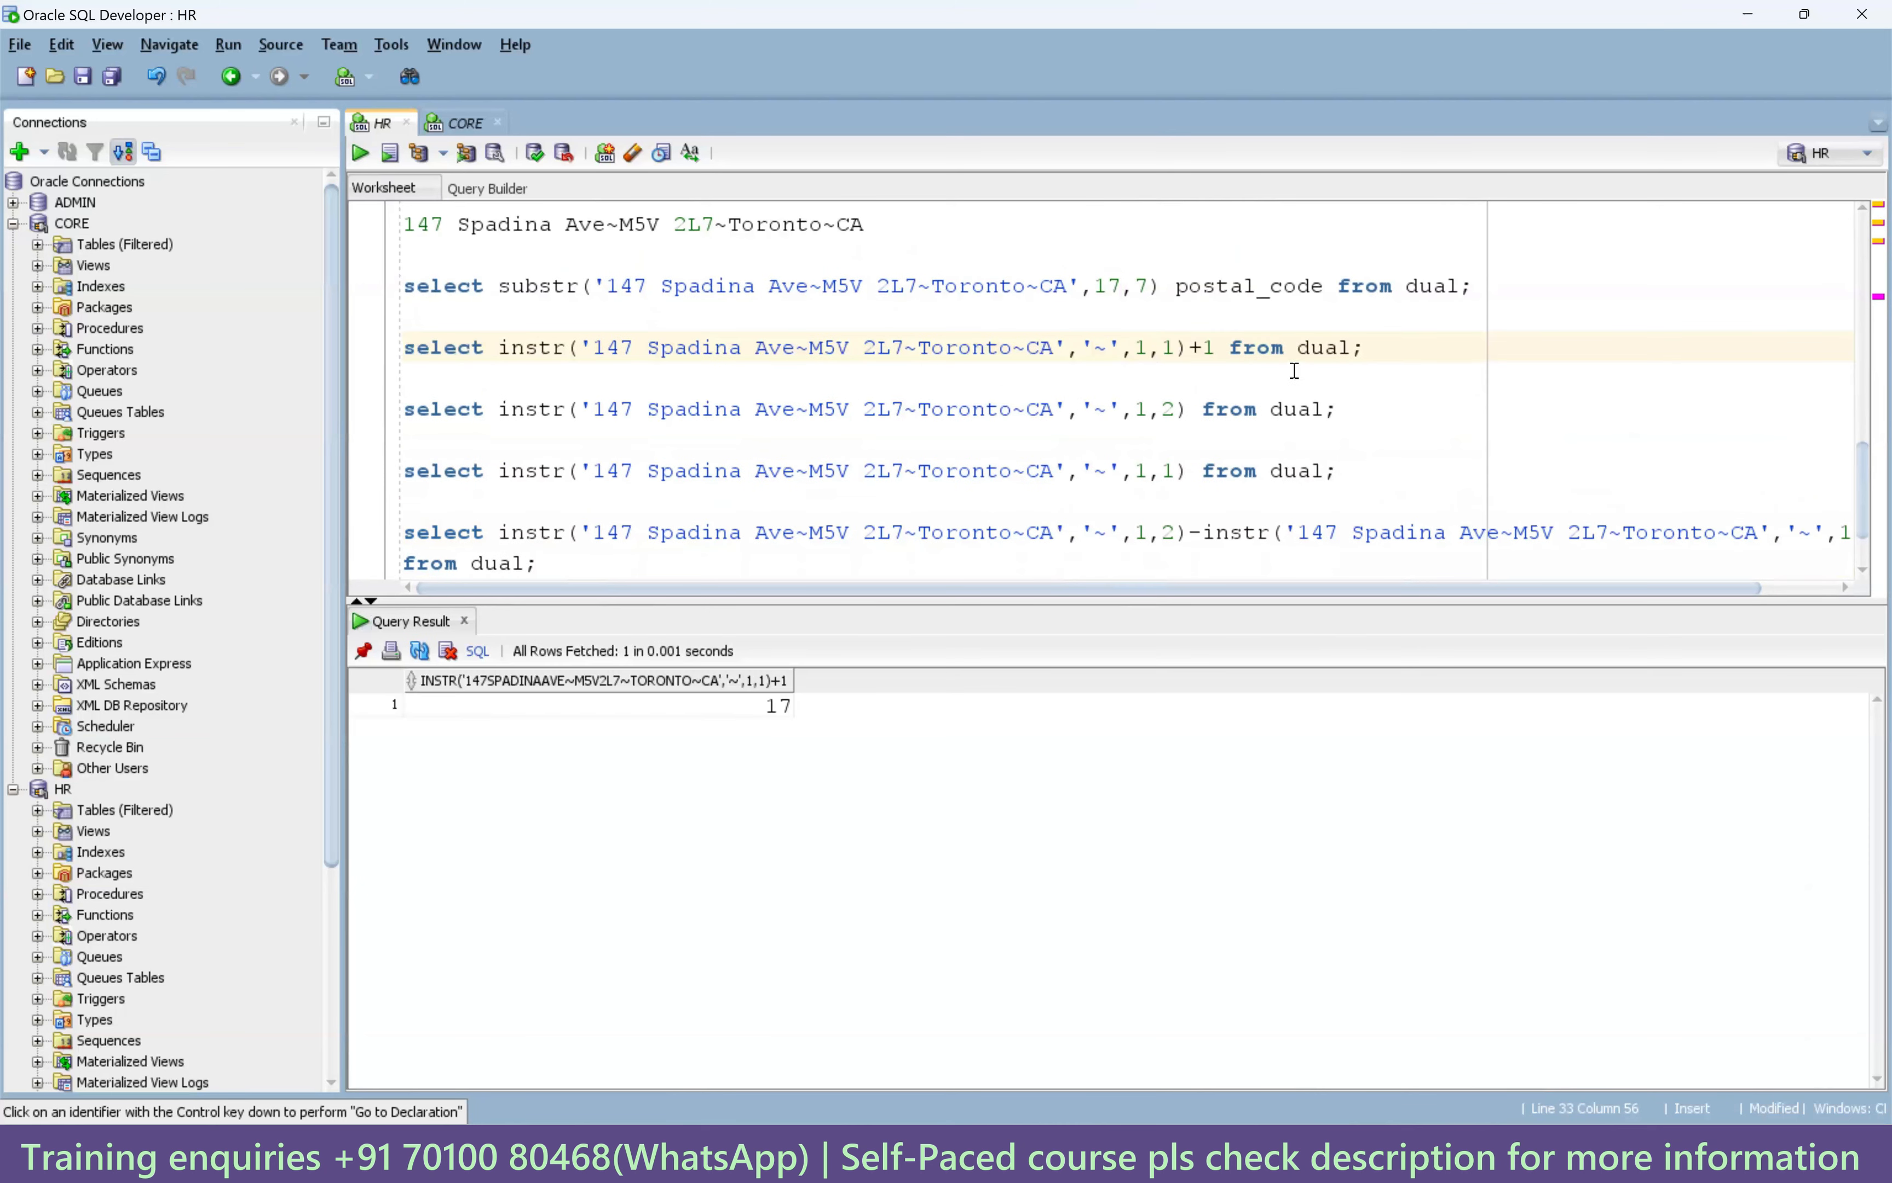
left_click_drag(1216, 347, 499, 345)
key("ctrl+c")
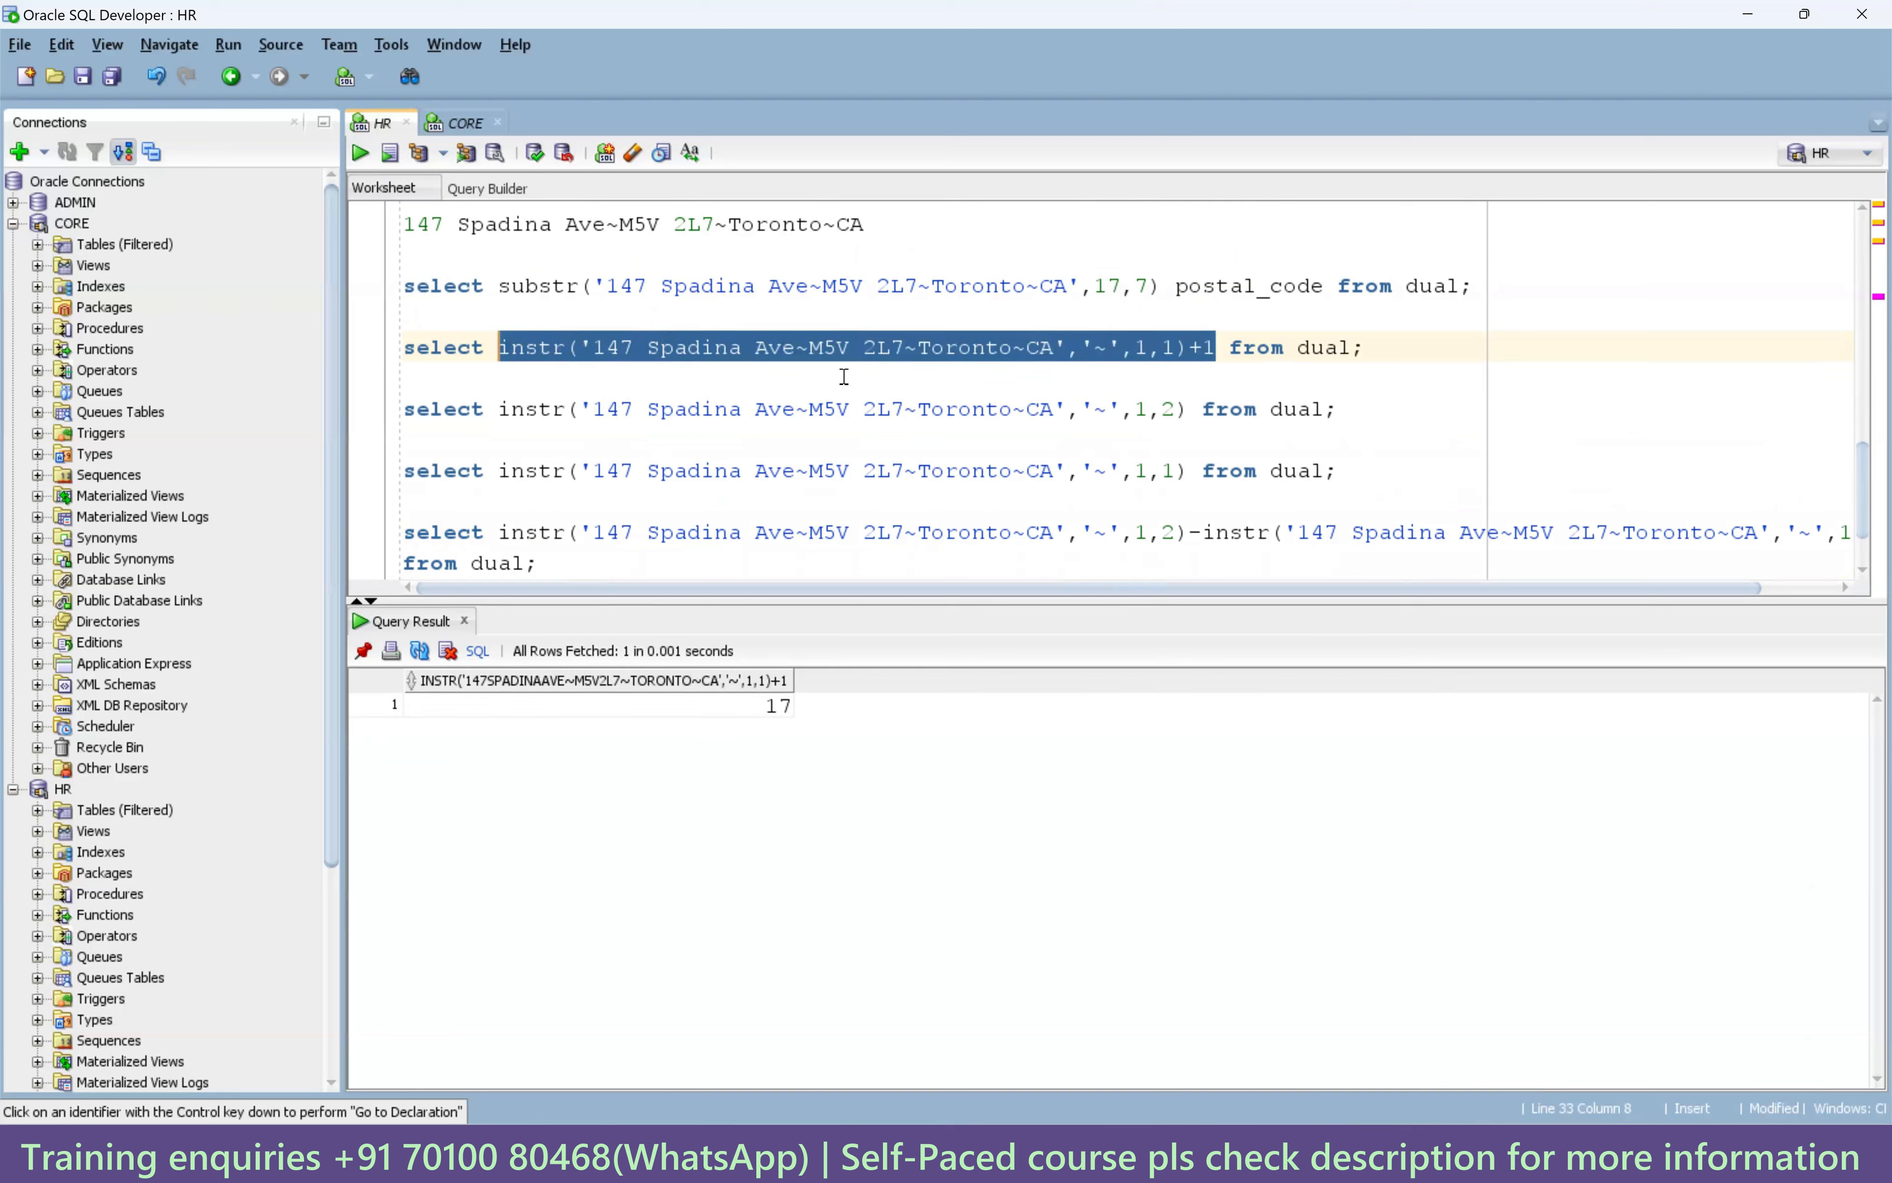
scroll(845, 376, "down", 1)
double_click(1109, 533)
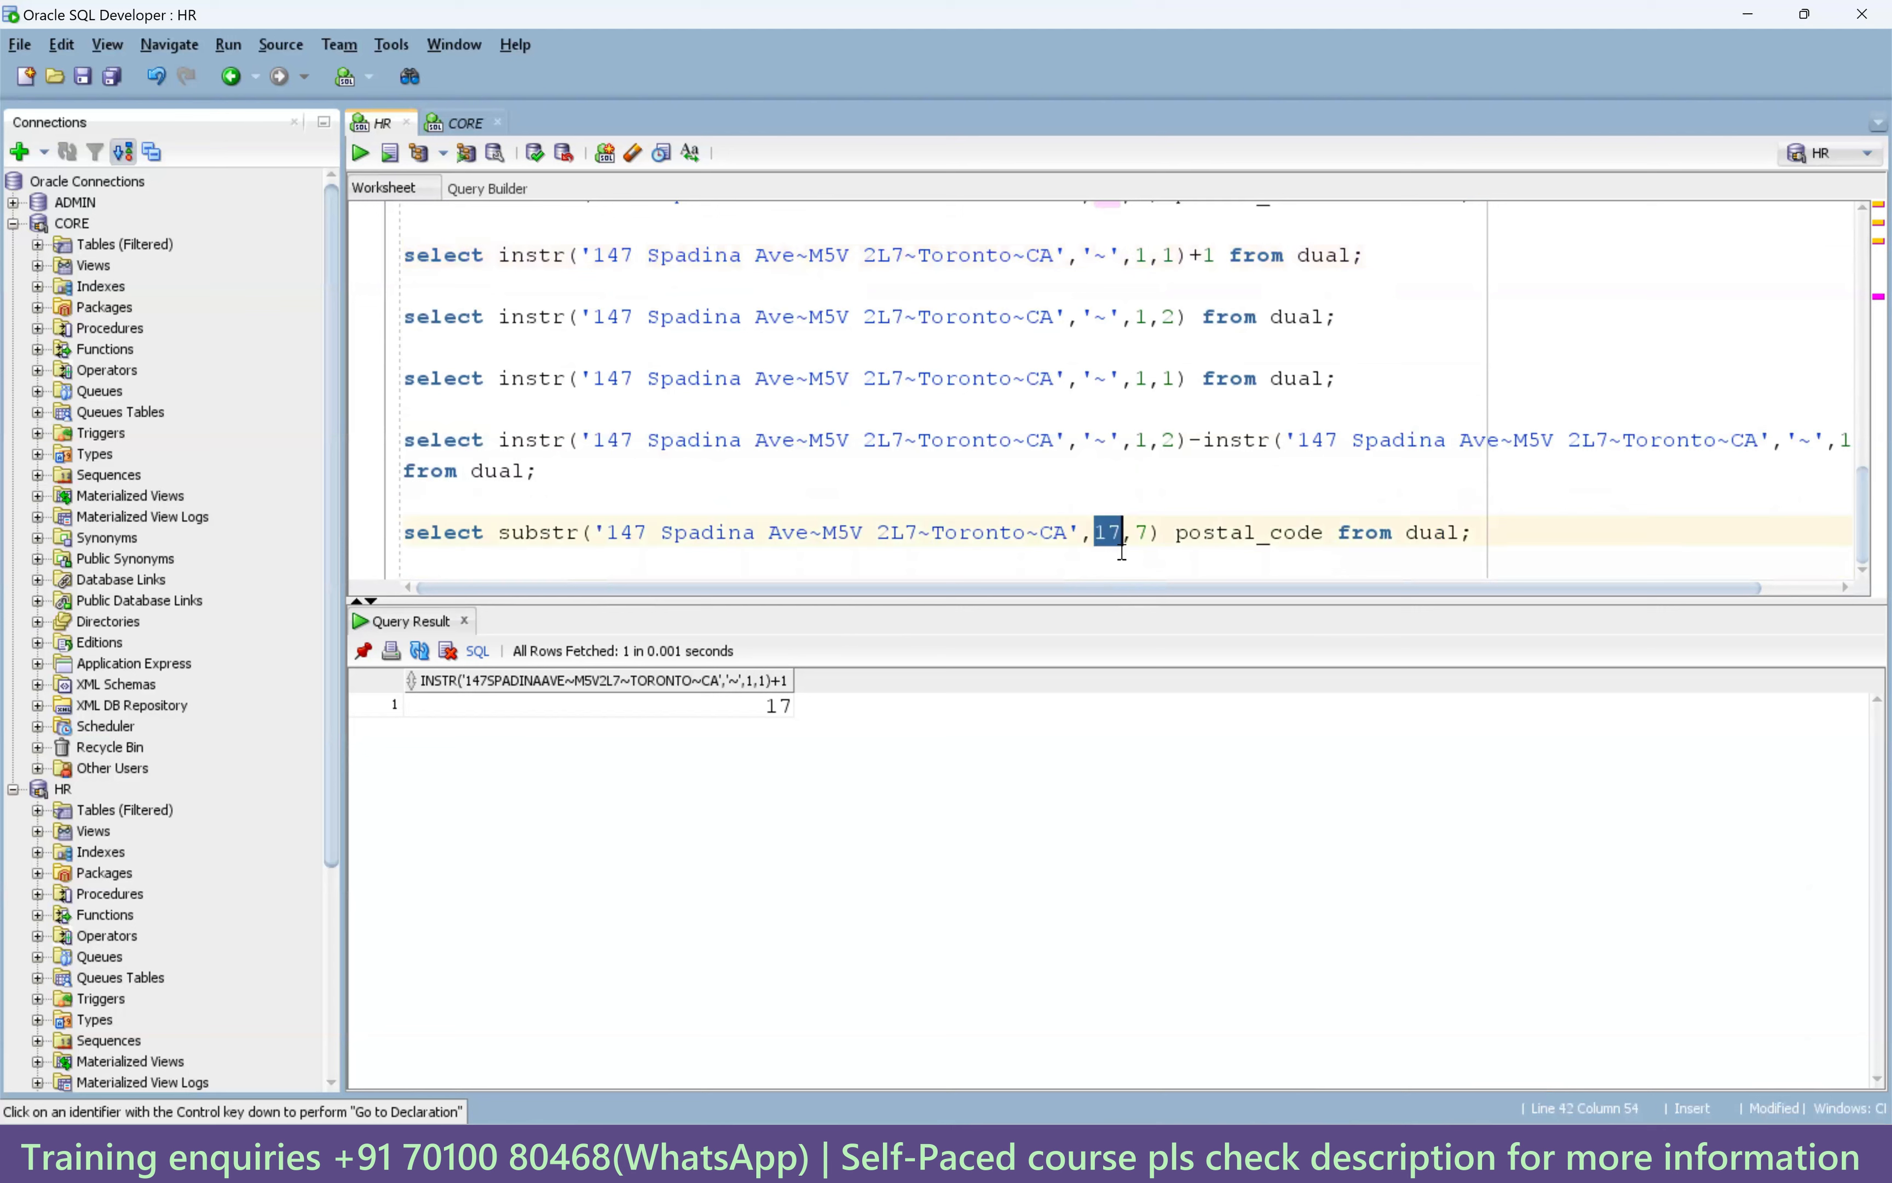
key("ctrl+v")
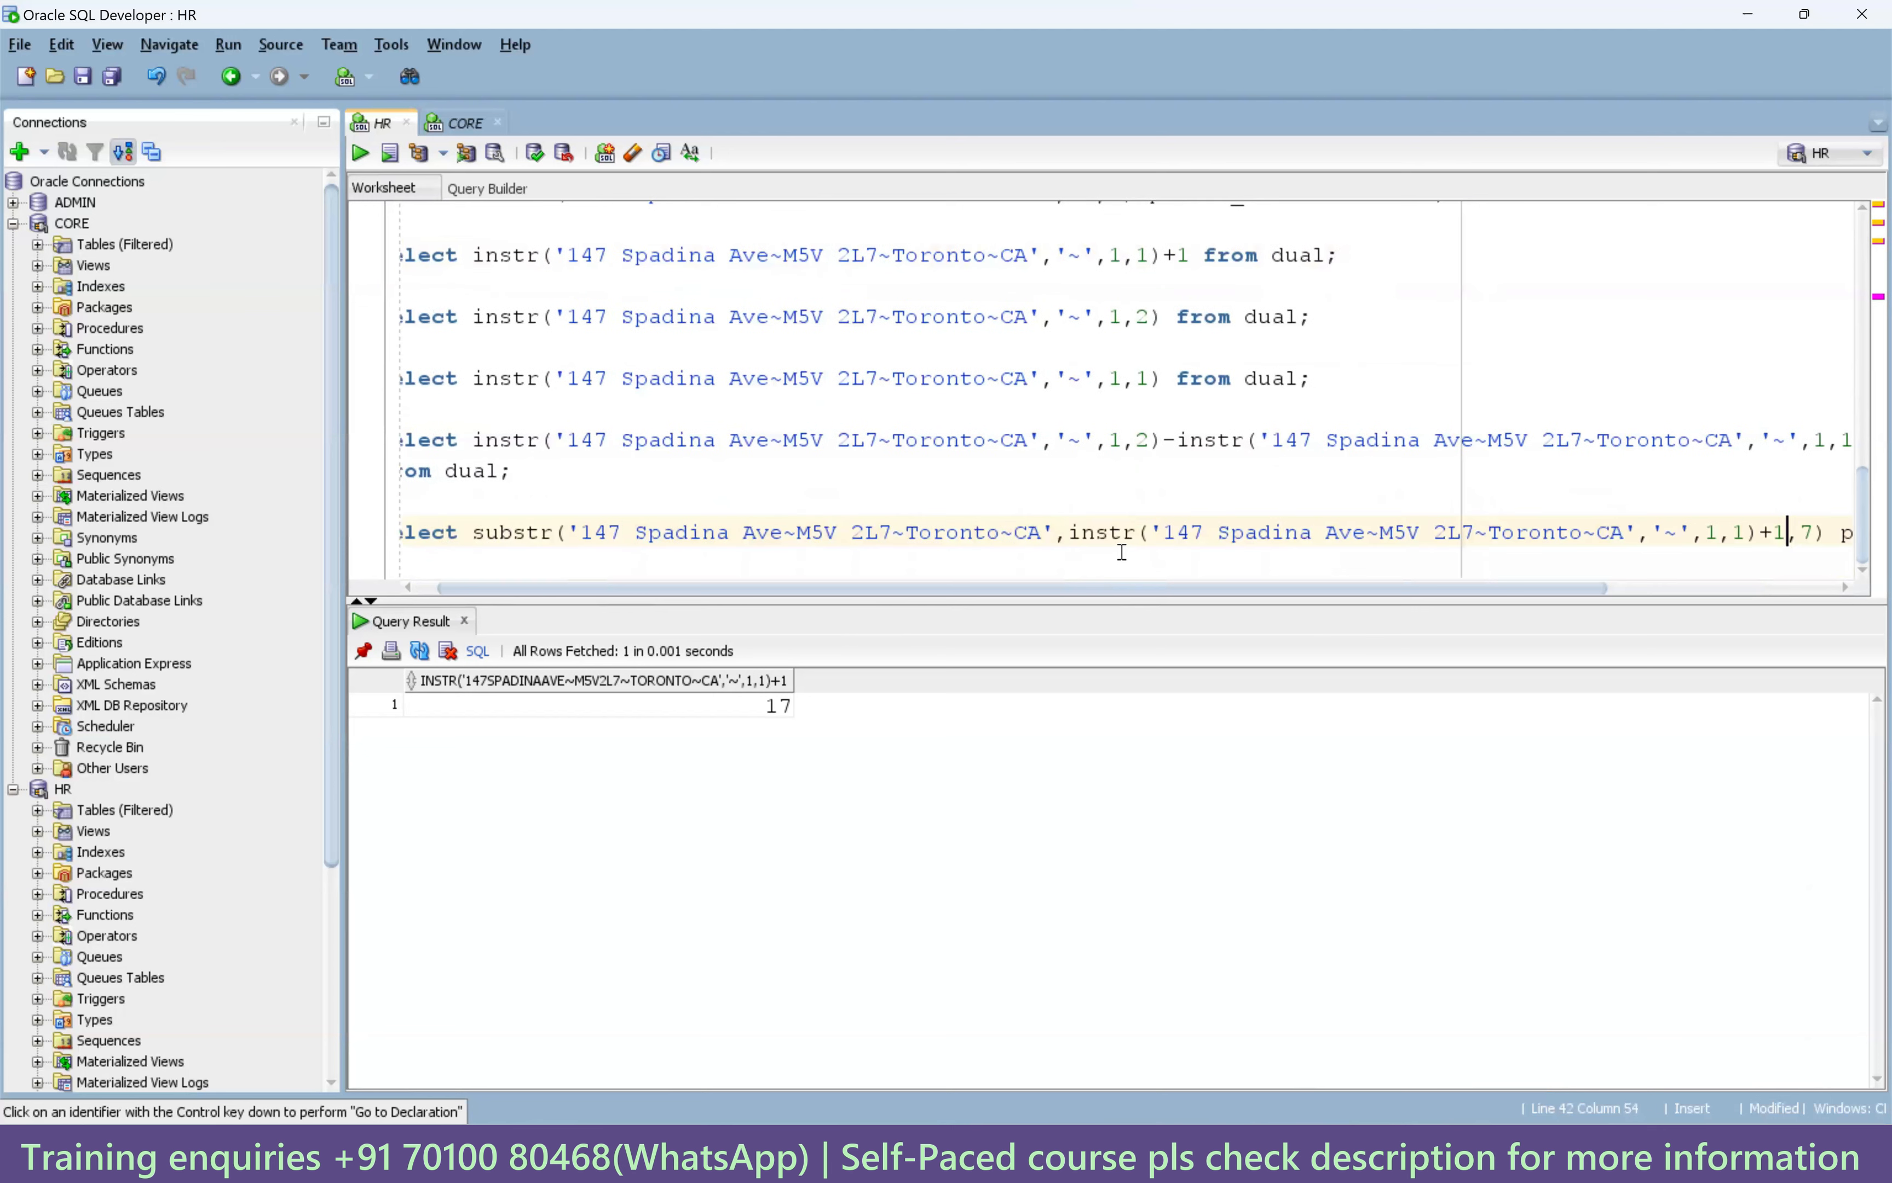
Replace the length 7 with the tilde-difference-minus-one expression and run it, returning M5V 2L7.
left_click(1820, 533)
key("Left")
key("Return")
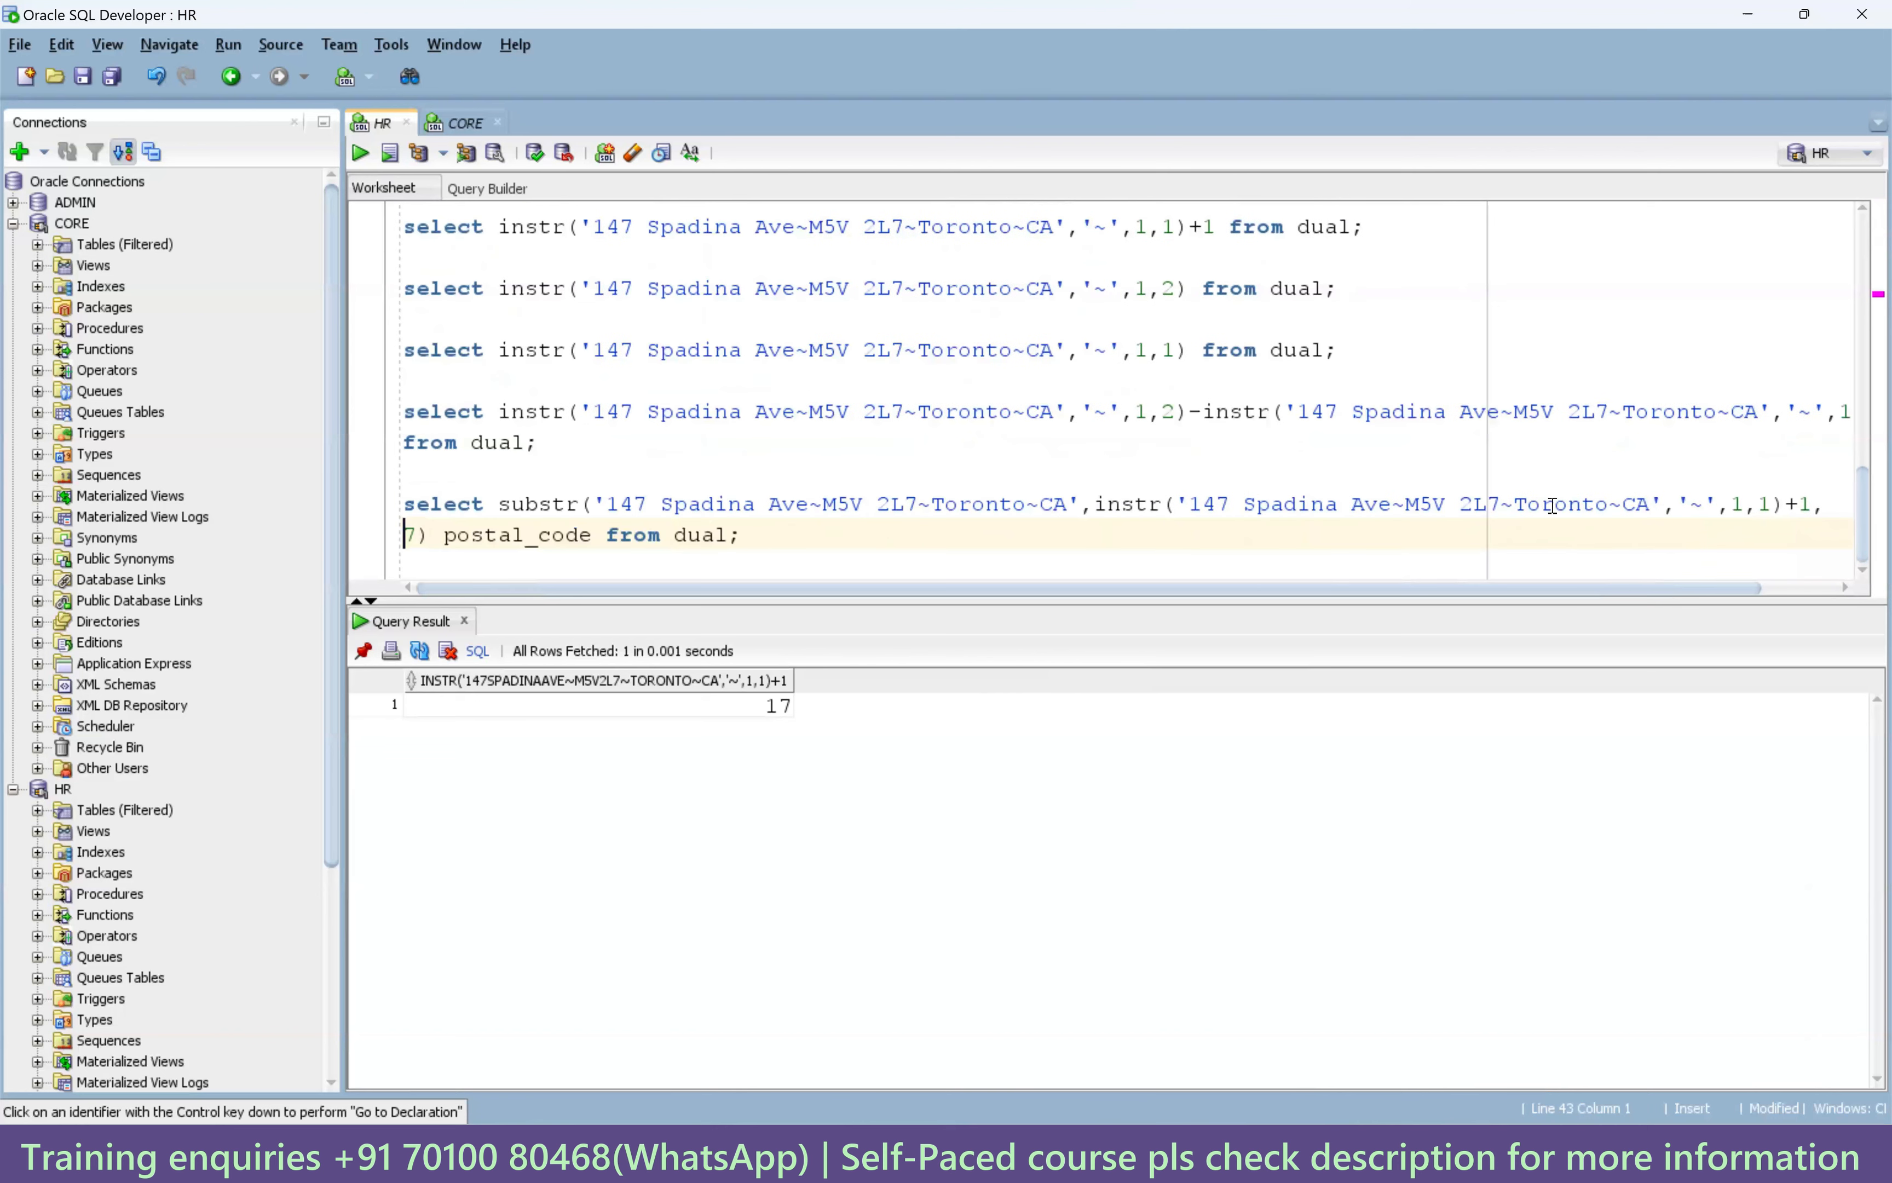
left_click_drag(500, 410, 1841, 412)
key("ctrl+c")
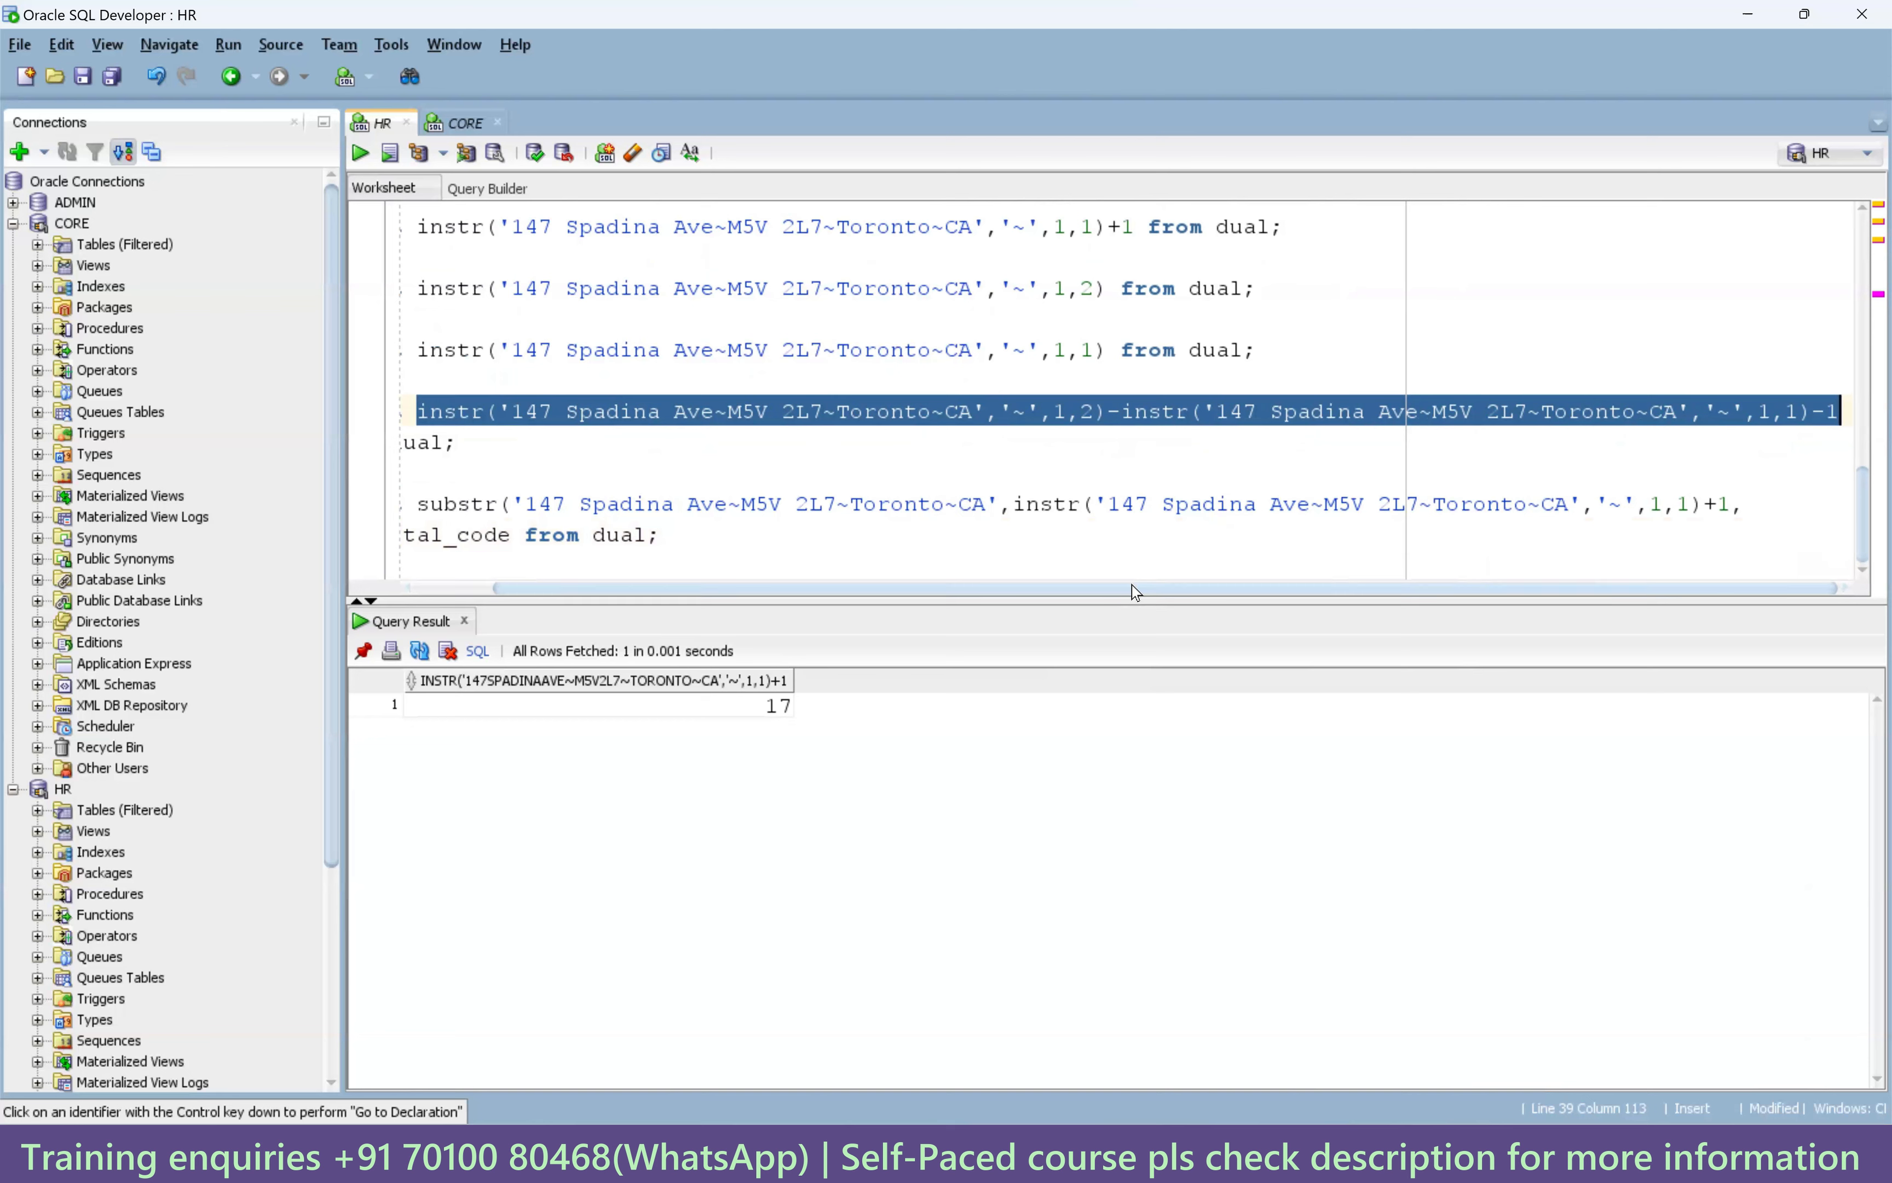
left_click_drag(1131, 590, 760, 608)
left_click(412, 536)
left_click_drag(408, 535, 404, 536)
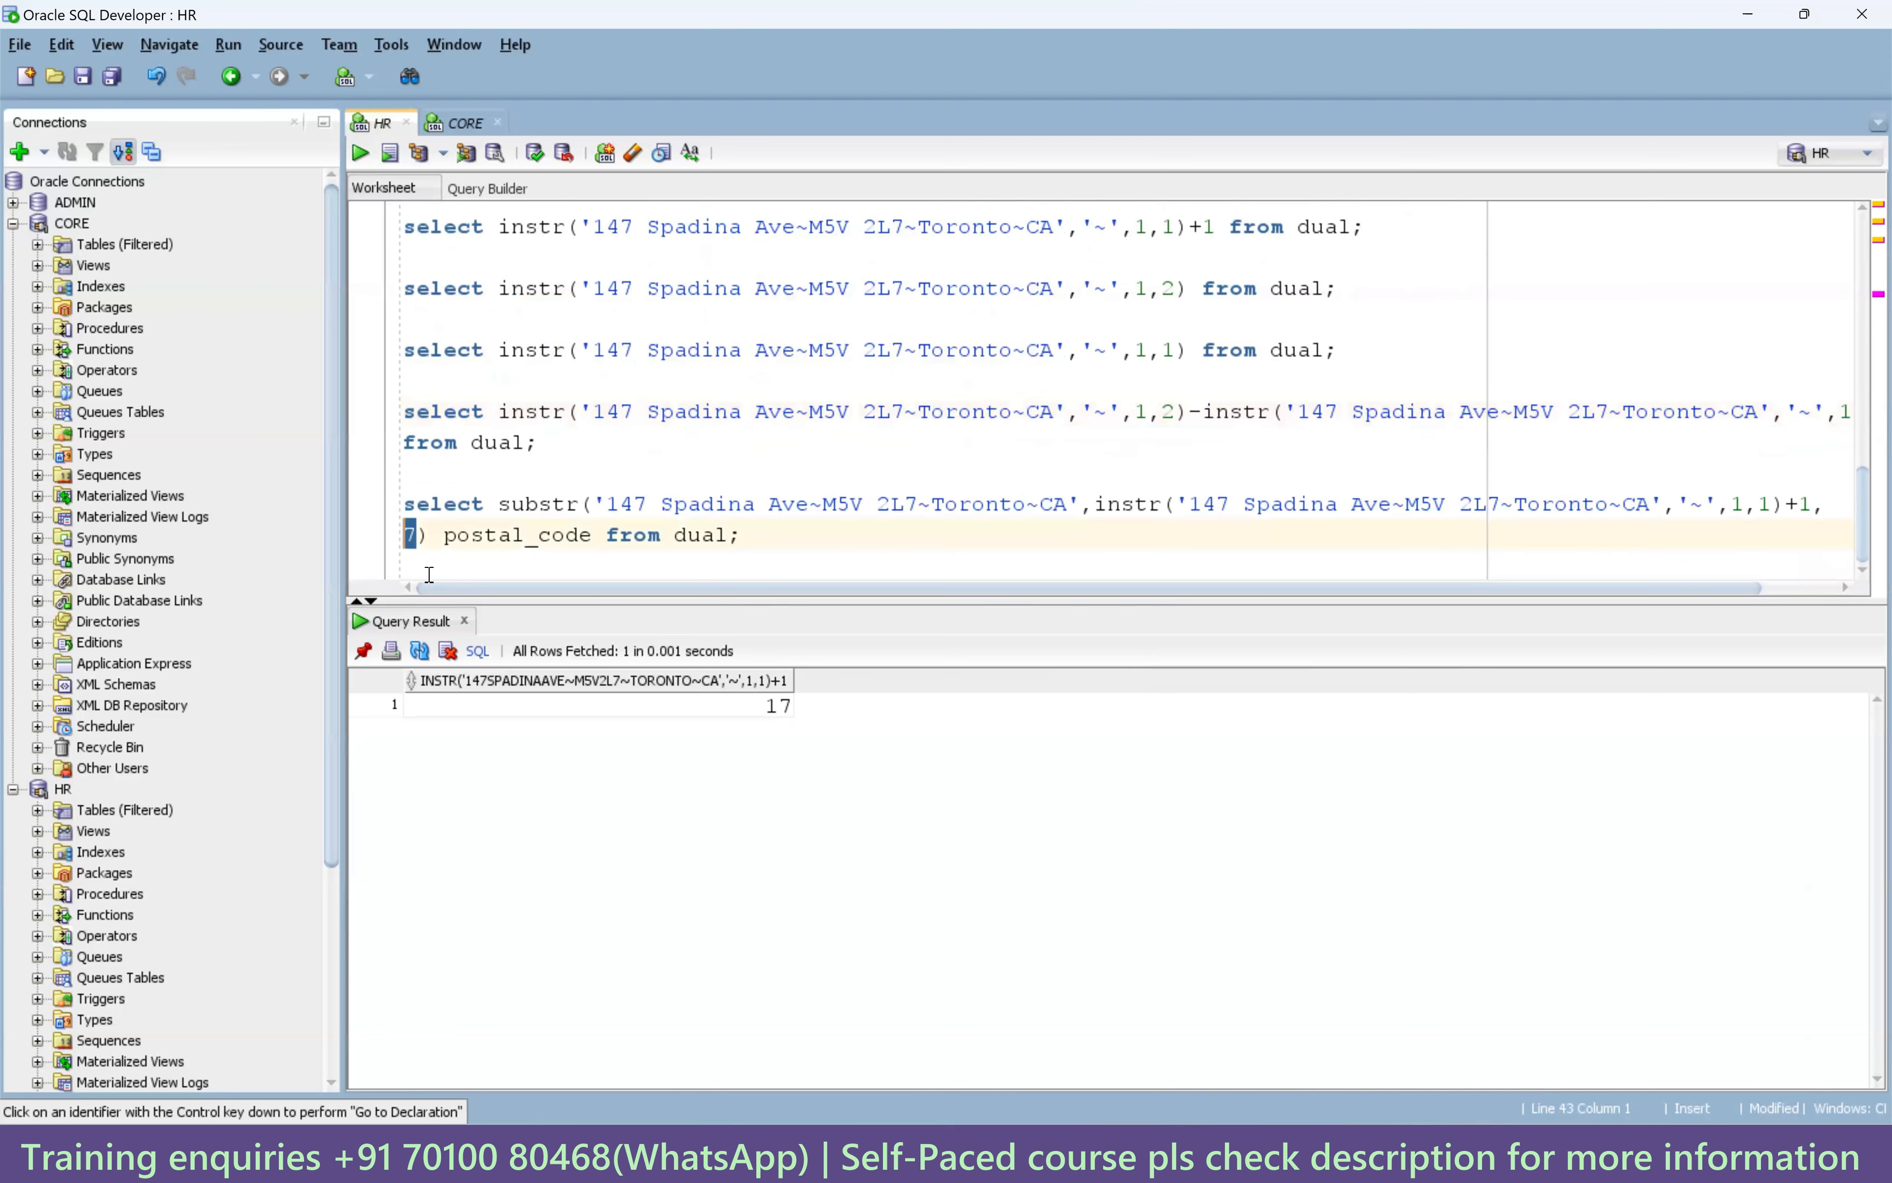
key("ctrl+v")
left_click(1340, 536)
key("ctrl+Return")
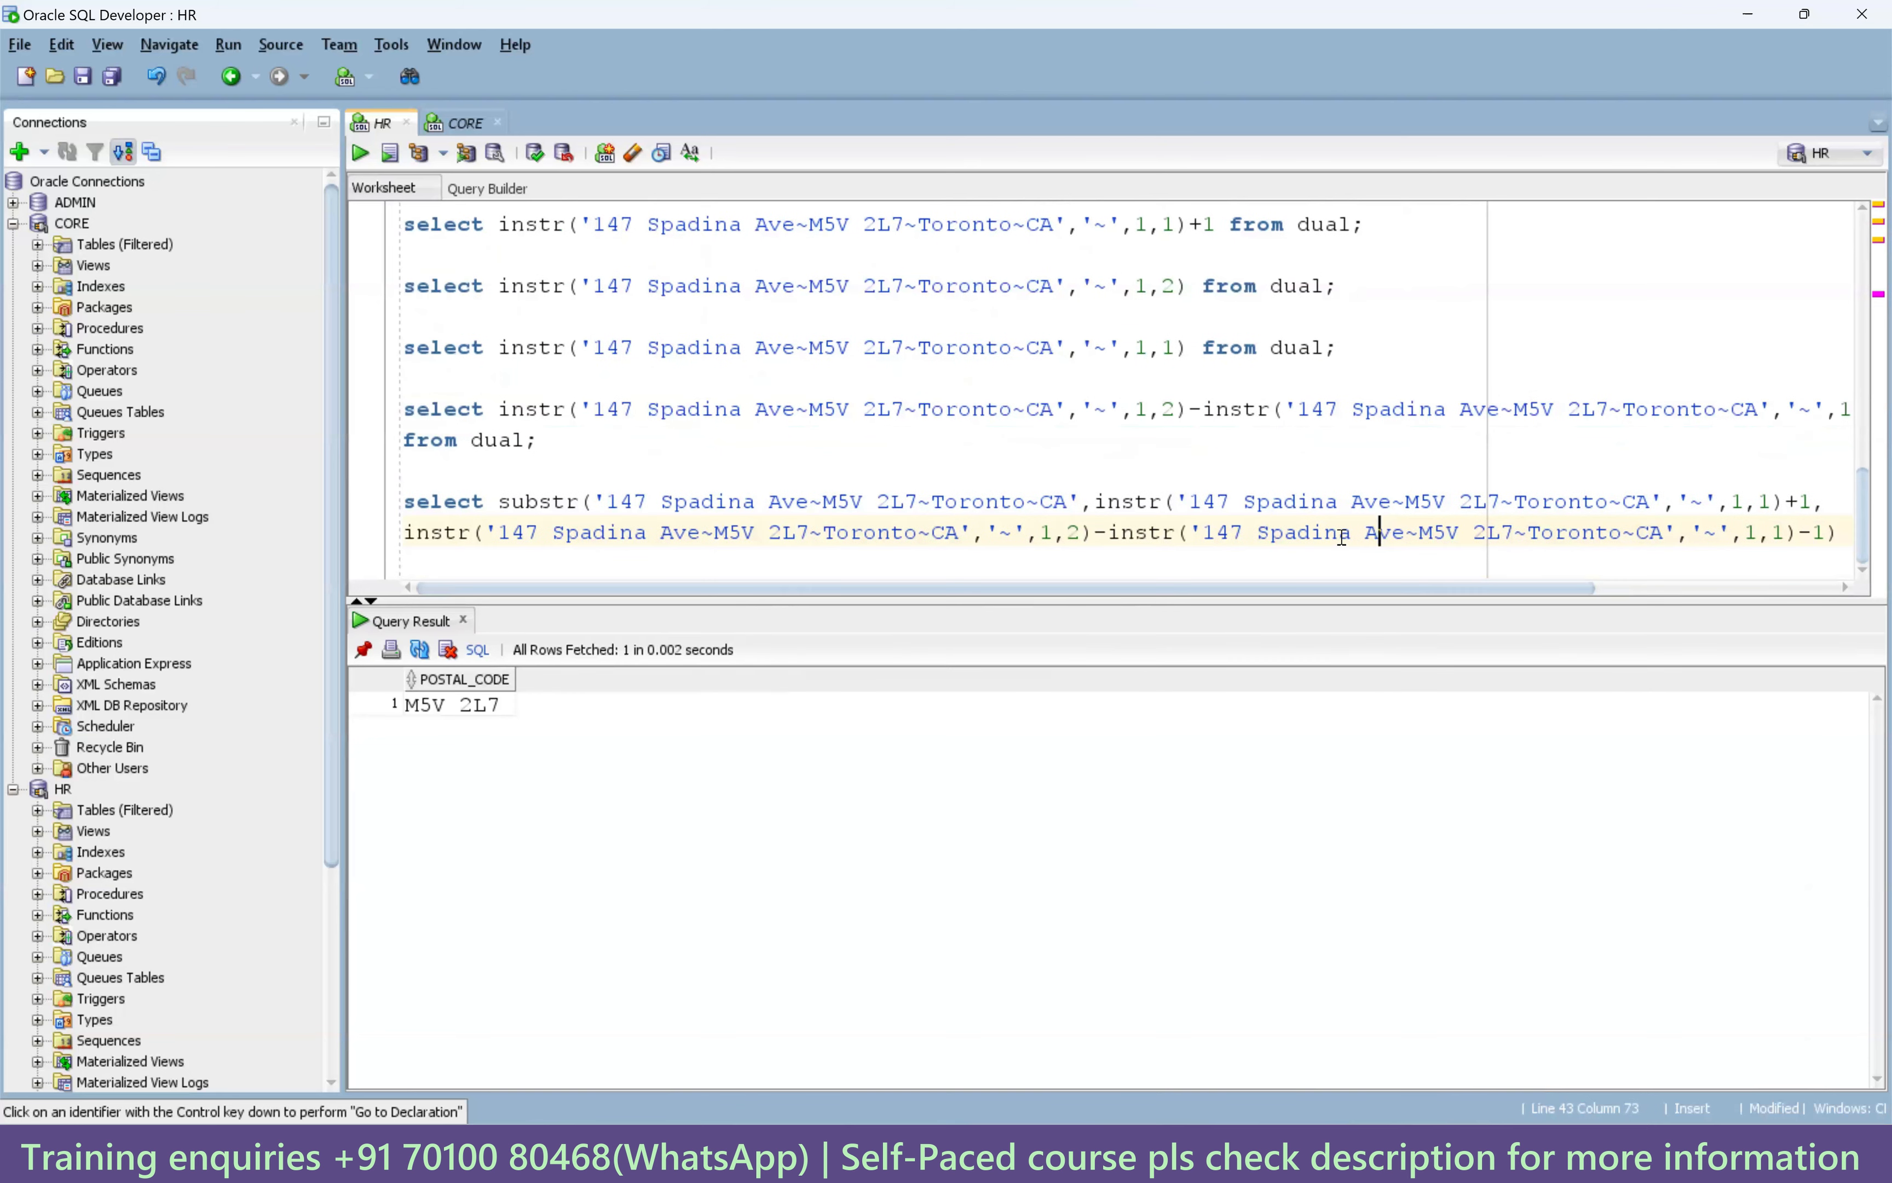
Copy the finished substr statement and paste a duplicate below it.
left_click_drag(1182, 589, 1793, 628)
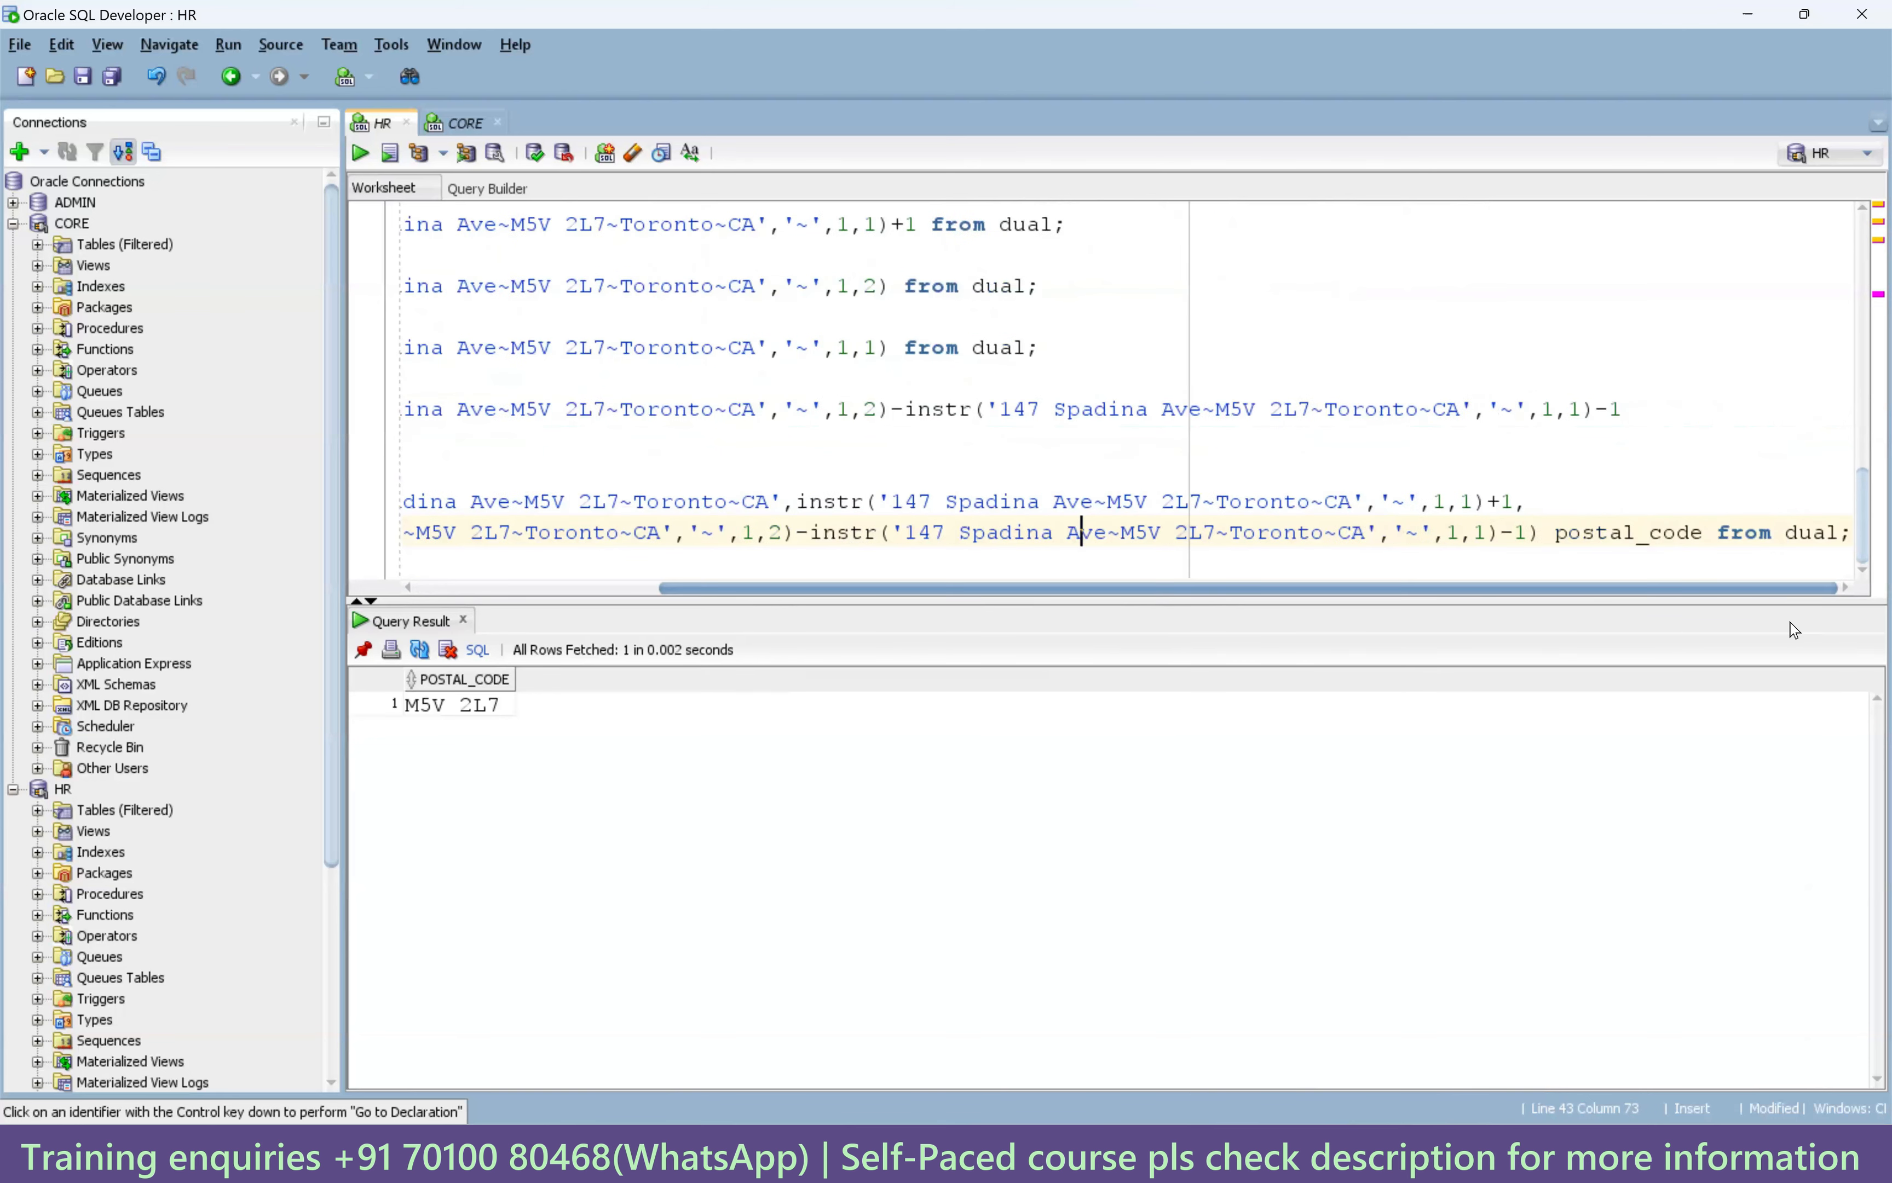
left_click_drag(1849, 531, 364, 518)
key("ctrl+c")
left_click(521, 560)
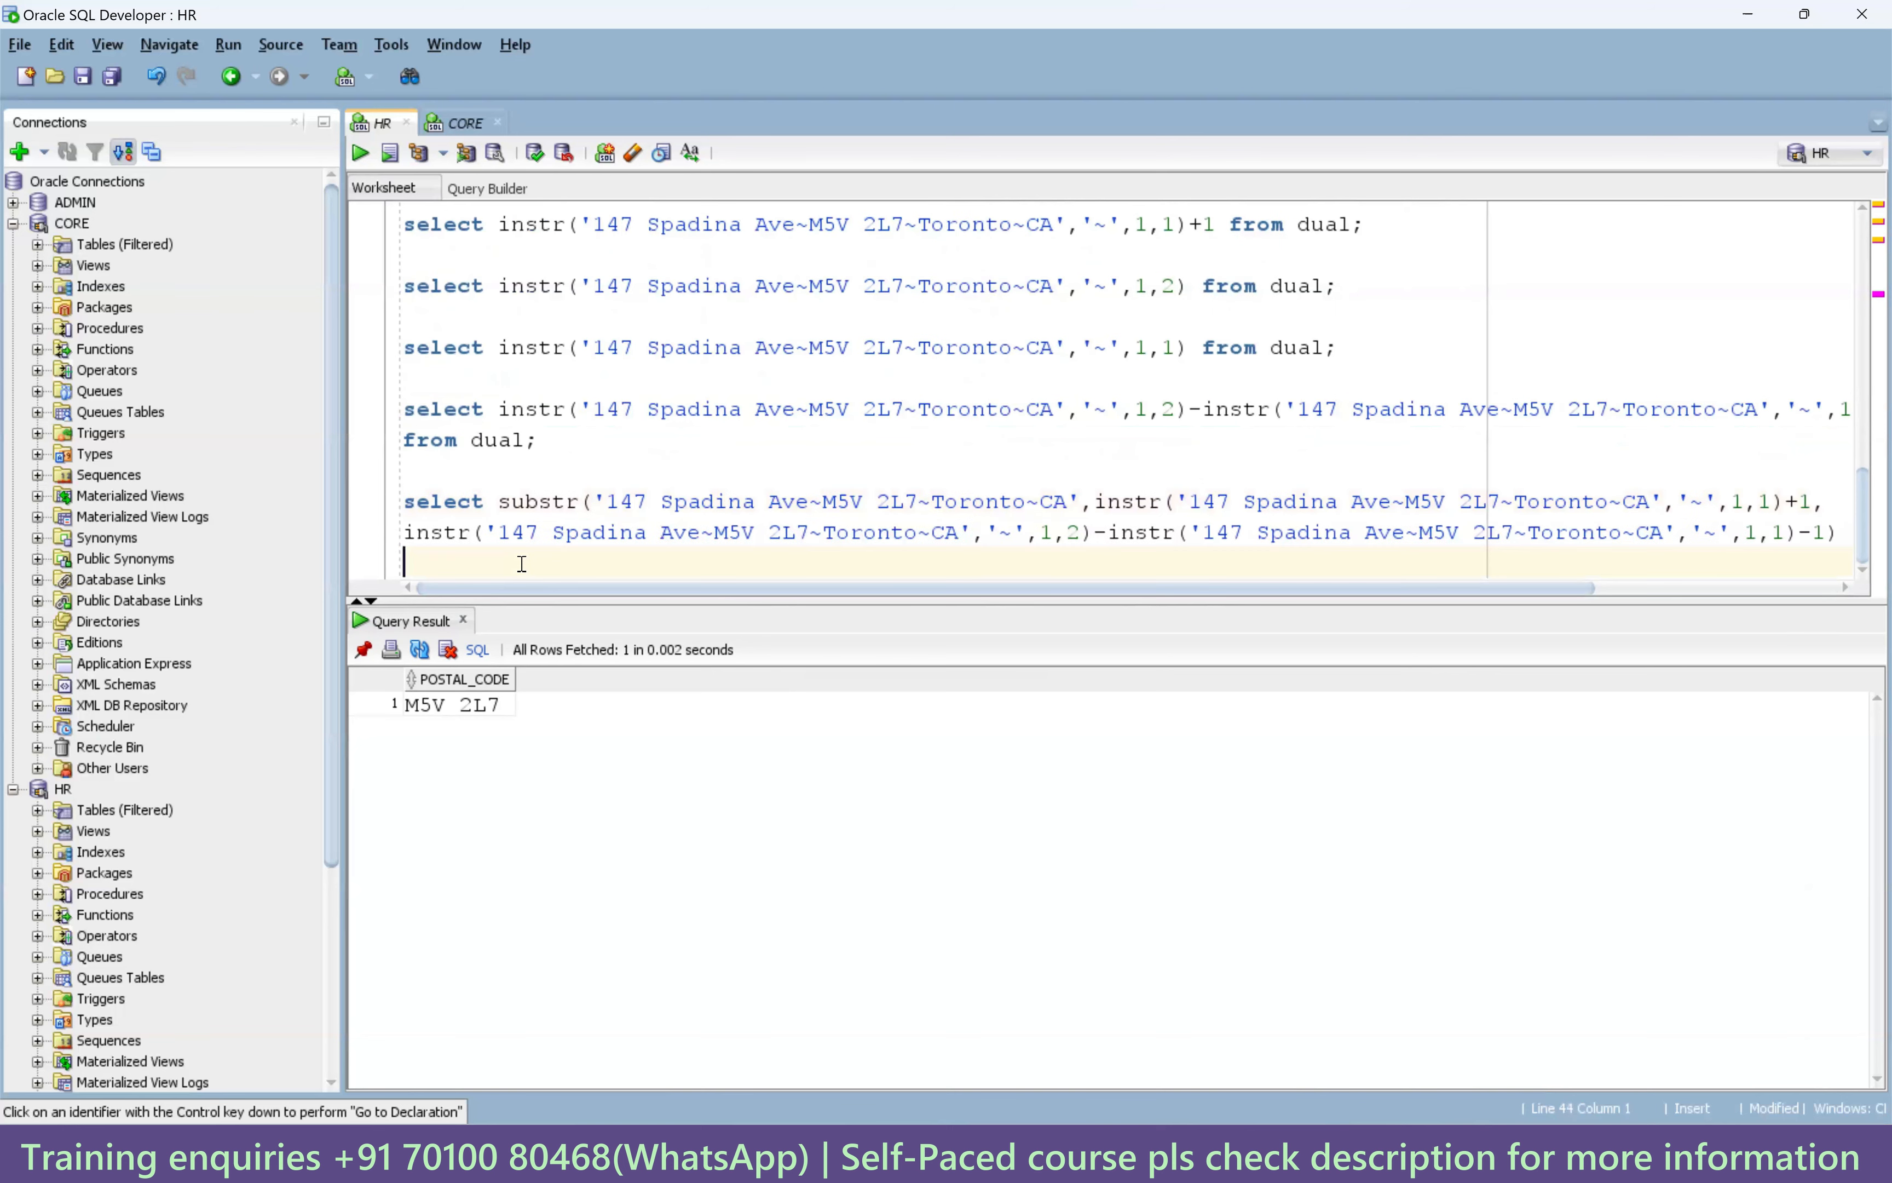
key("Return")
key("Return")
key("ctrl+v")
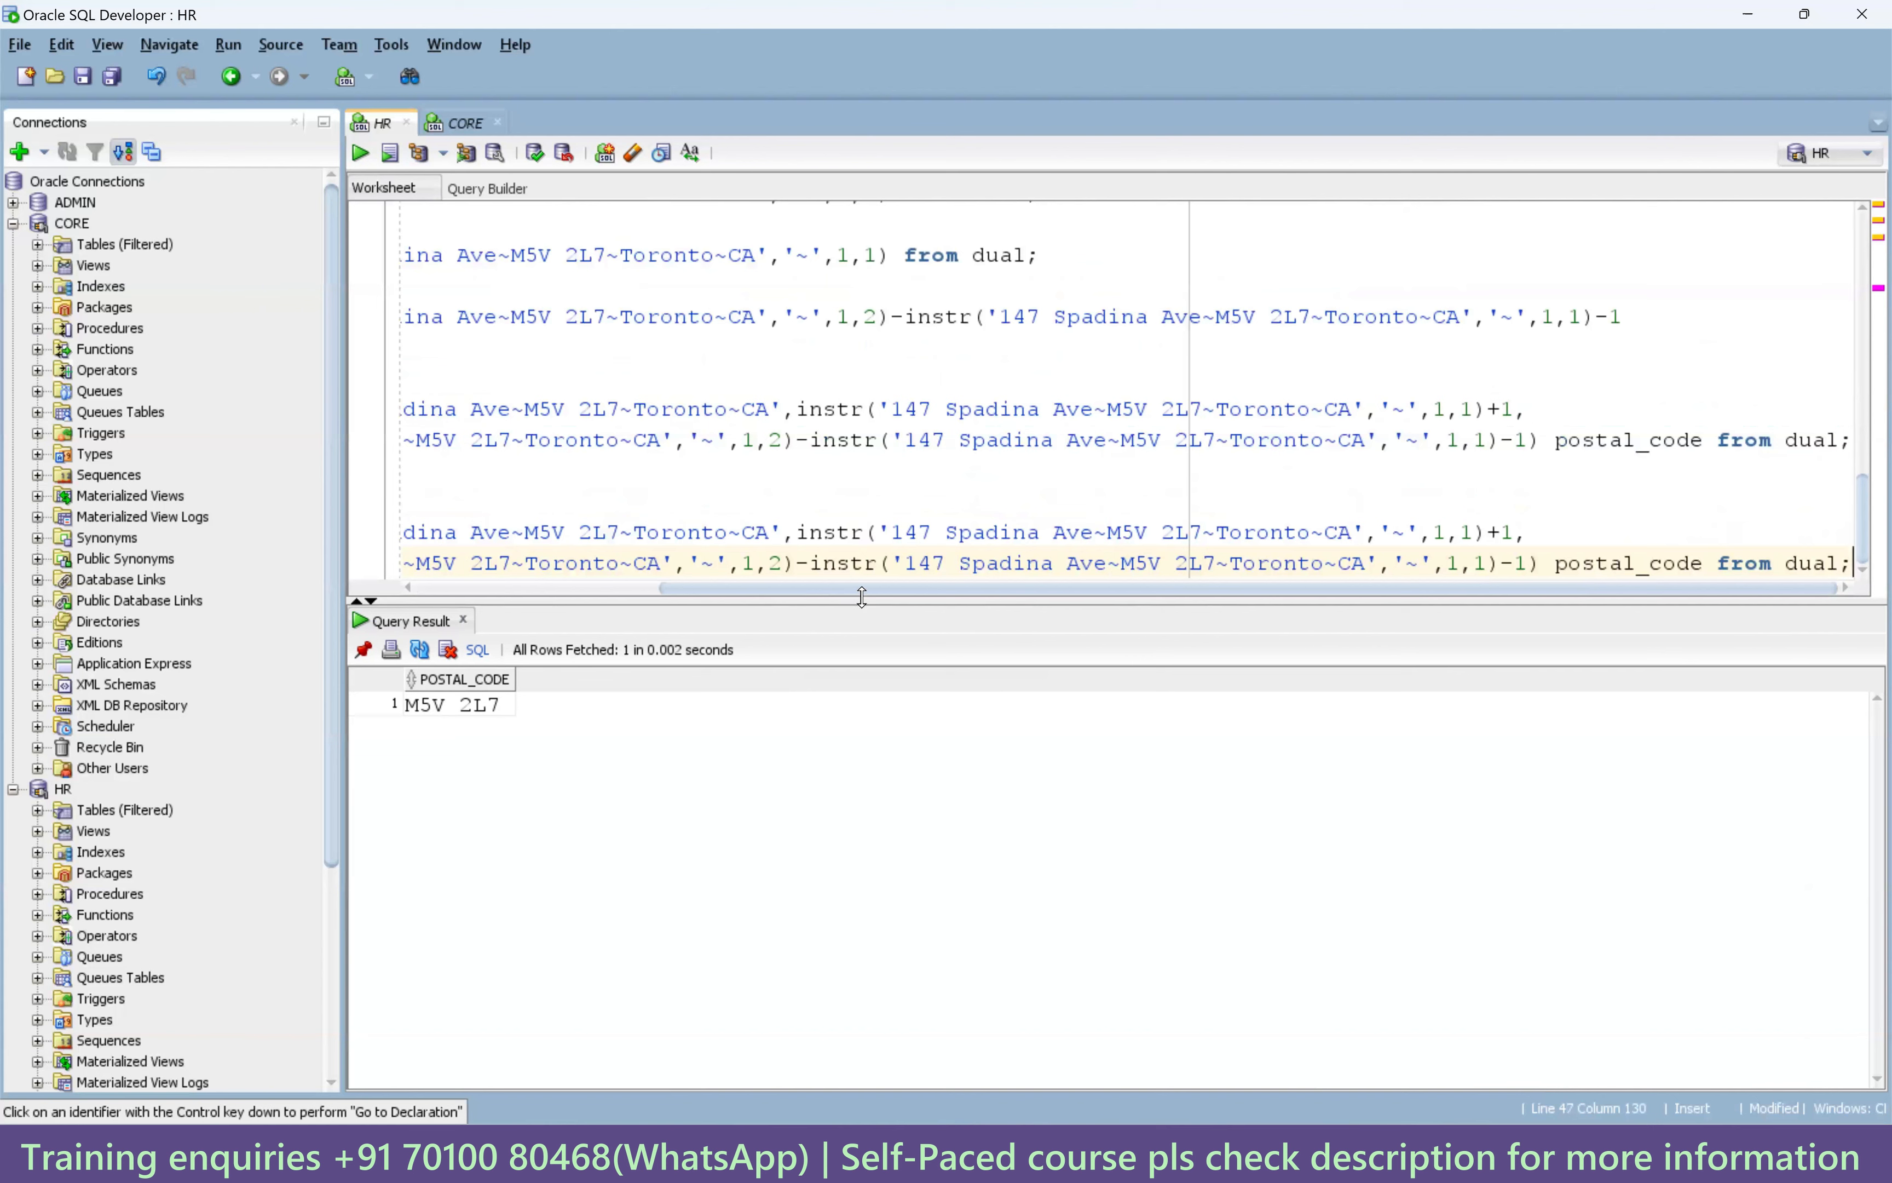
List the 23 tilde-joined LOCATIONS addresses and paste row 12's '1298 Vileparle (E)~490231~Bombay~IN' into the worksheet.
left_click_drag(857, 588, 470, 588)
scroll(605, 426, "up", 3)
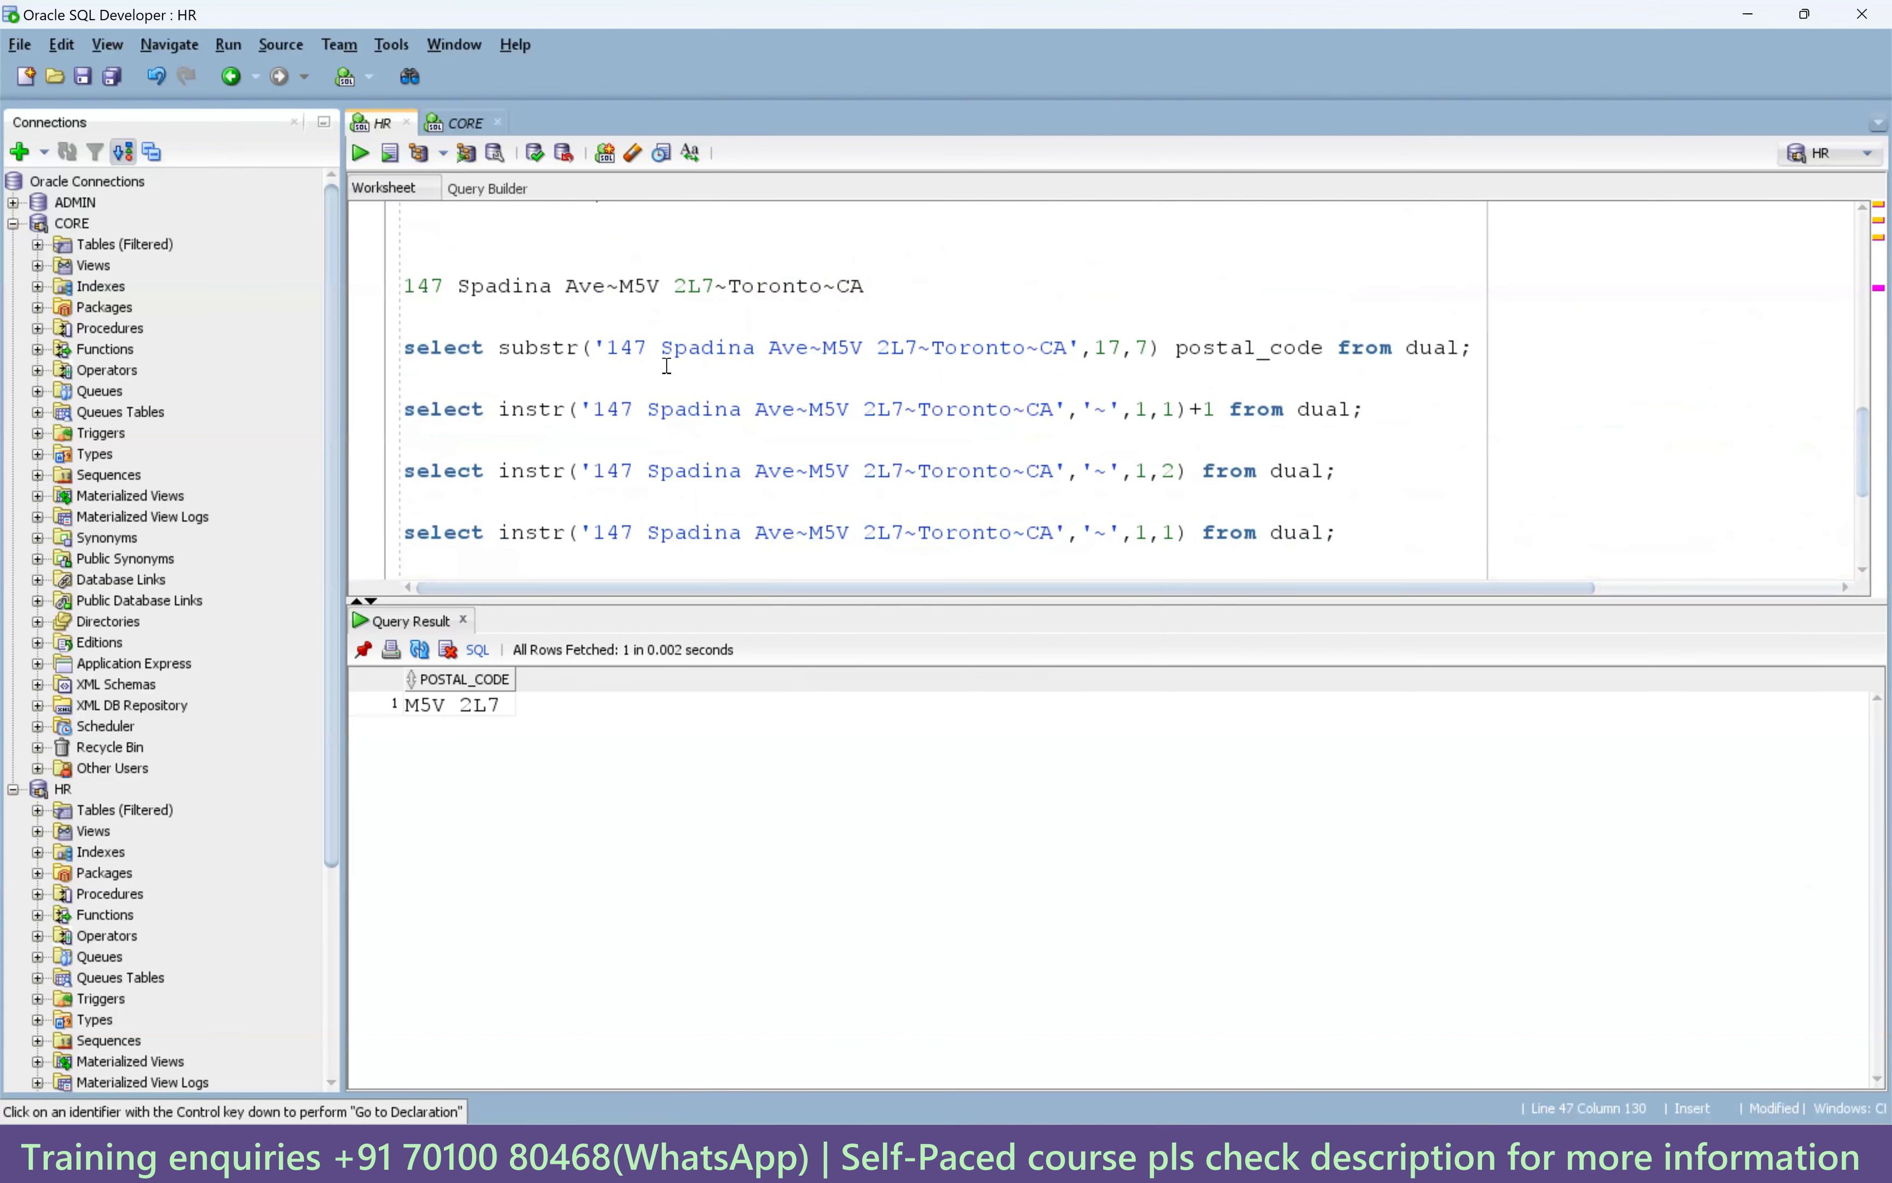
scroll(664, 329, "up", 2)
left_click(570, 350)
key("ctrl+Return")
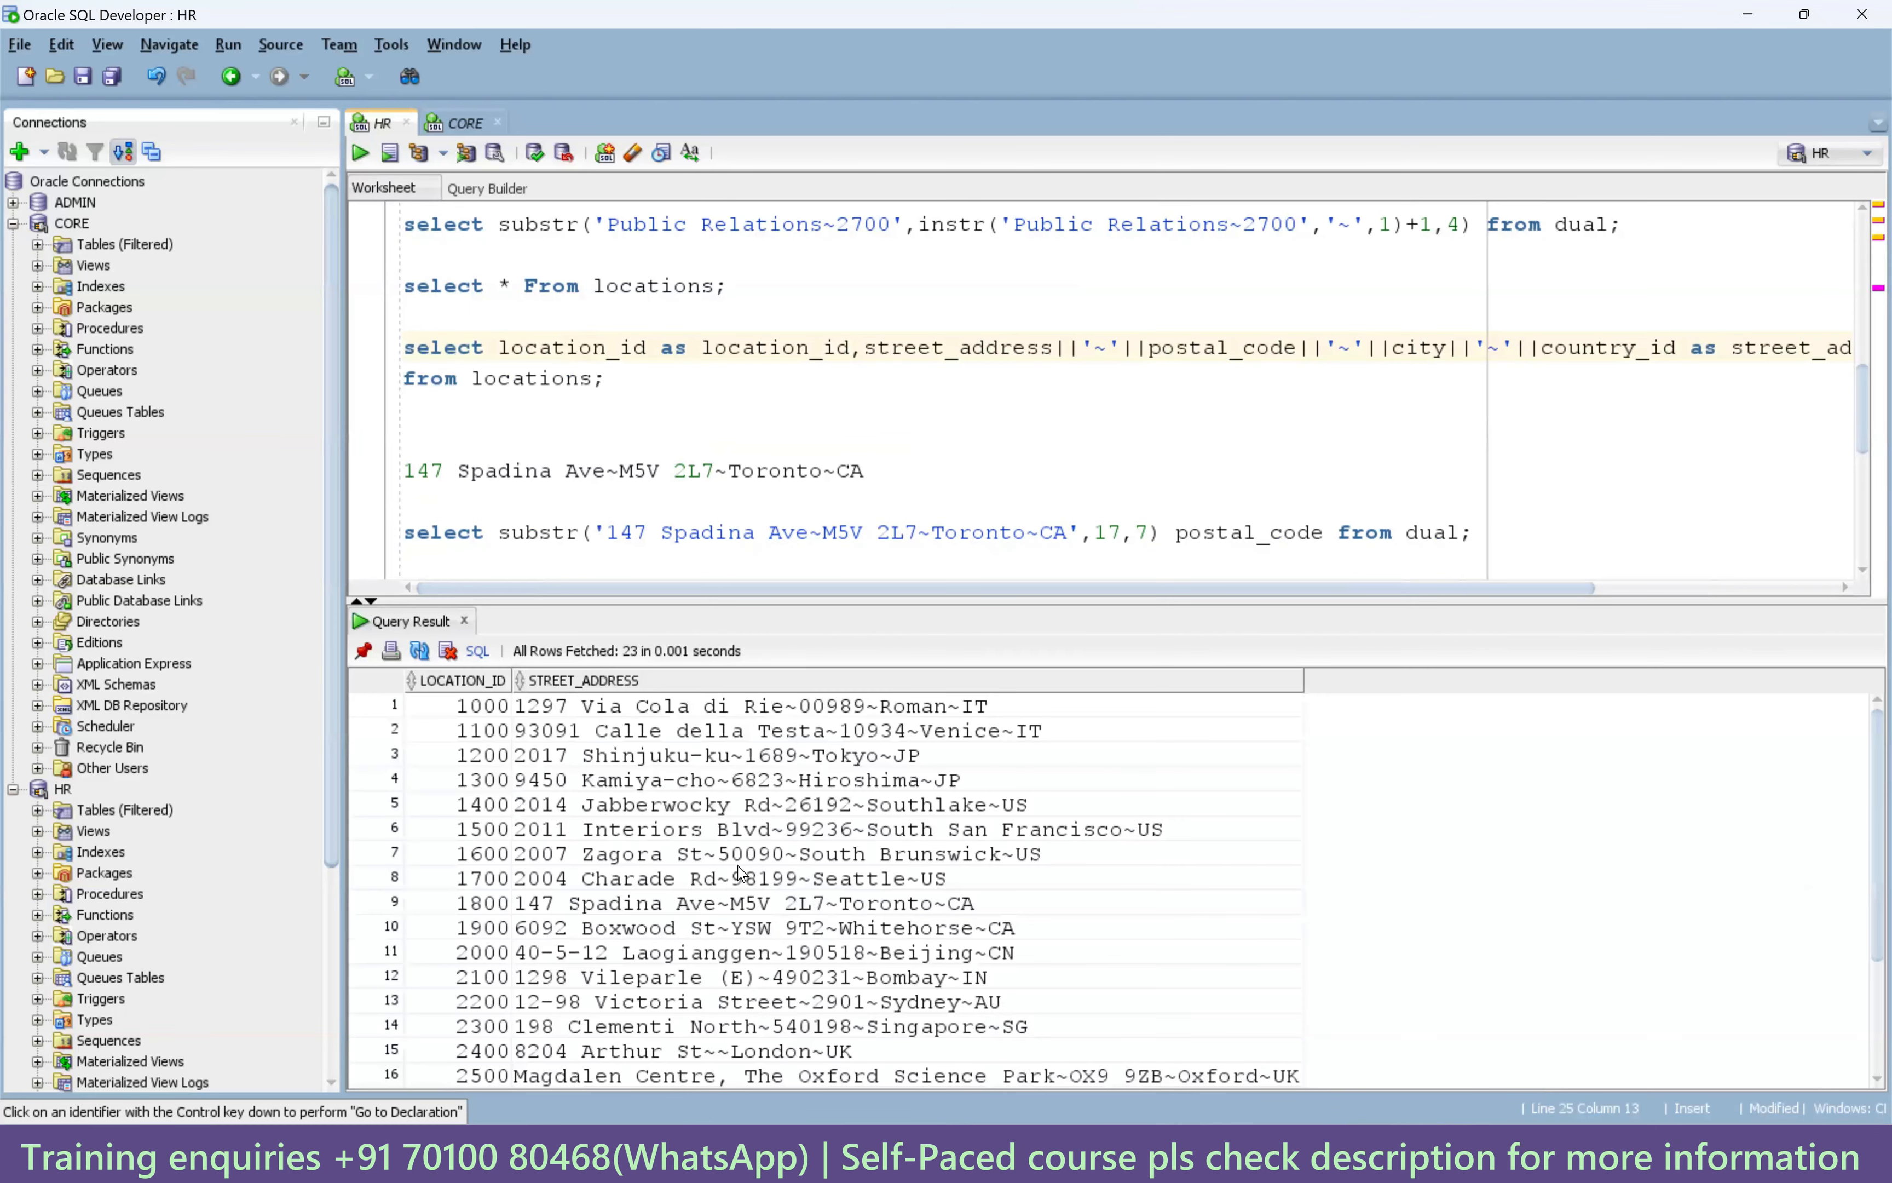
scroll(704, 864, "down", 2)
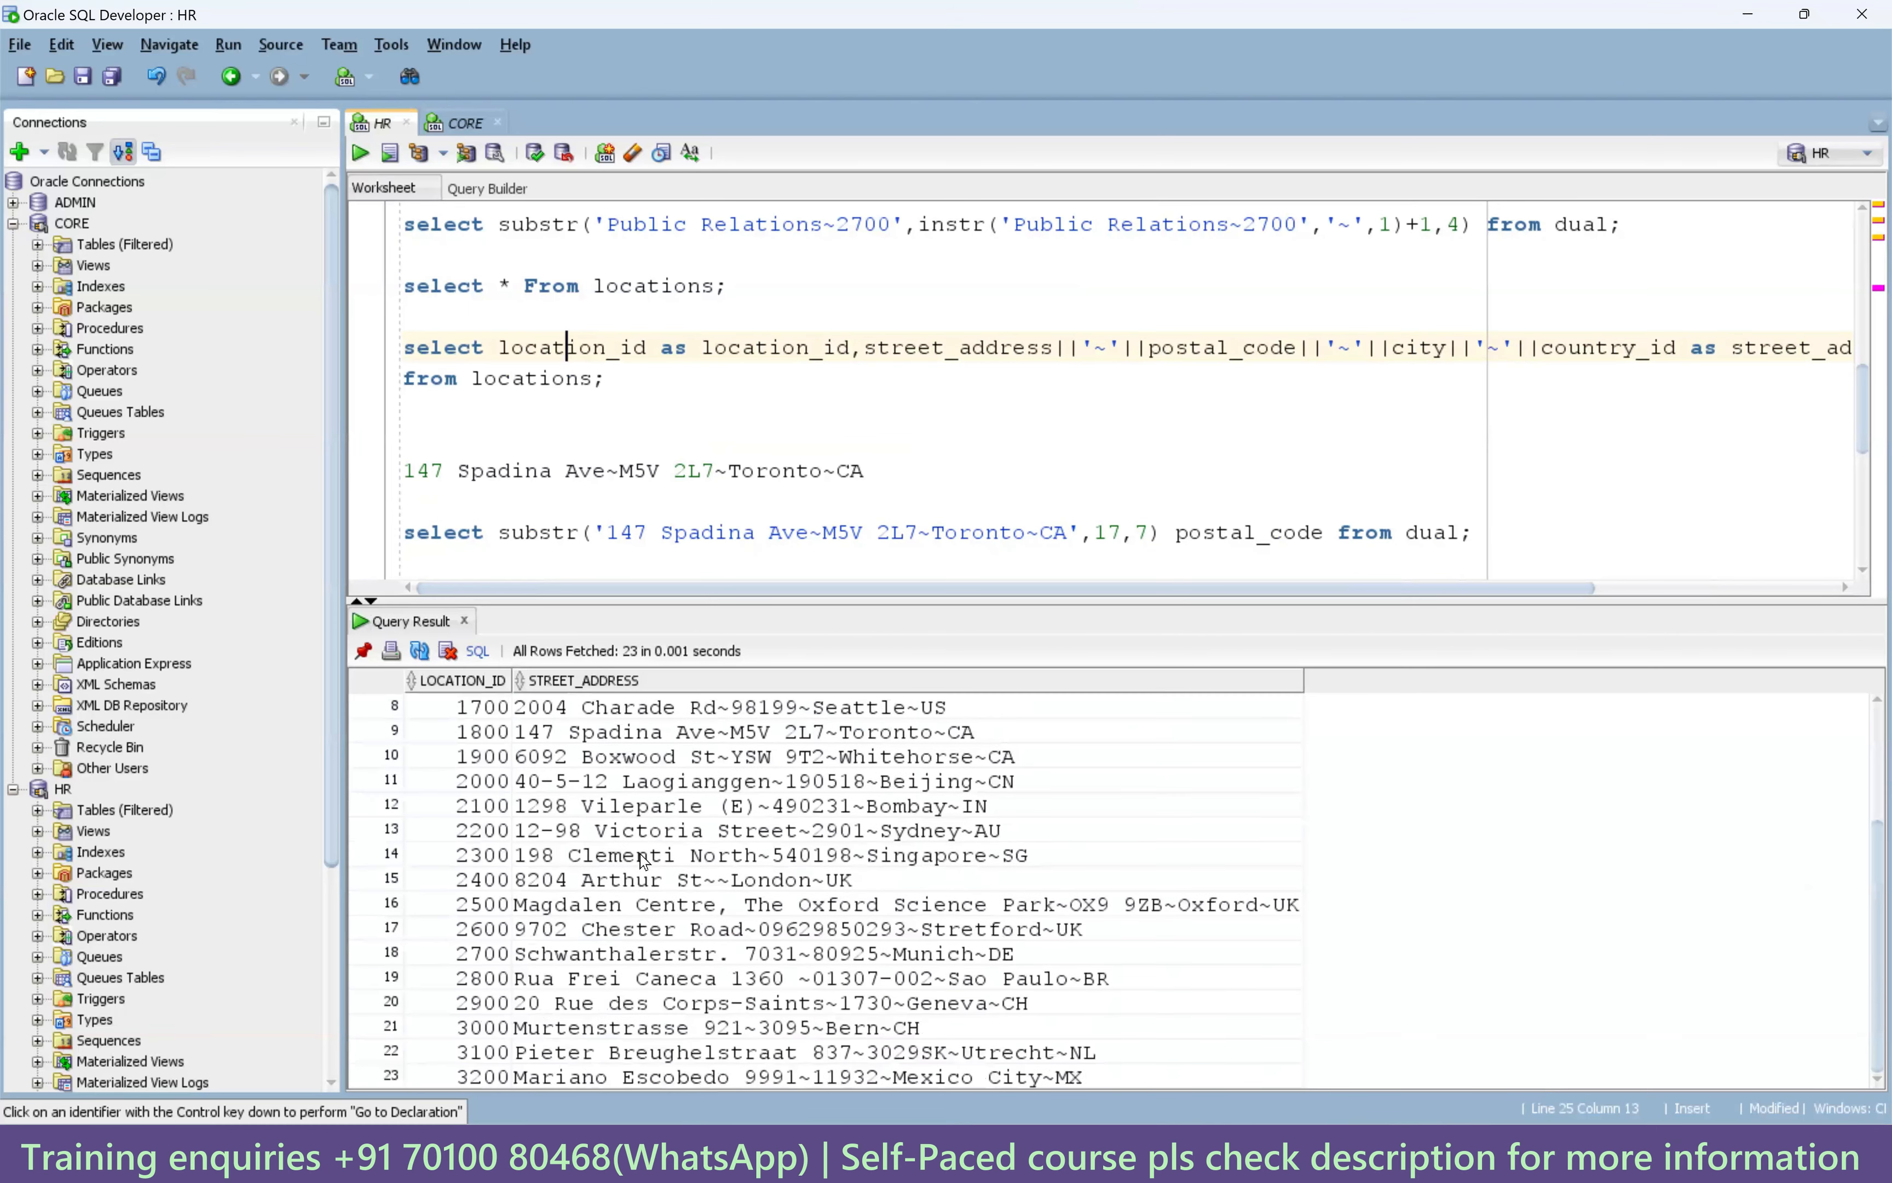
left_click(825, 814)
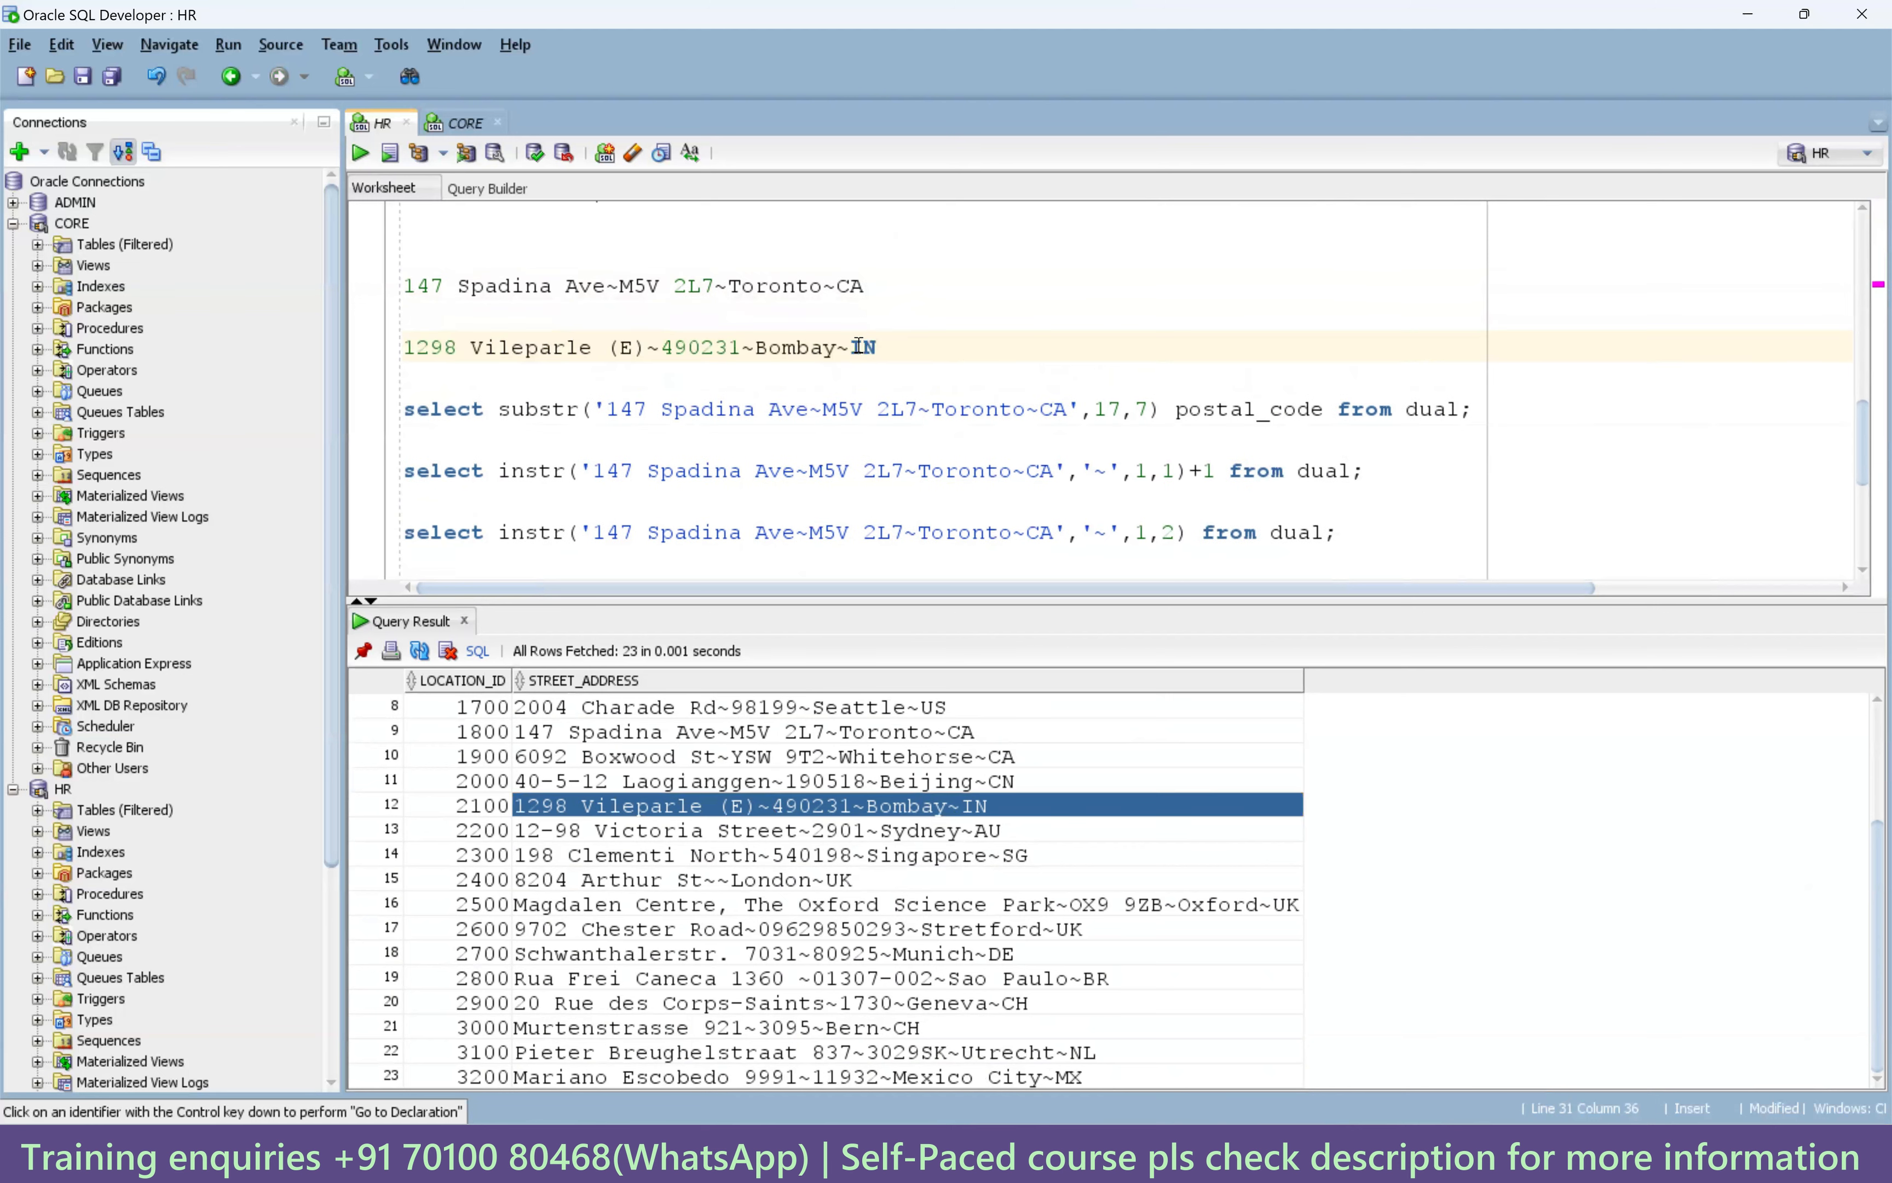
left_click_drag(884, 349, 370, 361)
key("ctrl+c")
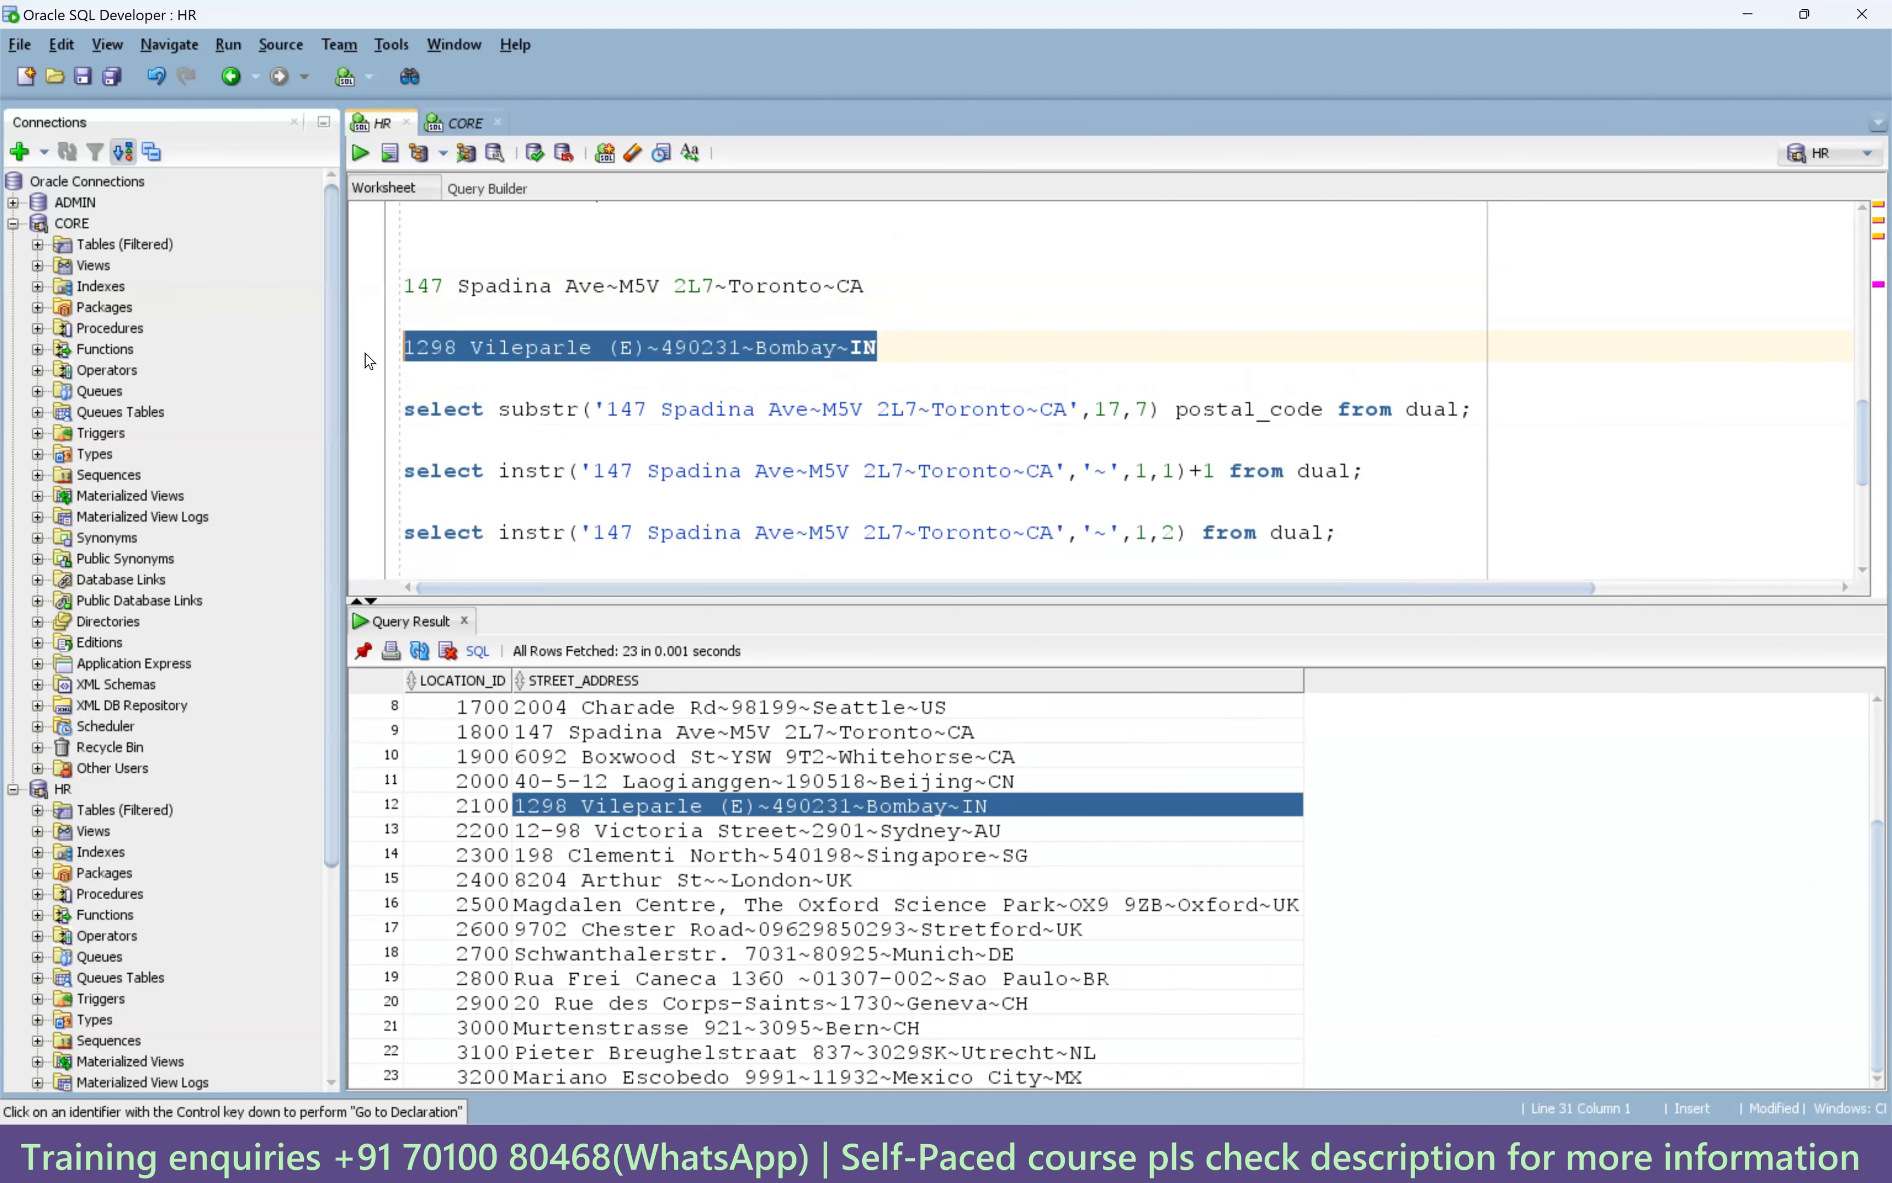
scroll(620, 494, "down", 5)
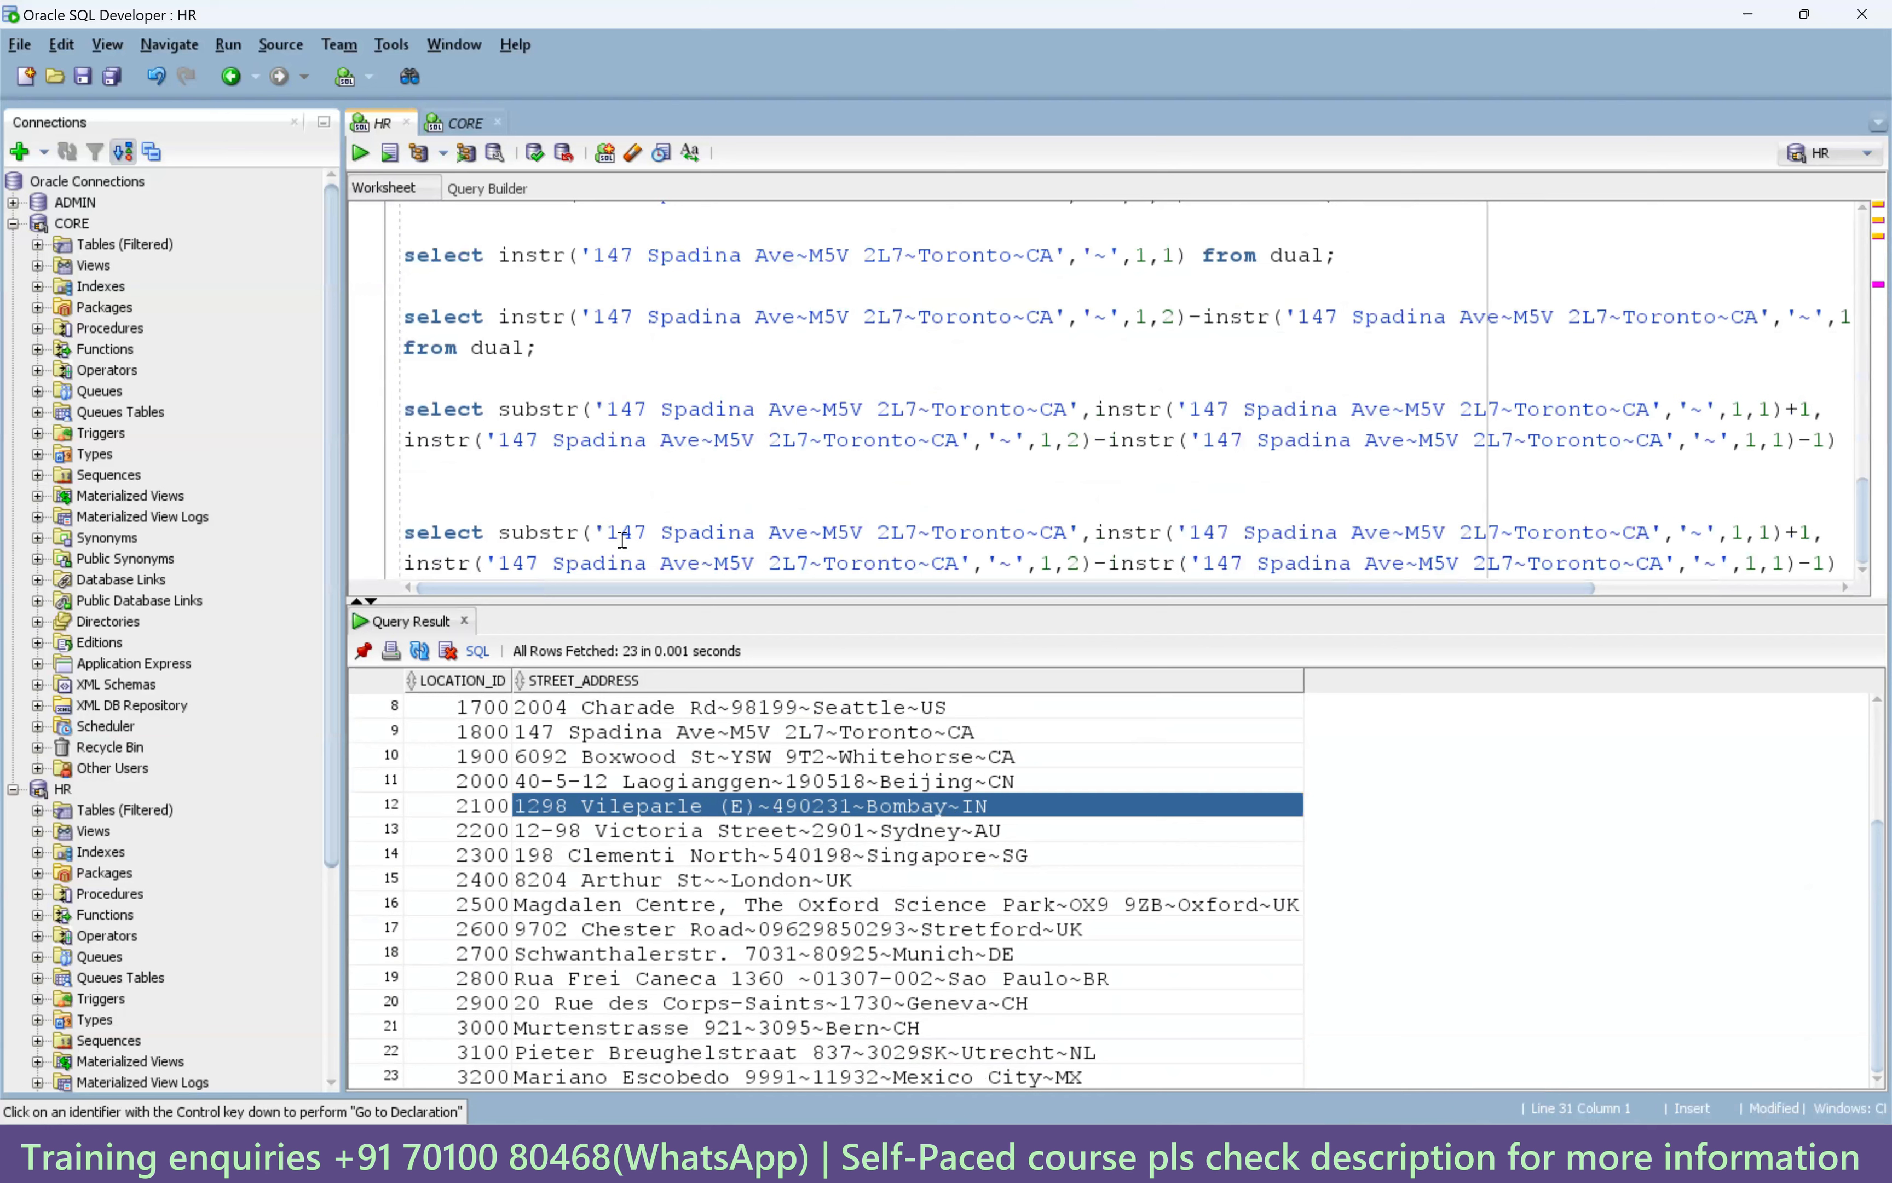
Replace each Spadina address literal in the copied statement with the Bombay address.
left_click_drag(613, 535, 1069, 535)
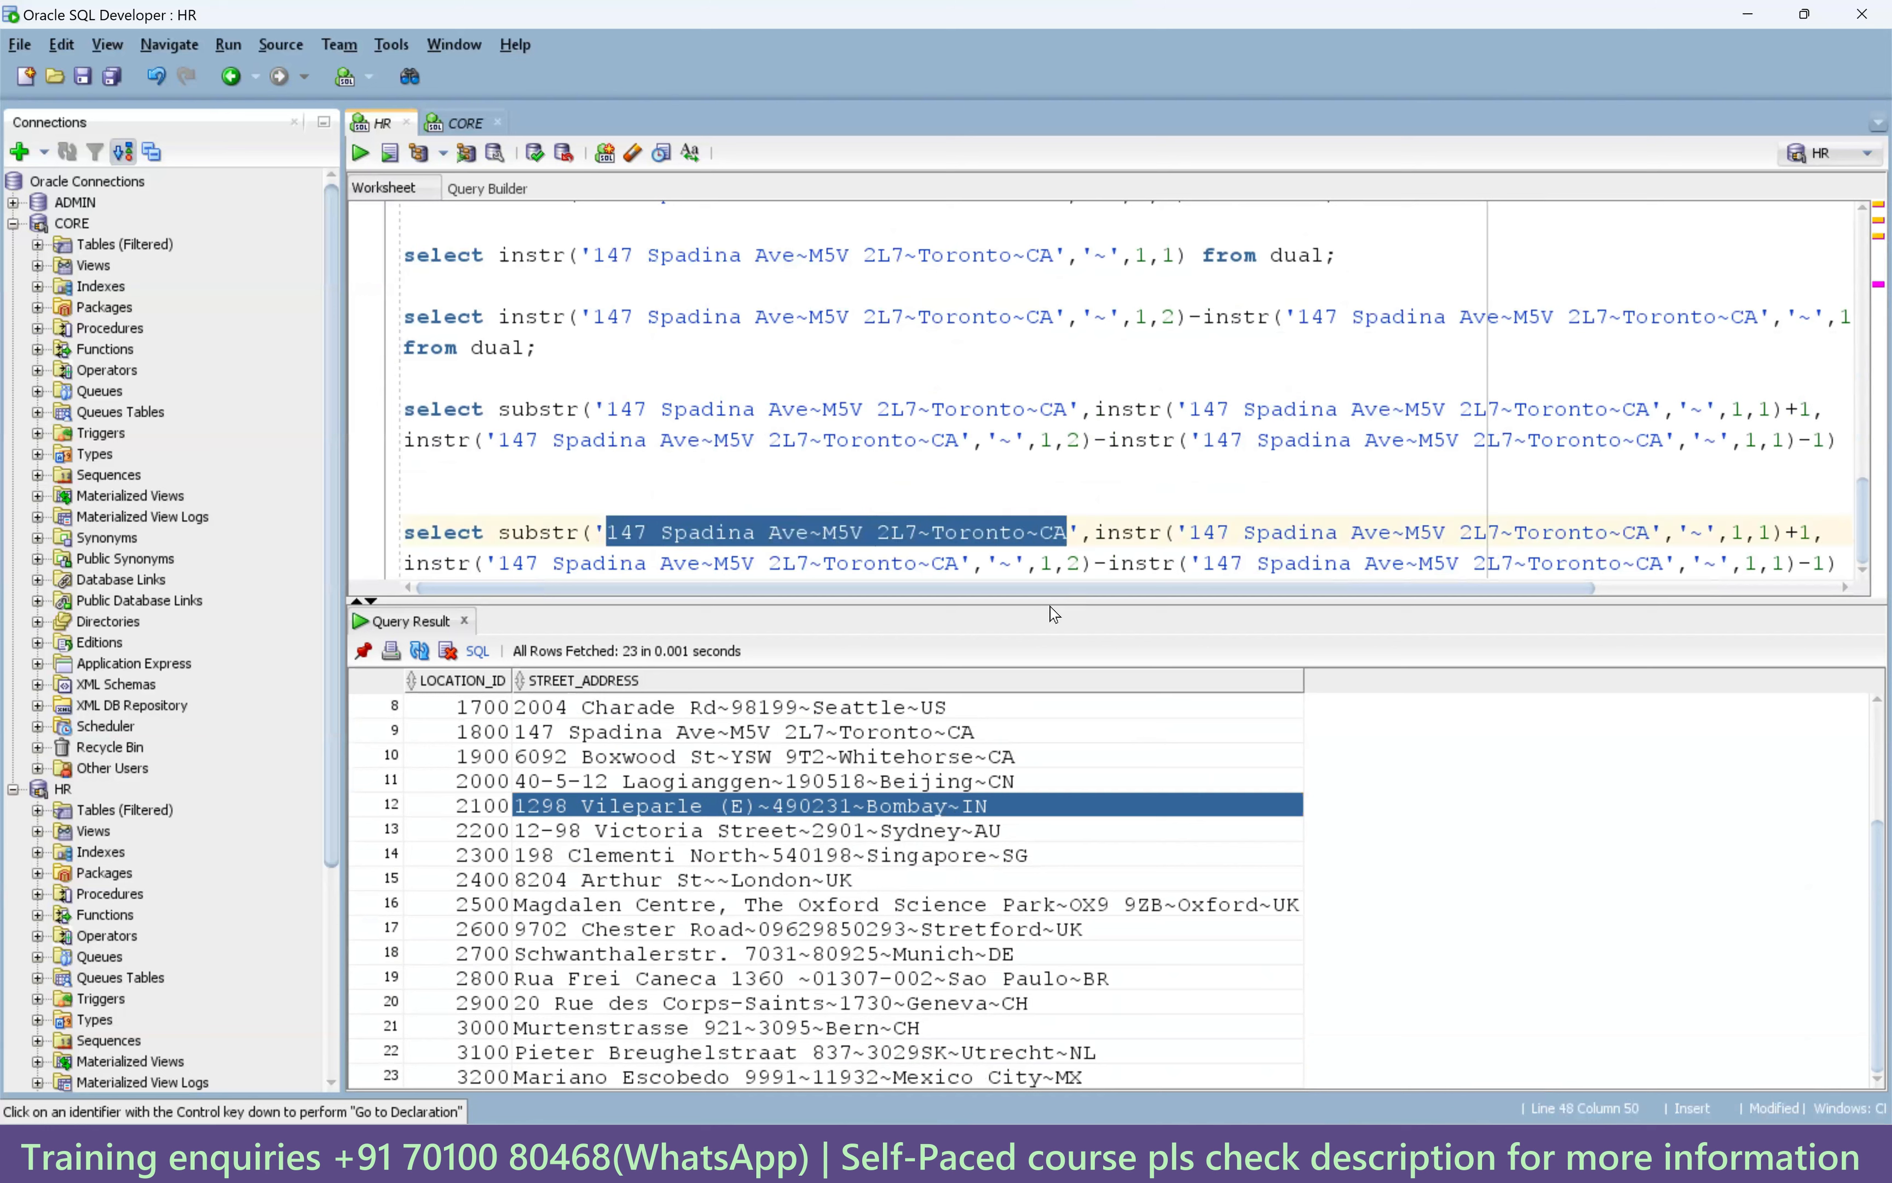
key("ctrl+v")
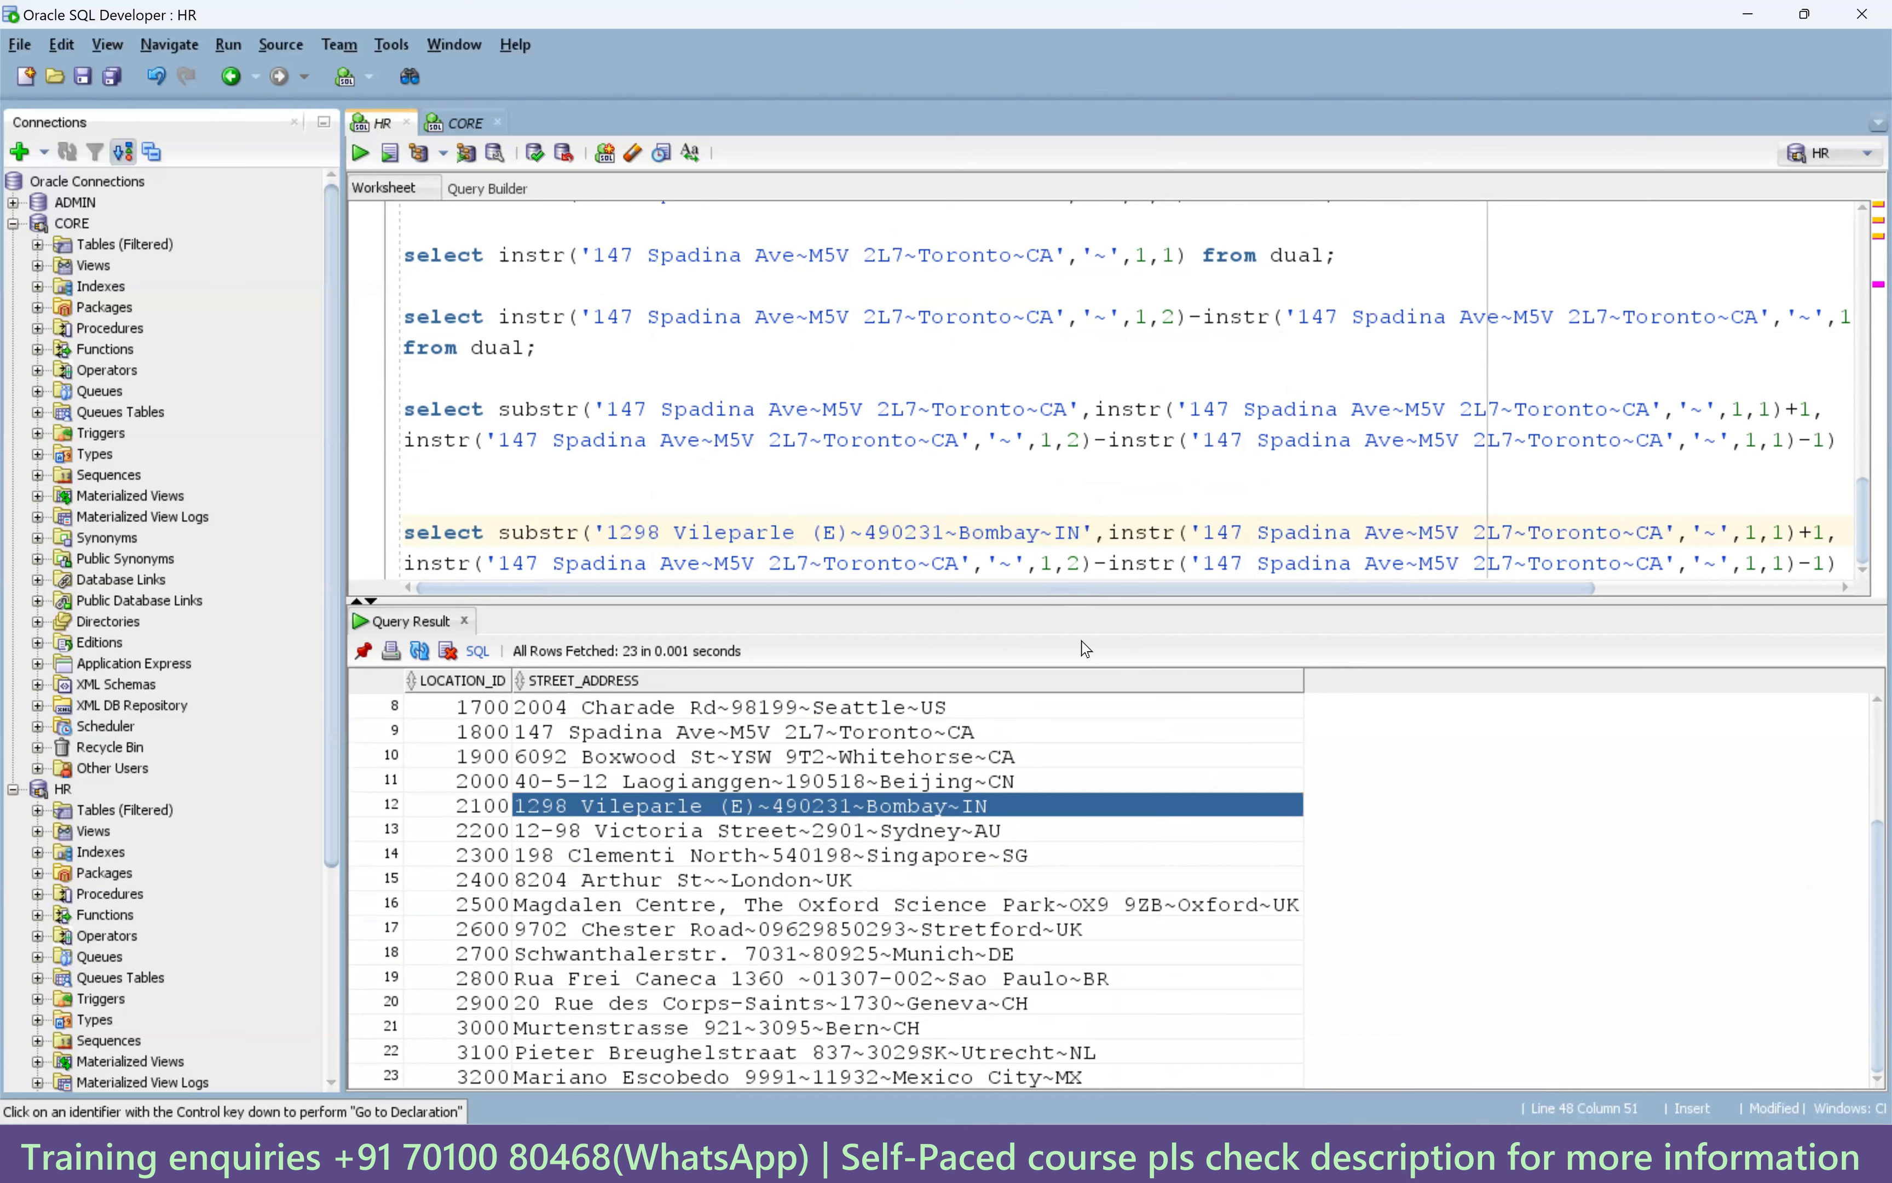
left_click_drag(1093, 588, 1335, 588)
left_click(1366, 532)
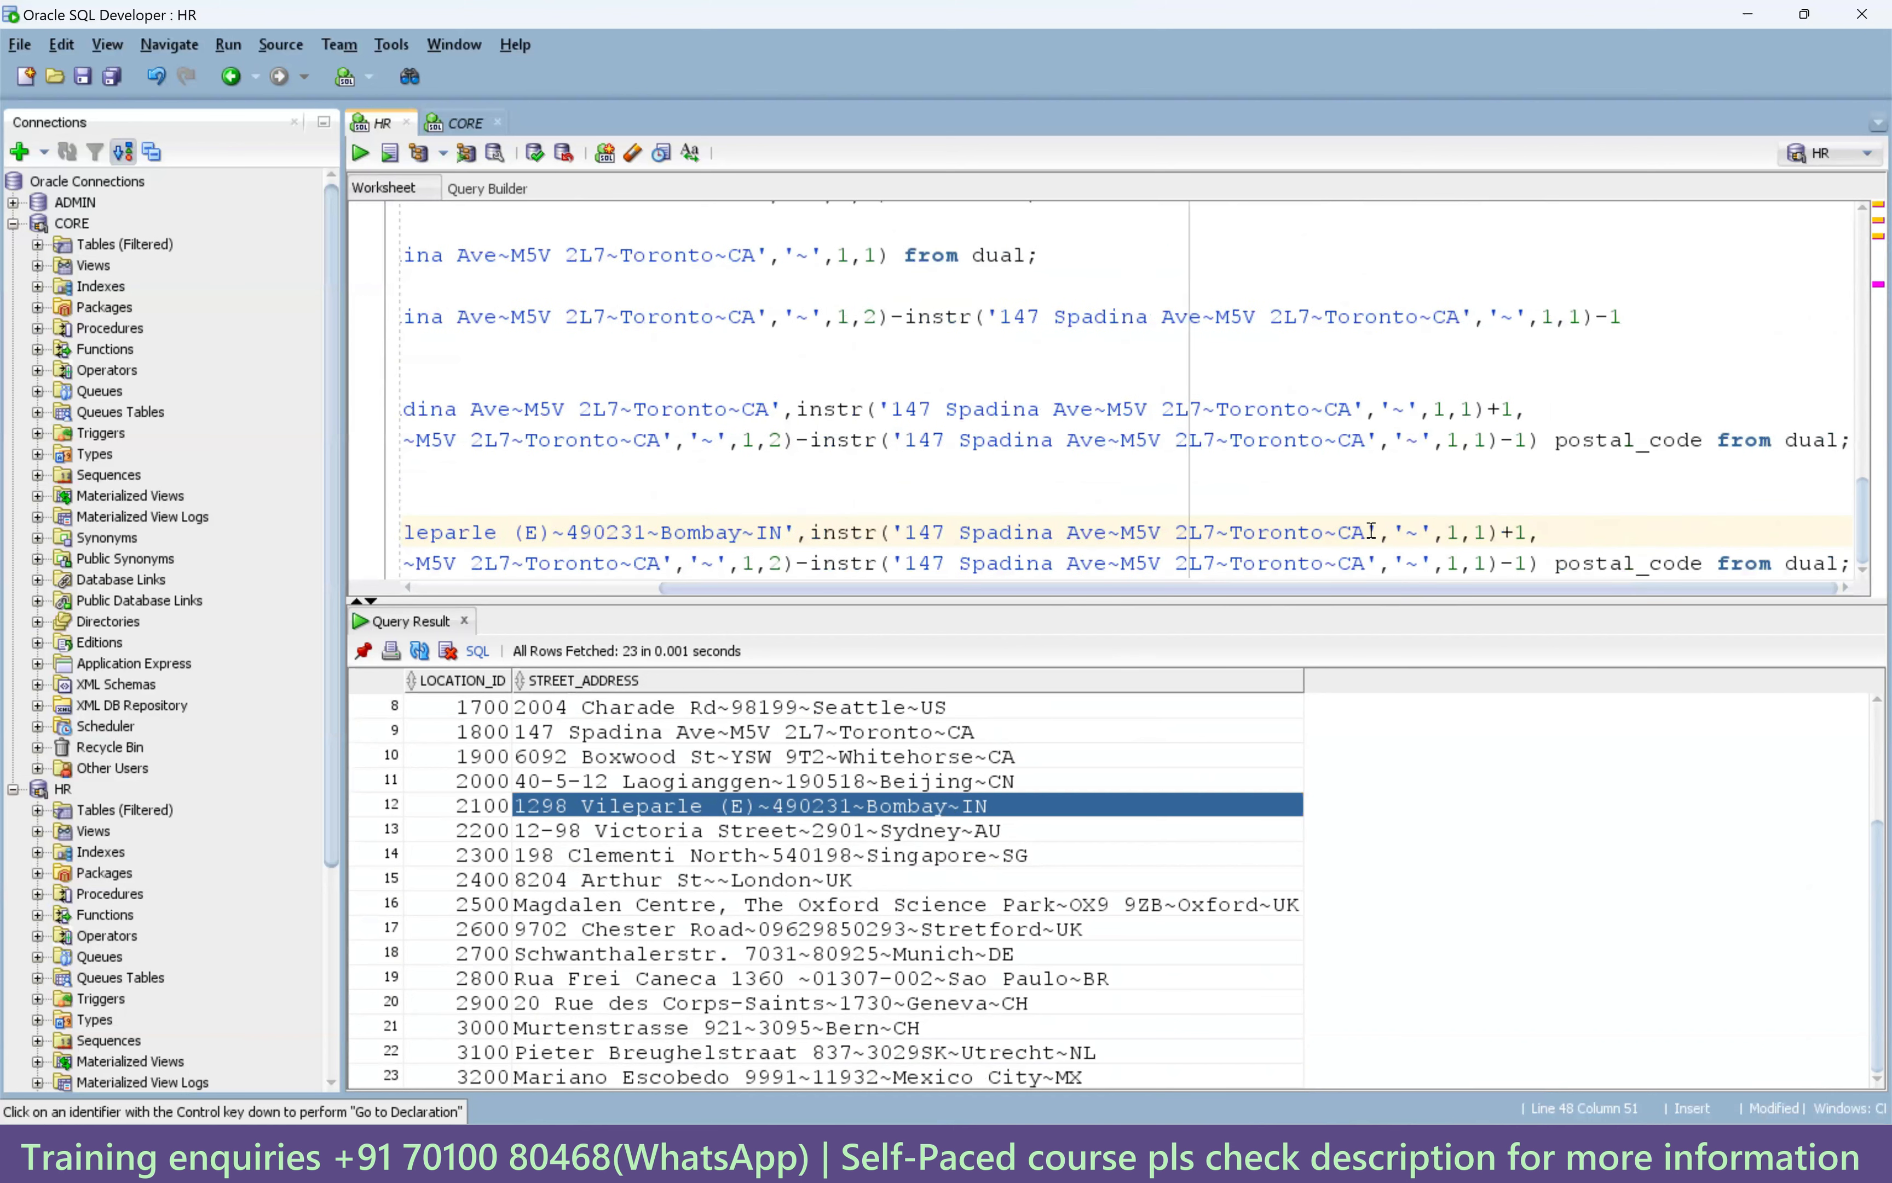
left_click_drag(1246, 529, 911, 531)
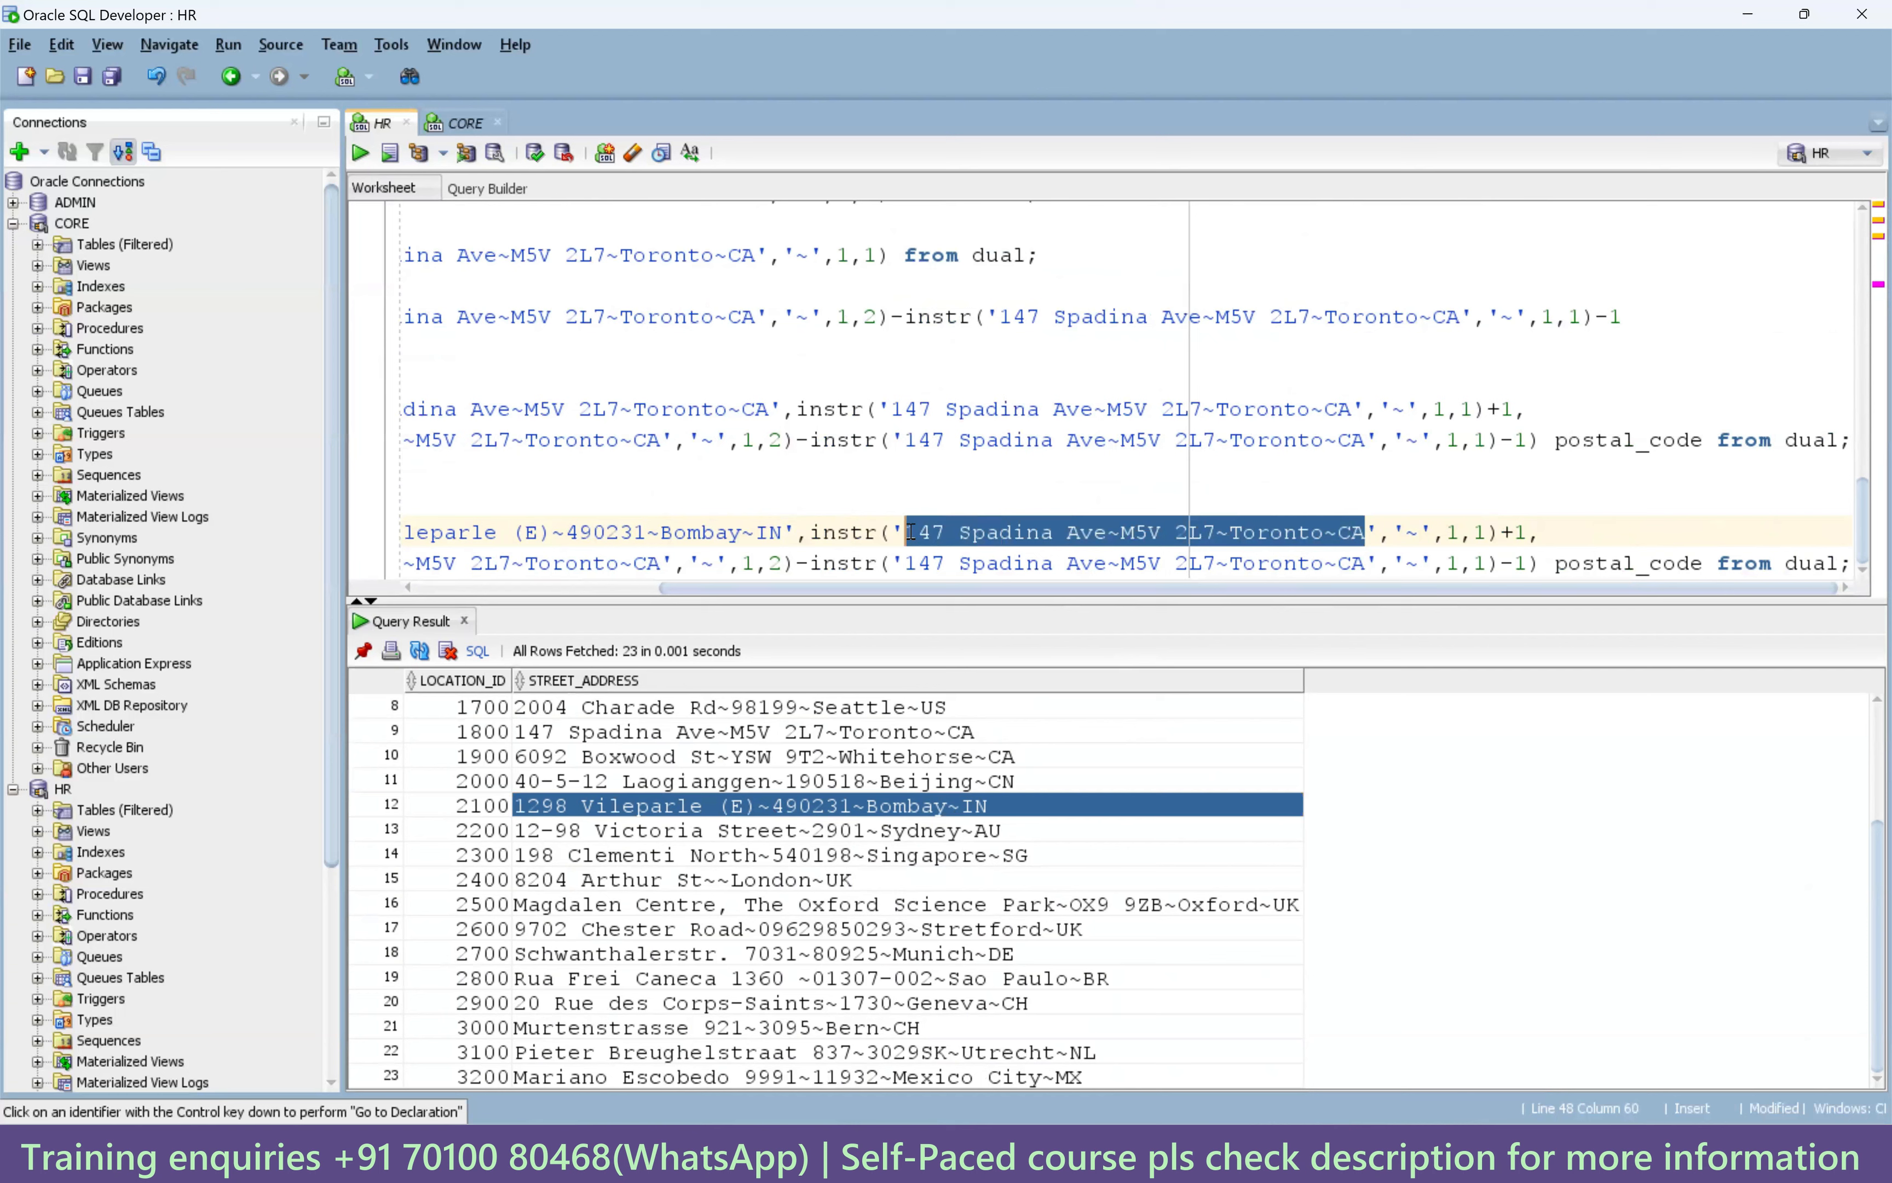
key("ctrl+v")
left_click_drag(1201, 588, 1090, 588)
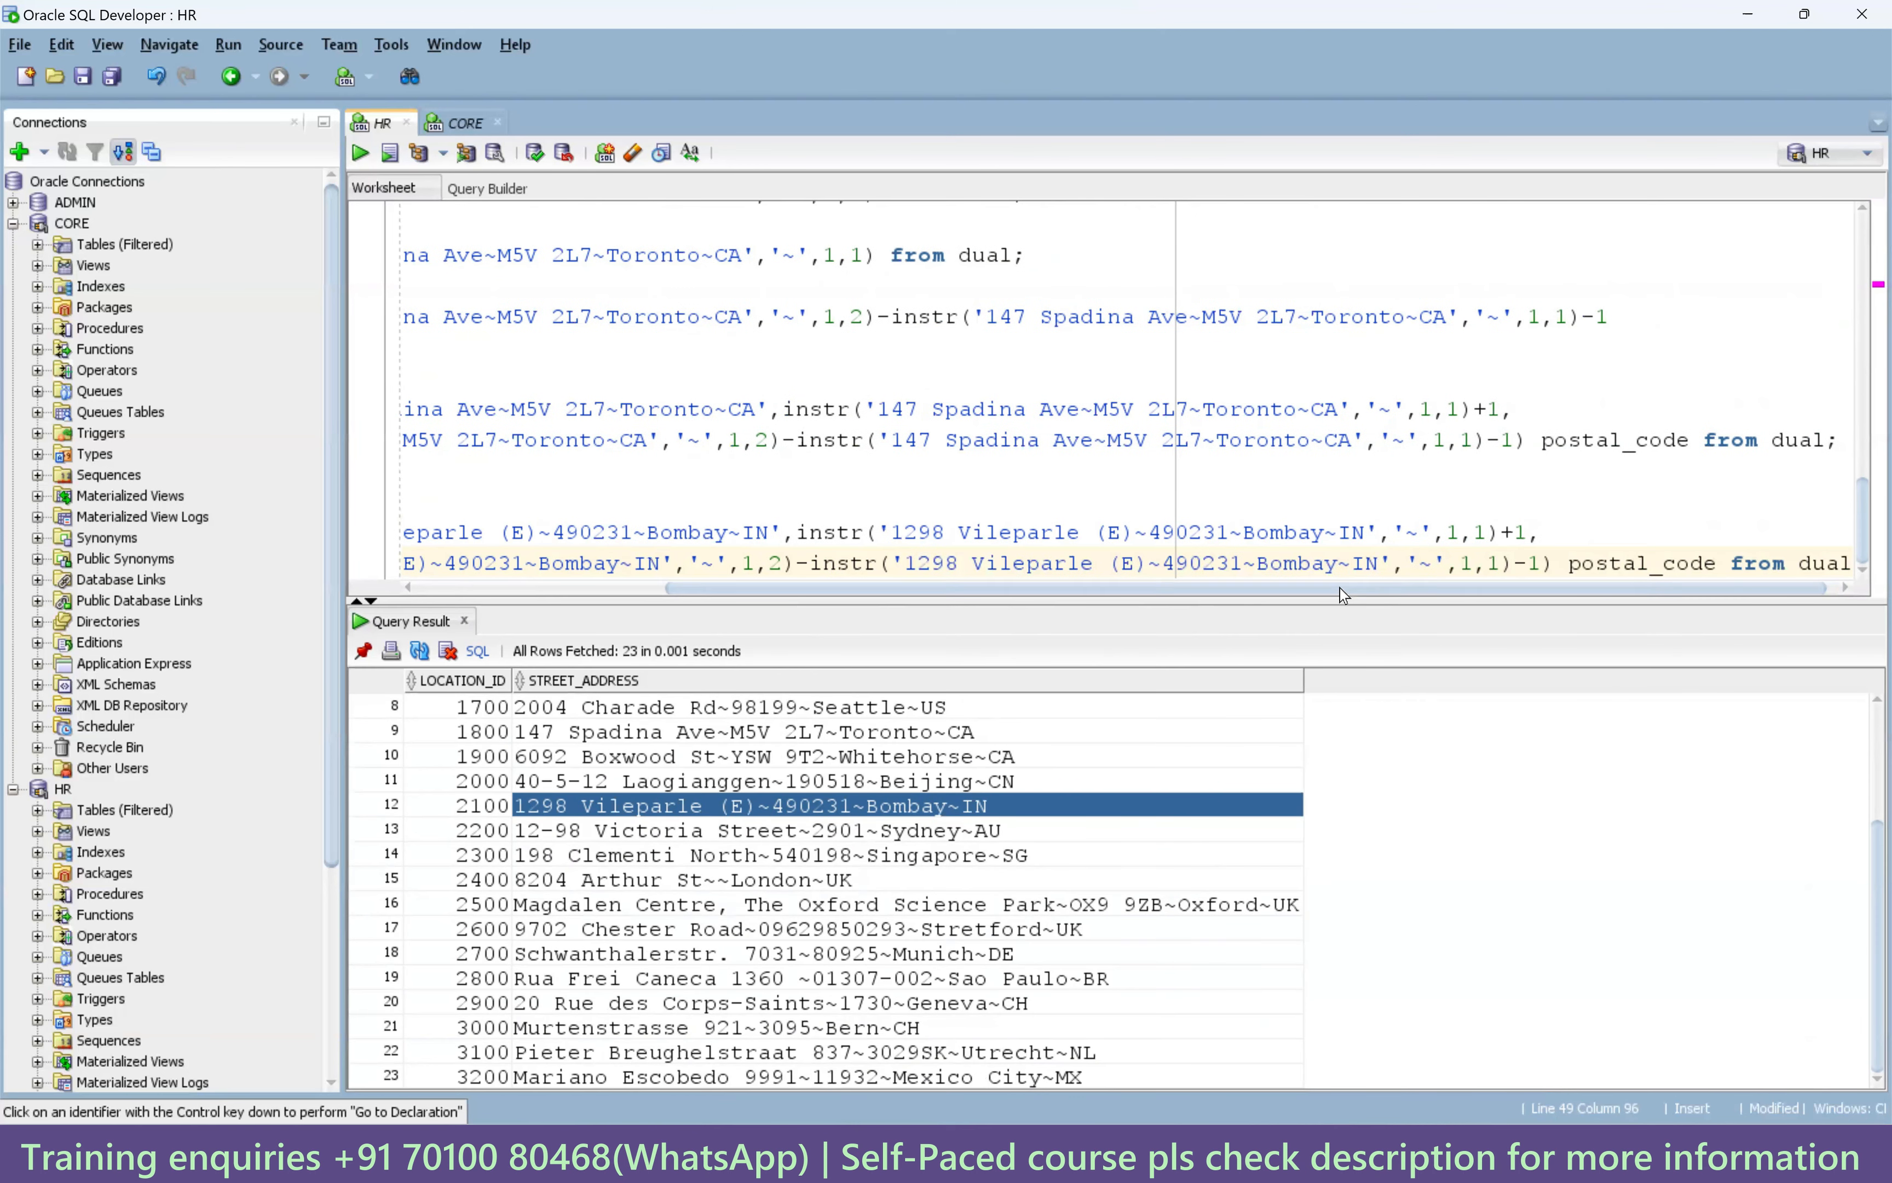
left_click_drag(1324, 588, 1298, 589)
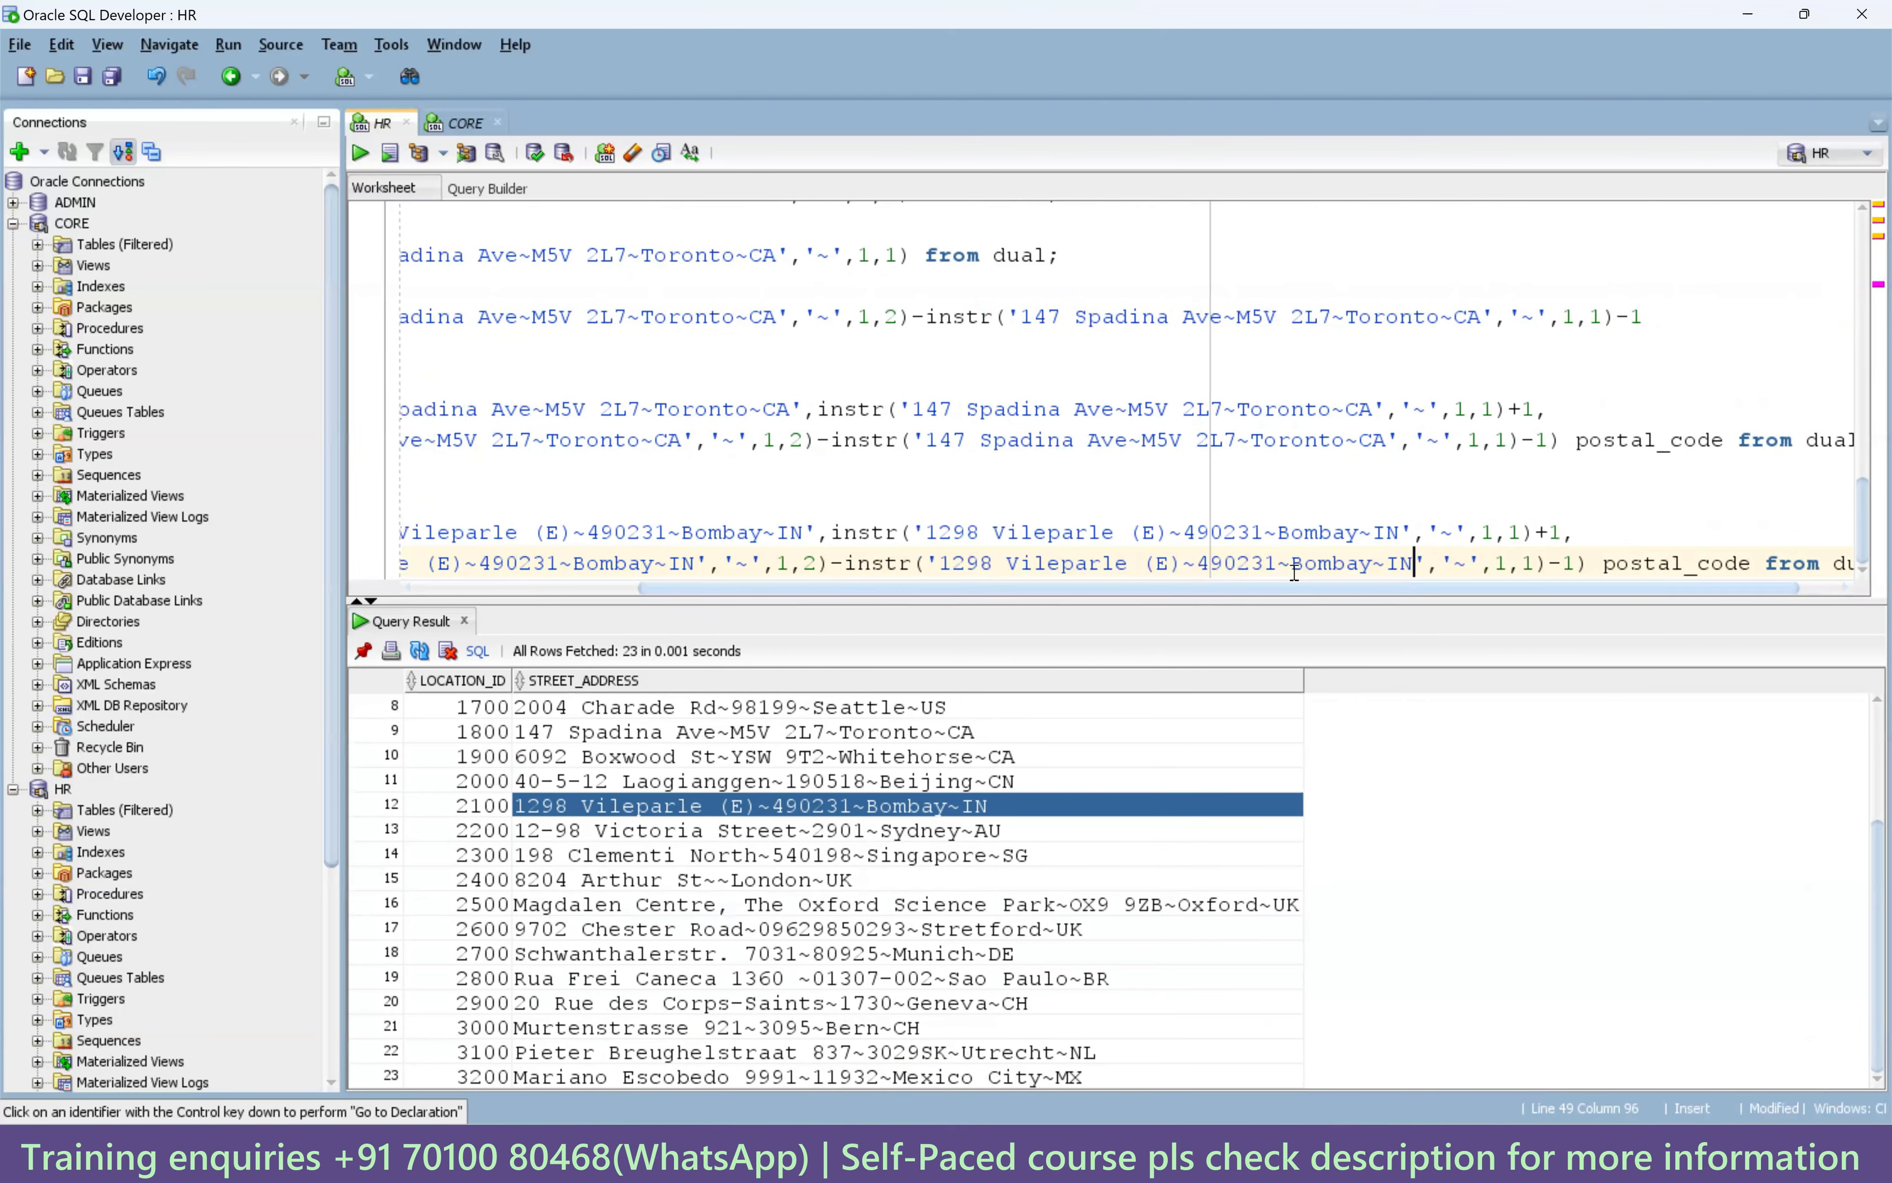
Run the Bombay query to get postal code 490231, then add blank lines after it.
left_click_drag(1197, 532, 1264, 532)
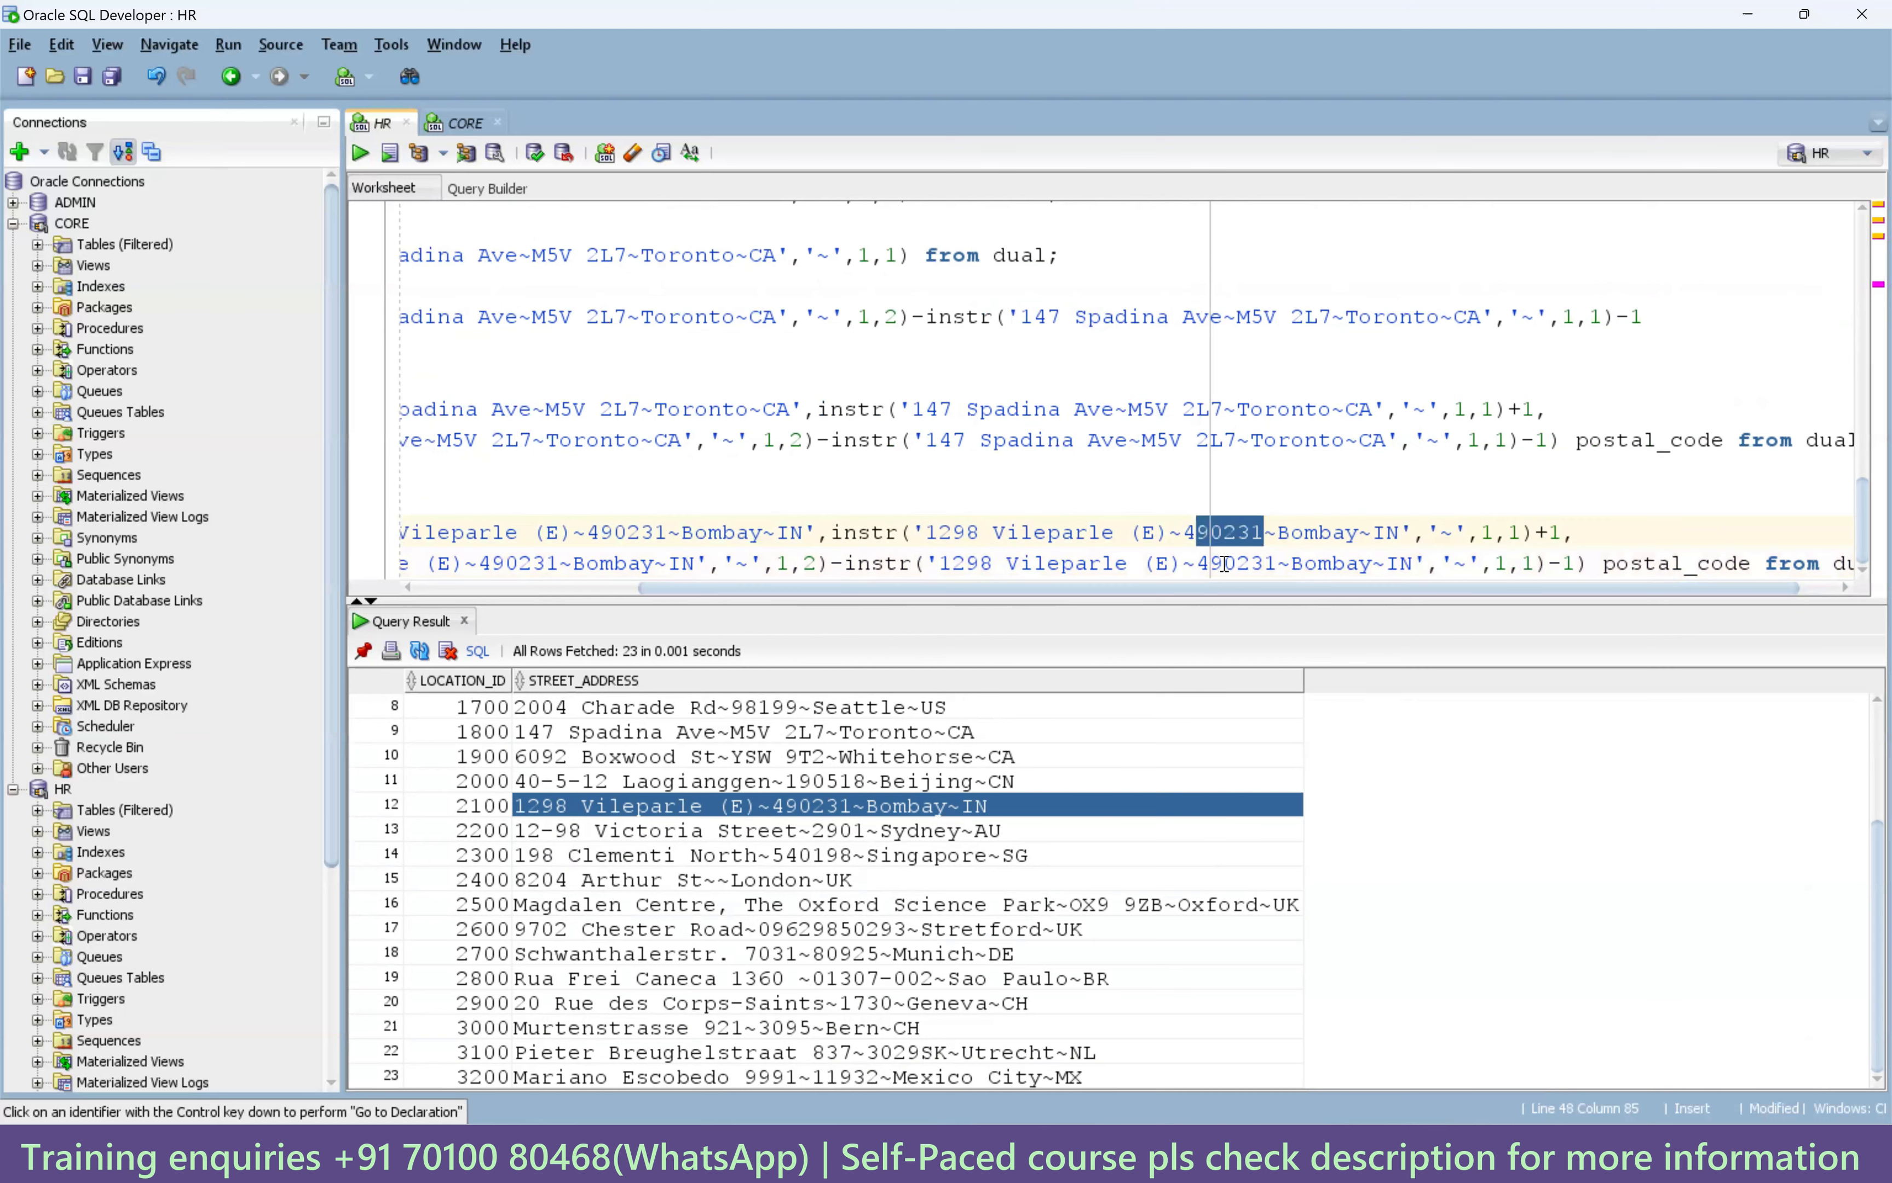
key("Left")
key("Left")
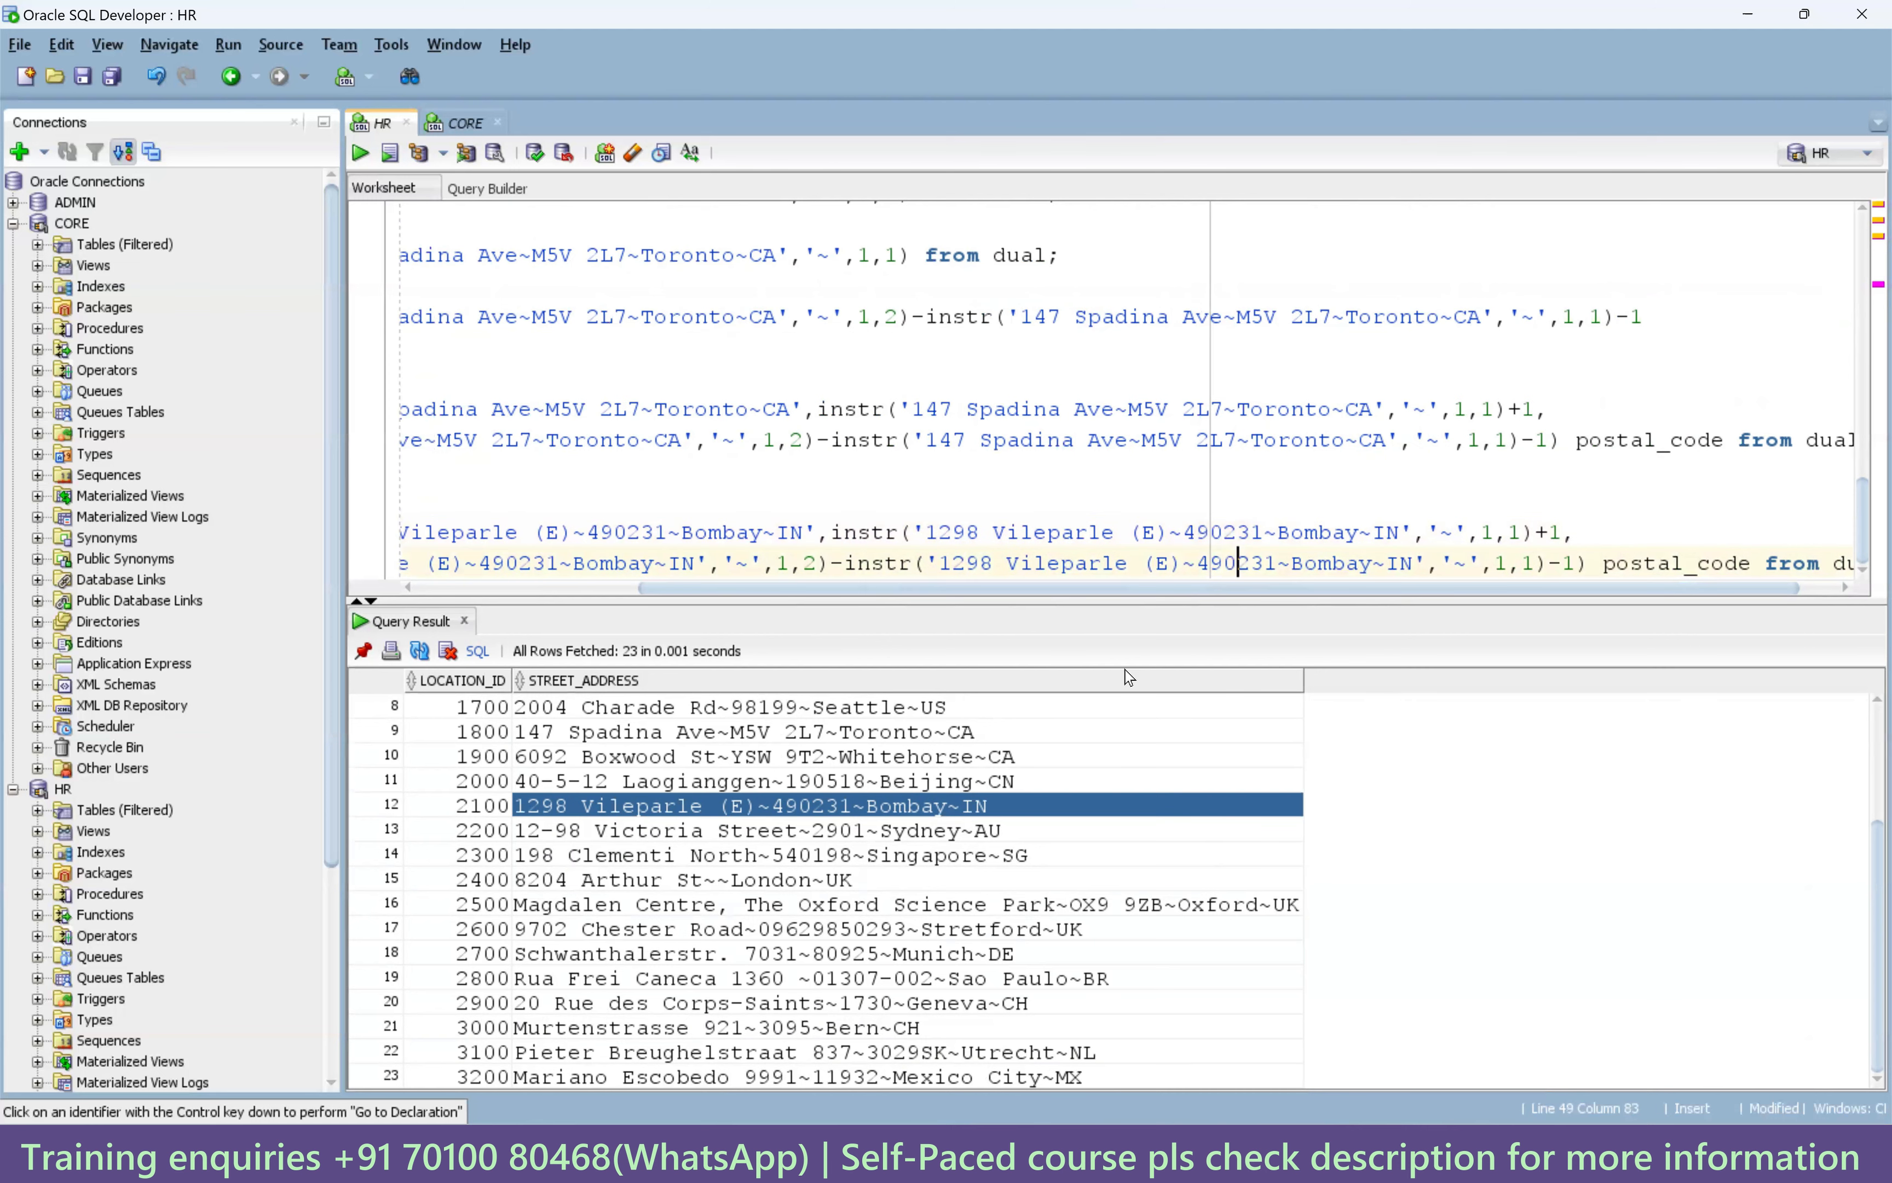
key("ctrl+Return")
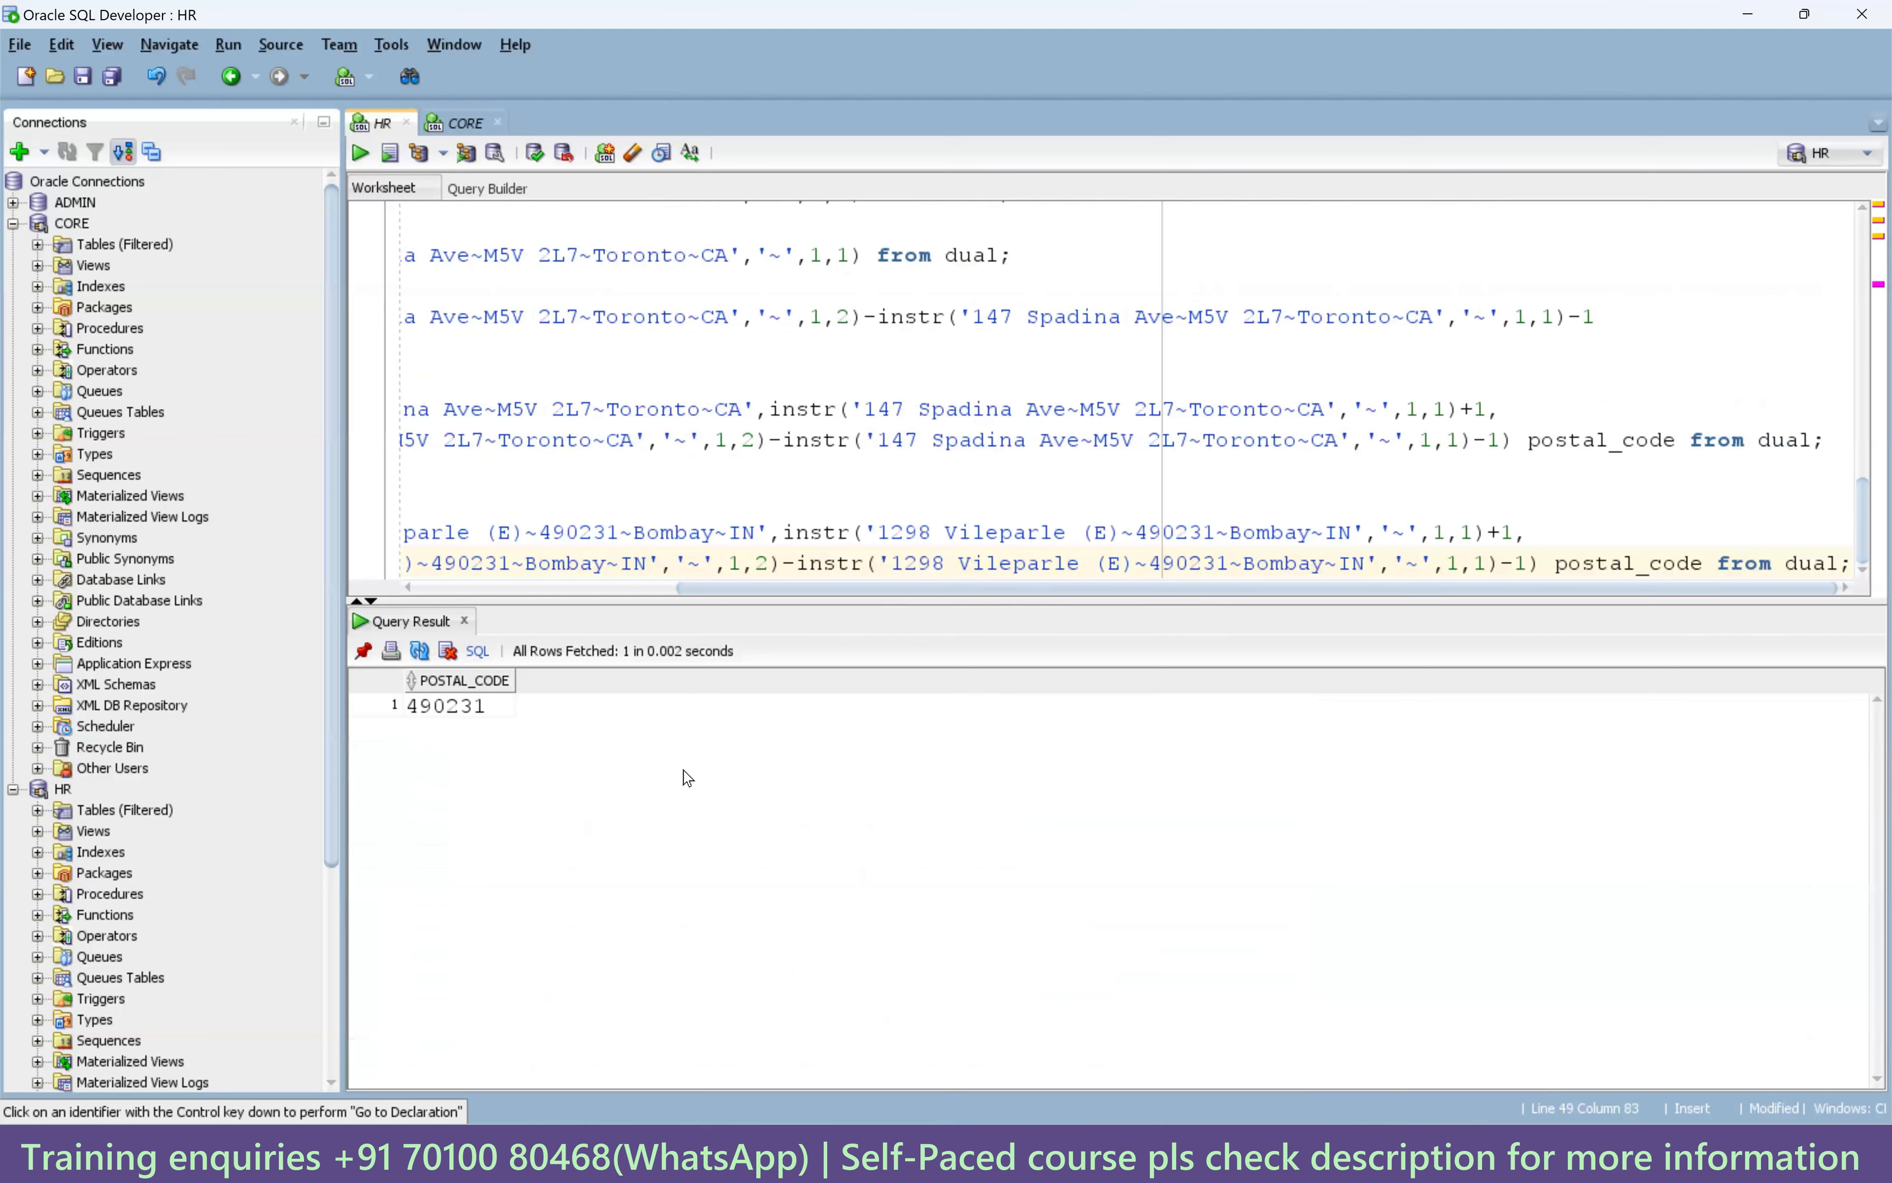
left_click(462, 709)
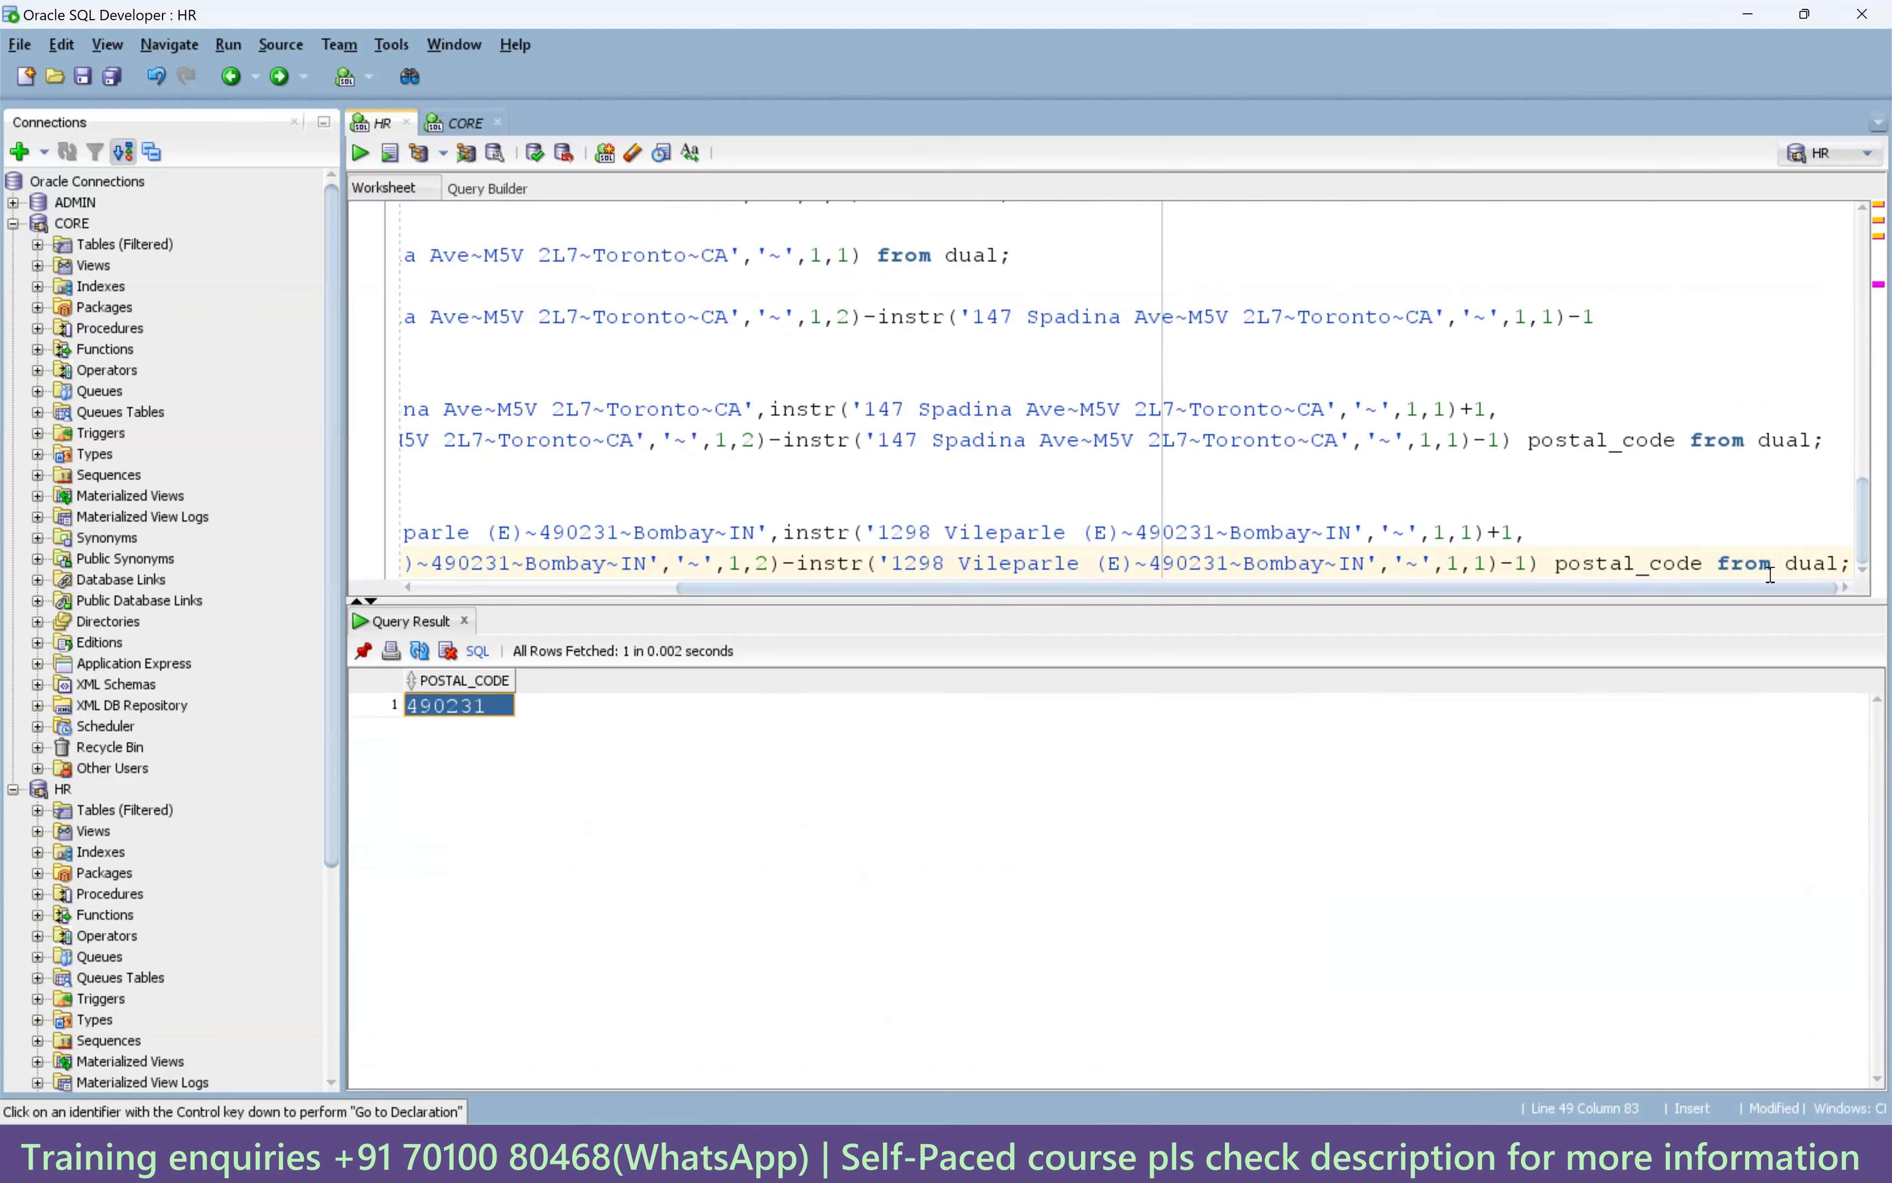
left_click(1850, 562)
key("Return")
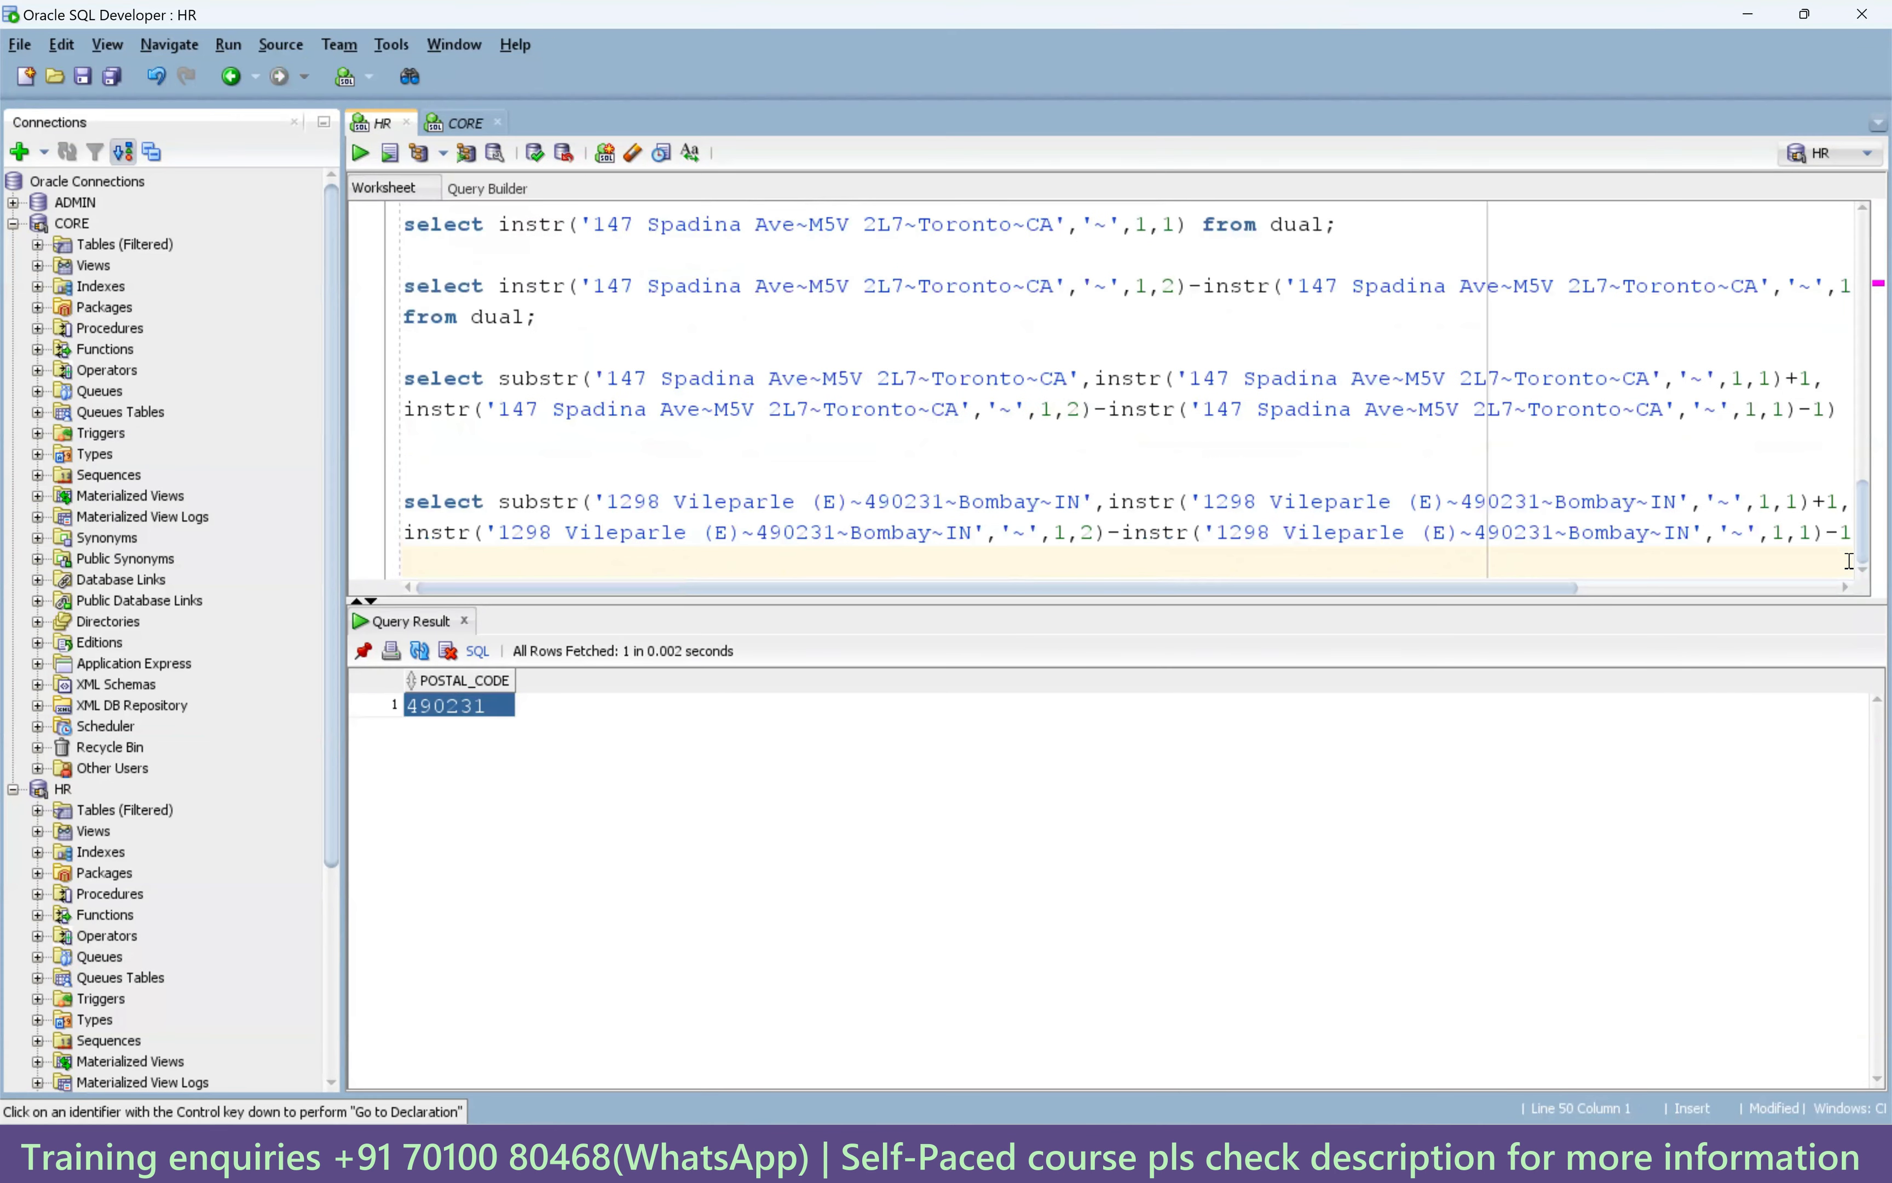
key("Return")
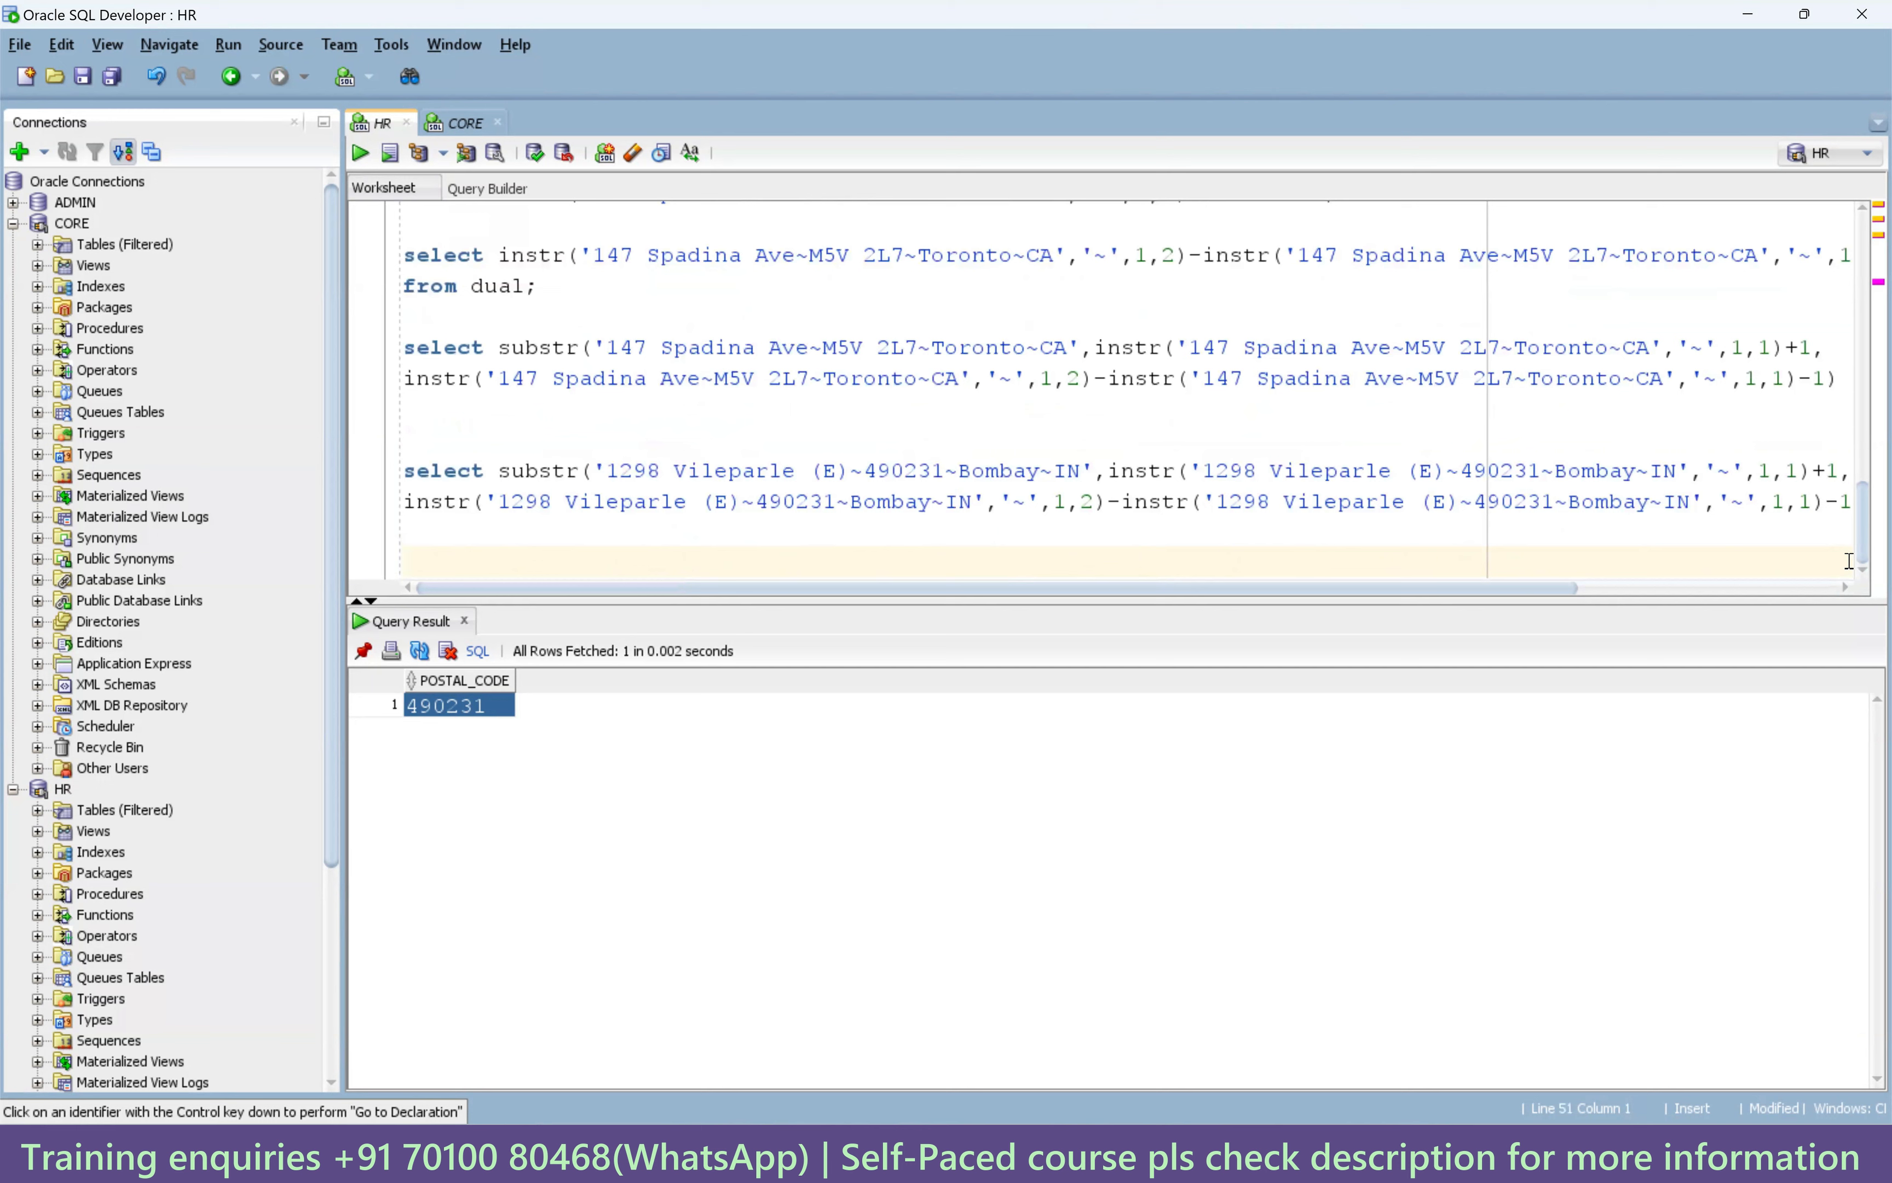
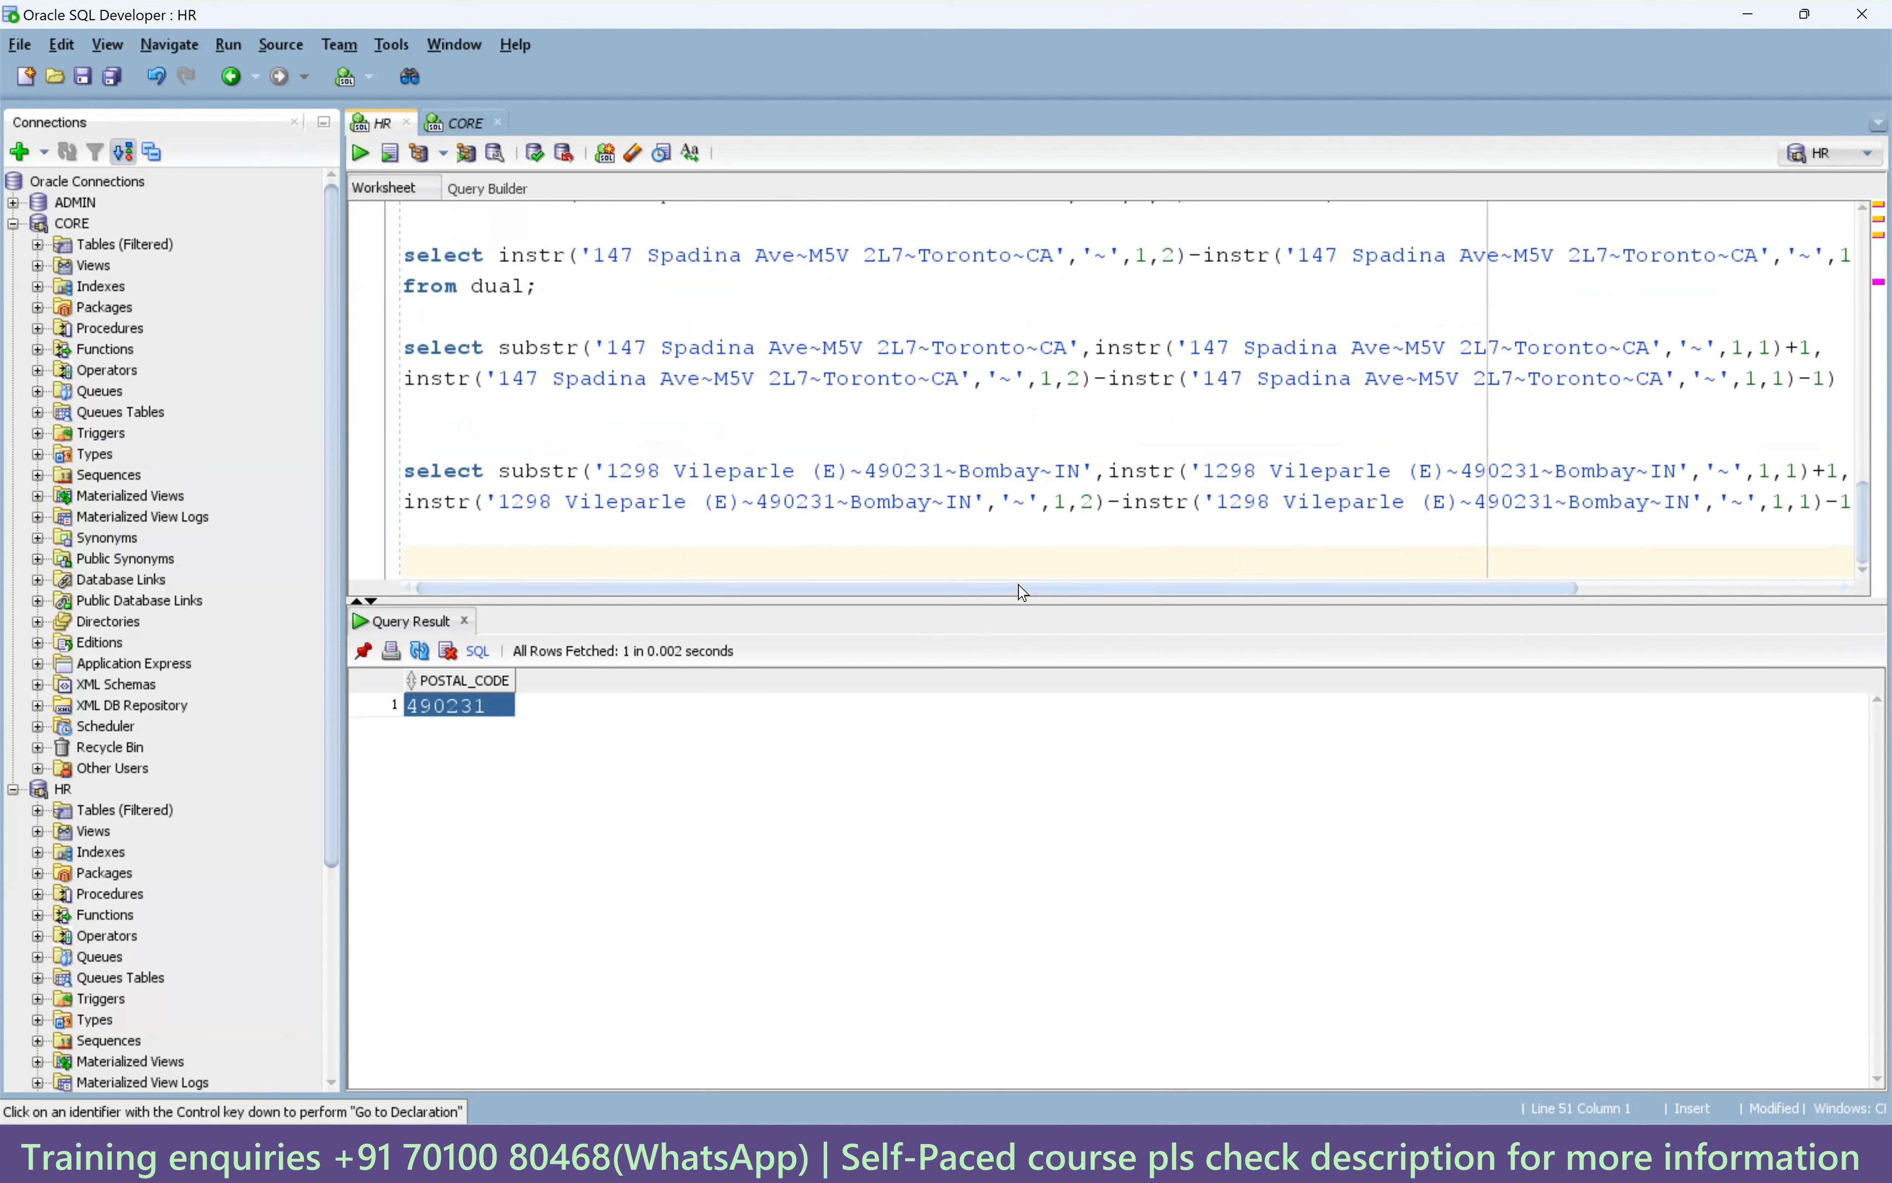
Select the 147 Spadina query's substr/instr postal-code expression, leaving out 'select' and the postal_code alias.
left_click_drag(1018, 584, 1732, 601)
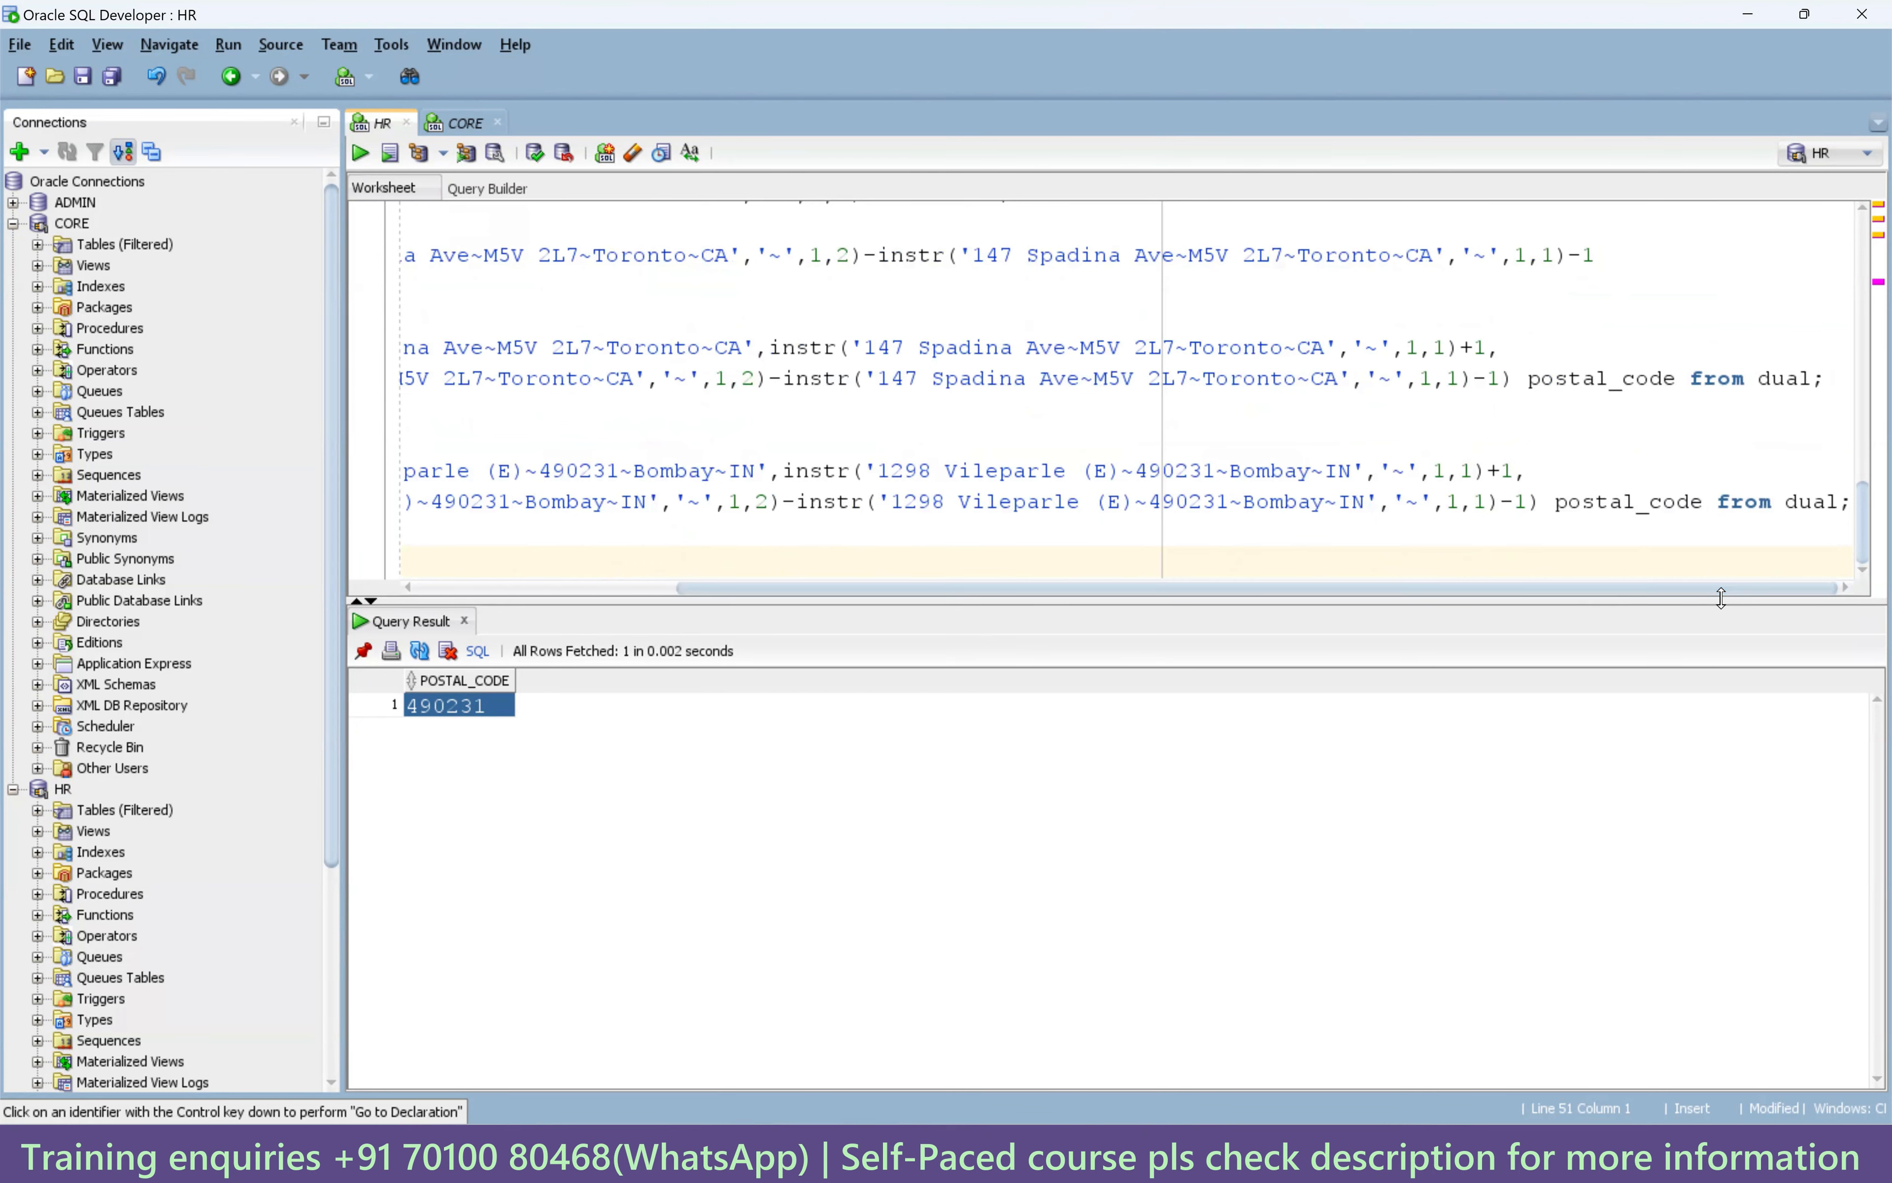
left_click_drag(1669, 588, 1408, 588)
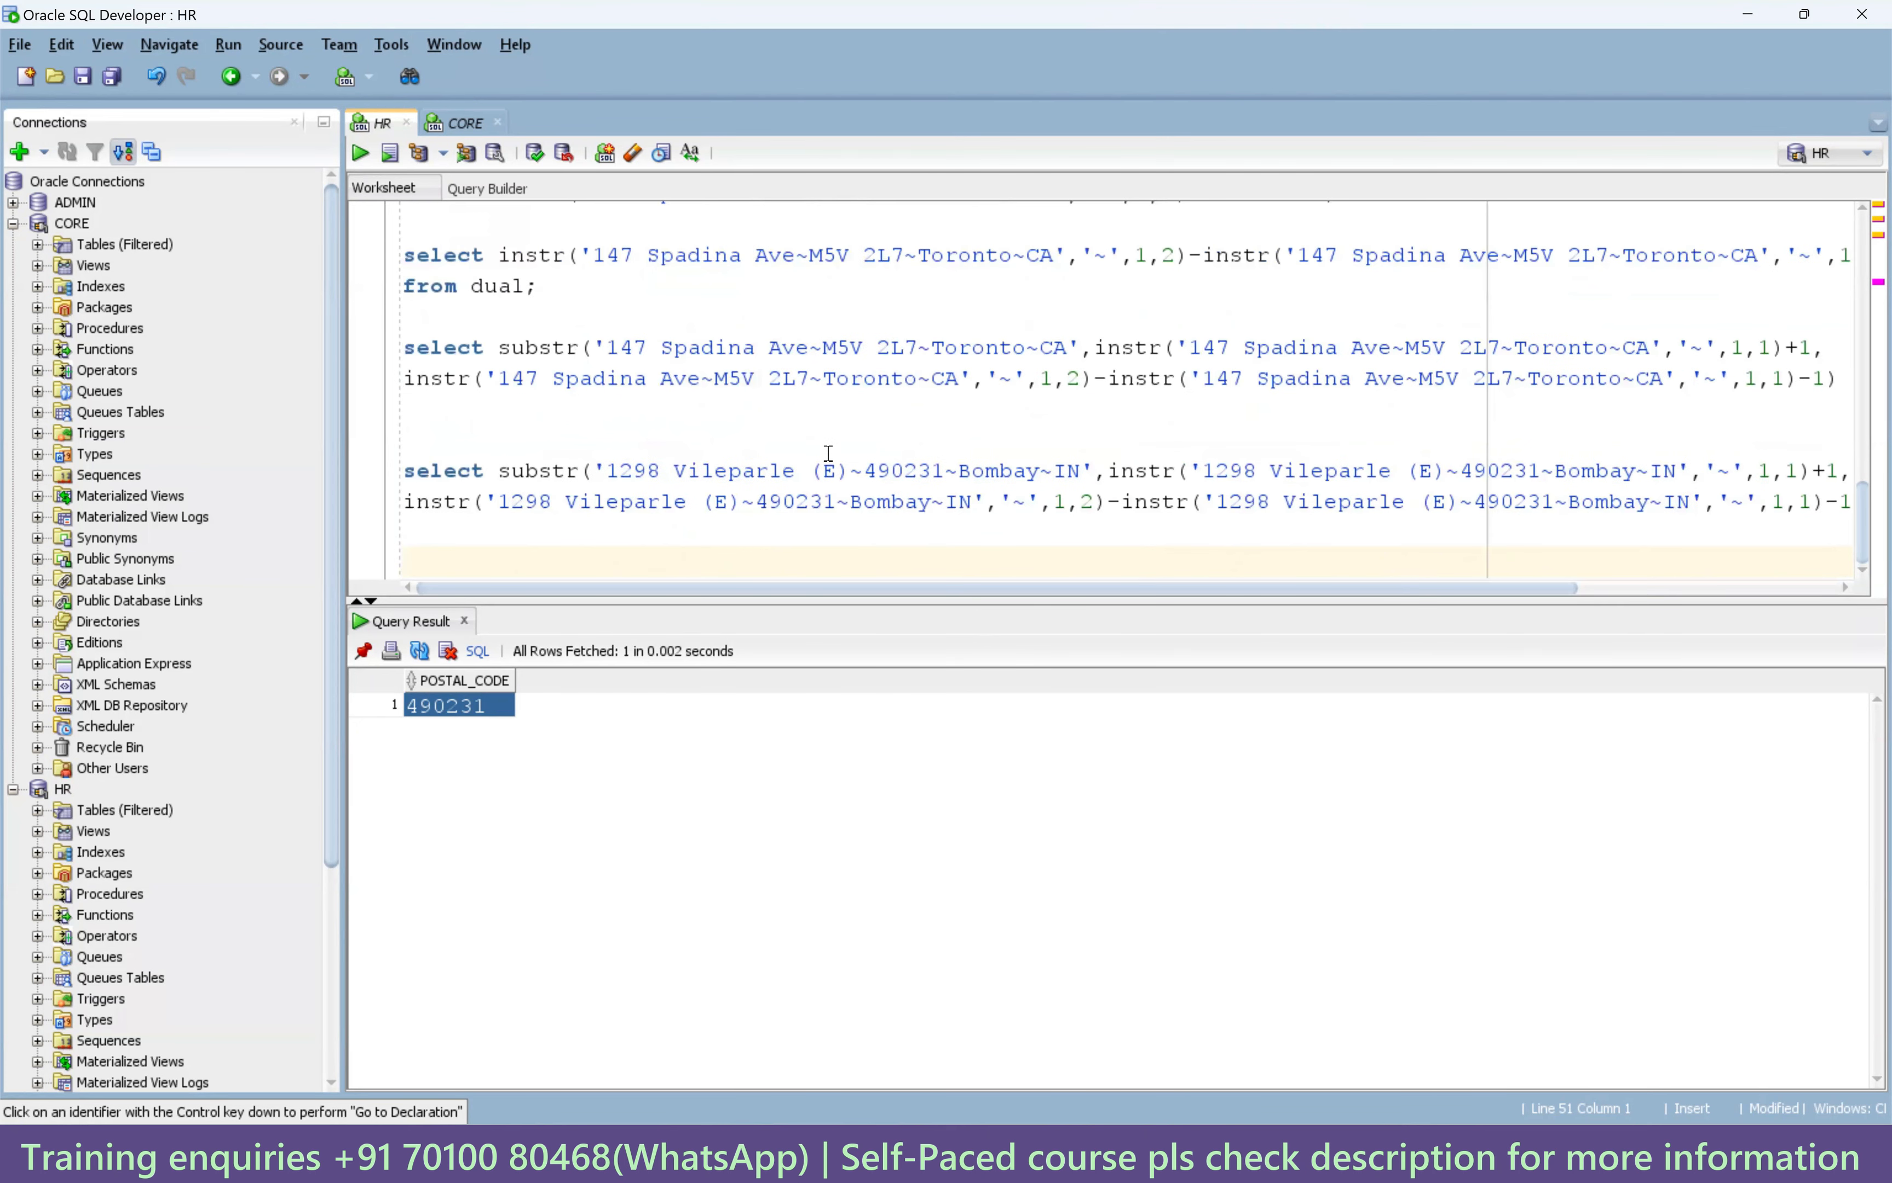
scroll(828, 452, "up", 1)
scroll(849, 481, "up", 4)
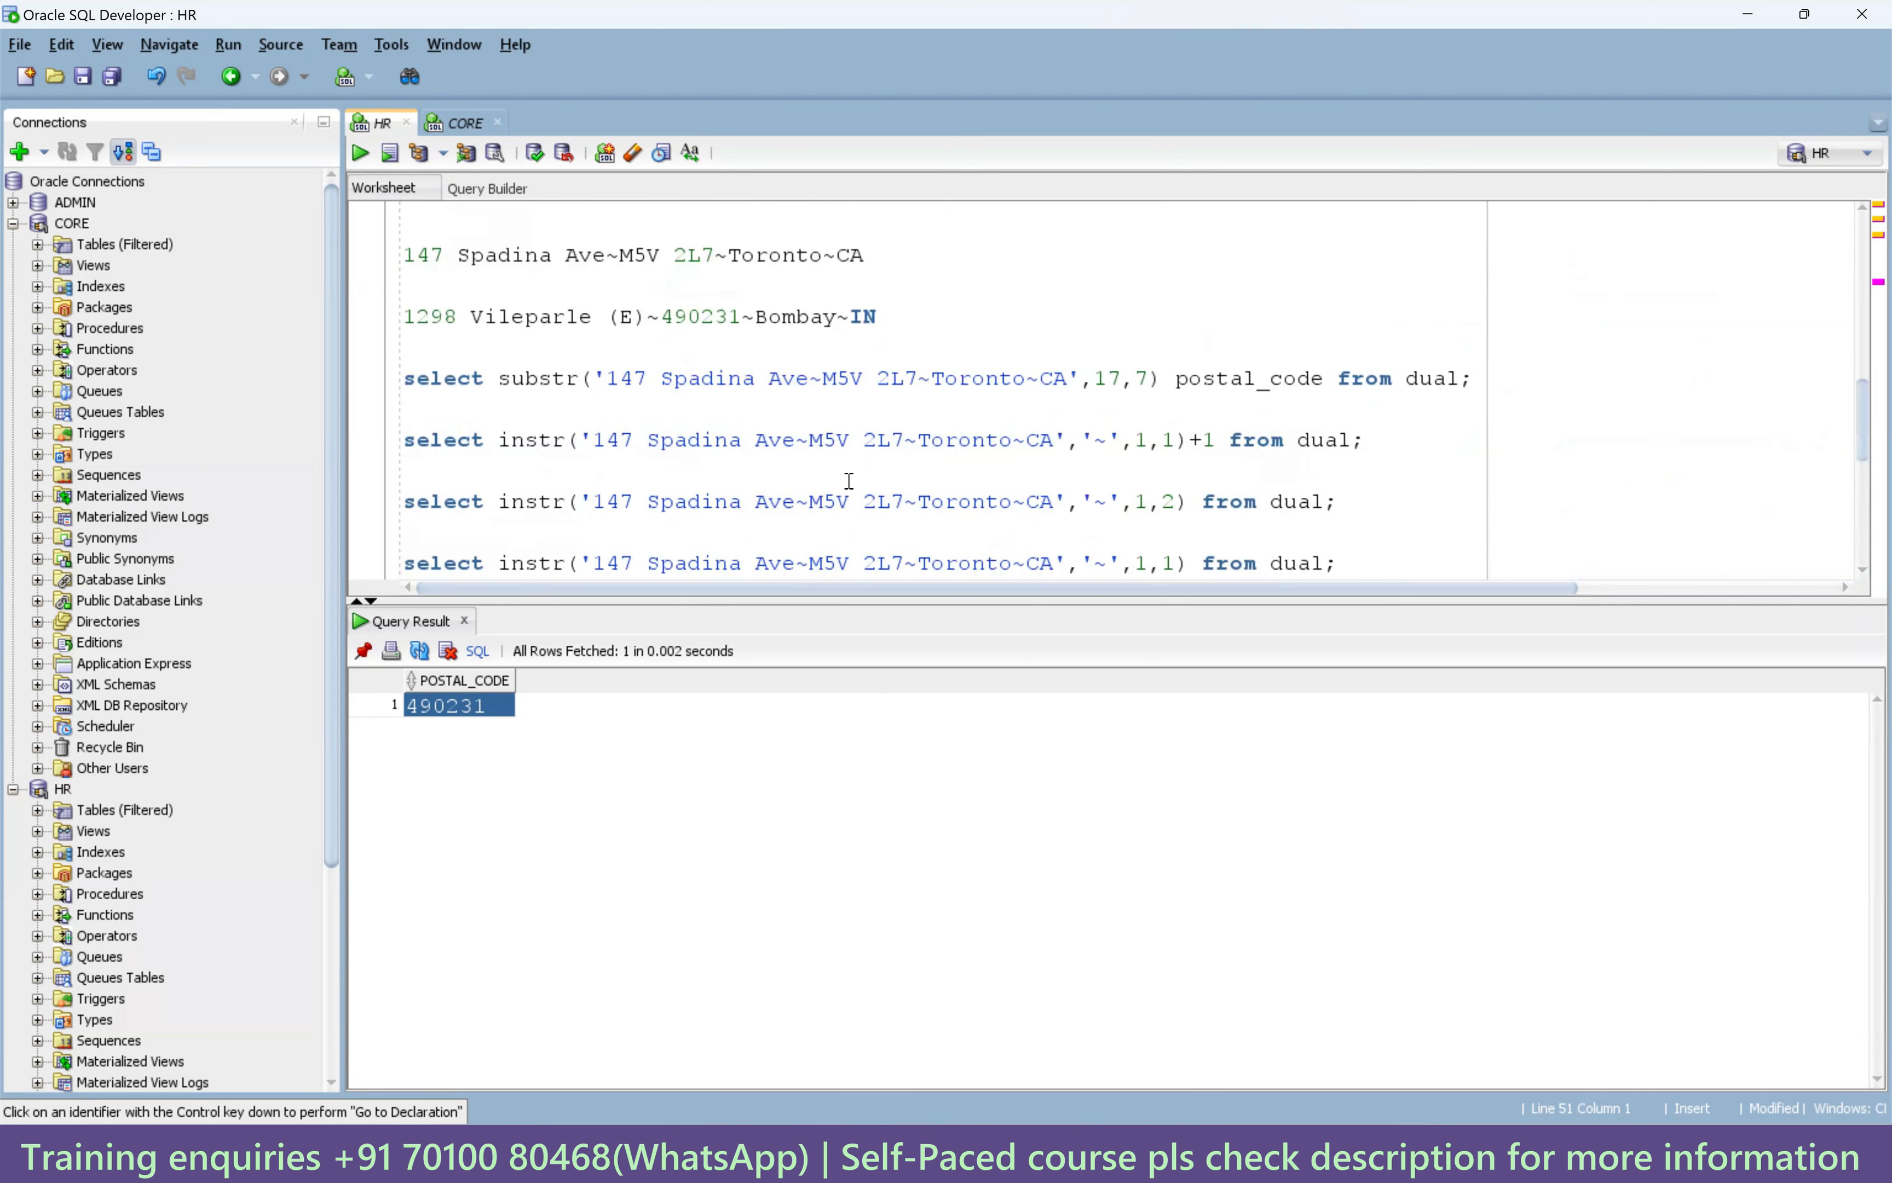
scroll(882, 520, "down", 5)
scroll(865, 496, "up", 2)
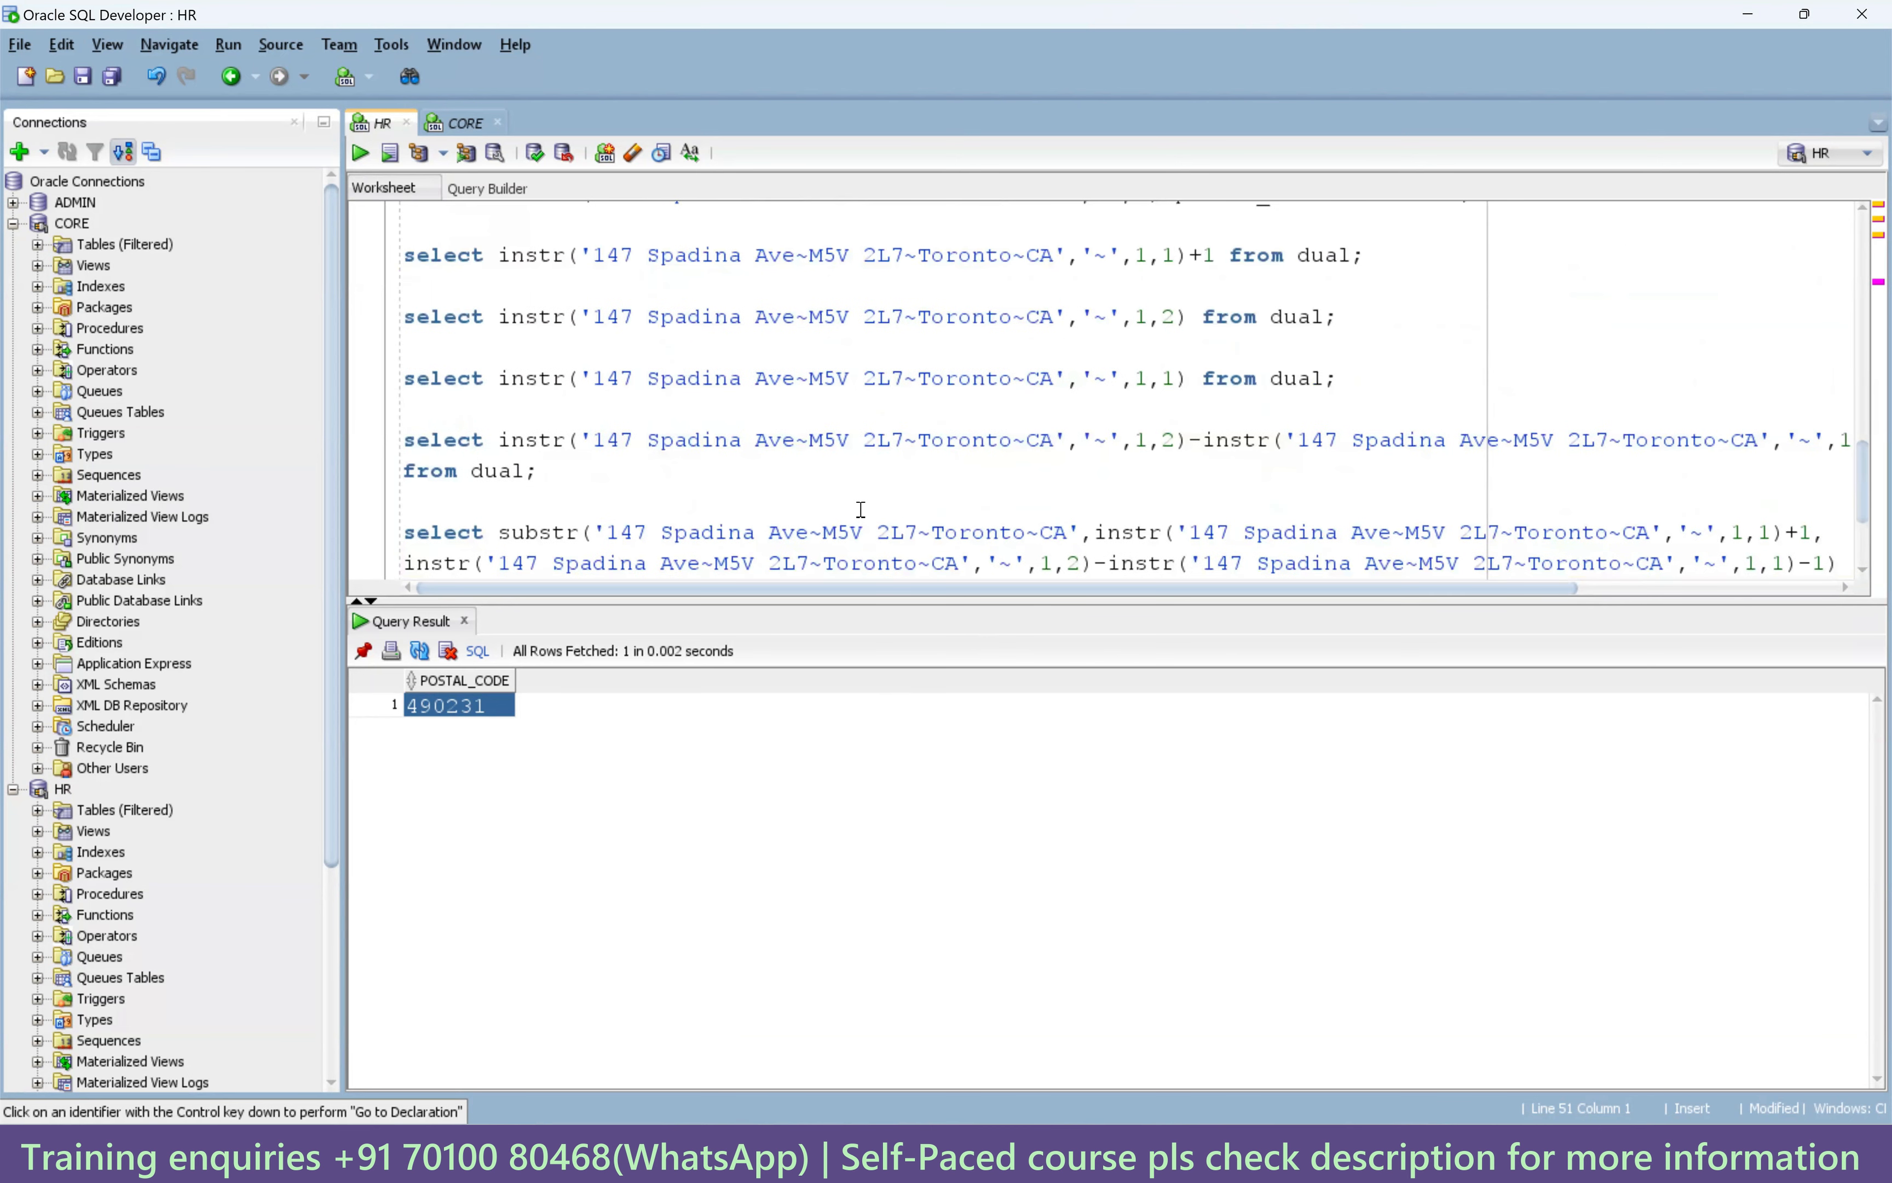
scroll(860, 509, "down", 2)
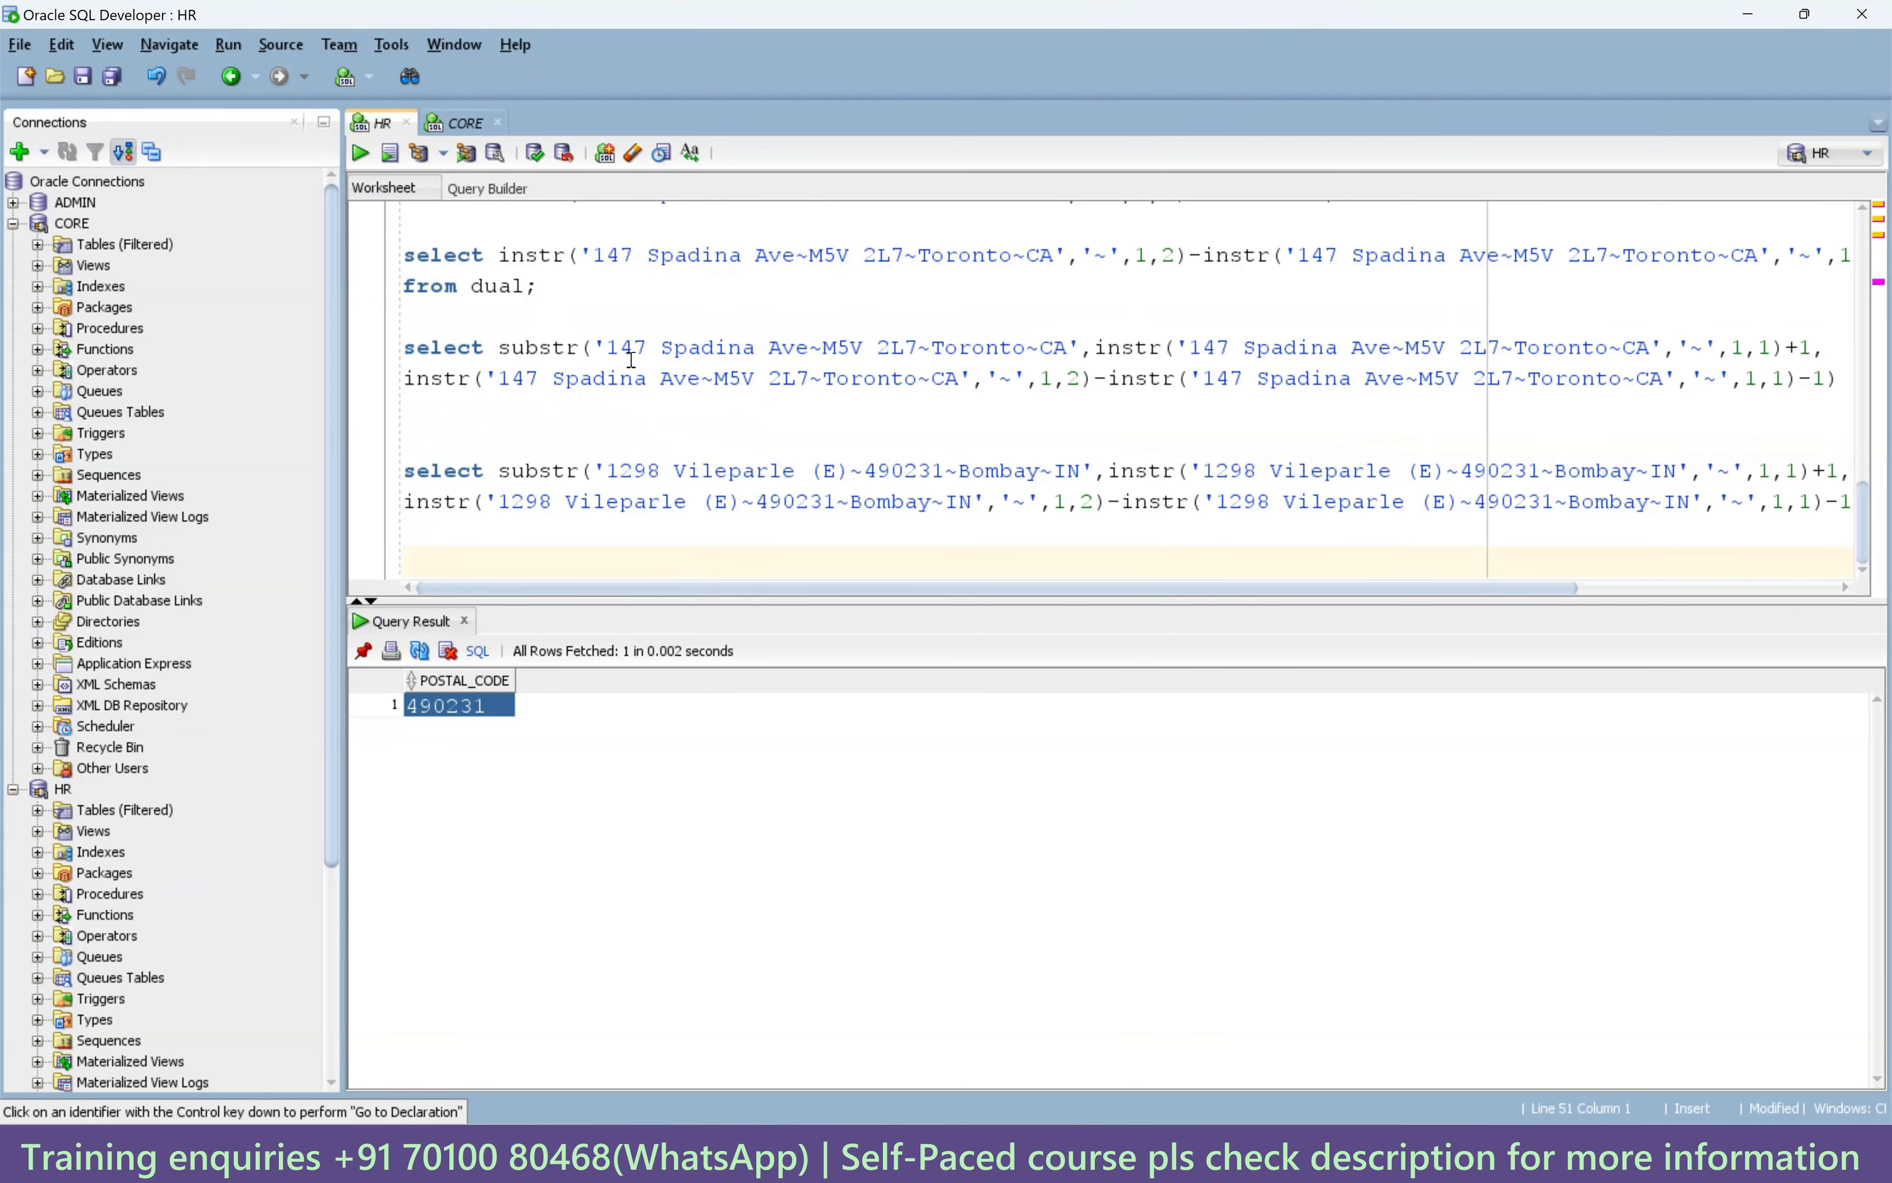
left_click_drag(499, 347, 1380, 347)
mouse_move(1525, 378)
left_mouse_down()
mouse_move(1801, 380)
mouse_move(1469, 382)
mouse_move(1510, 380)
left_mouse_up()
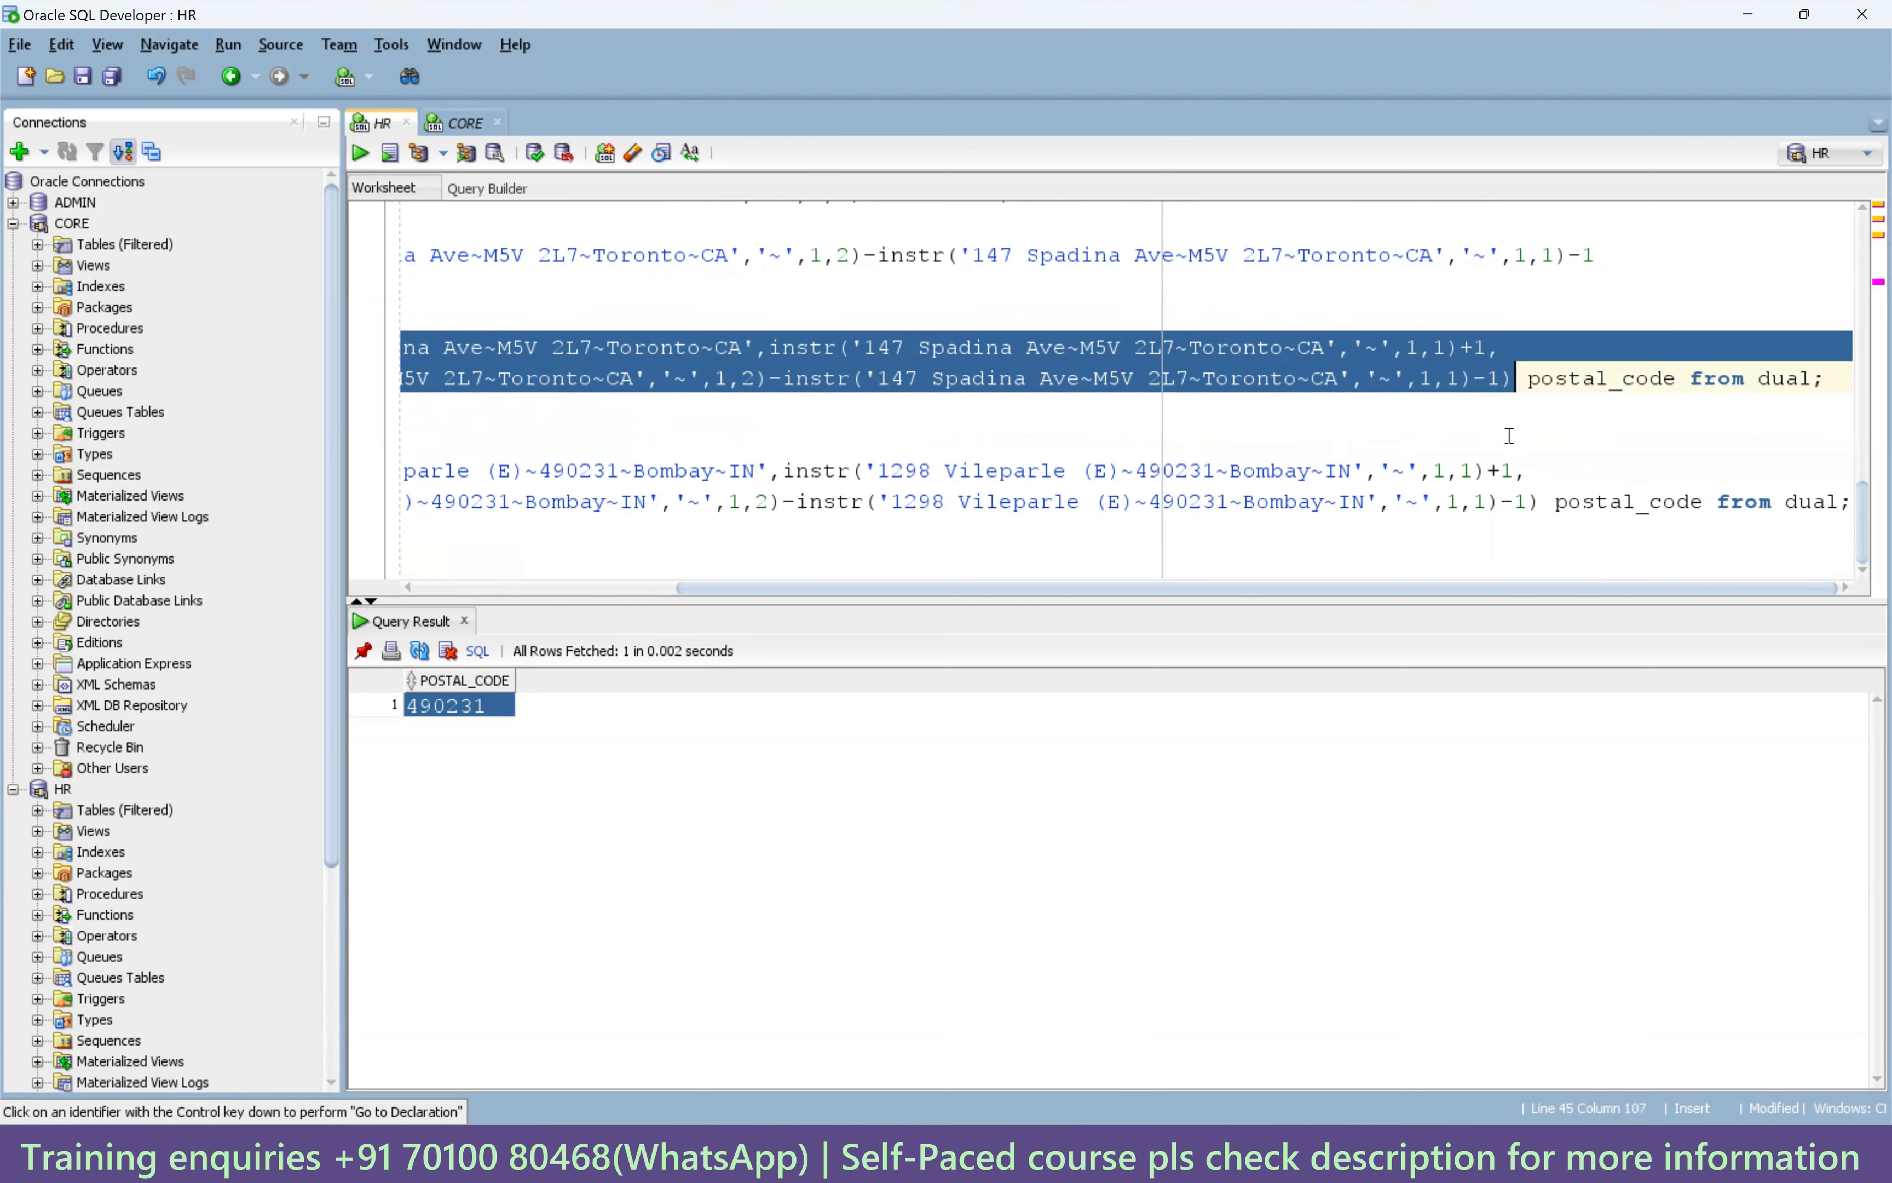
left_click_drag(1317, 591, 817, 591)
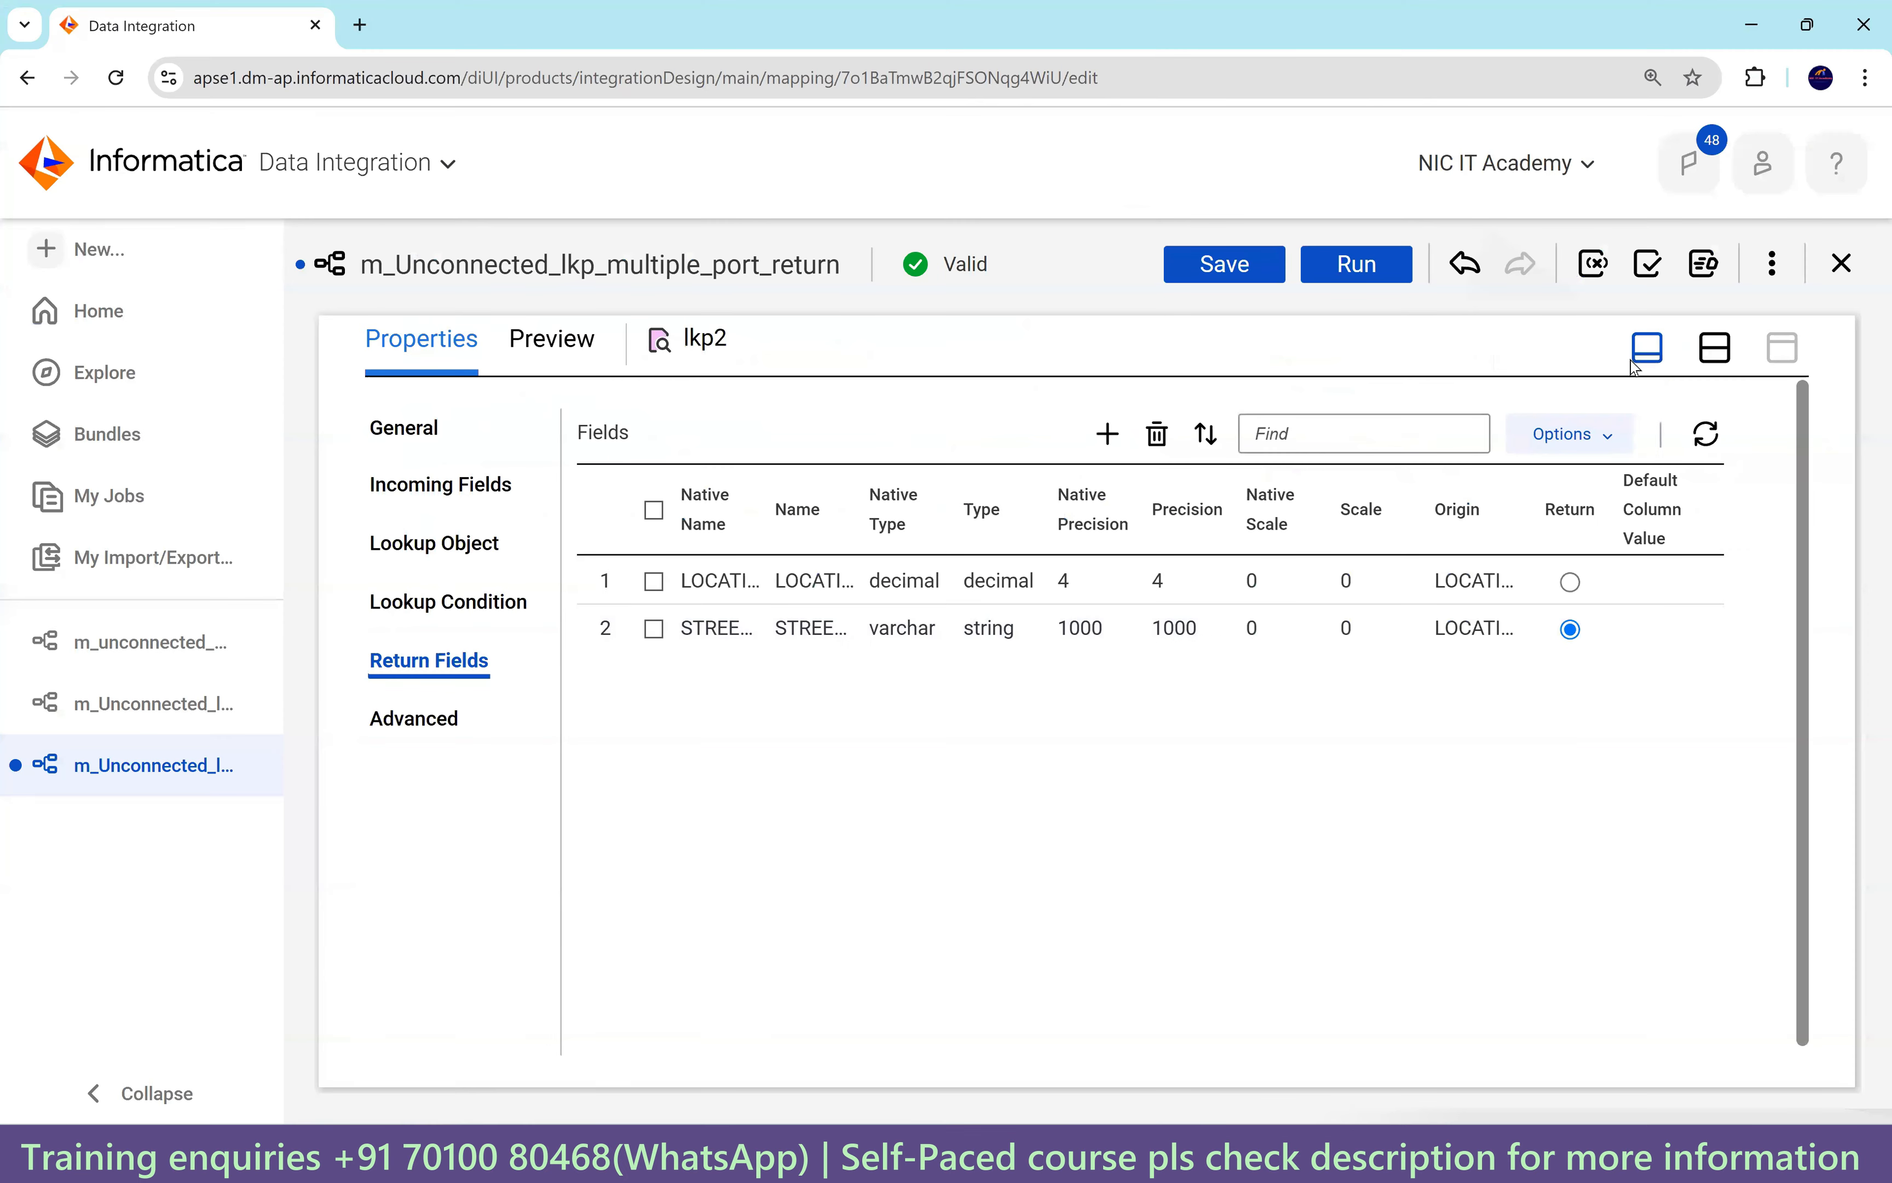
Show the Expression transformation's fields, including v_street_postal_city_country, in a maximized Properties panel.
left_click(1719, 348)
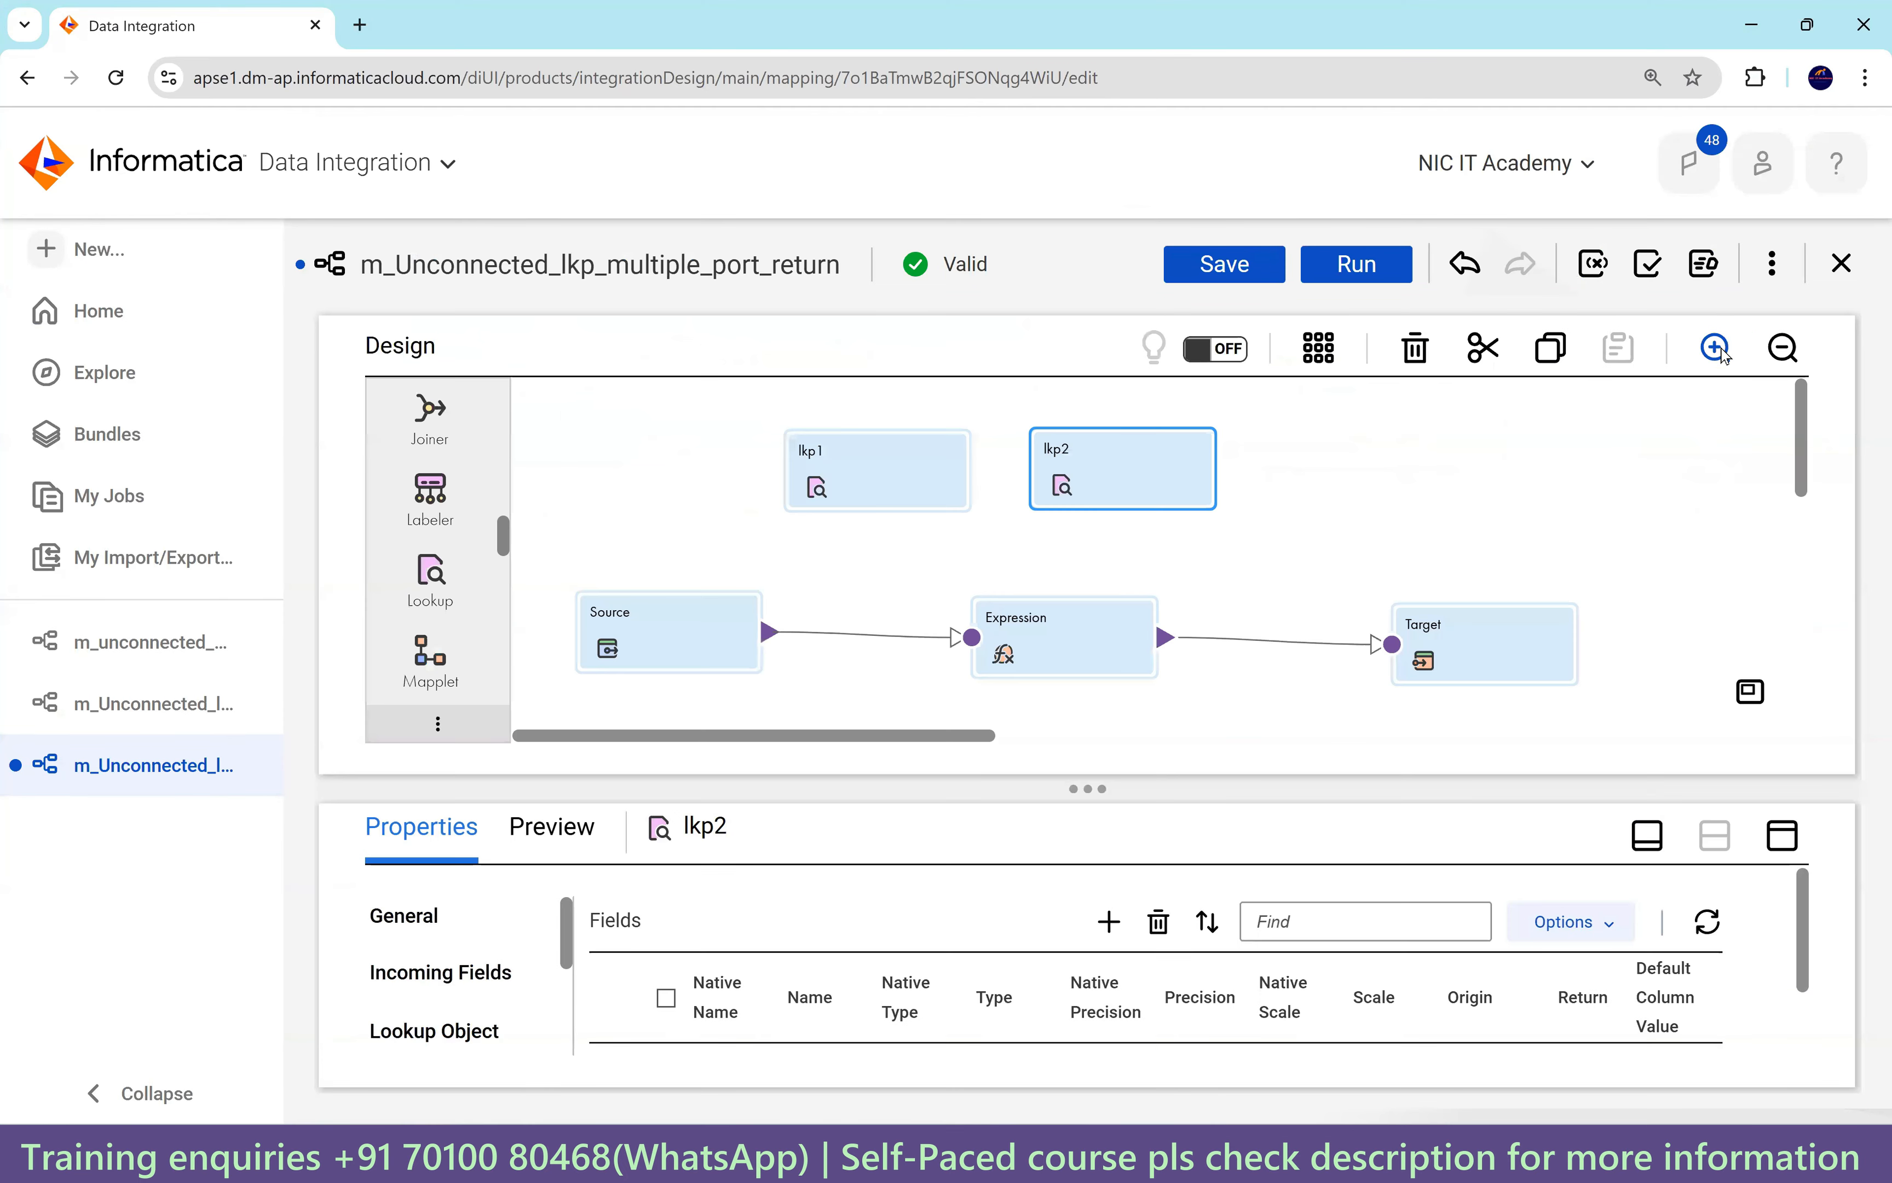
left_click(1055, 653)
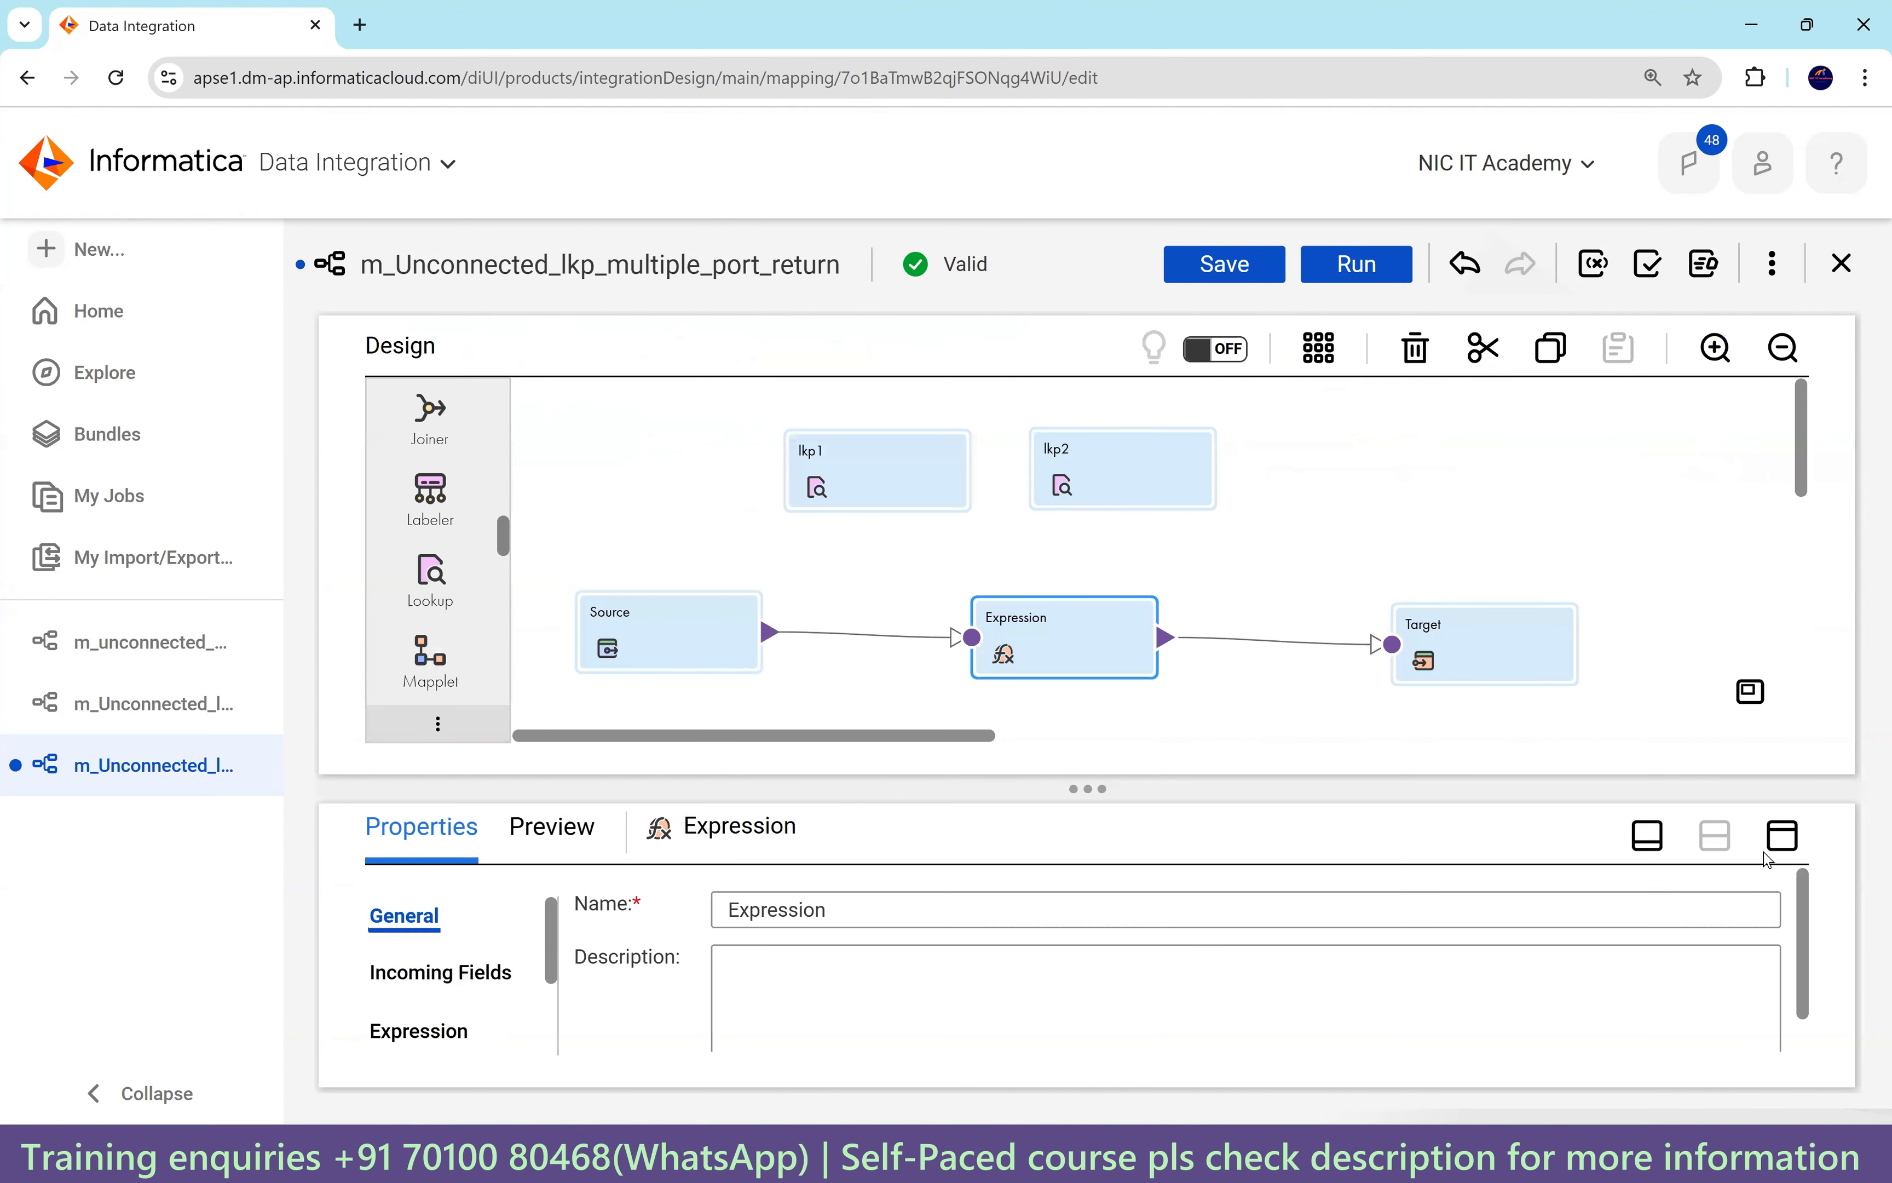
left_click(1782, 836)
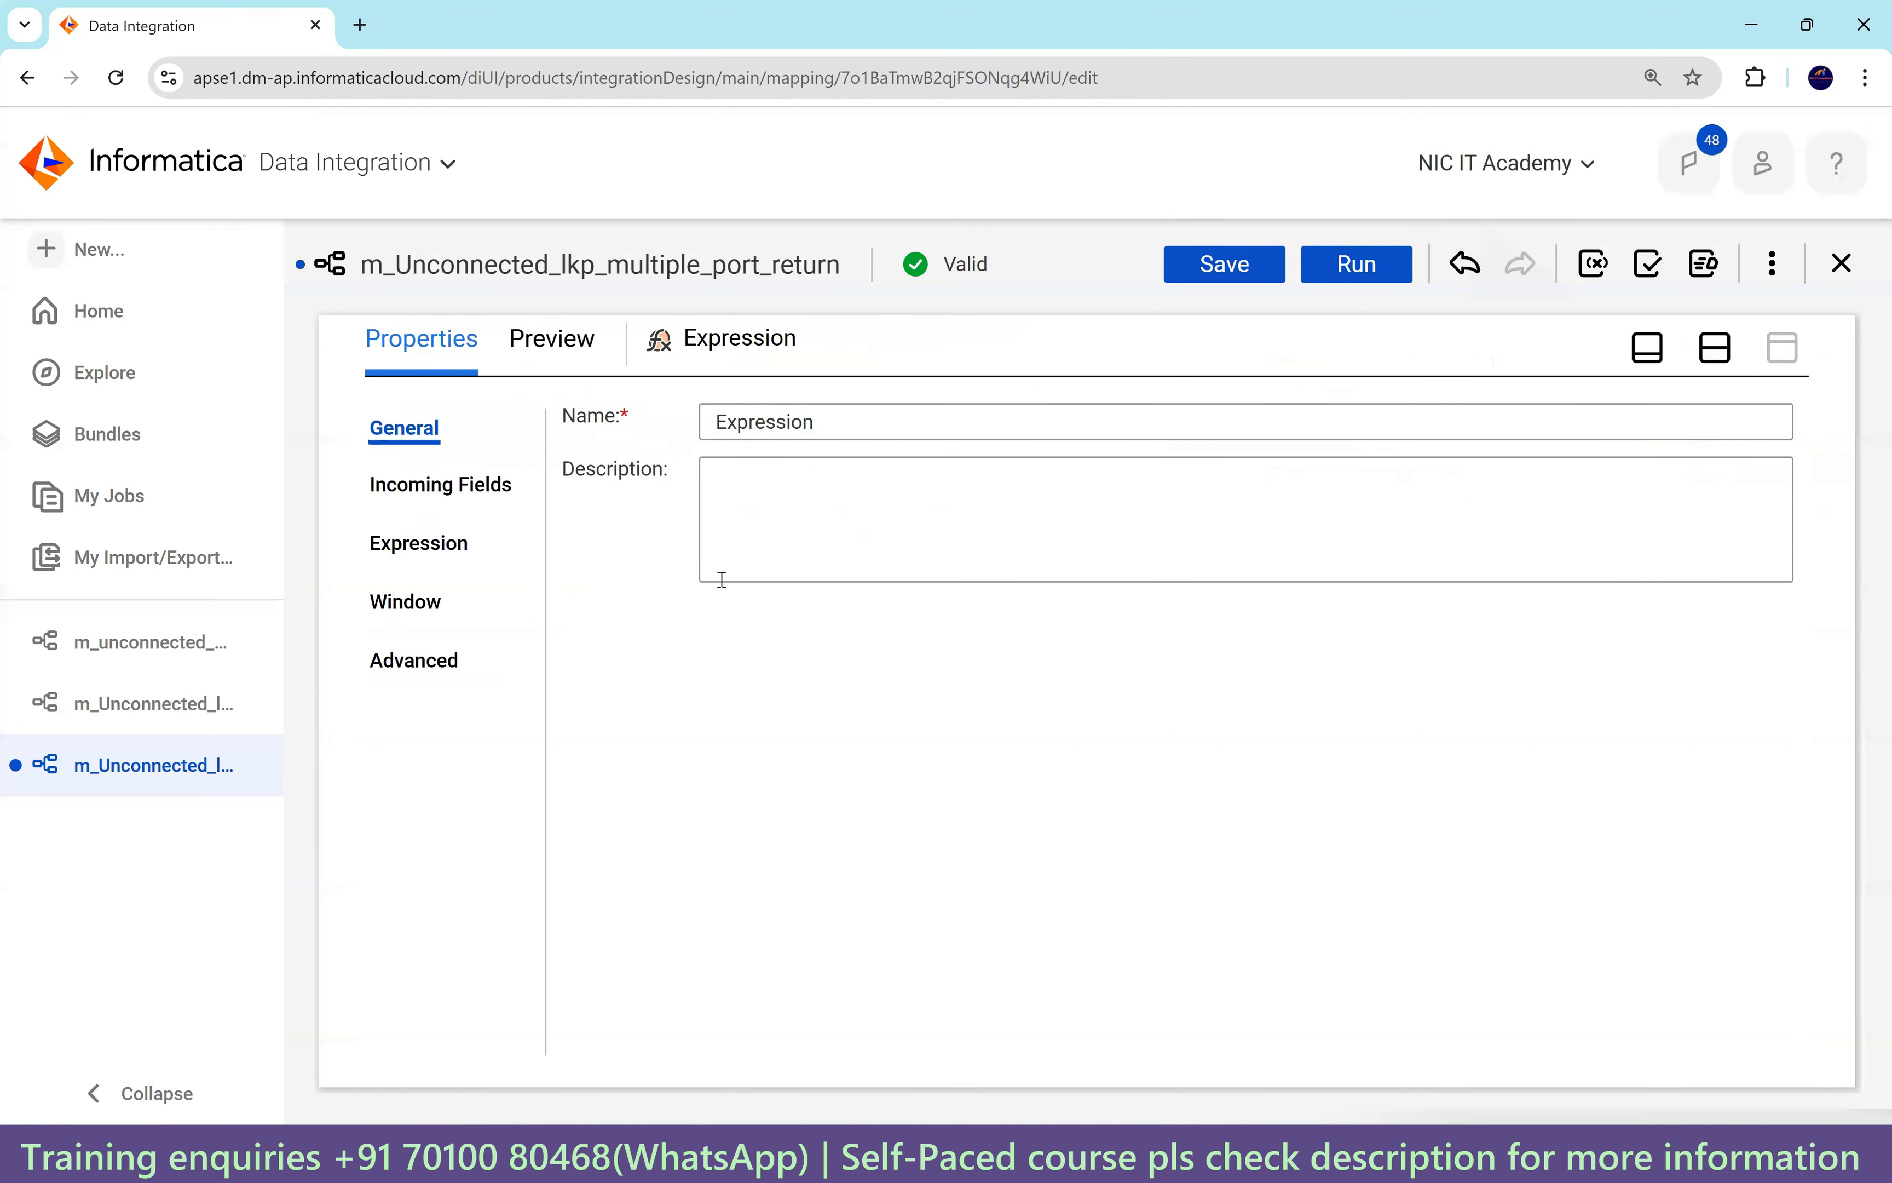
left_click(442, 557)
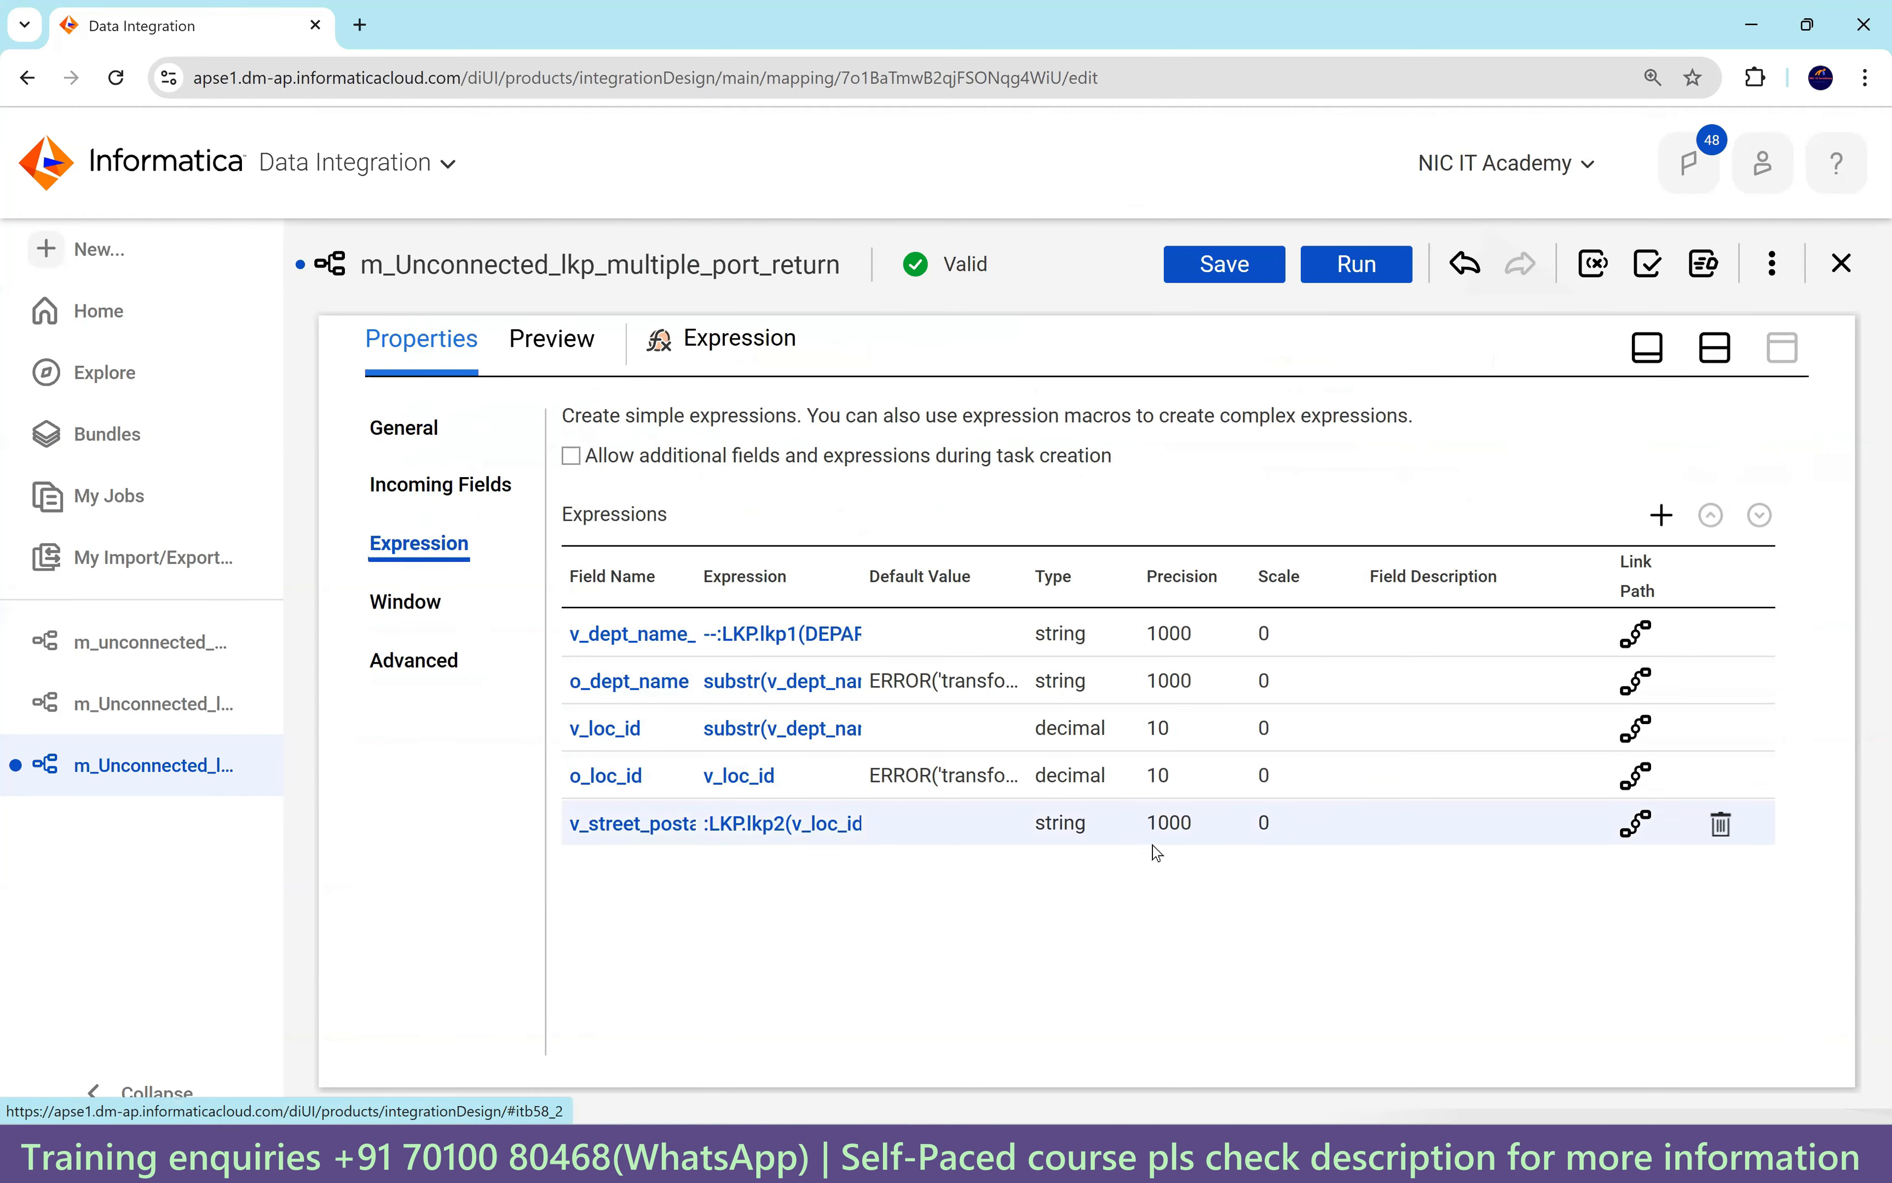
Create a new string output field named o_postal_code with precision 100.
left_click(1662, 514)
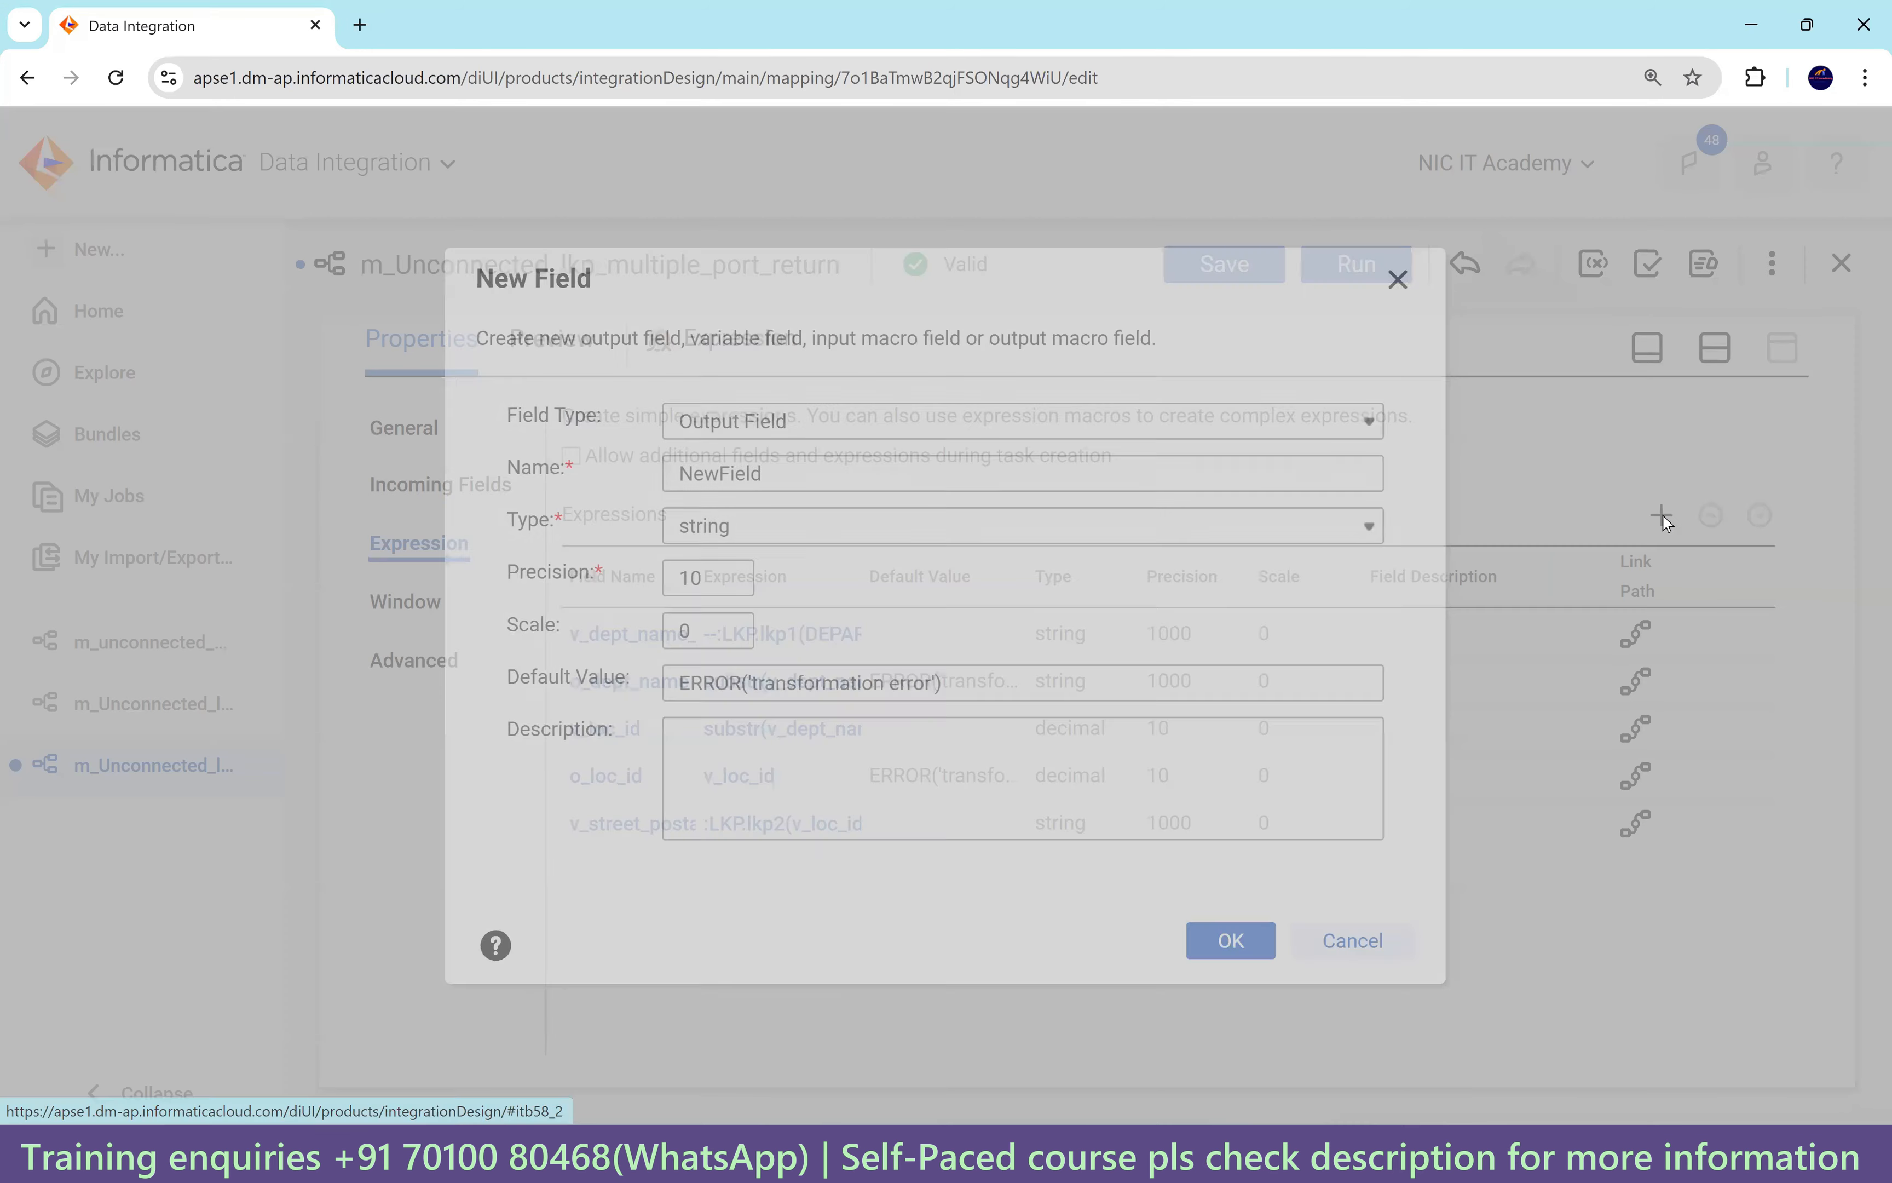
key("Tab")
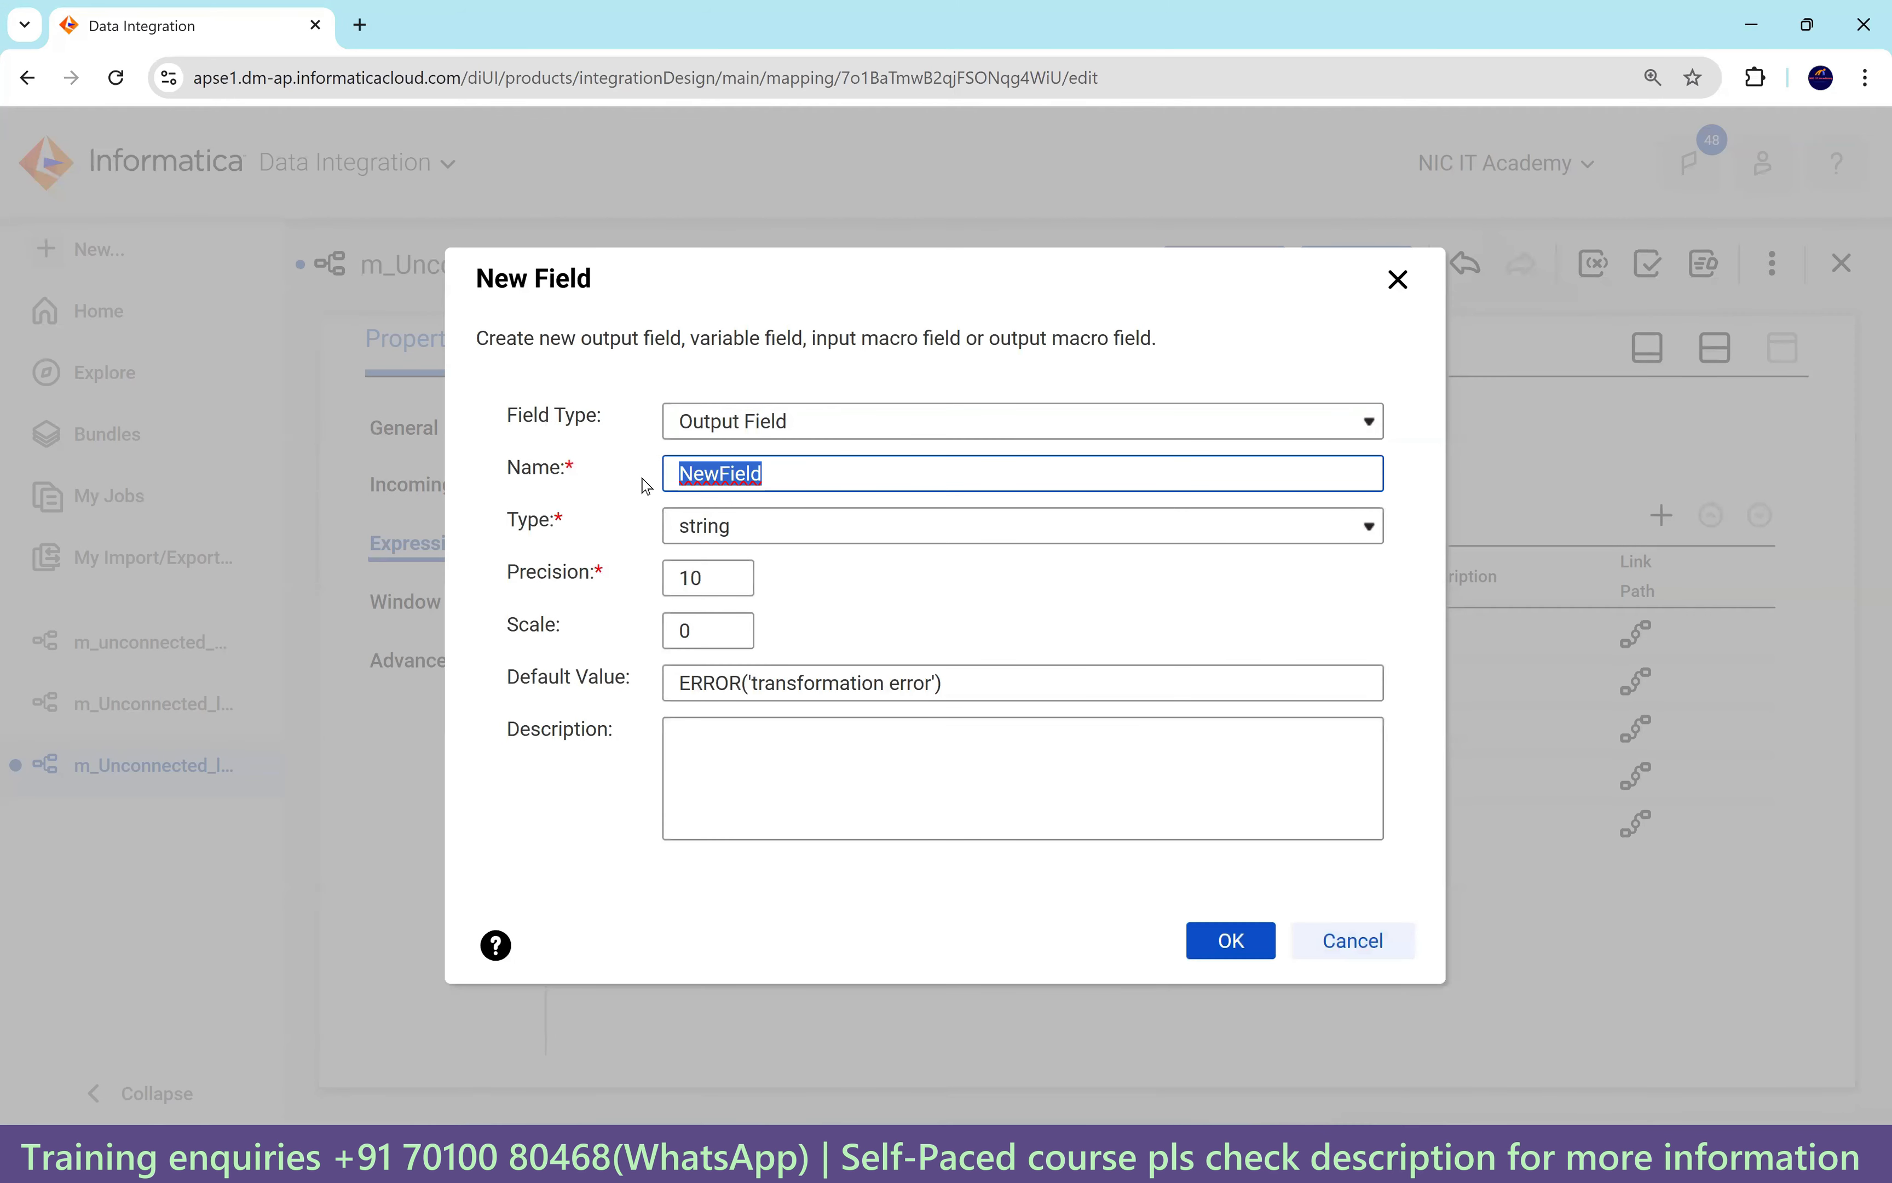
type("o_")
type("postal")
type("_cod")
key("BackSpace")
type("code")
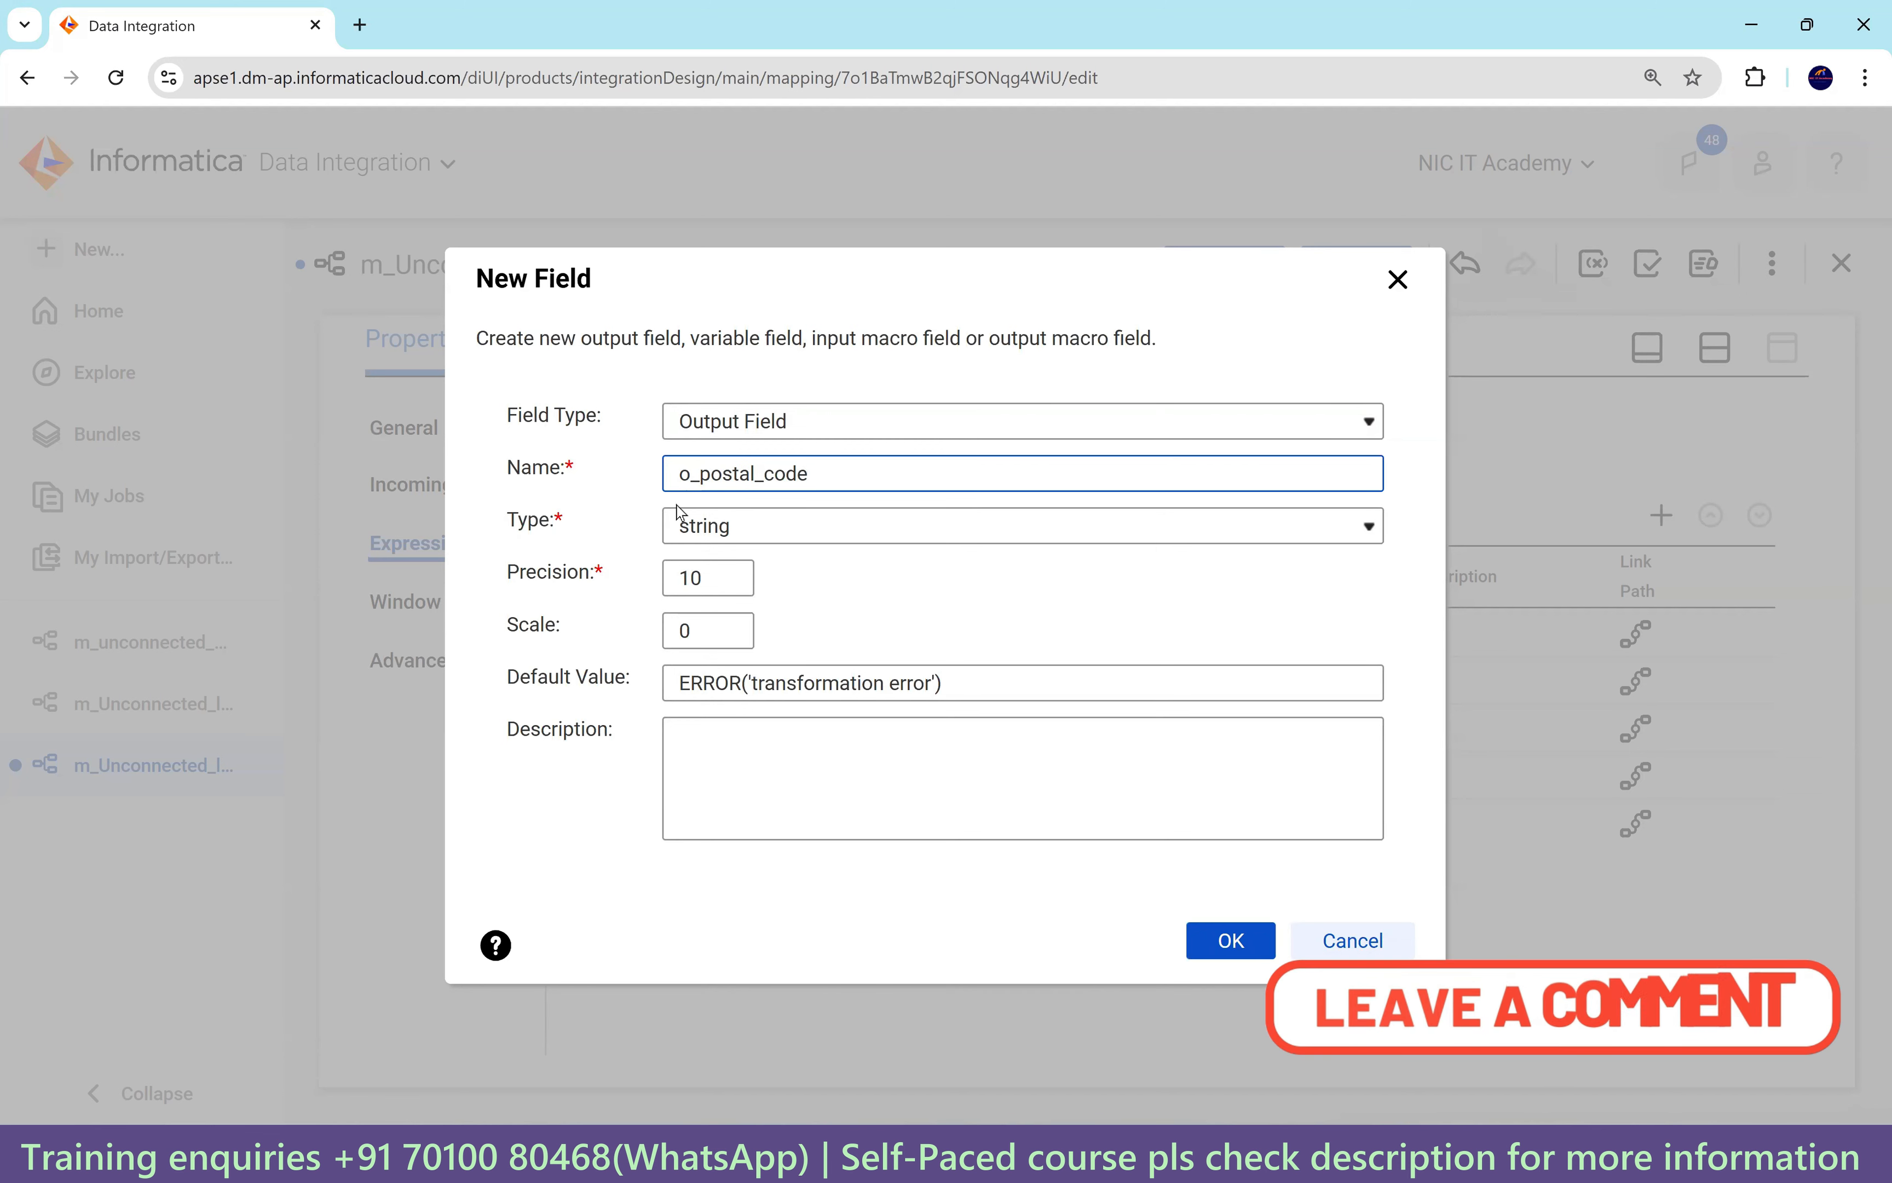
left_click(712, 566)
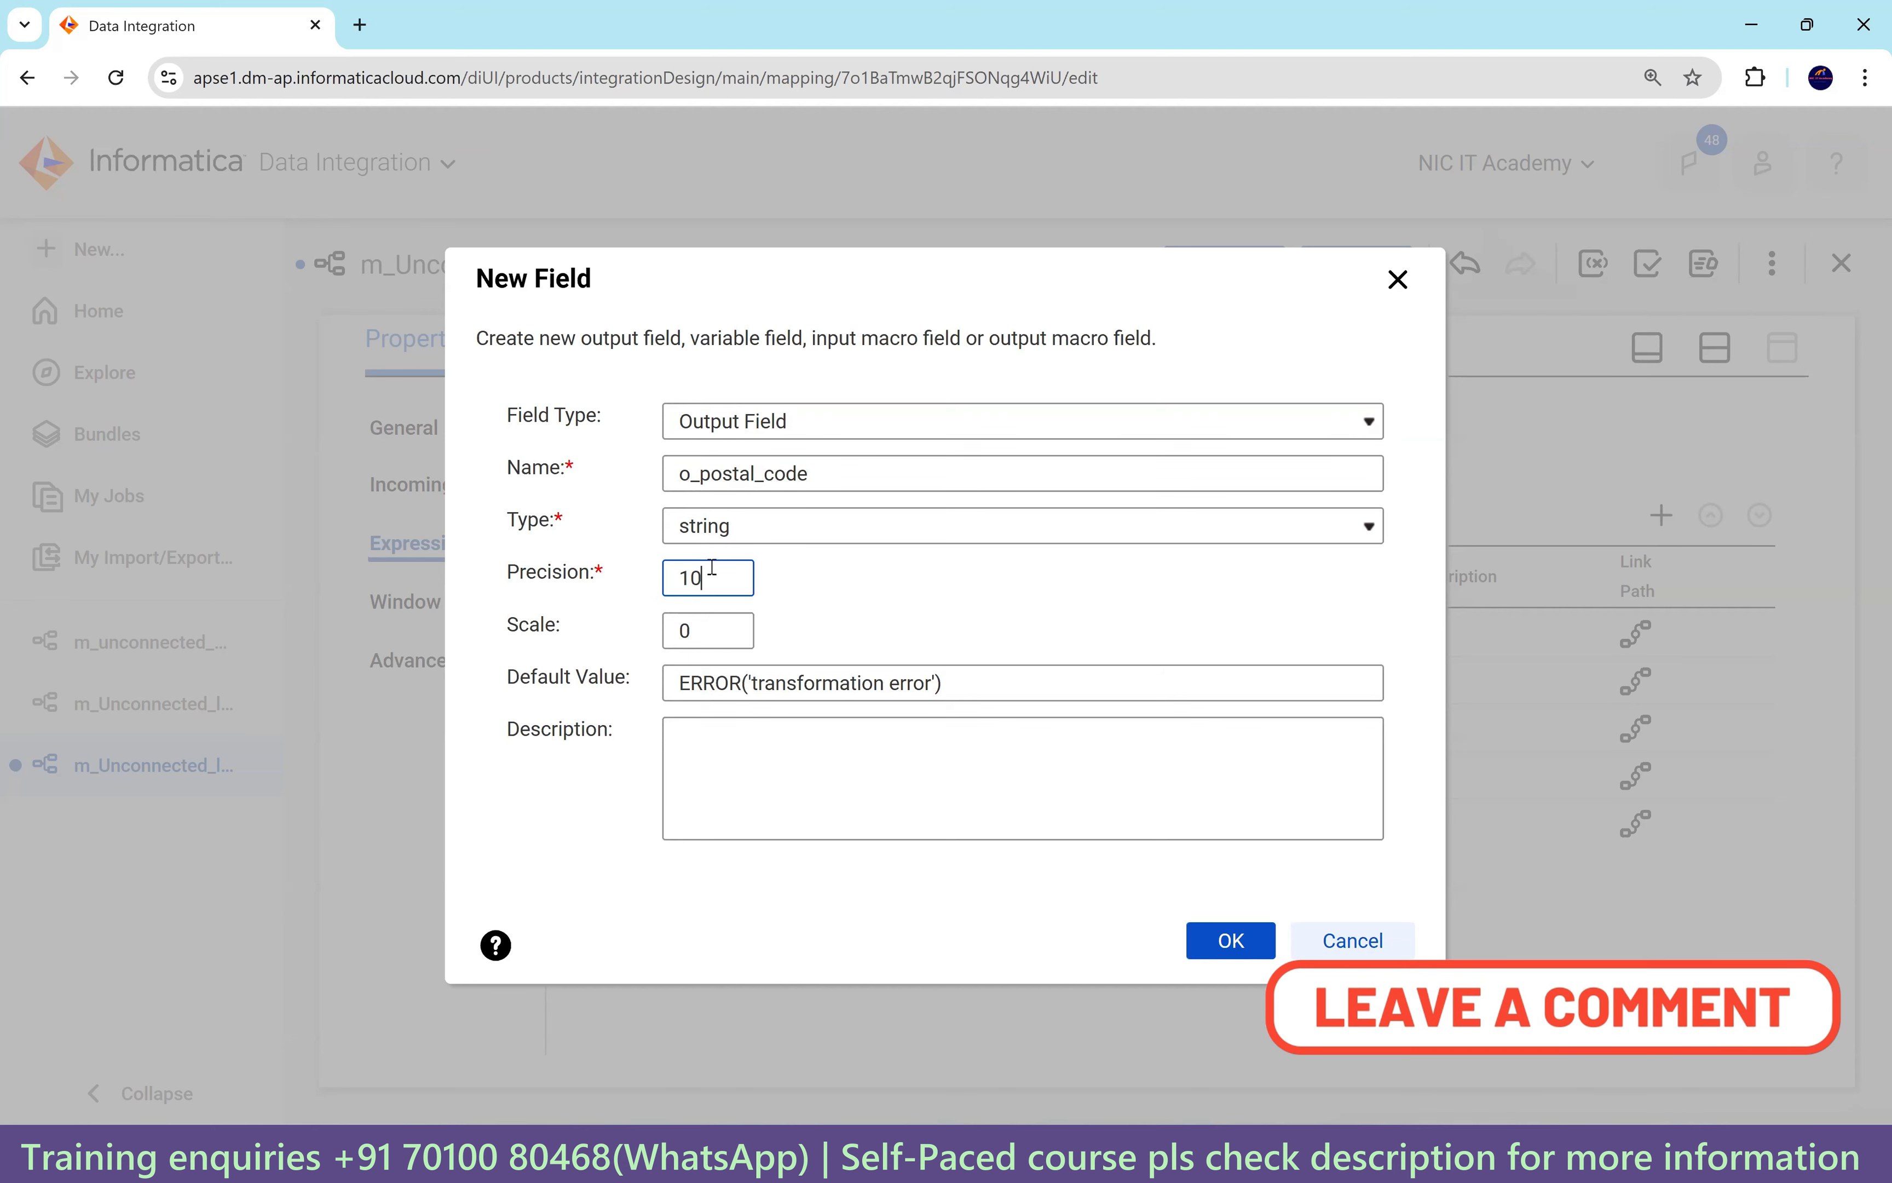
left_click(1241, 948)
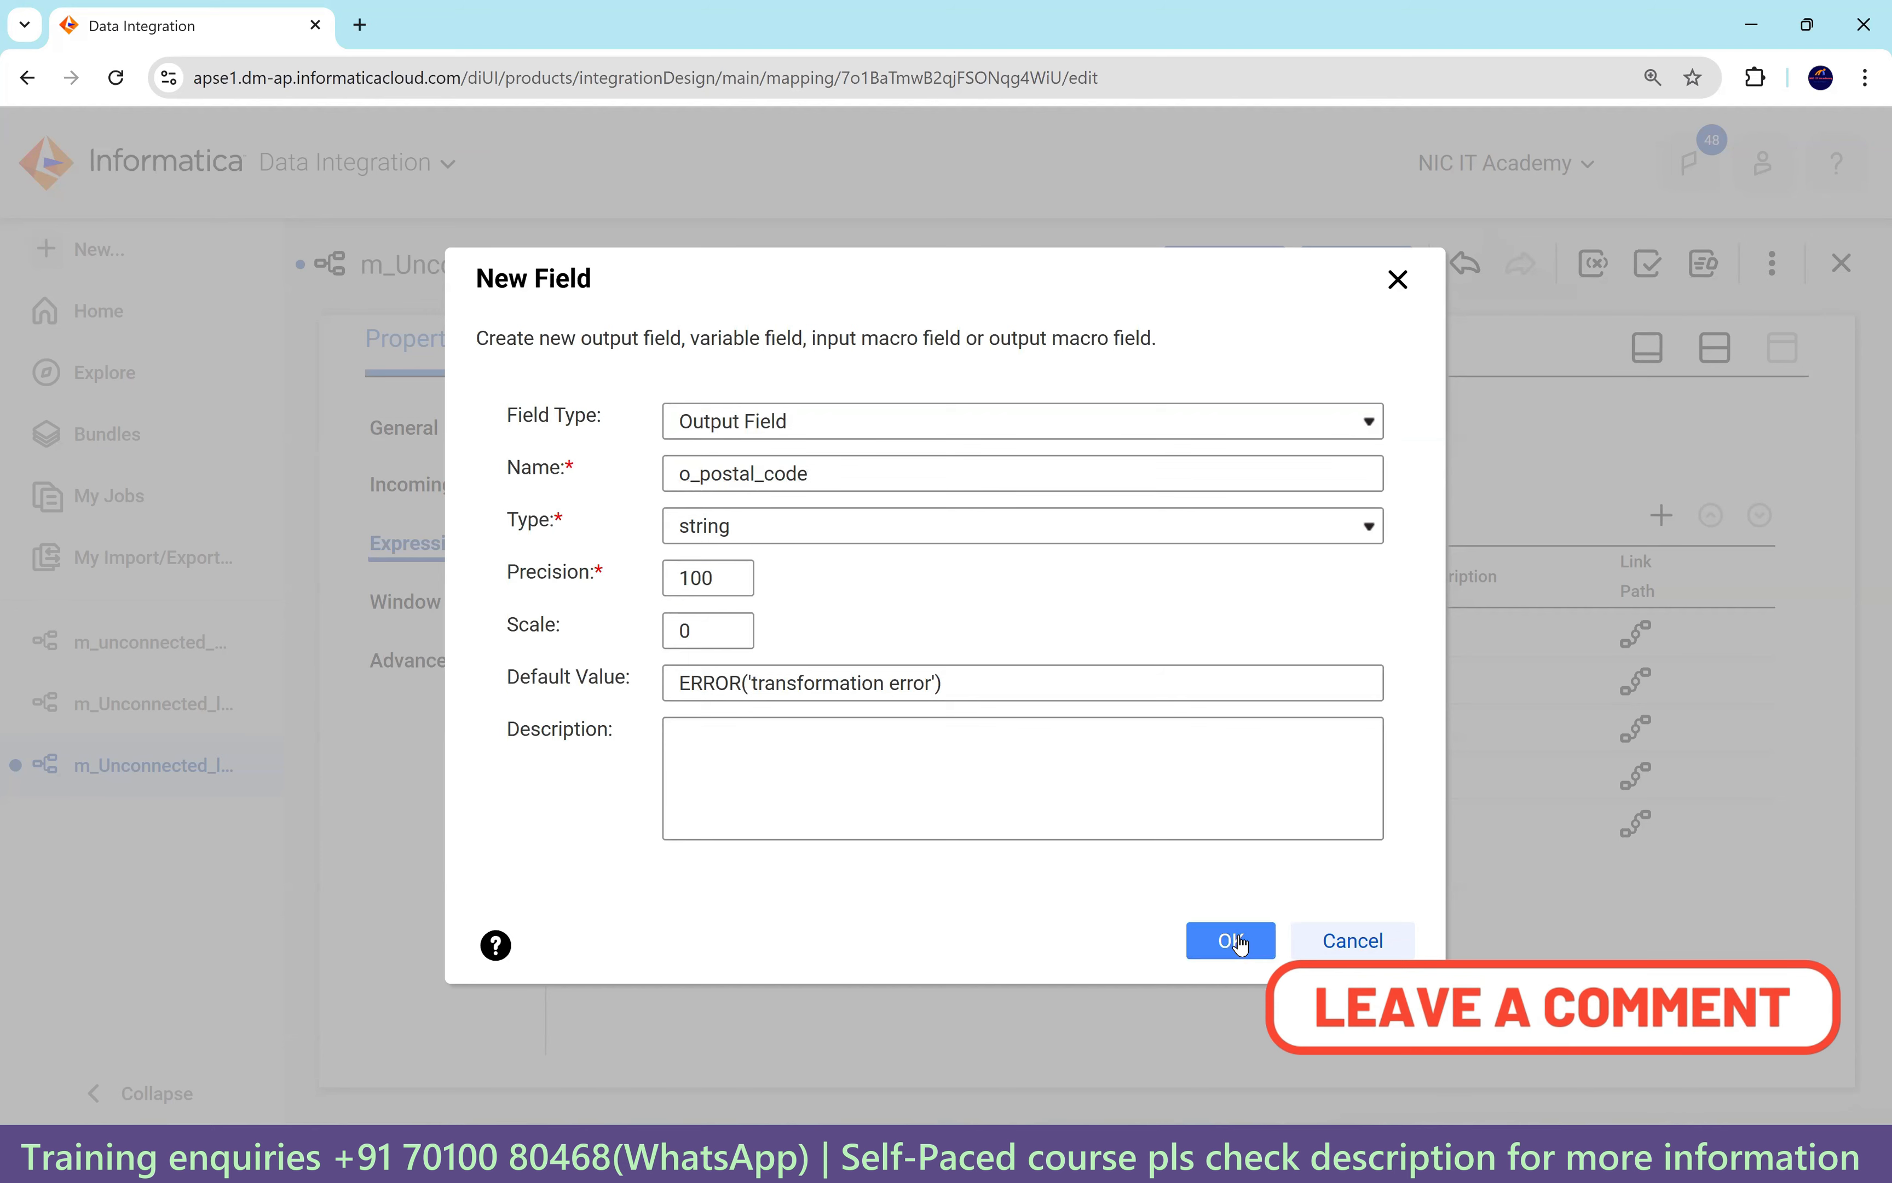
left_click(737, 876)
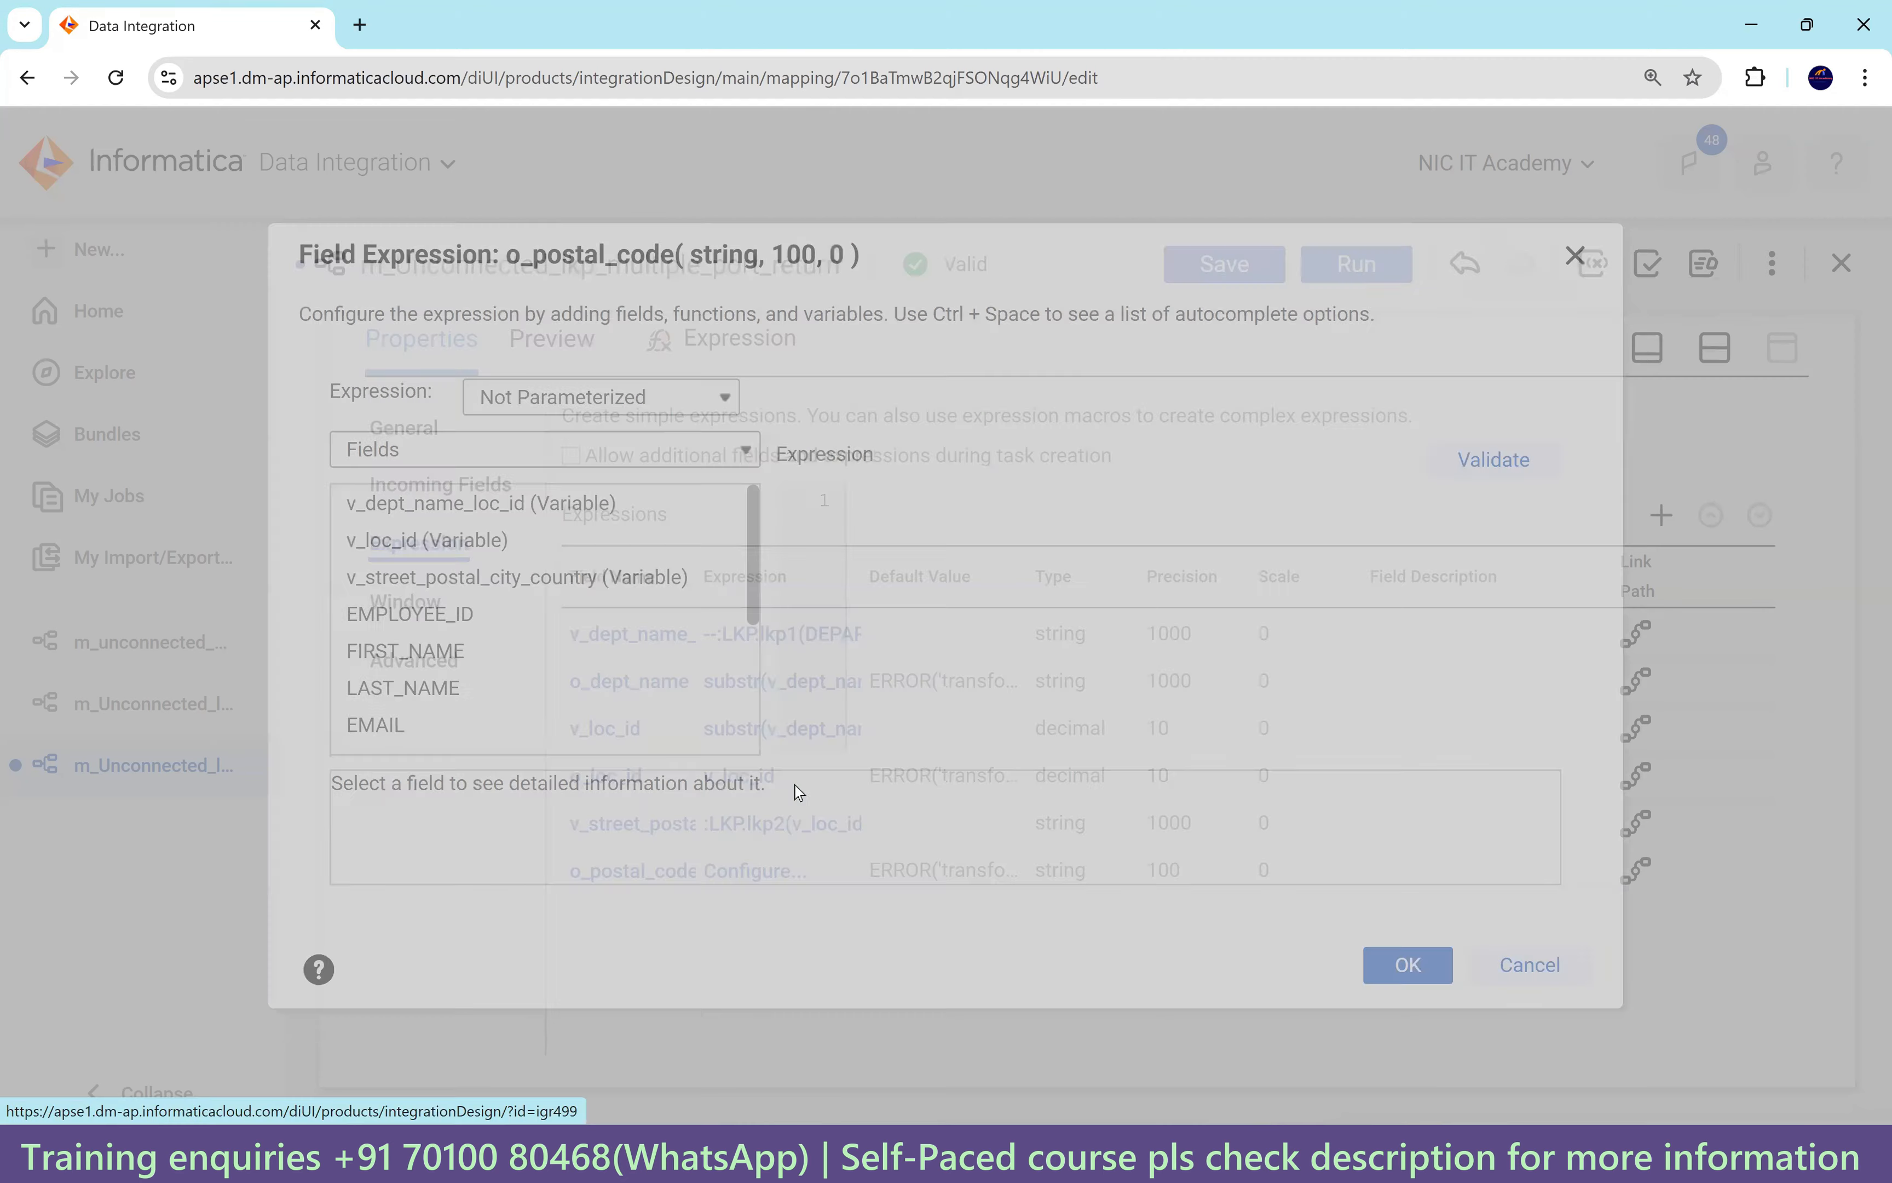
Paste the copied substr/instr postal-code expression into o_postal_code's expression and confirm it.
left_click(914, 525)
type("substr('147 Spadina Ave~M5V 2L7~Toronto~CA',instr('147 Spadina Ave~M5V 2L7~Toronto~CA','~',1,1)+1, instr('147 Spadina Ave~M5V 2L7~Toronto~CA','~',1,2)-instr('147 Spadina Ave~M5V 2L7~Toronto~CA','~',1,1)-1)")
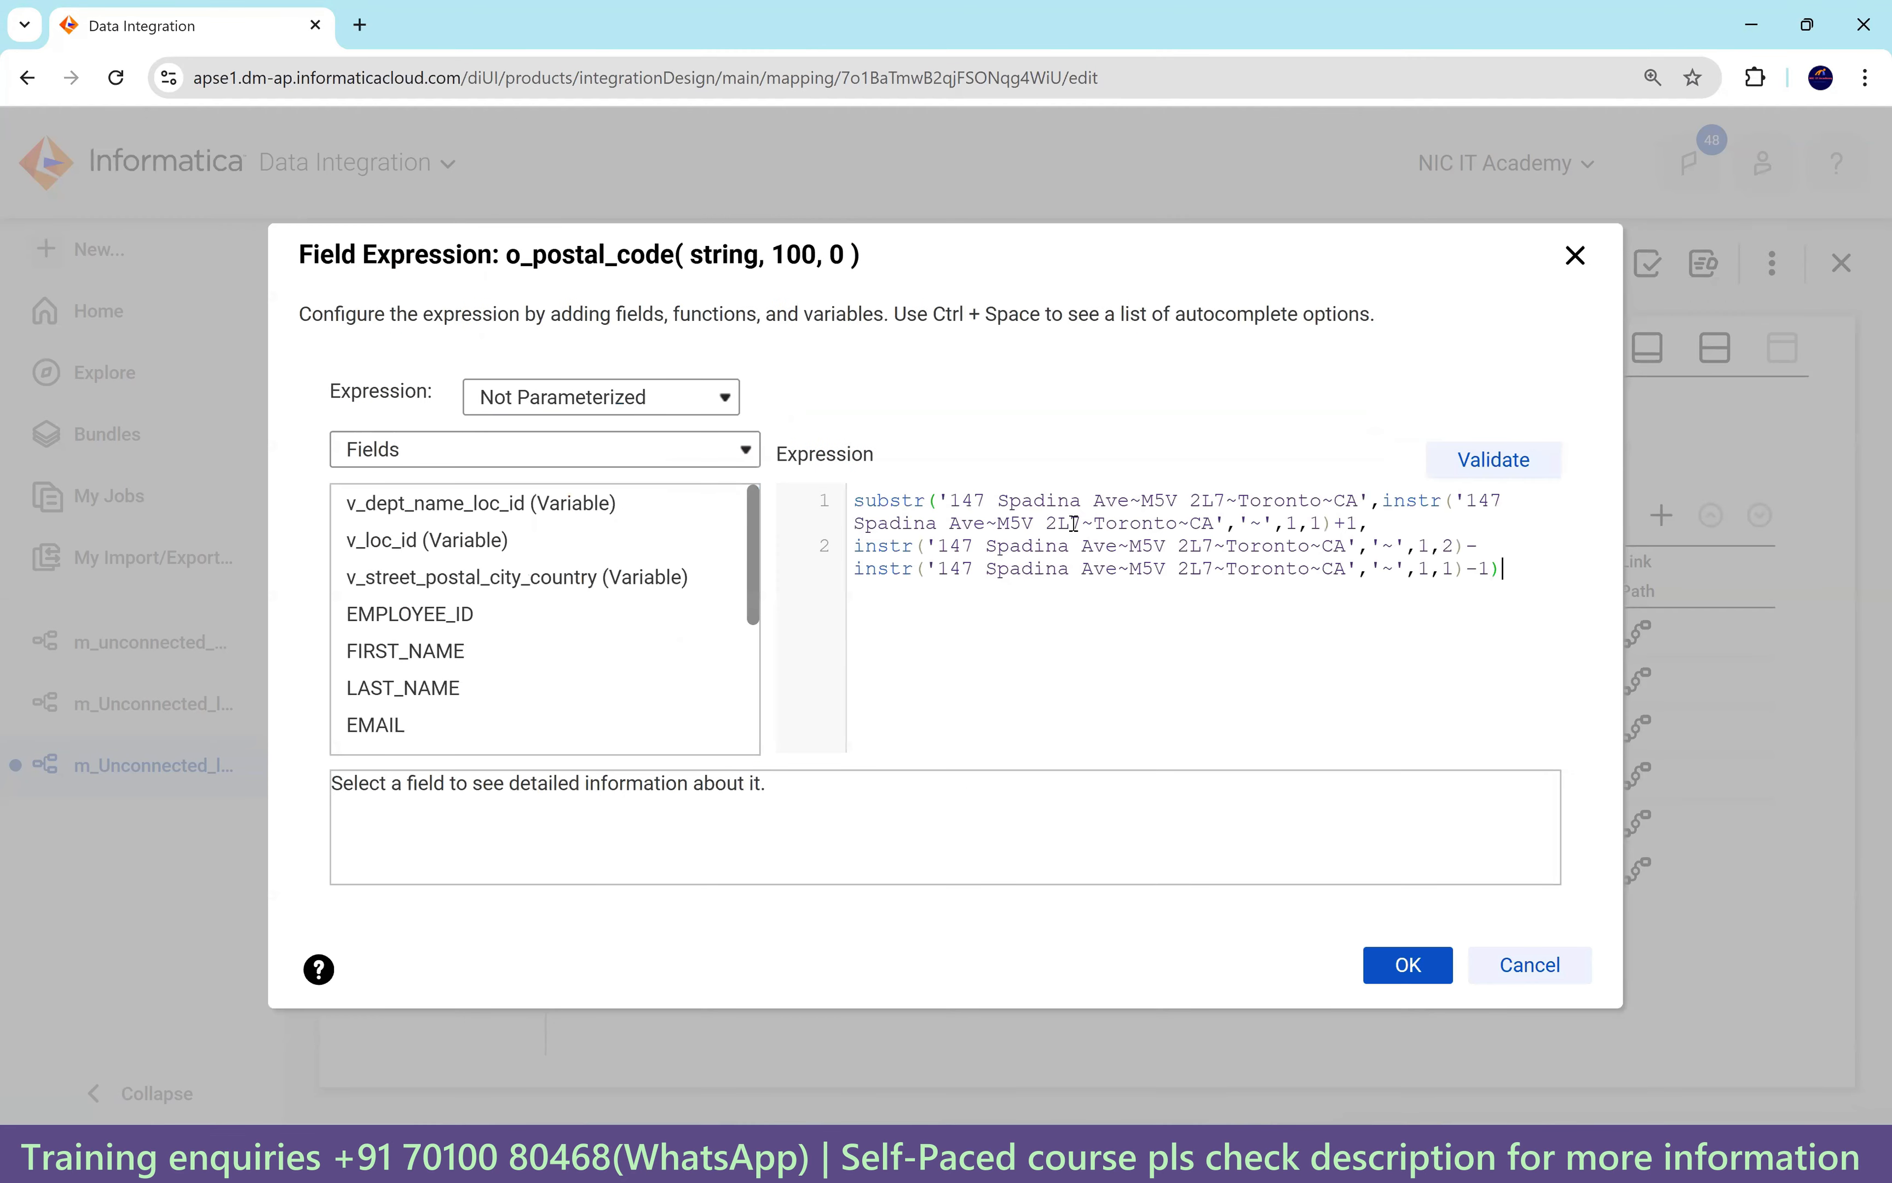
left_click(1417, 968)
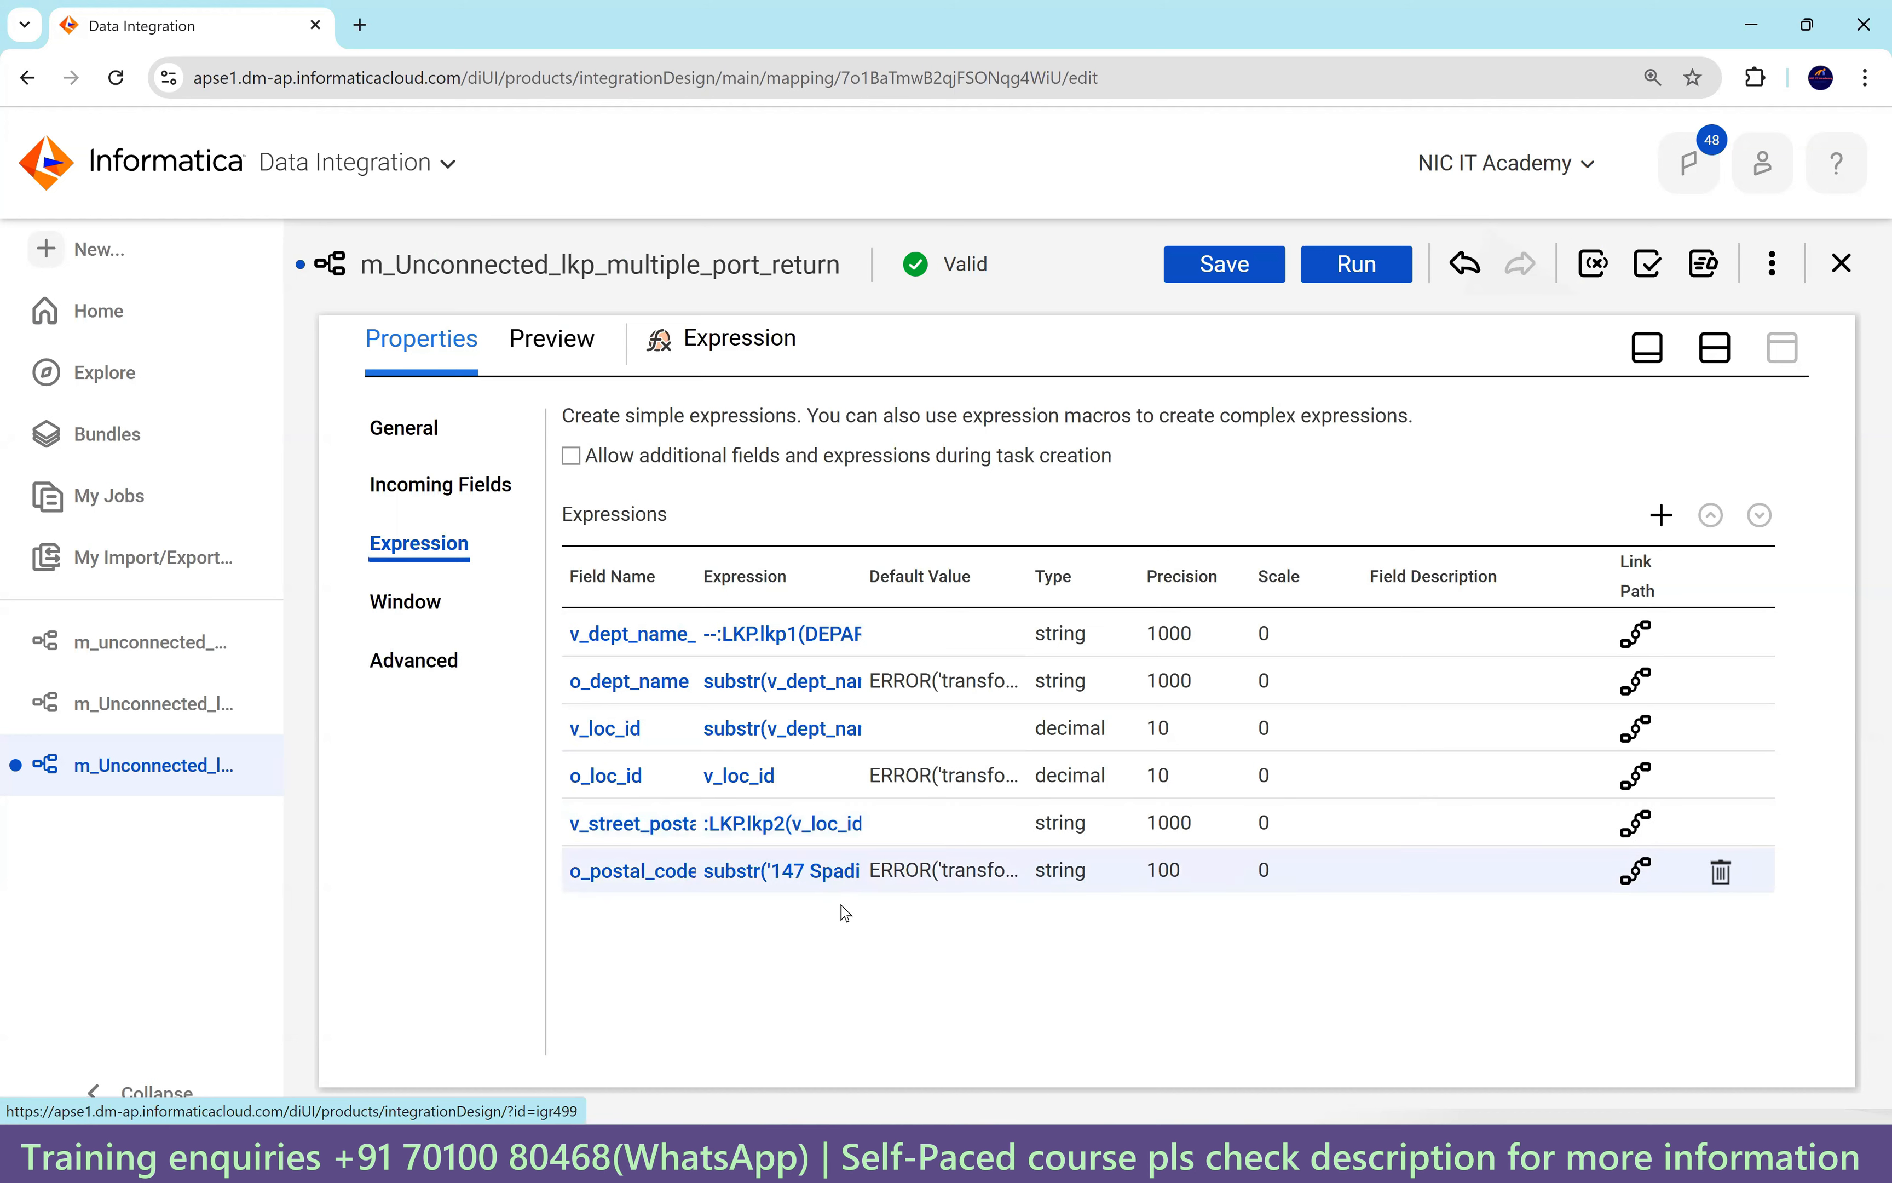
Replace all four hard-coded '147 Spadina…' literals with v_street_postal_city_country, then validate the expression.
left_click(835, 879)
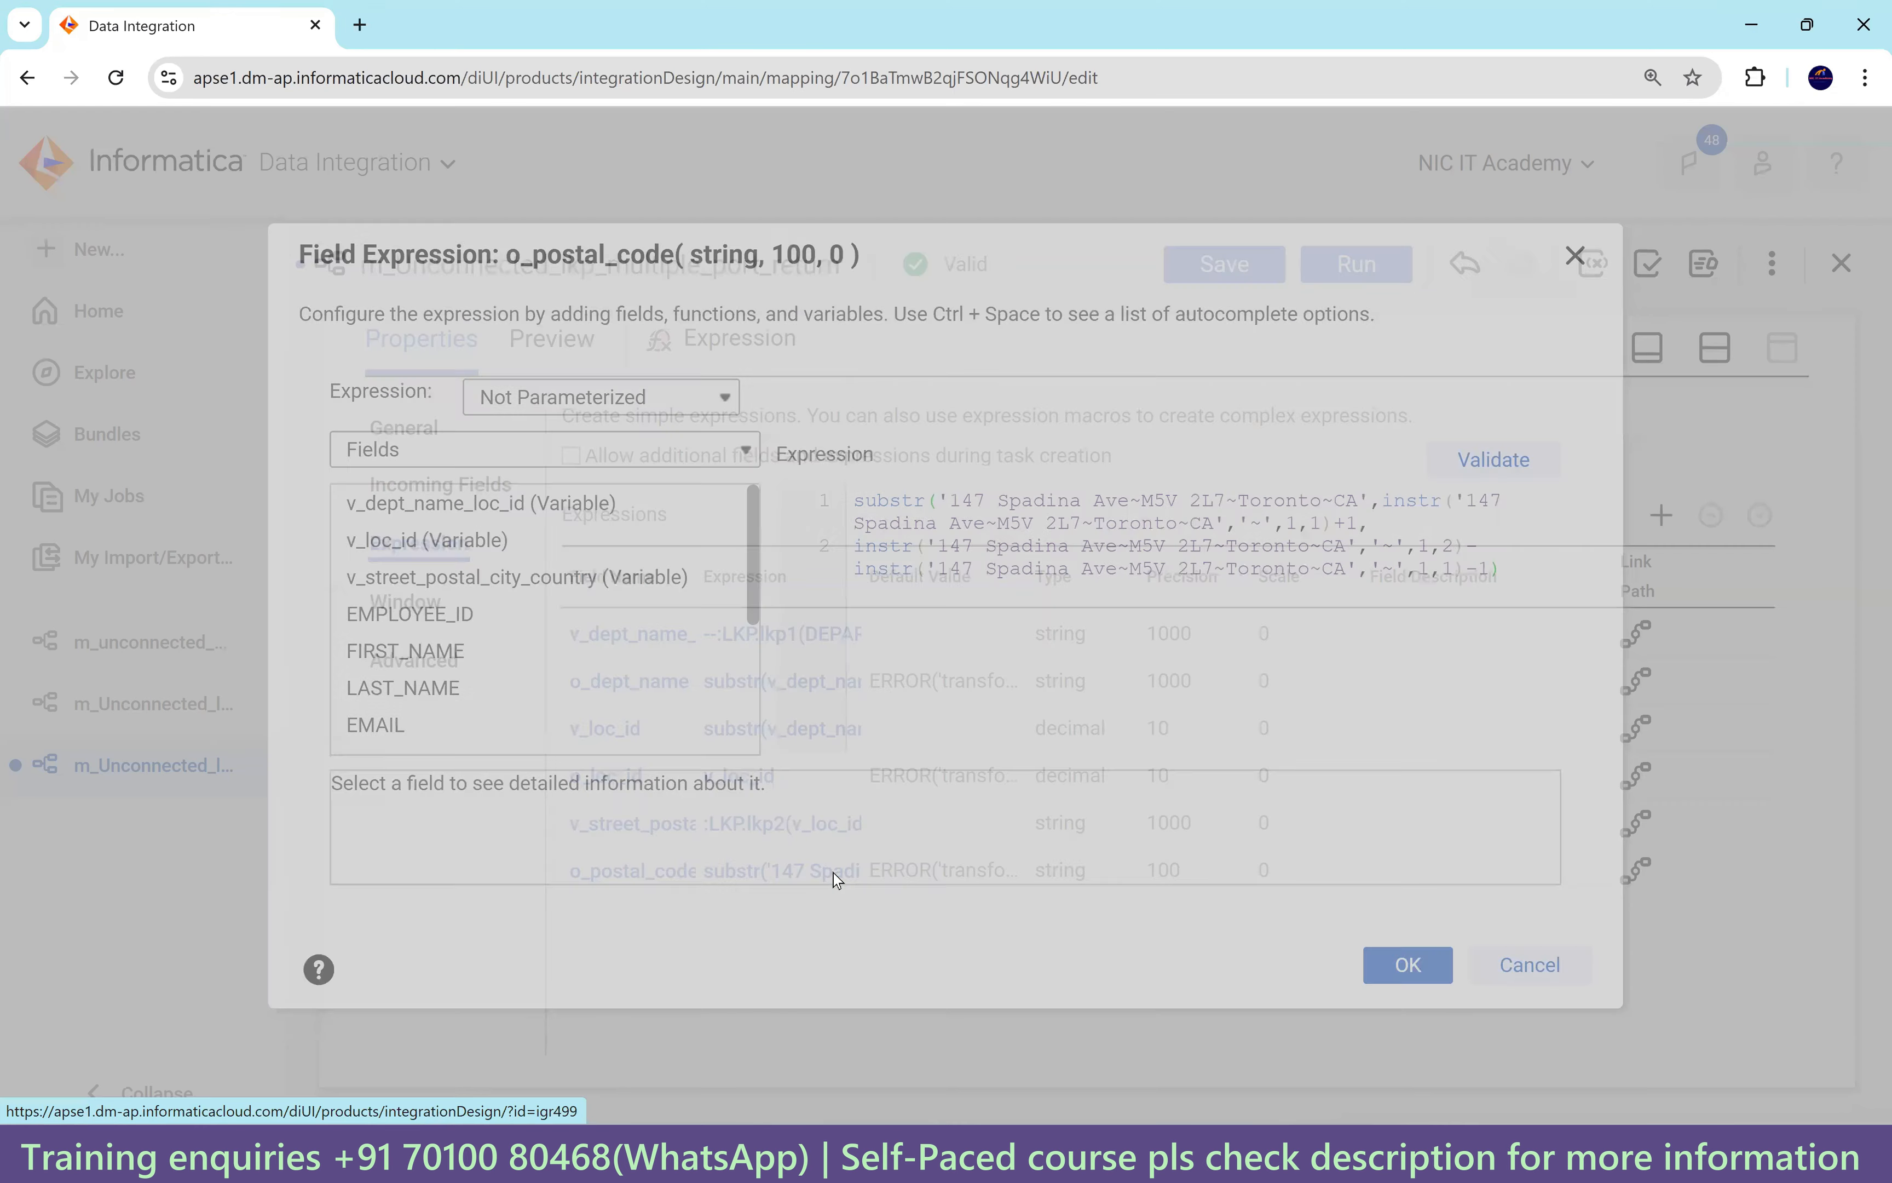
left_click_drag(952, 499, 1376, 498)
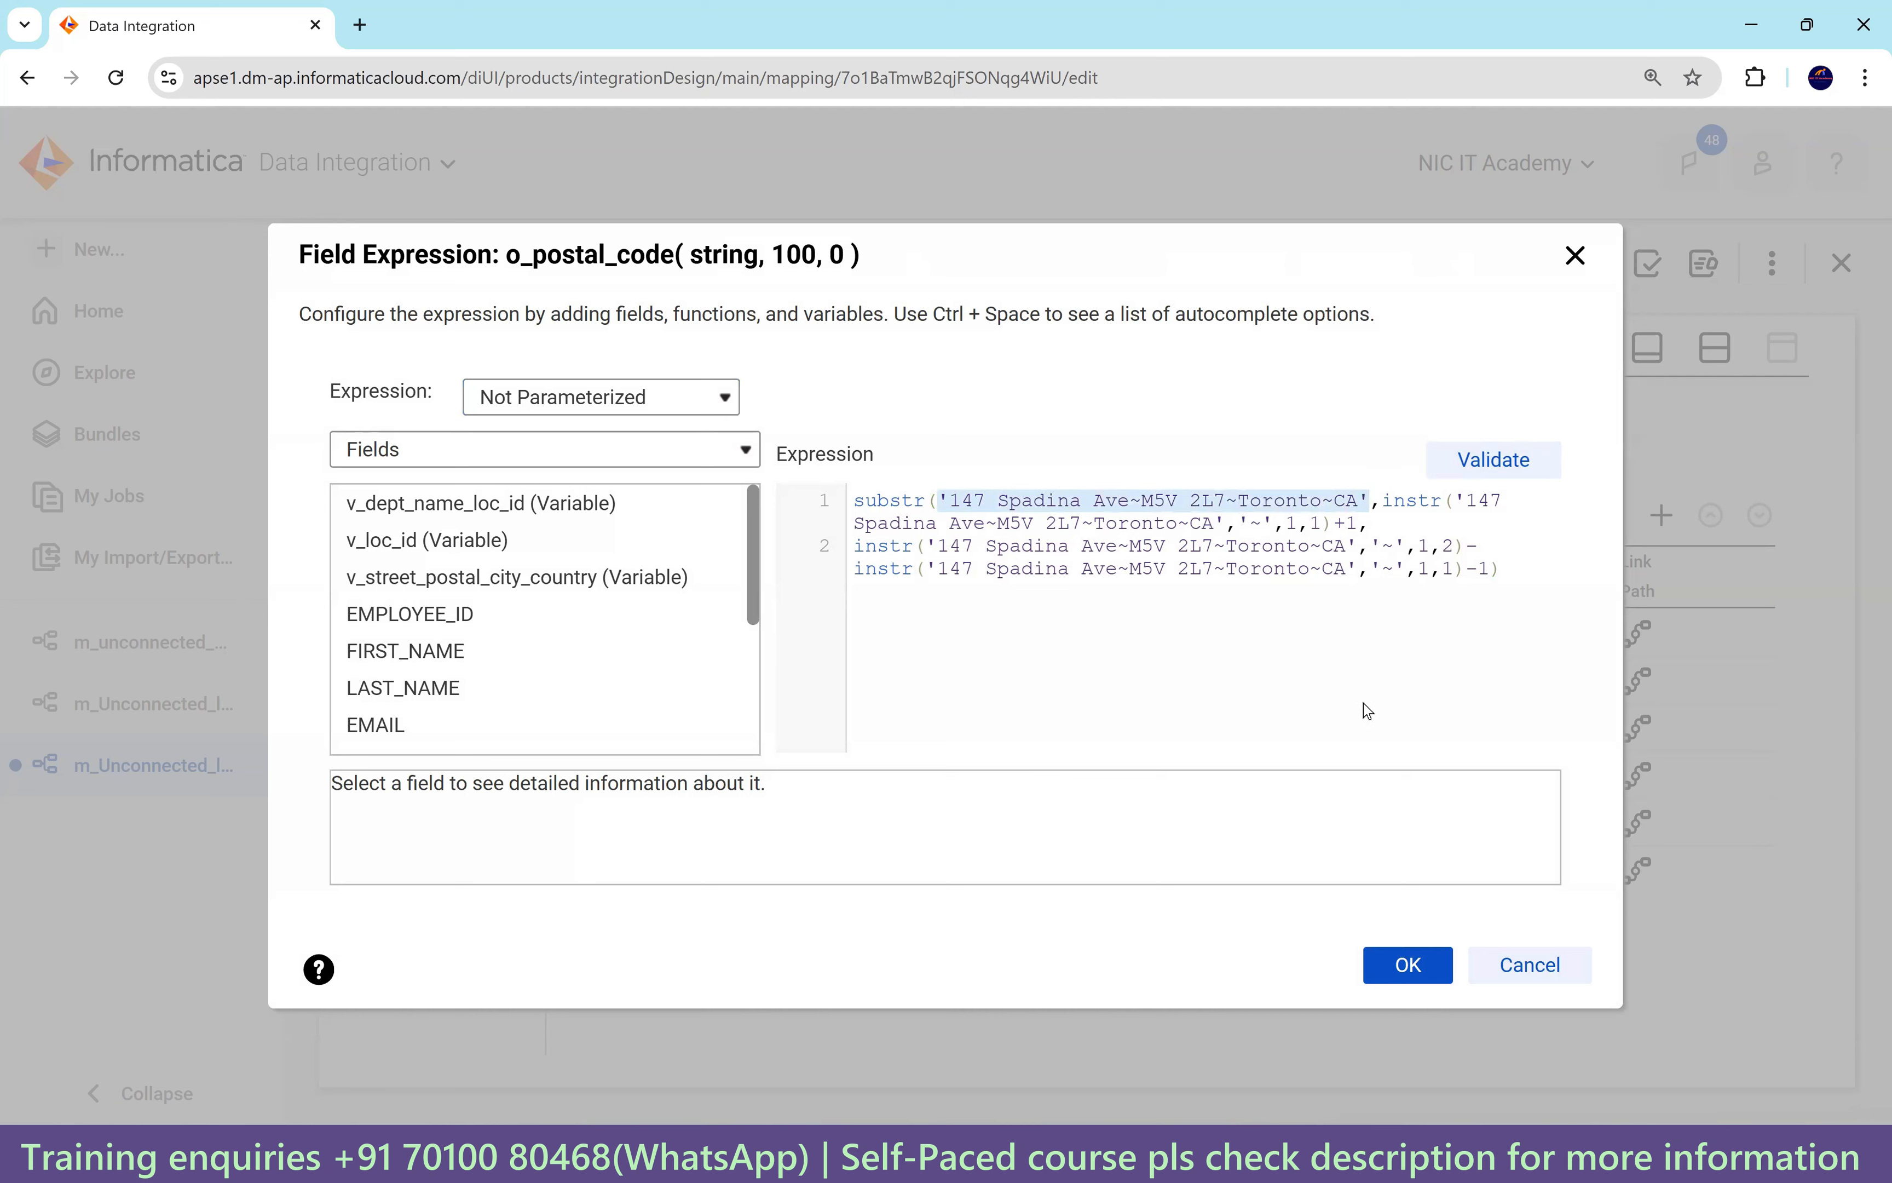
mouse_move(531, 577)
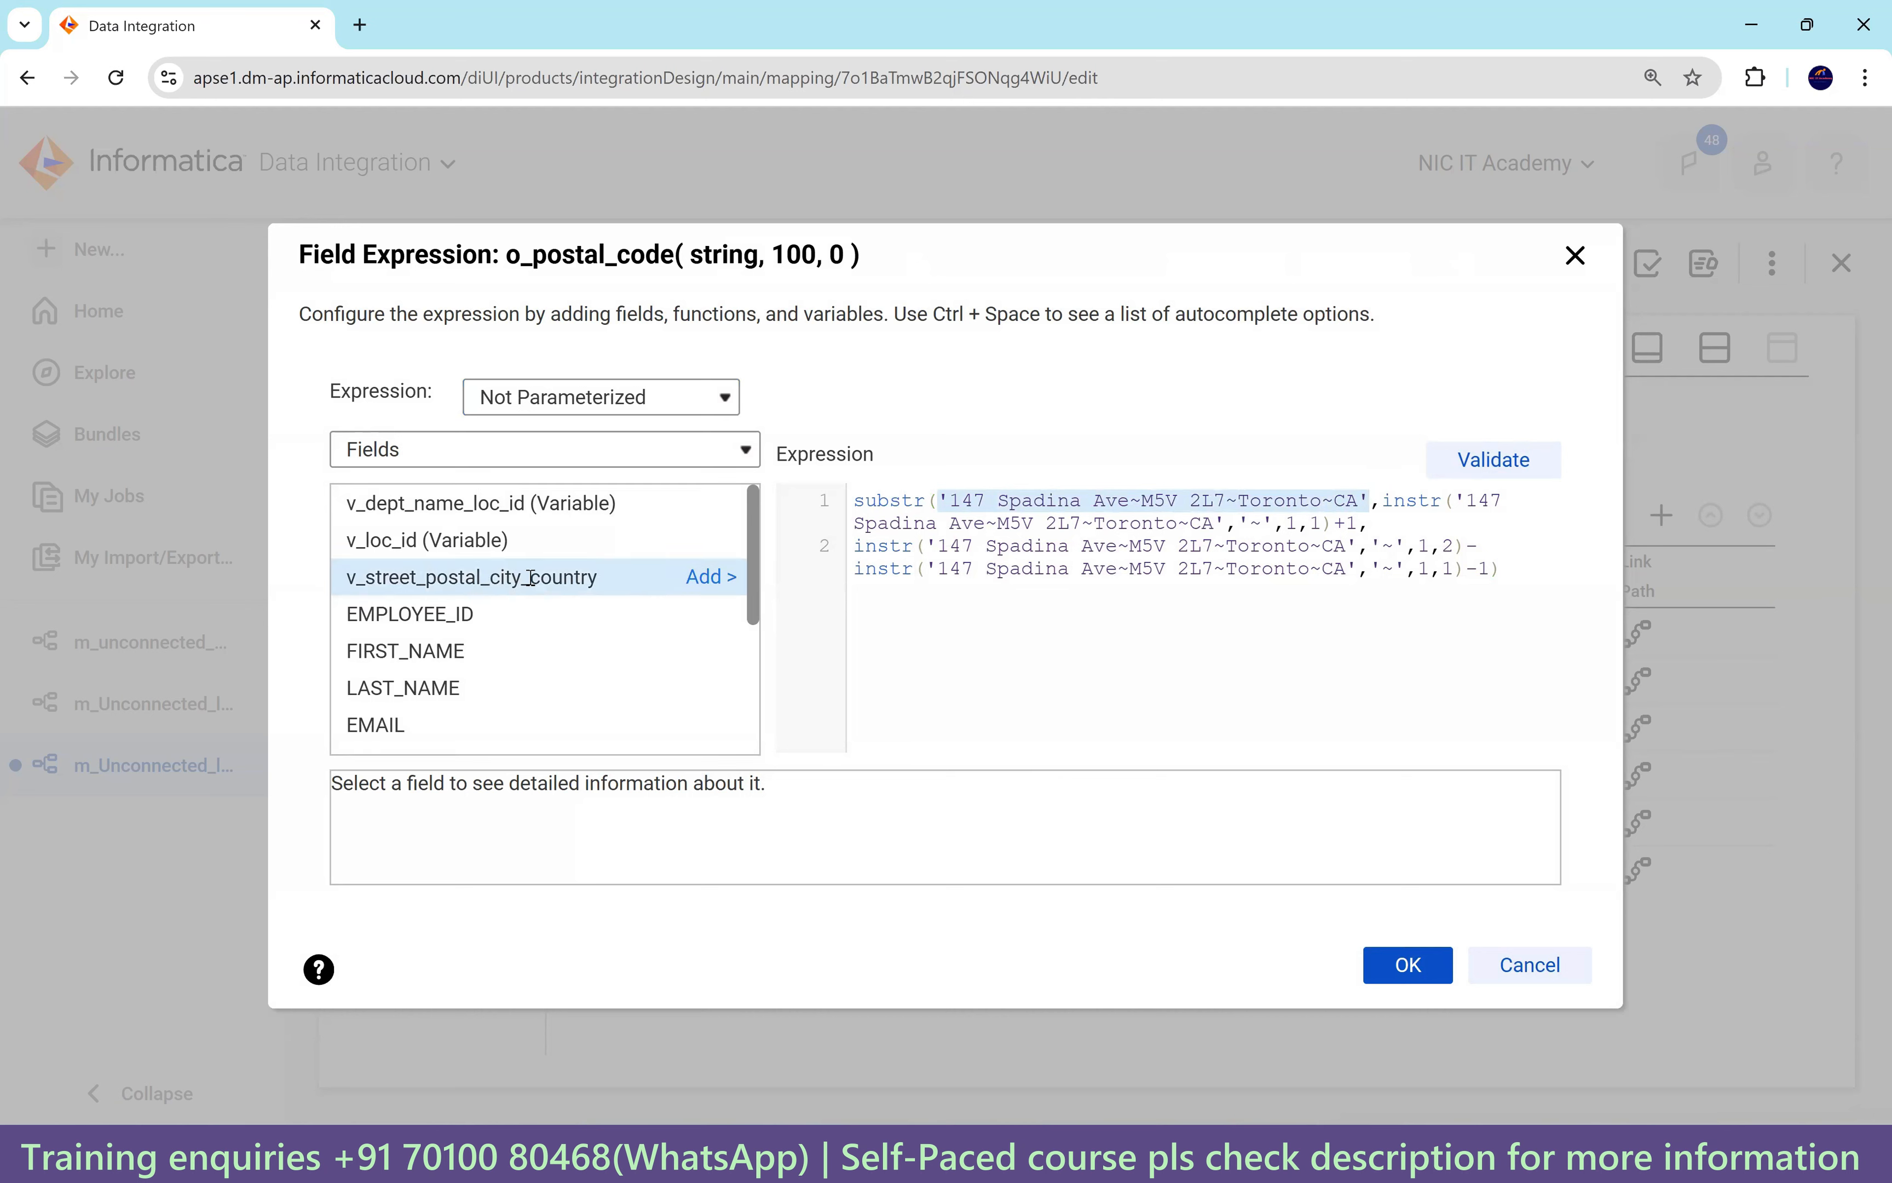
left_click(712, 578)
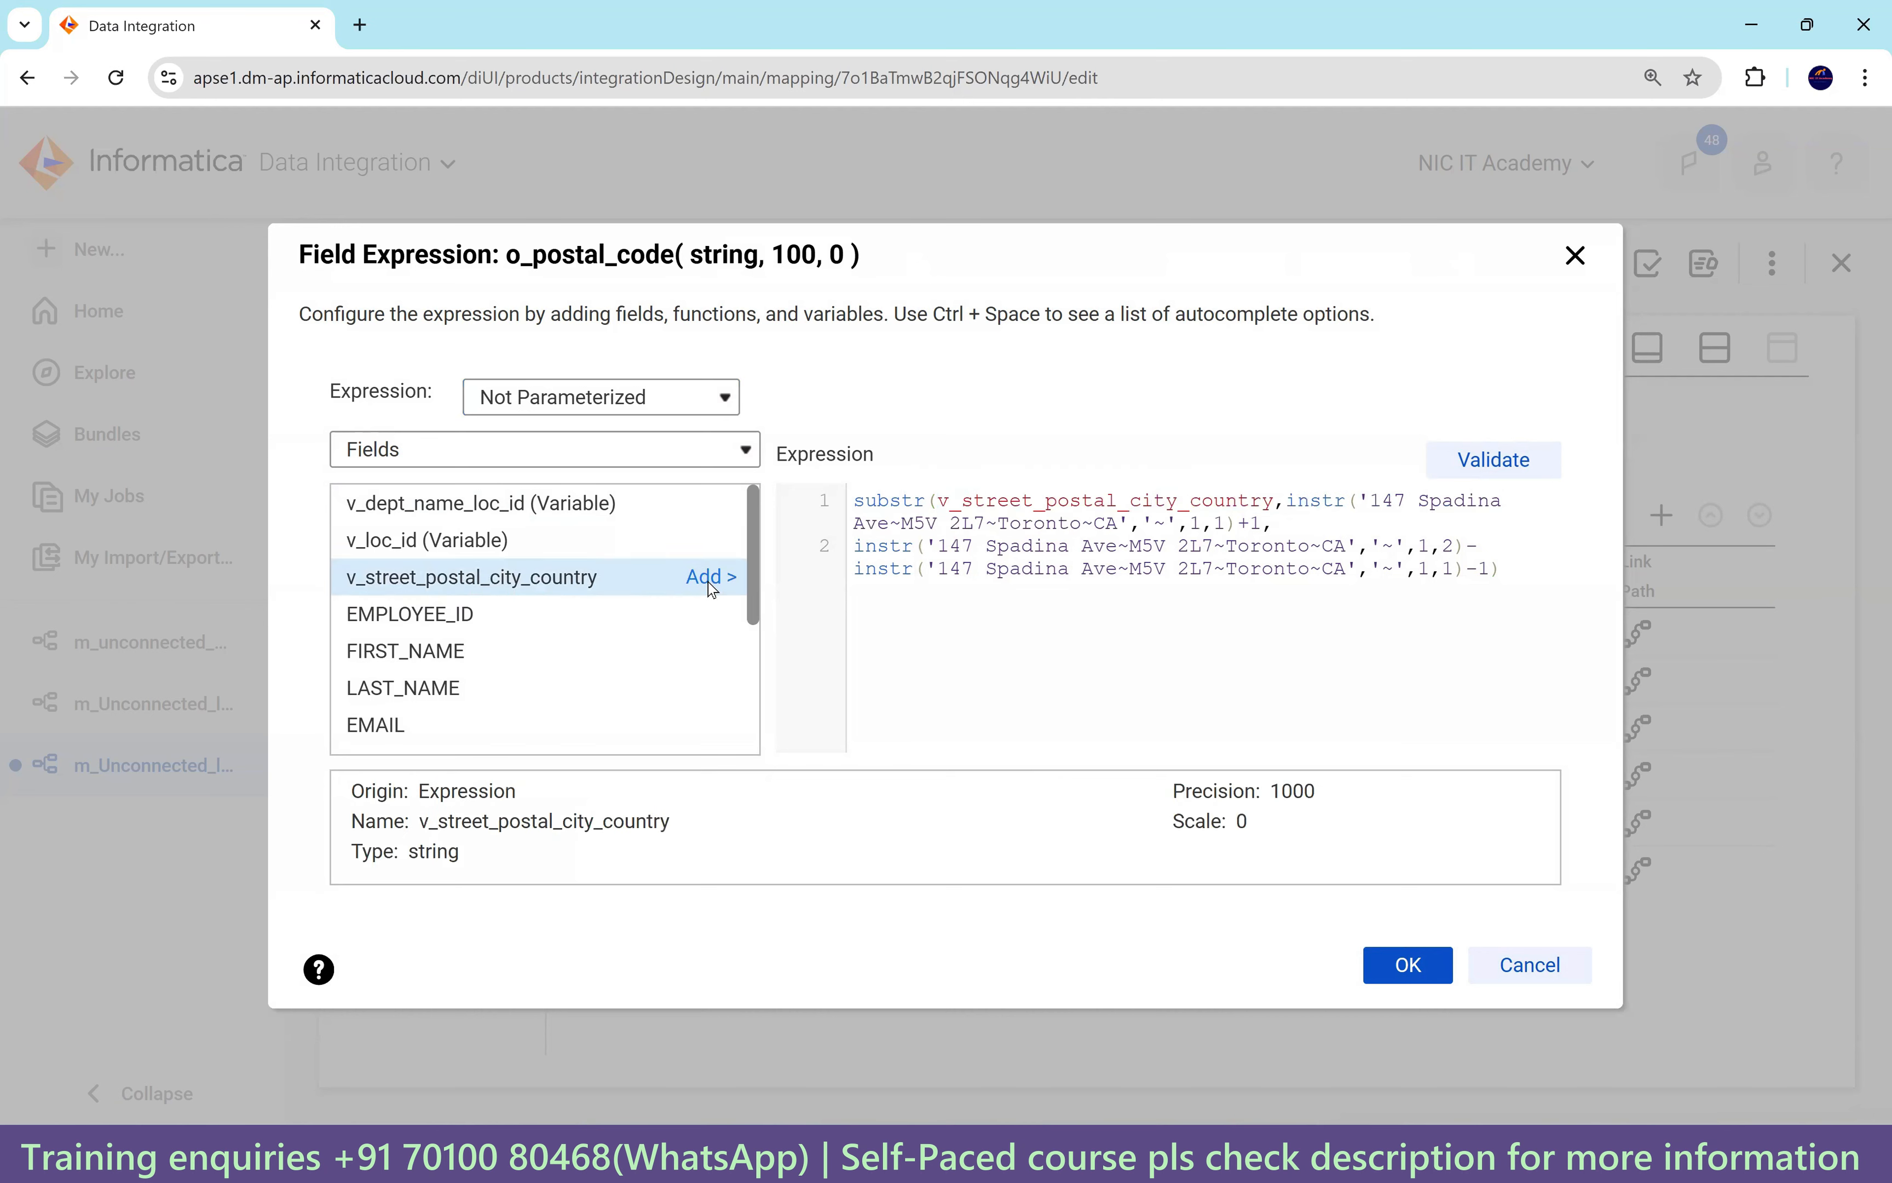
left_click_drag(1365, 499, 1128, 521)
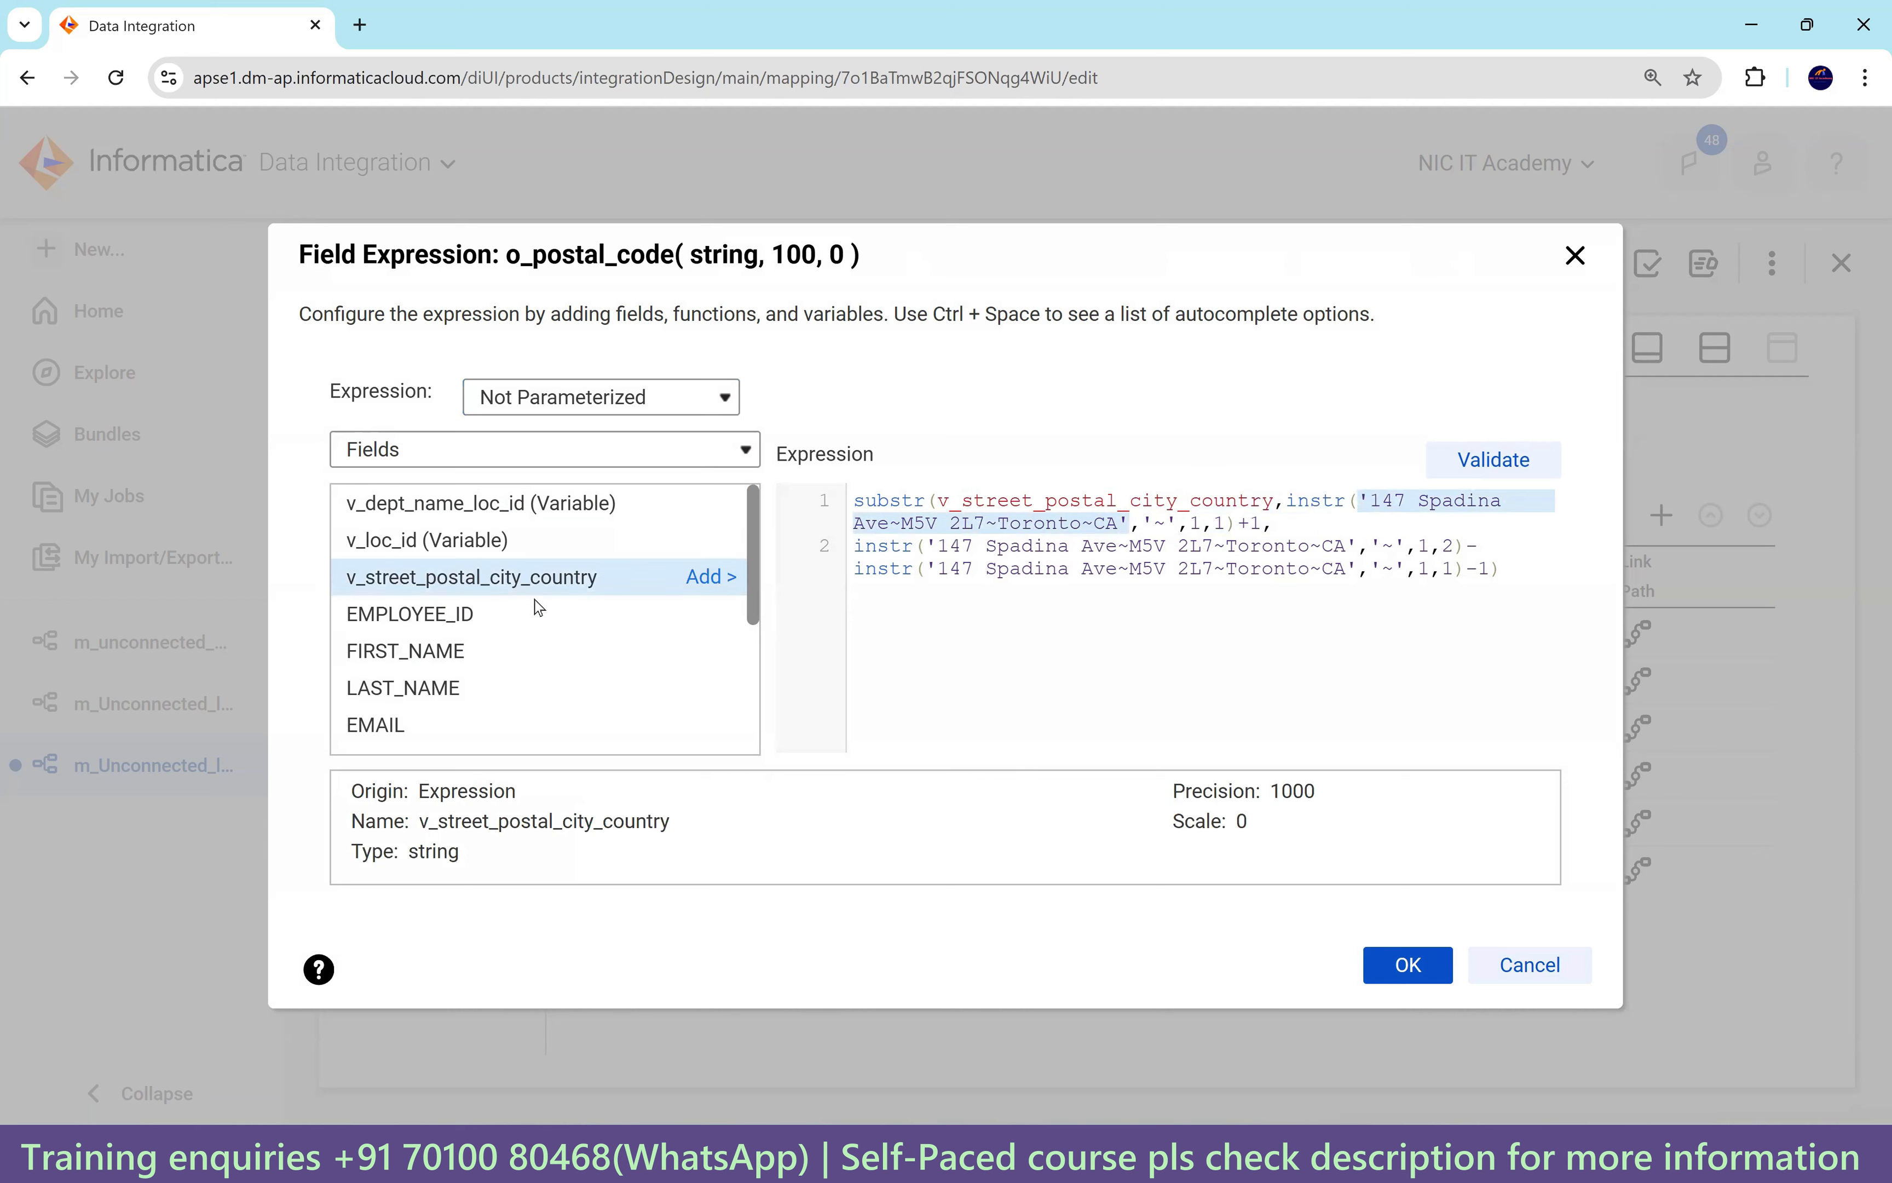
left_click(707, 578)
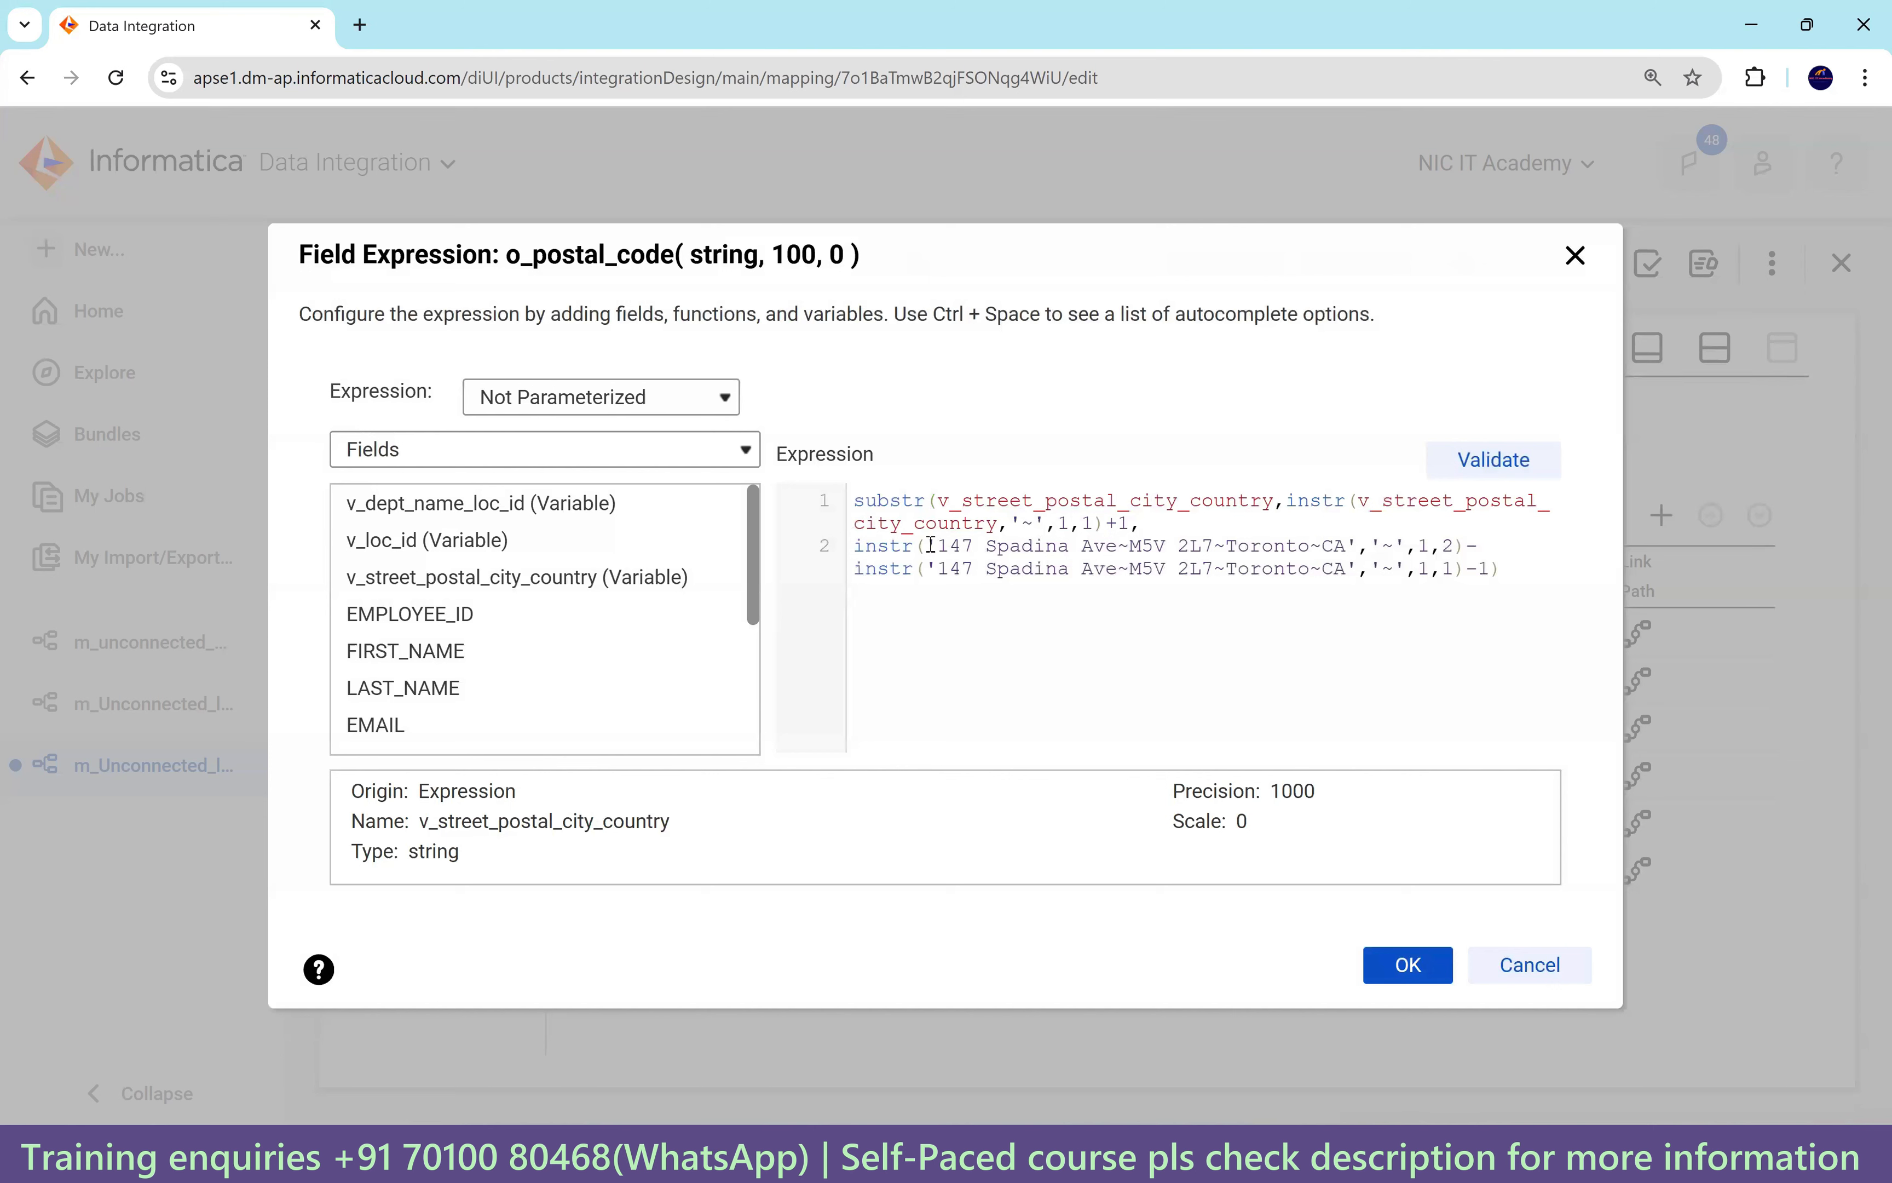
left_click_drag(928, 546, 1360, 548)
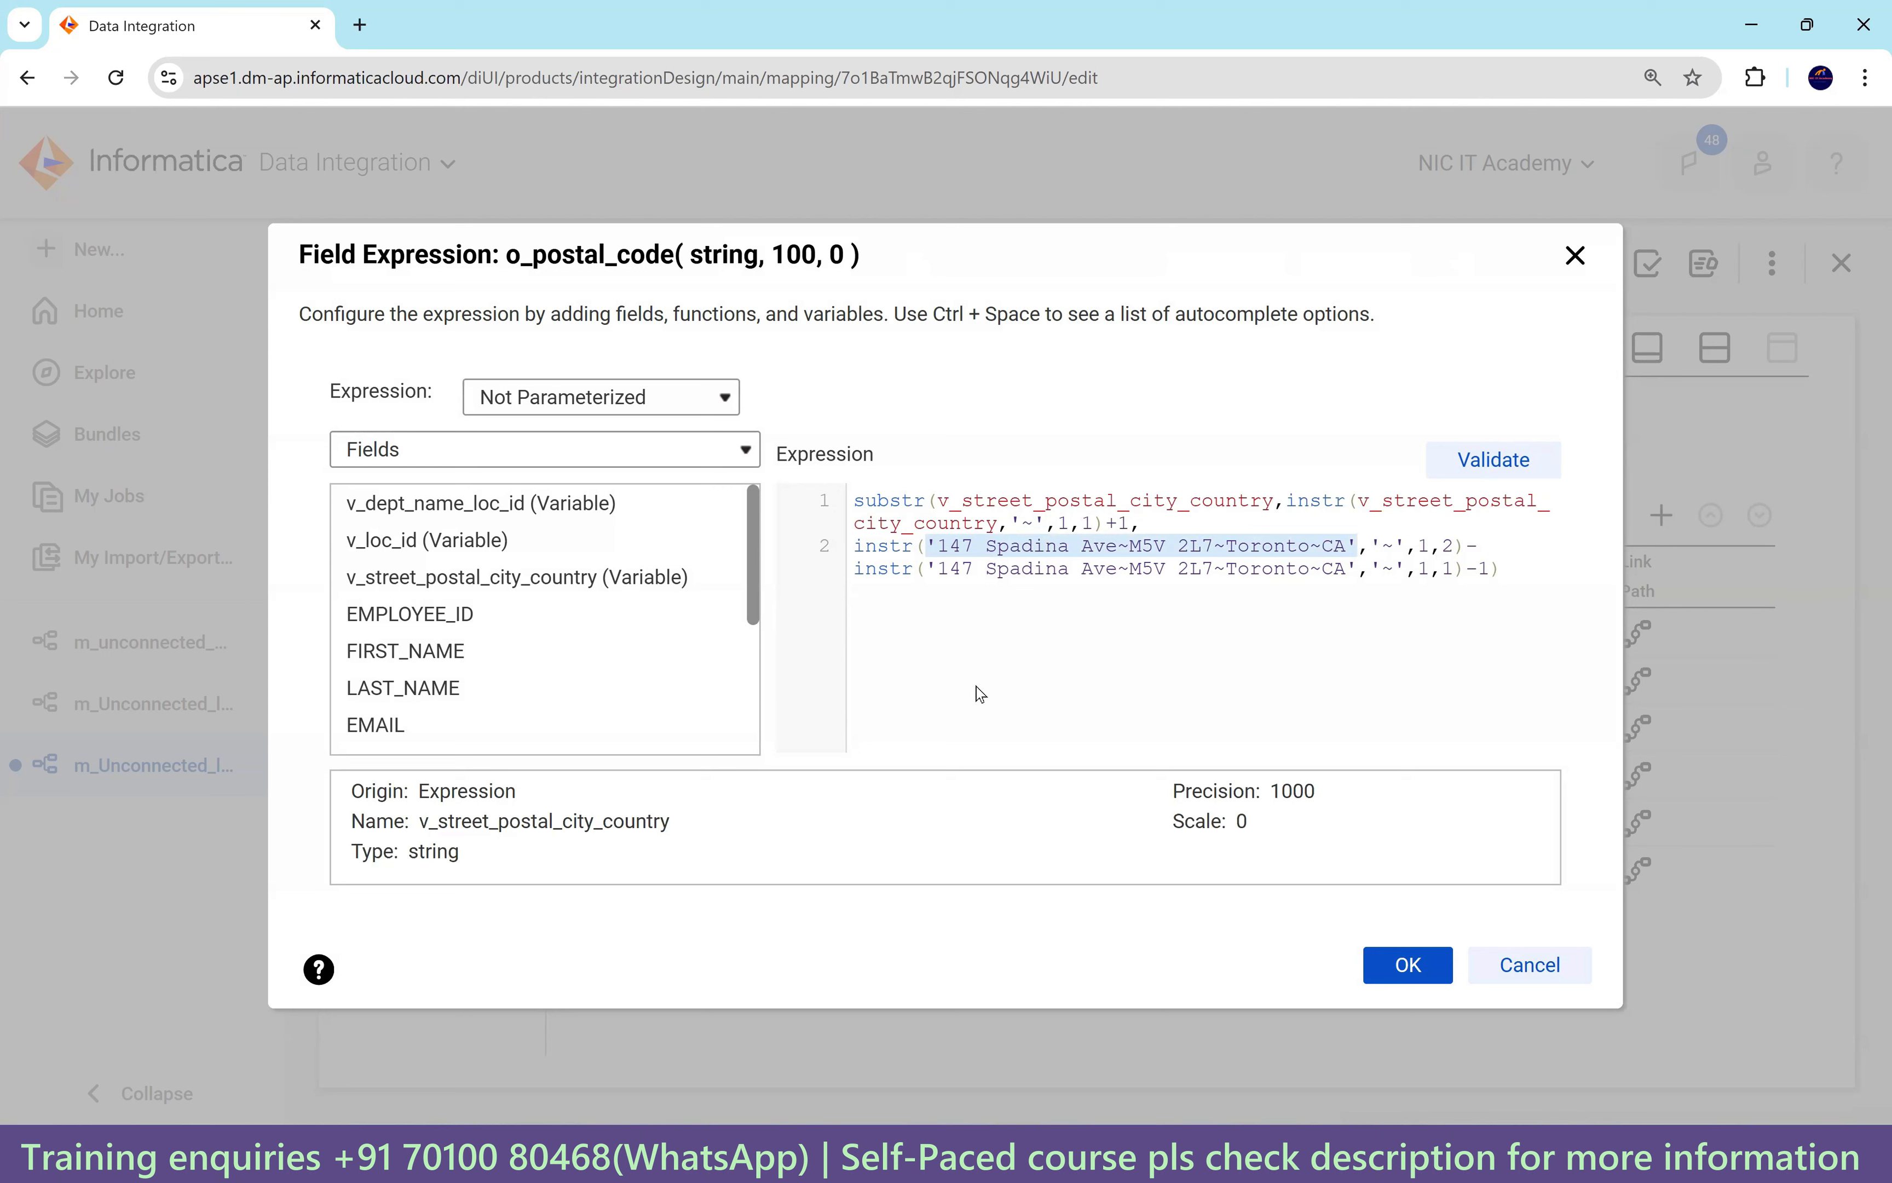
mouse_move(665, 591)
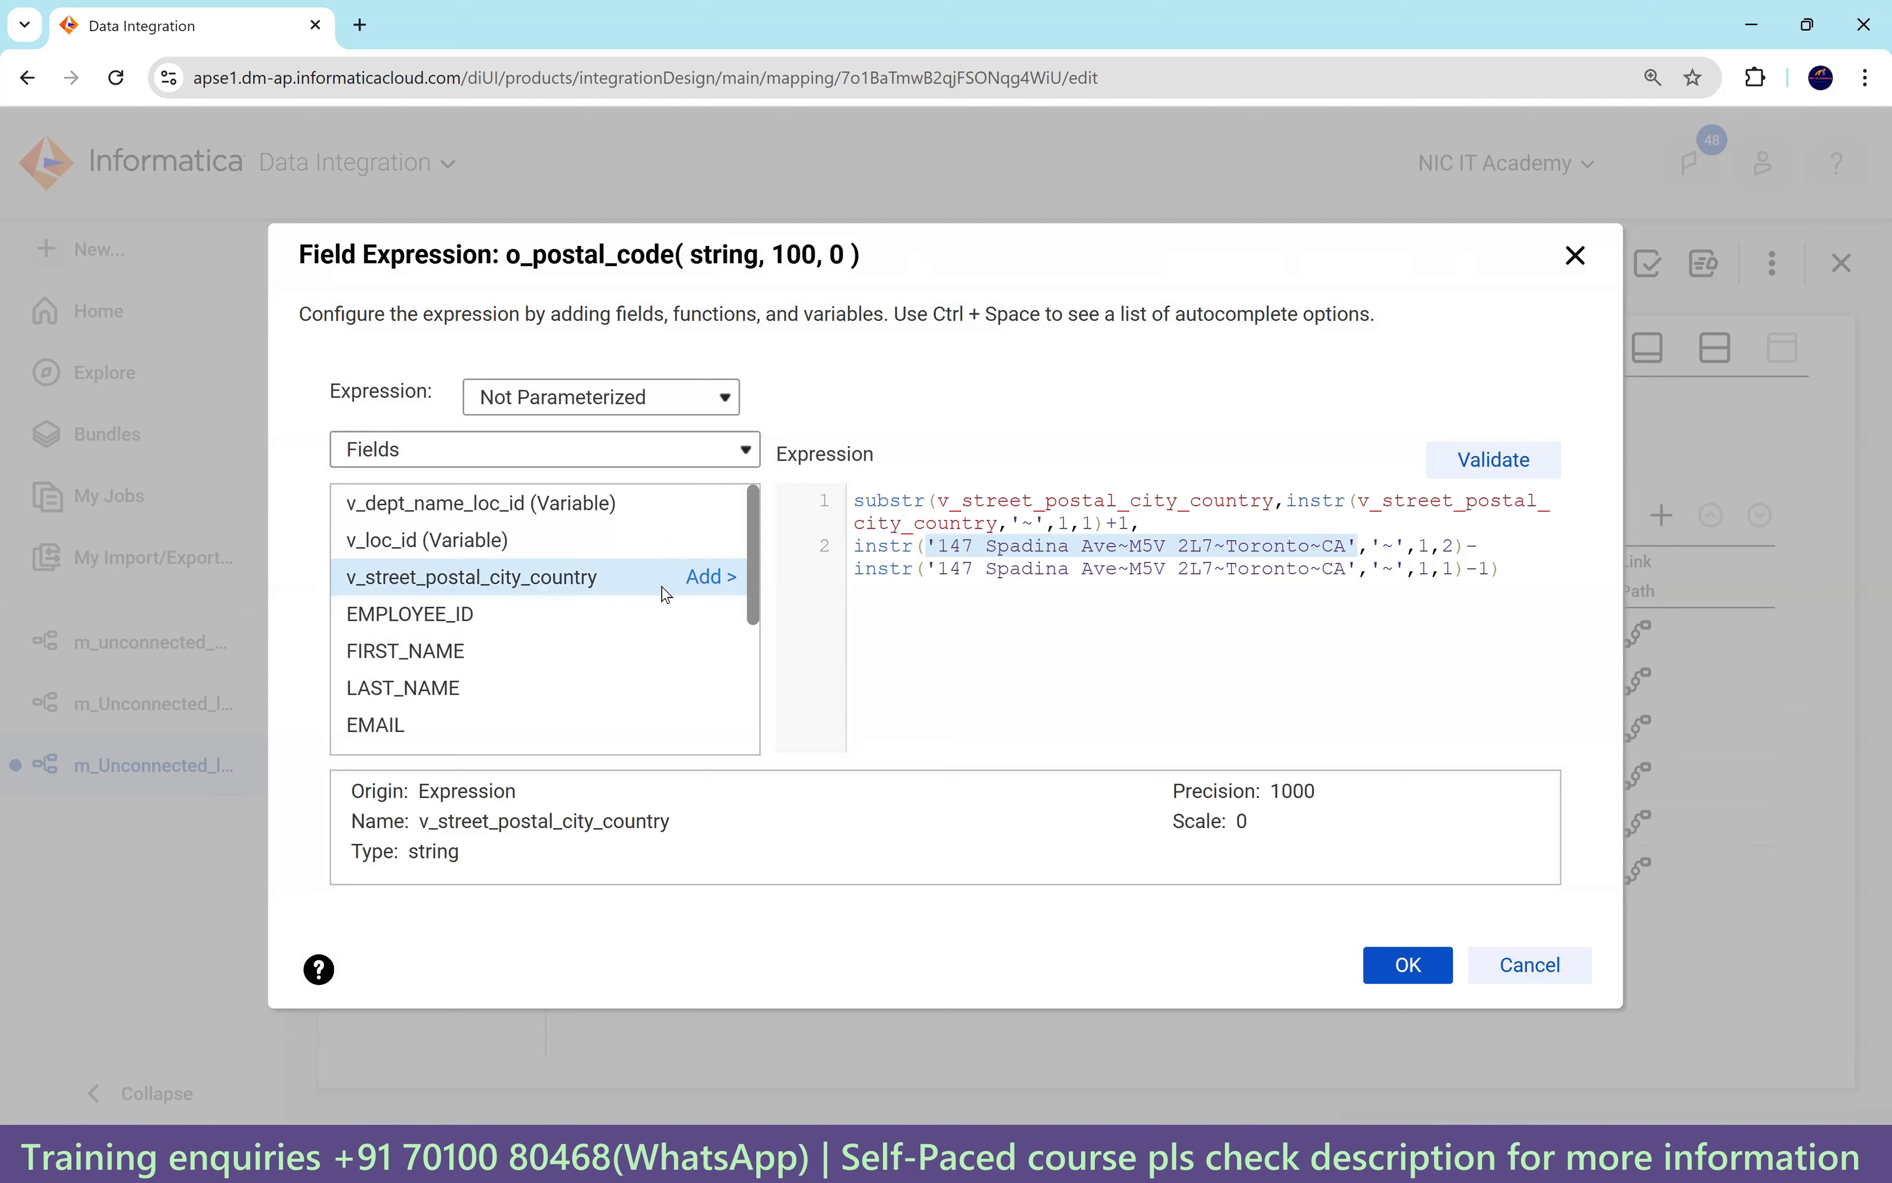
left_click(712, 578)
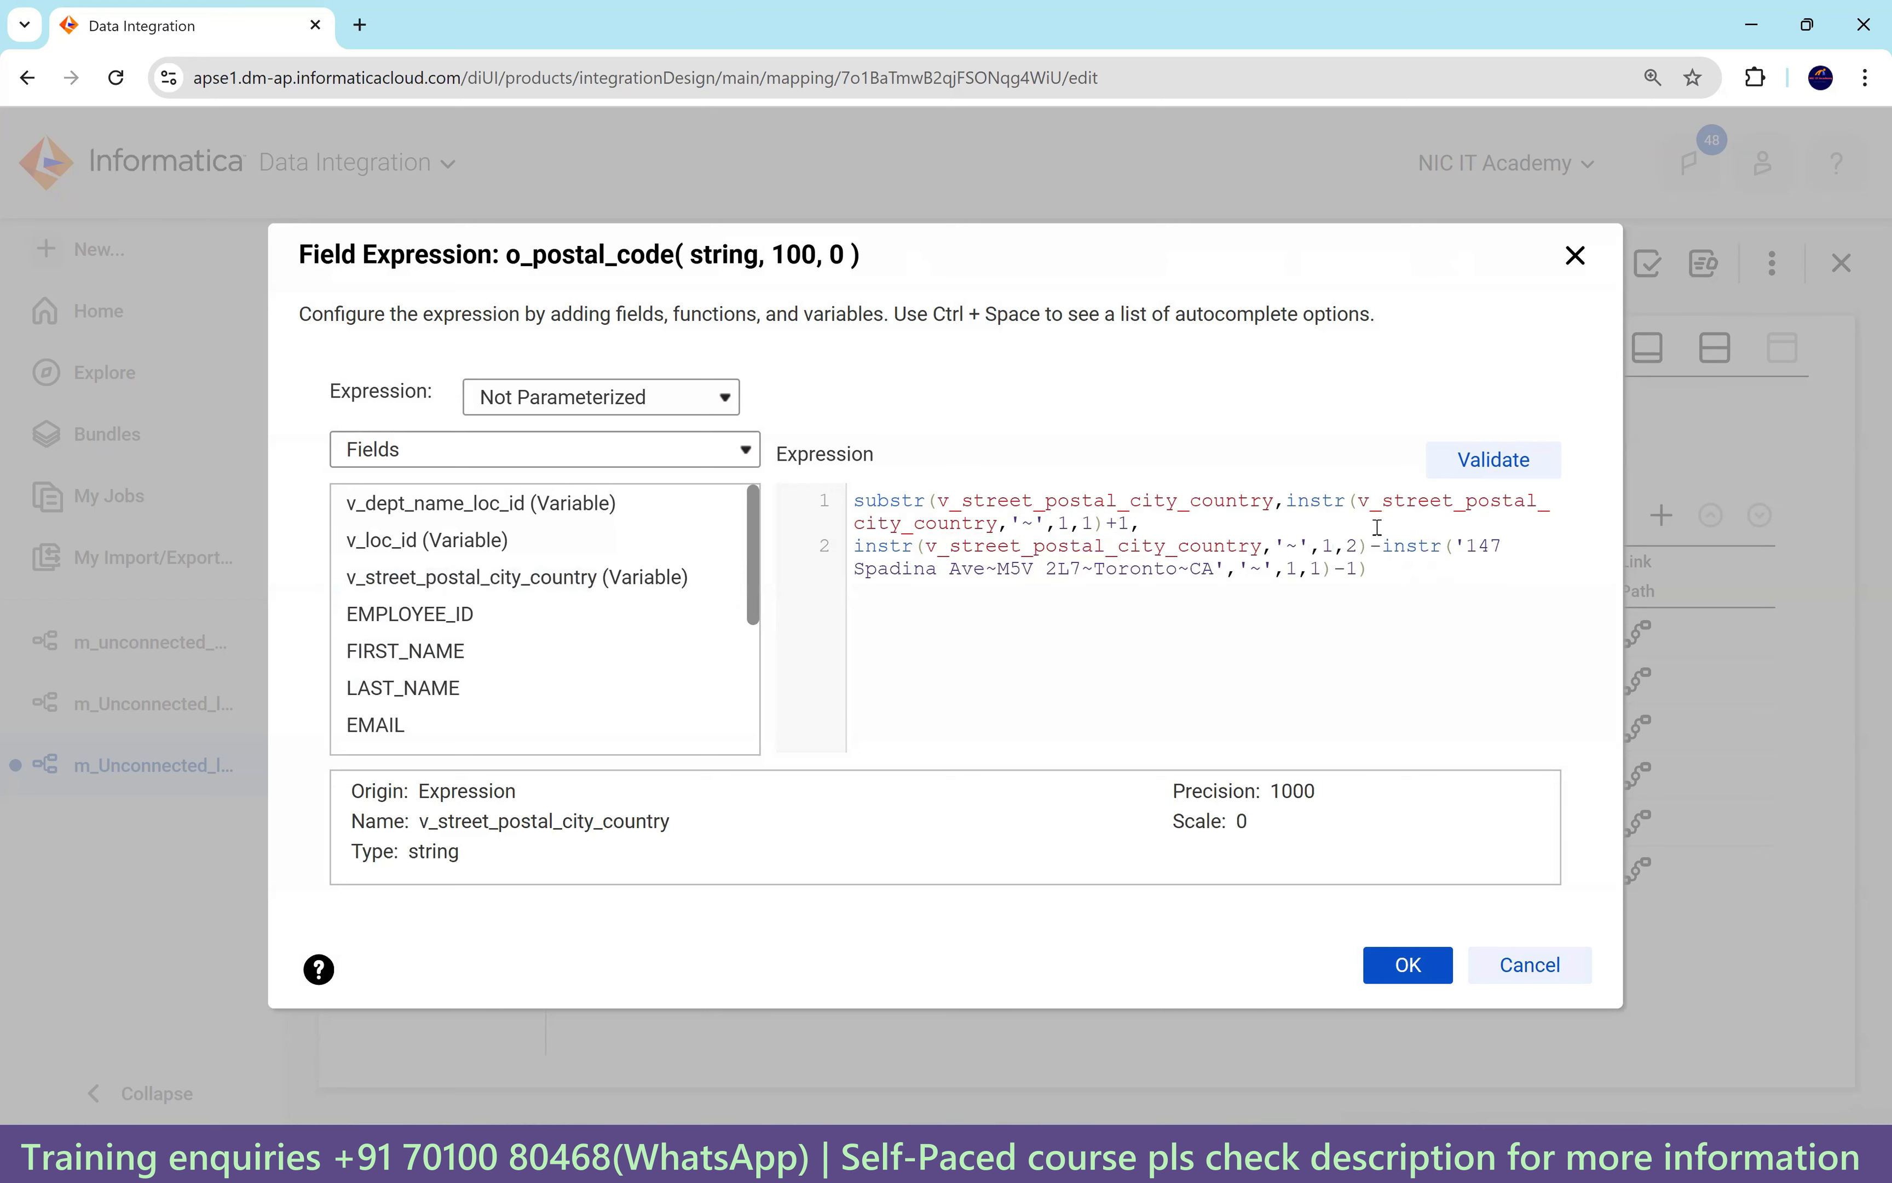
left_click_drag(1455, 545, 1228, 568)
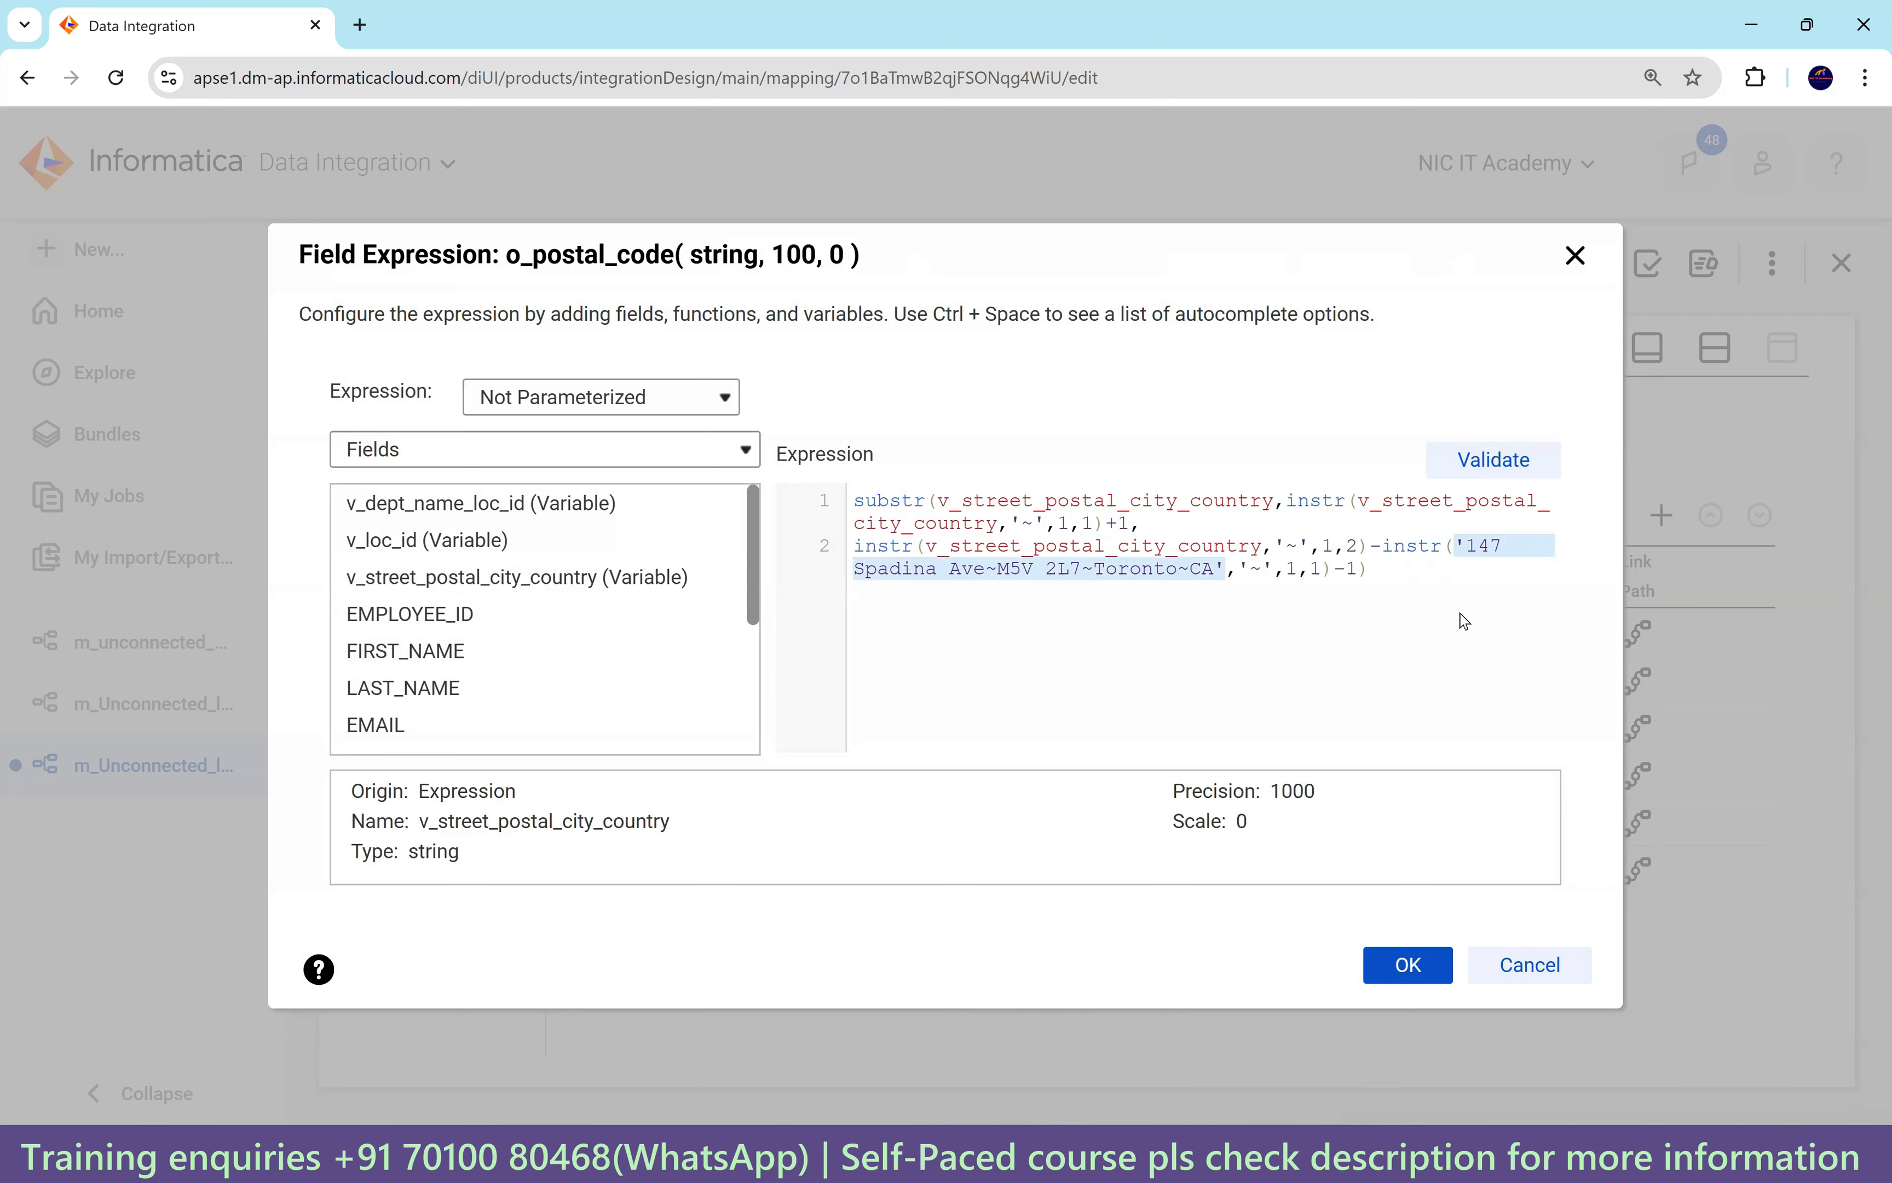
left_click(710, 585)
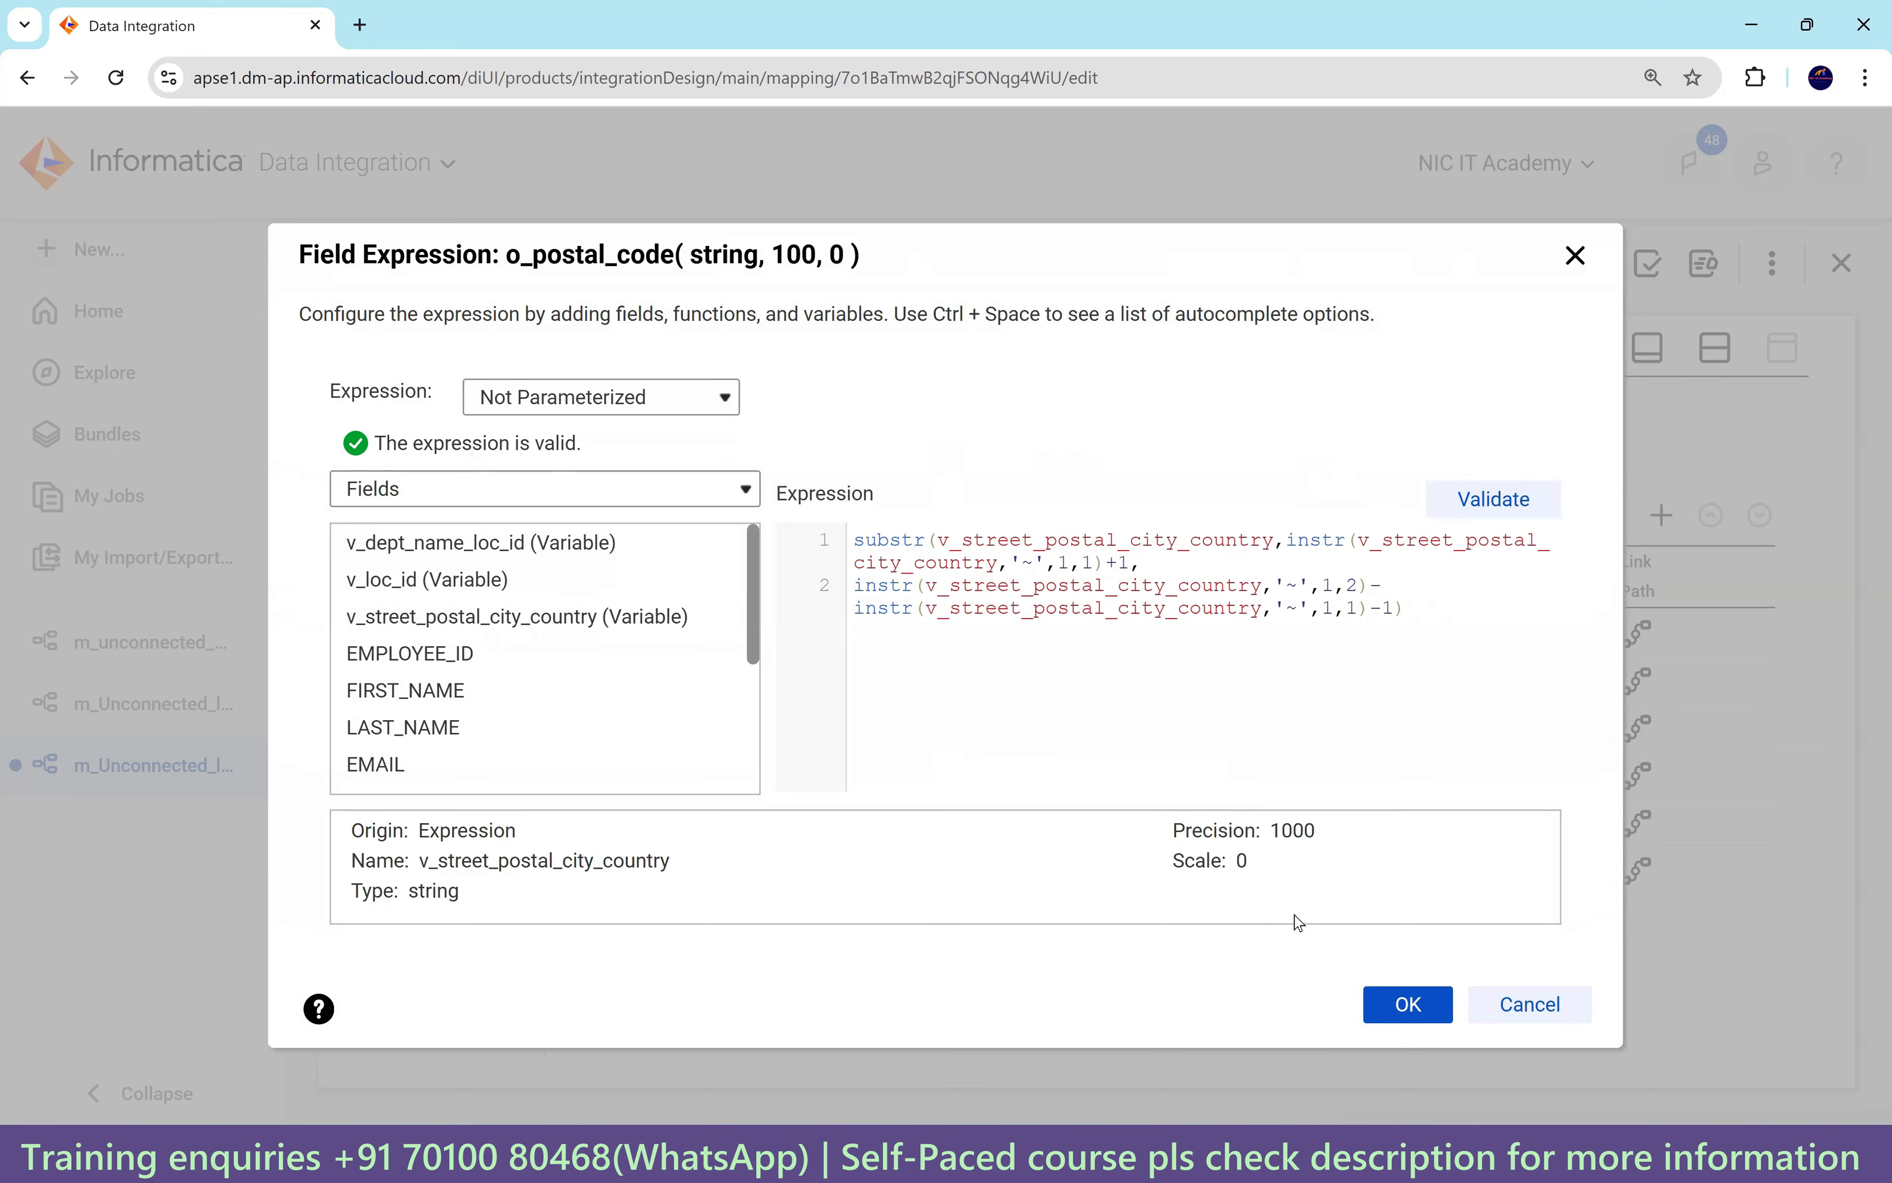
left_click(1408, 969)
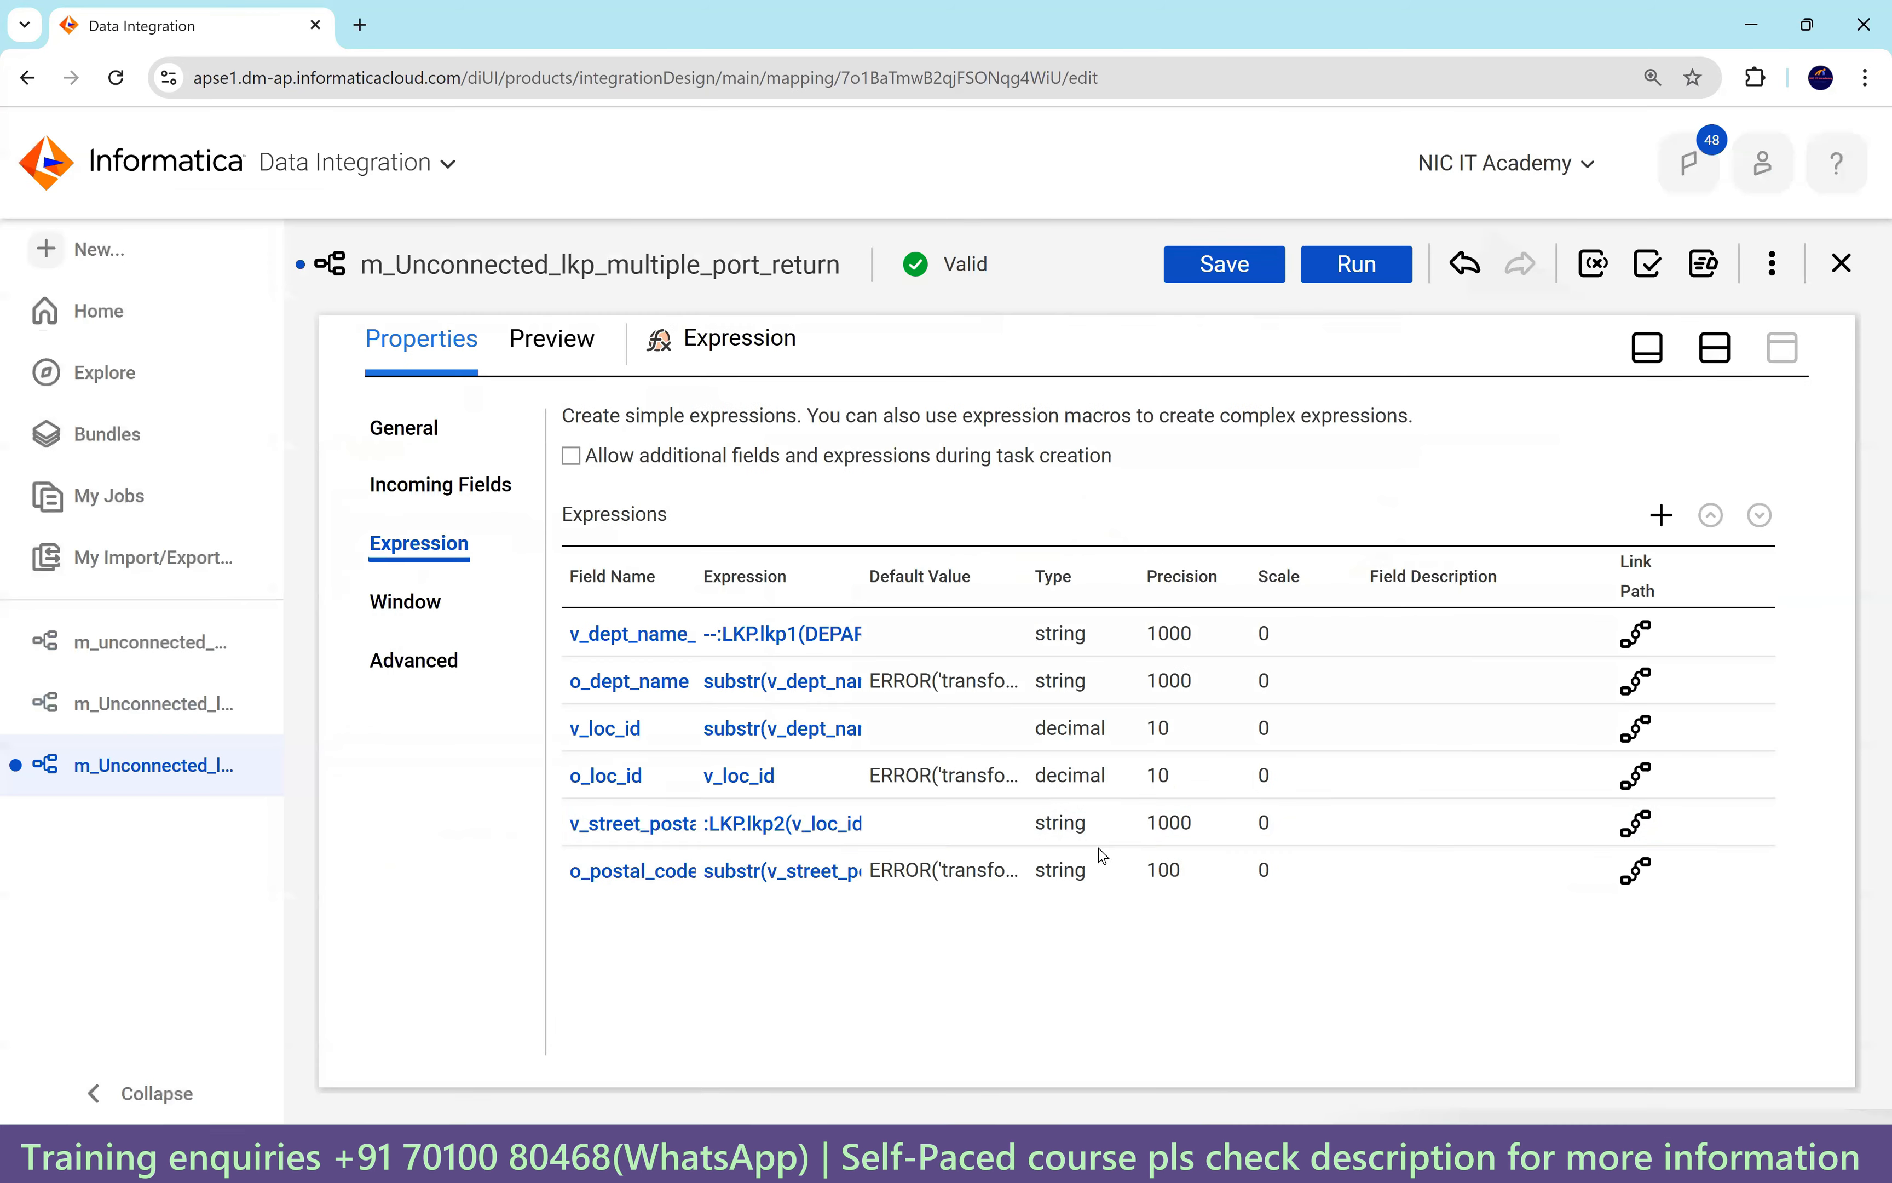
Show lkp2's Lookup Object settings (Oracle_Src1, LOCATIONS) with the Advanced options expanded.
left_click(796, 836)
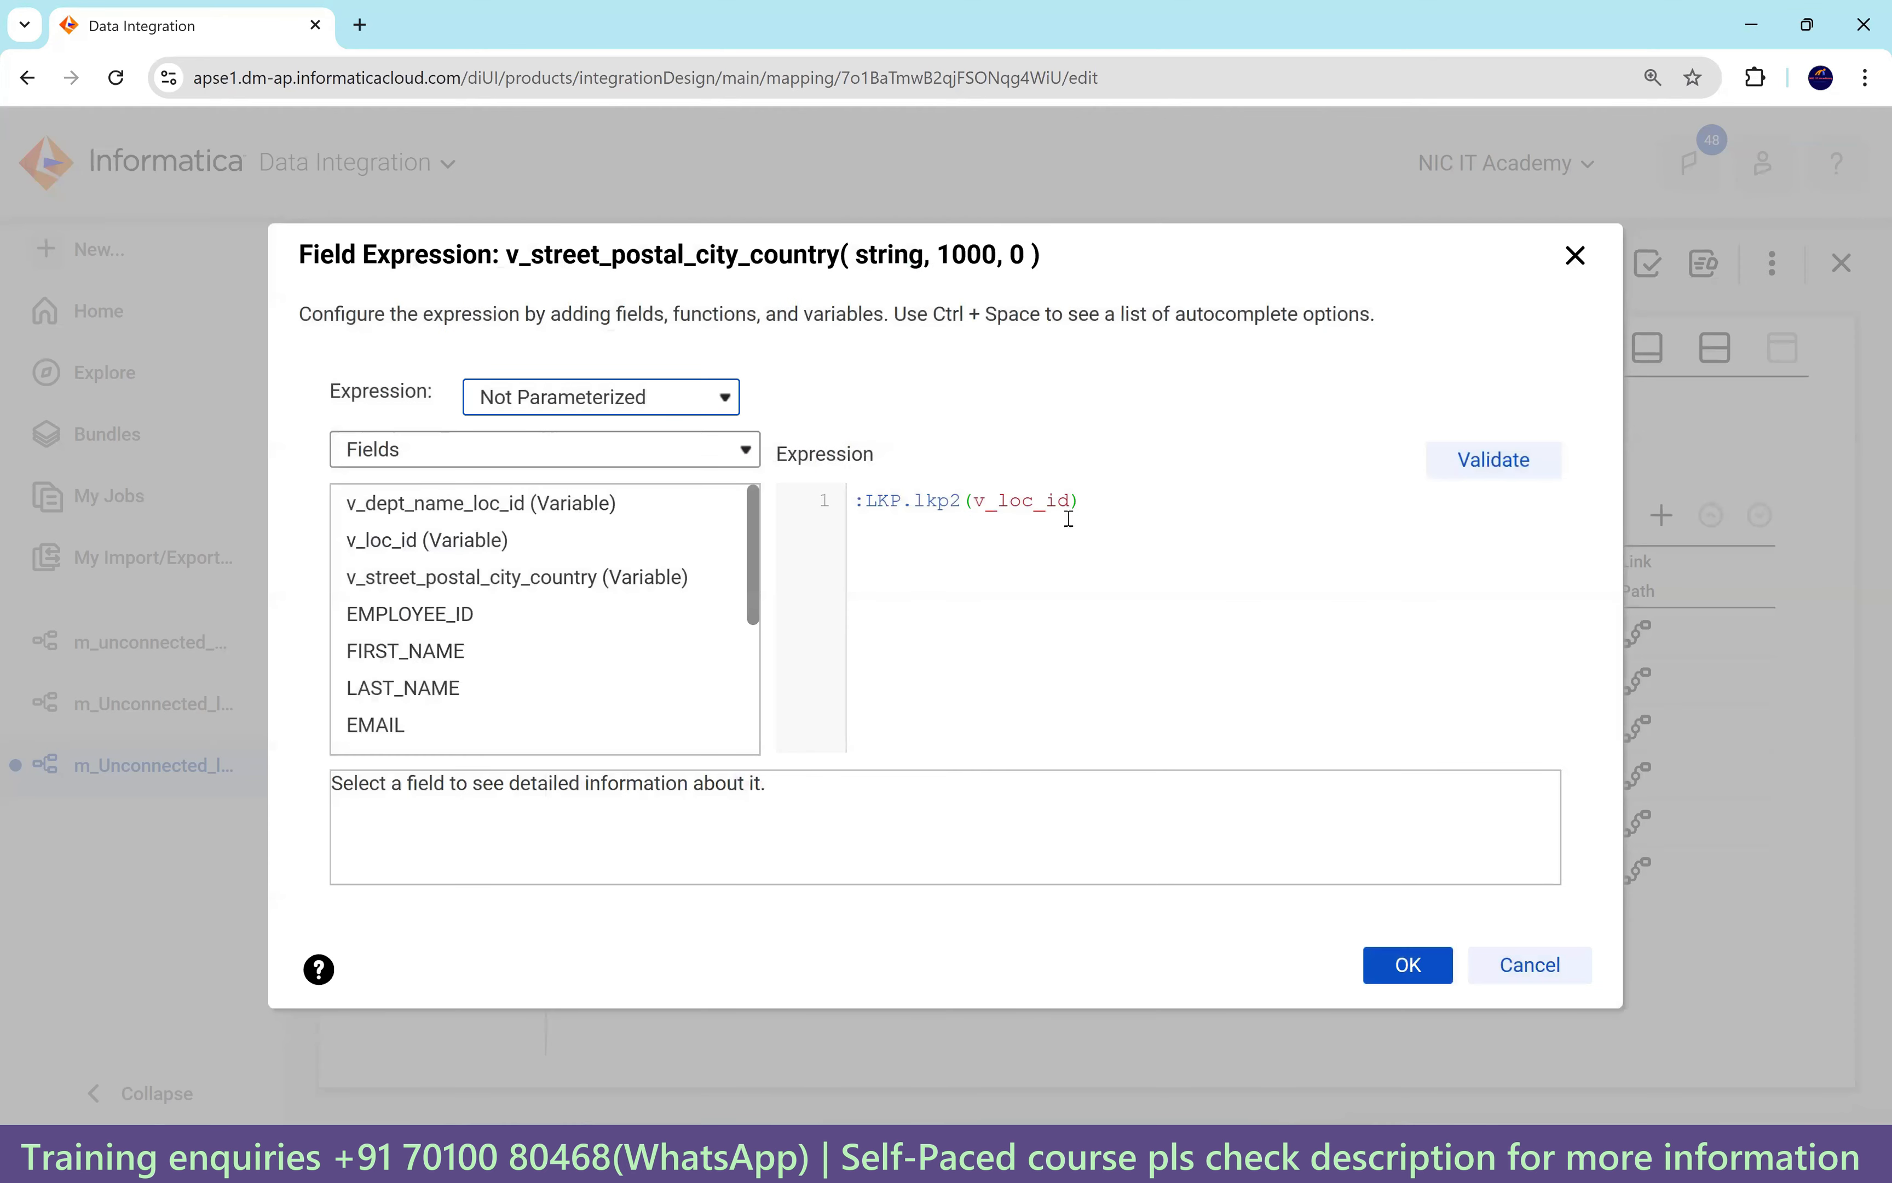
left_click(1399, 967)
left_click(1731, 348)
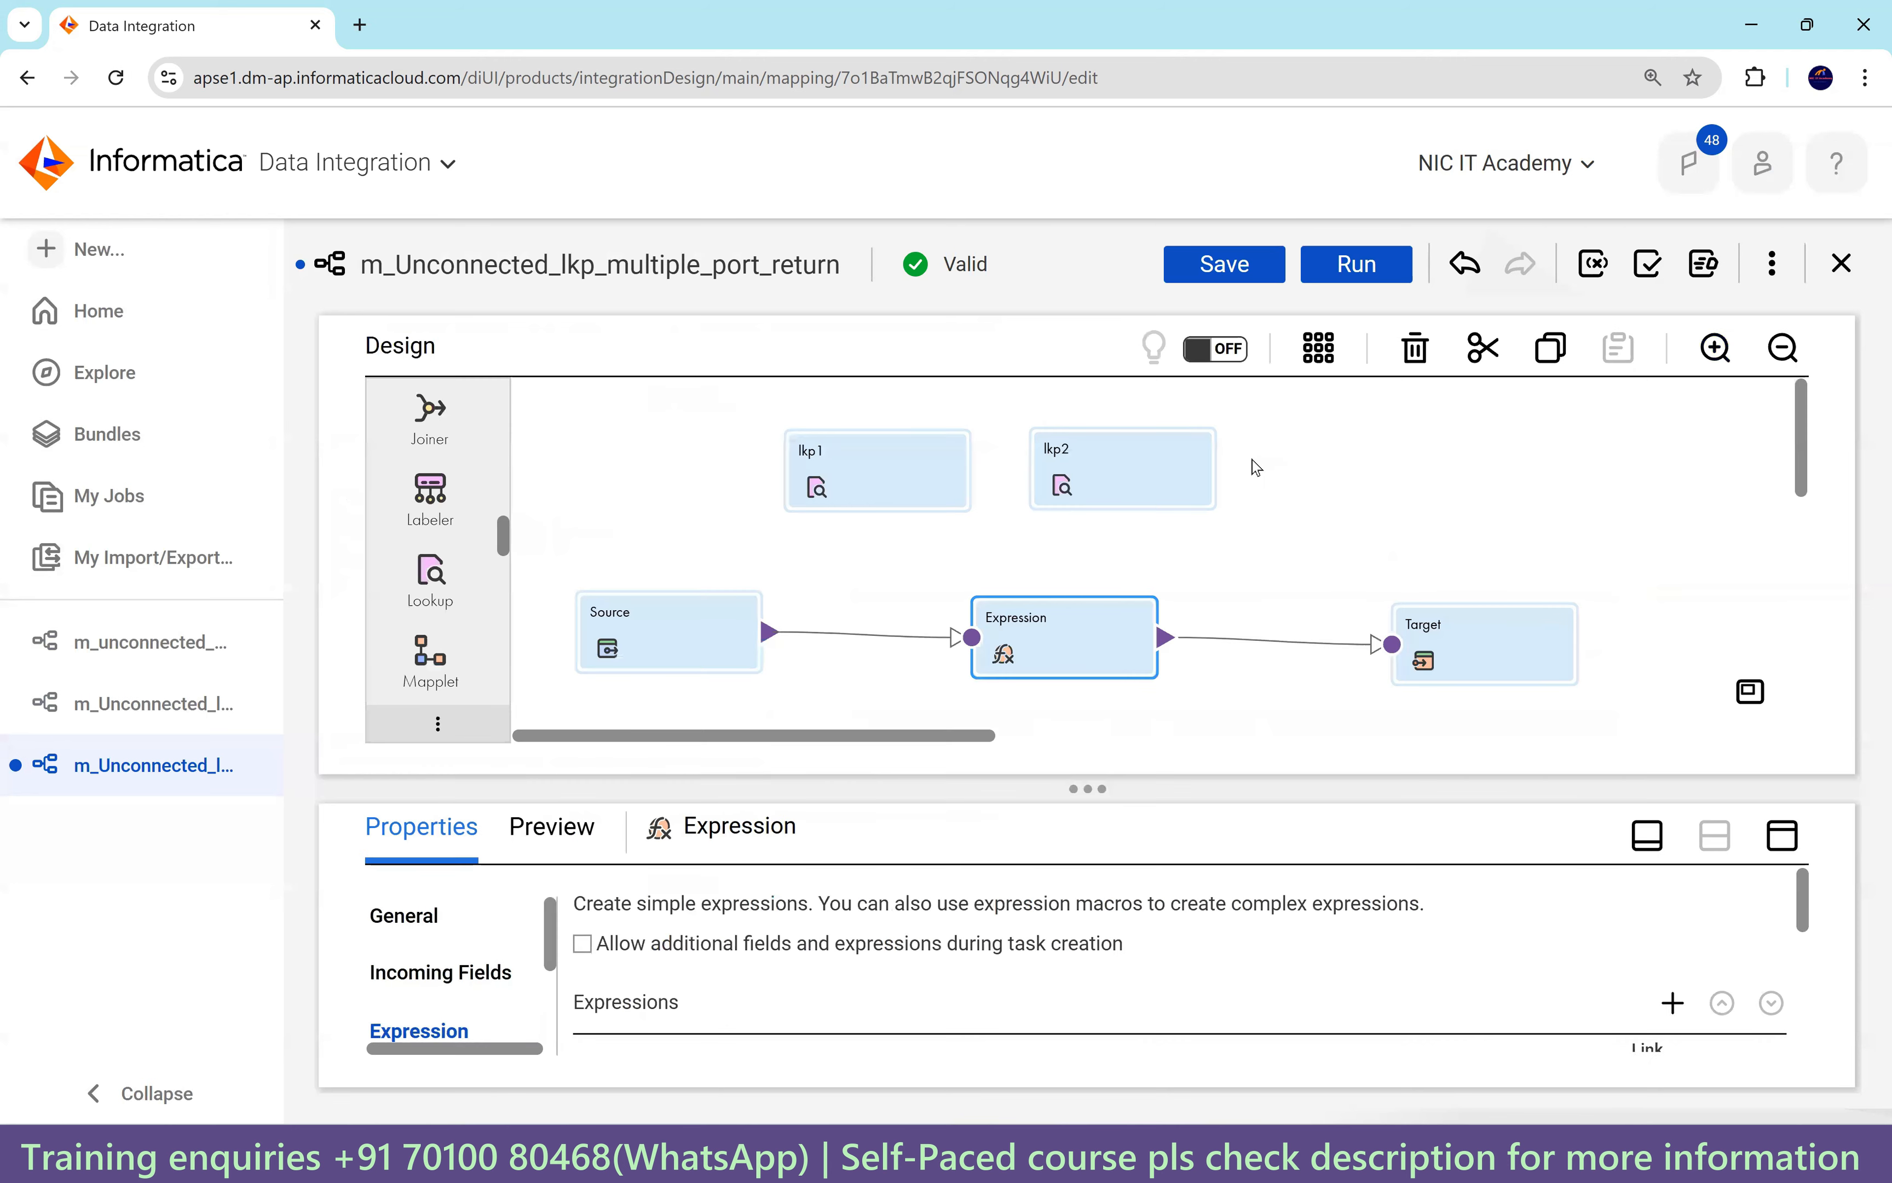
left_click(1052, 475)
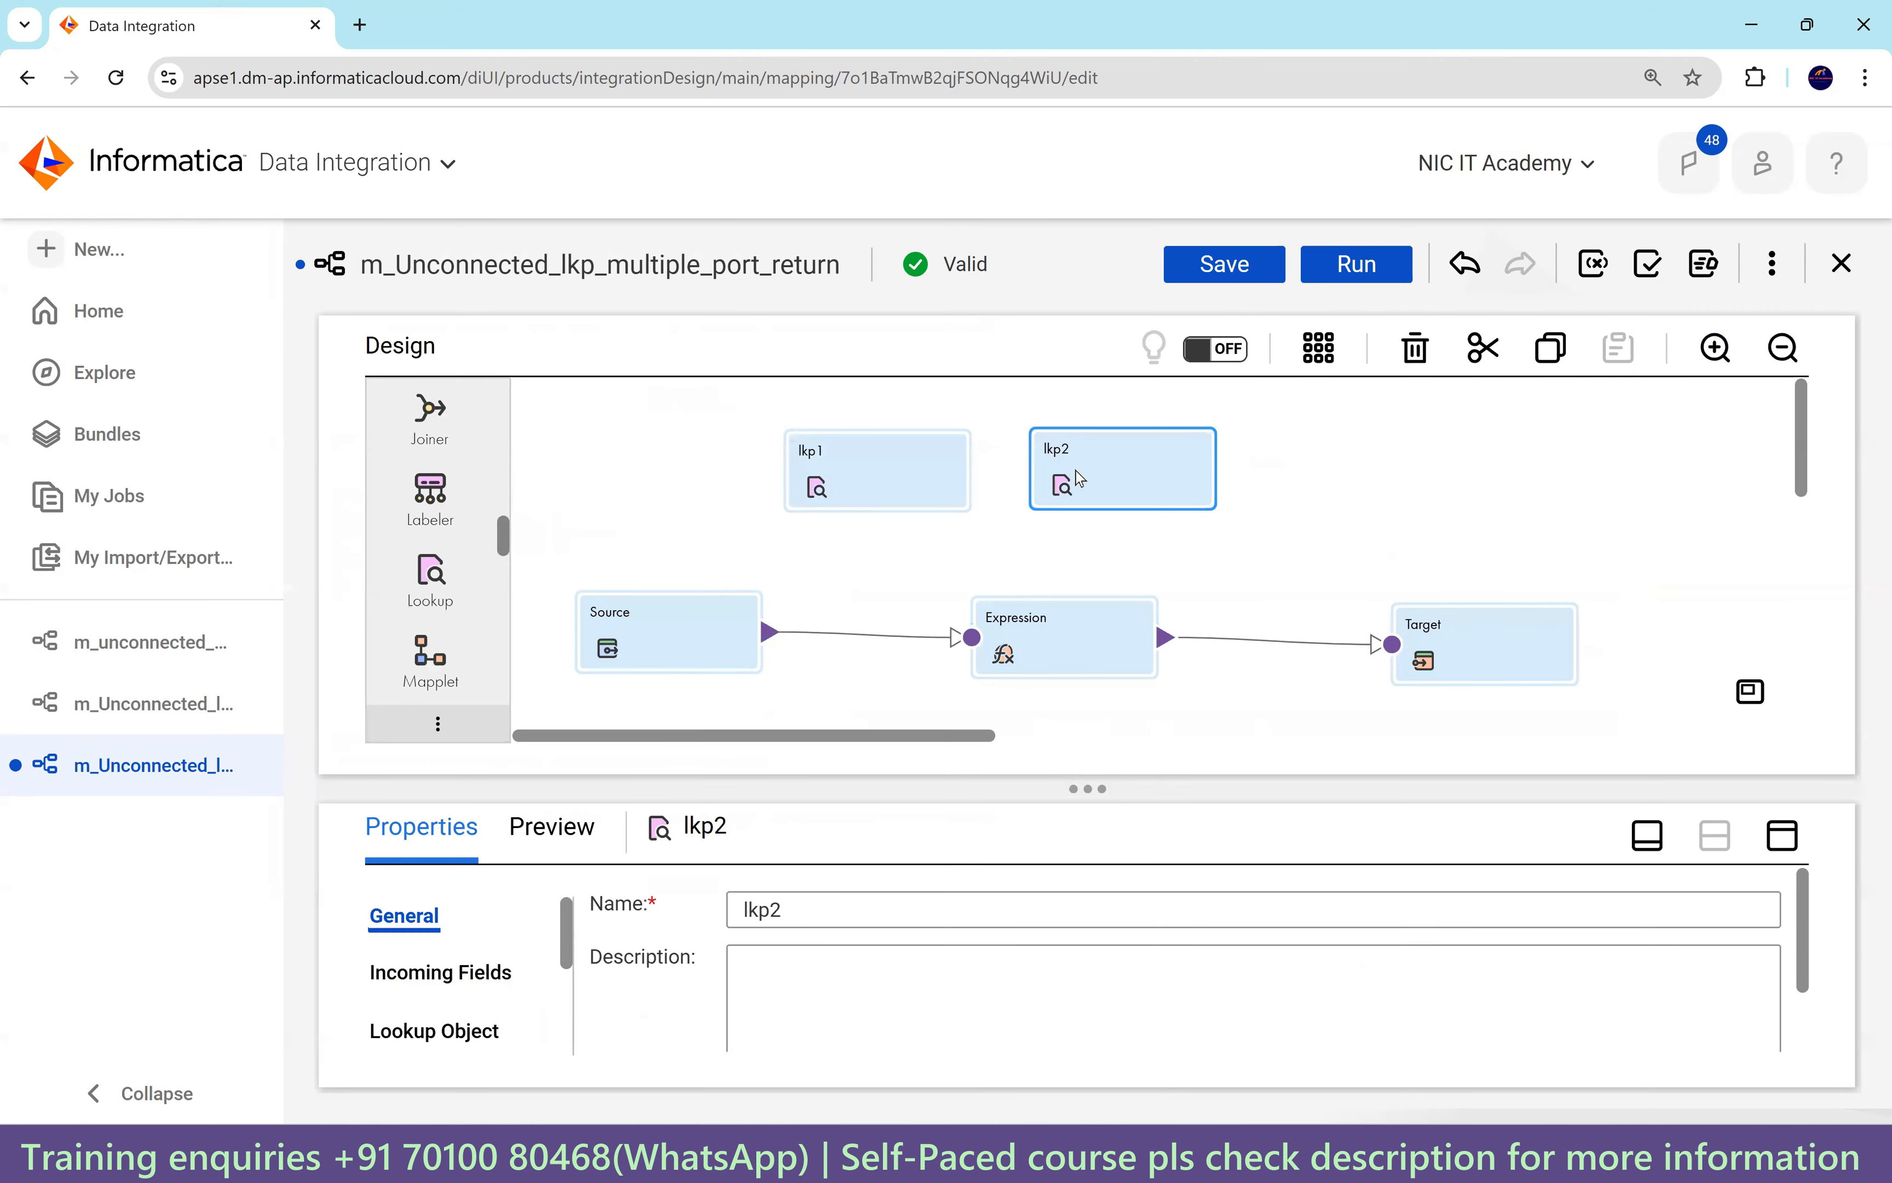
left_click(1783, 835)
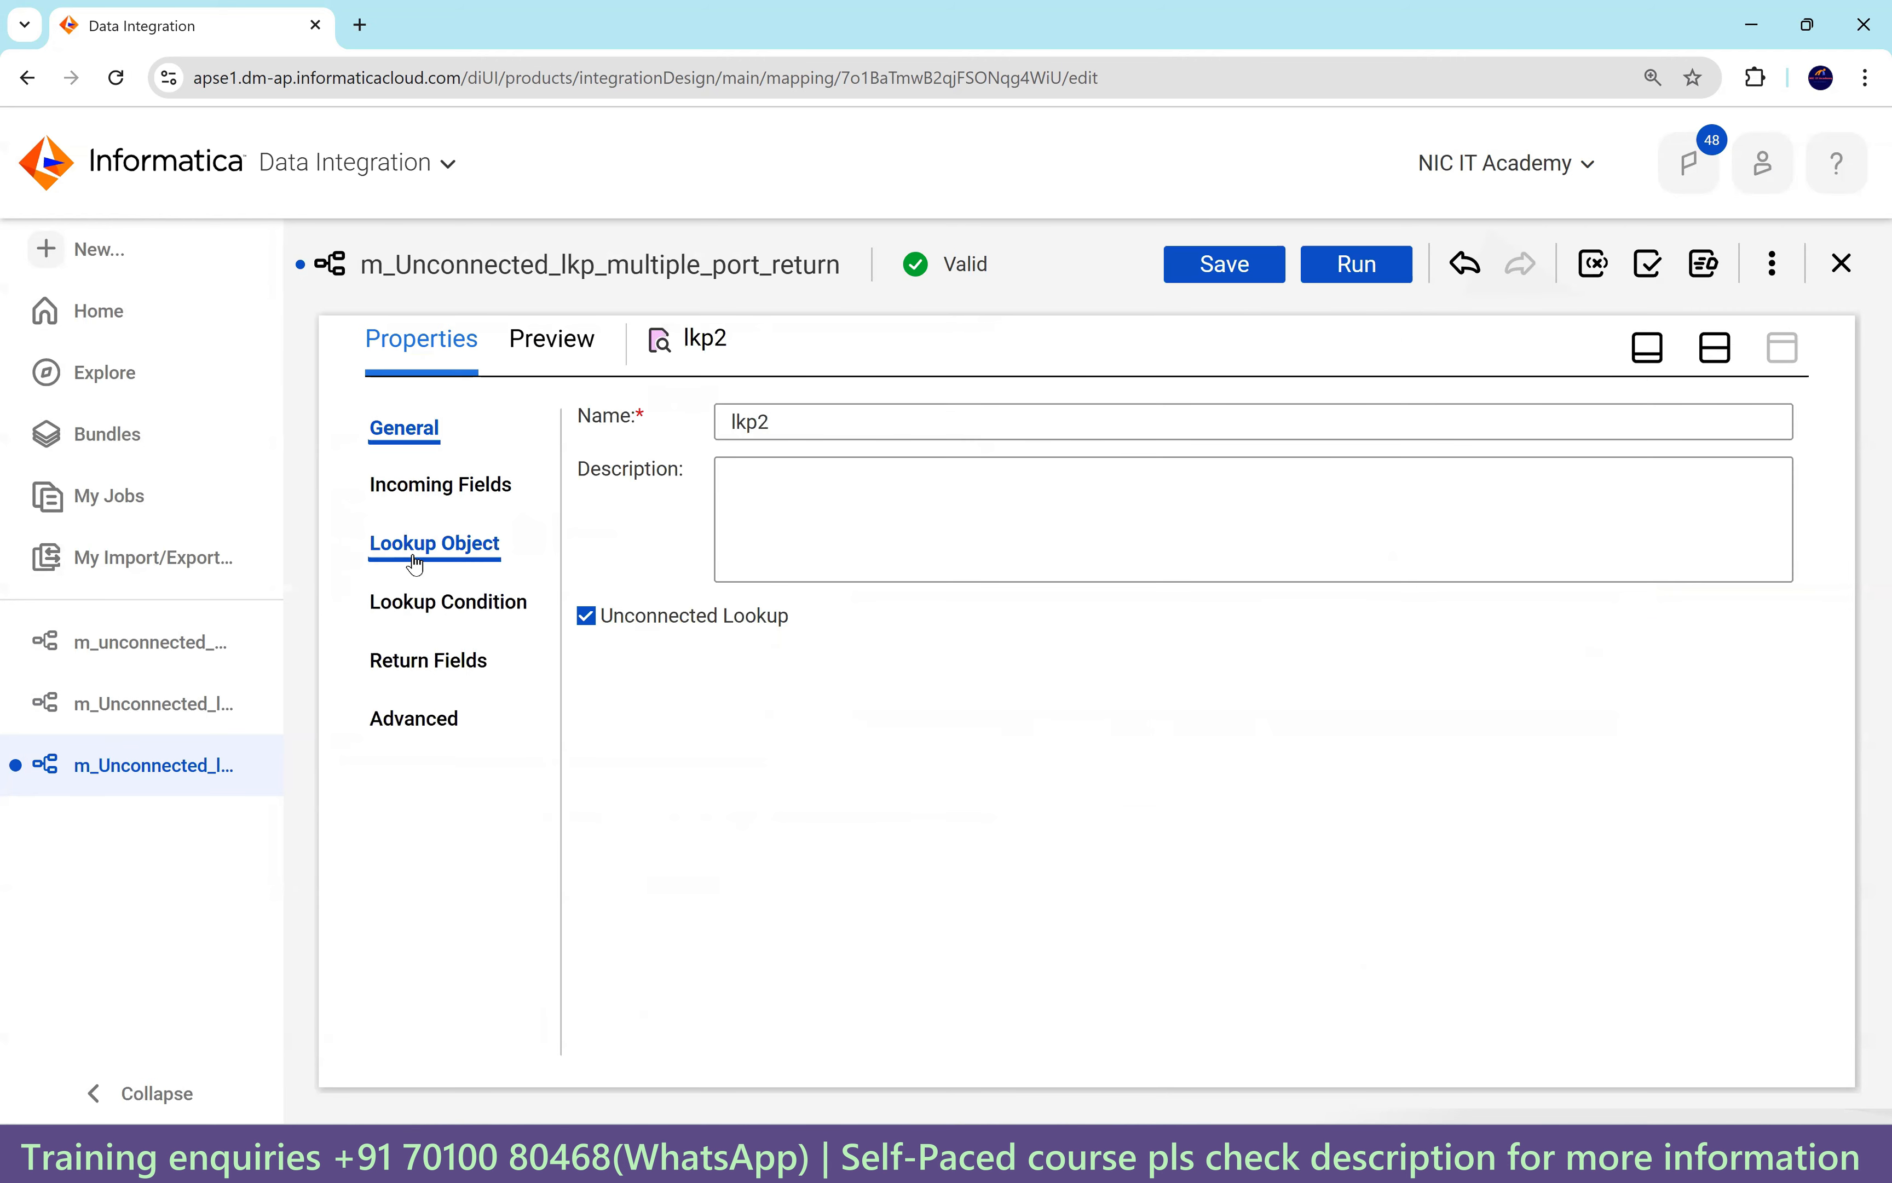
left_click(434, 544)
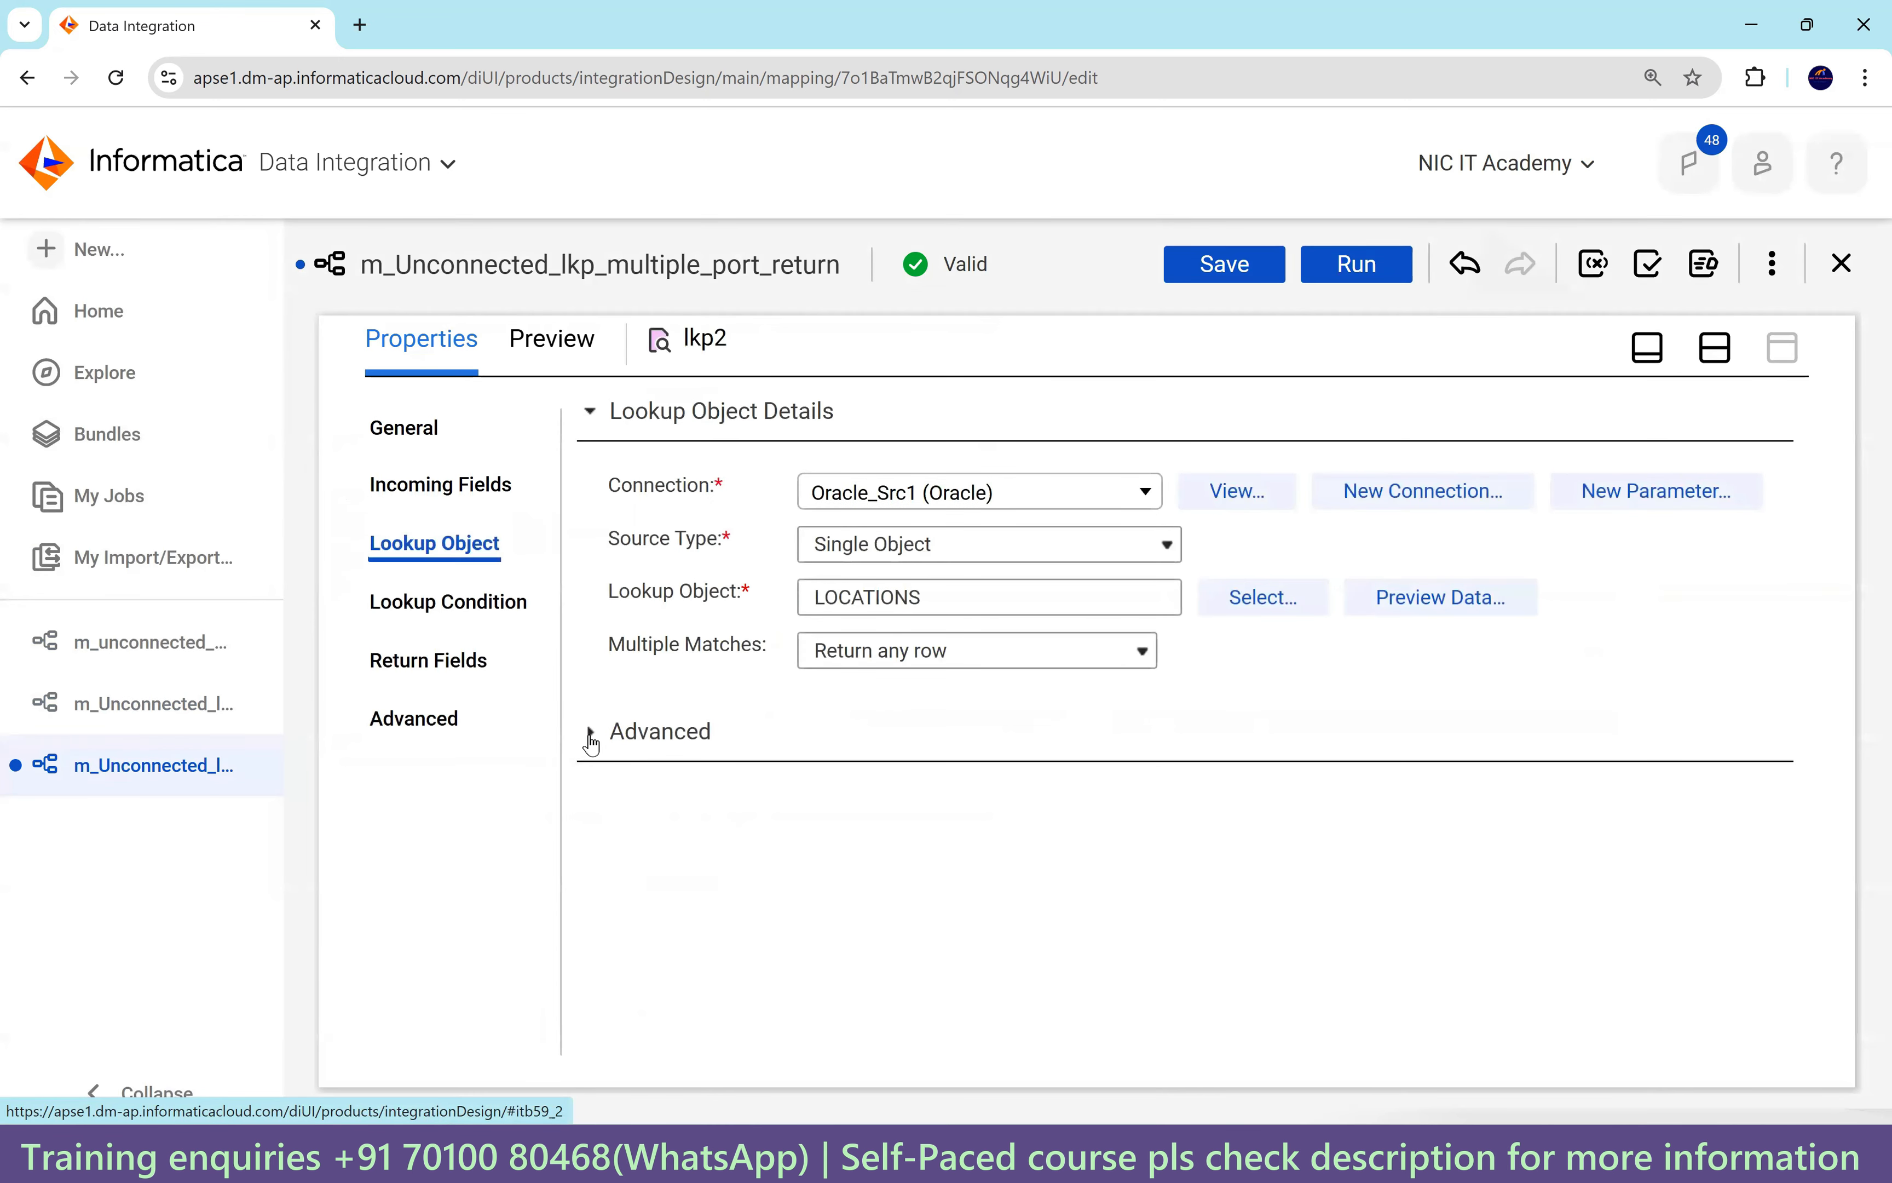
left_click(591, 743)
scroll(873, 564, "down", 4)
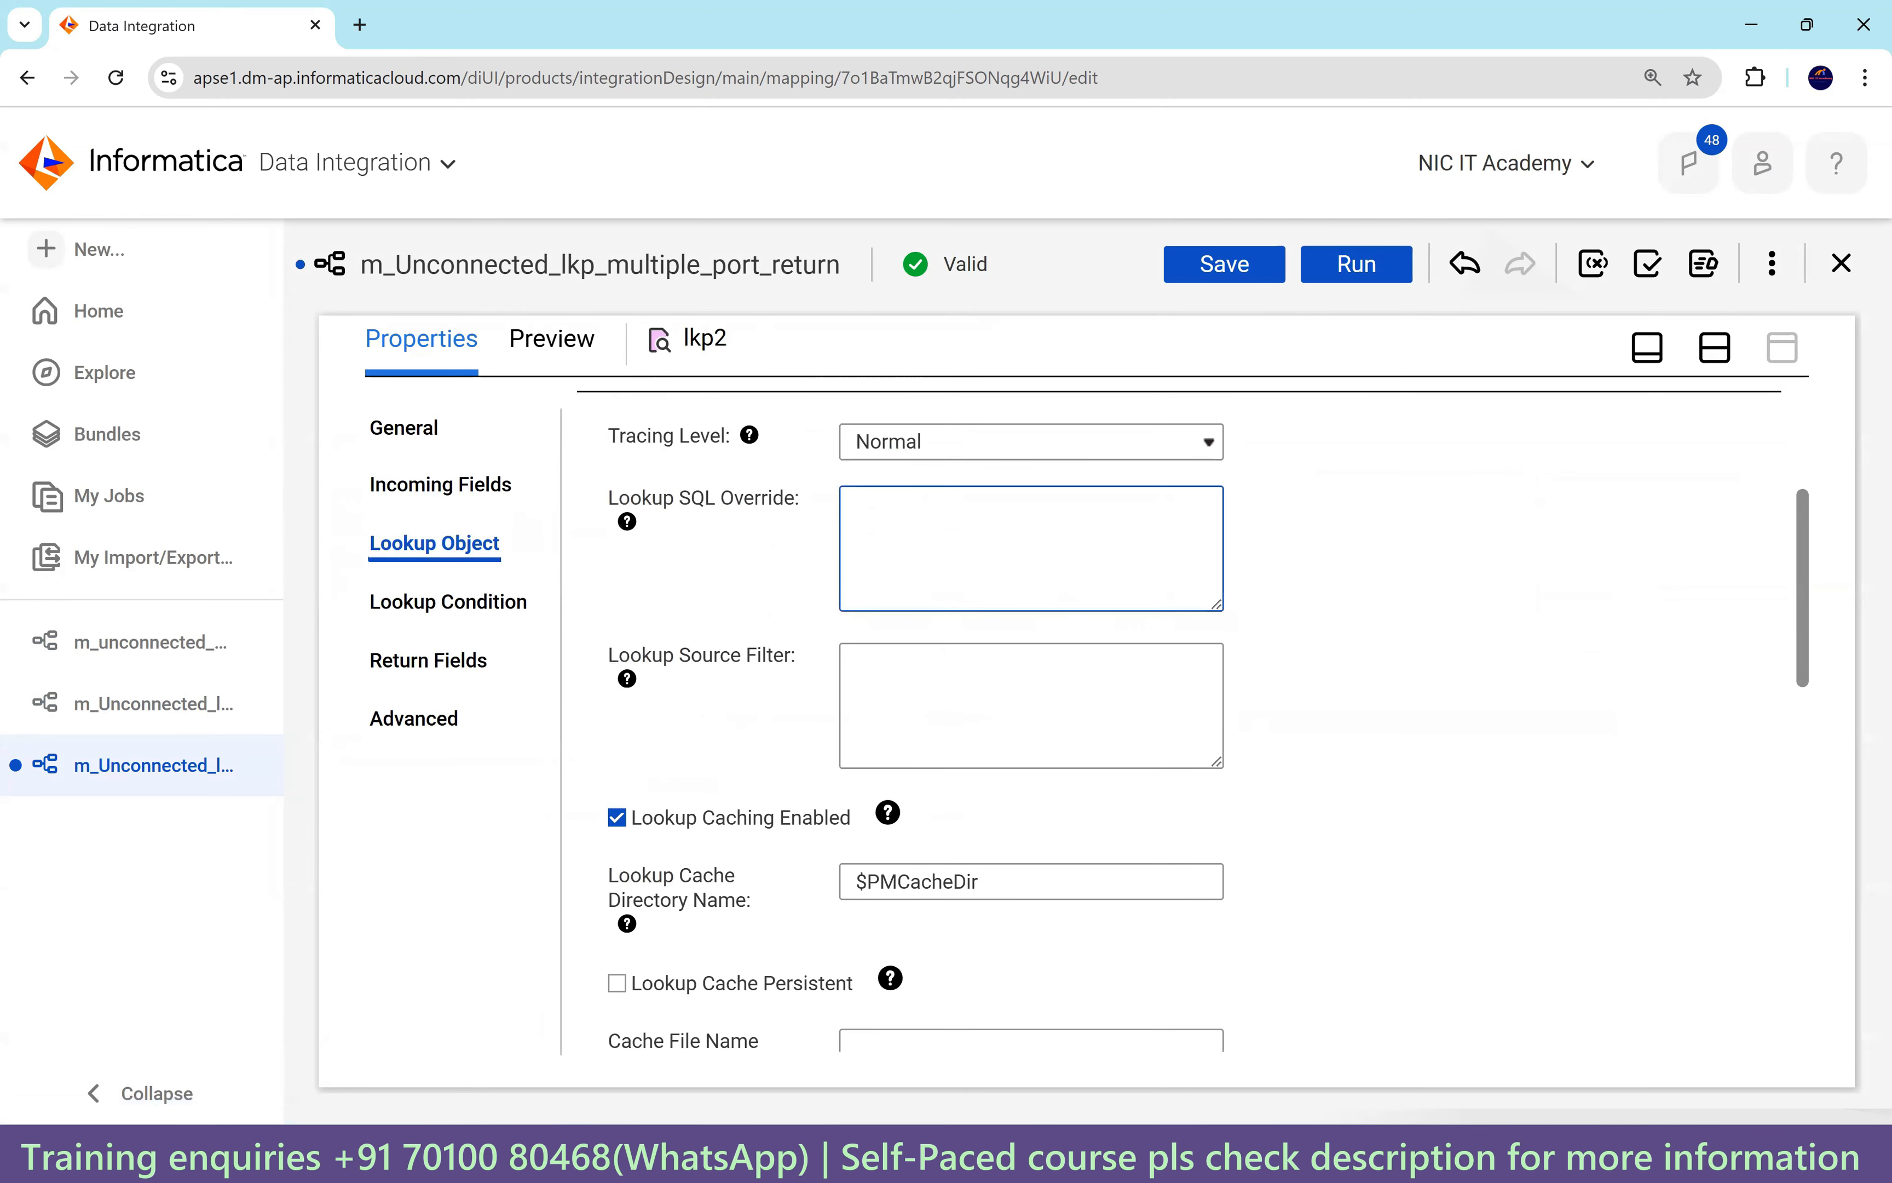
Copy the tilde-joined LOCATIONS address concatenation query from the SQL Developer worksheet.
key("alt+Tab")
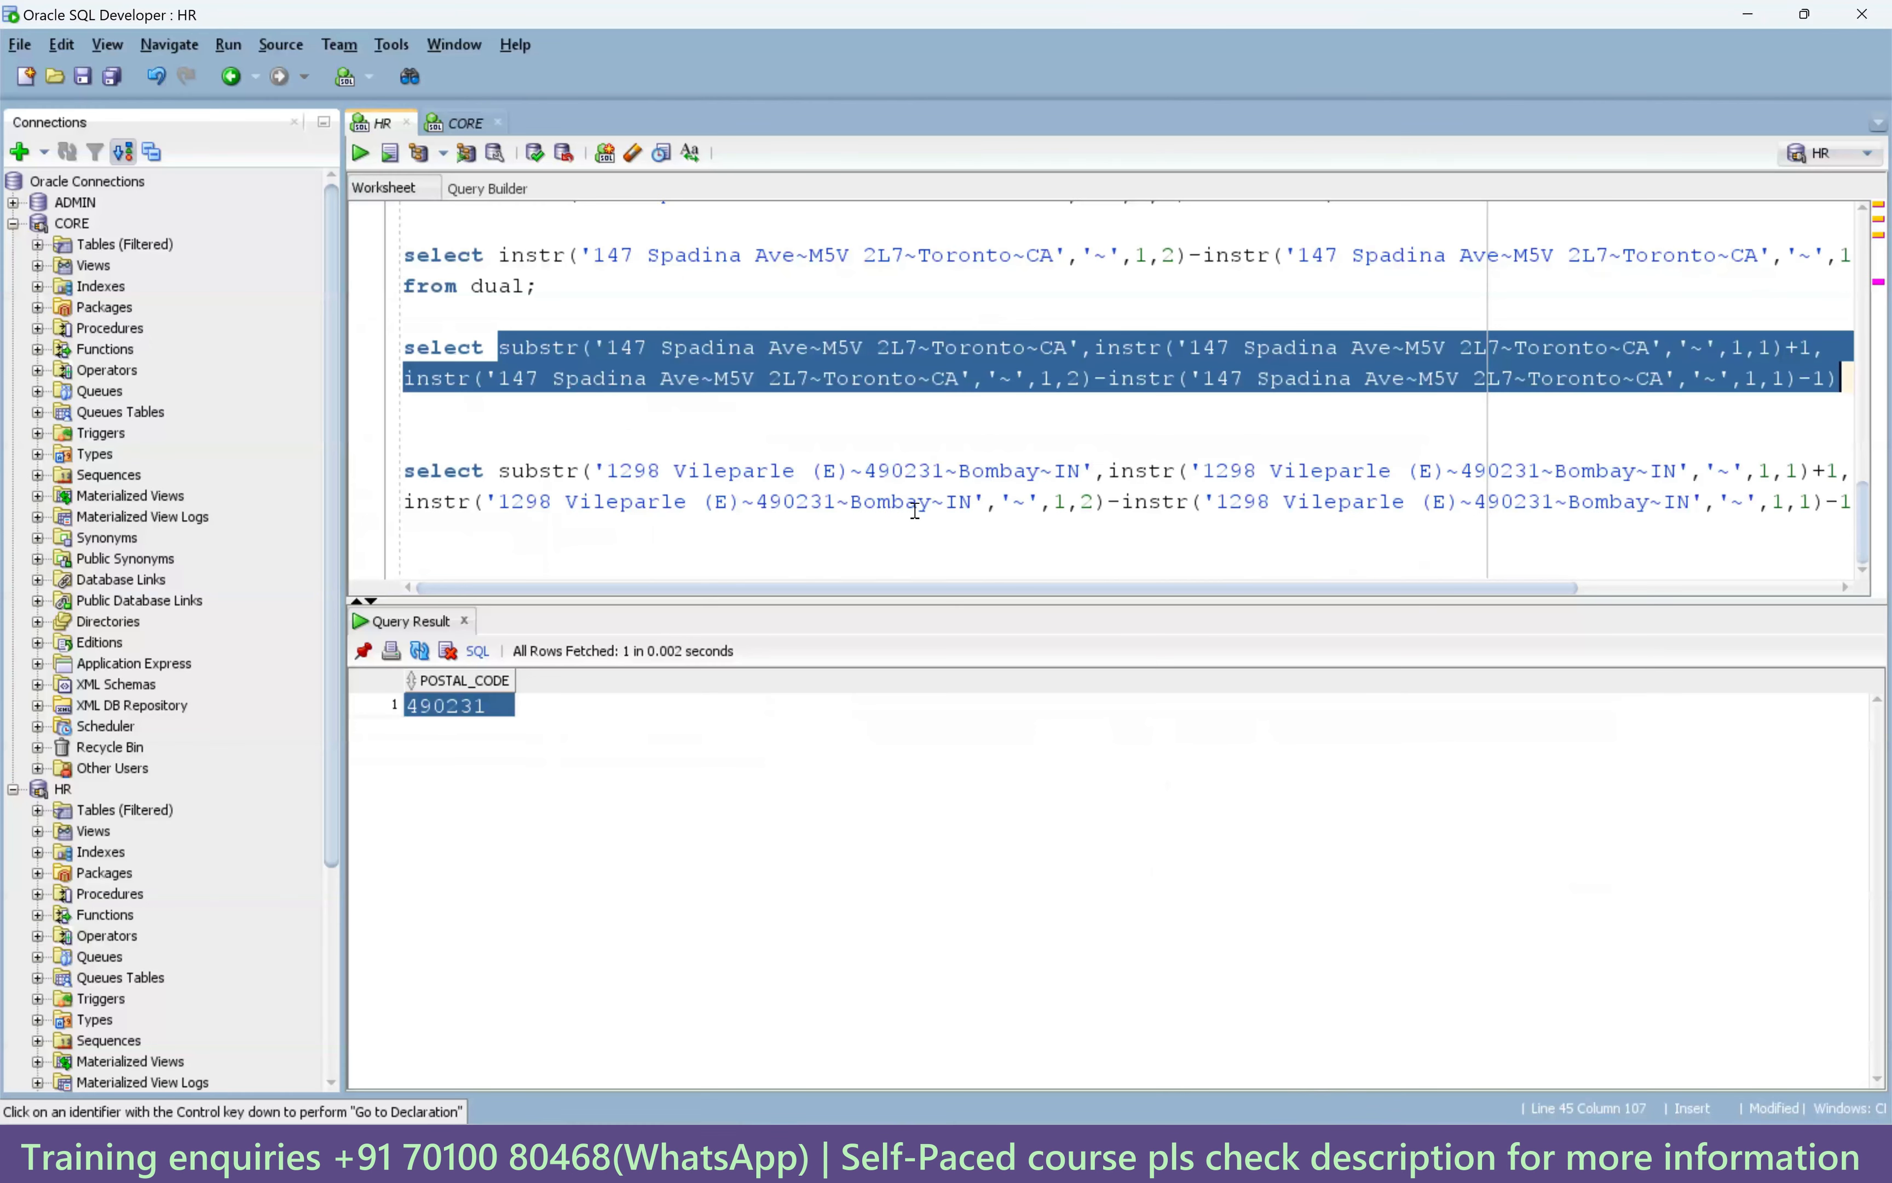
scroll(915, 510, "up", 8)
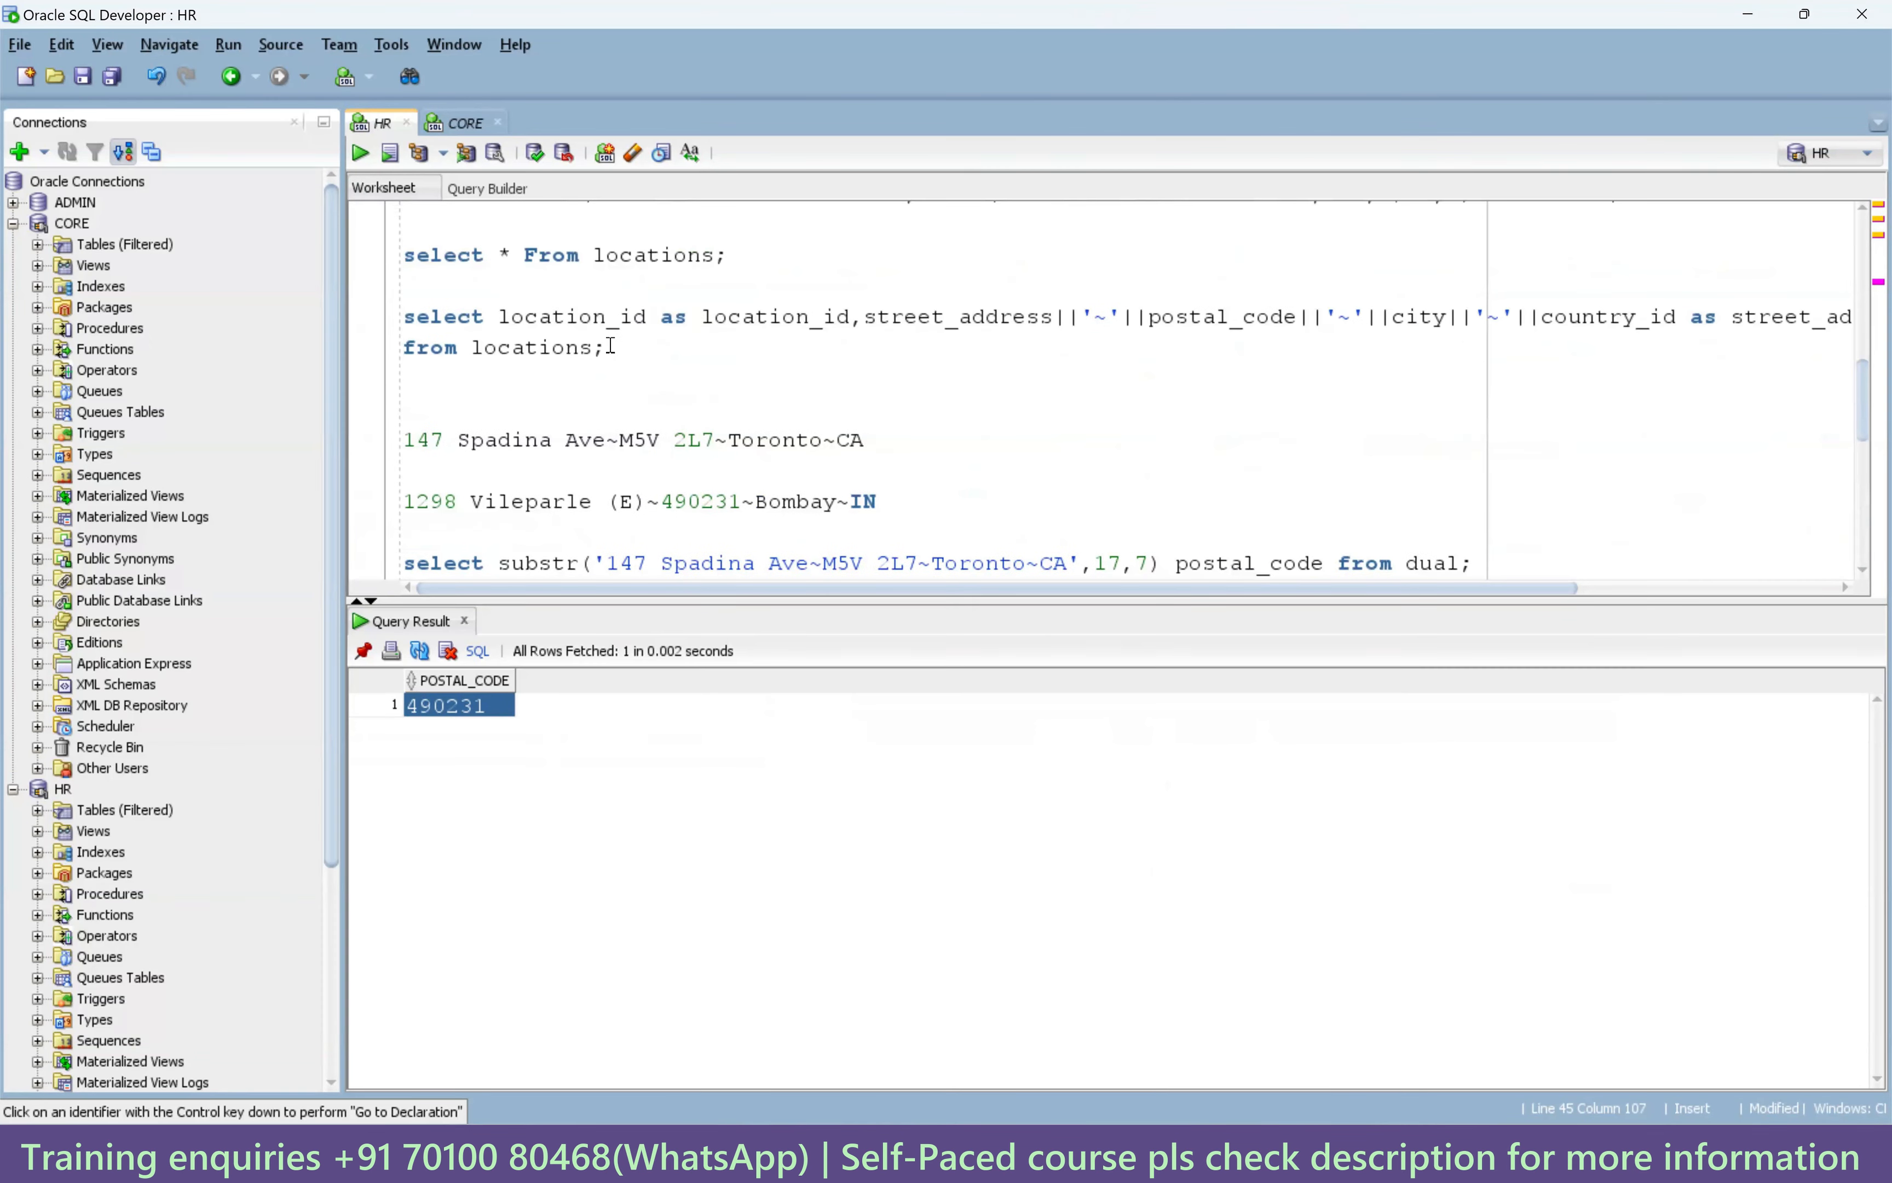
left_click_drag(595, 346, 395, 325)
key("ctrl+c")
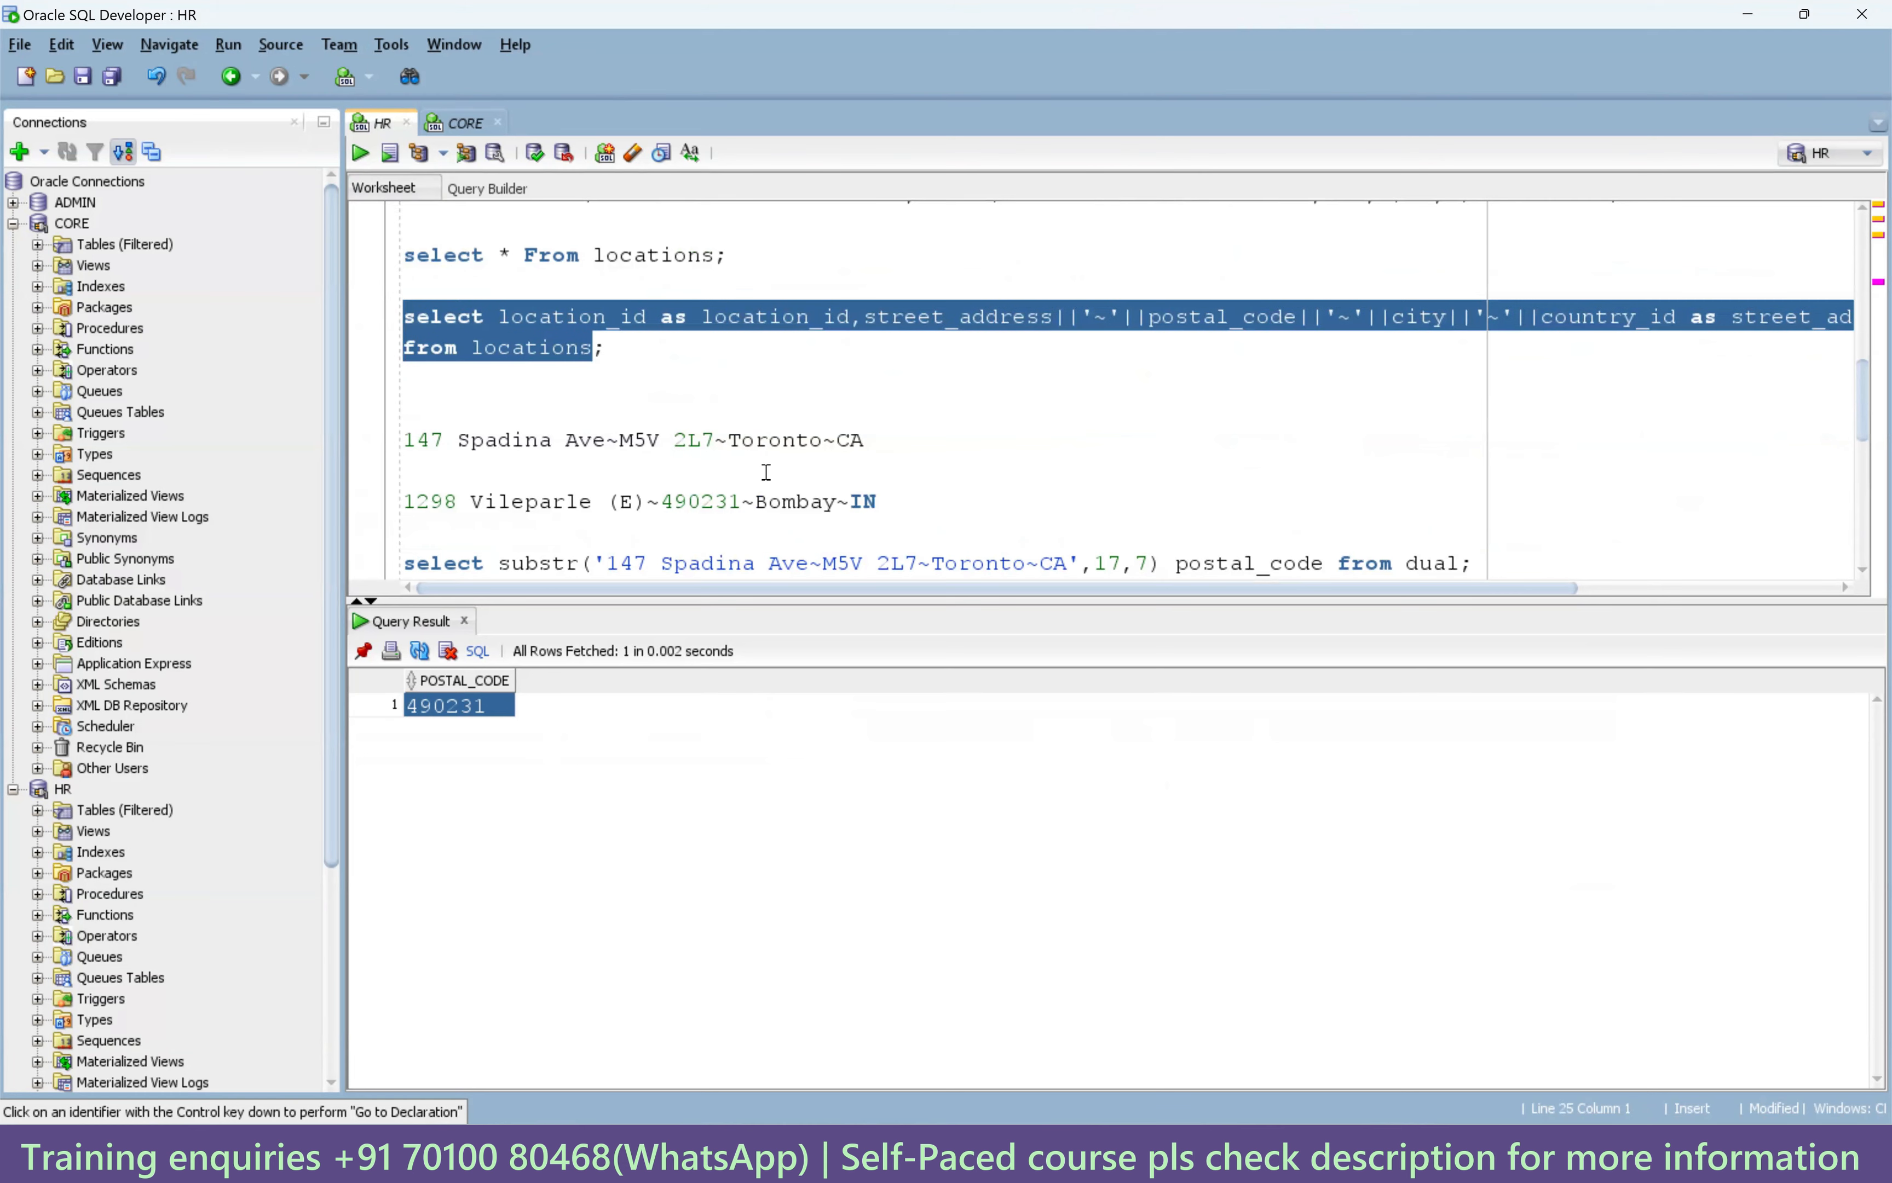
key("alt+Tab")
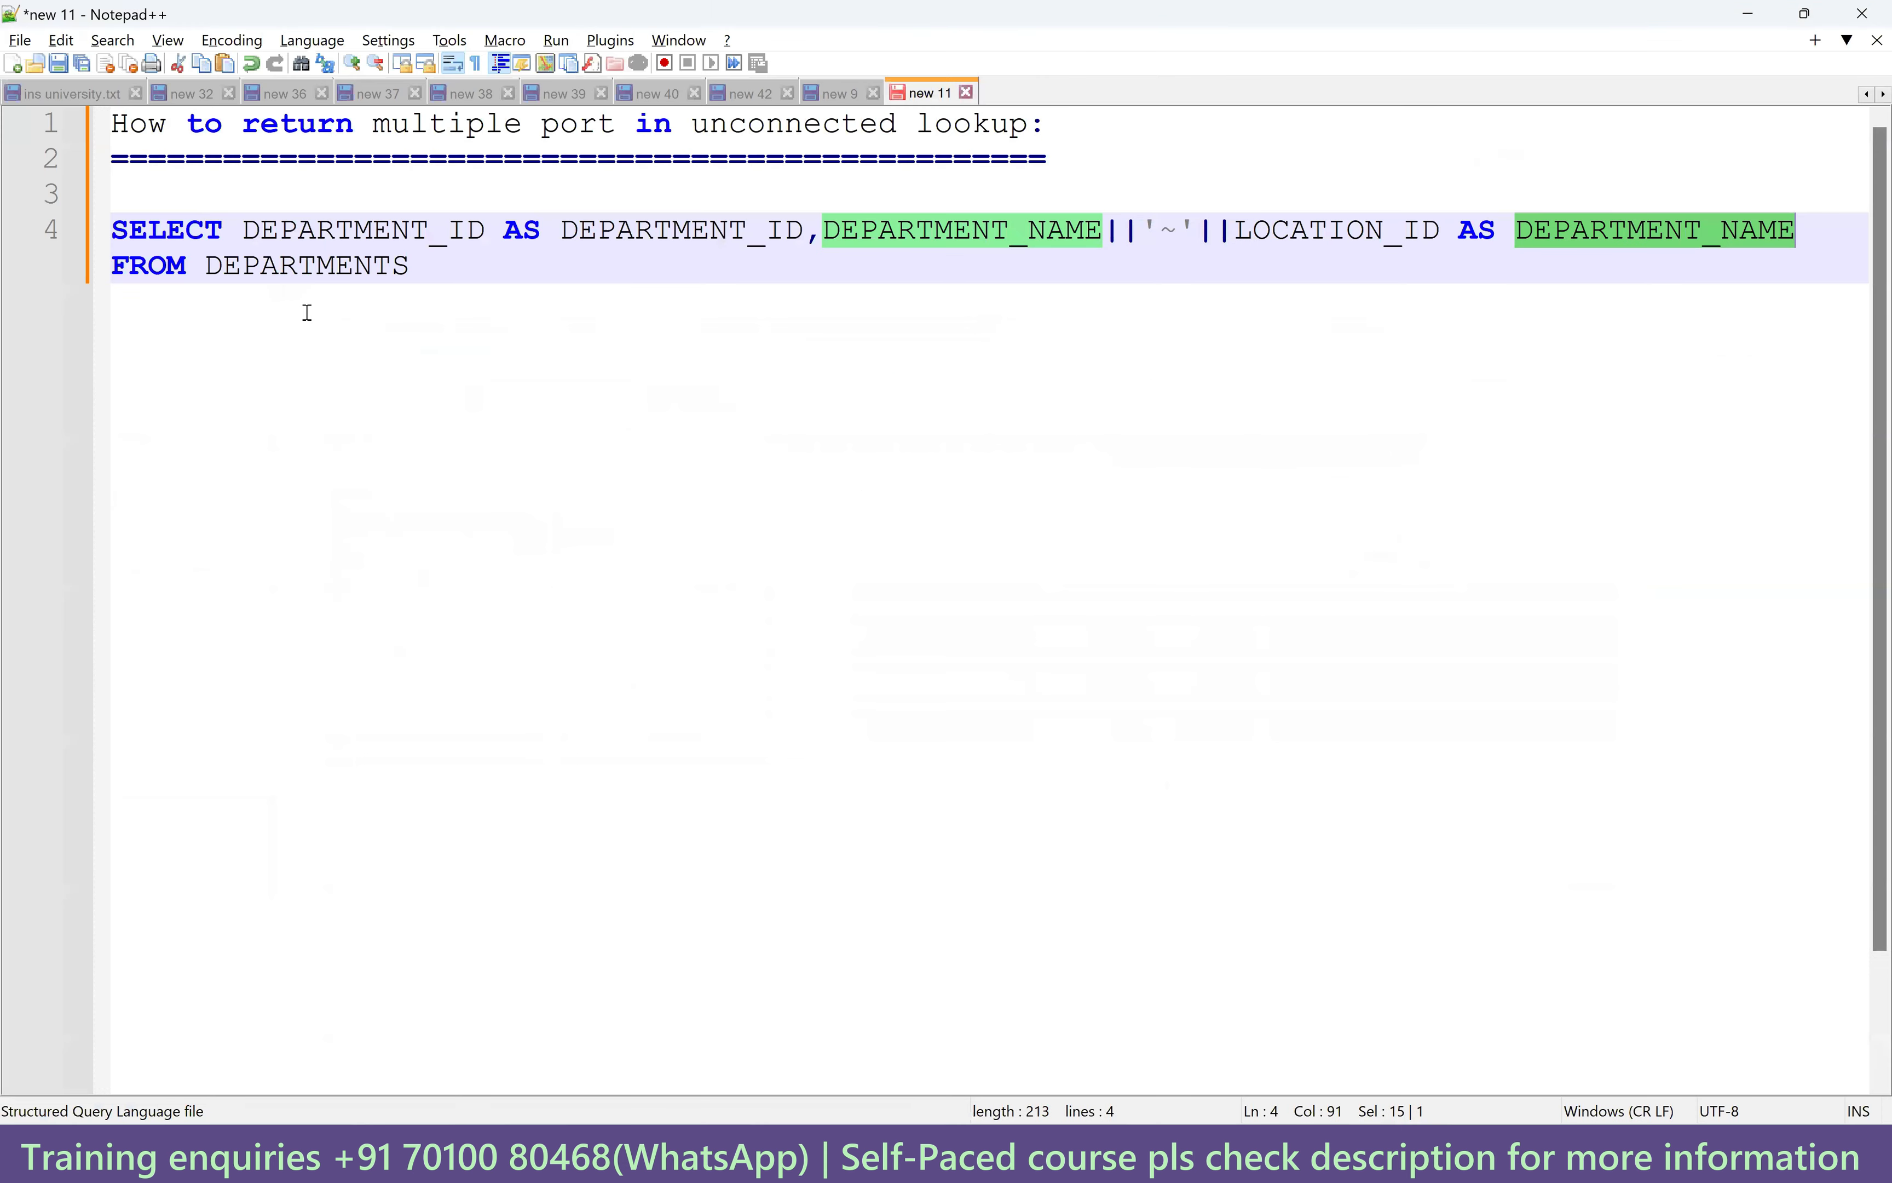
Paste the LOCATIONS query below the DEPARTMENTS query and convert it to uppercase.
left_click(433, 274)
key("Return")
key("Return")
key("Return")
key("ctrl+v")
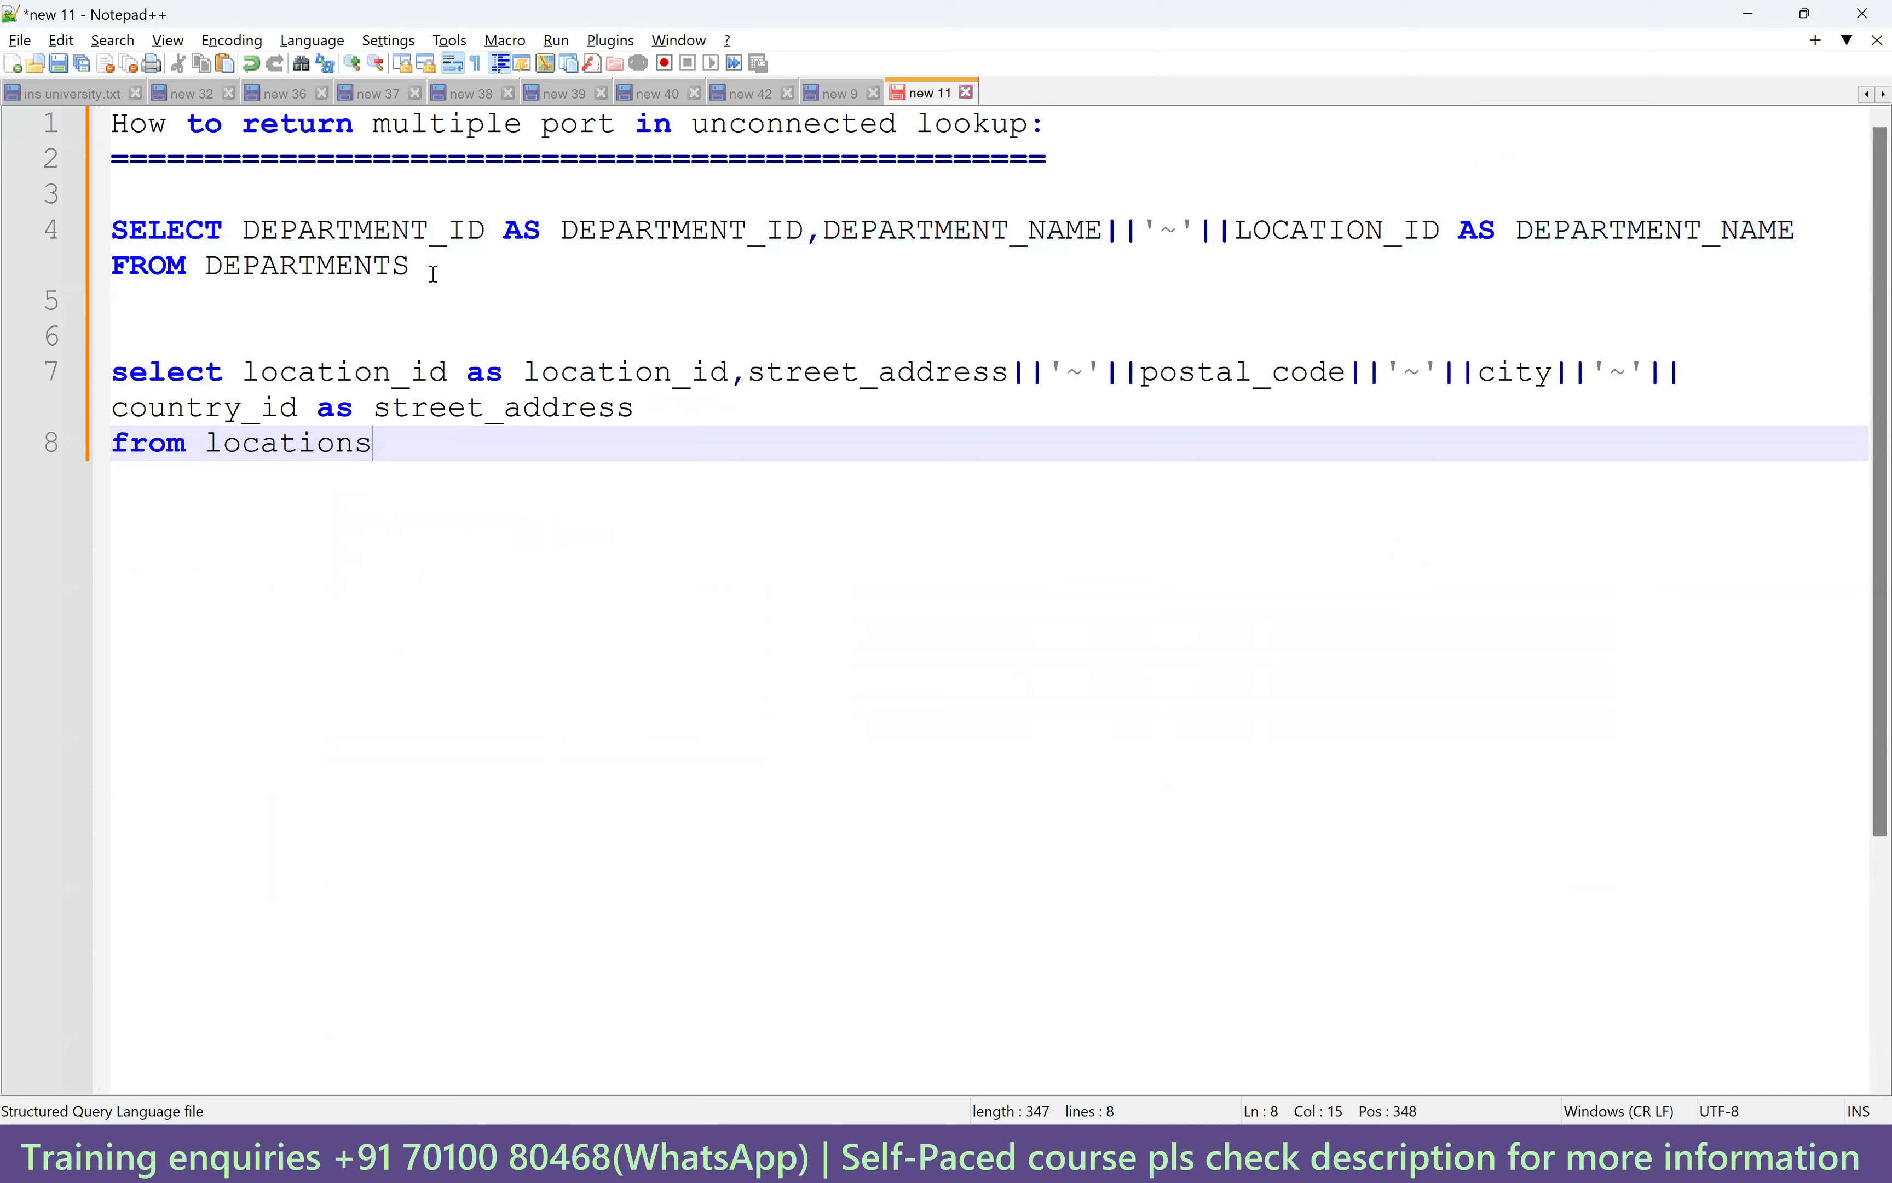
left_click_drag(386, 443, 111, 372)
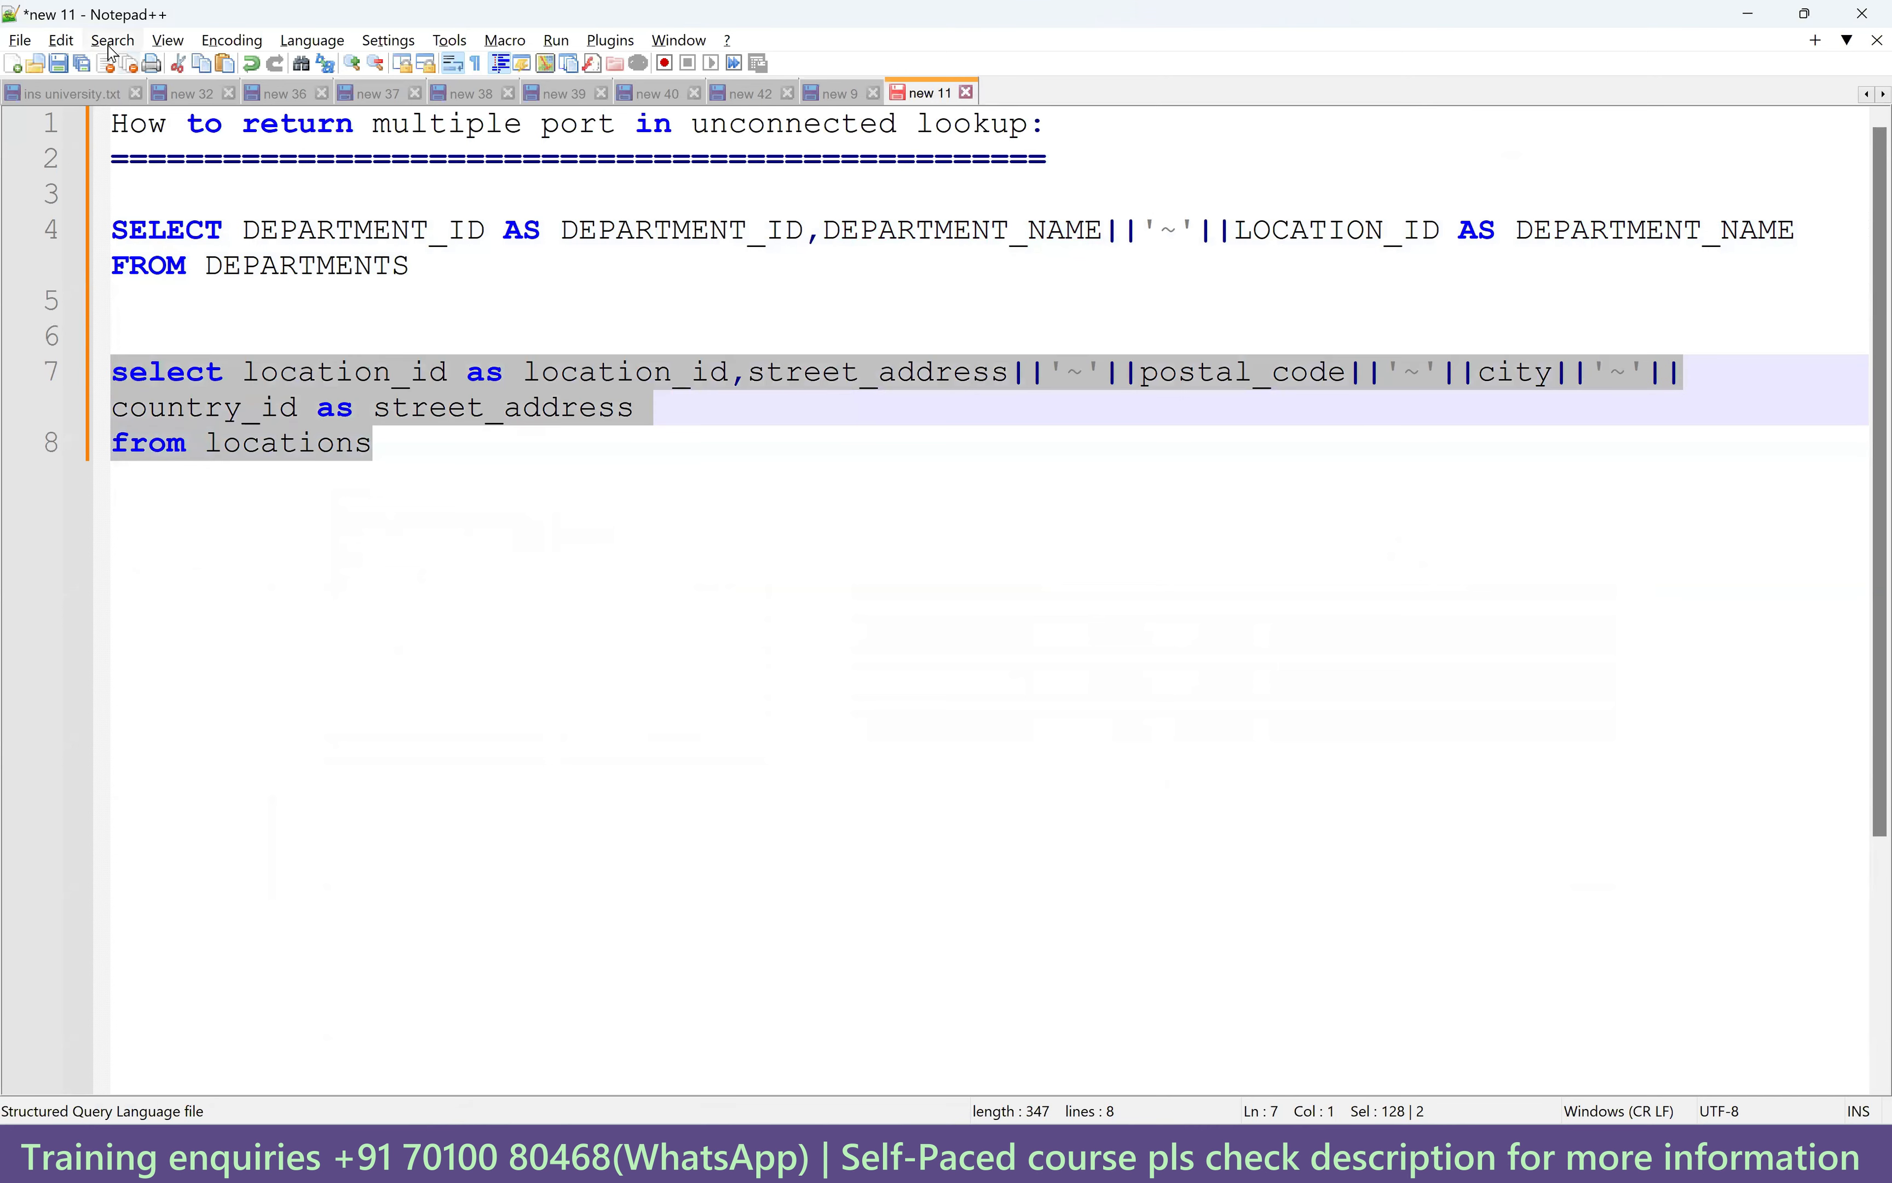
left_click(62, 45)
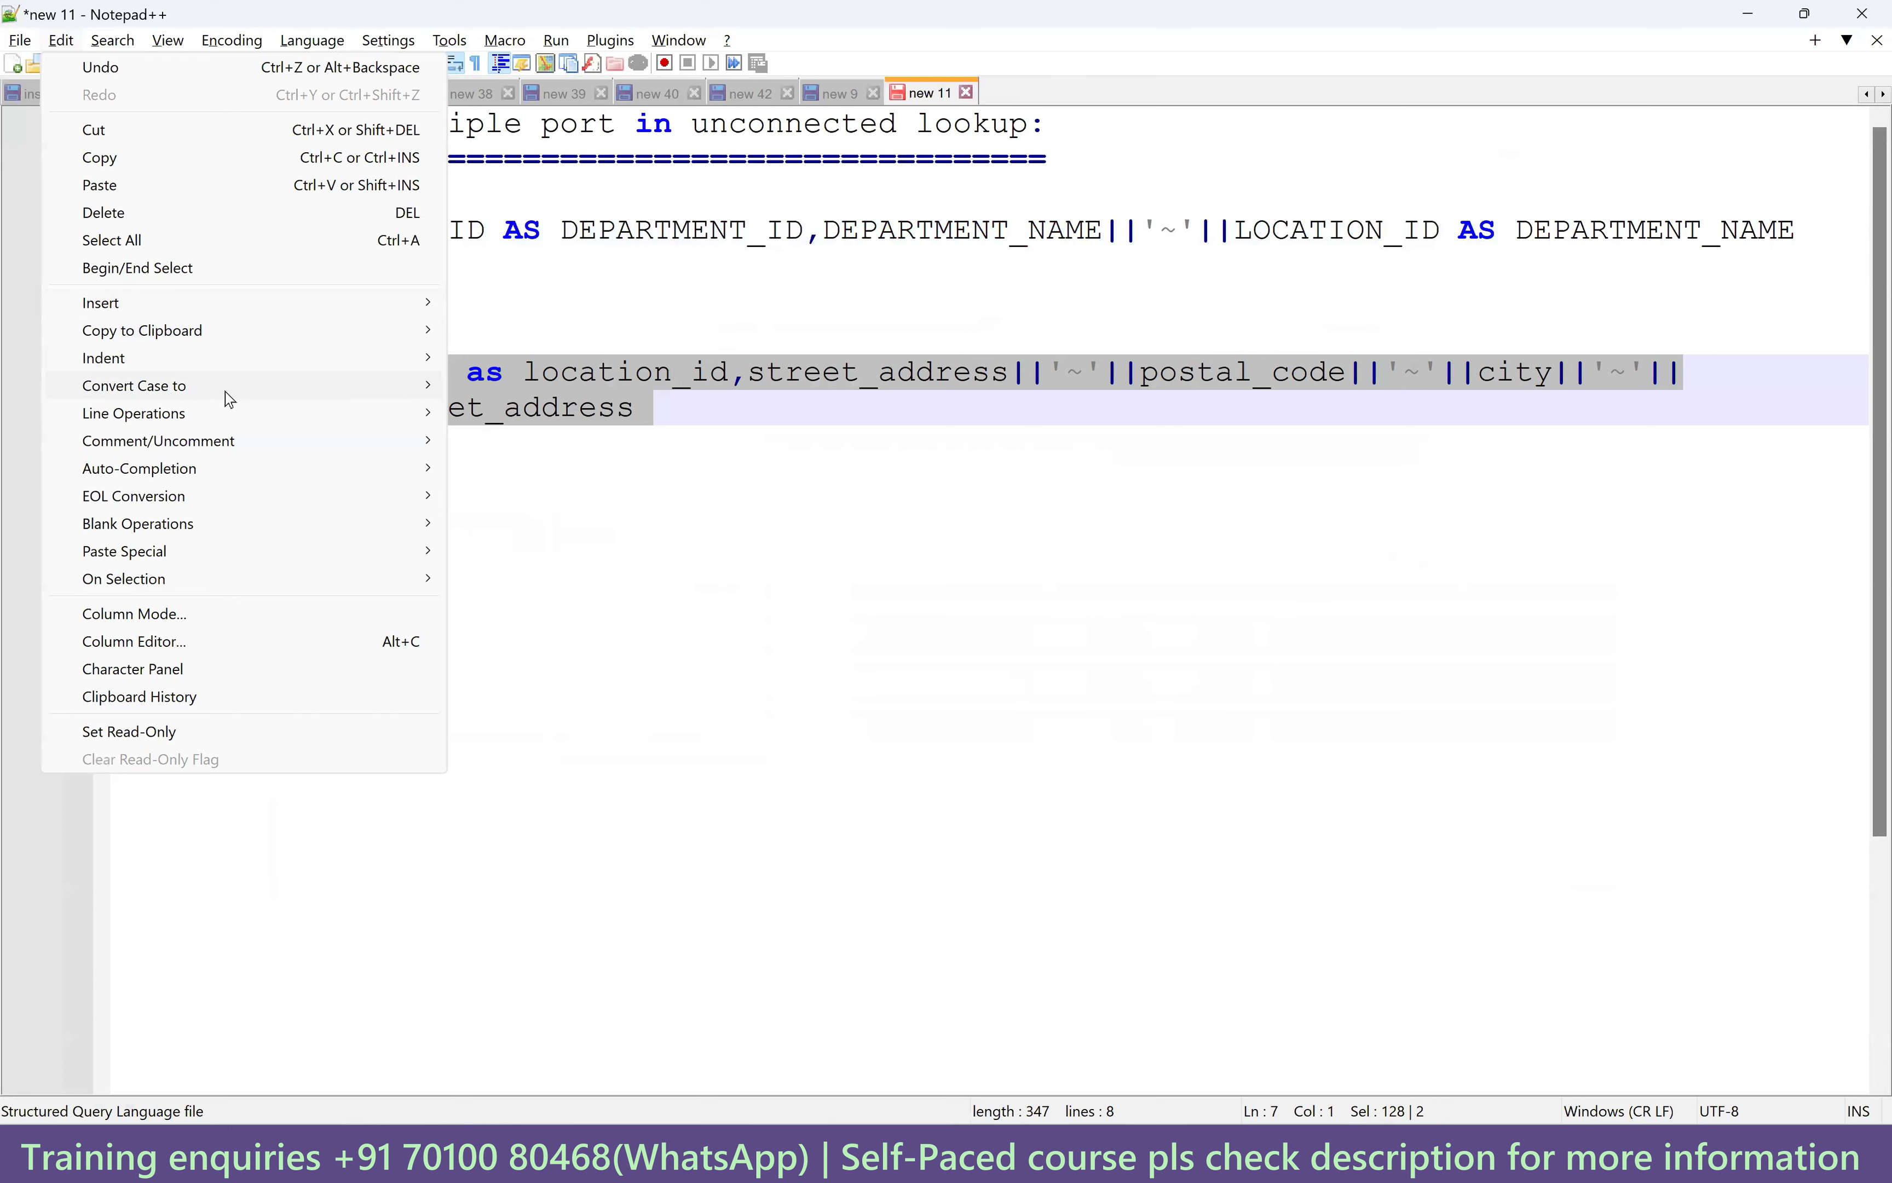
mouse_move(223, 389)
left_click(573, 391)
left_click(782, 553)
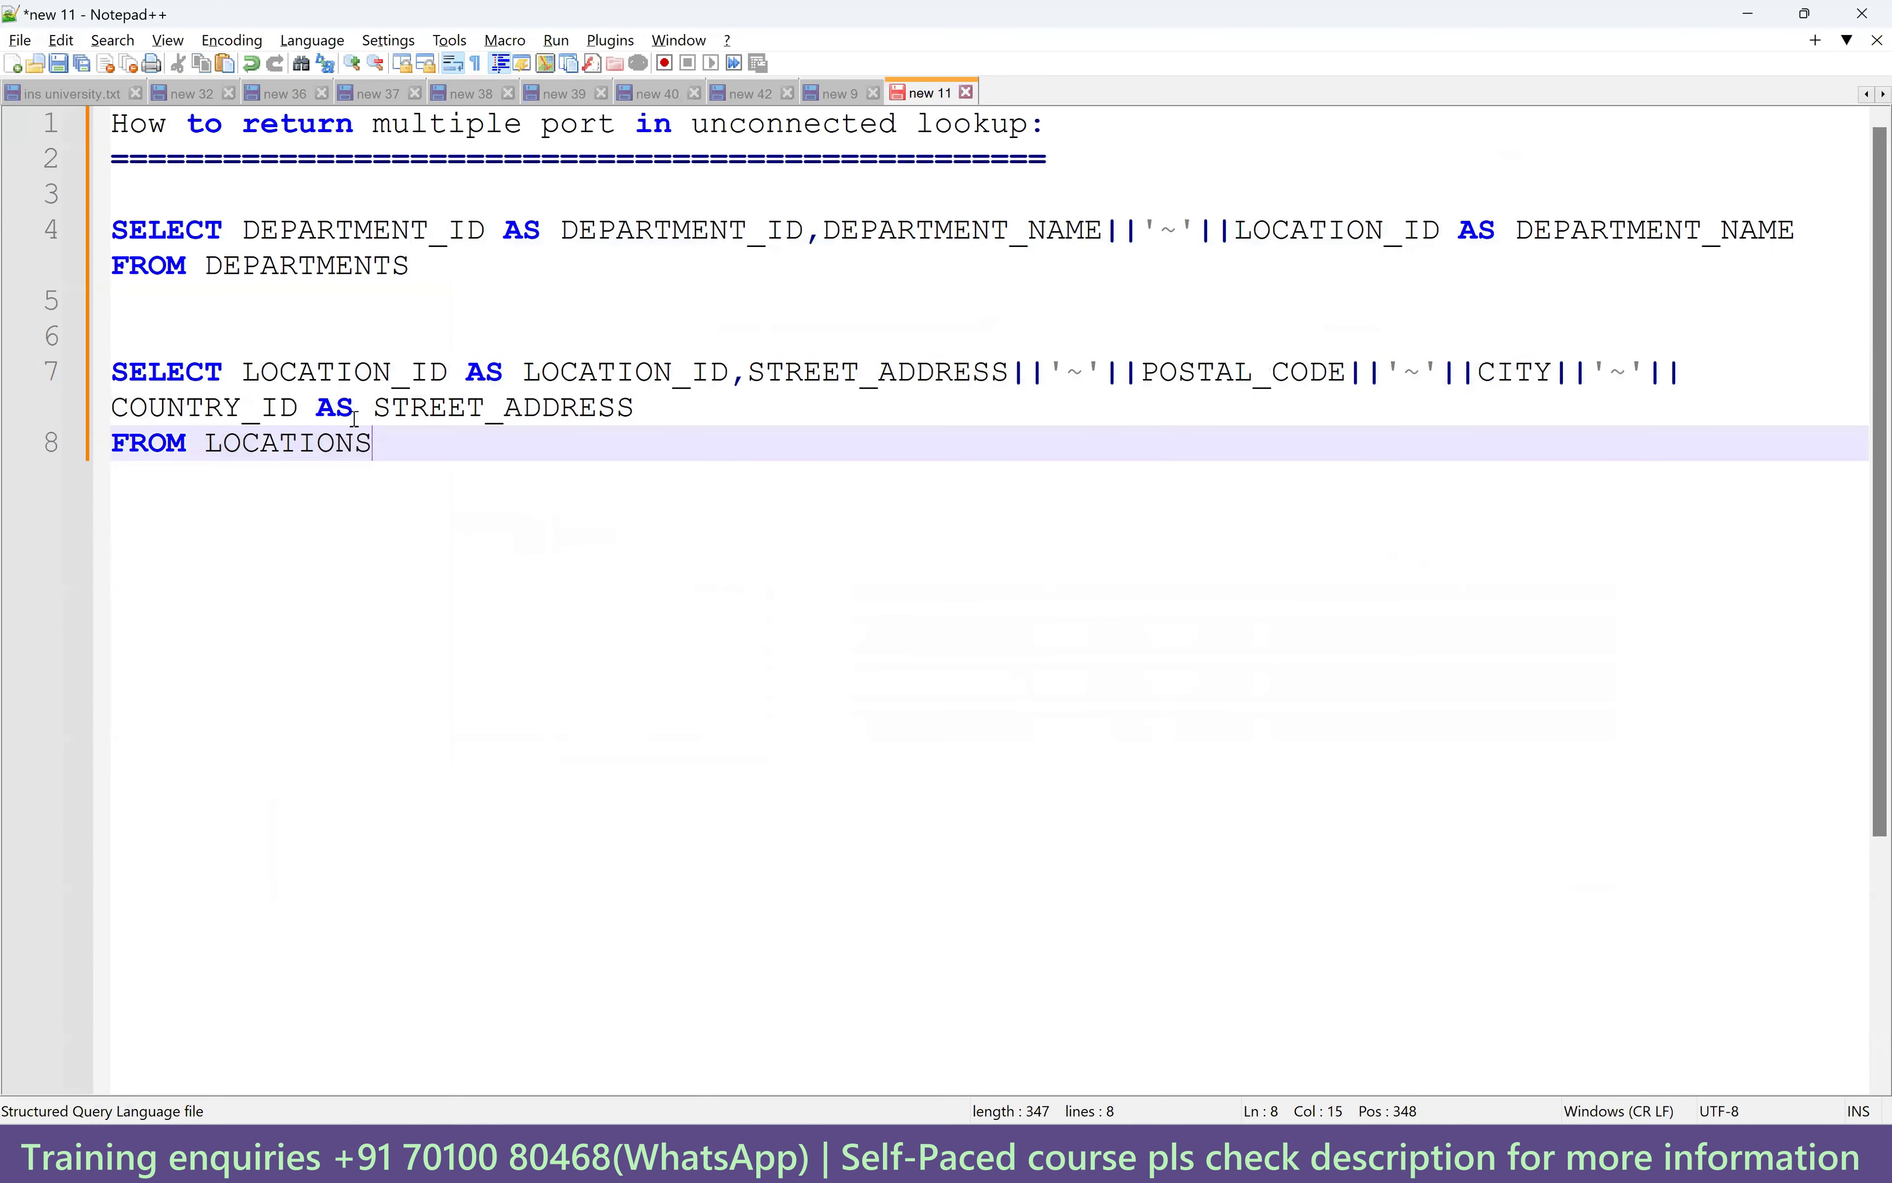
Join the FROM clause onto one line, fix the || before COUNTRY_ID, and select the query.
left_click_drag(244, 371, 446, 372)
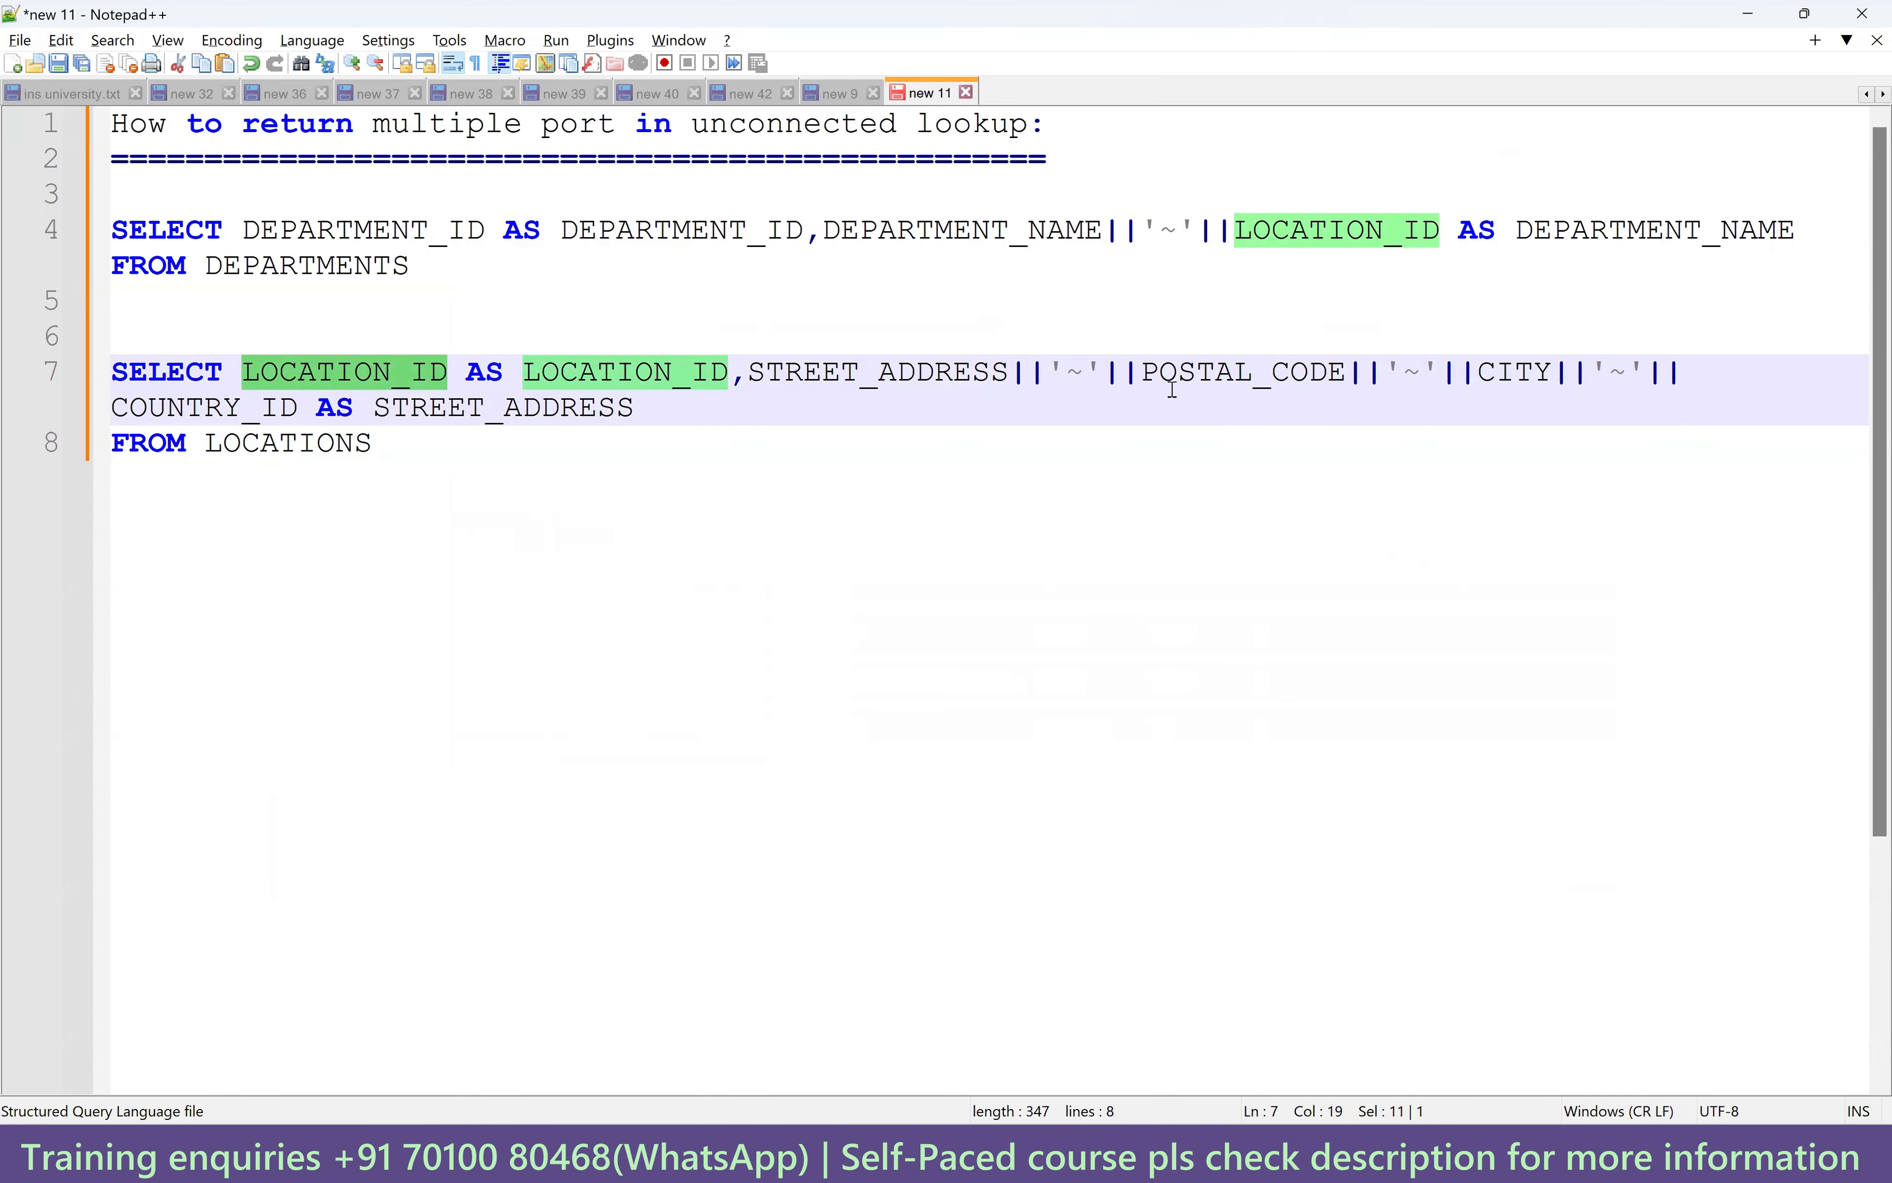
left_click_drag(371, 410, 636, 408)
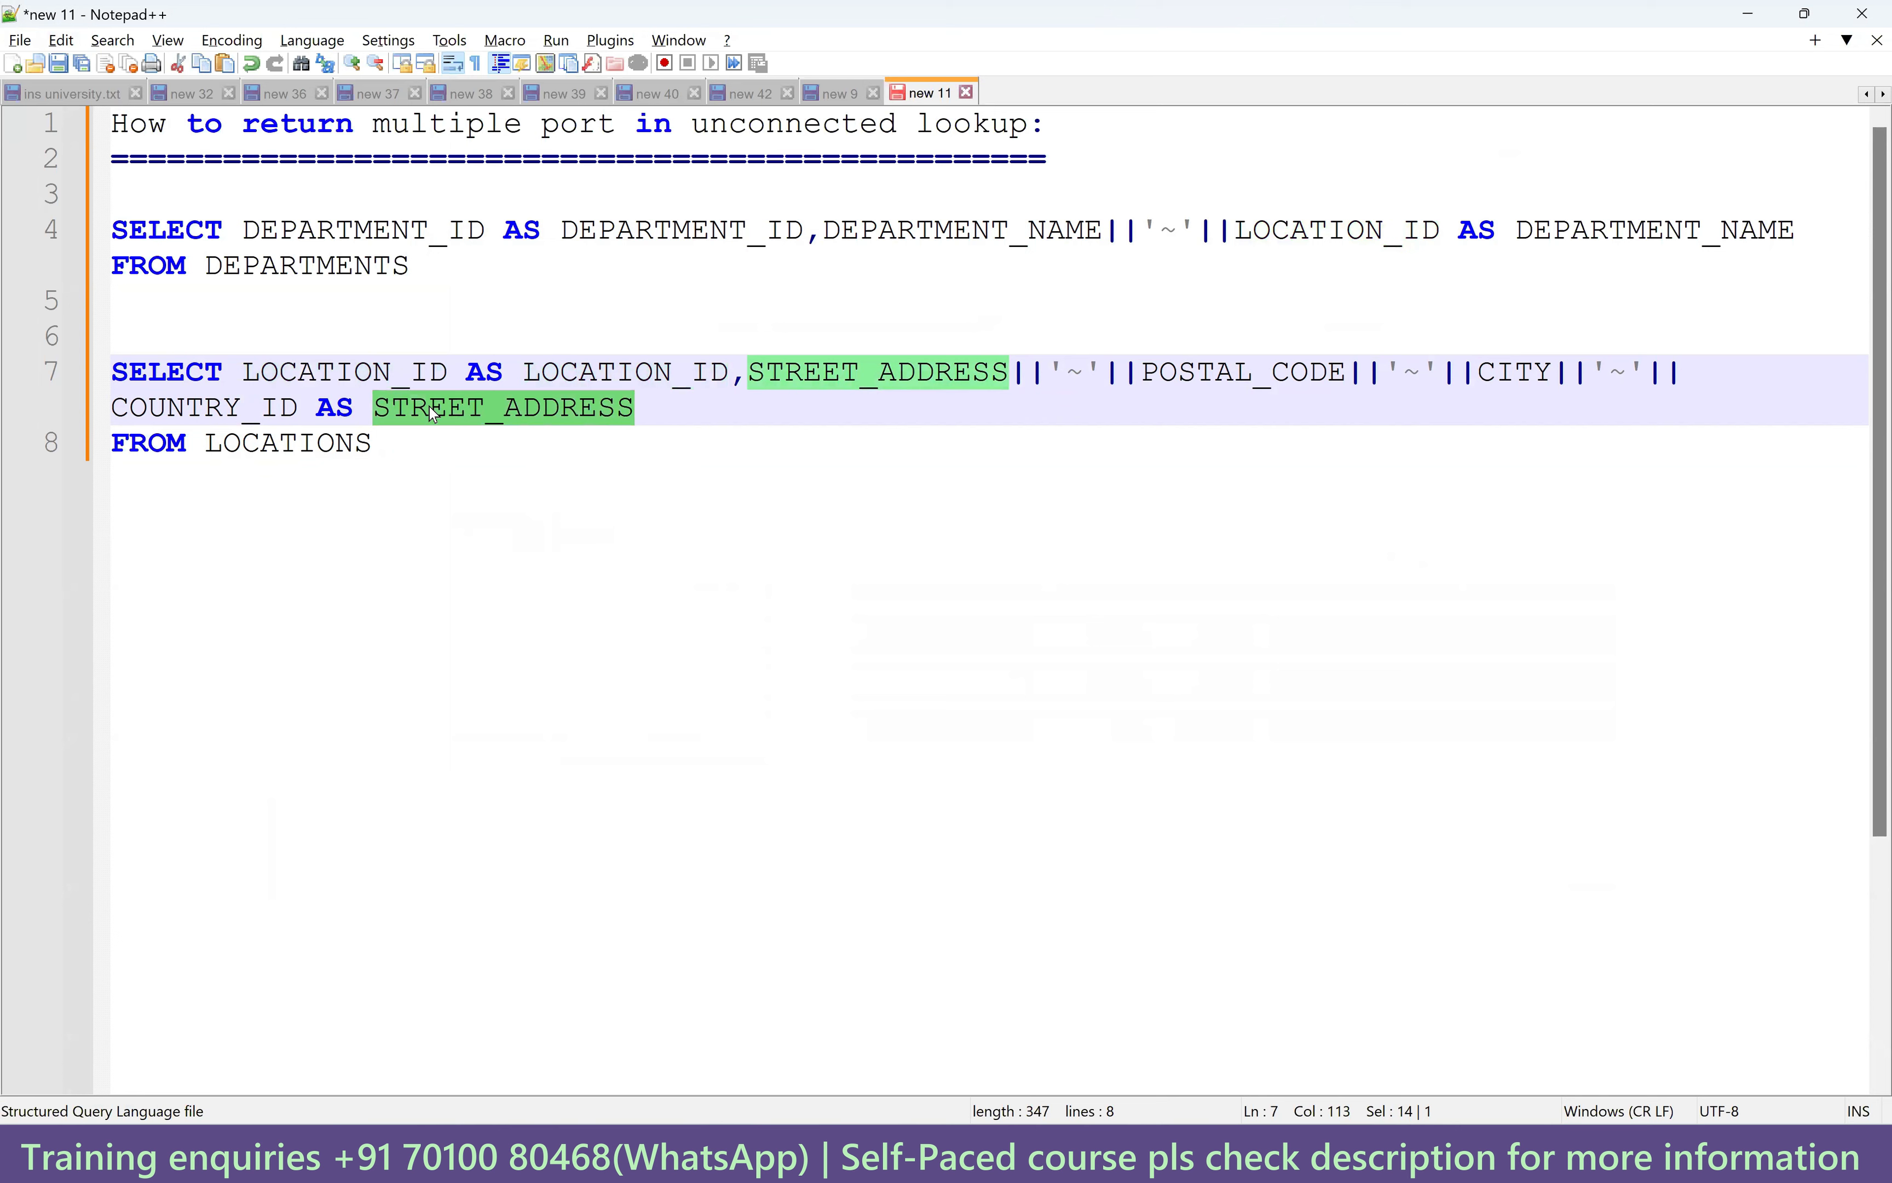
left_click_drag(382, 443, 111, 371)
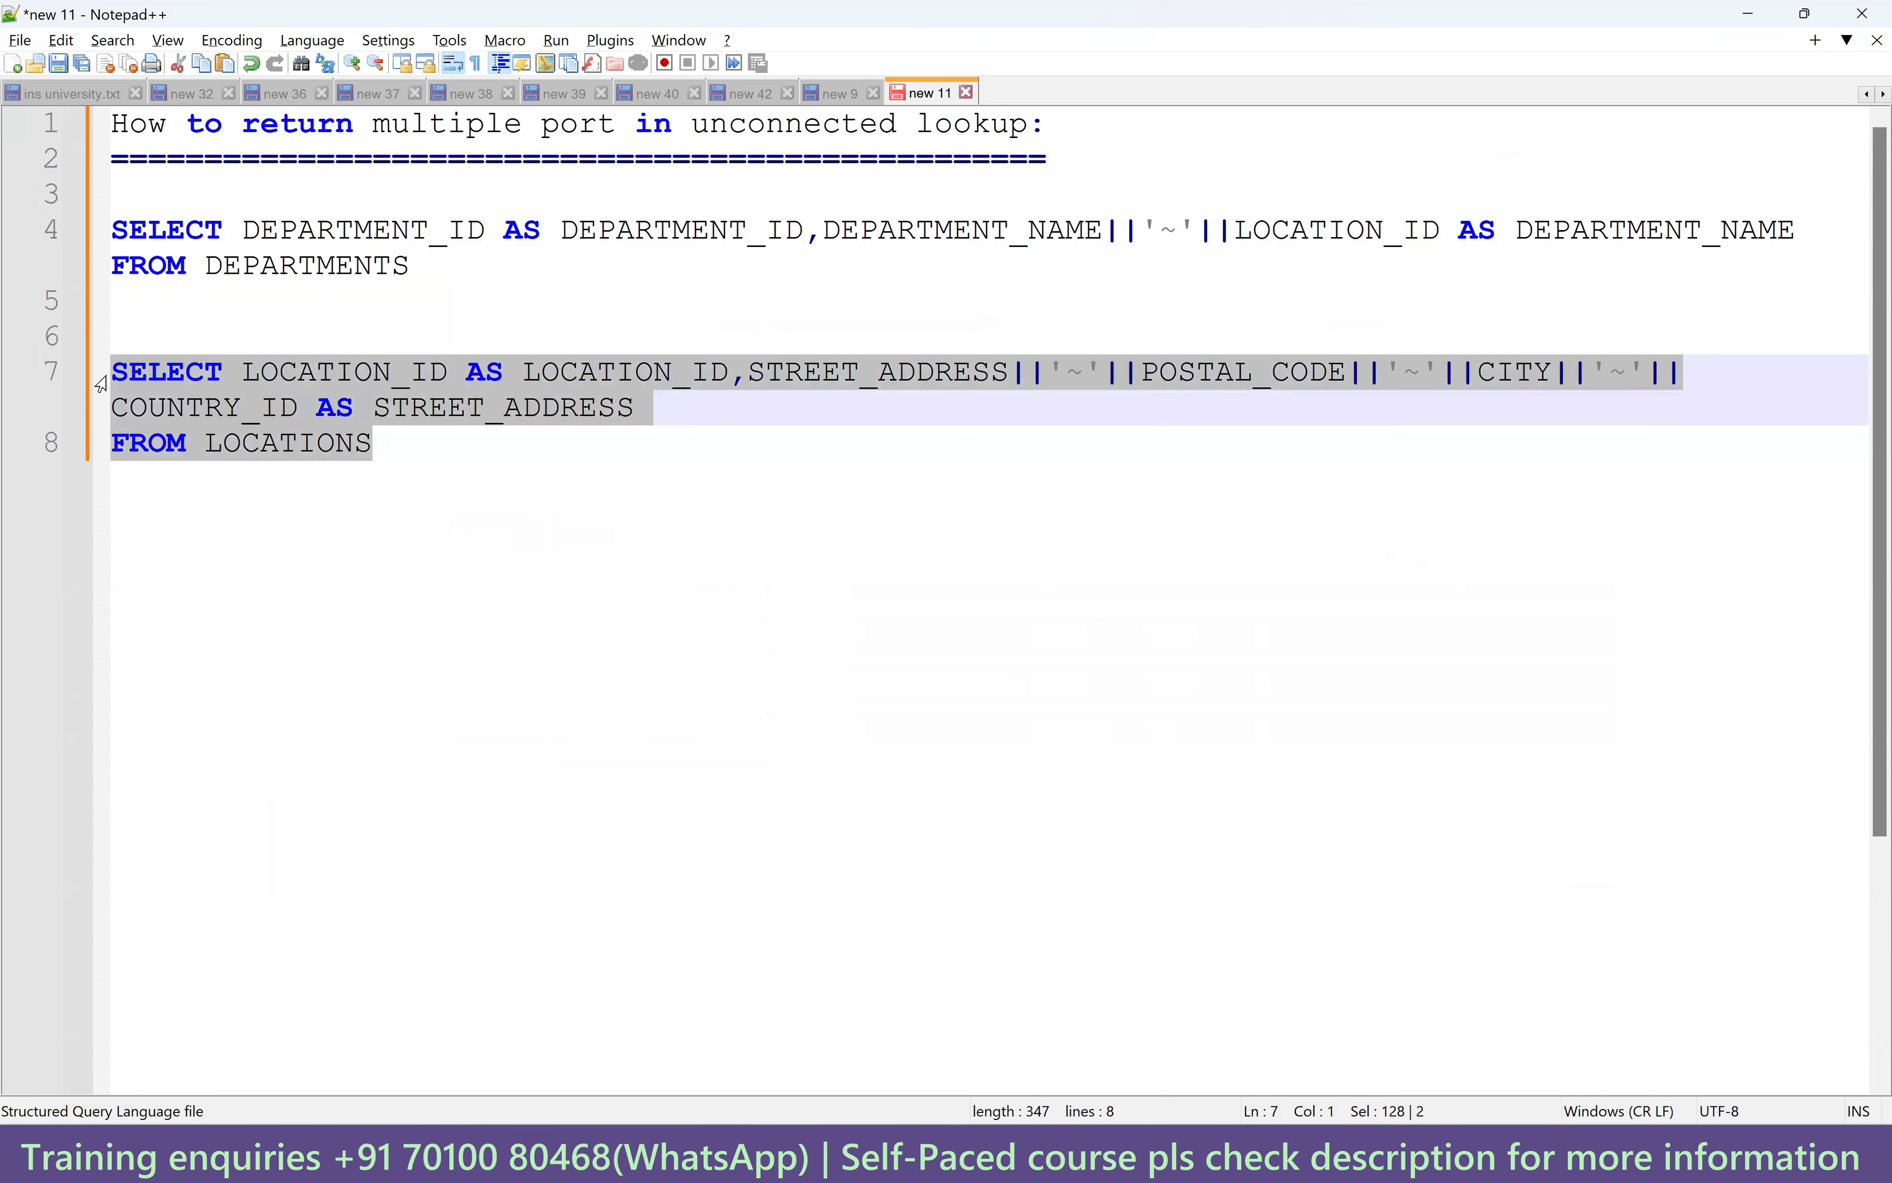
left_click(127, 461)
key("BackSpace")
left_click_drag(914, 416, 529, 407)
left_click(115, 407)
key("BackSpace")
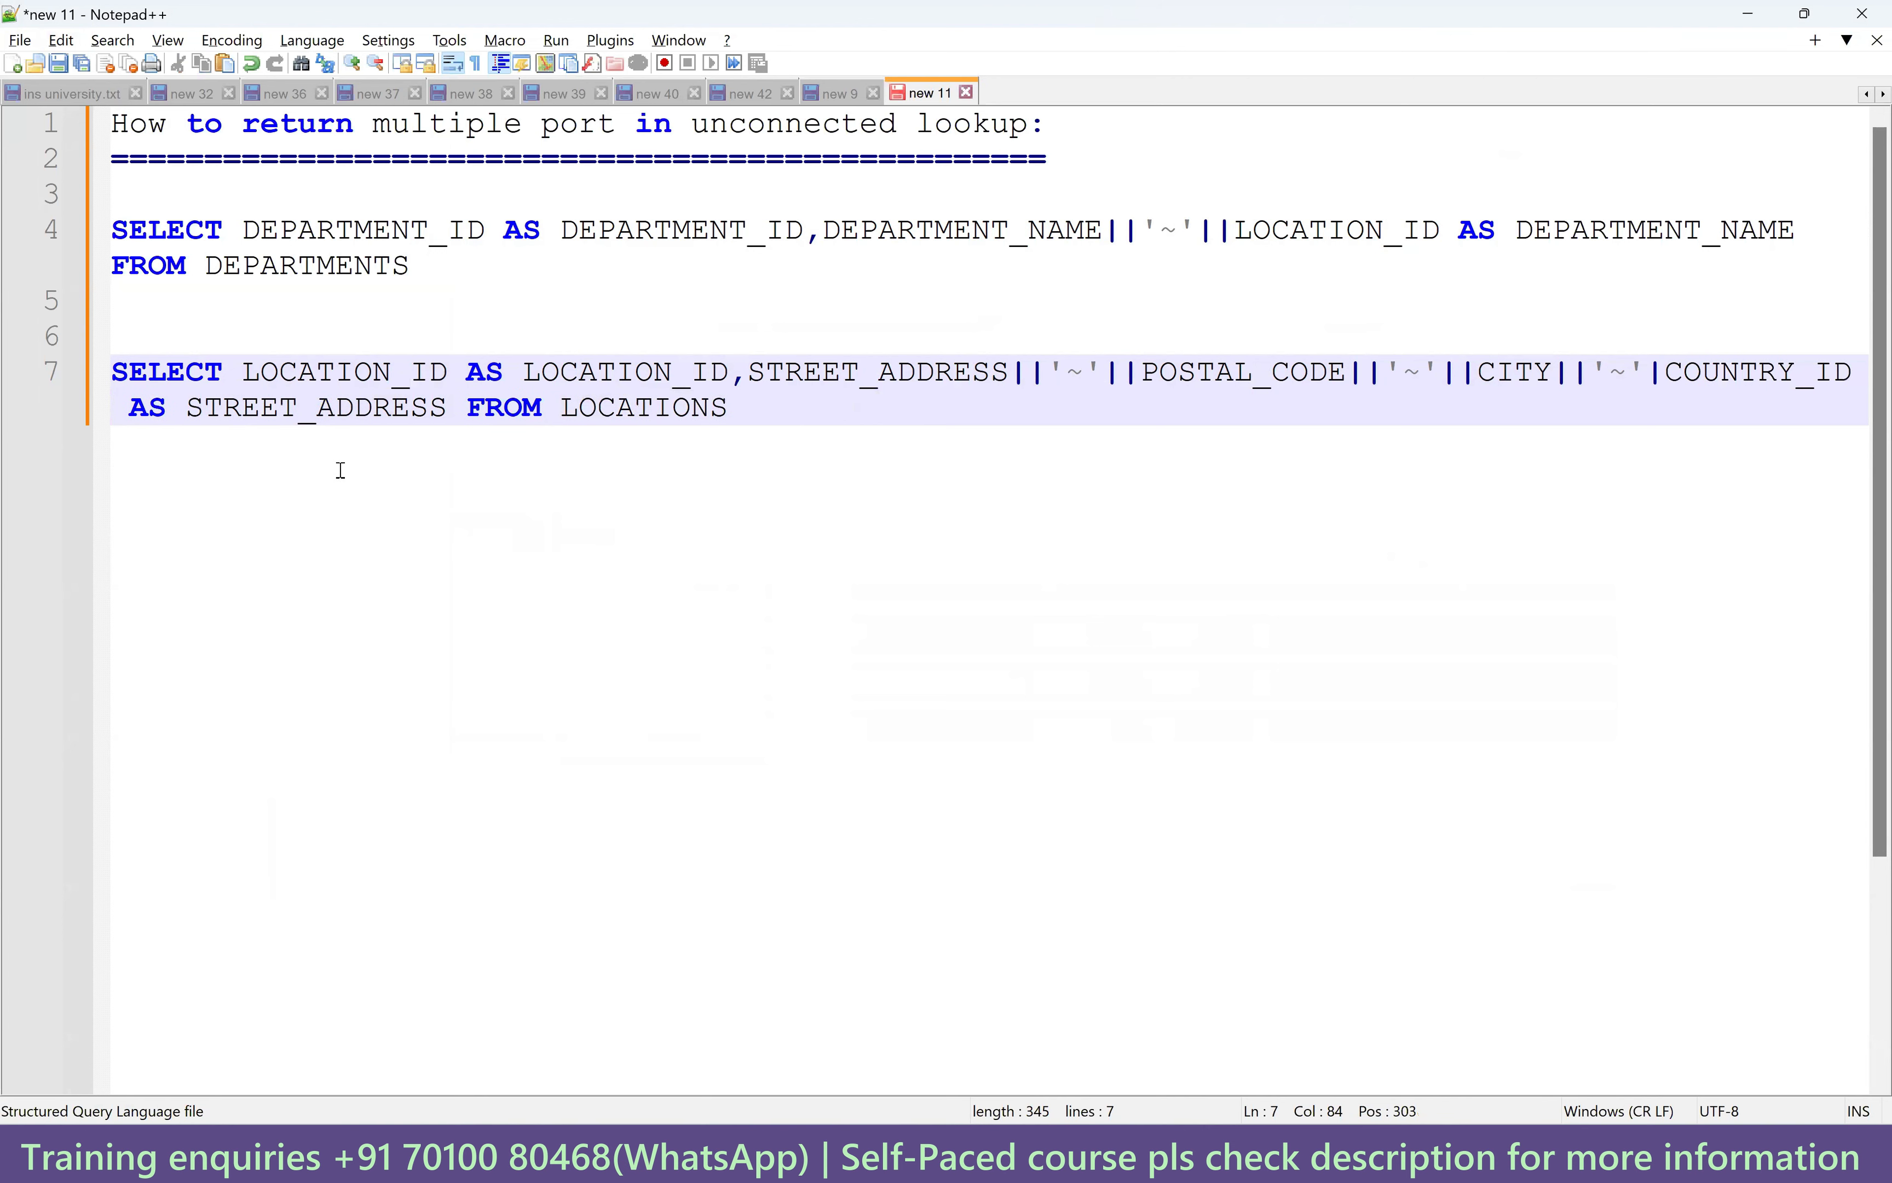
type("|")
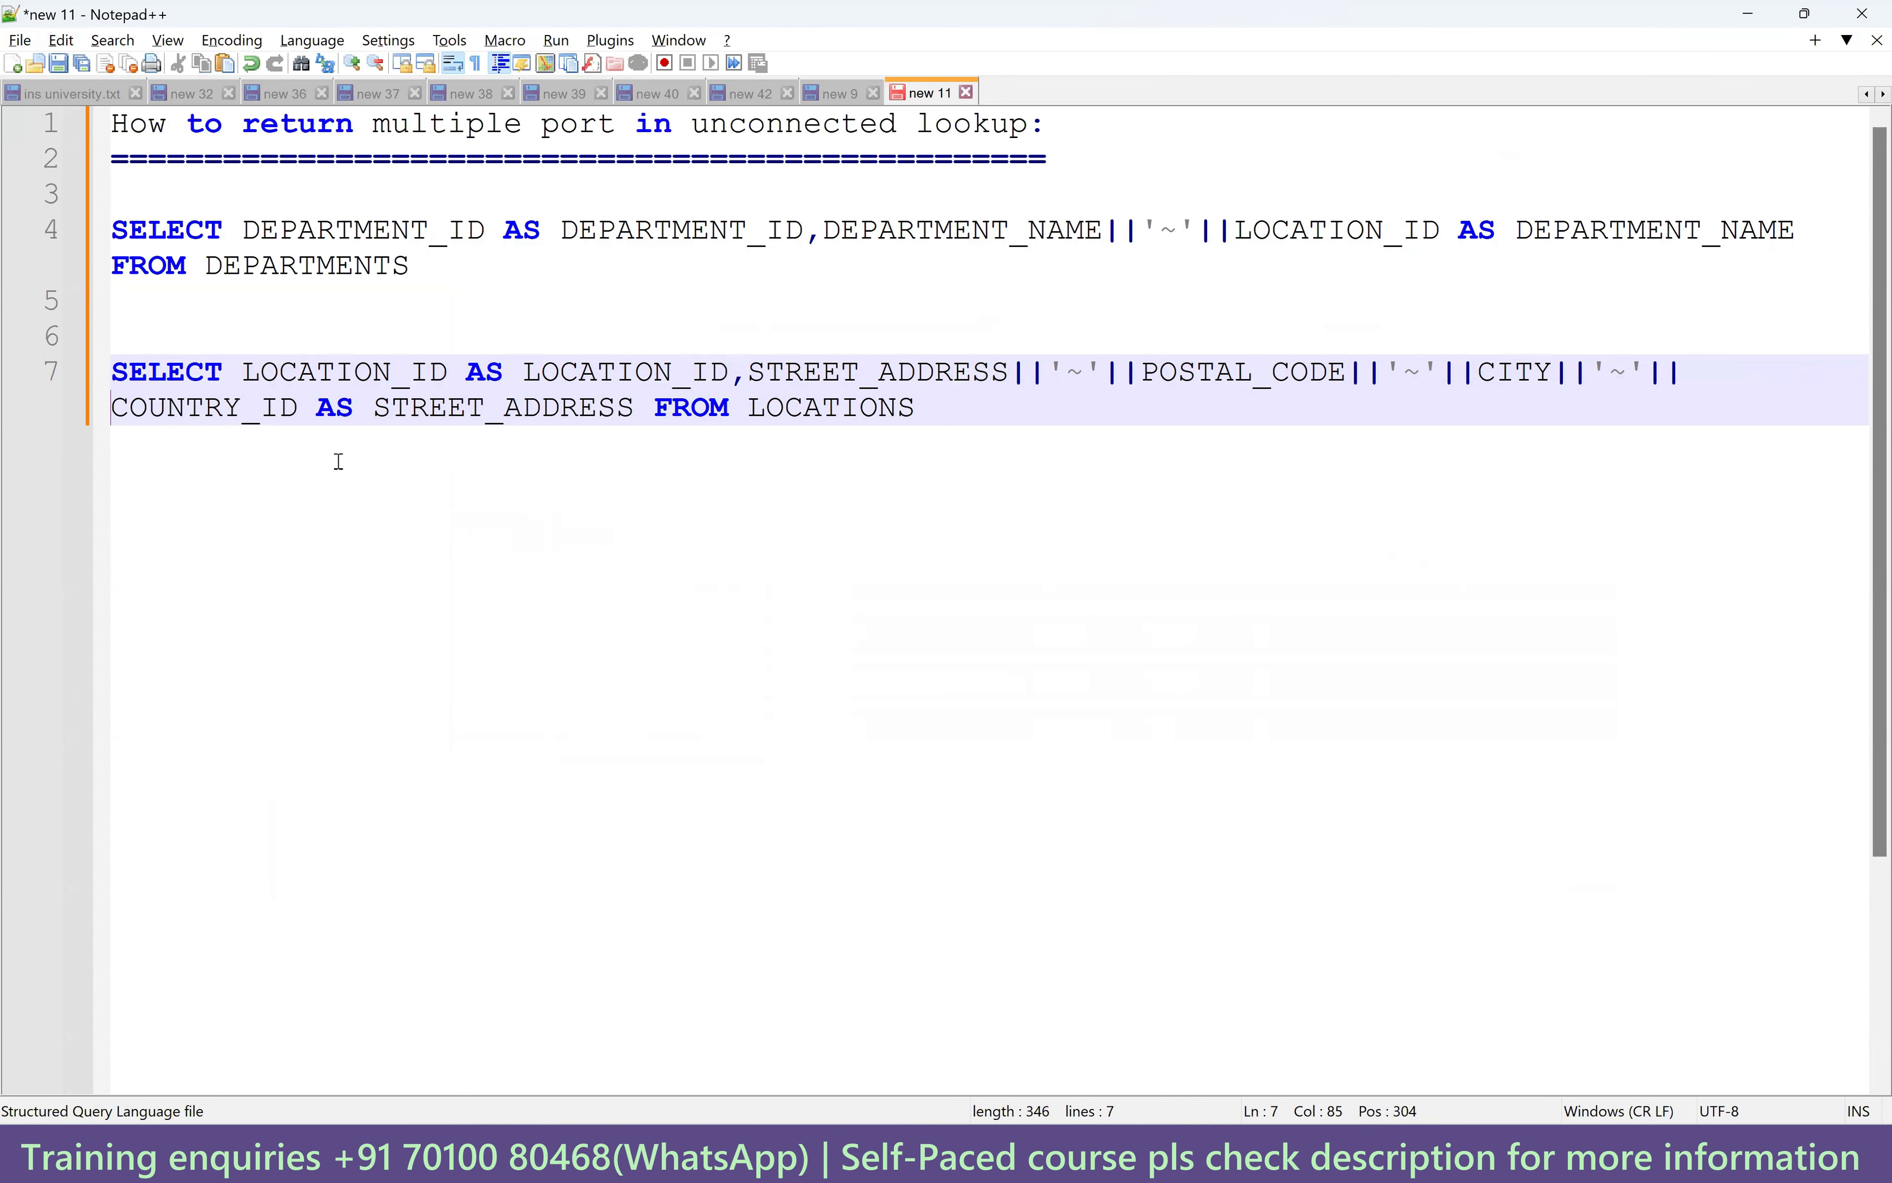
left_click_drag(914, 410, 68, 382)
key("ctrl+c")
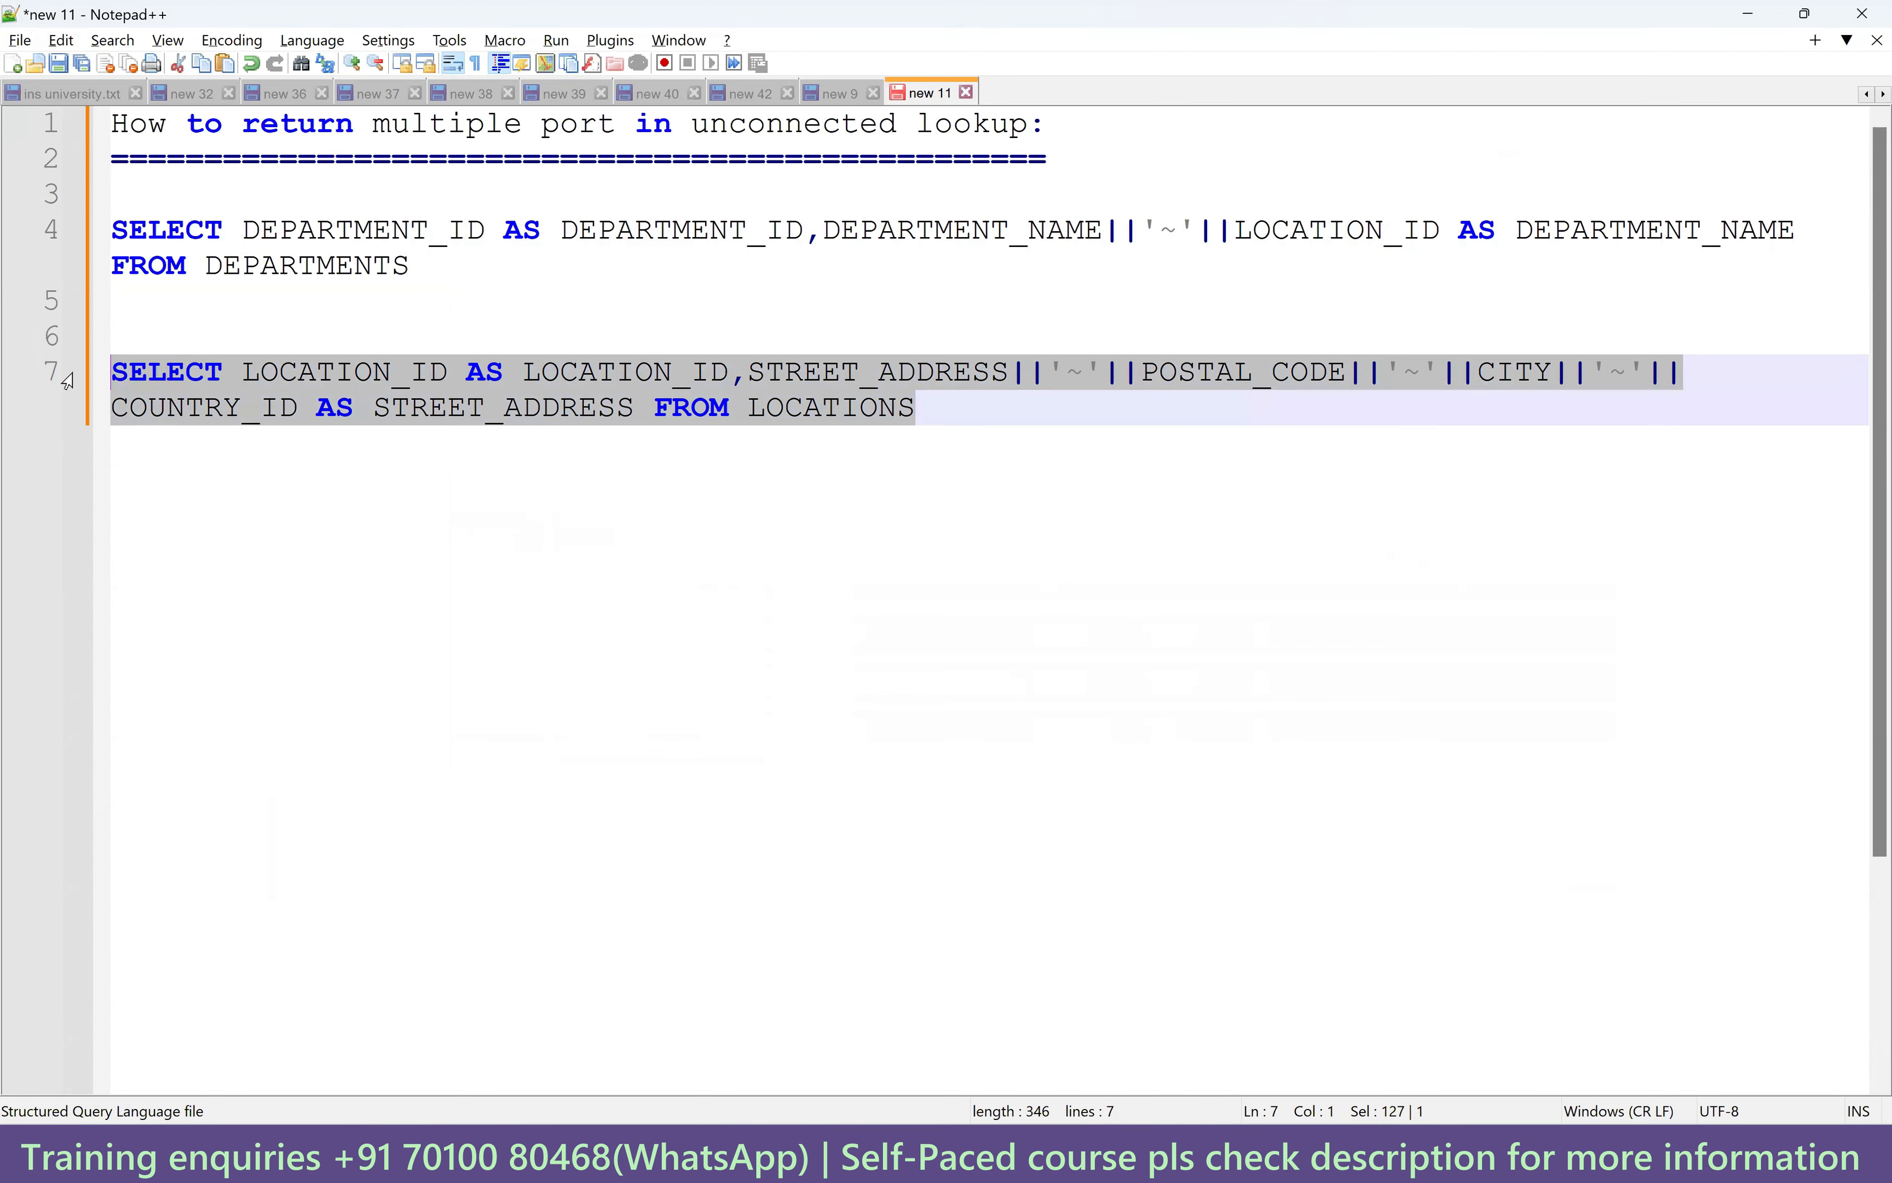
Paste the LOCATIONS query as lkp2's Lookup SQL Override, returning STREET_ADDRESS, and save the mapping.
key("alt+Tab")
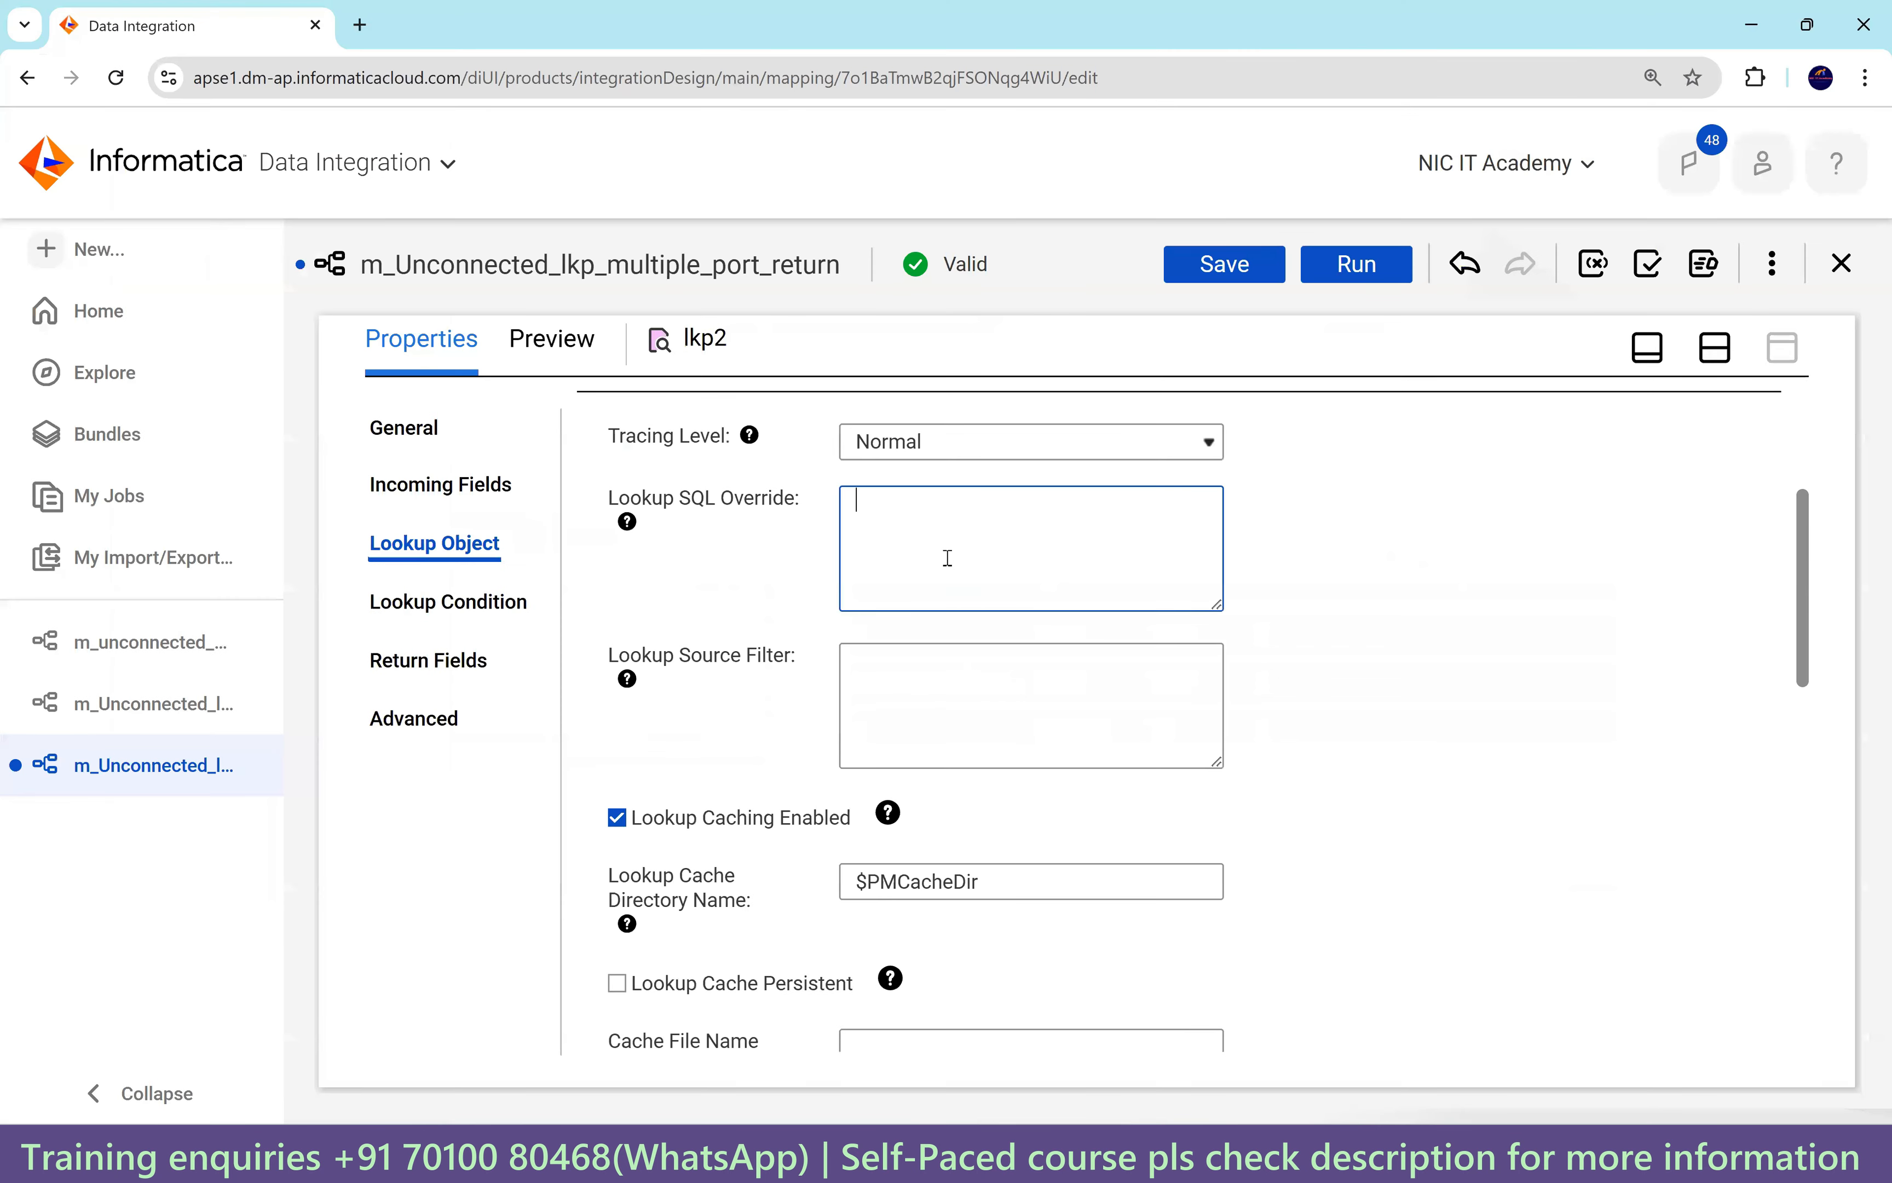
key("ctrl+v")
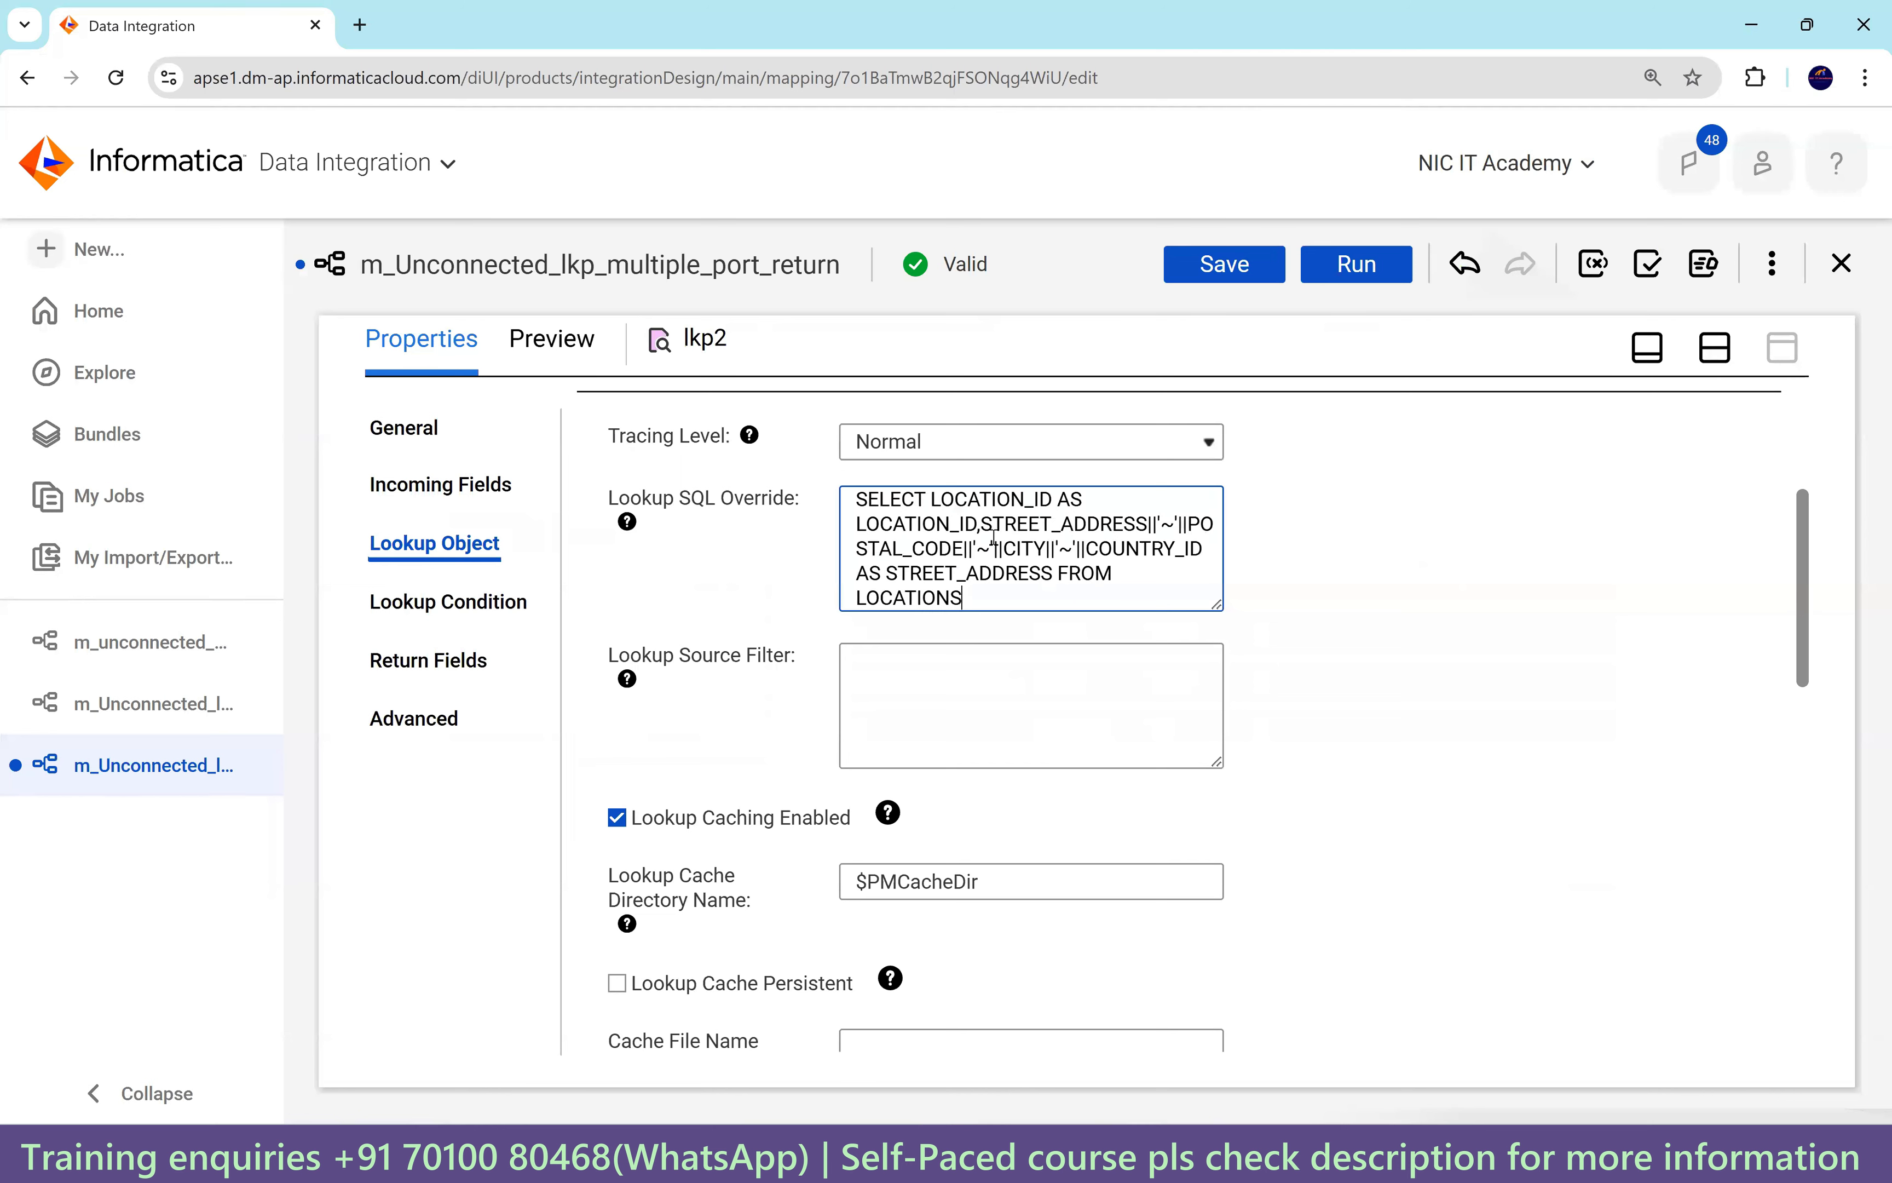
double_click(1039, 501)
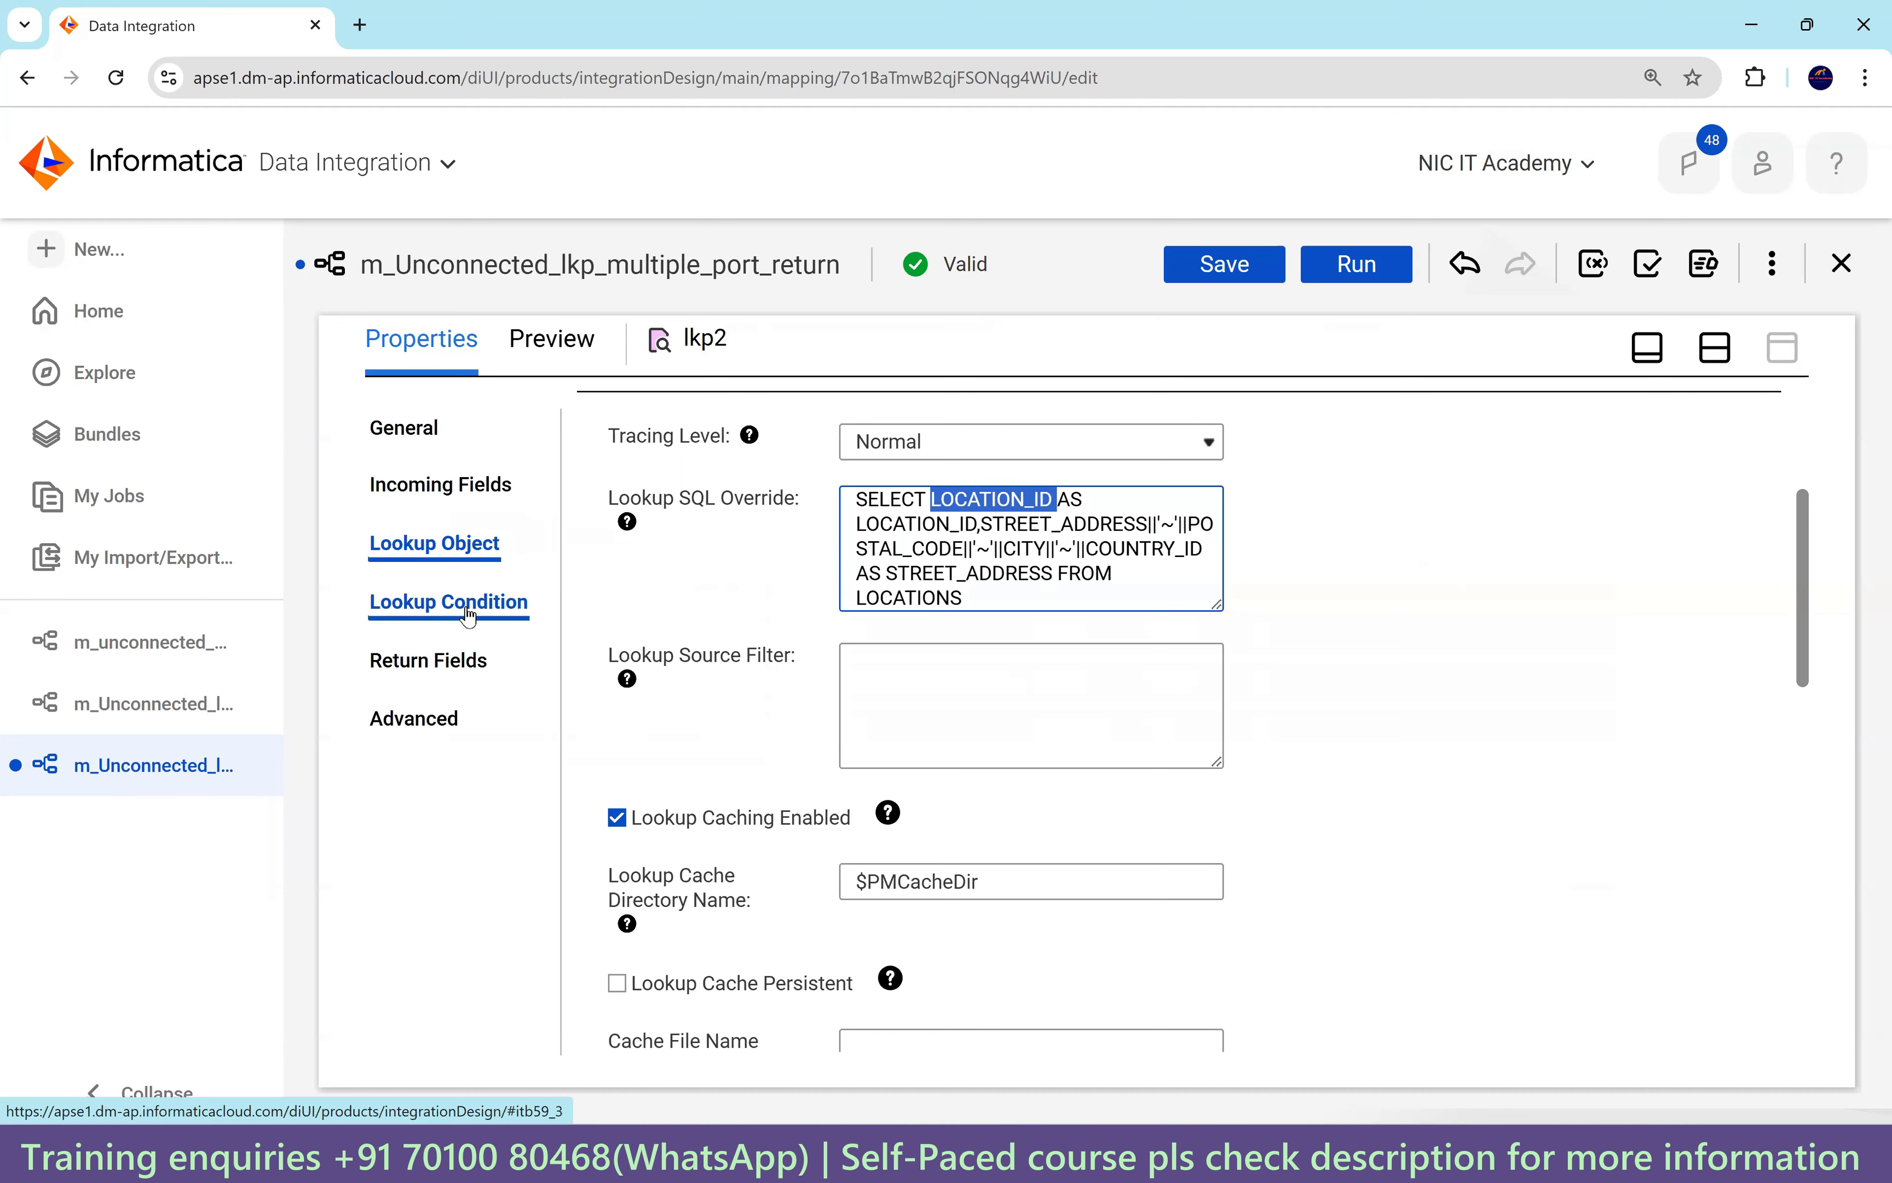
left_click(434, 661)
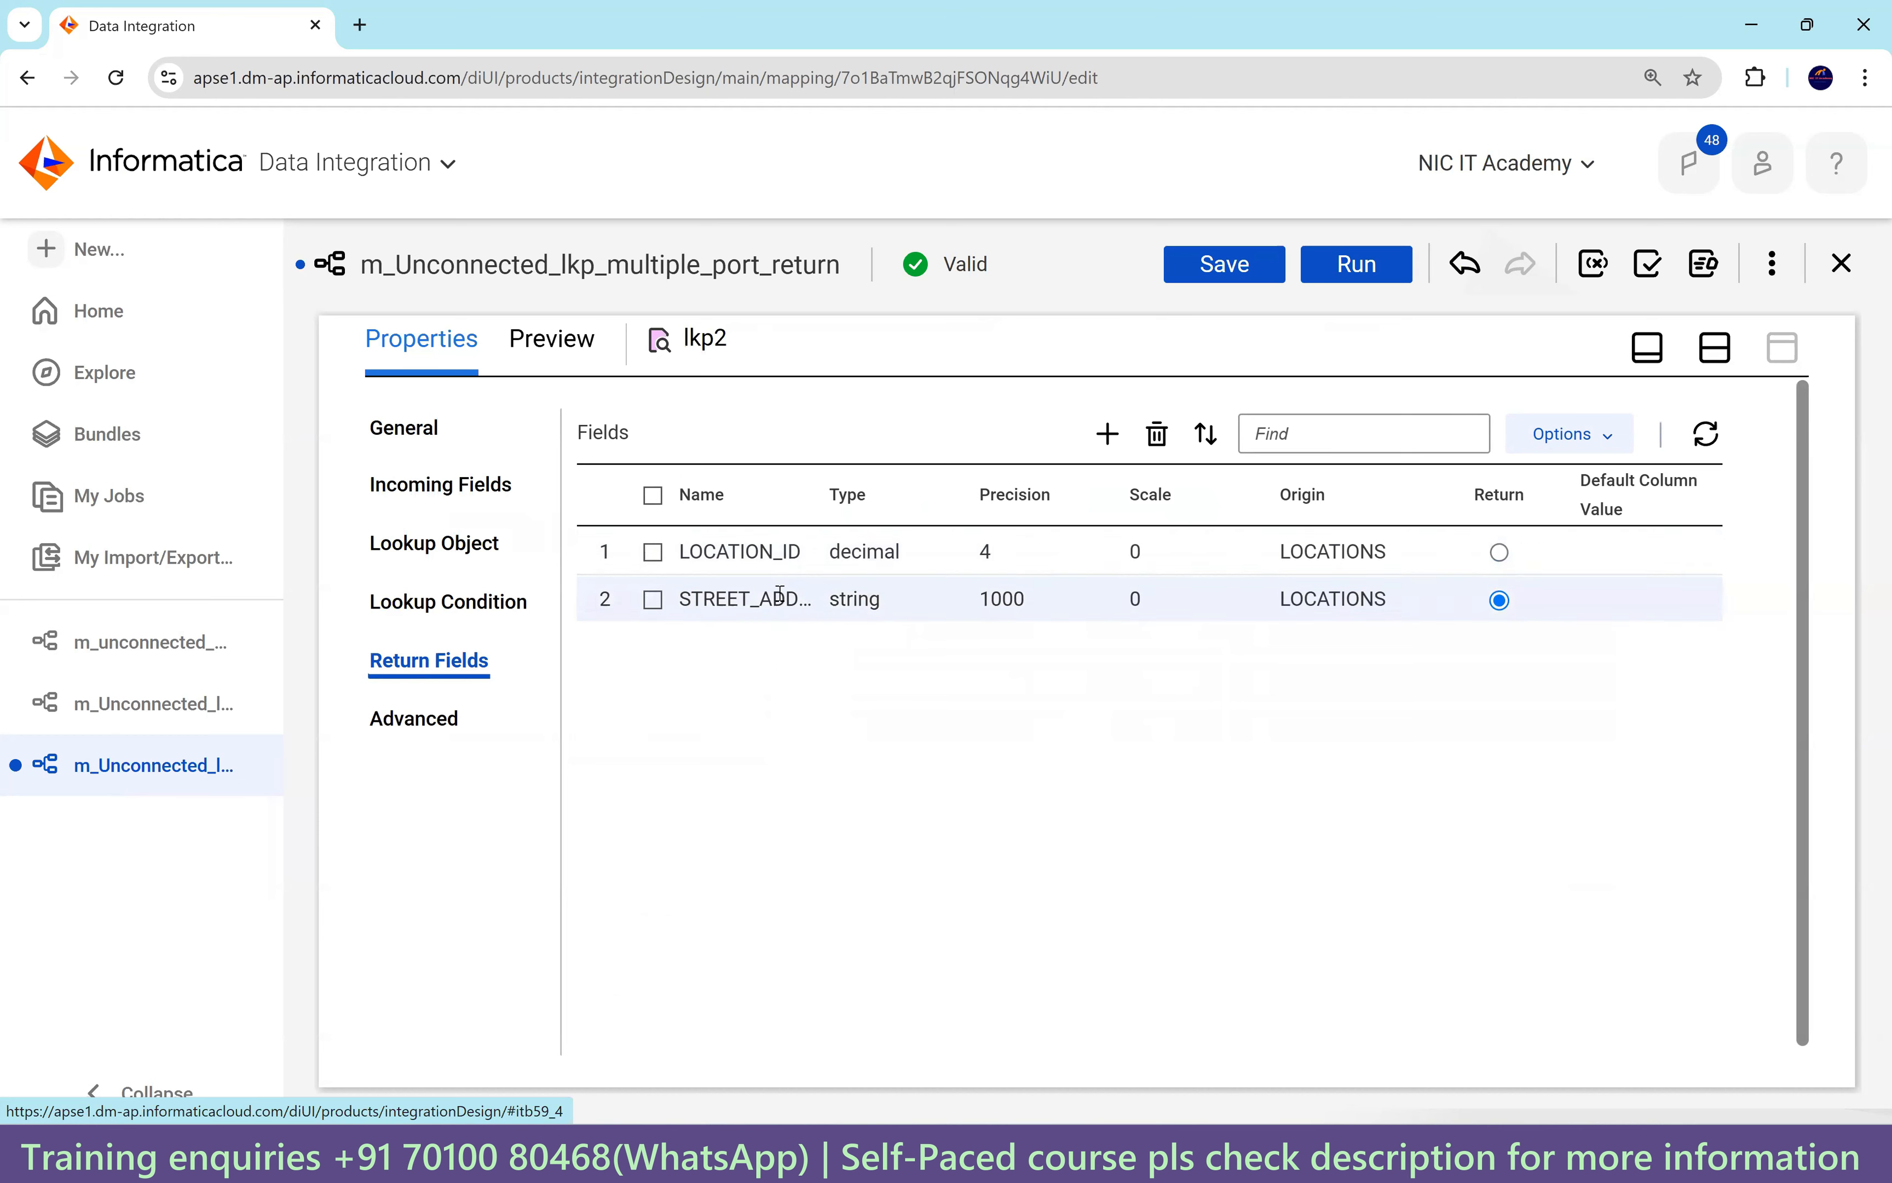
left_click(1224, 262)
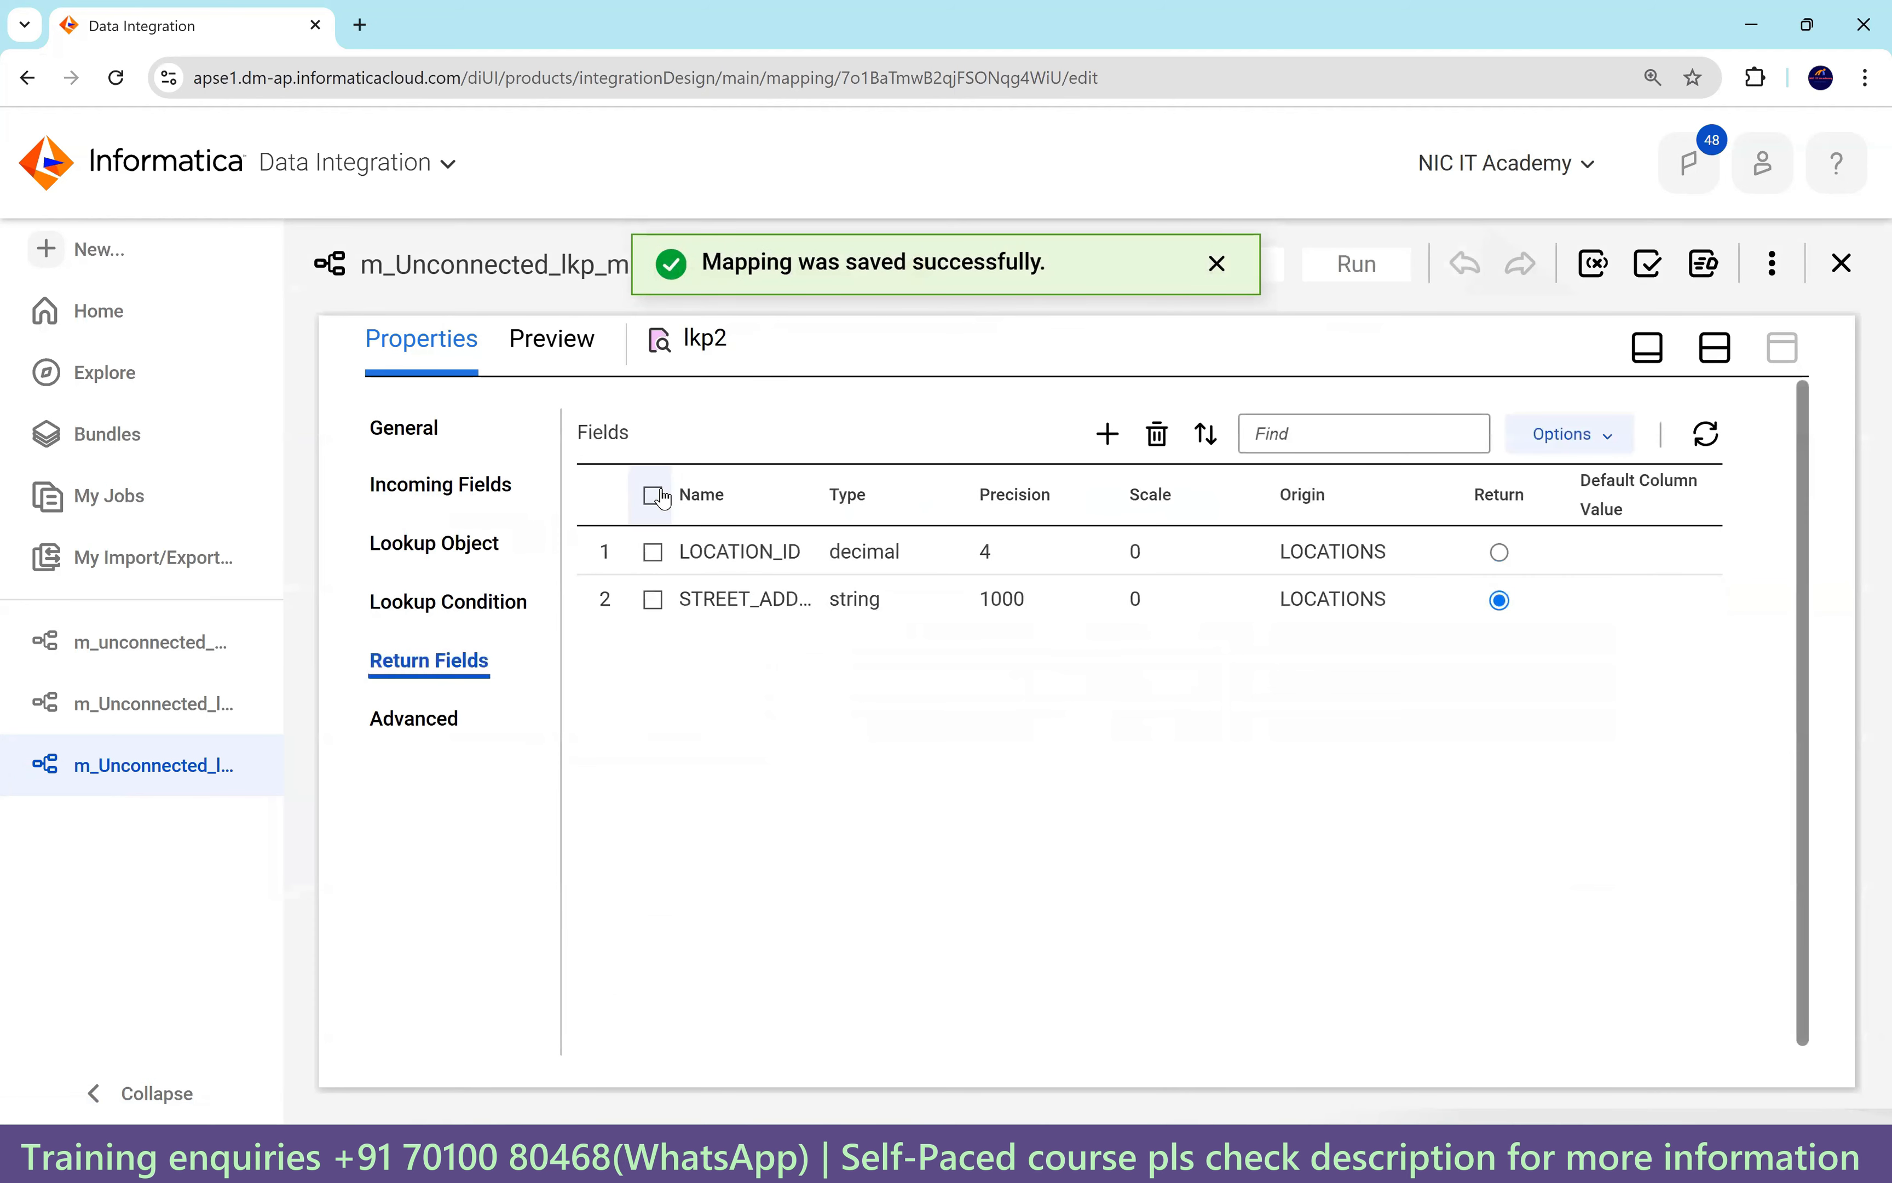
Shift lkp1 and lkp2 left on the canvas and validate the mapping, revealing a Target error.
left_click(1723, 358)
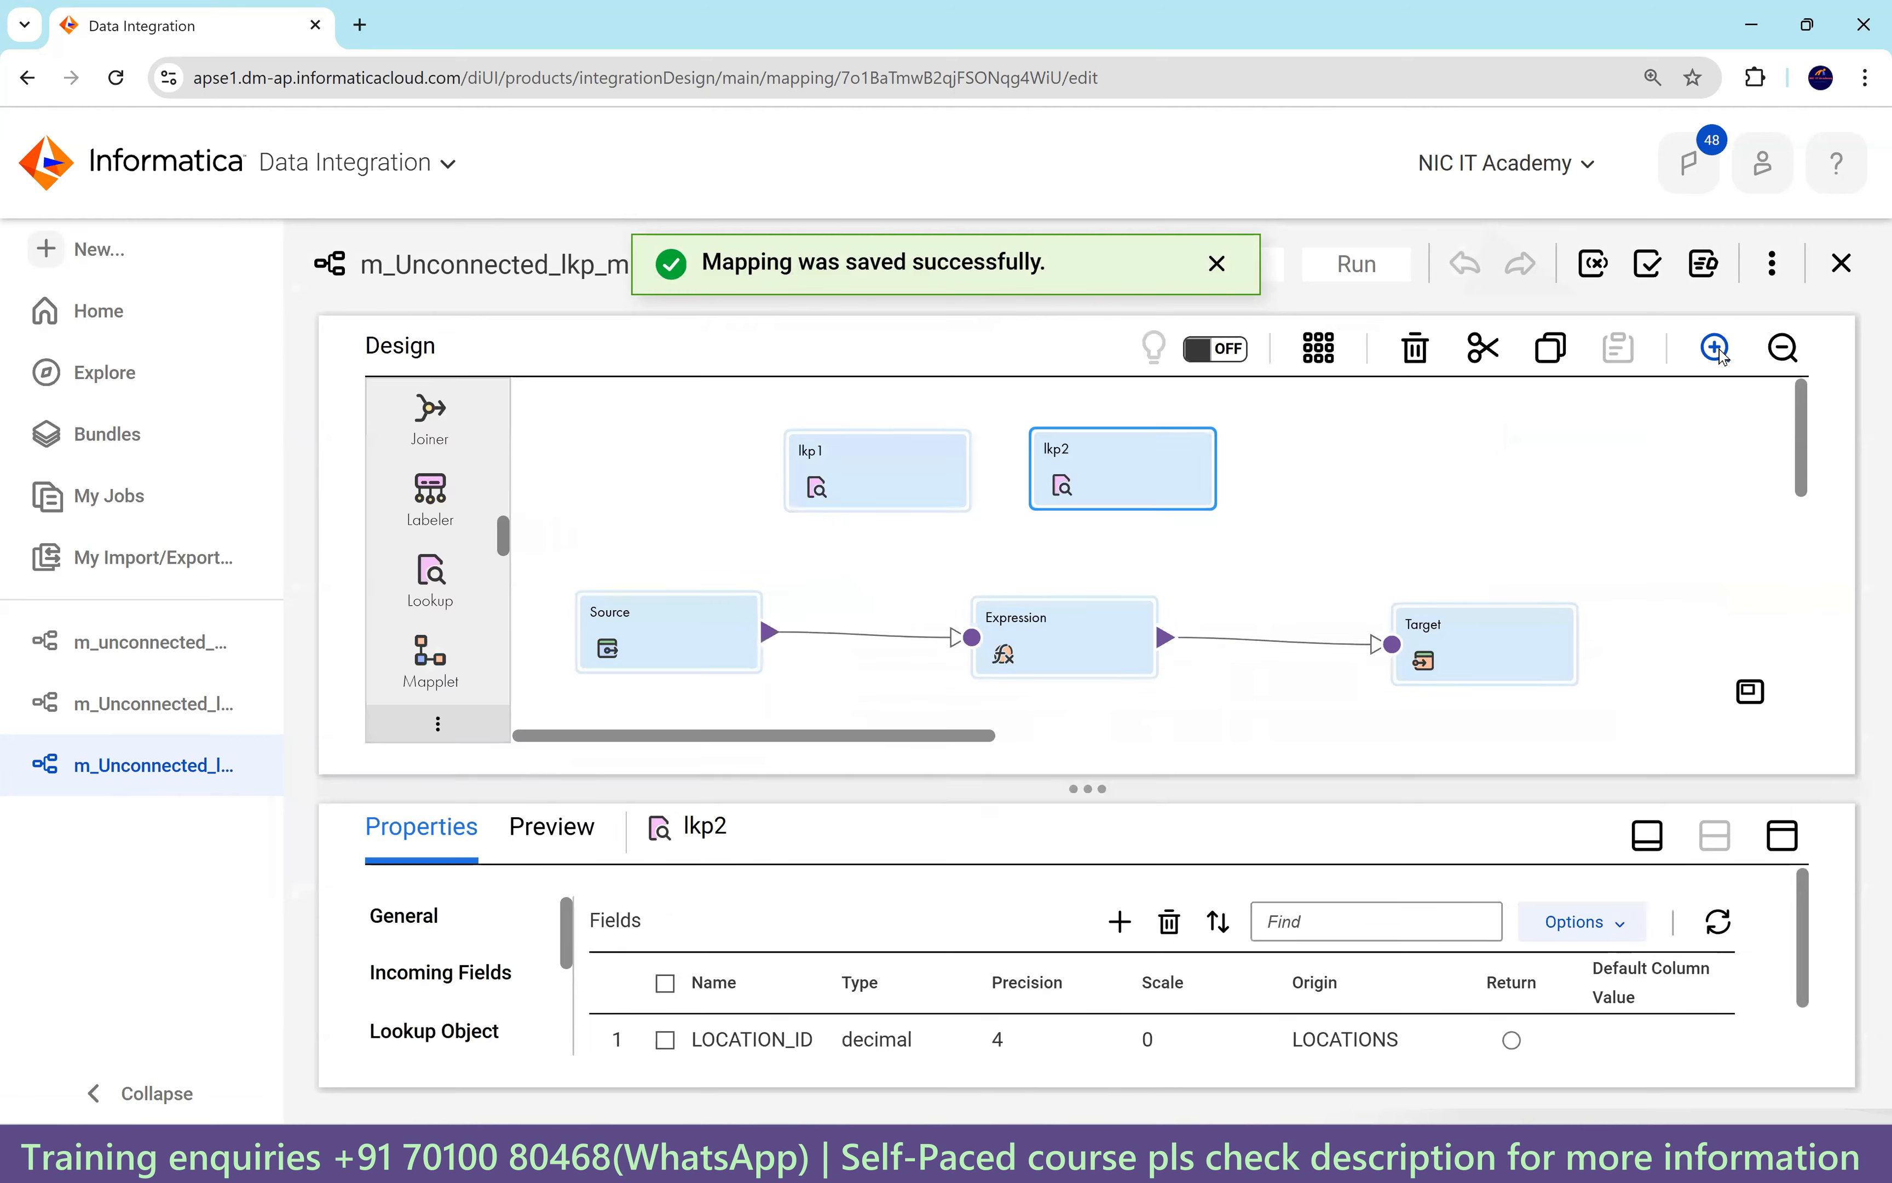
left_click_drag(897, 459, 768, 451)
left_click_drag(1048, 469, 960, 454)
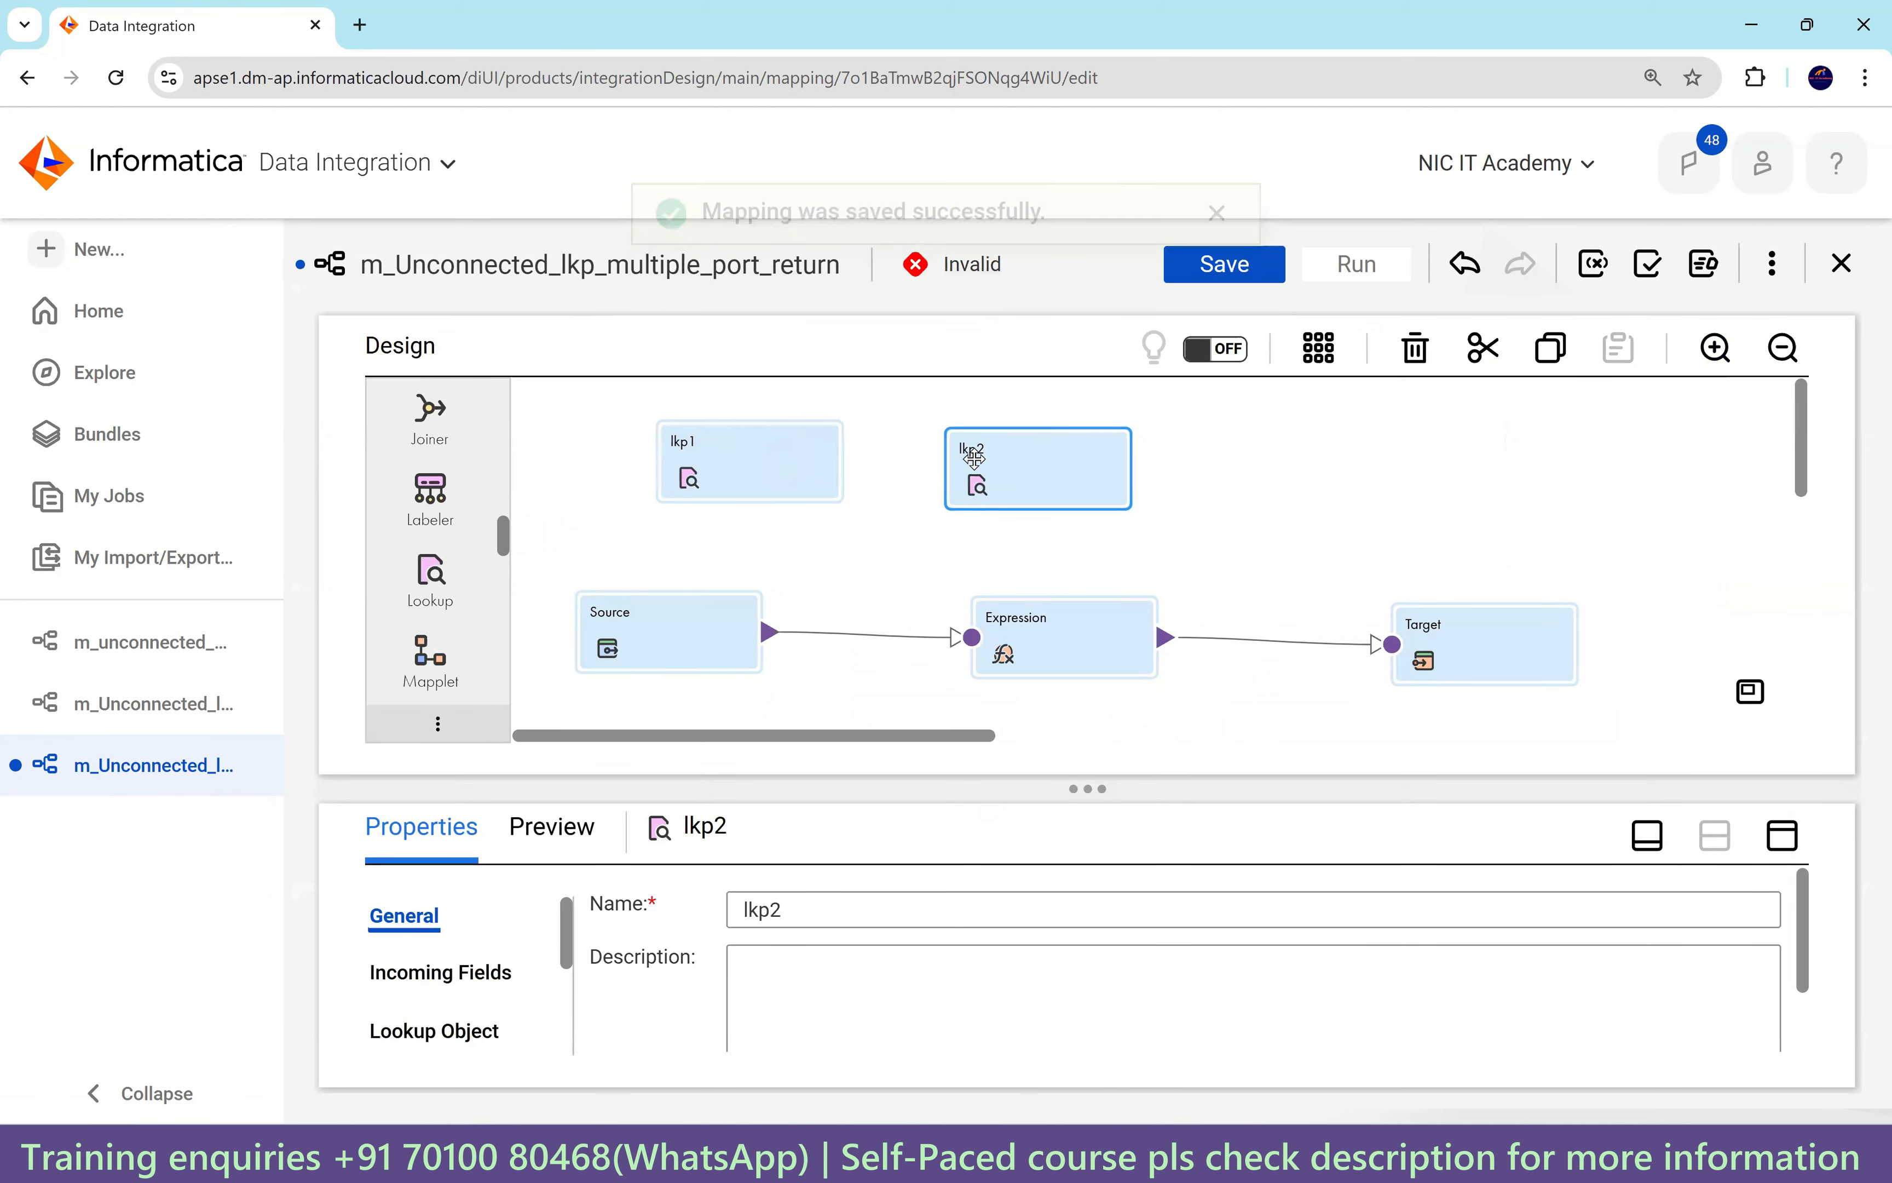
left_click(1647, 276)
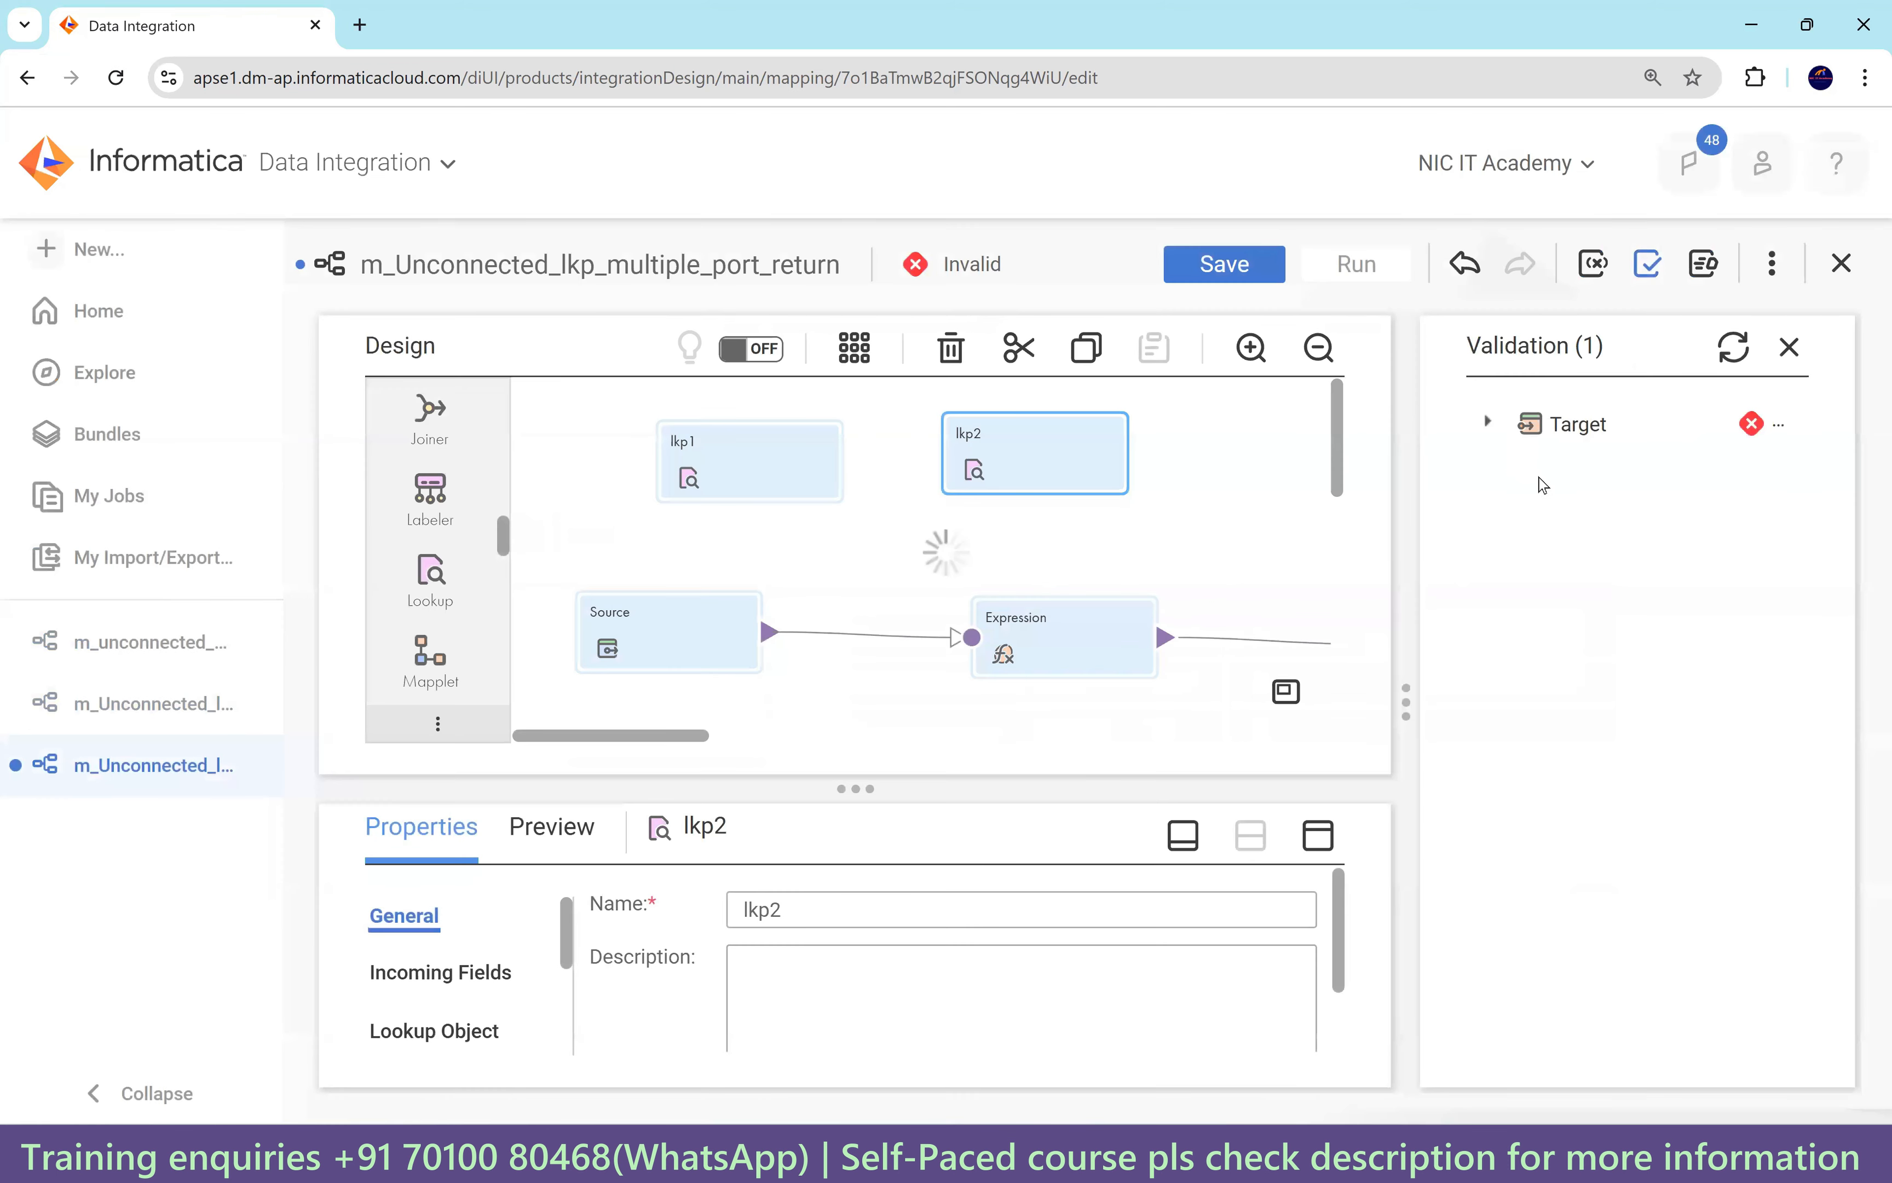
left_click(1485, 425)
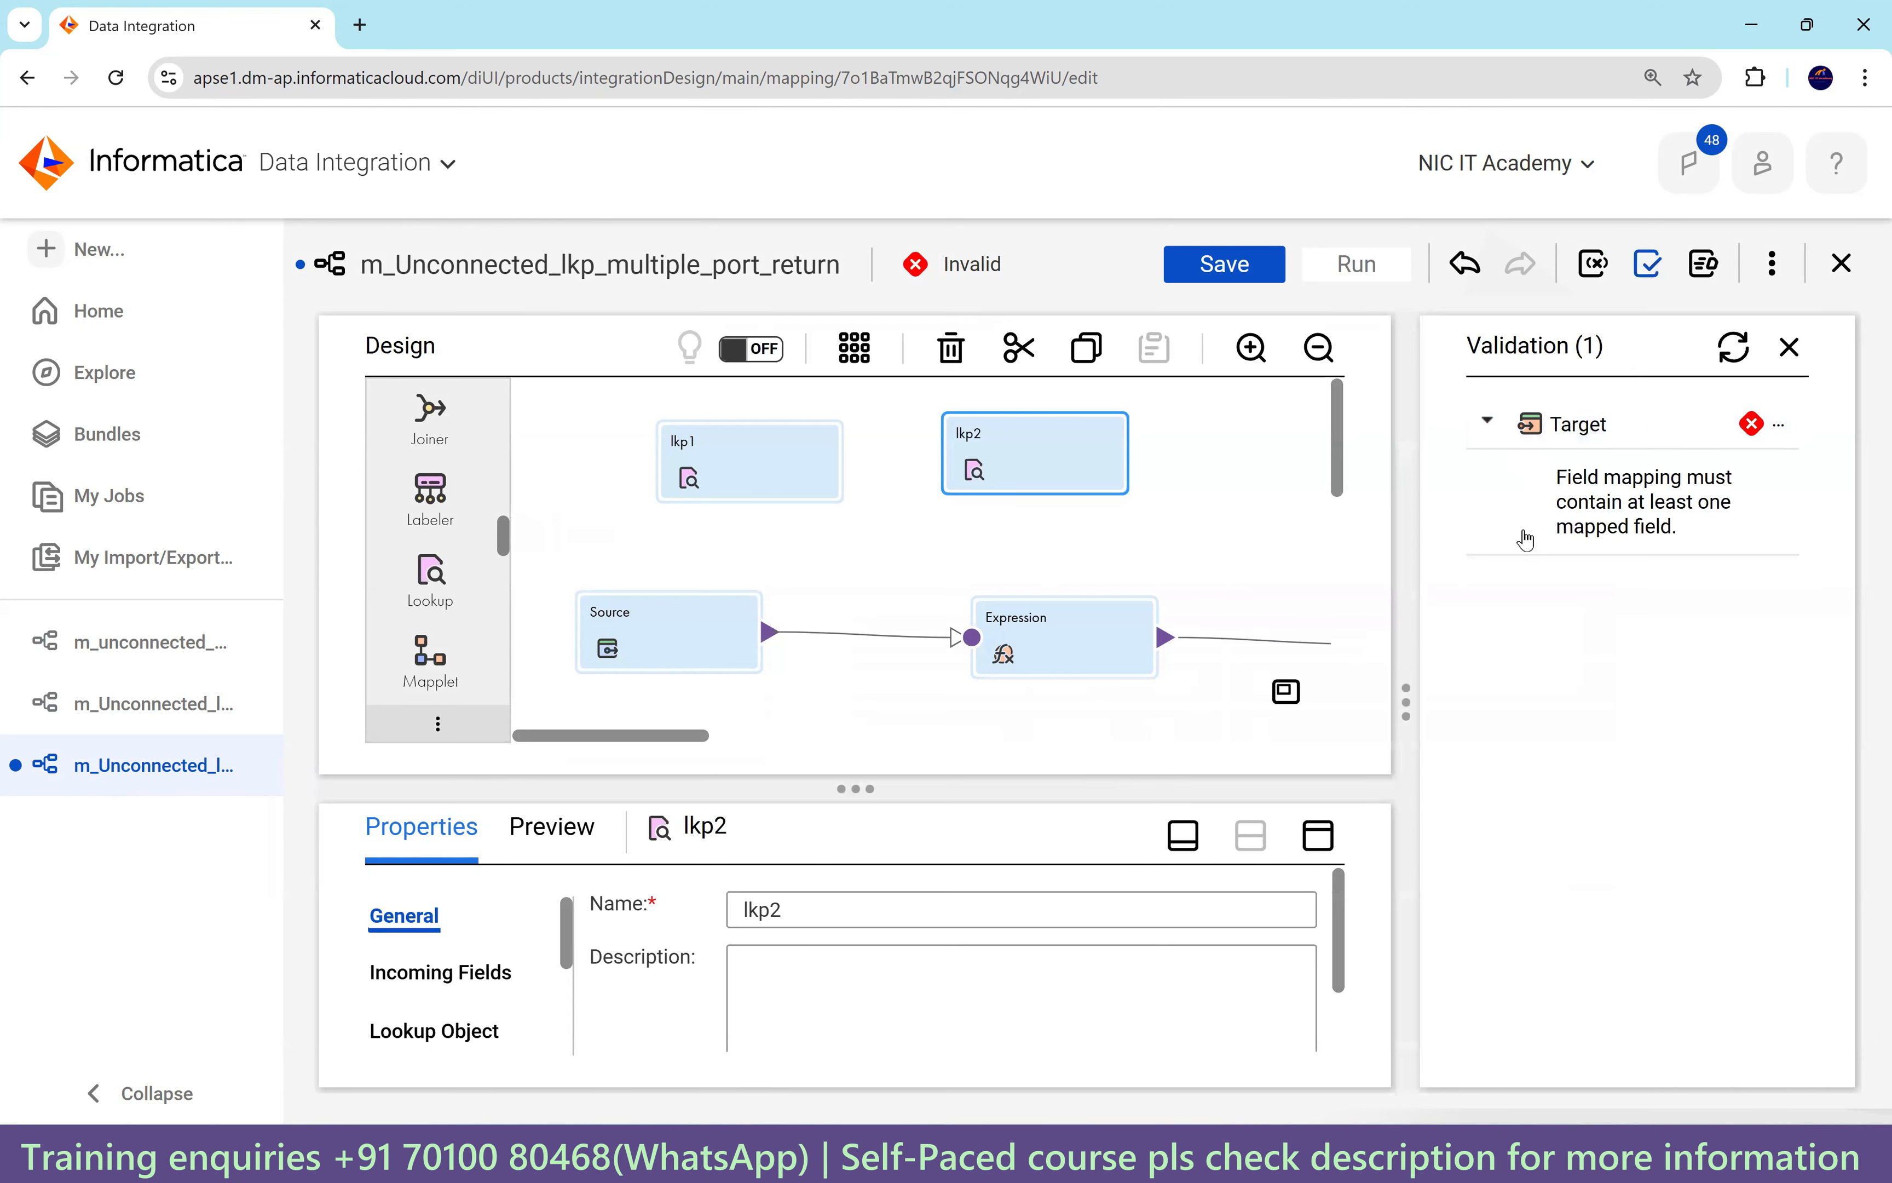
left_click(1788, 348)
Smart Map the Target's 14 incoming fields, including o_postal_code to POSTAL_CODE, and save.
left_click(1486, 648)
left_click(434, 659)
scroll(1520, 684, "down", 1)
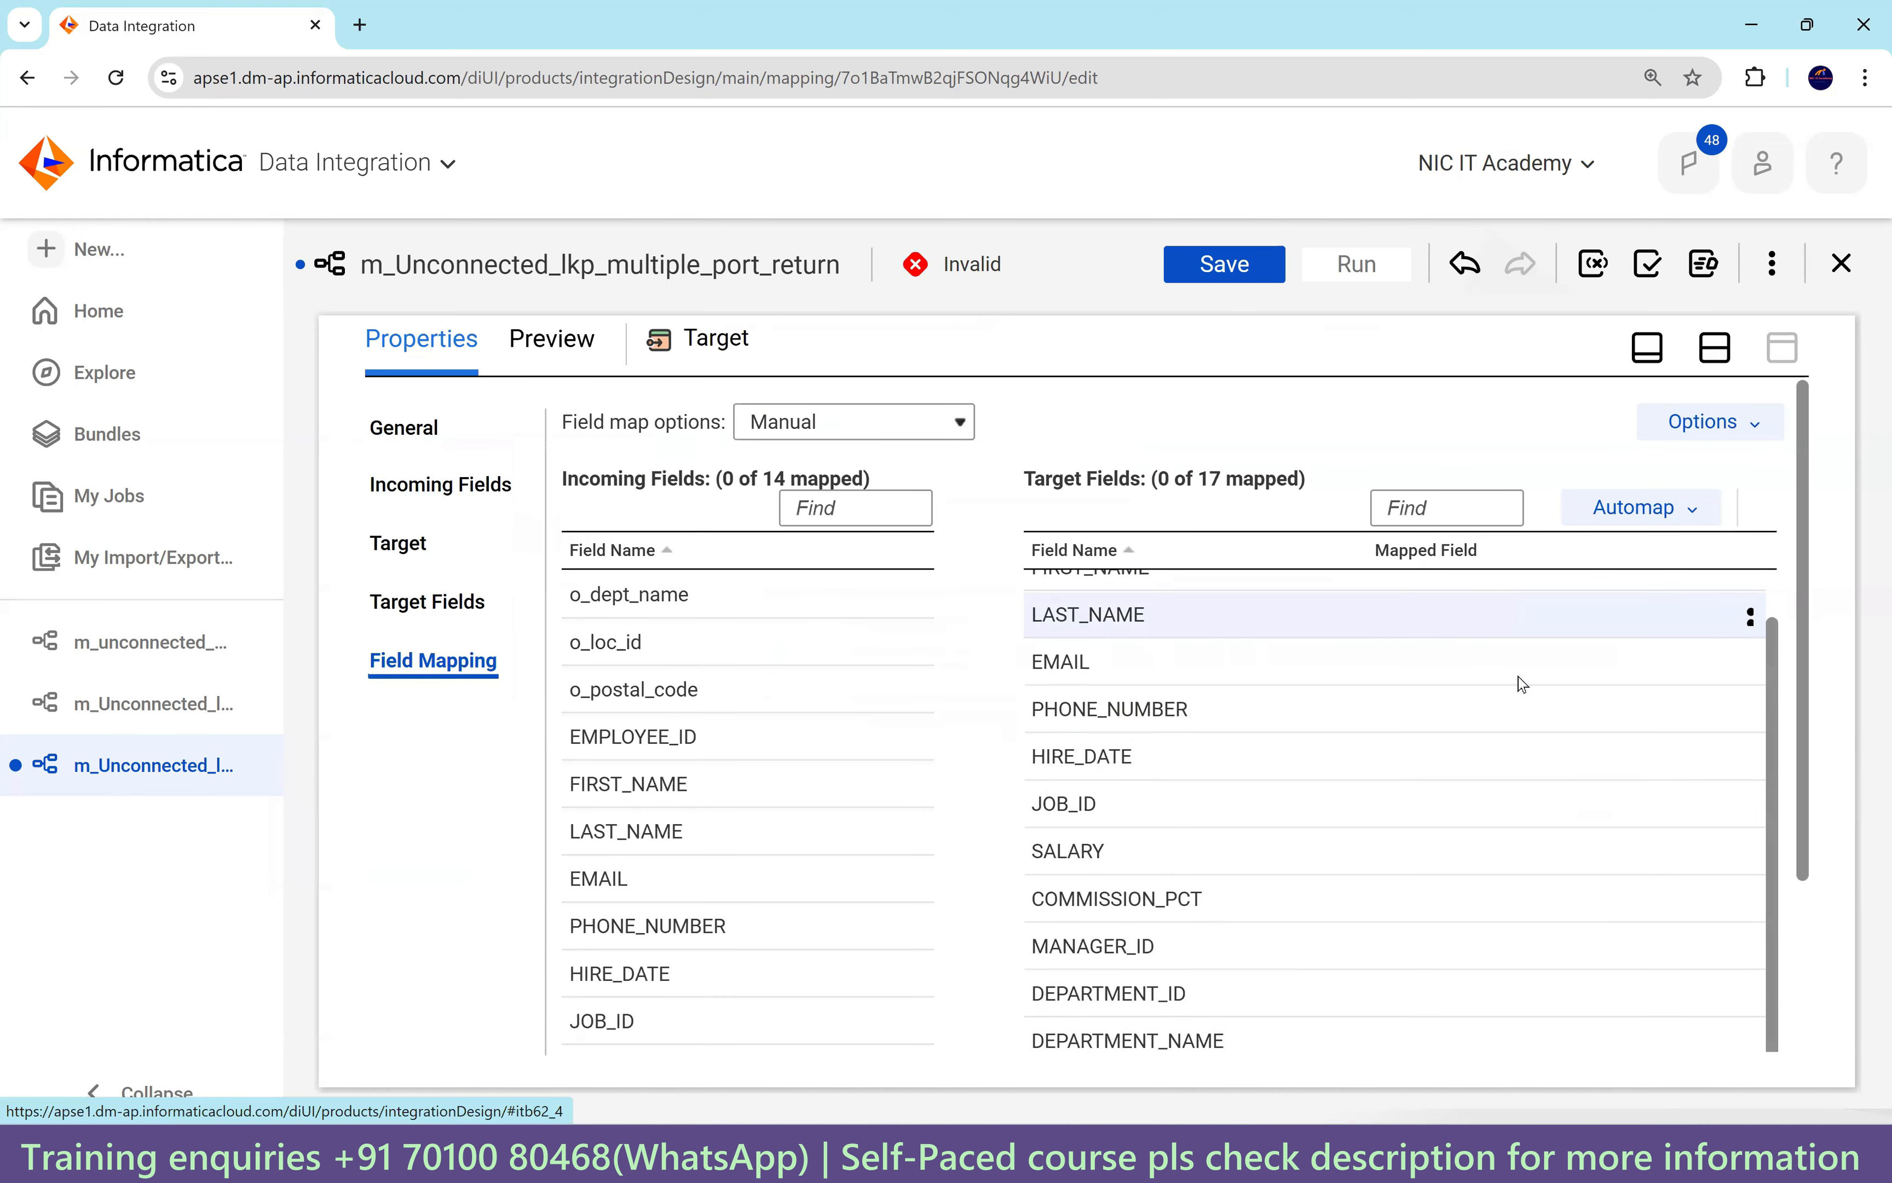
scroll(1520, 684, "up", 1)
left_click(1634, 507)
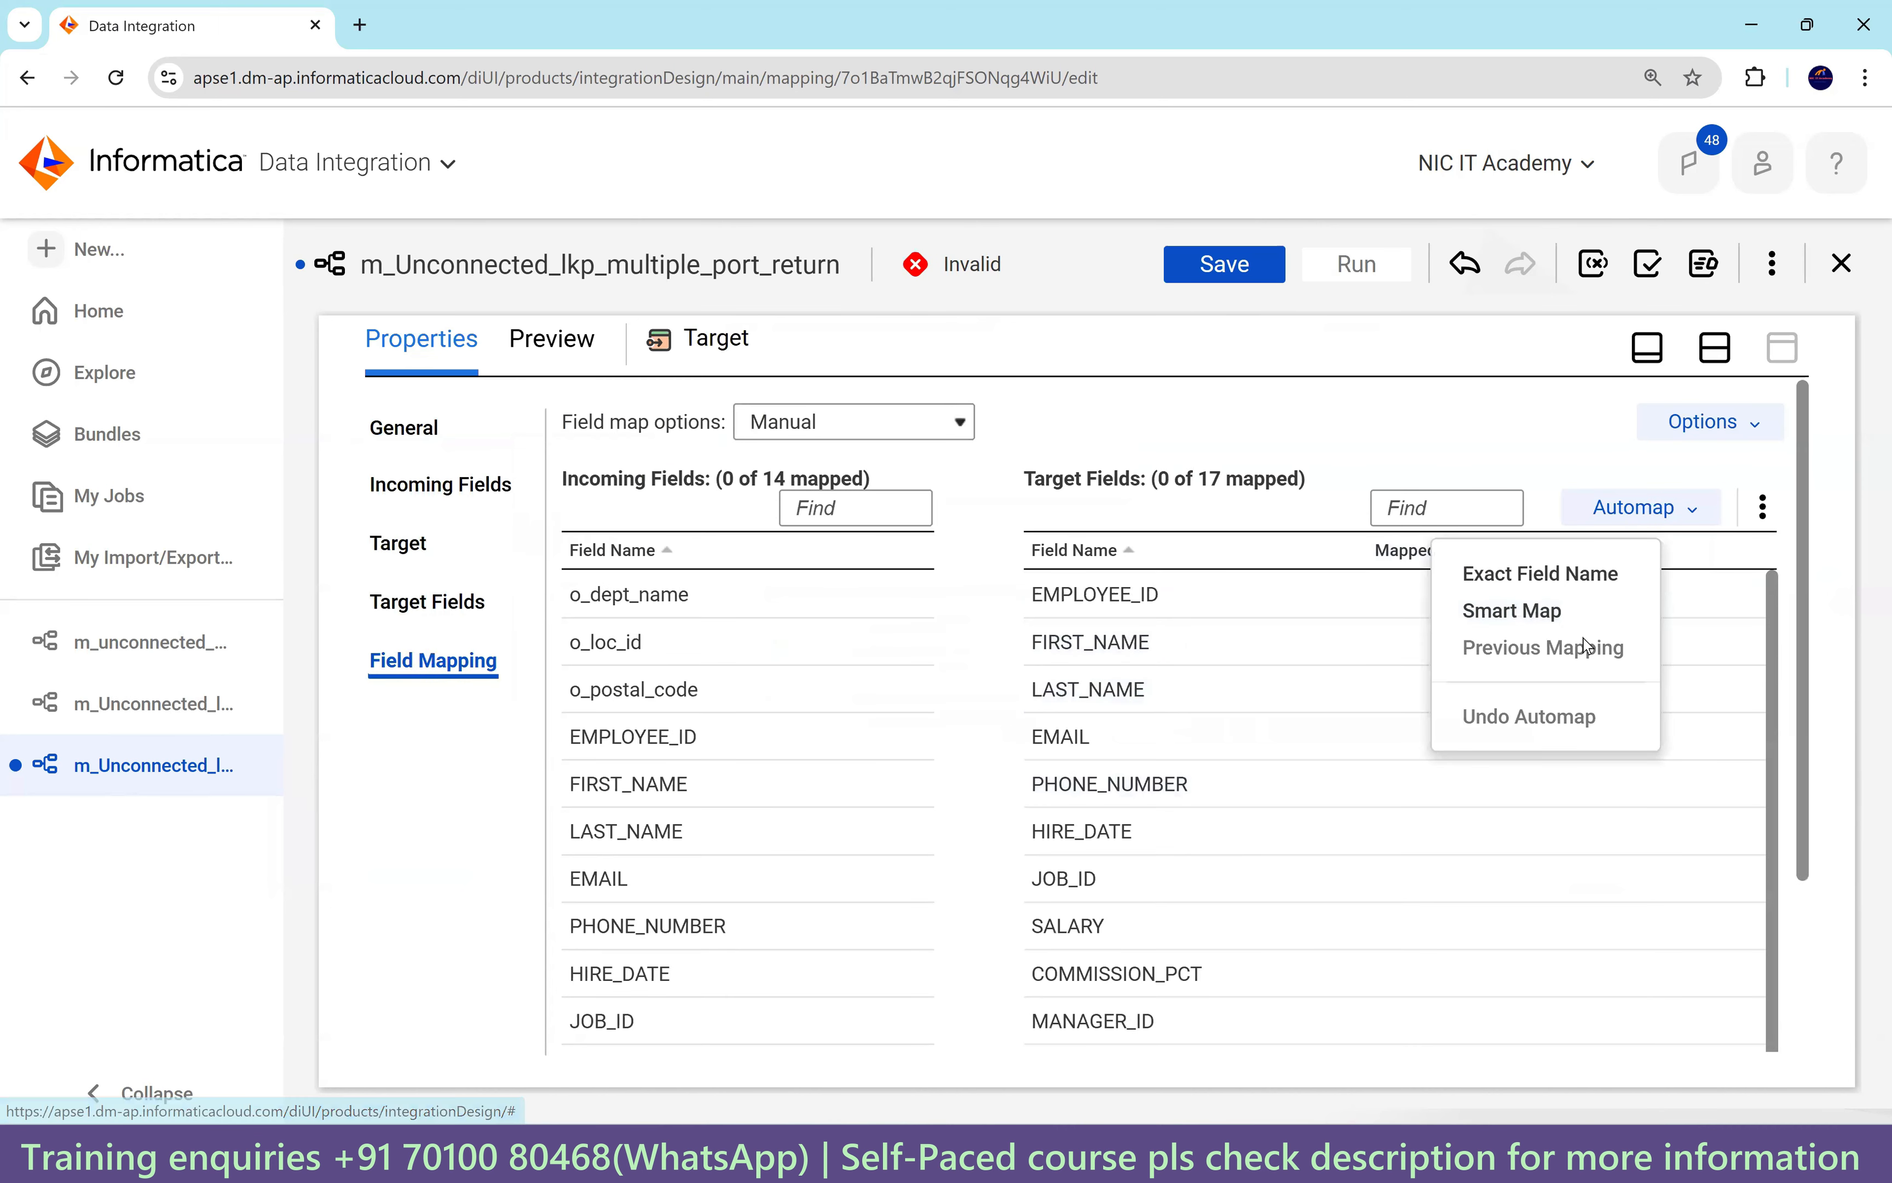
left_click(1454, 613)
scroll(1606, 705, "down", 4)
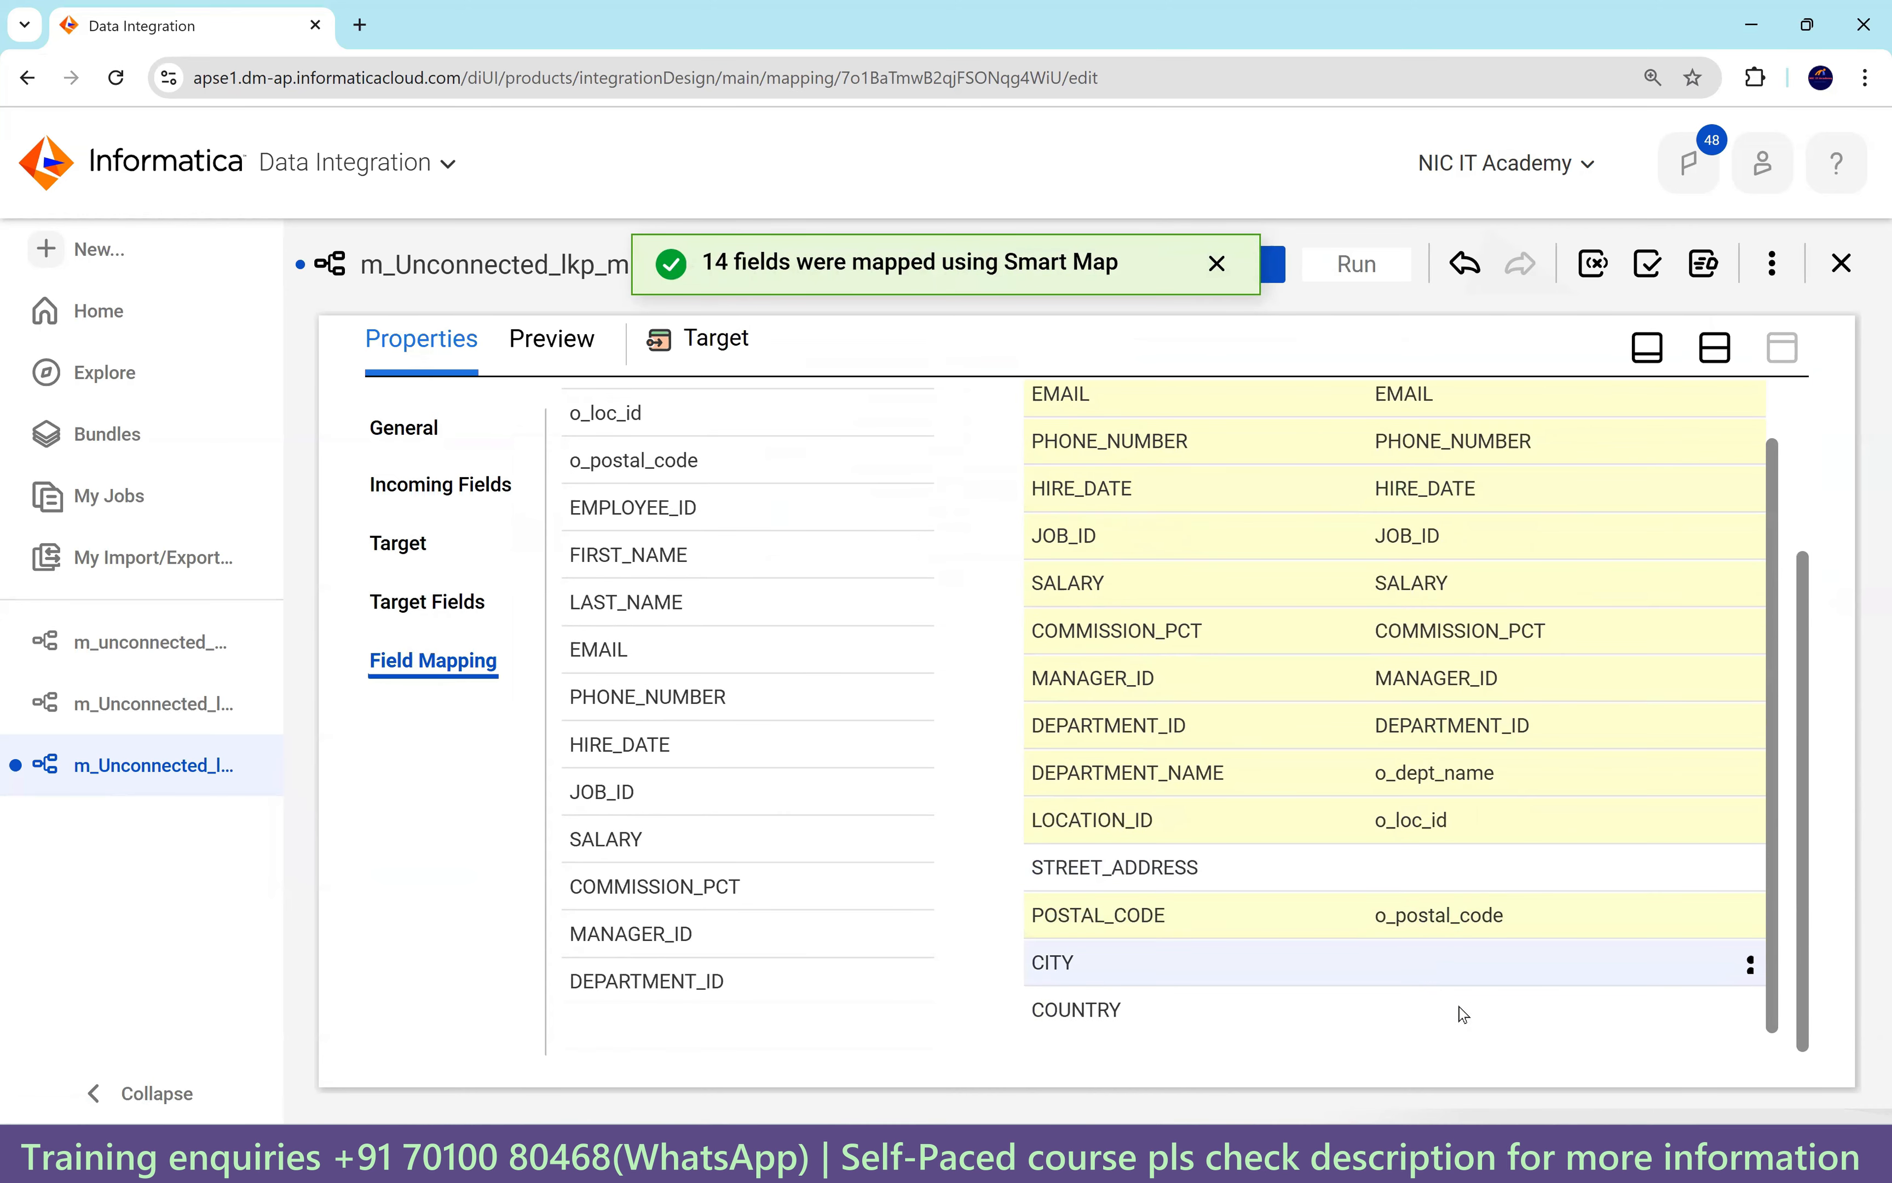
mouse_move(1447, 1022)
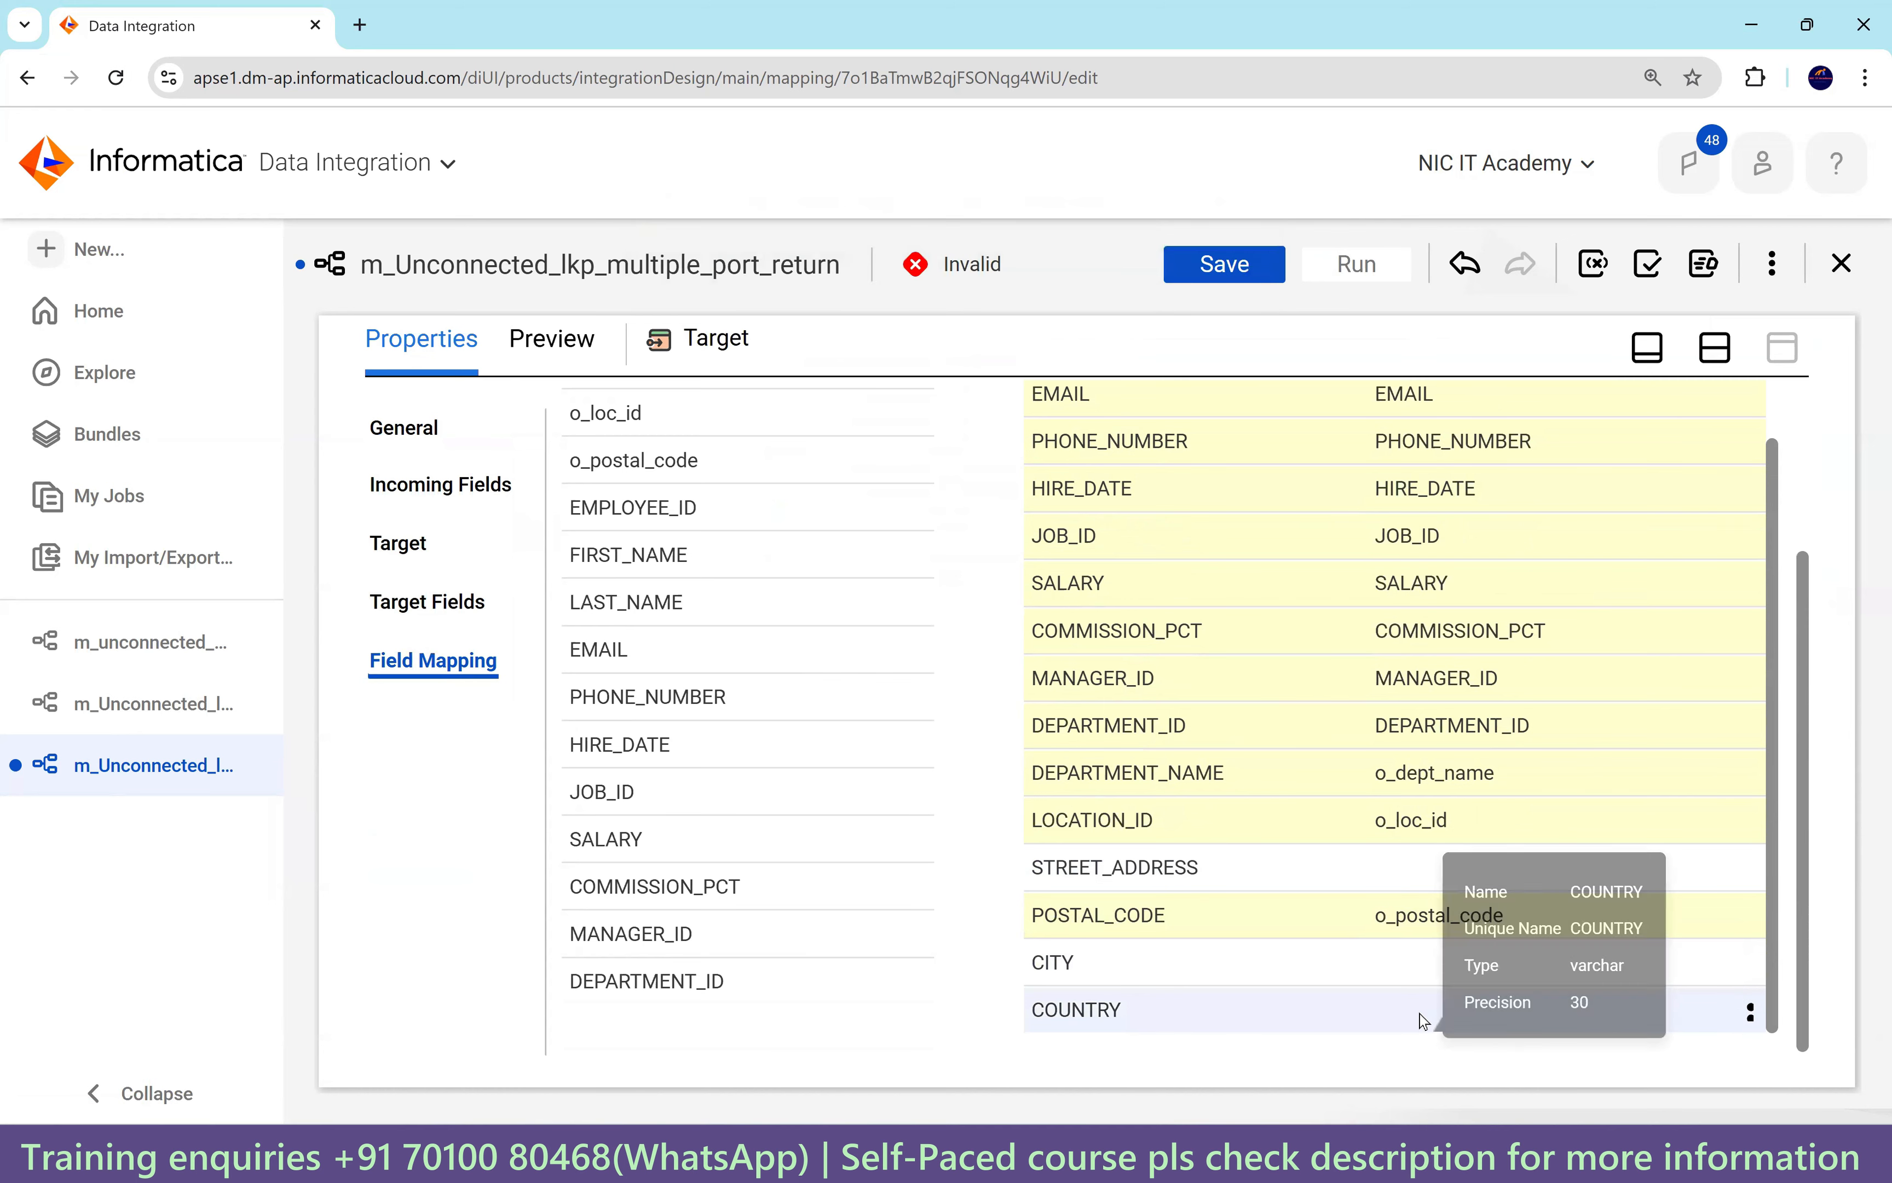
left_click(1214, 270)
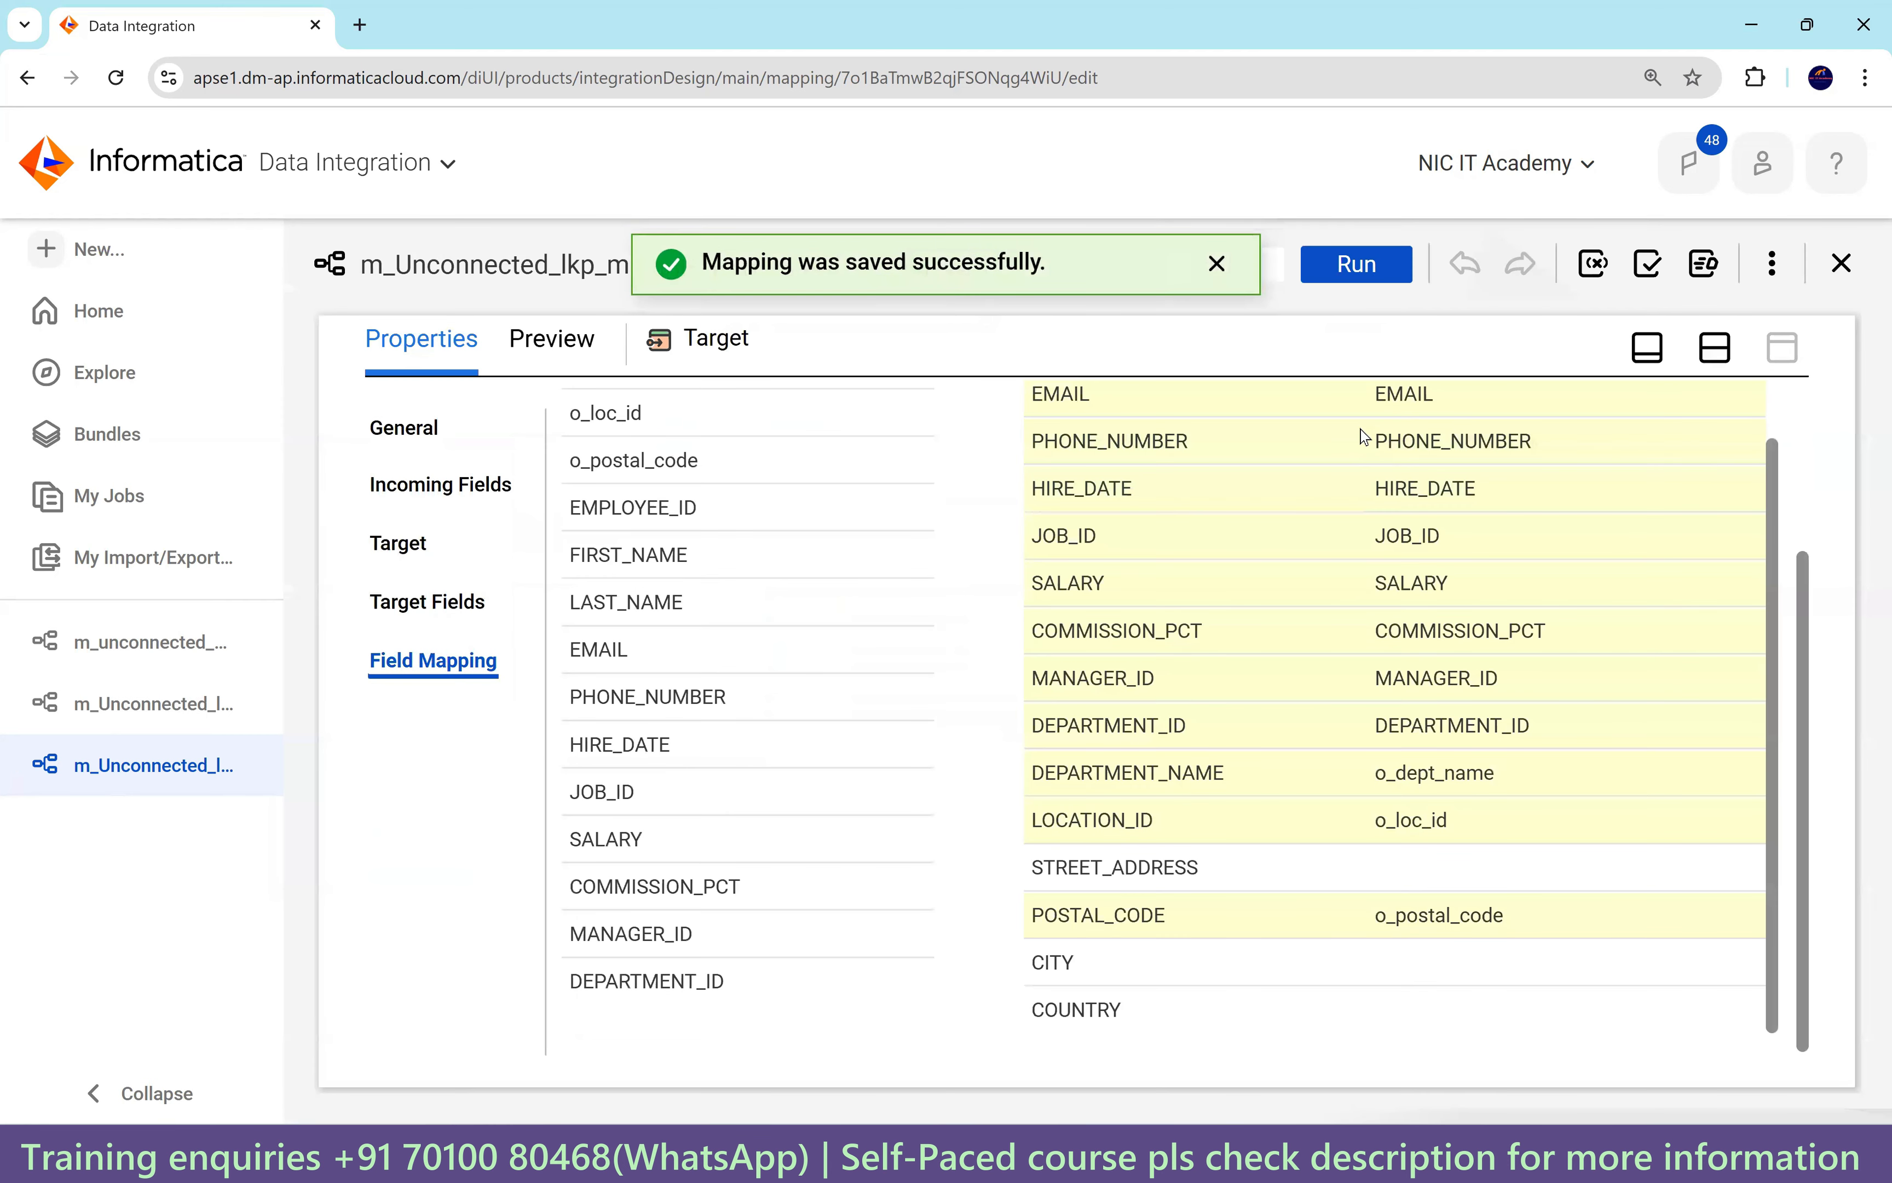
left_click_drag(1407, 915, 1419, 1071)
left_click(1399, 1028)
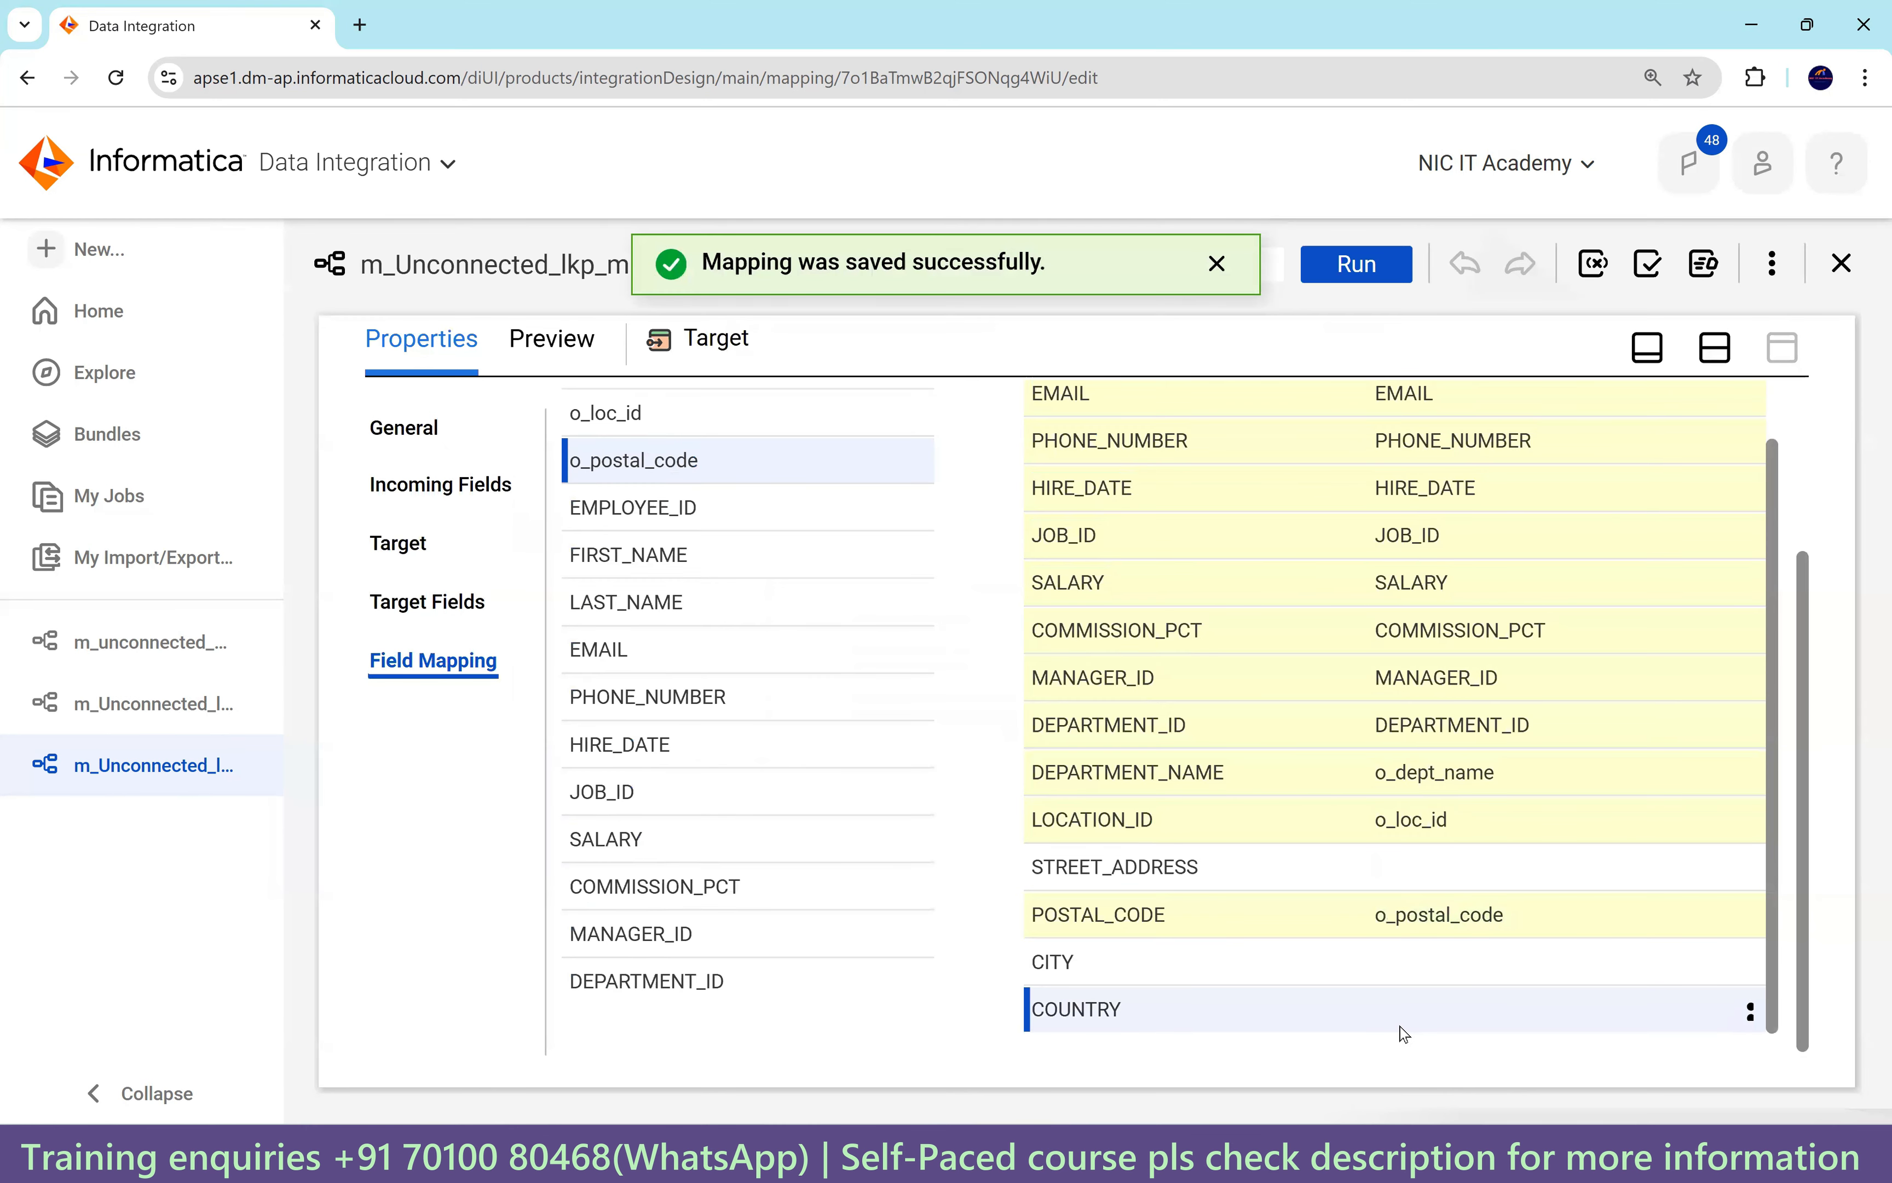
left_click(1715, 347)
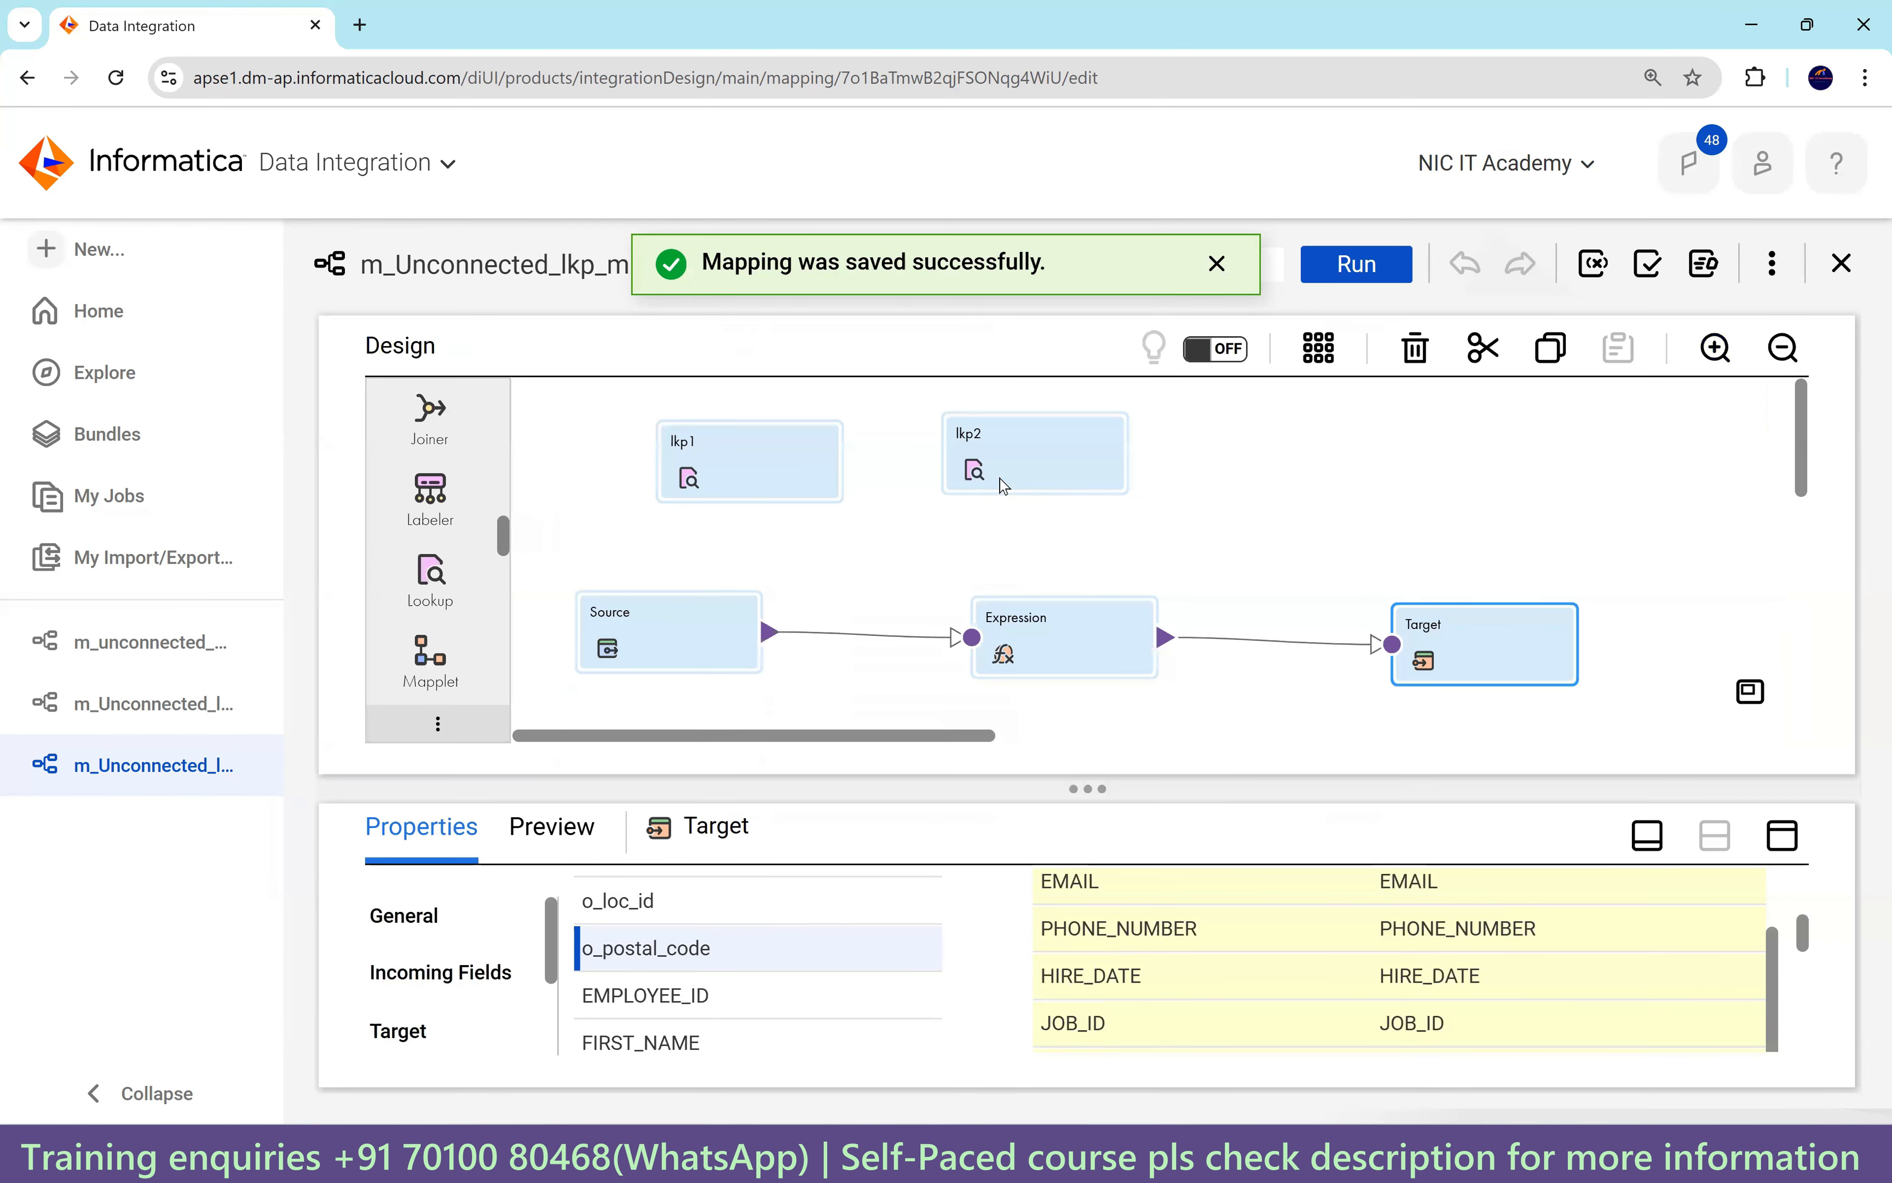
Show the Expression transformation's six fields, v_dept_name through o_postal_code, in the maximized Properties panel, then go to SQL Developer.
left_click(1016, 458)
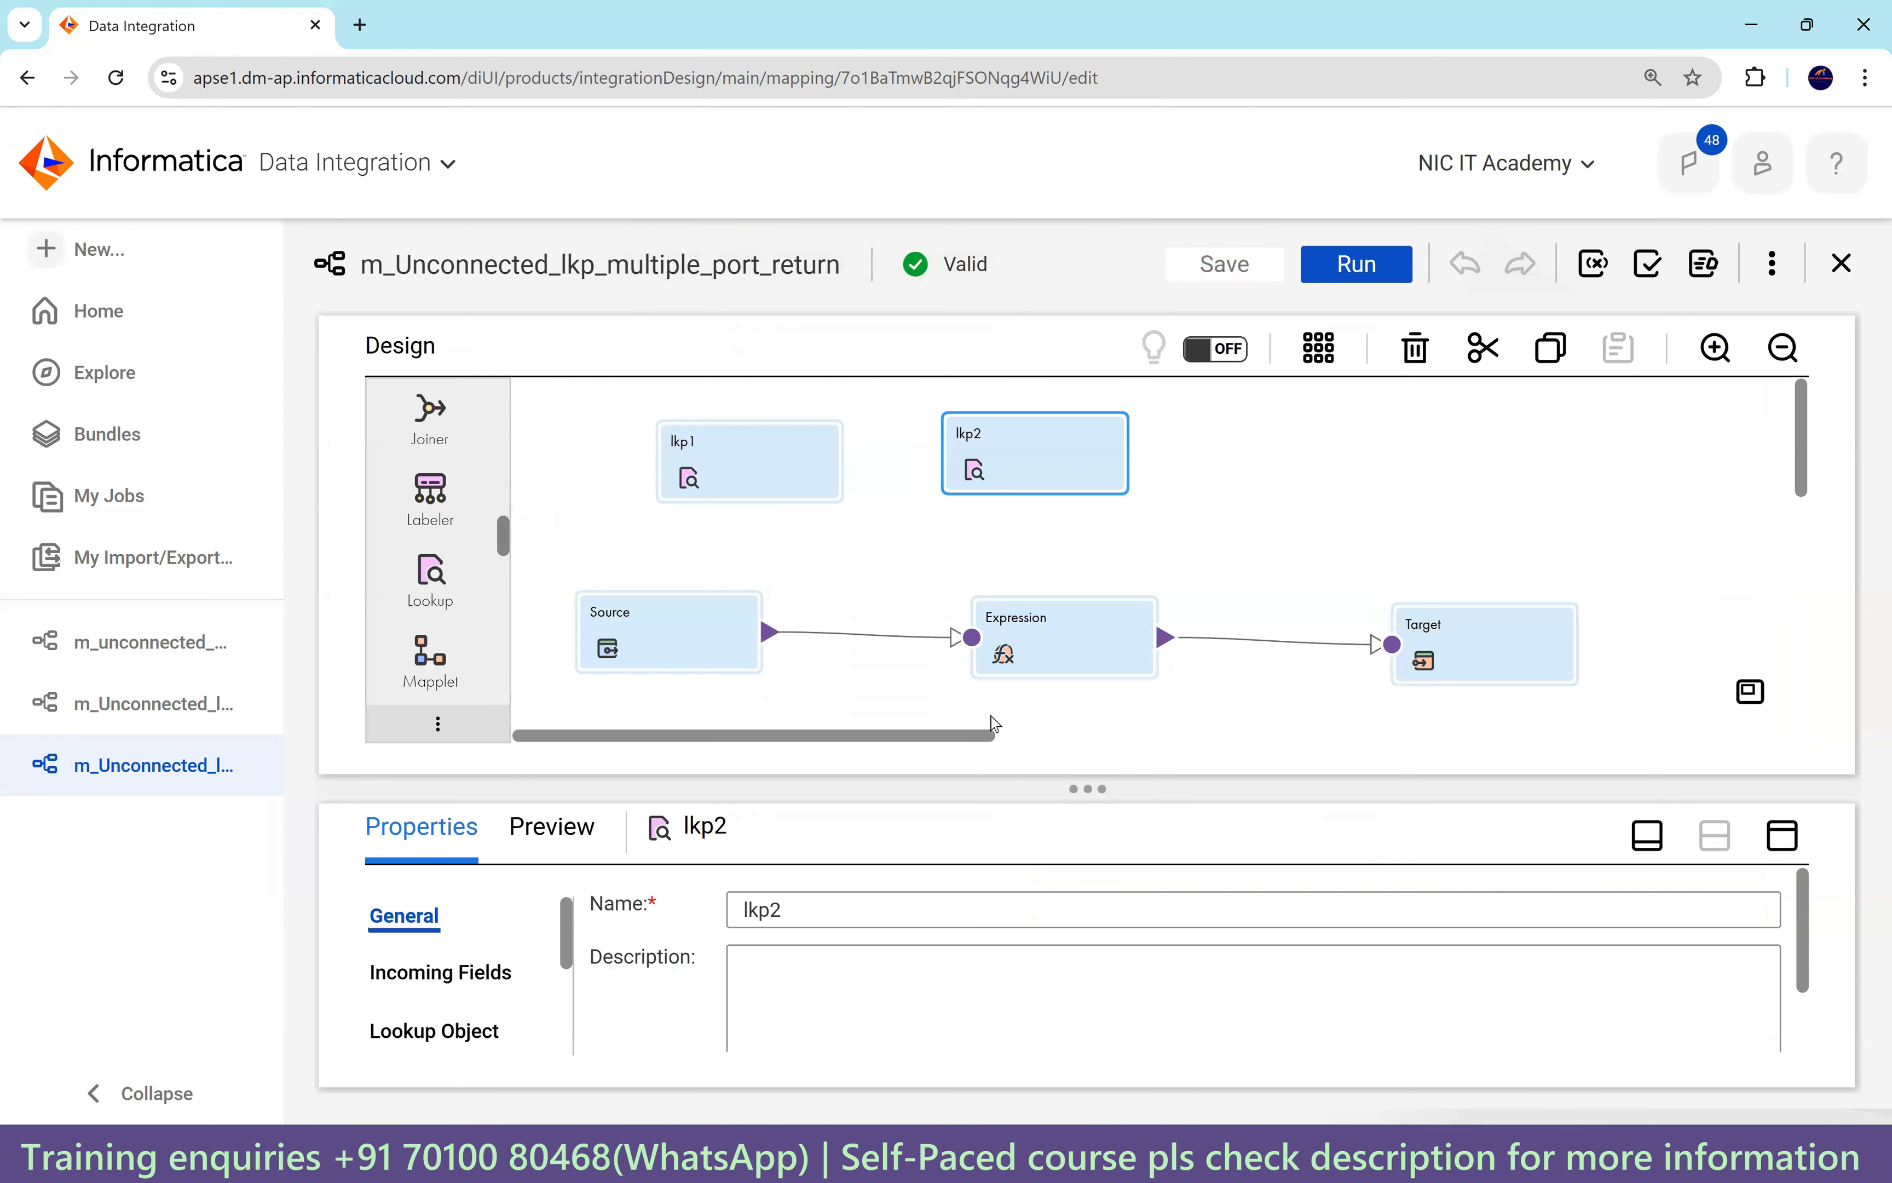
left_click(1064, 659)
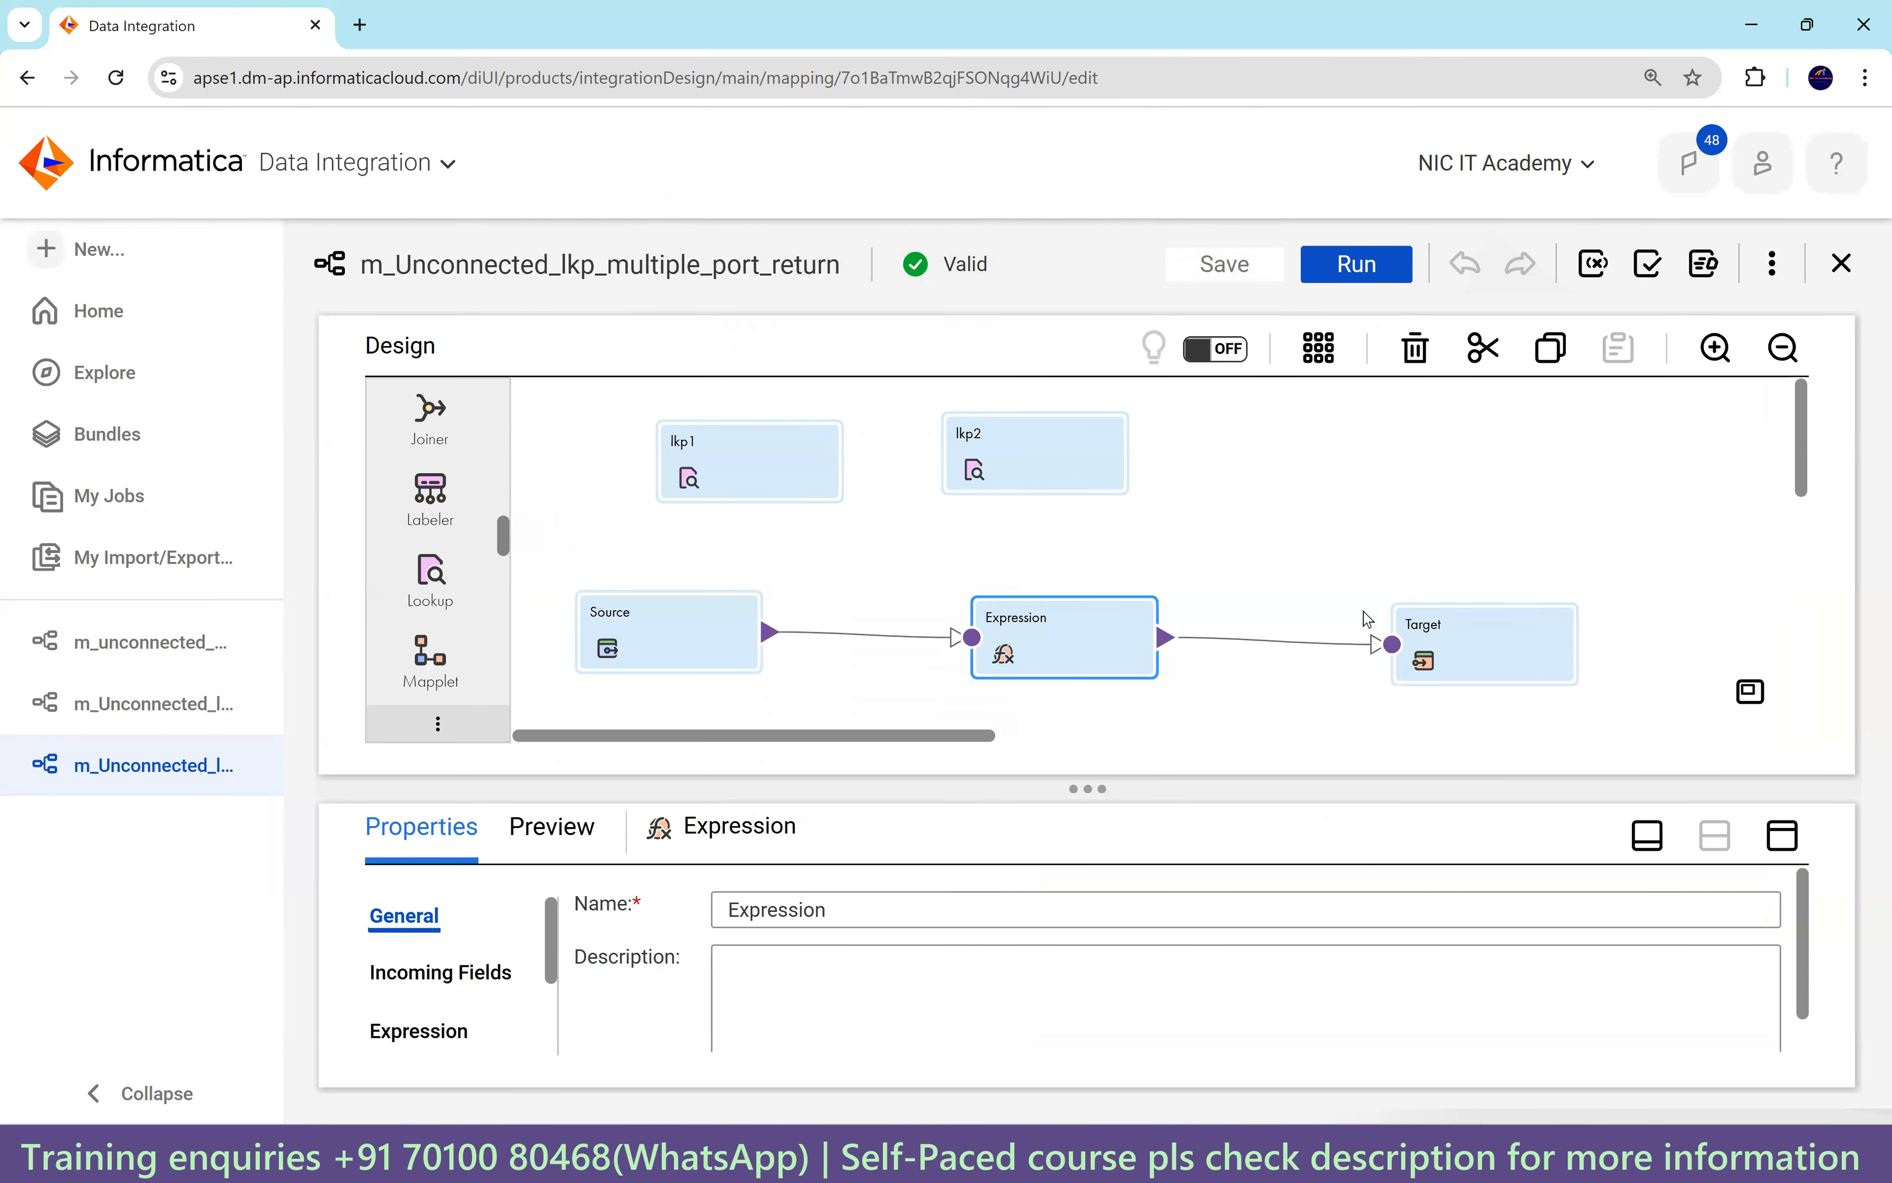
left_click_drag(1452, 625, 1443, 628)
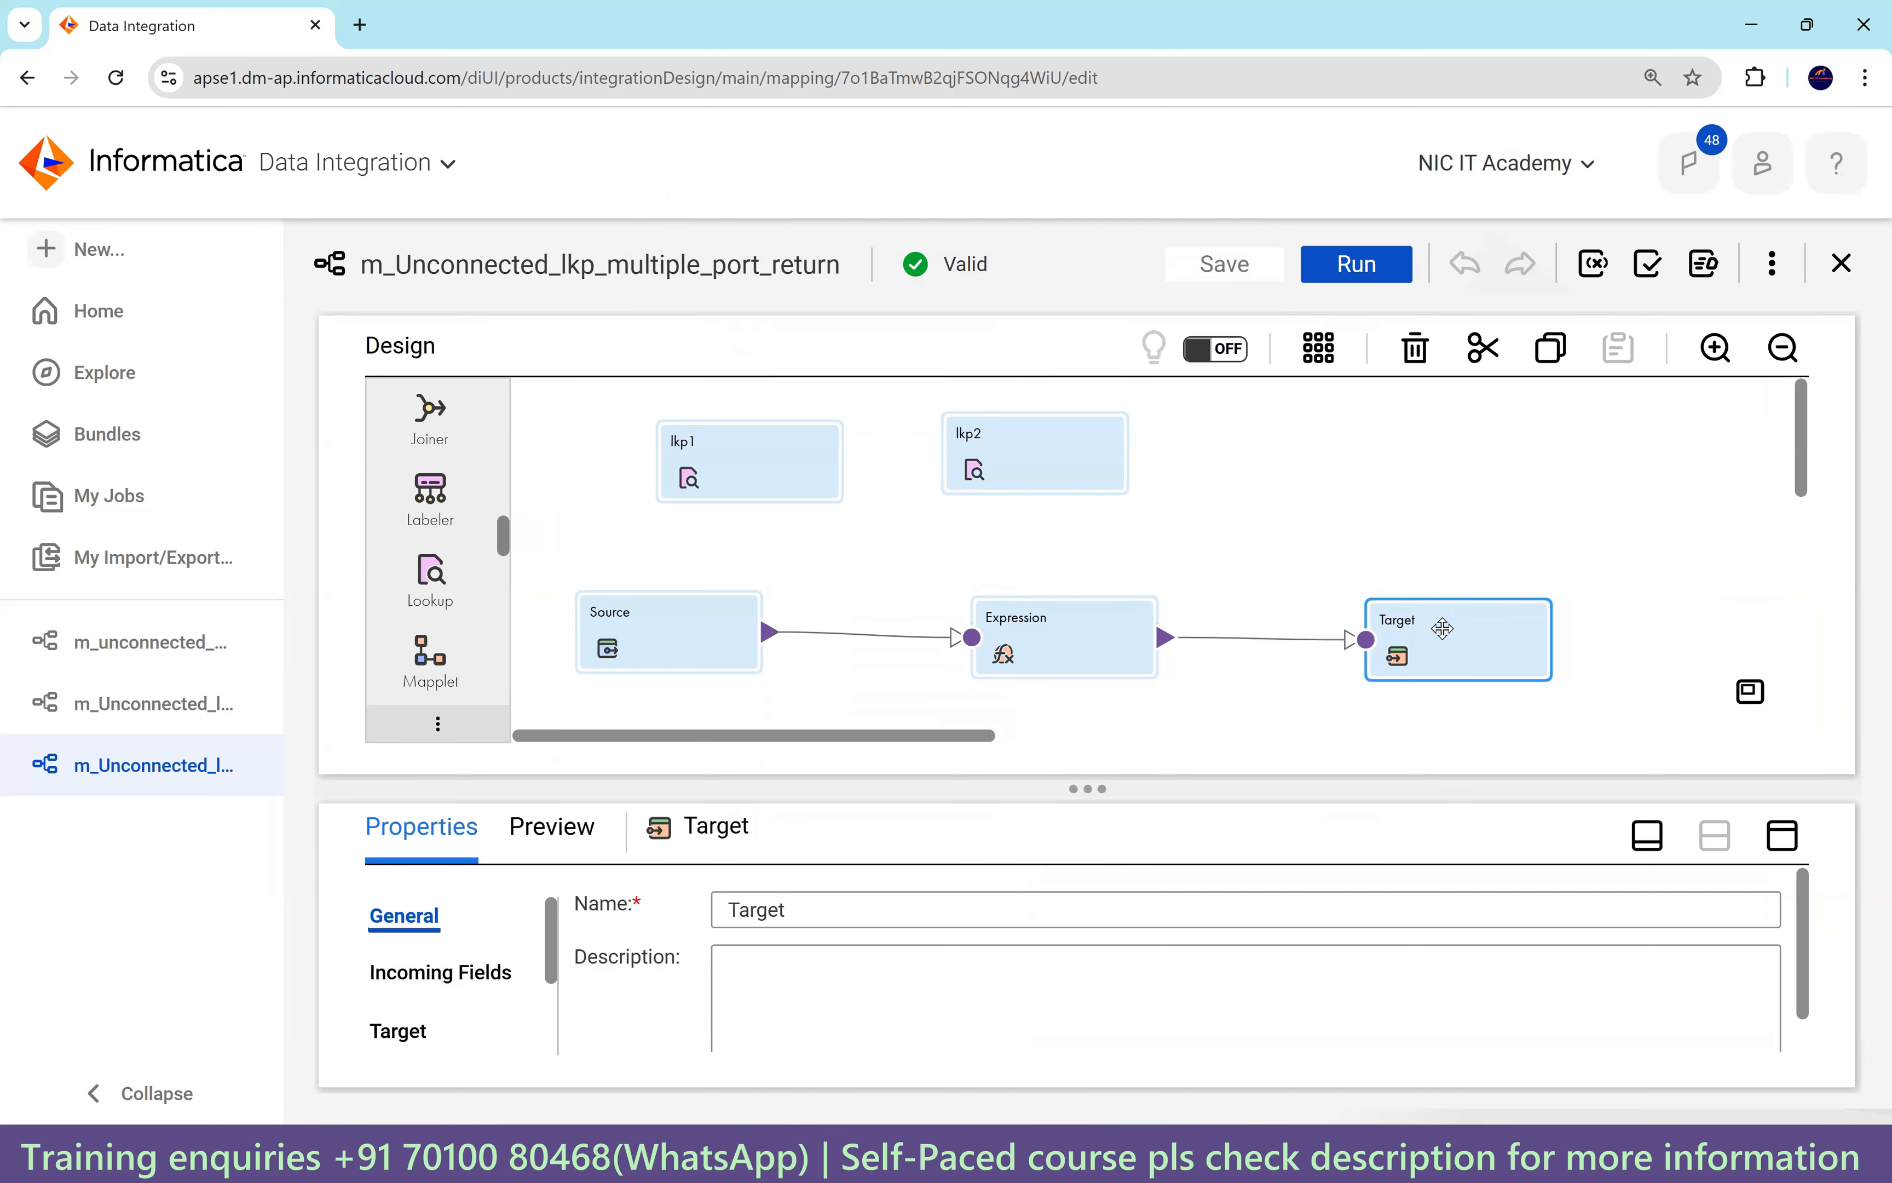
left_click(1047, 655)
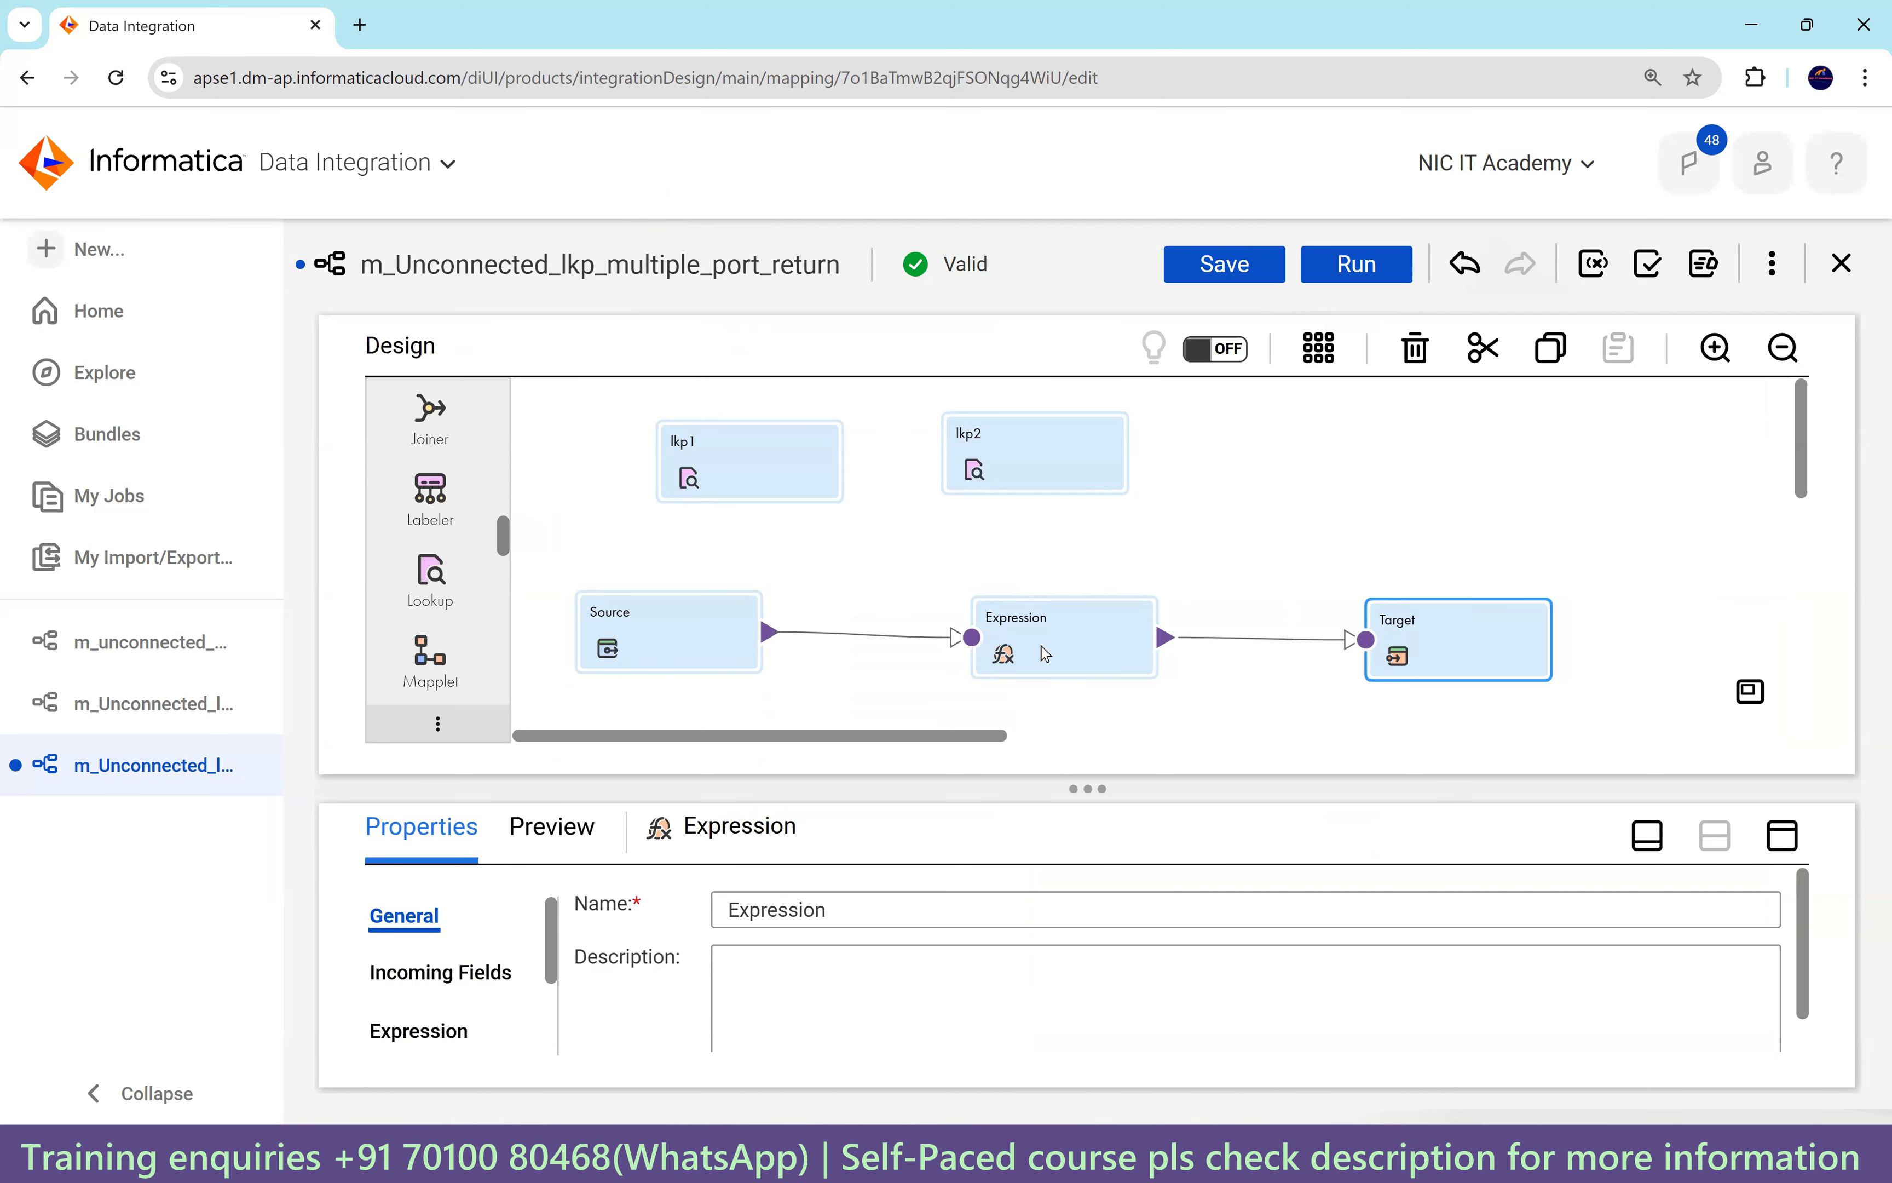
left_click(1783, 835)
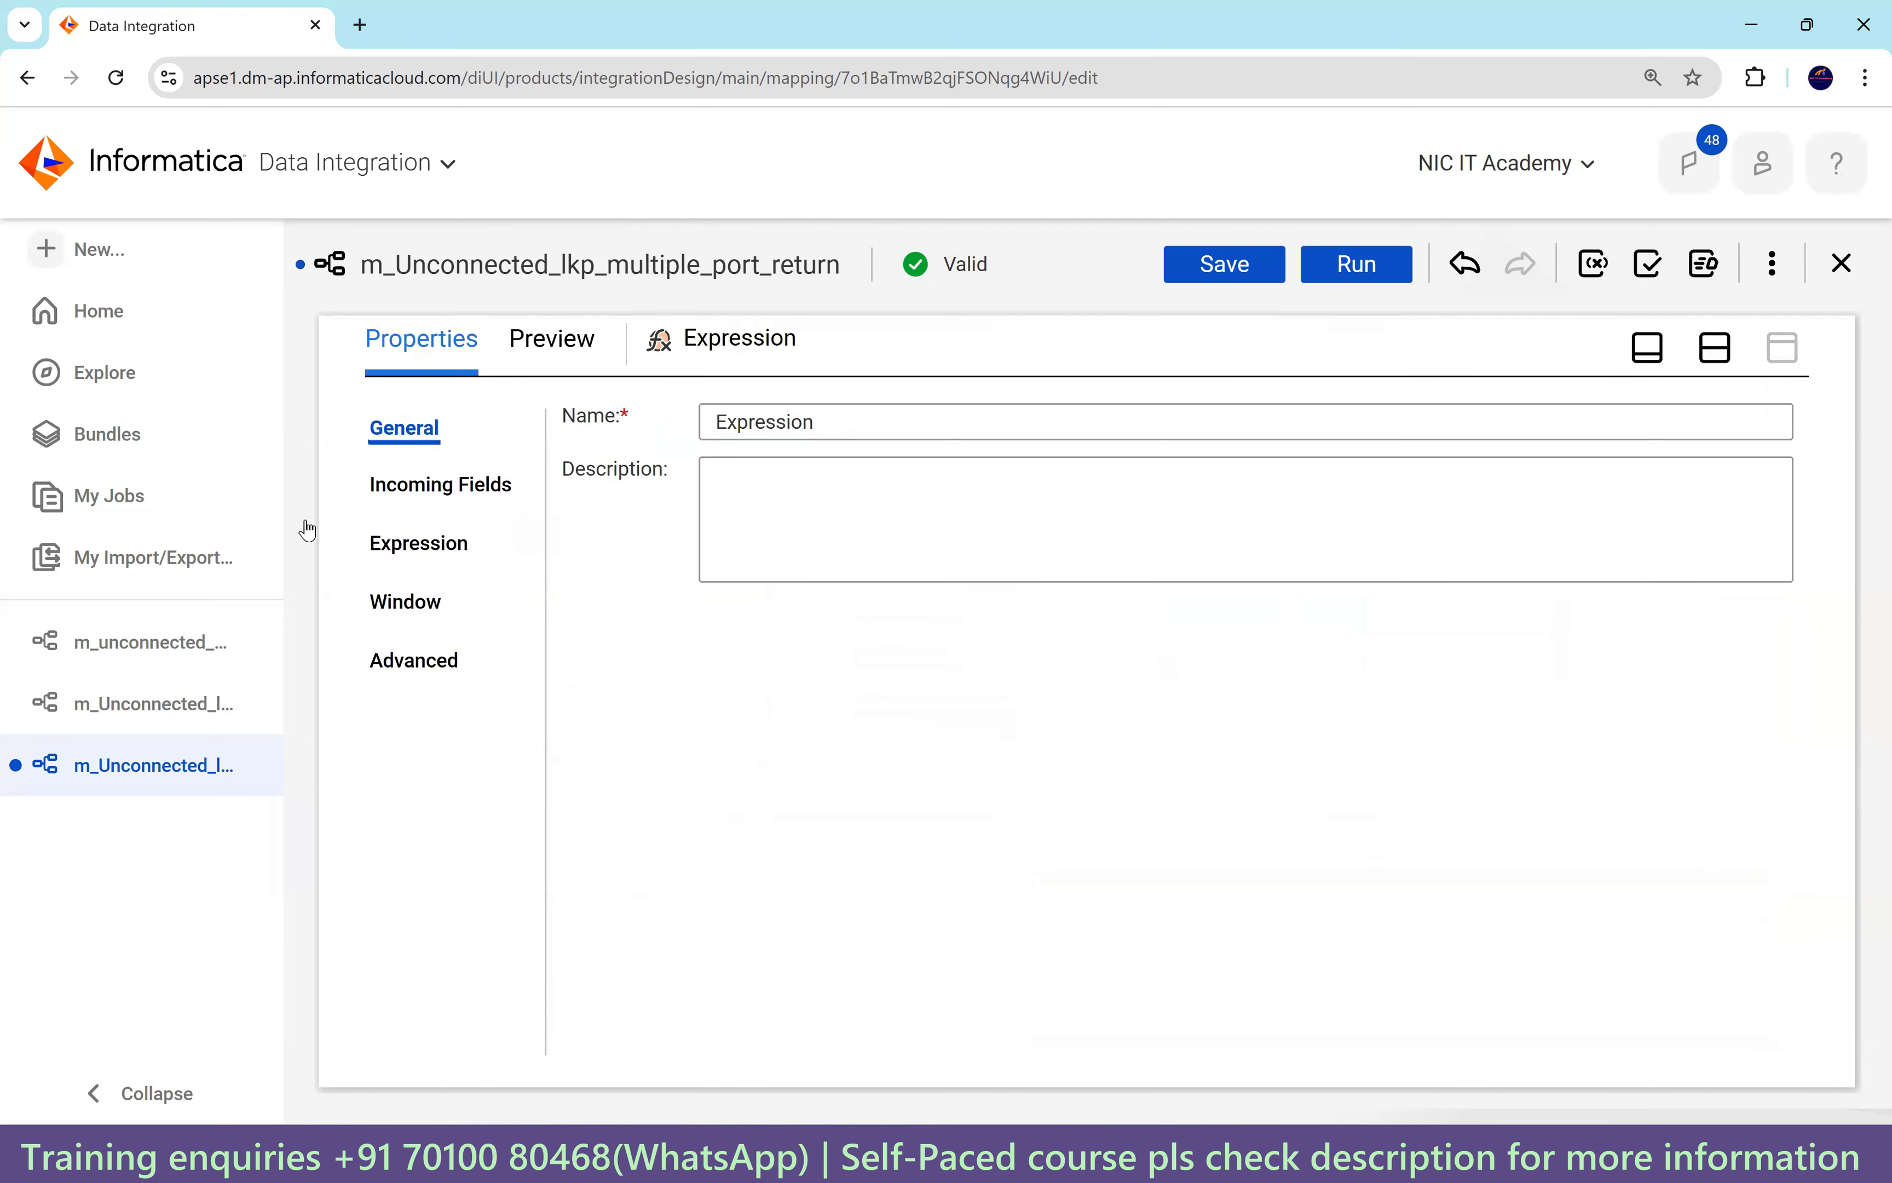
left_click(454, 552)
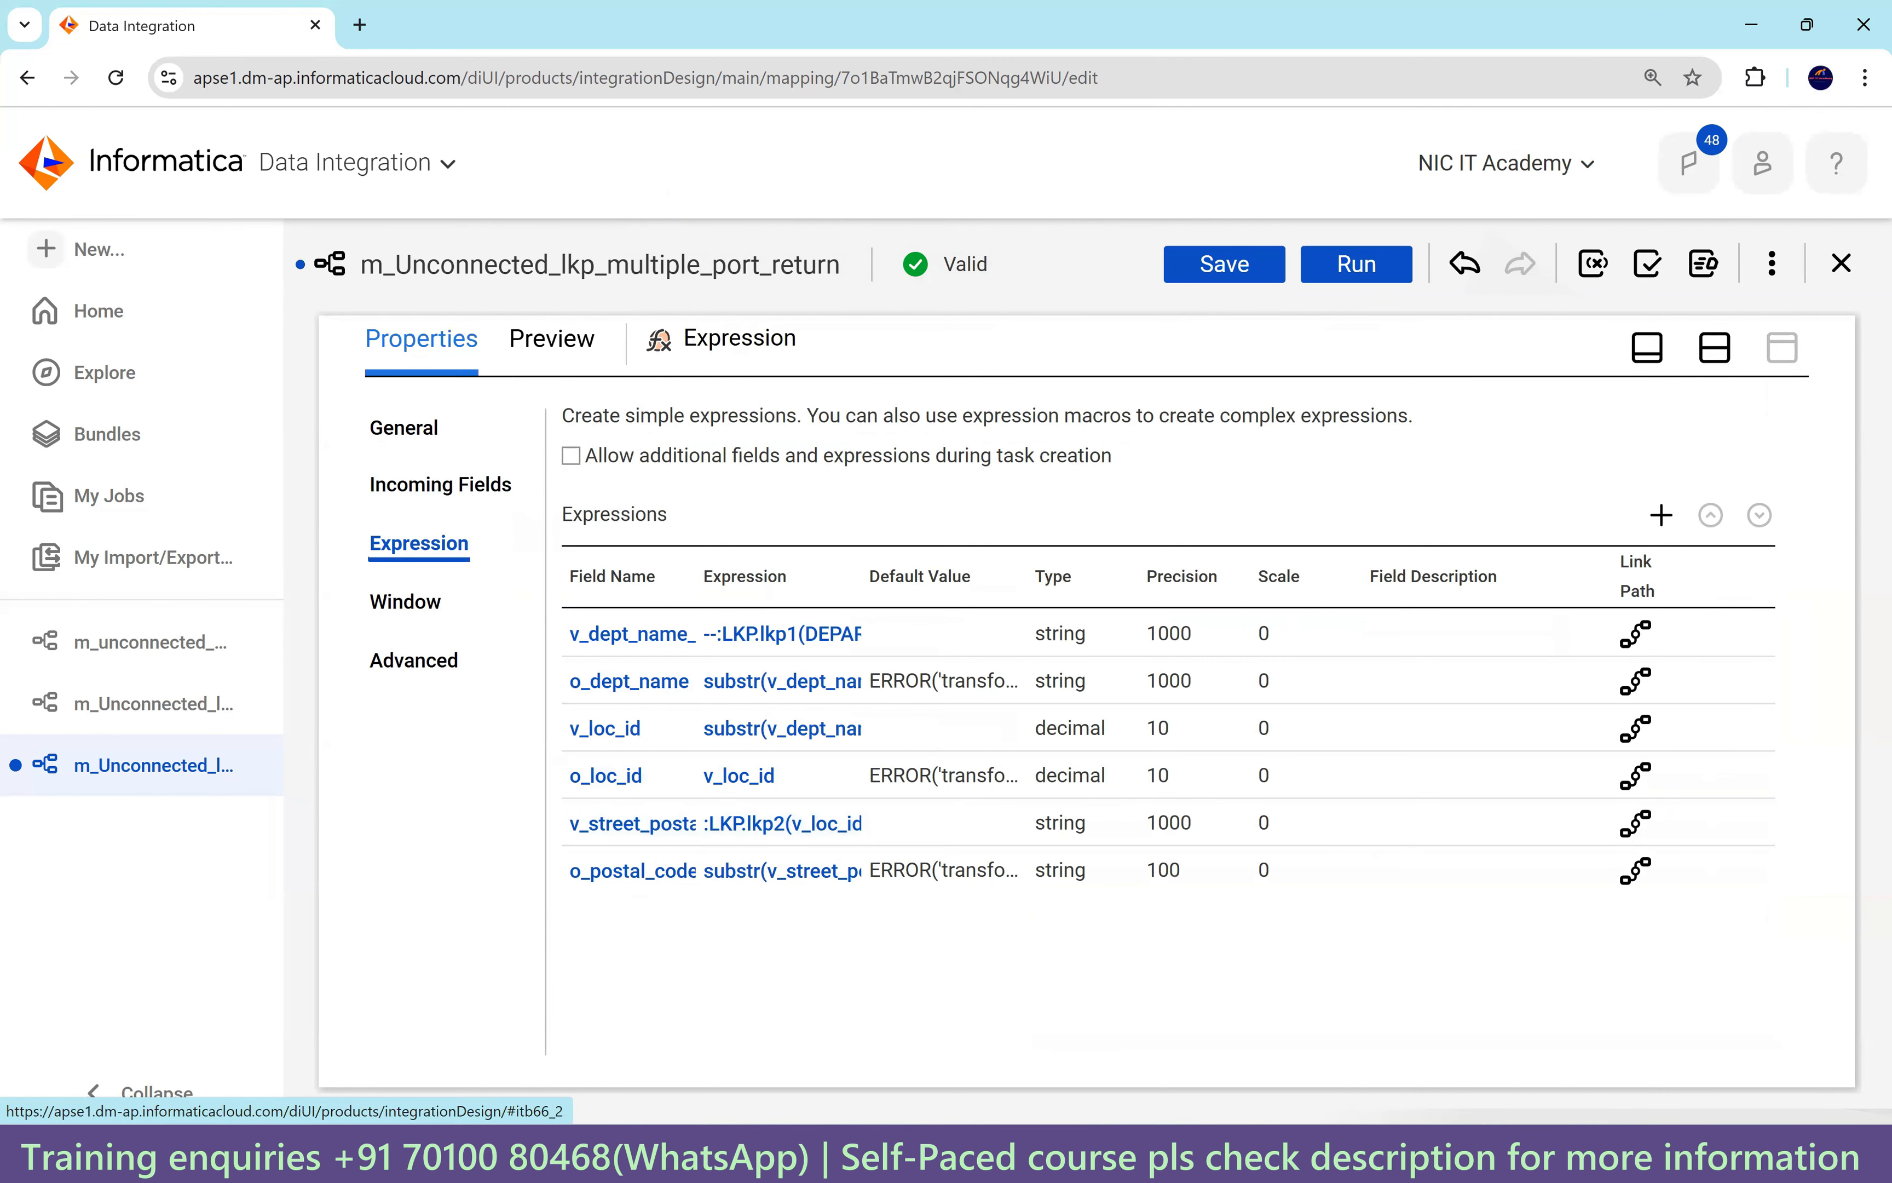
left_click(922, 1153)
Run the LOCATIONS concatenation query (23 rows), select its concatenated address values, and return to Informatica.
scroll(794, 447, "up", 3)
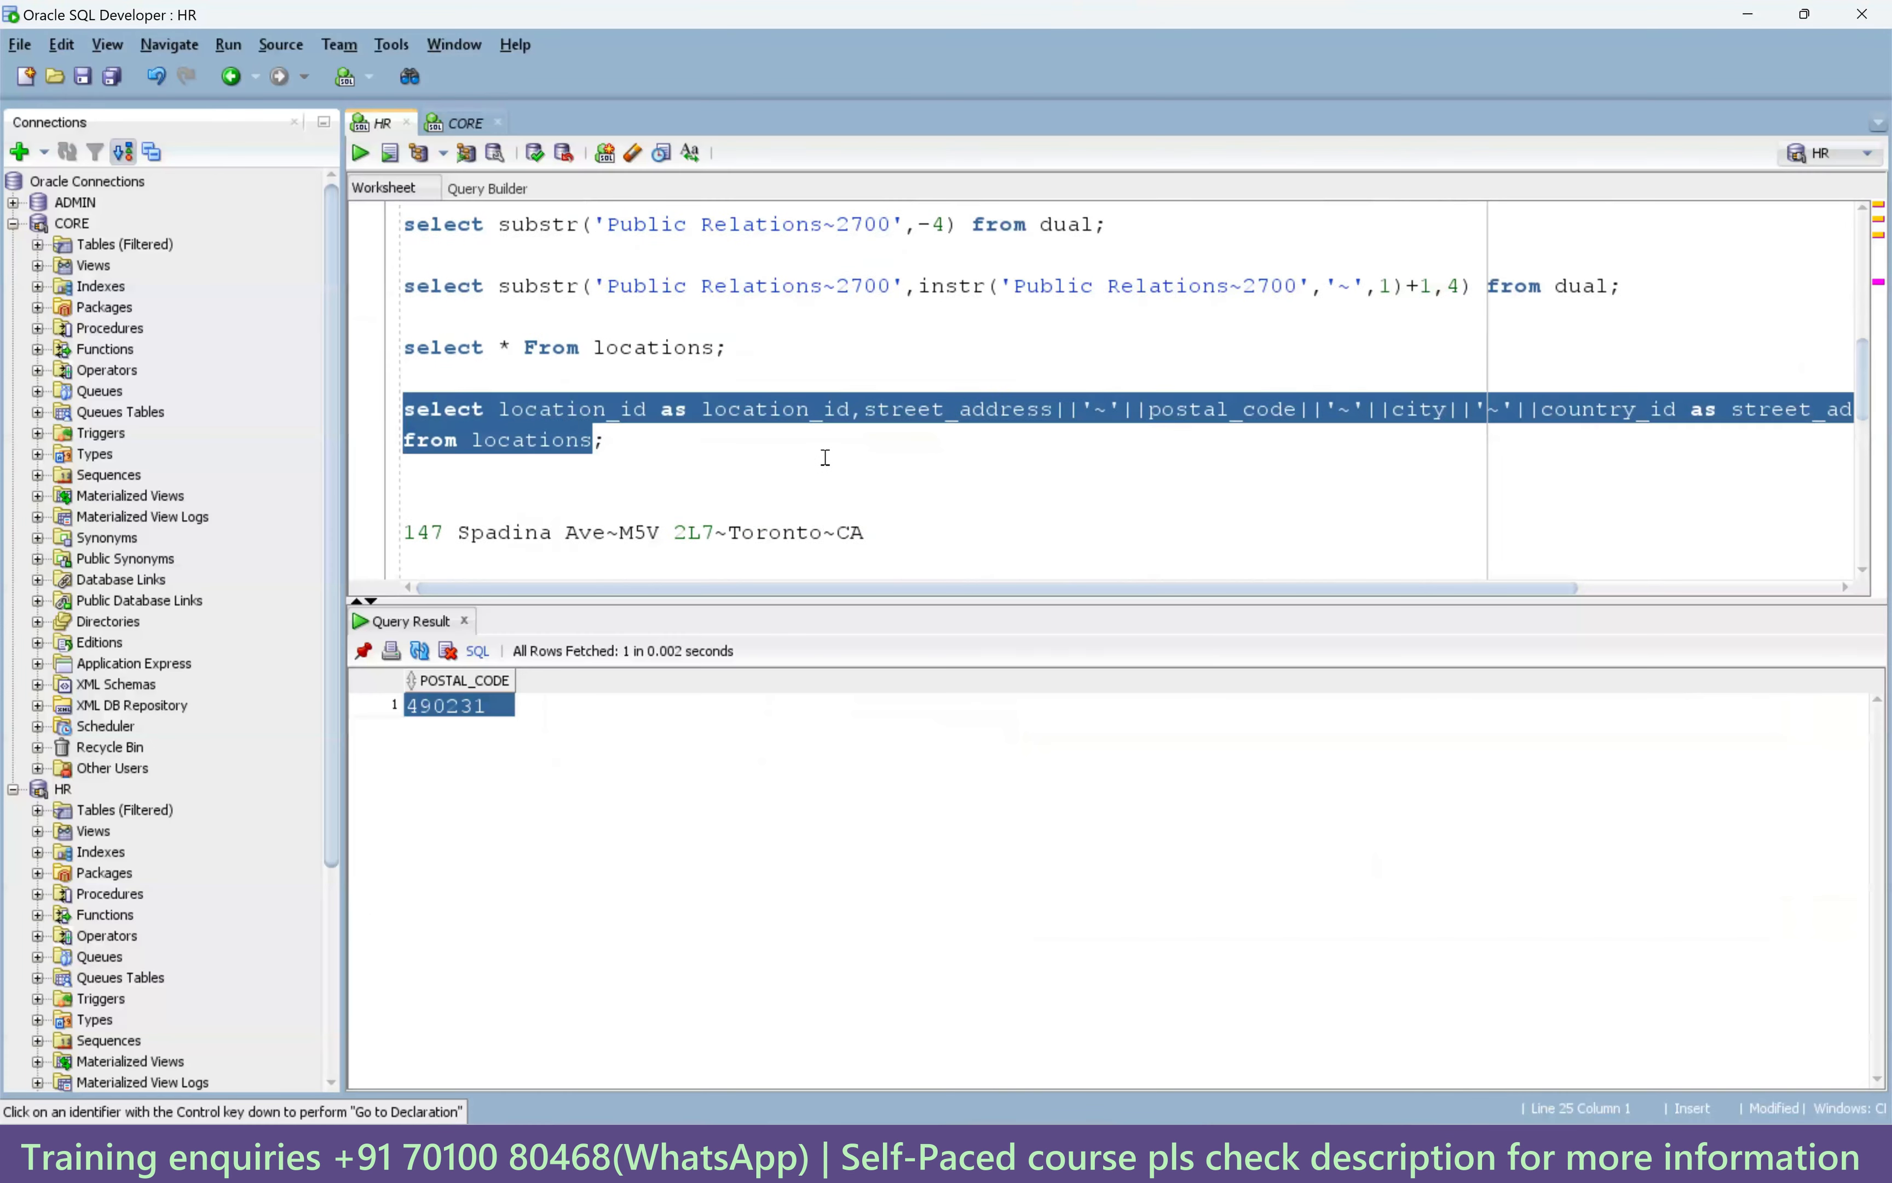
scroll(826, 469, "down", 2)
left_click(362, 153)
left_click_drag(727, 737, 724, 1073)
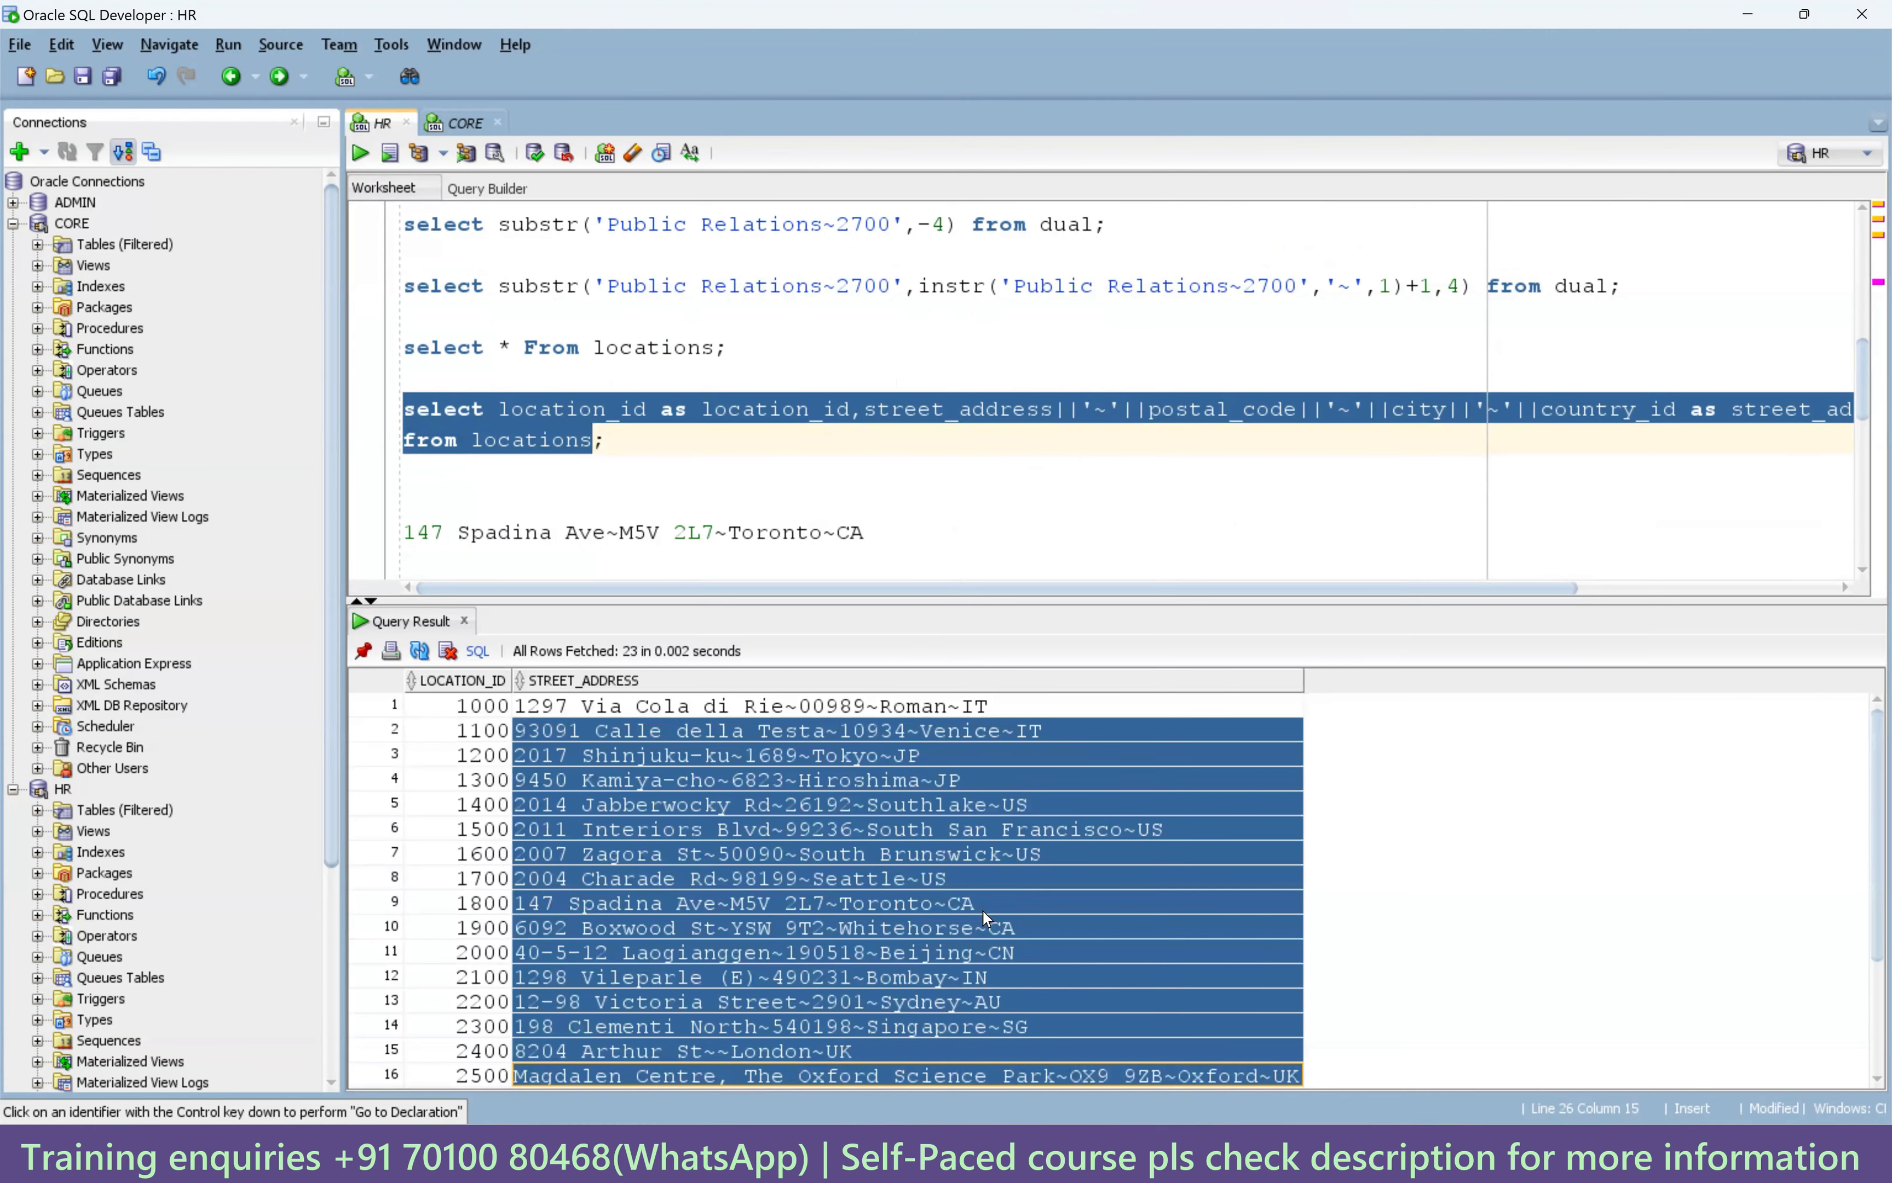
left_click(1198, 1154)
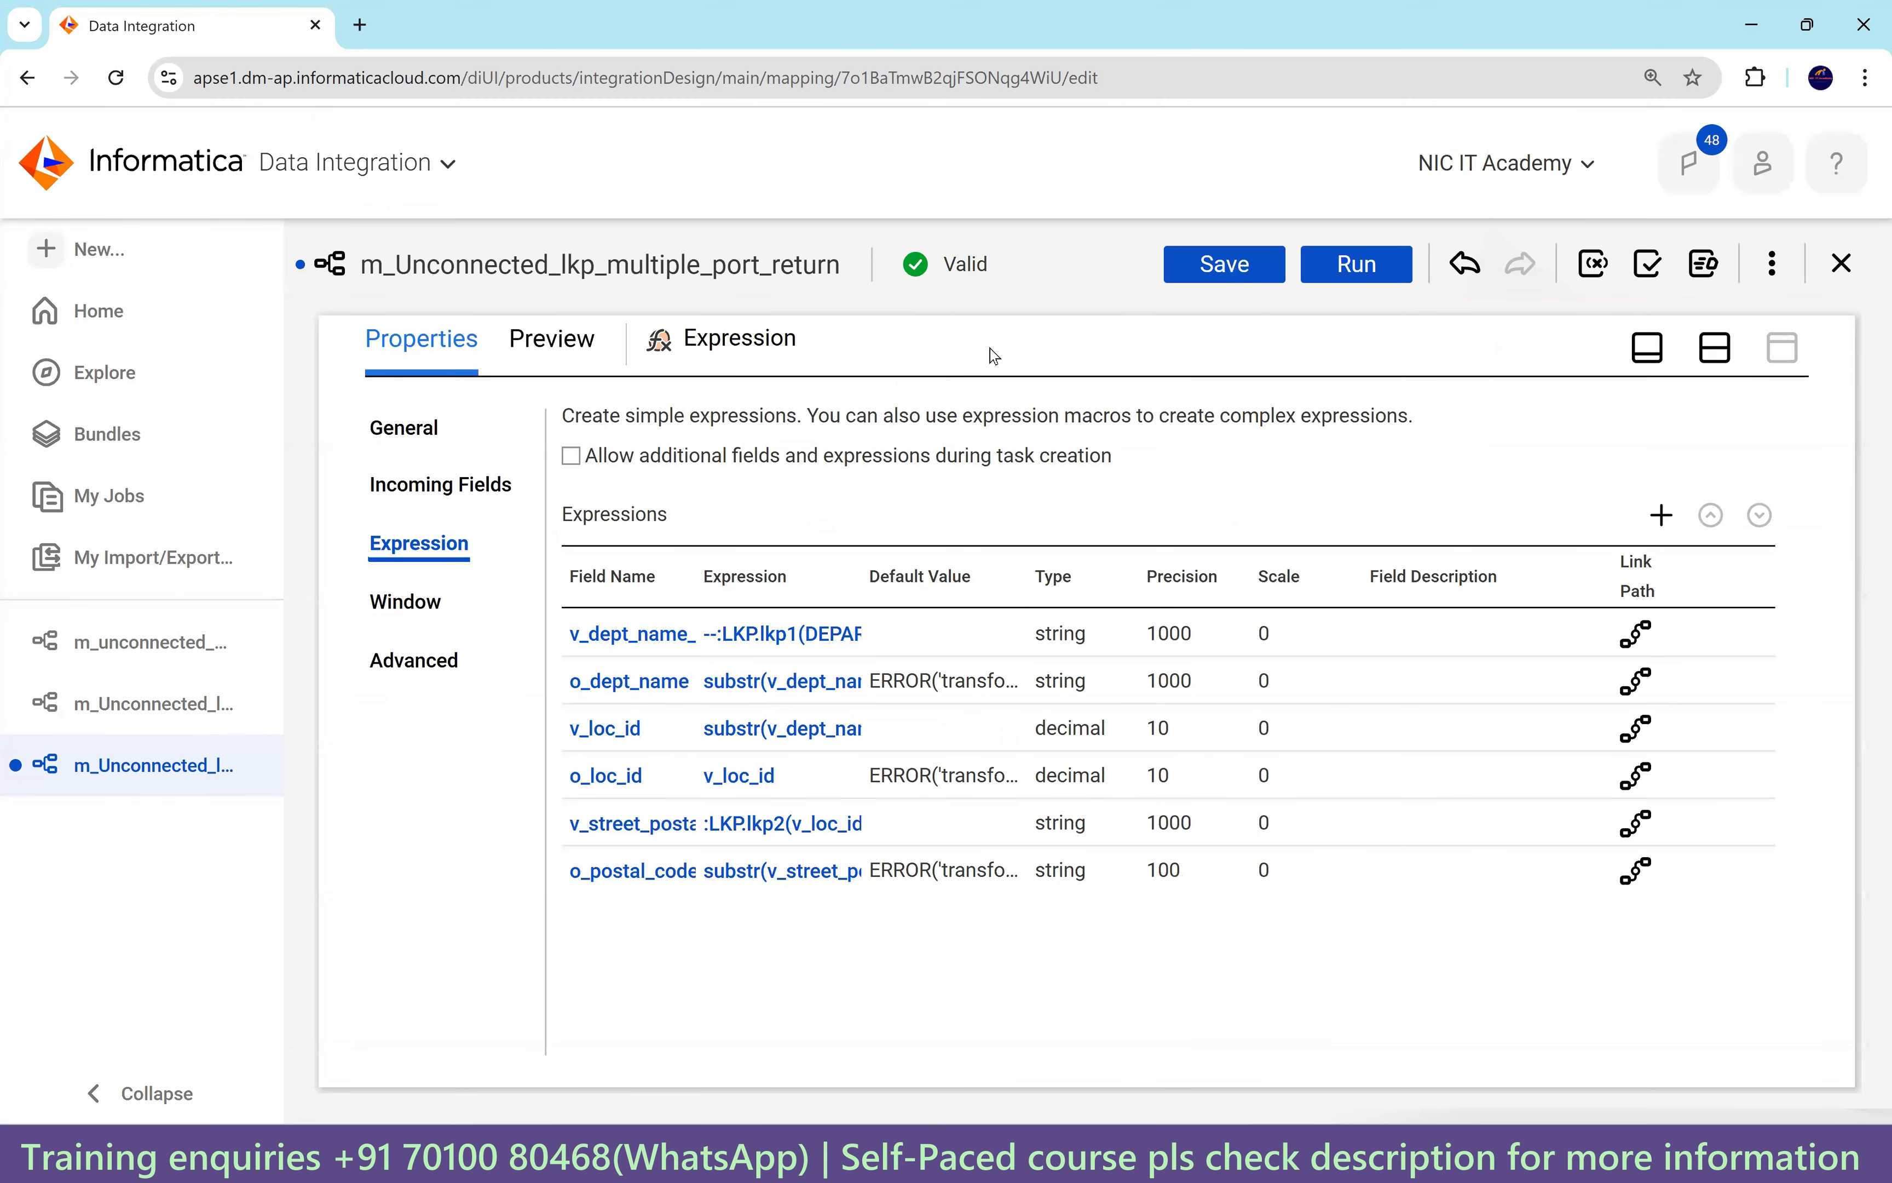
Save the mapping and run a 100-row data preview.
left_click(552, 347)
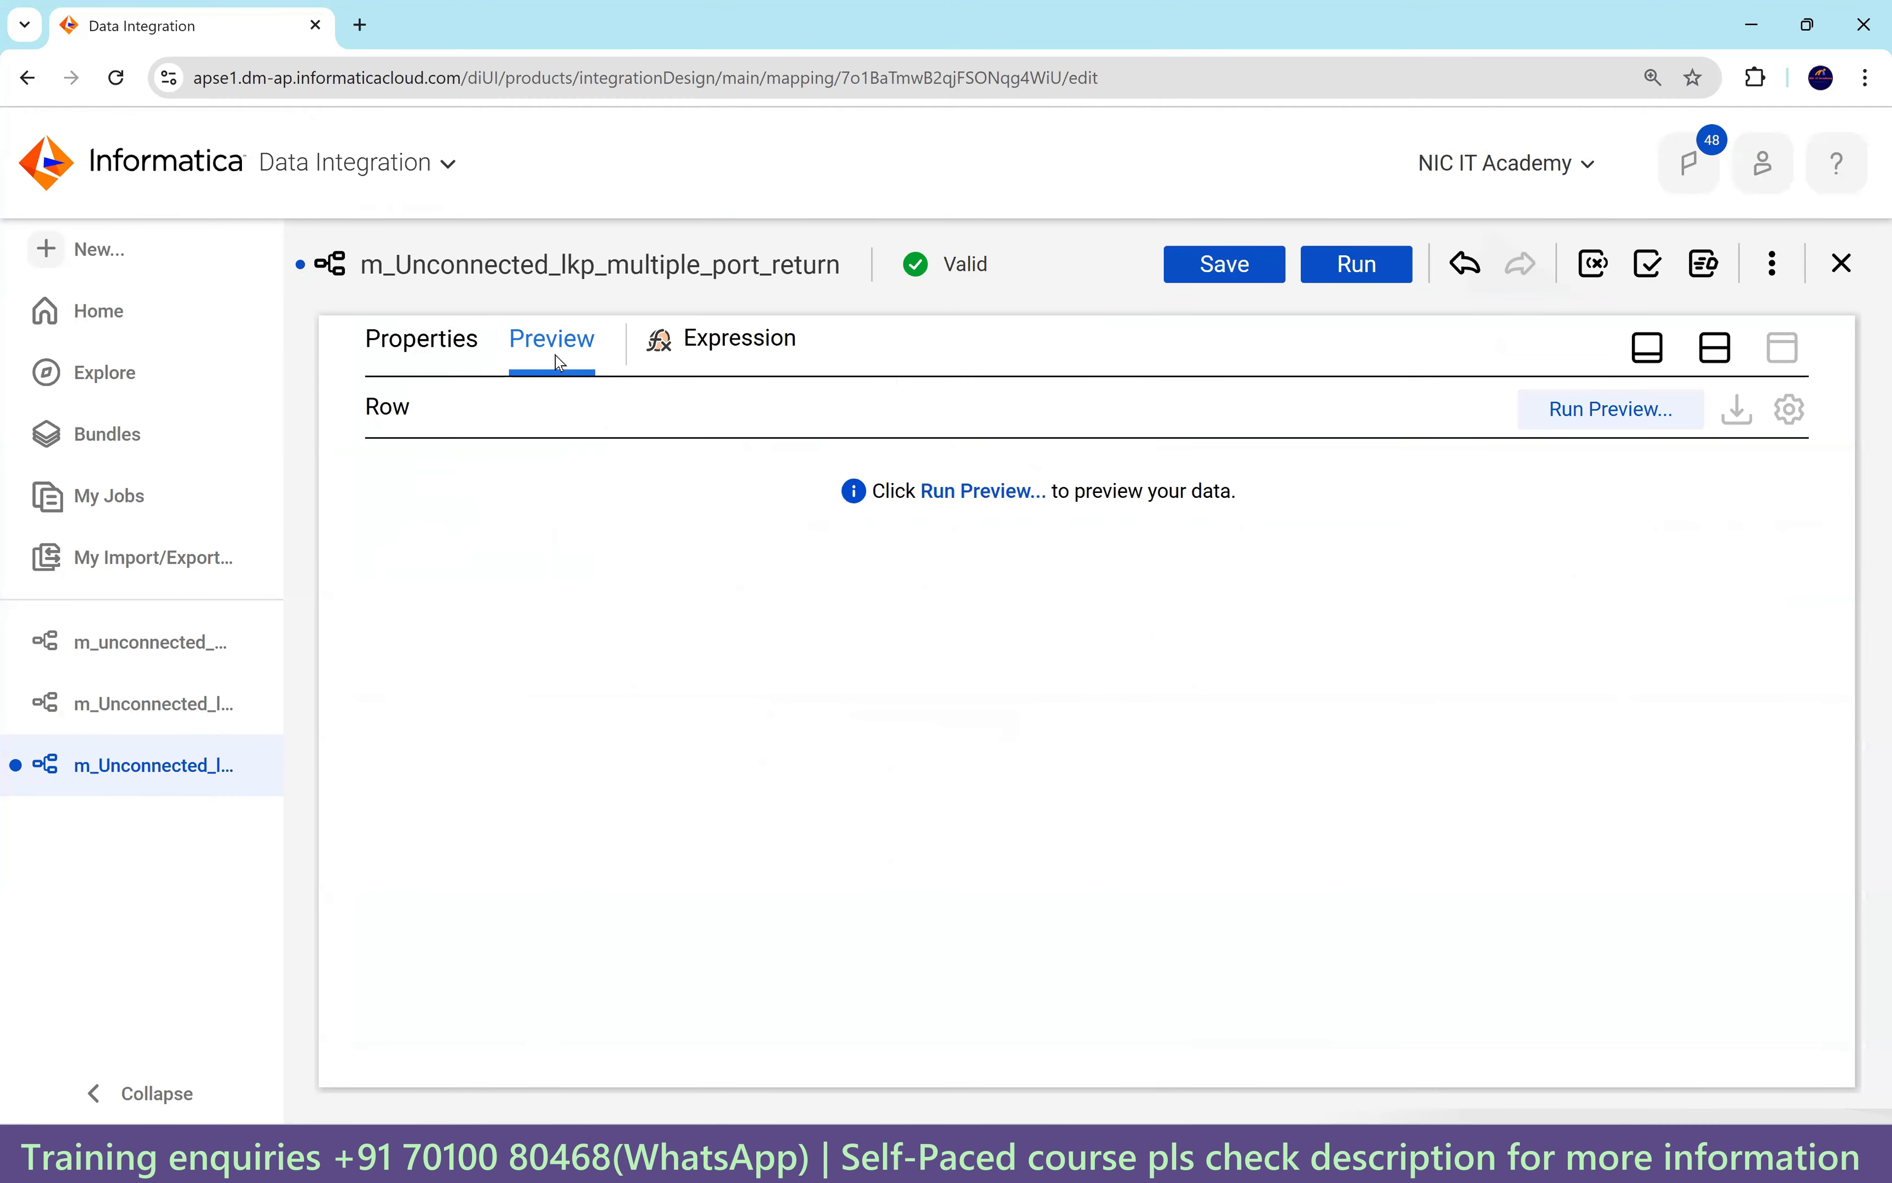
left_click(1625, 420)
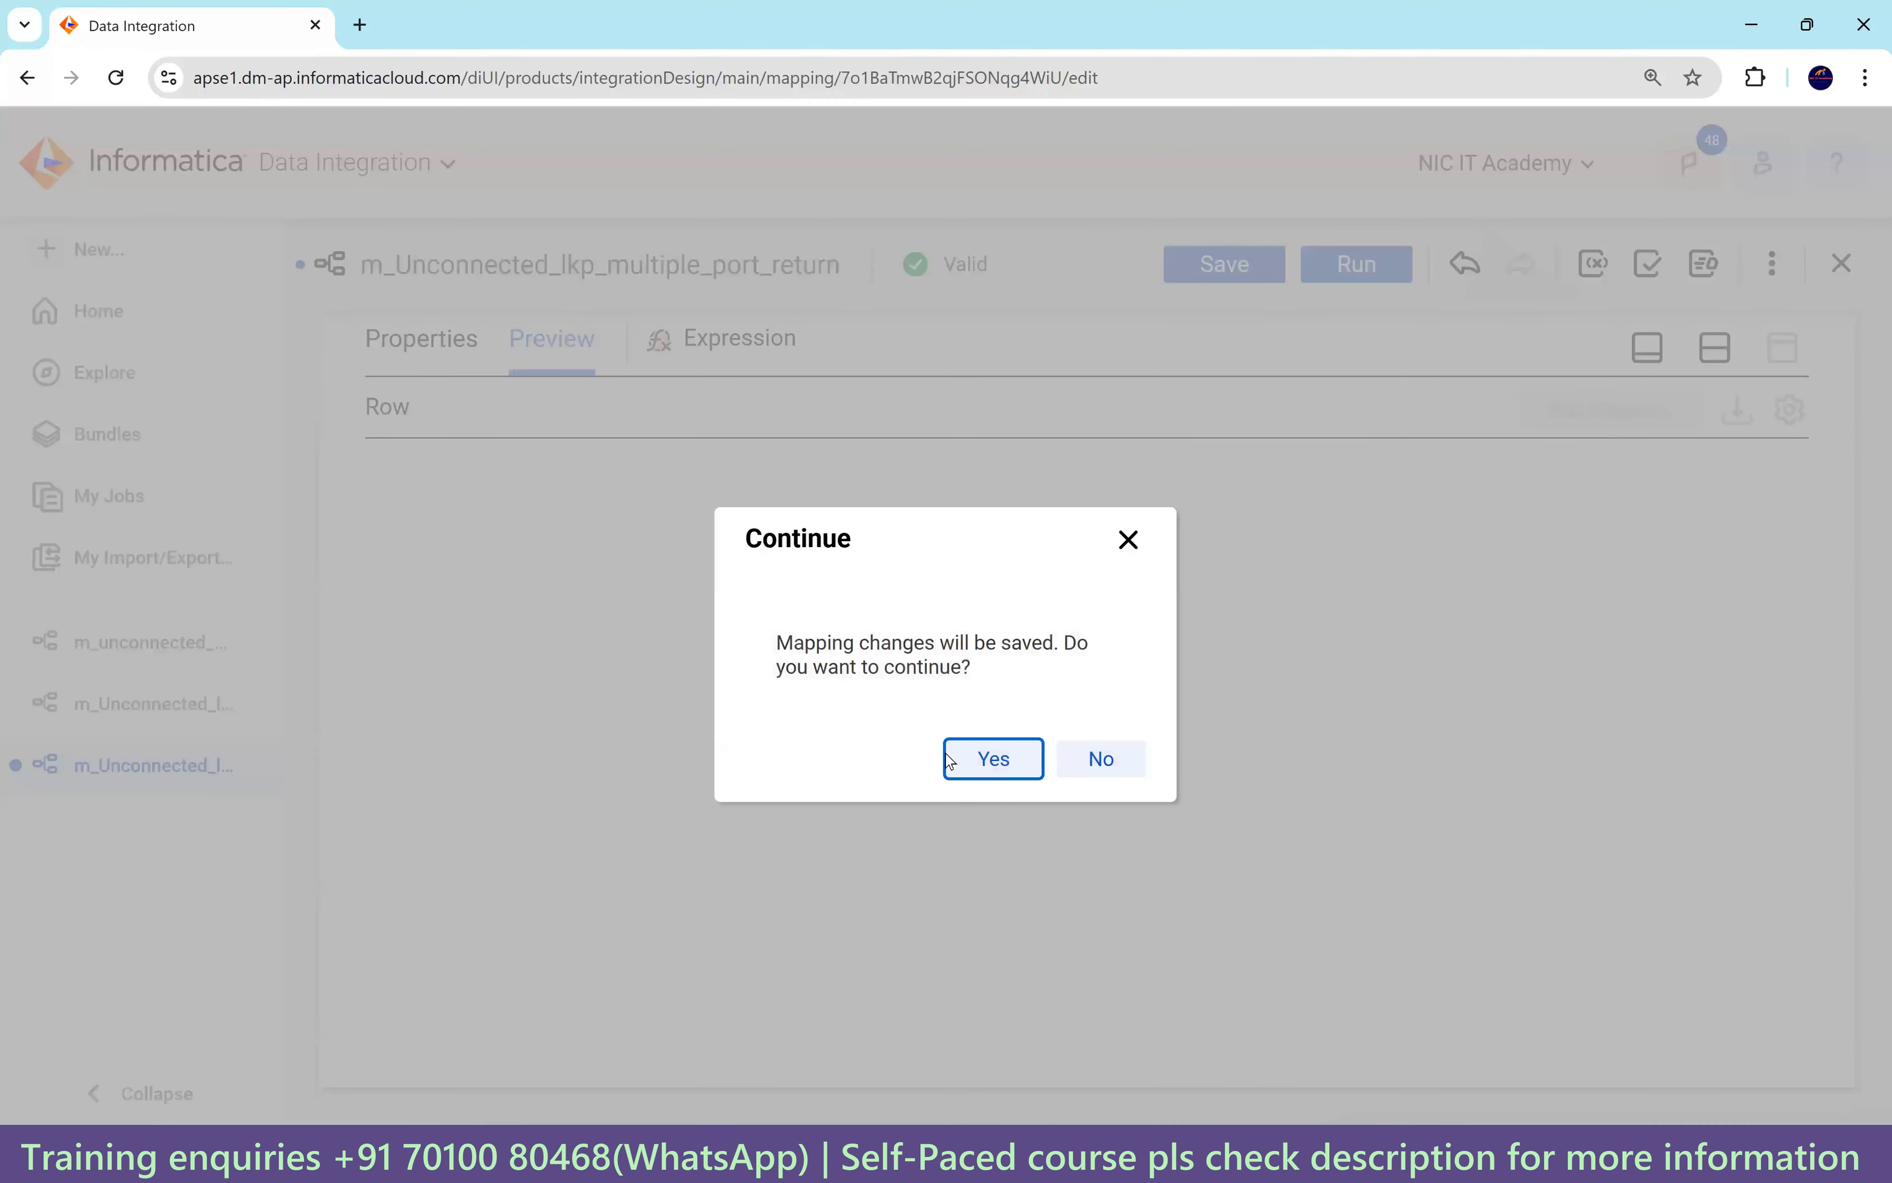
left_click(983, 762)
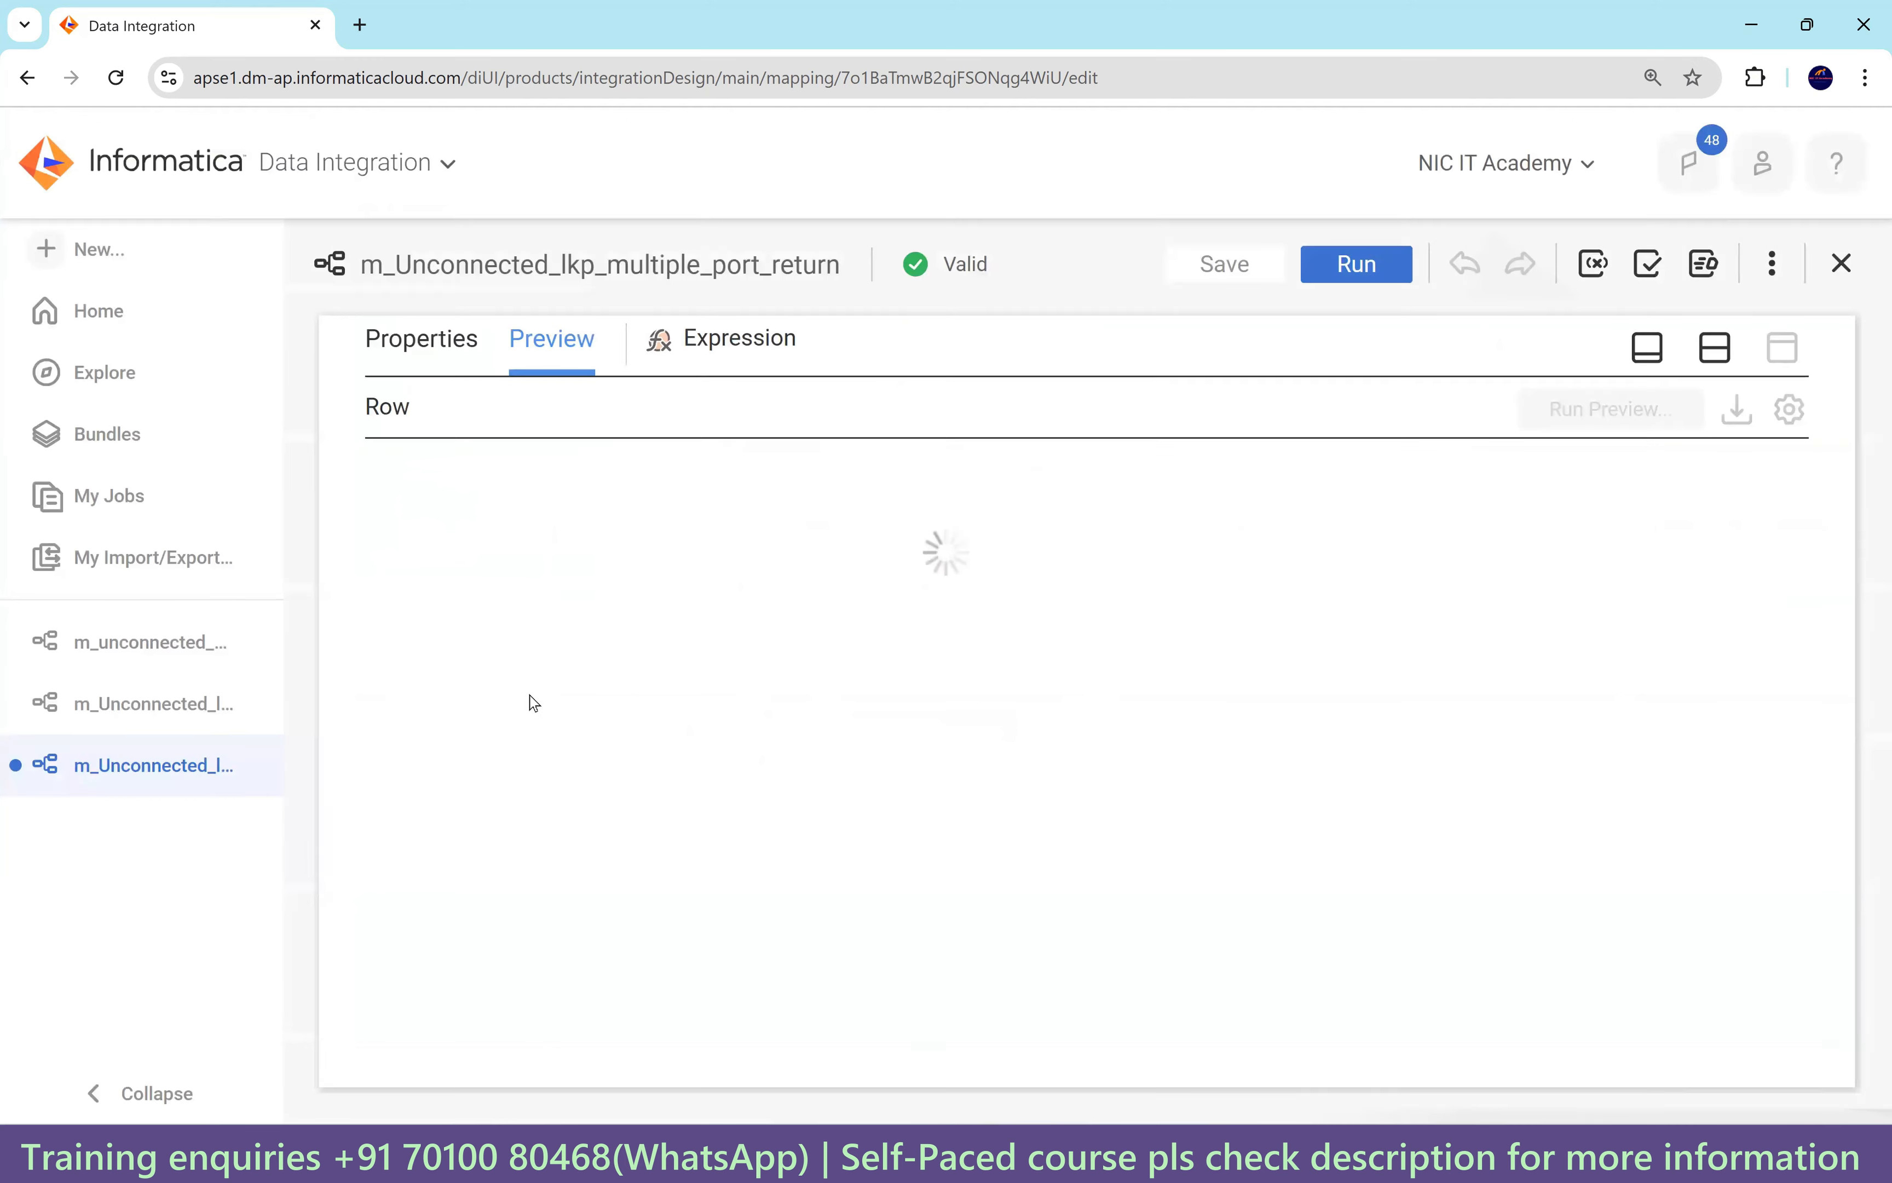
left_click(984, 491)
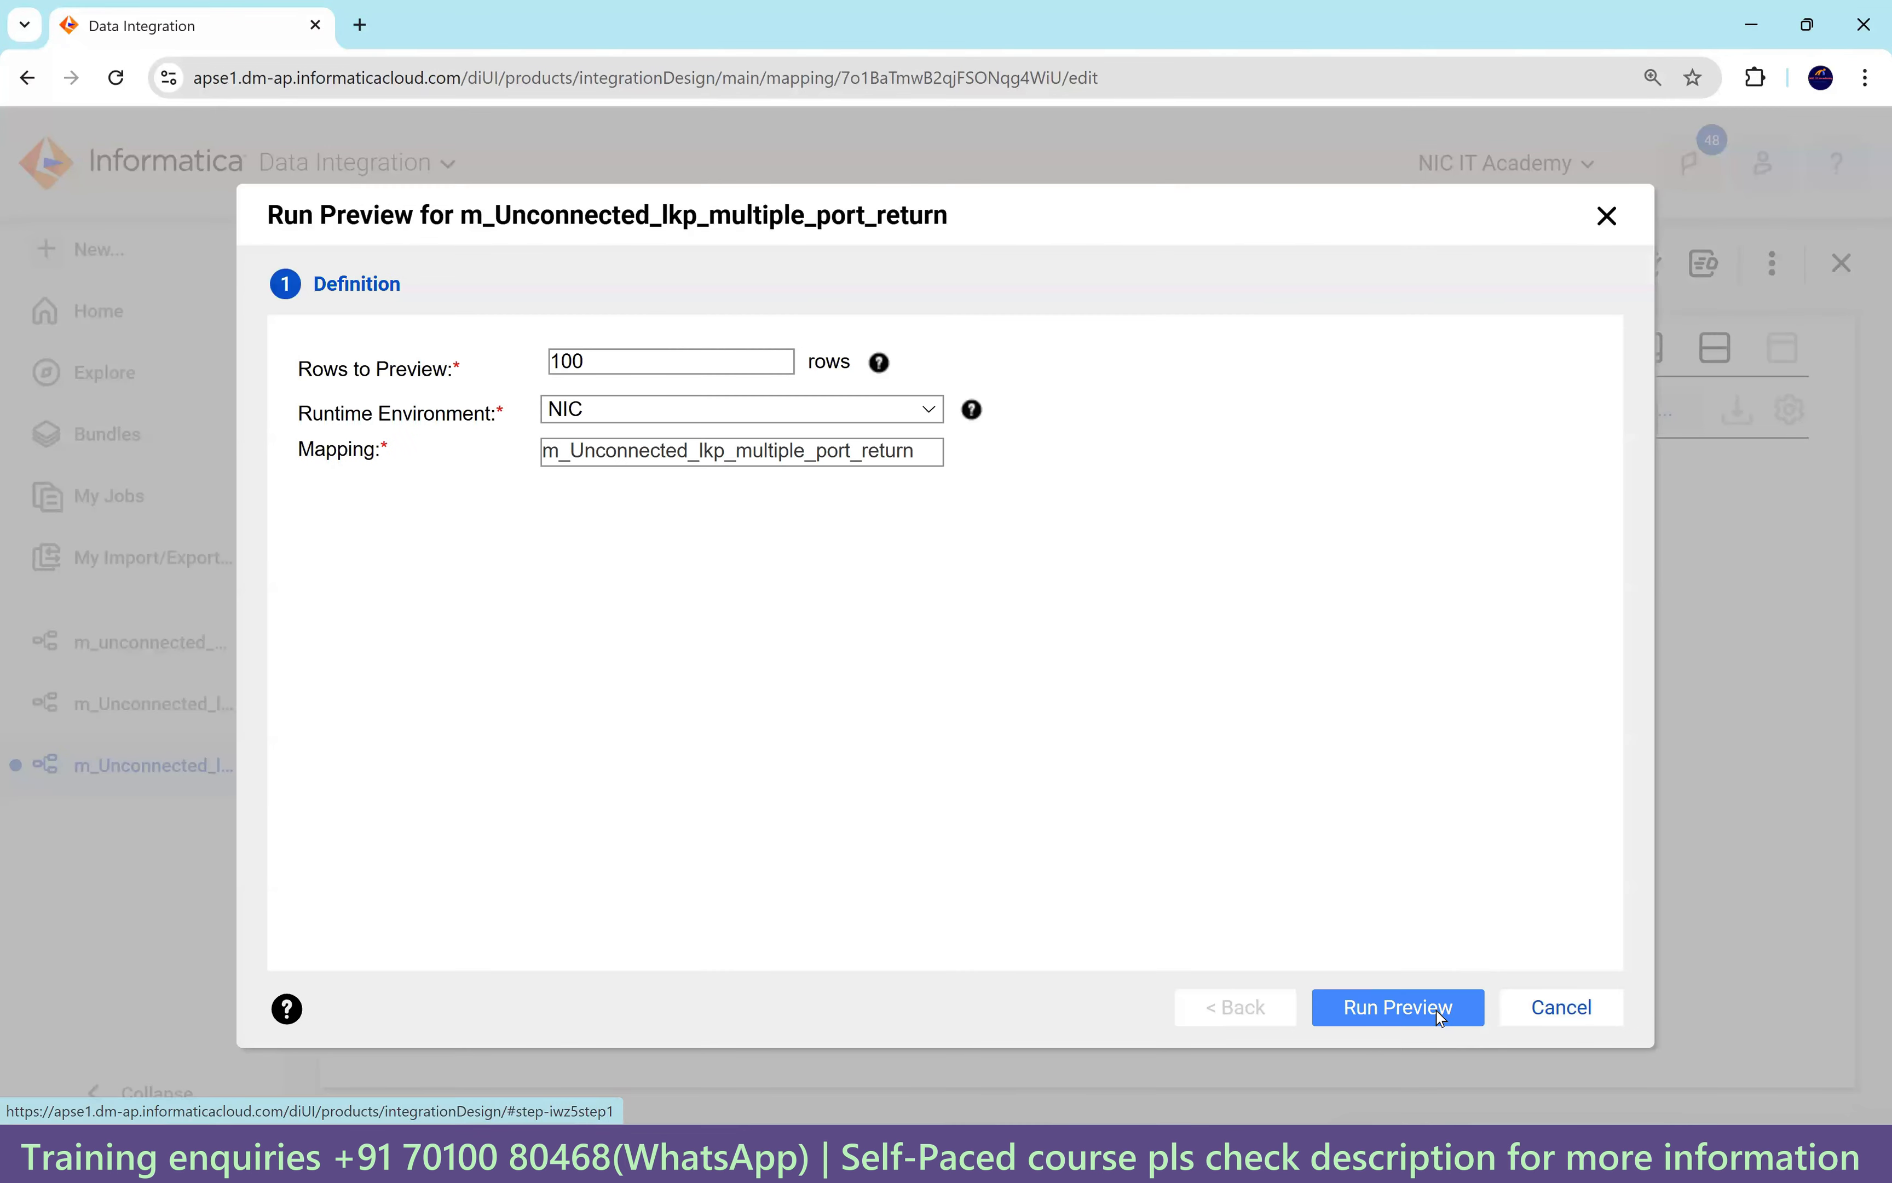
left_click(1442, 1017)
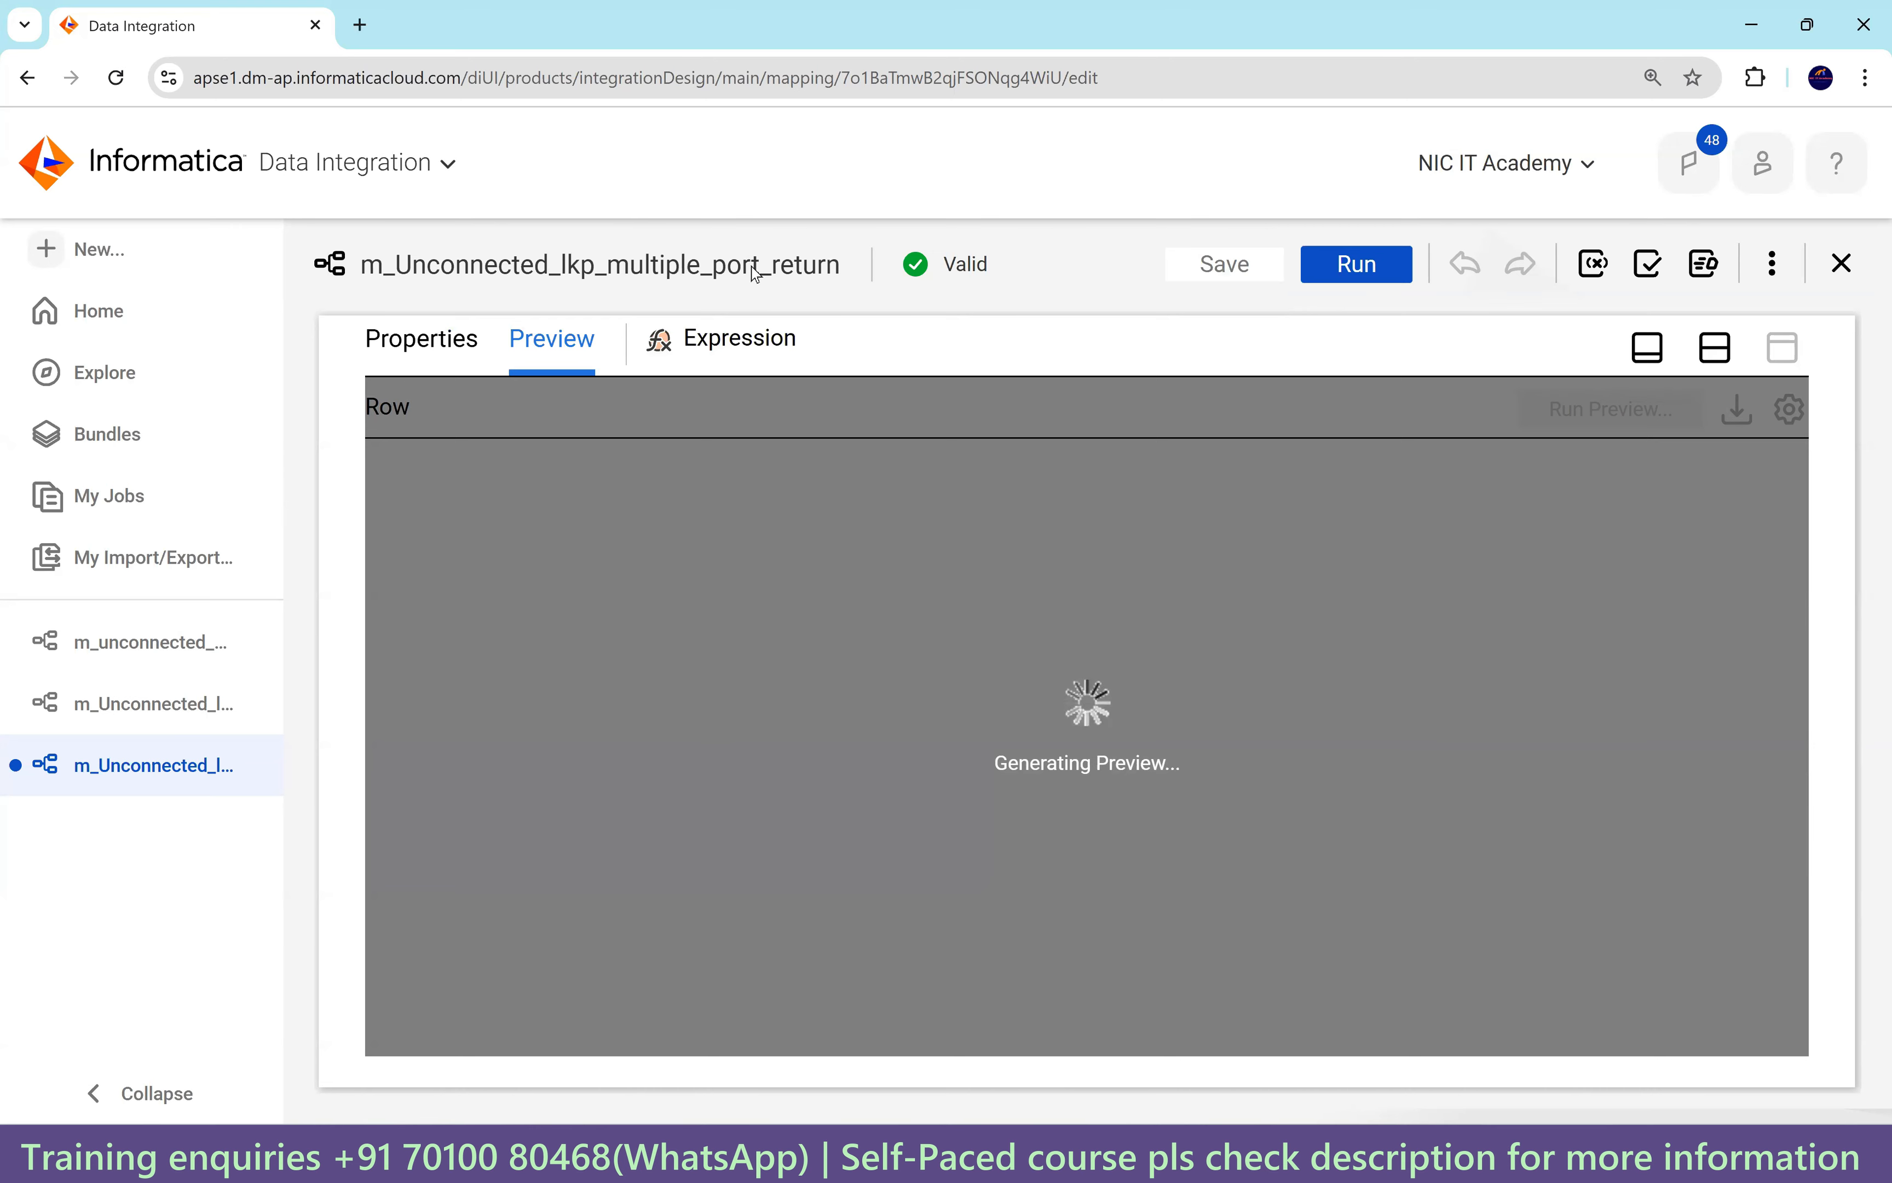
Review the preview rows, such as o_postal_code OX9 9ZB and o_loc_id 2500 for department 80, then return to the expression fields.
left_click_drag(1208, 989, 1840, 1018)
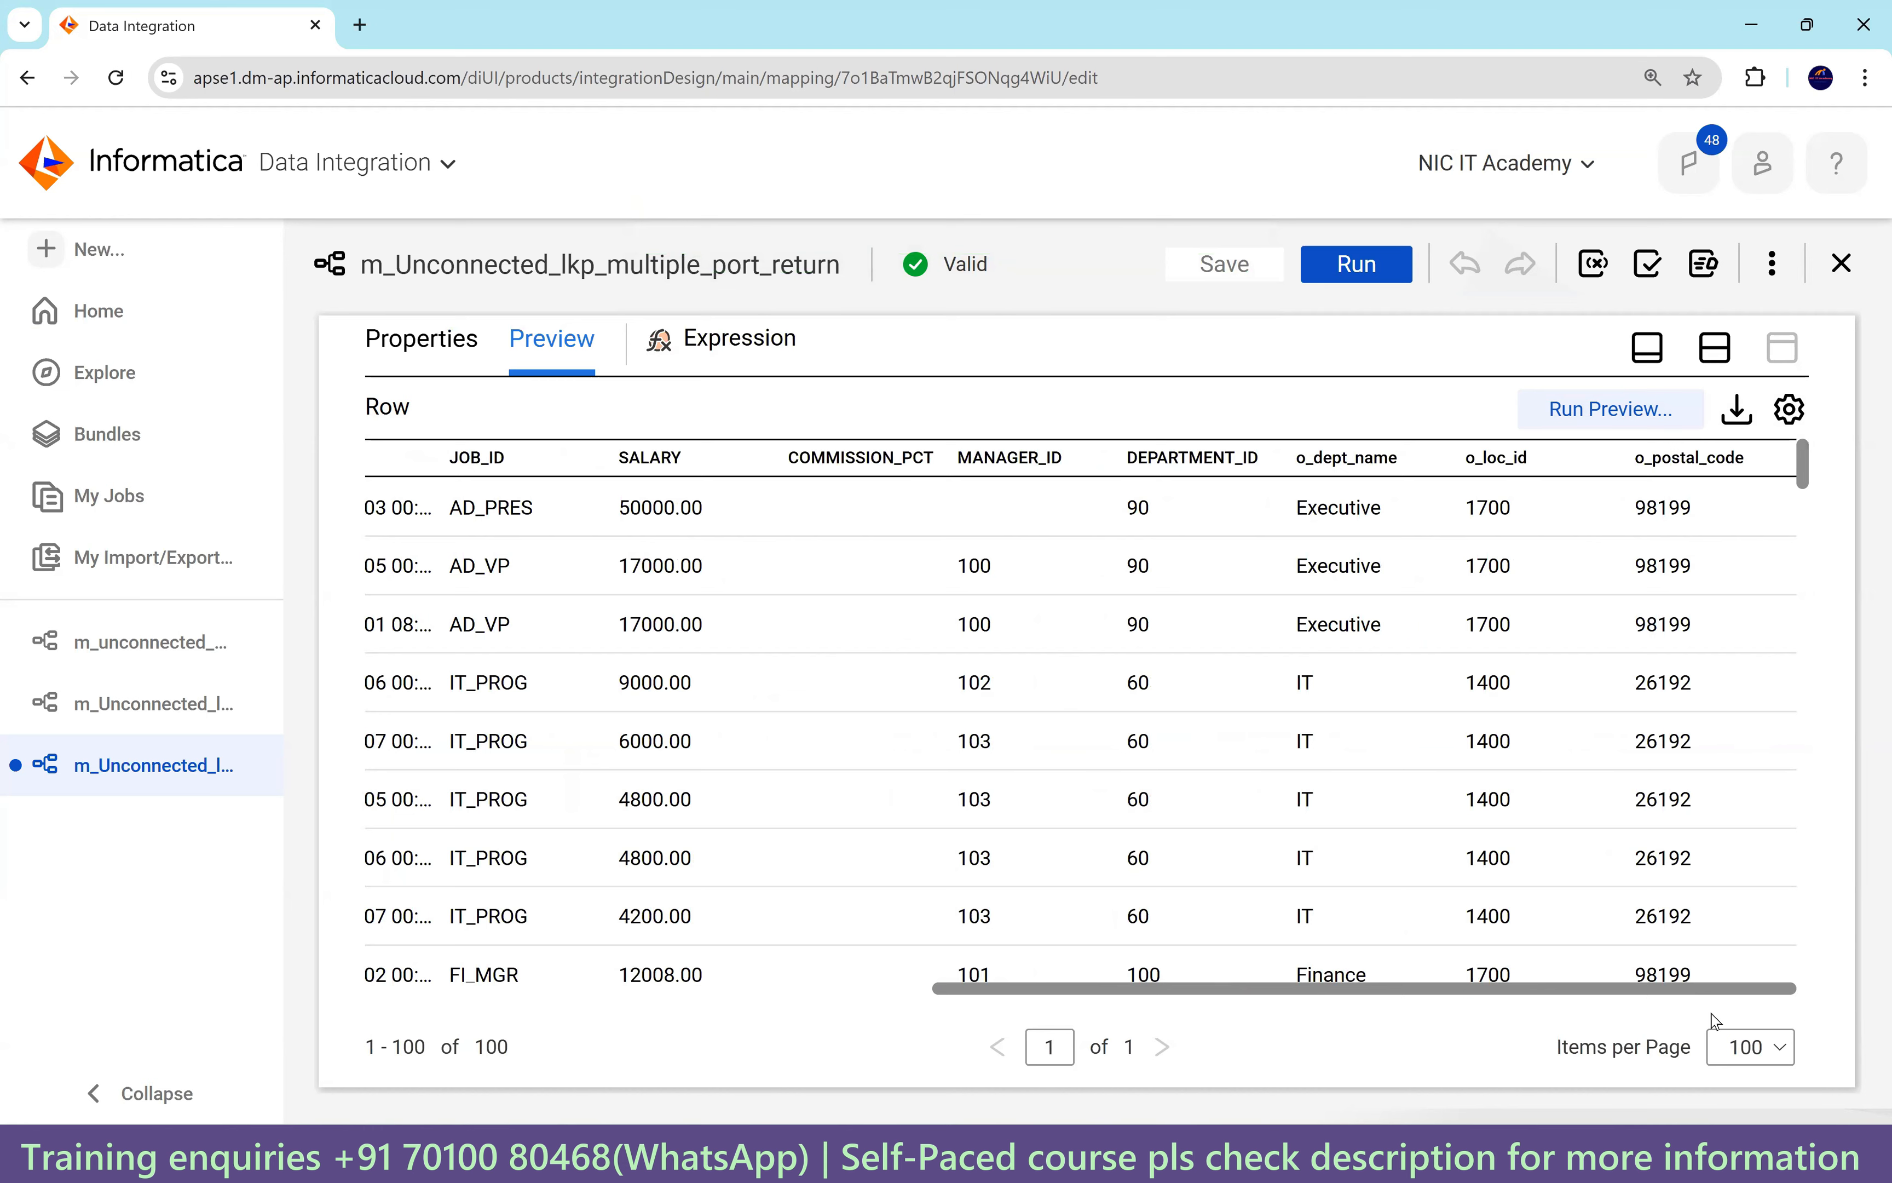
scroll(1571, 1007, "left", 3)
scroll(1316, 1008, "left", 5)
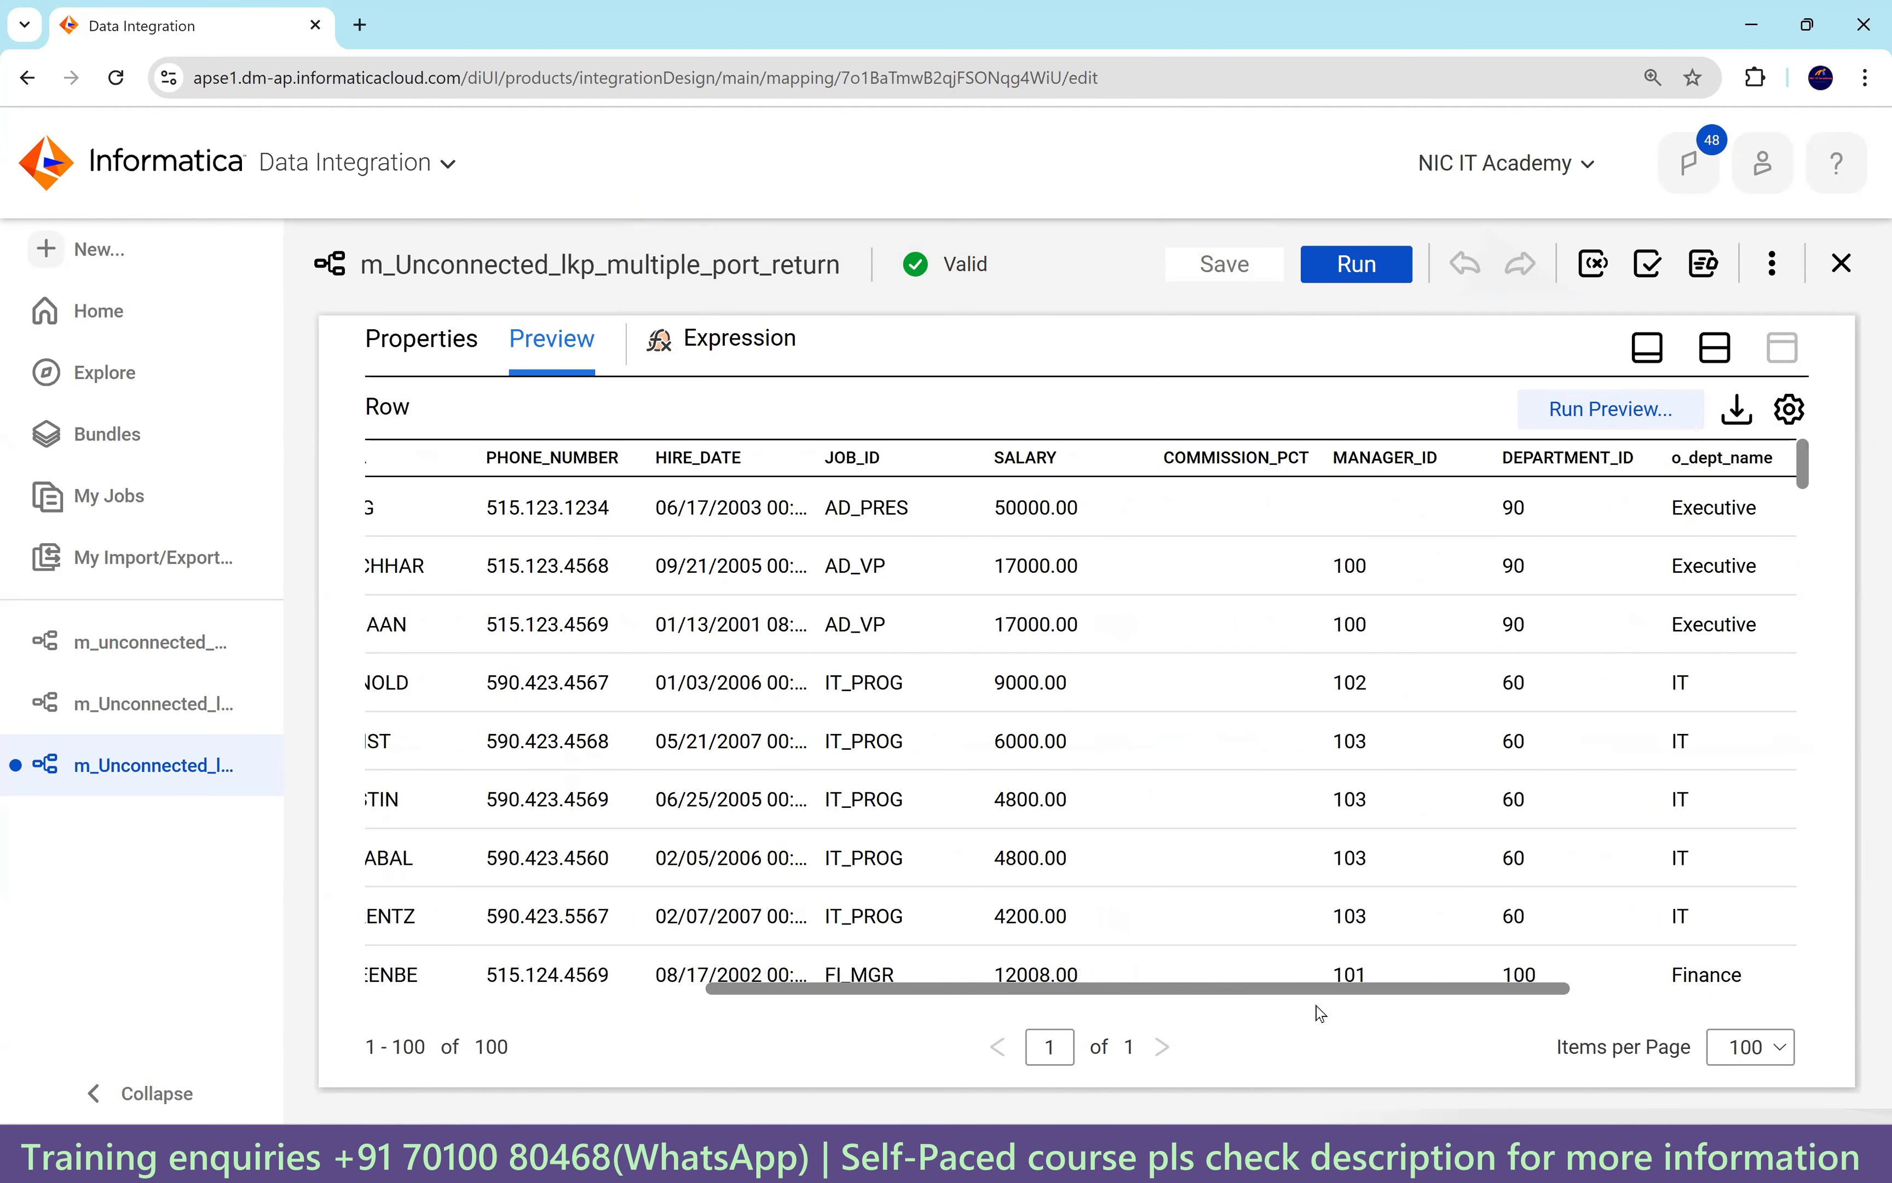
scroll(1200, 547, "down", 5)
scroll(1199, 486, "right", 10)
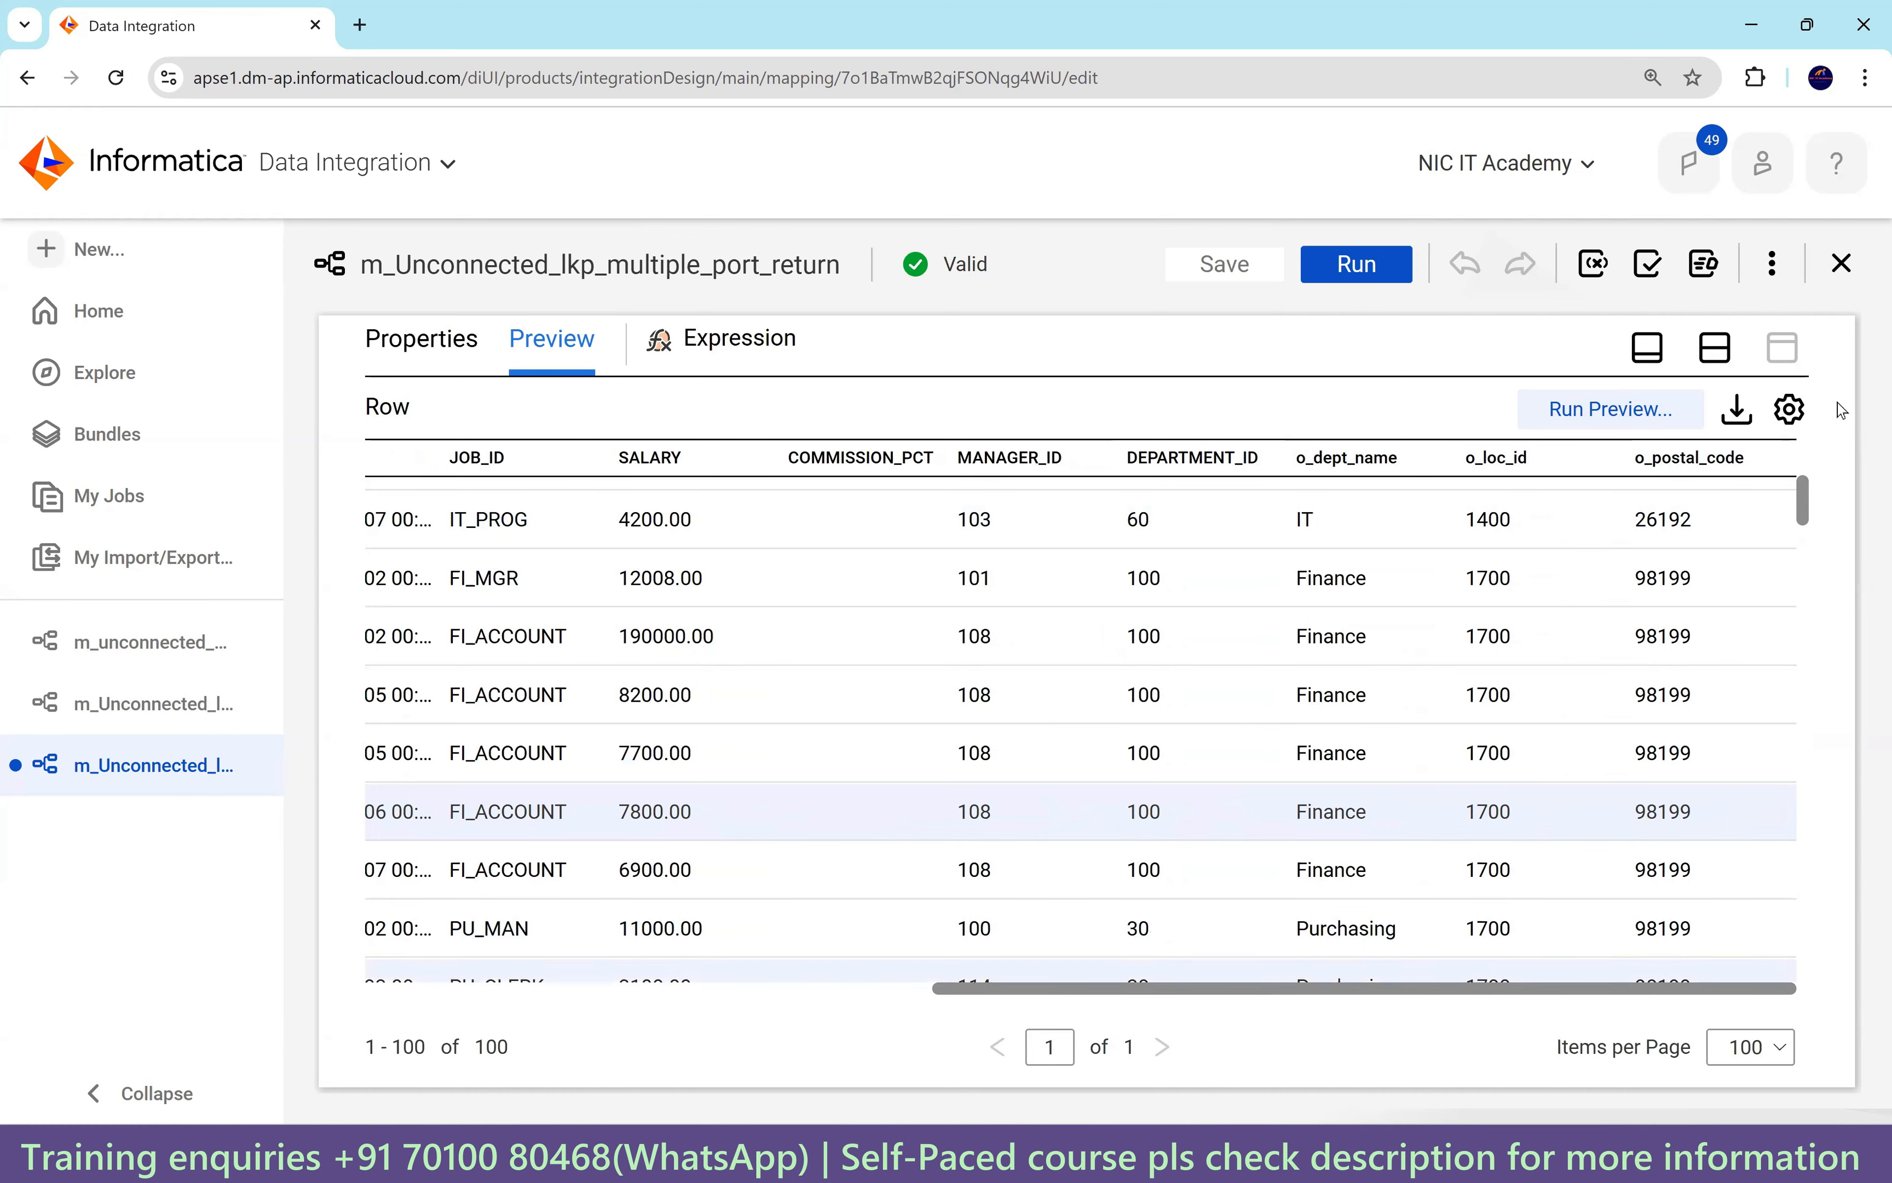
scroll(1707, 680, "down", 10)
scroll(1708, 681, "down", 15)
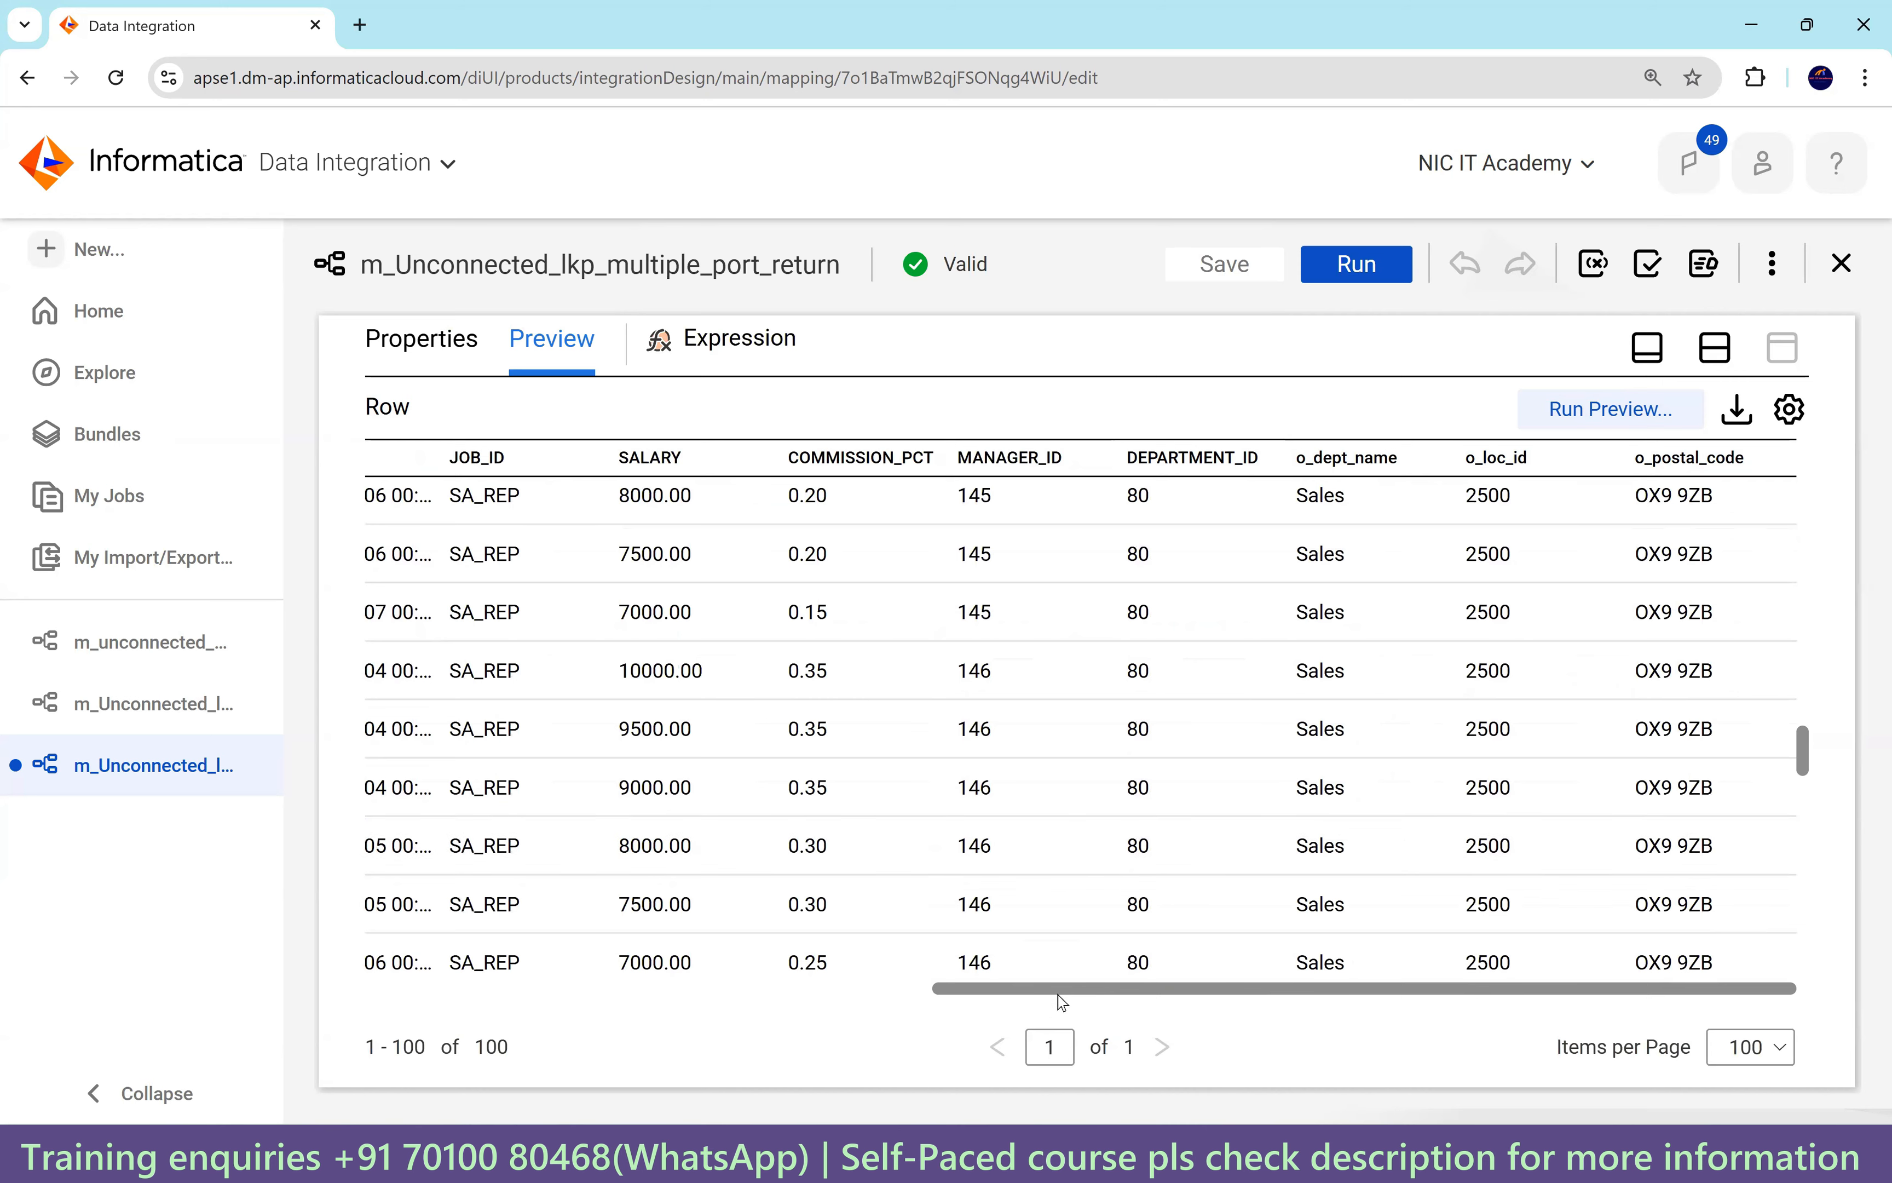
left_click_drag(1060, 1000, 718, 1003)
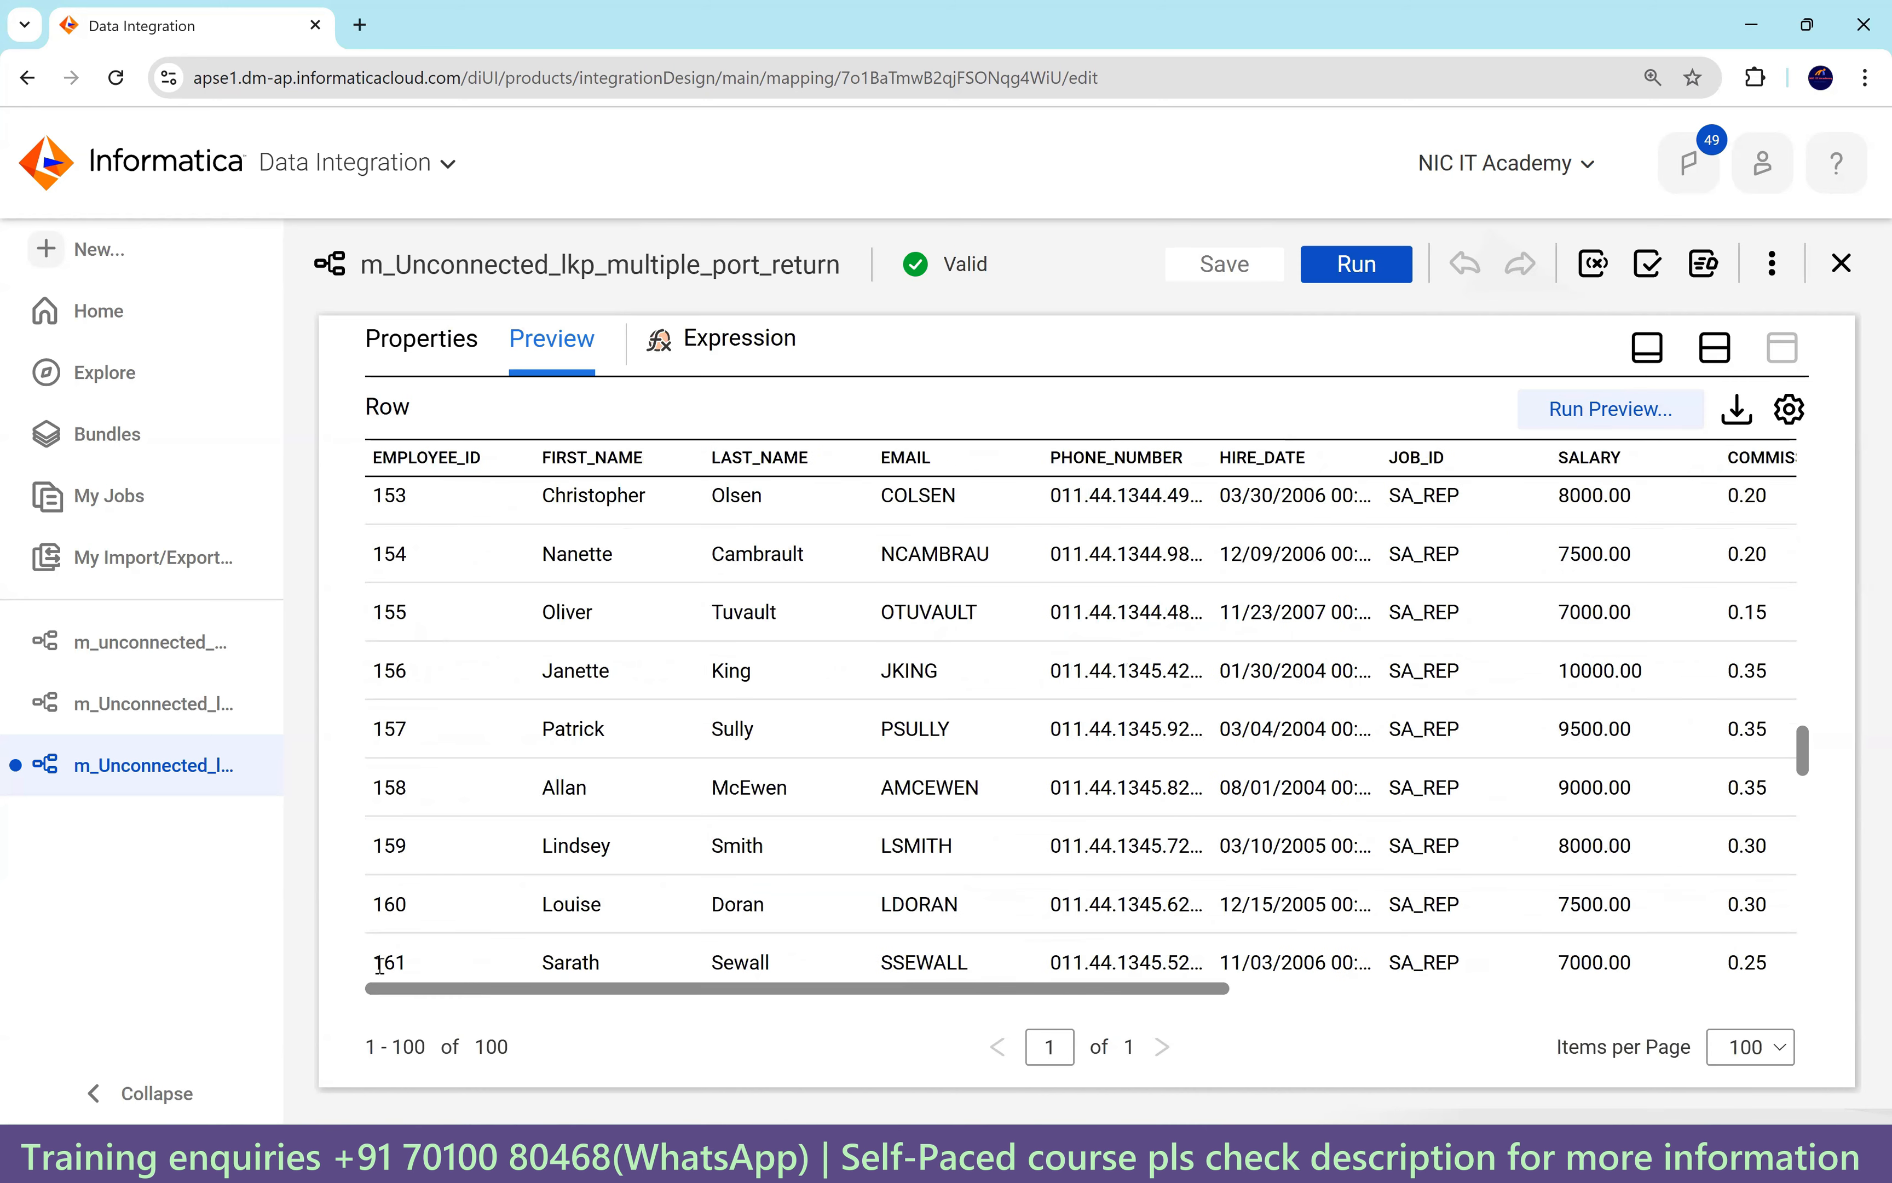
left_click(1715, 347)
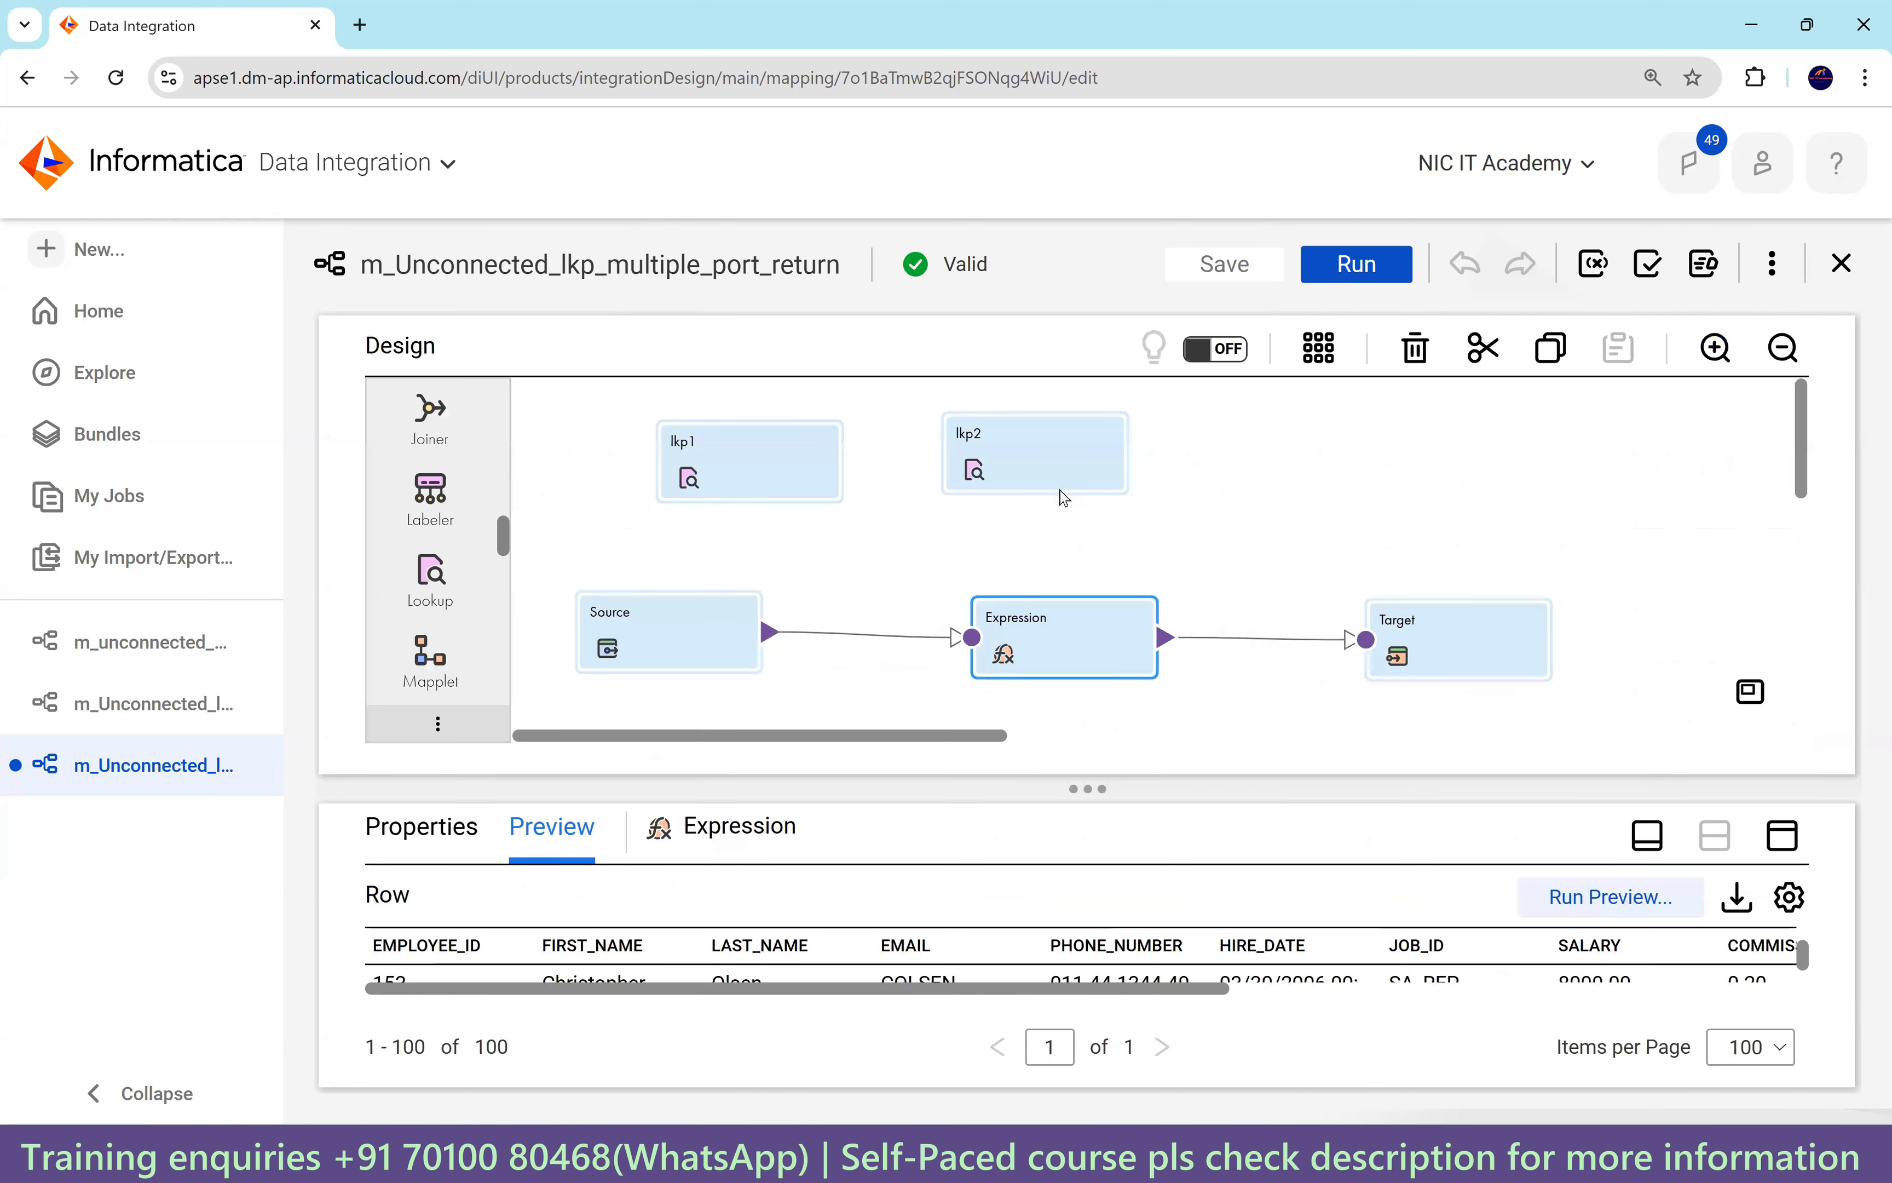
left_click(1781, 839)
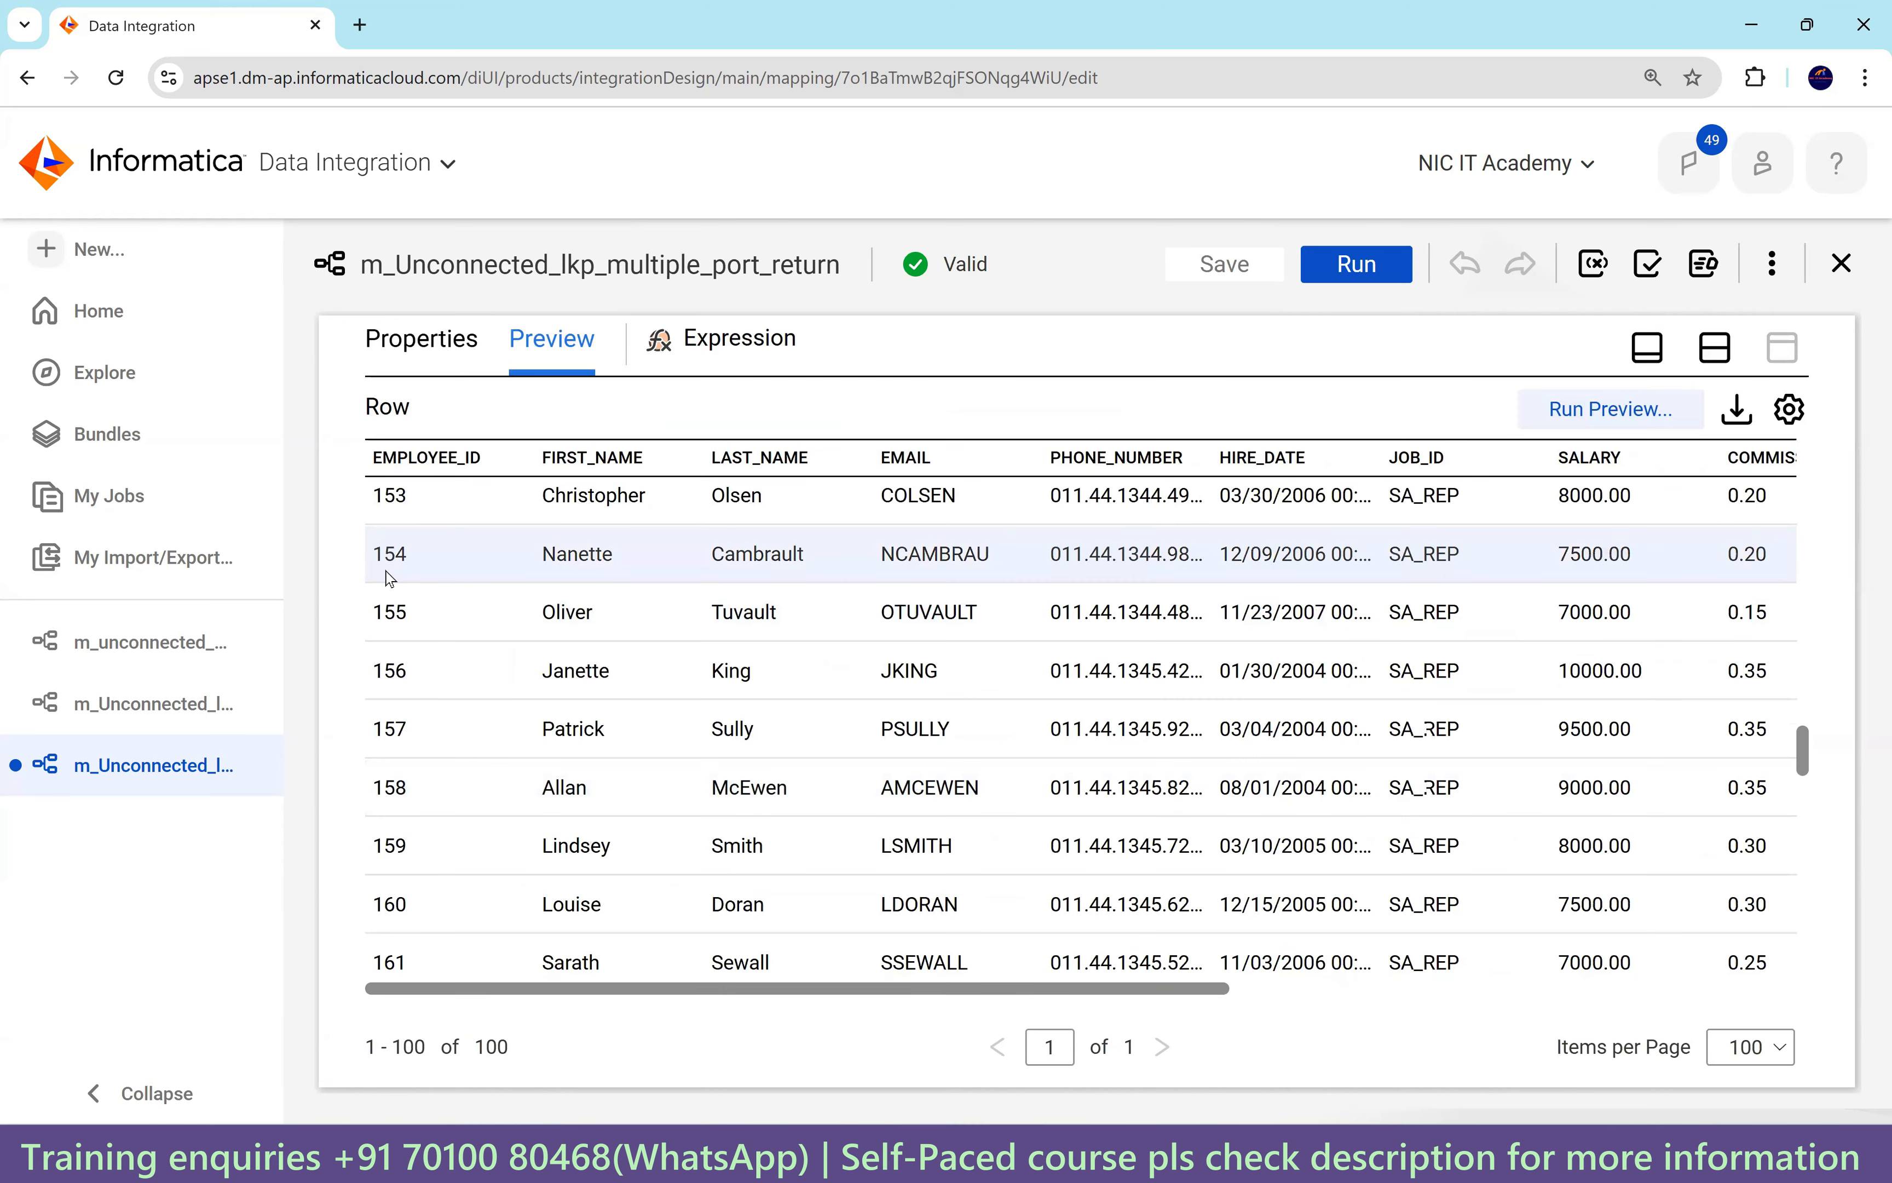
left_click(421, 339)
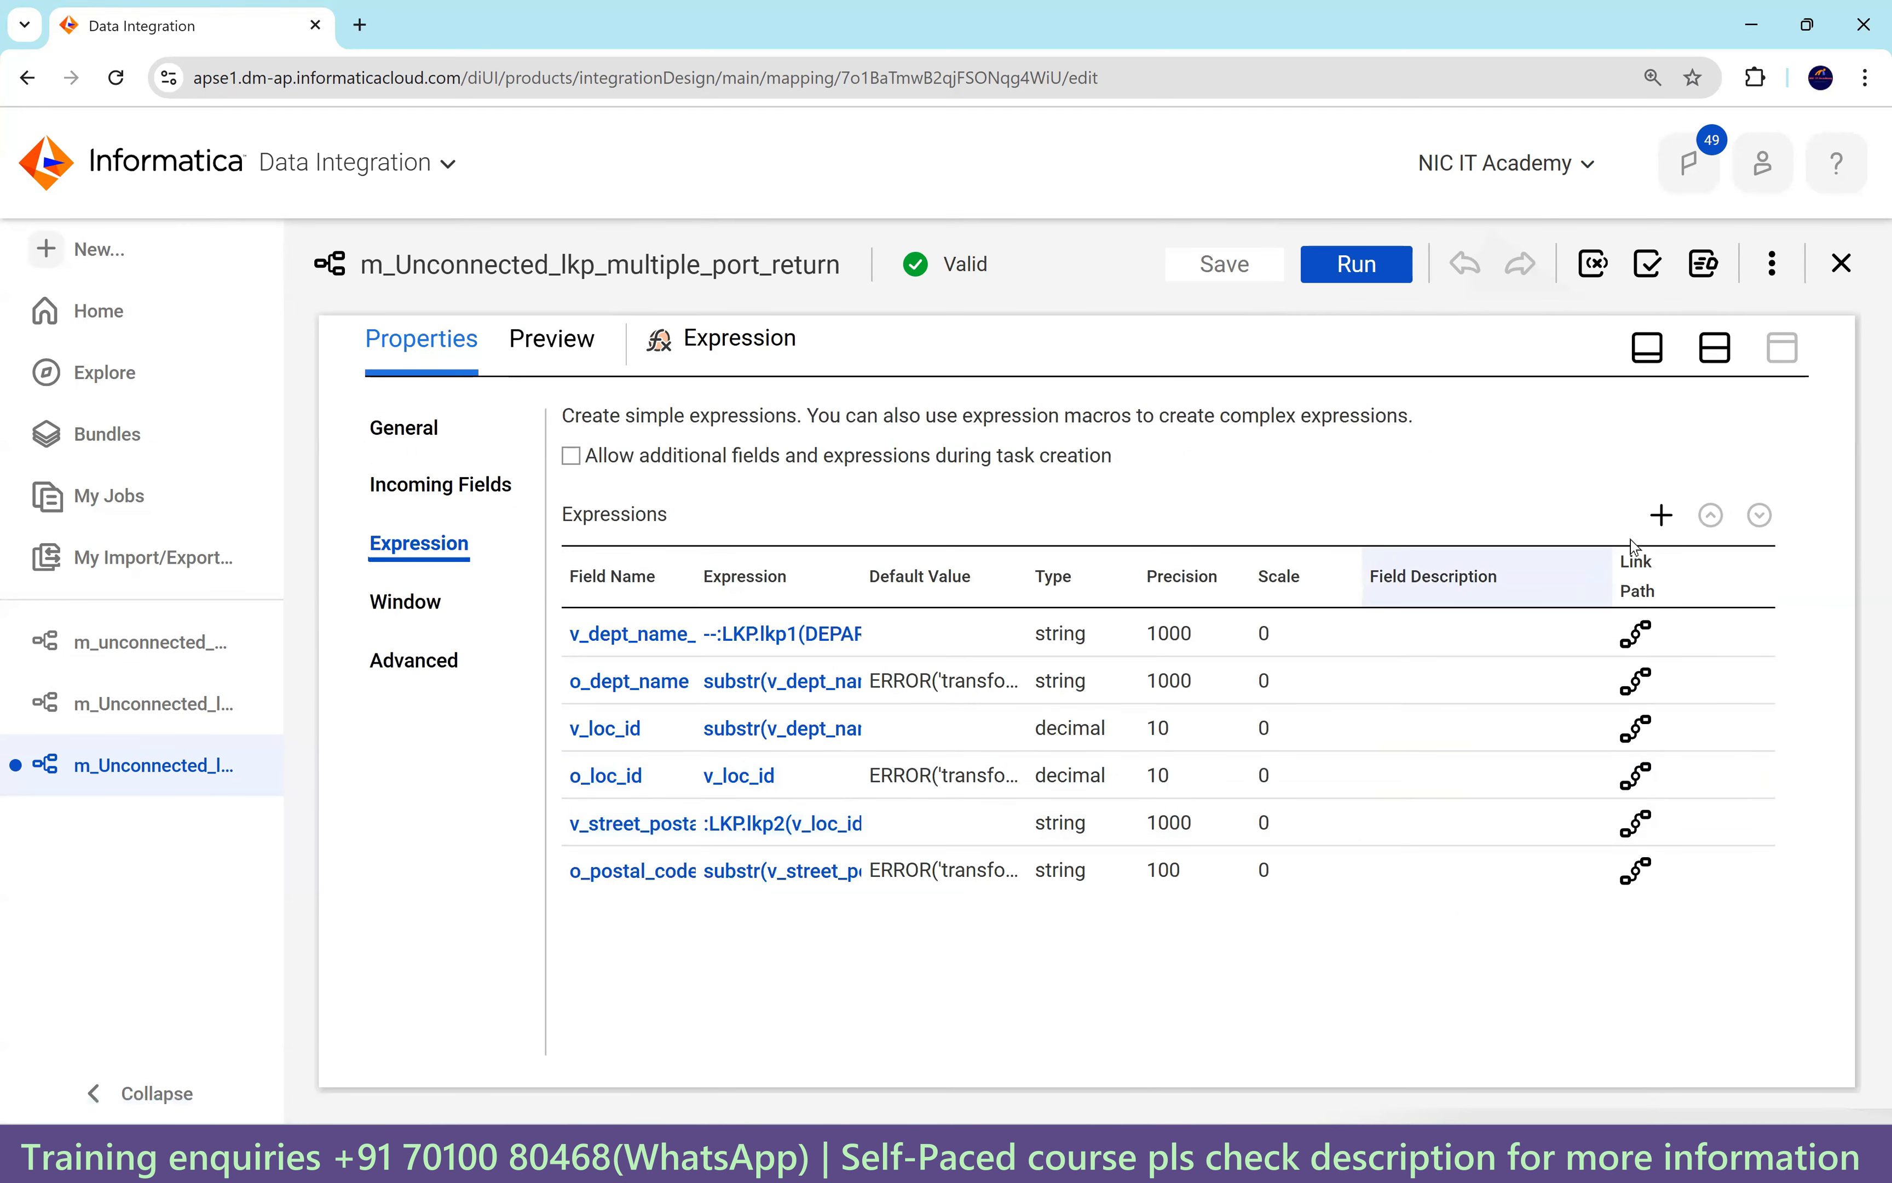
Add a string output field o_result with precision 1000.
left_click(1662, 522)
left_click_drag(763, 476, 661, 489)
type("O")
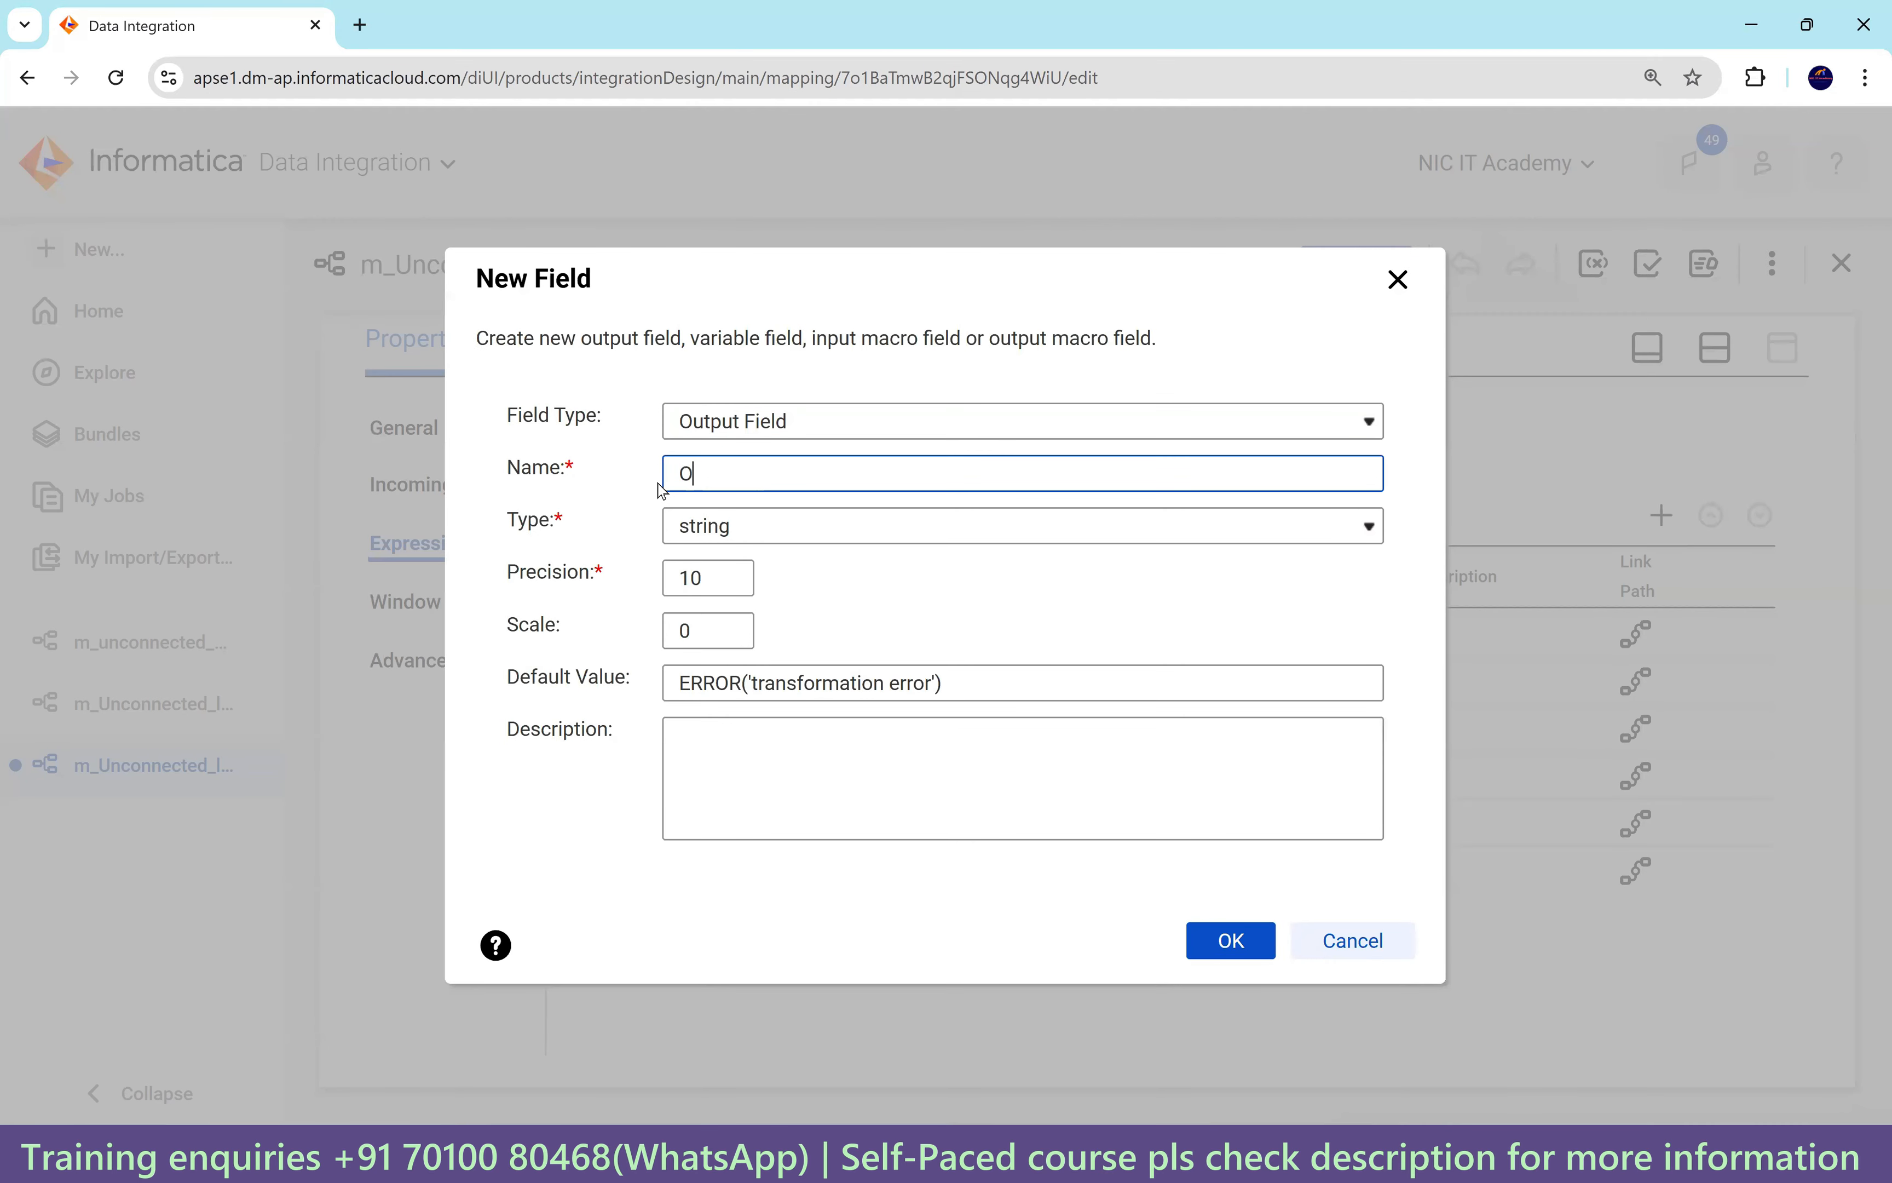
type("-")
key("BackSpace")
key("BackSpace")
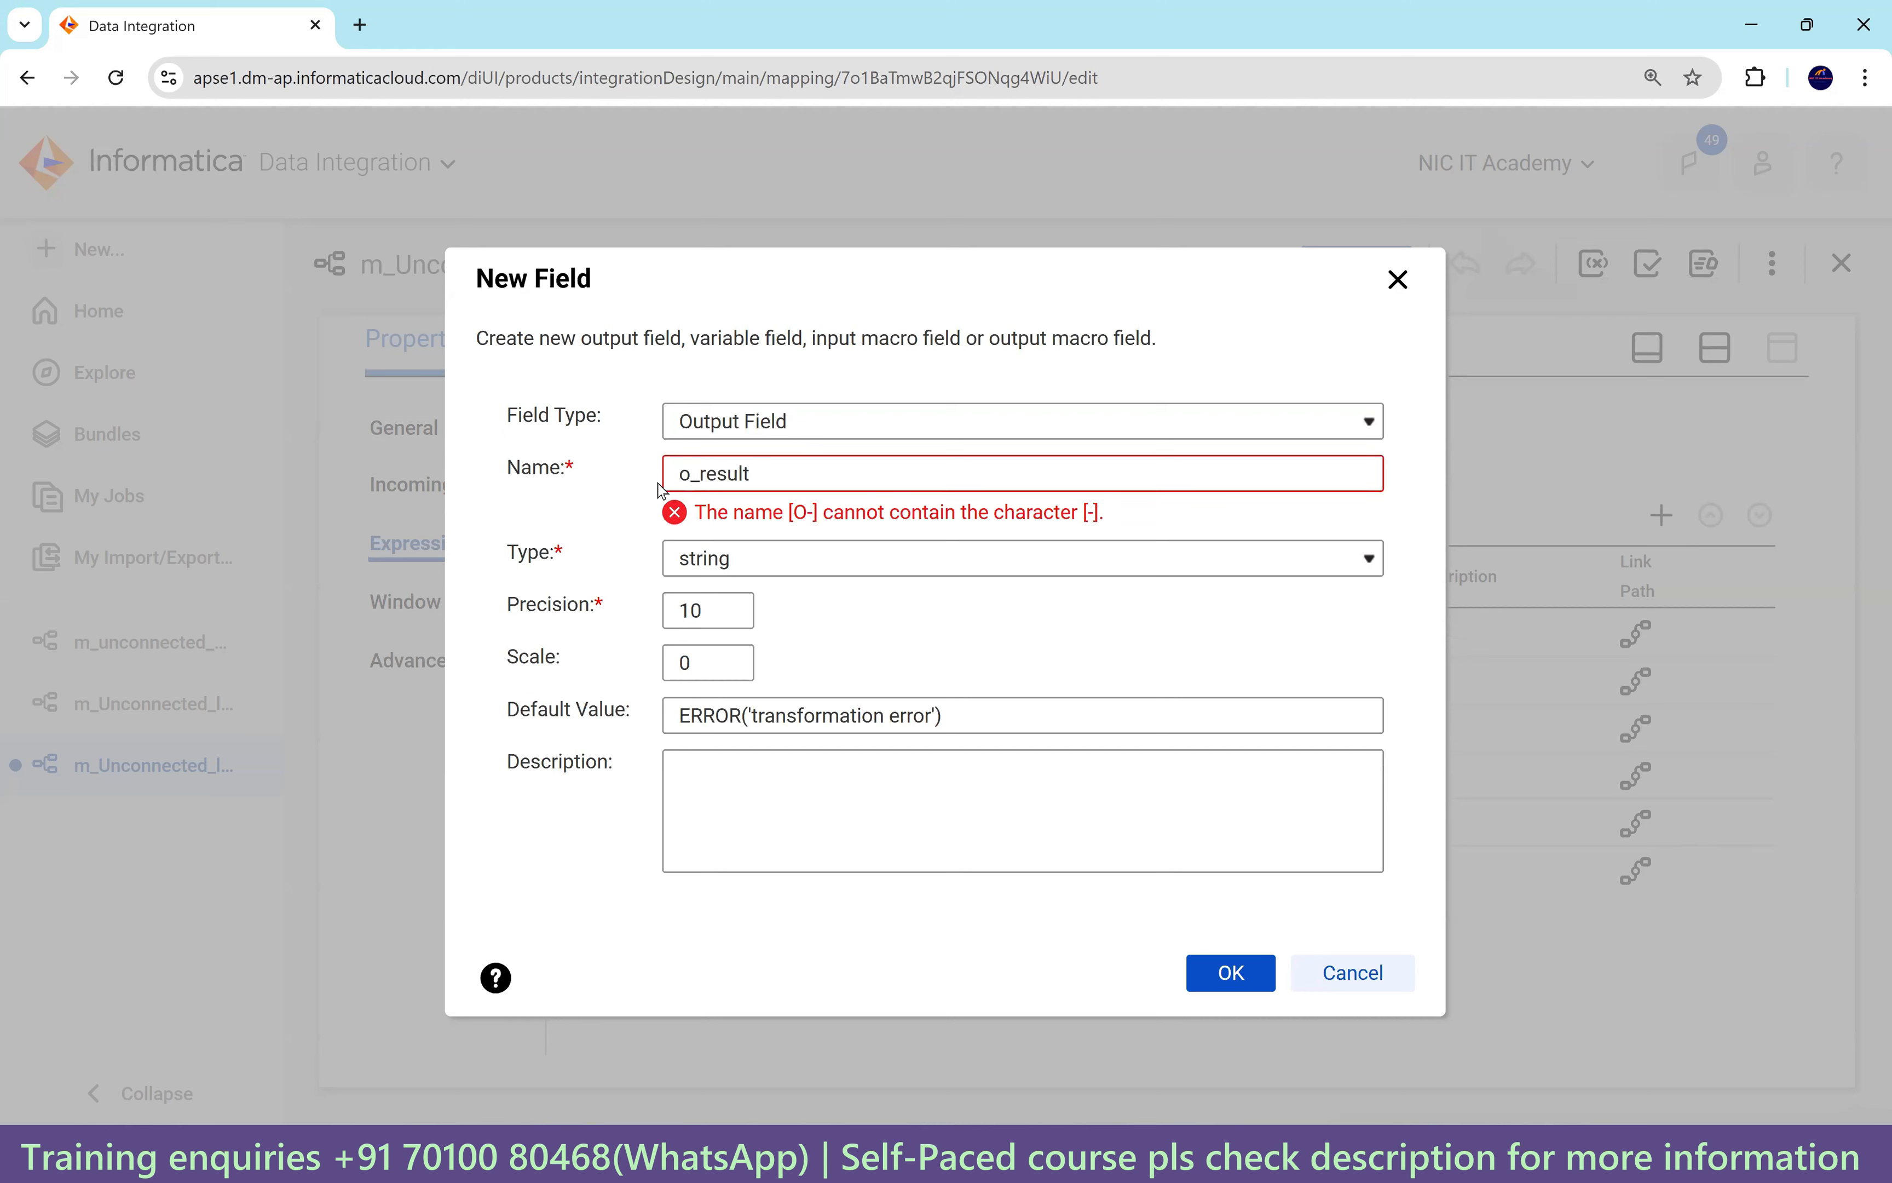
left_click(733, 528)
left_click(734, 527)
left_click(732, 579)
type("00")
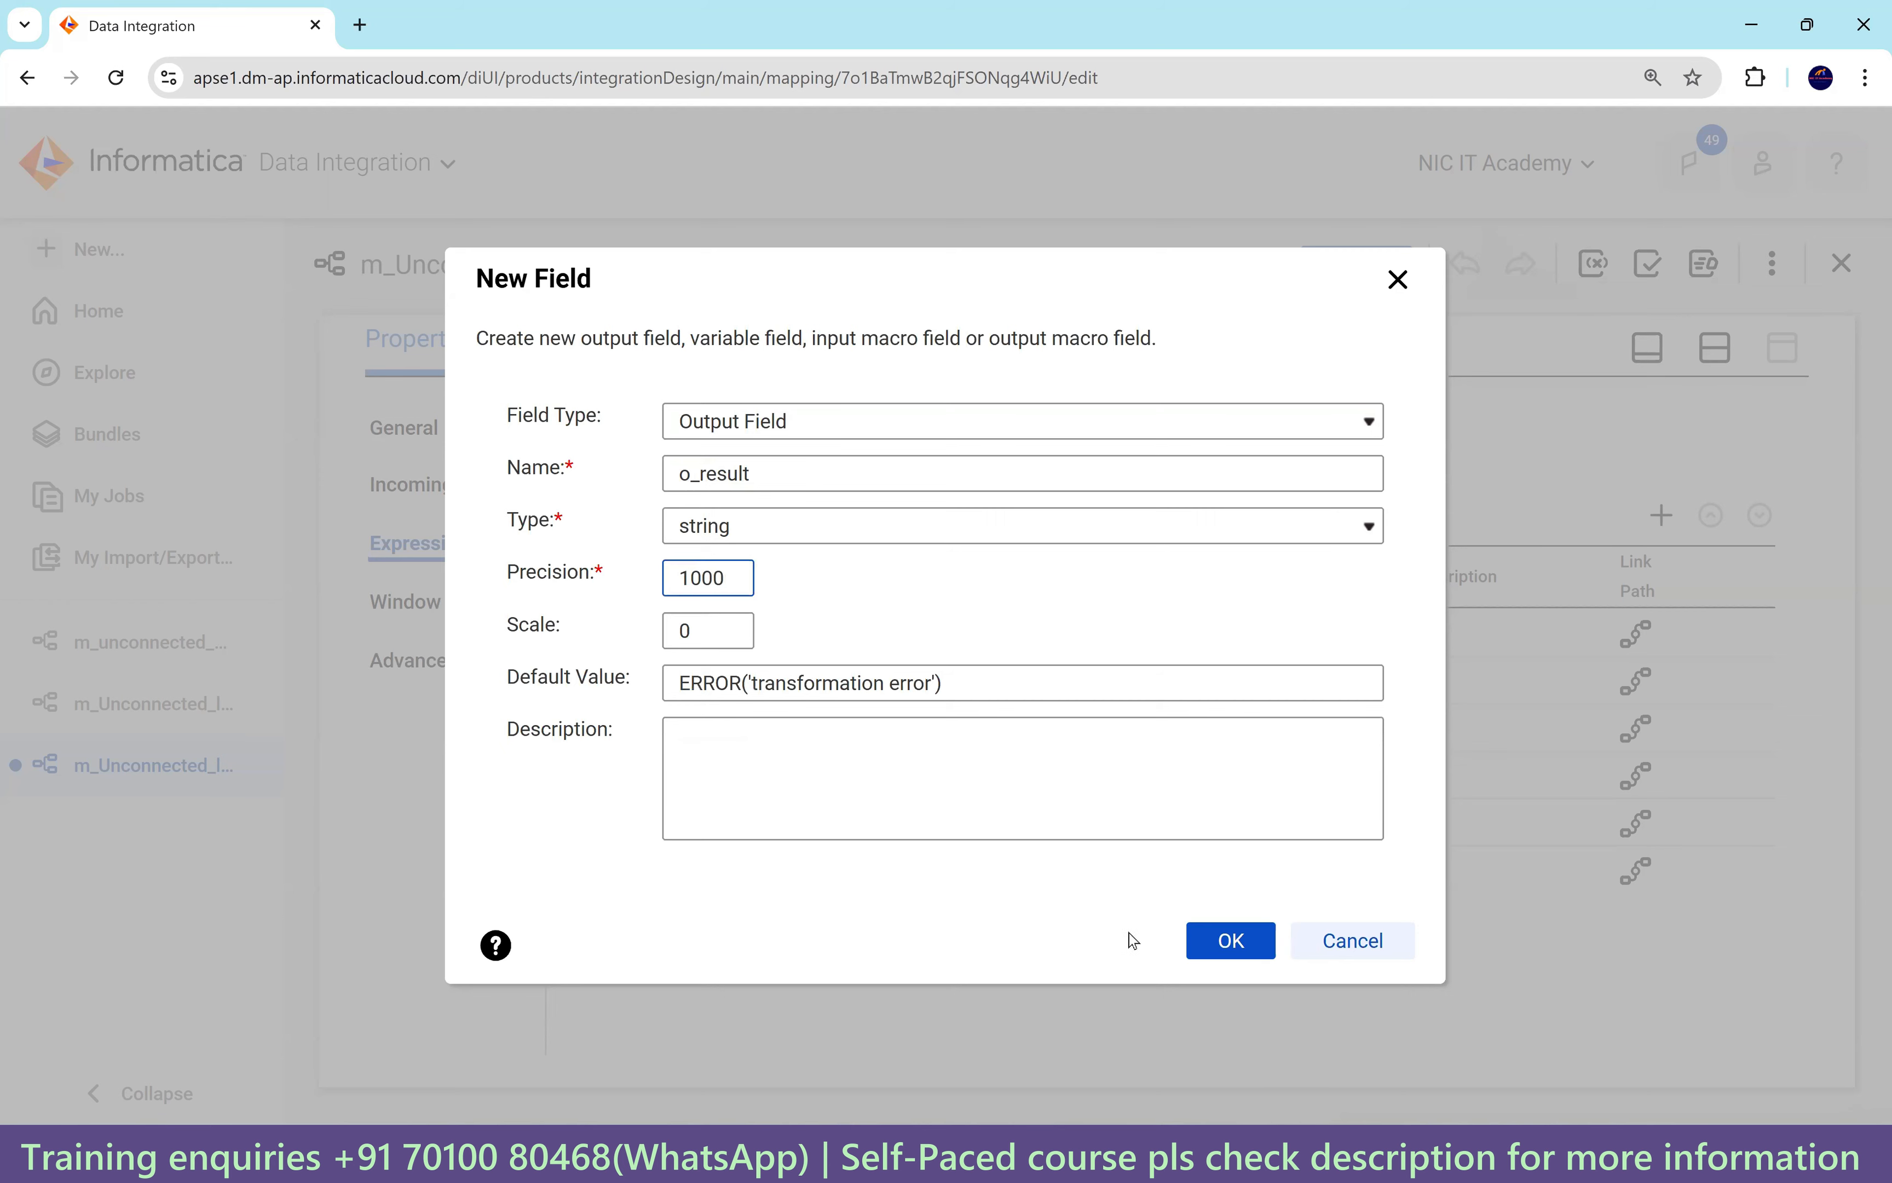
left_click(1233, 942)
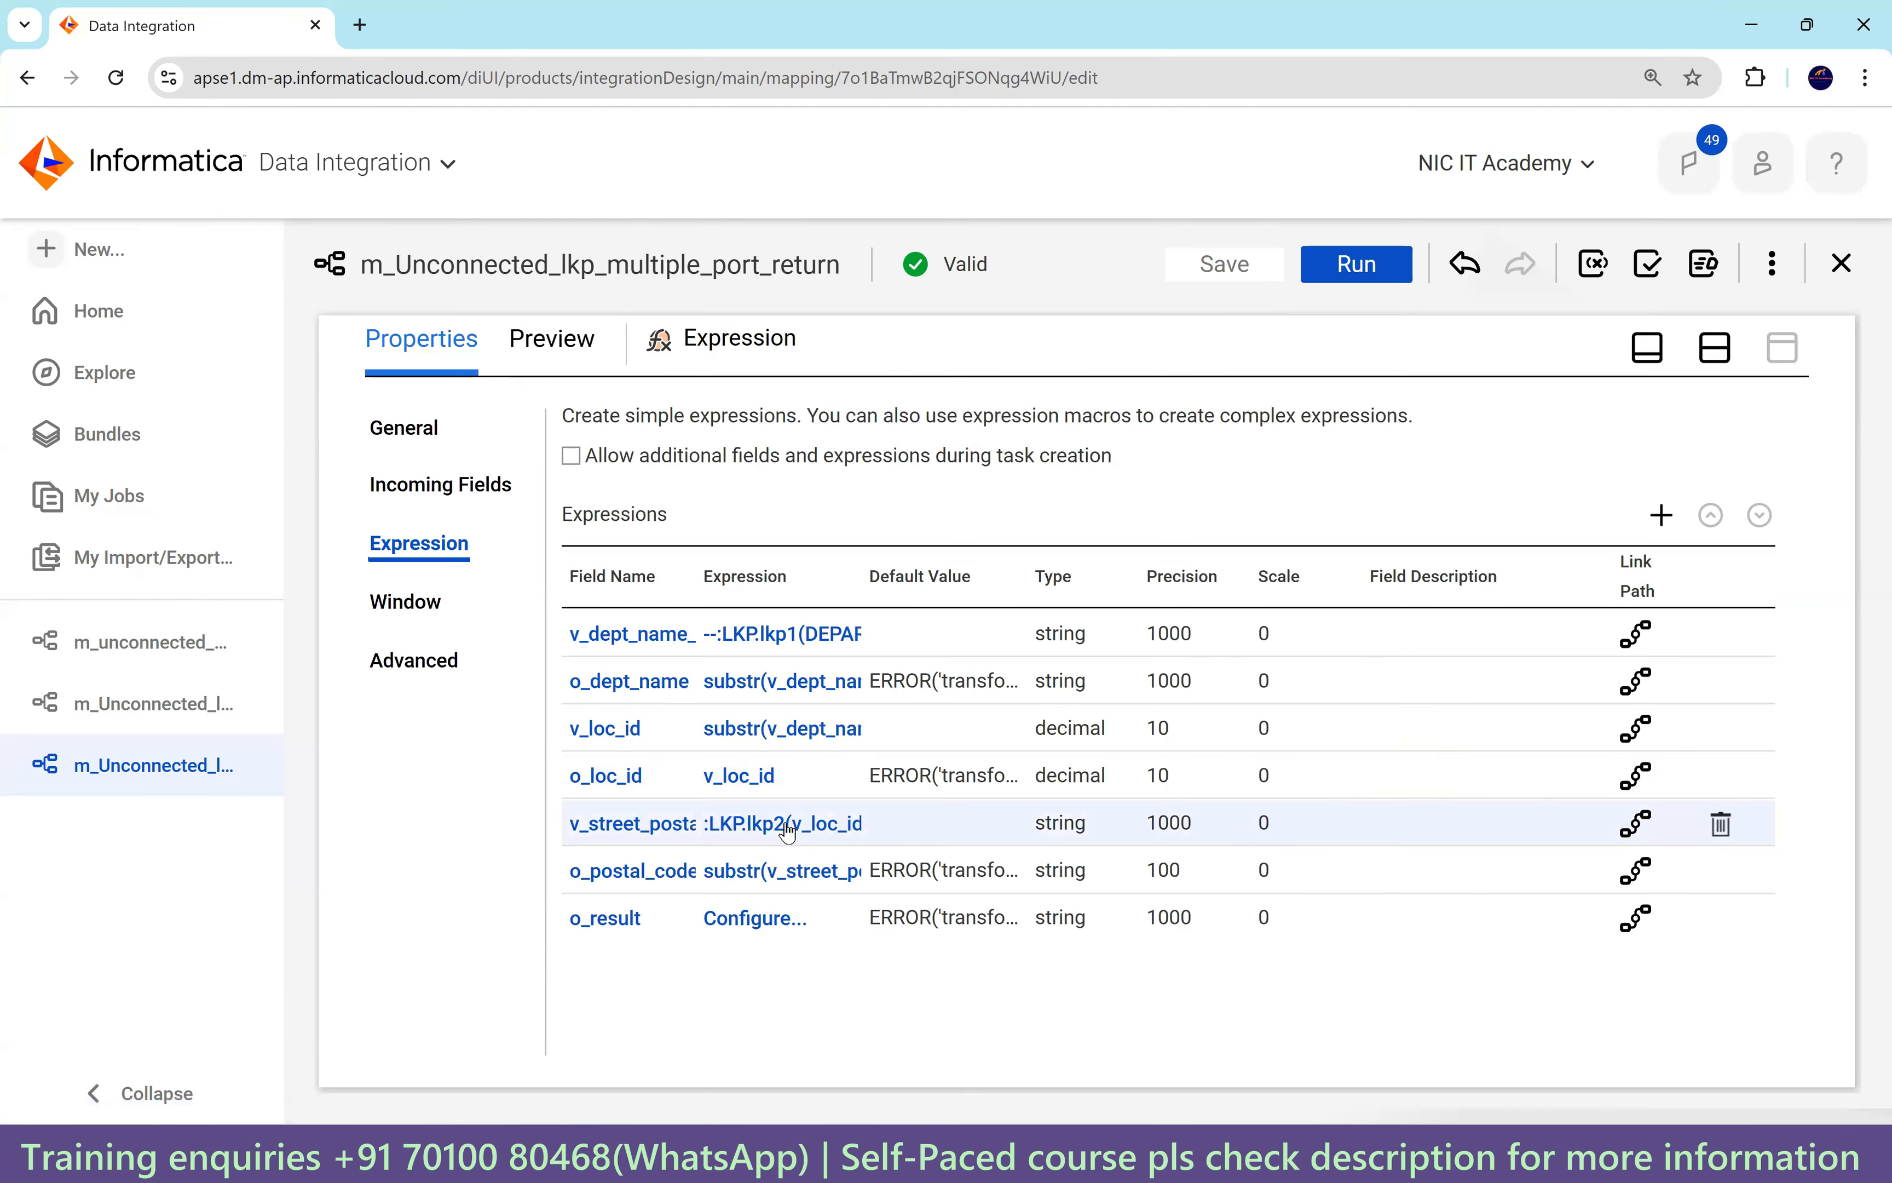
Set o_result's expression to v_street_postal_city_country, validate it, and save the mapping.
left_click(749, 921)
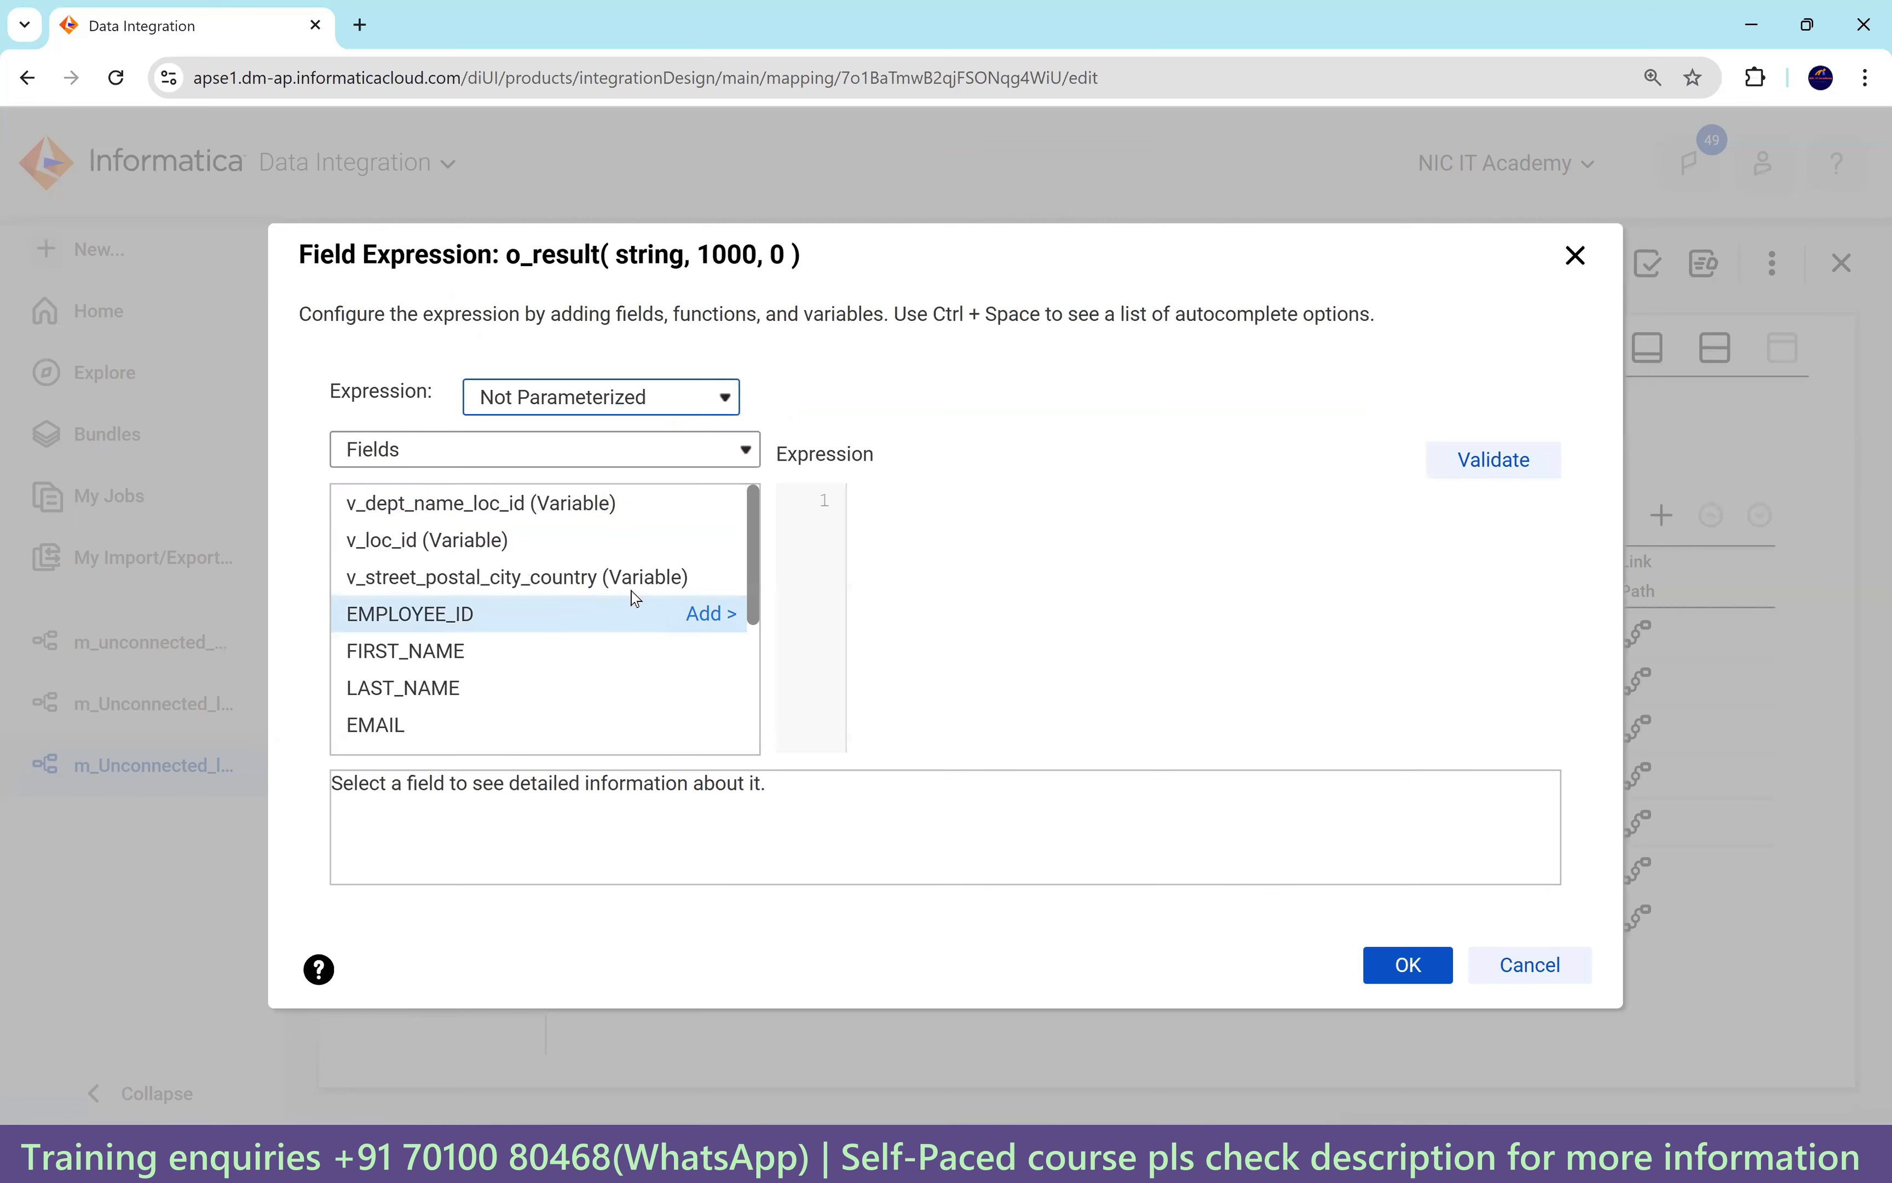
left_click(718, 582)
left_click(1479, 481)
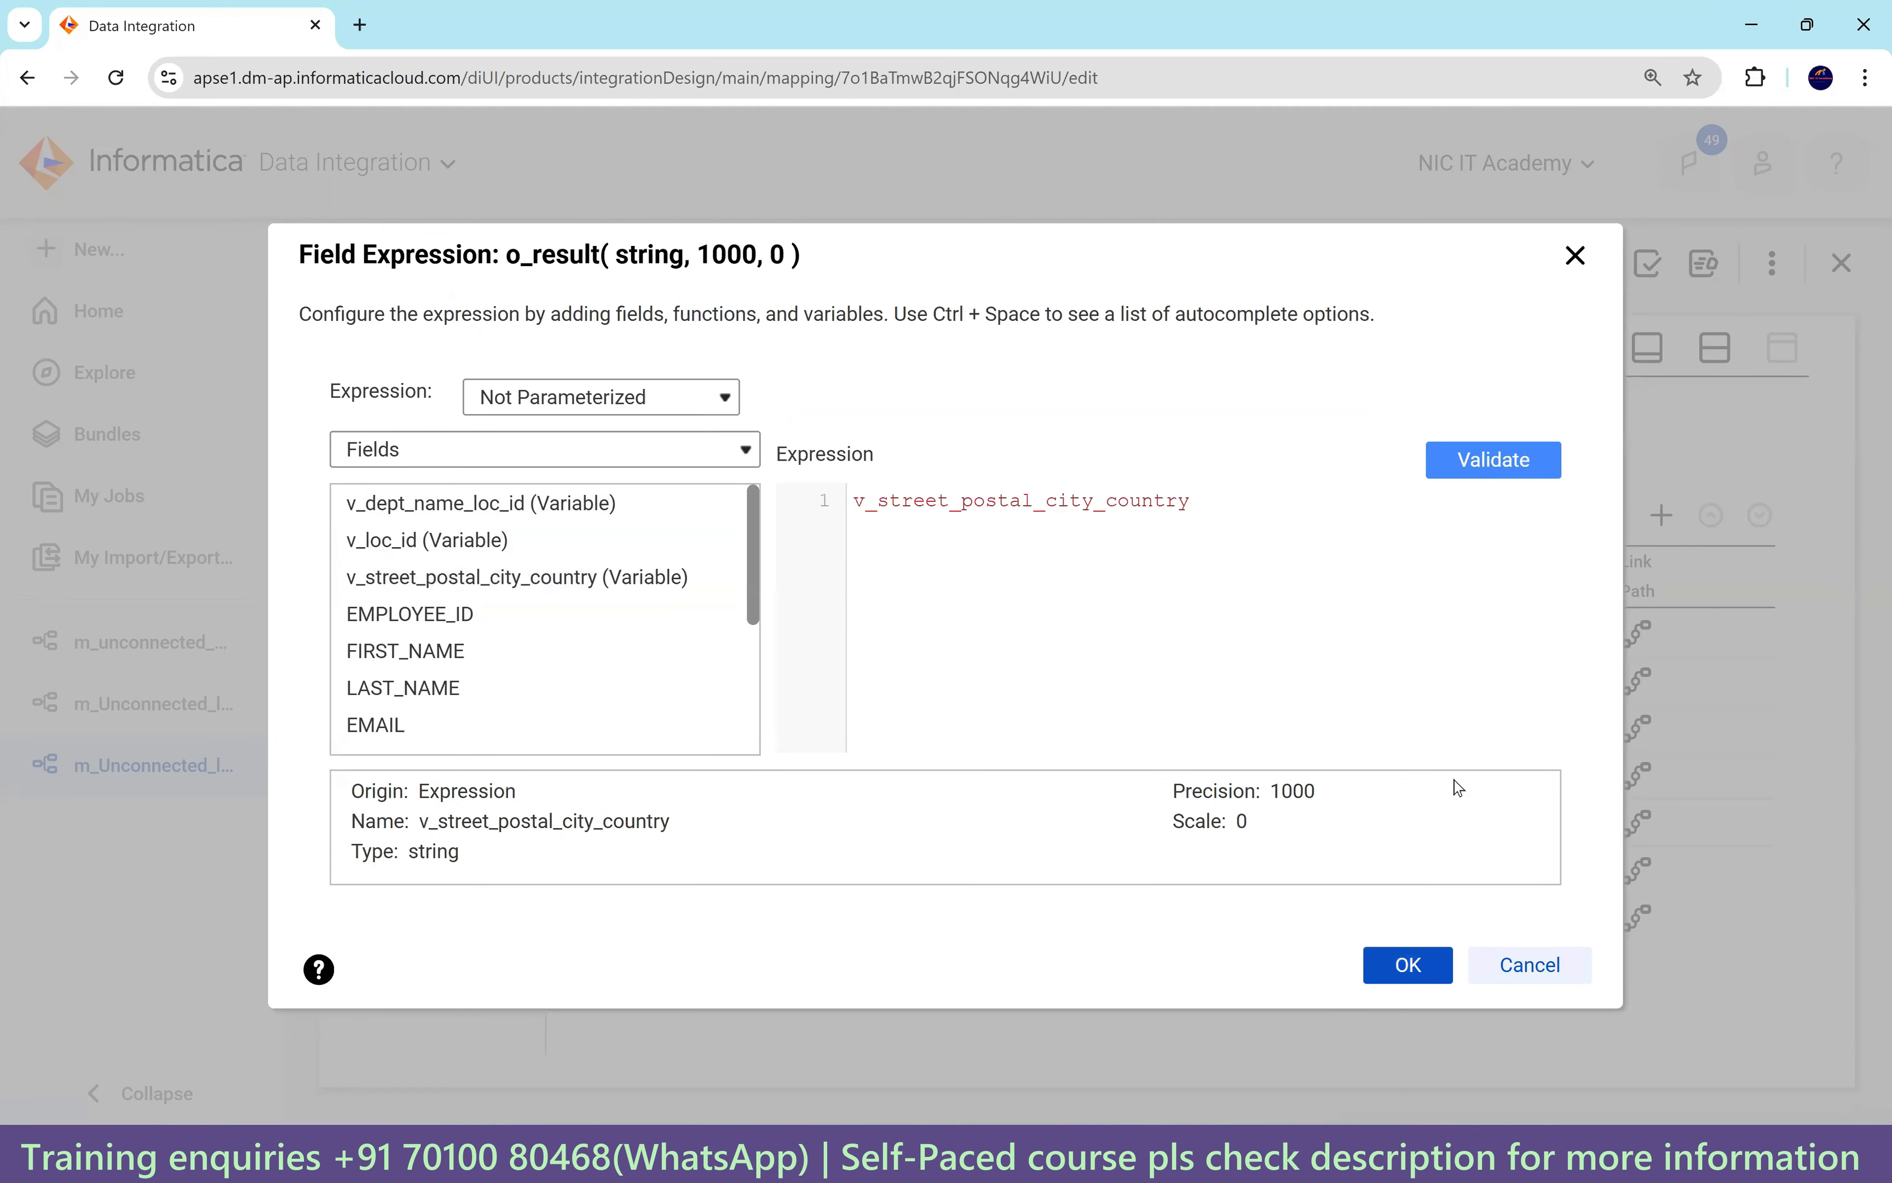
left_click(1405, 975)
left_click(1238, 268)
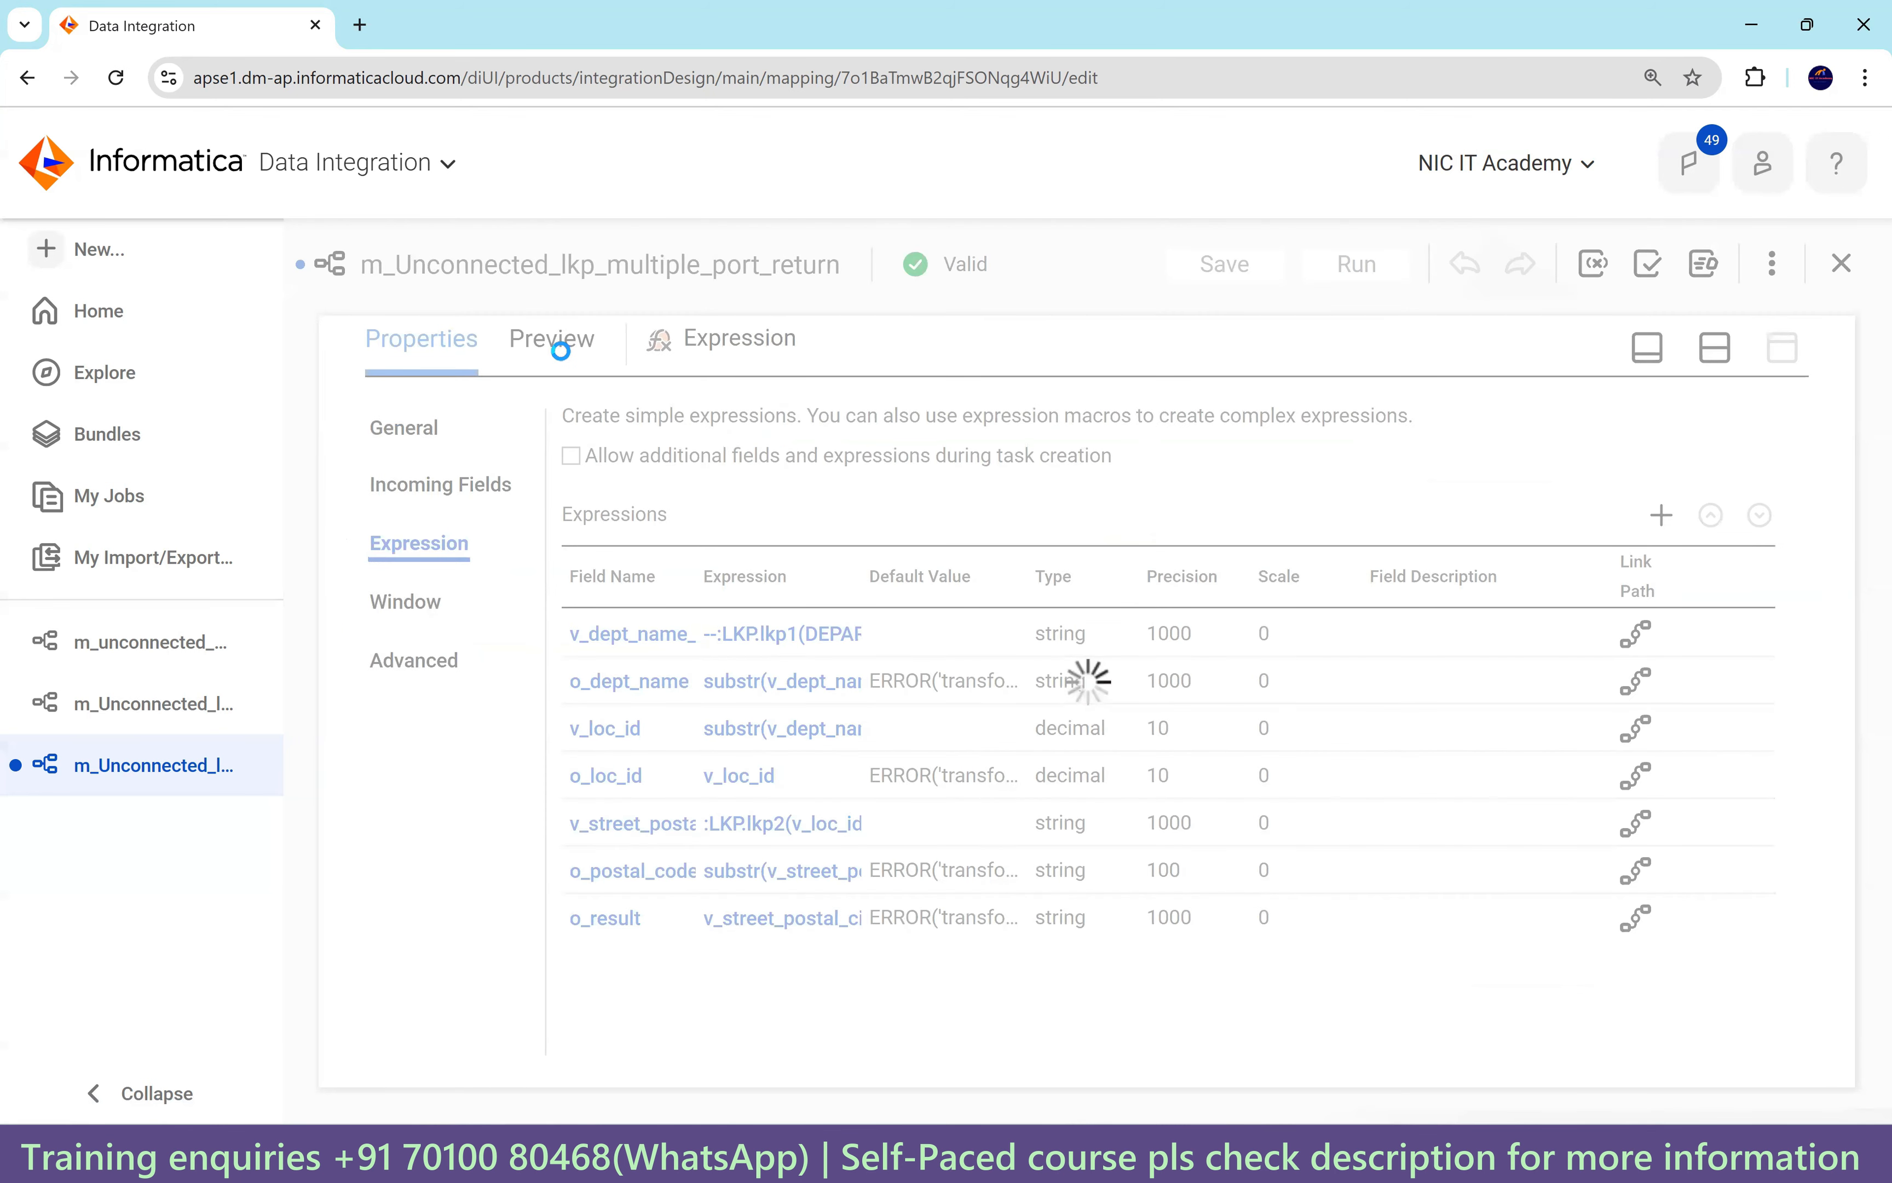
Regenerate the 100-row preview and widen o_result to read its tilde-joined street, postal code, city and country values.
left_click(576, 354)
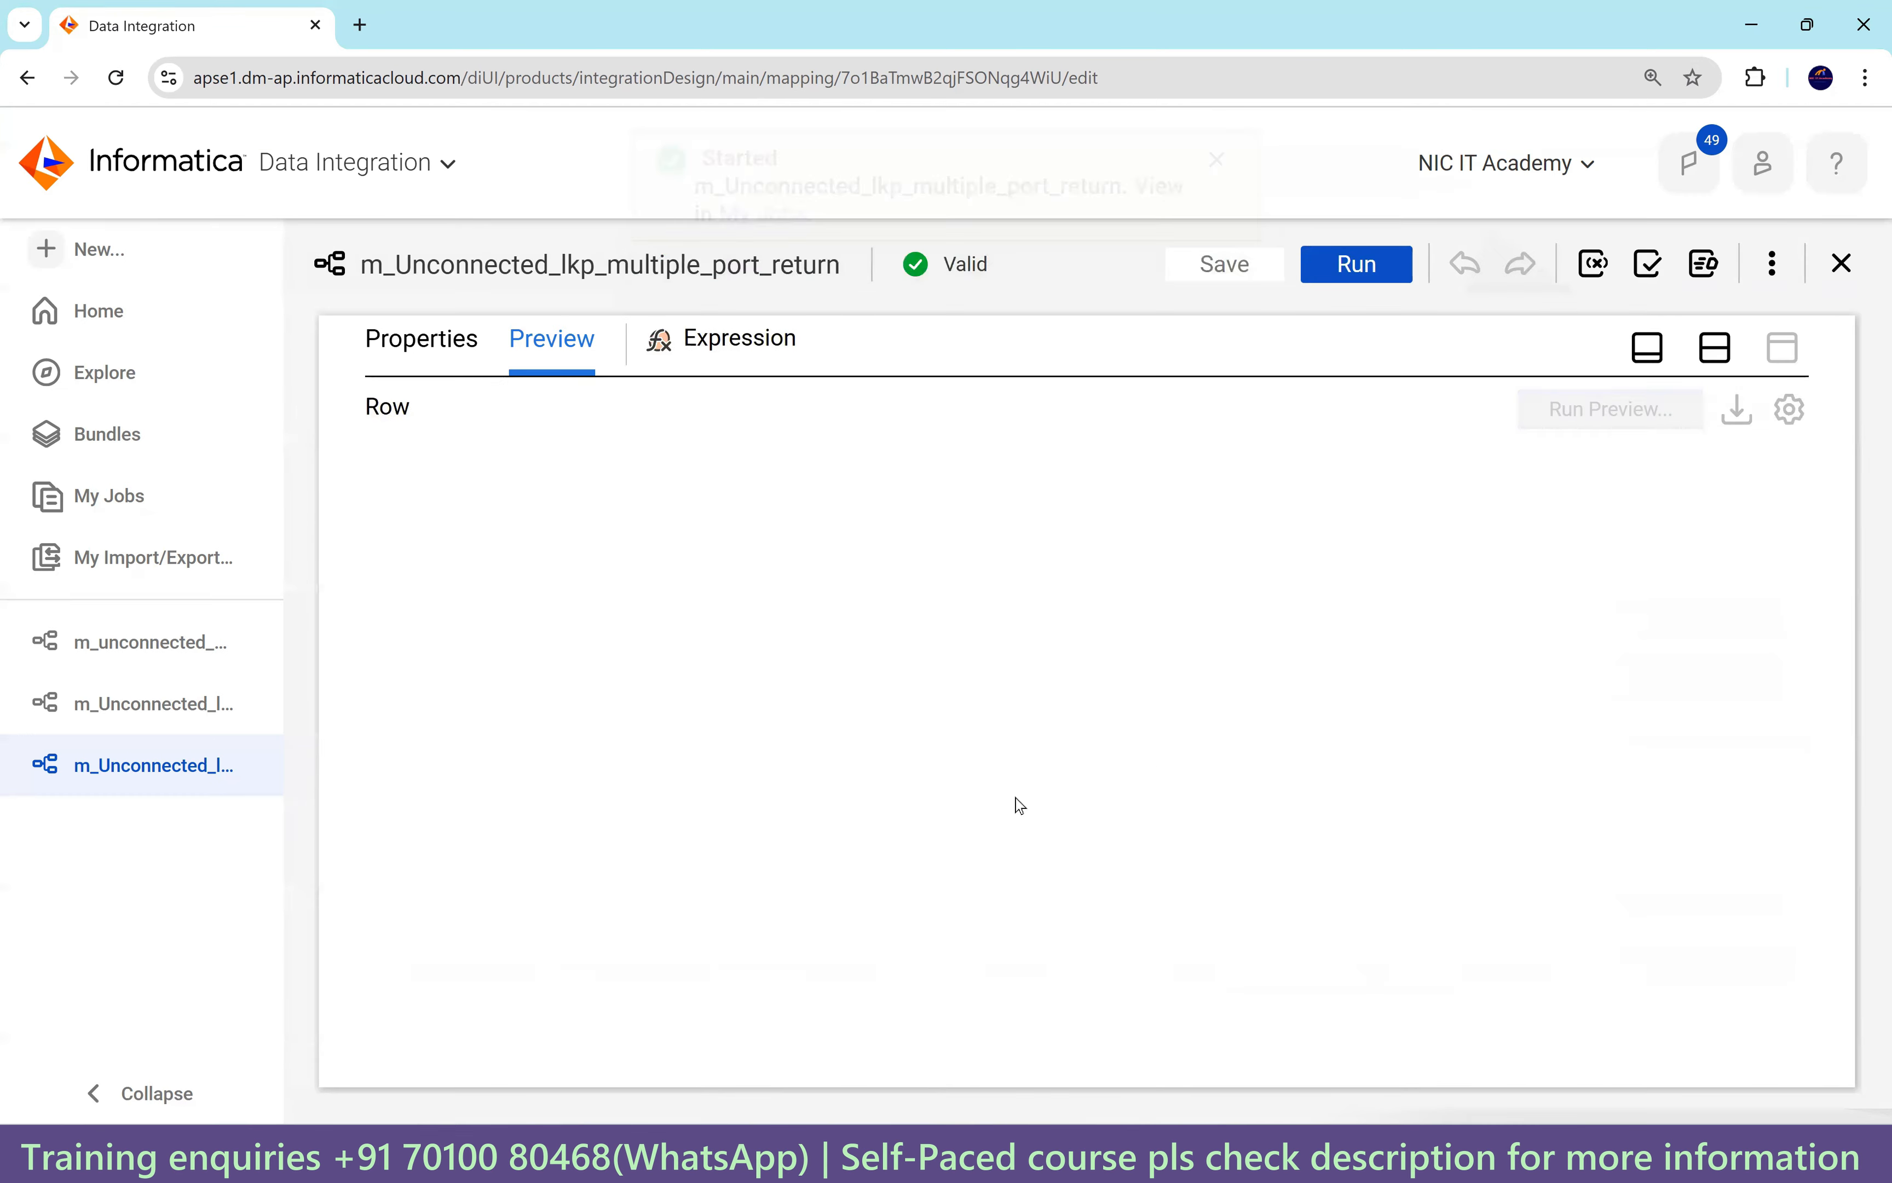
left_click_drag(1132, 987, 1805, 1009)
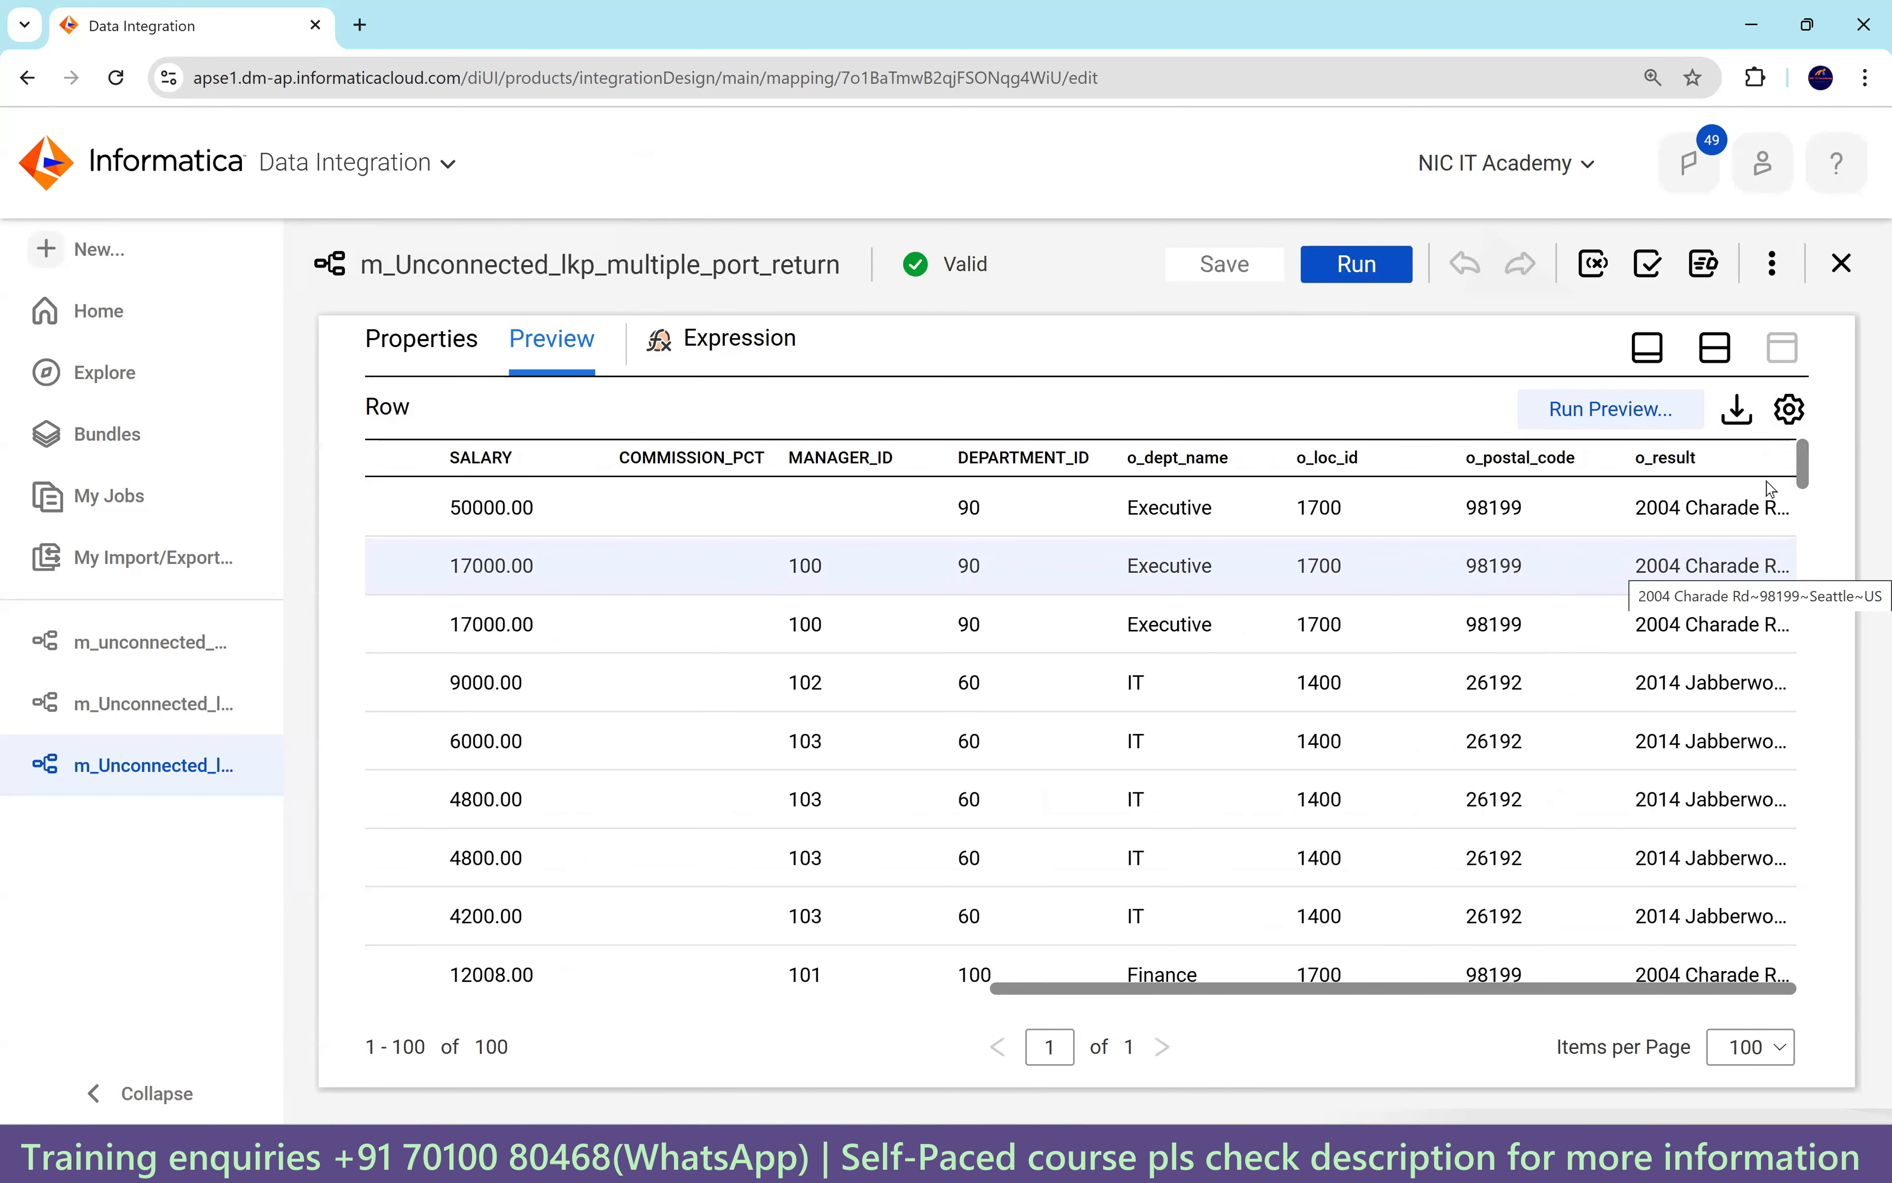
double_click(1797, 460)
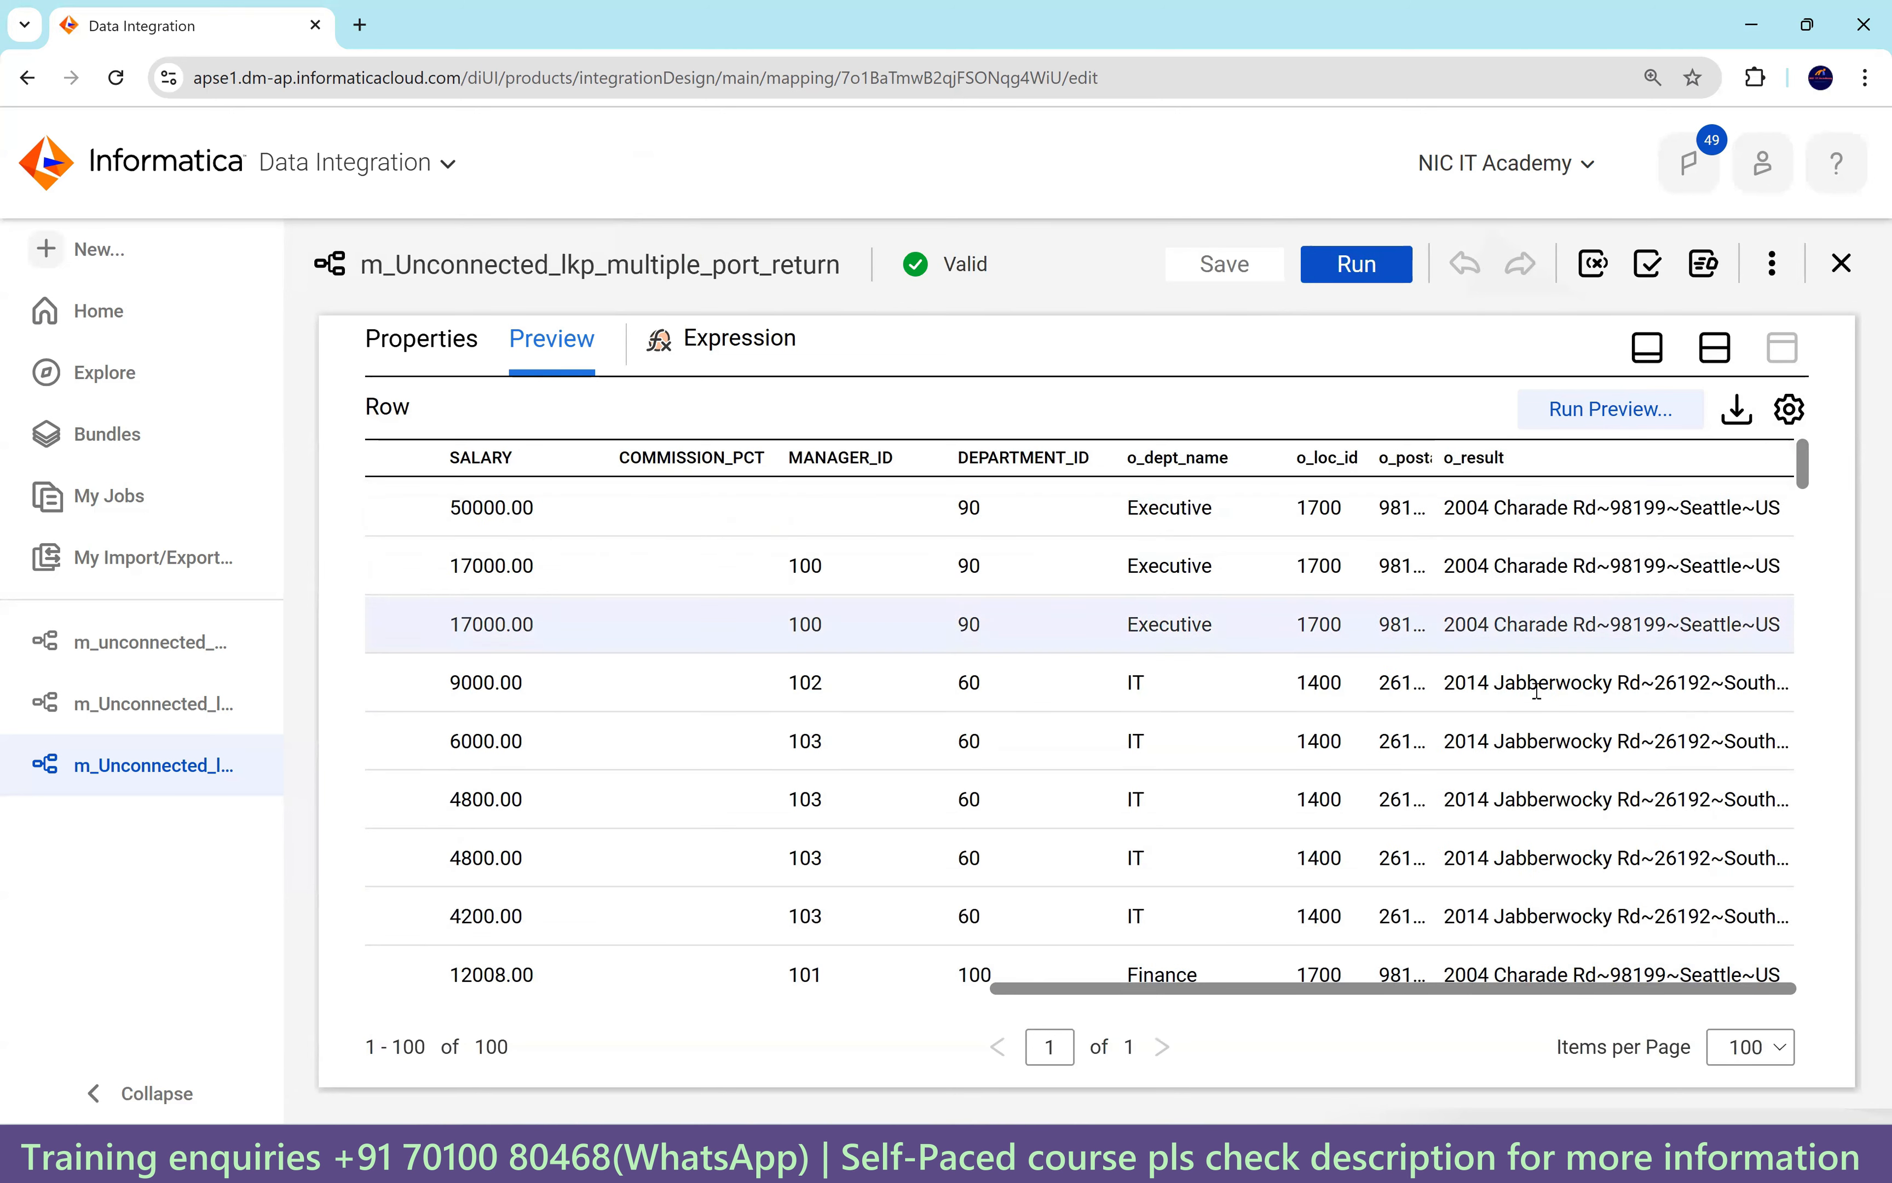
scroll(1552, 606, "down", 5)
scroll(1552, 606, "down", 7)
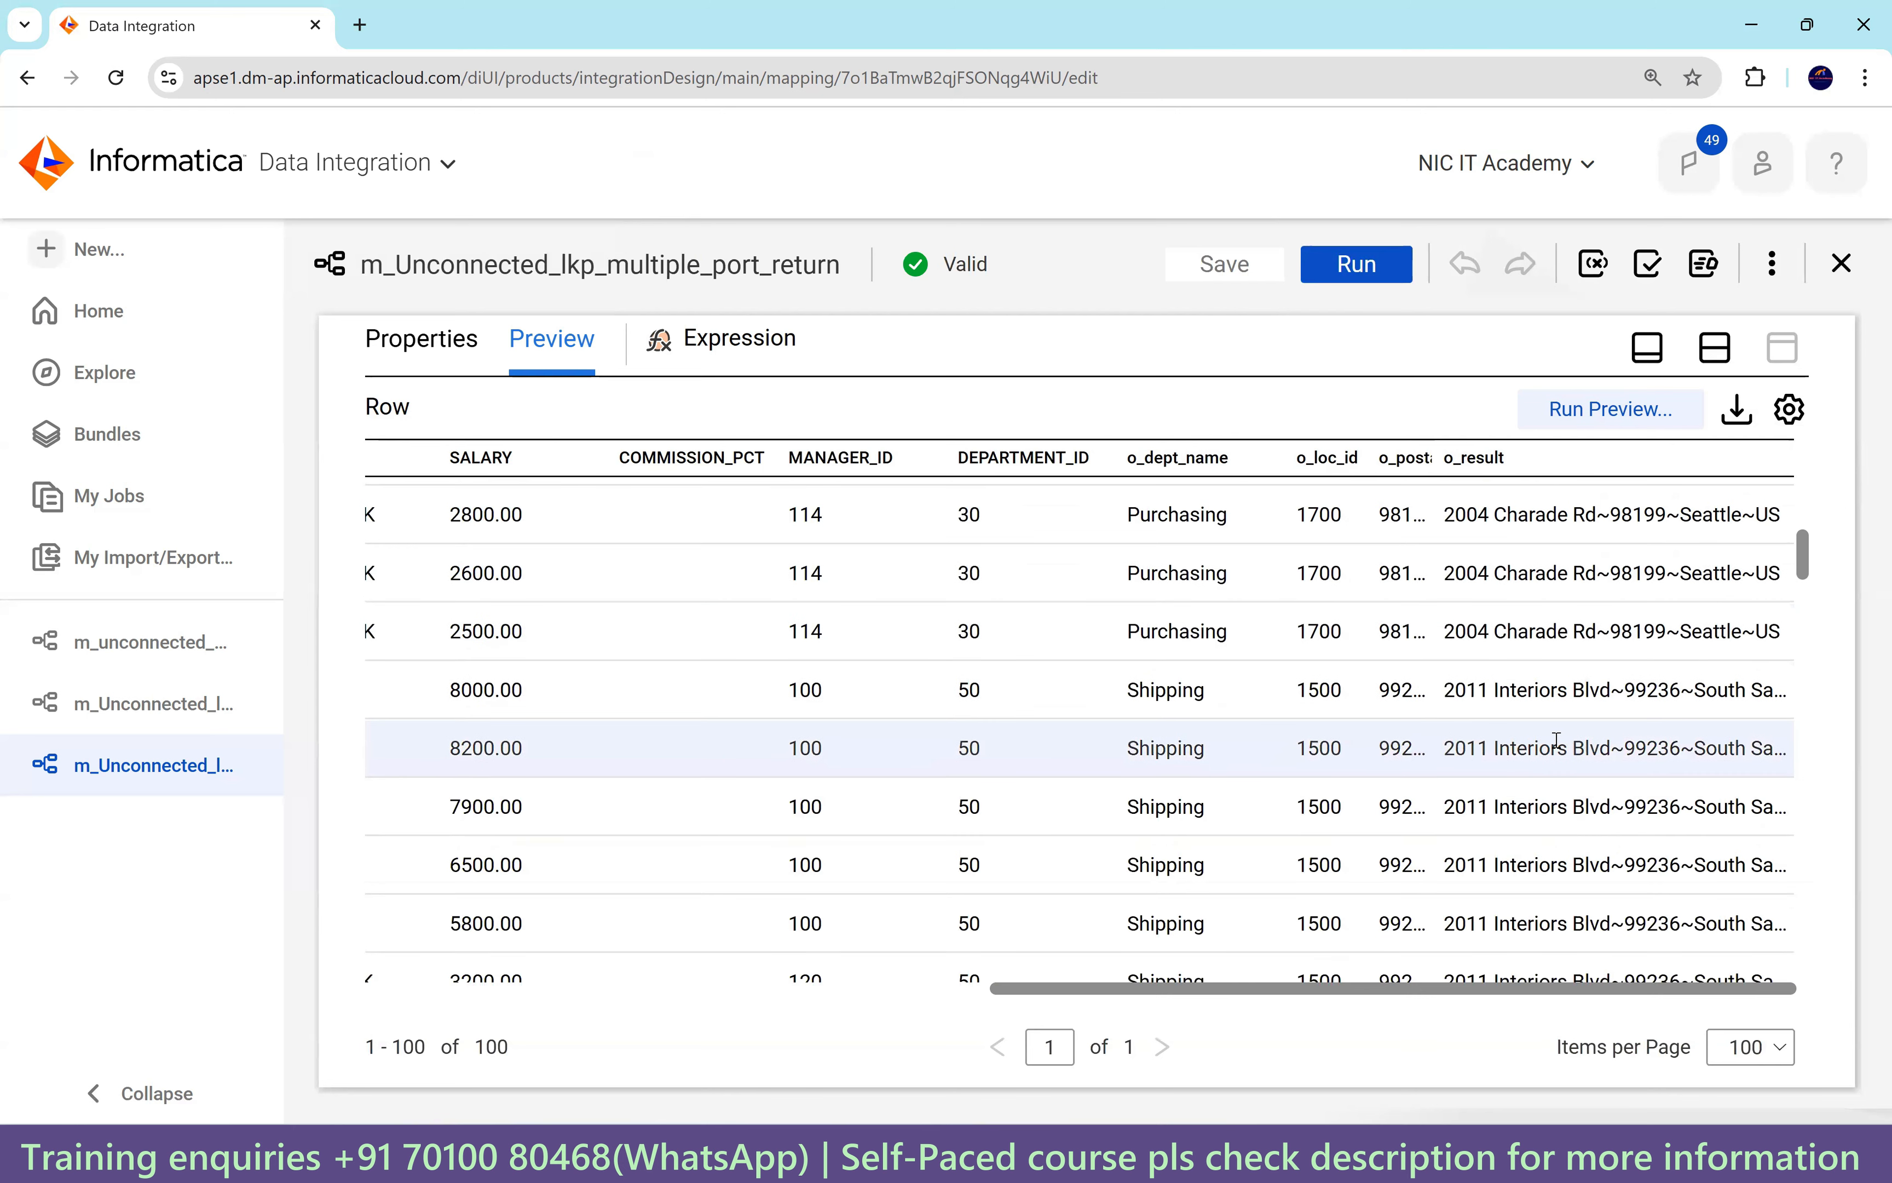
scroll(1556, 739, "down", 20)
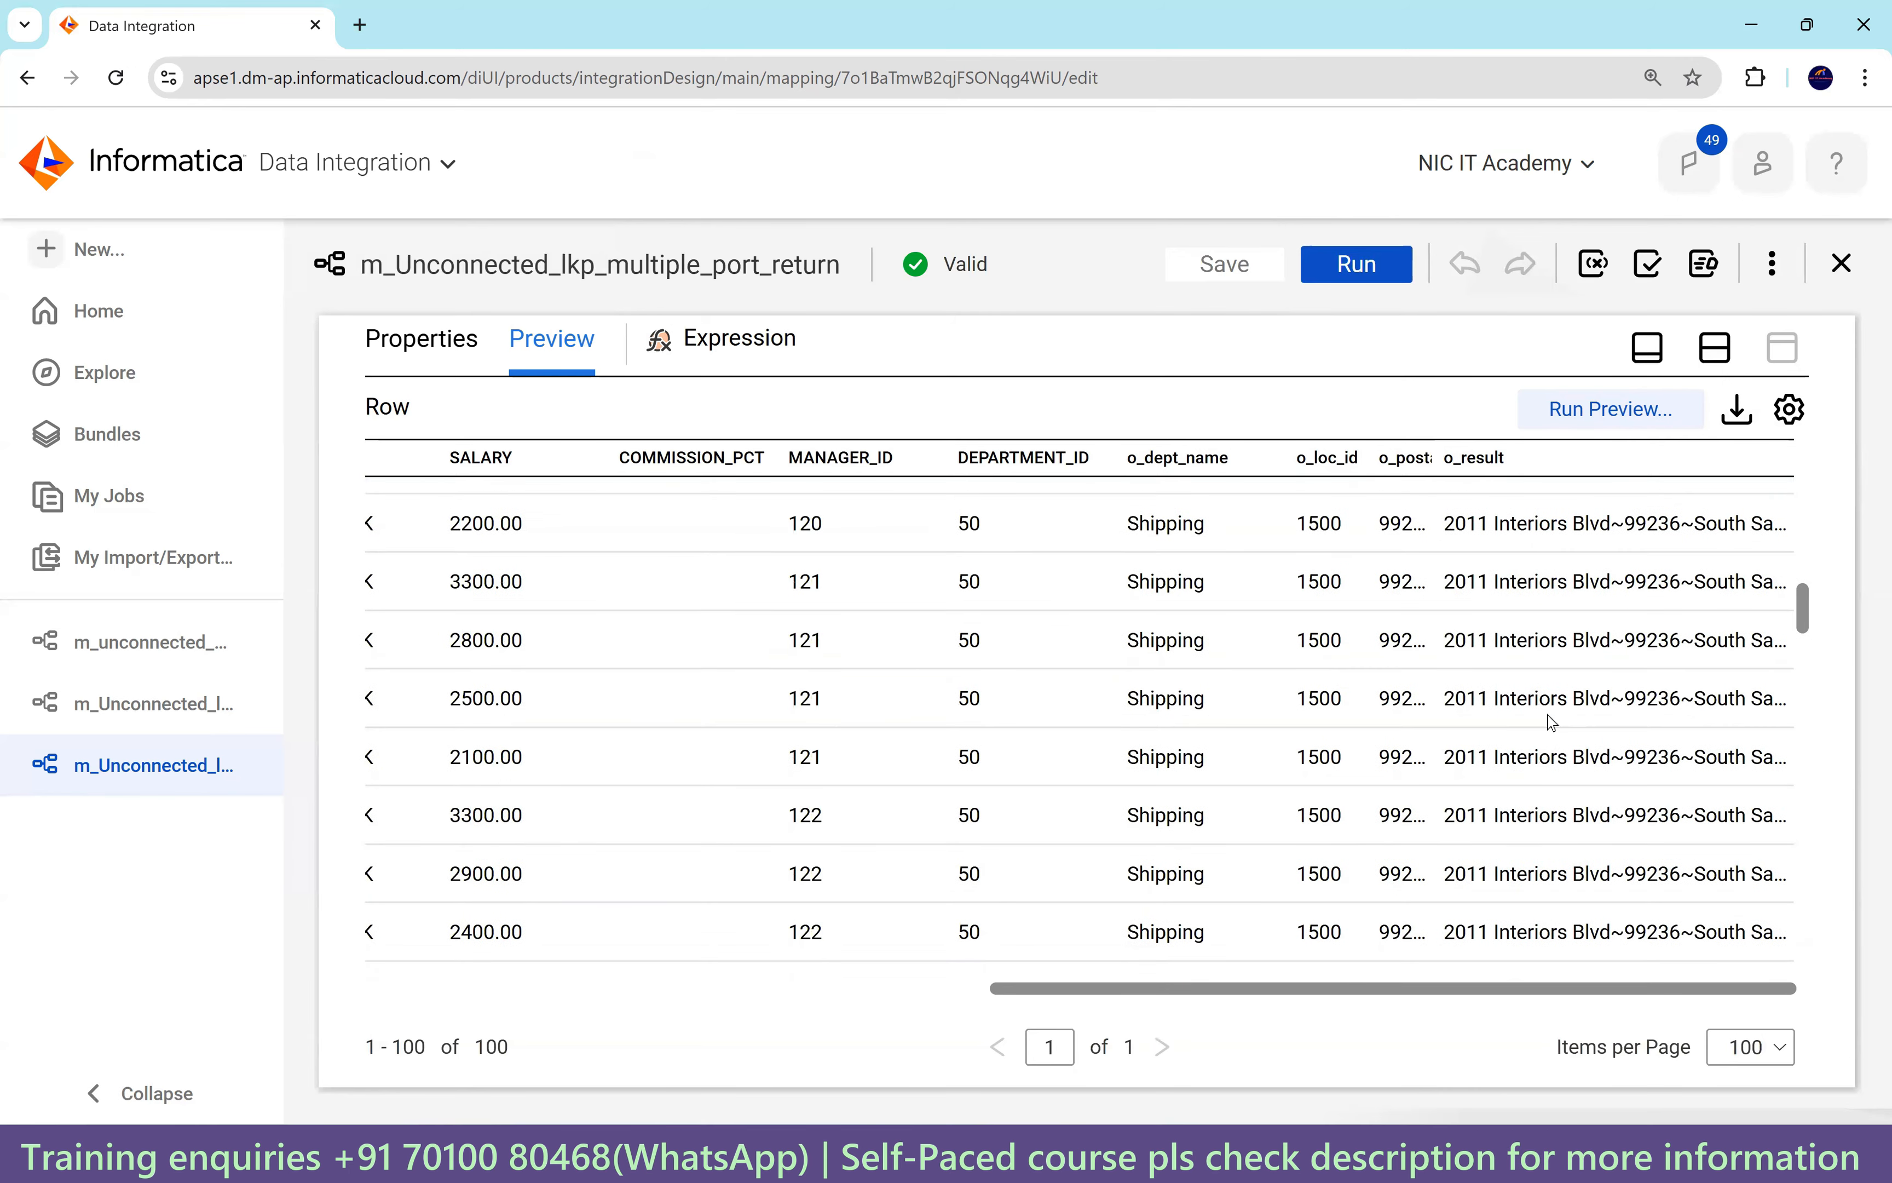
scroll(1549, 738, "down", 20)
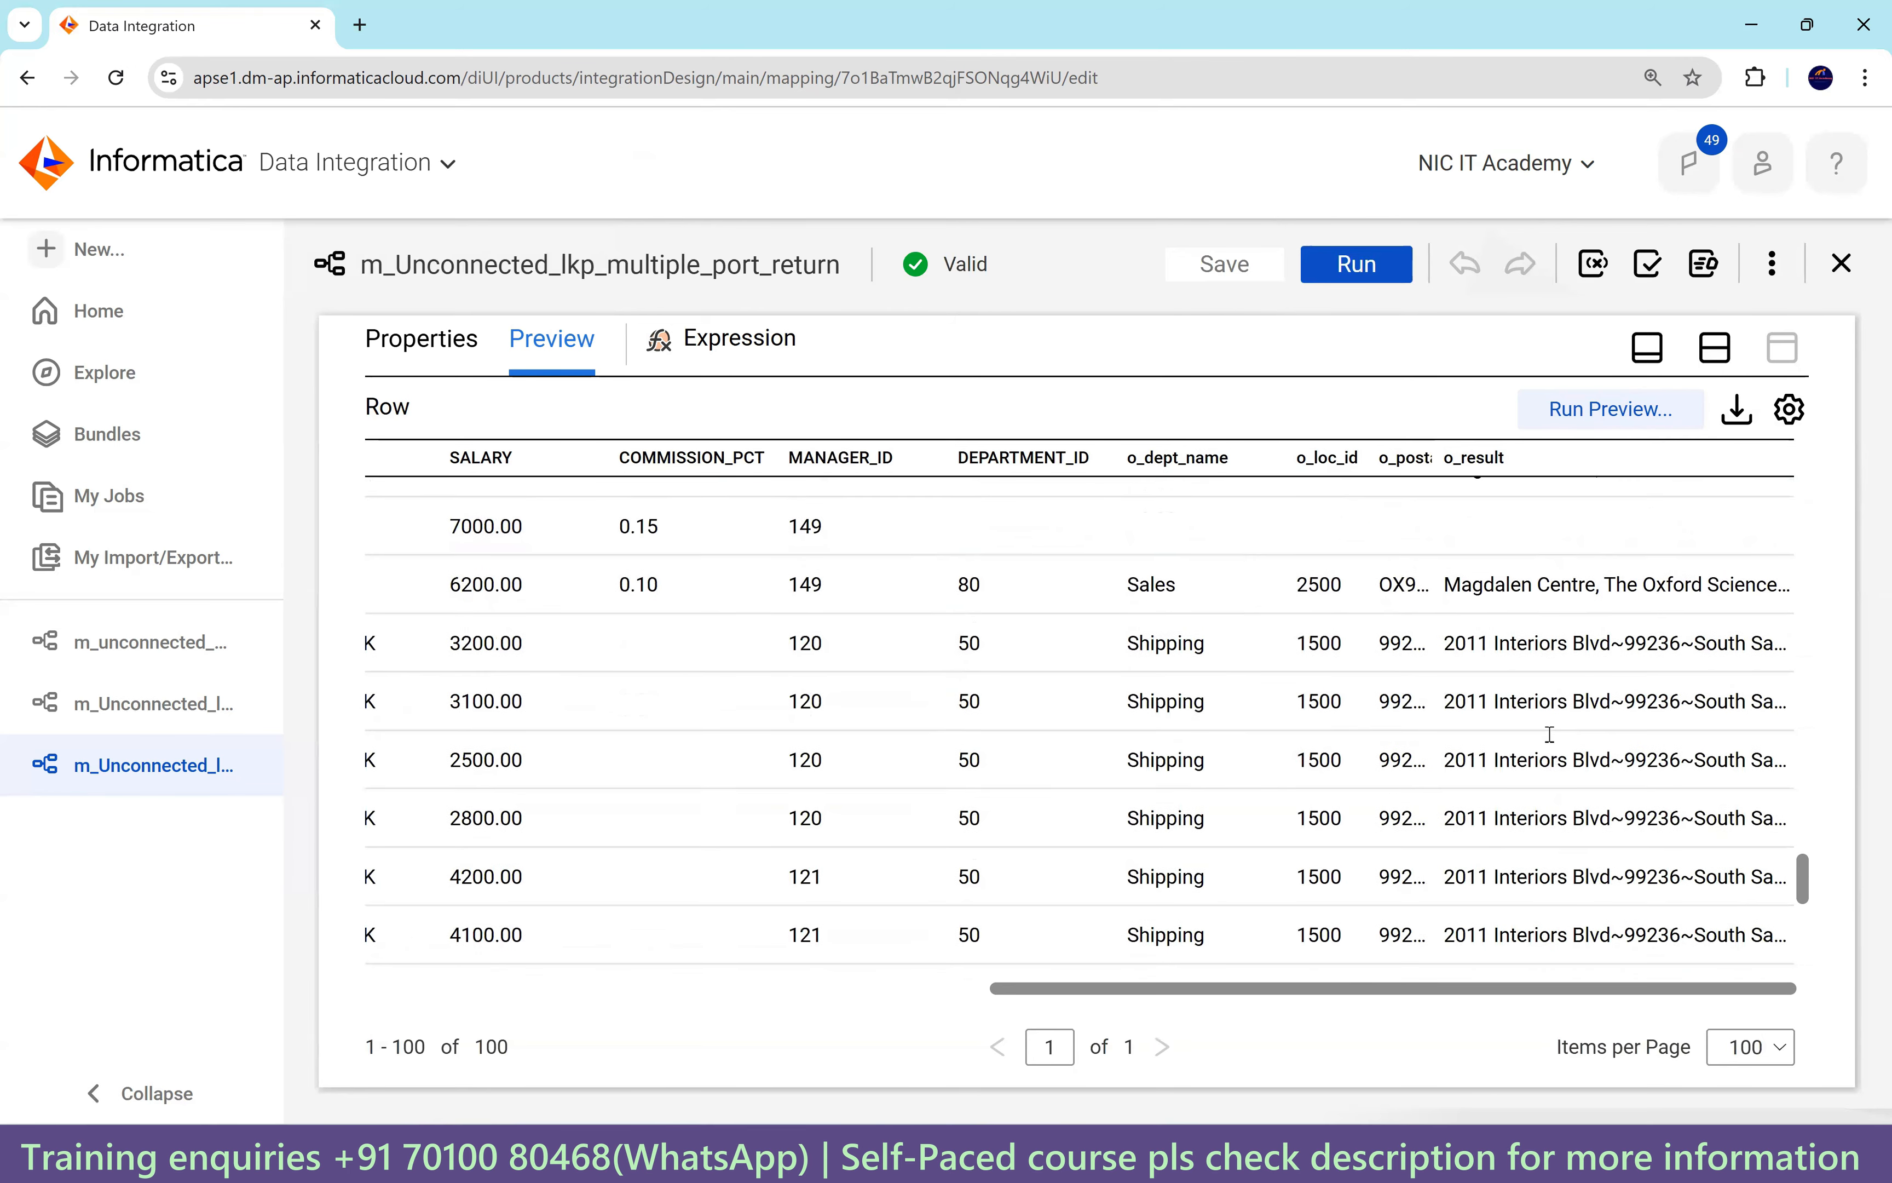
scroll(1579, 646, "down", 4)
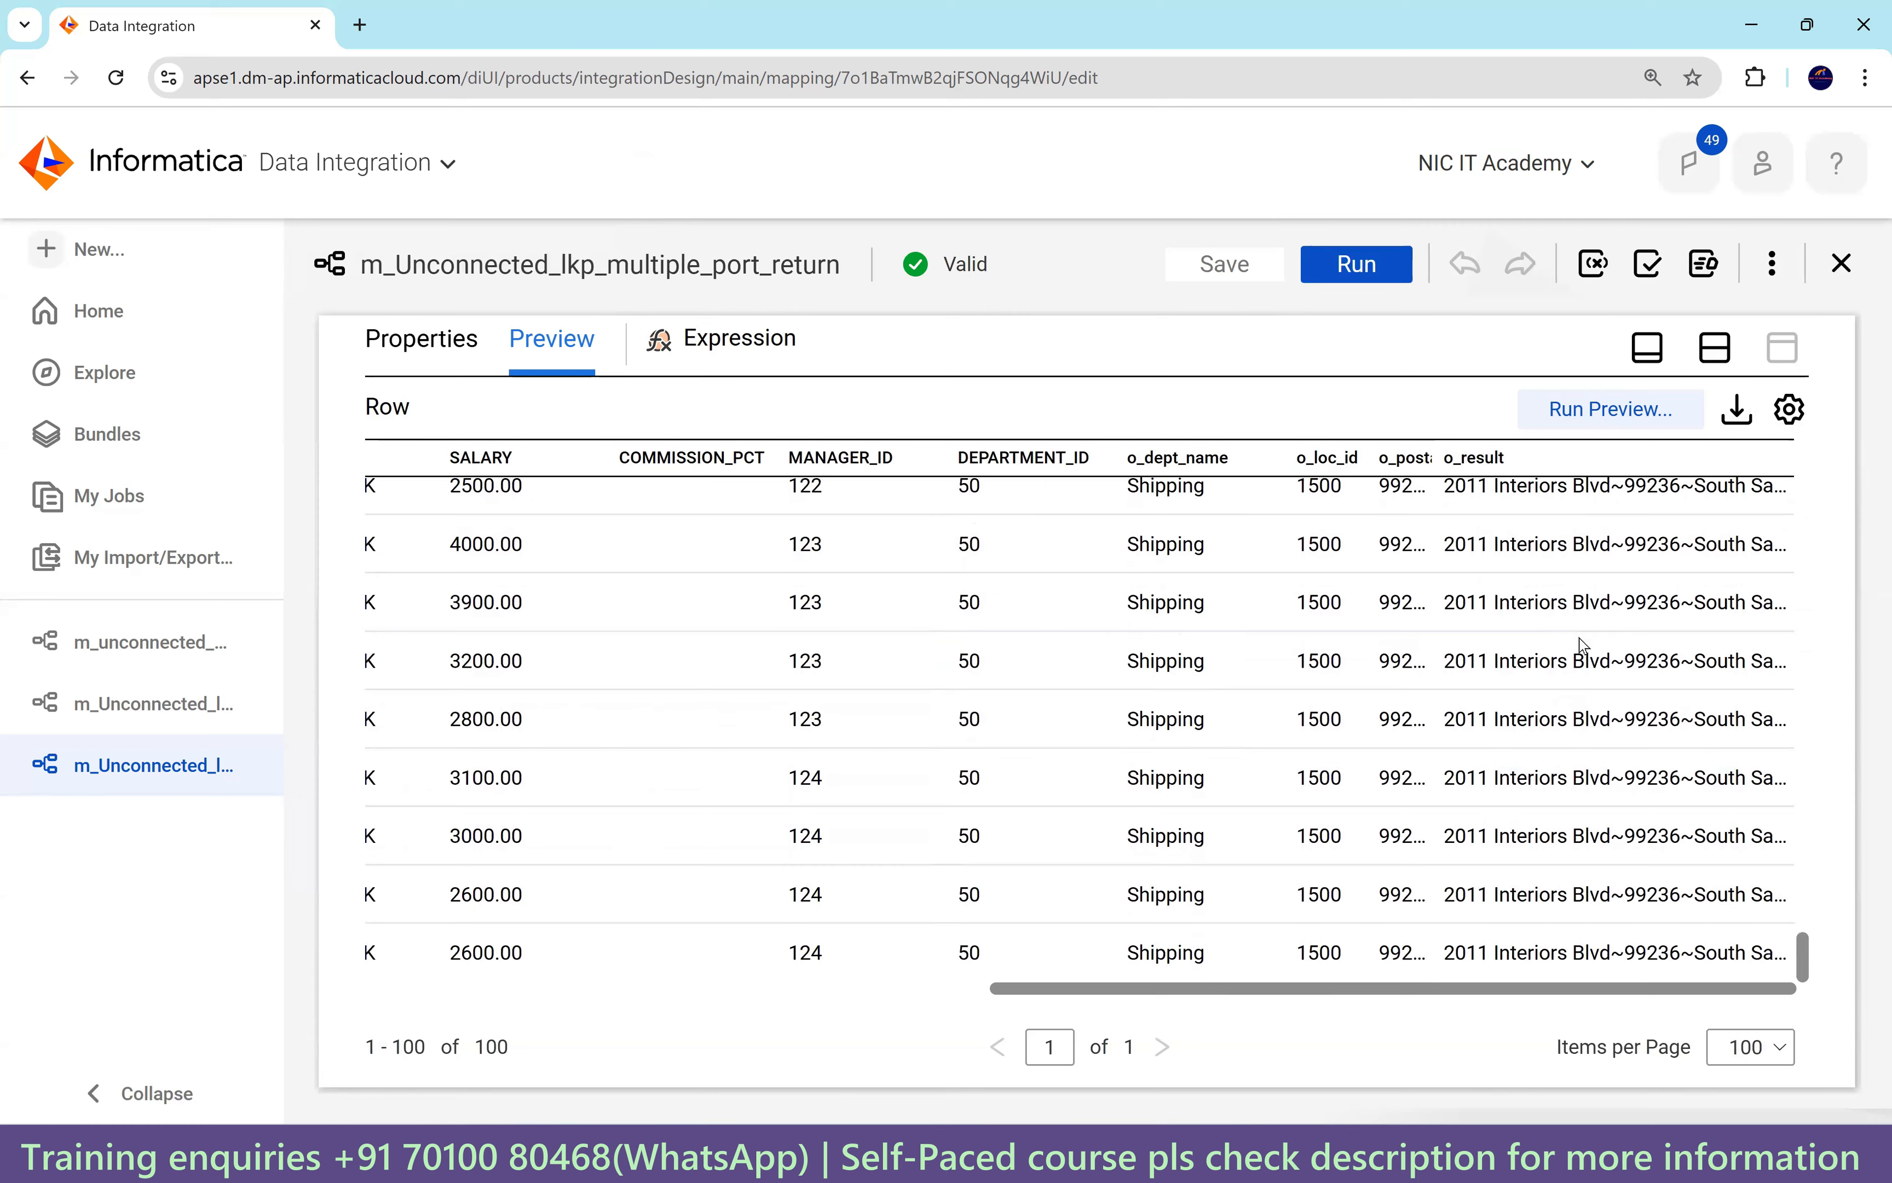
scroll(1579, 645, "up", 20)
scroll(1579, 645, "up", 10)
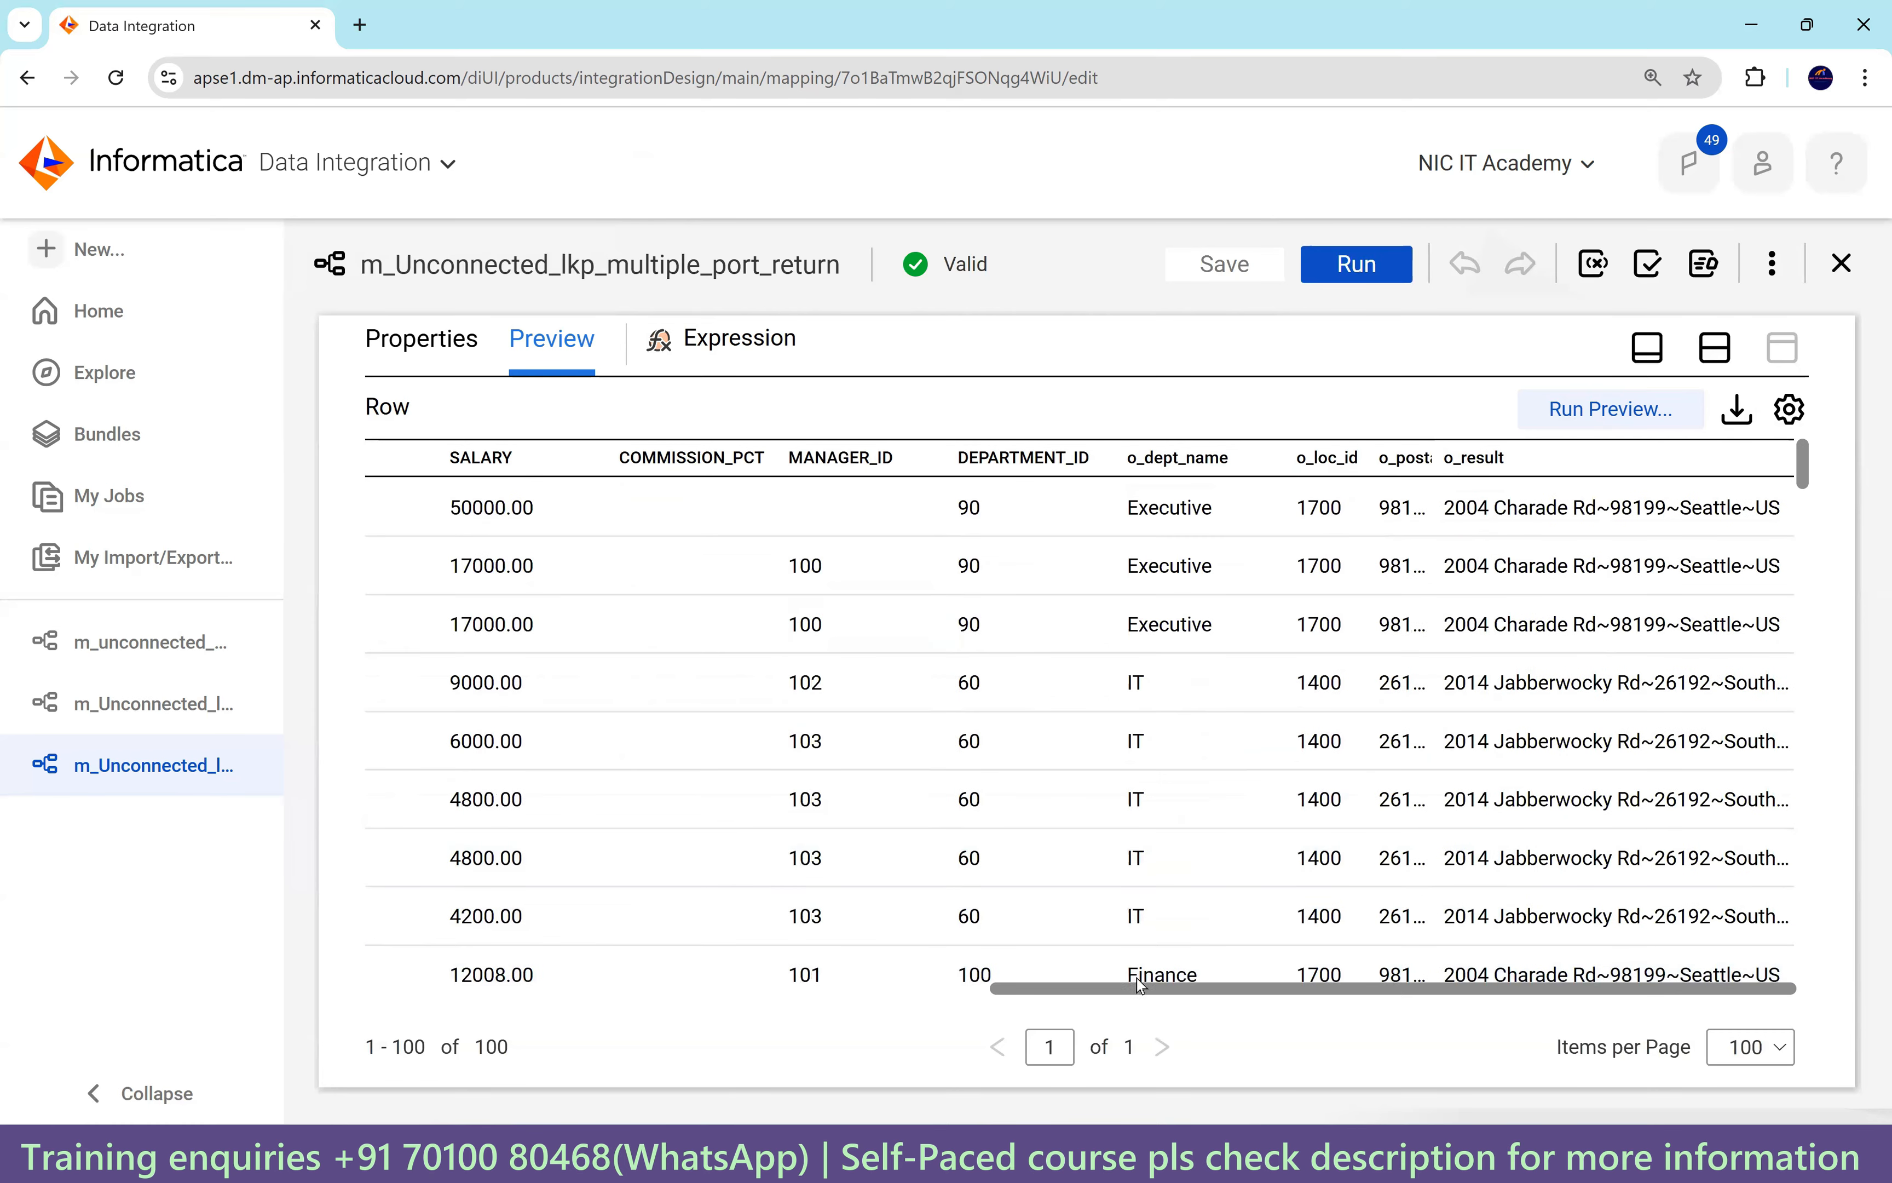
left_click_drag(1141, 988, 672, 988)
Run m_Unconnected_lkp_multiple_port_return, open My Jobs, then select the t_employees_dept_loc query in SQL Developer.
left_click(422, 339)
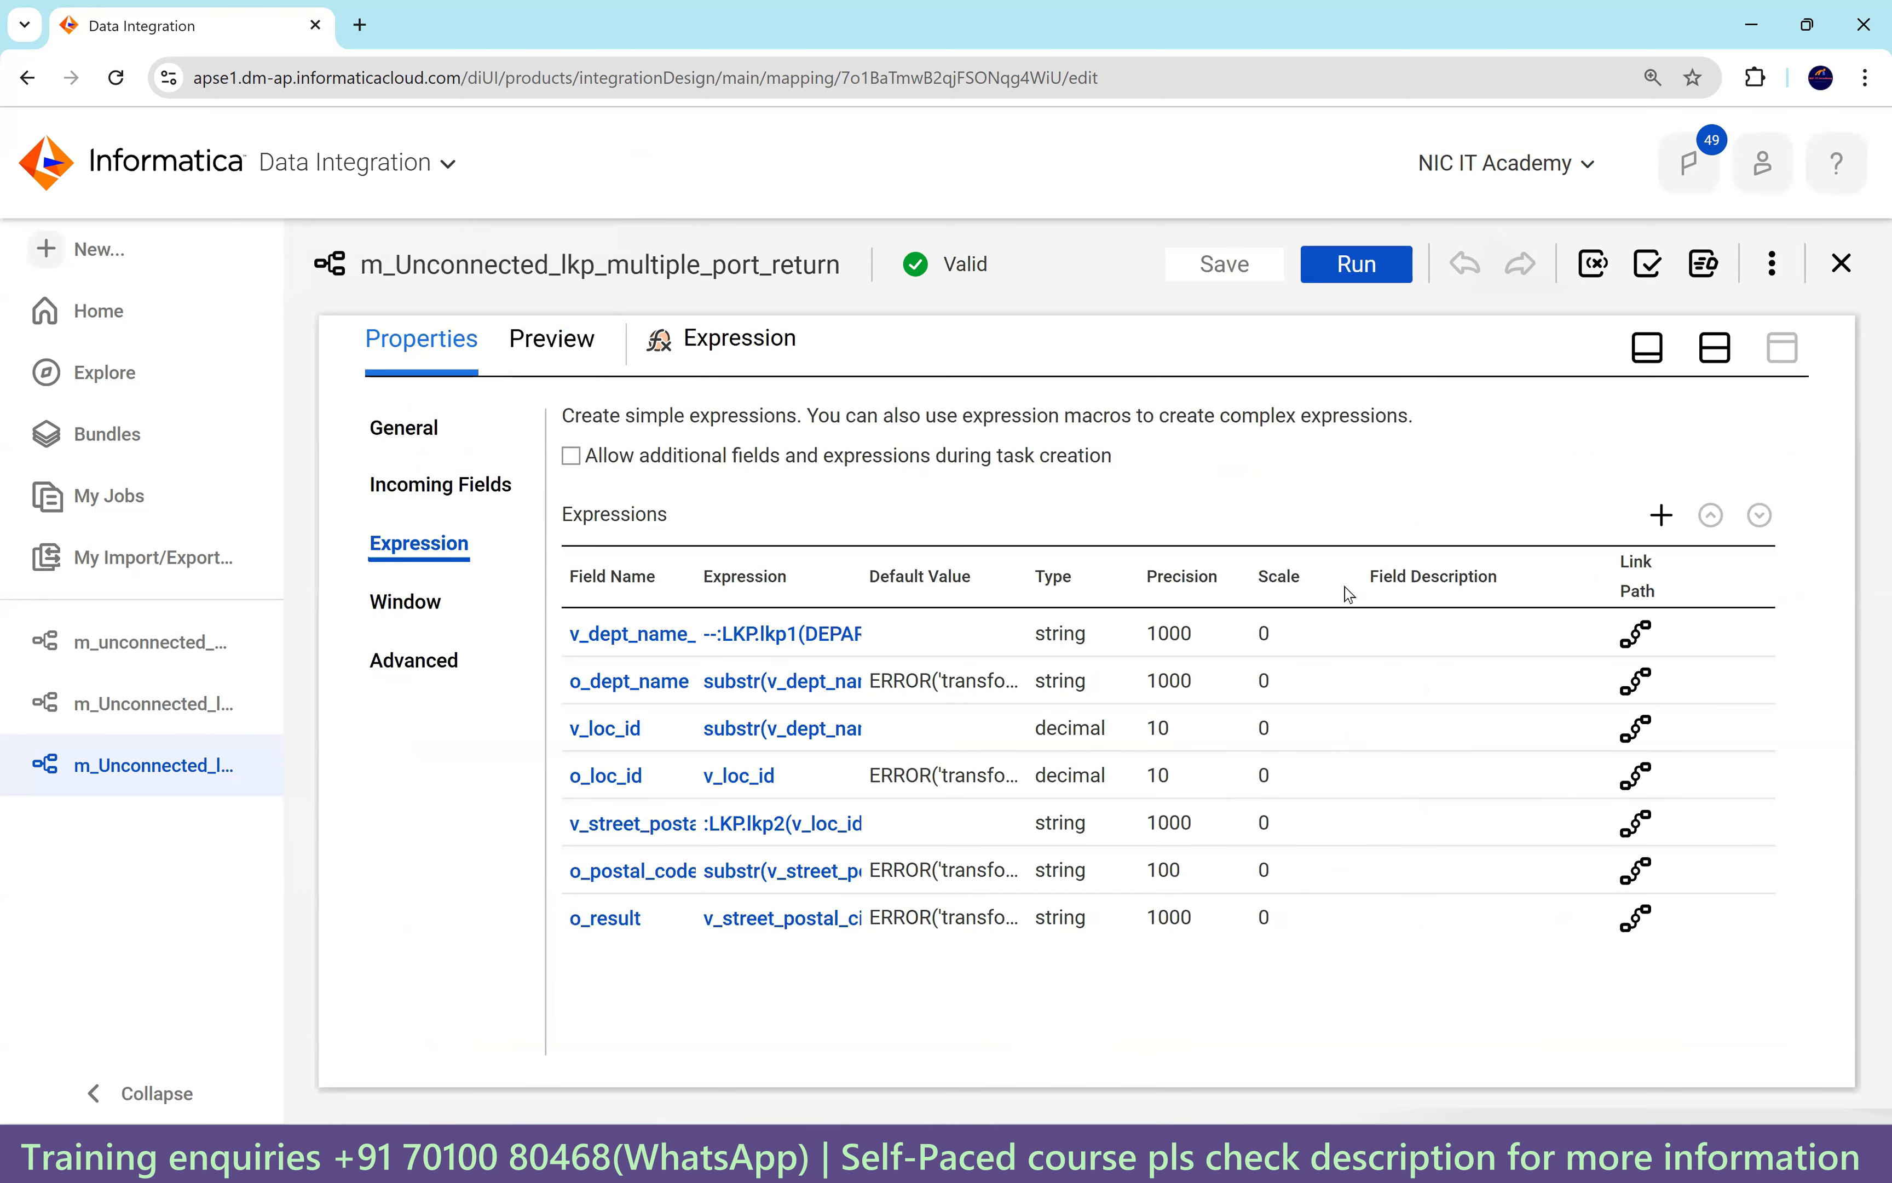
left_click(1712, 360)
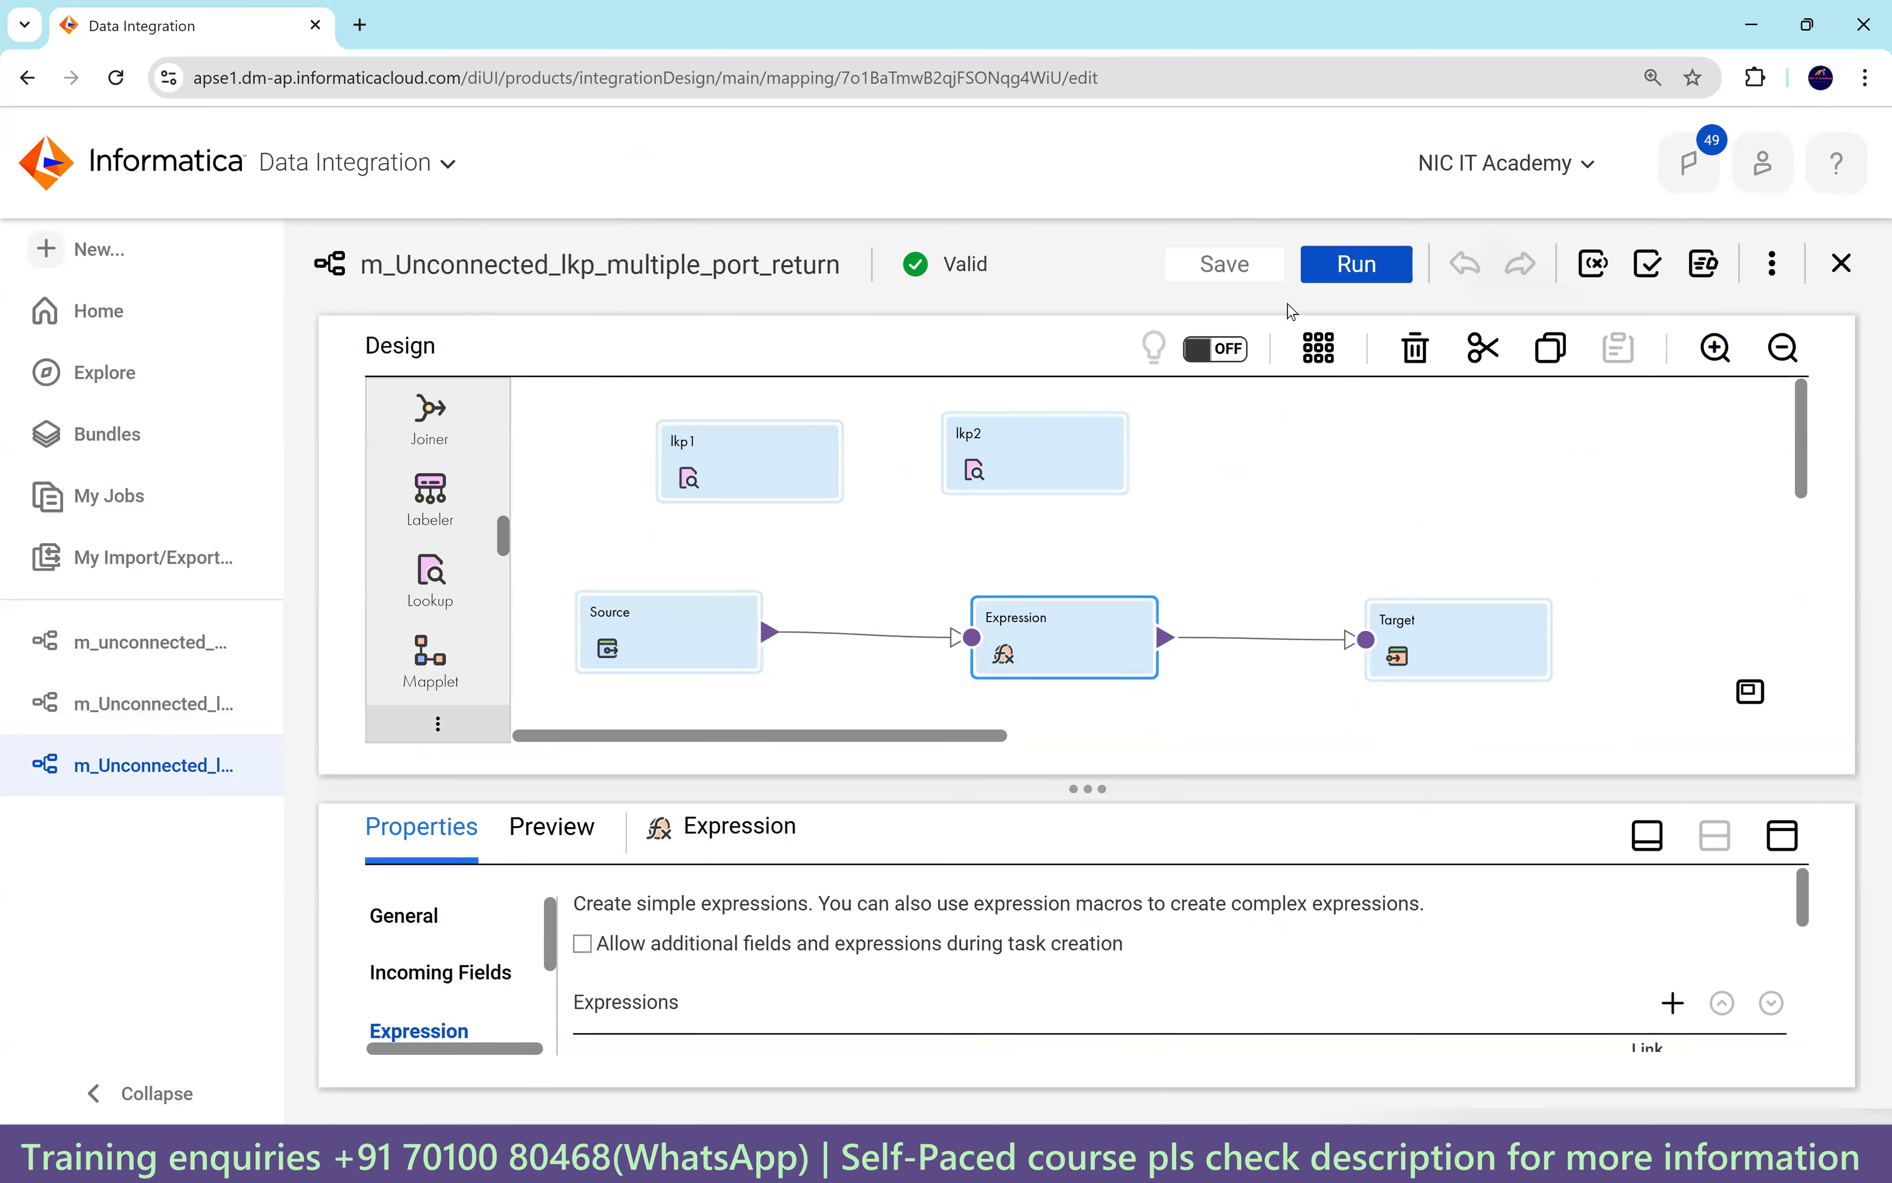
left_click(1329, 276)
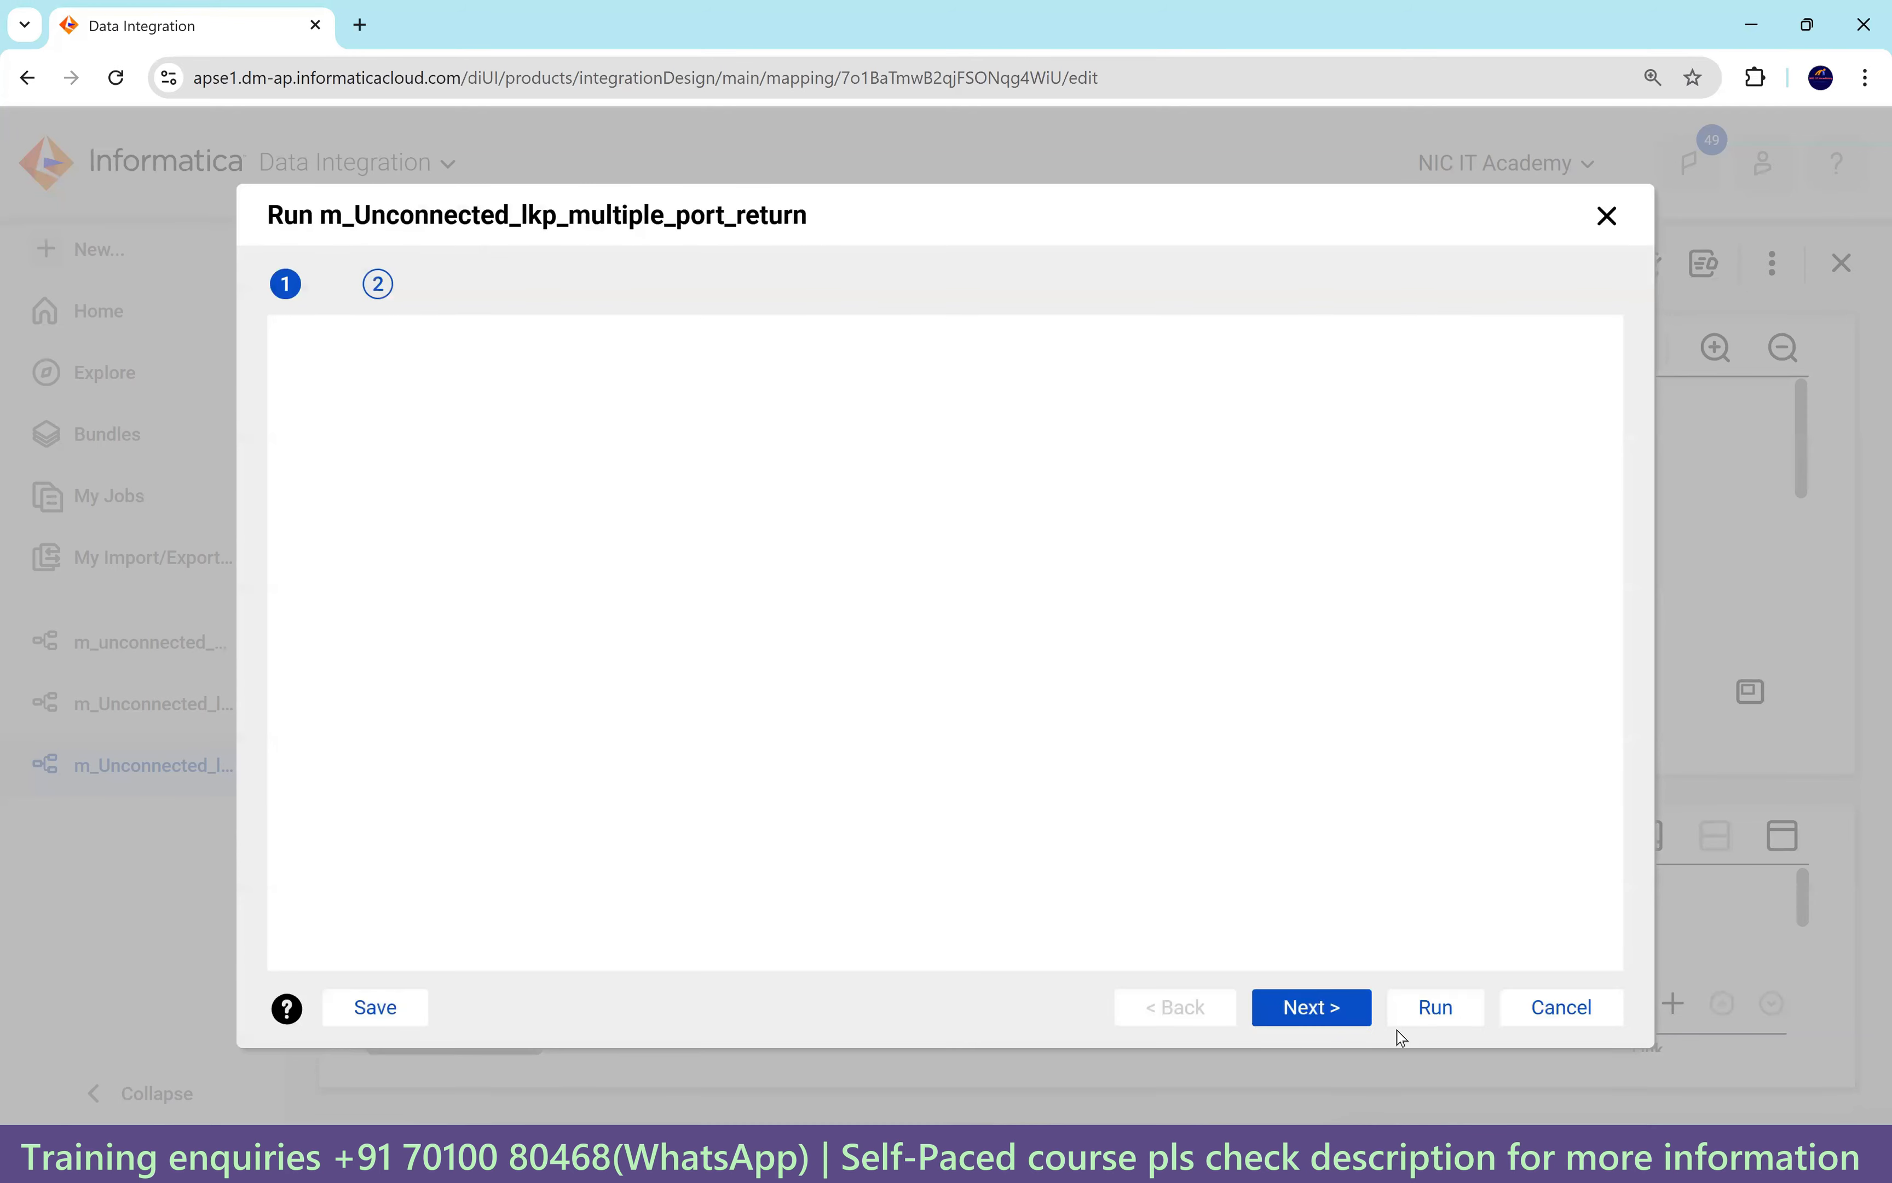
left_click(1435, 1009)
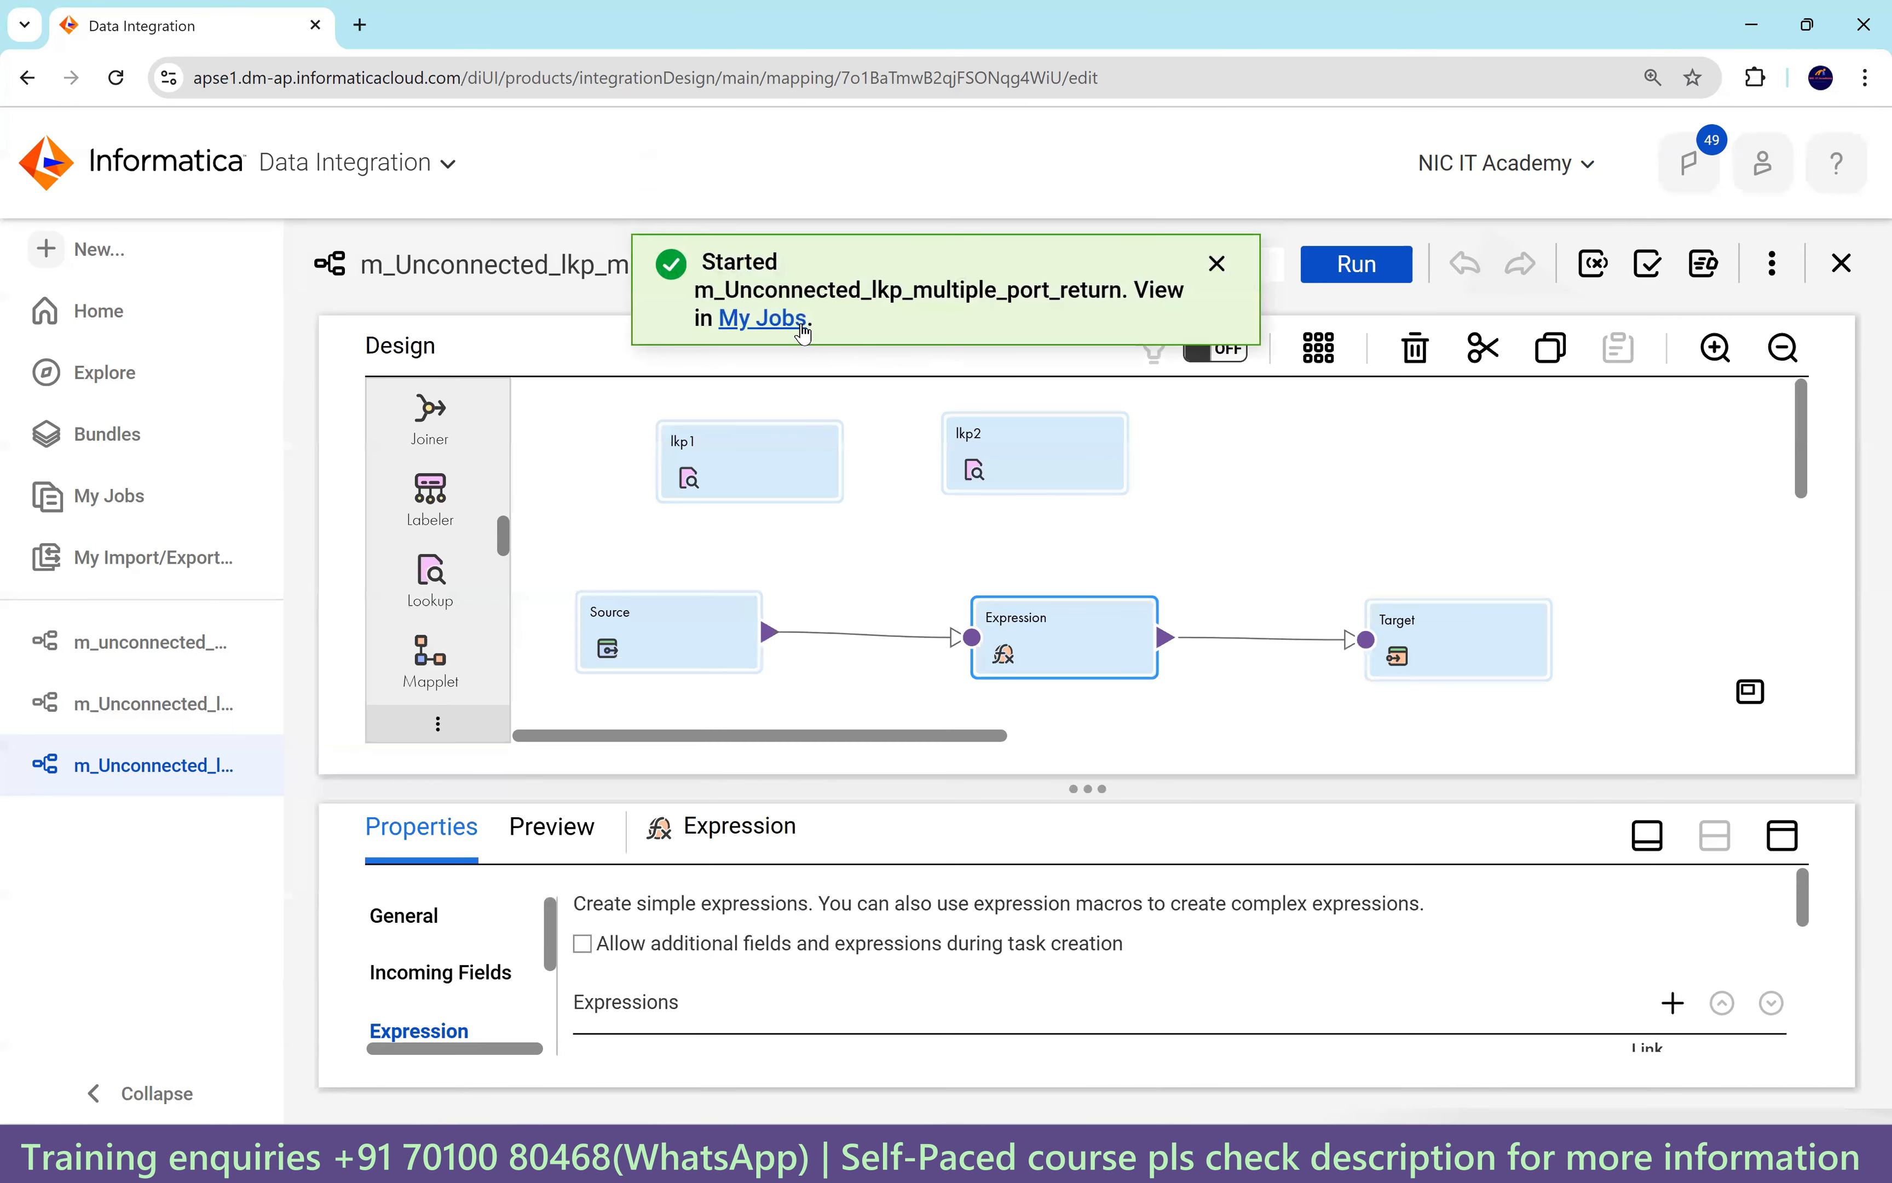
left_click(792, 323)
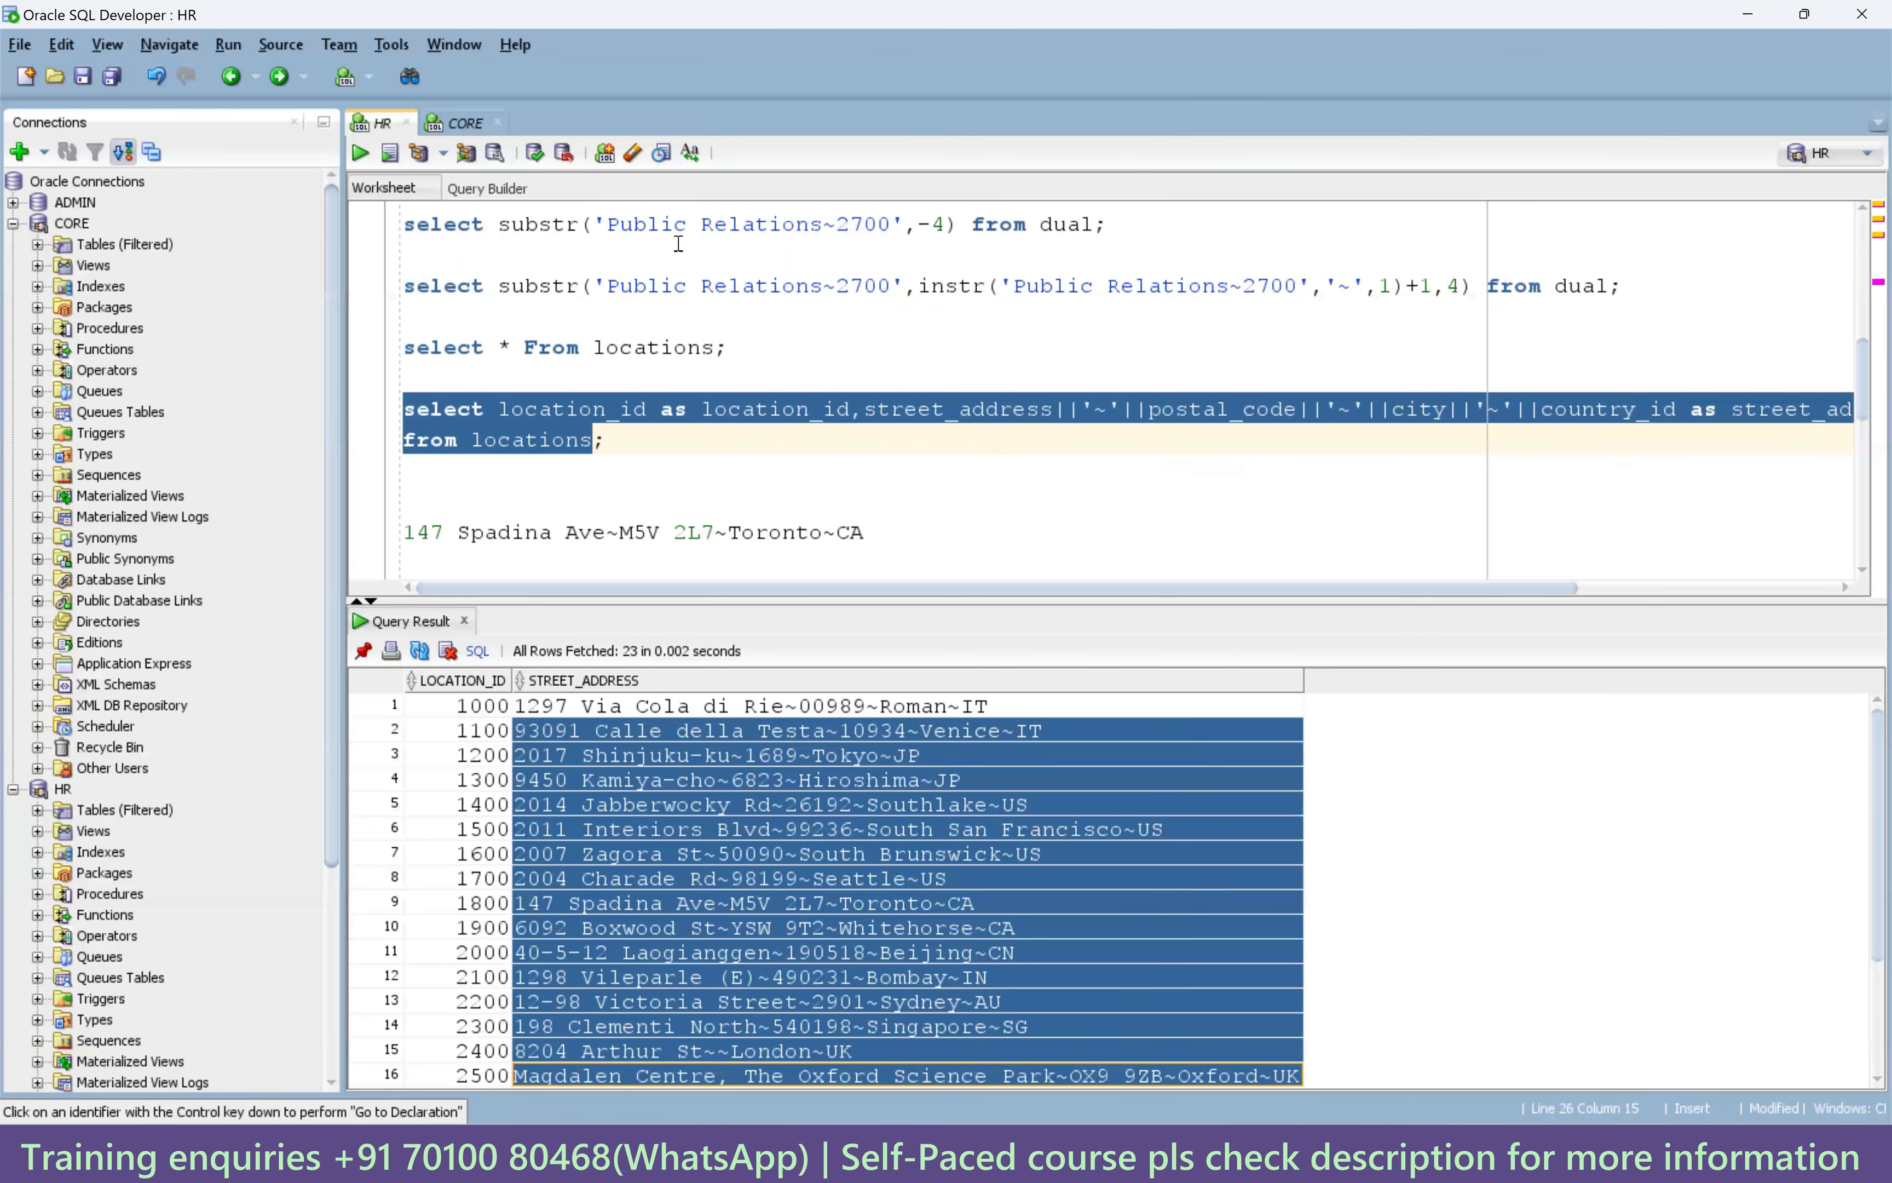
left_click(453, 123)
left_click_drag(886, 299, 365, 278)
Run select * from t_employees_dept_loc and refresh its results.
left_click(361, 152)
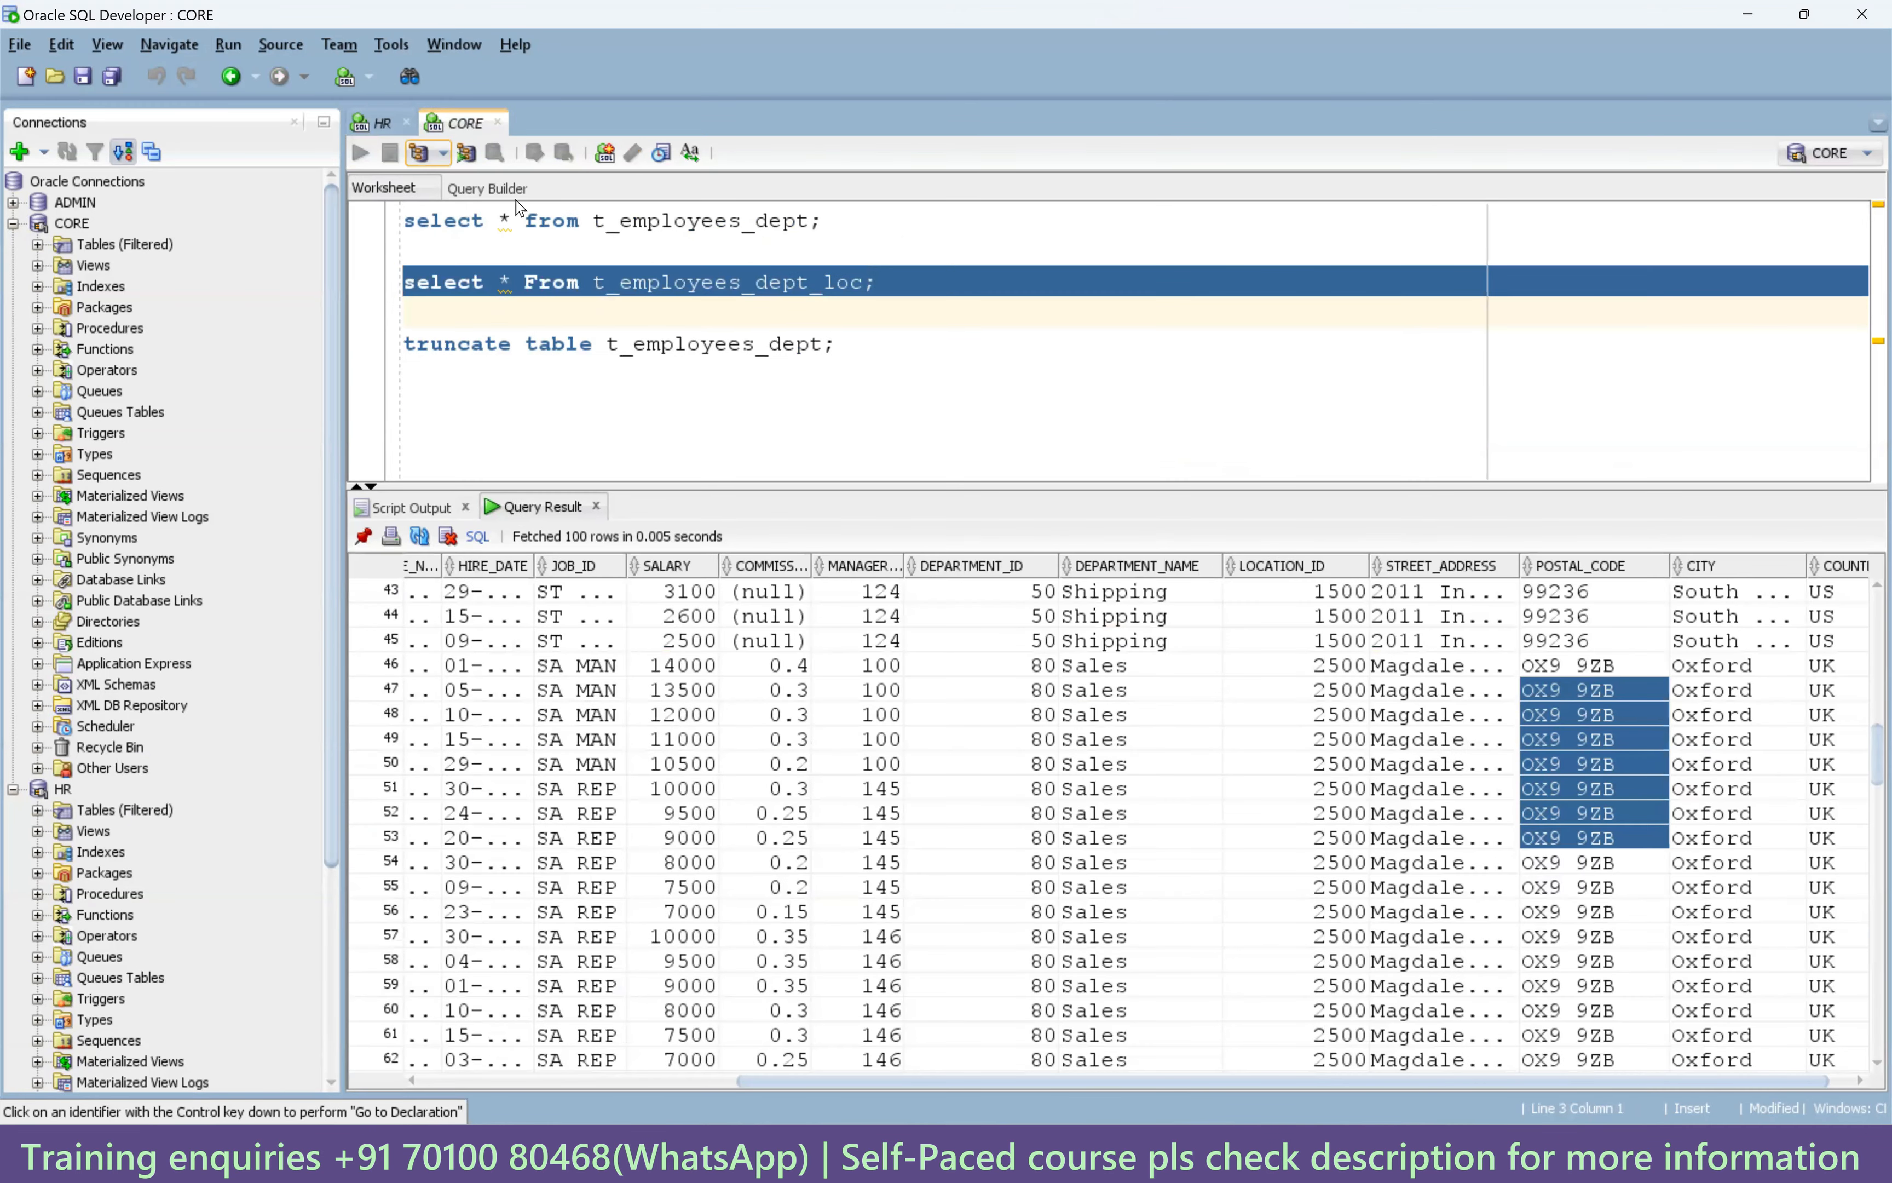
left_click_drag(1499, 1084, 1842, 1084)
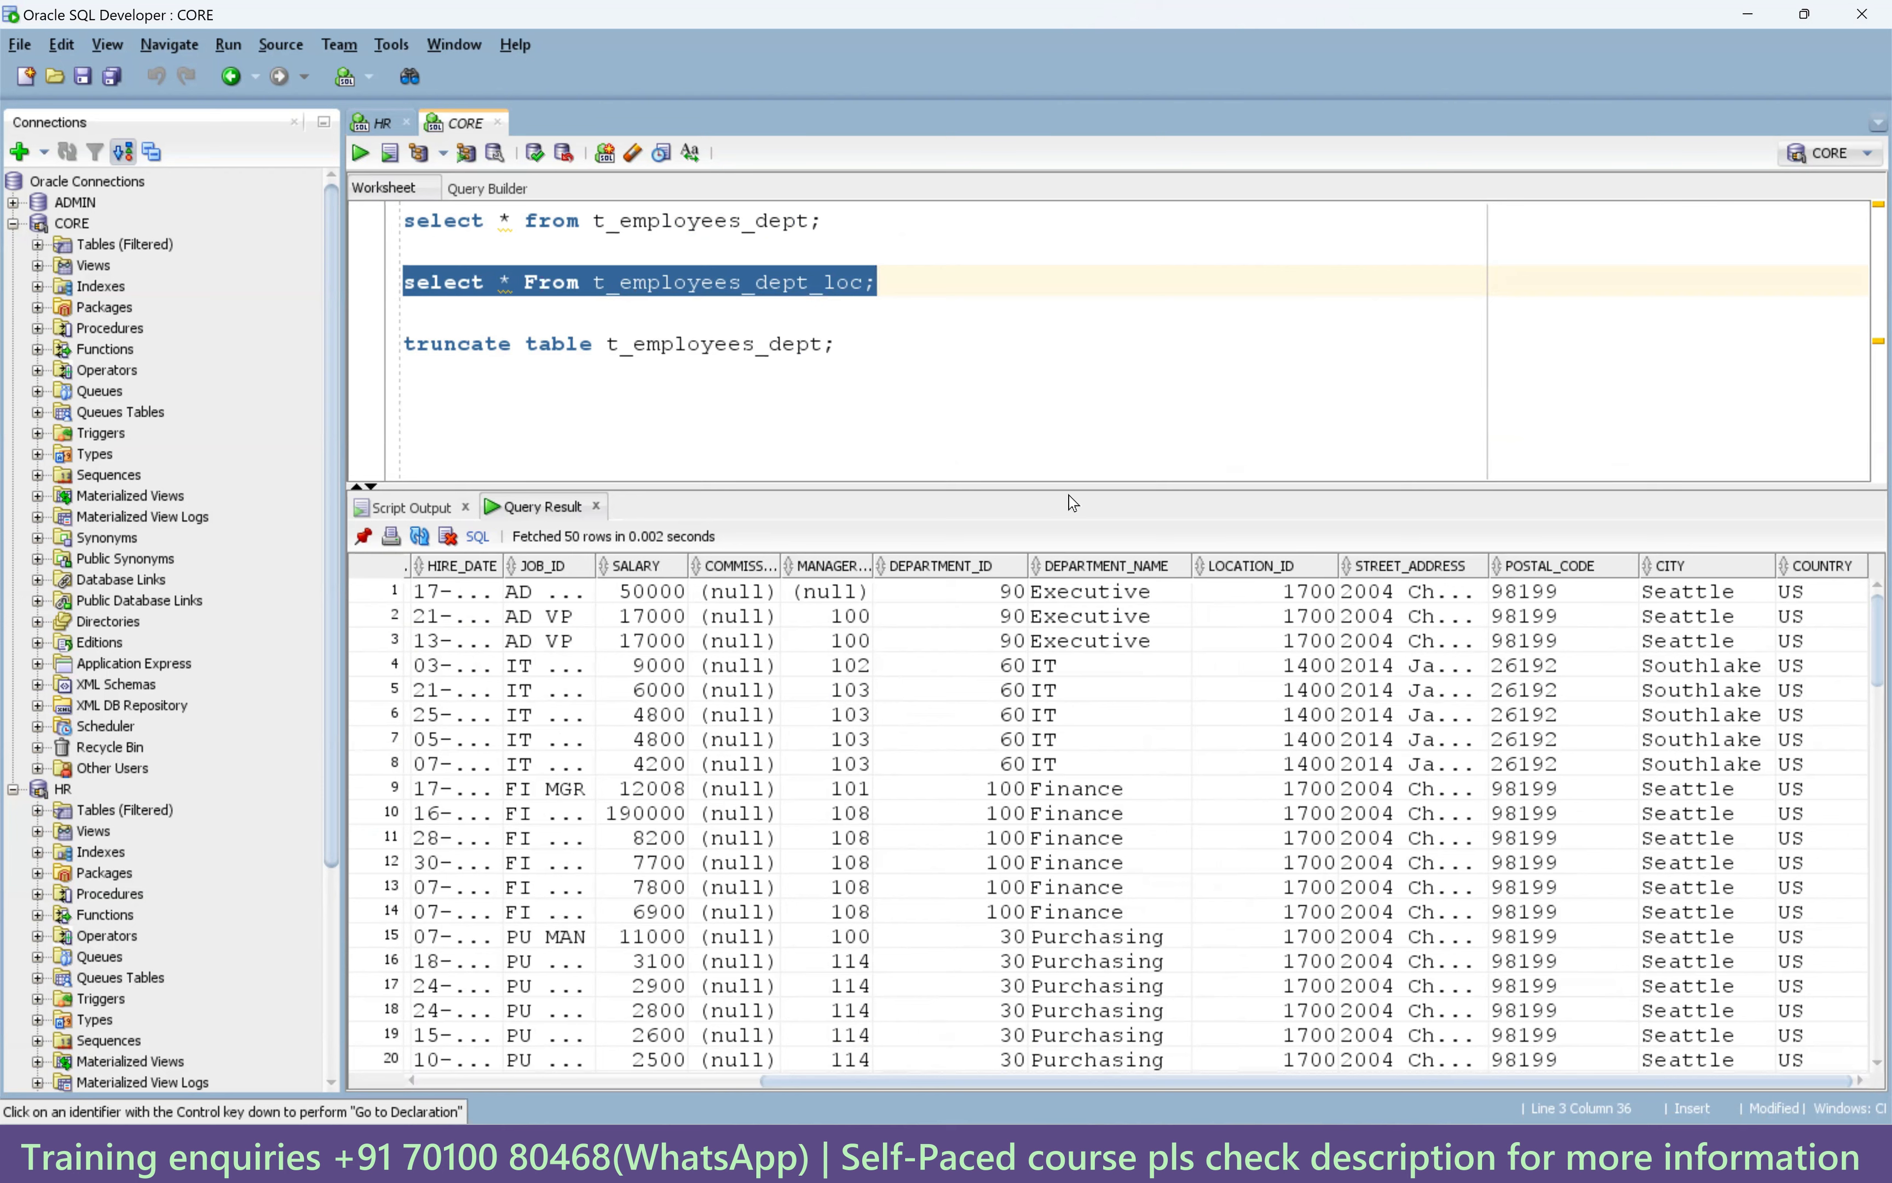
left_click(360, 153)
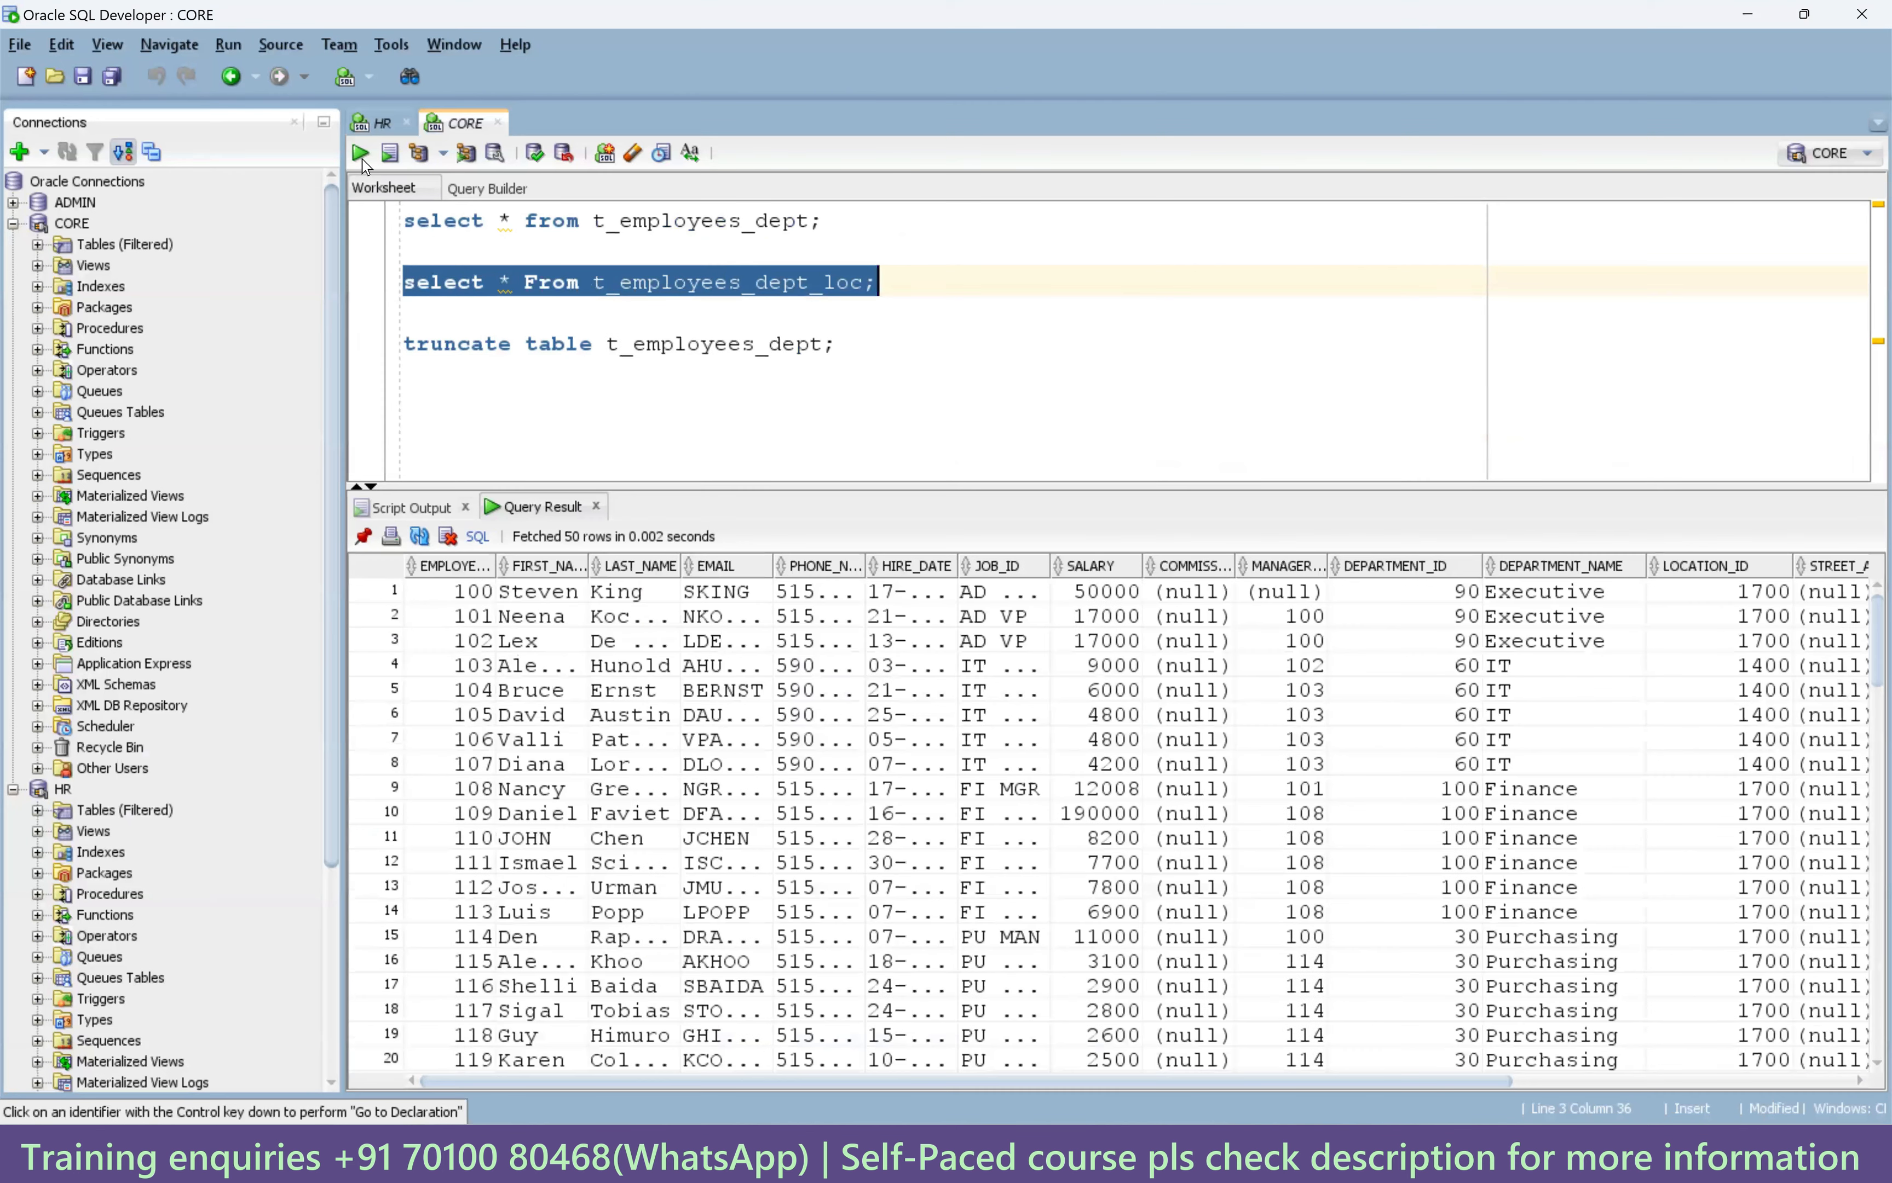
left_click(360, 153)
left_click_drag(1417, 1084, 1755, 1083)
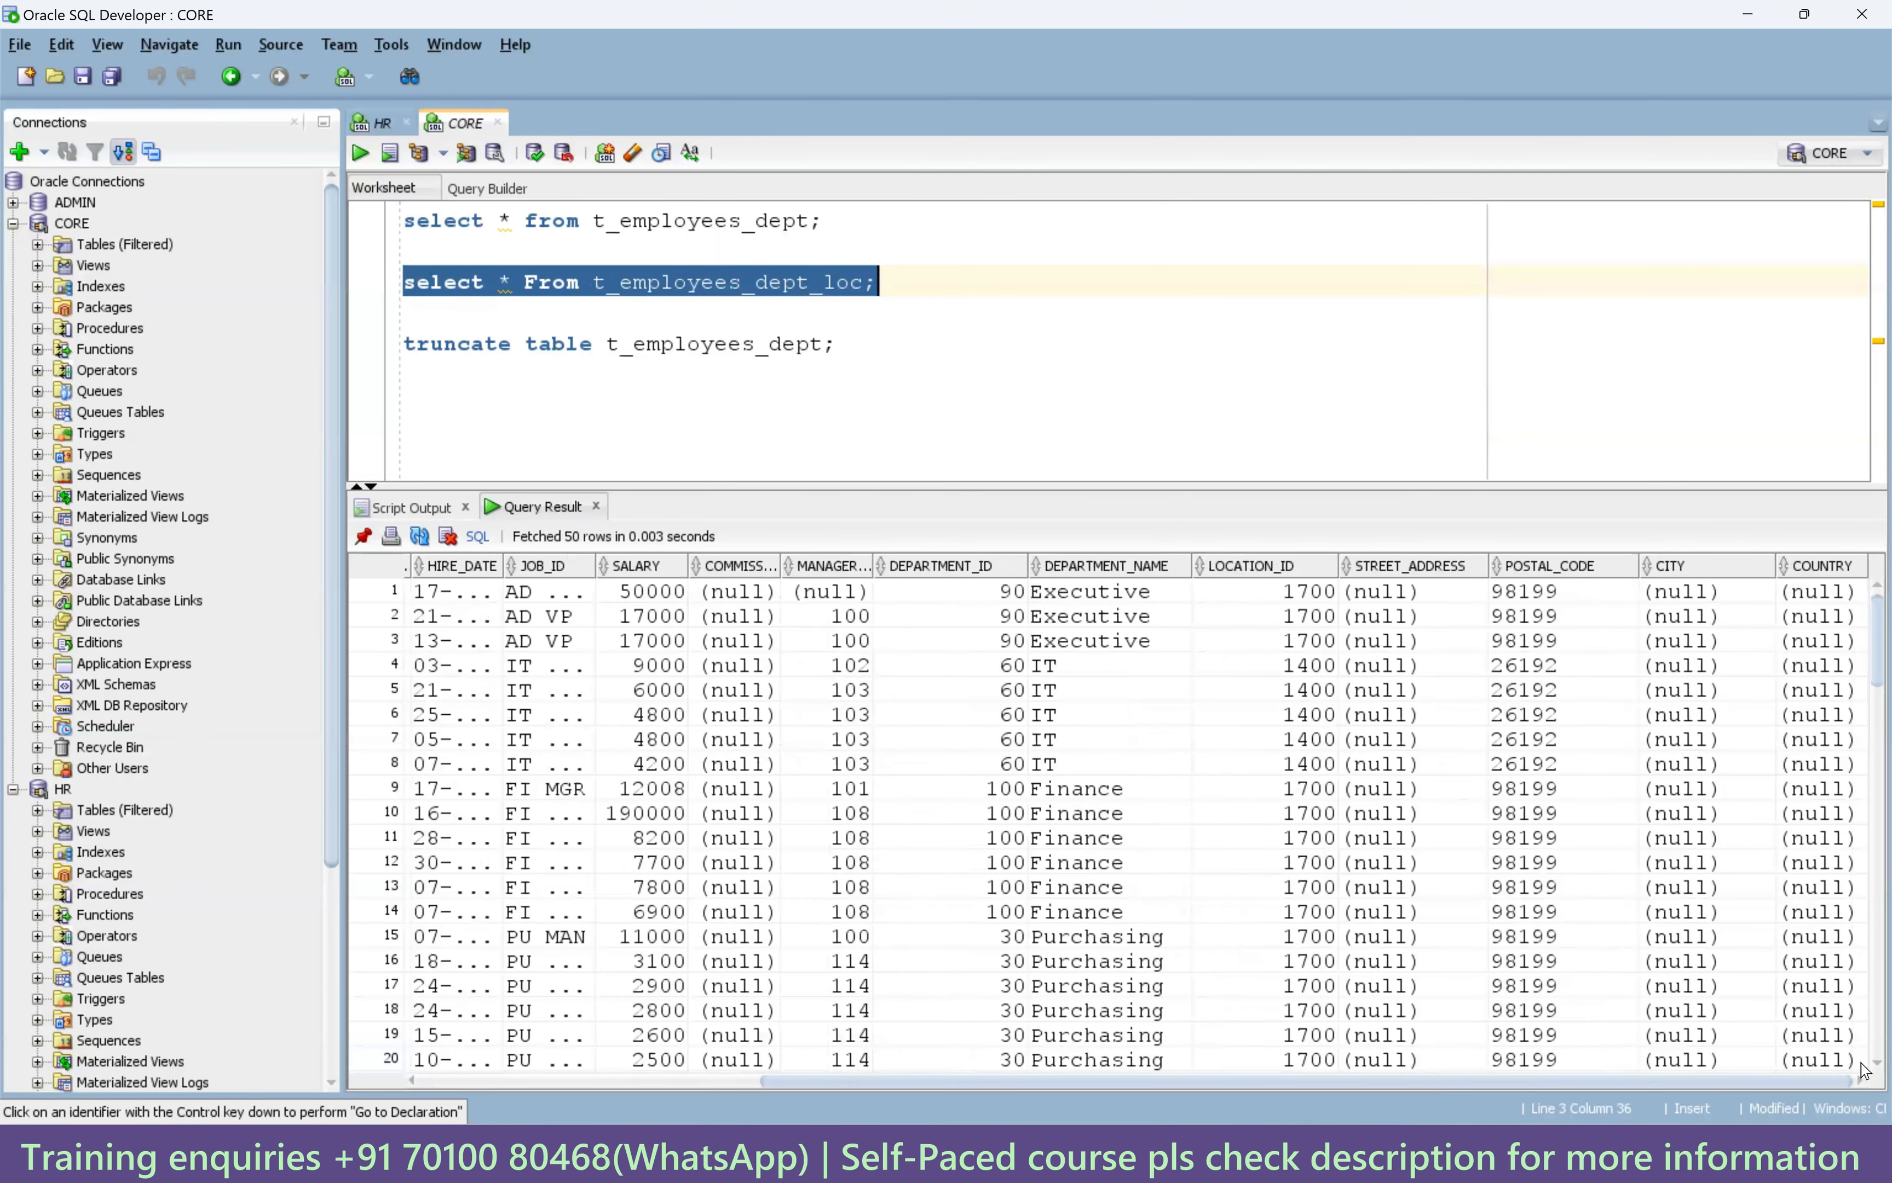
Check the null STREET_ADDRESS values and POSTAL_CODE down the grid, including OX9 9ZB, plus LOCATION_ID for rows 92–99.
left_click_drag(1411, 603, 1408, 953)
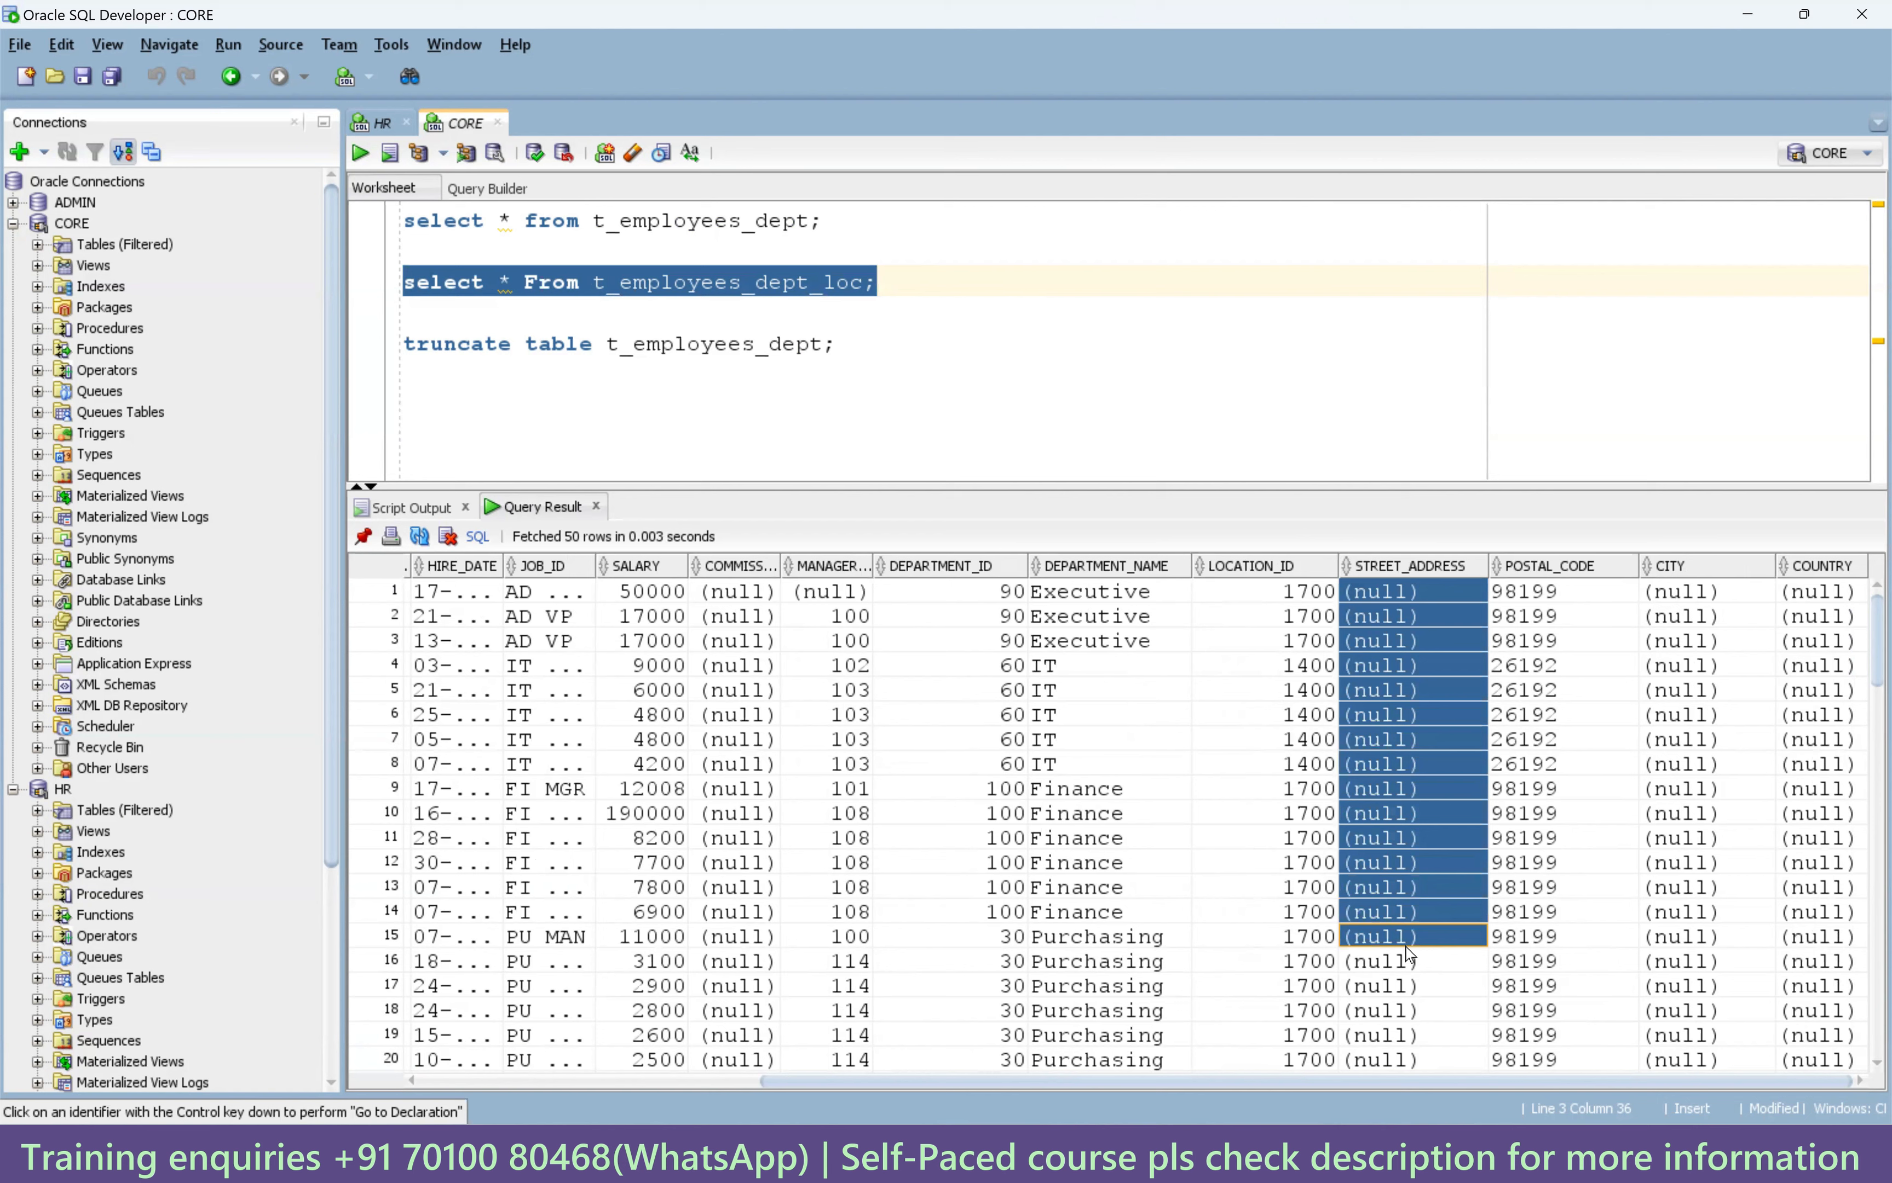
left_click_drag(1552, 592, 1554, 899)
scroll(1554, 903, "down", 6)
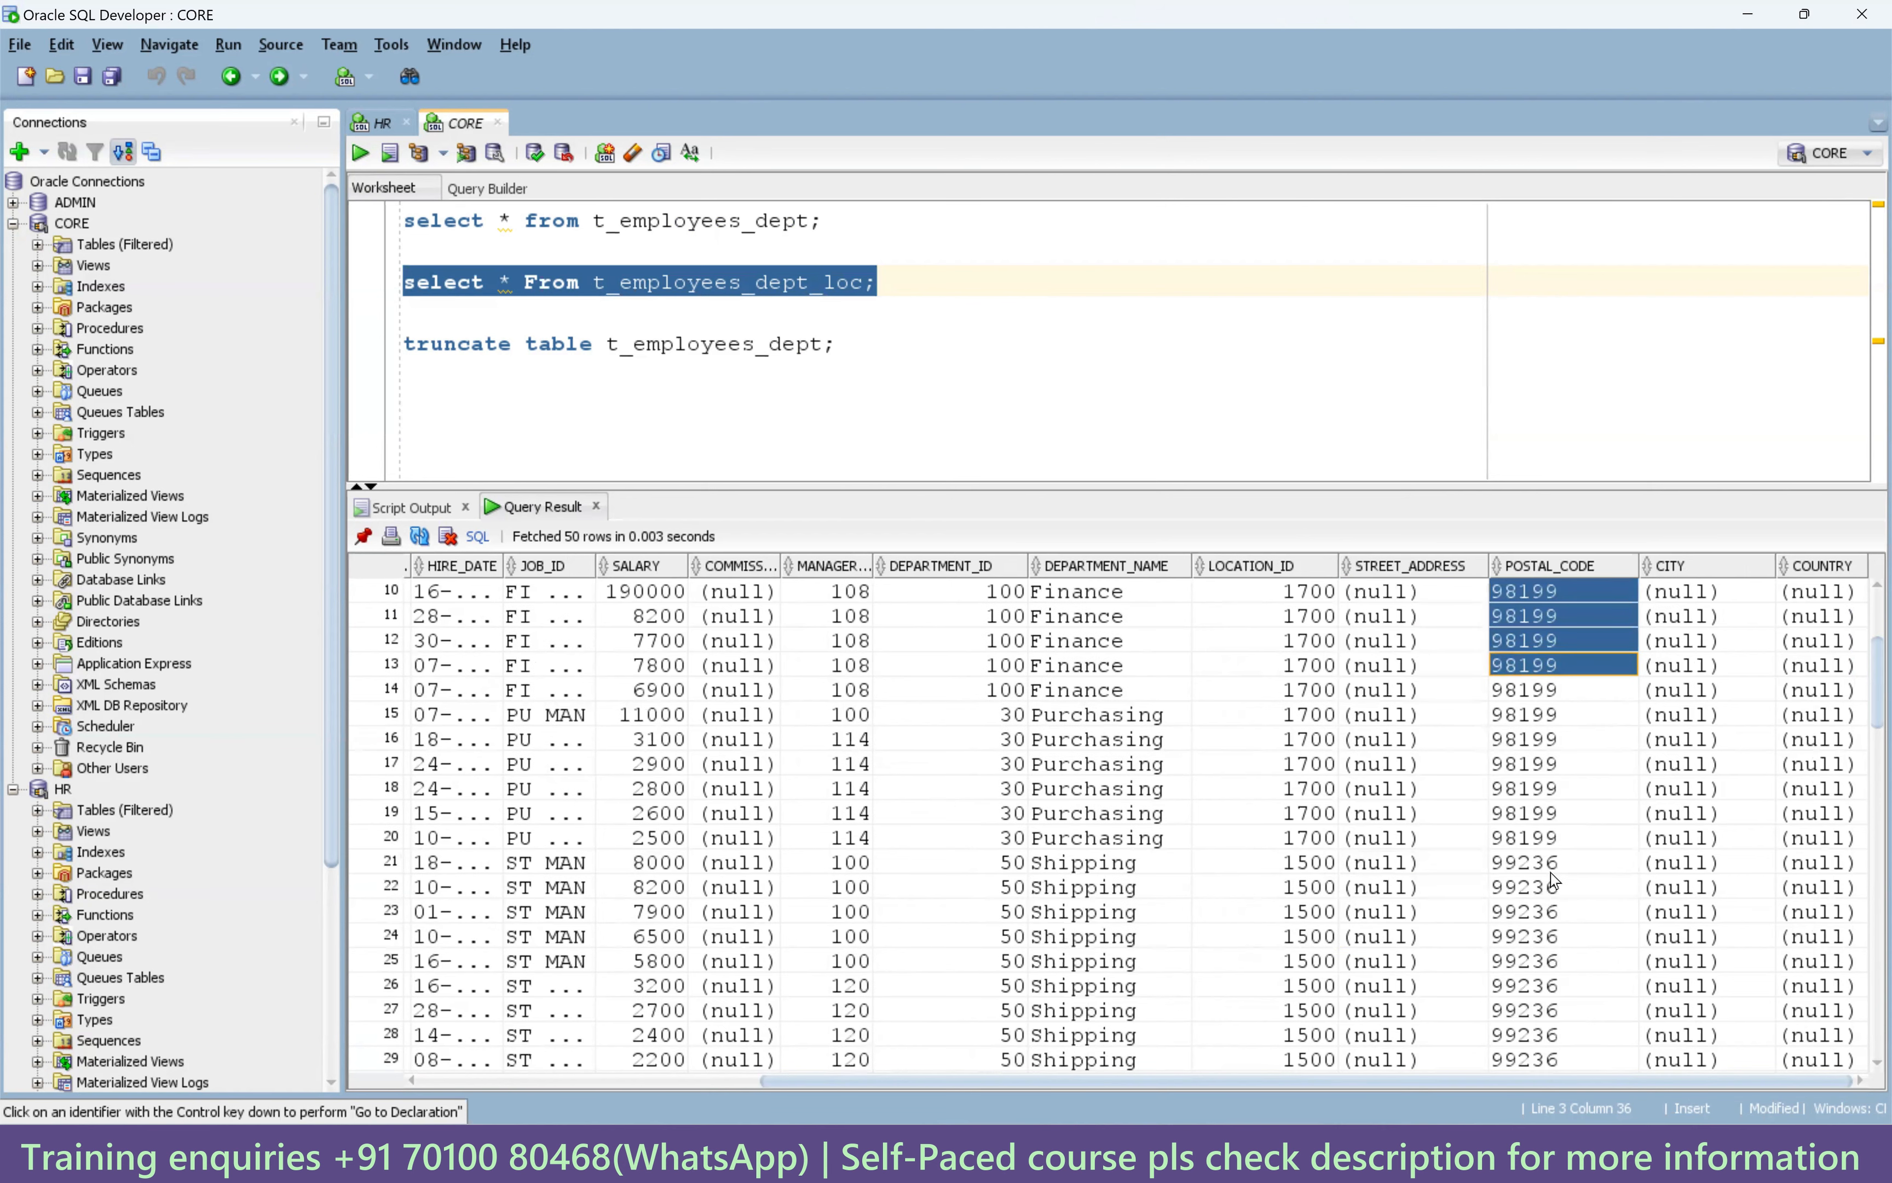
scroll(1553, 908, "down", 6)
left_click_drag(1568, 692, 1592, 1011)
scroll(1580, 940, "down", 11)
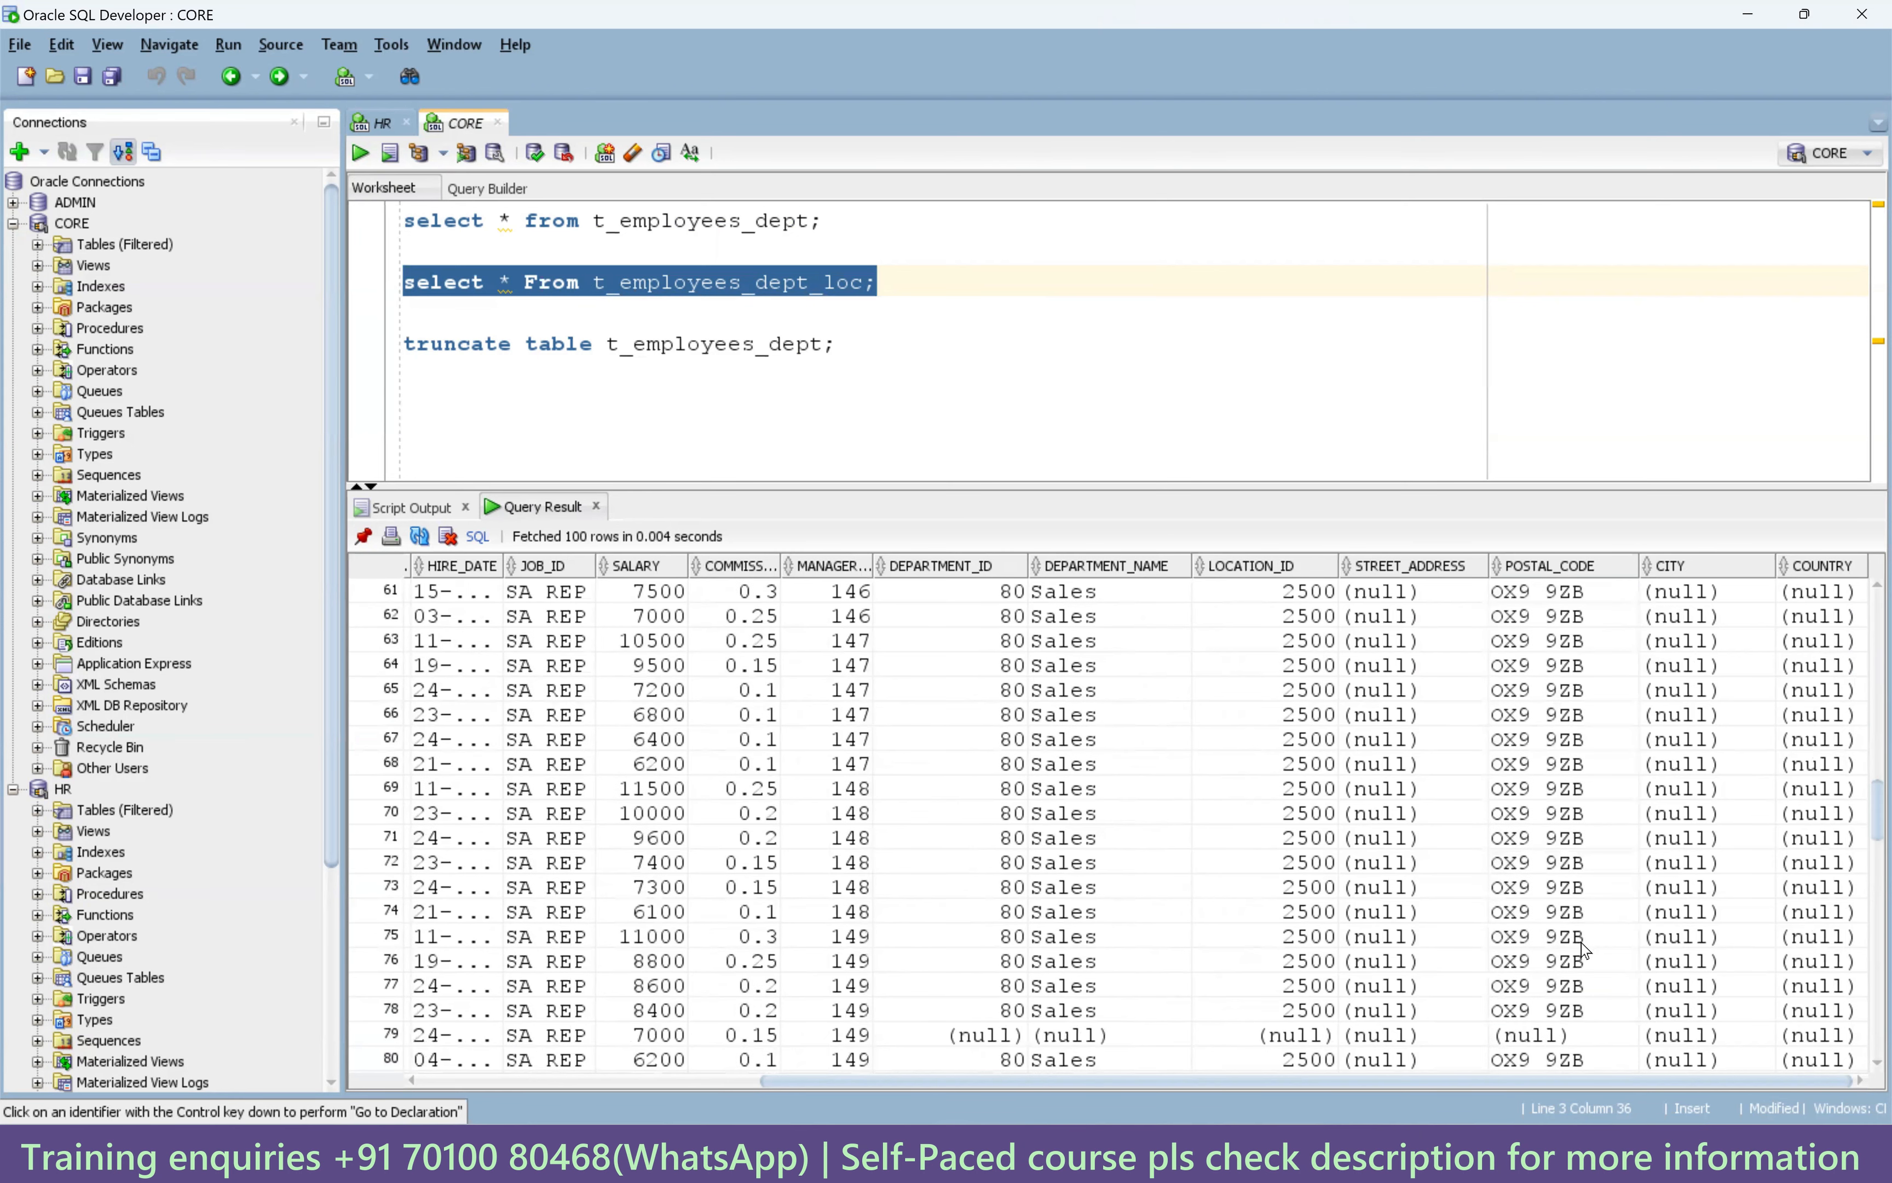
left_click_drag(1571, 764, 1572, 794)
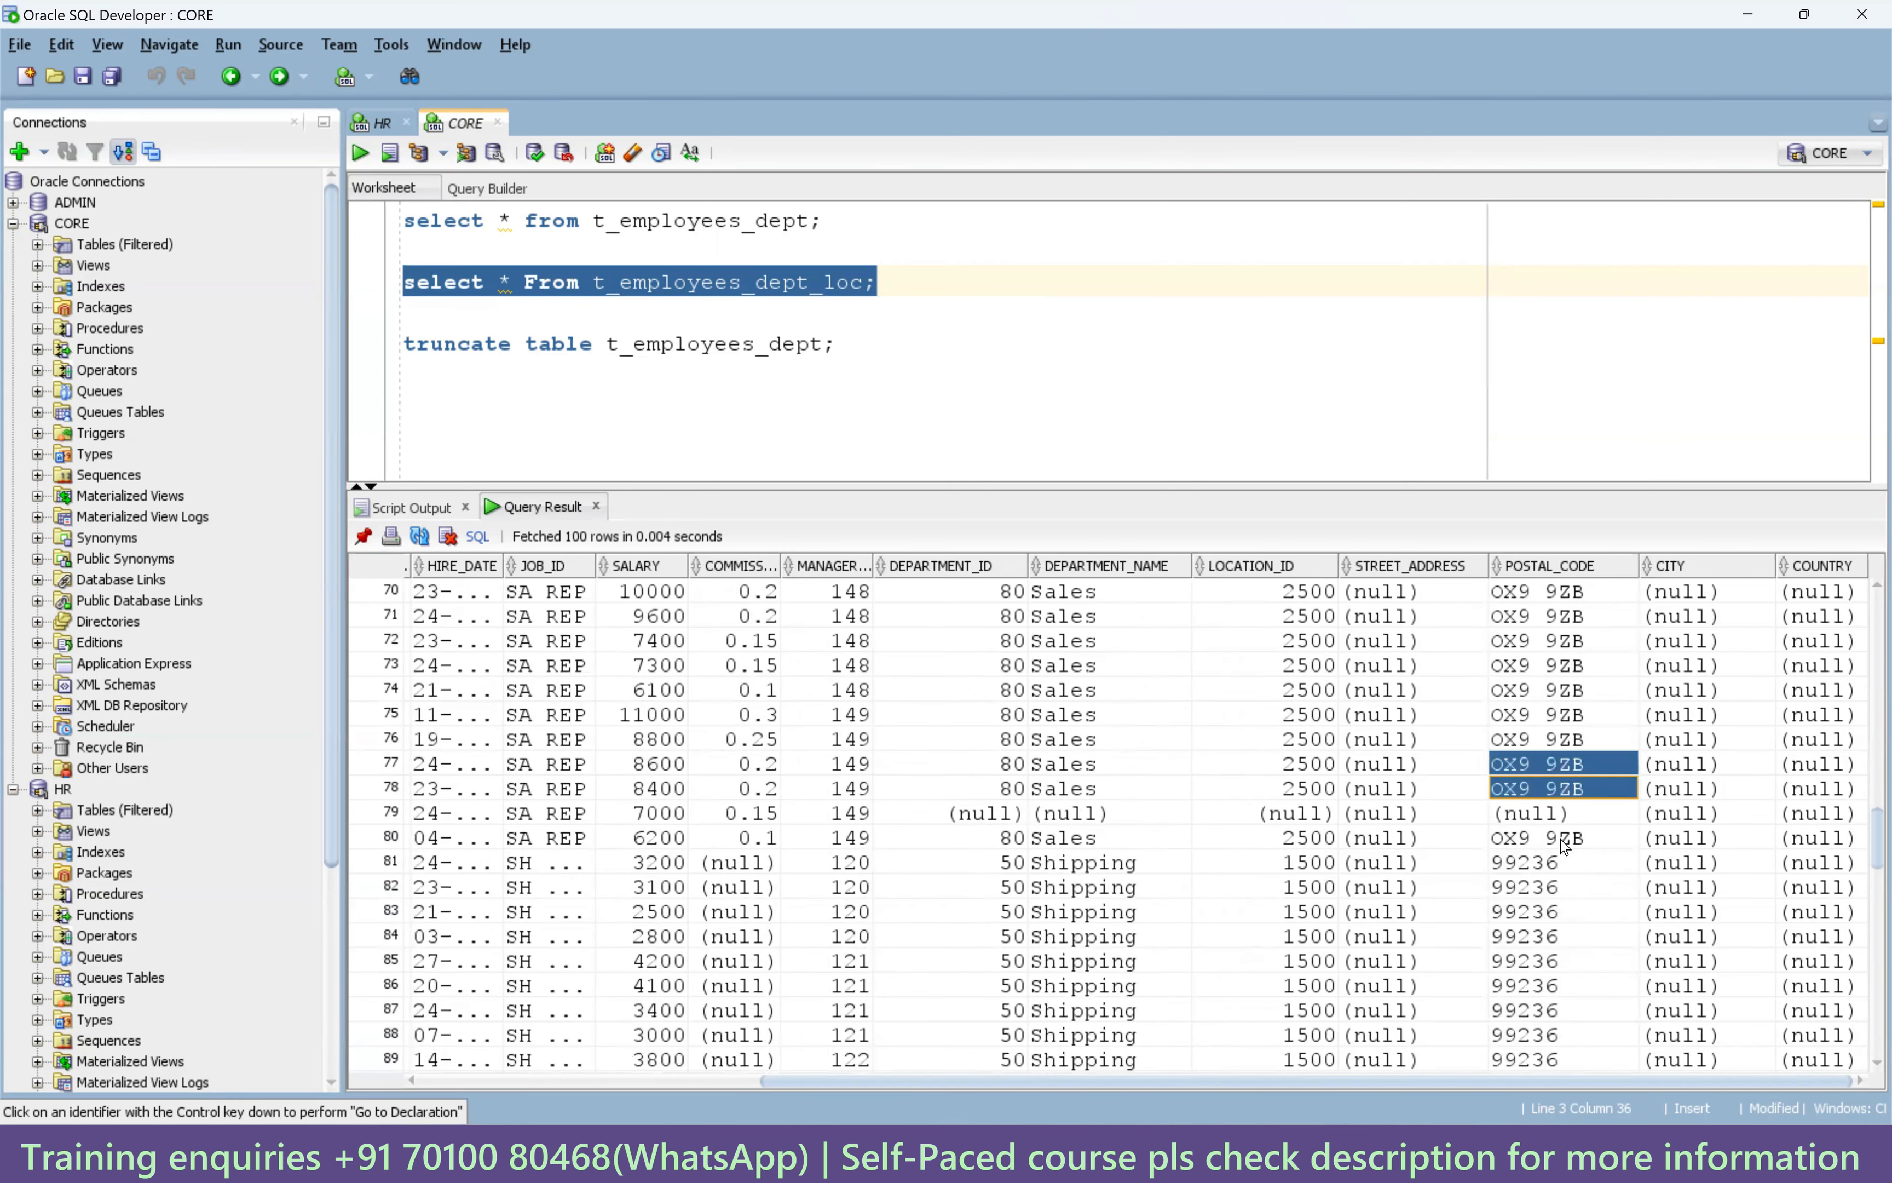
scroll(1566, 914, "down", 3)
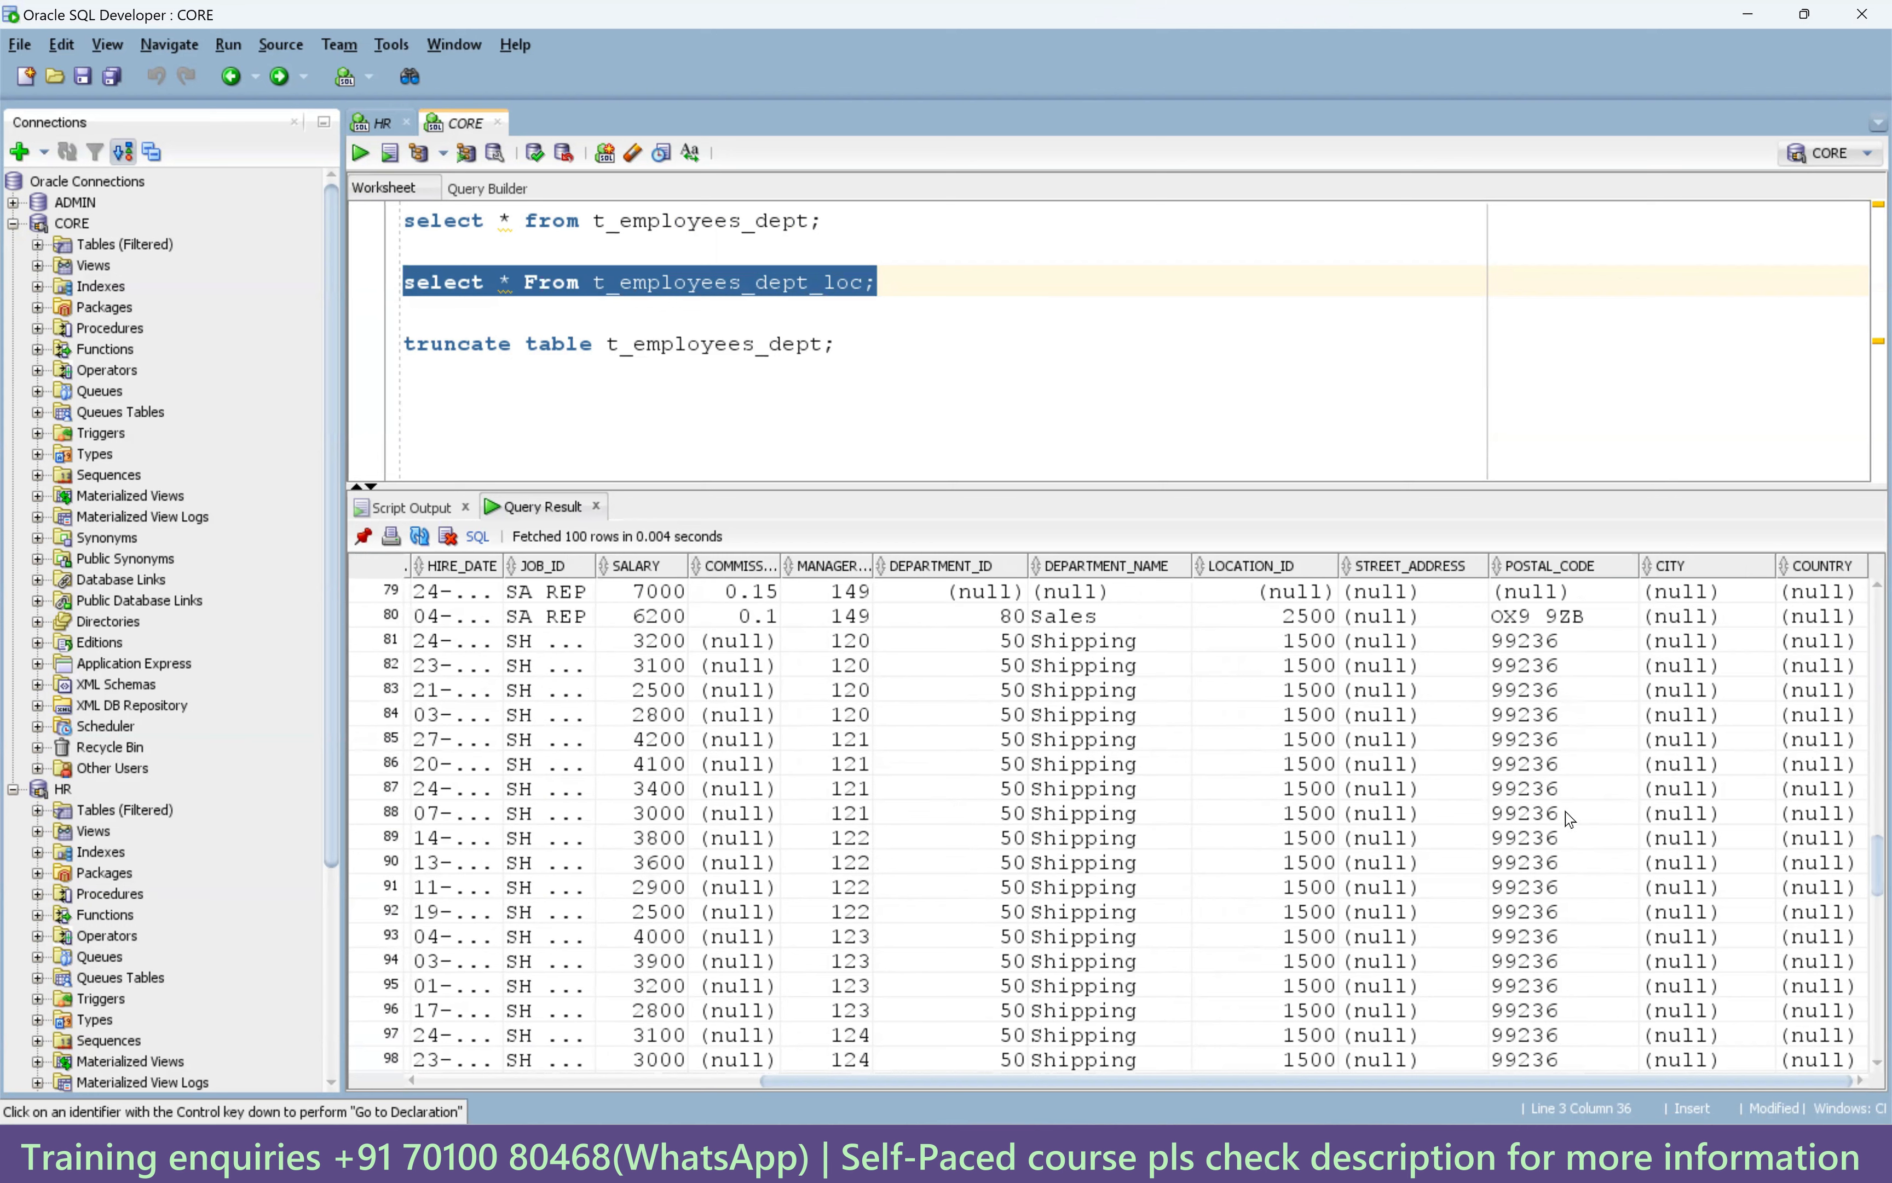
left_click_drag(1571, 836, 1560, 984)
scroll(1558, 967, "down", 3)
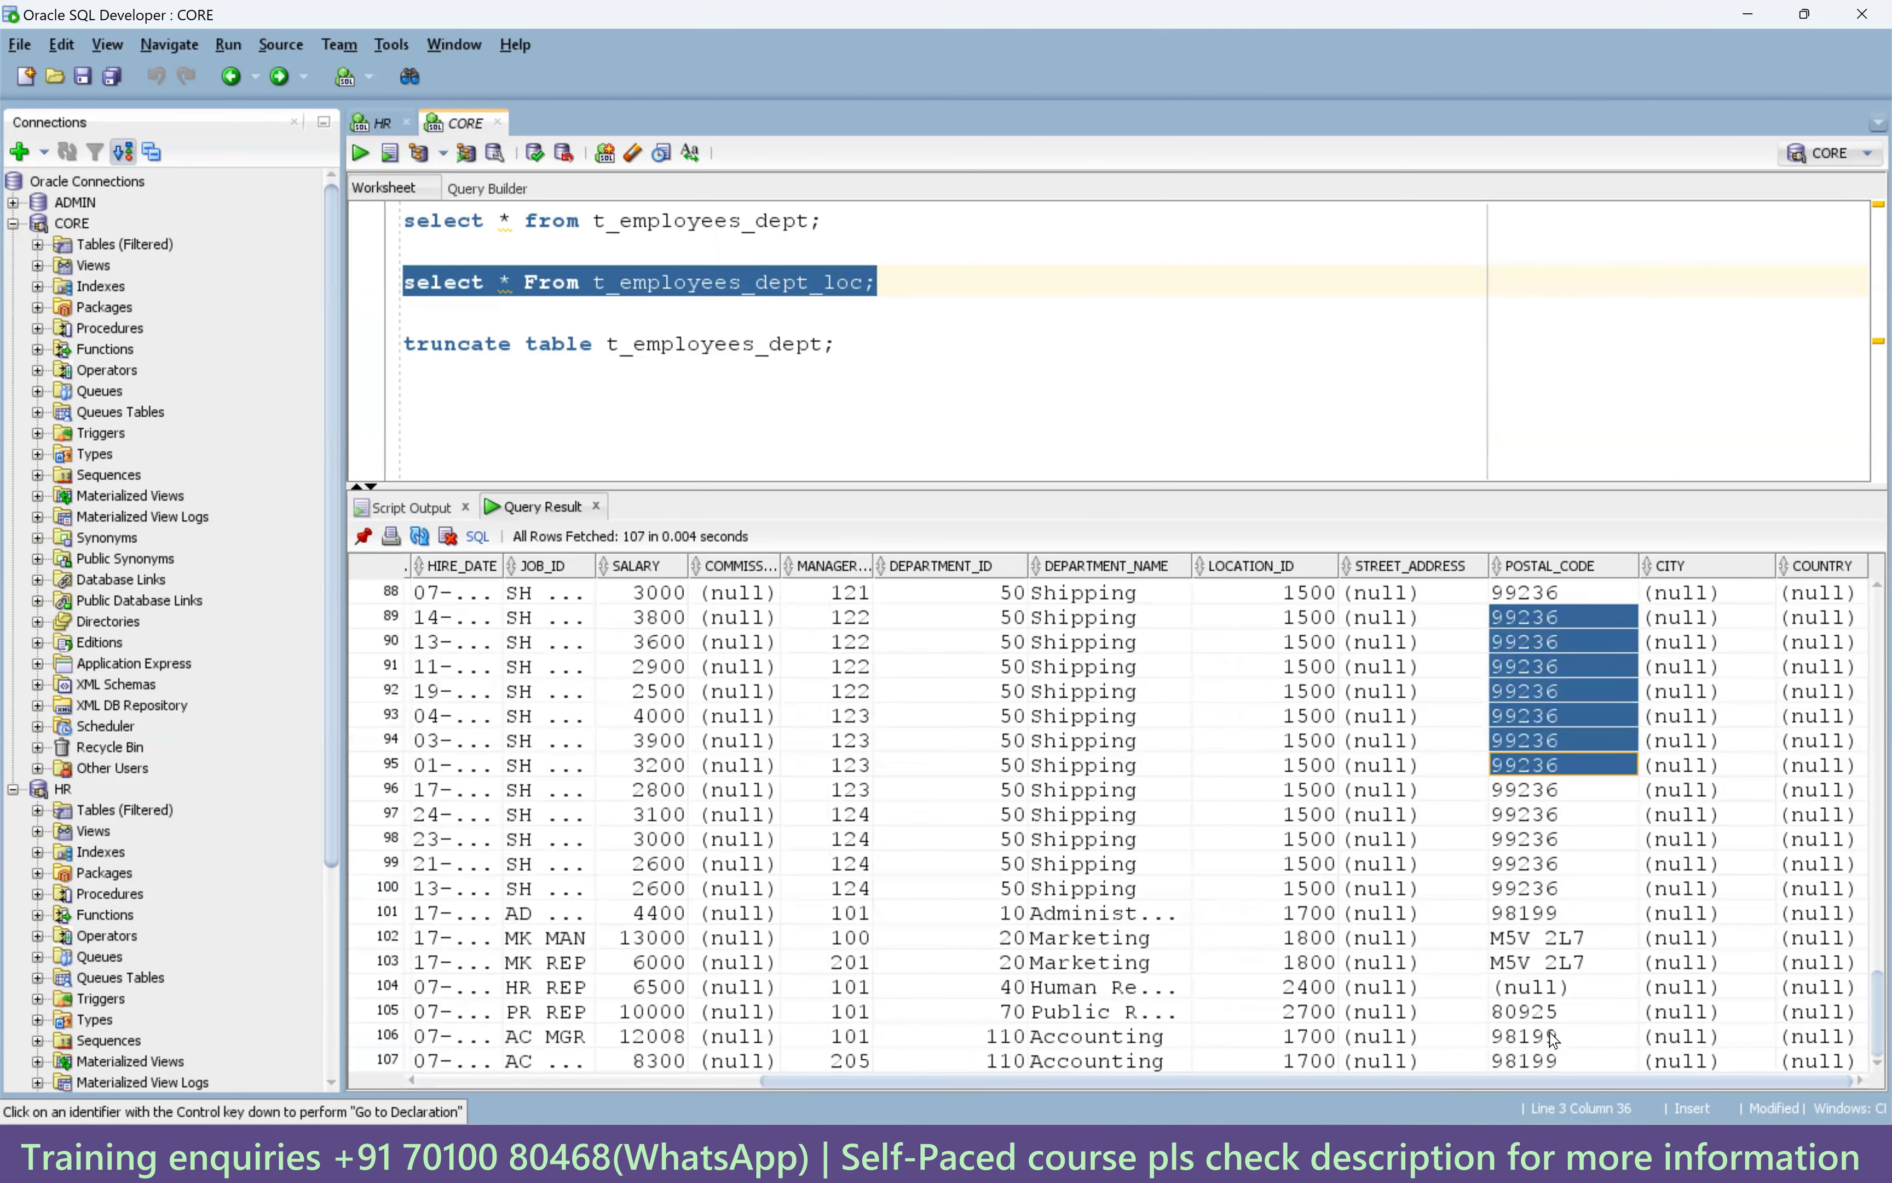
left_click_drag(1556, 1052, 1556, 982)
scroll(1554, 937, "up", 15)
scroll(1555, 937, "up", 14)
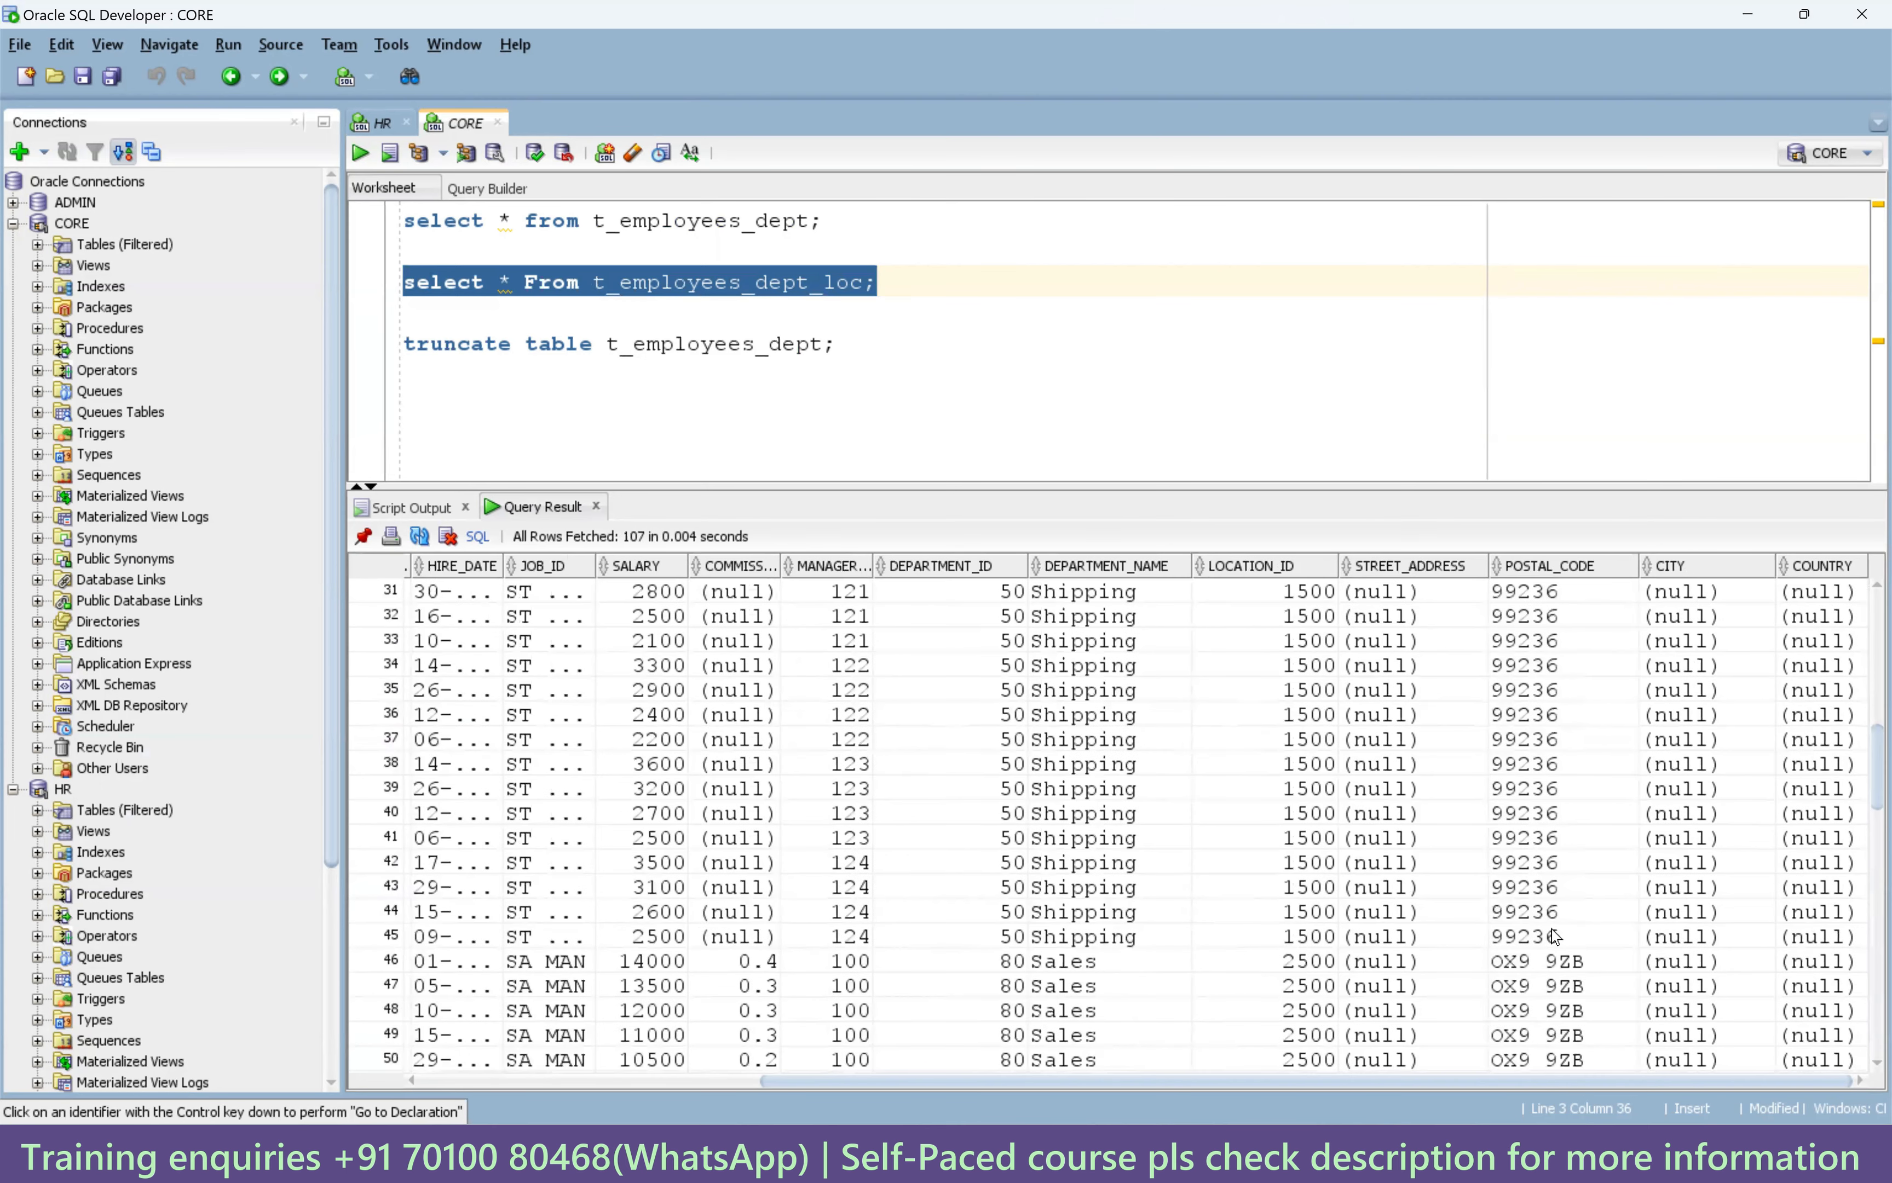
left_click_drag(1541, 638, 1542, 786)
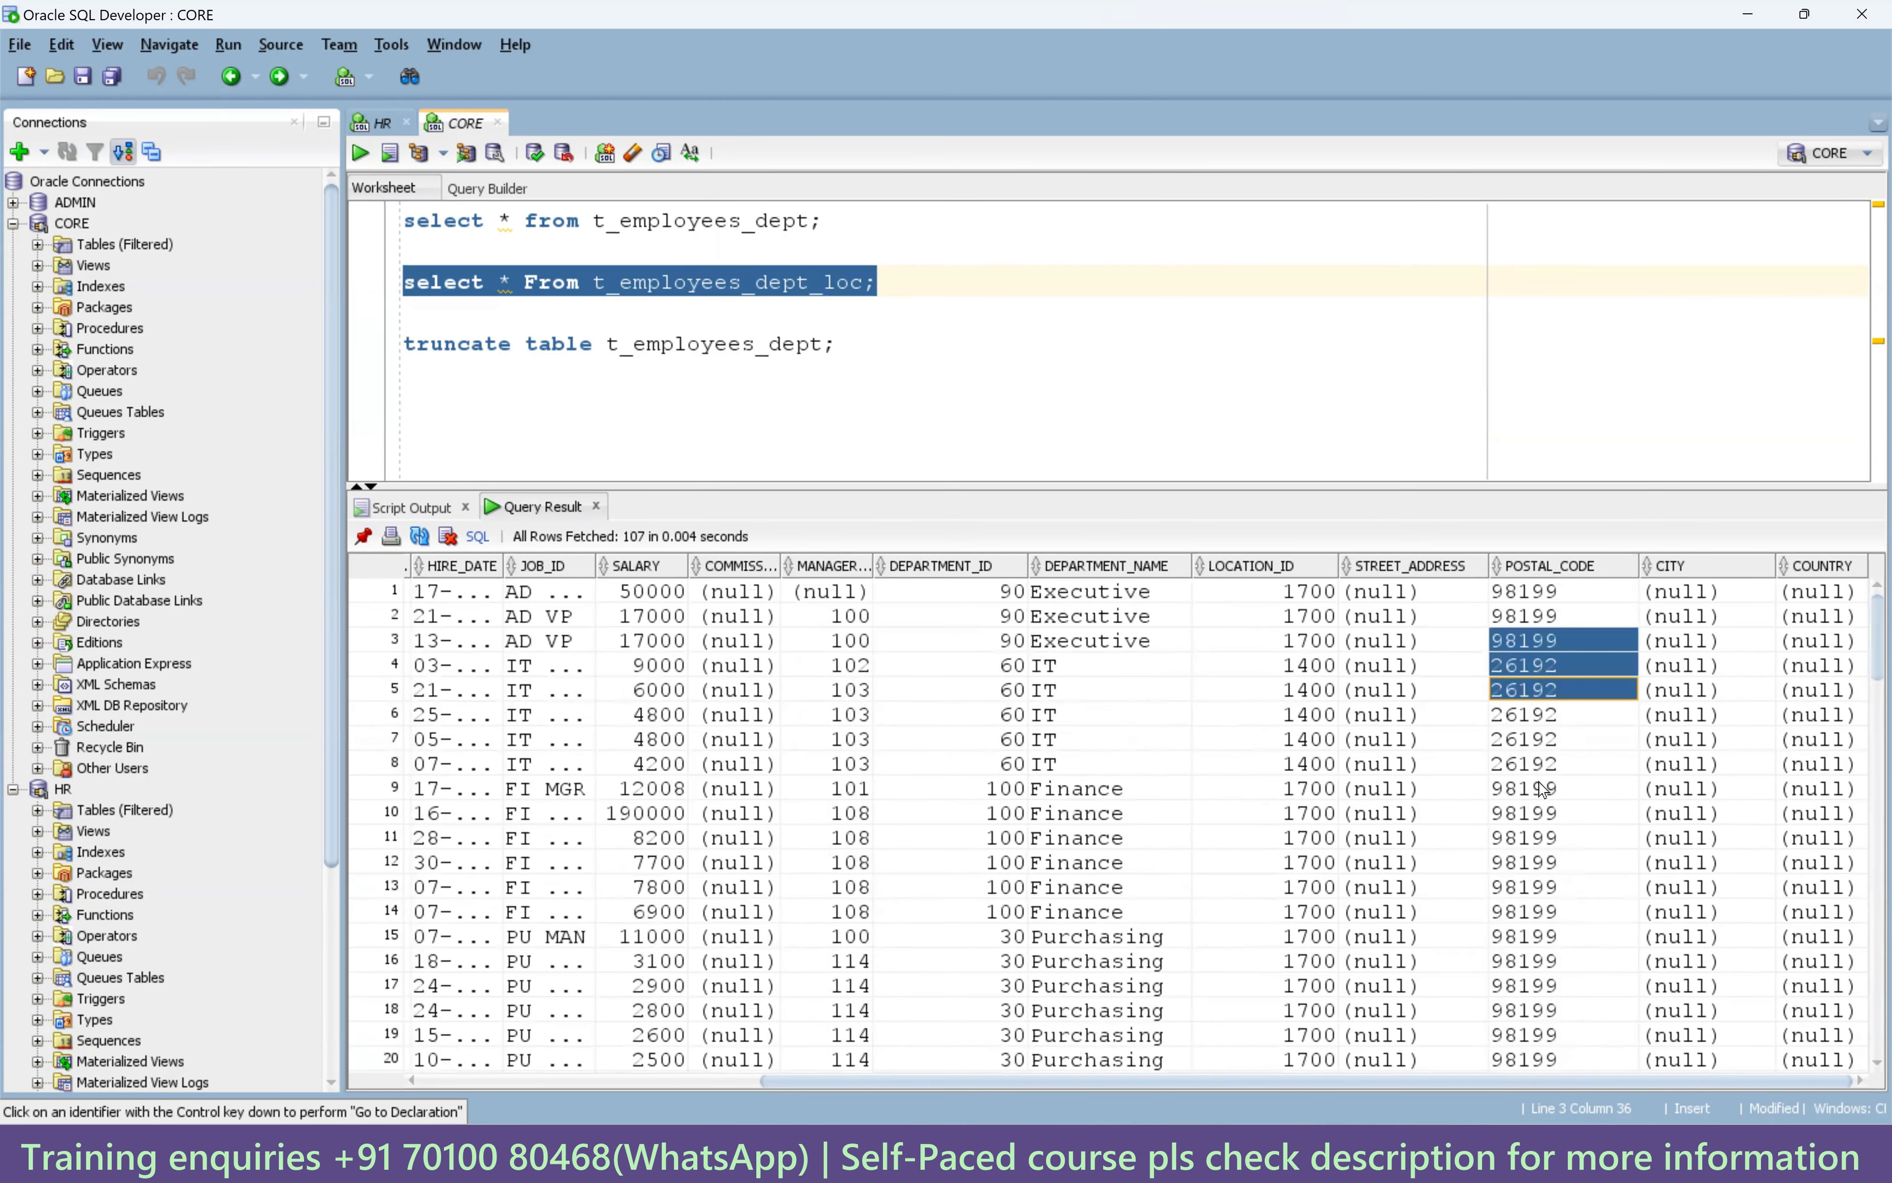
scroll(1555, 917, "down", 3)
scroll(1556, 919, "down", 9)
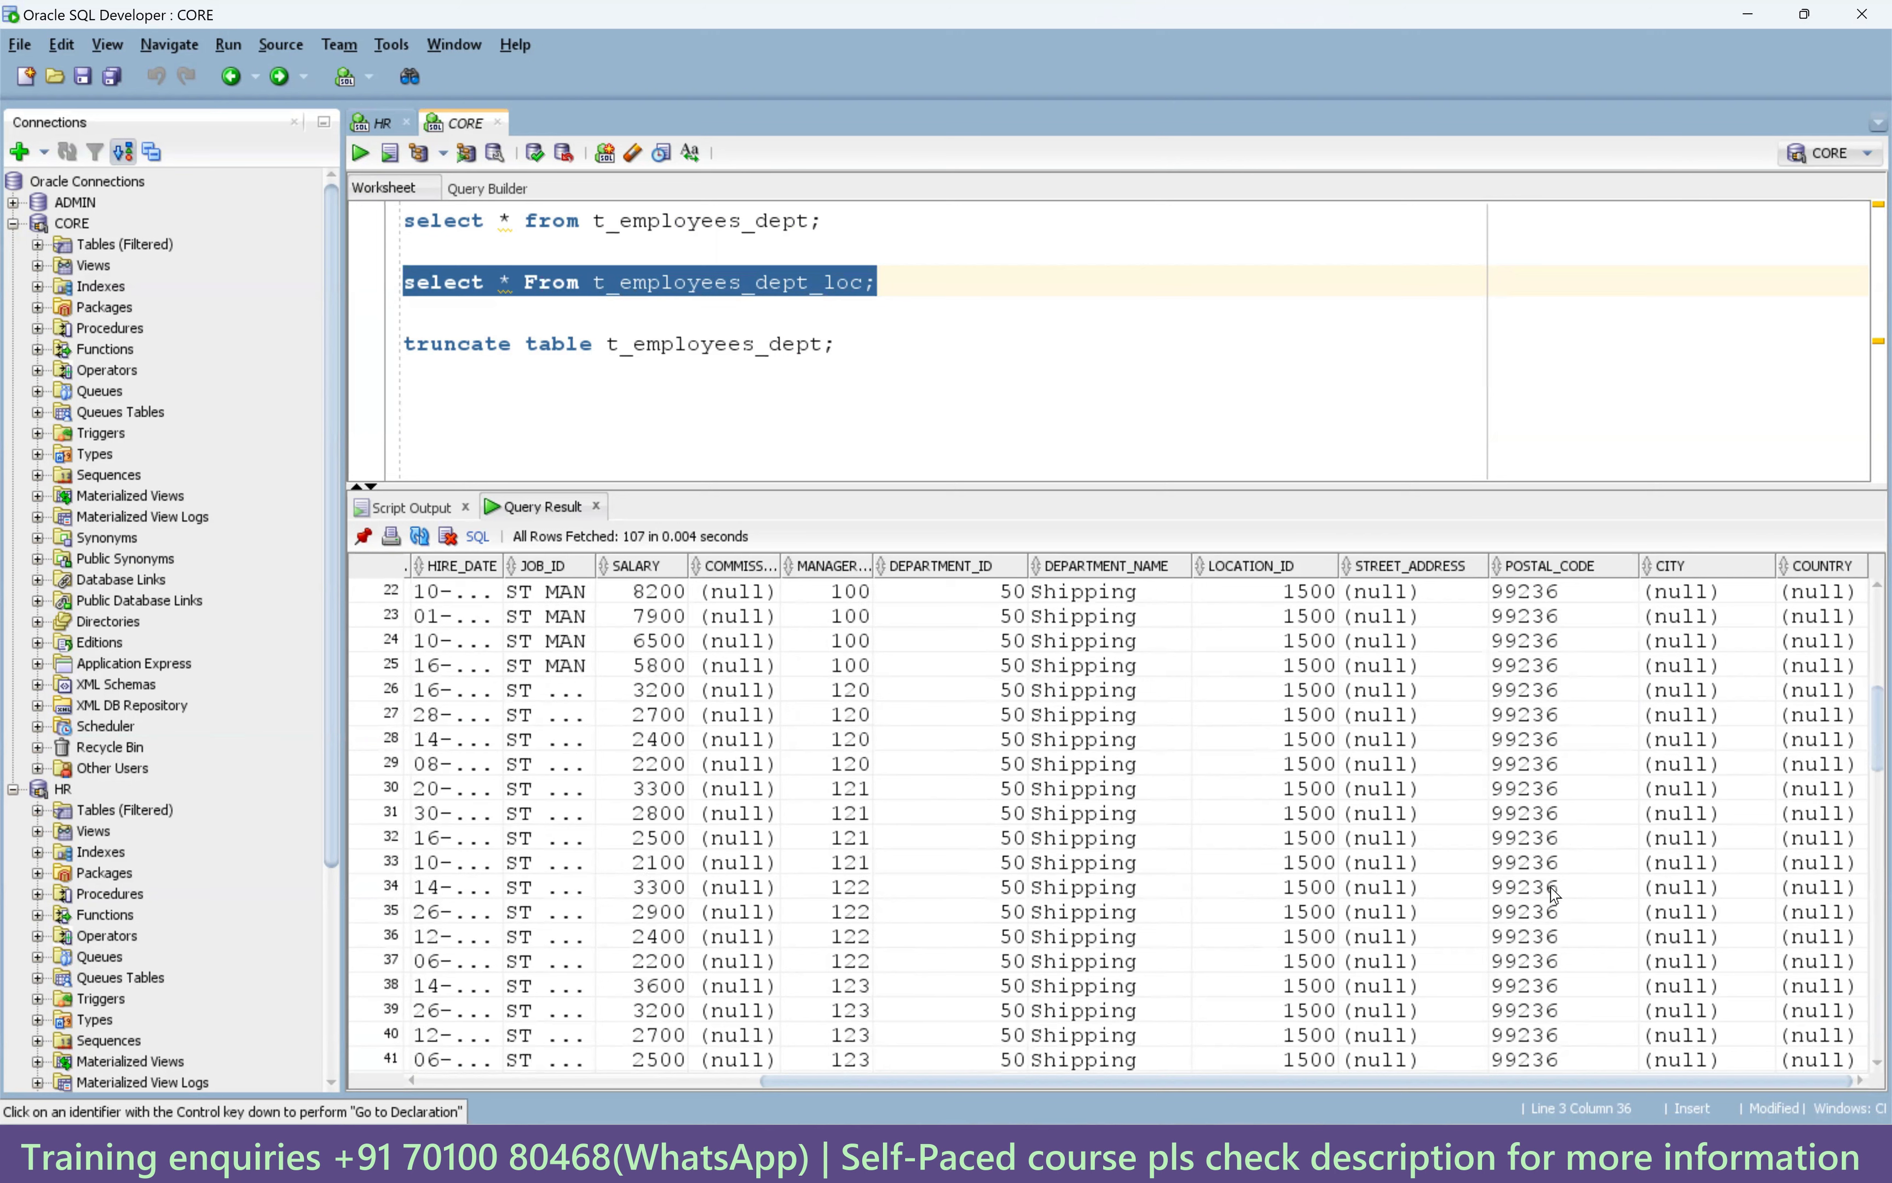
left_click_drag(1554, 792, 1538, 878)
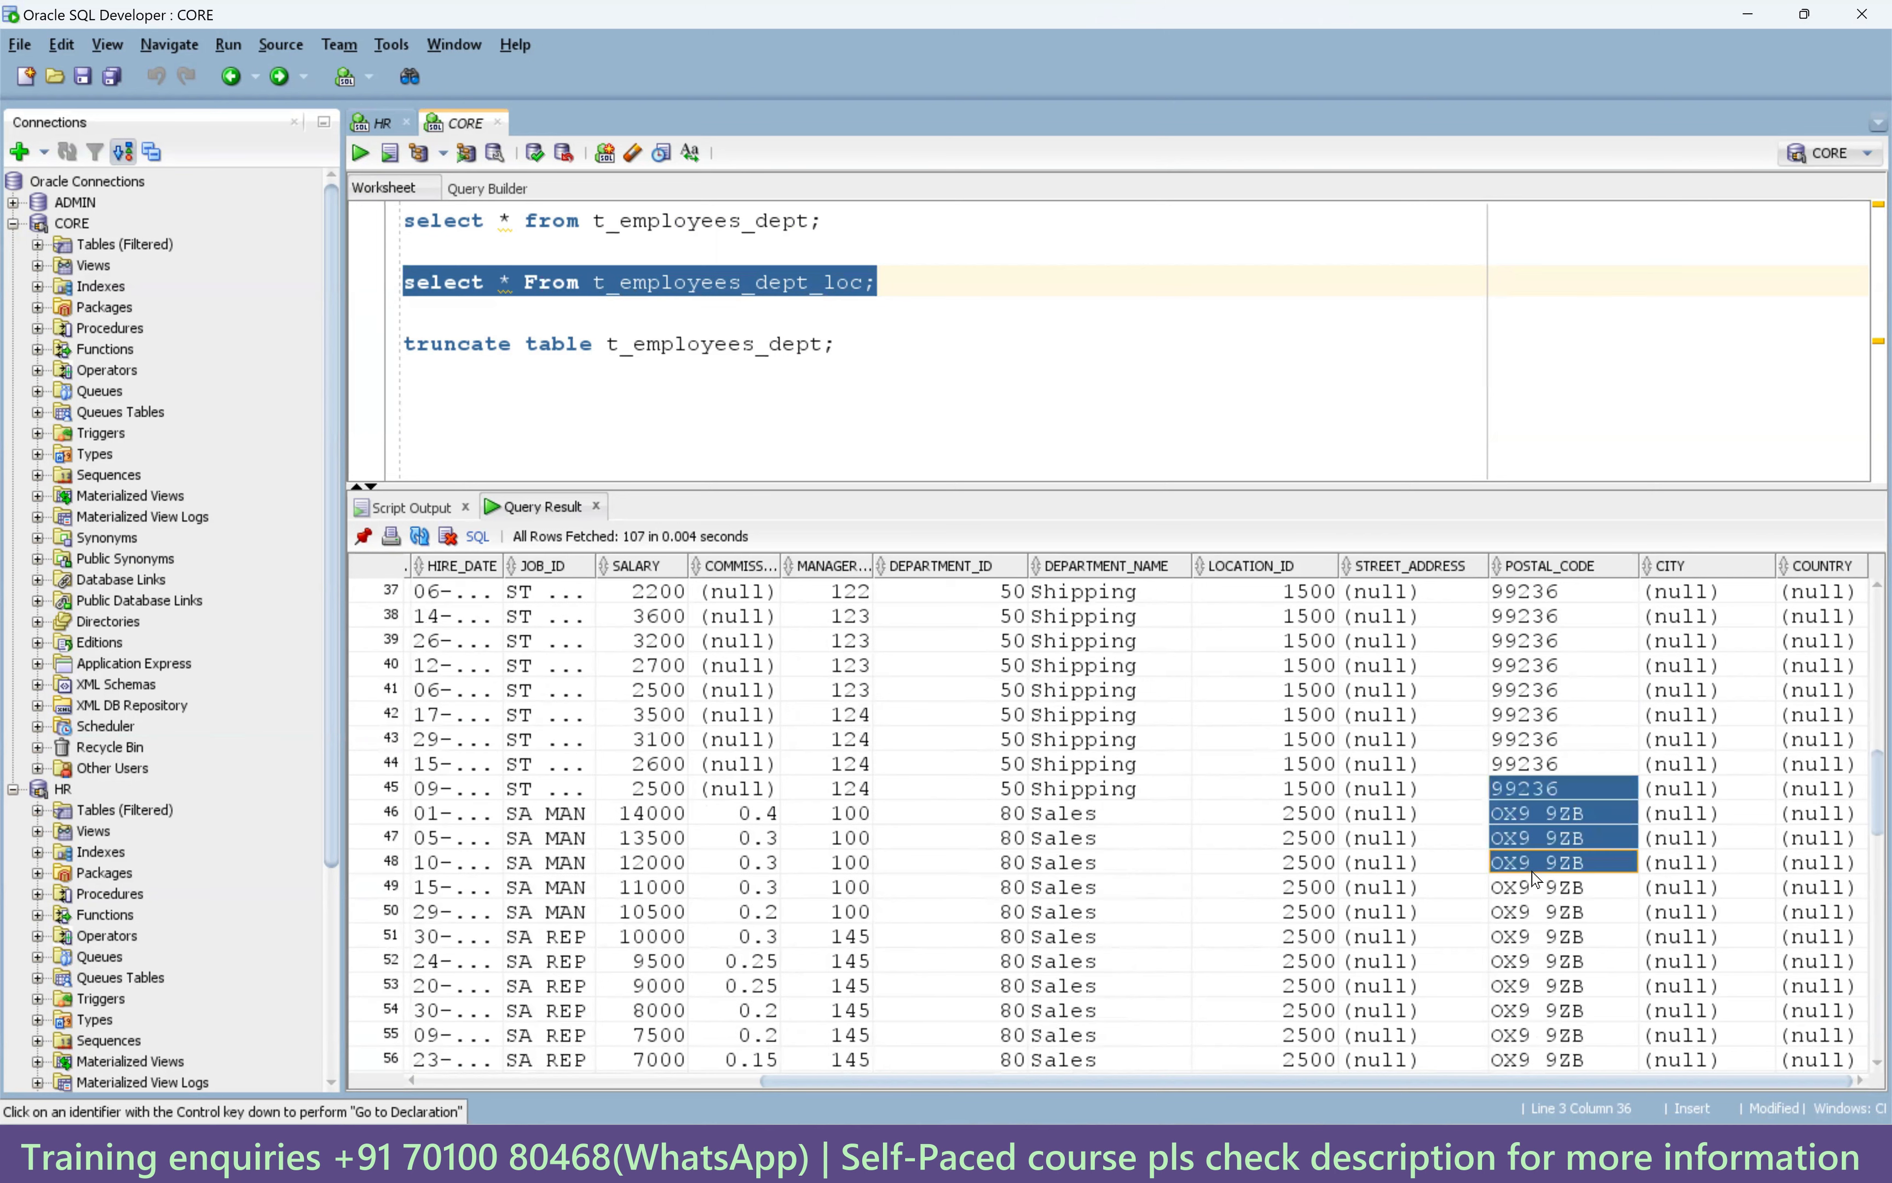
scroll(1556, 947, "down", 15)
scroll(1554, 951, "down", 1)
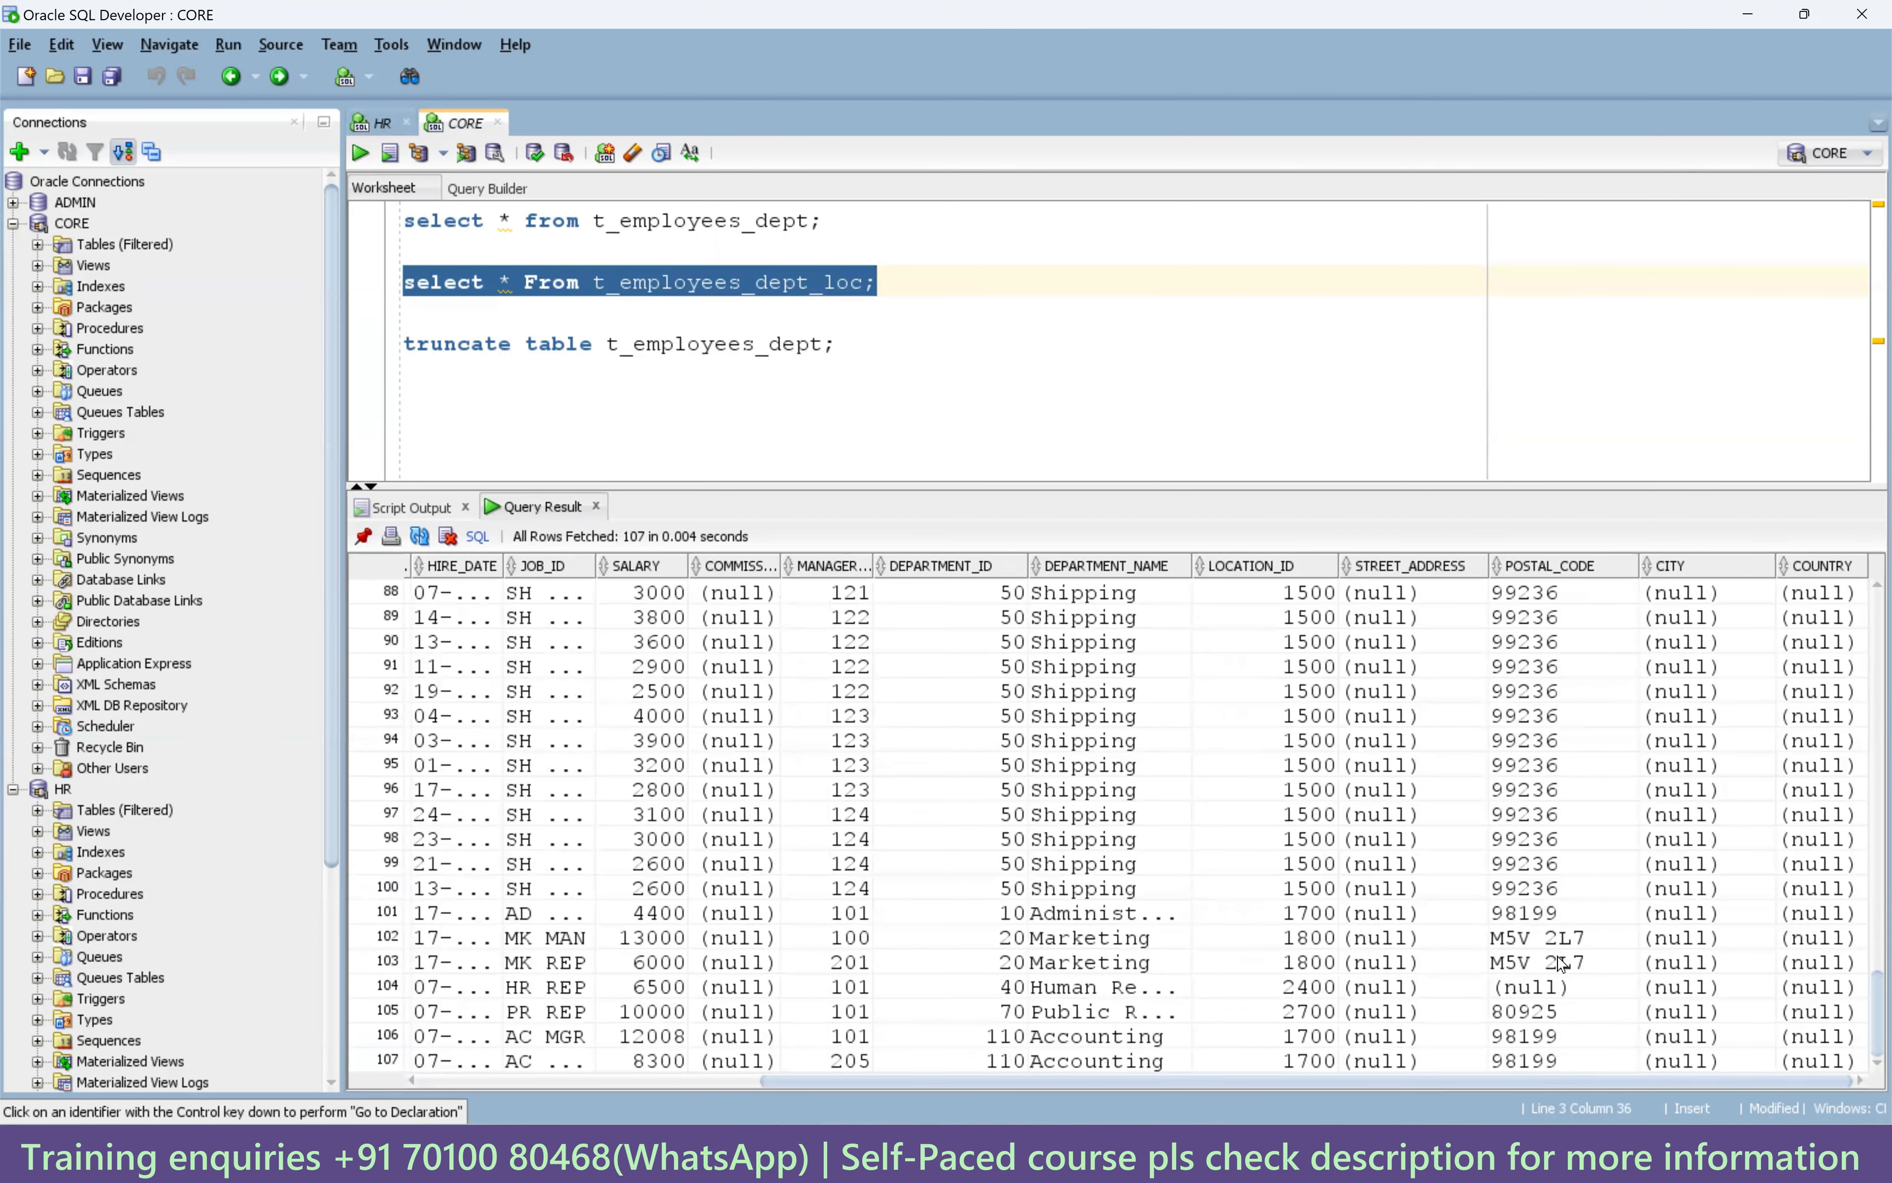
left_click_drag(1571, 714, 1557, 917)
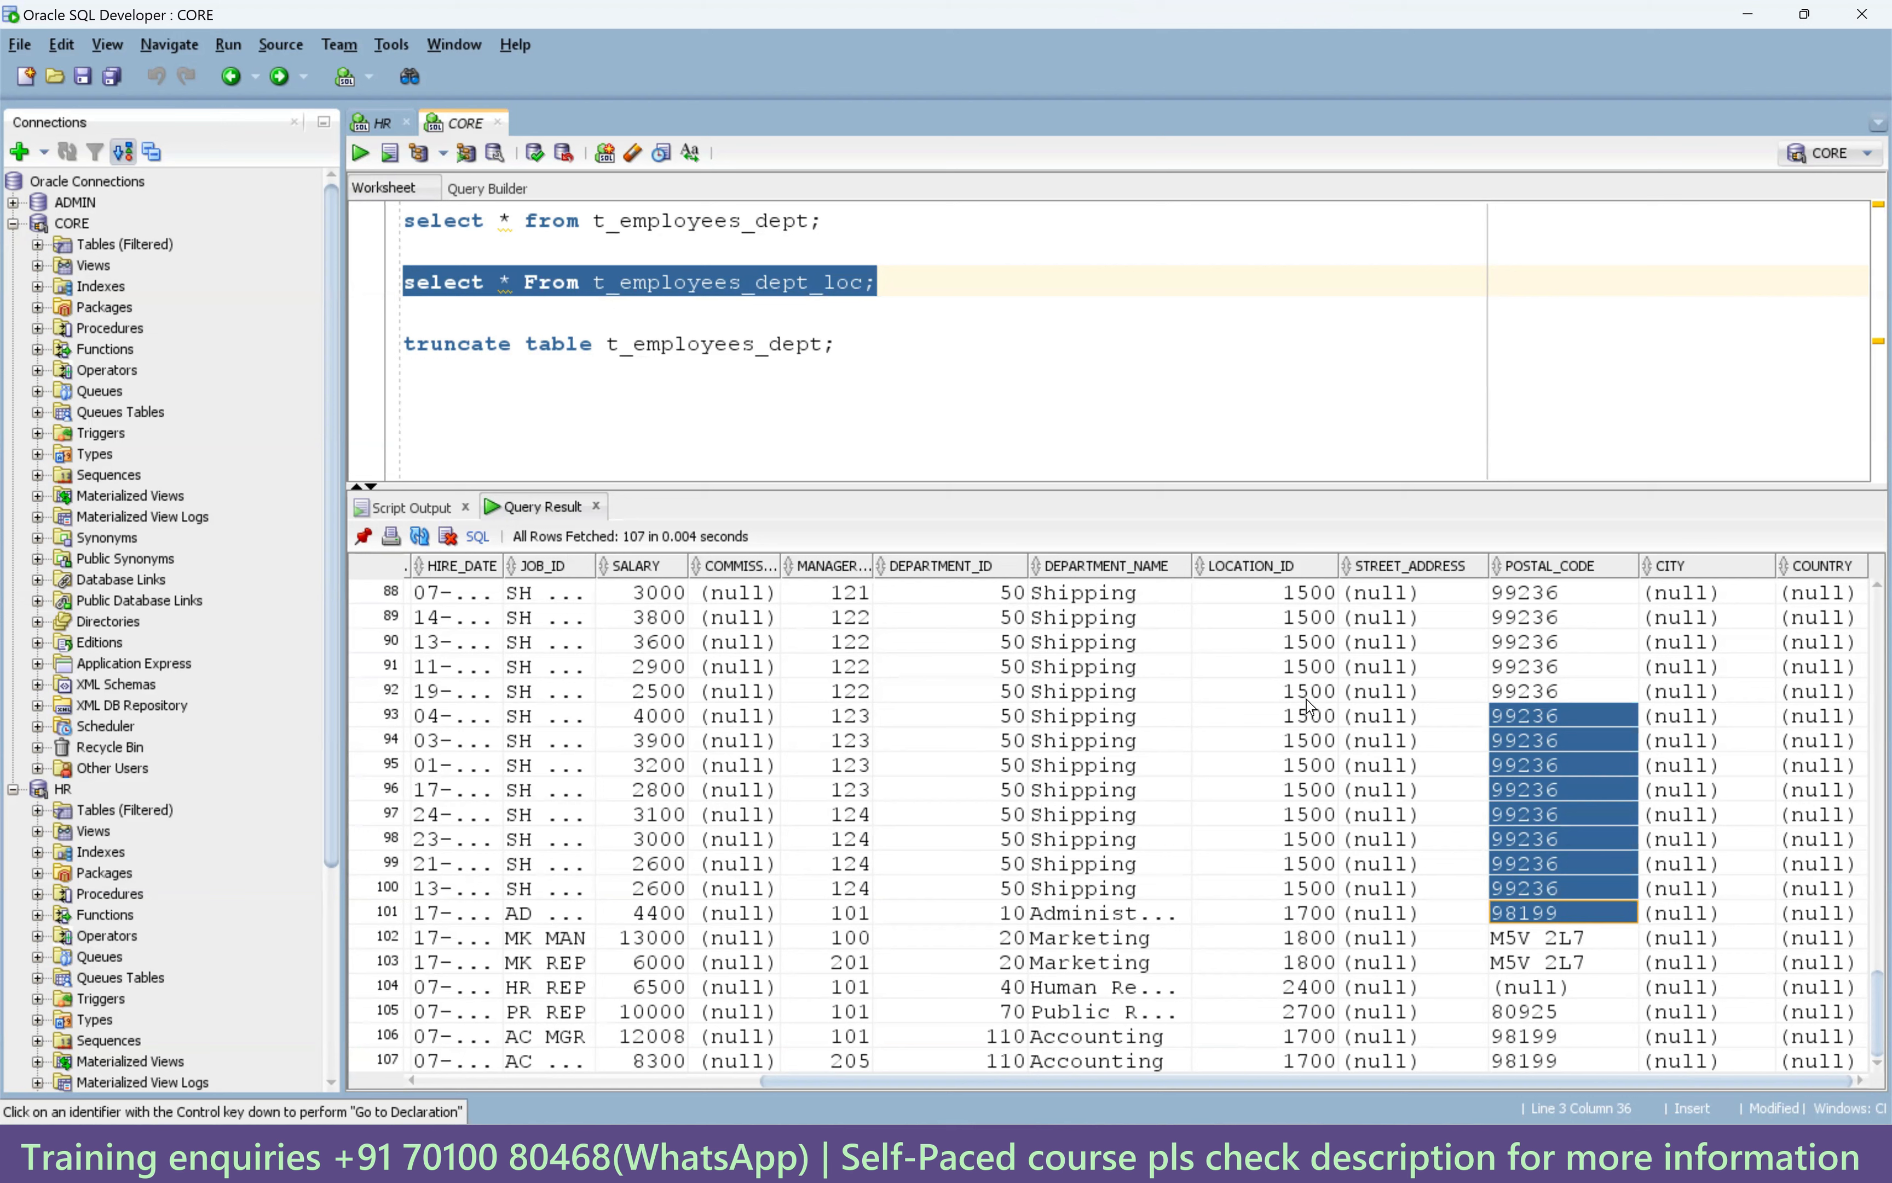
left_click_drag(1308, 692, 1320, 858)
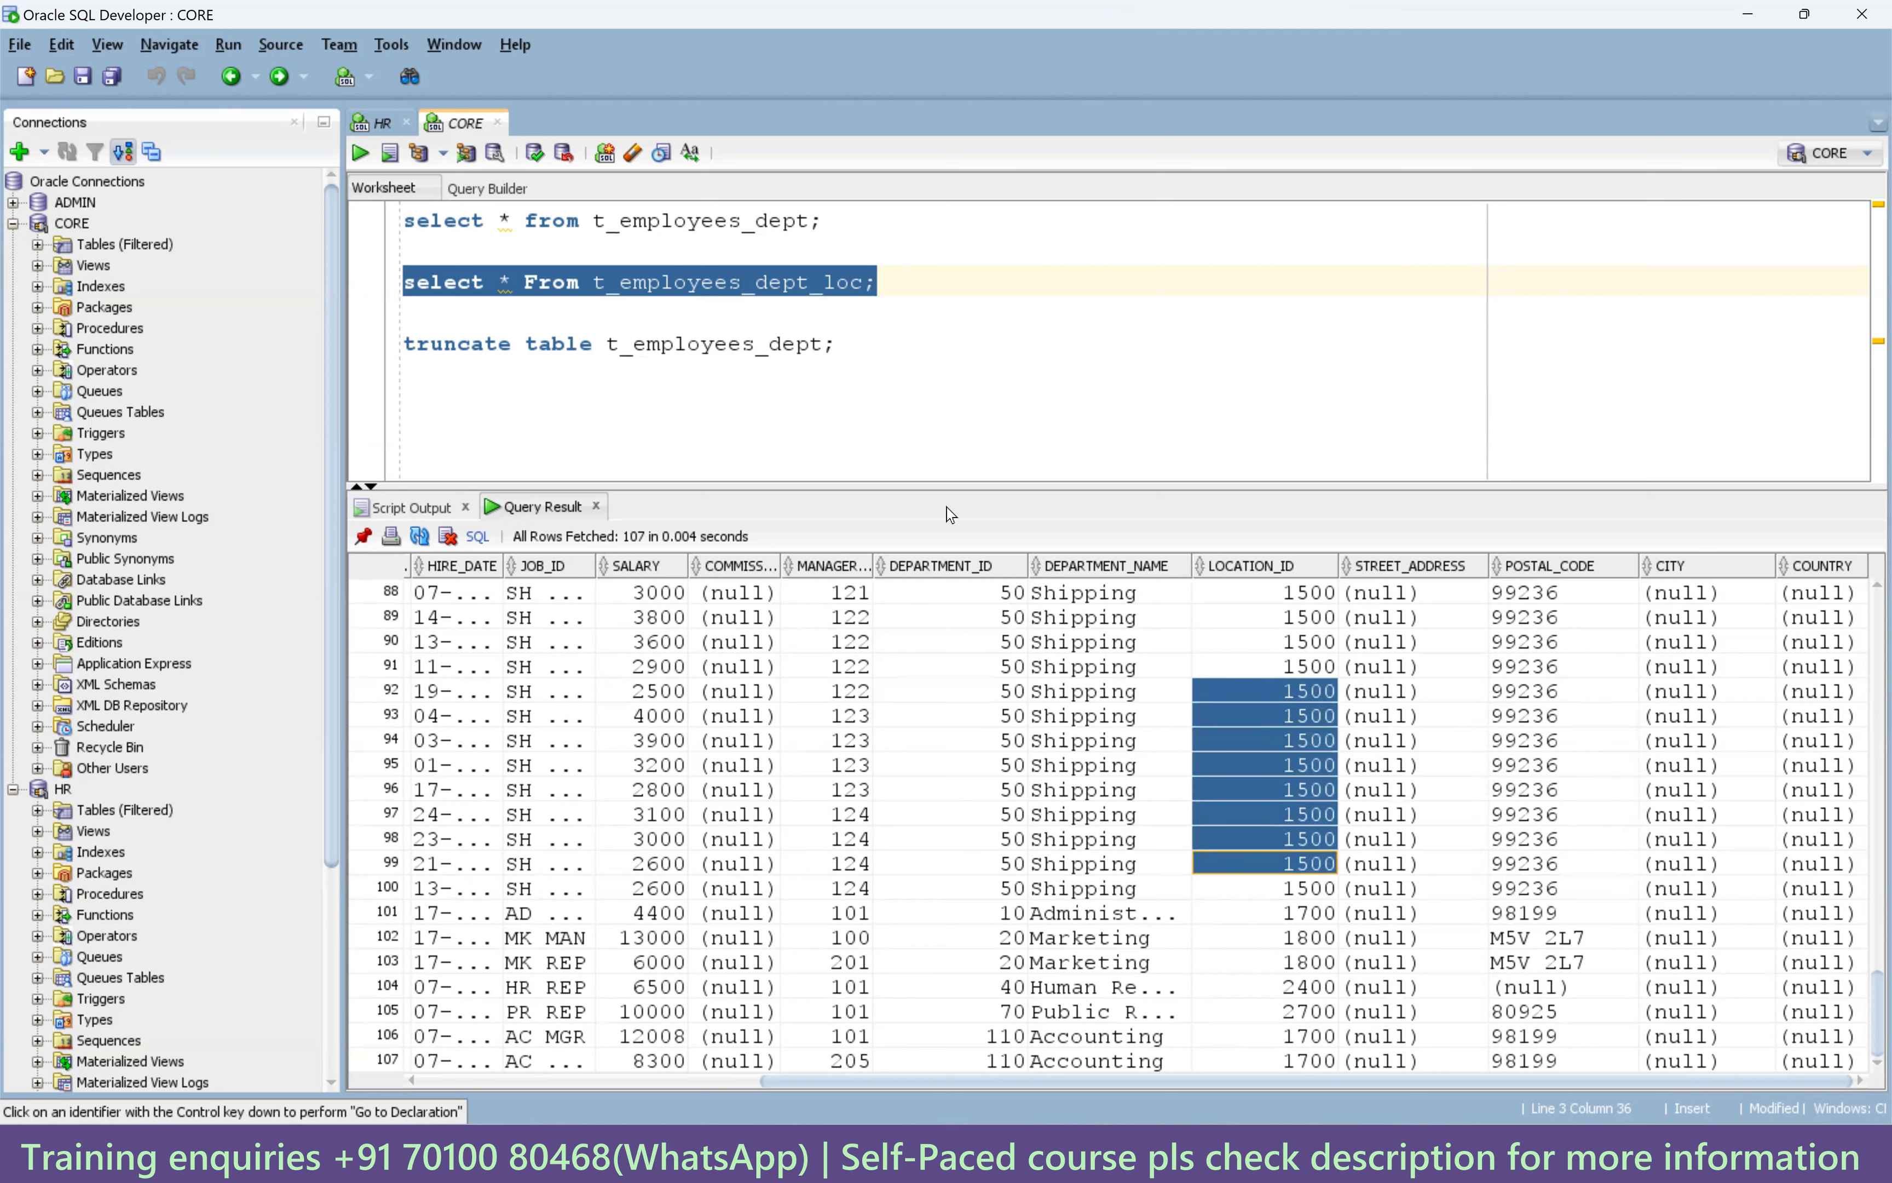
Compare STREET_ADDRESS, CITY and COUNTRY values in the final rows 93–102.
left_click(844, 364)
left_click_drag(1404, 716, 1407, 912)
left_click_drag(1664, 774, 1664, 937)
left_click_drag(1388, 740, 1399, 947)
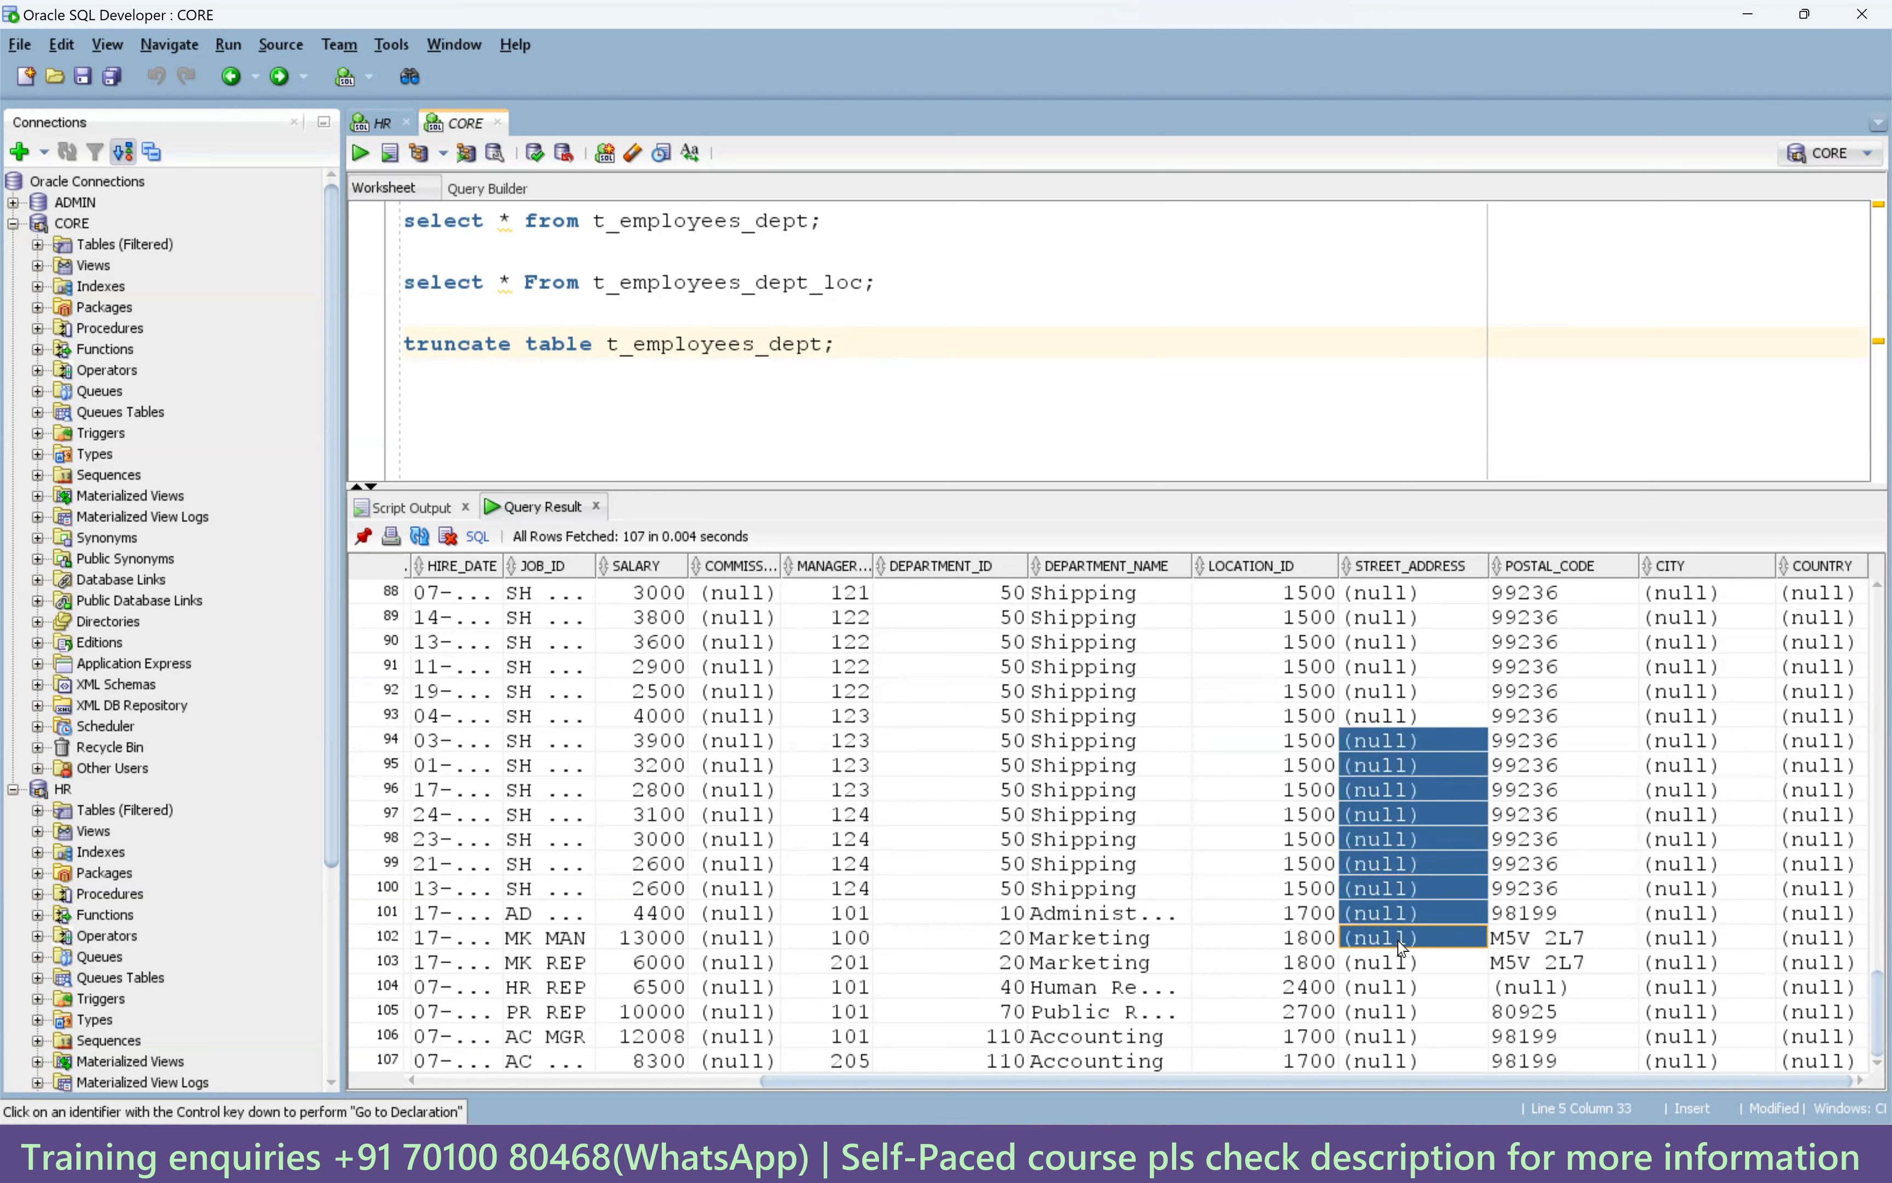
left_click_drag(1673, 765, 1678, 887)
left_click_drag(1791, 775, 1785, 920)
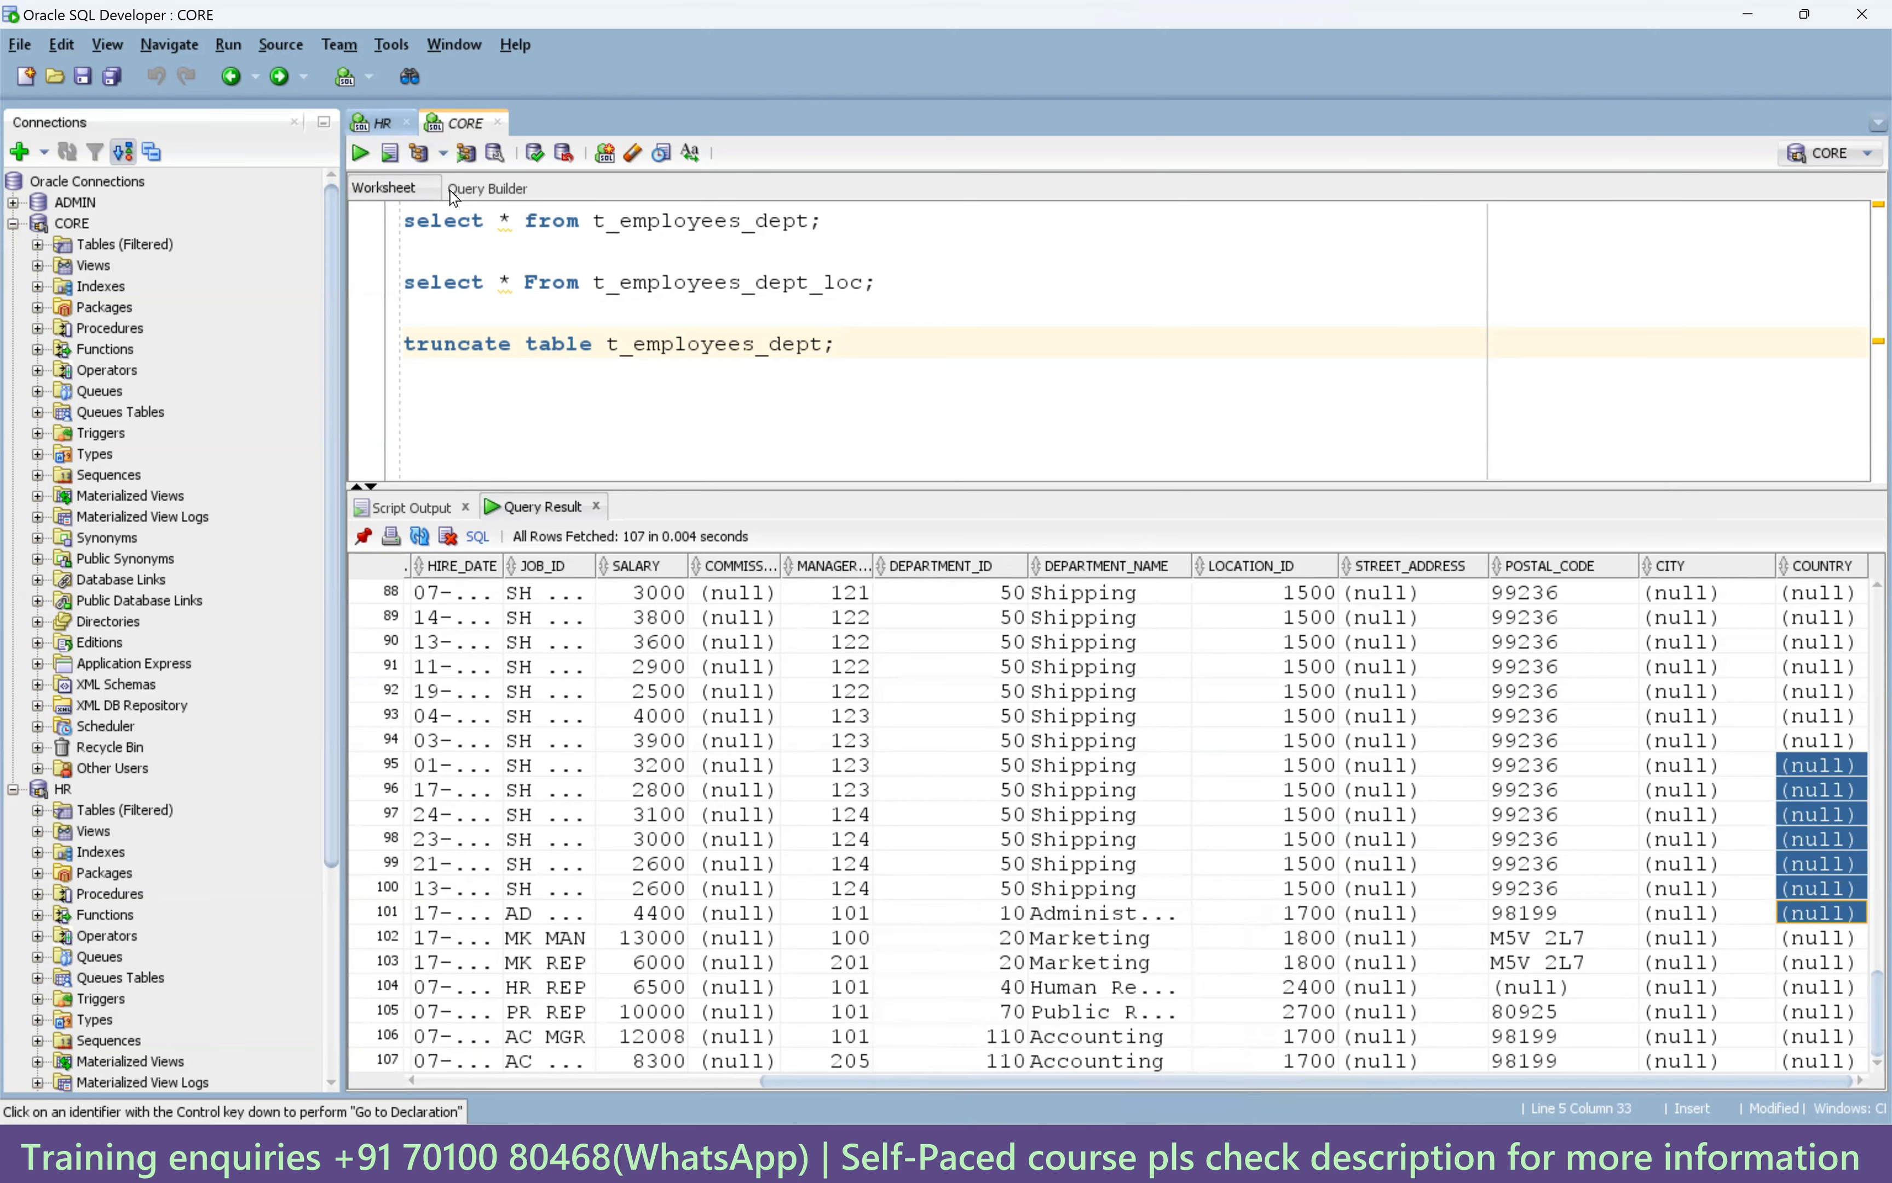
Select all of the HR worksheet's queries and move to the Lookup Transformation folder.
left_click(385, 132)
left_click(664, 471)
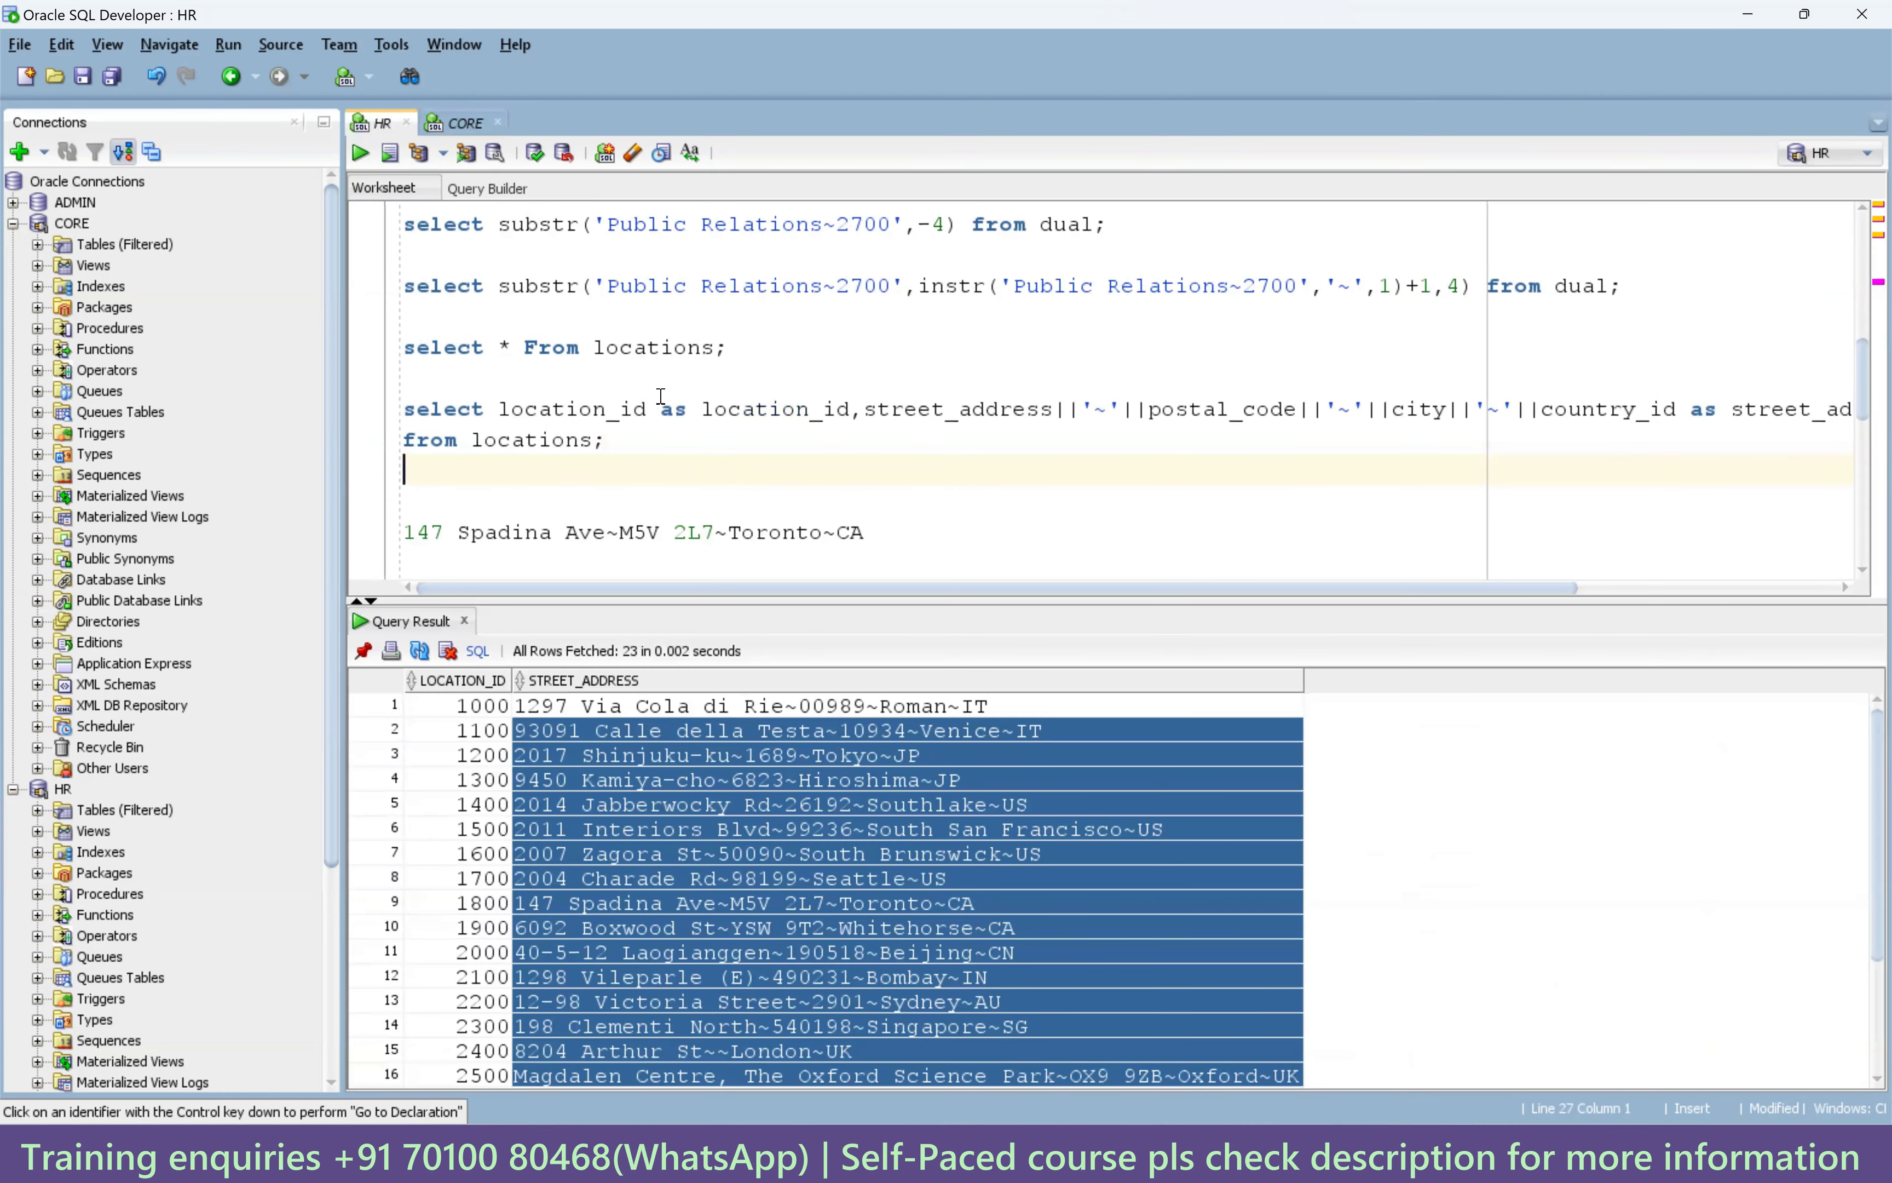
scroll(660, 441, "down", 7)
left_click(605, 537)
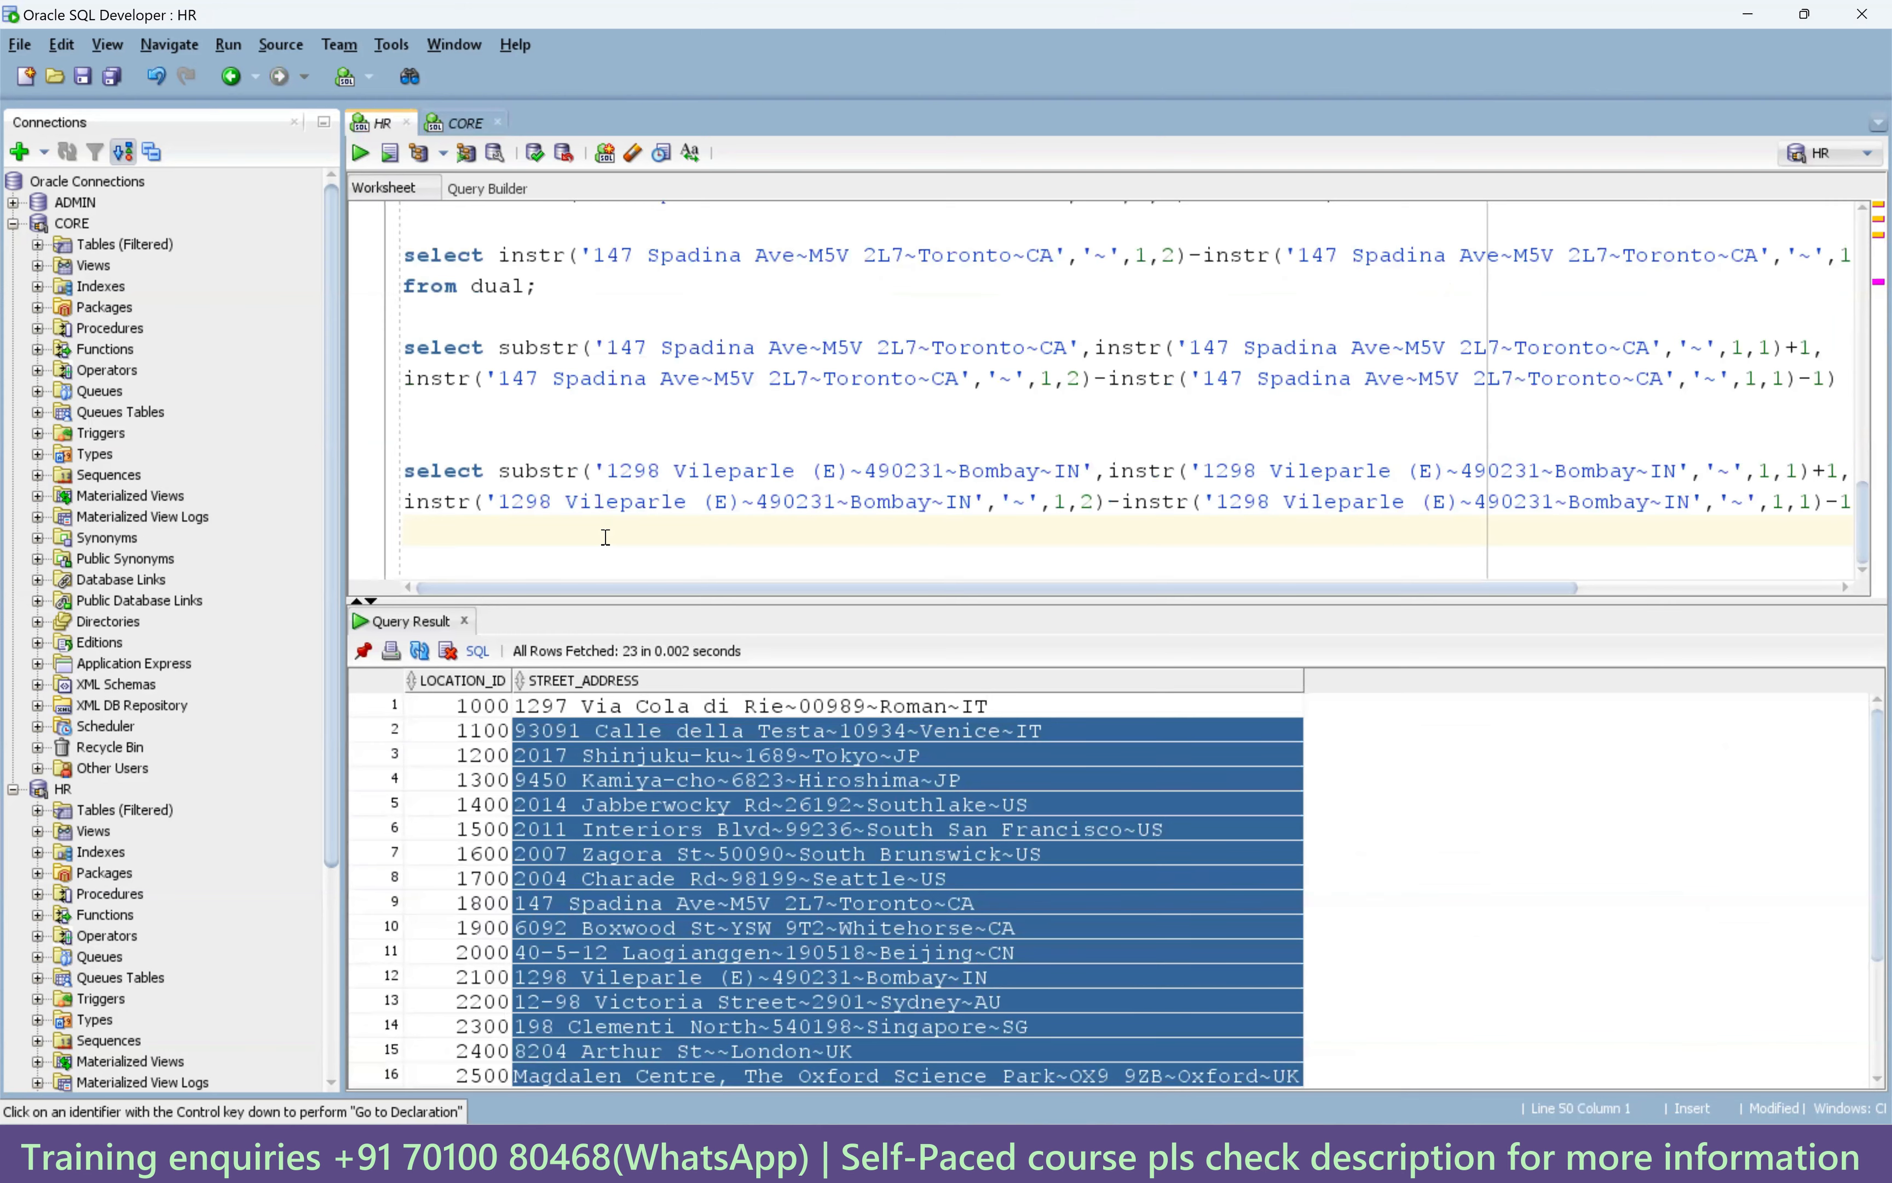
key("ctrl+a")
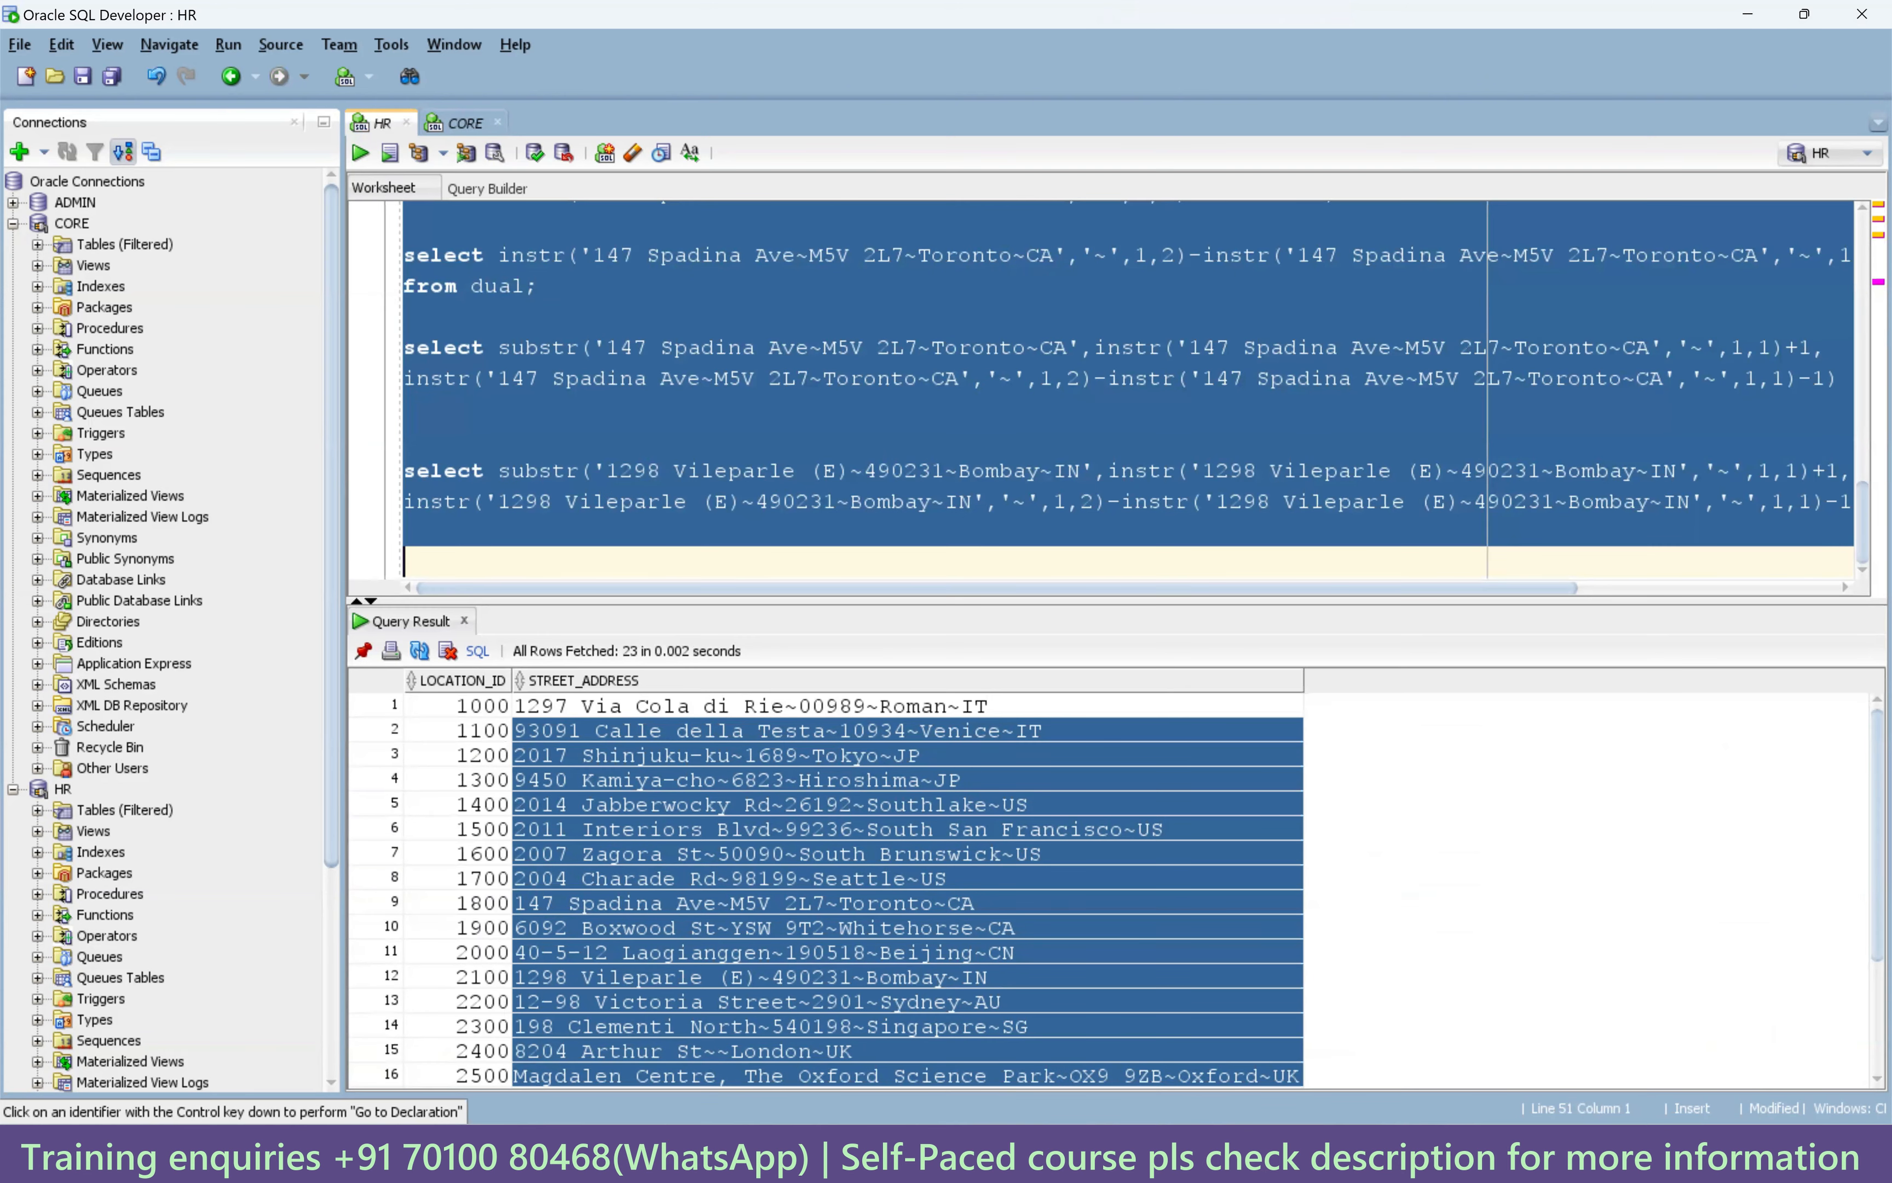
key("alt+Tab")
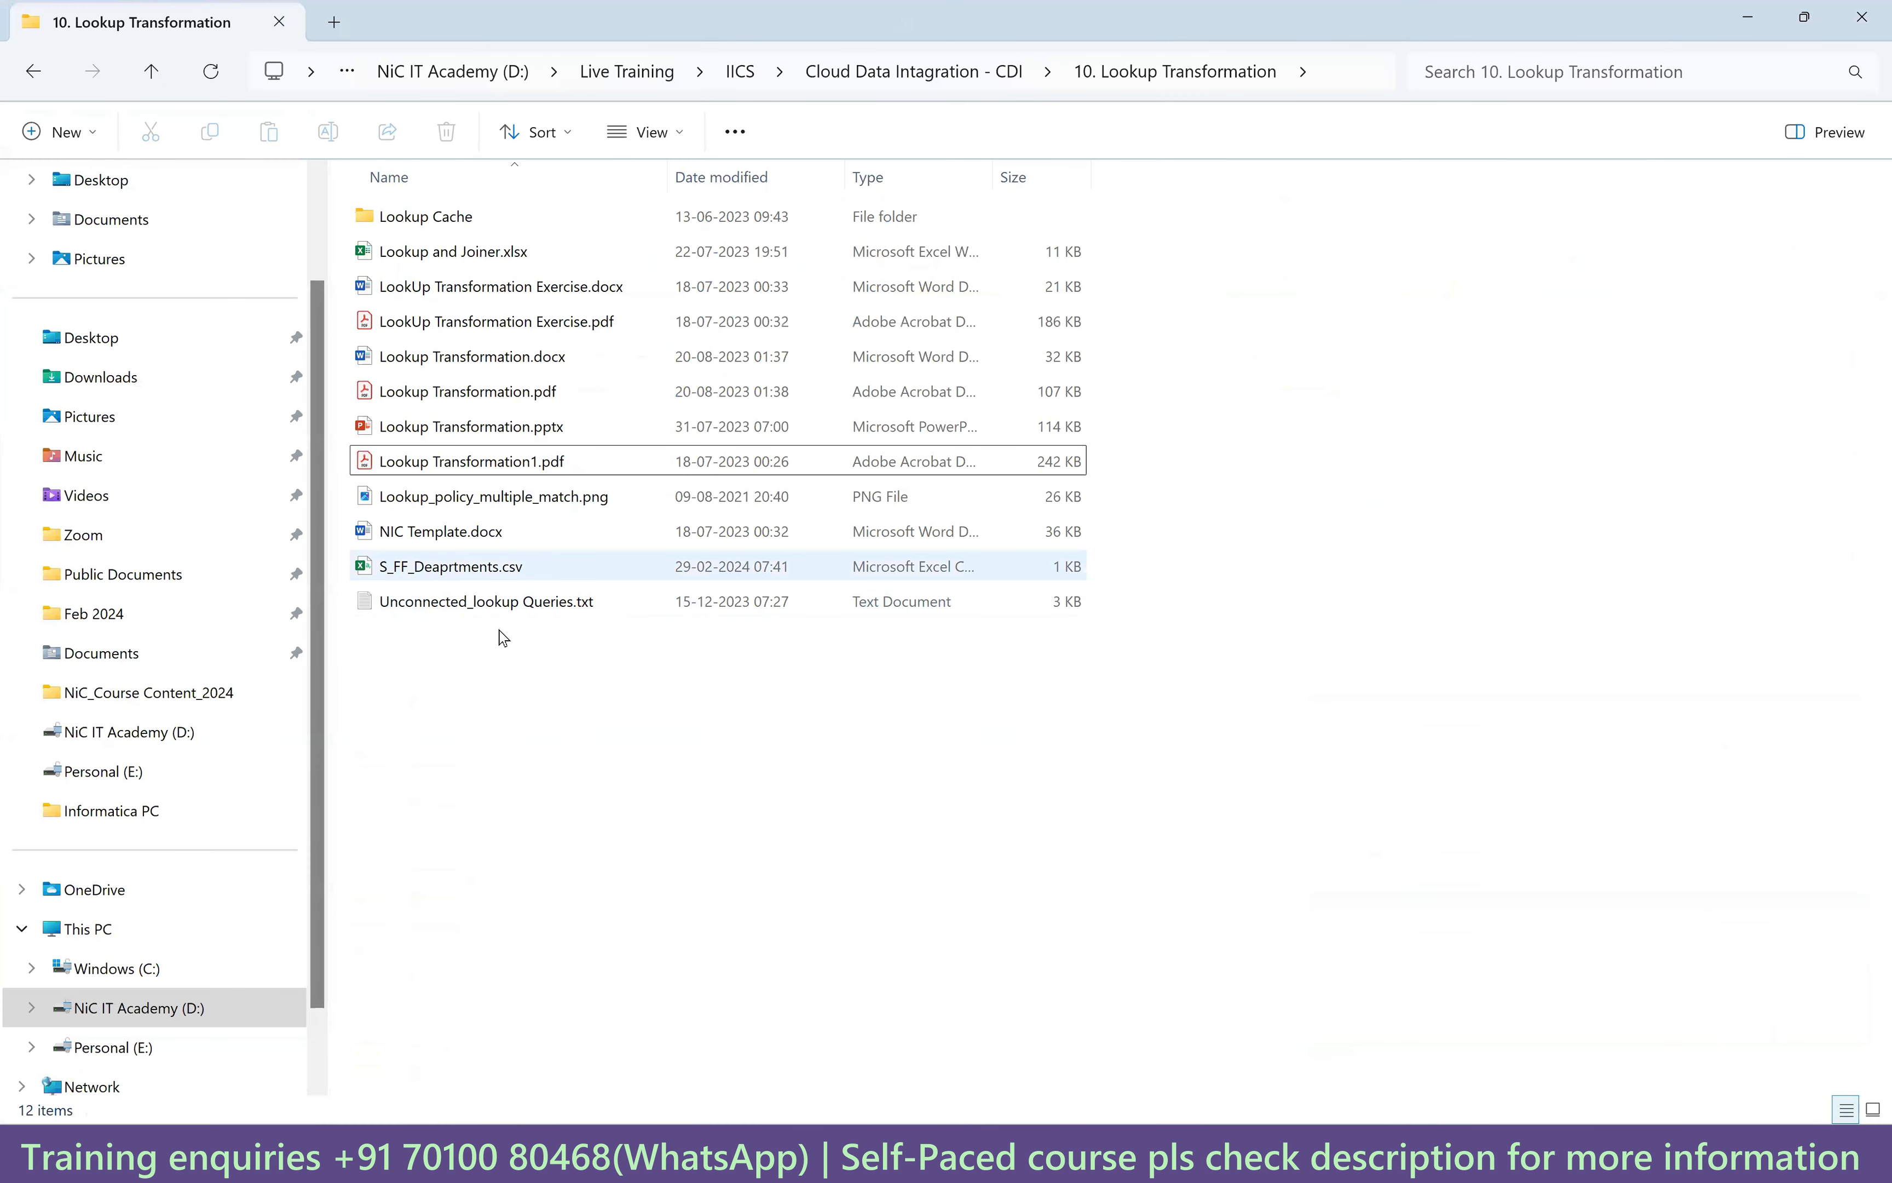
Append a '=======' separator line and the copied SQL queries to Unconnected_lookup Queries.txt, then save it.
double_click(533, 611)
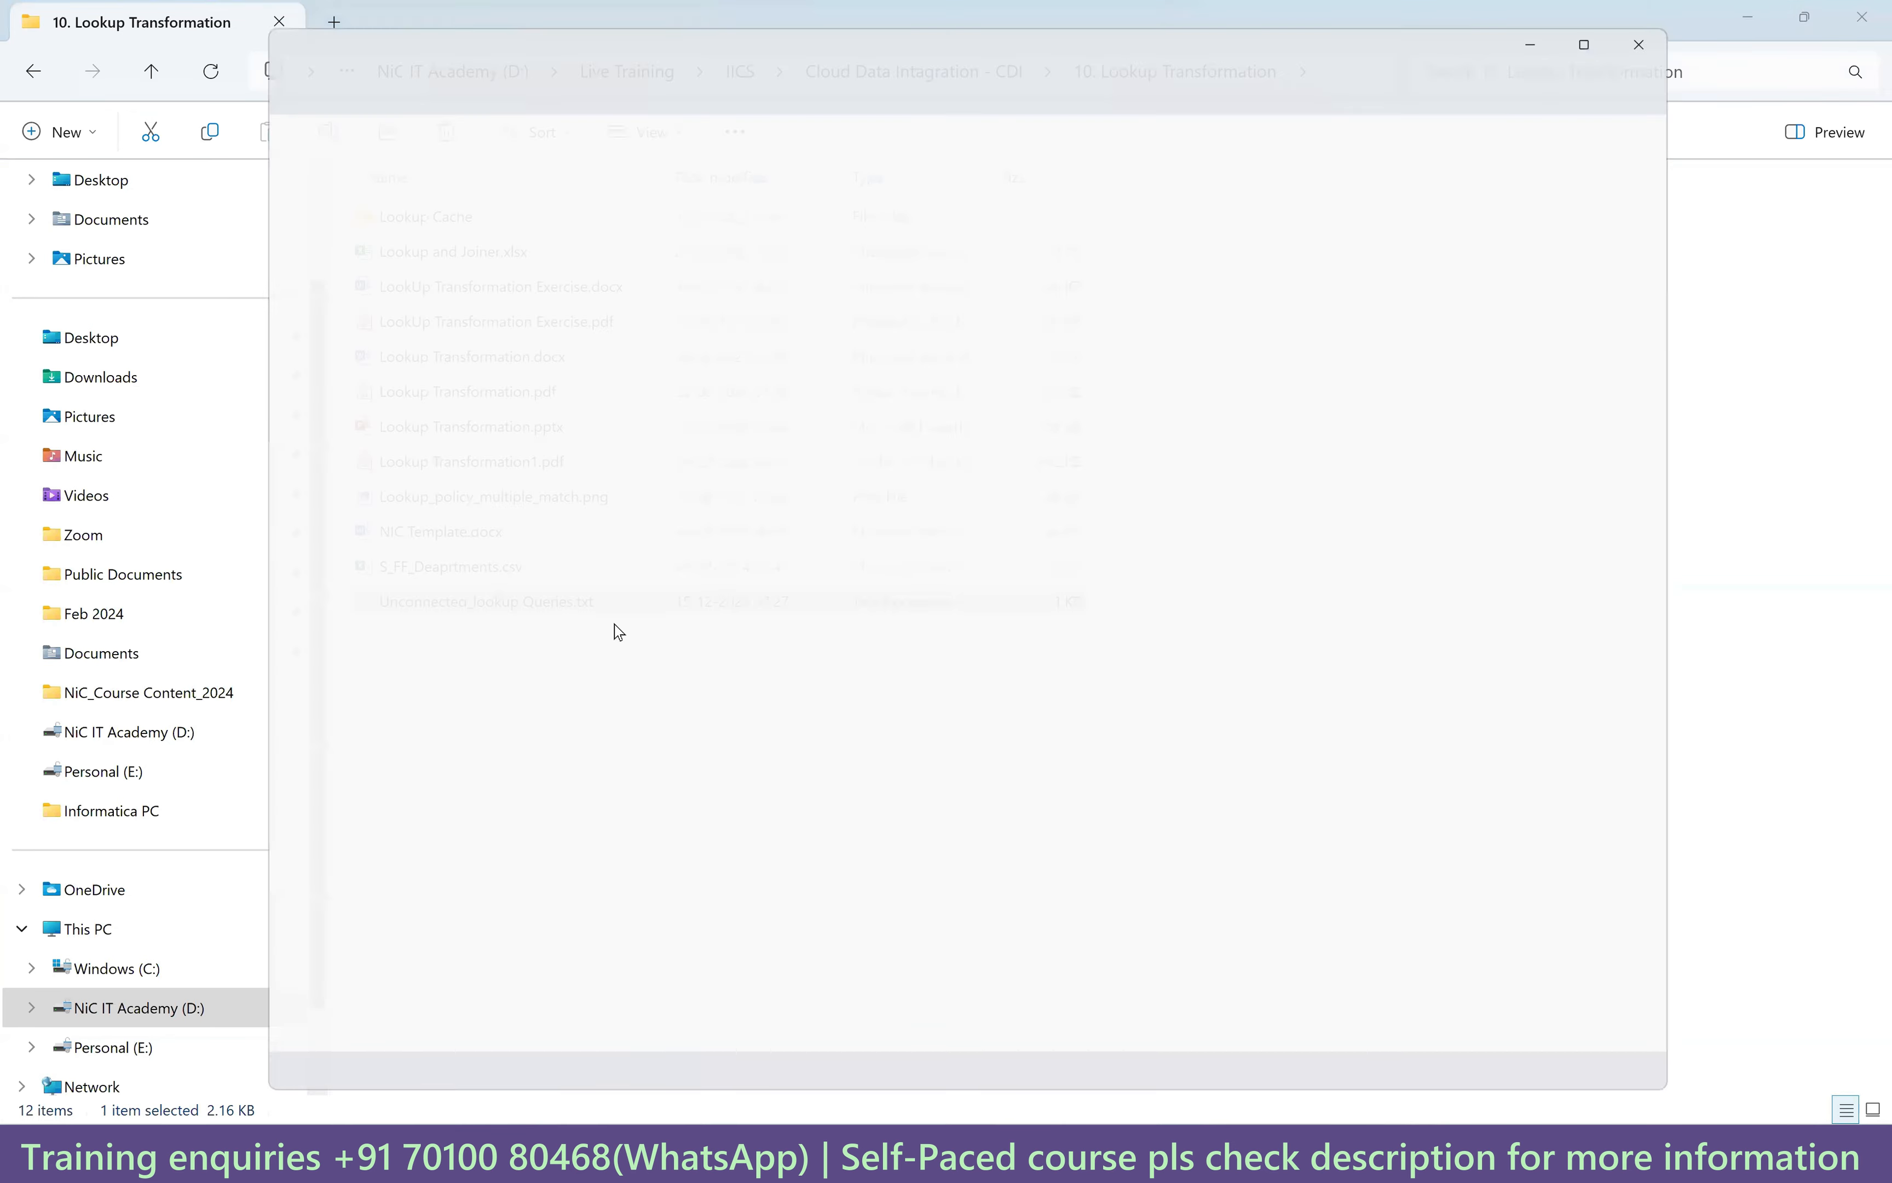
key("ctrl+End")
key("Return")
key("Return")
key("Return")
type("=======================================================")
key("Return")
key("Return")
key("ctrl+v")
key("Return")
key("Return")
key("Return")
key("ctrl+s")
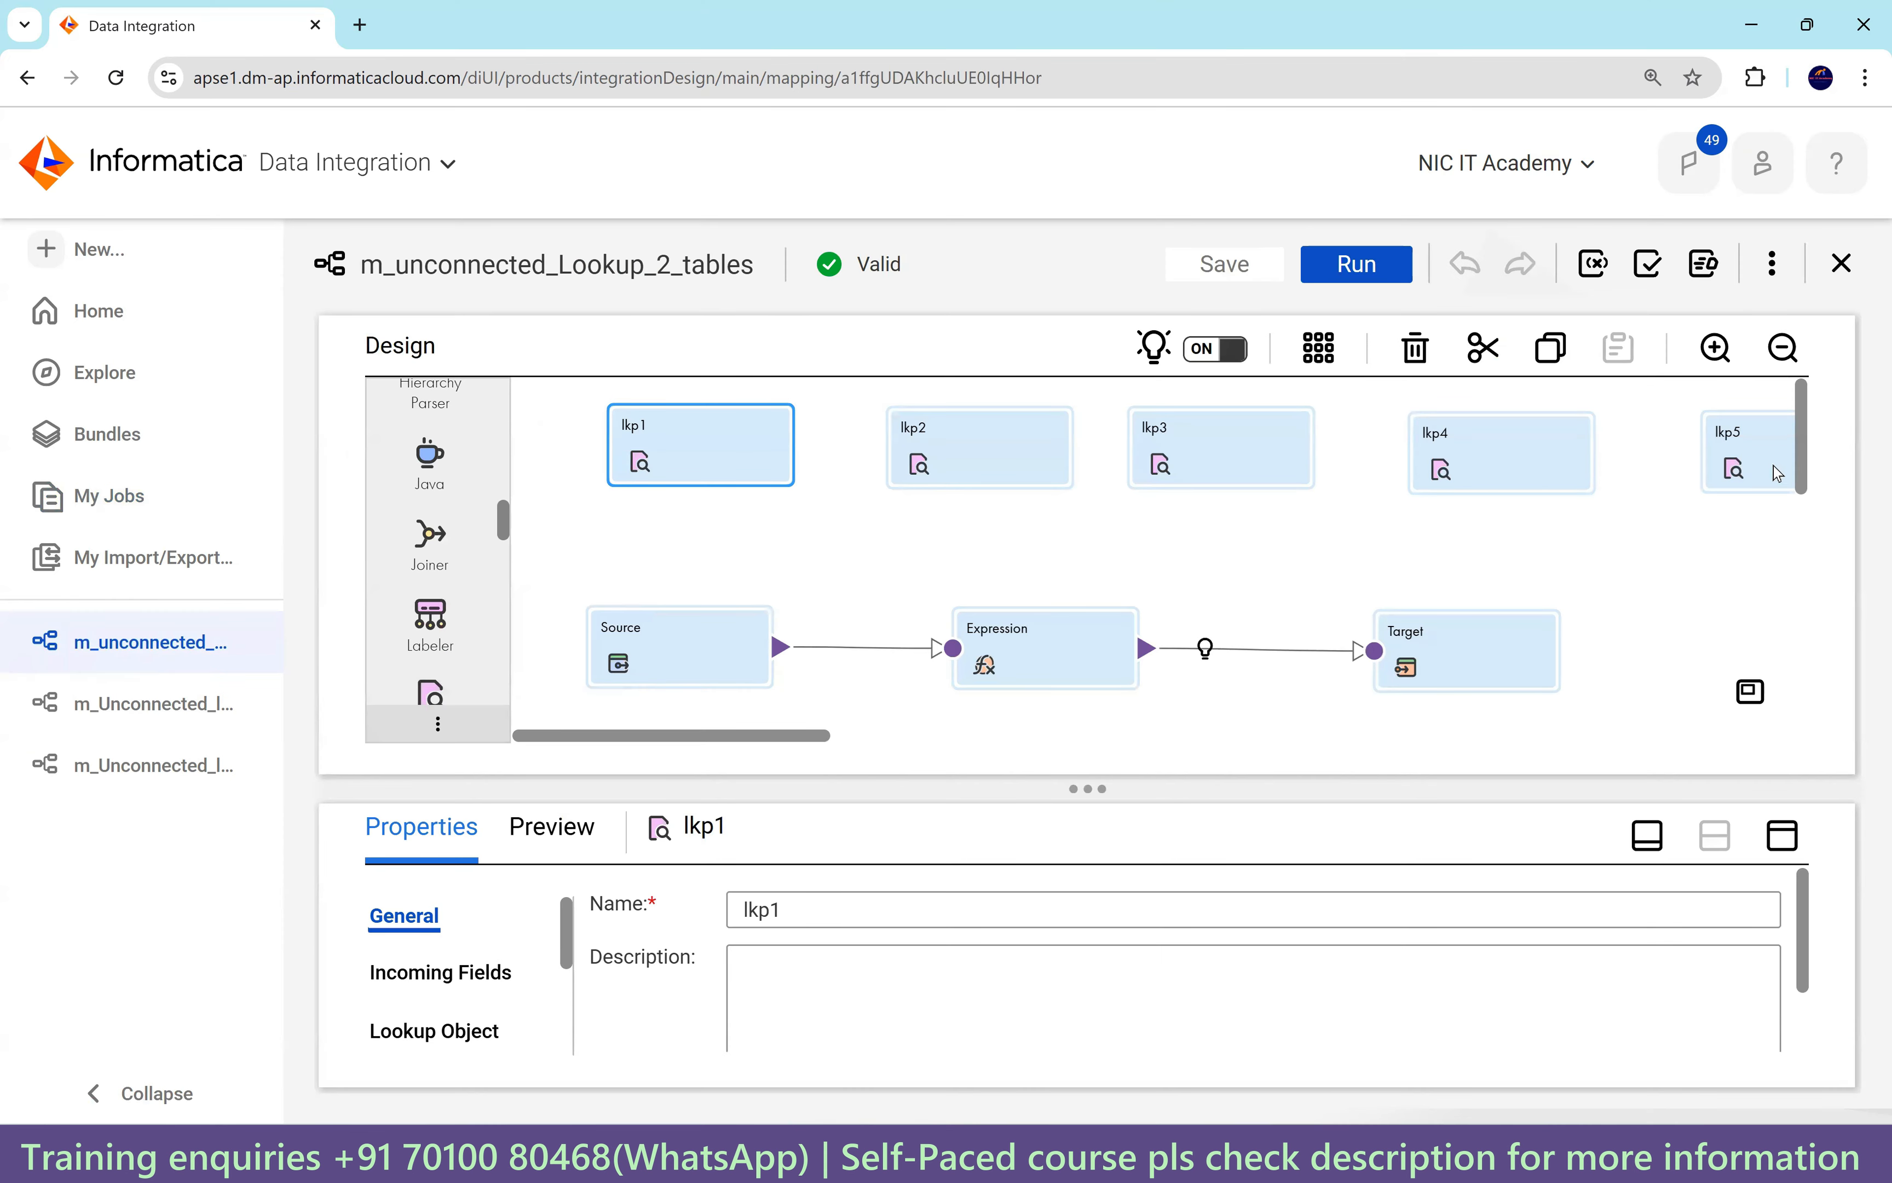
Open m_Unconnected_lkp_multiple_port_return from the sidebar, then bring up the override queries in Notepad++.
left_click(156, 763)
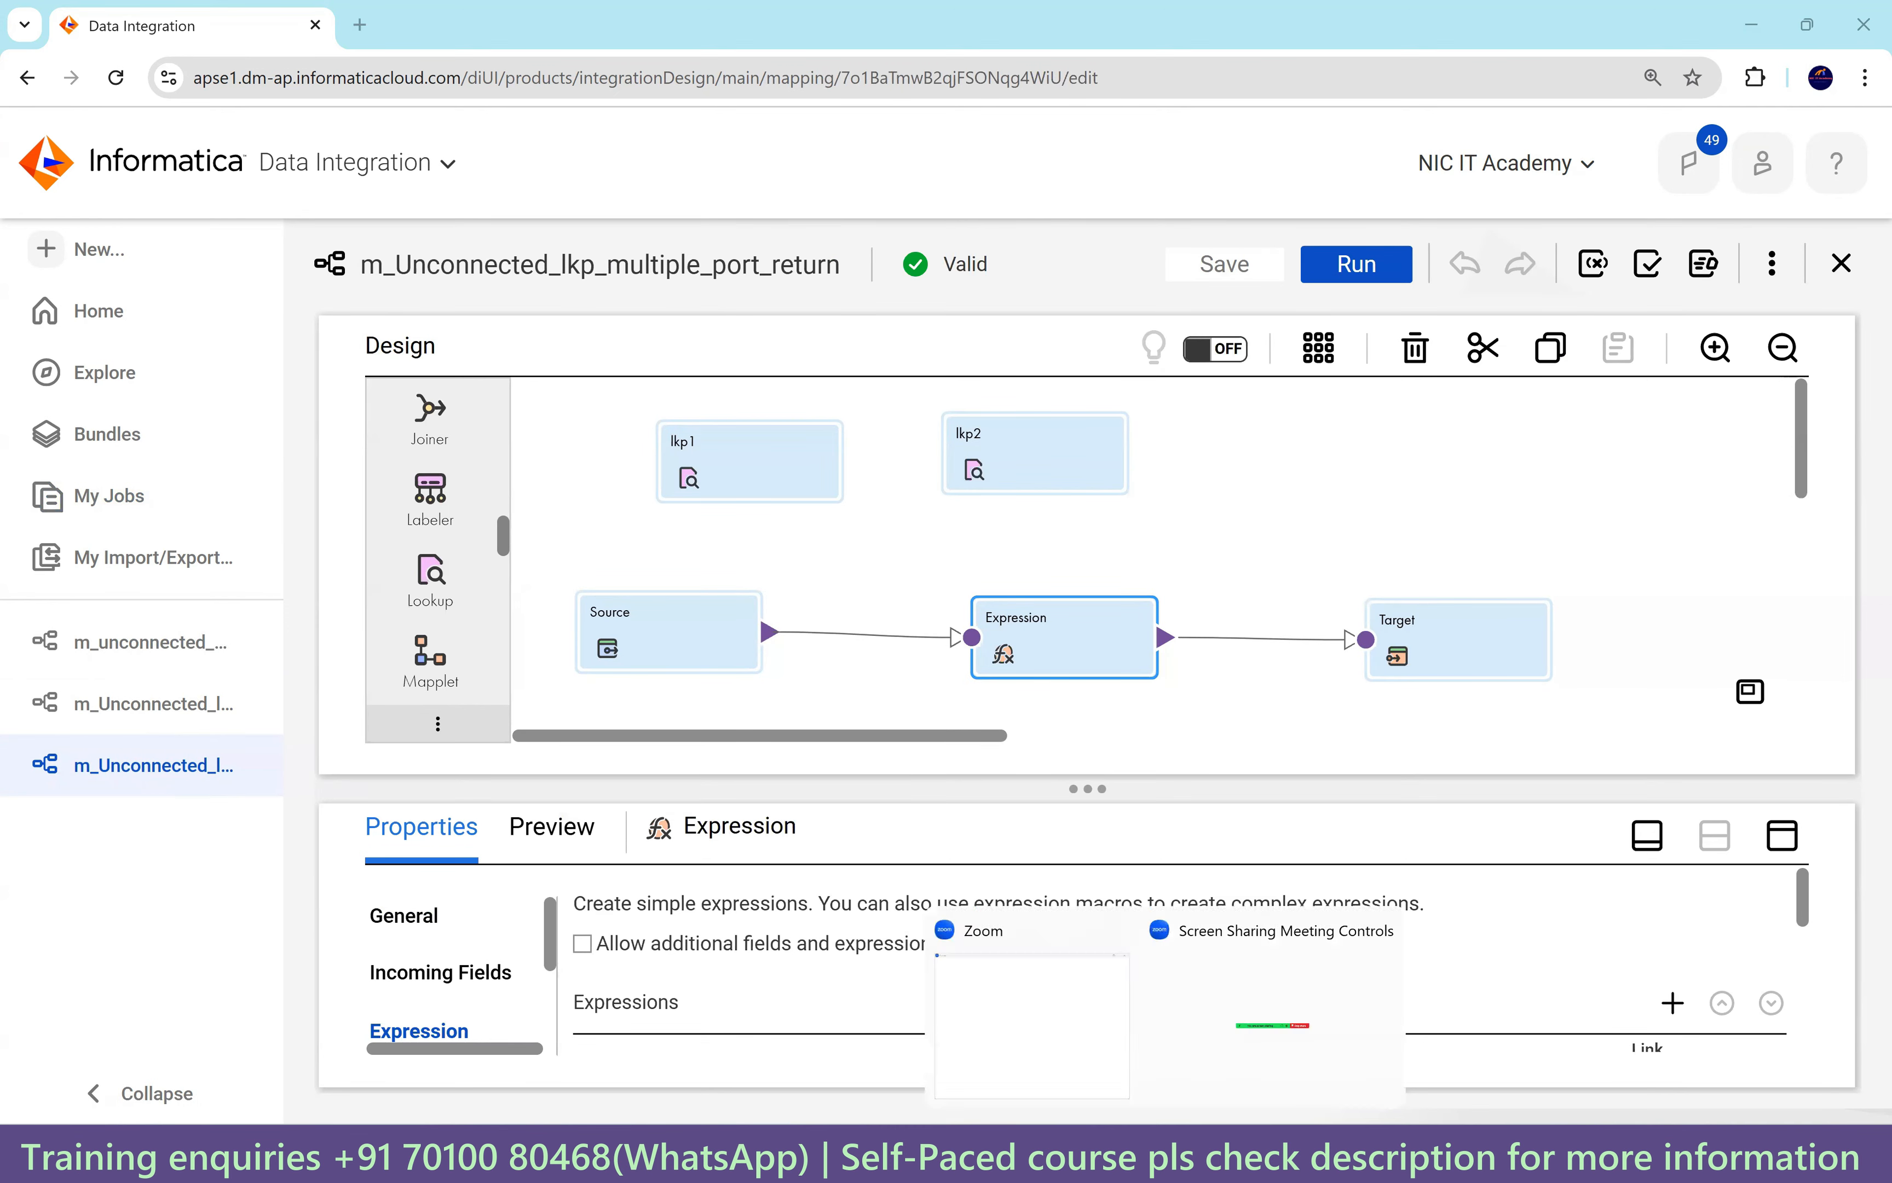
left_click(1110, 1154)
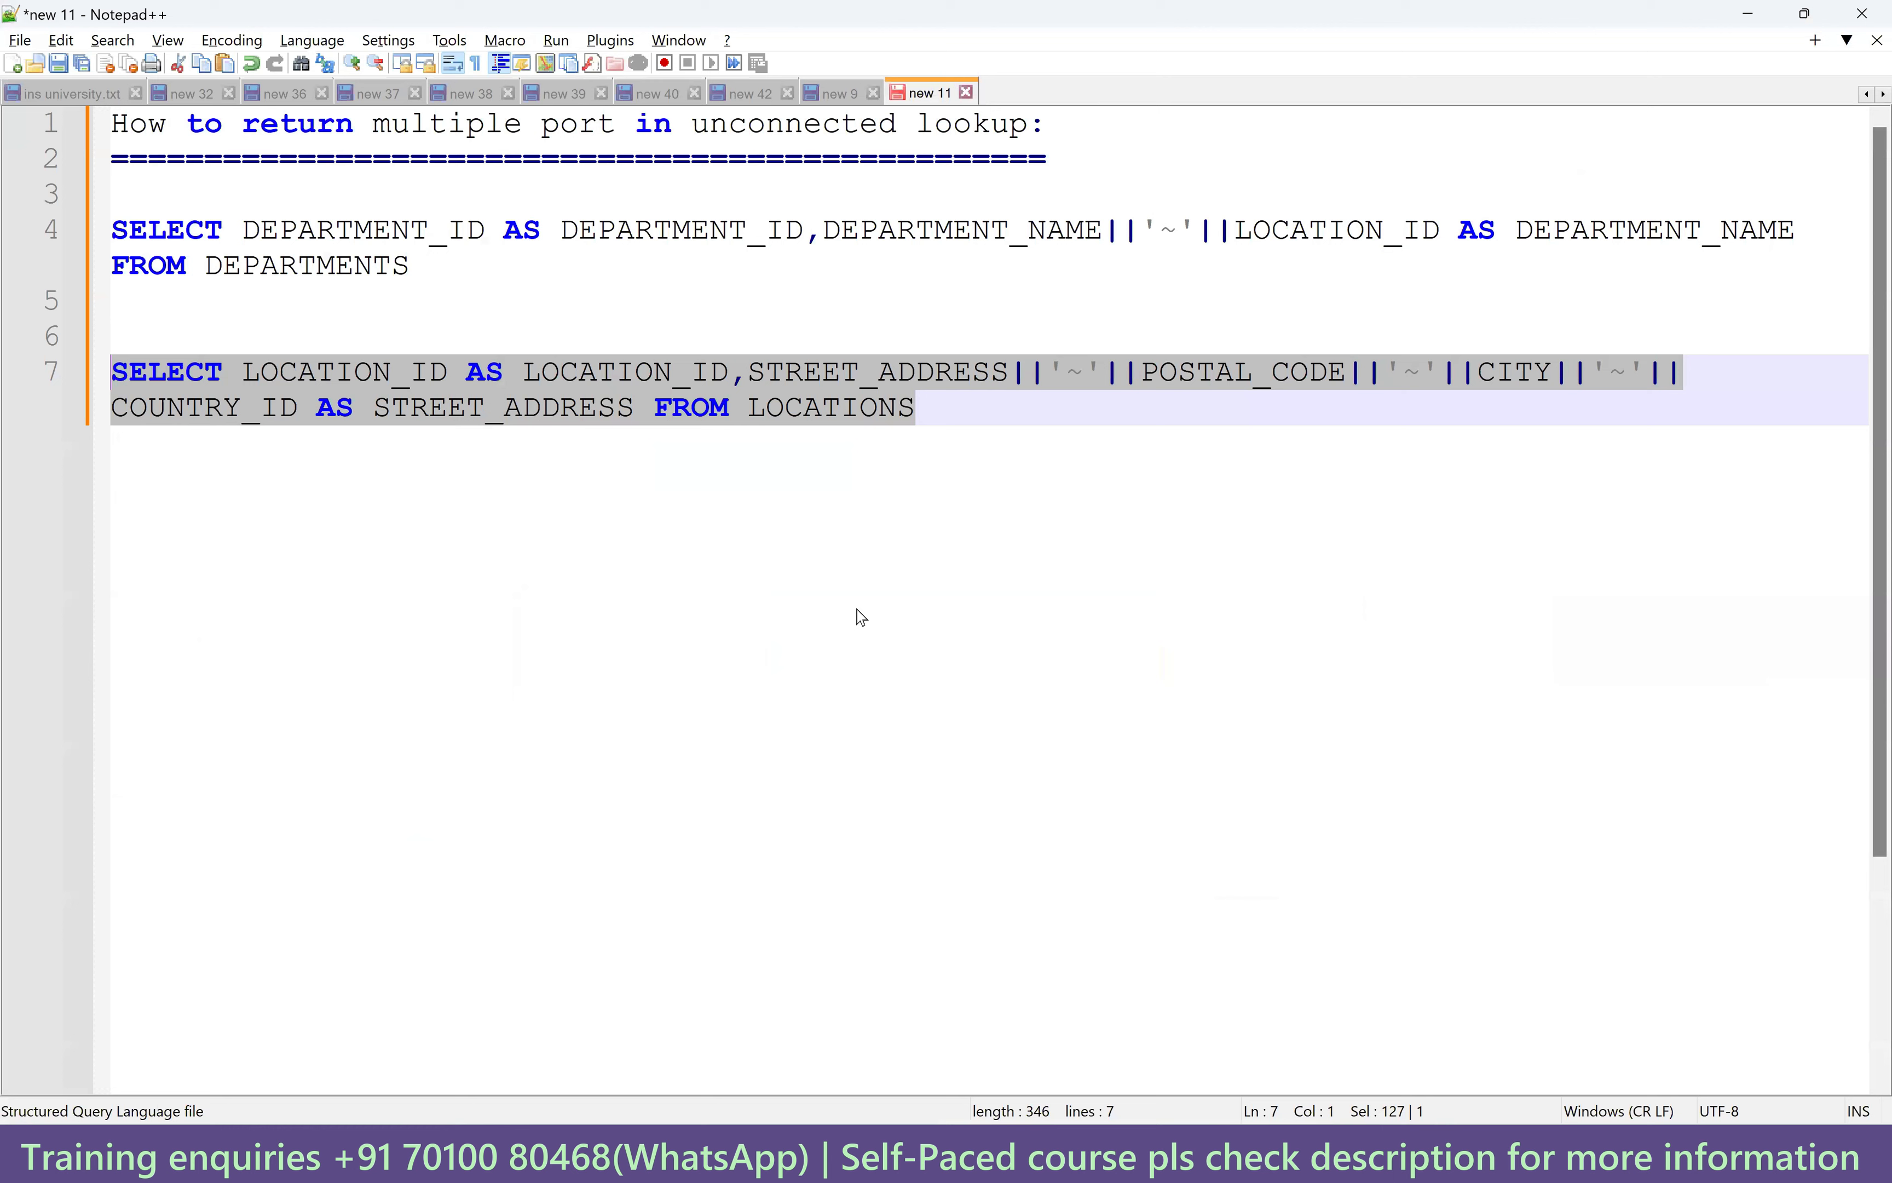
Highlight DEPARTMENT_ID AS DEPARTMENT_ID on line 4 of the DEPARTMENTS override query, picking out the column and its alias.
double_click(526, 230)
left_click_drag(800, 231, 241, 228)
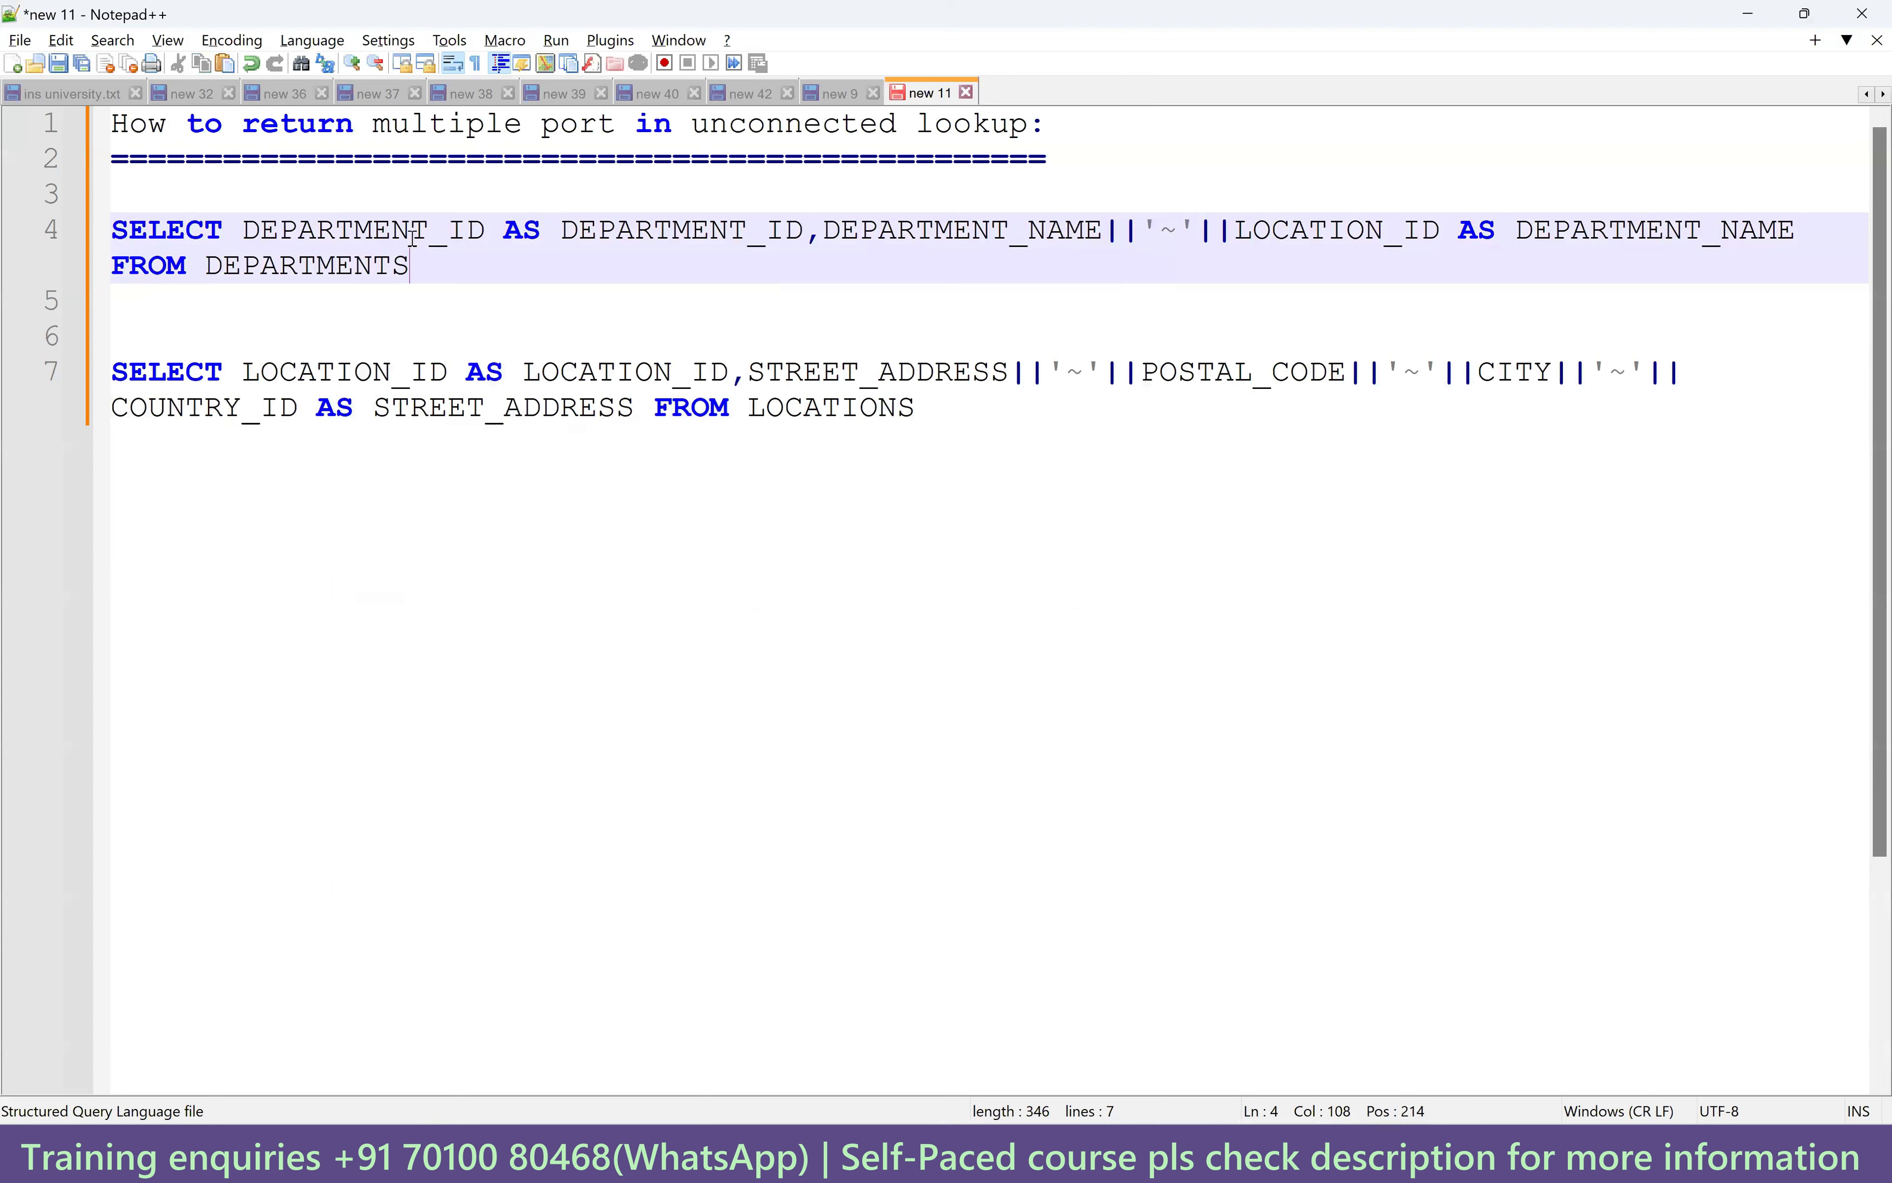
double_click(413, 232)
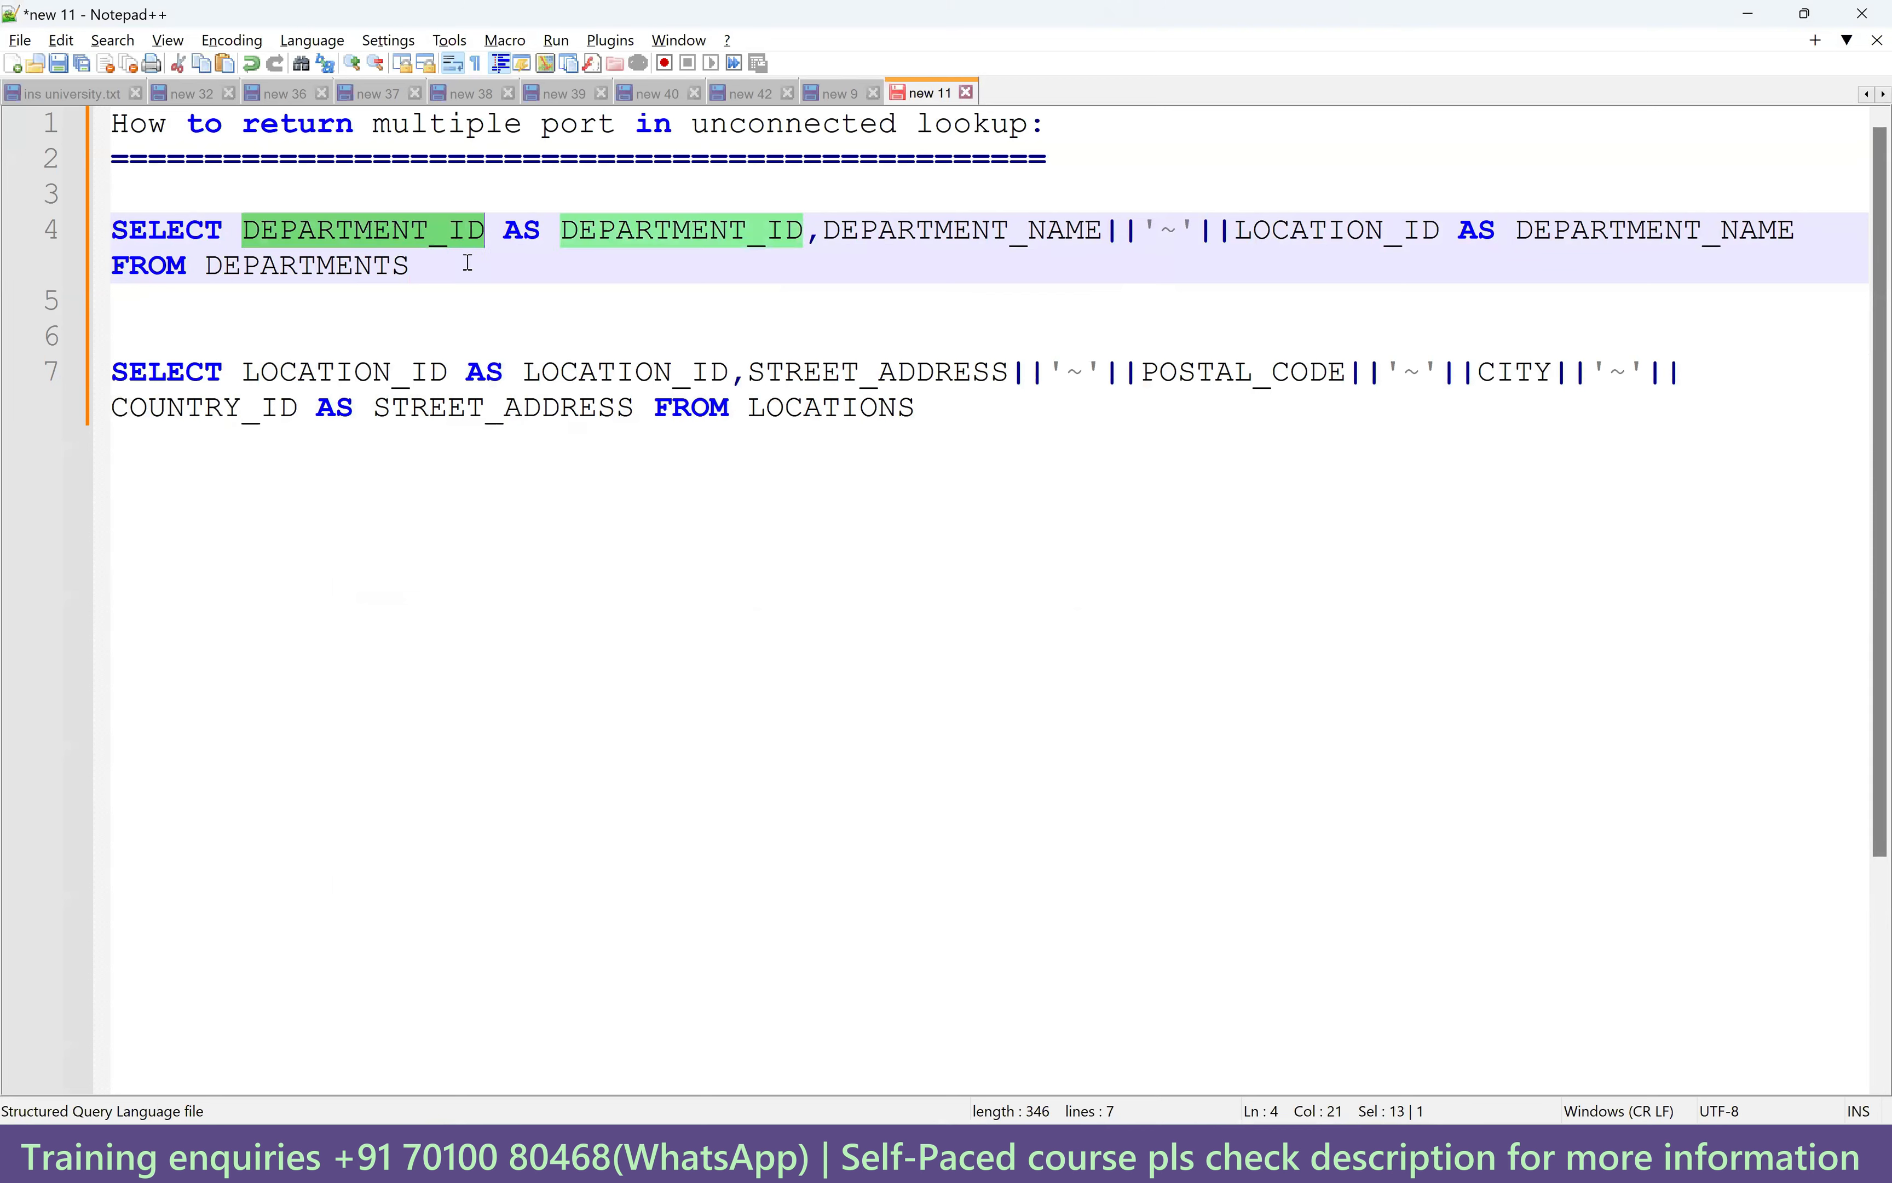
double_click(616, 231)
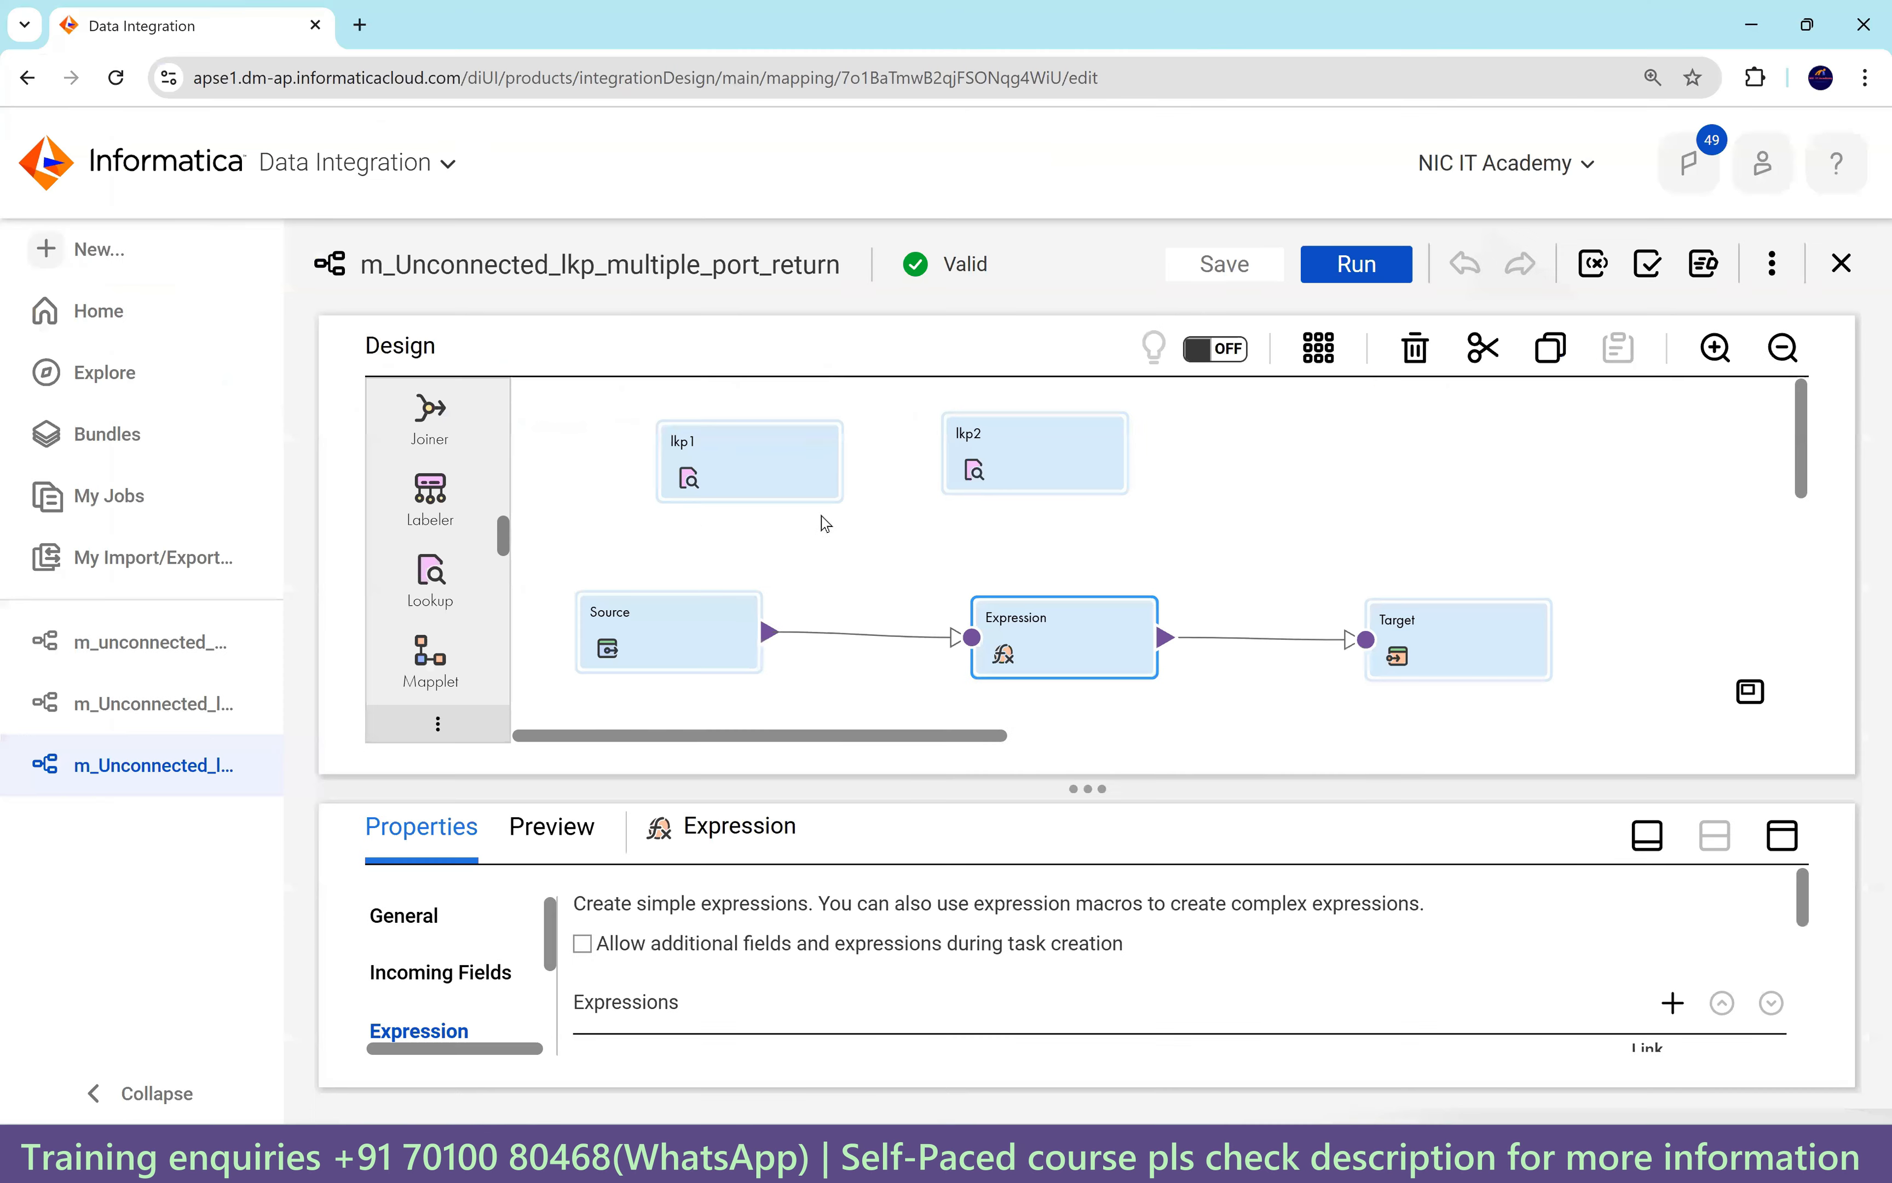
Display lkp1's return fields DEPARTMENT_ID (decimal, 4) and DEPARTMENT_NAME (string, 1000), then switch to the Notepad++ notes.
left_click(752, 473)
left_click(1782, 837)
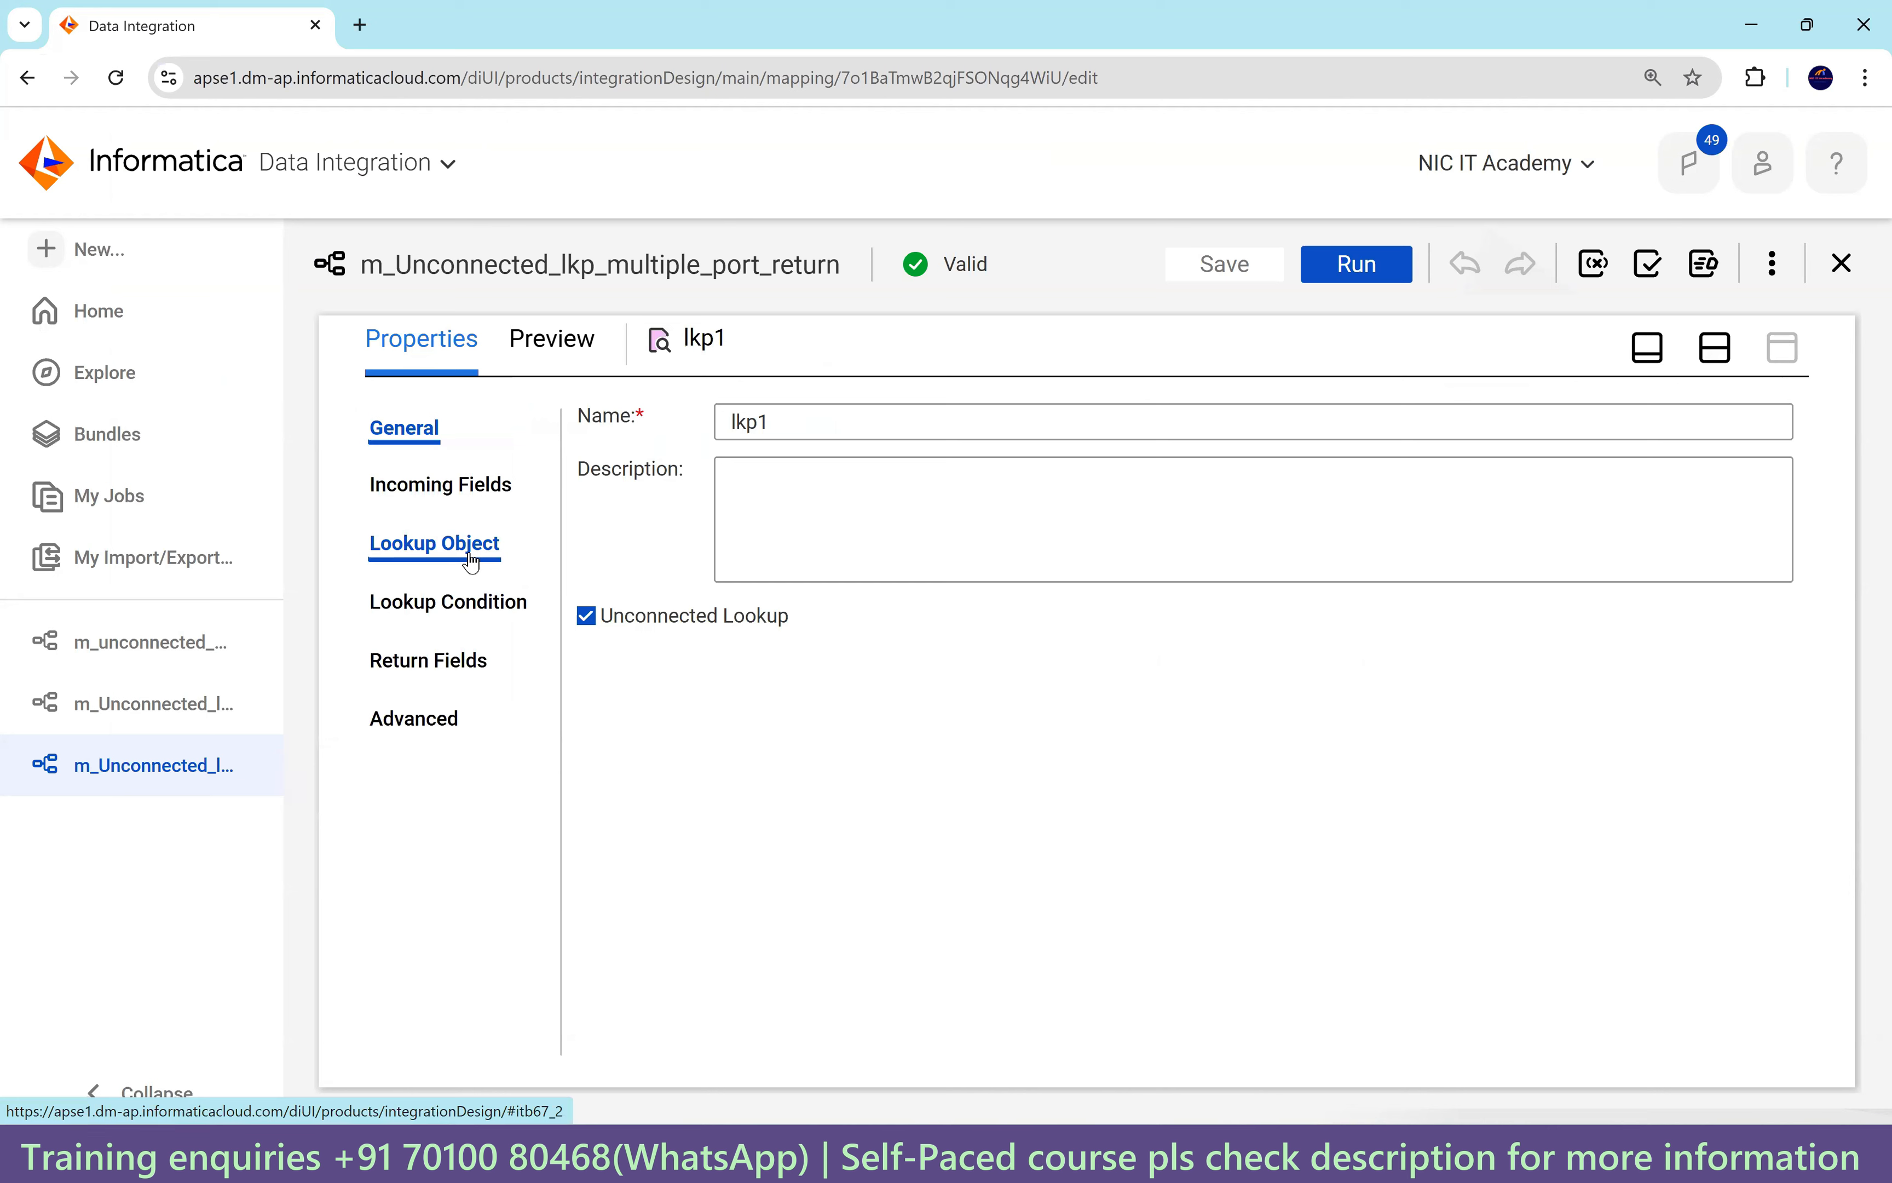
left_click(458, 609)
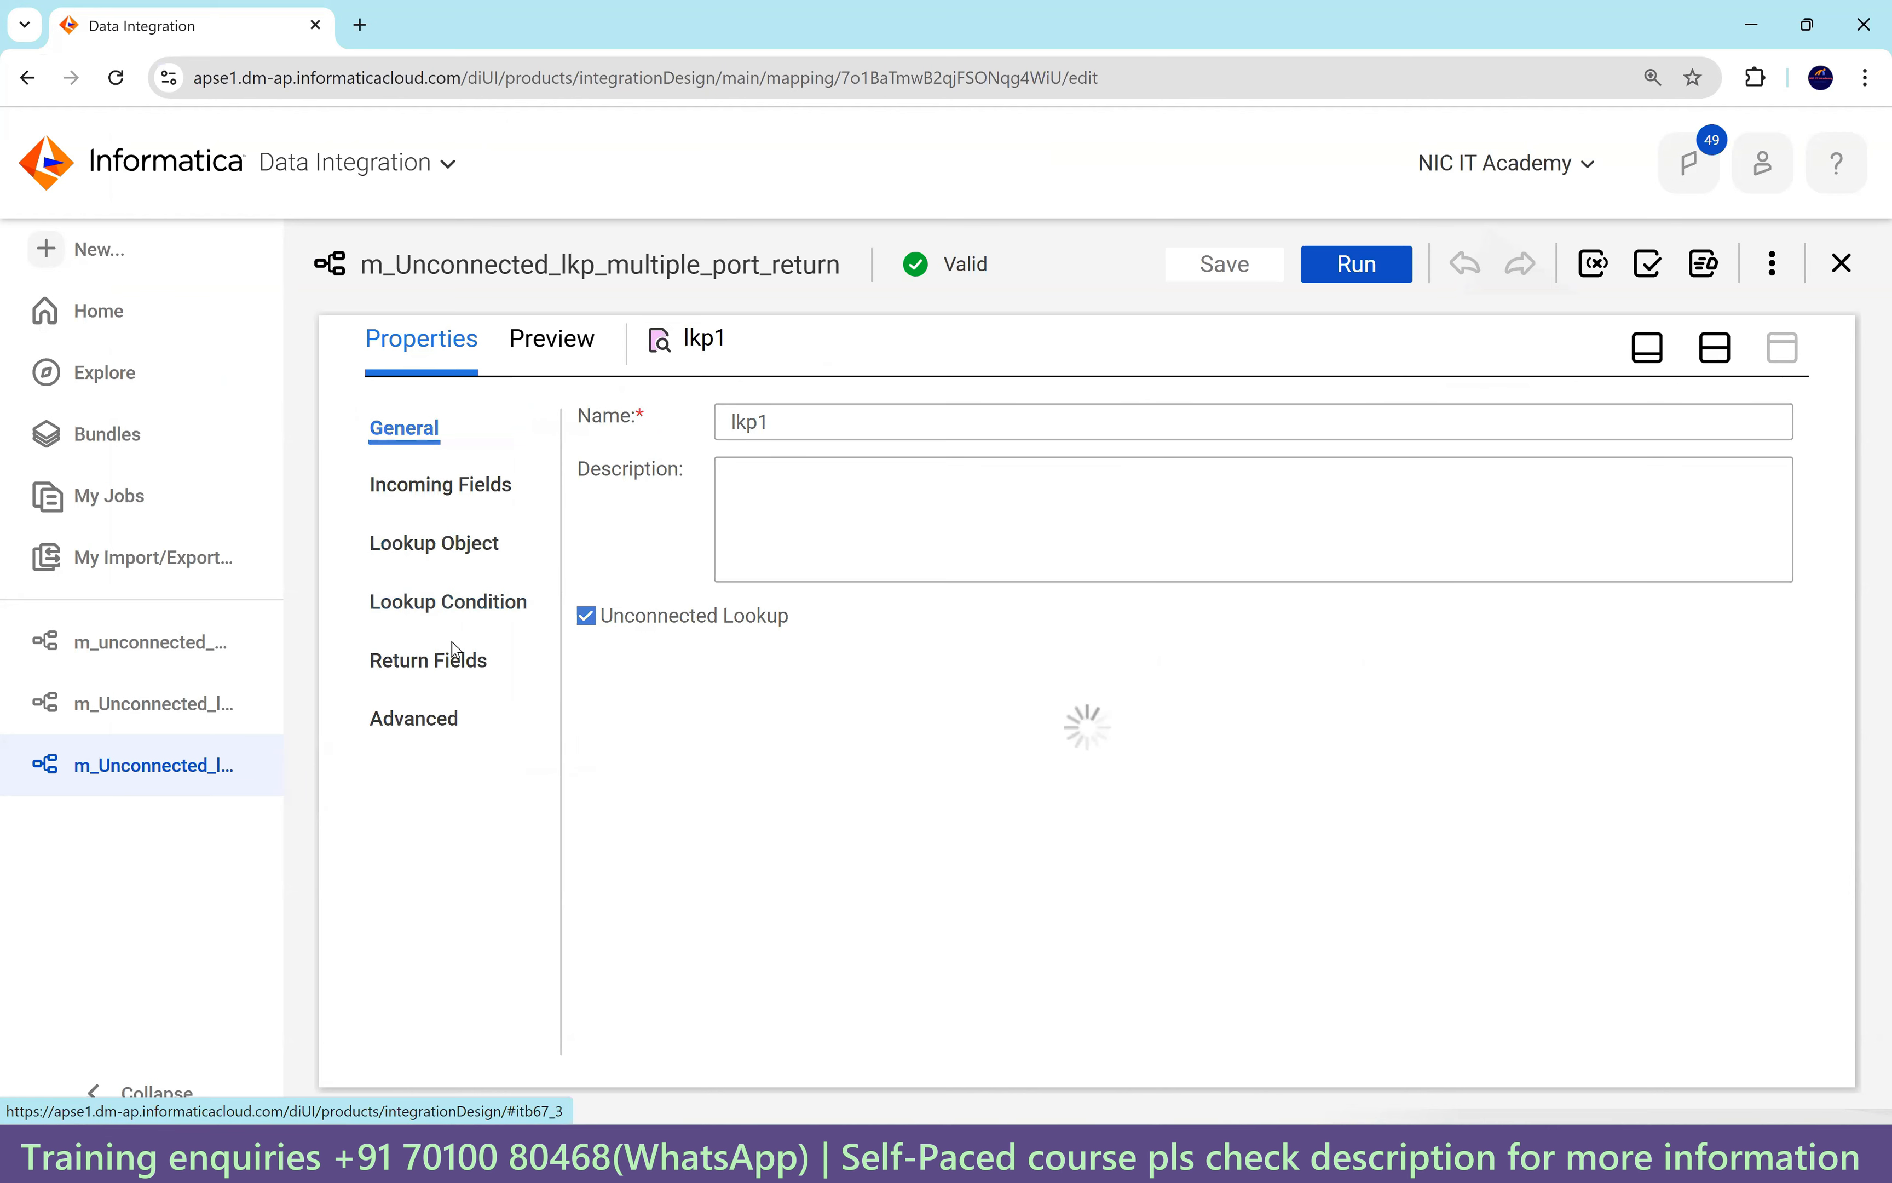
left_click(438, 663)
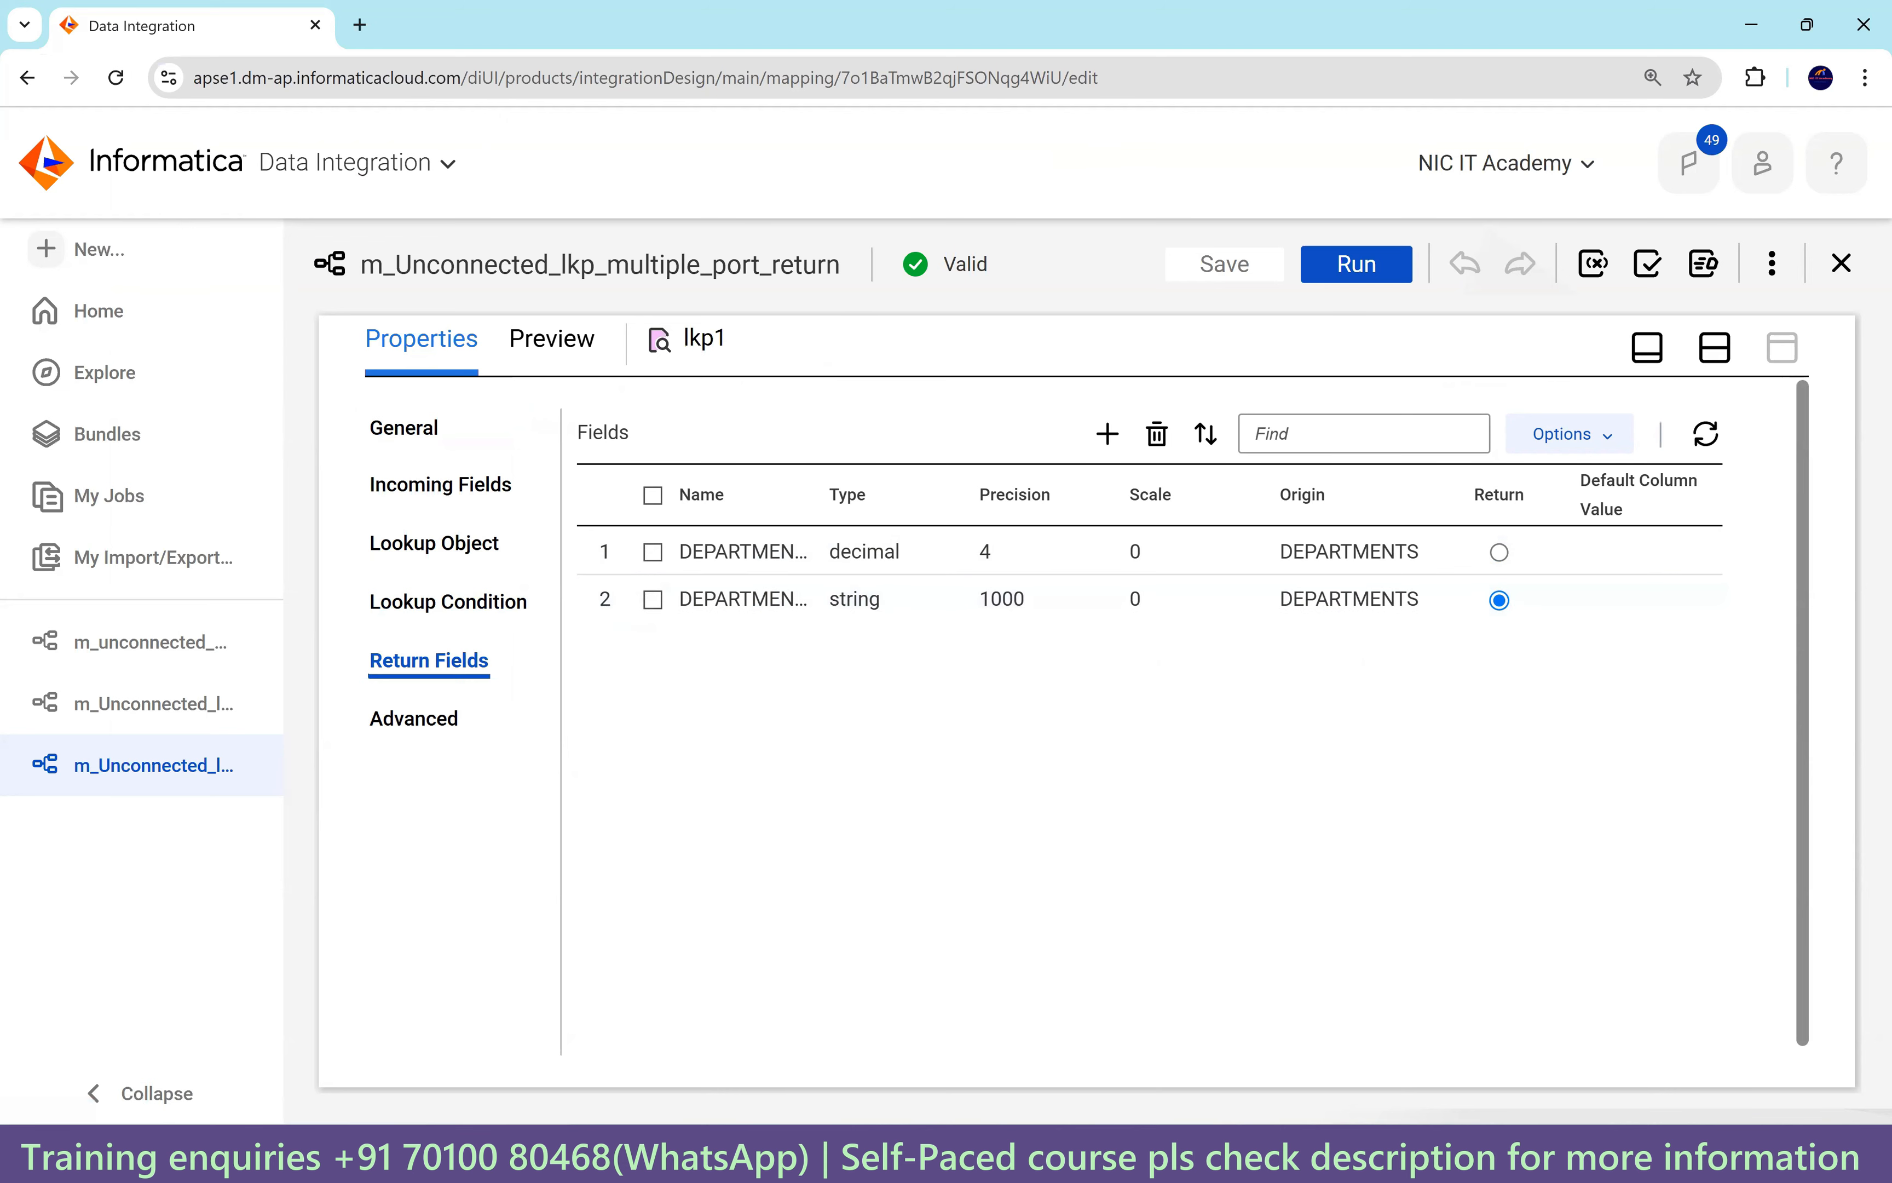
key("alt+Tab")
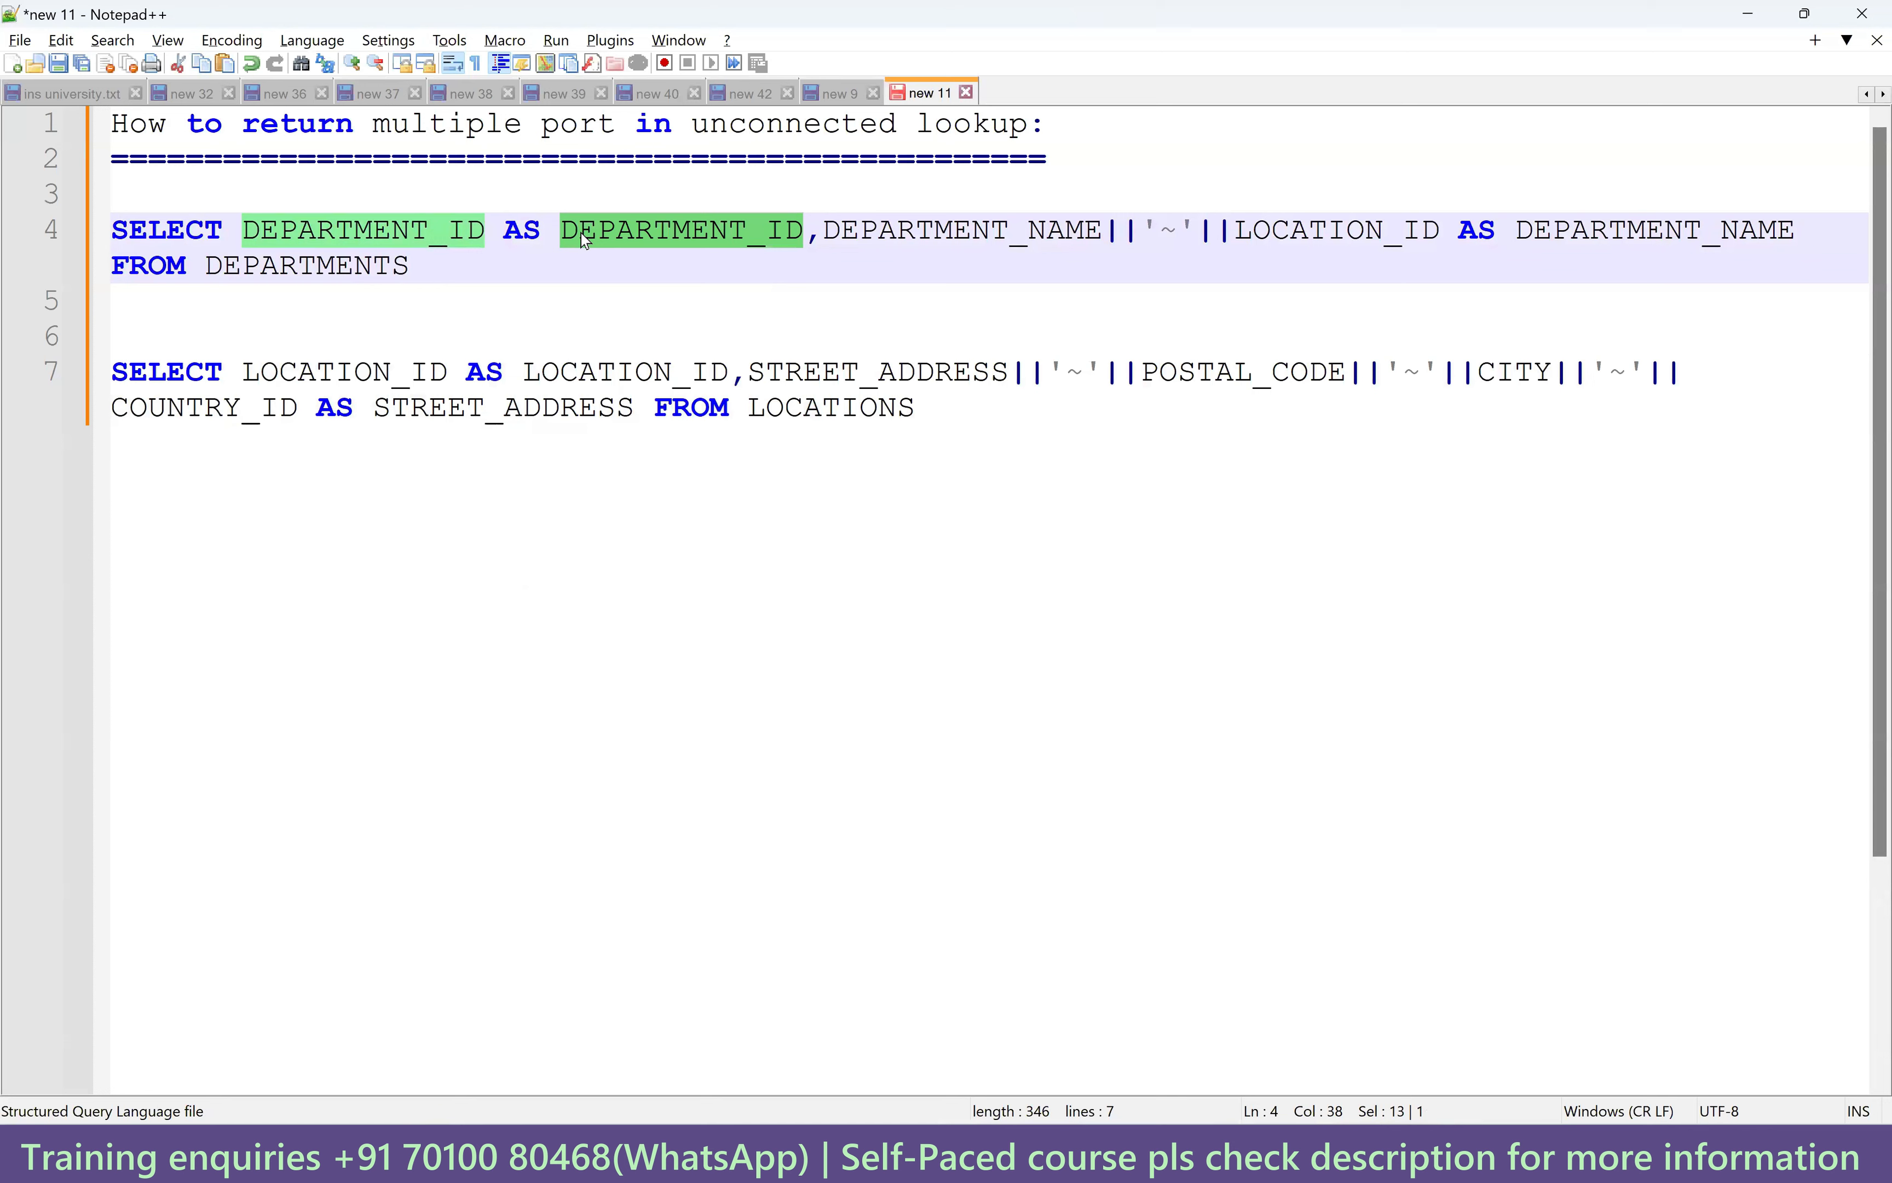
Highlight the DEPARTMENT_ID alias, the DEPARTMENT_NAME||'~'||LOCATION_ID concatenation and the DEPARTMENT_NAME alias on line 4.
left_click(646, 232)
double_click(668, 231)
left_click_drag(825, 232, 1441, 232)
double_click(1608, 232)
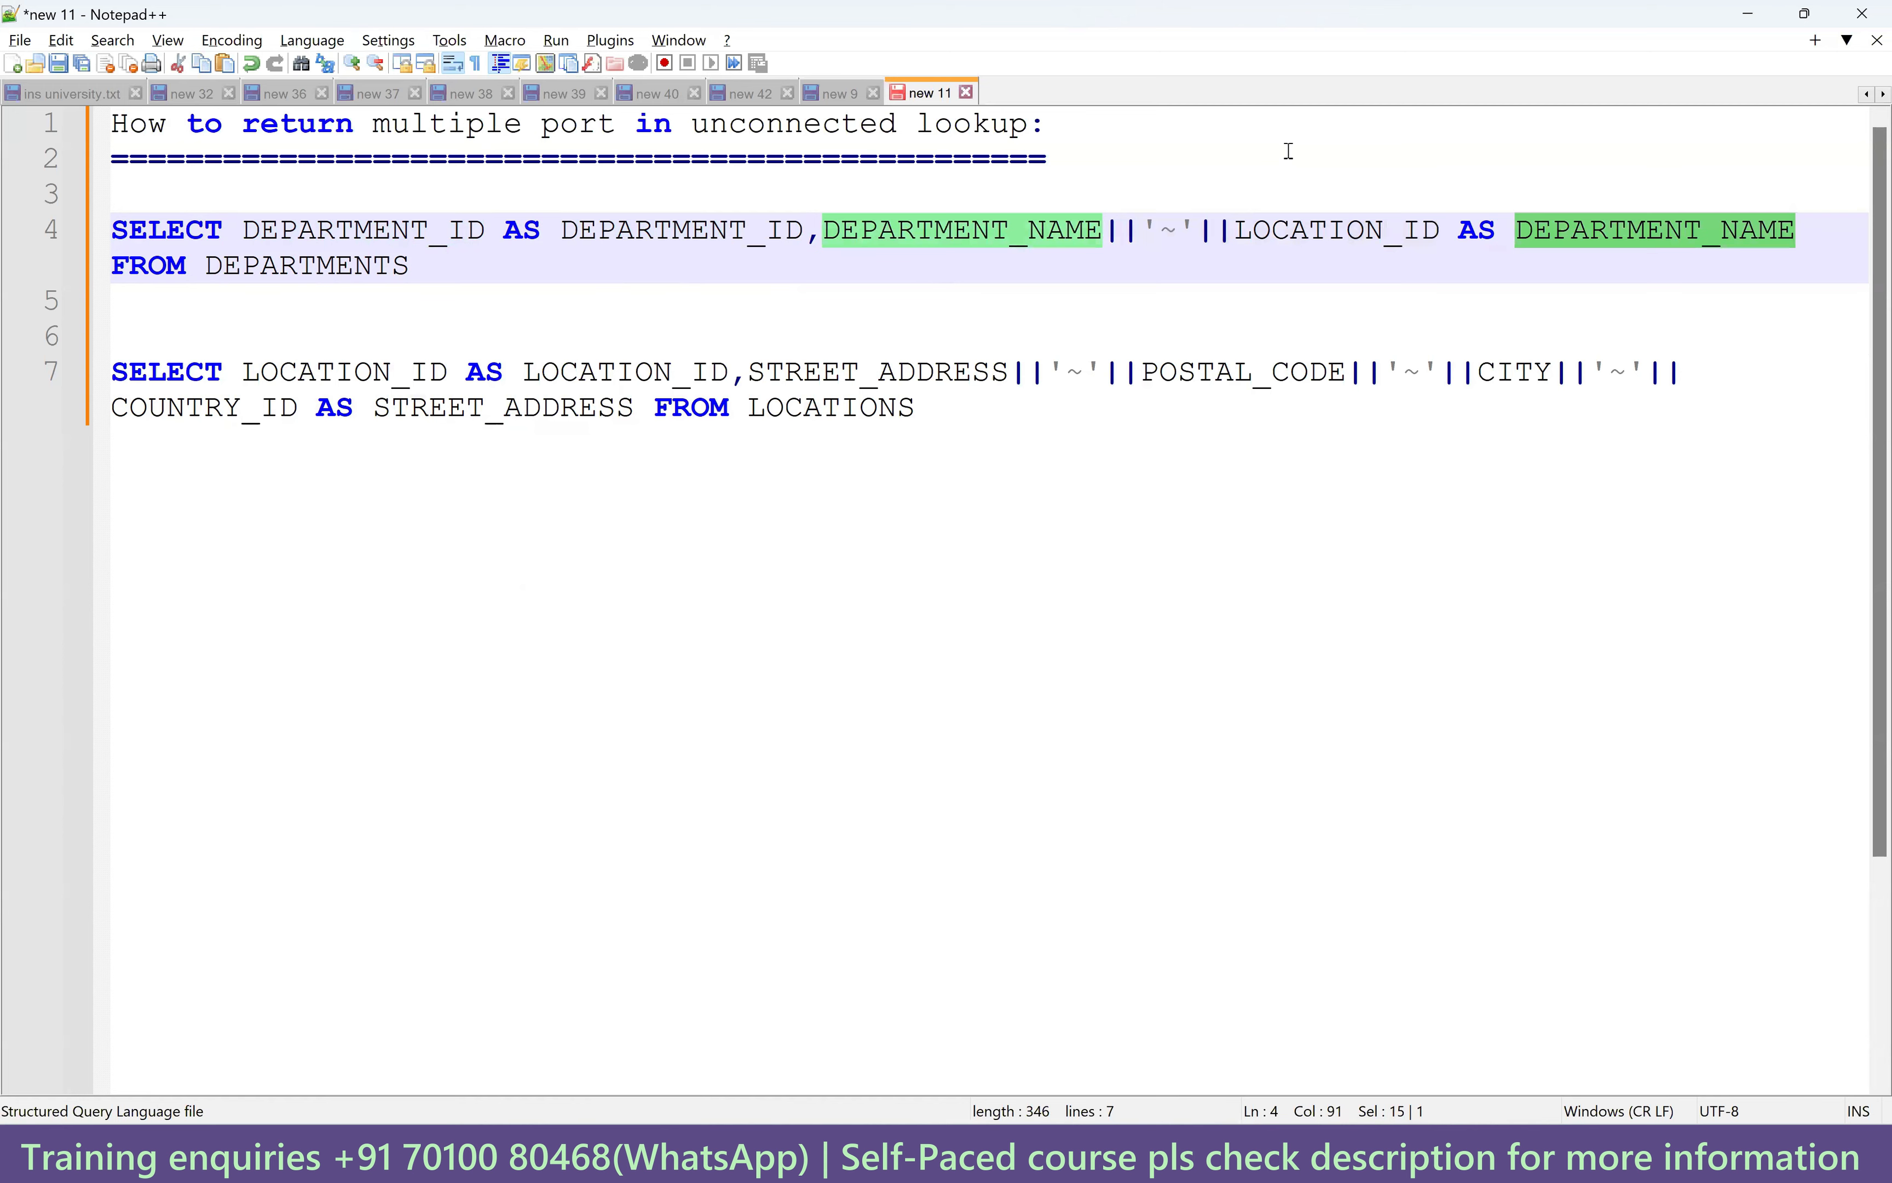
key("alt+Tab")
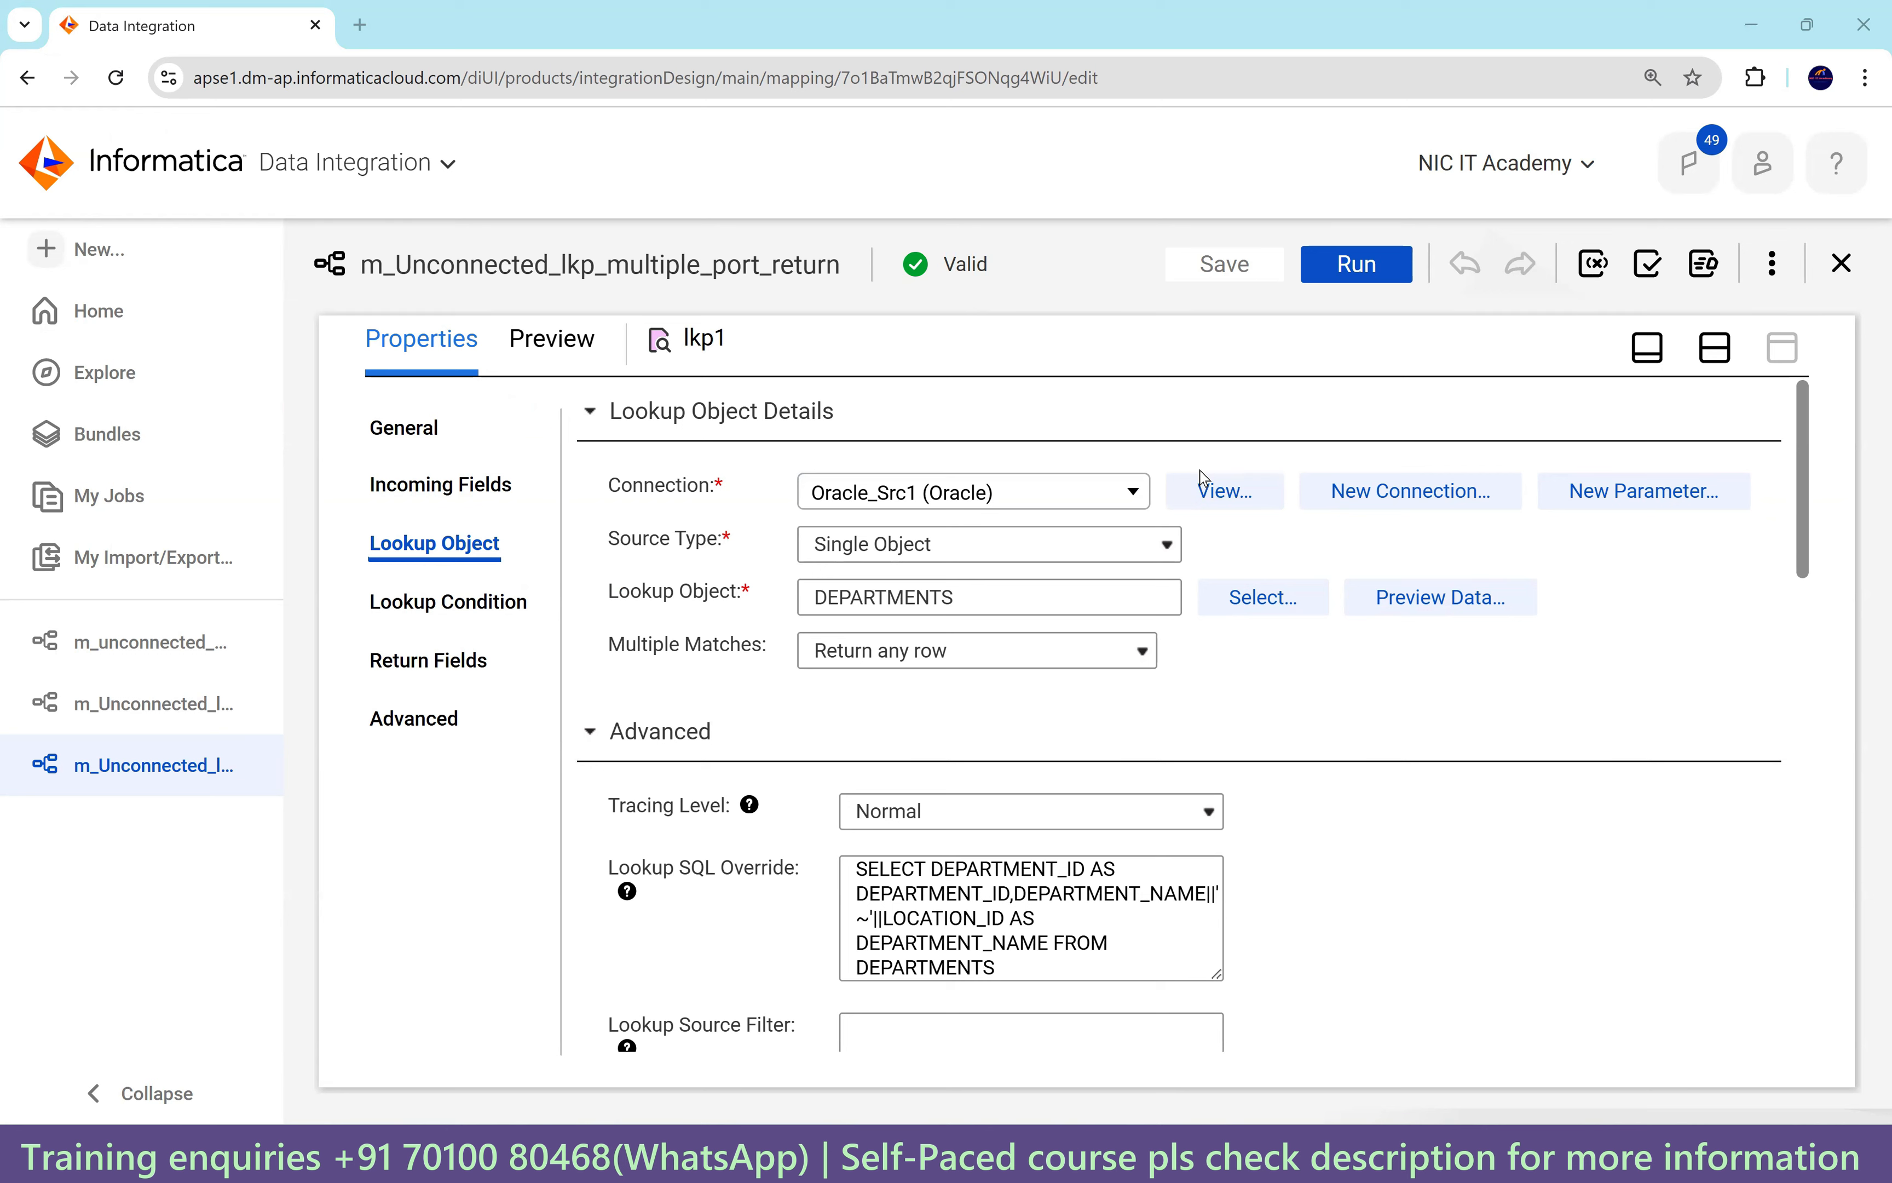
Inspect lkp1's two return fields with Edit Metadata turned on, checking rows 1 and 2.
left_click(451, 664)
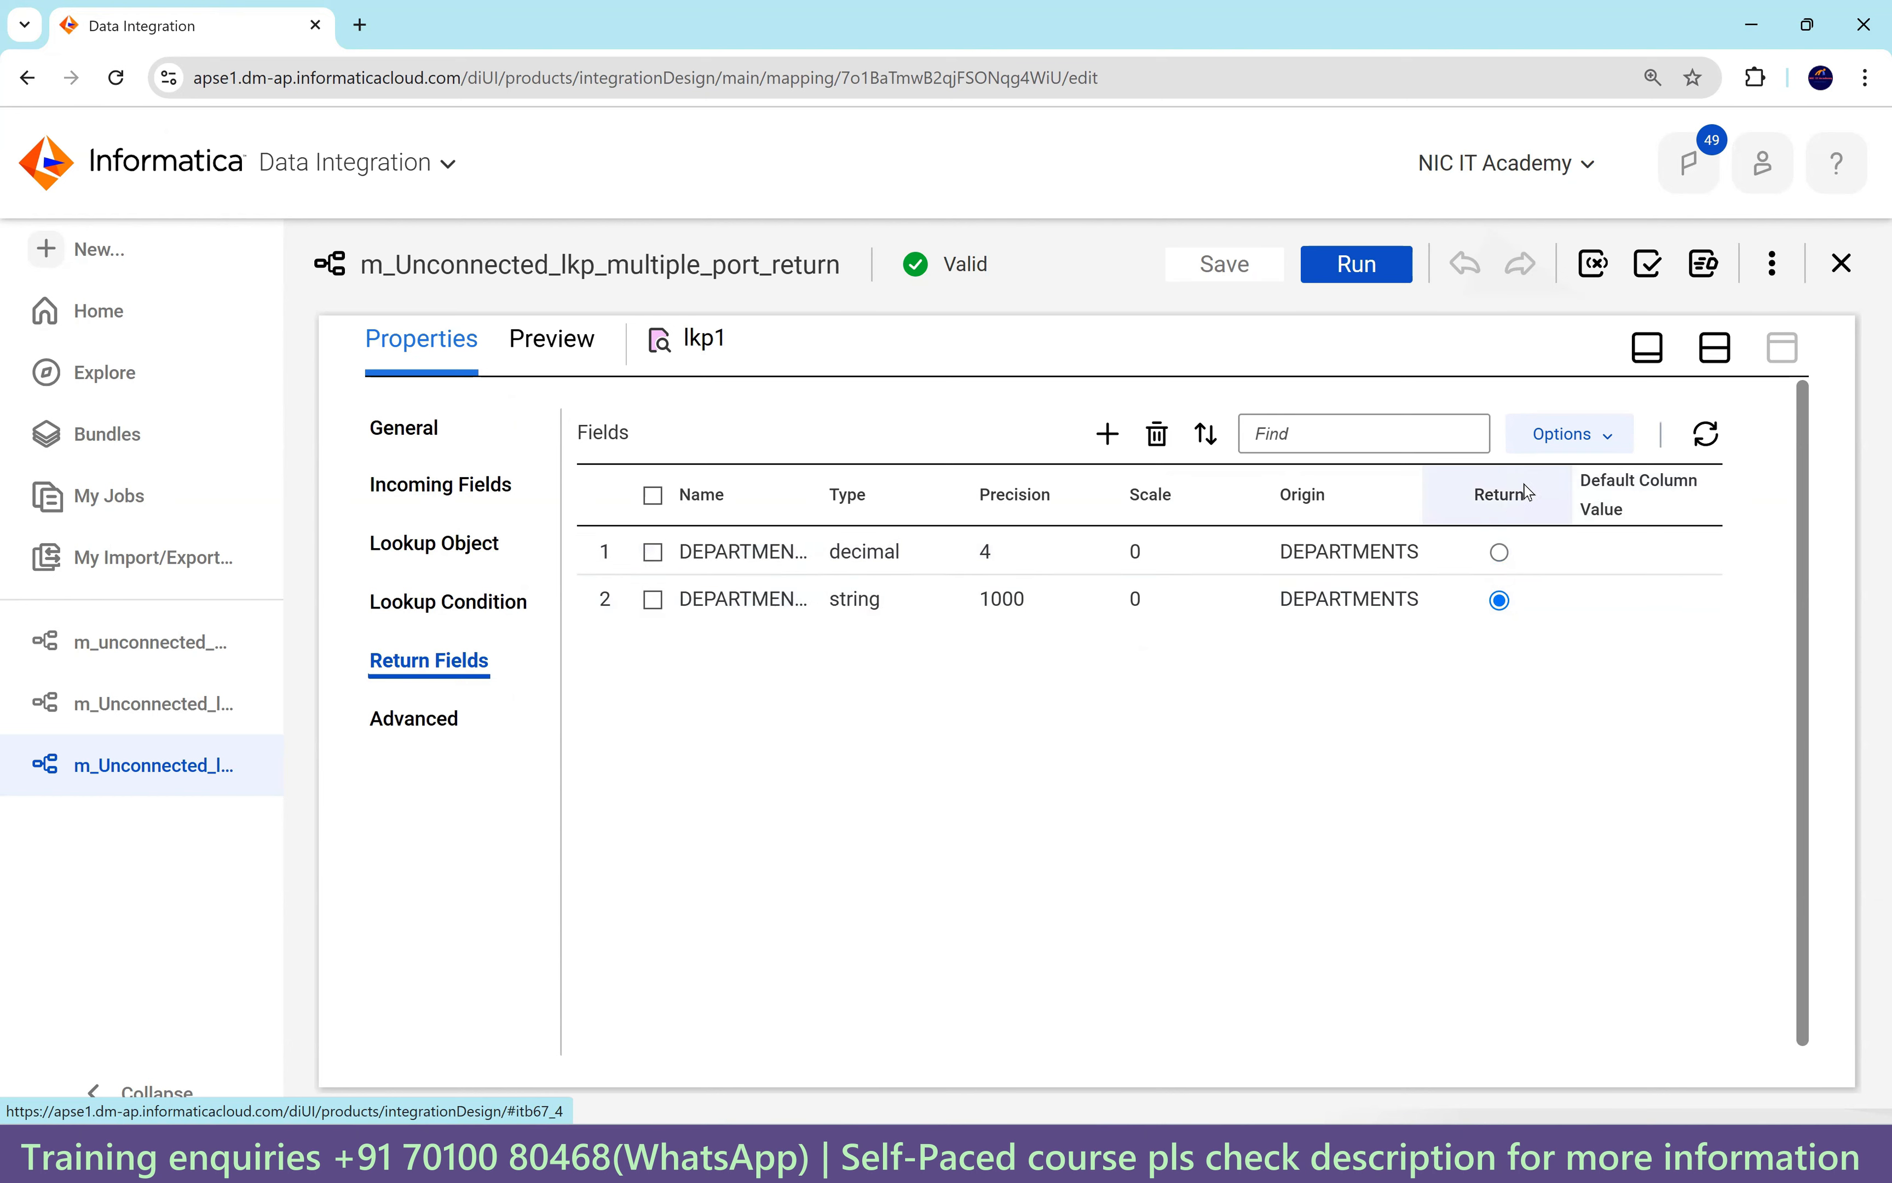
left_click(1602, 437)
left_click(1572, 607)
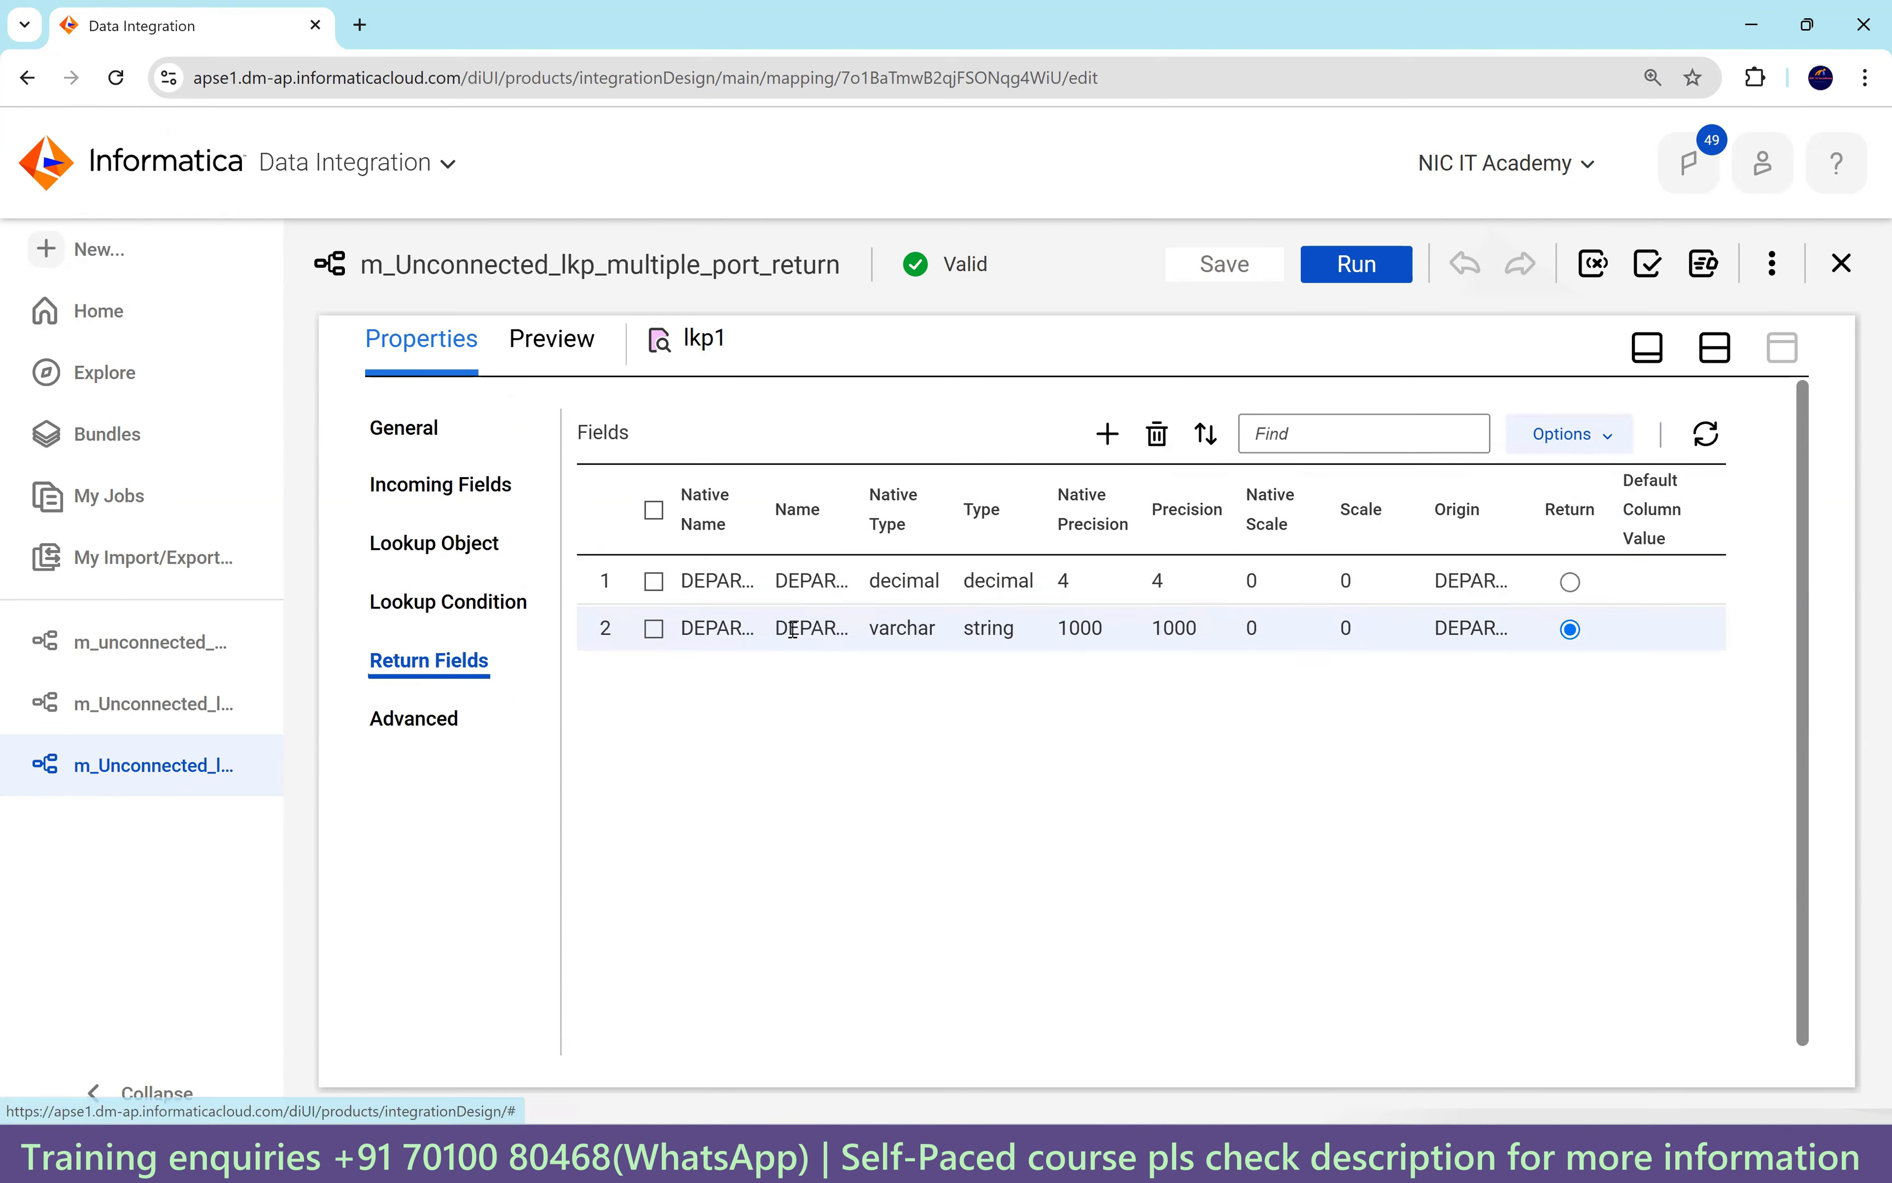
left_click(739, 631)
left_click(813, 583)
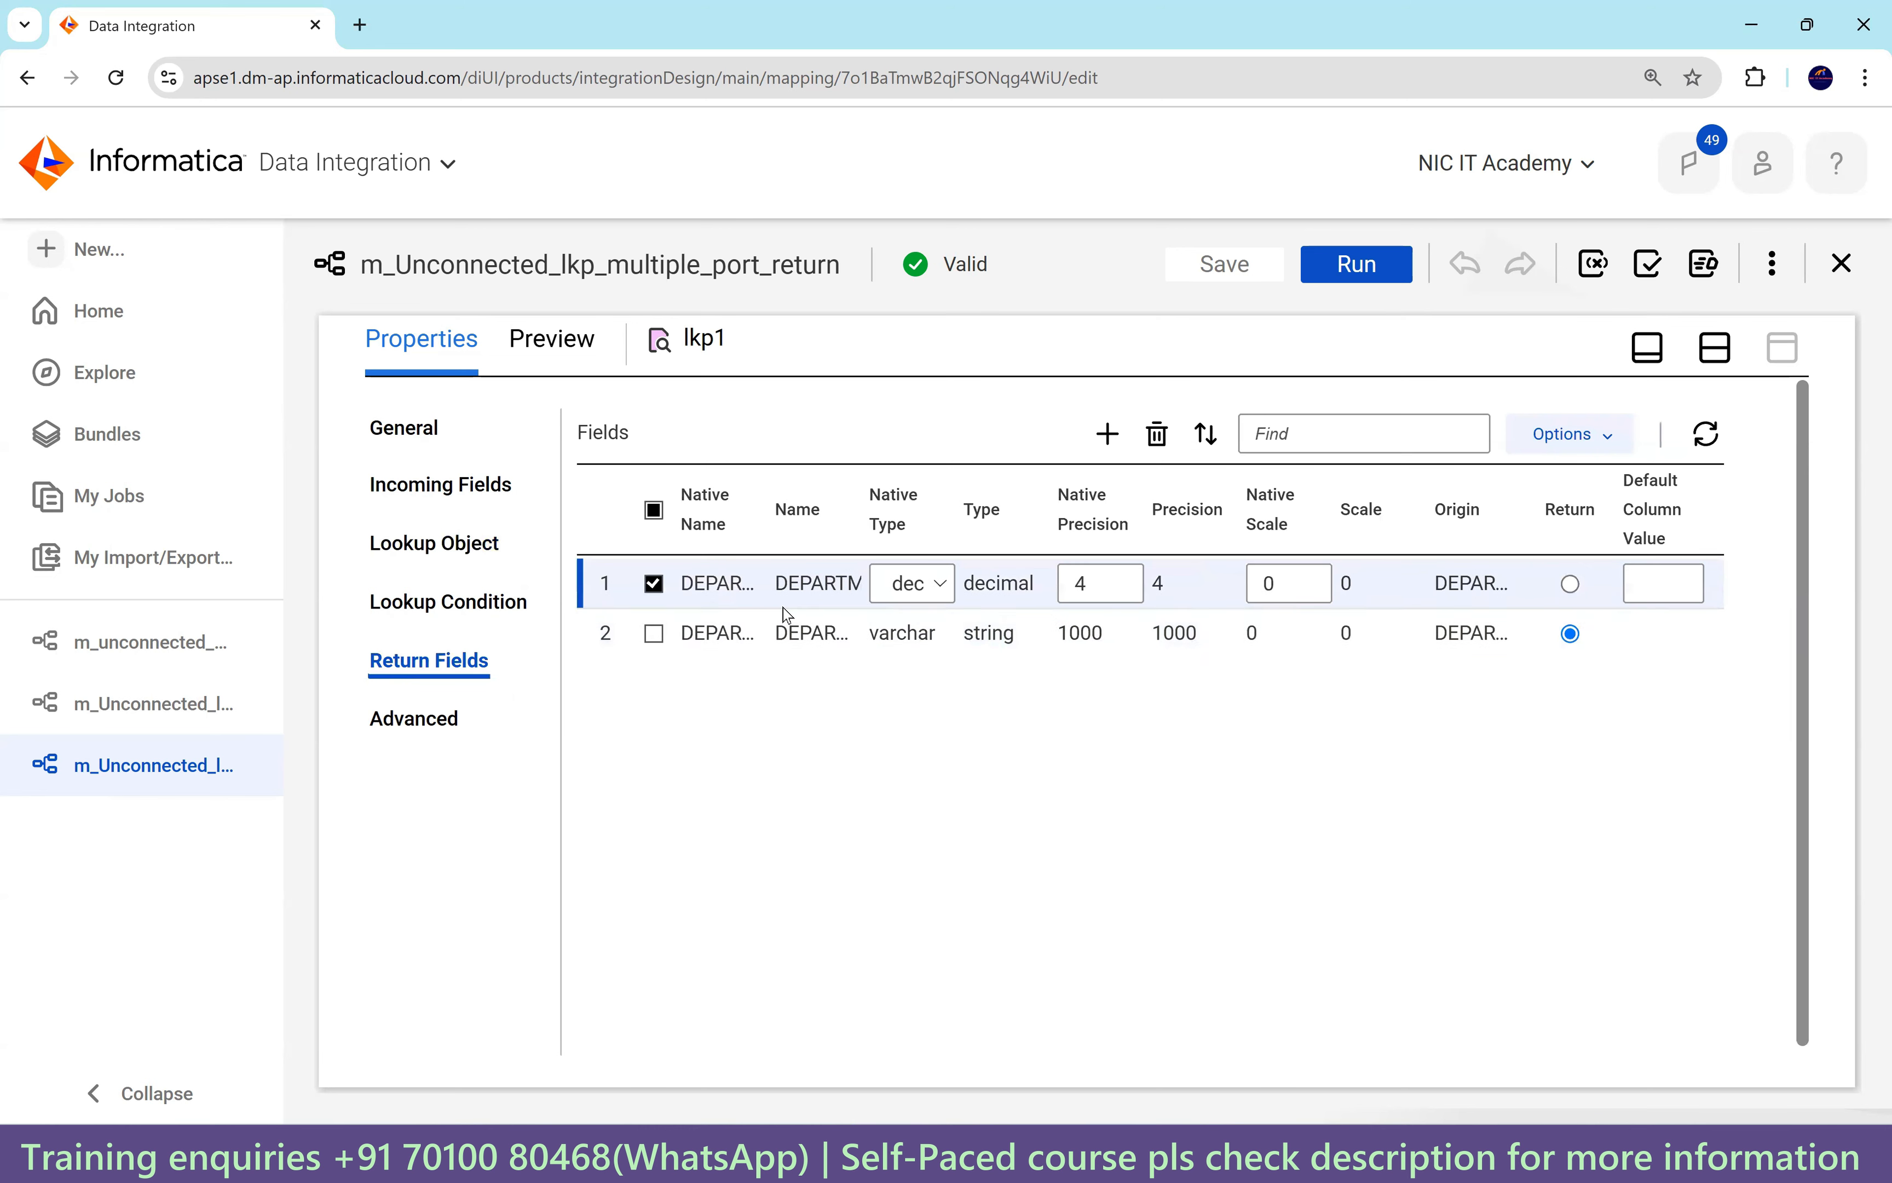
left_click(1054, 778)
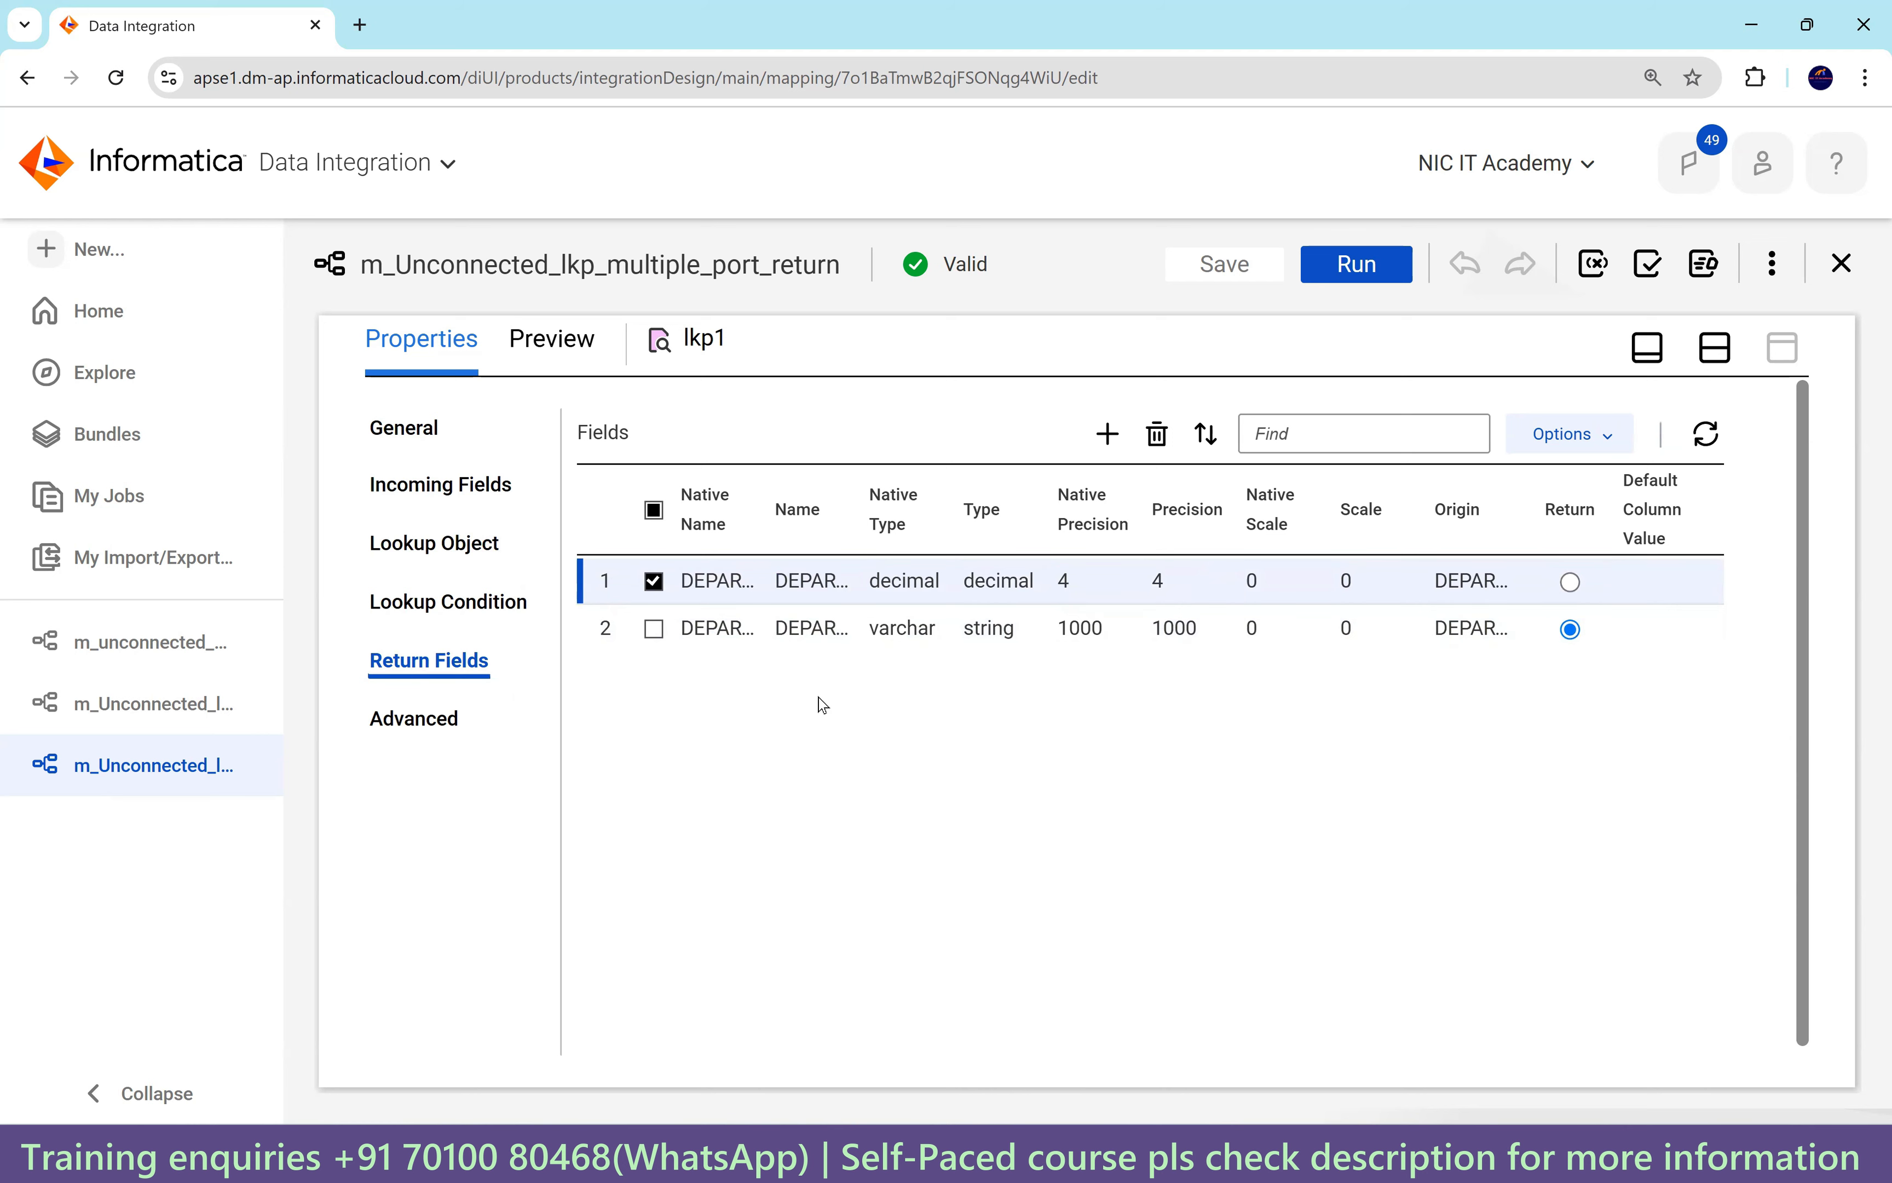
left_click(653, 586)
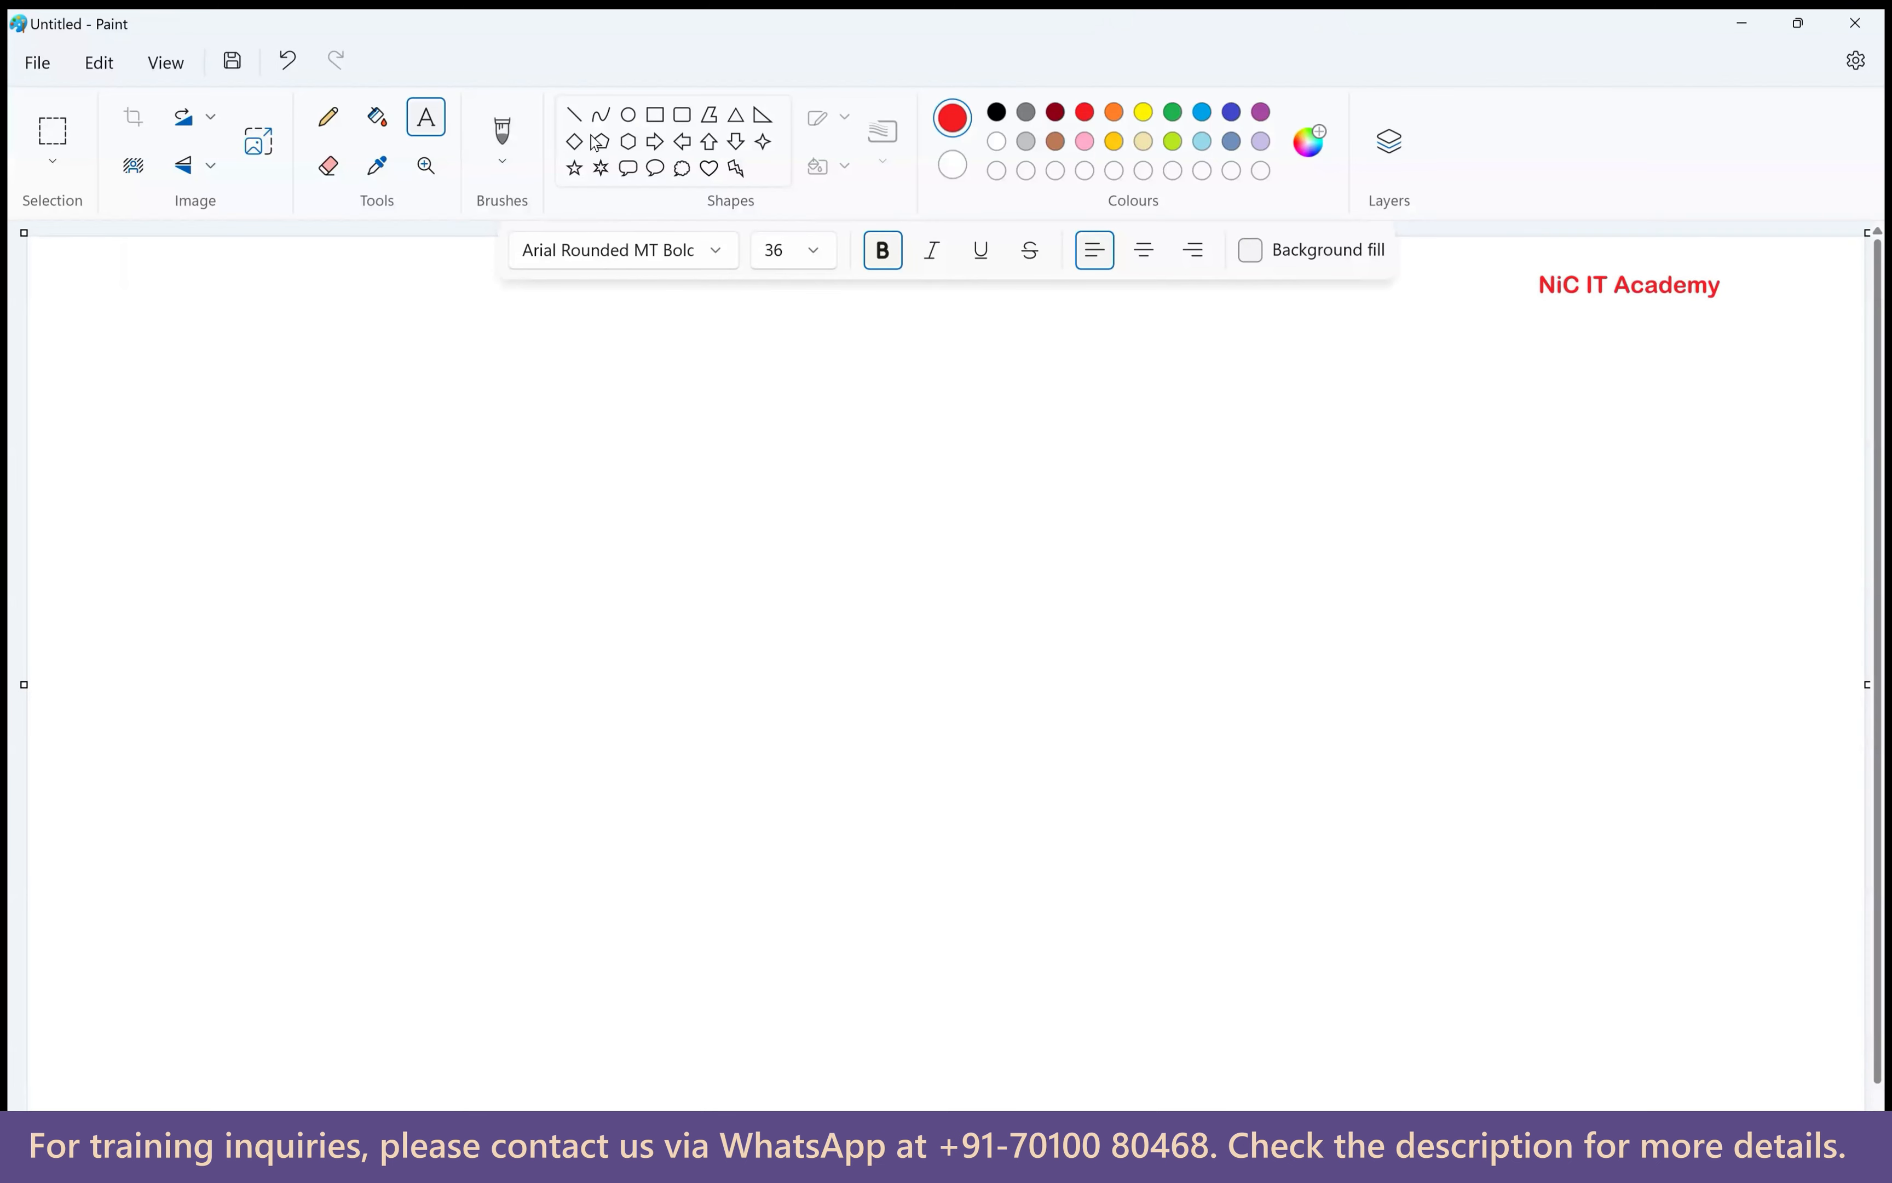
Draw a black rounded box on the left of the canvas labelled Source.
left_click(681, 114)
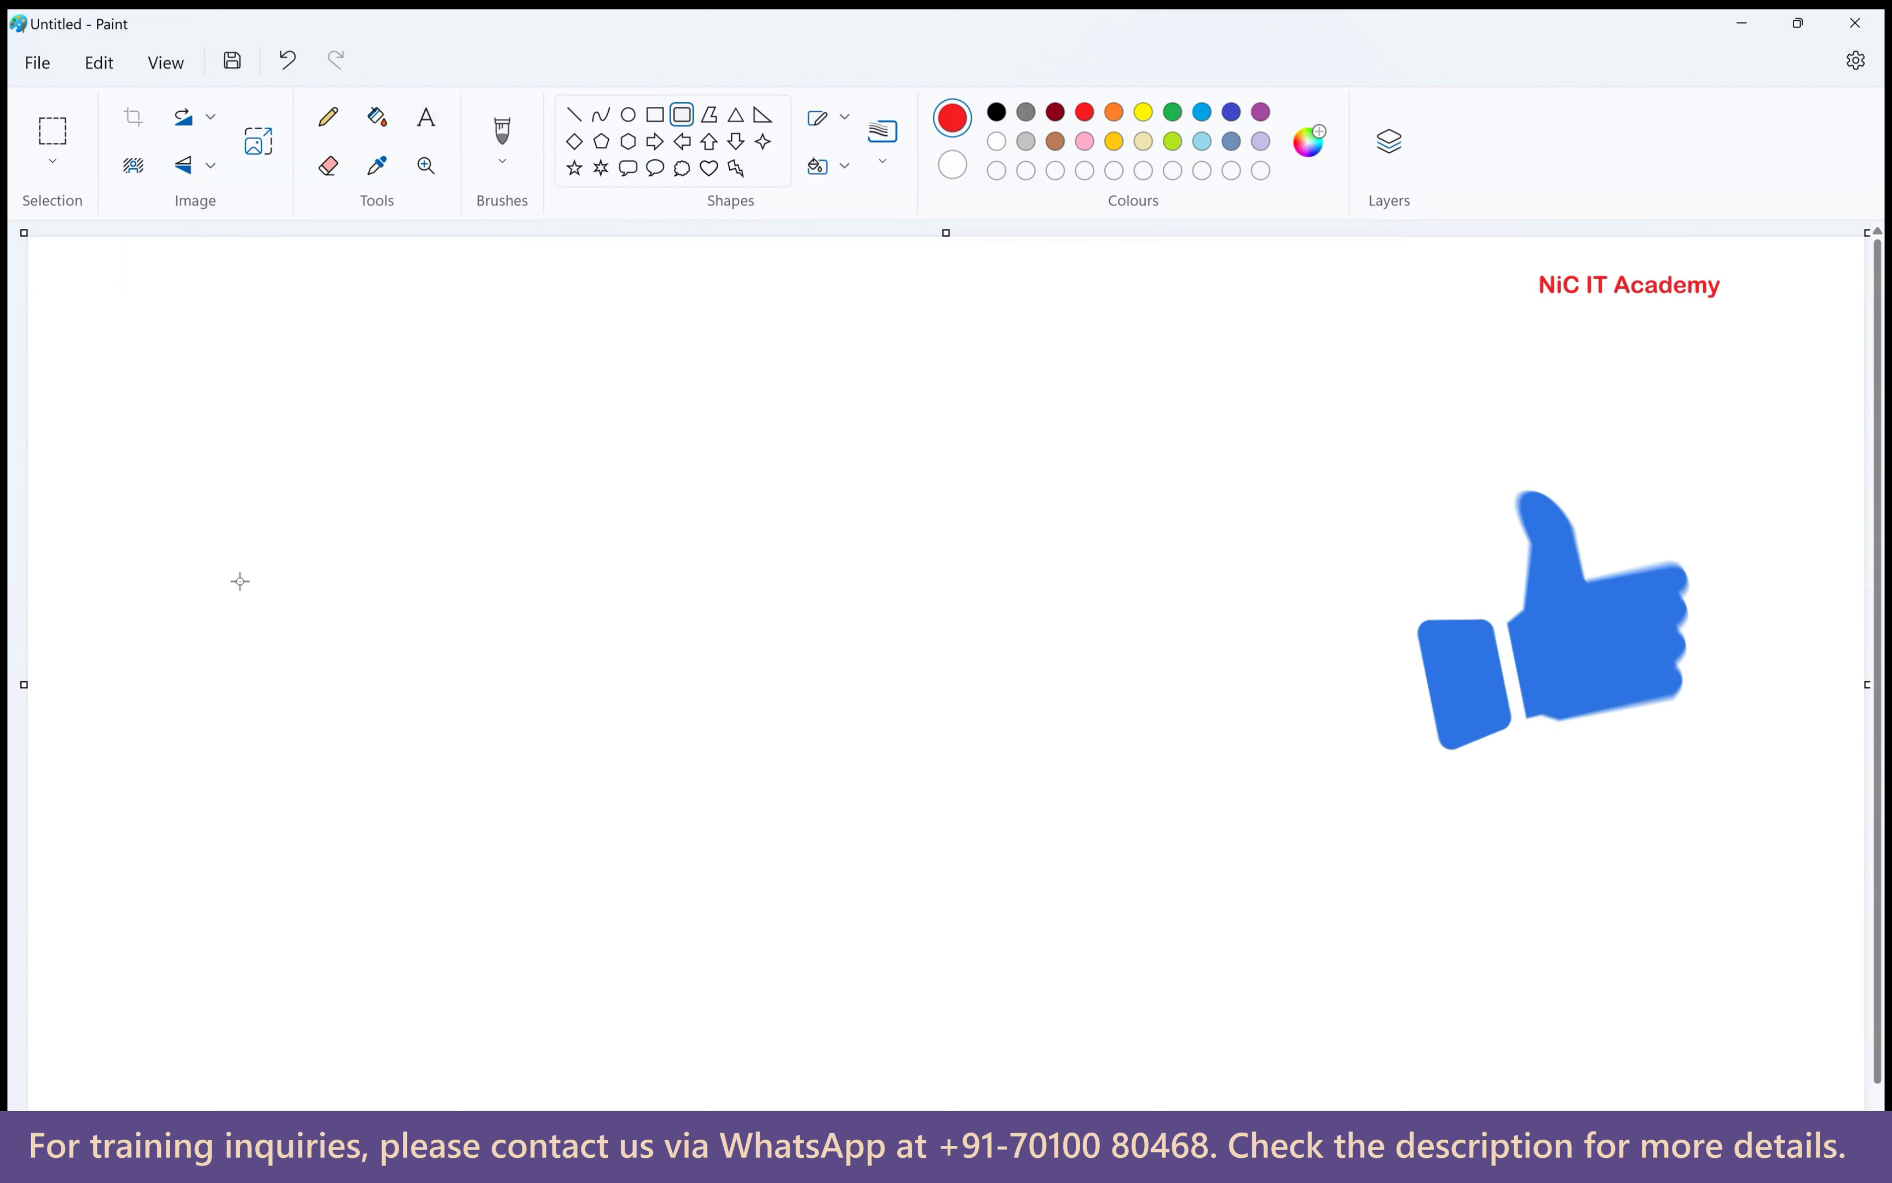
left_click_drag(214, 528, 432, 787)
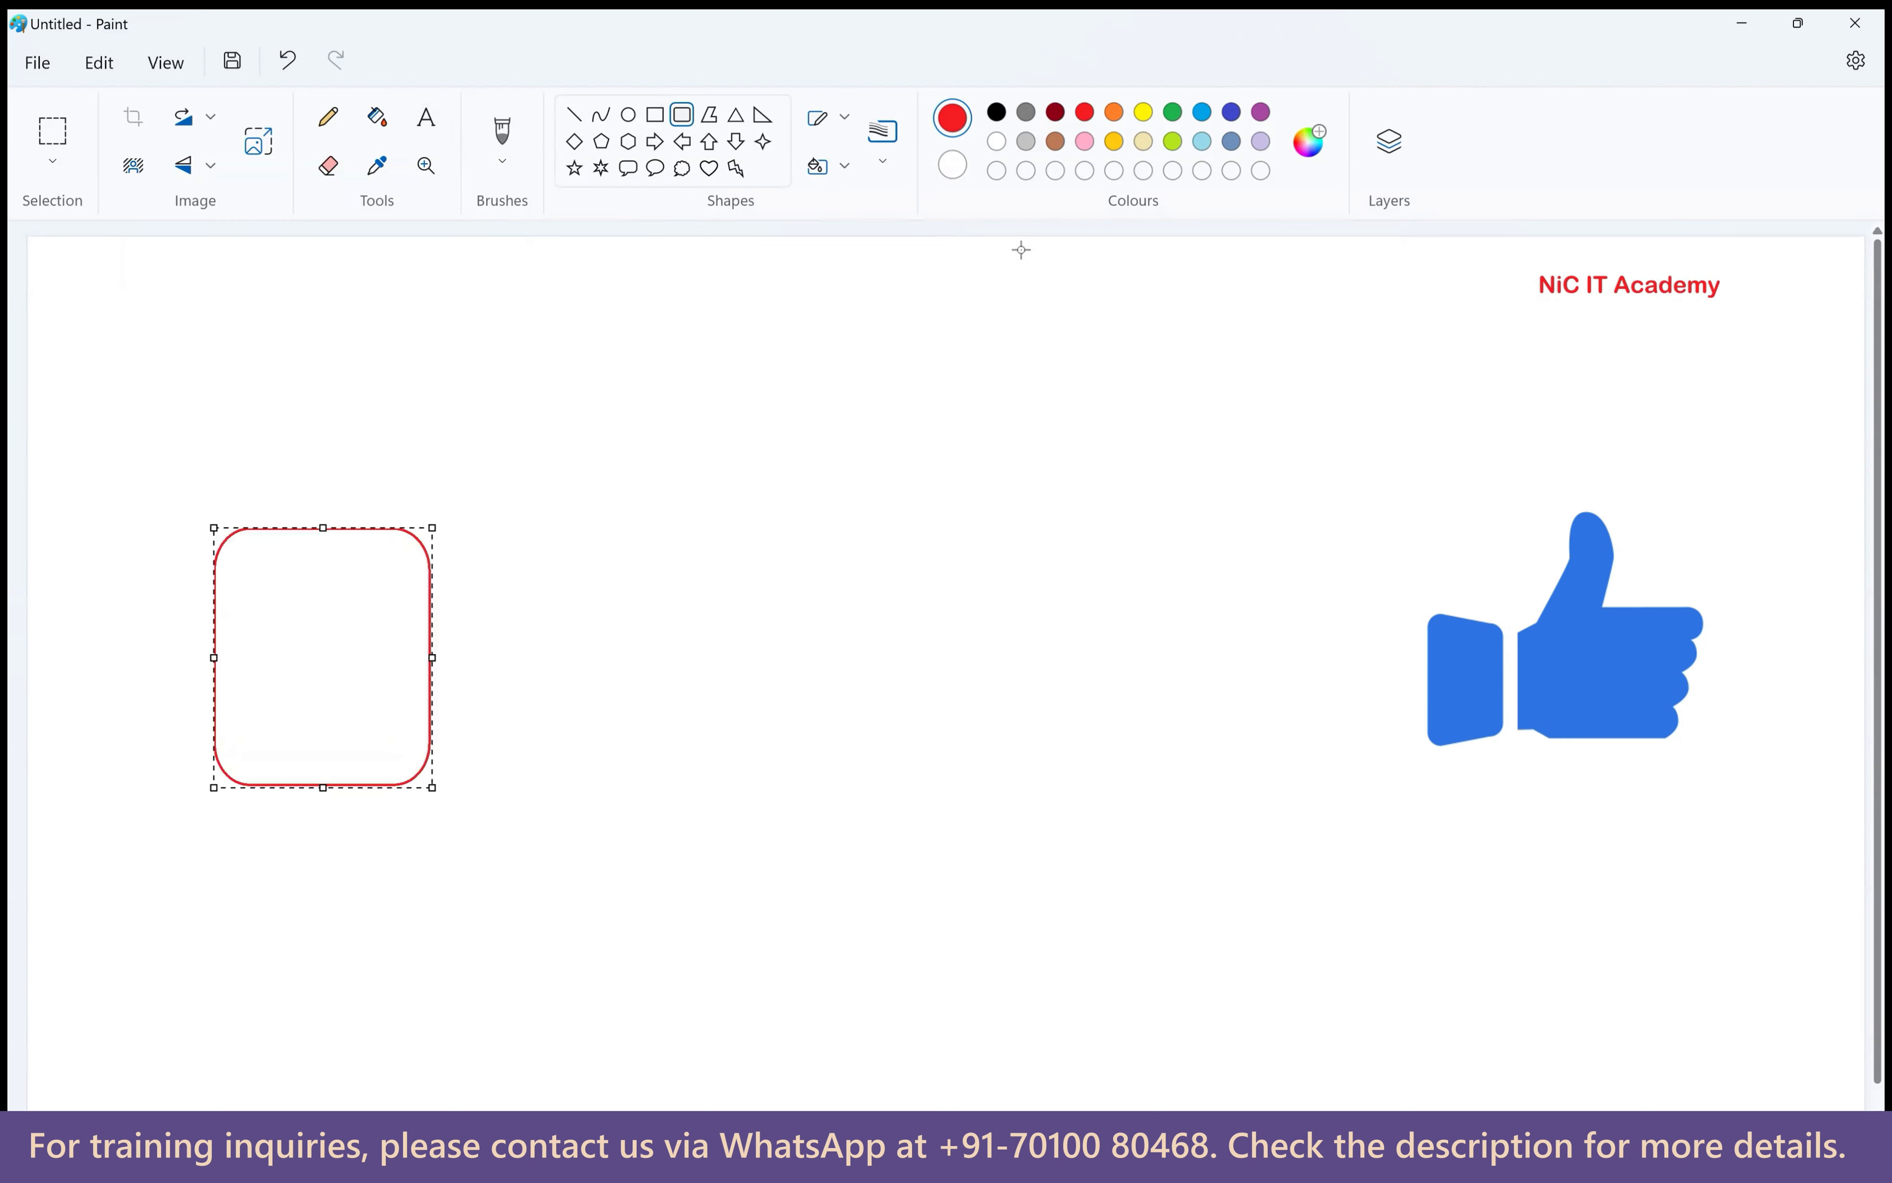
left_click(996, 111)
left_click(426, 117)
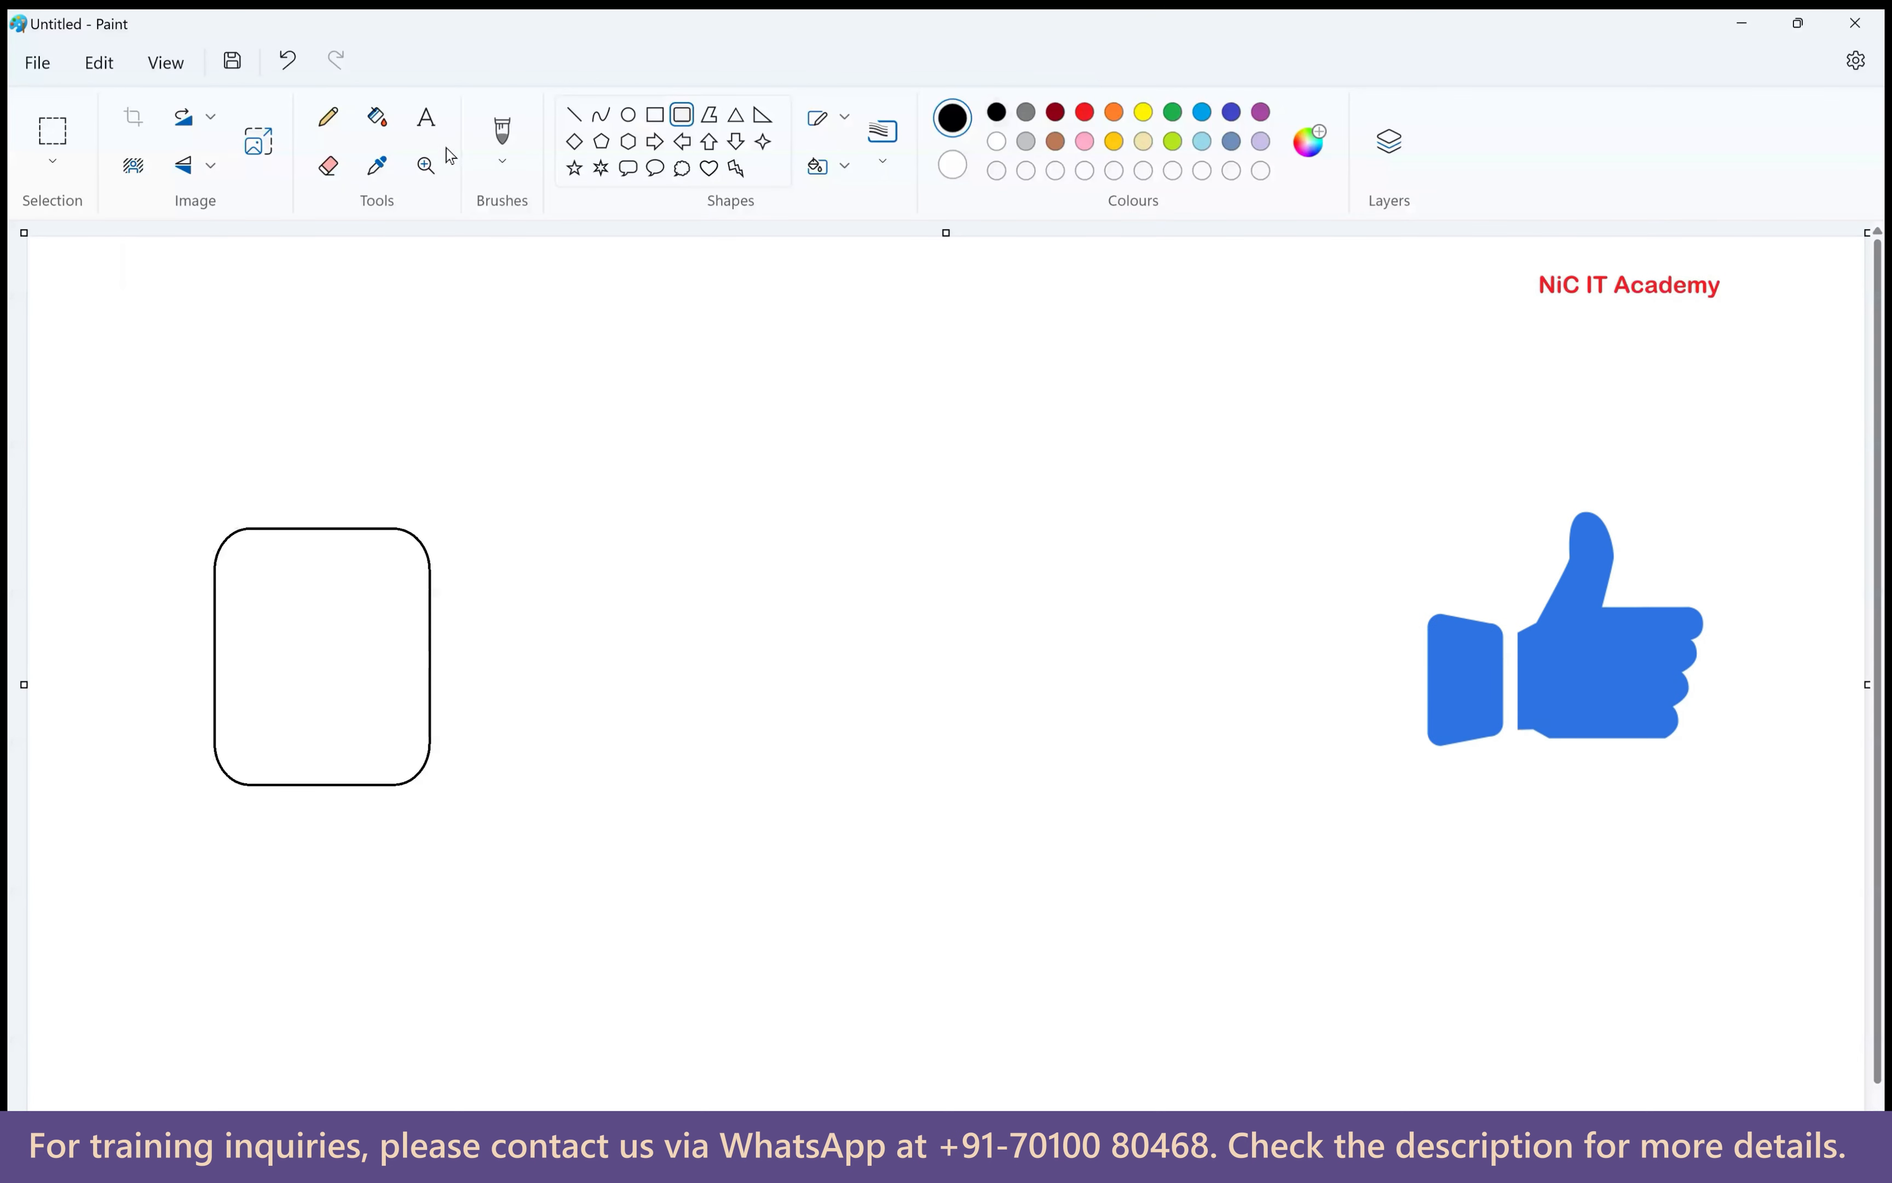
left_click(267, 485)
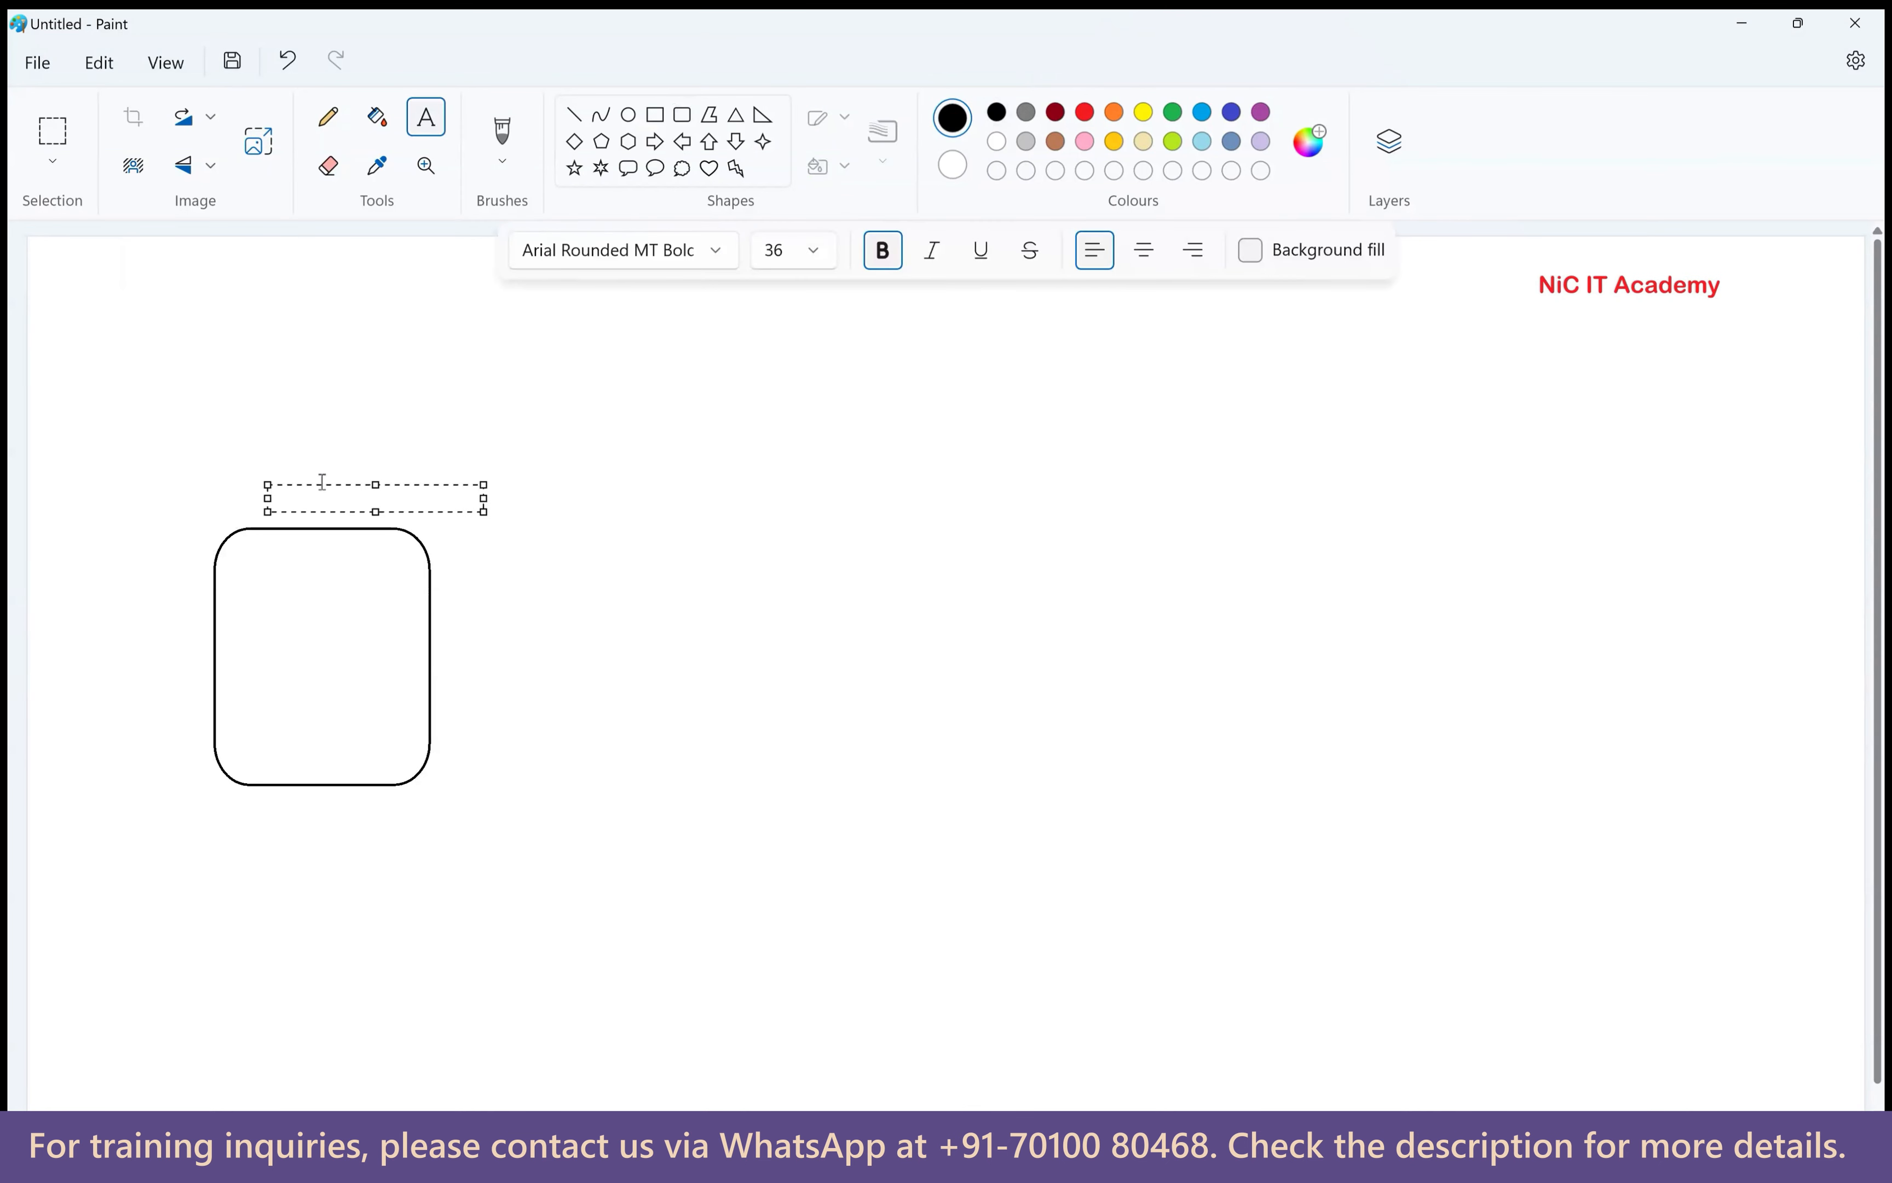
type("Source")
left_click(813, 356)
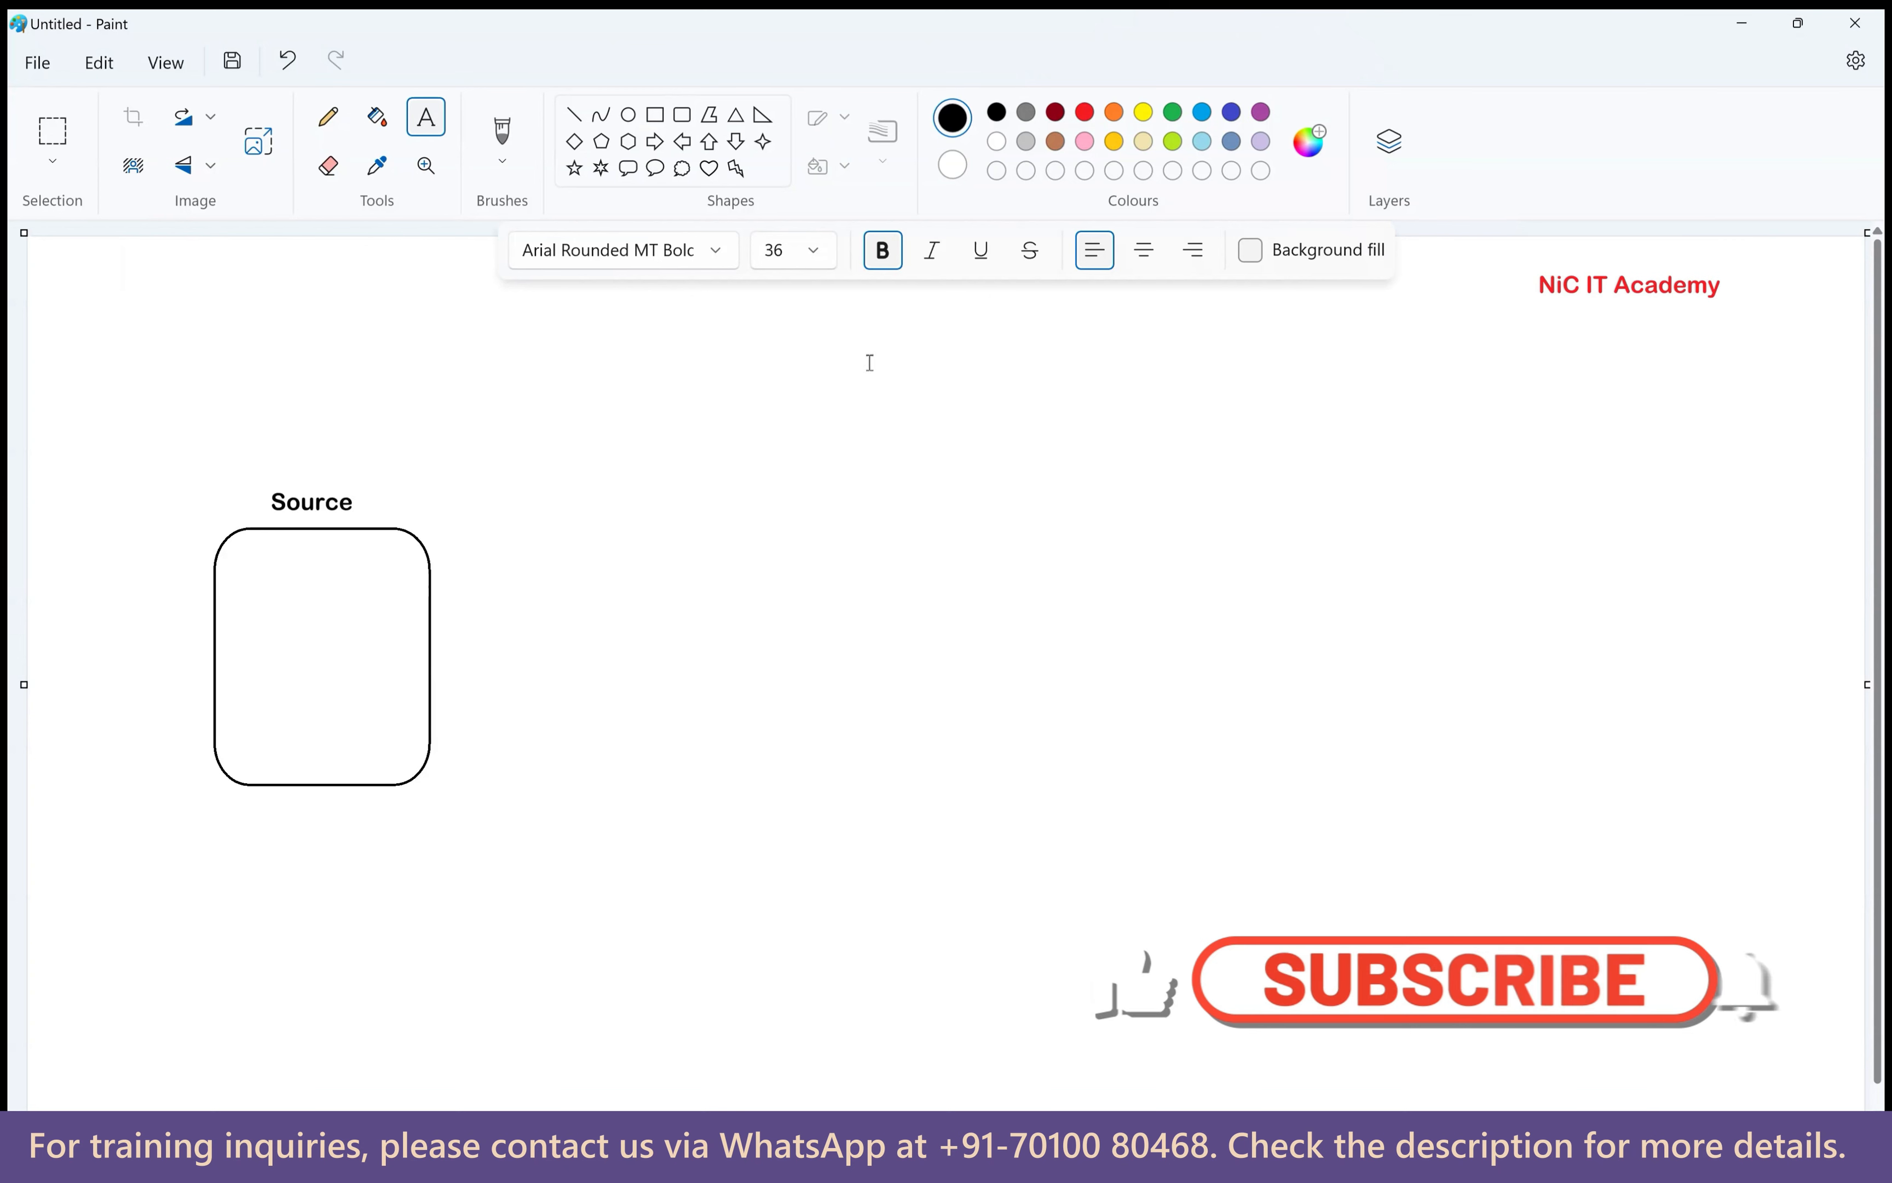
Add a Lookup heading near the top centre and the value 20 inside the Source box.
left_click(875, 397)
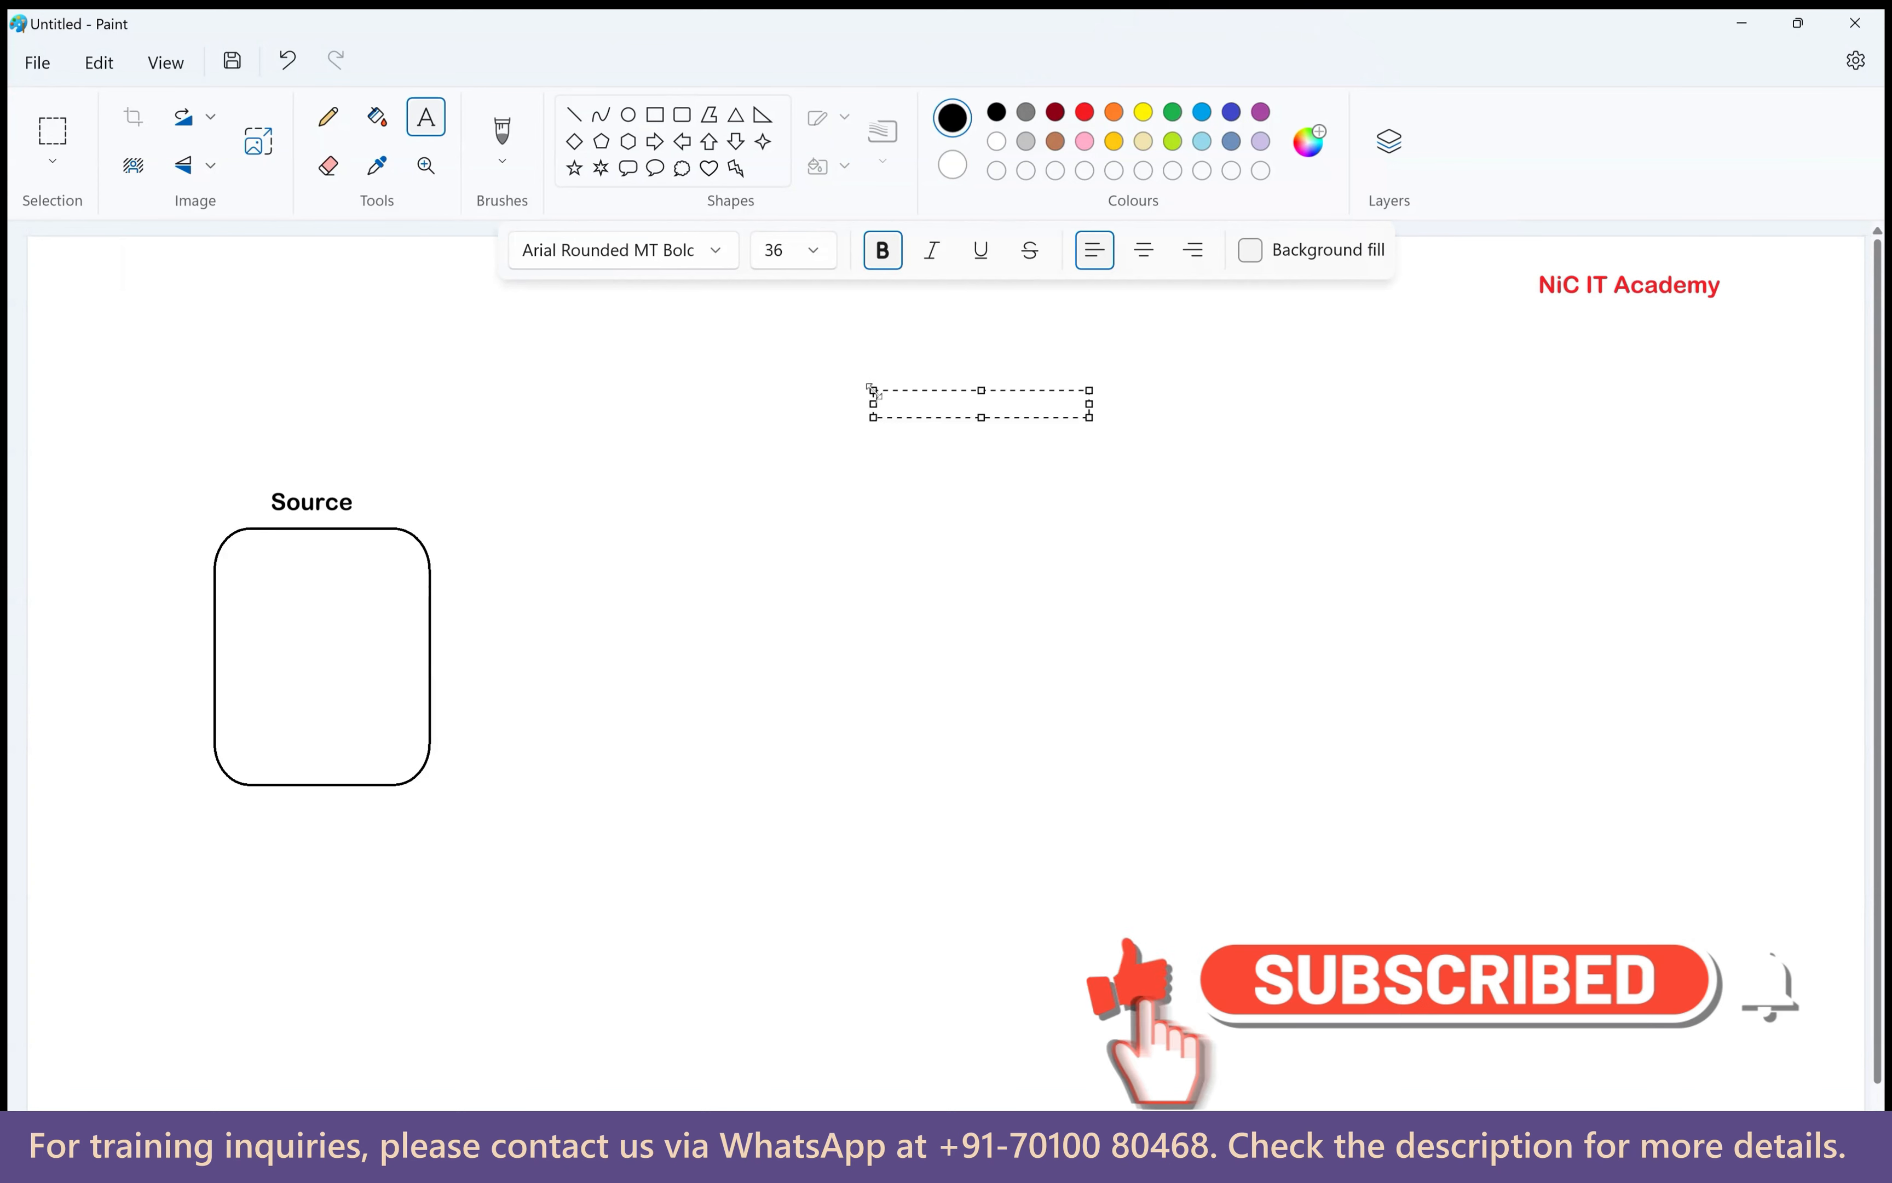
type("Lookup")
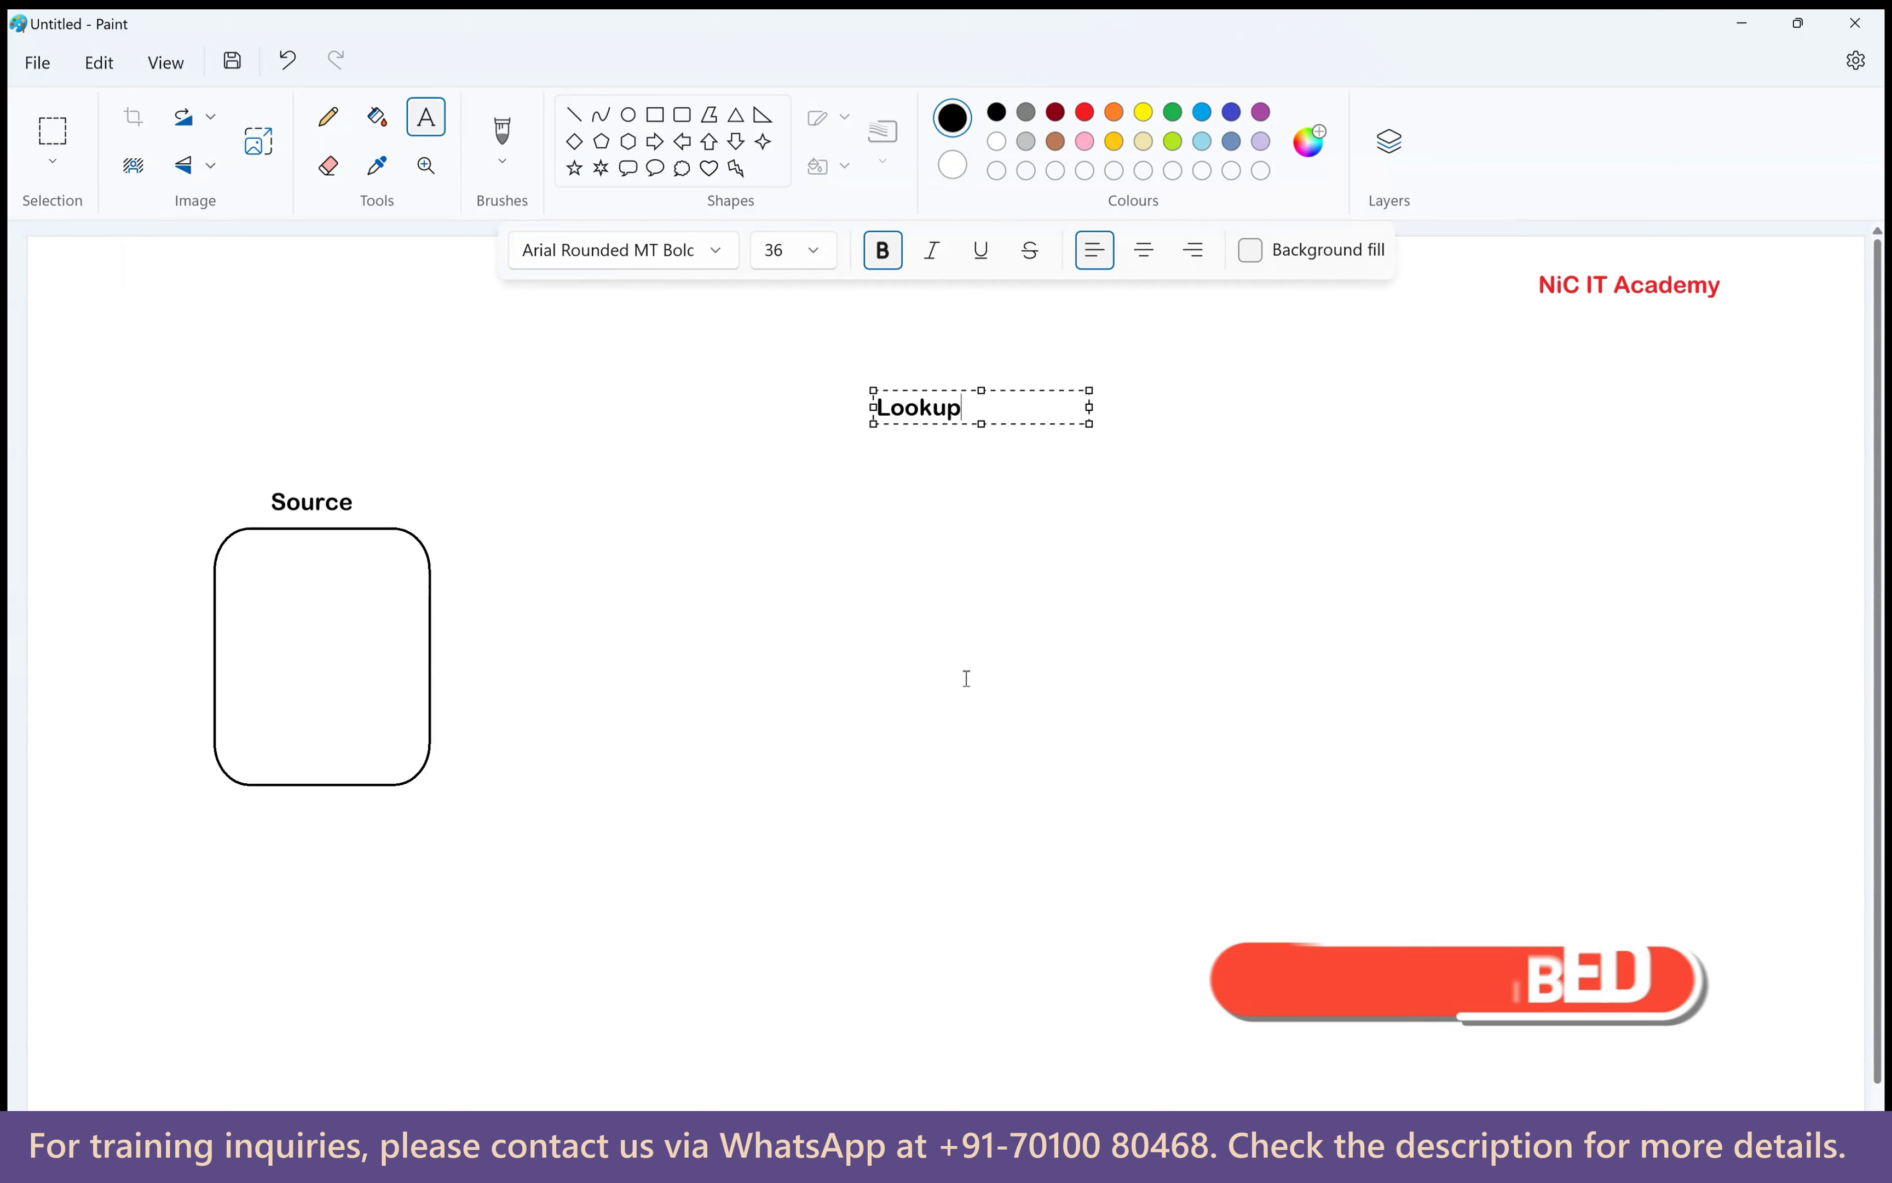
left_click(592, 347)
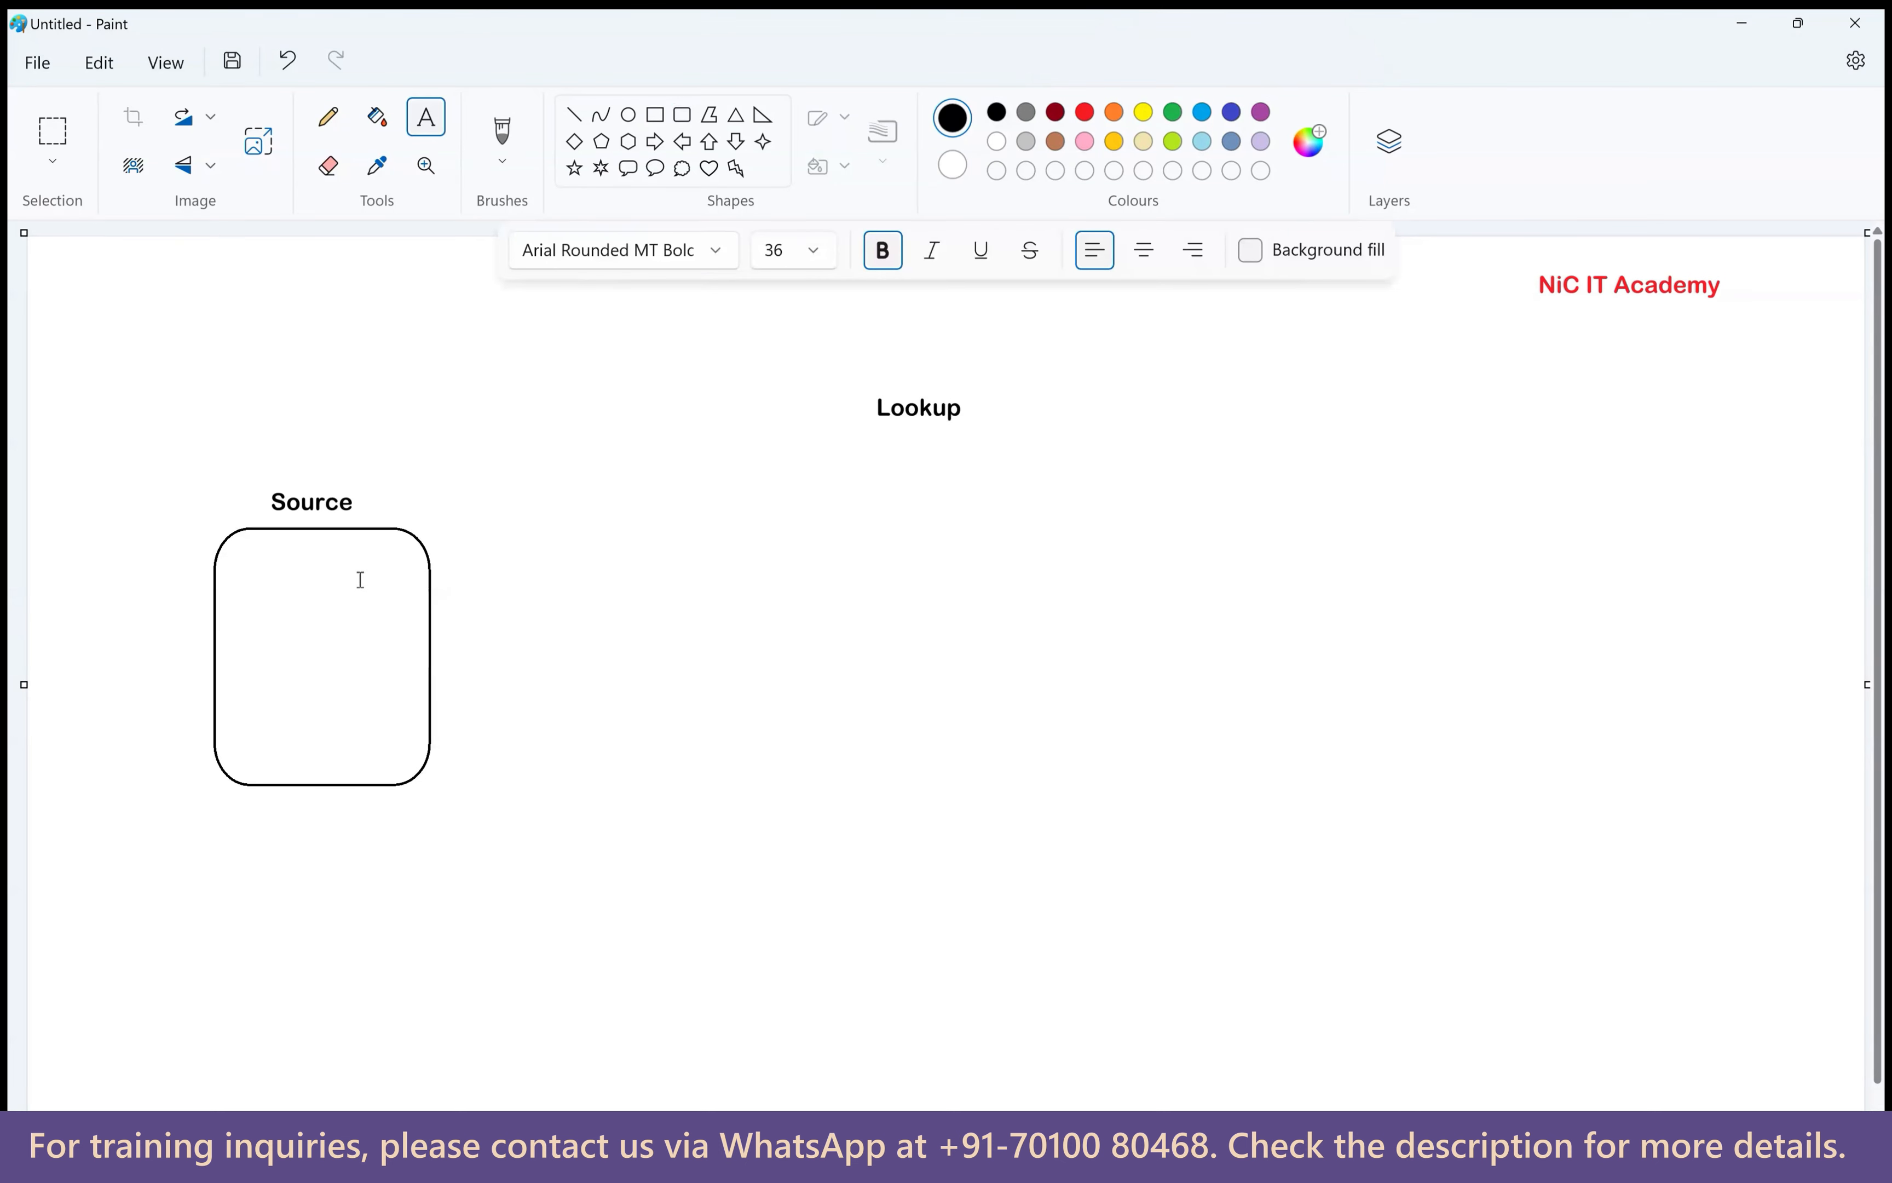
left_click(362, 636)
type("20")
left_click(801, 427)
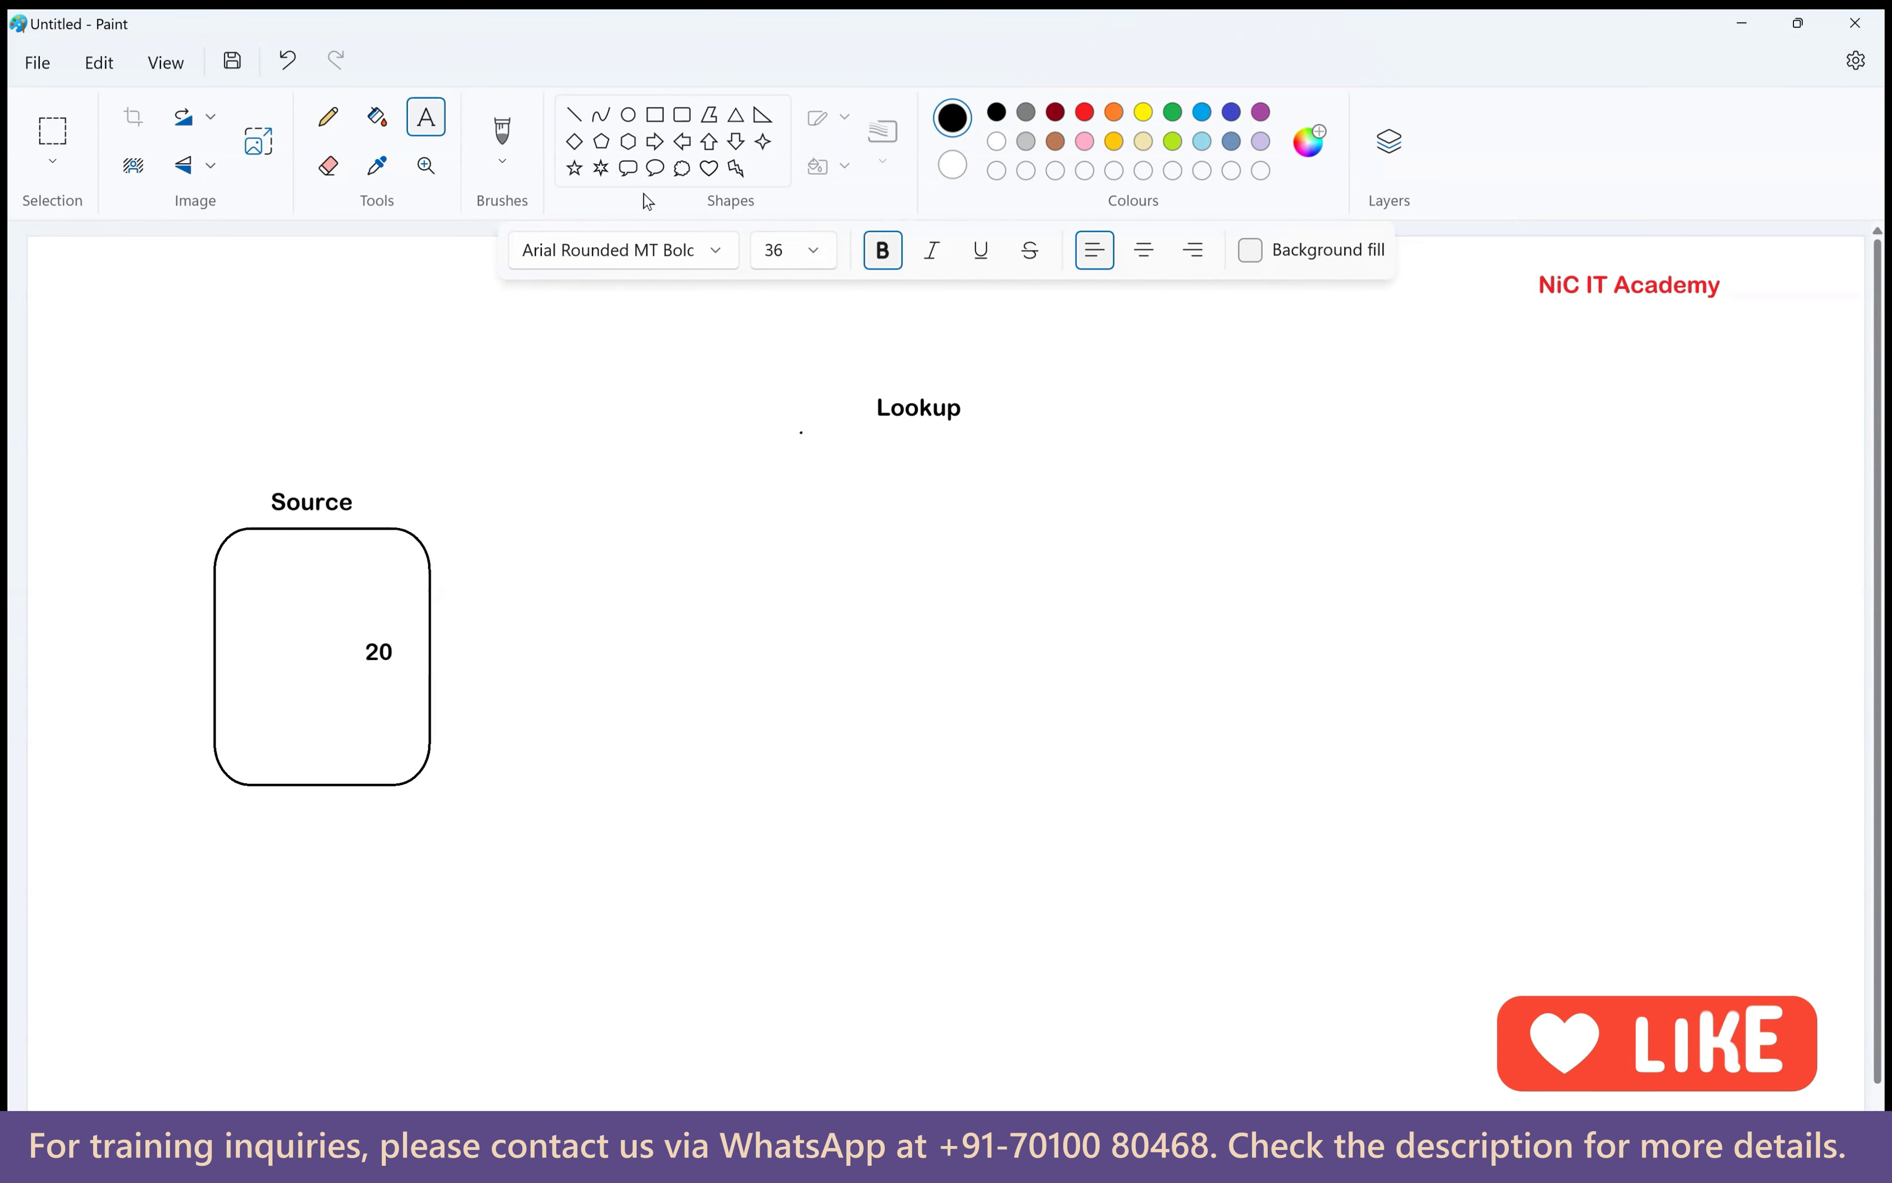
Draw a blue rectangle beneath the Lookup heading.
left_click(656, 115)
left_click(1202, 112)
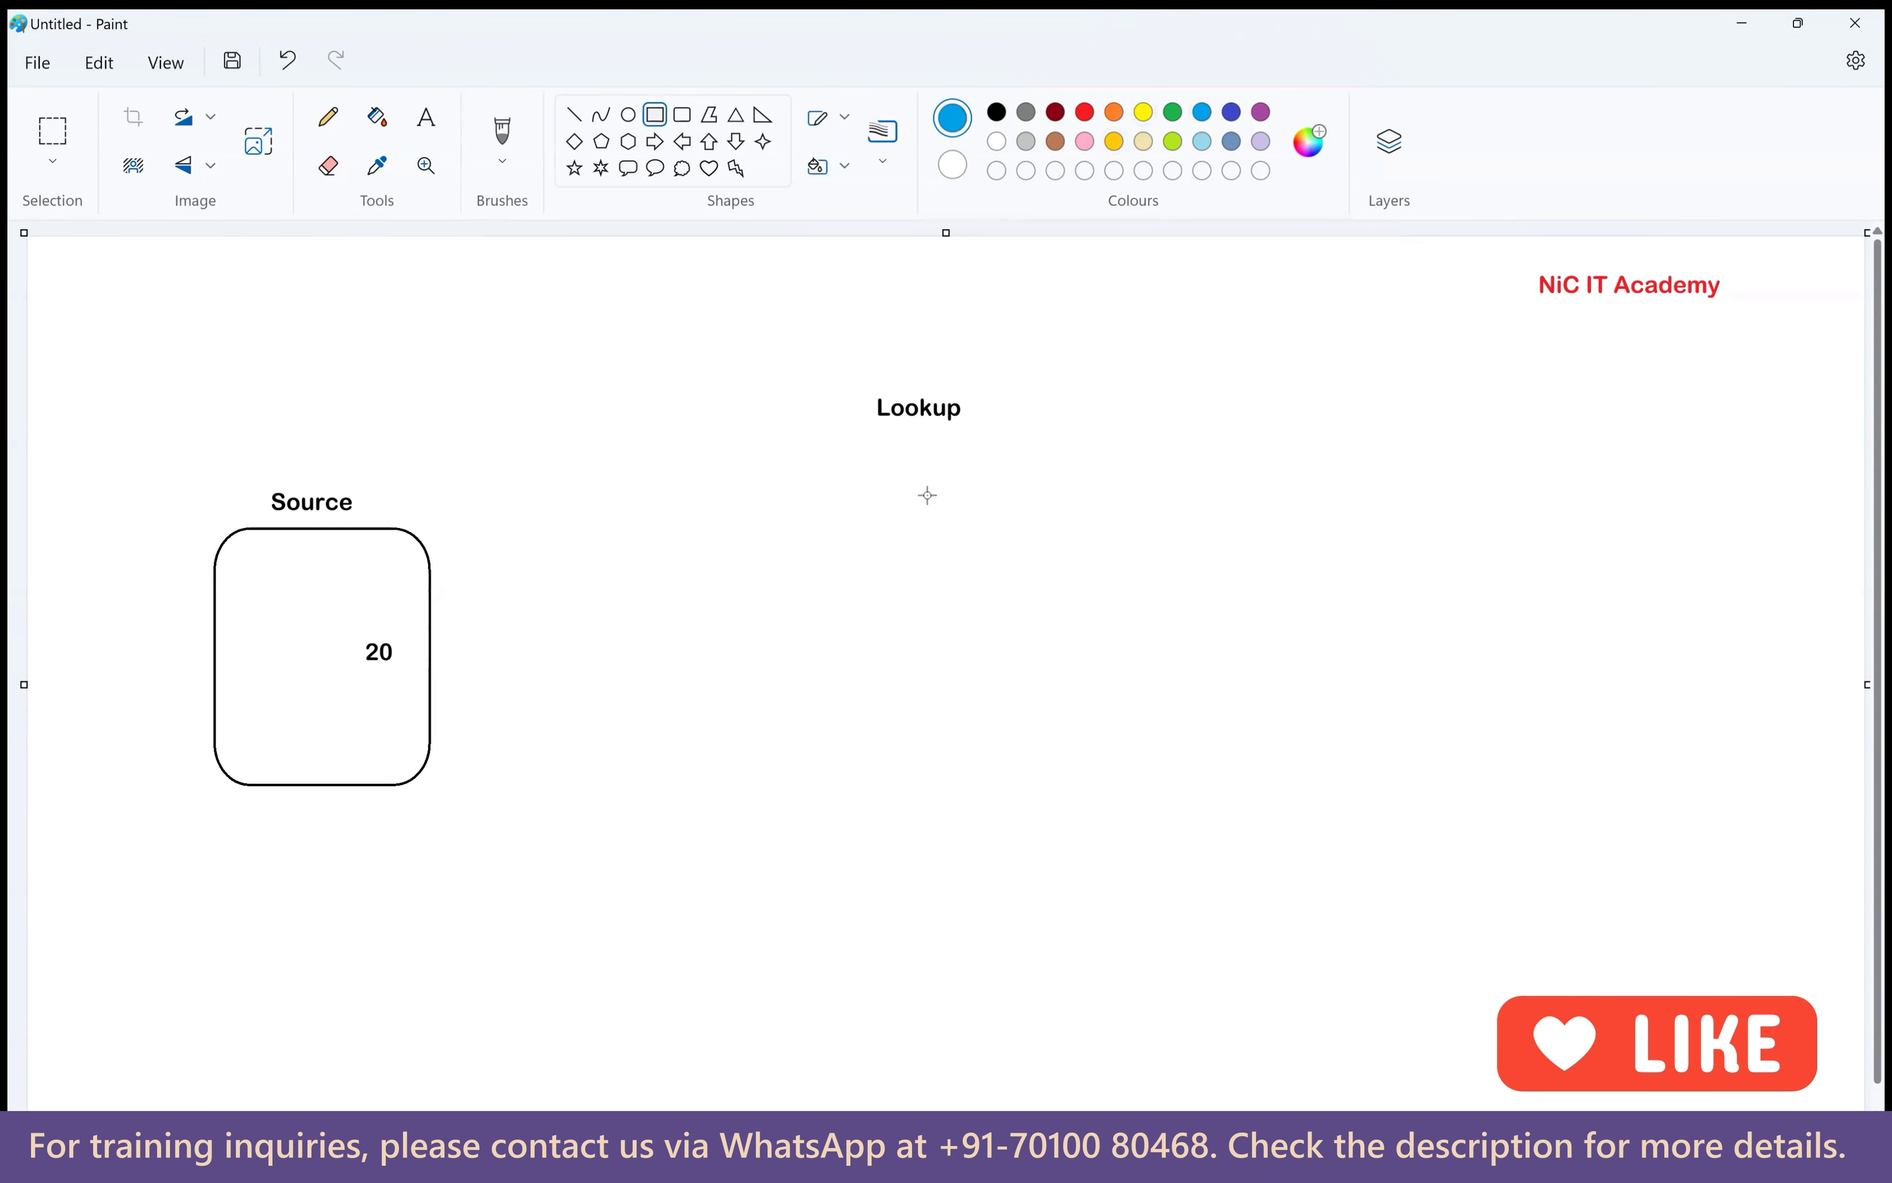
left_click_drag(864, 459, 1130, 794)
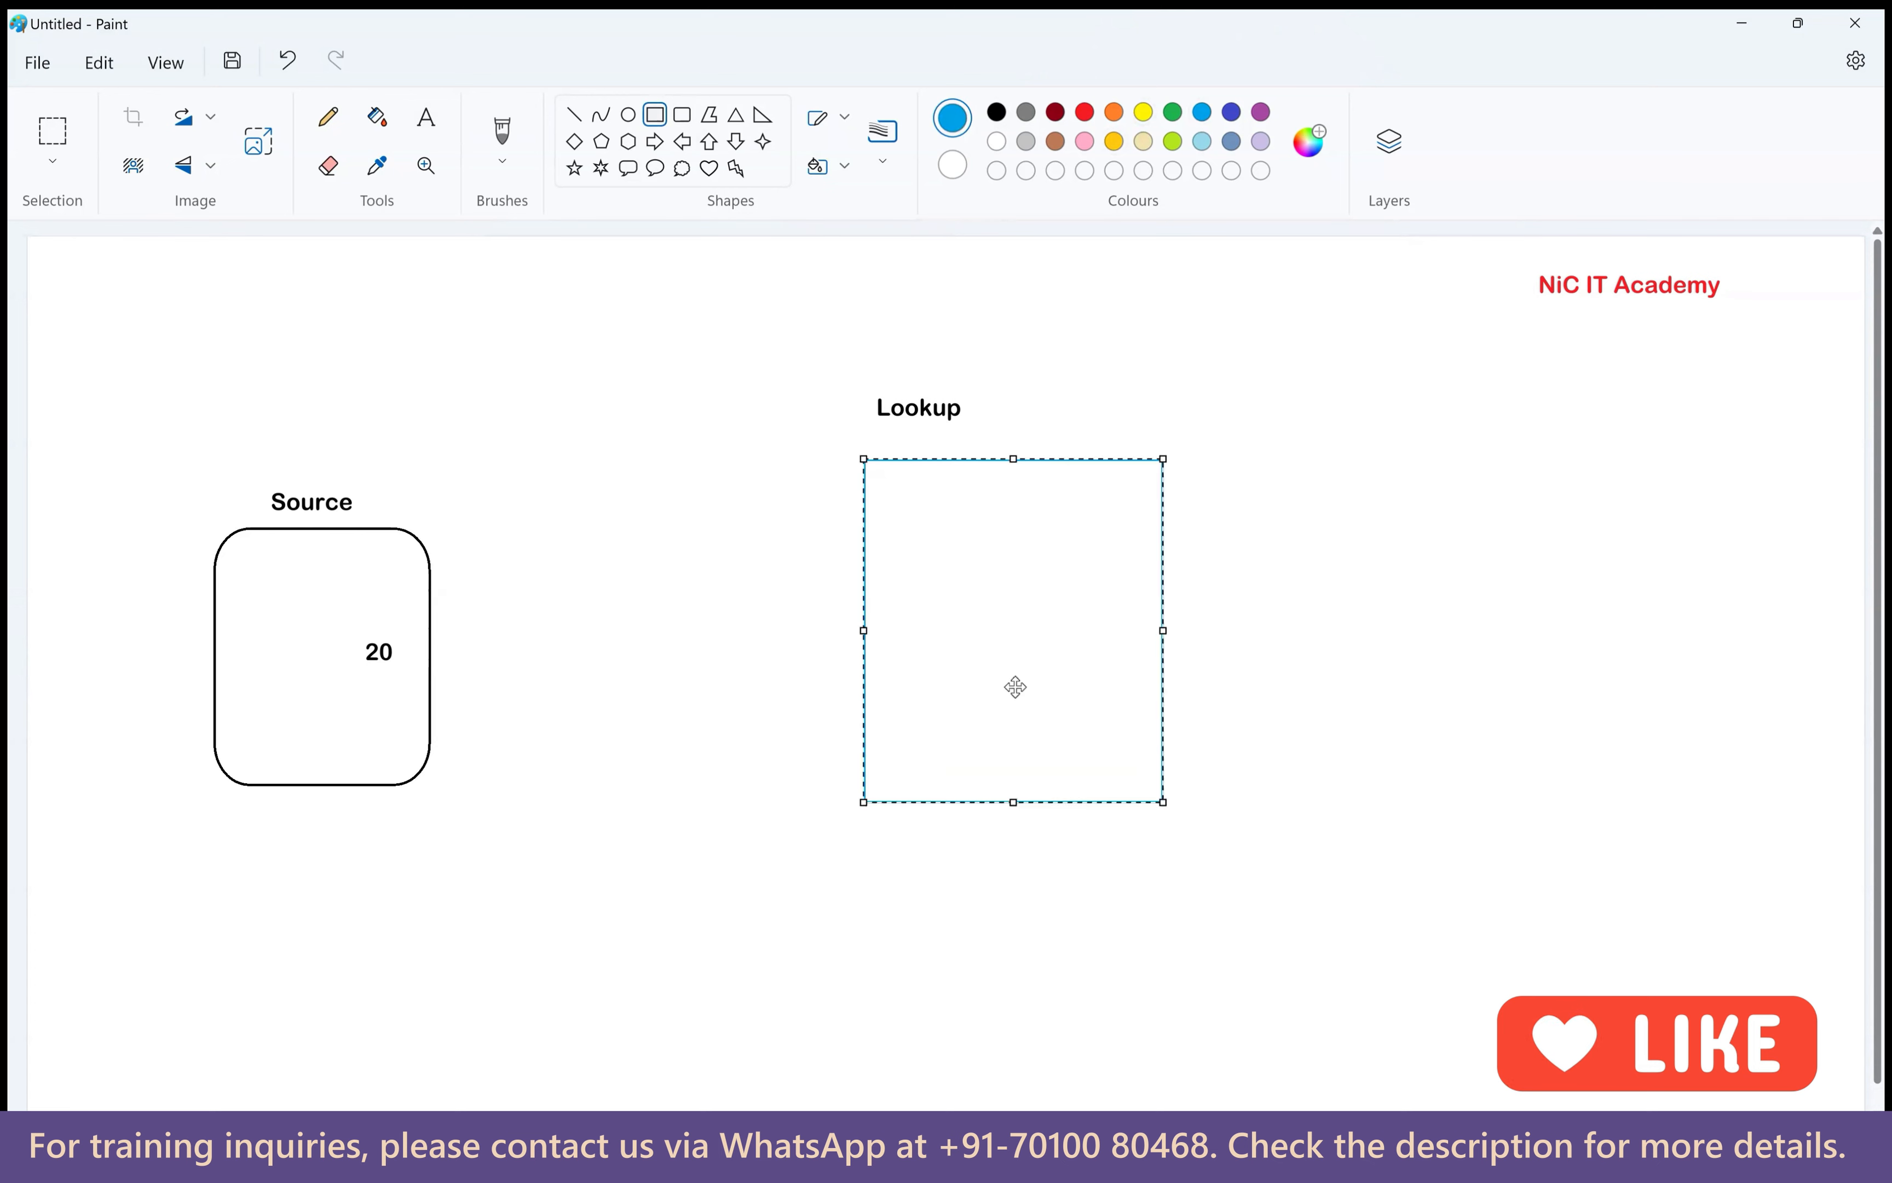
left_click_drag(949, 688, 903, 680)
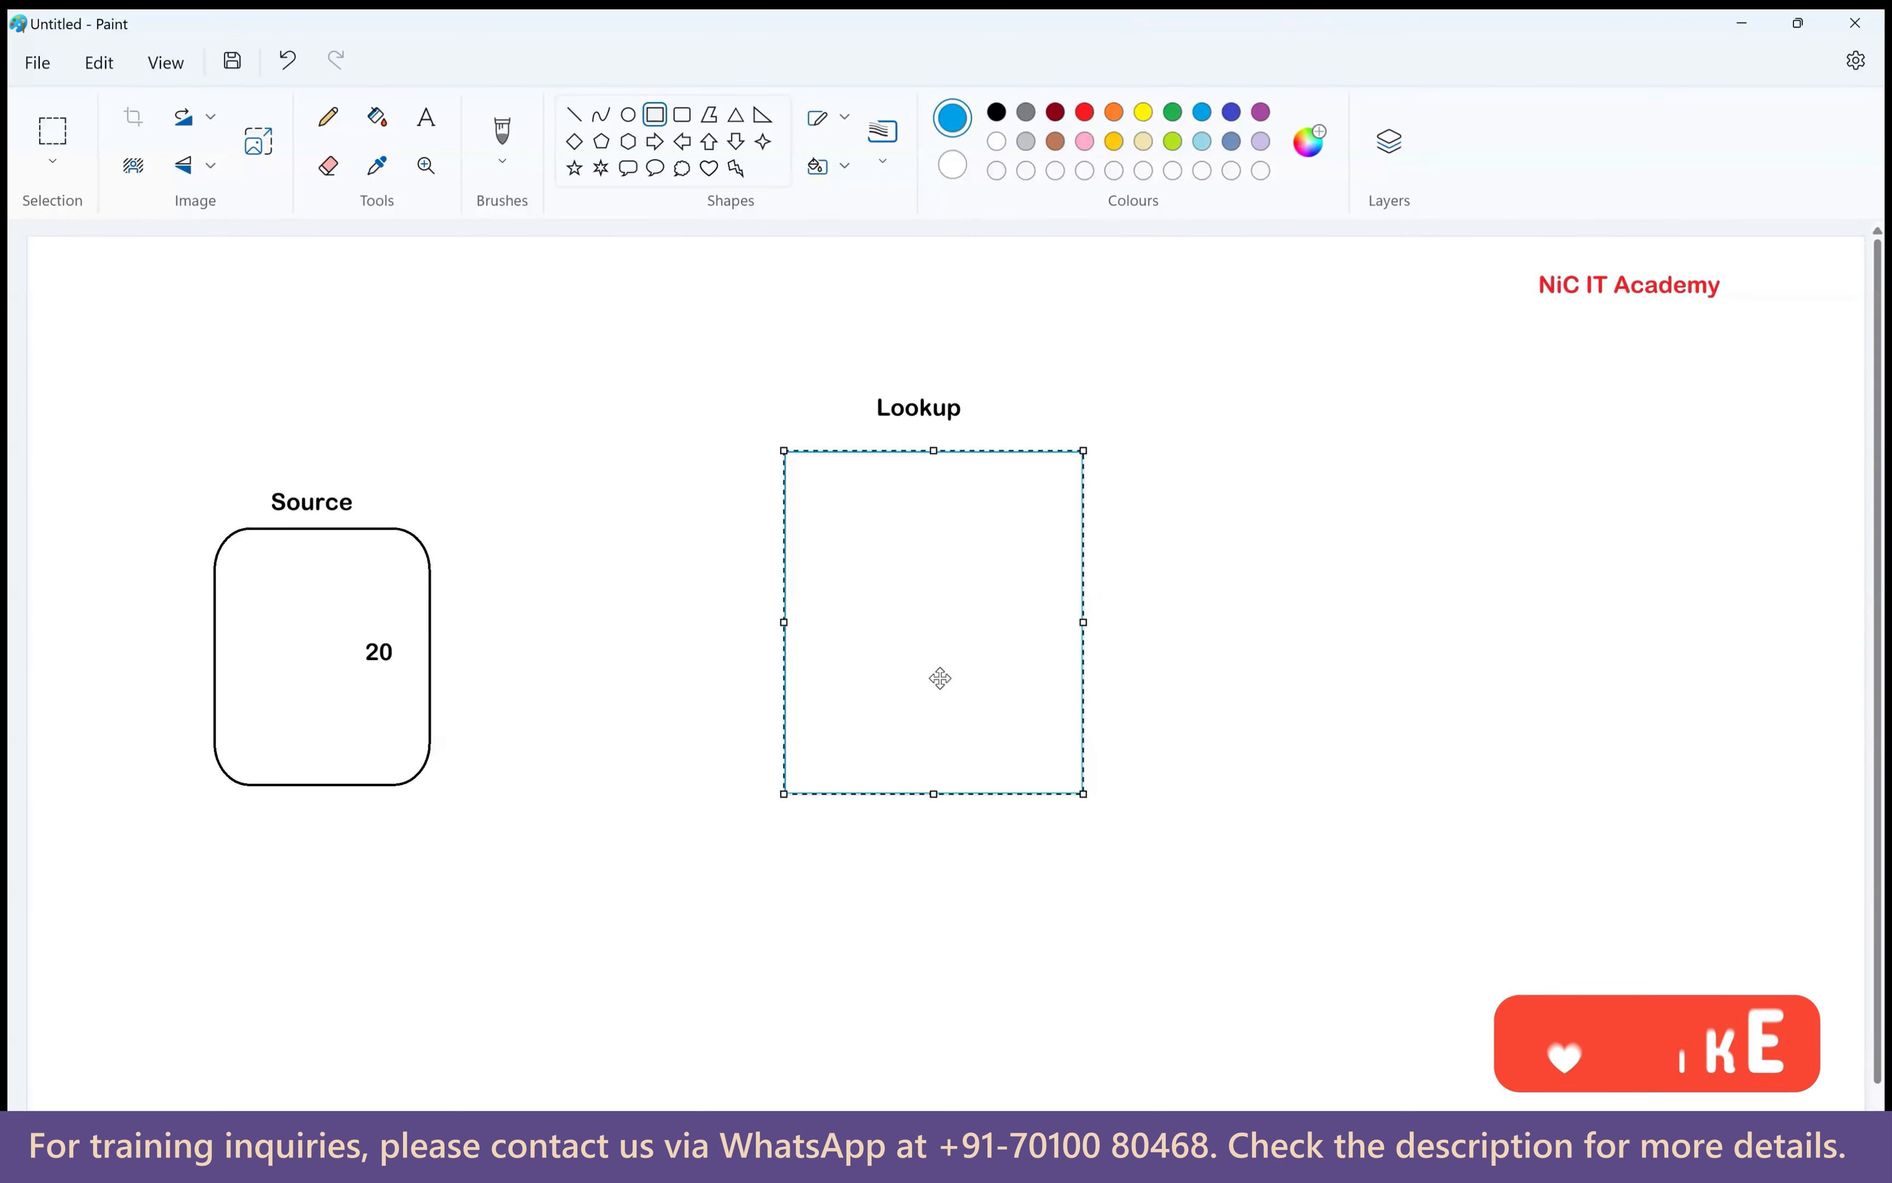
left_click(1555, 749)
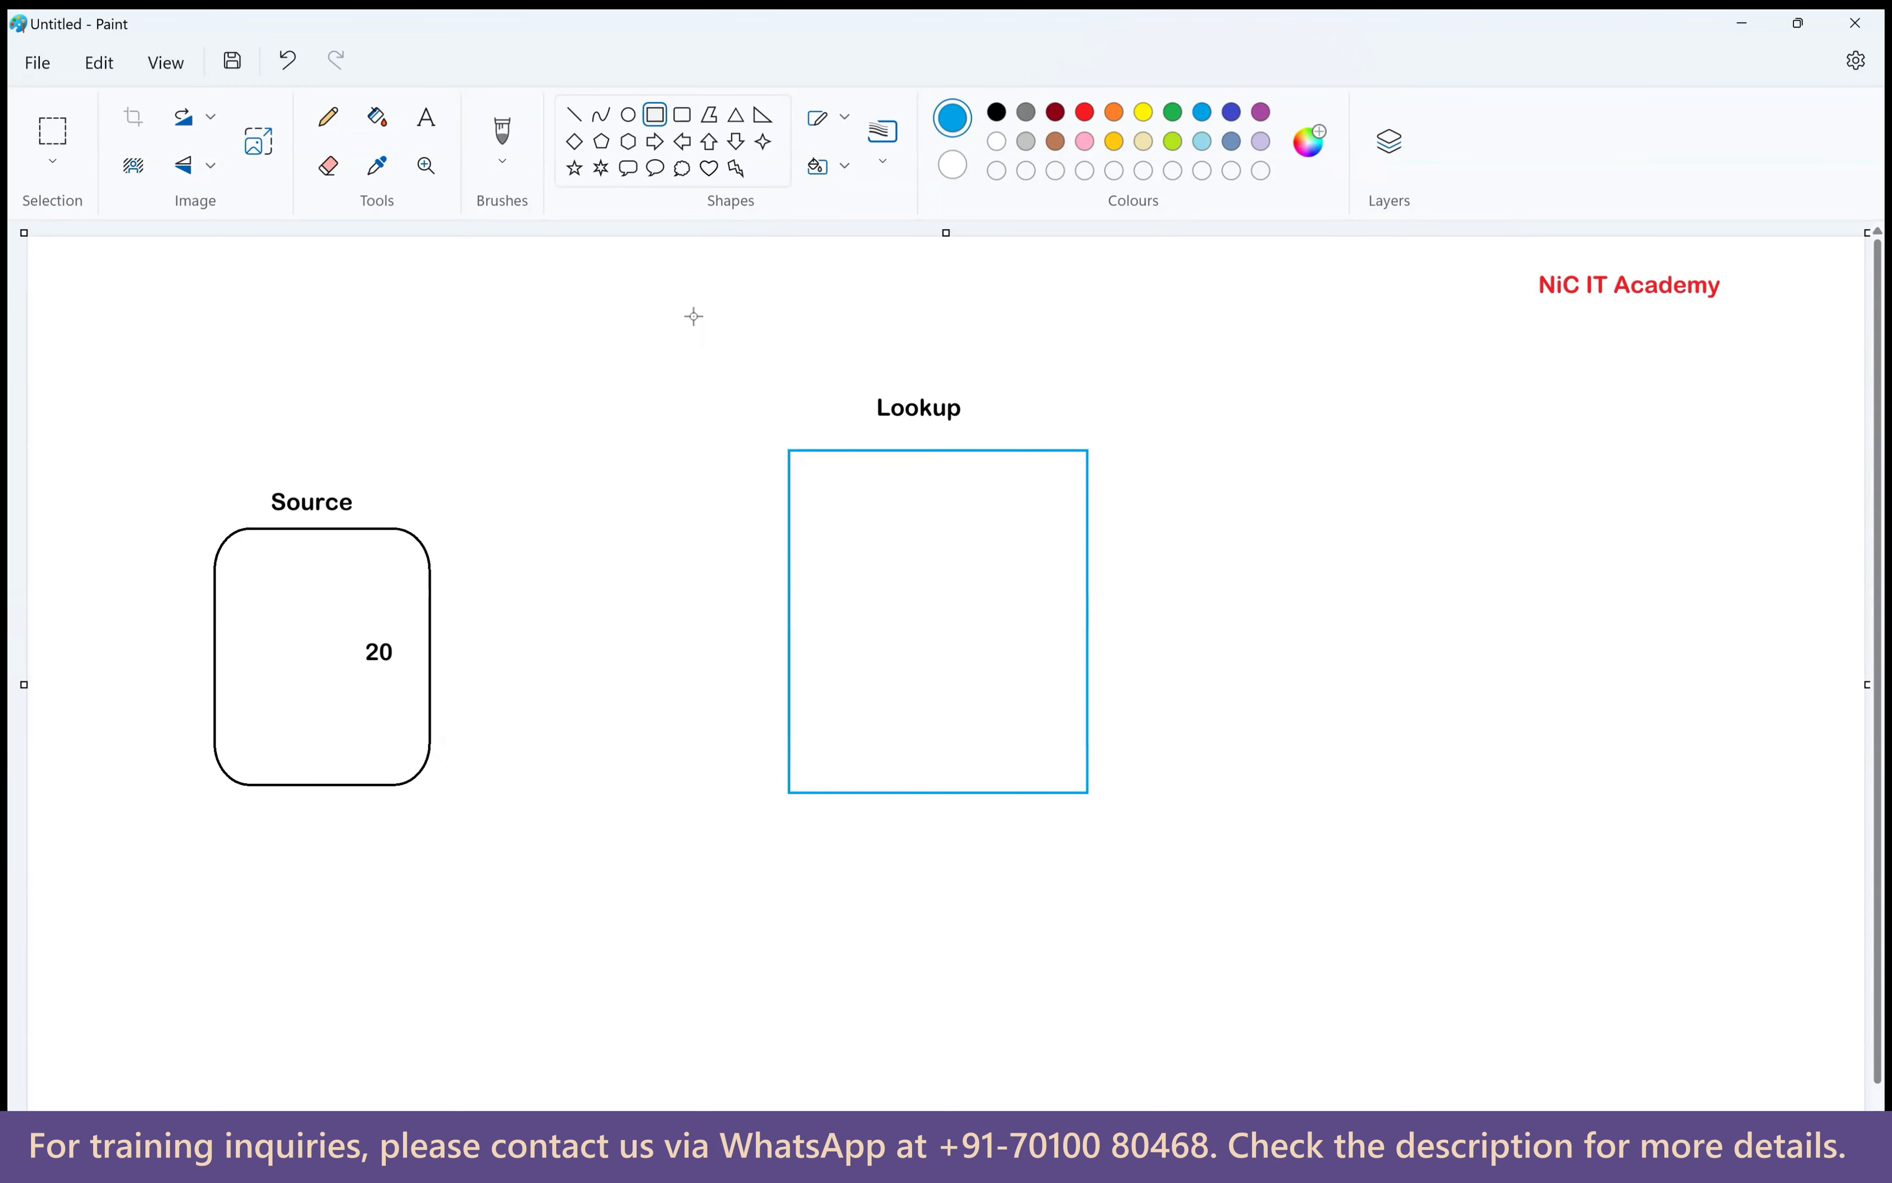
Add a black dept_id label inside the Source box.
left_click(426, 117)
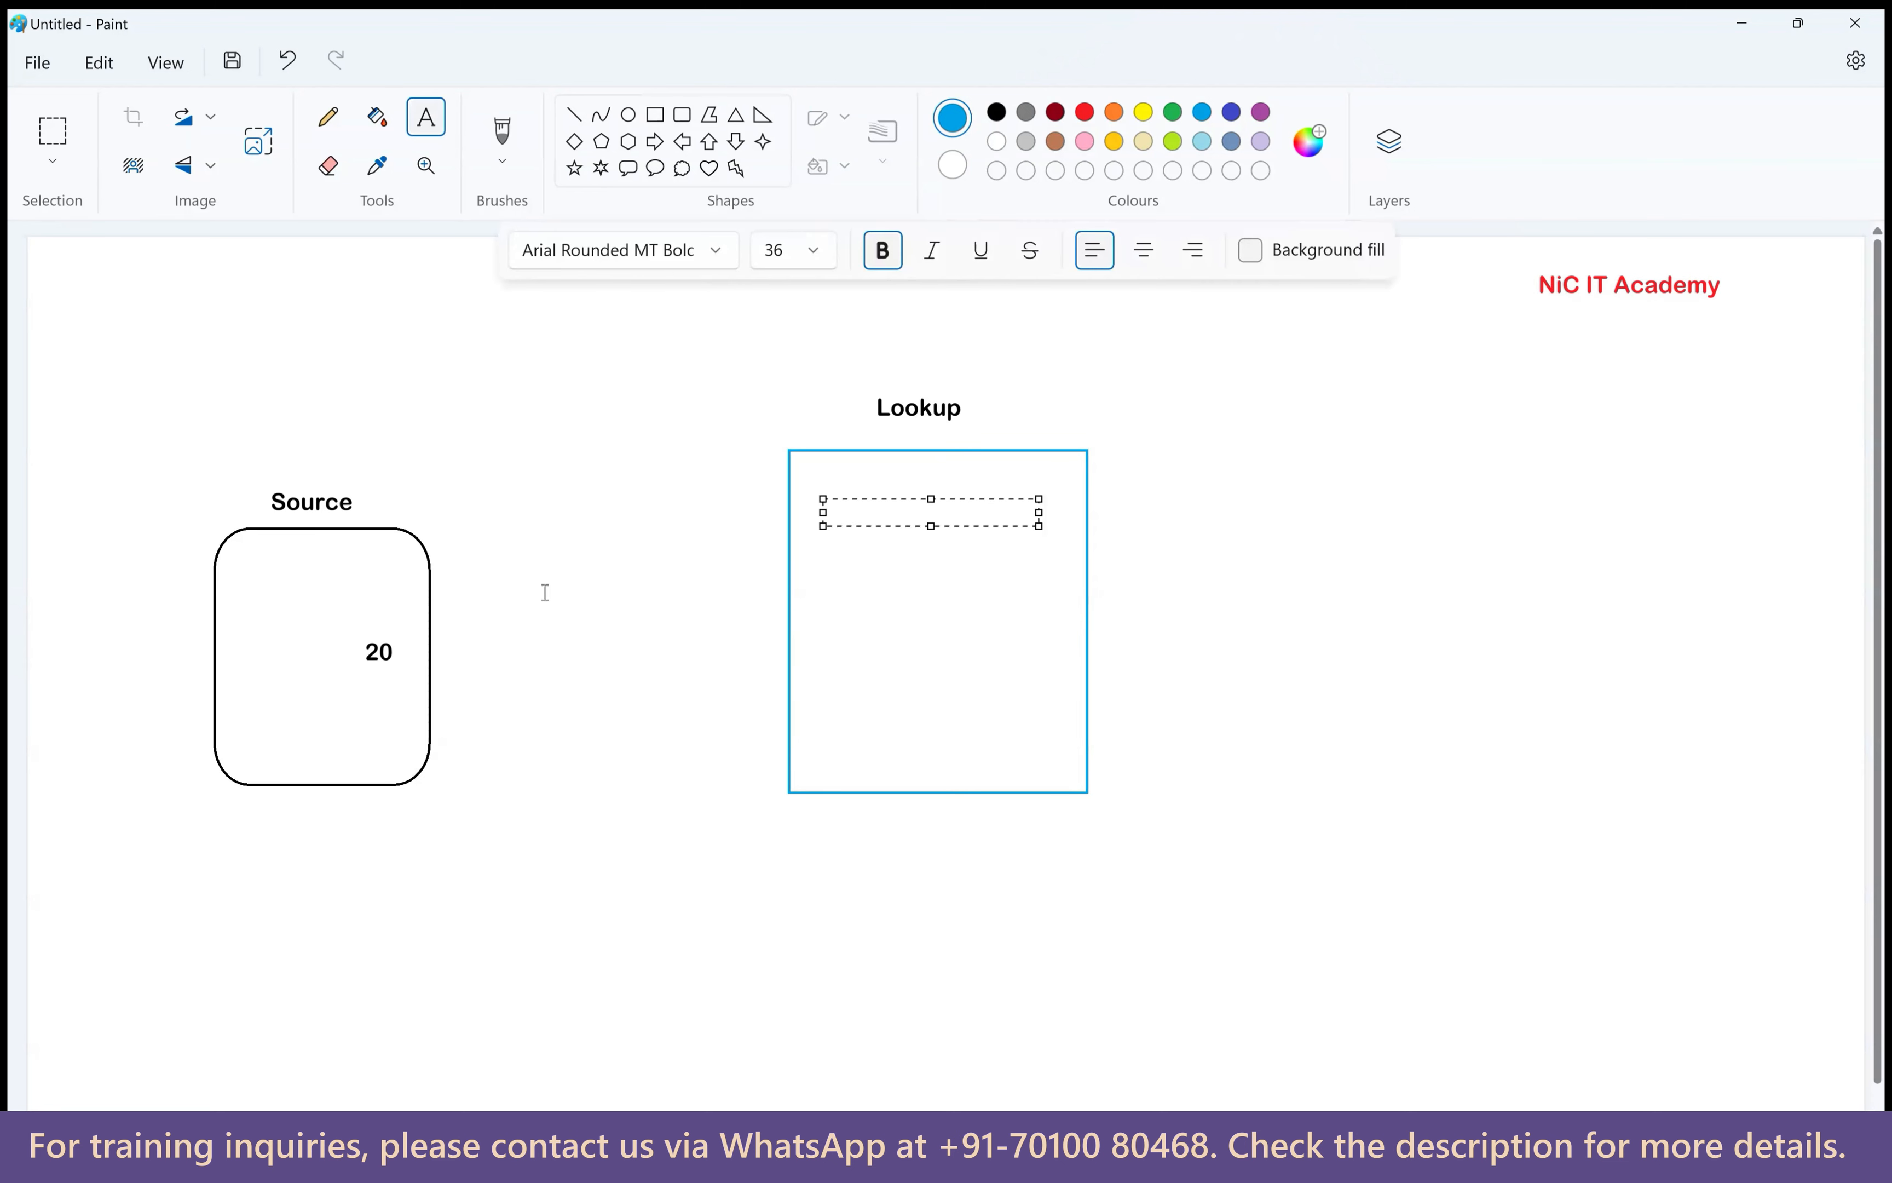
left_click(336, 564)
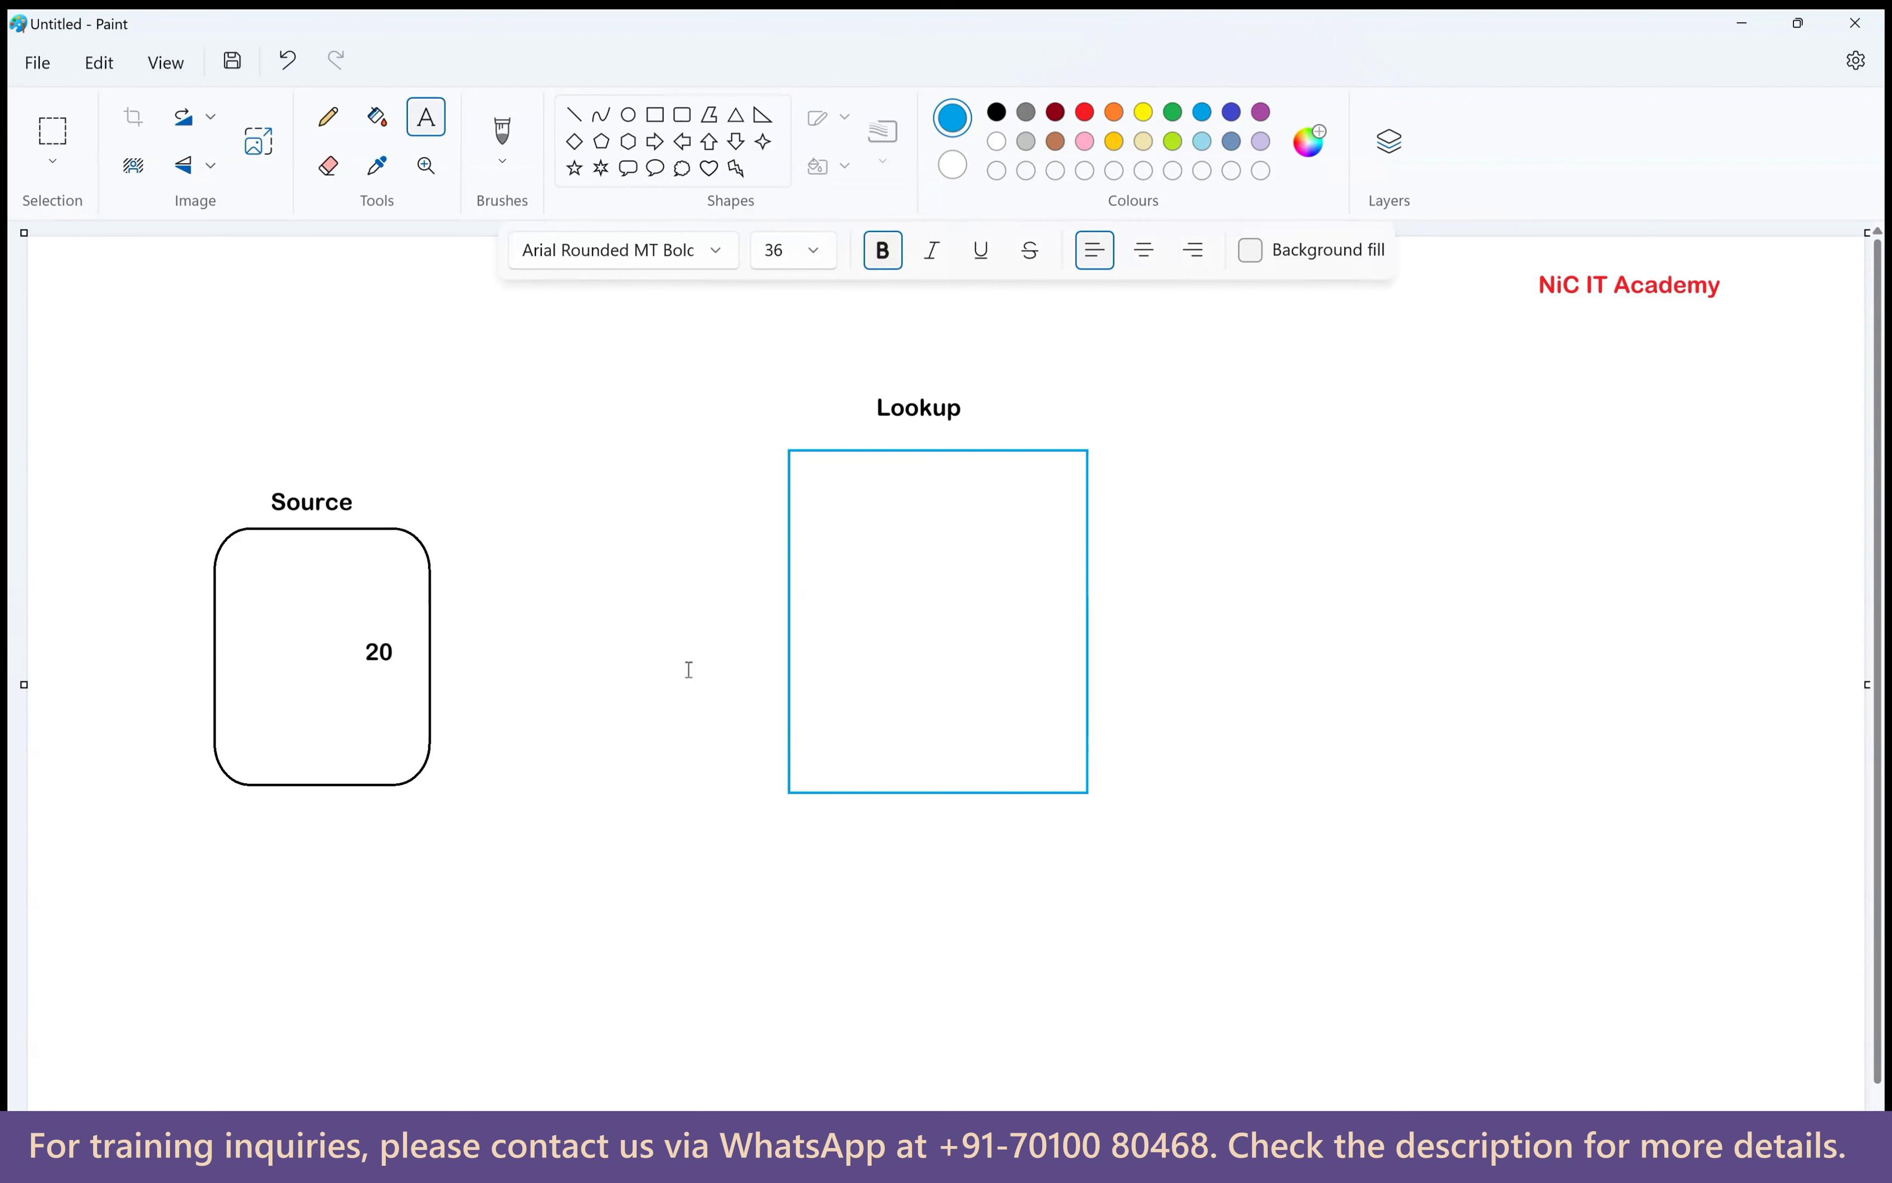
left_click(996, 112)
left_click(311, 561)
type("de")
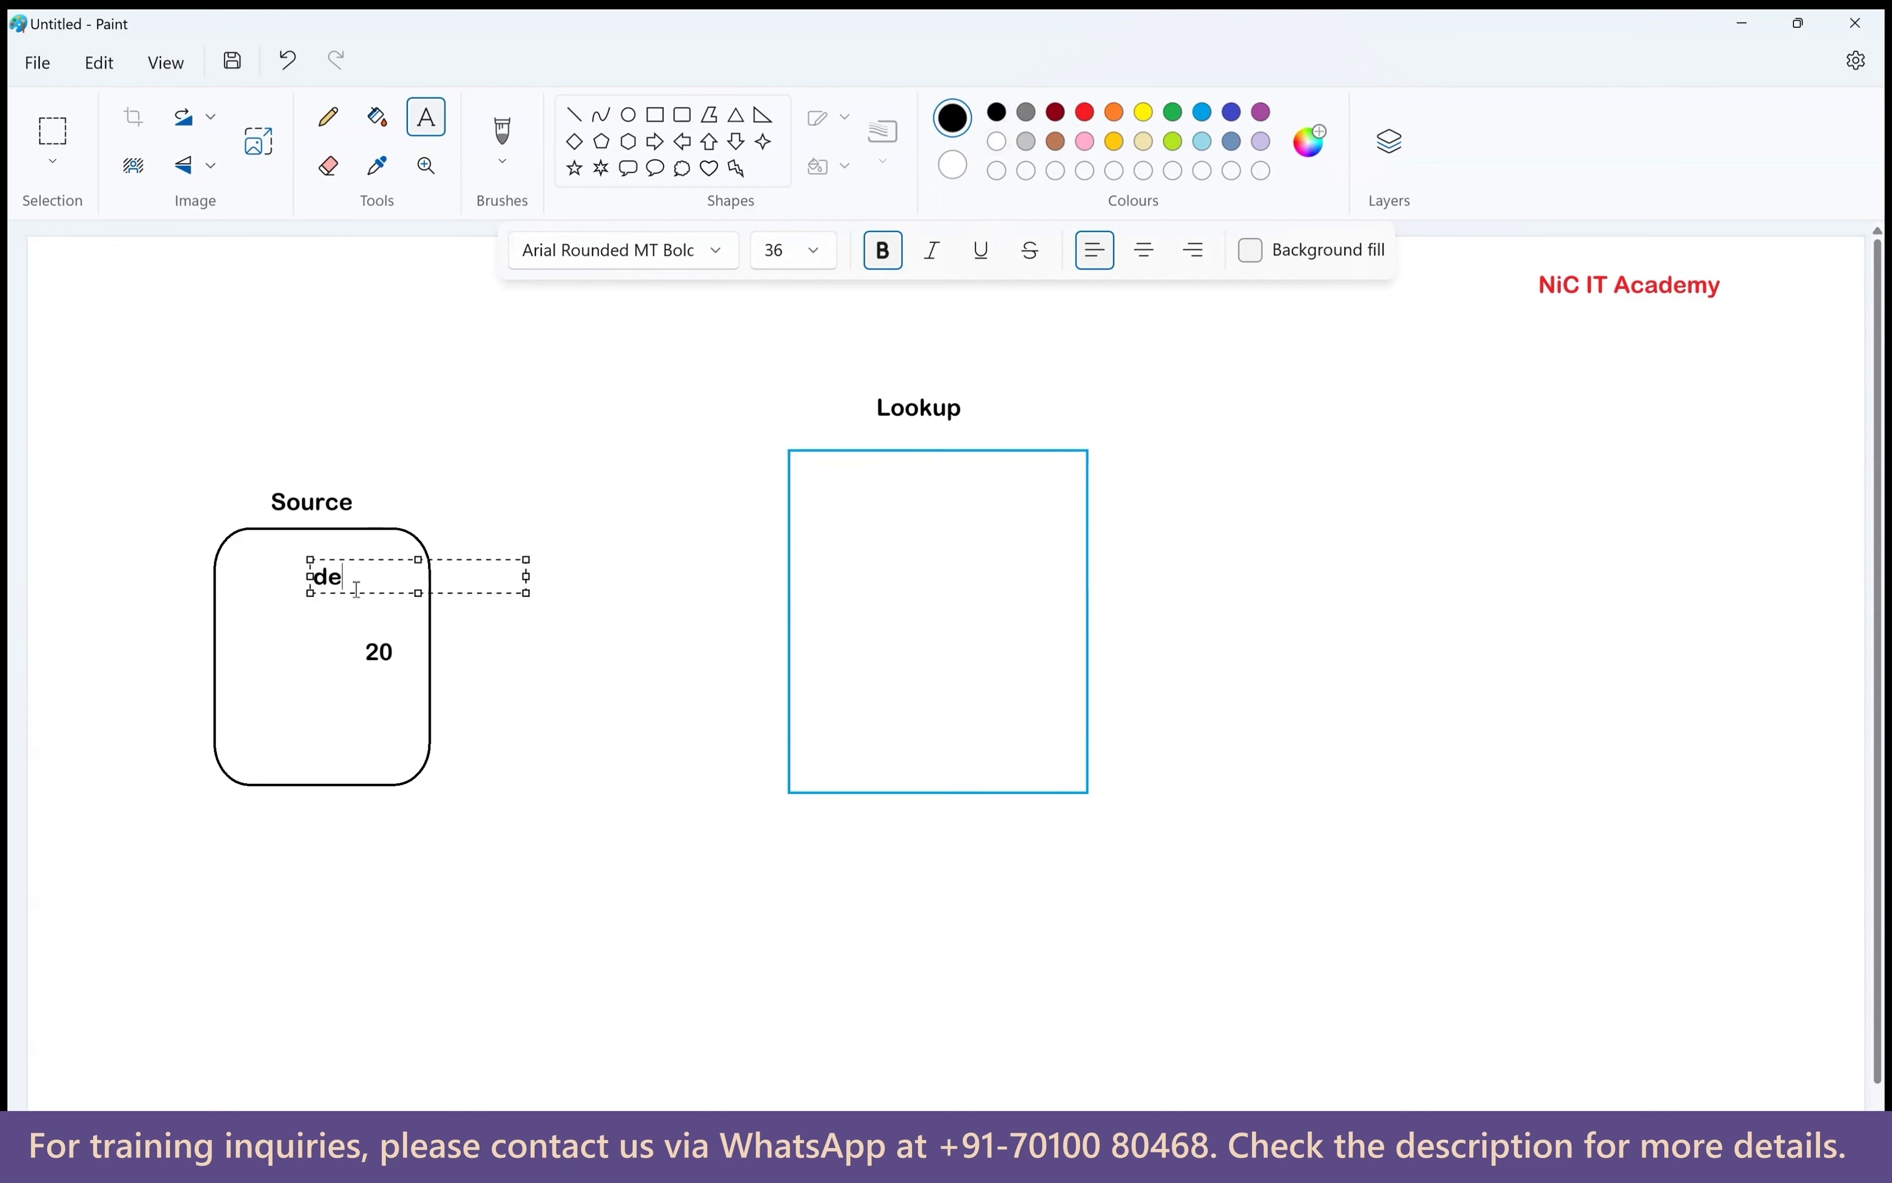
type("pt_id")
left_click_drag(344, 560, 370, 557)
left_click(821, 480)
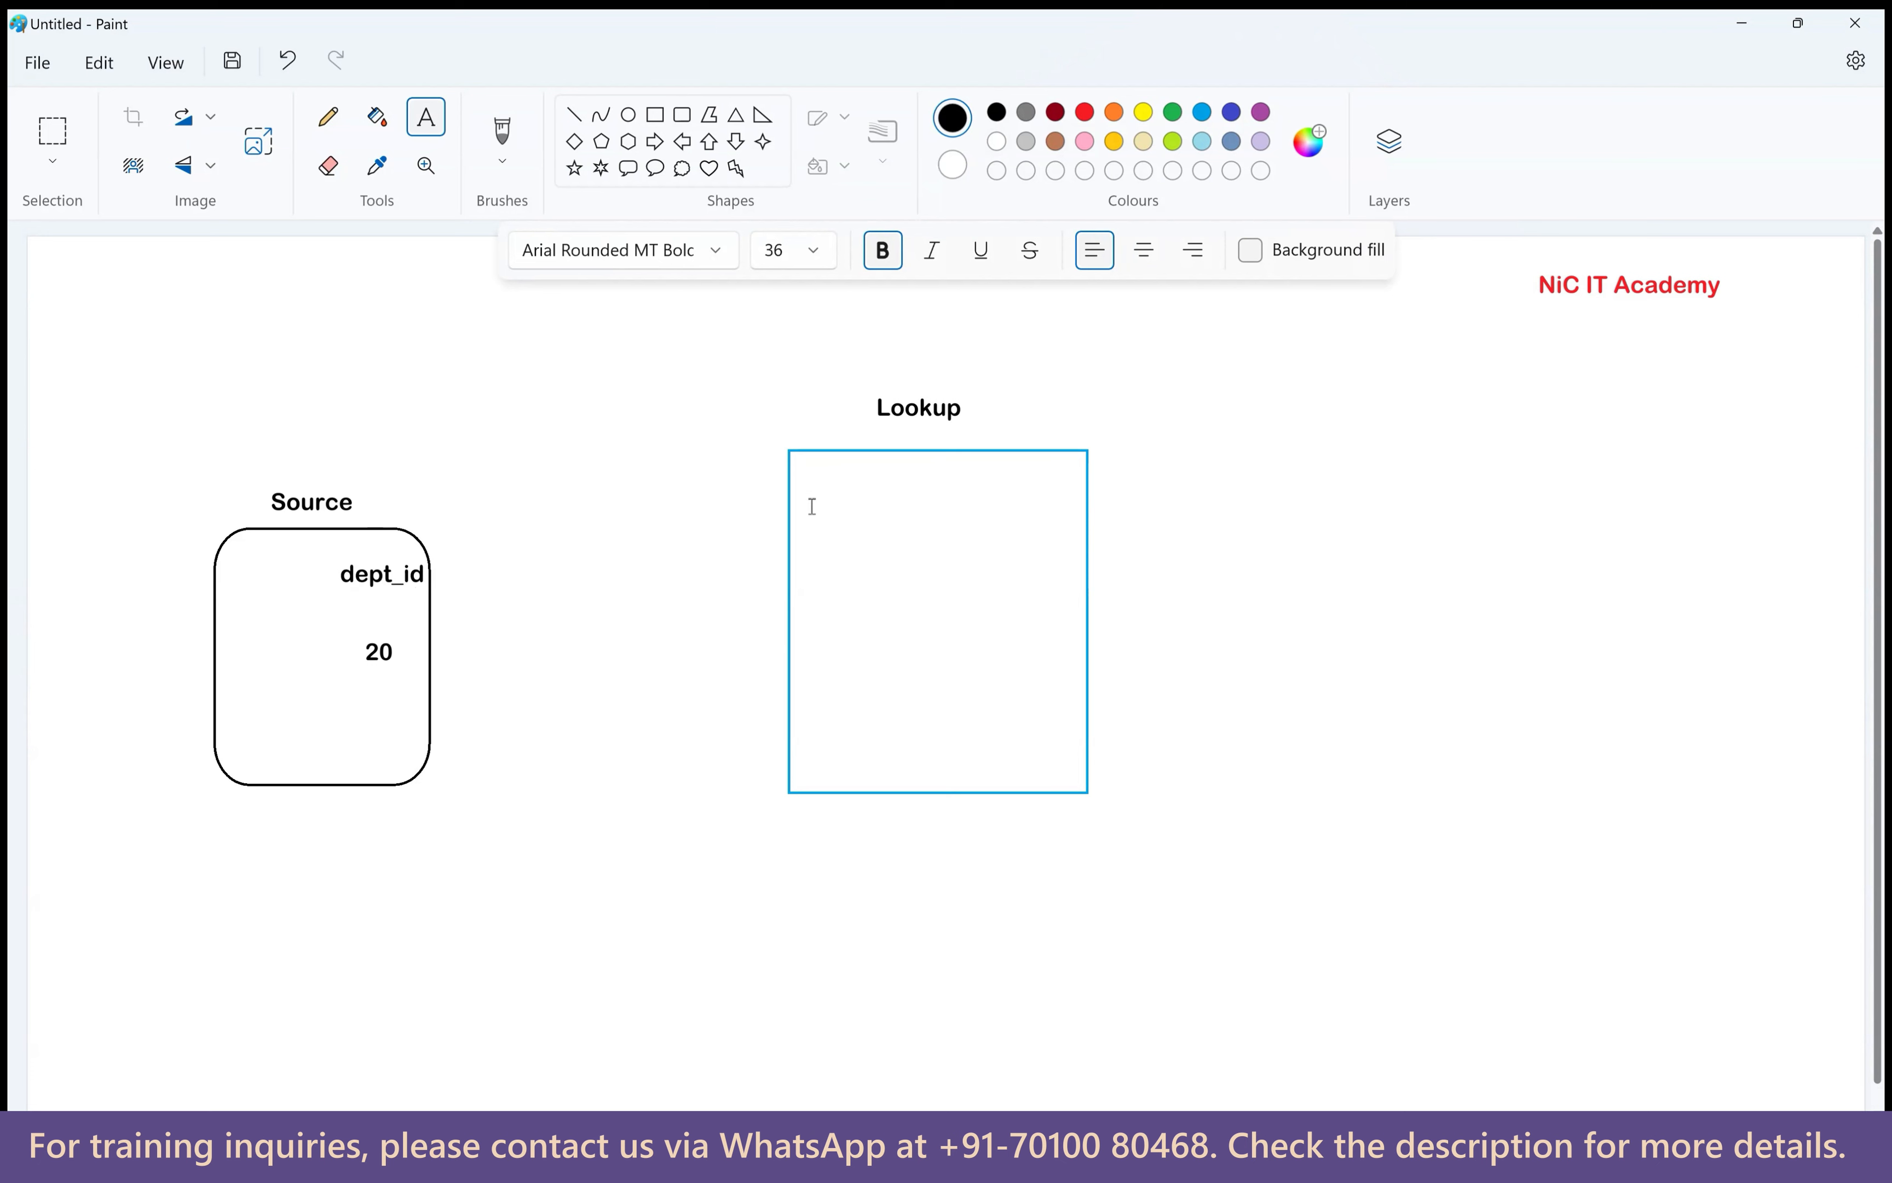
left_click(1540, 609)
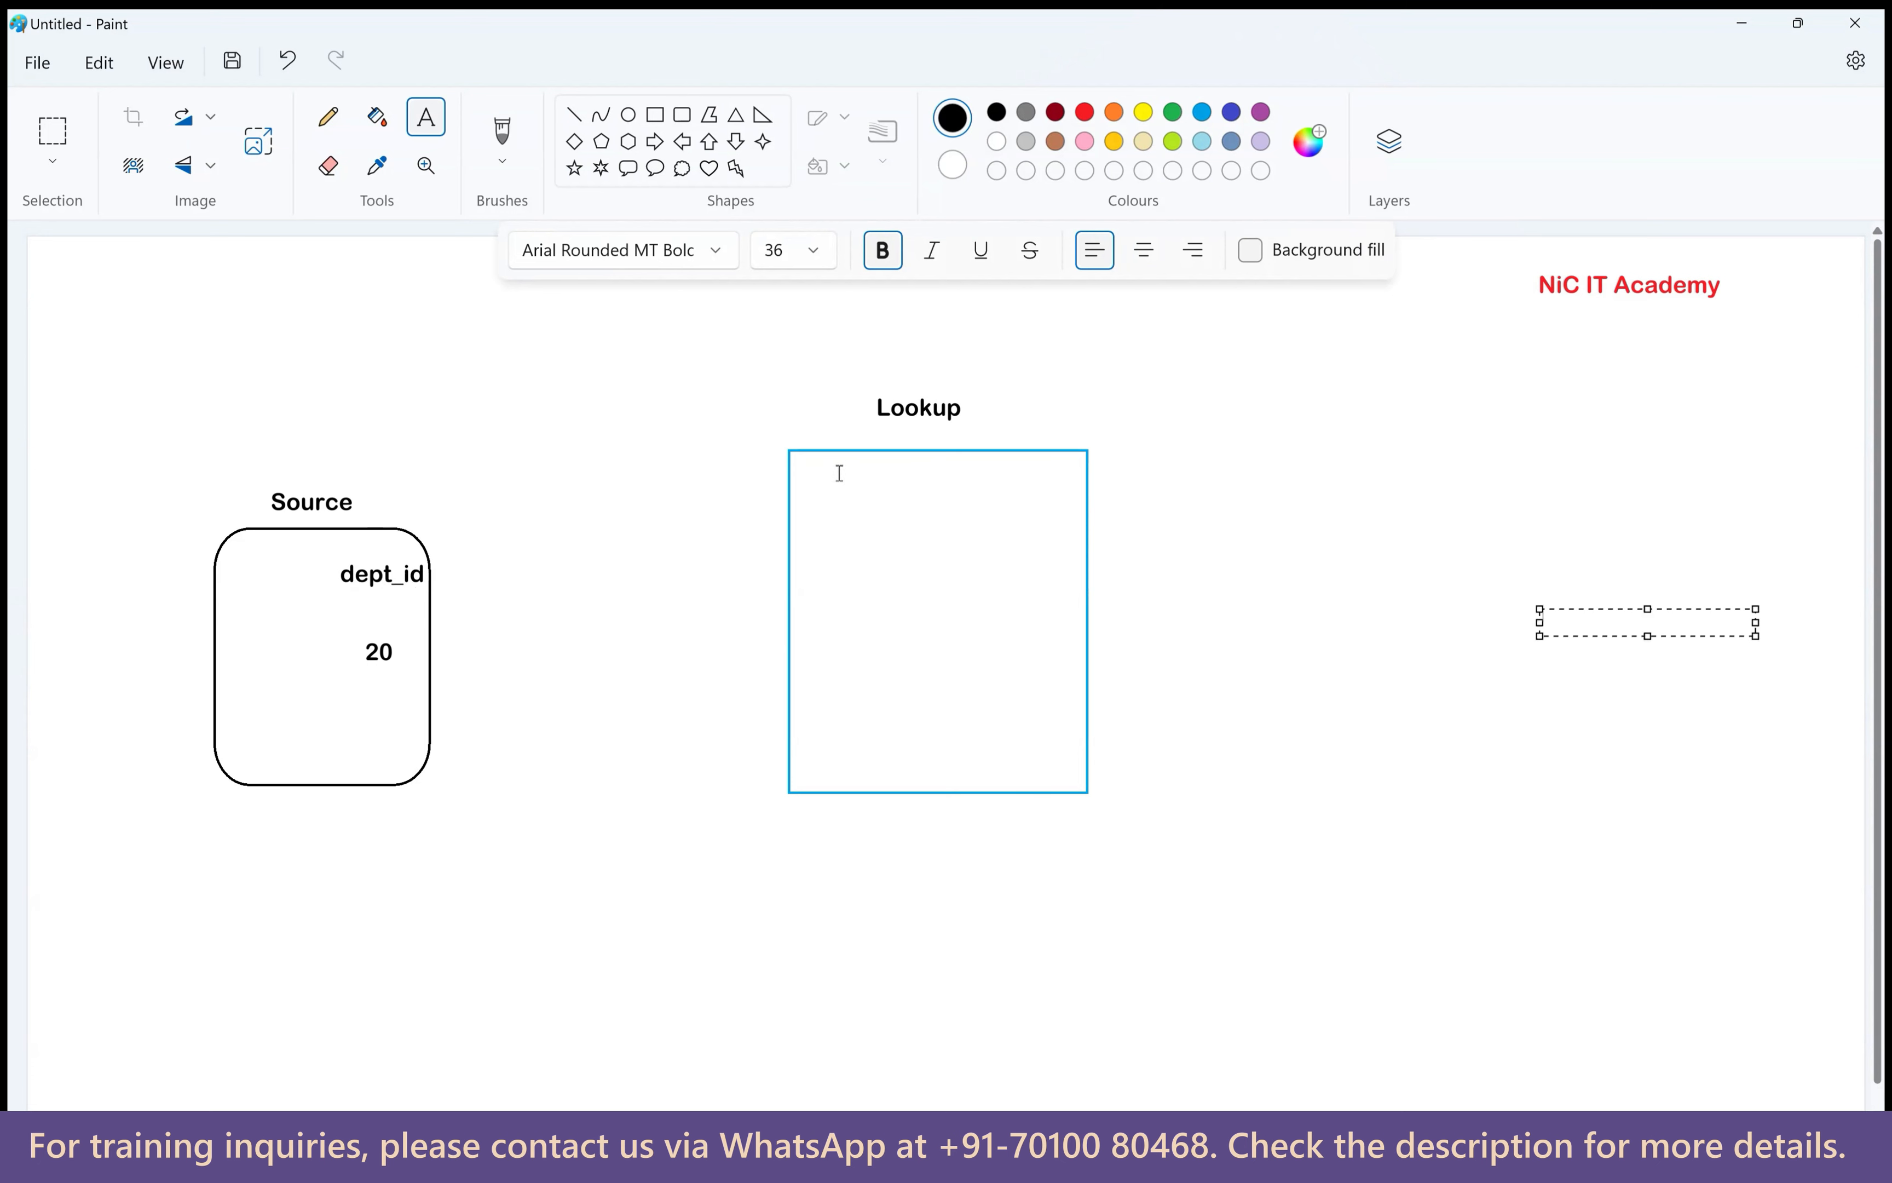
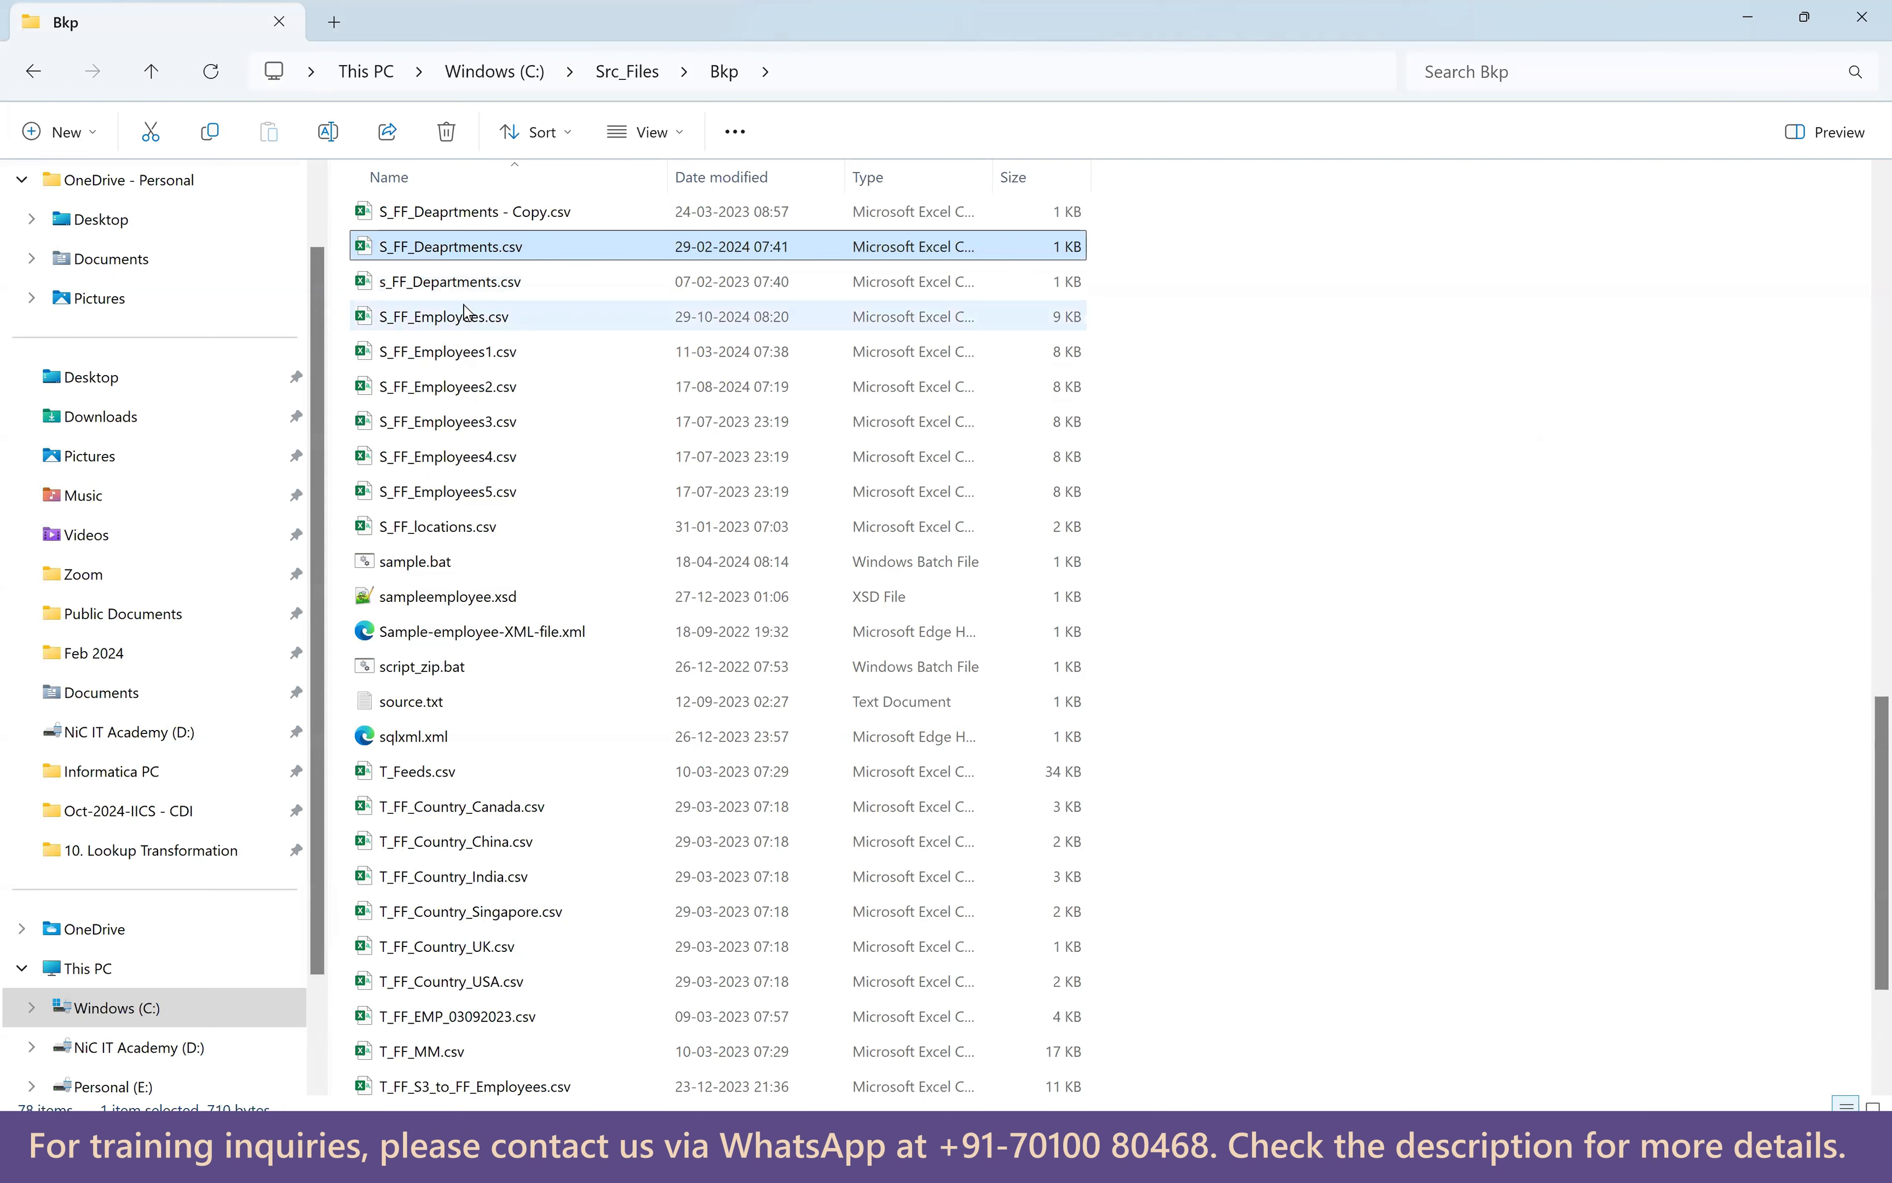
Paste the copied S_FF_Deaprtments.csv into the Src_Files folder.
left_click(627, 71)
left_click(502, 777)
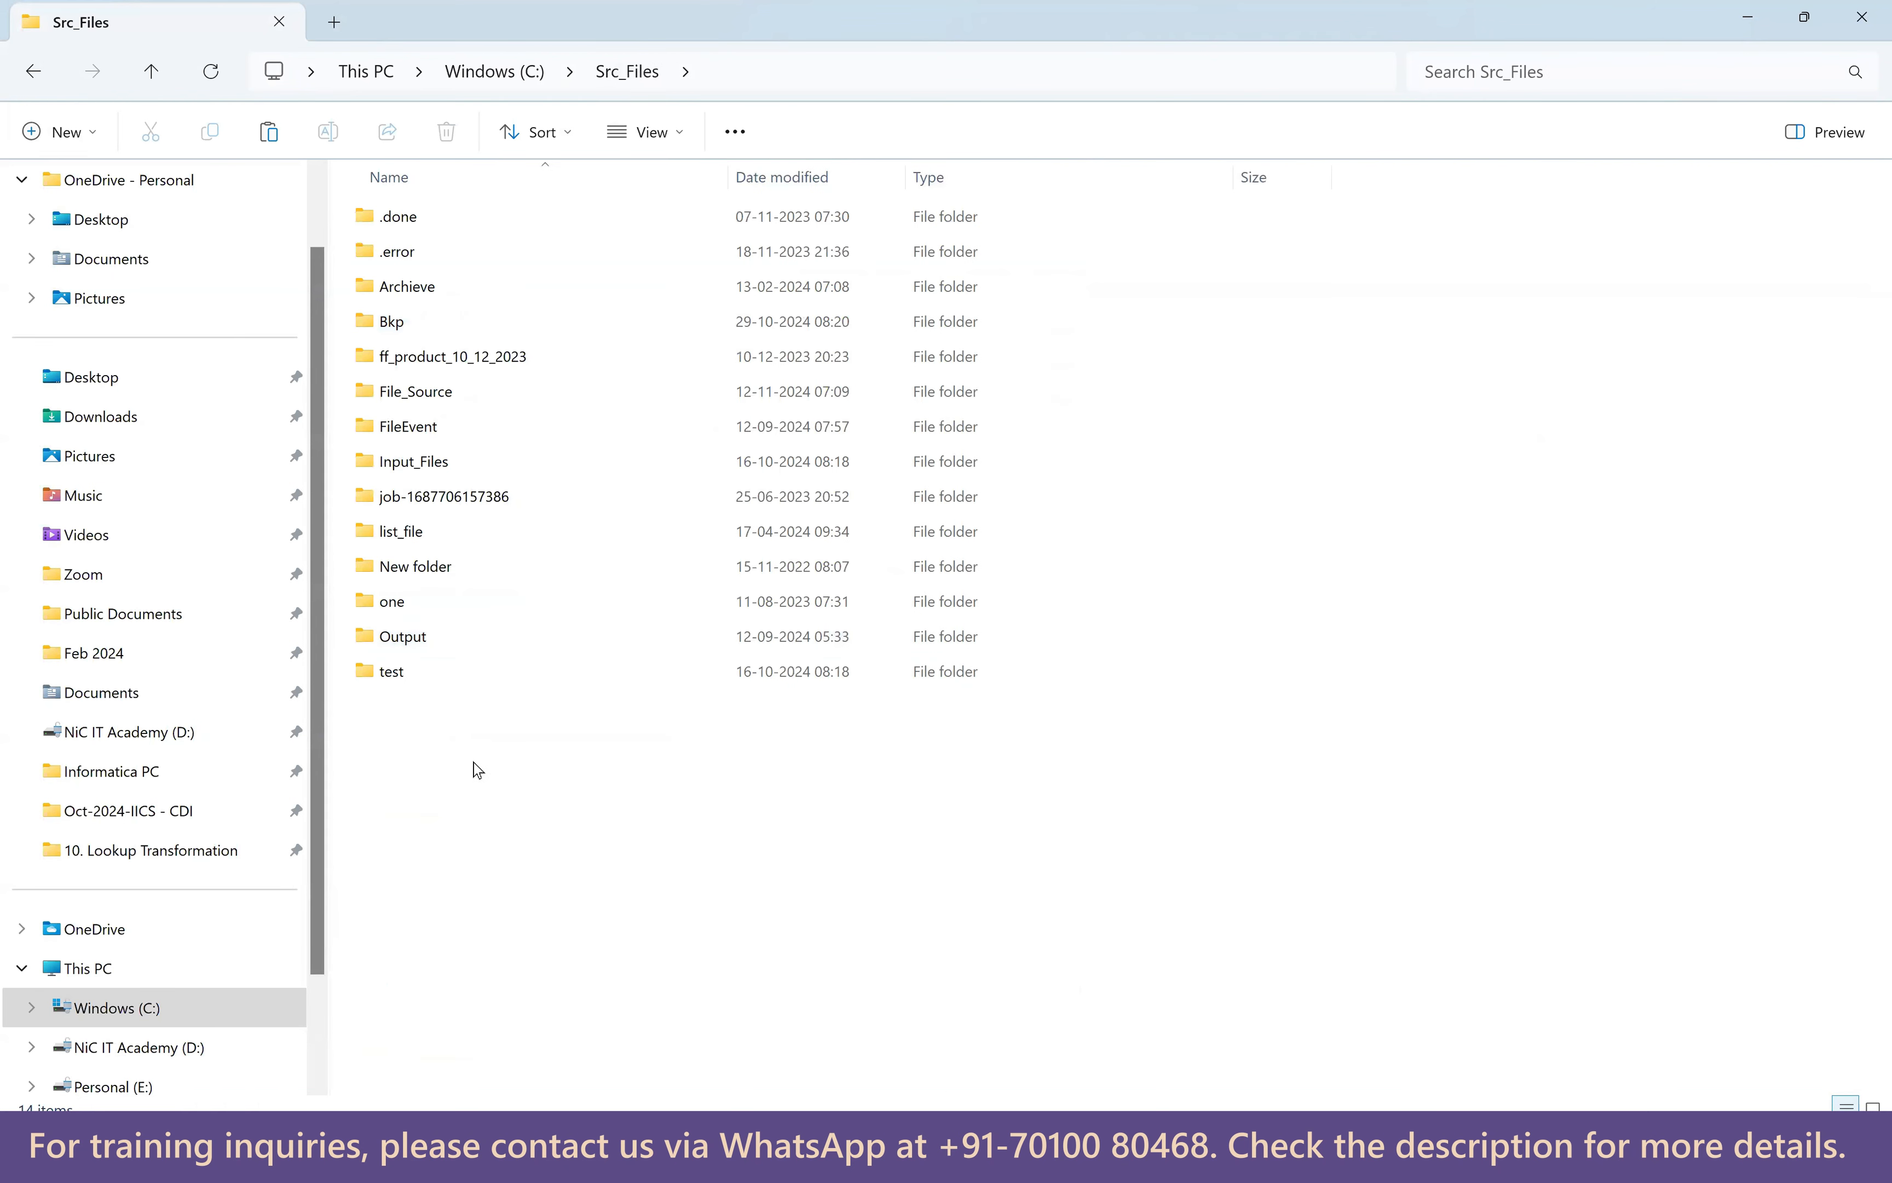
key("ctrl+v")
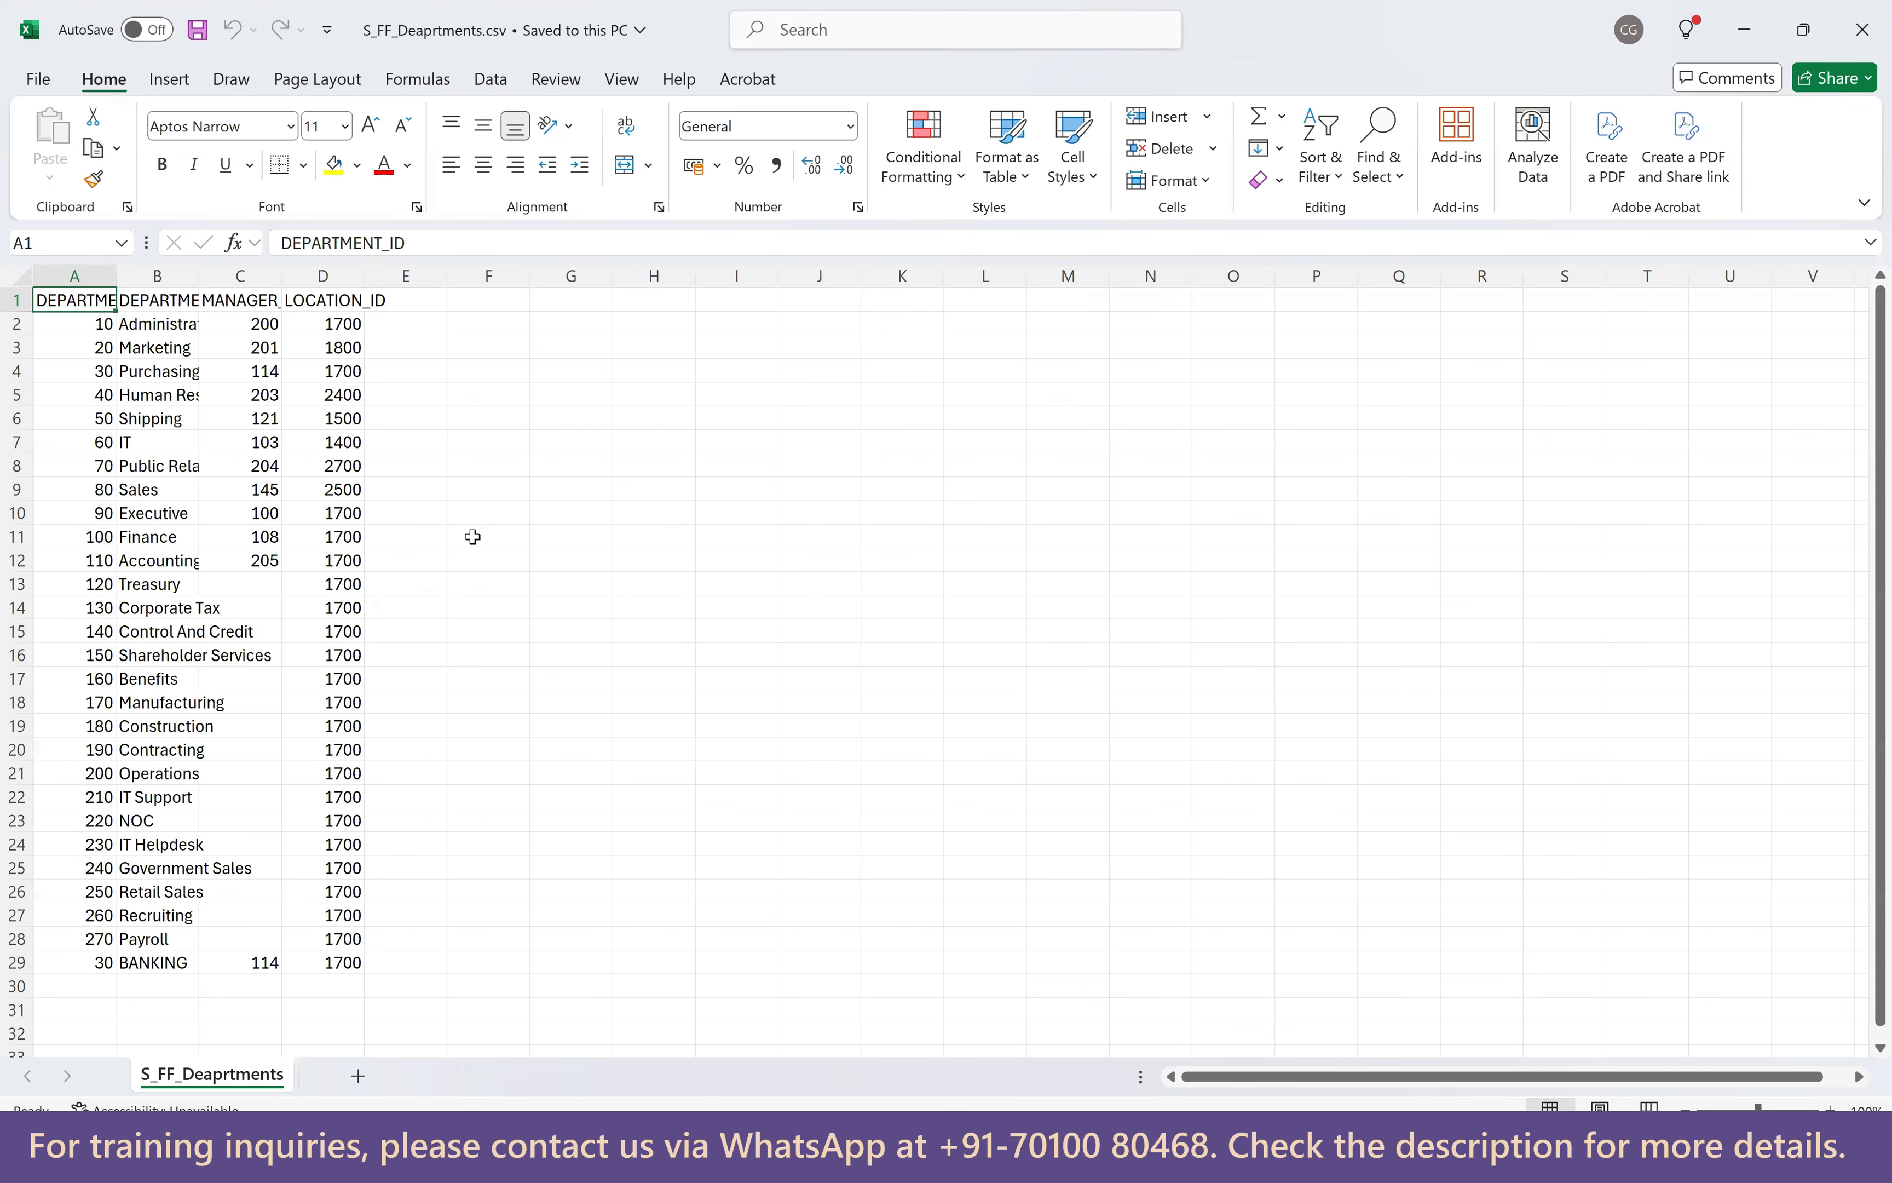
Autofit column A and review the DEPARTMENT_ID, MANAGER_ID and LOCATION_ID headers.
scroll(473, 537, "up", 1, "ctrl")
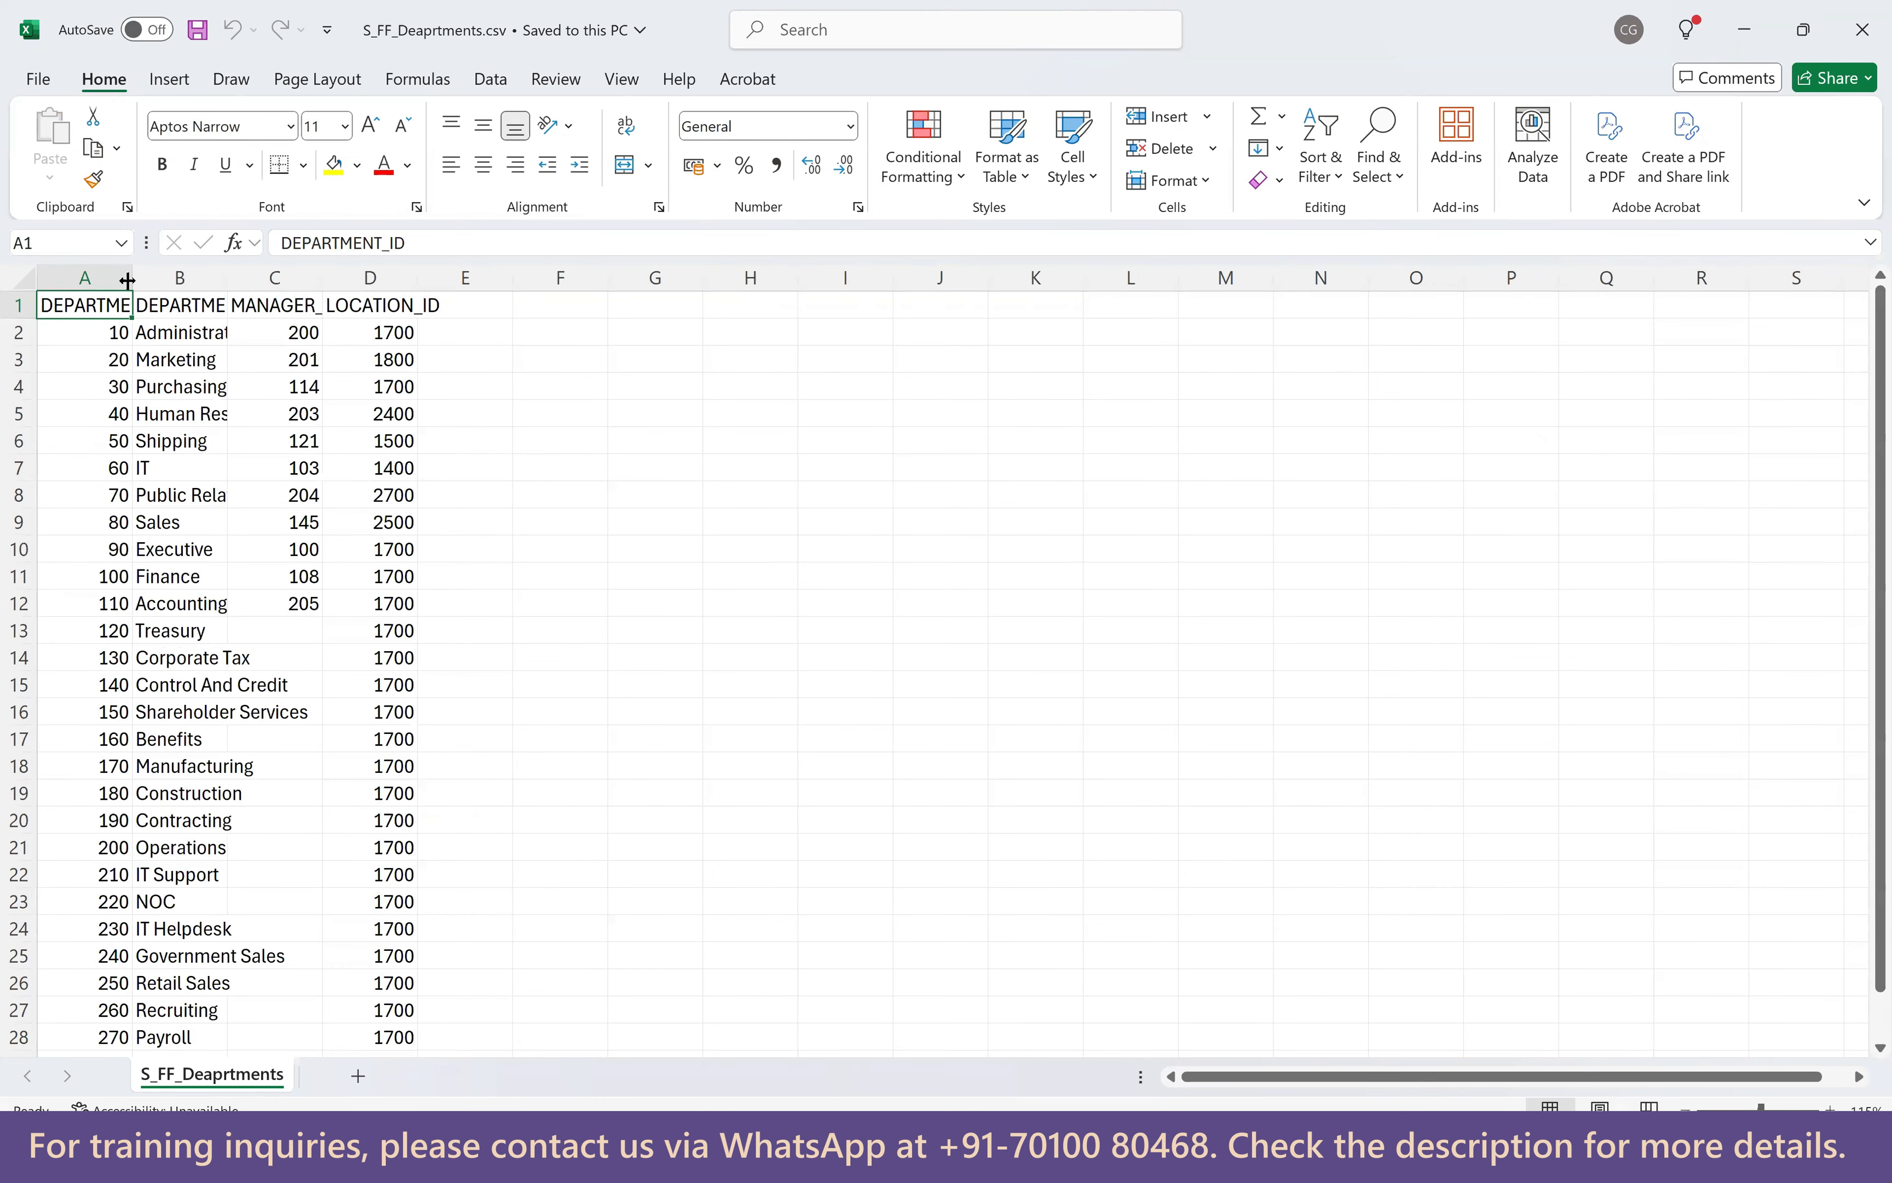
double_click(133, 283)
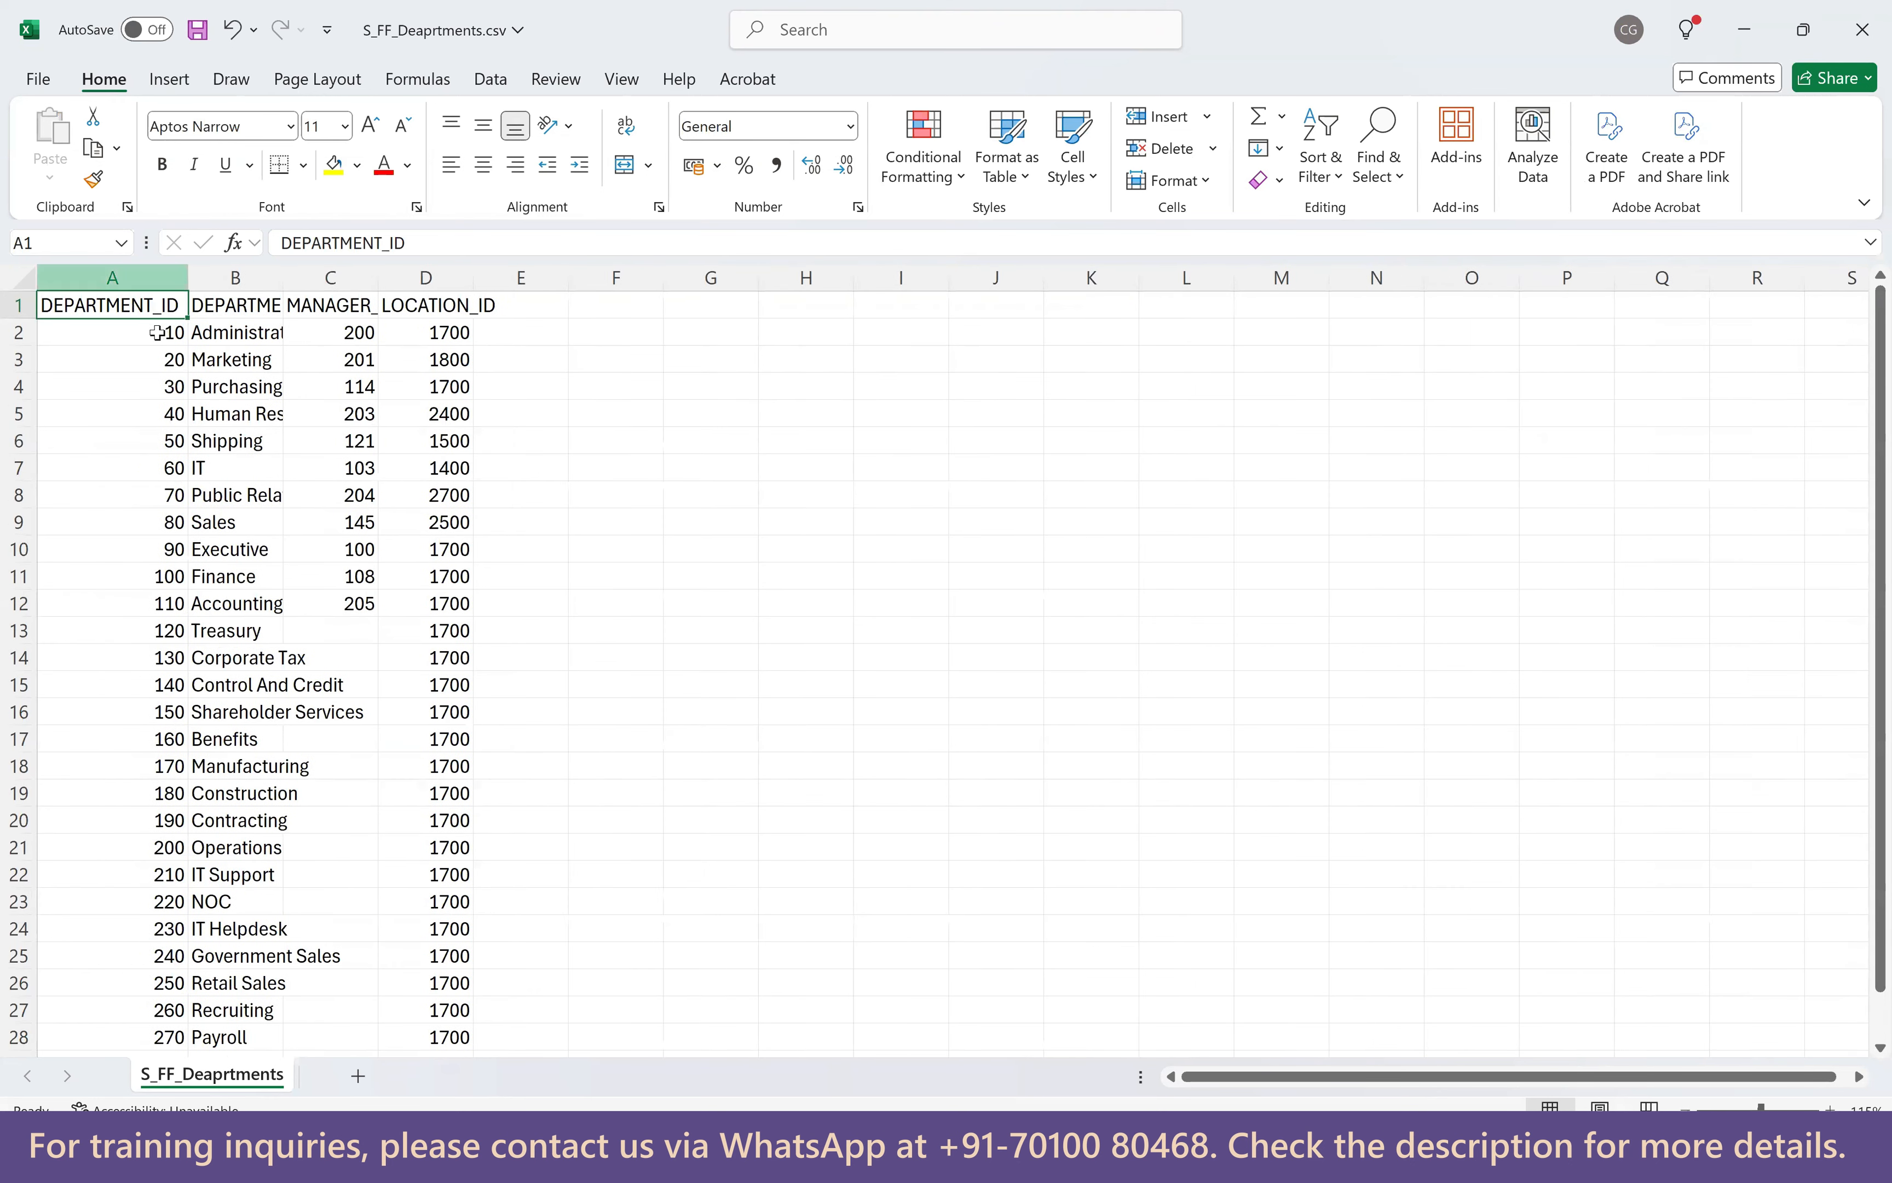
left_click(249, 310)
left_click(358, 308)
left_click(437, 307)
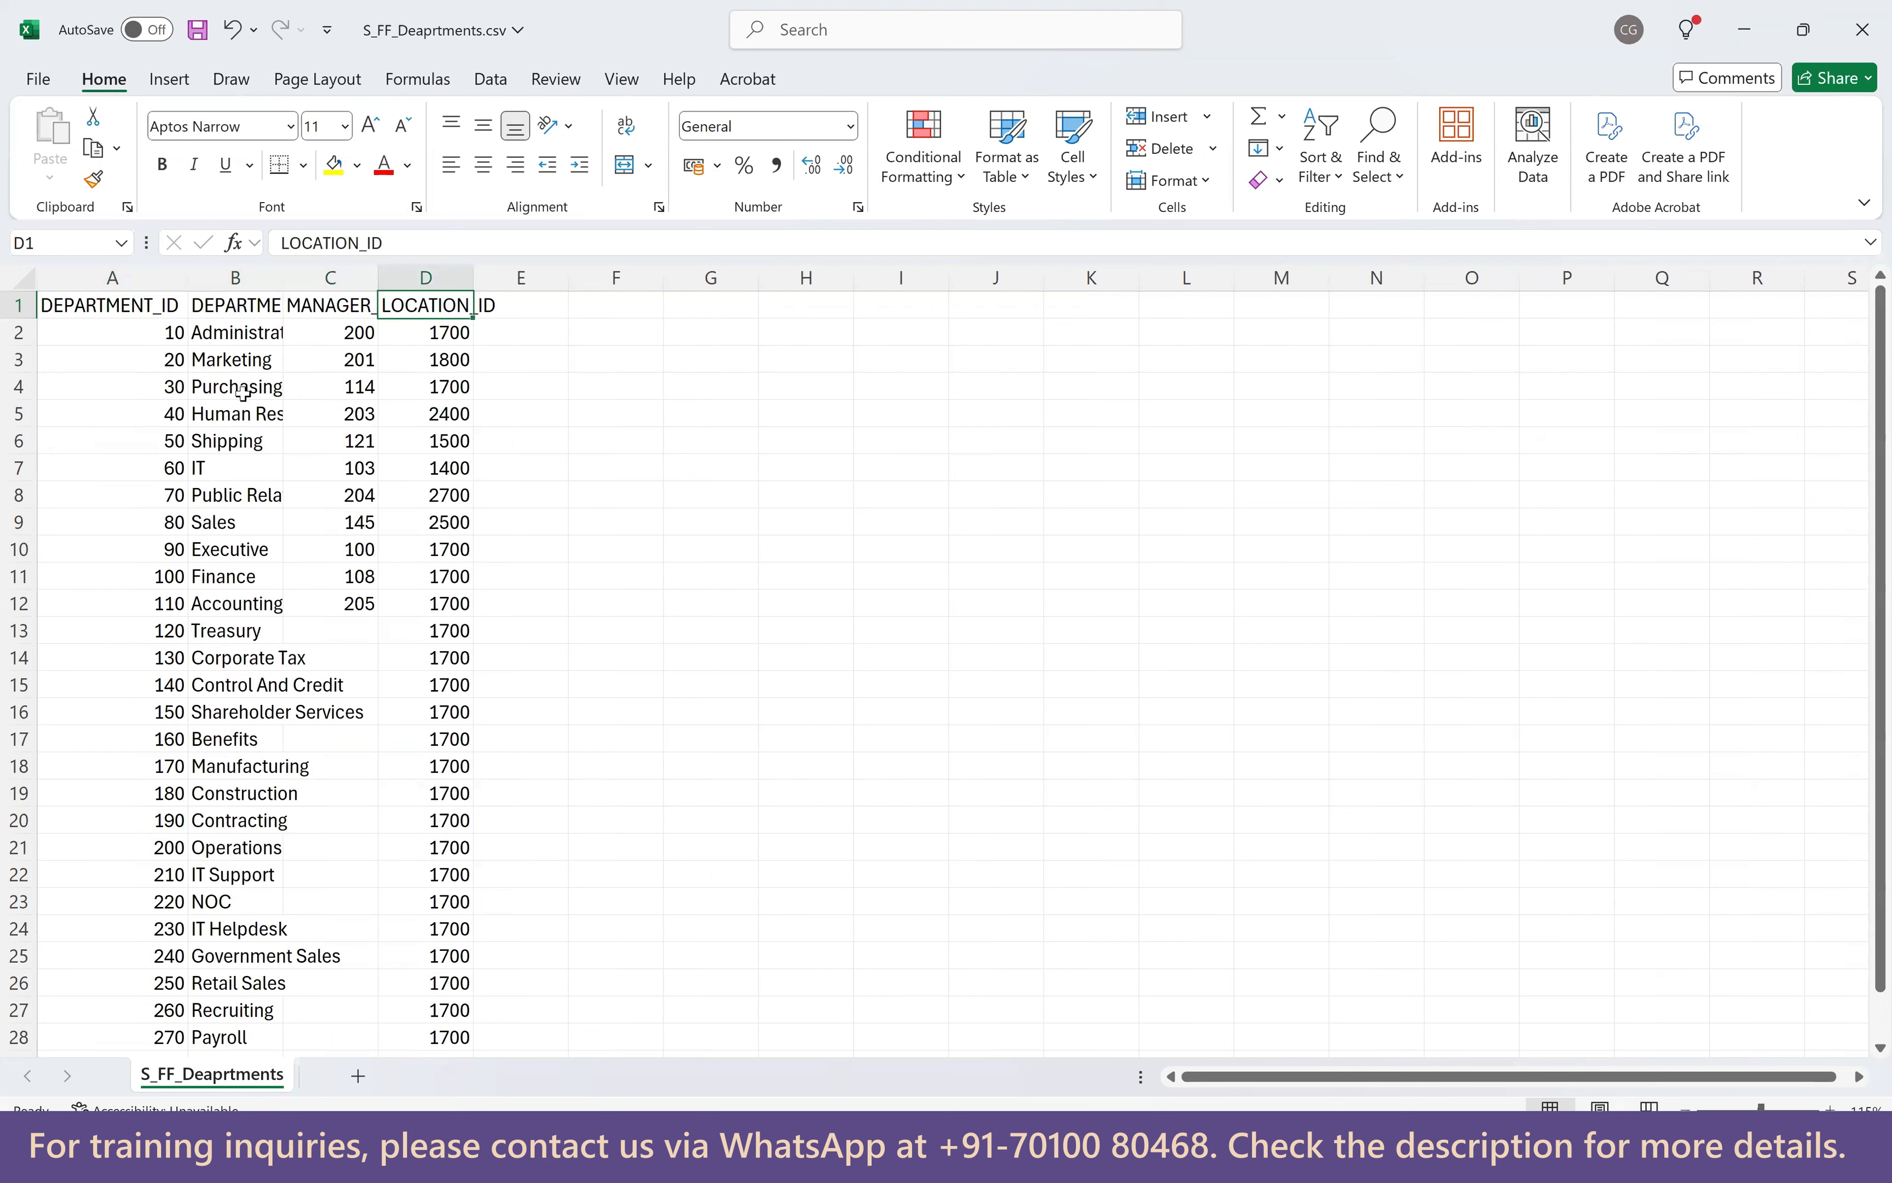
Fill the Purchasing (A4:D4) and BANKING (A29:D29) rows yellow, then close without saving.
left_click_drag(157, 386, 440, 387)
left_click(334, 165)
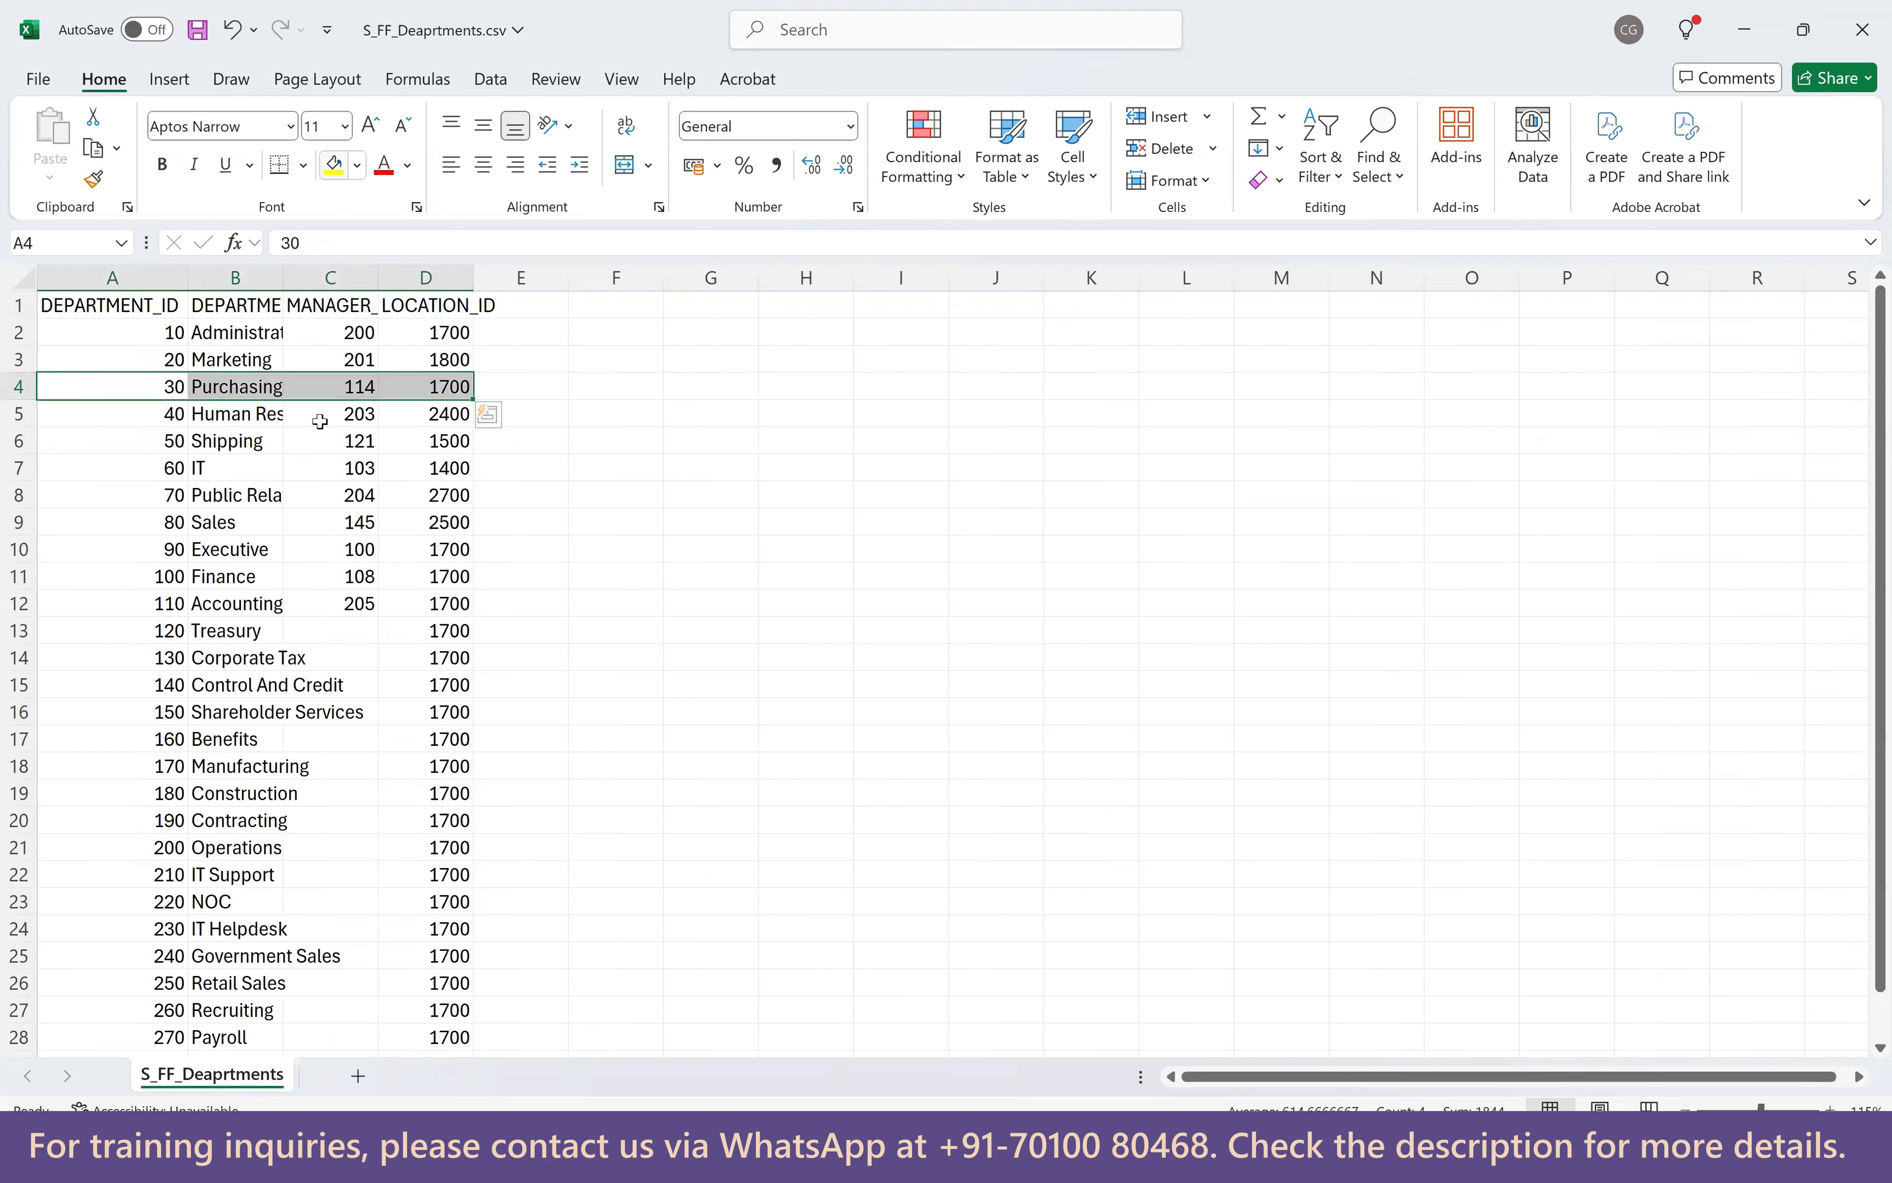
scroll(281, 725, "down", 2)
left_click_drag(160, 902, 443, 897)
left_click(334, 164)
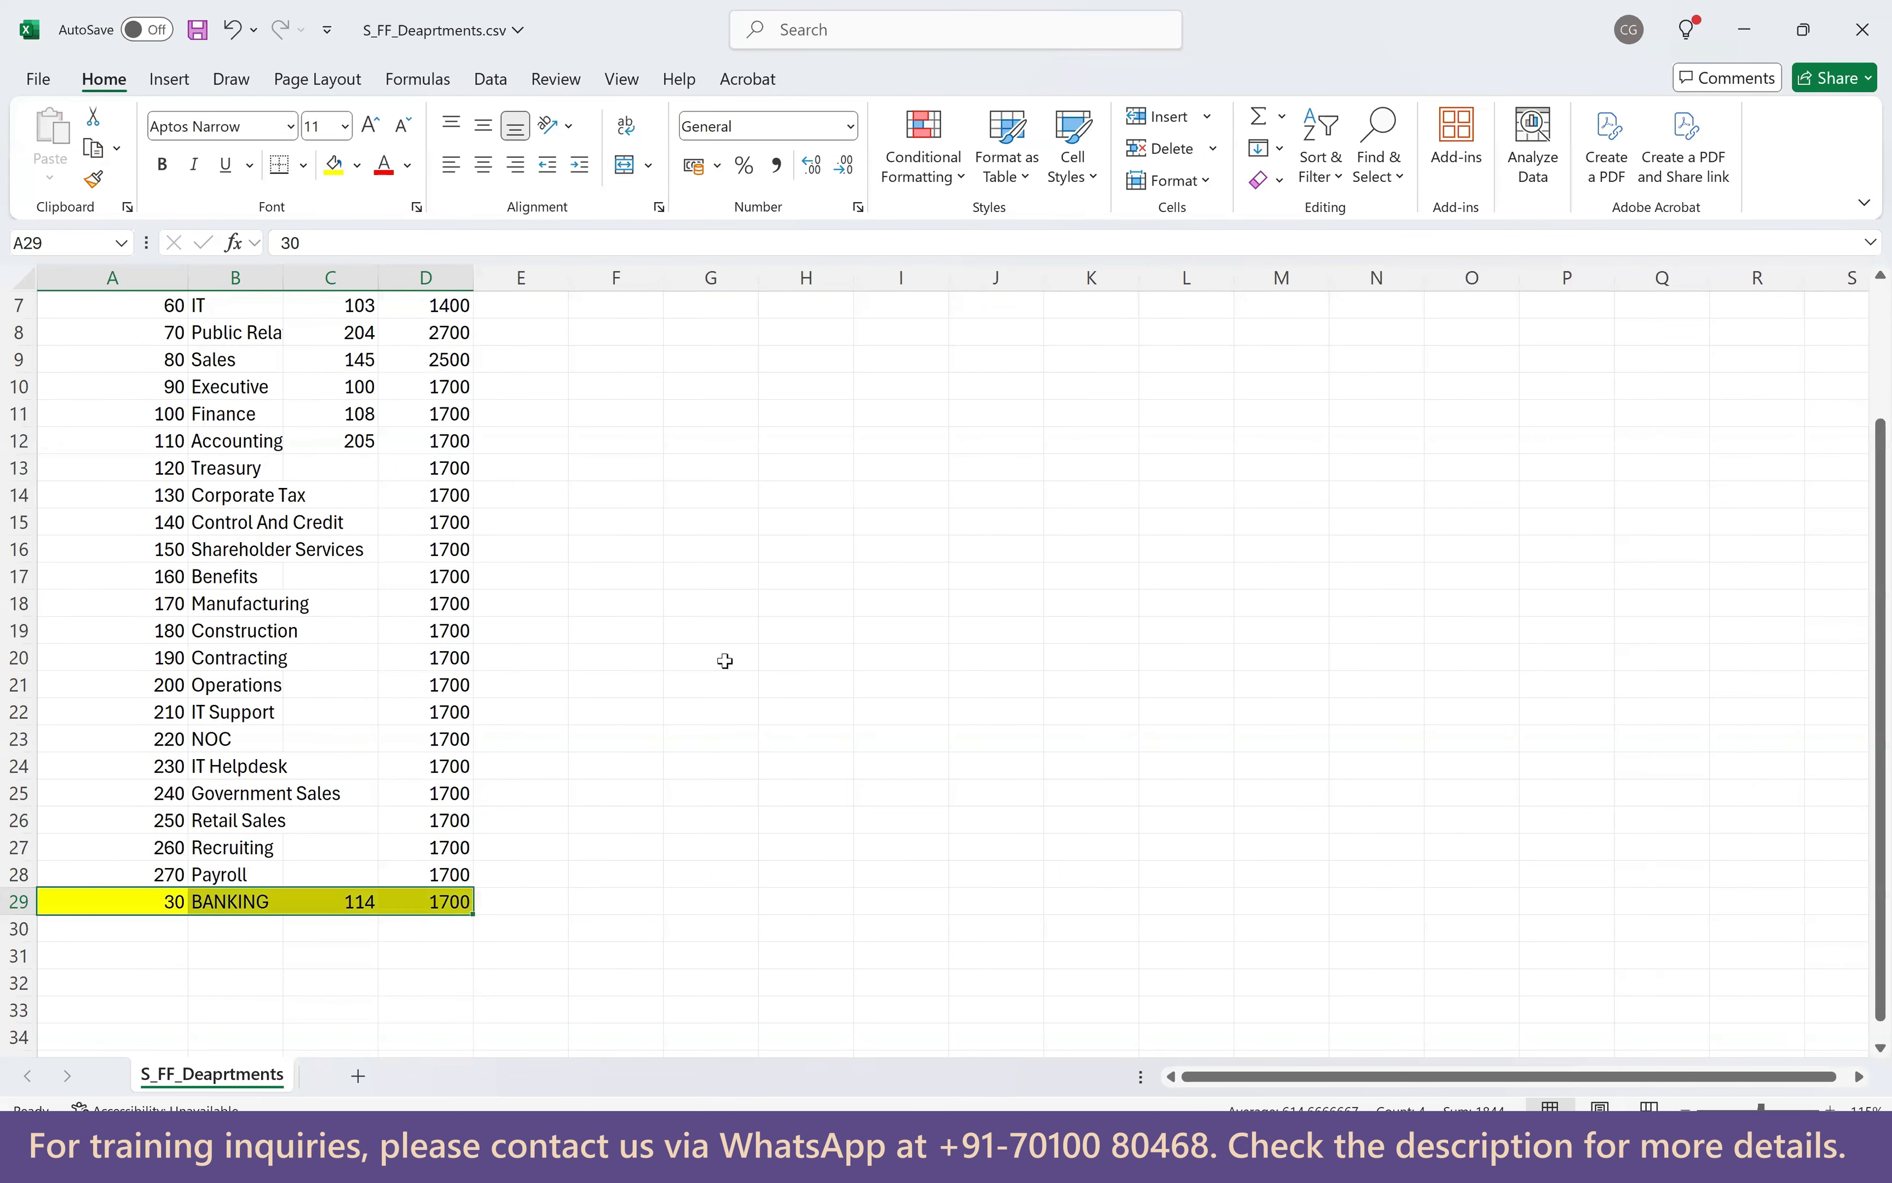
scroll(398, 541, "up", 2)
scroll(312, 509, "down", 1)
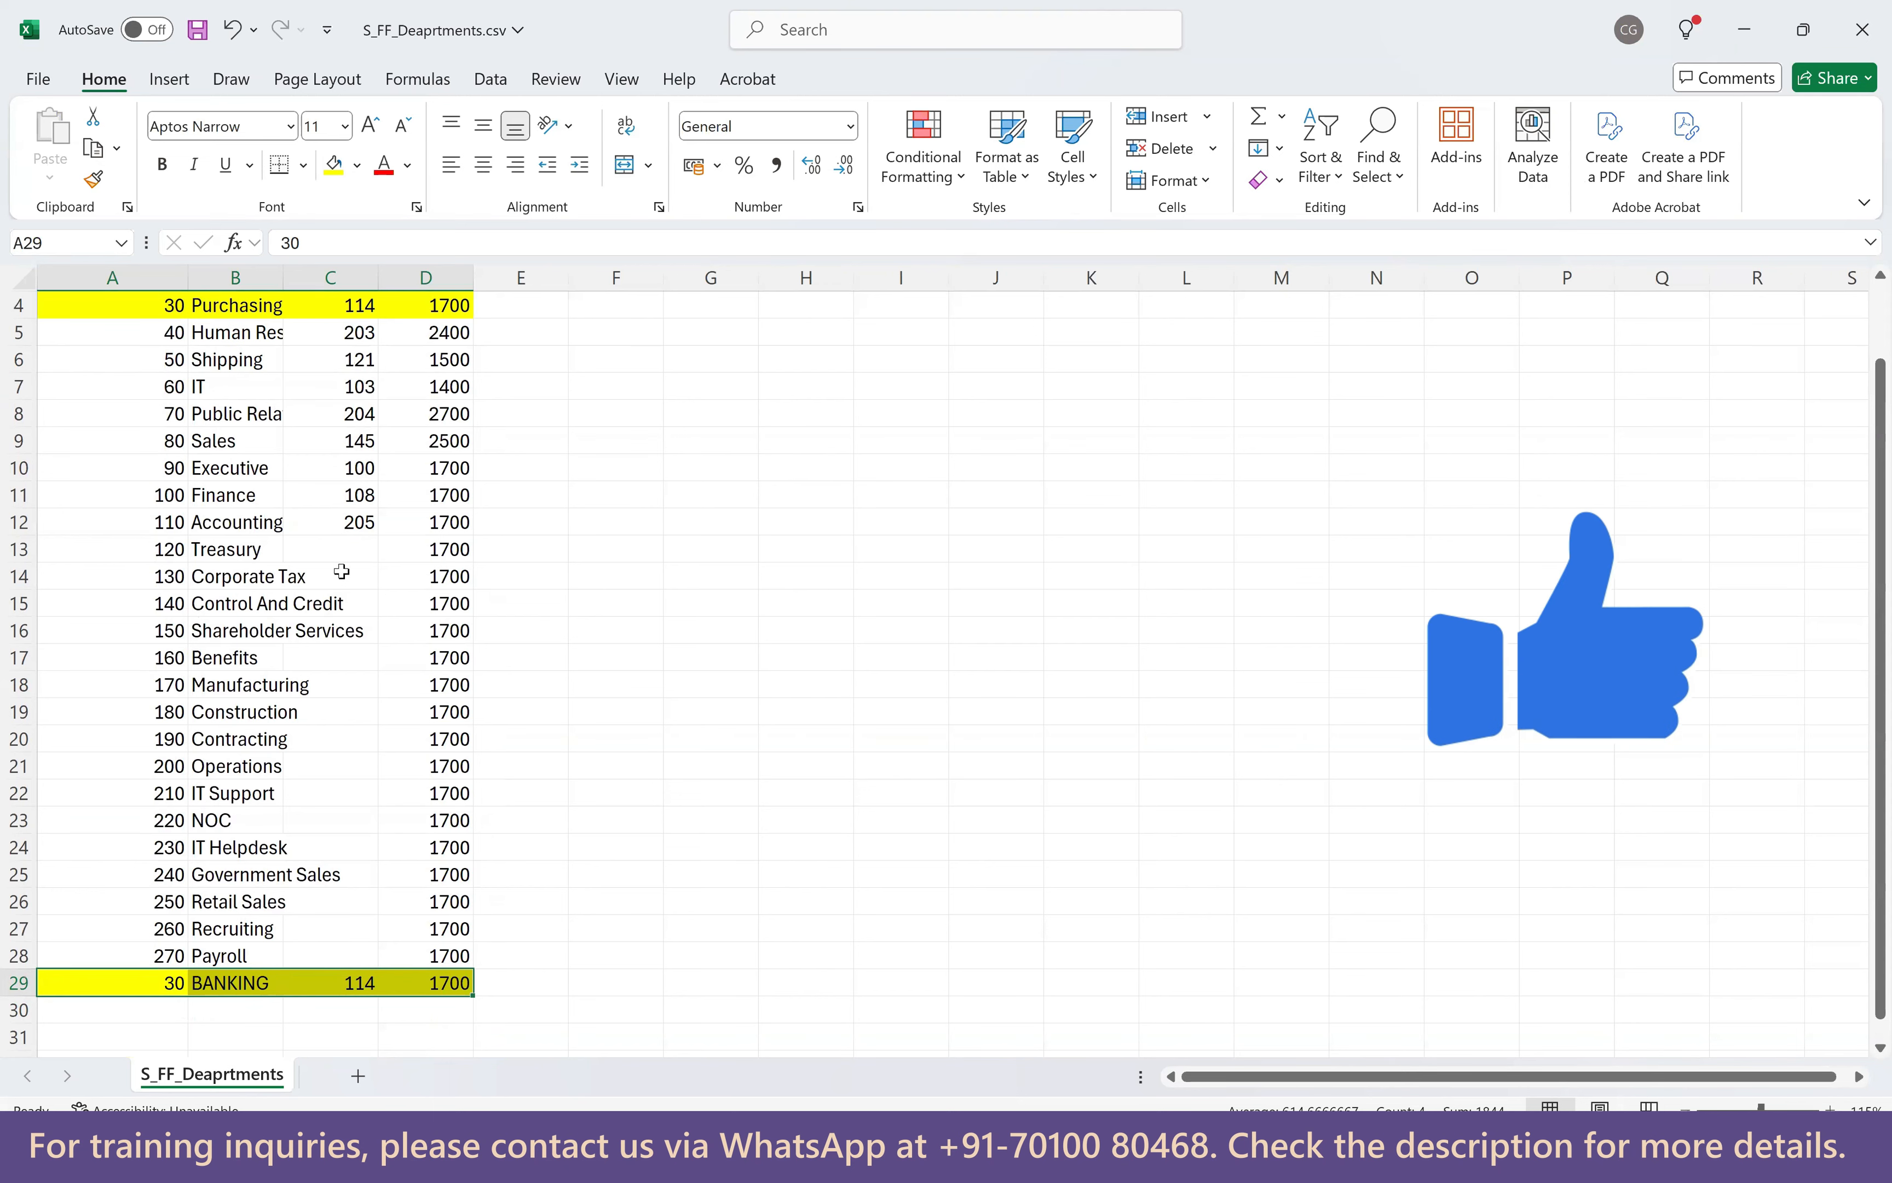
scroll(342, 572, "up", 1)
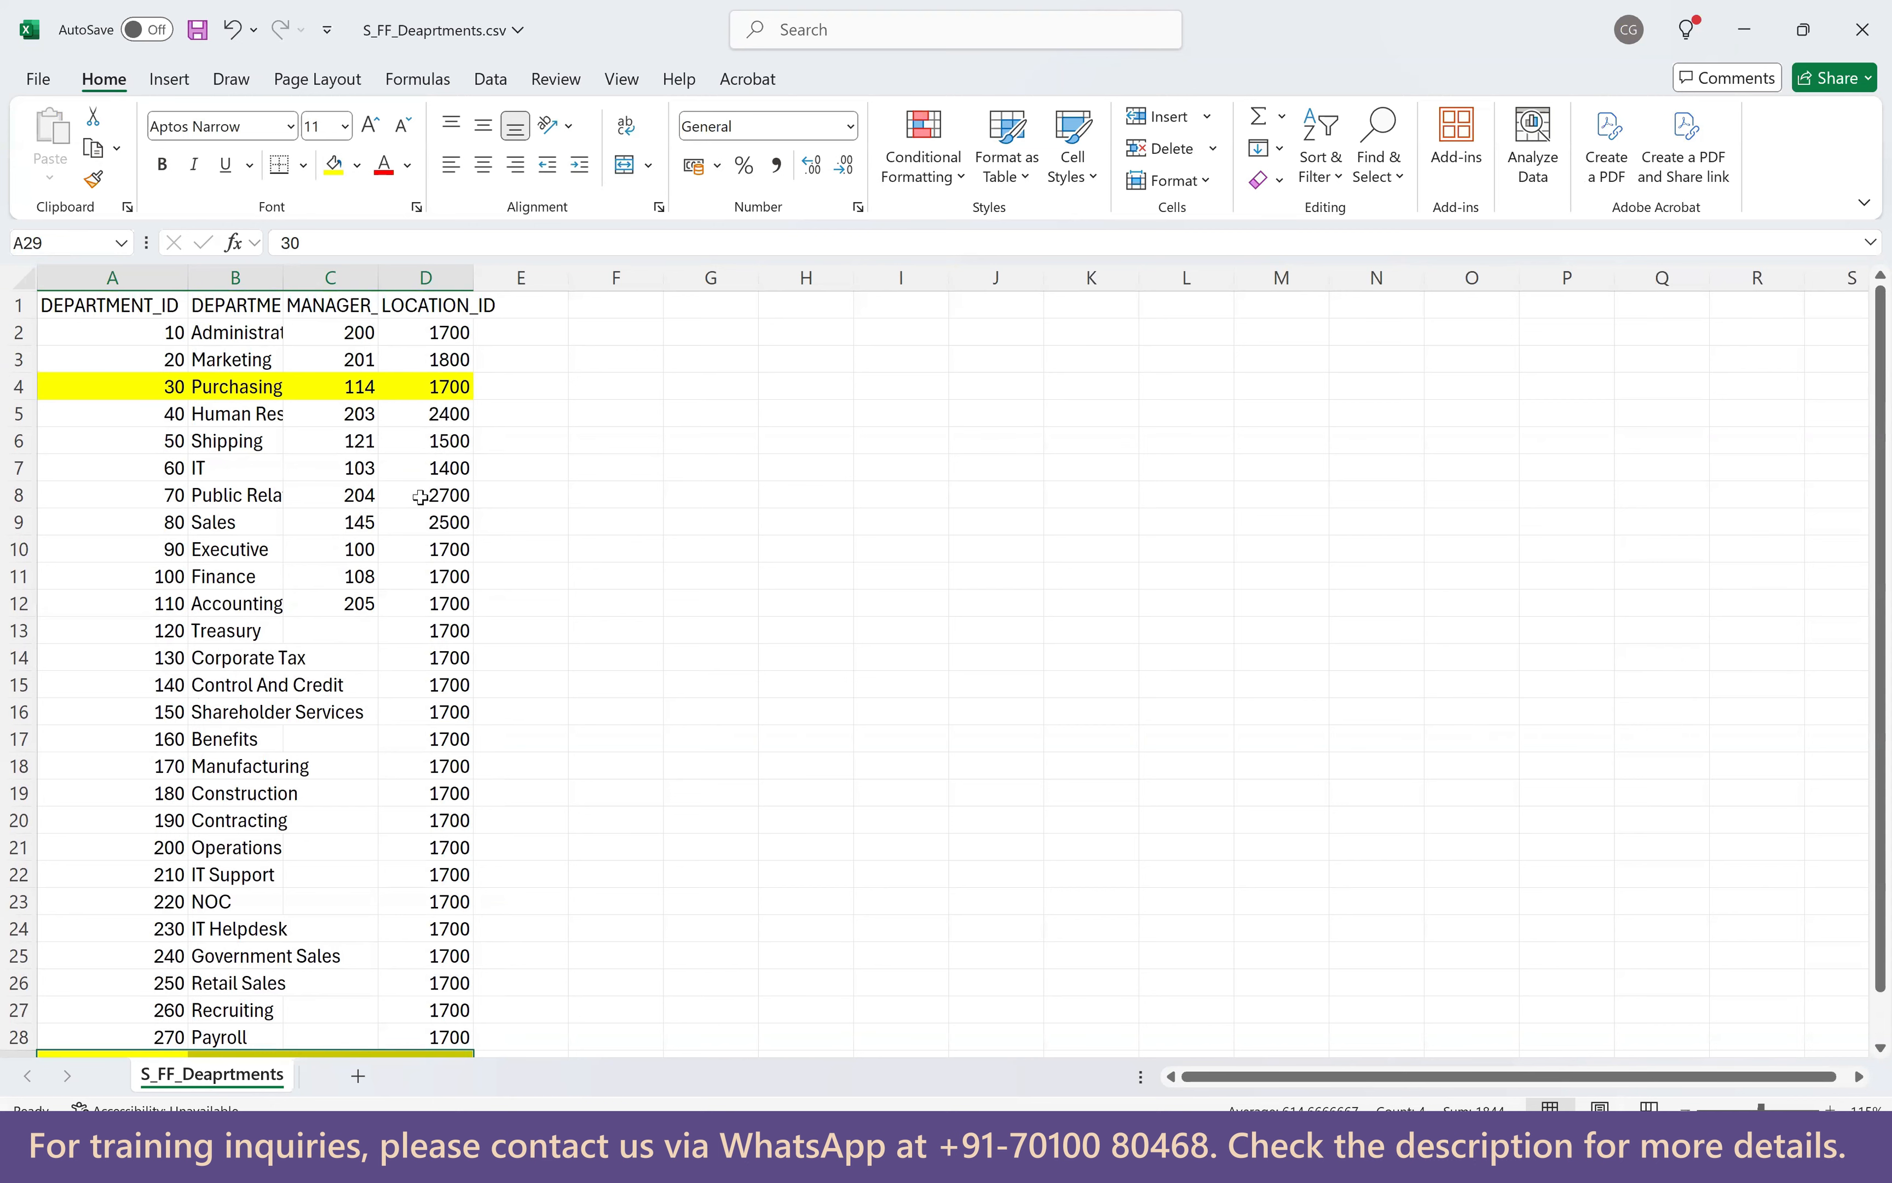
left_click(1862, 29)
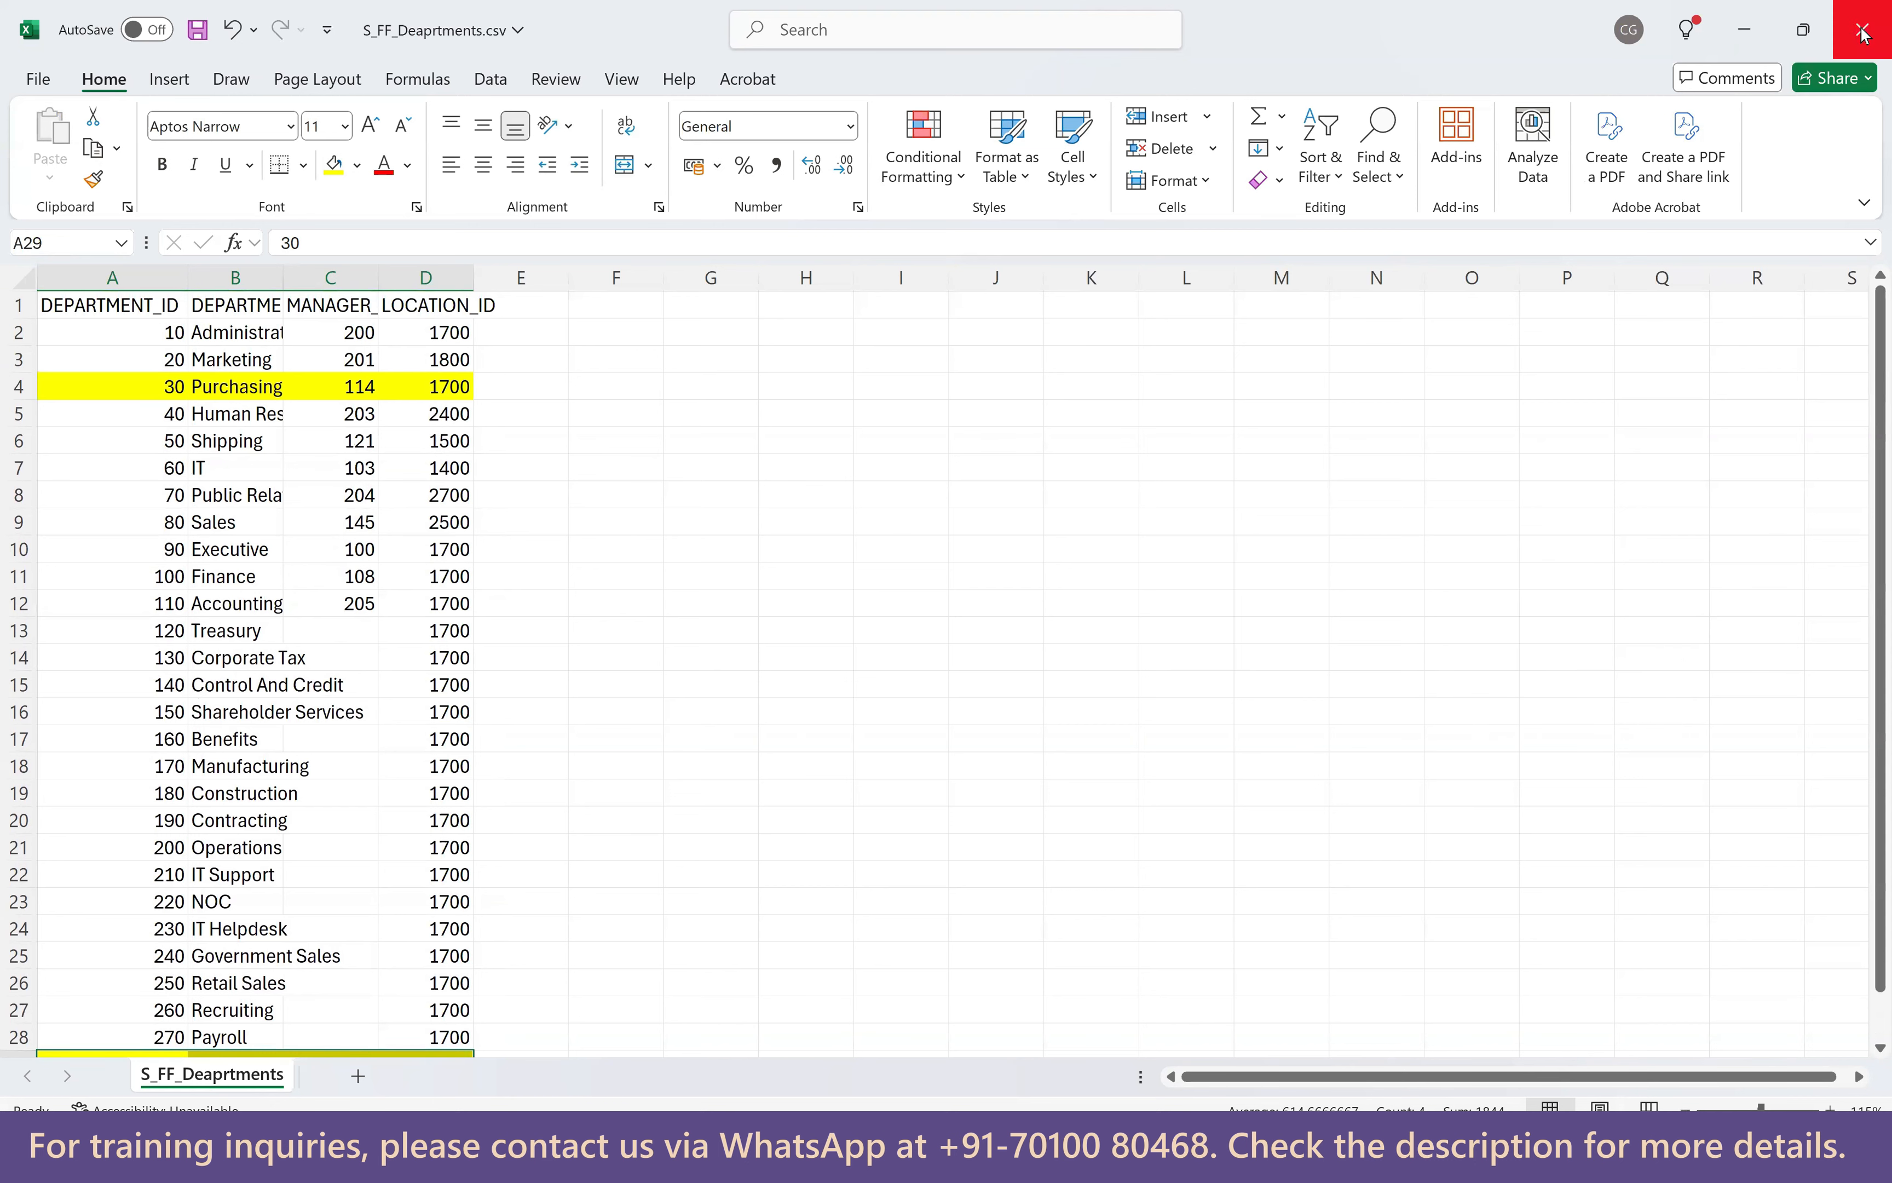
left_click(1040, 752)
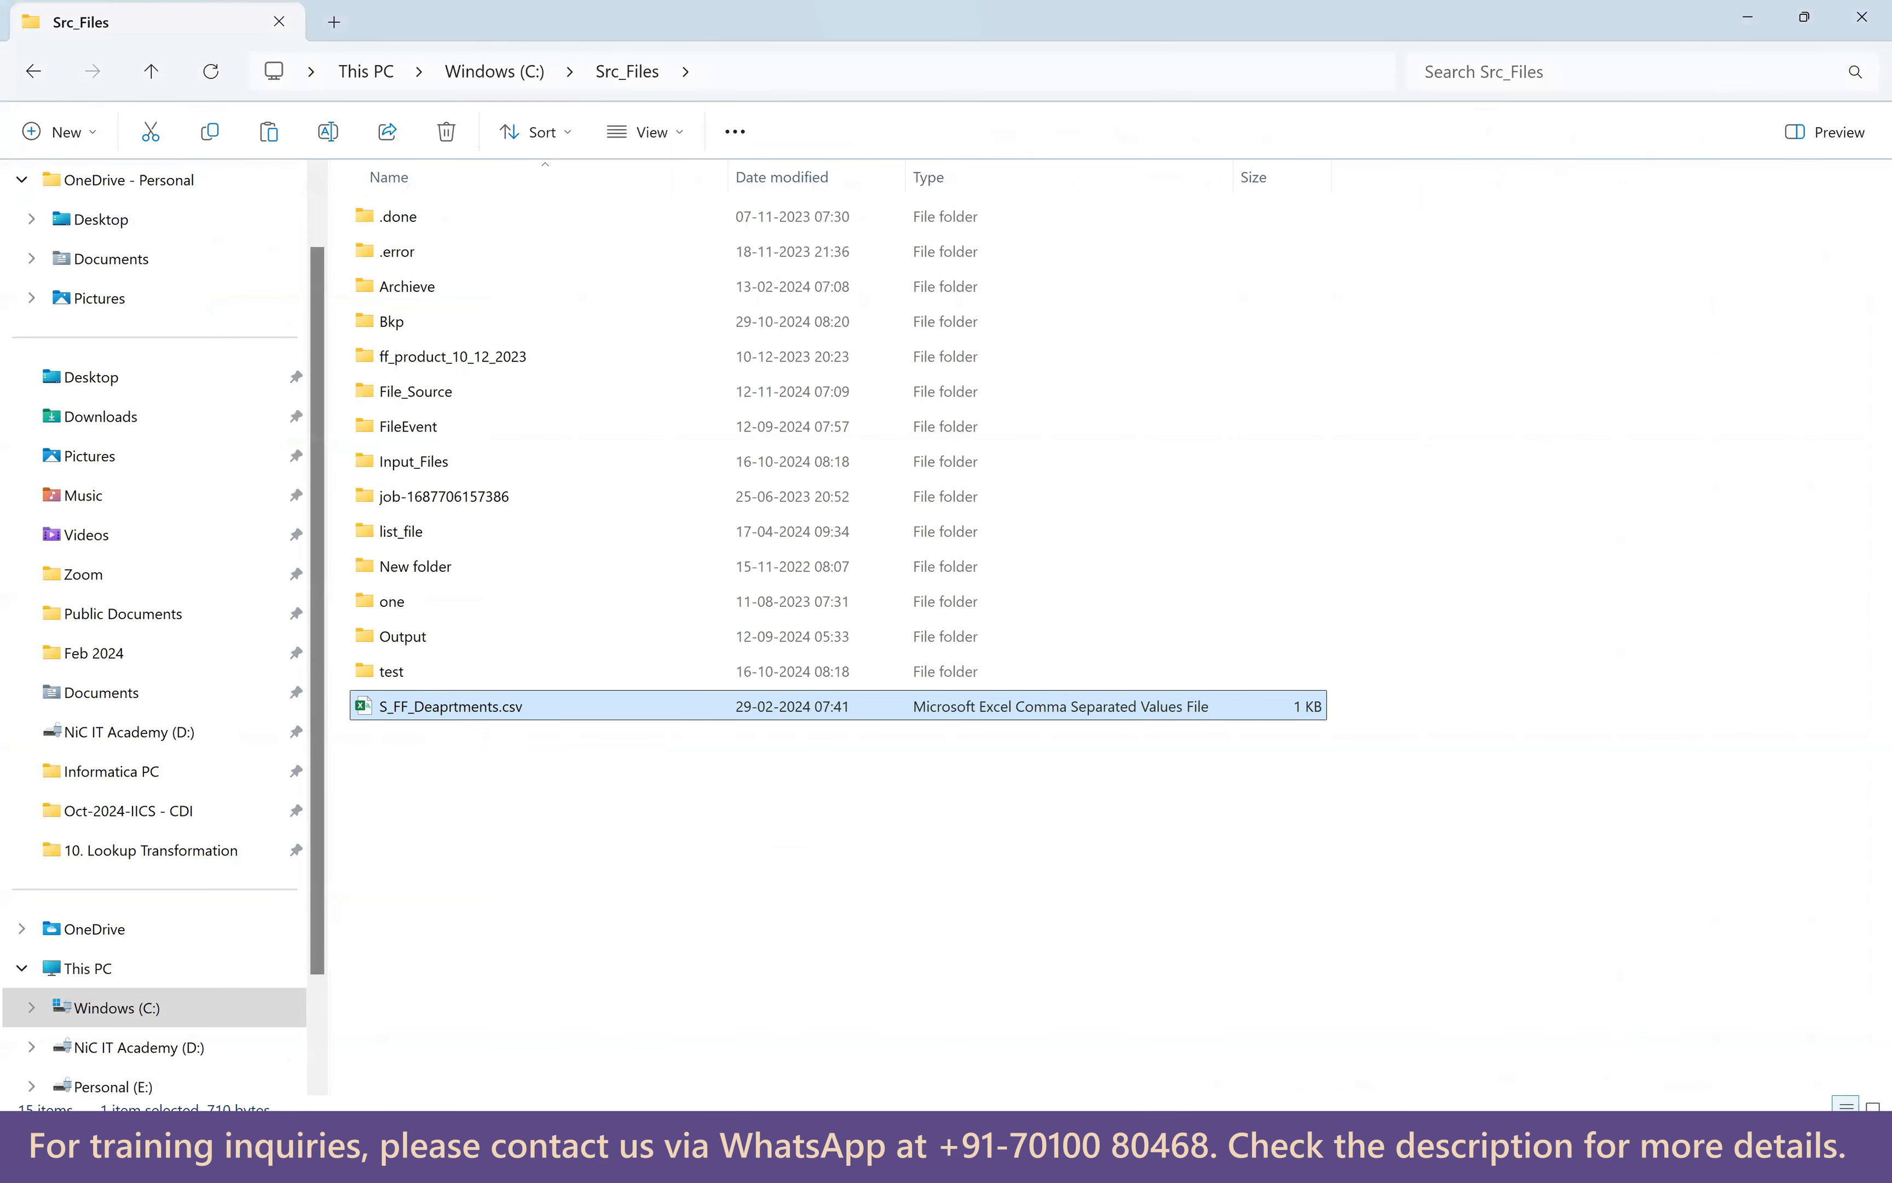
Log in with the account username and password, then open the Data Integration service.
left_click(1220, 1153)
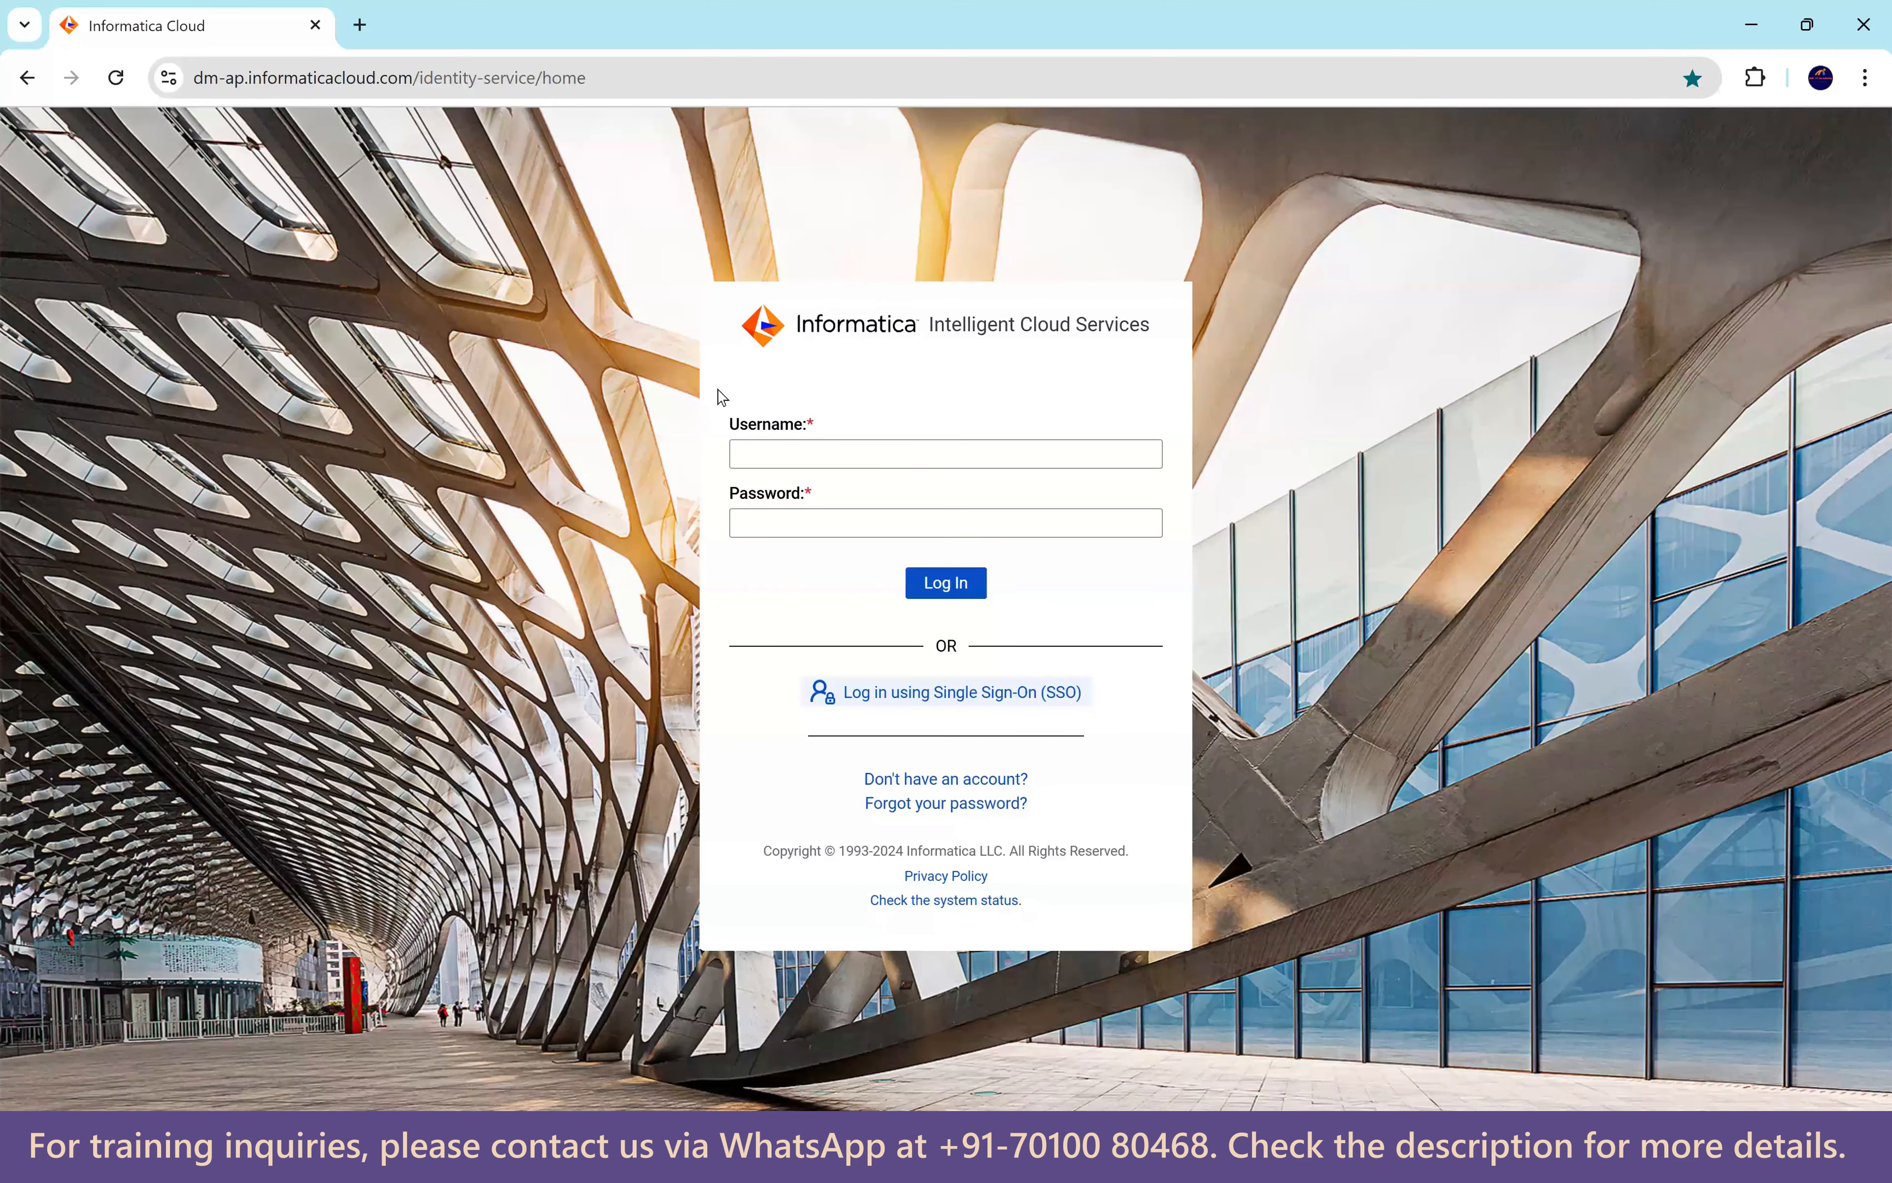
left_click(787, 458)
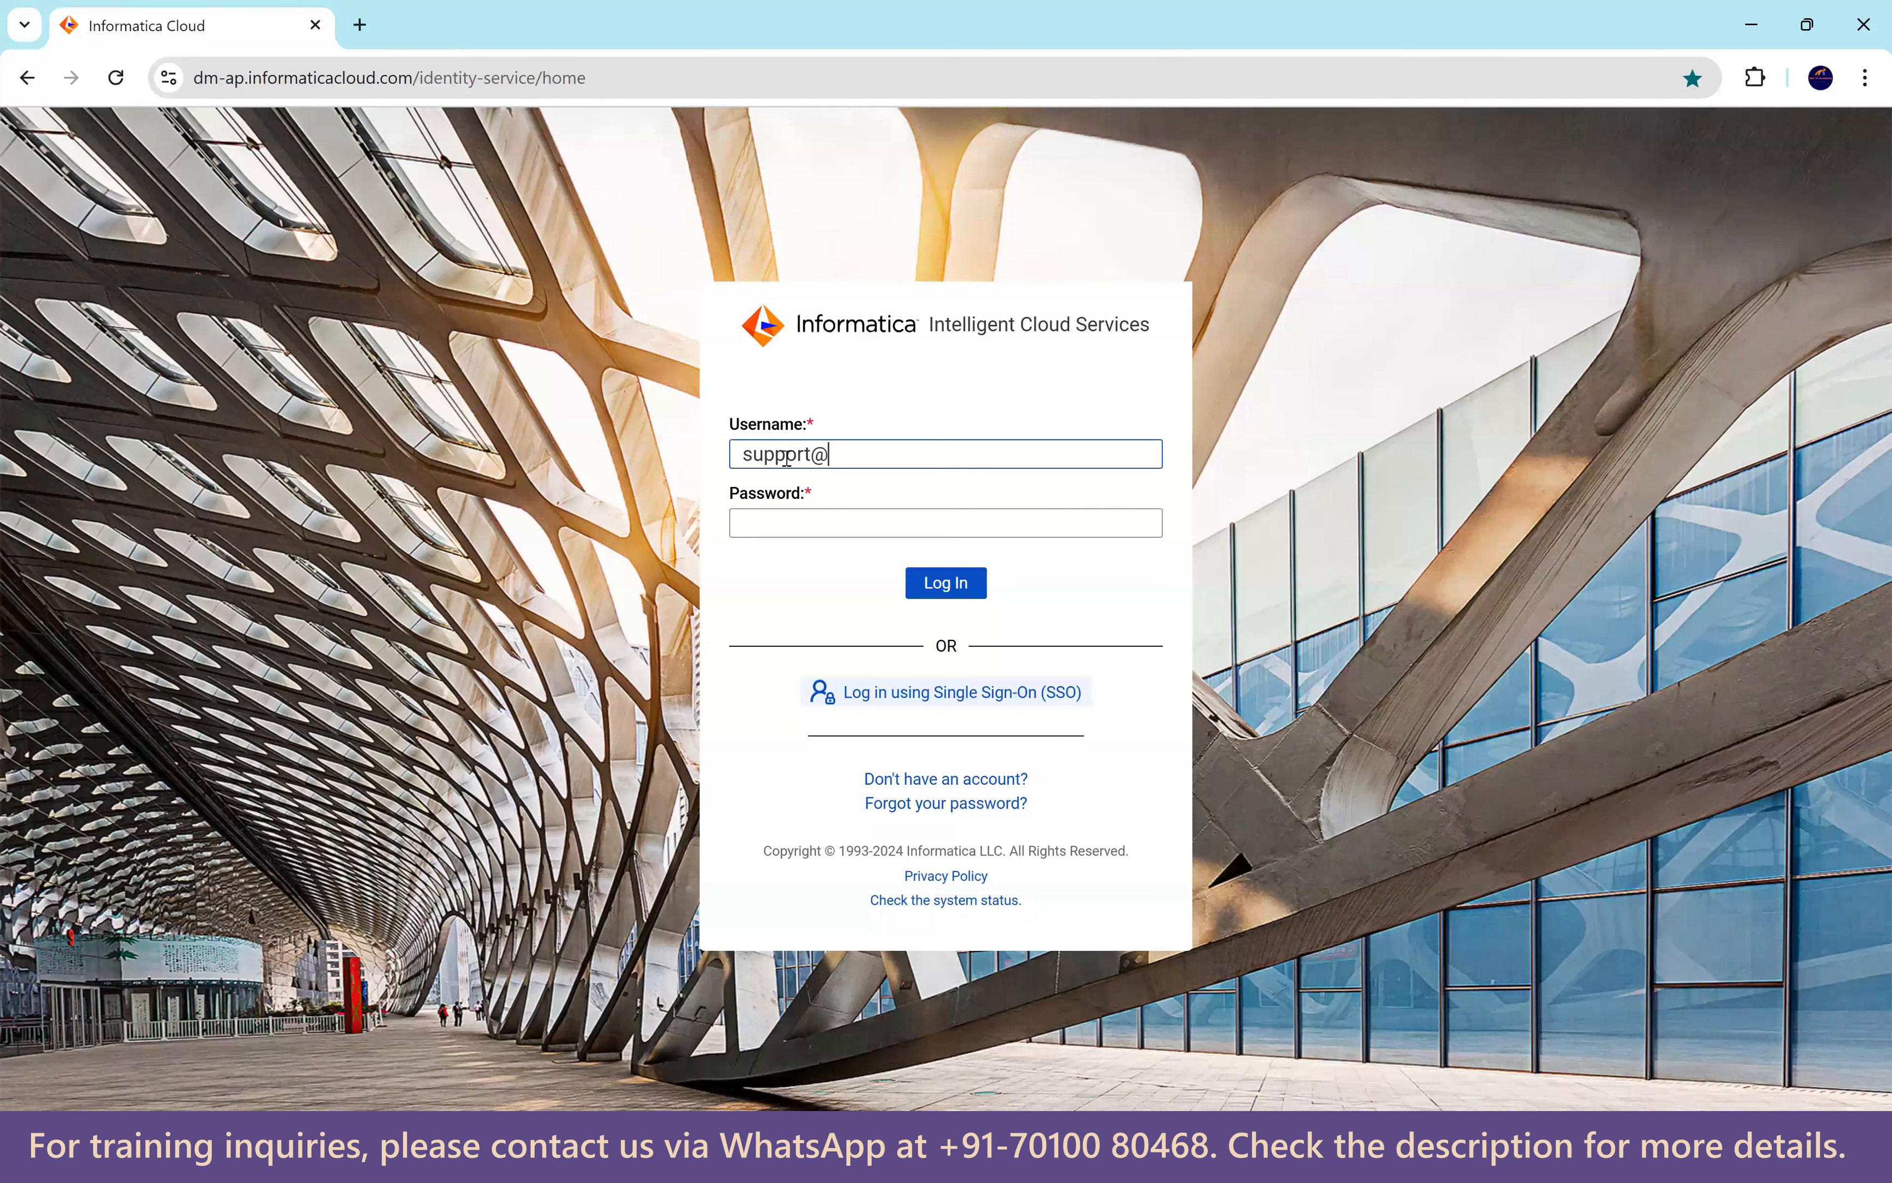
key("Tab")
type("•••")
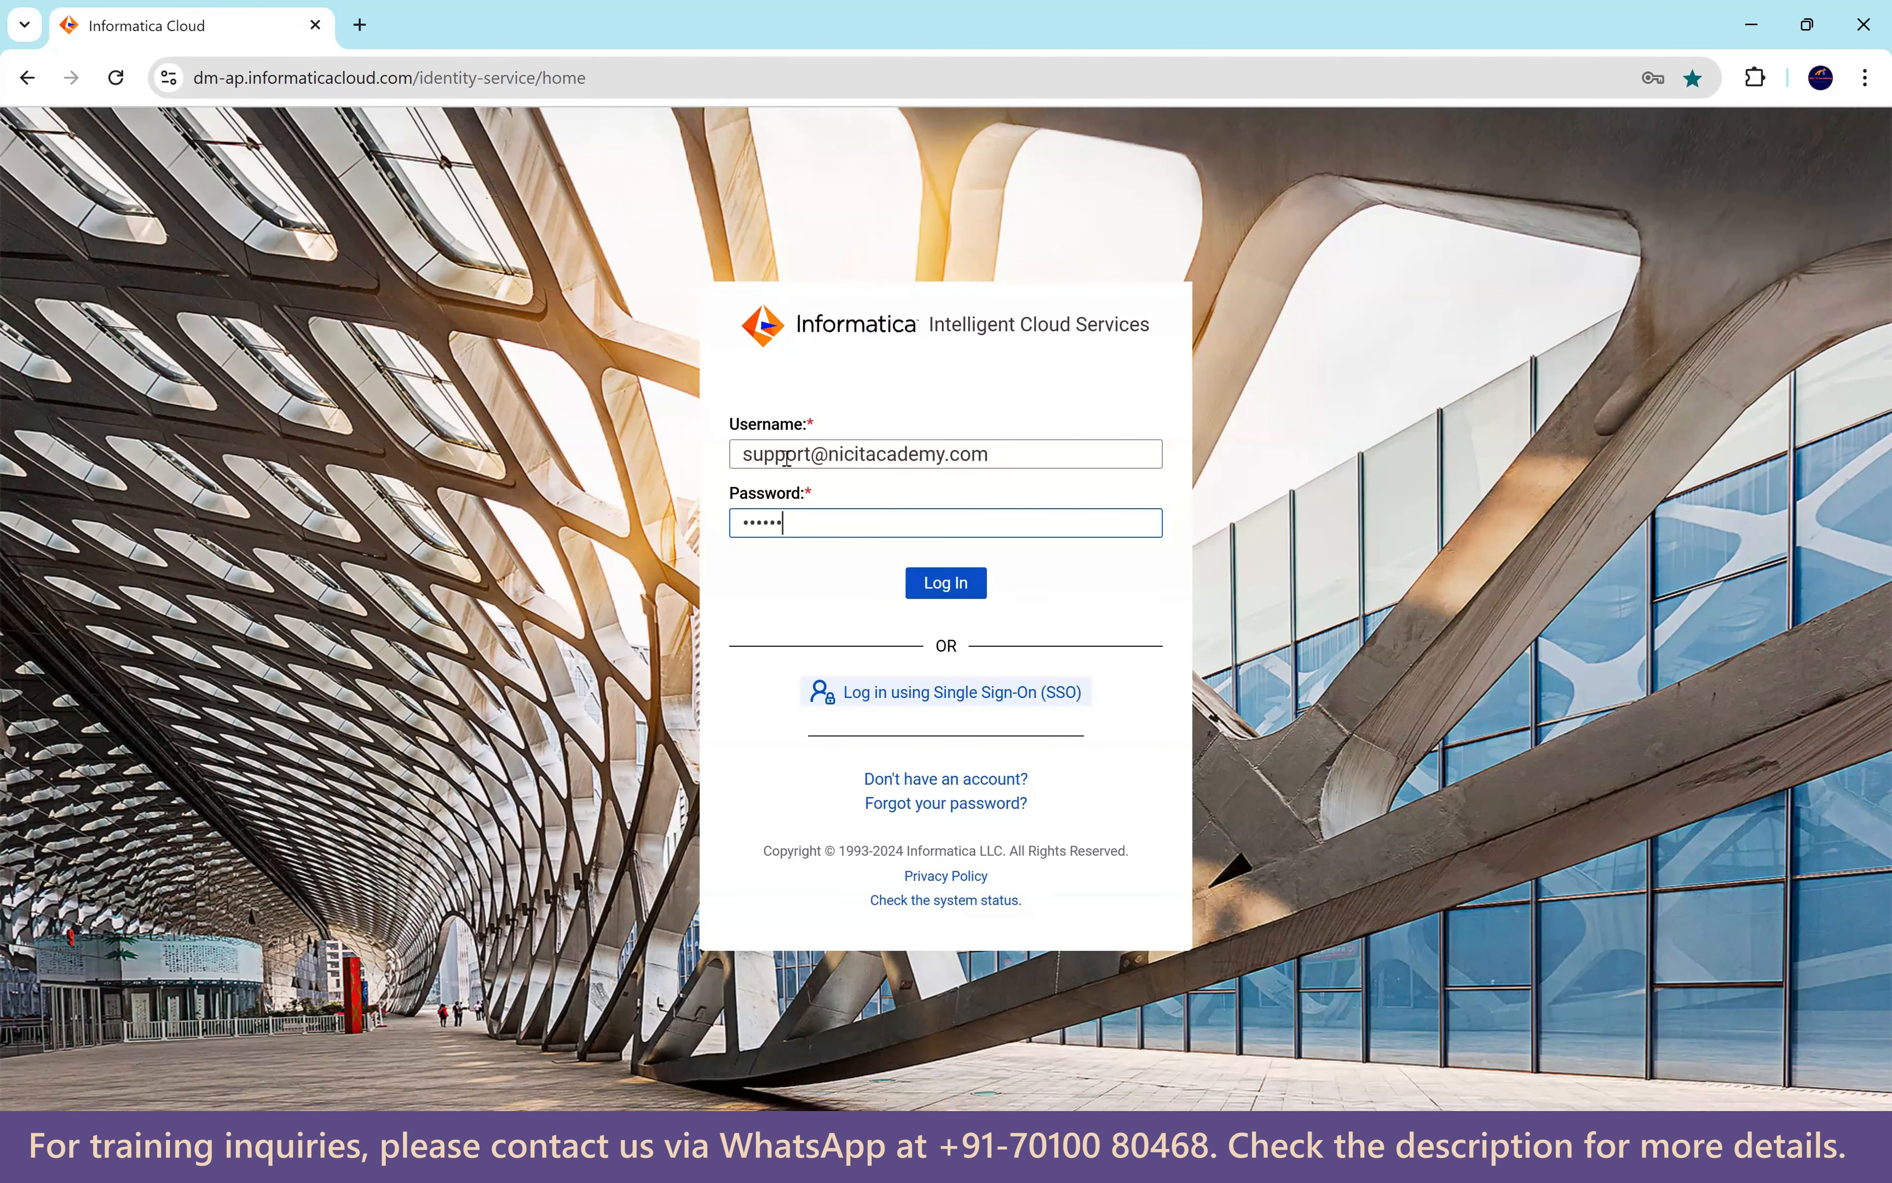
key("Return")
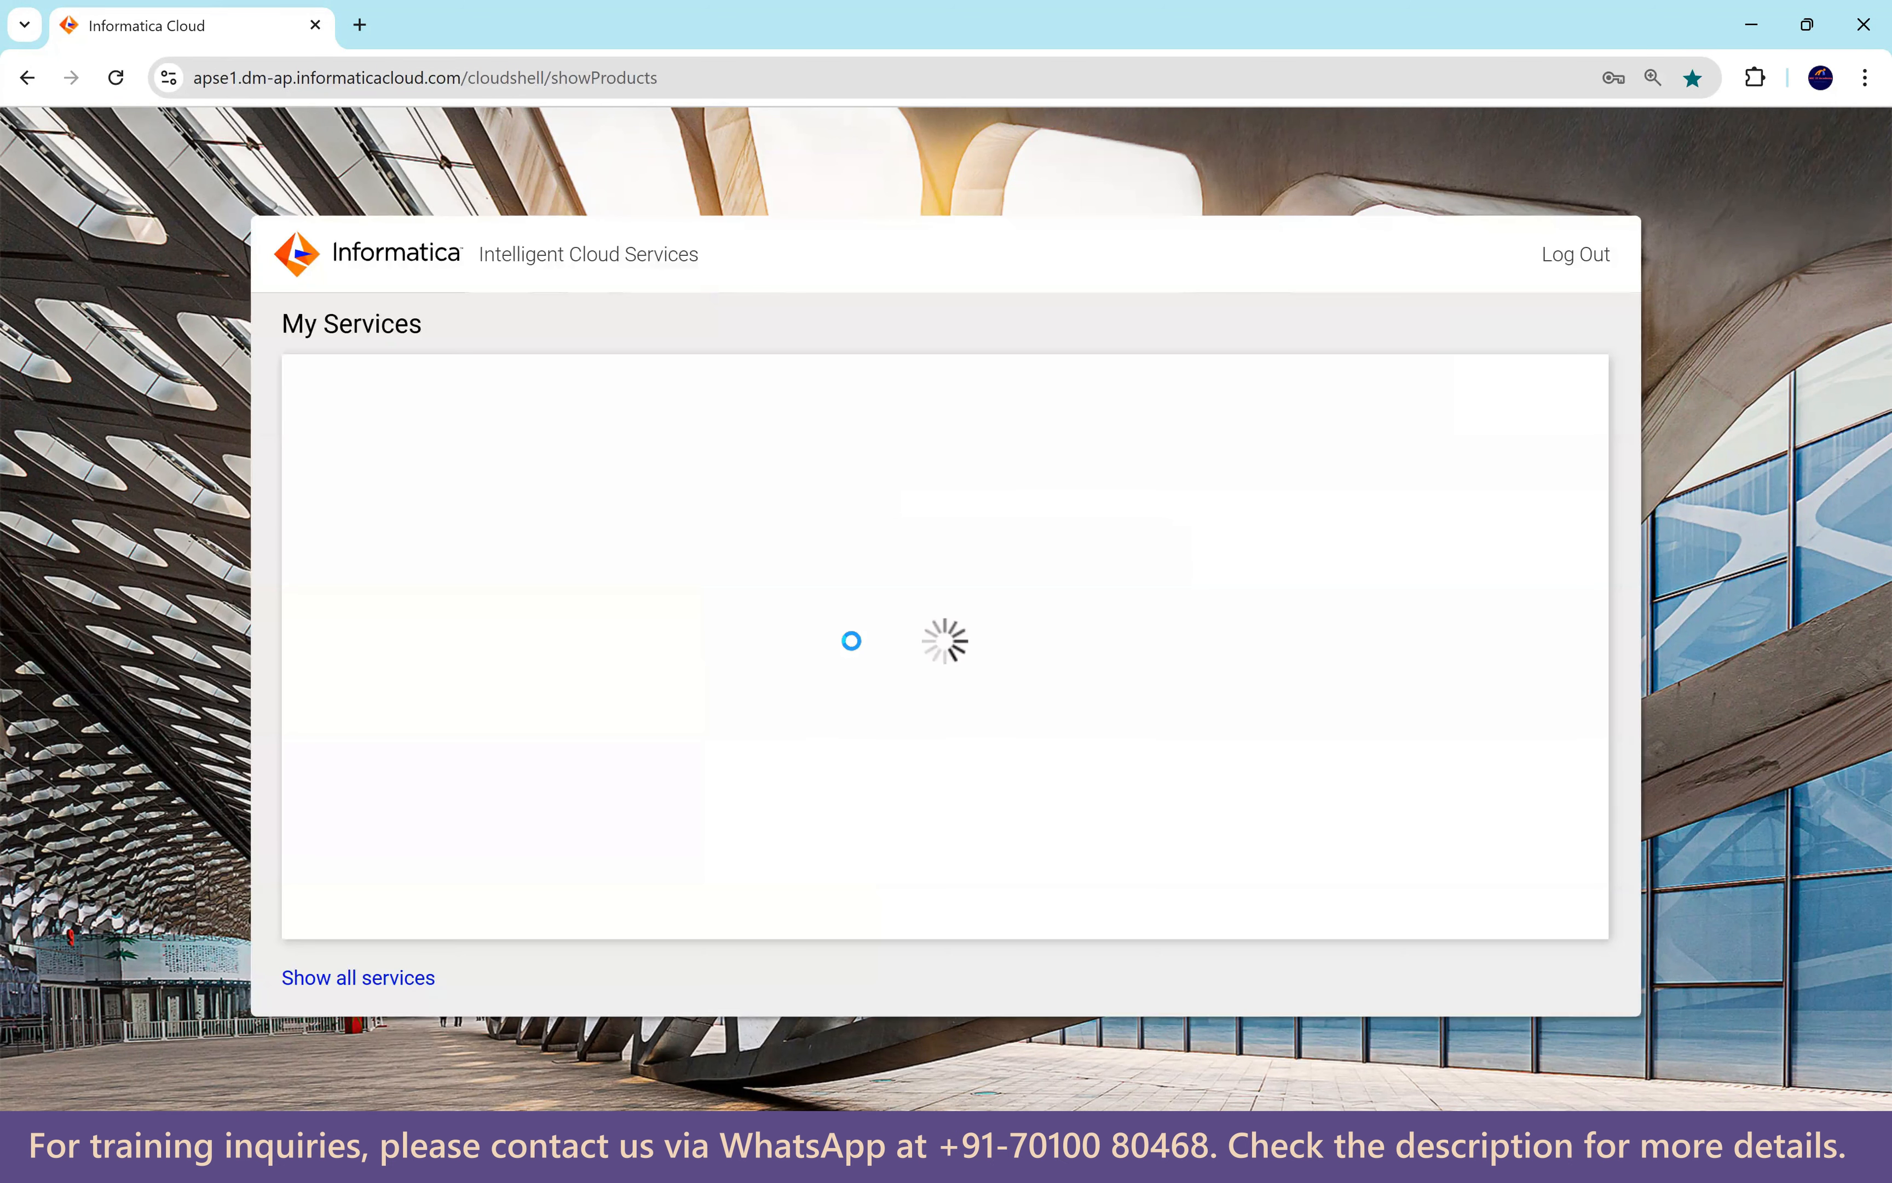
left_click(610, 732)
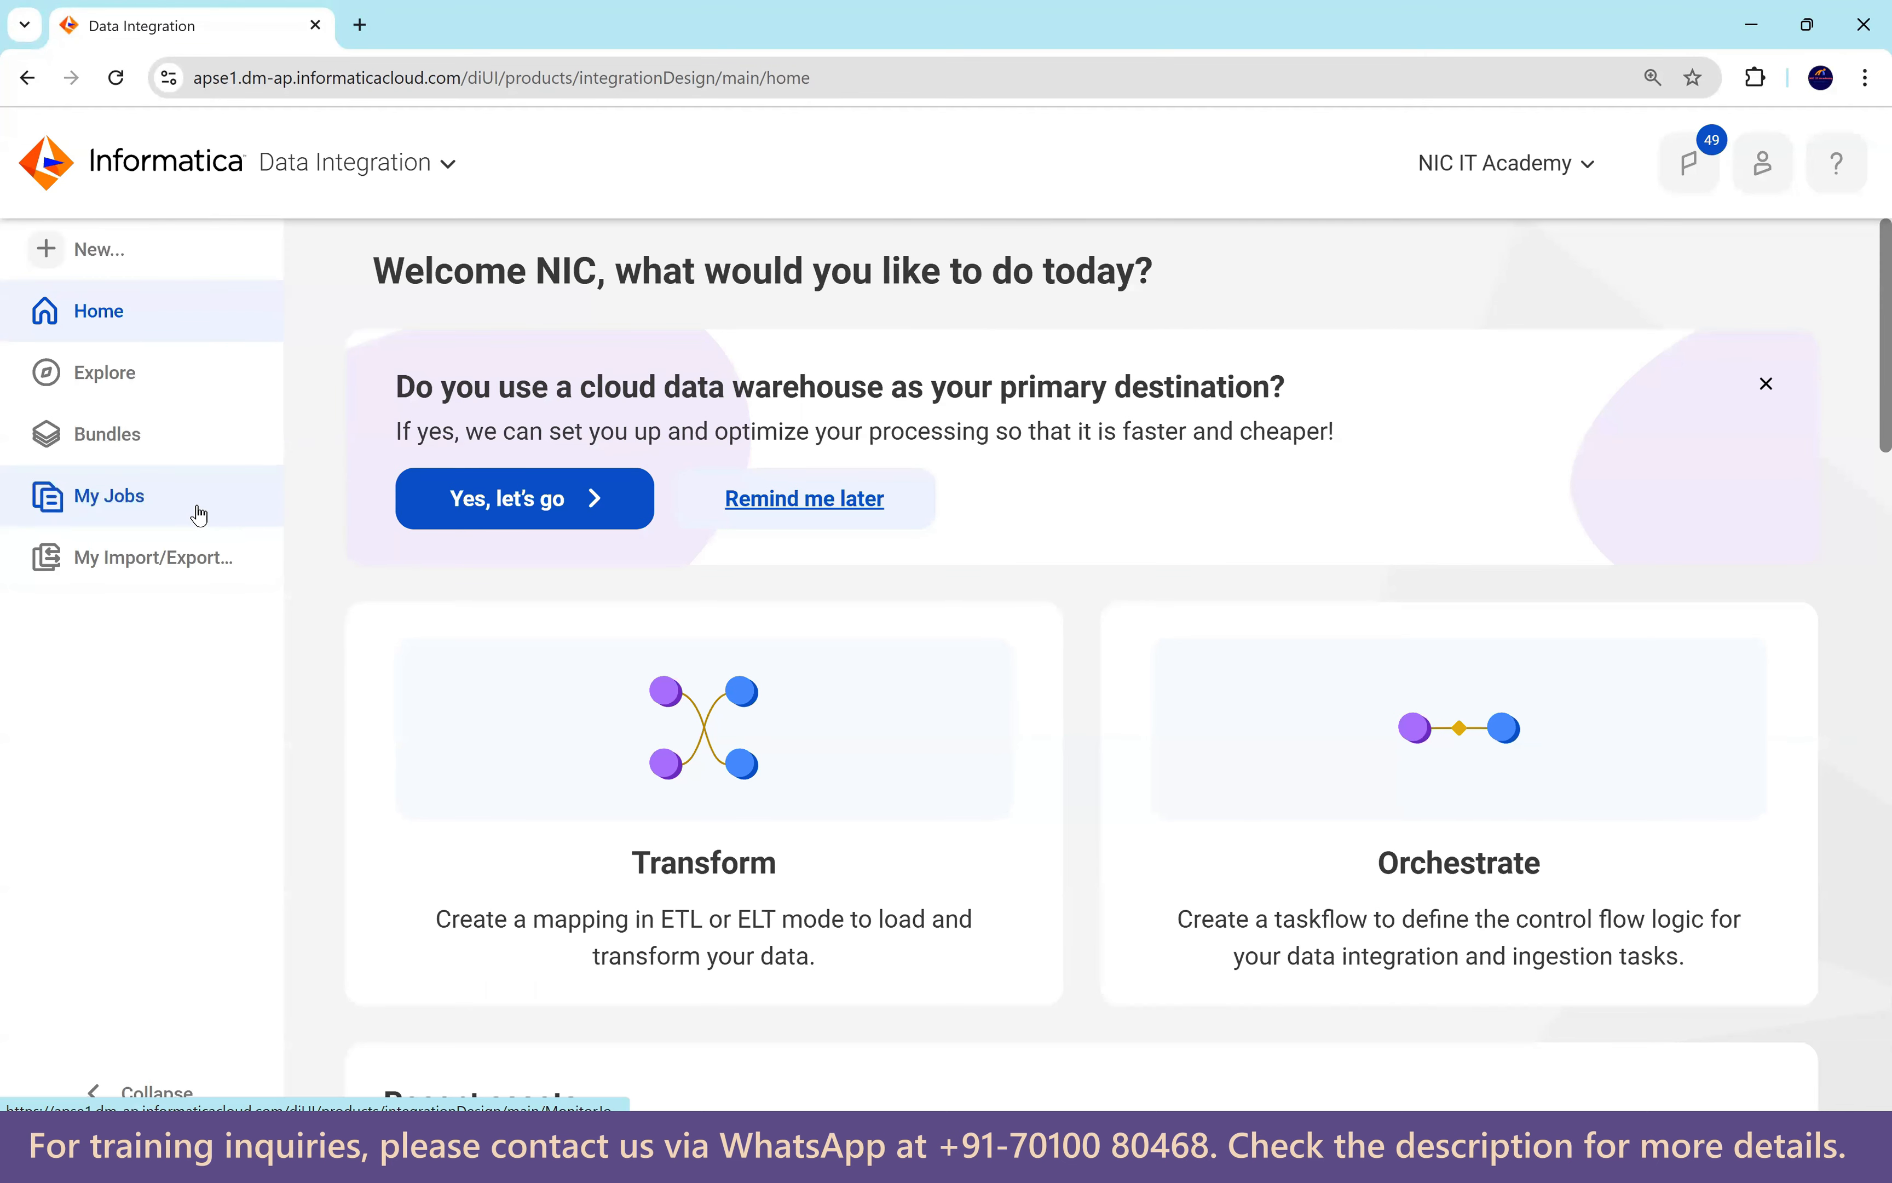
Create a blank mapping named m_lookup_policy and show the Source's properties enlarged.
left_click(114, 254)
left_click(415, 495)
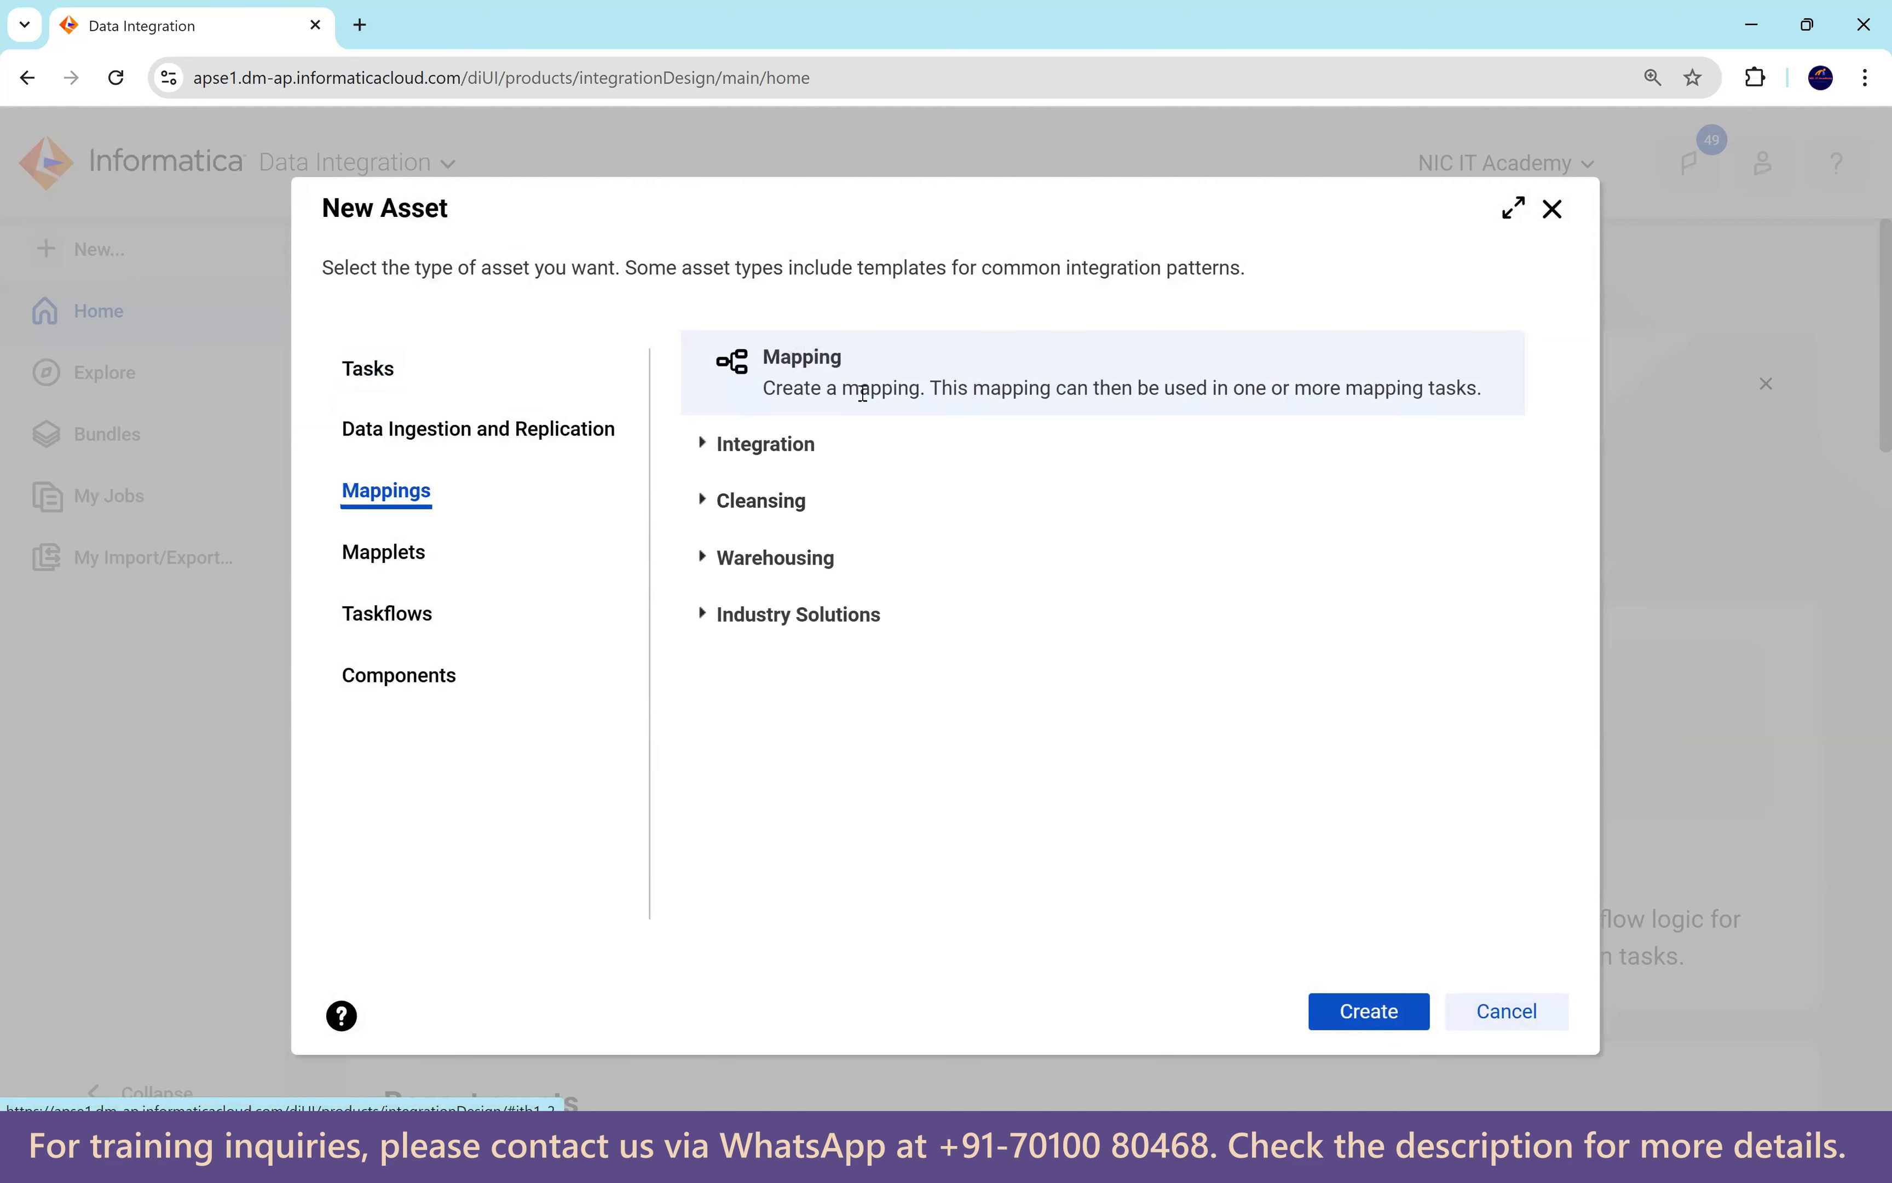
left_click(1370, 1011)
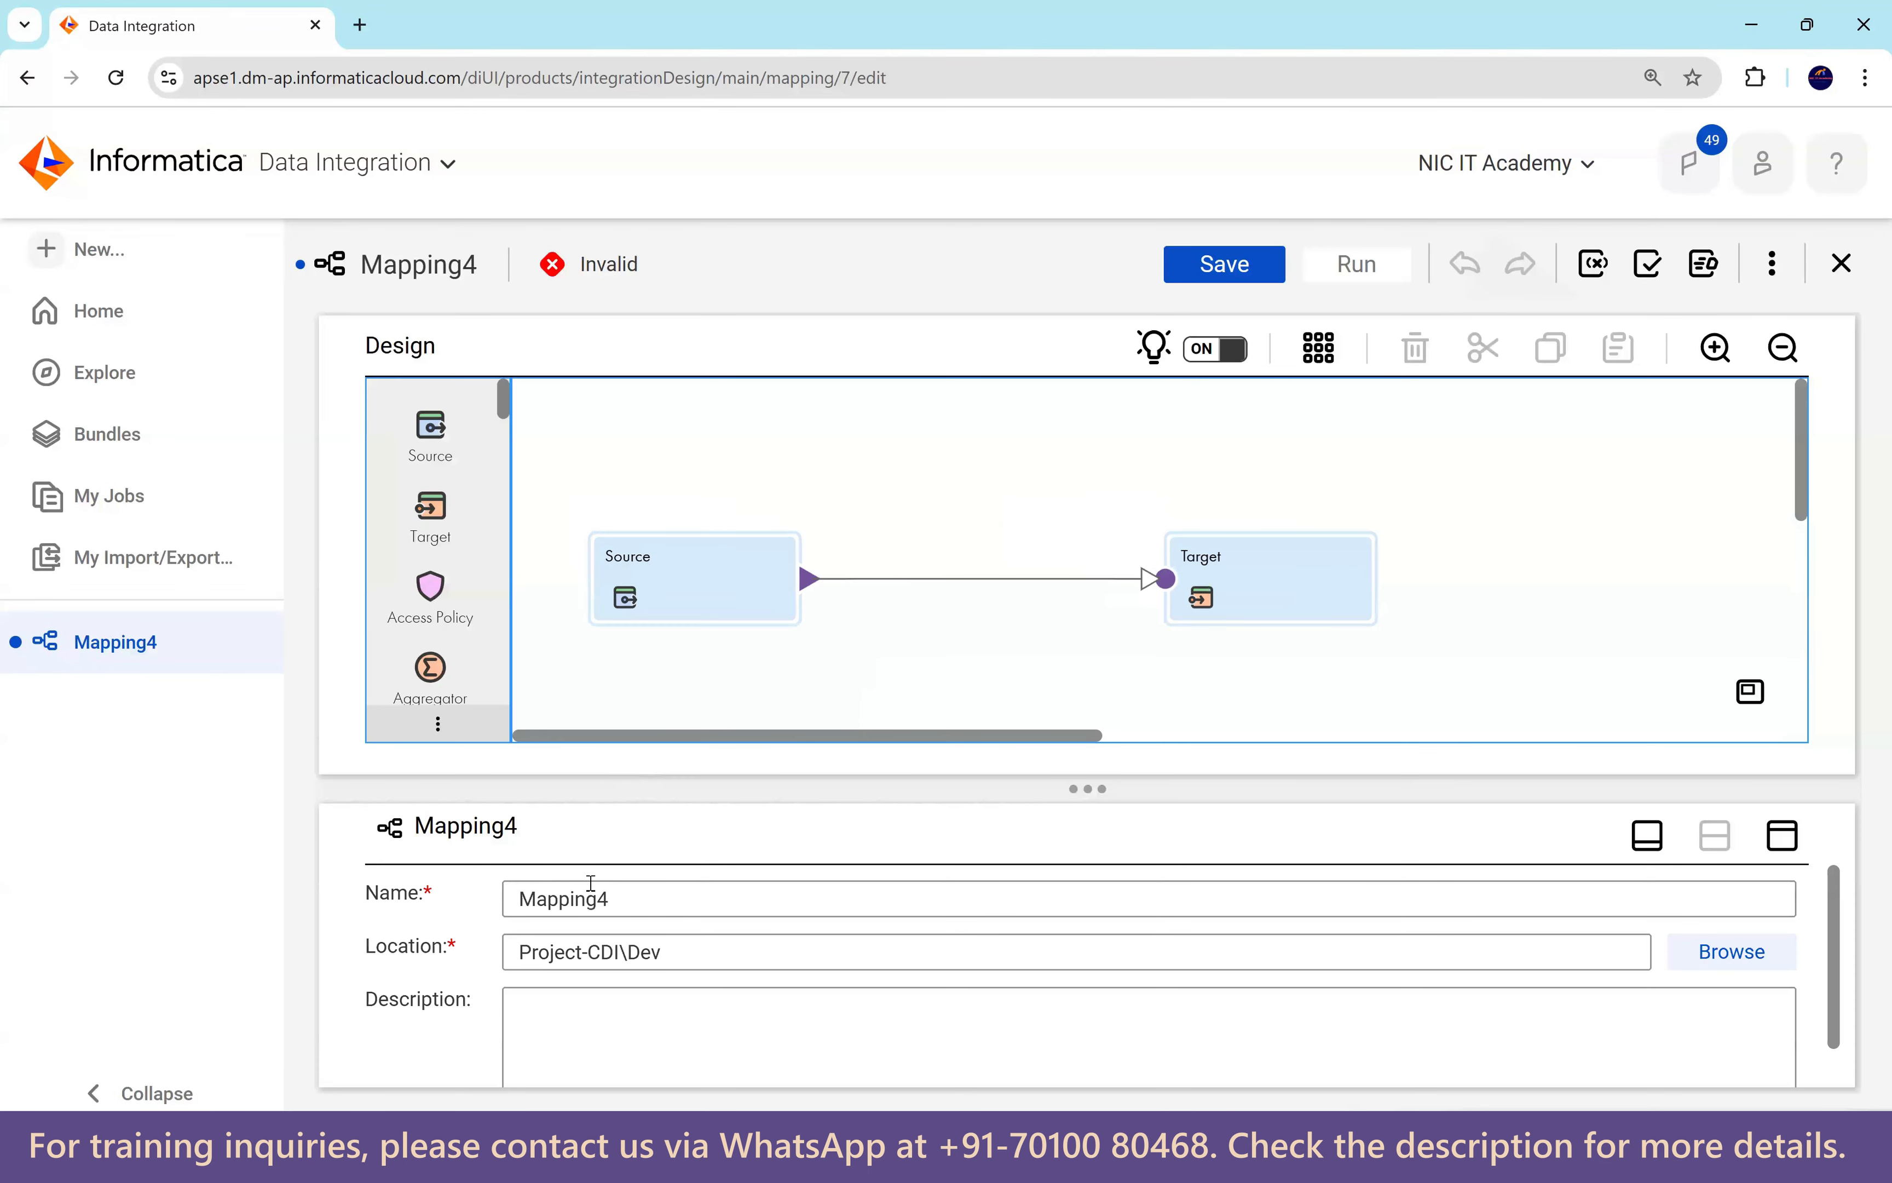
type("m")
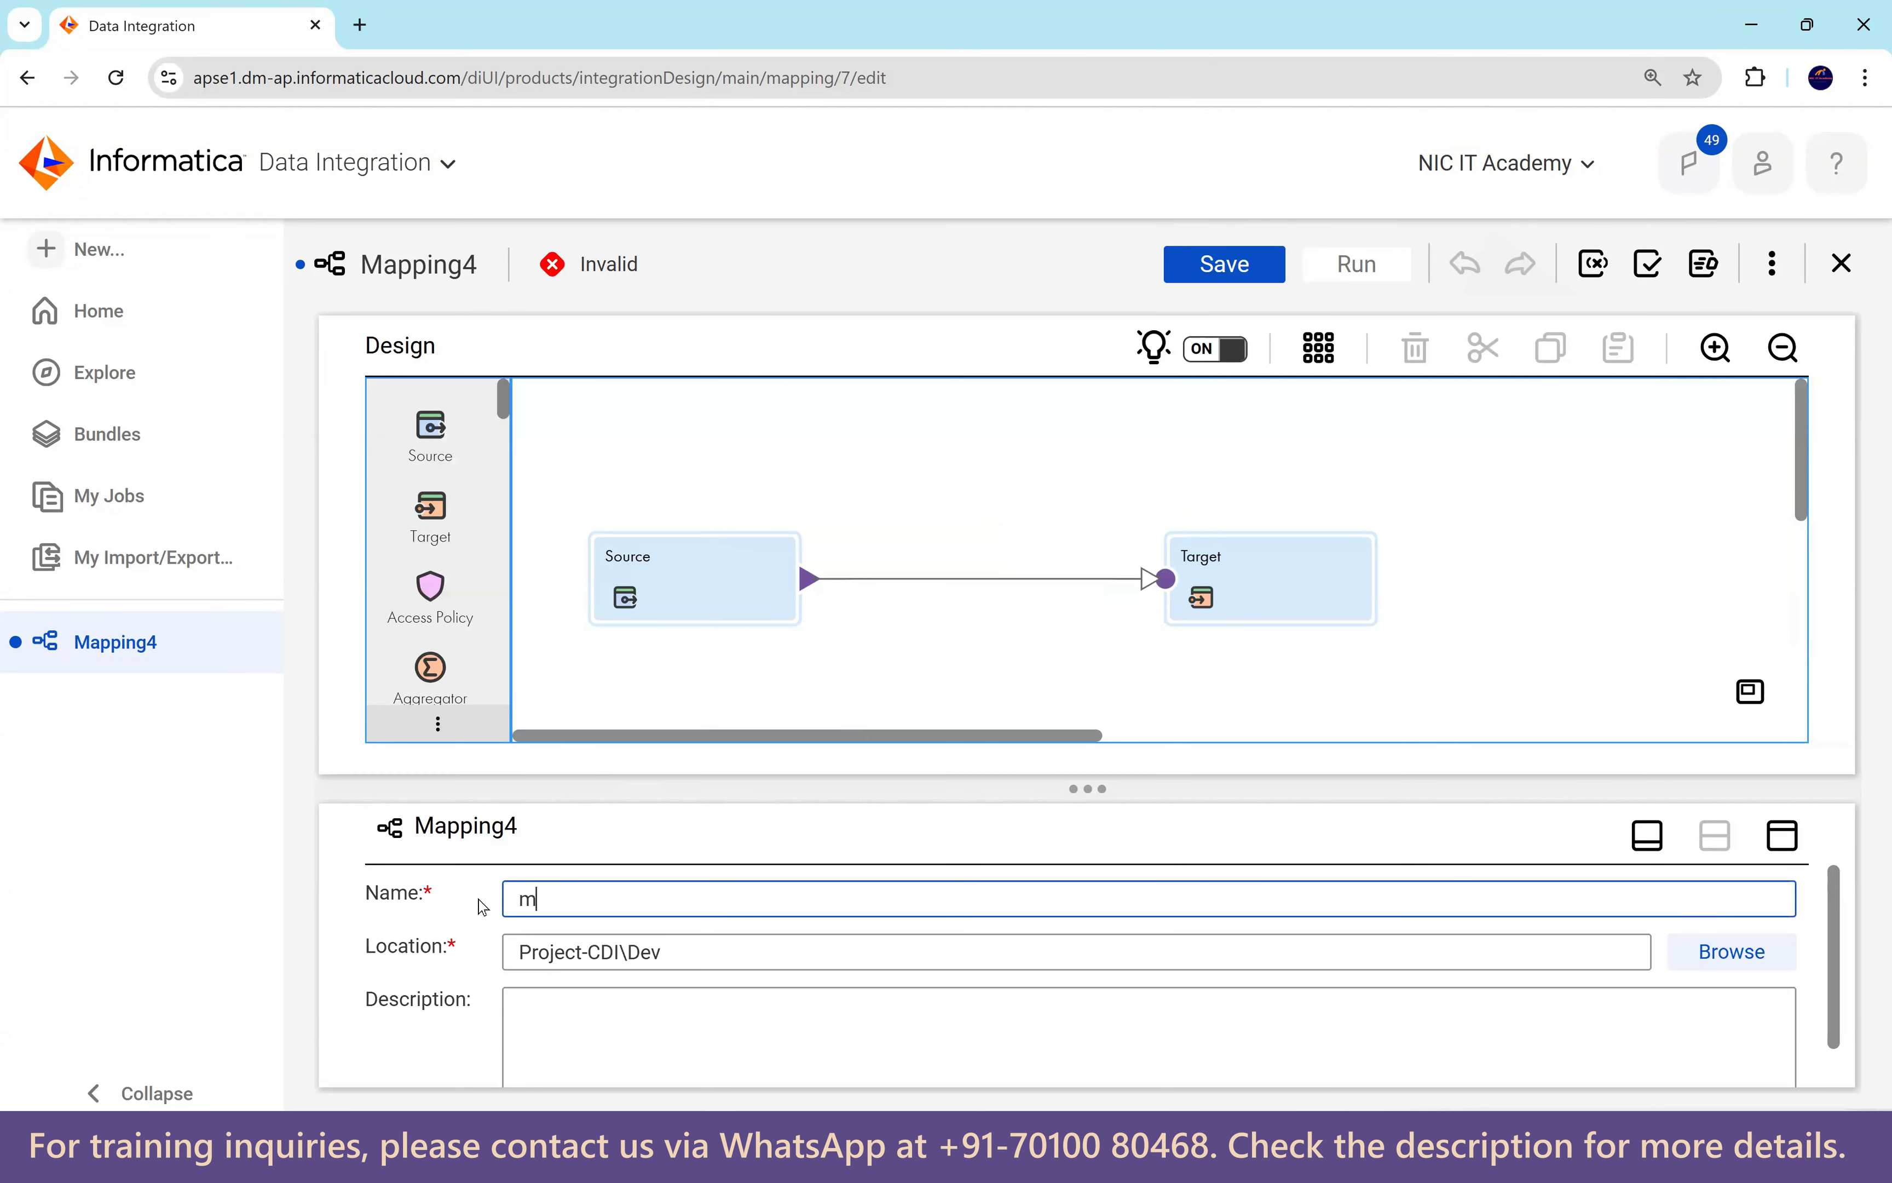
type("_lookup_policy")
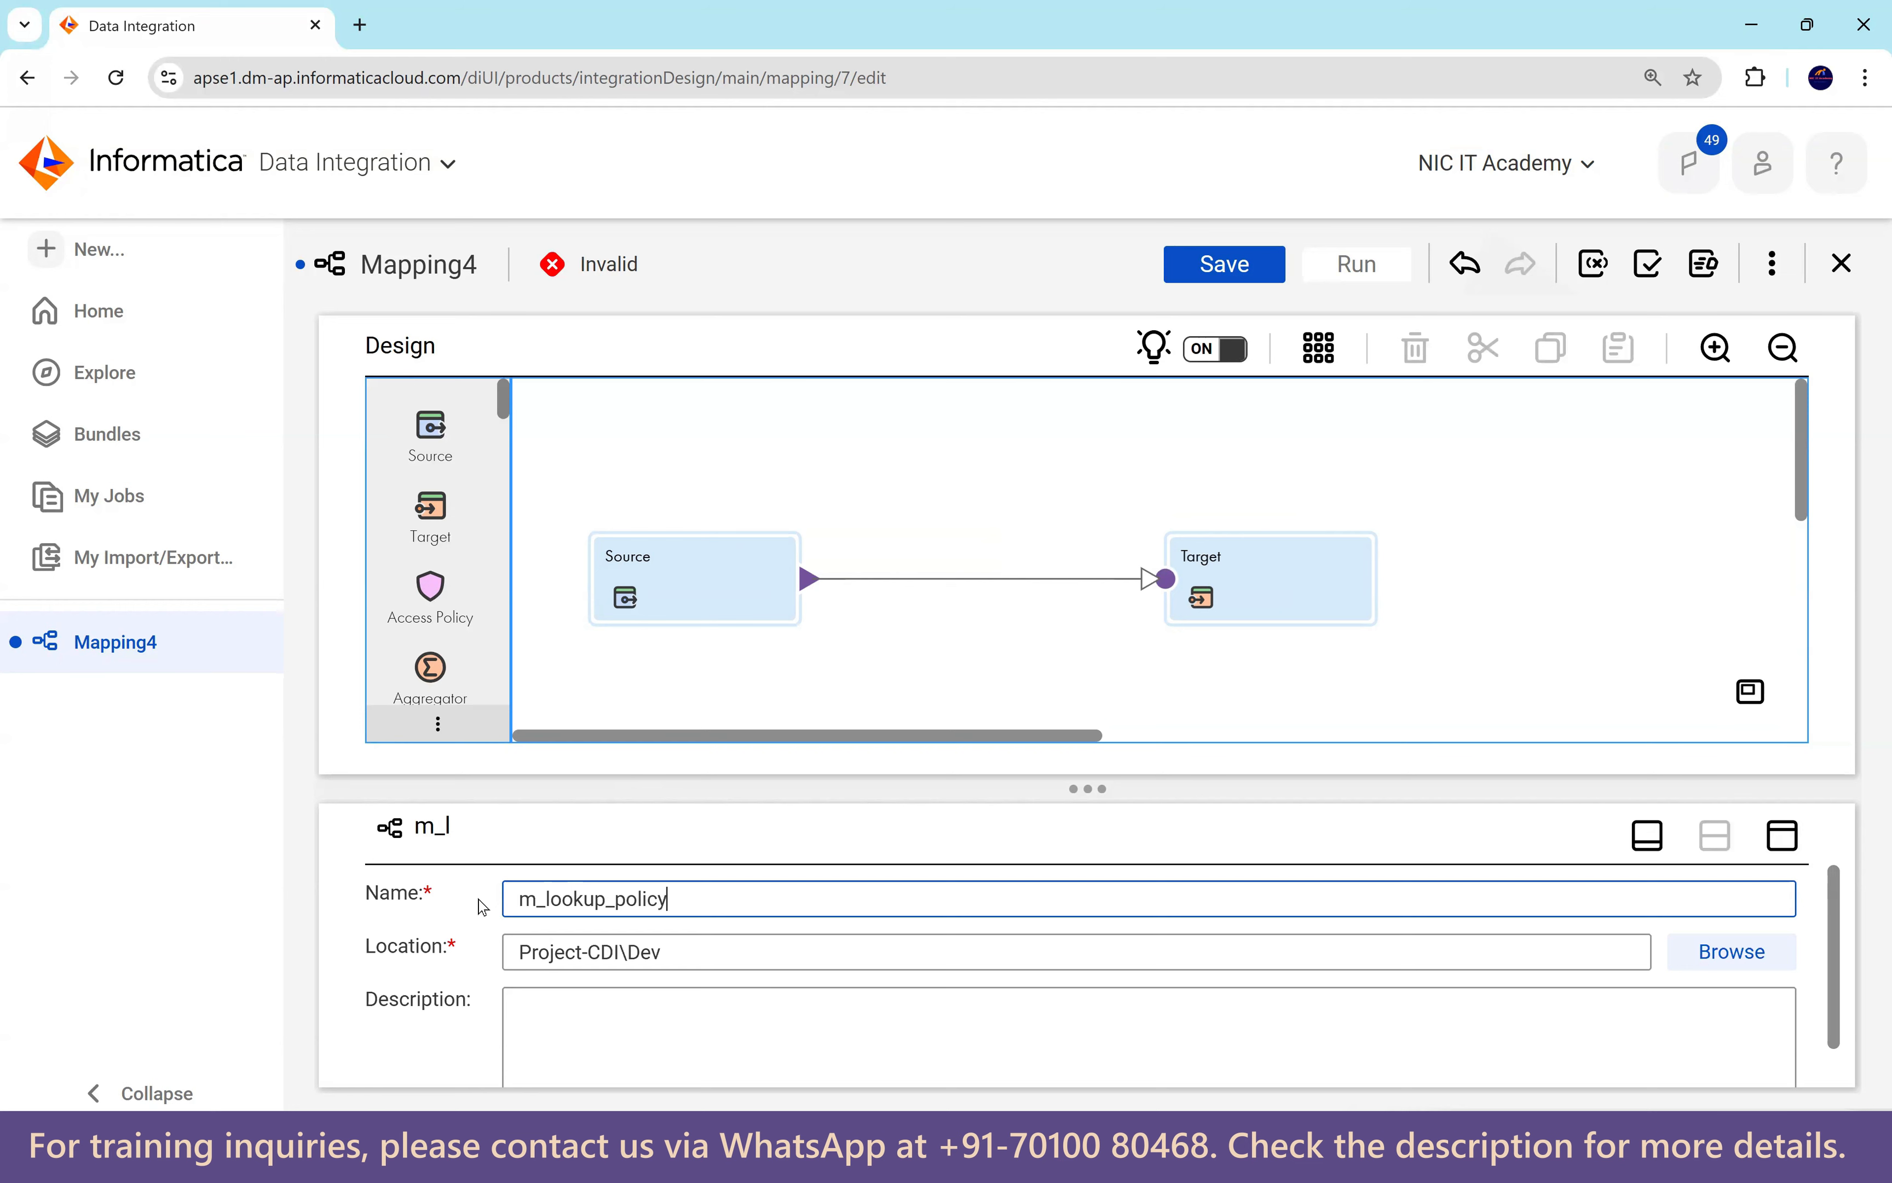
left_click(707, 601)
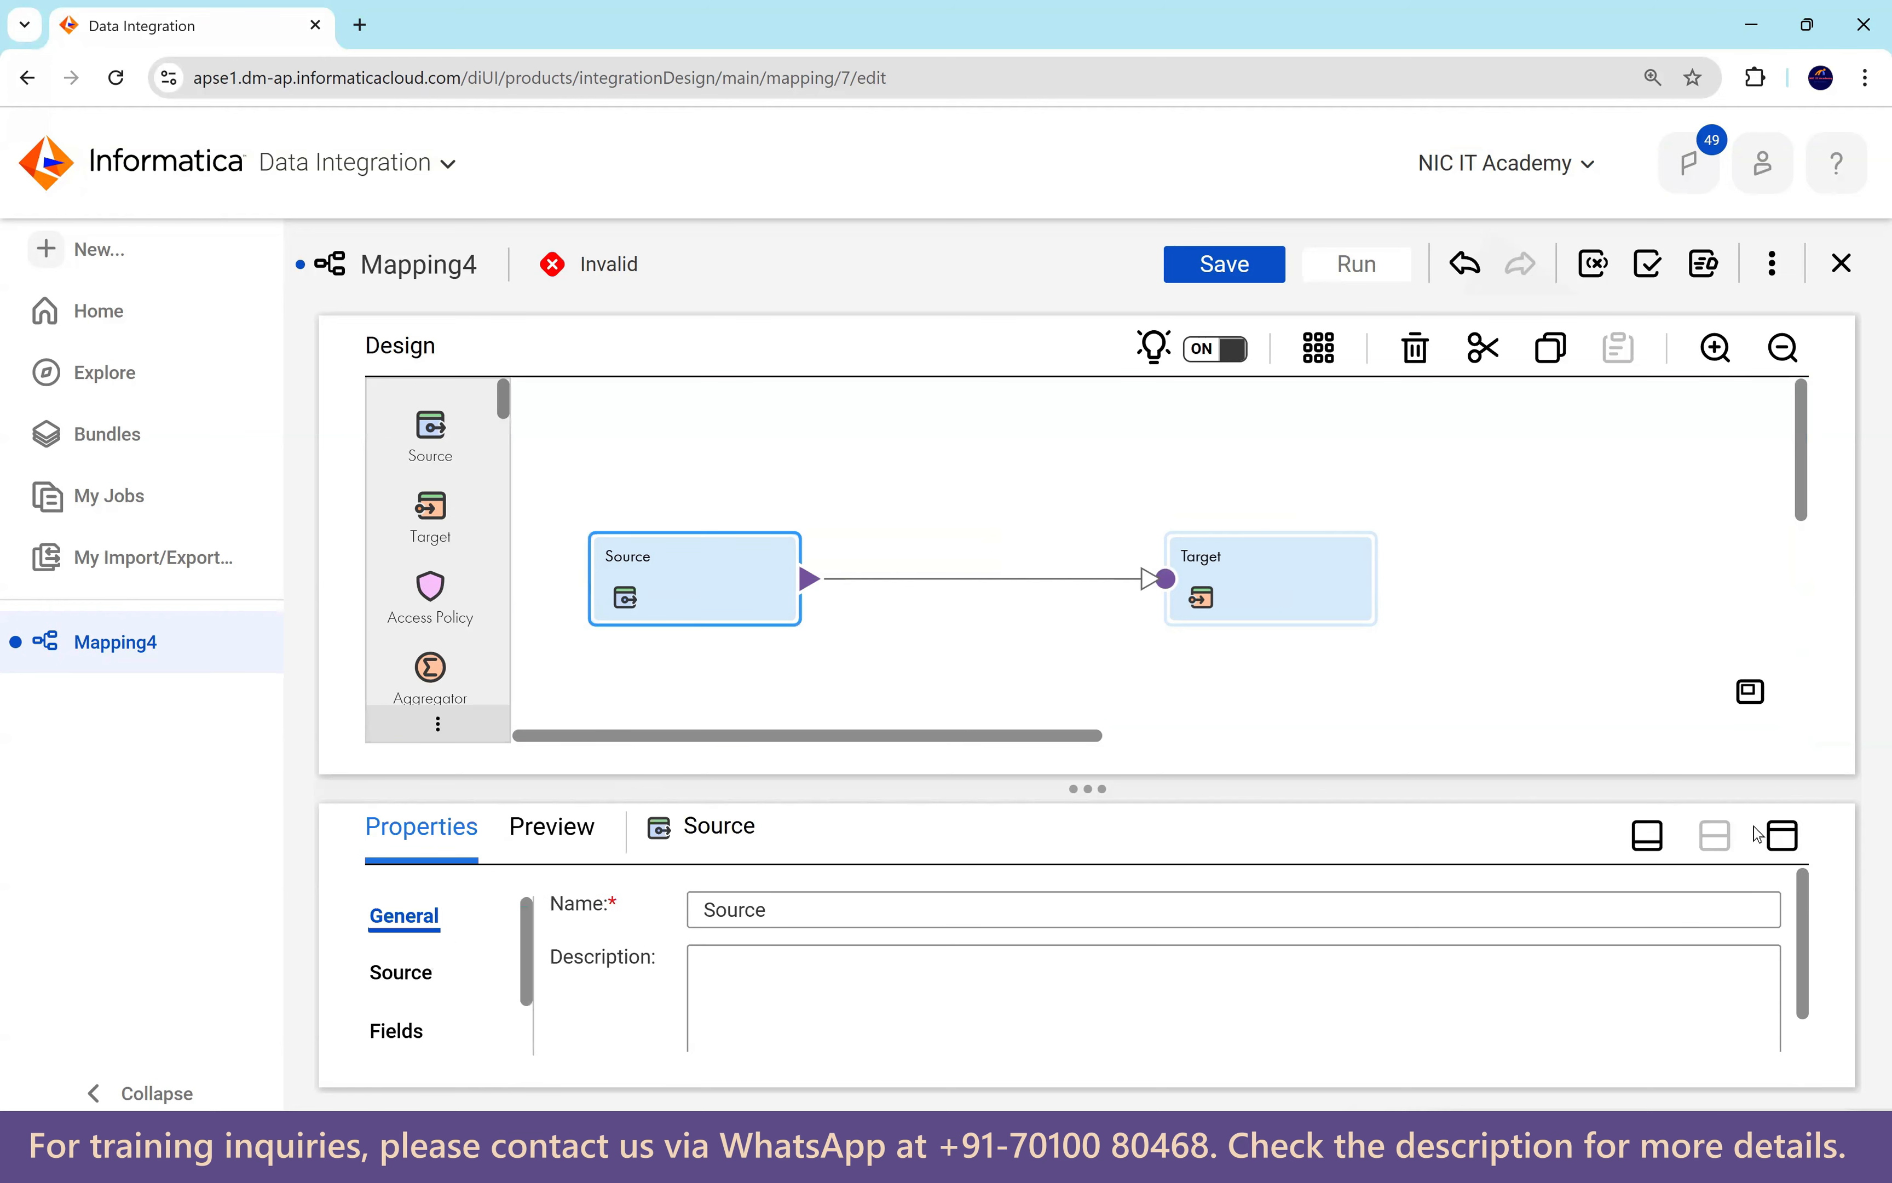
left_click(1779, 835)
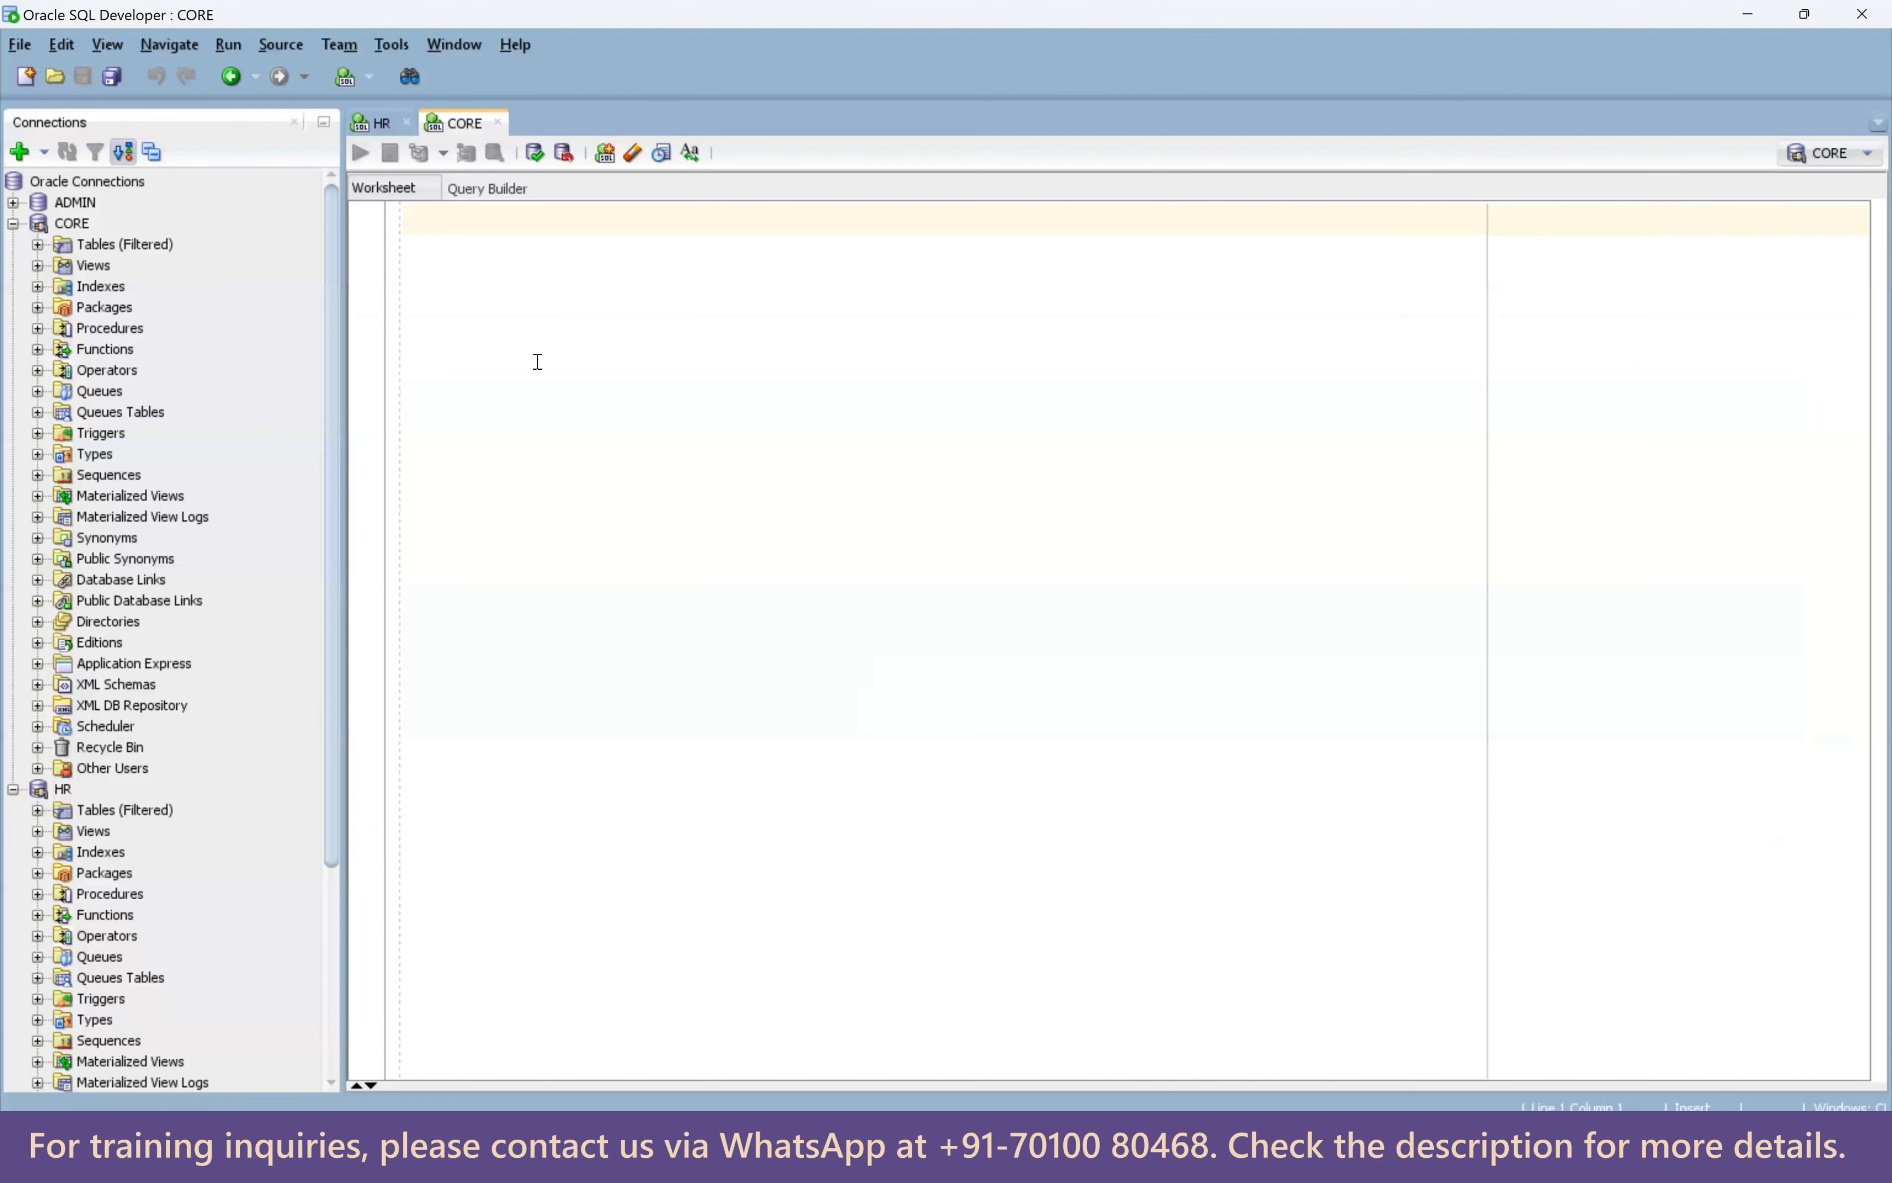
Run 'select * from employees;' in the HR worksheet.
type("s")
left_click(383, 125)
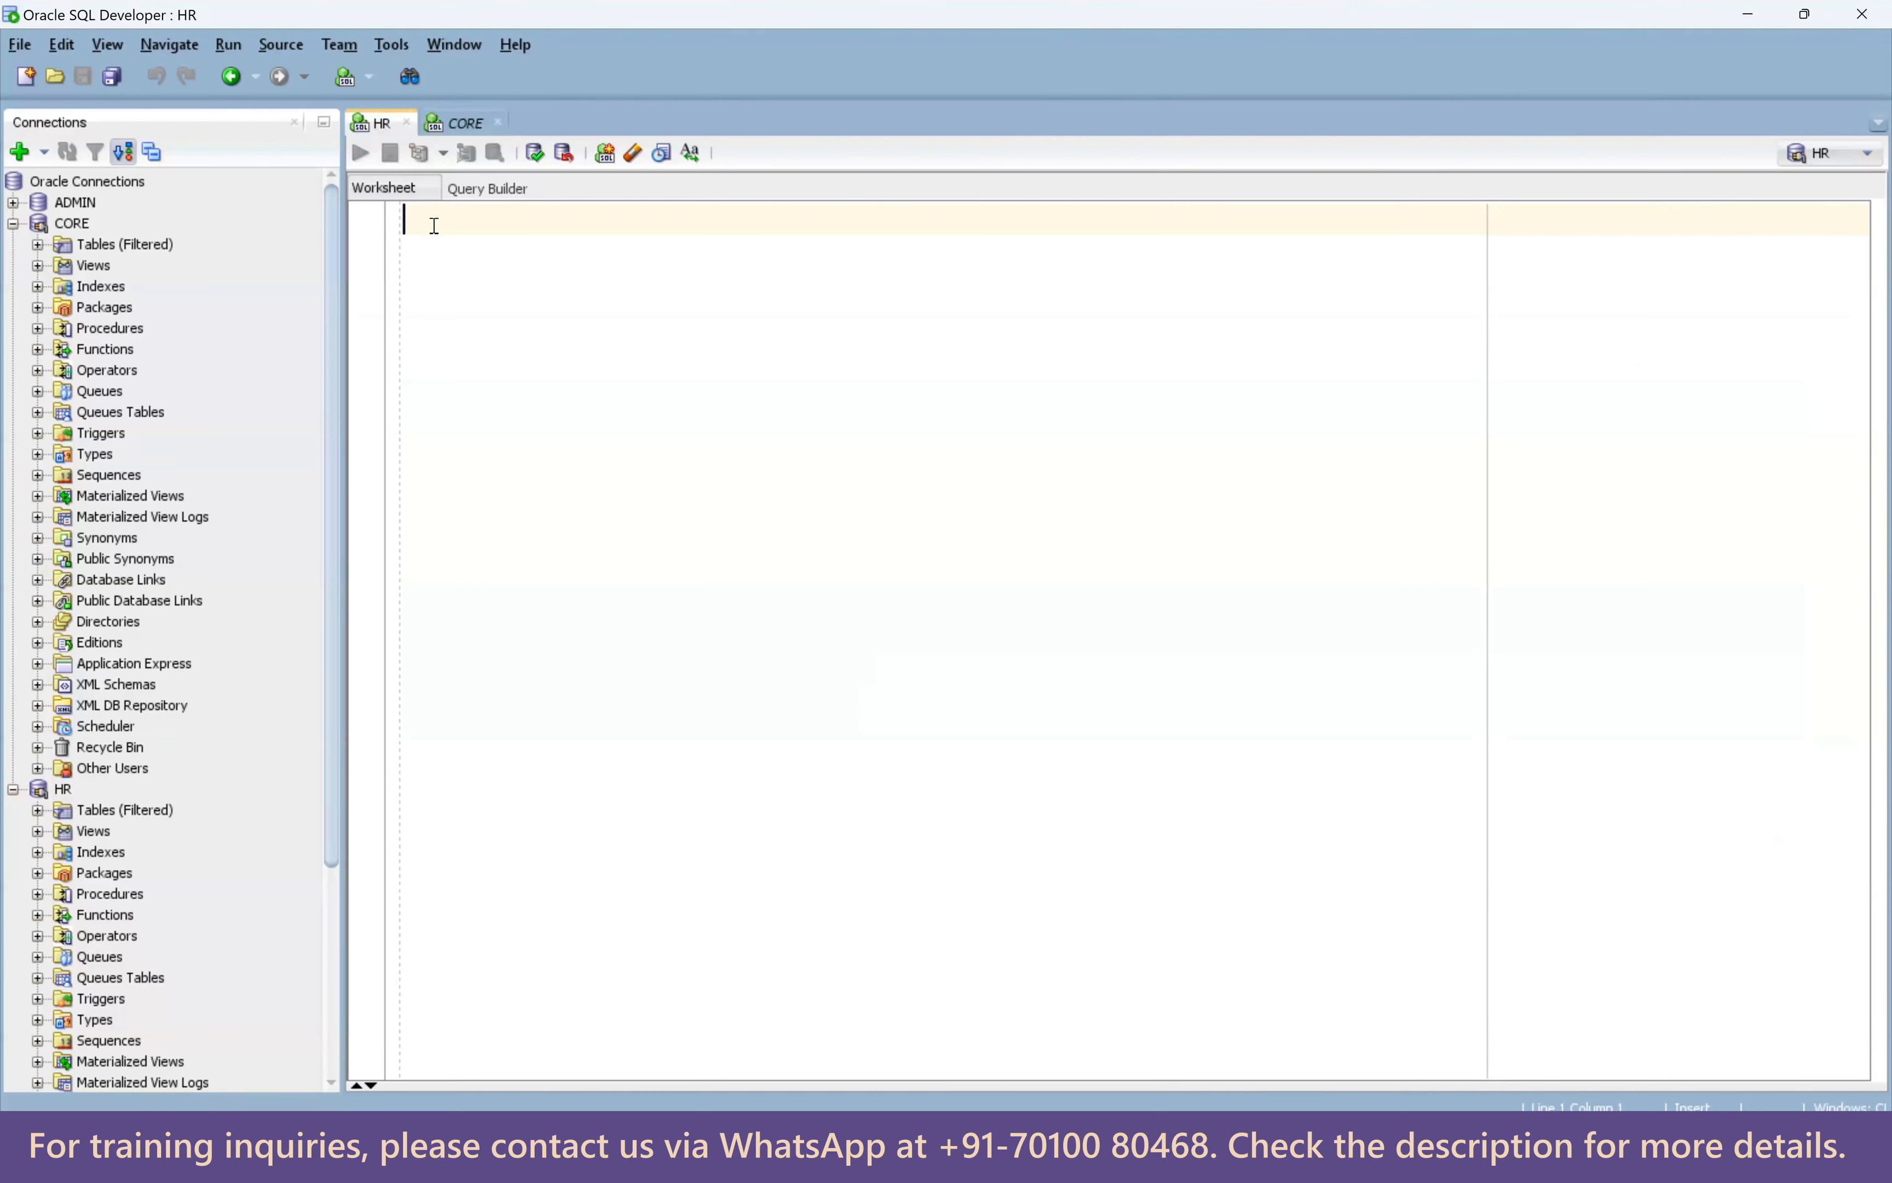
type("select *F")
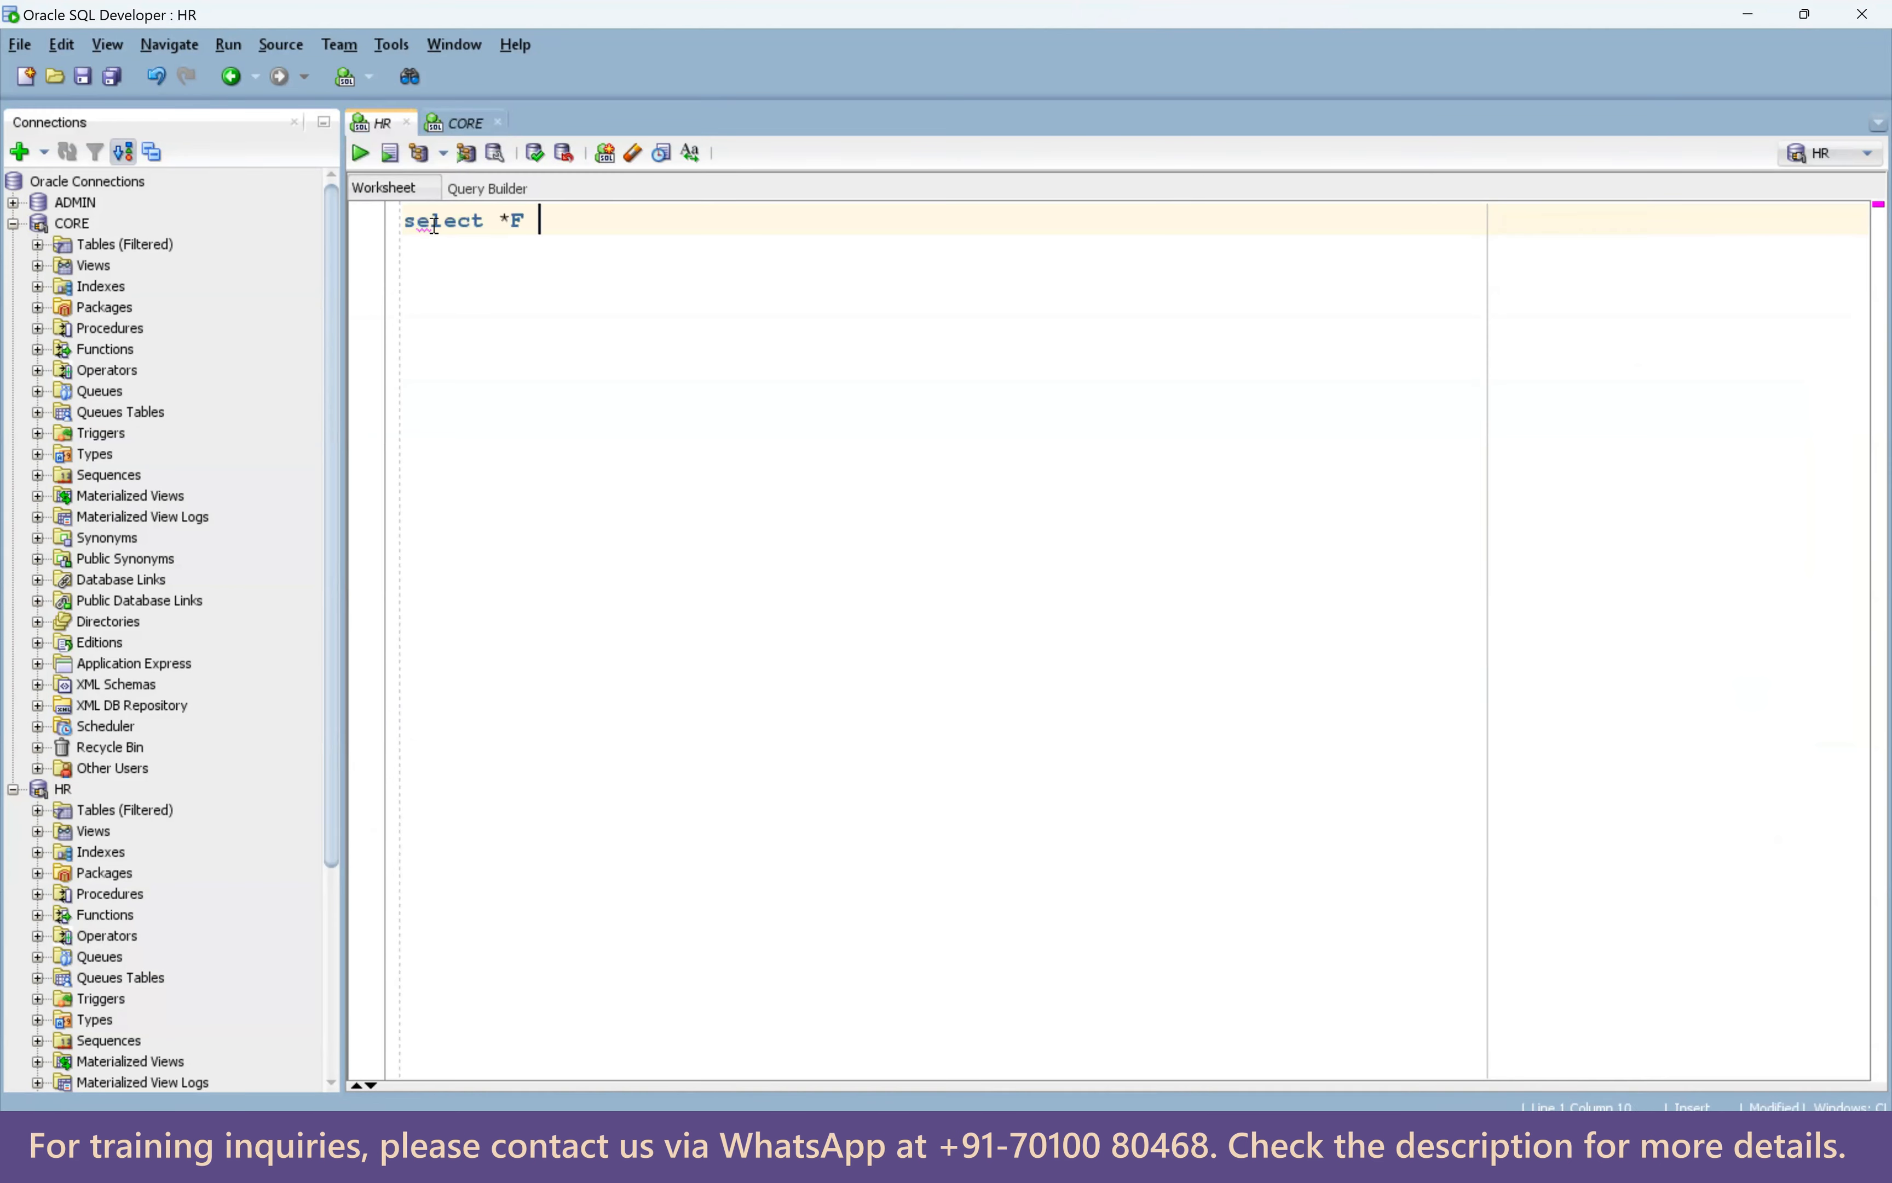
key("BackSpace")
key("BackSpace")
type("rom employees")
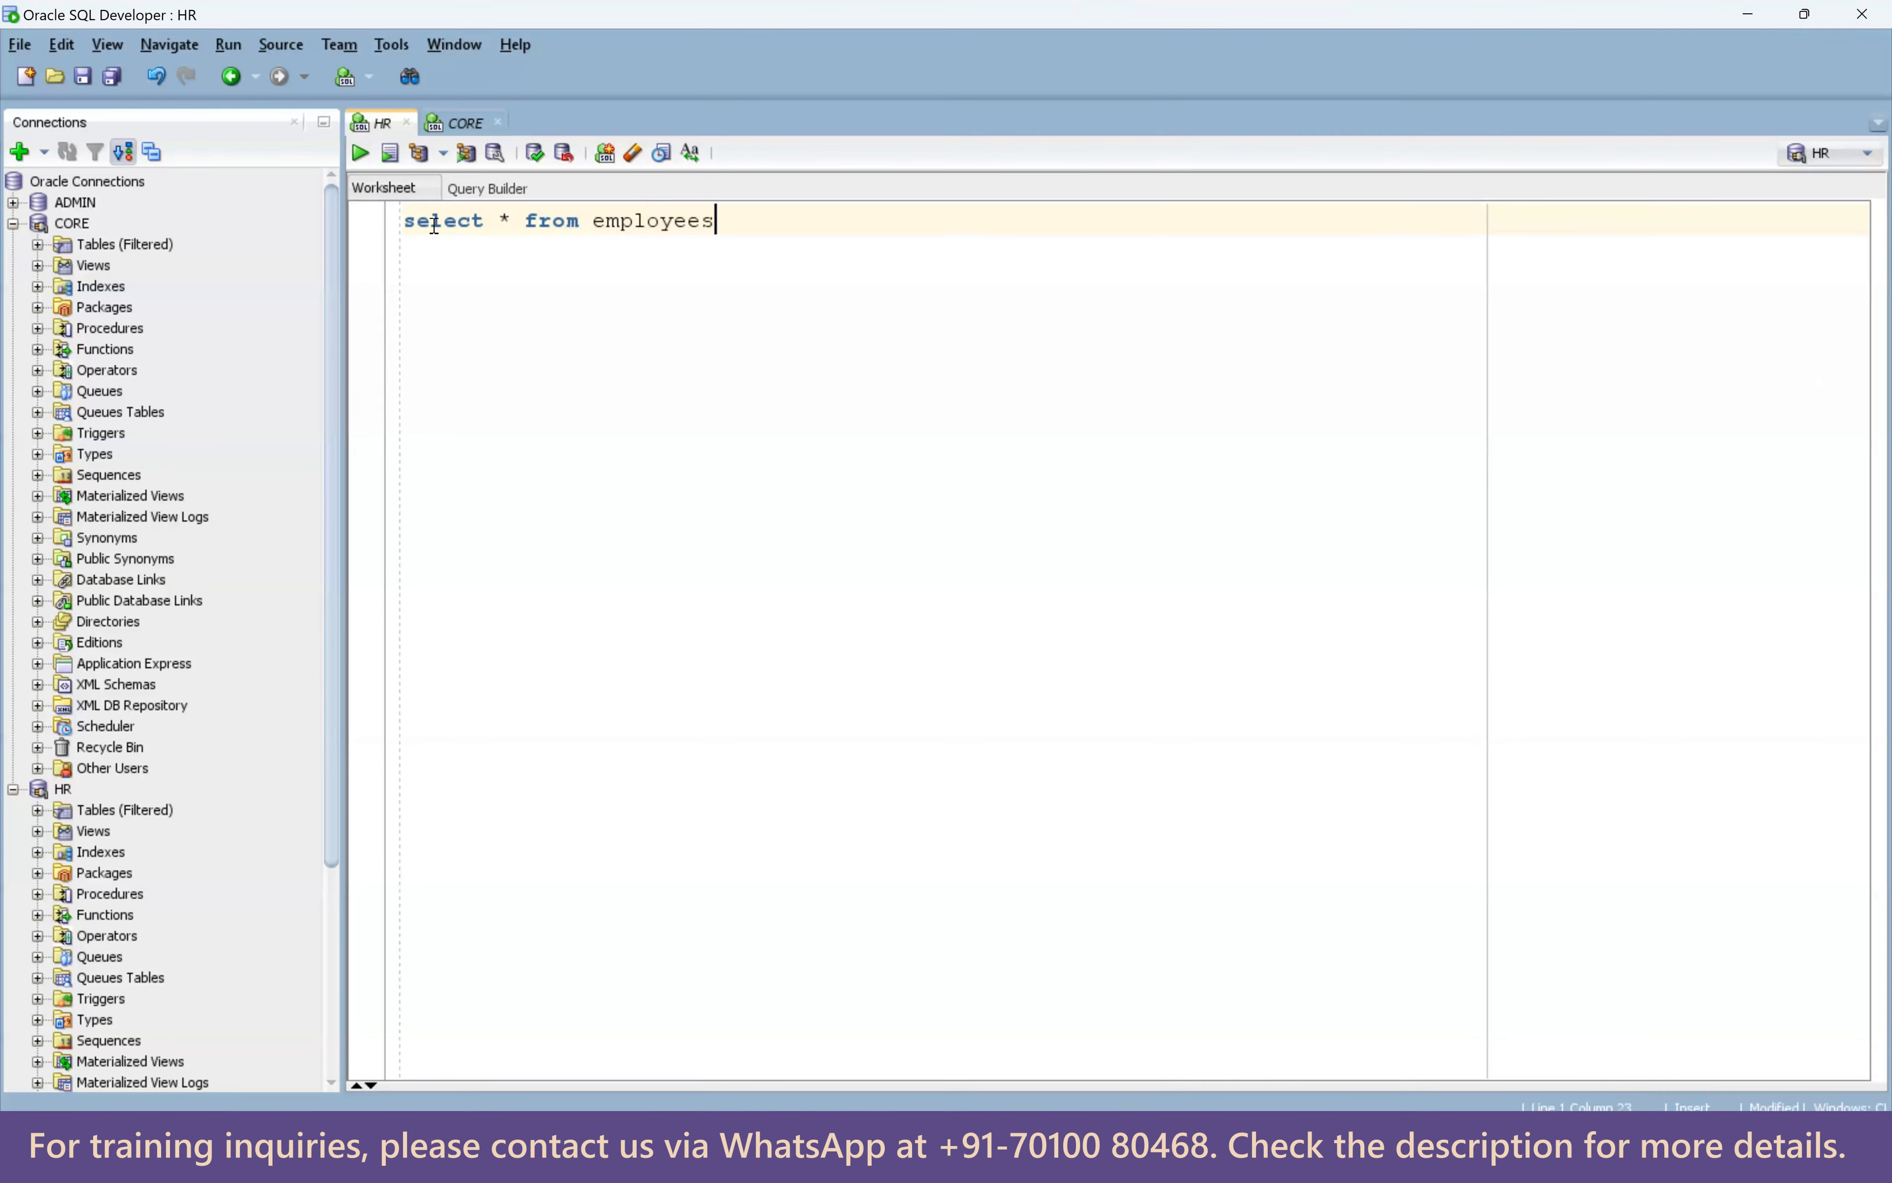
type(";")
key("ctrl+Return")
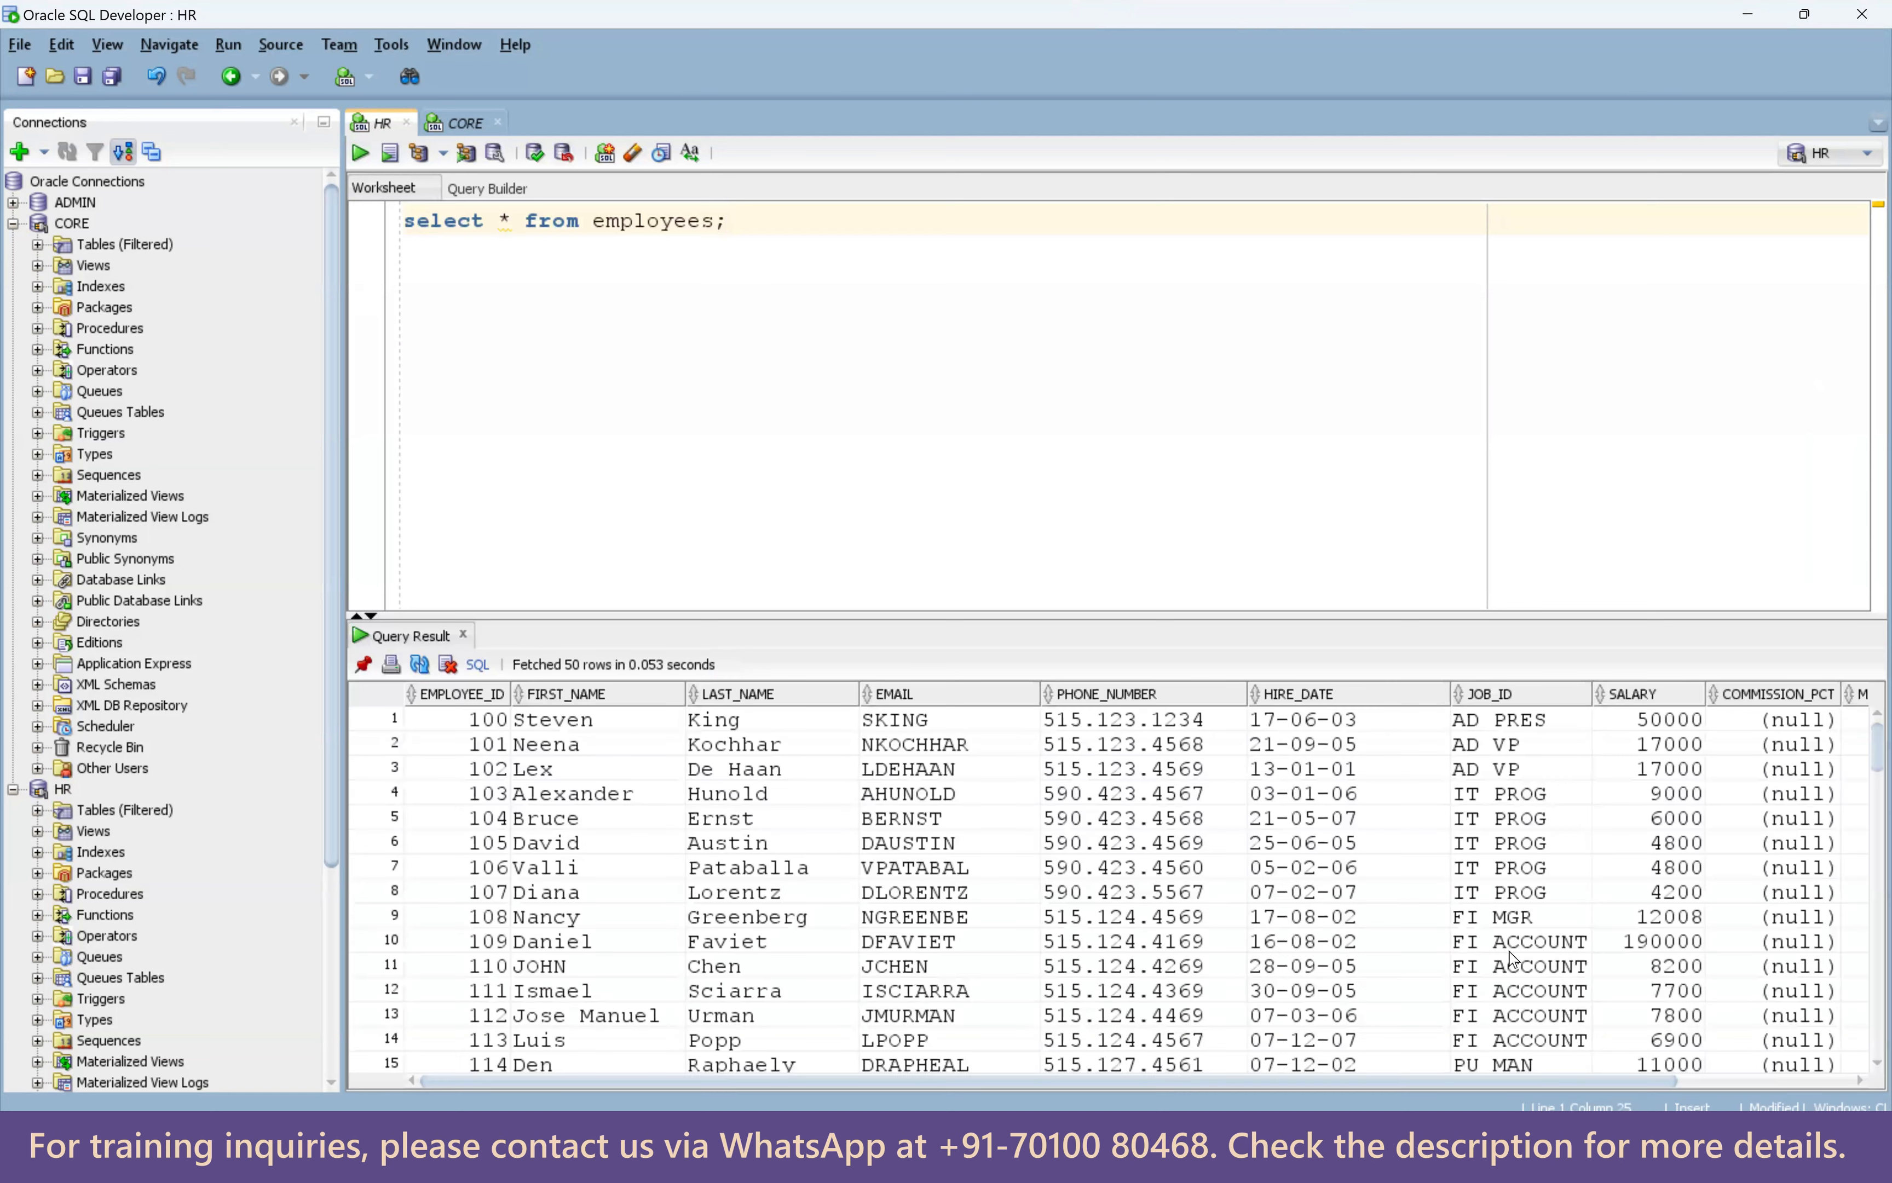
Highlight the DEPARTMENT_ID values in the results, pointing out department 60.
left_click_drag(500, 770, 1561, 926)
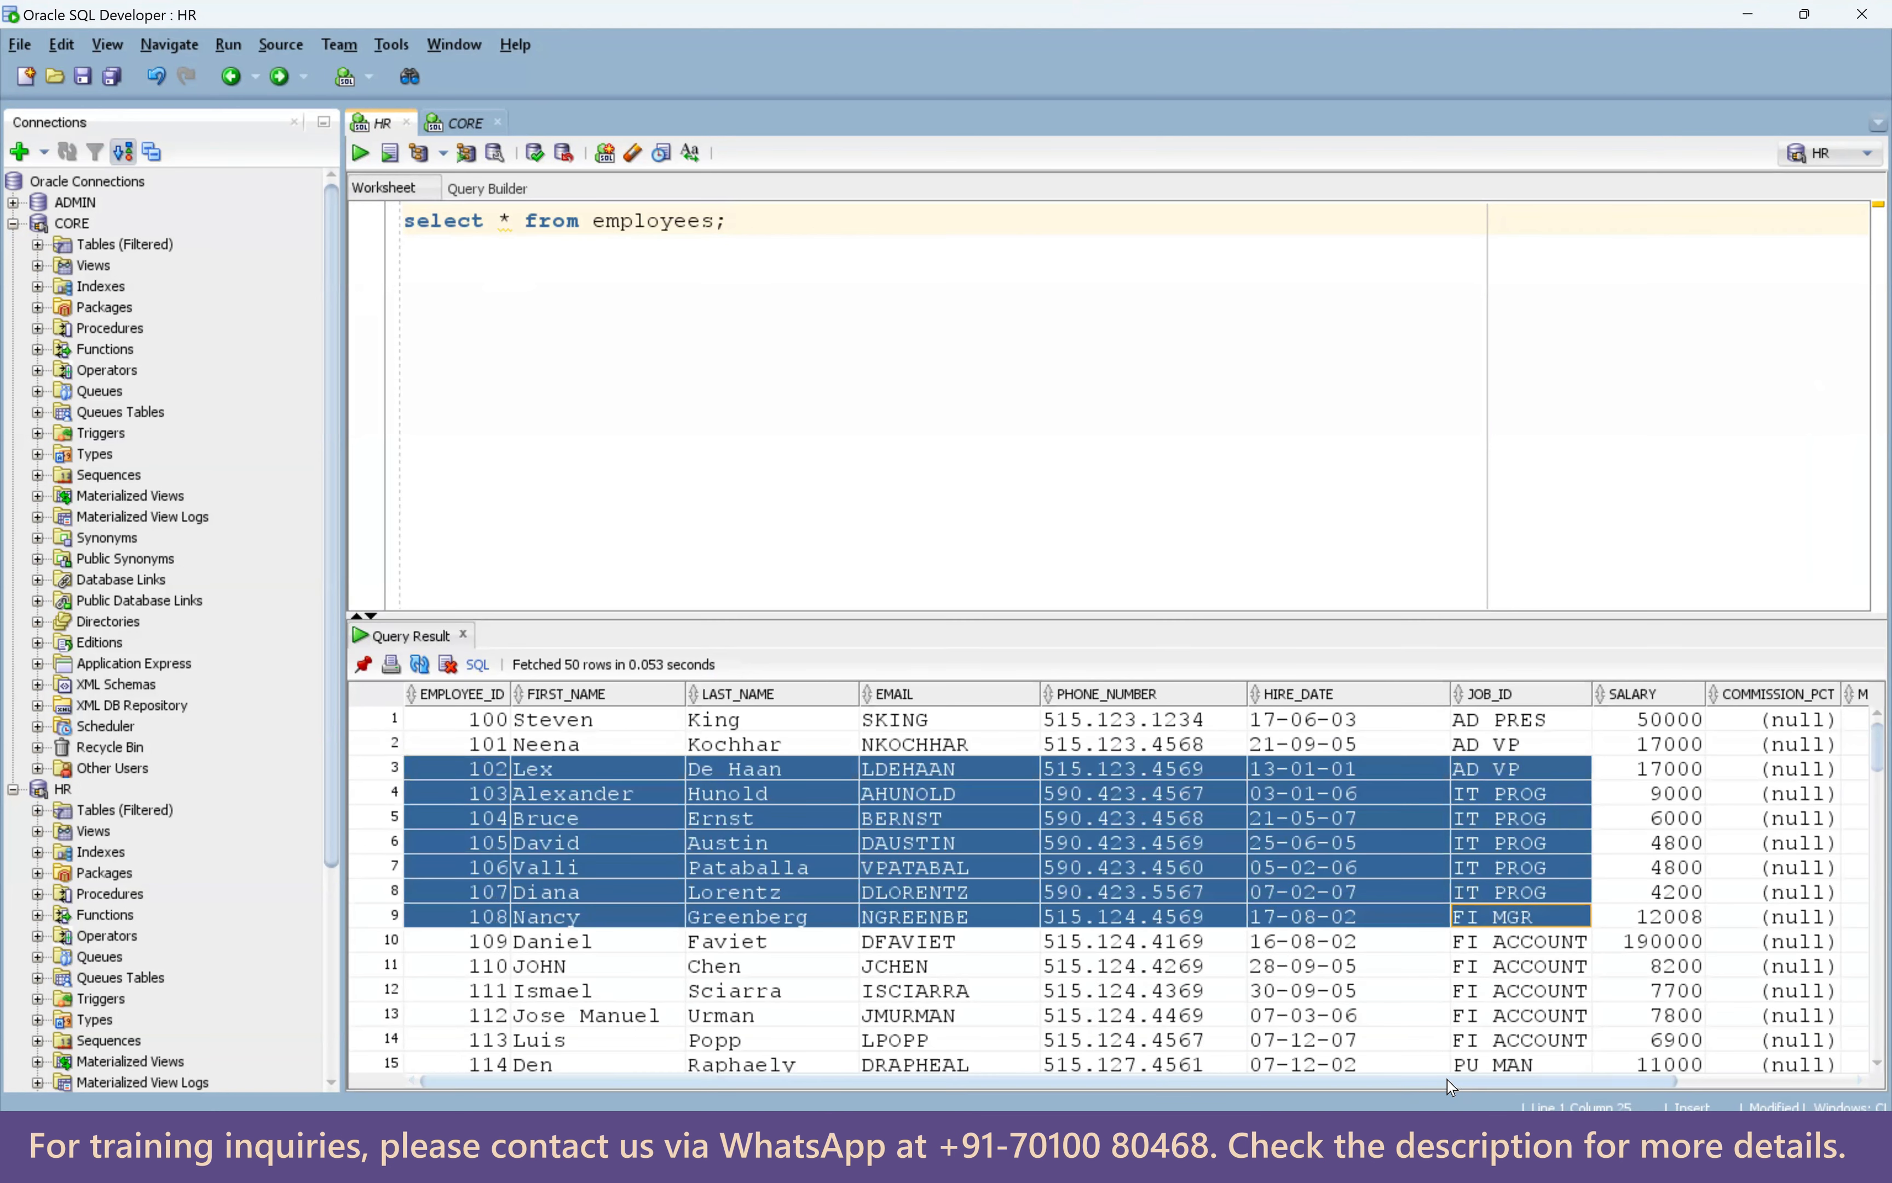
left_click(1862, 1084)
left_click_drag(1838, 818, 1843, 939)
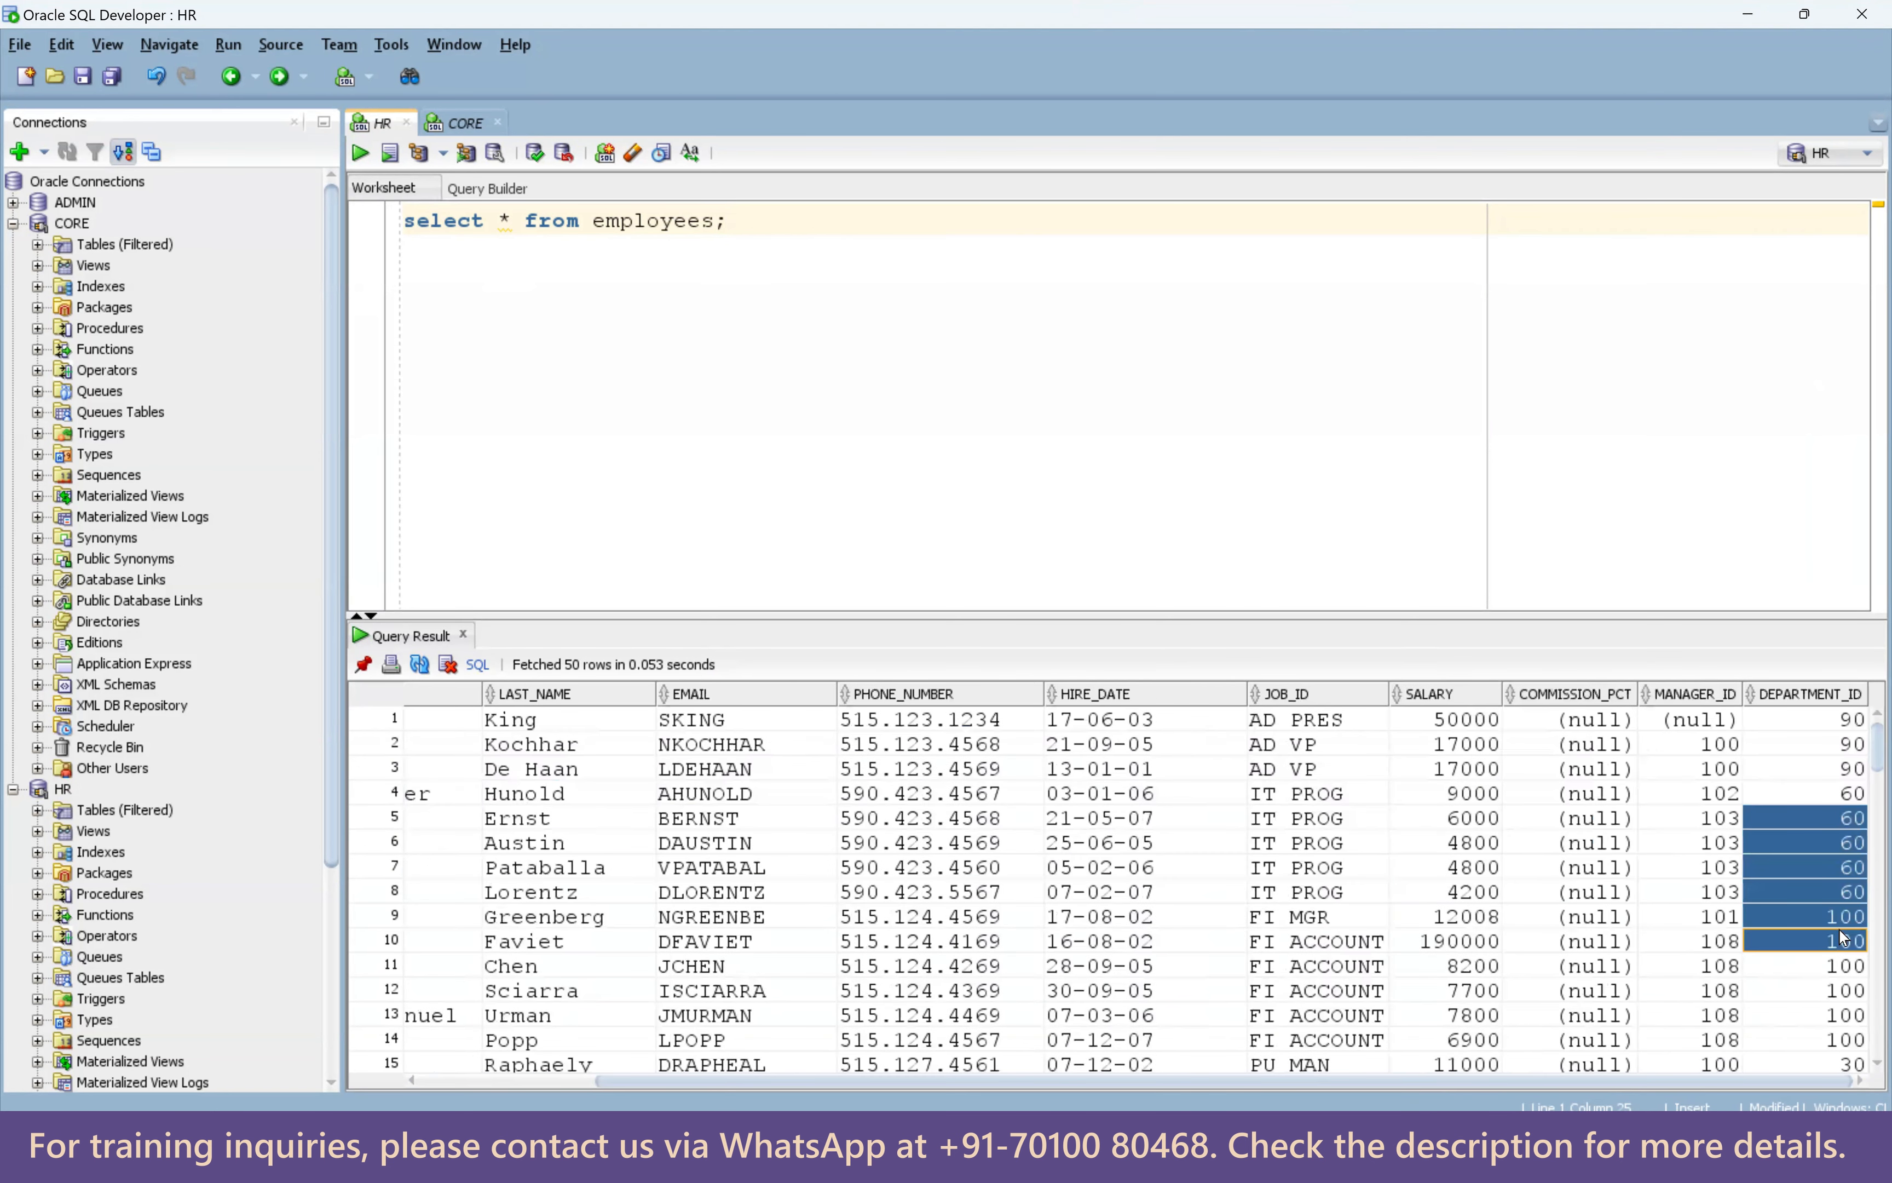
left_click(1845, 851)
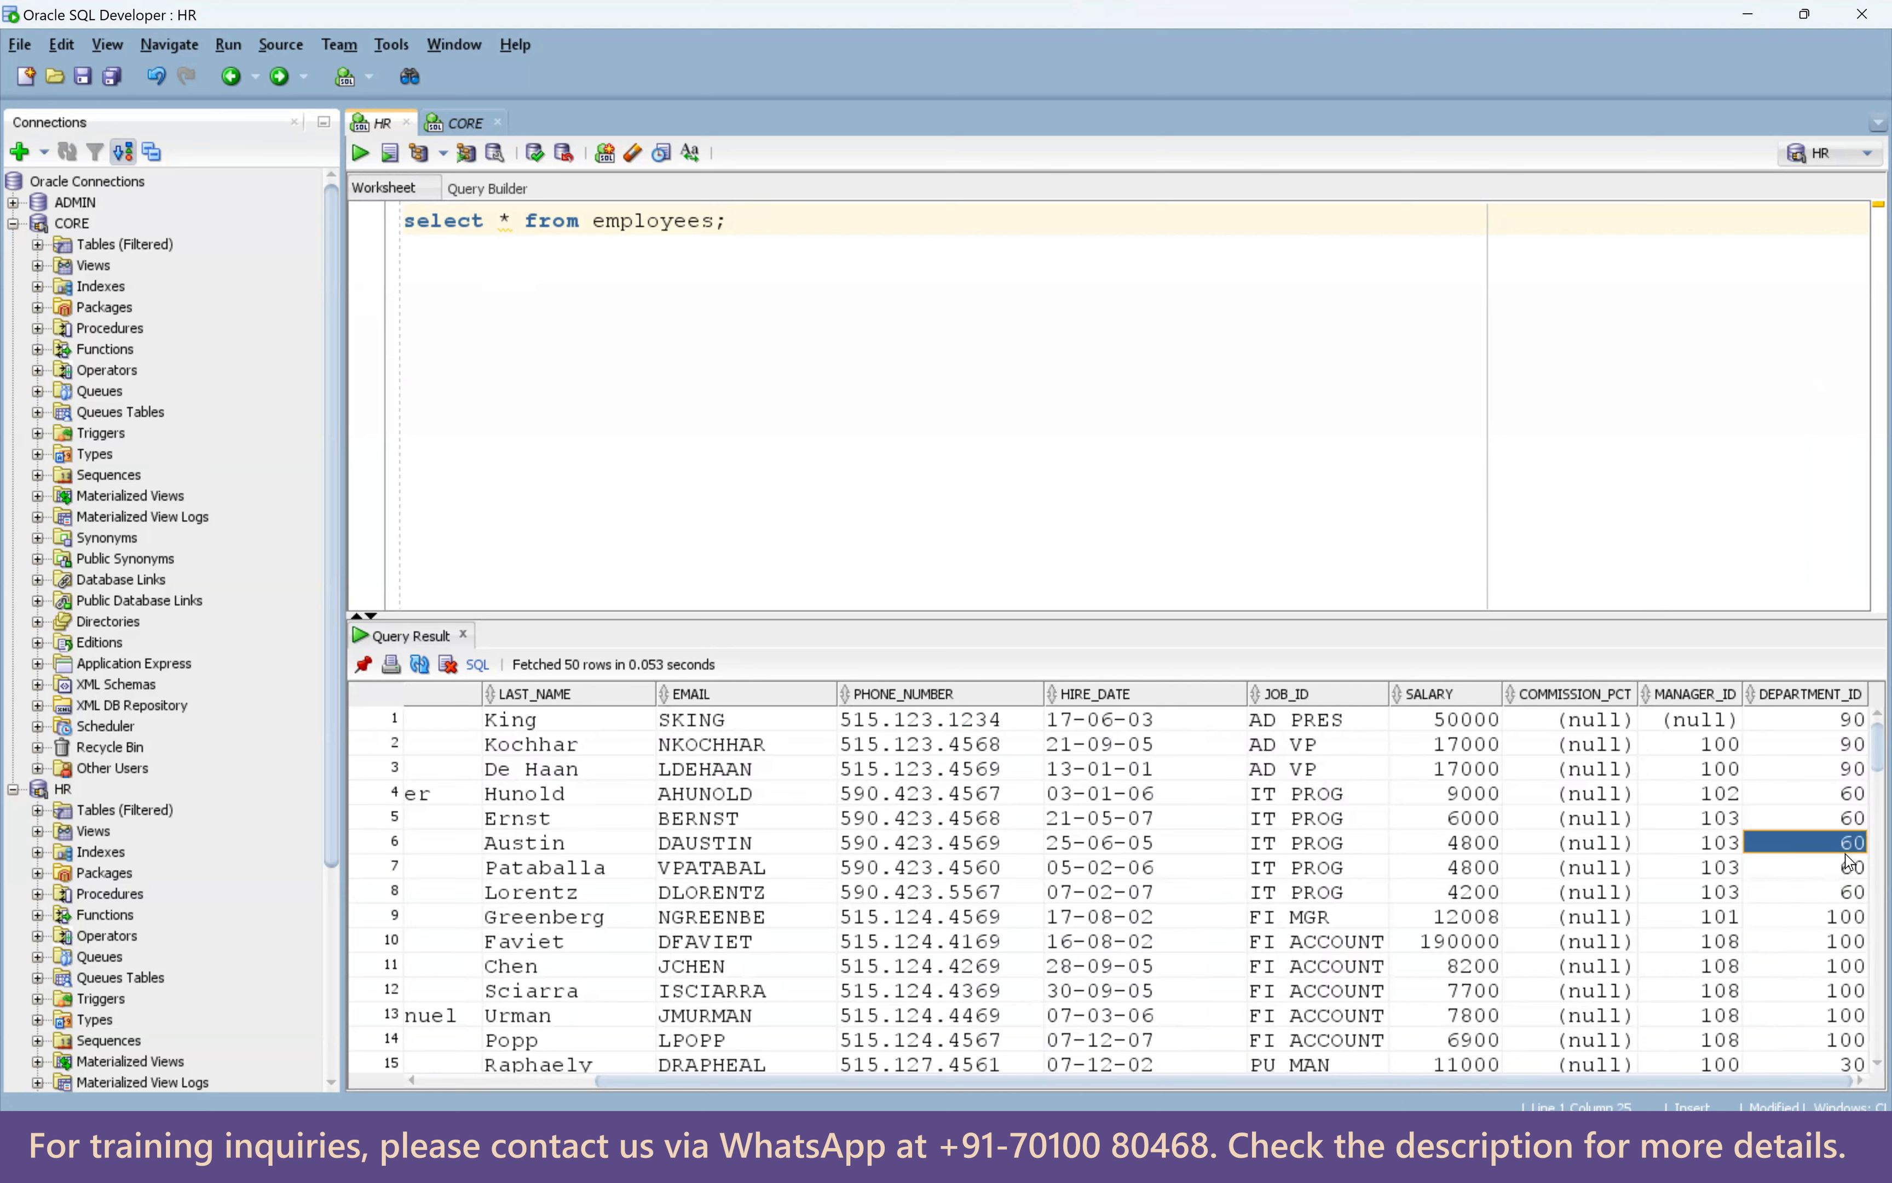
In the CORE worksheet, run 'truncate table t_employees_dept;' below a select query on that table.
left_click(458, 120)
left_click(474, 223)
type("select")
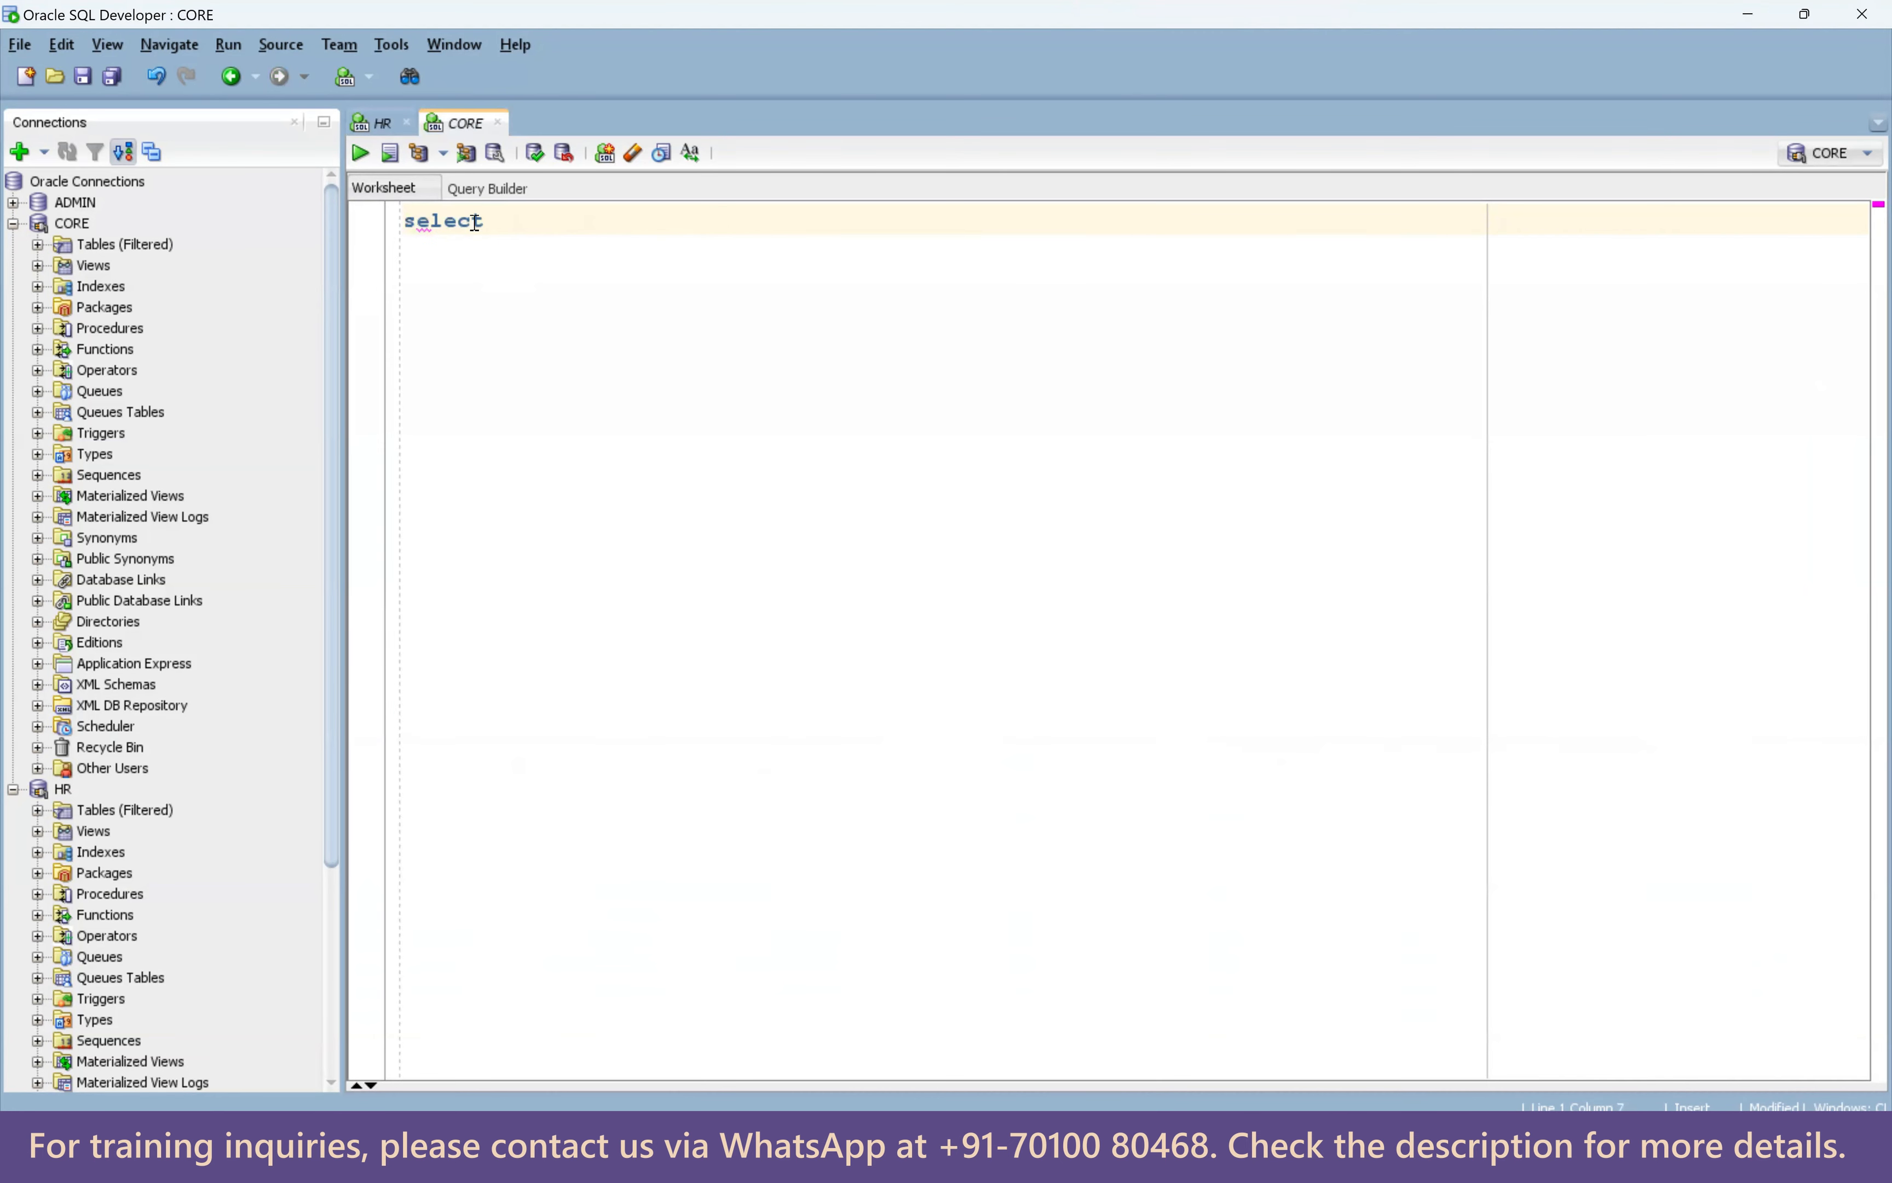
type(" * from t_employees_dept;")
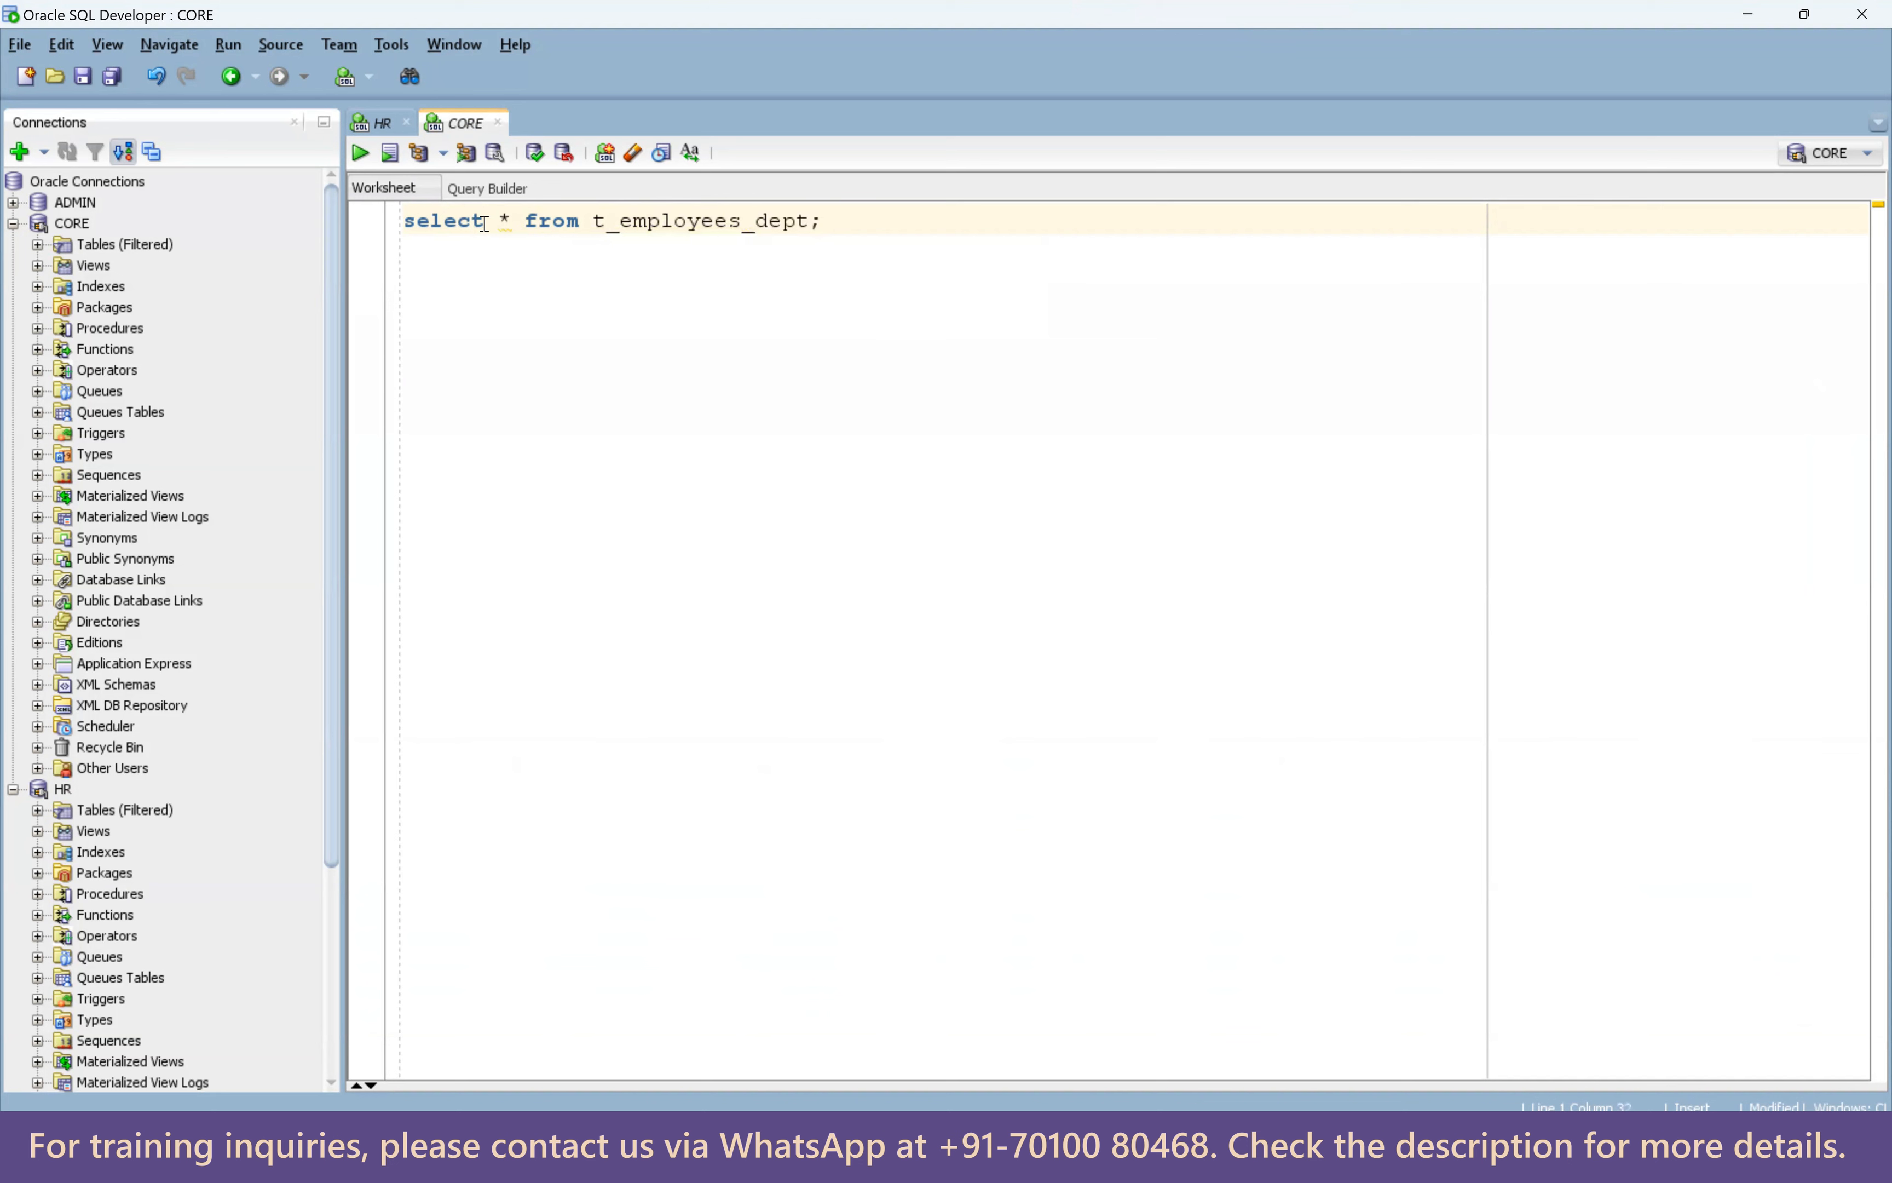
double_click(659, 226)
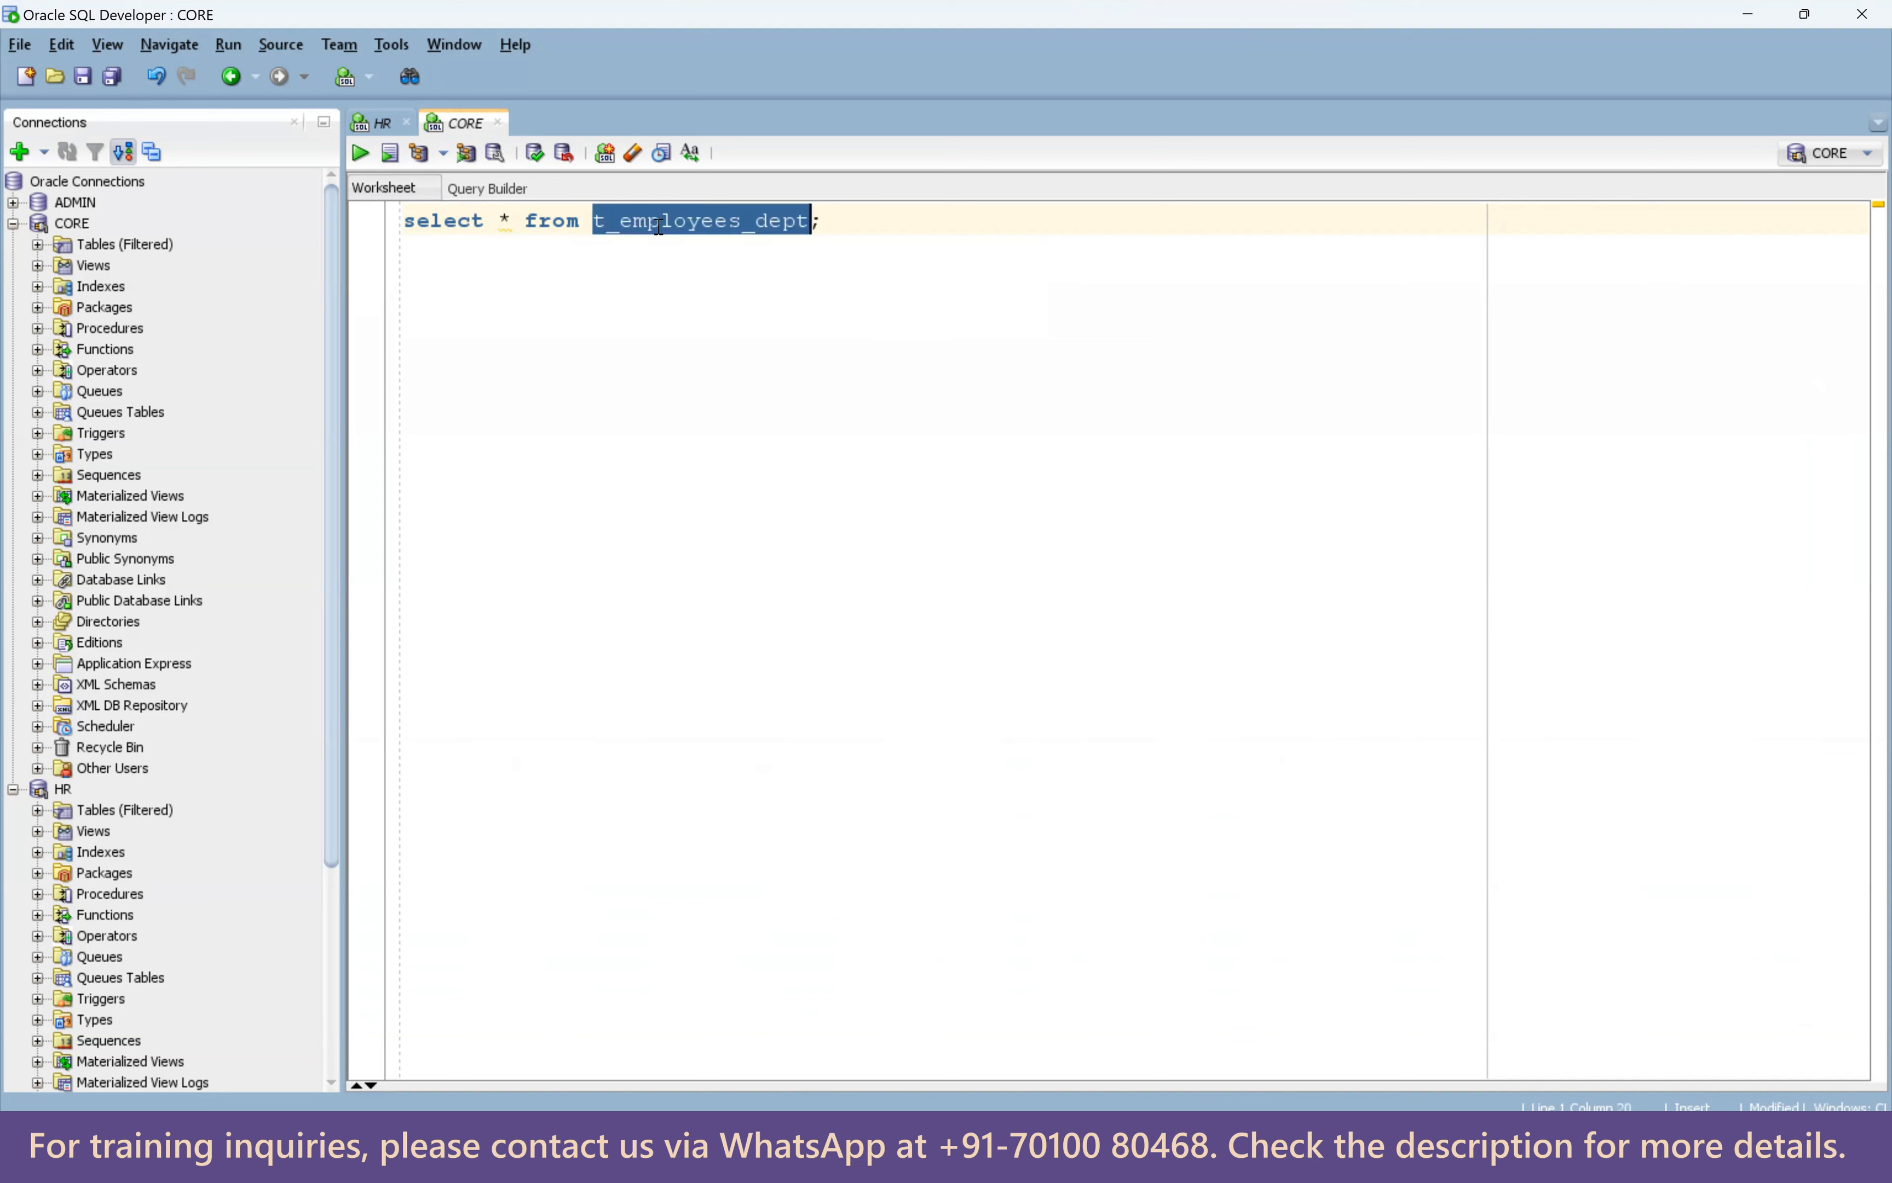
left_click(827, 221)
key("Return")
type("truncate t")
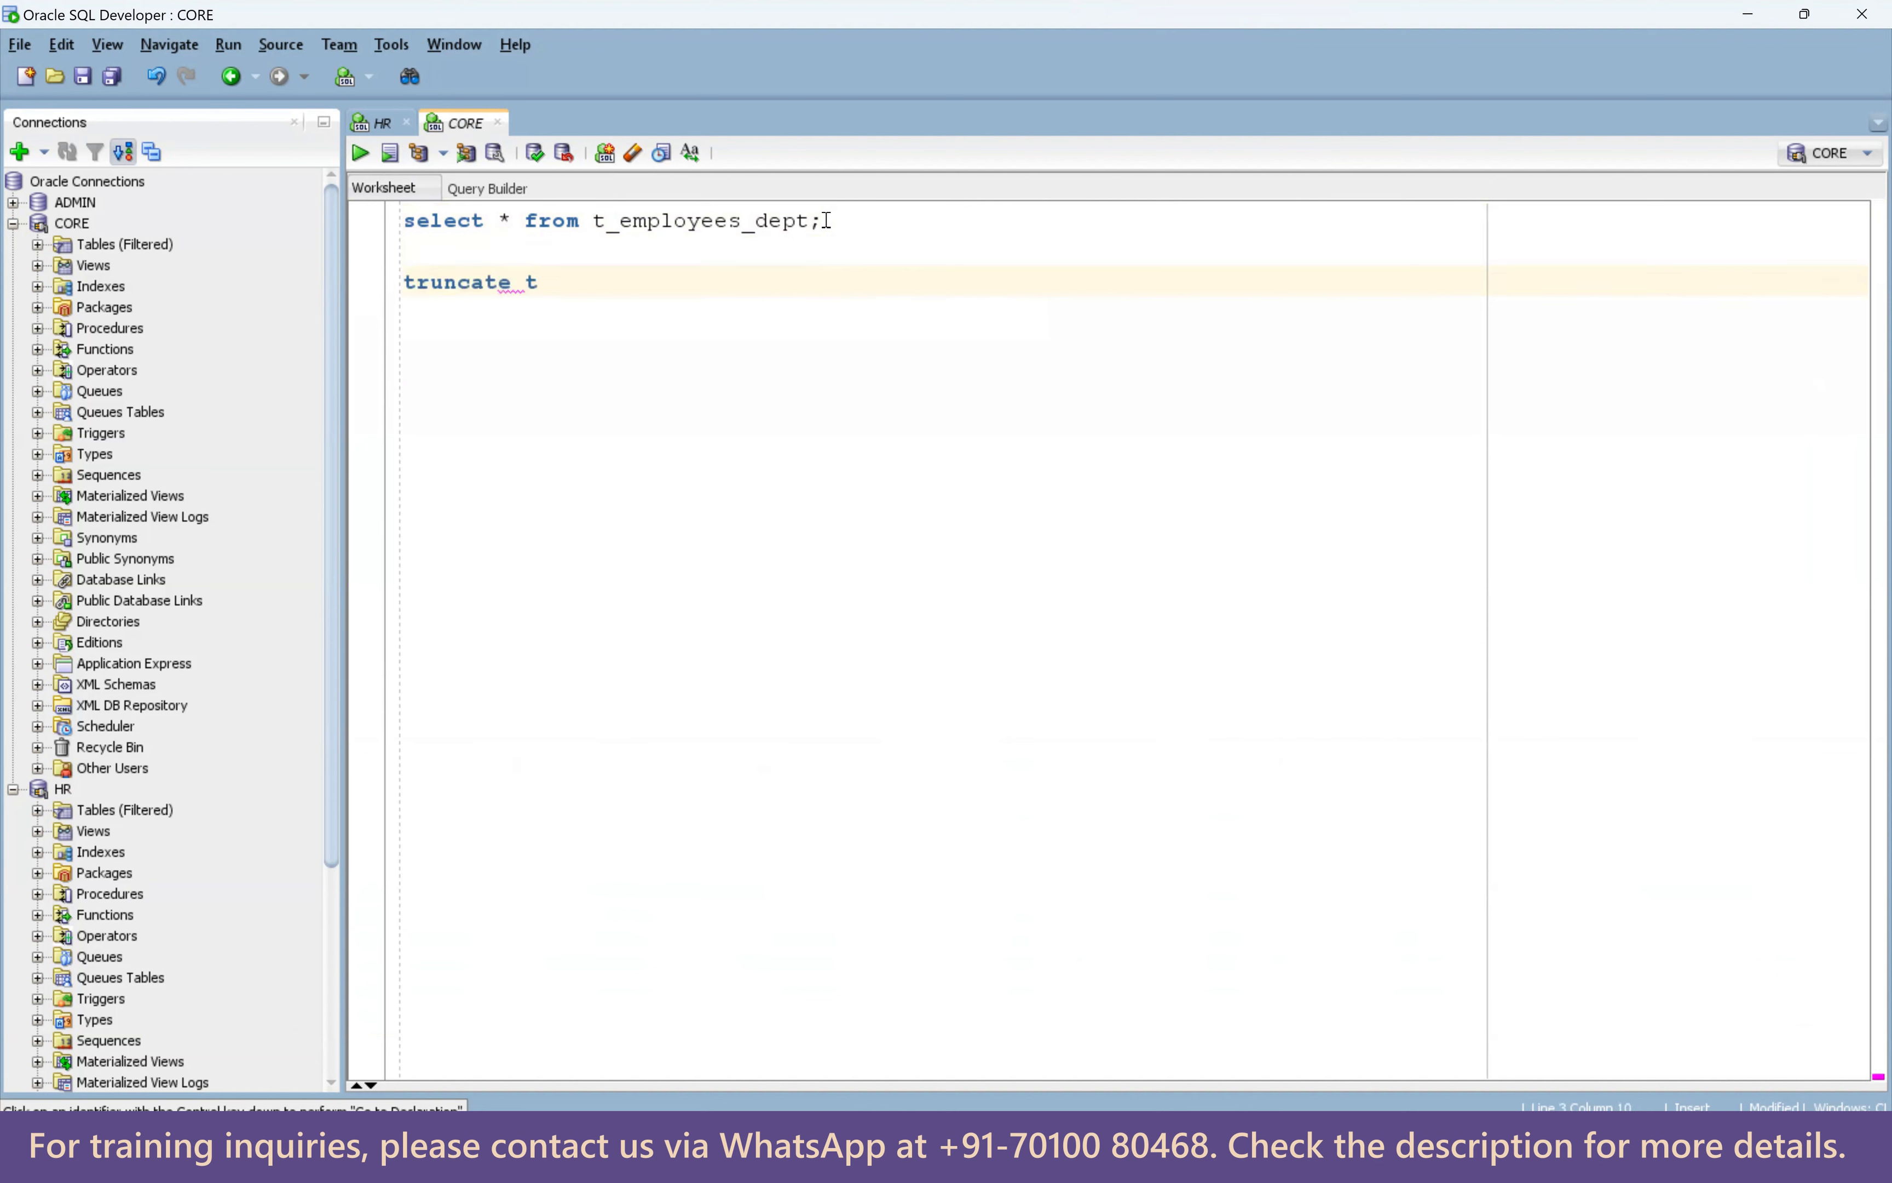
type("able t_employees_dept;")
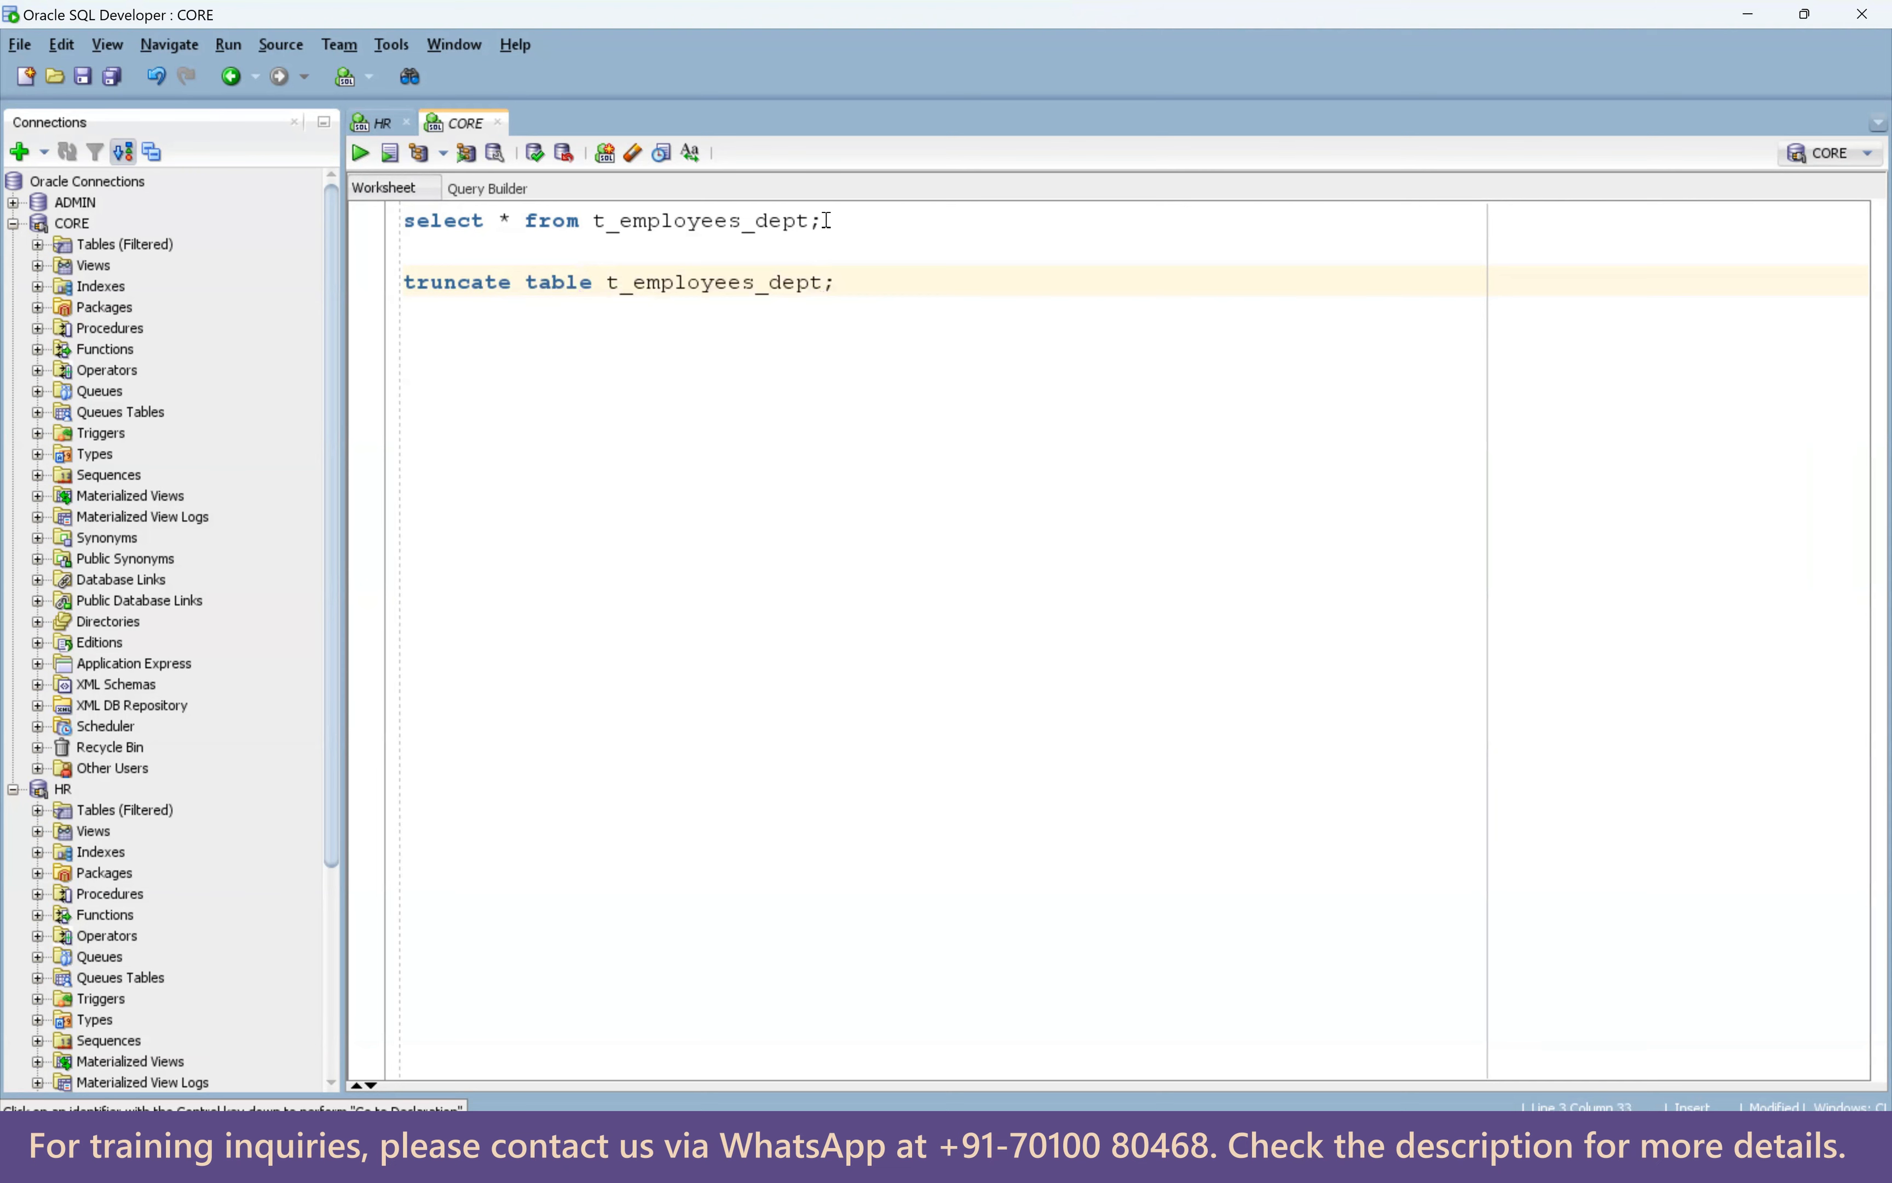
key("ctrl+Return")
Rerun the t_employees_dept select and widen its DEPARTMENT_ID, DEPARTMENT_NAME and LOCATION_ID columns.
left_click_drag(707, 903, 714, 640)
left_click(726, 225)
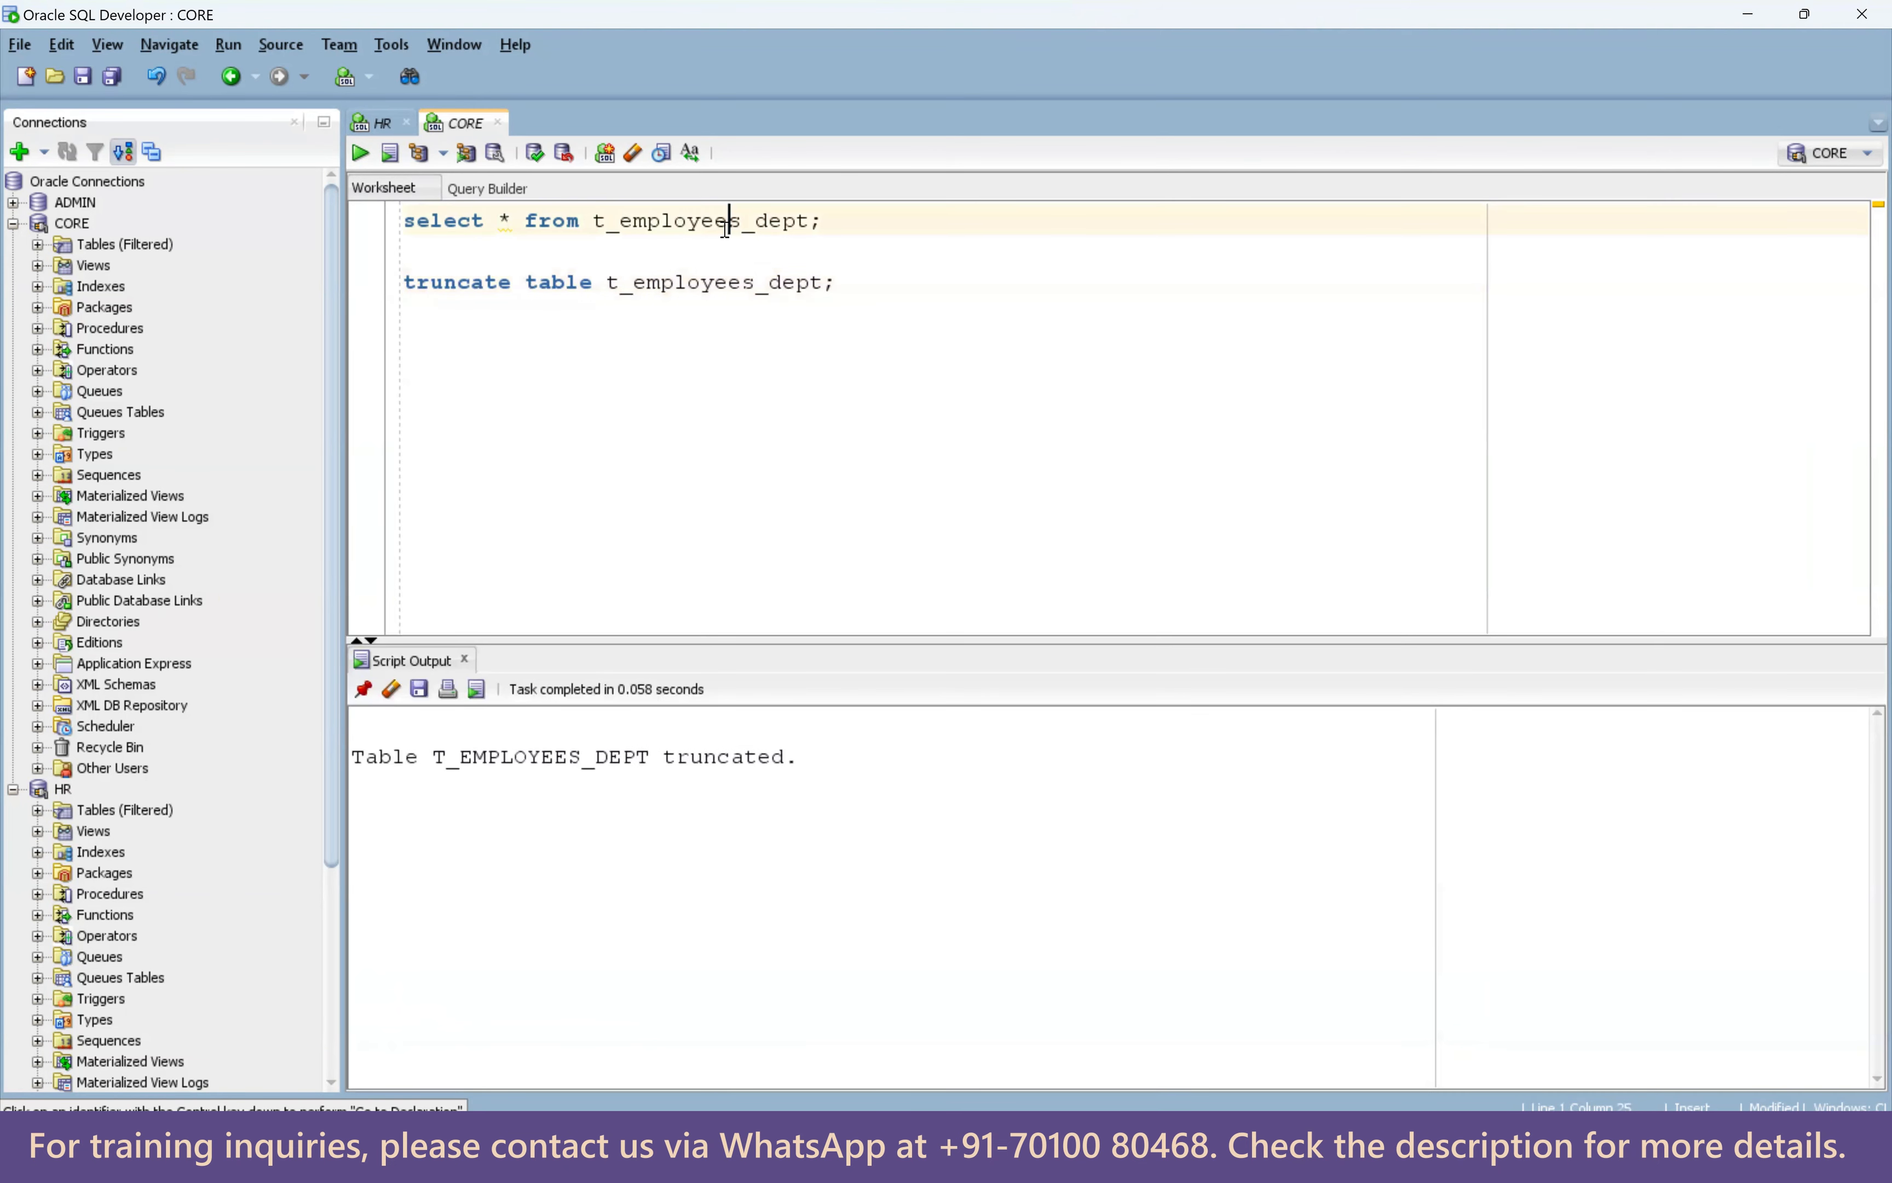
key("ctrl+Return")
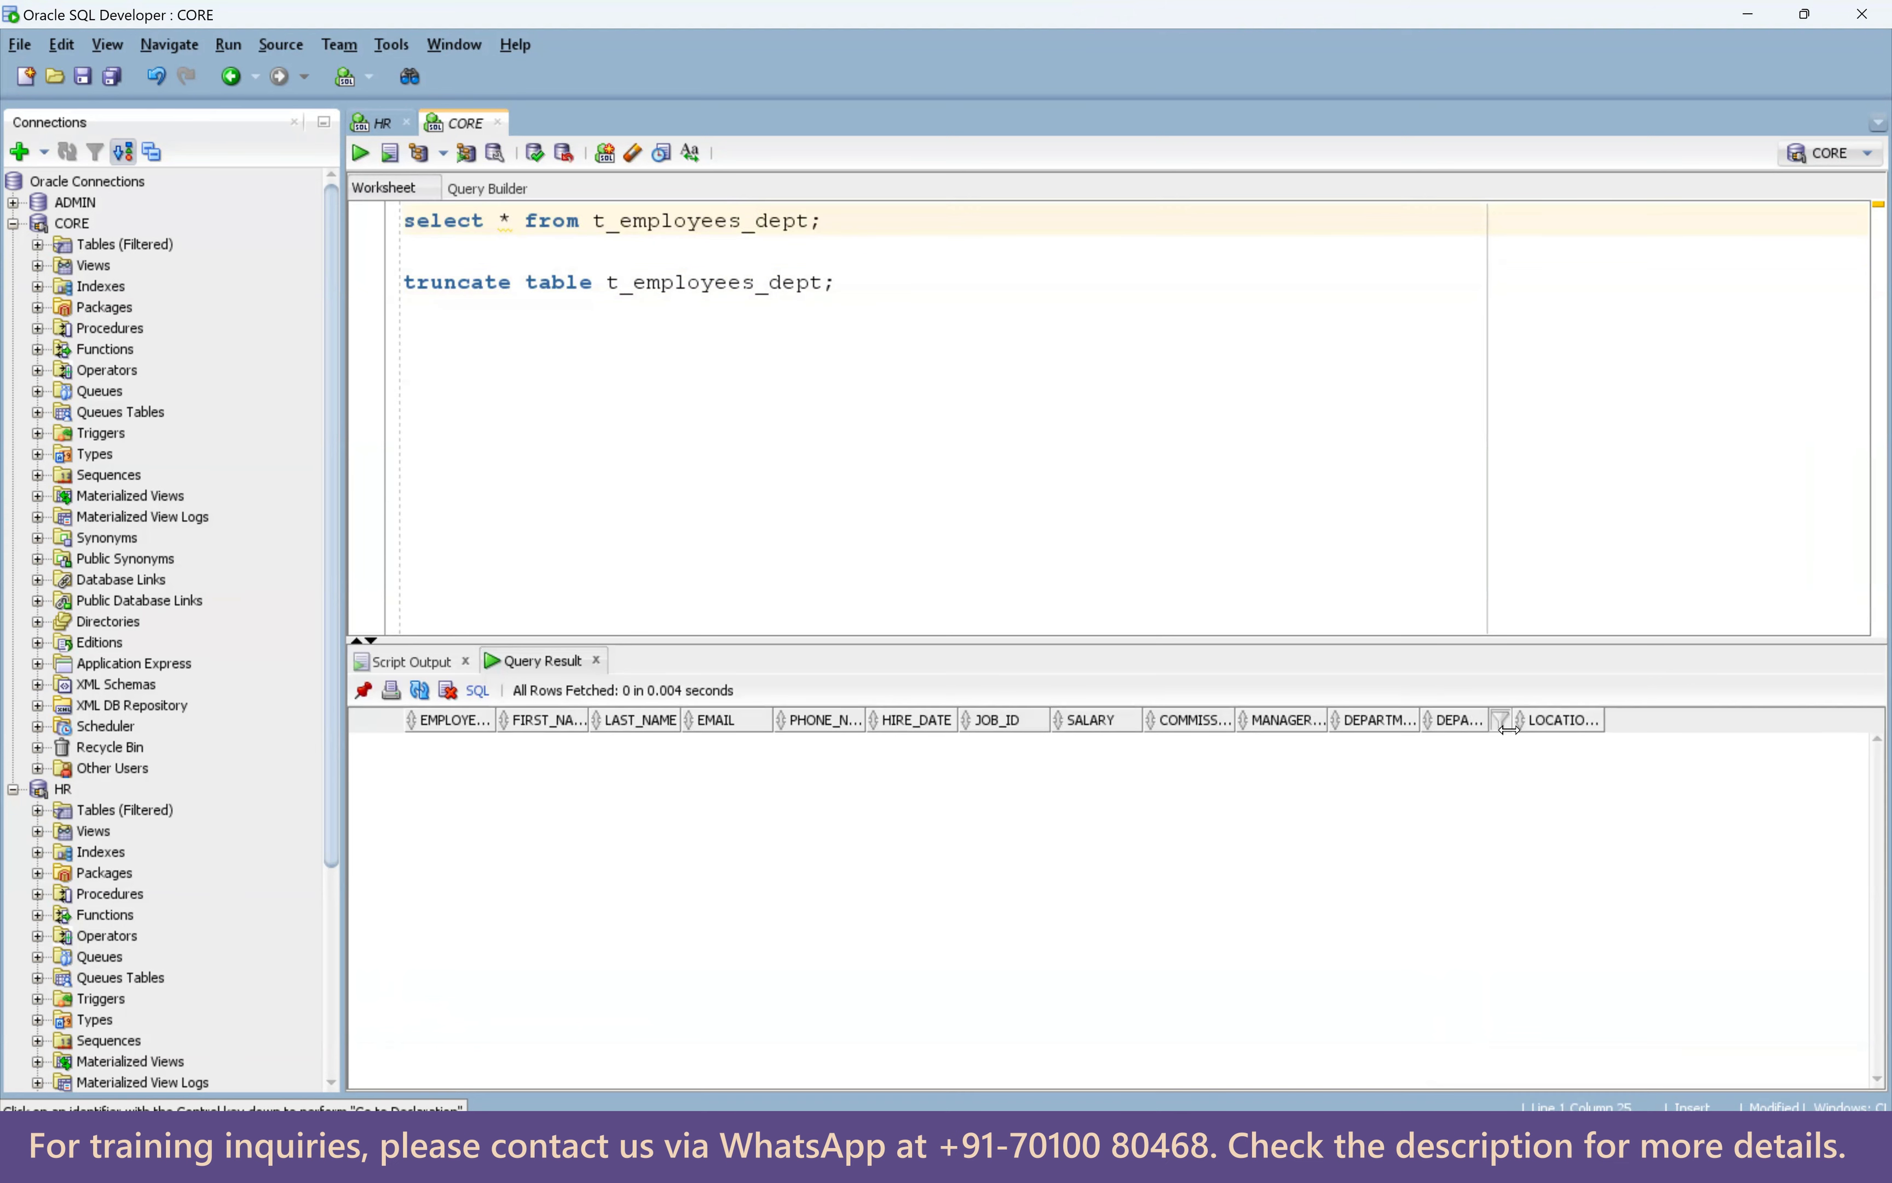
left_click_drag(1514, 721, 1593, 721)
left_click_drag(1421, 722, 1480, 721)
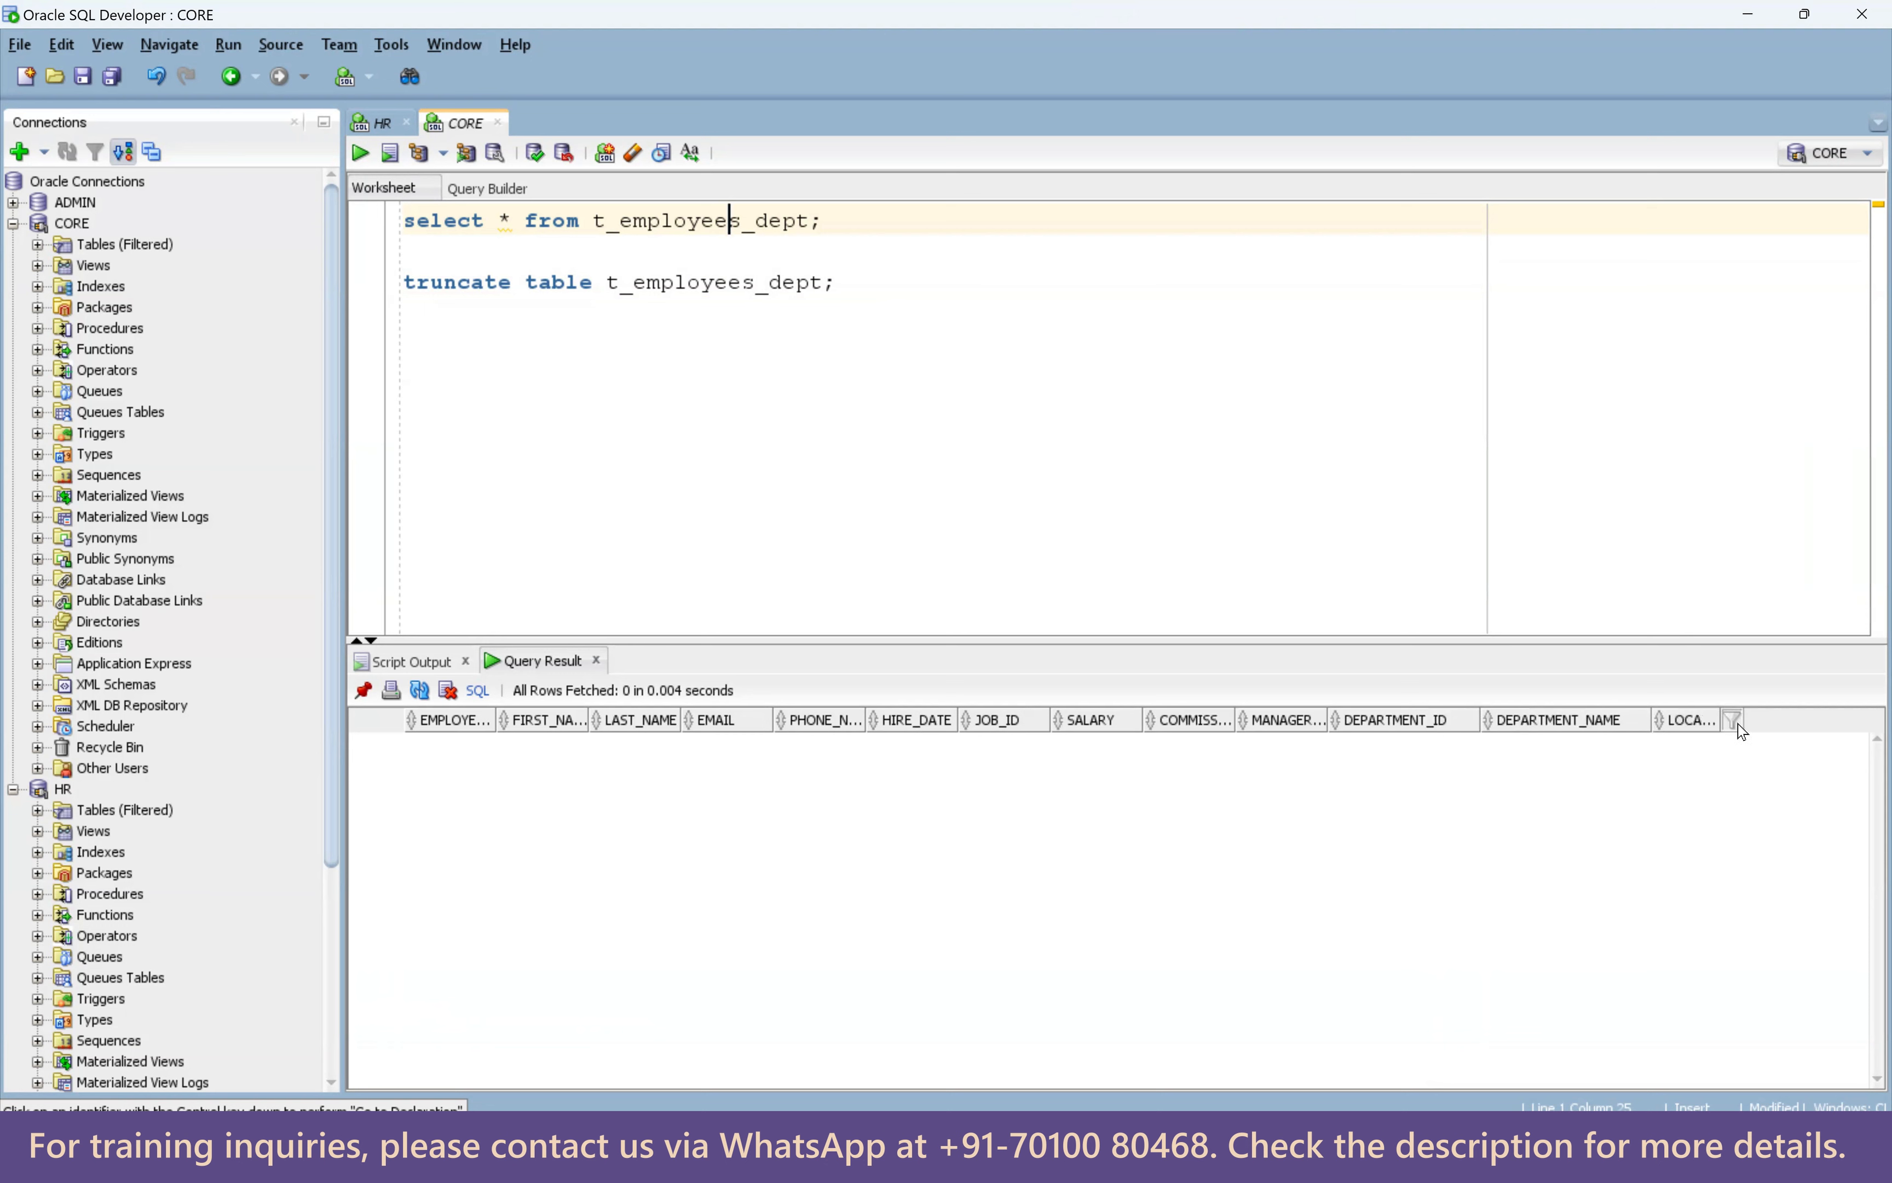
left_click_drag(1743, 719, 1802, 720)
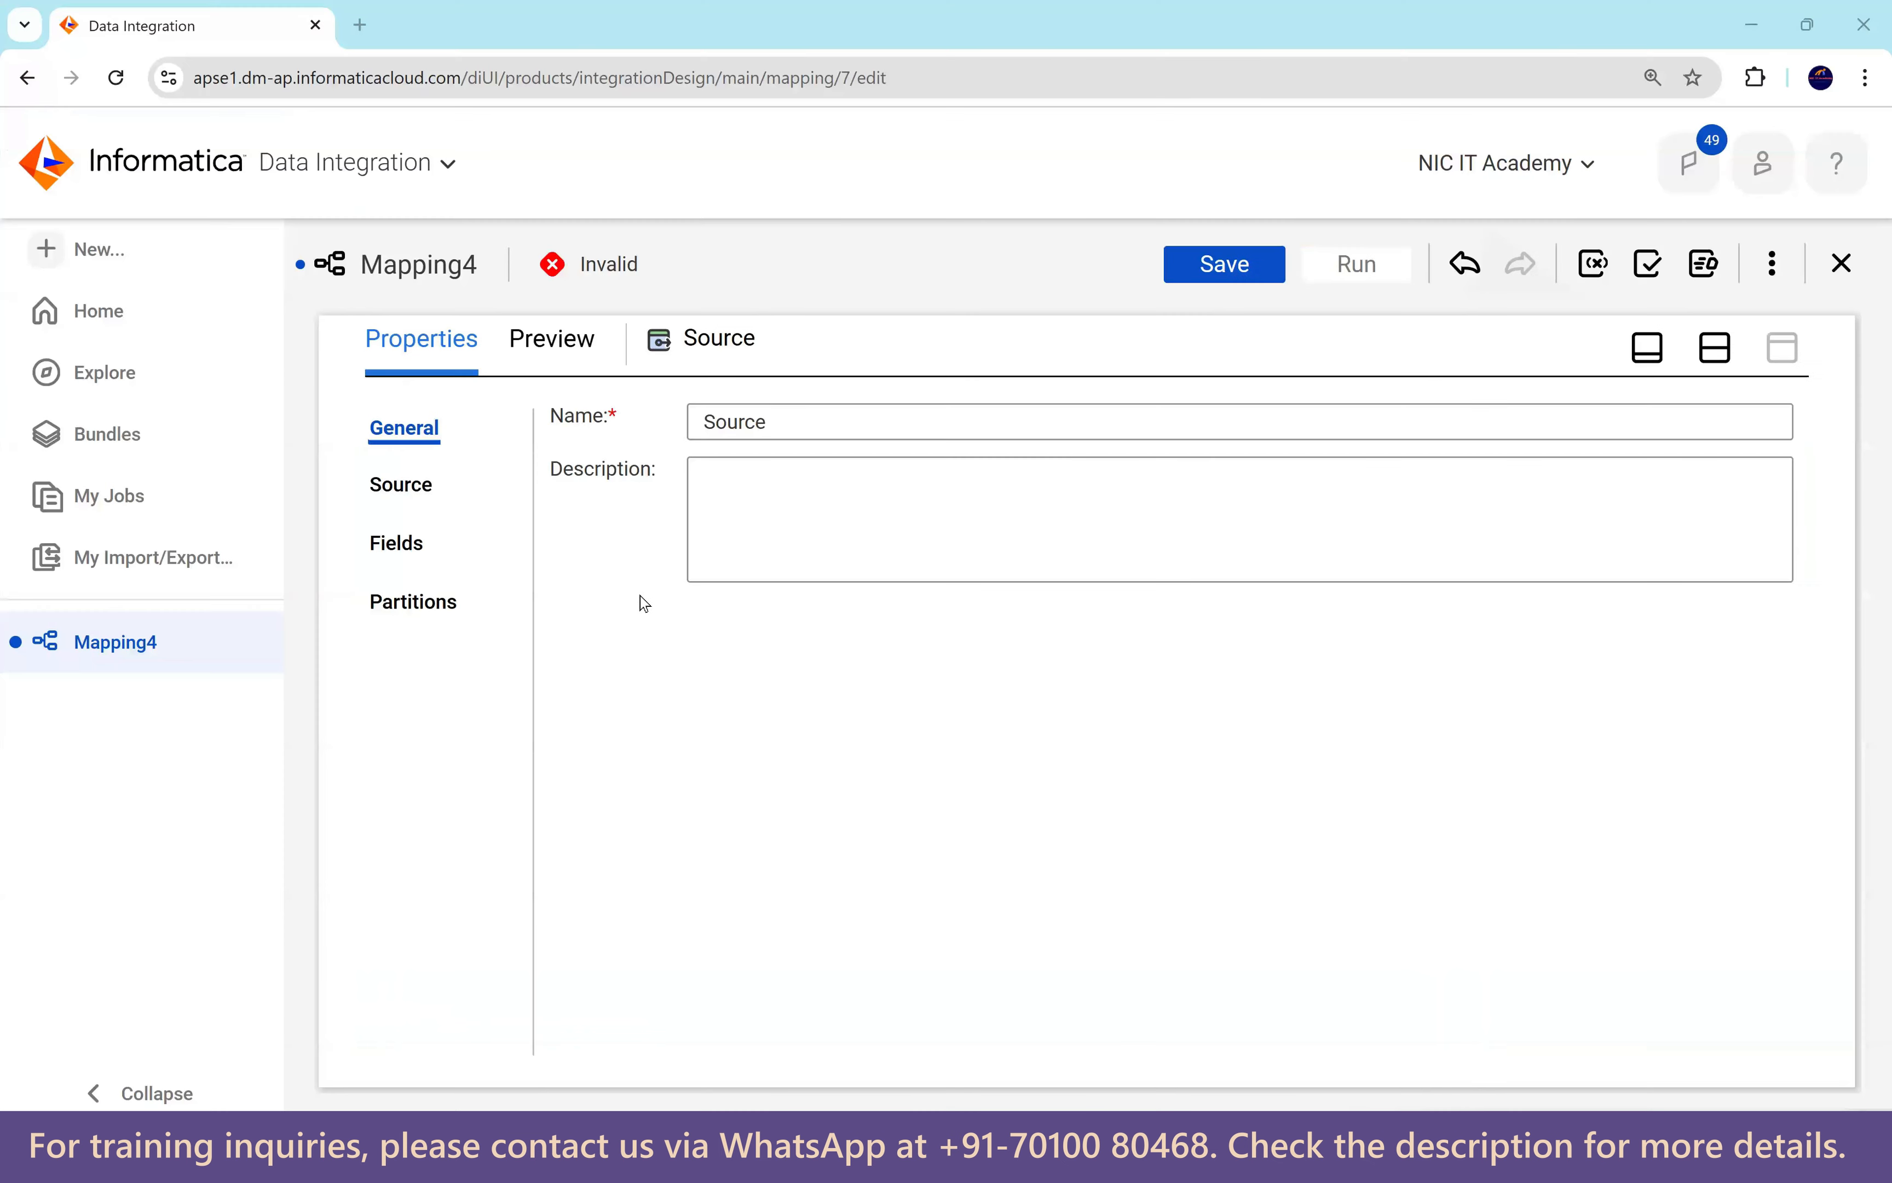
Set the Source connection to Oracle_Src1 and its object to the EMPLOYEES table.
left_click(422, 487)
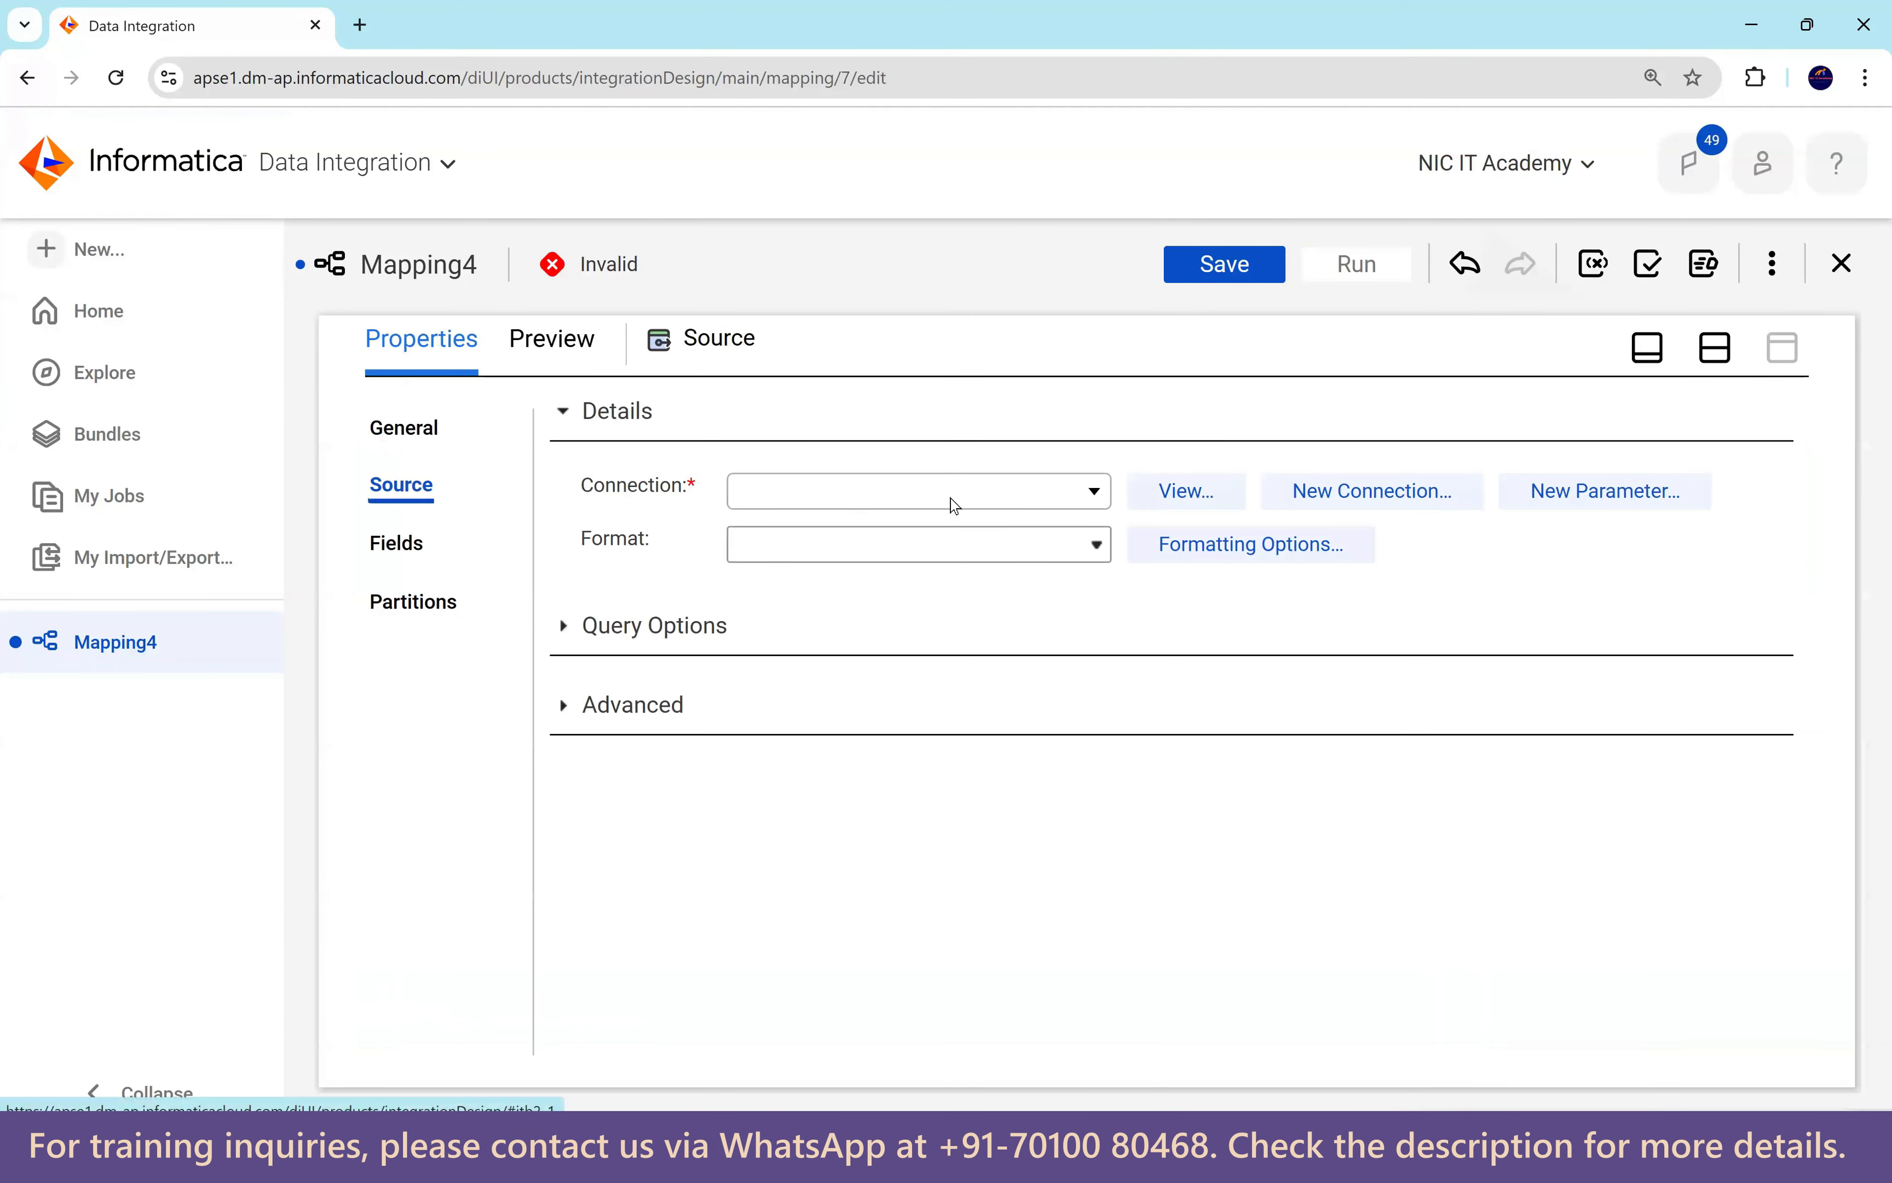
left_click(961, 493)
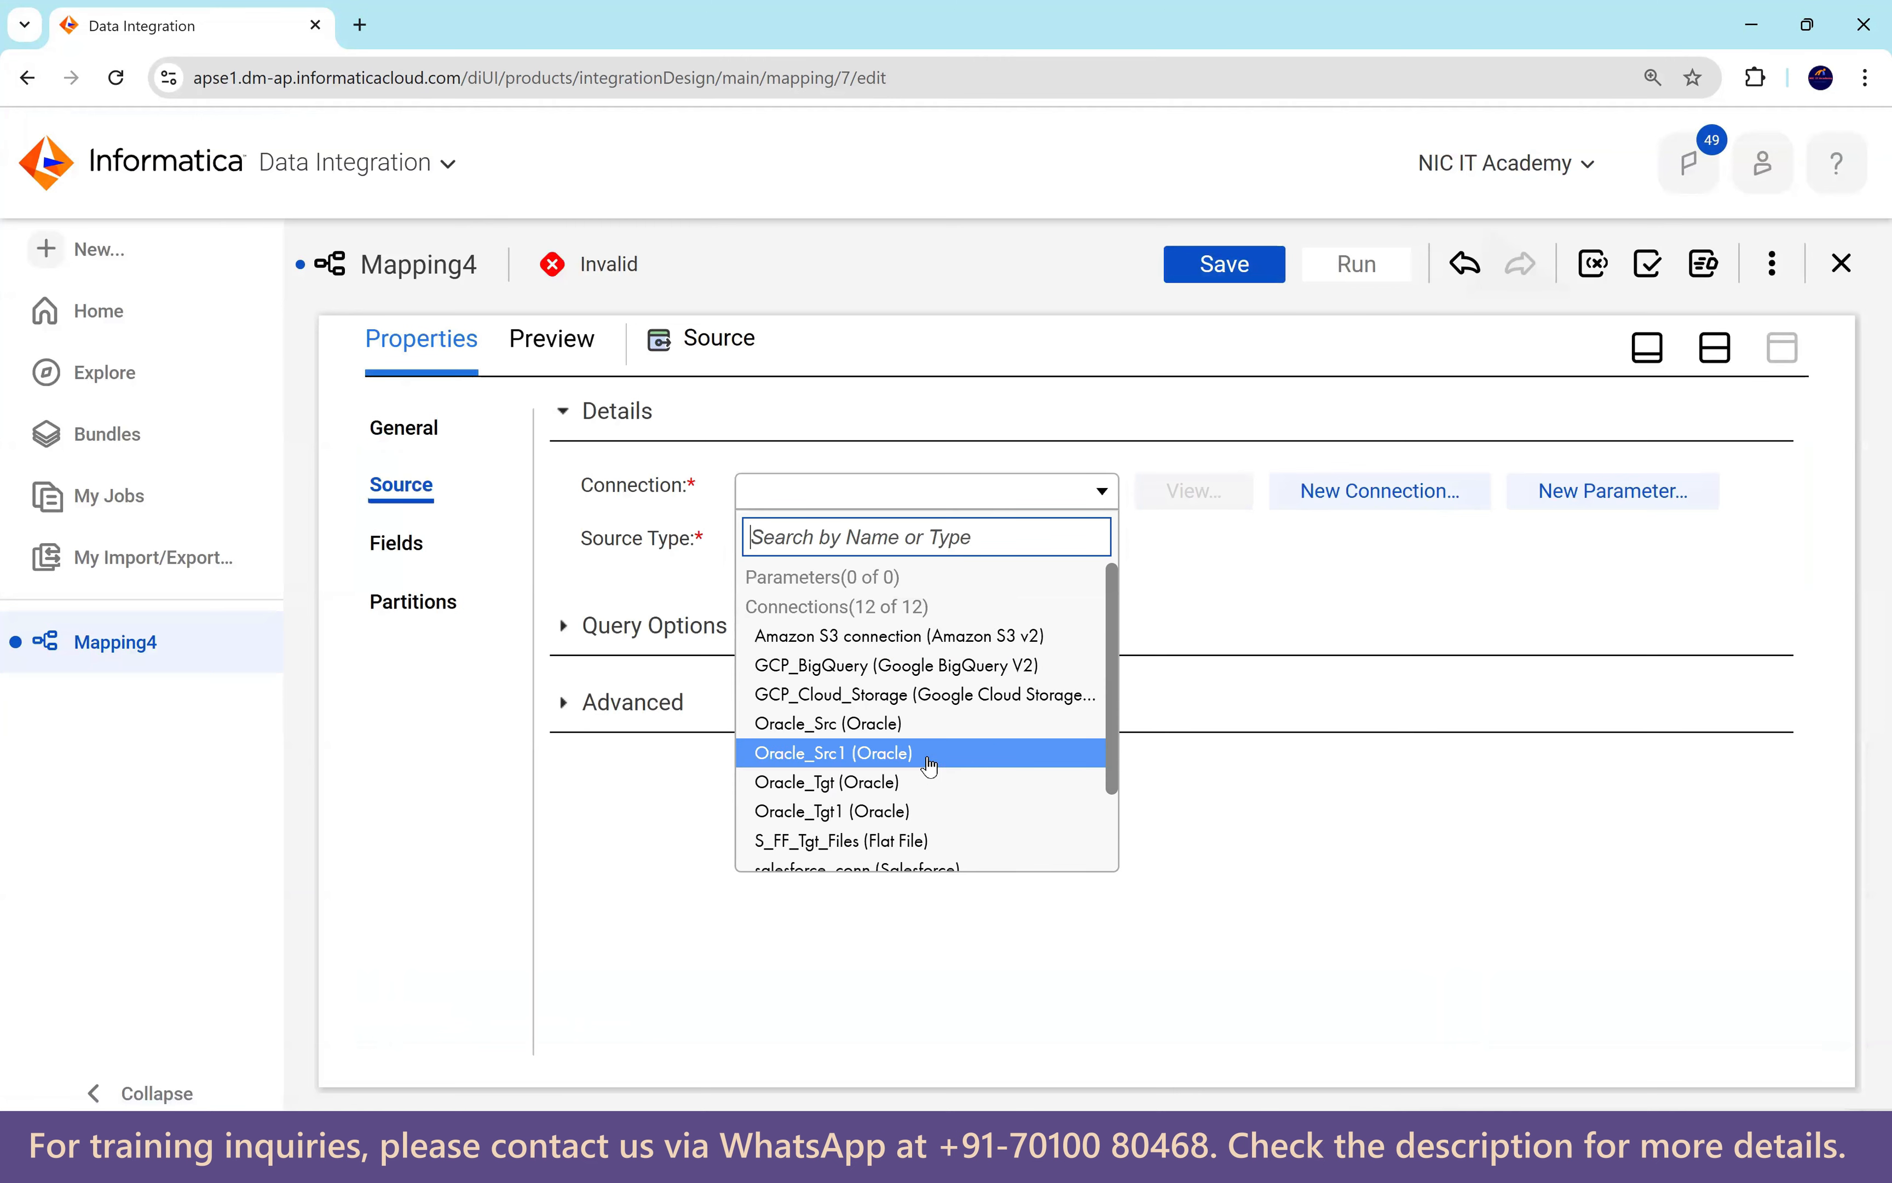
left_click(906, 753)
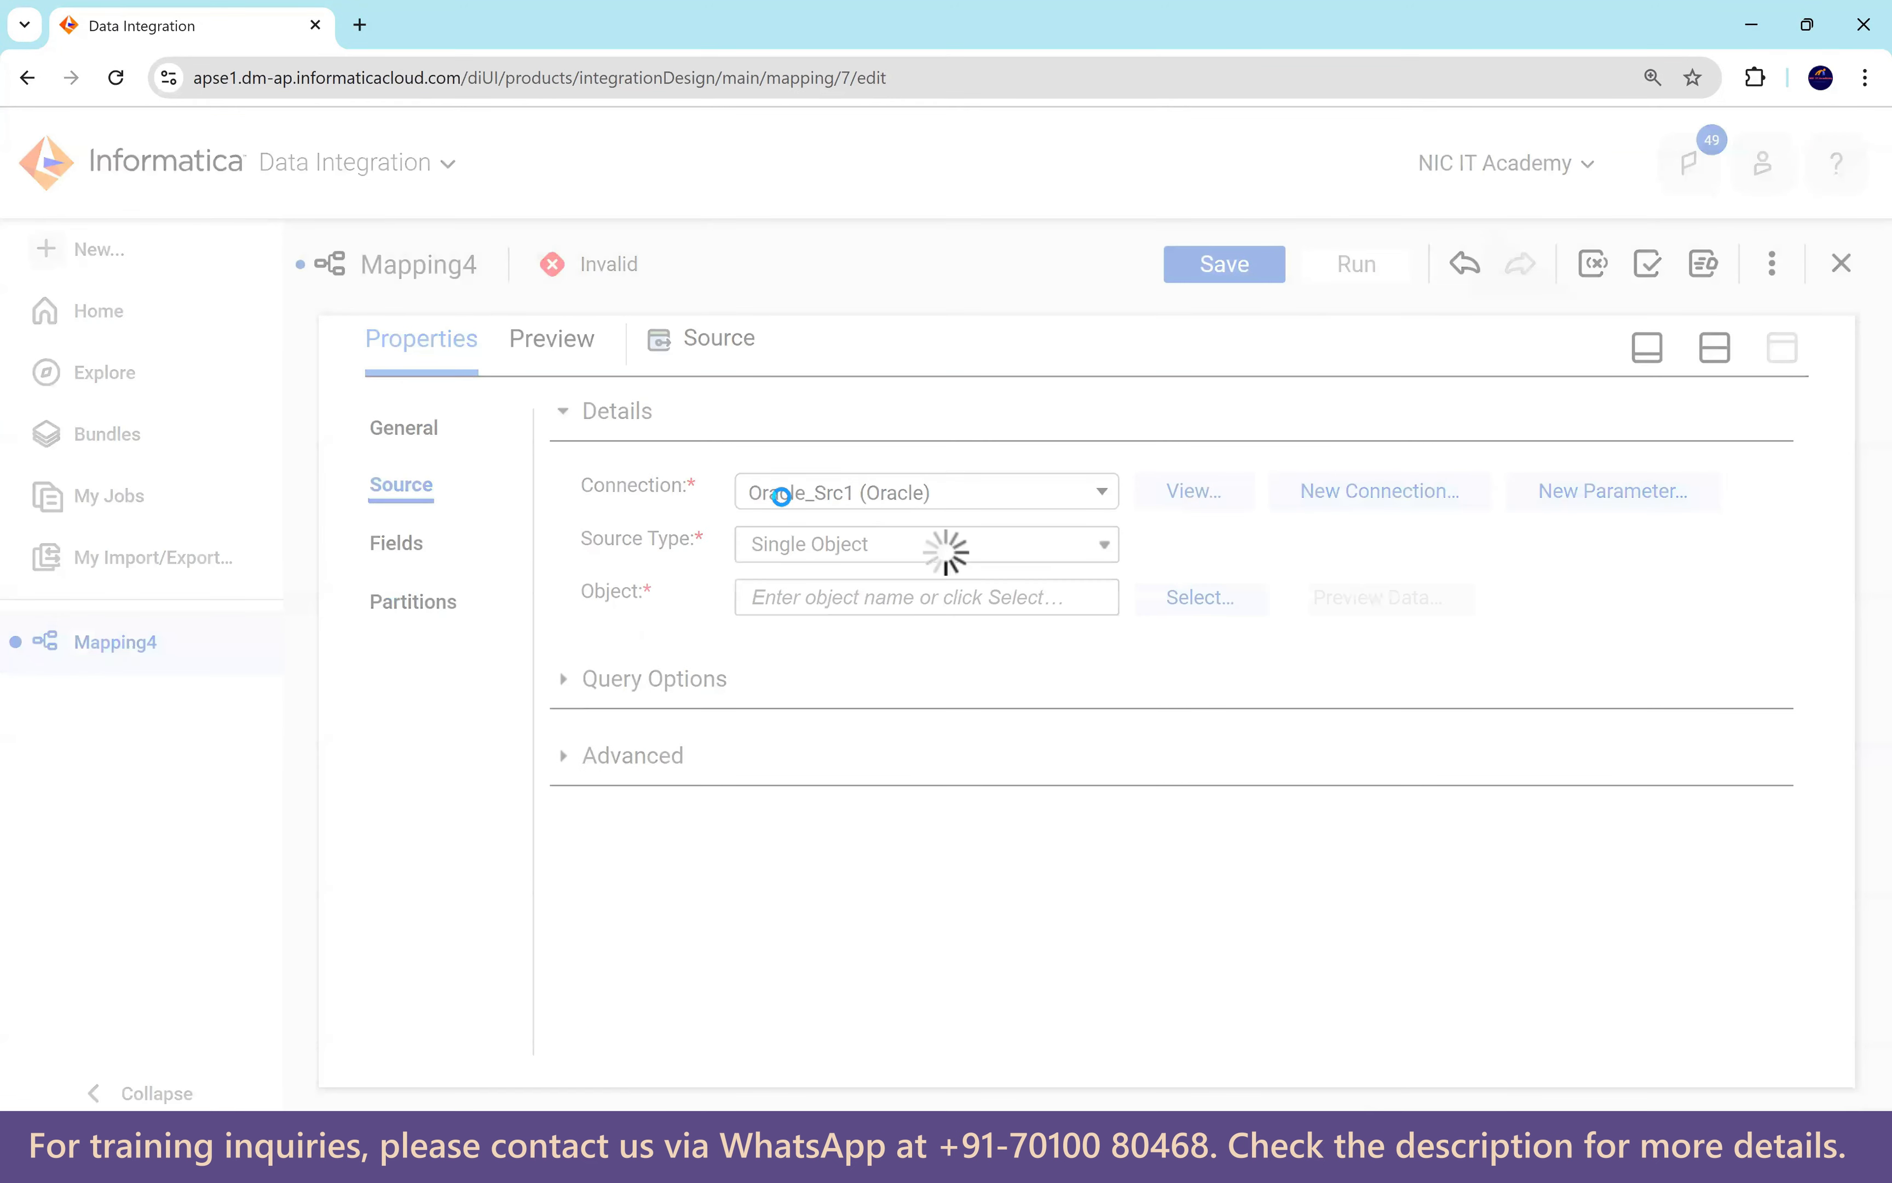
left_click(1190, 607)
scroll(680, 728, "down", 5)
scroll(685, 728, "down", 3)
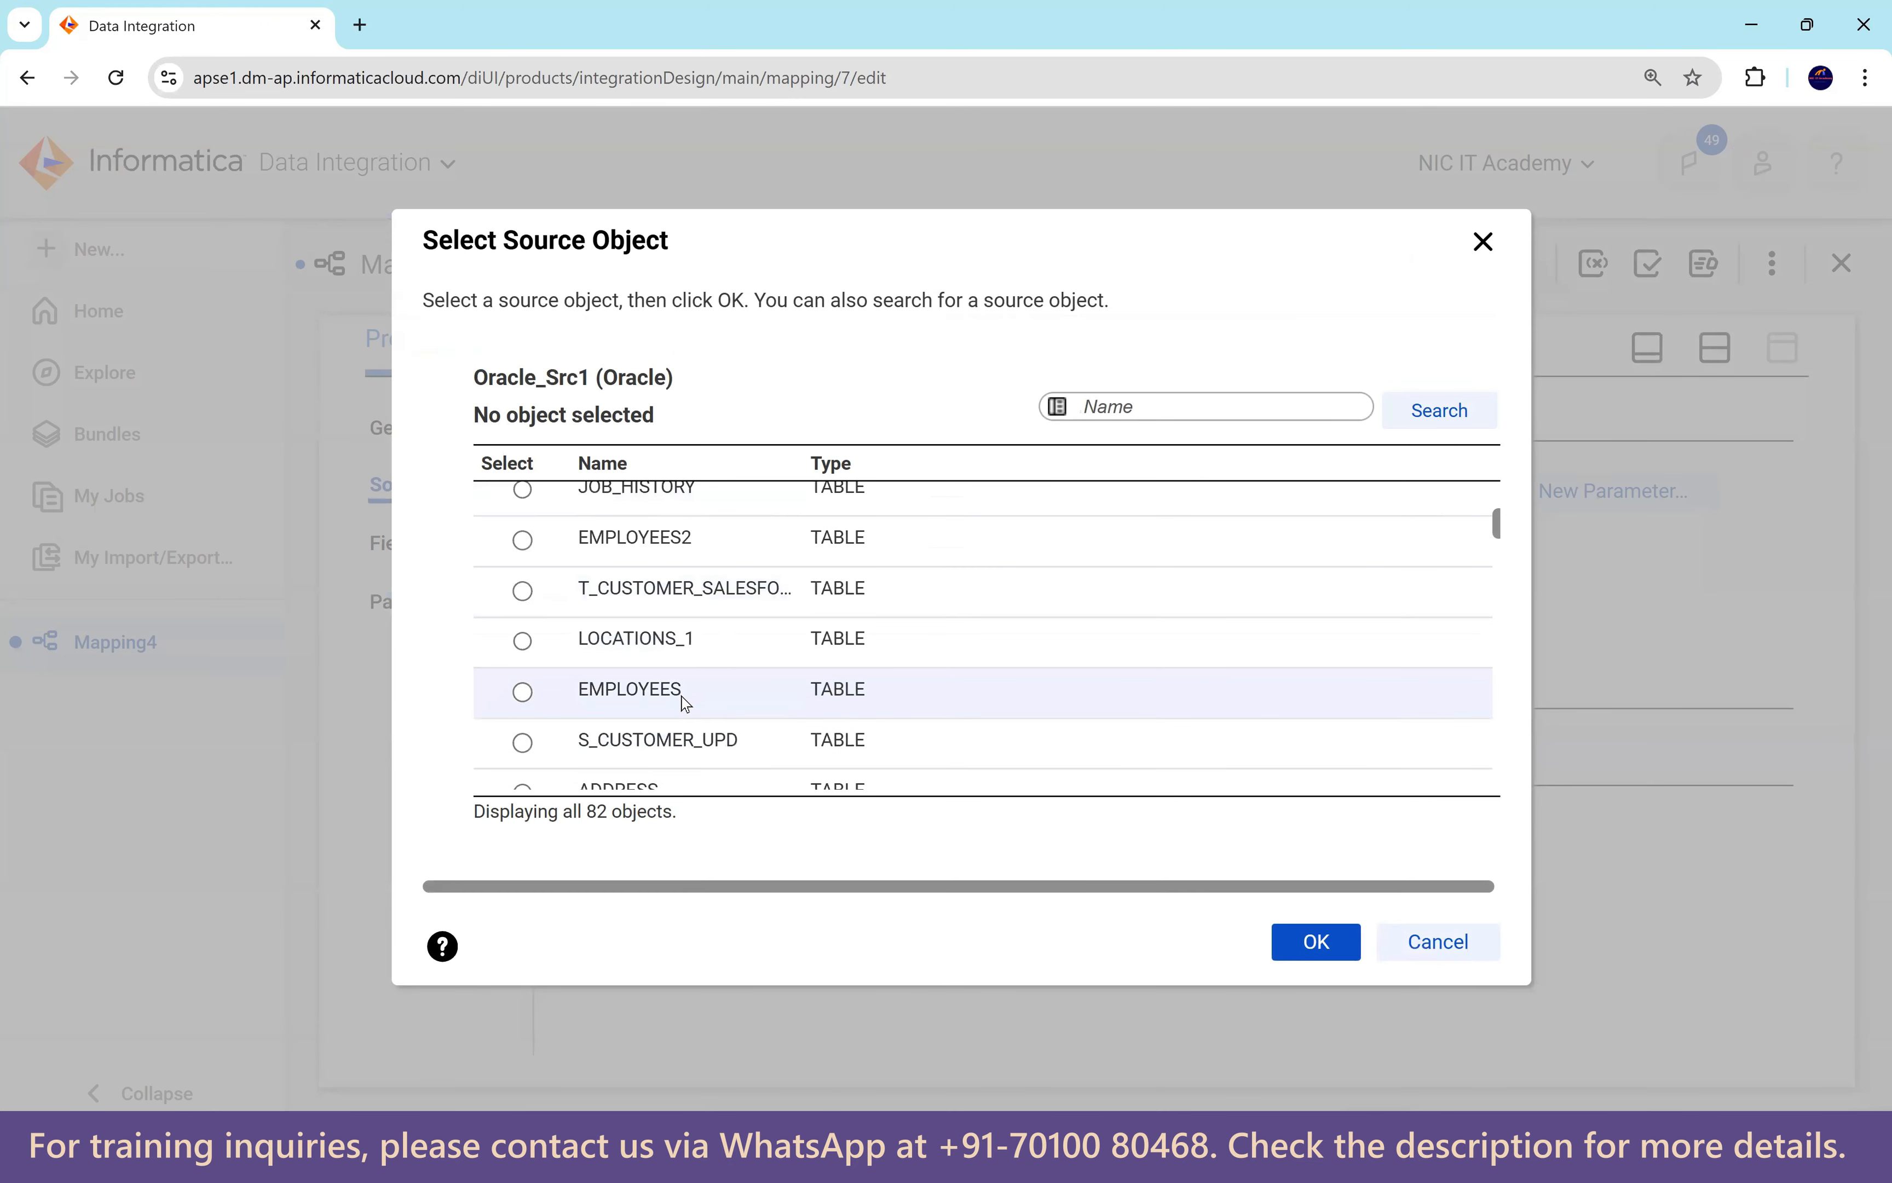
left_click(680, 567)
left_click(1317, 944)
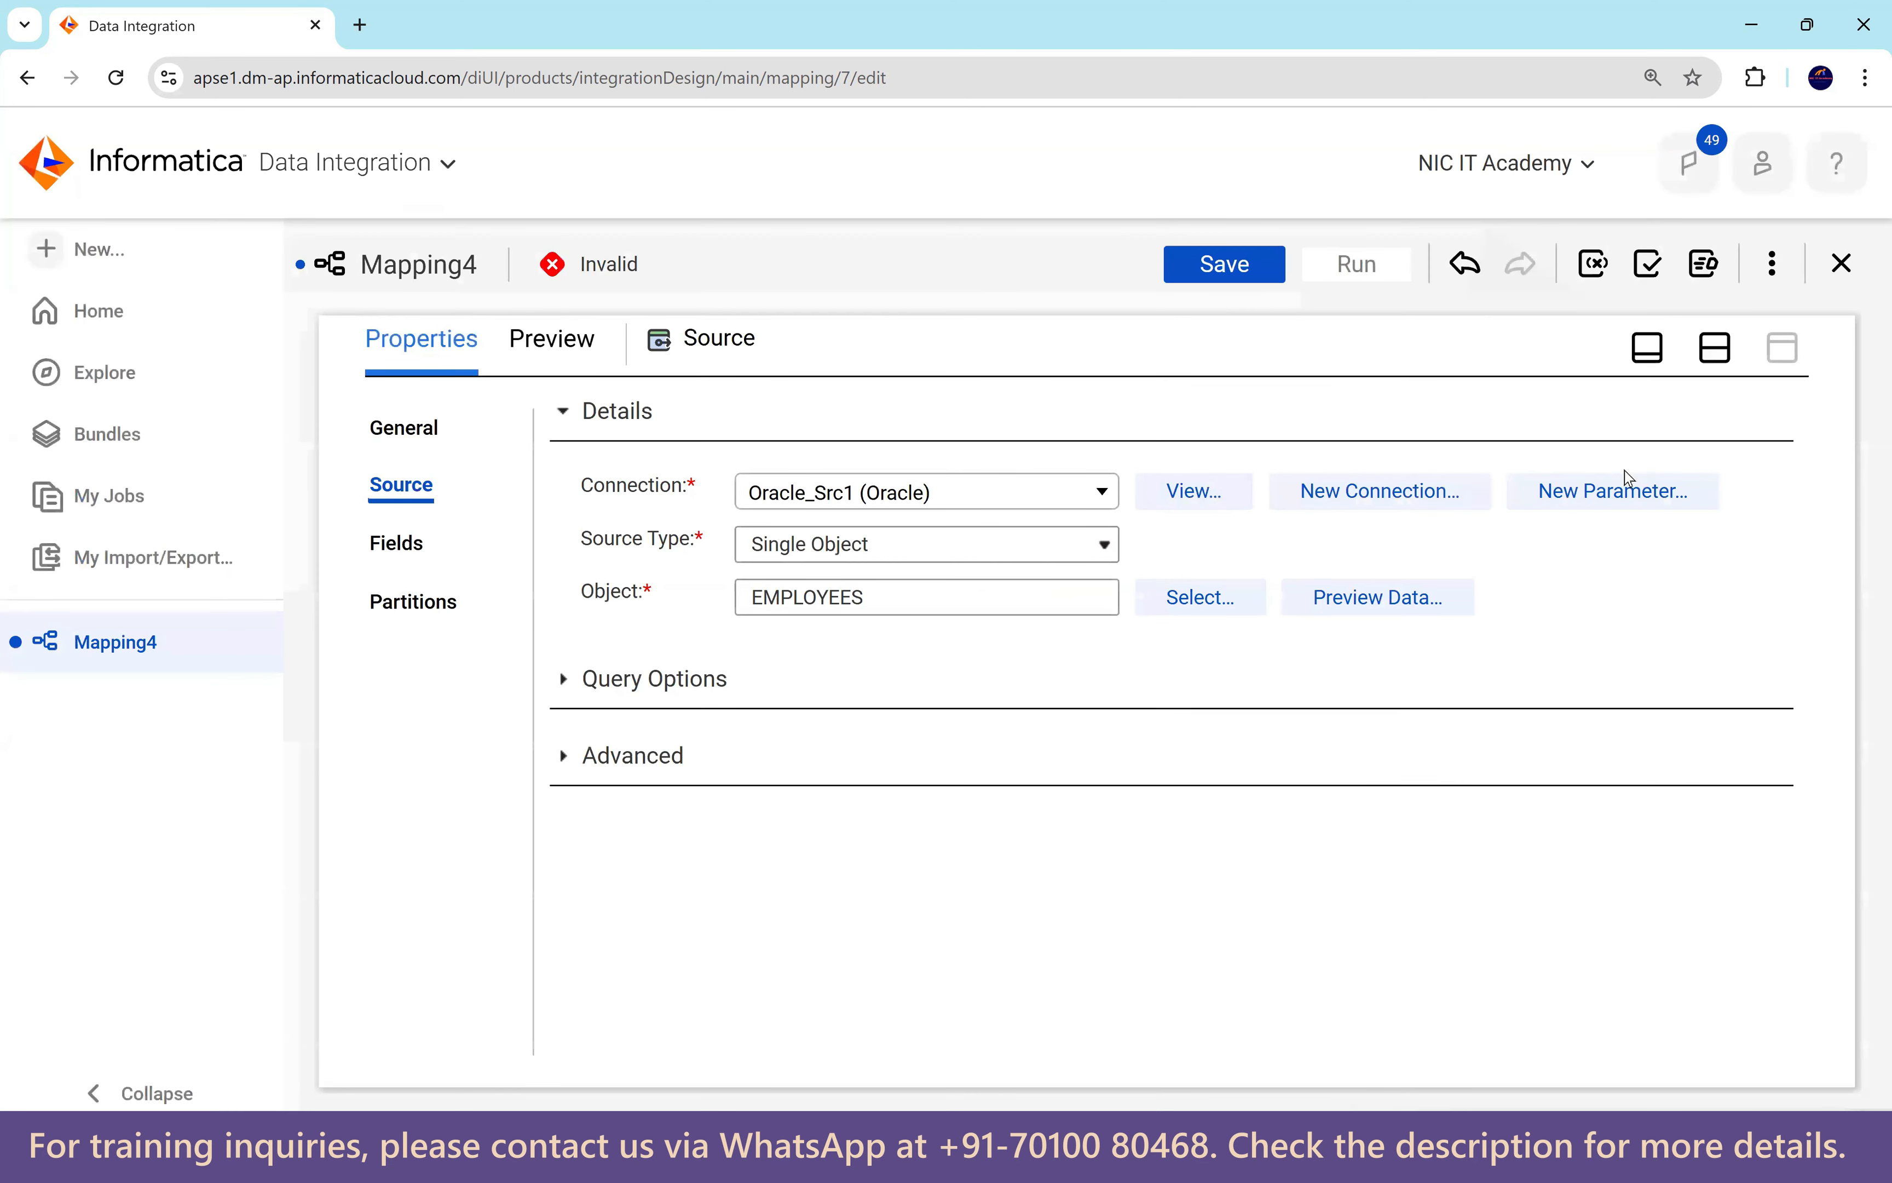
left_click(1715, 349)
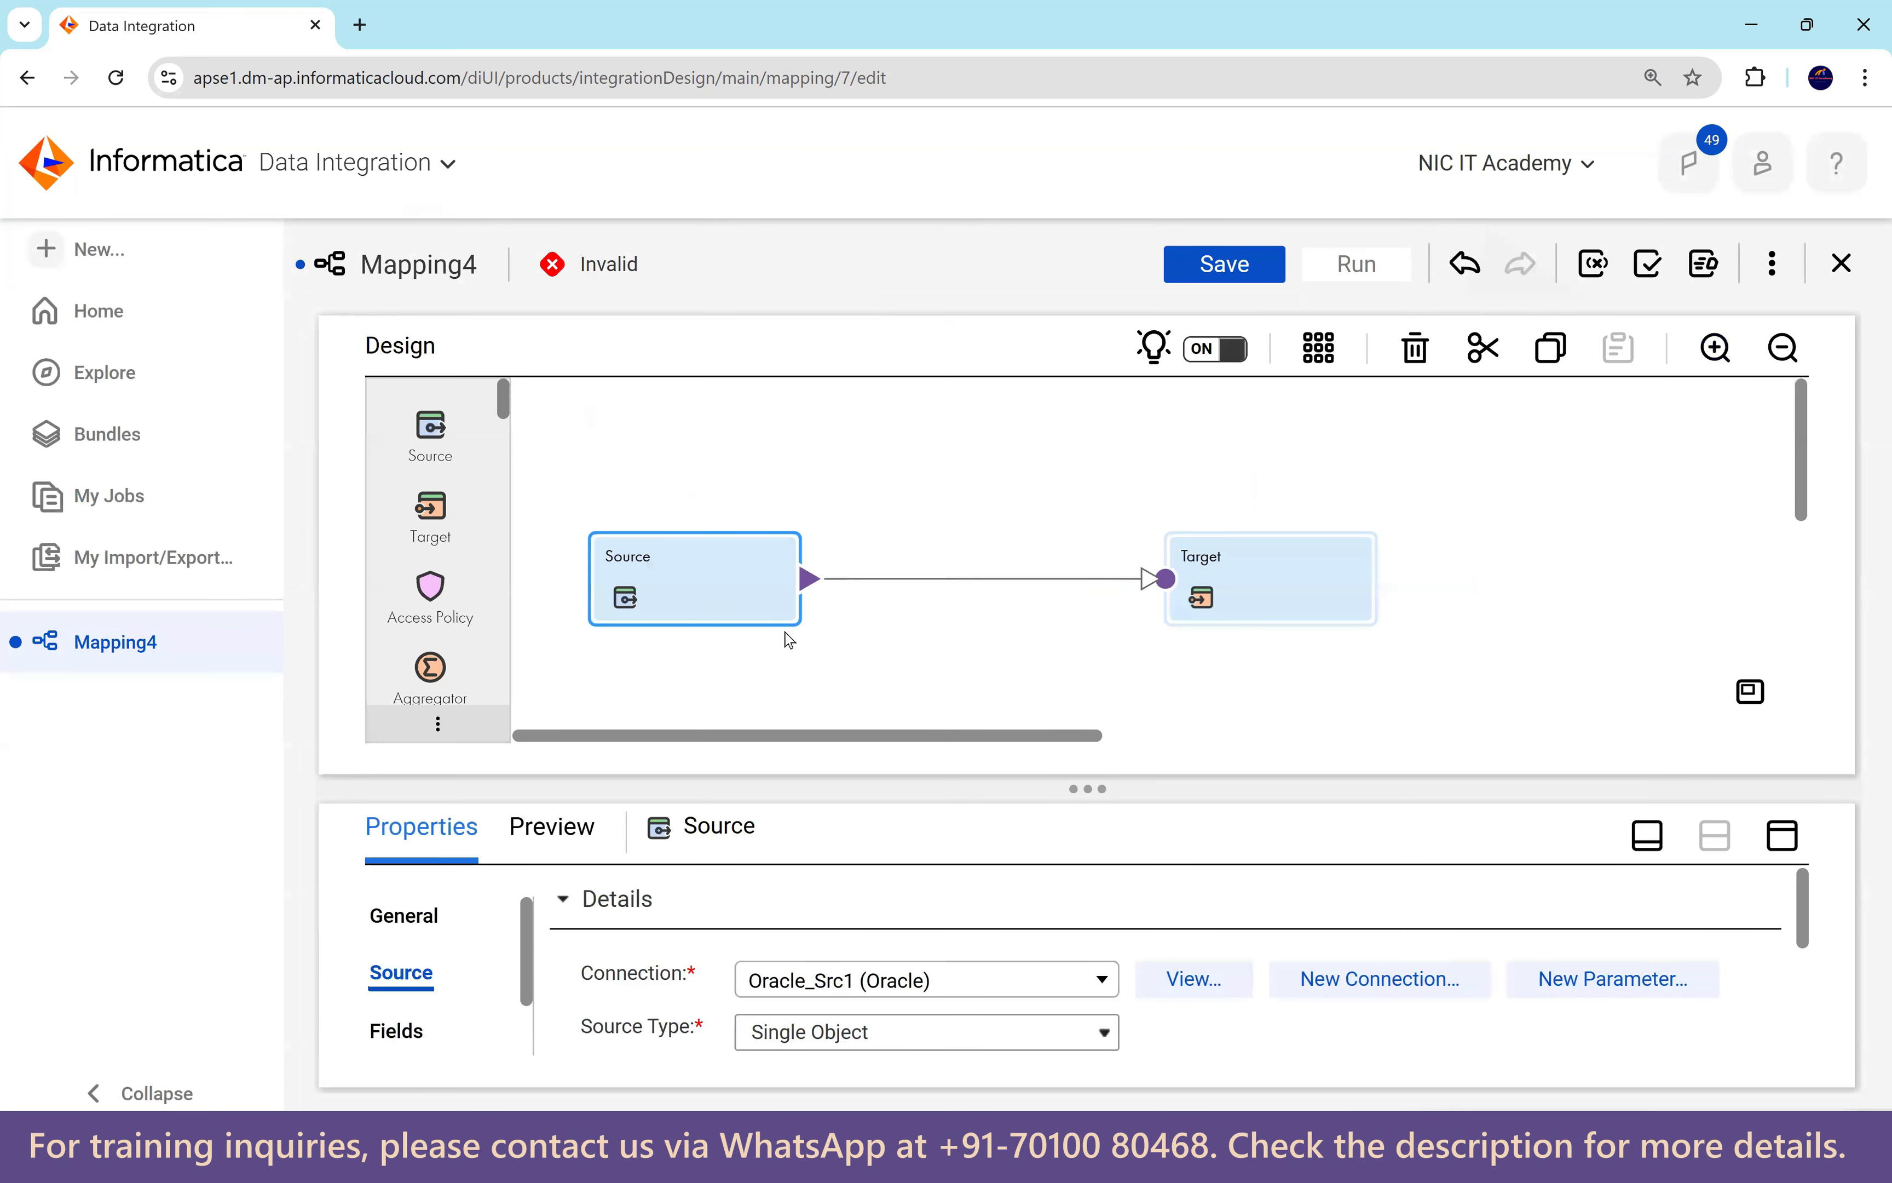
Set the Target to Oracle_Tgt1 with object T_EMPLOYEES_DEPT and enable Truncate target.
left_click(1255, 591)
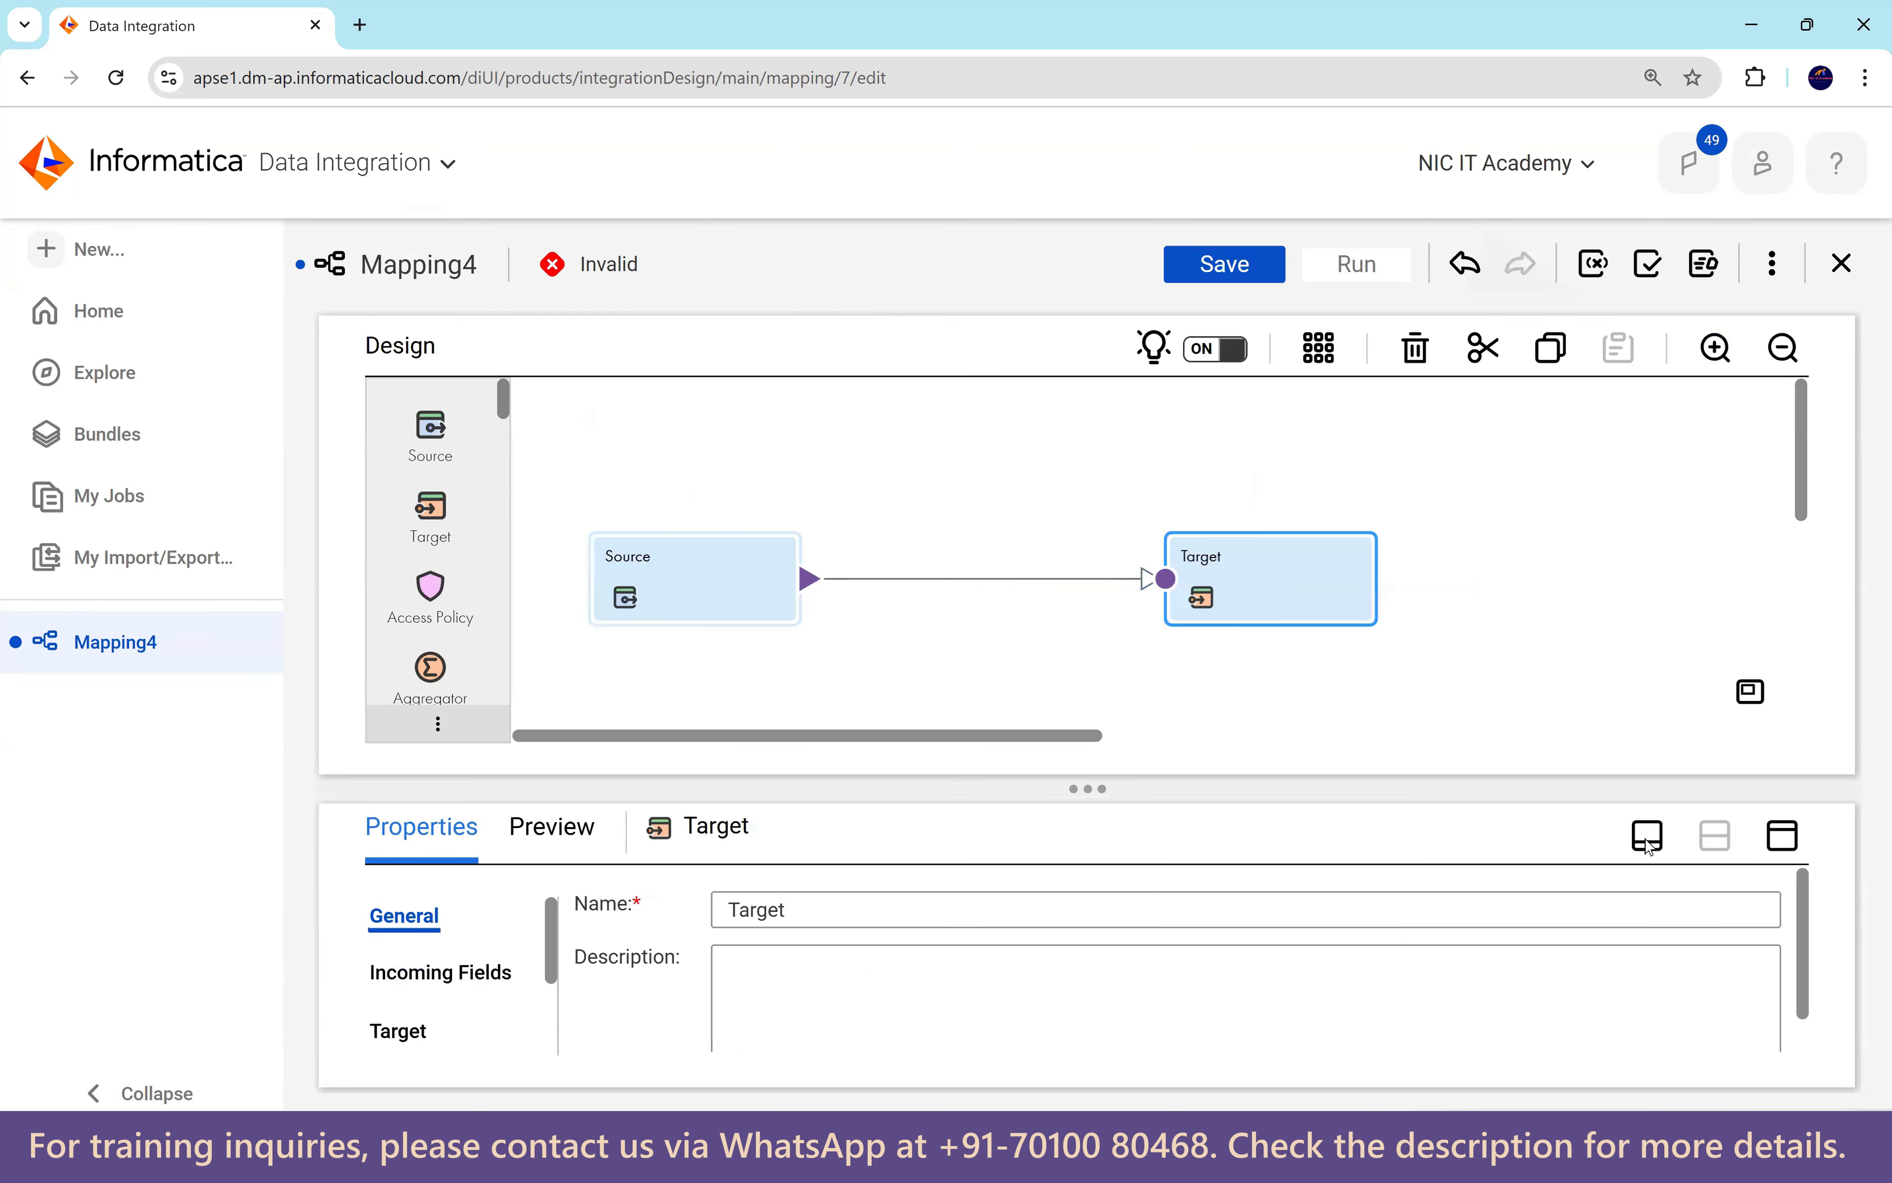
left_click(1777, 835)
left_click(397, 544)
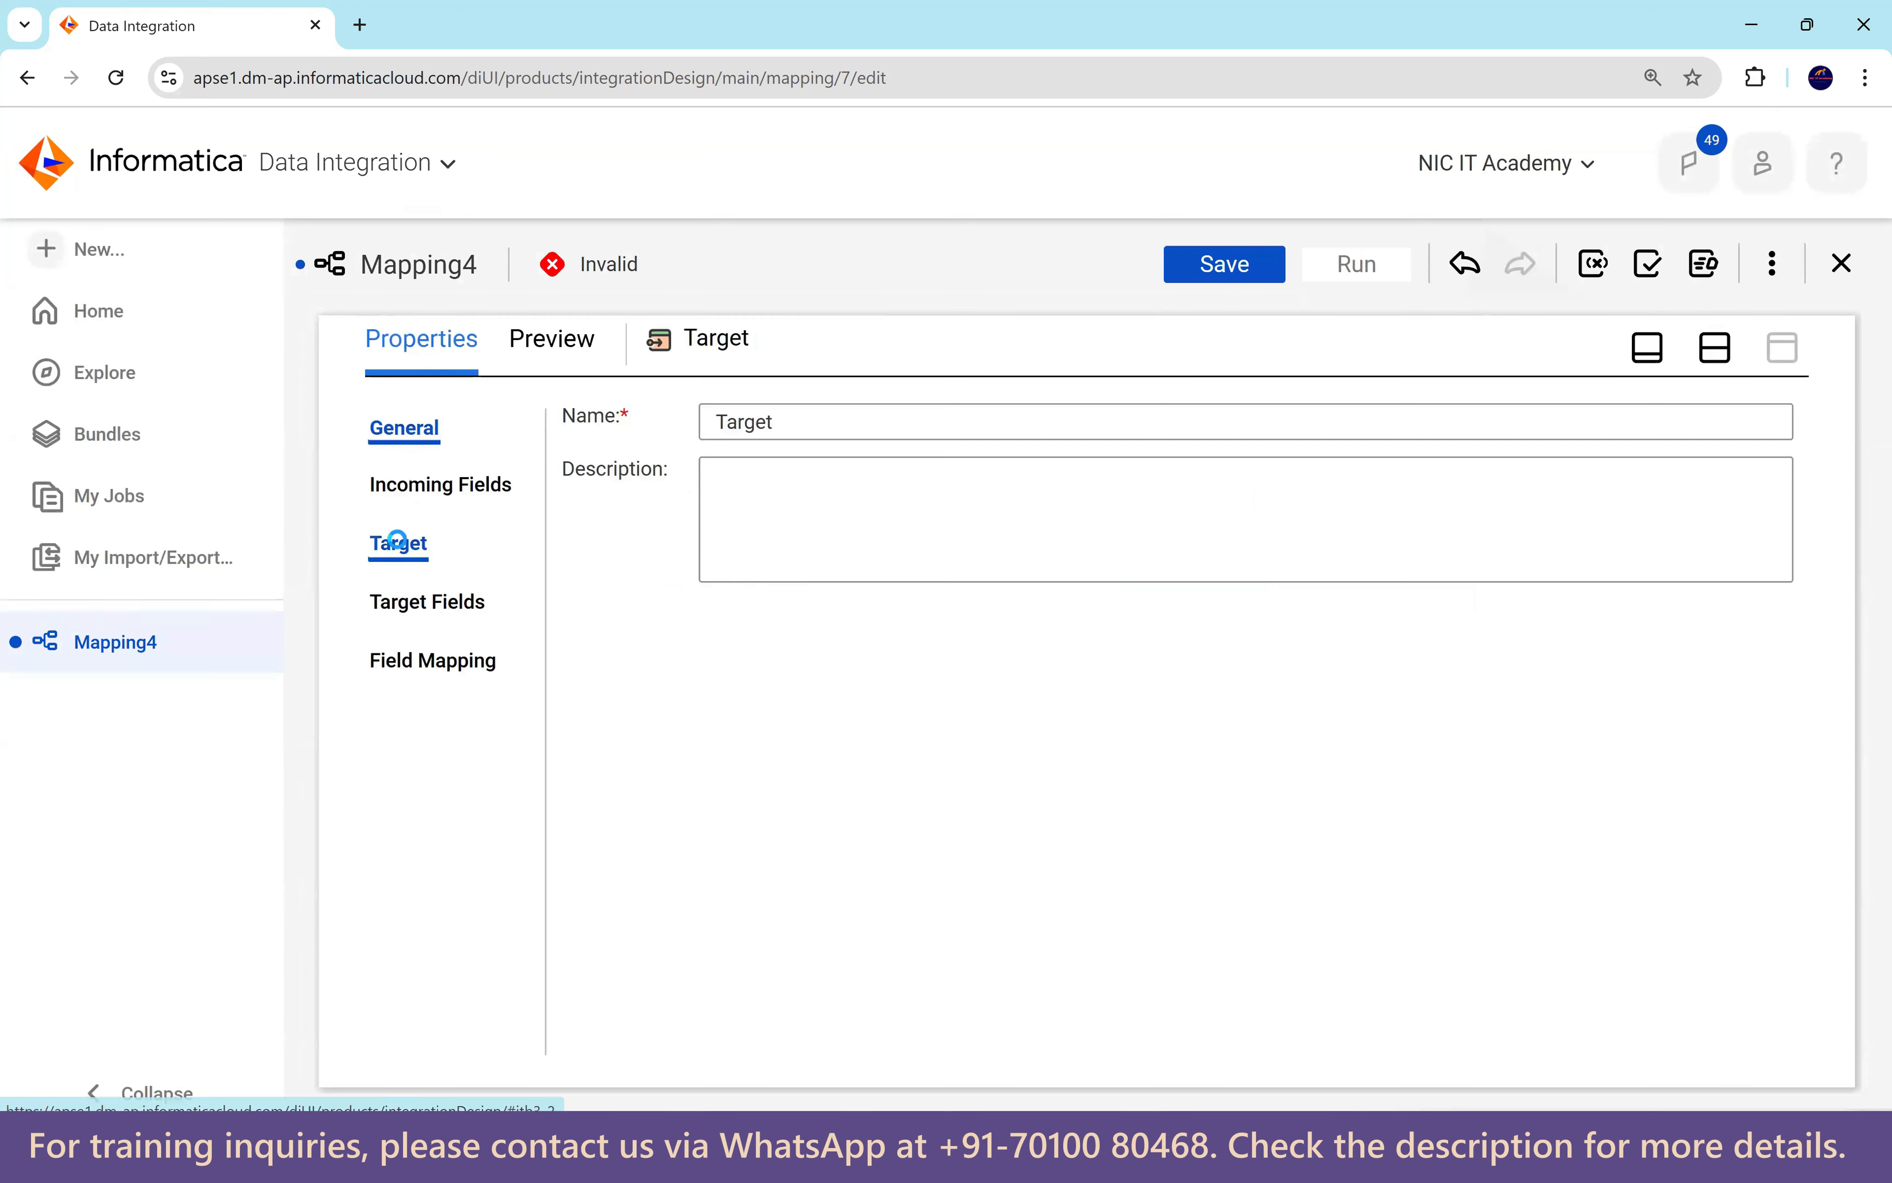
left_click(821, 496)
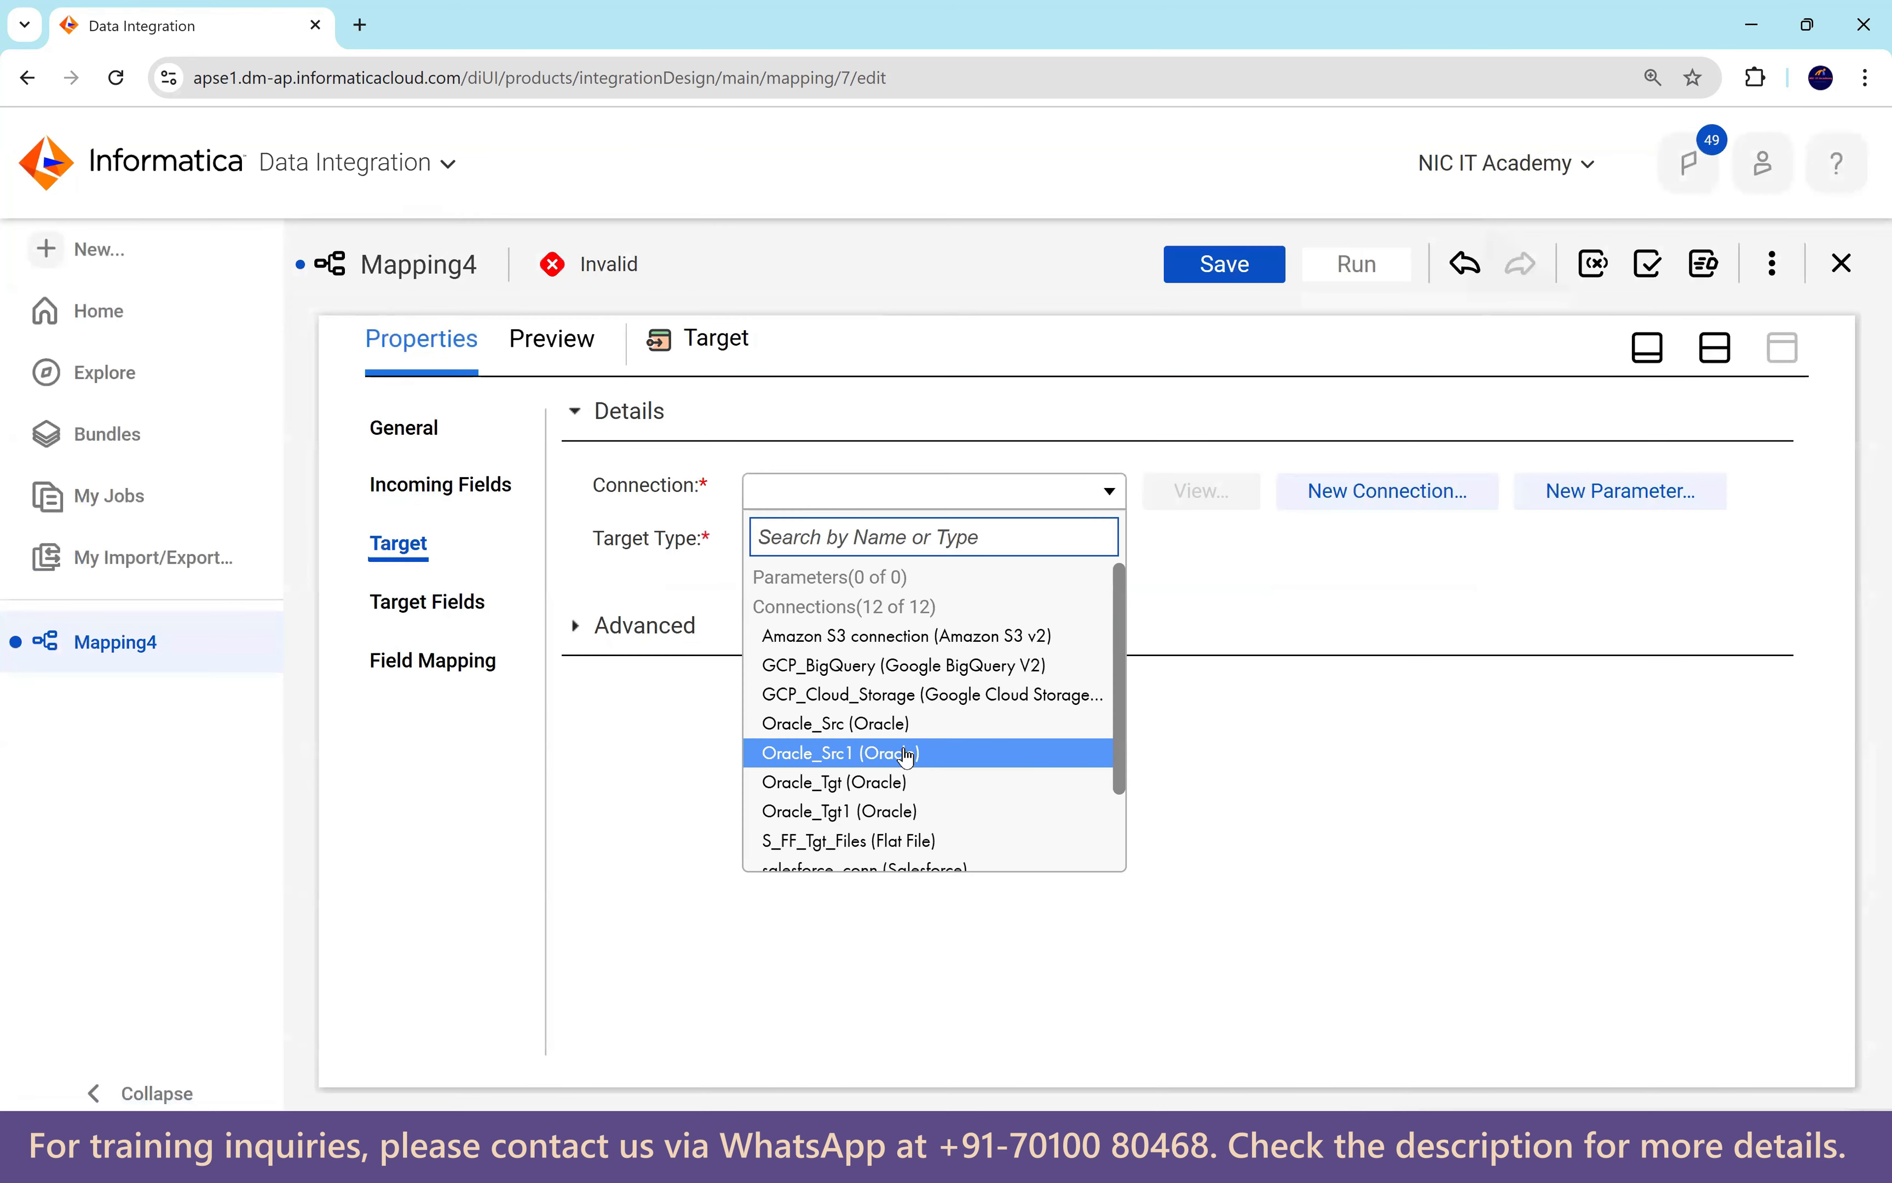
left_click(900, 811)
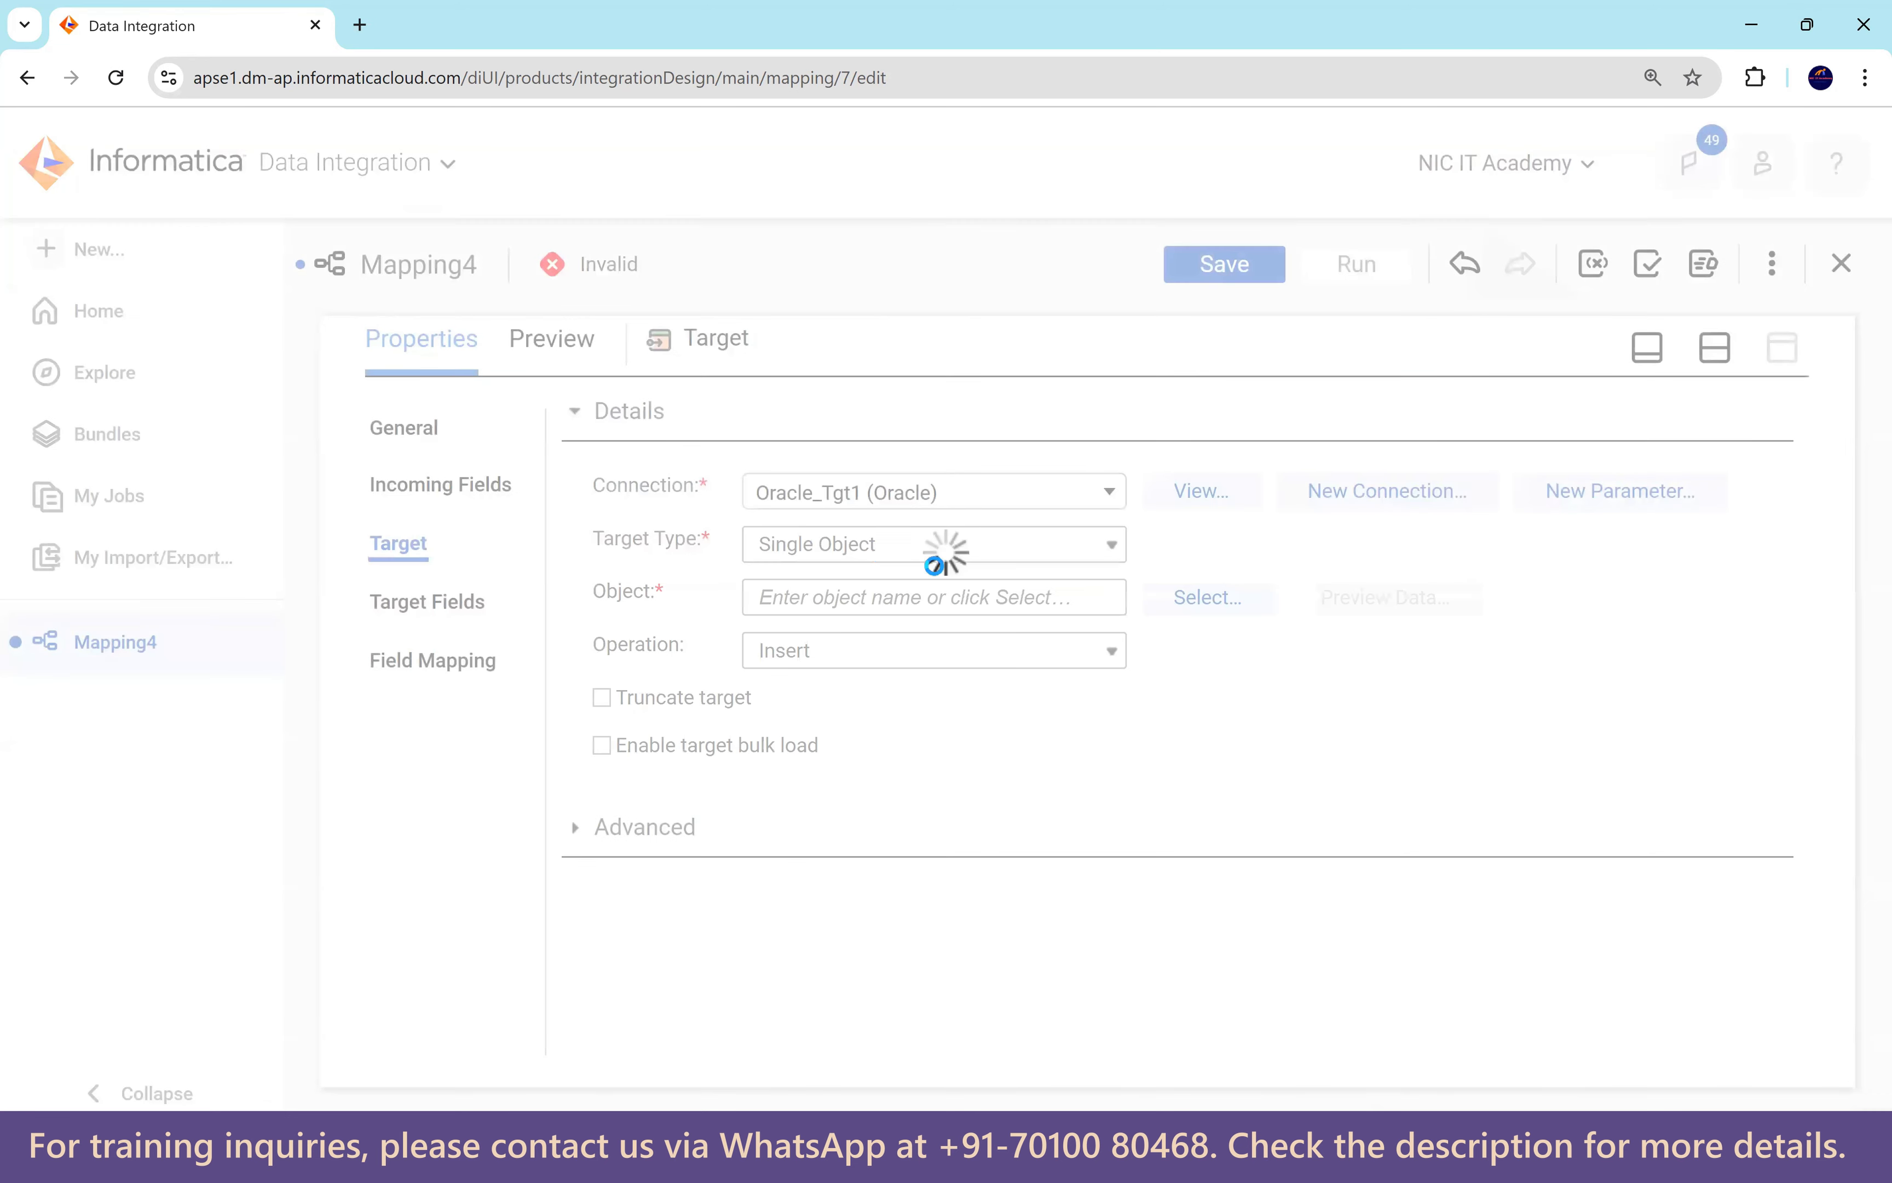
left_click(1204, 599)
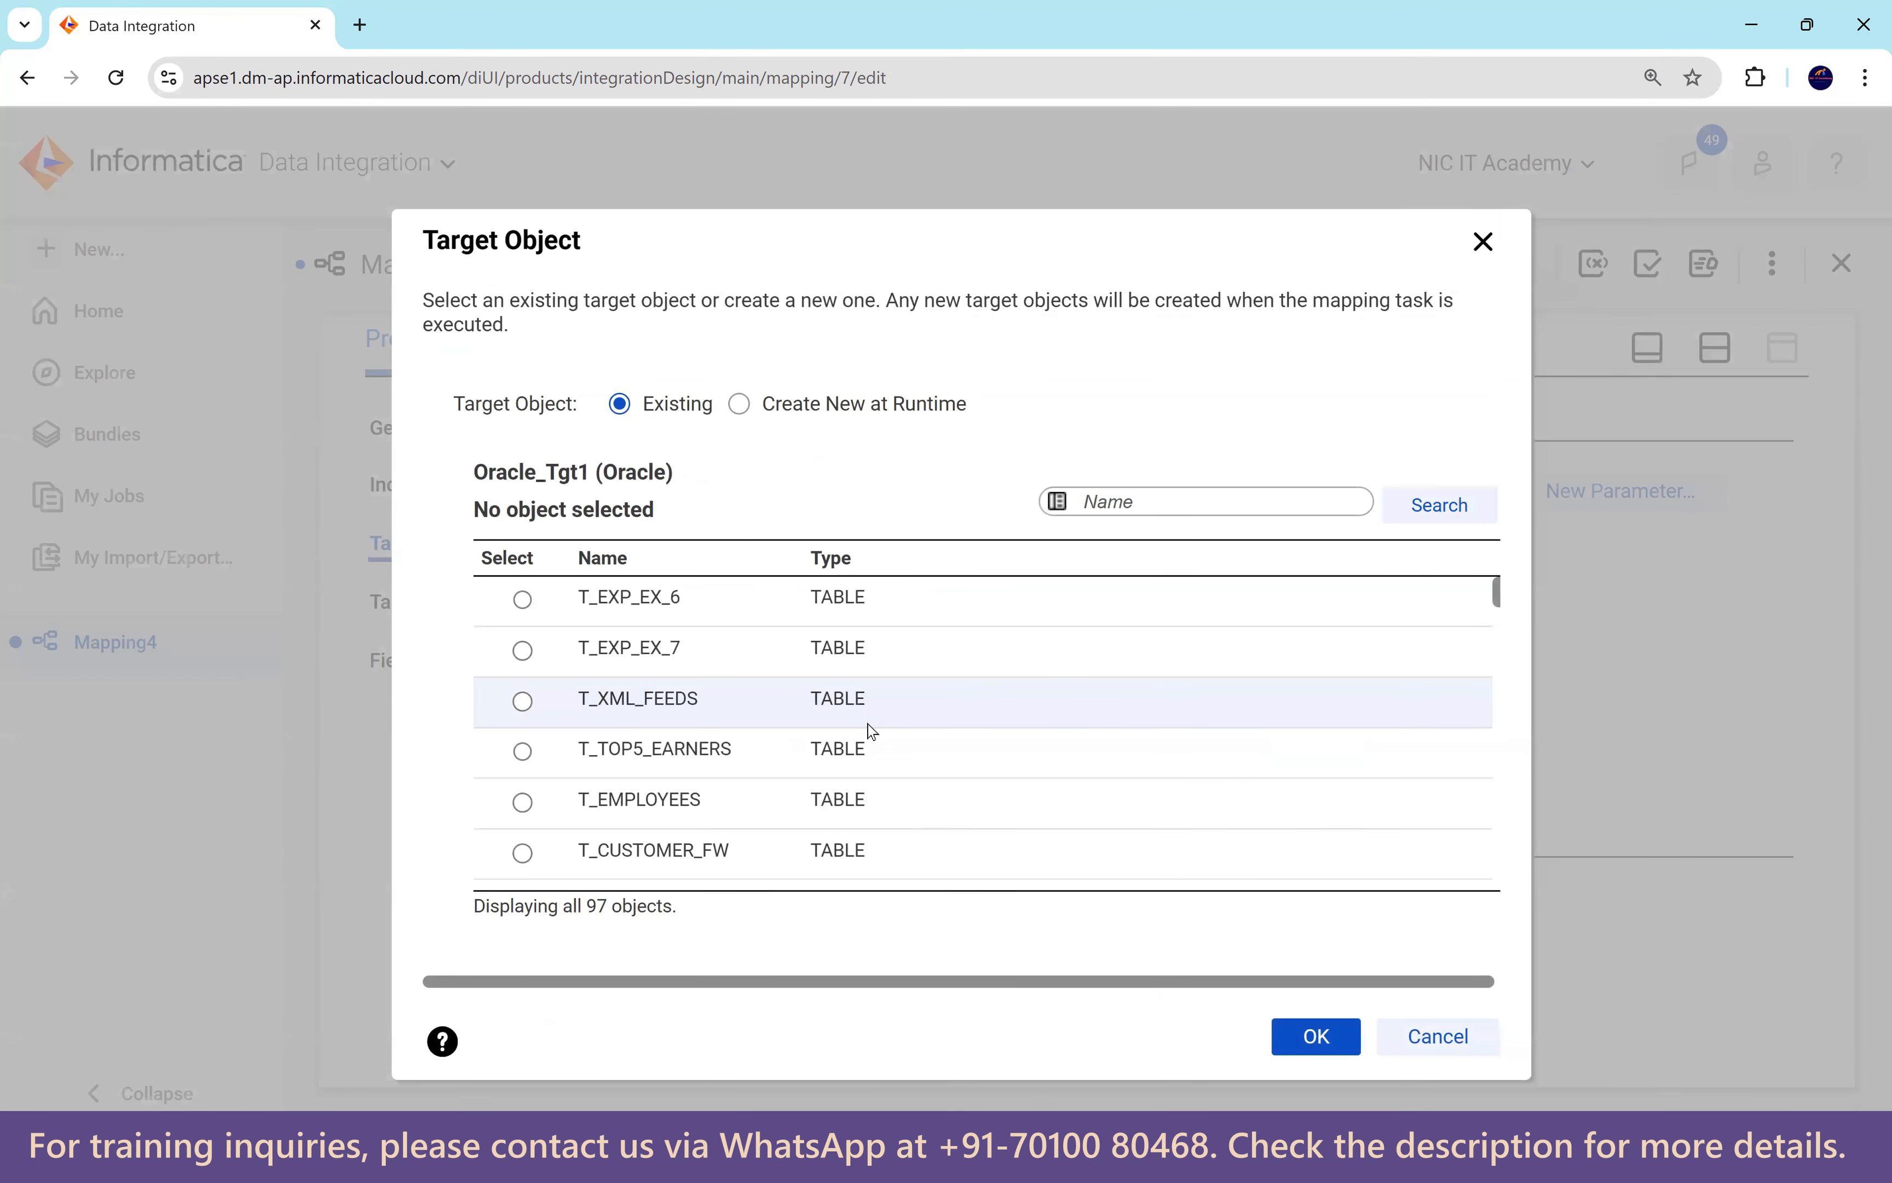
scroll(866, 727, "down", 3)
left_click(762, 758)
left_click(1316, 1036)
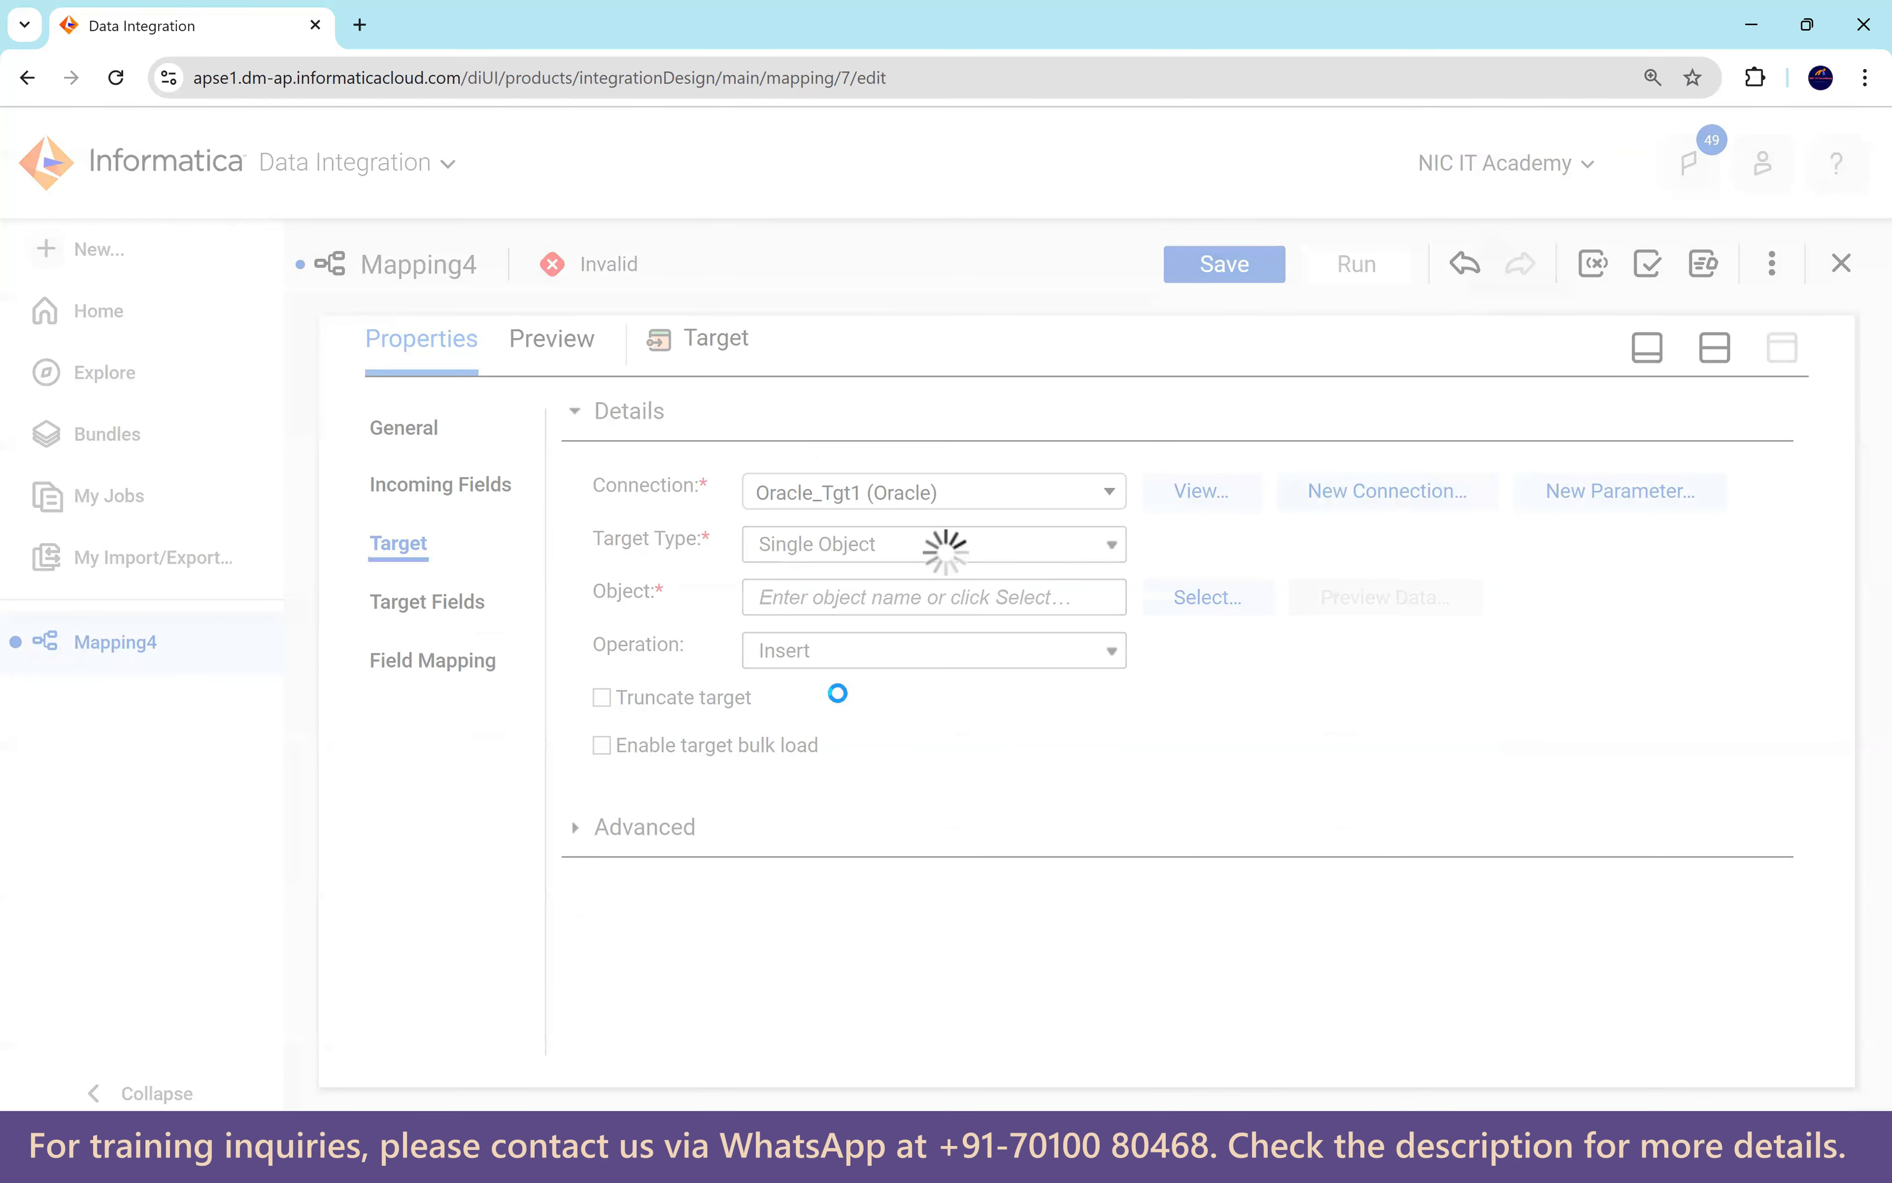
left_click(607, 707)
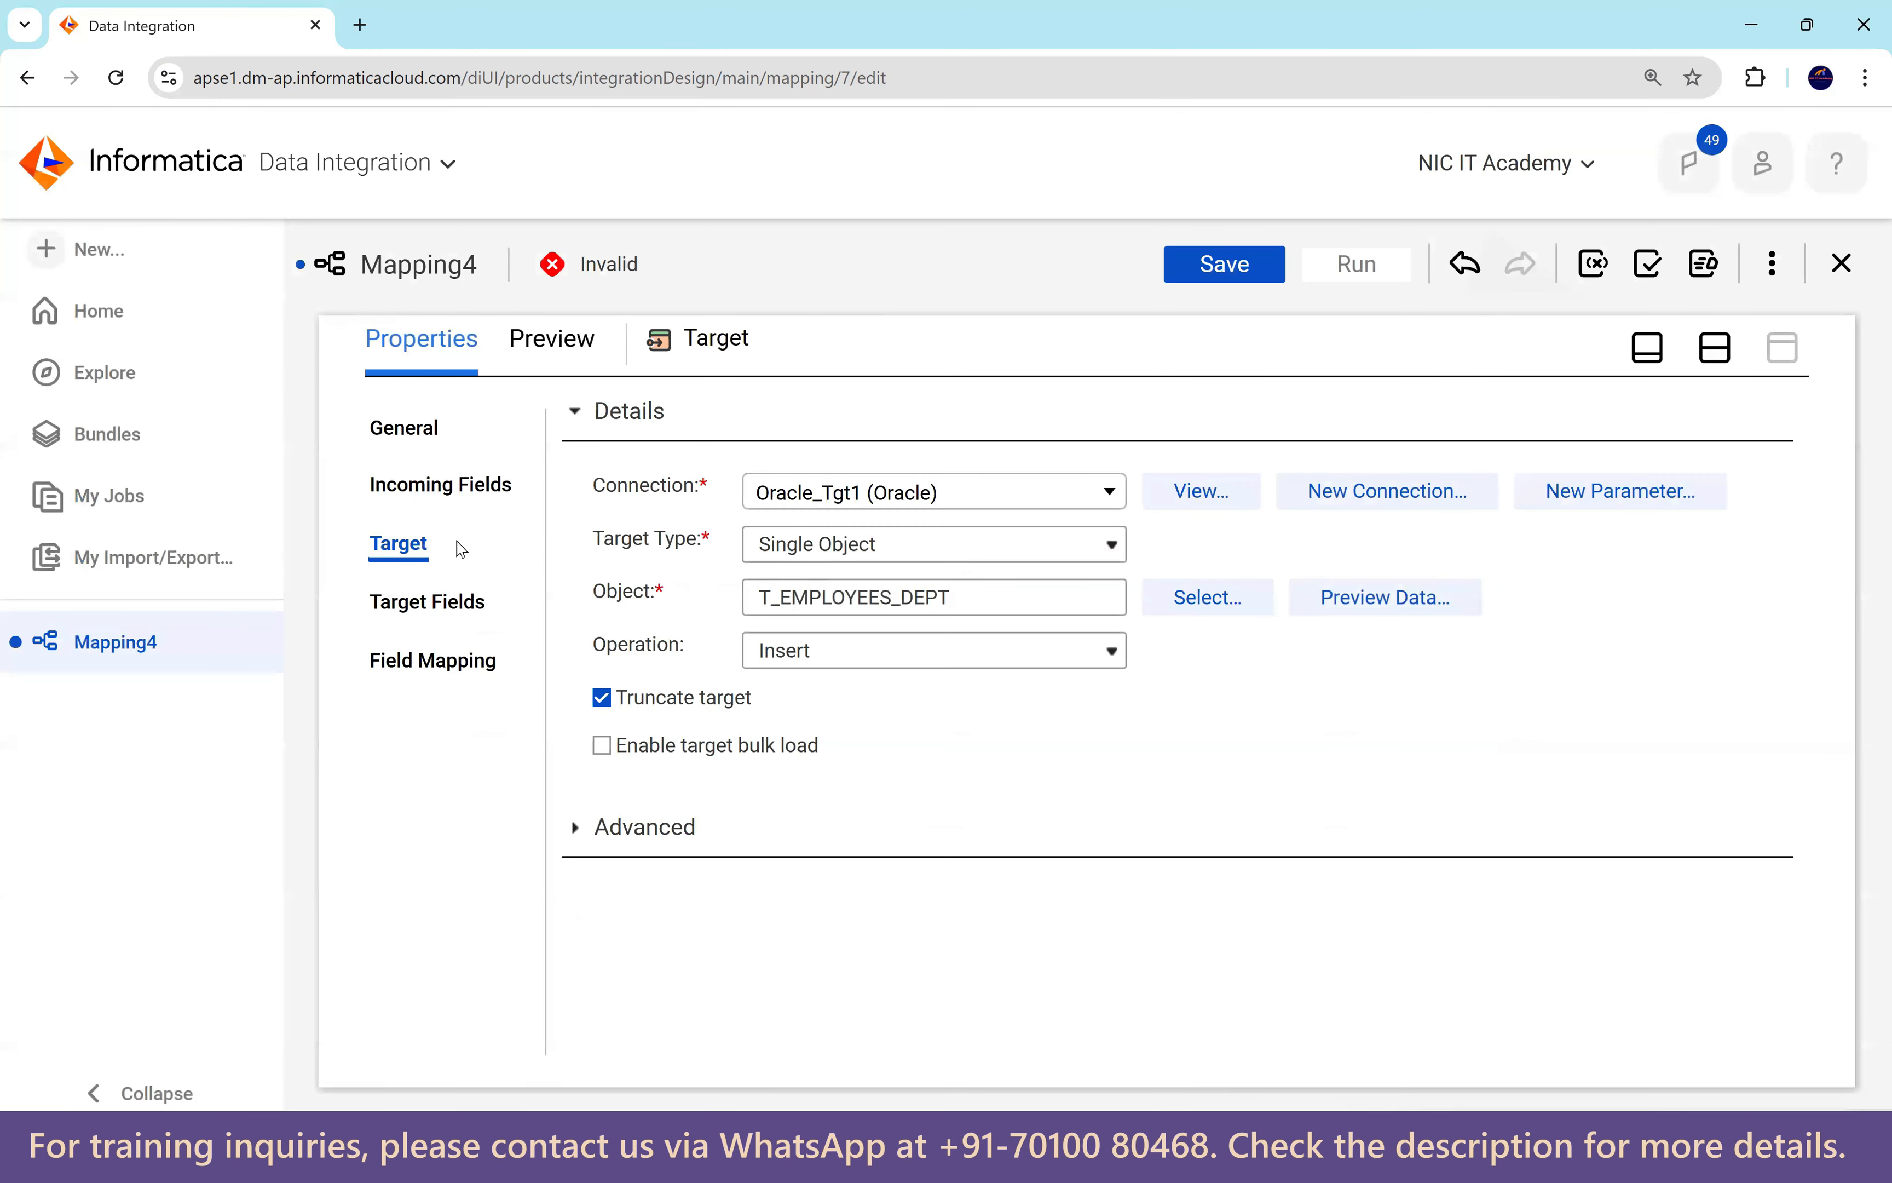
left_click(1714, 350)
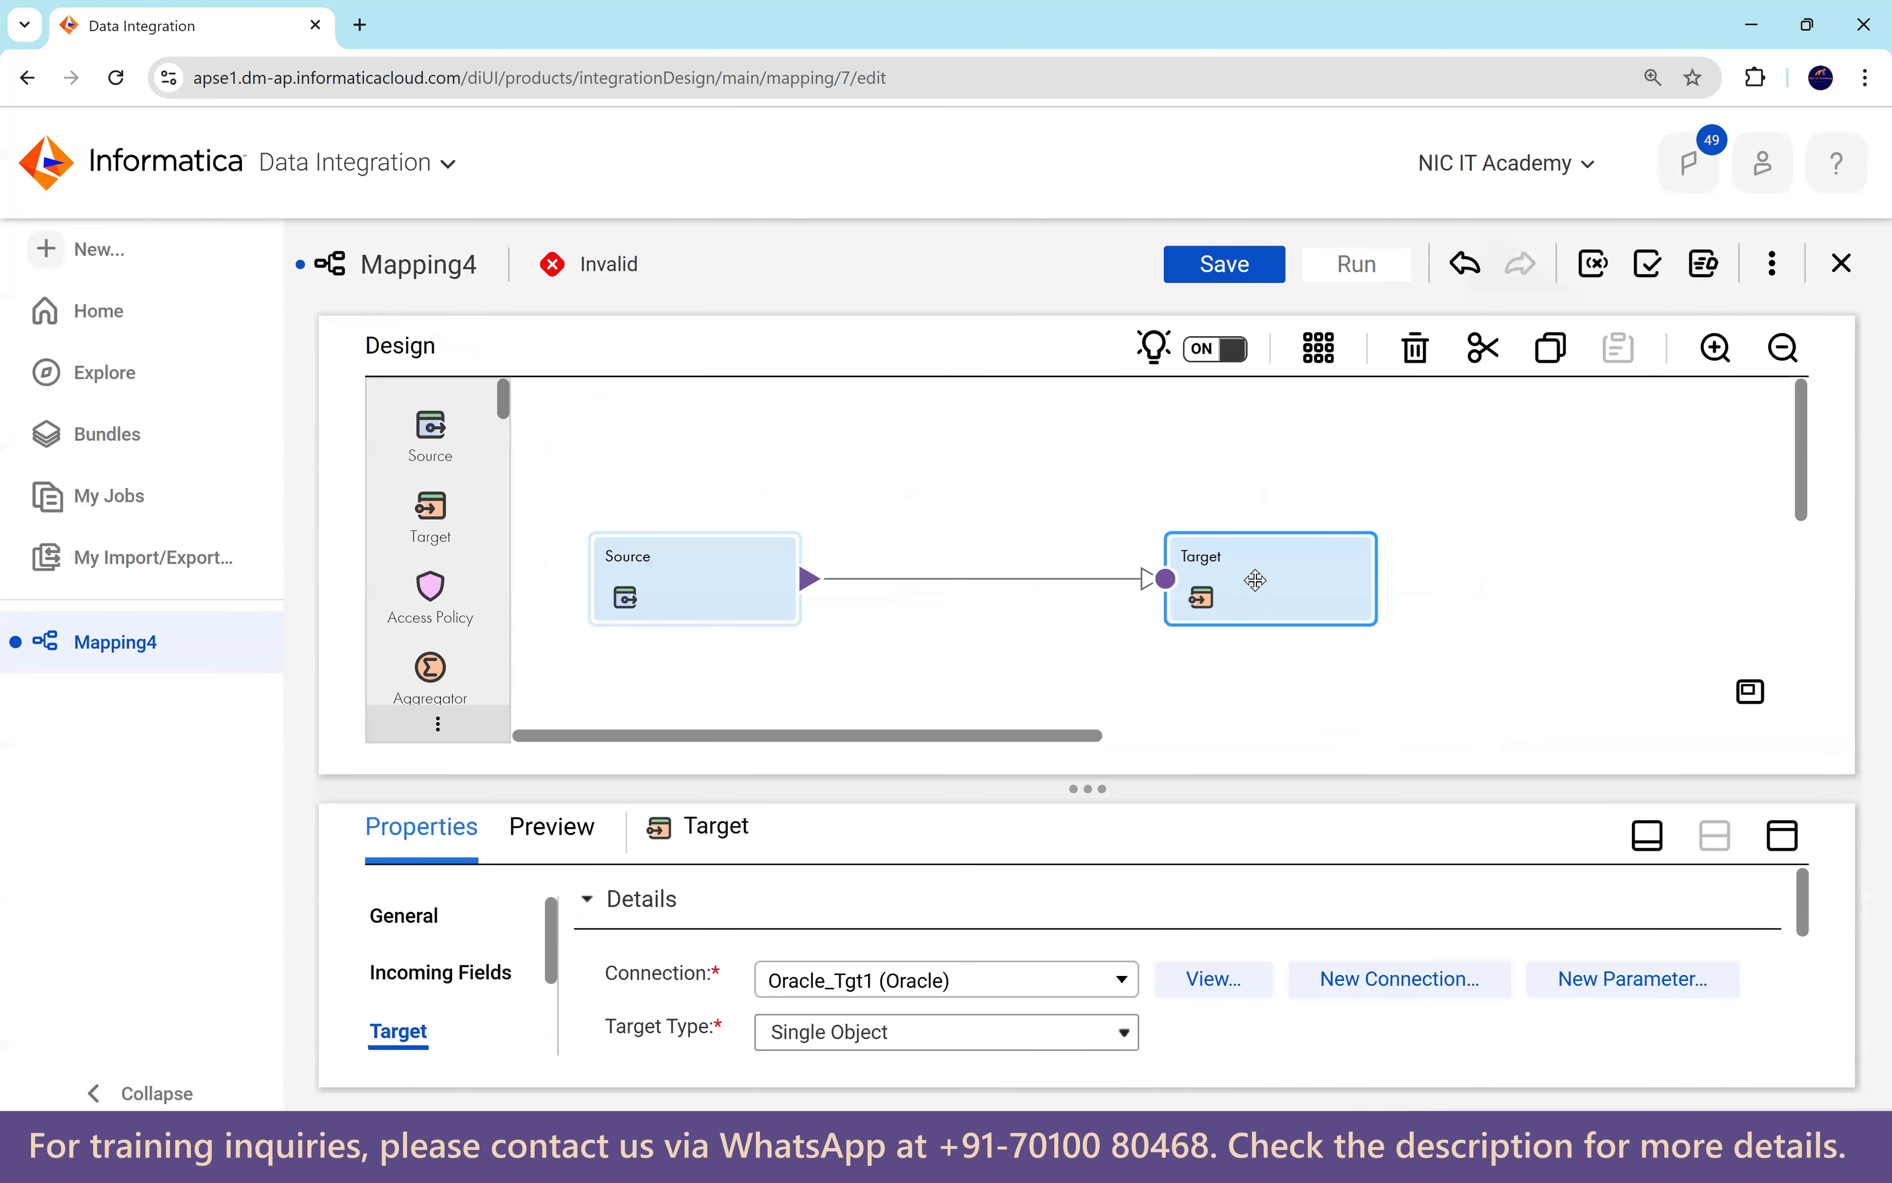
Insert a Lookup on the Source–Target link, move the Target right, and enlarge the Lookup's properties.
left_click_drag(1249, 579, 1394, 575)
mouse_move(919, 582)
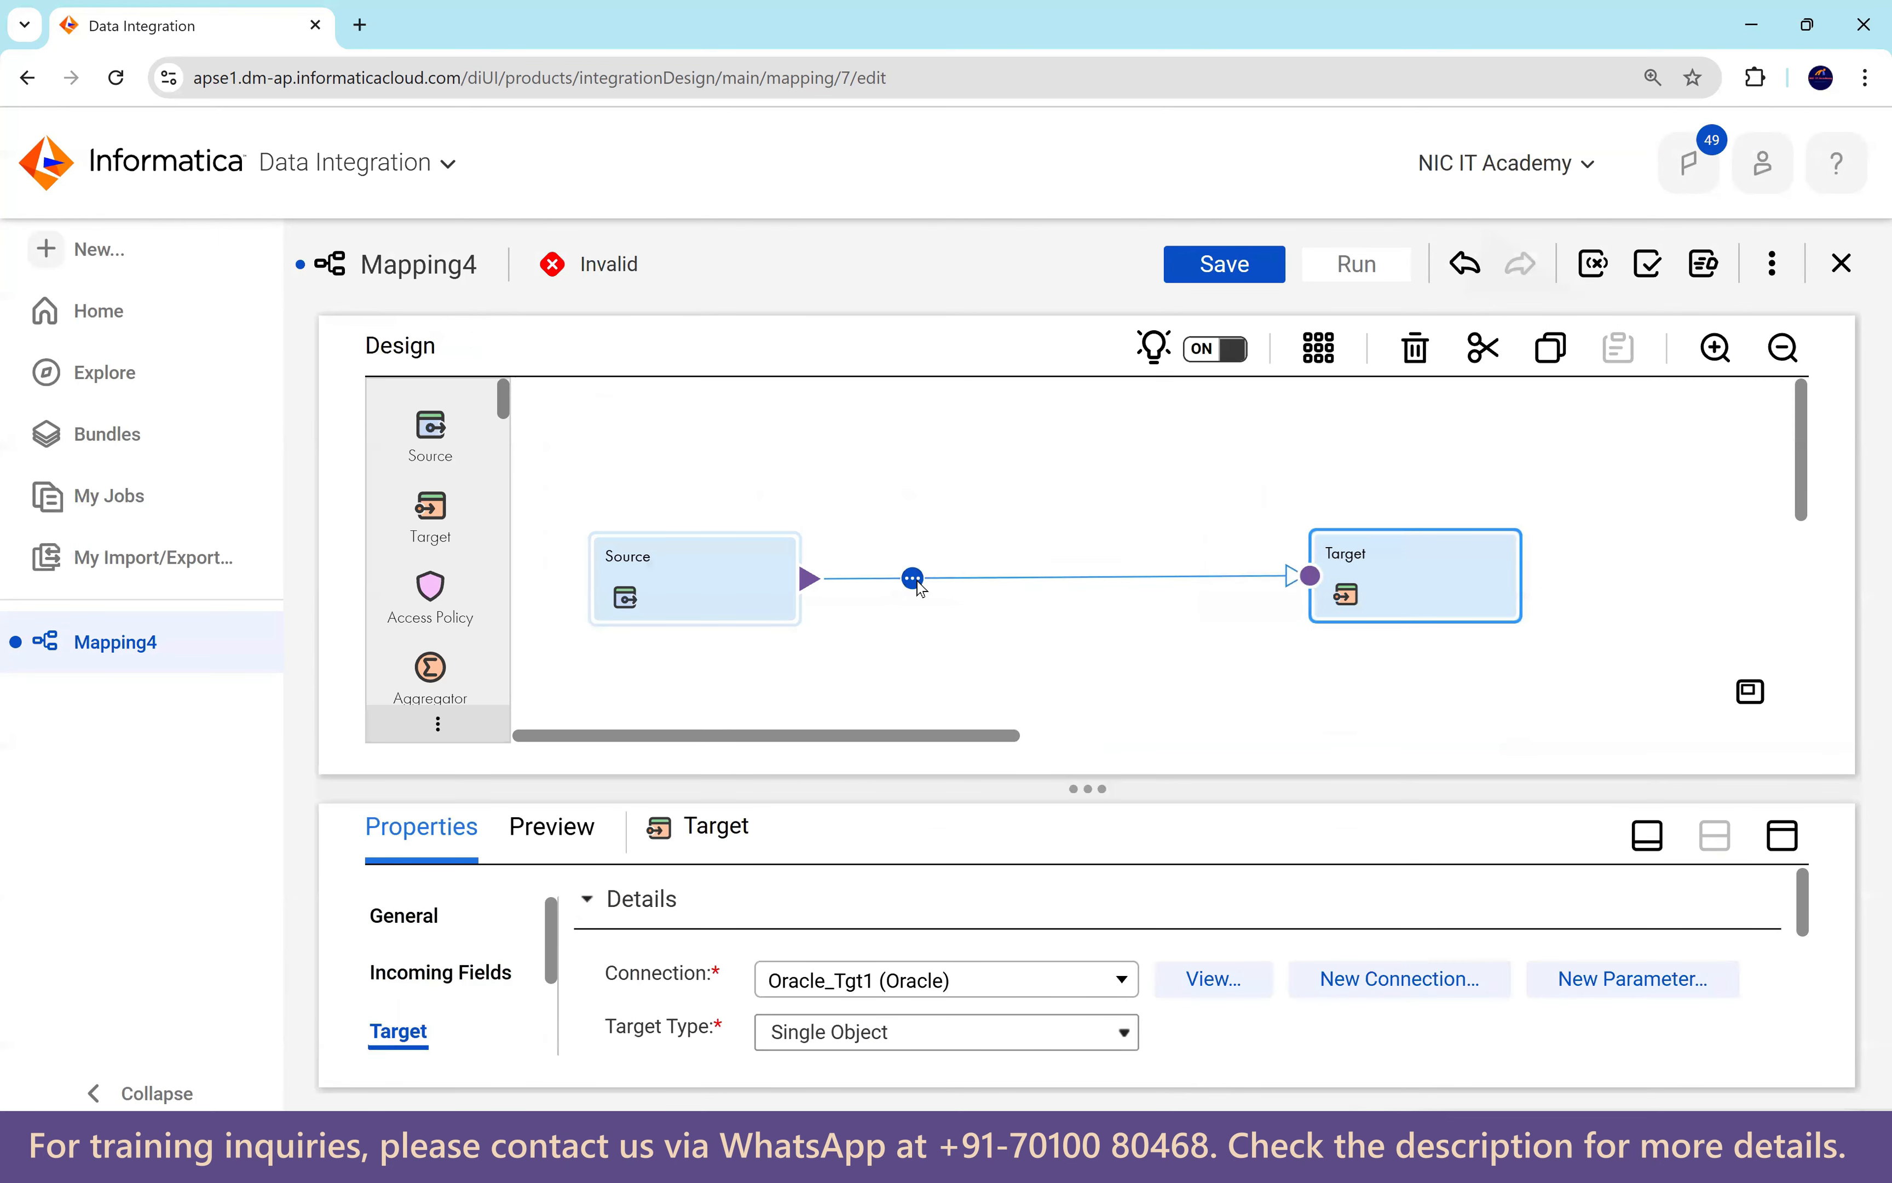
left_click(915, 579)
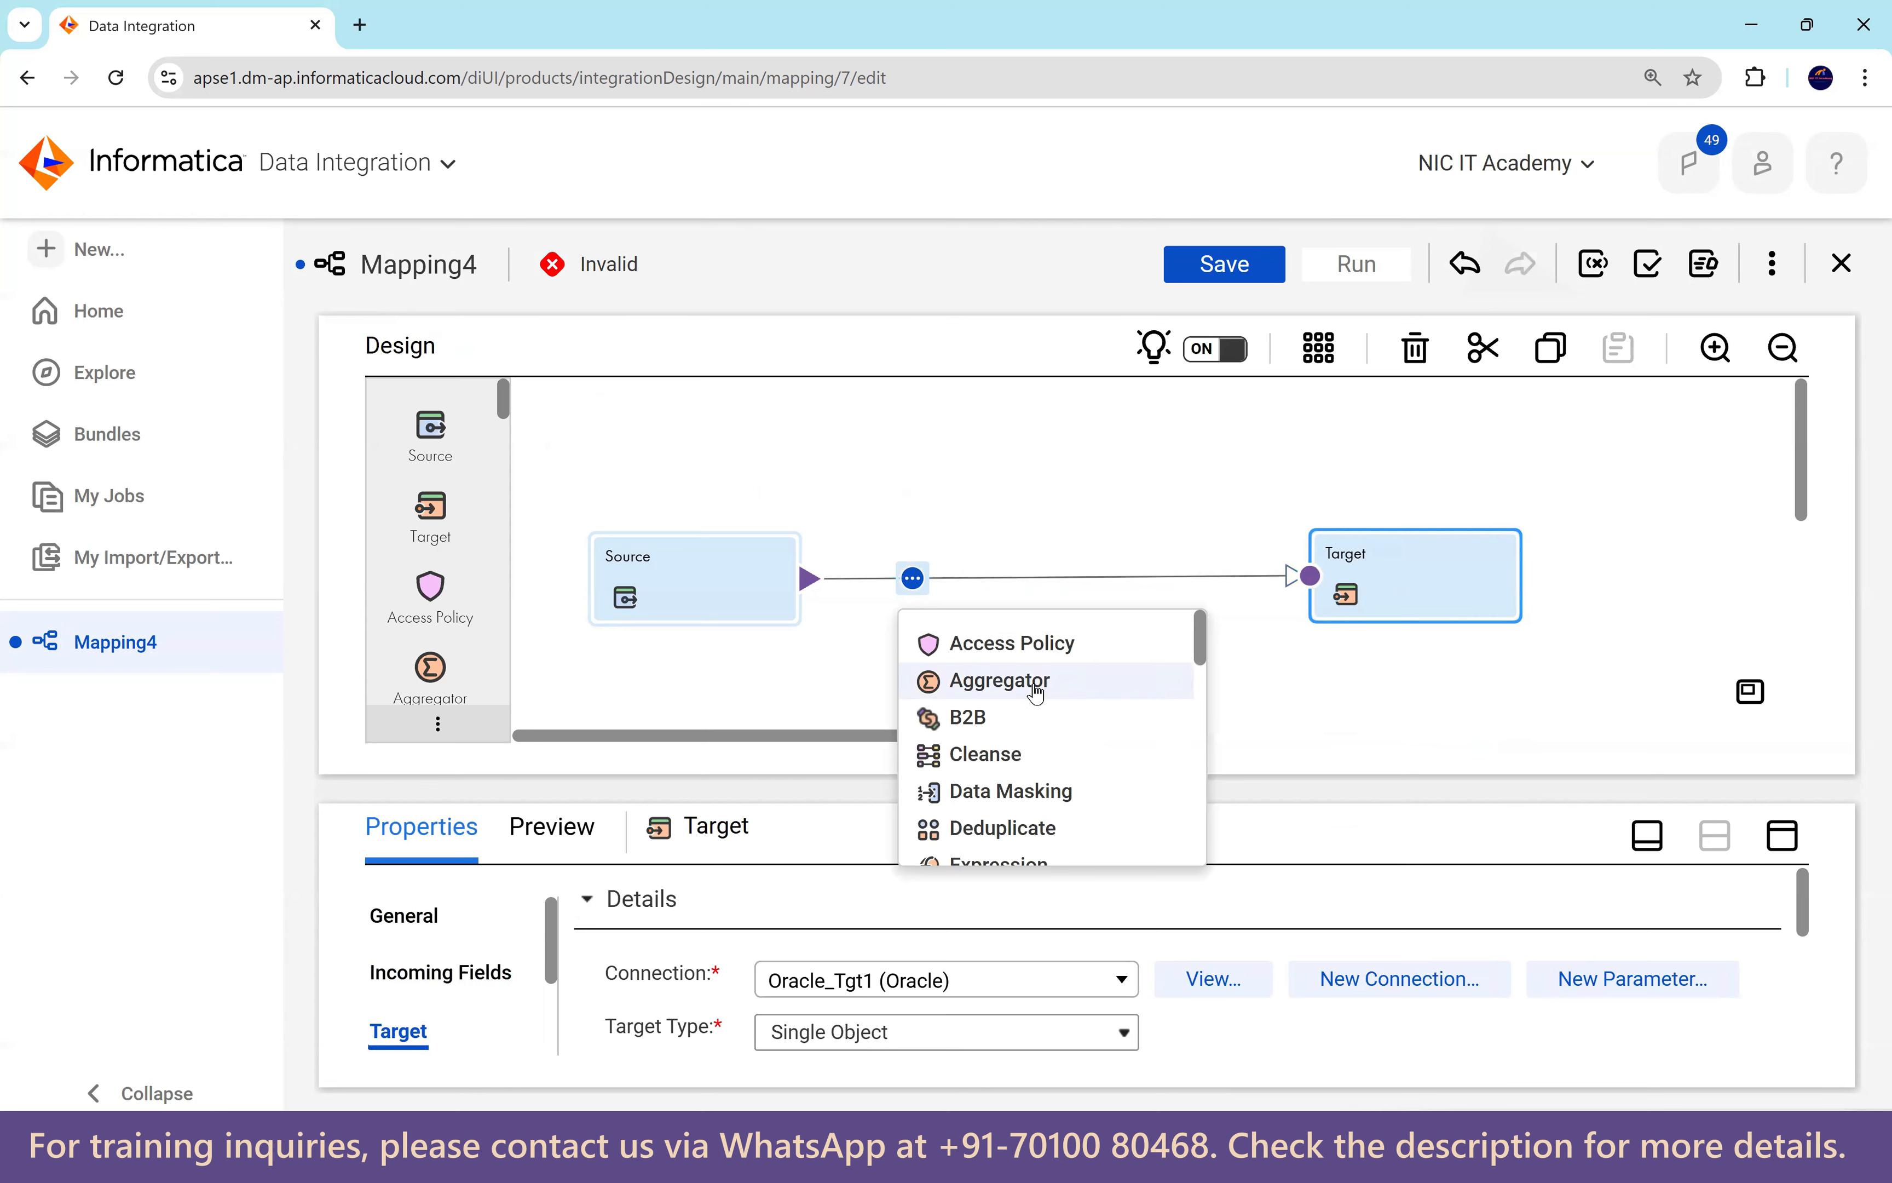
scroll(979, 704, "down", 3)
scroll(1039, 700, "down", 2)
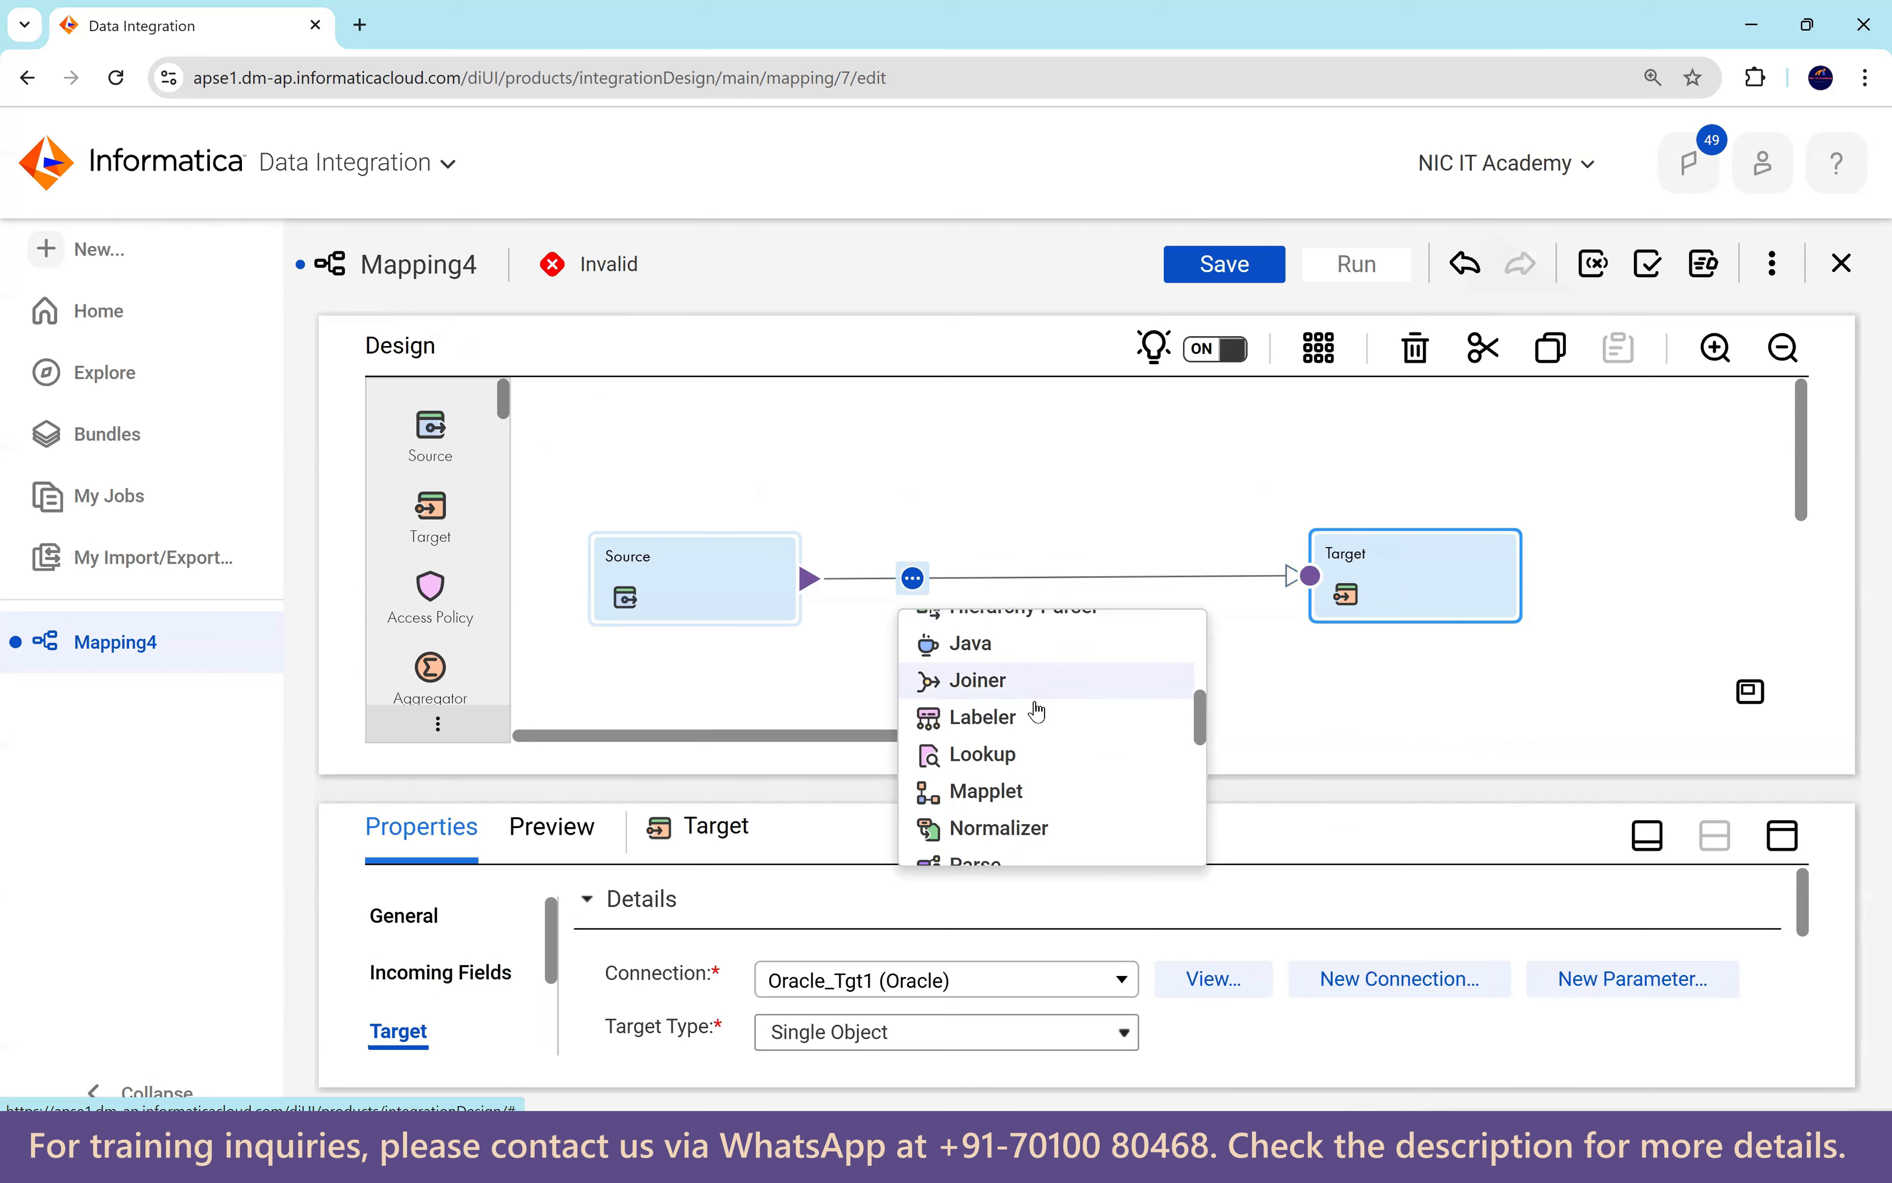
left_click(1017, 756)
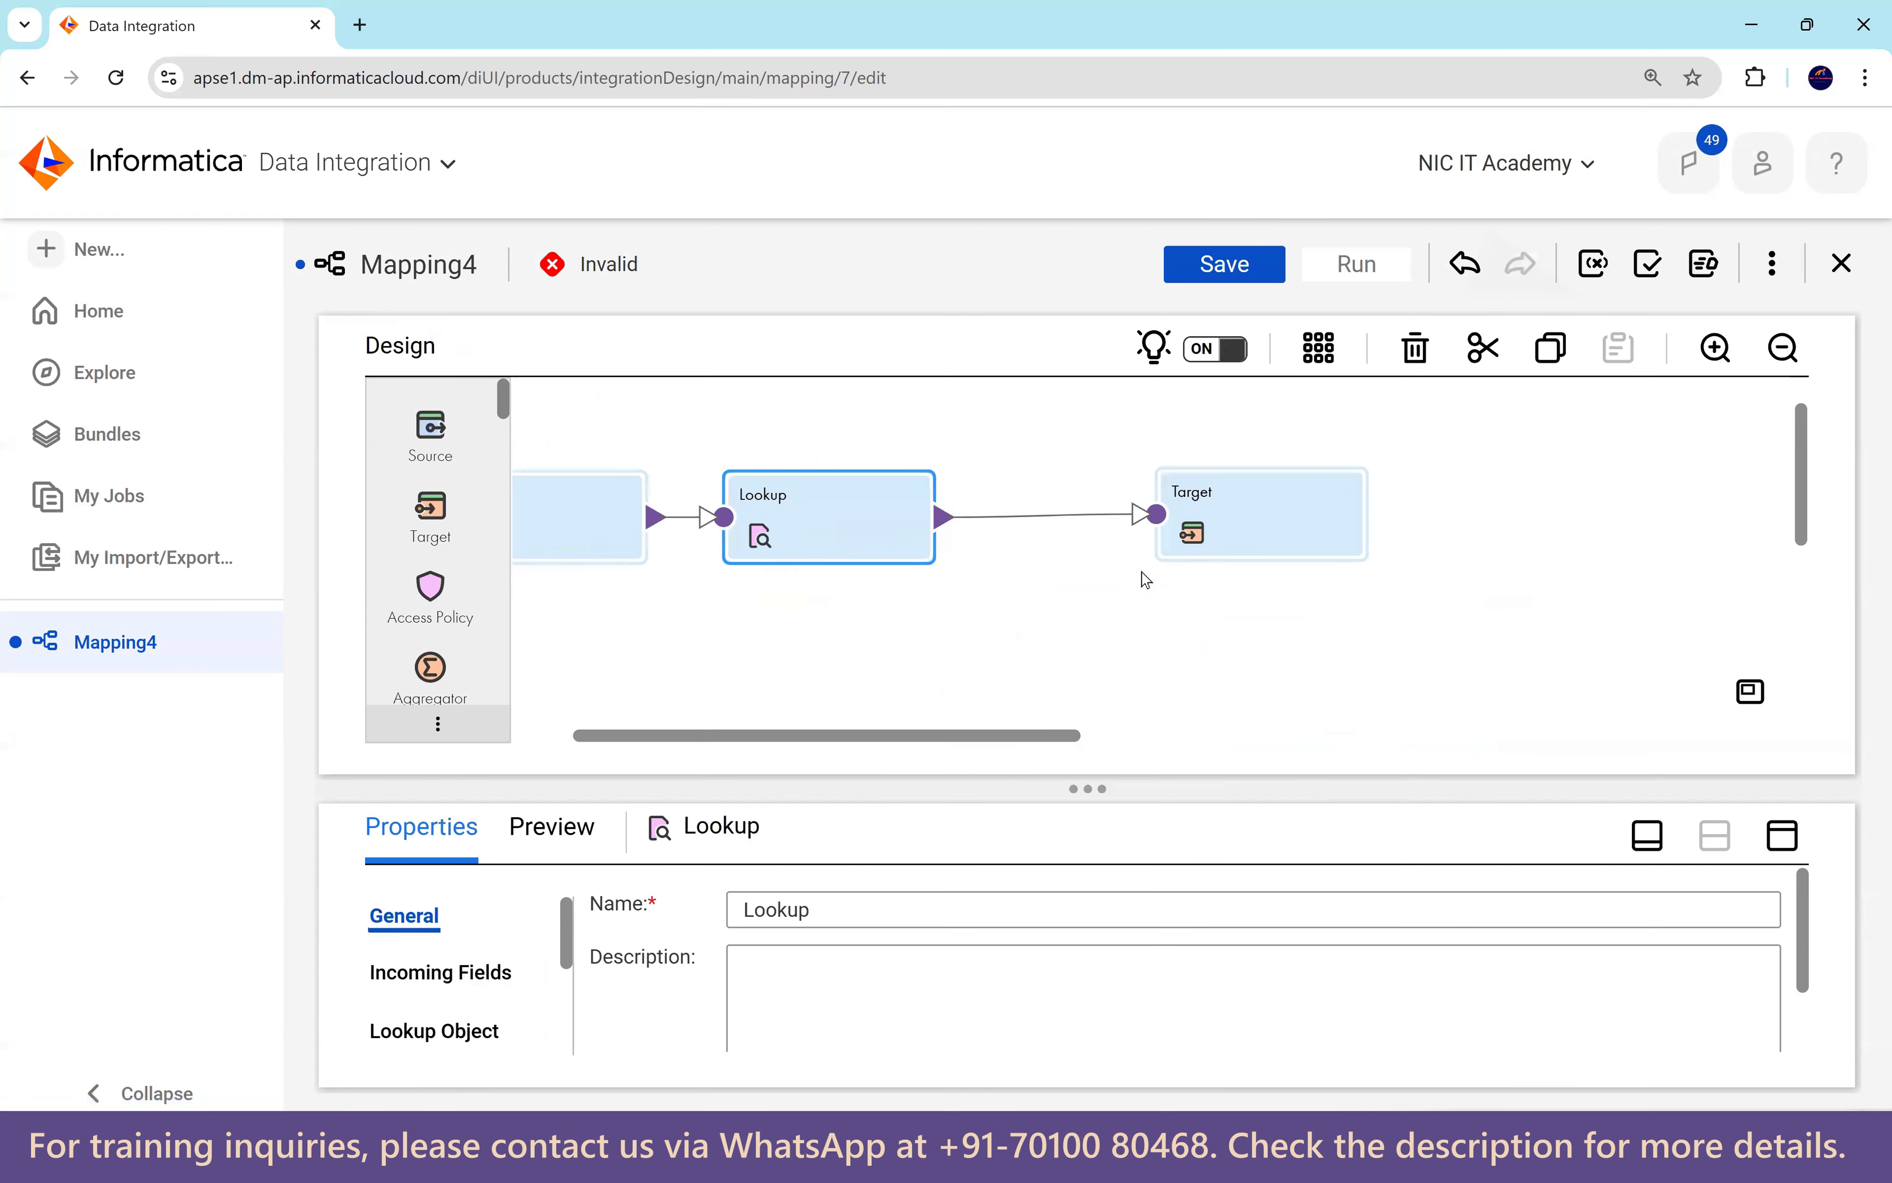
left_click_drag(1282, 528, 1337, 535)
left_click(846, 529)
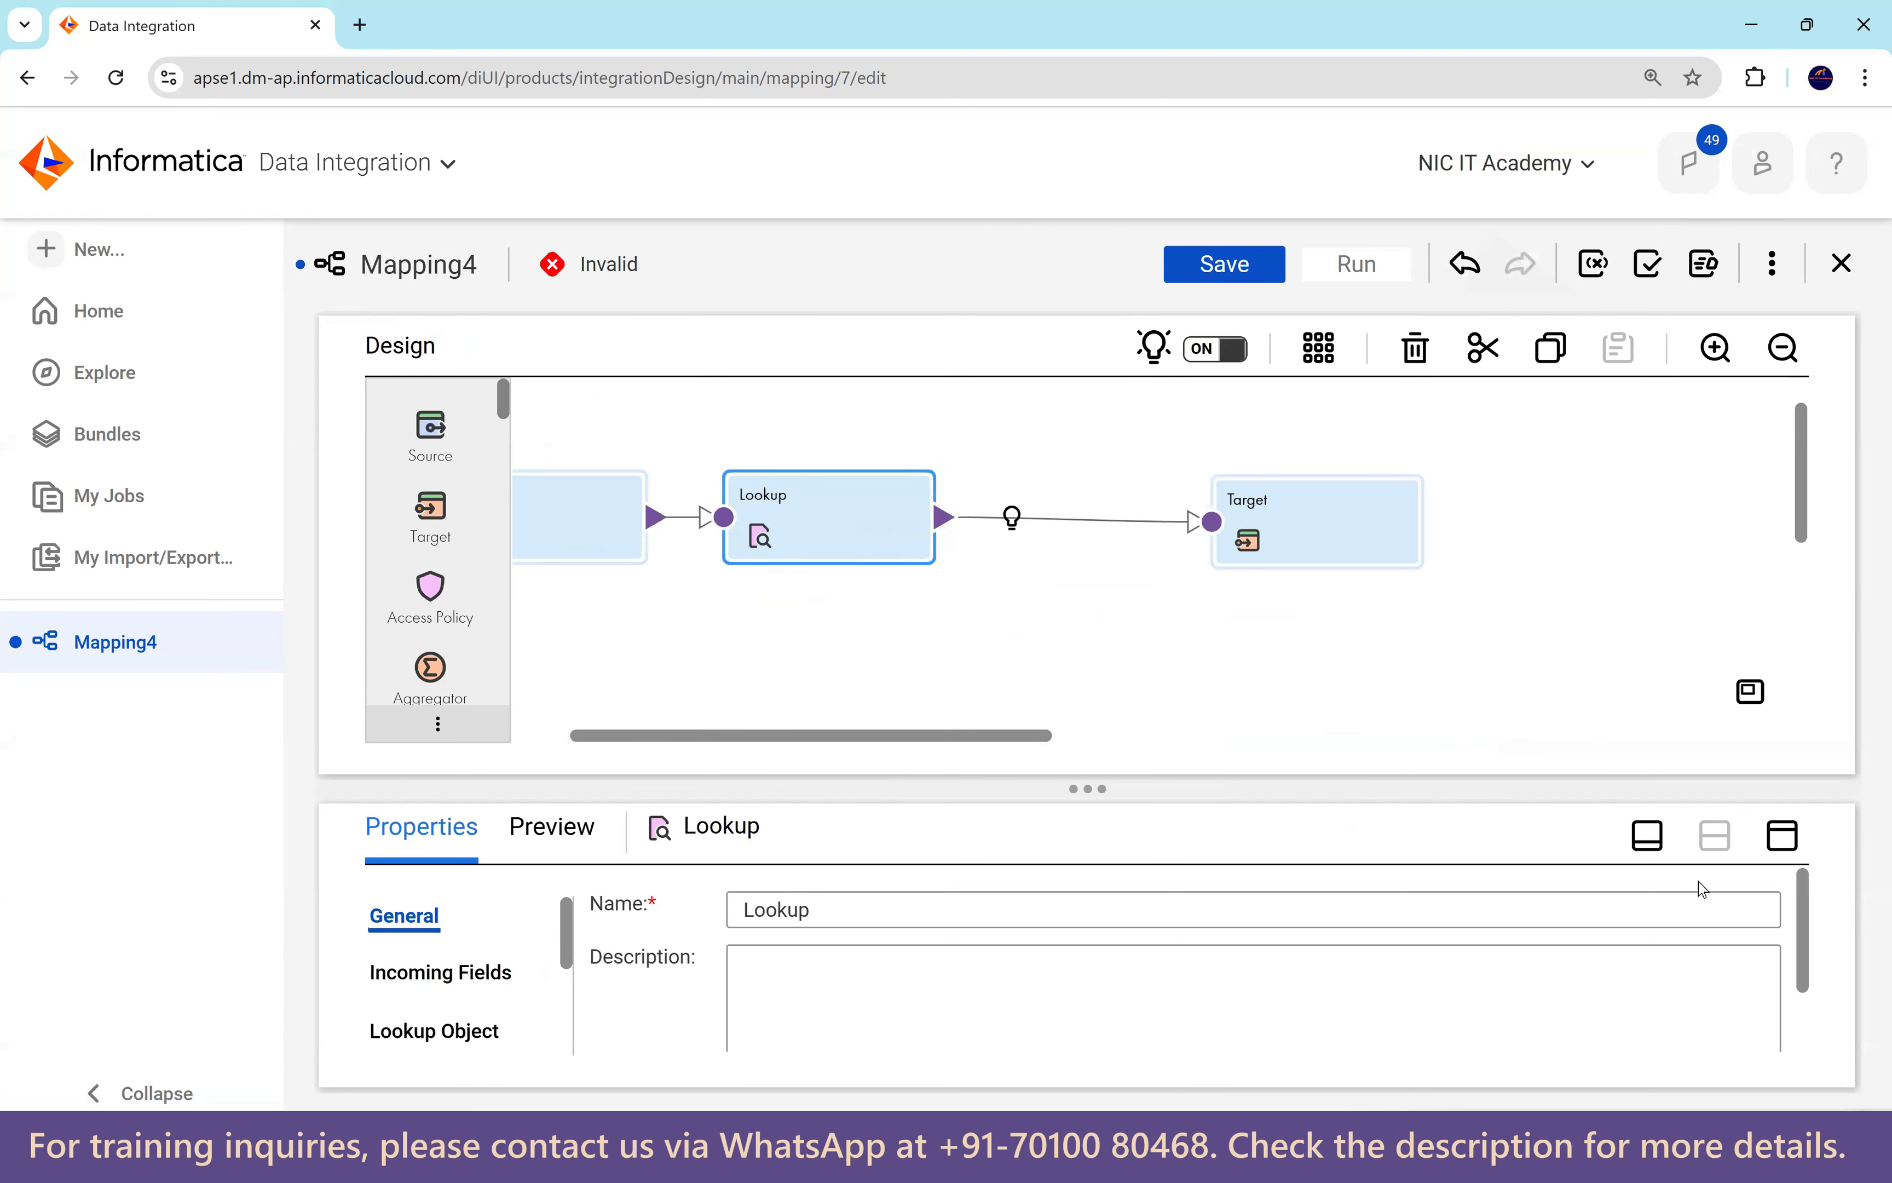
left_click(1782, 836)
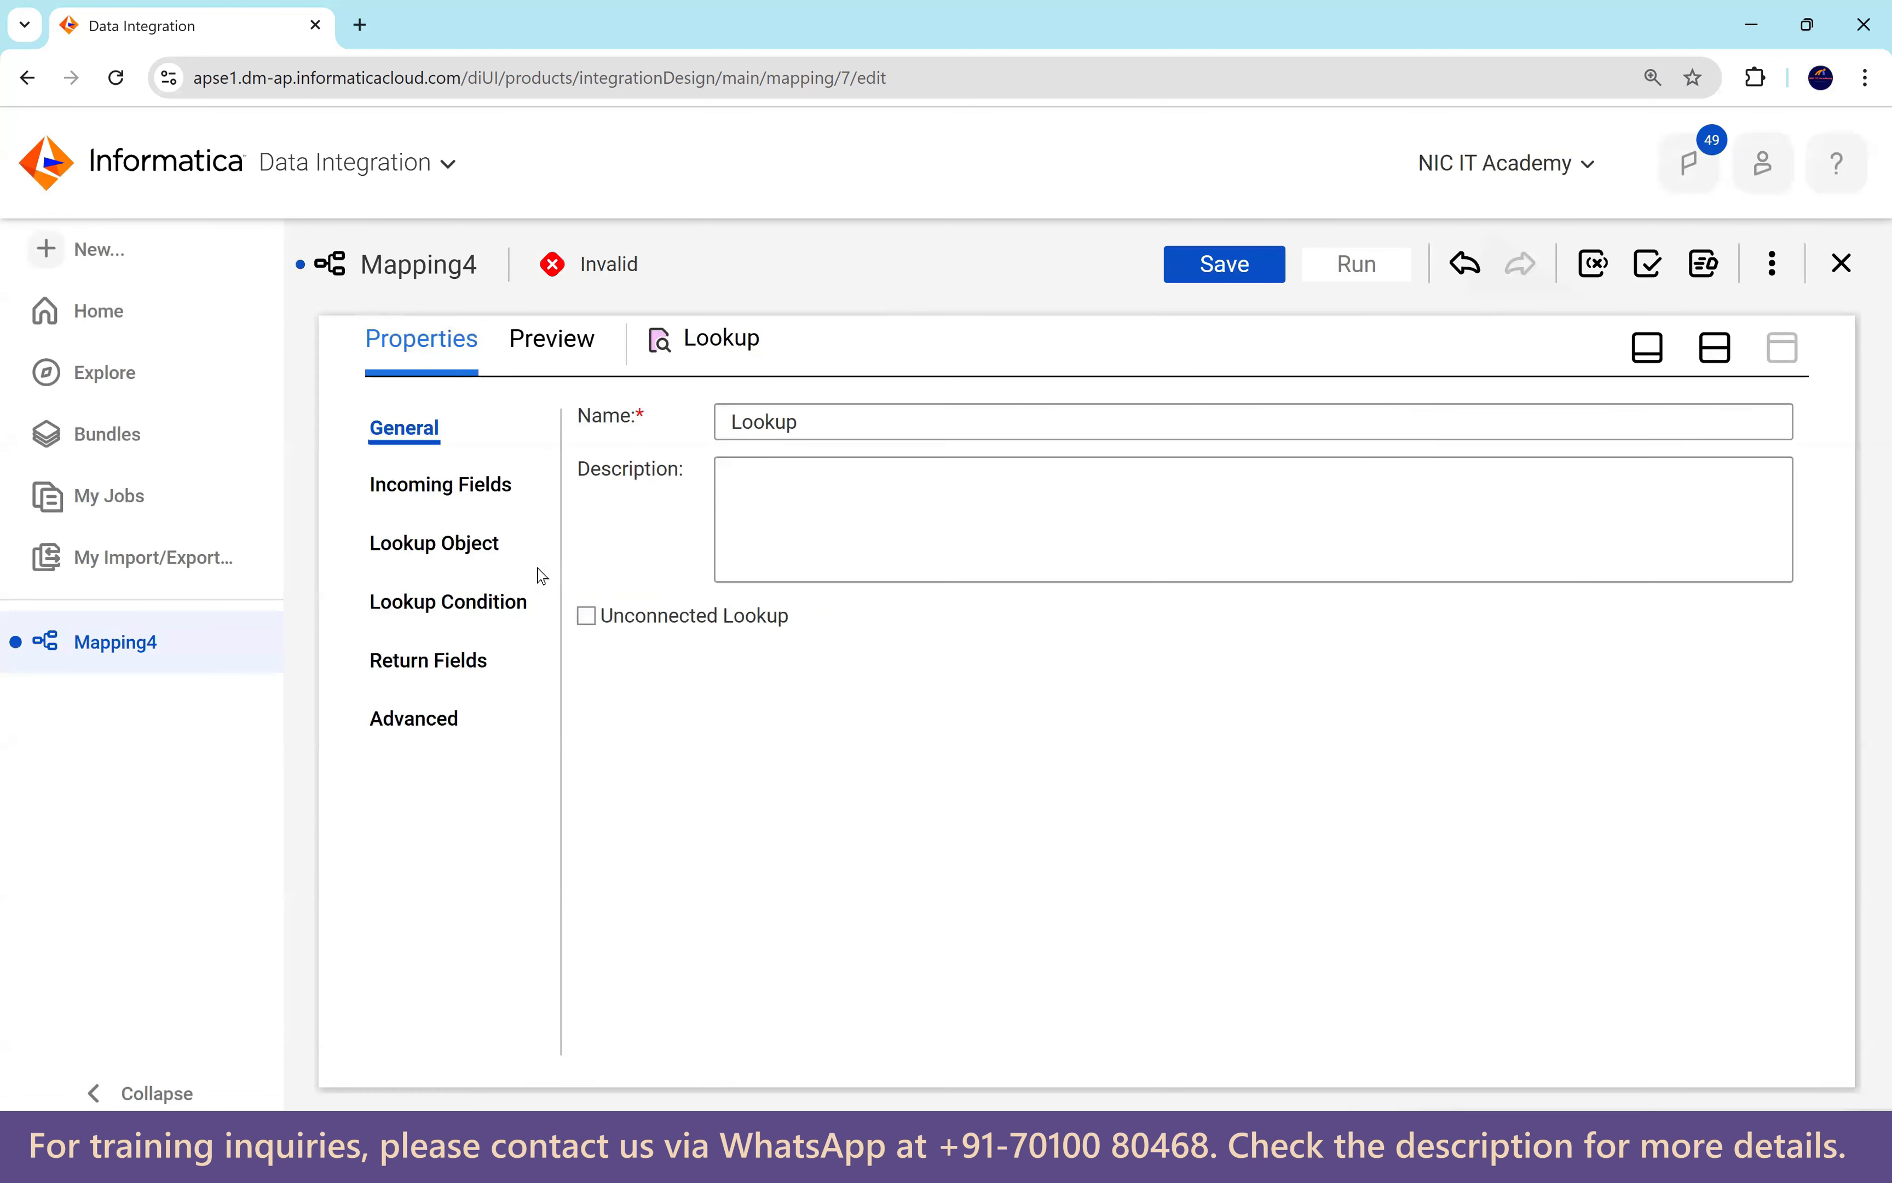
Set the Lookup connection to Src_File_Connection and its object to S_FF_Deaprtments.csv.
left_click(440, 545)
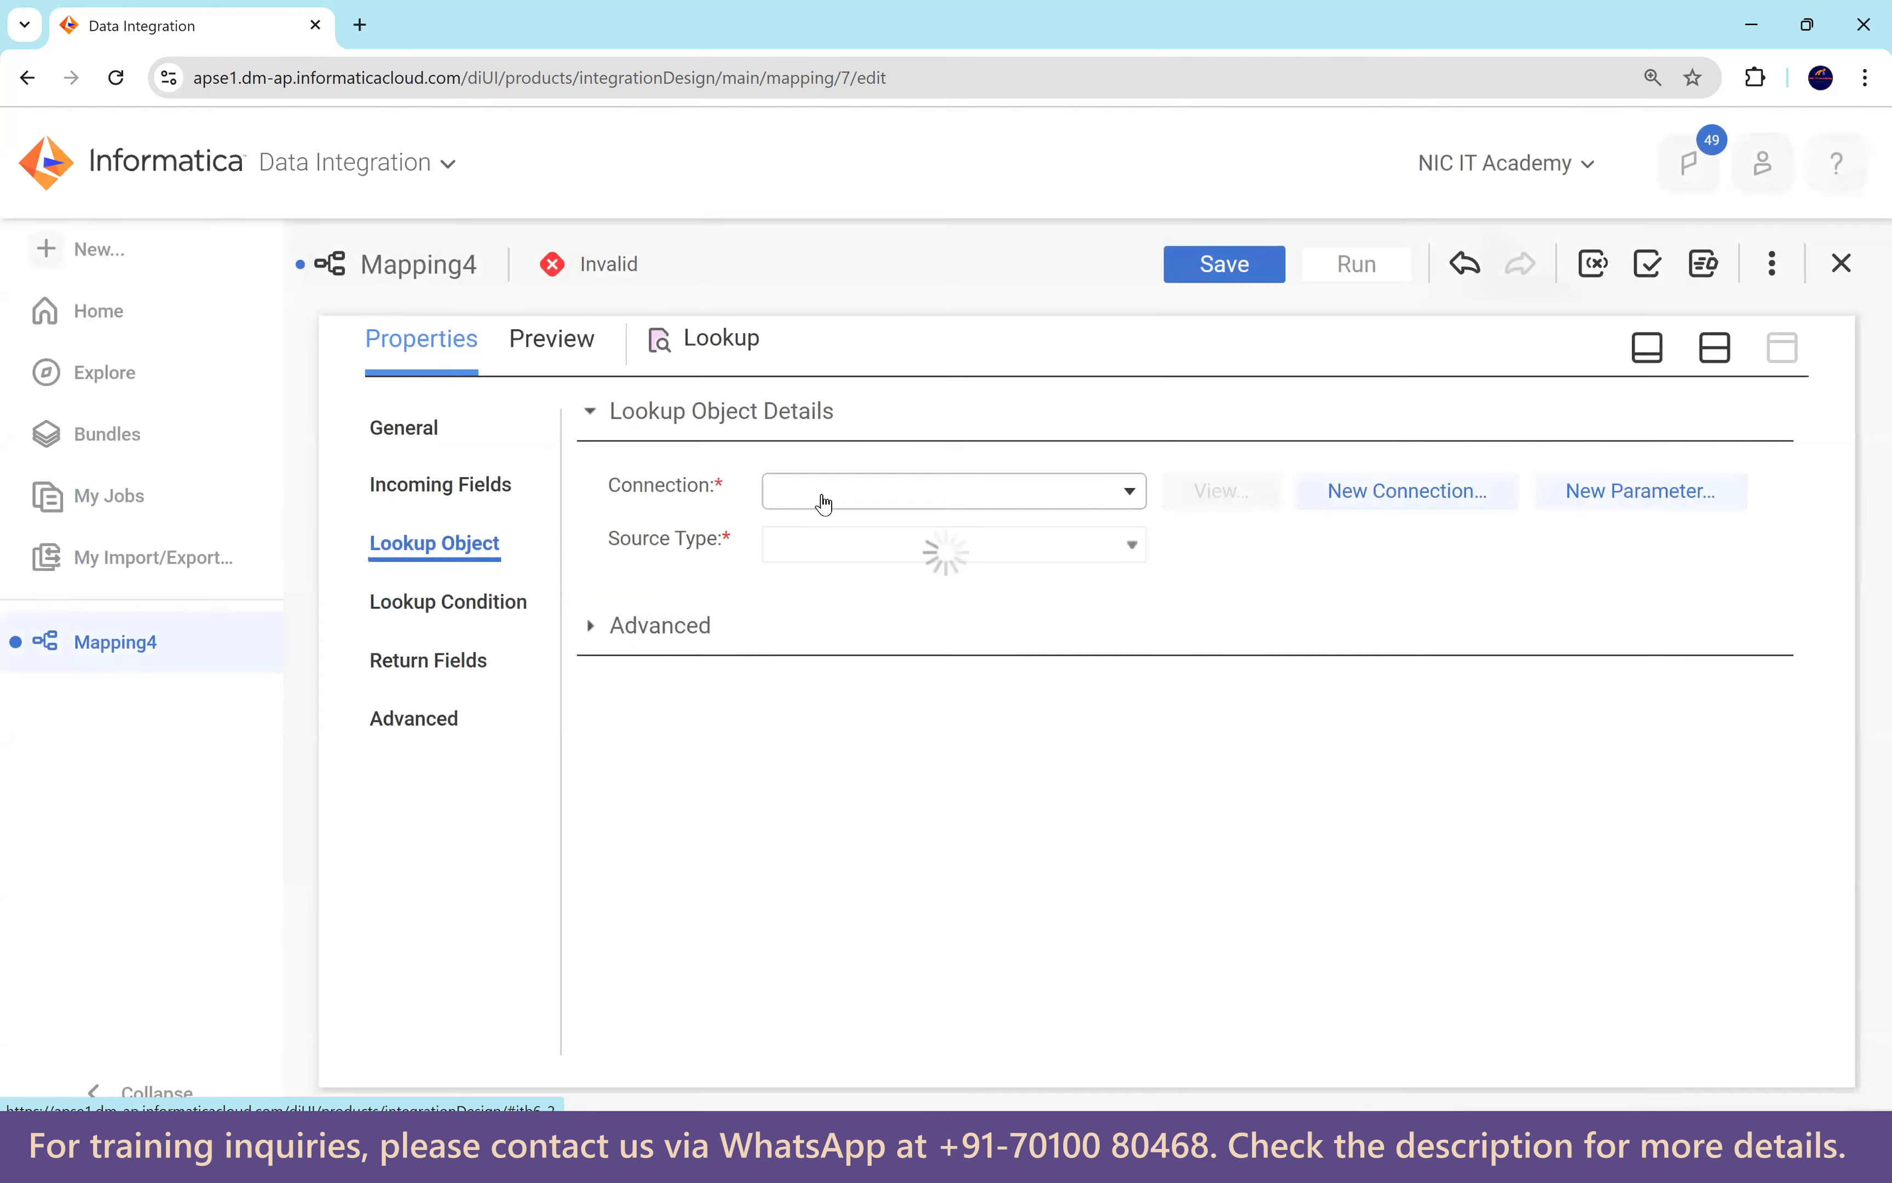
left_click(825, 499)
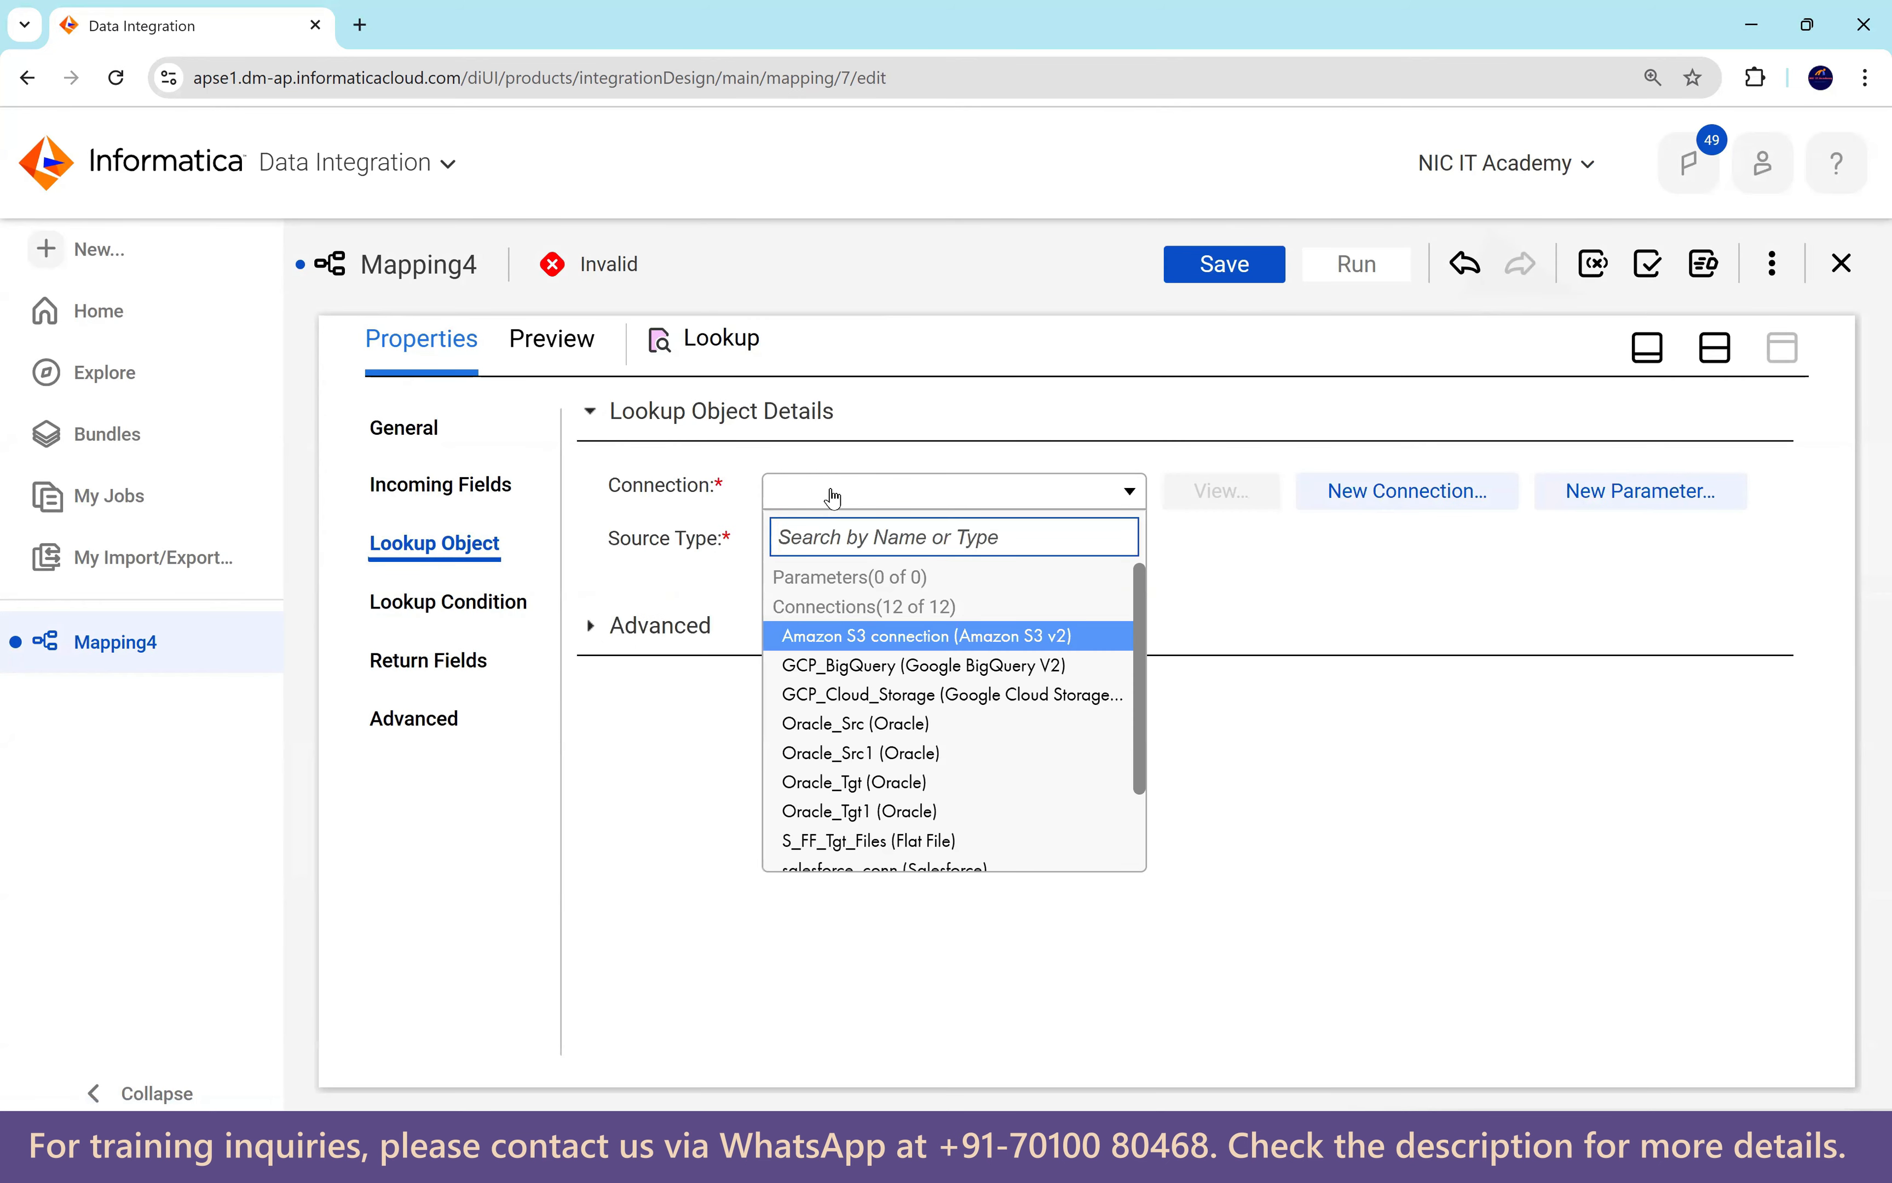
scroll(874, 647, "down", 2)
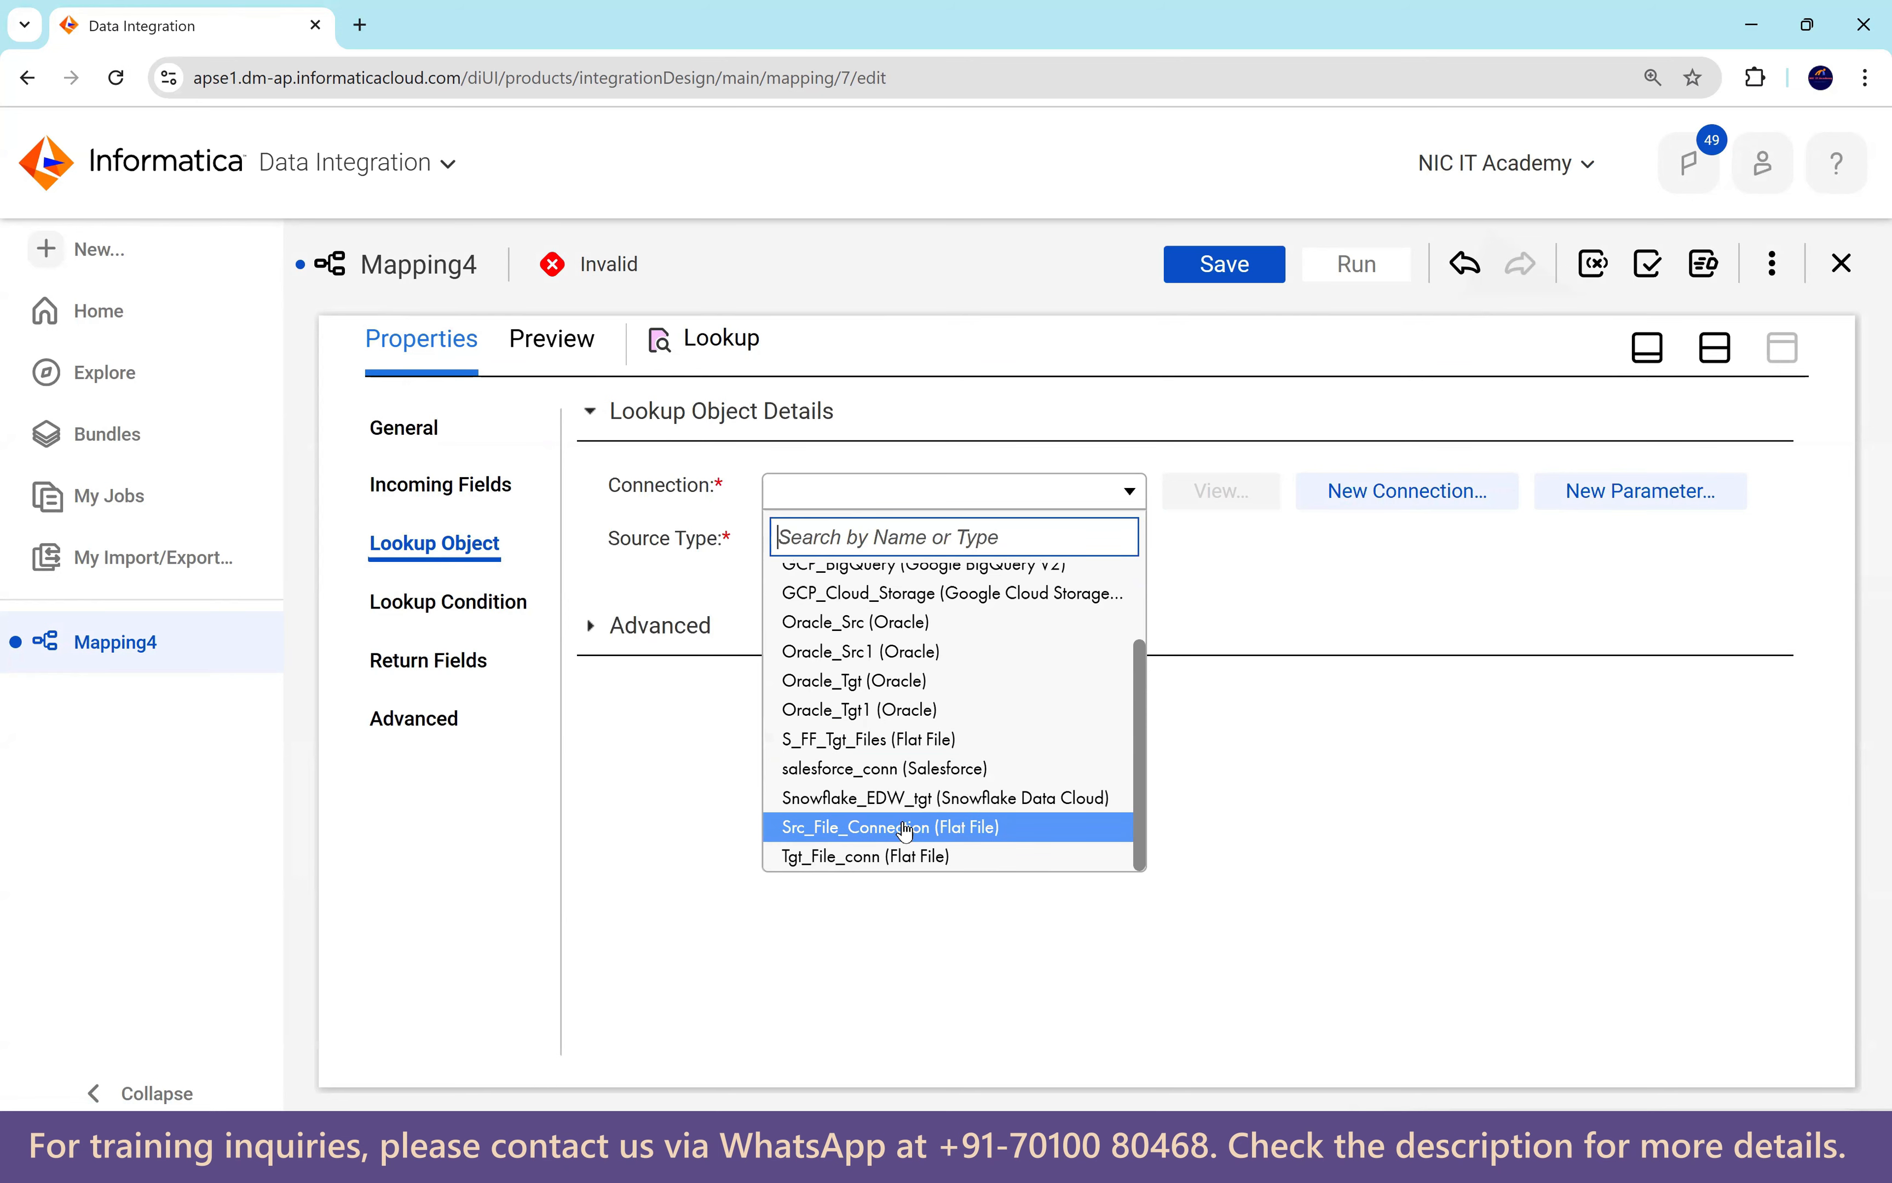
left_click(804, 830)
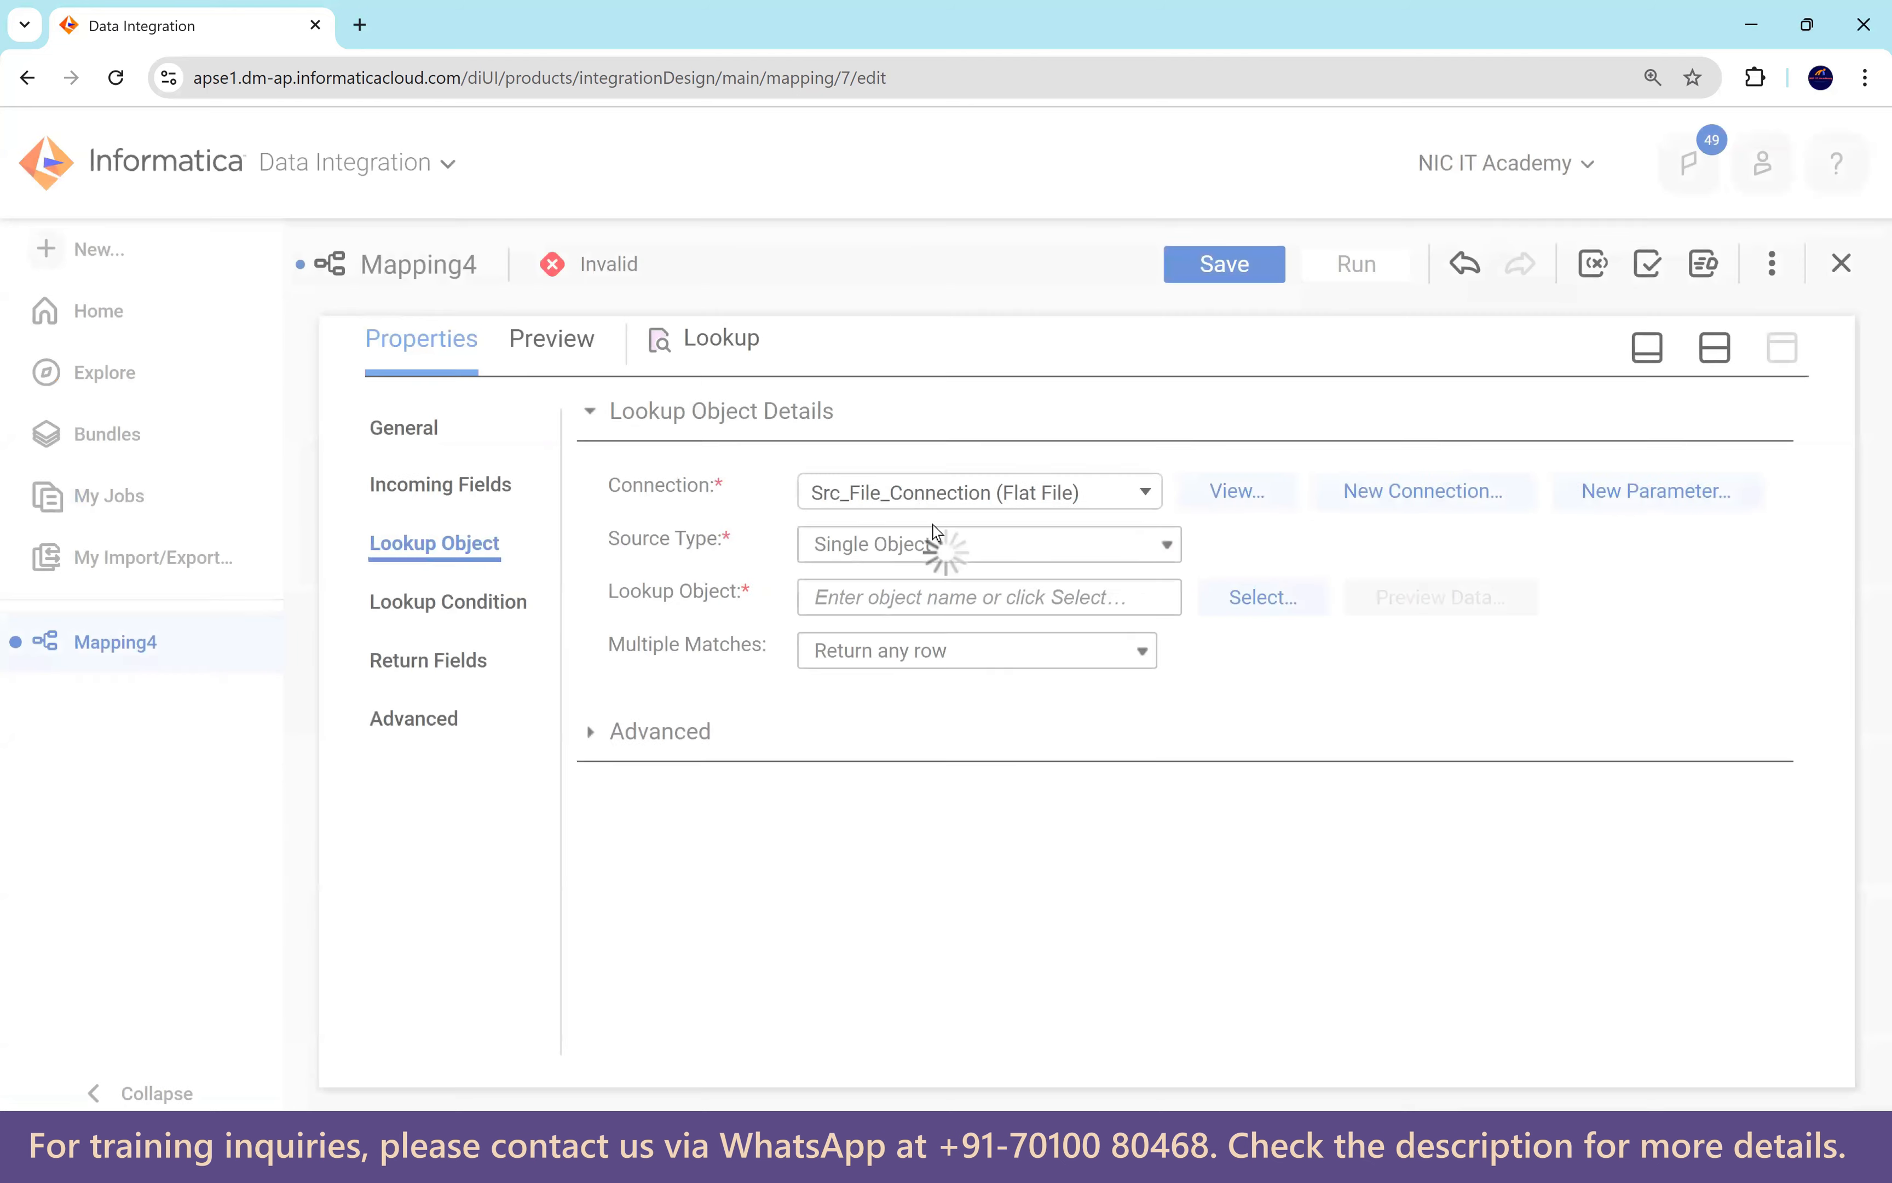
left_click_drag(623, 599, 751, 604)
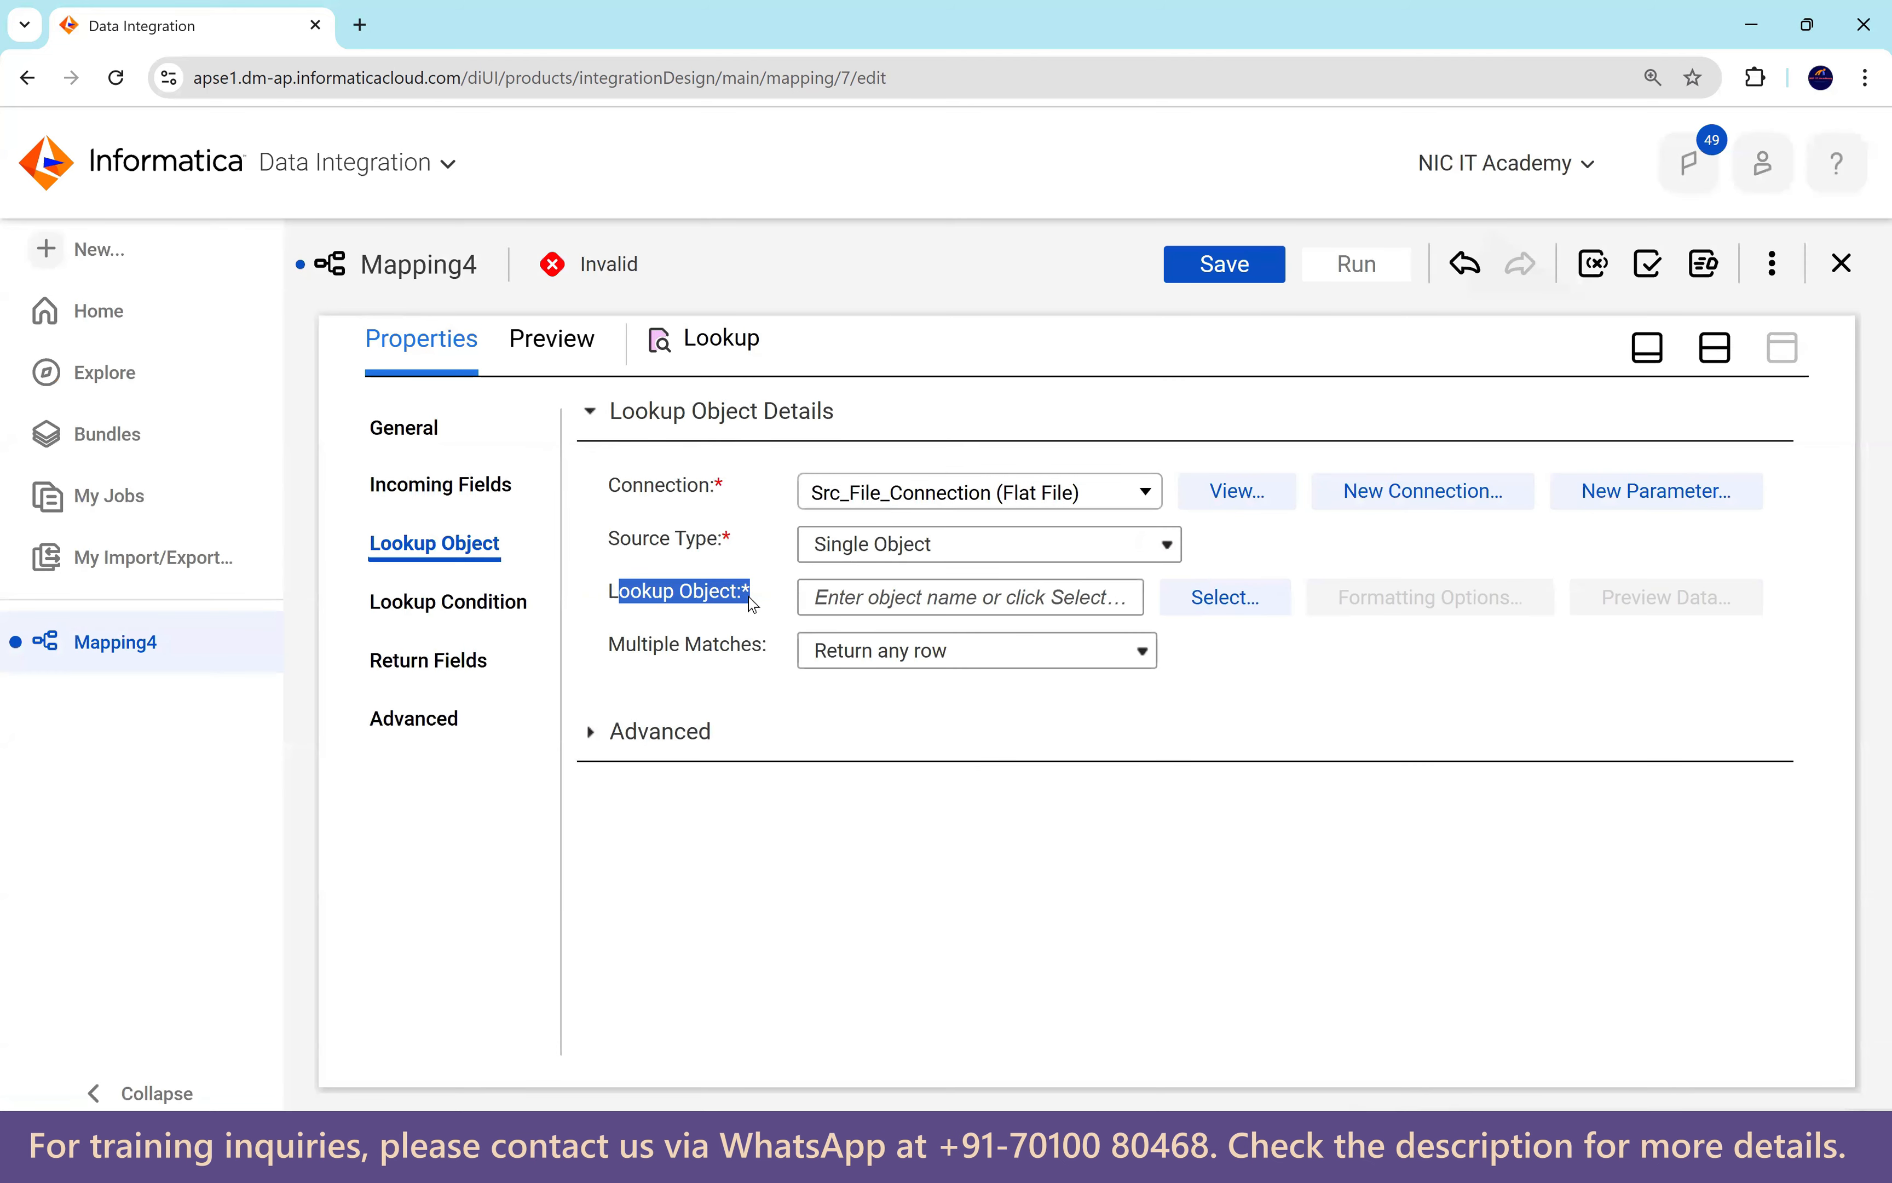
left_click(1209, 613)
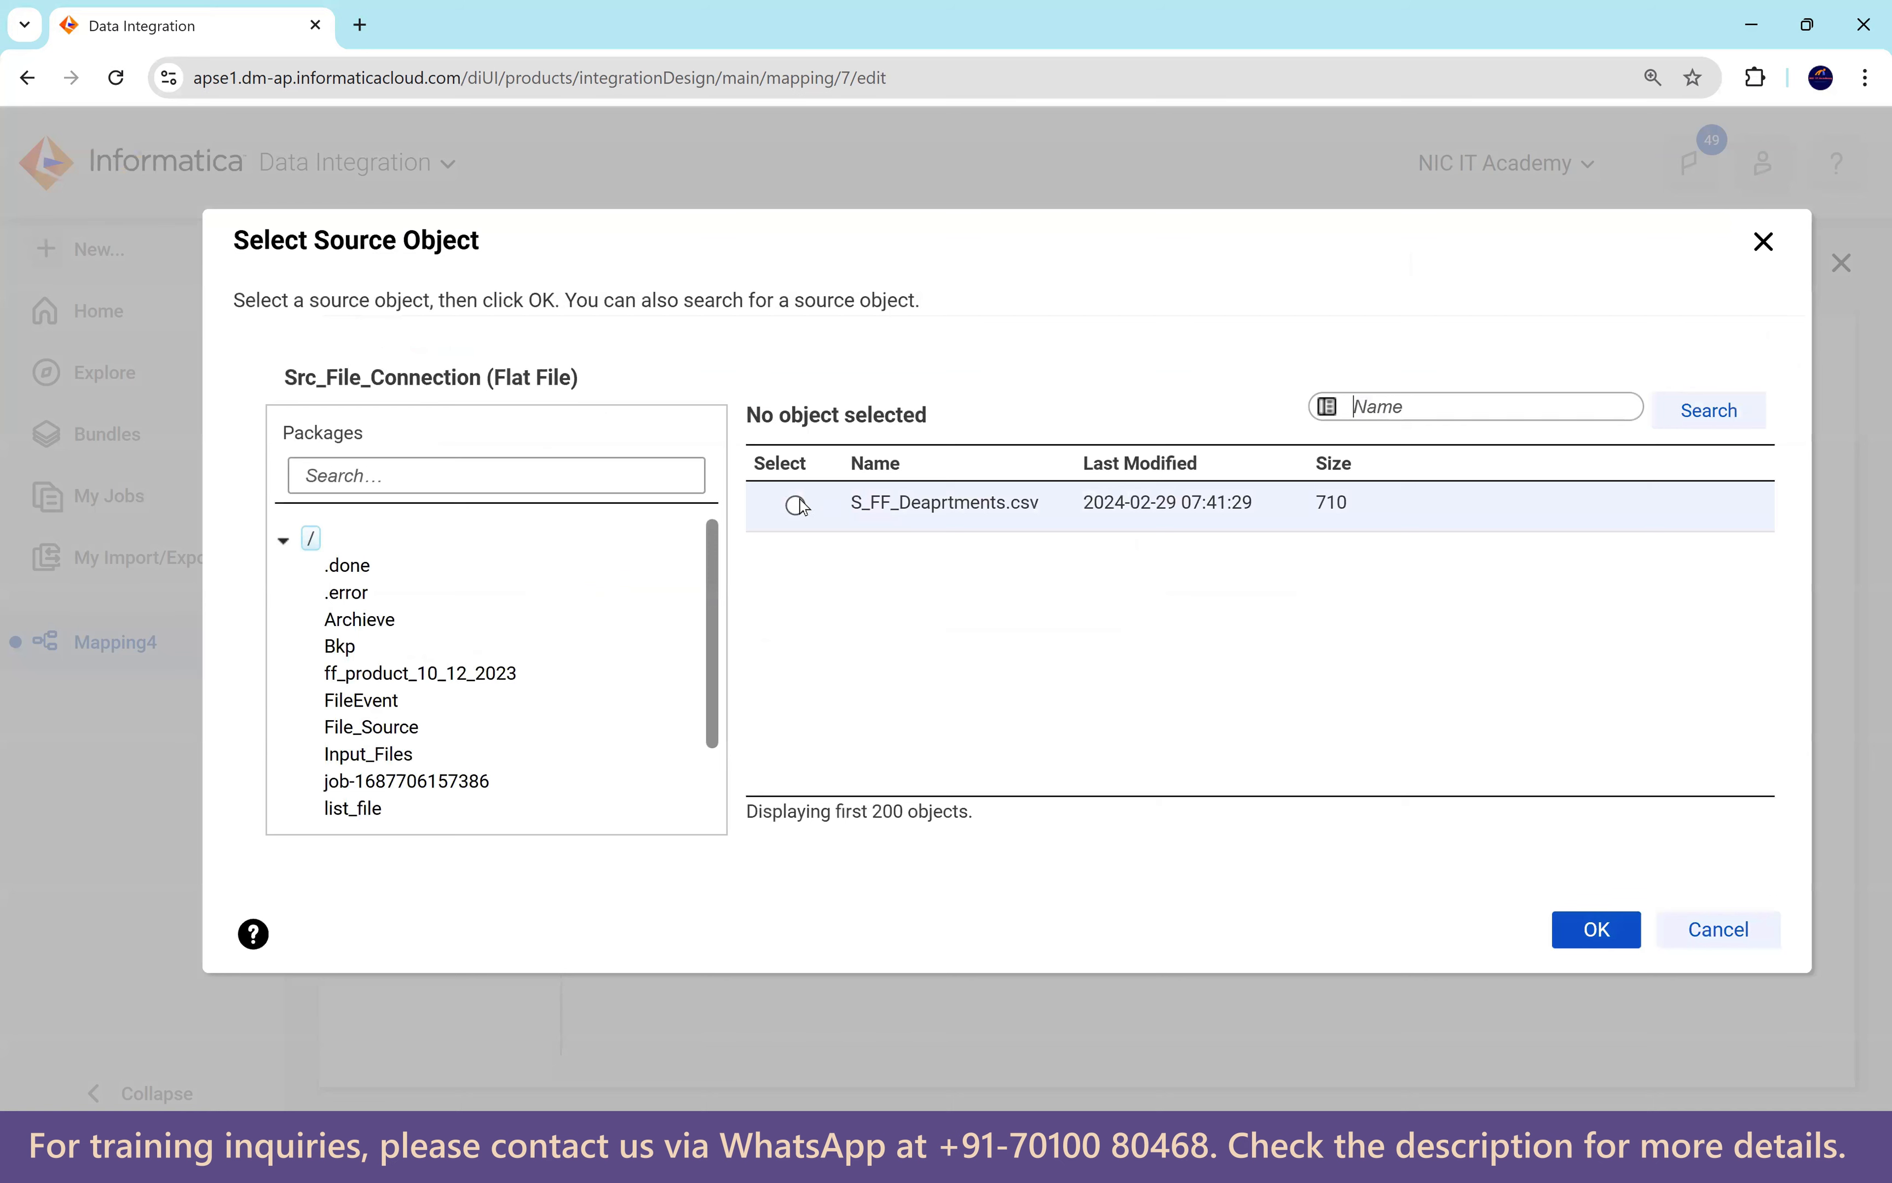
left_click(797, 504)
left_click(1595, 929)
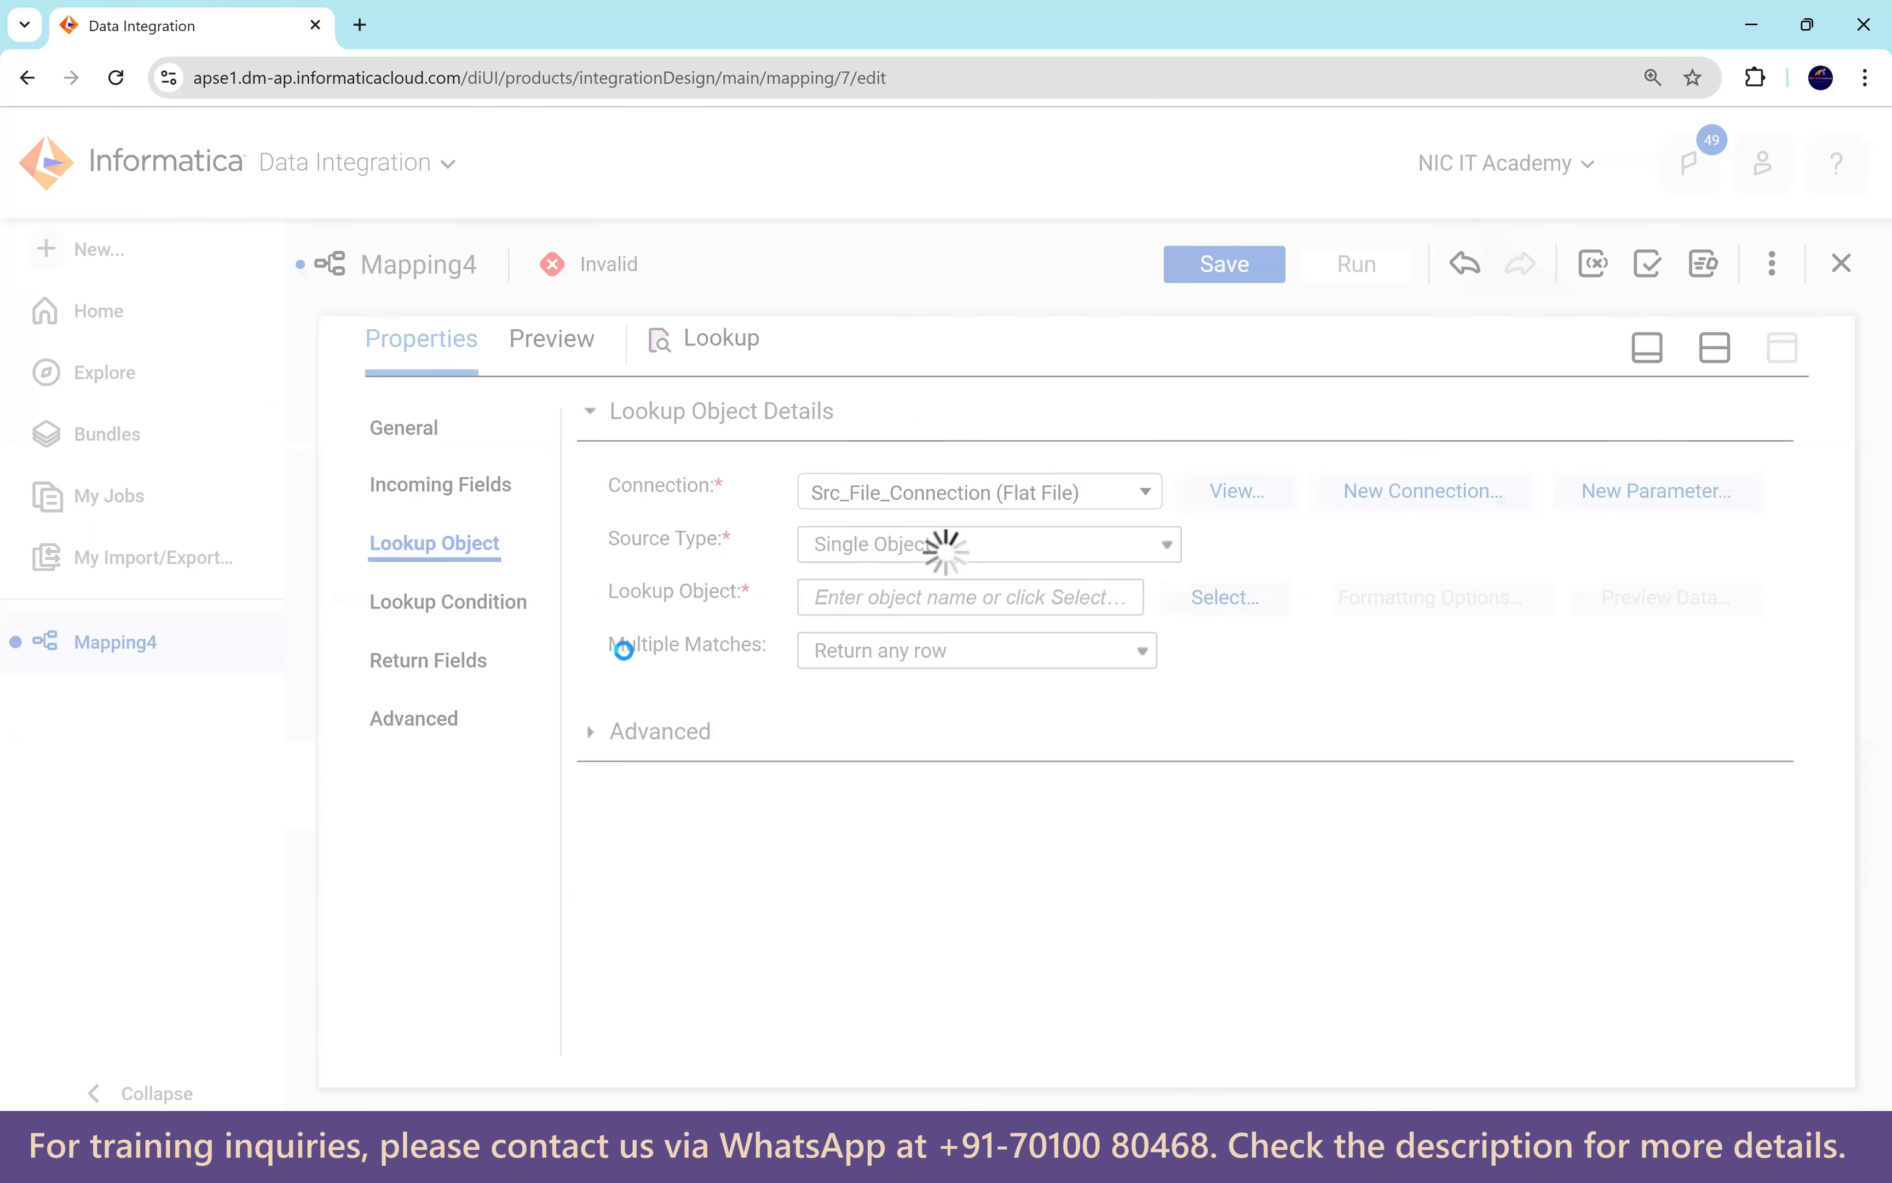
Highlight the multiple matches setting and compare it with the lookup policy diagram in Paint.
left_click_drag(612, 651, 767, 657)
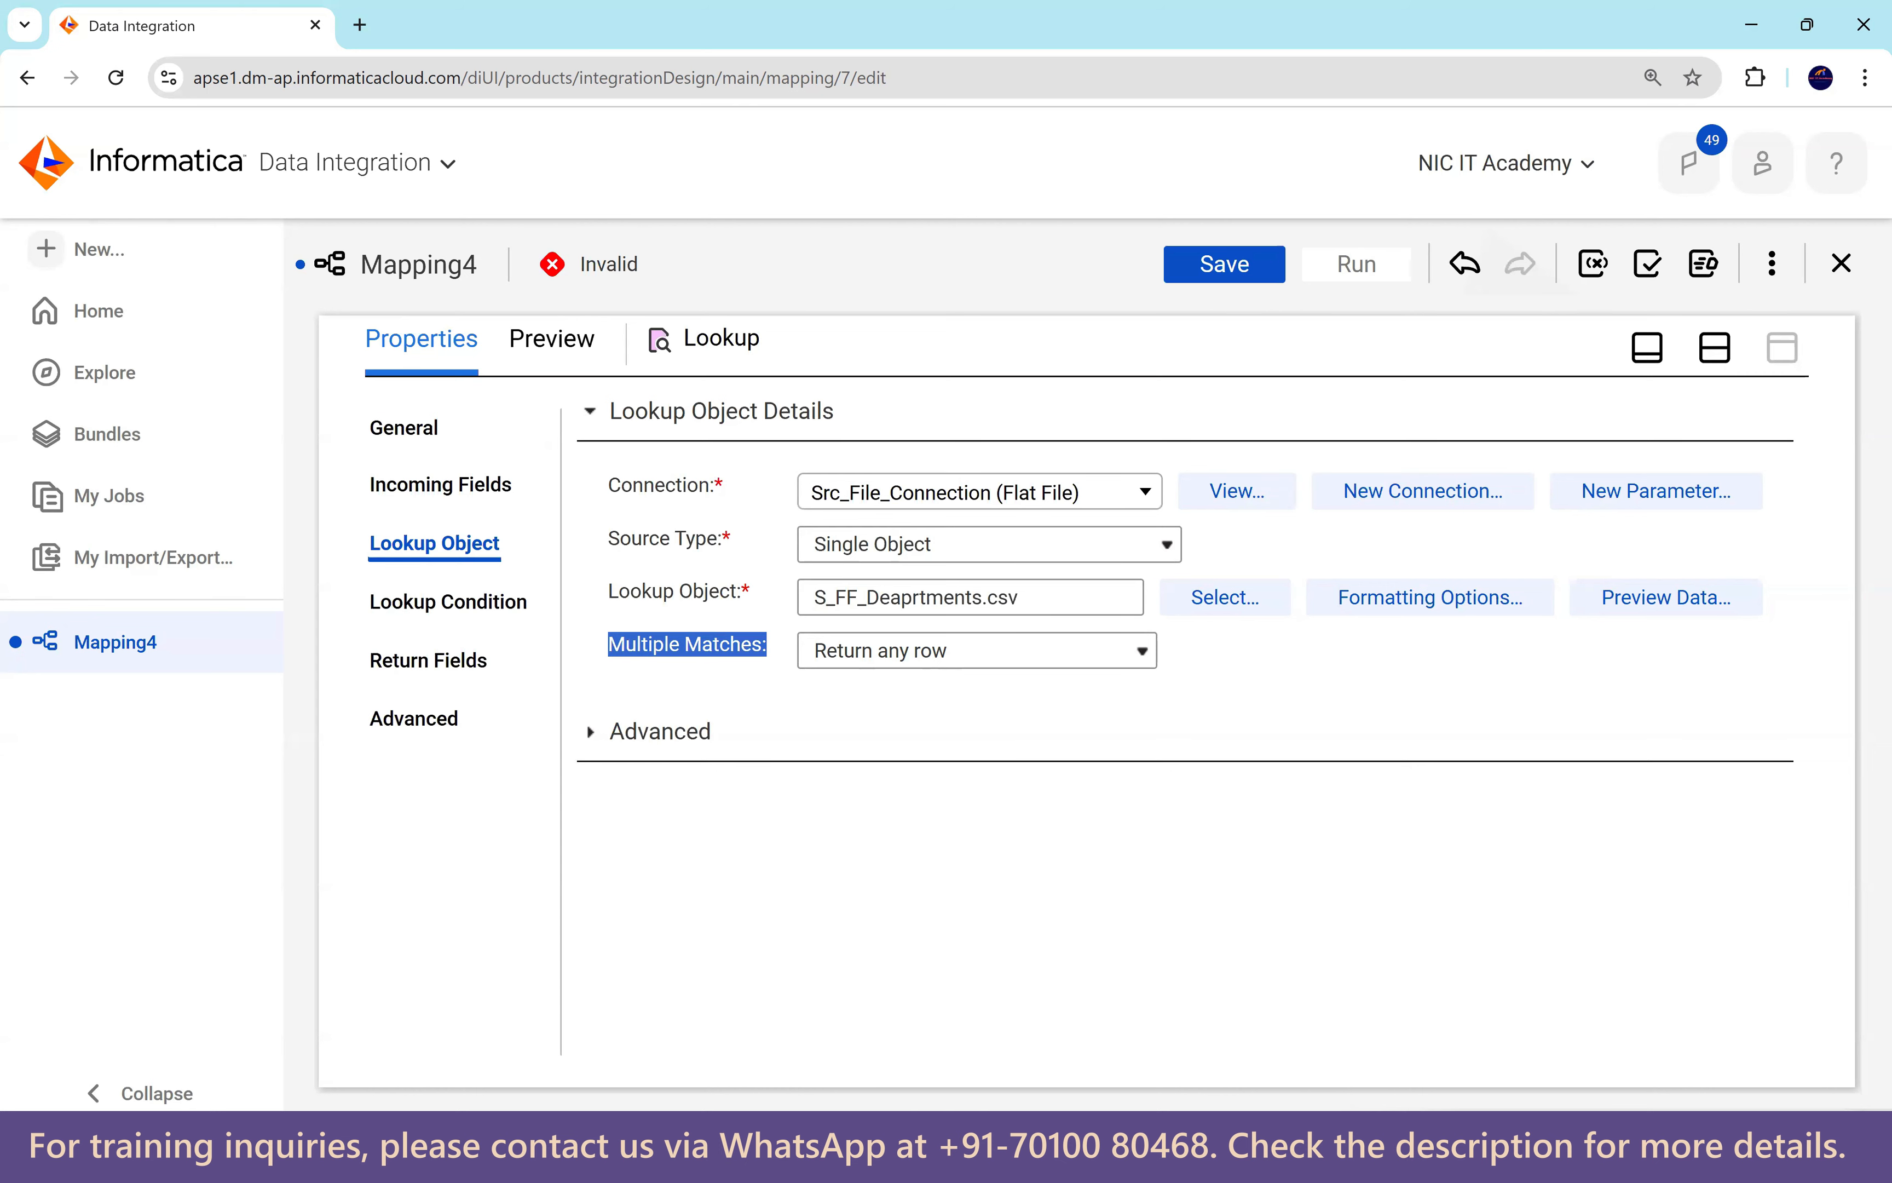
key("alt+Tab")
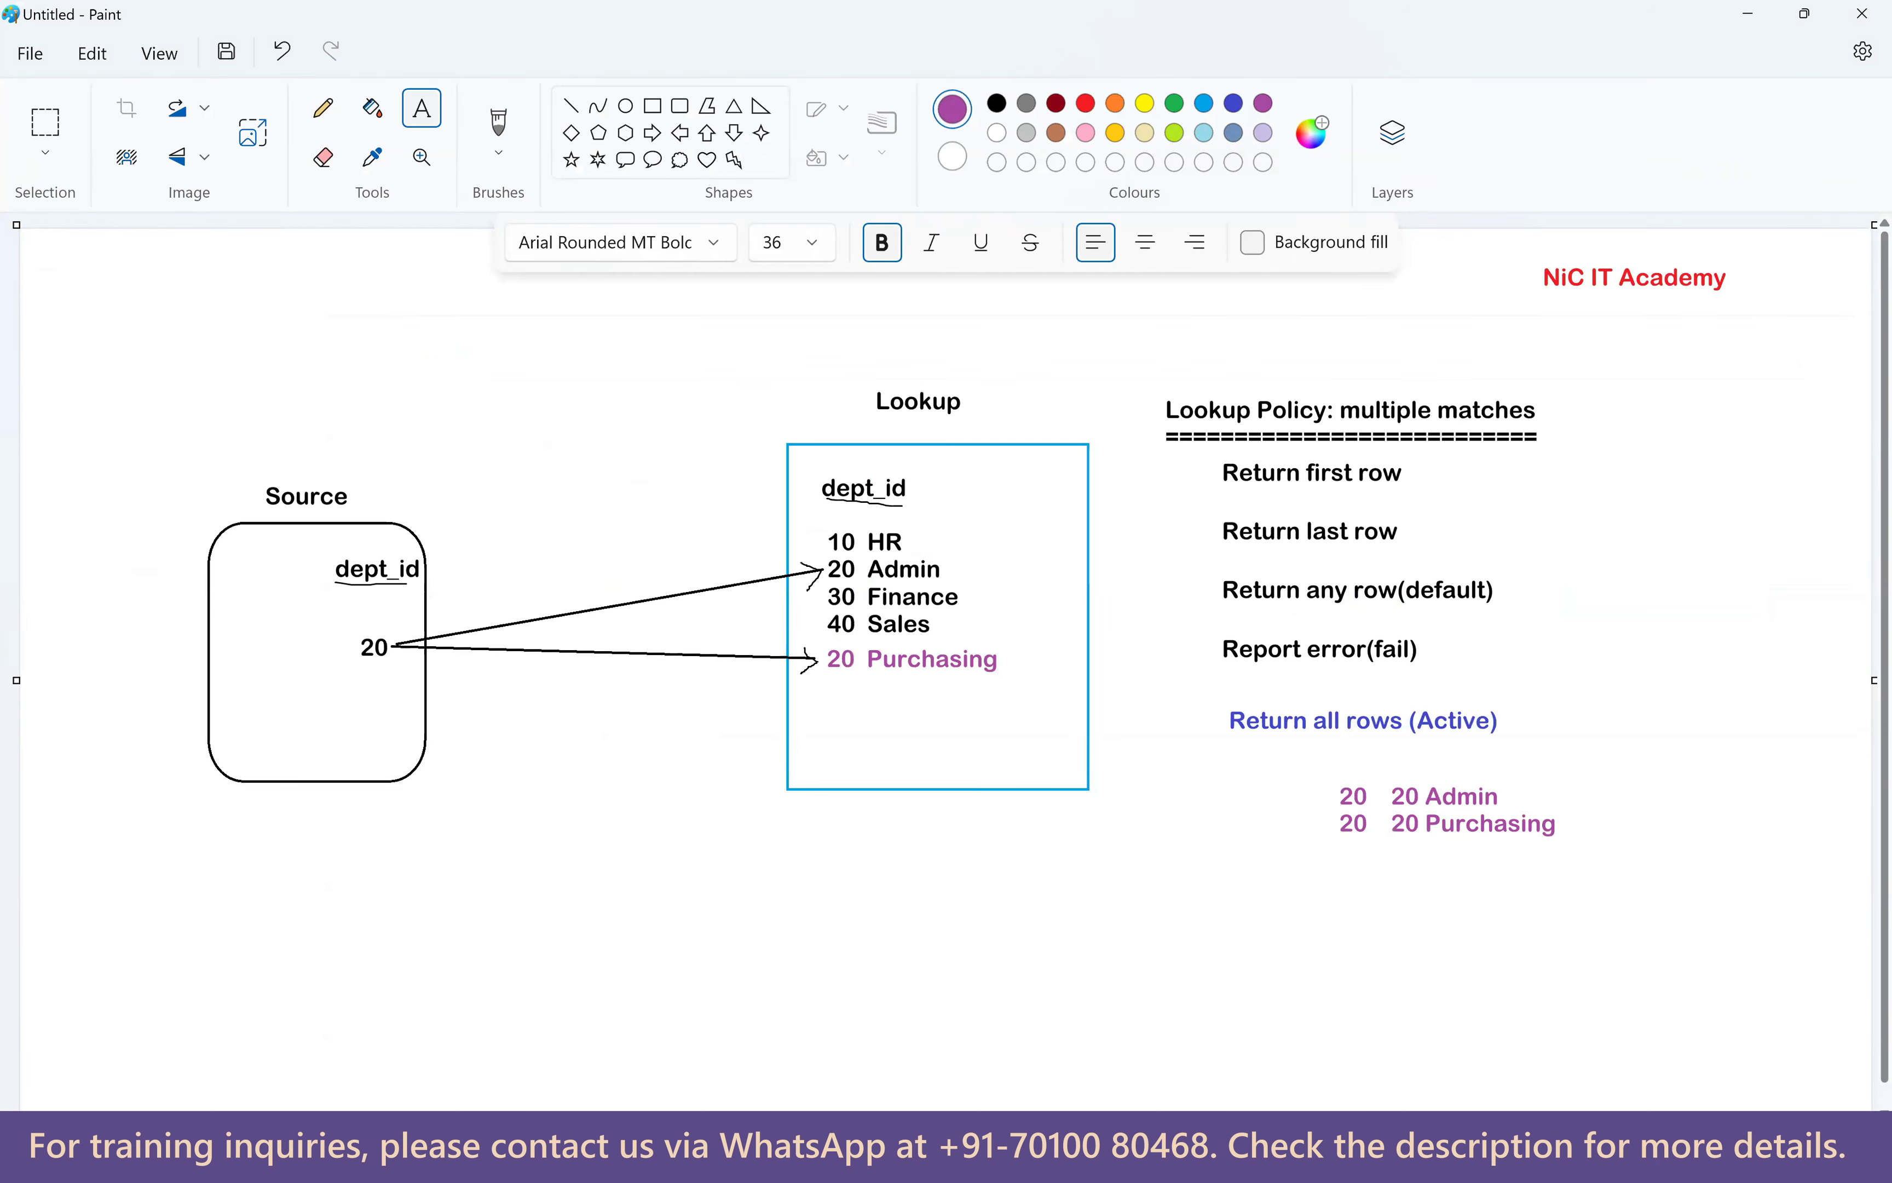
key("alt+Tab")
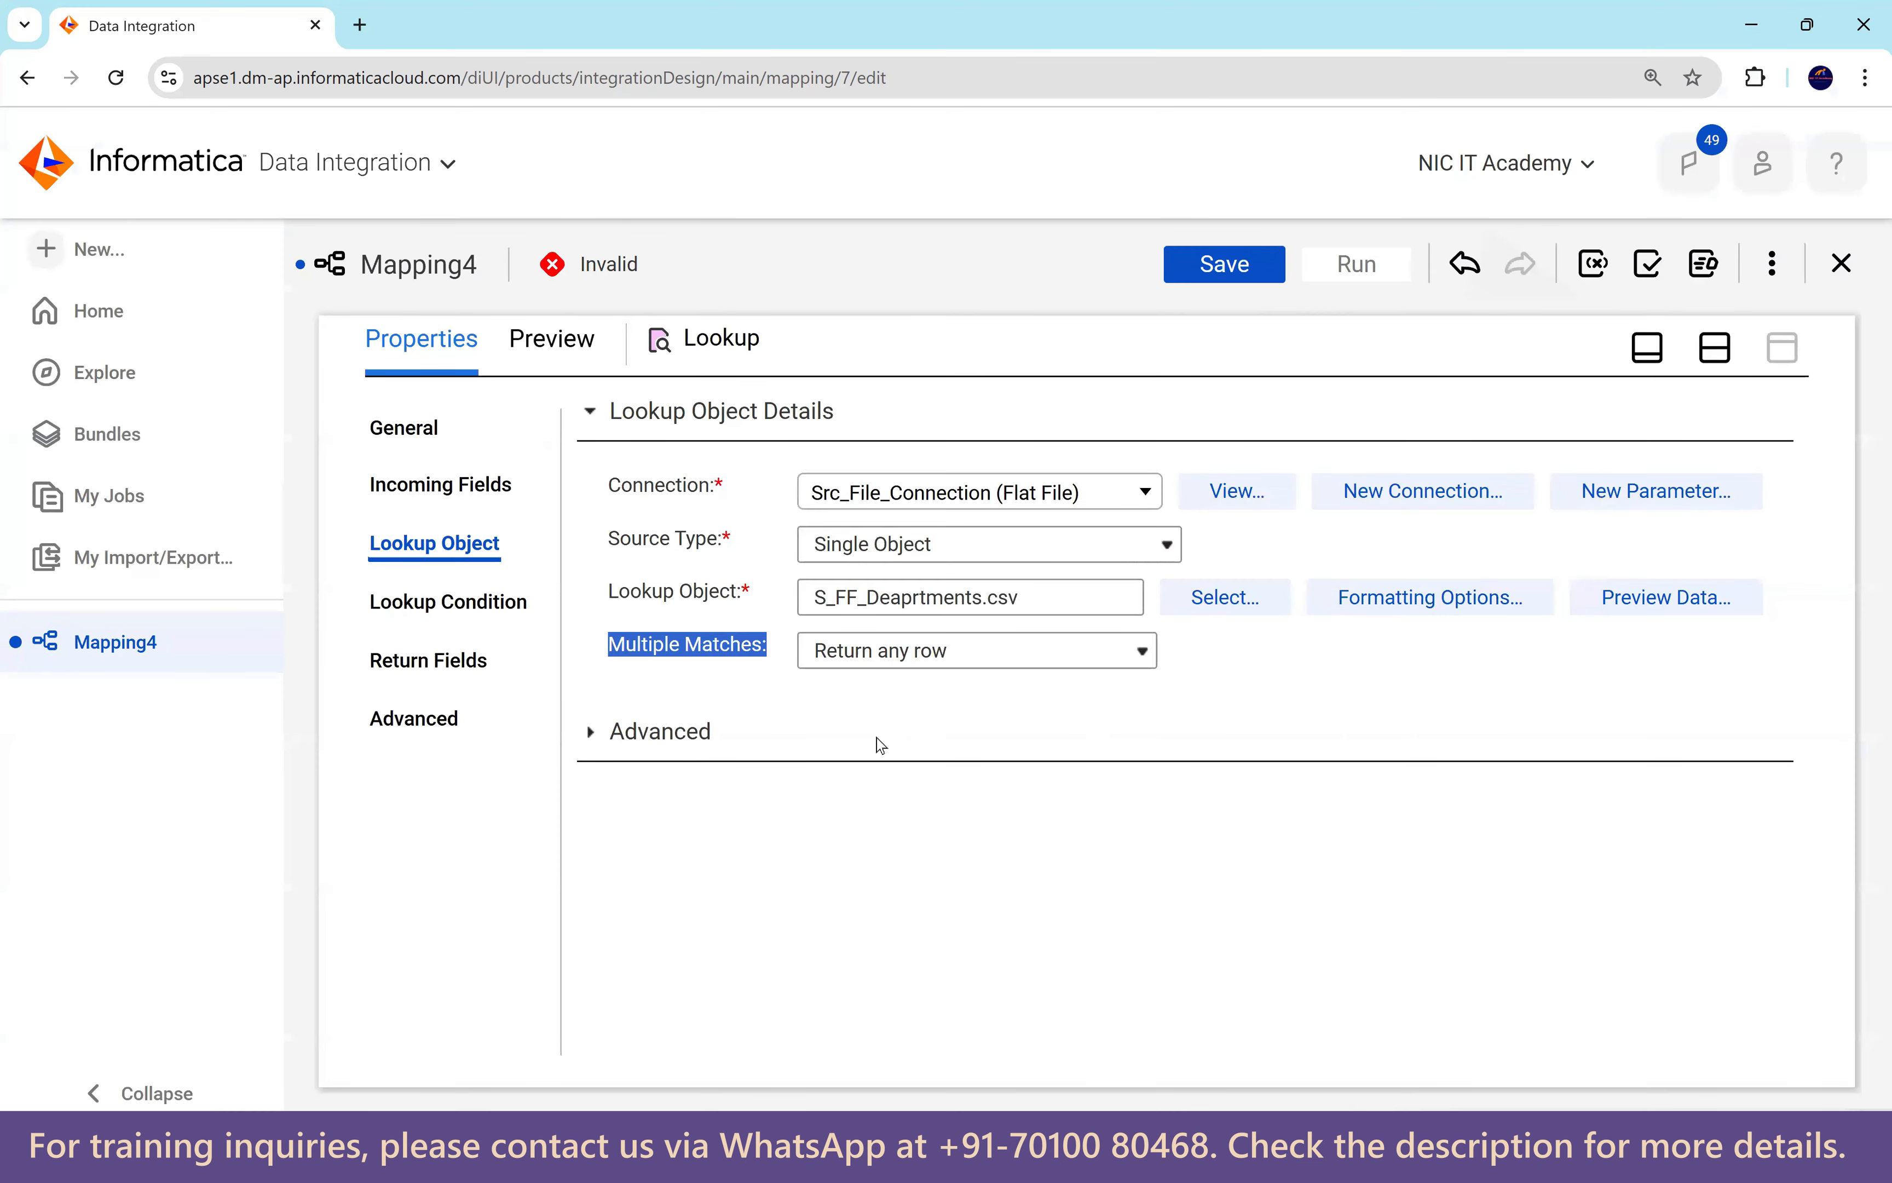
left_click(893, 709)
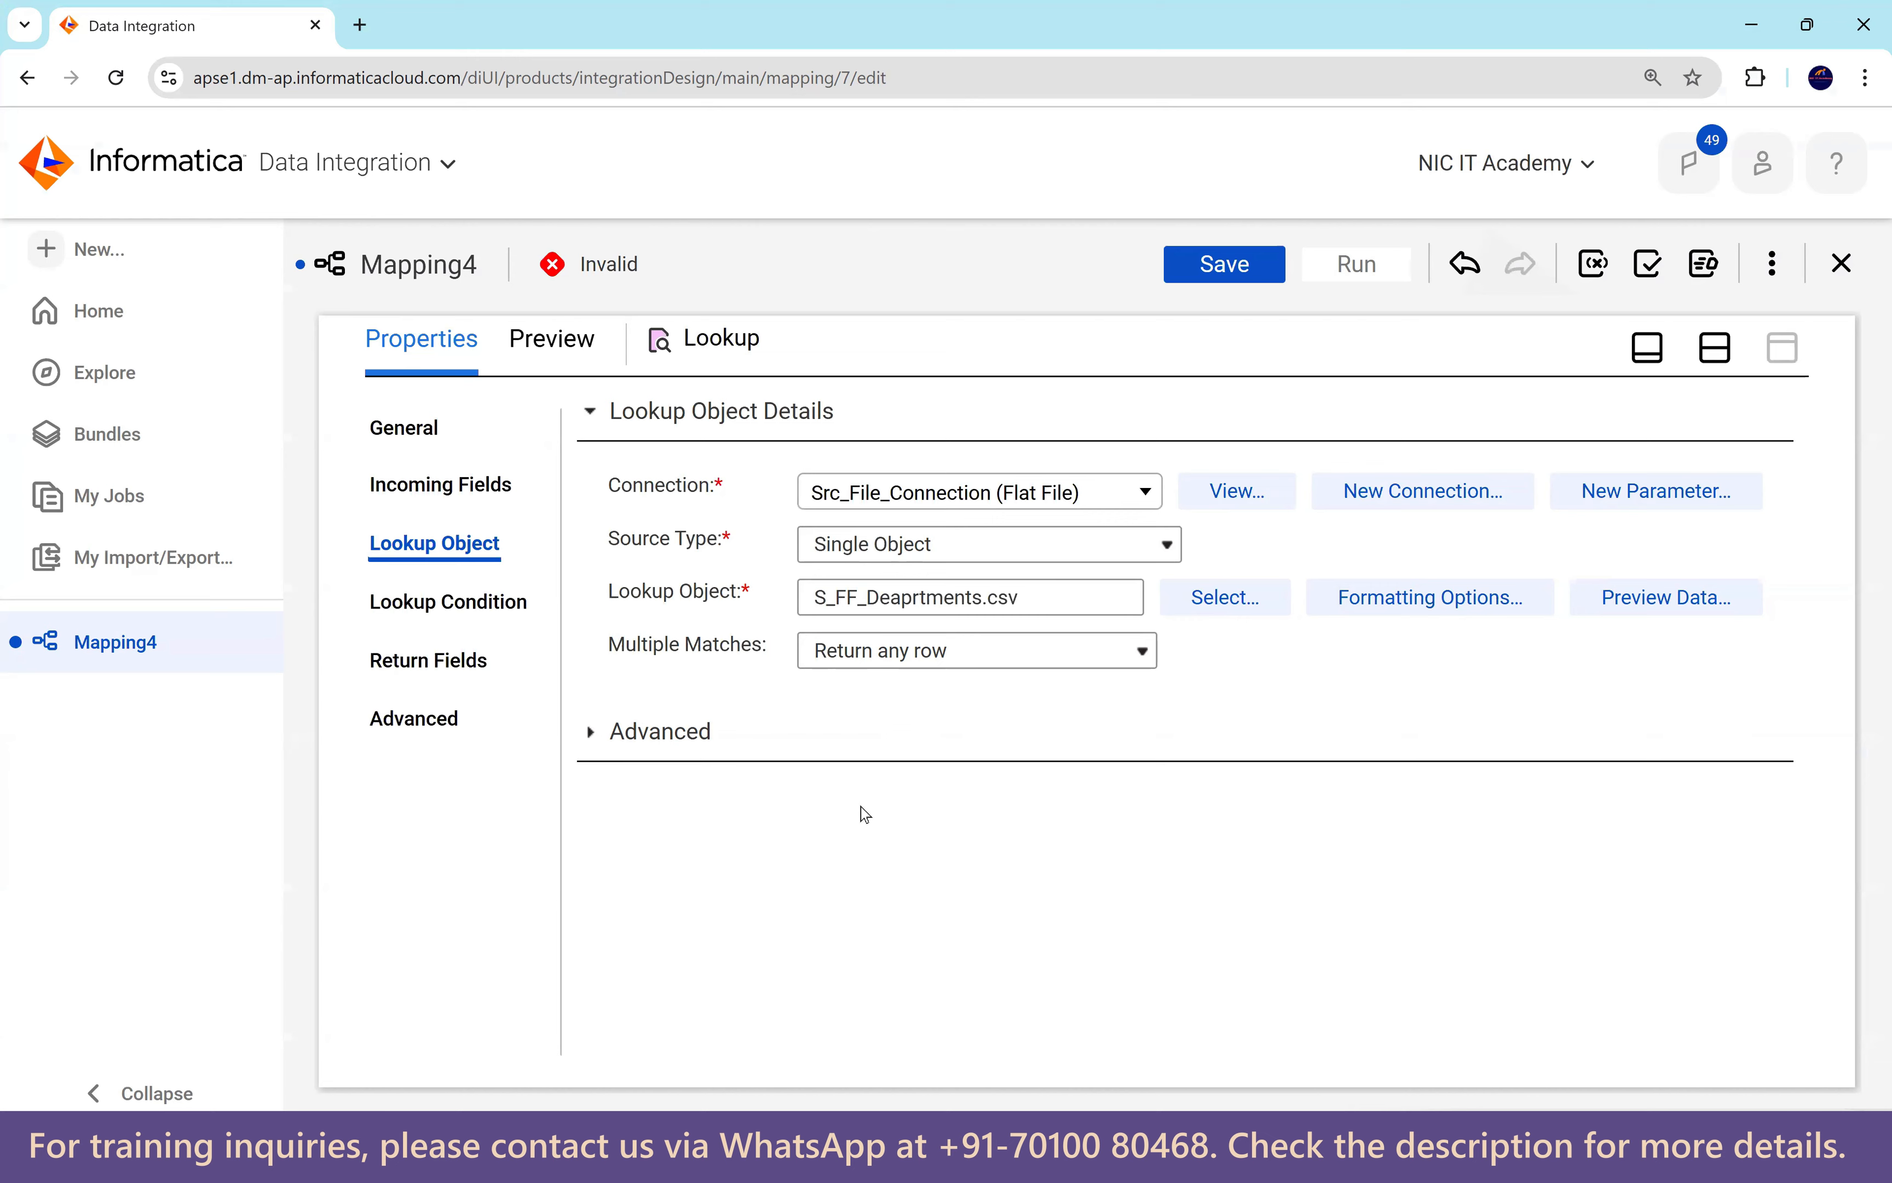
left_click(591, 732)
scroll(897, 894, "down", 1)
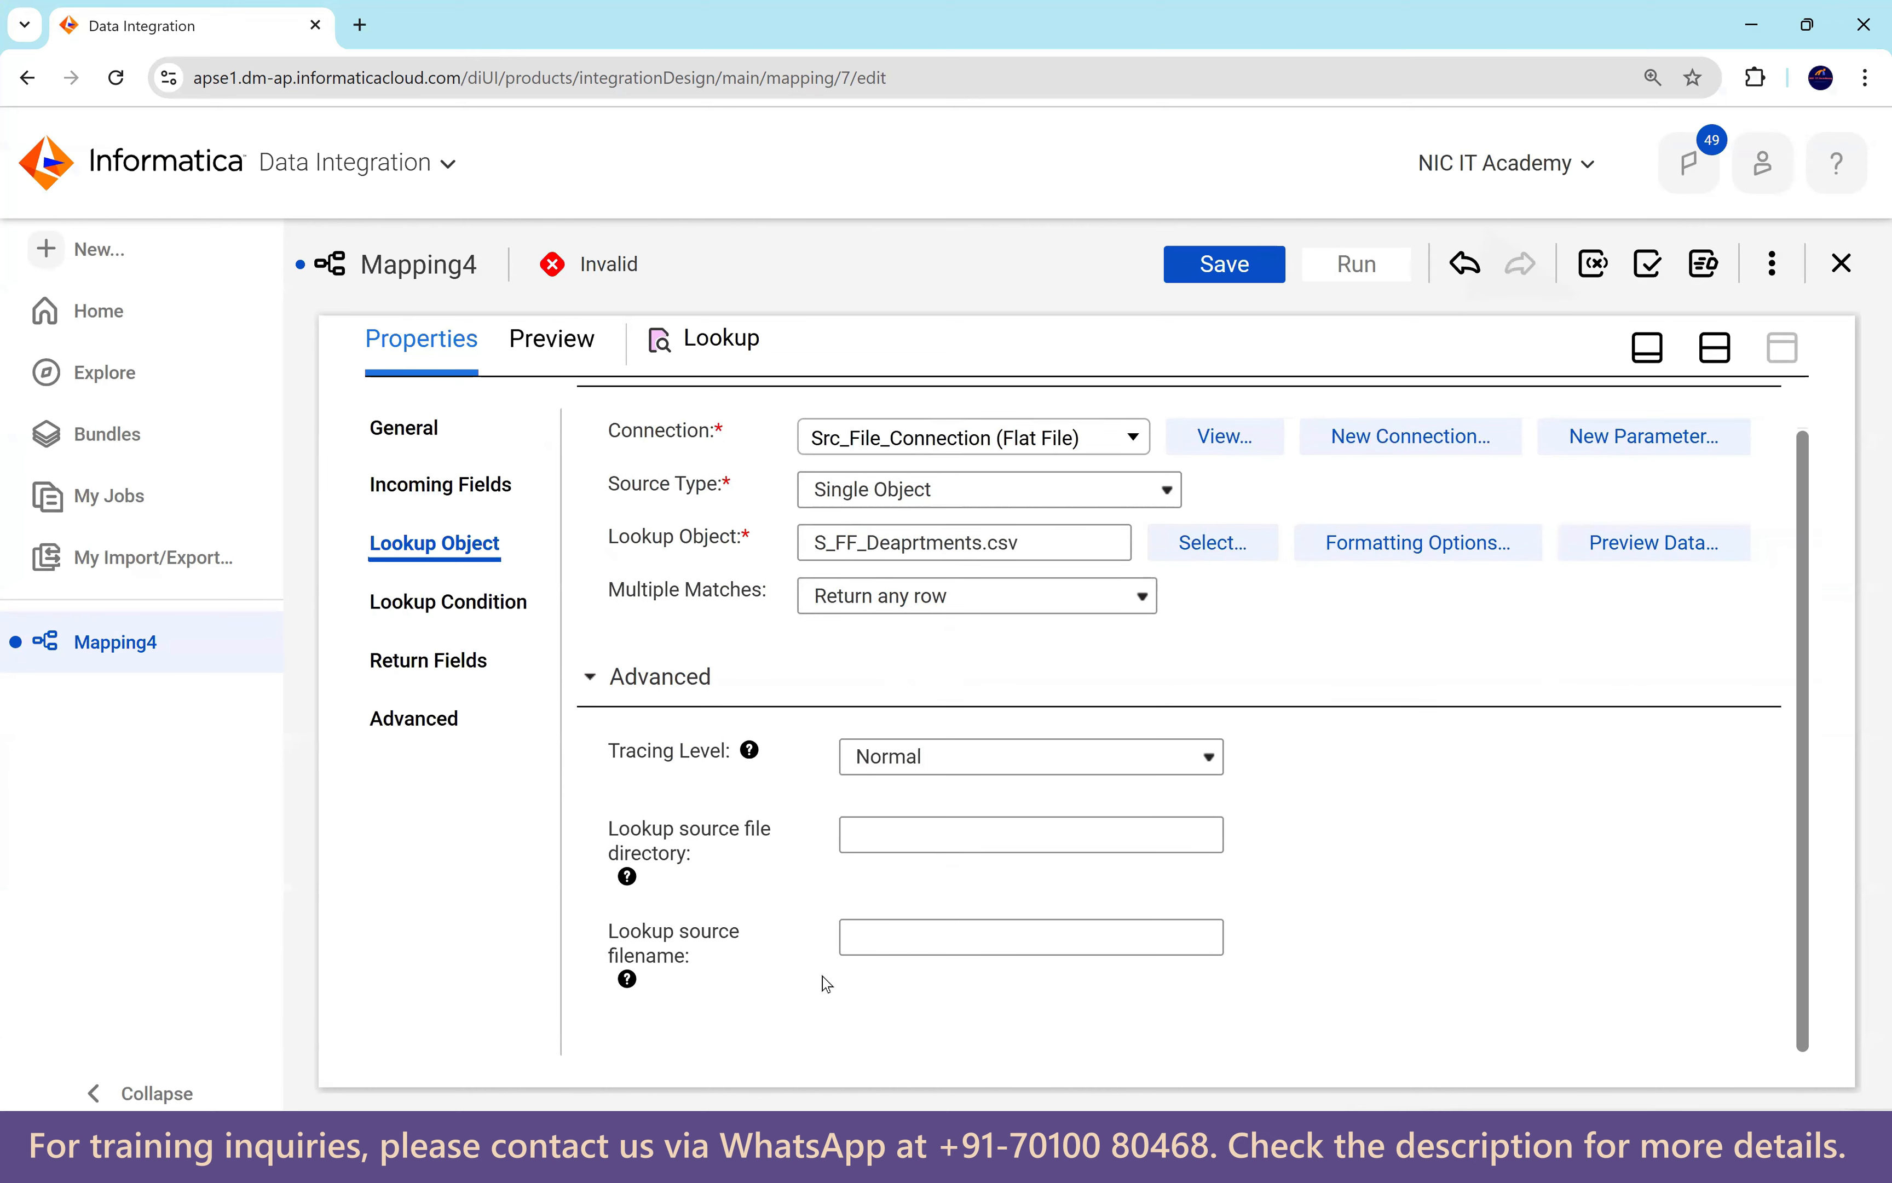
left_click(594, 679)
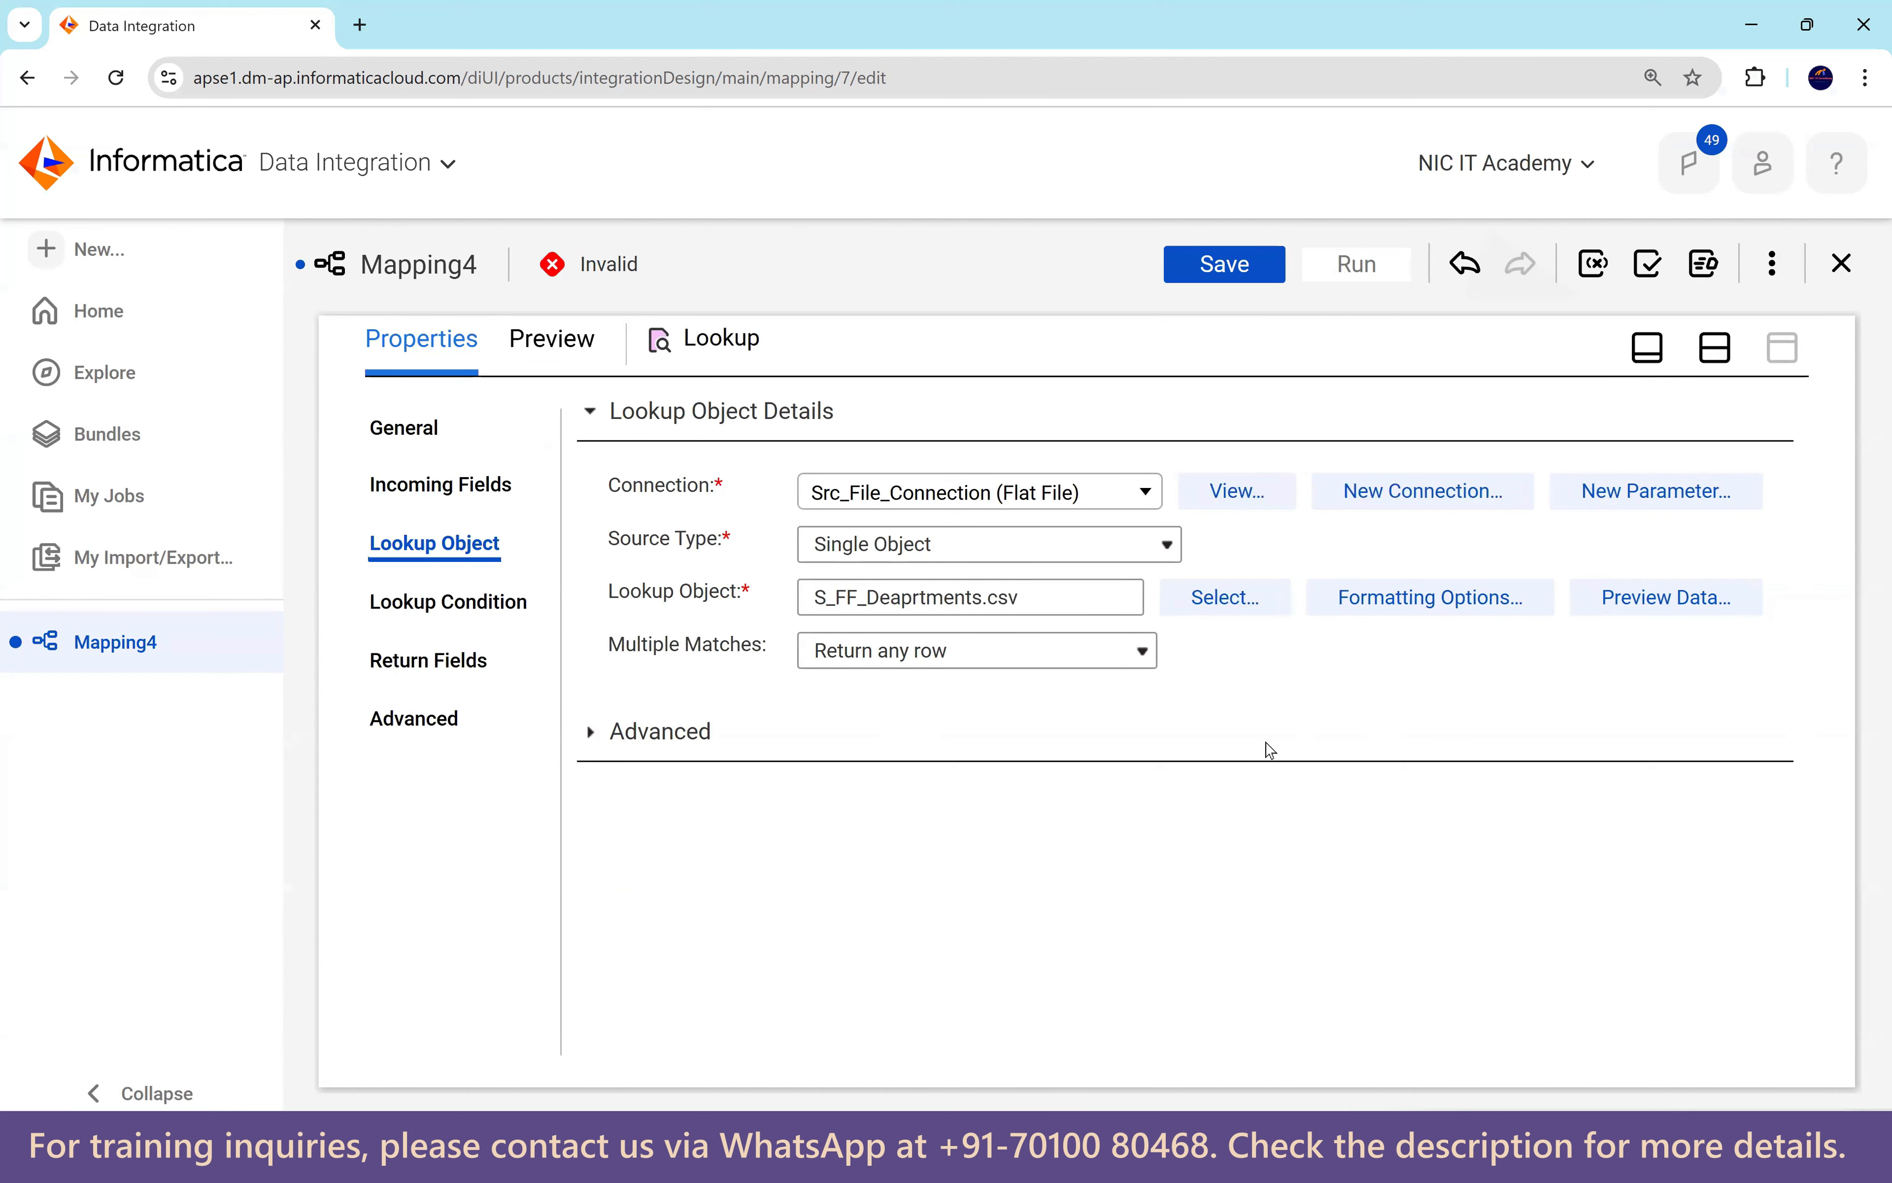
left_click(1435, 605)
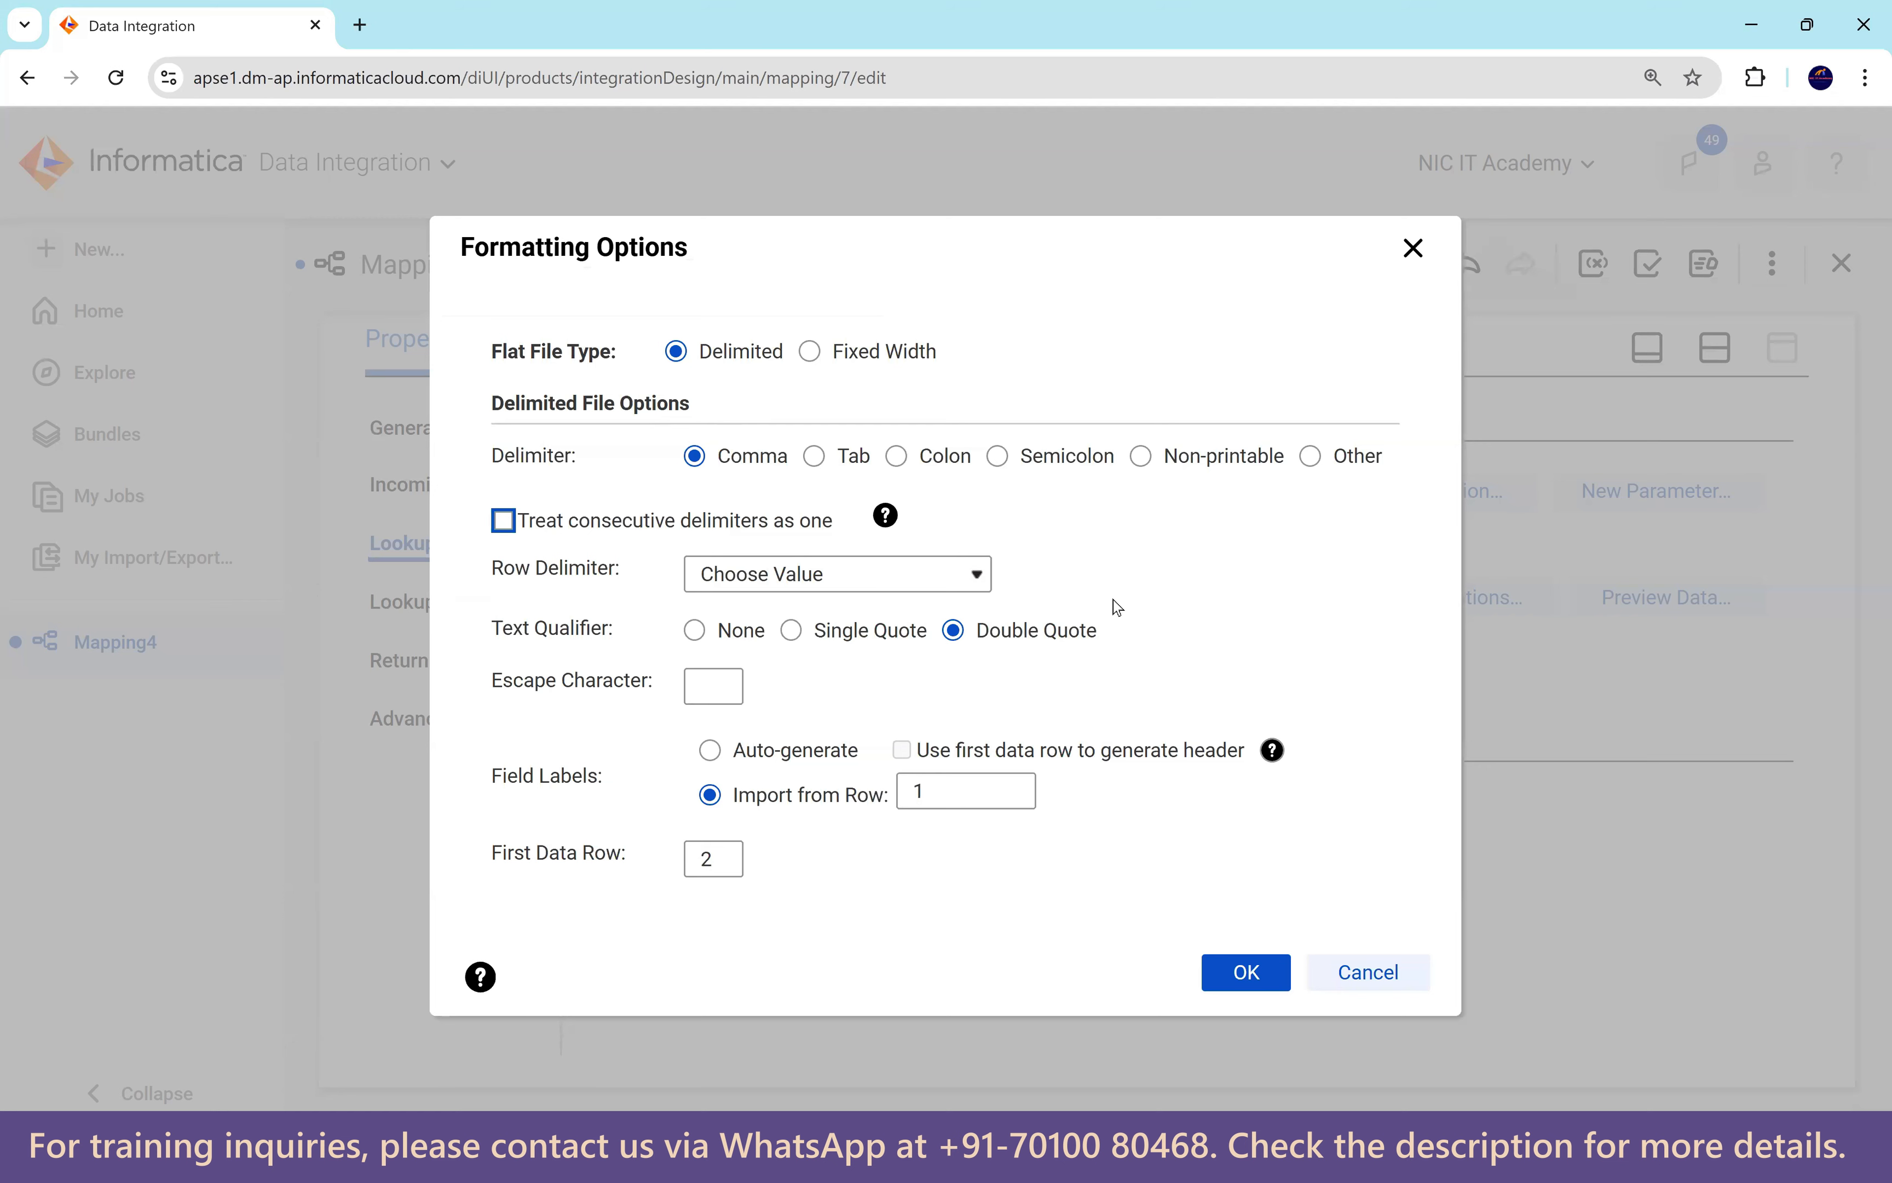
left_click(1387, 995)
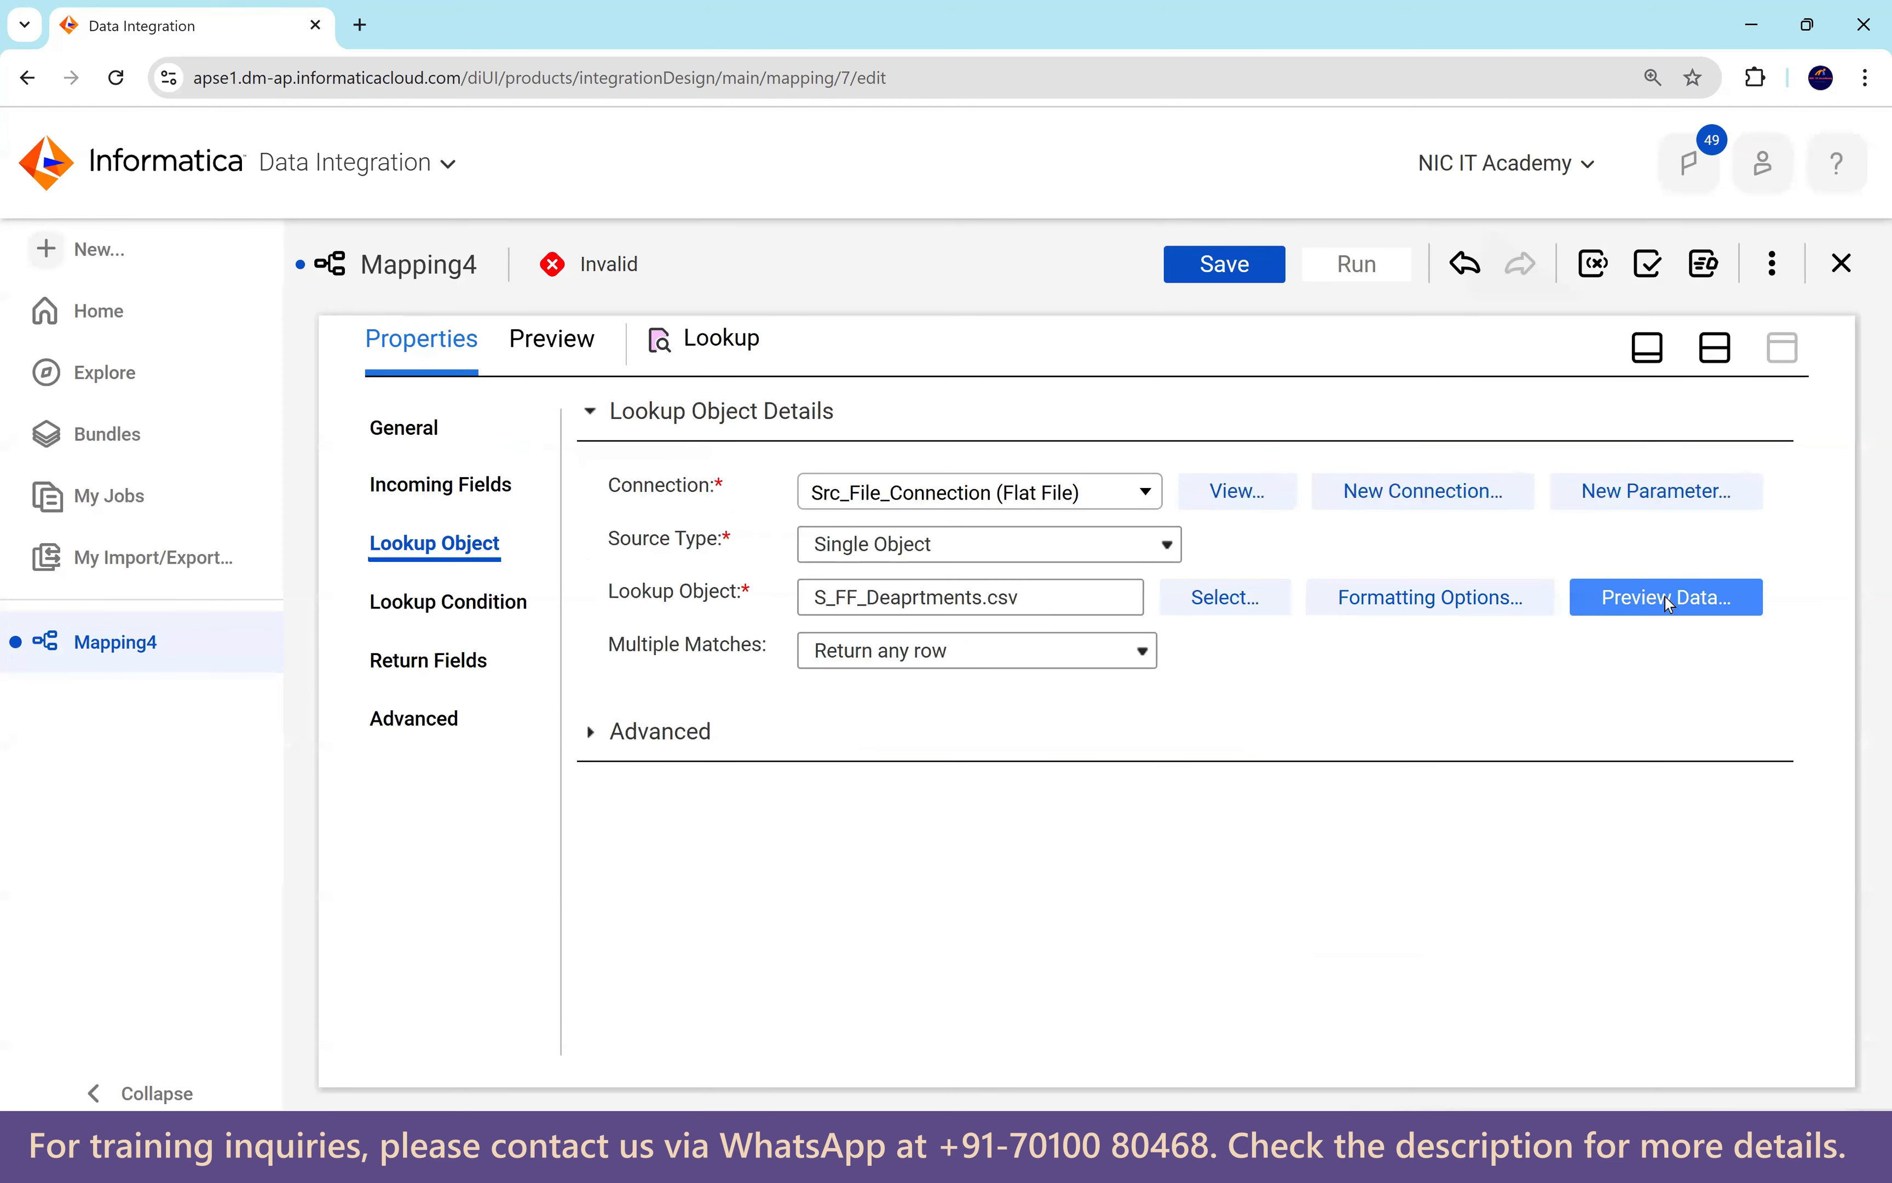
Resolve field name conflicts by prefixing the source fields with emp_.
left_click(485, 614)
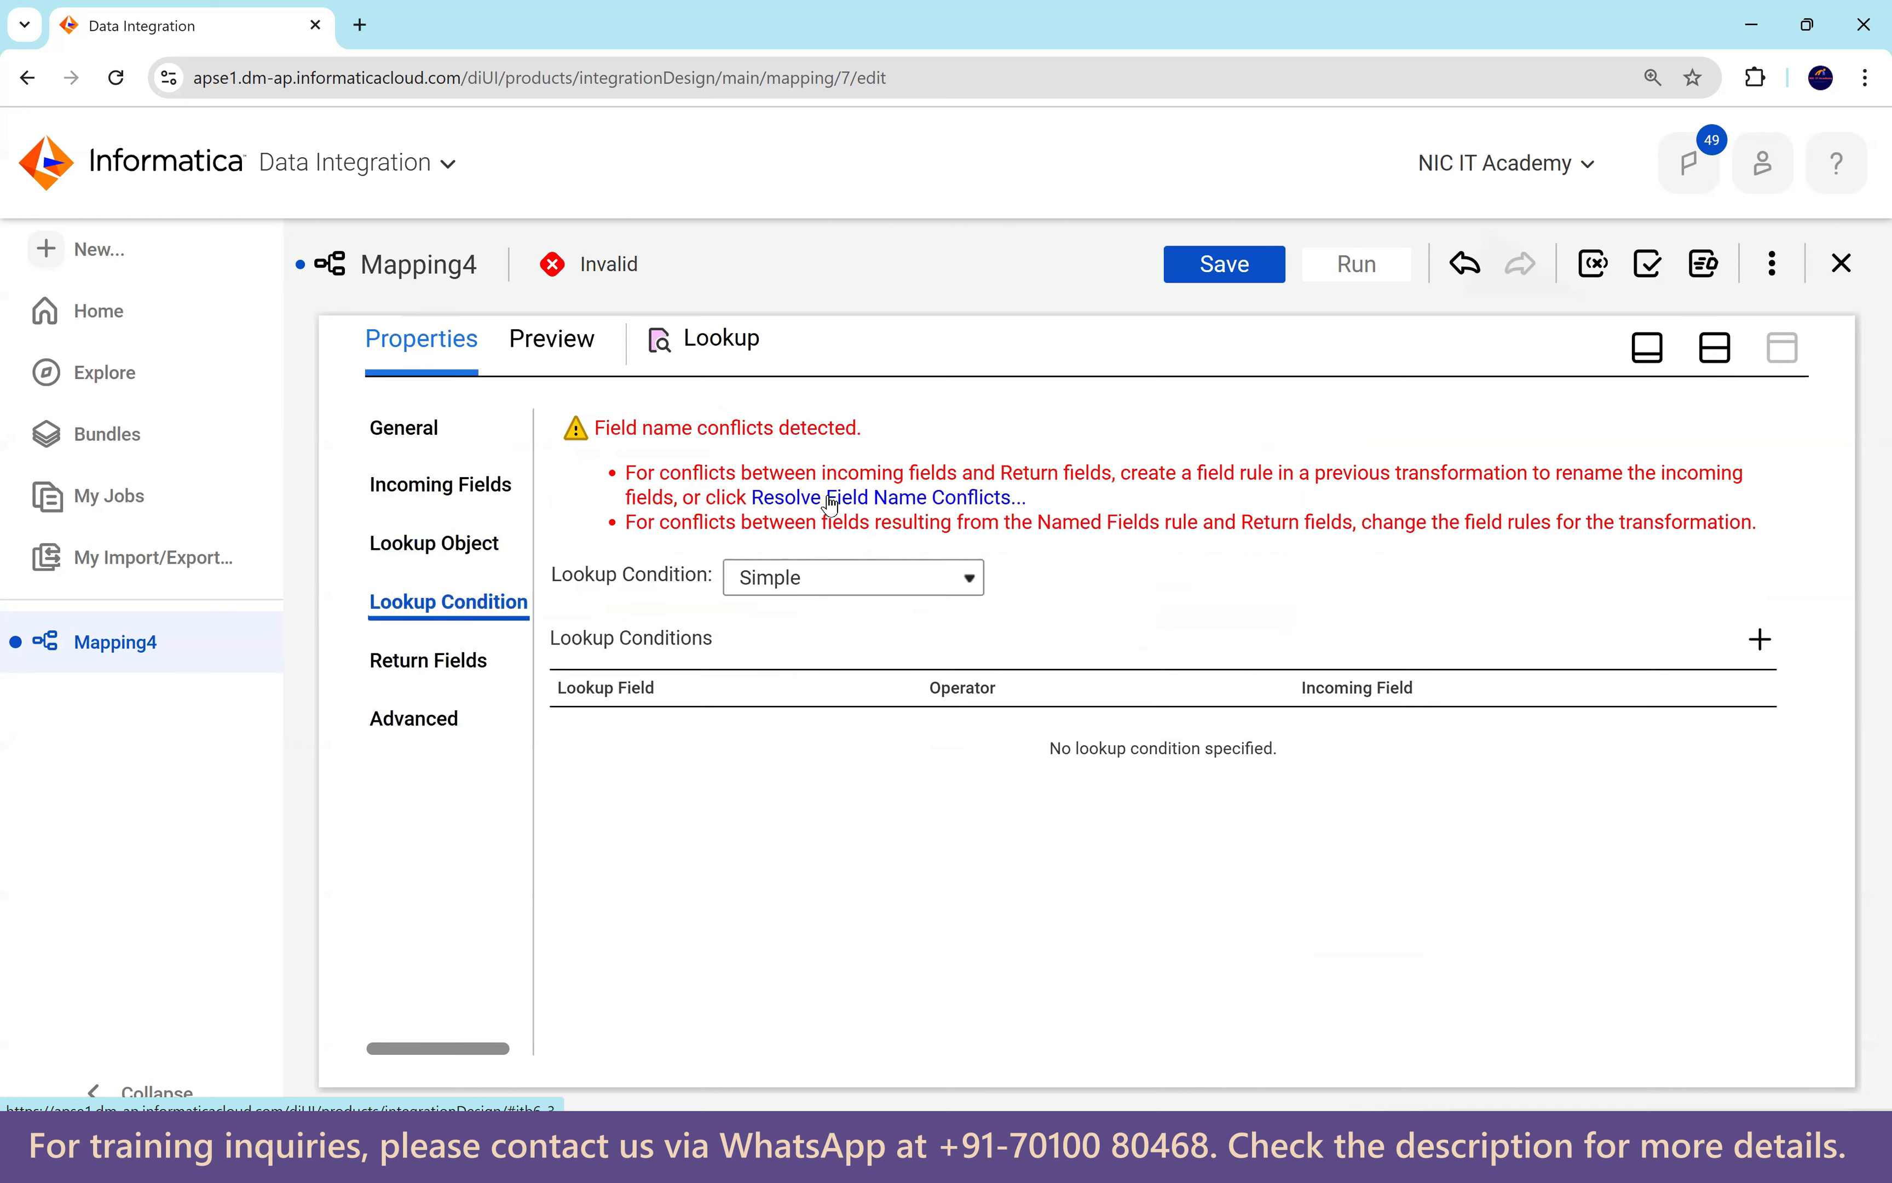
left_click(880, 501)
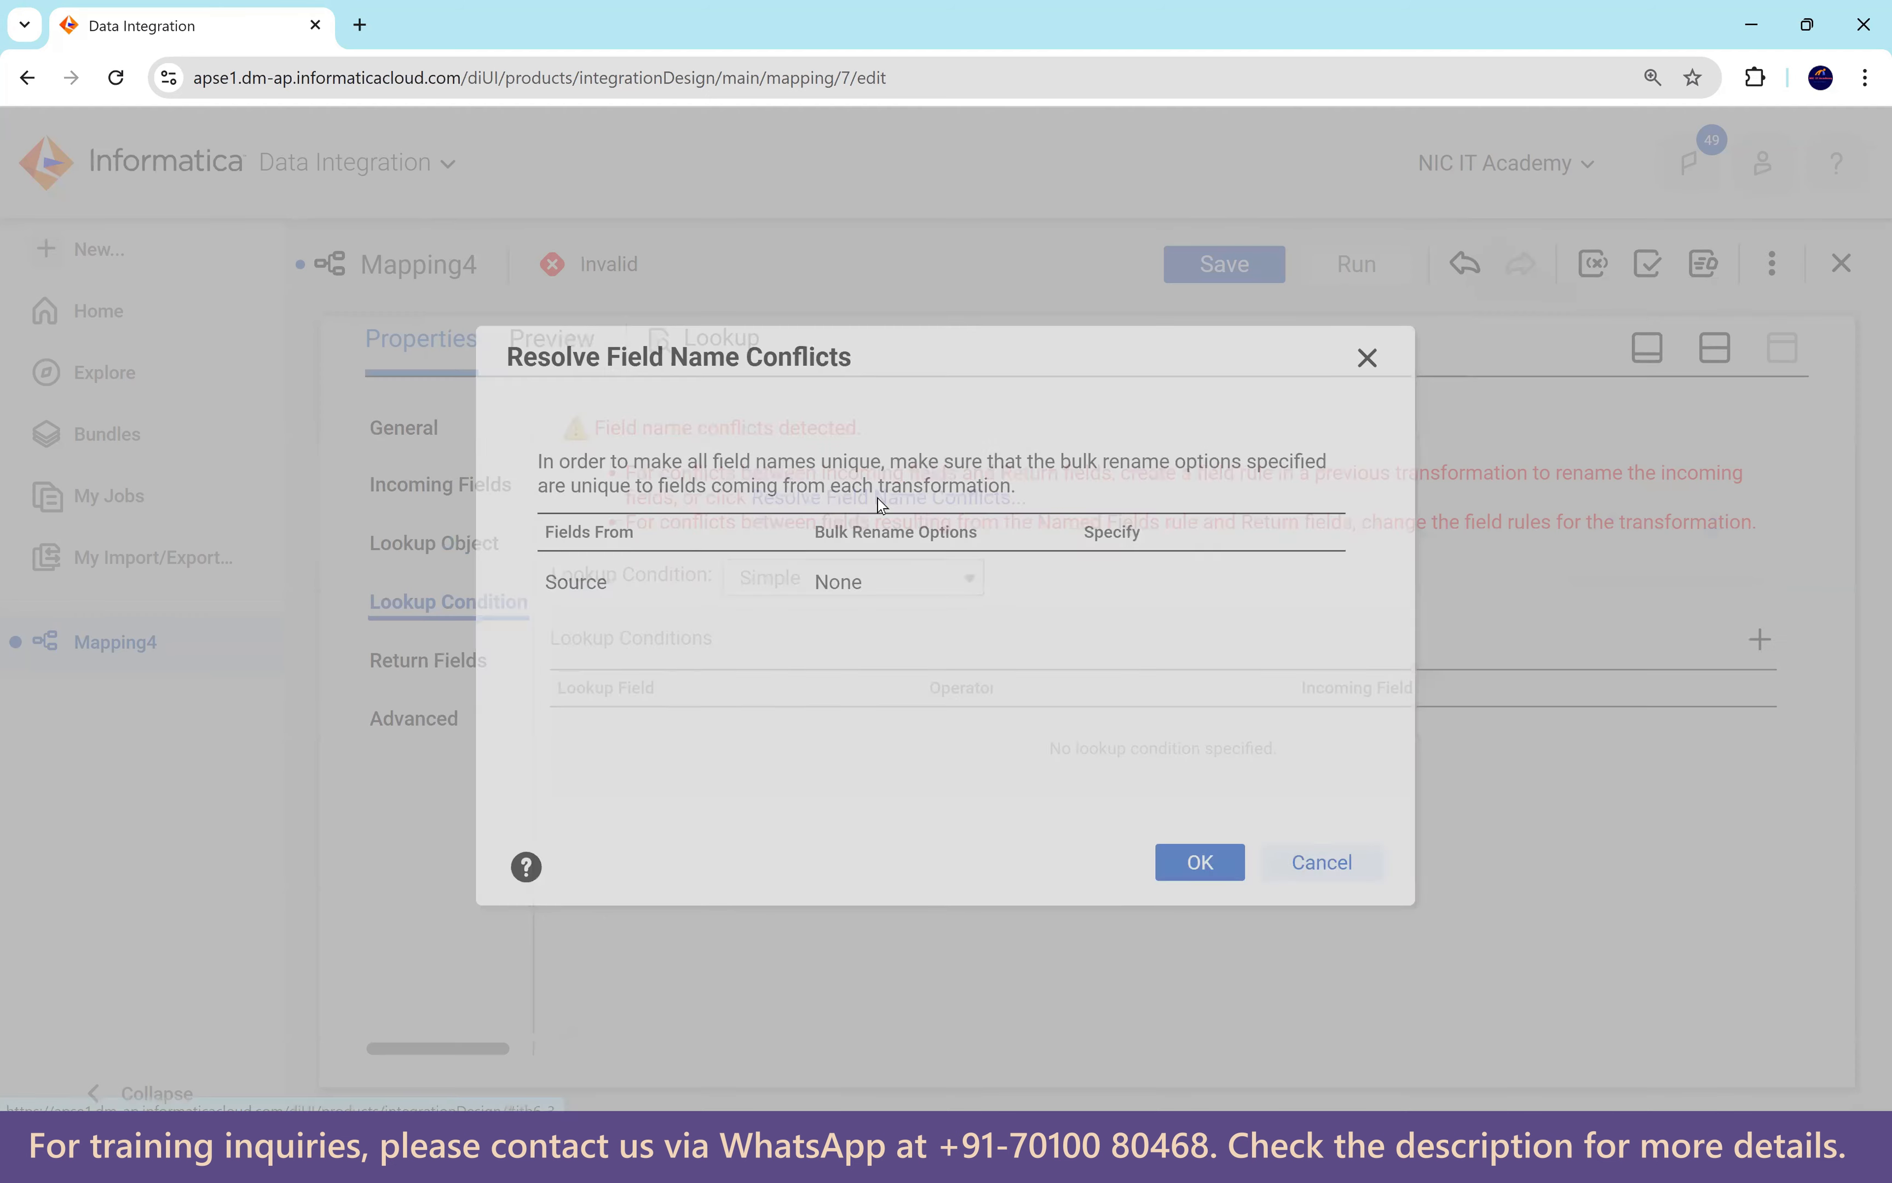
left_click(901, 605)
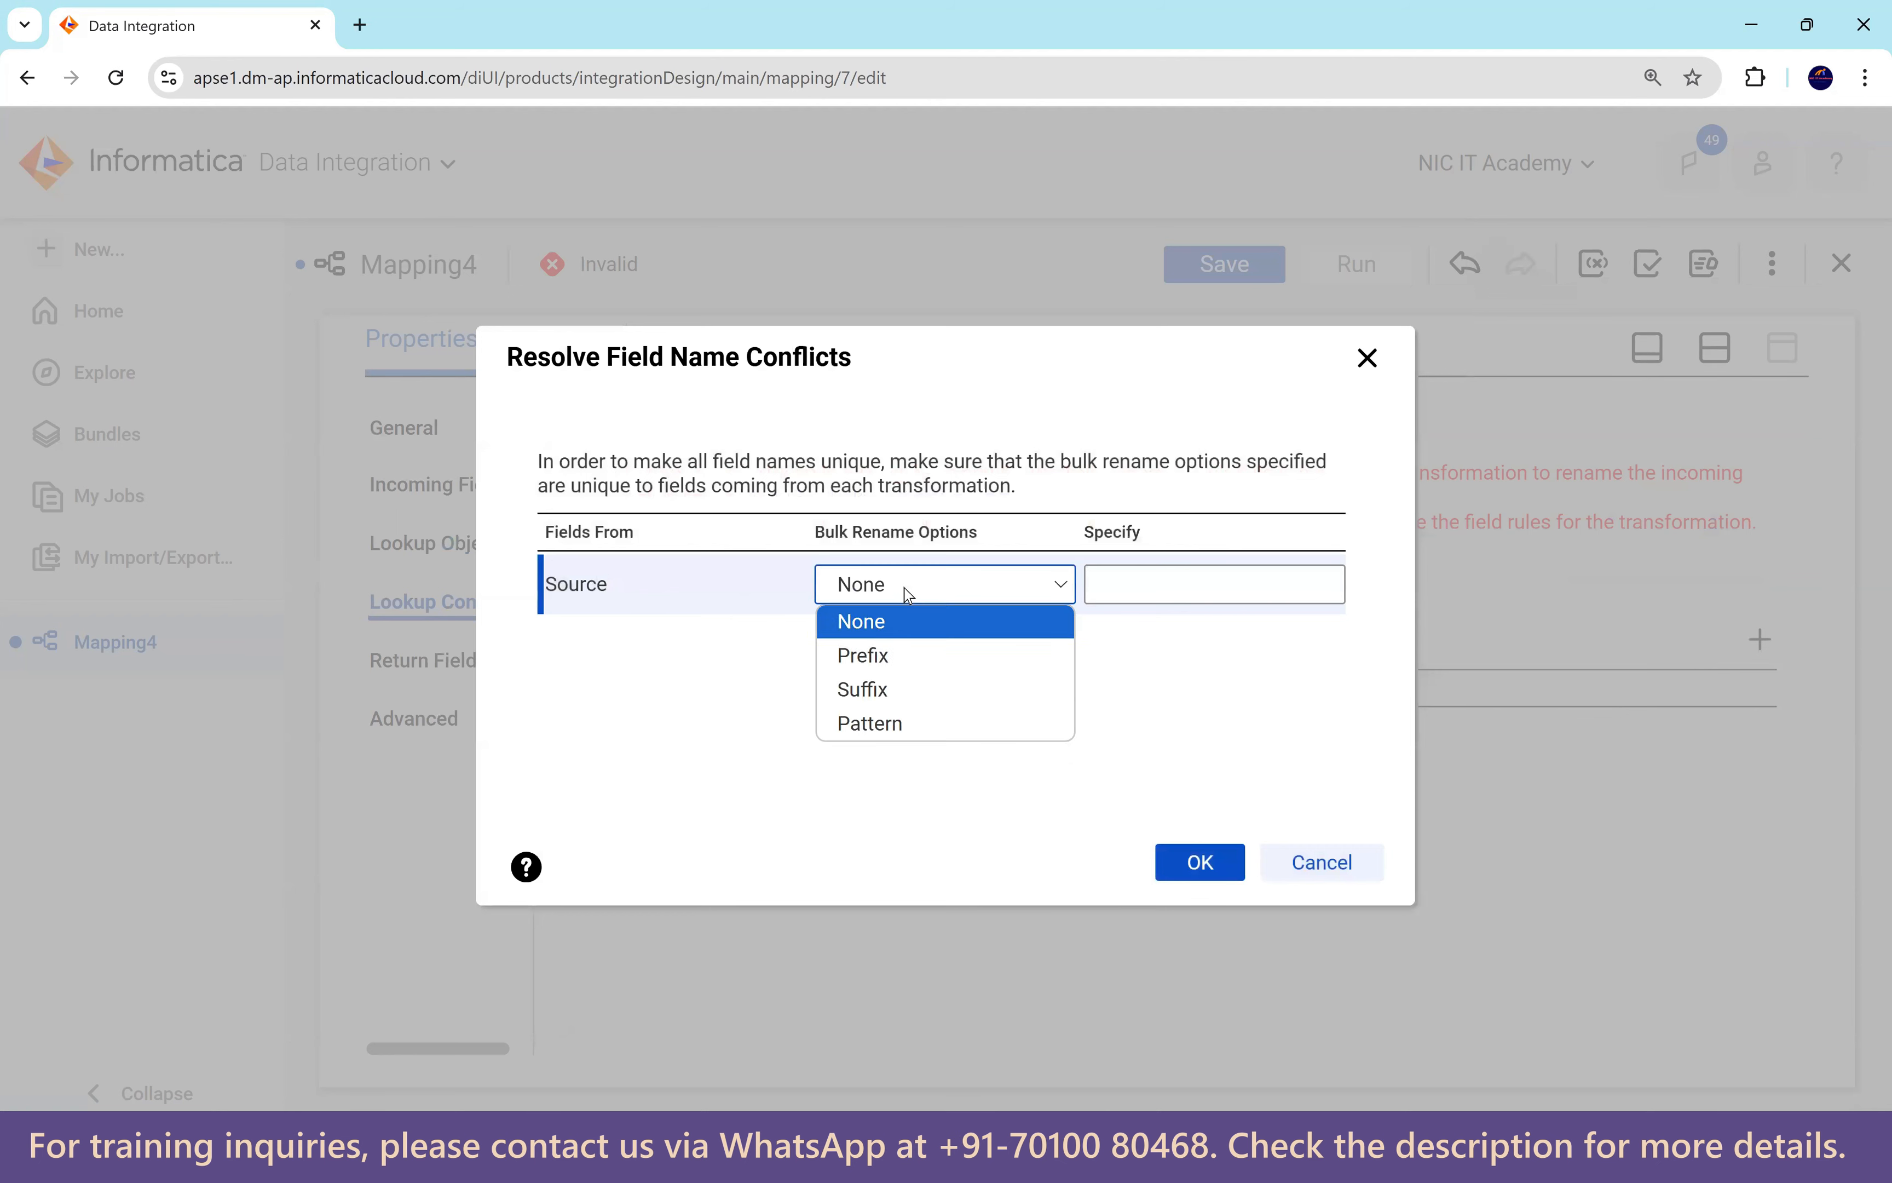
left_click(890, 651)
left_click(1129, 592)
type("e")
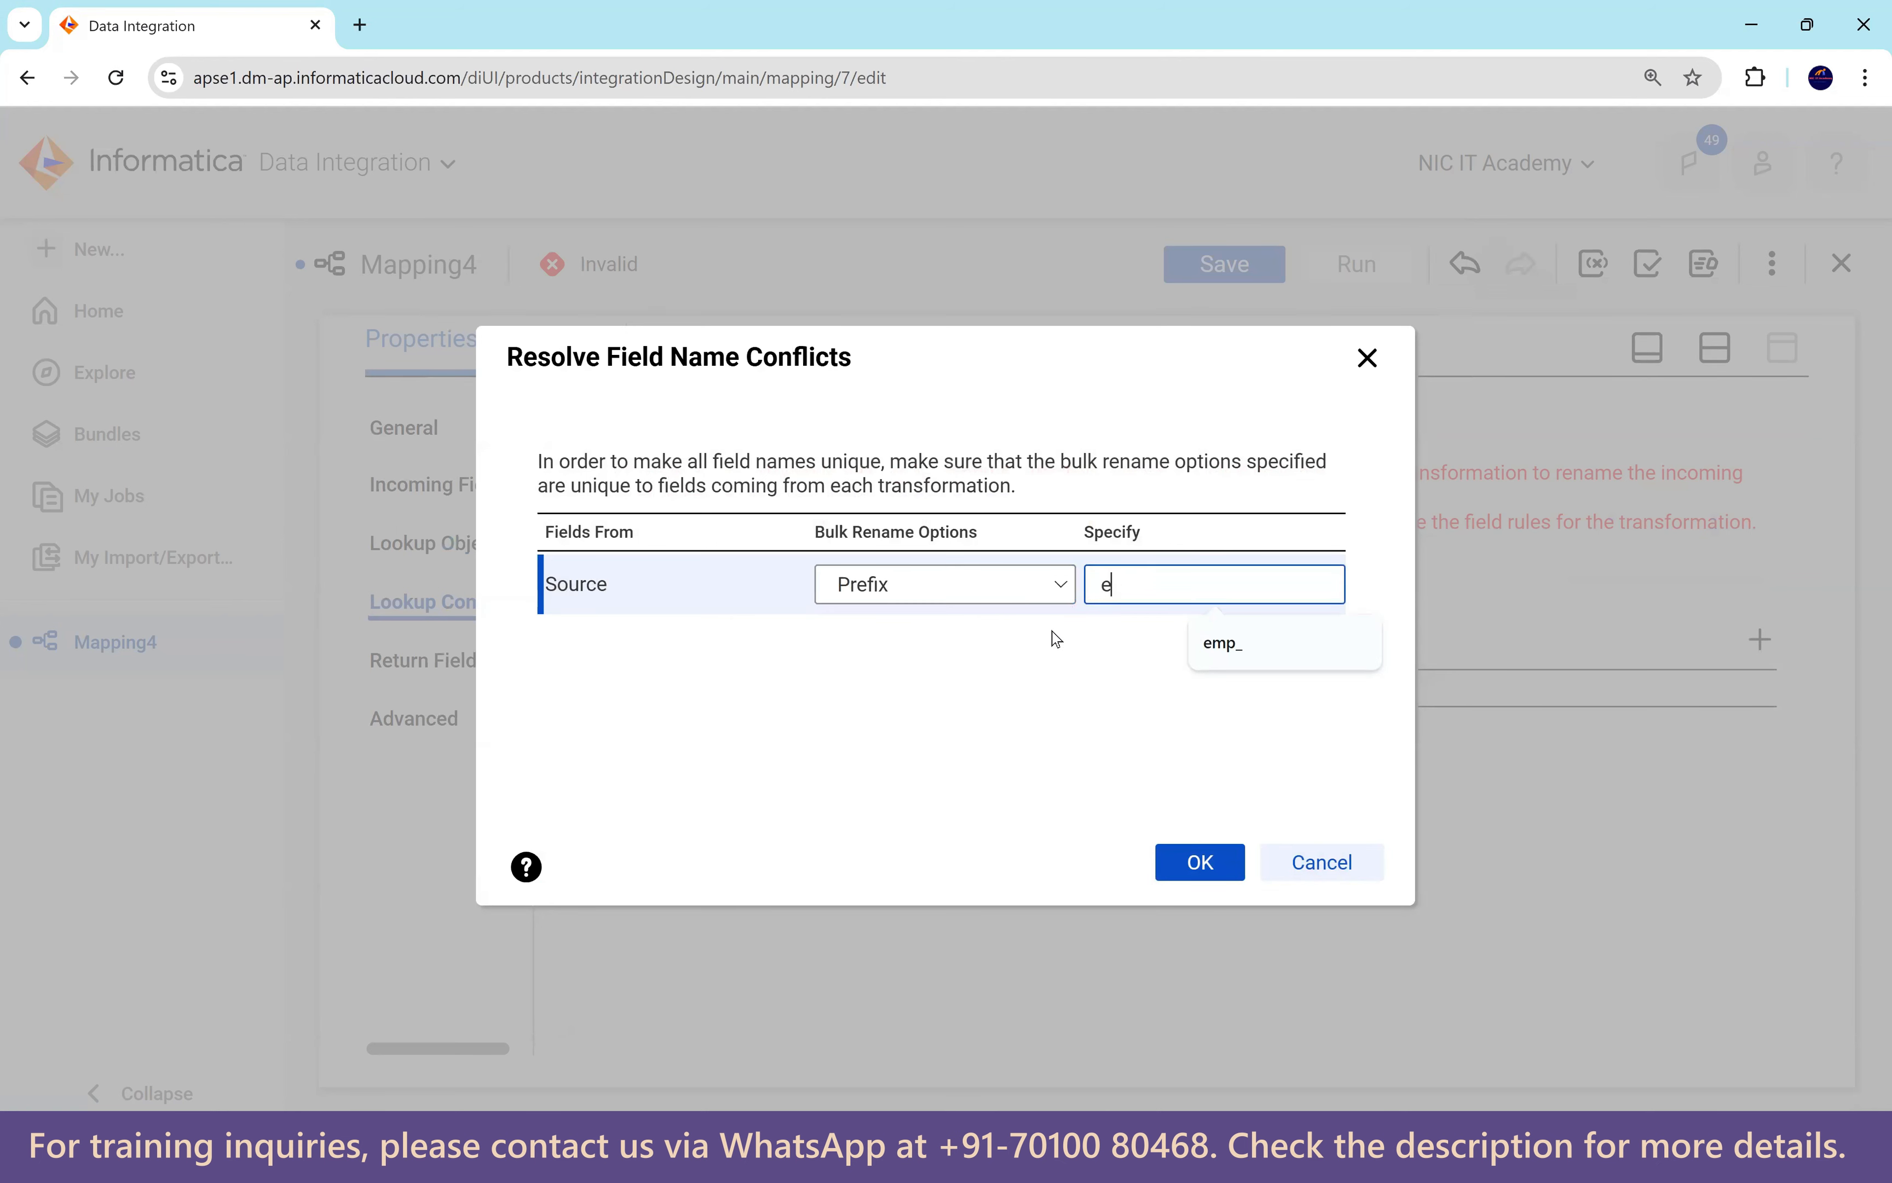
type("mp_")
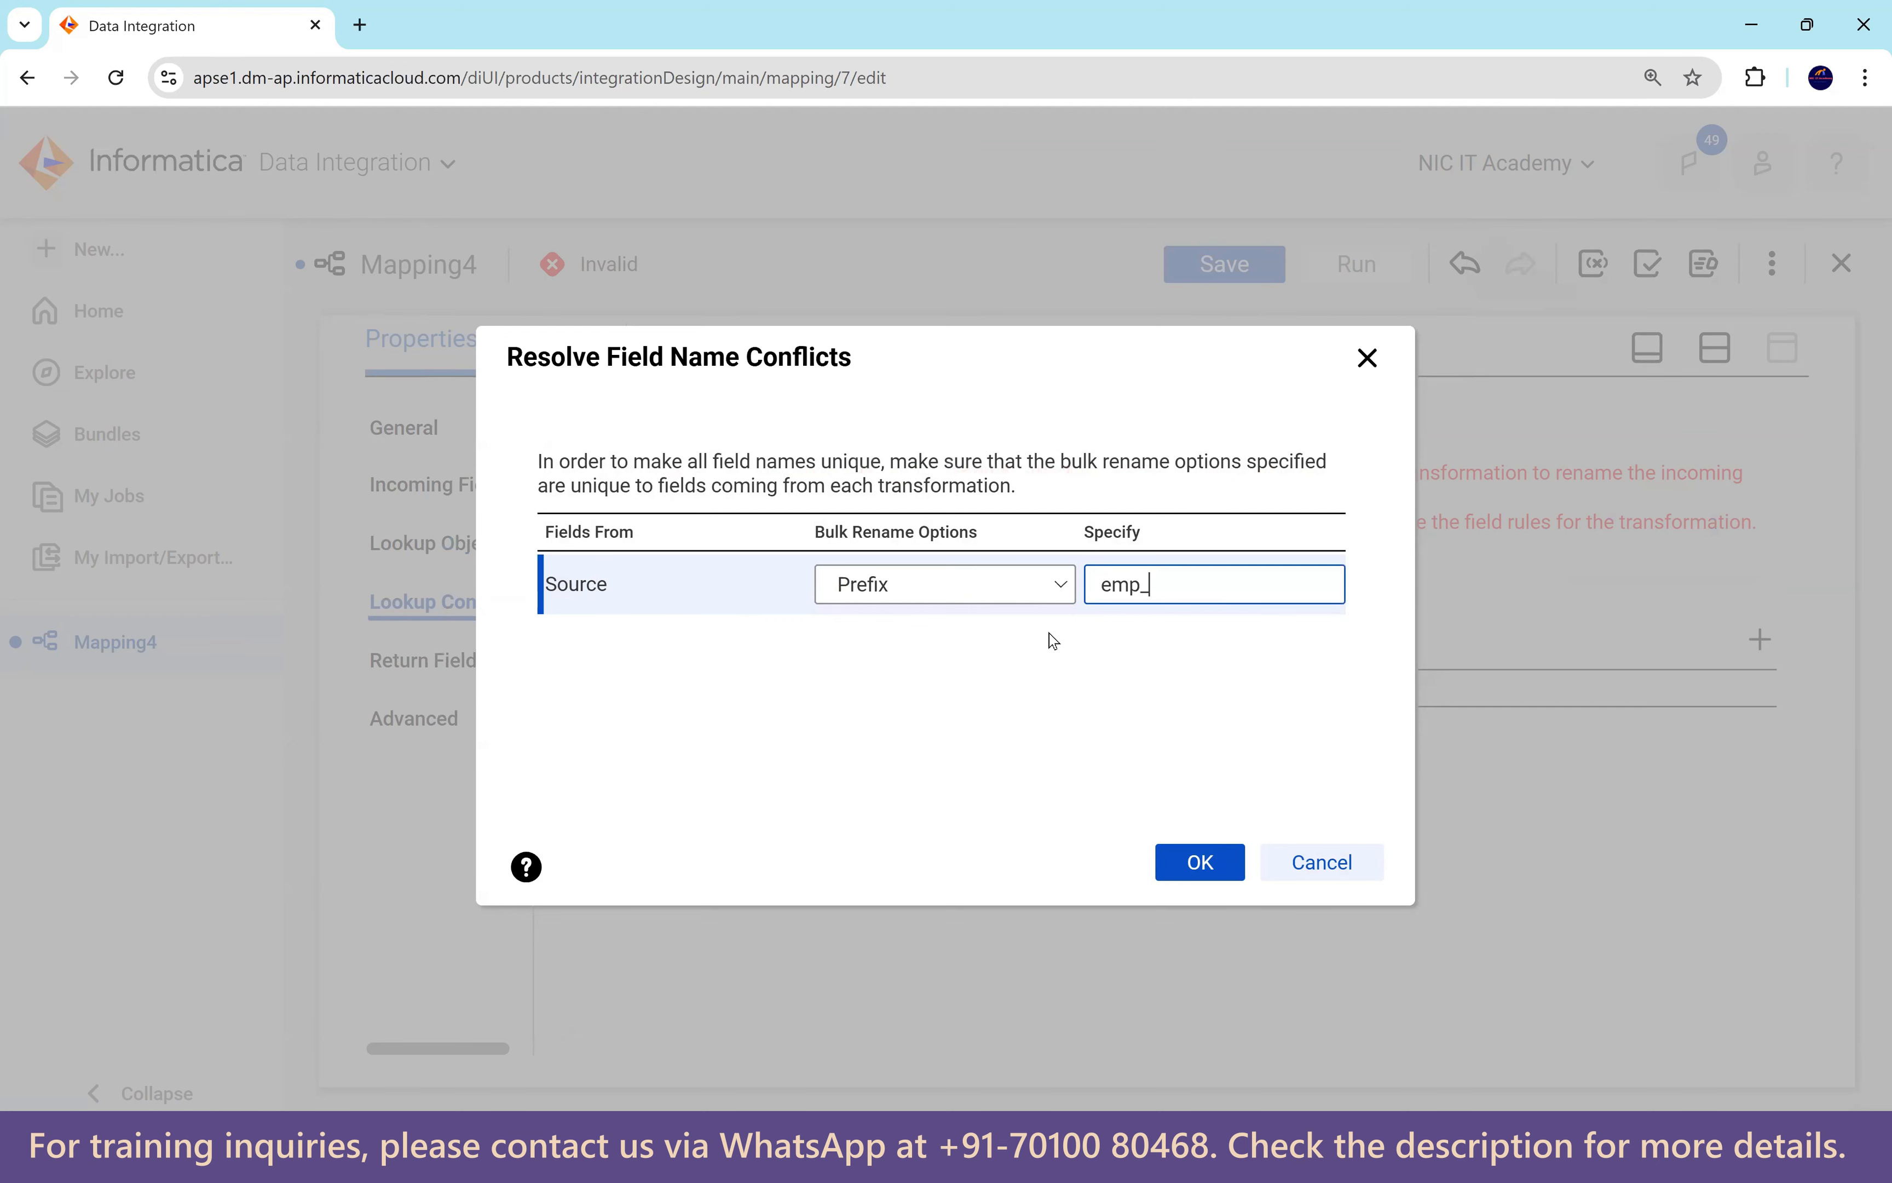
left_click(1202, 863)
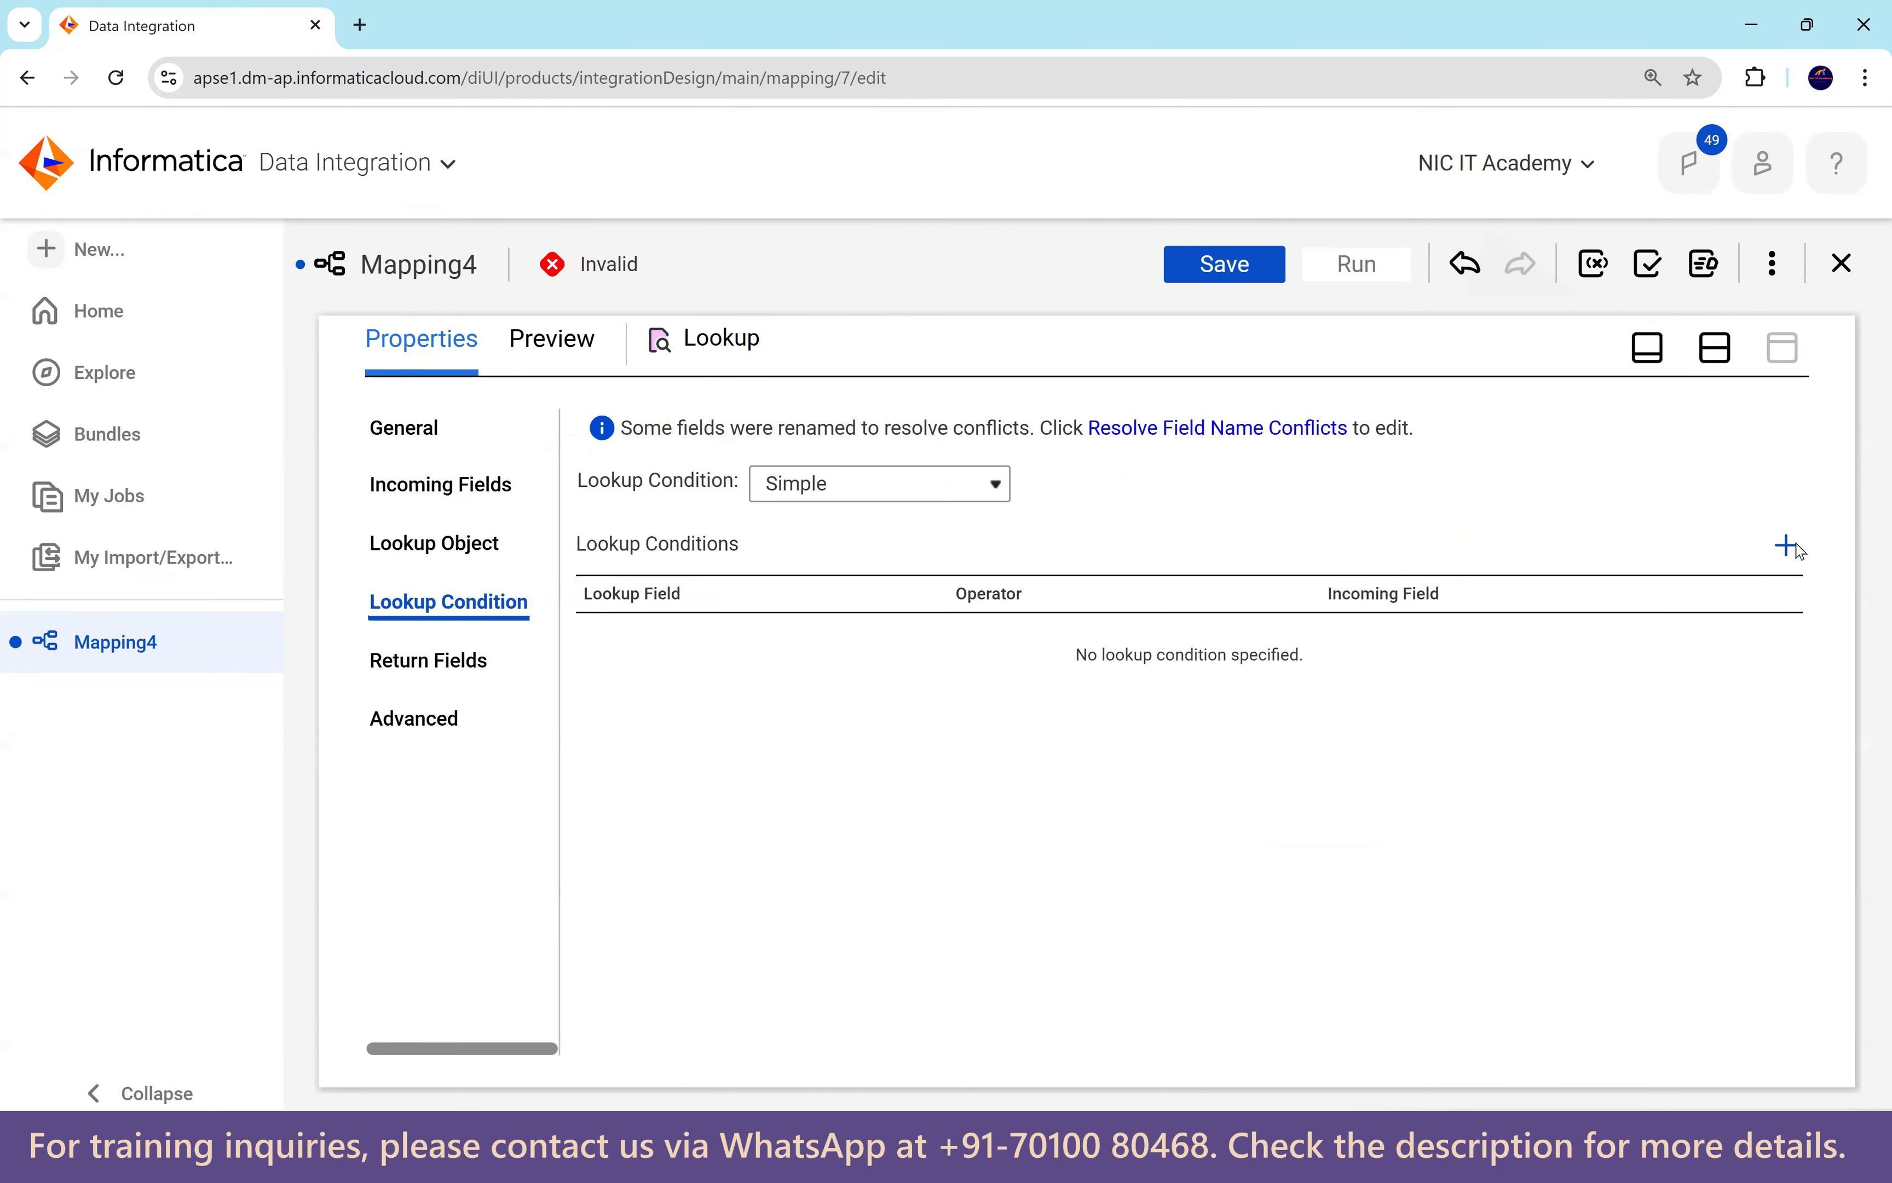
Add the lookup condition DEPARTMENT_ID = emp_DEPARTMENT_ID.
left_click(1788, 547)
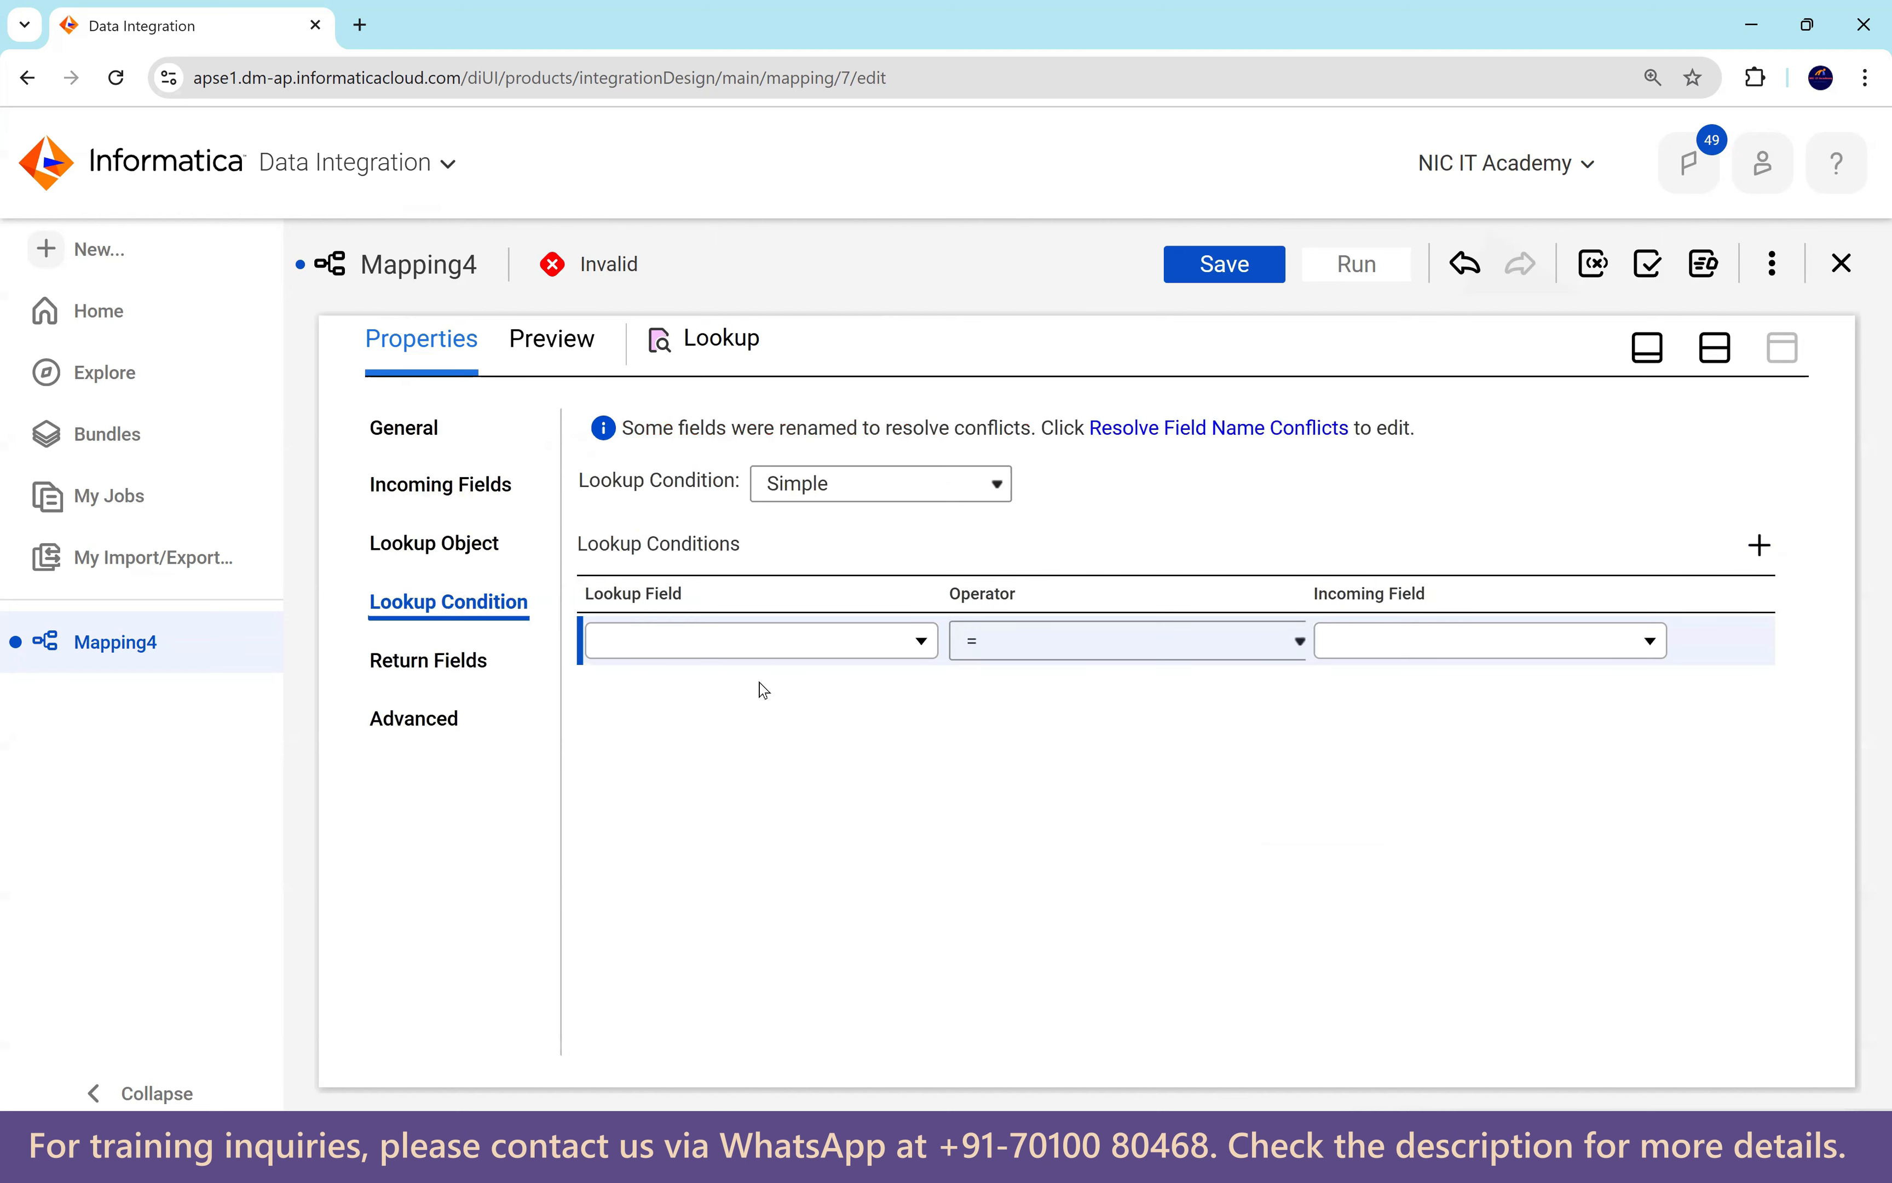
left_click(751, 646)
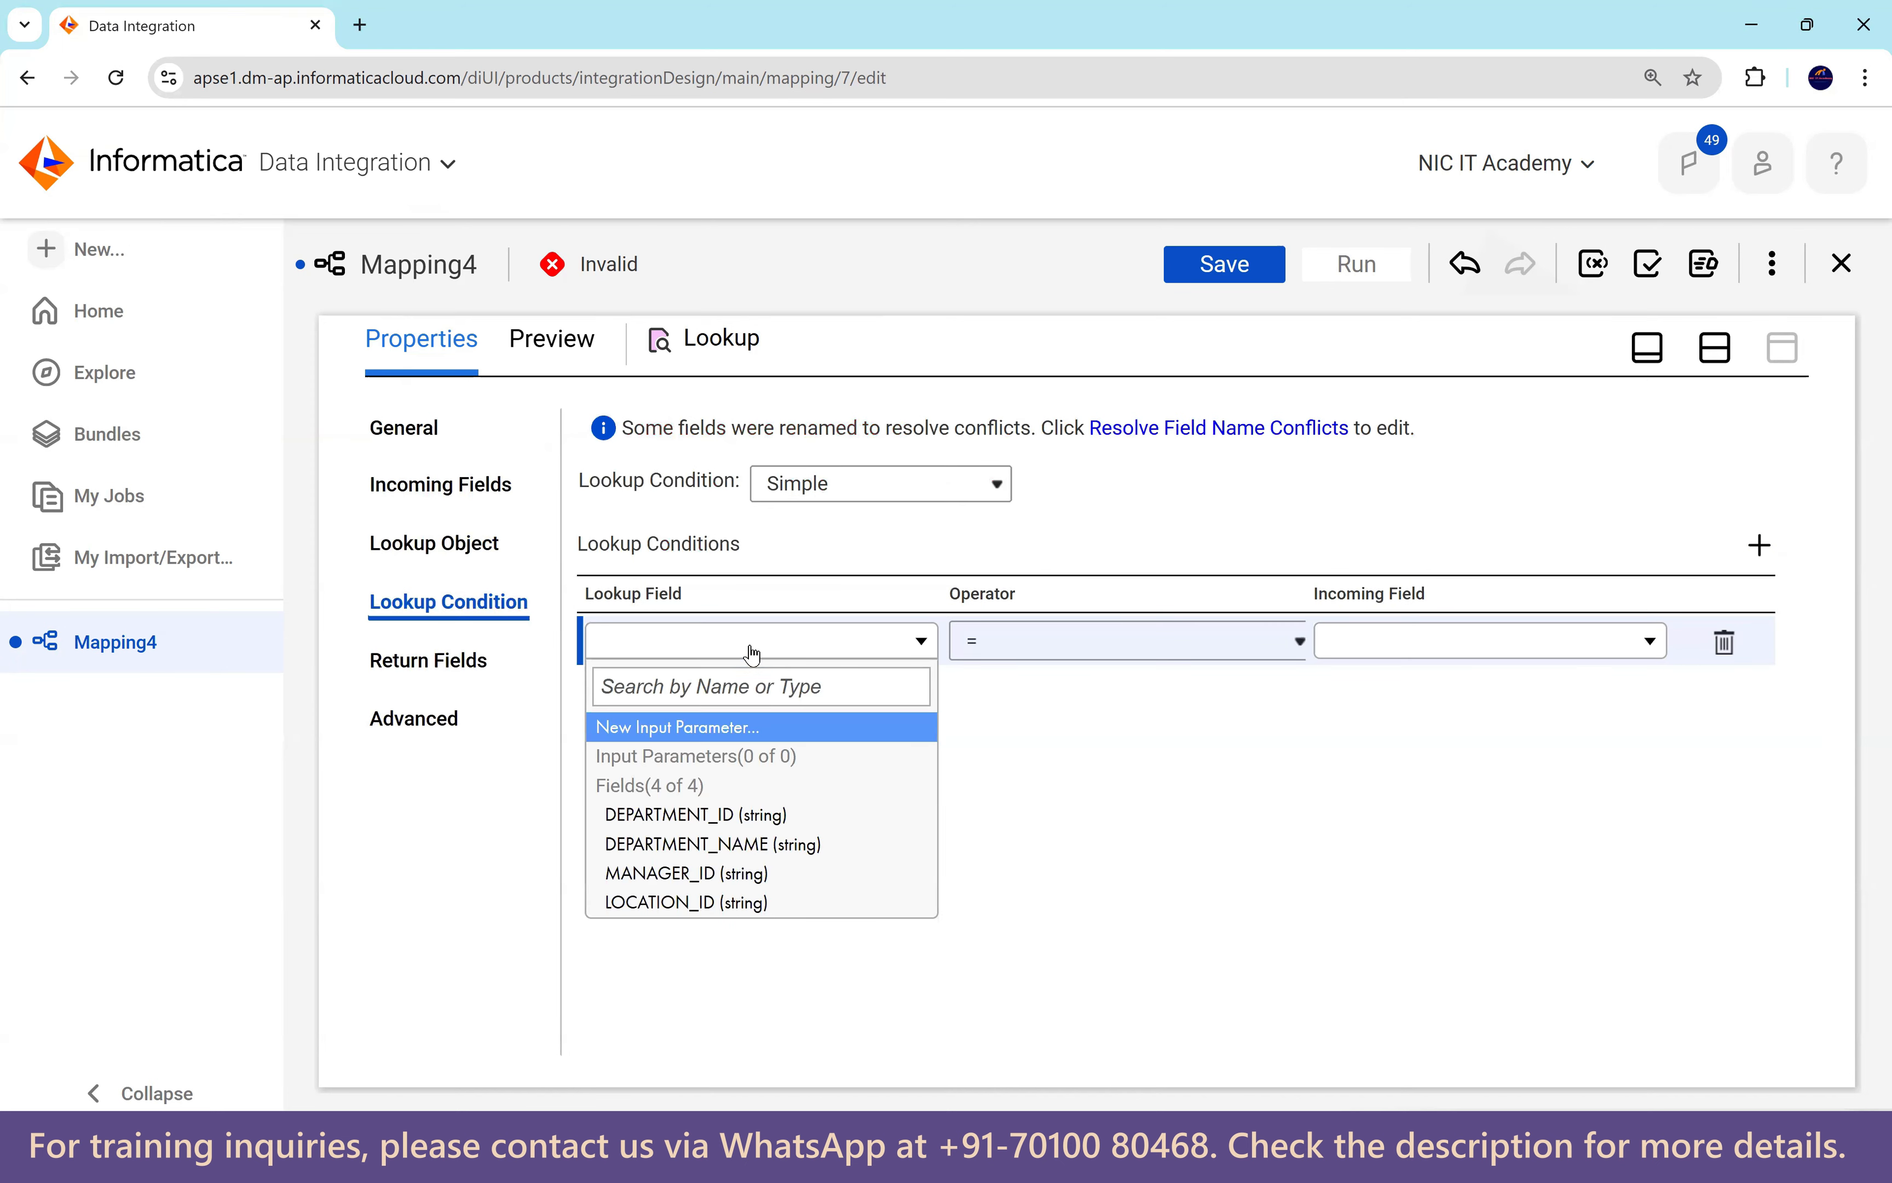
left_click(761, 816)
left_click(1381, 645)
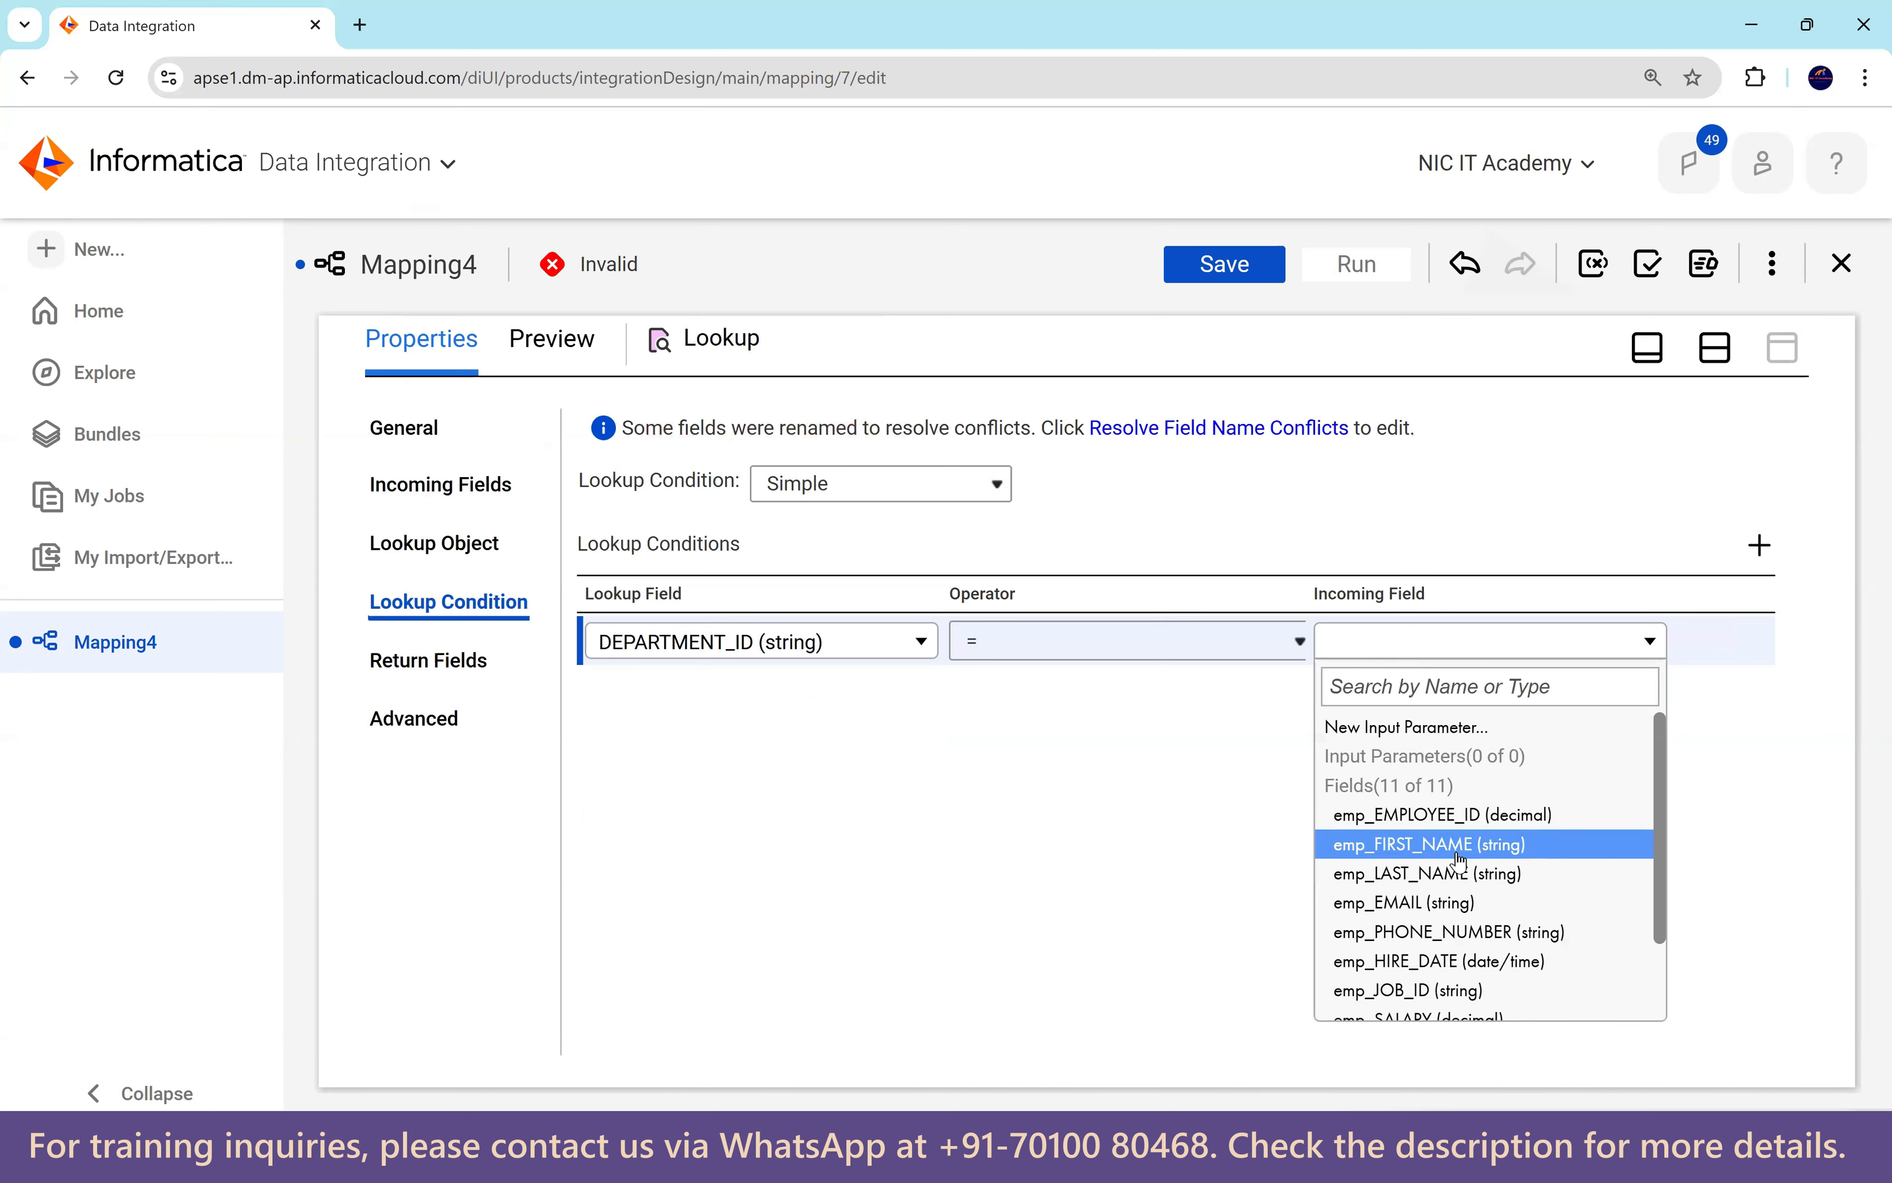
scroll(1447, 876, "down", 2)
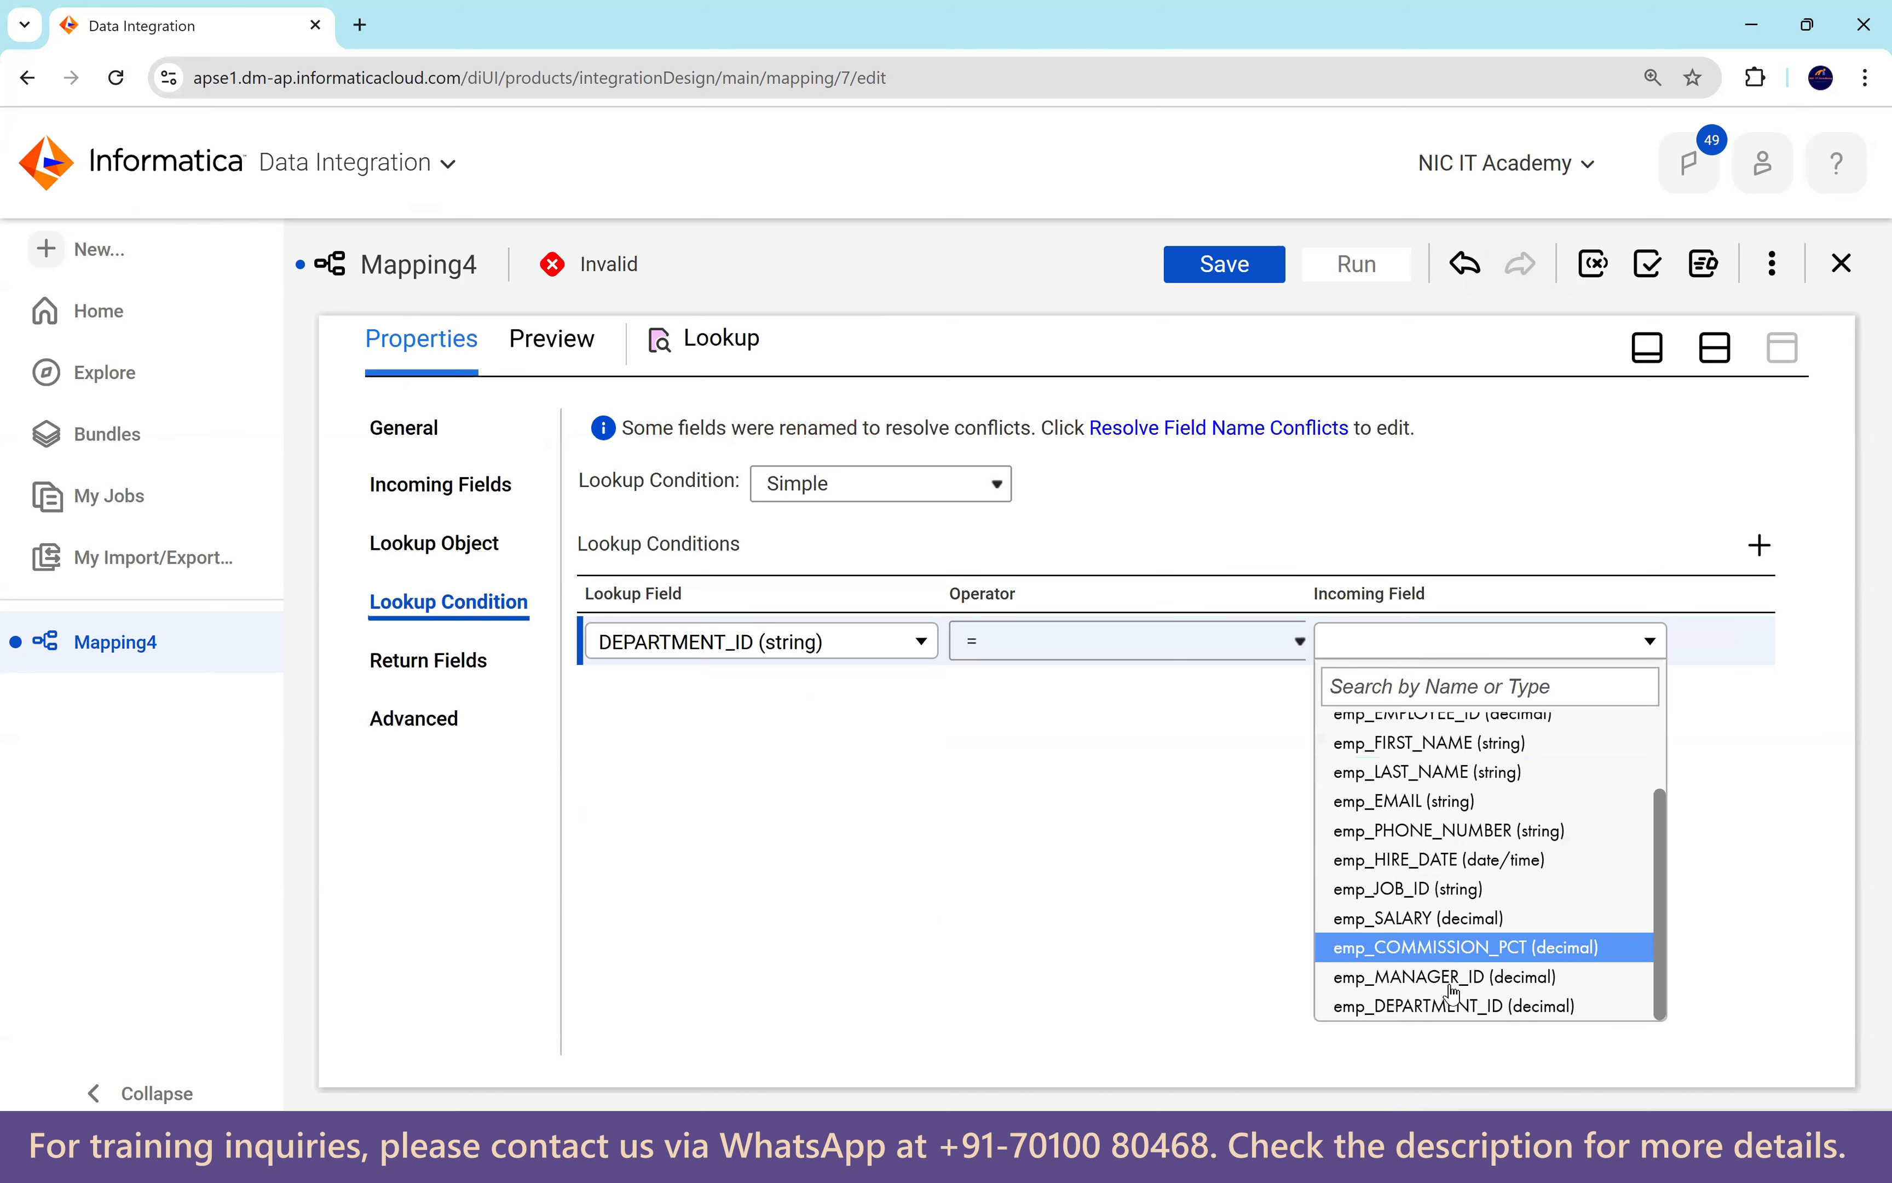
left_click(1484, 1008)
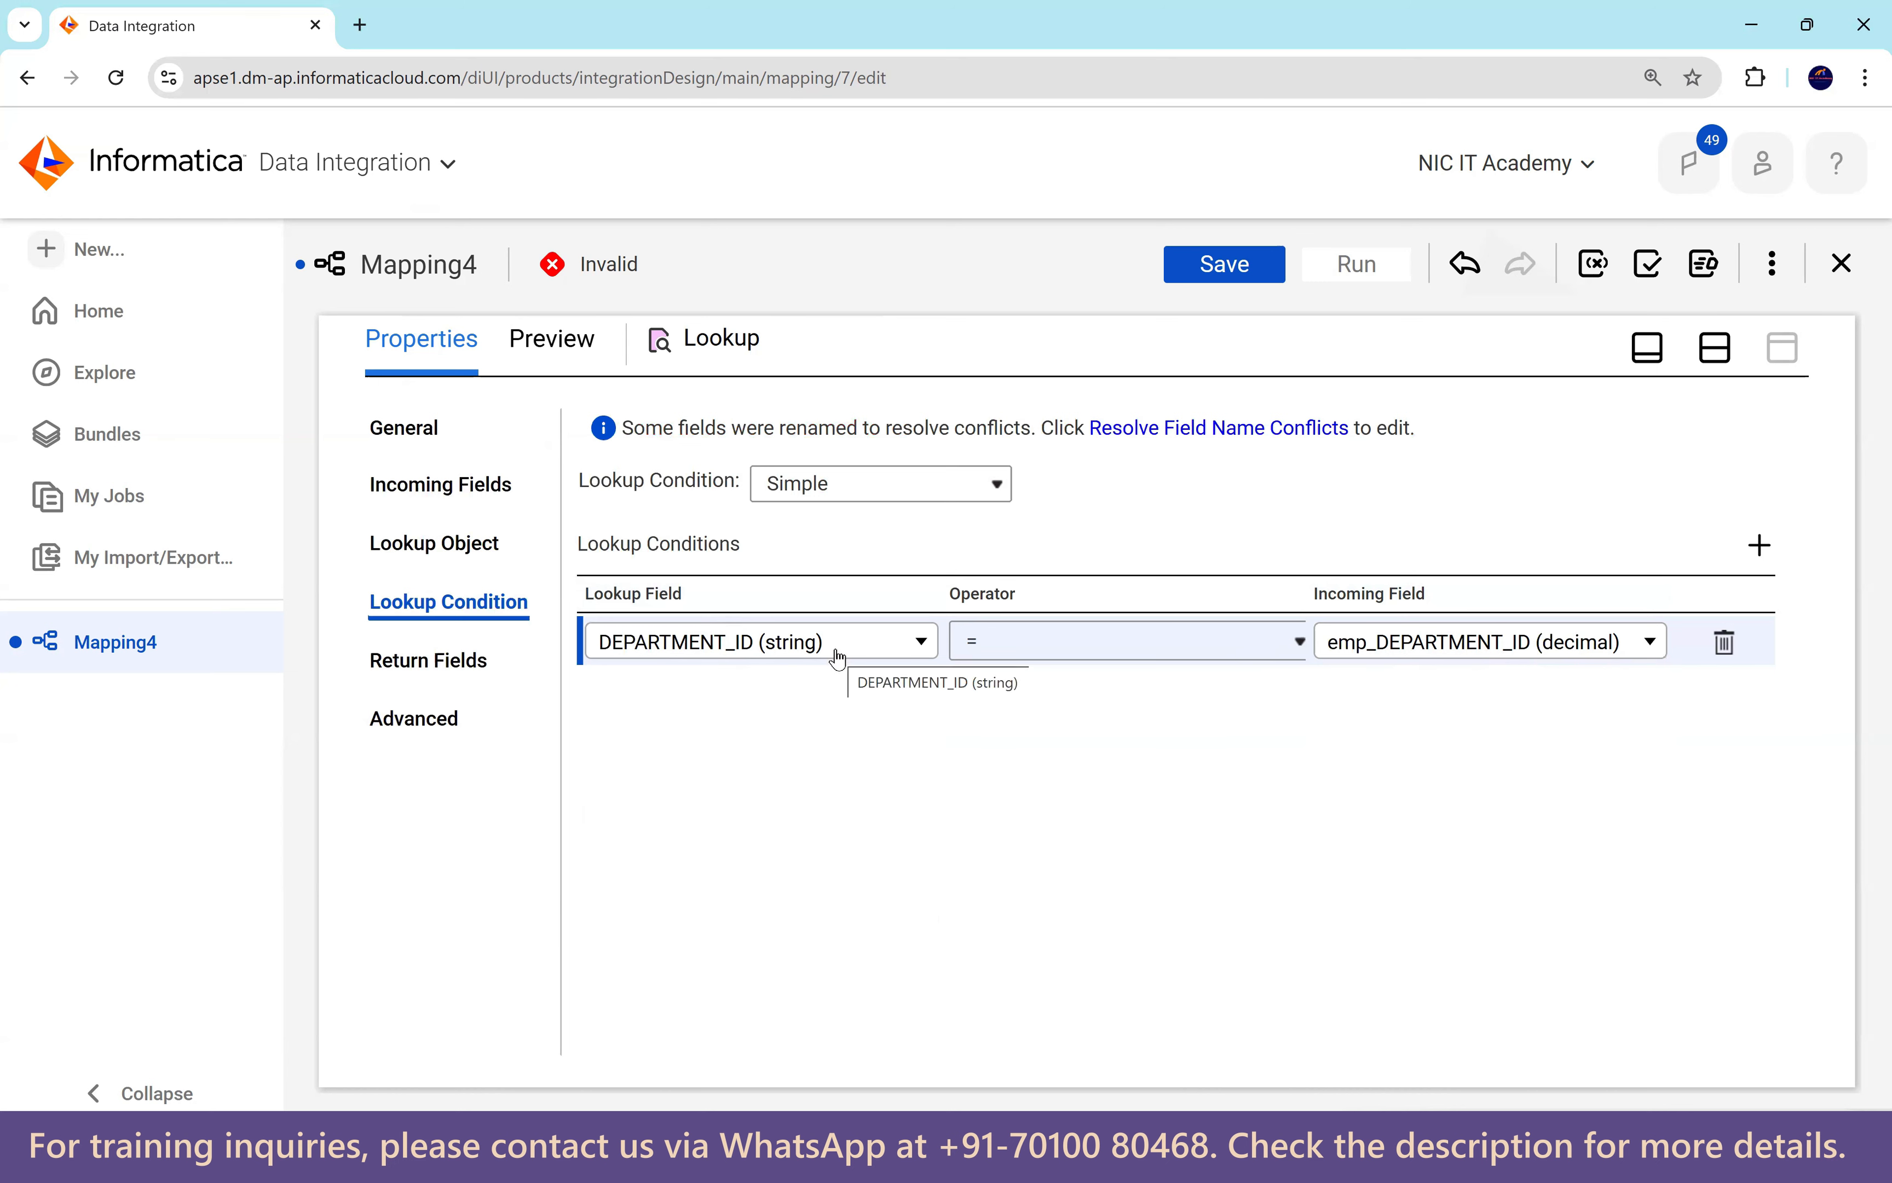
Compare the condition fields' data types with the lookup's return fields.
left_click(438, 667)
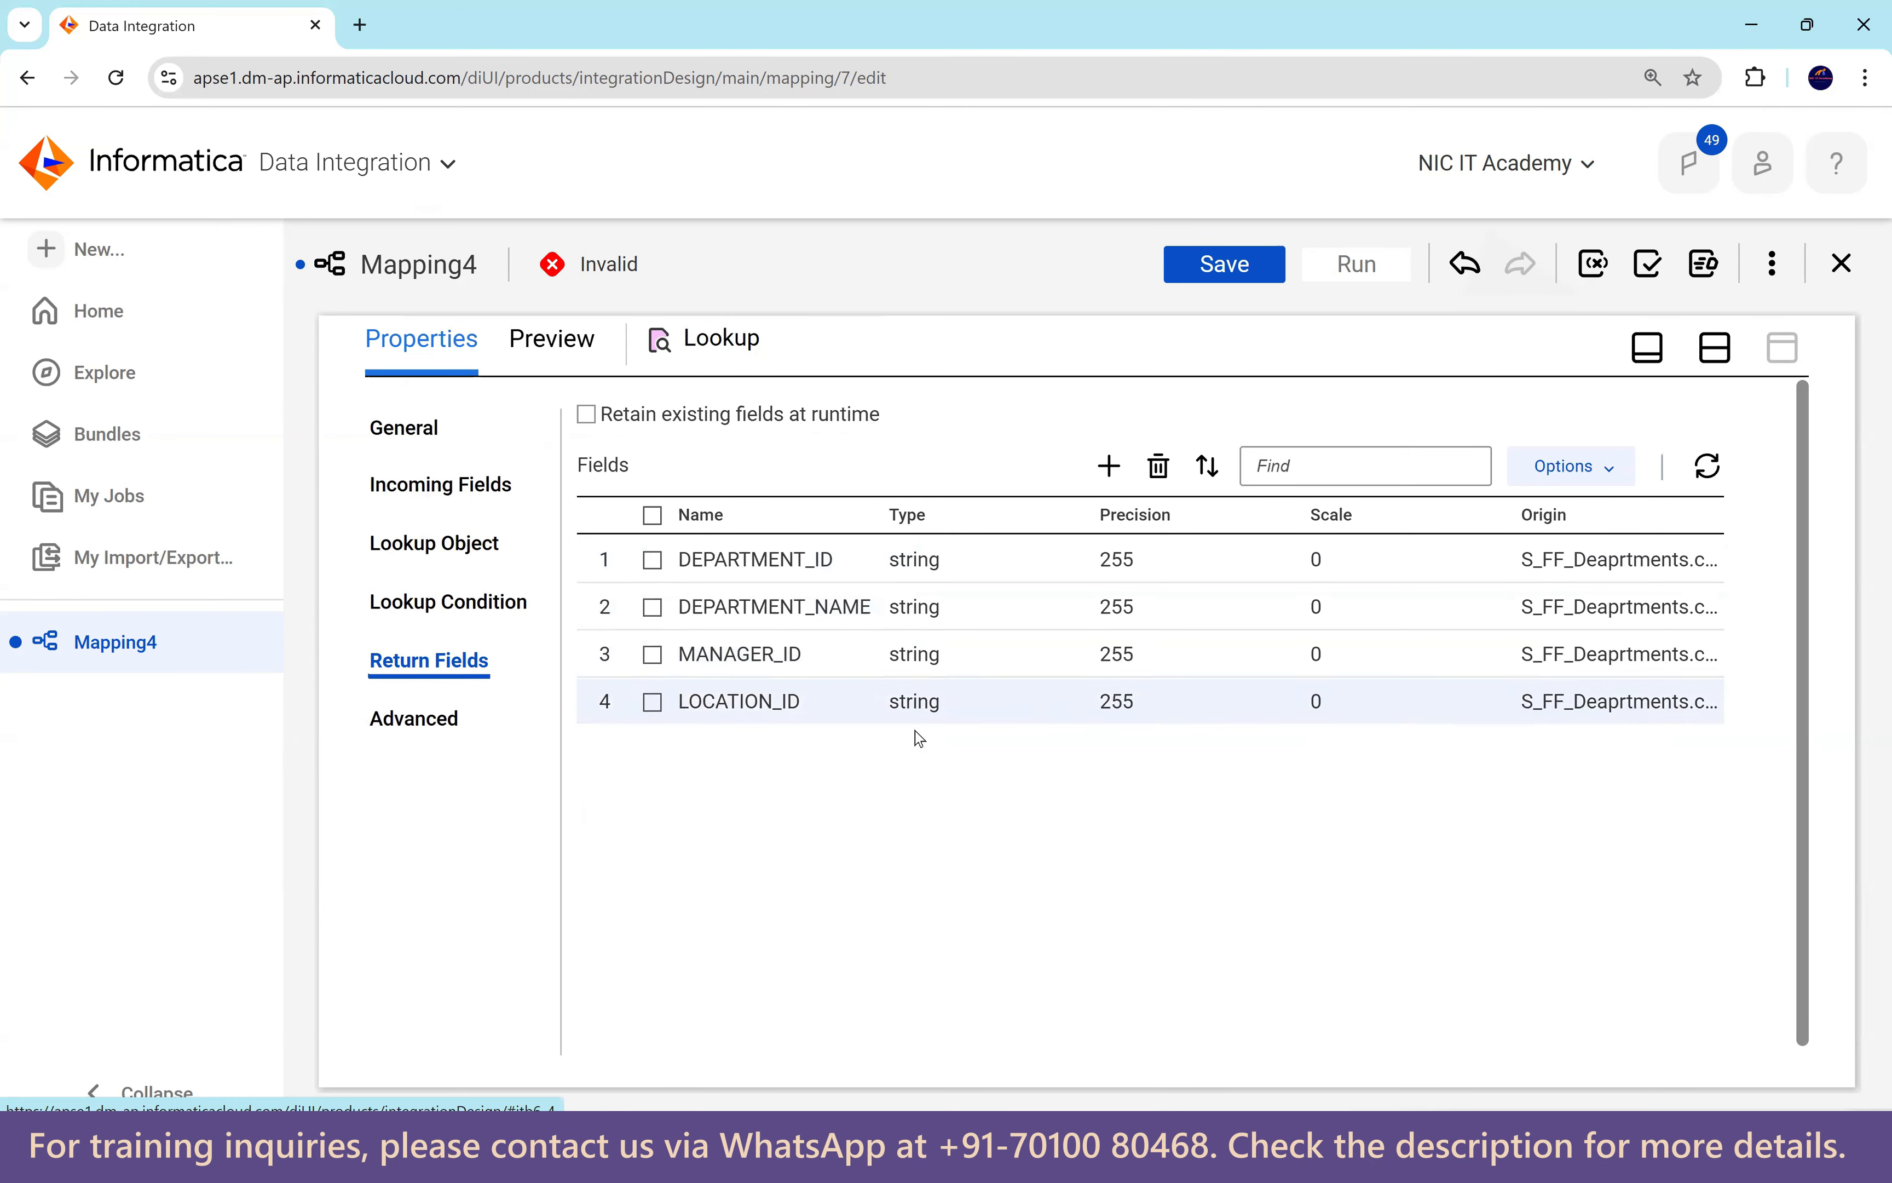
left_click(506, 603)
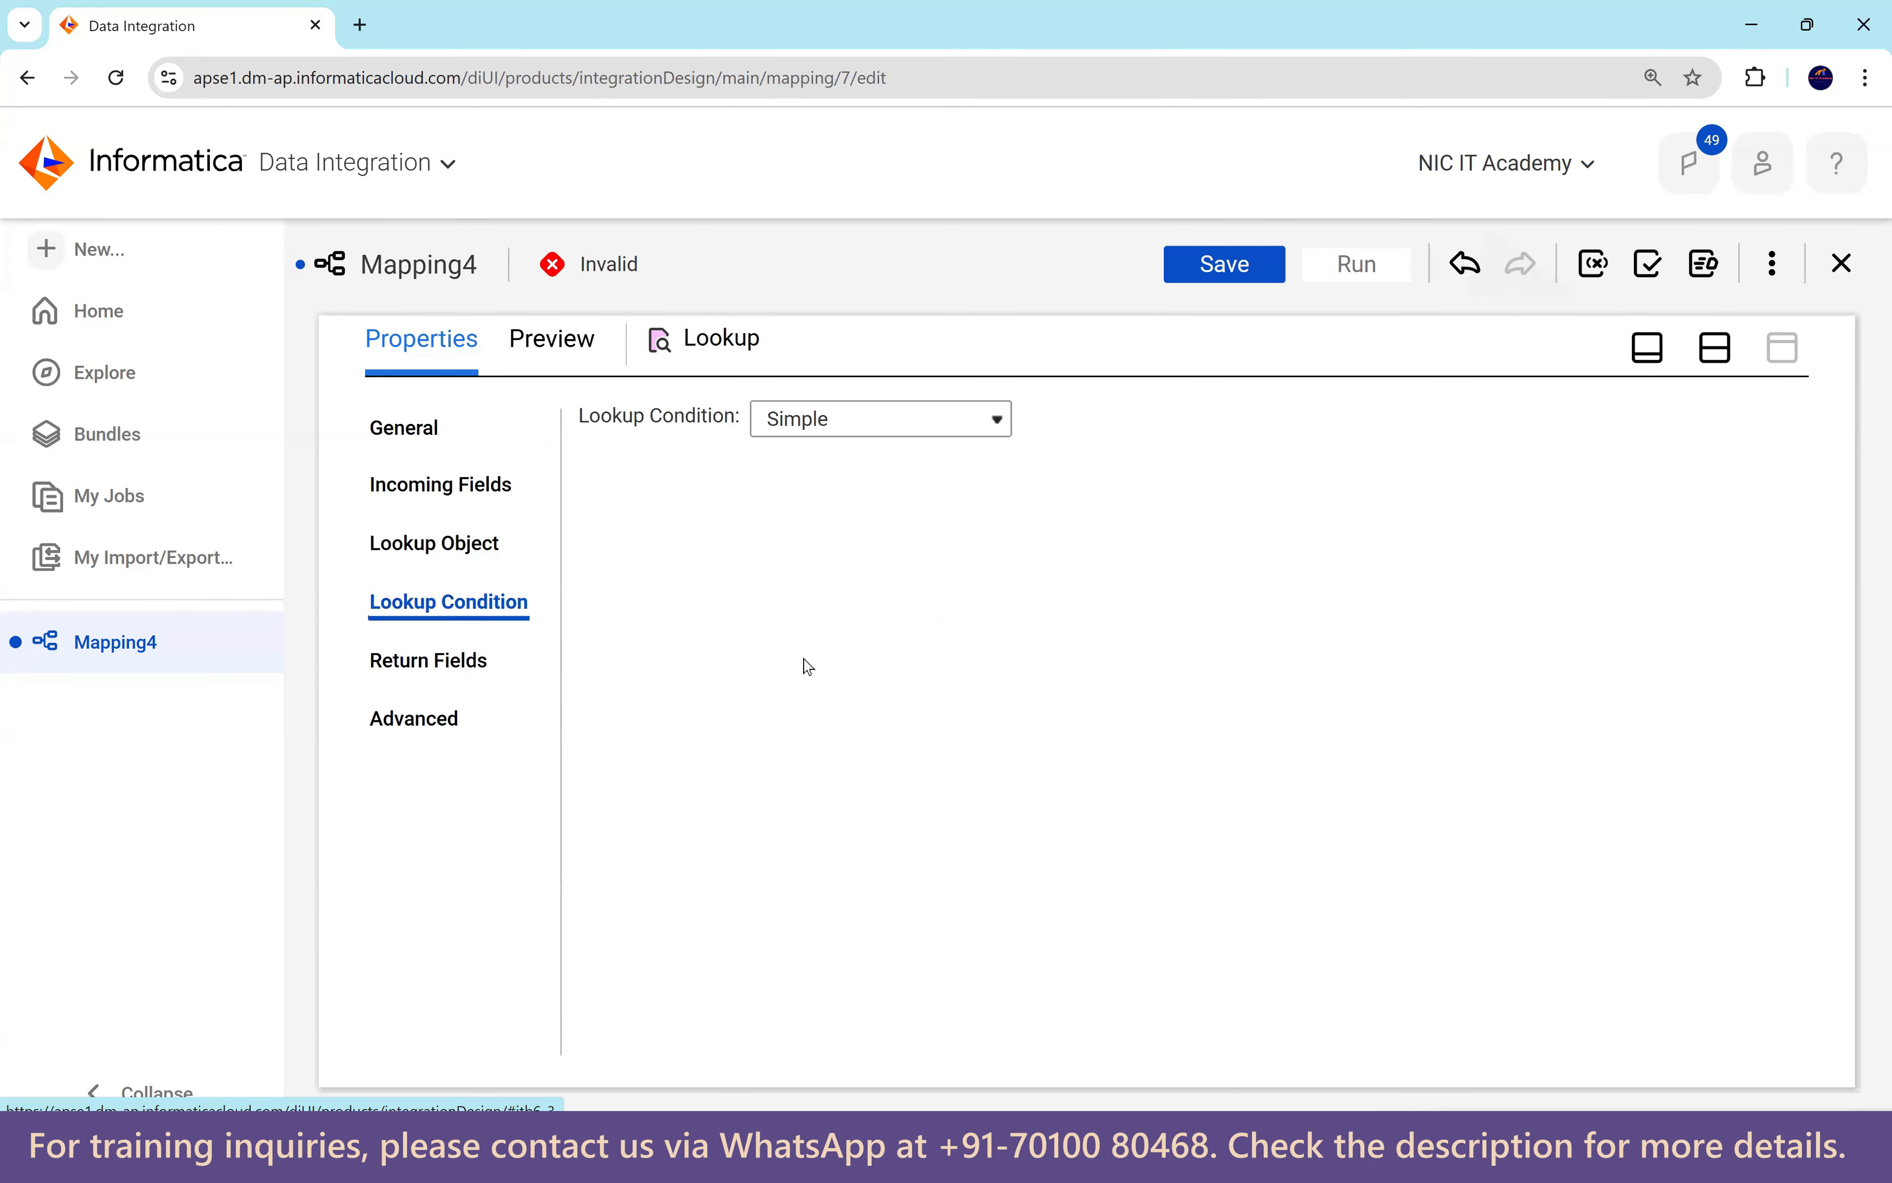
left_click(809, 649)
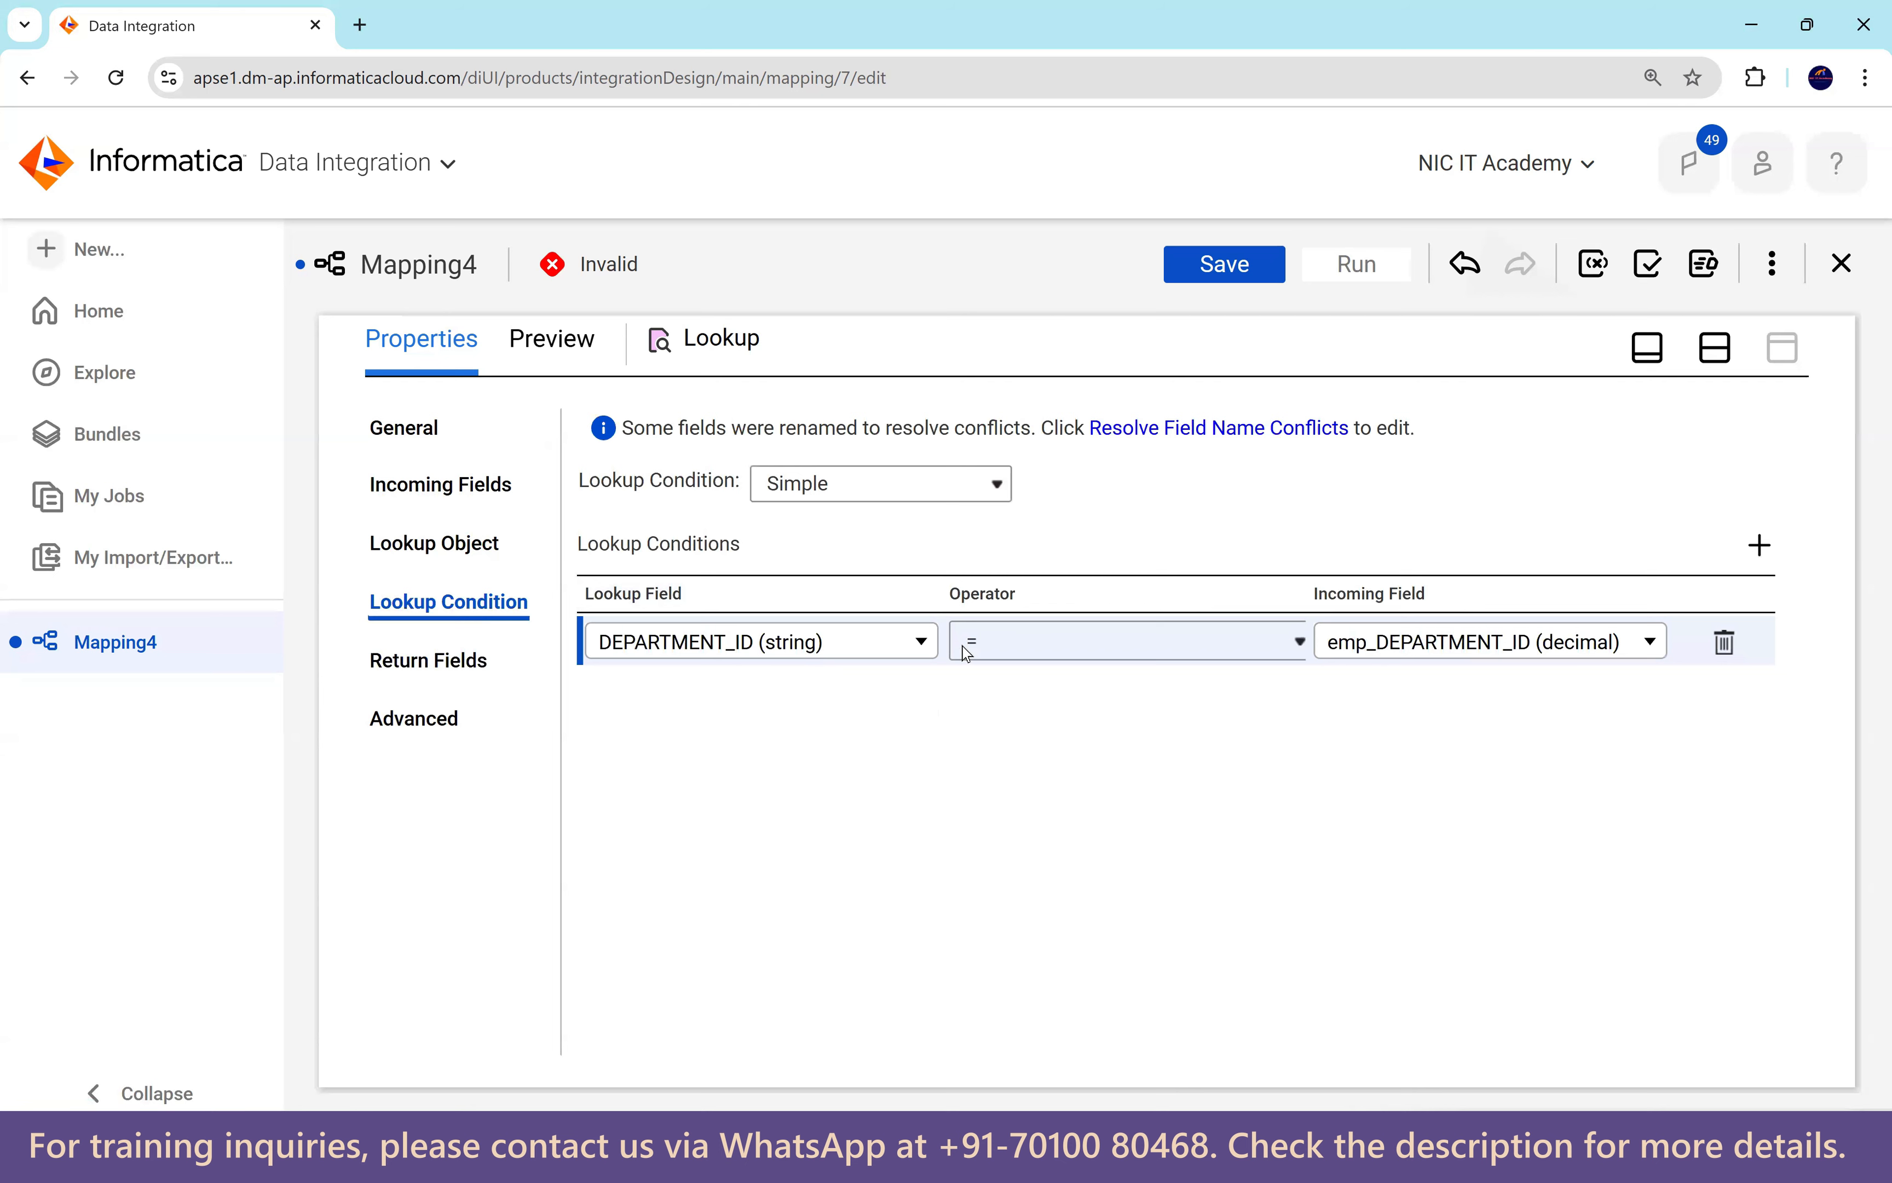
left_click(443, 660)
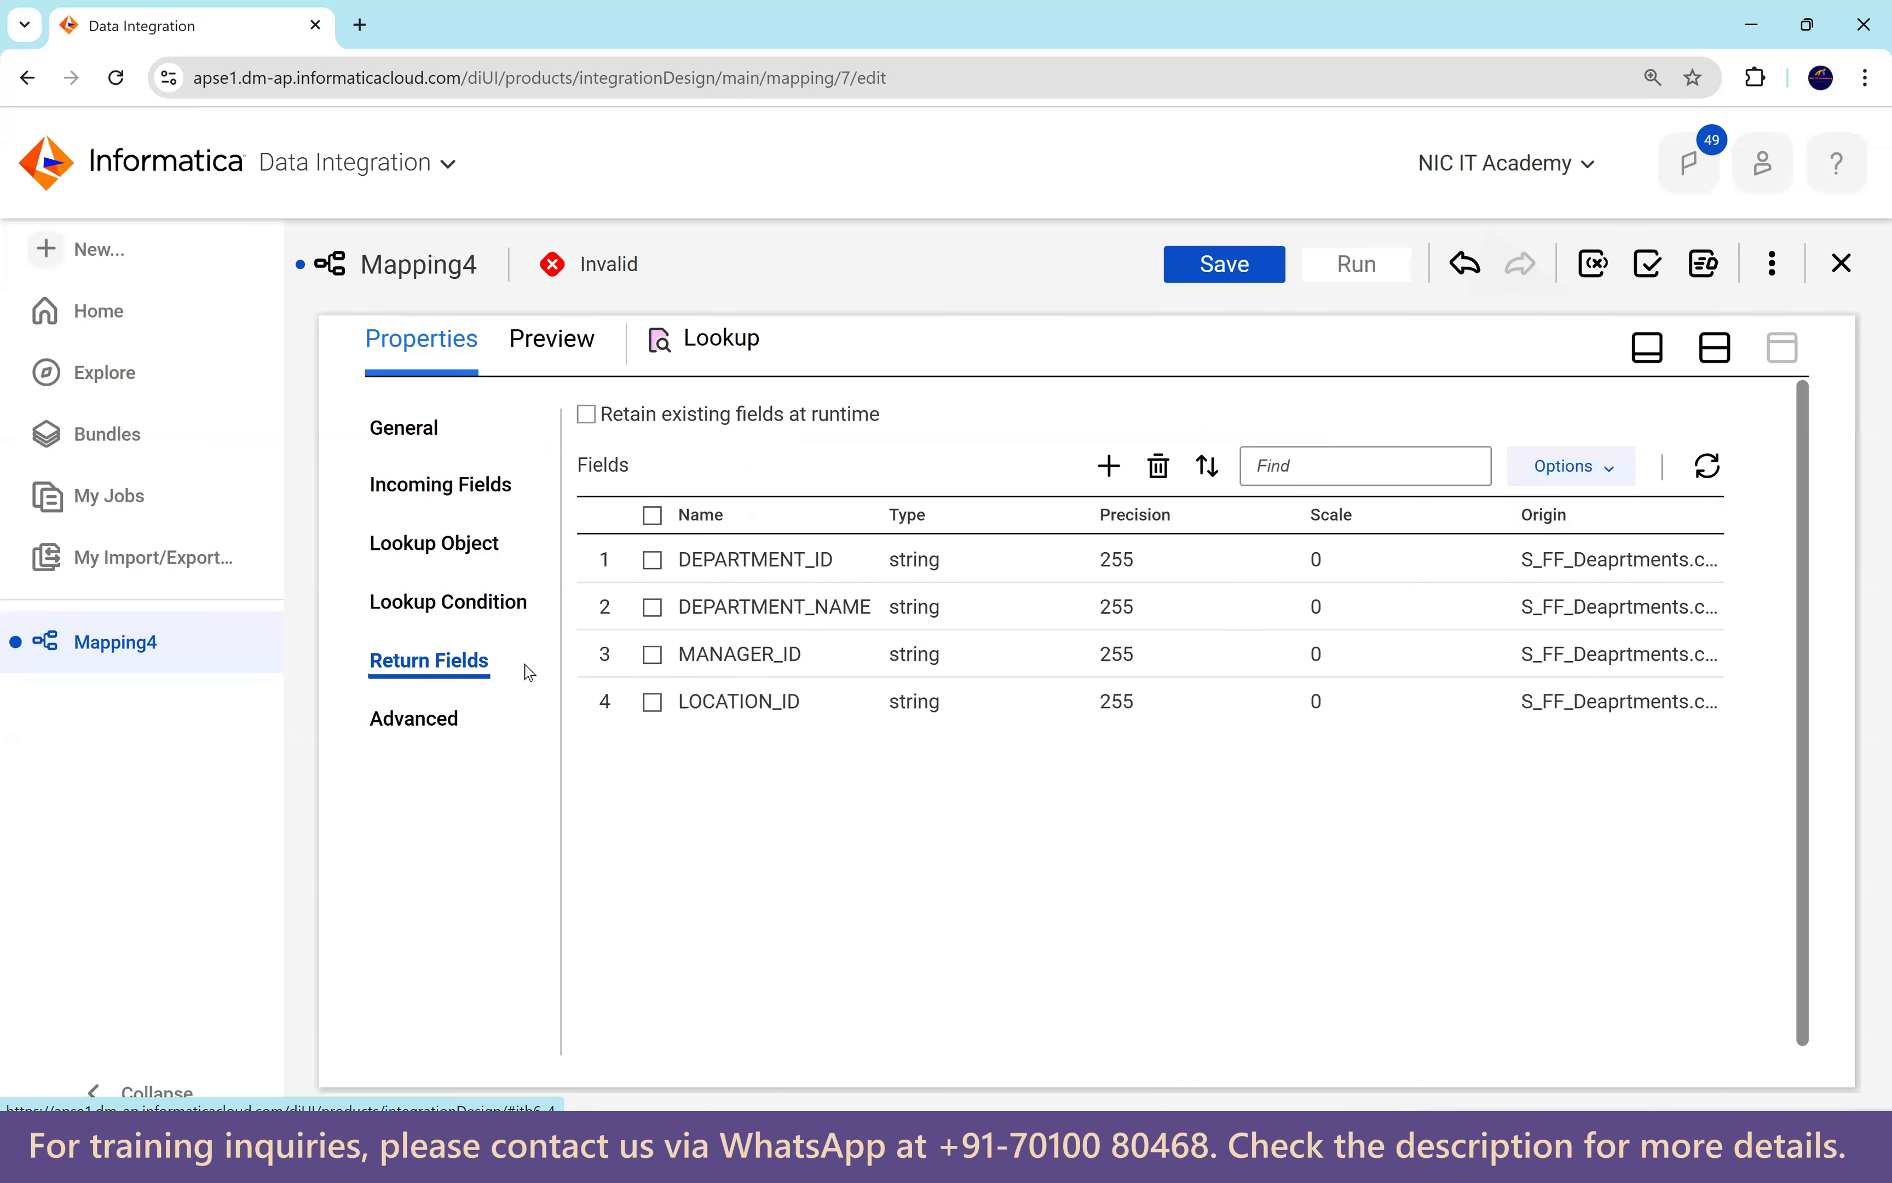
Show editable field metadata and set DEPARTMENT_ID to native type number, precision 4.
left_click(1554, 483)
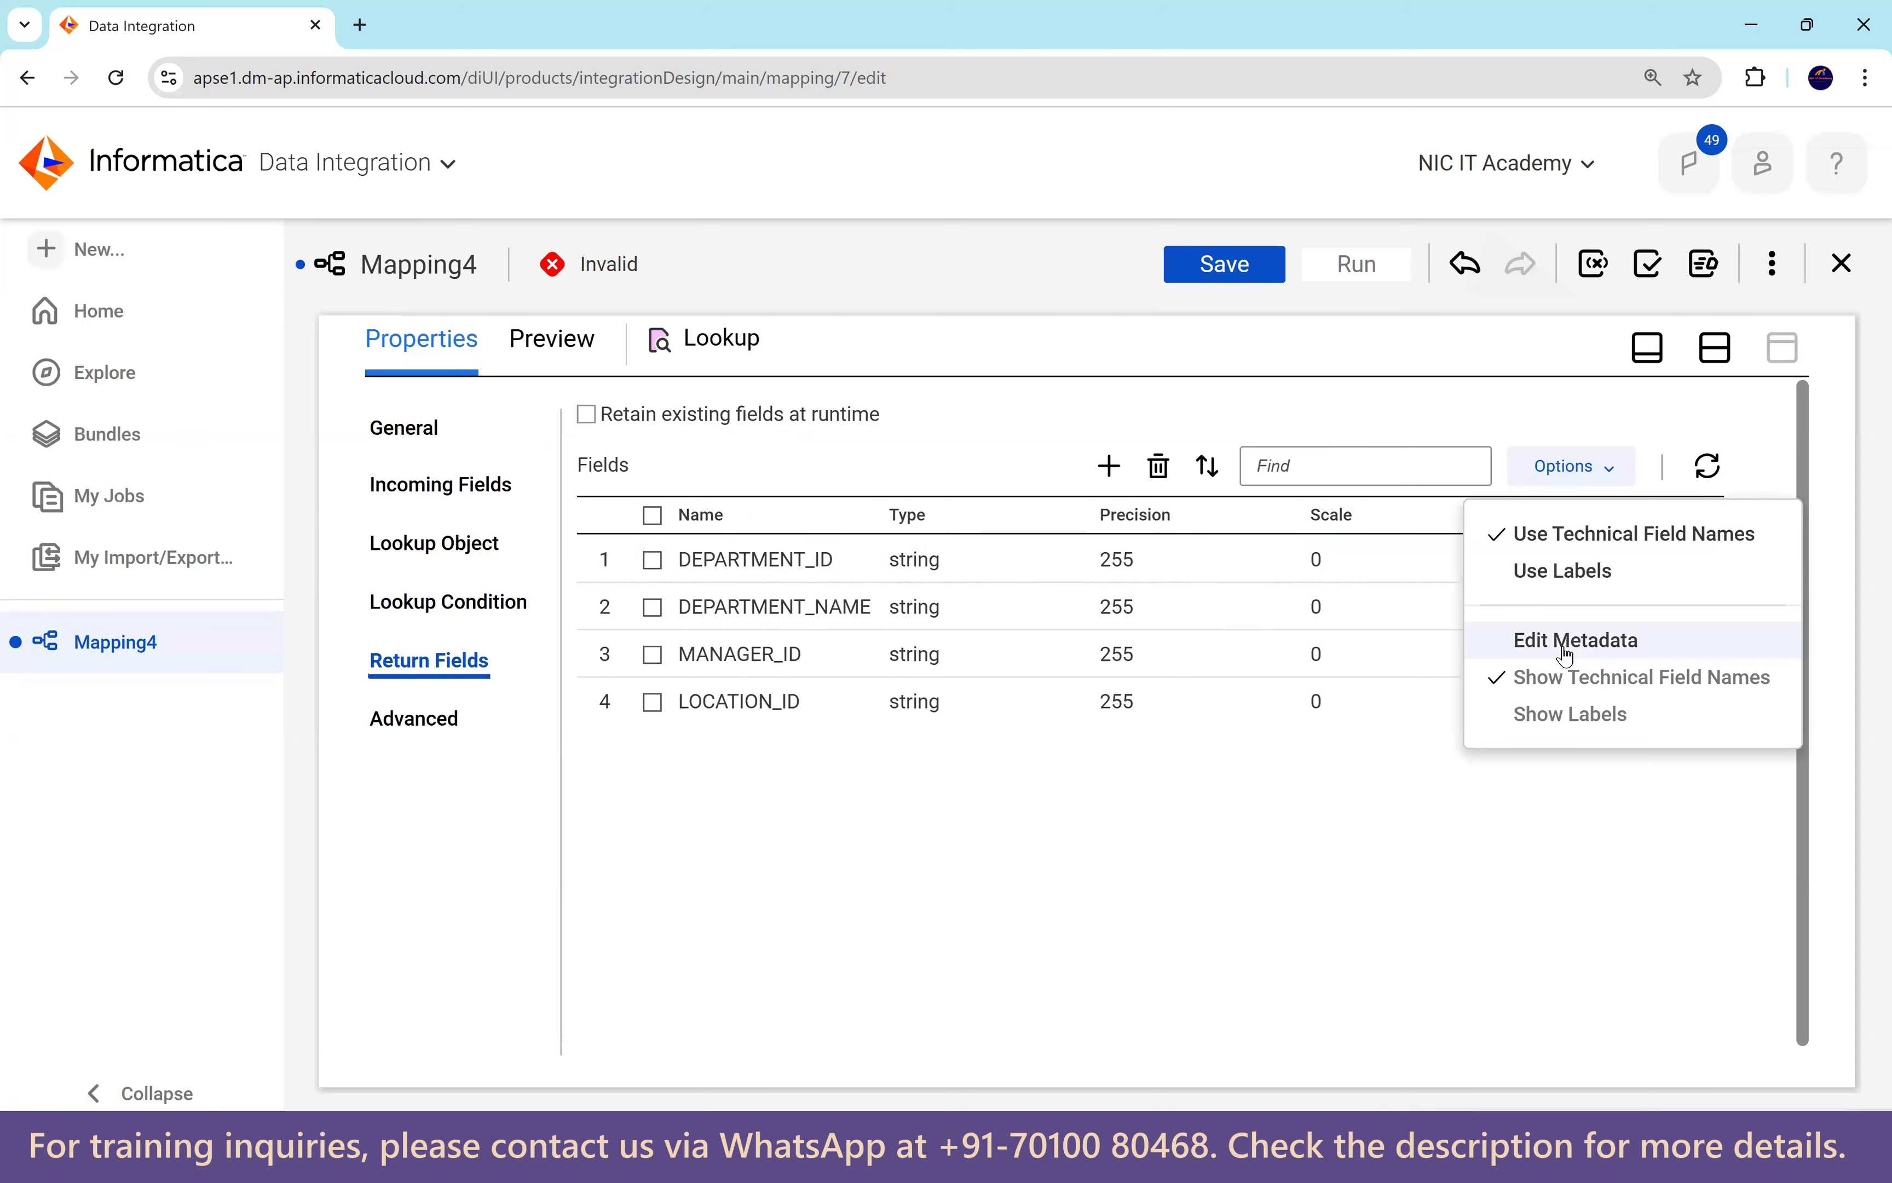
left_click(1591, 643)
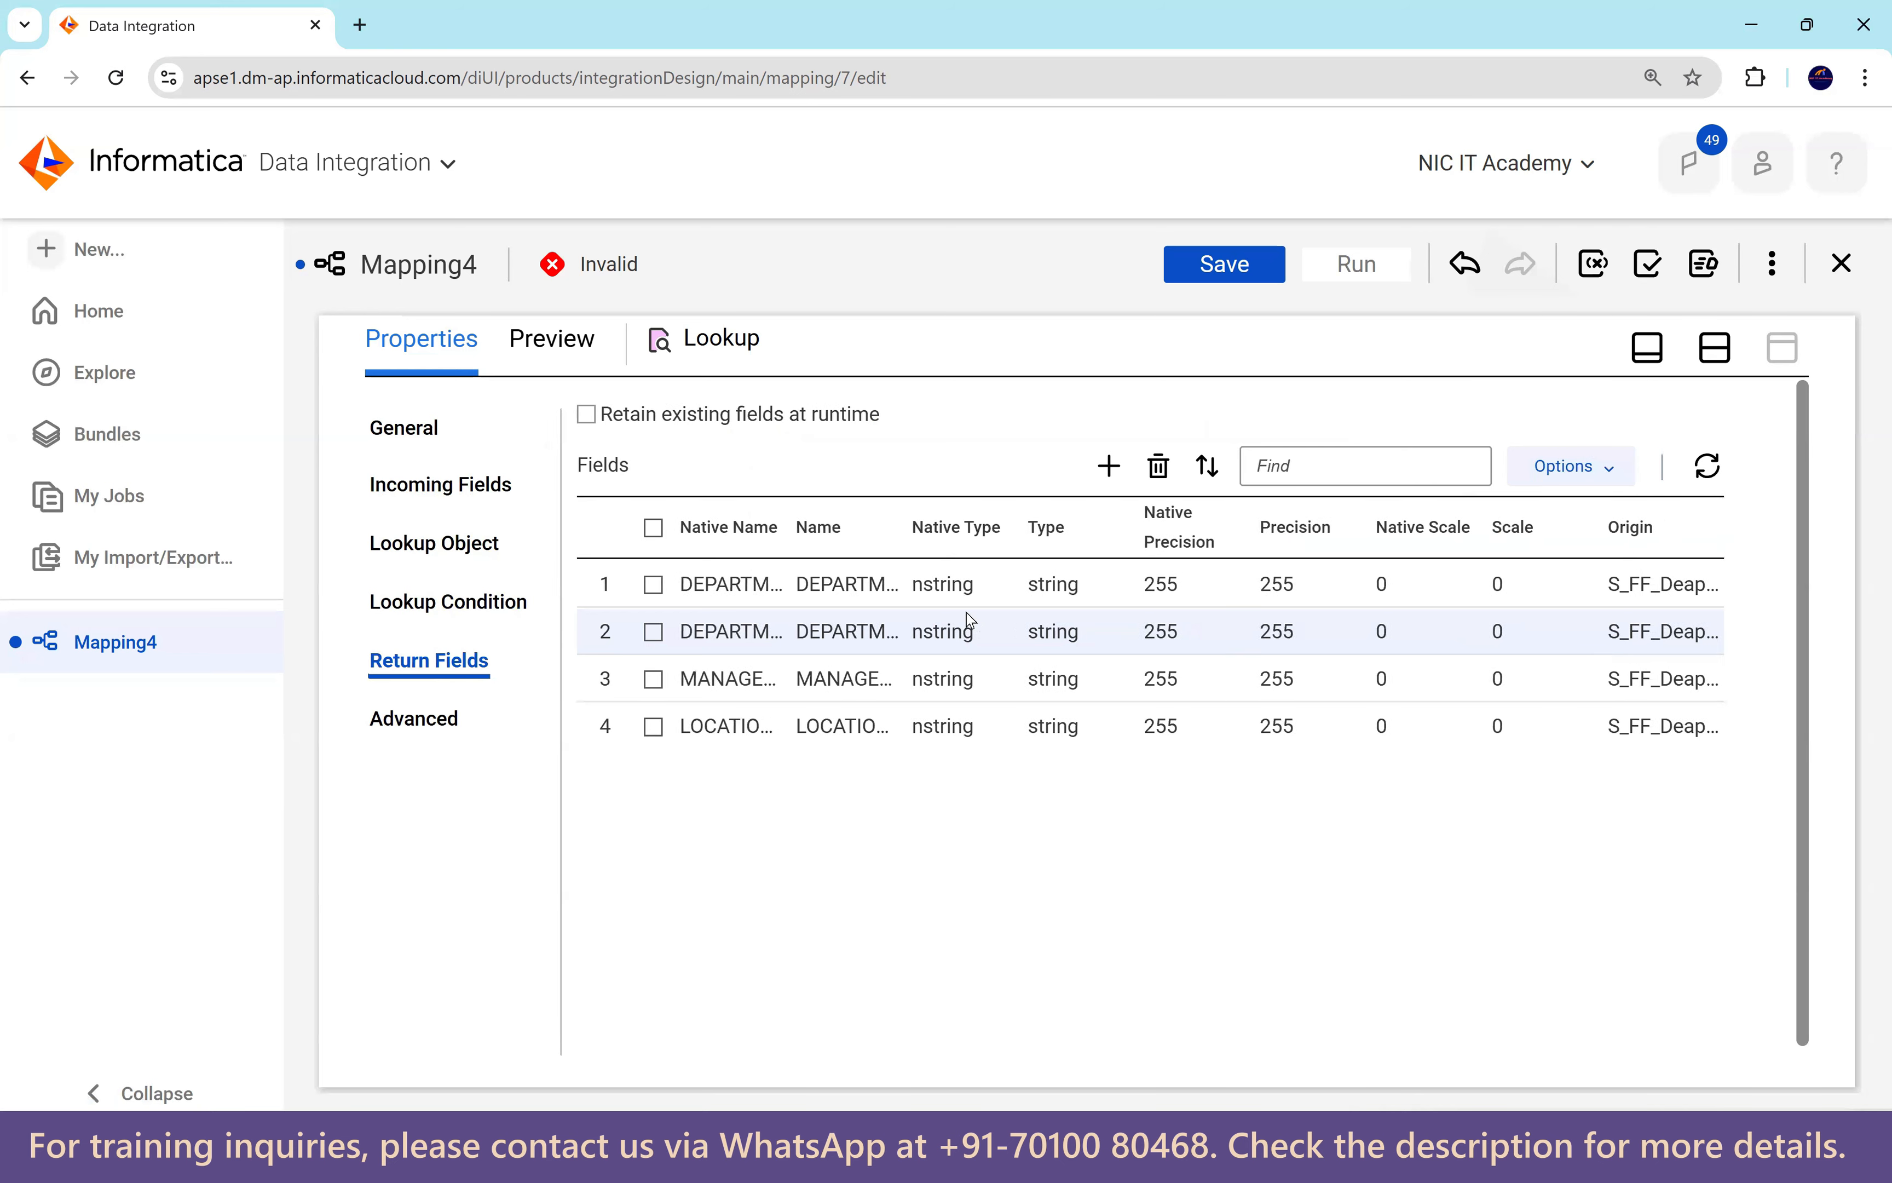
left_click(986, 598)
left_click(992, 599)
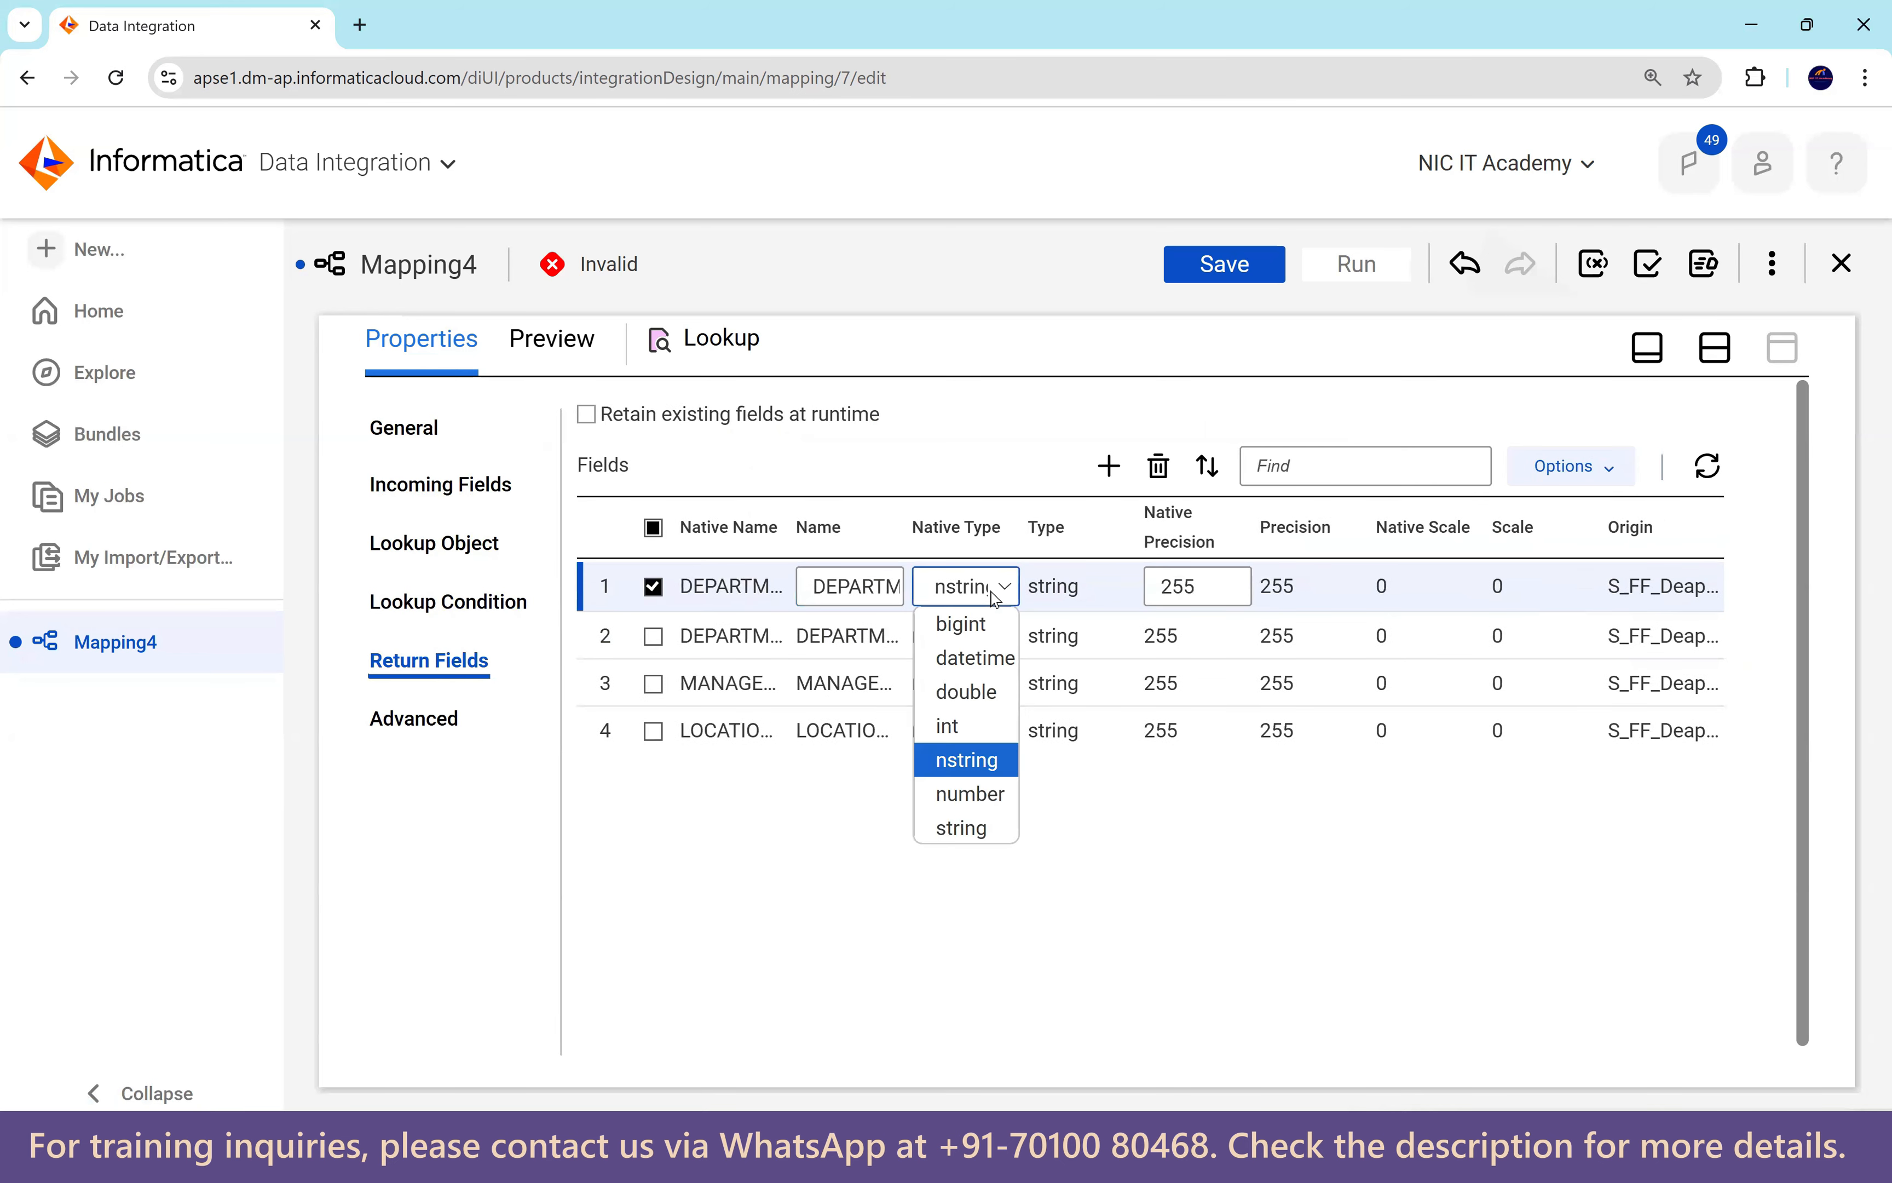
left_click(994, 786)
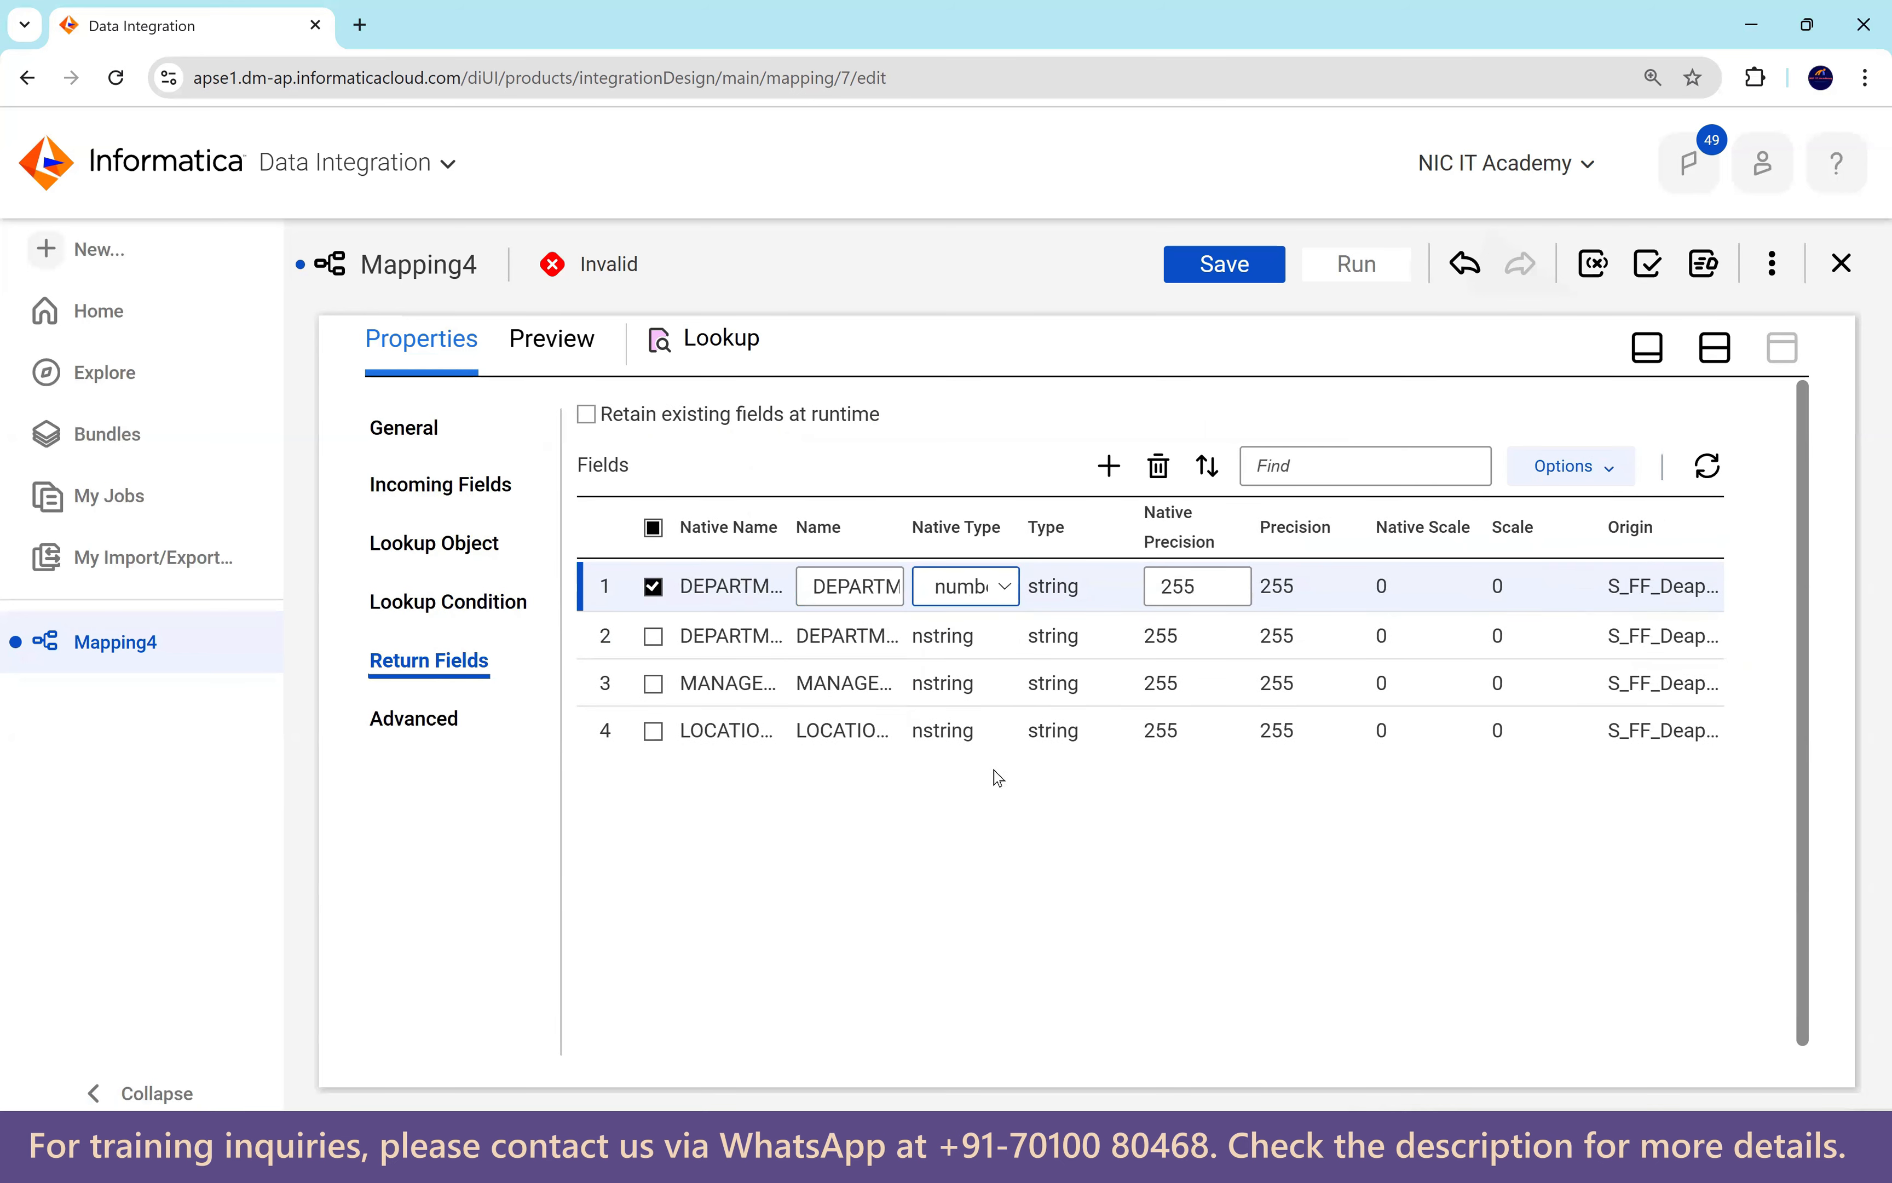
double_click(1177, 586)
type("4")
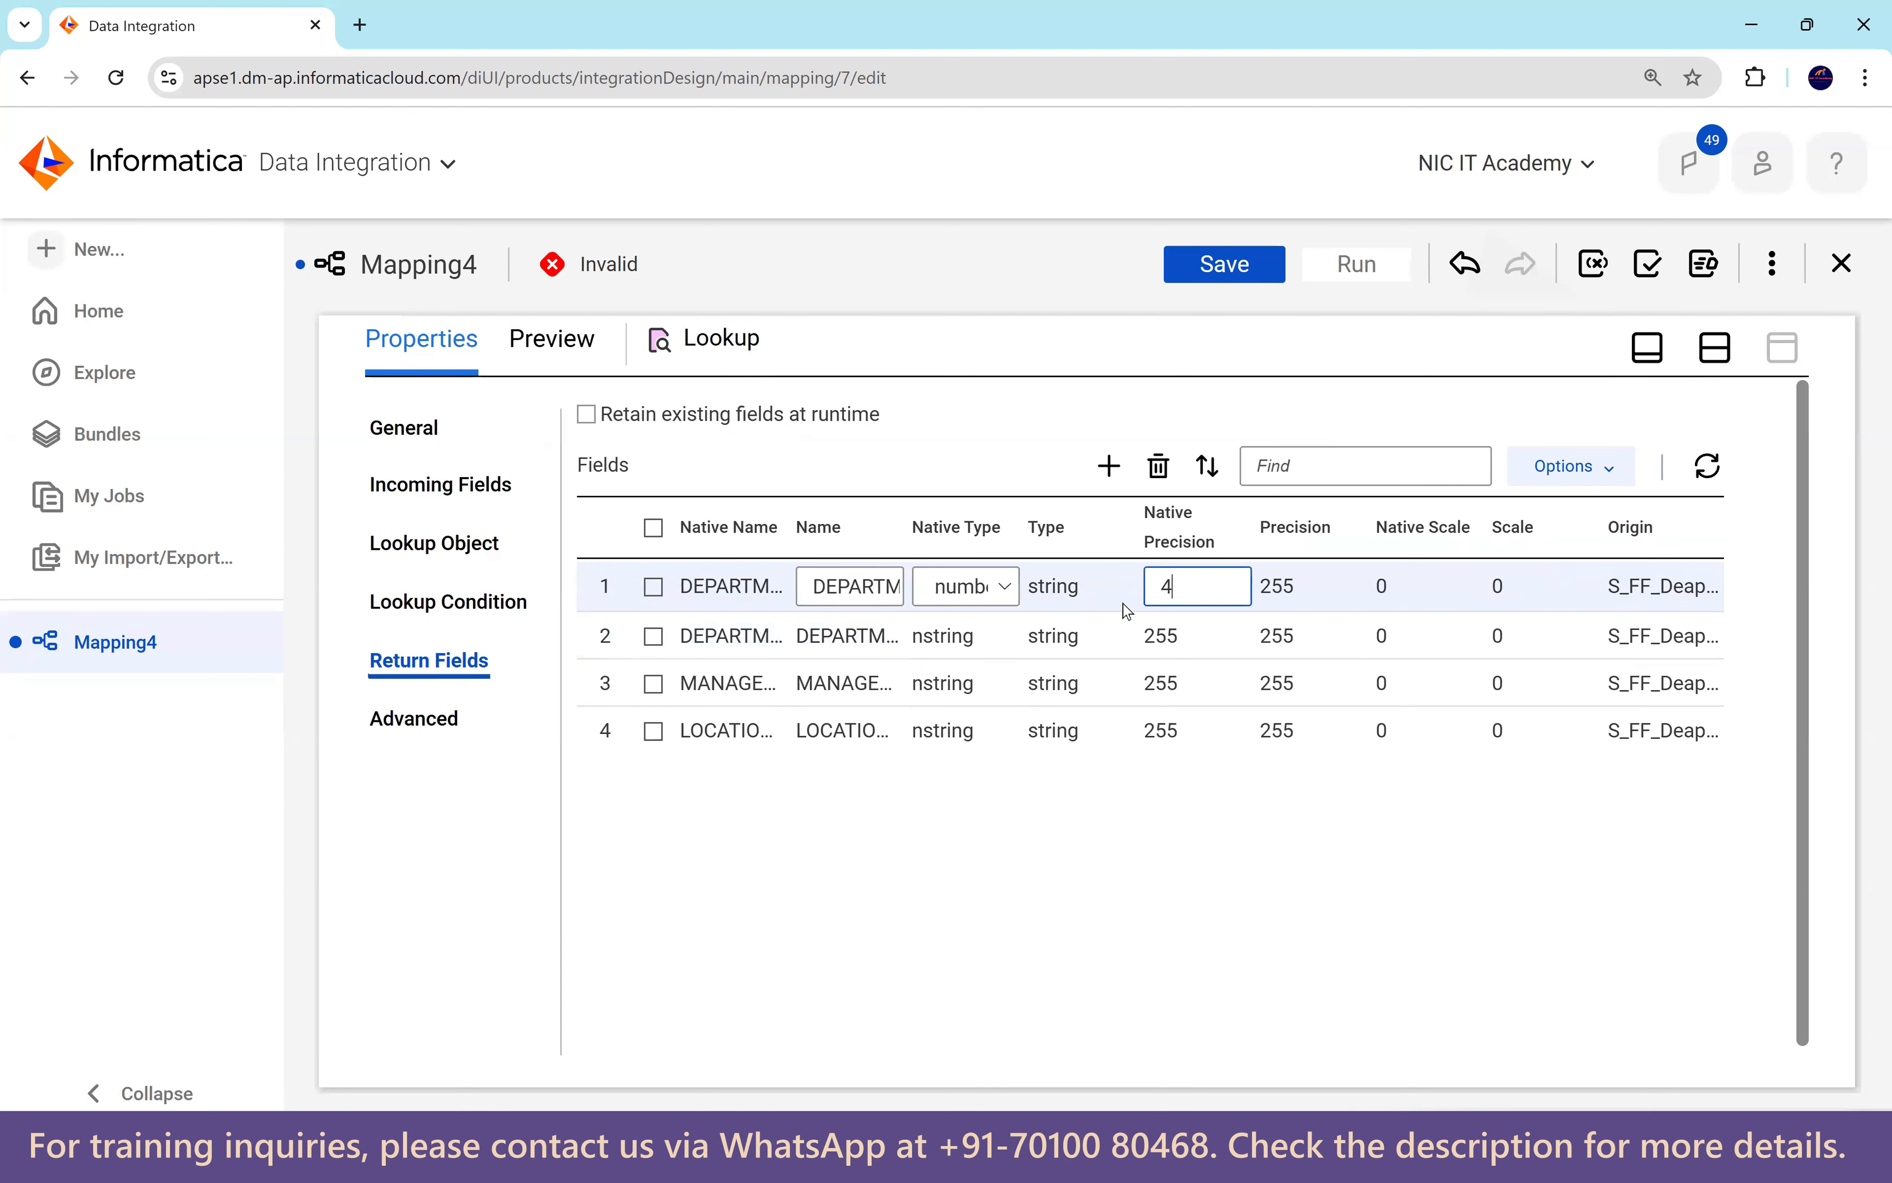
left_click(1116, 812)
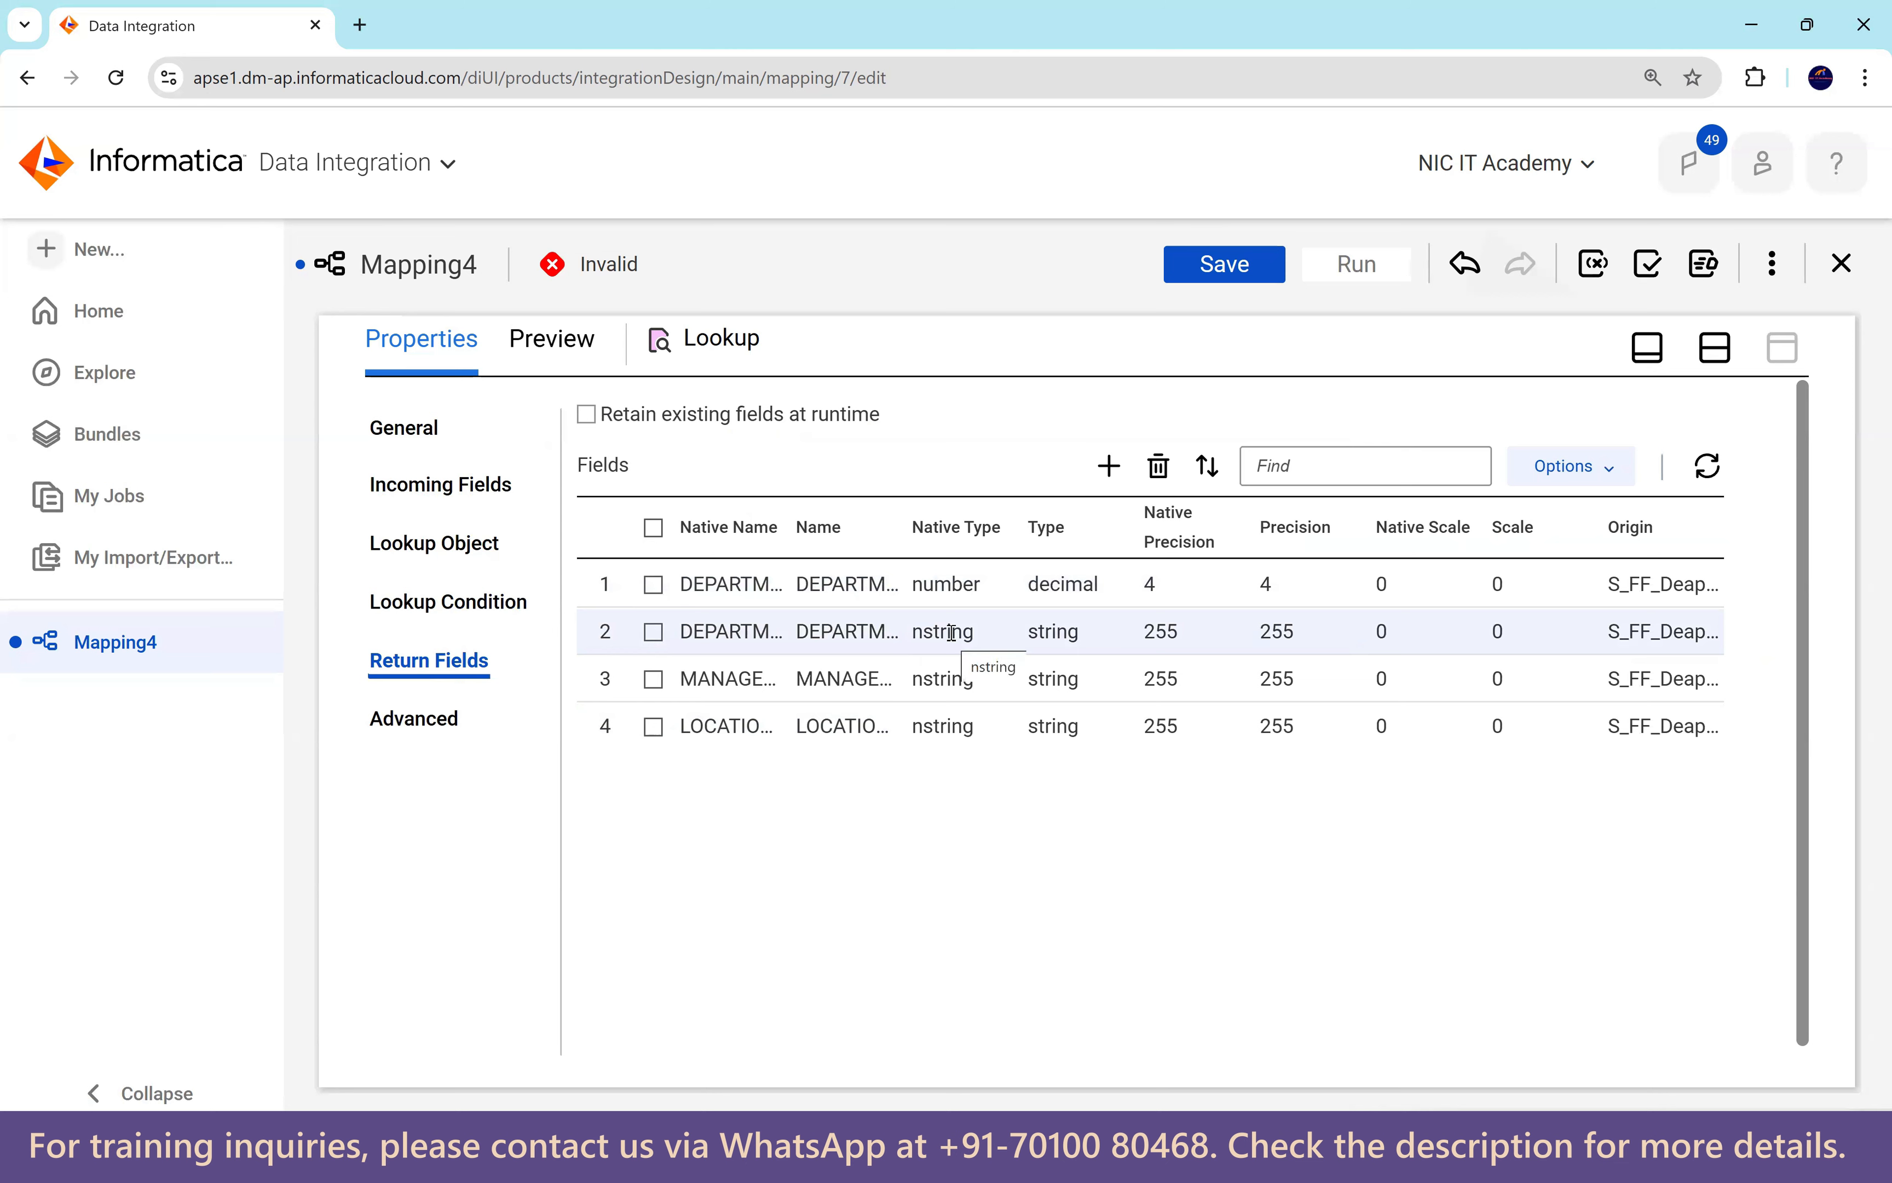
Set MANAGER_ID and LOCATION_ID to native type number with precision 4.
left_click(979, 682)
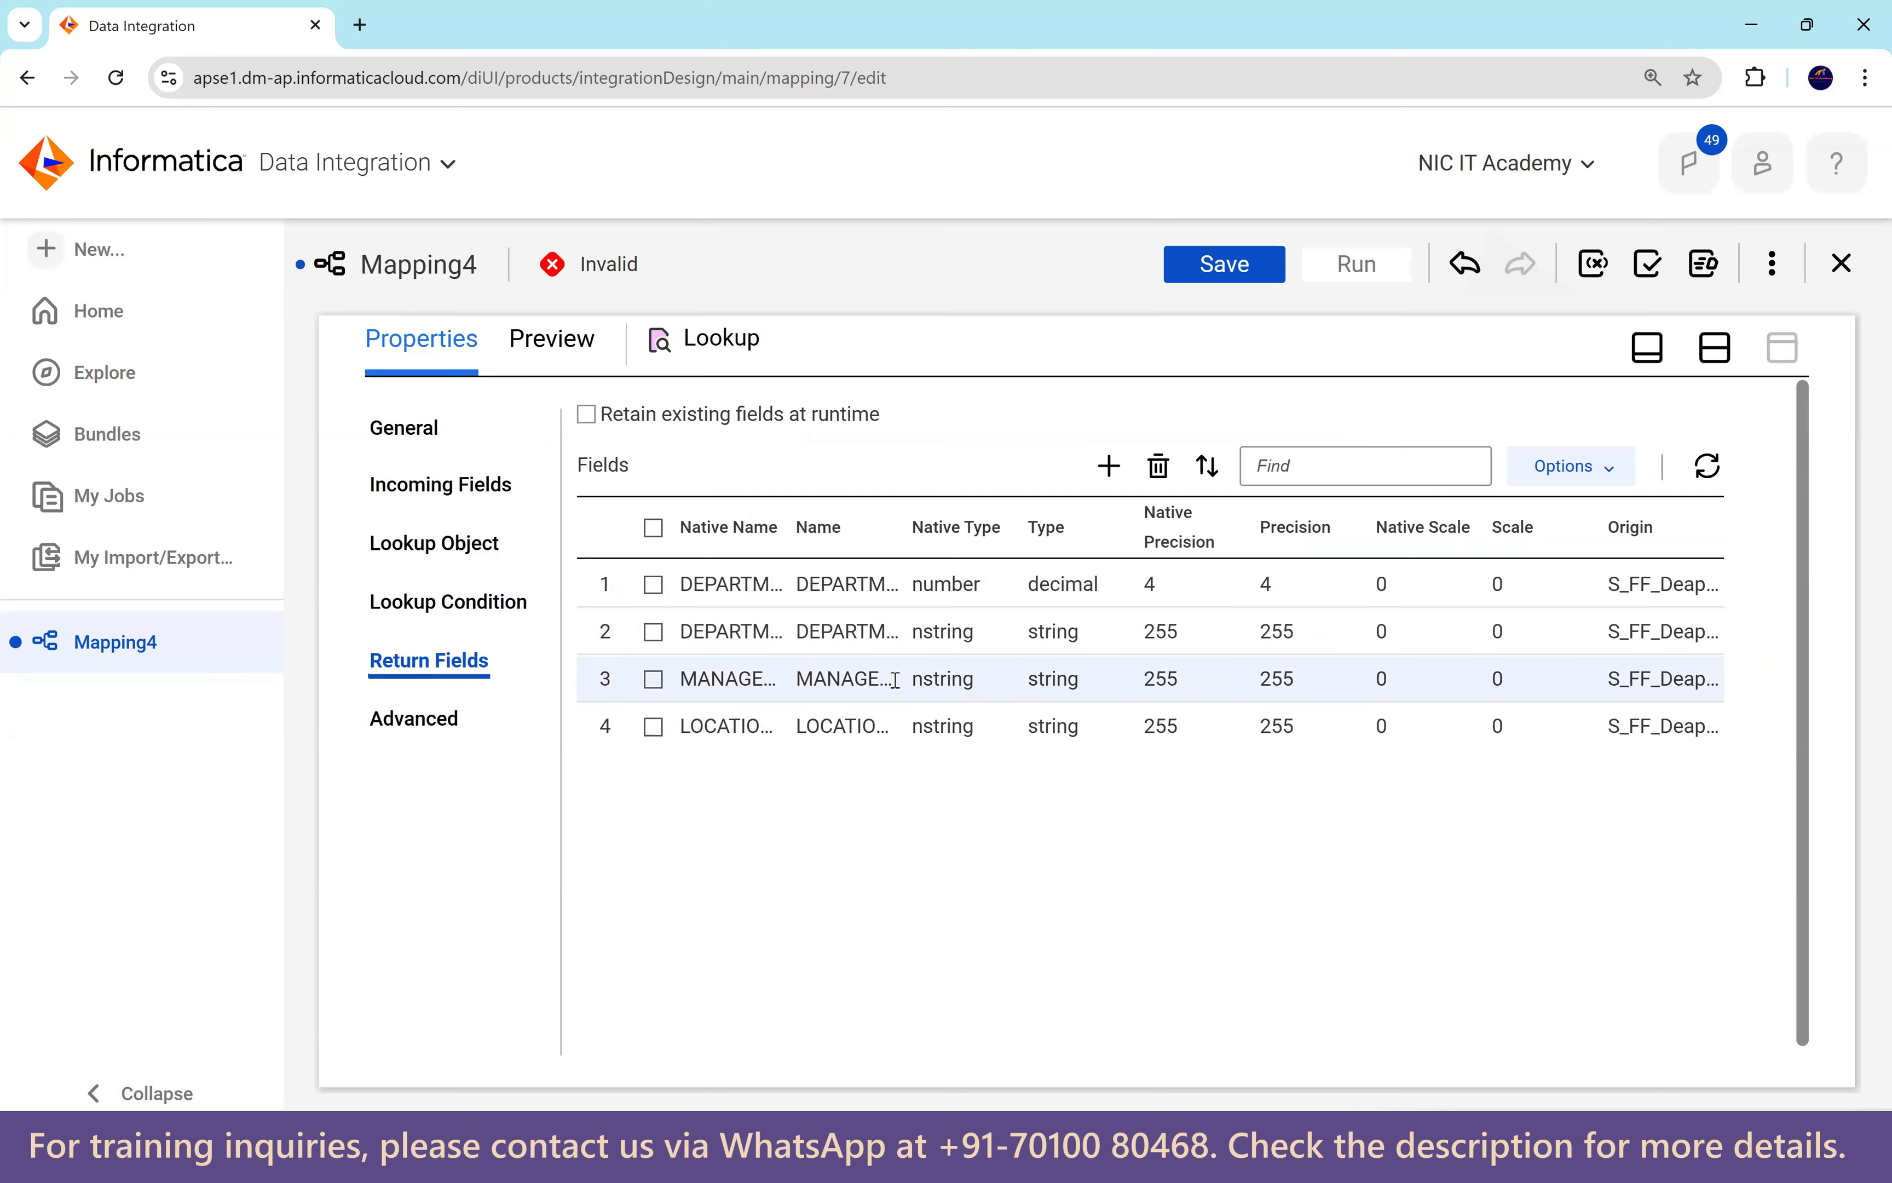
left_click(945, 685)
left_click(995, 892)
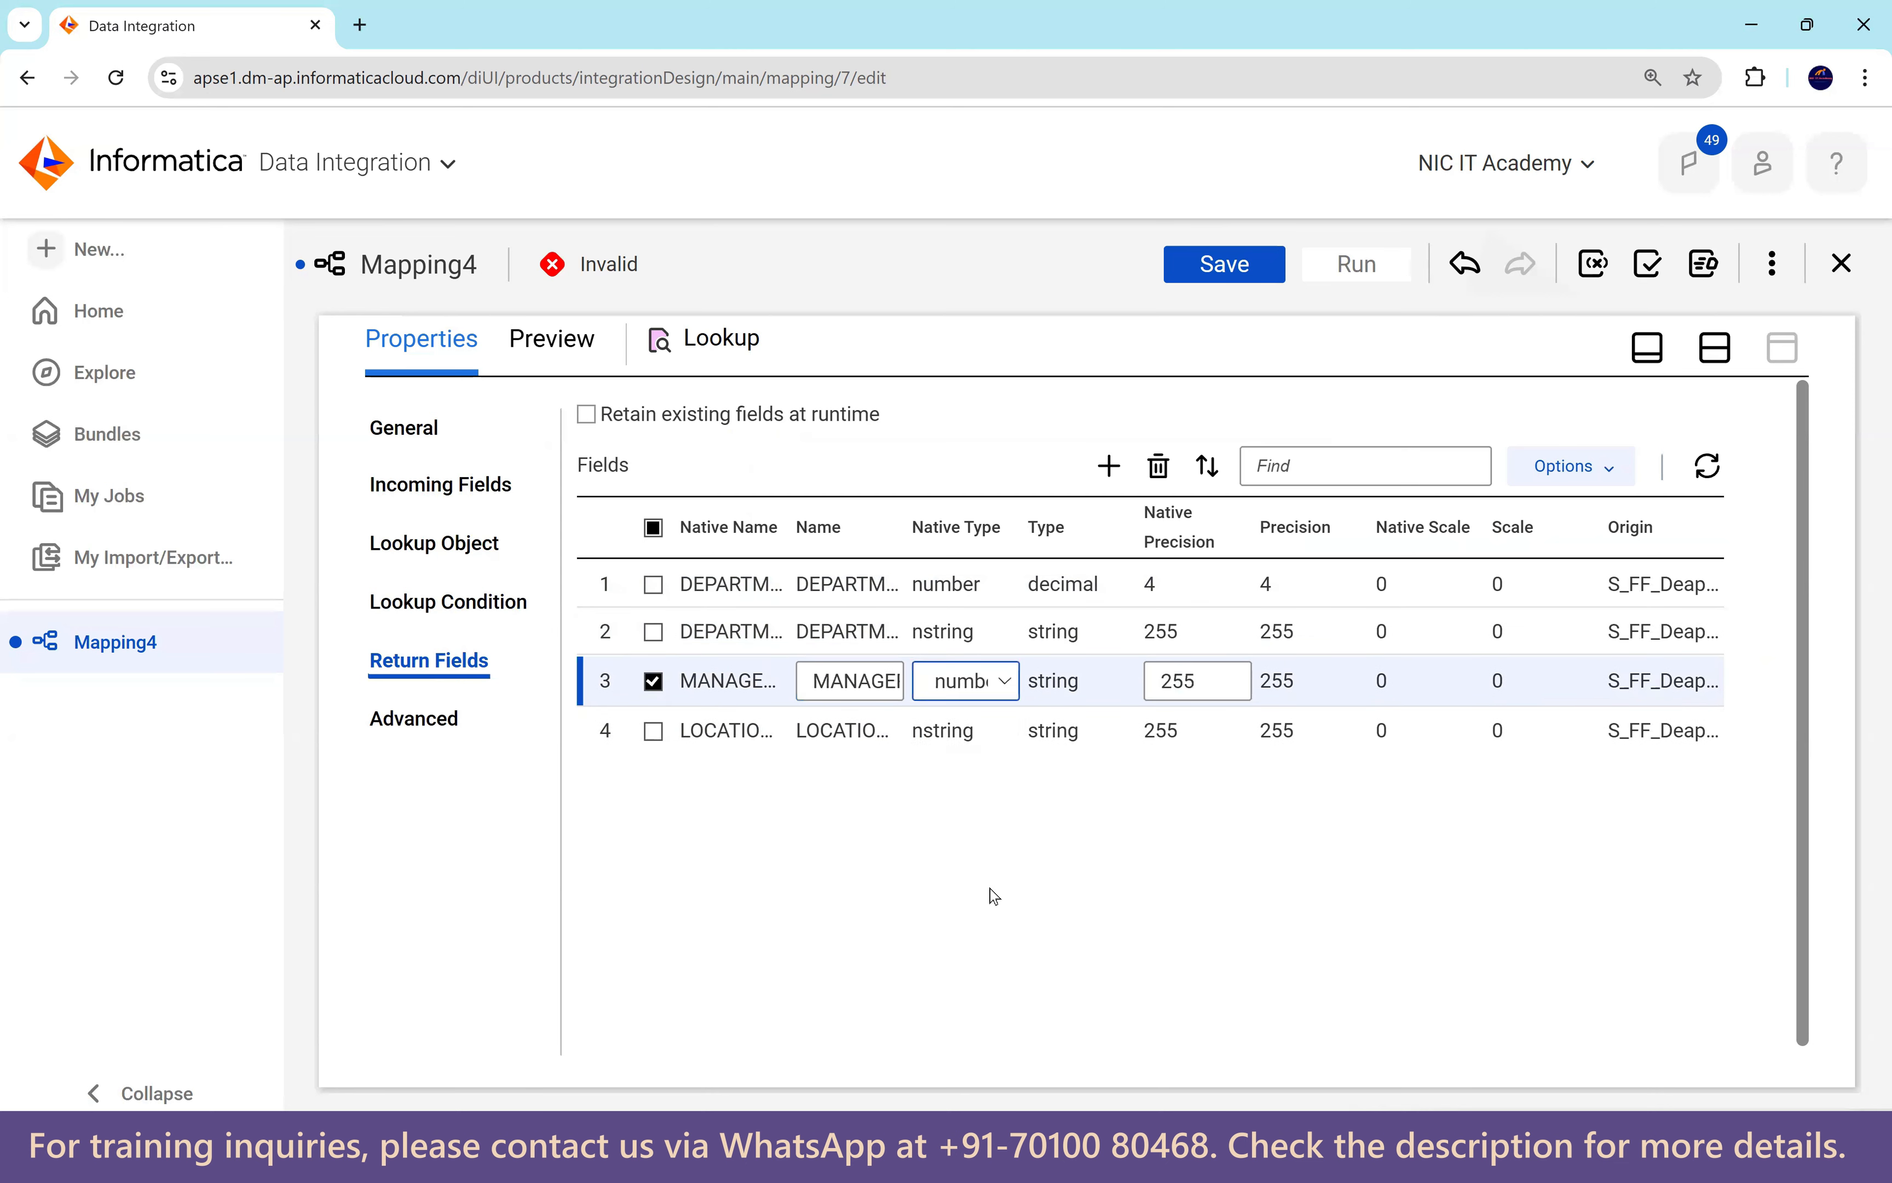
left_click_drag(1198, 680, 1148, 681)
type("4")
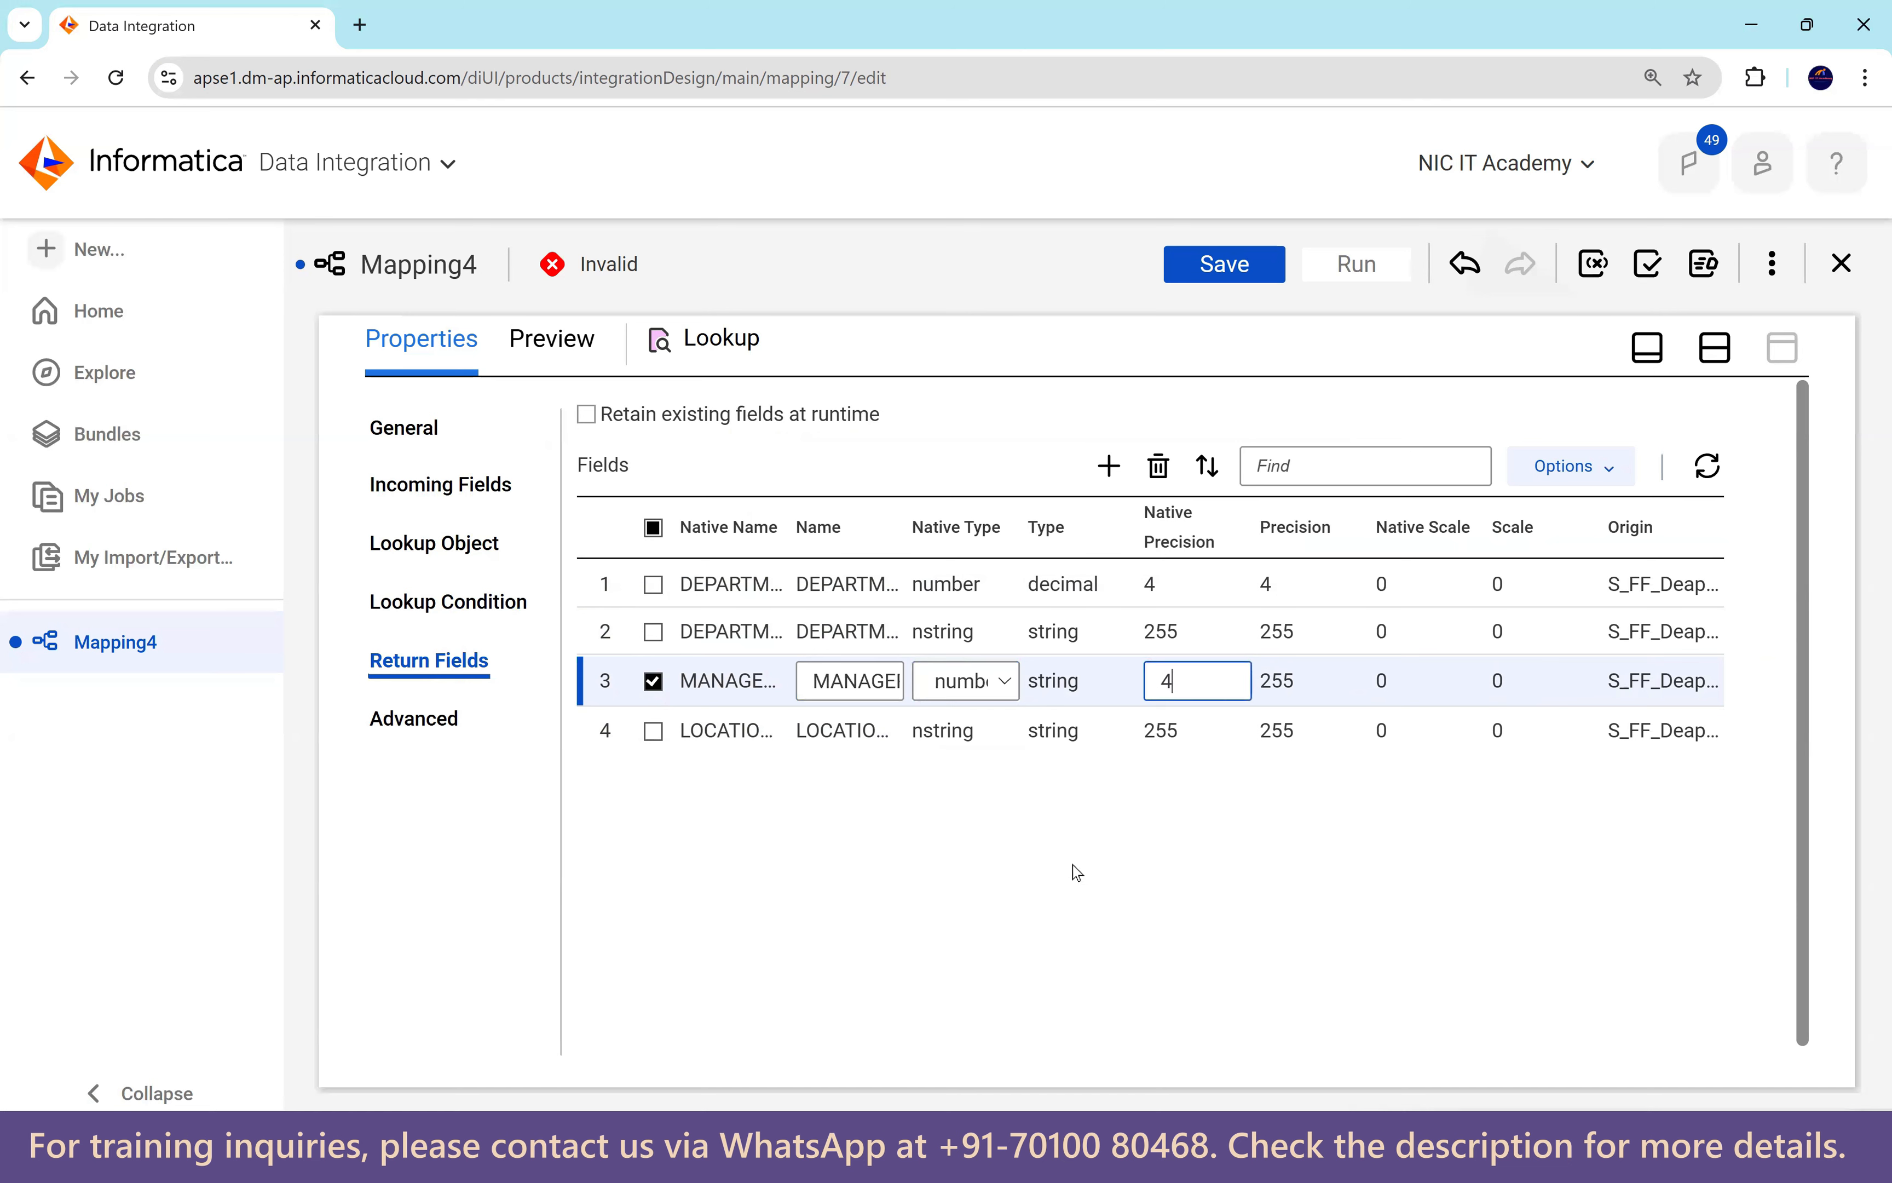
left_click(1075, 874)
left_click(967, 728)
left_click(967, 727)
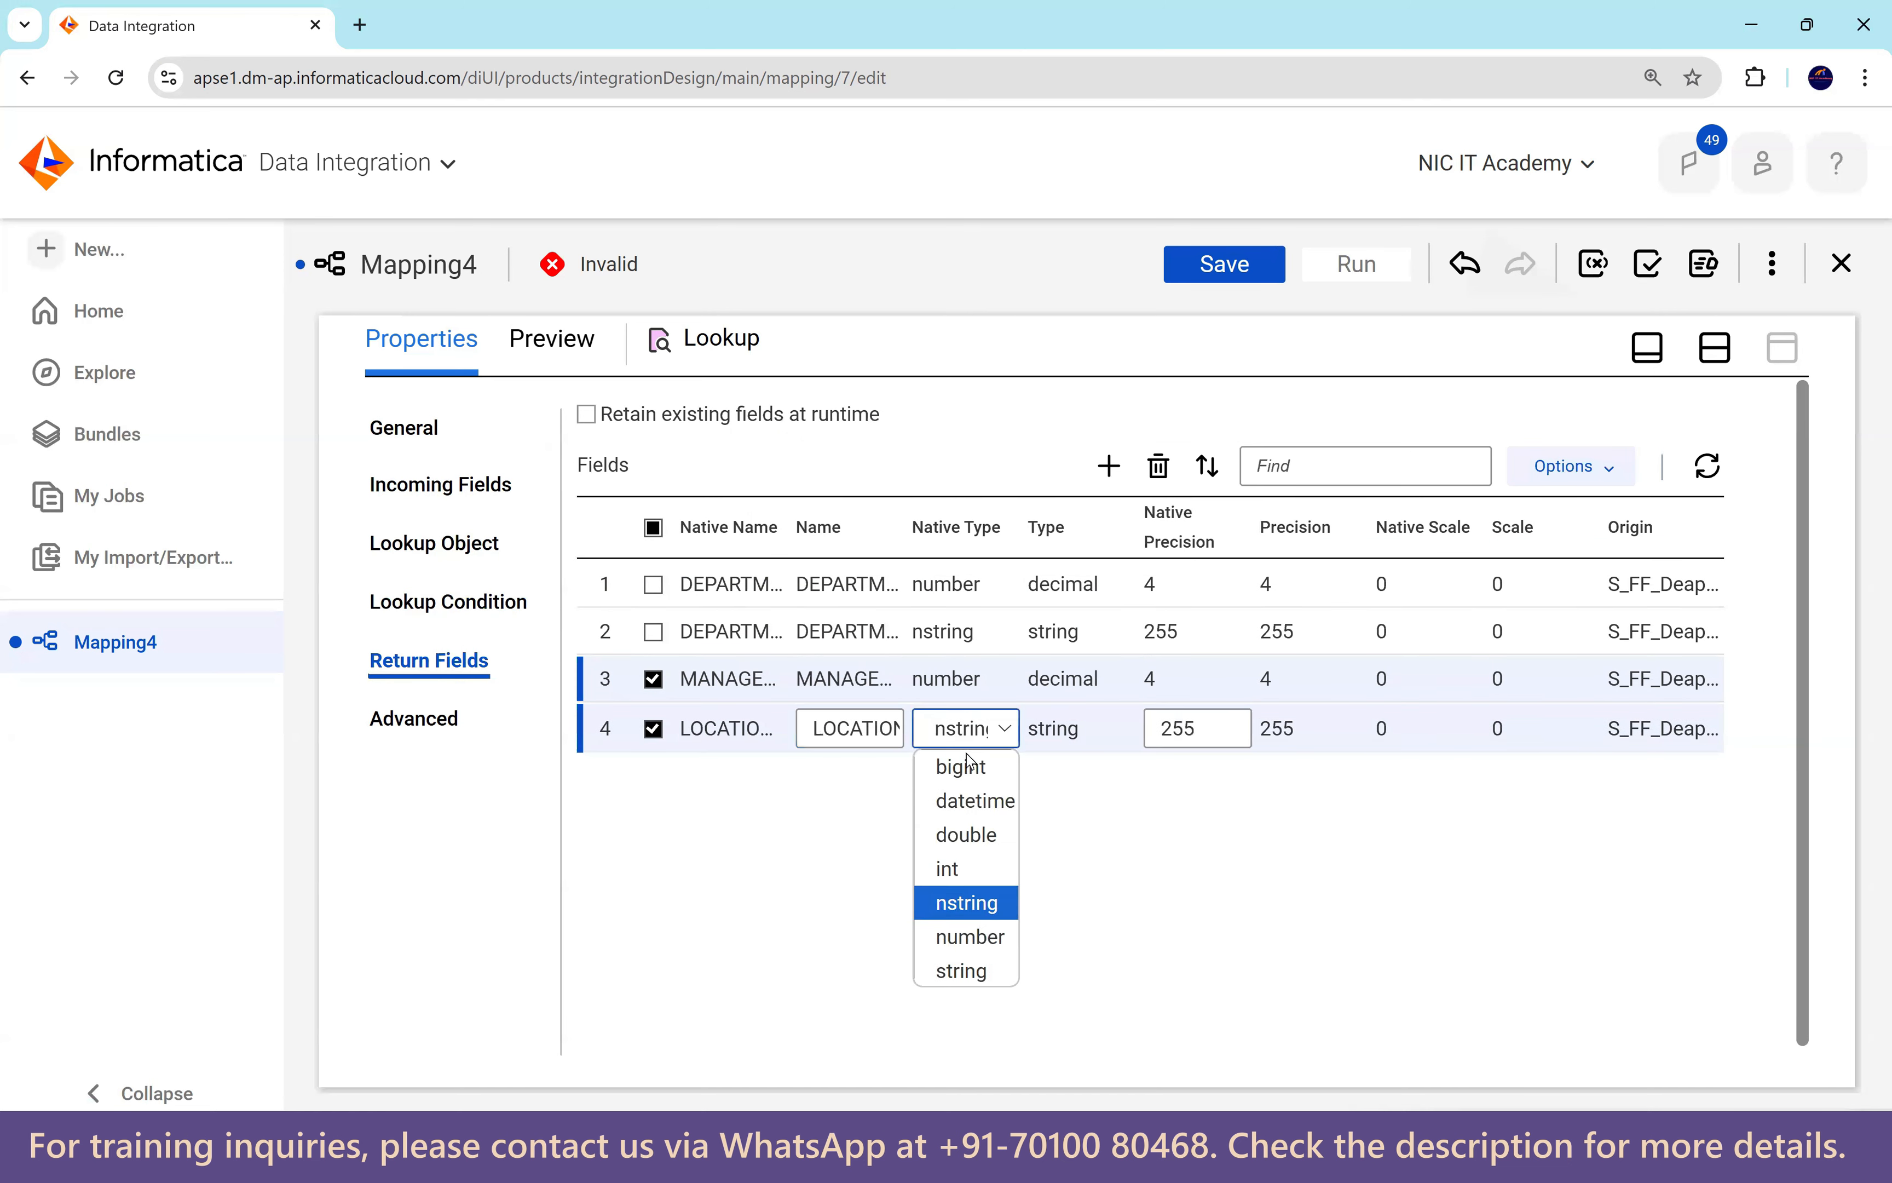
left_click(999, 930)
left_click_drag(1217, 728, 1125, 732)
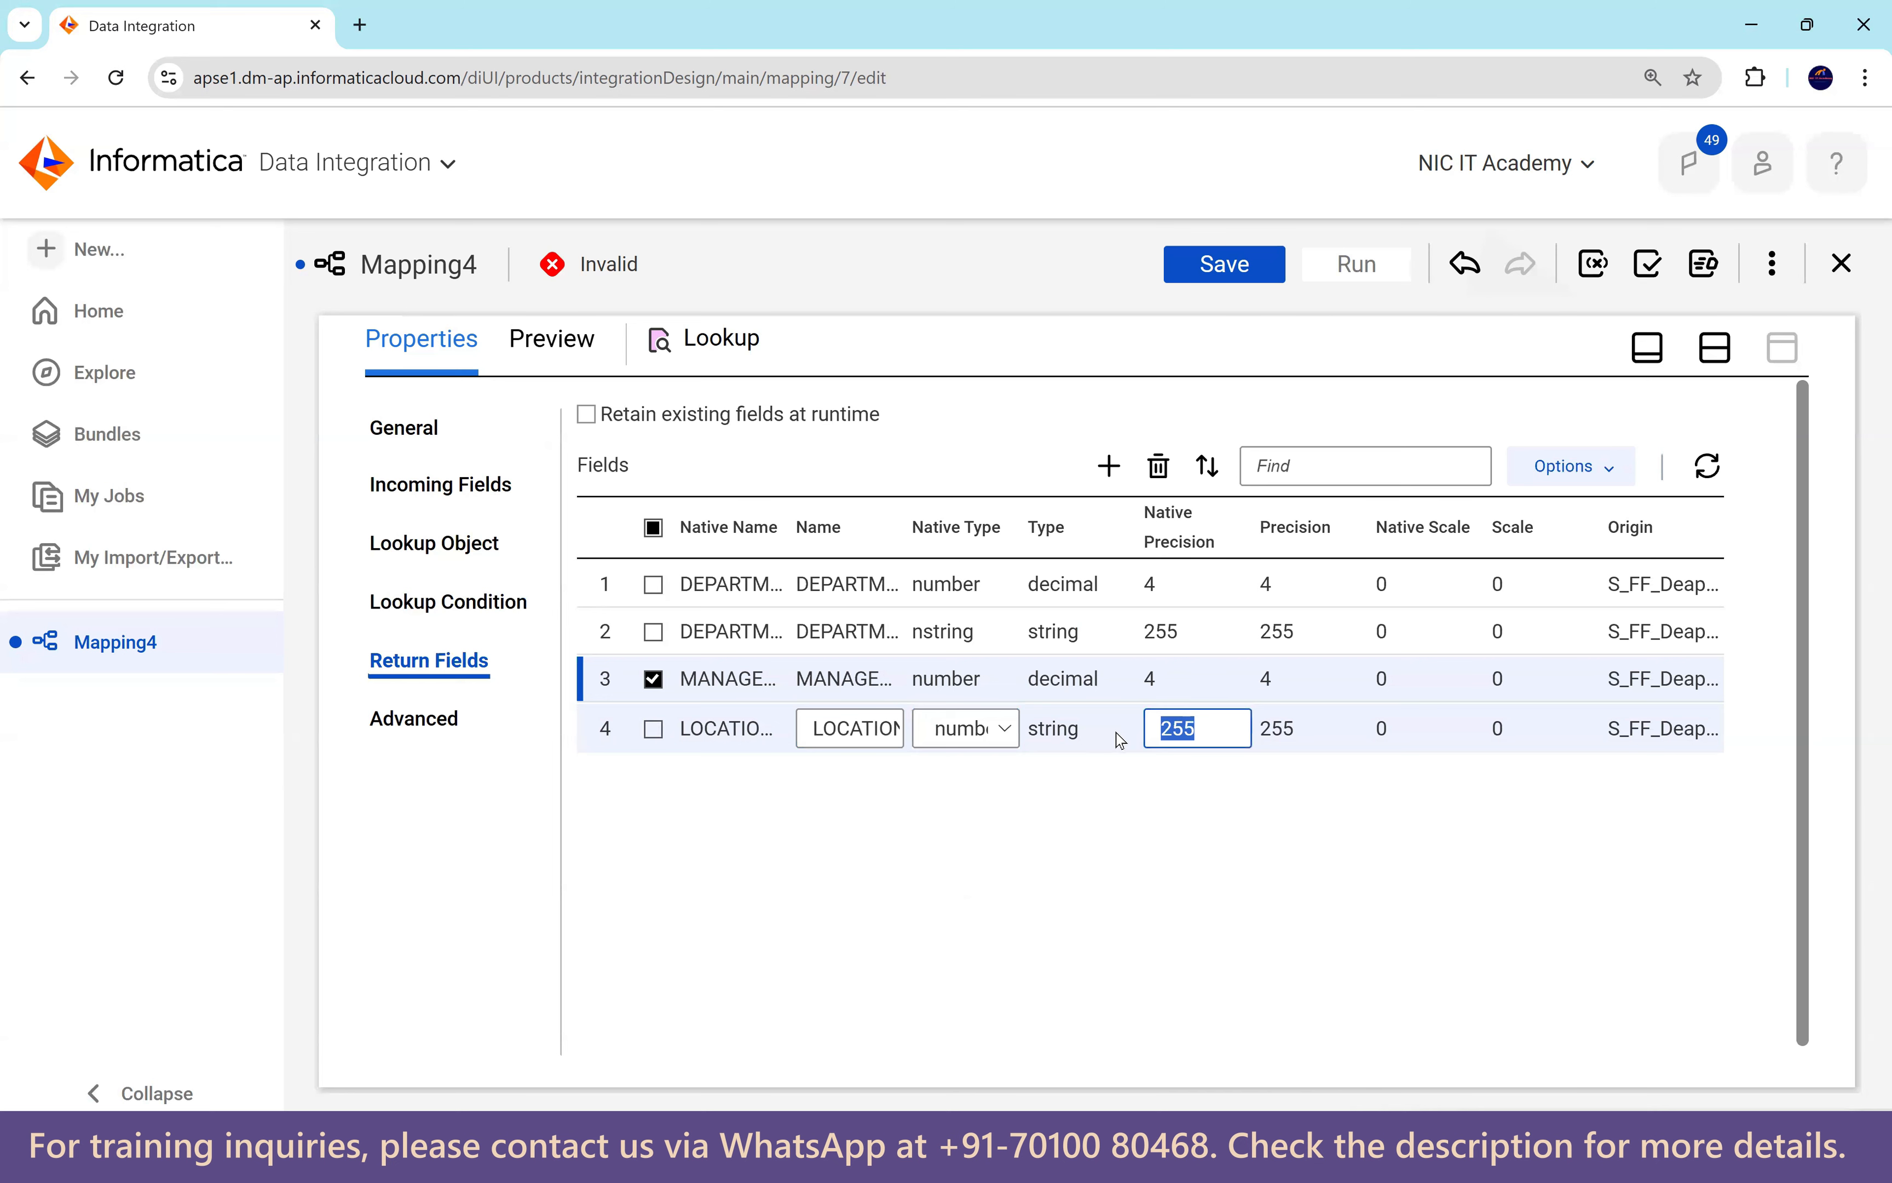
type("4")
left_click(1148, 846)
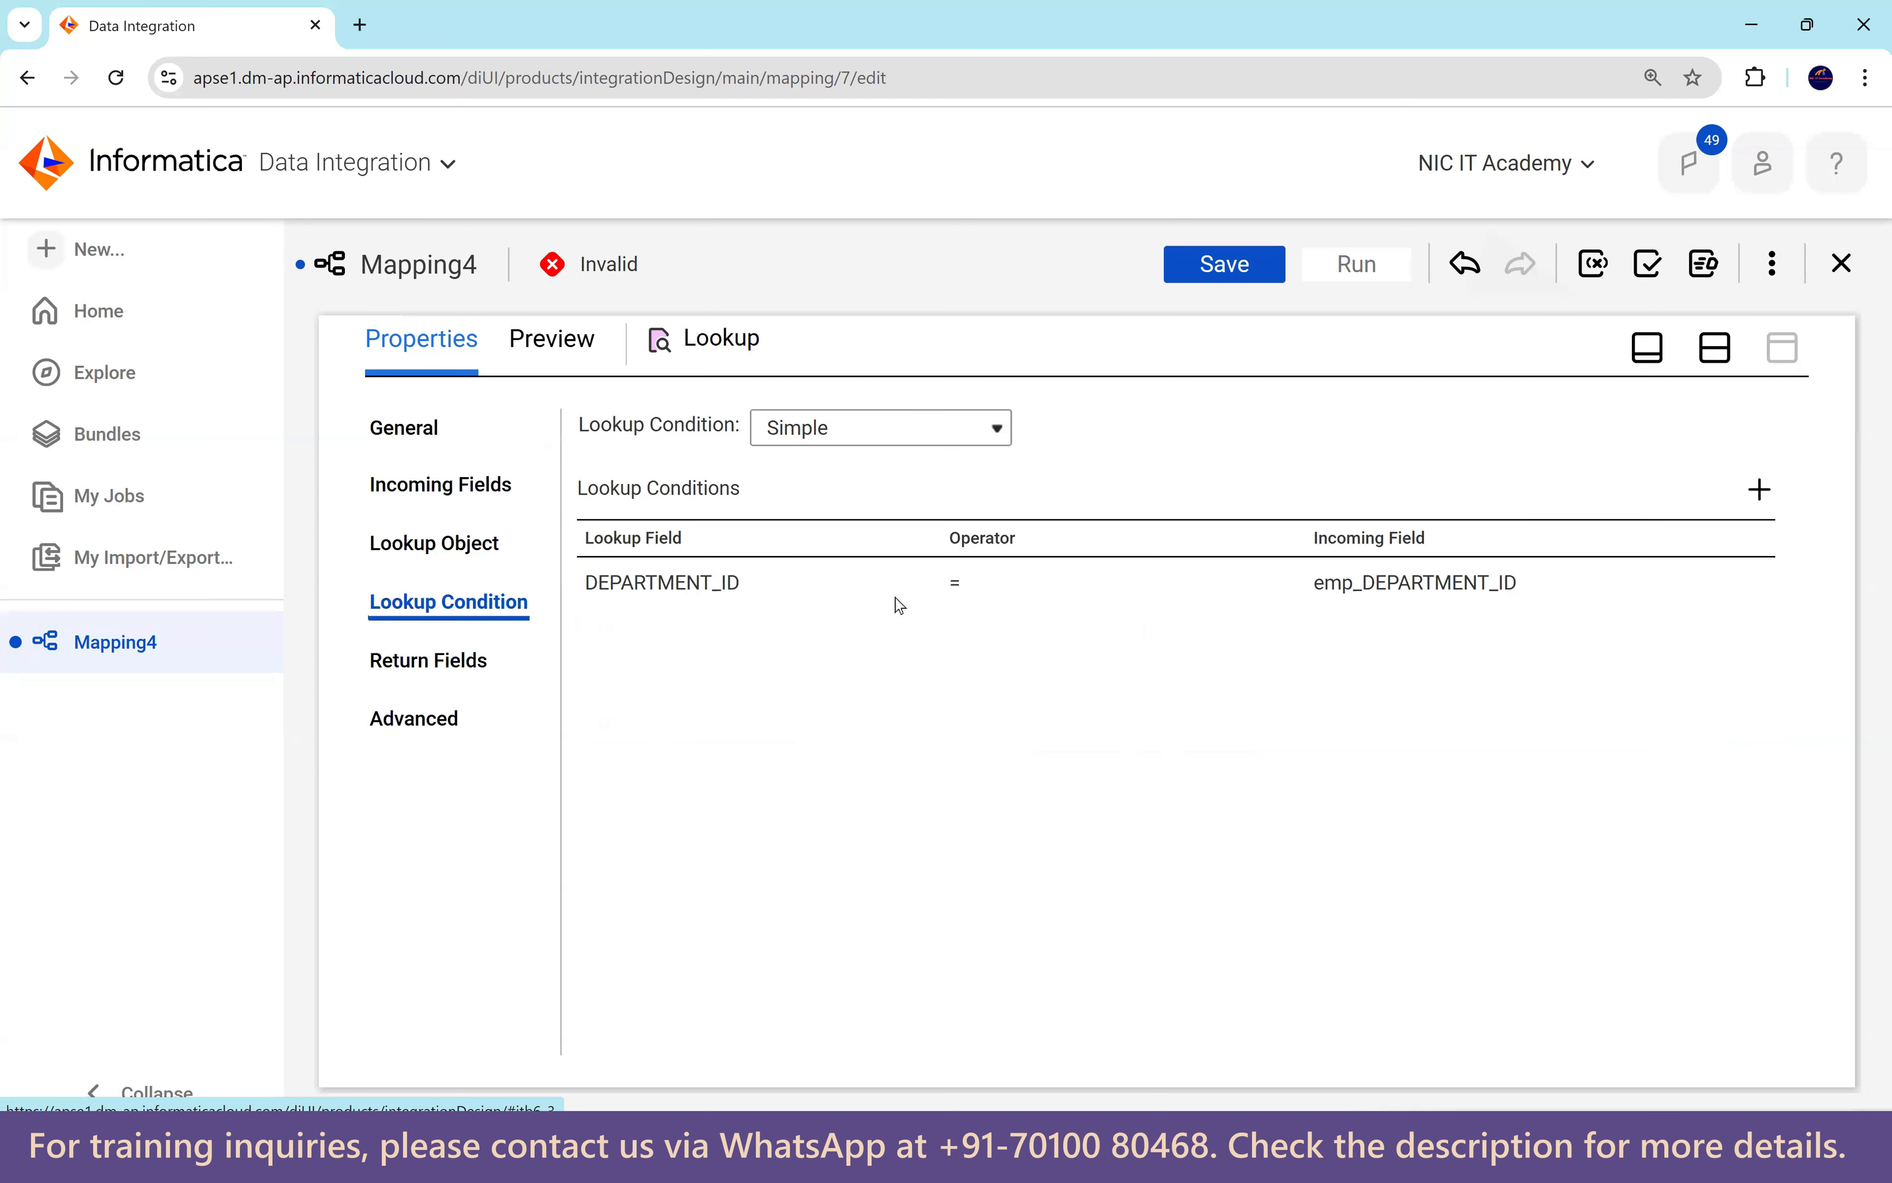
Review the DEPARTMENT_ID = emp_DEPARTMENT_ID condition and Advanced cache settings, then restore the Design canvas.
left_click(844, 641)
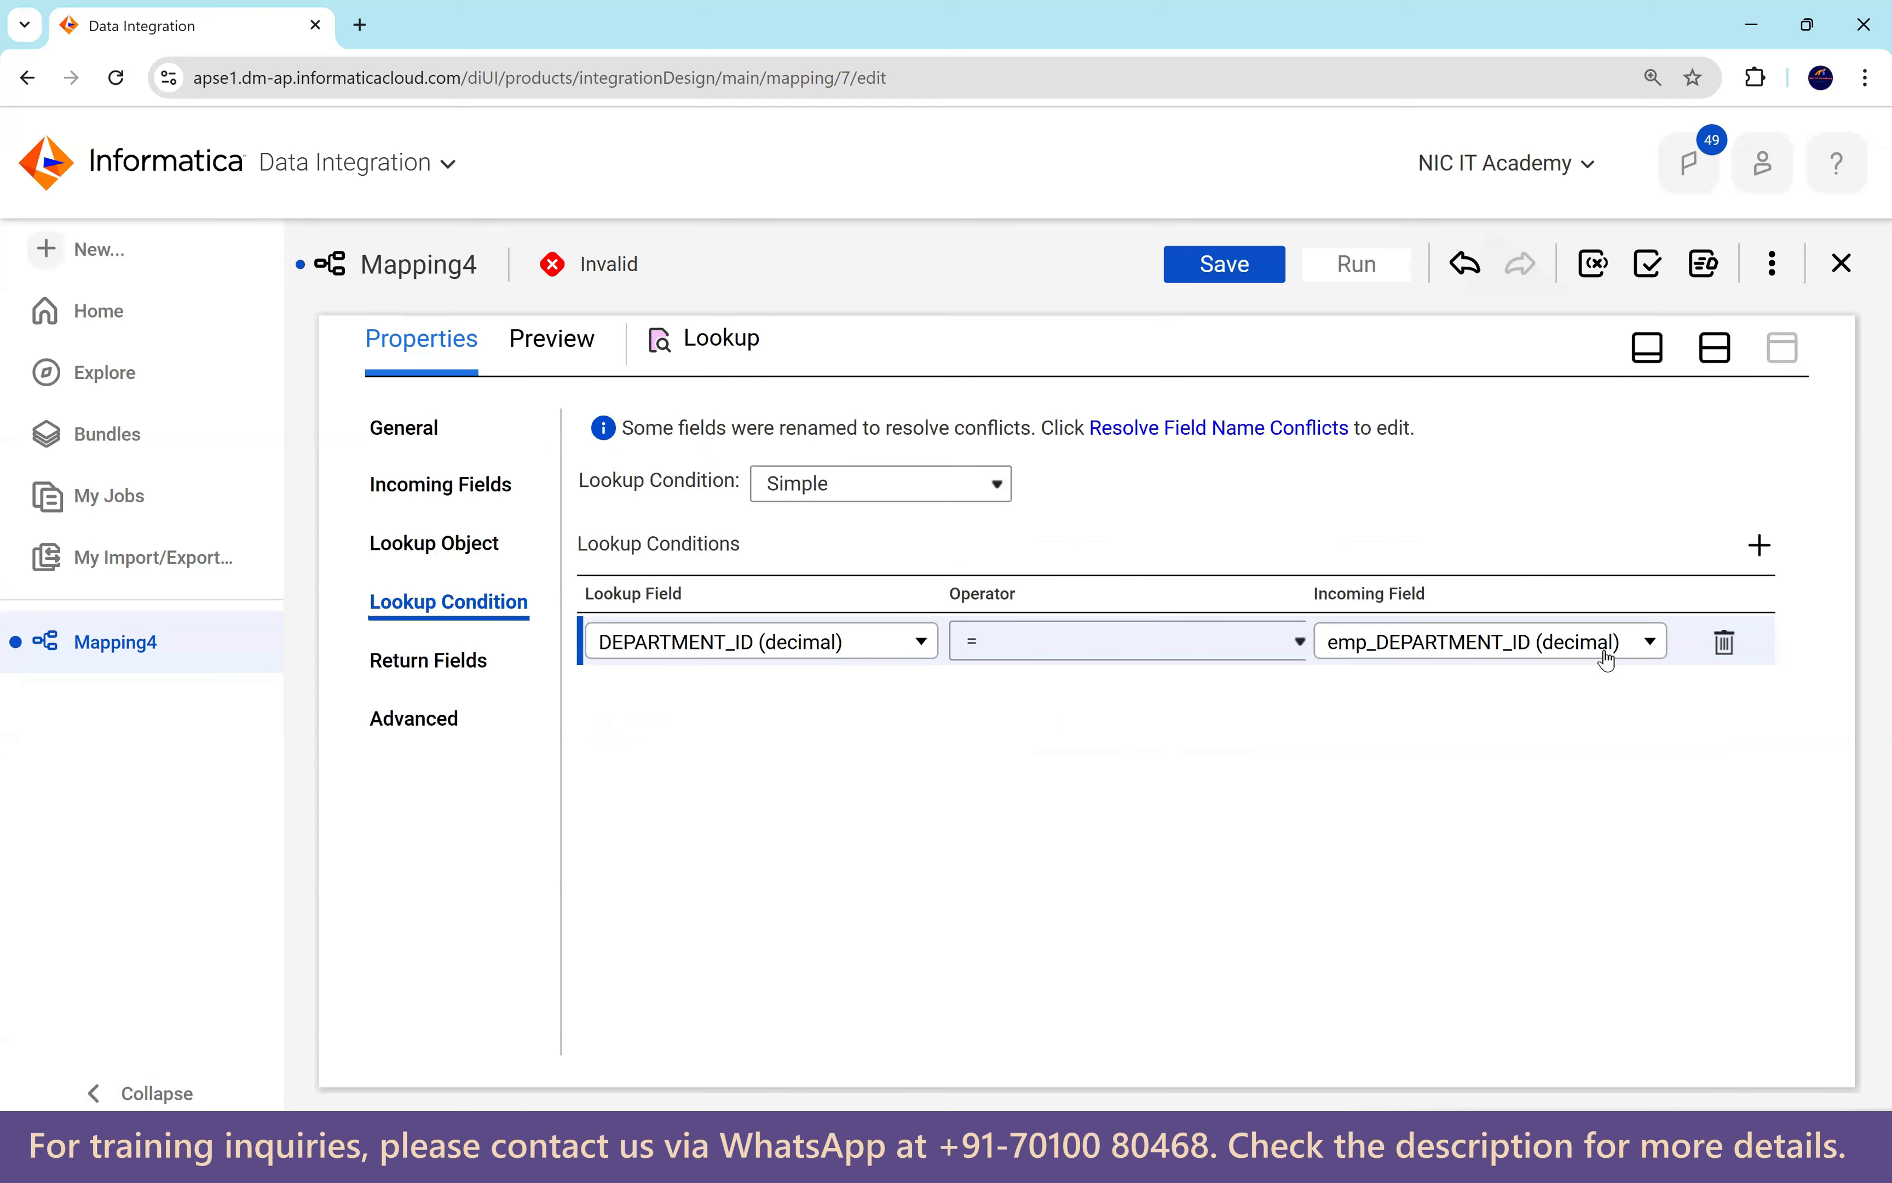
left_click(811, 693)
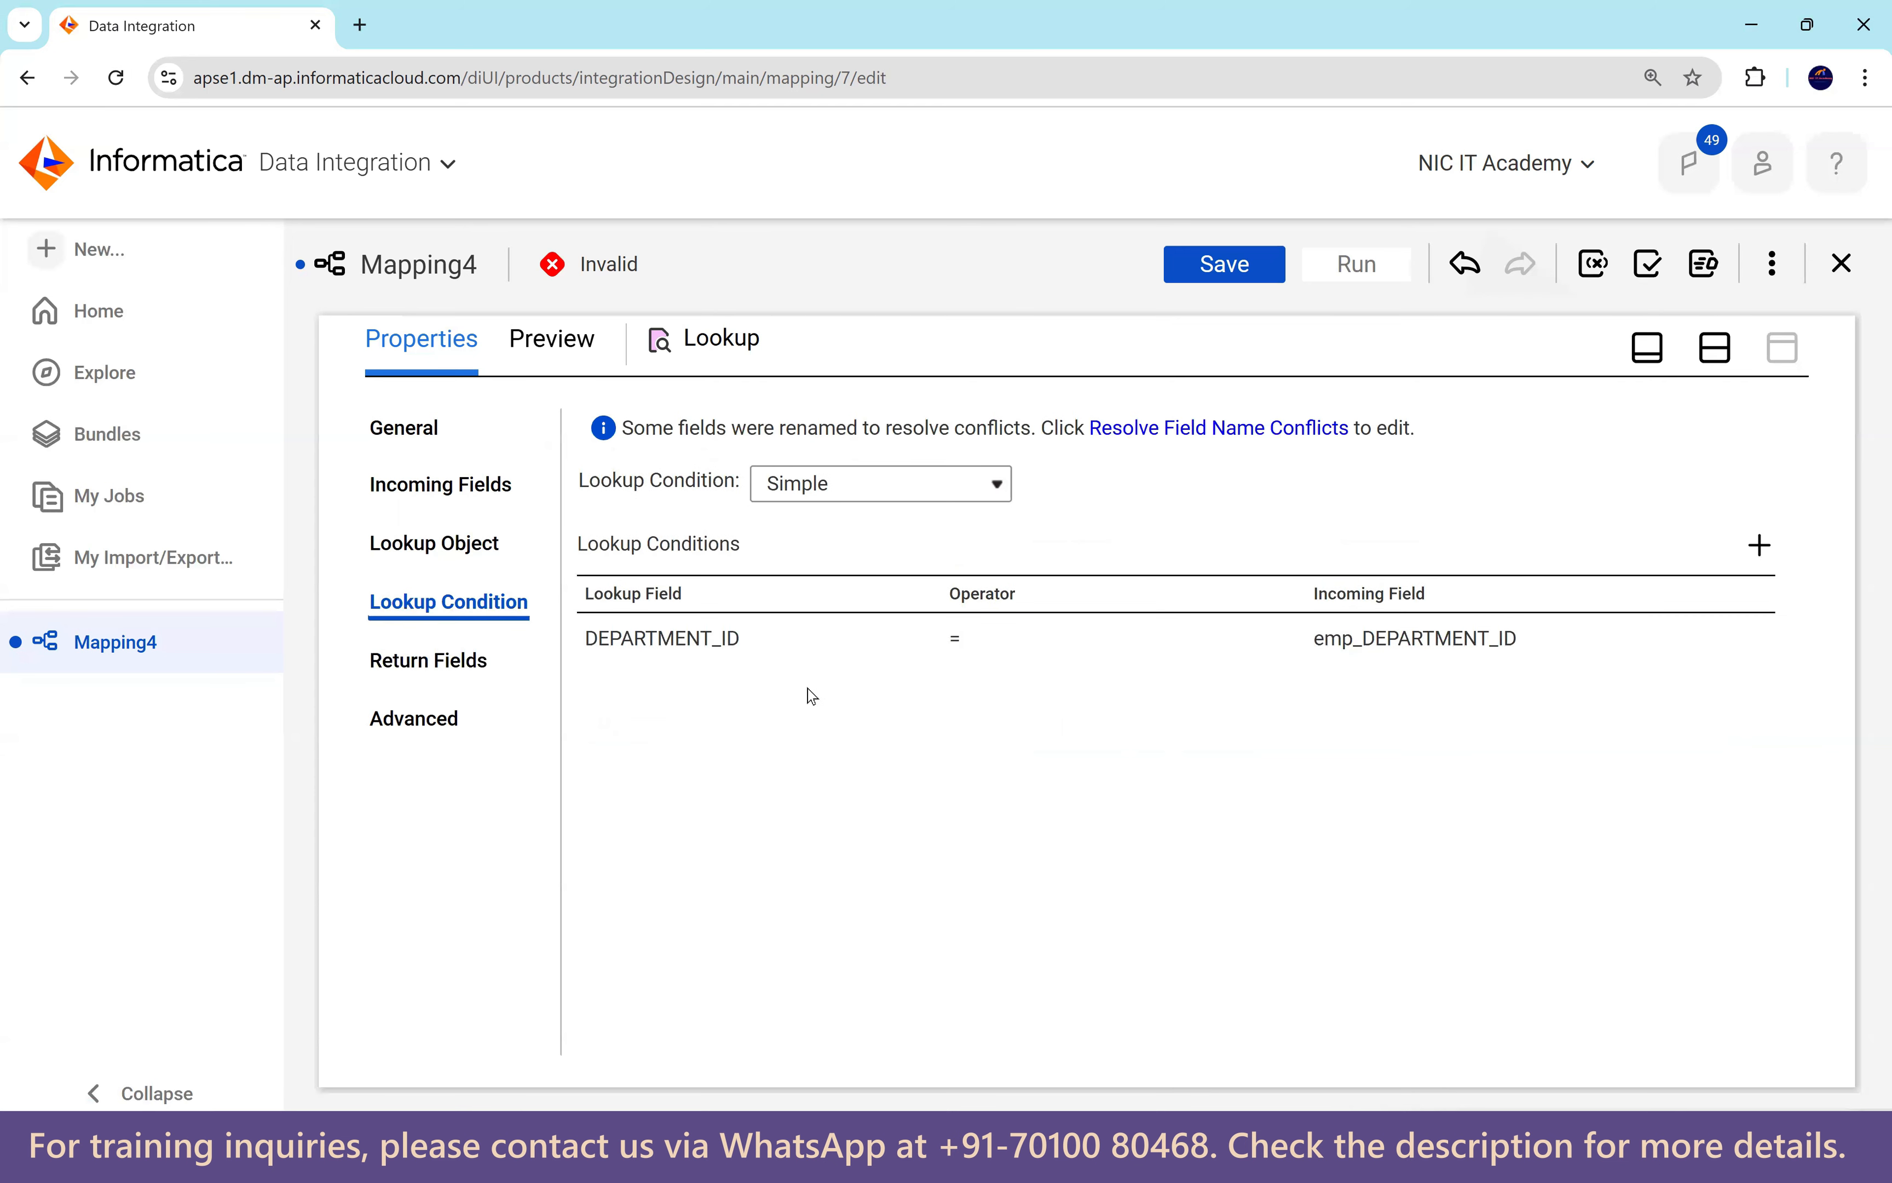
left_click(454, 717)
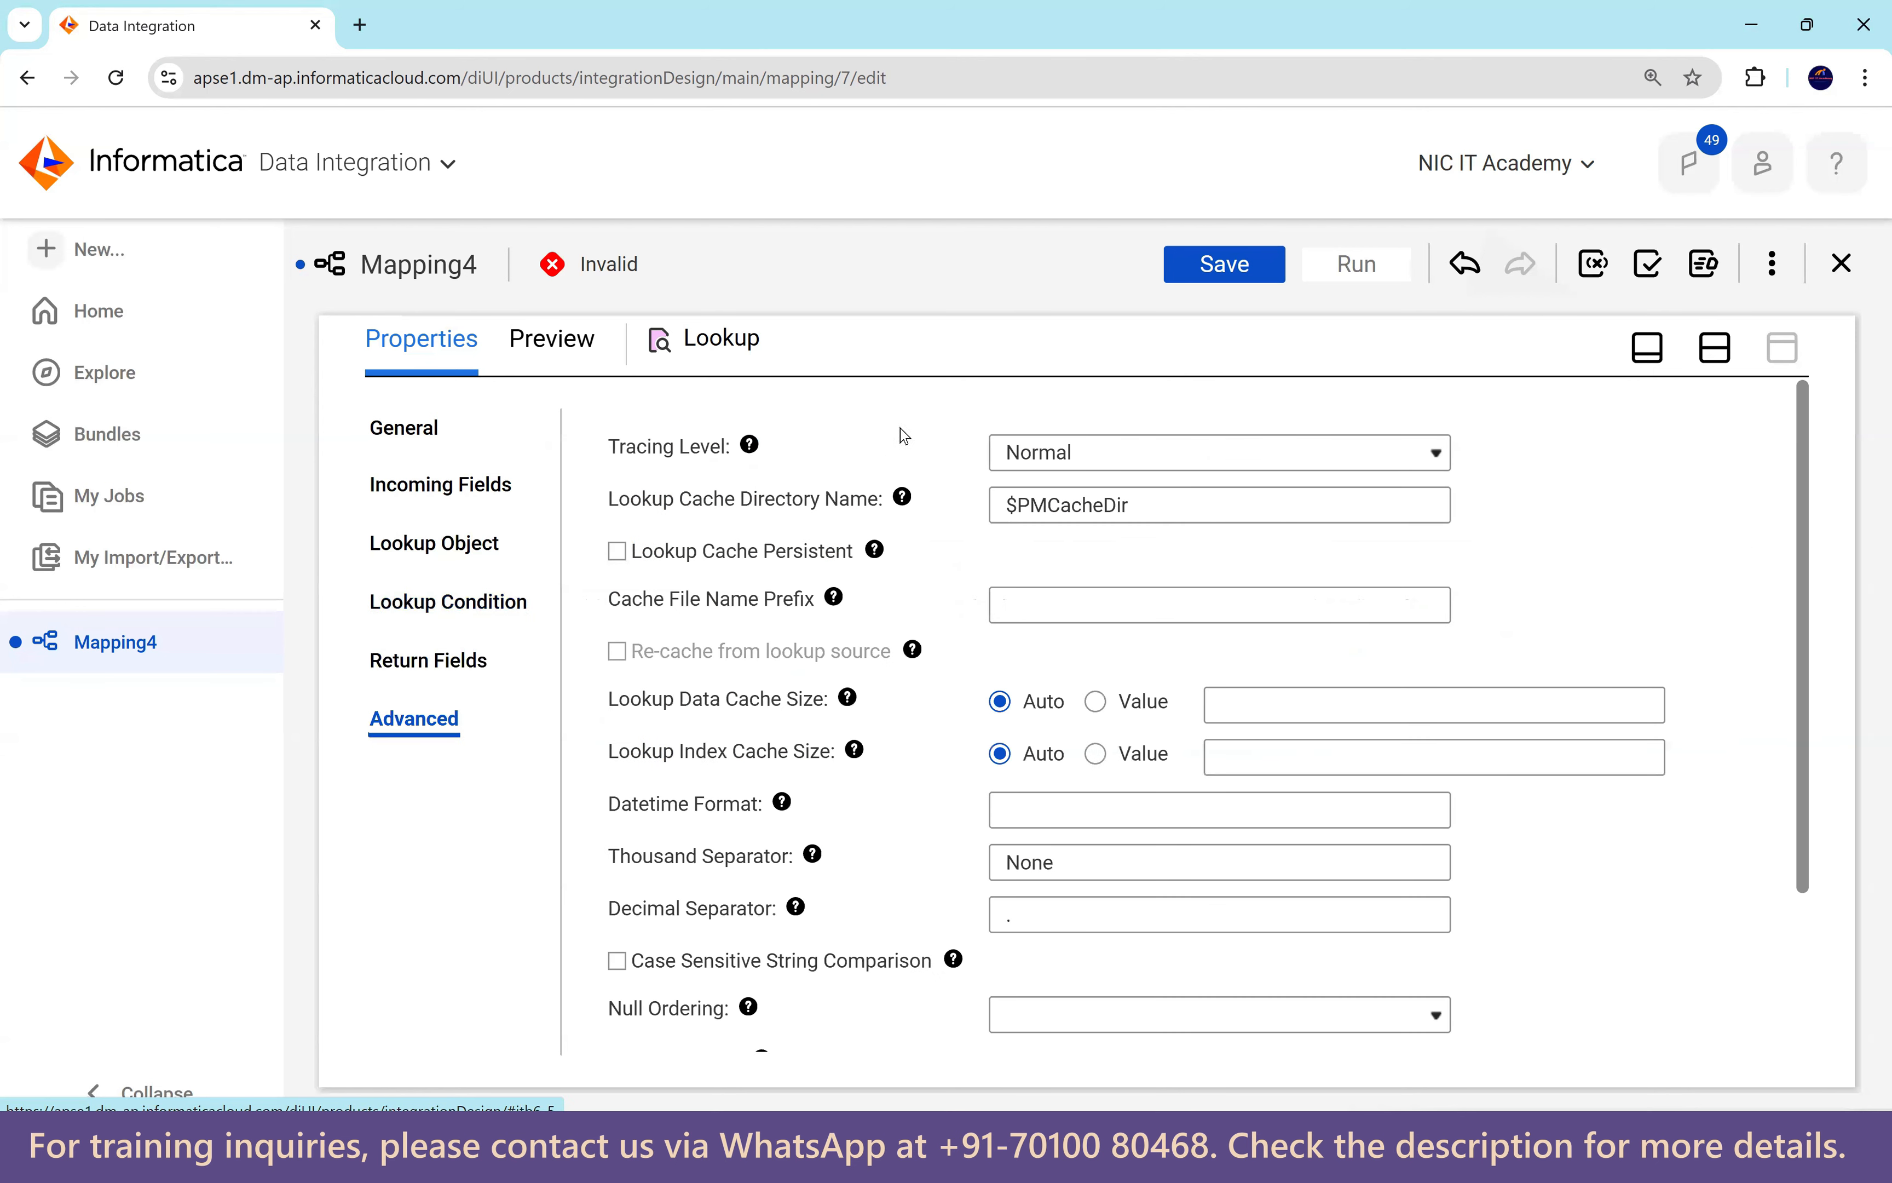
scroll(939, 612, "down", 3)
scroll(908, 697, "up", 3)
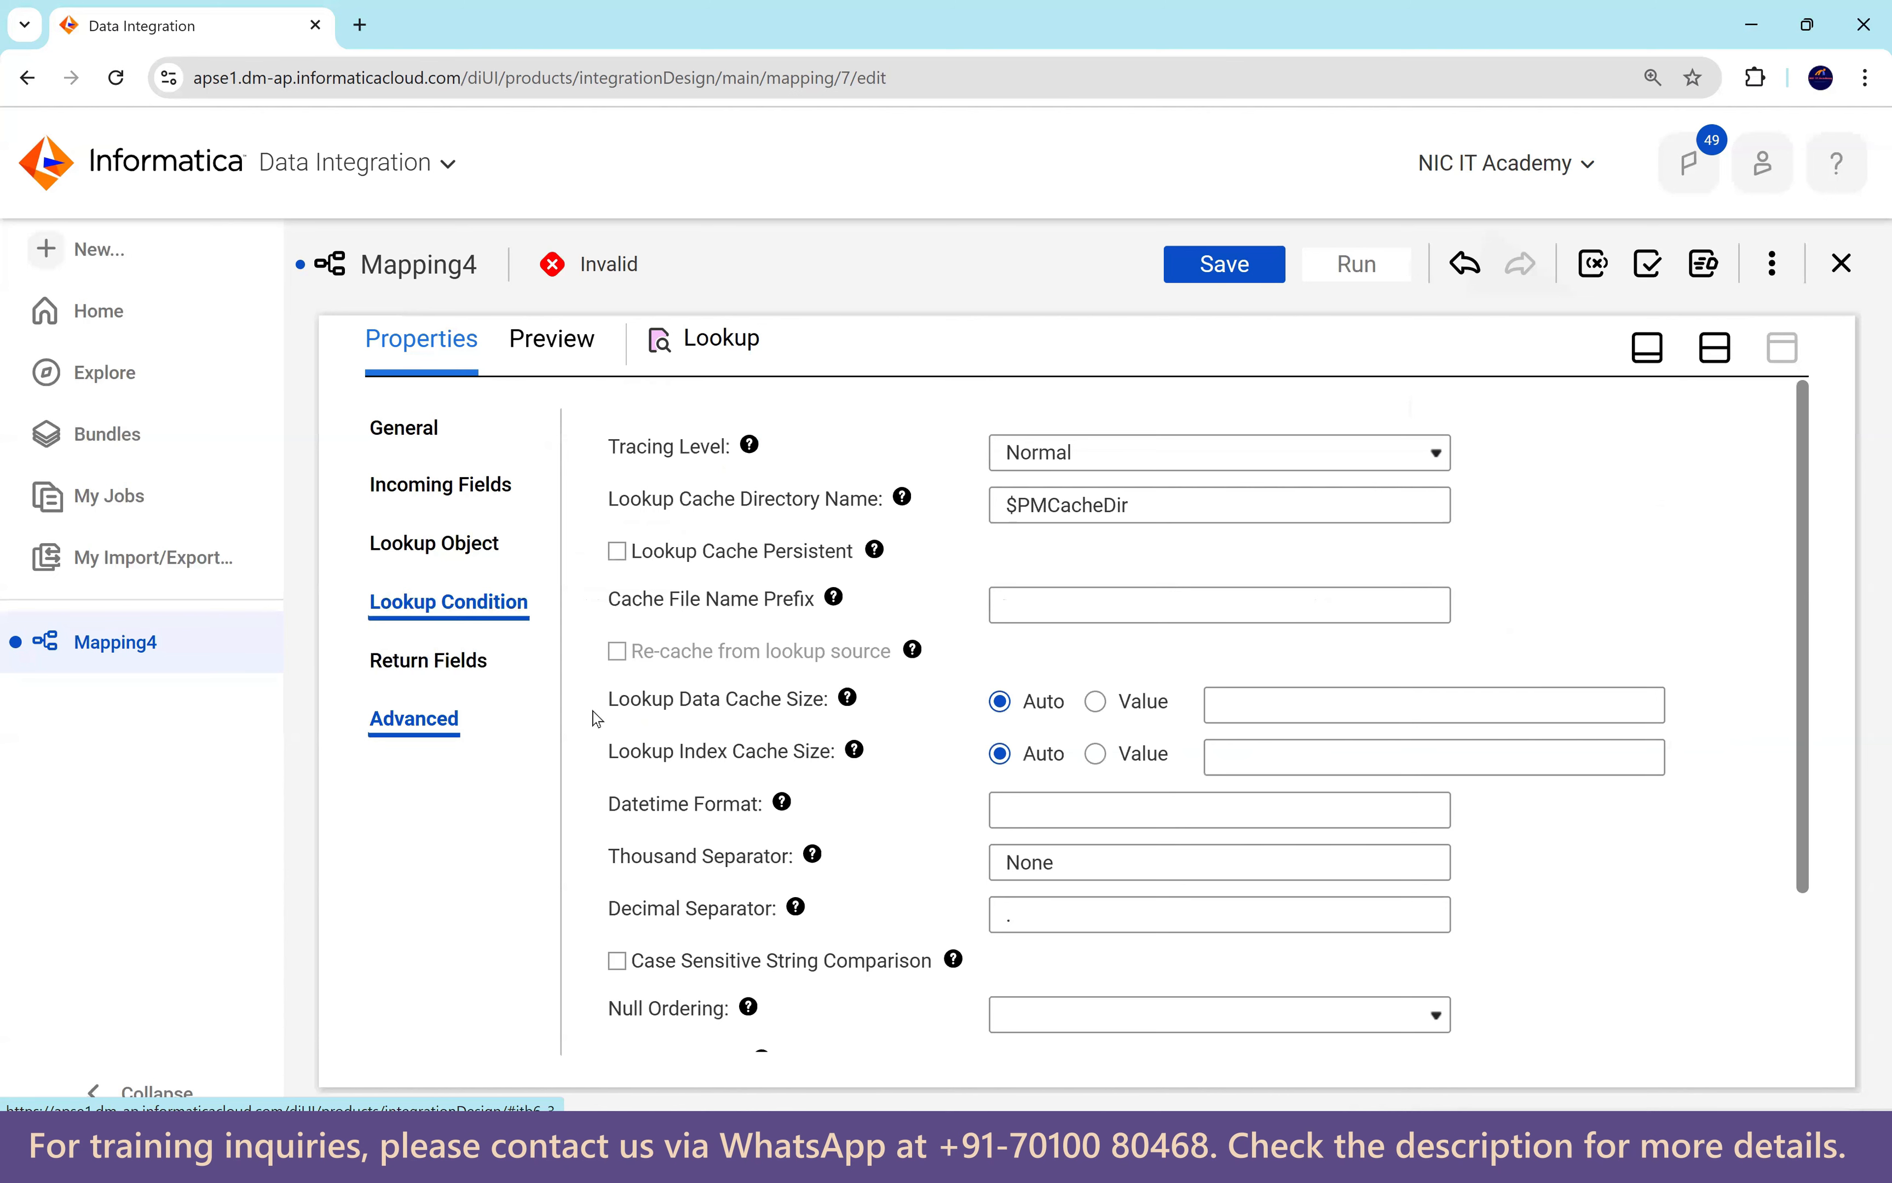
left_click(467, 602)
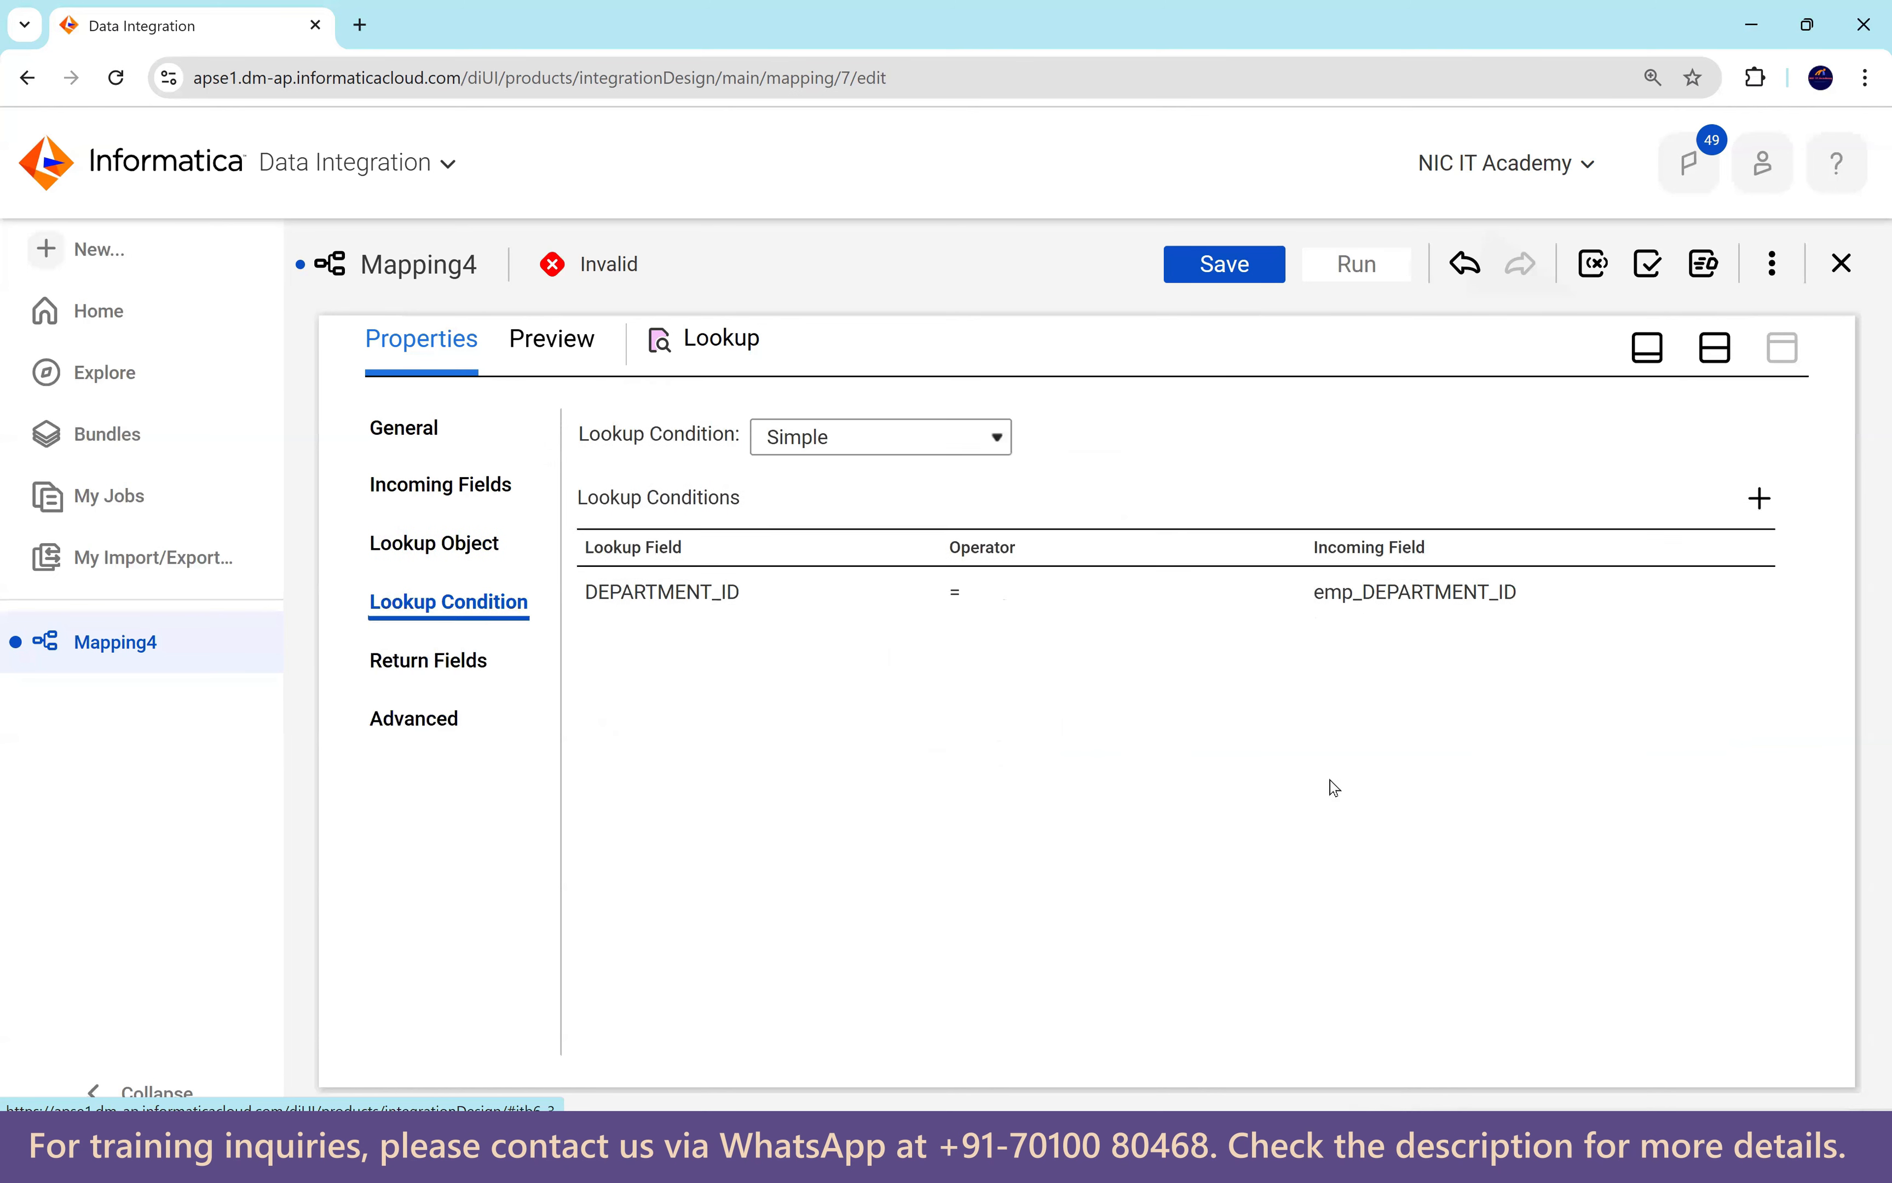
left_click(1720, 350)
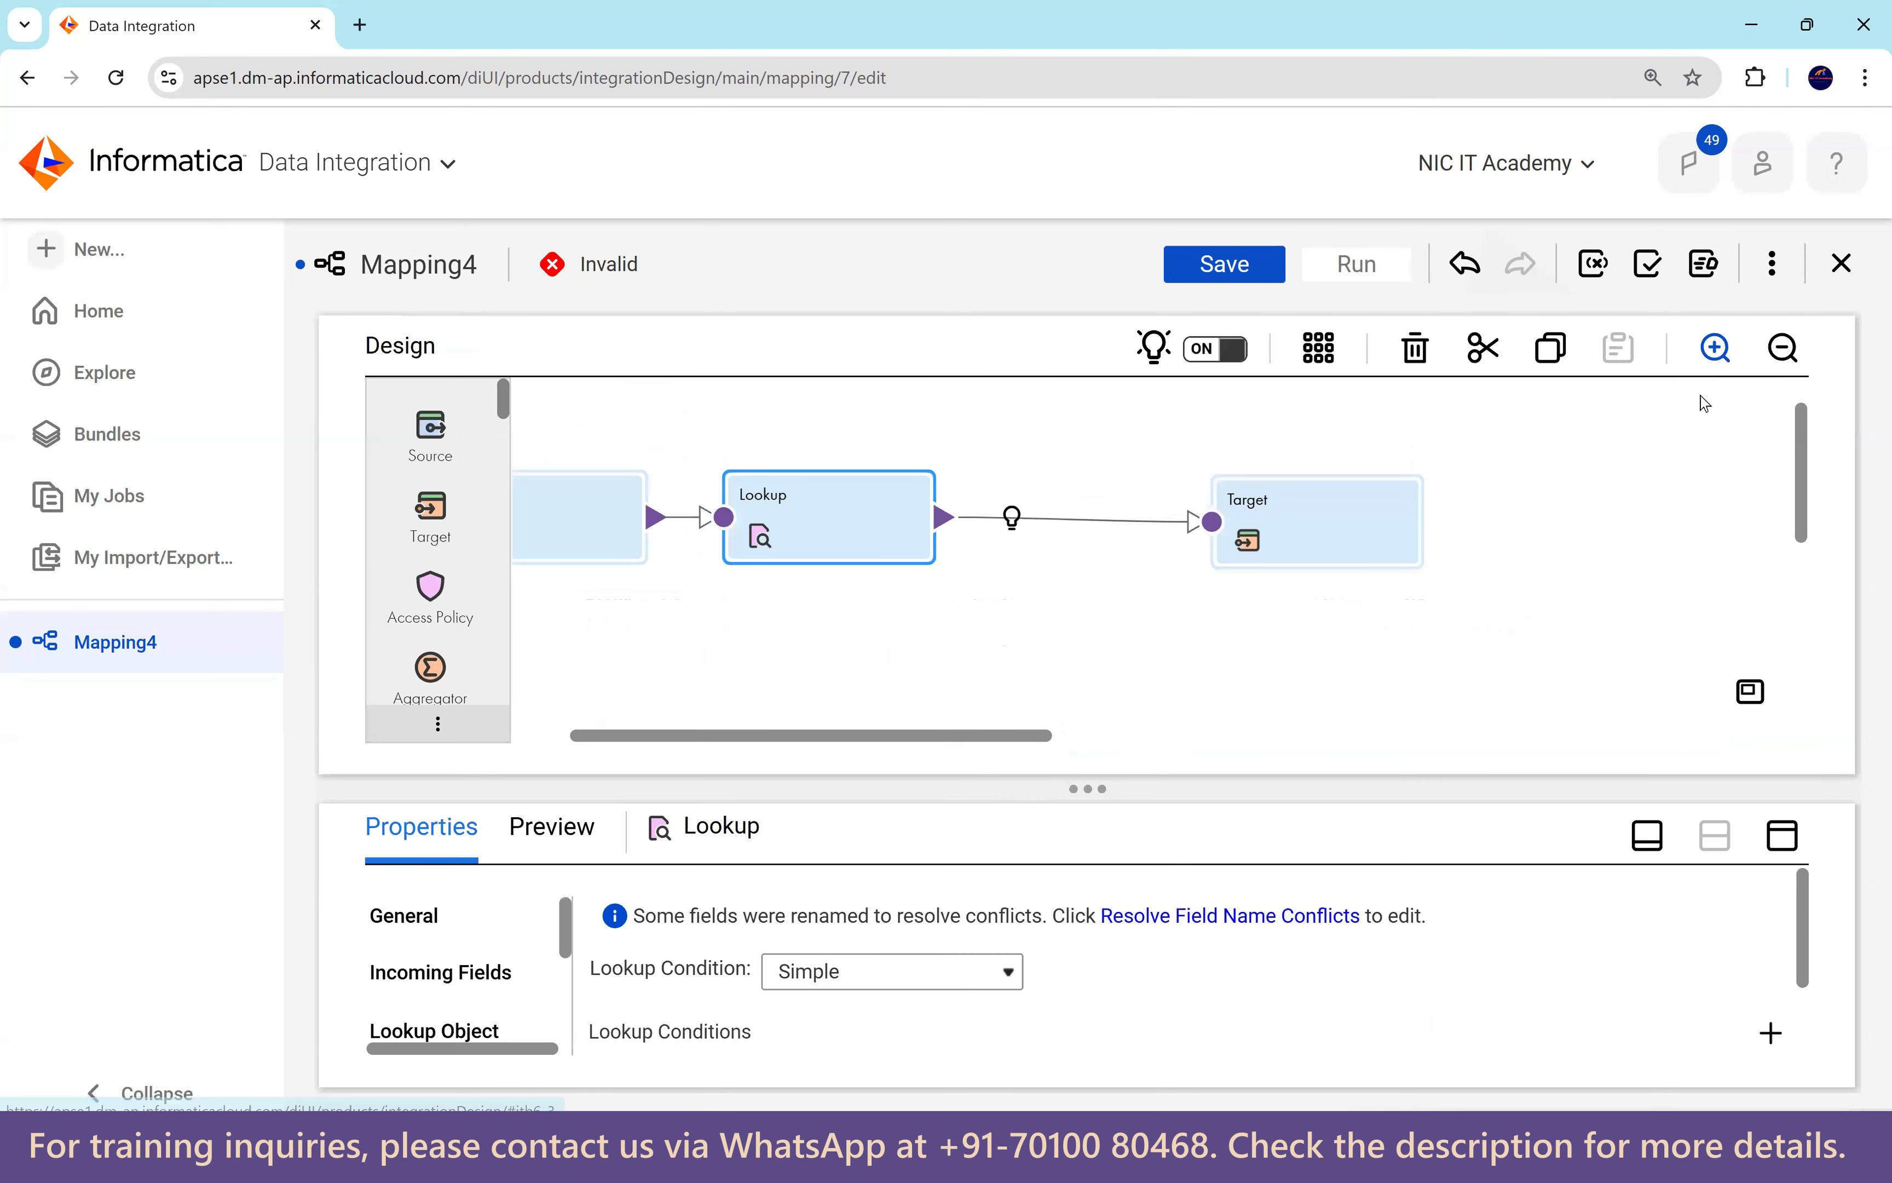
Automap the Target's field mapping with Smart Map.
left_click(1337, 535)
left_click(1785, 838)
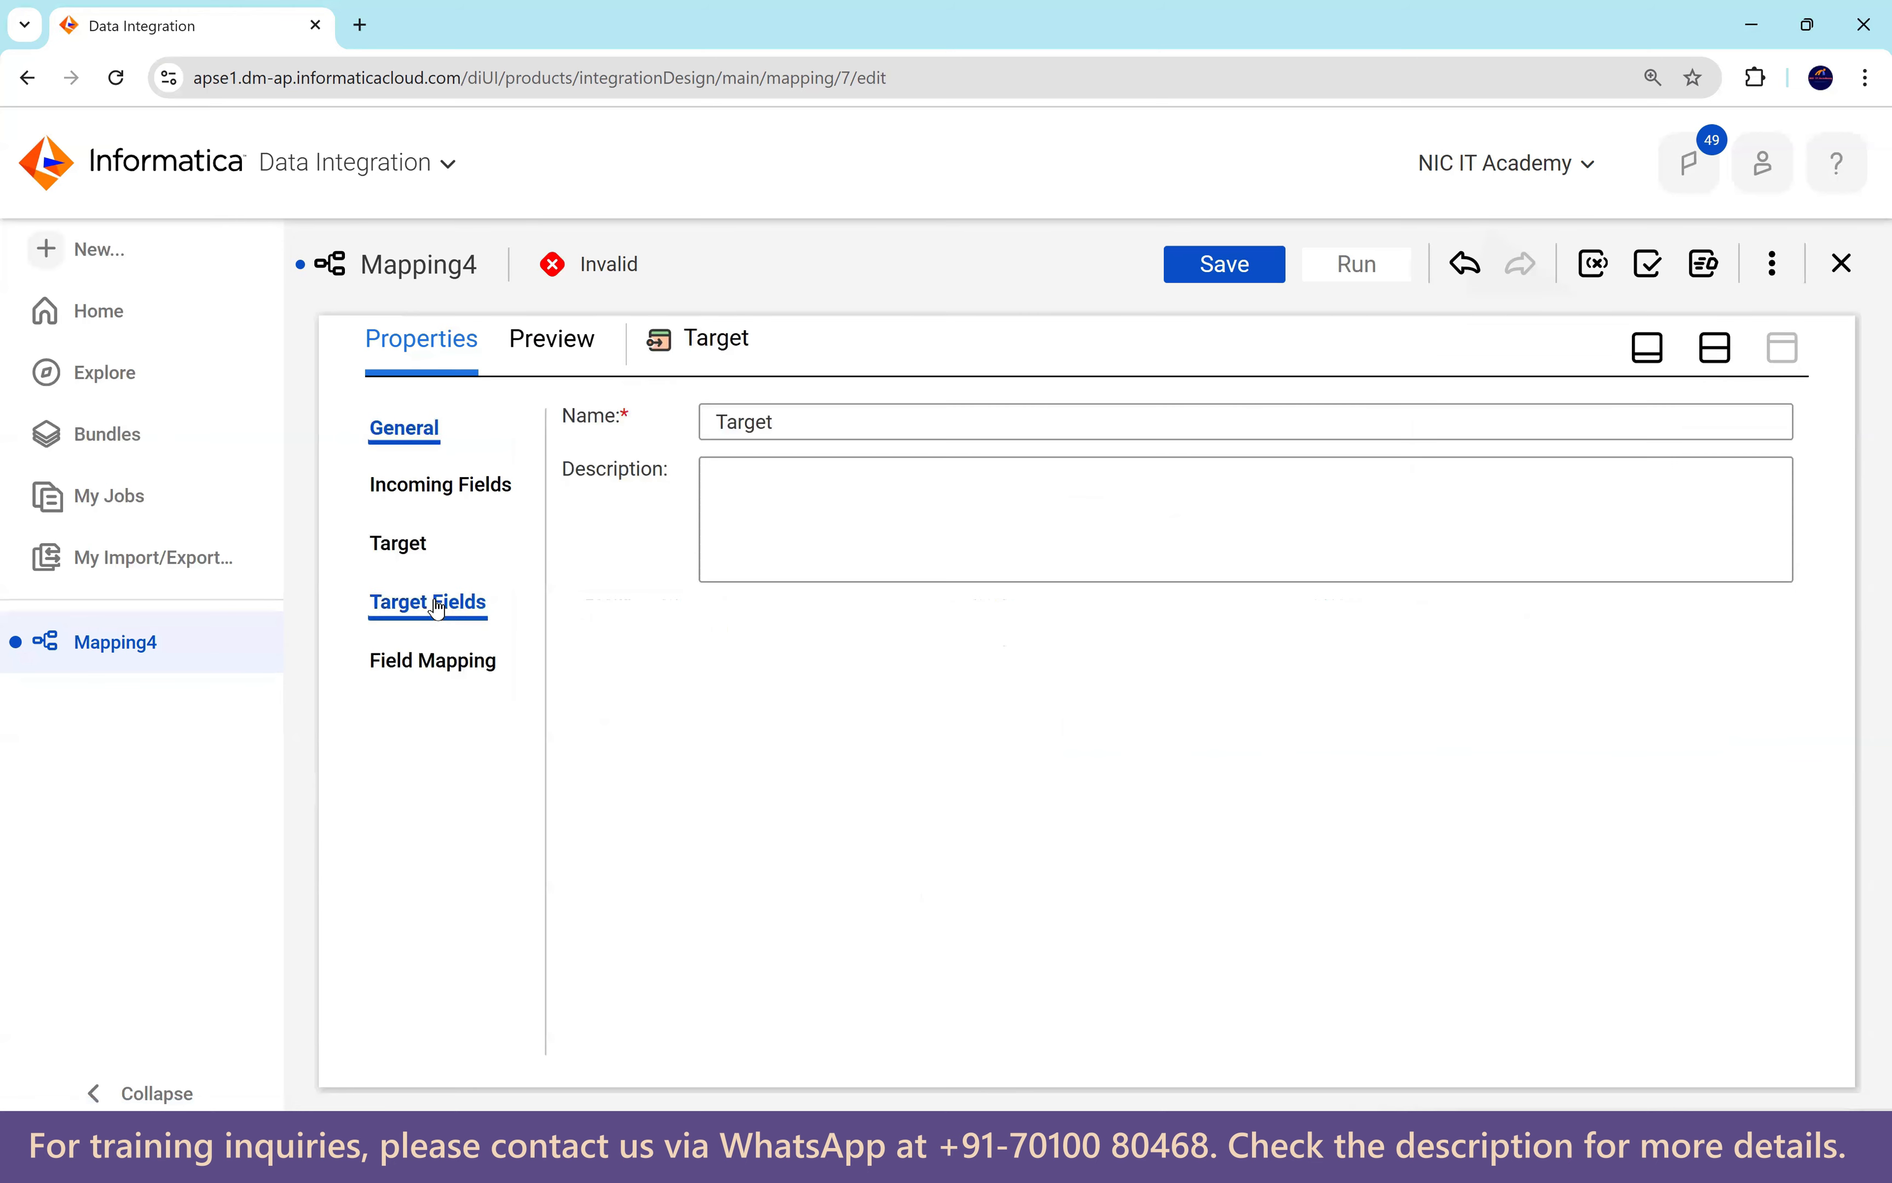
left_click(402, 543)
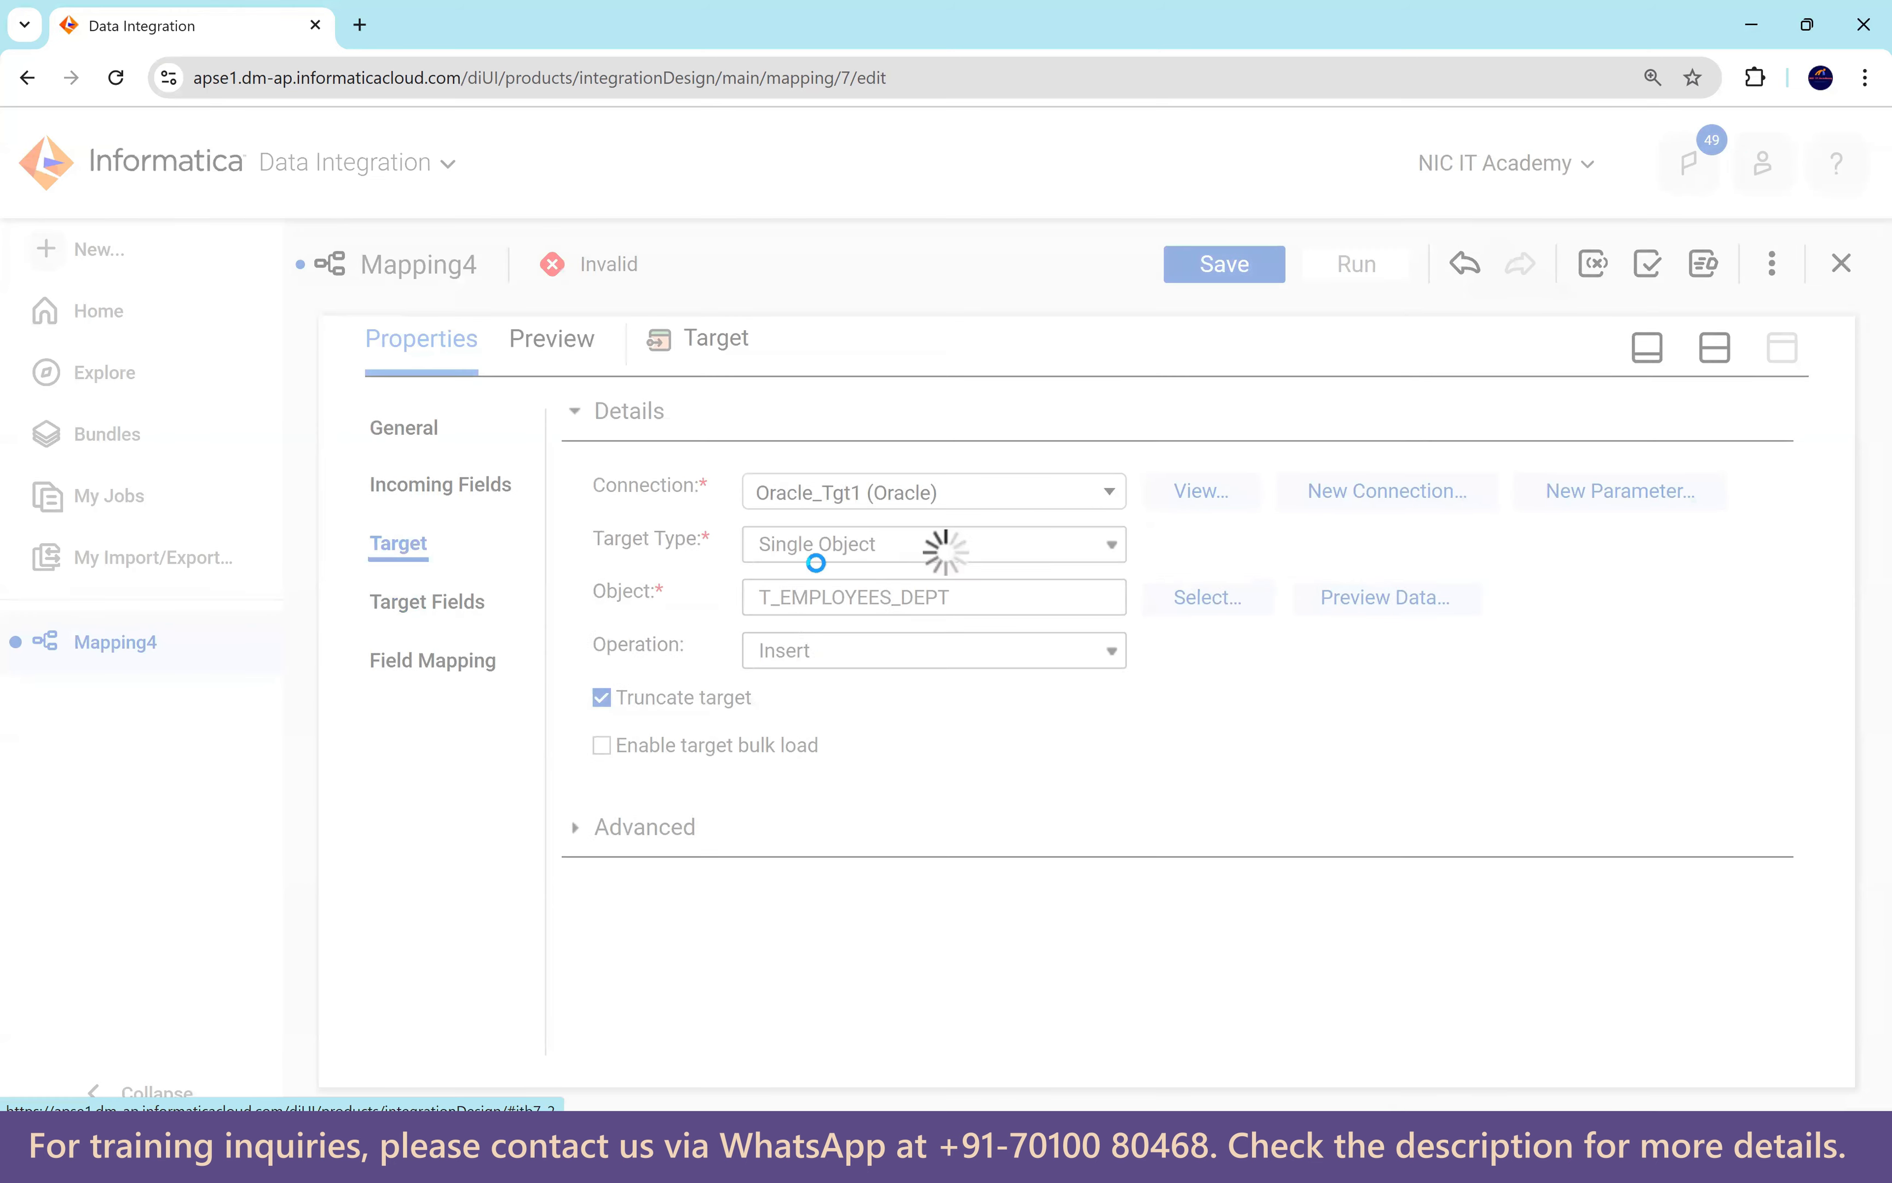
left_click(455, 668)
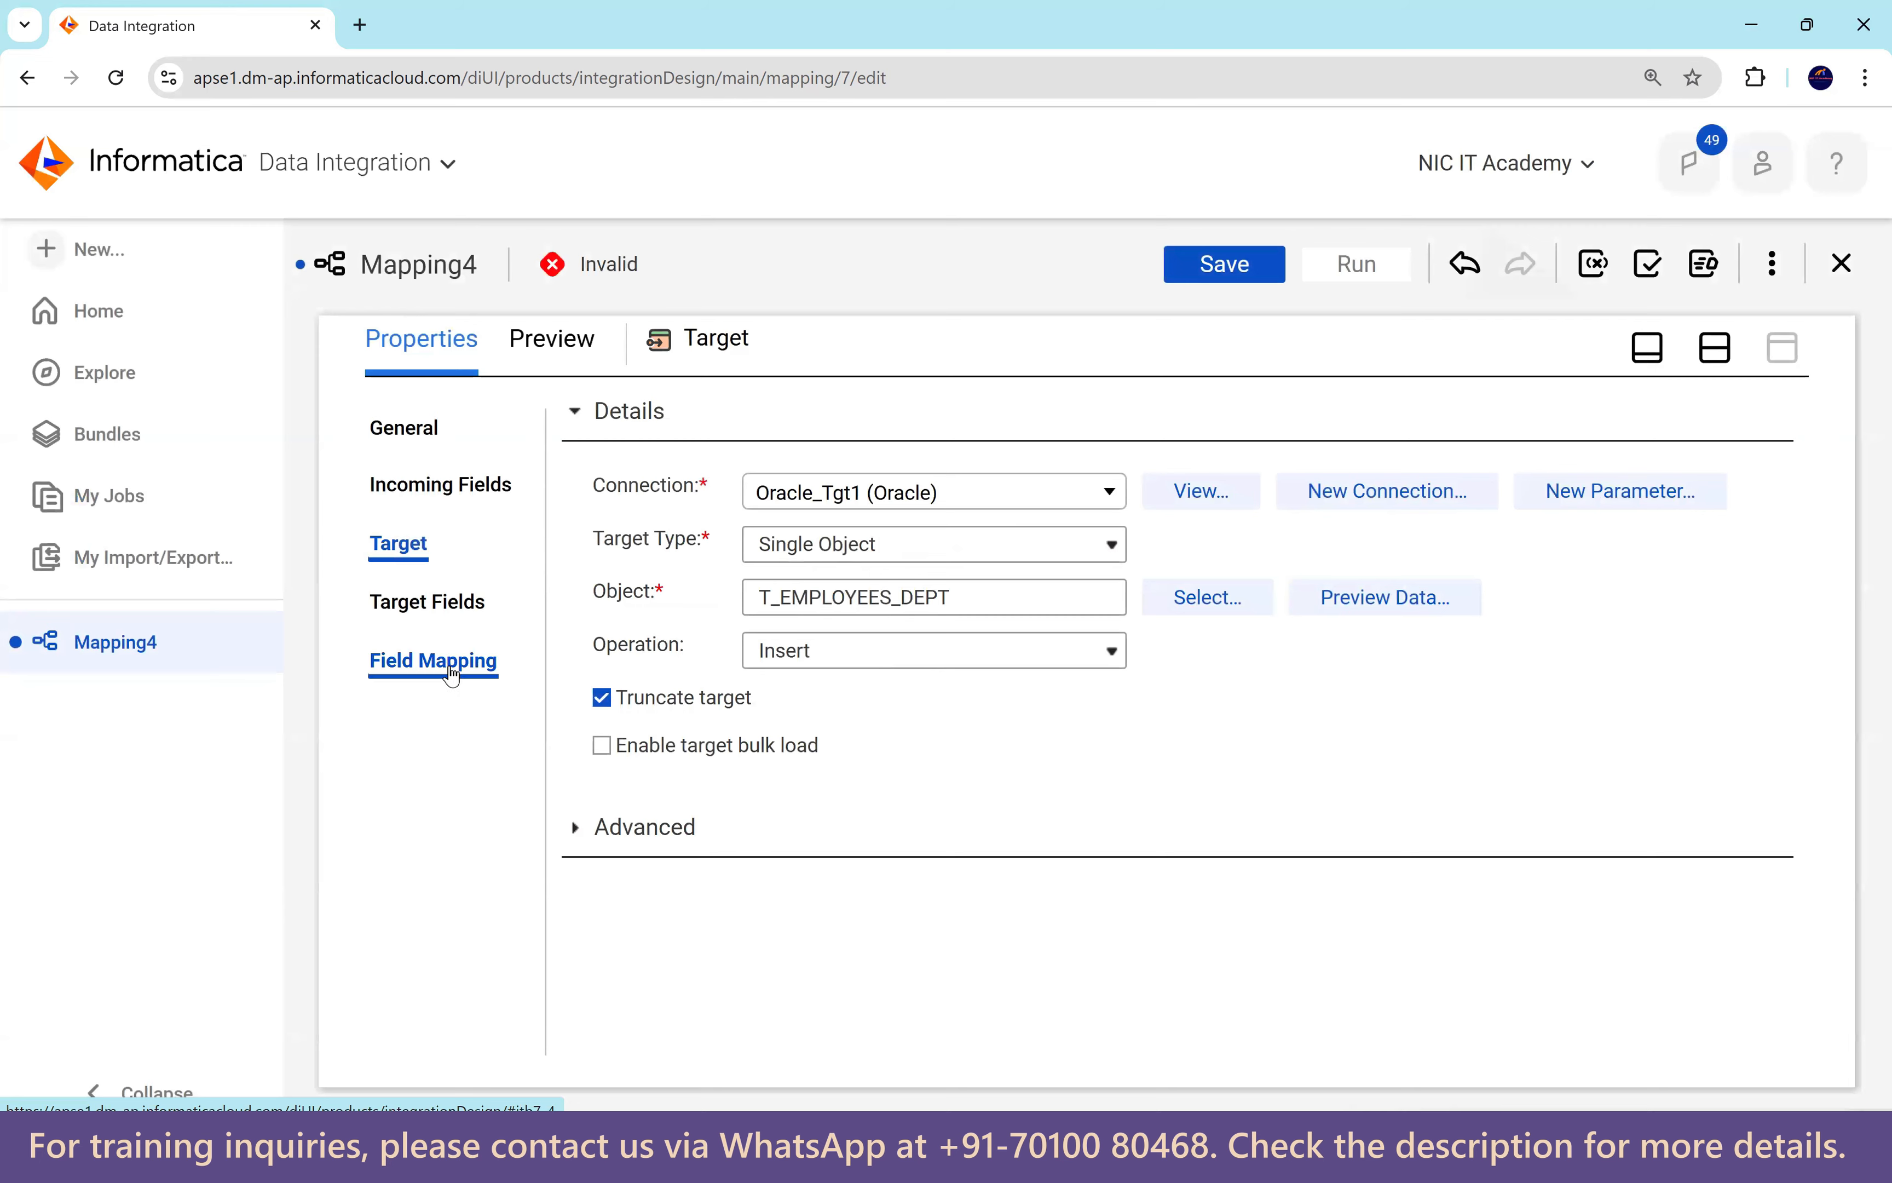
left_click(1633, 509)
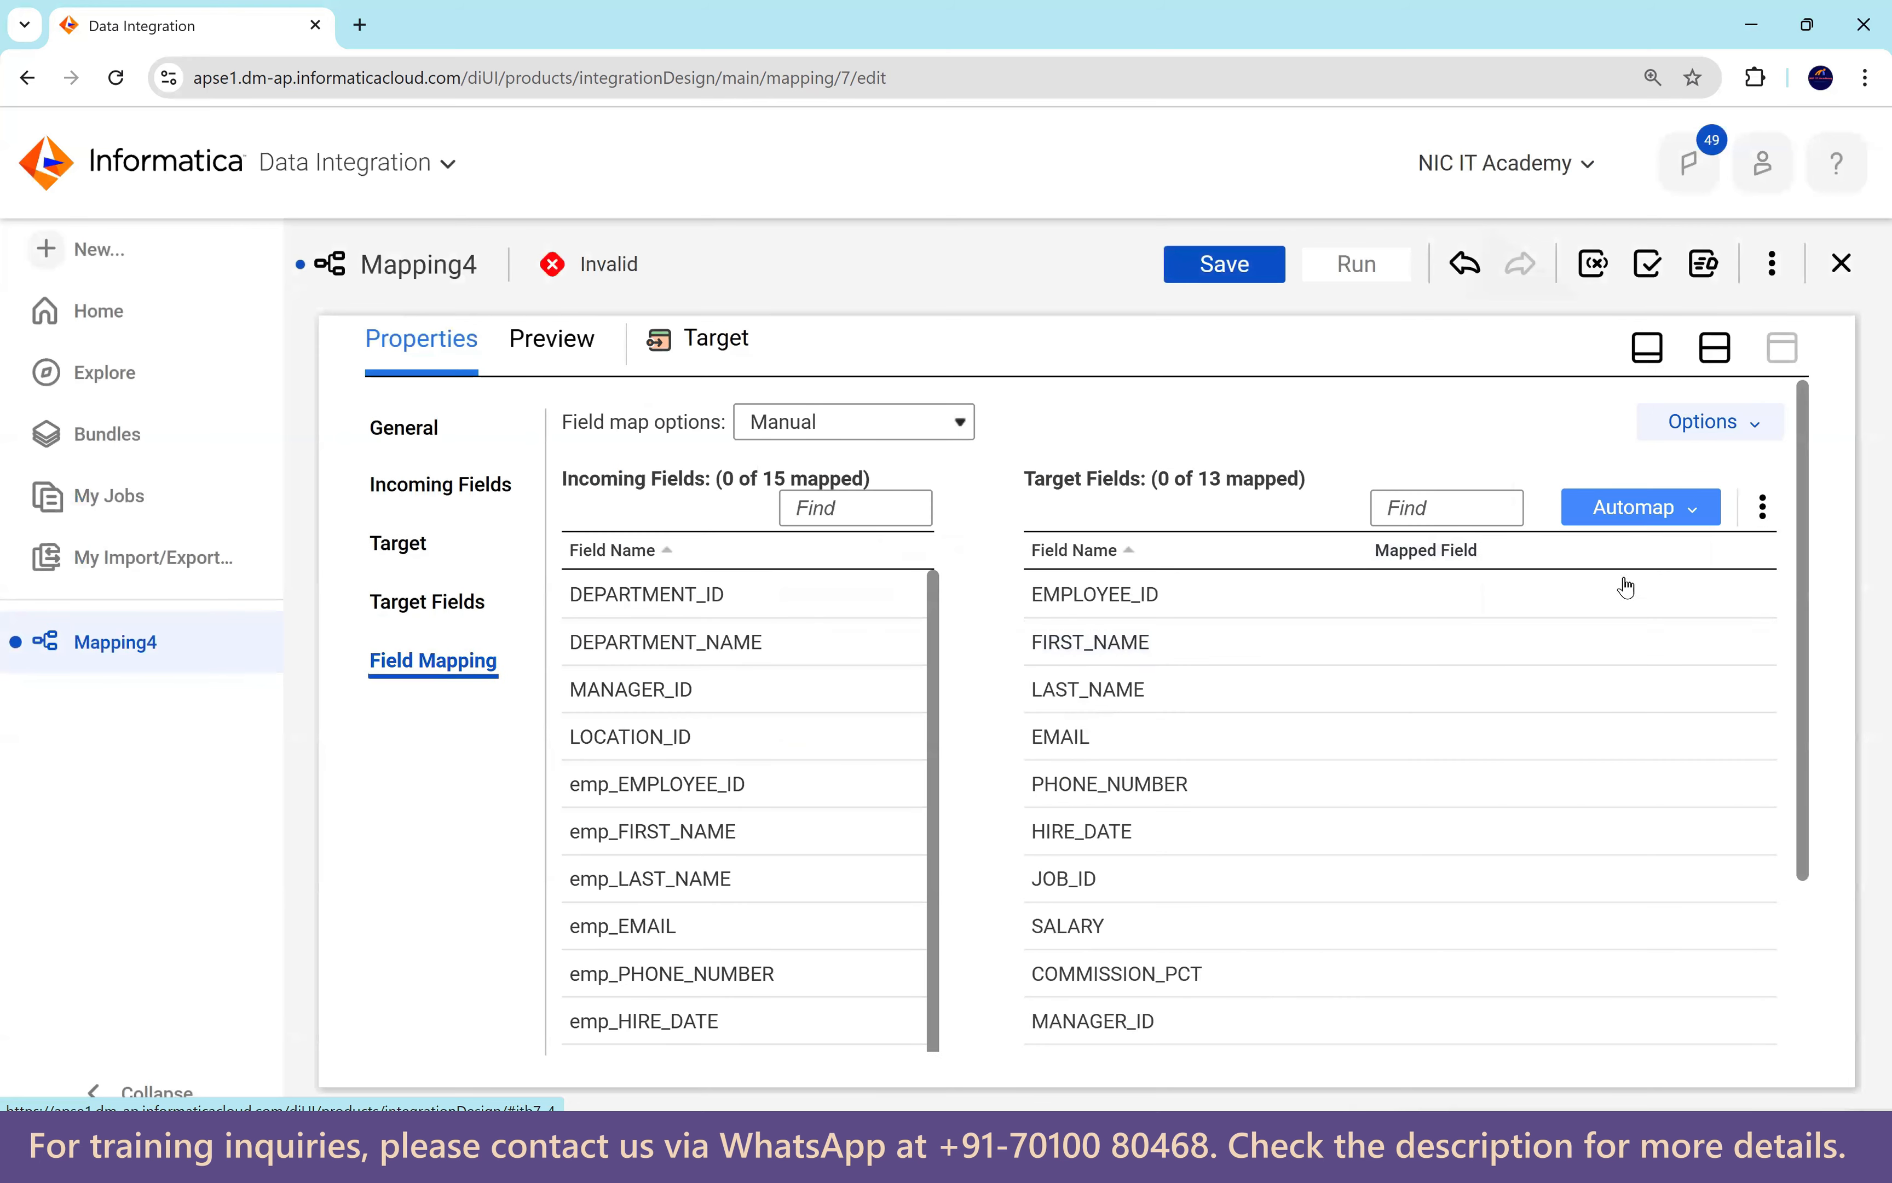
left_click(1545, 615)
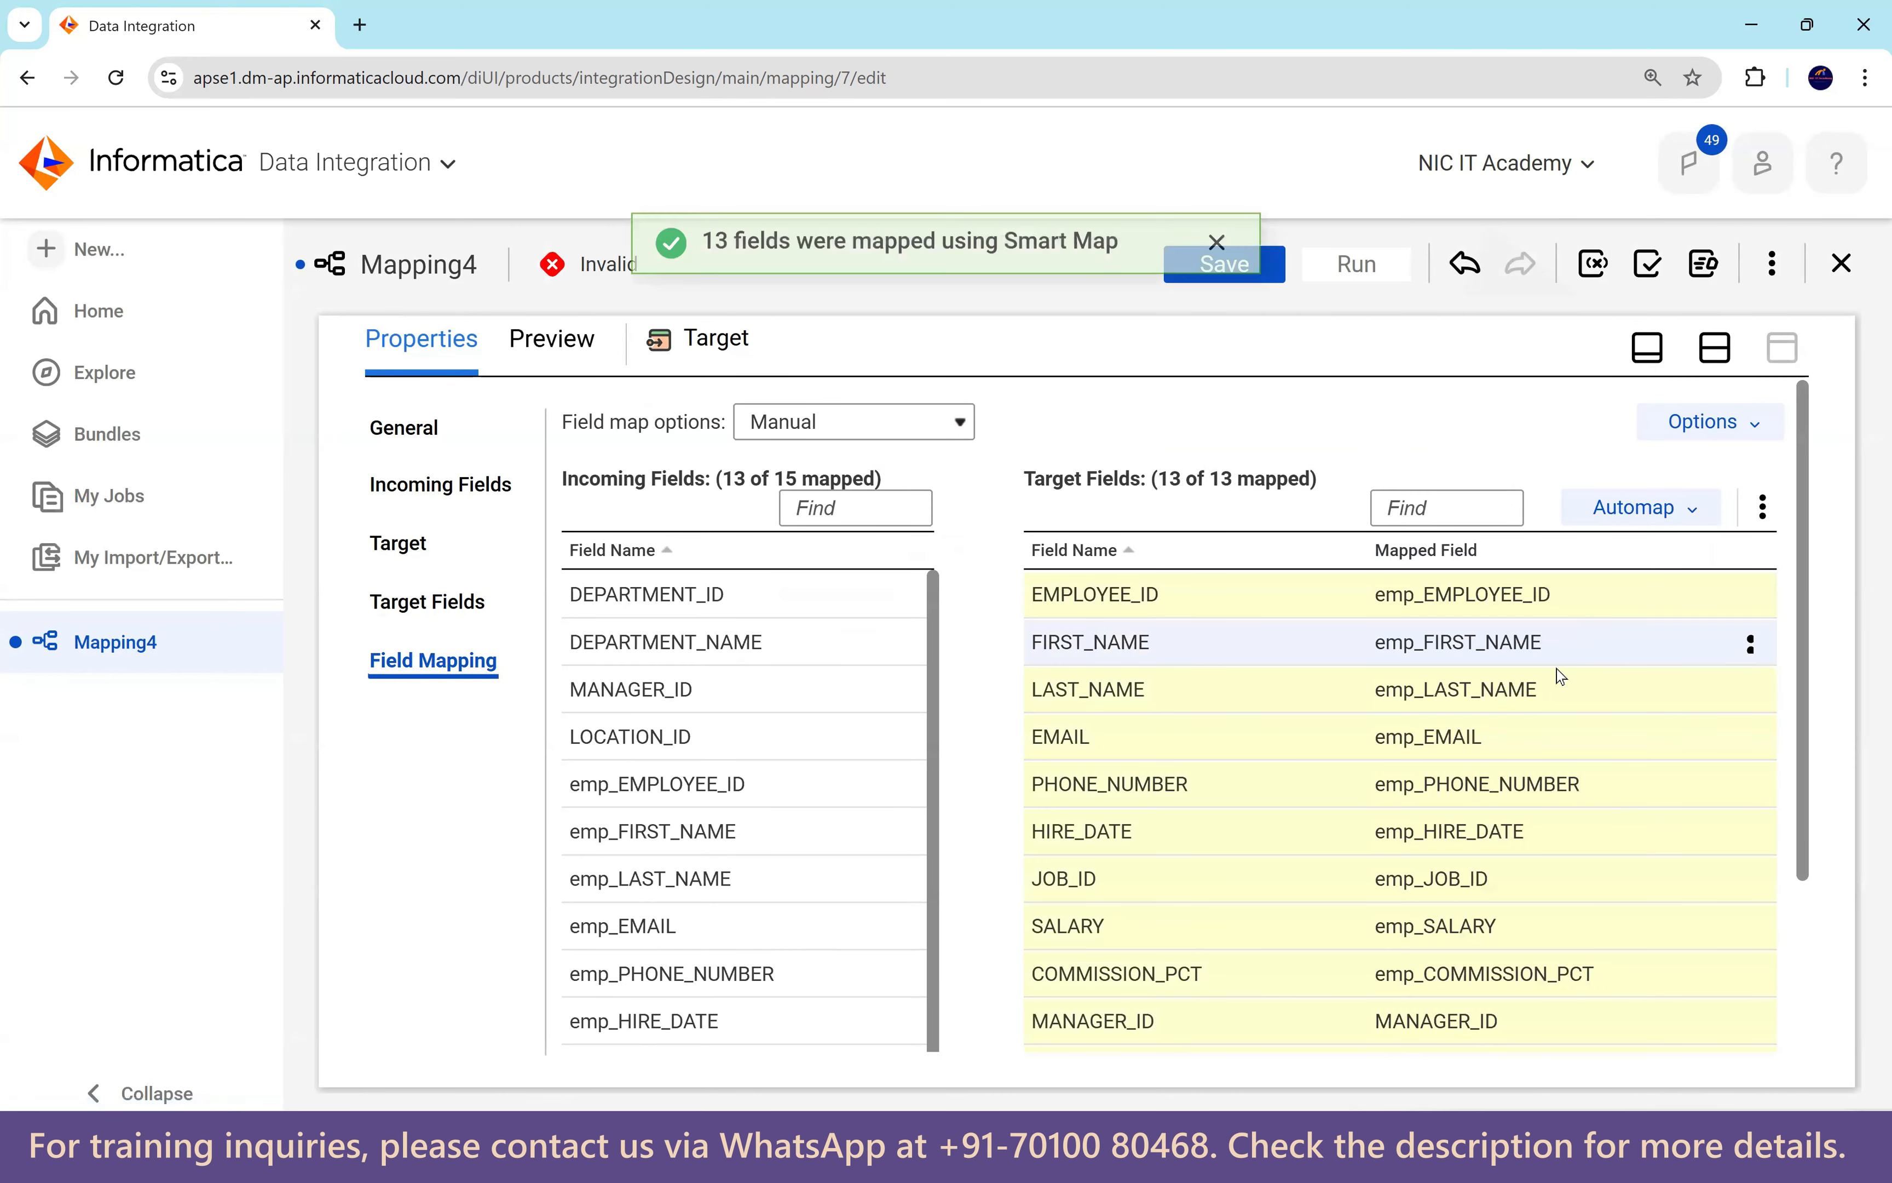
scroll(1555, 672, "down", 3)
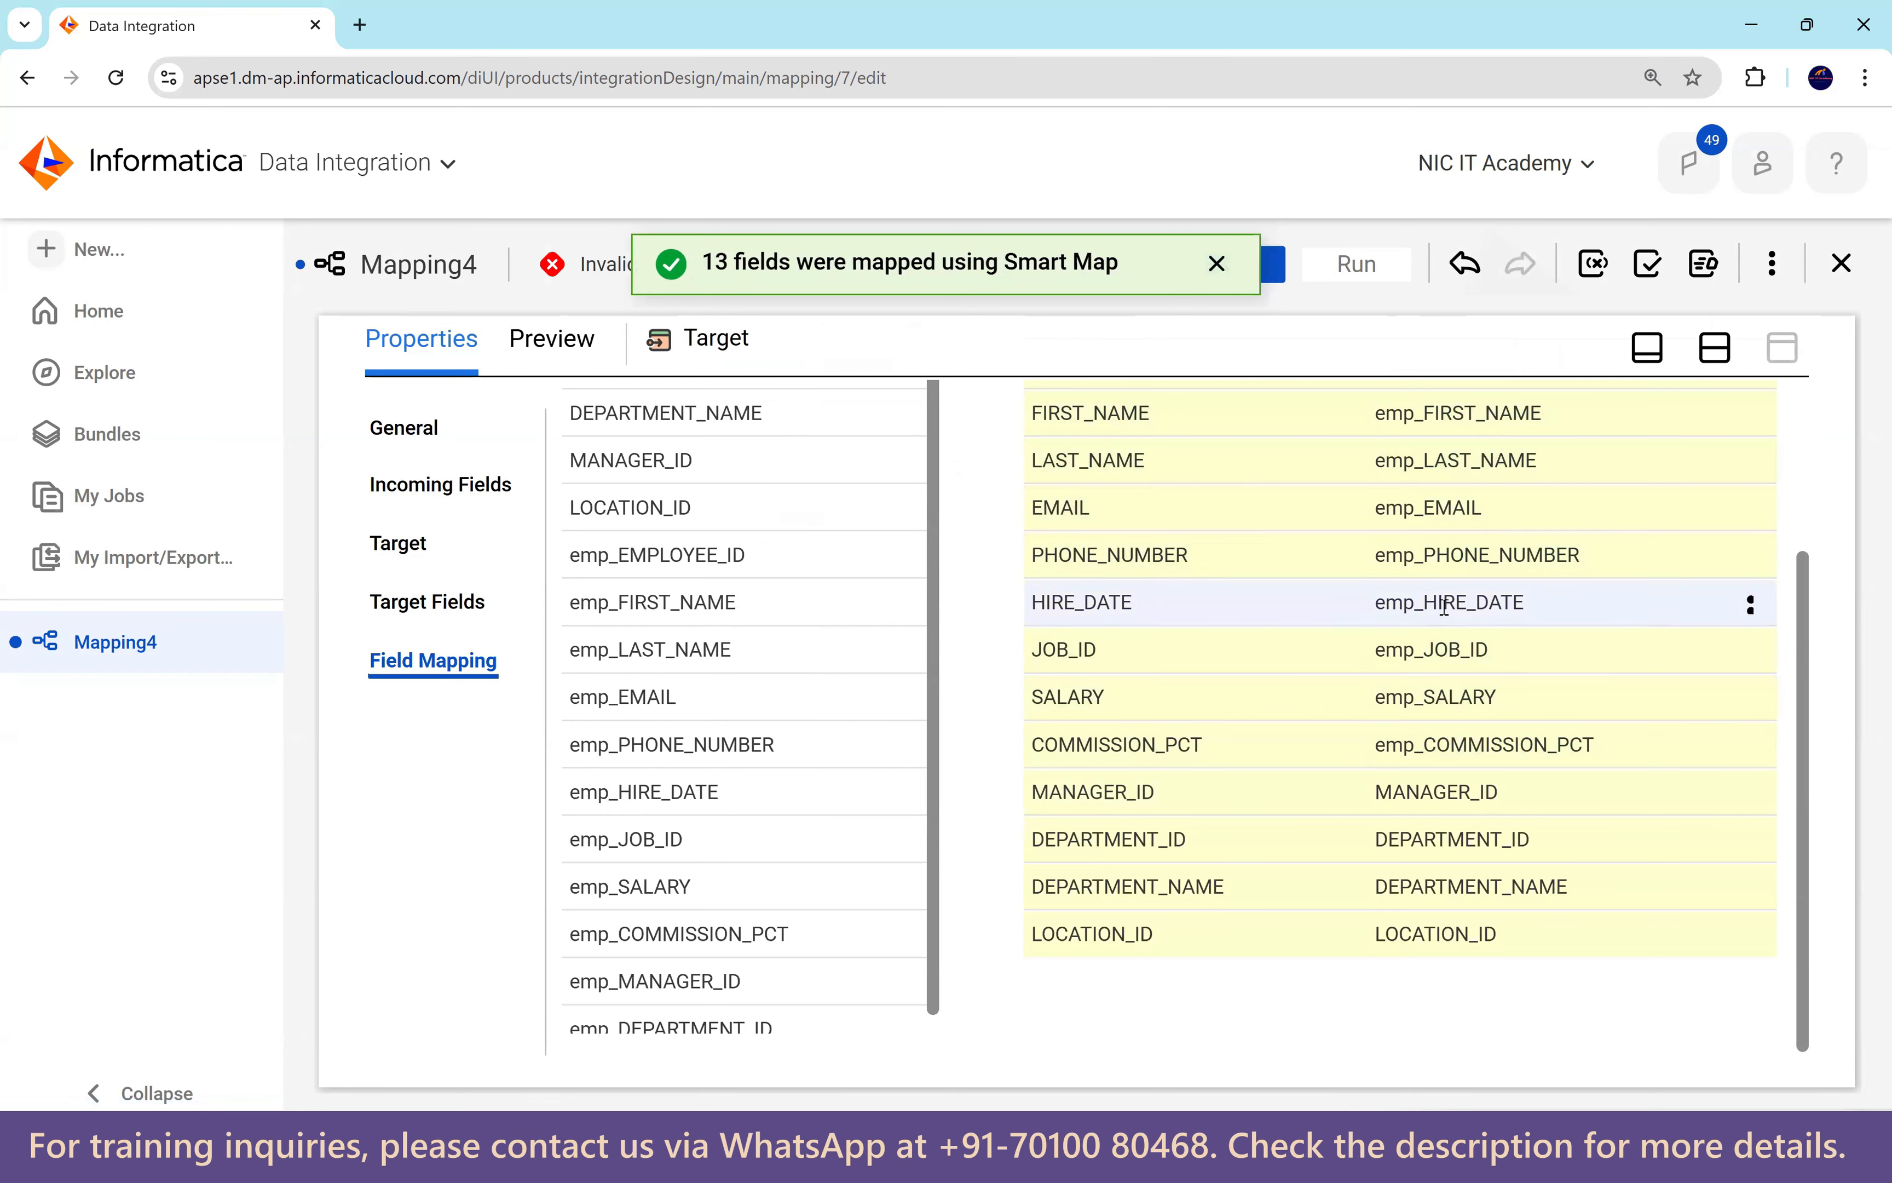
scroll(1462, 607, "up", 3)
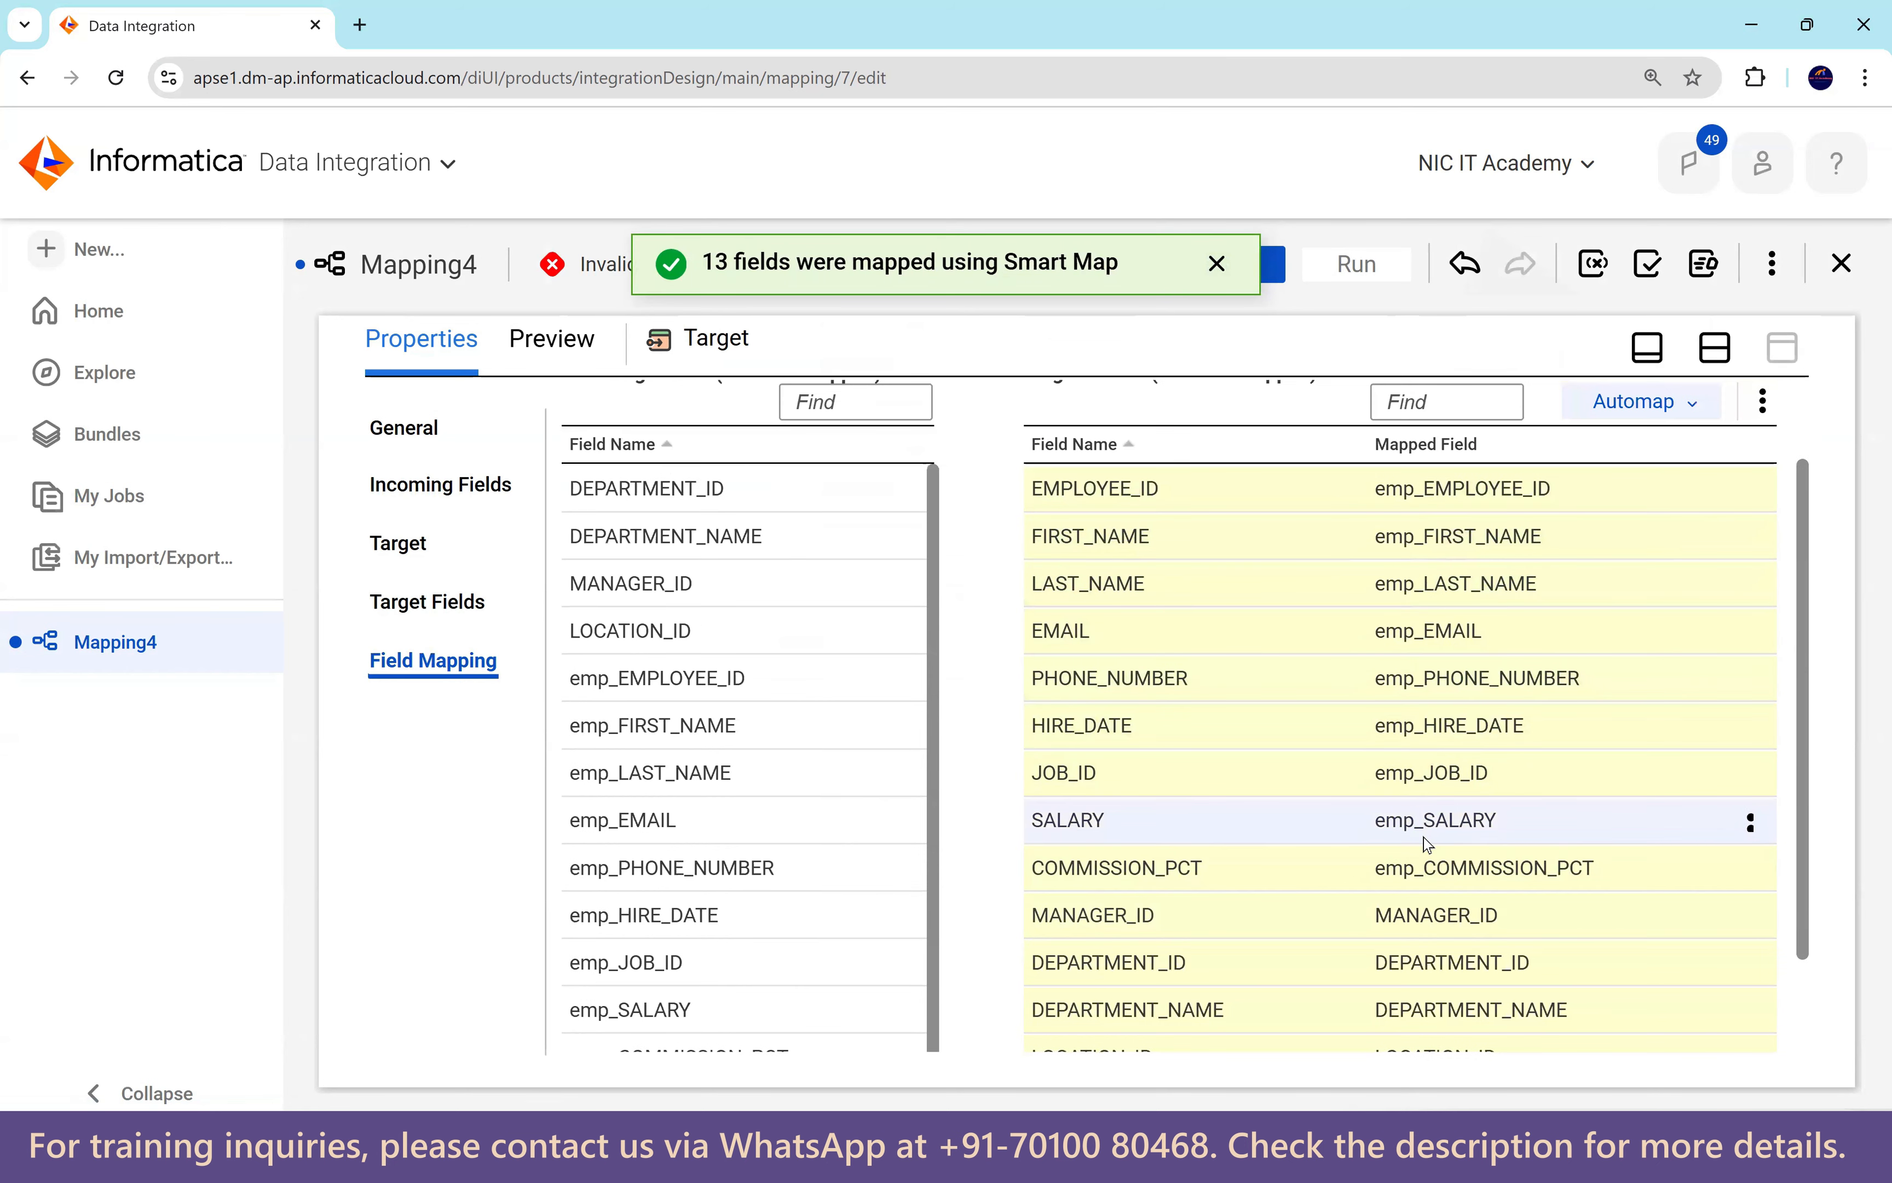
scroll(1423, 833, "down", 2)
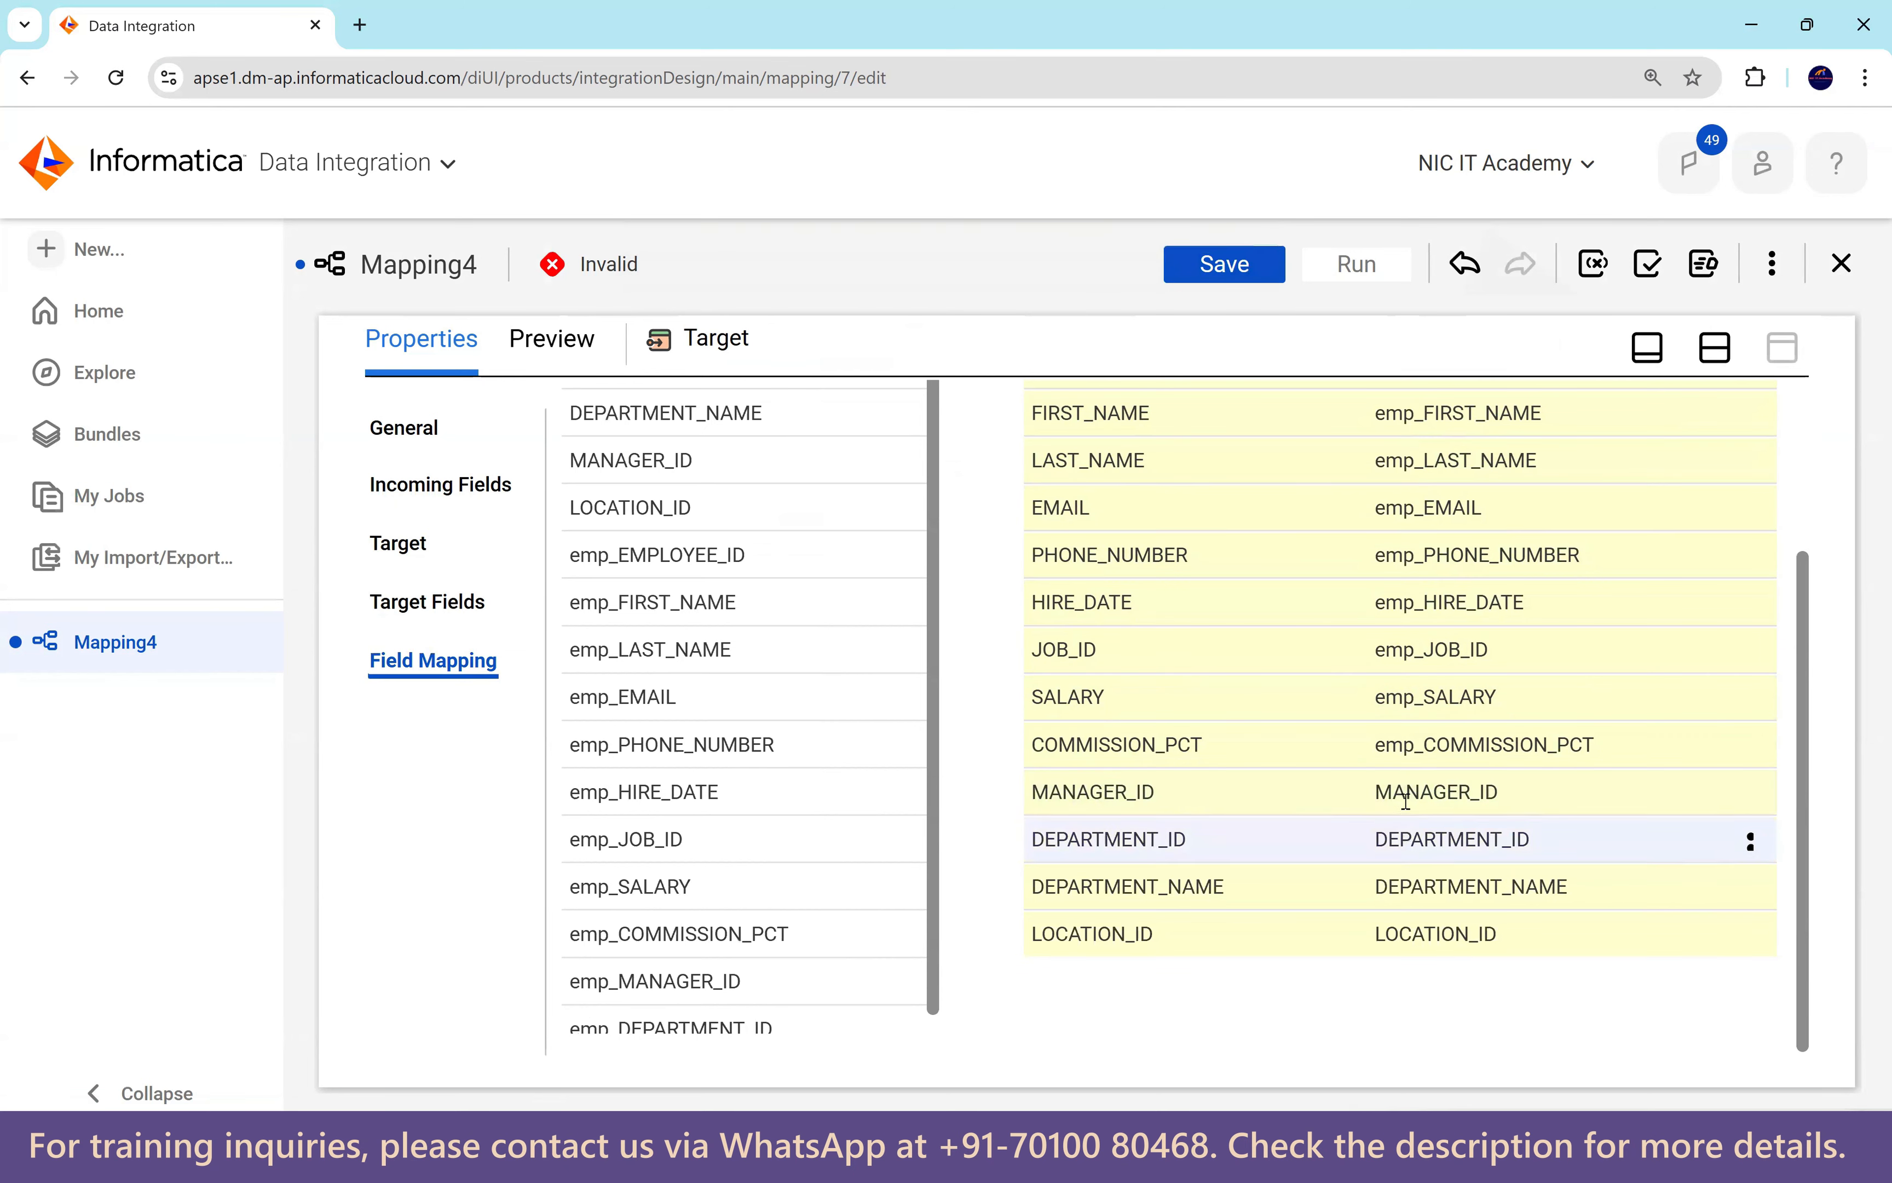
Remap MANAGER_ID and DEPARTMENT_ID from emp_MANAGER_ID and emp_DEPARTMENT_ID, and check LOCATION_ID's mapping.
left_click(1749, 798)
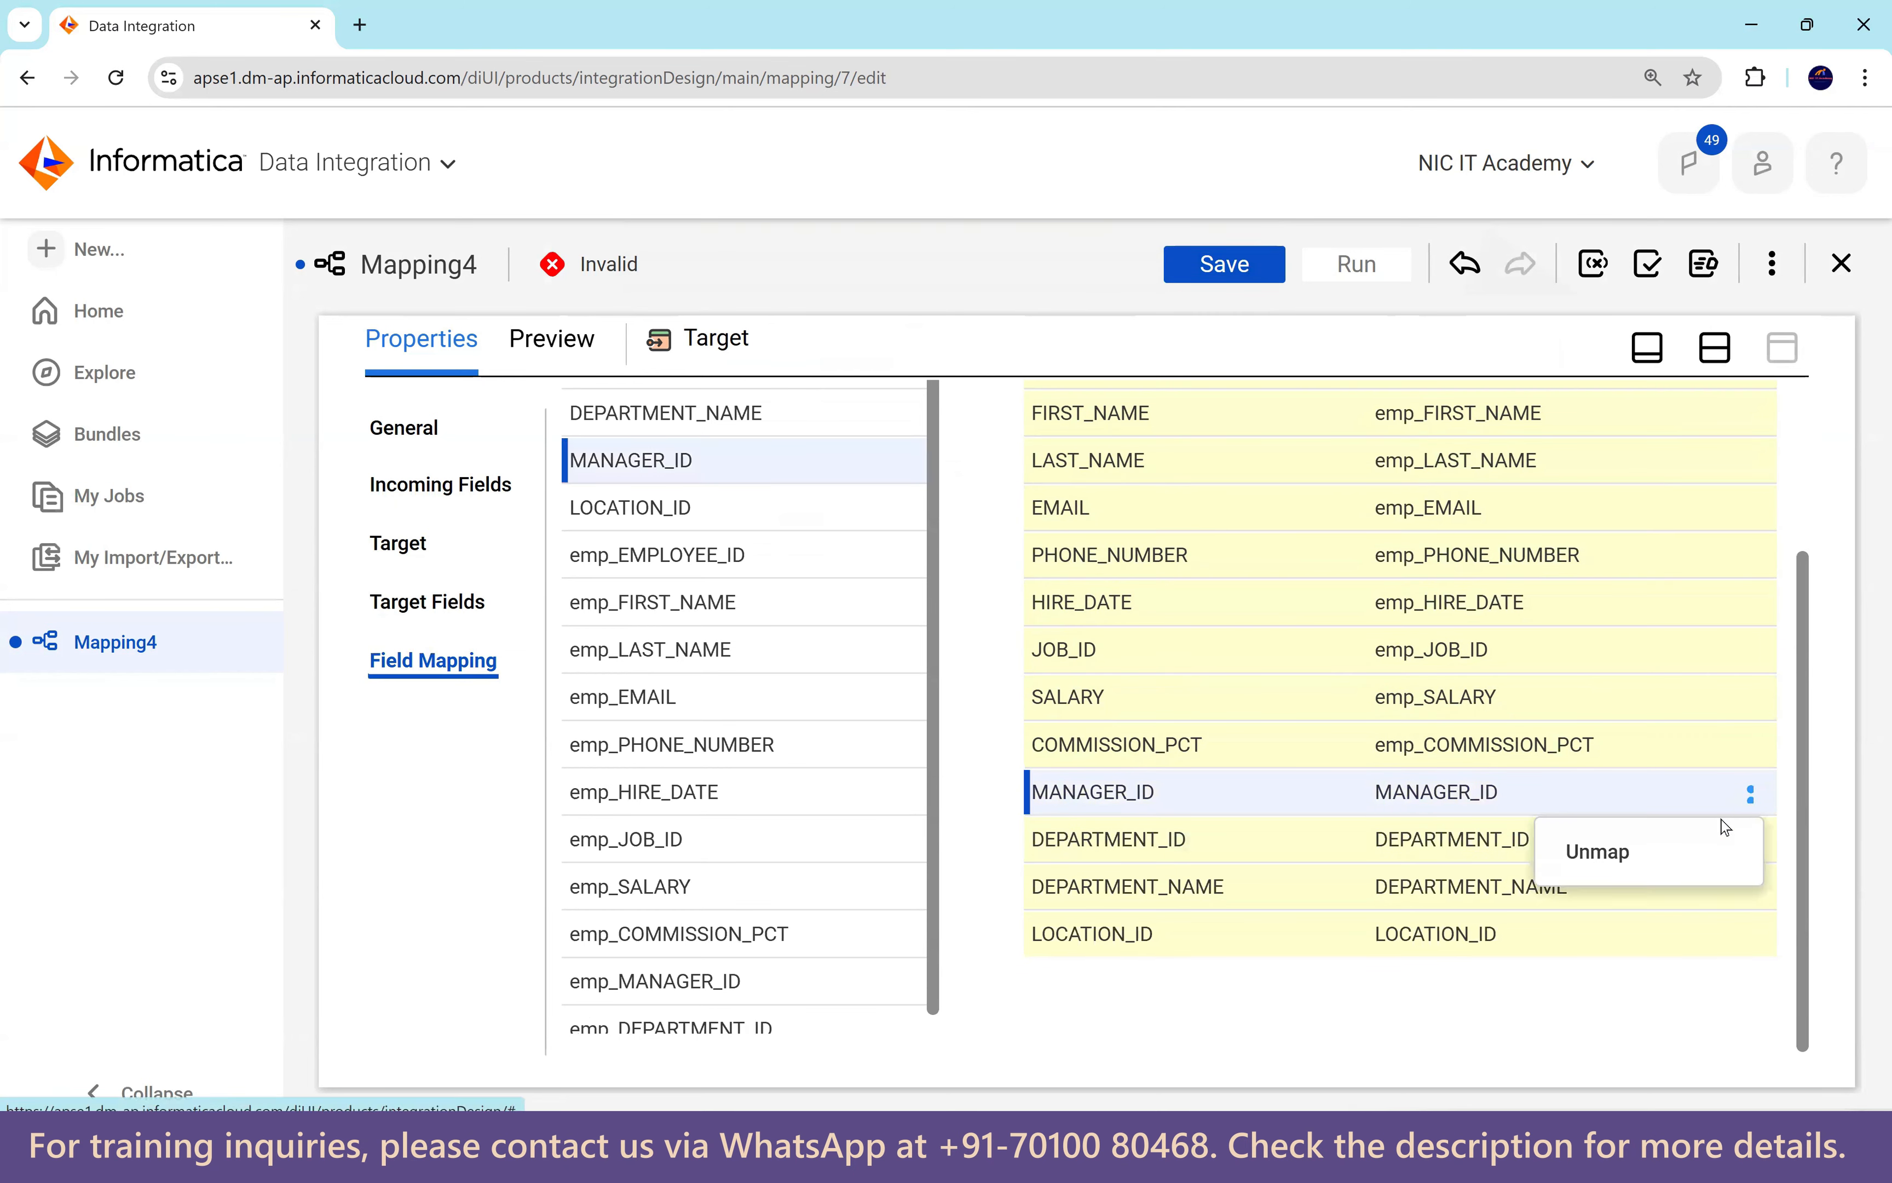
left_click(1689, 855)
left_click(1749, 844)
left_click(1662, 896)
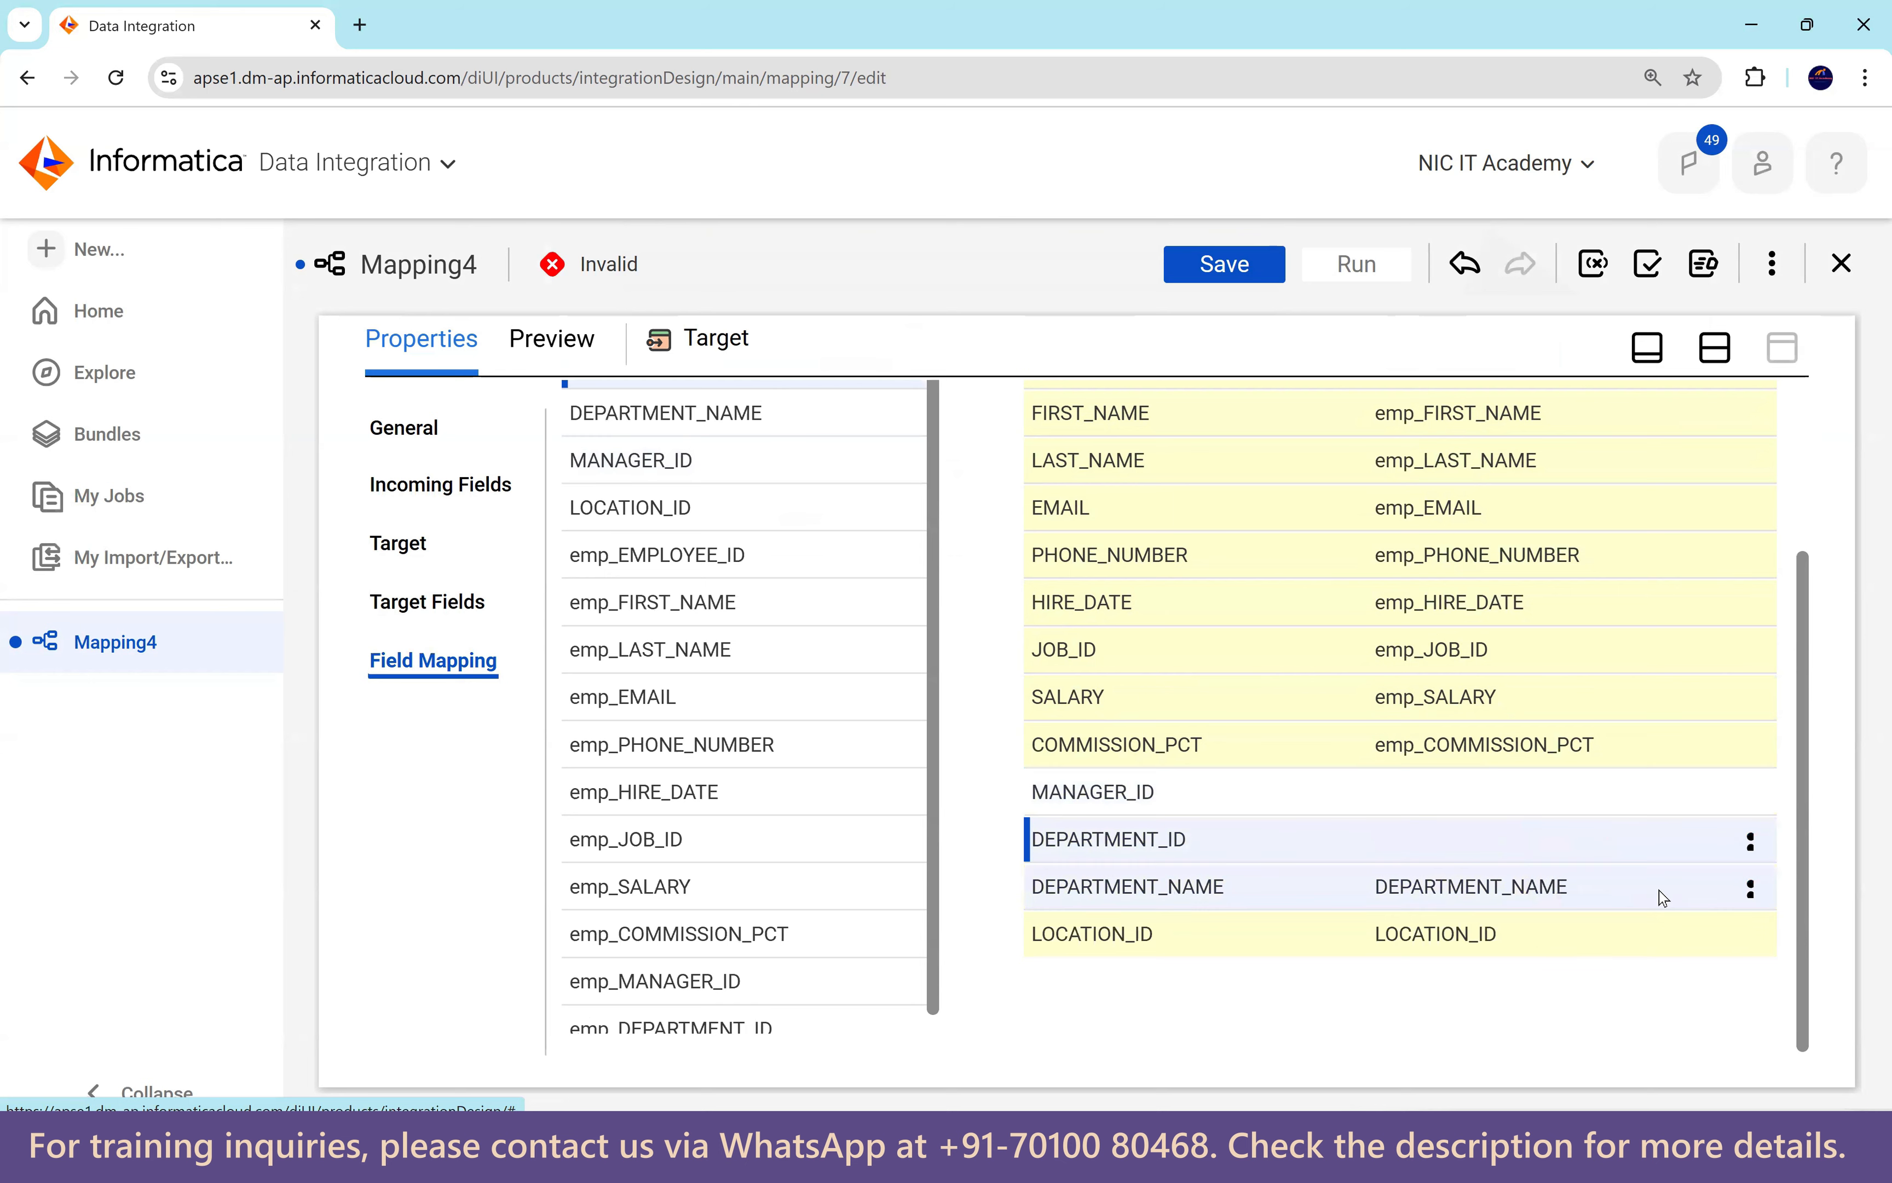
scroll(813, 894, "down", 1)
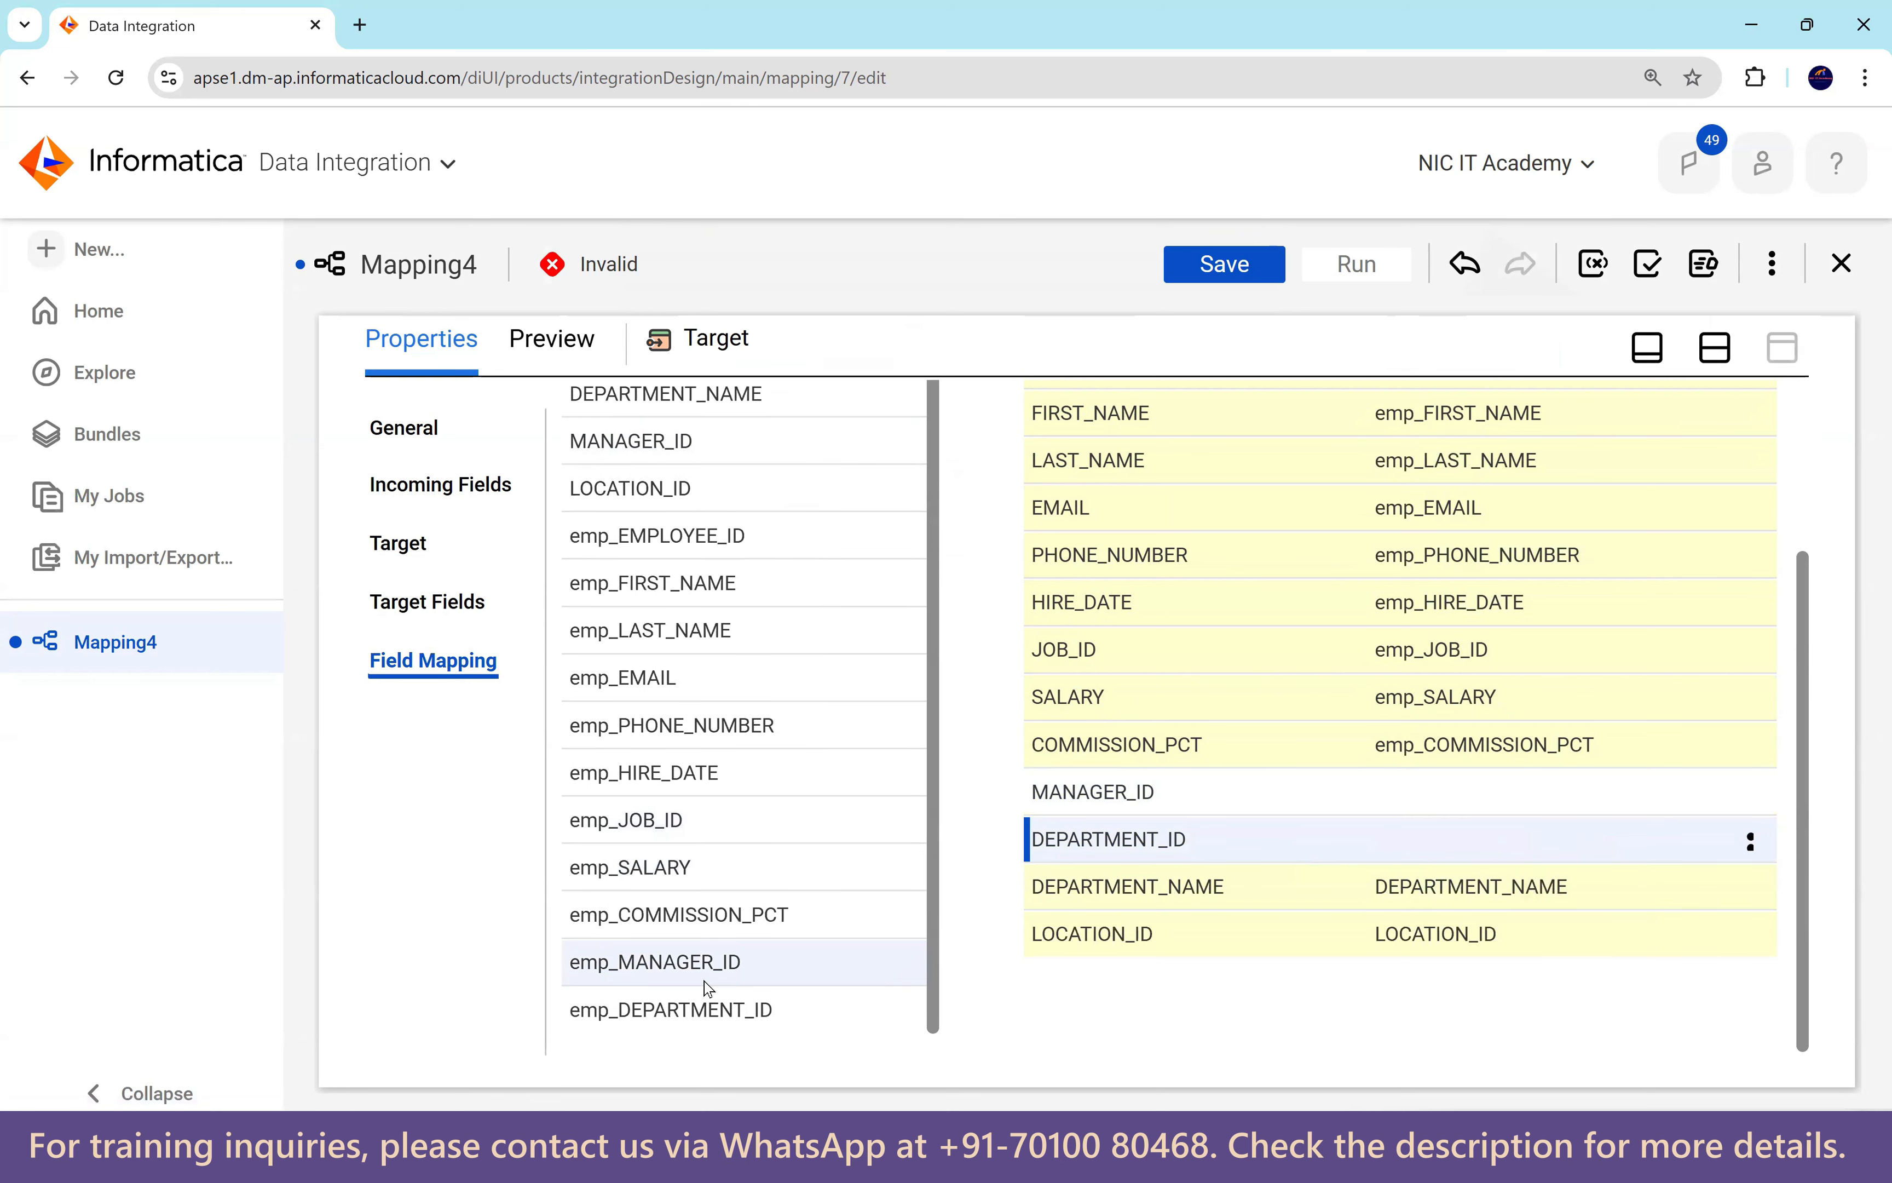
left_click_drag(670, 966, 1372, 792)
left_click_drag(673, 1010, 1575, 894)
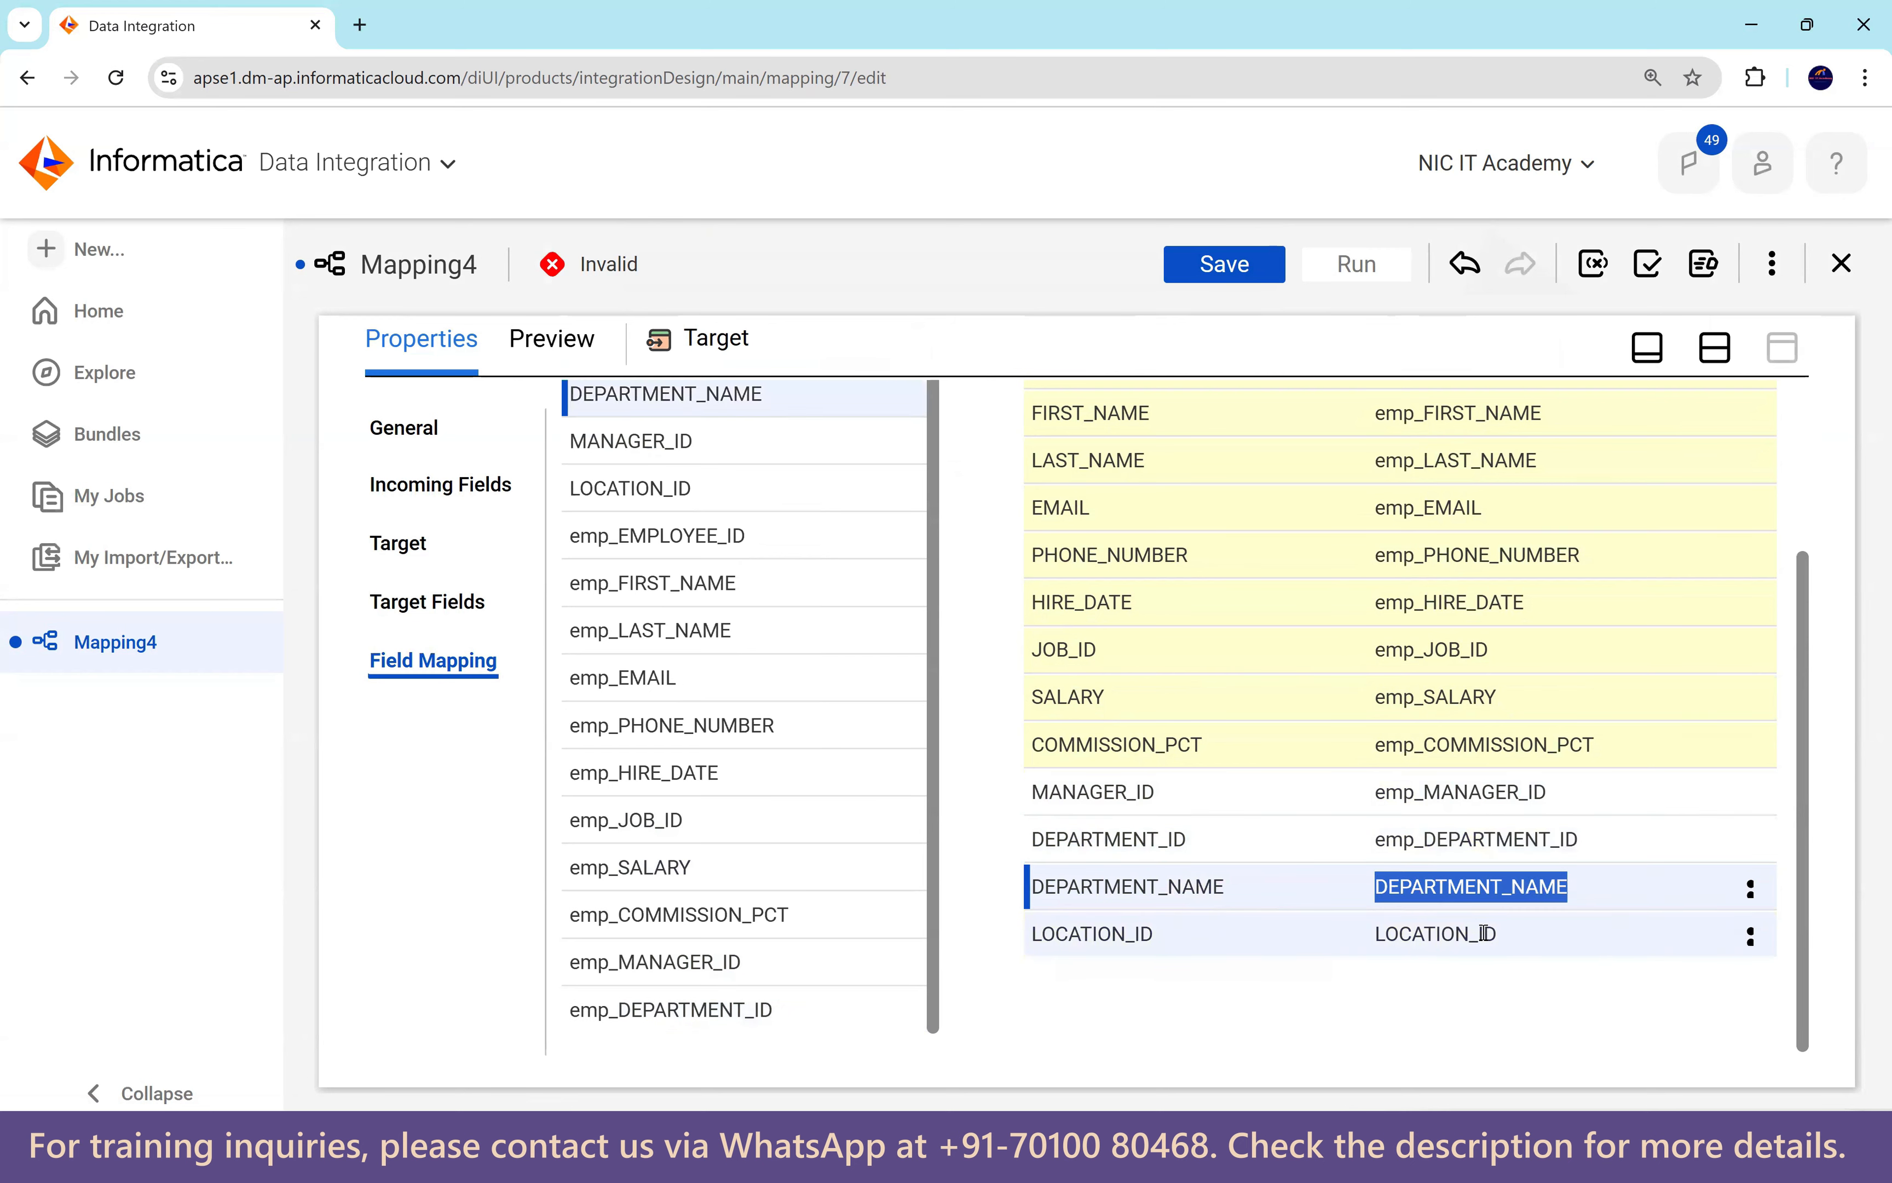
left_click_drag(1384, 933, 1485, 933)
left_click(1423, 1006)
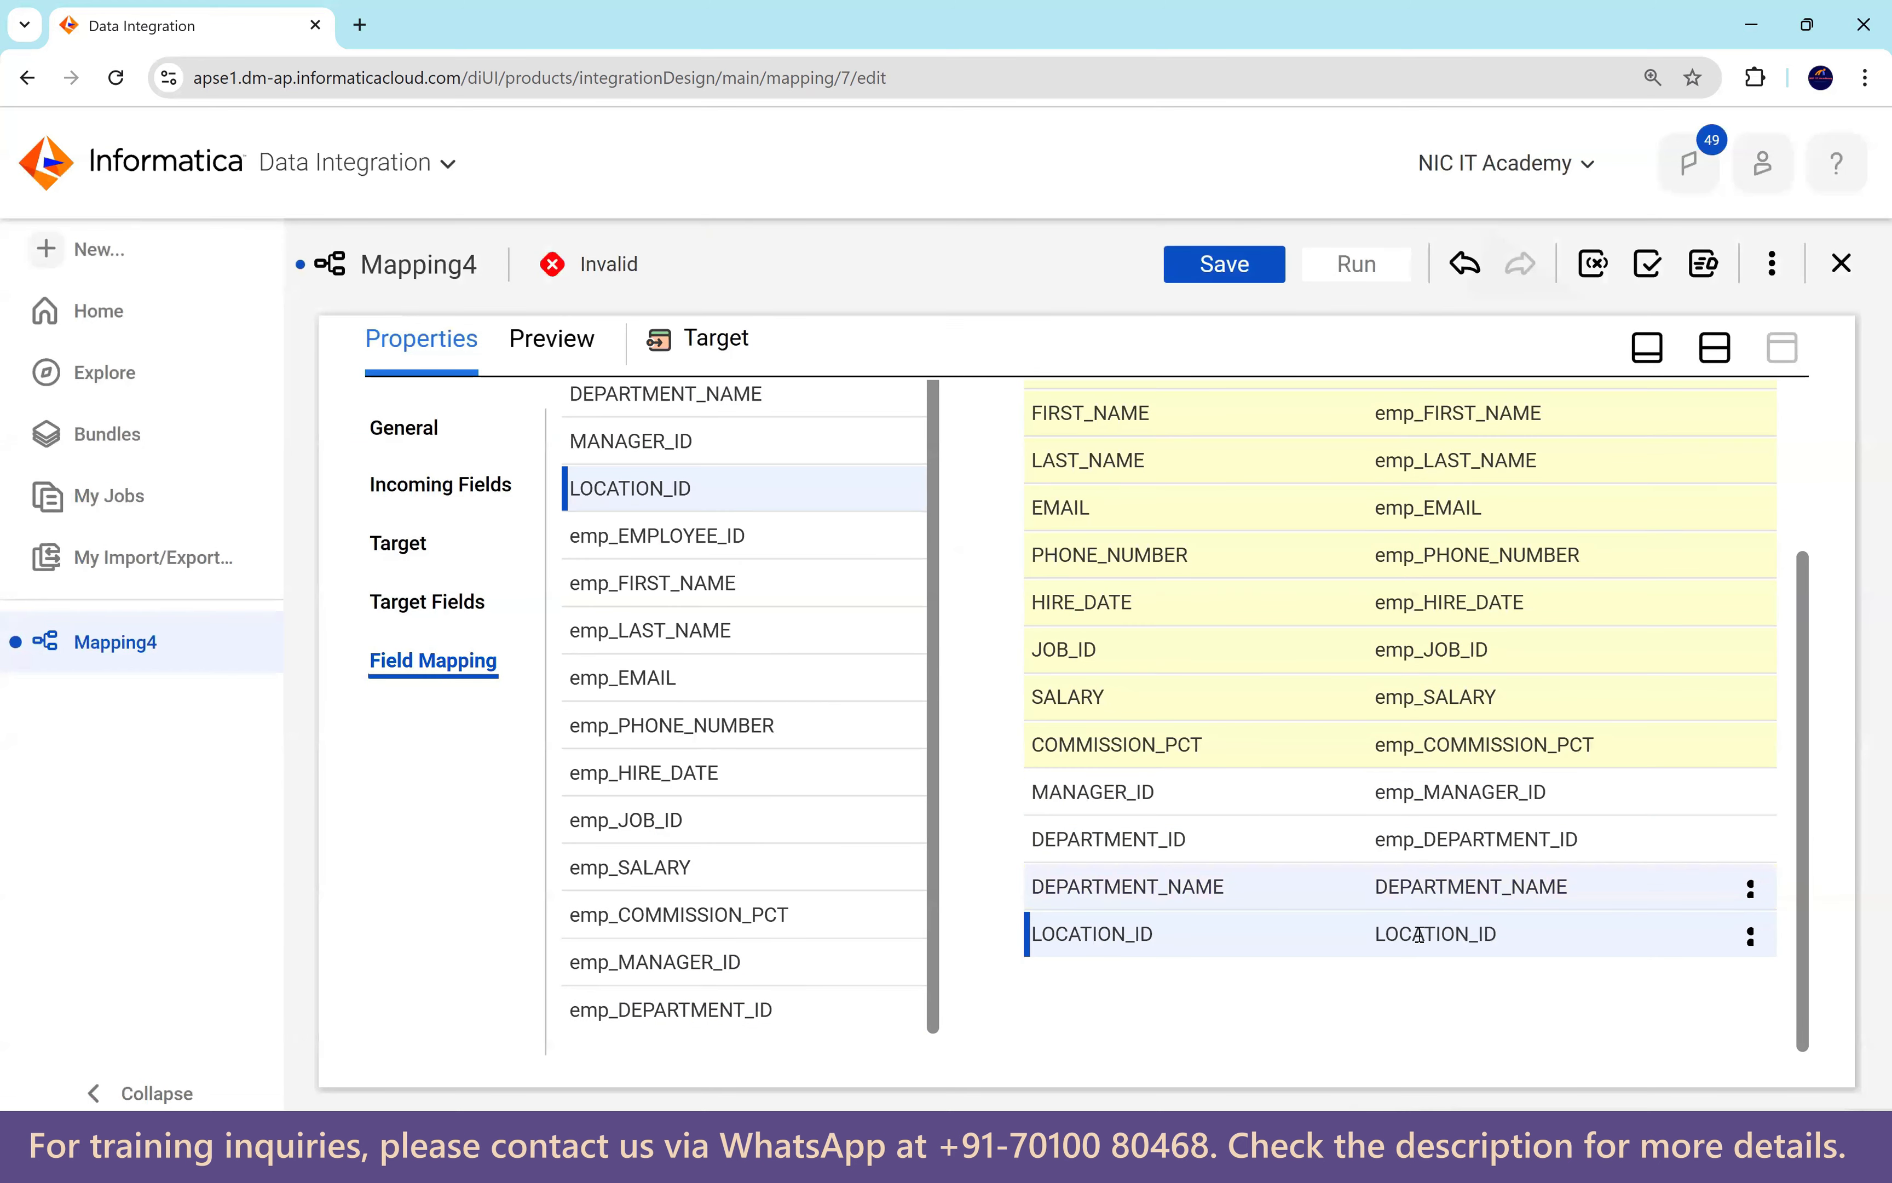
mouse_move(1419, 942)
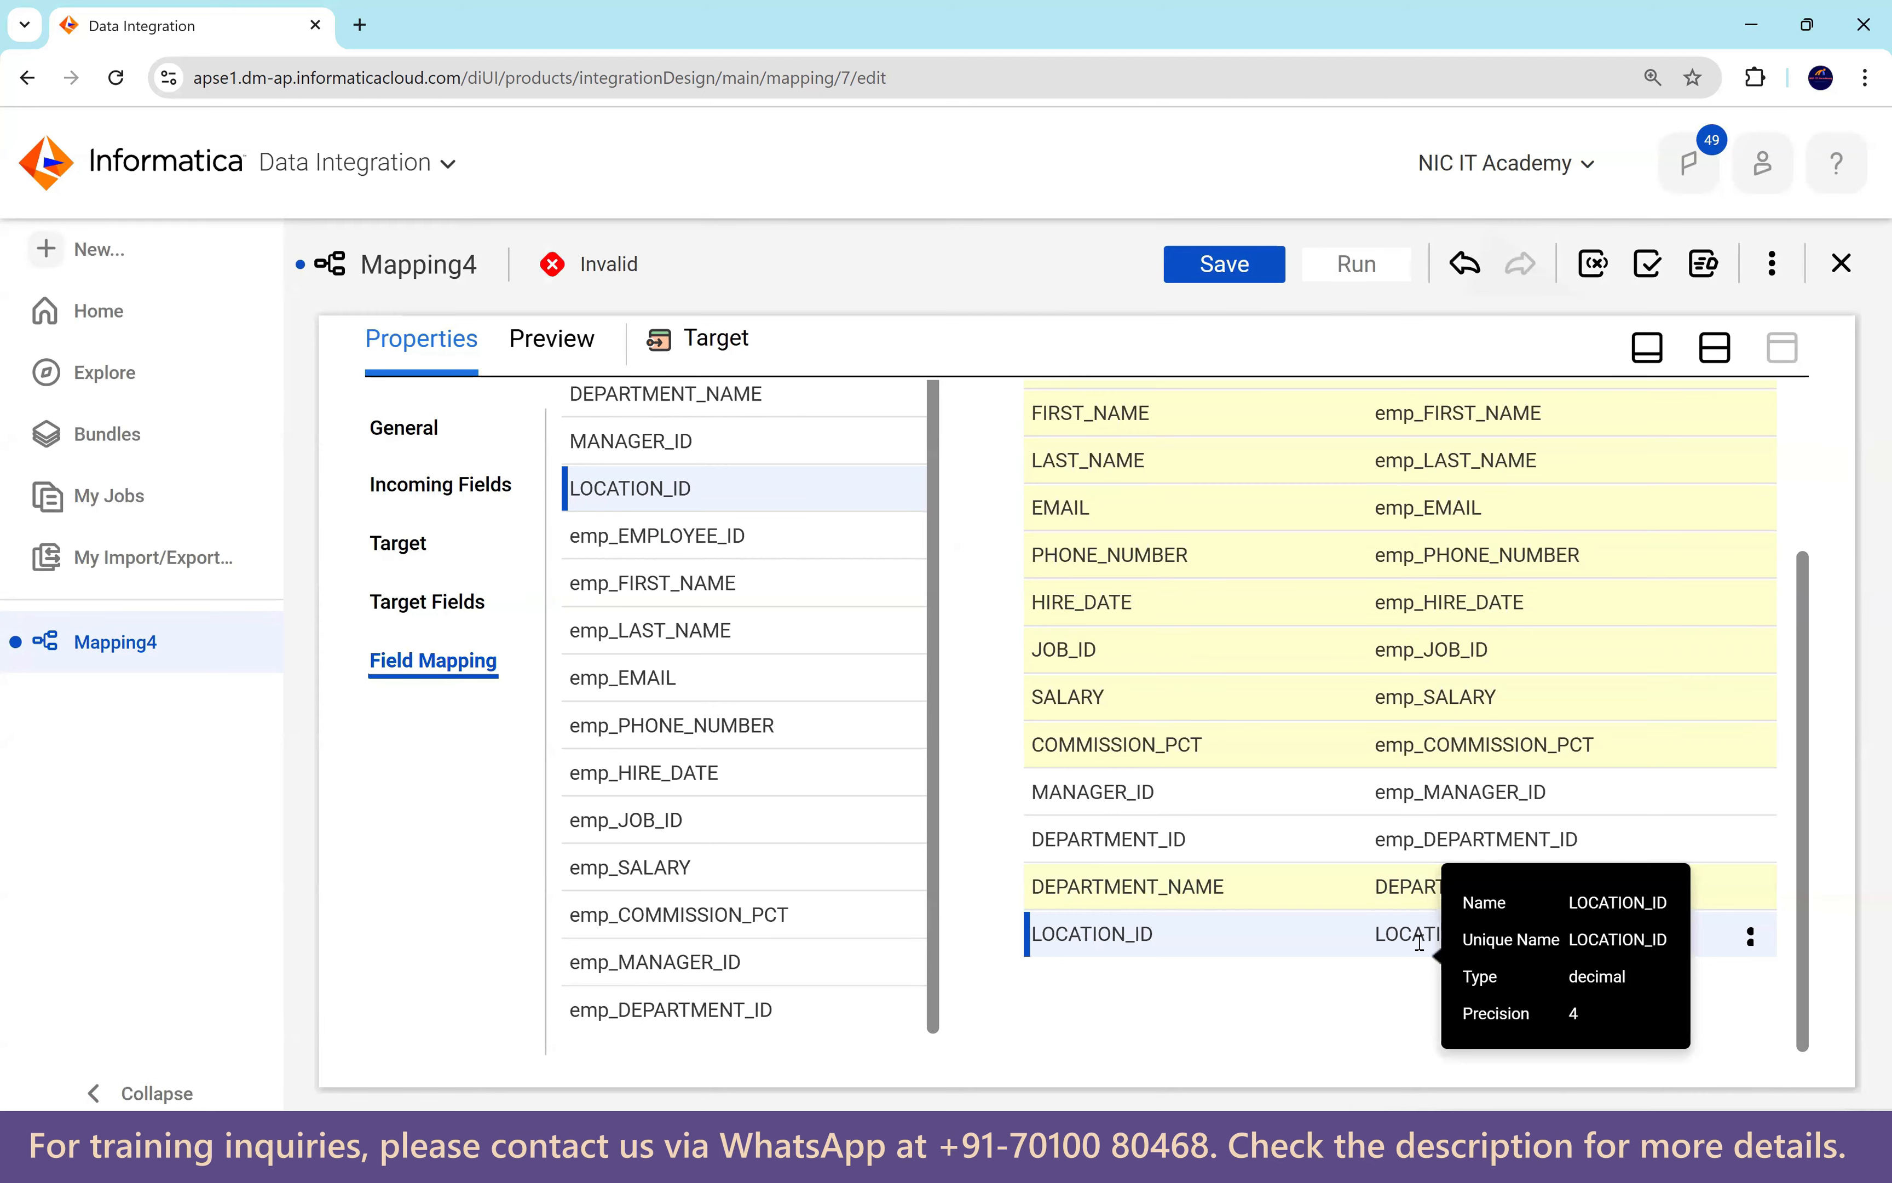
scroll(1255, 997, "up", 2)
Save the mapping and start a new mapping task named mct_lookup_policy.
left_click(1236, 269)
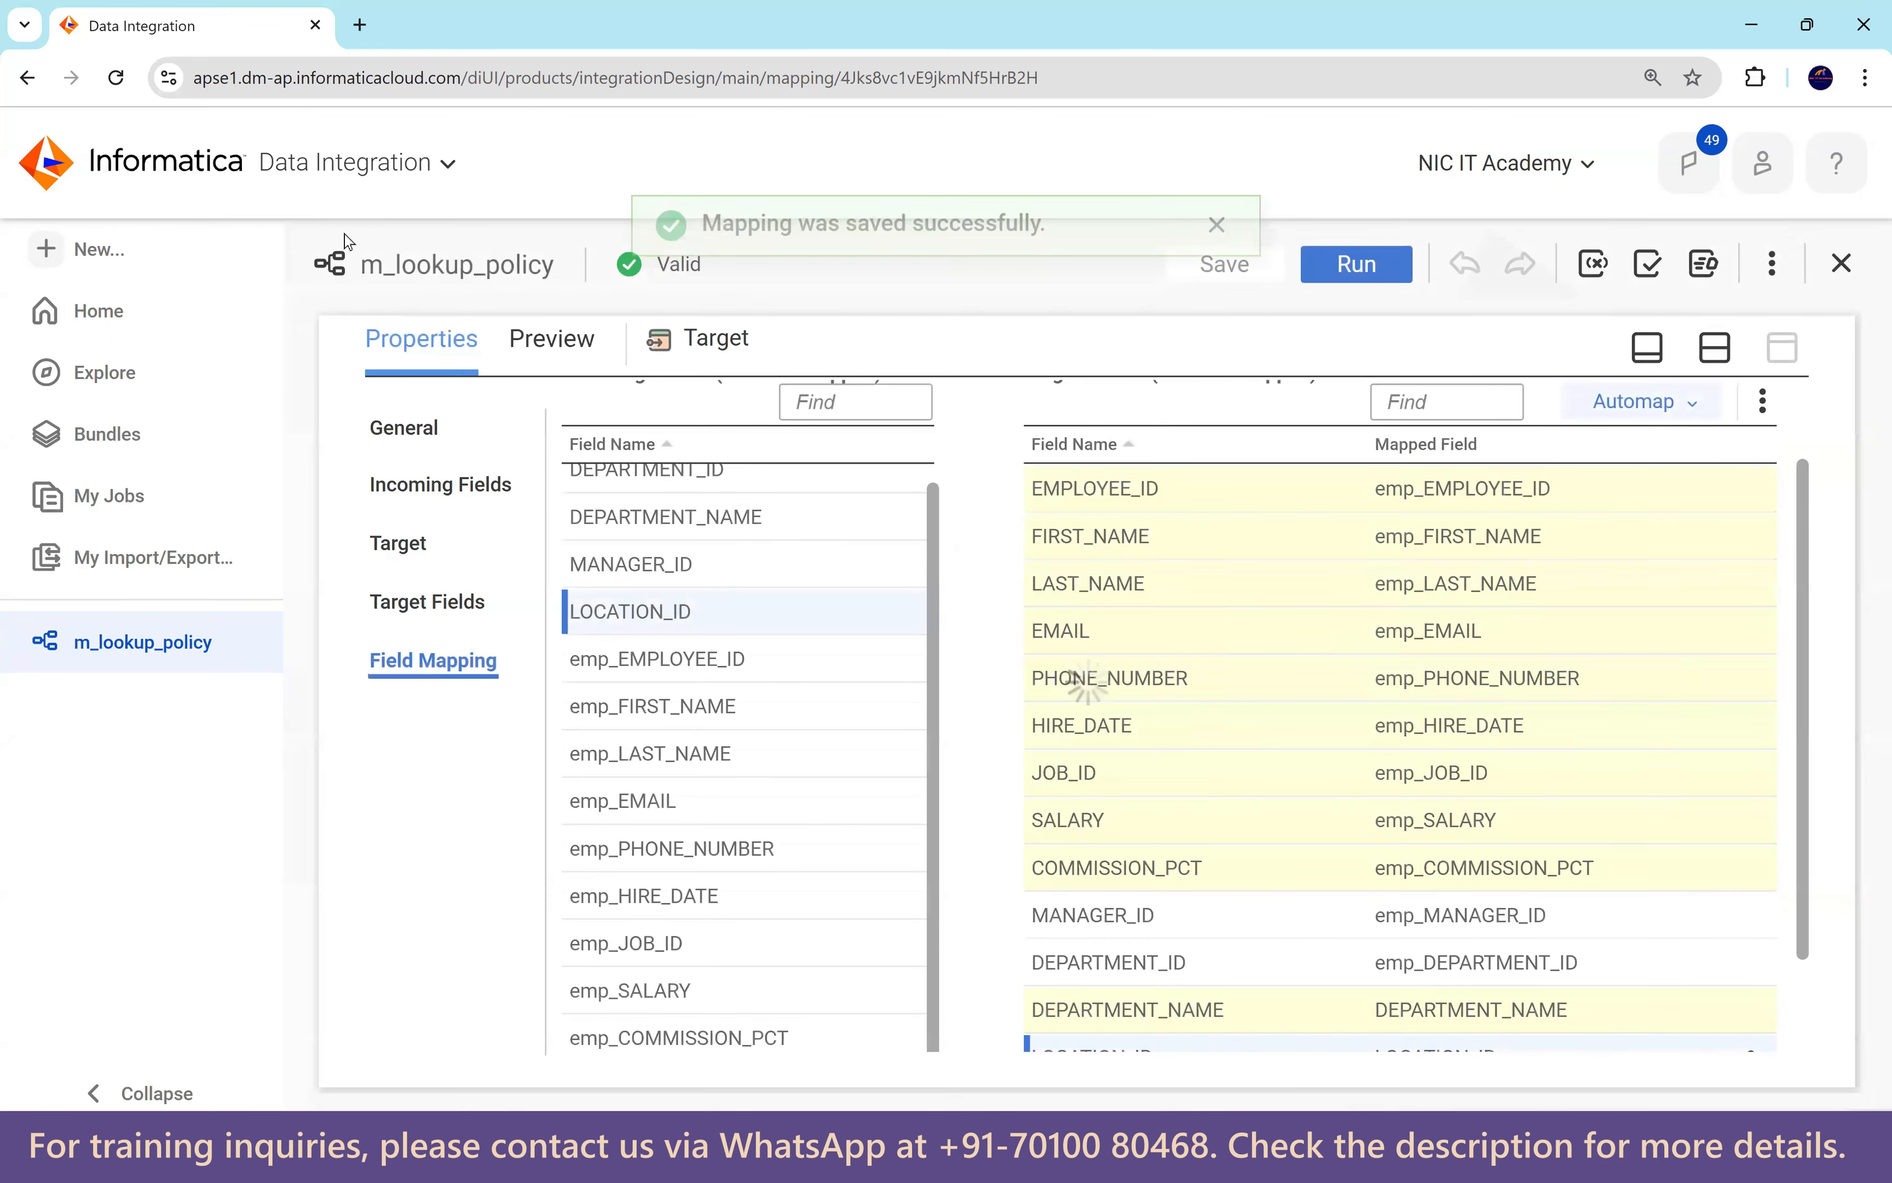
left_click(115, 256)
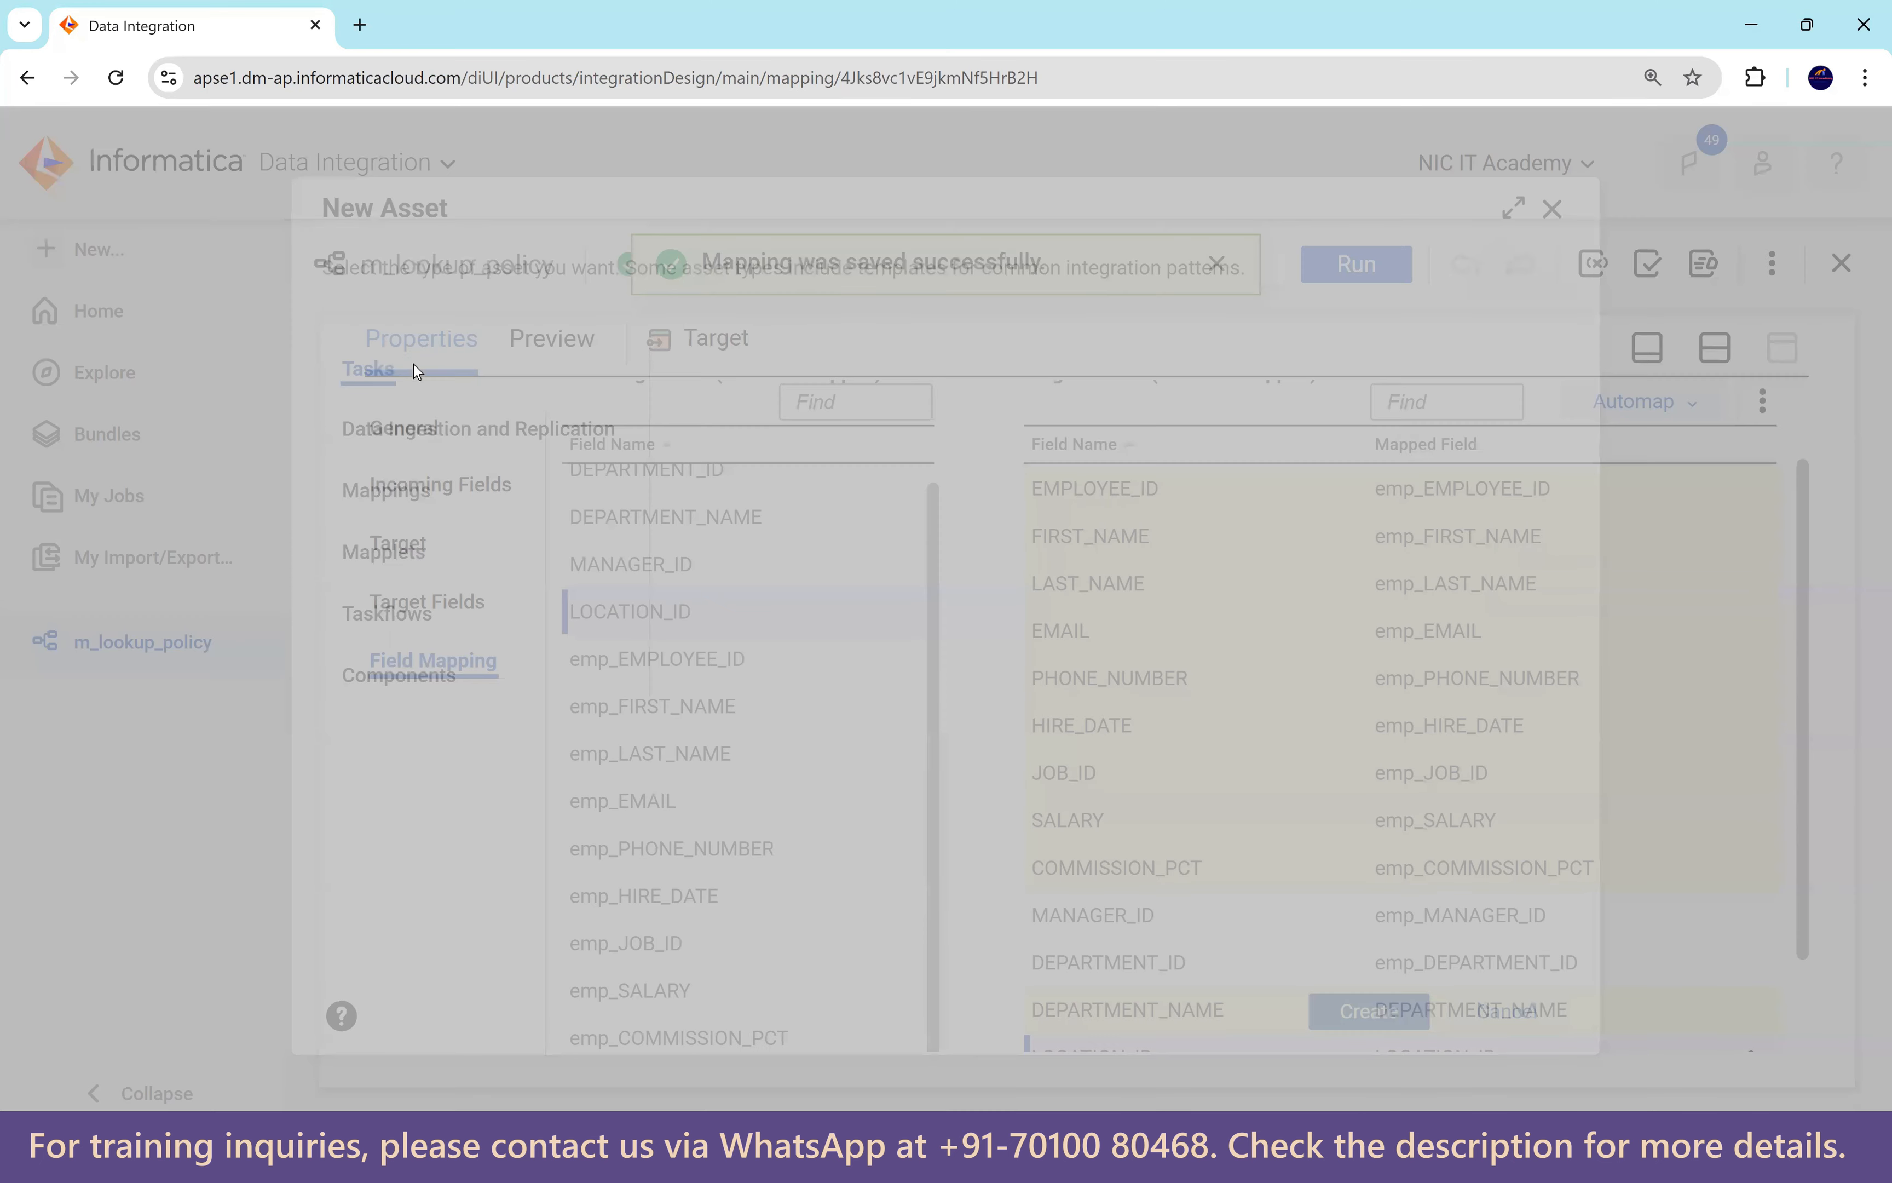
left_click(395, 501)
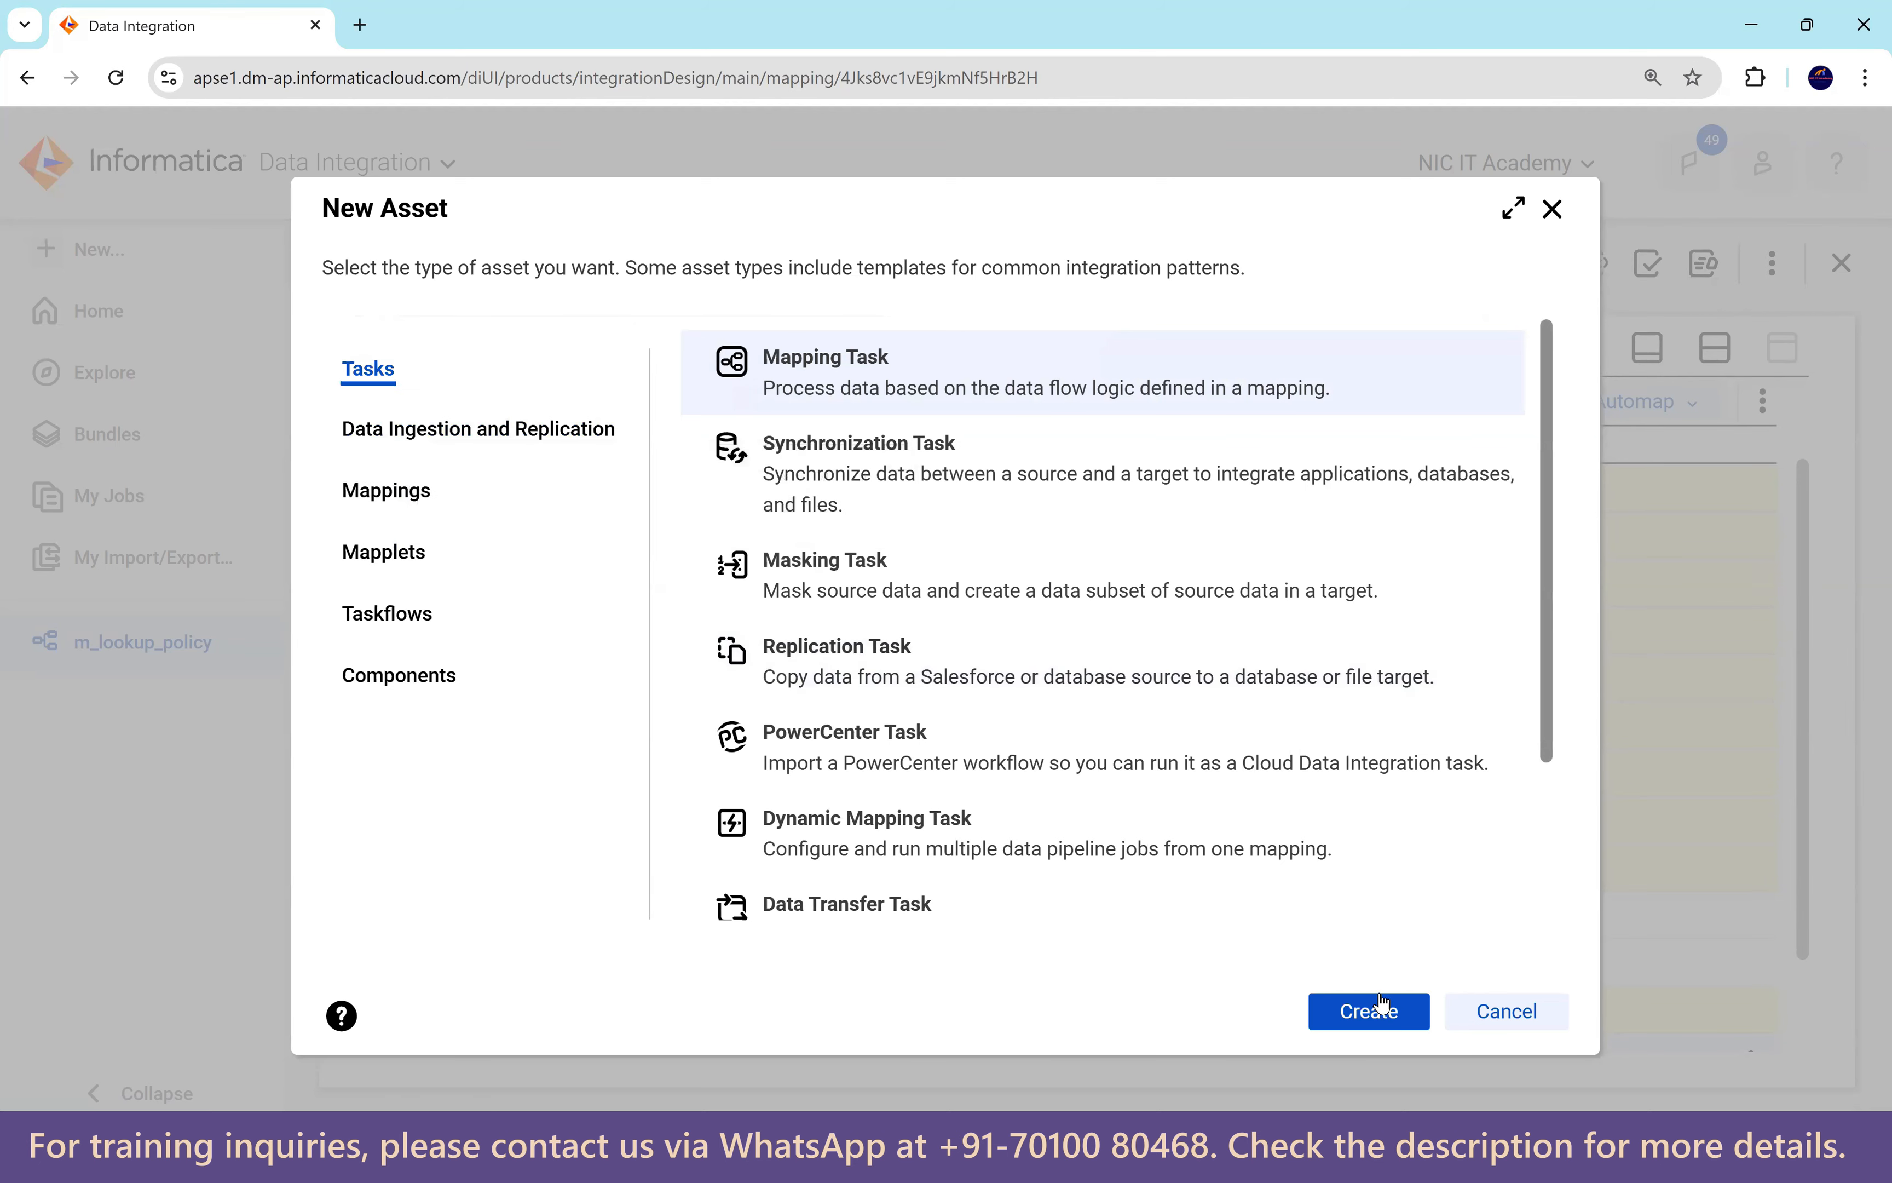
left_click(1370, 1011)
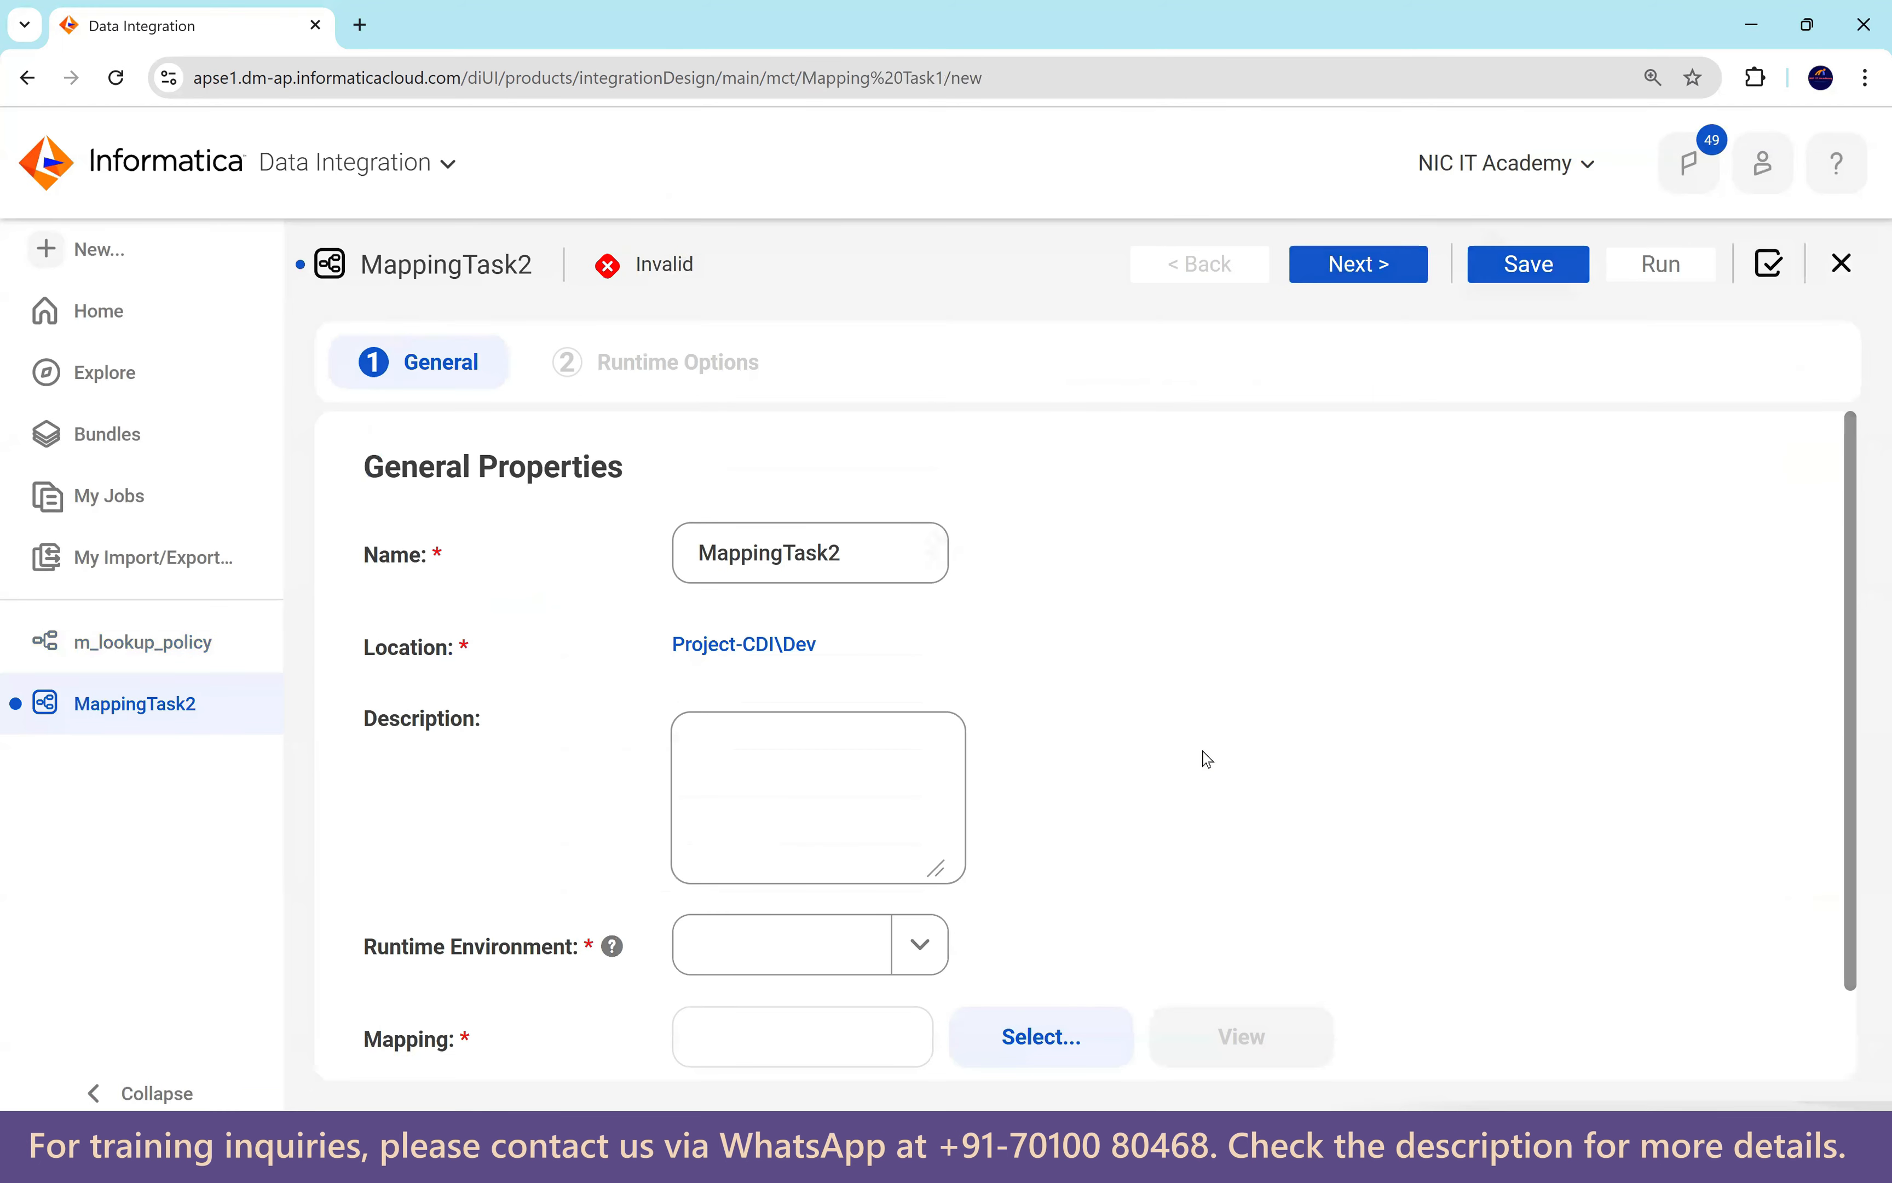
left_click_drag(835, 553, 627, 568)
type("mct_l")
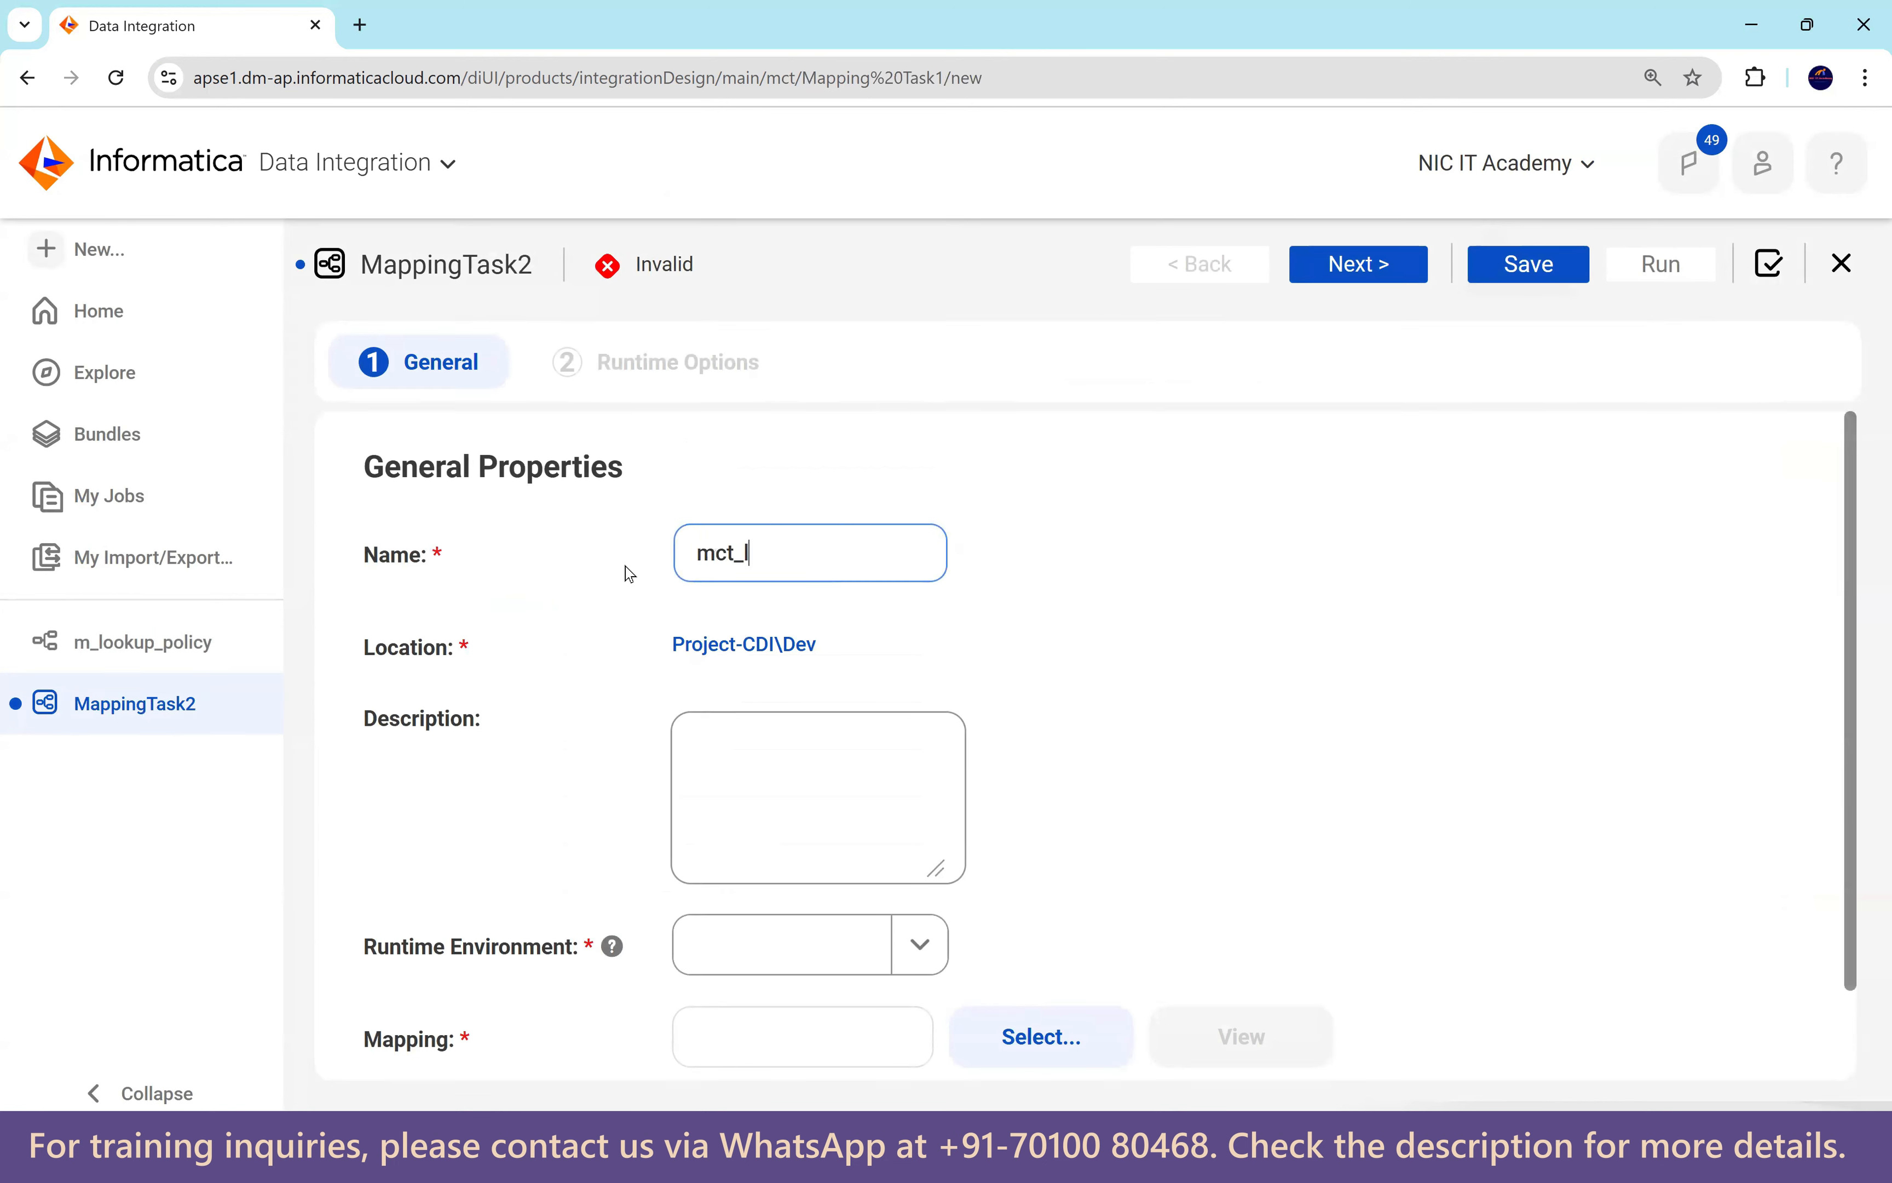
type("ookup_policy")
Set the task's runtime environment to NIC and its mapping to m_lookup_policy.
scroll(1094, 726, "down", 1)
left_click(923, 839)
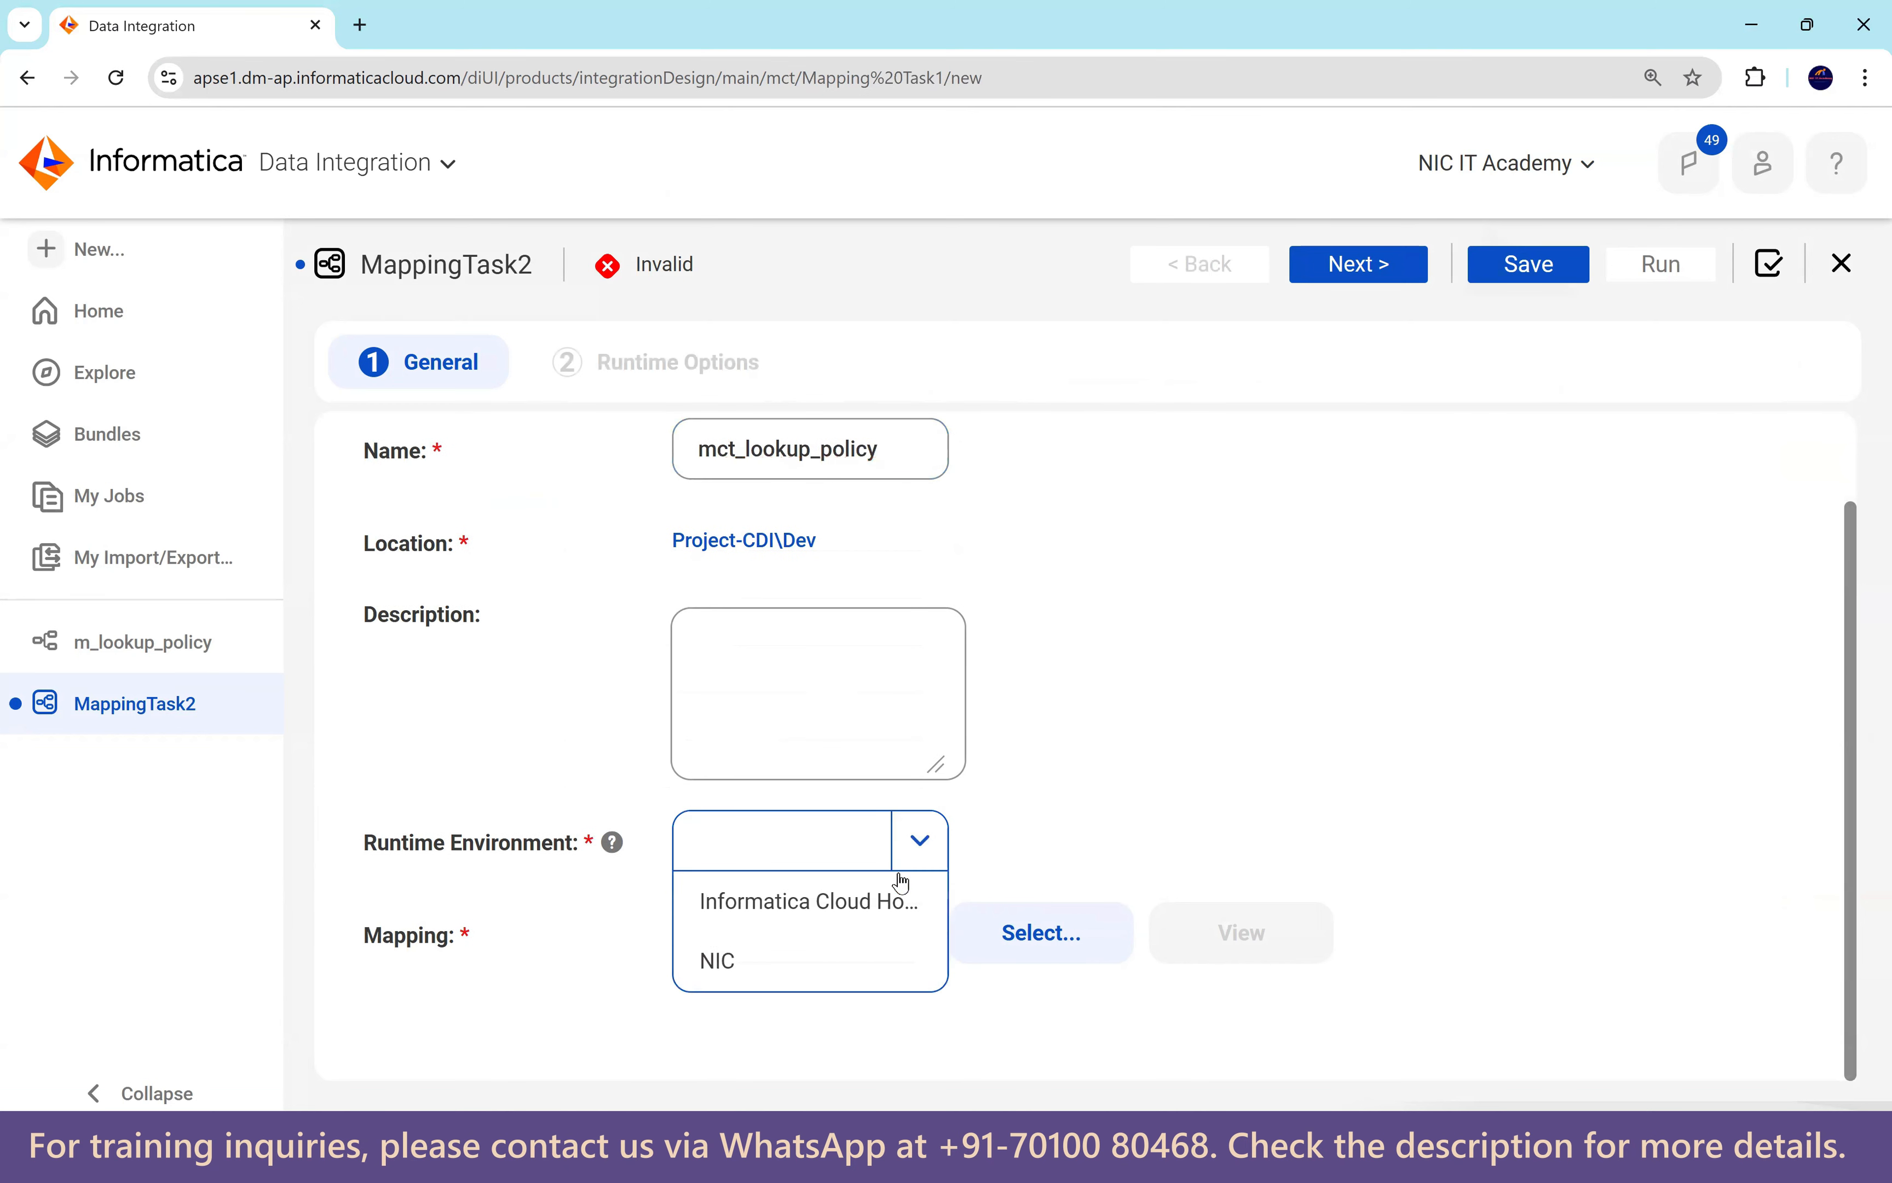
left_click(752, 961)
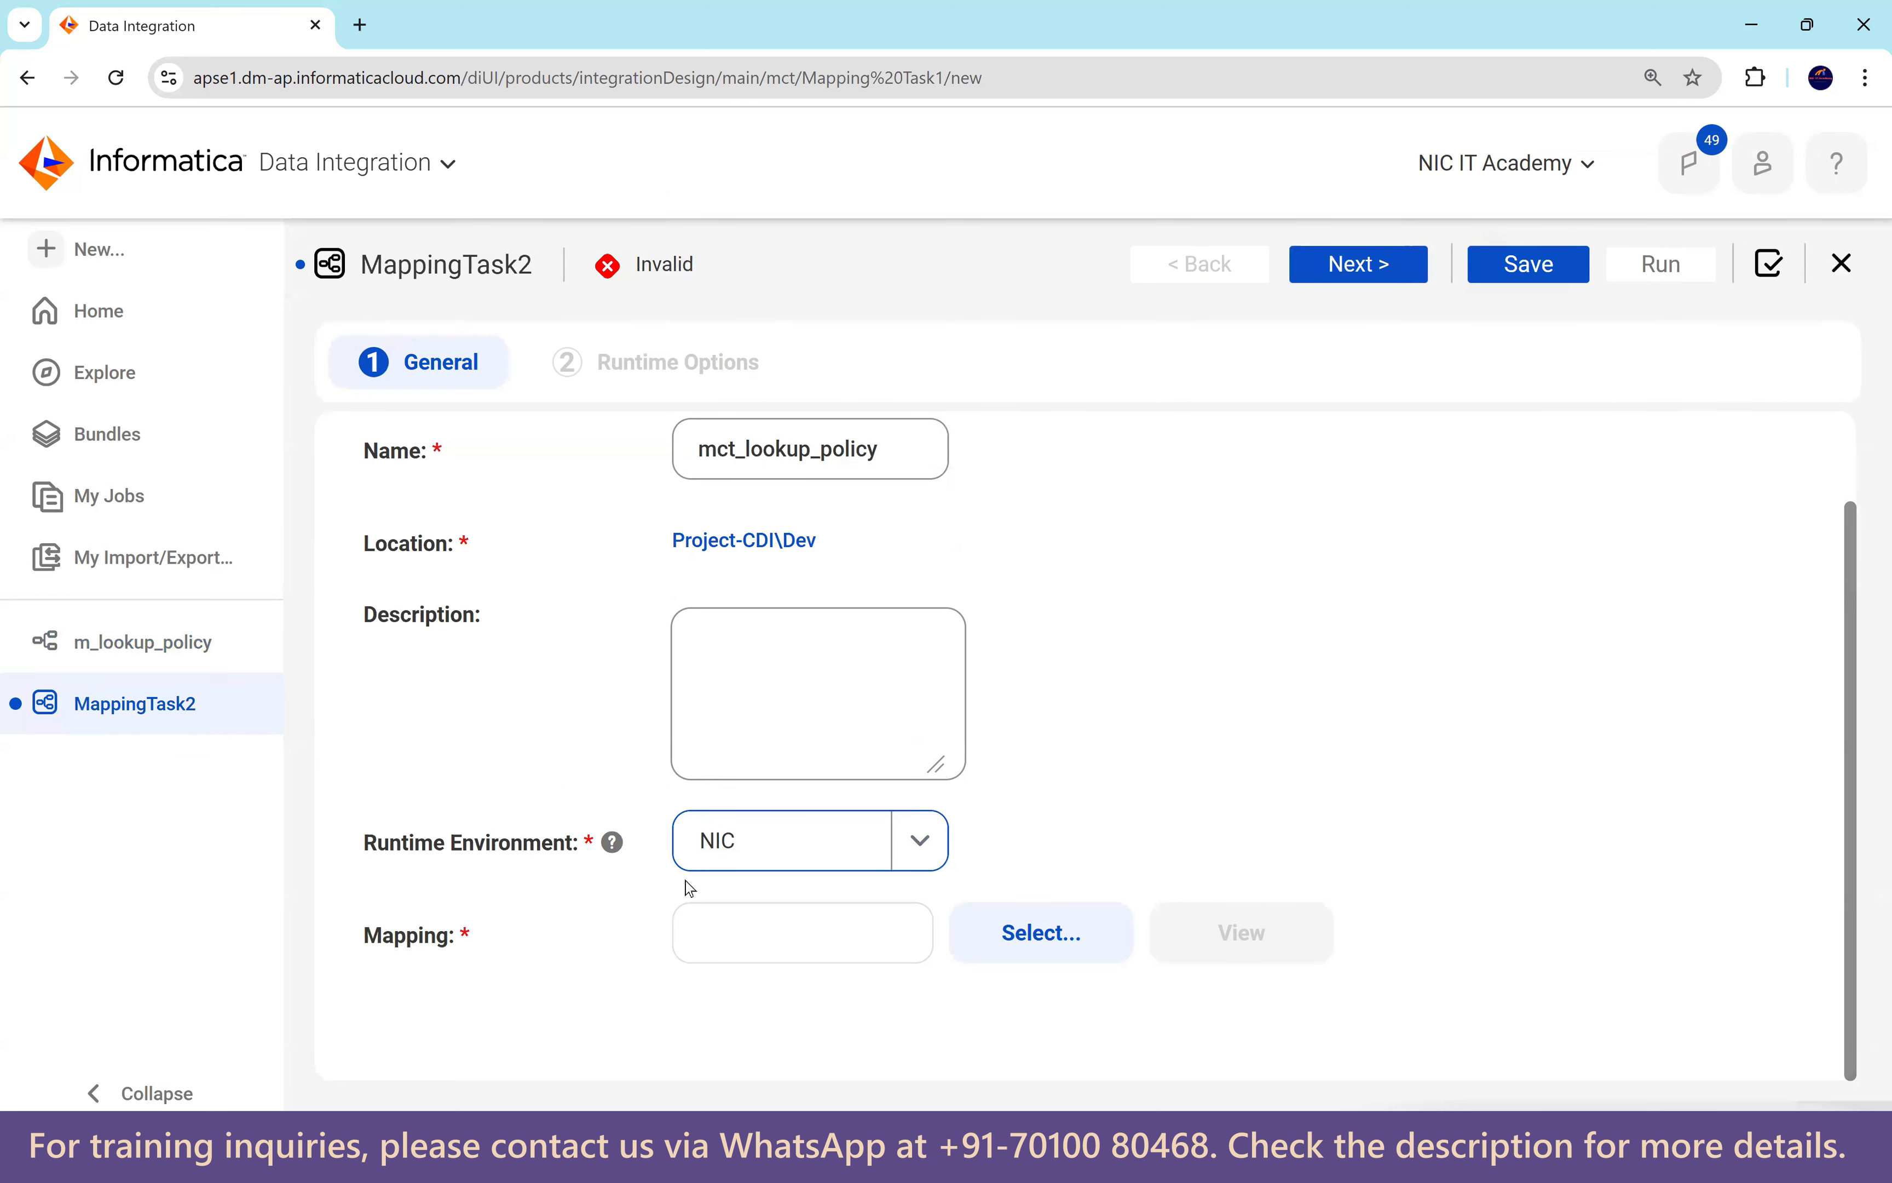
left_click(1031, 937)
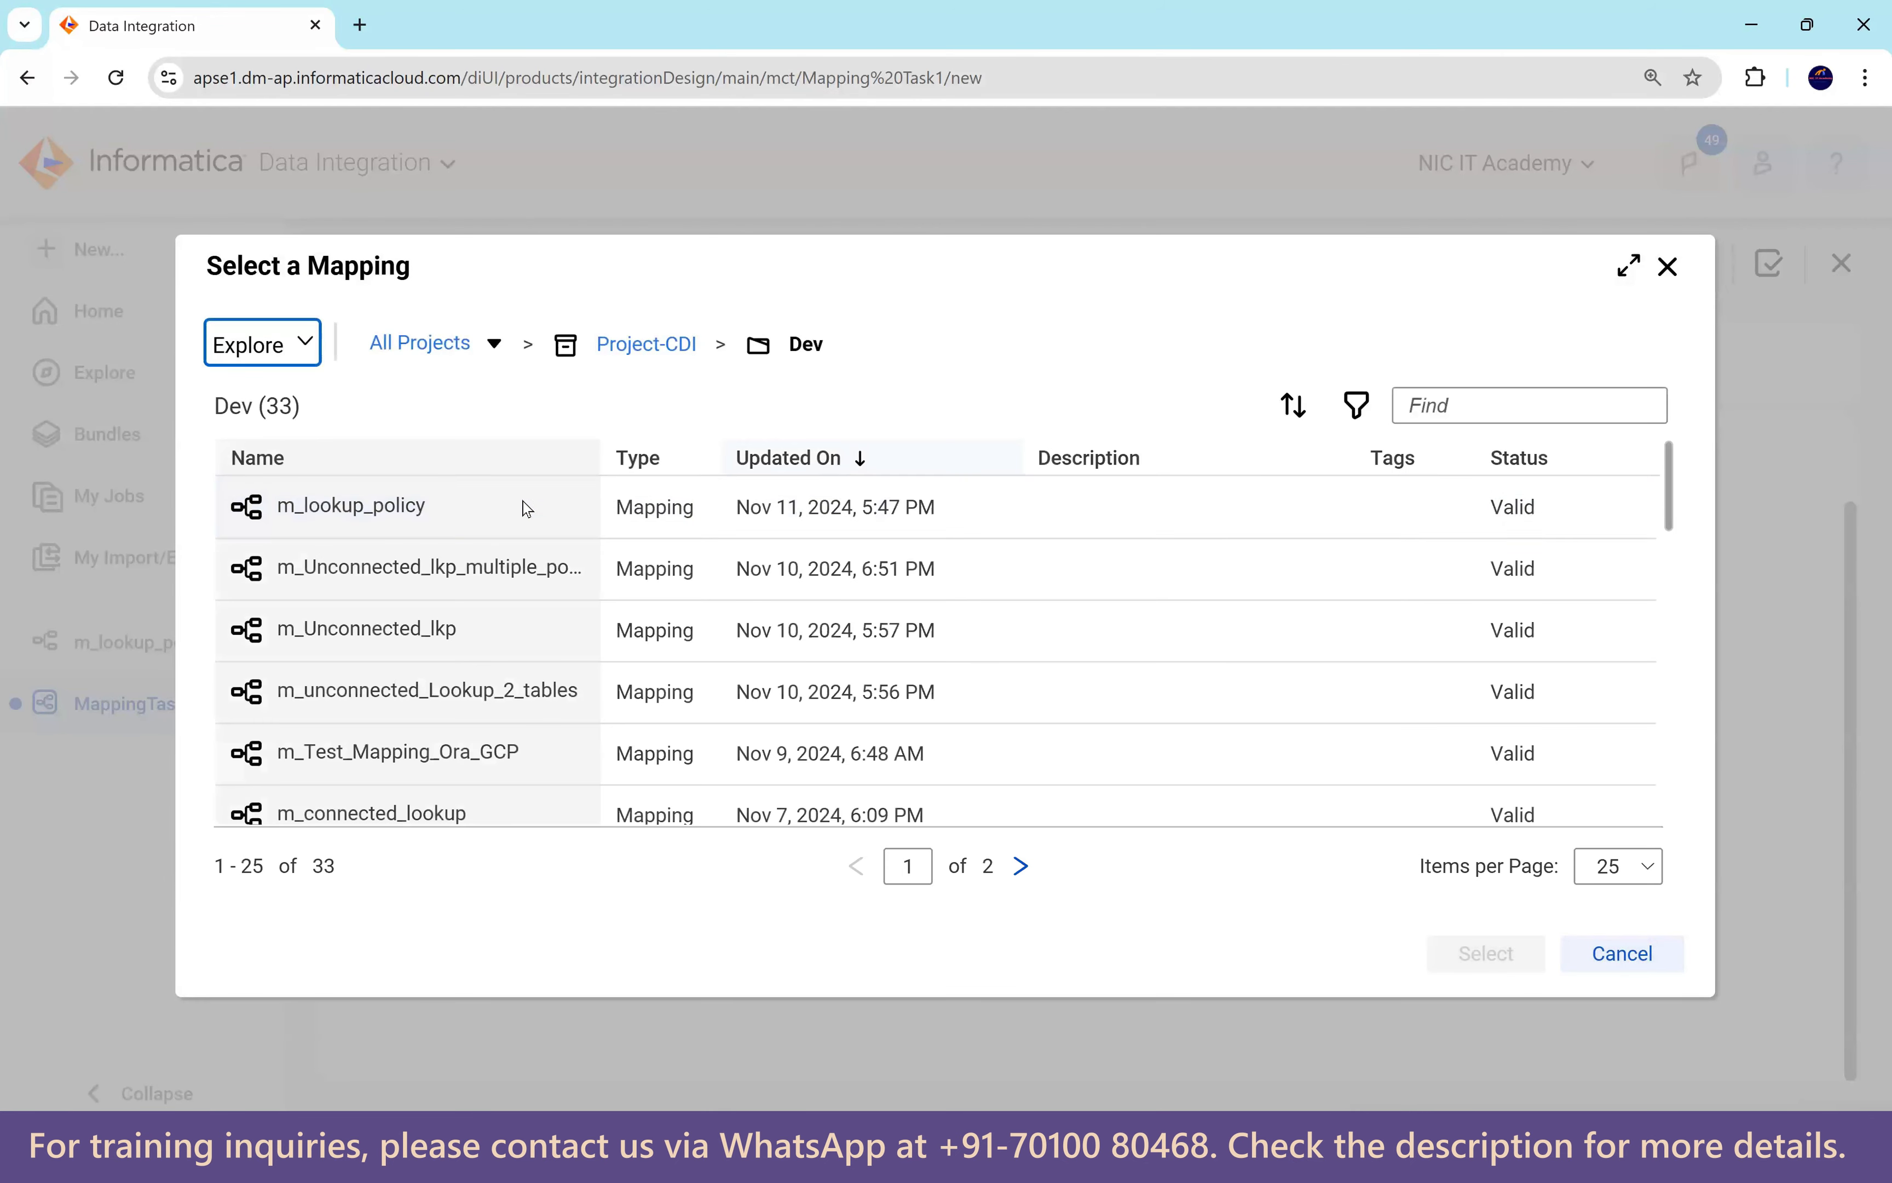
left_click(1485, 954)
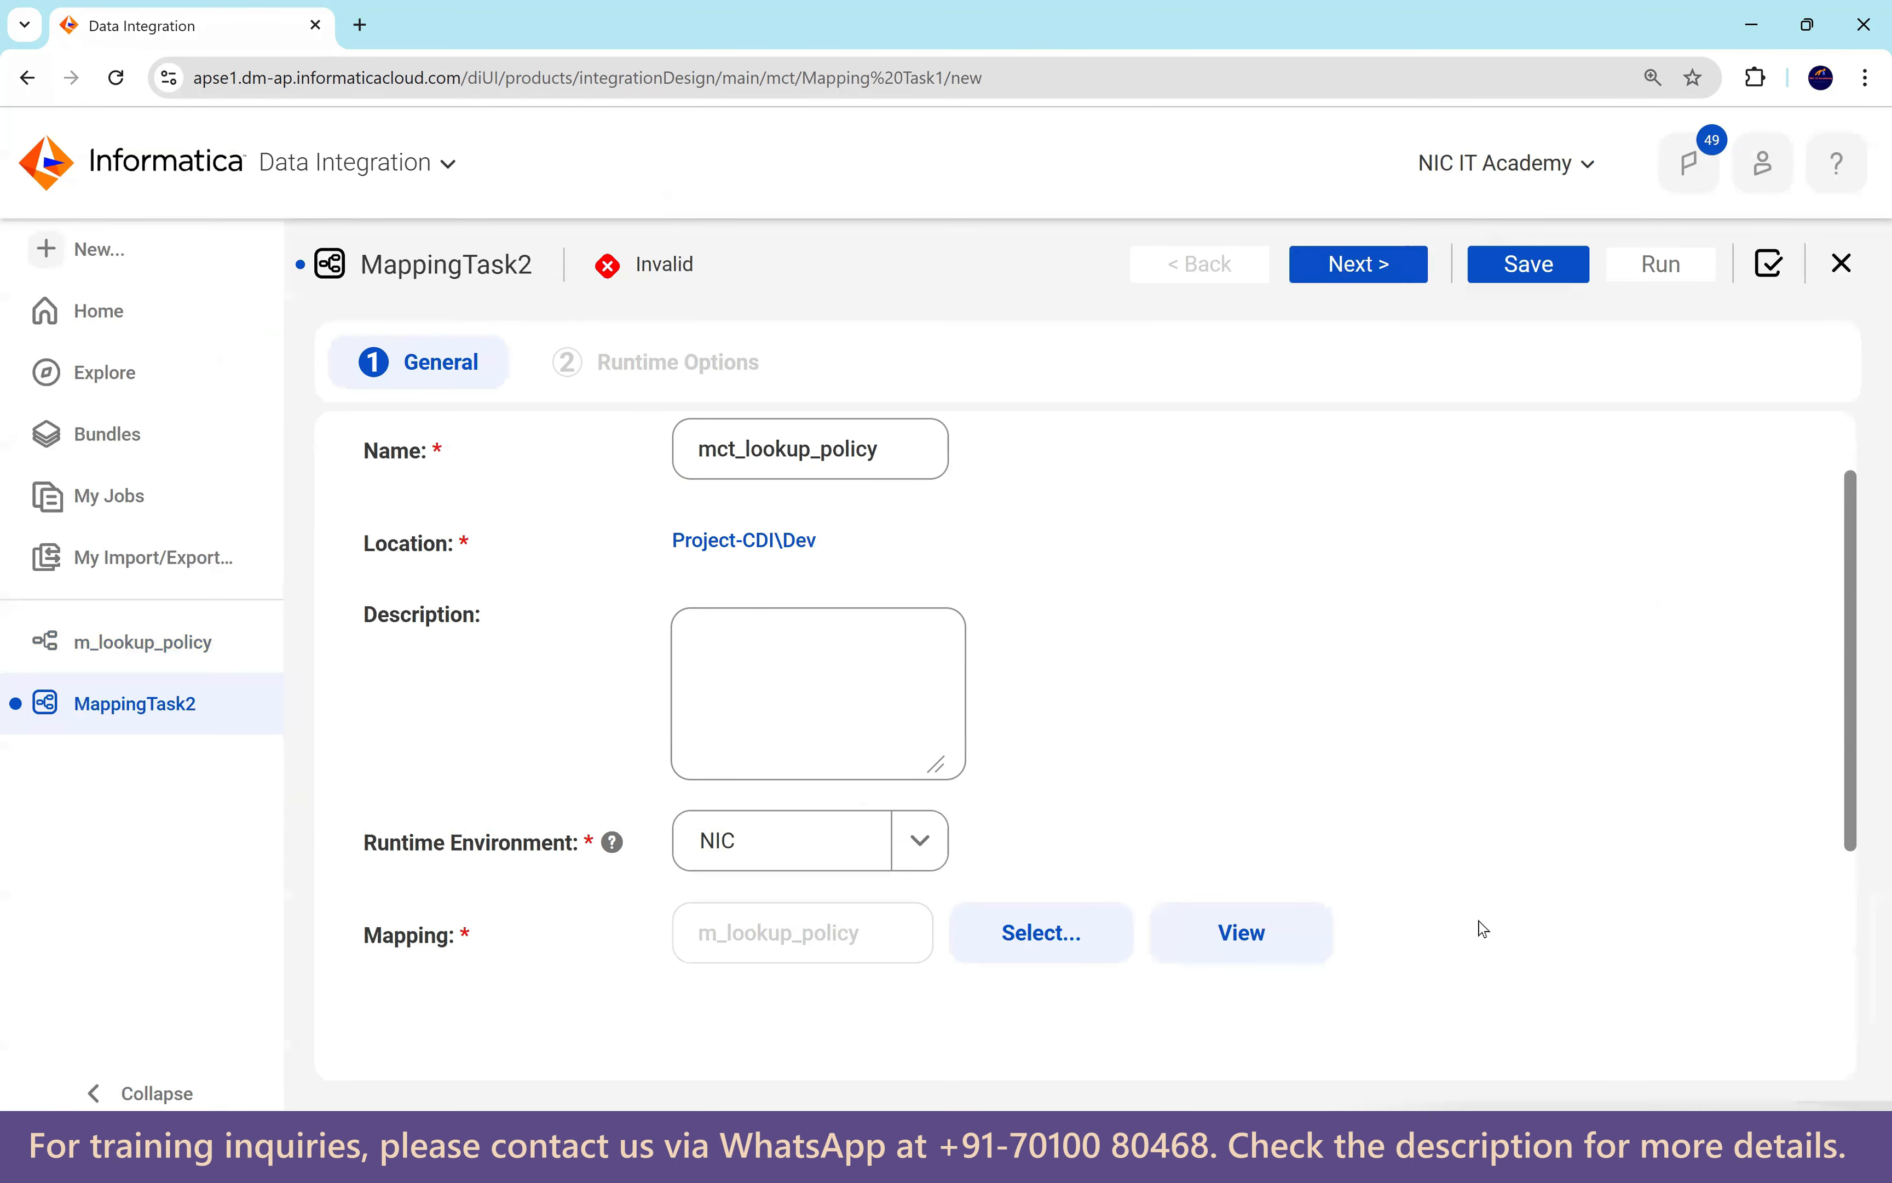
scroll(1246, 786, "down", 5)
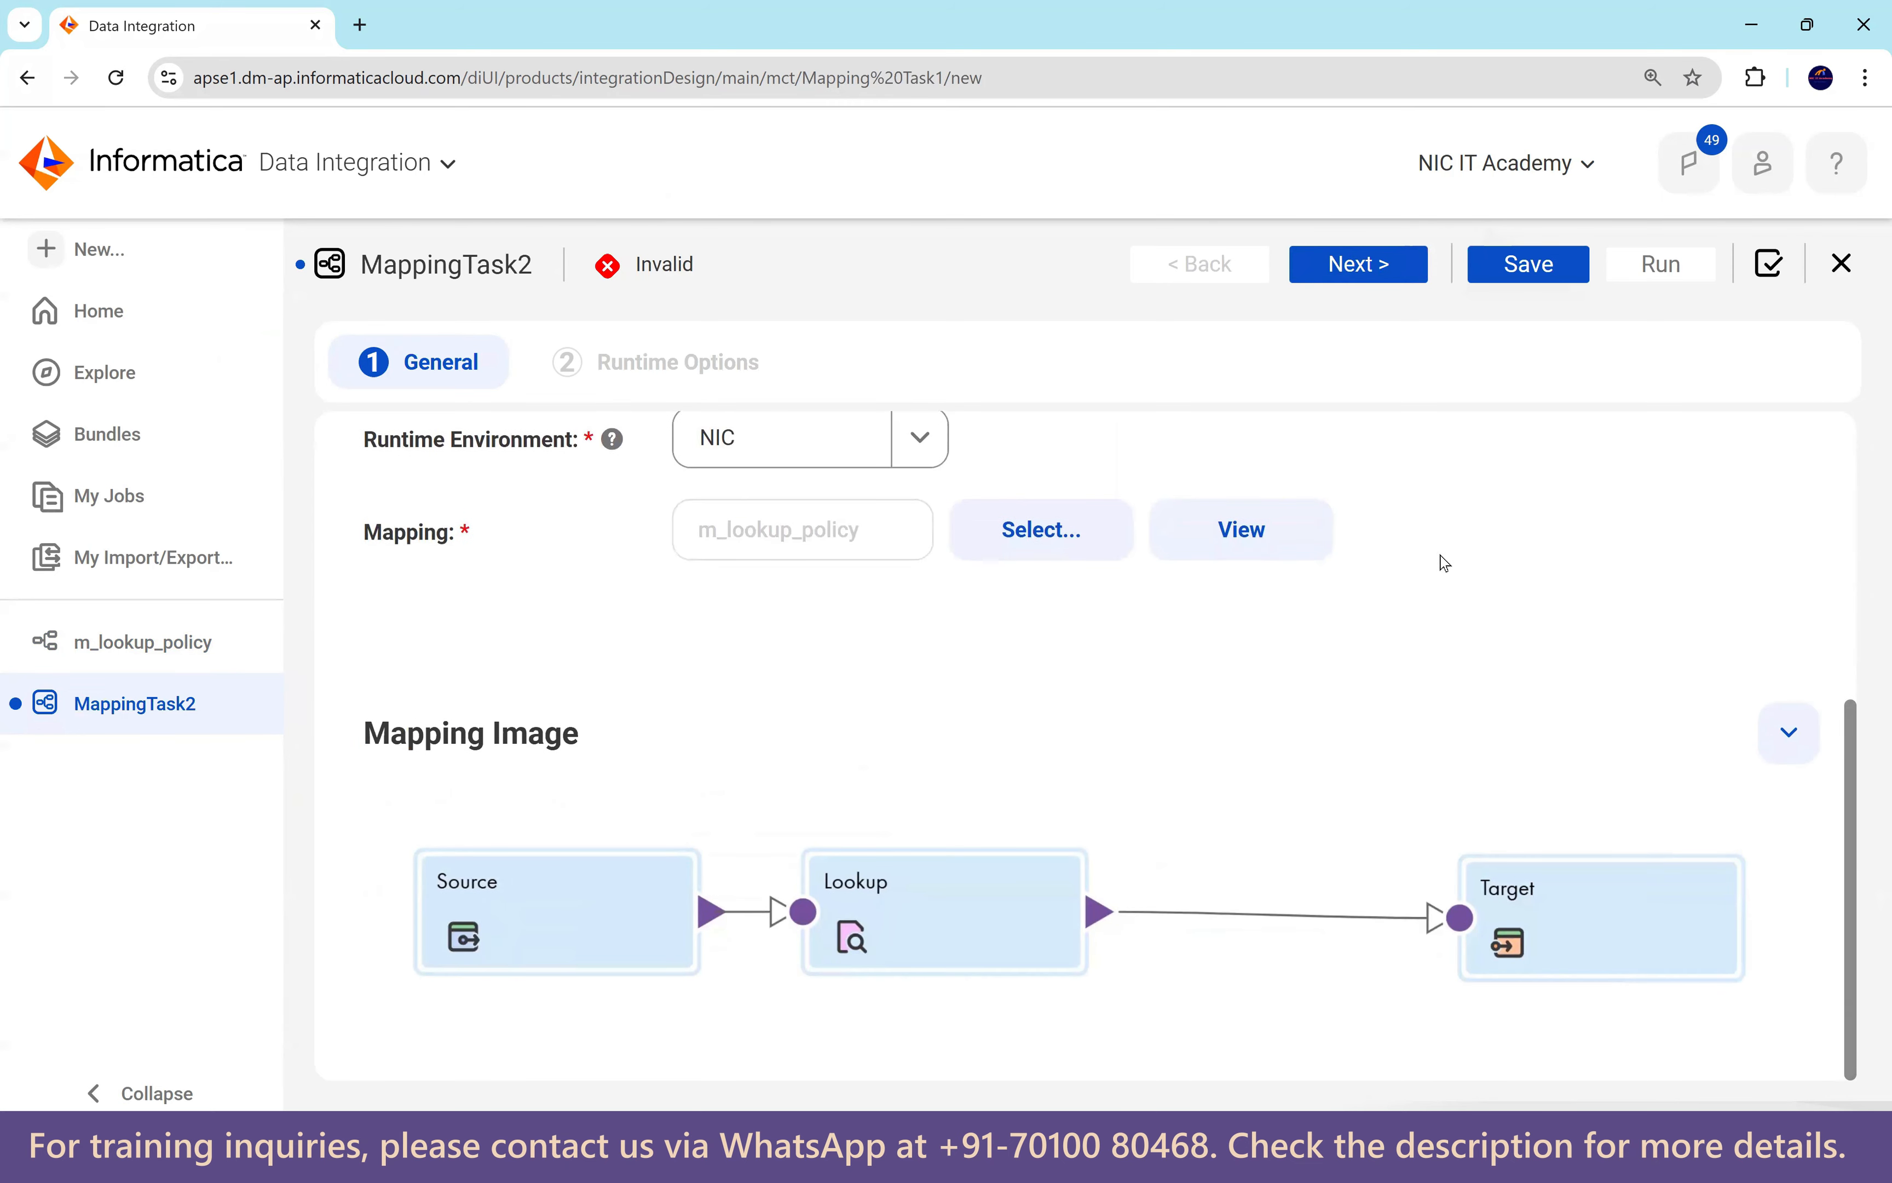
scroll(1445, 563, "up", 5)
Review the Runtime Options step and save the mapping task.
left_click(1351, 263)
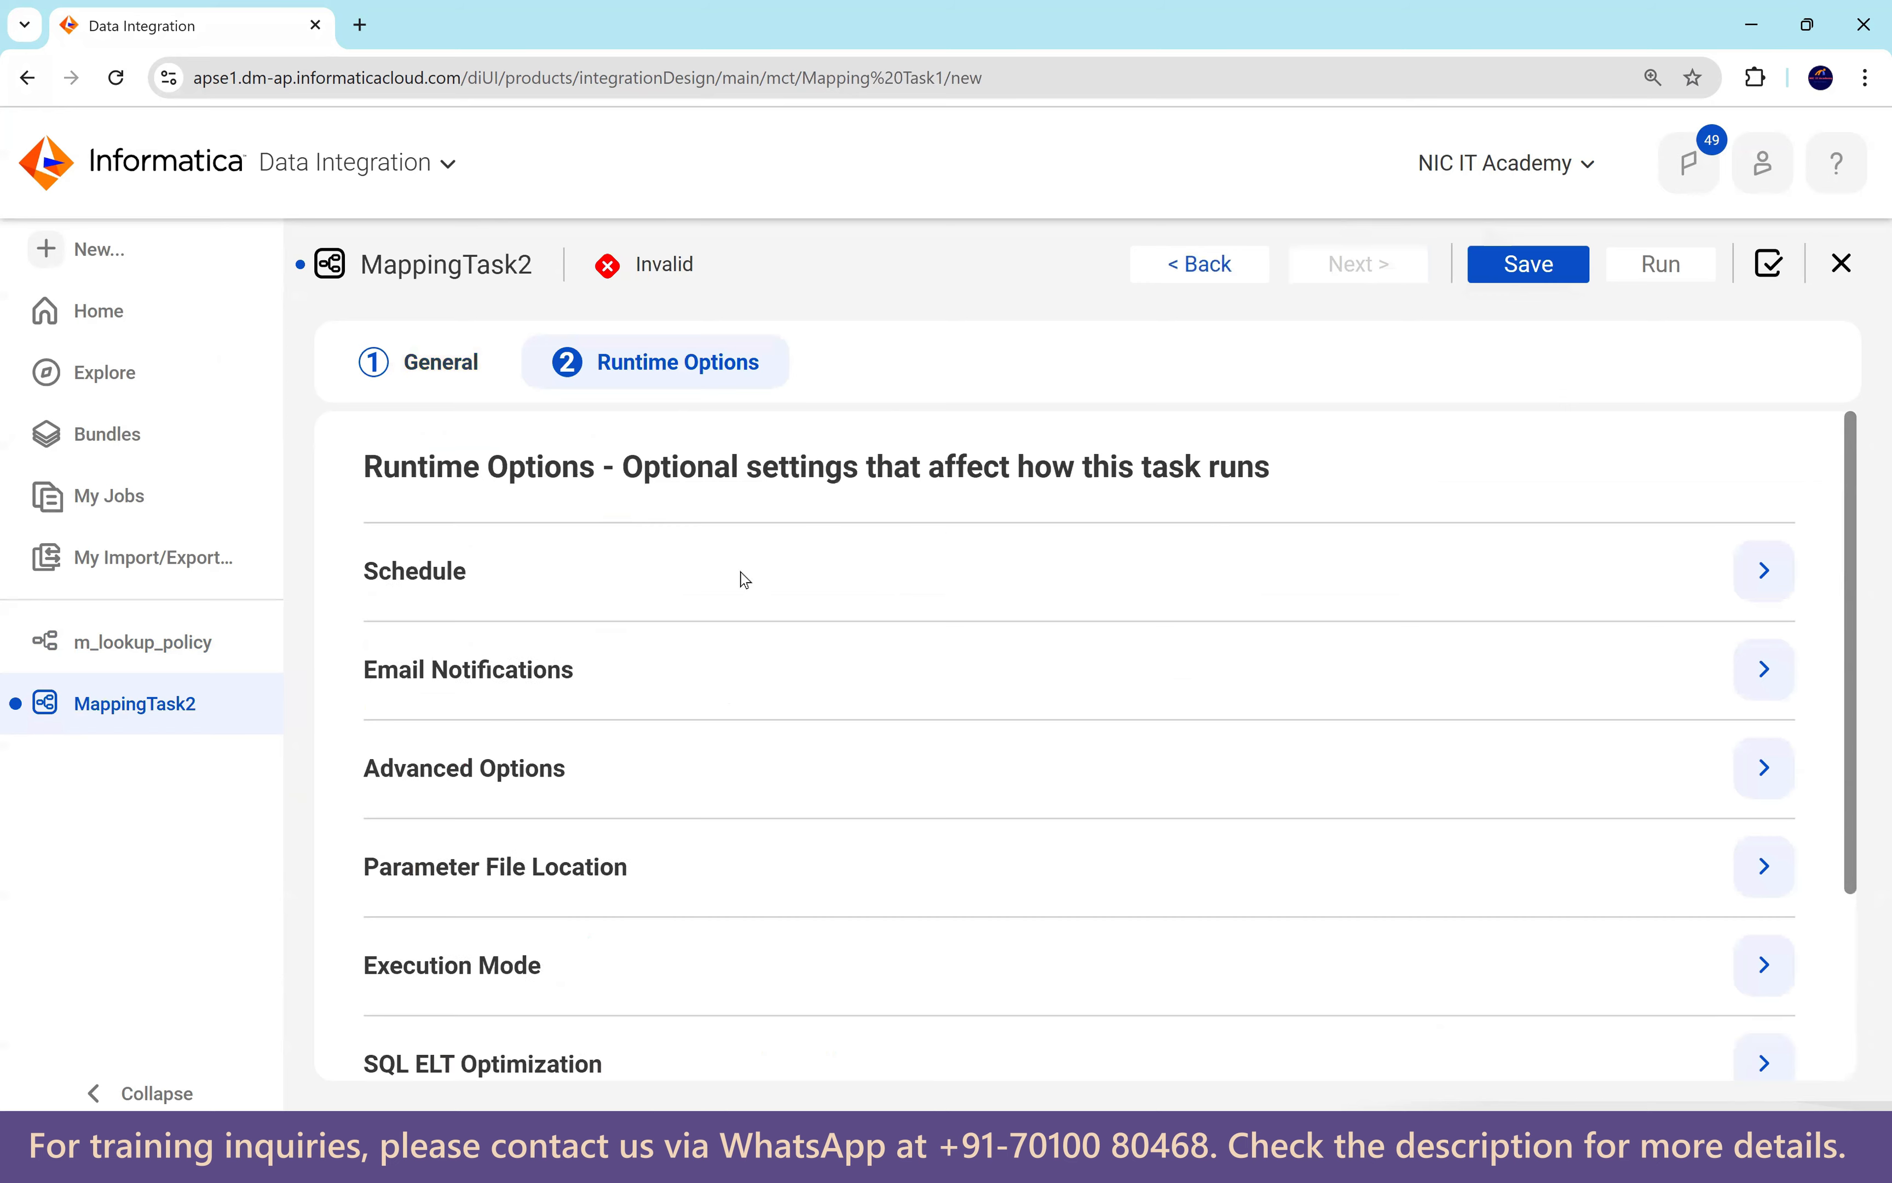
scroll(981, 829, "down", 3)
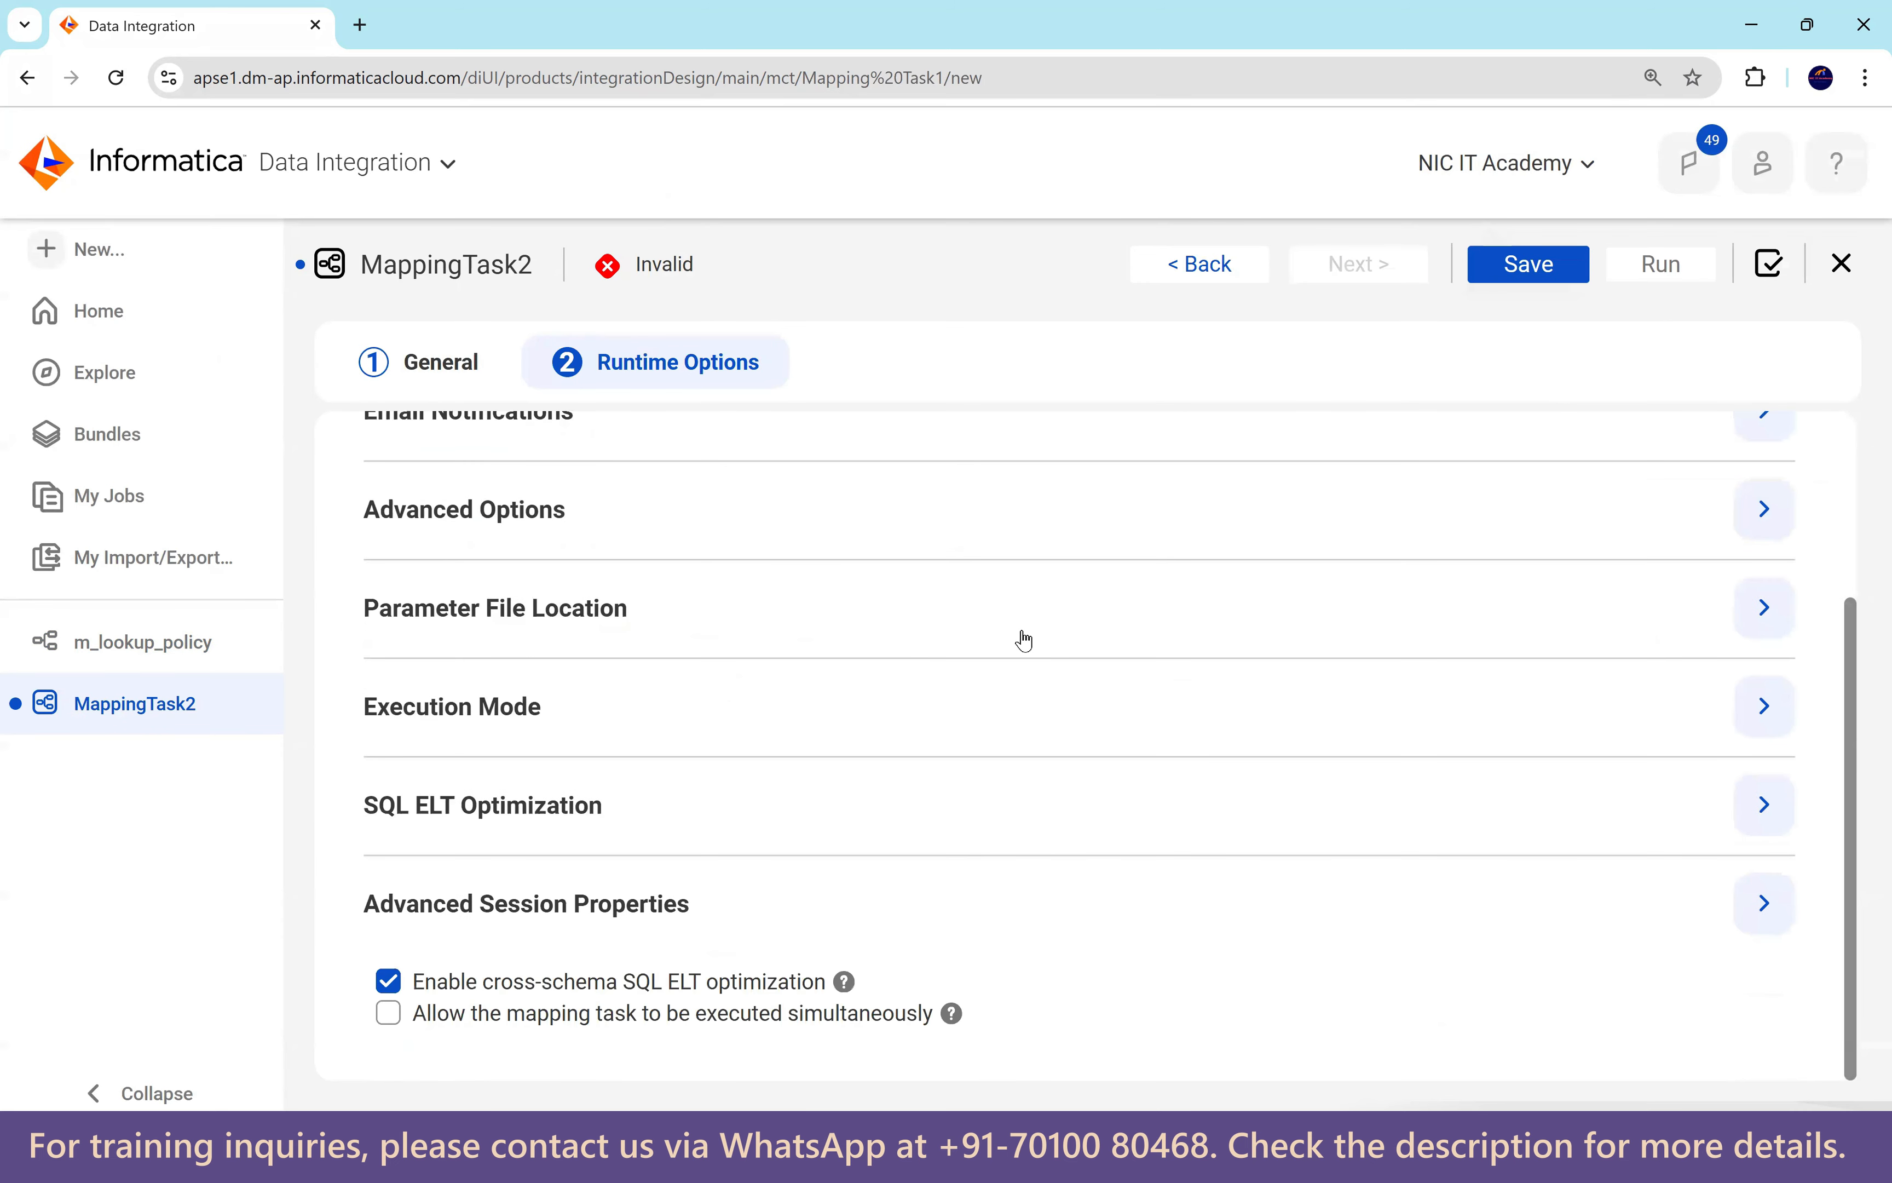
scroll(465, 569, "up", 3)
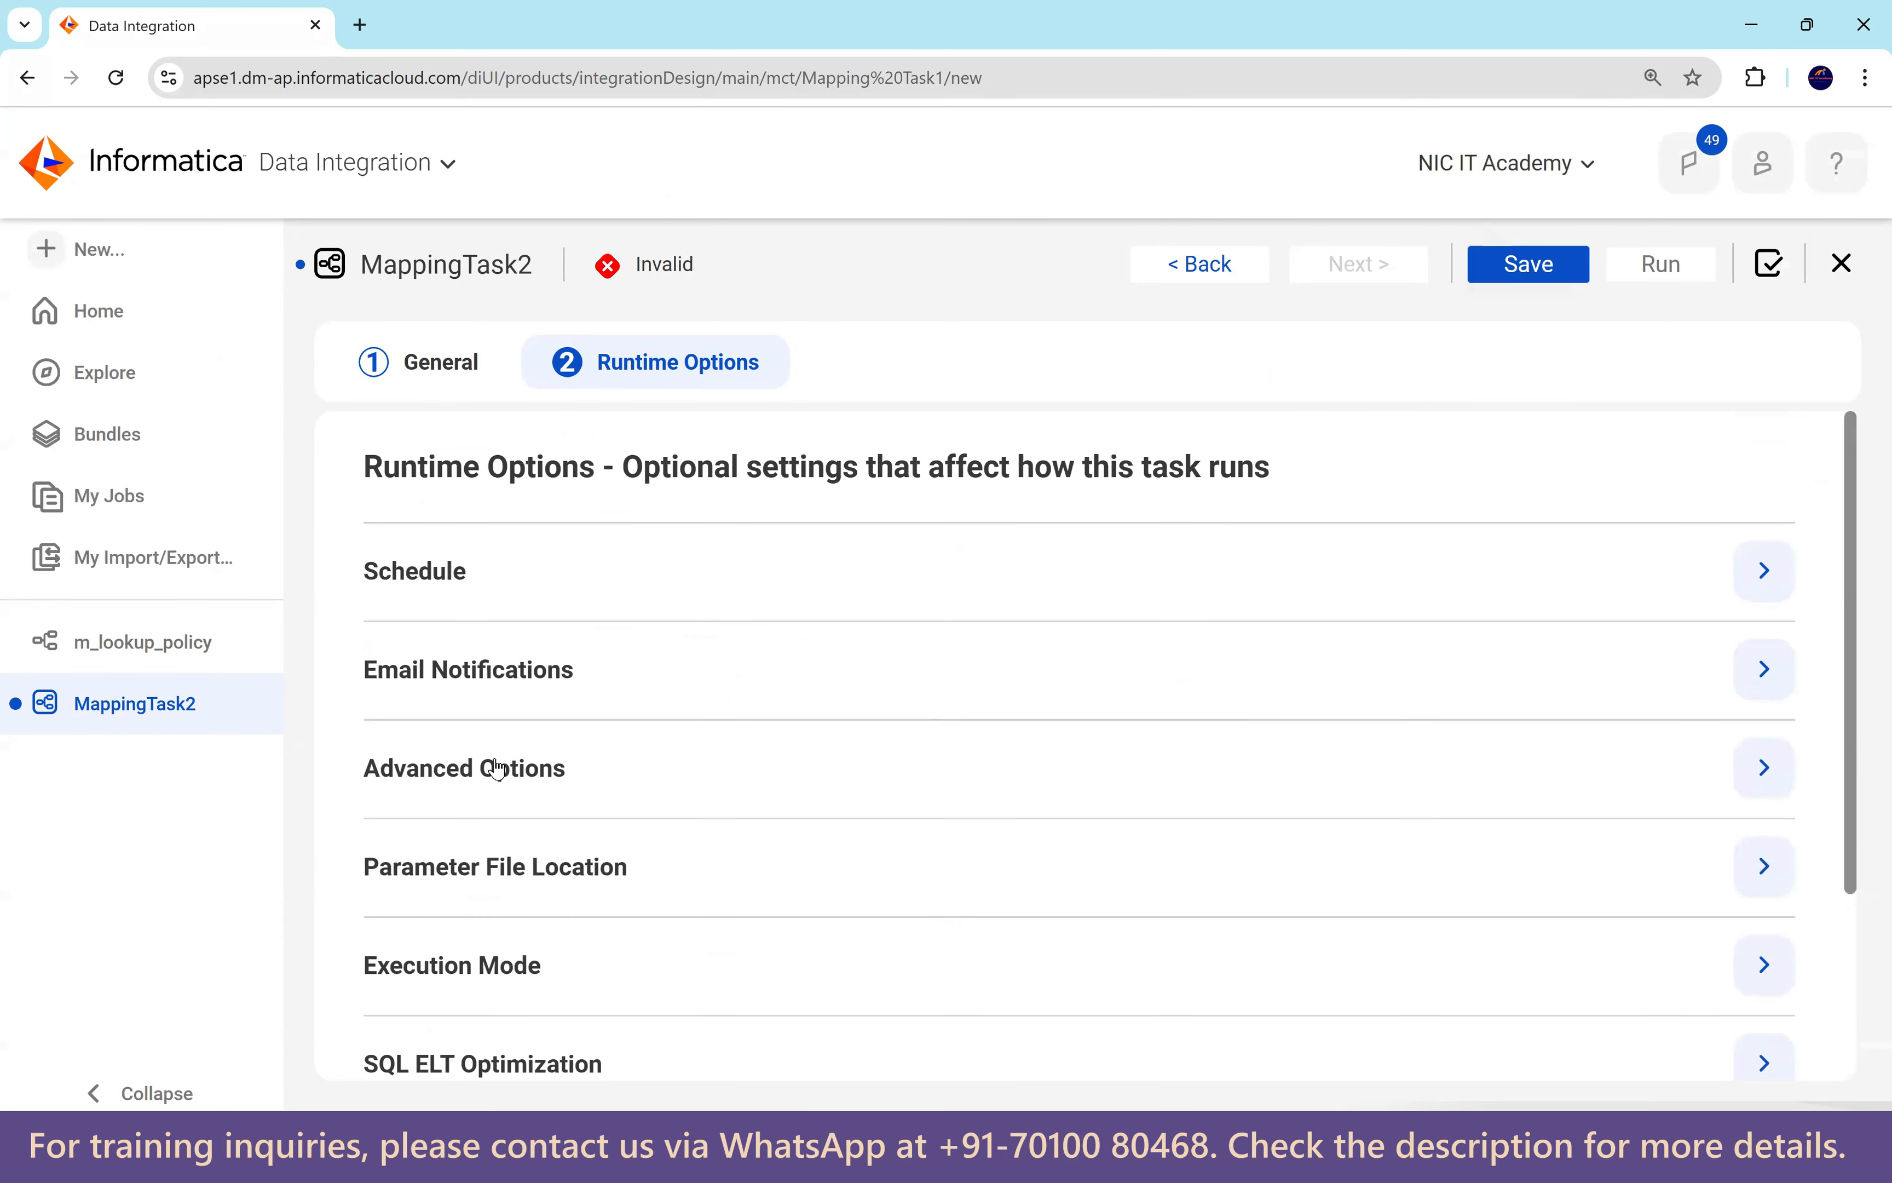
scroll(591, 857, "down", 3)
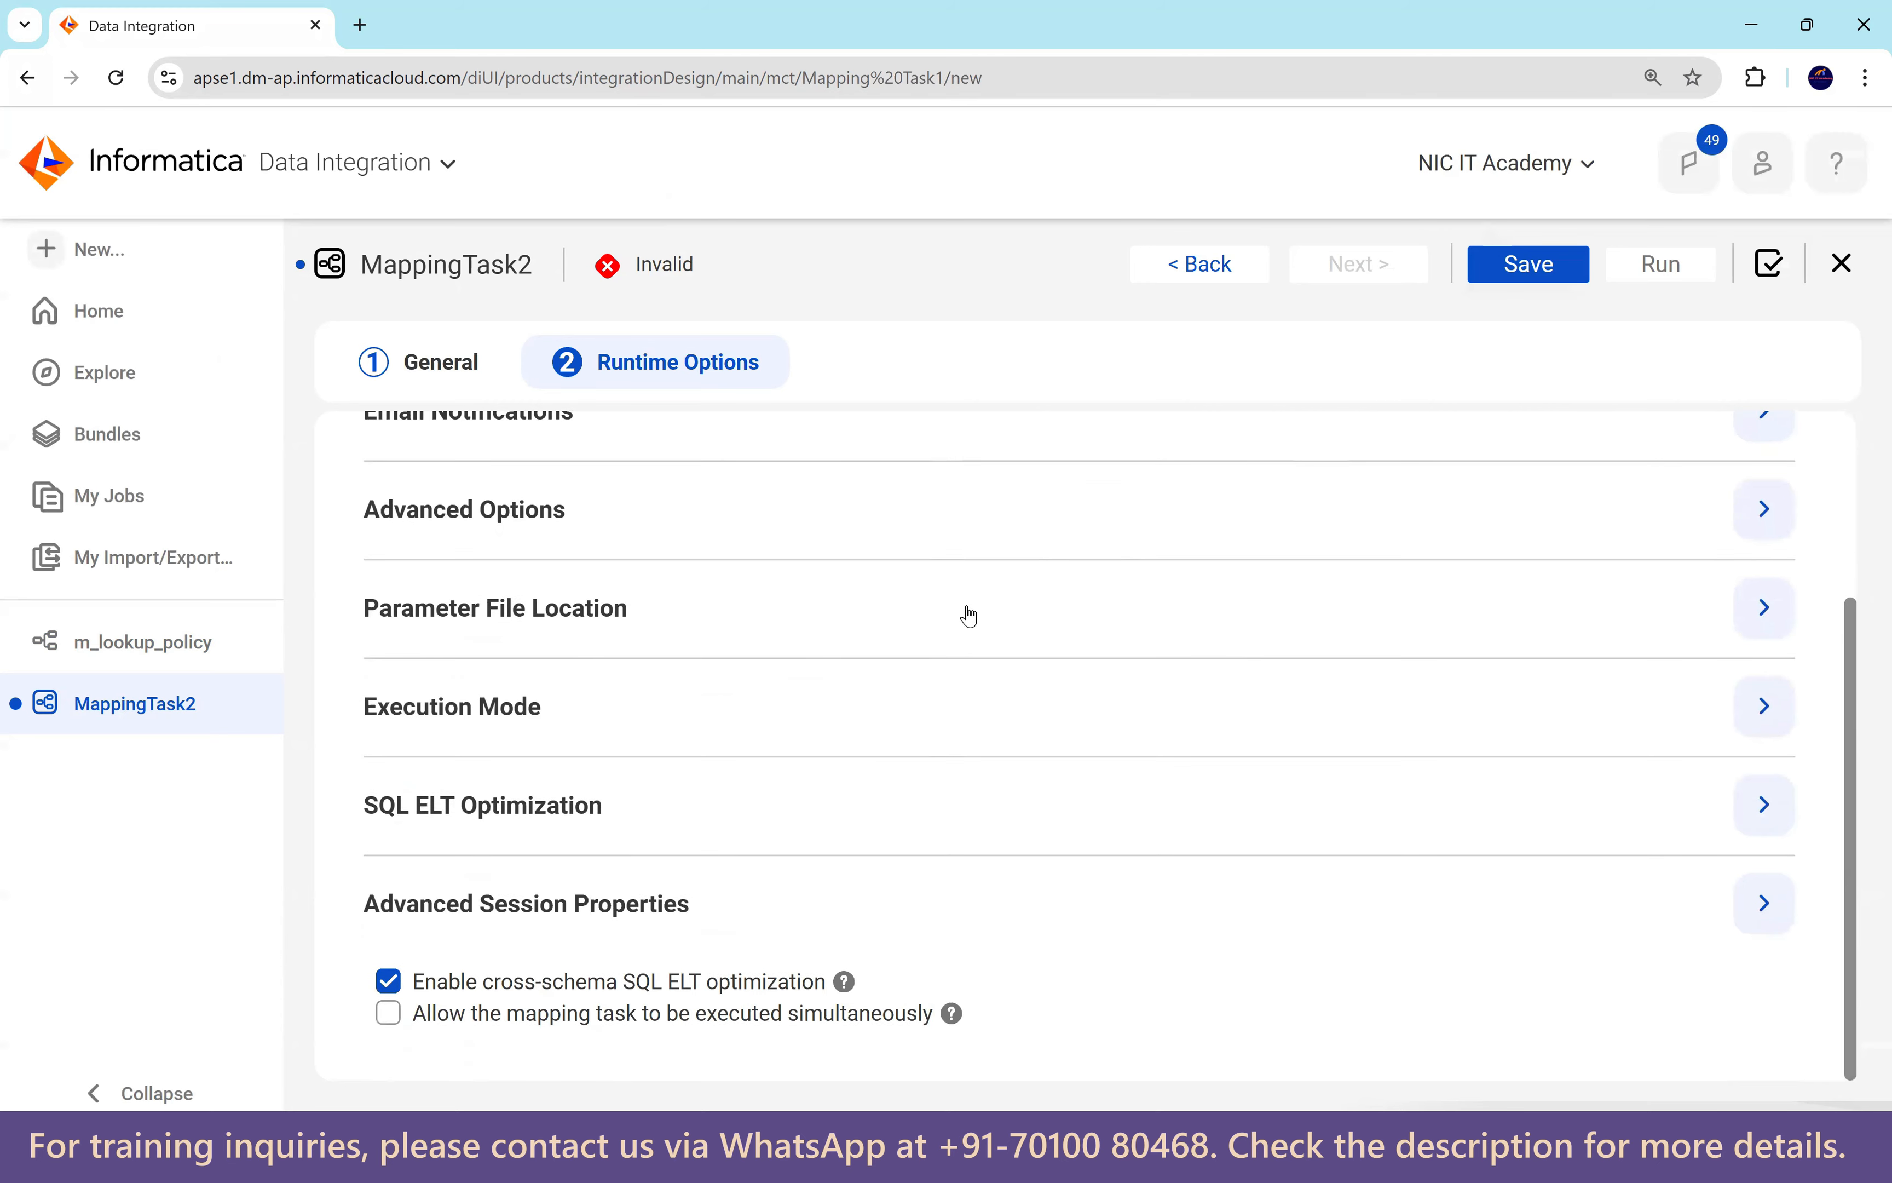
scroll(1439, 665, "up", 3)
left_click(1545, 274)
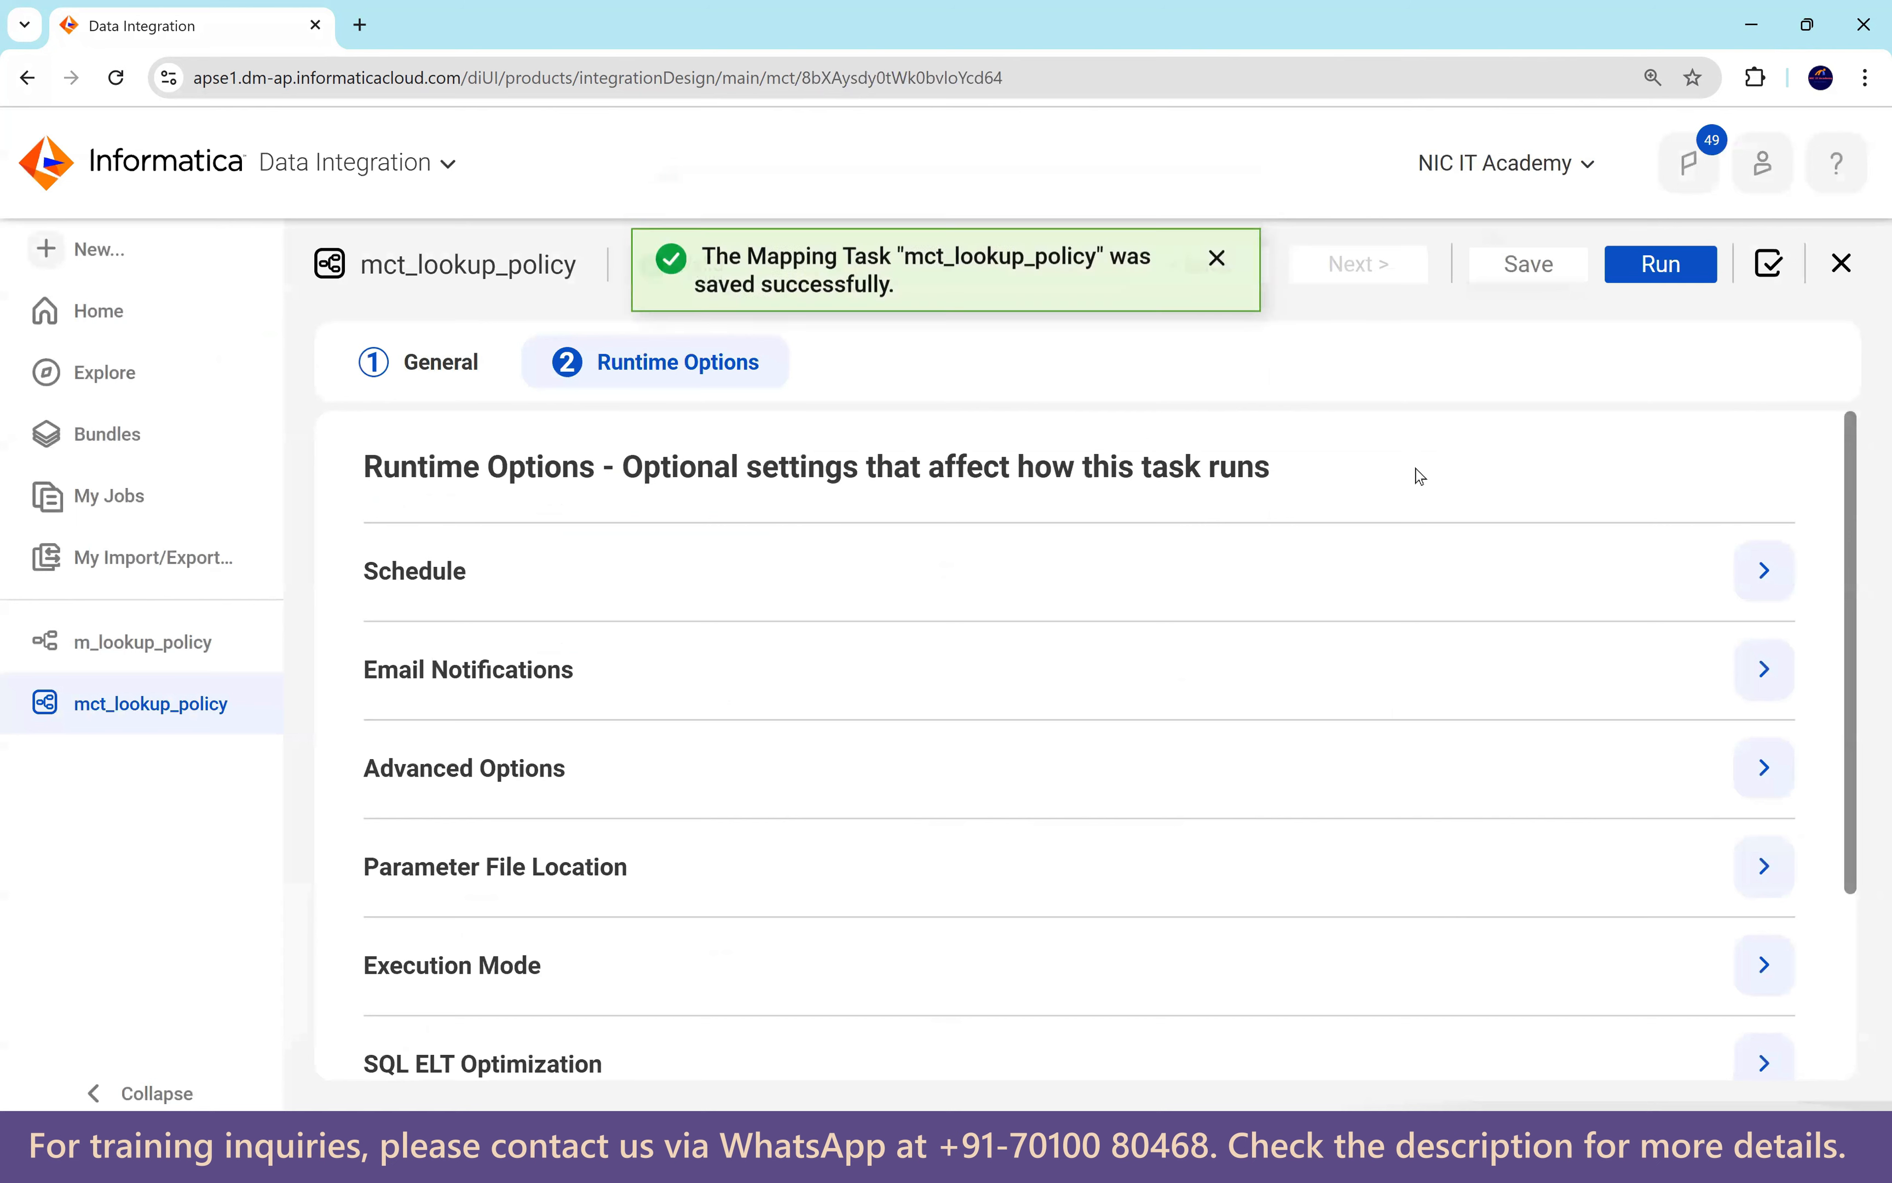
mouse_move(1328, 1166)
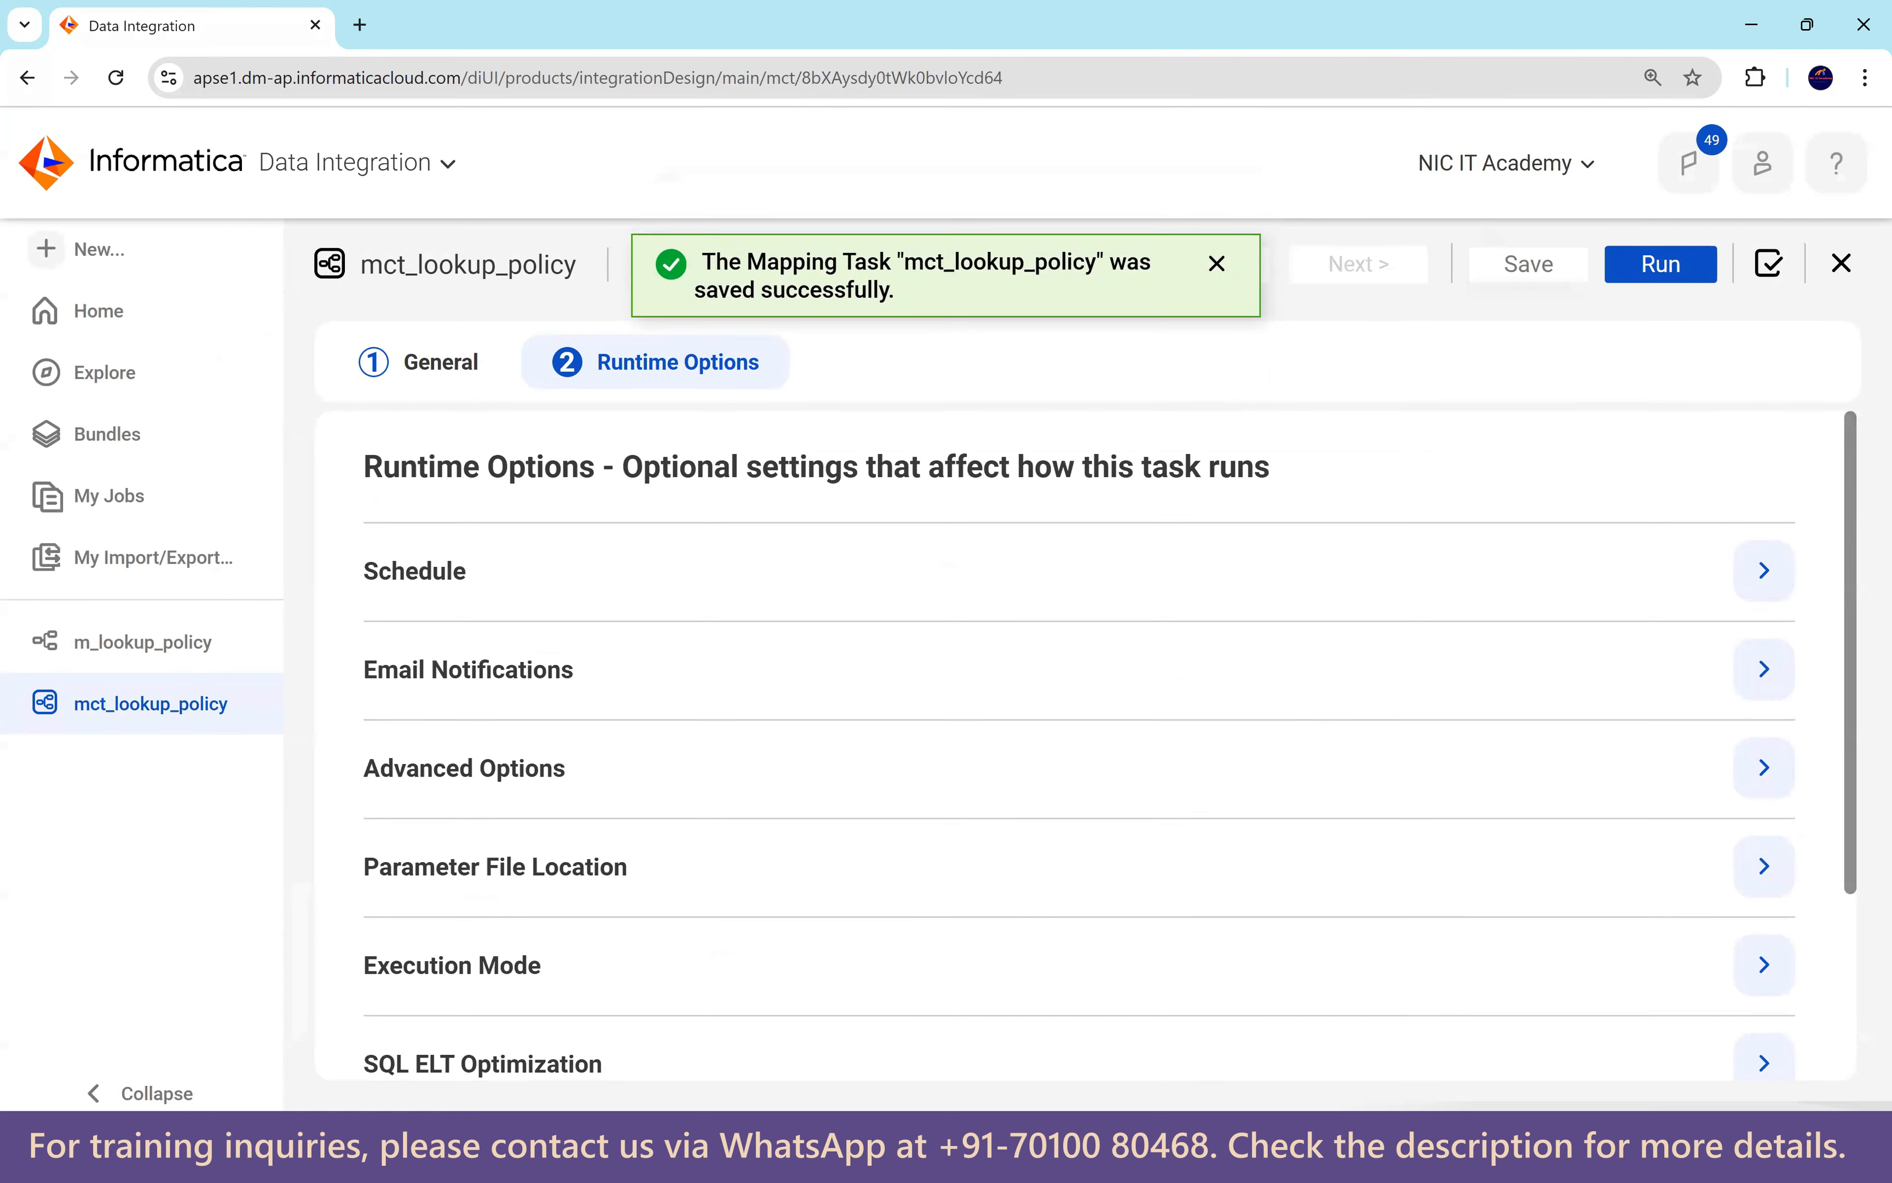
Open S_FF_Deaprtments.csv, highlight department 30's Purchasing and BANKING rows, then close Excel.
left_click(696, 1166)
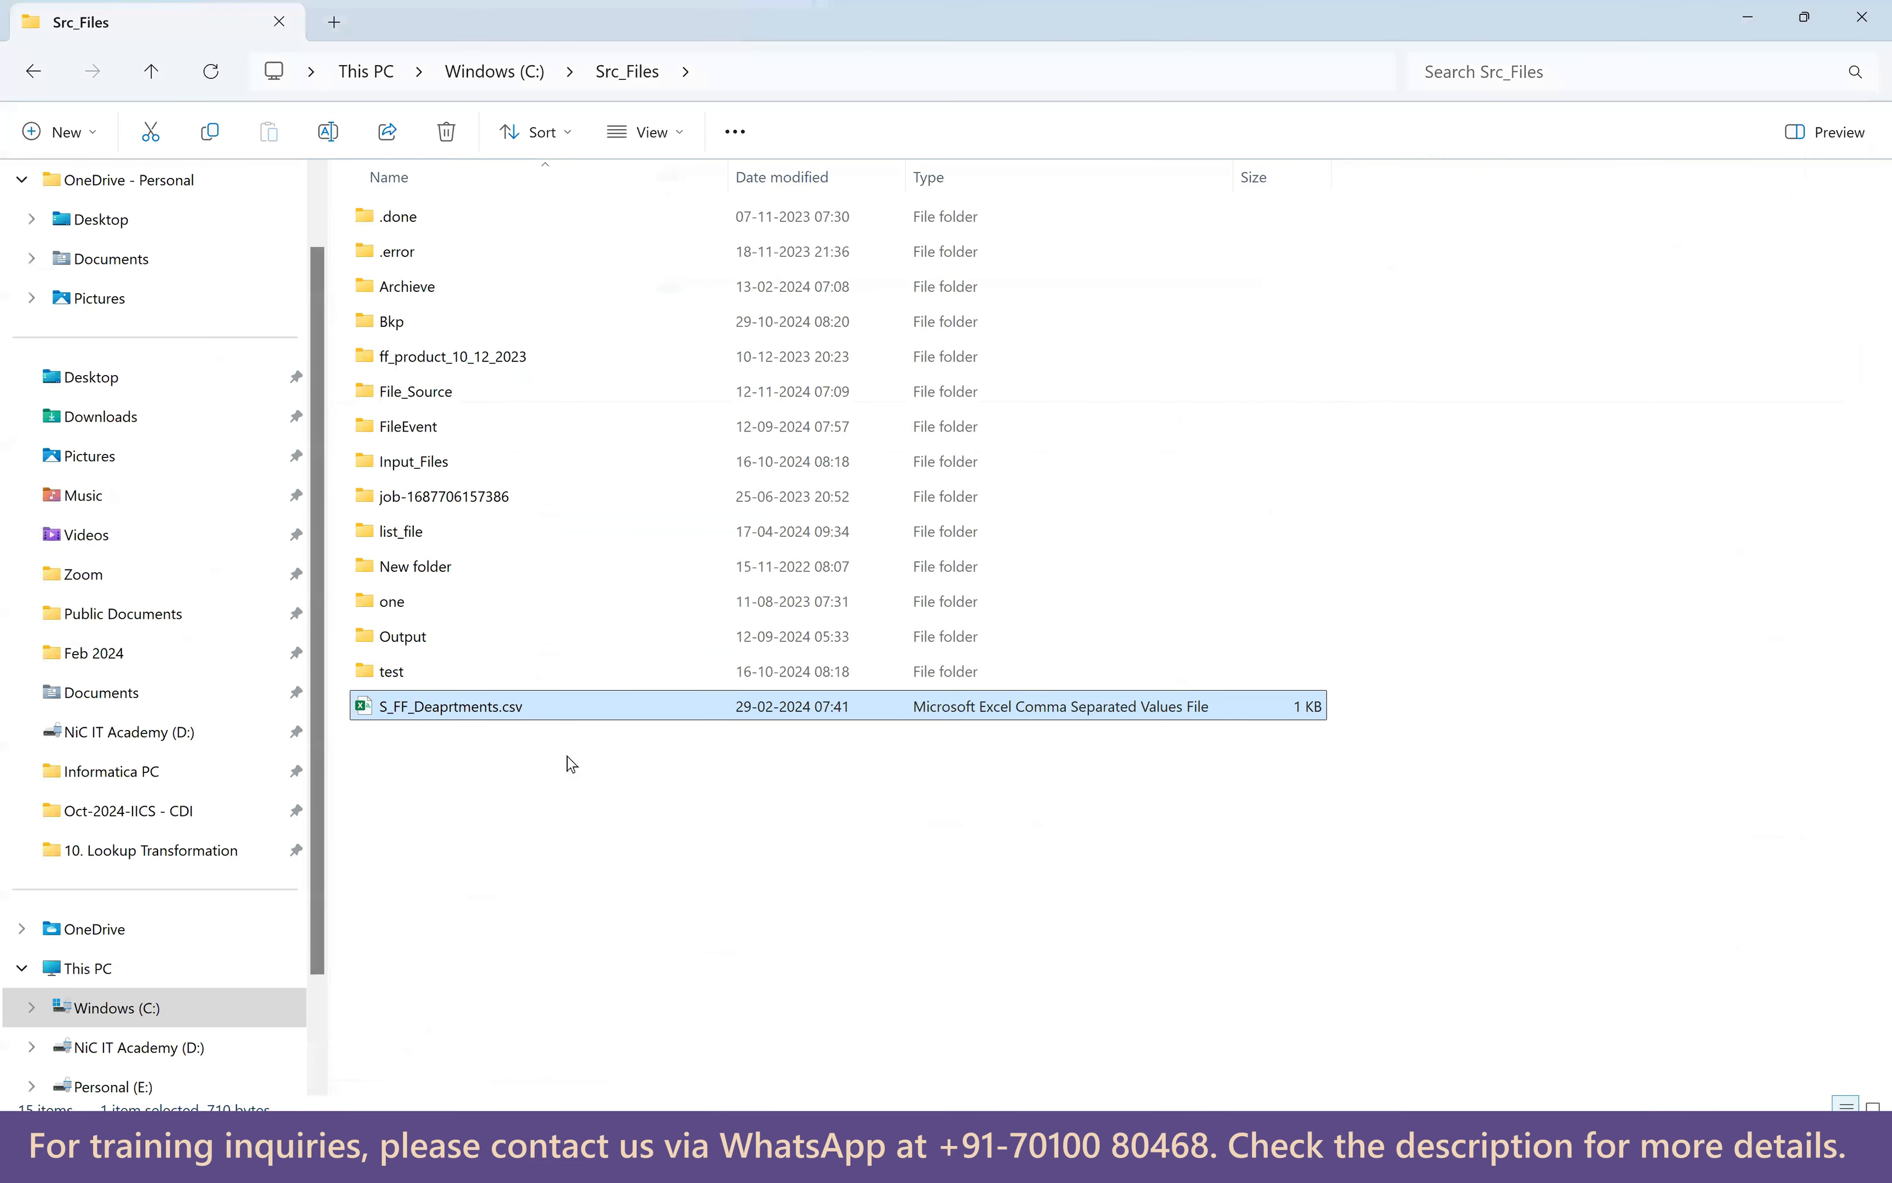
double_click(486, 706)
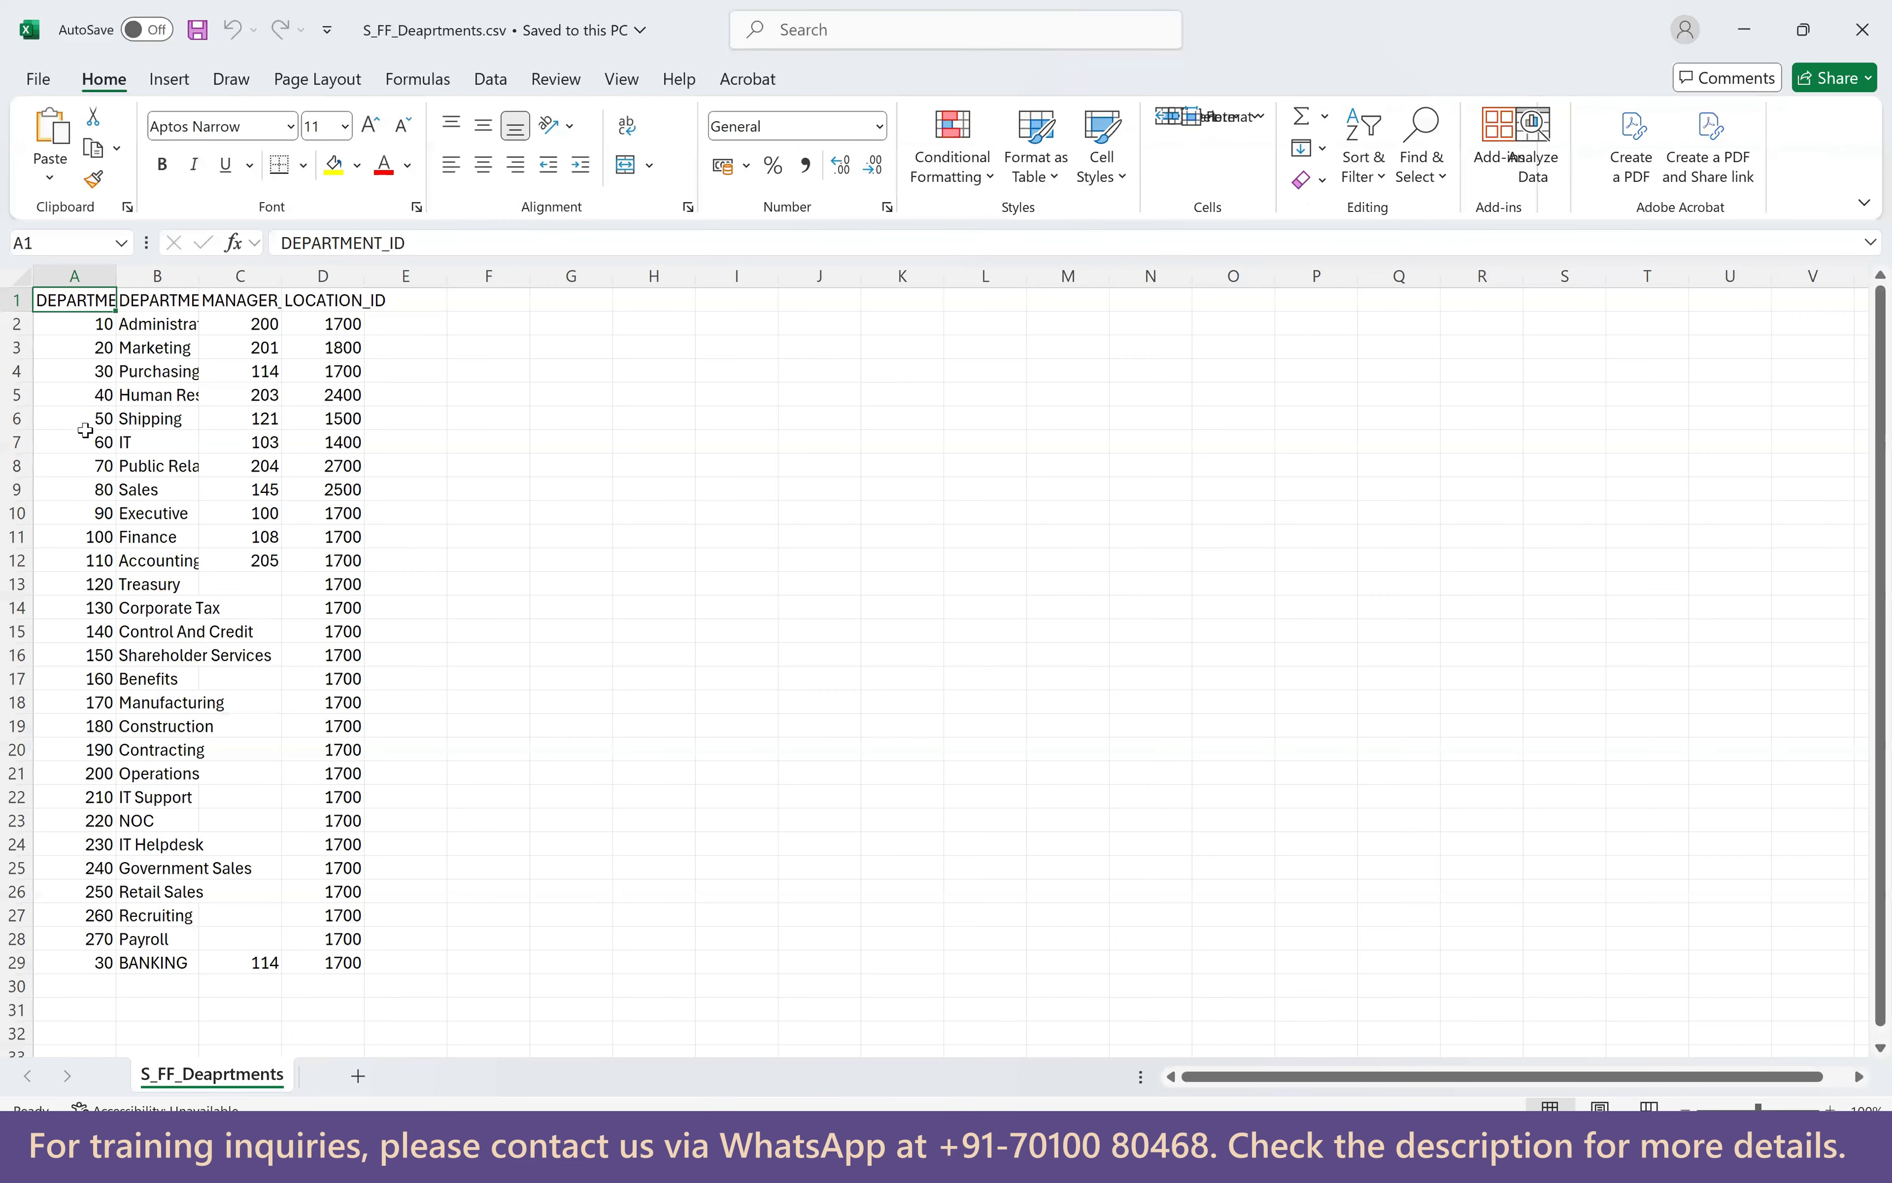
left_click_drag(93, 372, 304, 372)
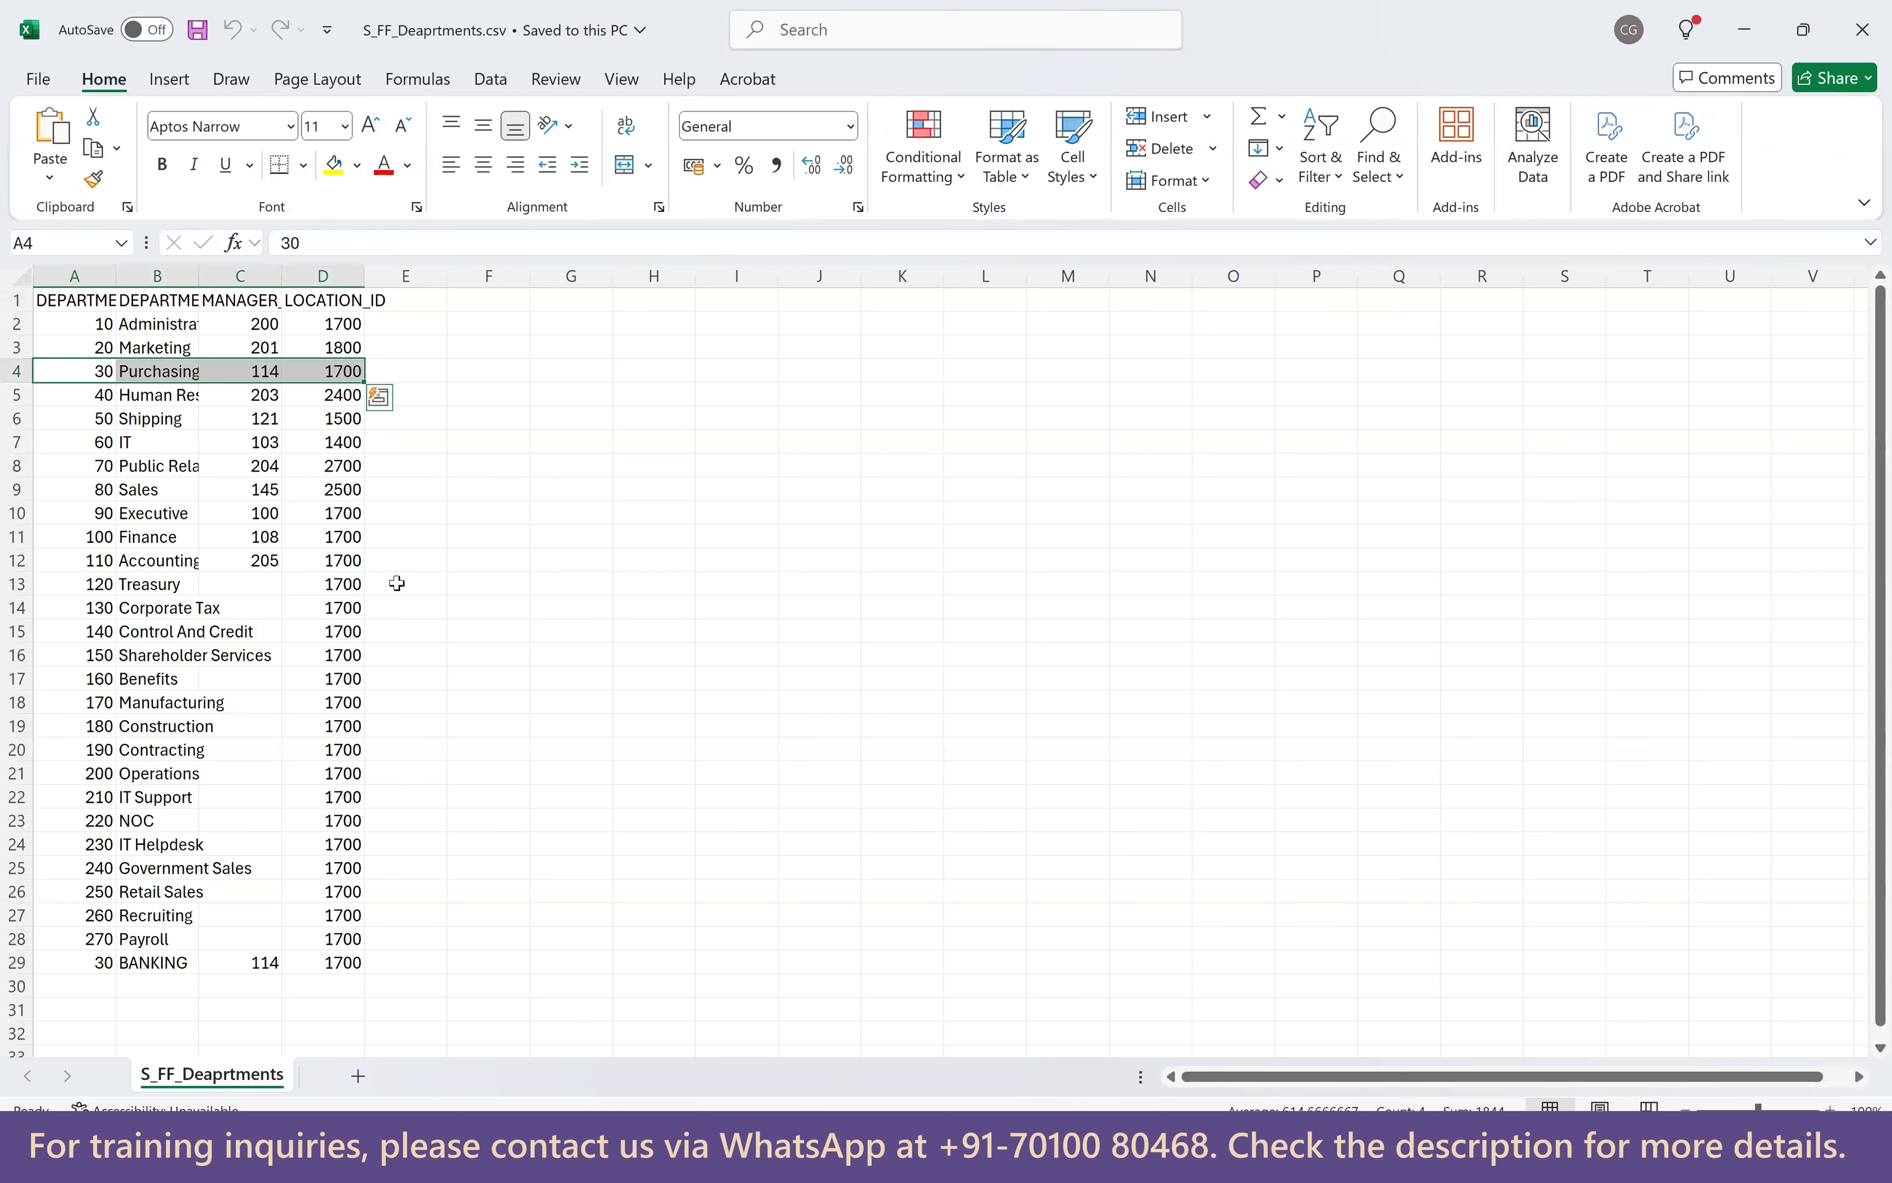
scroll(347, 722, "down", 3)
left_click_drag(104, 754, 343, 750)
scroll(338, 693, "up", 3)
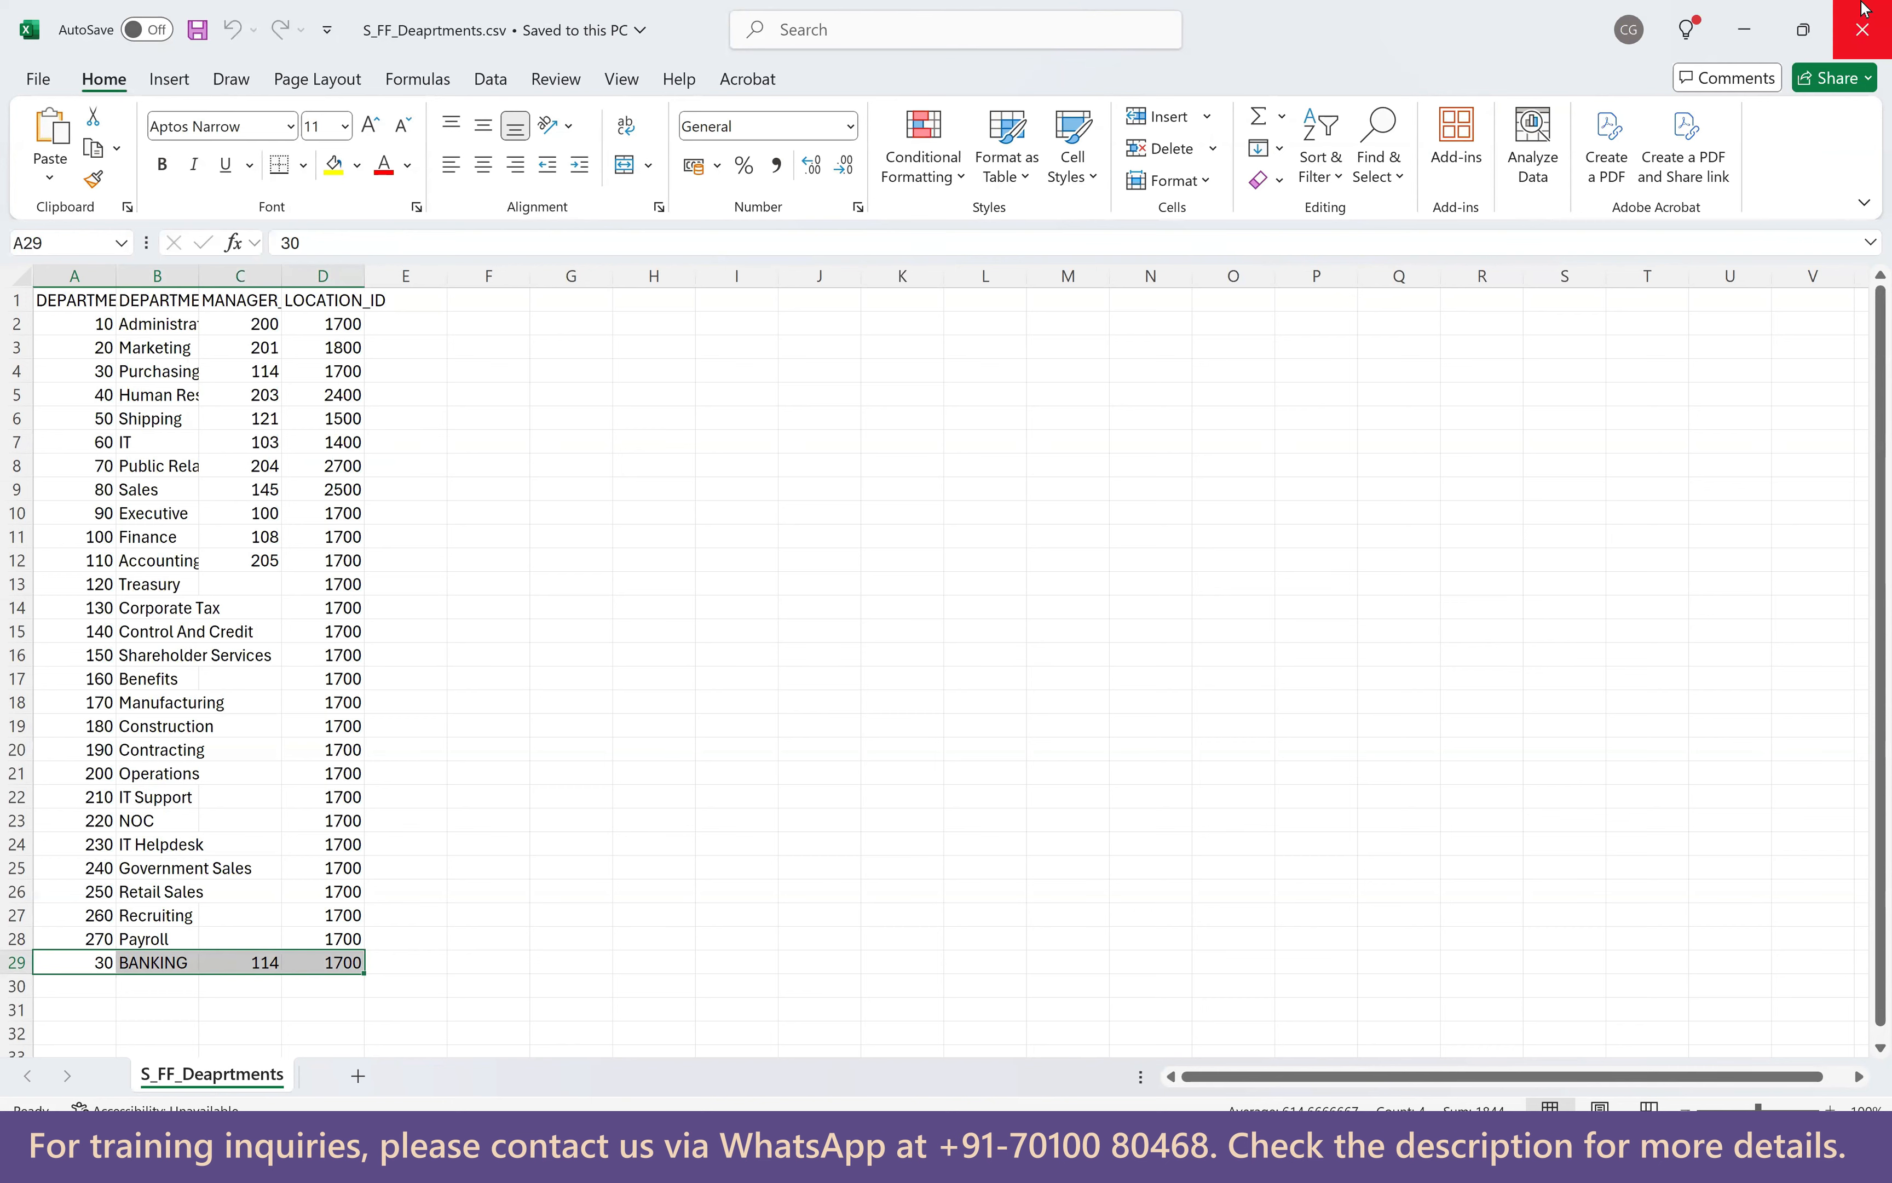
left_click(1863, 24)
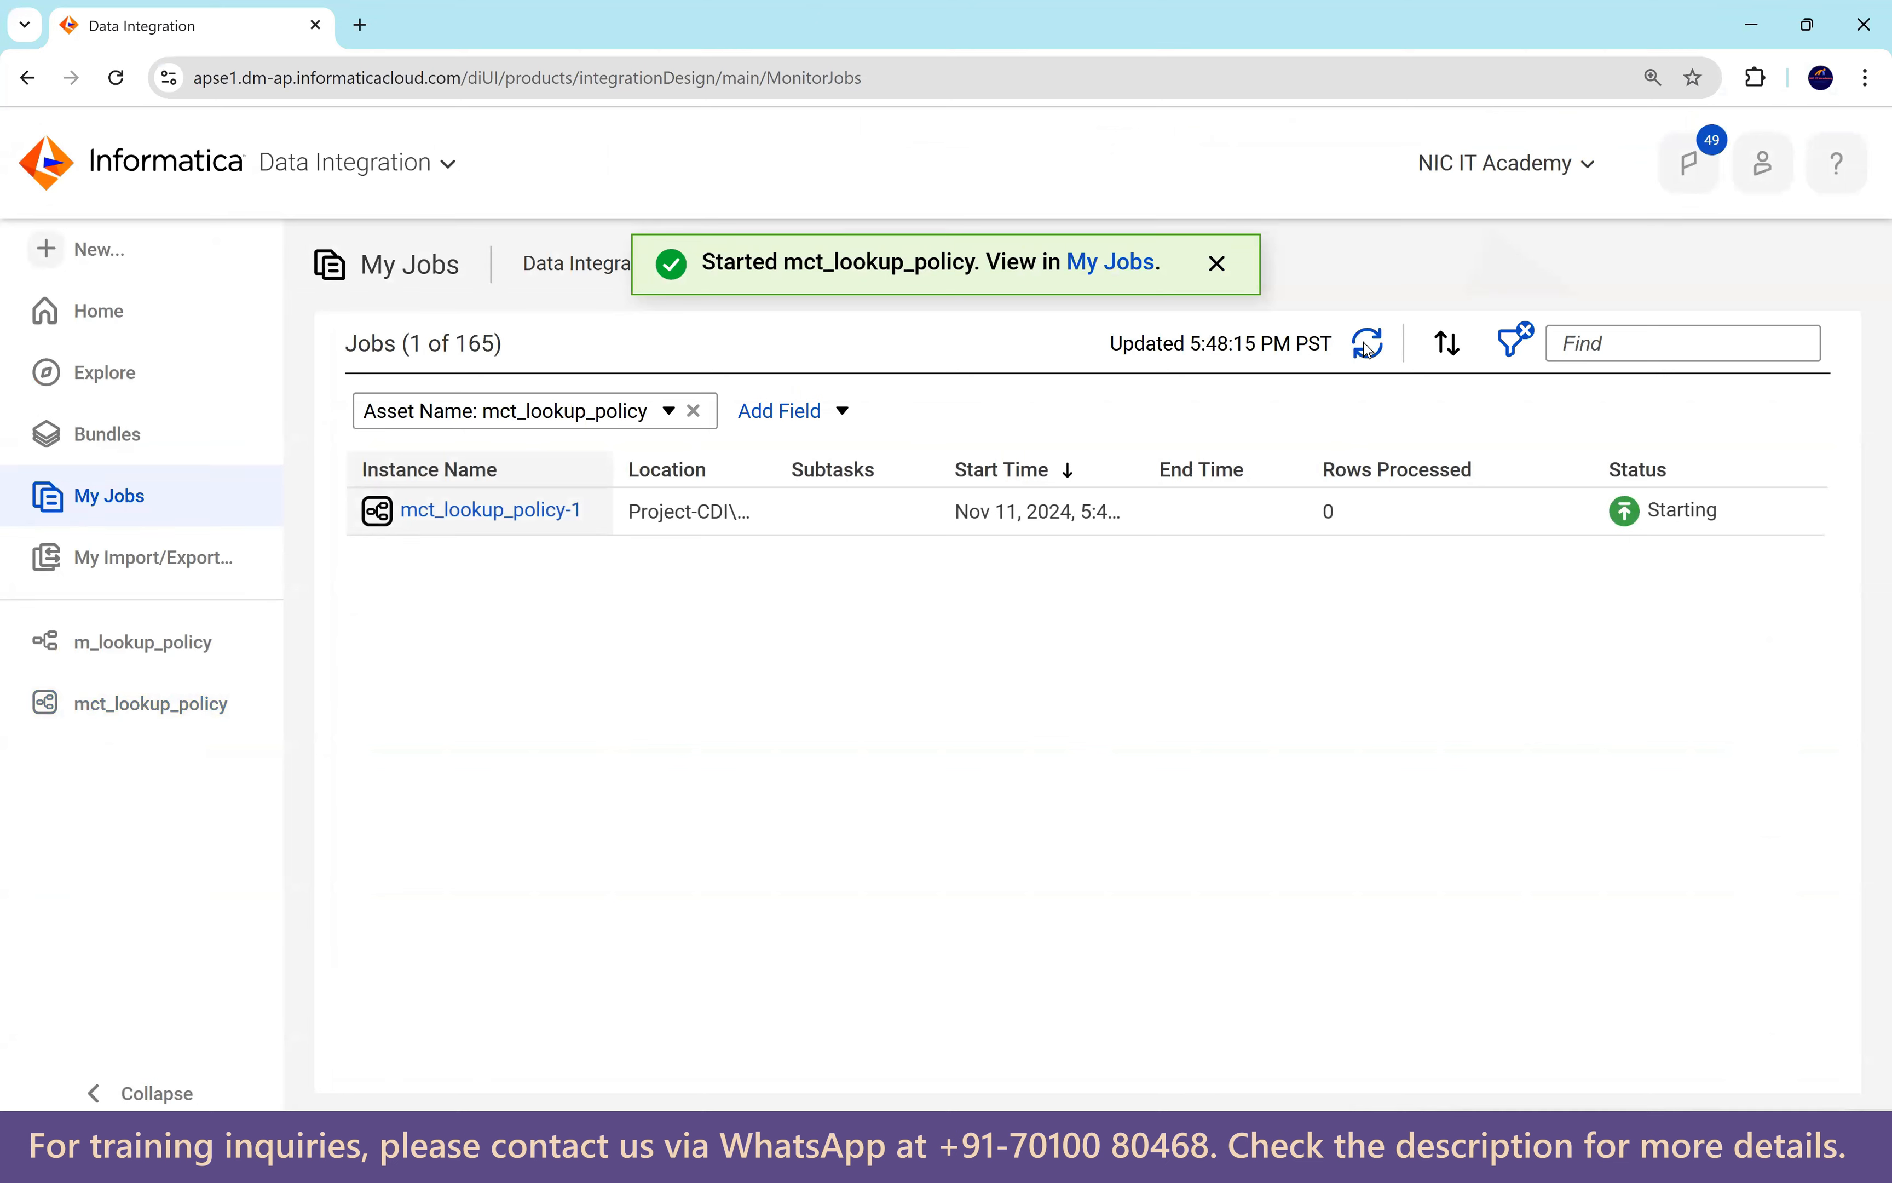
Refresh My Jobs until mct_lookup_policy-1 succeeds and confirm 107 rows loaded into T_EMPLOYEES_DEPT.
left_click(1367, 350)
left_click(1373, 346)
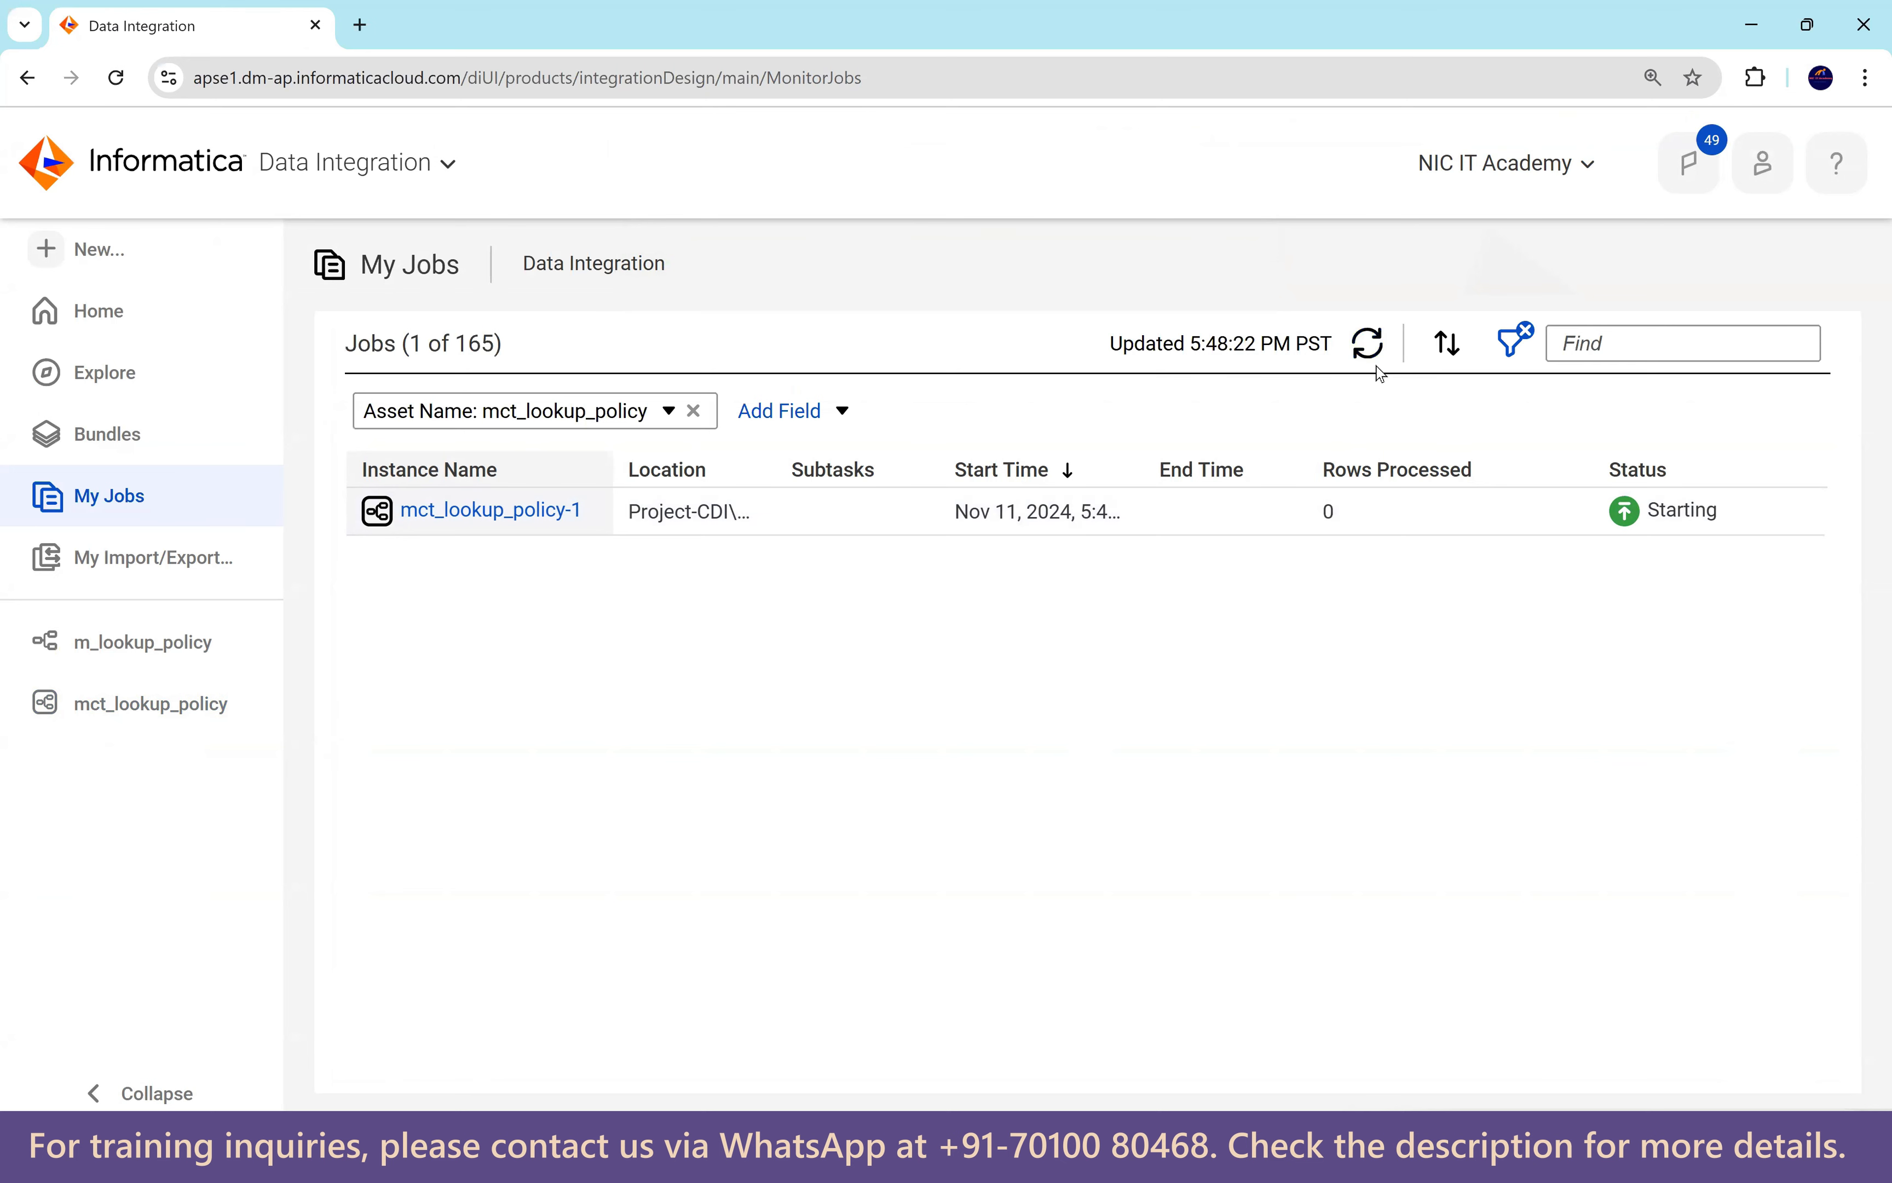
left_click(1370, 347)
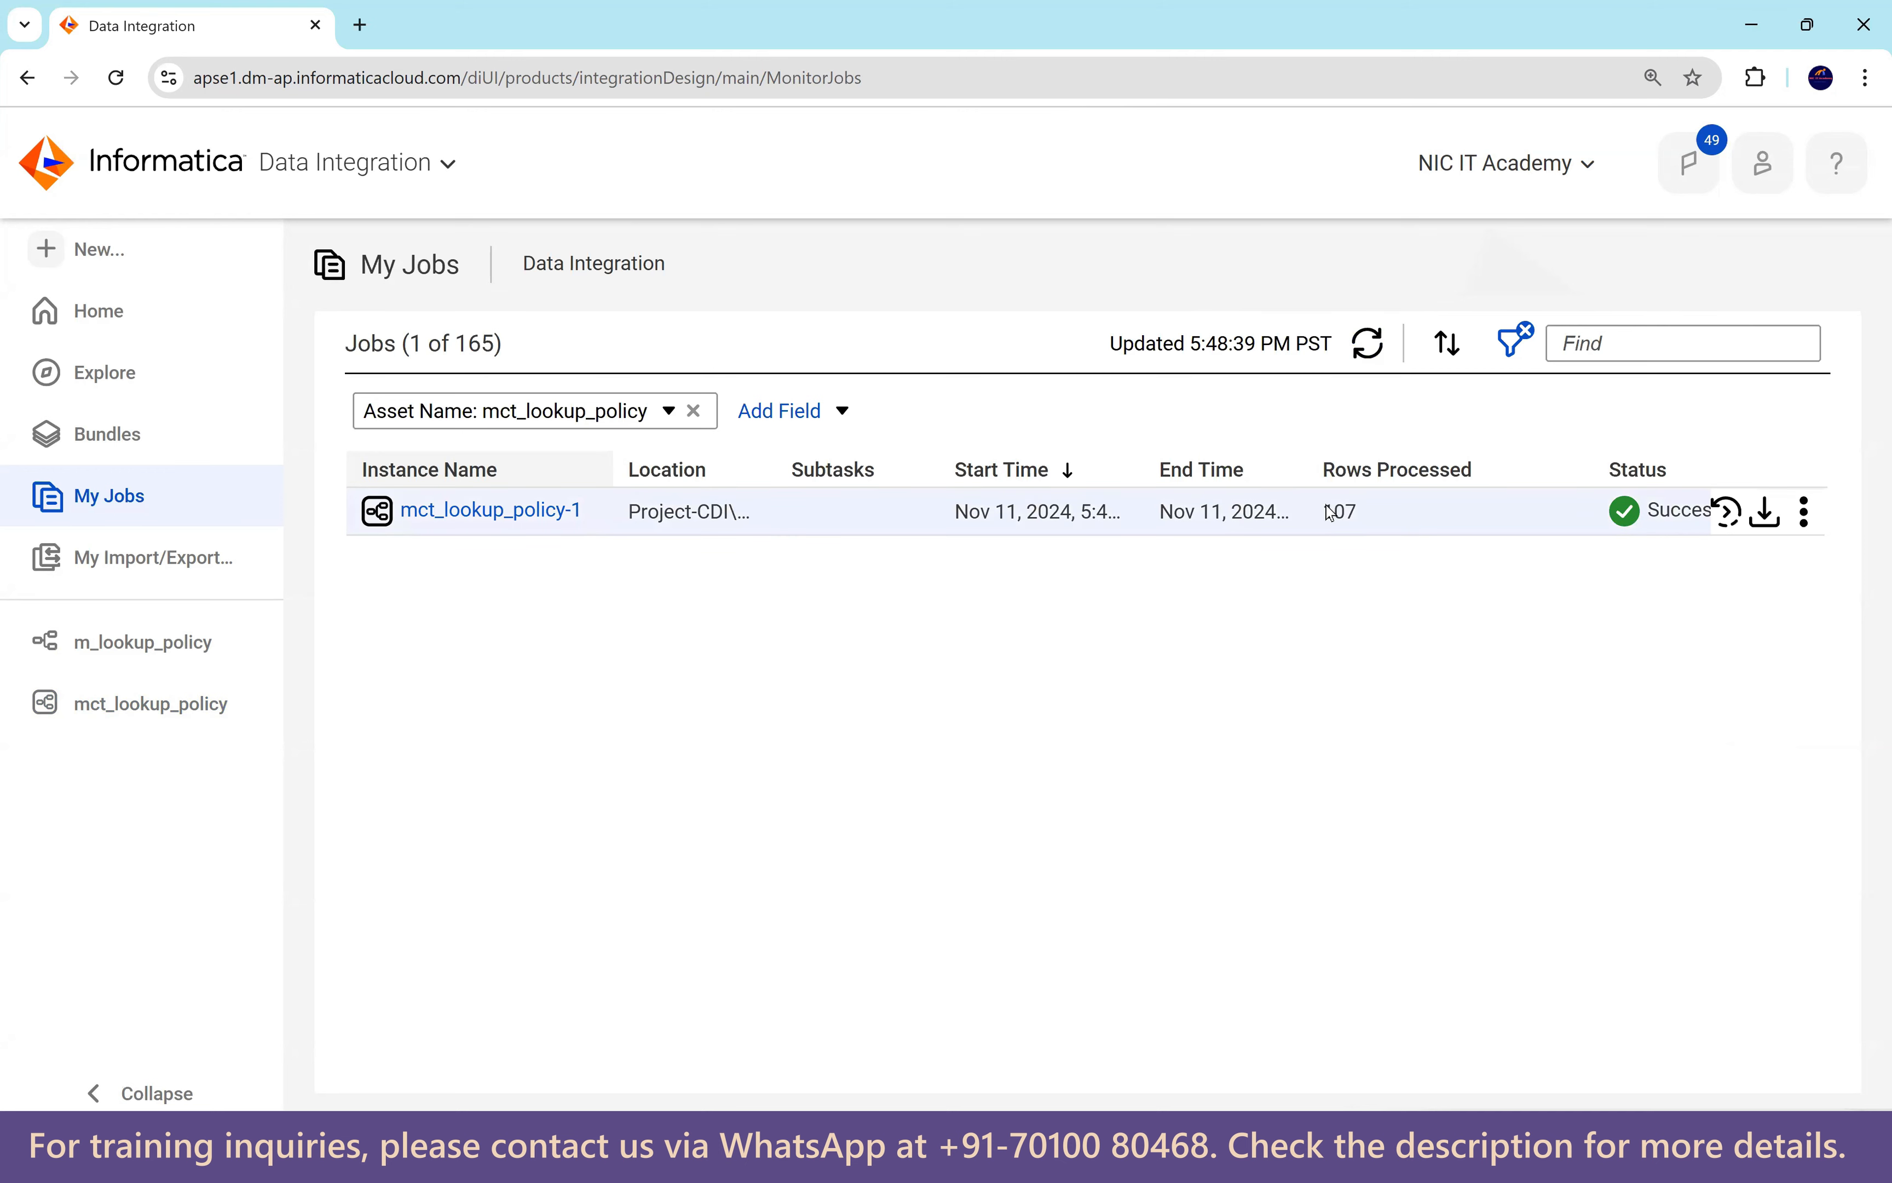
double_click(1339, 511)
left_click(493, 511)
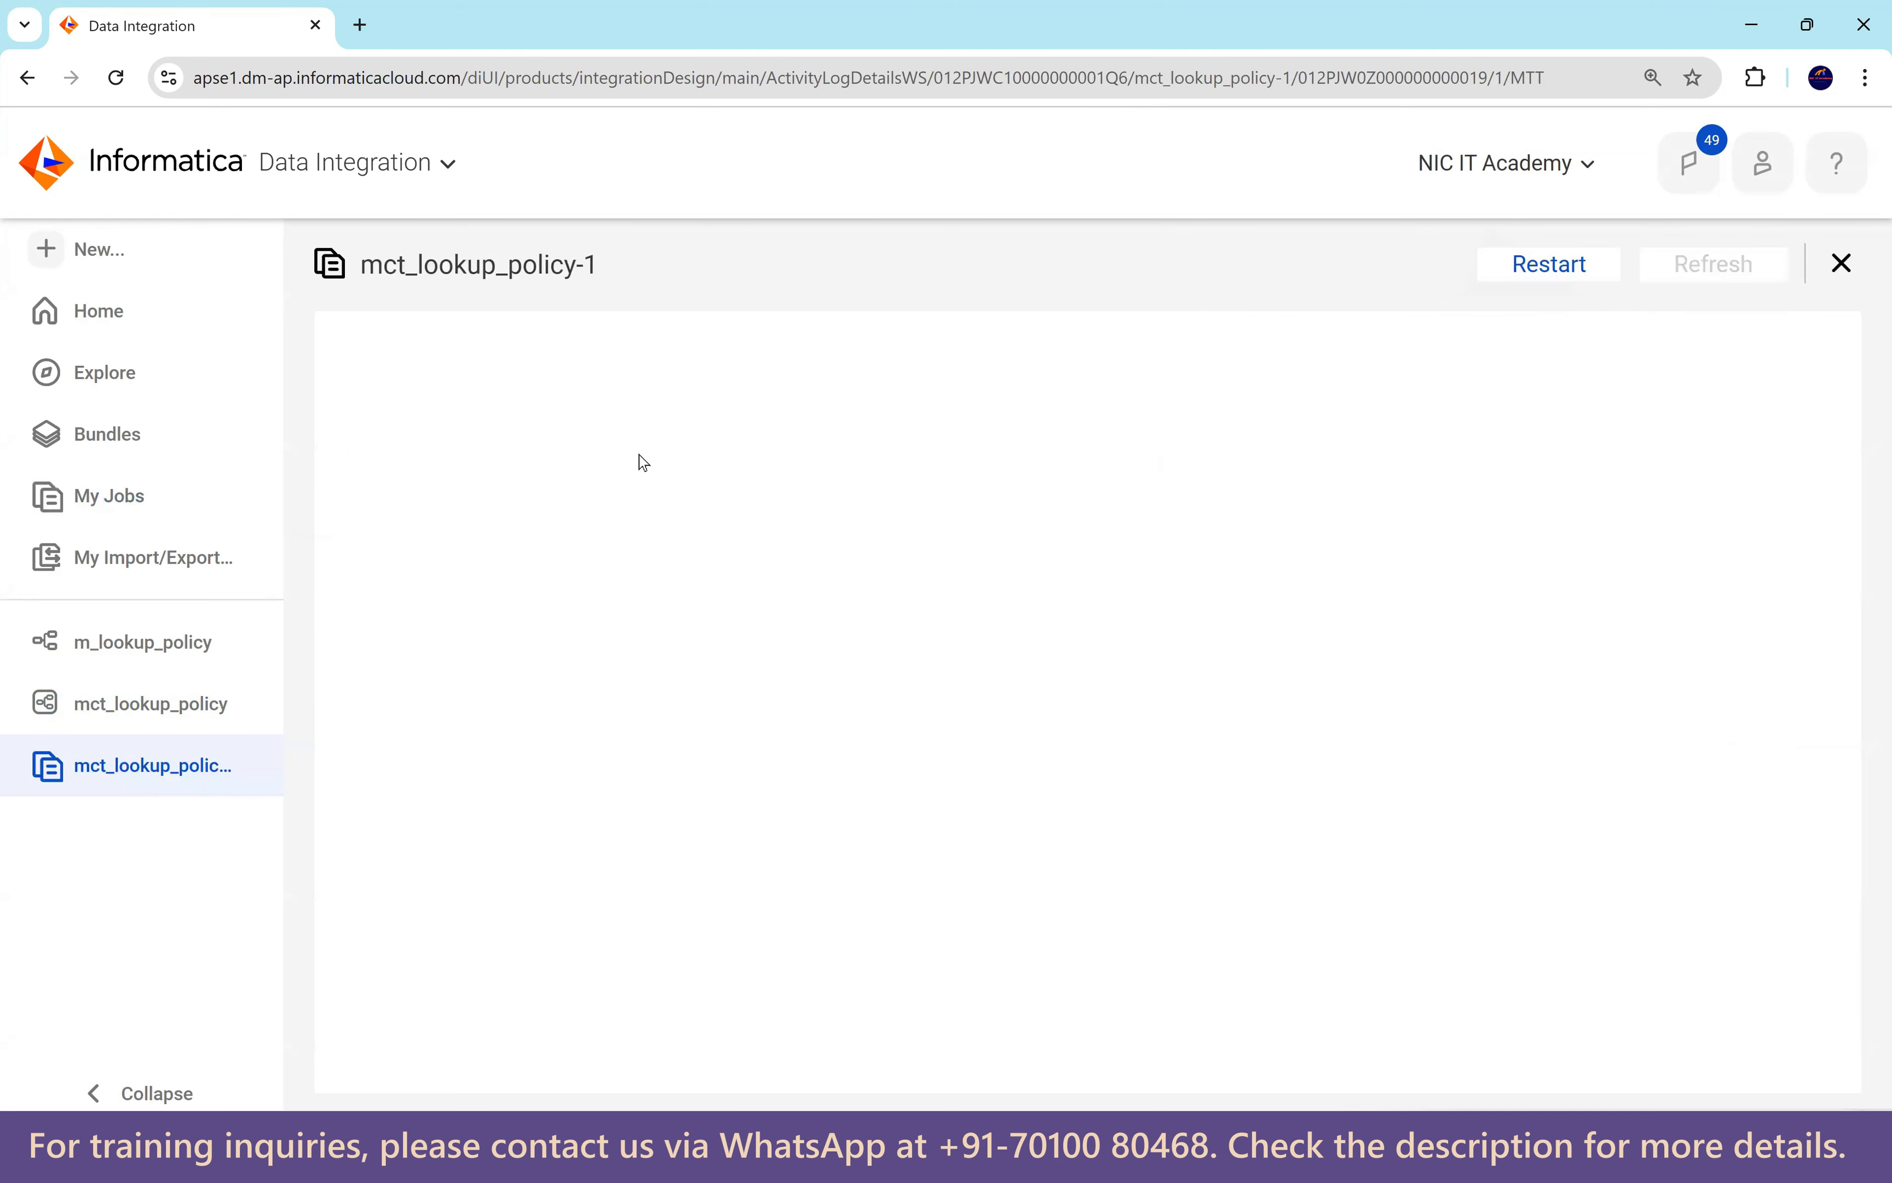
left_click_drag(891, 979, 923, 969)
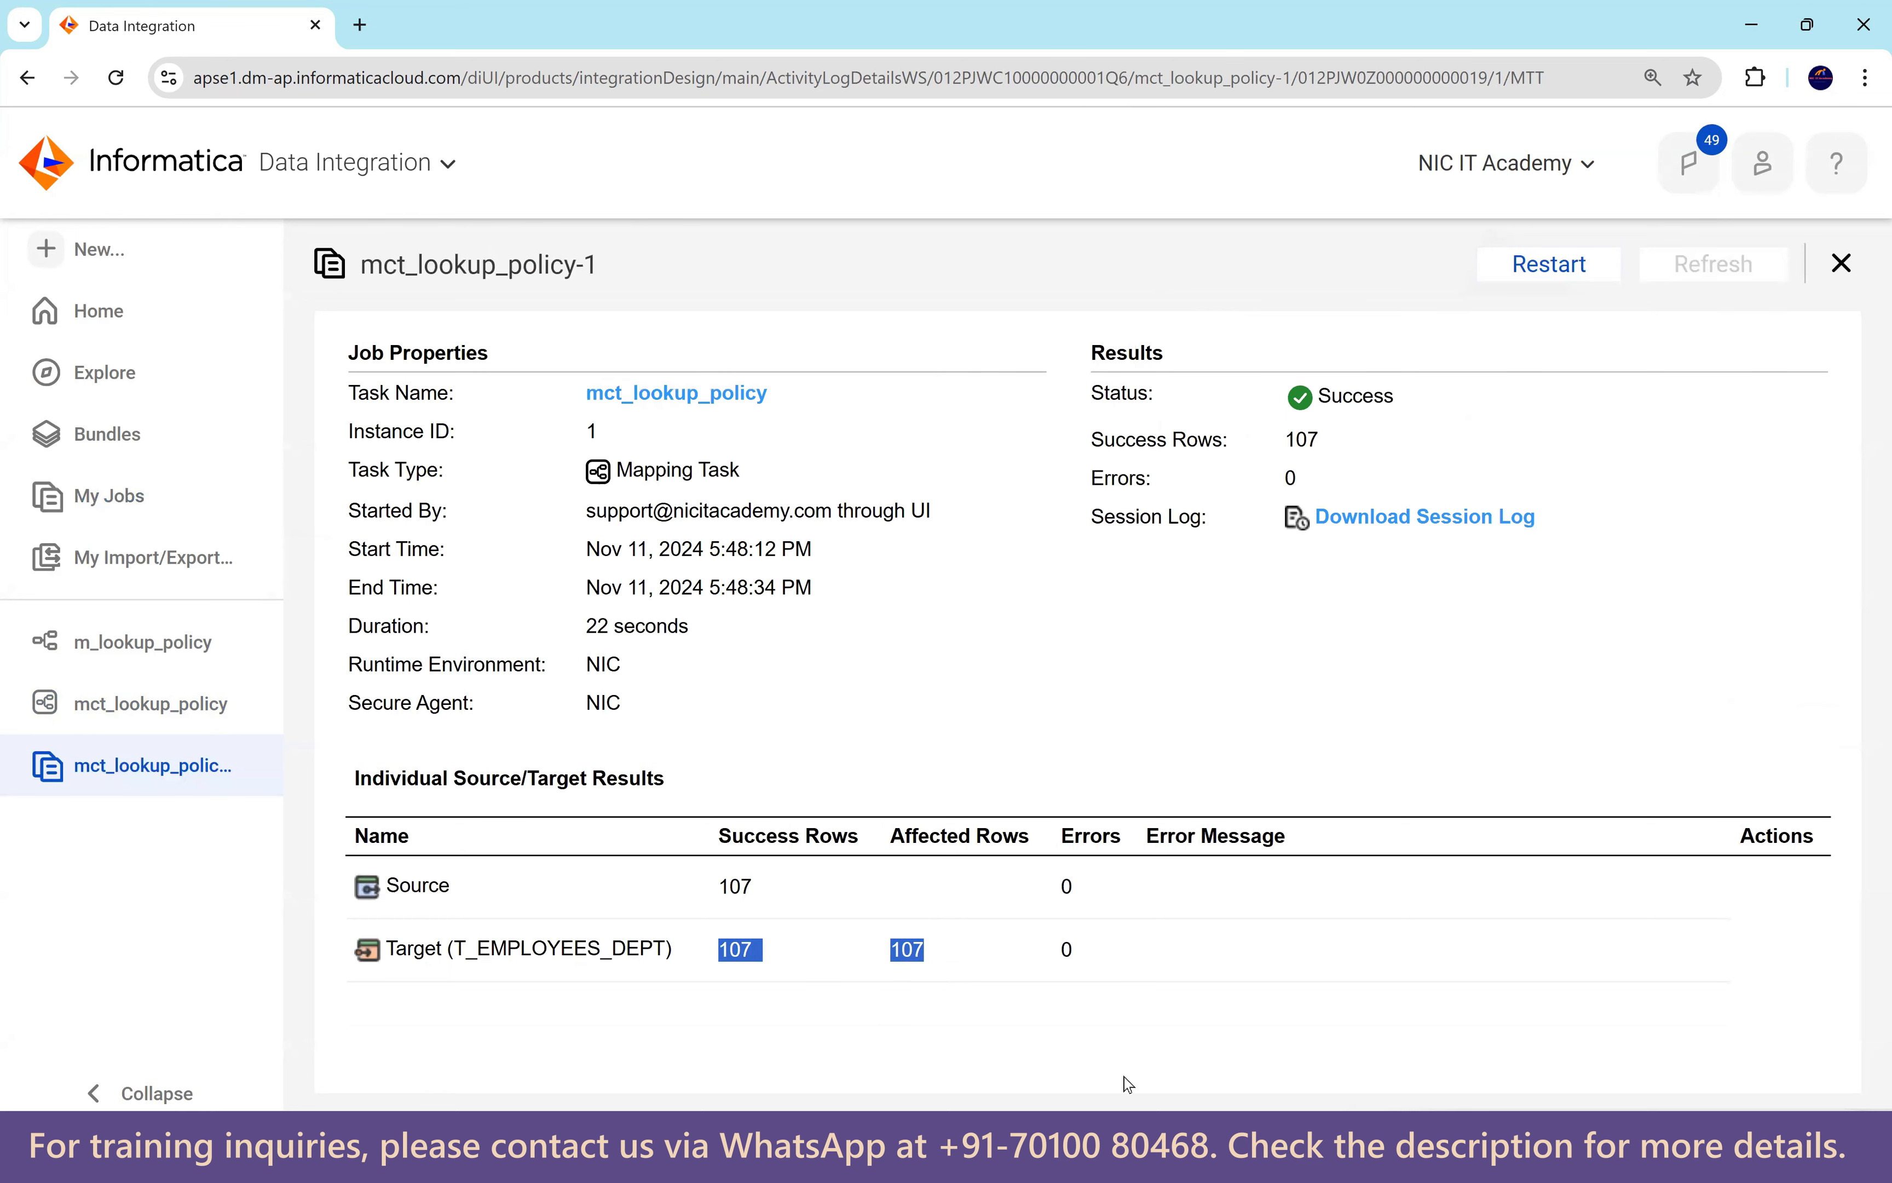
left_click(1327, 1153)
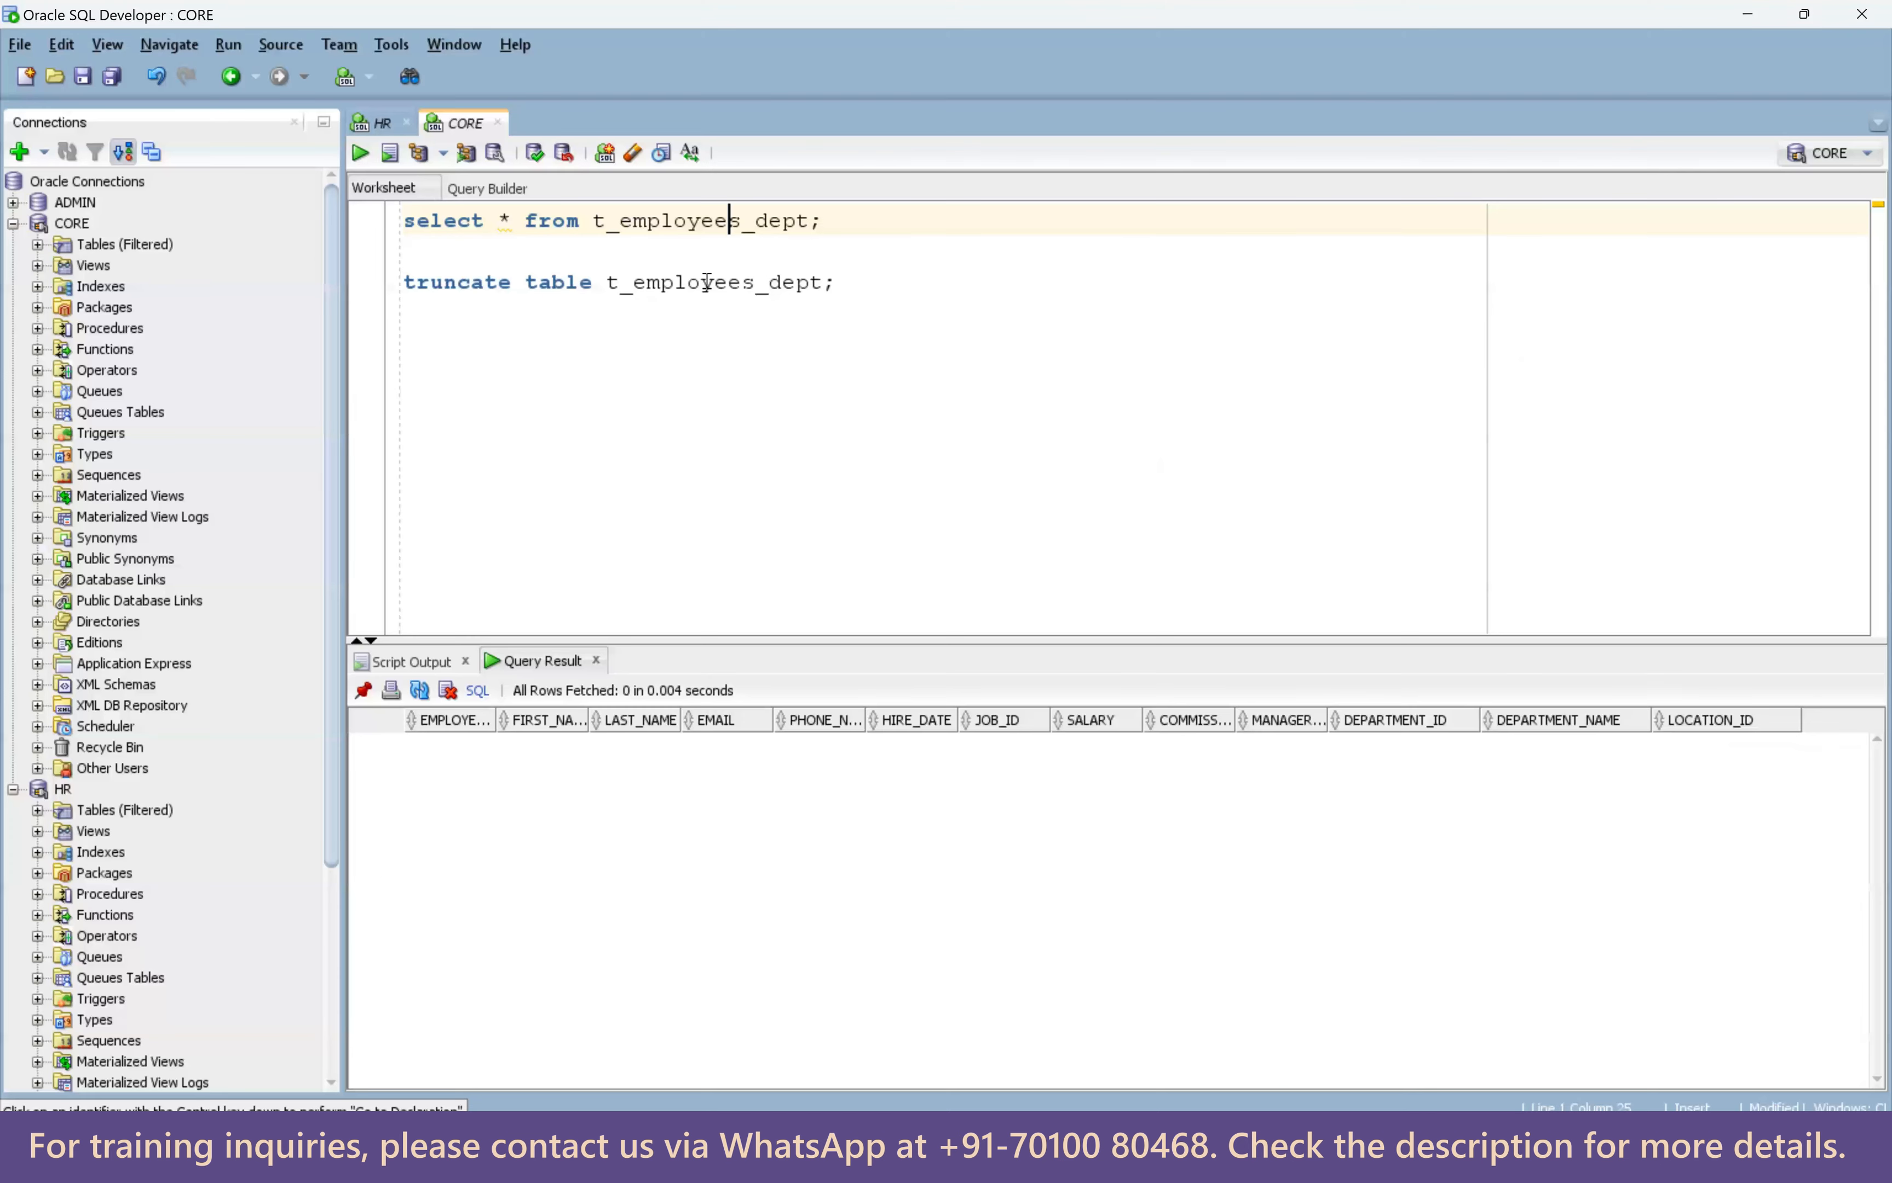
Re-run the t_employees_dept select and count its rows, confirming 107.
key("ctrl+Return")
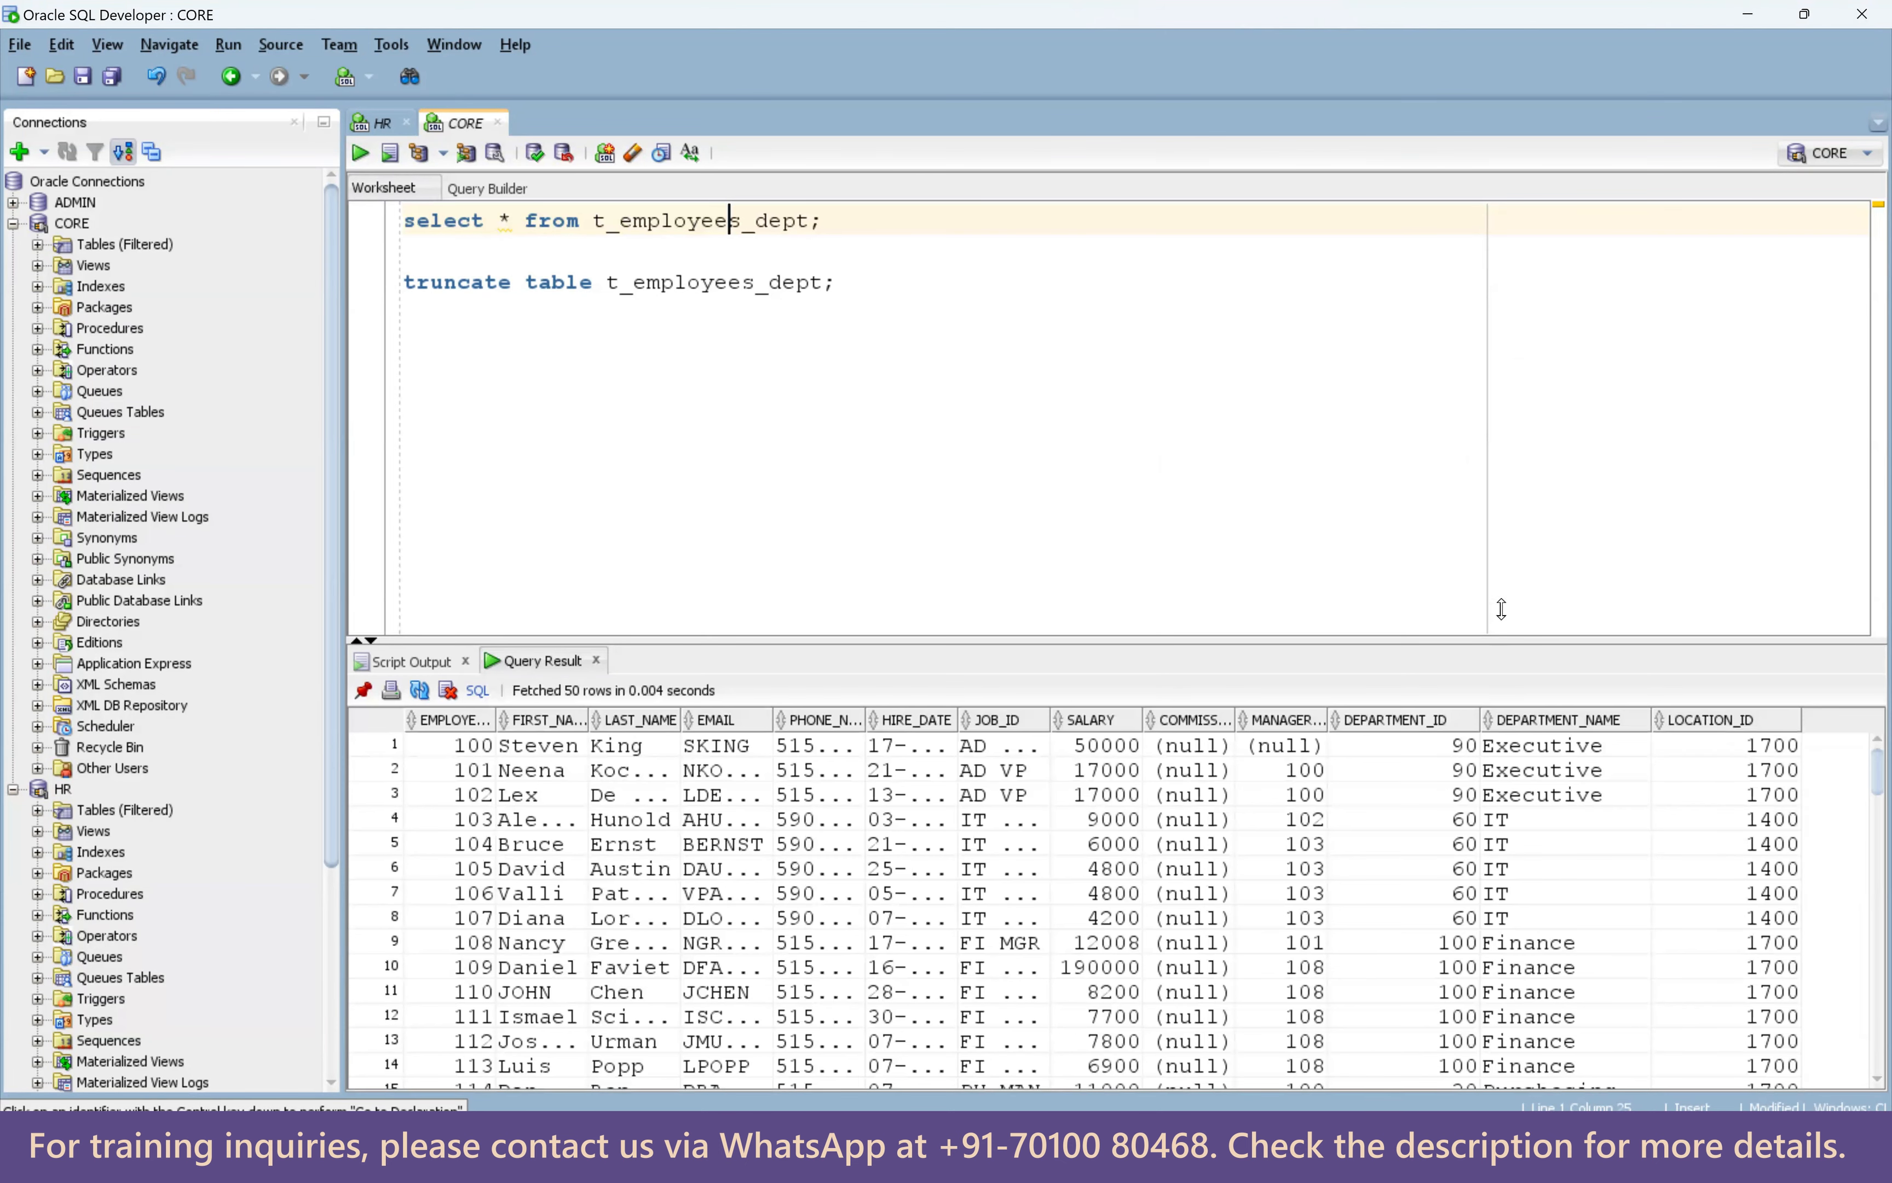
left_click_drag(1500, 608, 1501, 583)
scroll(1531, 857, "down", 3)
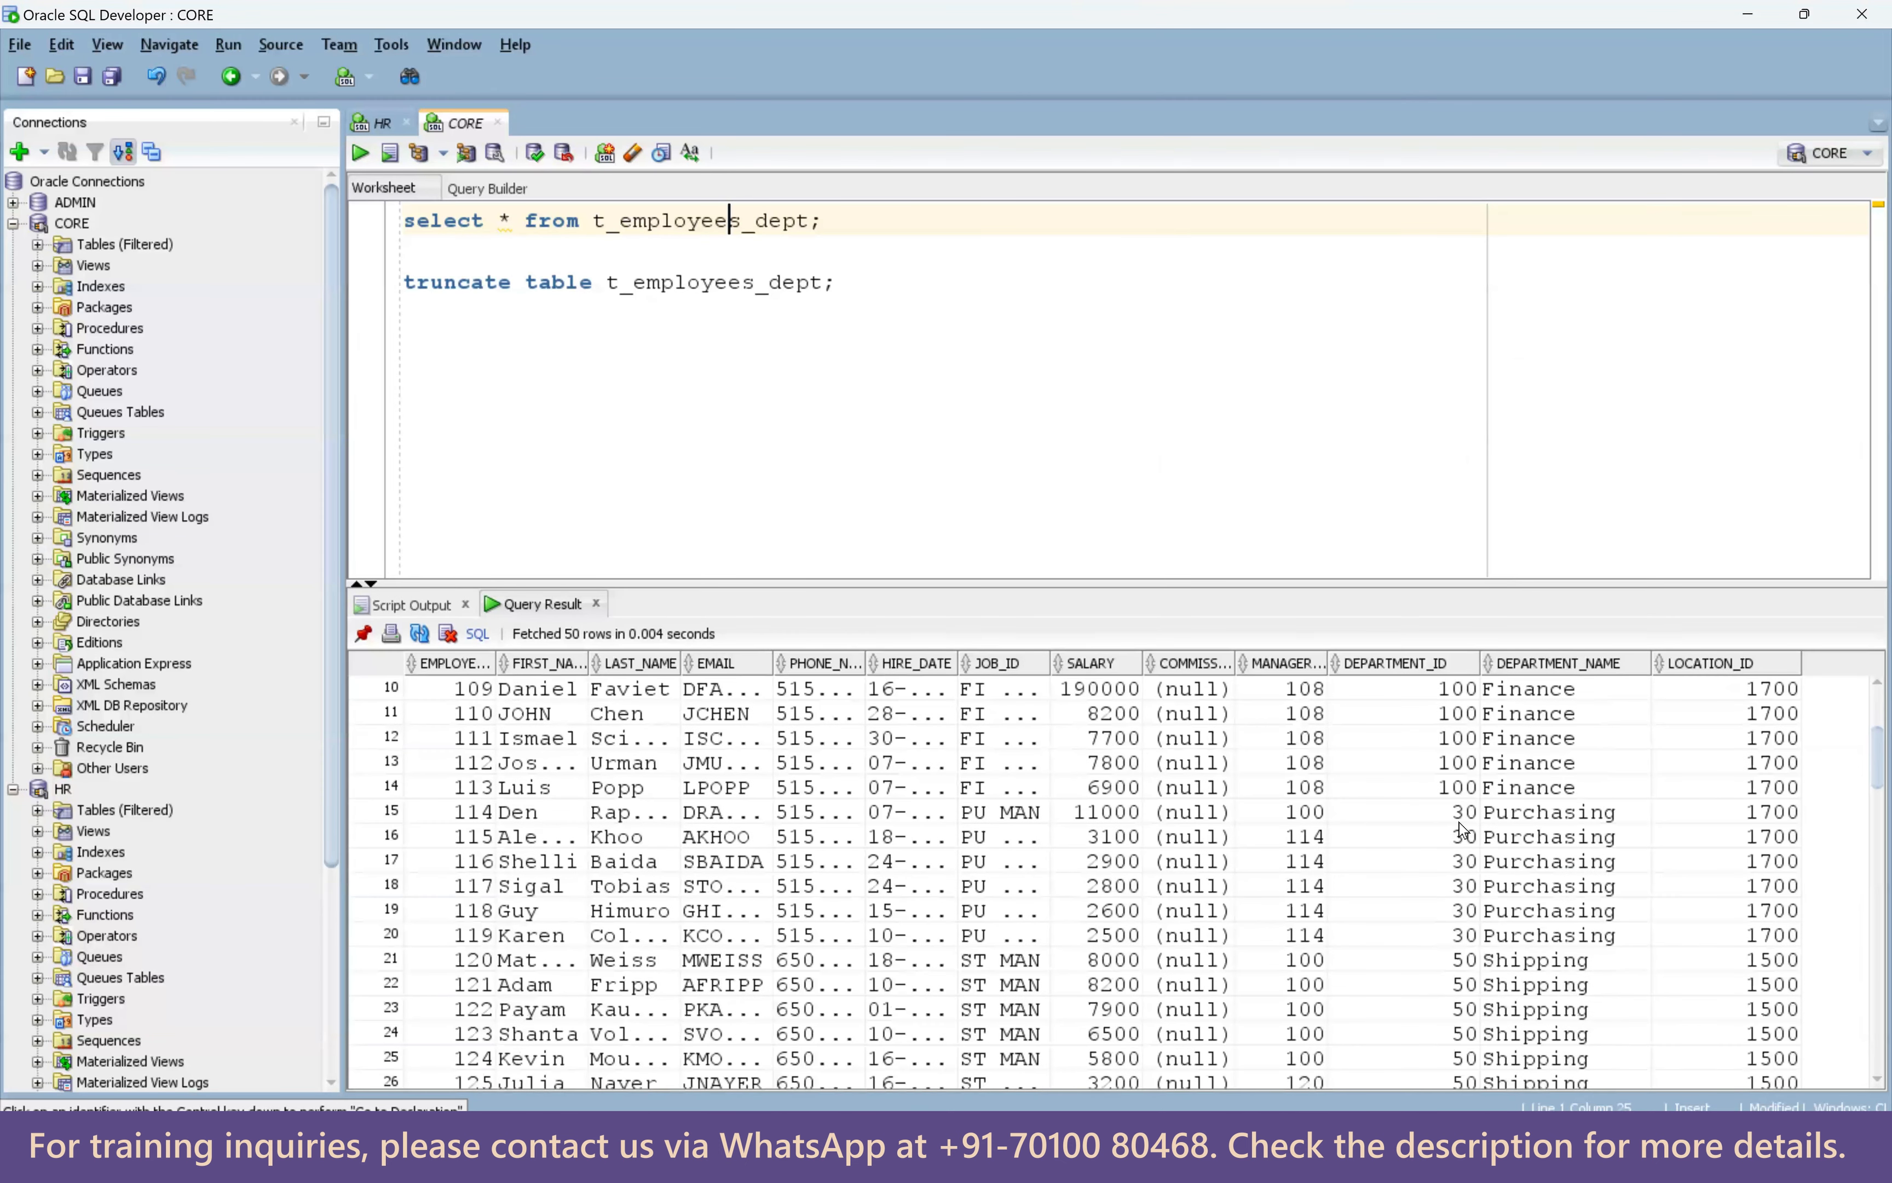
left_click_drag(1461, 814, 1762, 943)
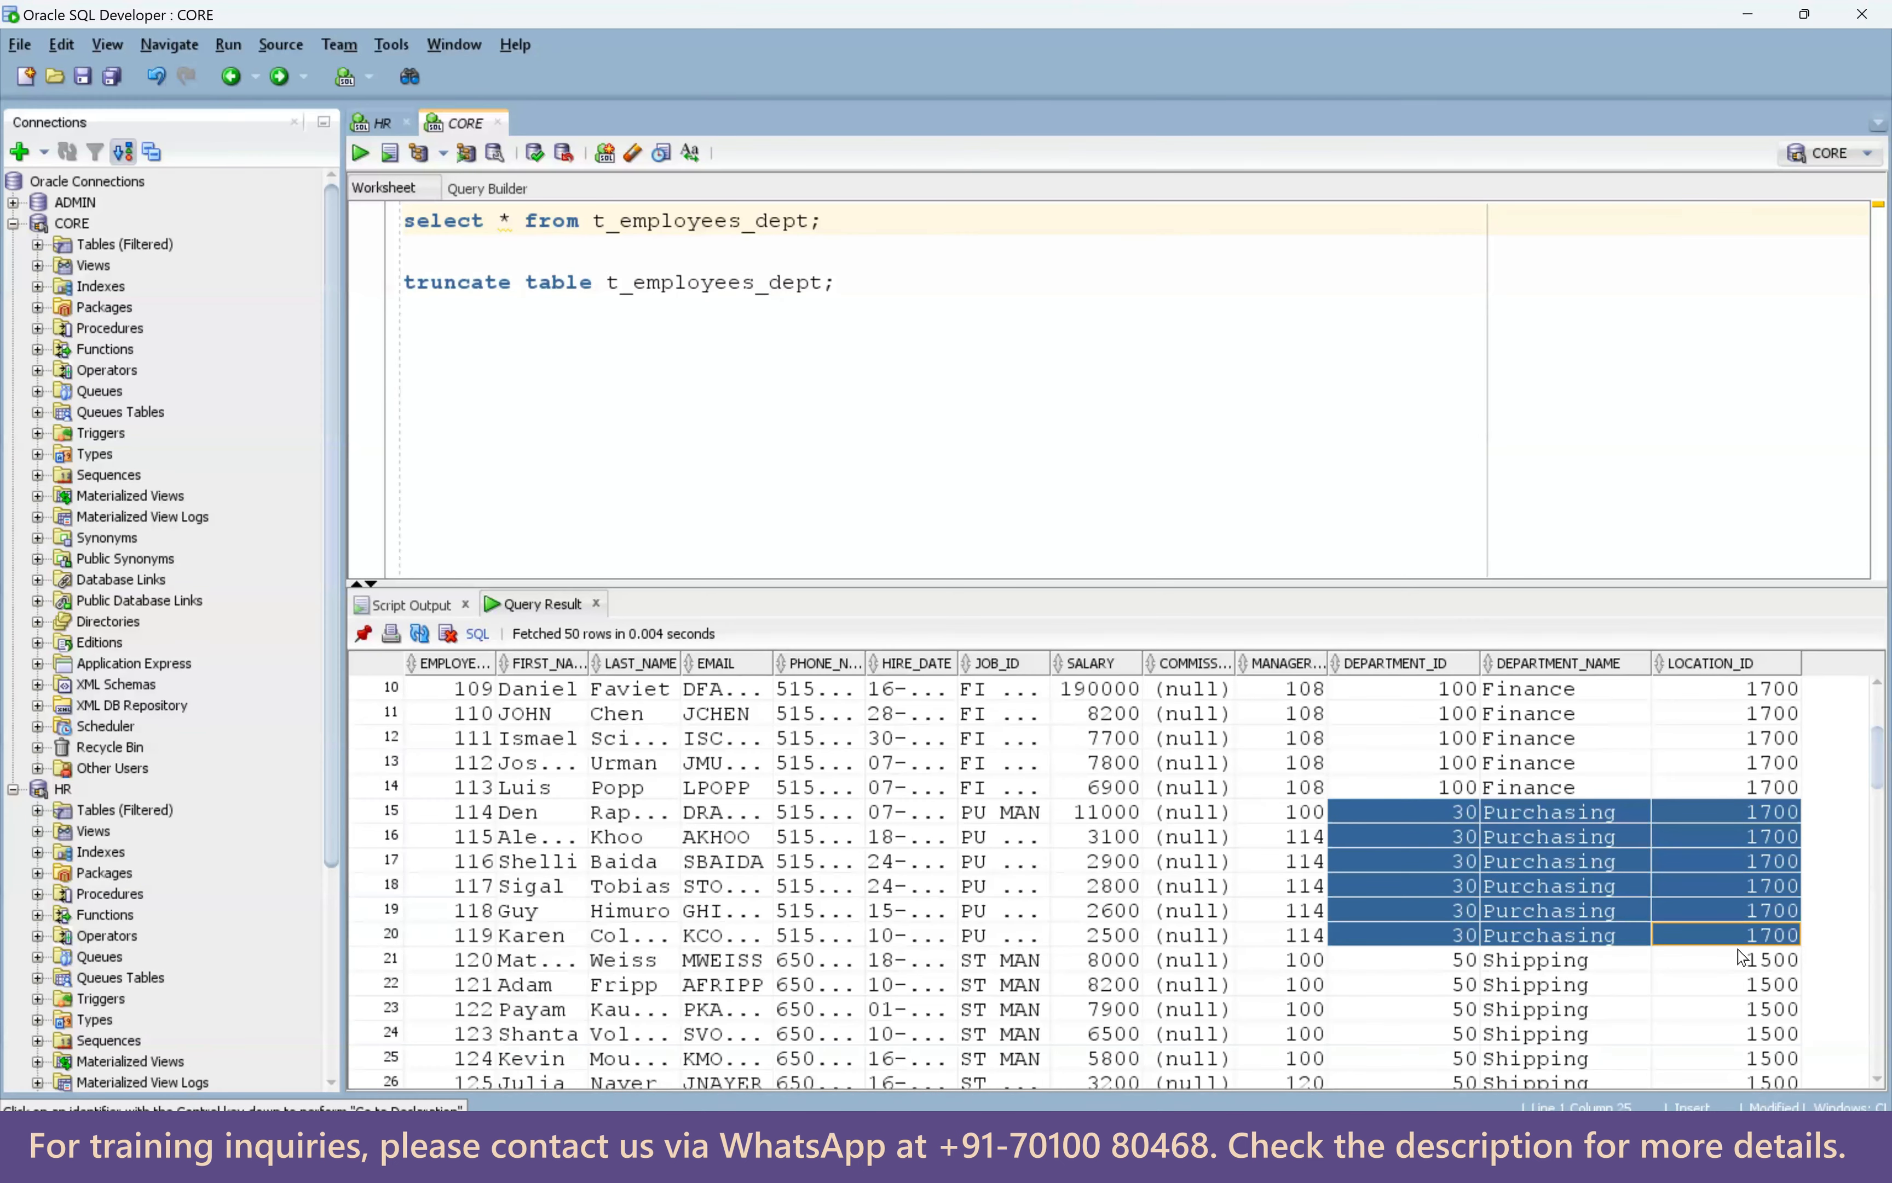
right_click(1102, 892)
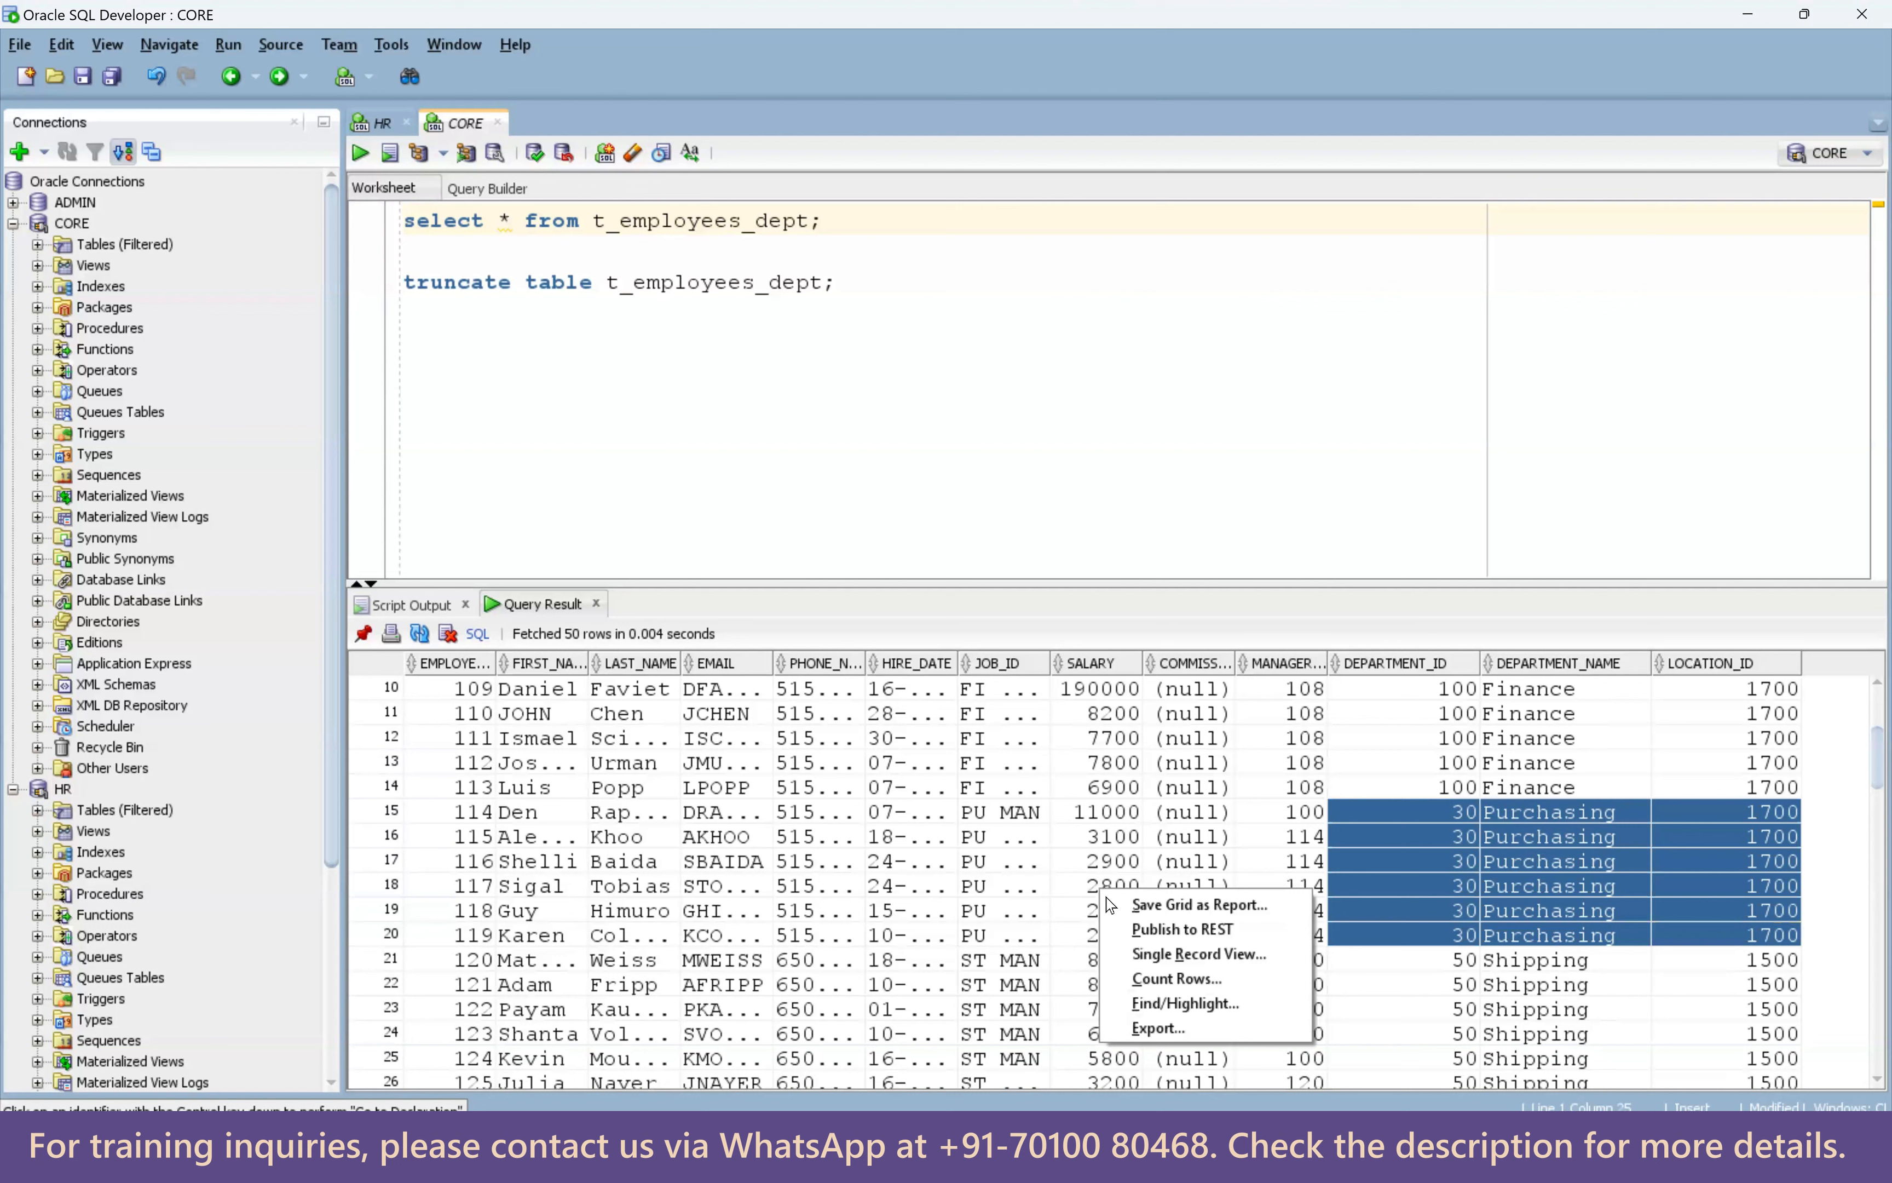
left_click(1165, 980)
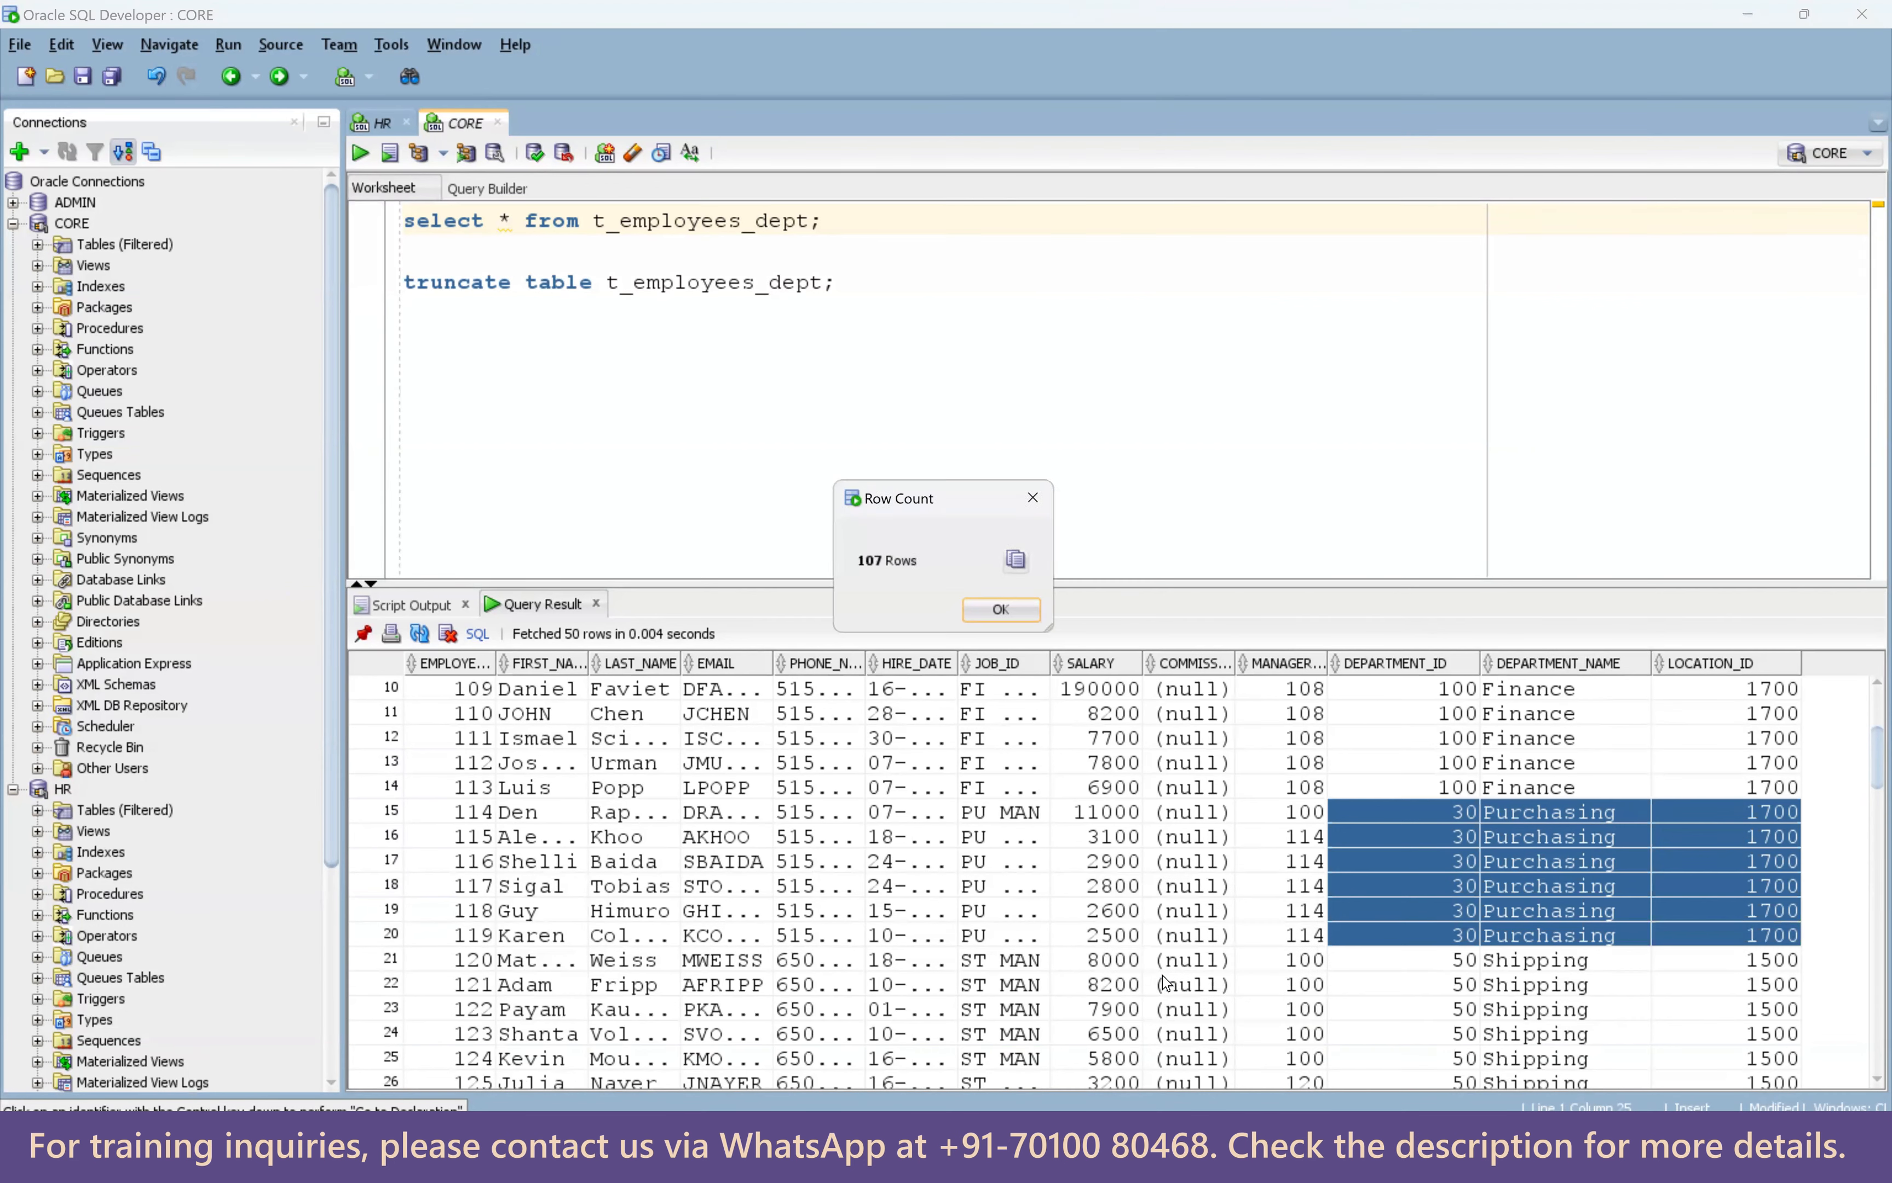
left_click(1039, 495)
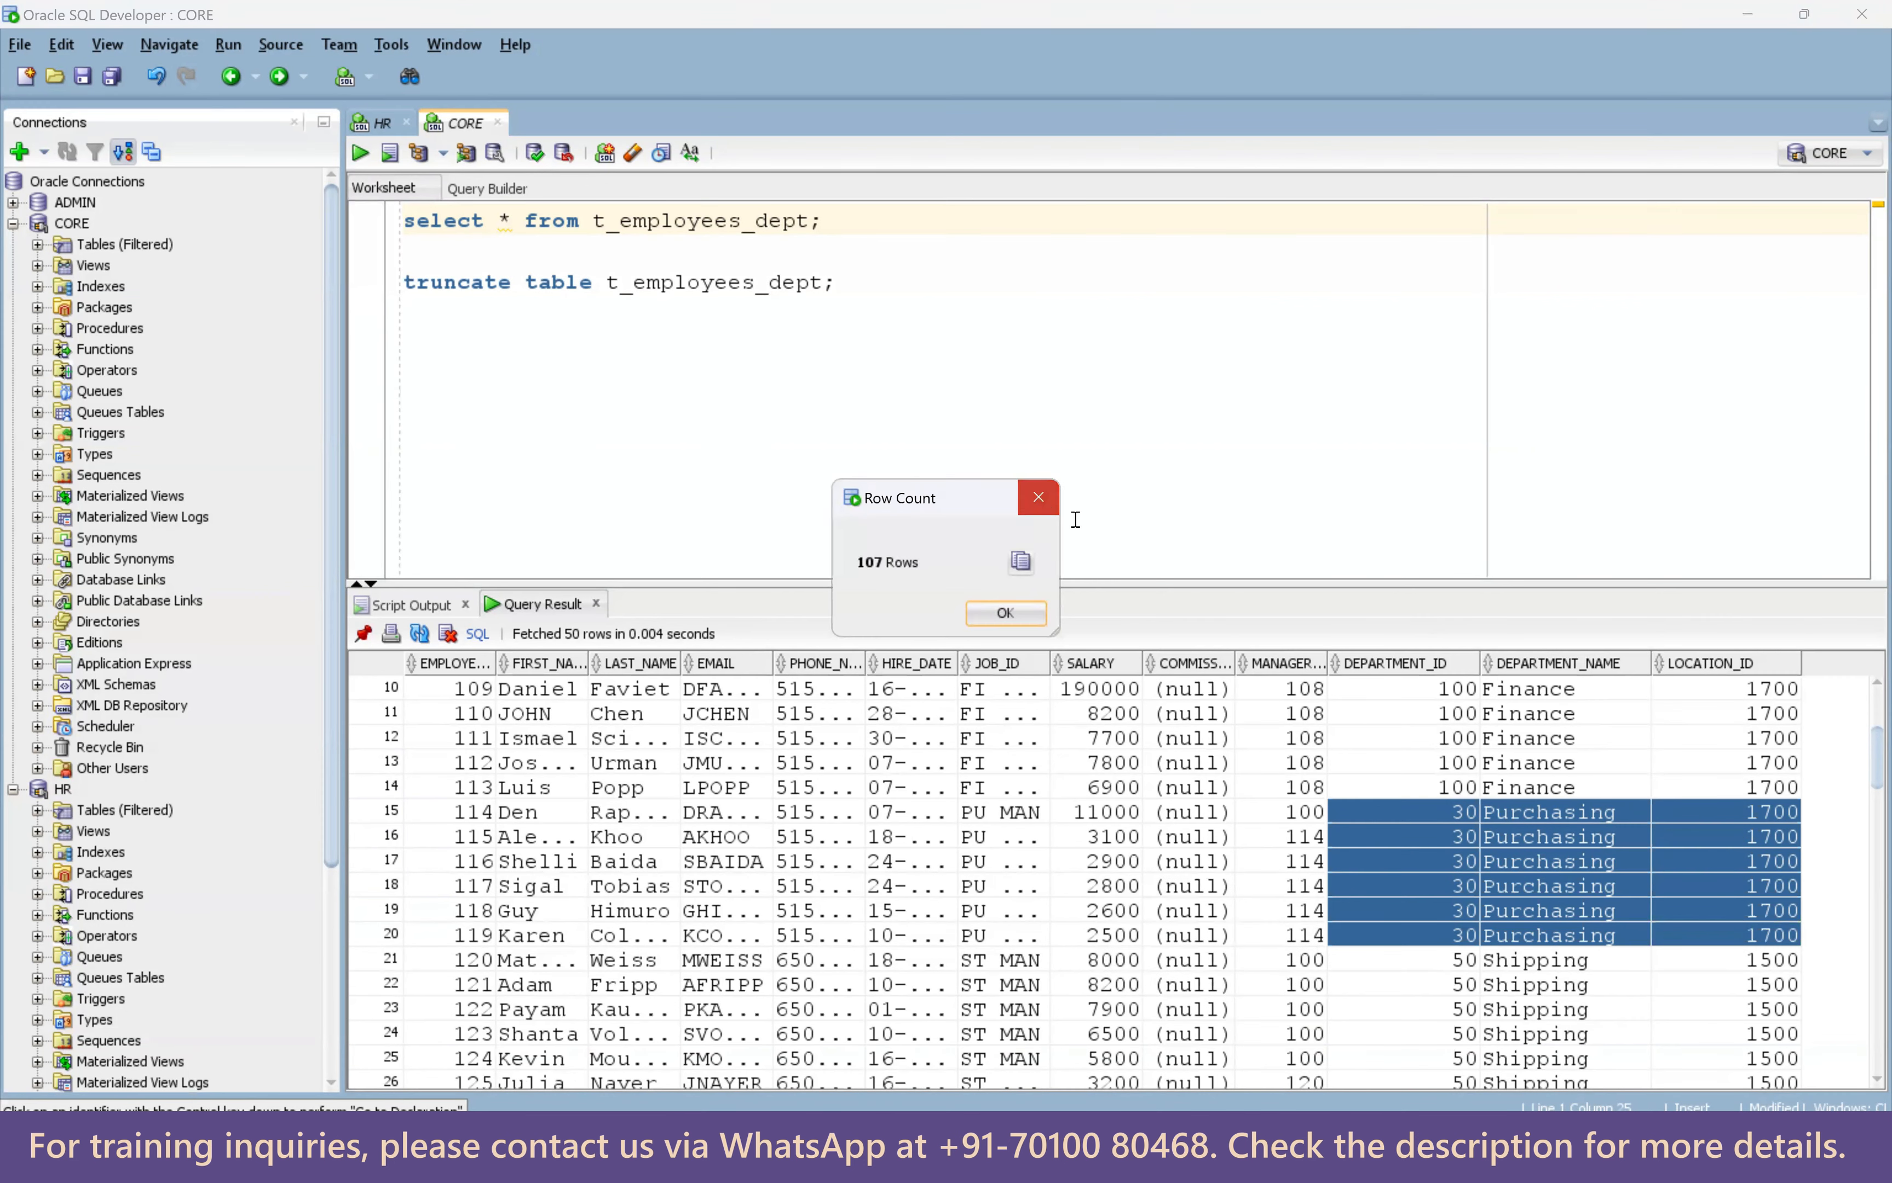
Highlight the Purchasing employees' department 30 values in the result grid.
left_click(1553, 837)
left_click_drag(1443, 808, 1750, 953)
key("alt+Tab")
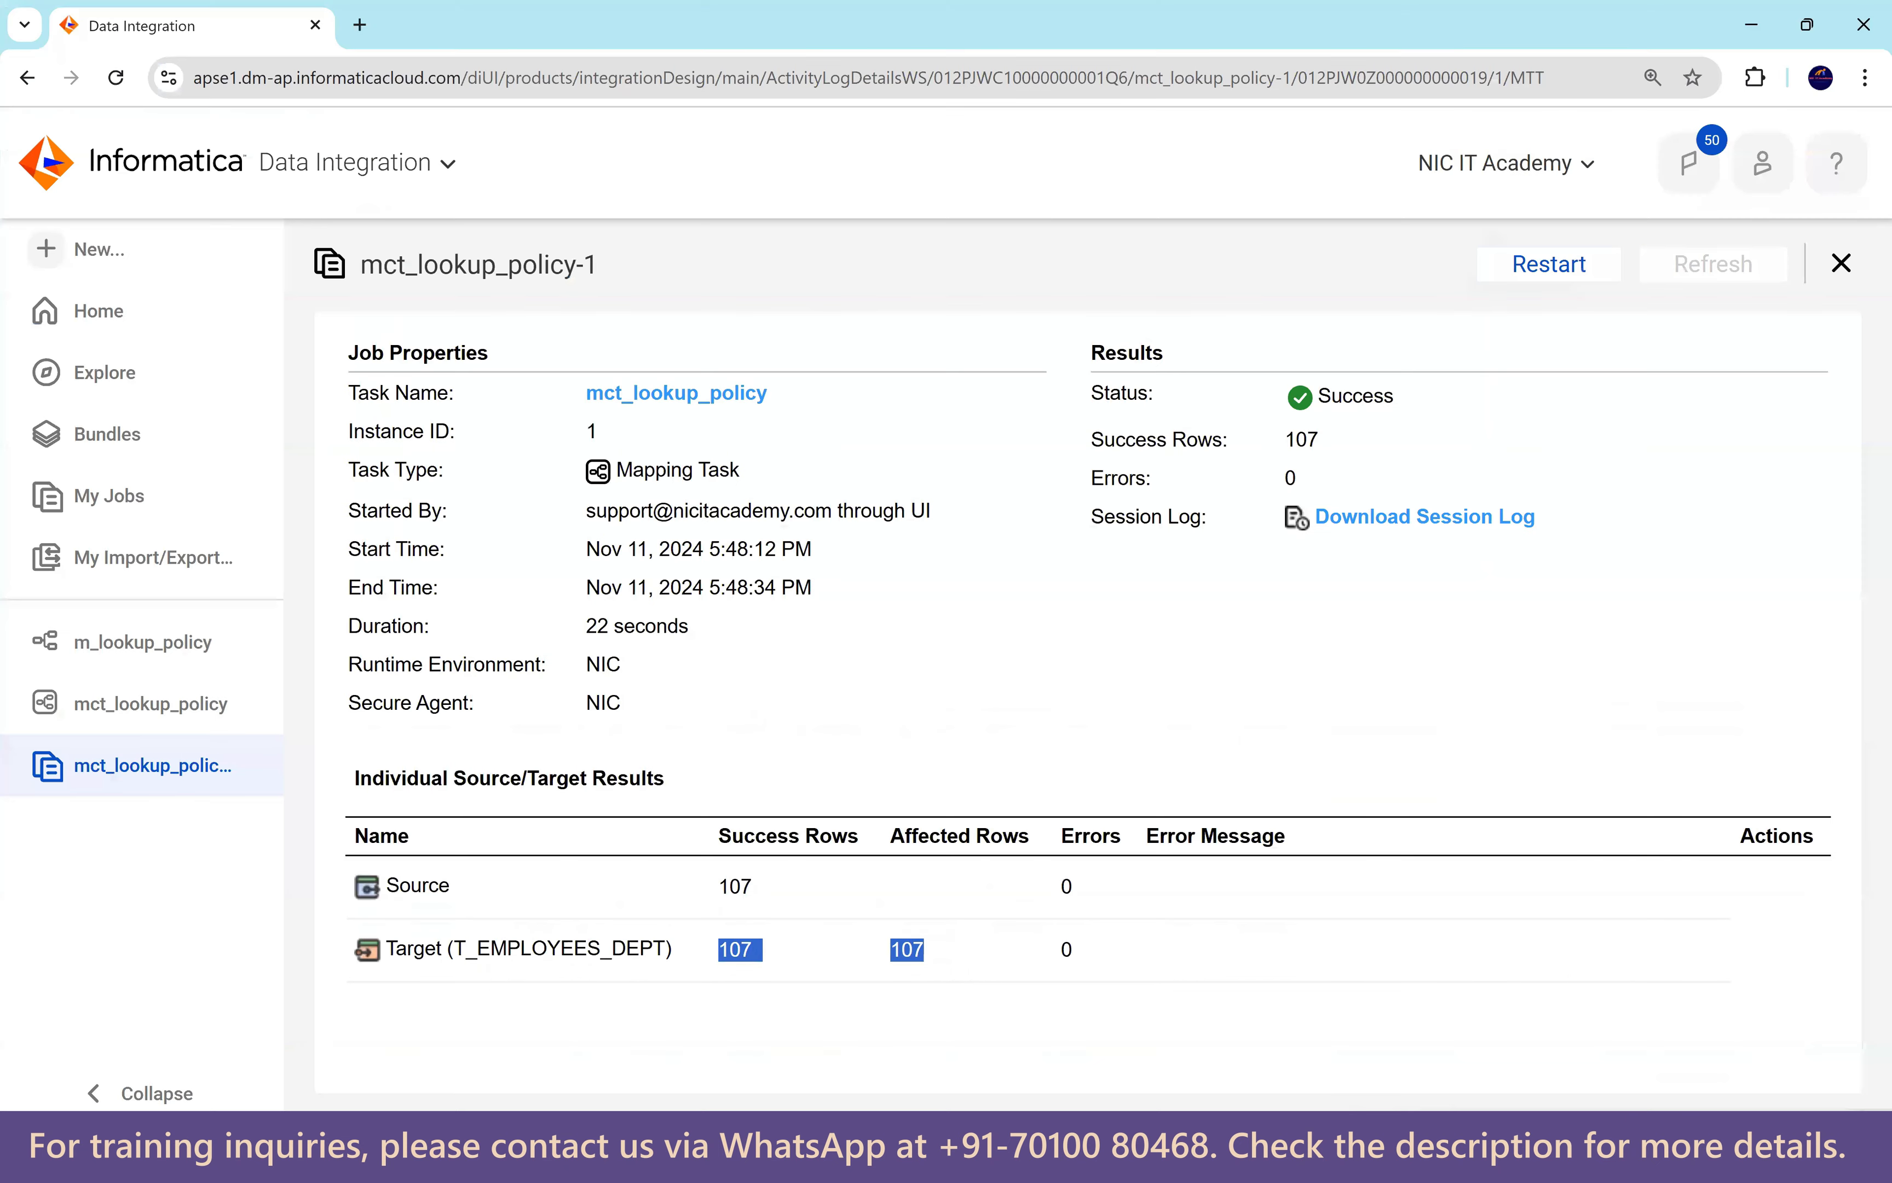
In m_lookup_policy, set the Lookup's Multiple Matches to Return first row and save.
left_click(148, 653)
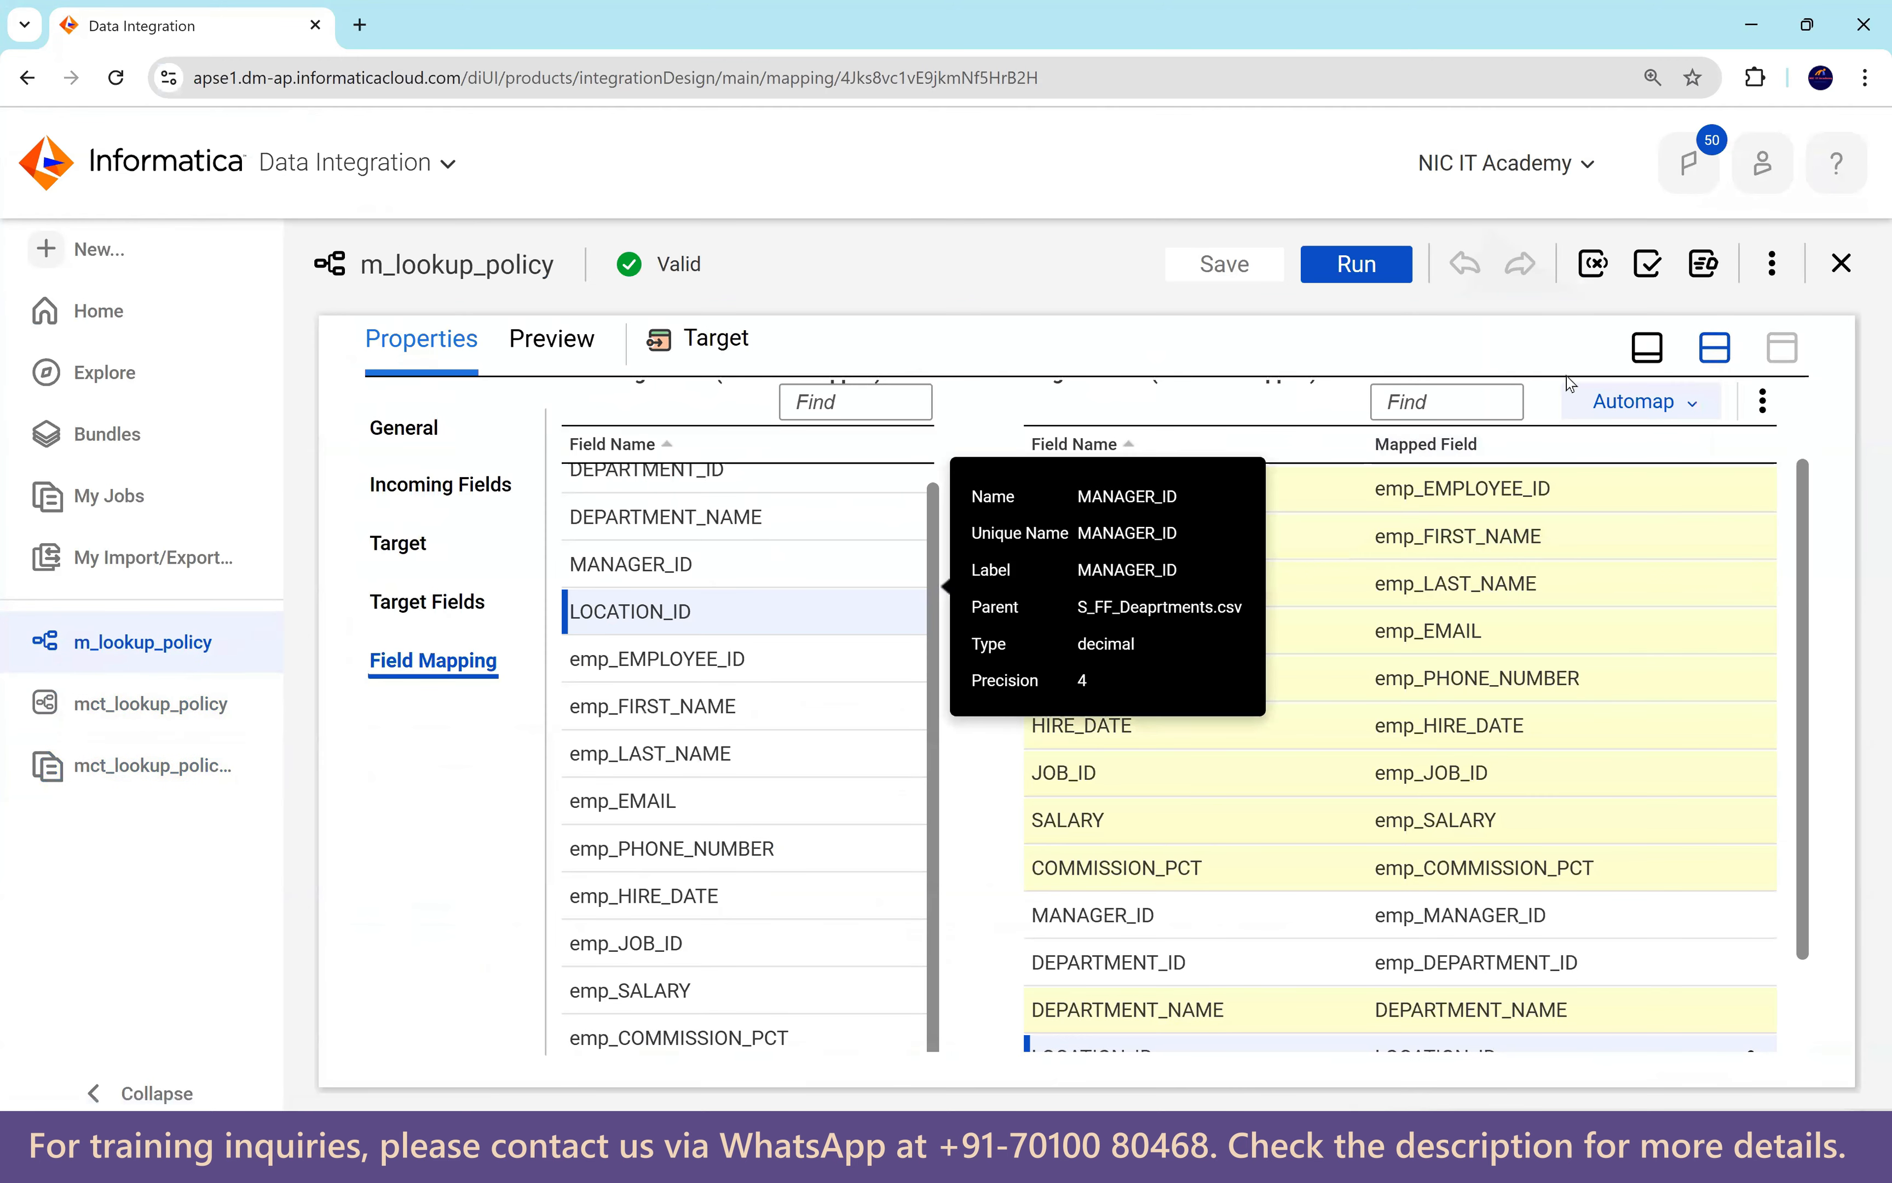
left_click(1715, 347)
left_click(765, 546)
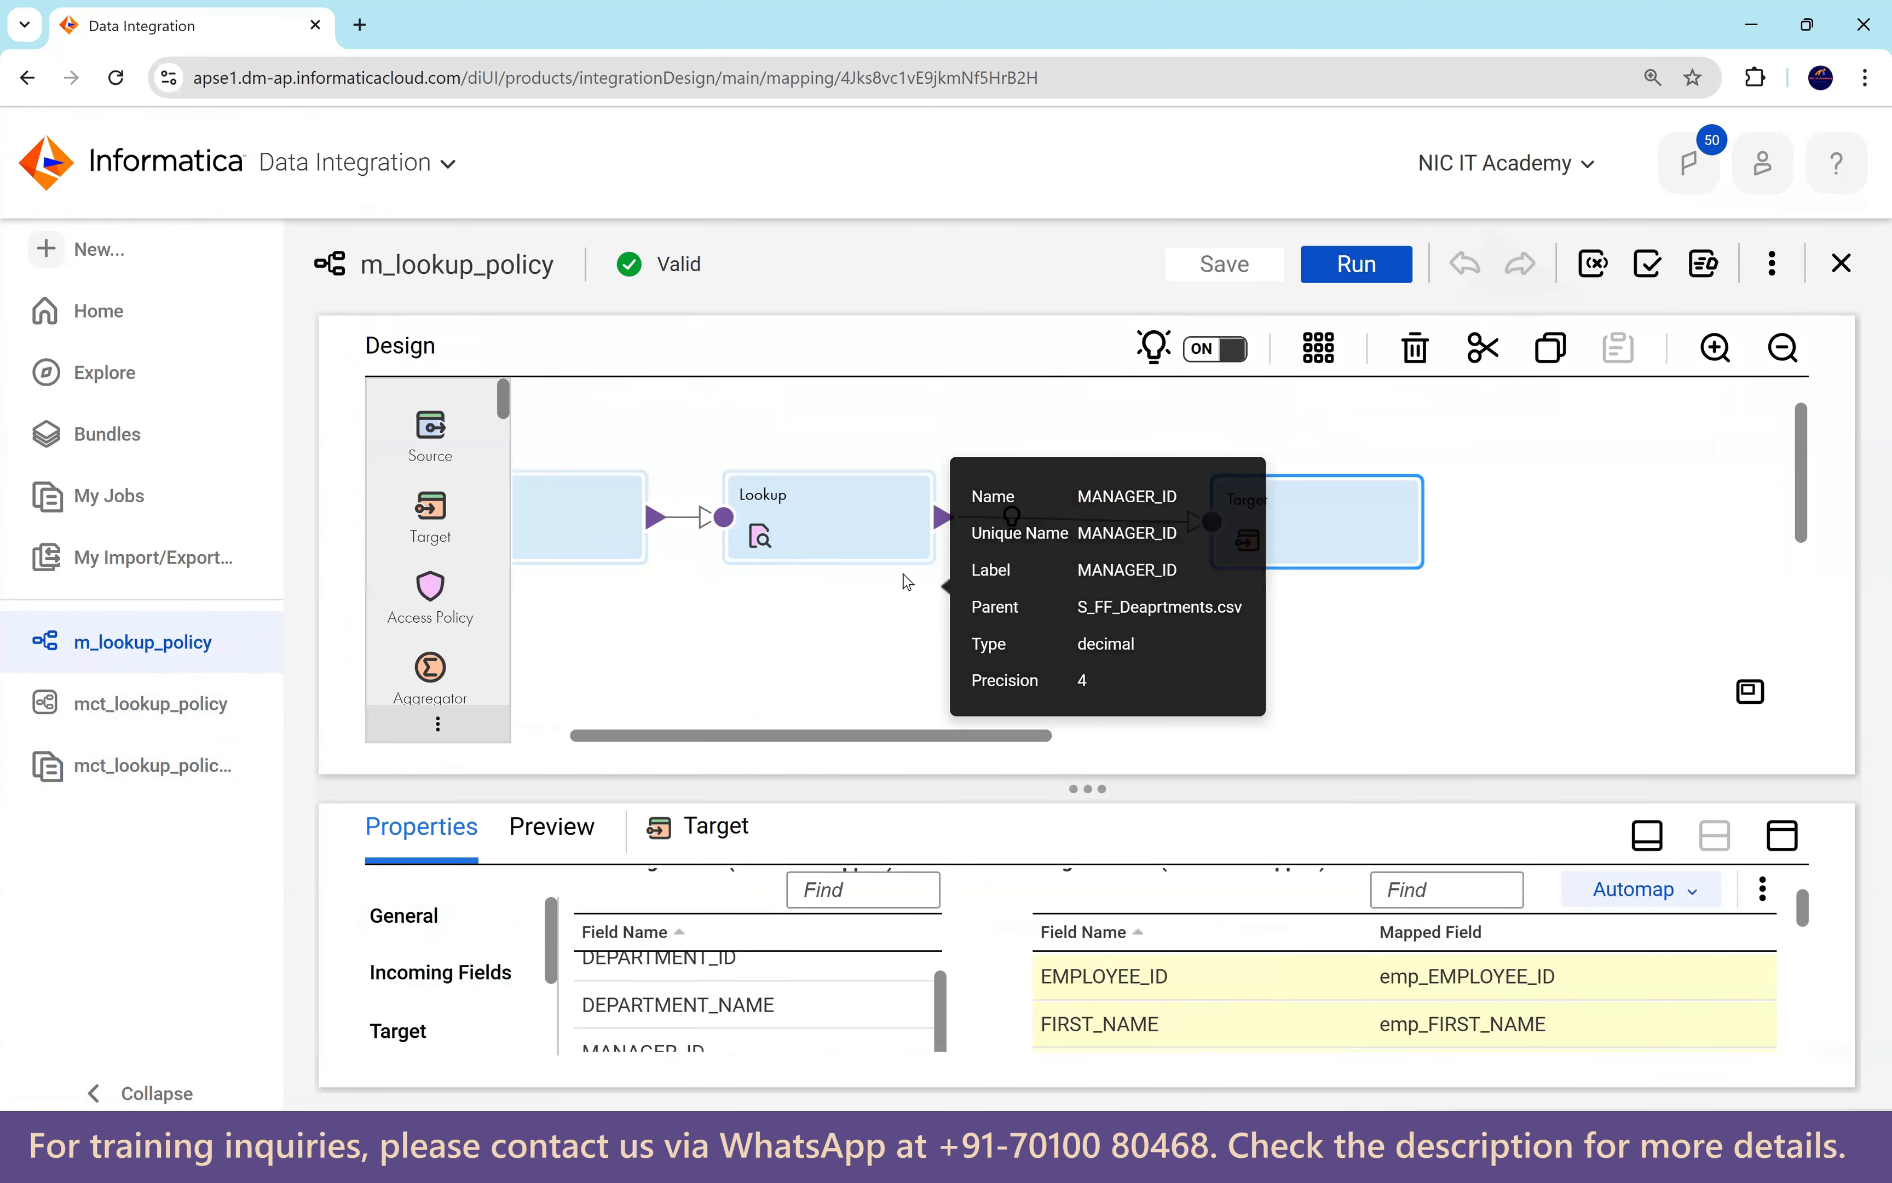
left_click(1782, 837)
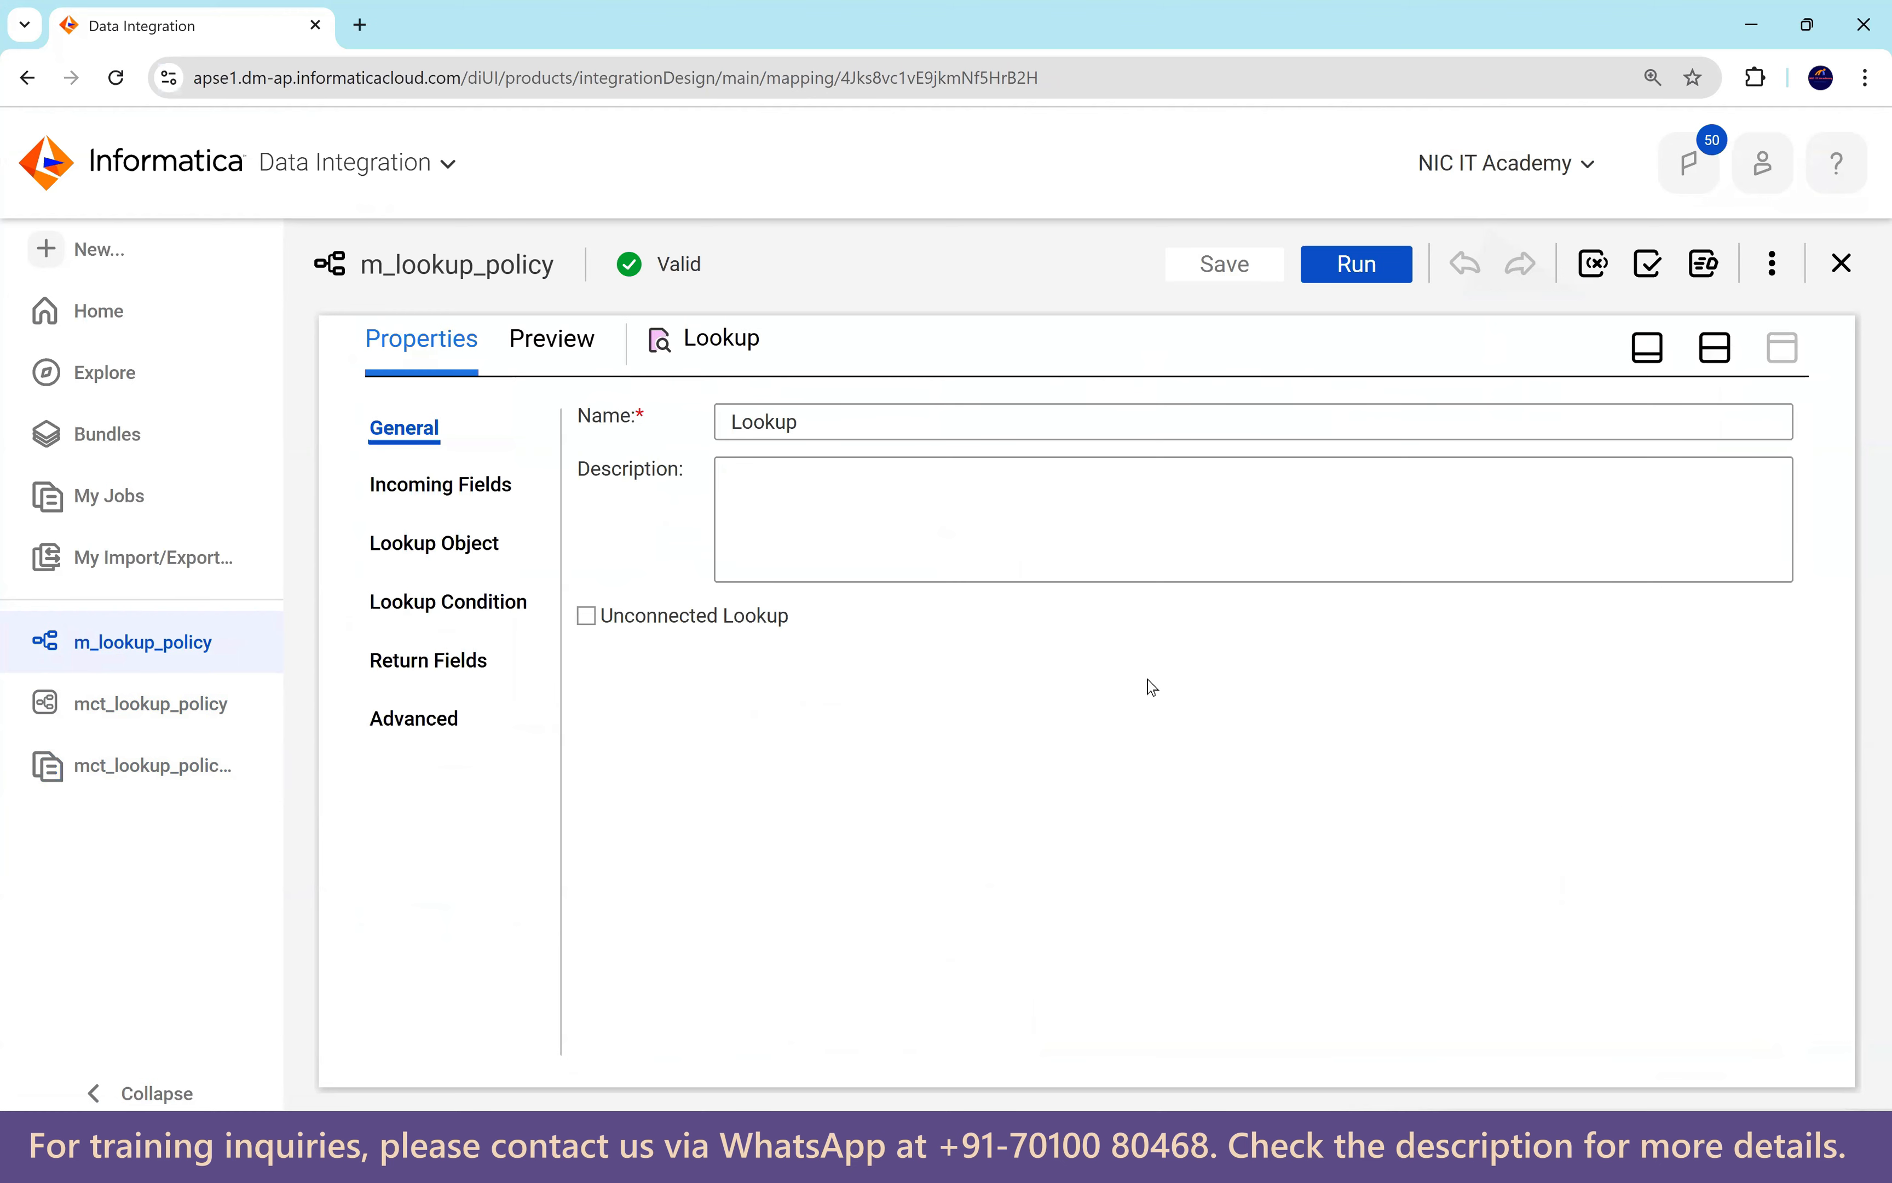
left_click(445, 546)
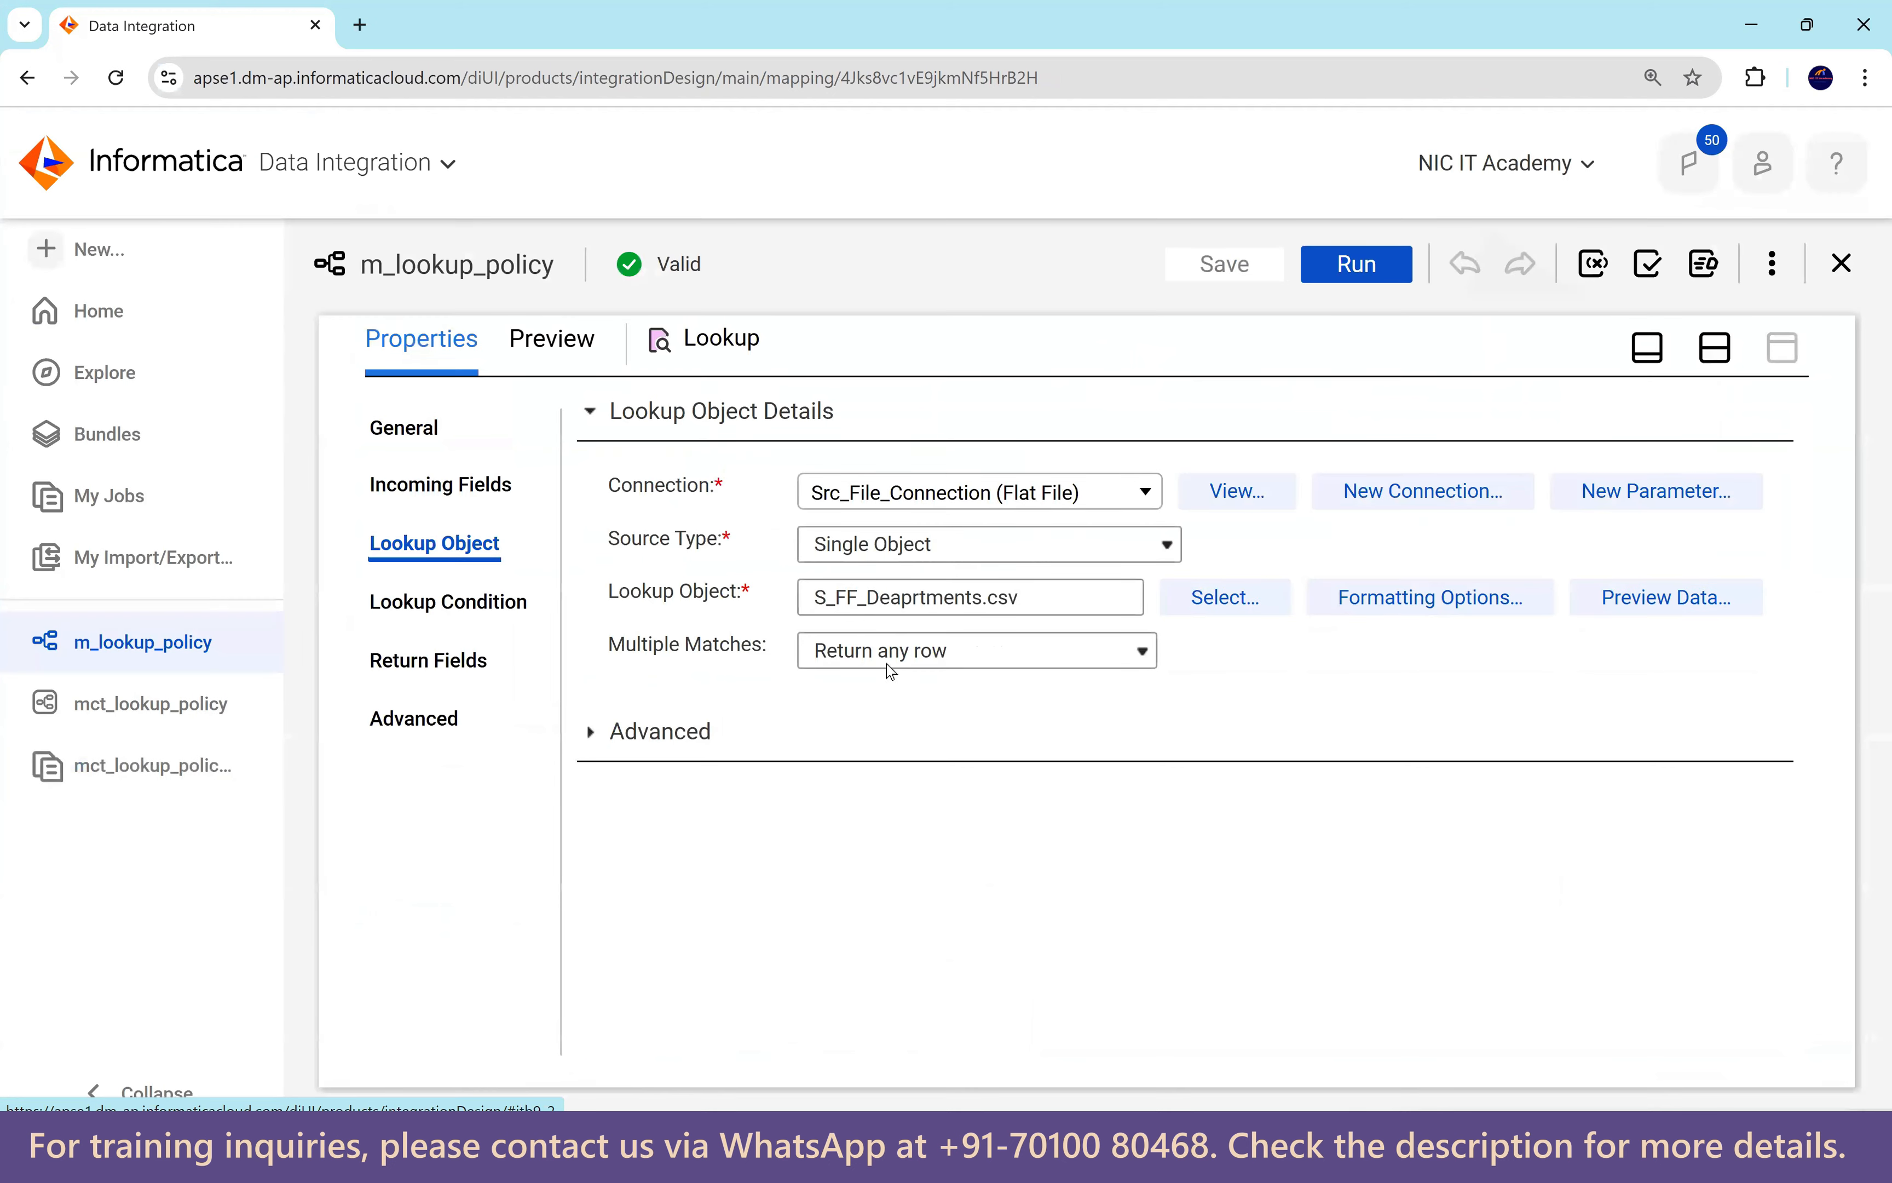
left_click(933, 666)
left_click(930, 710)
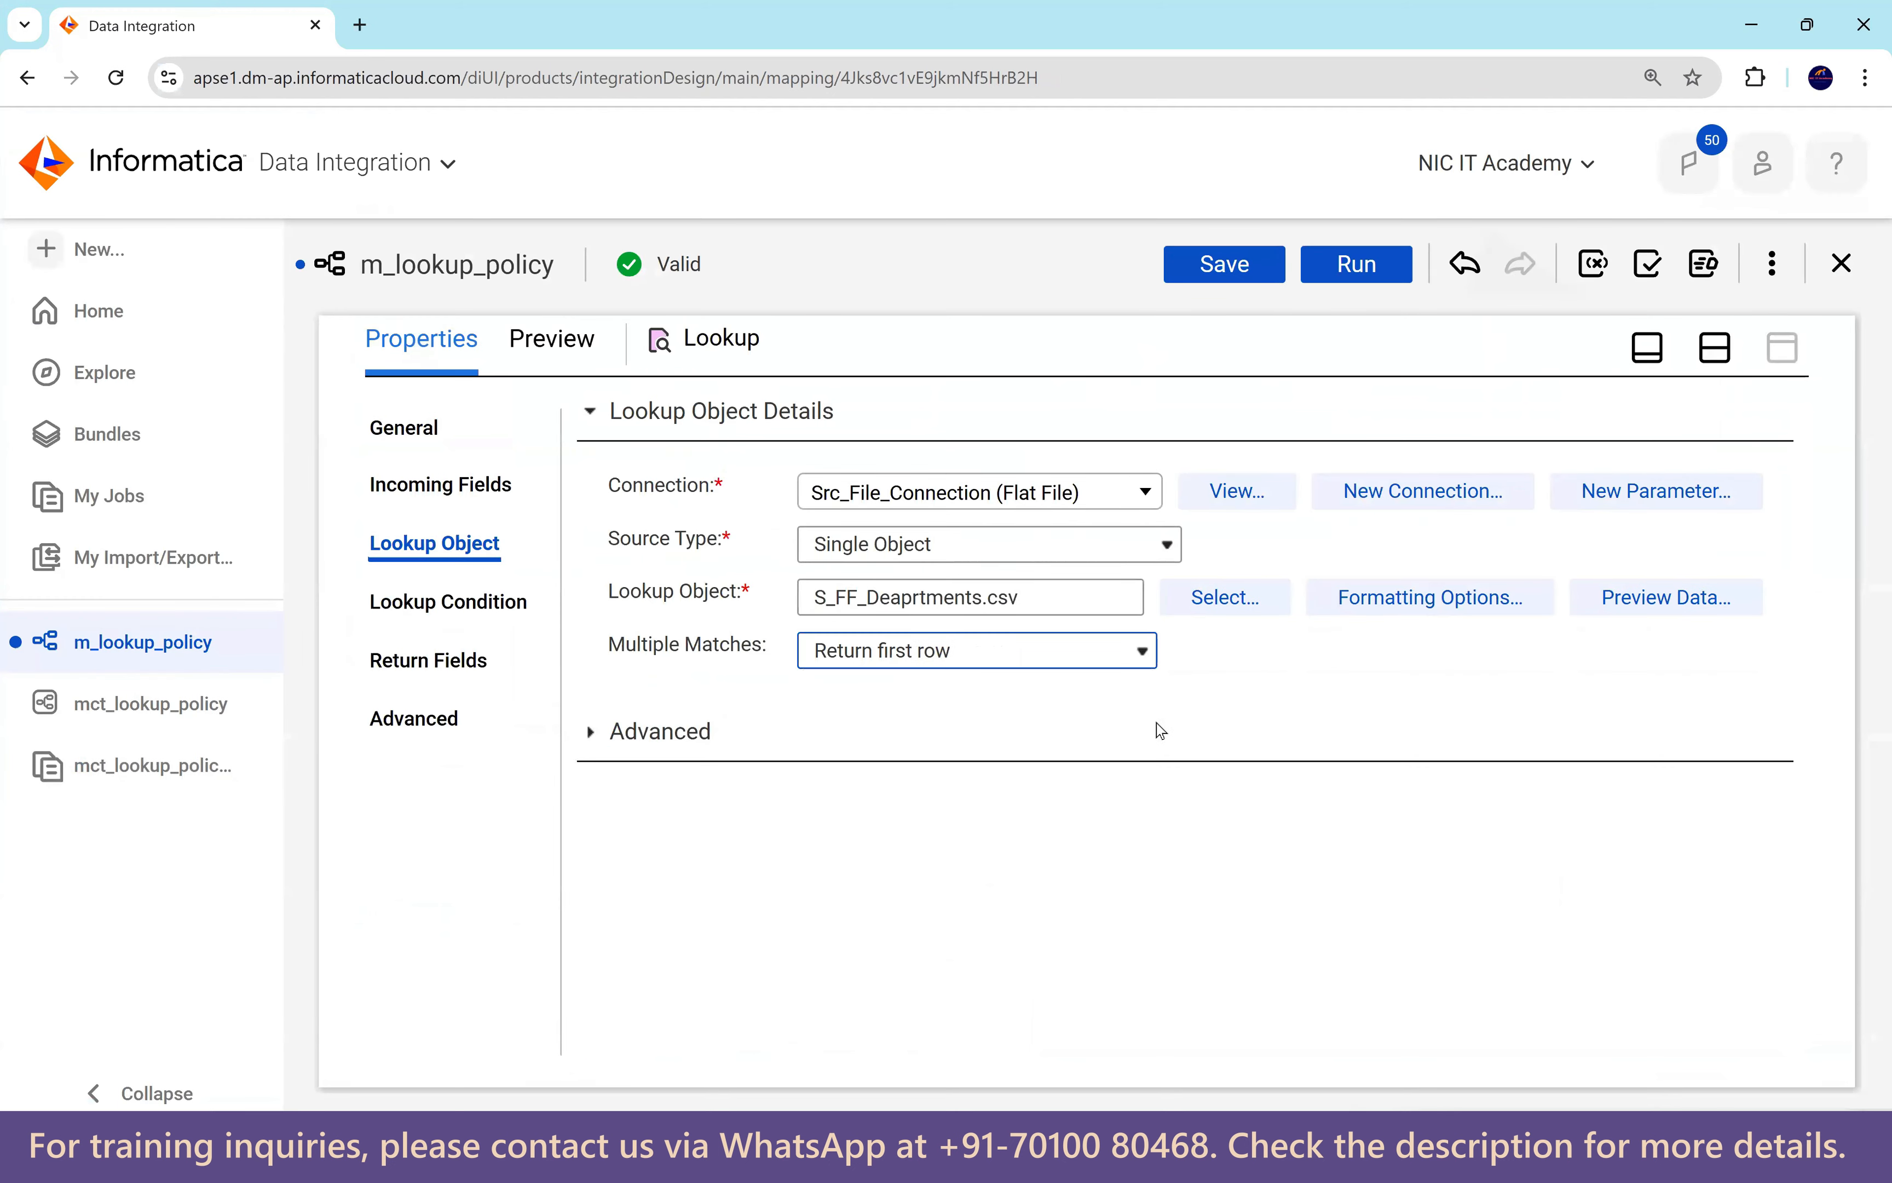
left_click(1227, 268)
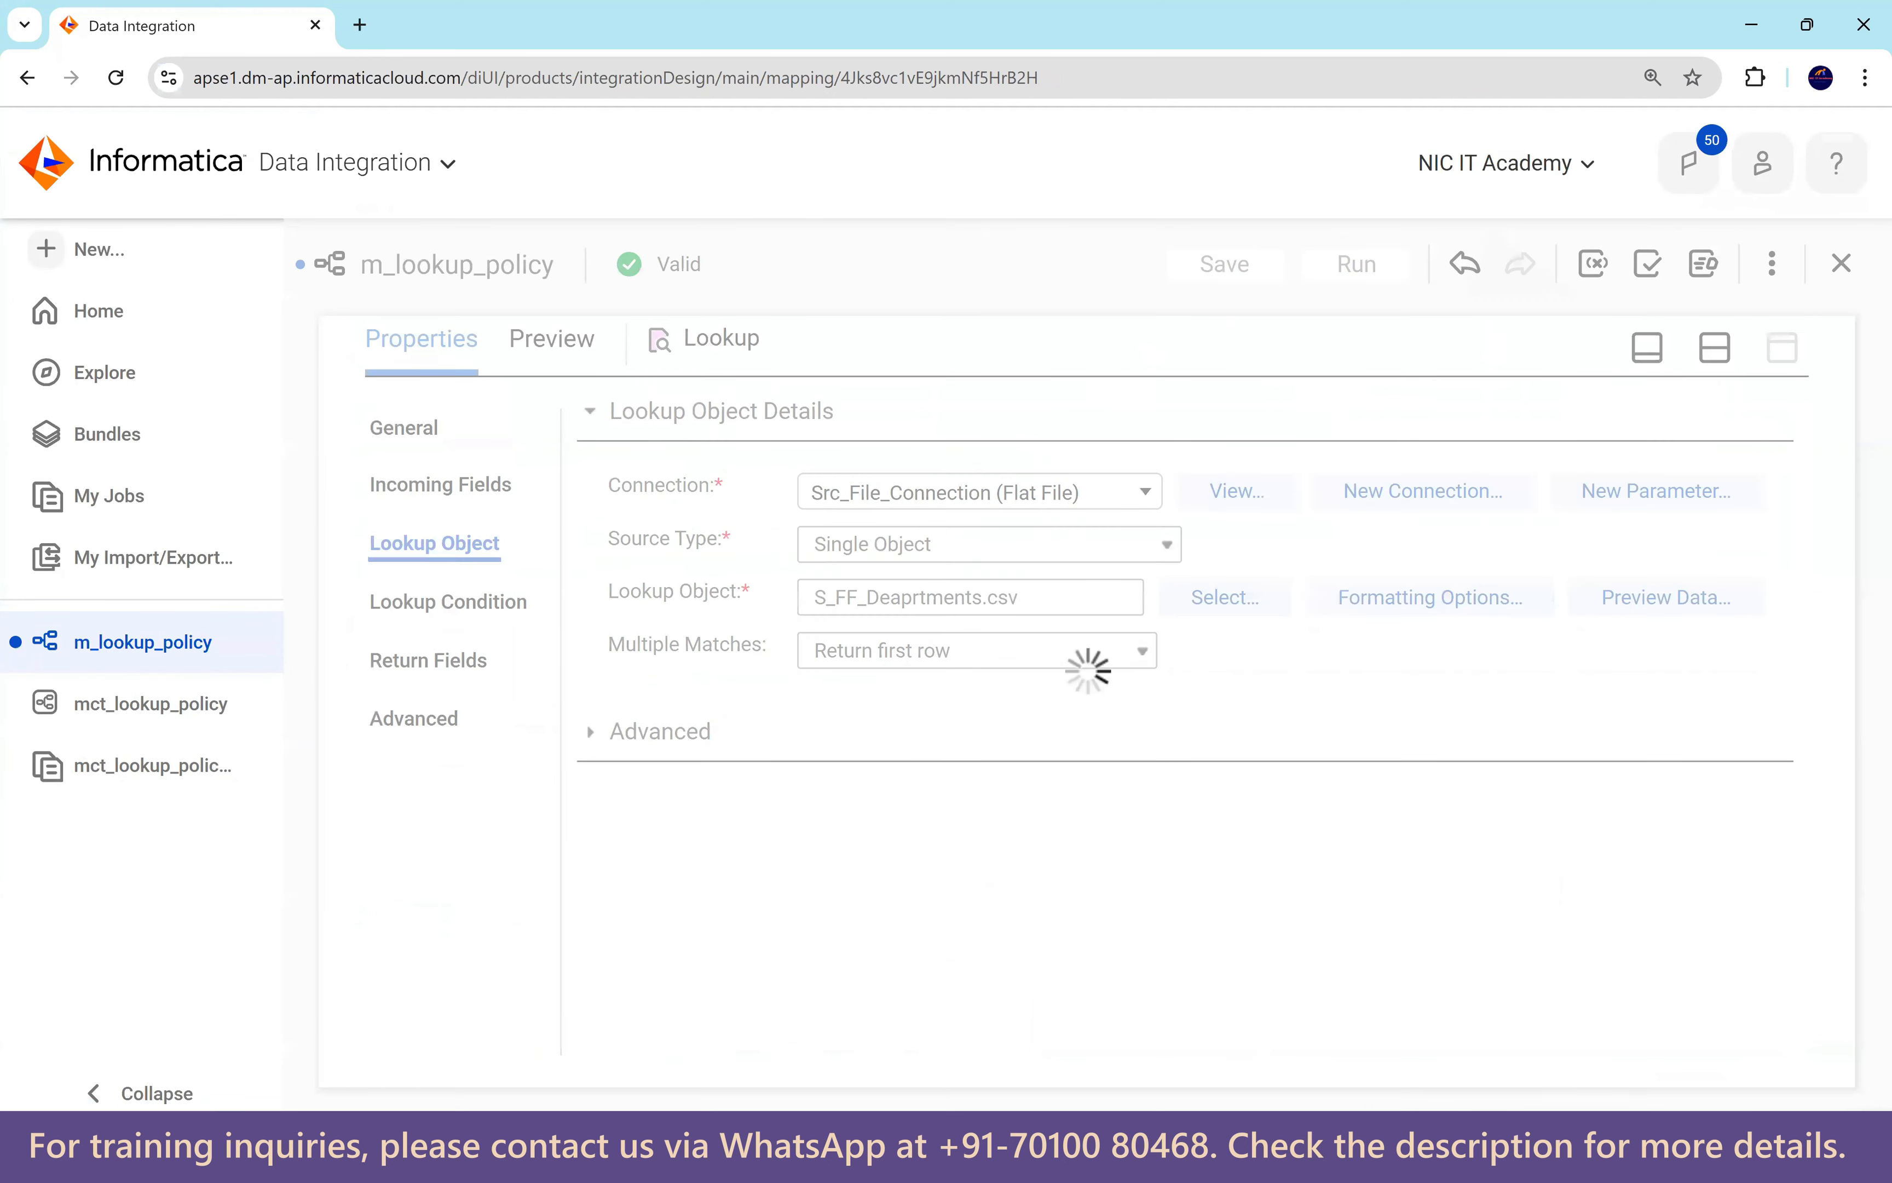
left_click(838, 1154)
Open the departments CSV and mark department 30's BANKING and Purchasing rows.
left_click(483, 708)
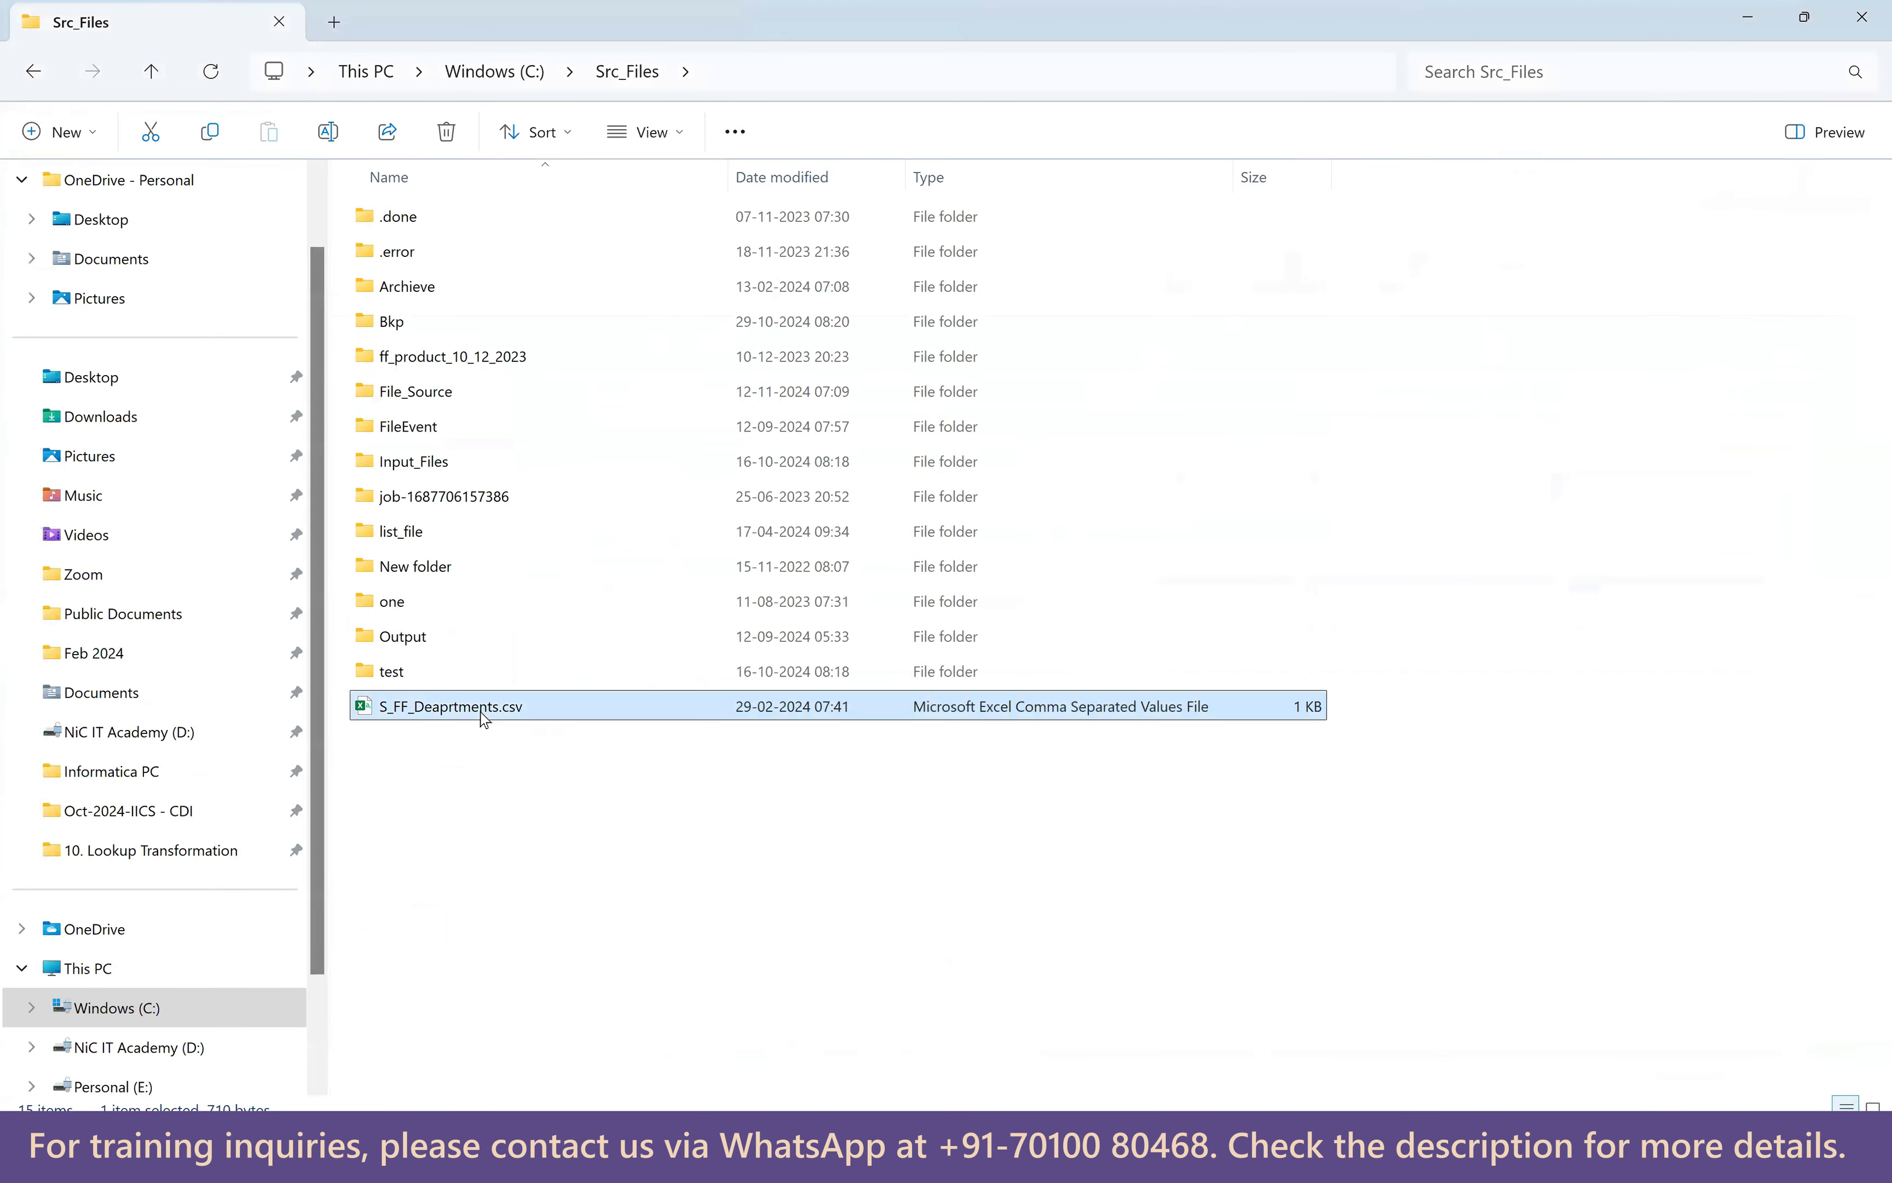
double_click(482, 708)
left_click_drag(102, 963, 309, 967)
left_click_drag(104, 371, 344, 370)
scroll(531, 555, "up", 1)
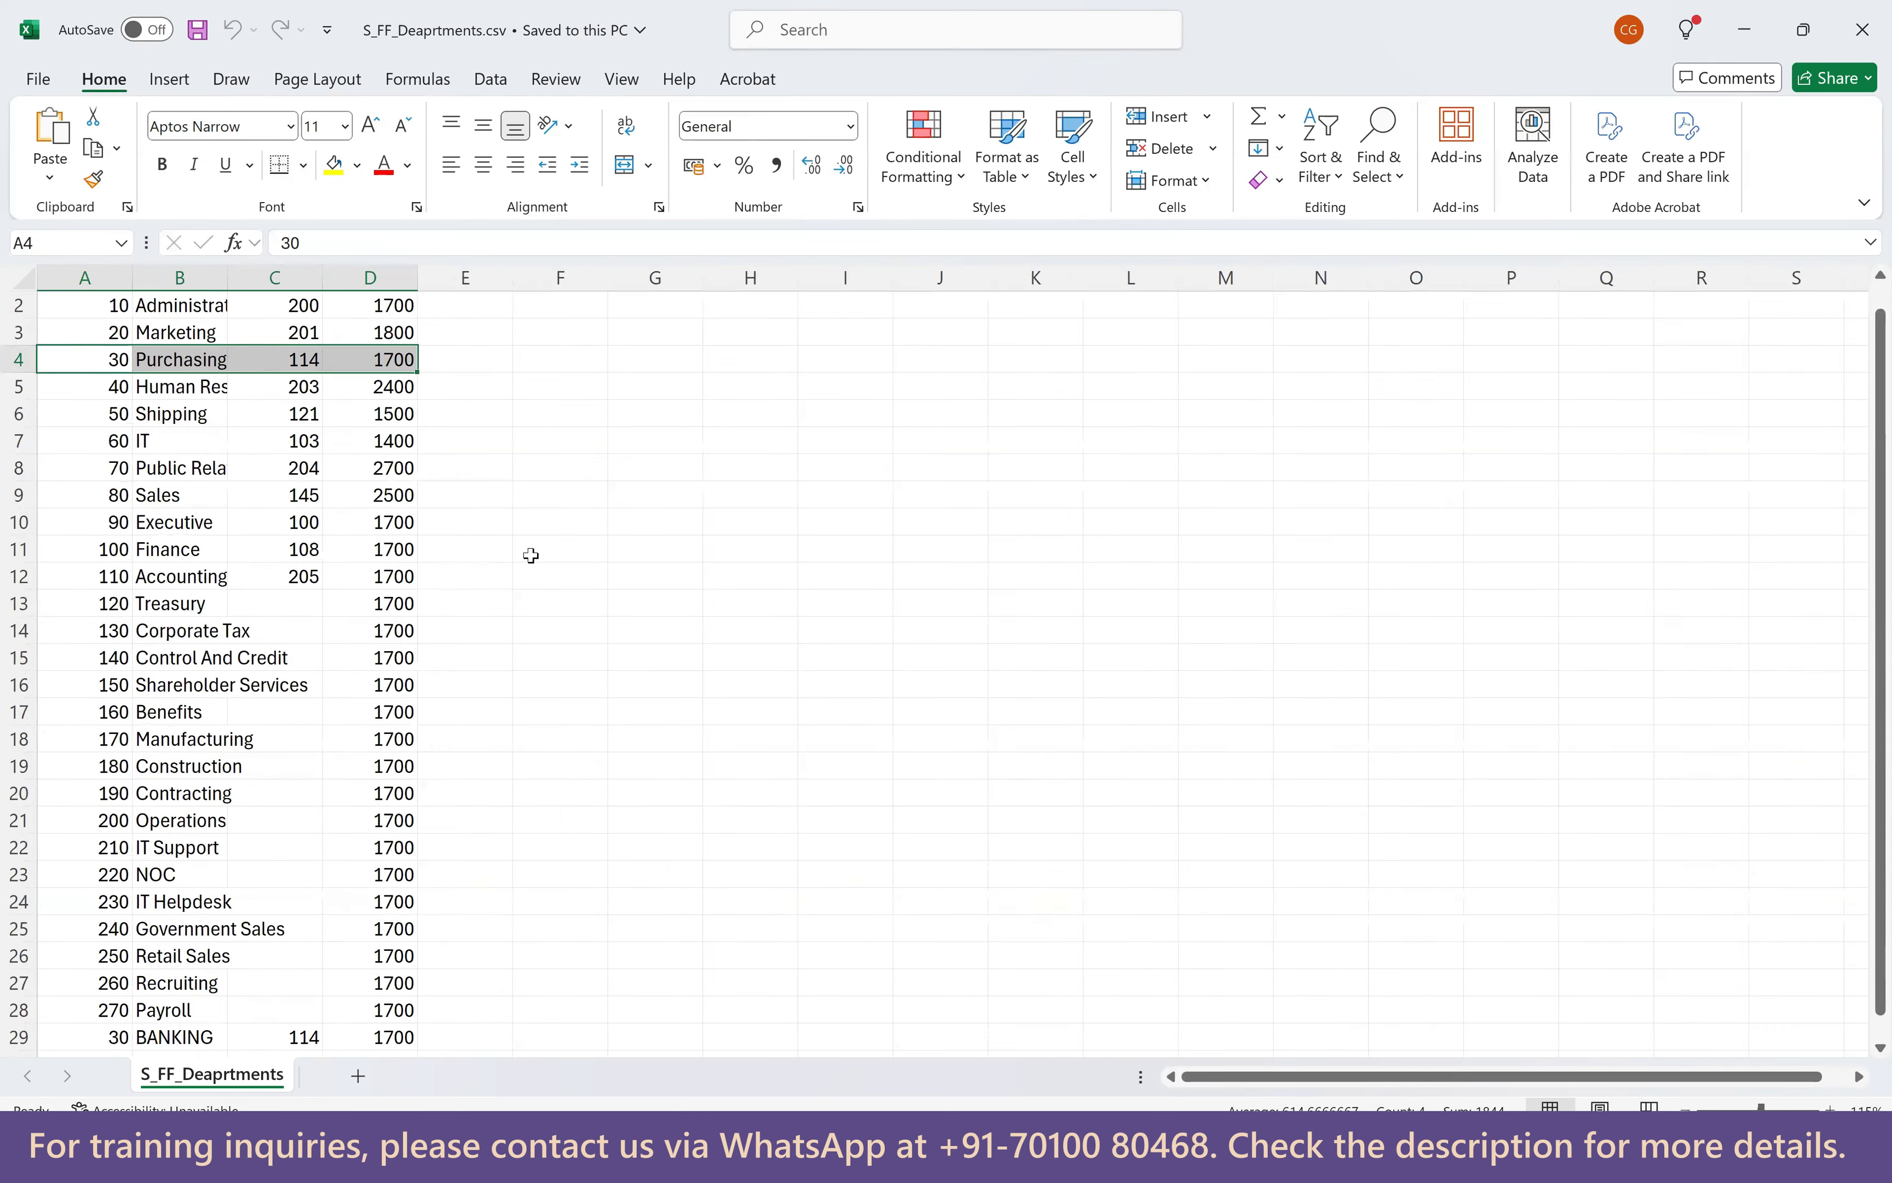
scroll(551, 618, "up", 1)
scroll(581, 683, "up", 1)
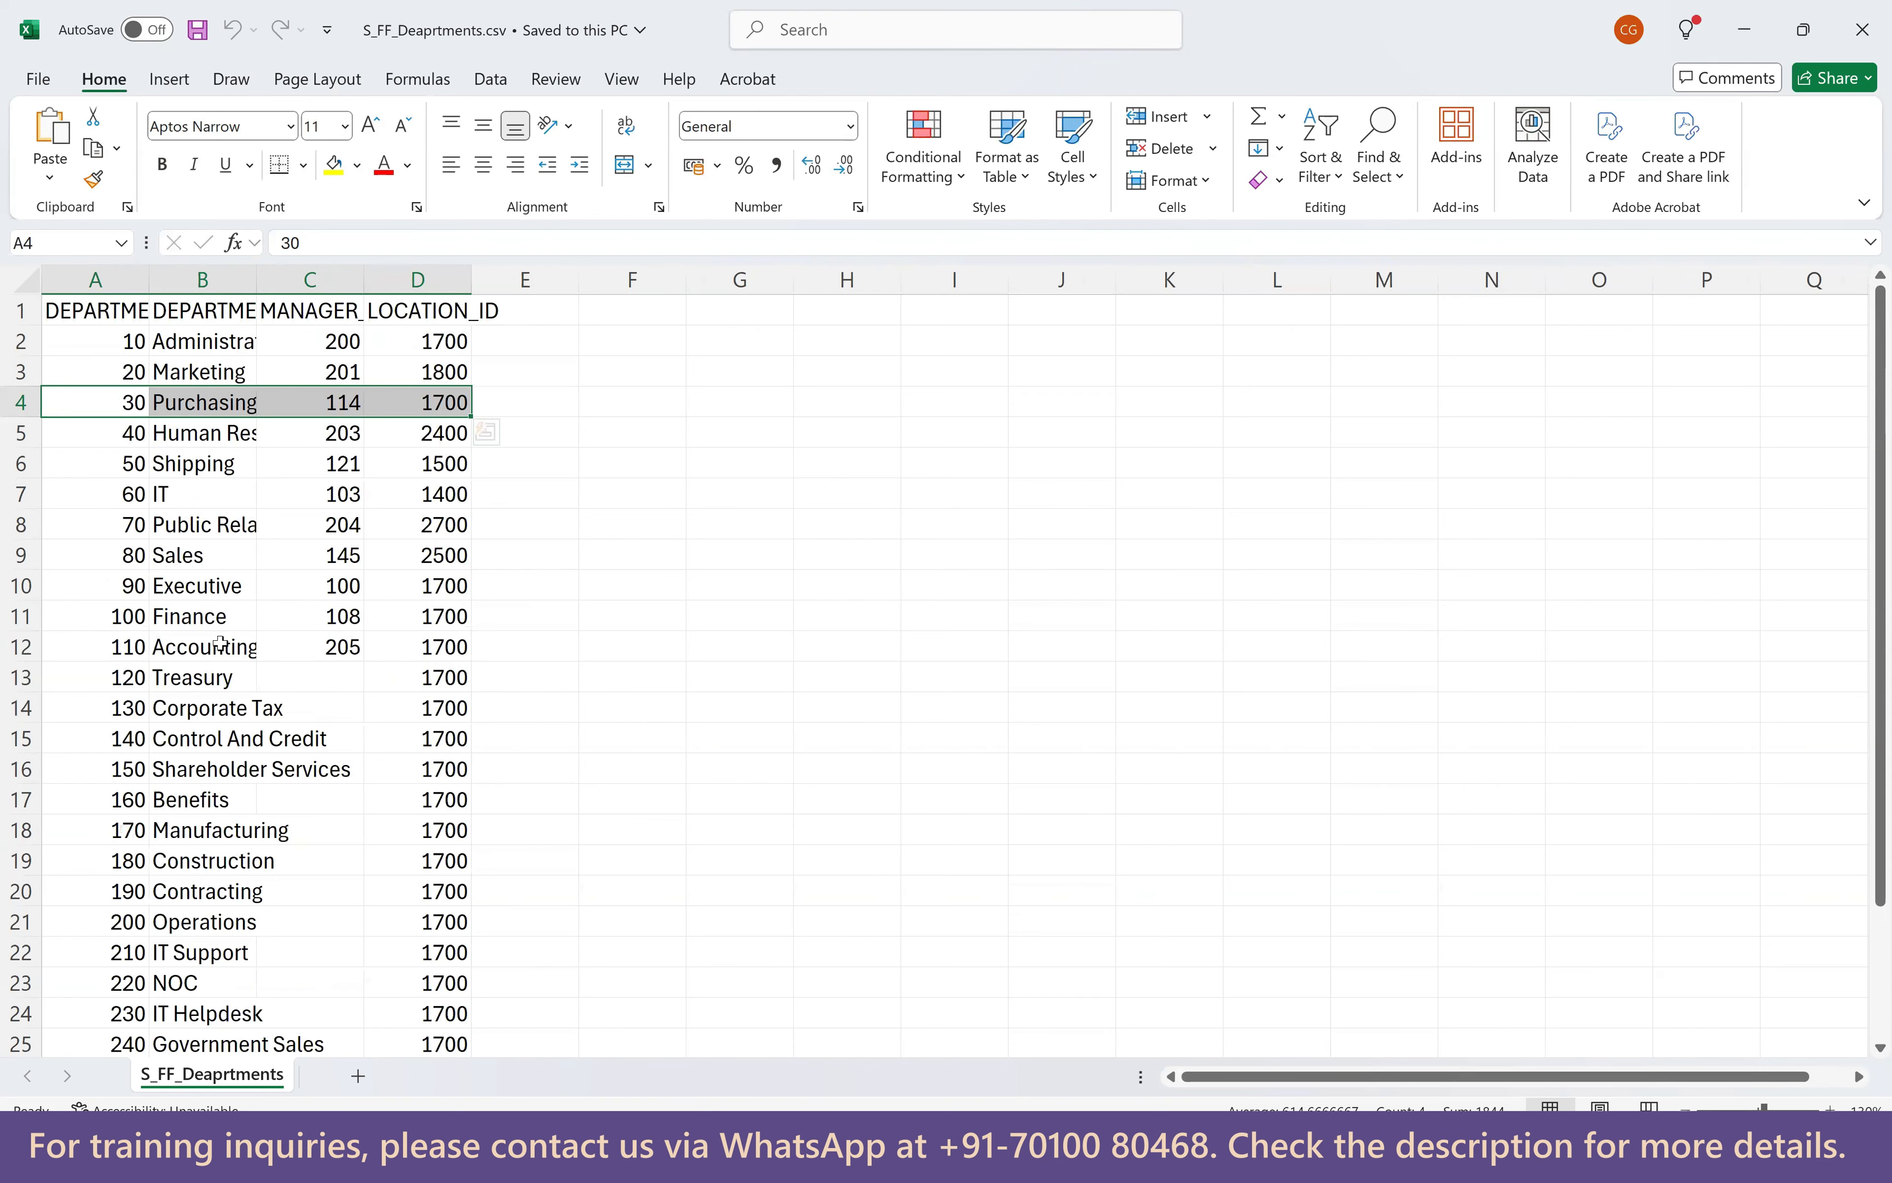
scroll(208, 892, "down", 3)
Reselect the Purchasing and BANKING department 30 records, then close Excel and File Explorer.
left_click_drag(130, 888, 464, 895)
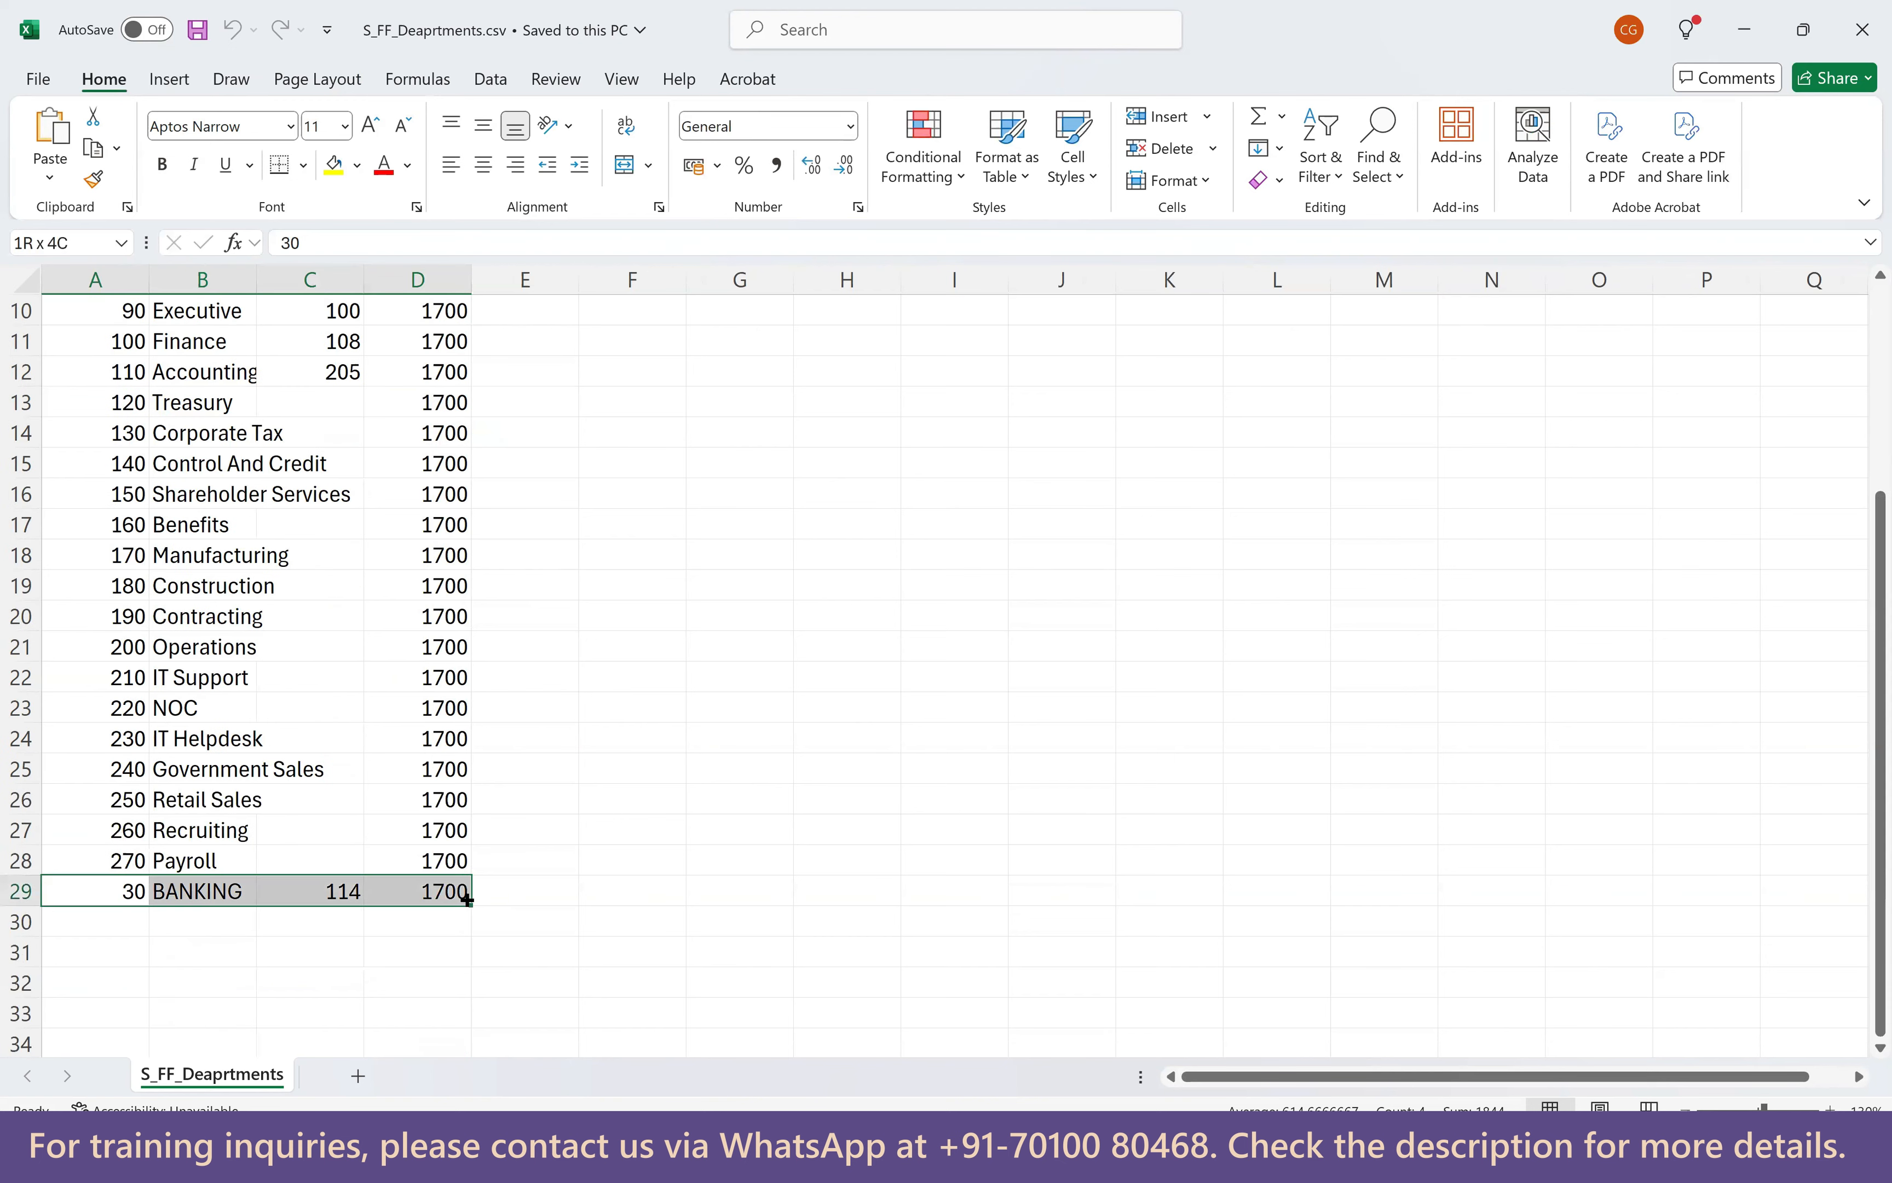
scroll(270, 624, "up", 2)
left_click_drag(125, 395, 453, 411)
scroll(442, 699, "down", 4)
left_click_drag(119, 810, 414, 829)
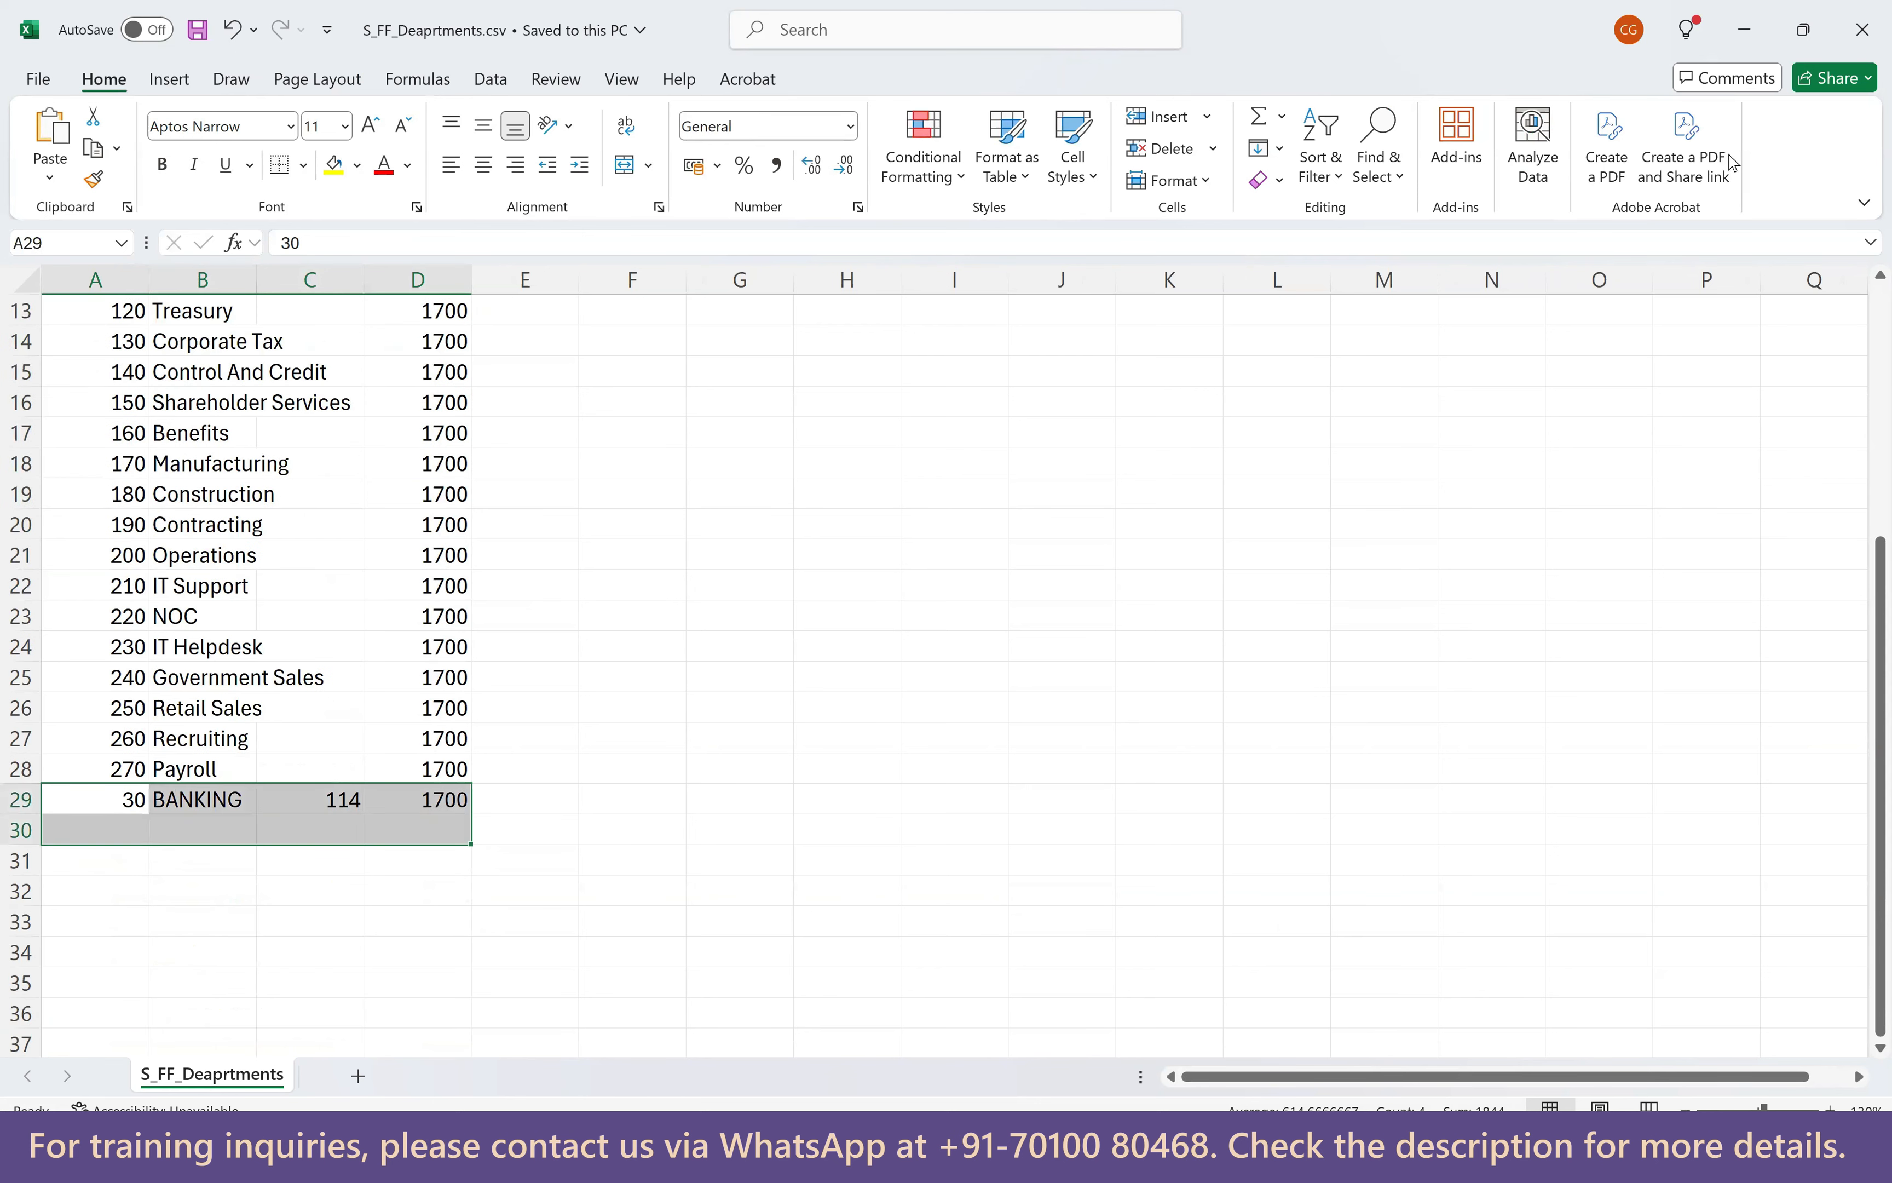
left_click(1862, 30)
left_click(1862, 17)
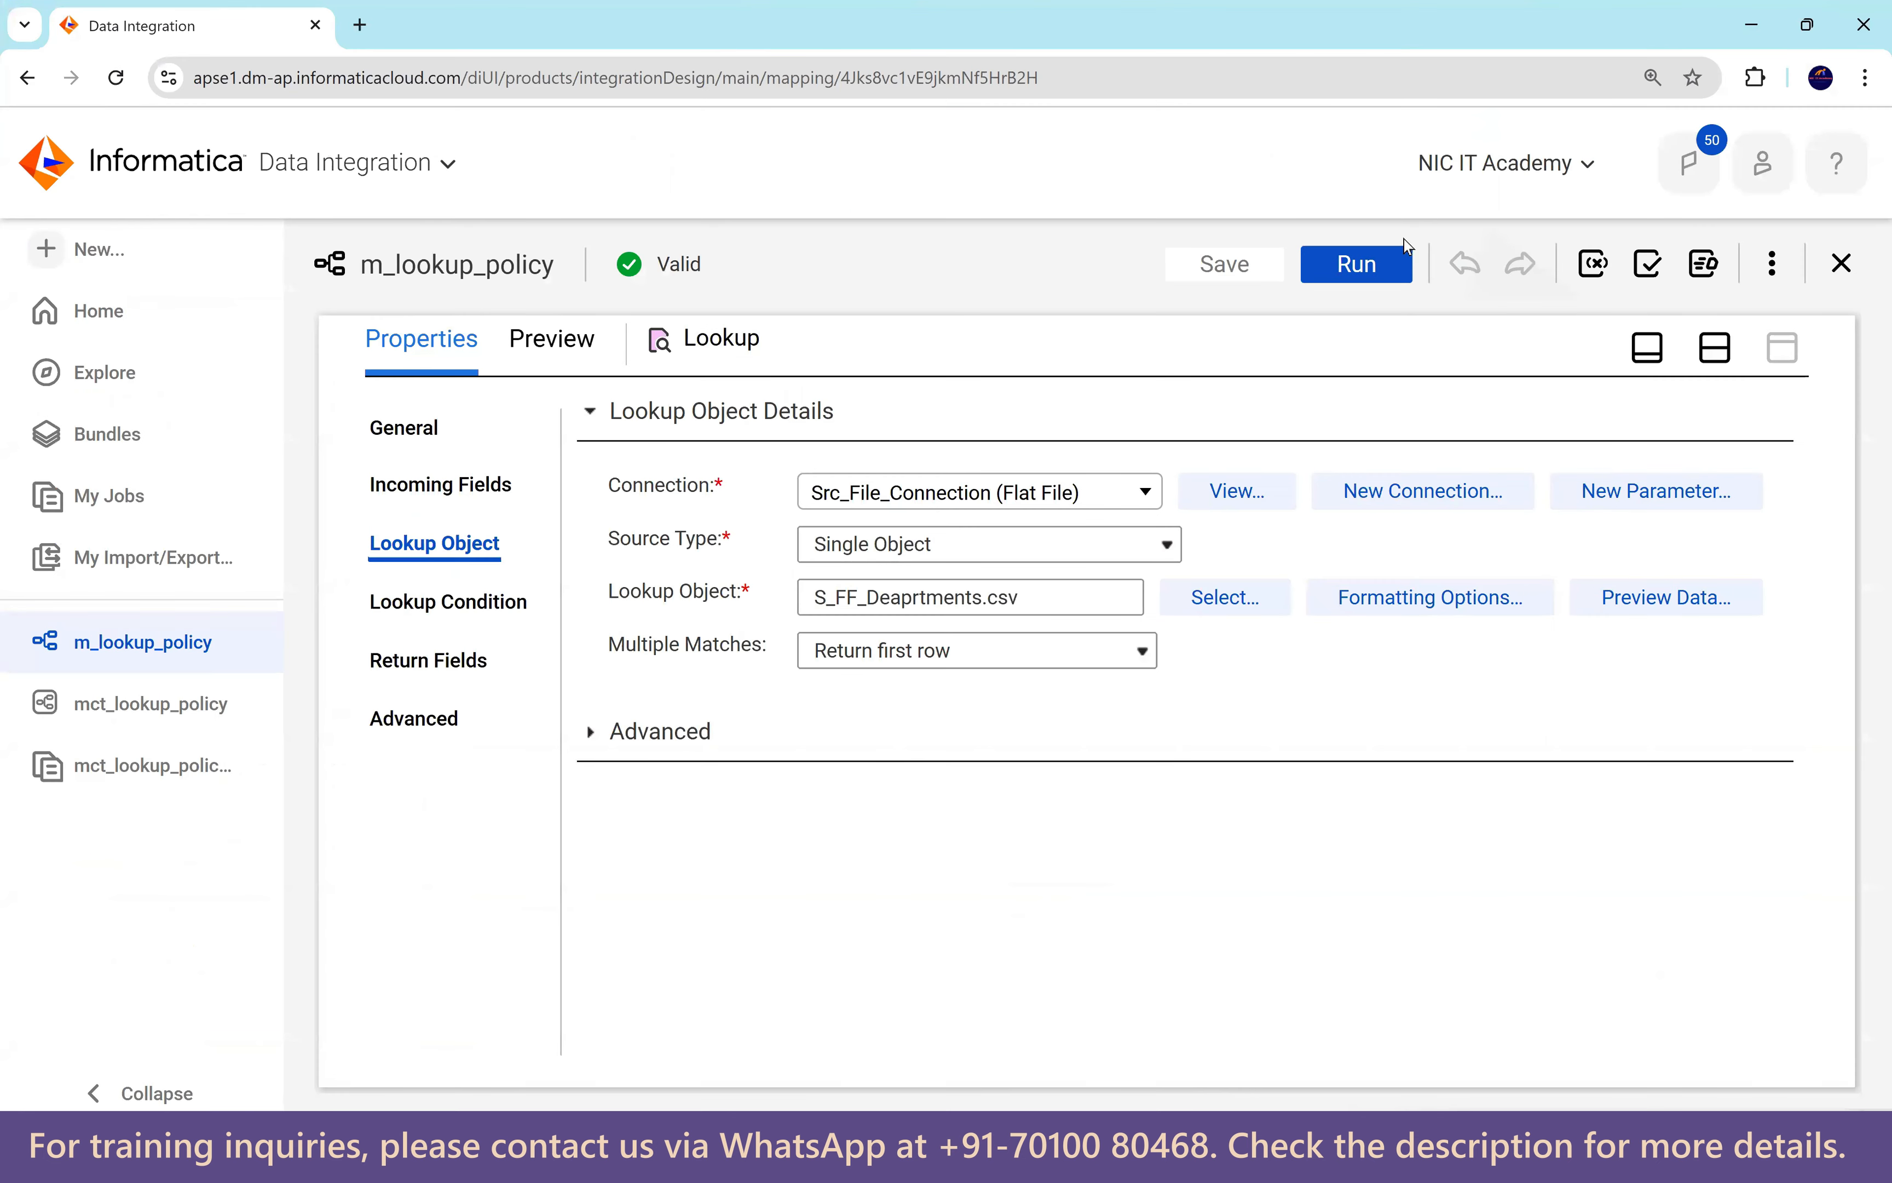
Skip the direct mapping run and start the mct_lookup_policy task instead.
left_click(1366, 264)
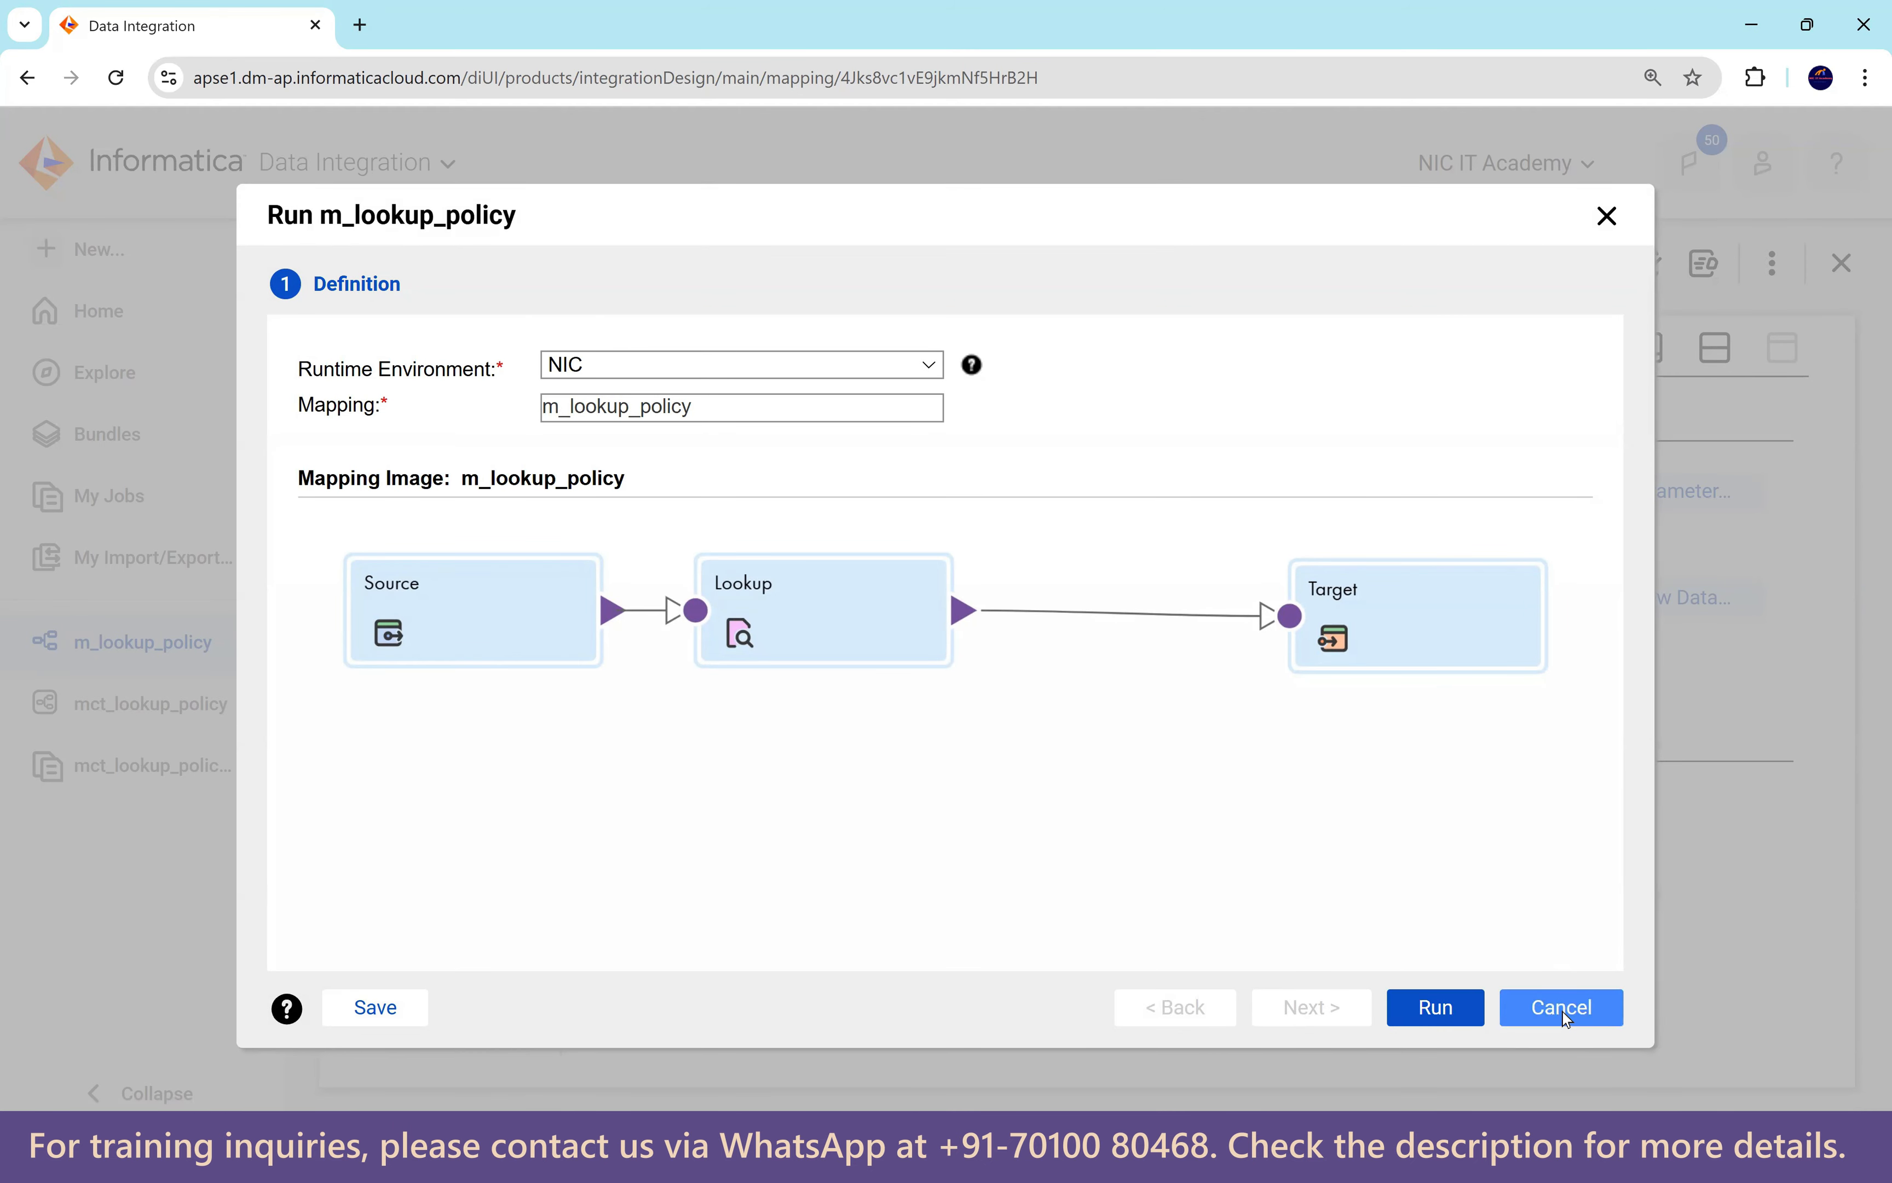
left_click(1607, 215)
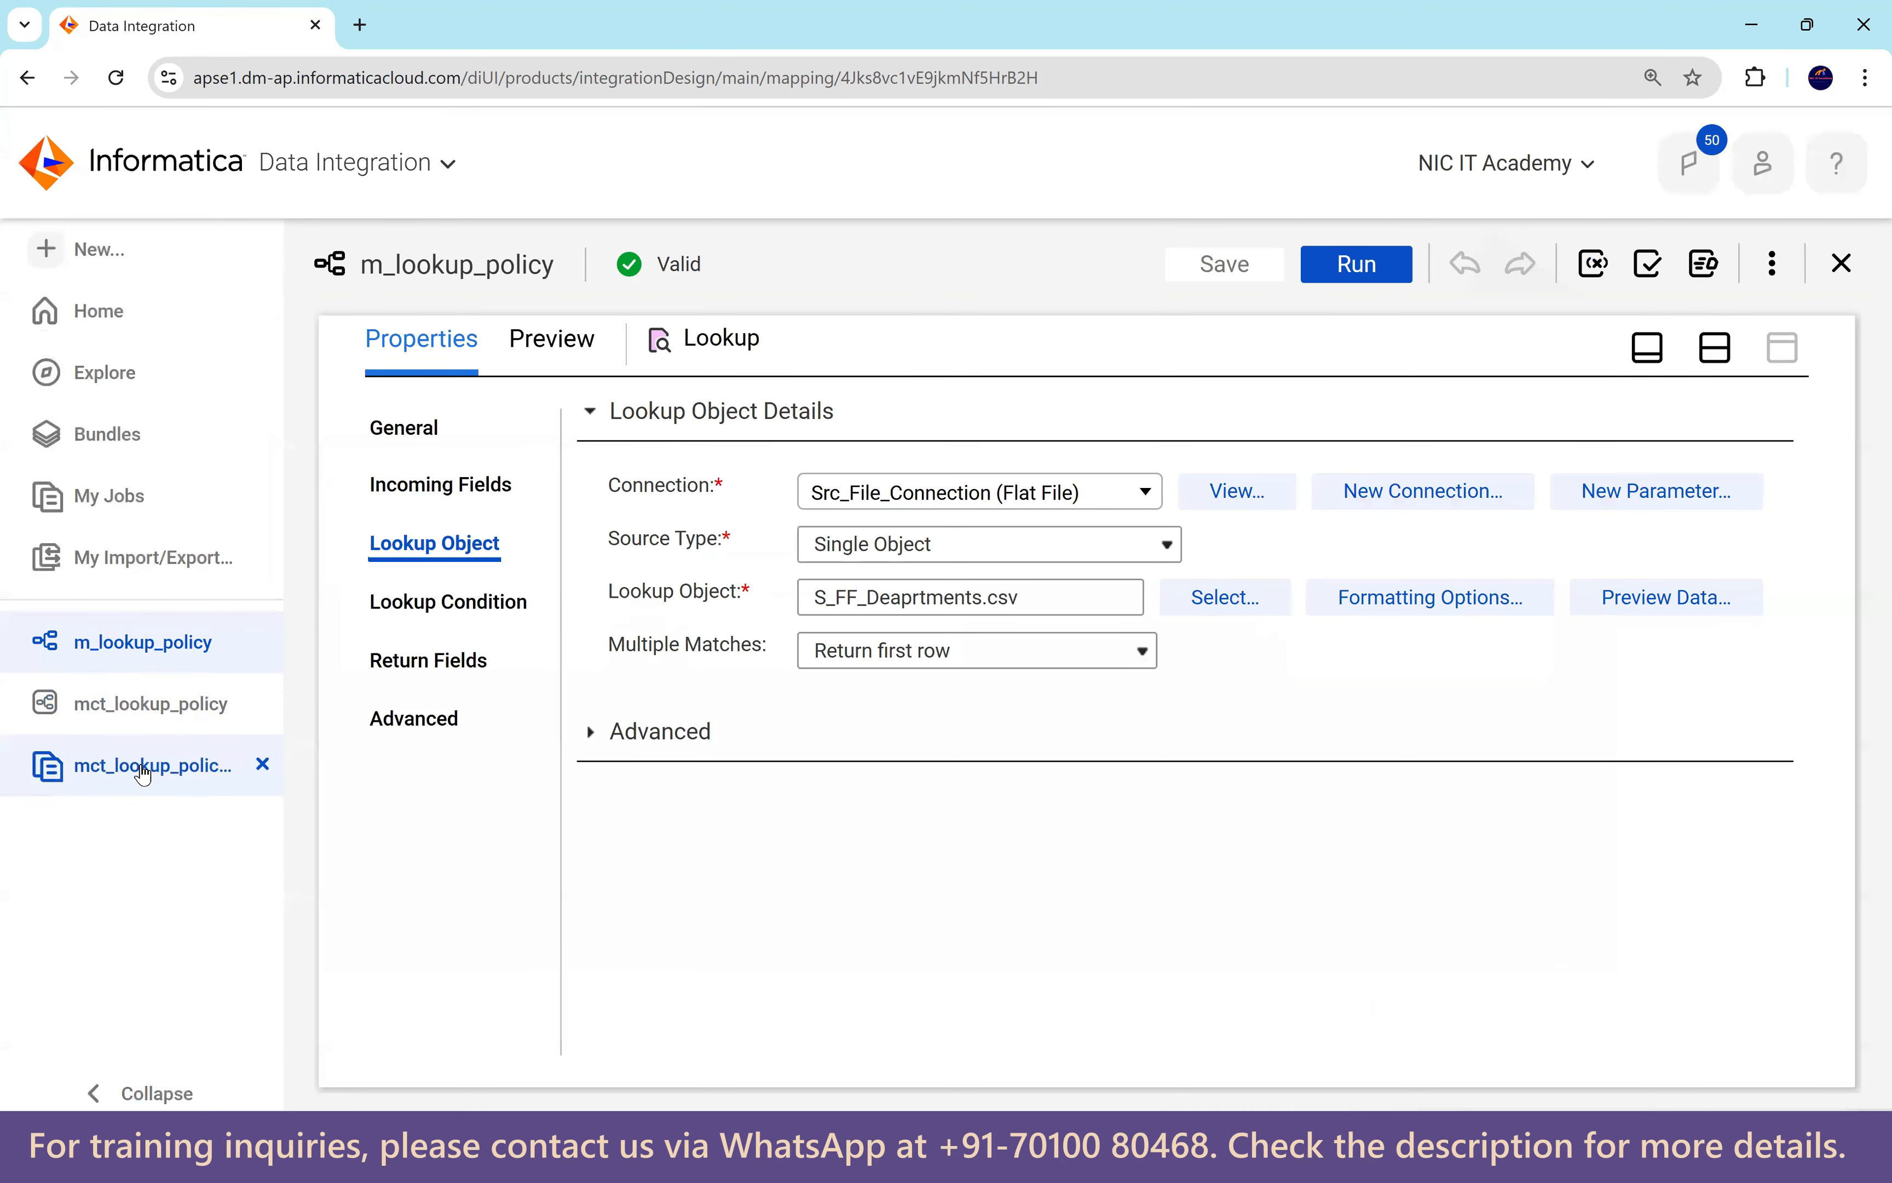
left_click(132, 706)
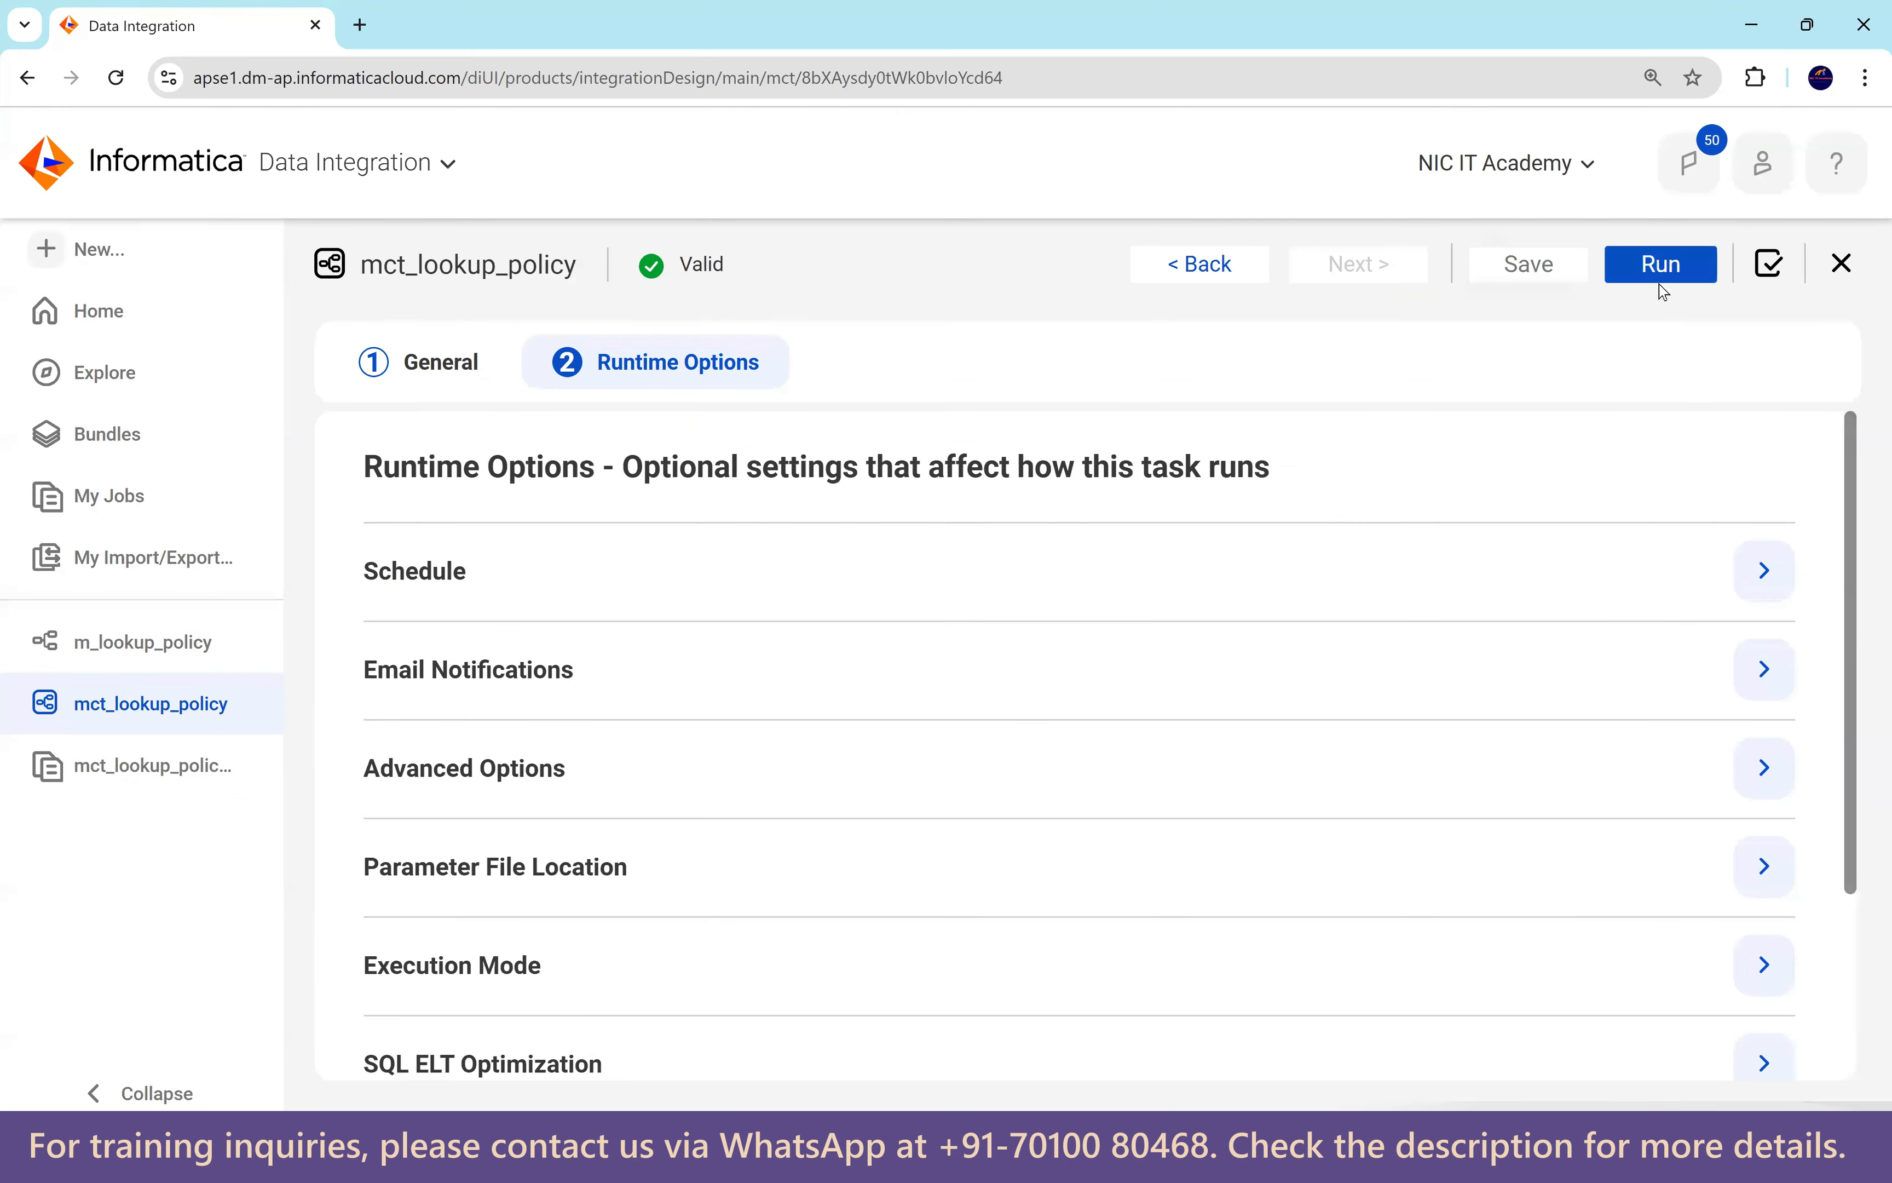
left_click(1655, 265)
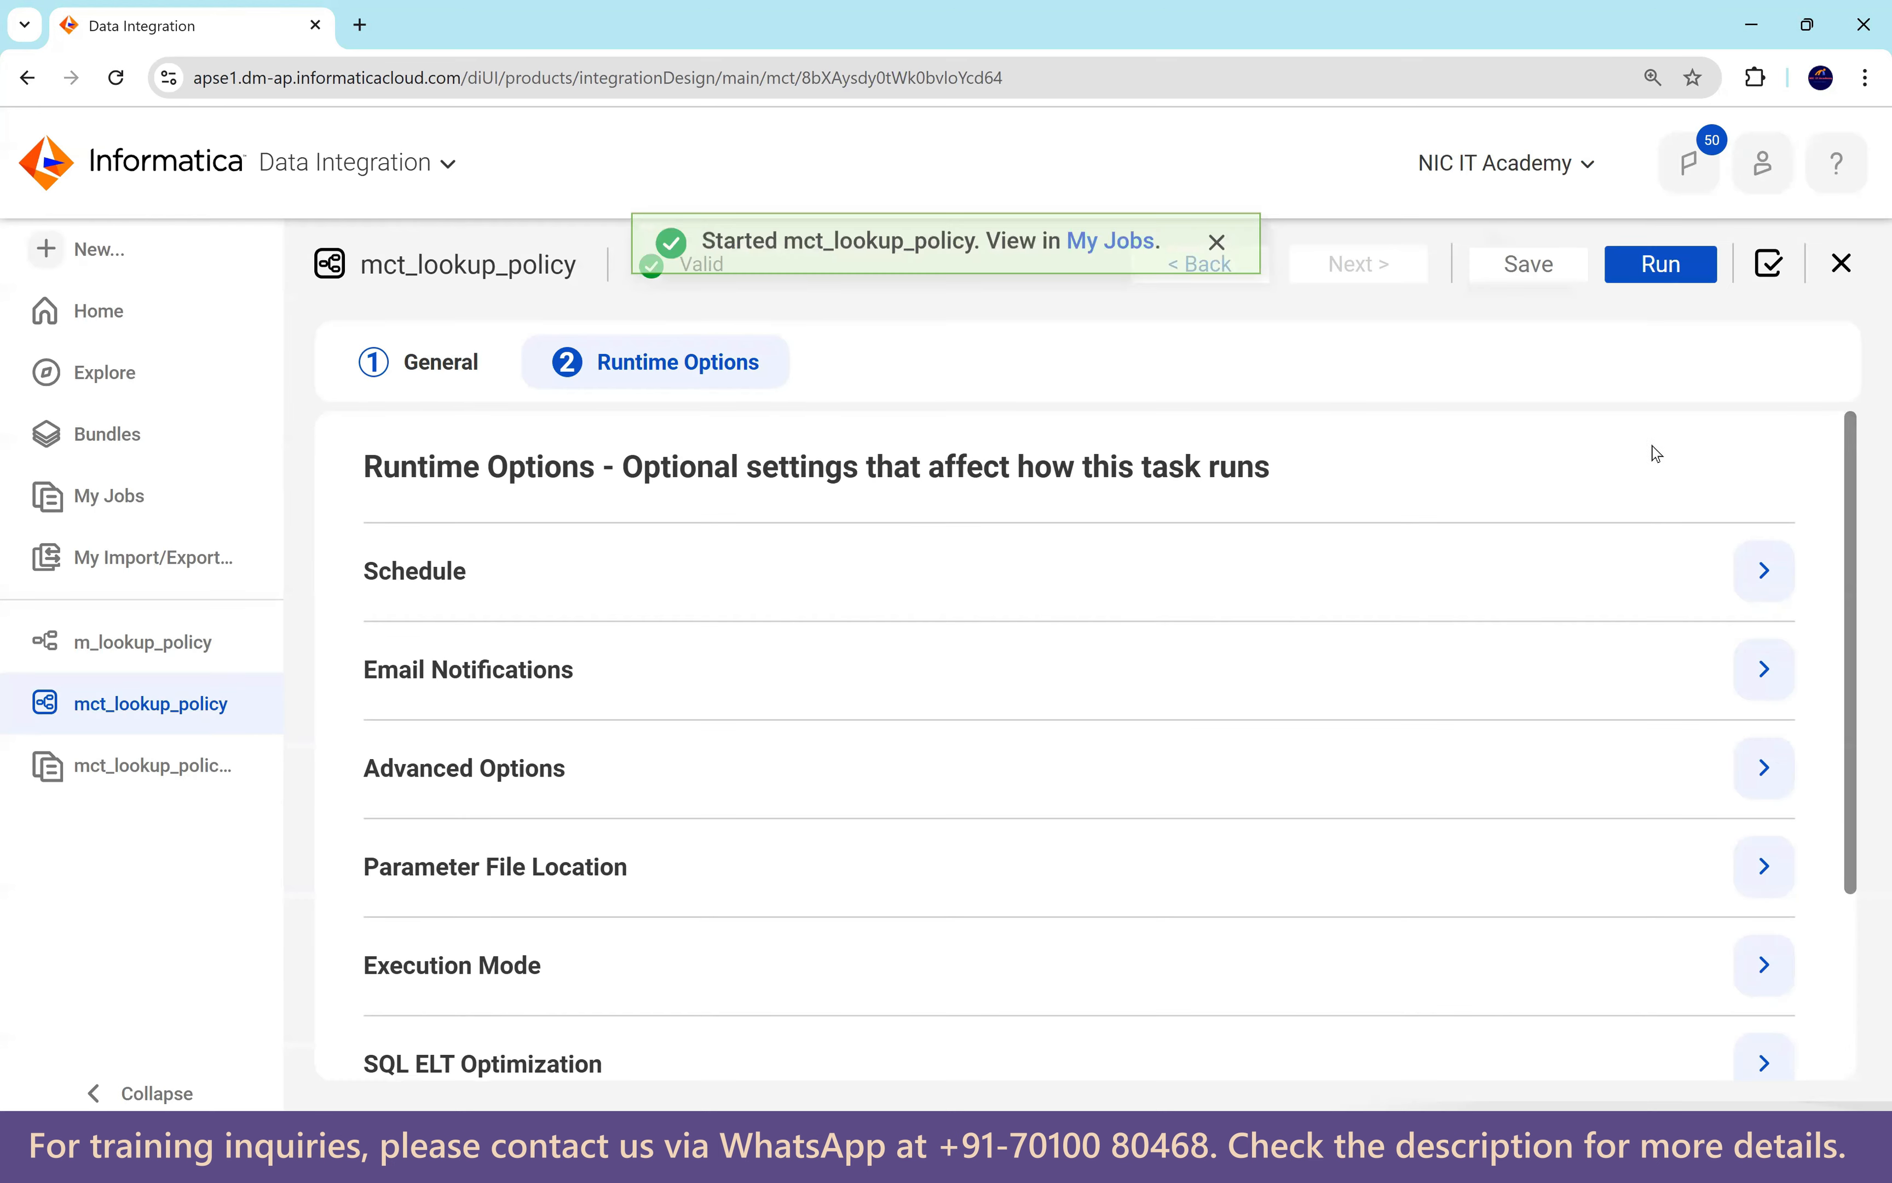
Refresh My Jobs until run mct_lookup_policy-2 shows Success with 107 rows.
left_click(1140, 264)
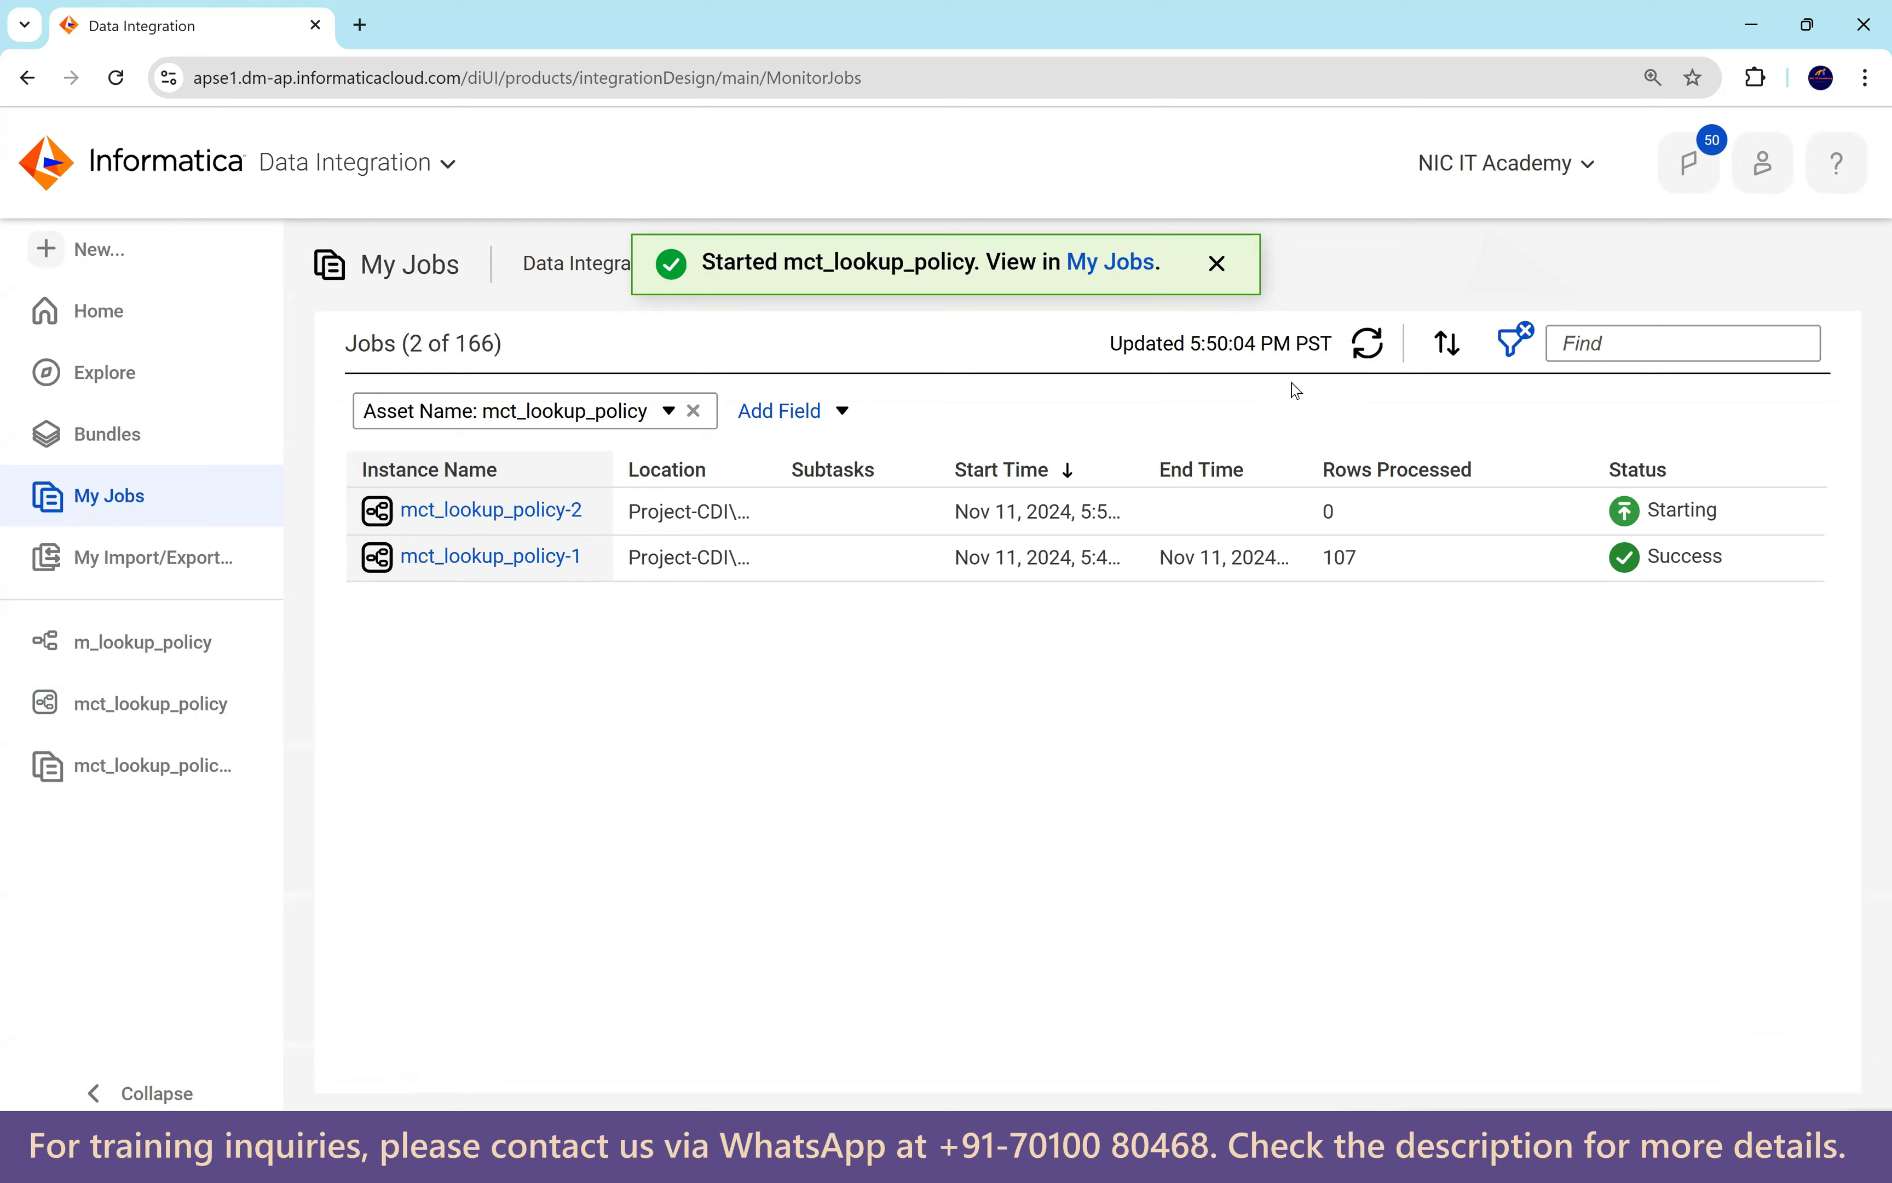
left_click(1377, 346)
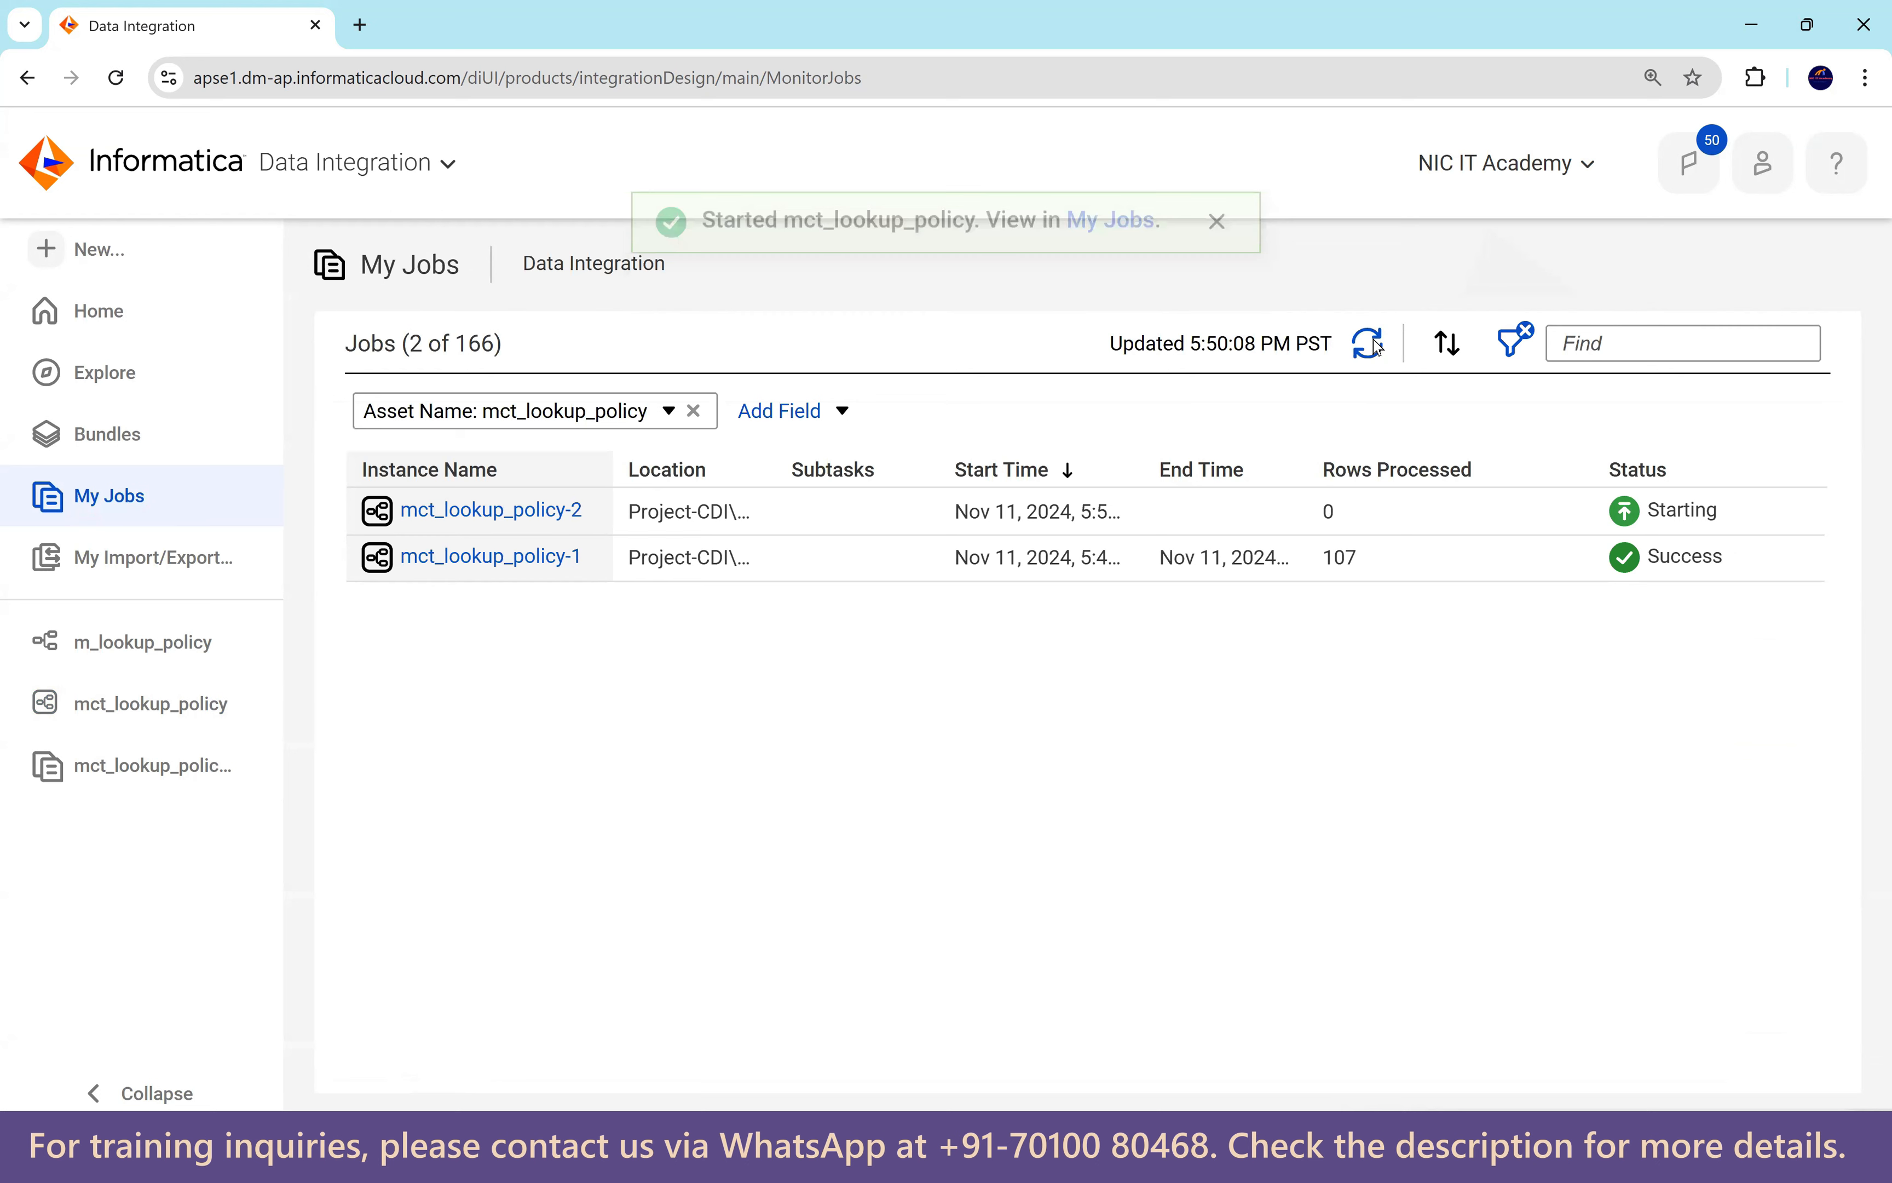
left_click(1378, 347)
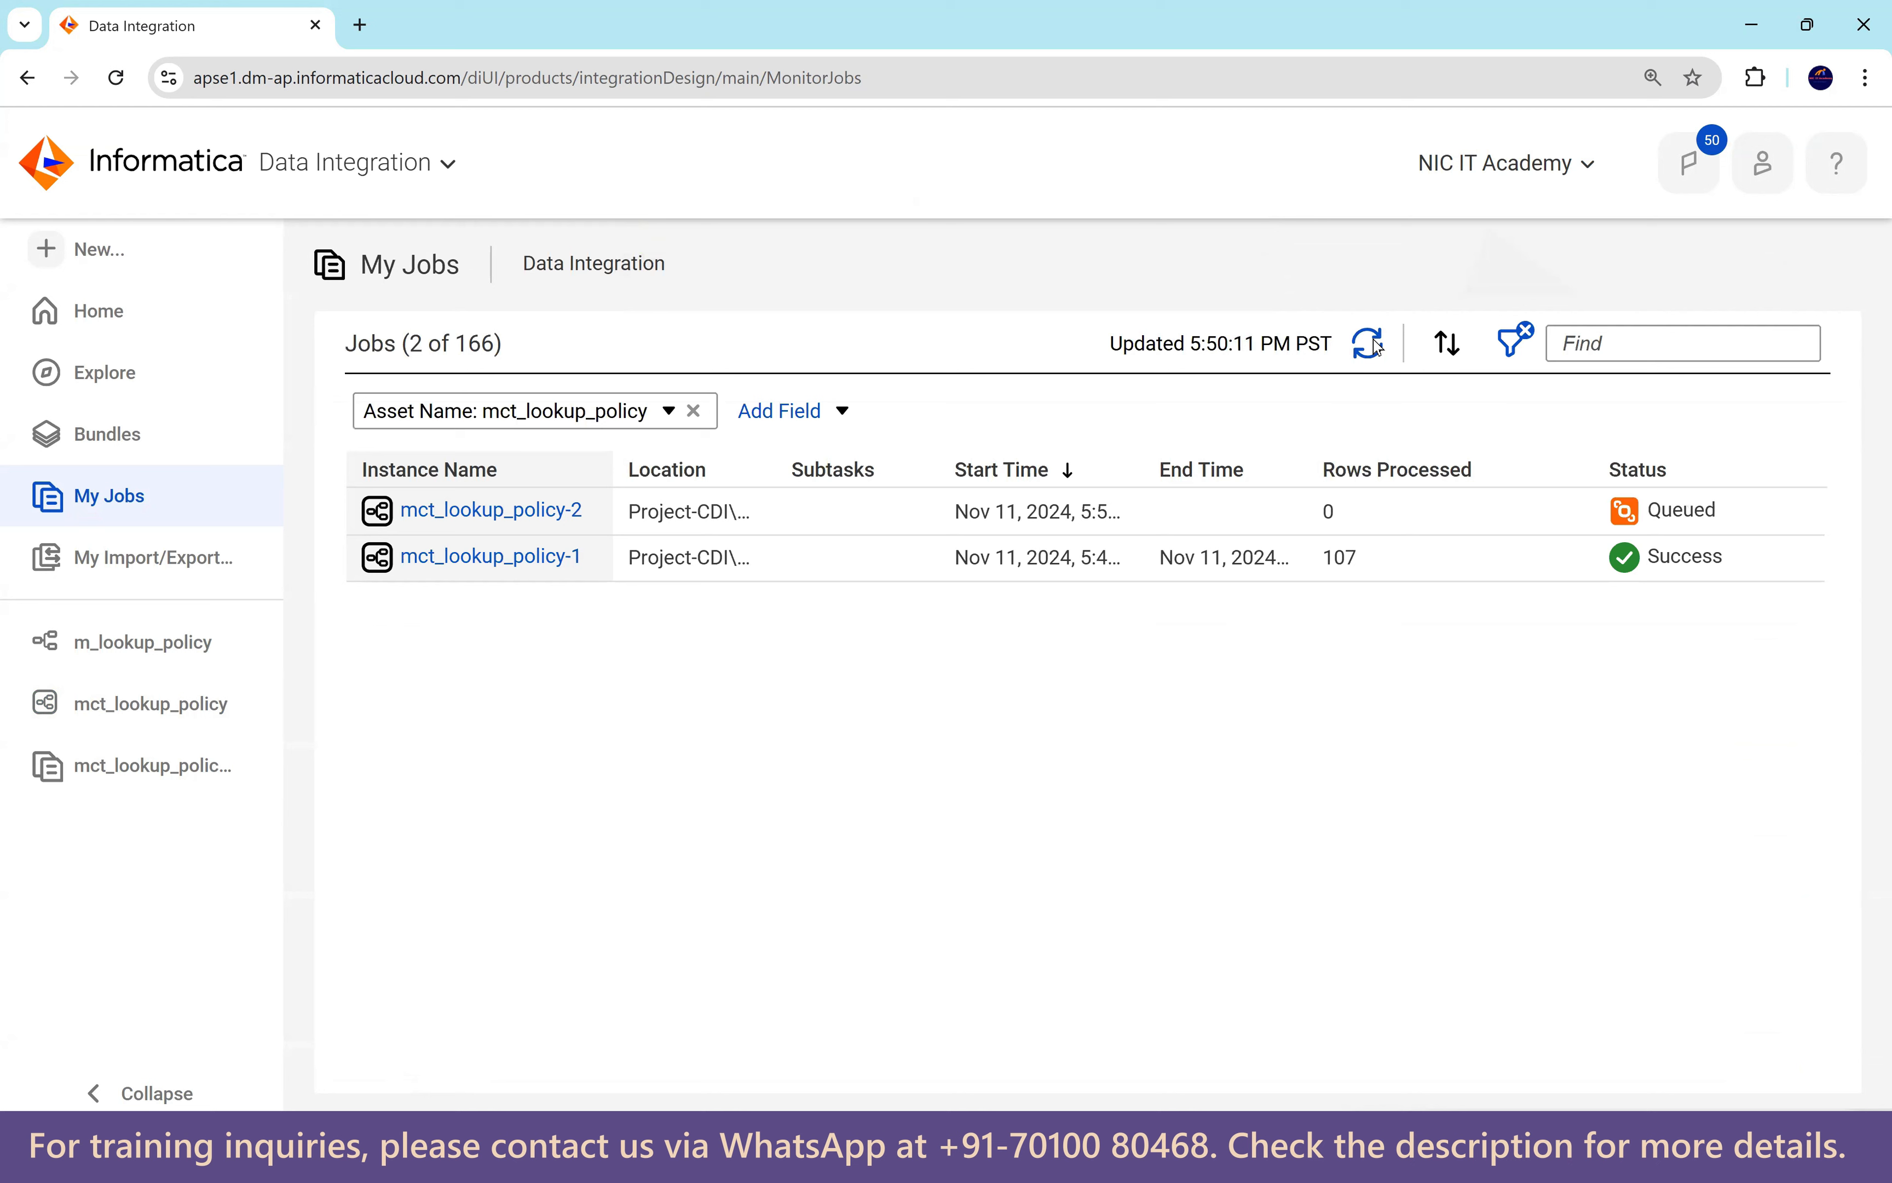
left_click(1378, 347)
left_click(1377, 347)
left_click(1378, 347)
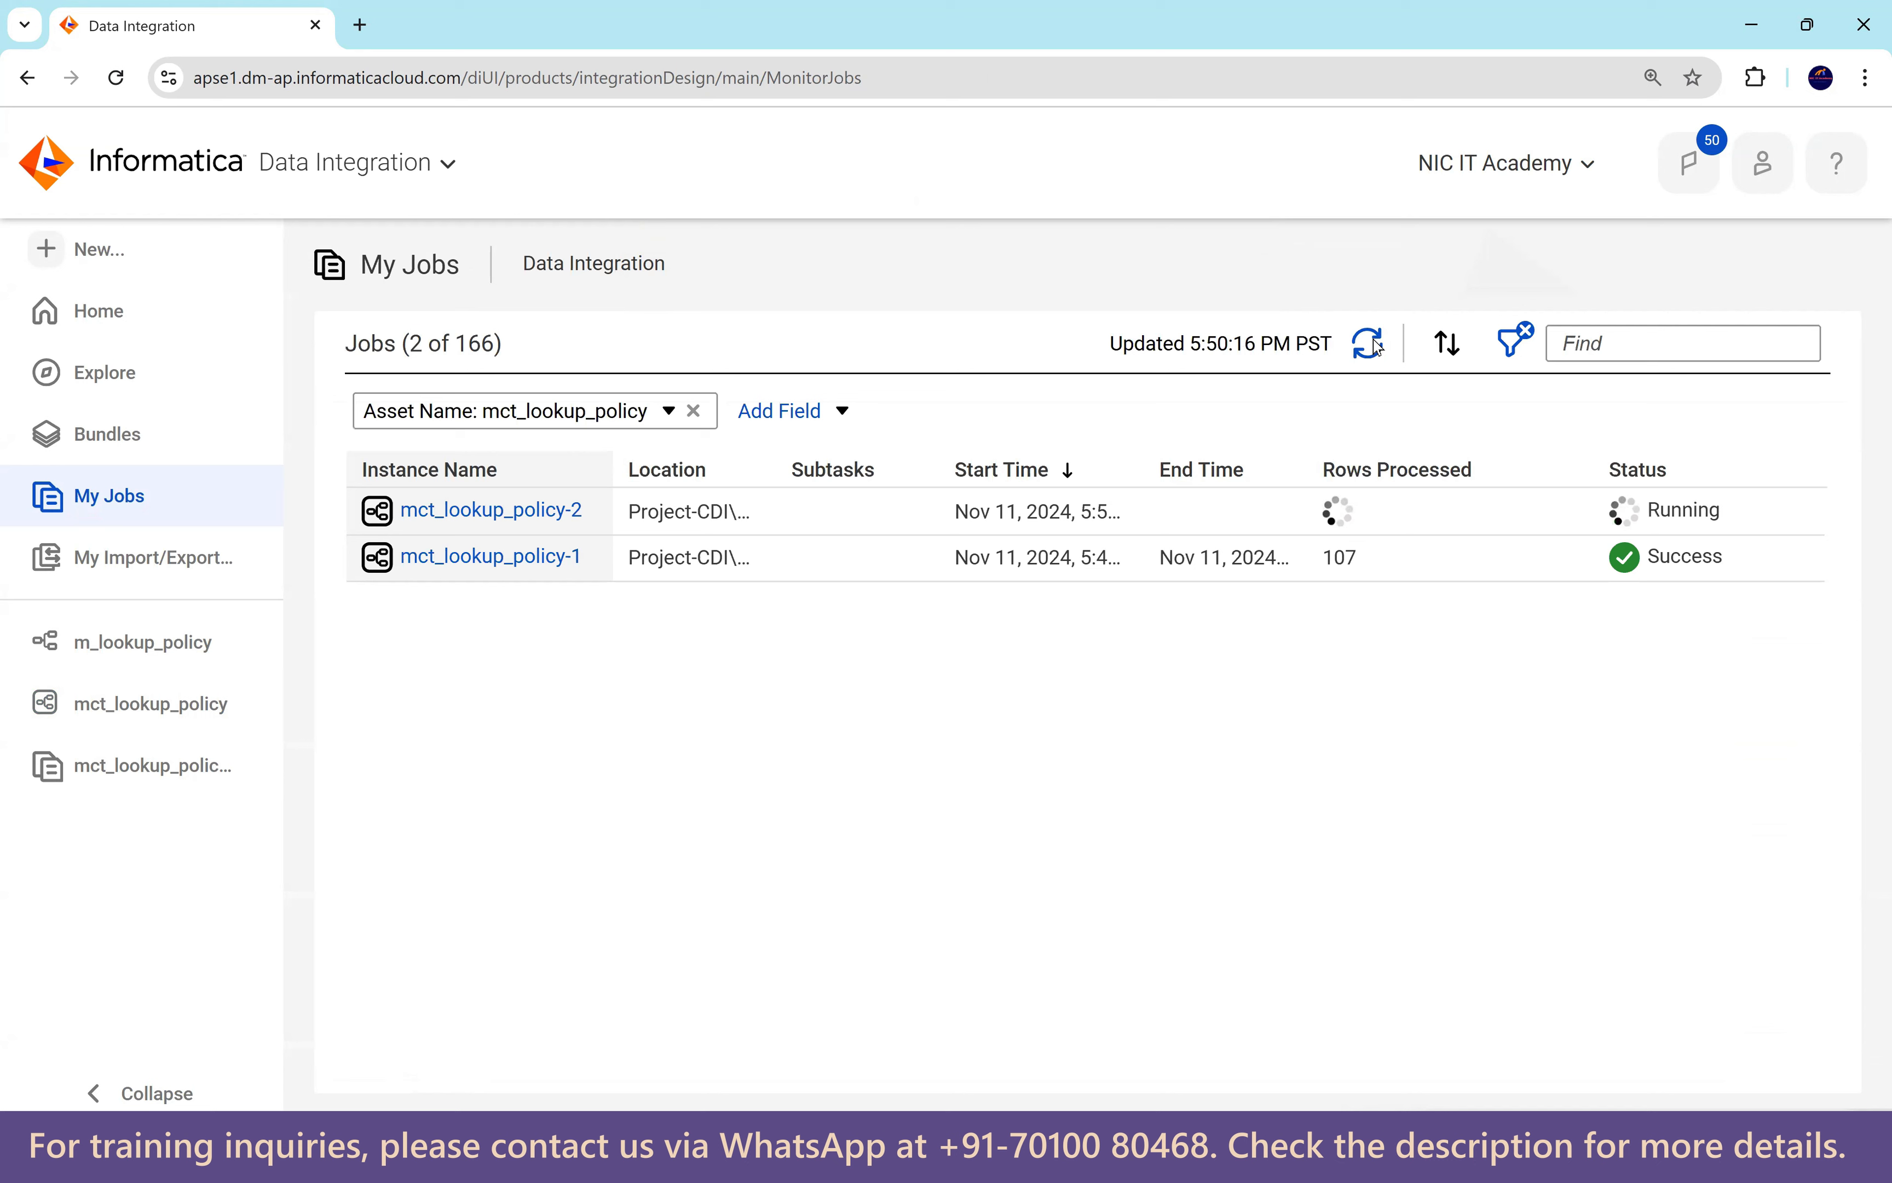
left_click(1378, 347)
left_click(1378, 346)
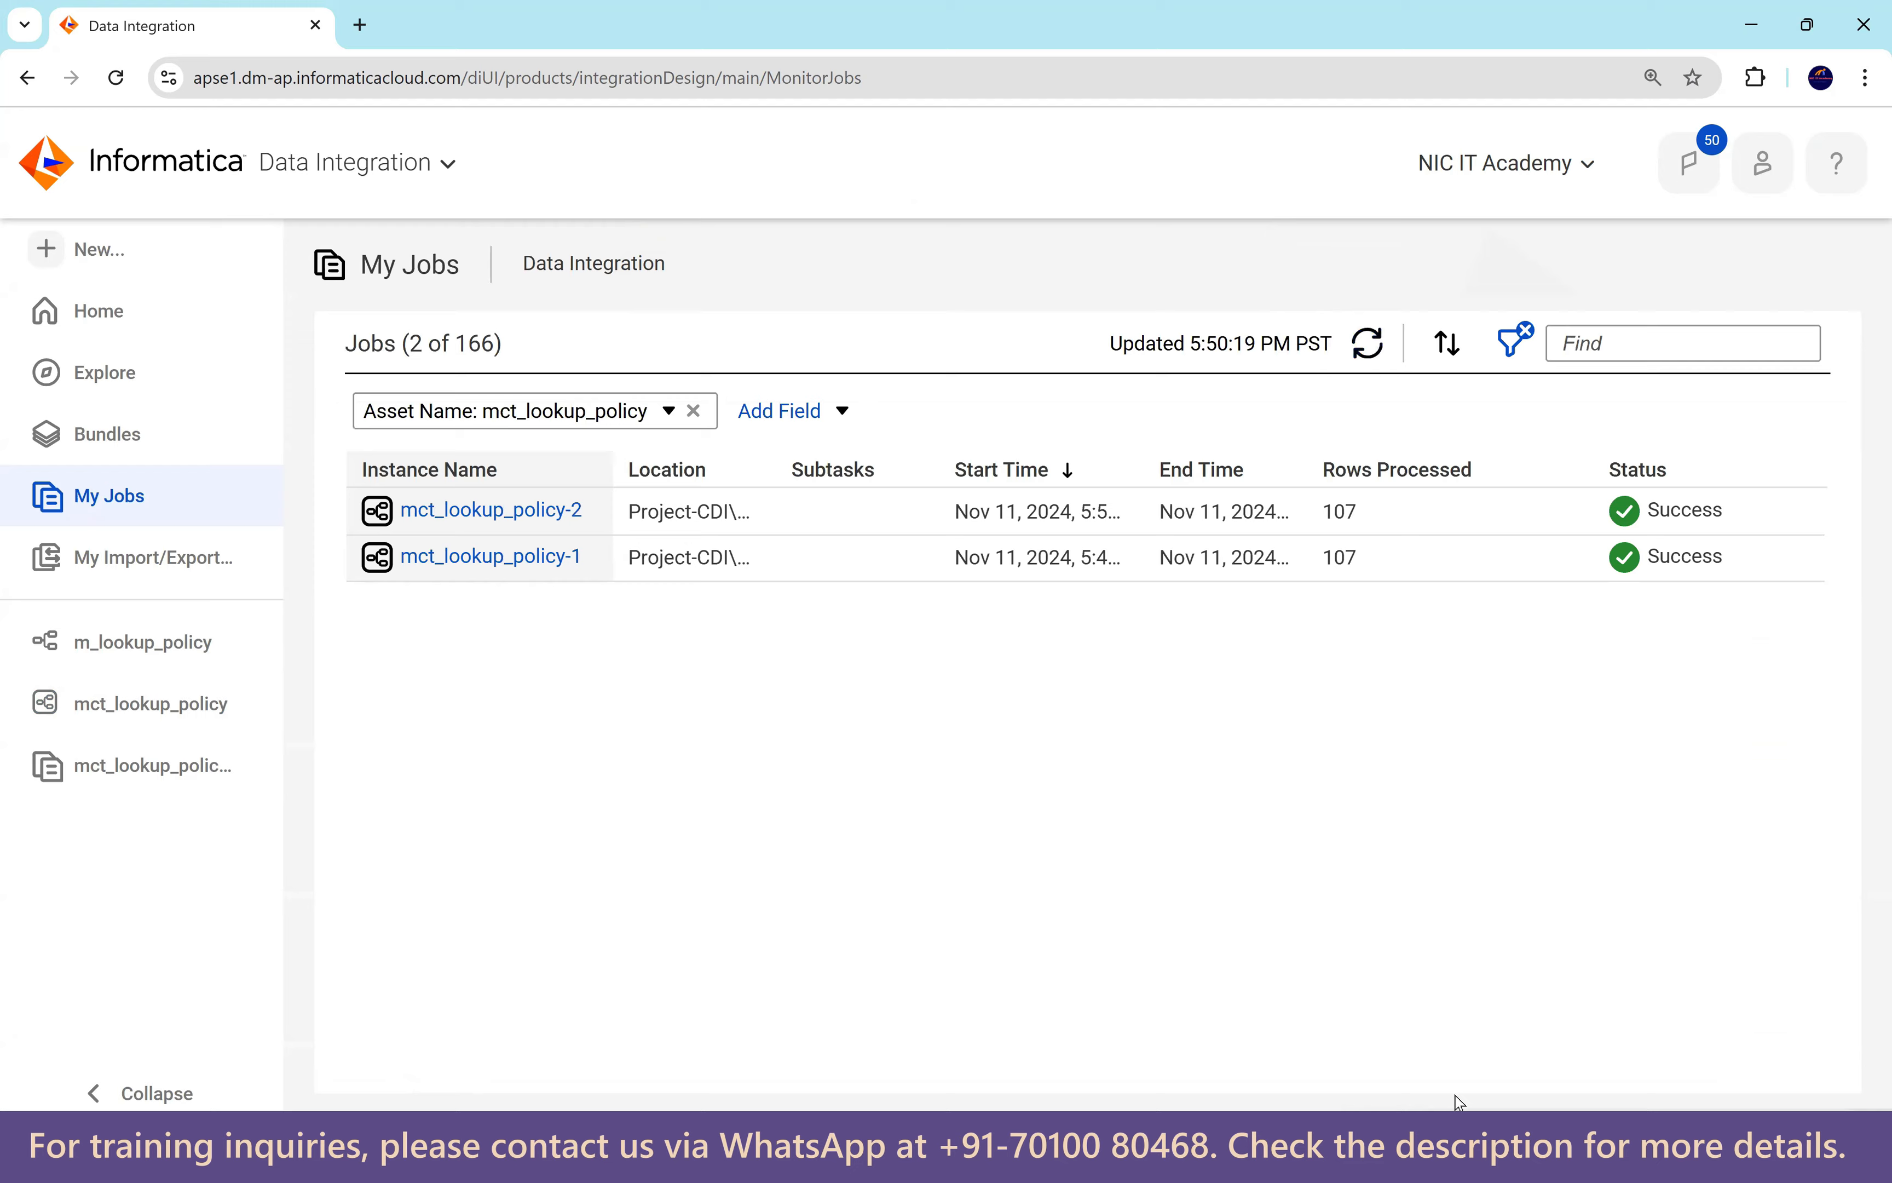
left_click(977, 1158)
Re-run select * from t_employees_dept and check that the department 30 employees show BANKING.
left_click_drag(851, 235, 313, 212)
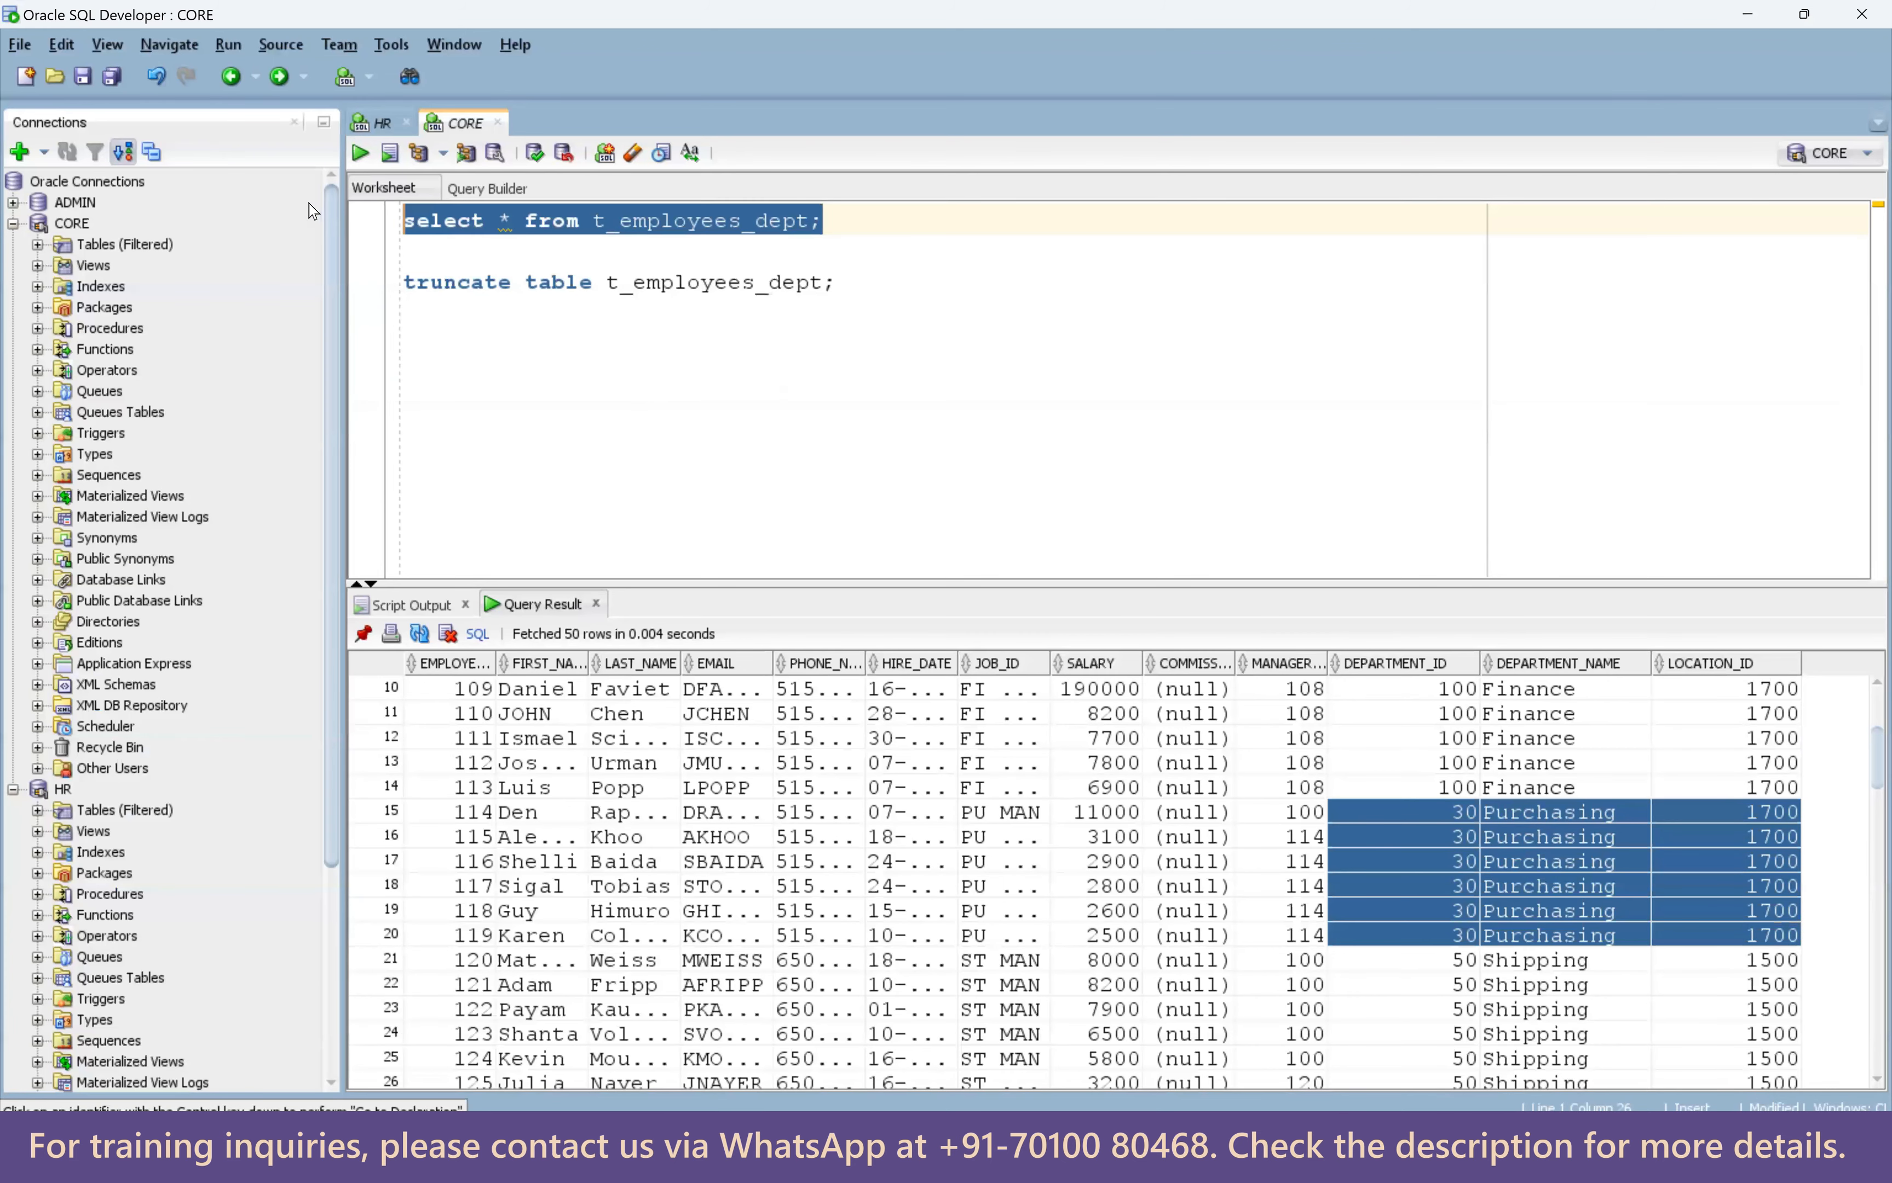
left_click(361, 154)
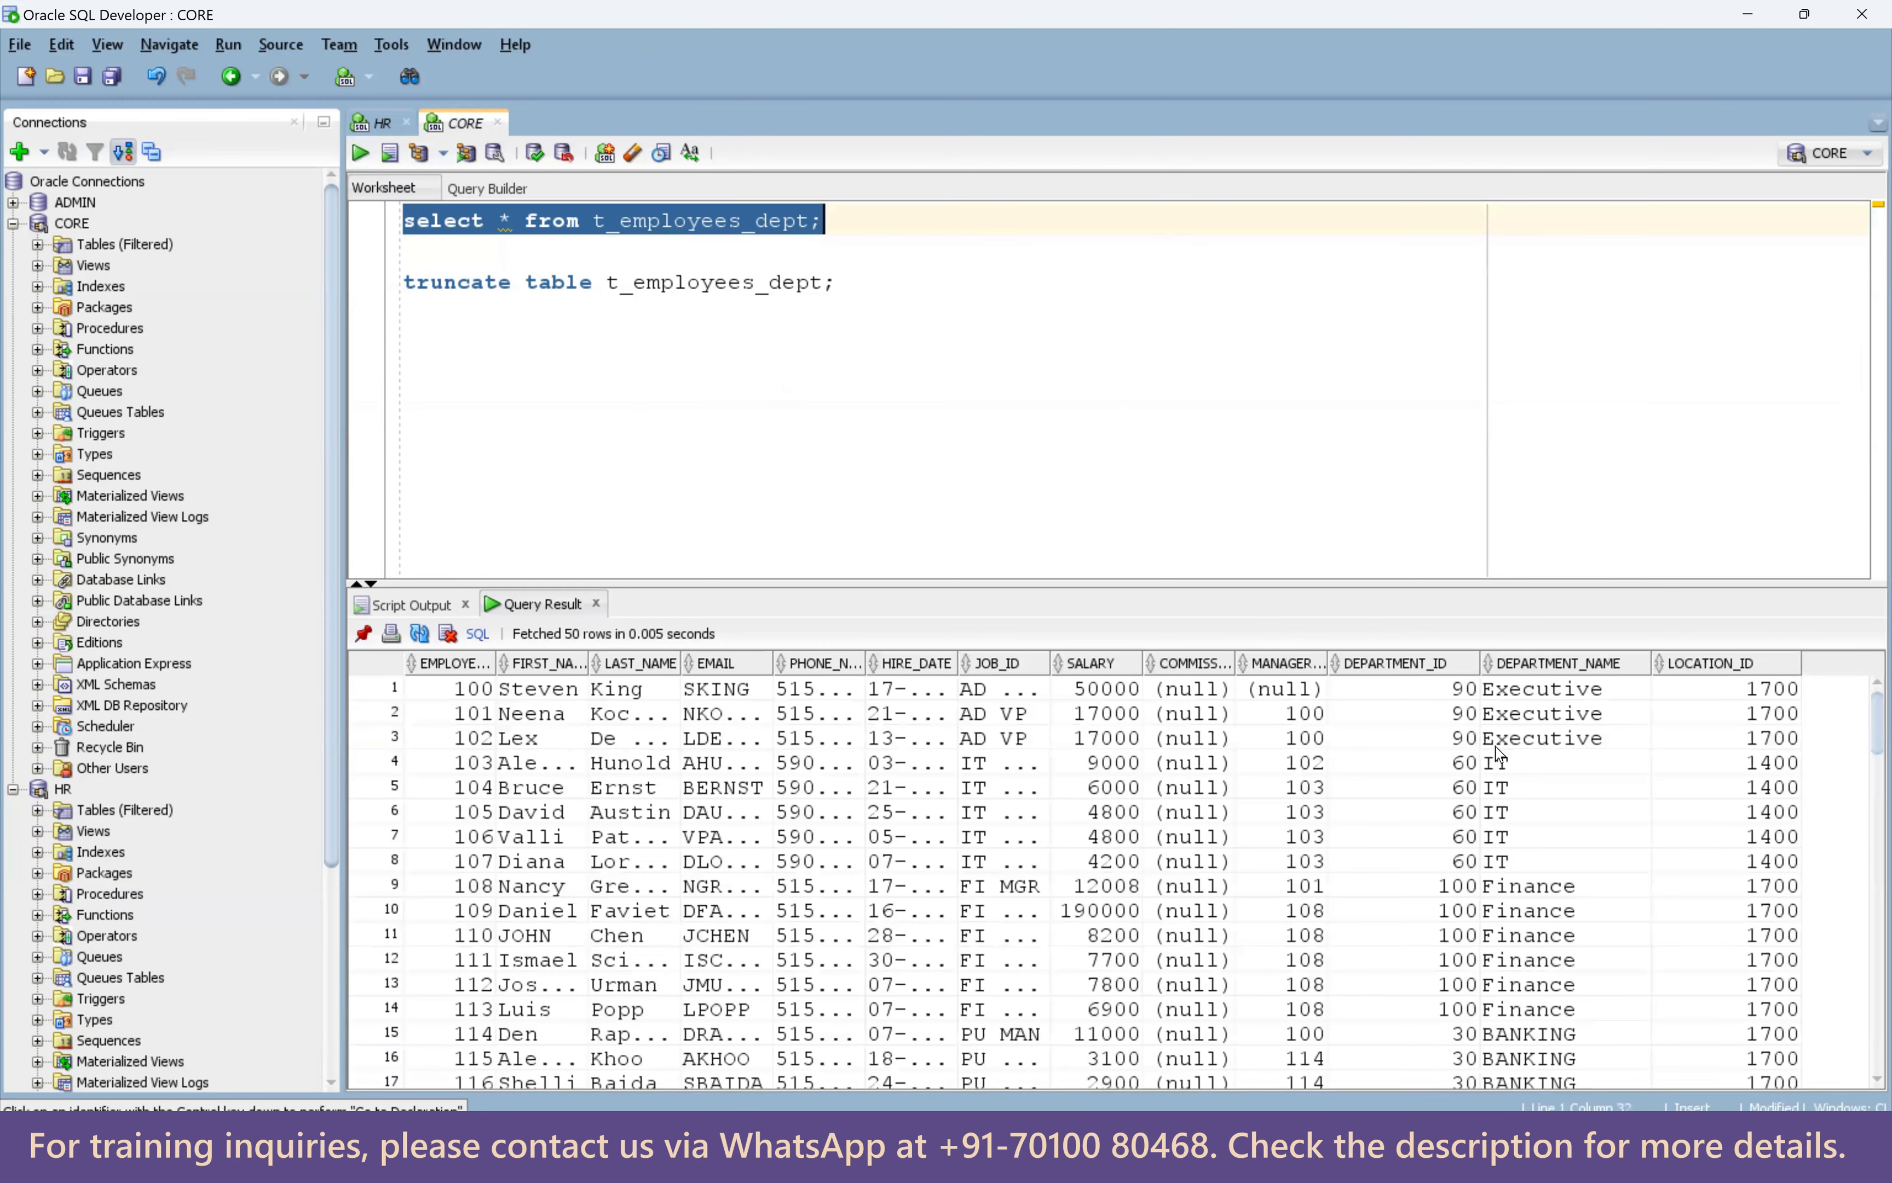
left_click_drag(1454, 818, 1739, 939)
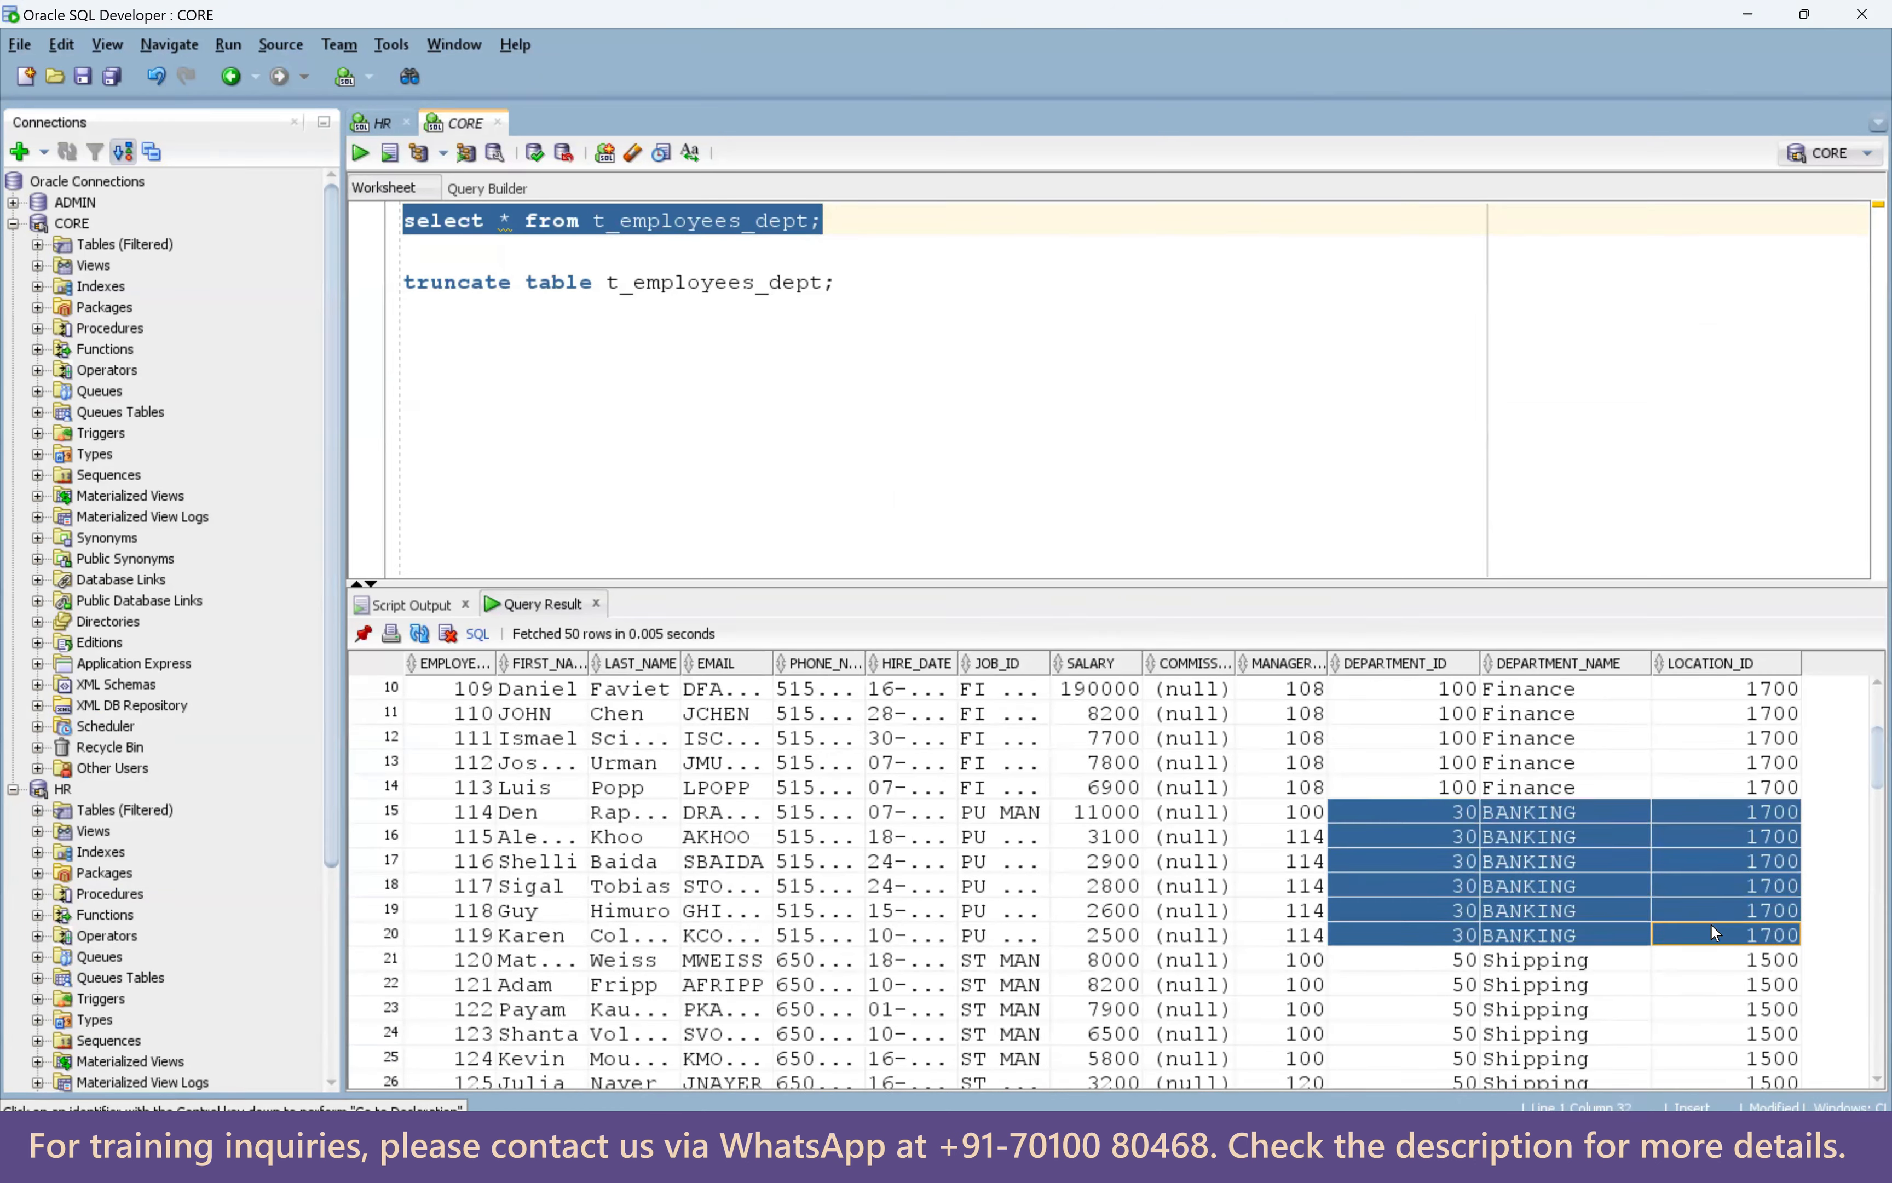
left_click(1567, 816)
left_click_drag(1570, 942, 1459, 824)
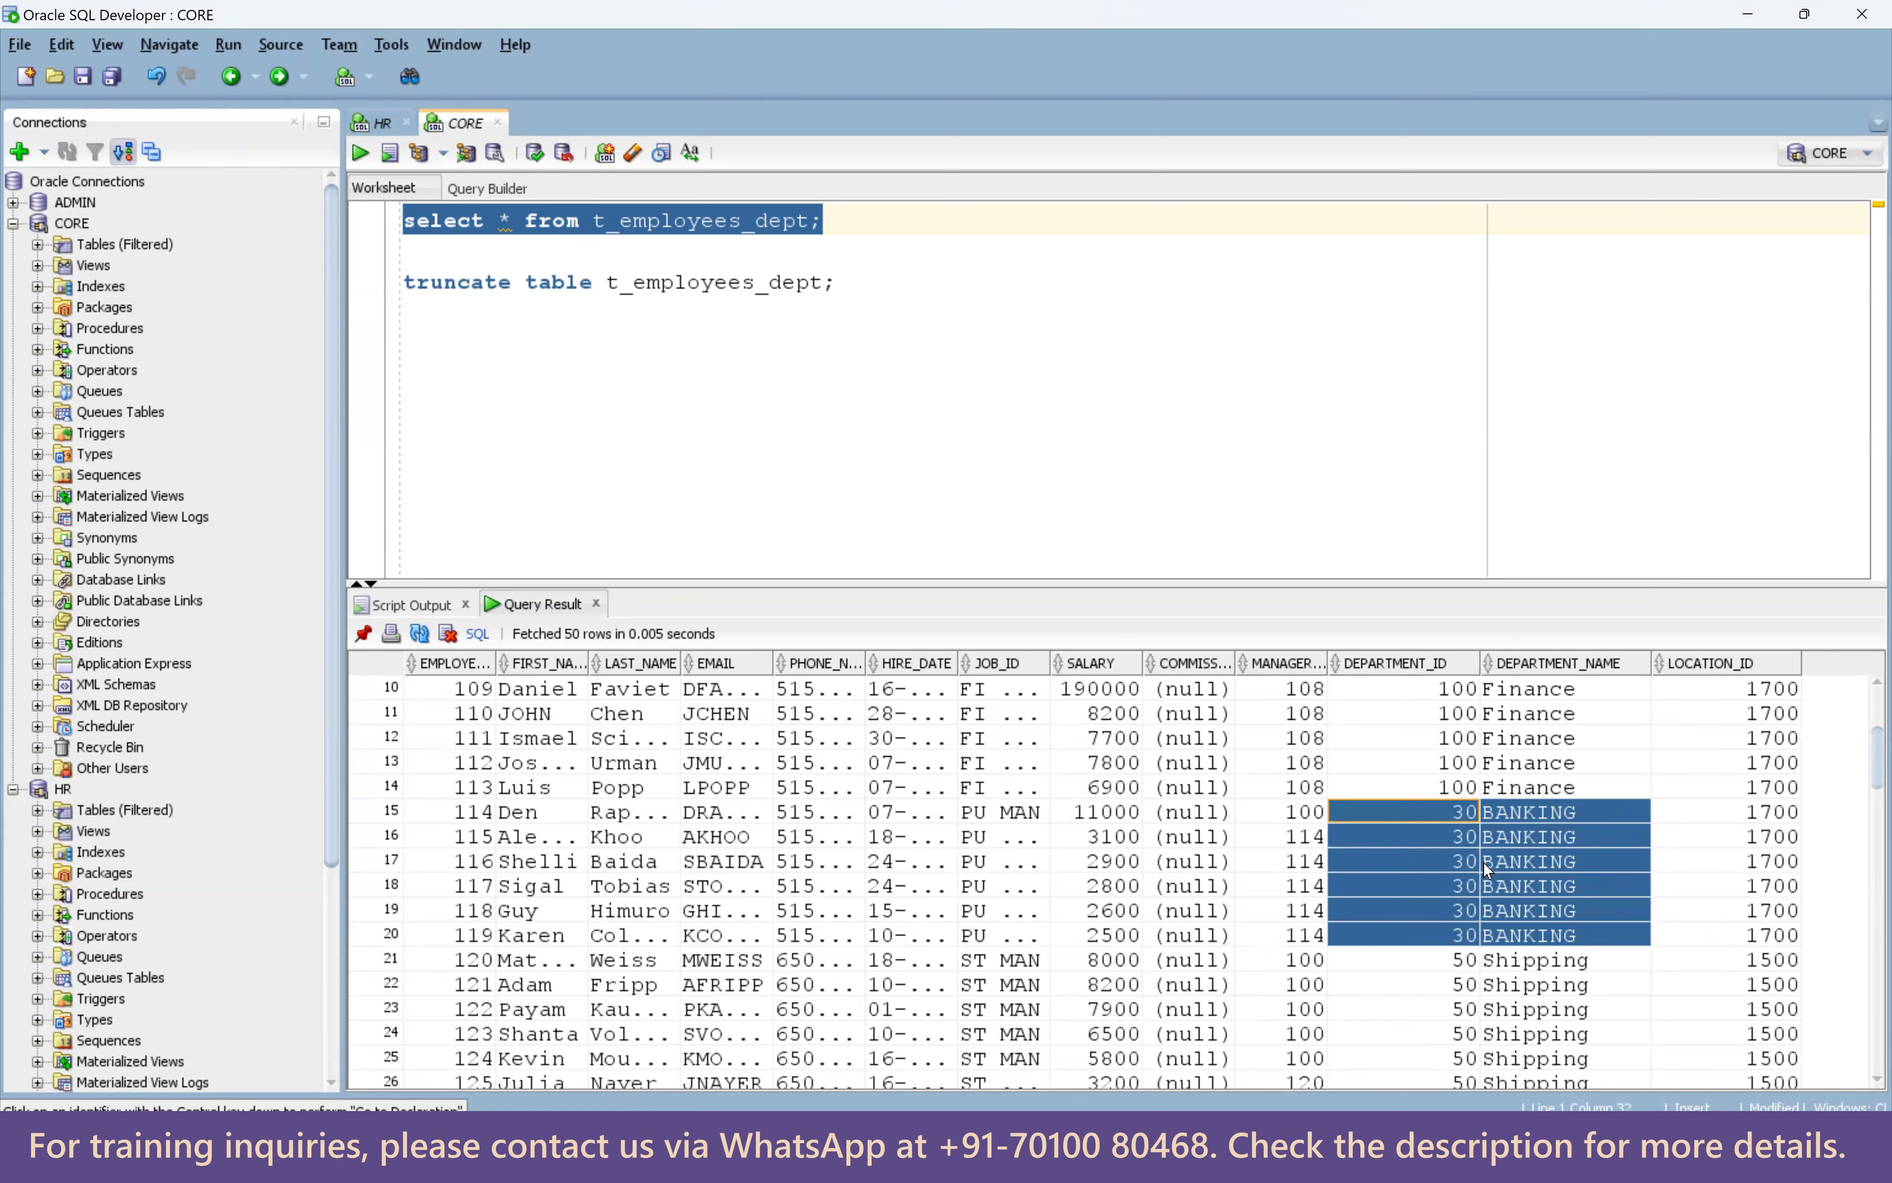
left_click(1465, 812)
left_click(1500, 819)
left_click_drag(1466, 812, 1729, 933)
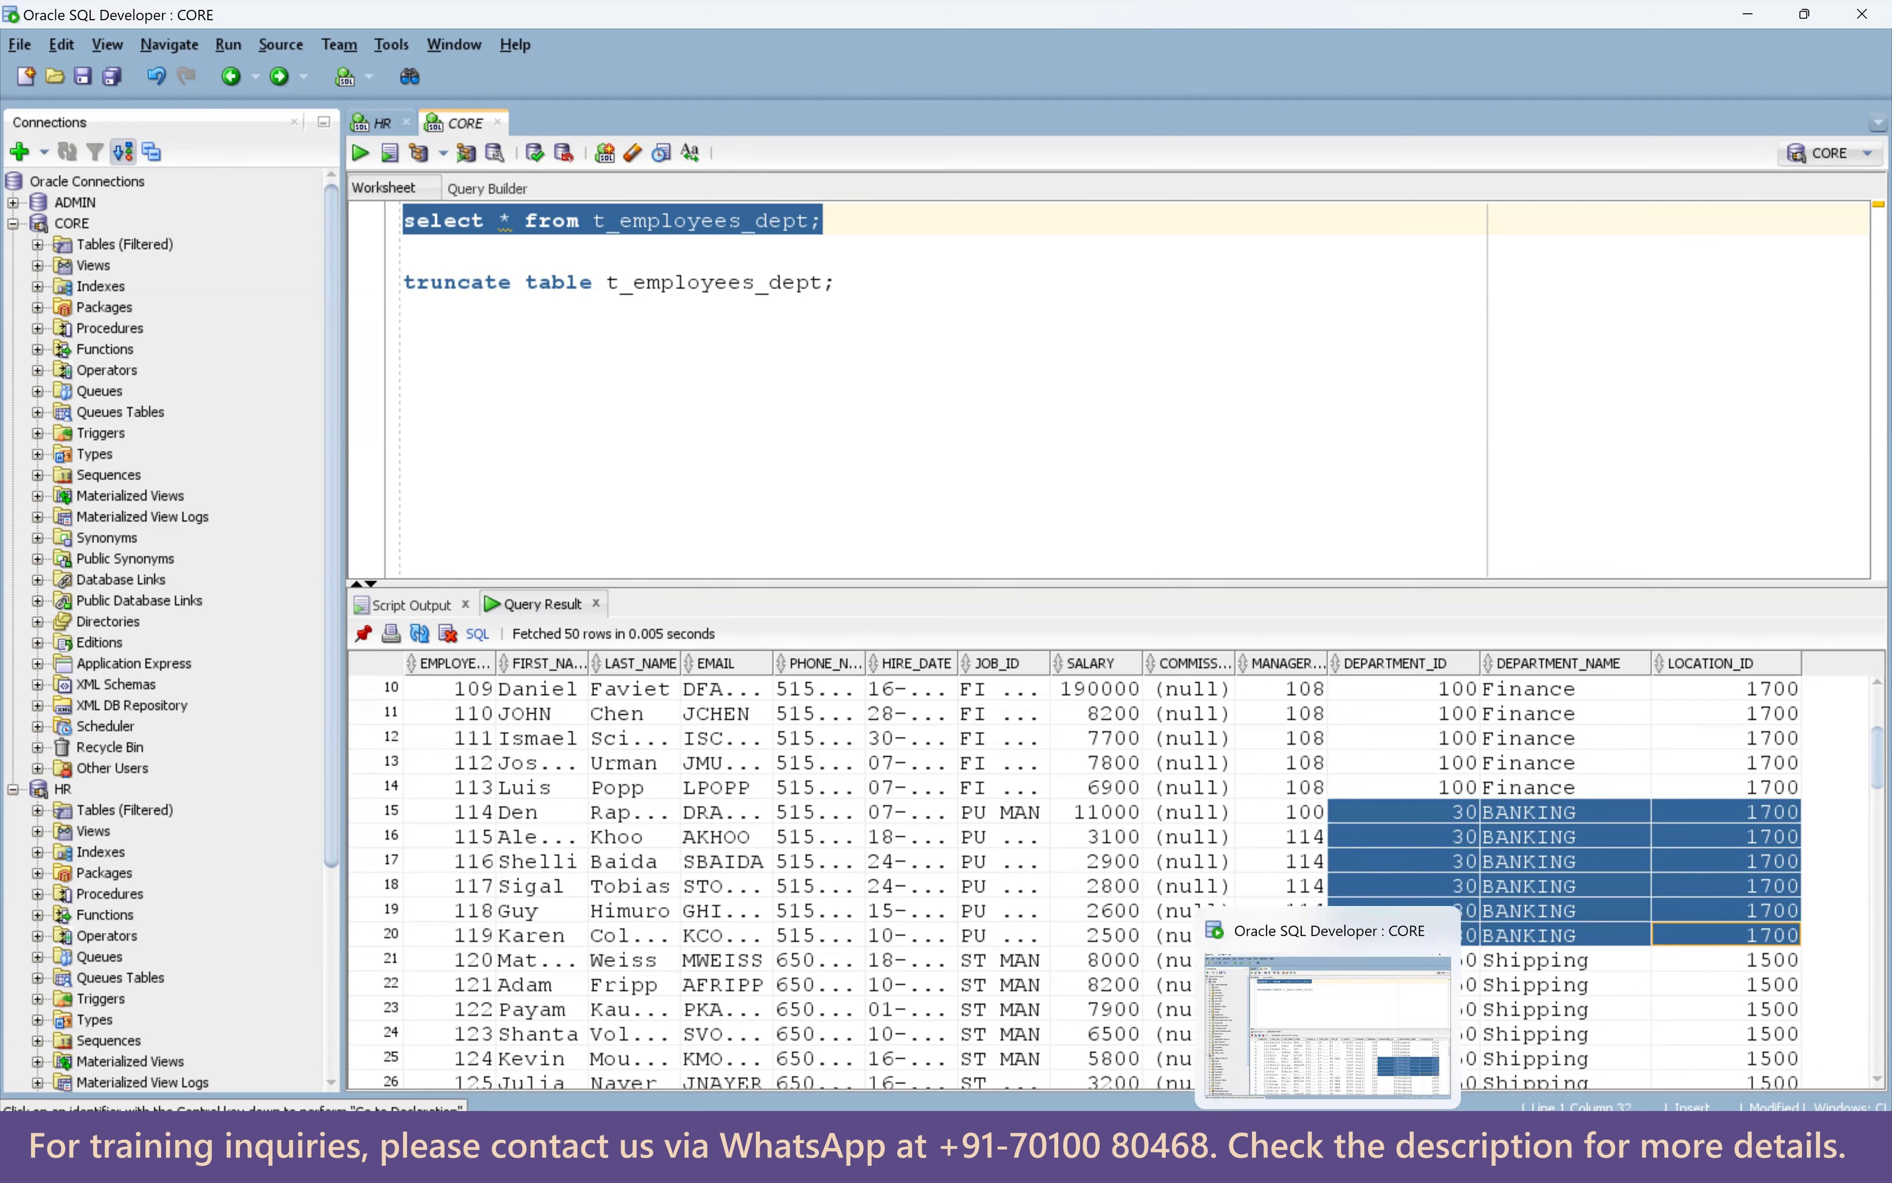
left_click(1217, 1156)
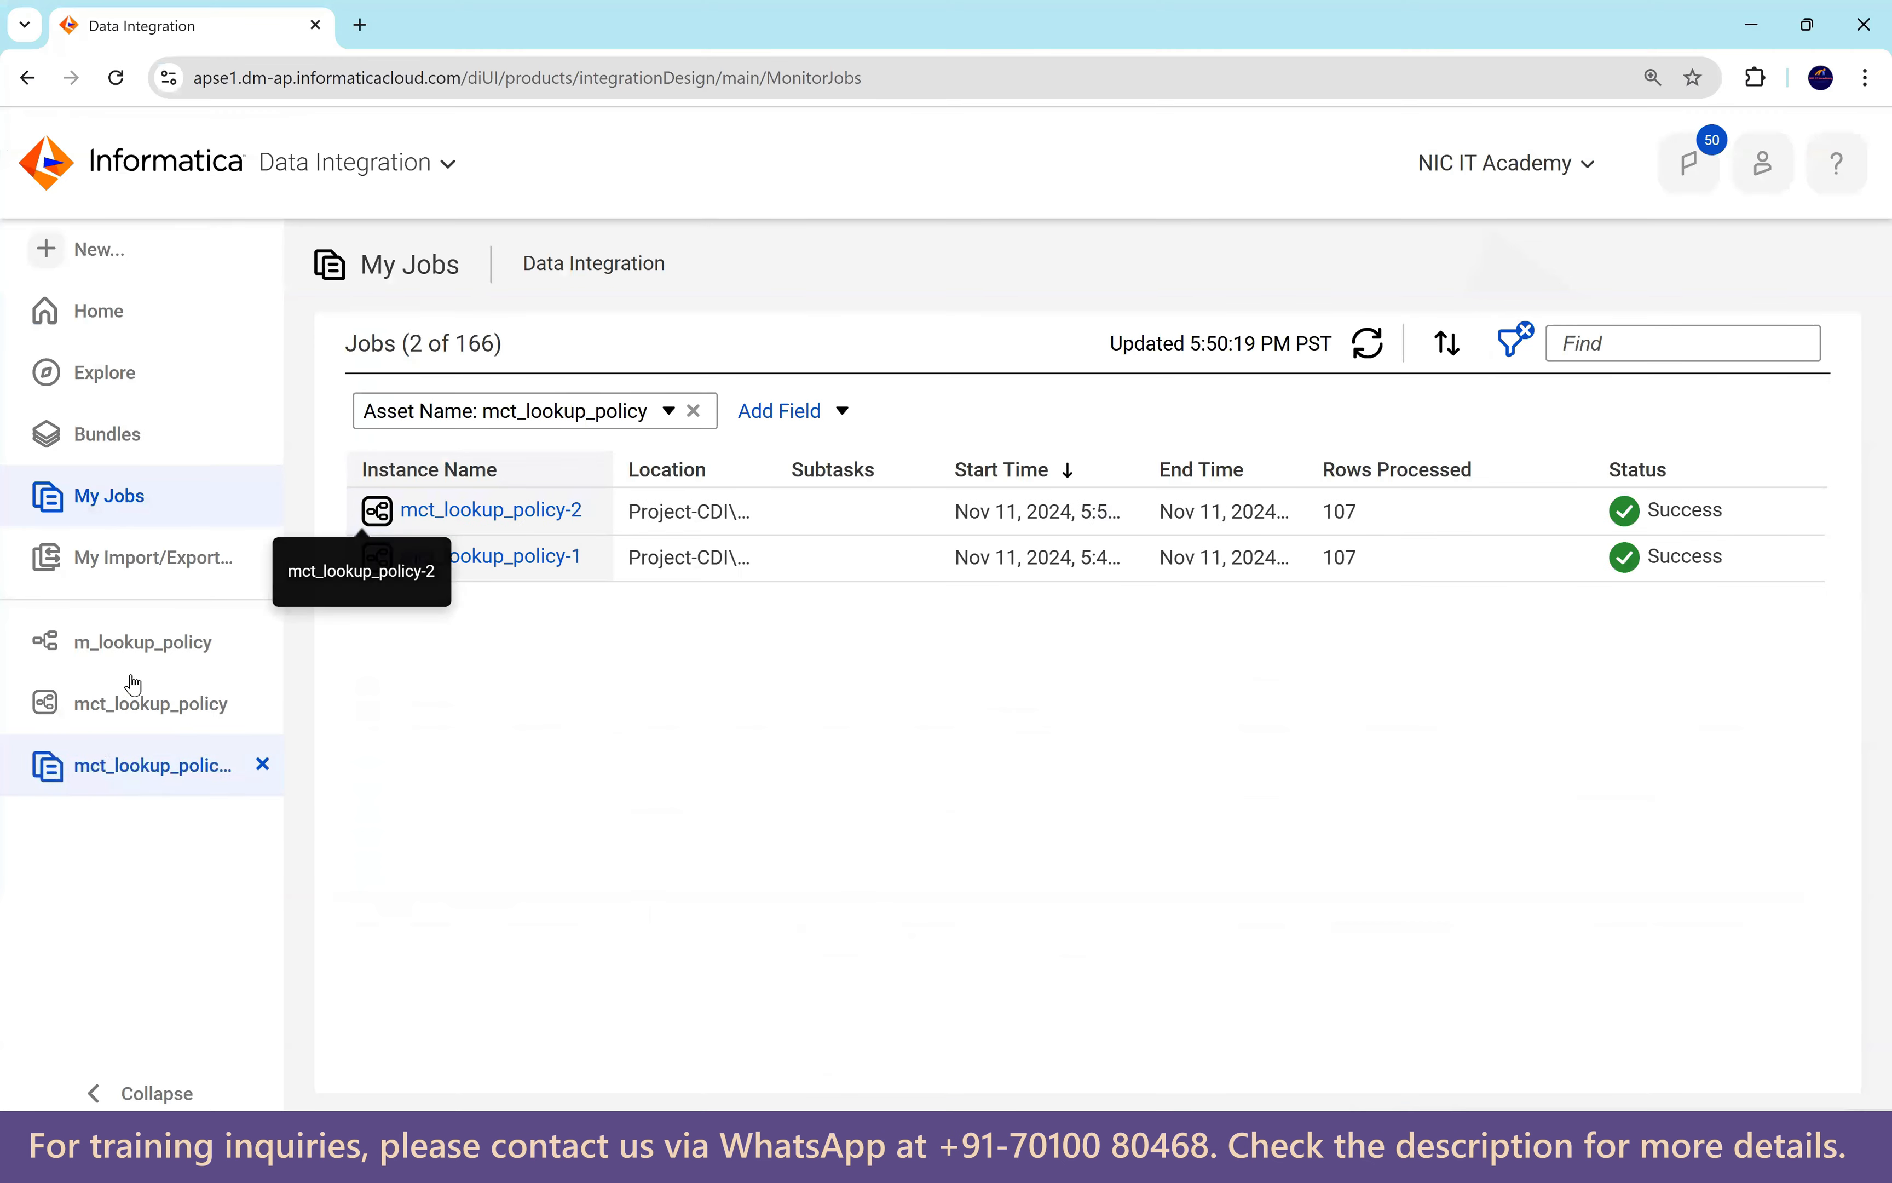
Switch m_lookup_policy's Multiple Matches to Return last row, save, and run mct_lookup_policy.
left_click(137, 643)
left_click(902, 665)
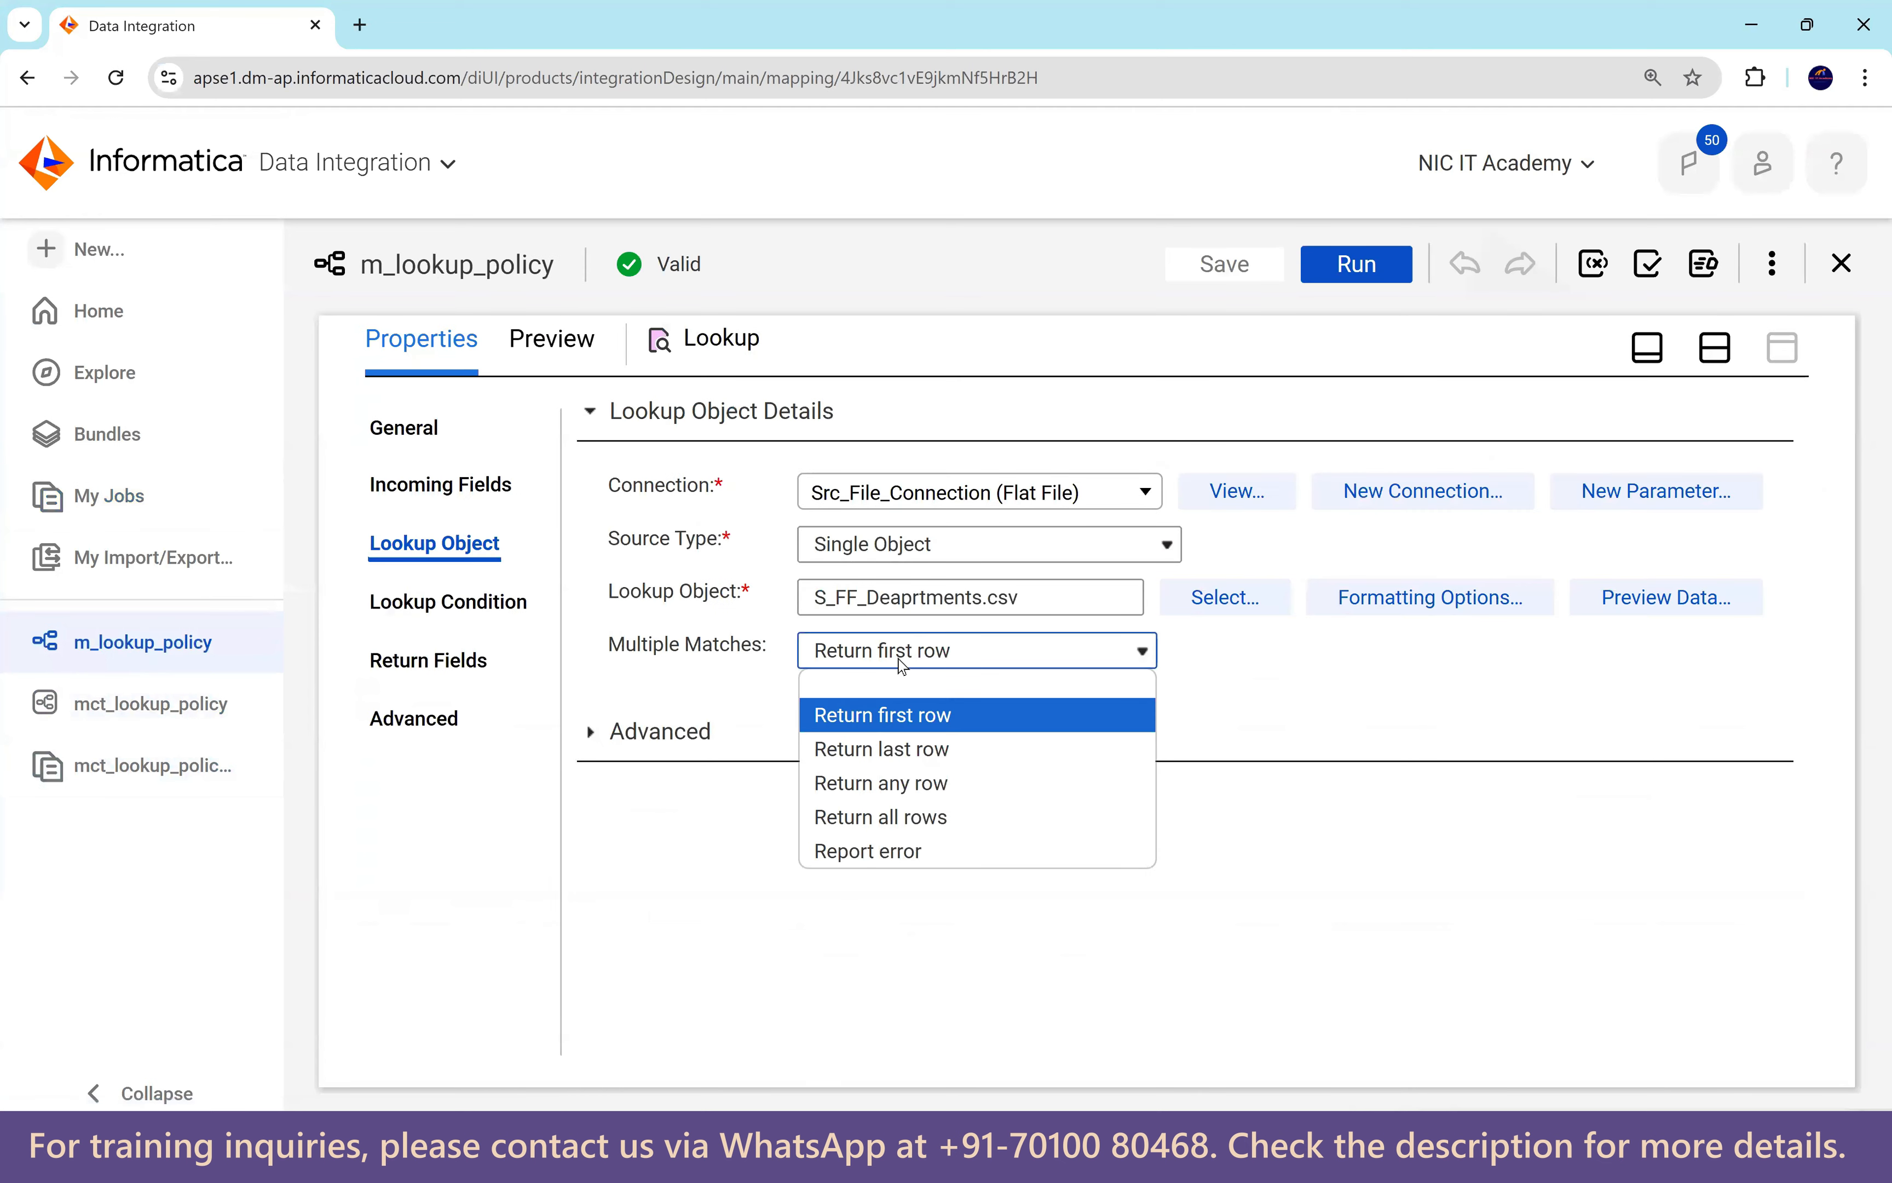
left_click(911, 750)
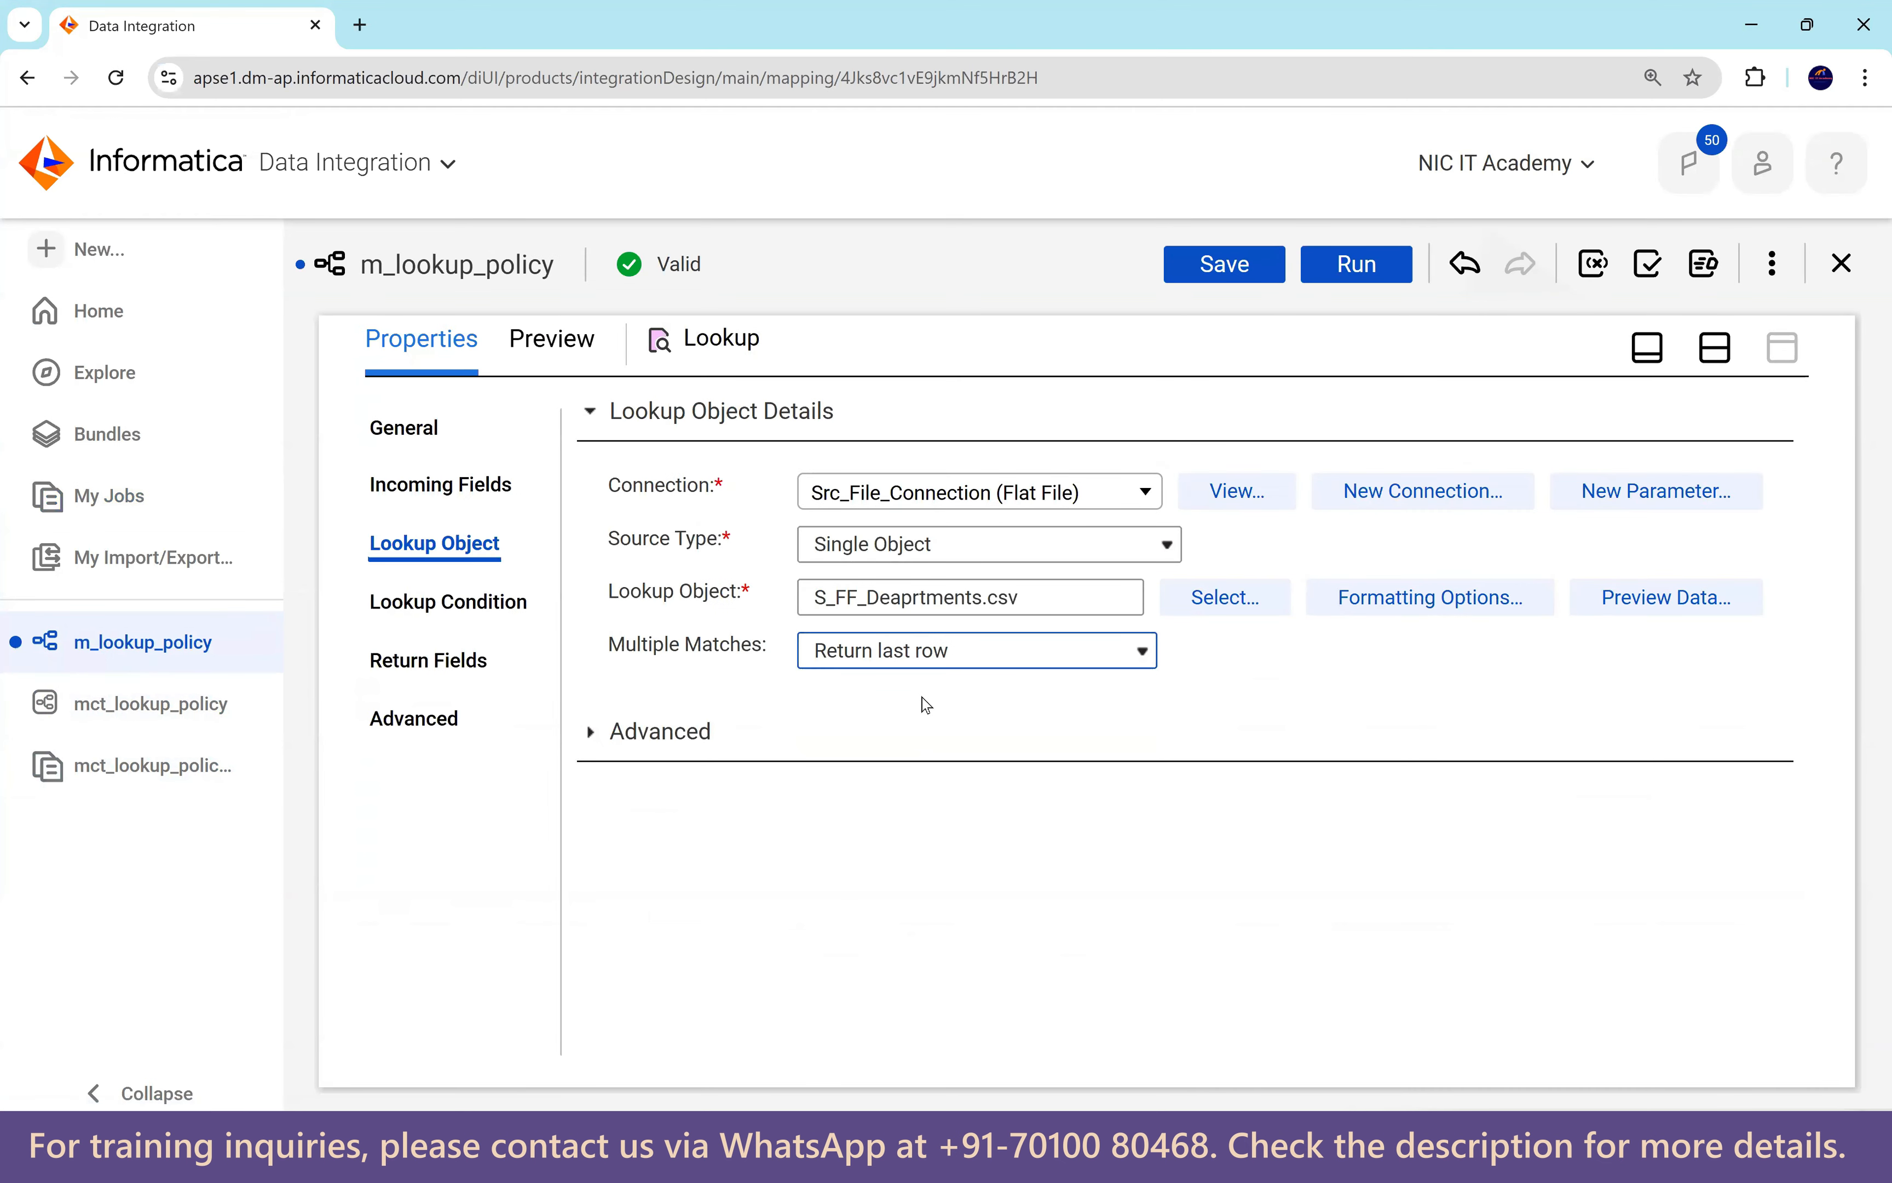
left_click(1215, 266)
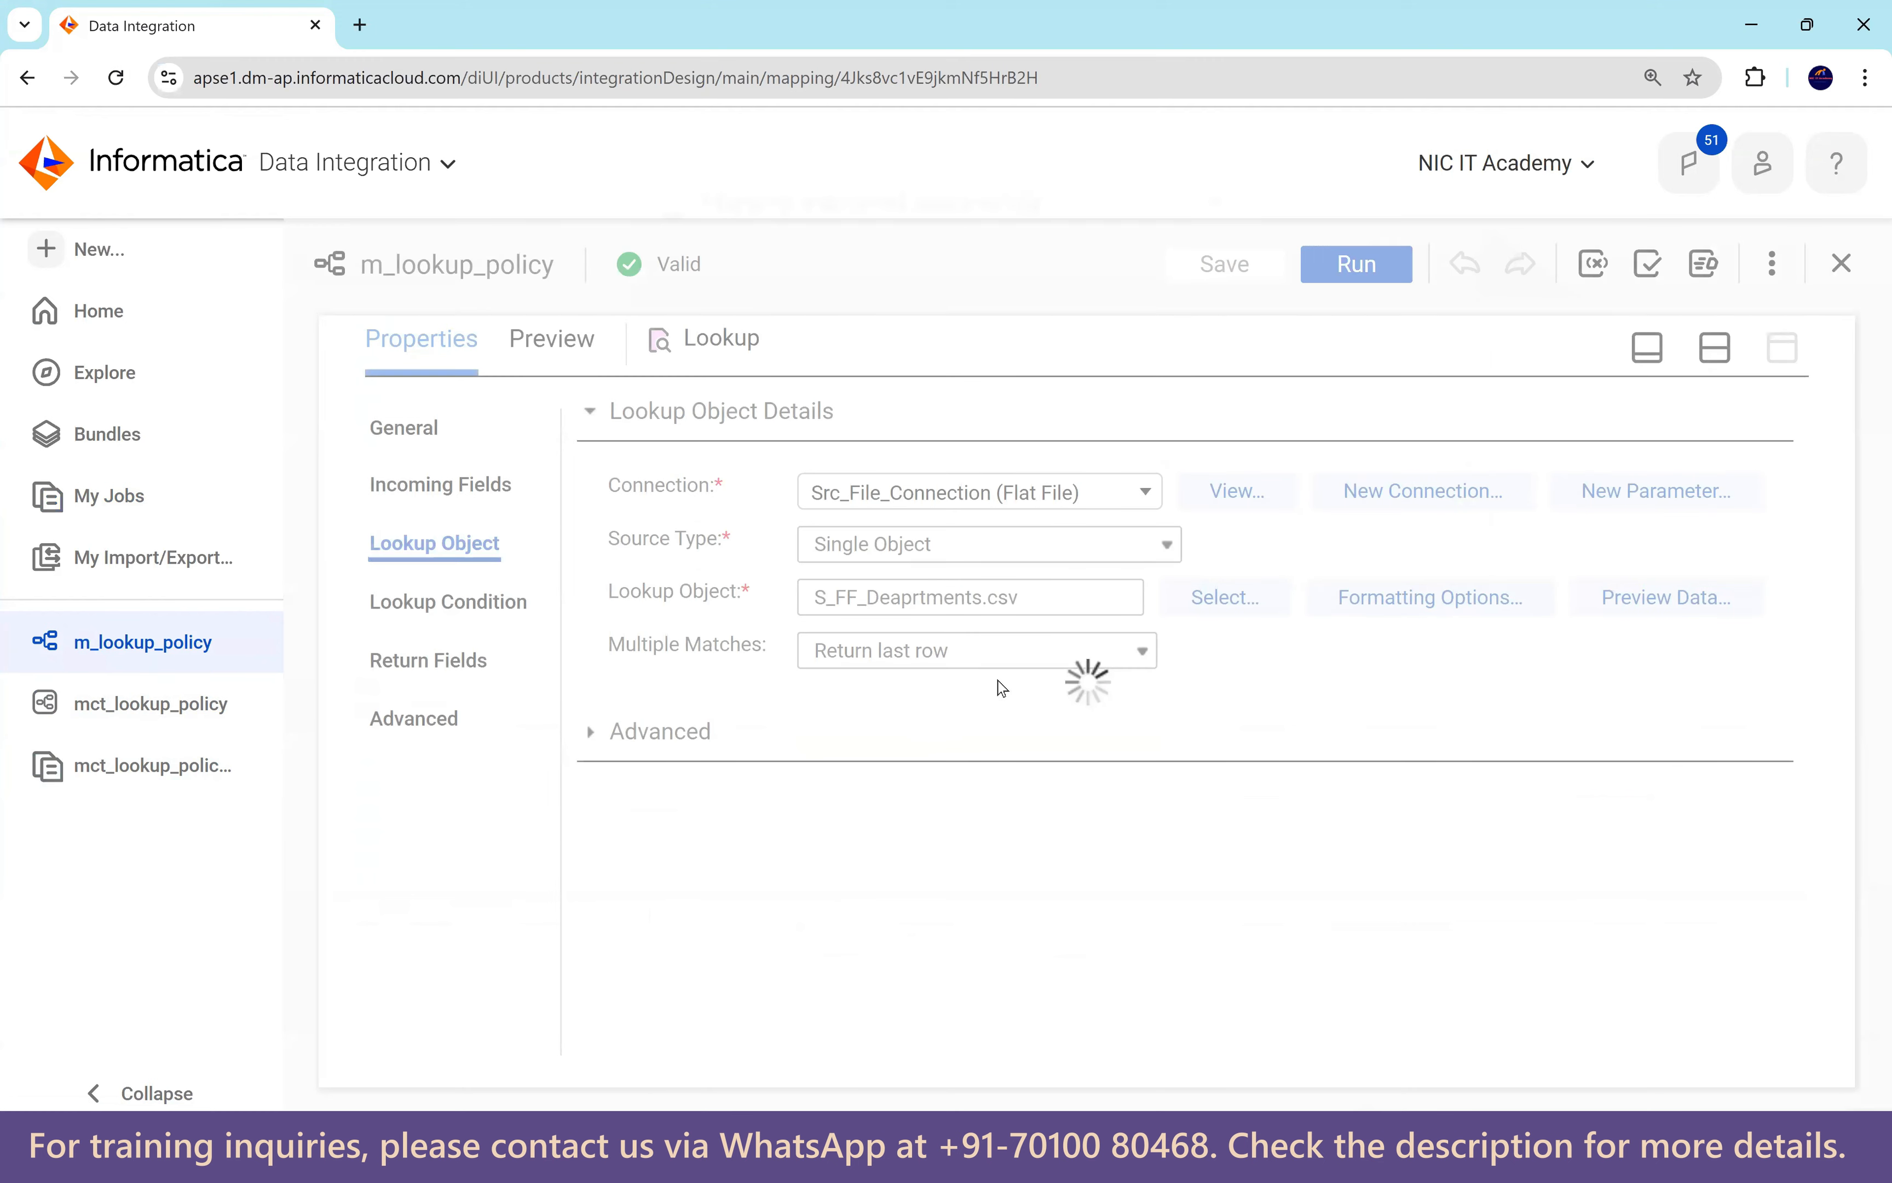
left_click(194, 712)
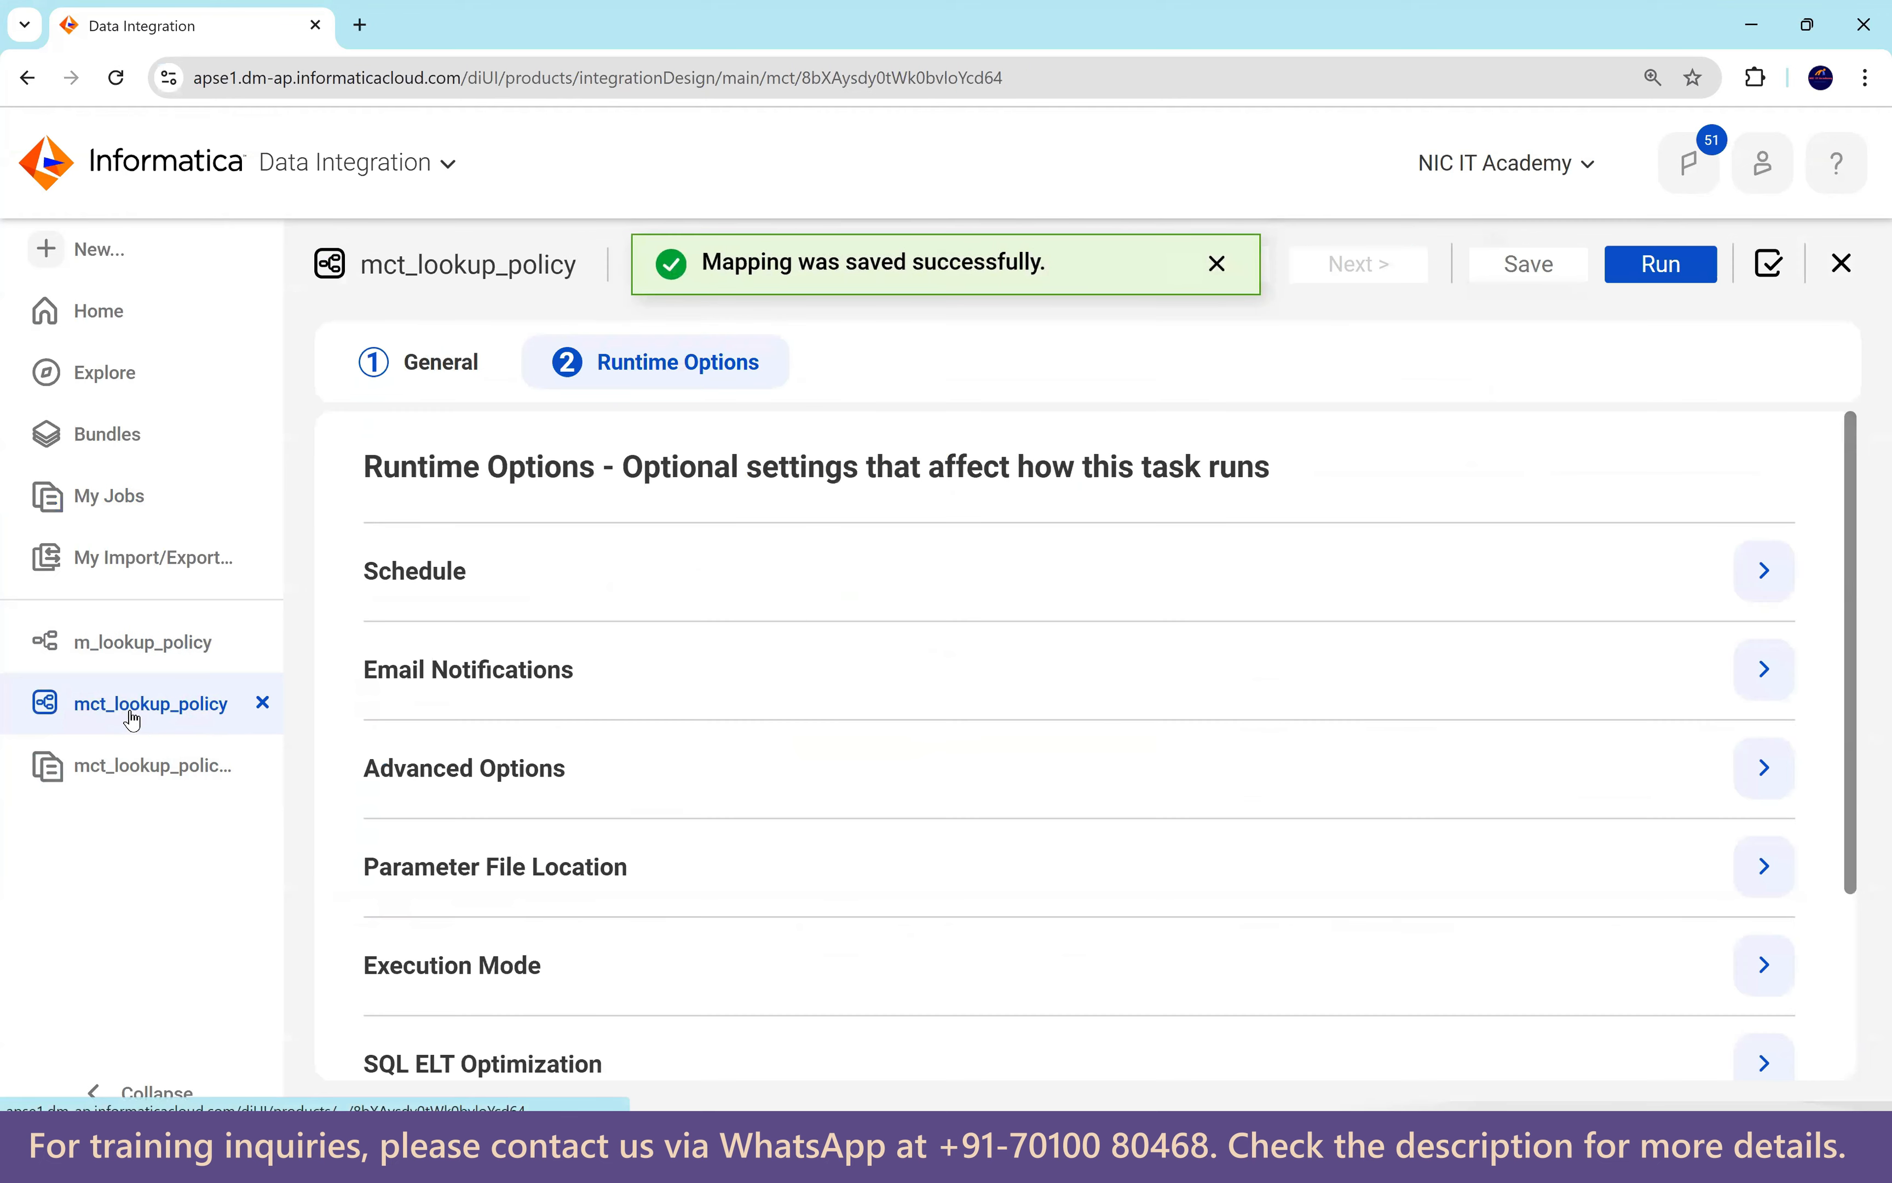
left_click(1675, 271)
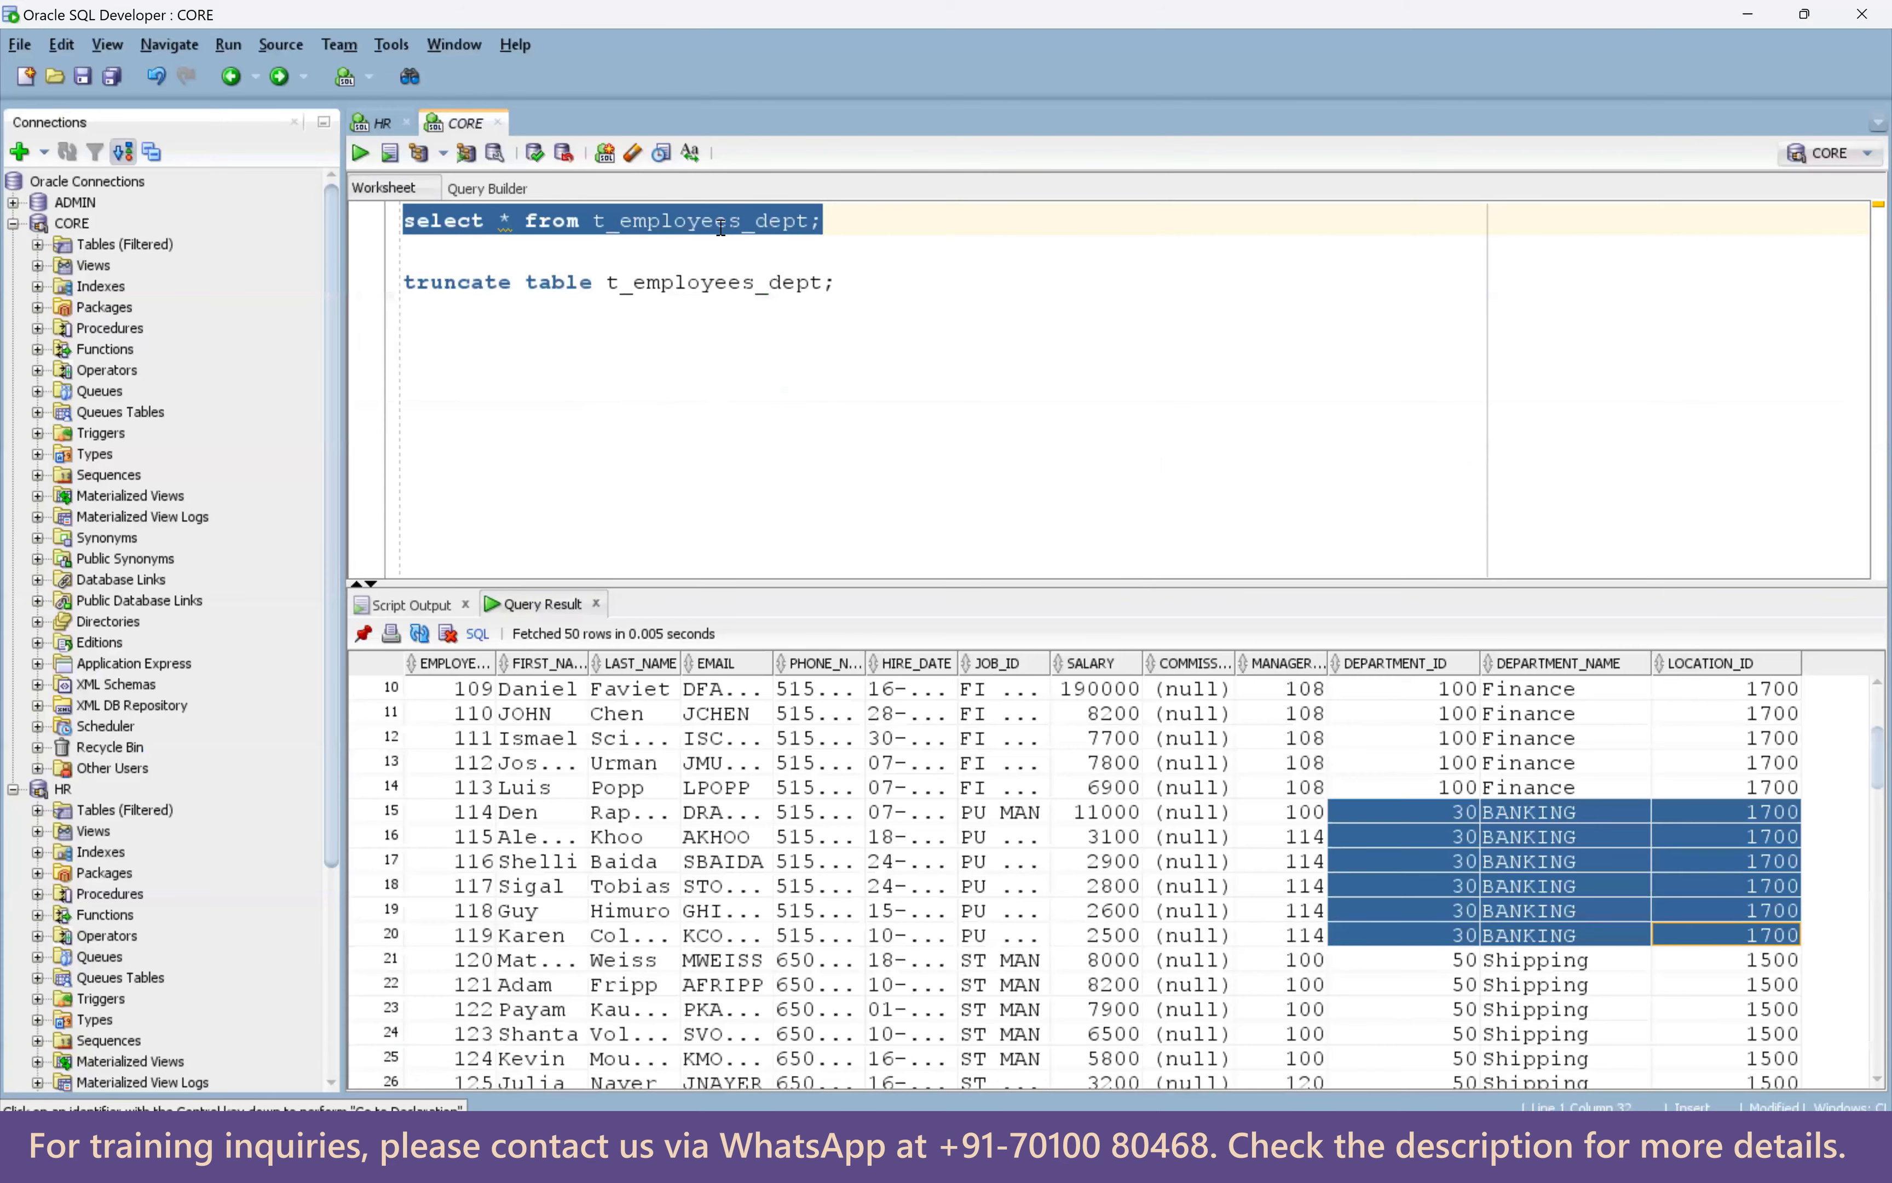
Add a copy of the employee query filtered with where department_id=30.
left_click_drag(845, 219, 354, 207)
key("ctrl+c")
left_click(906, 242)
key("Return")
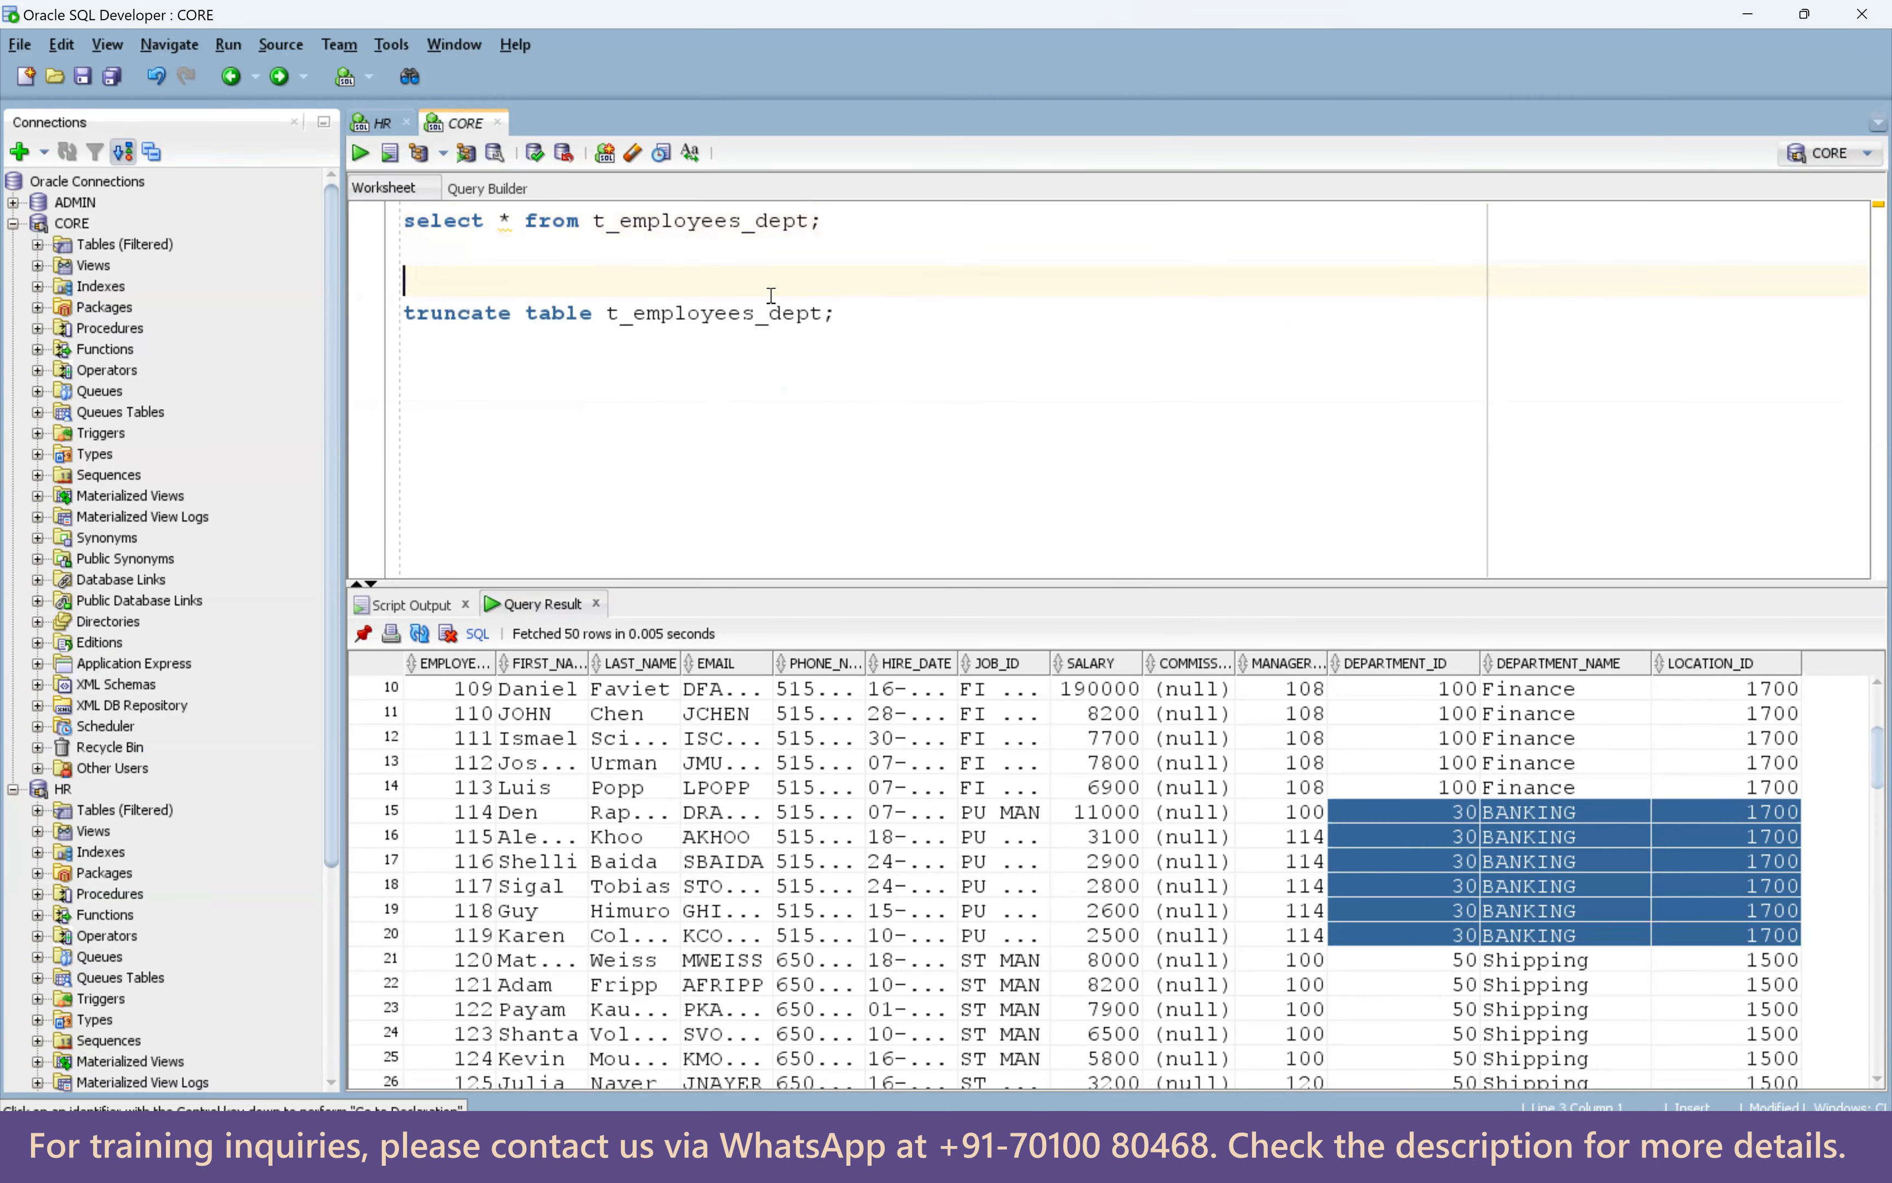
key("ctrl+v")
key("Return")
left_click(811, 283)
type("where")
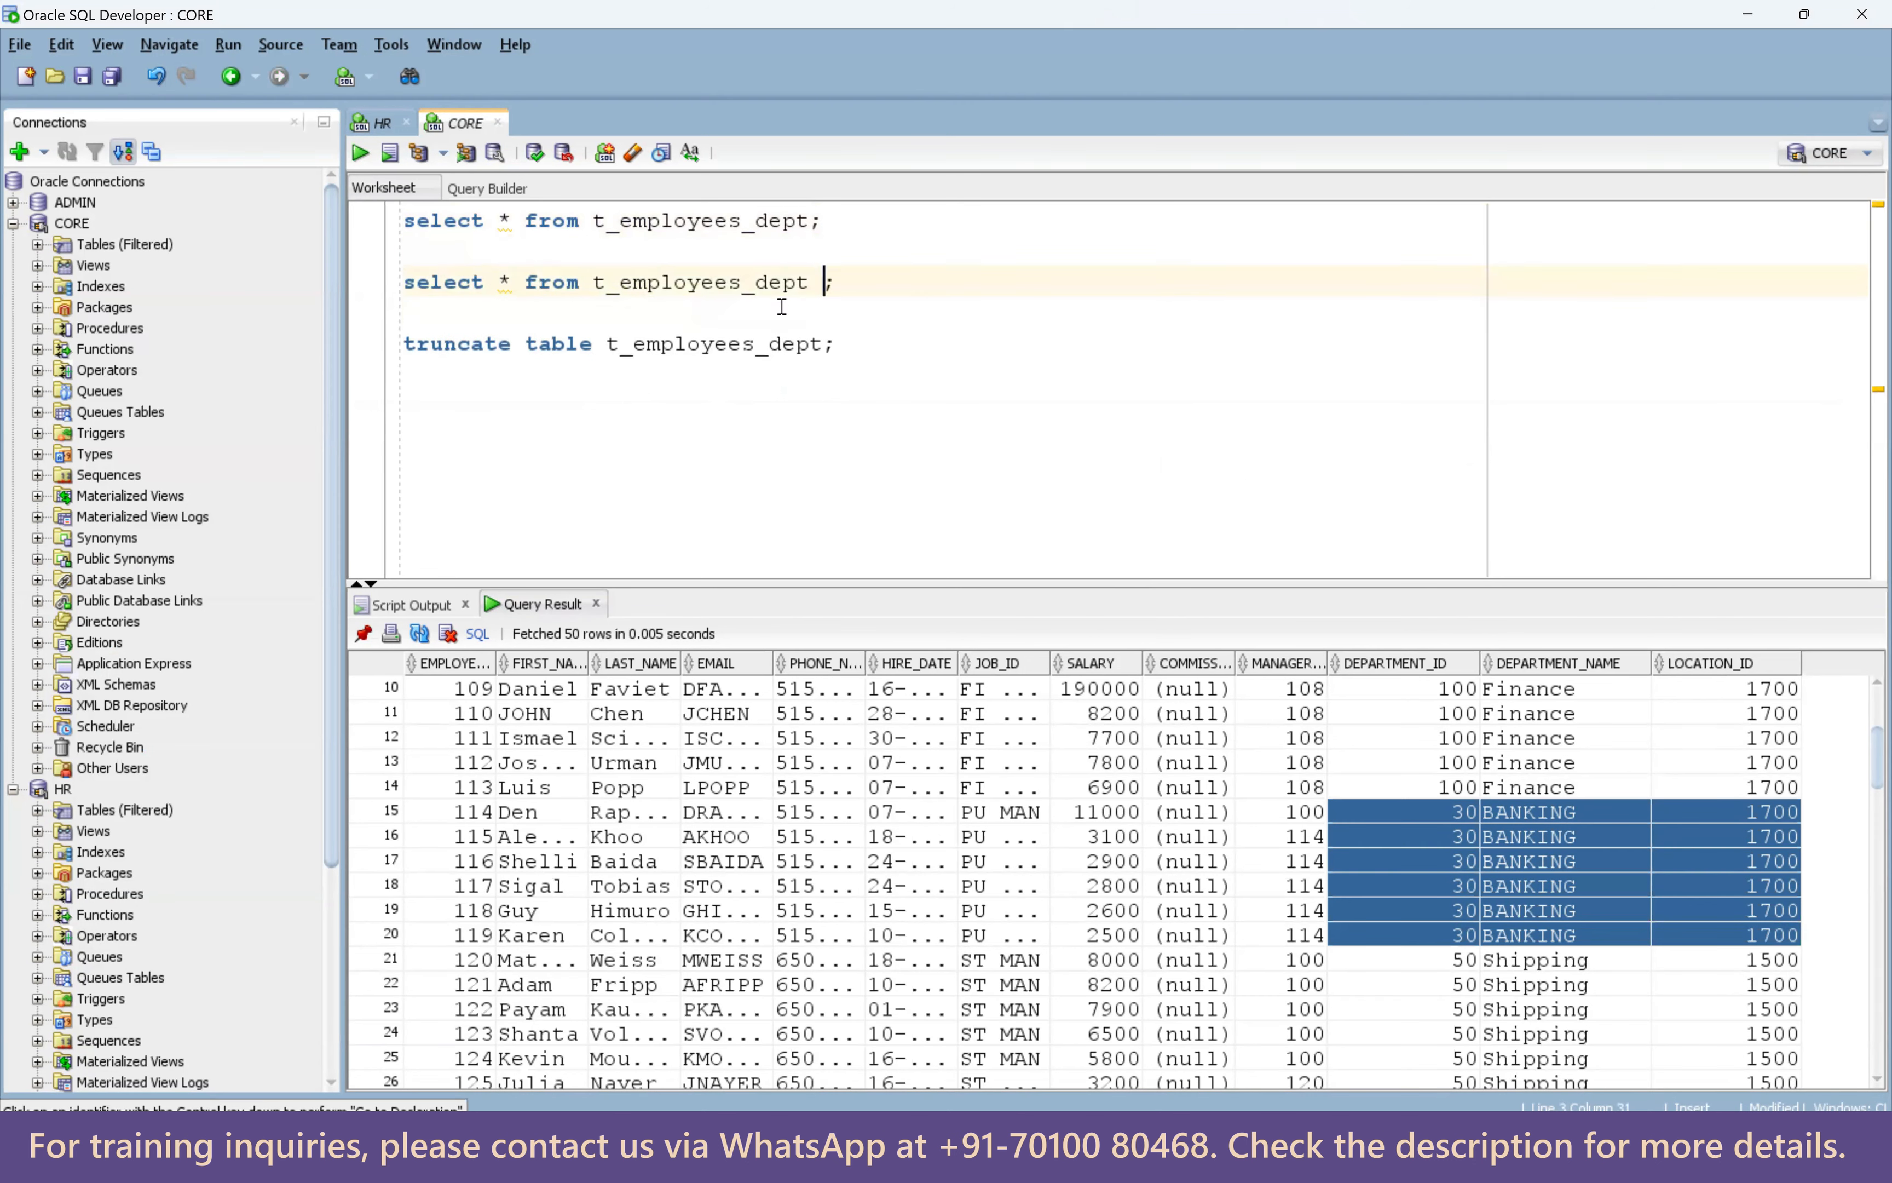
type(" deprt")
key("BackSpace")
key("BackSpace")
type("artment_id=3")
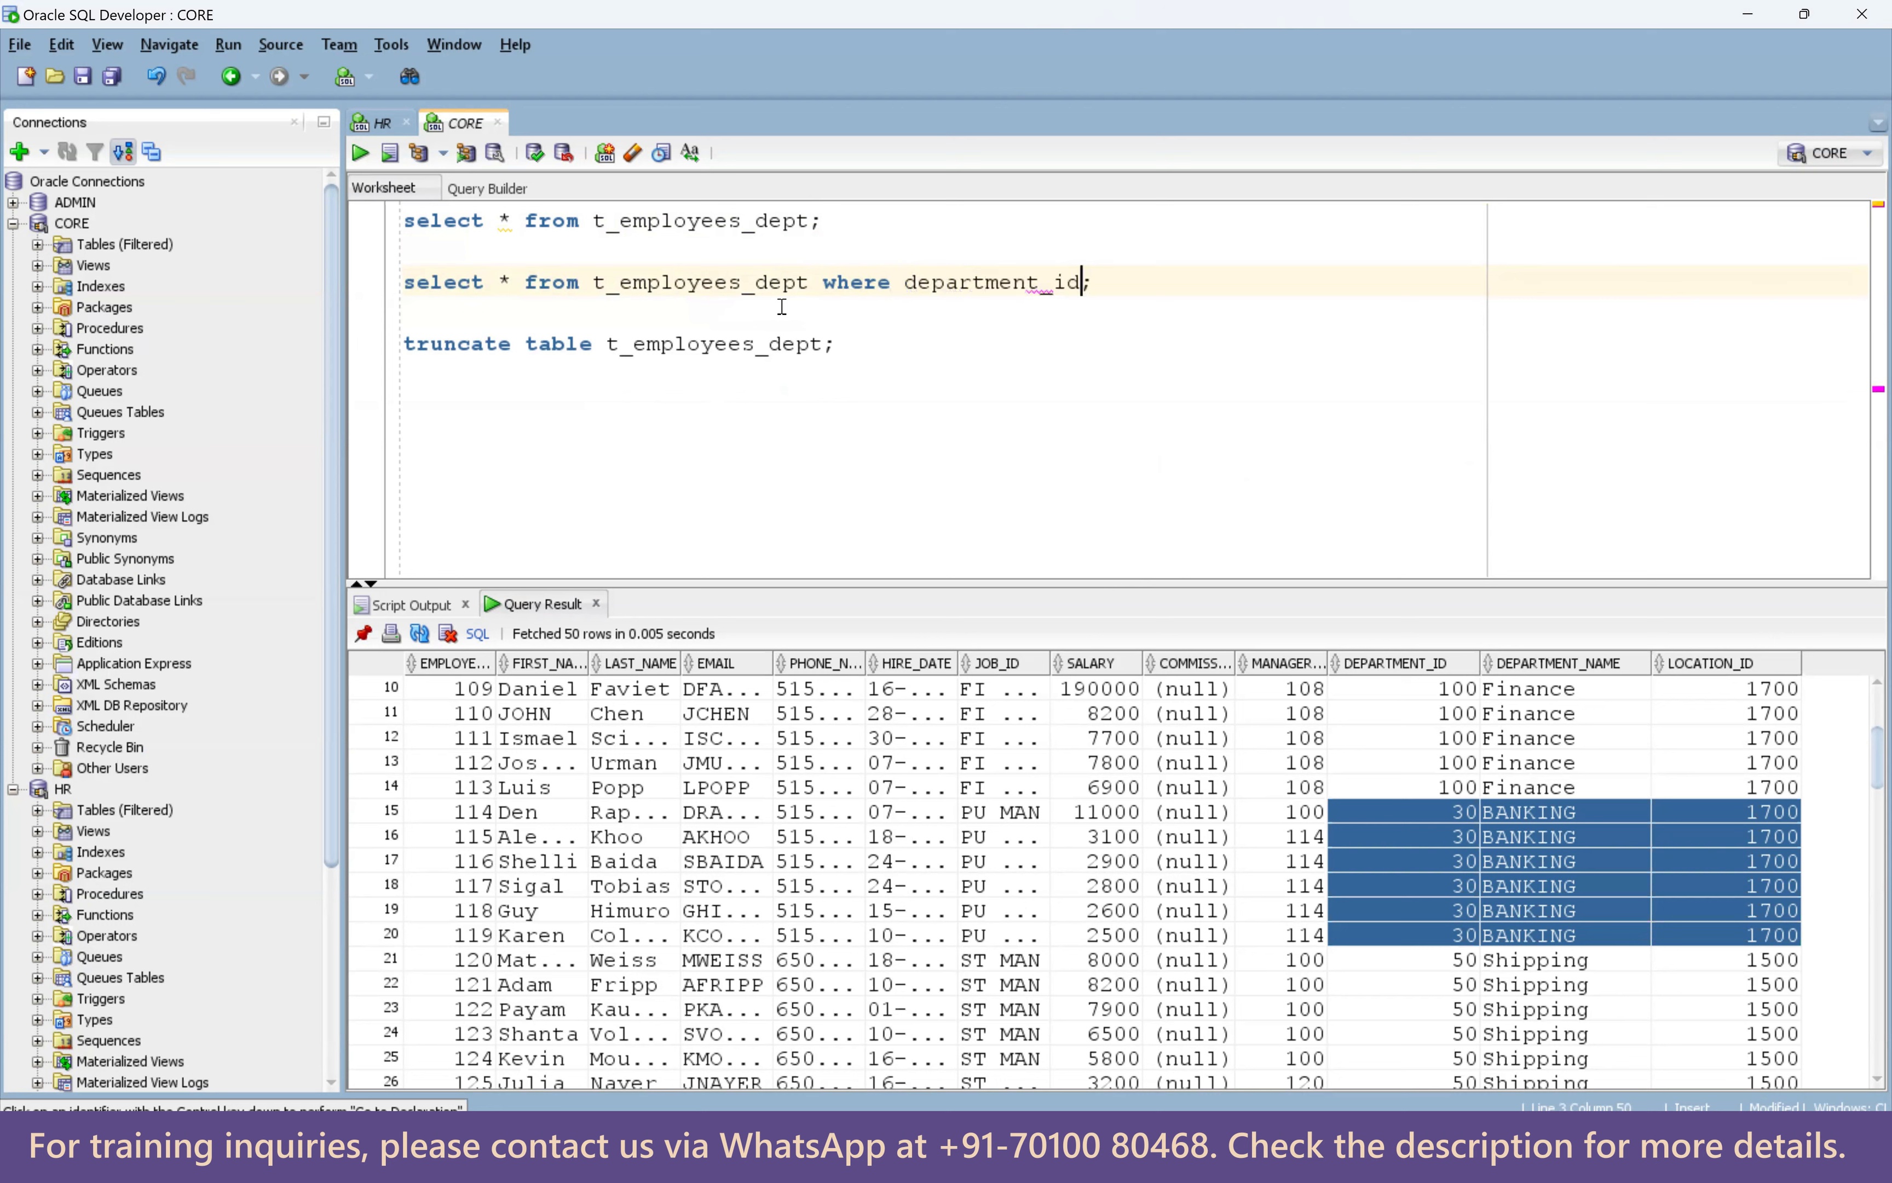
type("0")
Re-run the full employee query and count its rows: 107.
left_click(783, 224)
key("ctrl+Return")
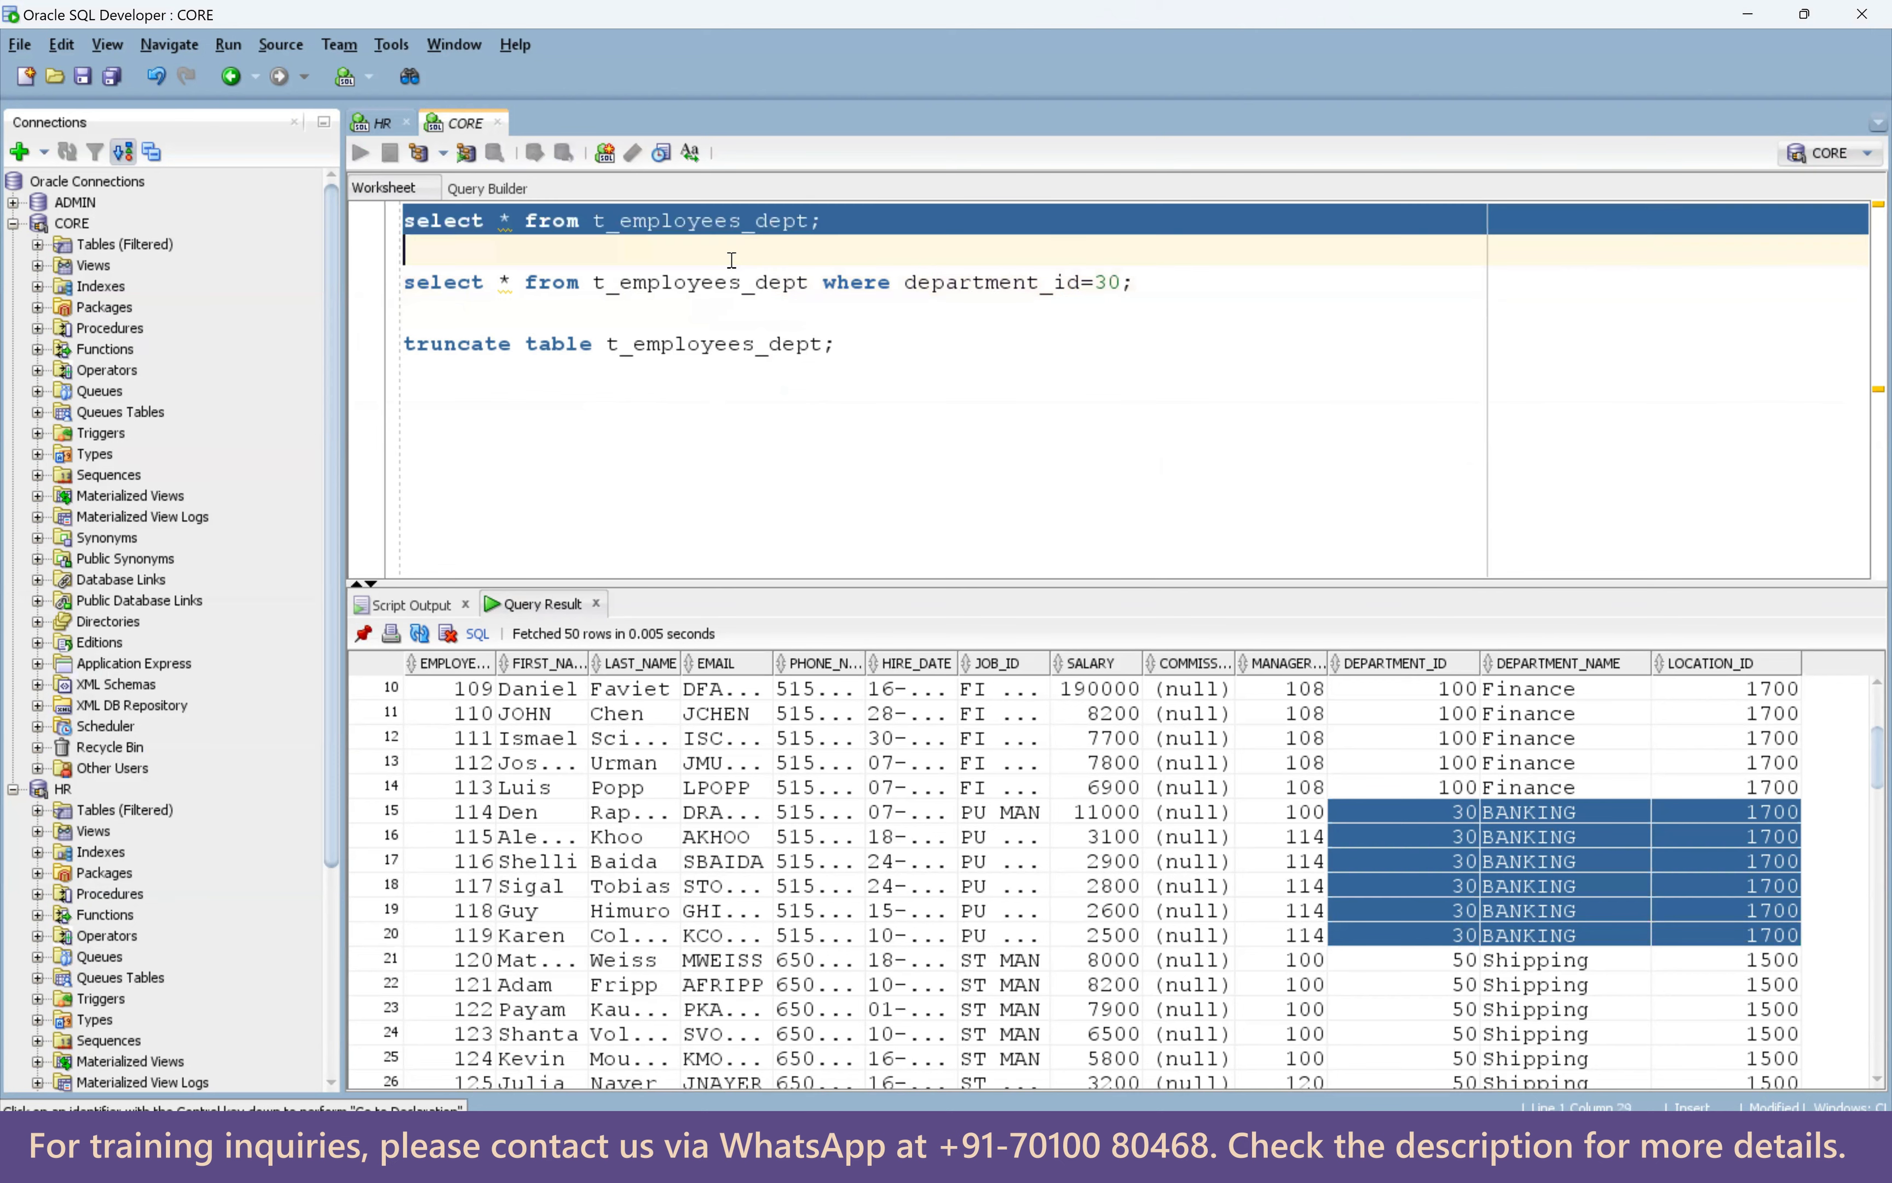
scroll(1540, 916, "down", 3)
left_click_drag(1459, 818, 1754, 939)
left_click(997, 277)
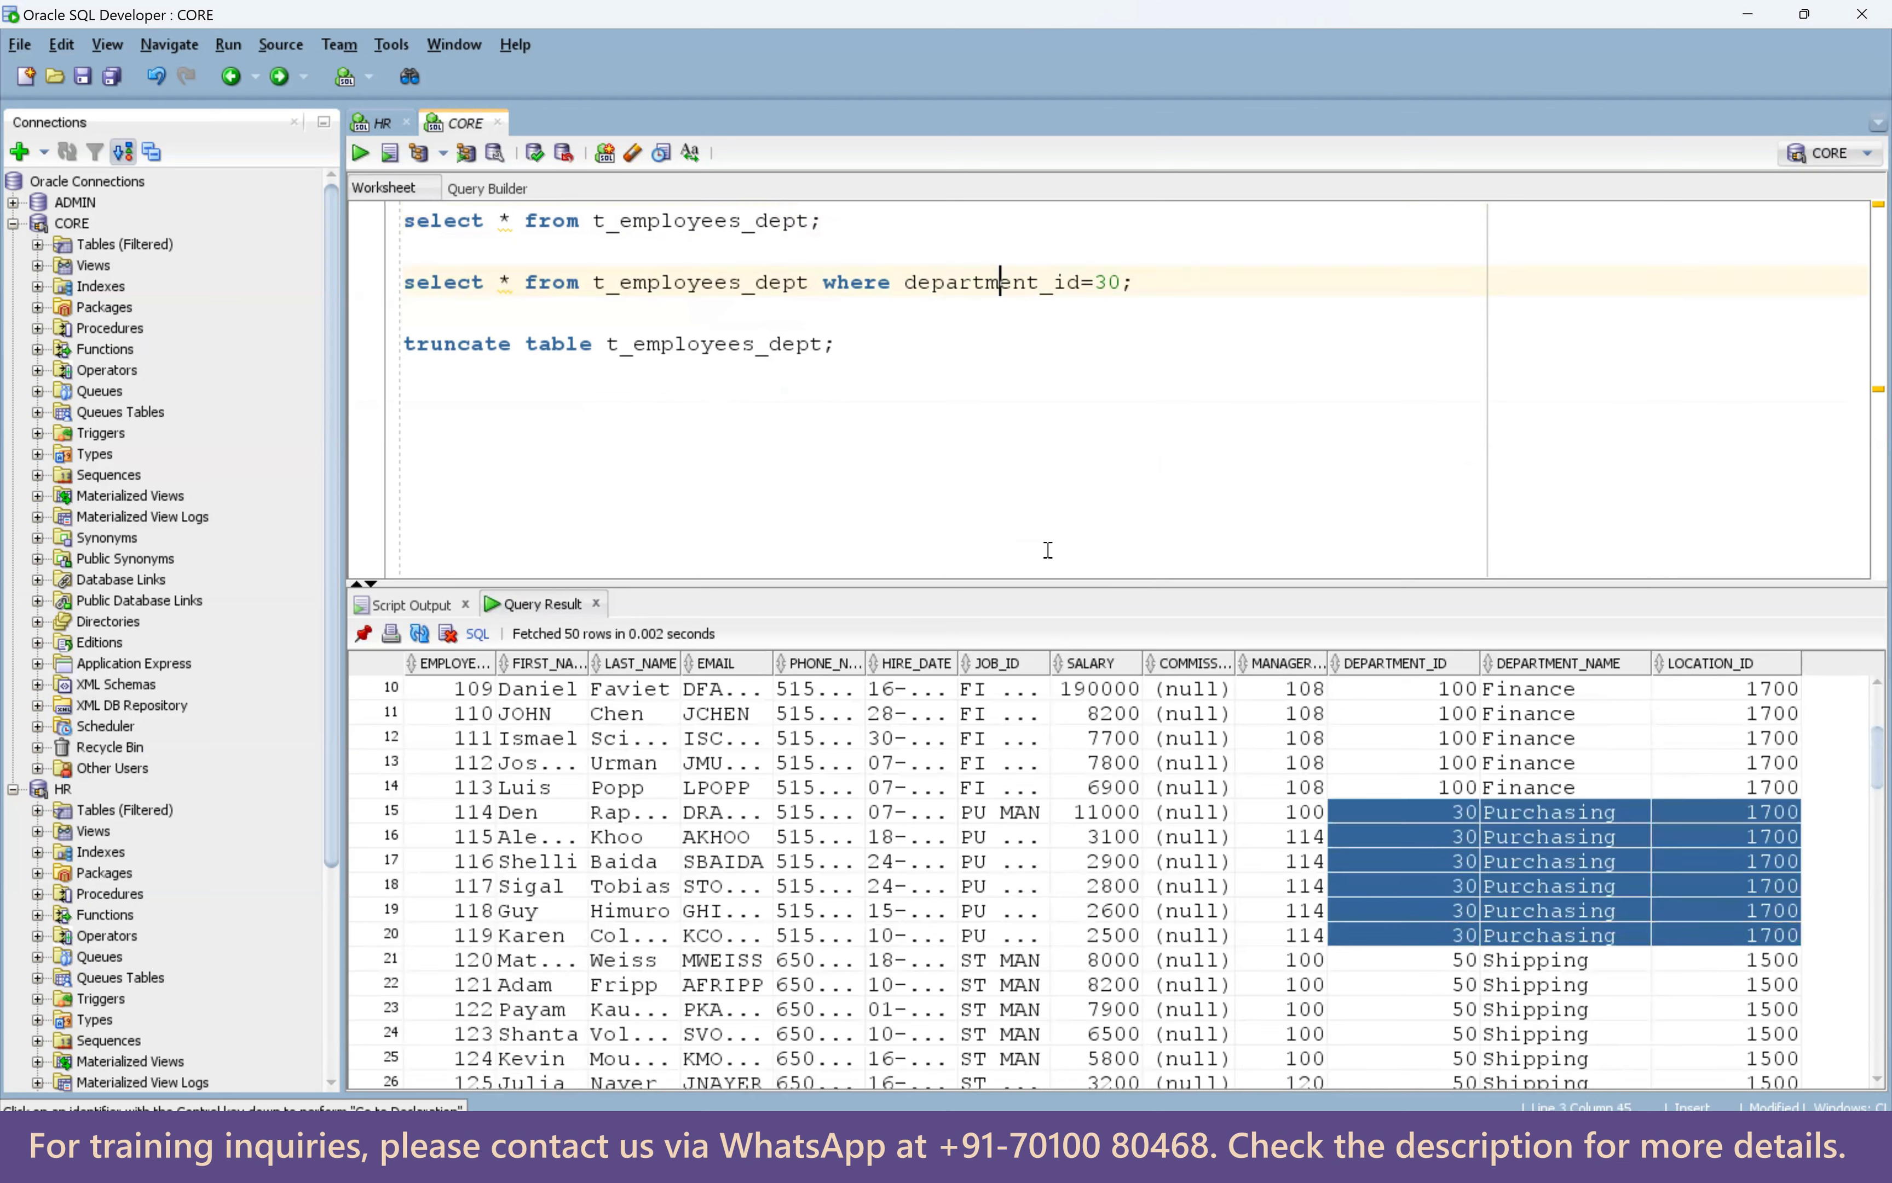
right_click(958, 727)
left_click(1041, 818)
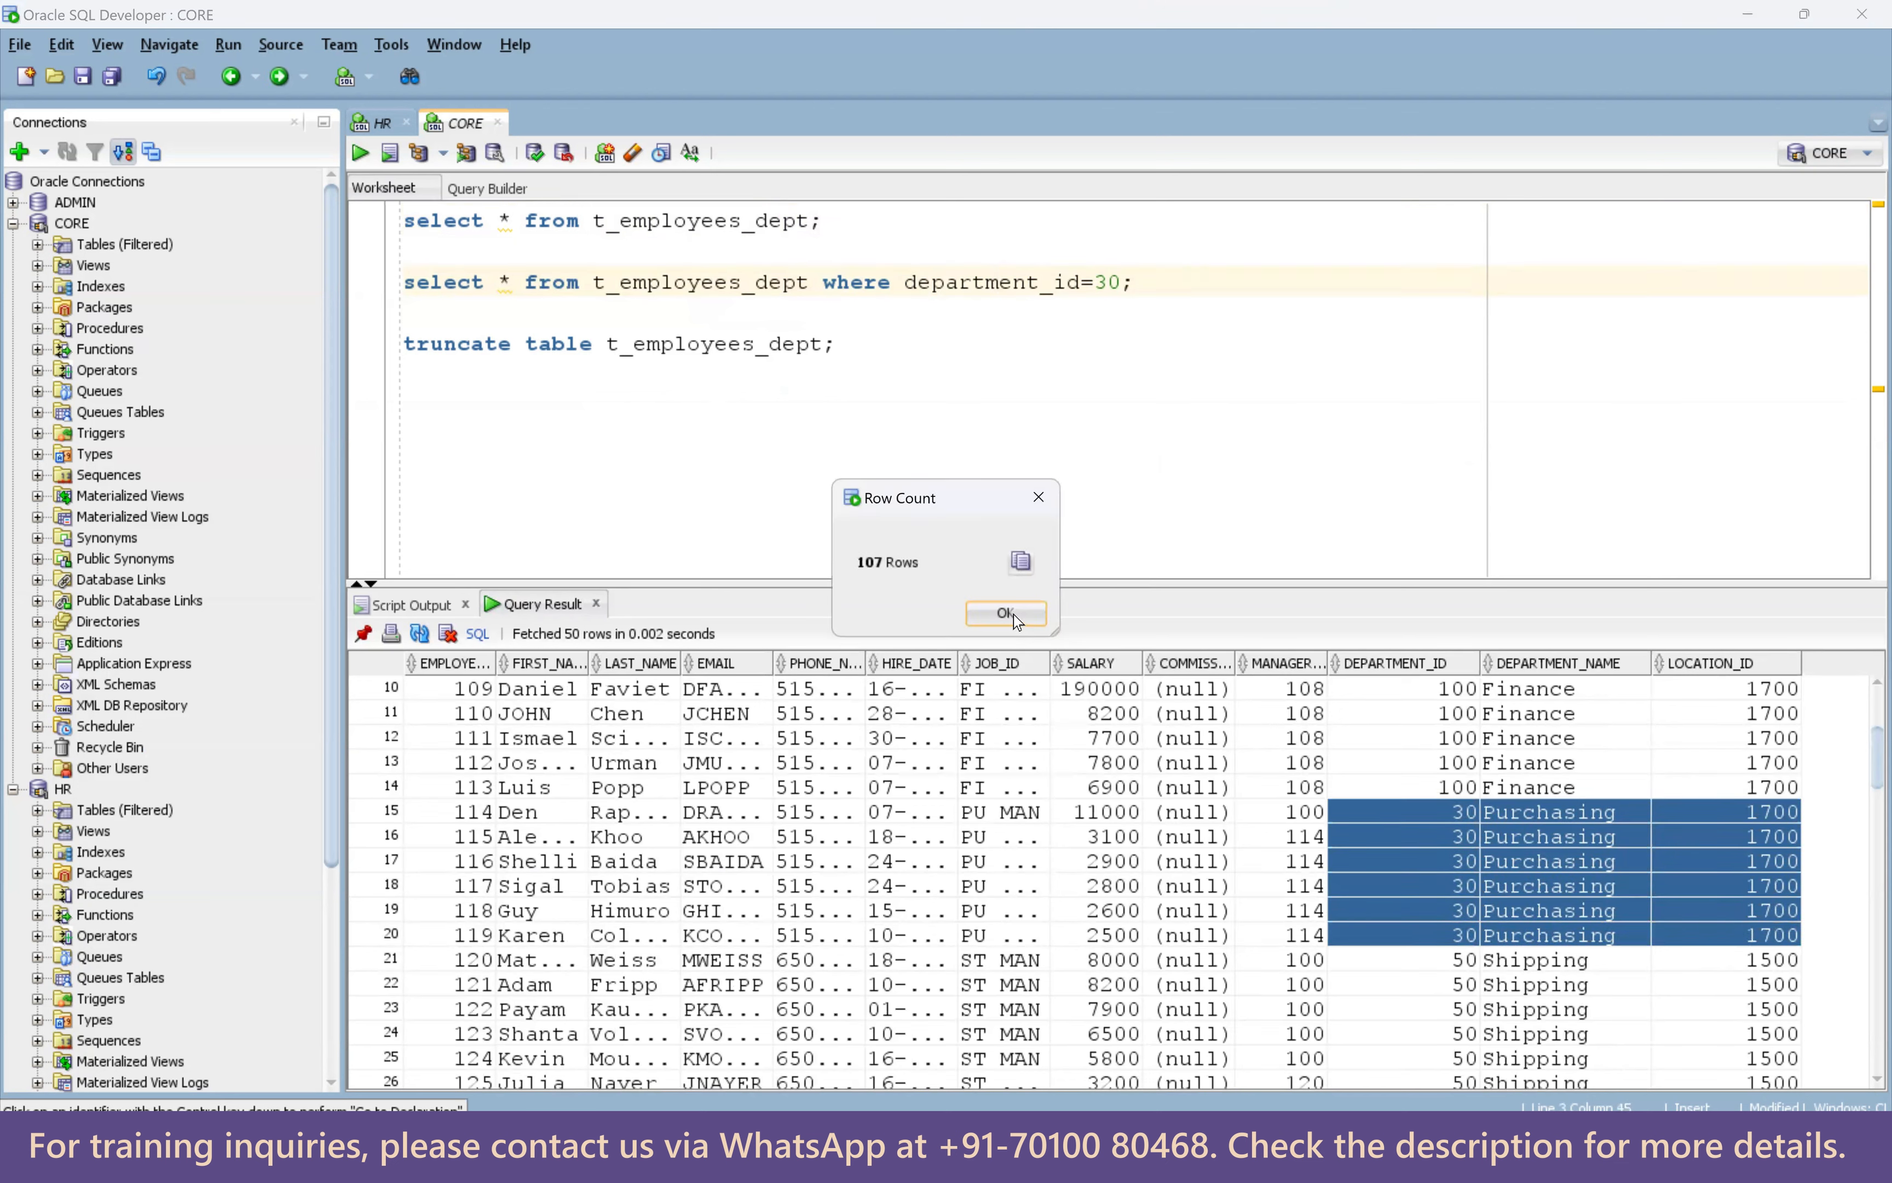
left_click(1007, 617)
Run the department_id=30 query, which returns six Purchasing rows.
key("ctrl+Return")
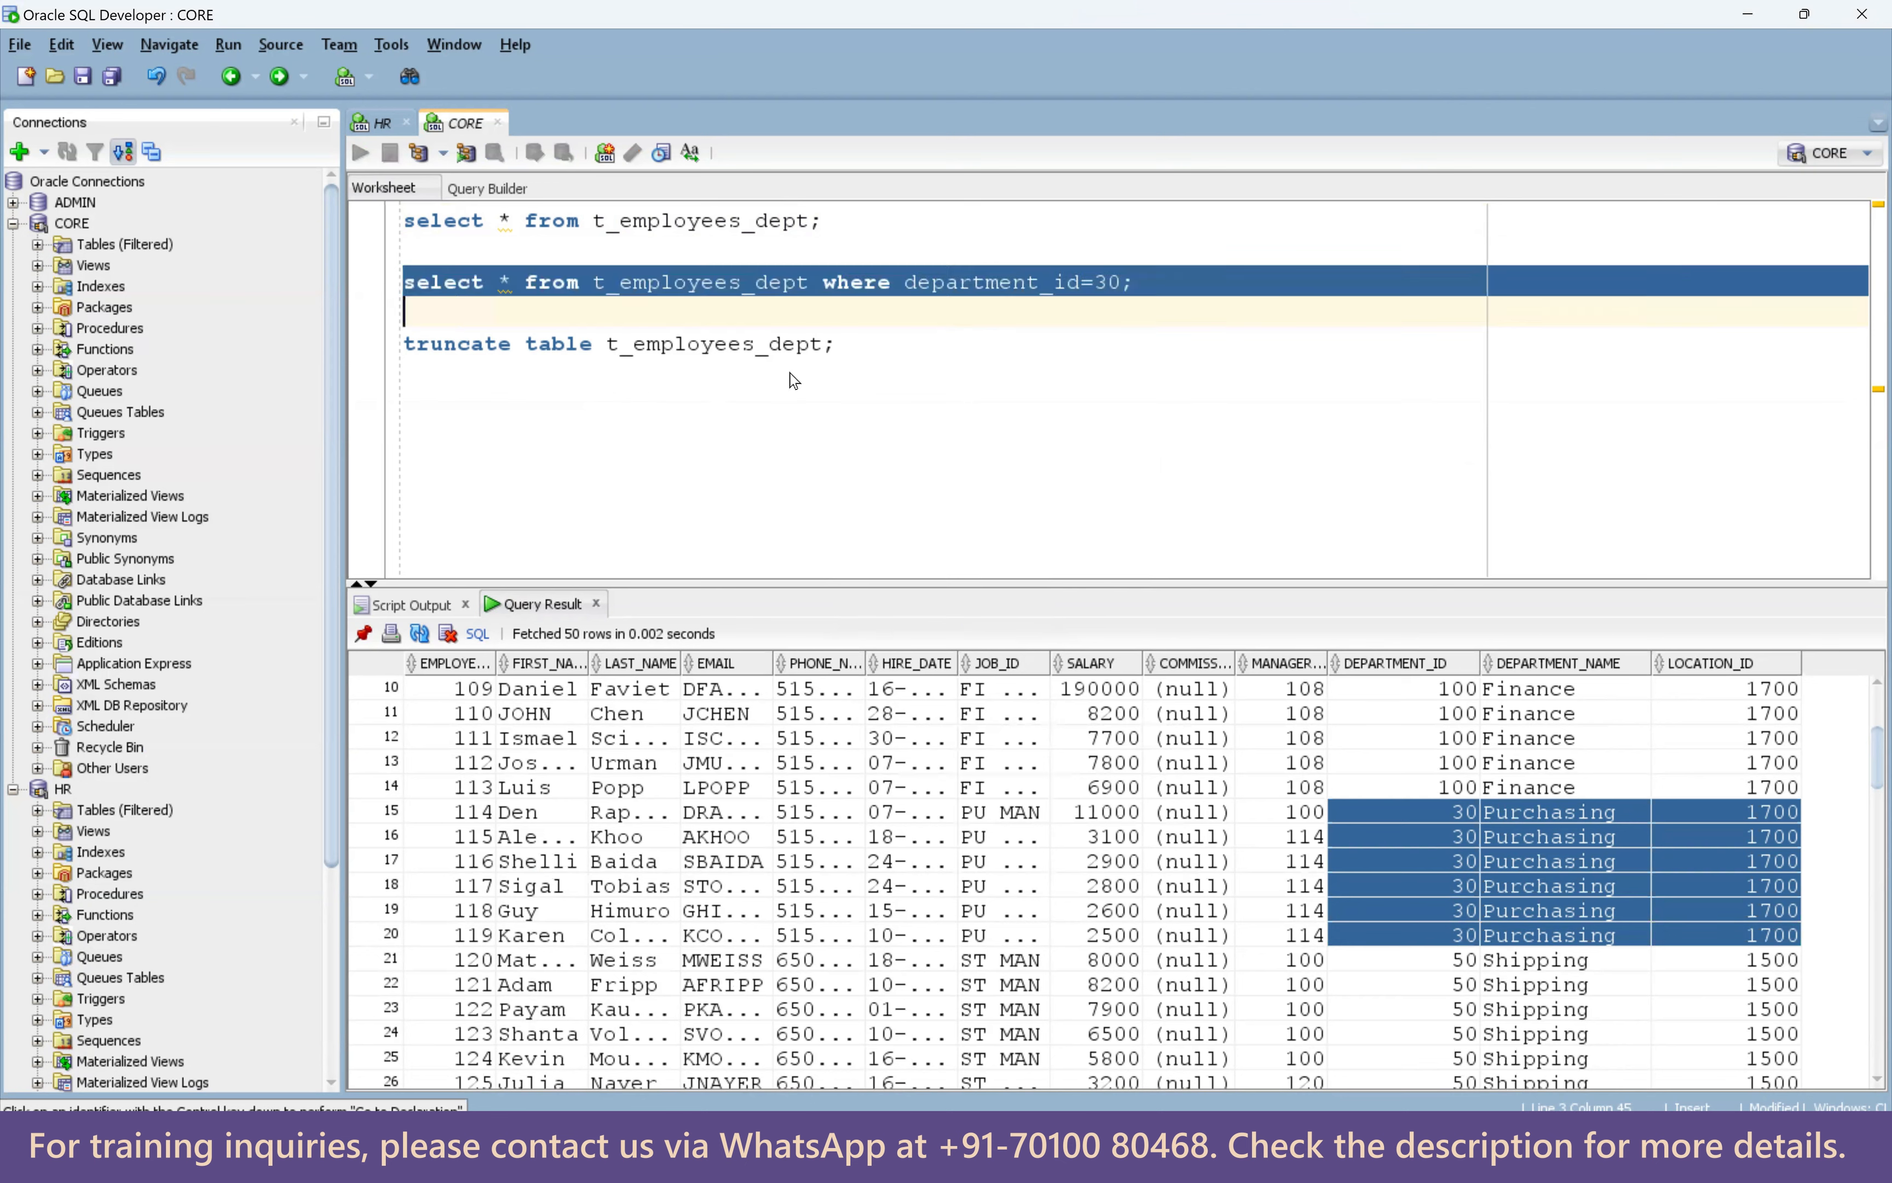
left_click_drag(1808, 690, 1806, 827)
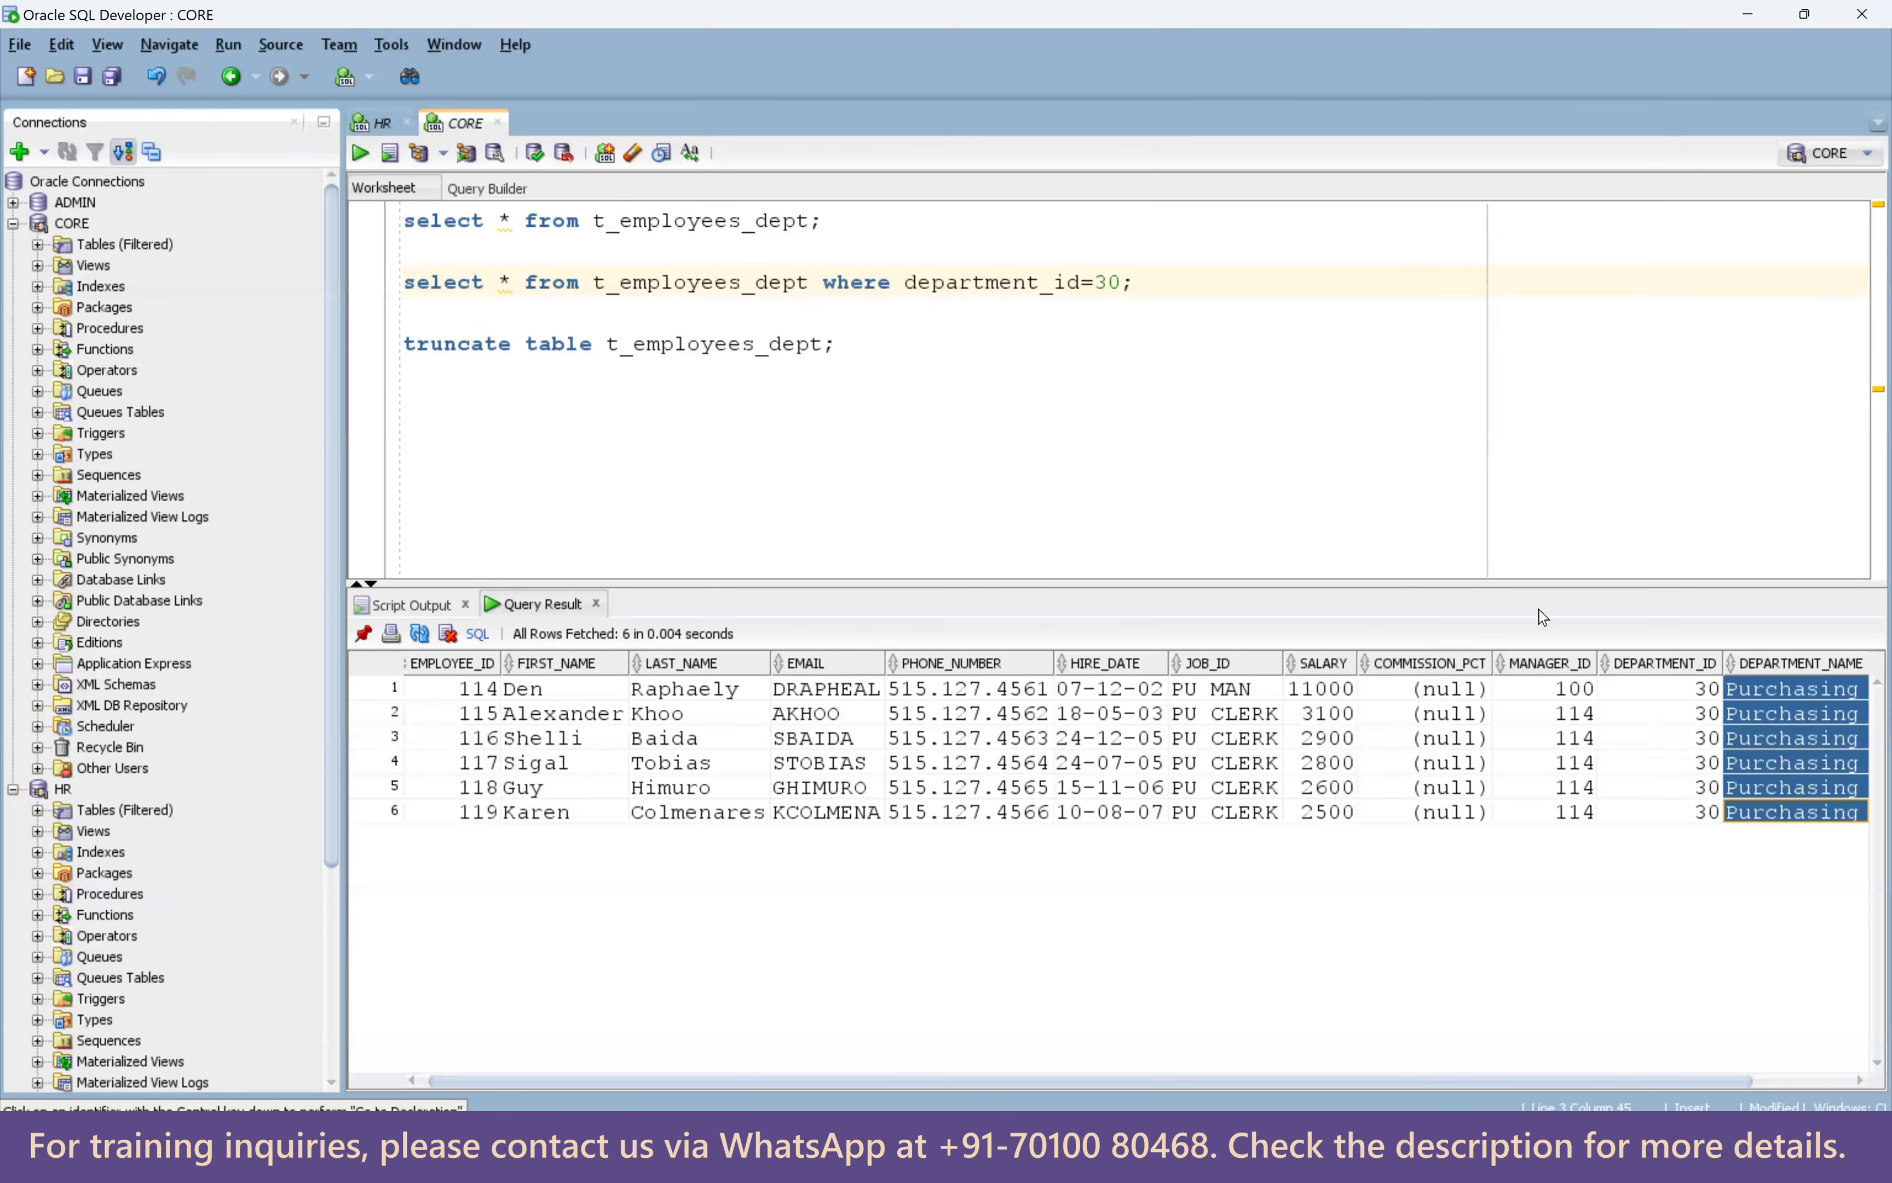
left_click(1003, 344)
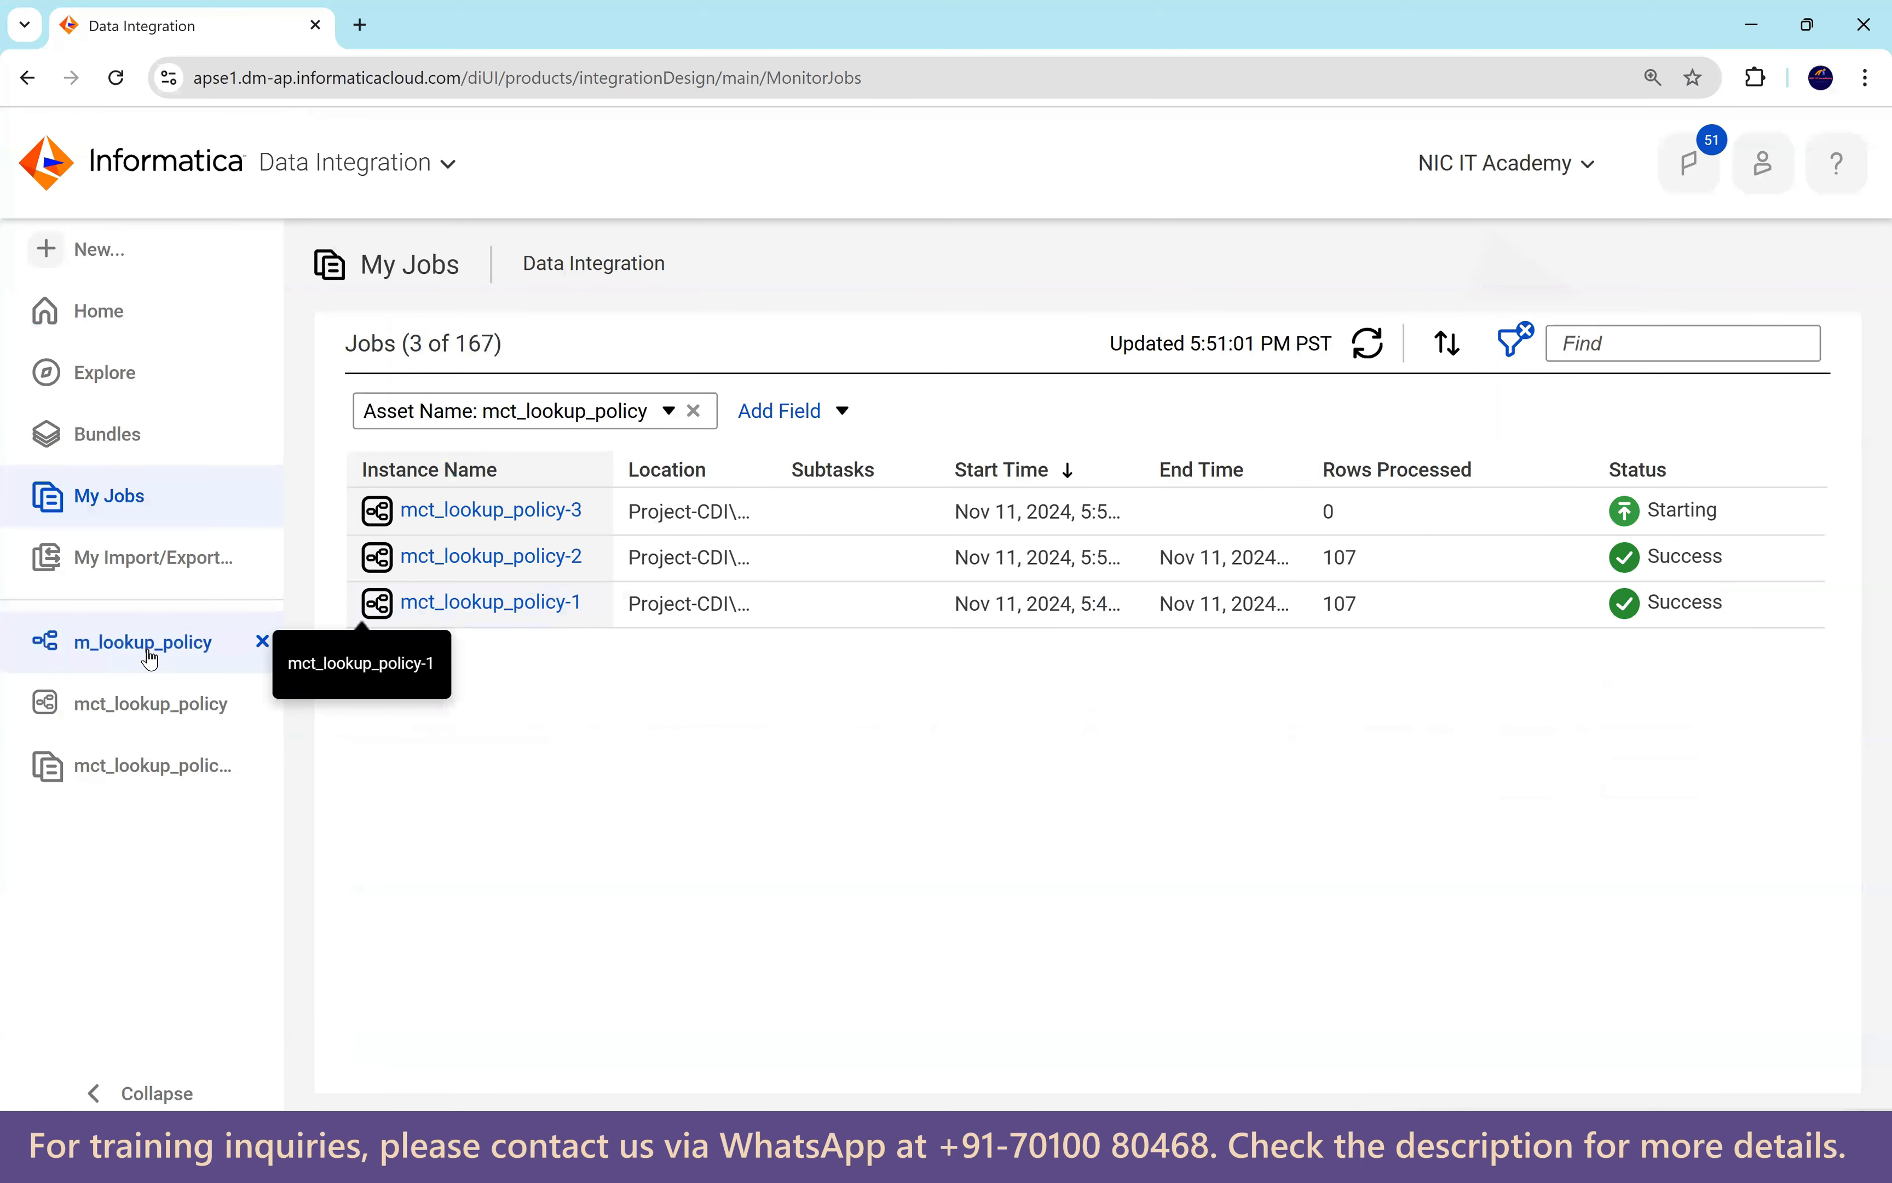
left_click(258, 651)
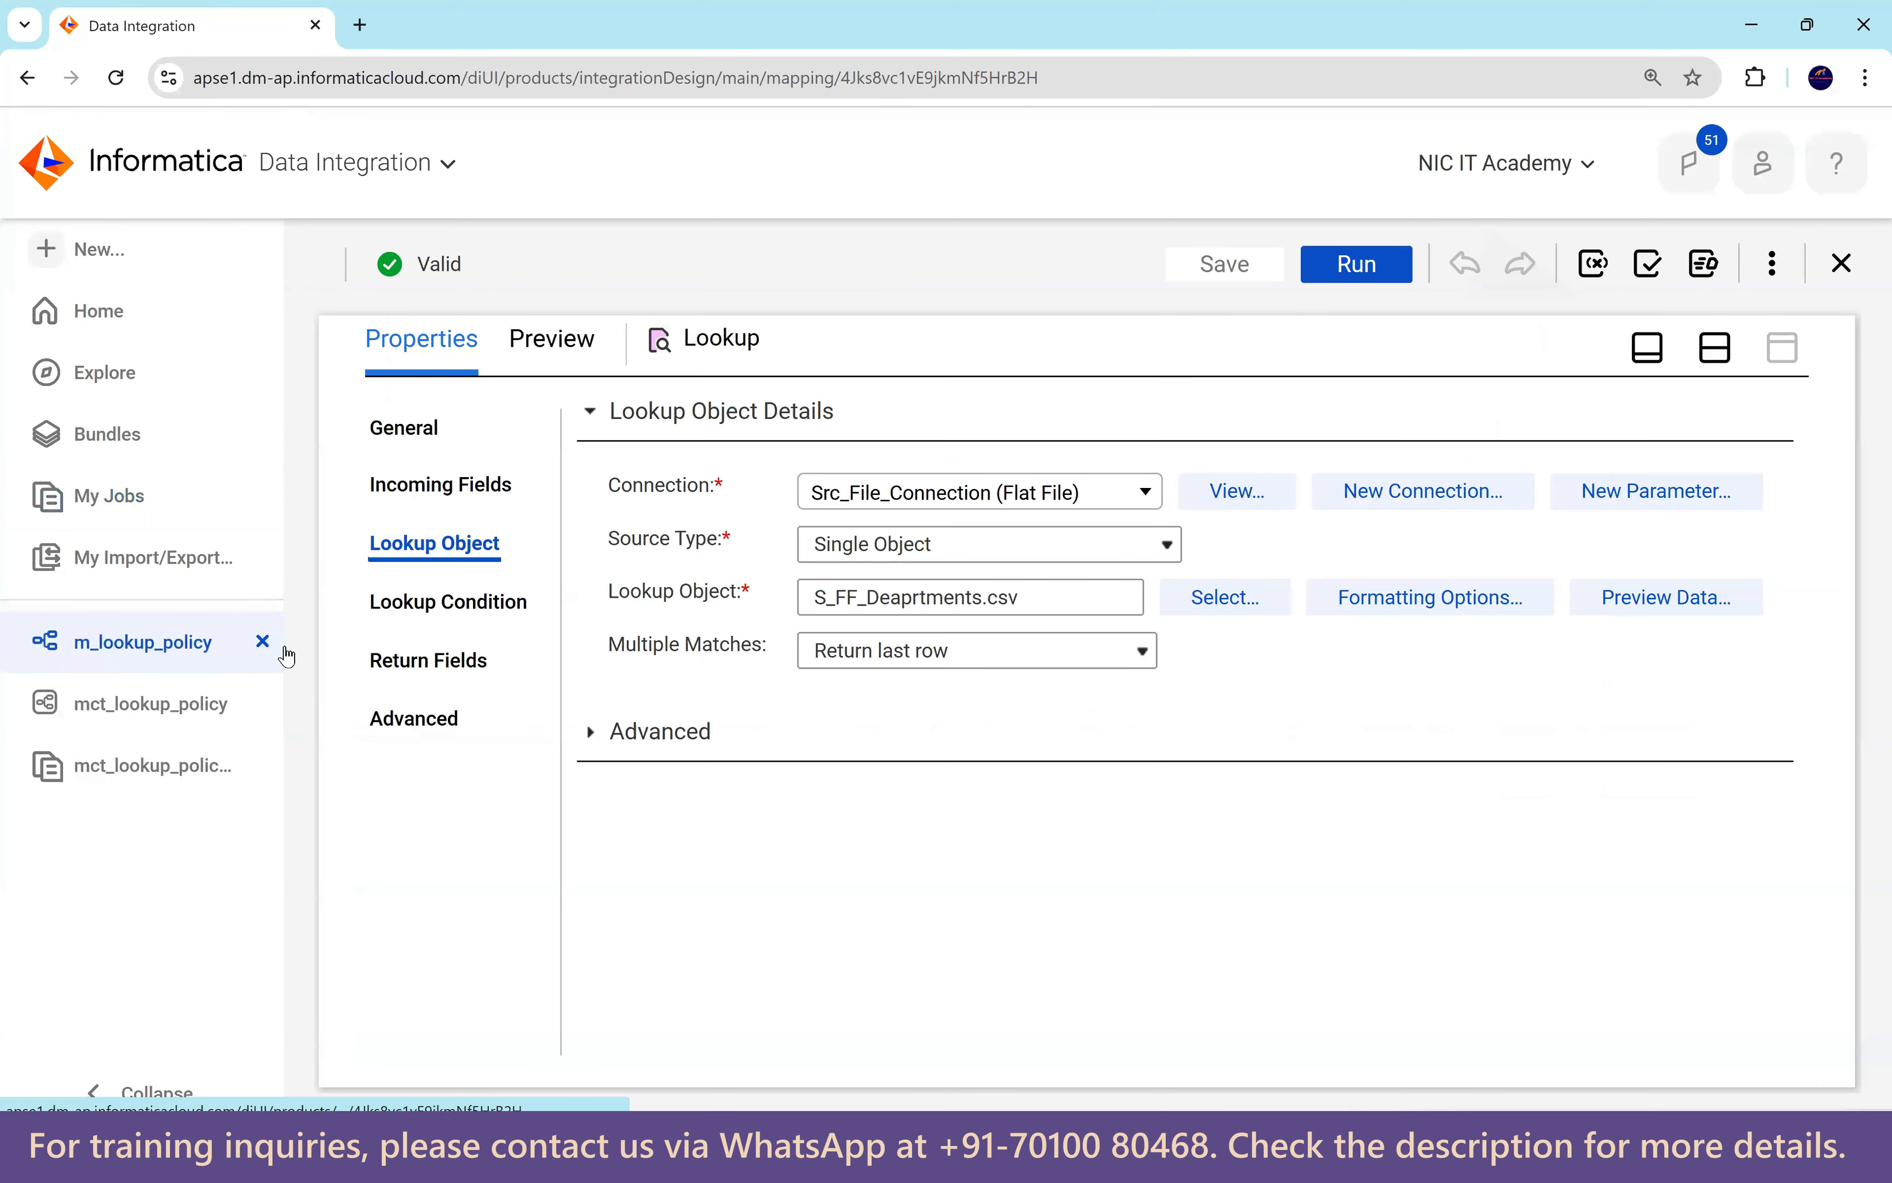
Change Multiple Matches to Report error, save, and run mct_lookup_policy, following it in My Jobs.
left_click(895, 659)
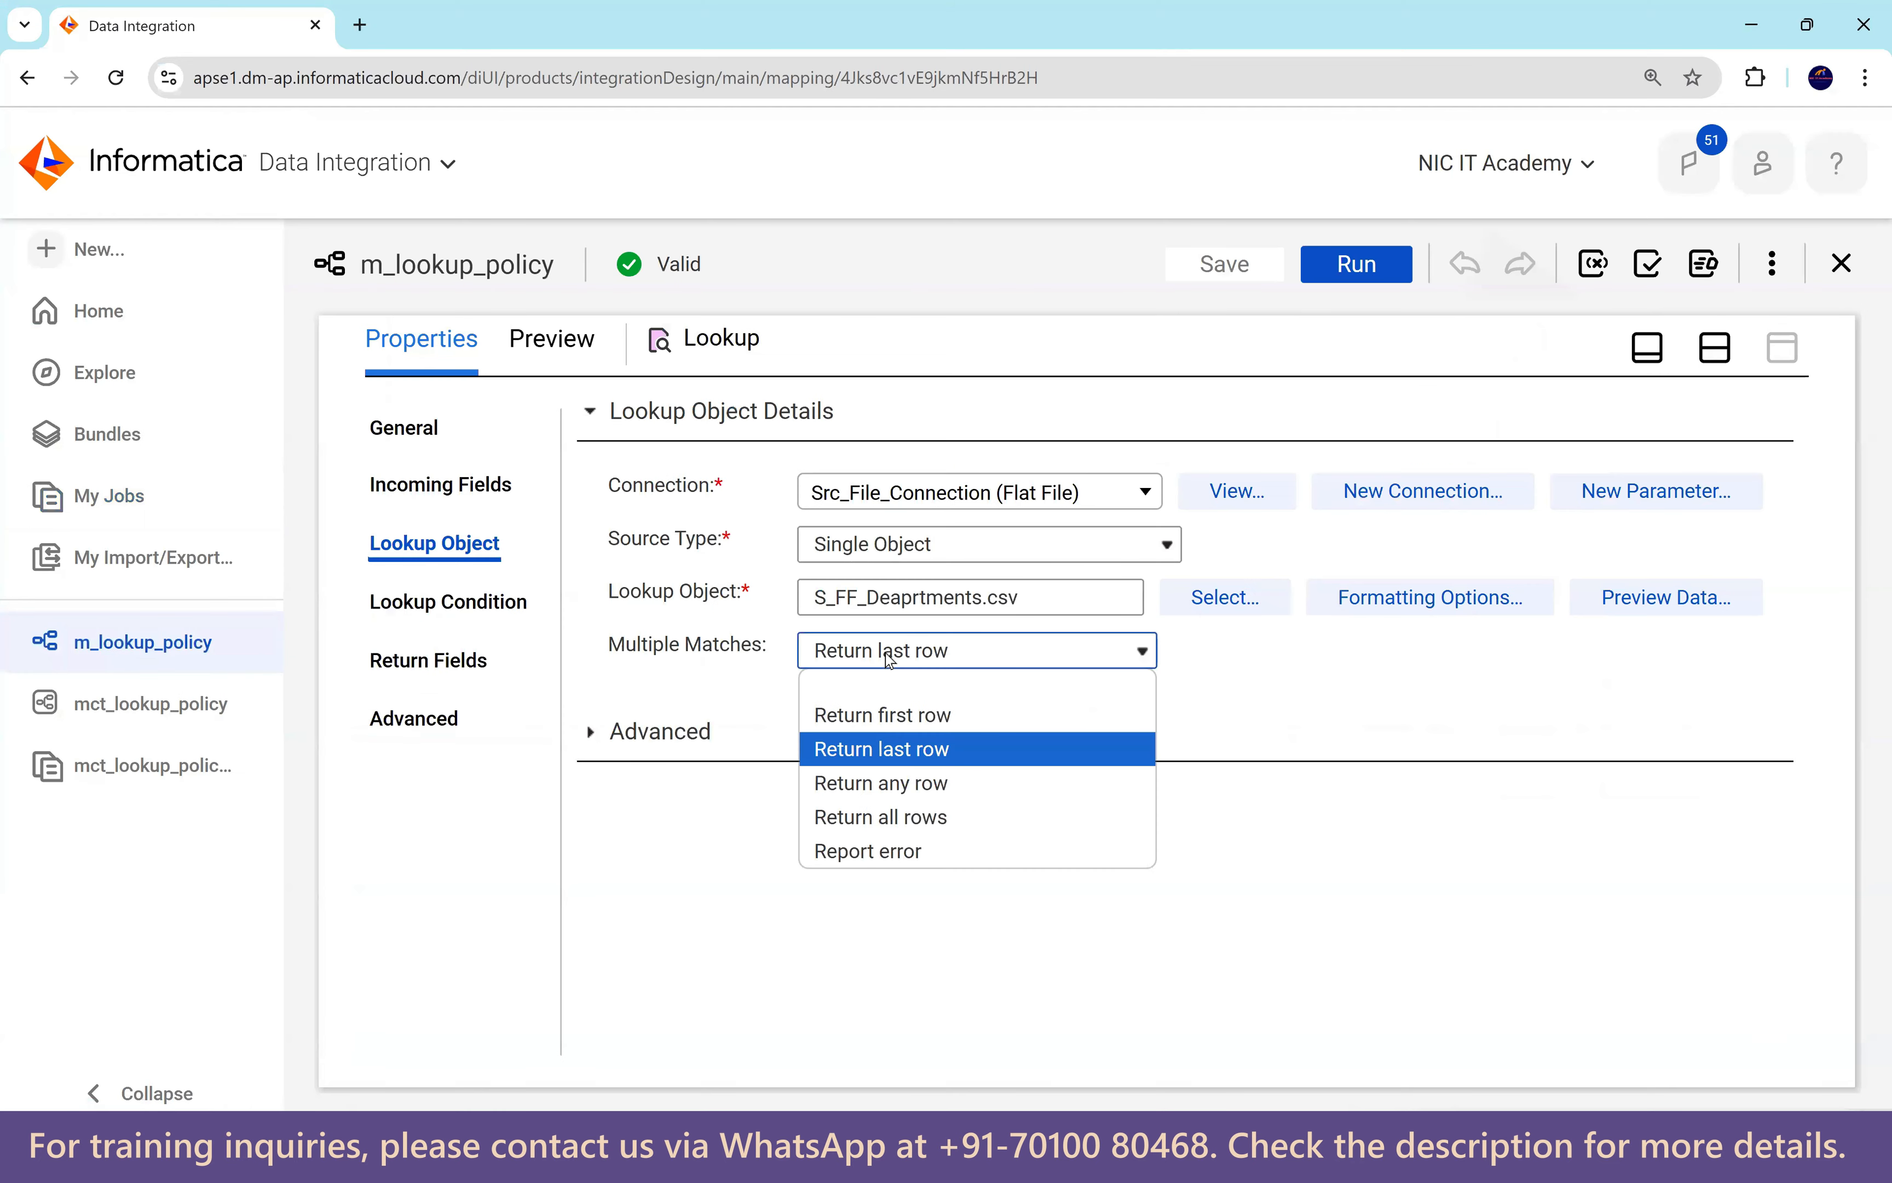
left_click(913, 852)
left_click(1242, 277)
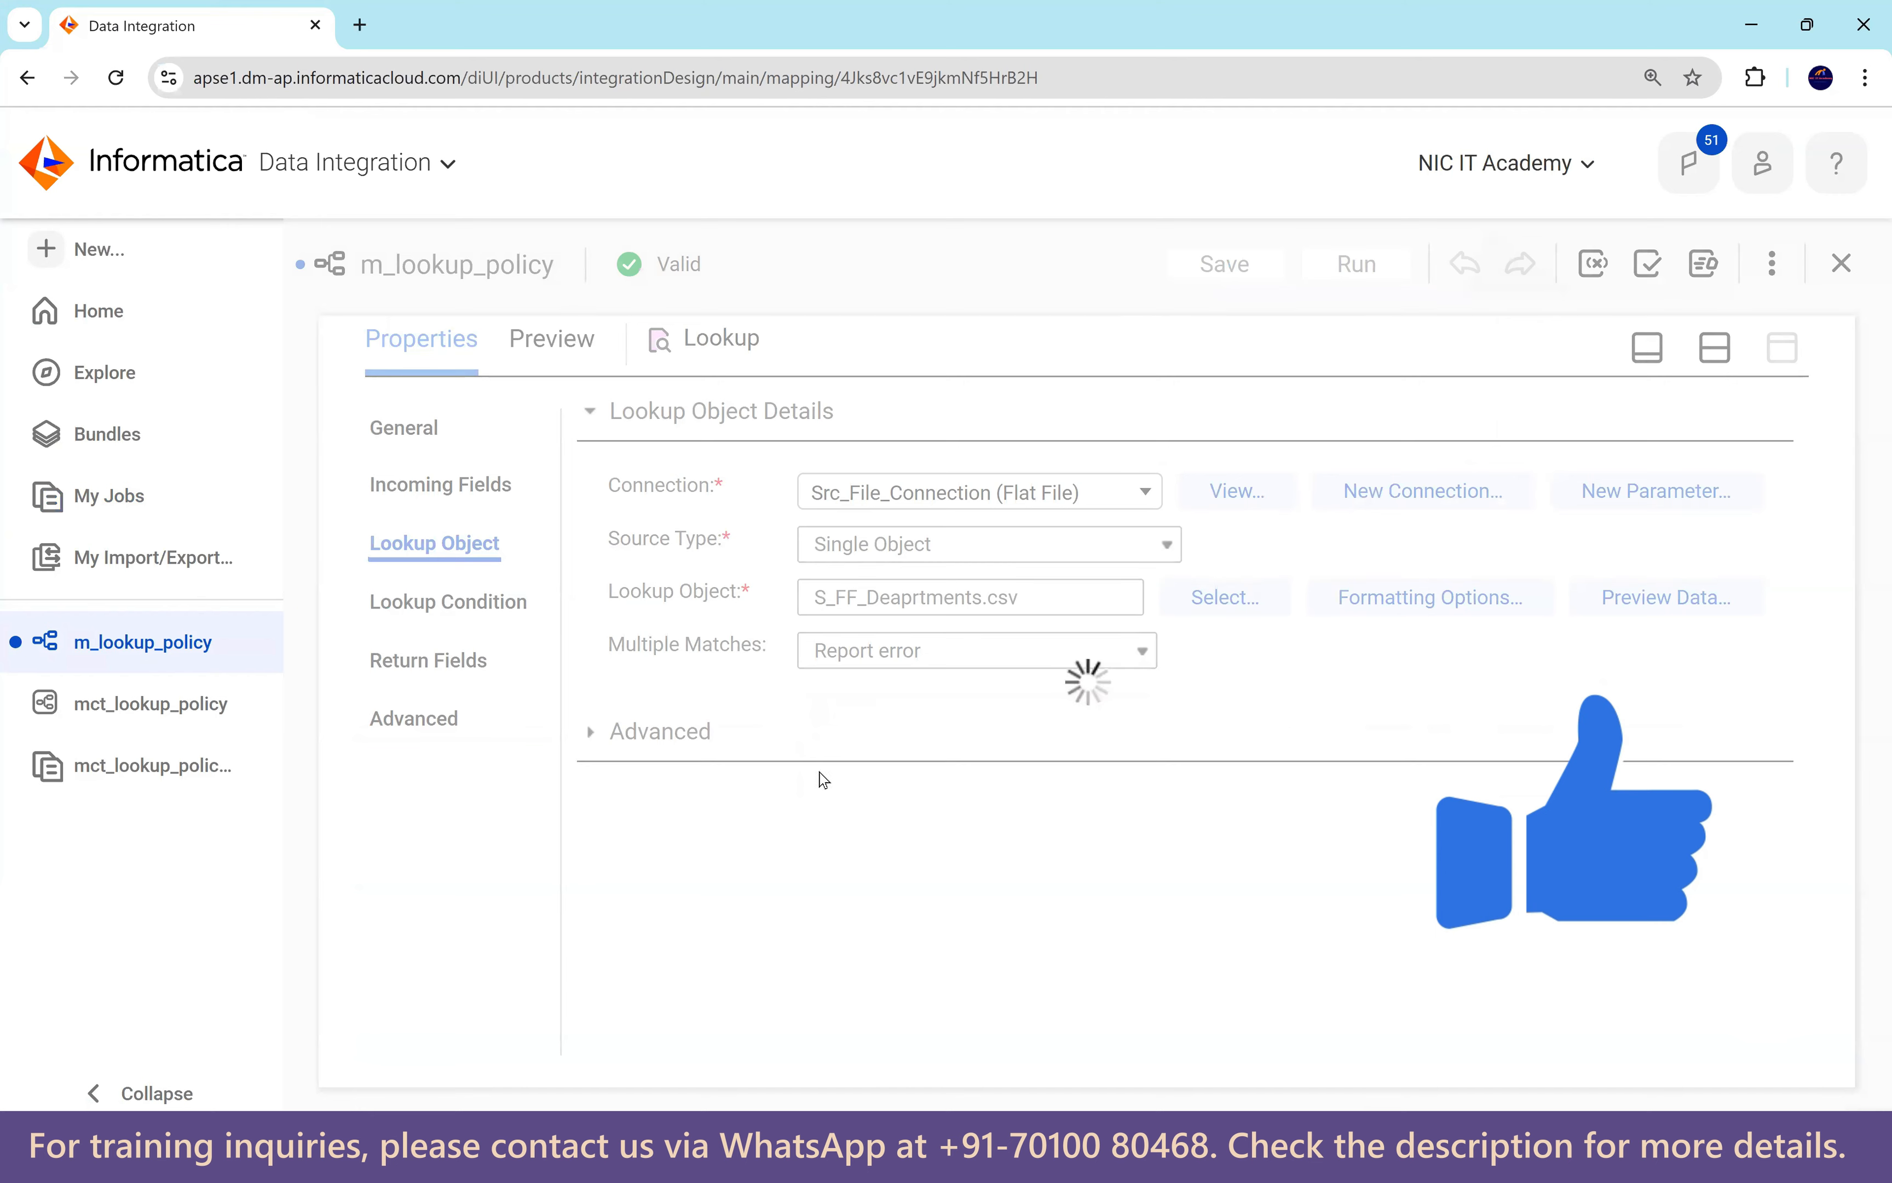
left_click(154, 714)
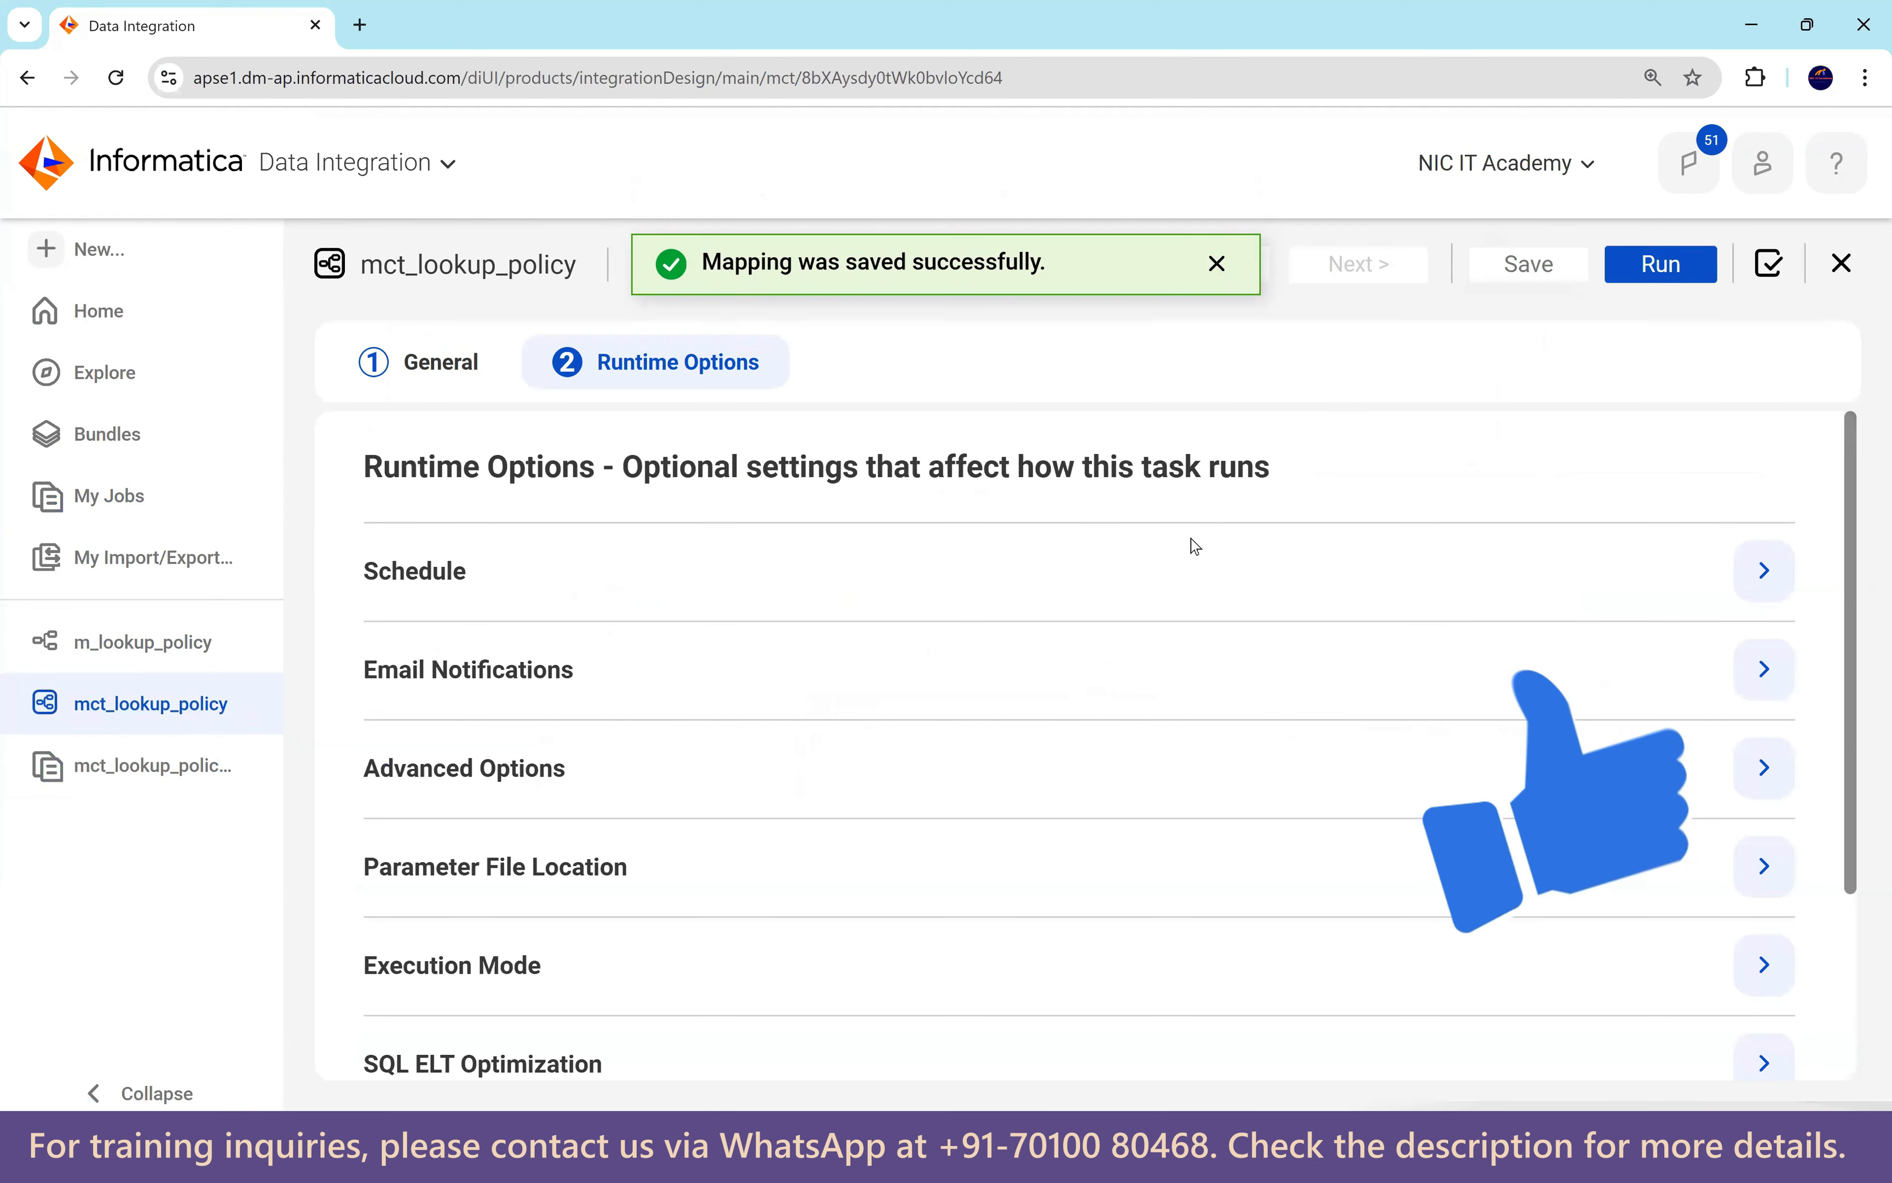
left_click(1681, 266)
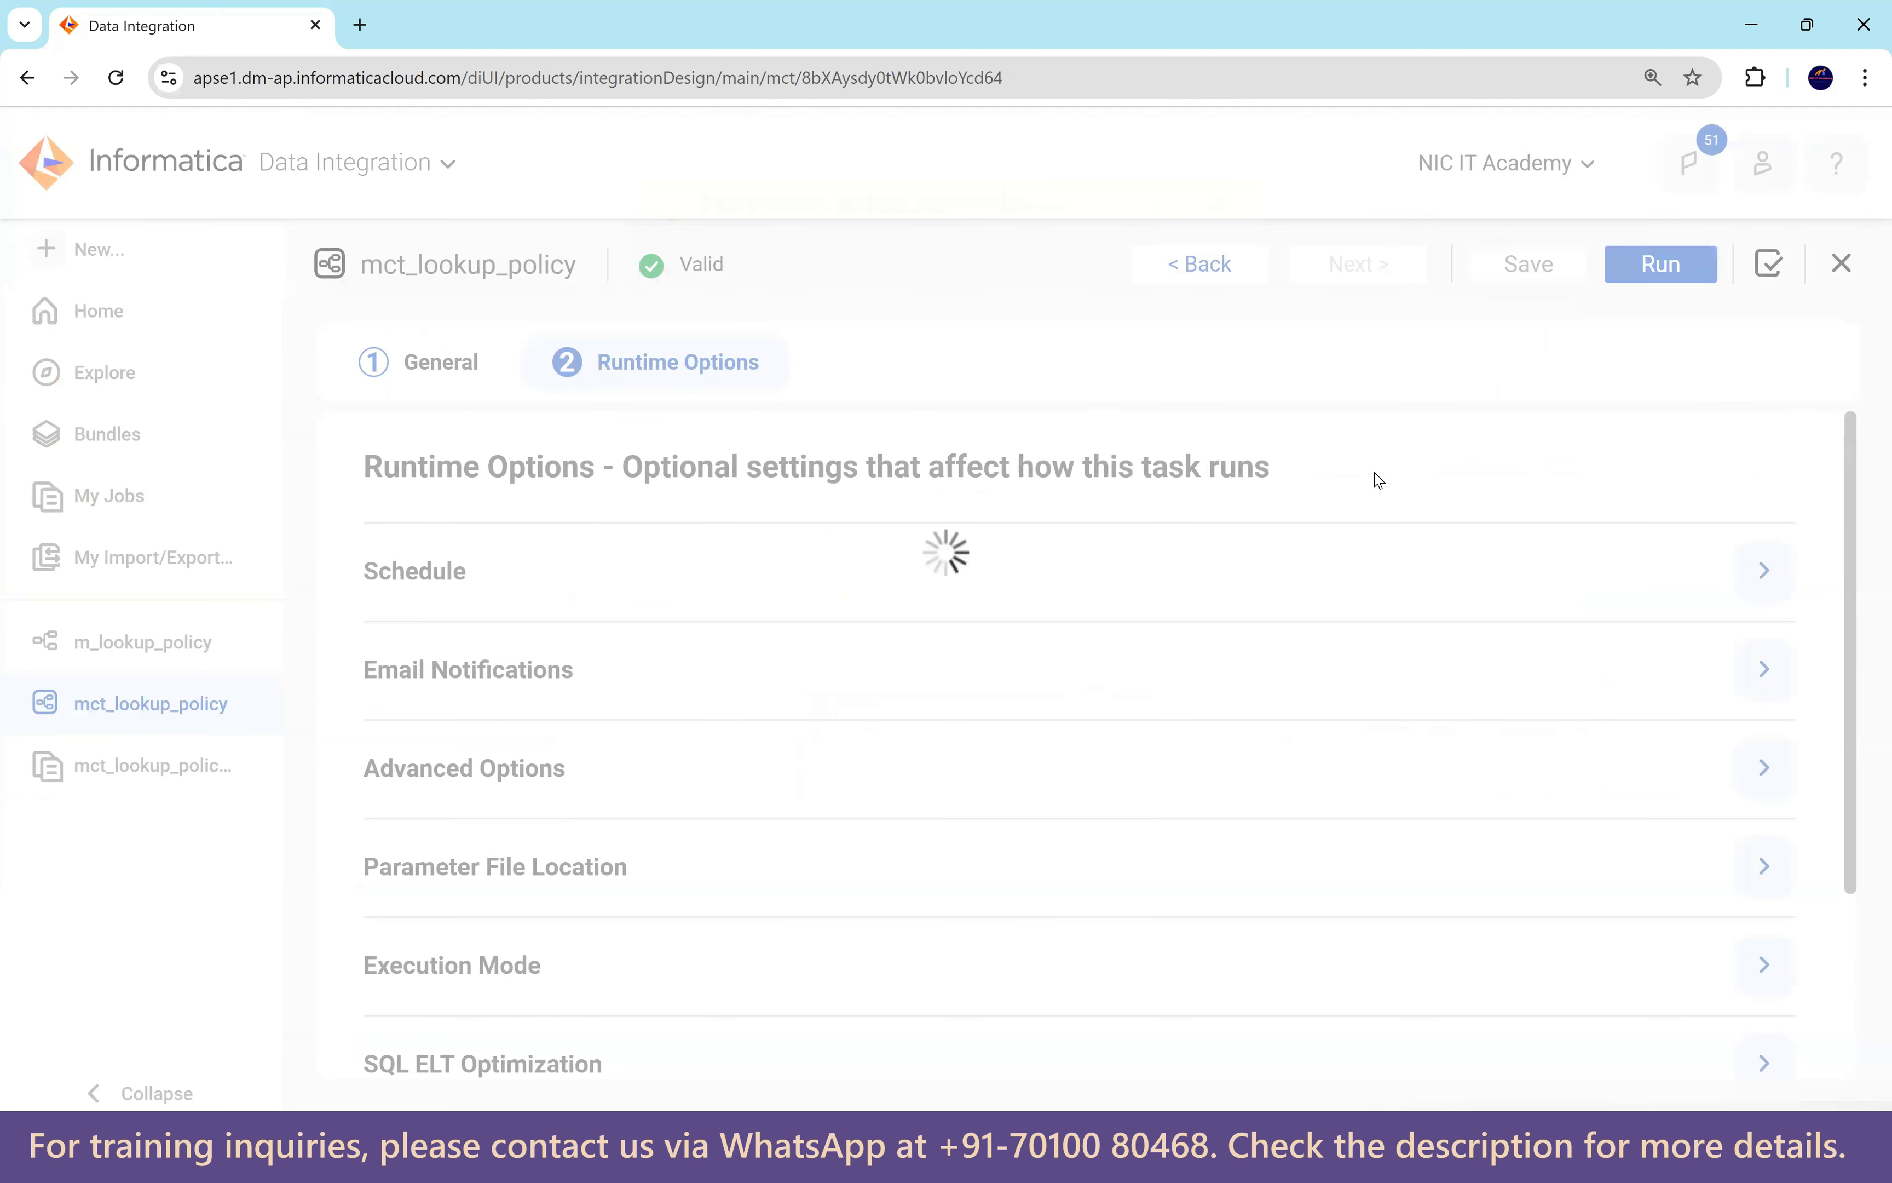
left_click(1107, 264)
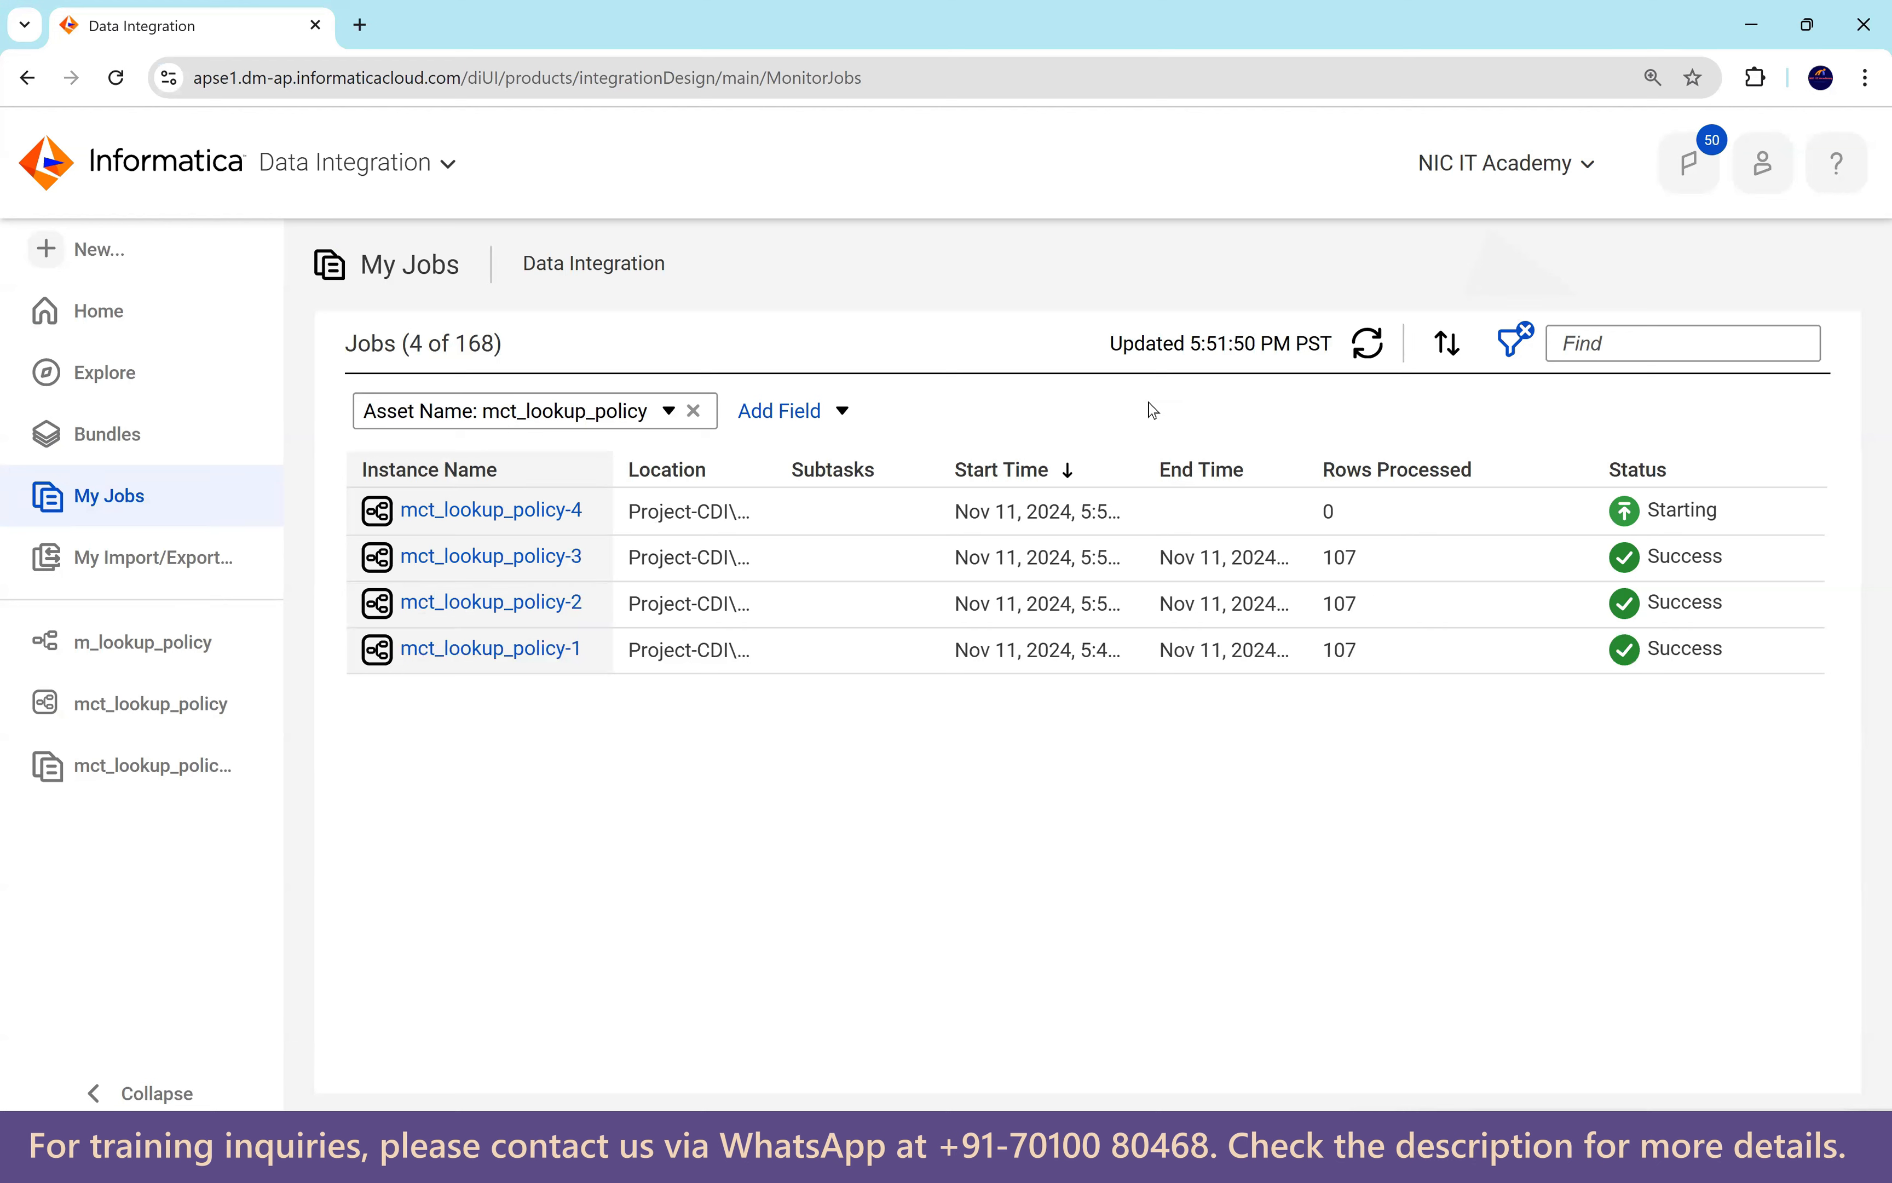
Open finished run mct_lookup_policy-4: 107 source rows, 101 loaded, and a multiple-match error.
left_click(1374, 349)
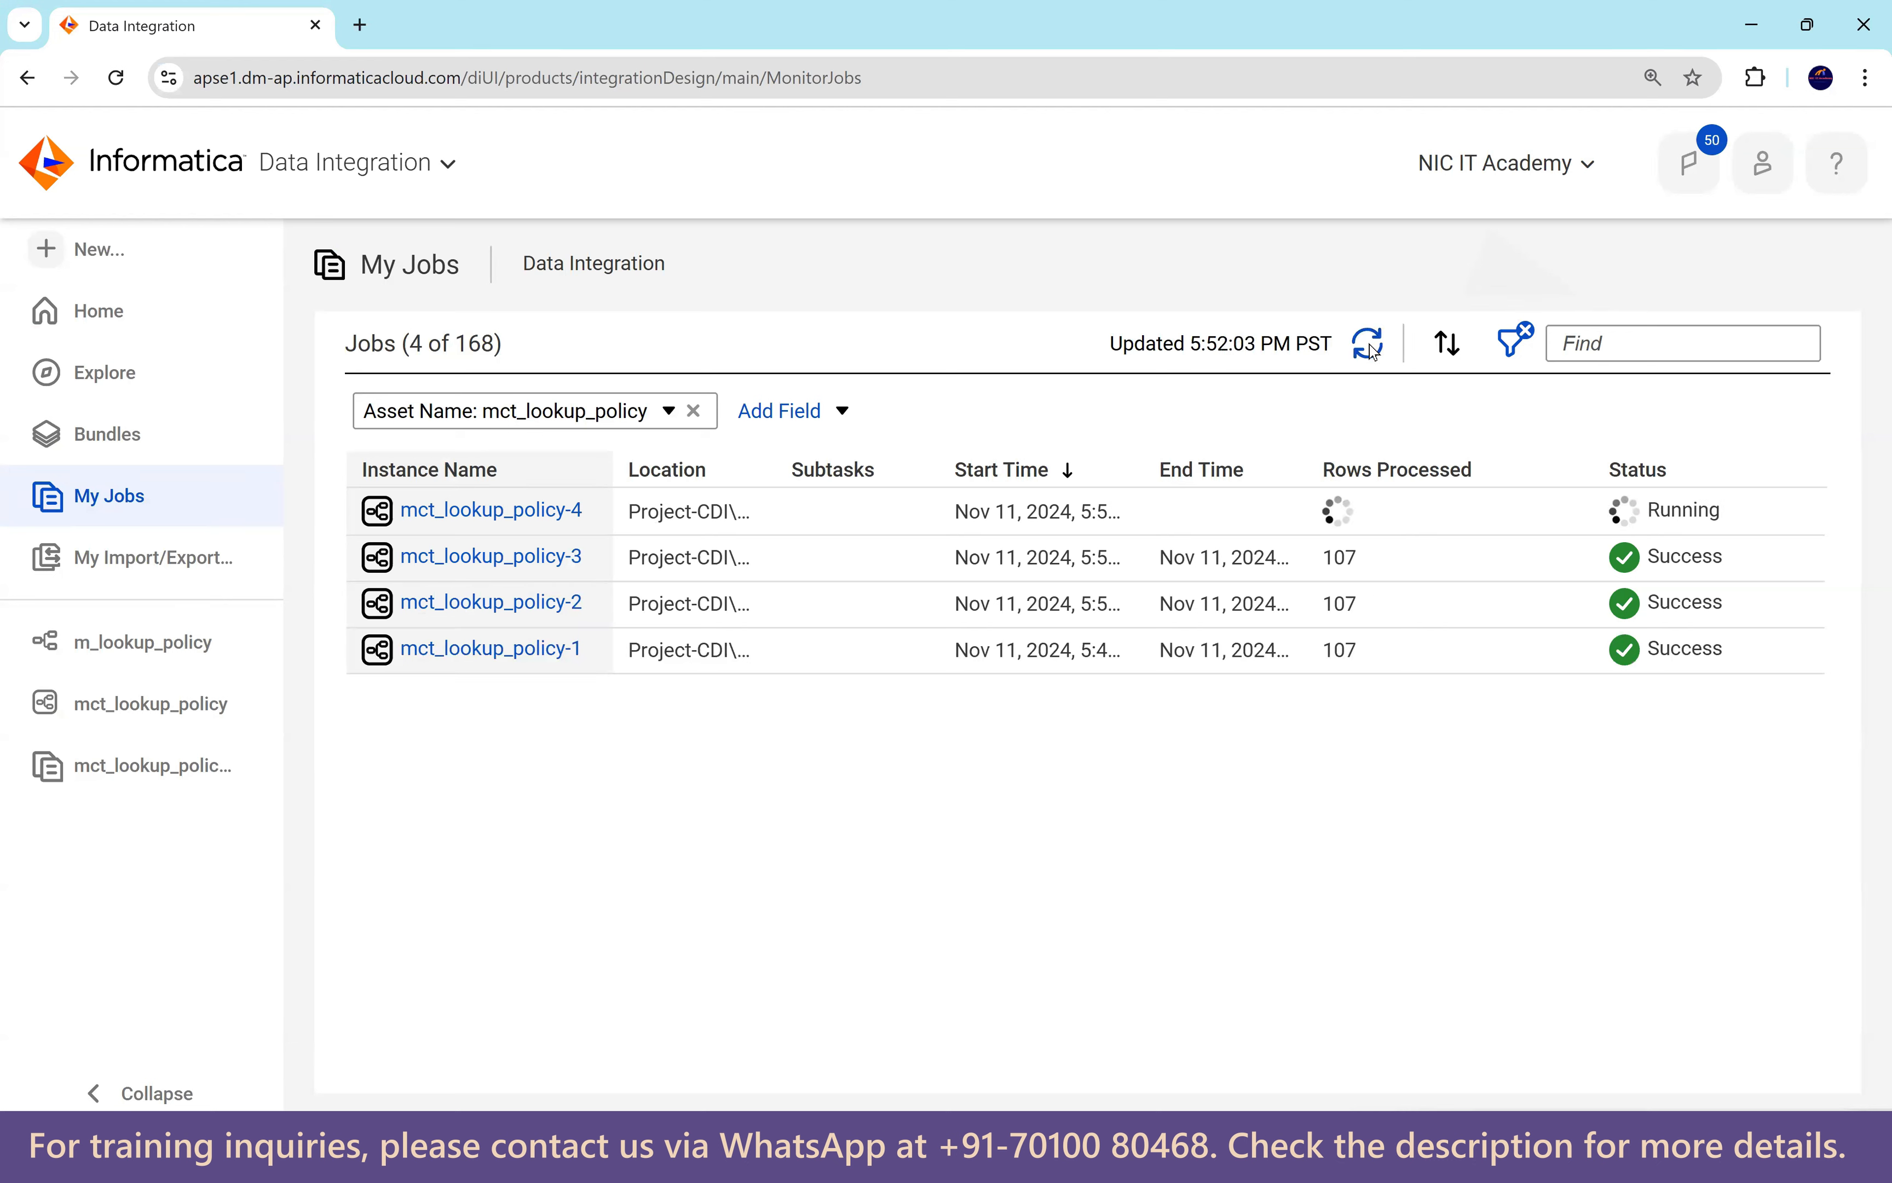
left_click(1370, 345)
left_click(1369, 345)
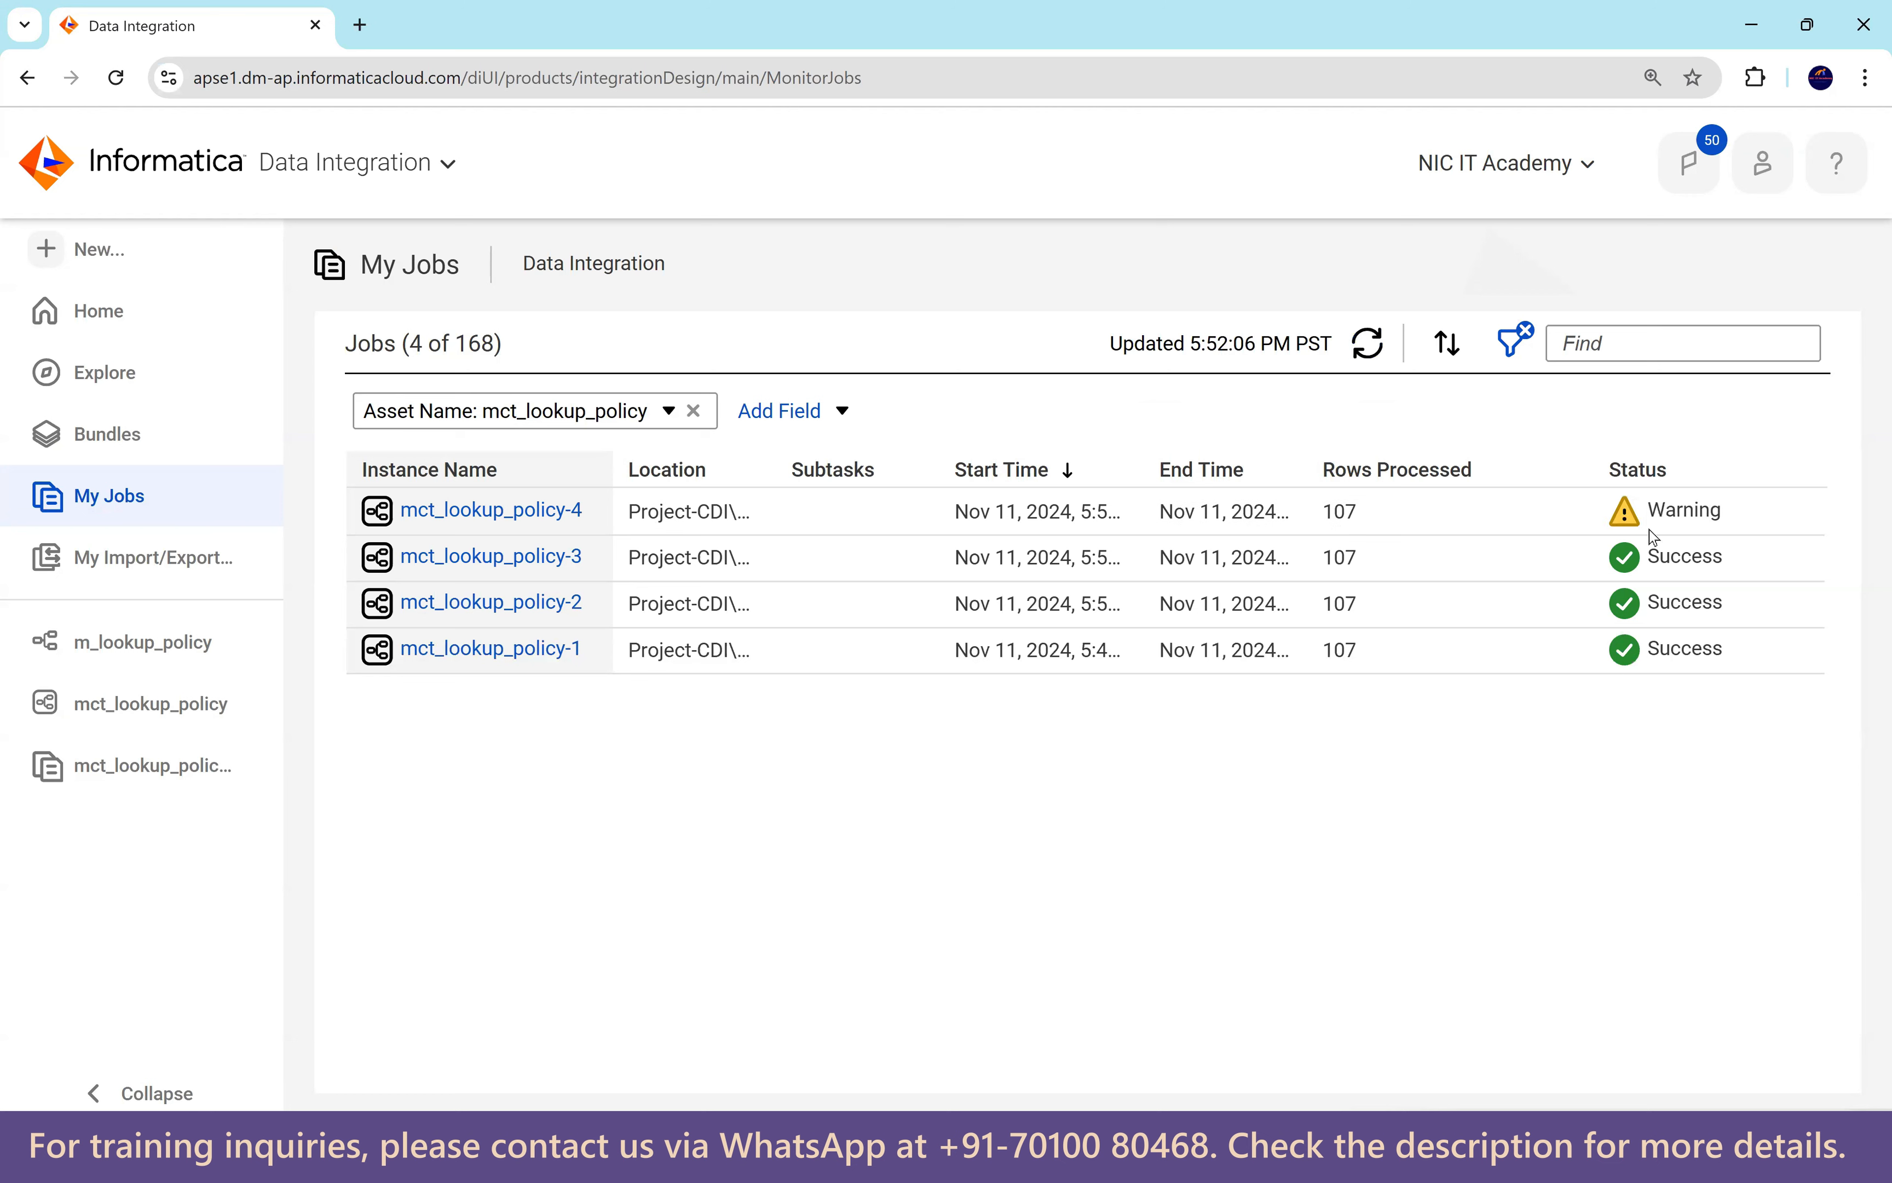
left_click(528, 515)
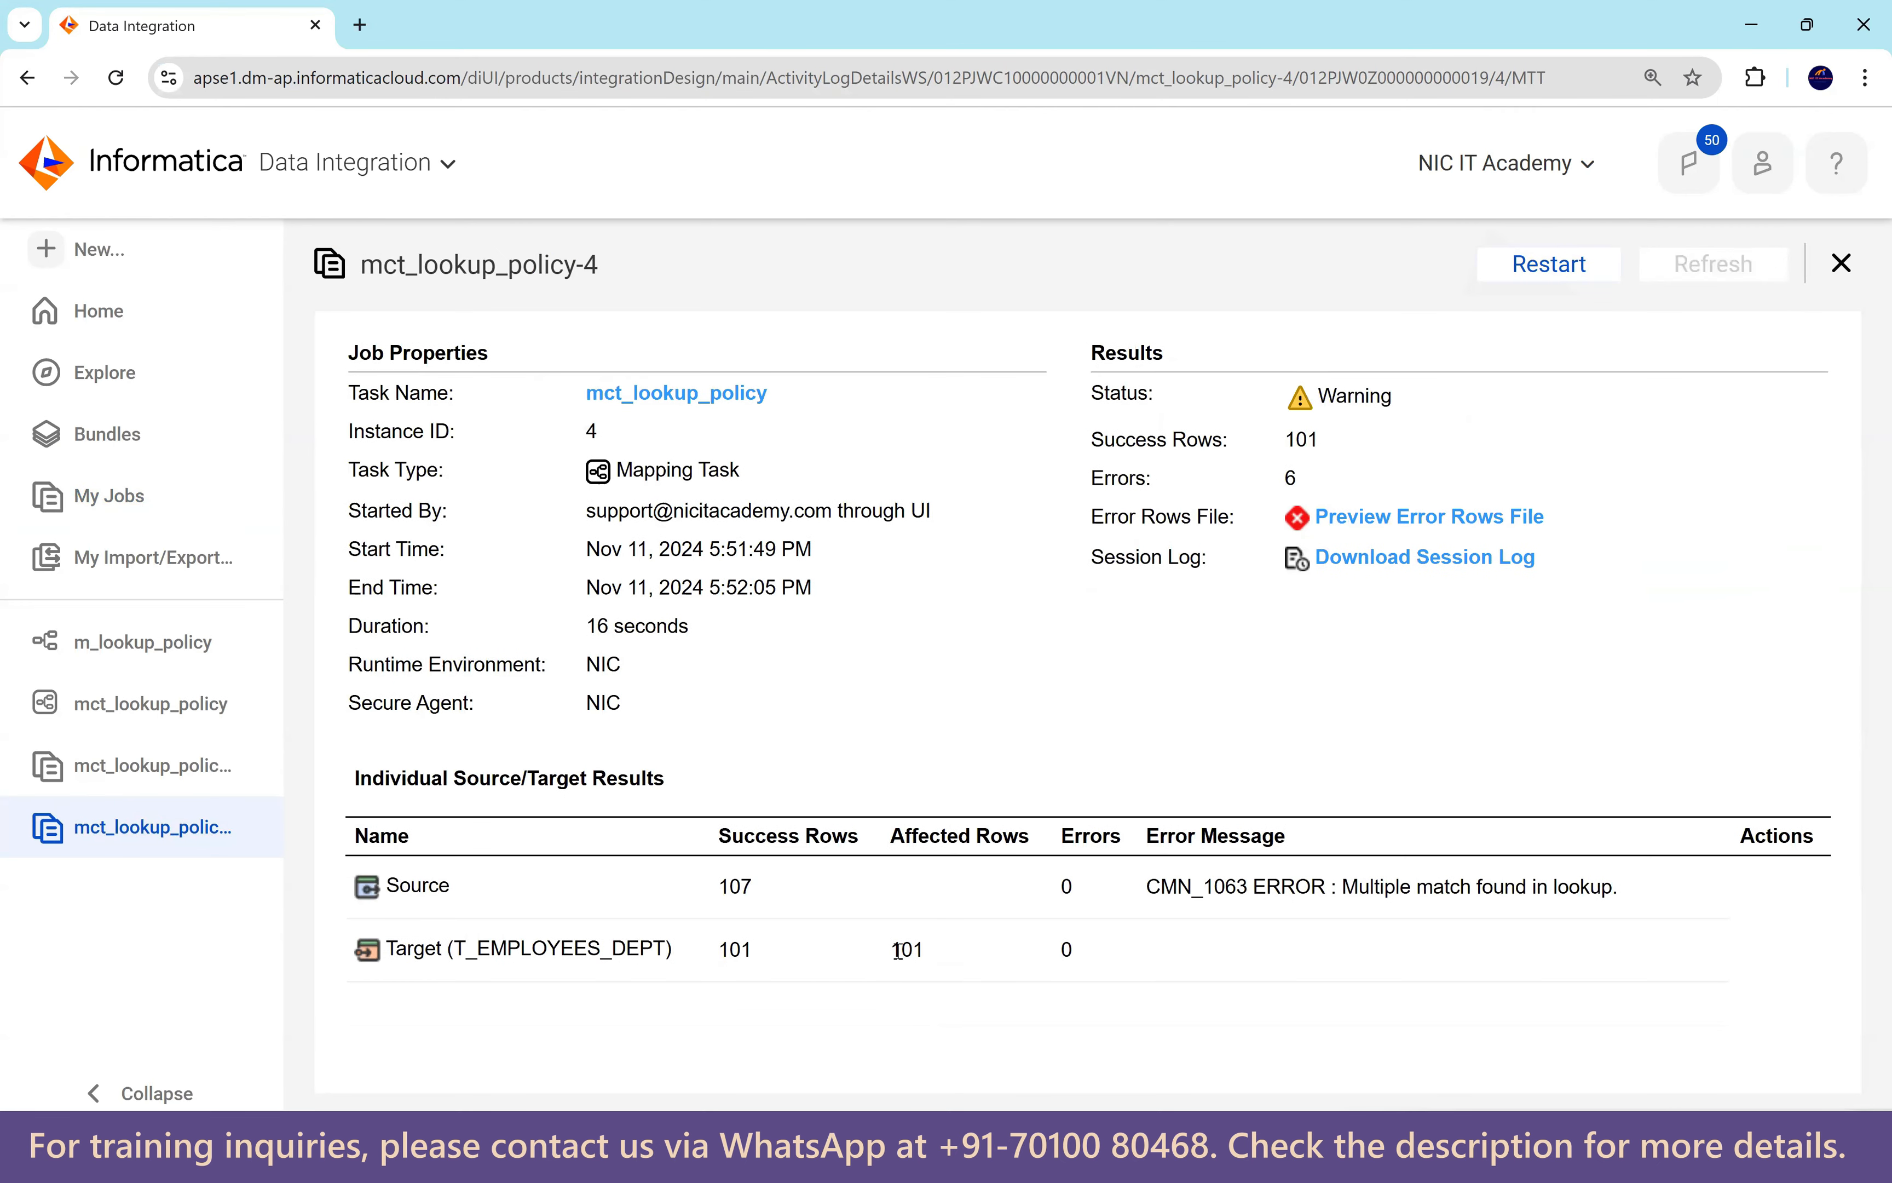
left_click_drag(934, 958, 720, 956)
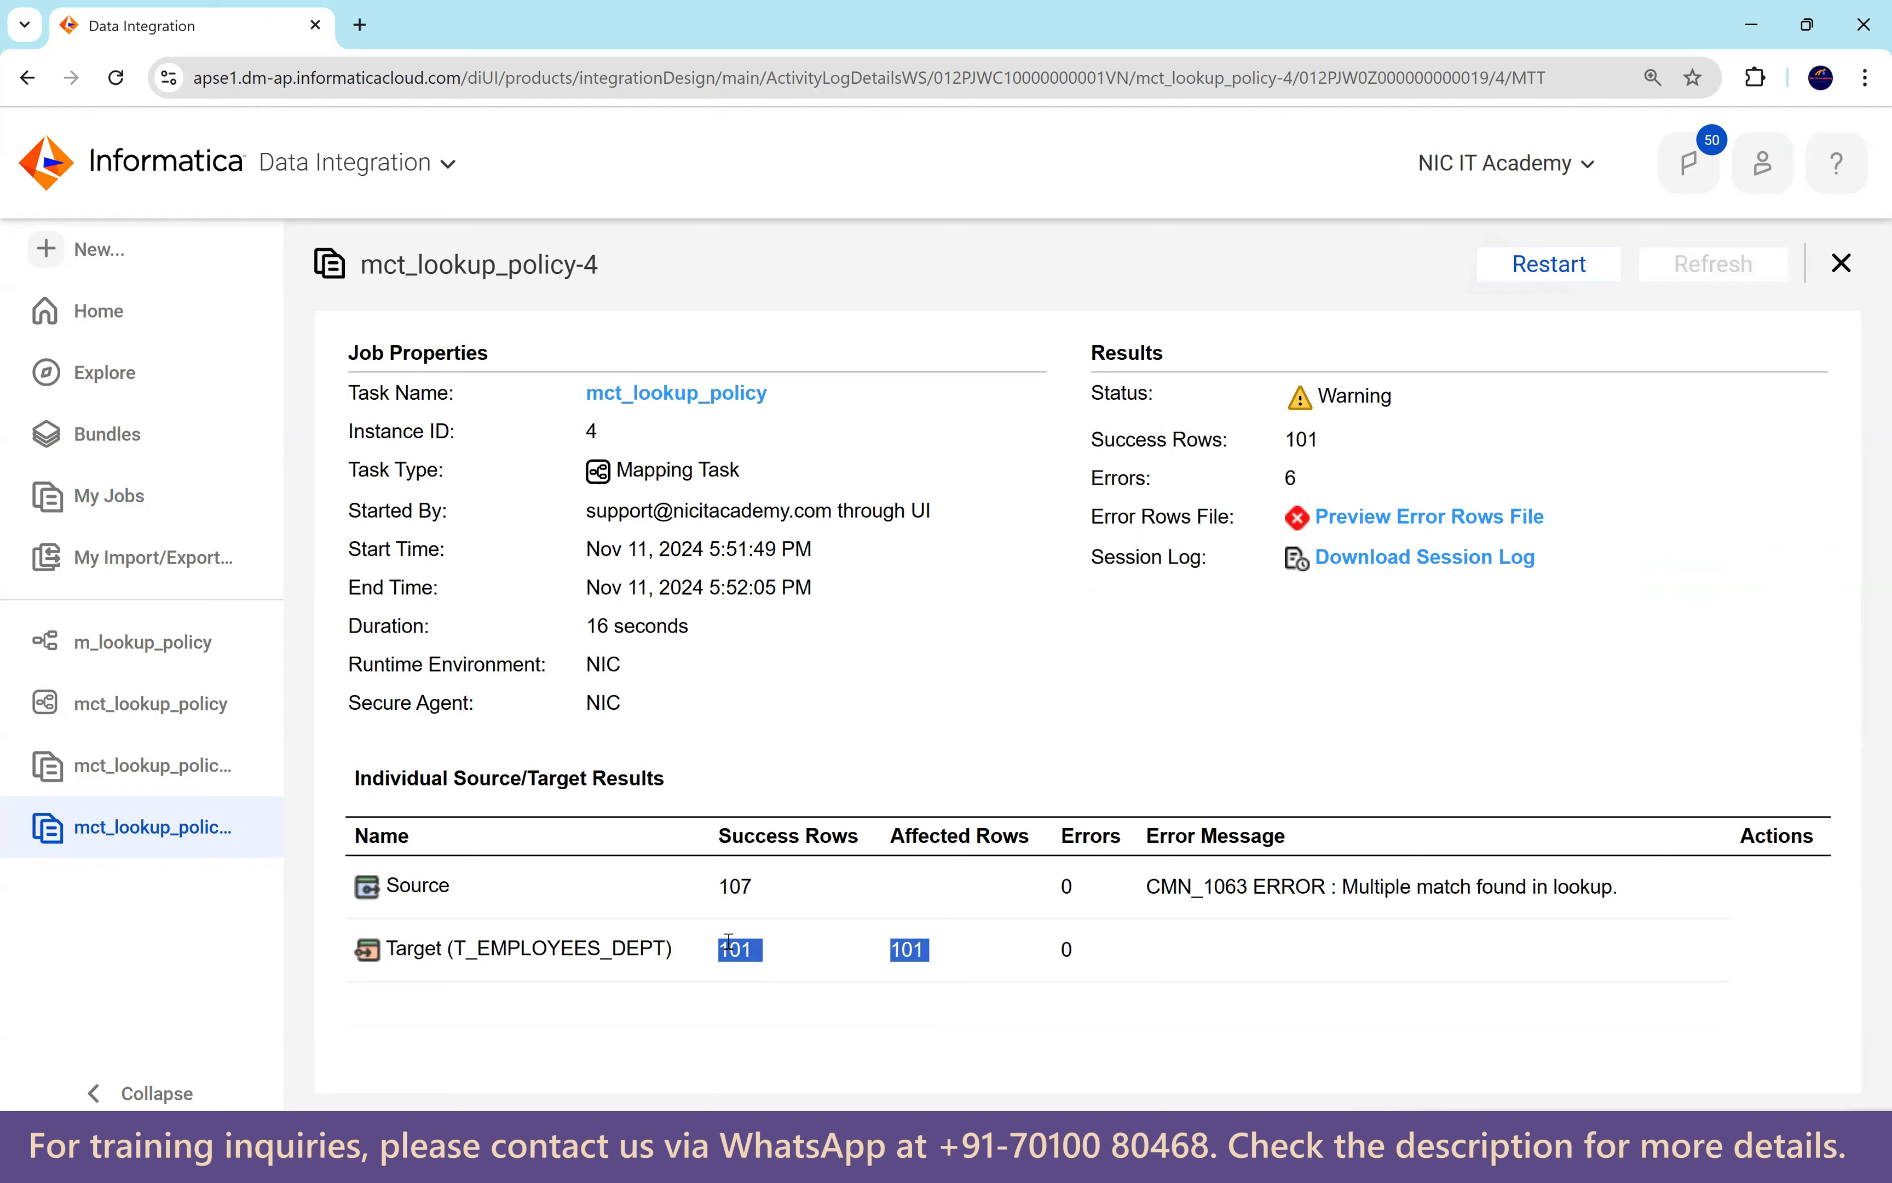
left_click_drag(725, 887, 762, 892)
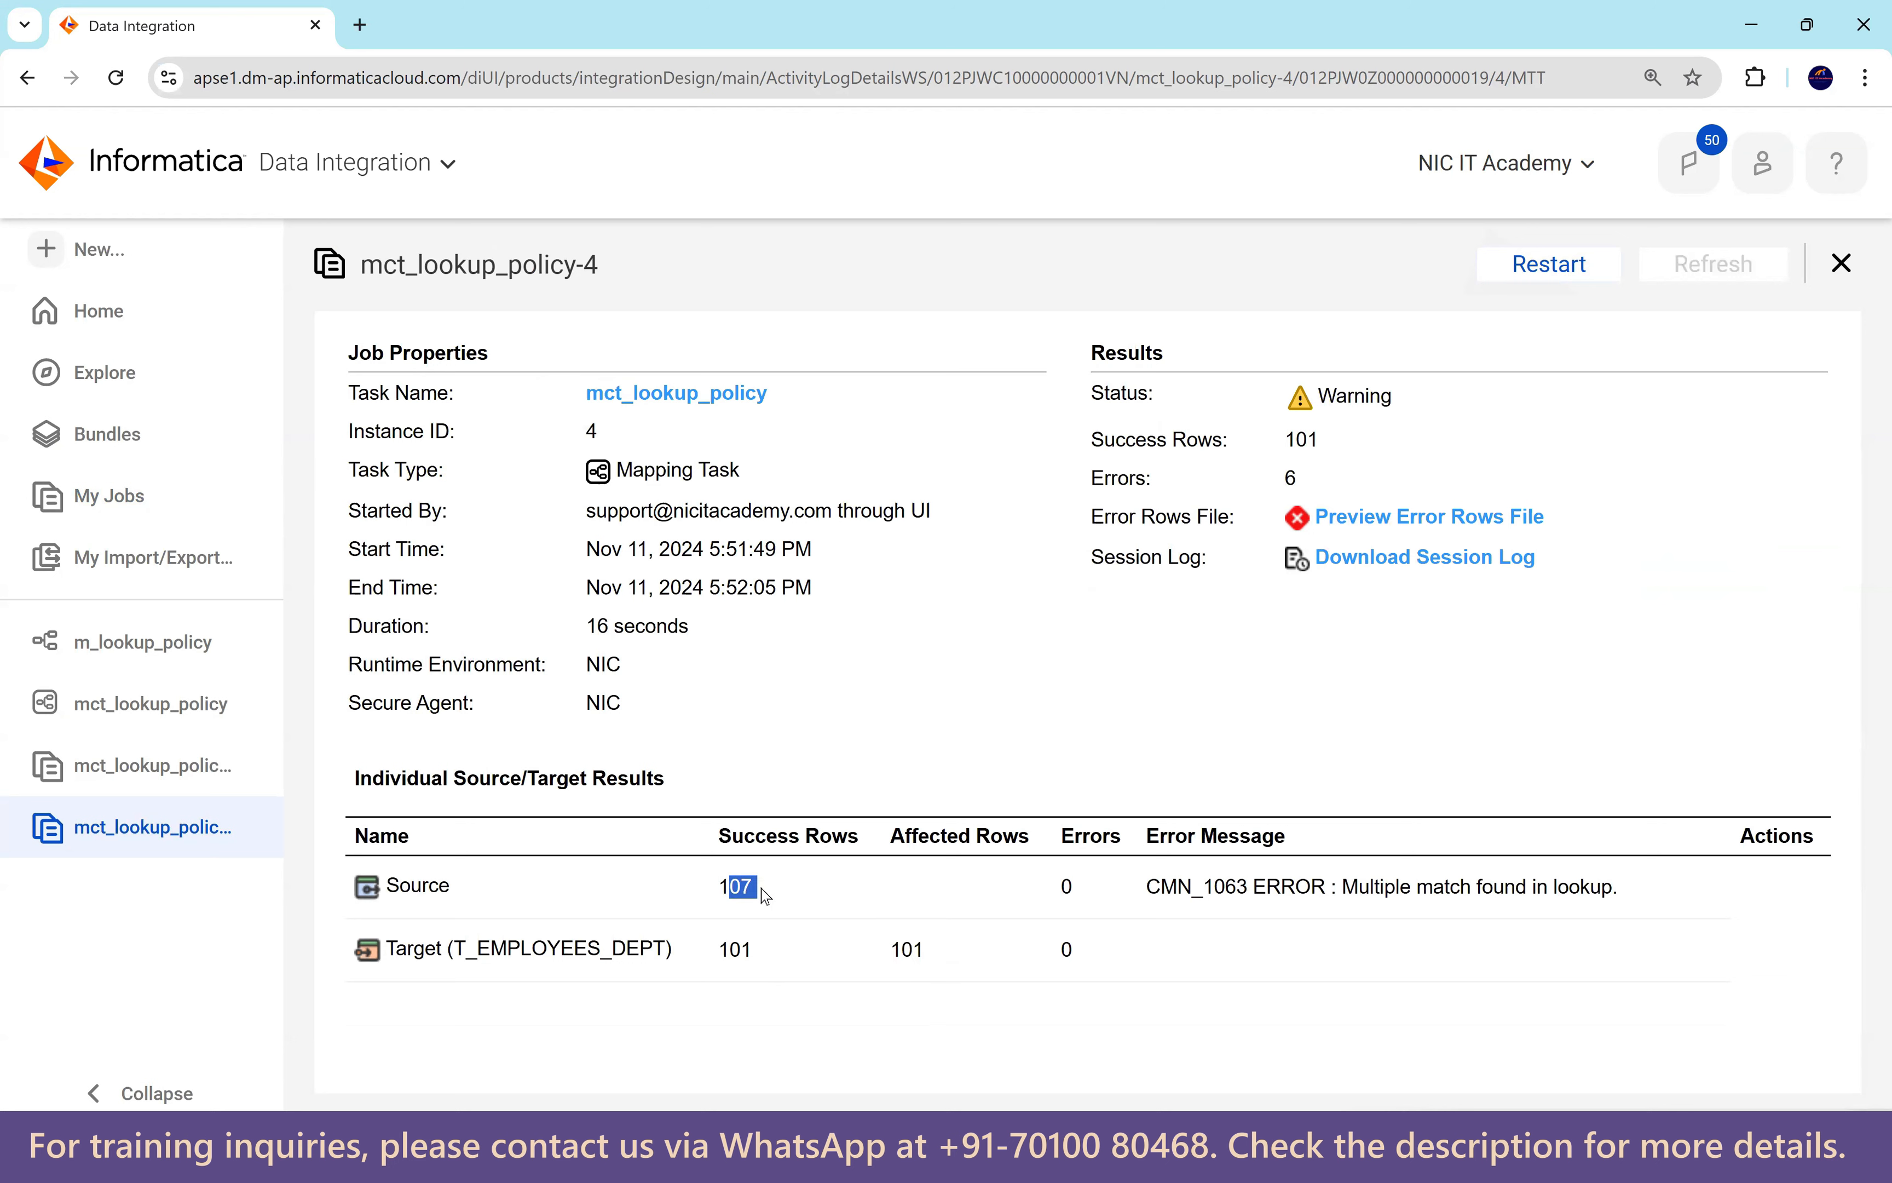
left_click_drag(1355, 886, 1624, 894)
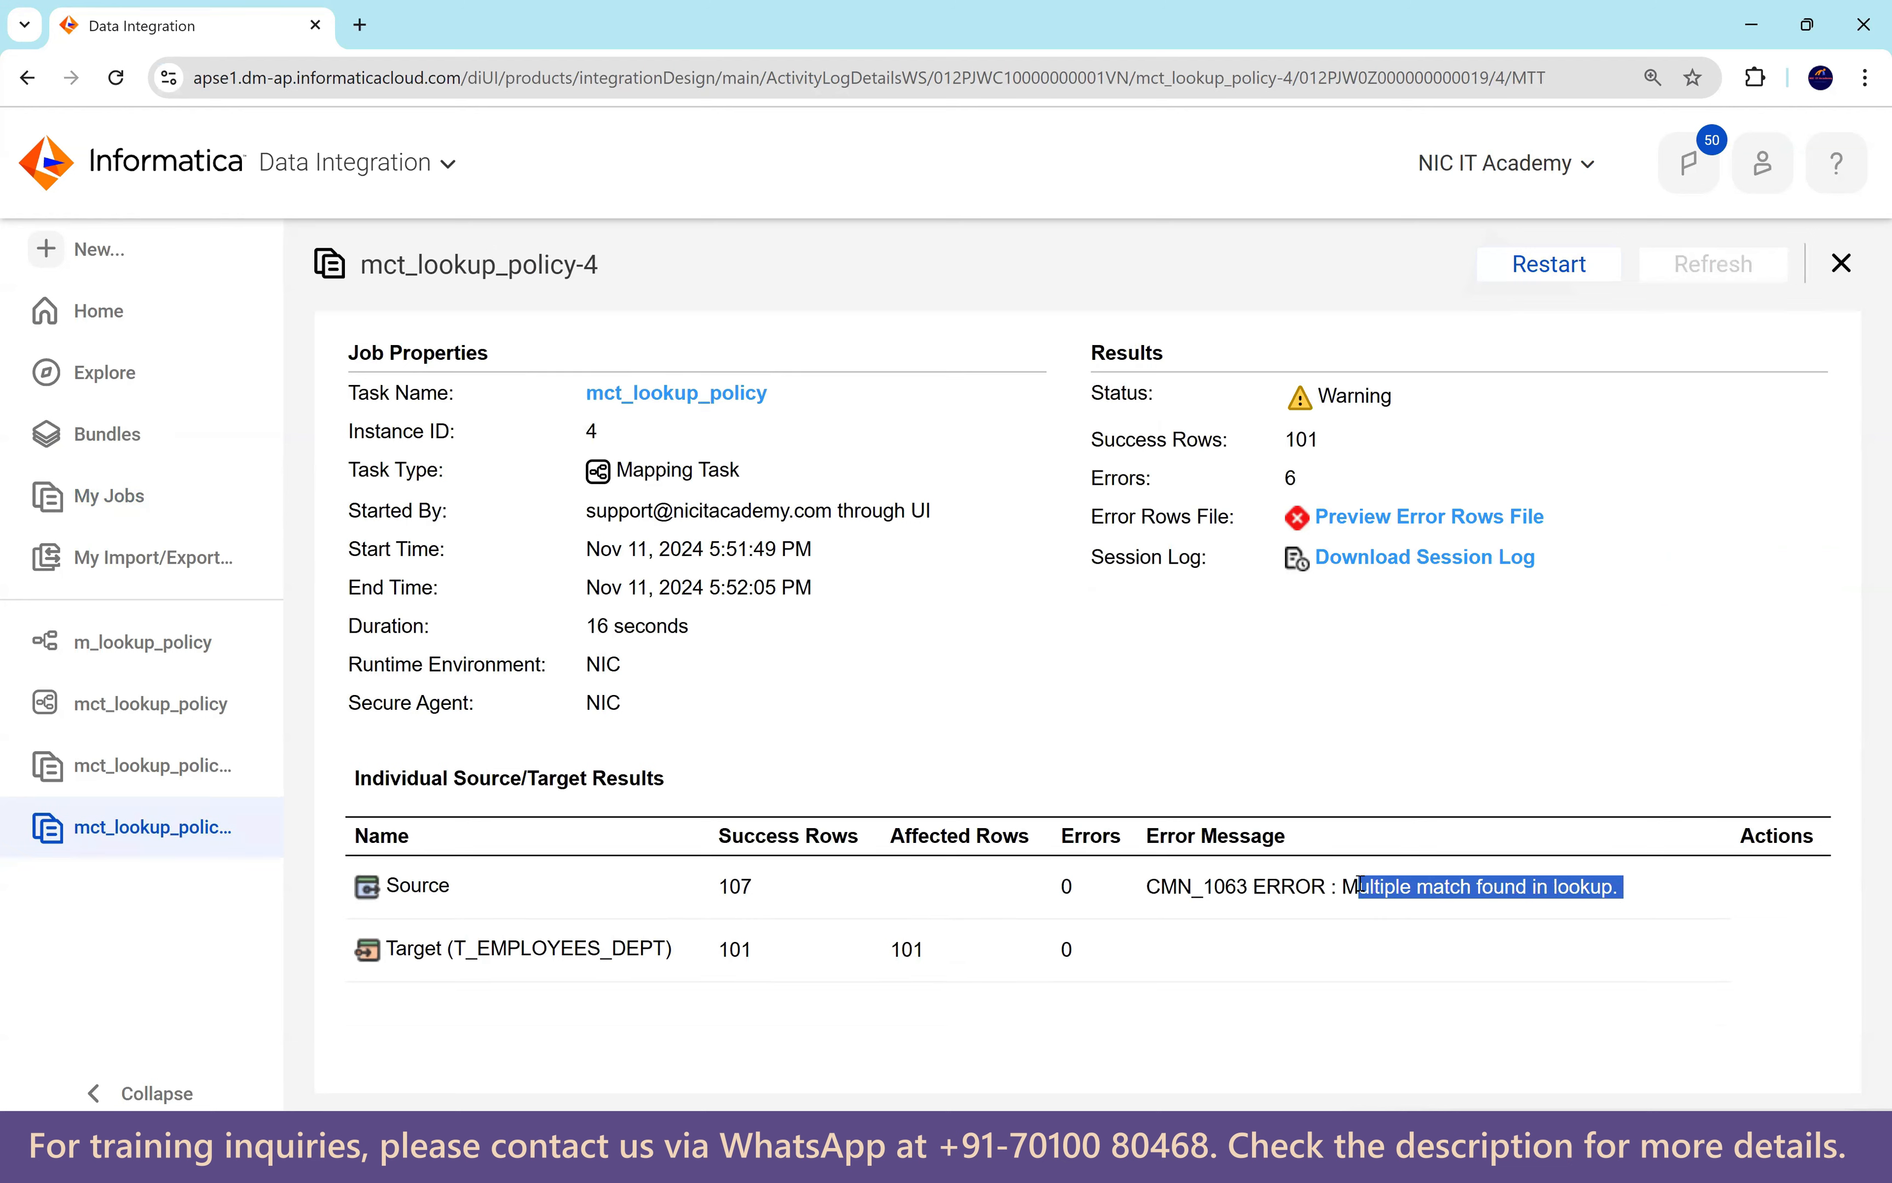
key("alt+Tab")
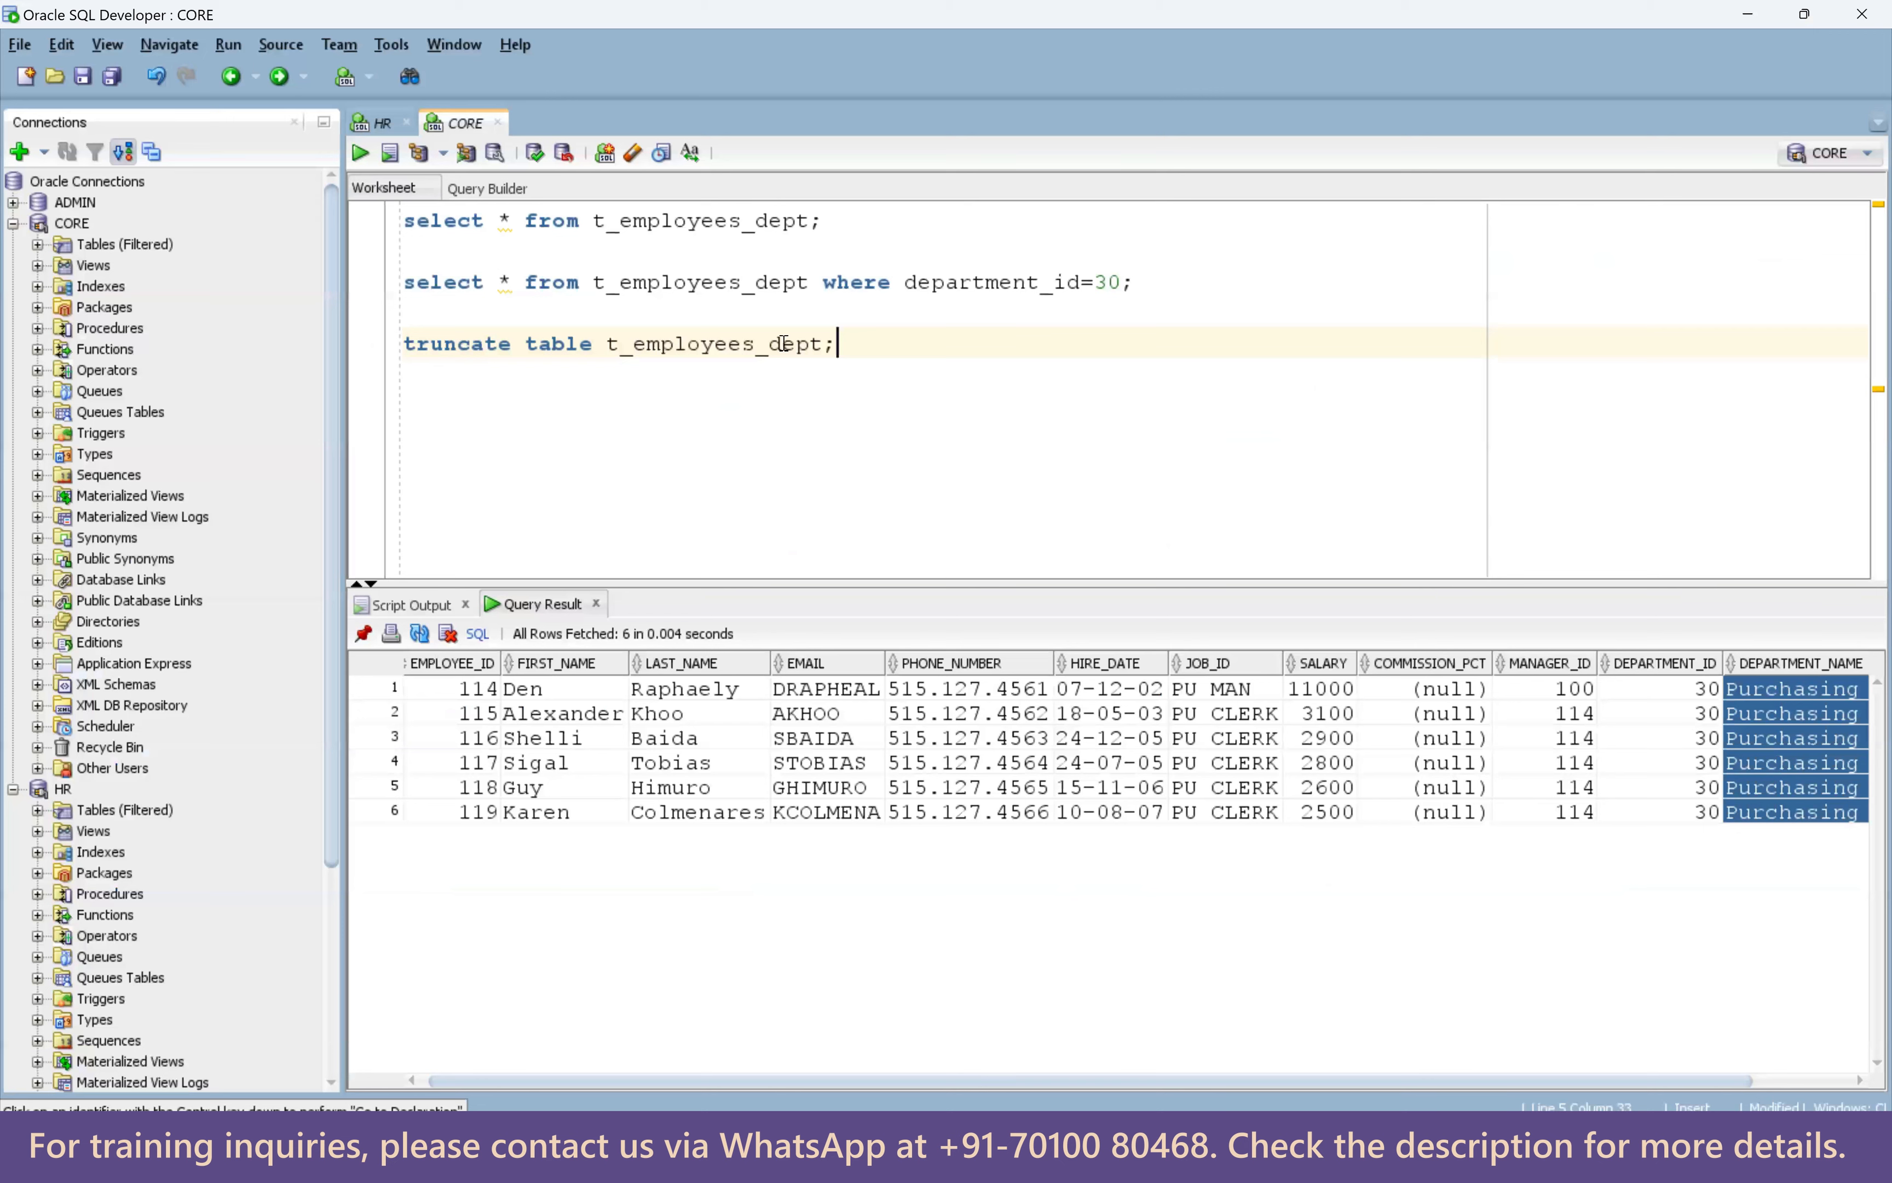
Count t_employees_dept rows (101) and confirm the department_id=30 query returns none.
left_click(784, 220)
key("ctrl+Return")
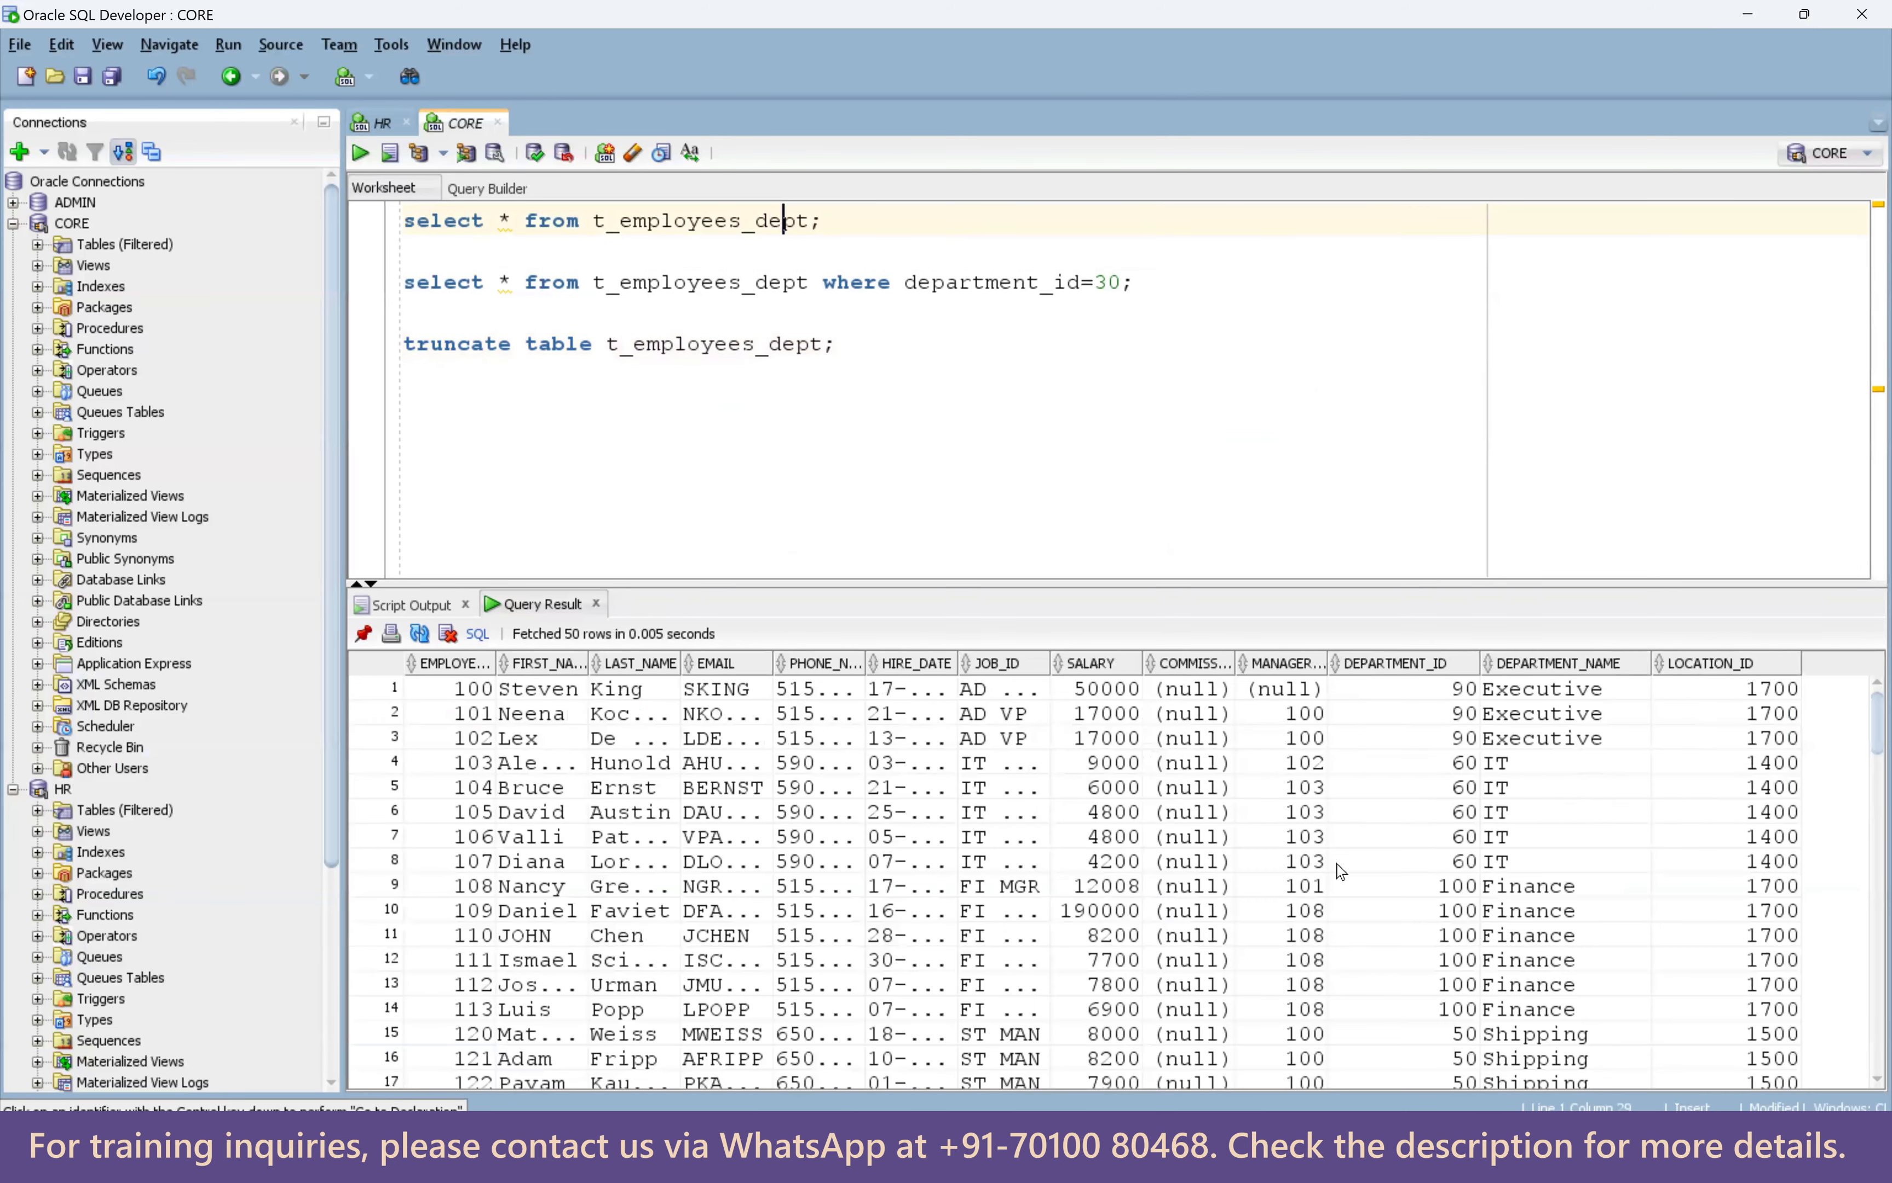
right_click(1243, 821)
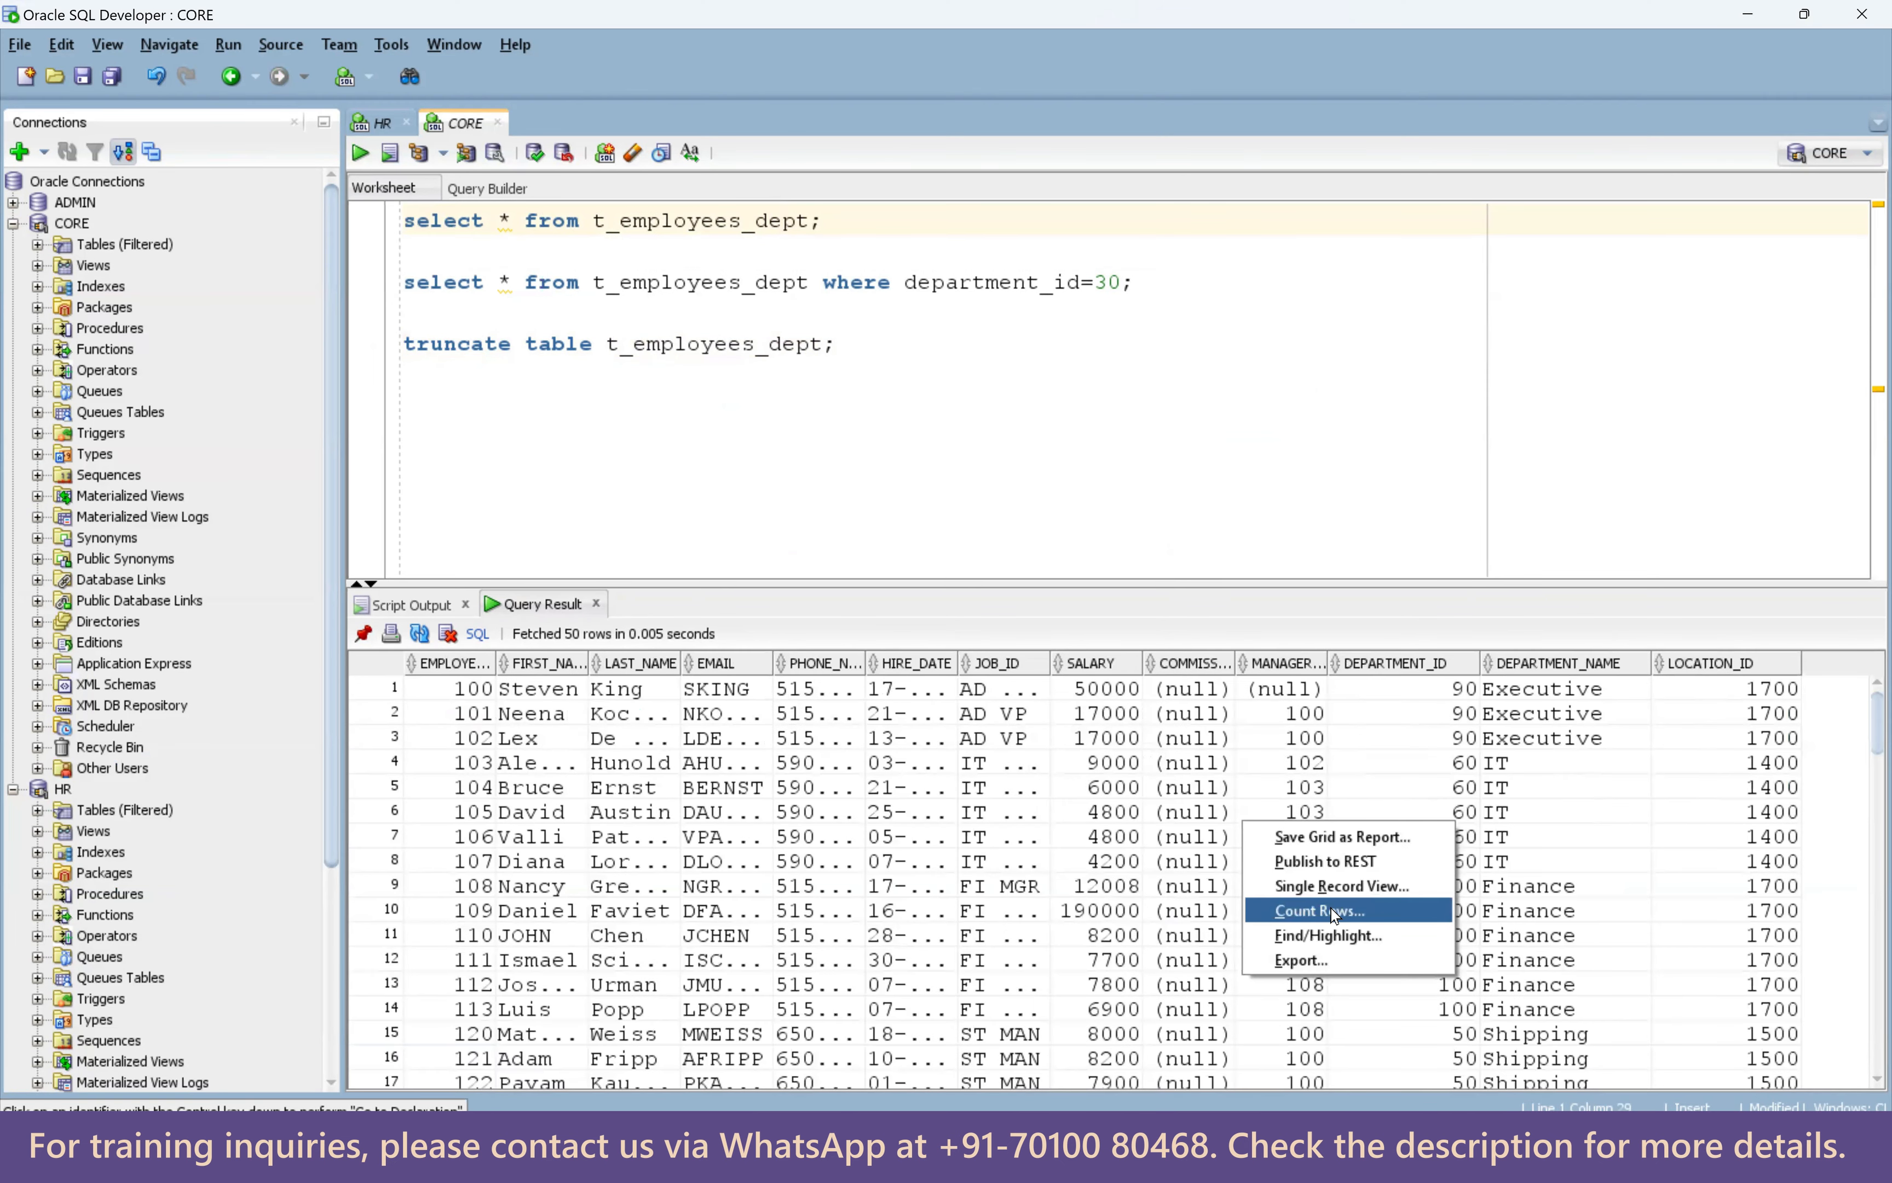
left_click(1334, 911)
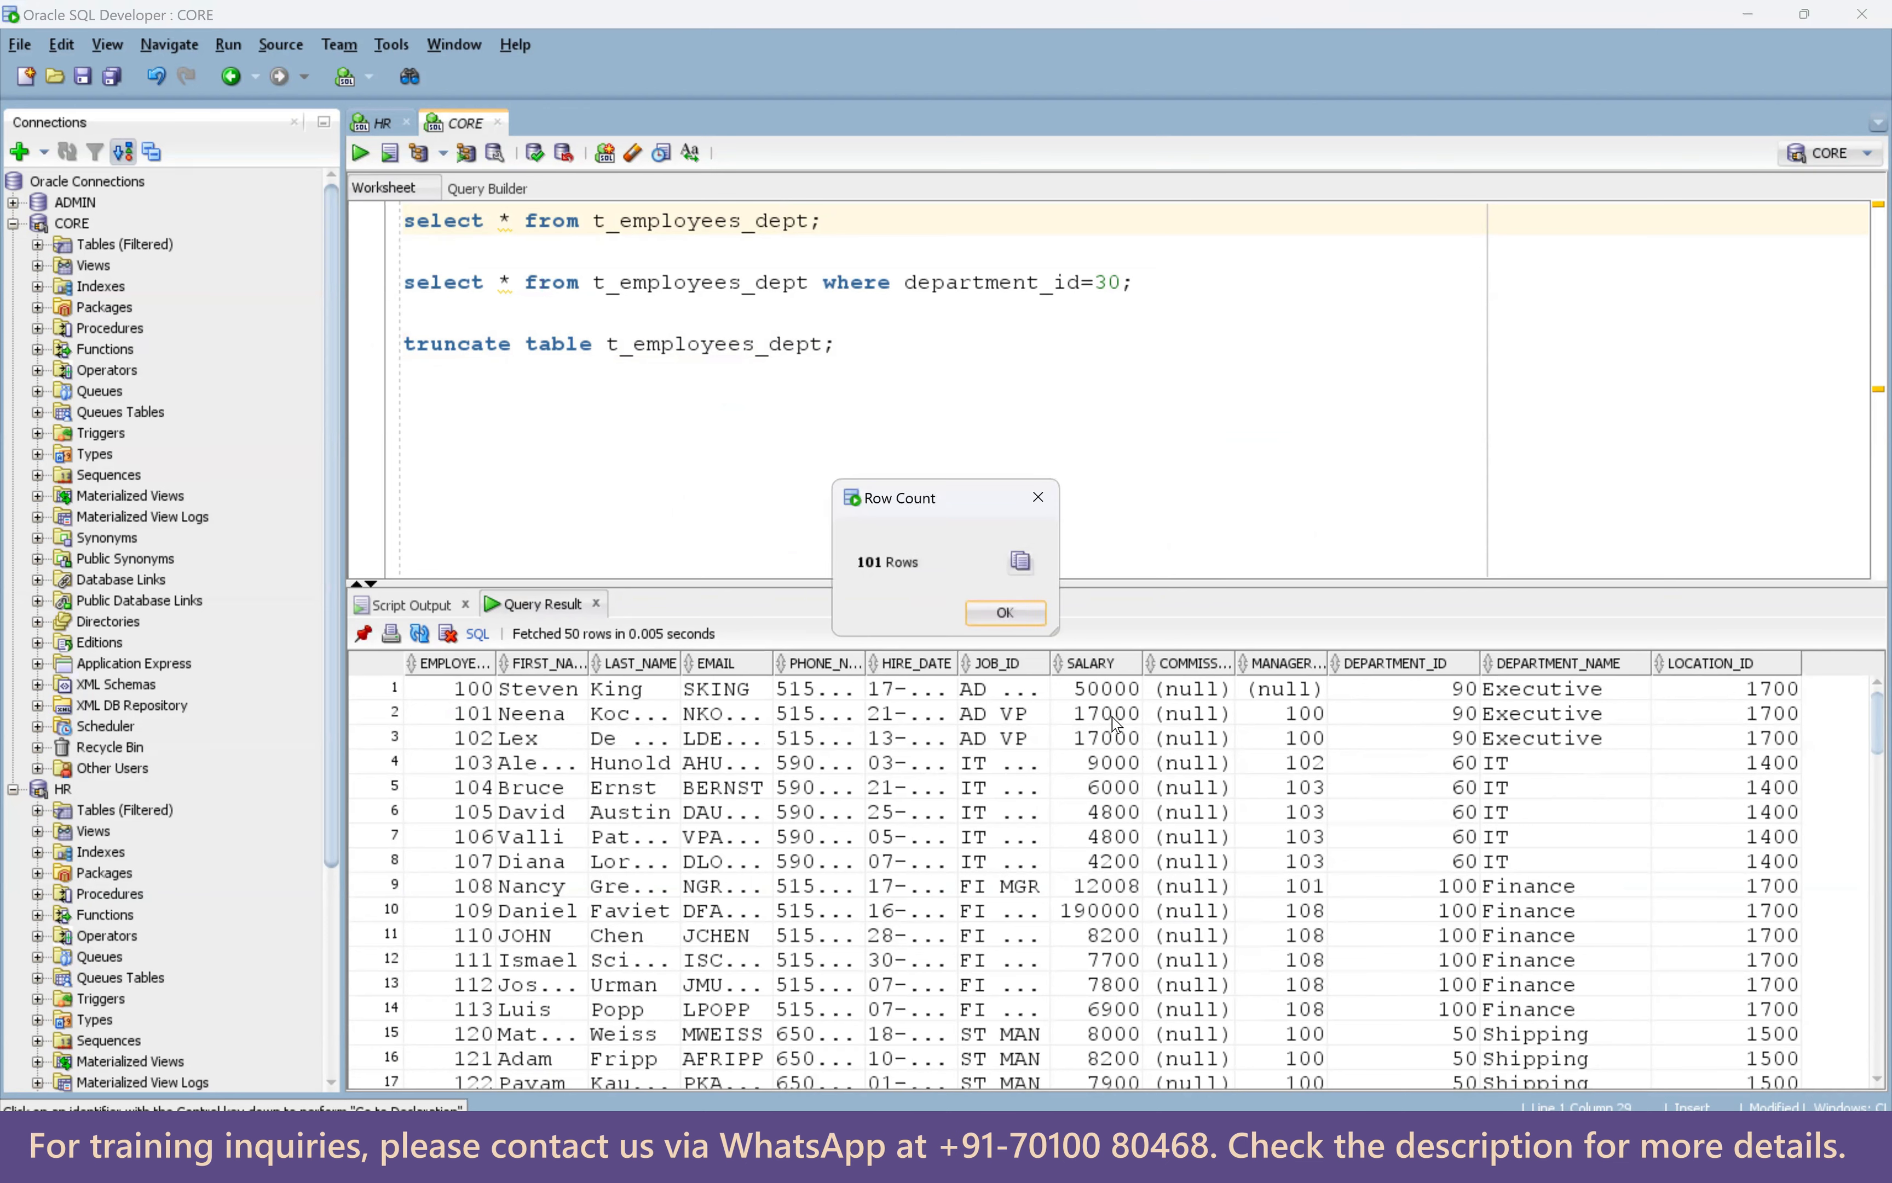
left_click(997, 612)
left_click(917, 283)
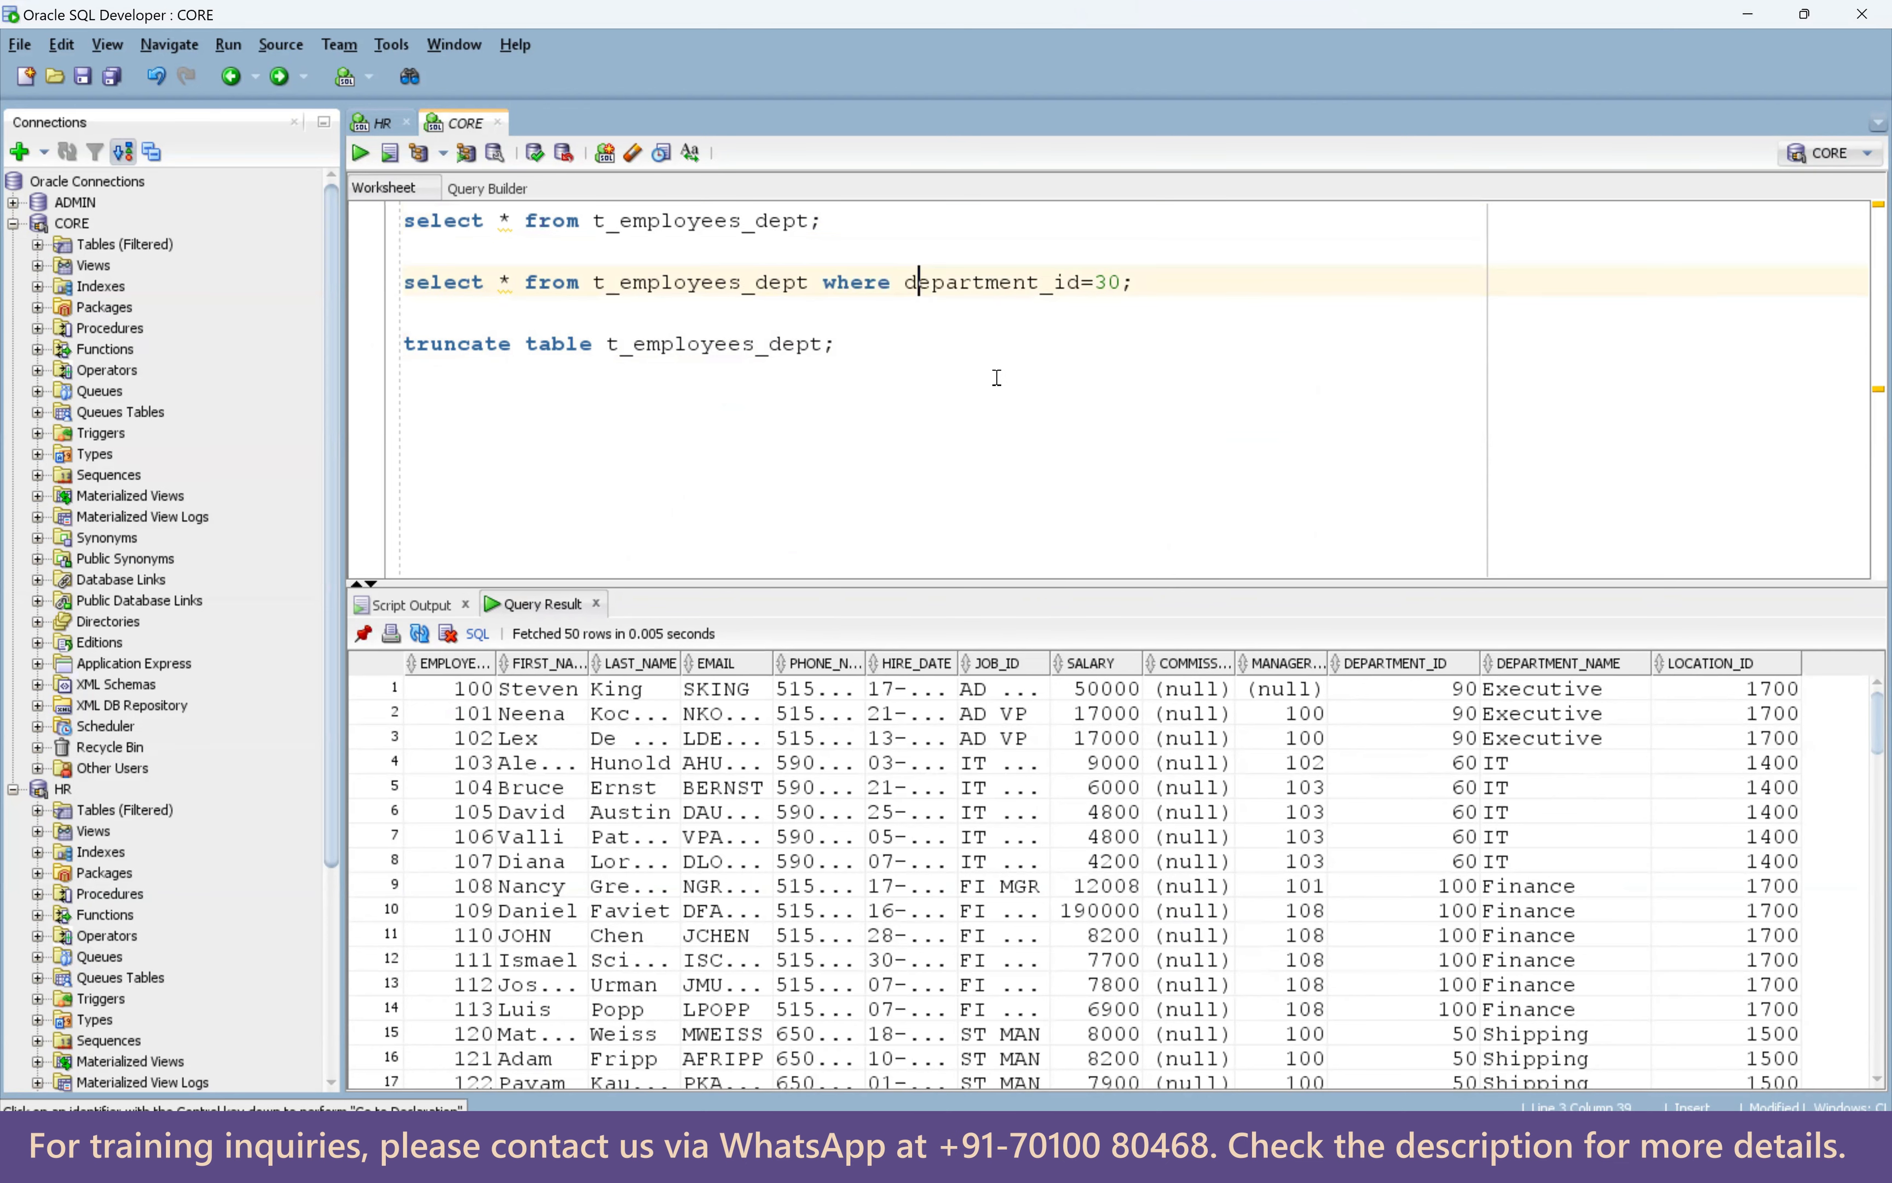
key("ctrl+Return")
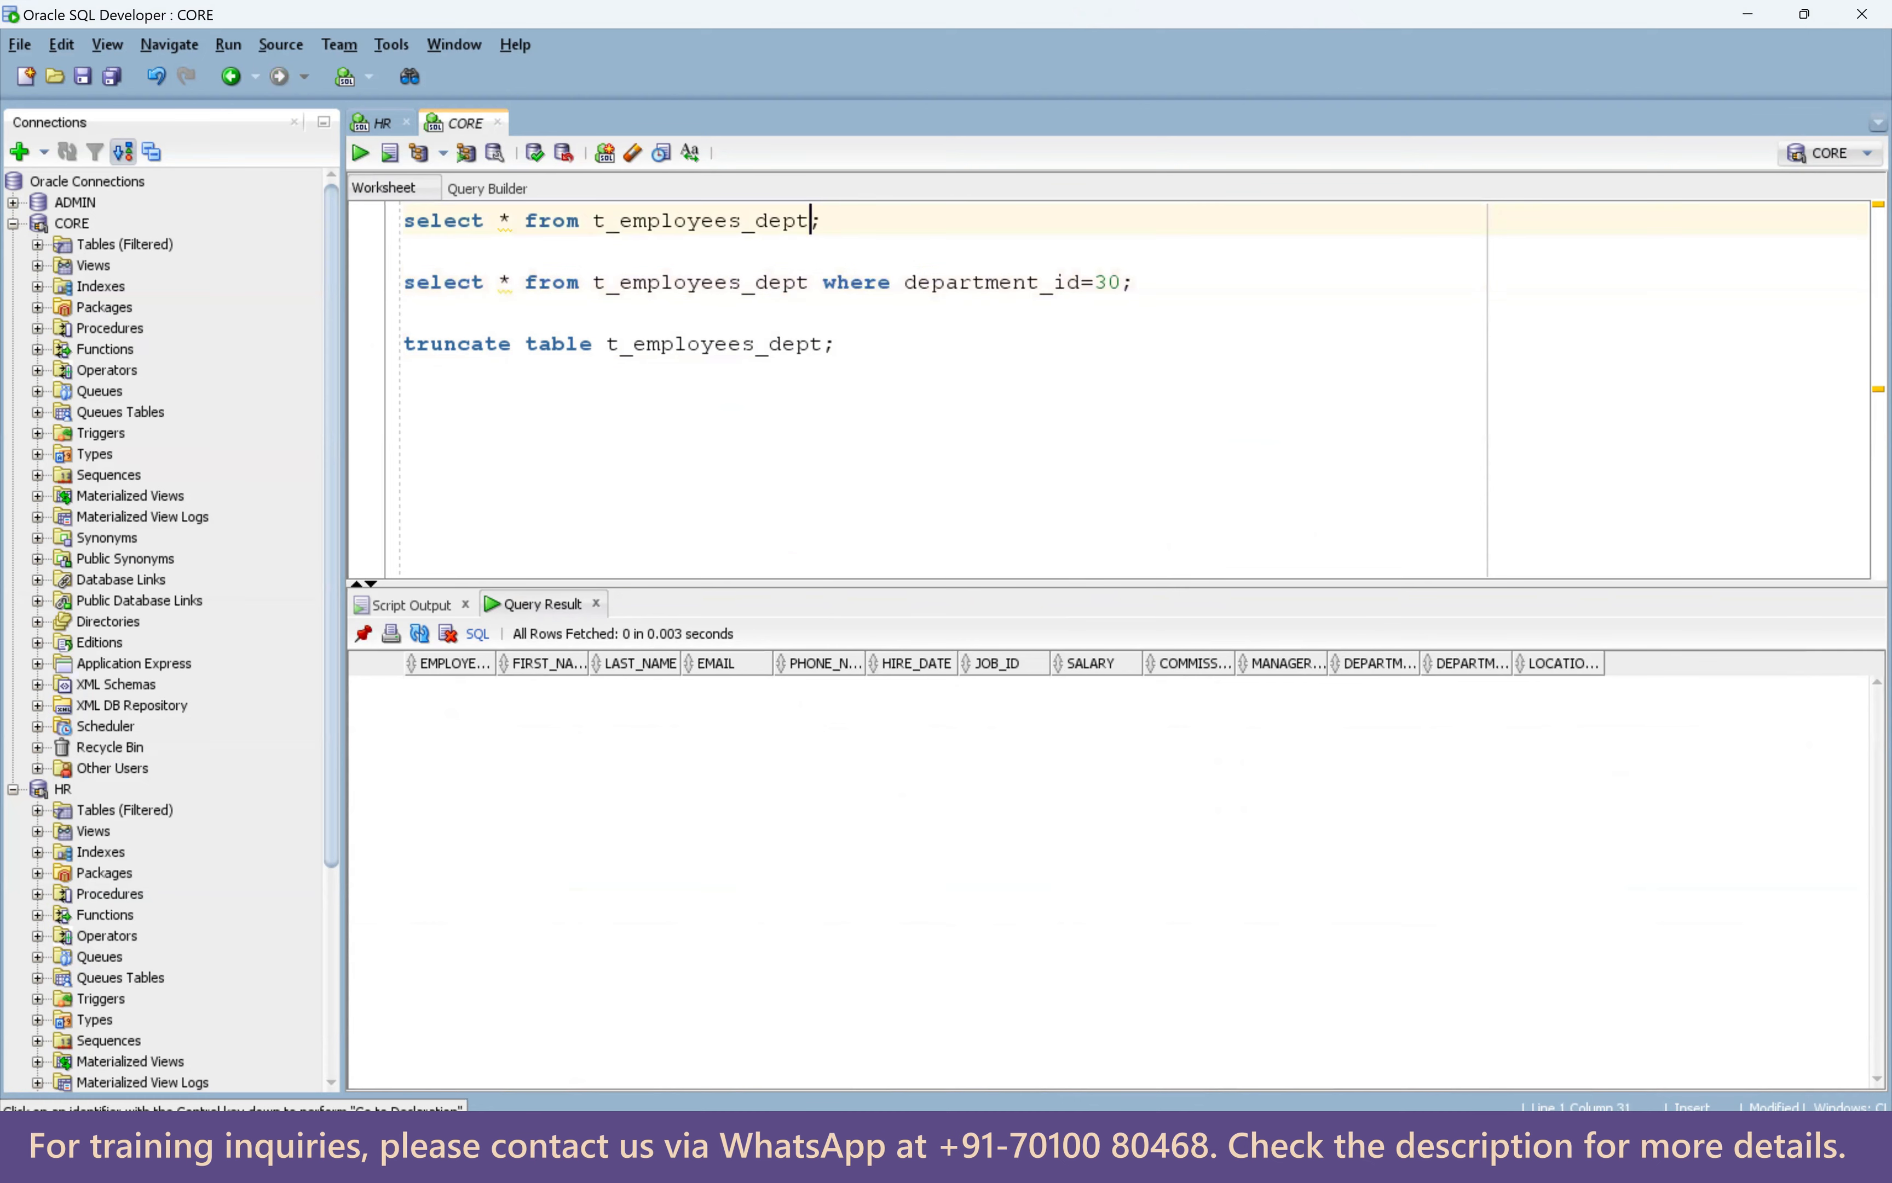
key("alt+Tab")
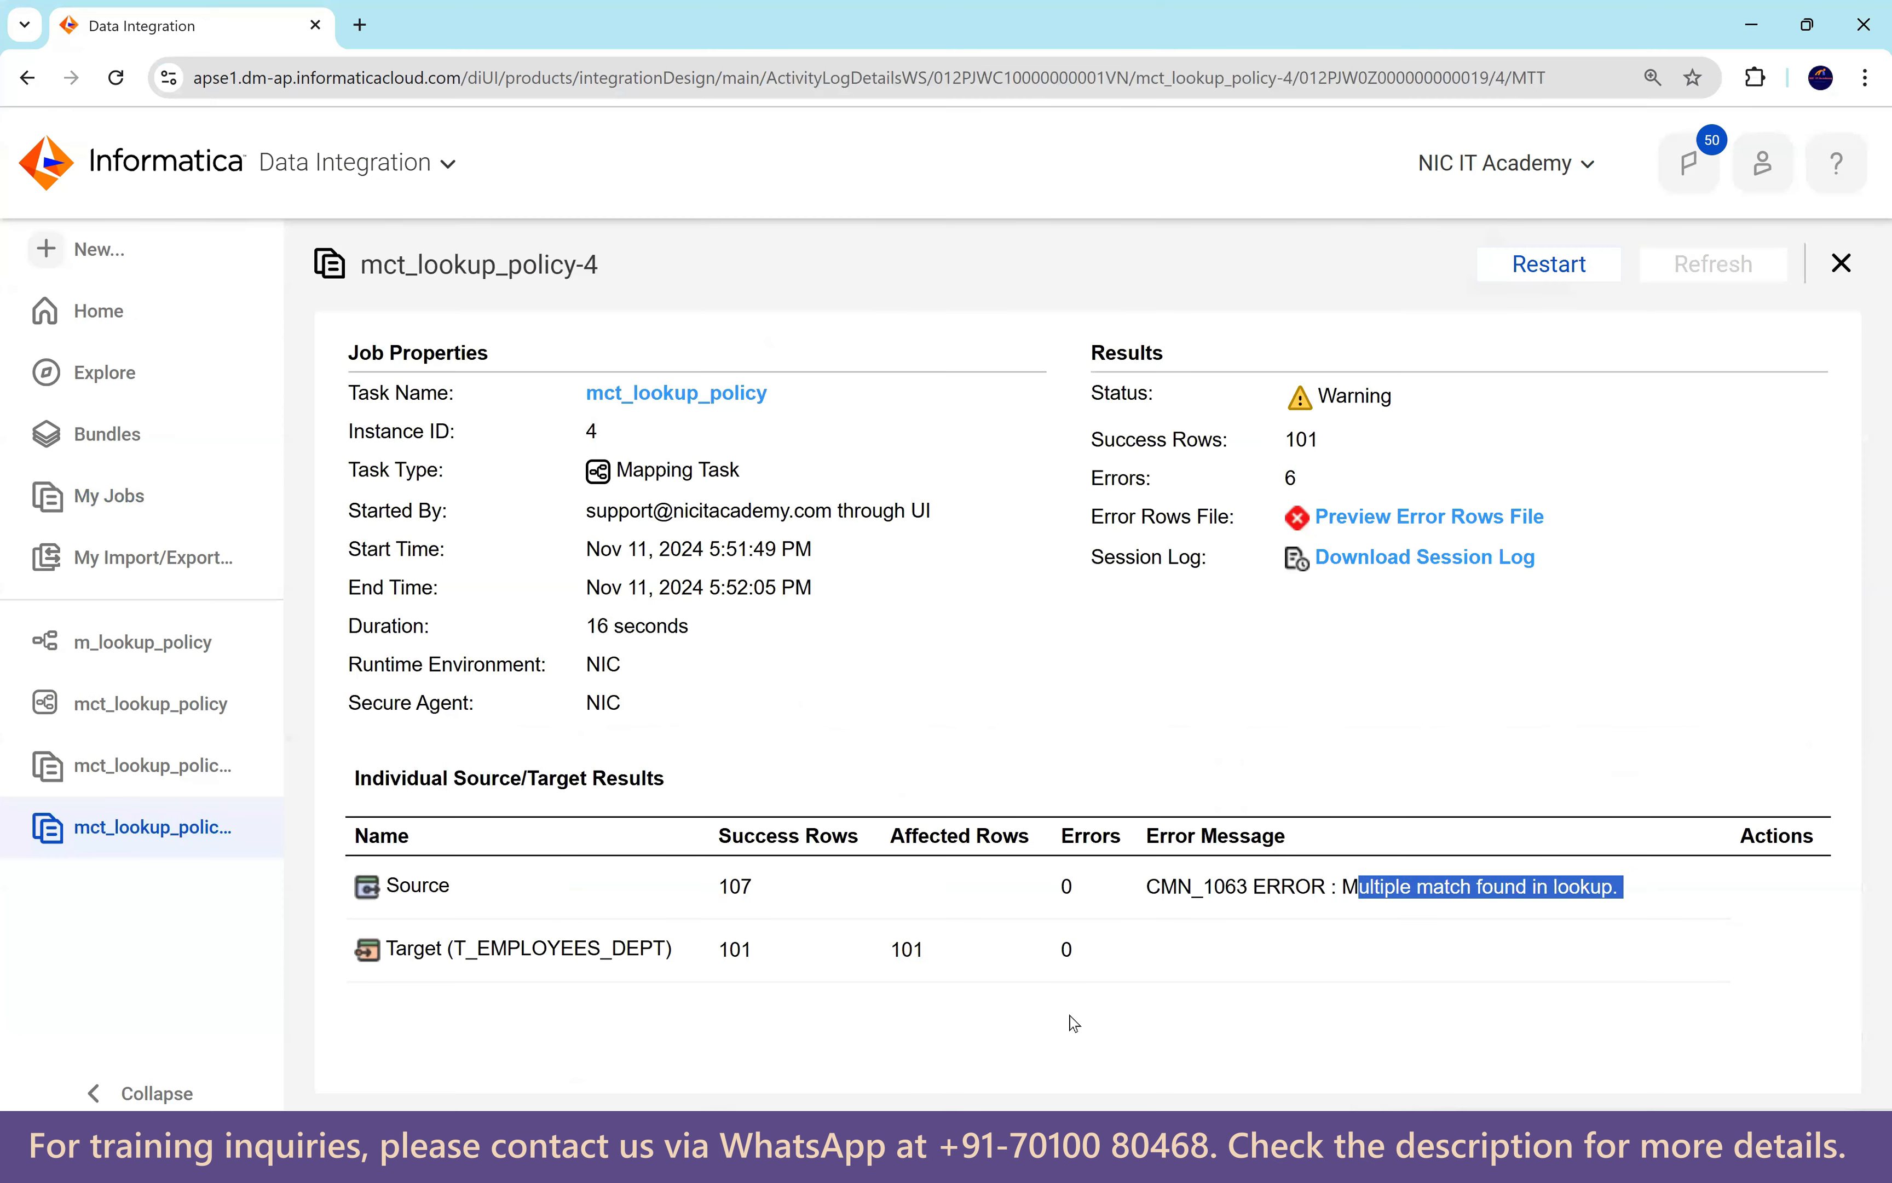
Add a new row under mct_lookup_policy's Advanced Session Properties.
left_click(151, 708)
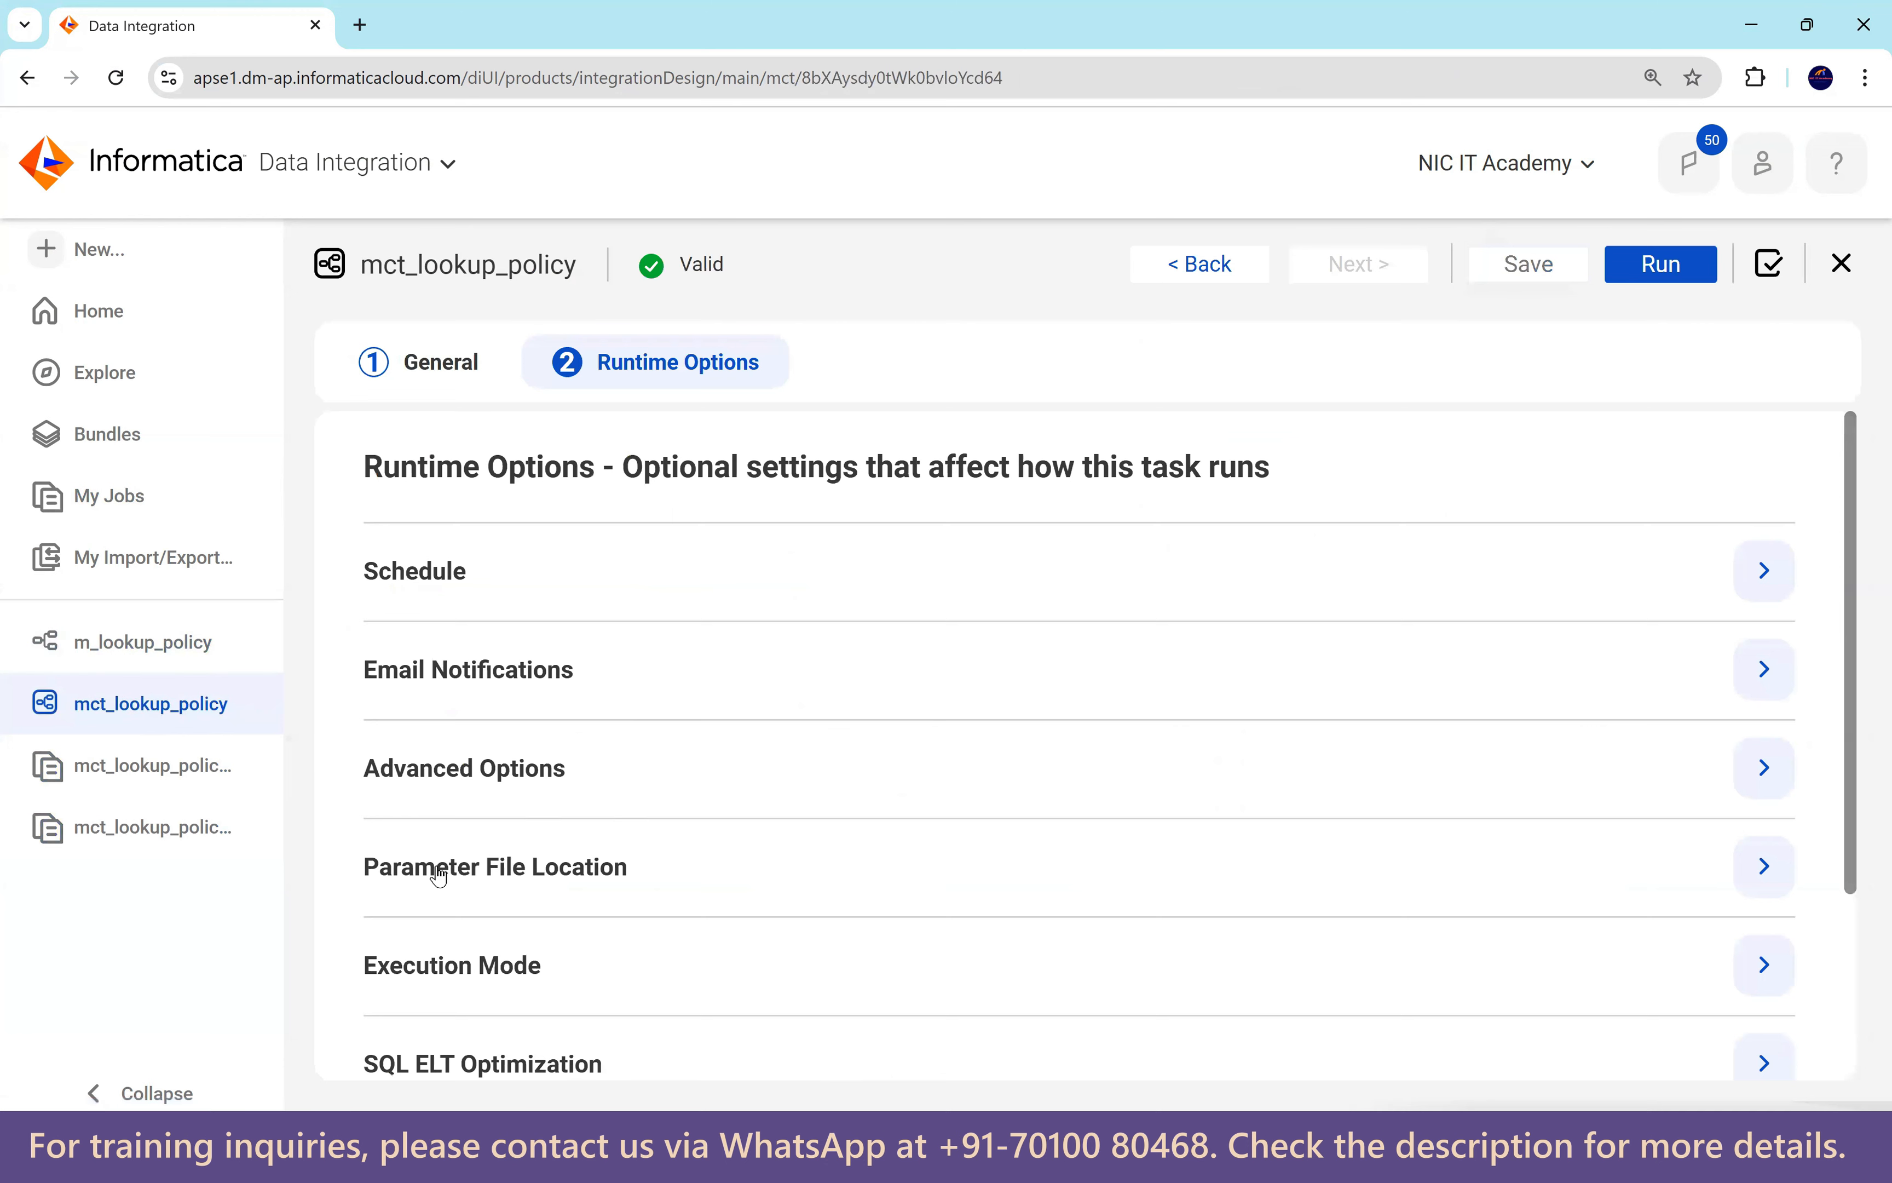
scroll(599, 778, "down", 3)
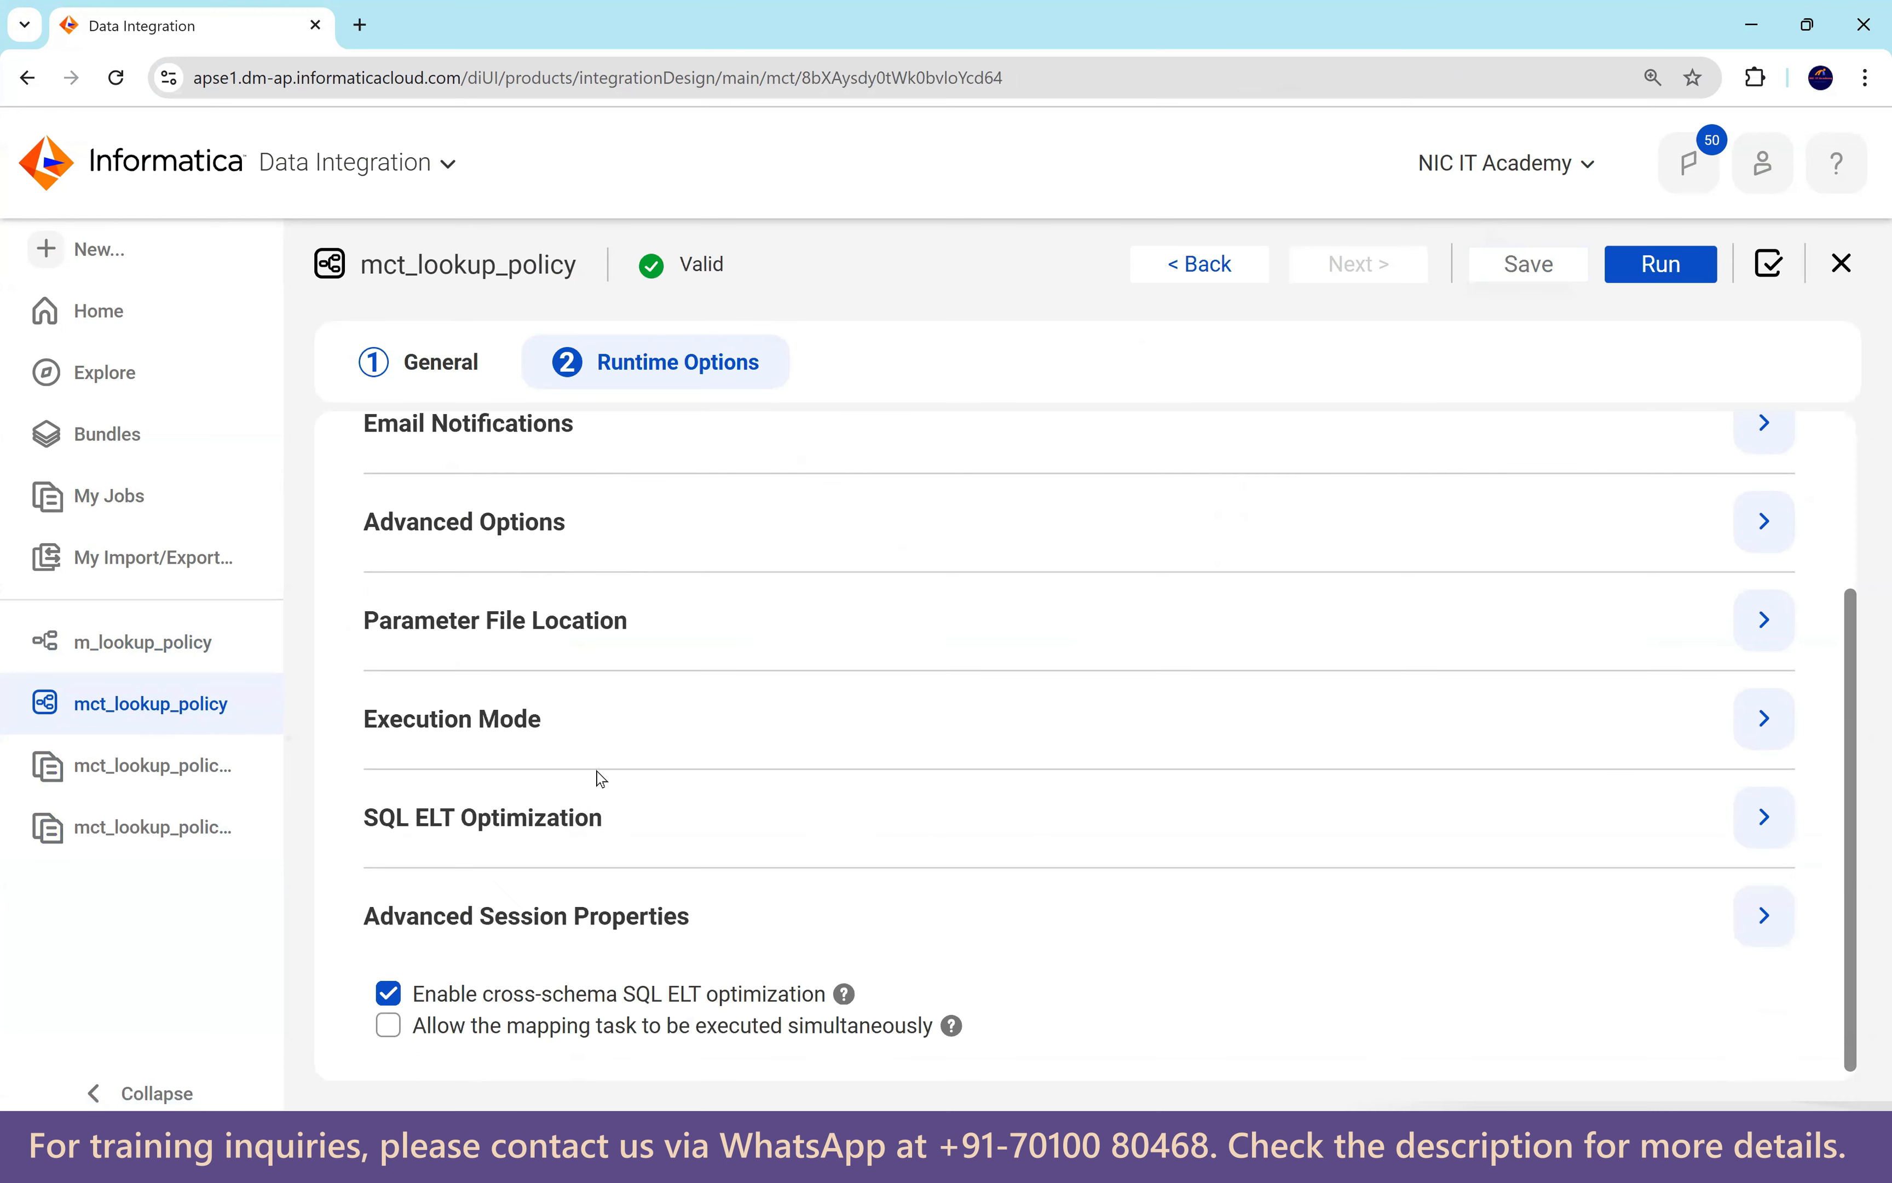
left_click(1765, 916)
scroll(1394, 727, "down", 5)
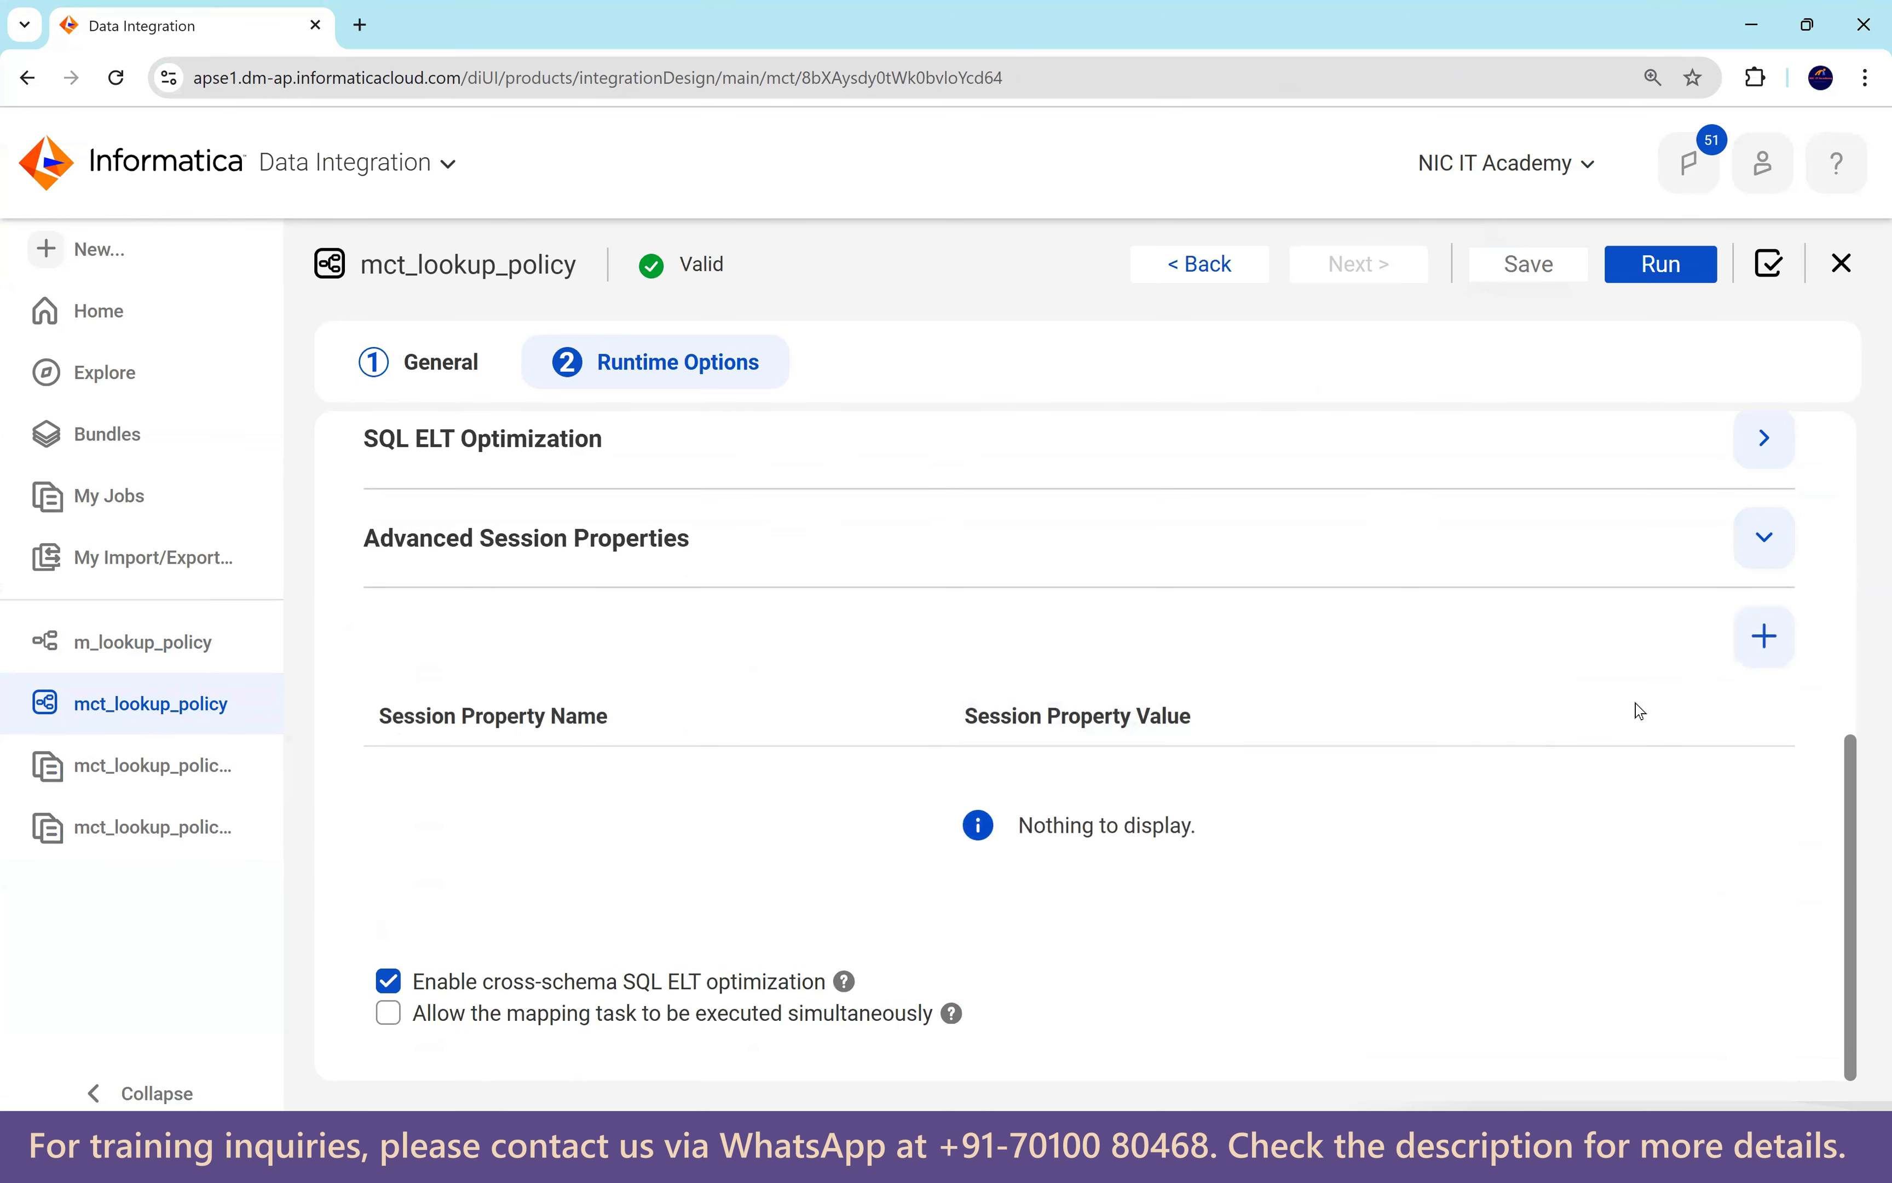
left_click(1765, 635)
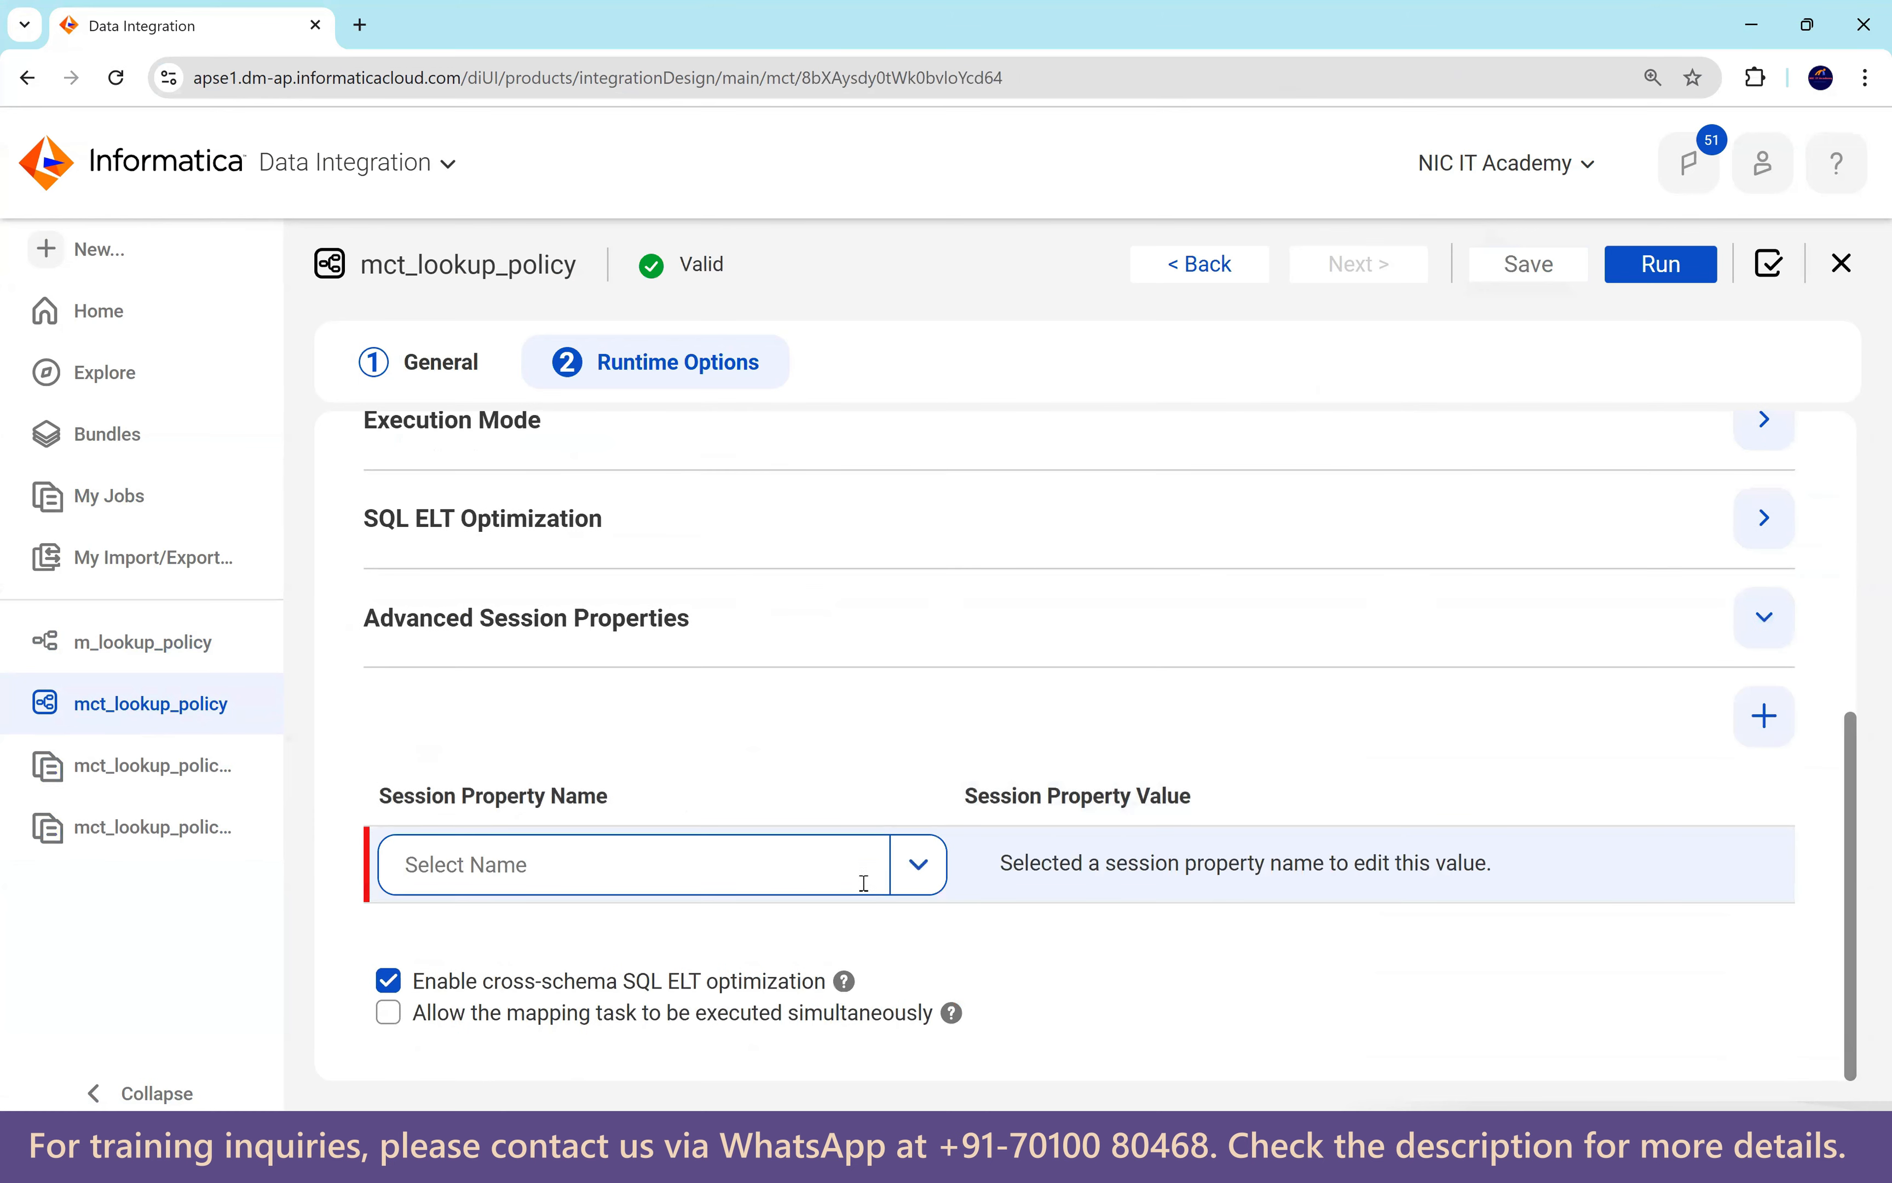
Set the new property to Stop on errors with value 1, then save and run the task.
left_click(920, 868)
scroll(790, 629, "down", 2)
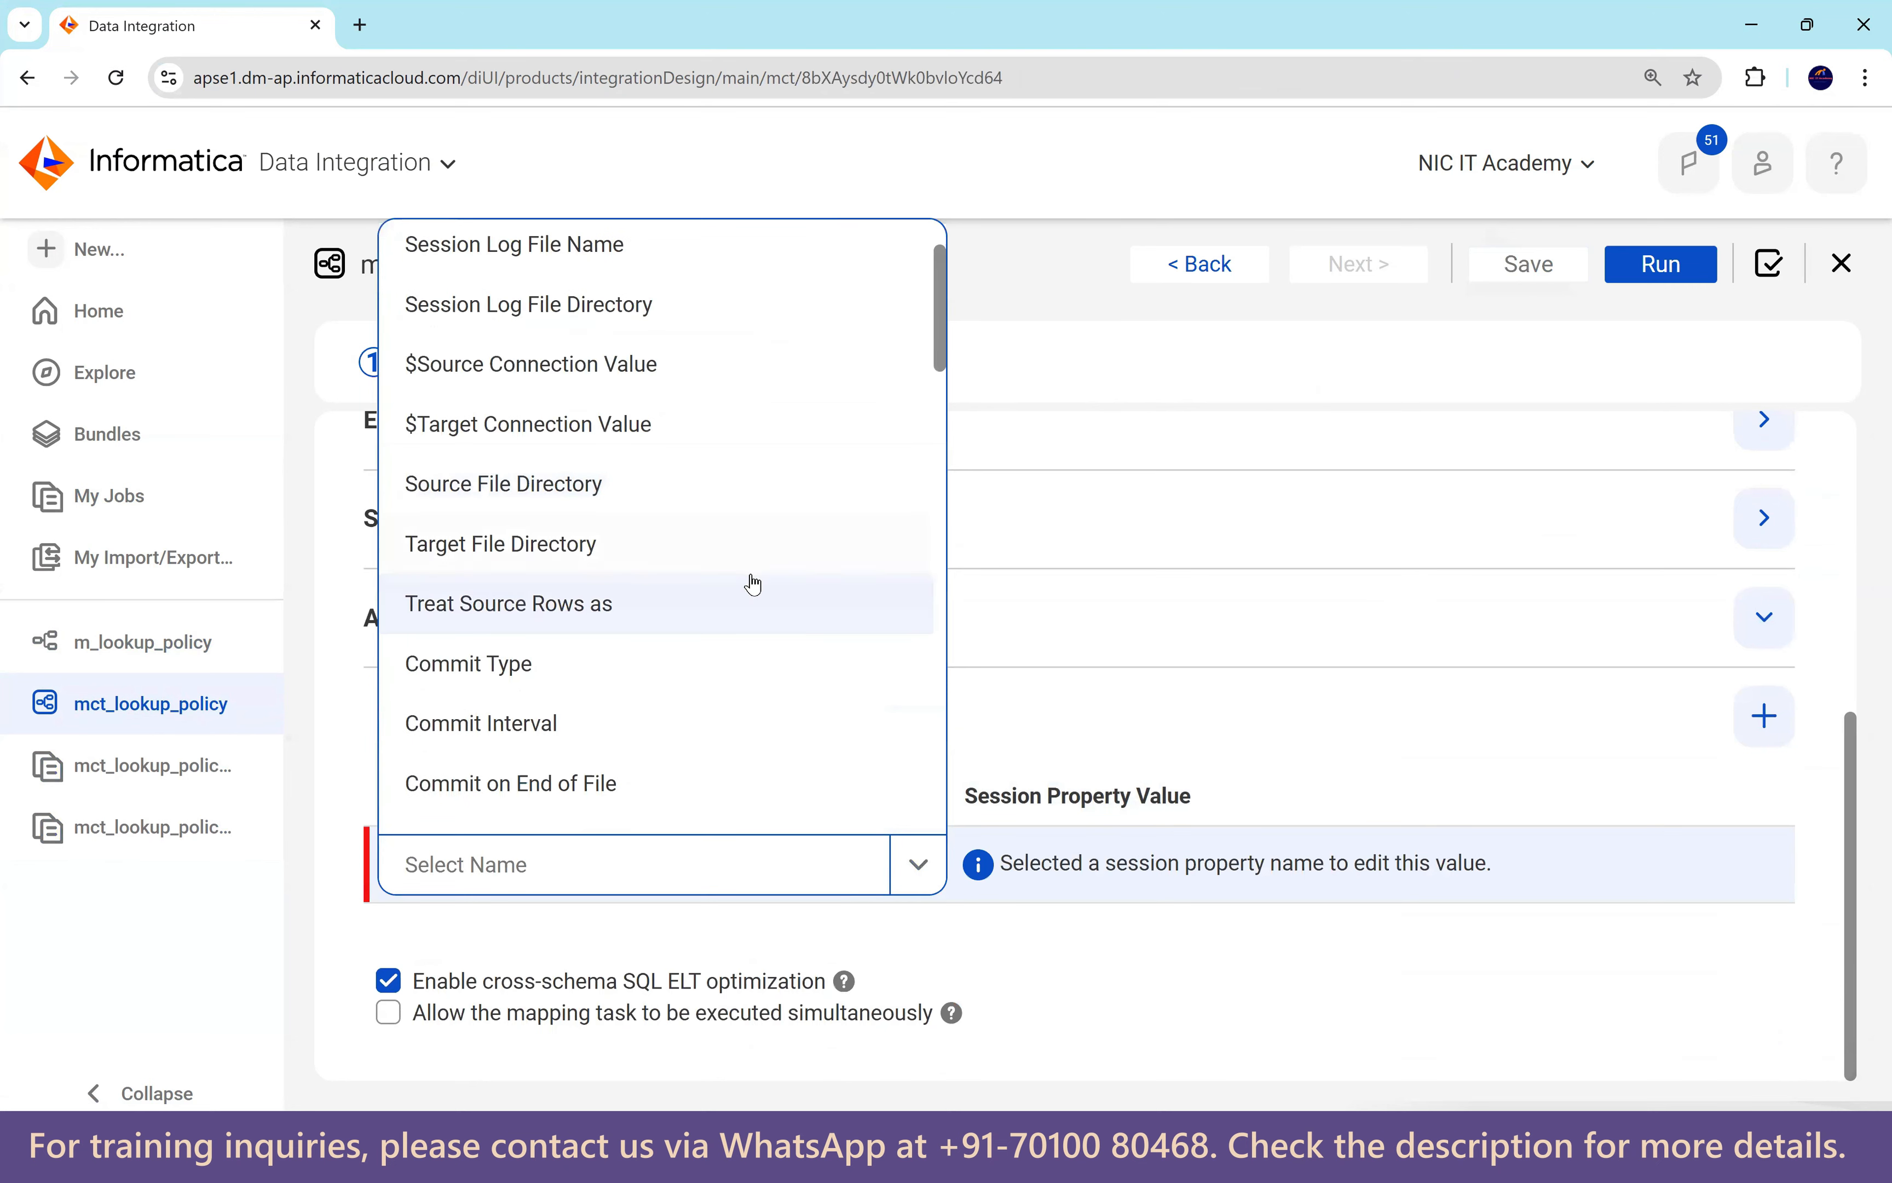
scroll(752, 583, "down", 8)
scroll(742, 604, "down", 4)
scroll(646, 622, "down", 6)
scroll(646, 624, "down", 6)
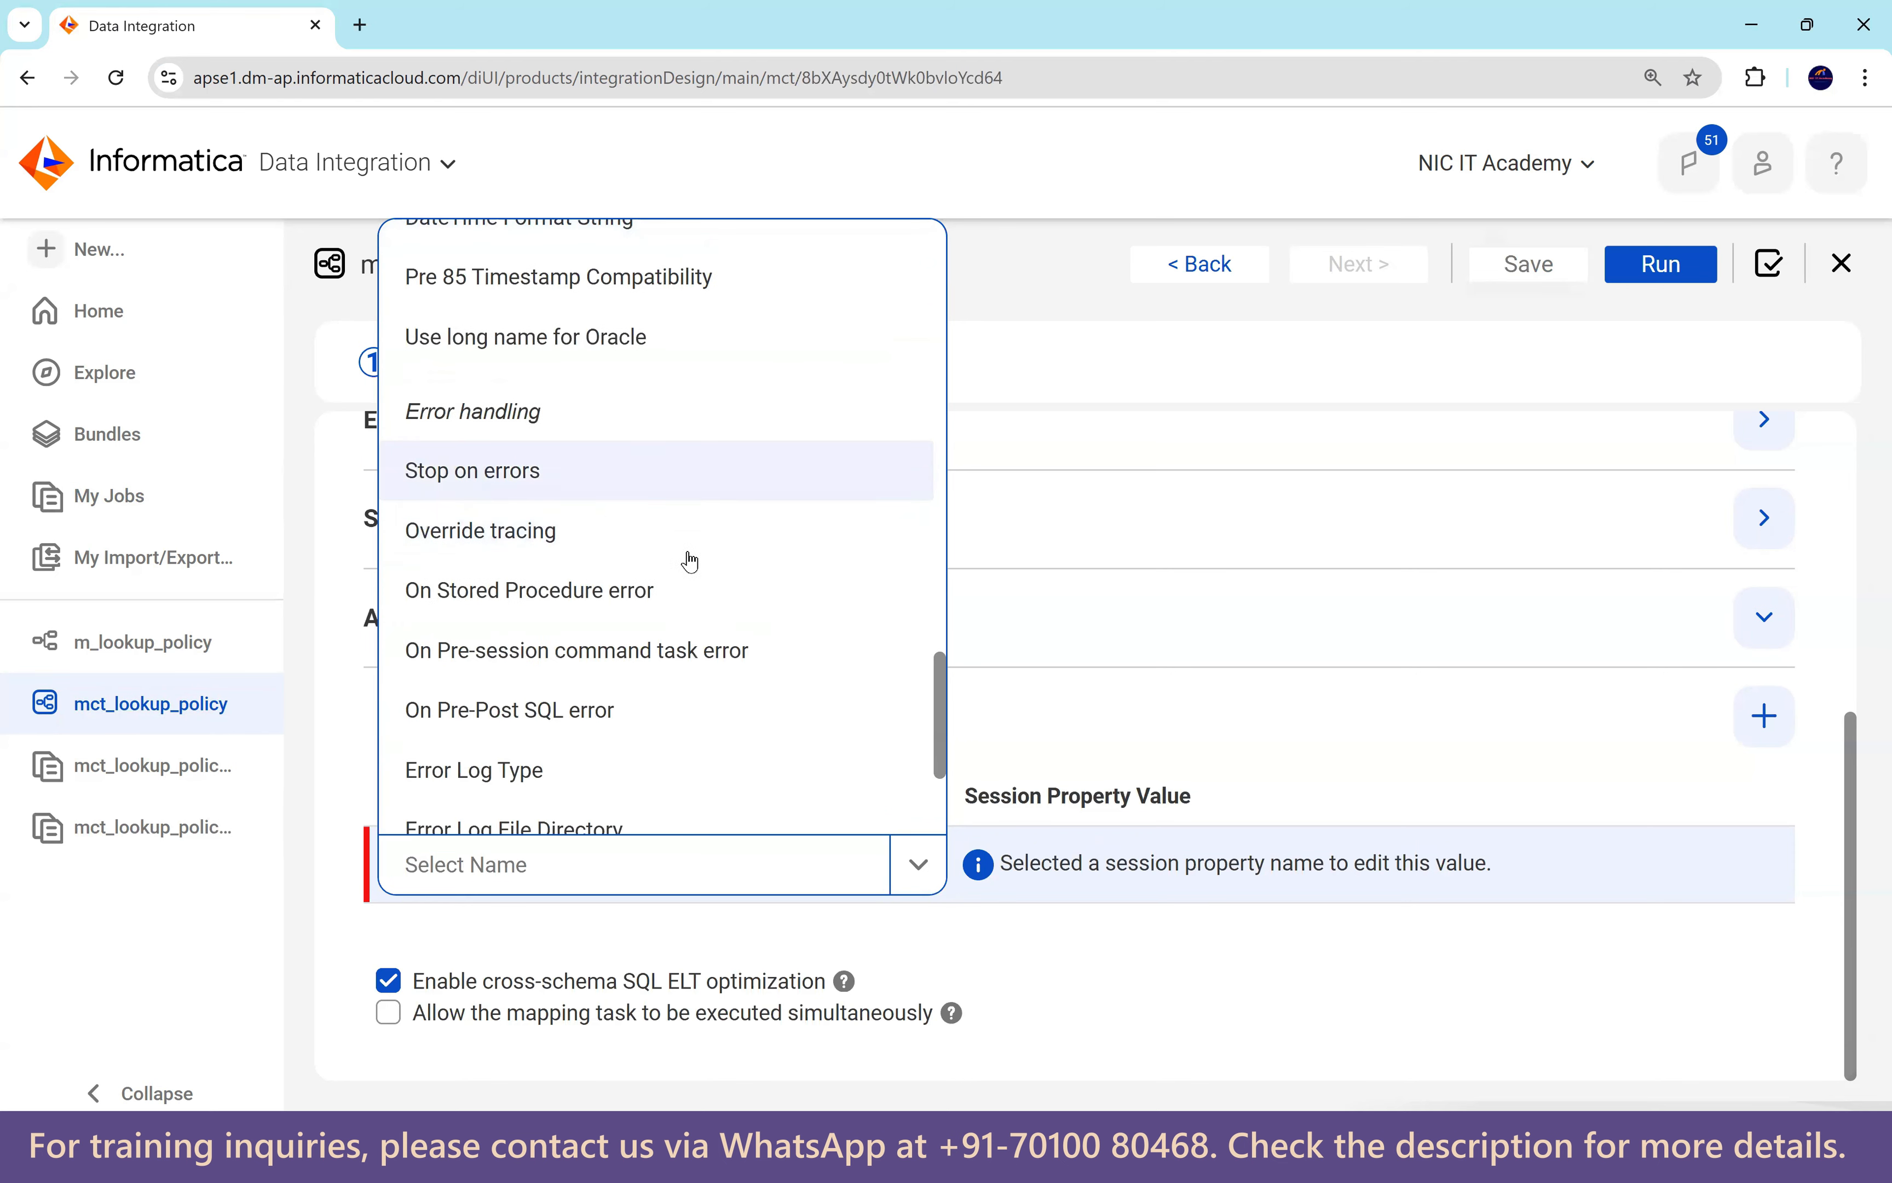
left_click(512, 473)
left_click(1040, 866)
type("1")
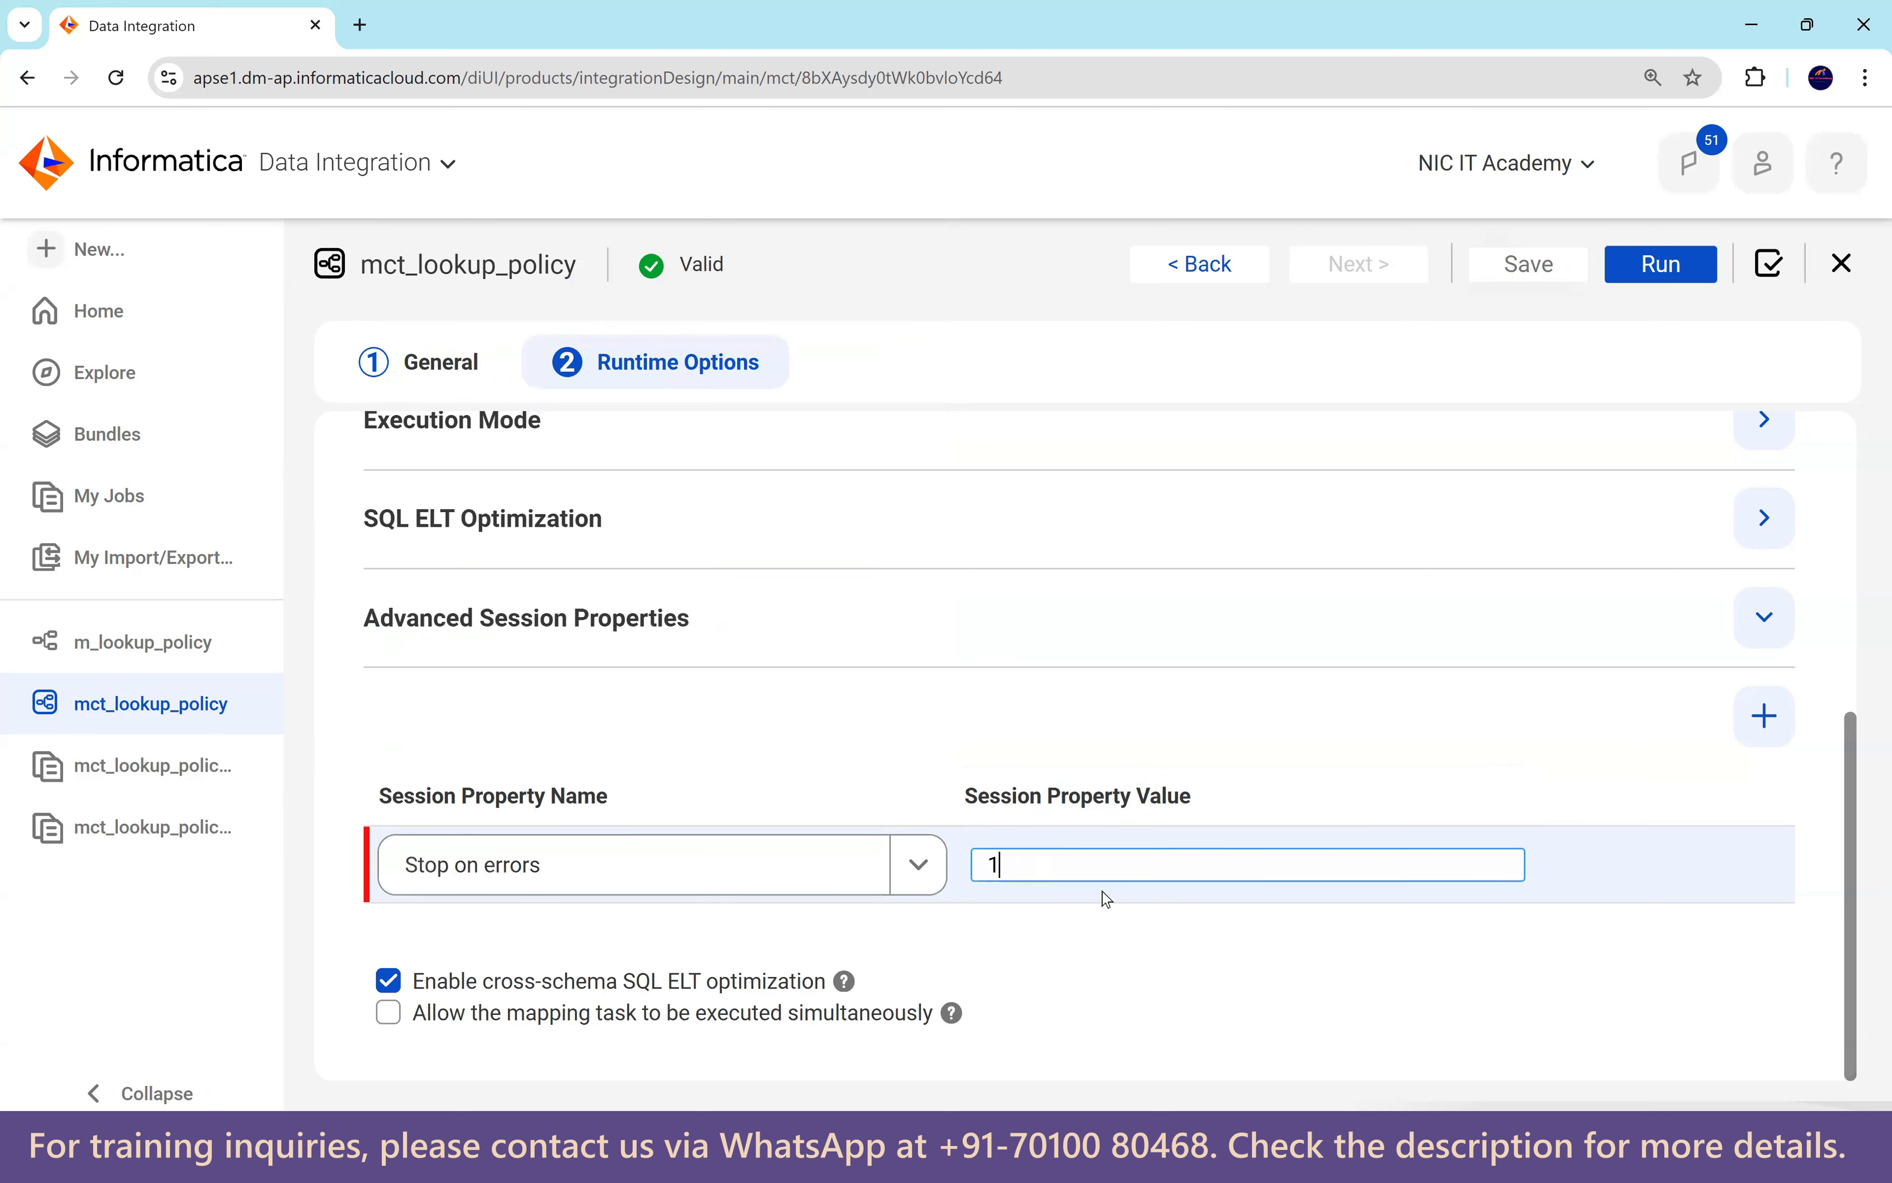
left_click(1208, 923)
left_click(1525, 280)
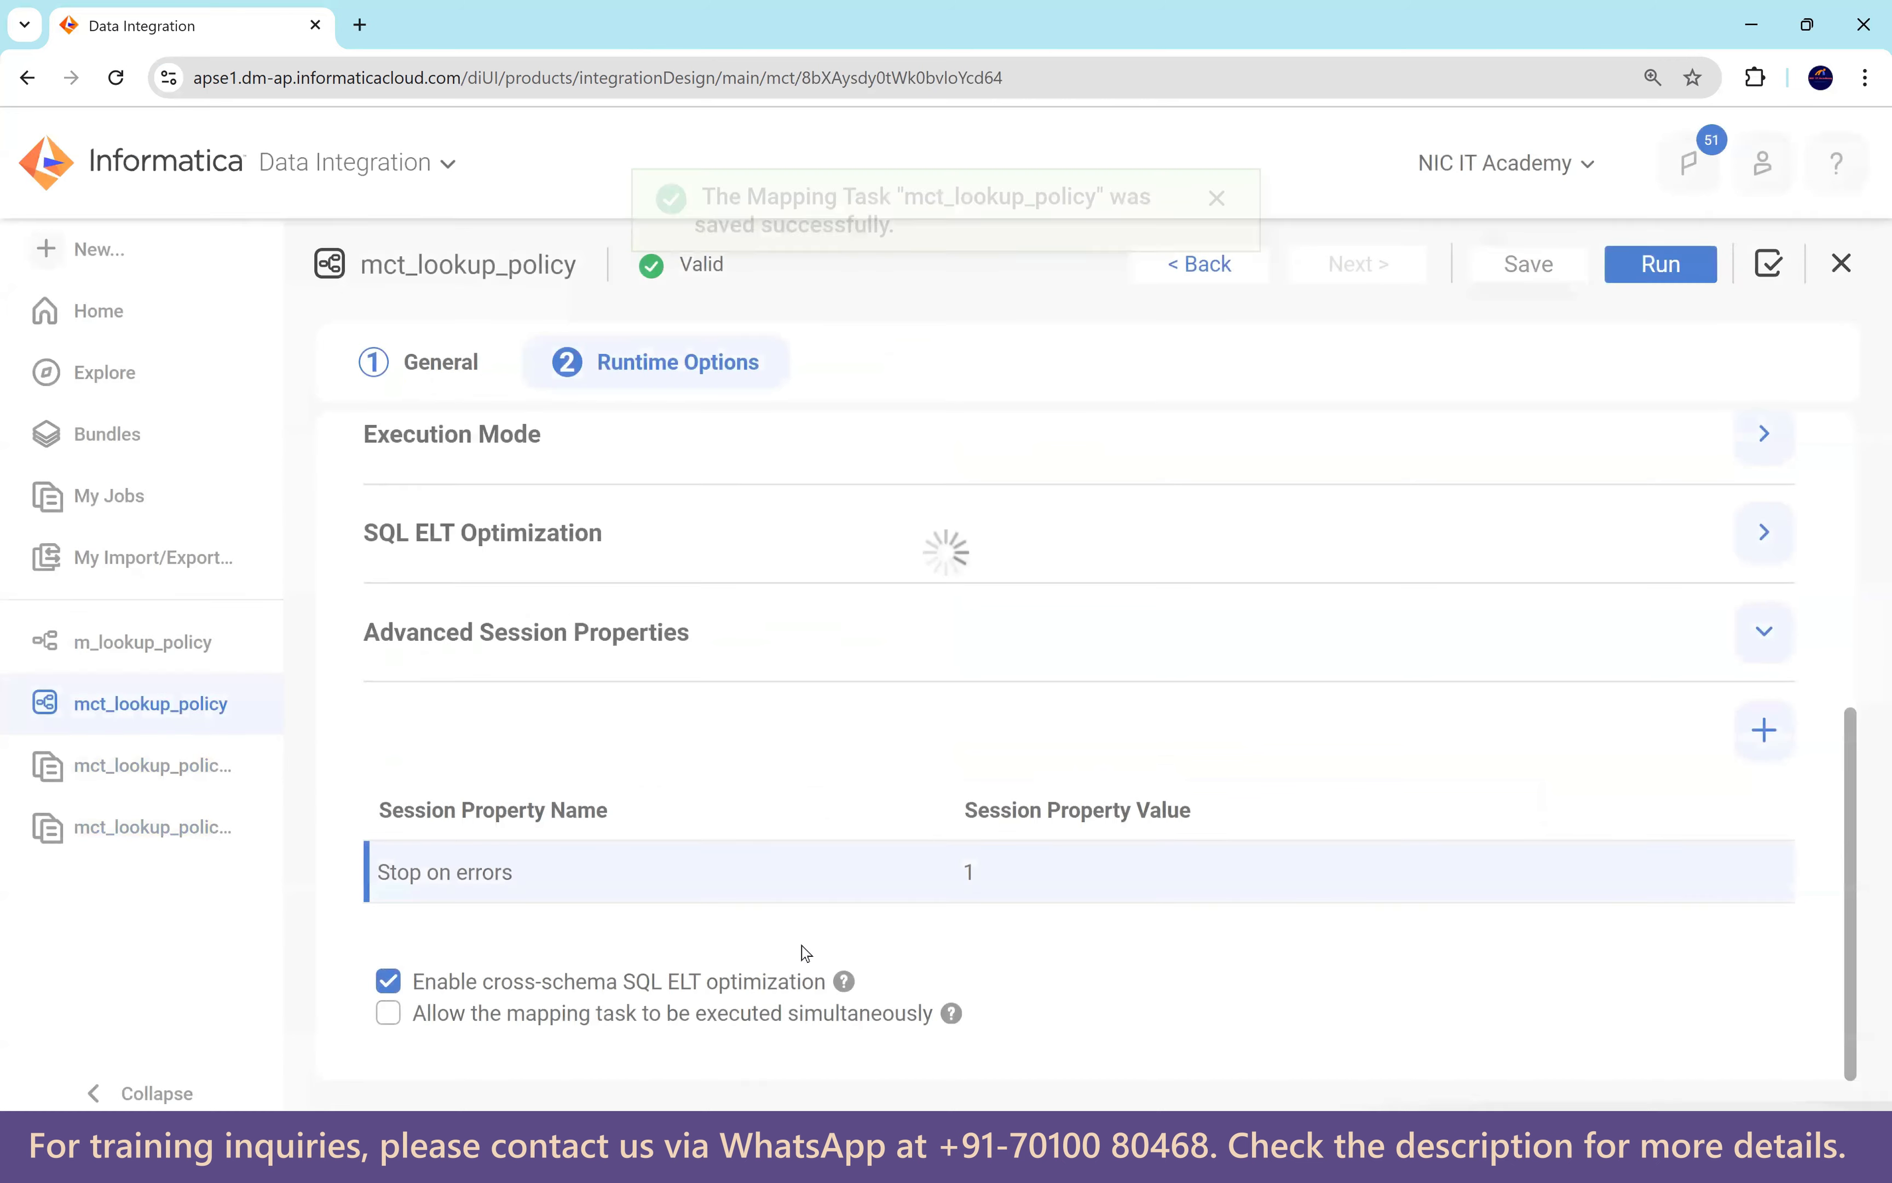
left_click(1659, 274)
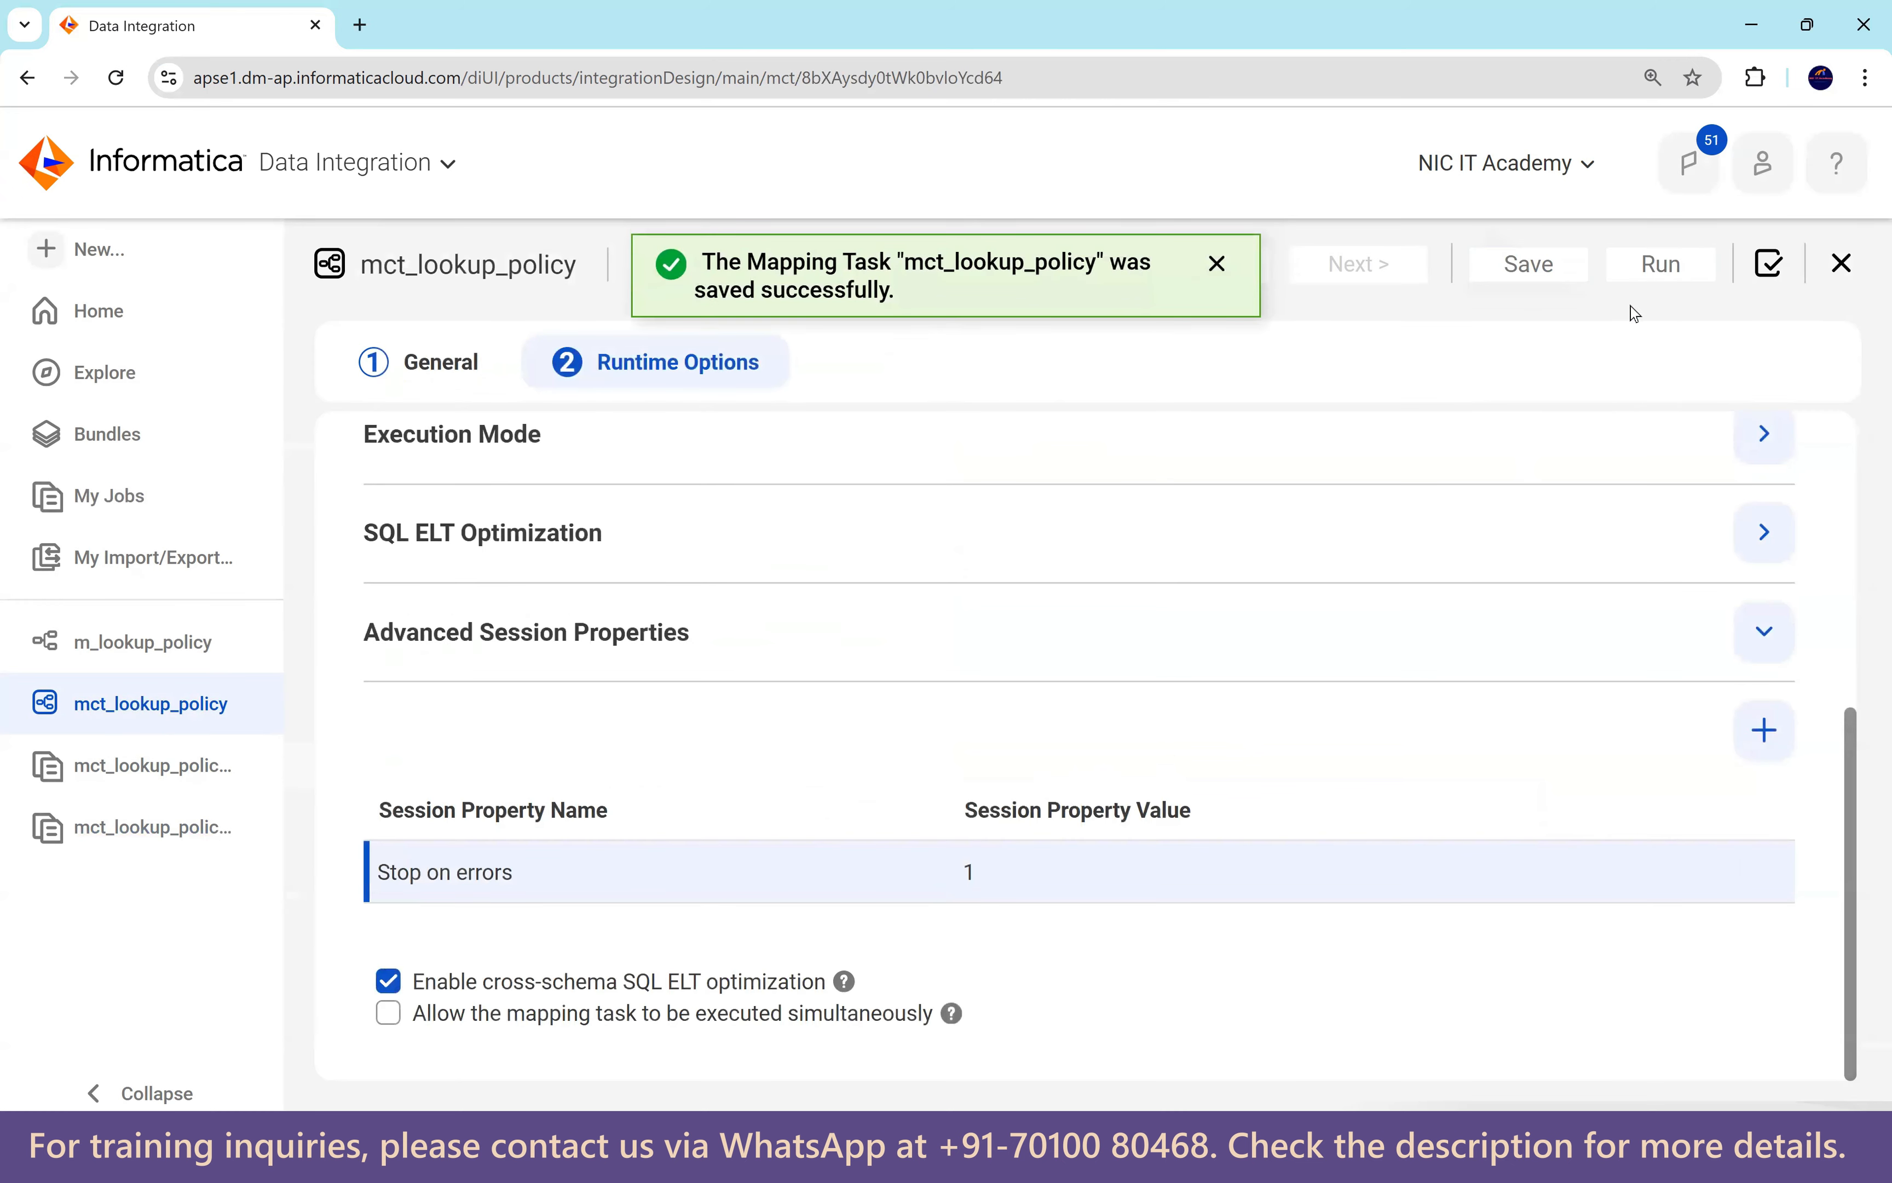
Open failed run mct_lookup_policy-5: CMN_1063 multiple-match error, 0 rows loaded.
left_click(1118, 262)
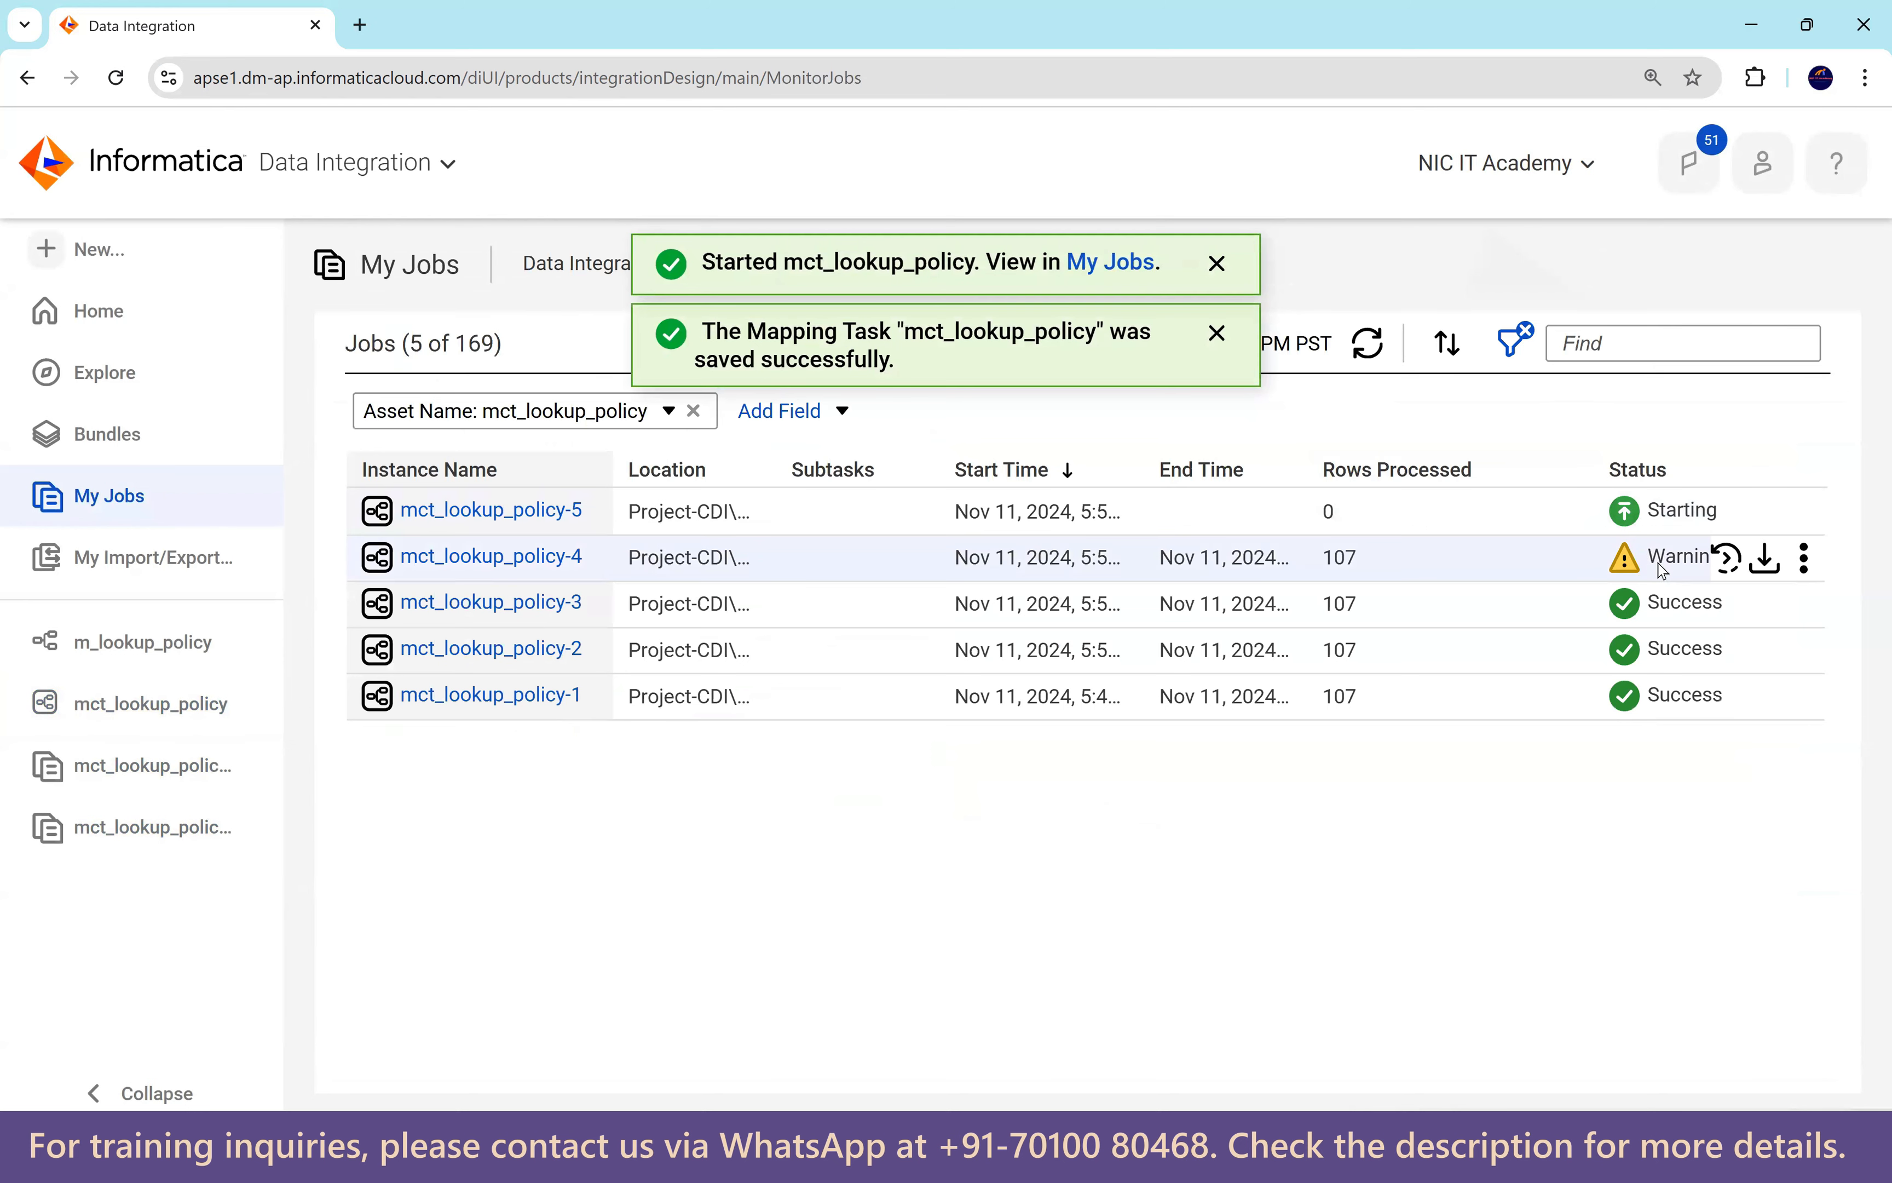
left_click(1368, 348)
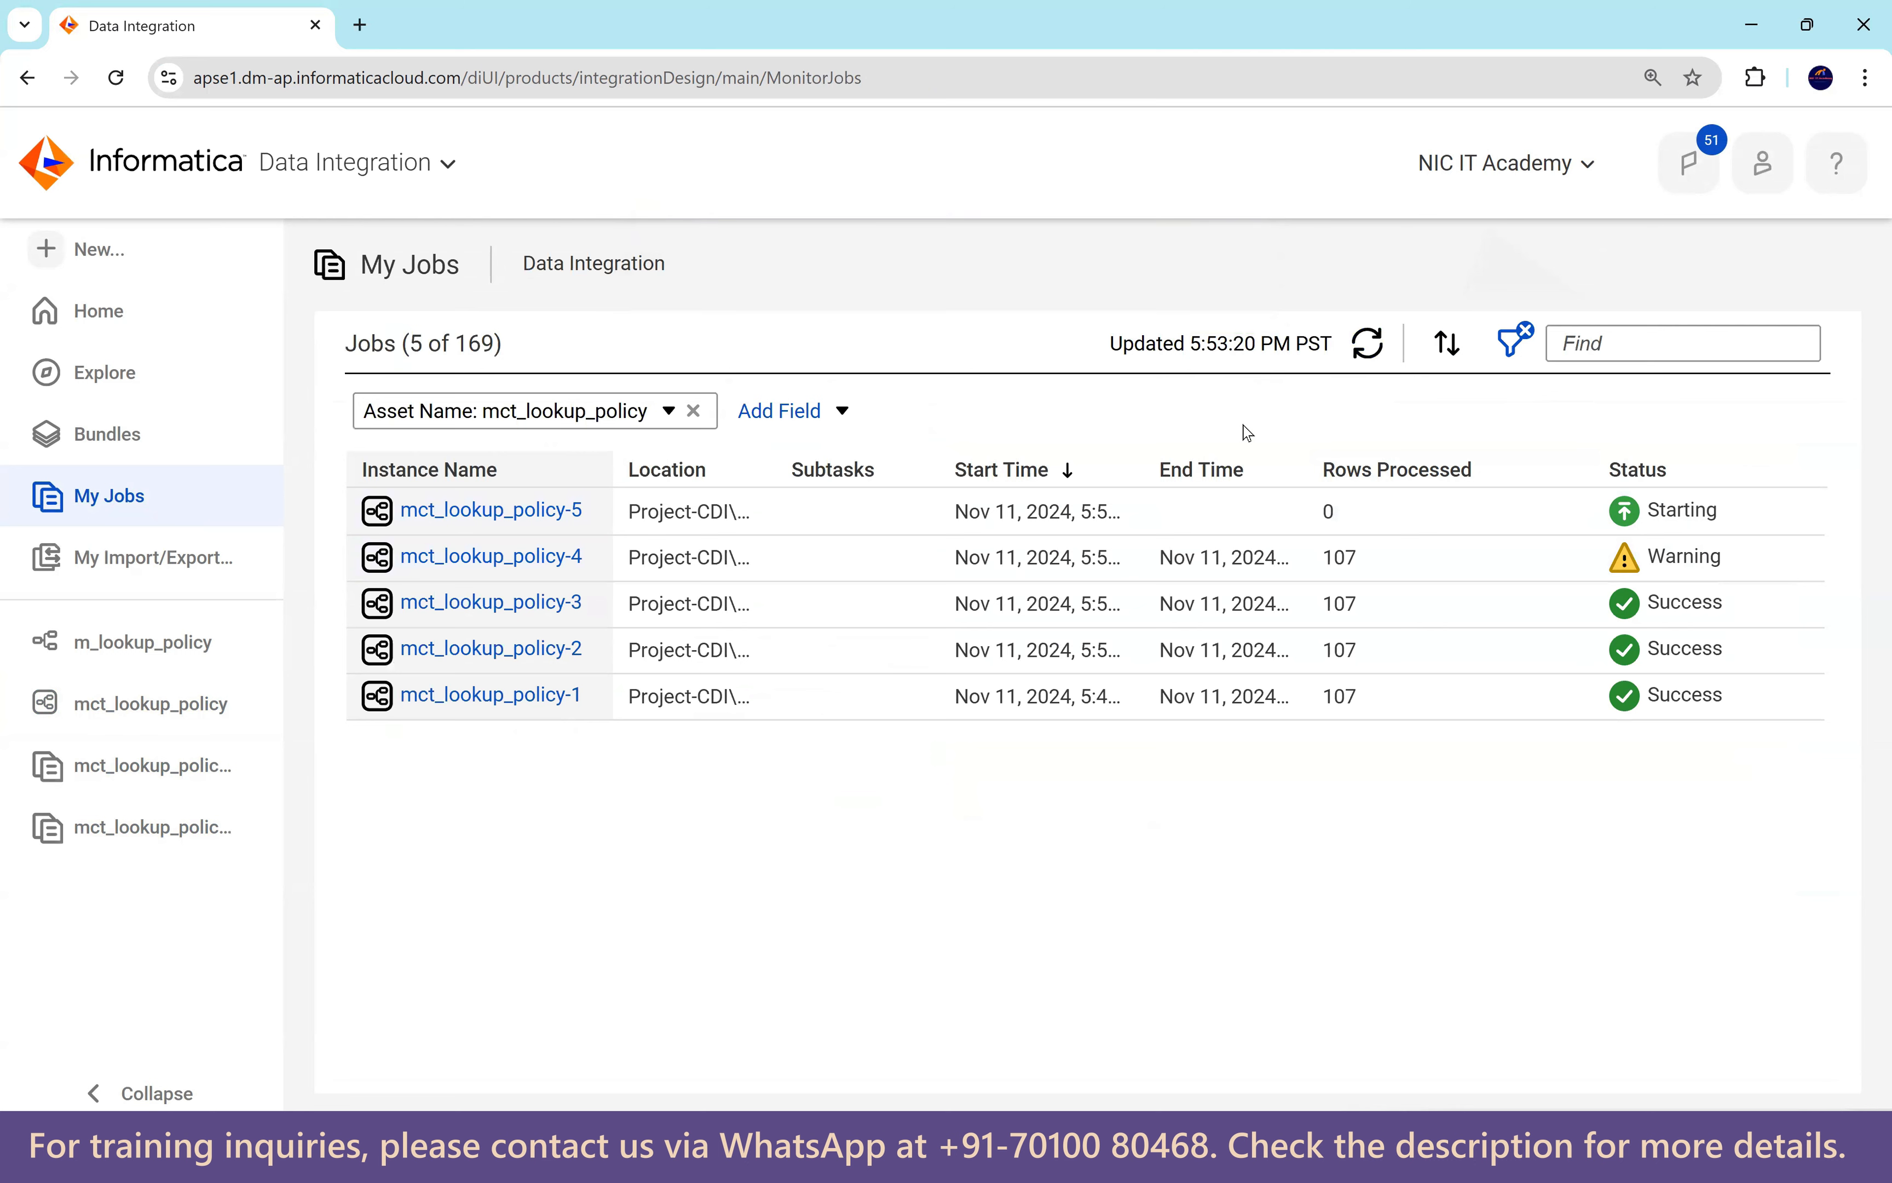
left_click(1370, 351)
left_click(1378, 350)
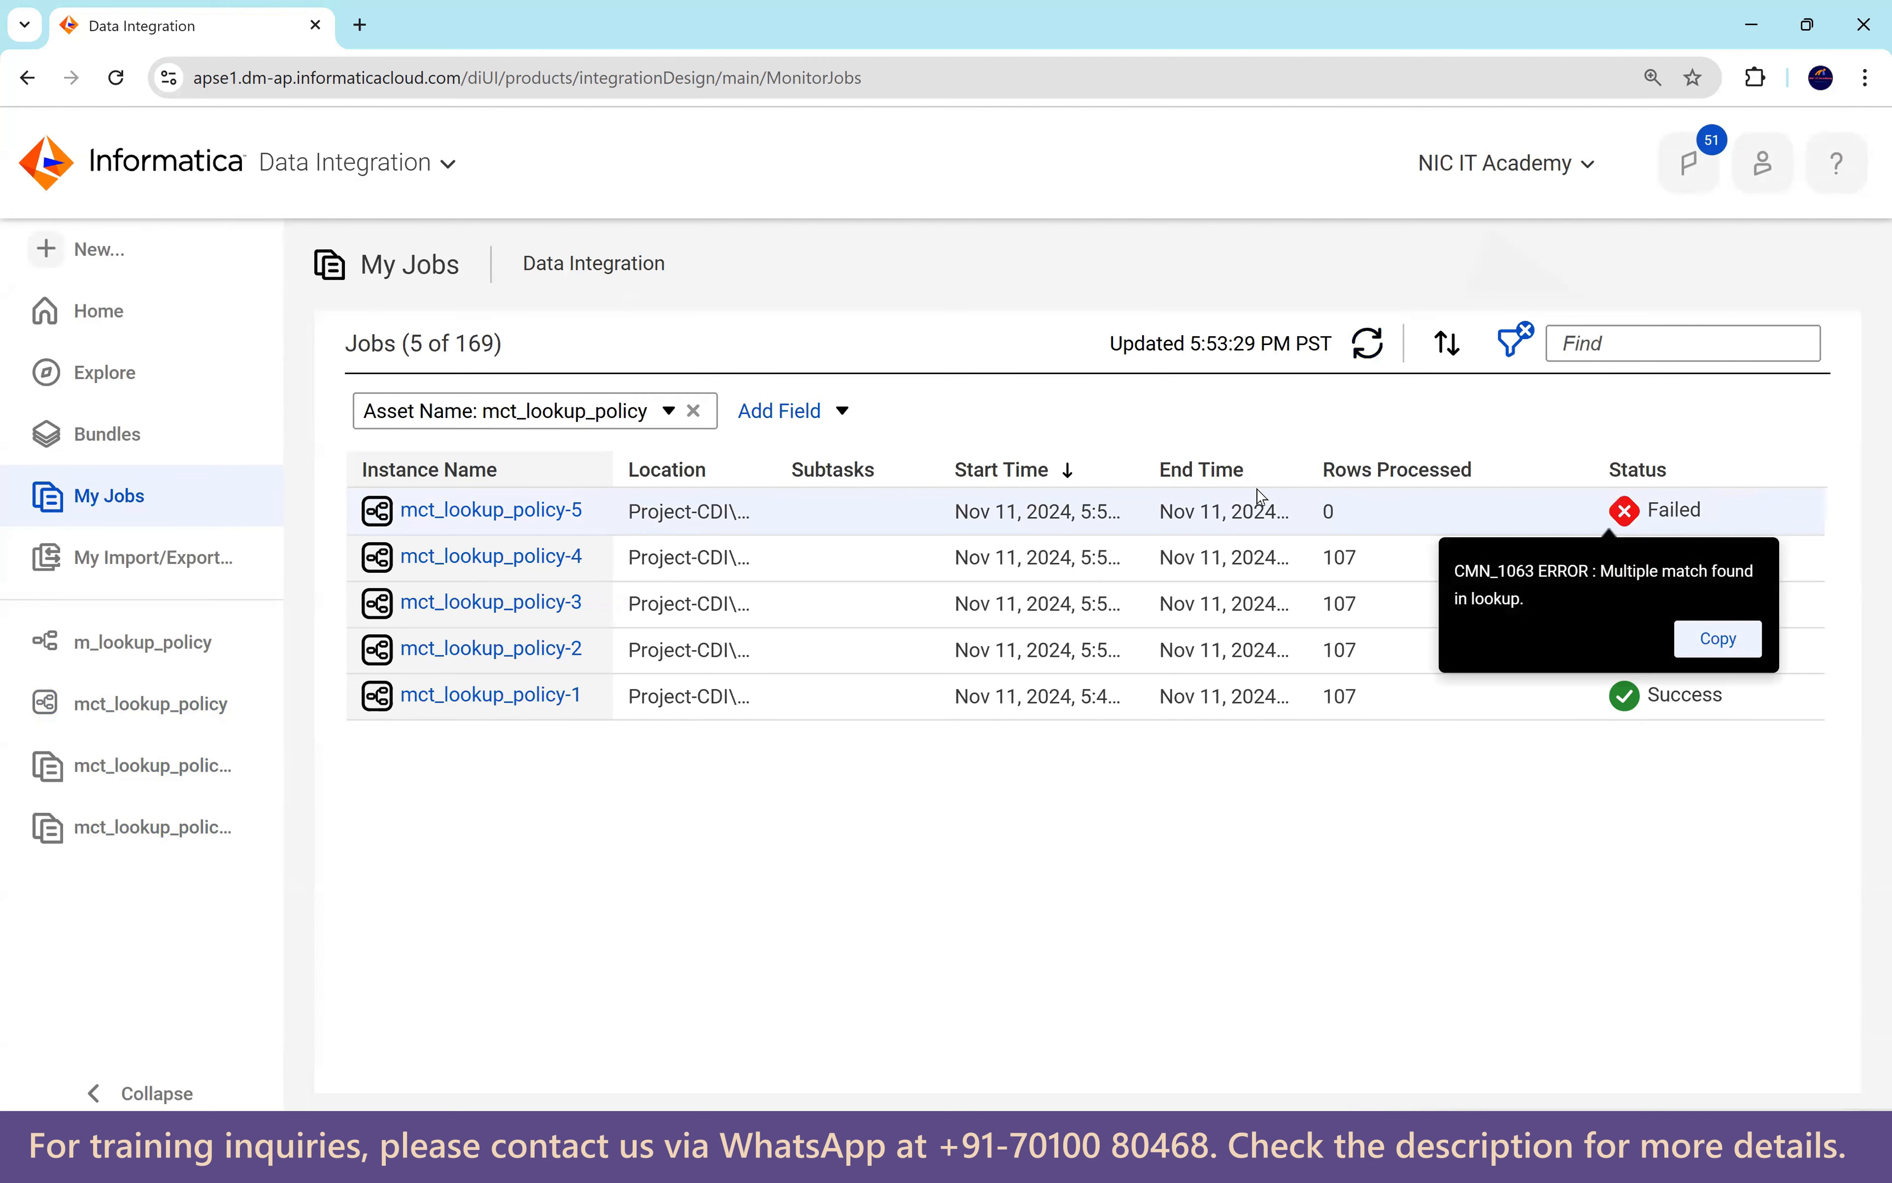
left_click(564, 513)
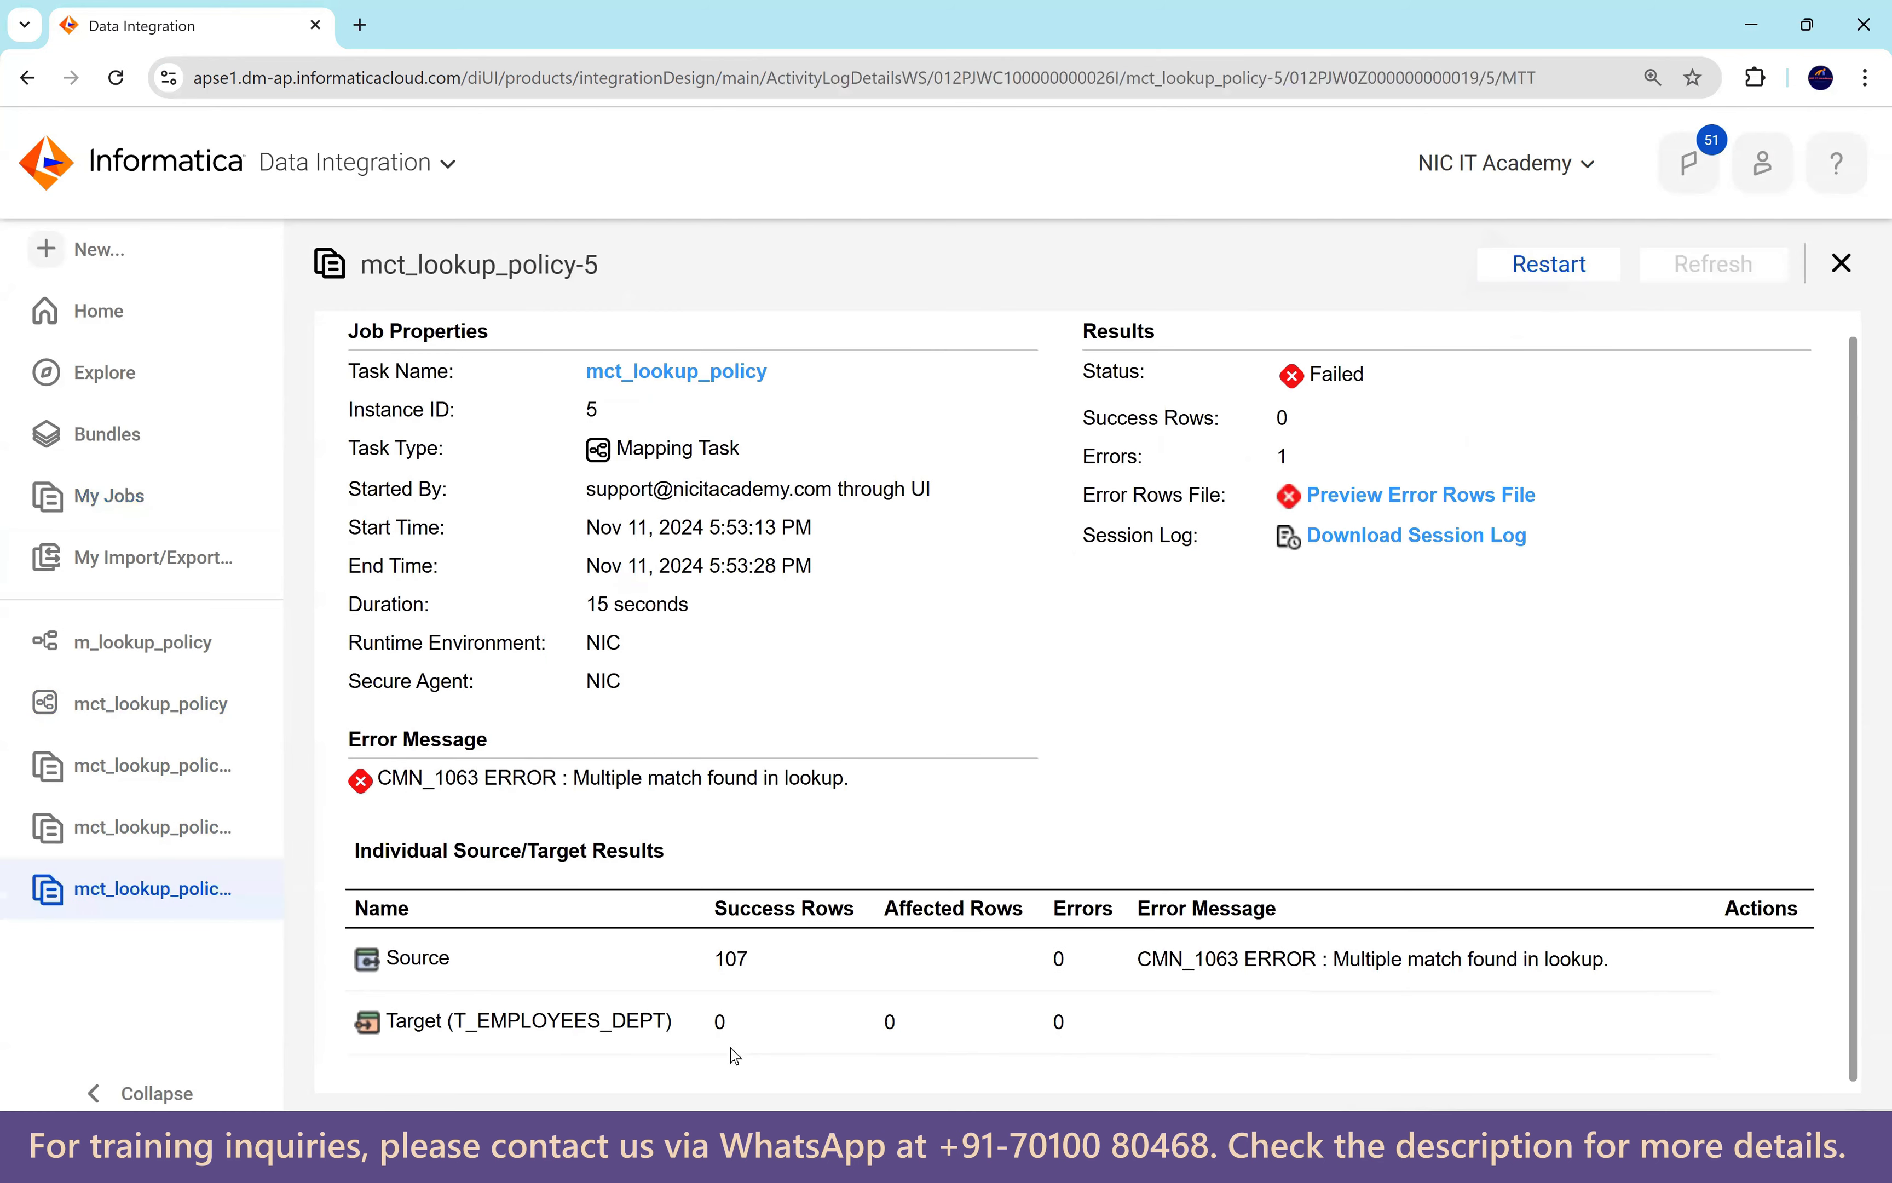
double_click(727, 1021)
left_click_drag(1339, 959, 1607, 963)
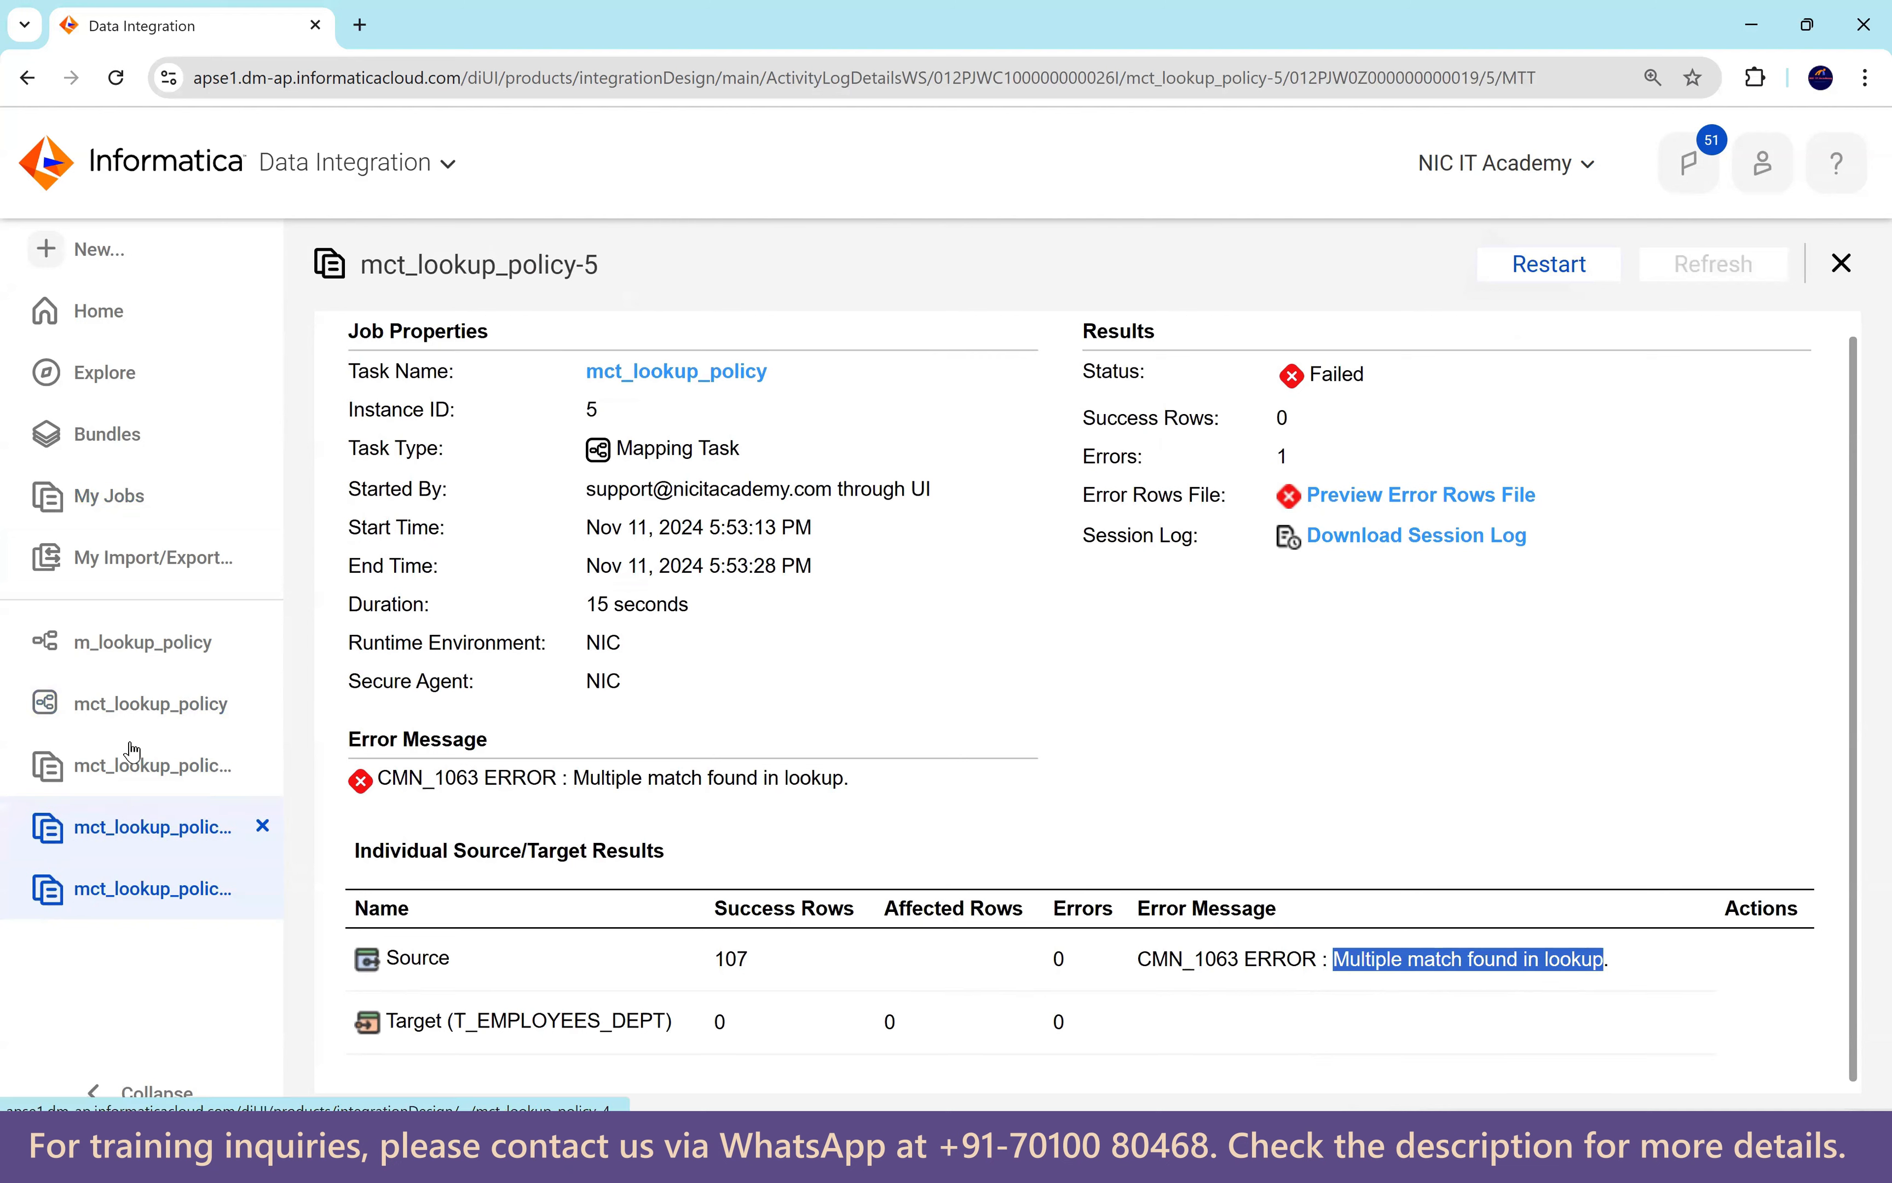
left_click(147, 515)
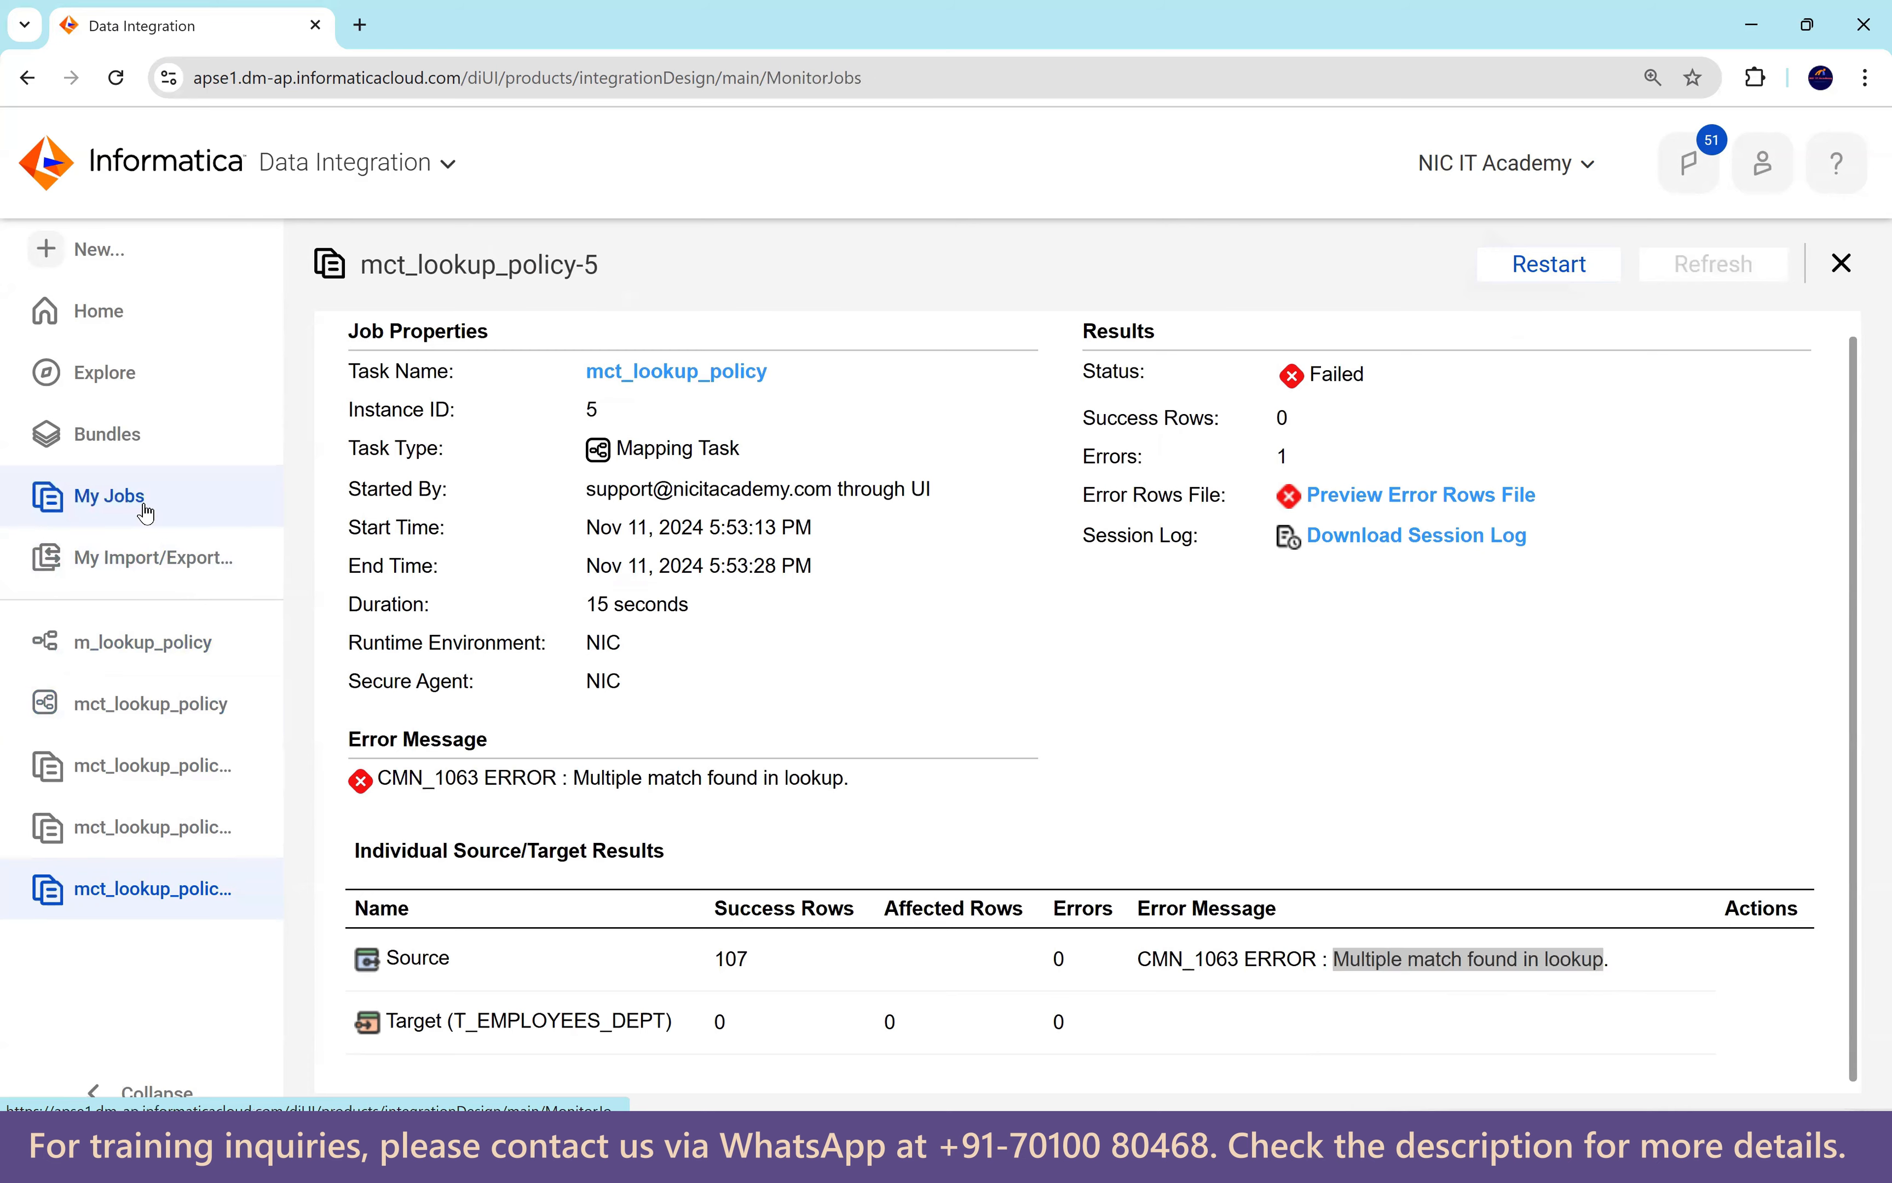
Re-run the select * from t_employees_dept query on the target table.
mouse_move(1679, 520)
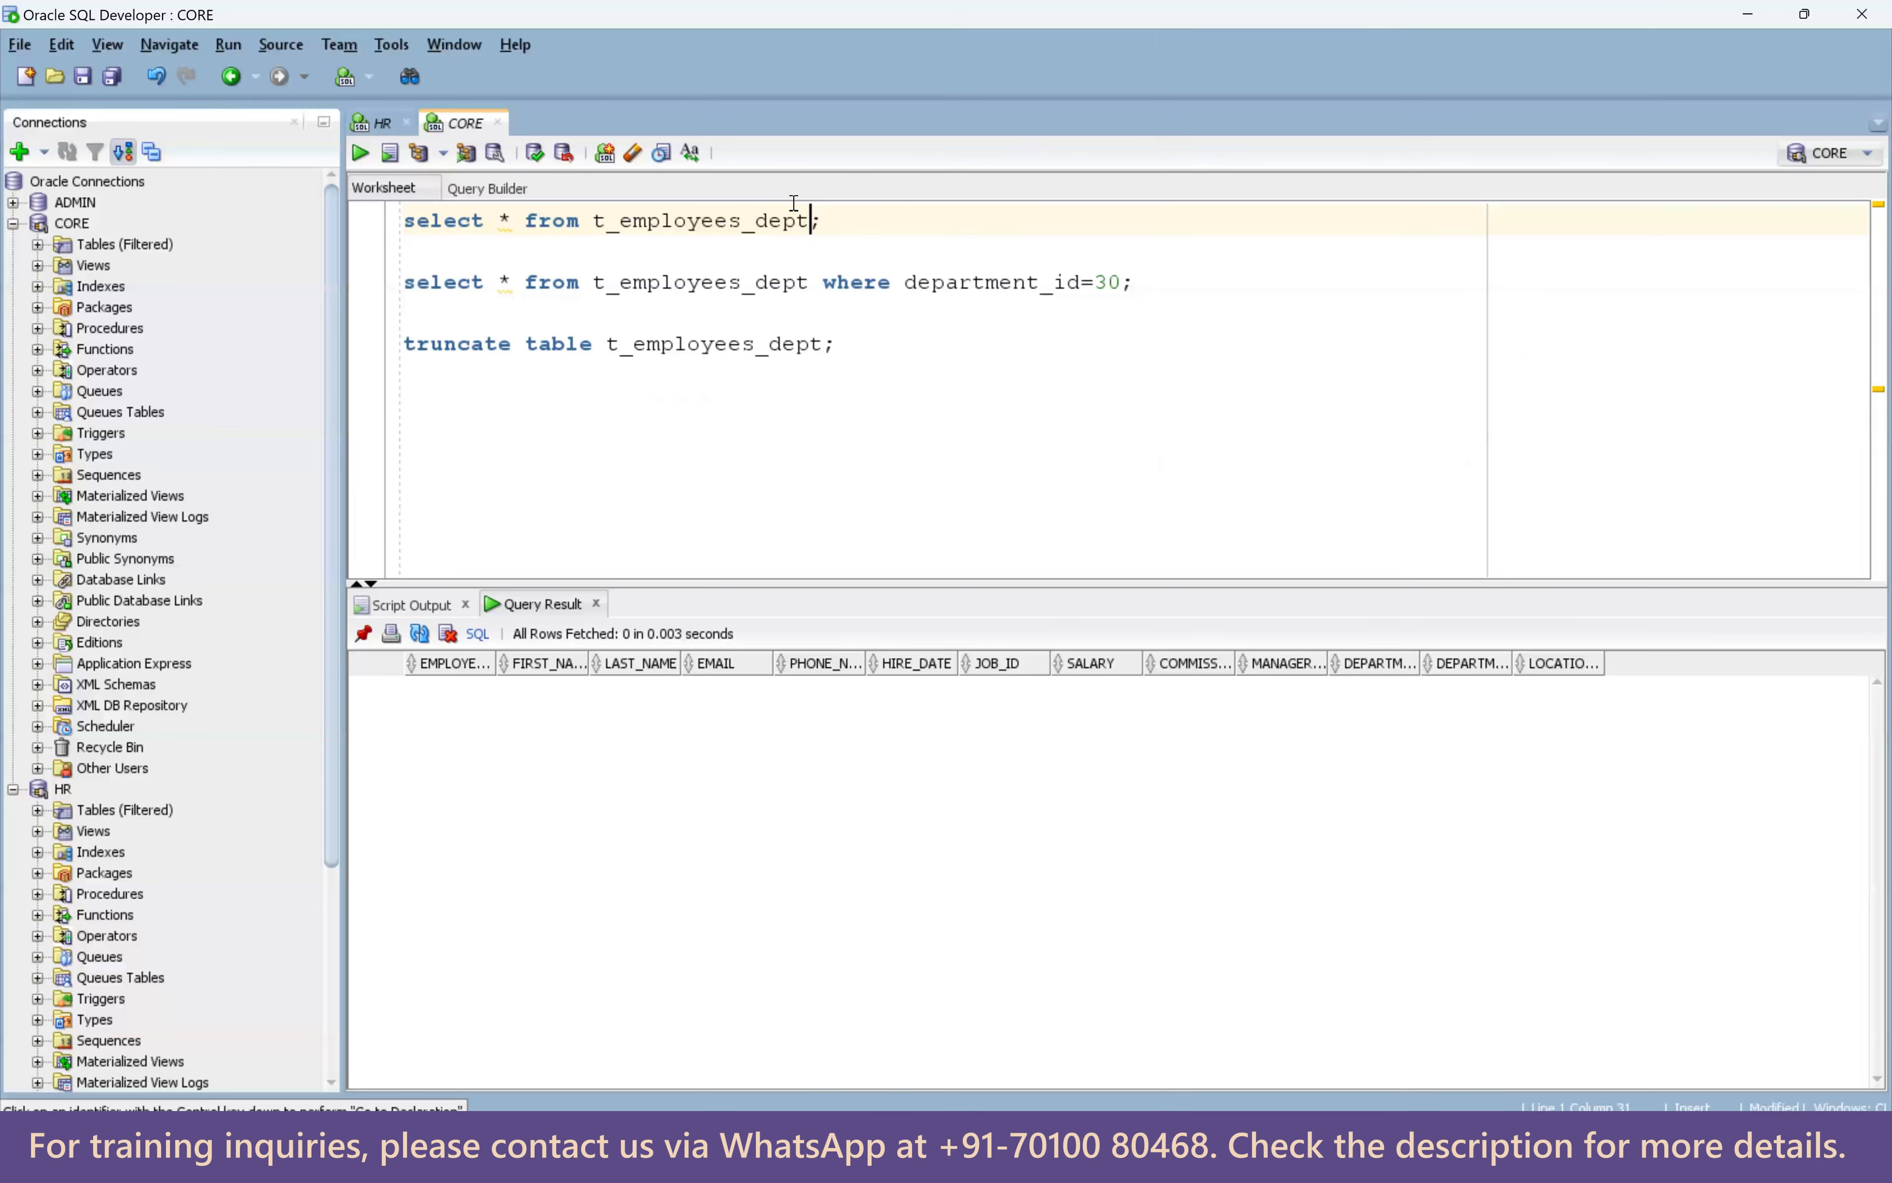
left_click_drag(831, 220, 358, 208)
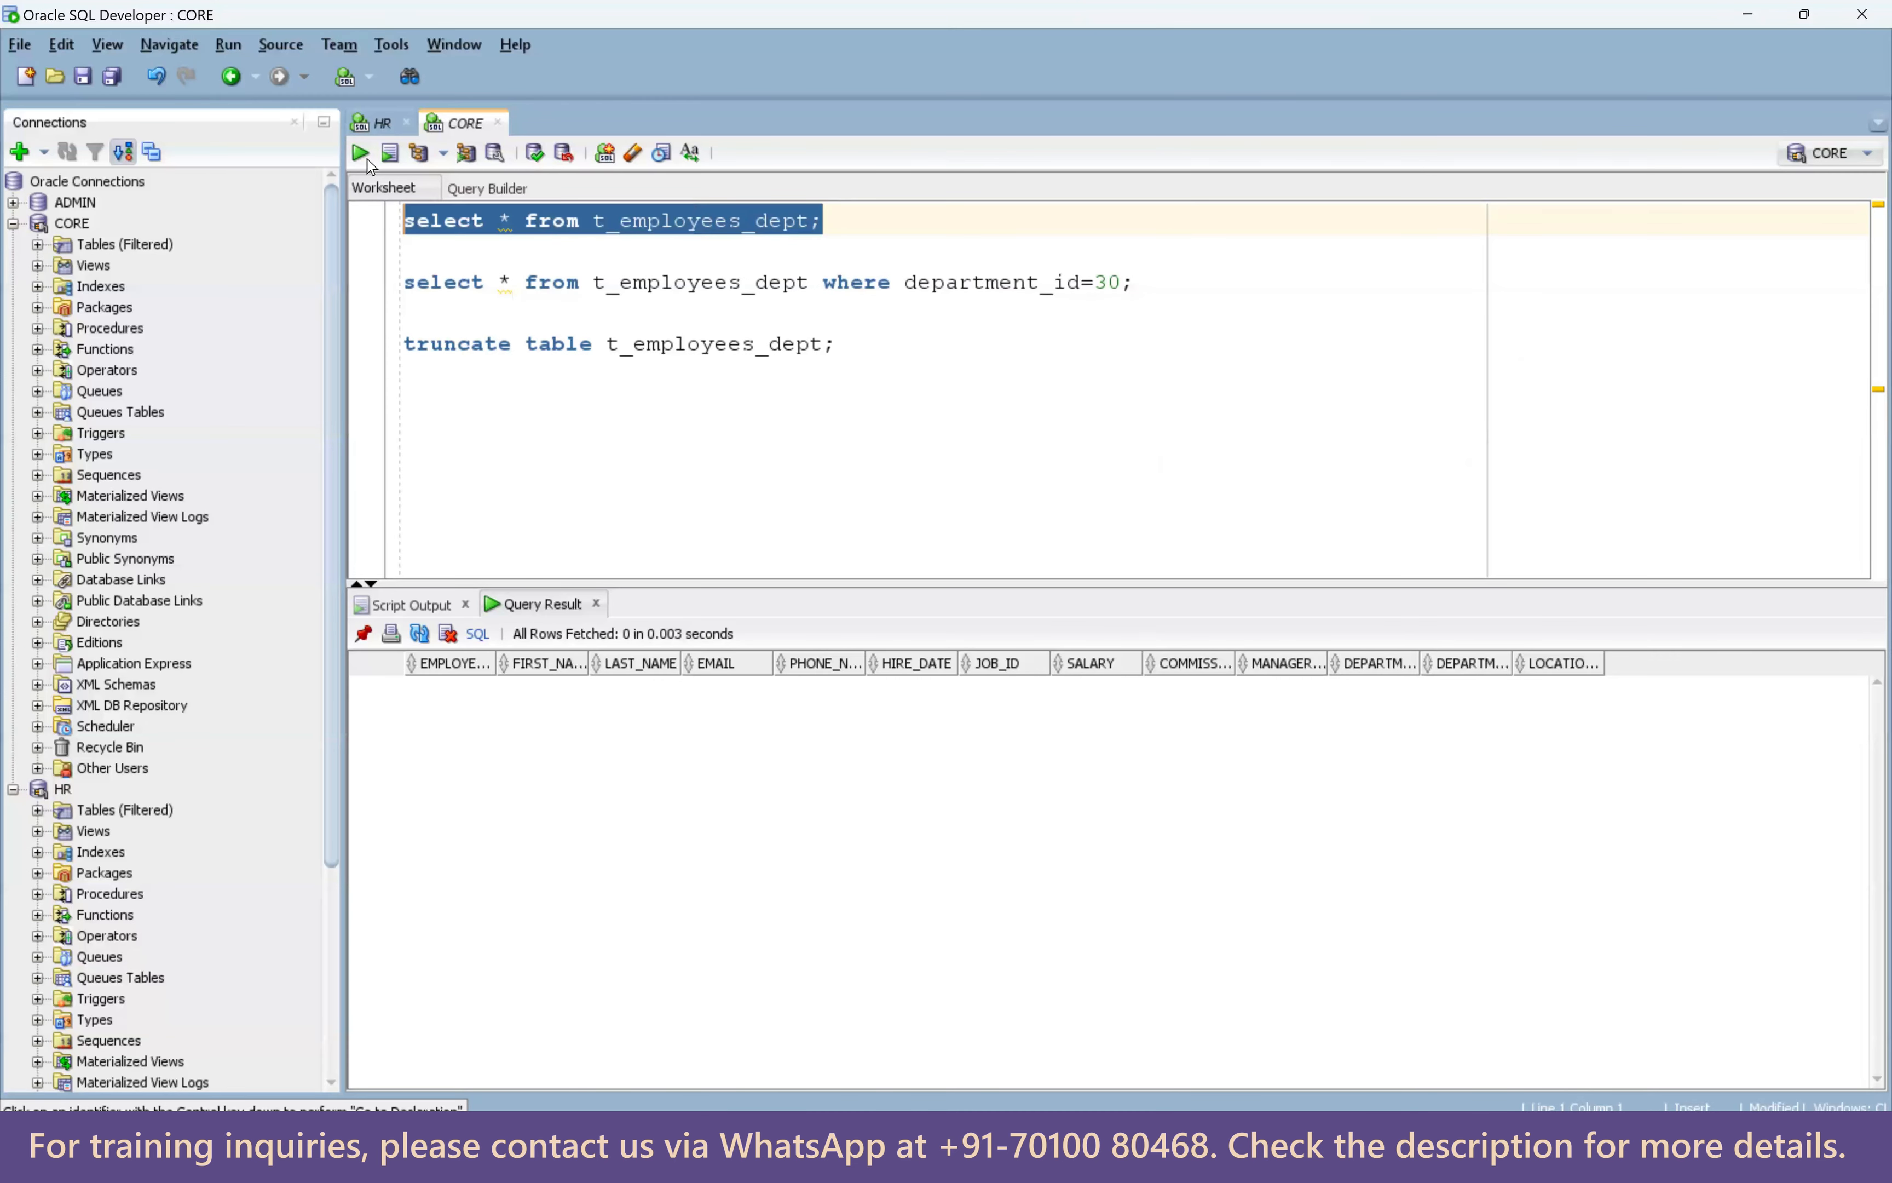
left_click(1062, 520)
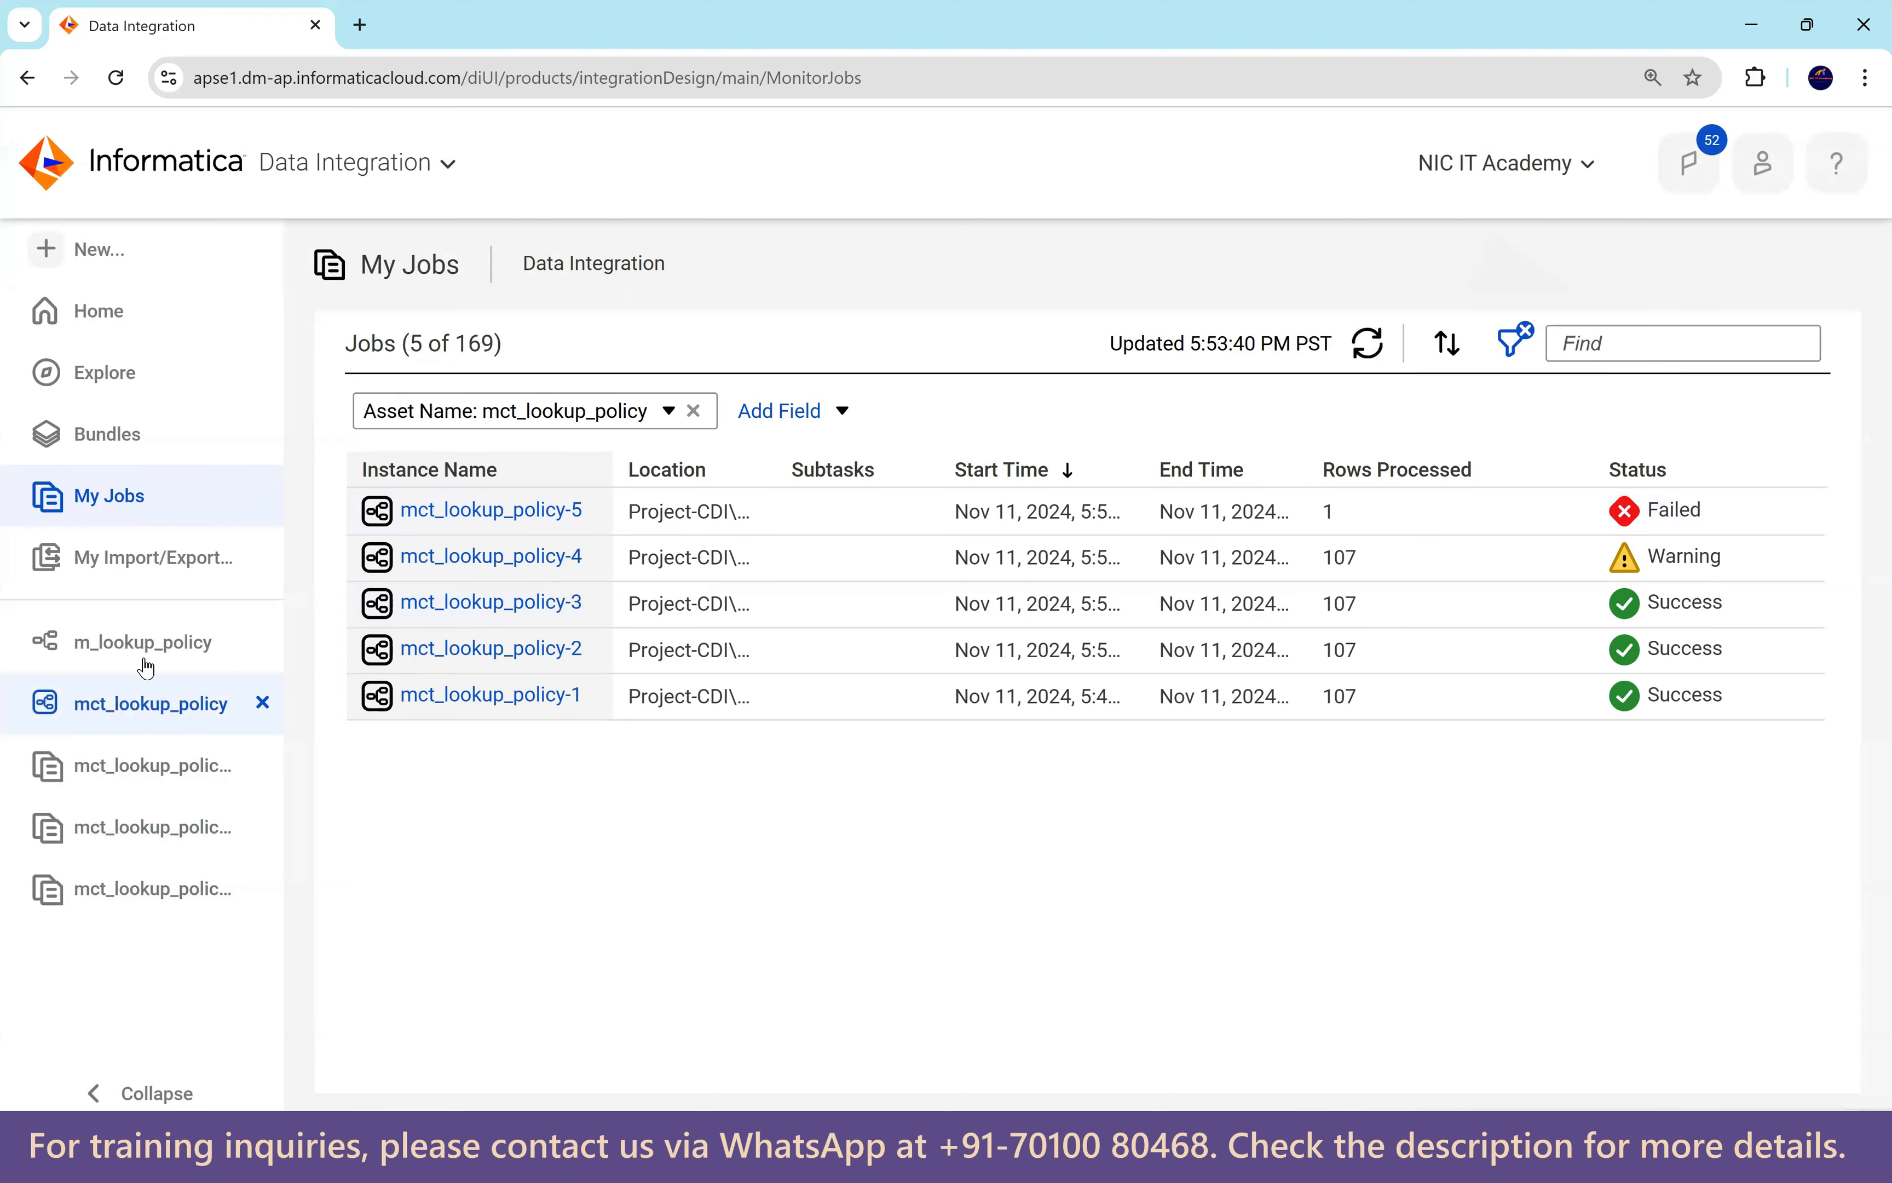
Set m_lookup_policy's Multiple Matches to Return all rows, save, and open mct_lookup_policy.
left_click(143, 642)
left_click(879, 655)
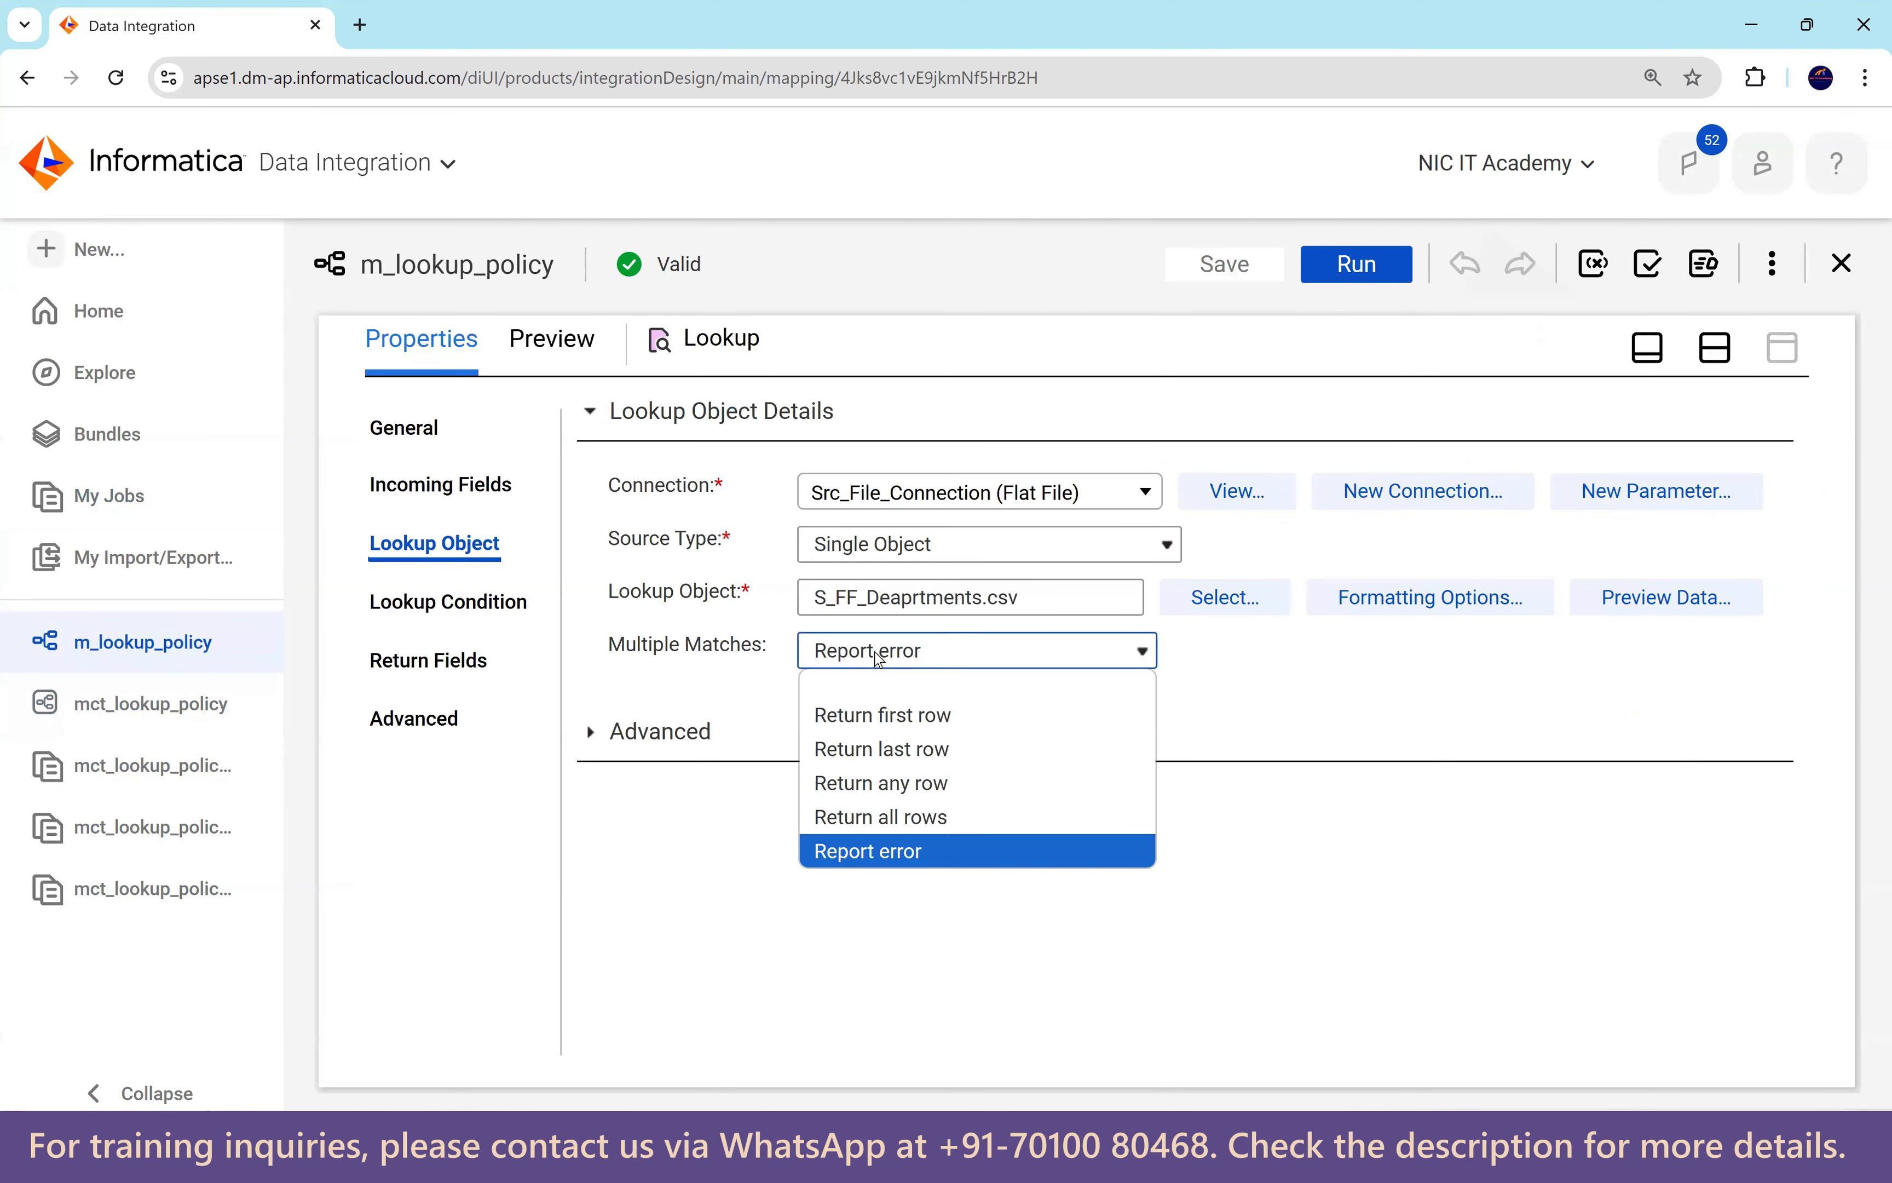
left_click(940, 818)
left_click(1217, 270)
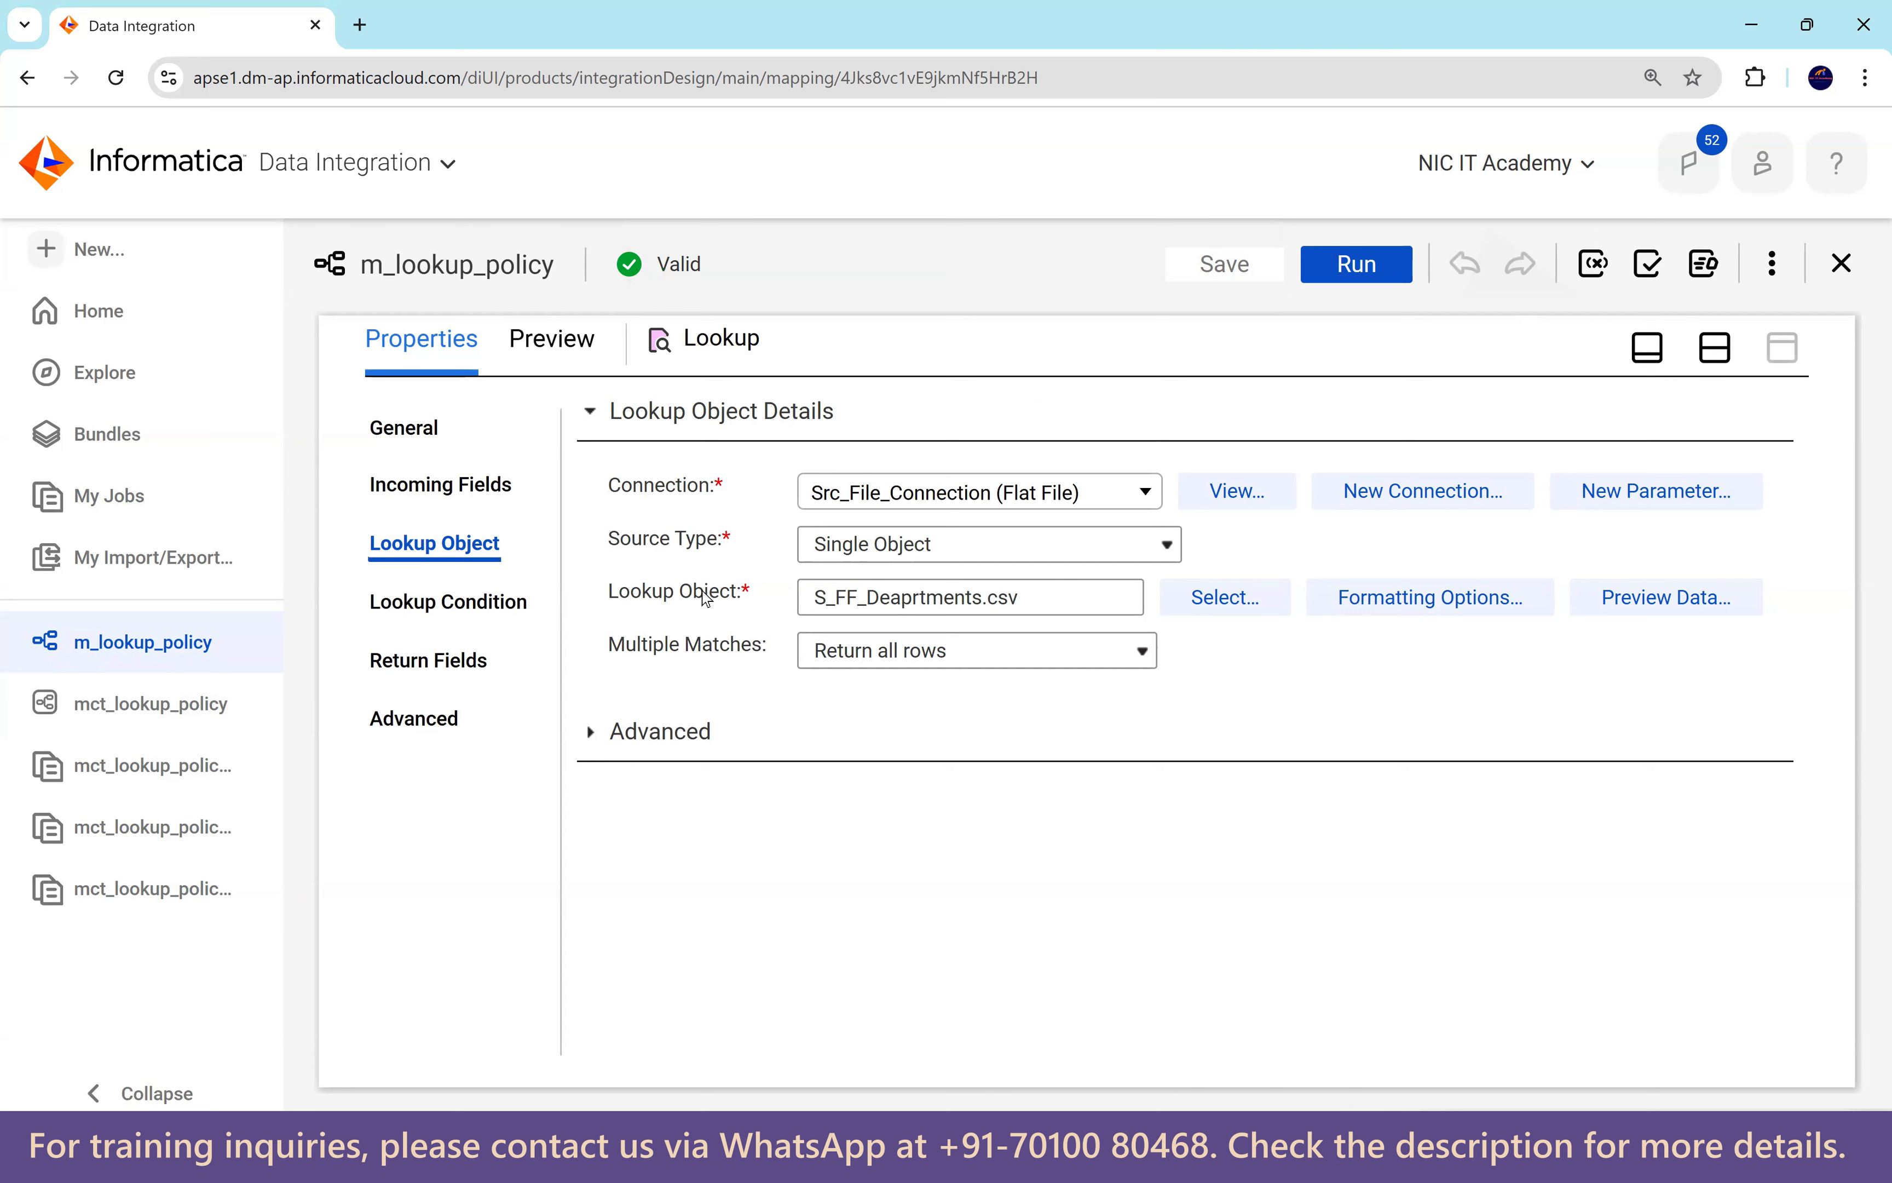
left_click(203, 705)
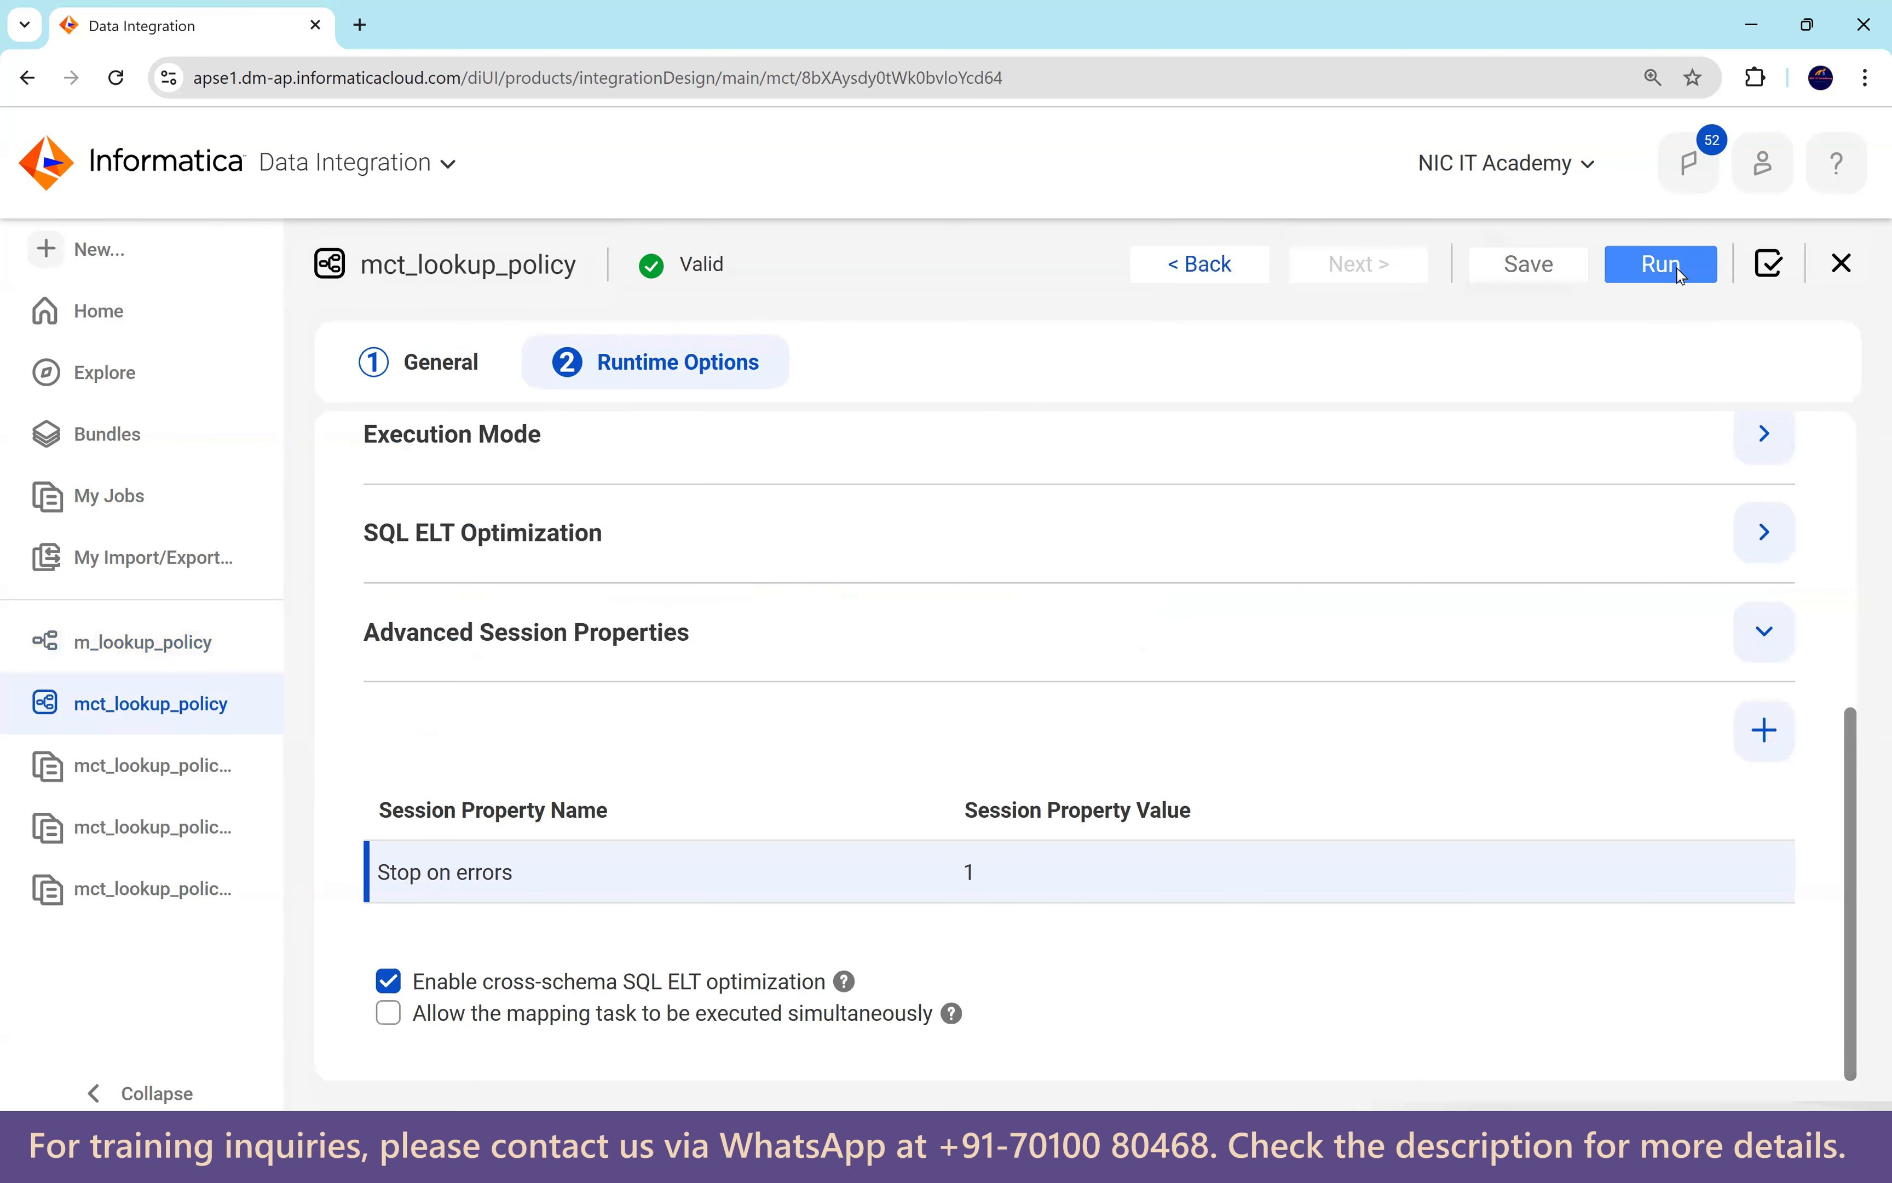
Rerun the mct_lookup_policy task and refresh My Jobs until run 6 shows Success.
left_click(1660, 266)
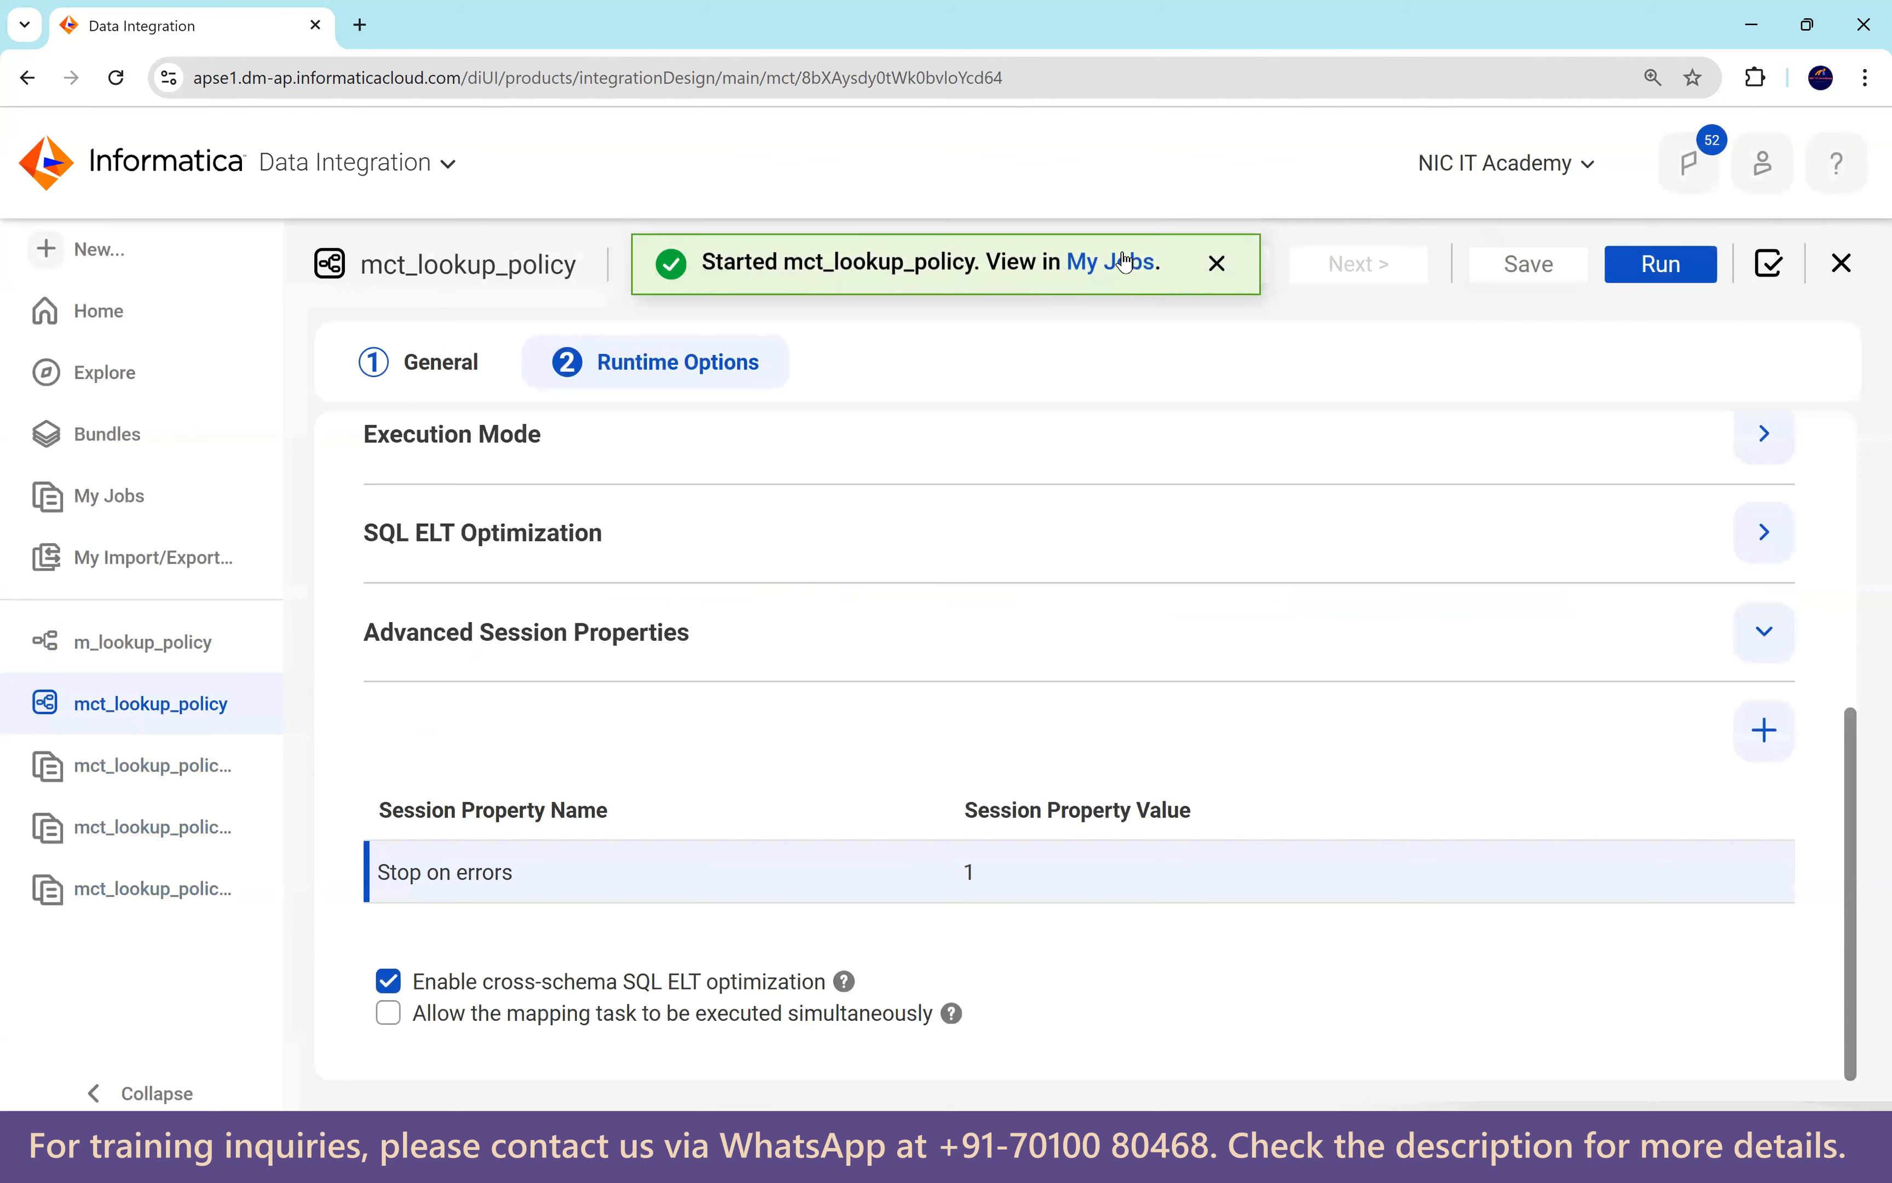
left_click(1124, 262)
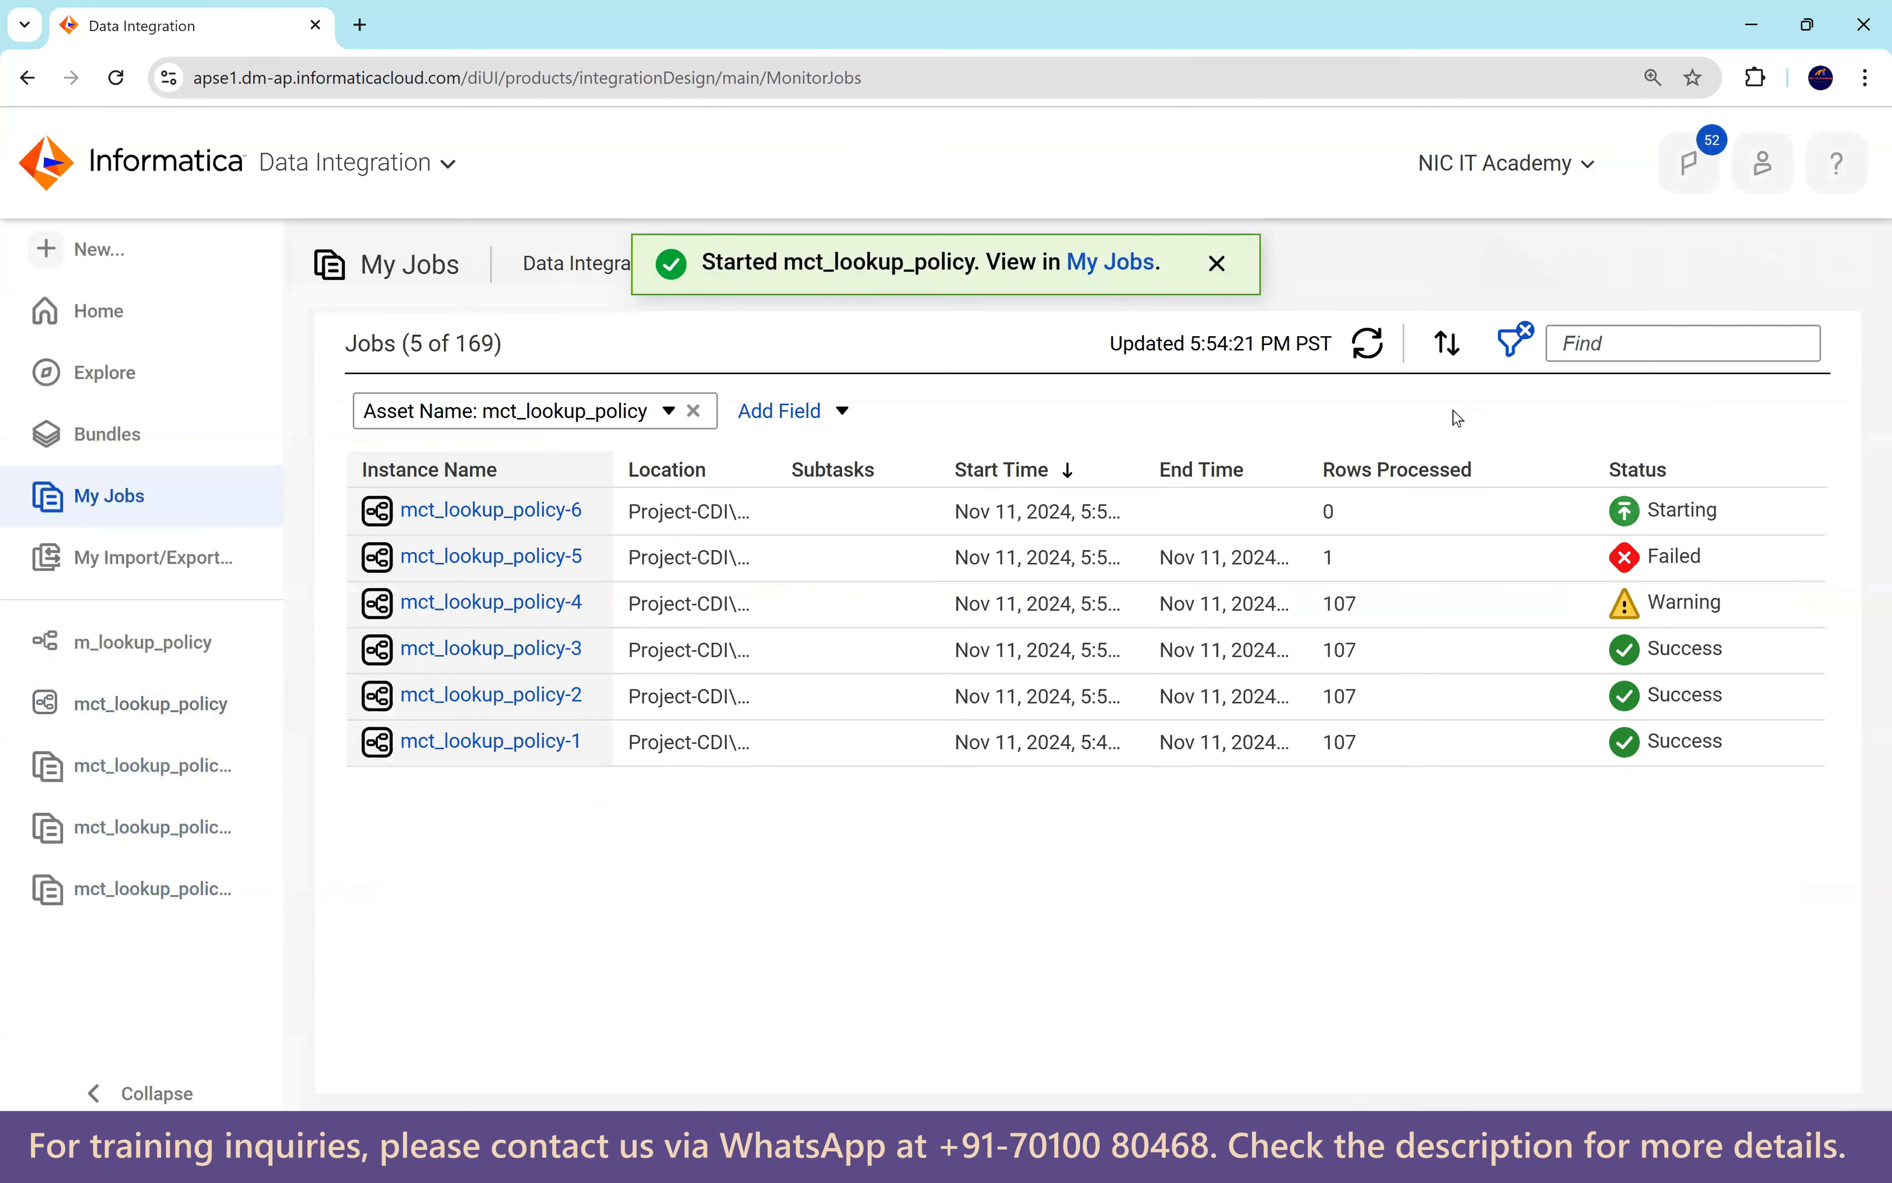
left_click(1368, 345)
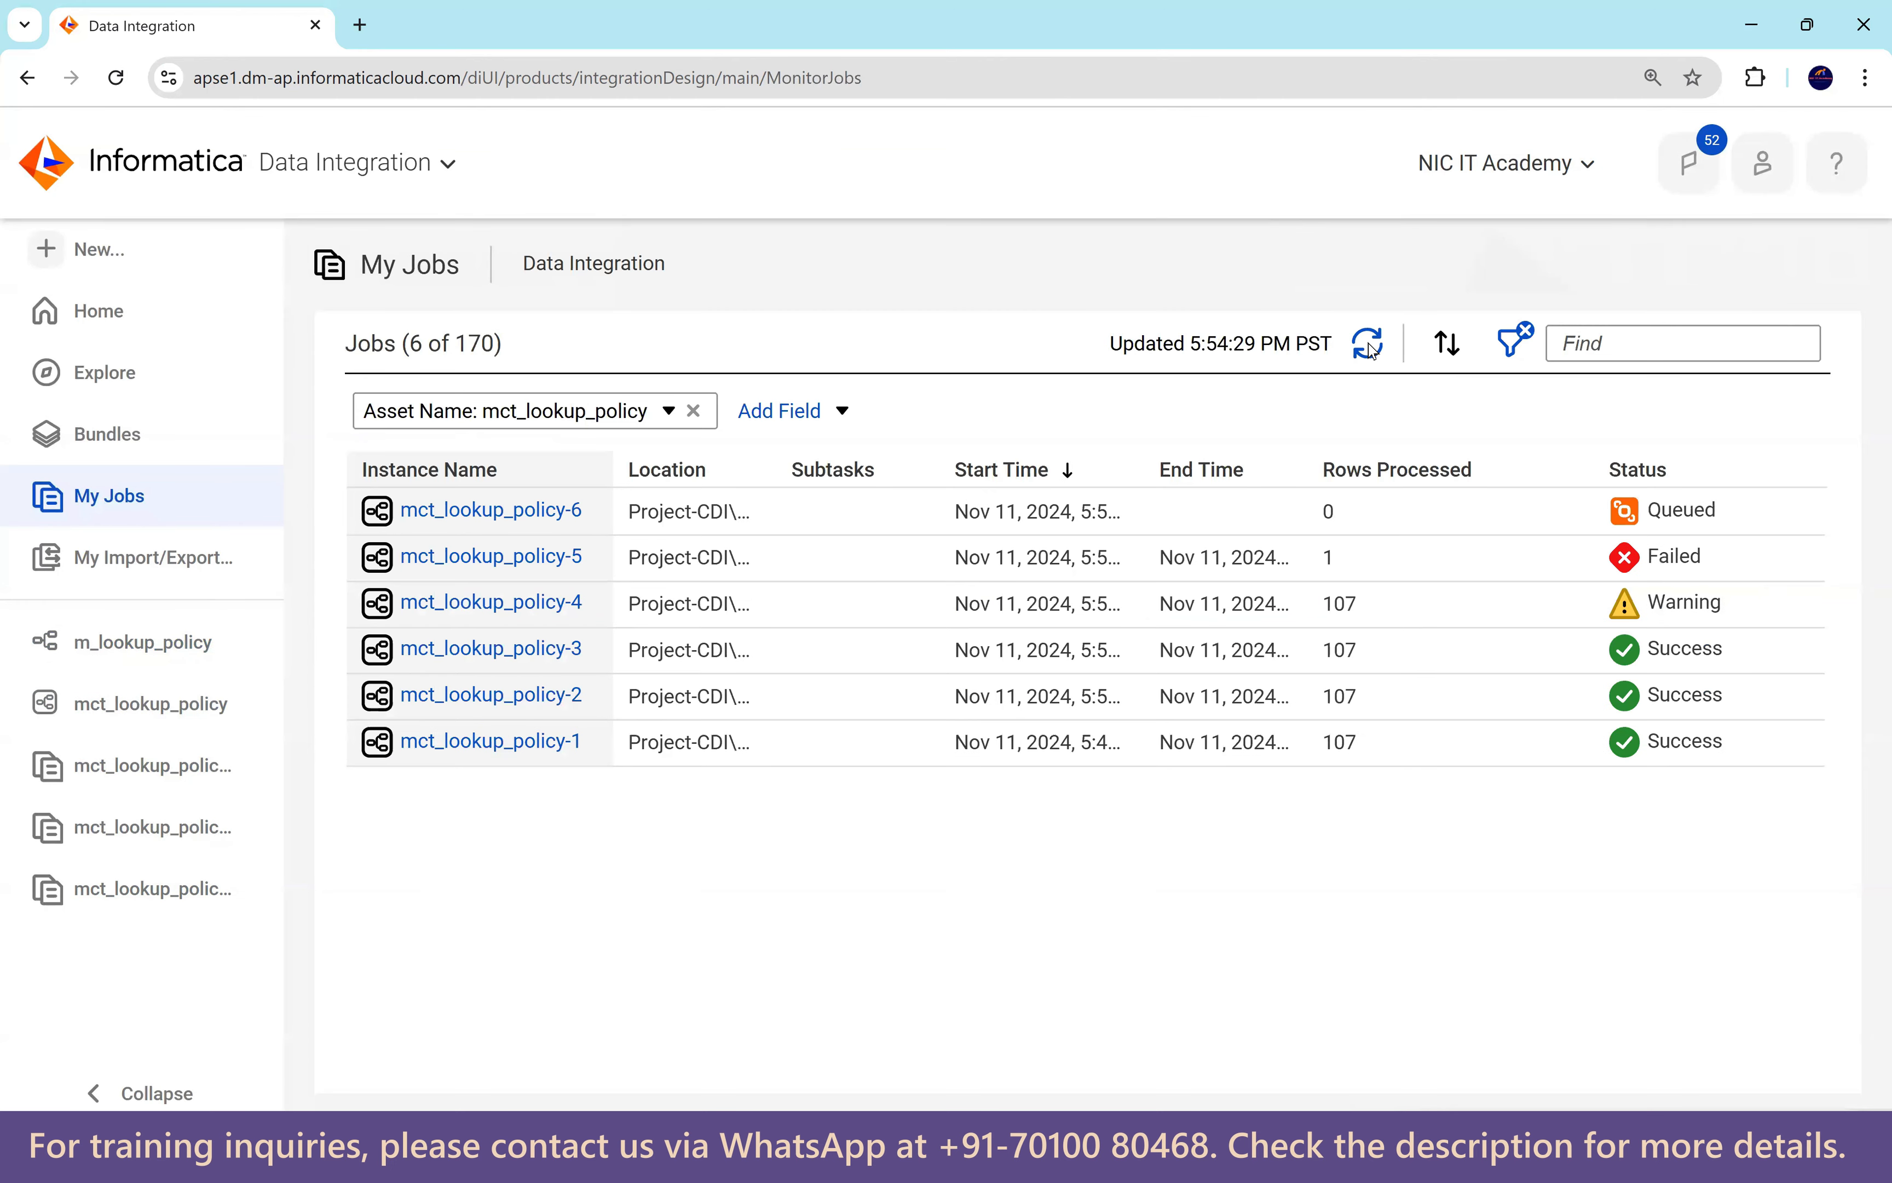
left_click(1369, 345)
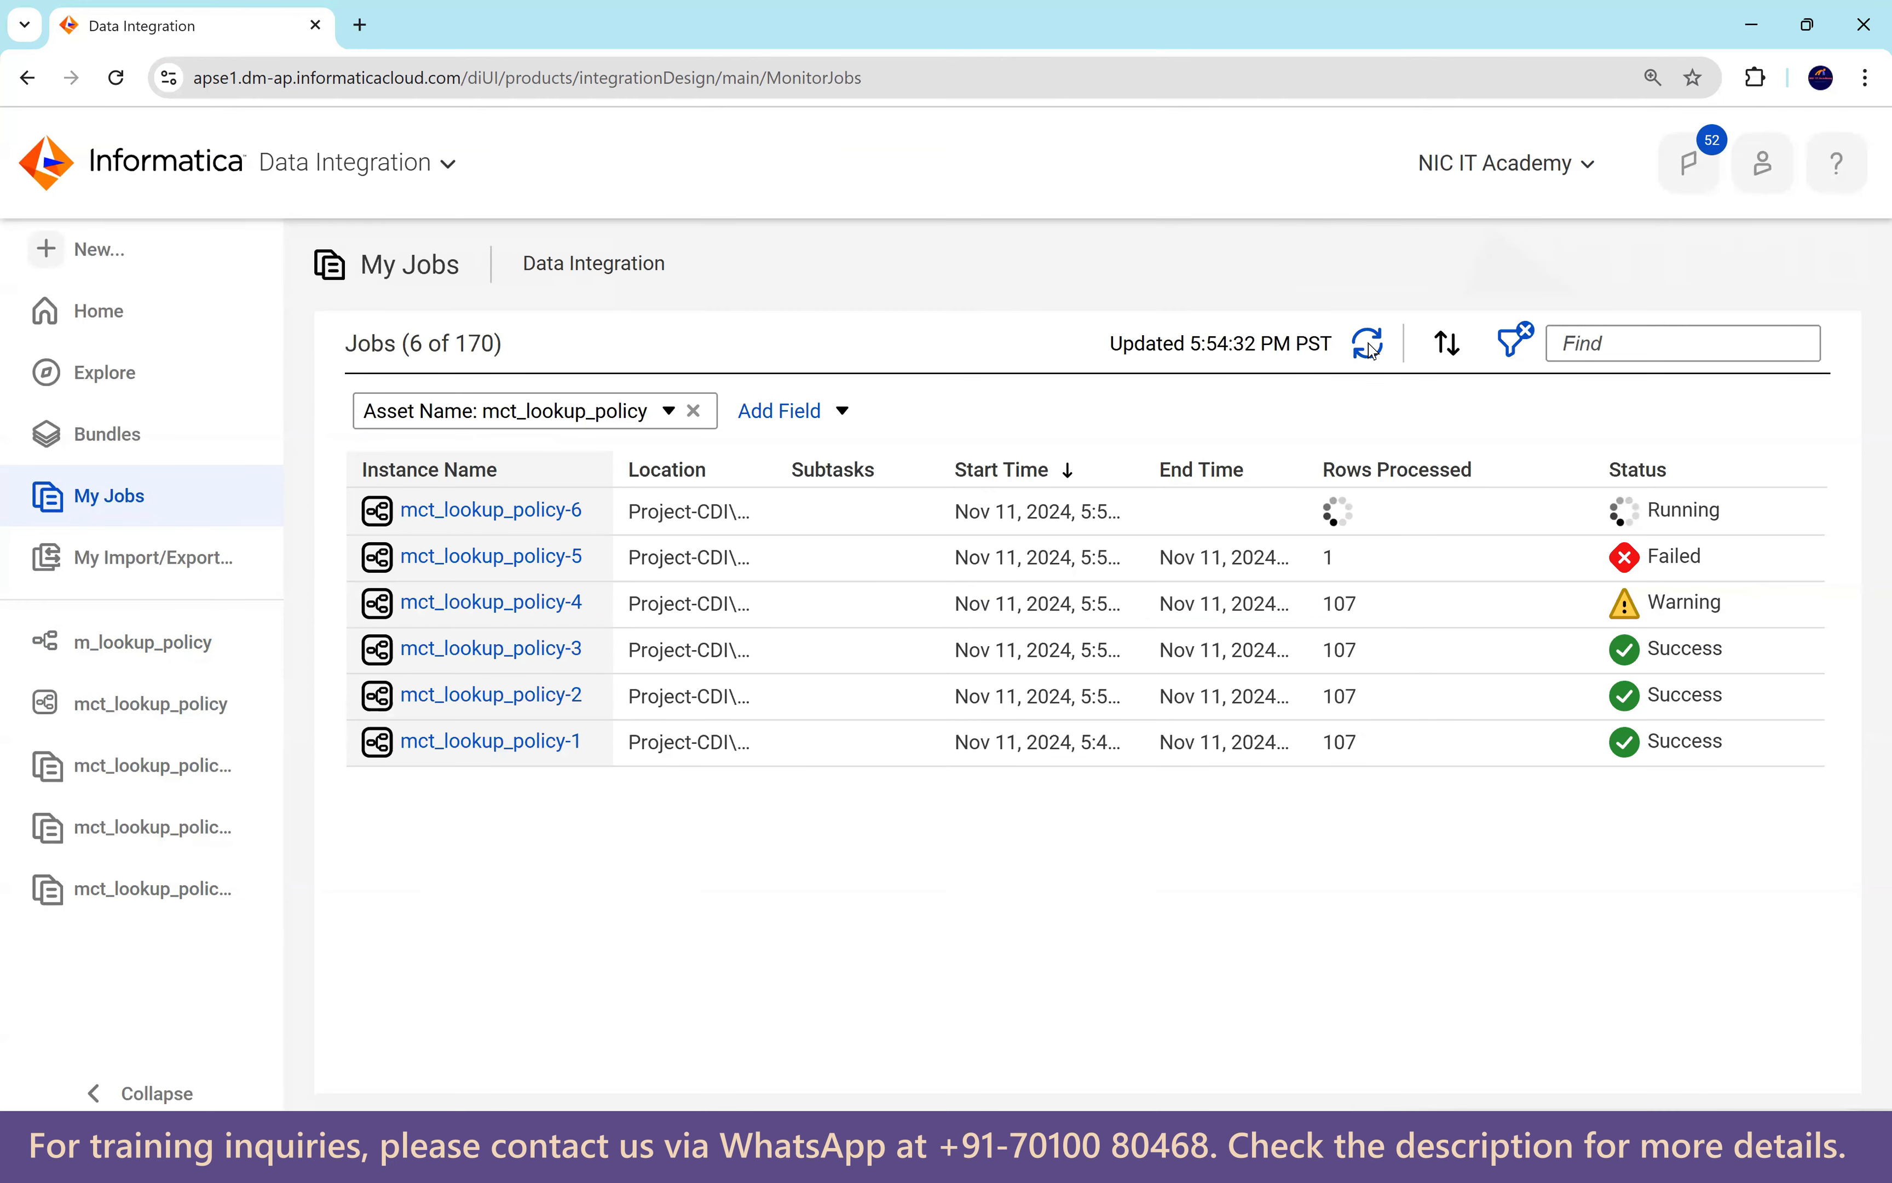
left_click(1369, 345)
left_click(1370, 345)
left_click(1370, 345)
left_click(1369, 345)
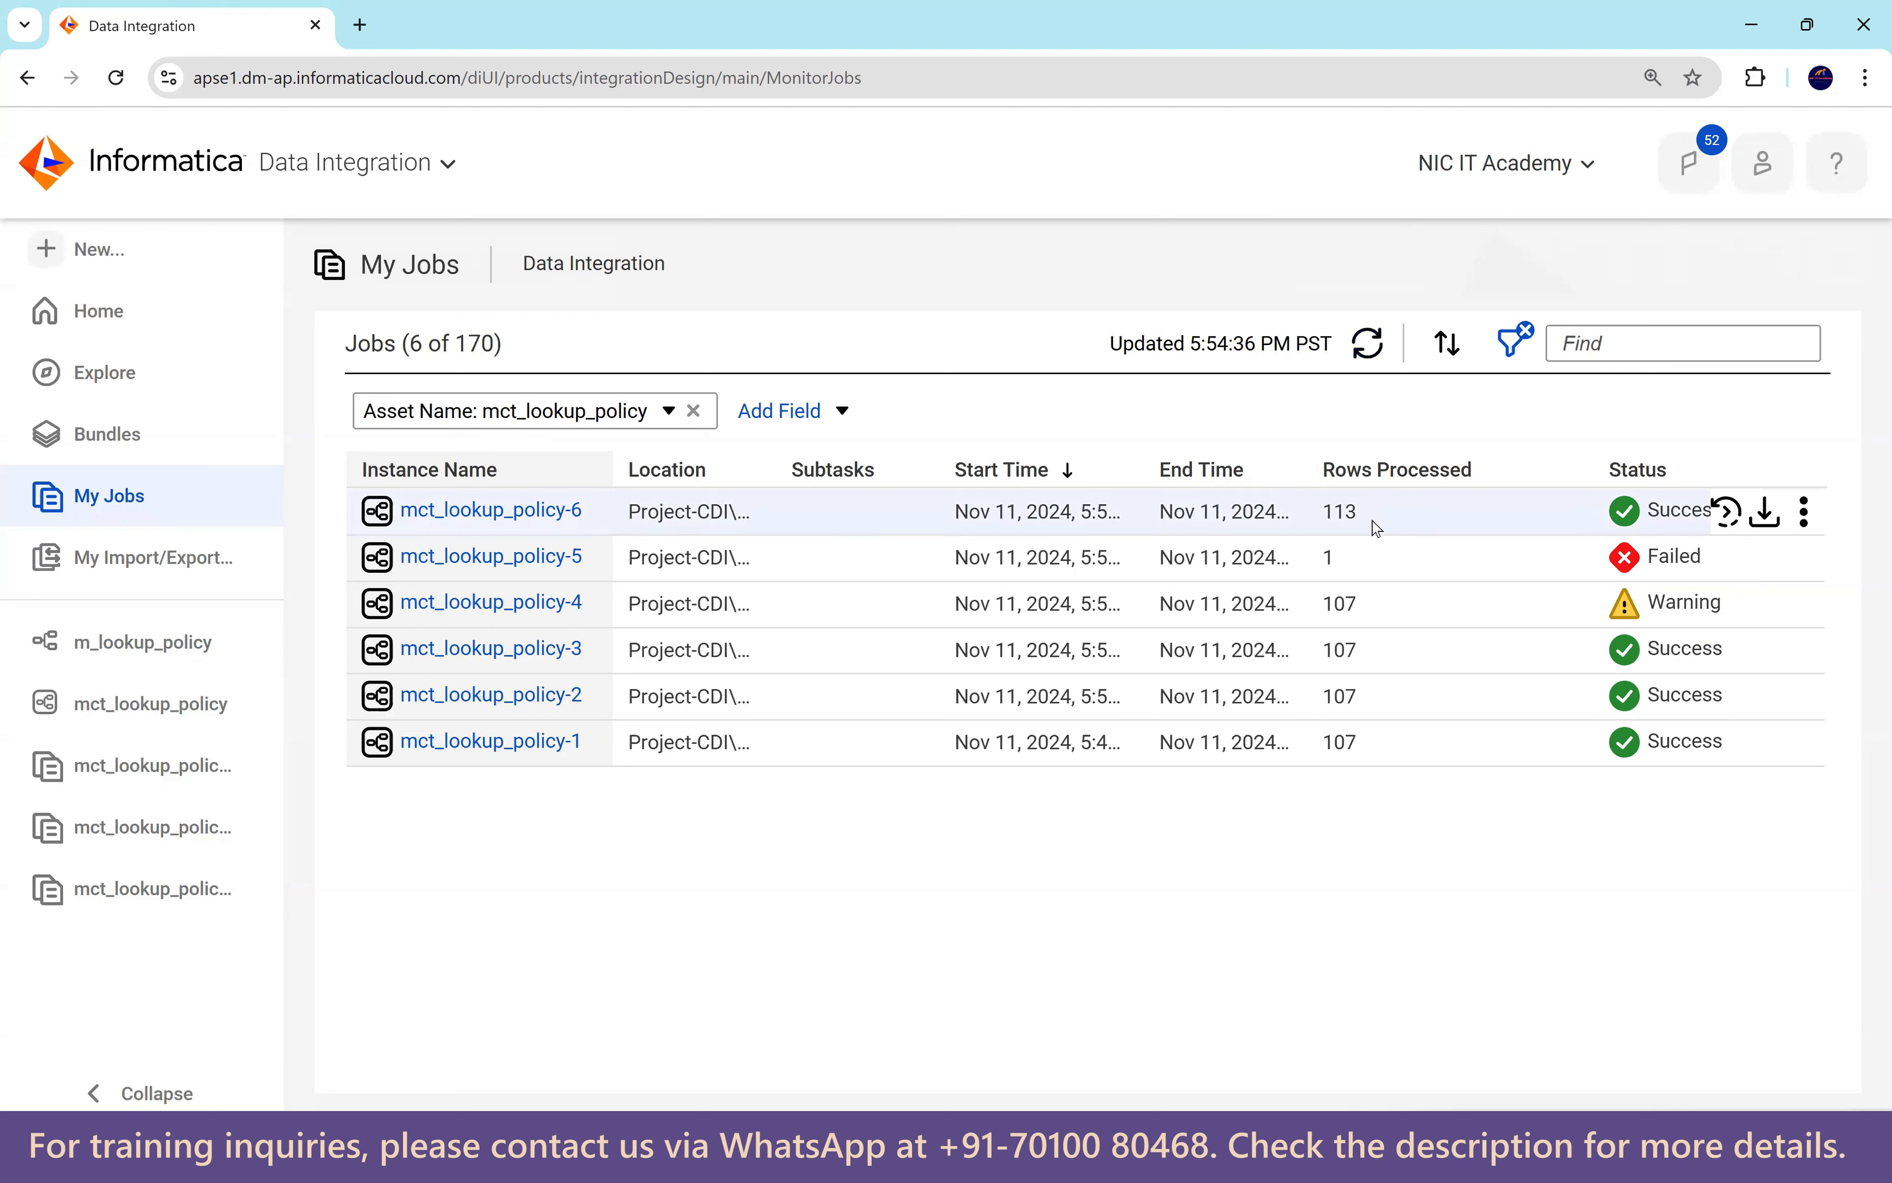
Open mct_lookup_policy-6 details to confirm 107 source rows read and 113 target rows written.
double_click(1340, 512)
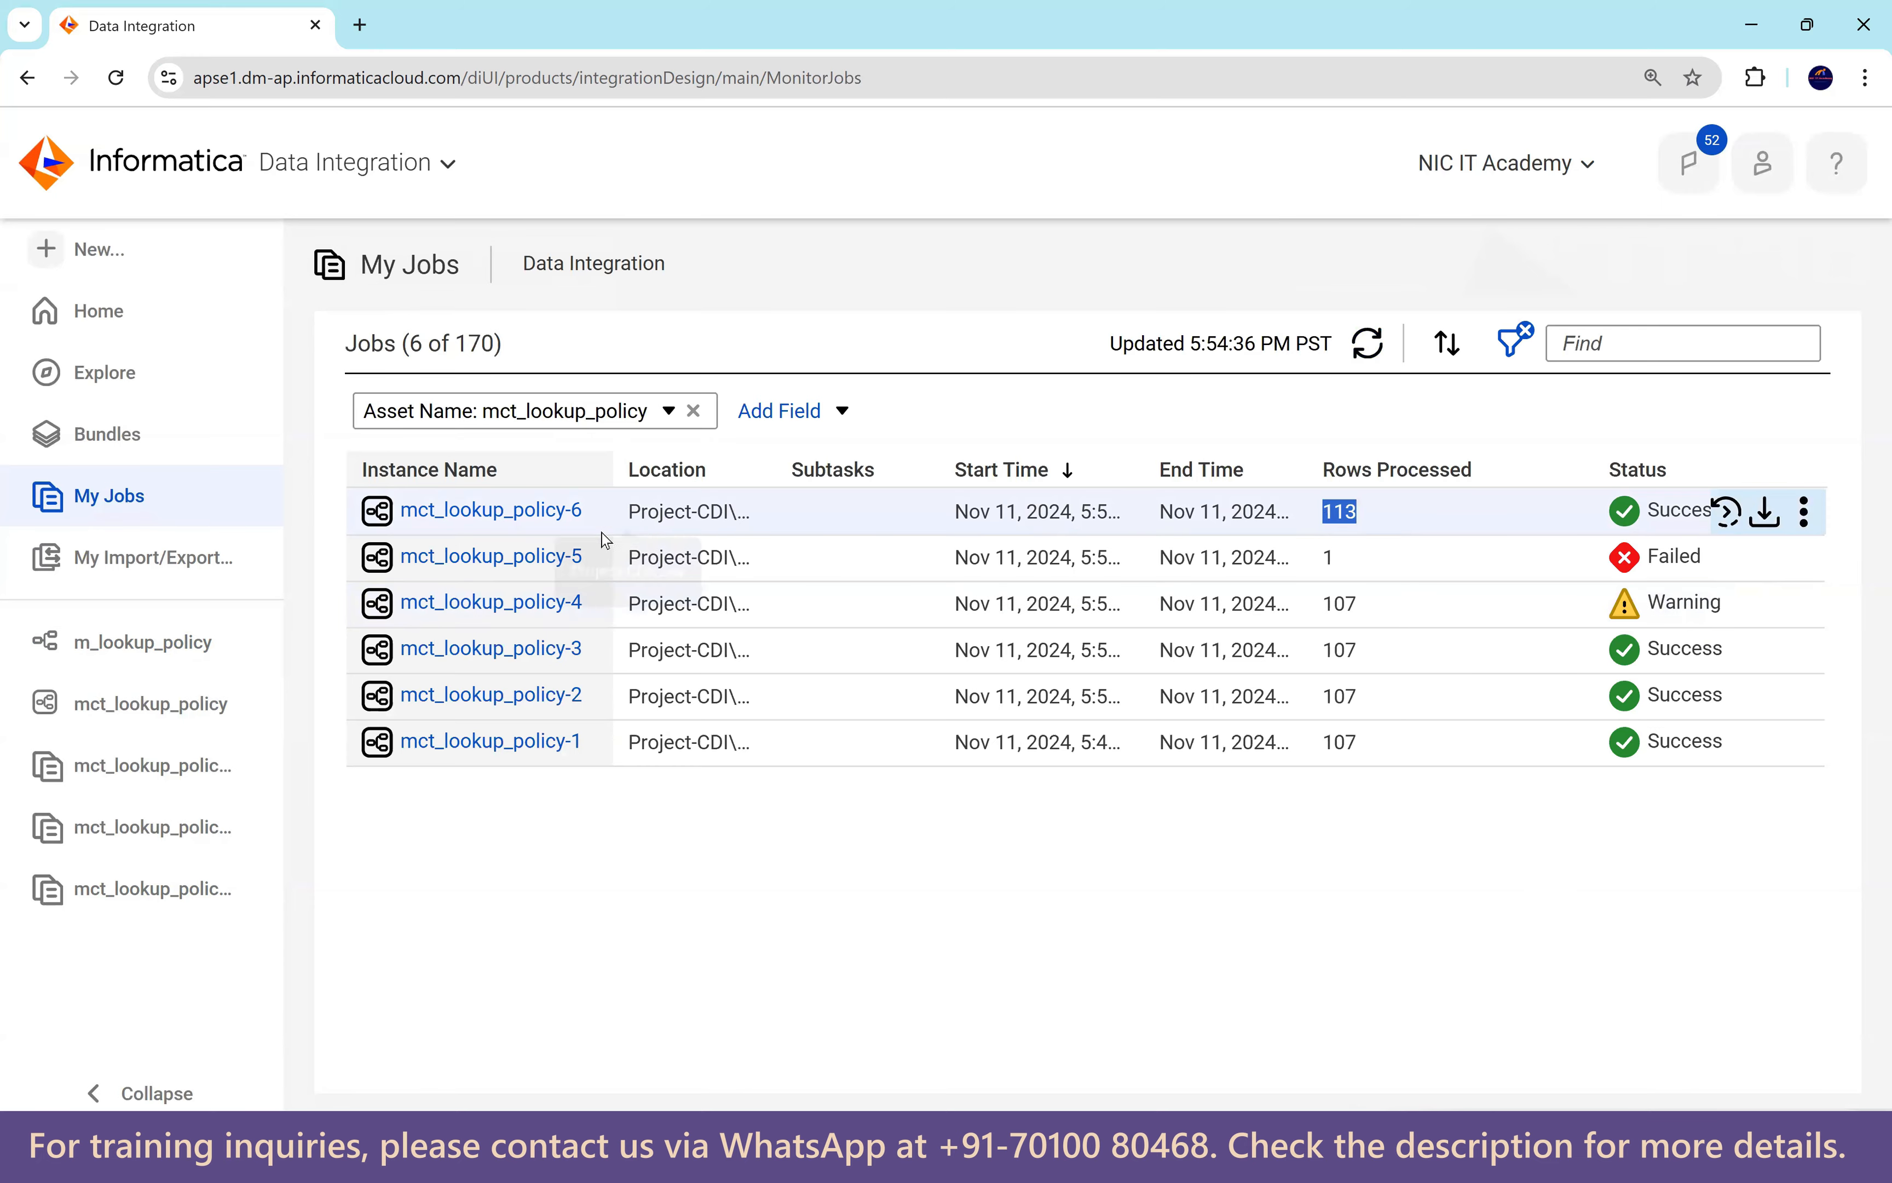
left_click(571, 511)
left_click_drag(756, 892, 734, 970)
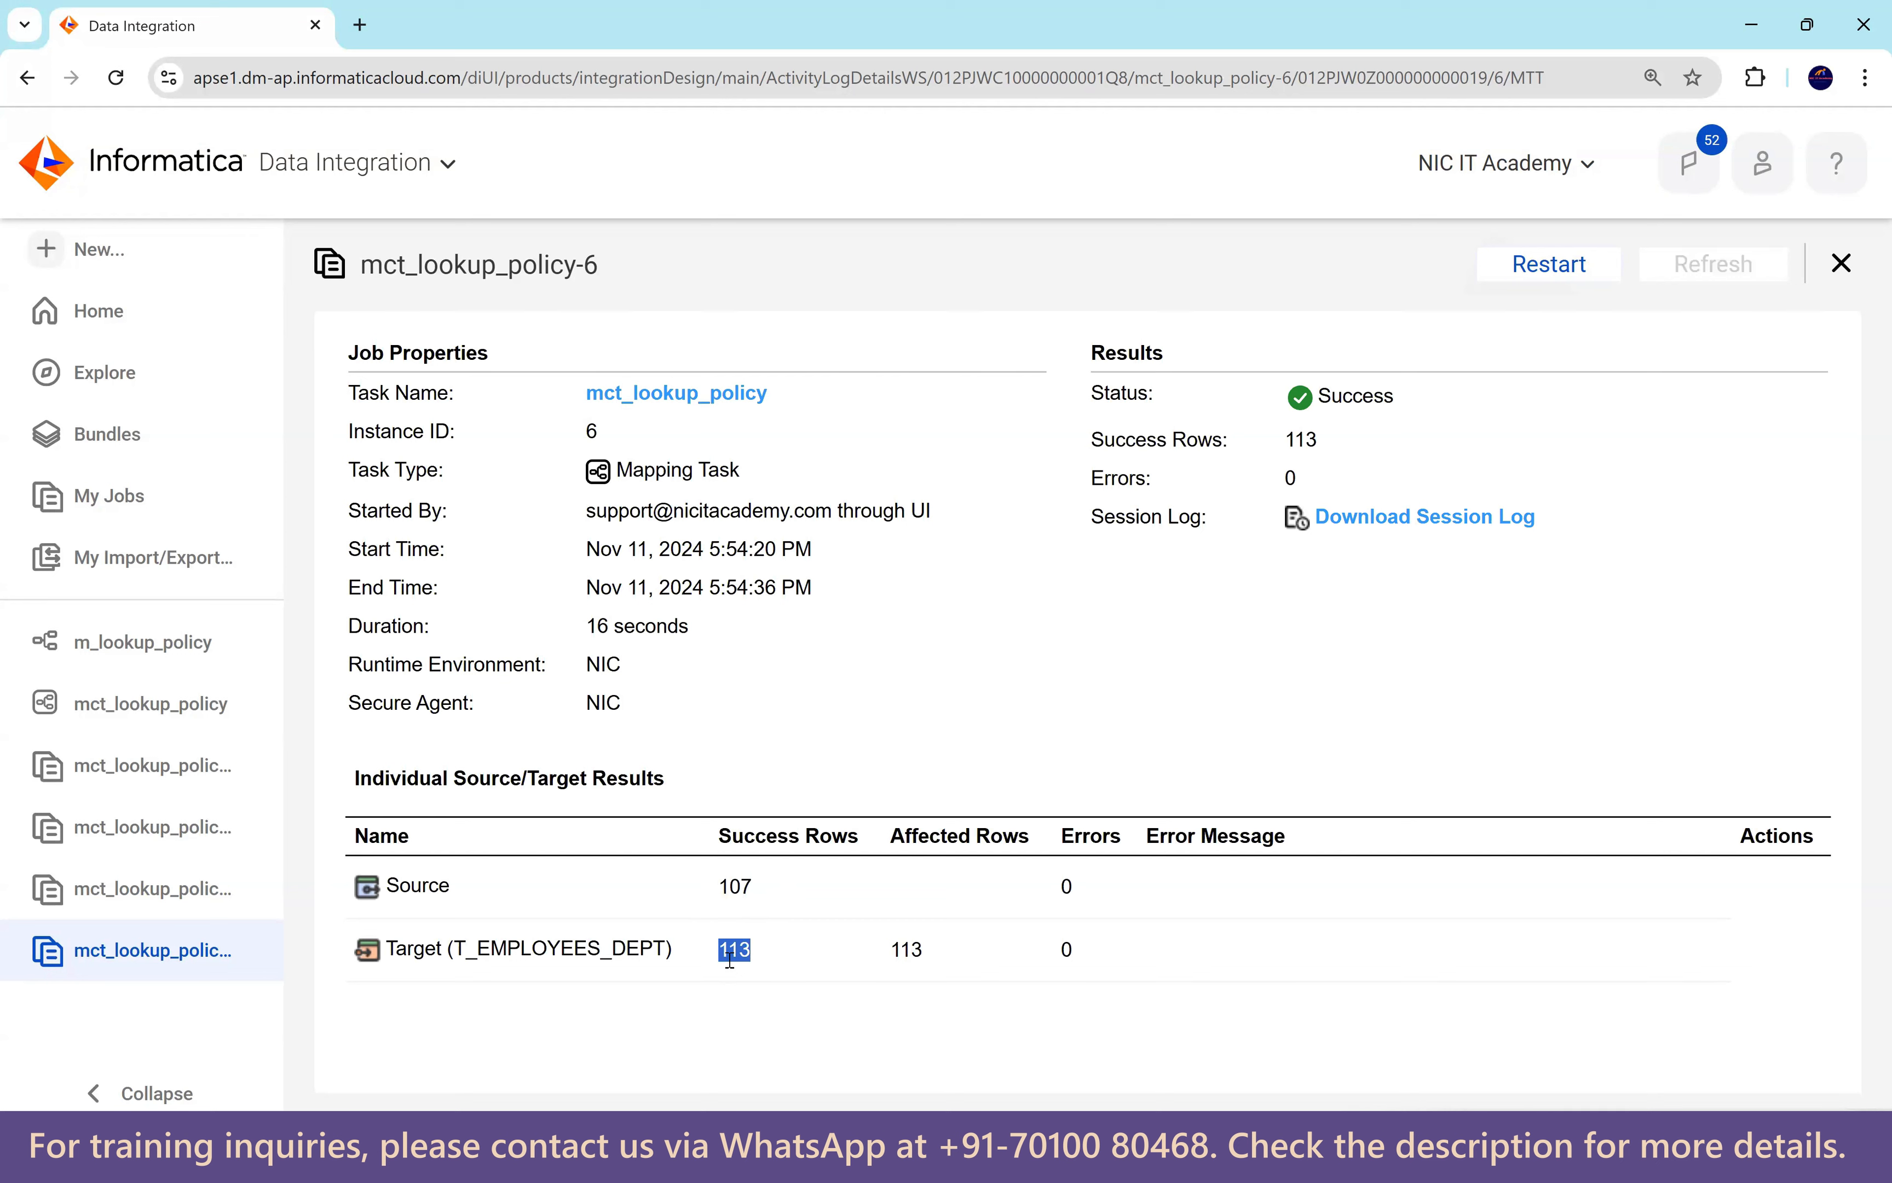
double_click(735, 956)
Run select * from t_employees_dept and count the result rows: 113.
key("alt+Tab")
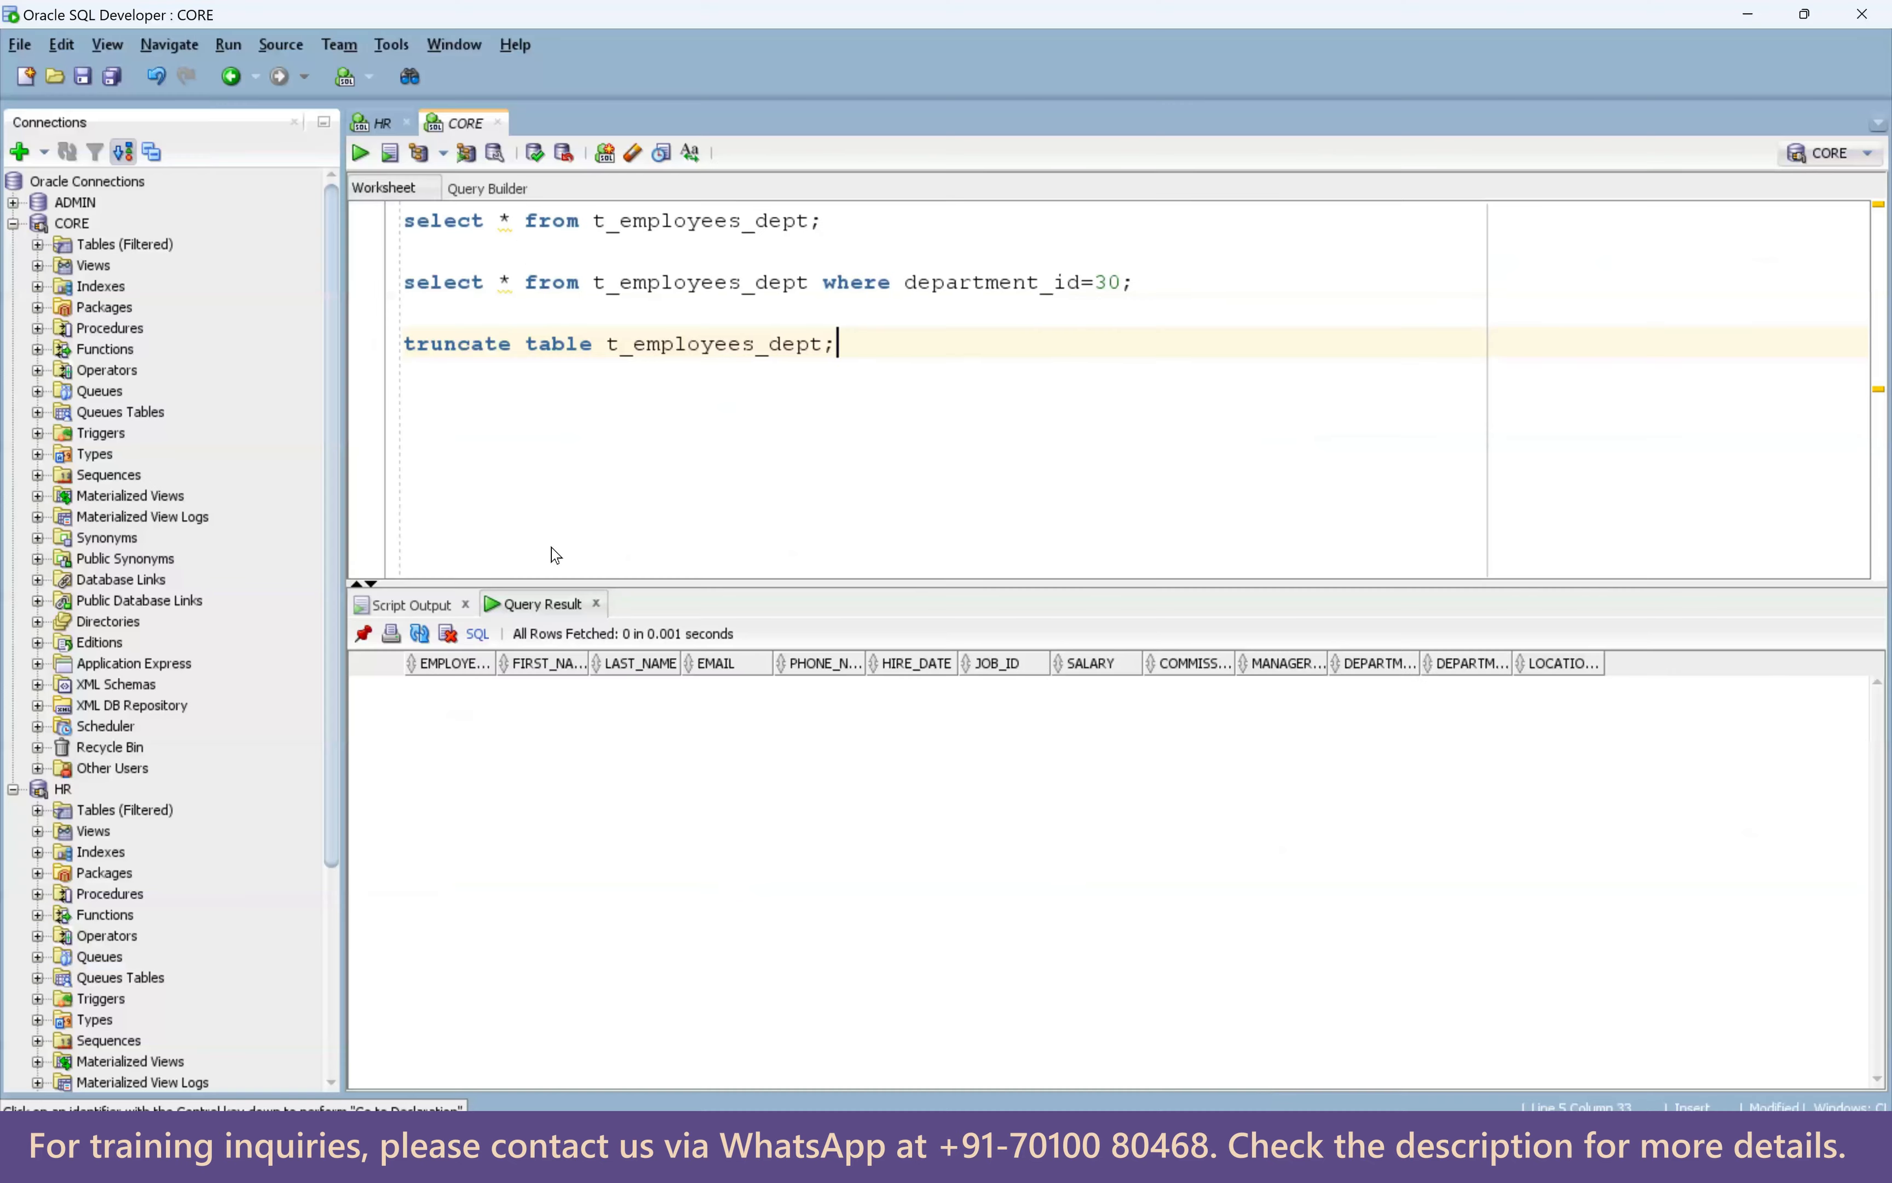
left_click_drag(825, 220, 385, 217)
left_click(359, 152)
right_click(982, 715)
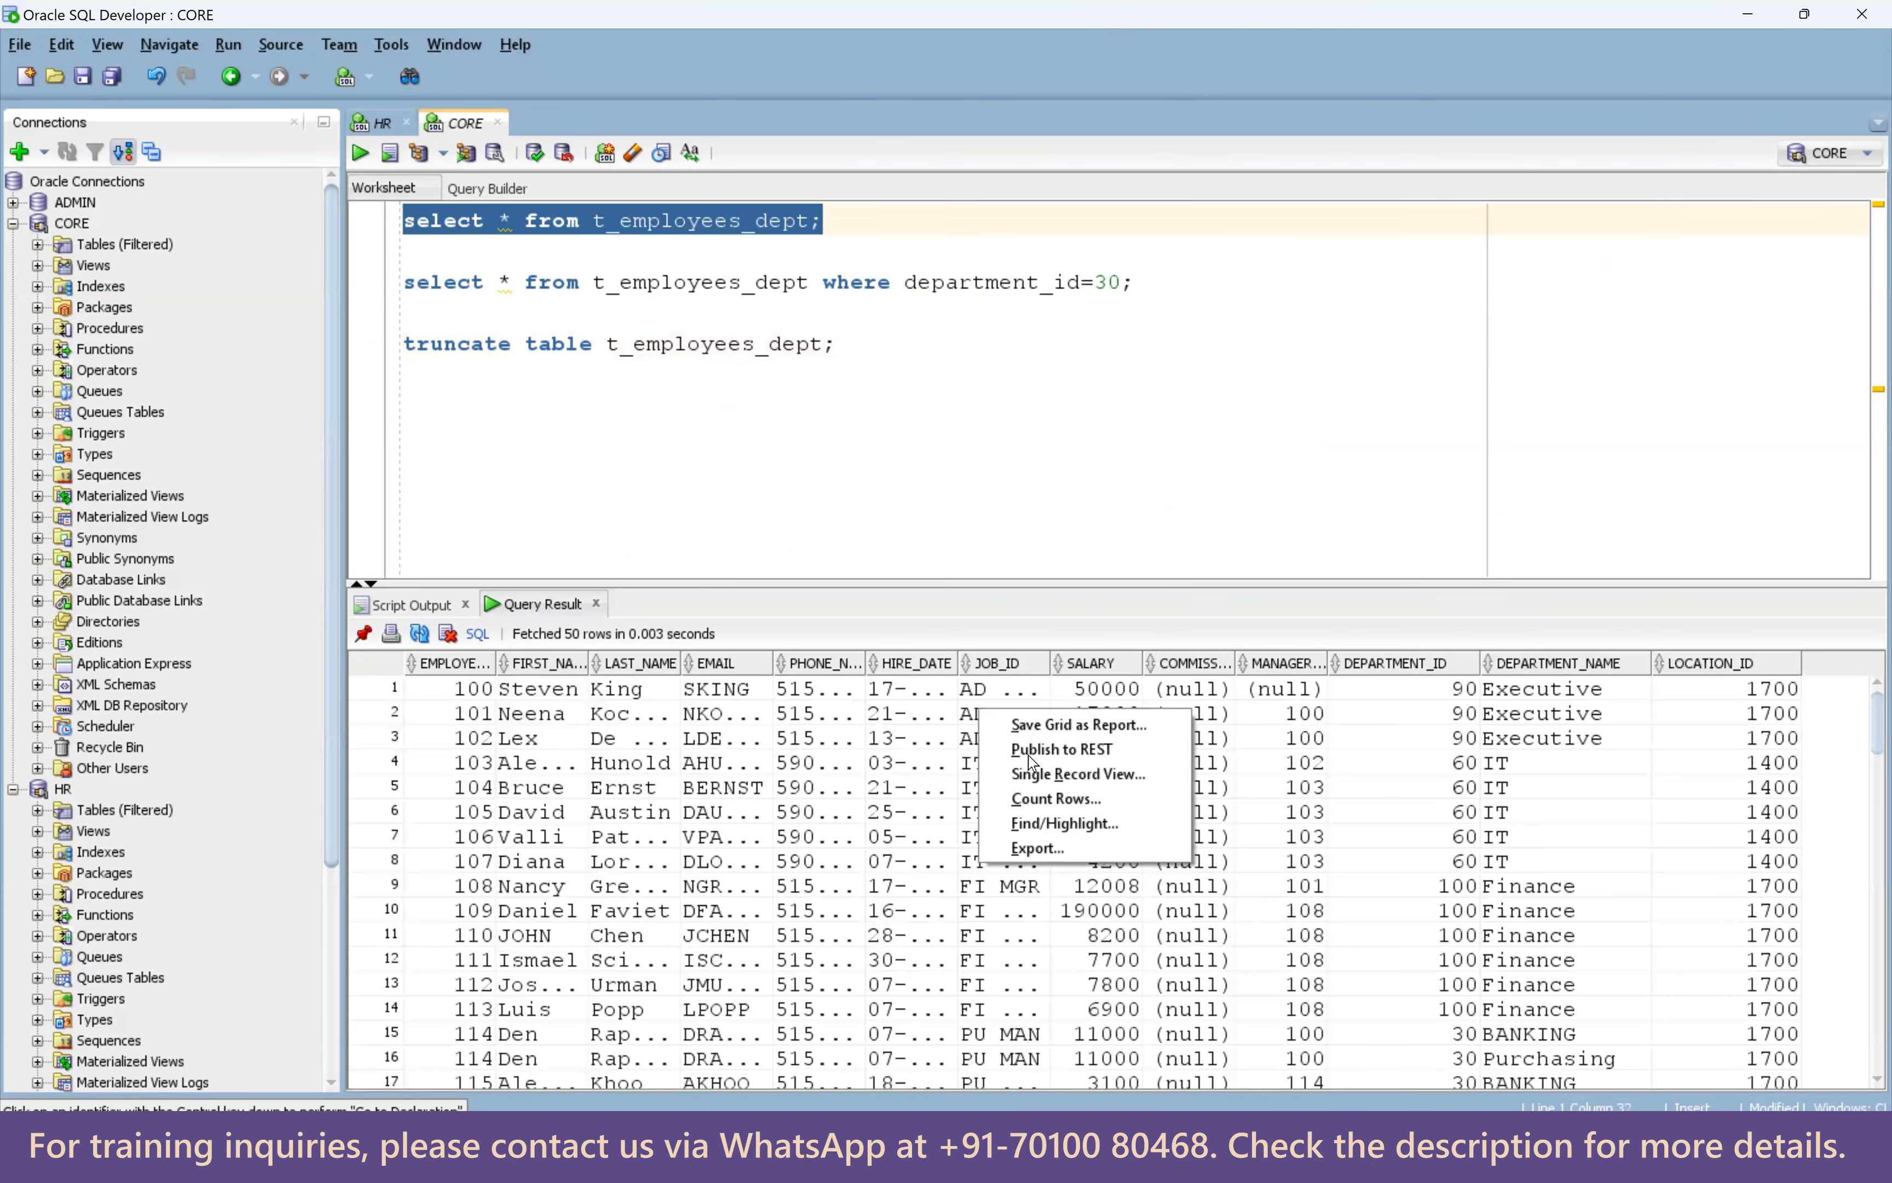
left_click(1047, 801)
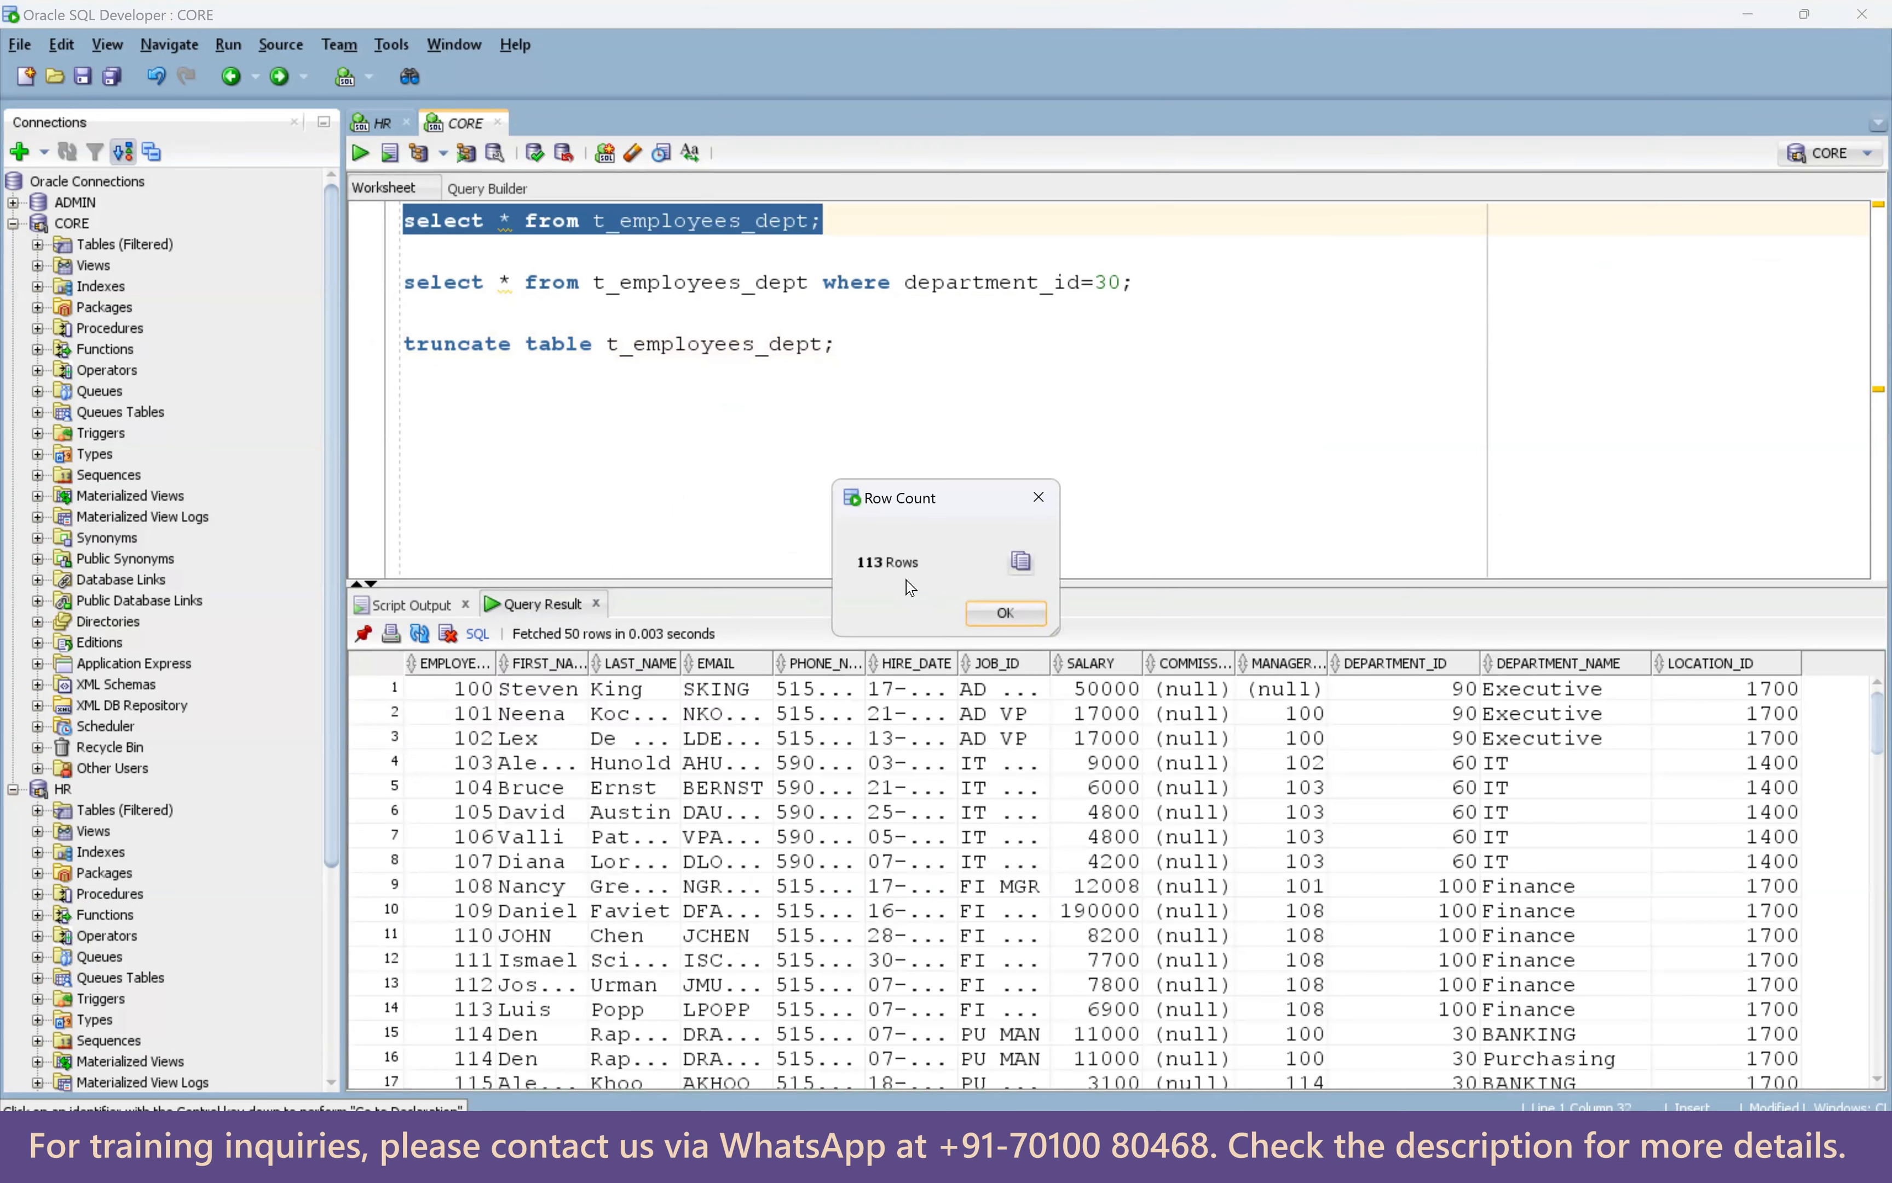
left_click(1005, 613)
Run the department_id=30 query and compare each employee's duplicate BANKING and Purchasing rows.
left_click_drag(1136, 283, 402, 283)
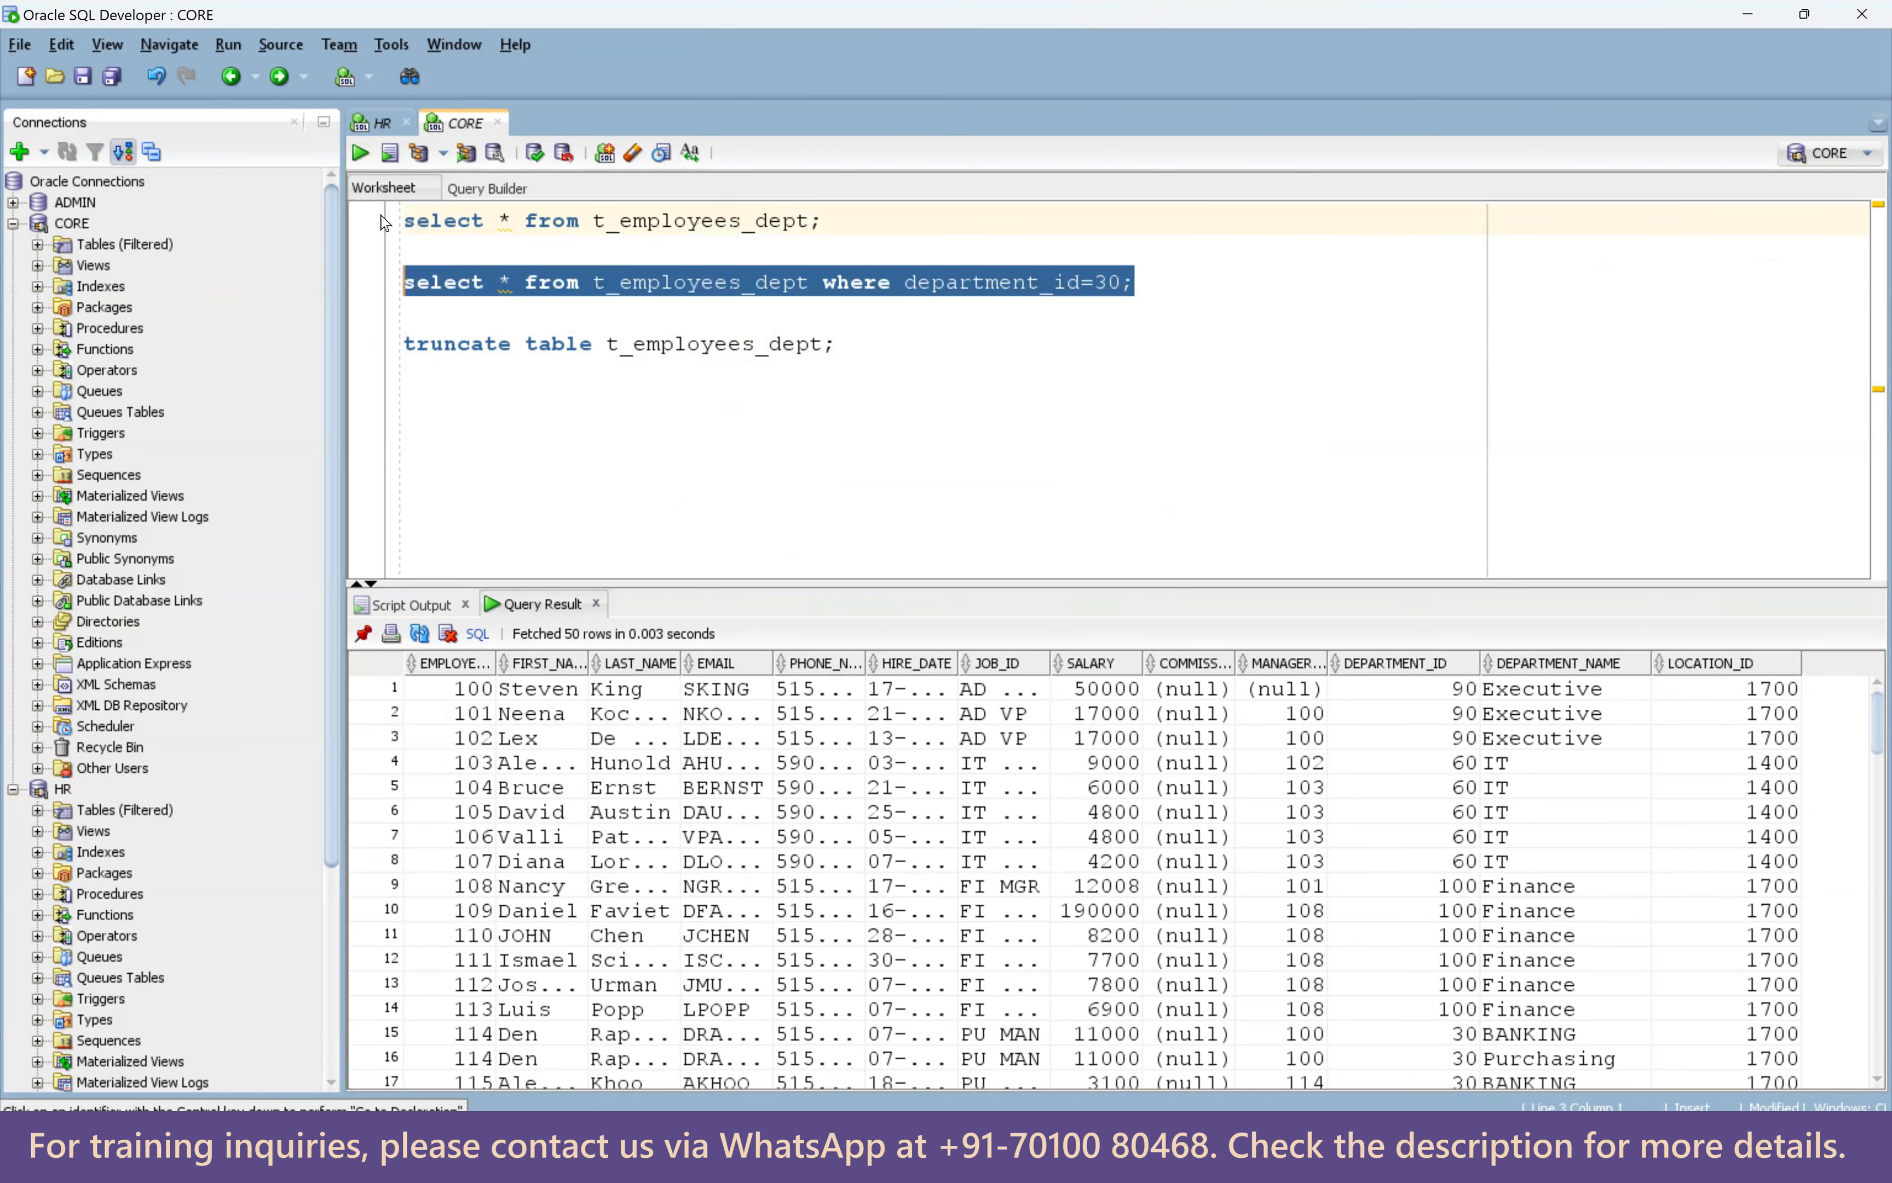
left_click(360, 153)
left_click_drag(504, 692, 1710, 713)
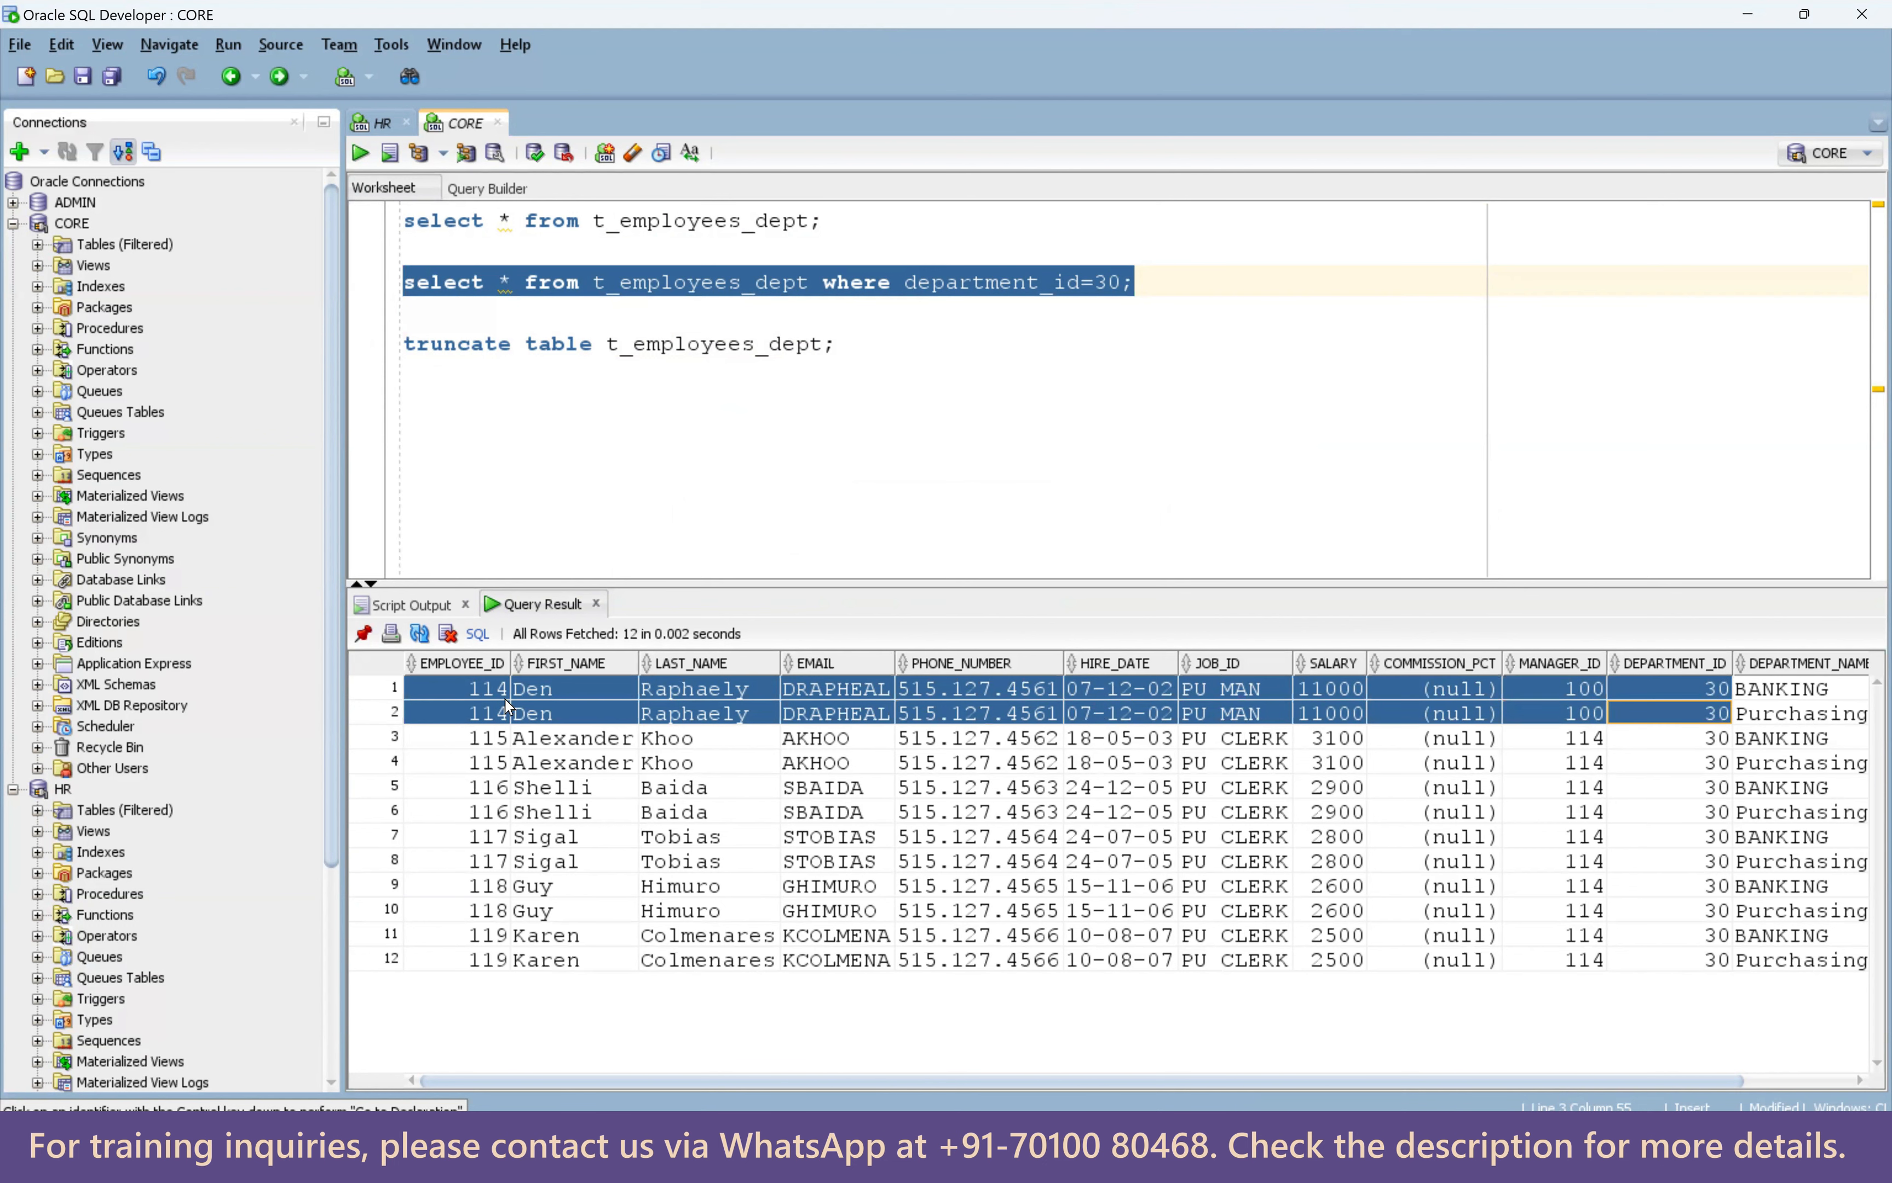
left_click_drag(1050, 1082, 1160, 1082)
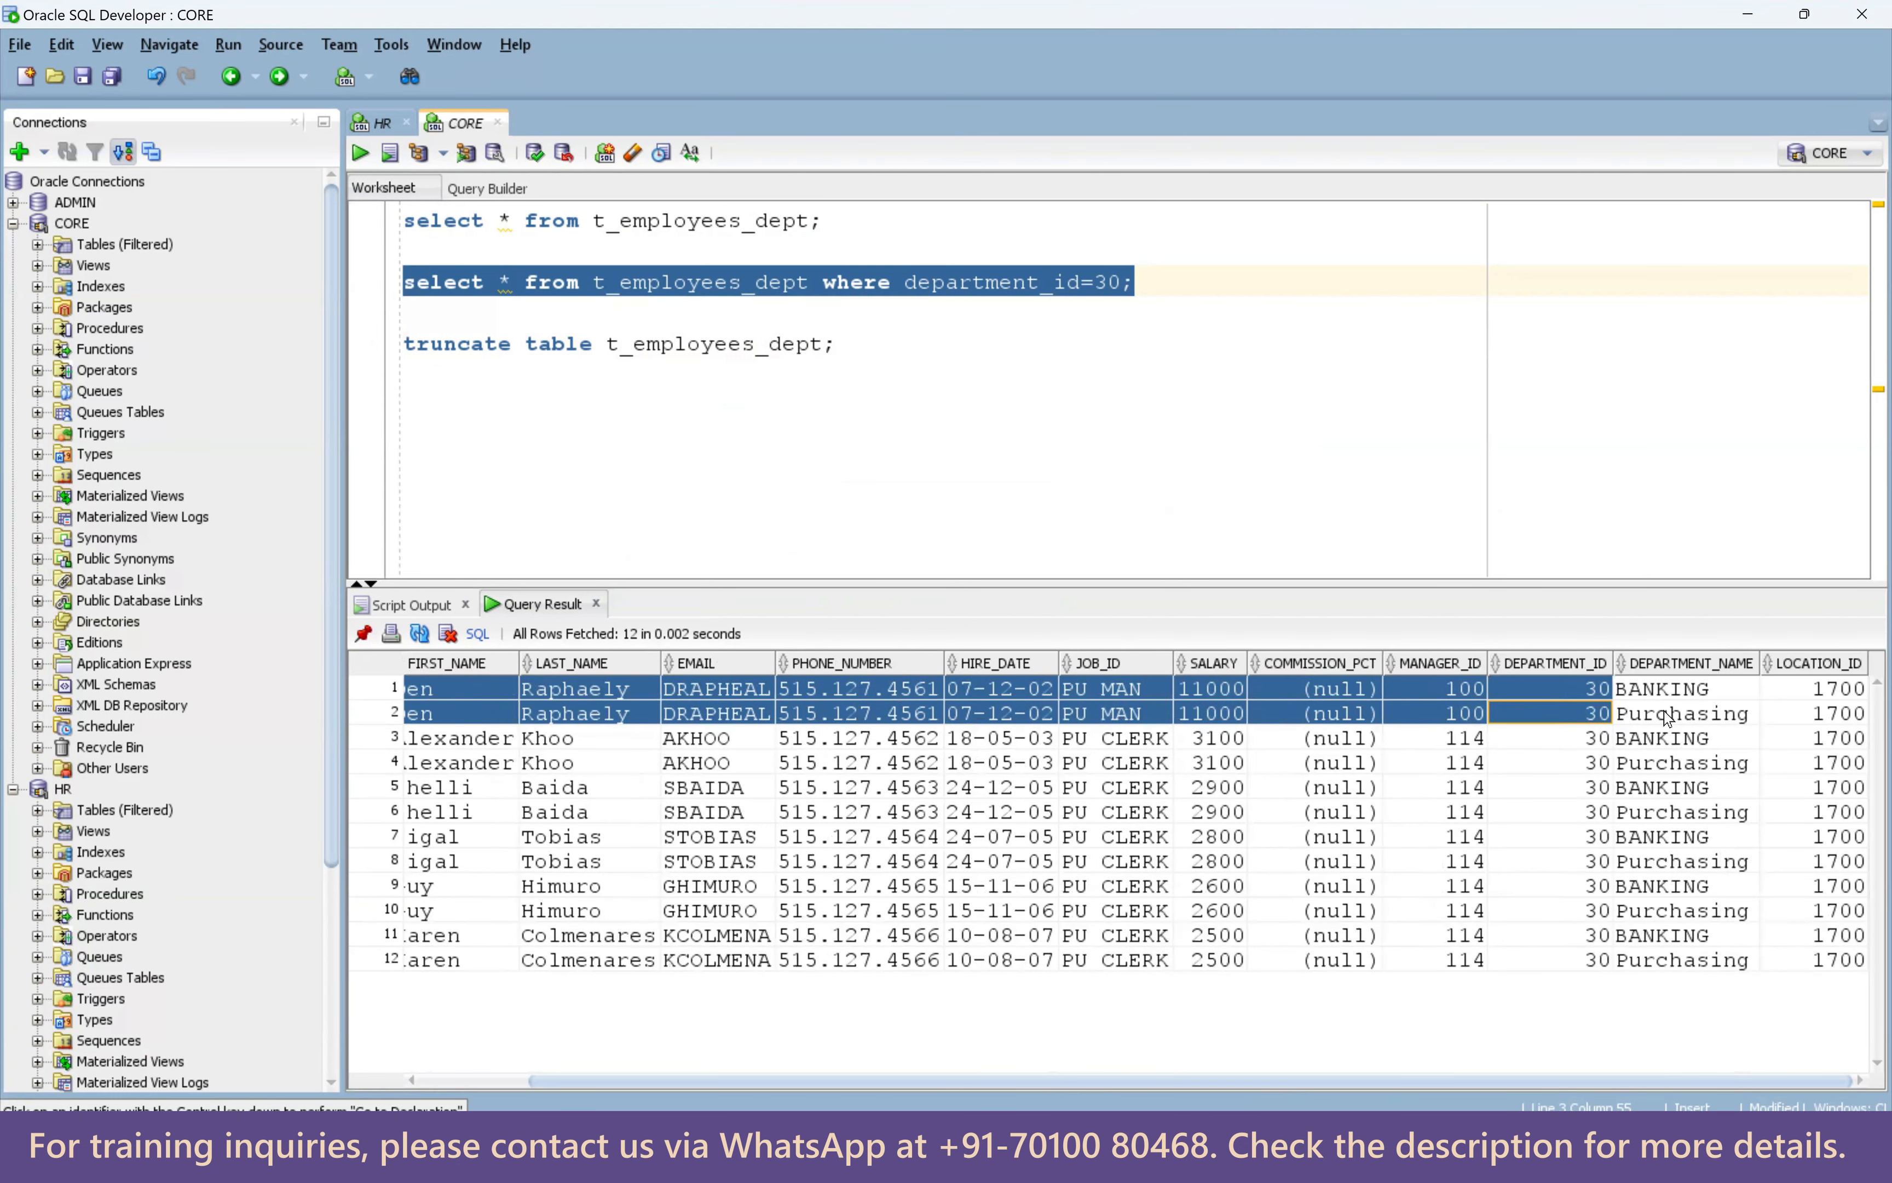
left_click_drag(1666, 743, 1834, 763)
left_click_drag(1682, 794, 1815, 870)
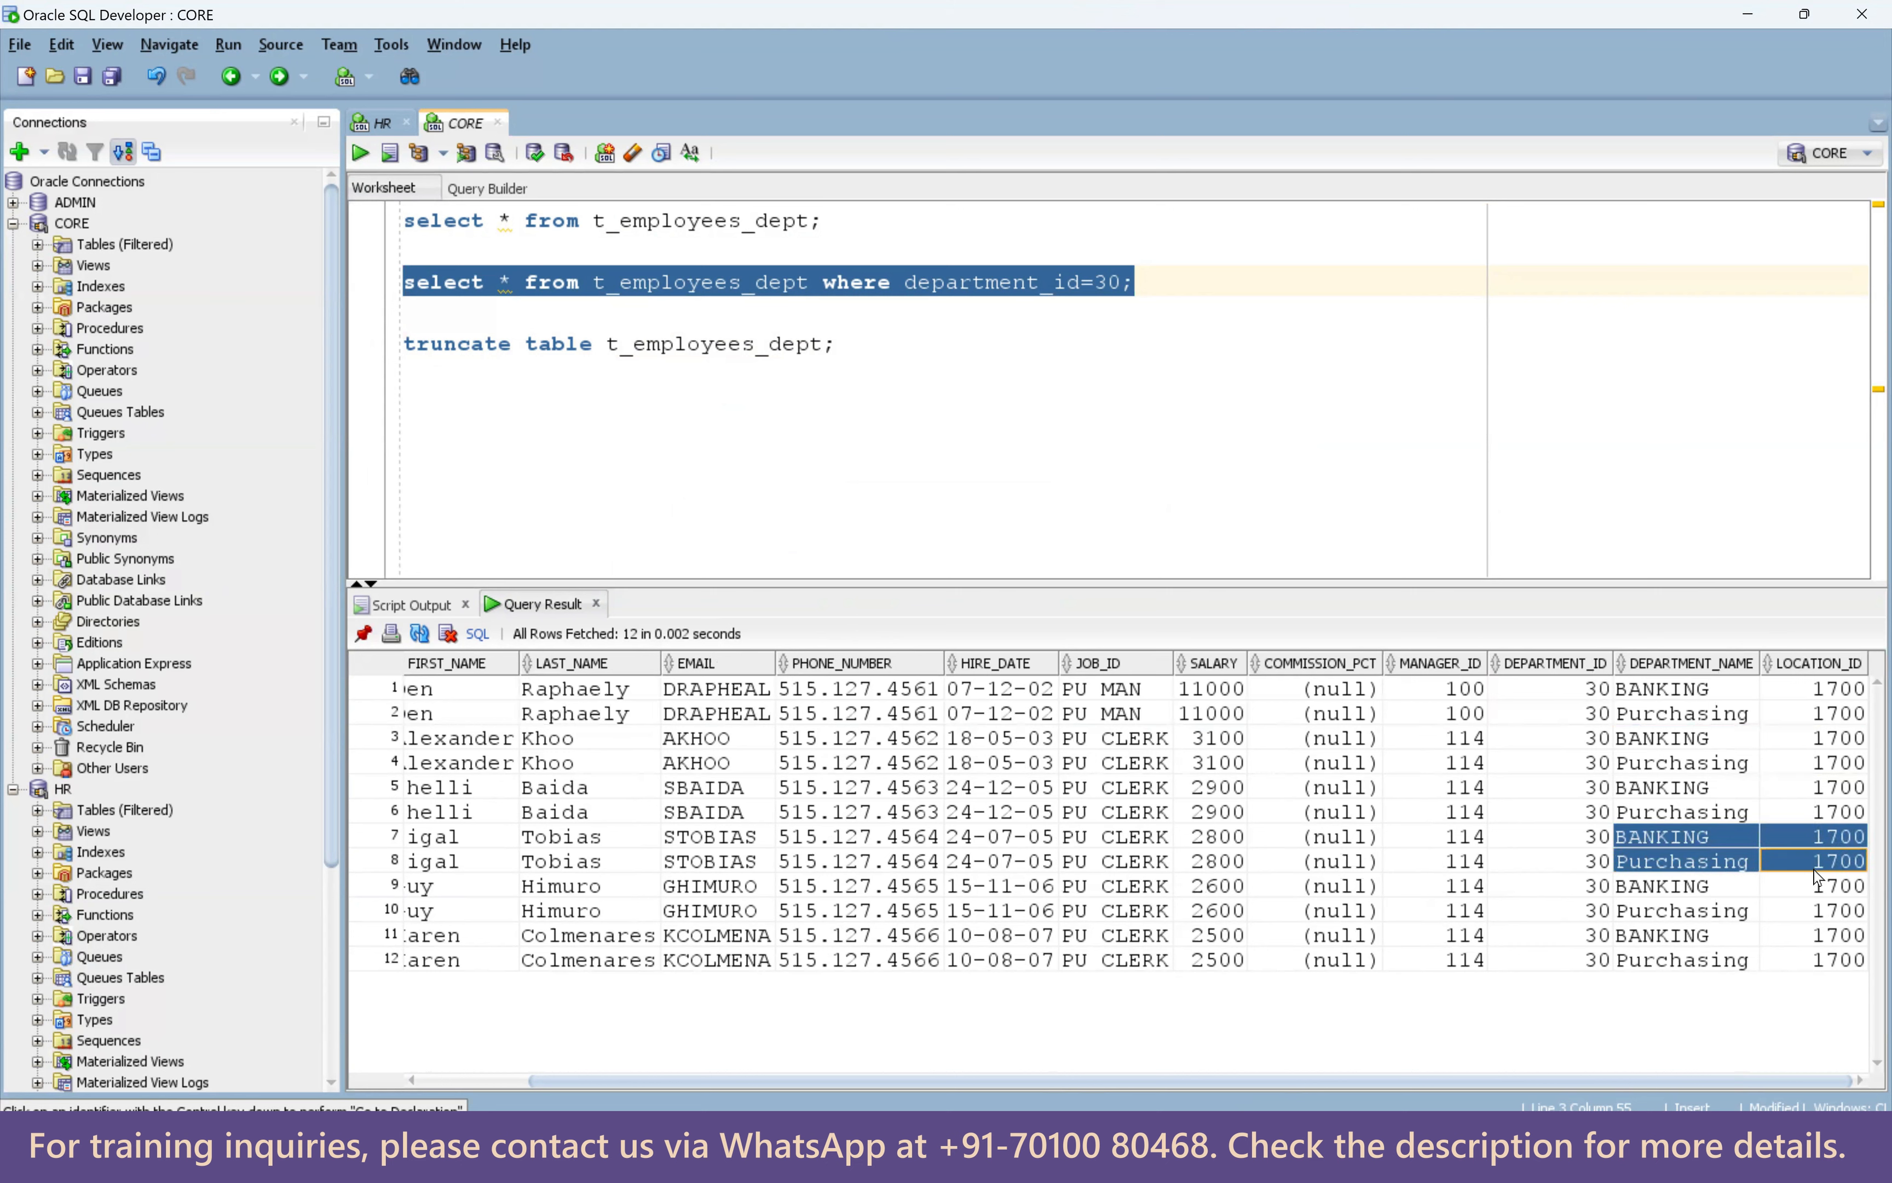
left_click_drag(1681, 892, 1822, 912)
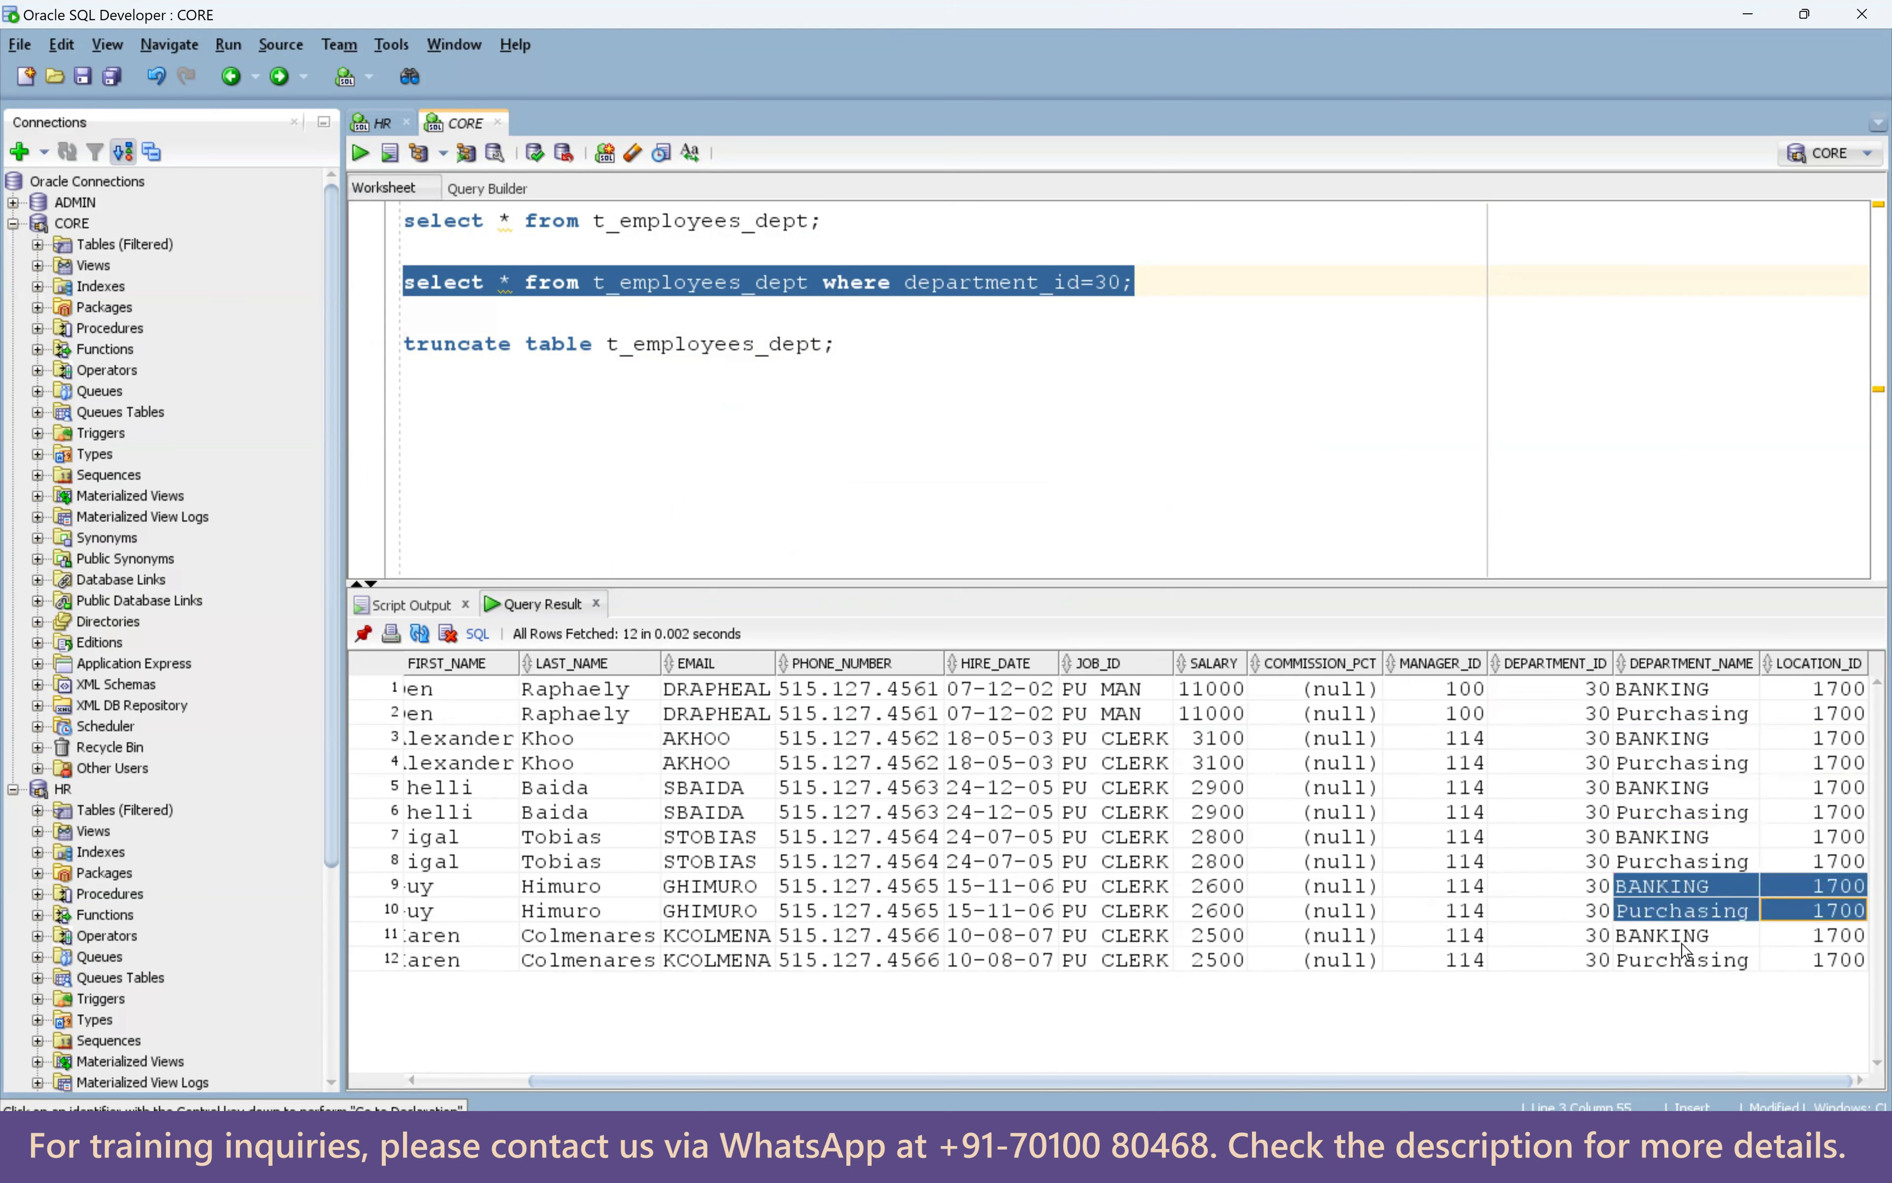
left_click_drag(1682, 944, 1821, 957)
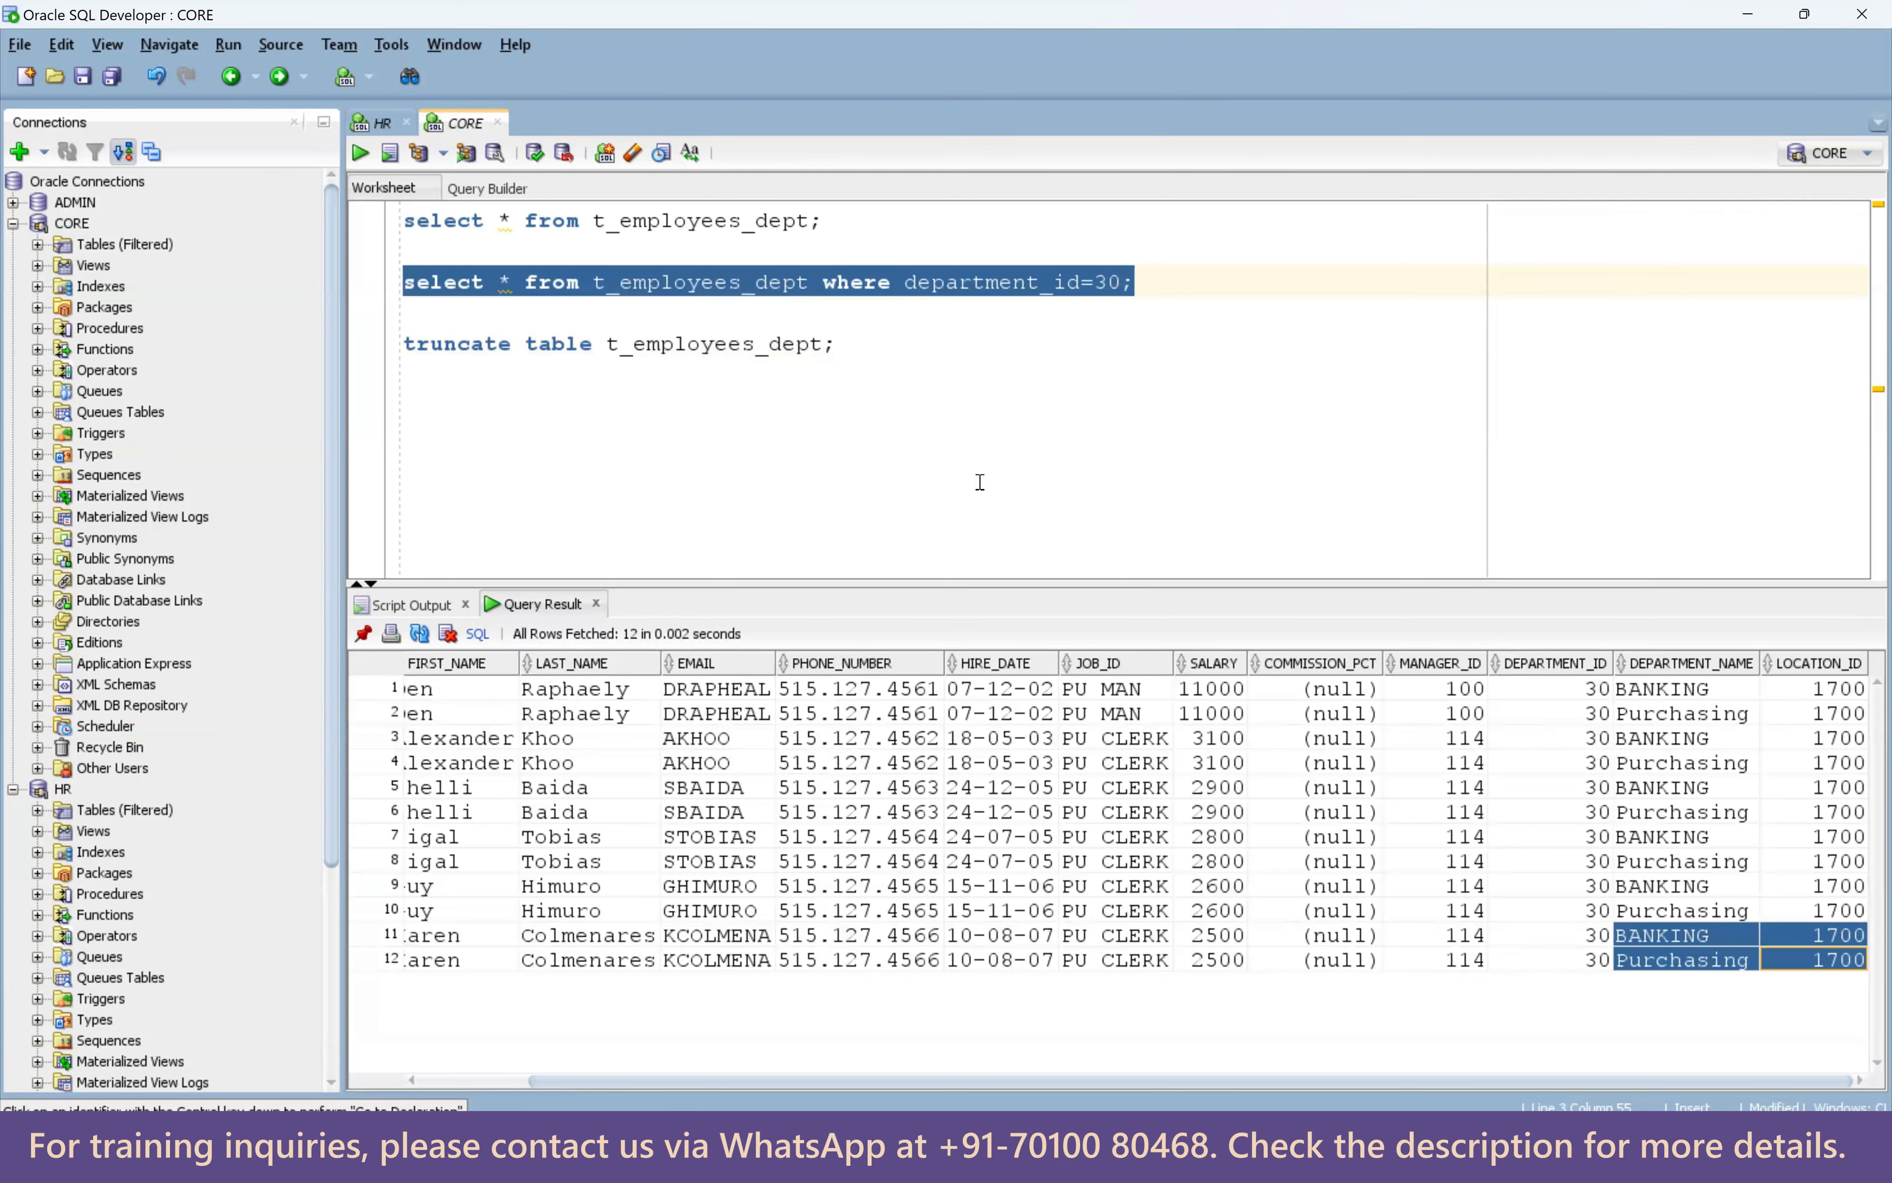
left_click_drag(643, 581, 641, 480)
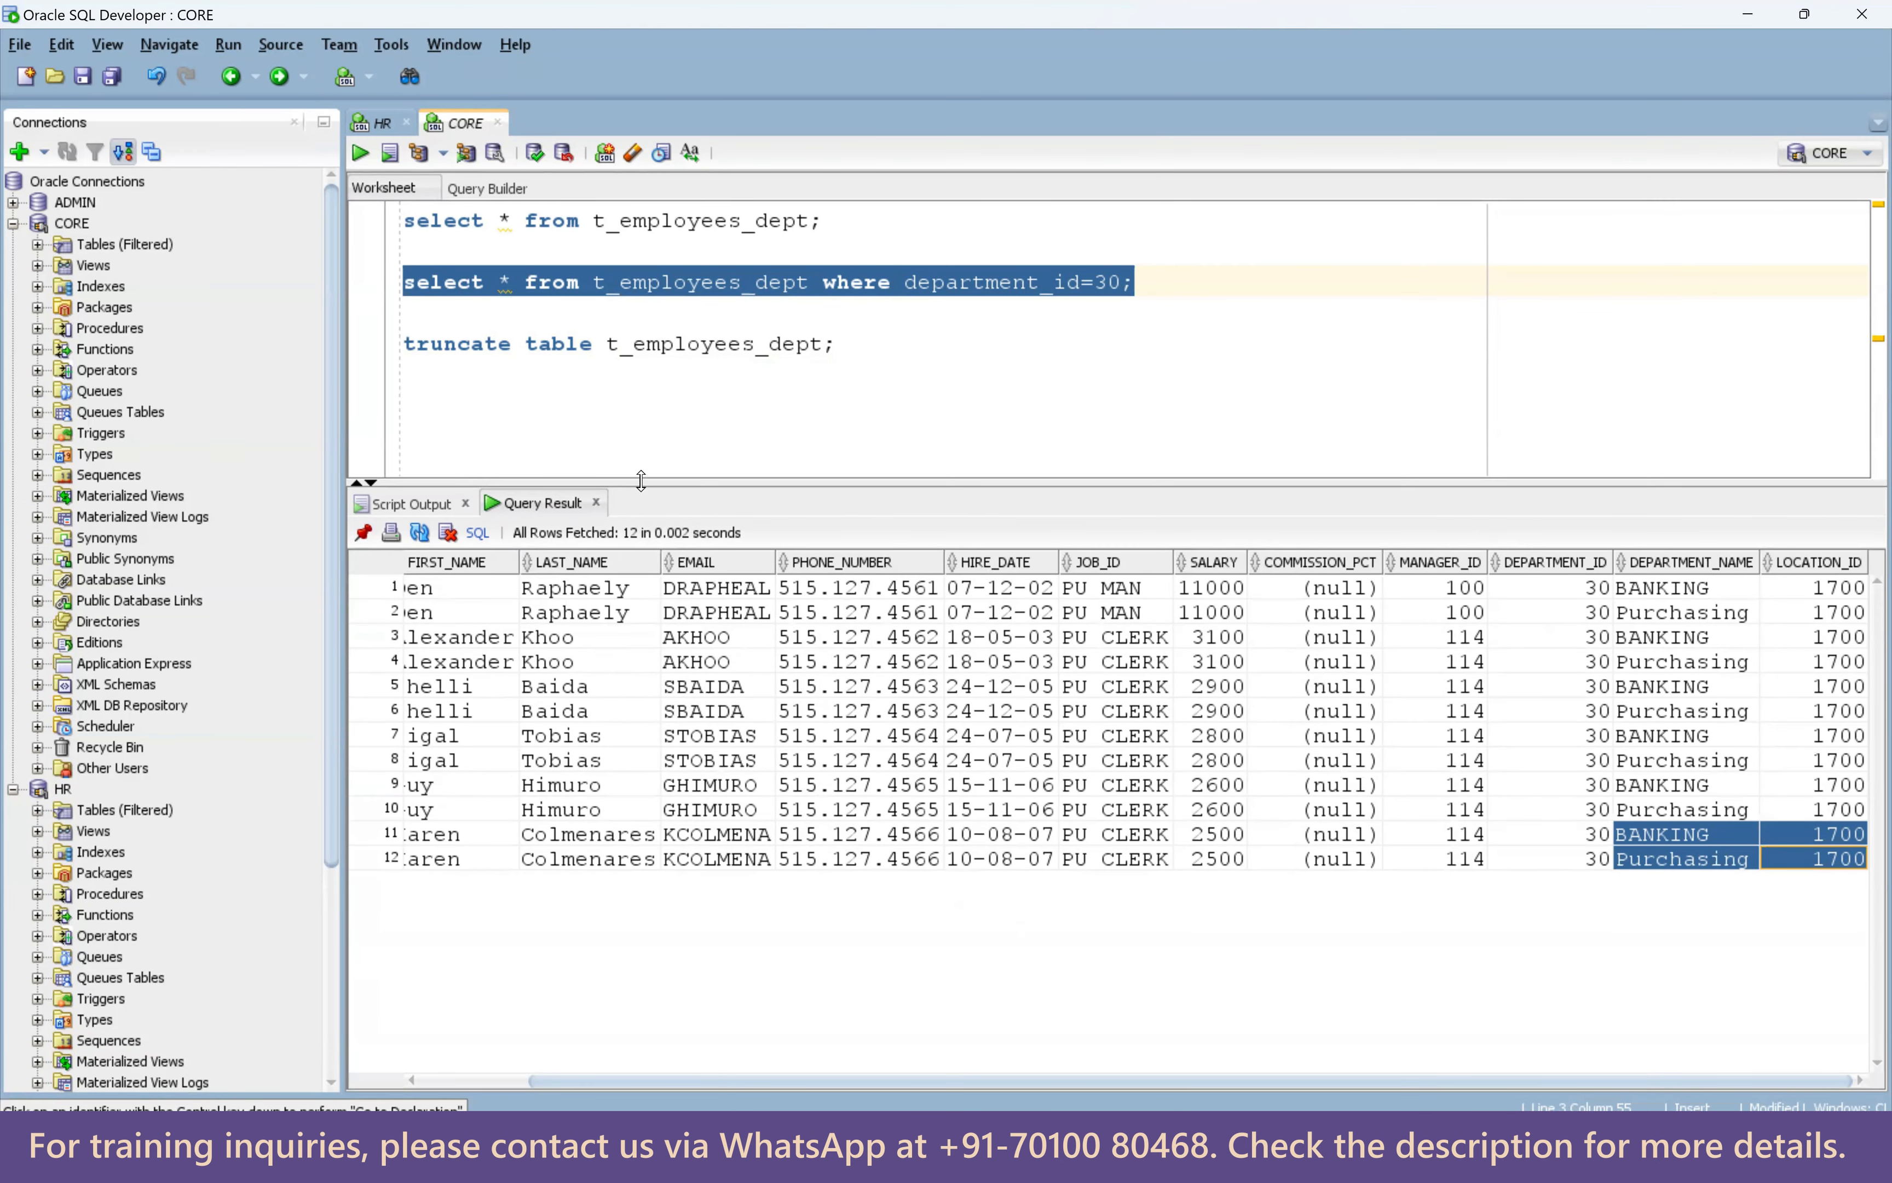
left_click_drag(998, 1085, 619, 1074)
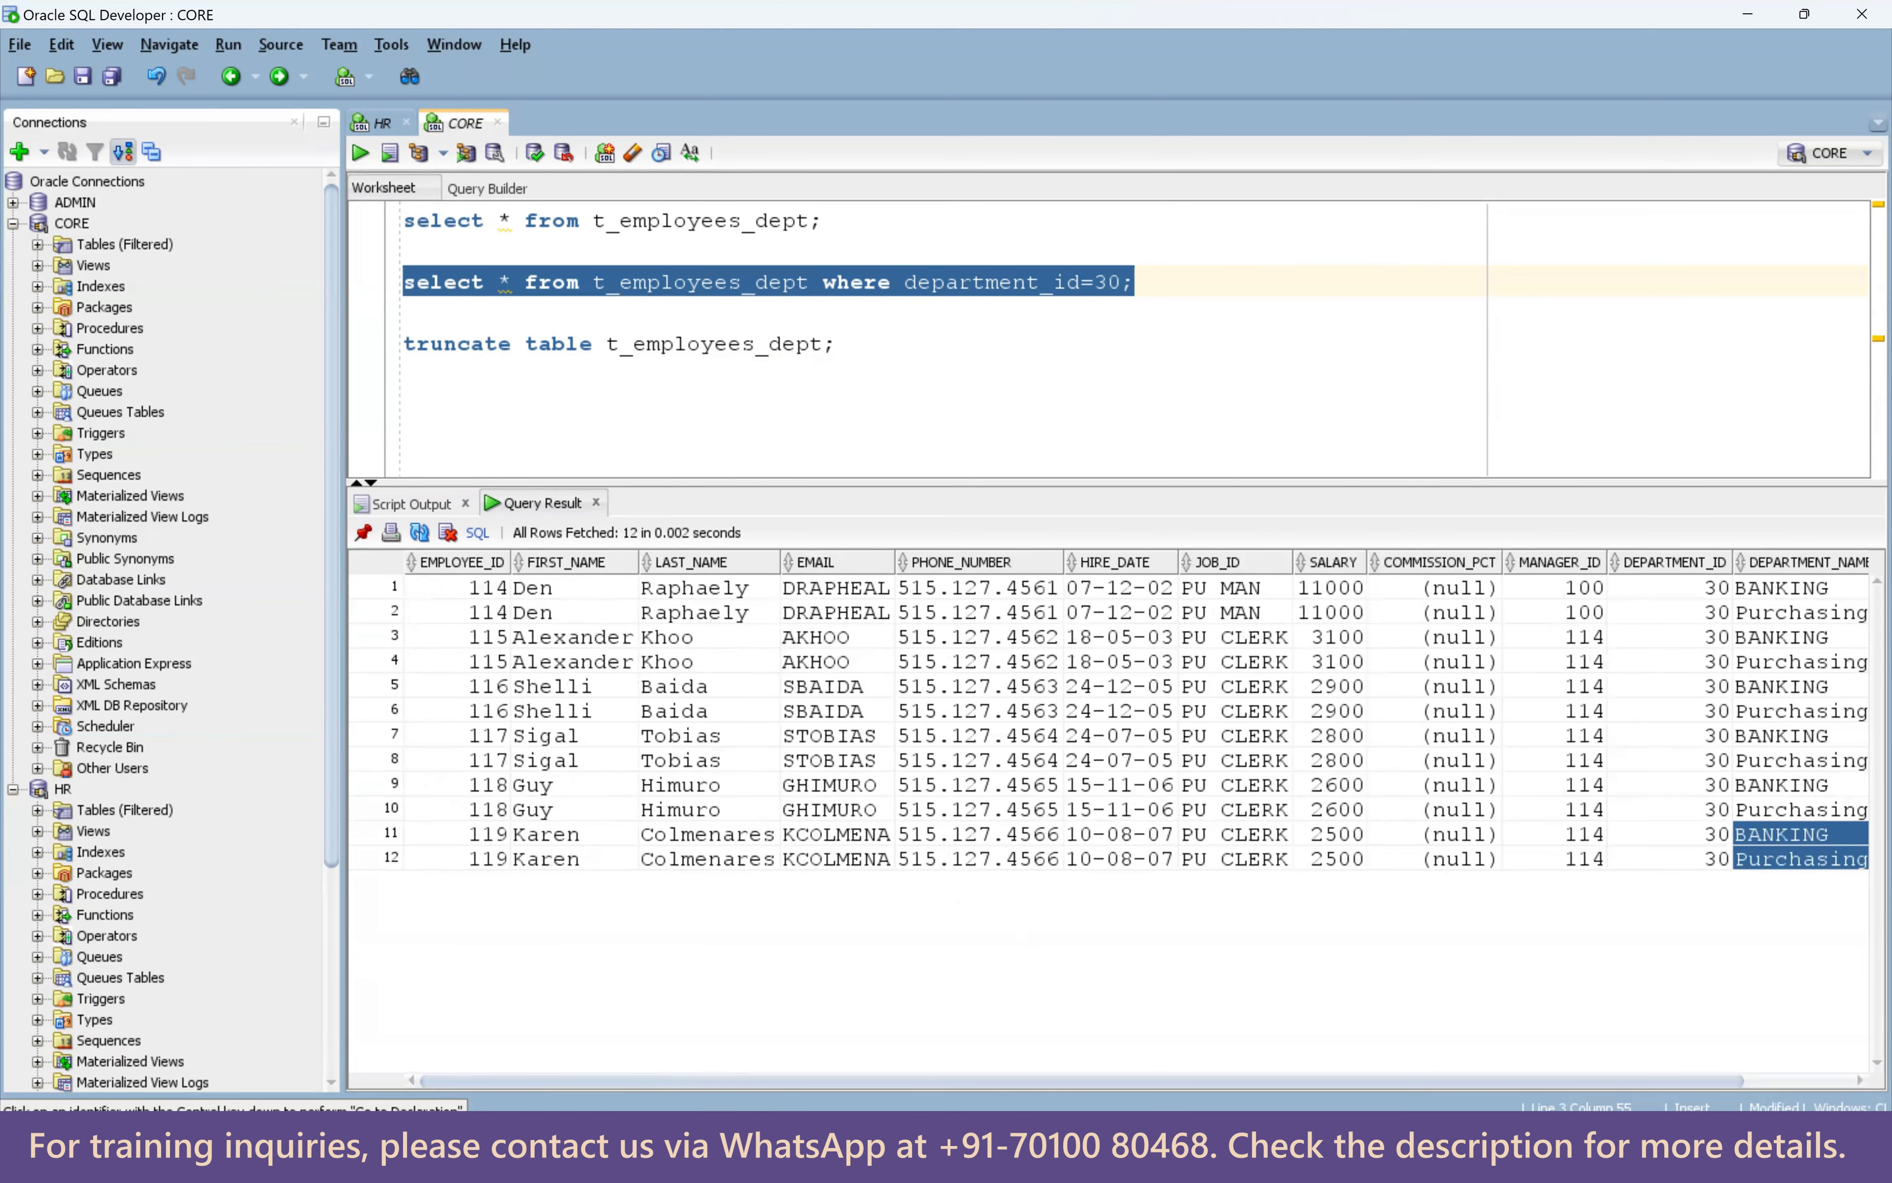
key("alt+Tab")
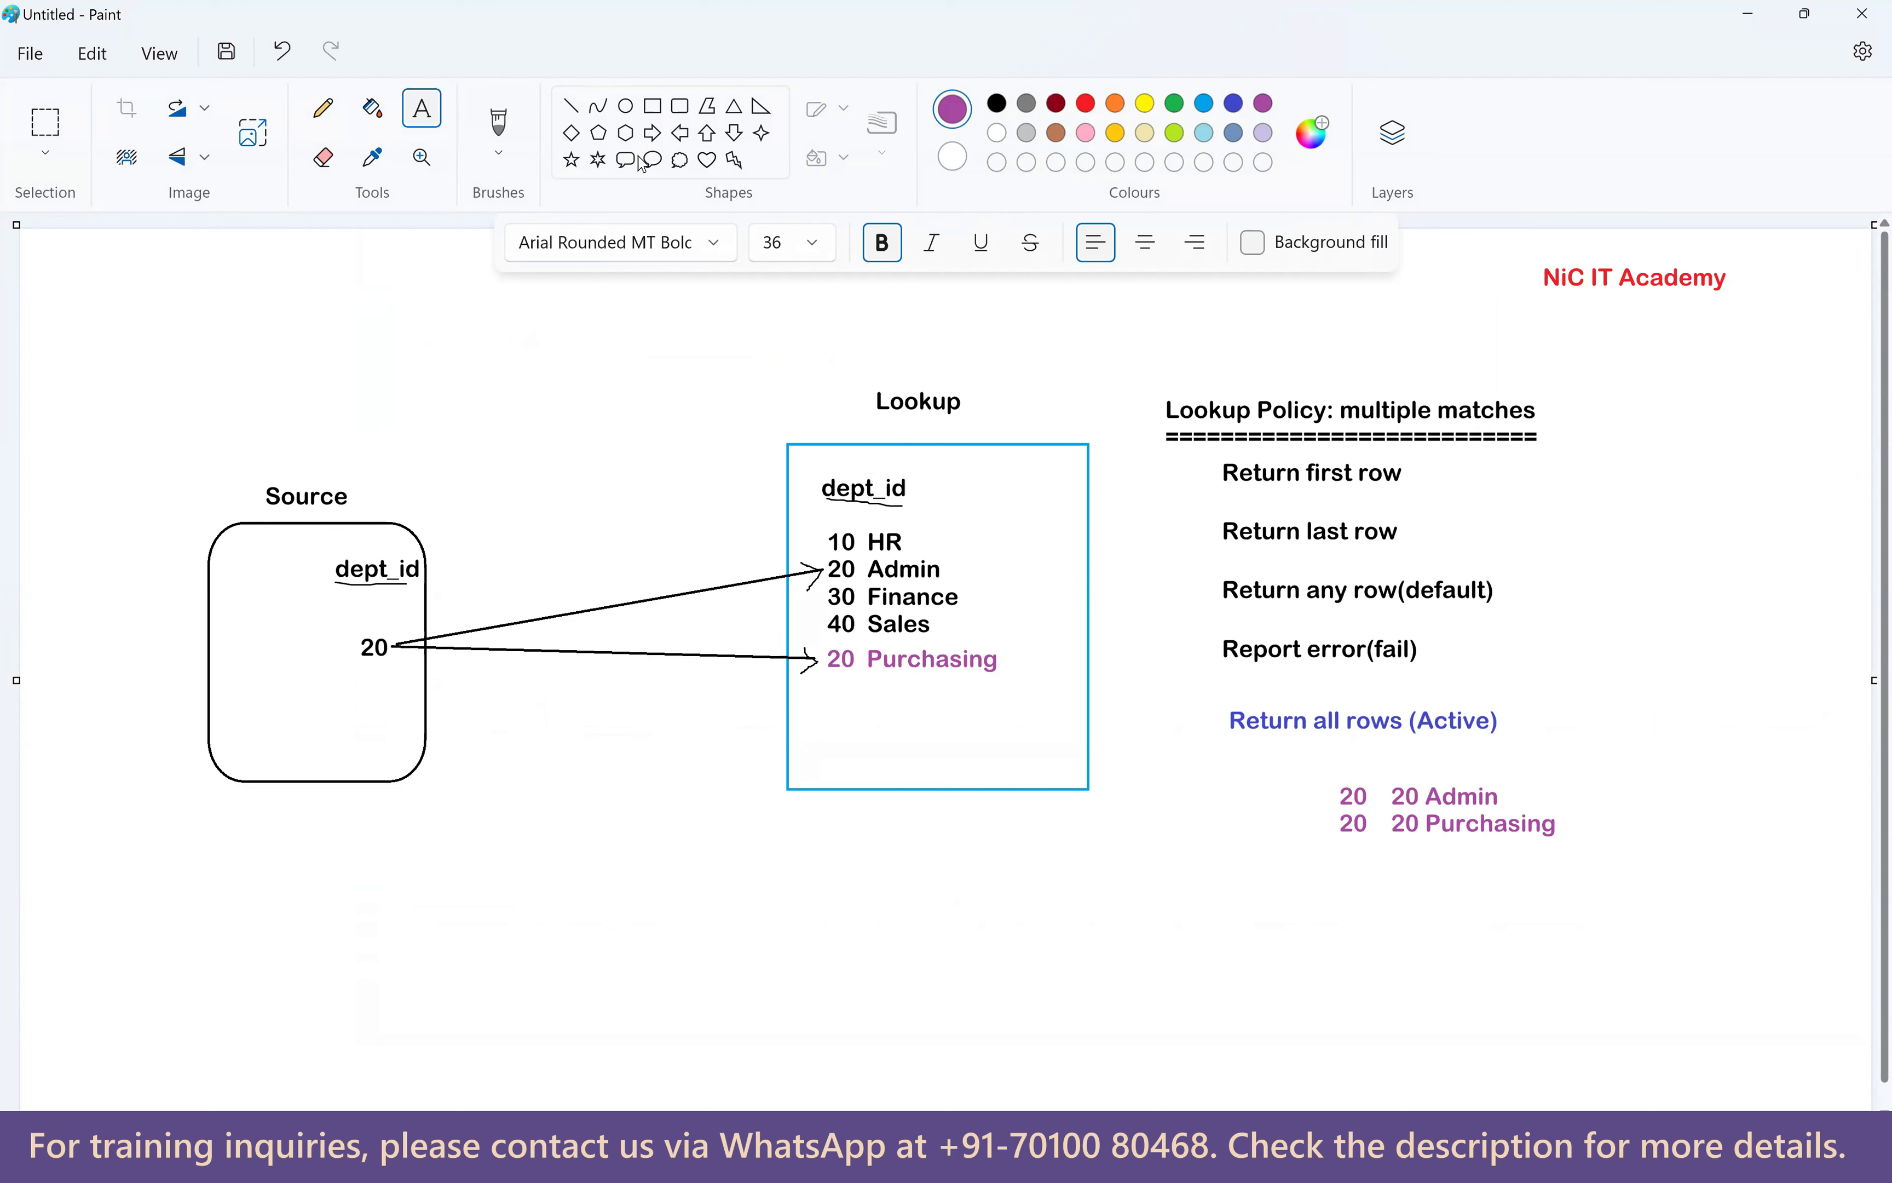
left_click(944, 164)
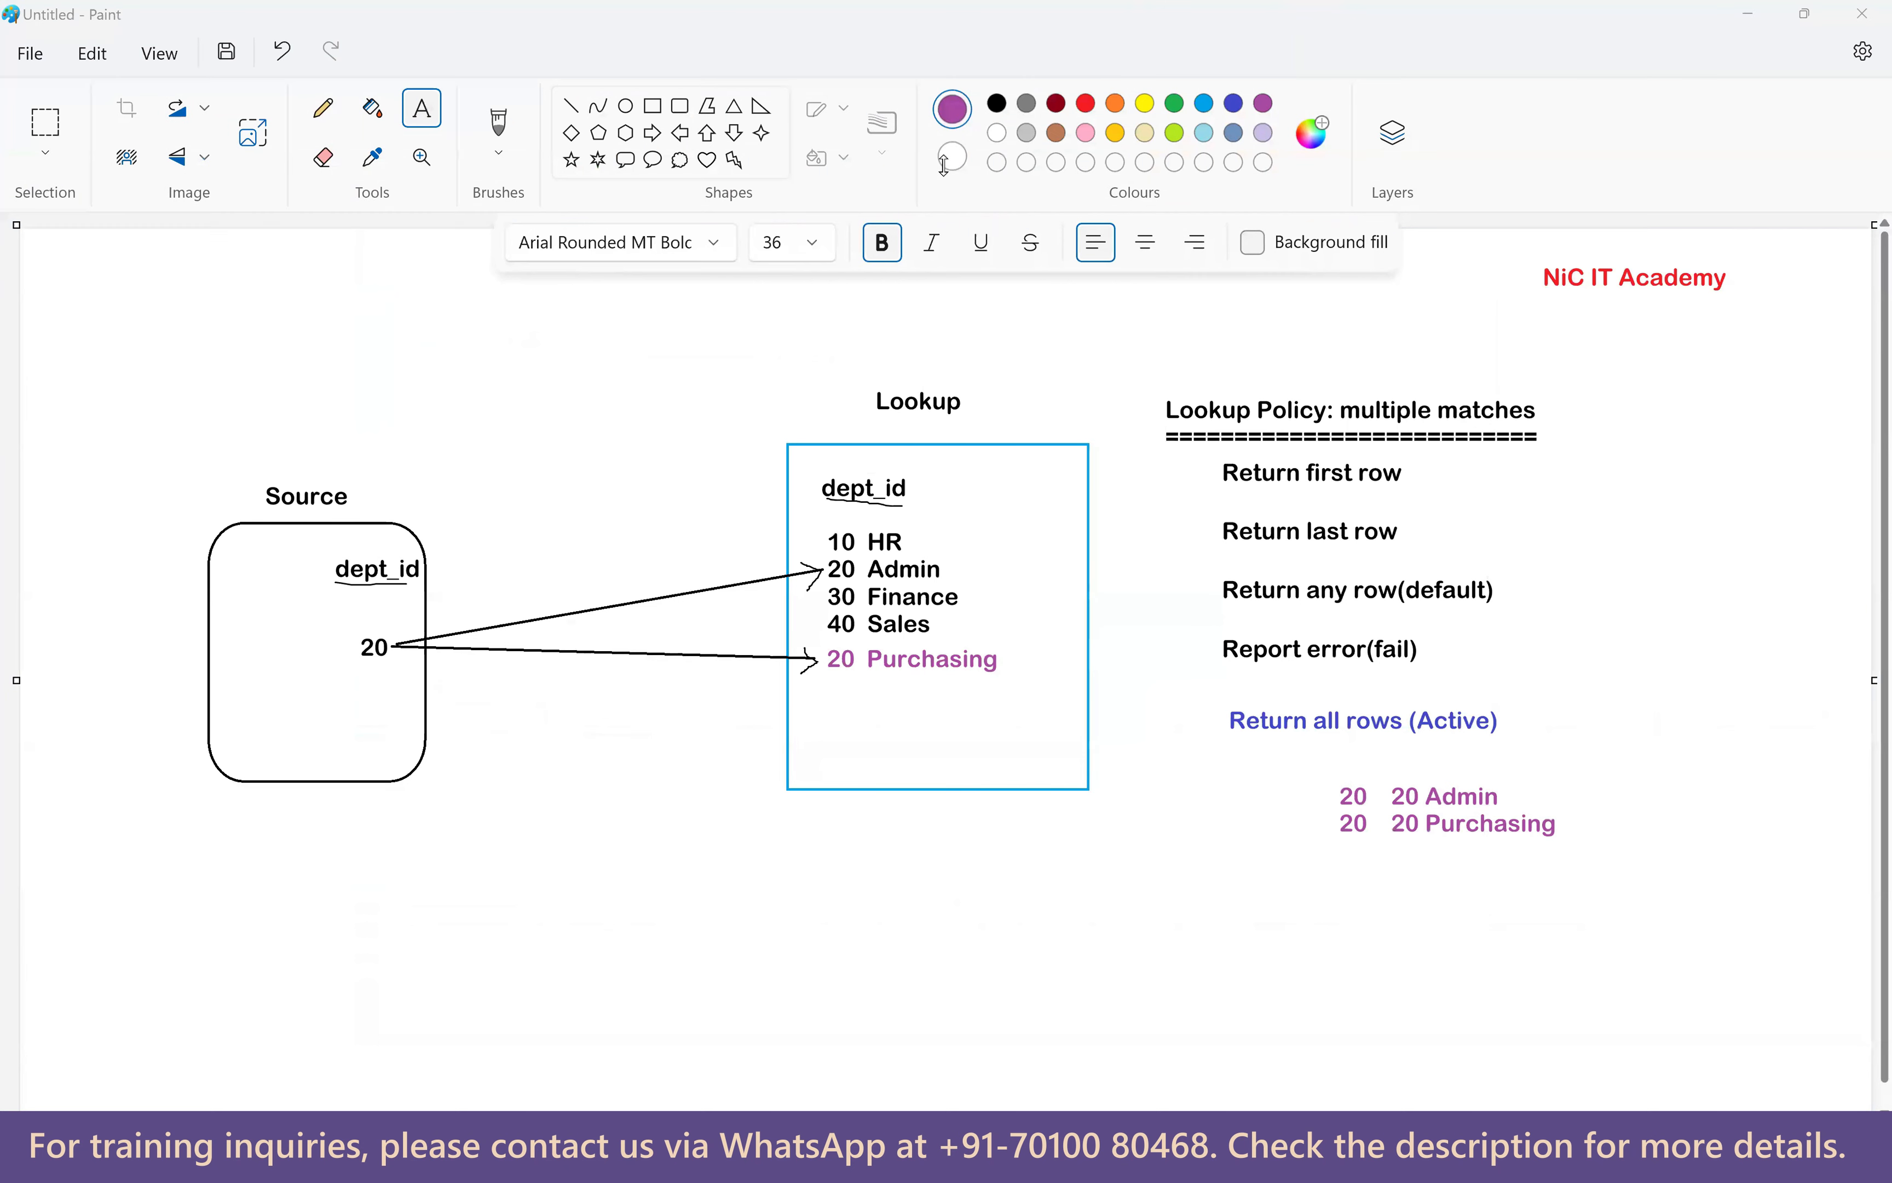
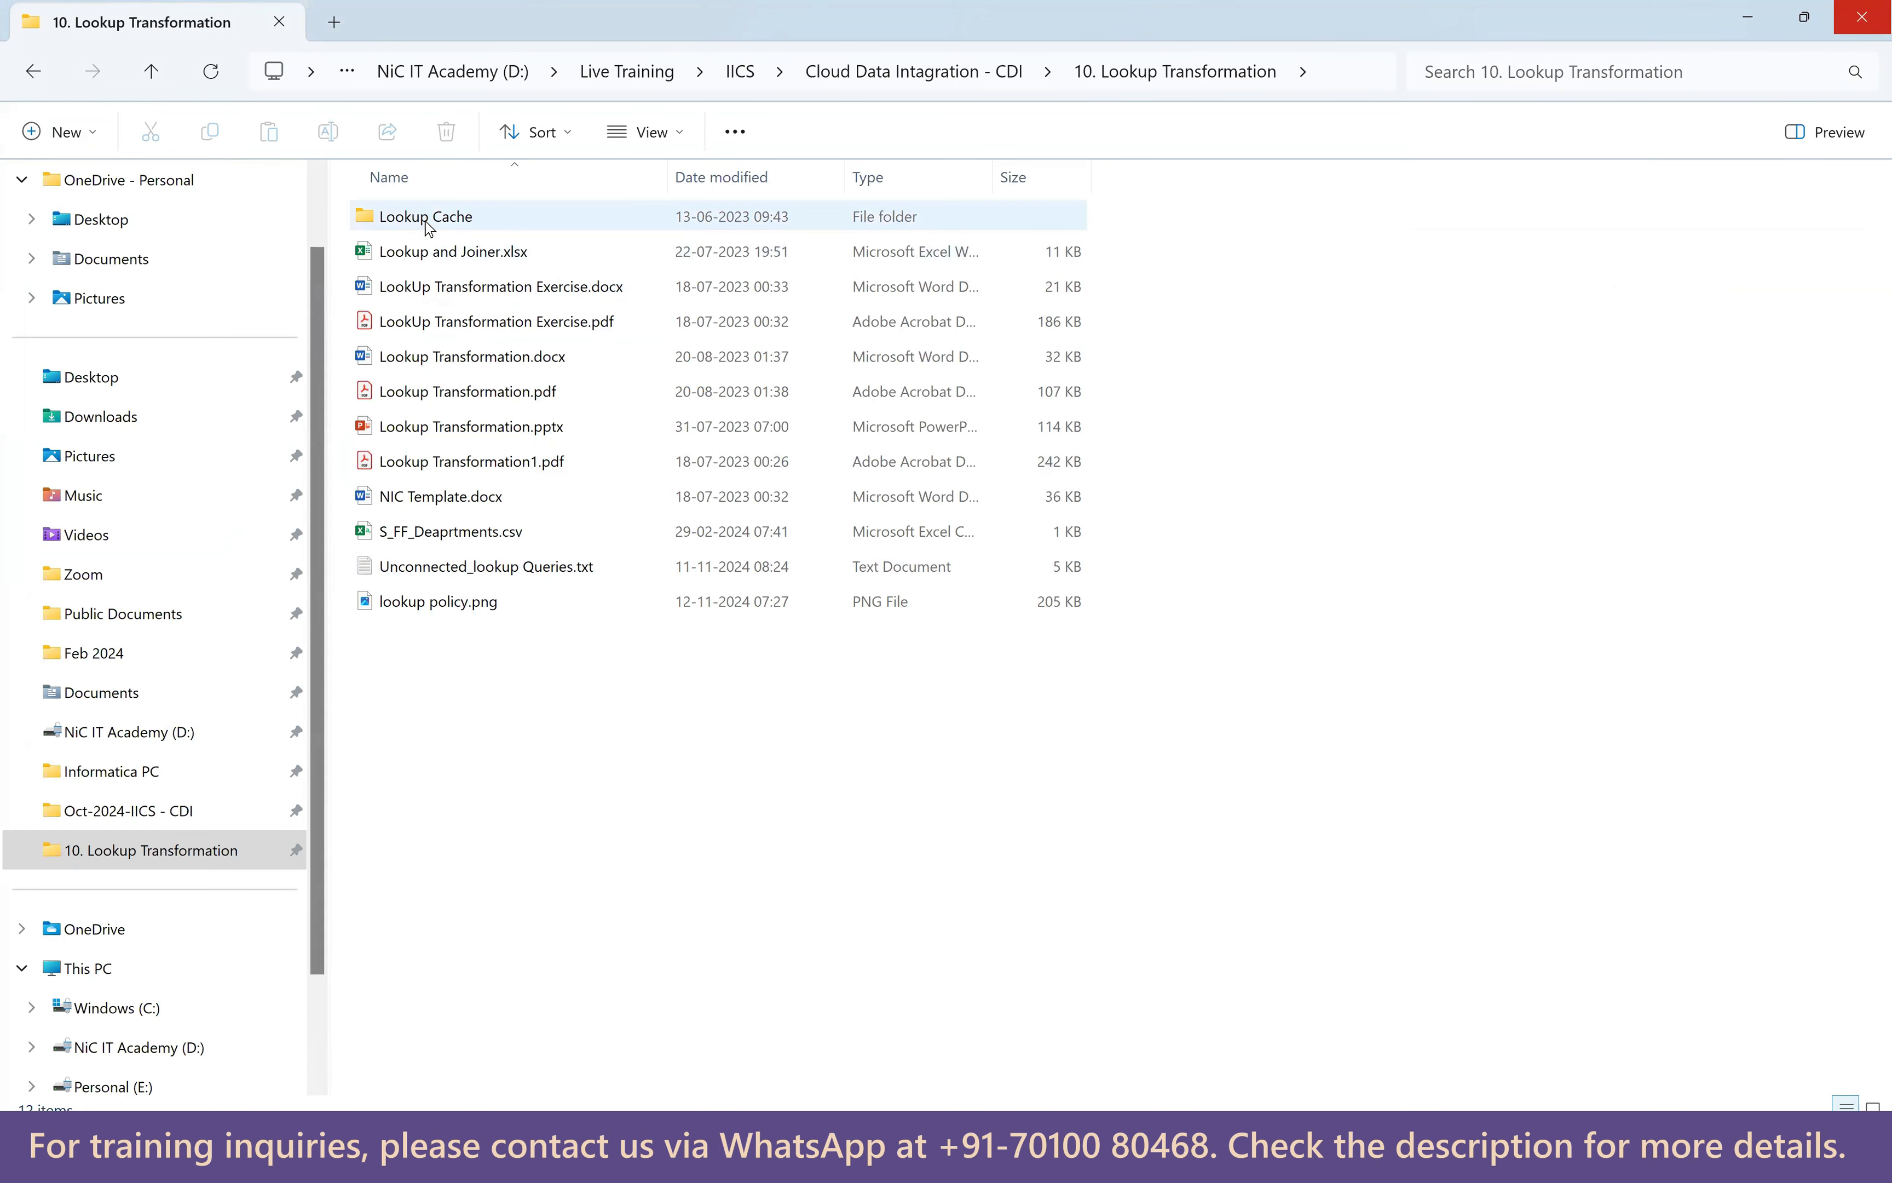
Open Lookup and Joiner.xlsx from the 10. Lookup Transformation folder in Excel.
mouse_move(490, 230)
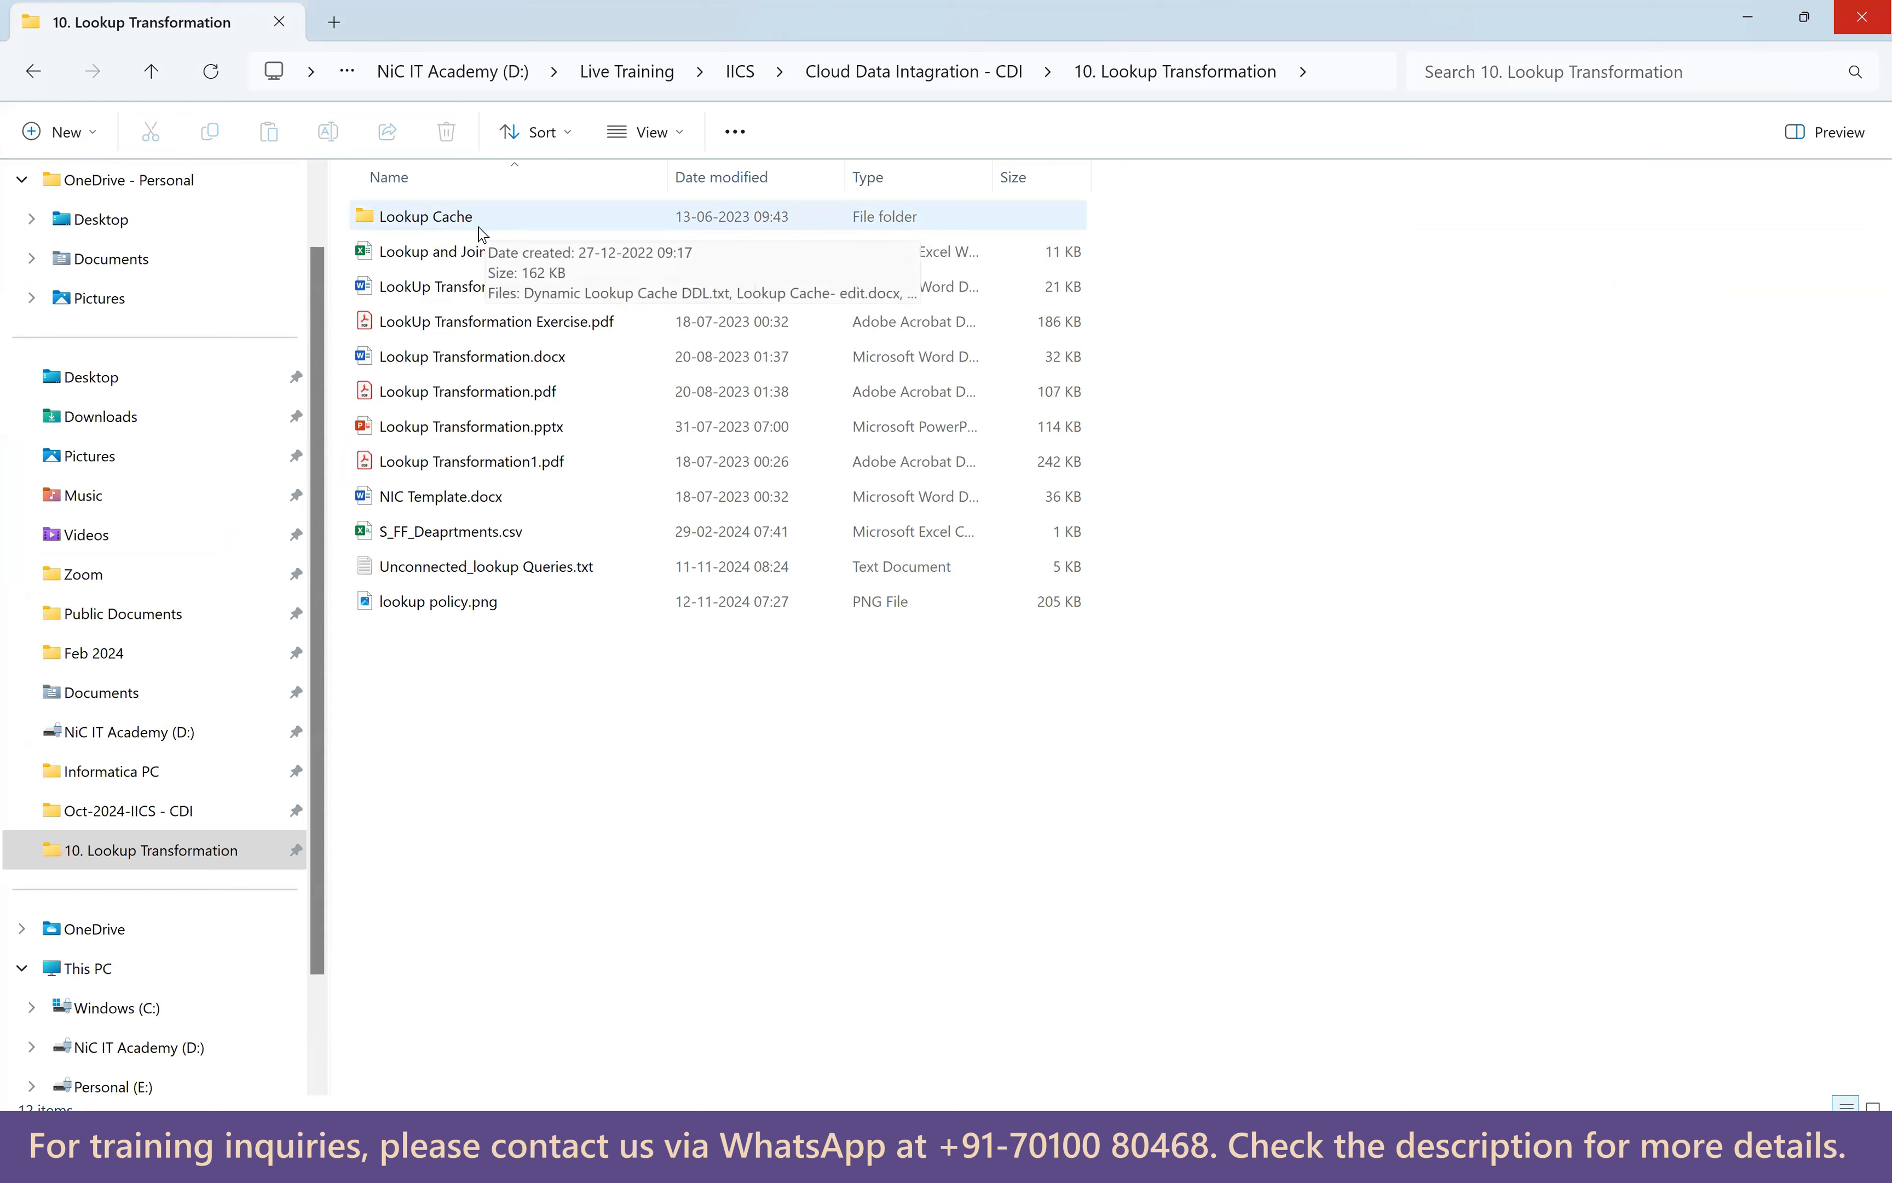
left_click(457, 258)
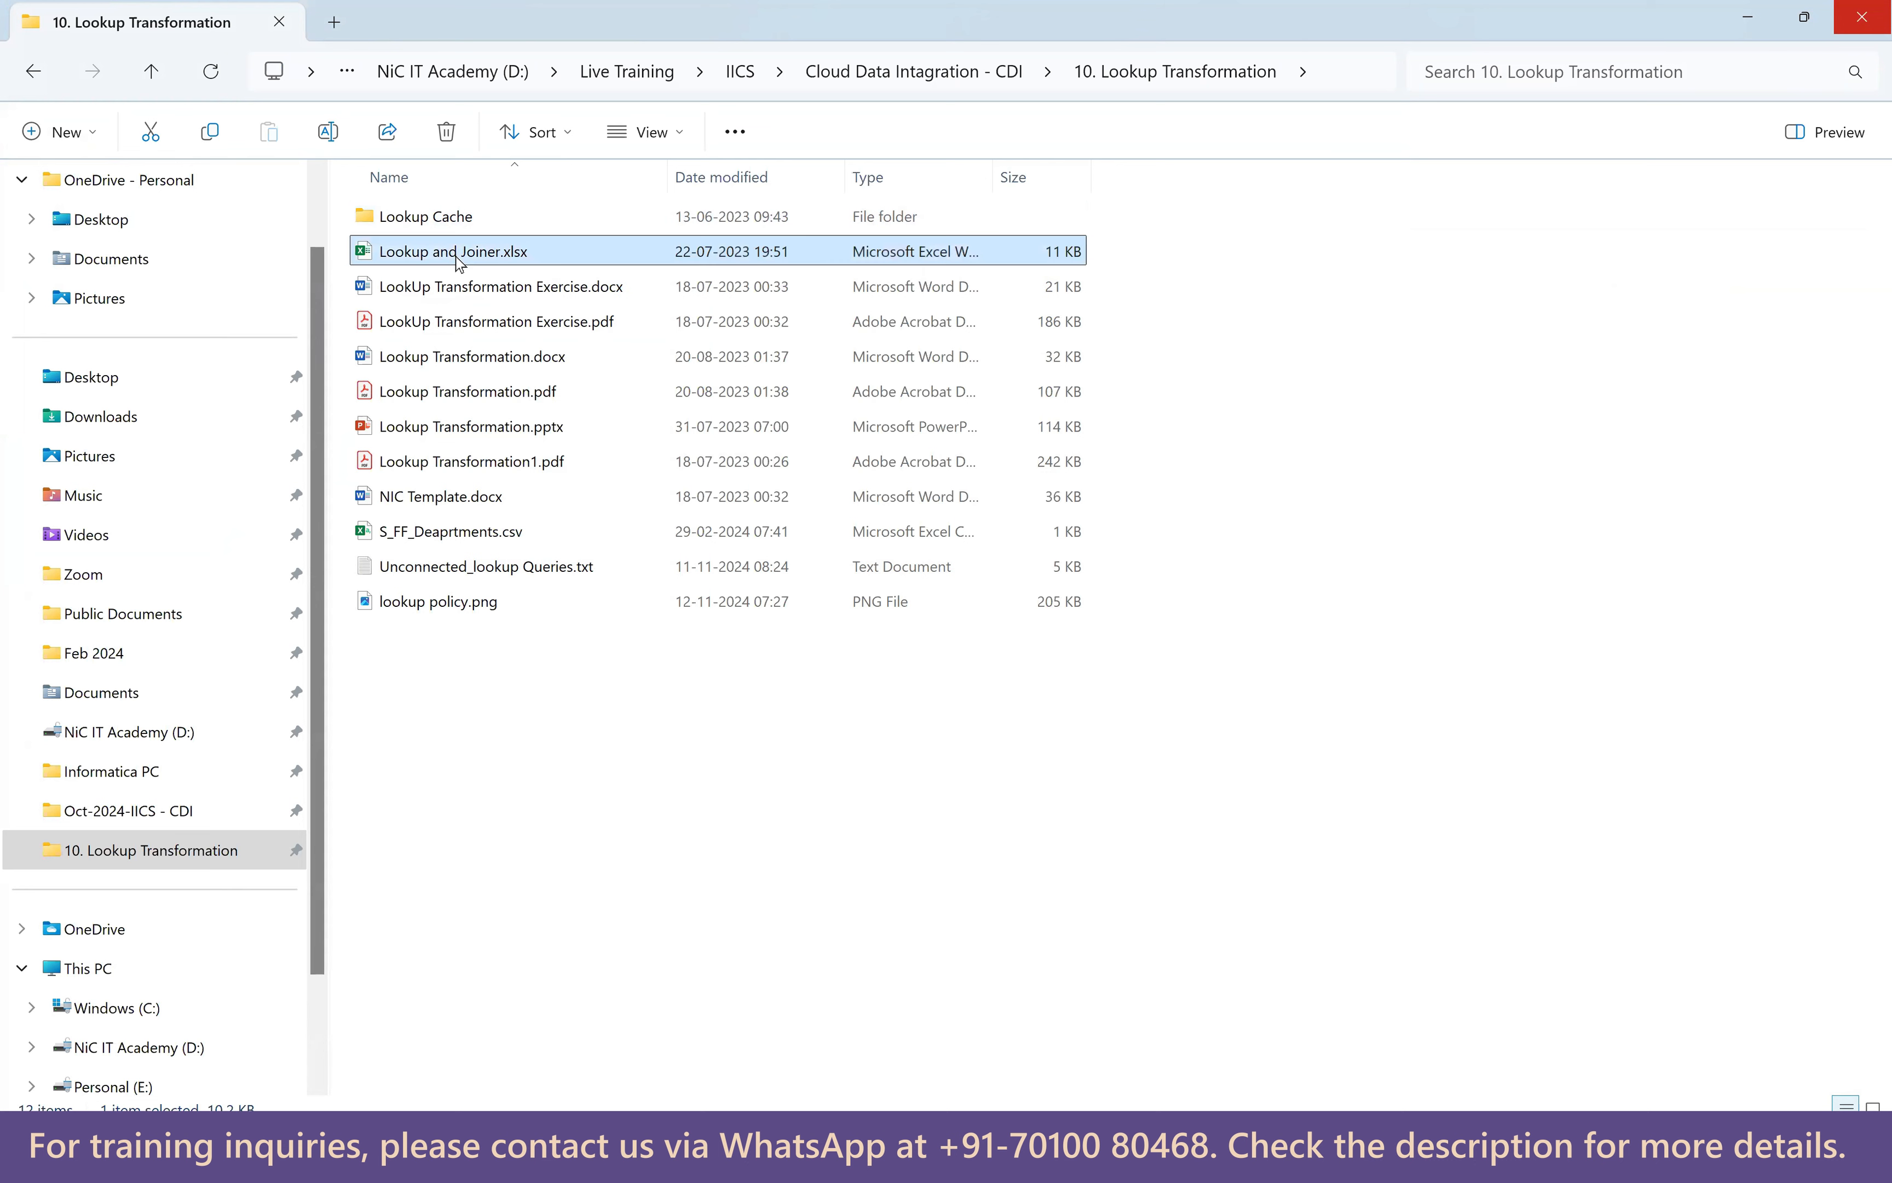
double_click(458, 258)
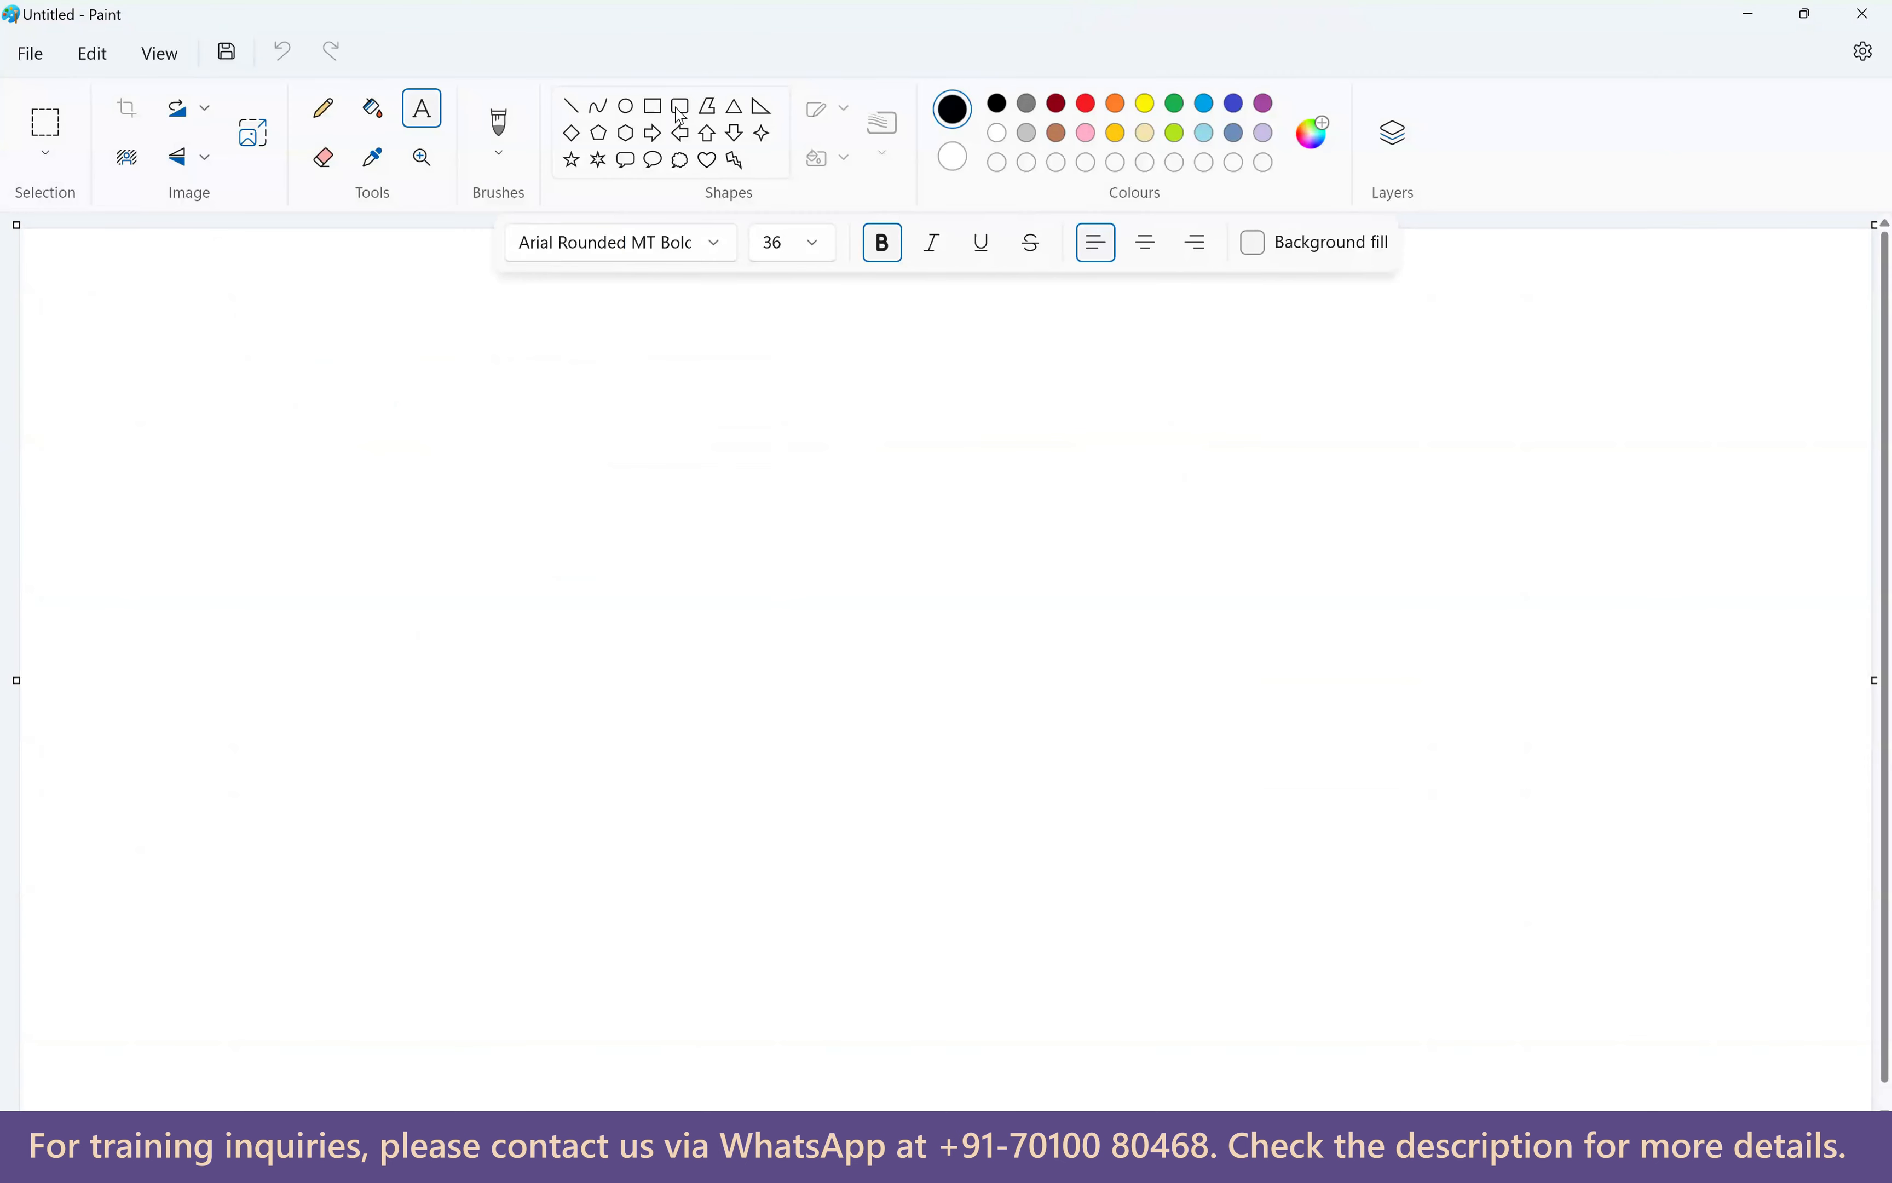
Draw five rounded rectangles on the Paint canvas, then undo them.
left_click(679, 105)
left_click_drag(228, 355, 462, 586)
left_click_drag(221, 609, 446, 785)
left_click_drag(220, 819, 435, 983)
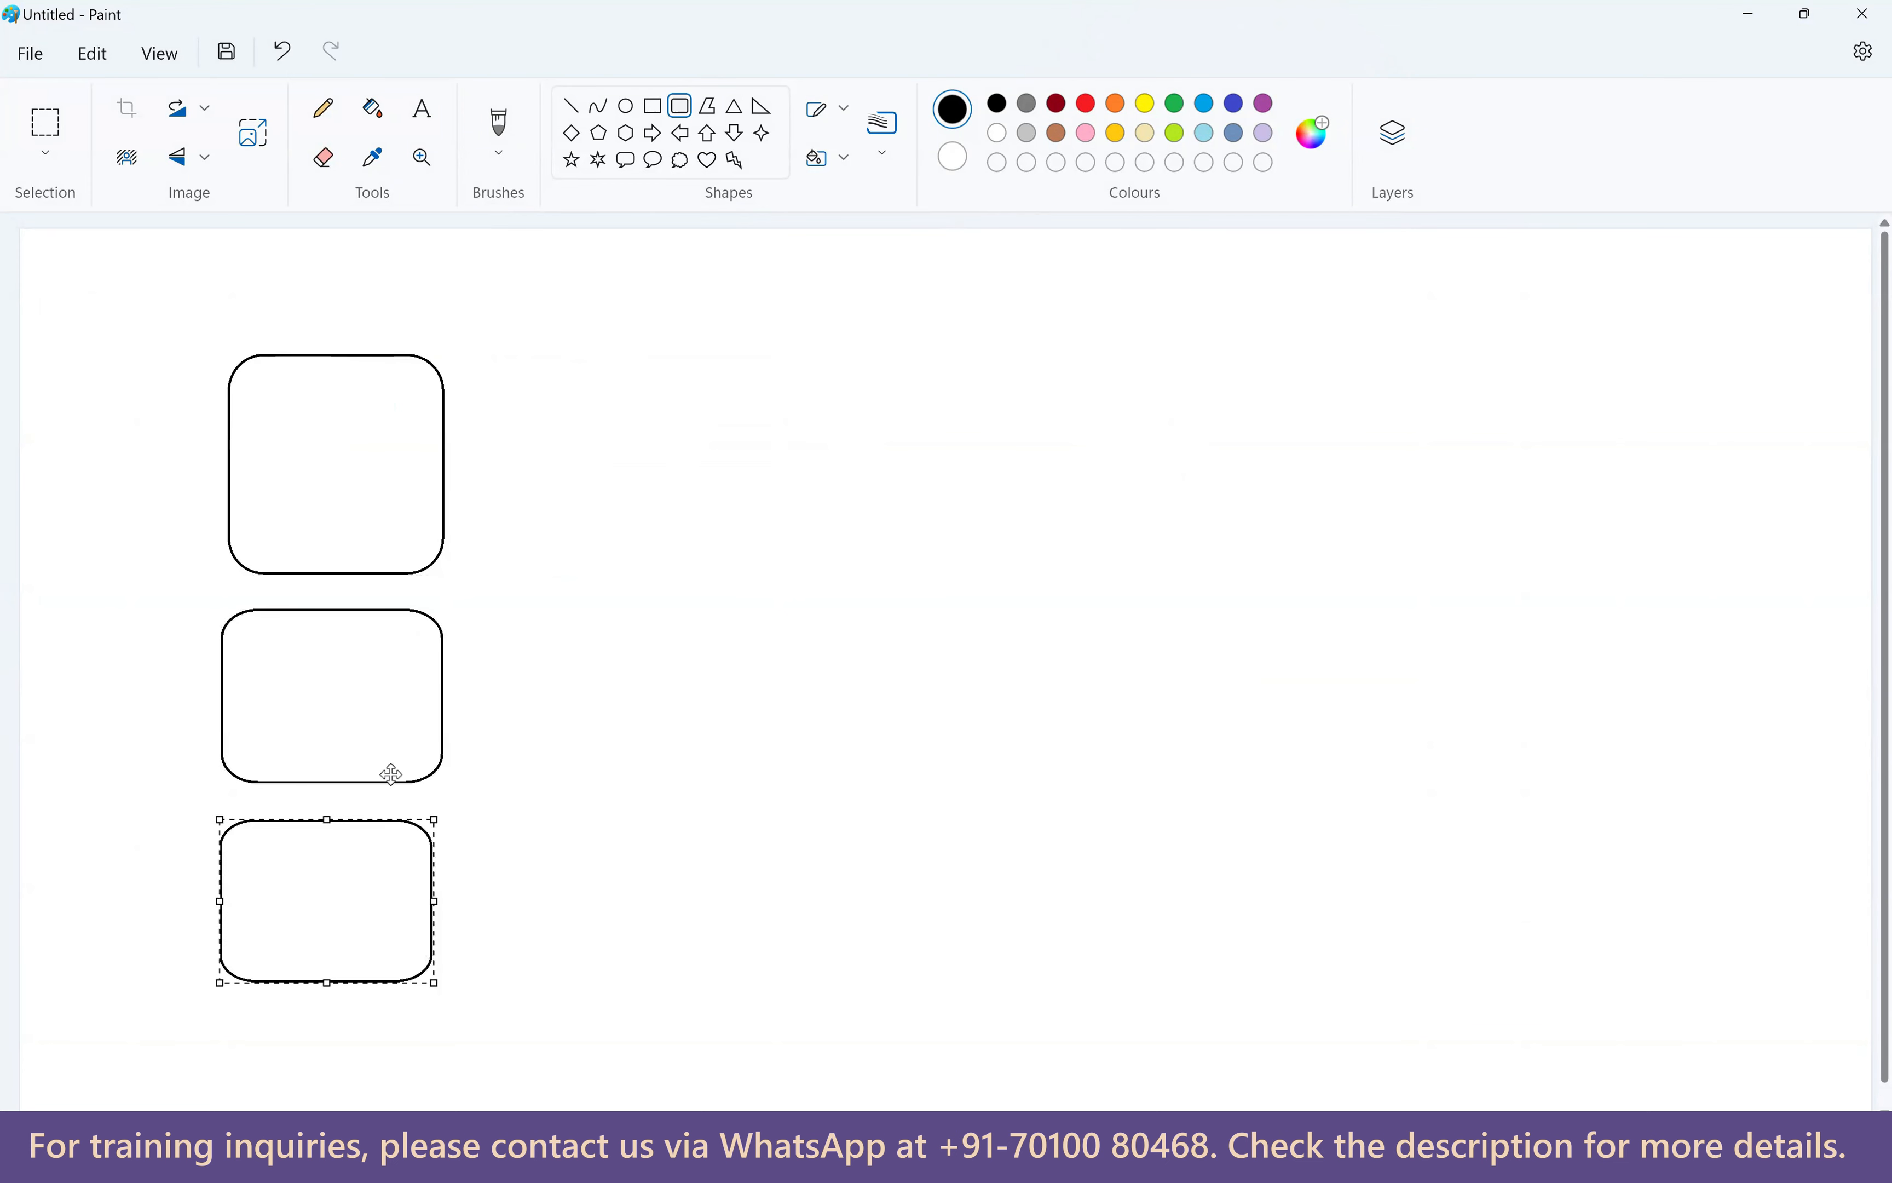
left_click_drag(549, 369, 755, 761)
left_click_drag(819, 370, 1060, 970)
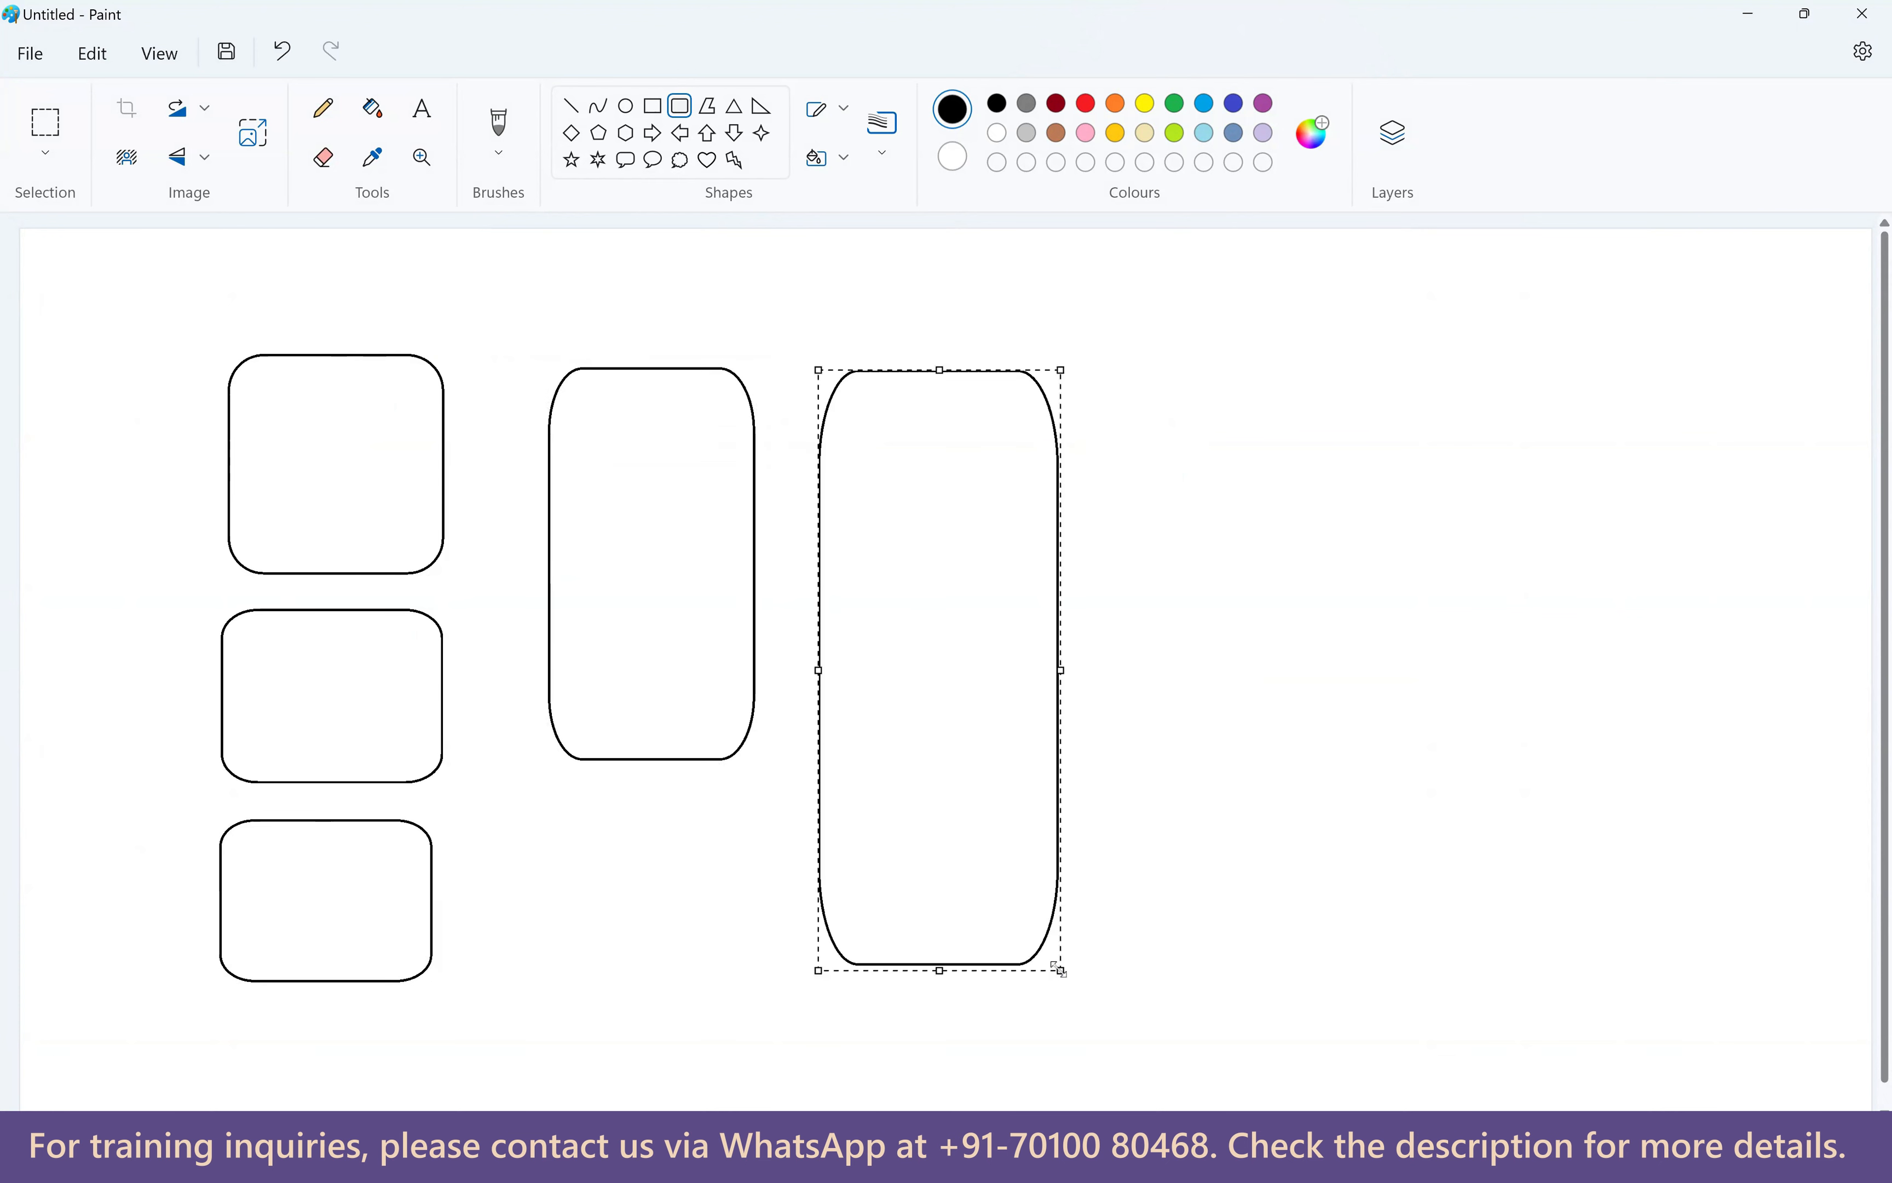
key("ctrl+z")
key("ctrl+z")
key("ctrl+z")
key("ctrl+z")
key("ctrl+z")
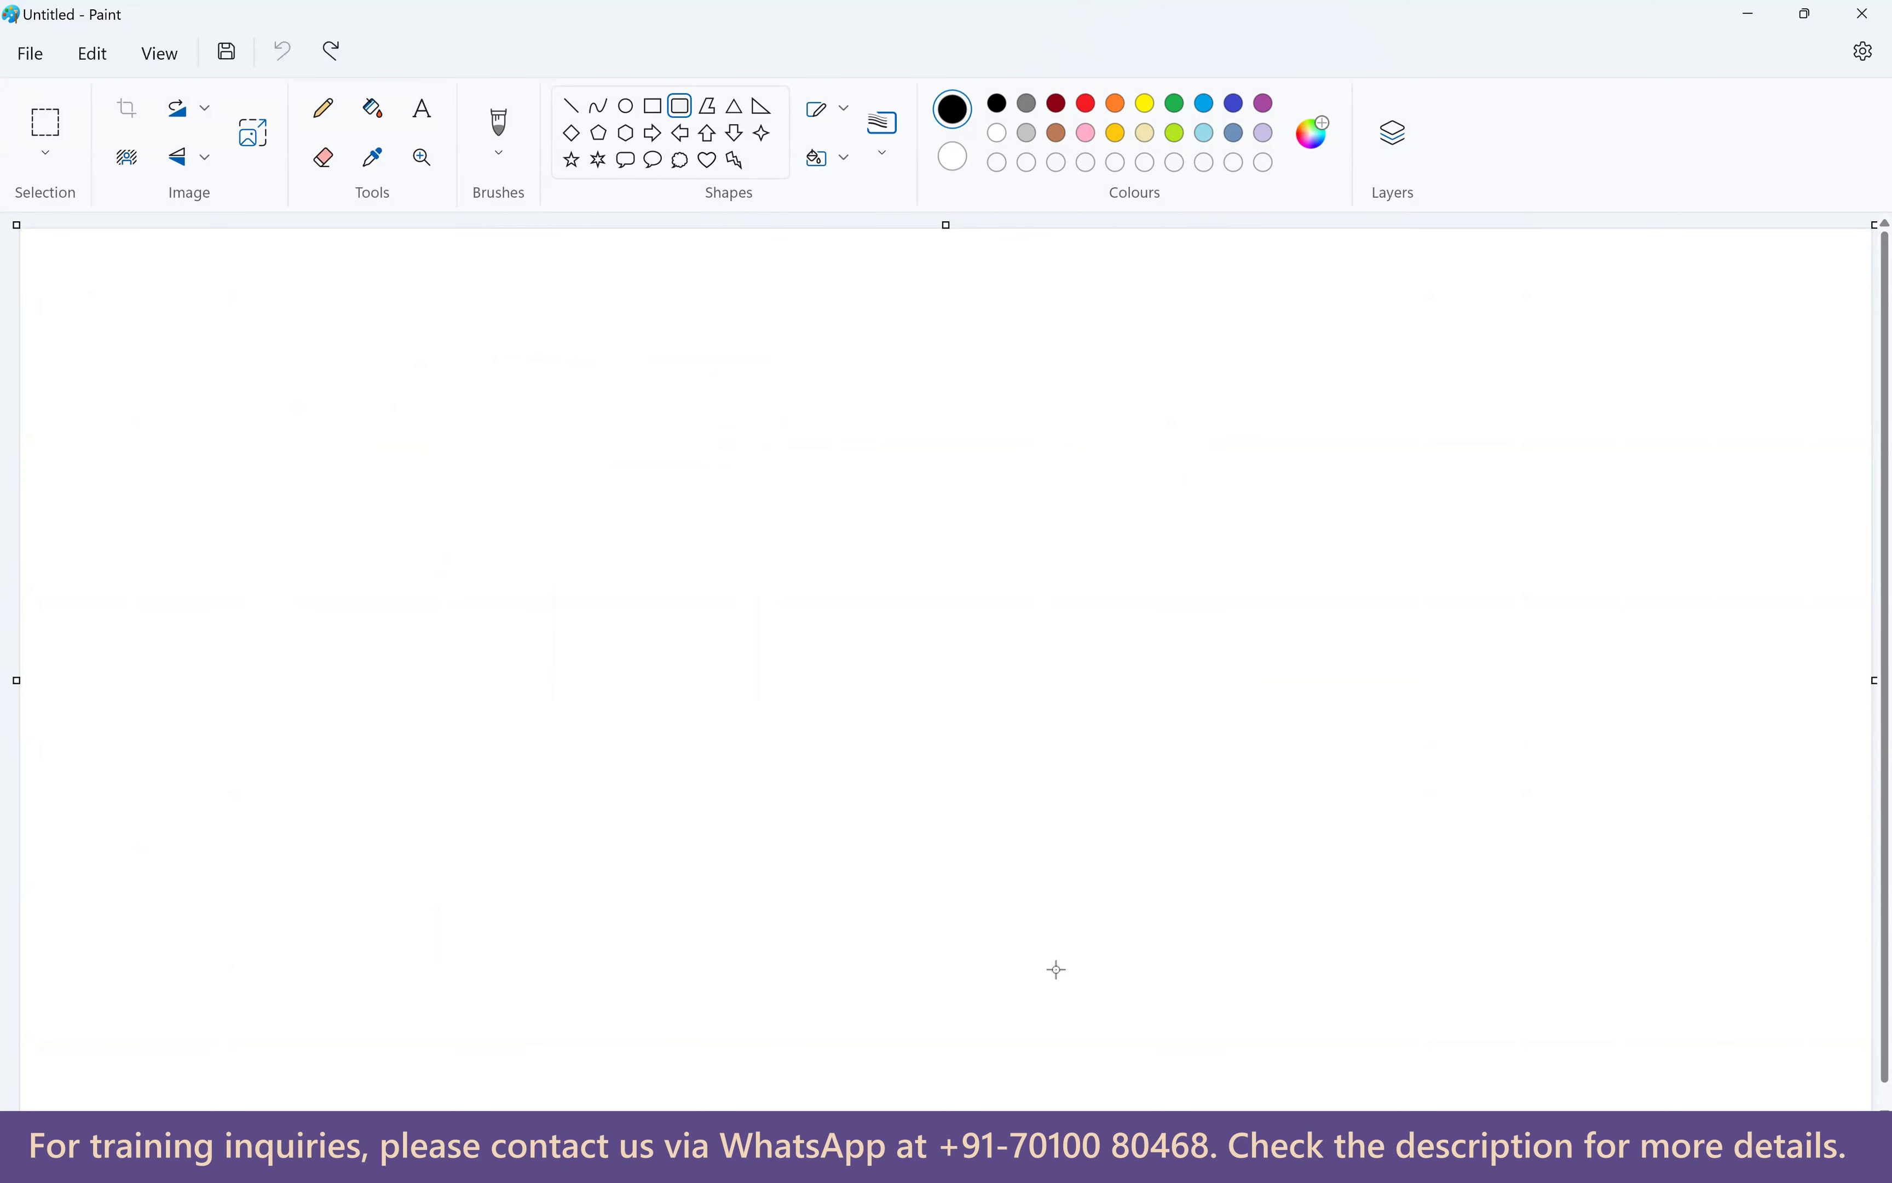
Draw four rounded boxes joined by brush lines, then undo everything to a blank canvas.
left_click_drag(181, 487, 425, 650)
left_click_drag(538, 502, 689, 578)
left_click_drag(803, 485, 976, 651)
left_click_drag(1129, 255, 1285, 411)
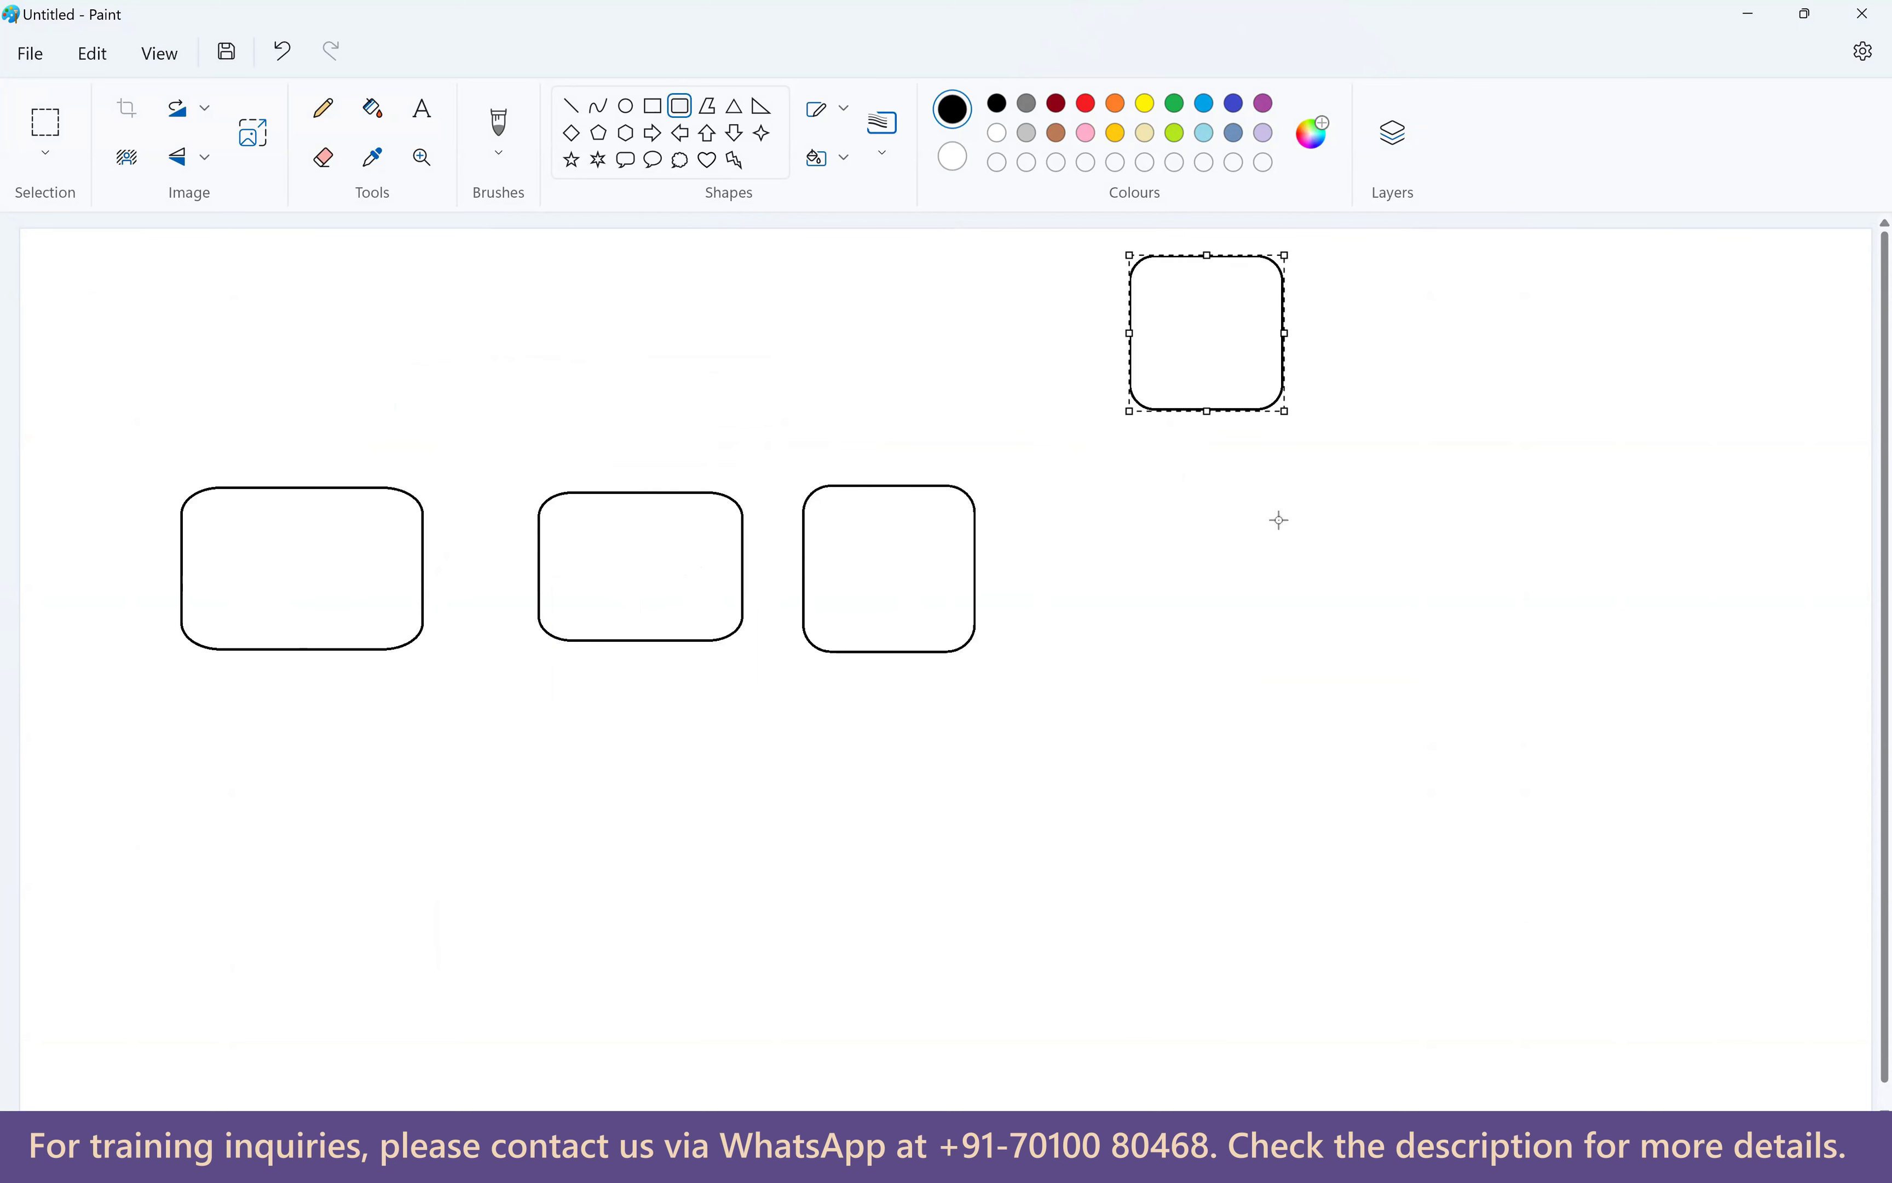
left_click(500, 125)
left_click_drag(972, 504, 1127, 371)
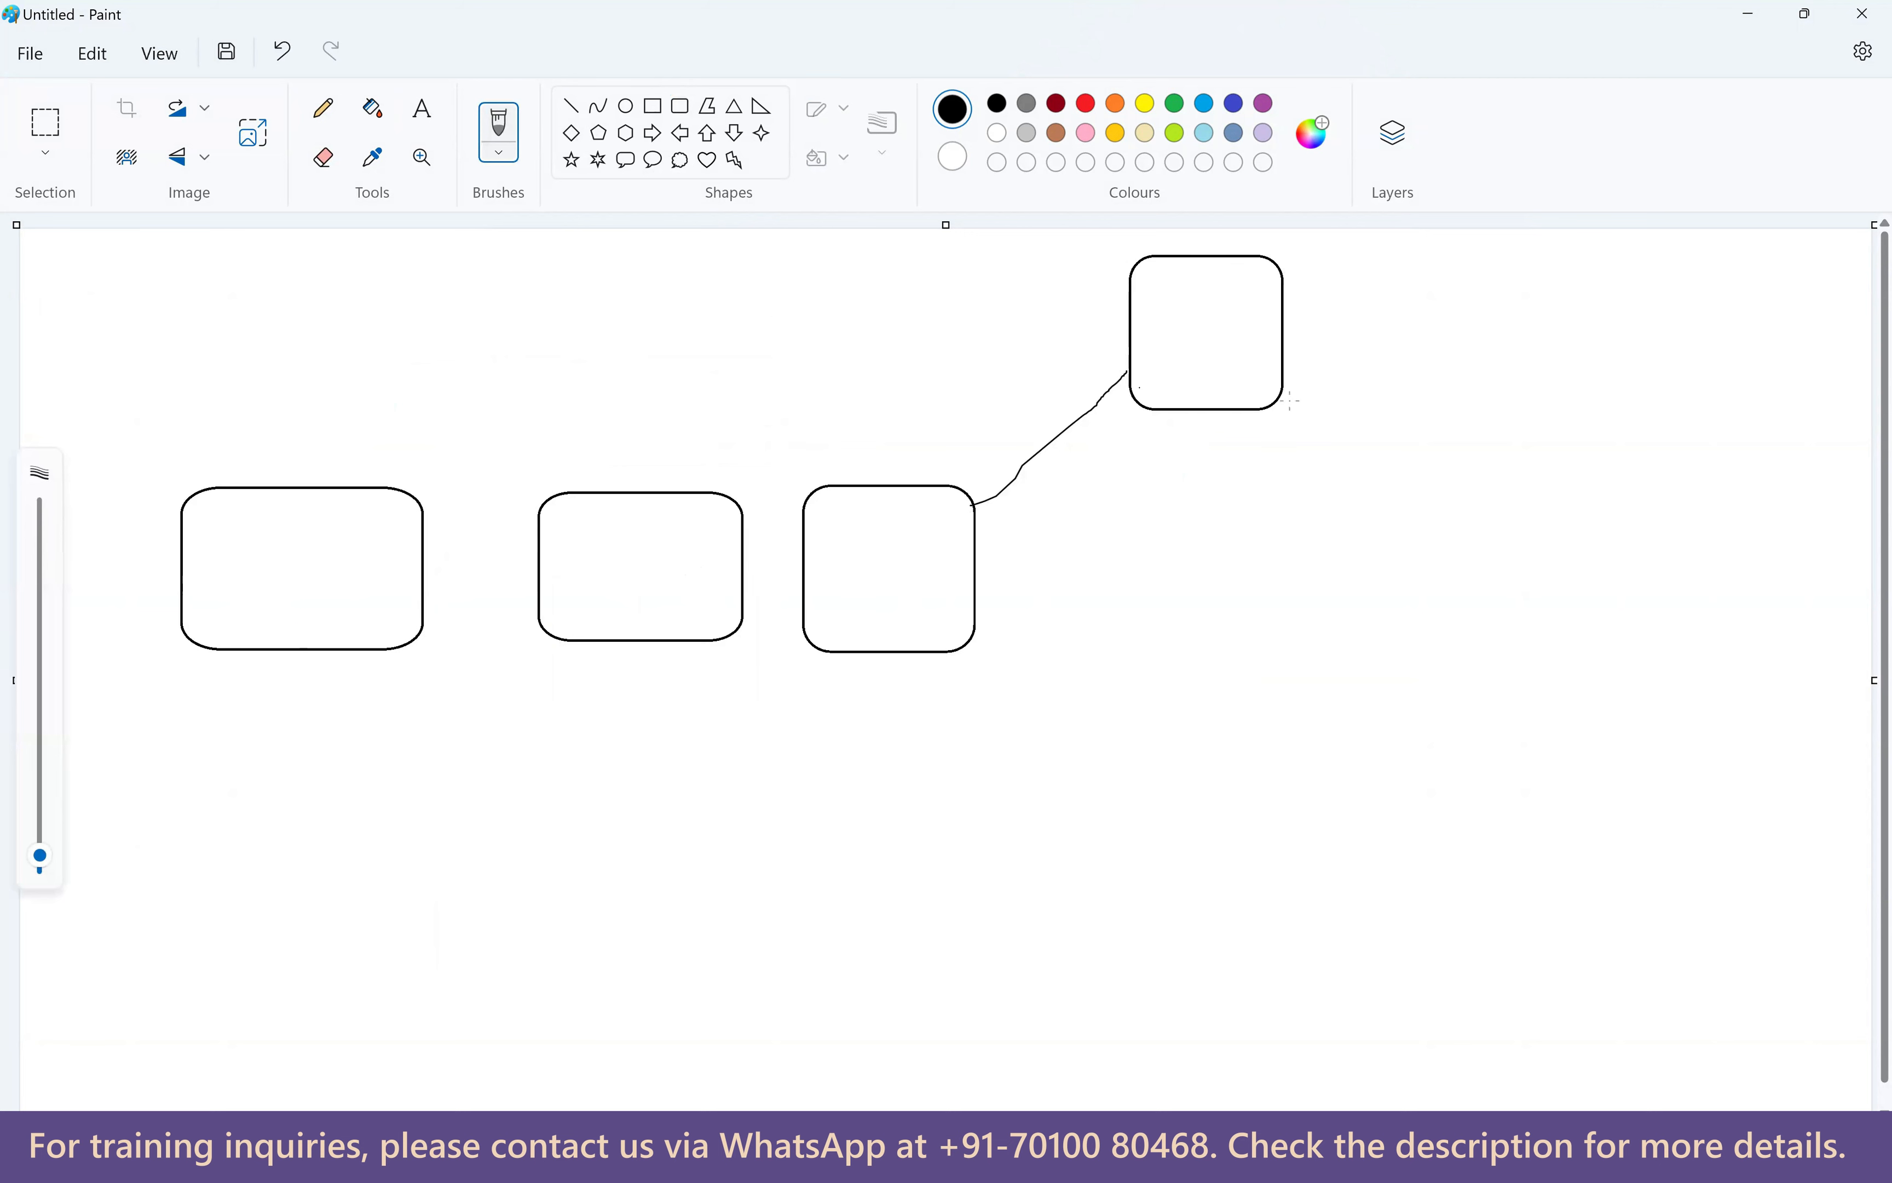
left_click_drag(1279, 358, 1383, 472)
key("ctrl+z")
key("ctrl+z")
key("ctrl+z")
key("ctrl+z")
key("ctrl+z")
key("ctrl+z")
key("ctrl+z")
key("ctrl+z")
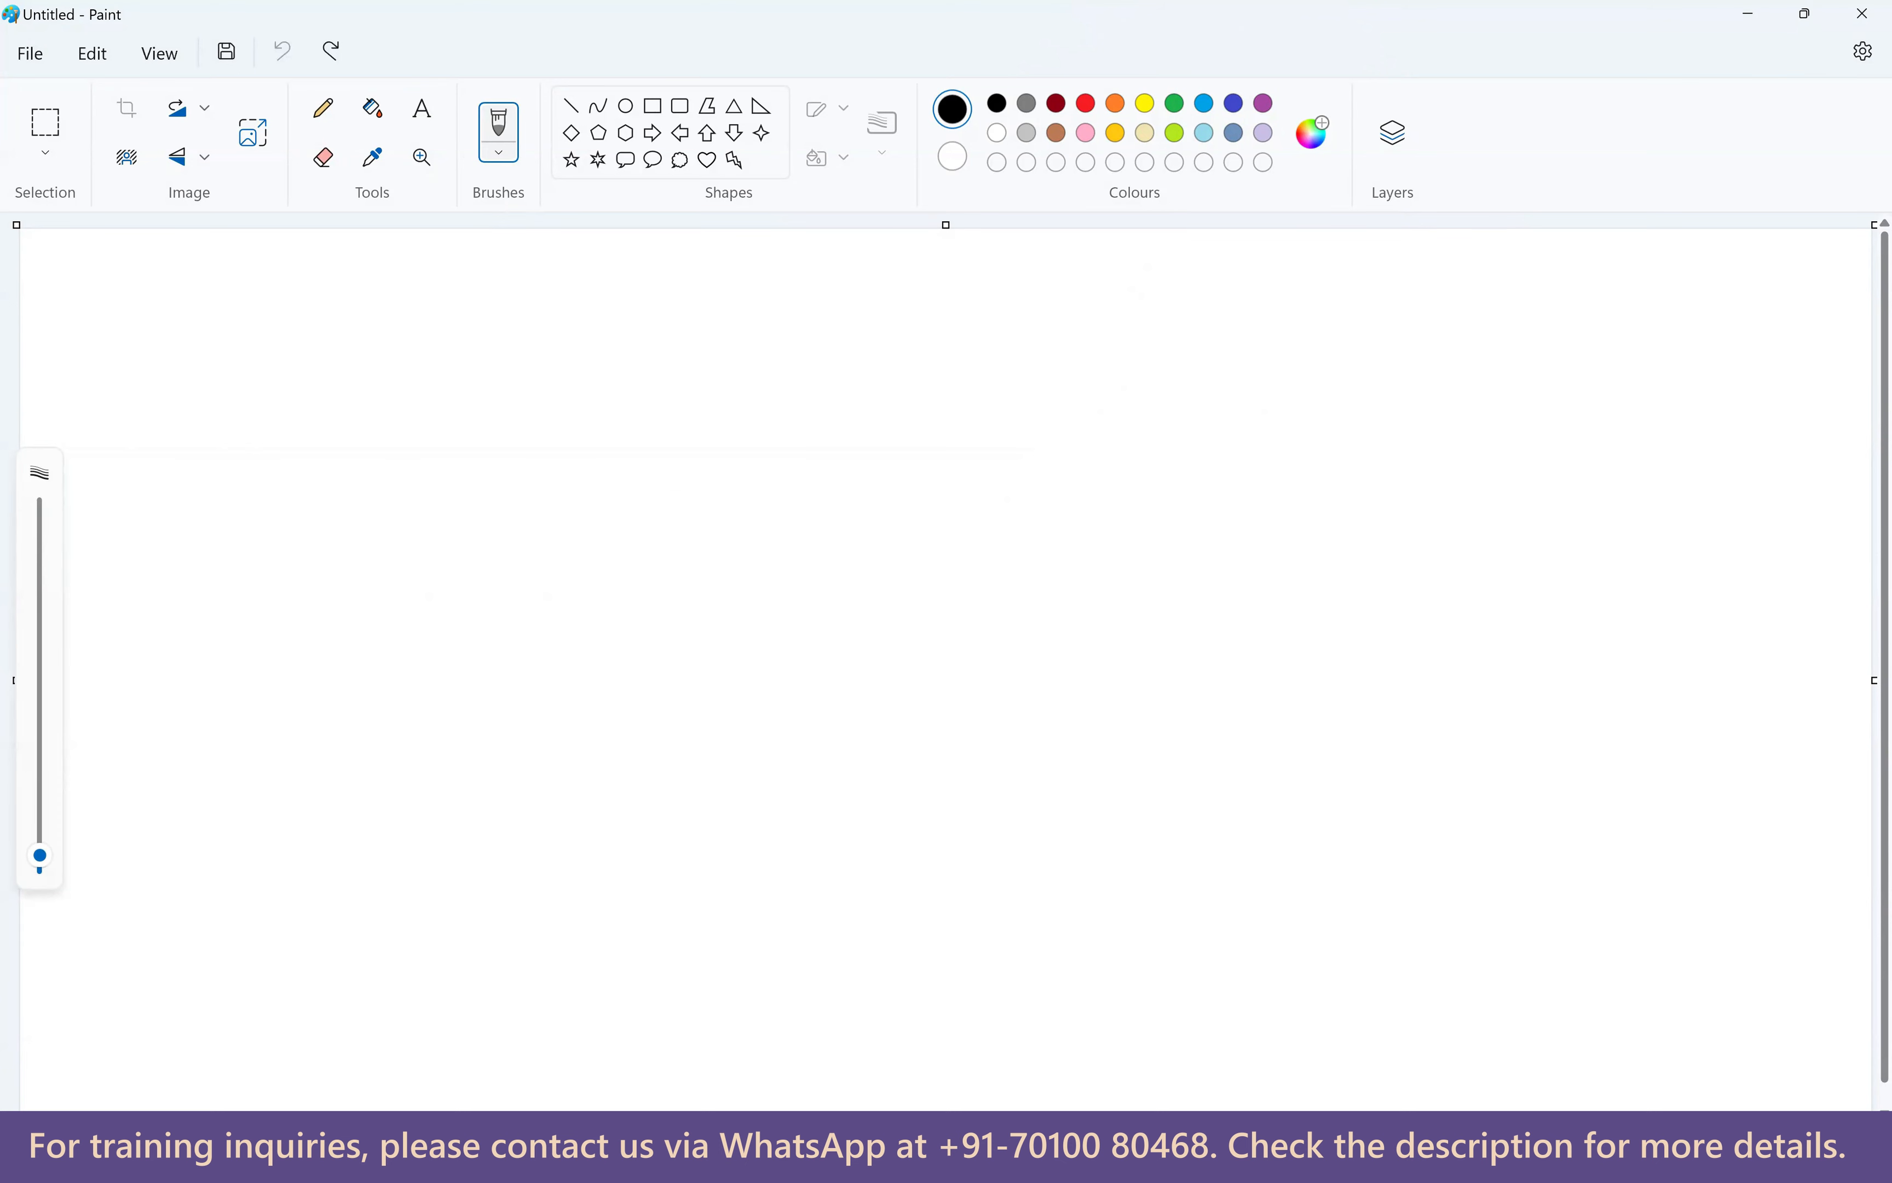
mouse_move(1357, 1160)
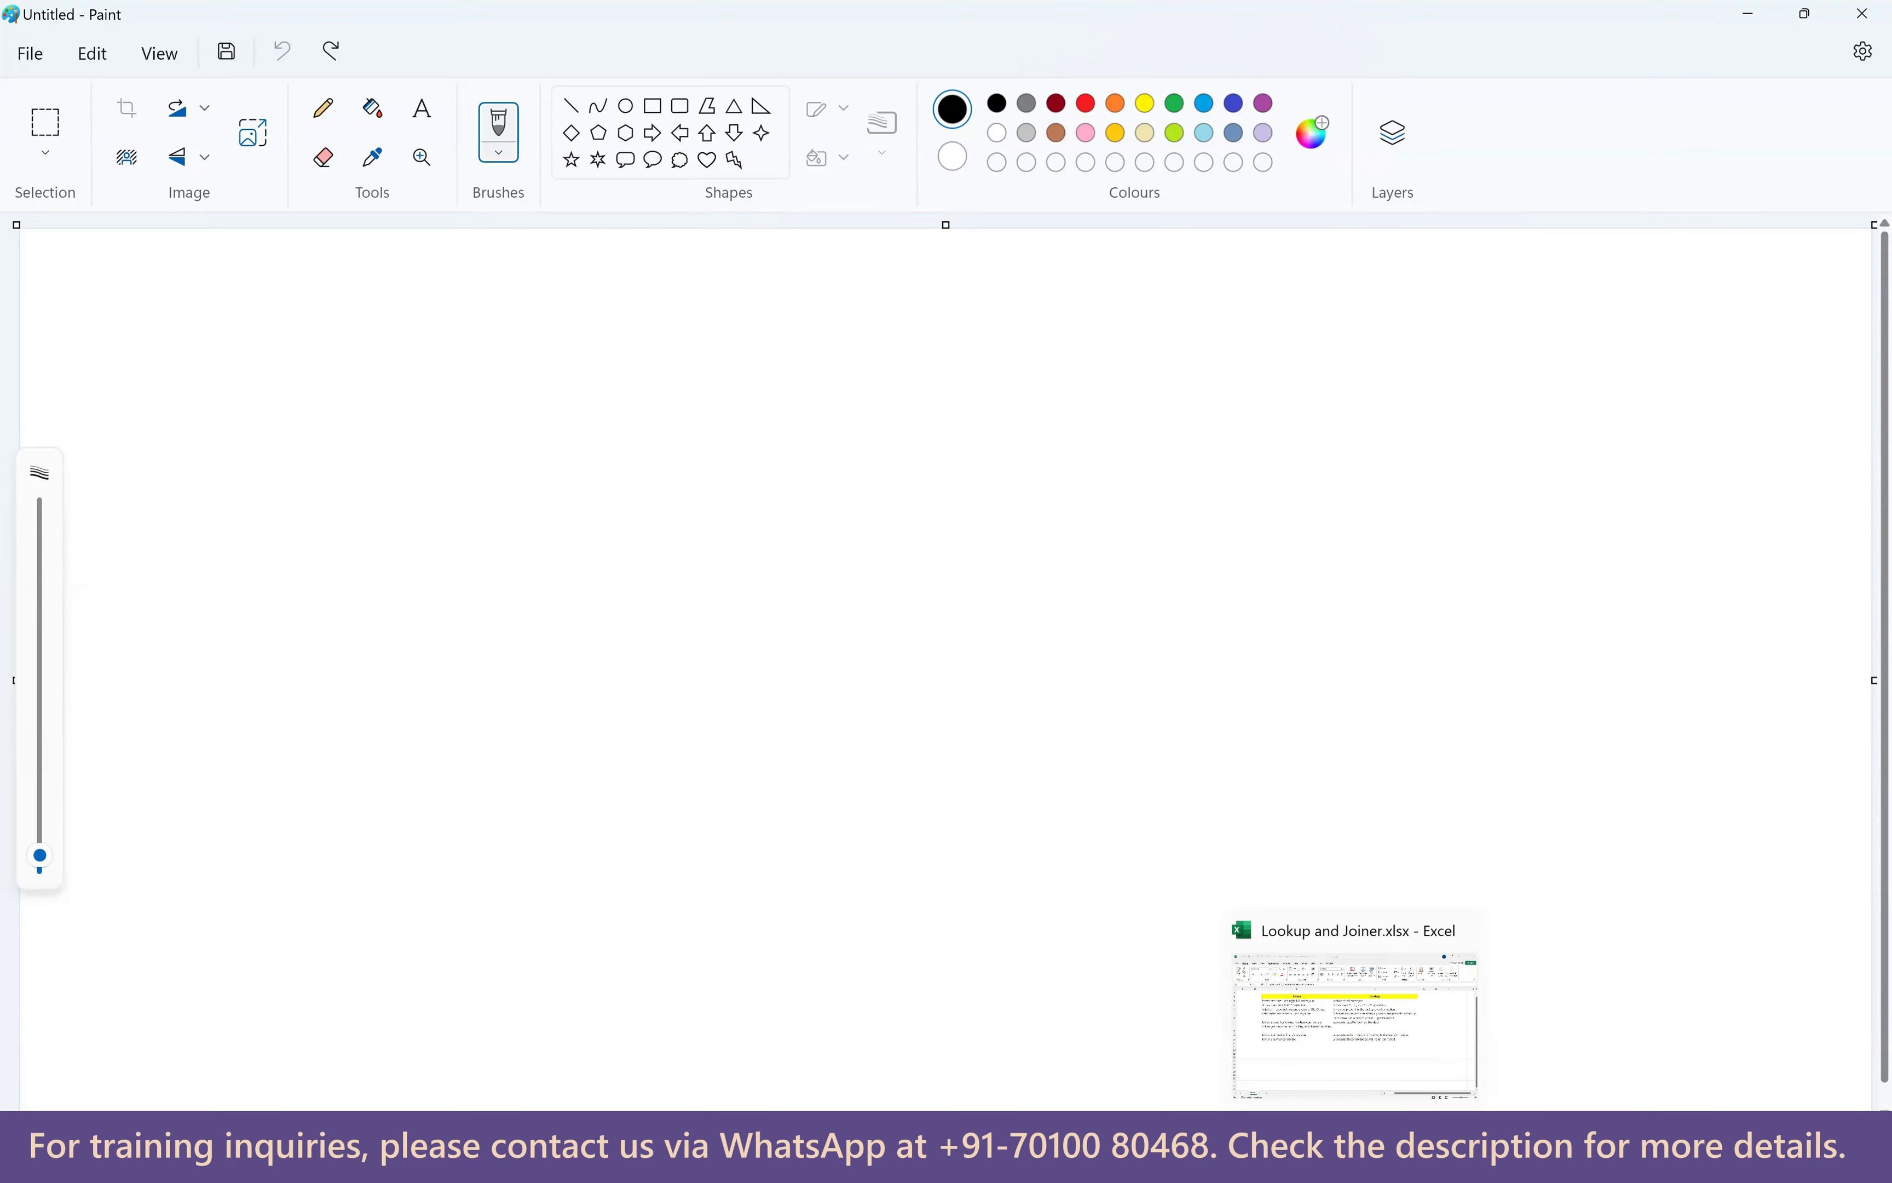
Bring the workbook back, zoom in, and review the join type and operator points (E5–F6).
left_click(1368, 1020)
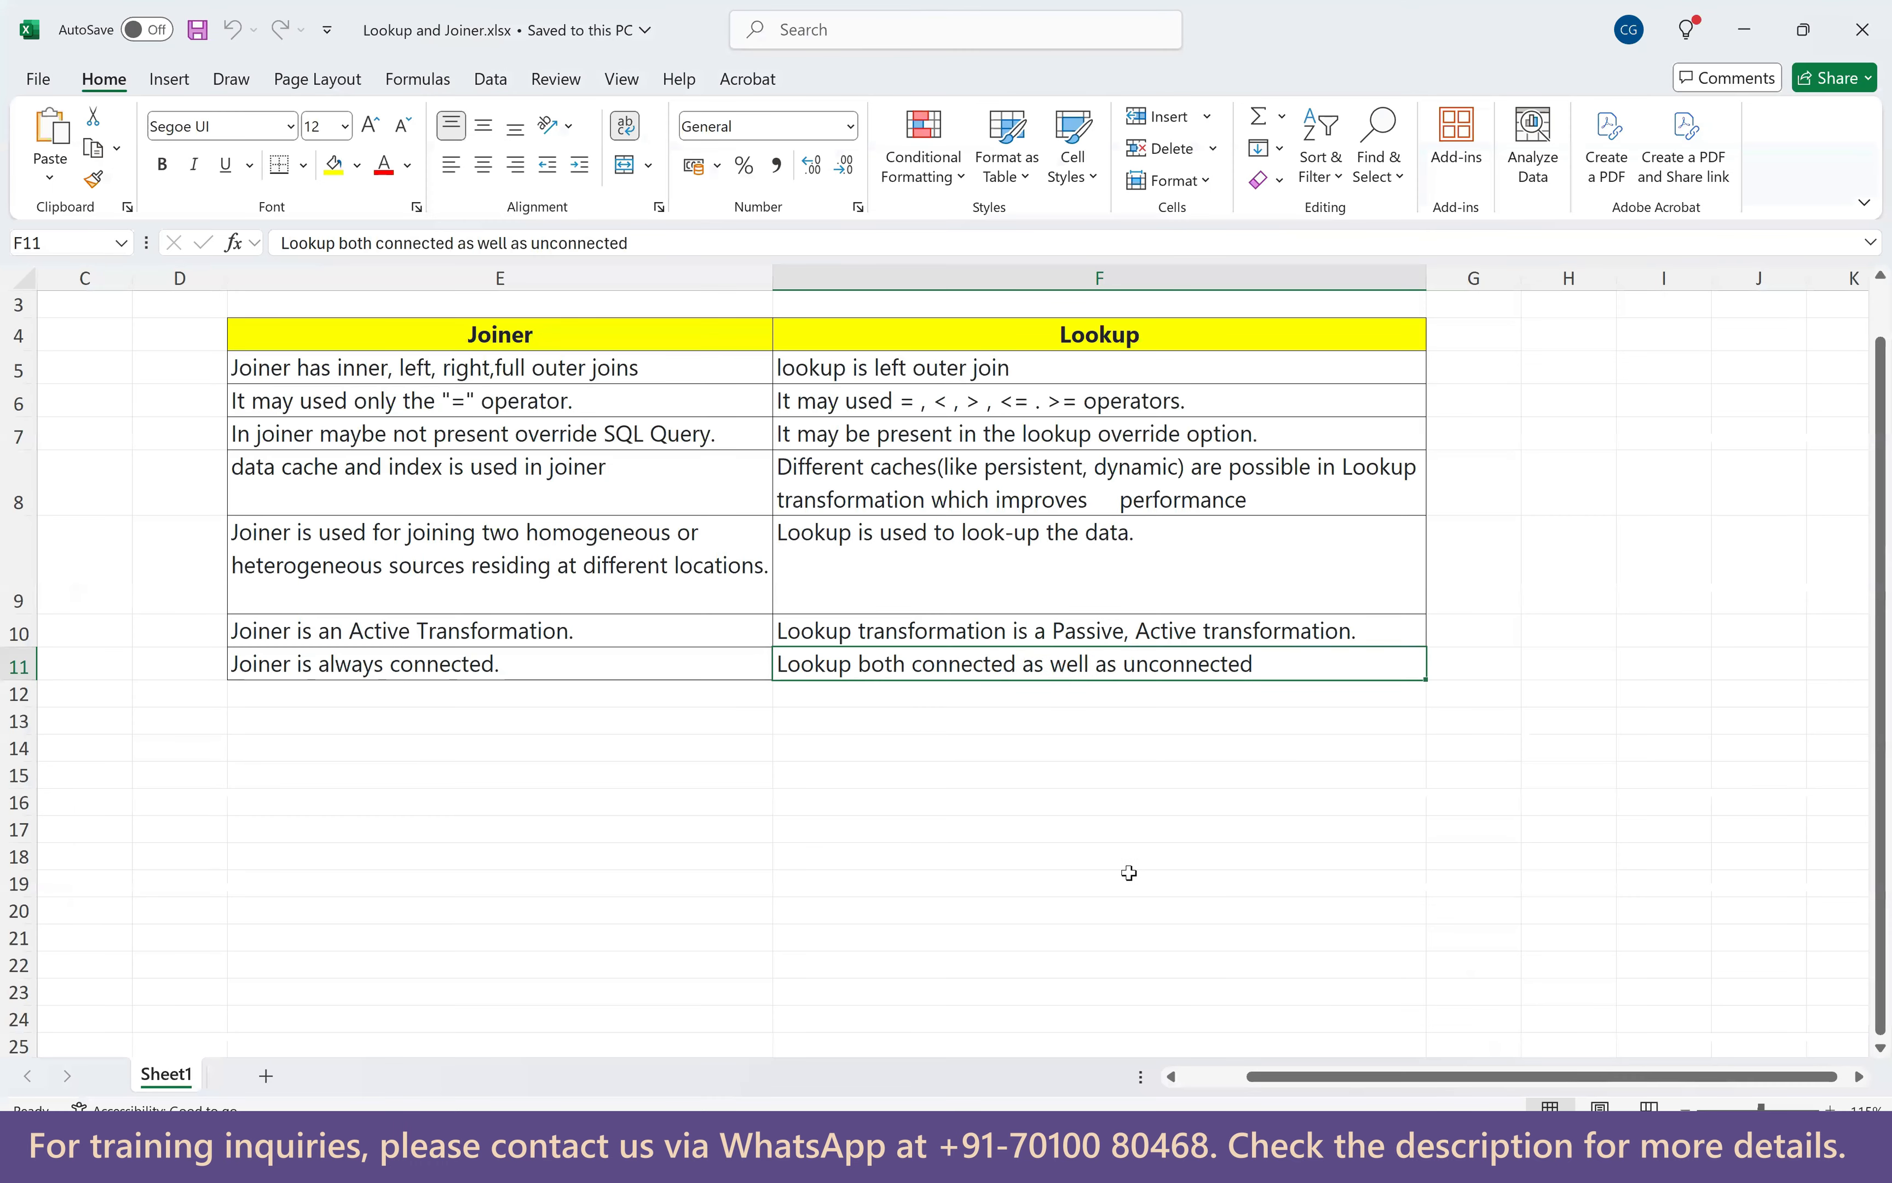
scroll(1125, 872, "up", 1, "ctrl")
left_click_drag(1356, 1070, 1464, 1076)
left_click(451, 446)
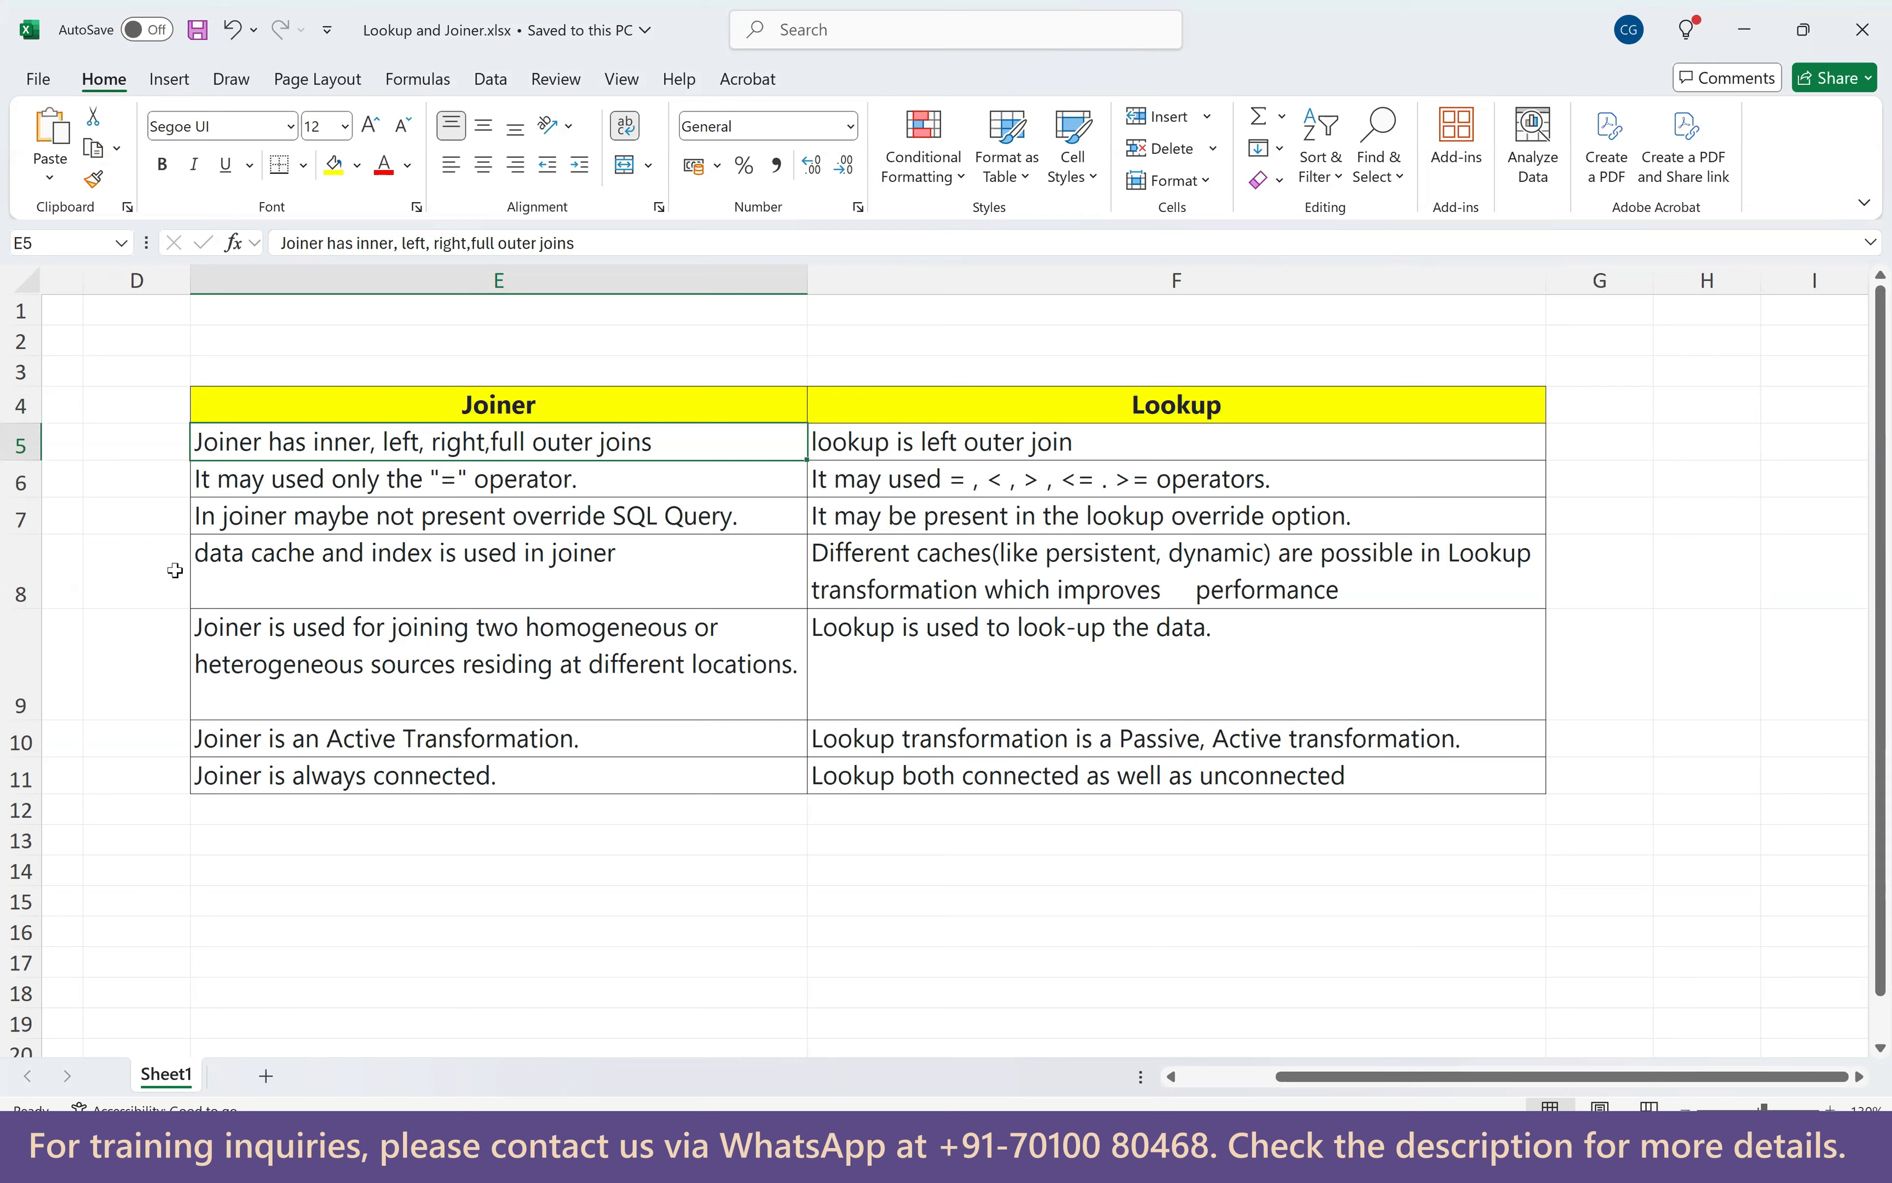
left_click(422, 478)
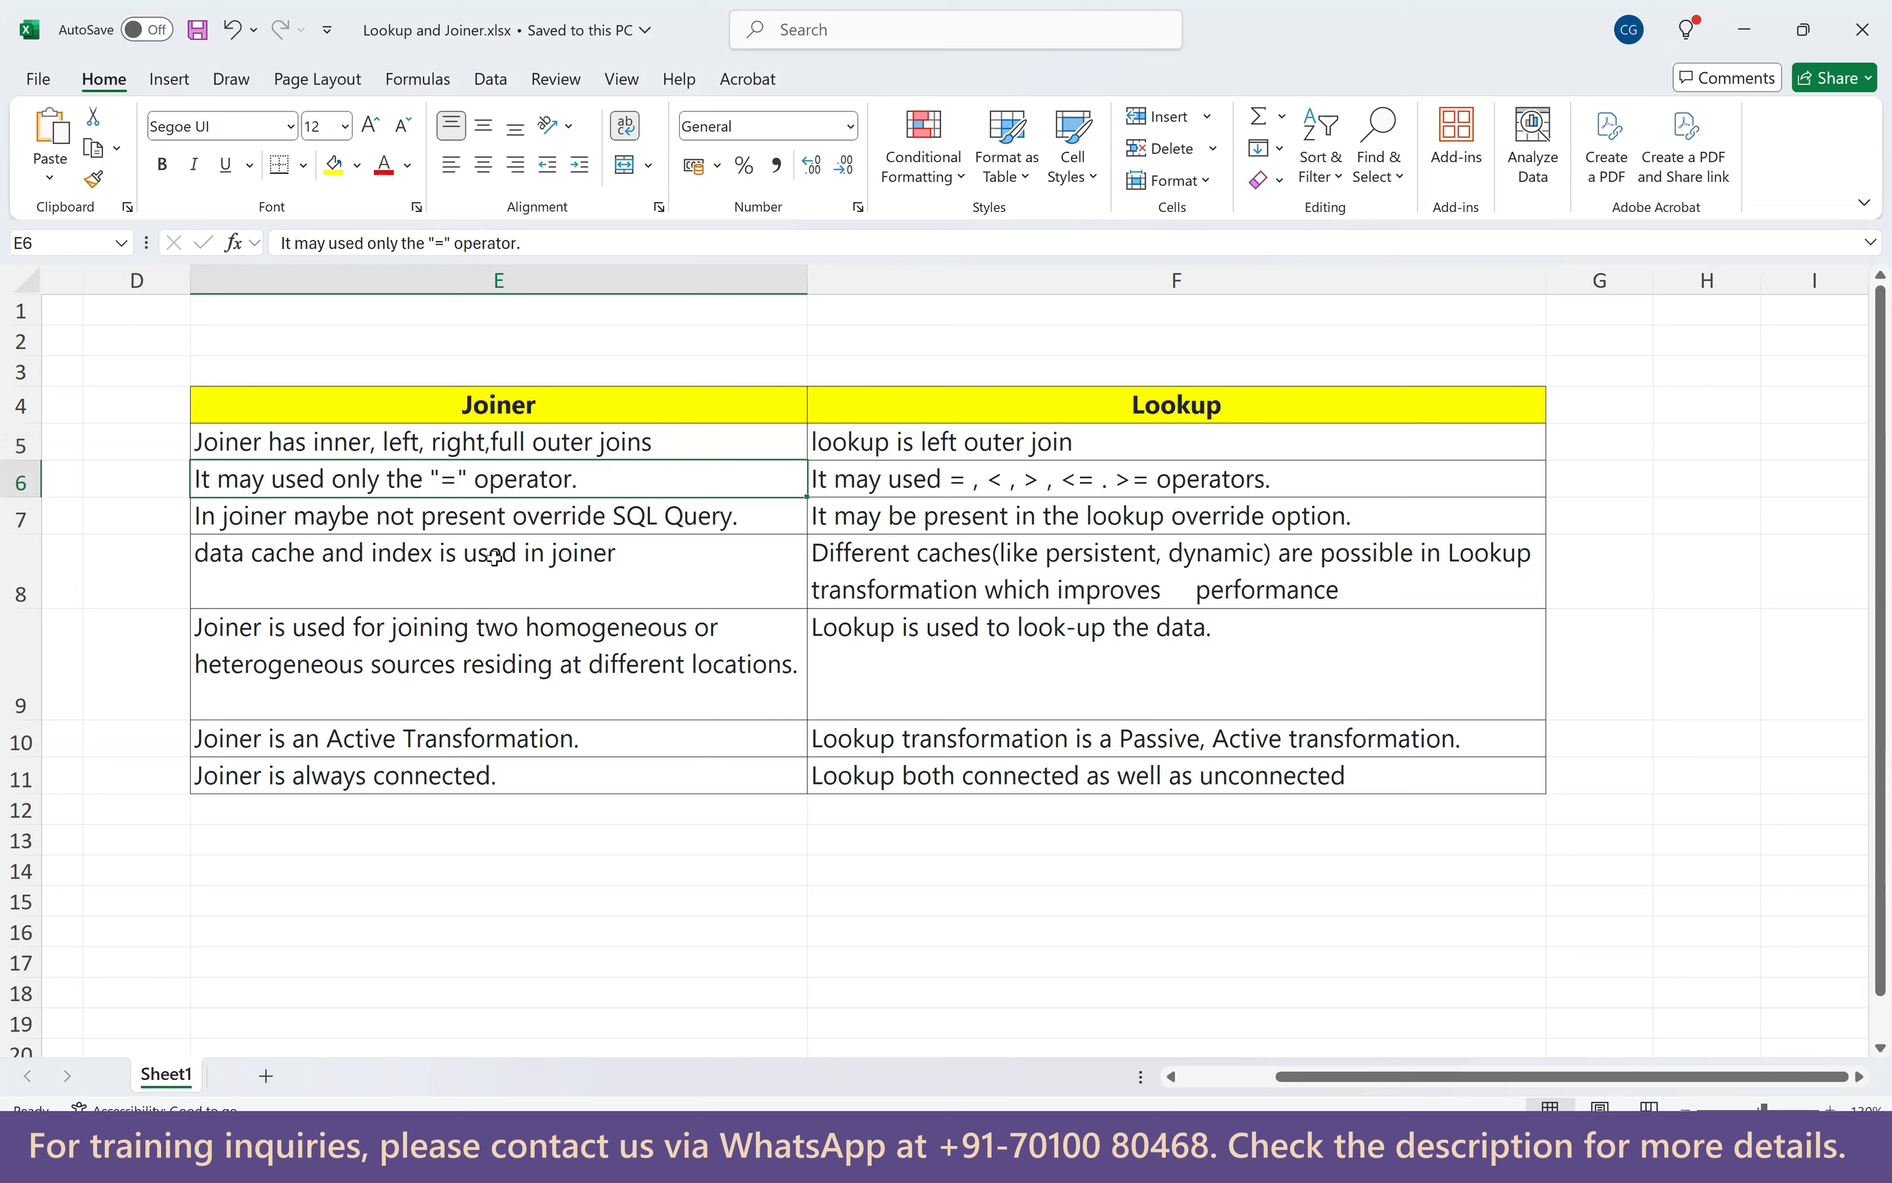
left_click(981, 476)
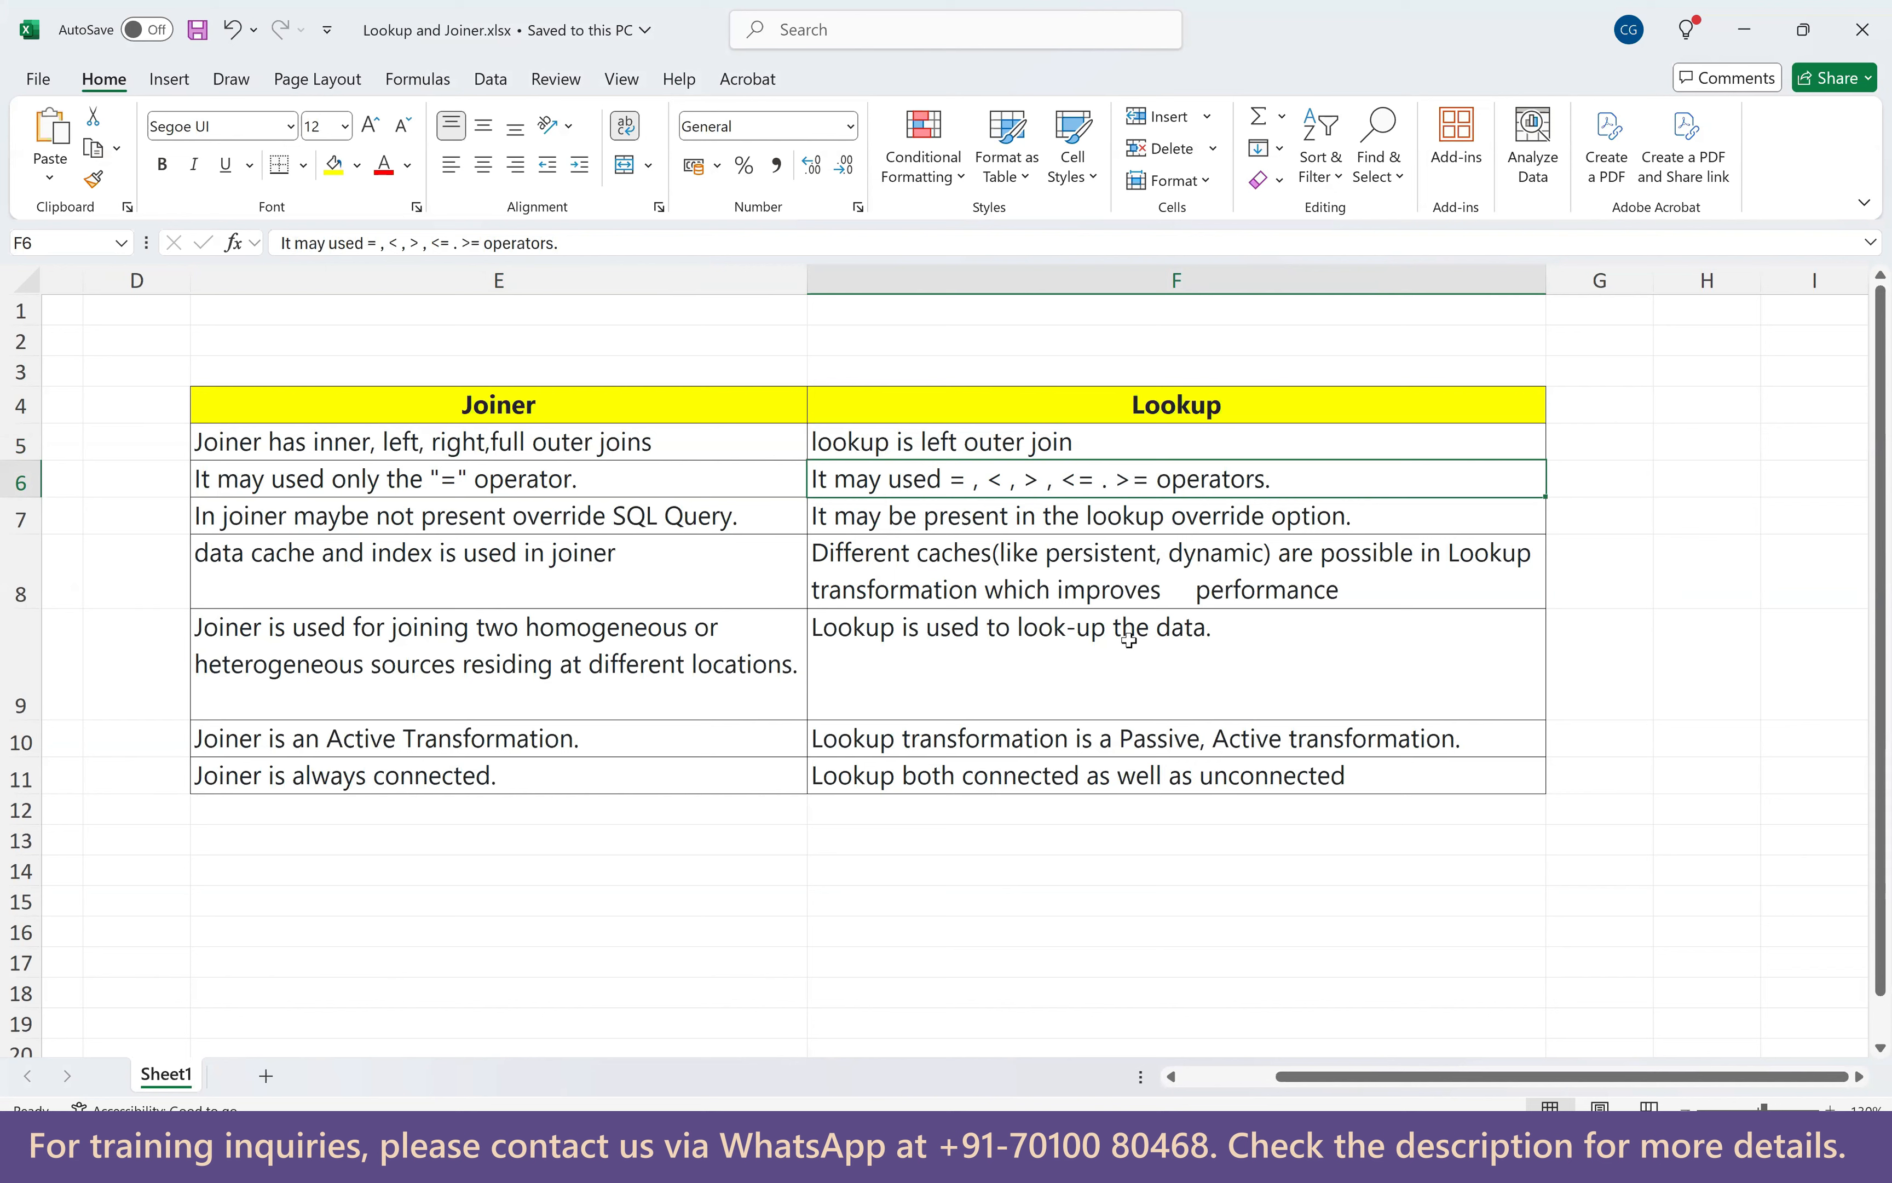
Compare the Joiner and Lookup SQL override points in E7 and F7.
left_click(469, 509)
left_click(1045, 480)
left_click(563, 513)
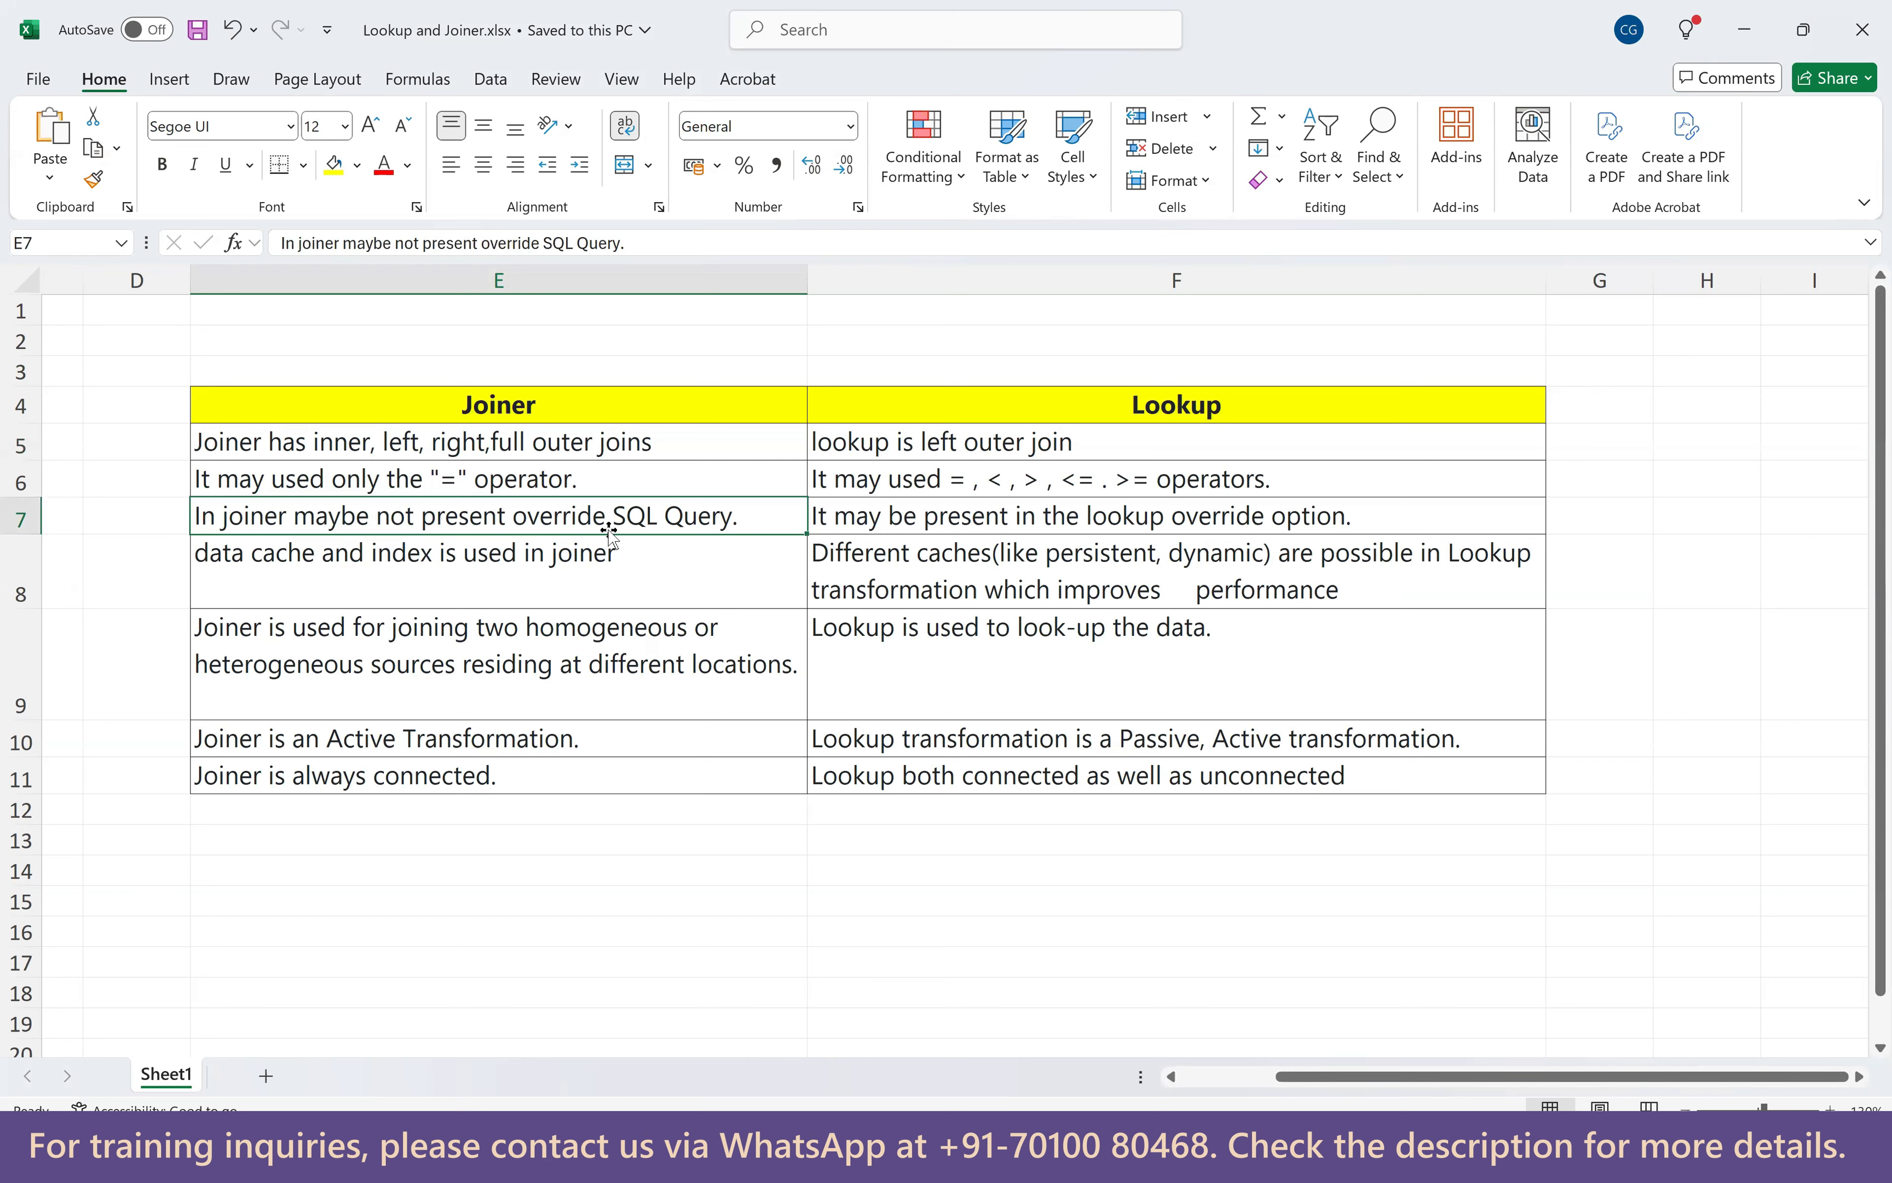
left_click(893, 531)
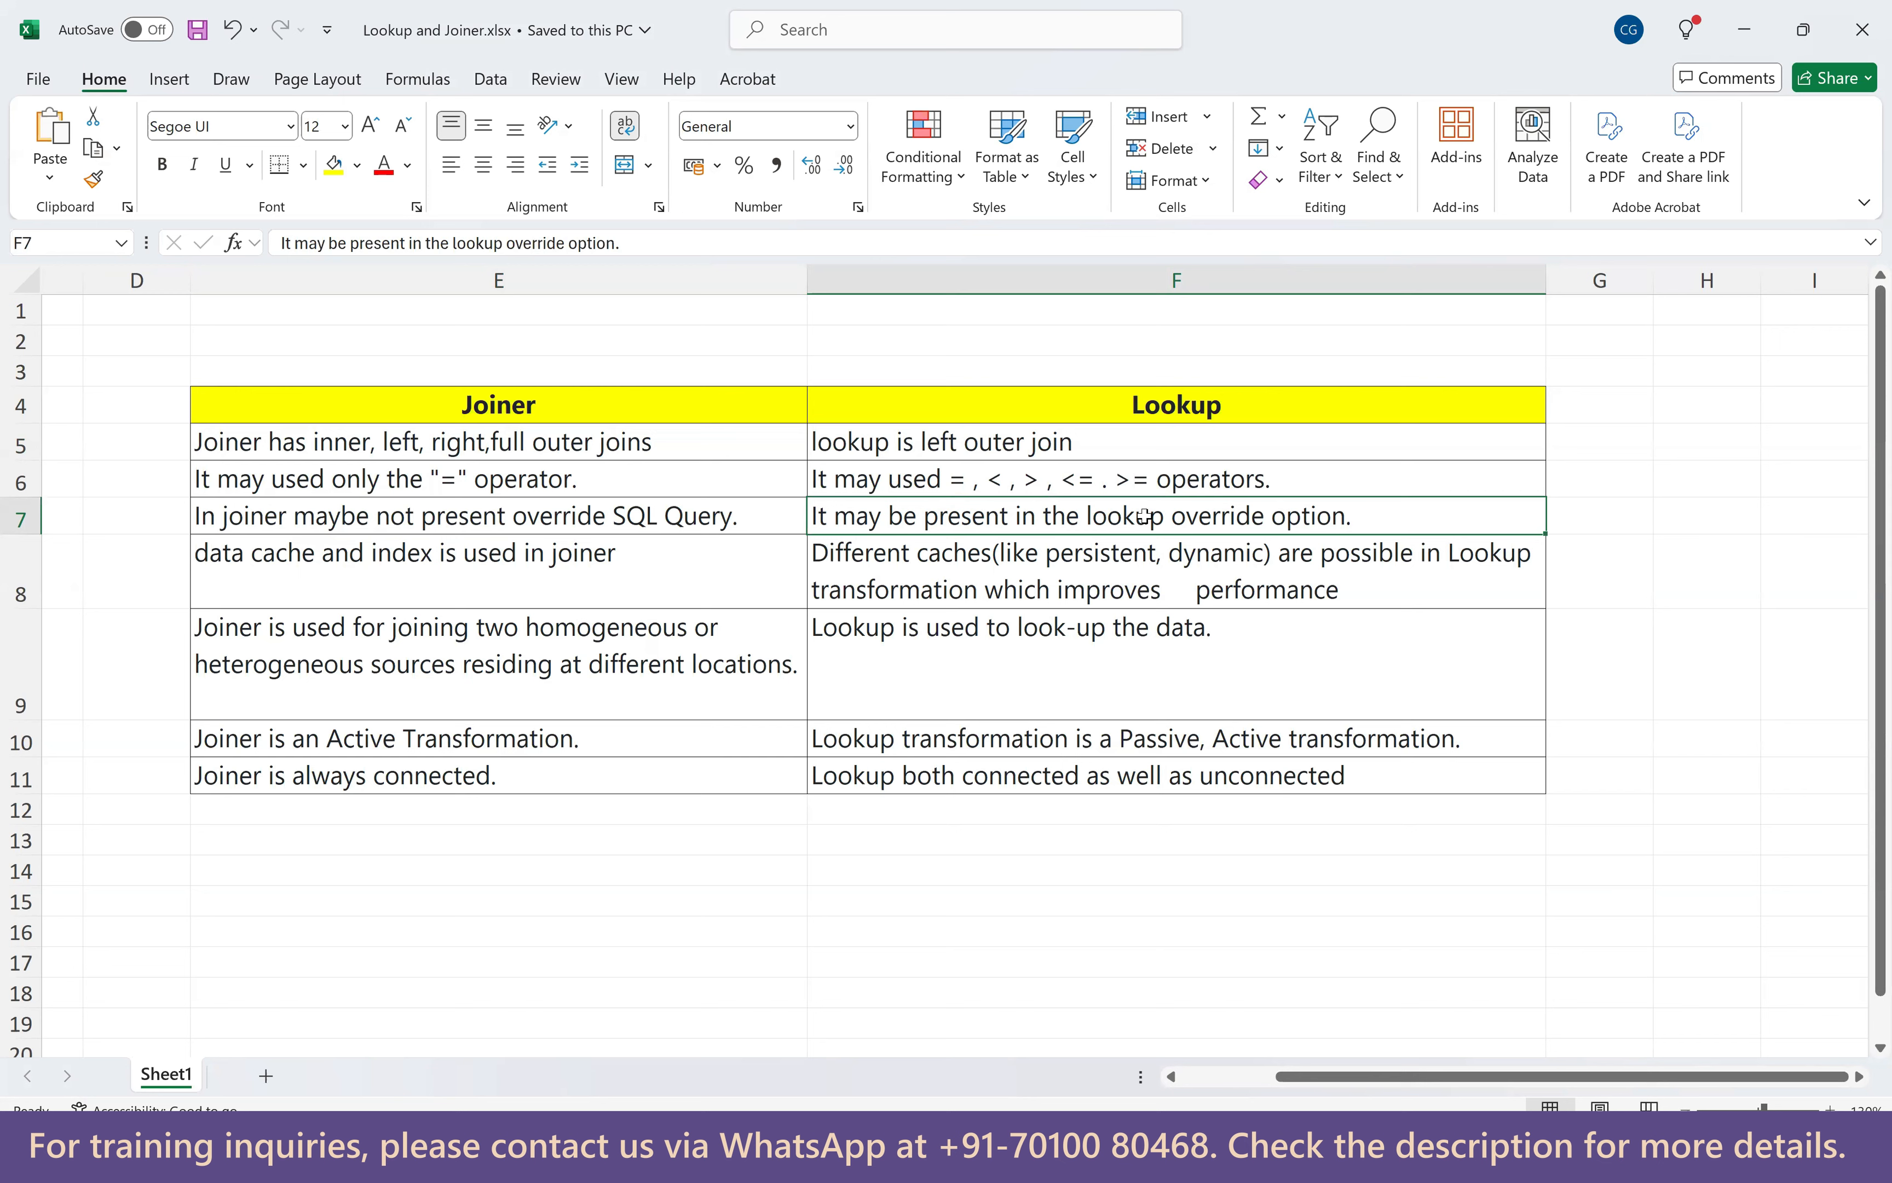
Review the cache, sources/purpose and active/passive comparison points in rows 8–10.
left_click(452, 584)
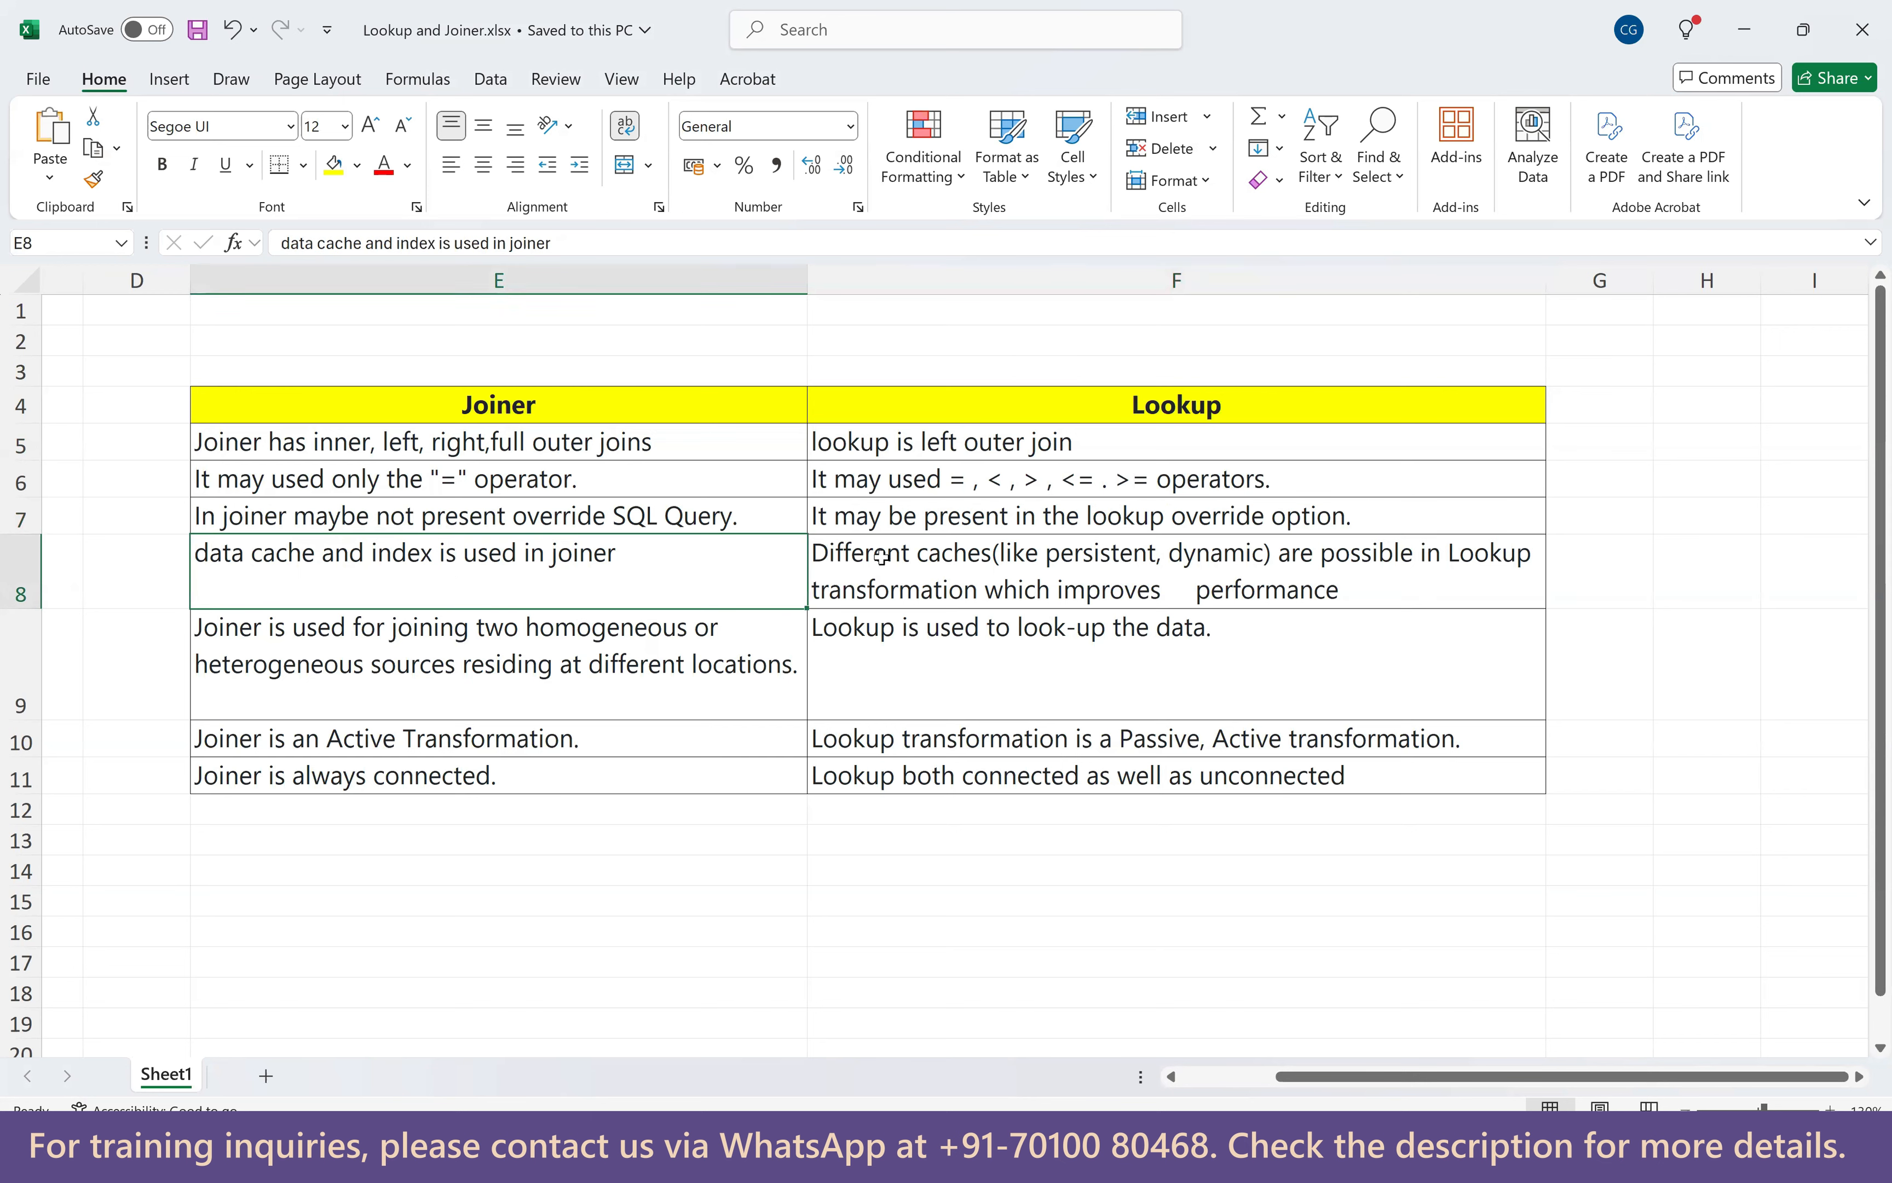
left_click(968, 574)
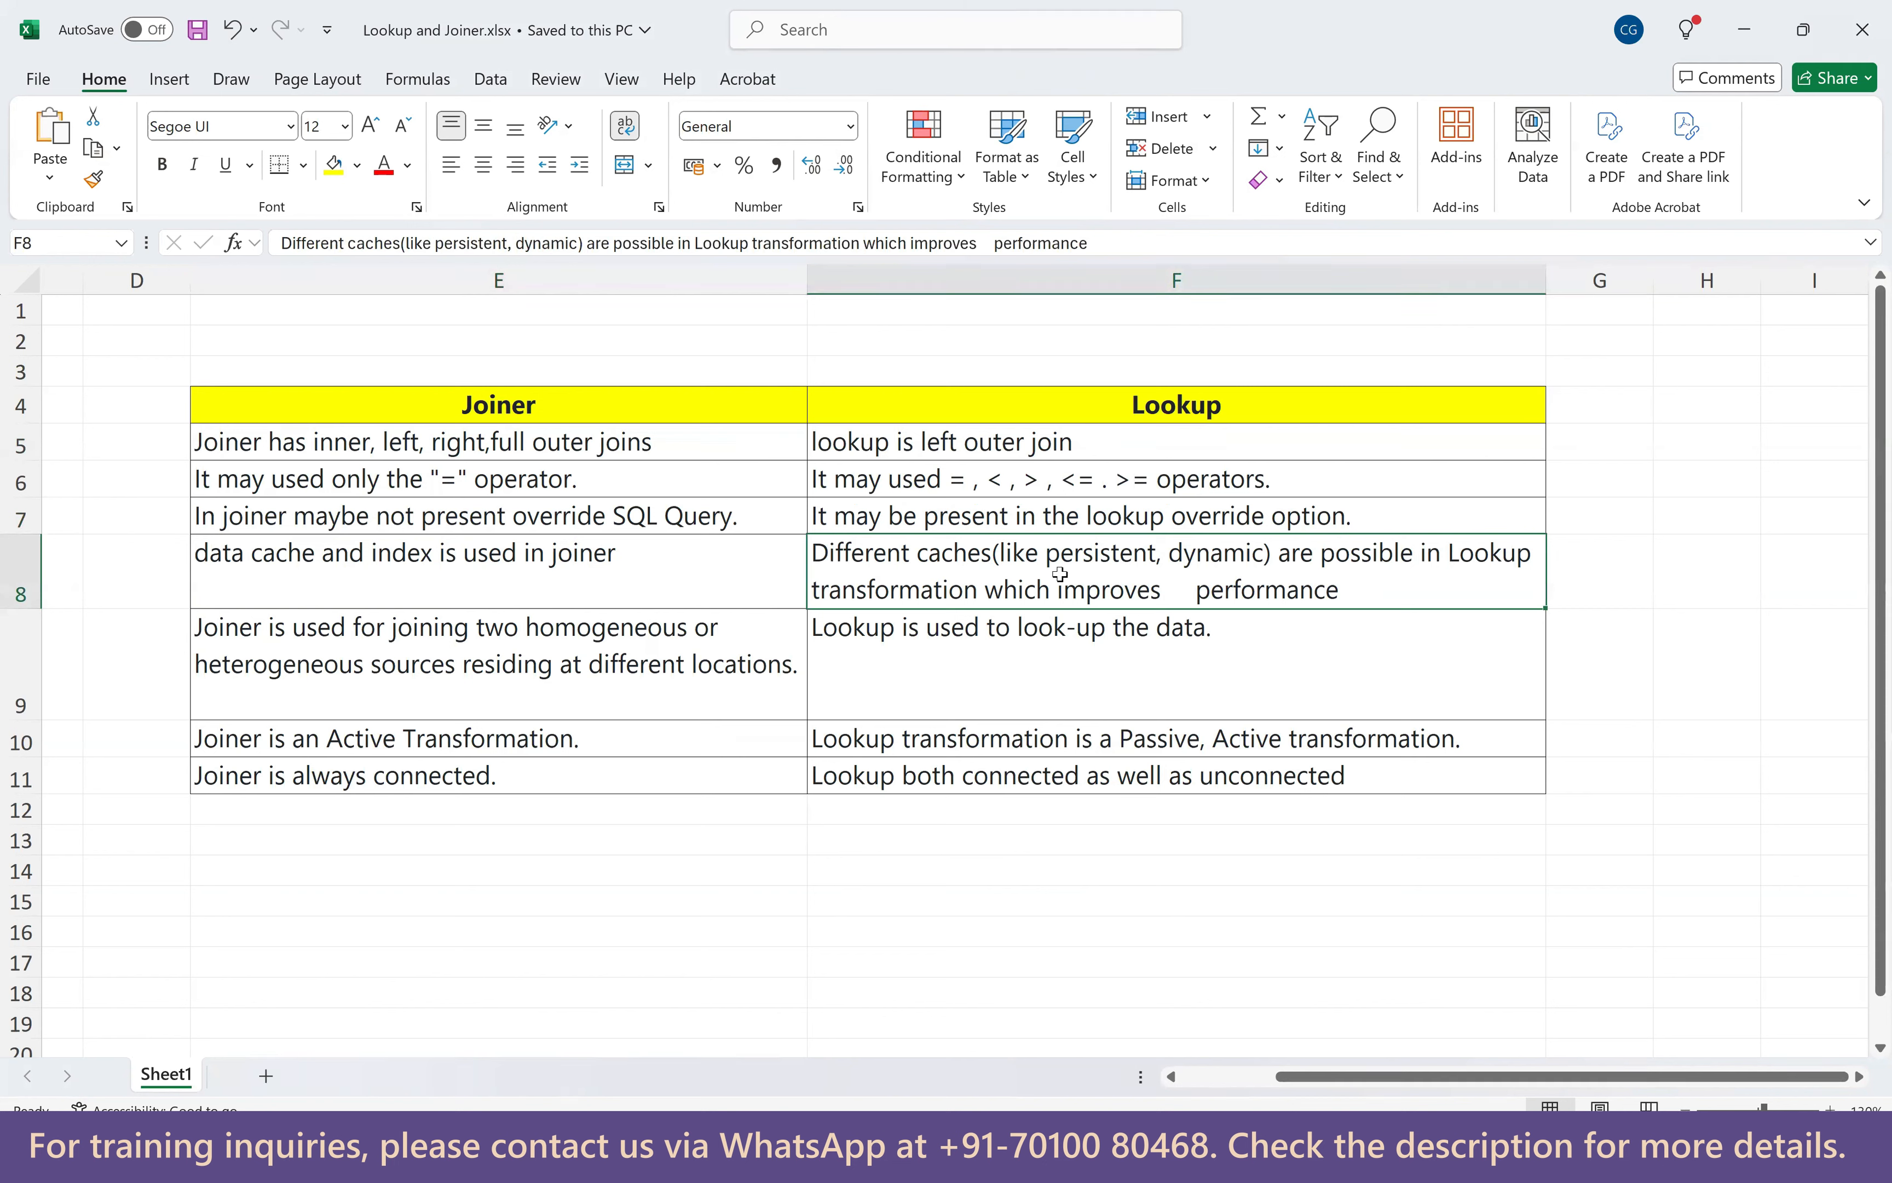
left_click(506, 674)
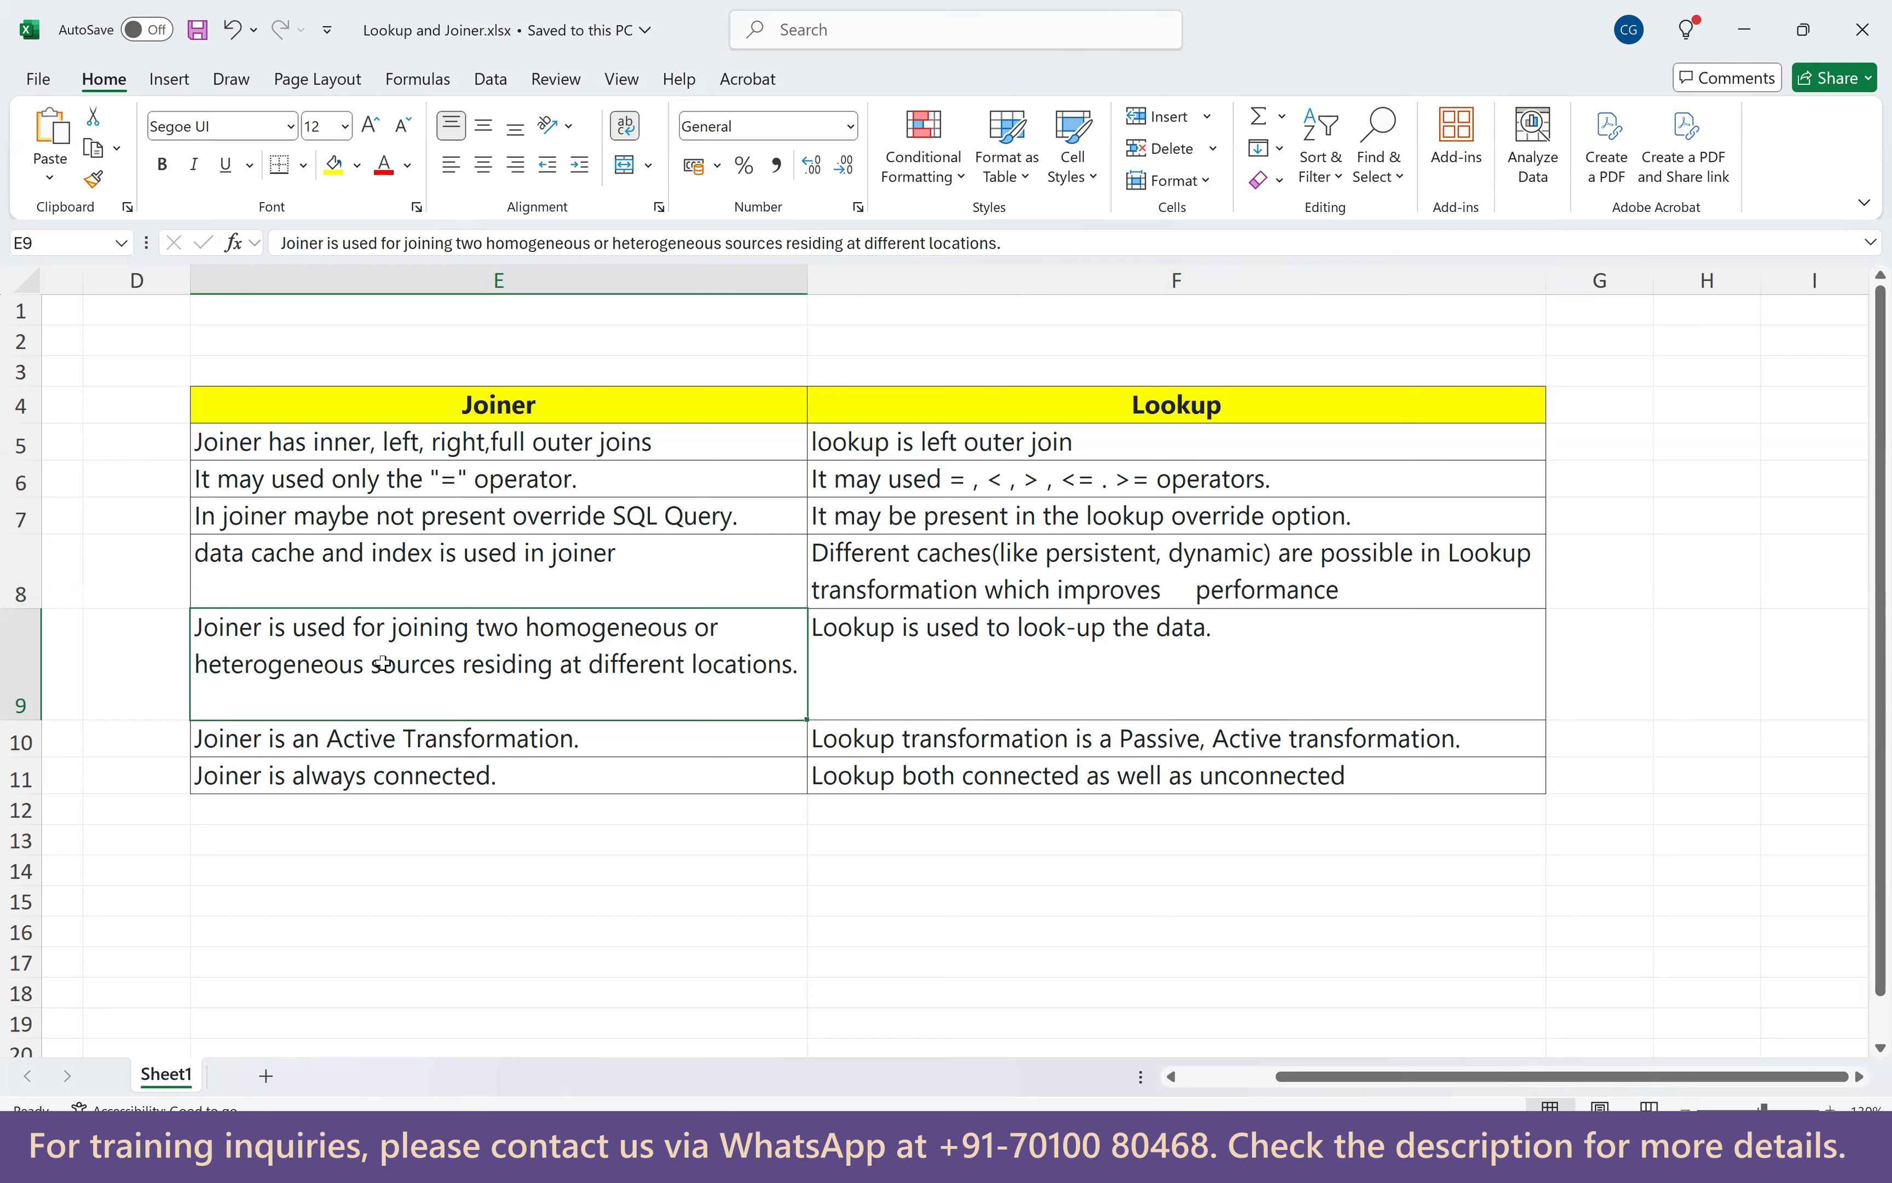
left_click(946, 646)
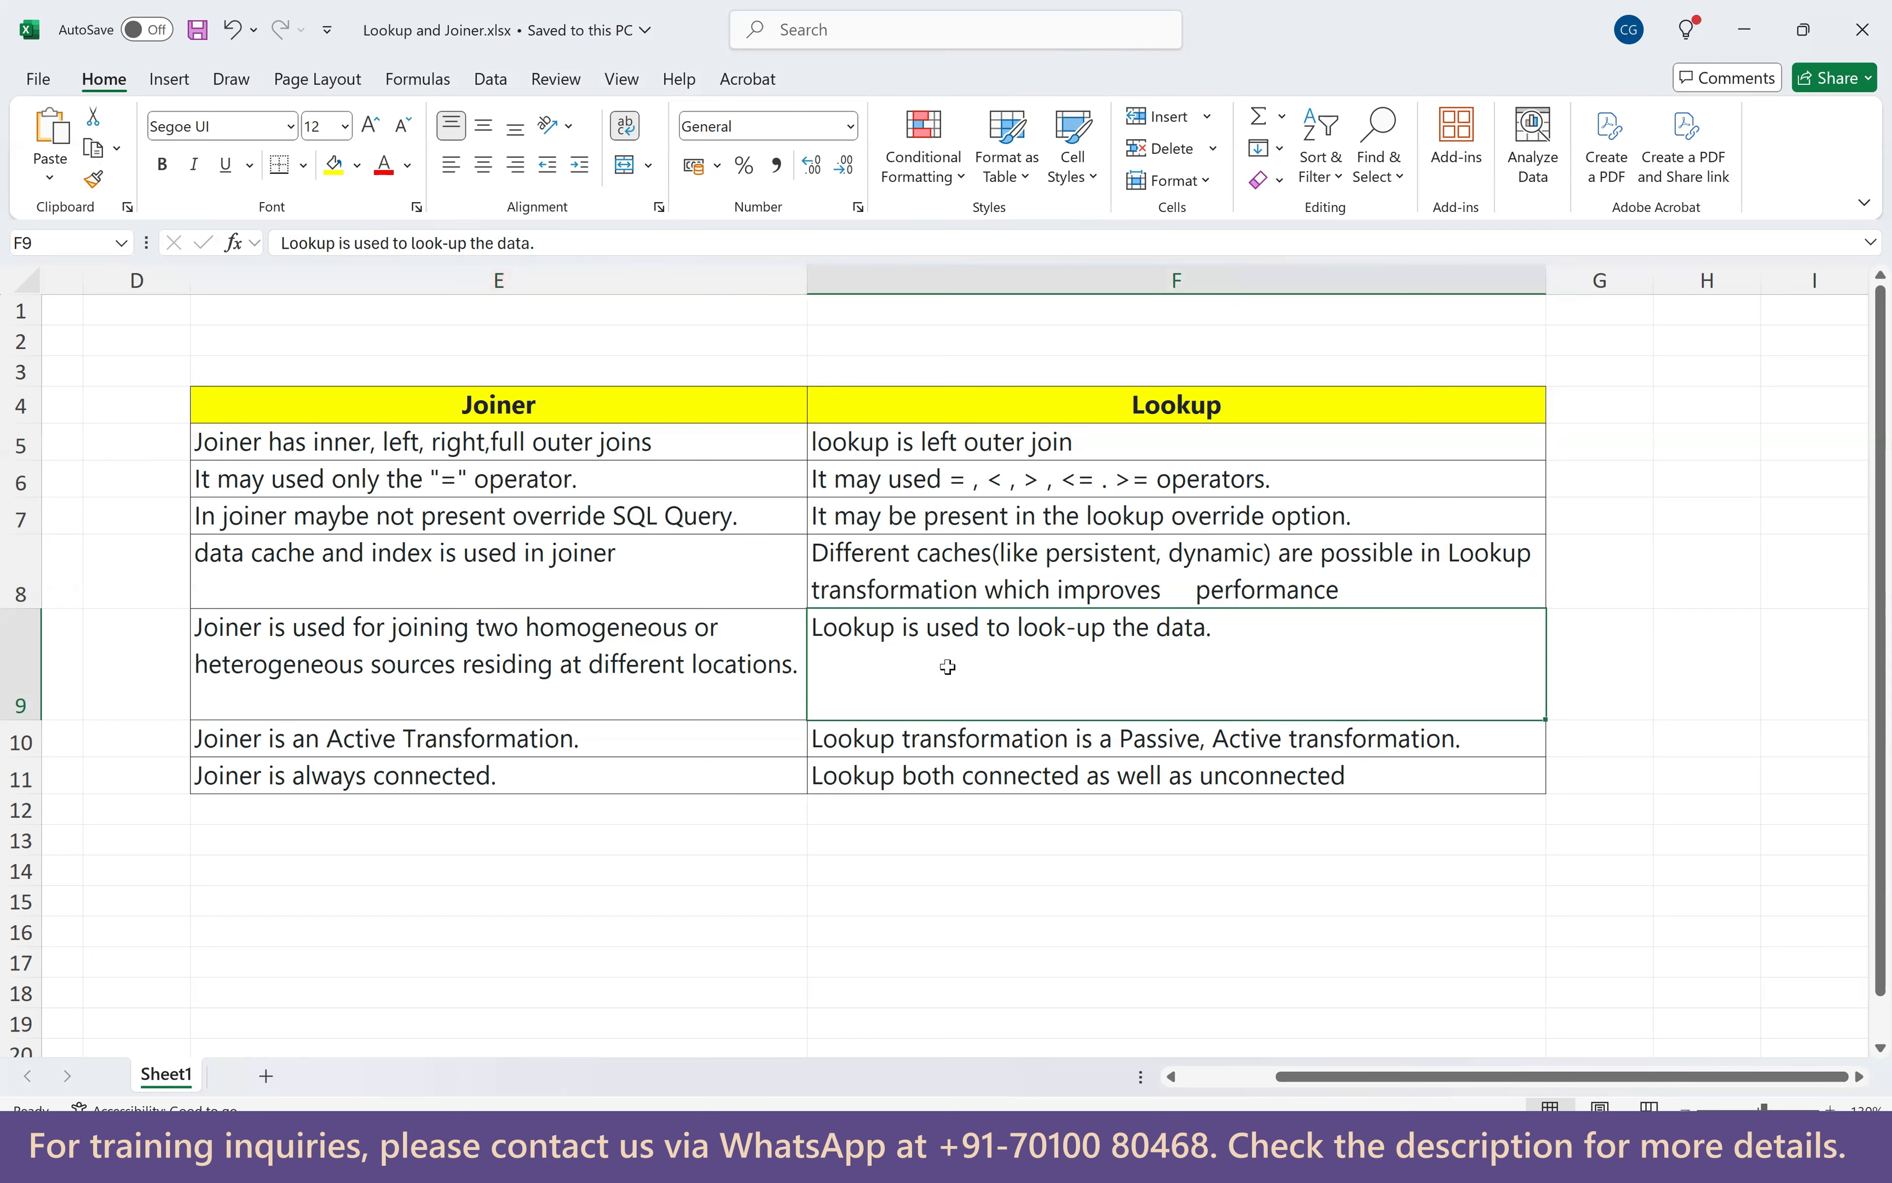
left_click(548, 751)
left_click(927, 747)
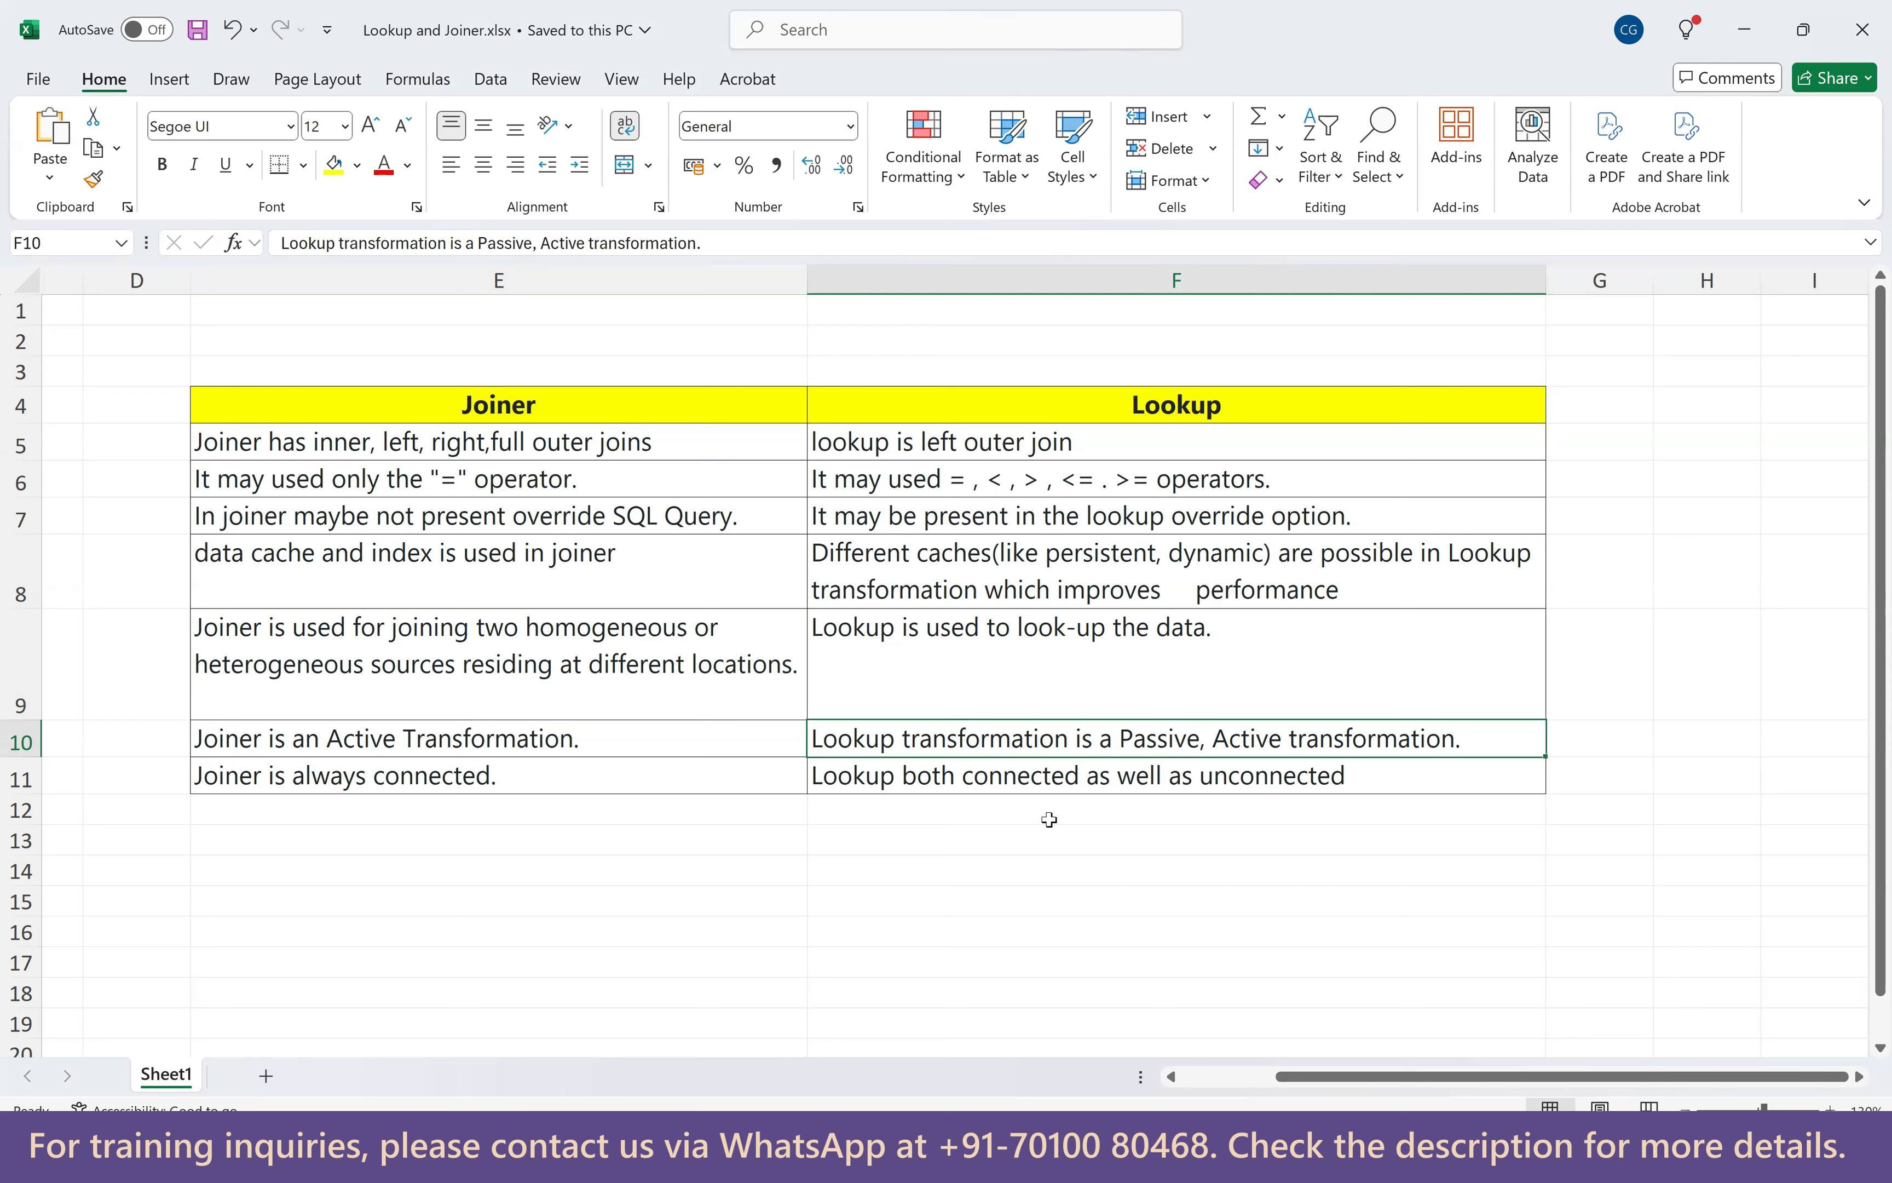
Review the always-connected versus connected/unconnected point in row 11.
left_click(359, 792)
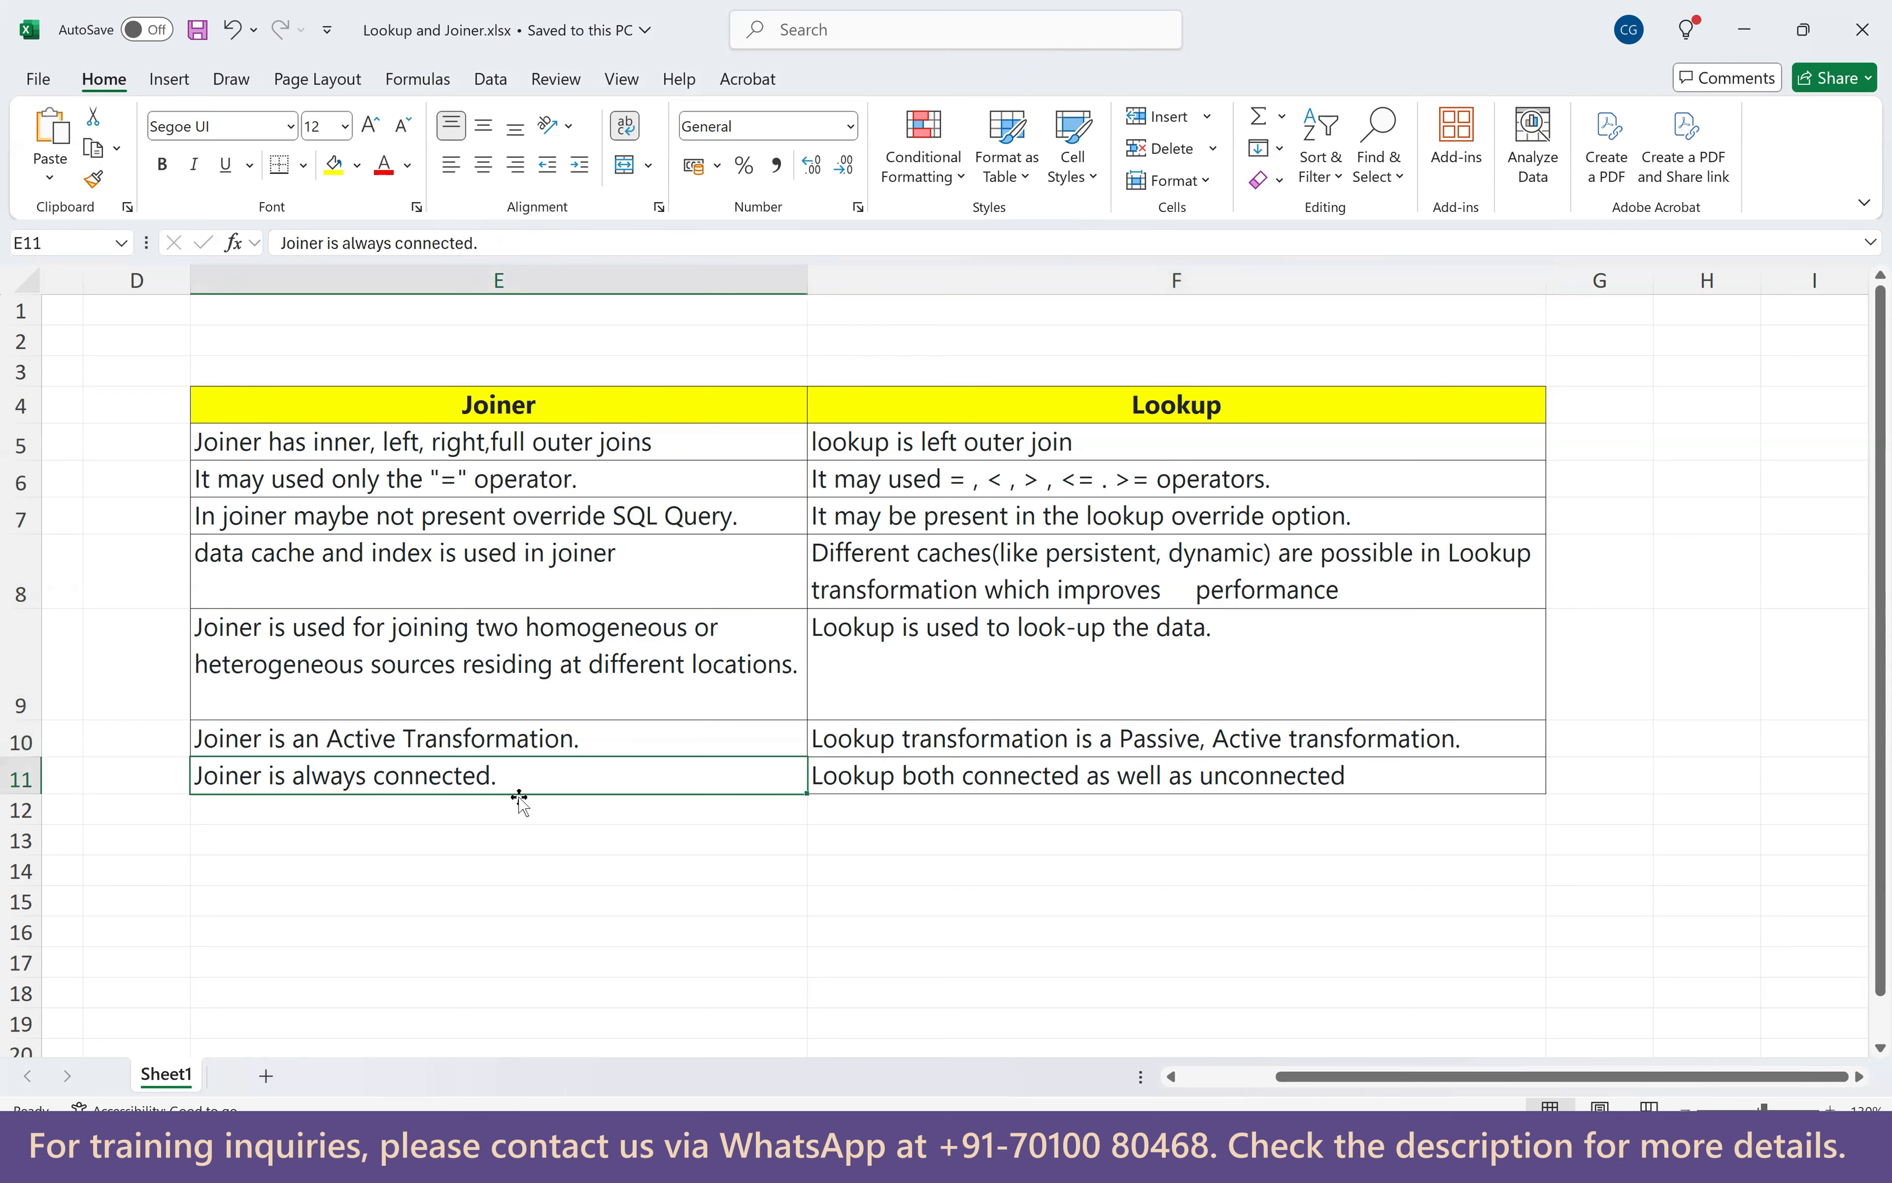
left_click(917, 778)
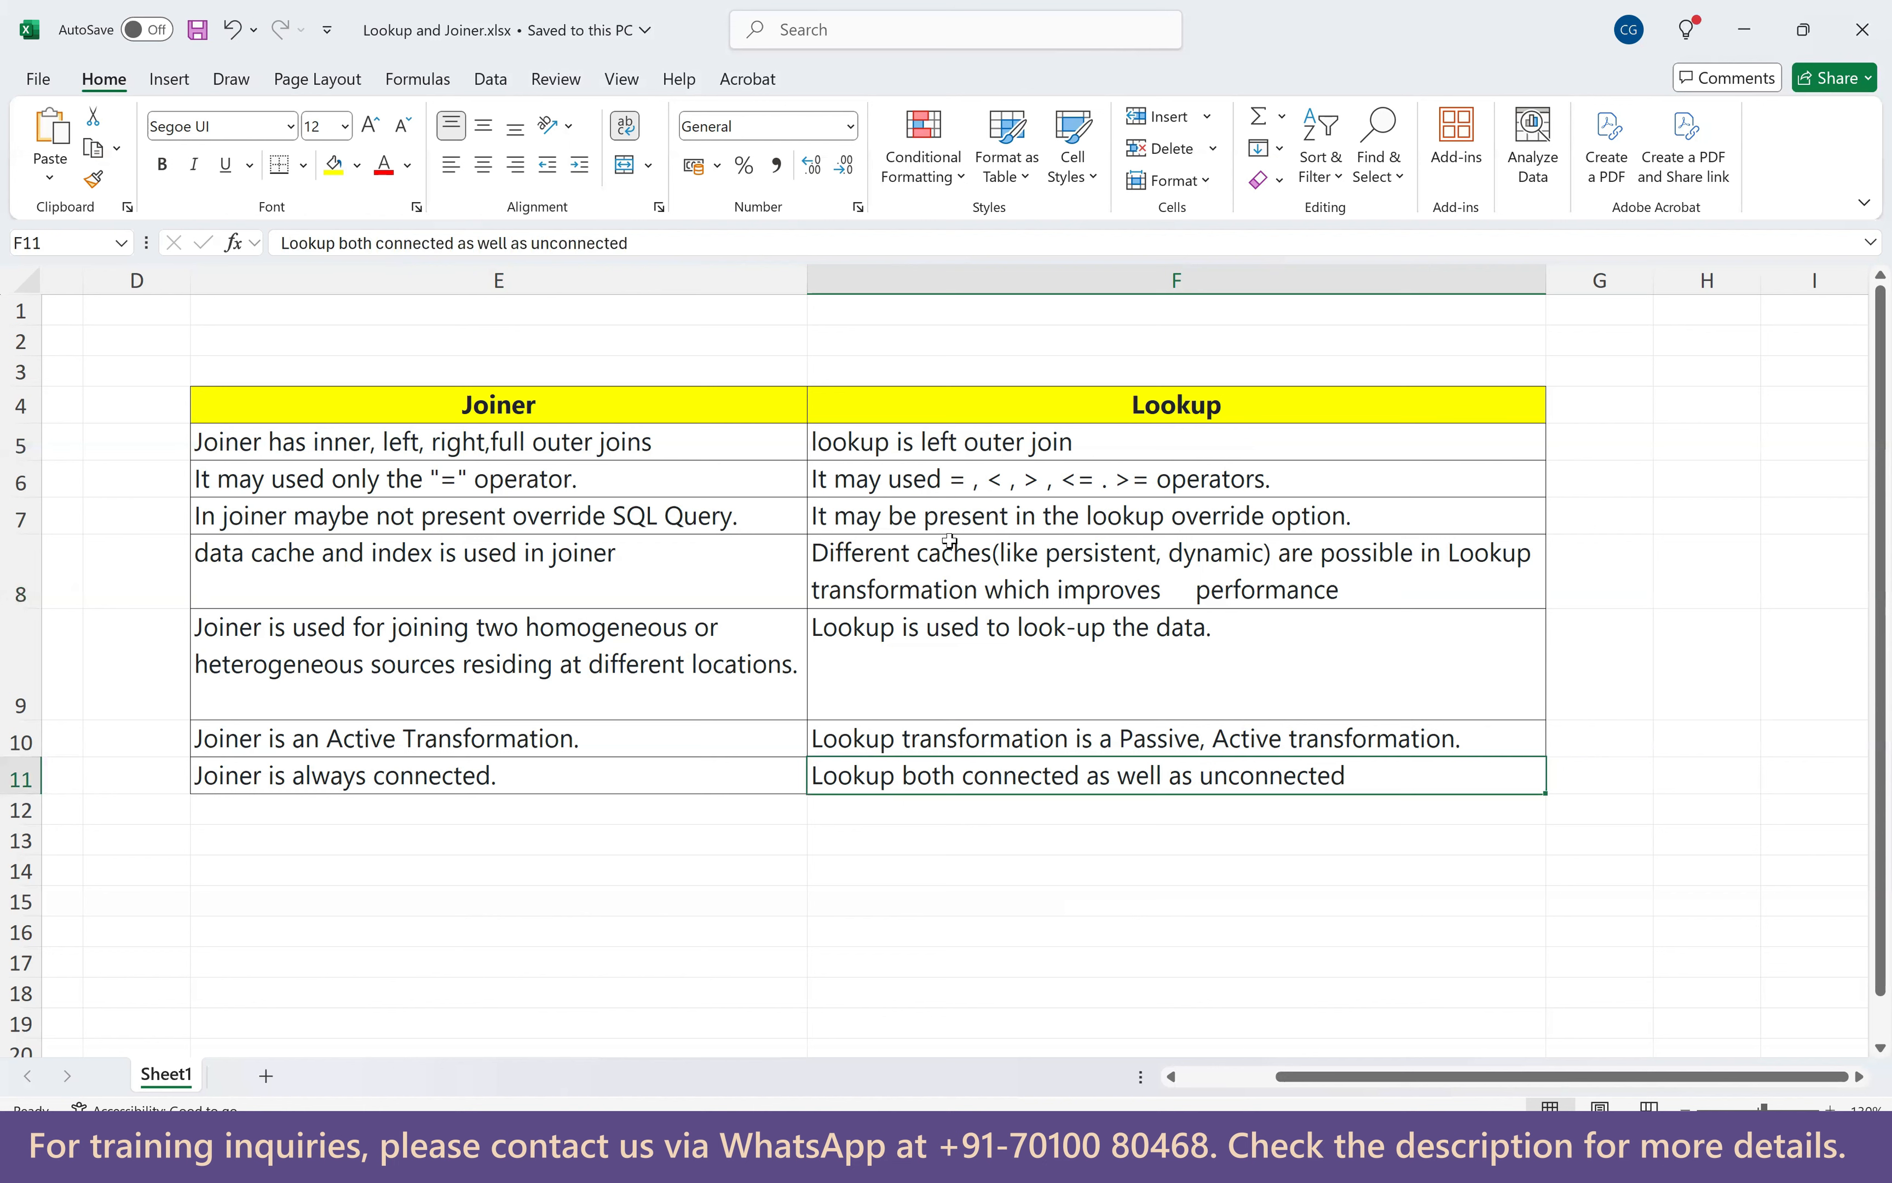
left_click(559, 776)
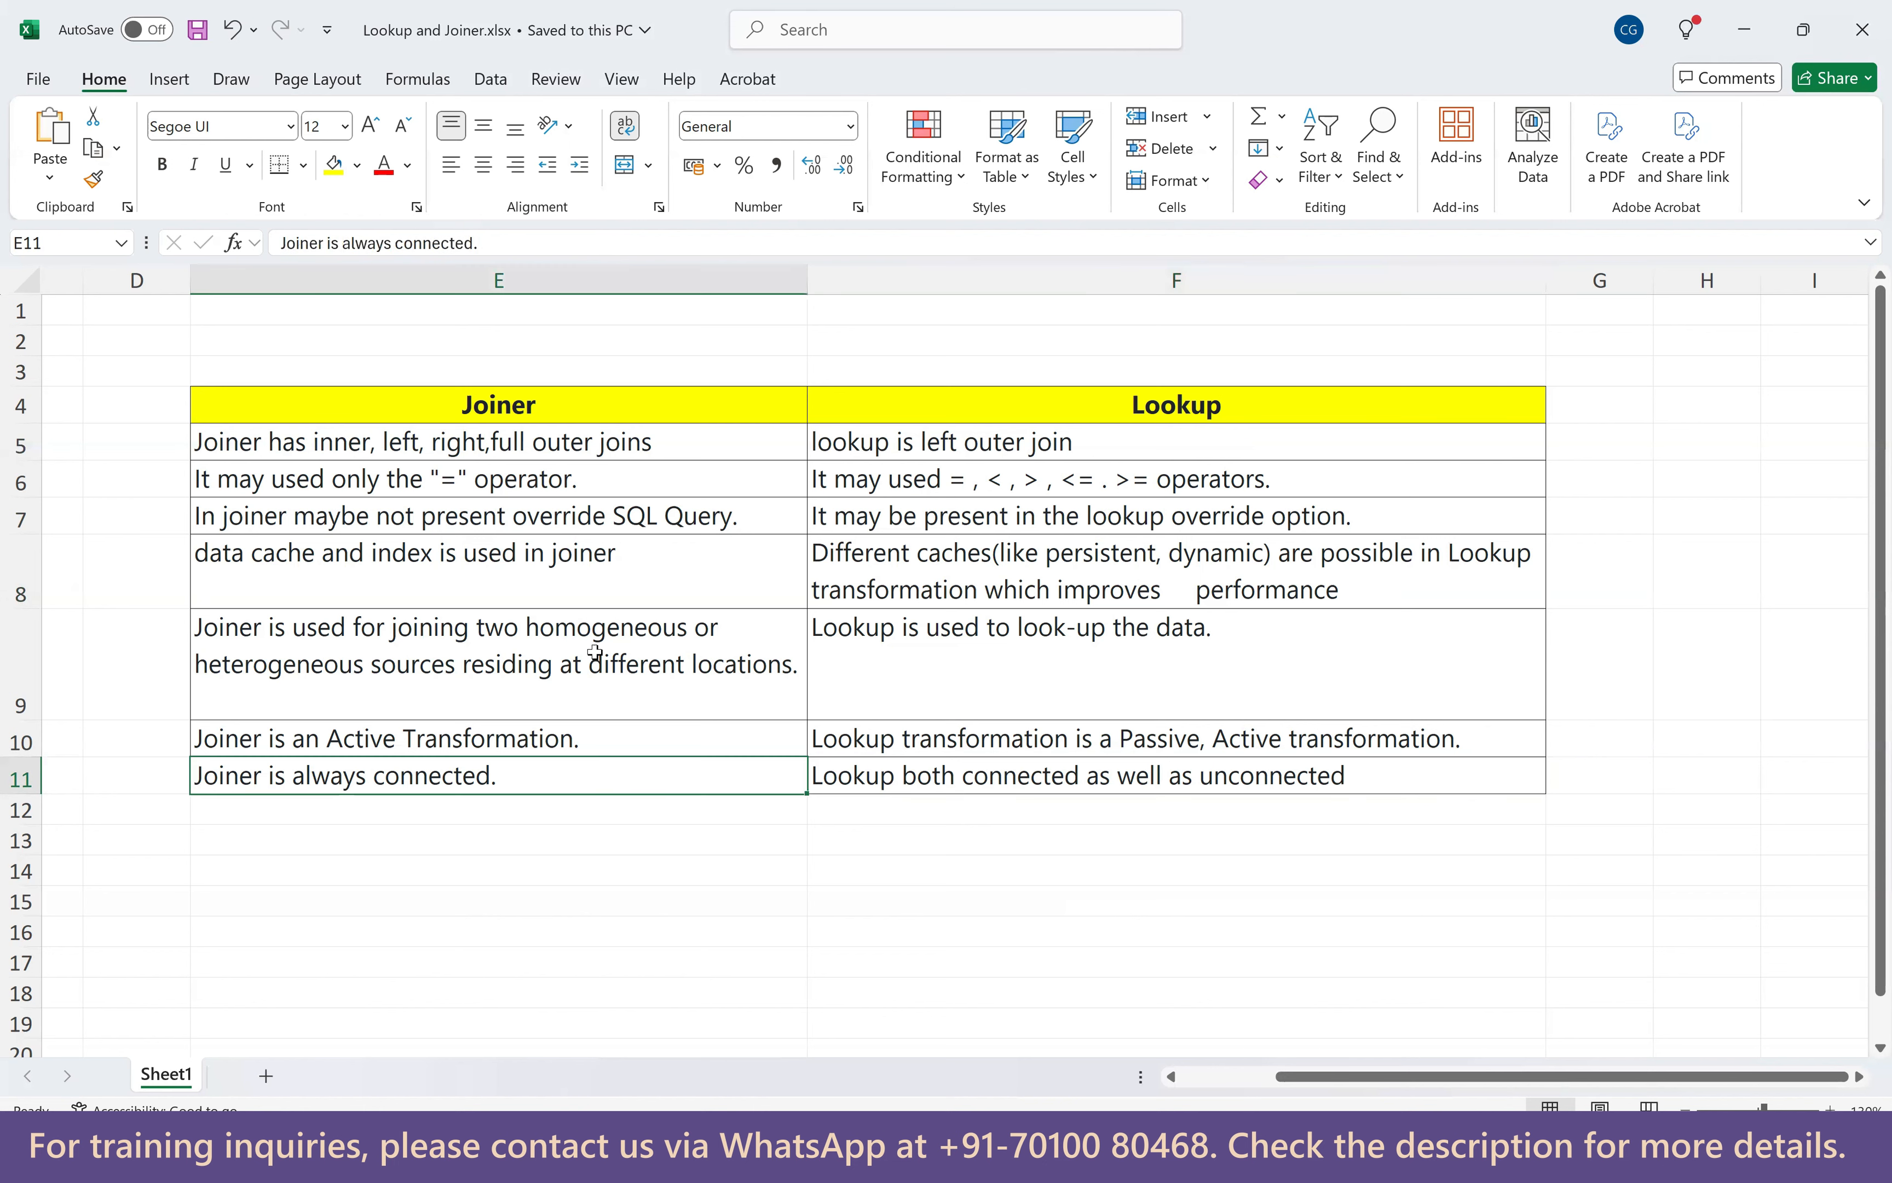
left_click(674, 116)
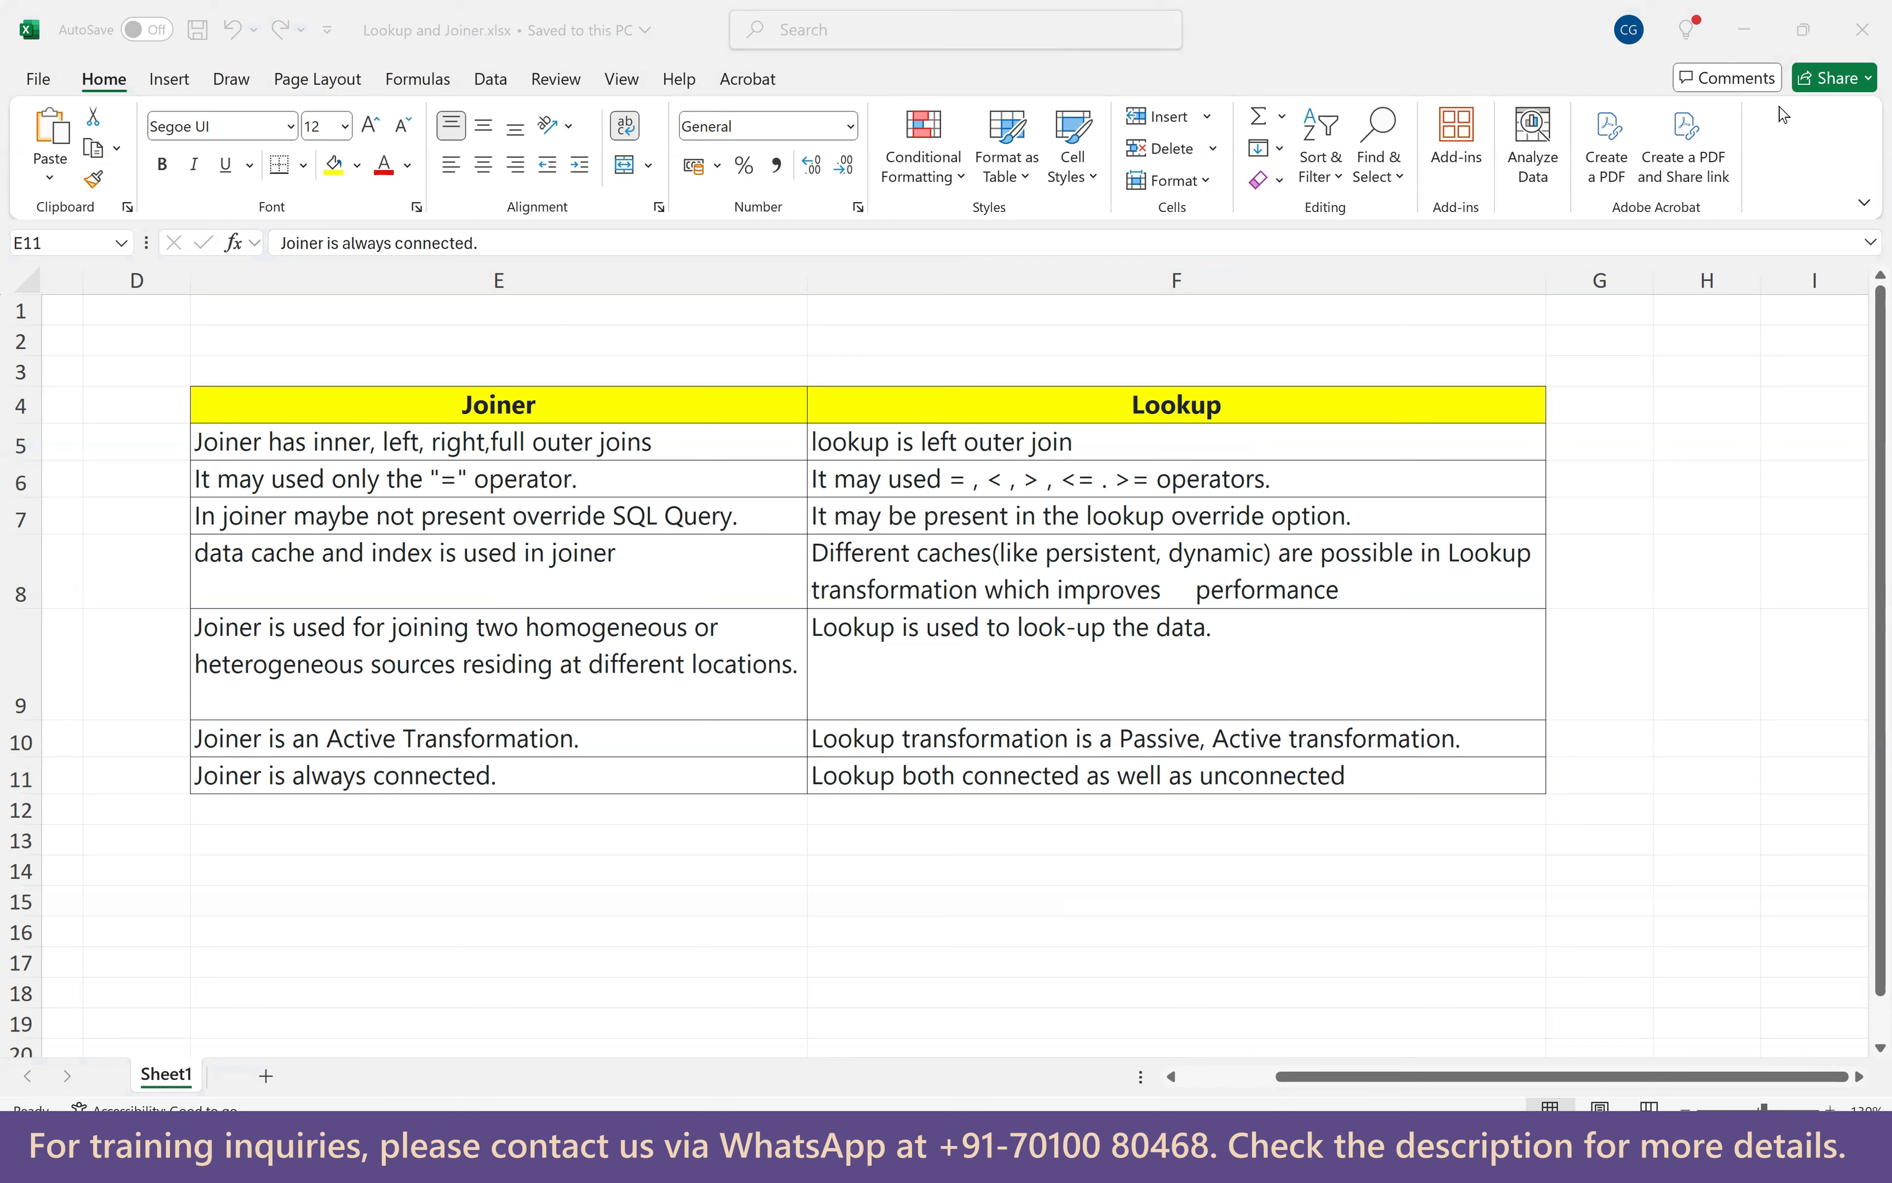
left_click(1699, 44)
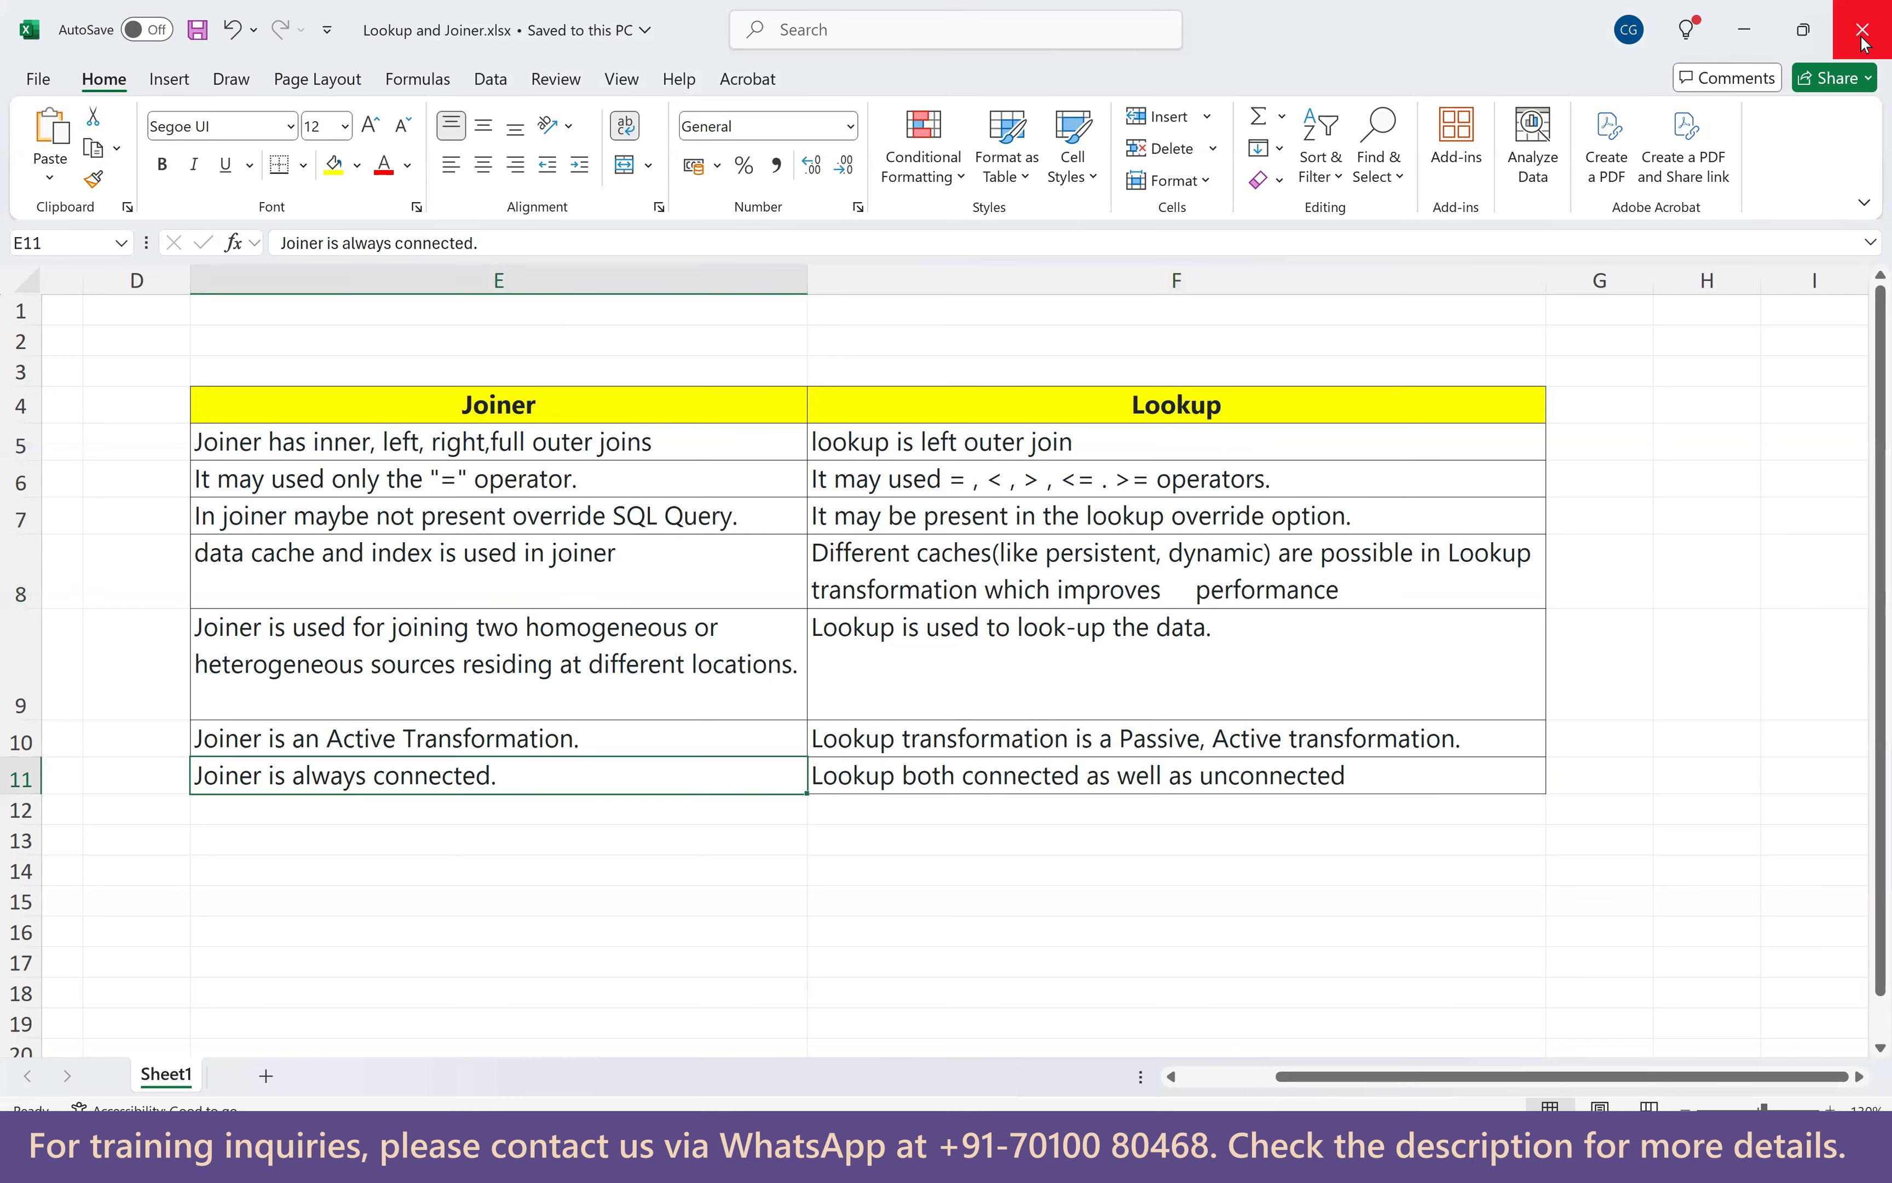
Close the Lookup and Joiner workbook, show Lookup Cache.pdf, then bring Paint forward.
left_click(1863, 35)
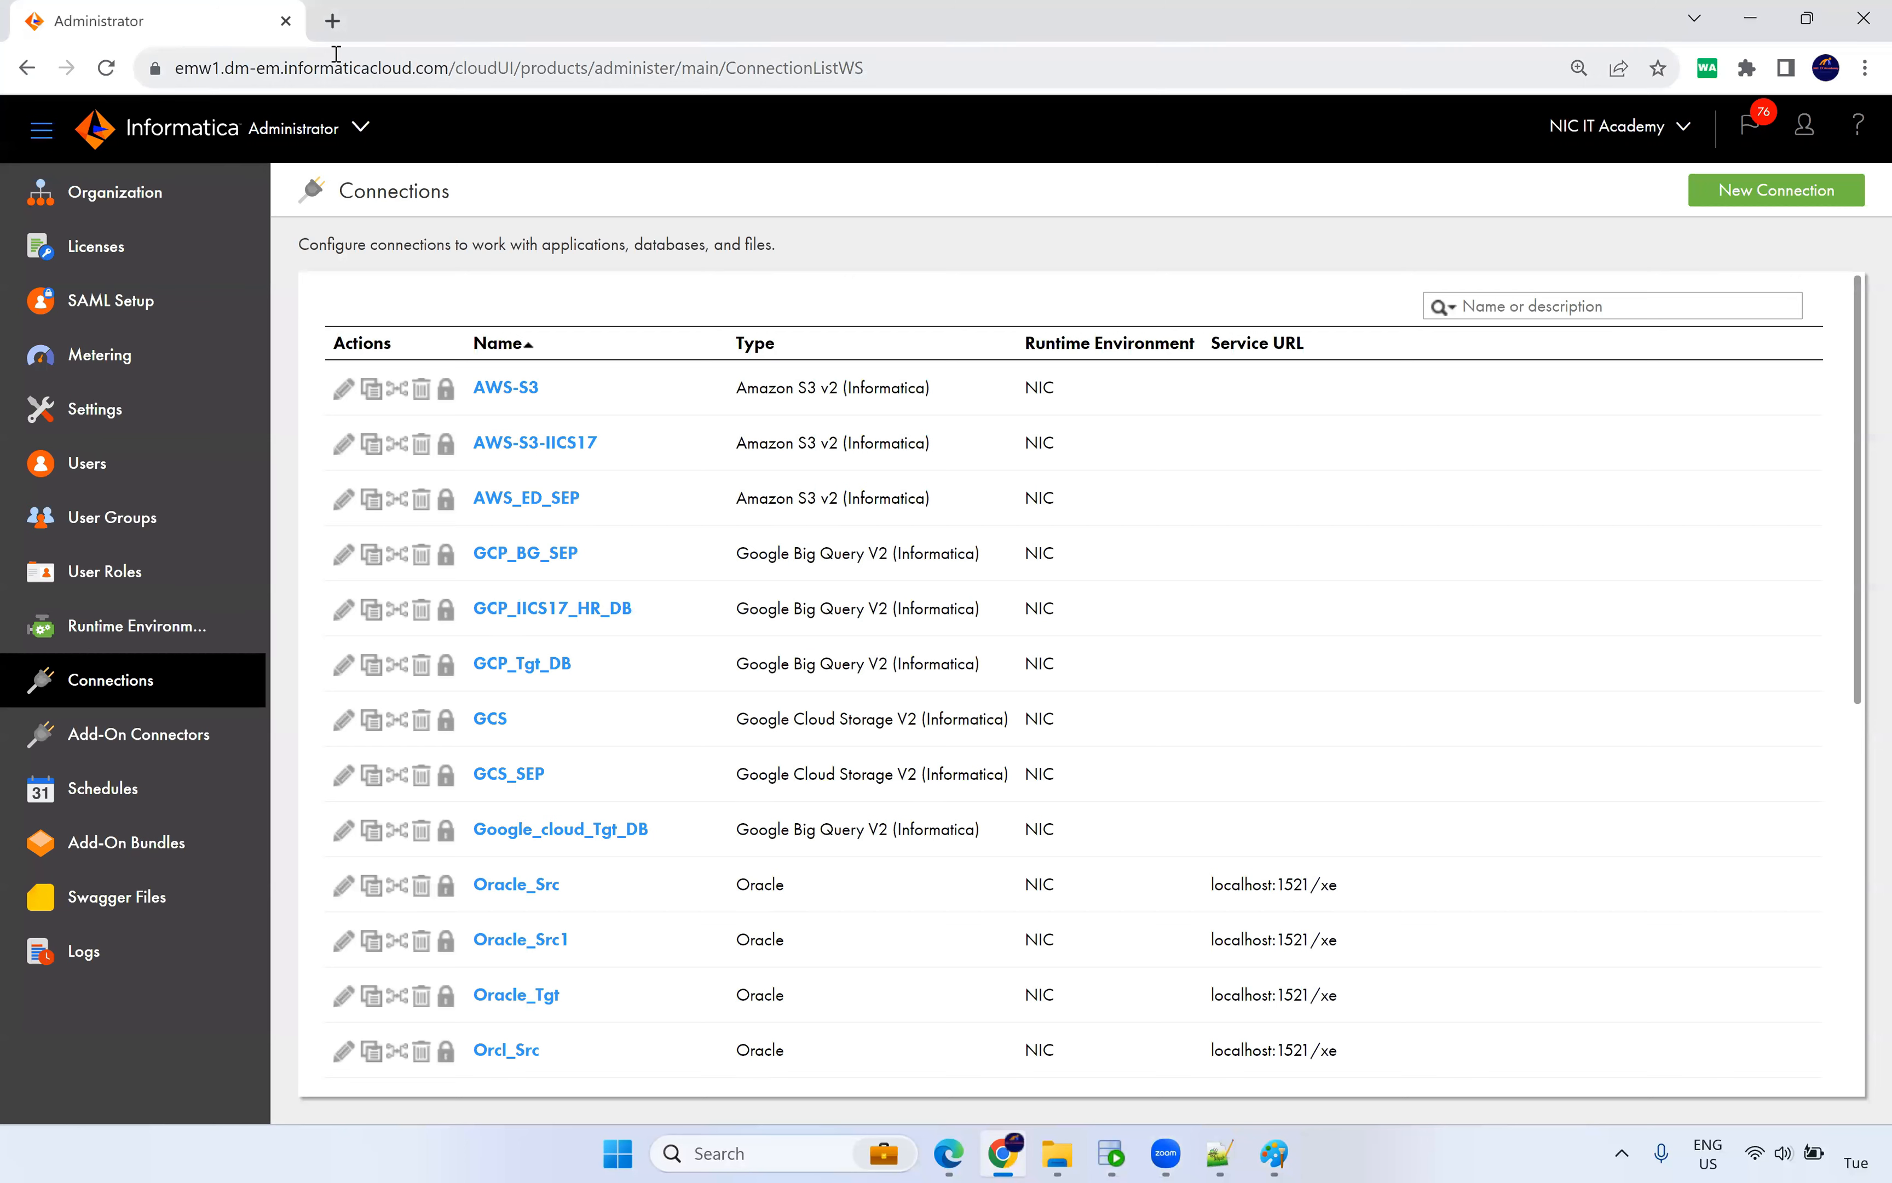
mouse_move(1275, 1157)
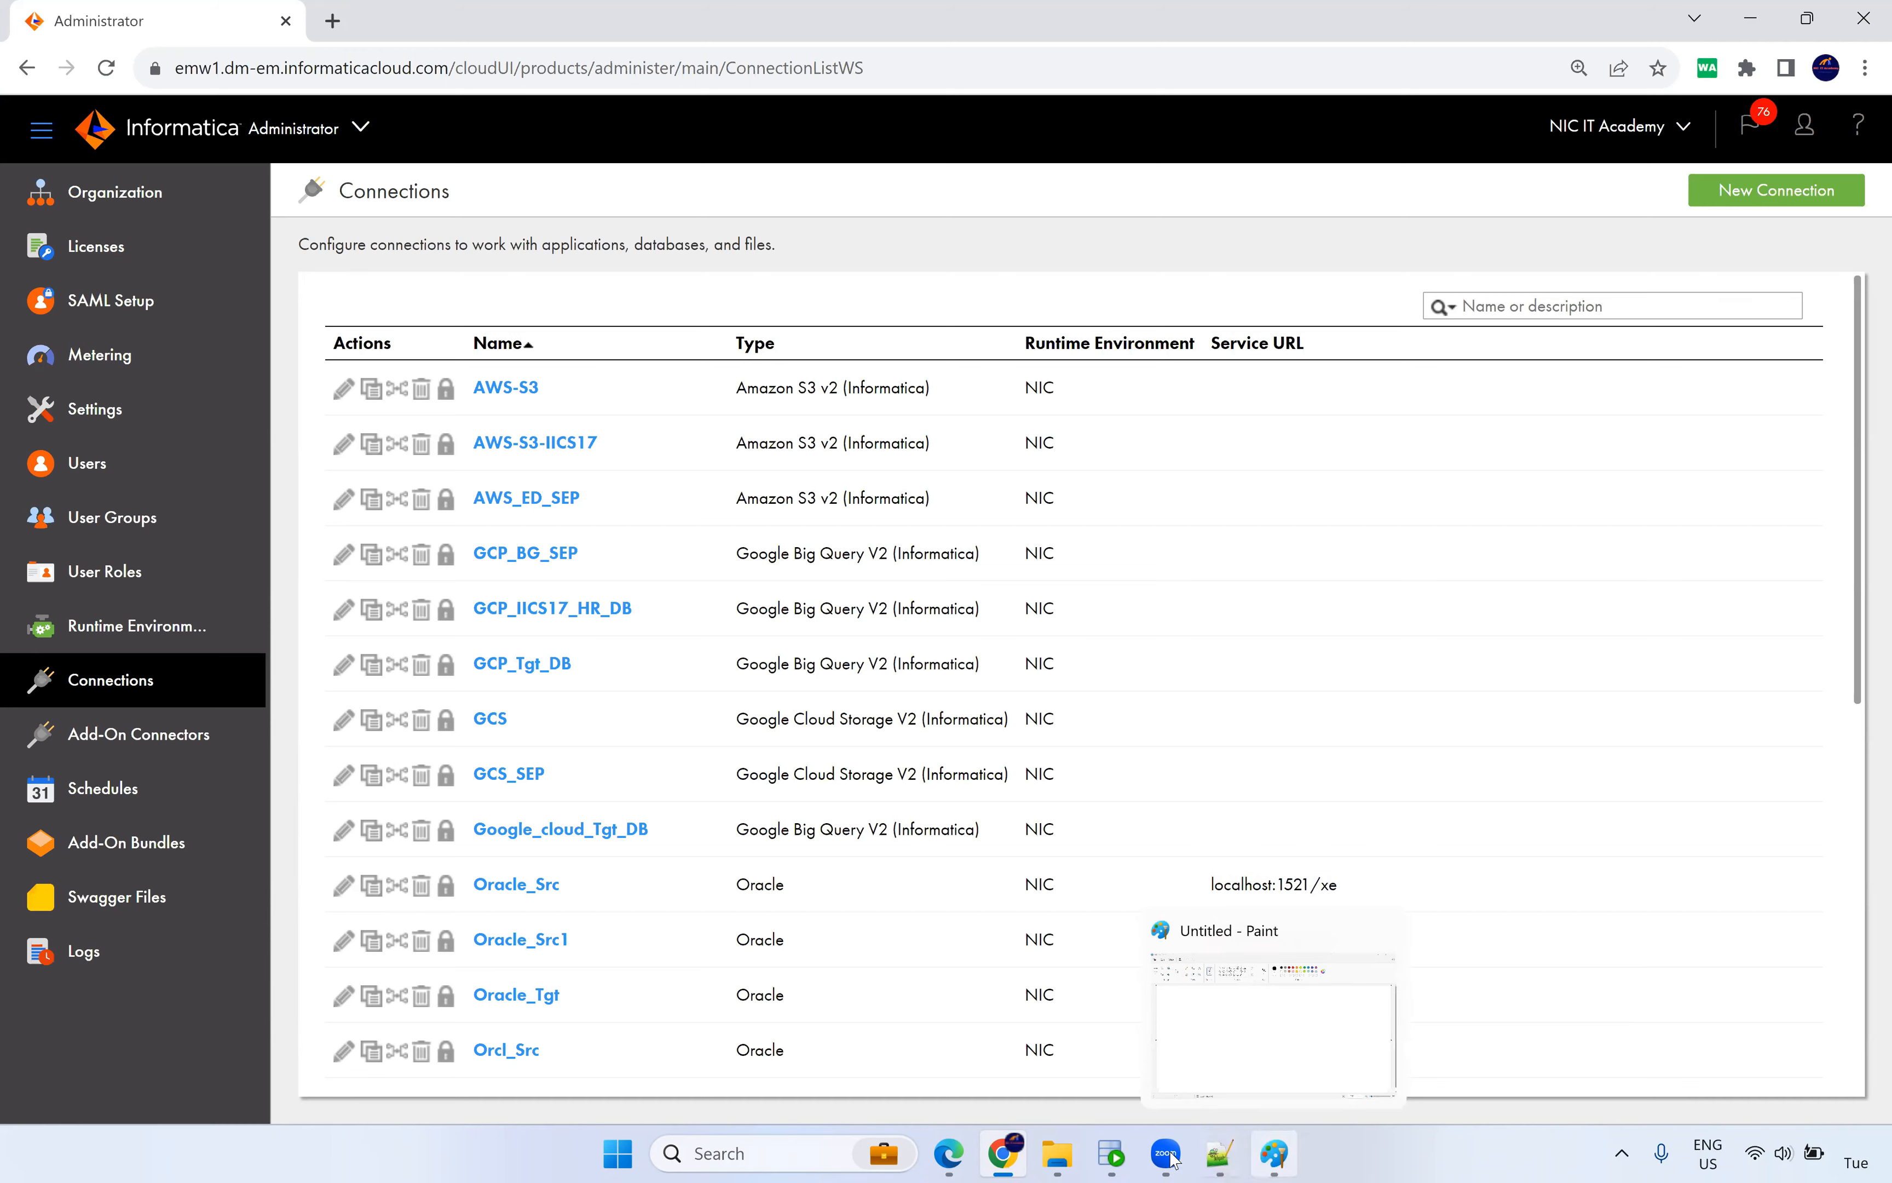
left_click(951, 1156)
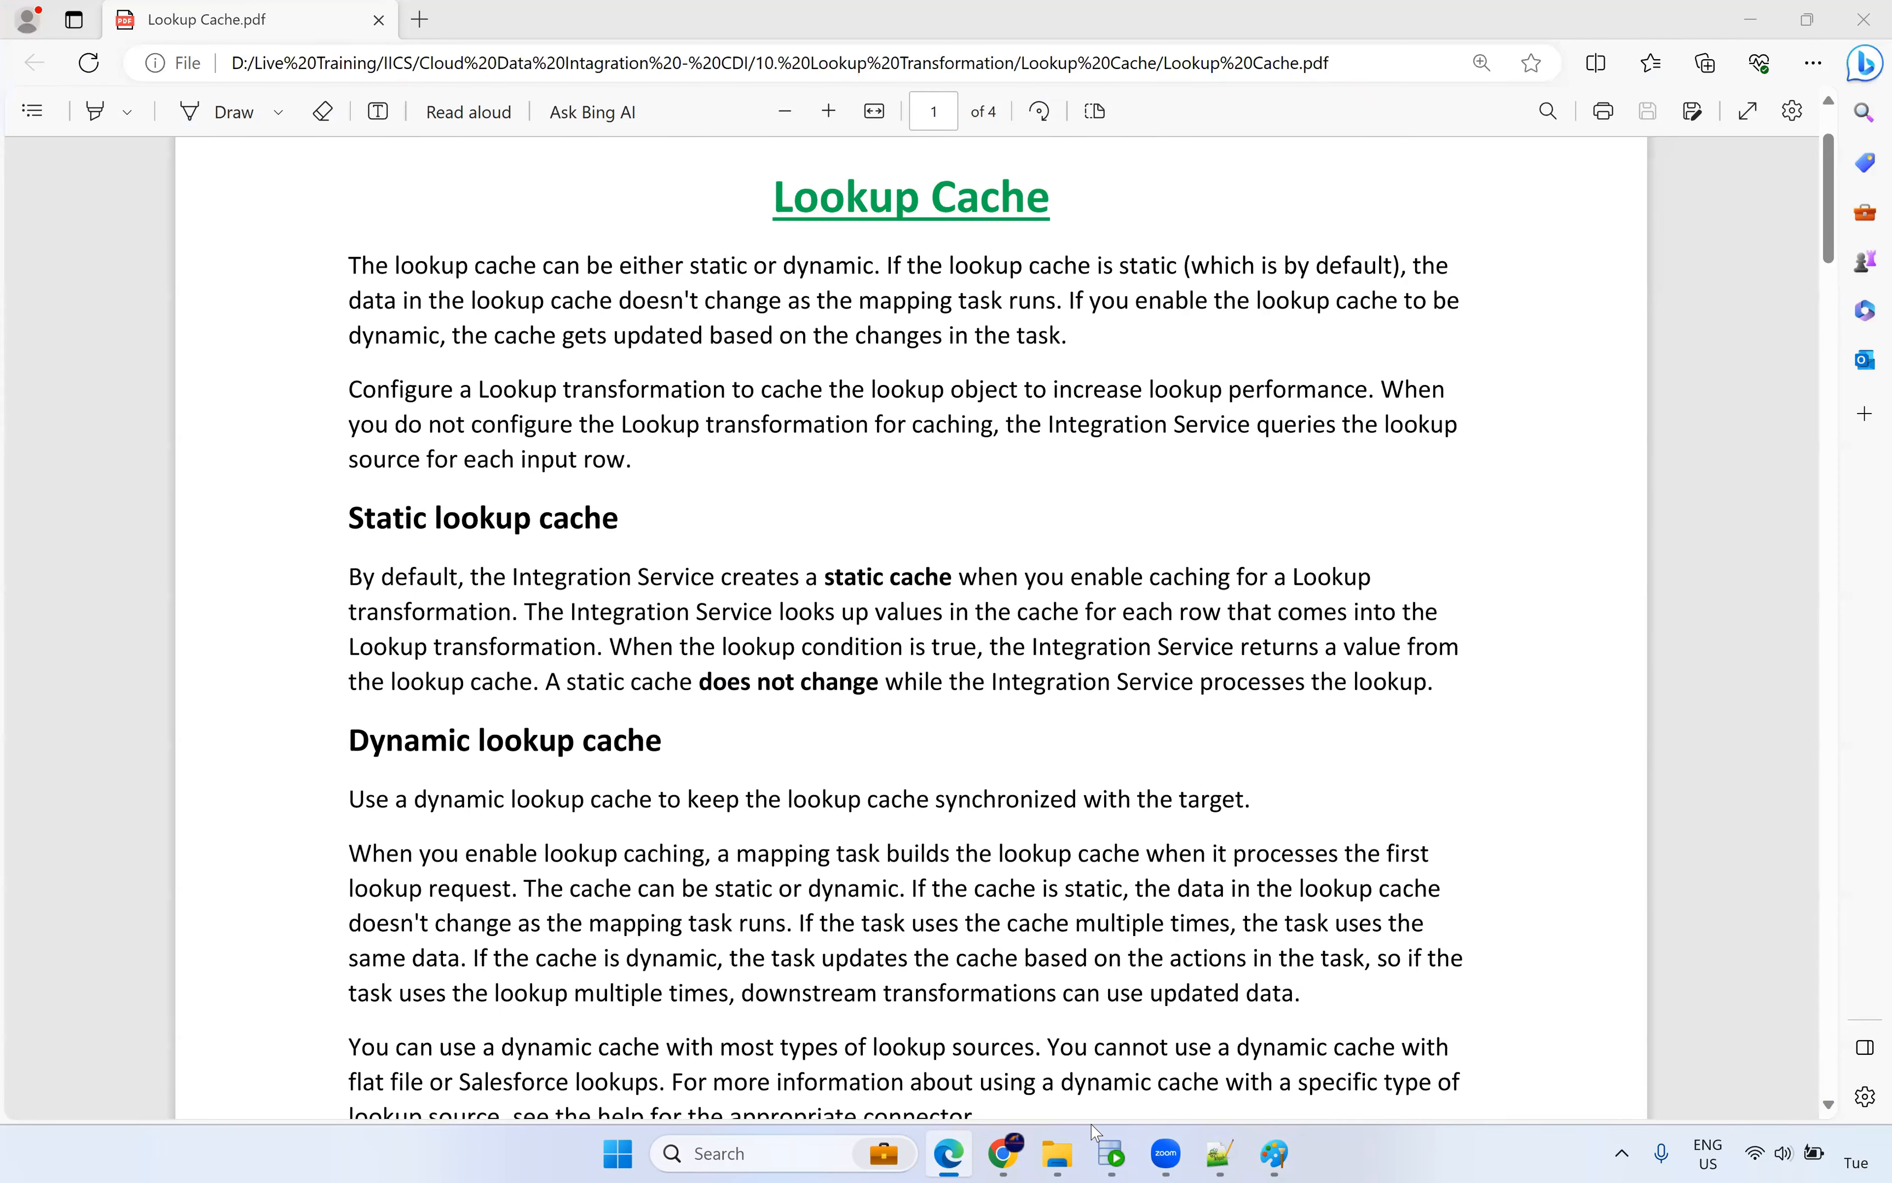
left_click(1276, 1156)
Draw three rounded boxes at the left, right and top centre of the canvas.
left_click(643, 115)
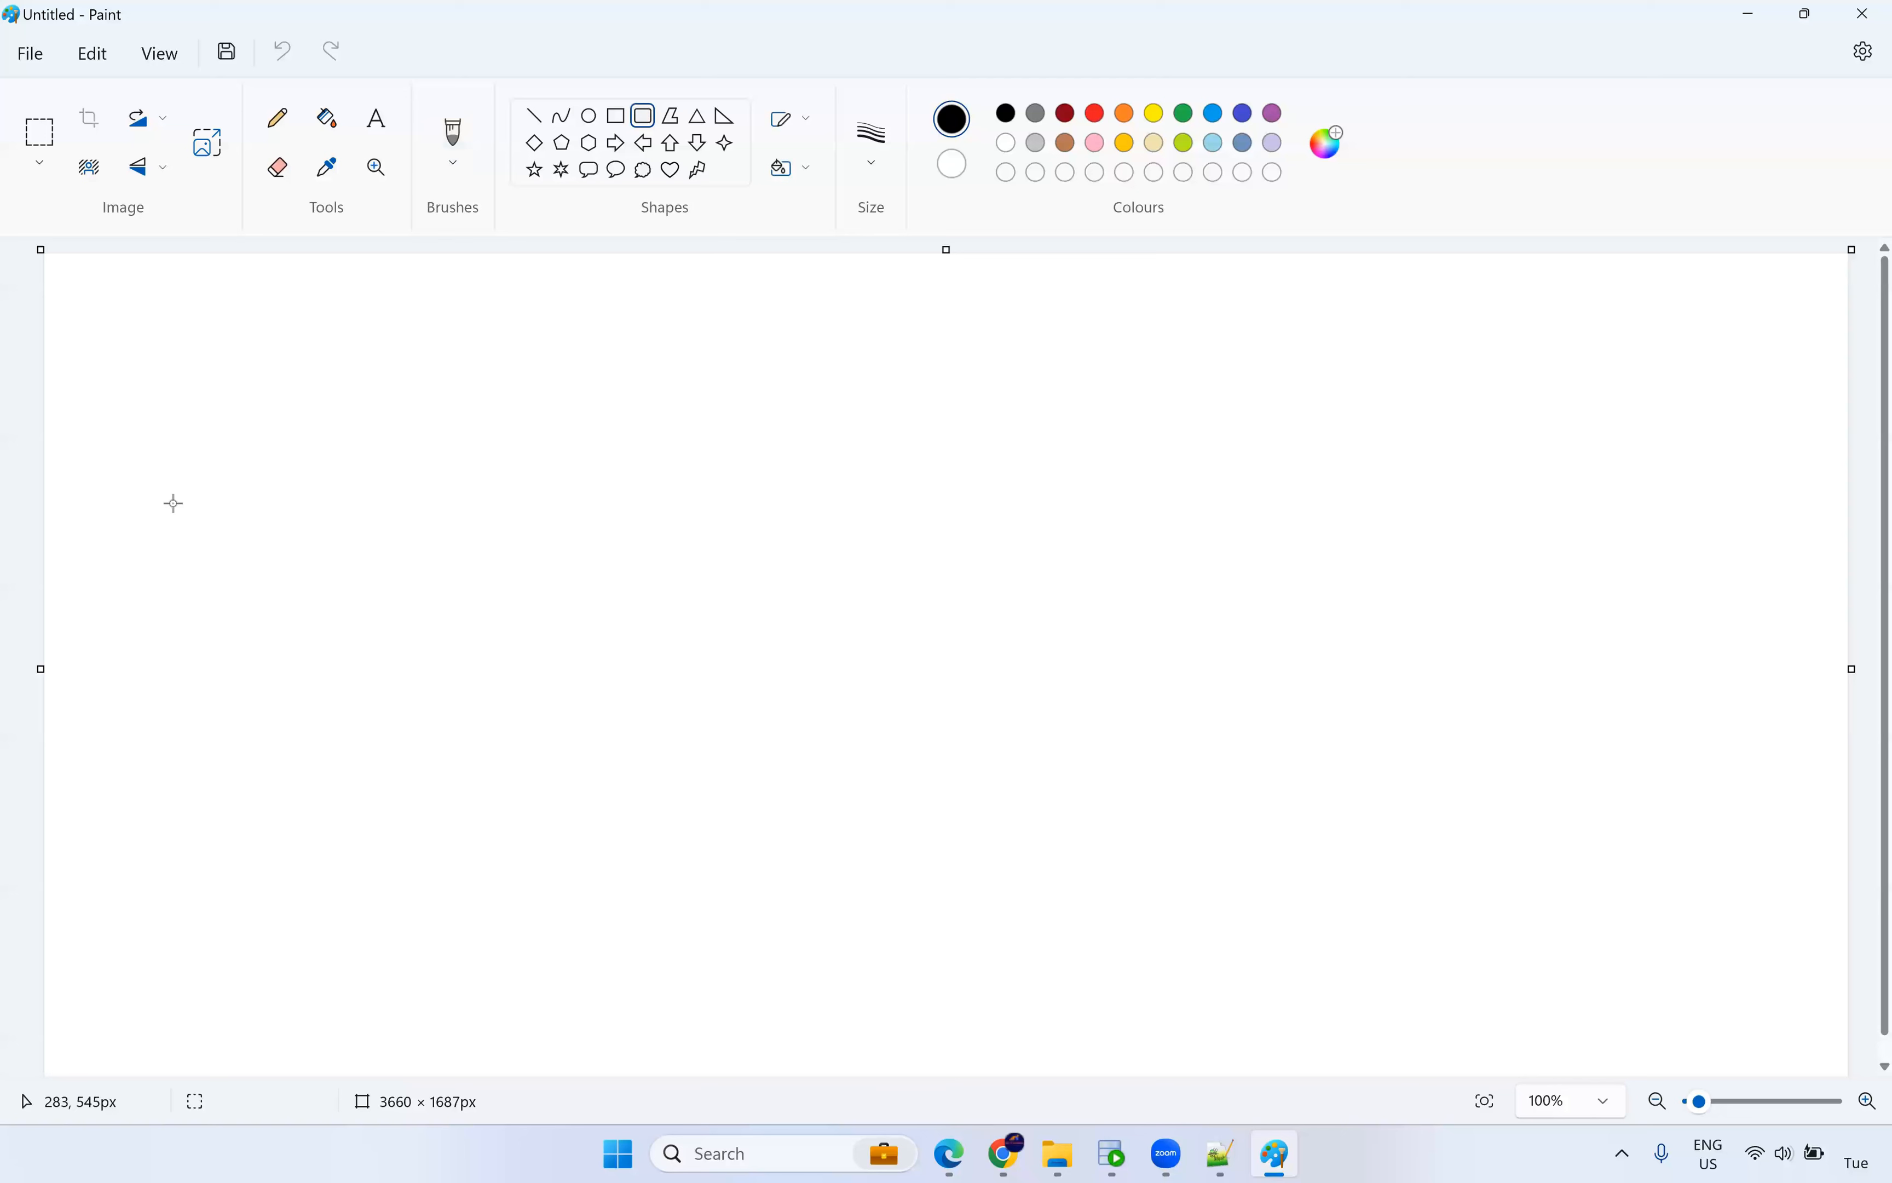
left_click_drag(154, 446, 404, 803)
left_click_drag(289, 644, 316, 695)
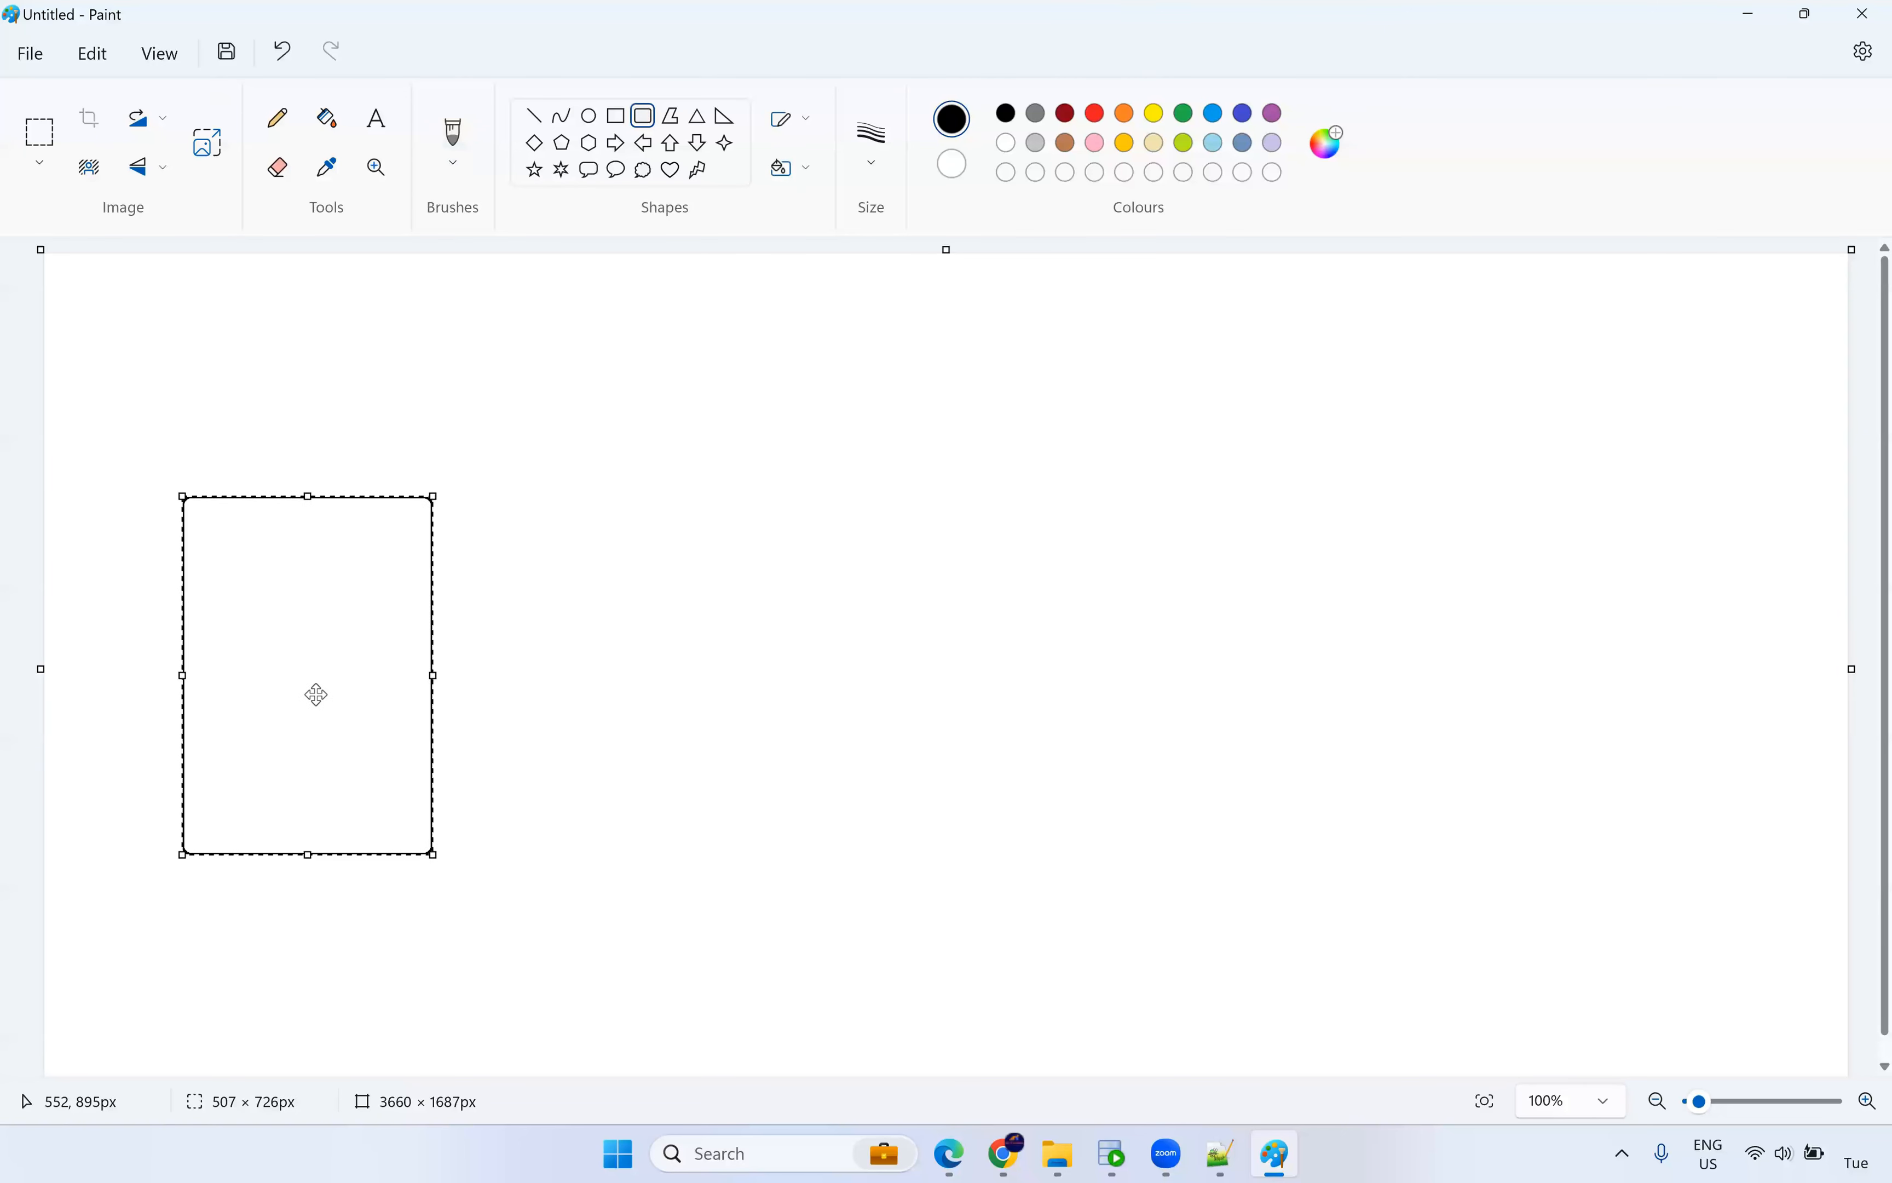
left_click_drag(1392, 452, 1658, 838)
left_click(933, 495)
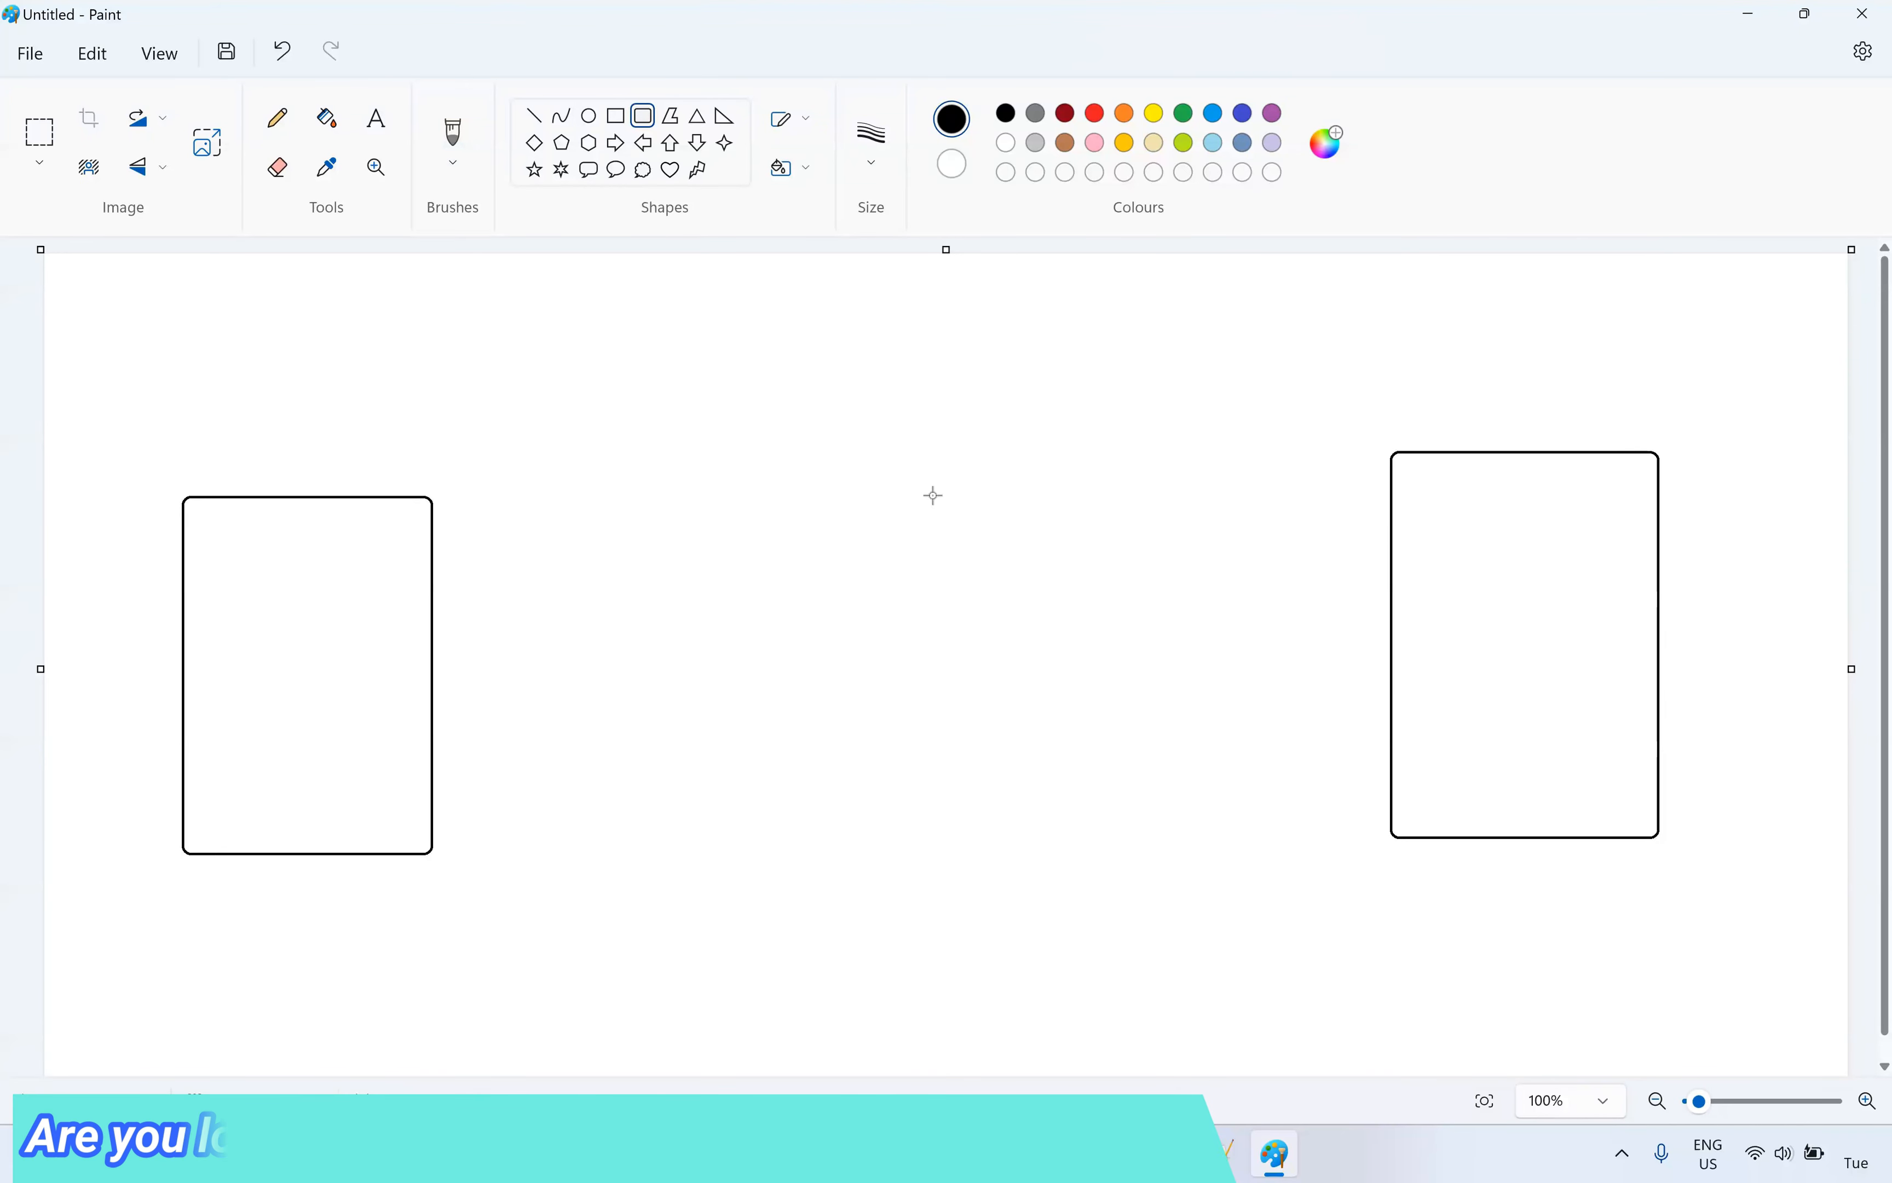
left_click_drag(722, 329, 1058, 512)
left_click_drag(916, 427, 913, 403)
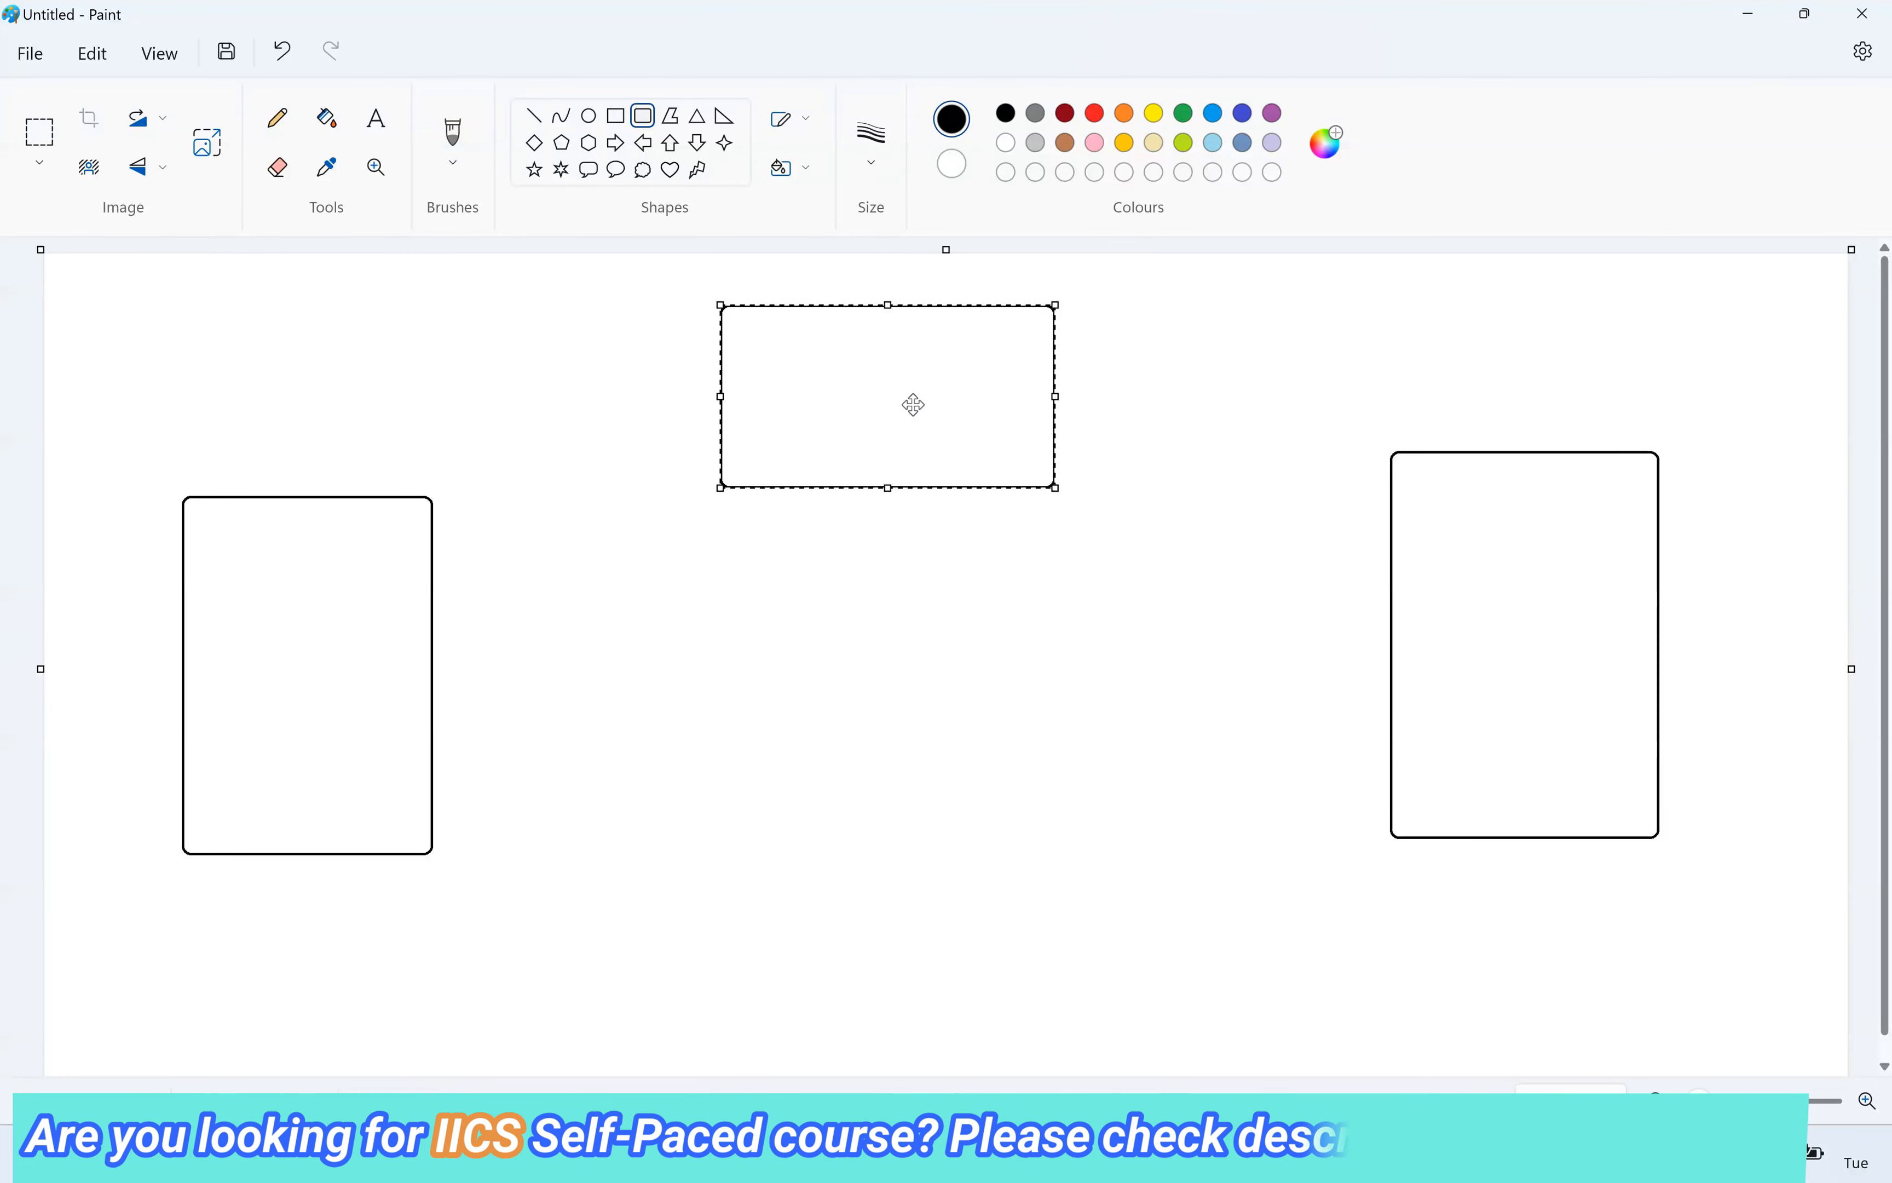
left_click(1105, 452)
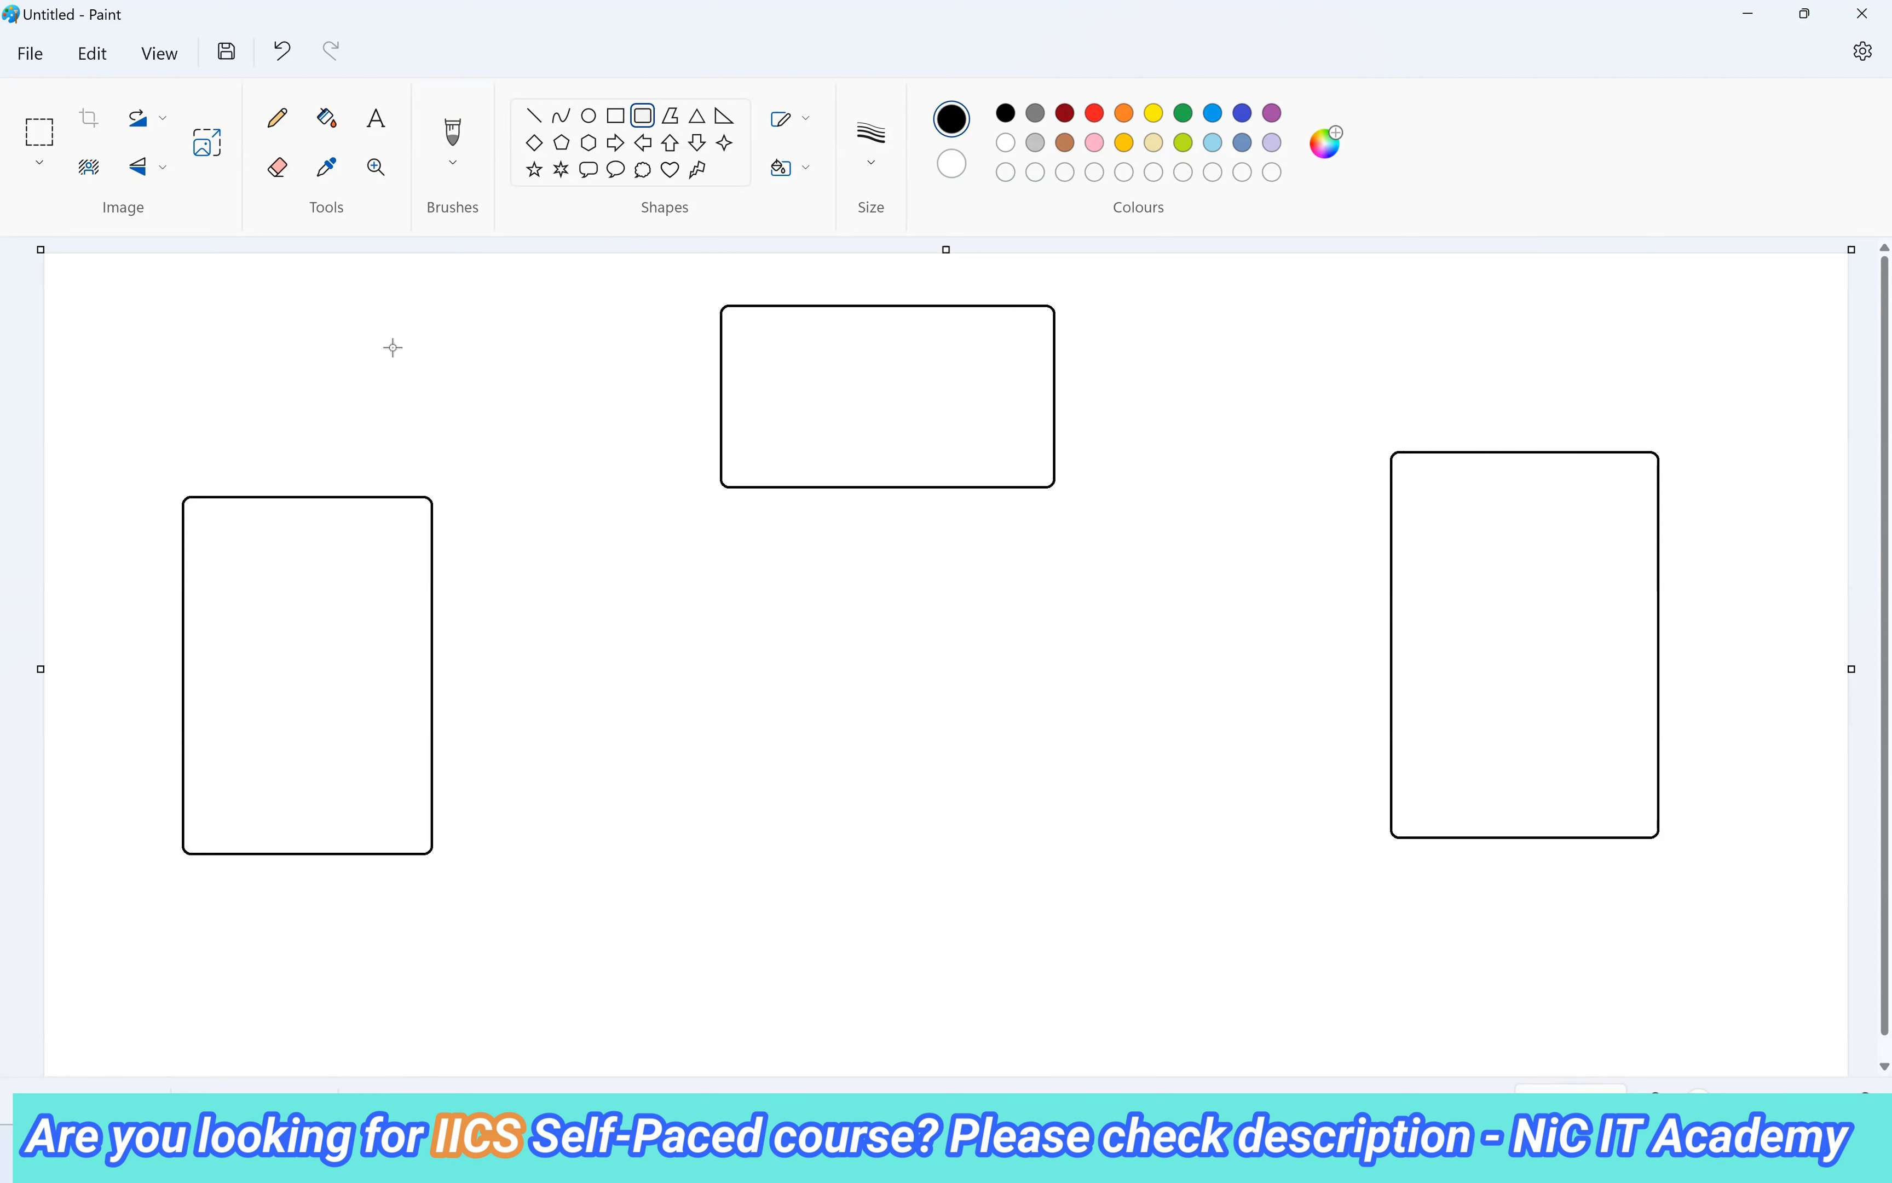
Draw a straight horizontal line across the lower middle between the side boxes.
left_click(283, 125)
left_click(533, 116)
left_click_drag(480, 860, 1330, 860)
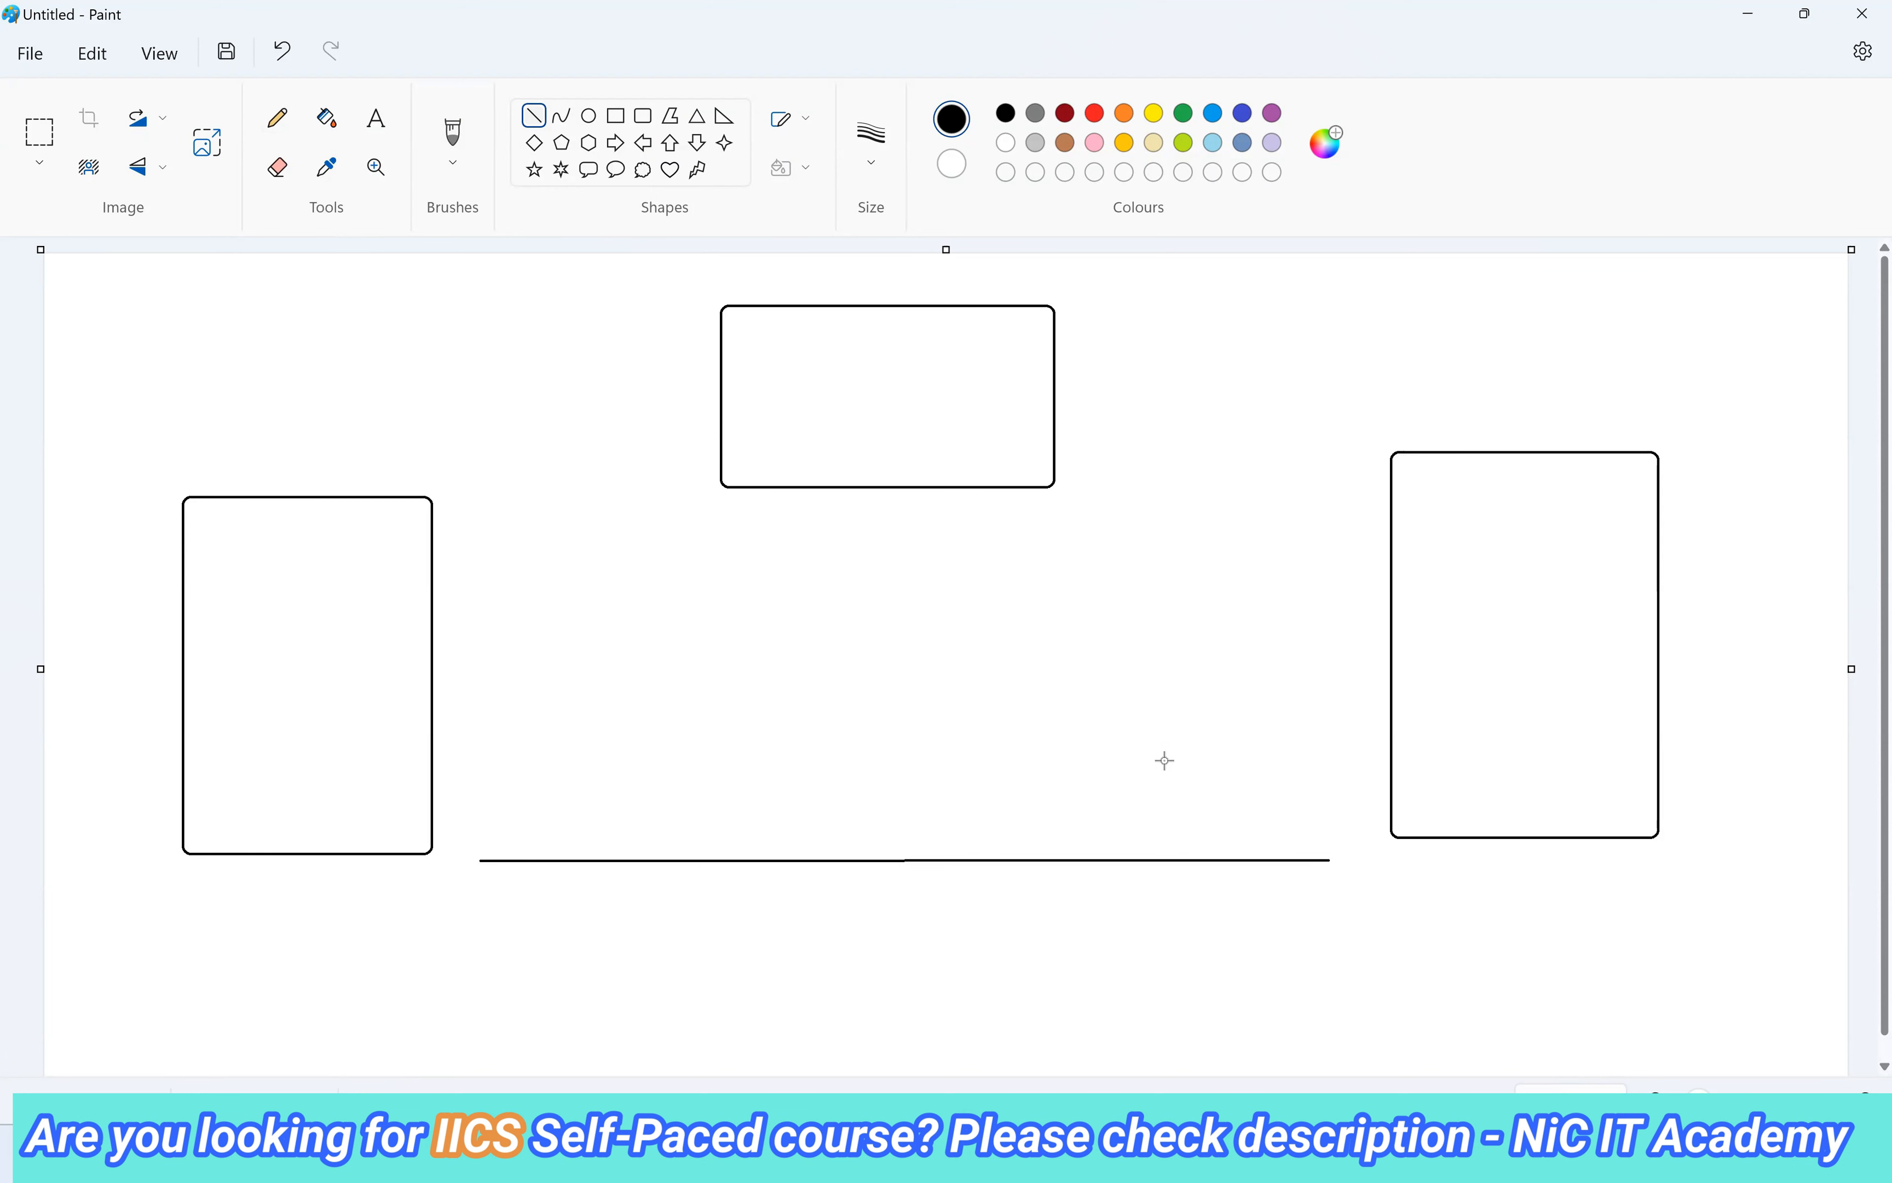
Write the note '1) Parameter & Variable' at the canvas top-left.
left_click(328, 121)
left_click(376, 119)
left_click(169, 308)
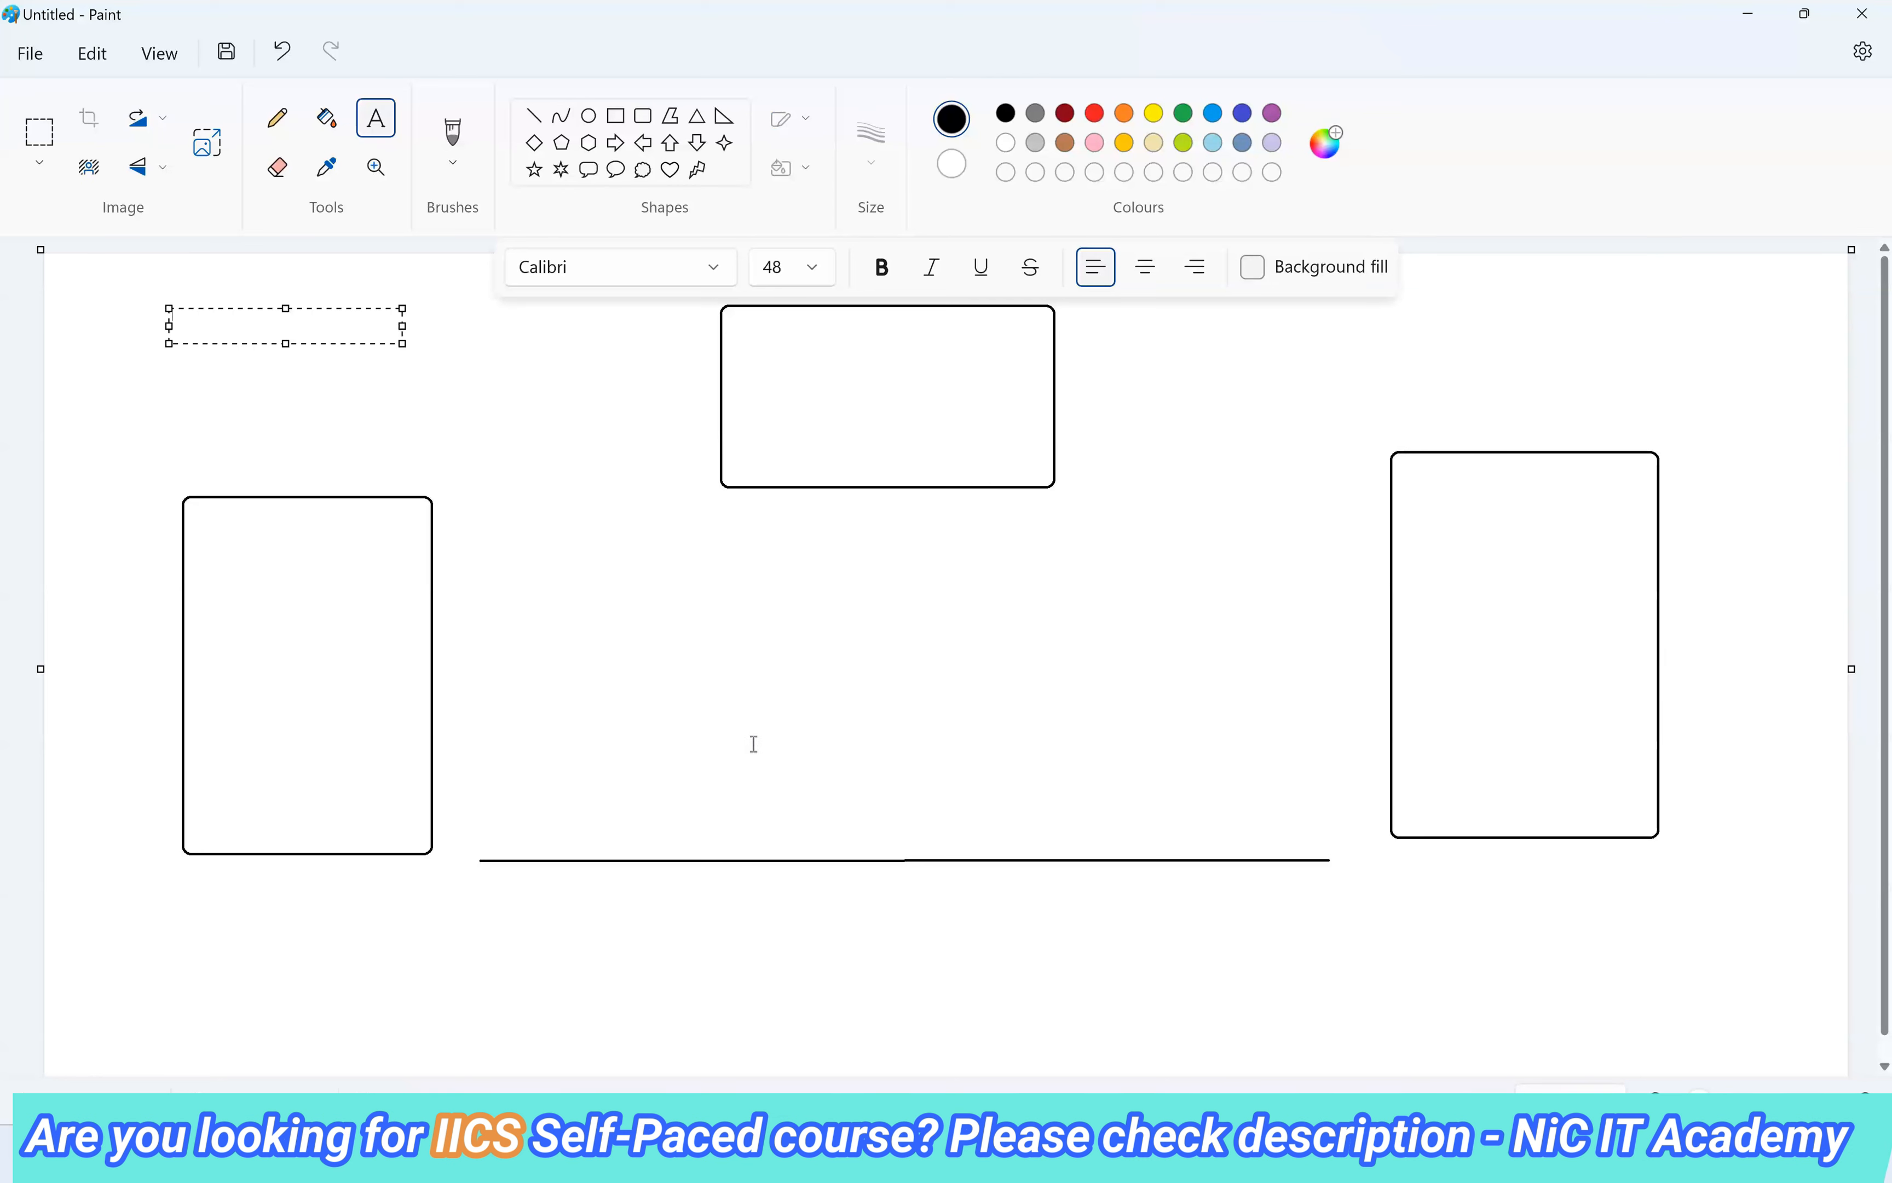
type("1) ")
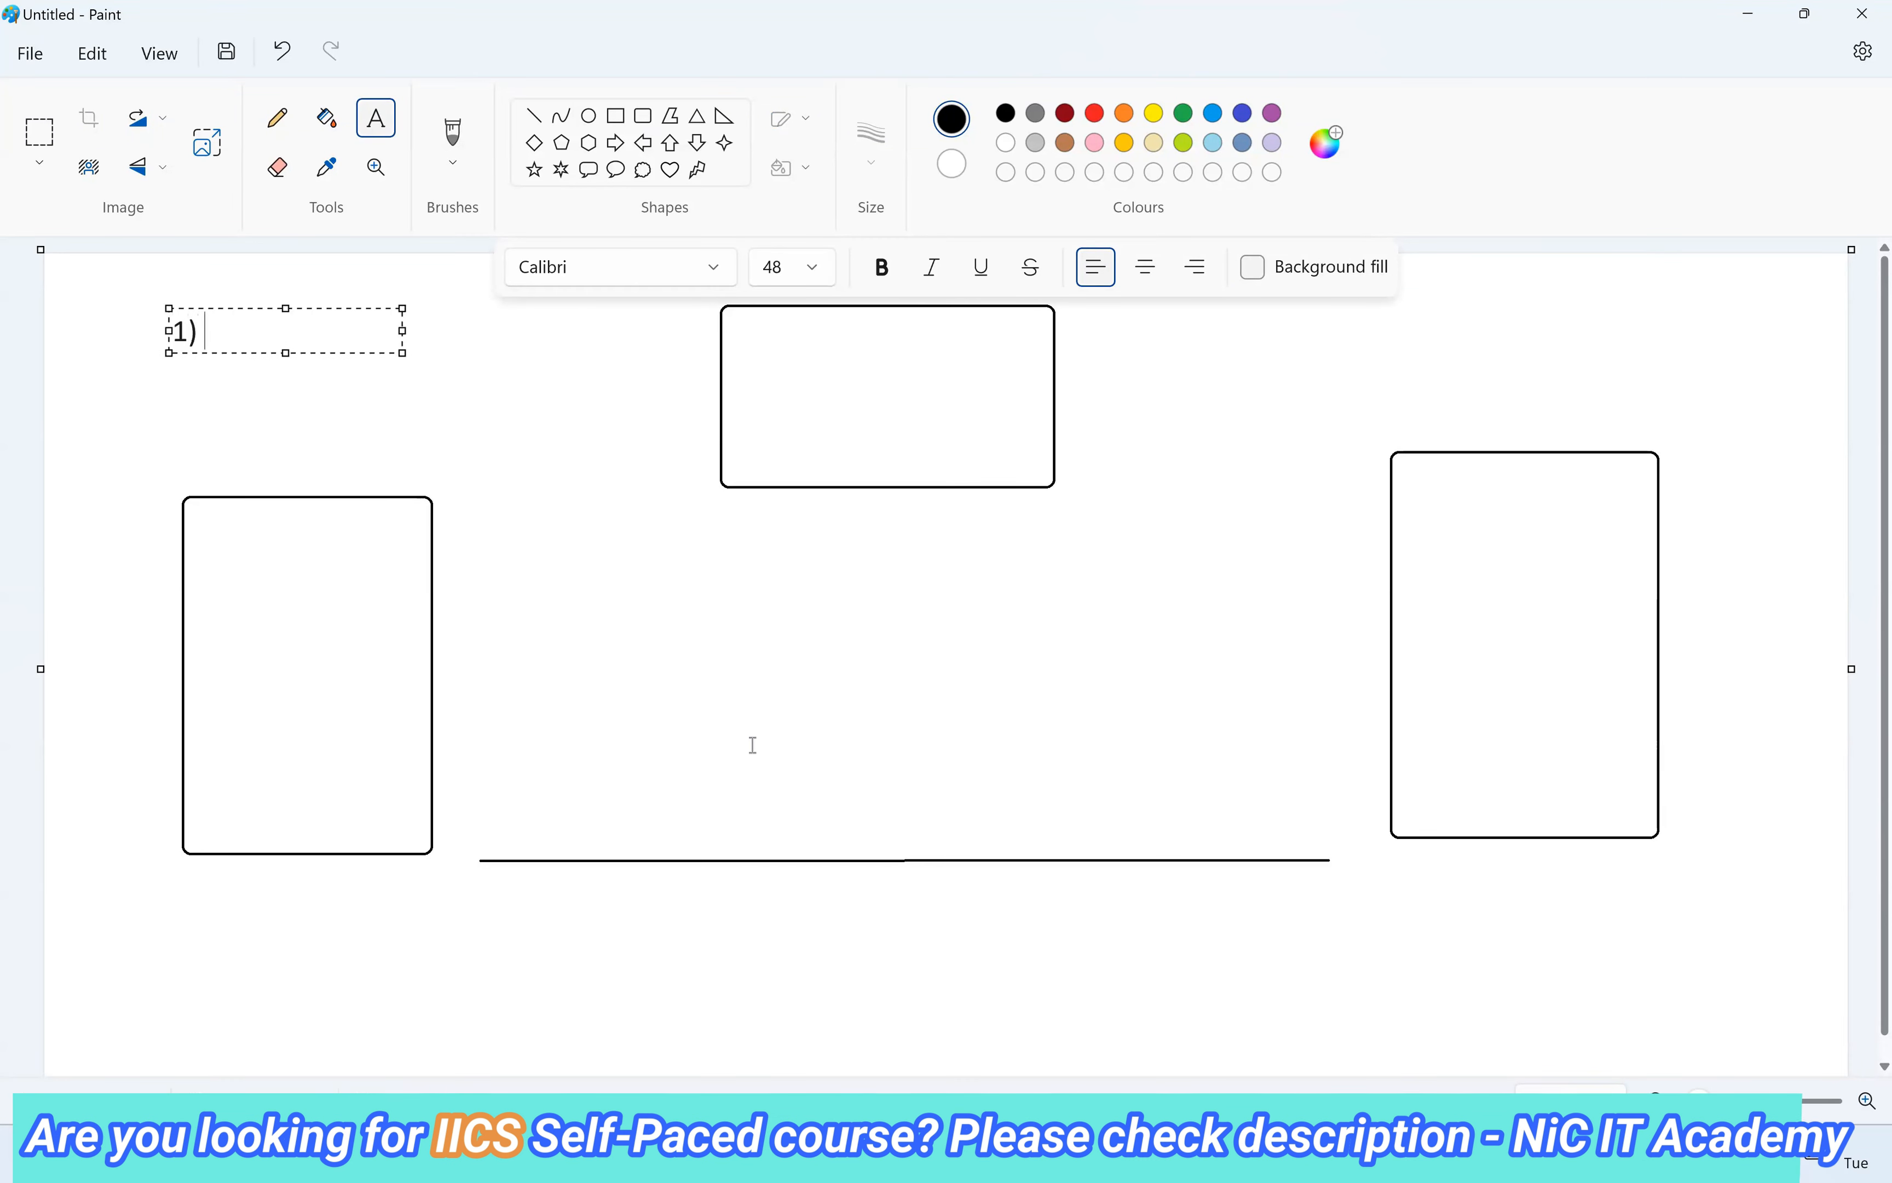
type("Parameter ")
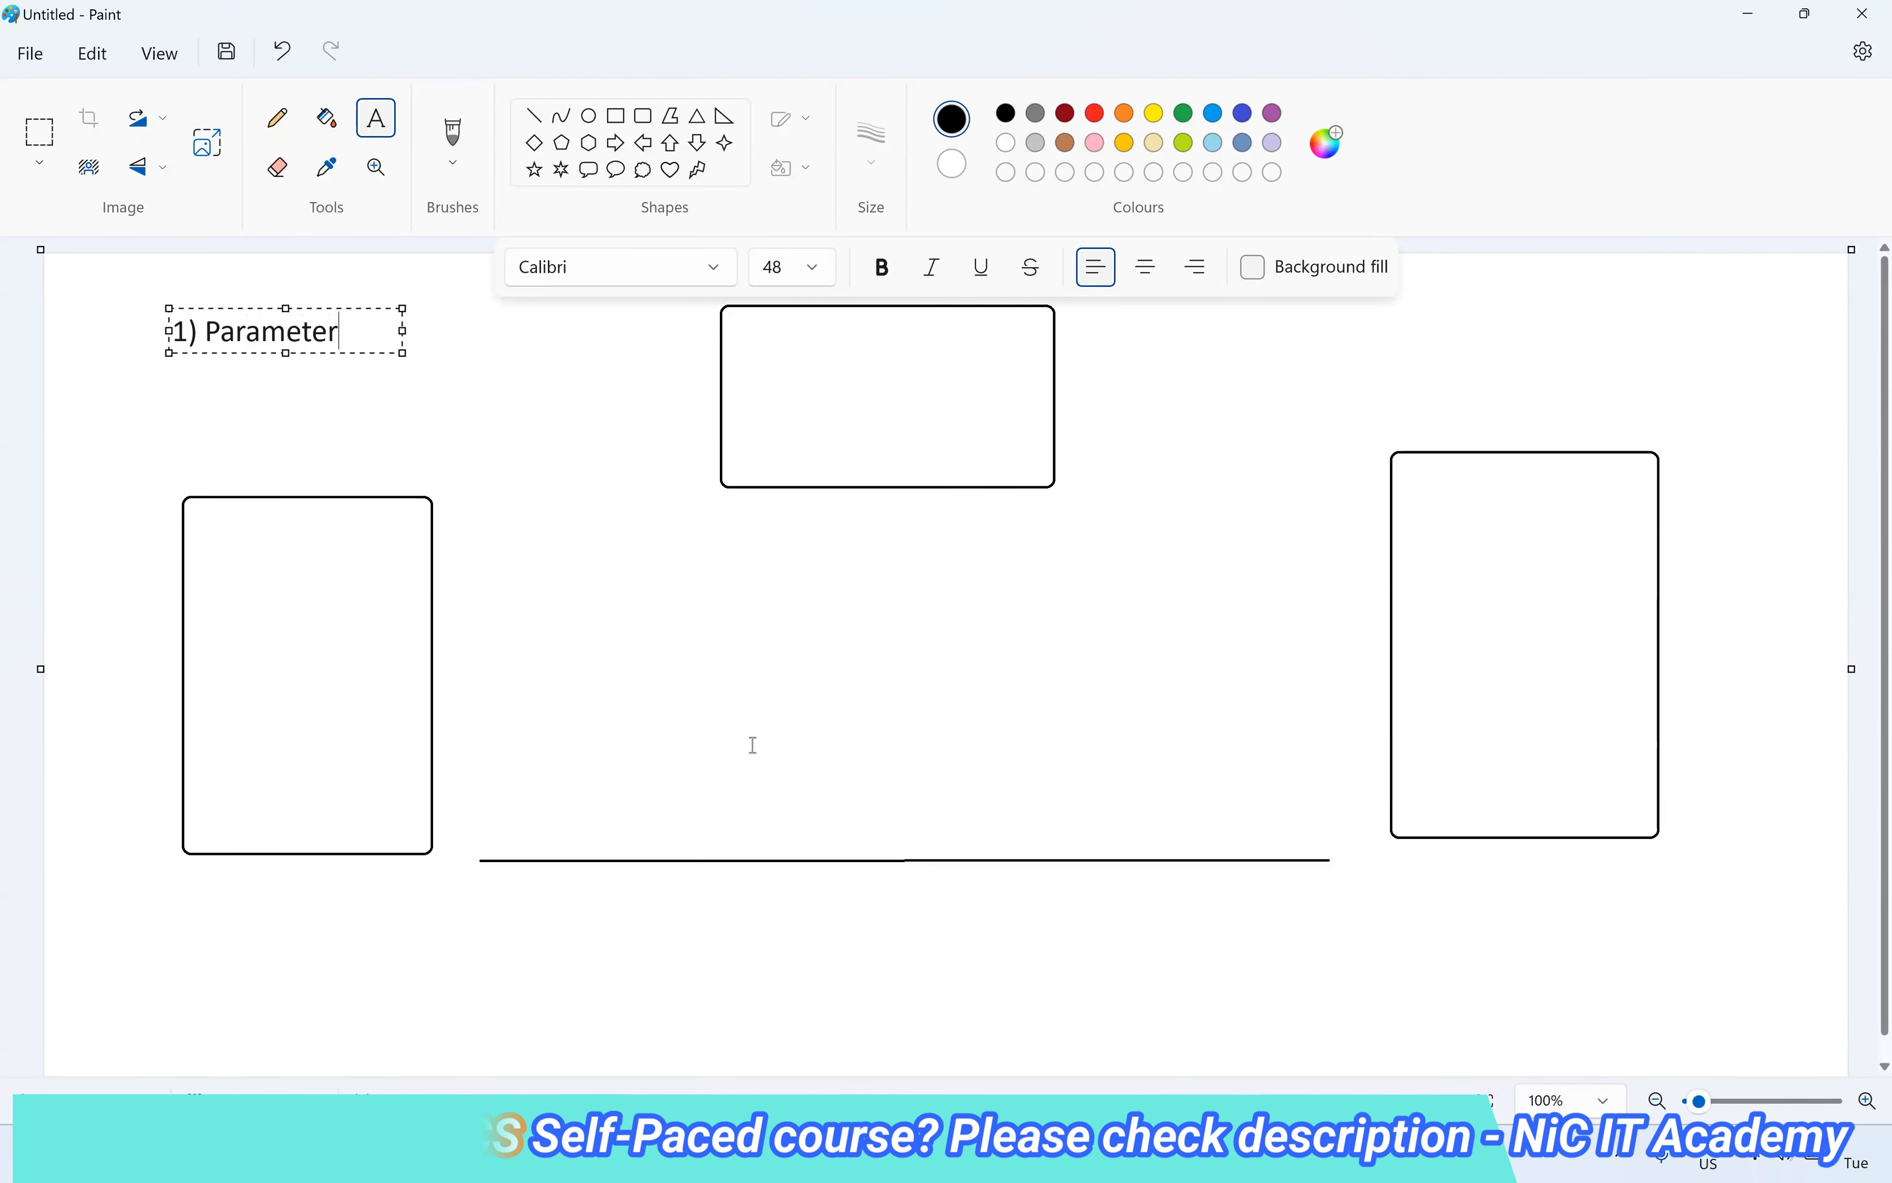
type("&")
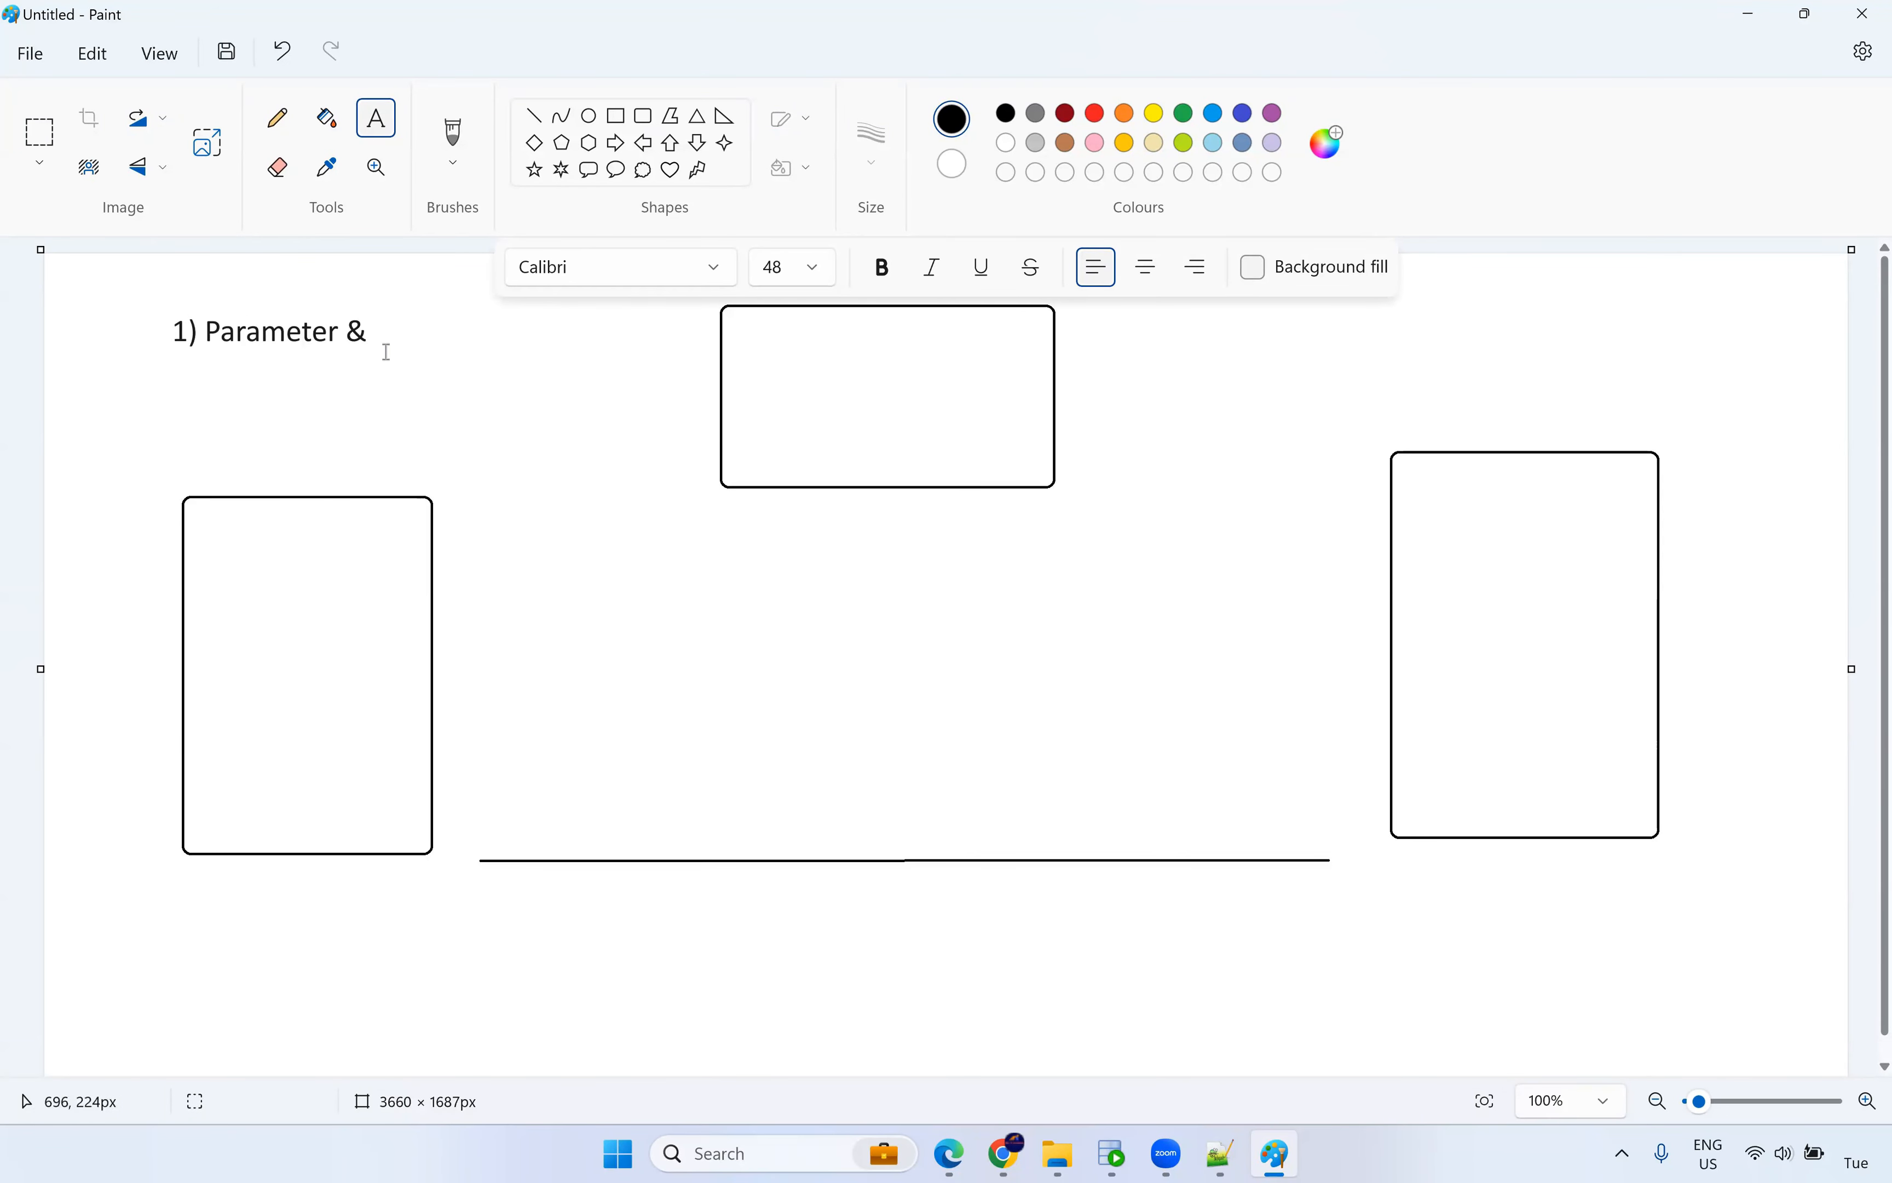
left_click(373, 331)
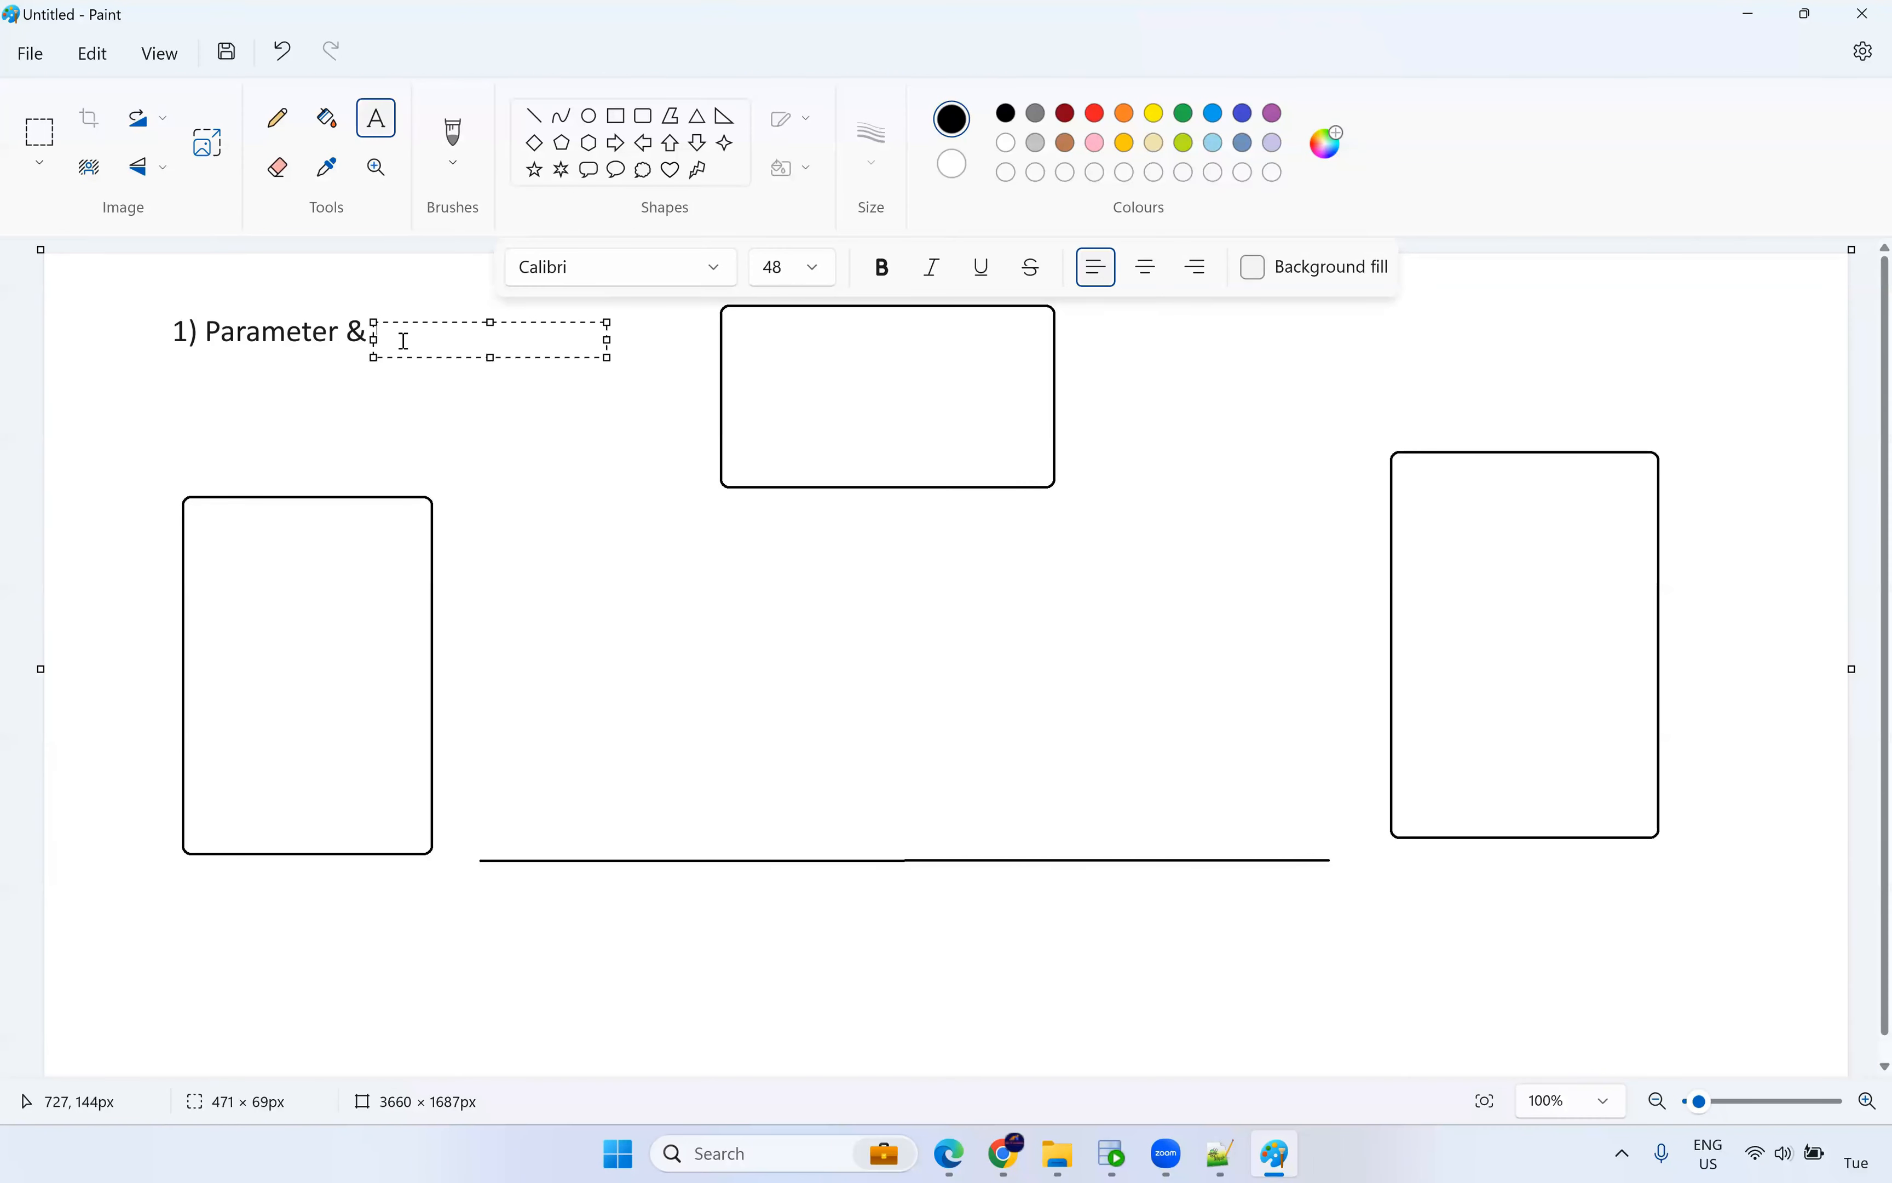
type("V")
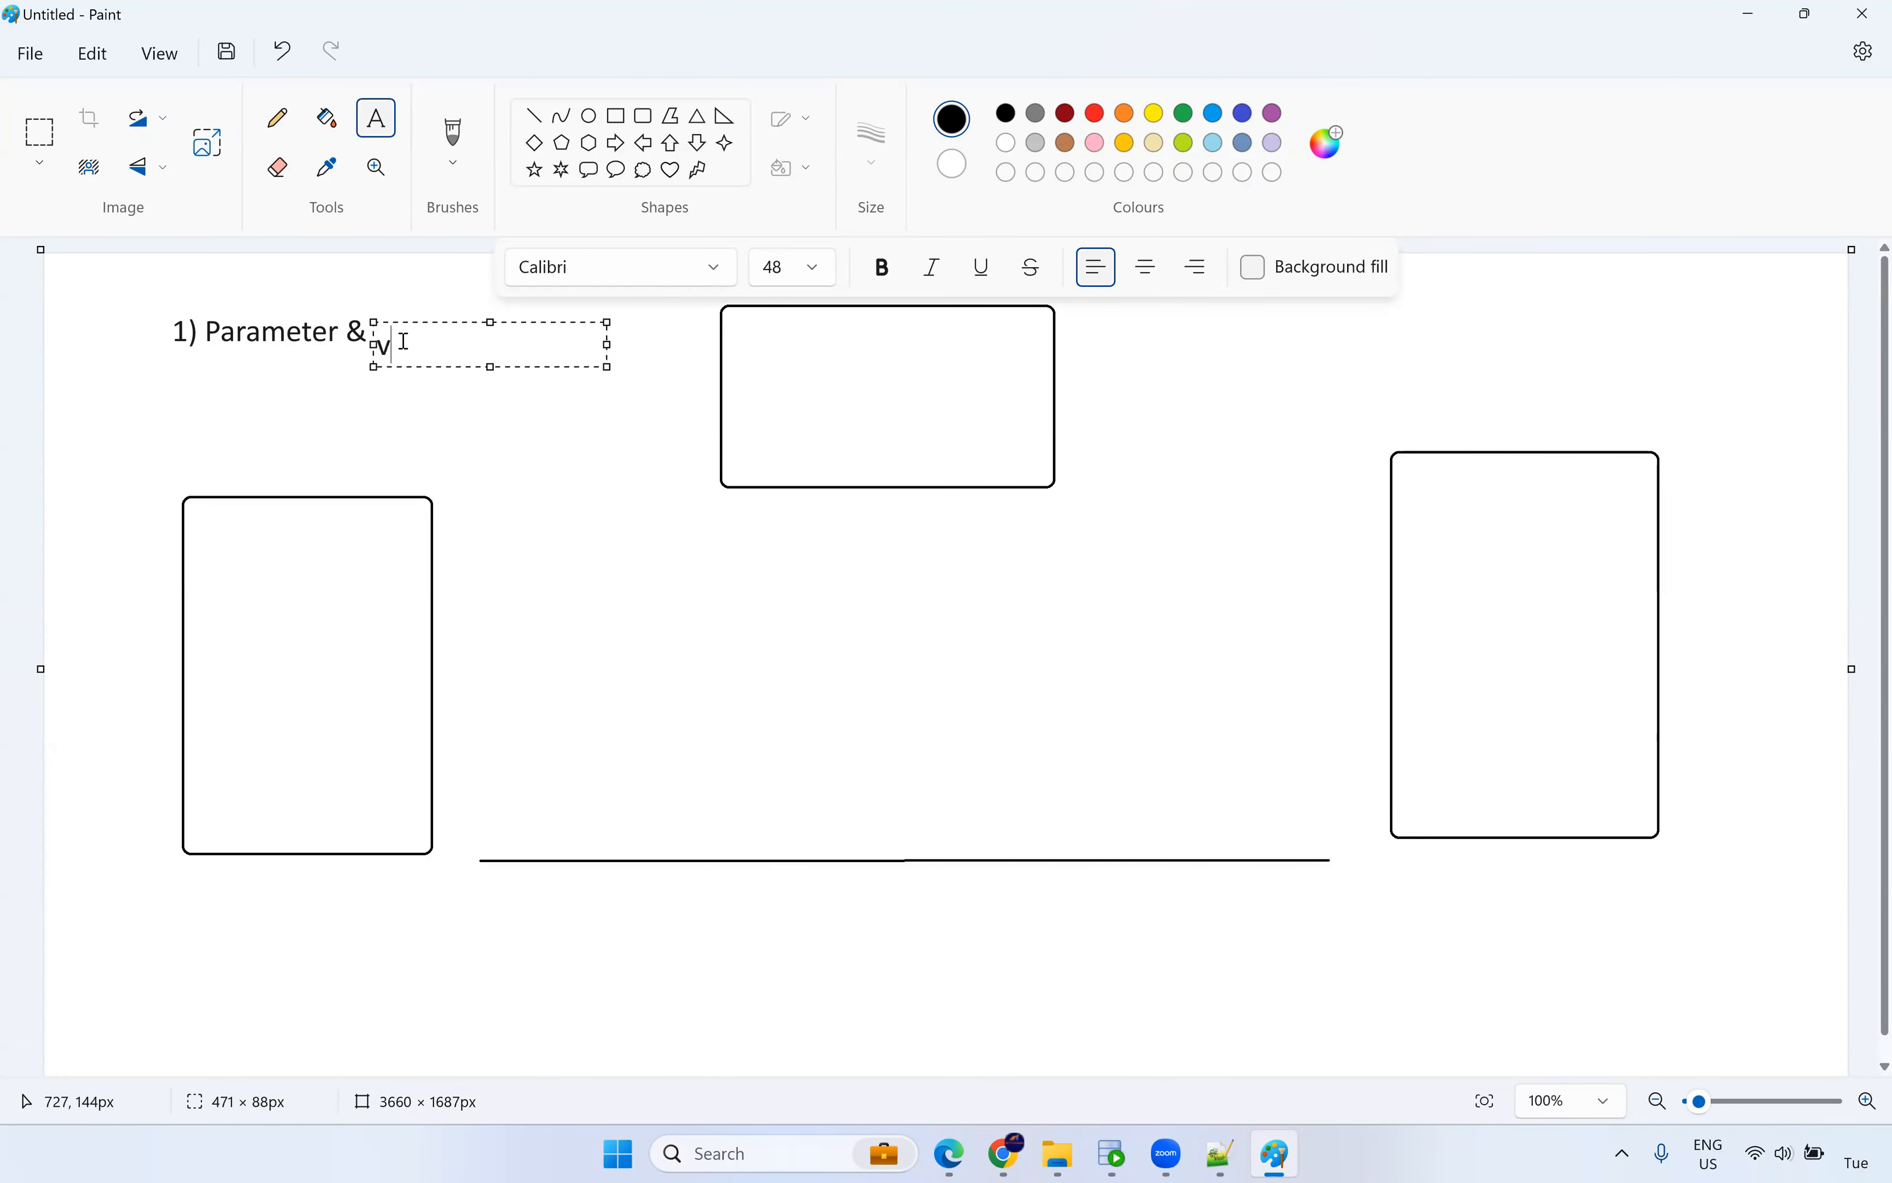
type("Variable")
left_click(423, 315)
left_click(384, 373)
key("ctrl+z")
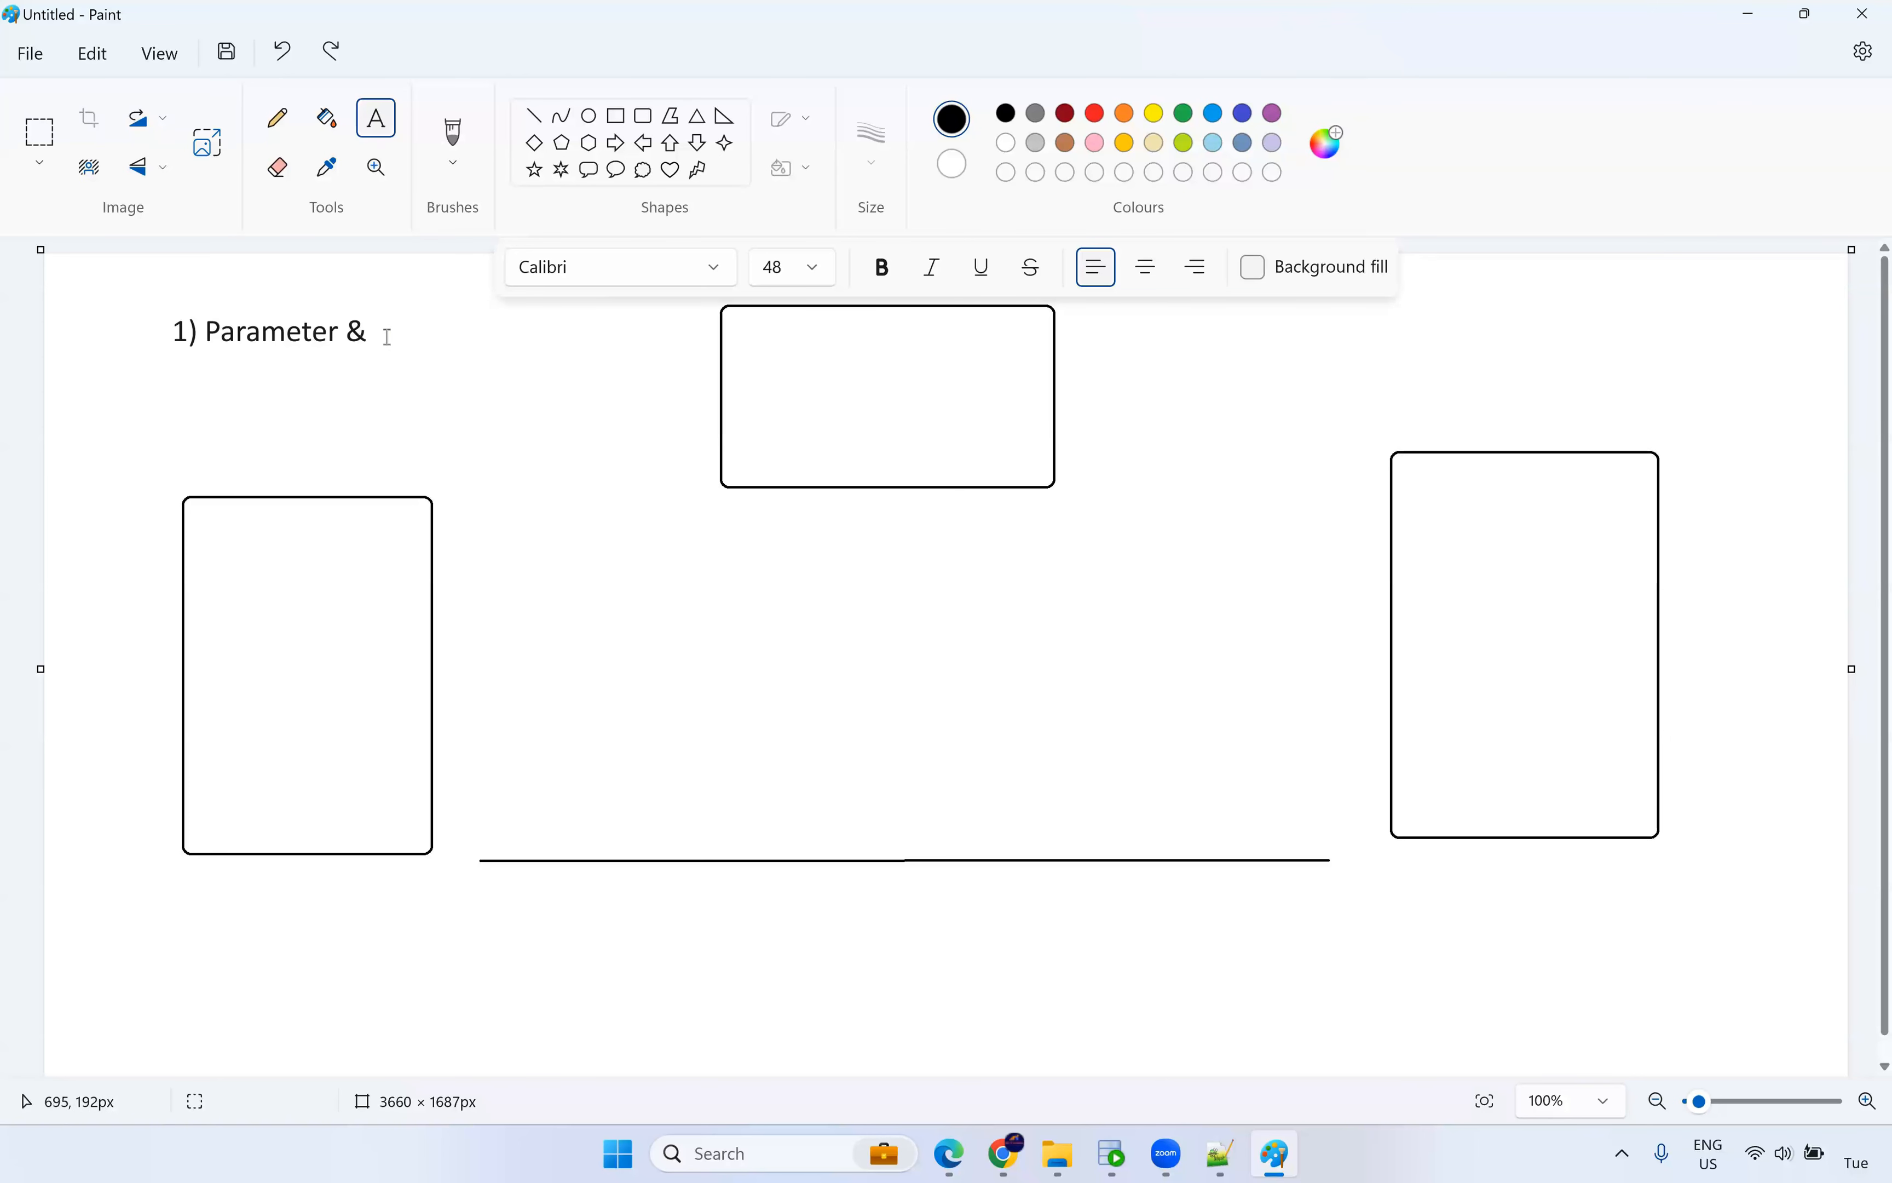
left_click(376, 327)
left_click(406, 317)
type("Variable")
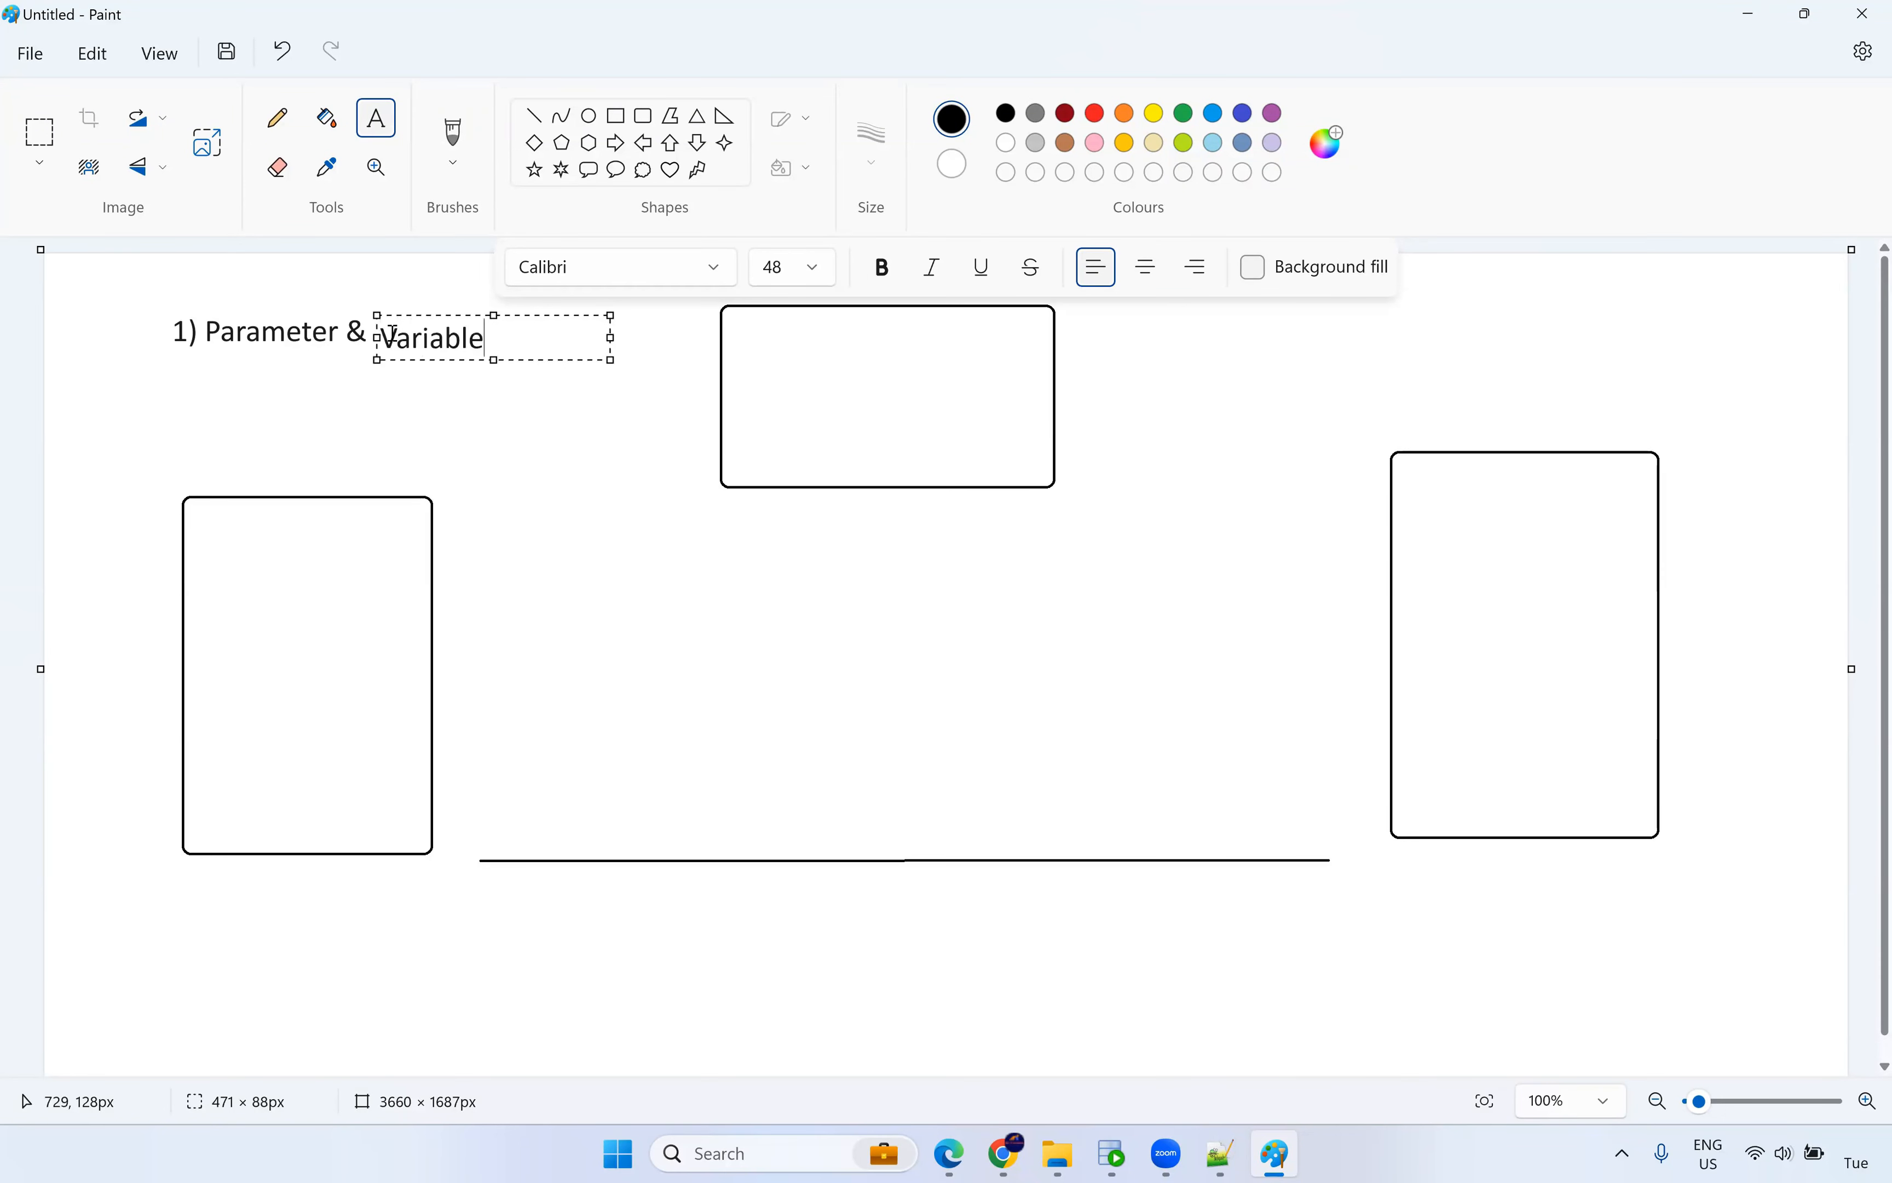
left_click_drag(402, 310, 400, 308)
left_click(371, 392)
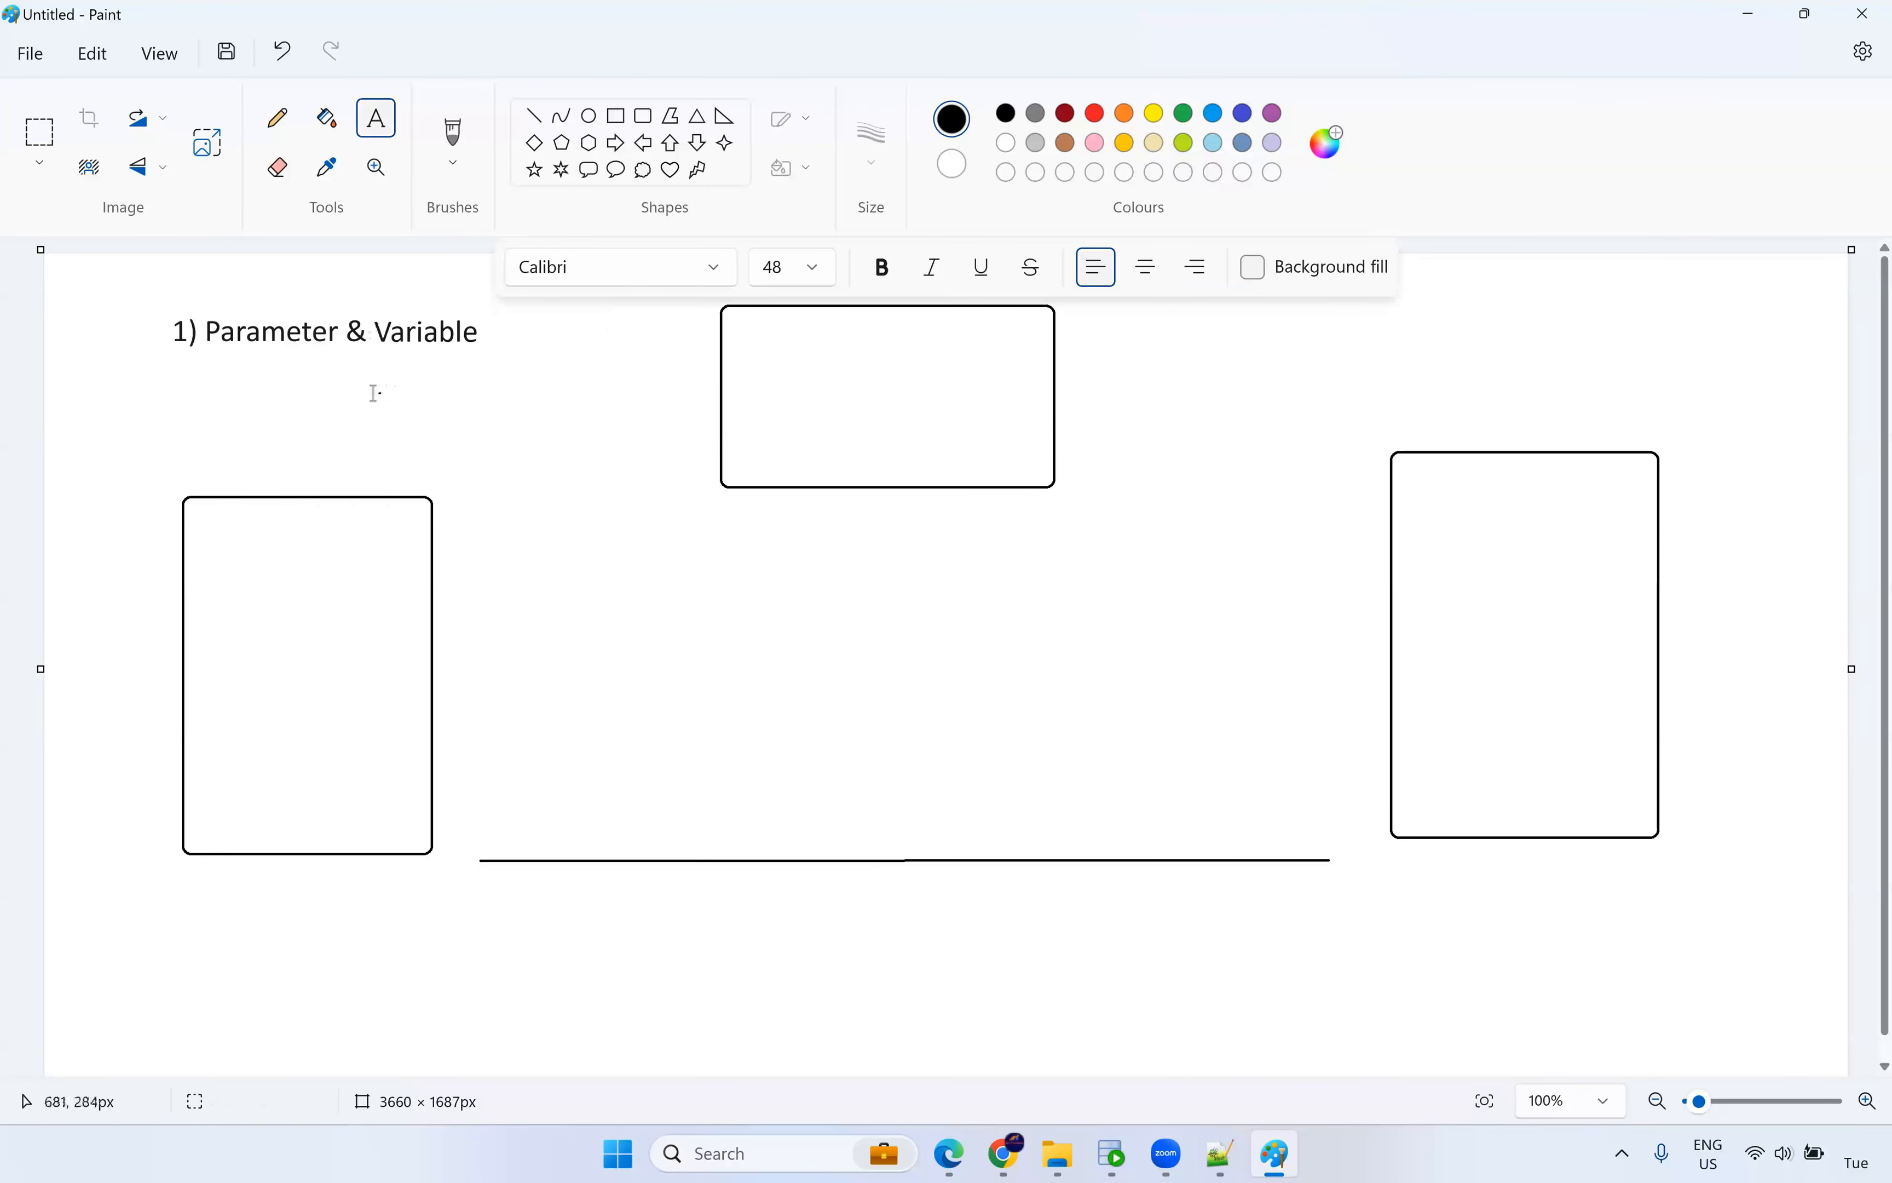
Add '2) Lookup Cache' on the line below the first note.
left_click(174, 378)
type("2")
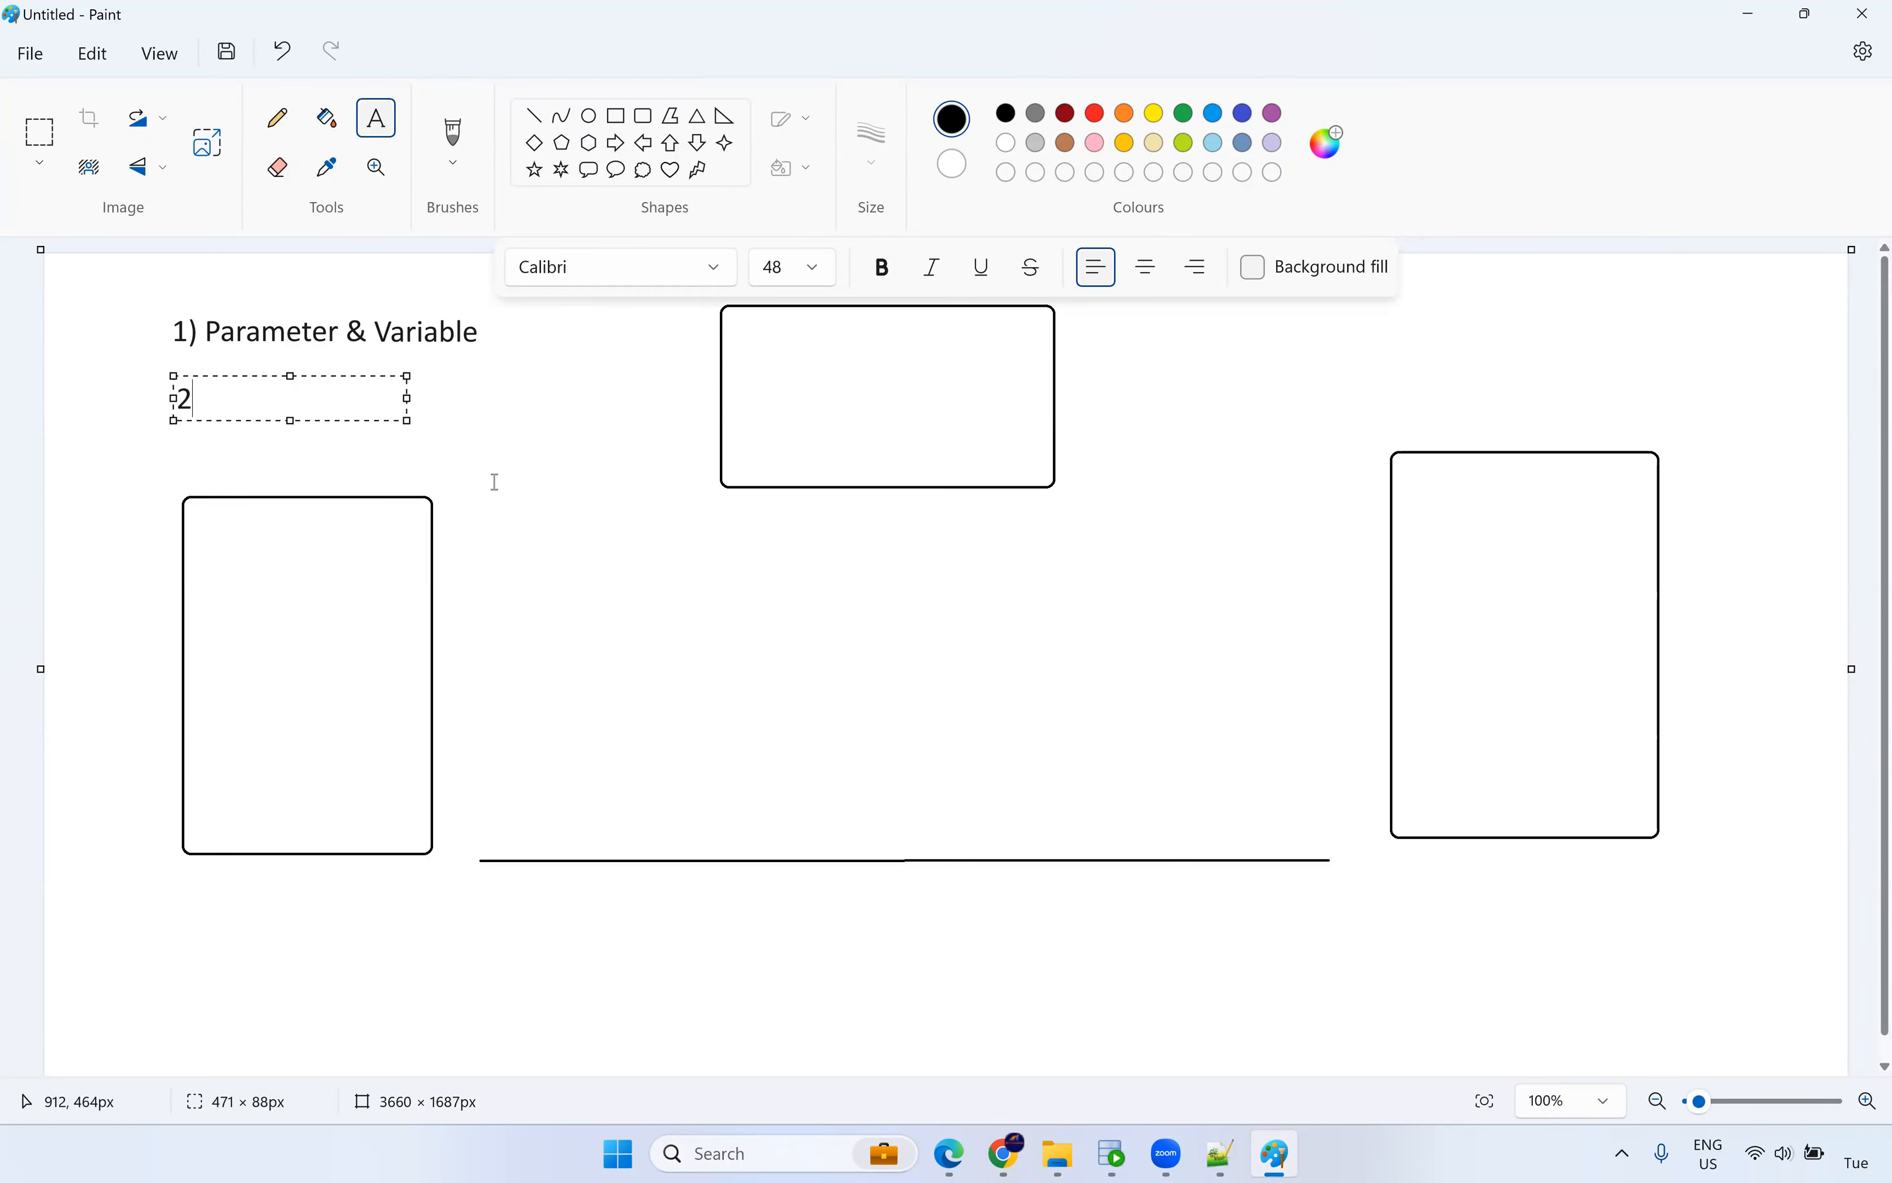
type(") Lookup Cache")
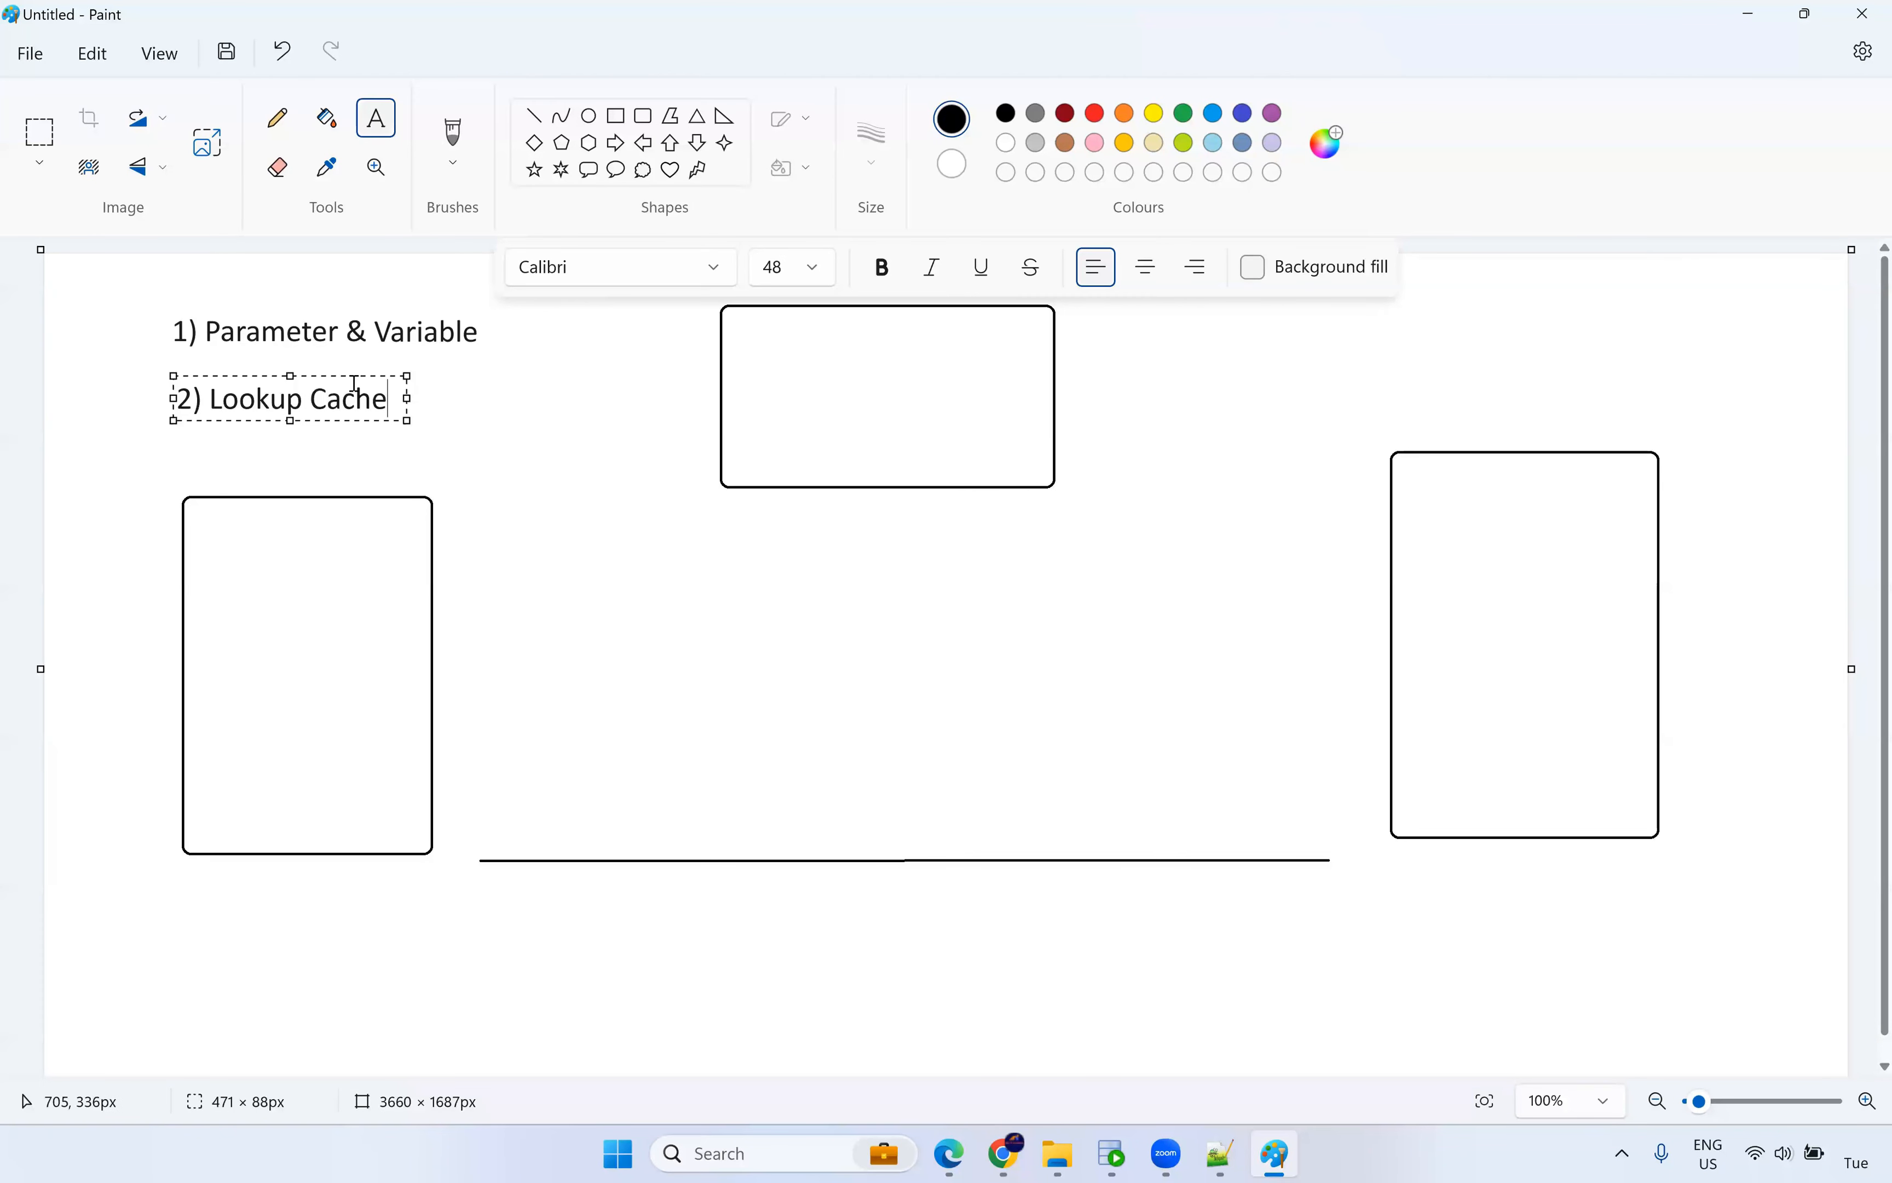
left_click_drag(348, 377, 341, 350)
left_click(241, 447)
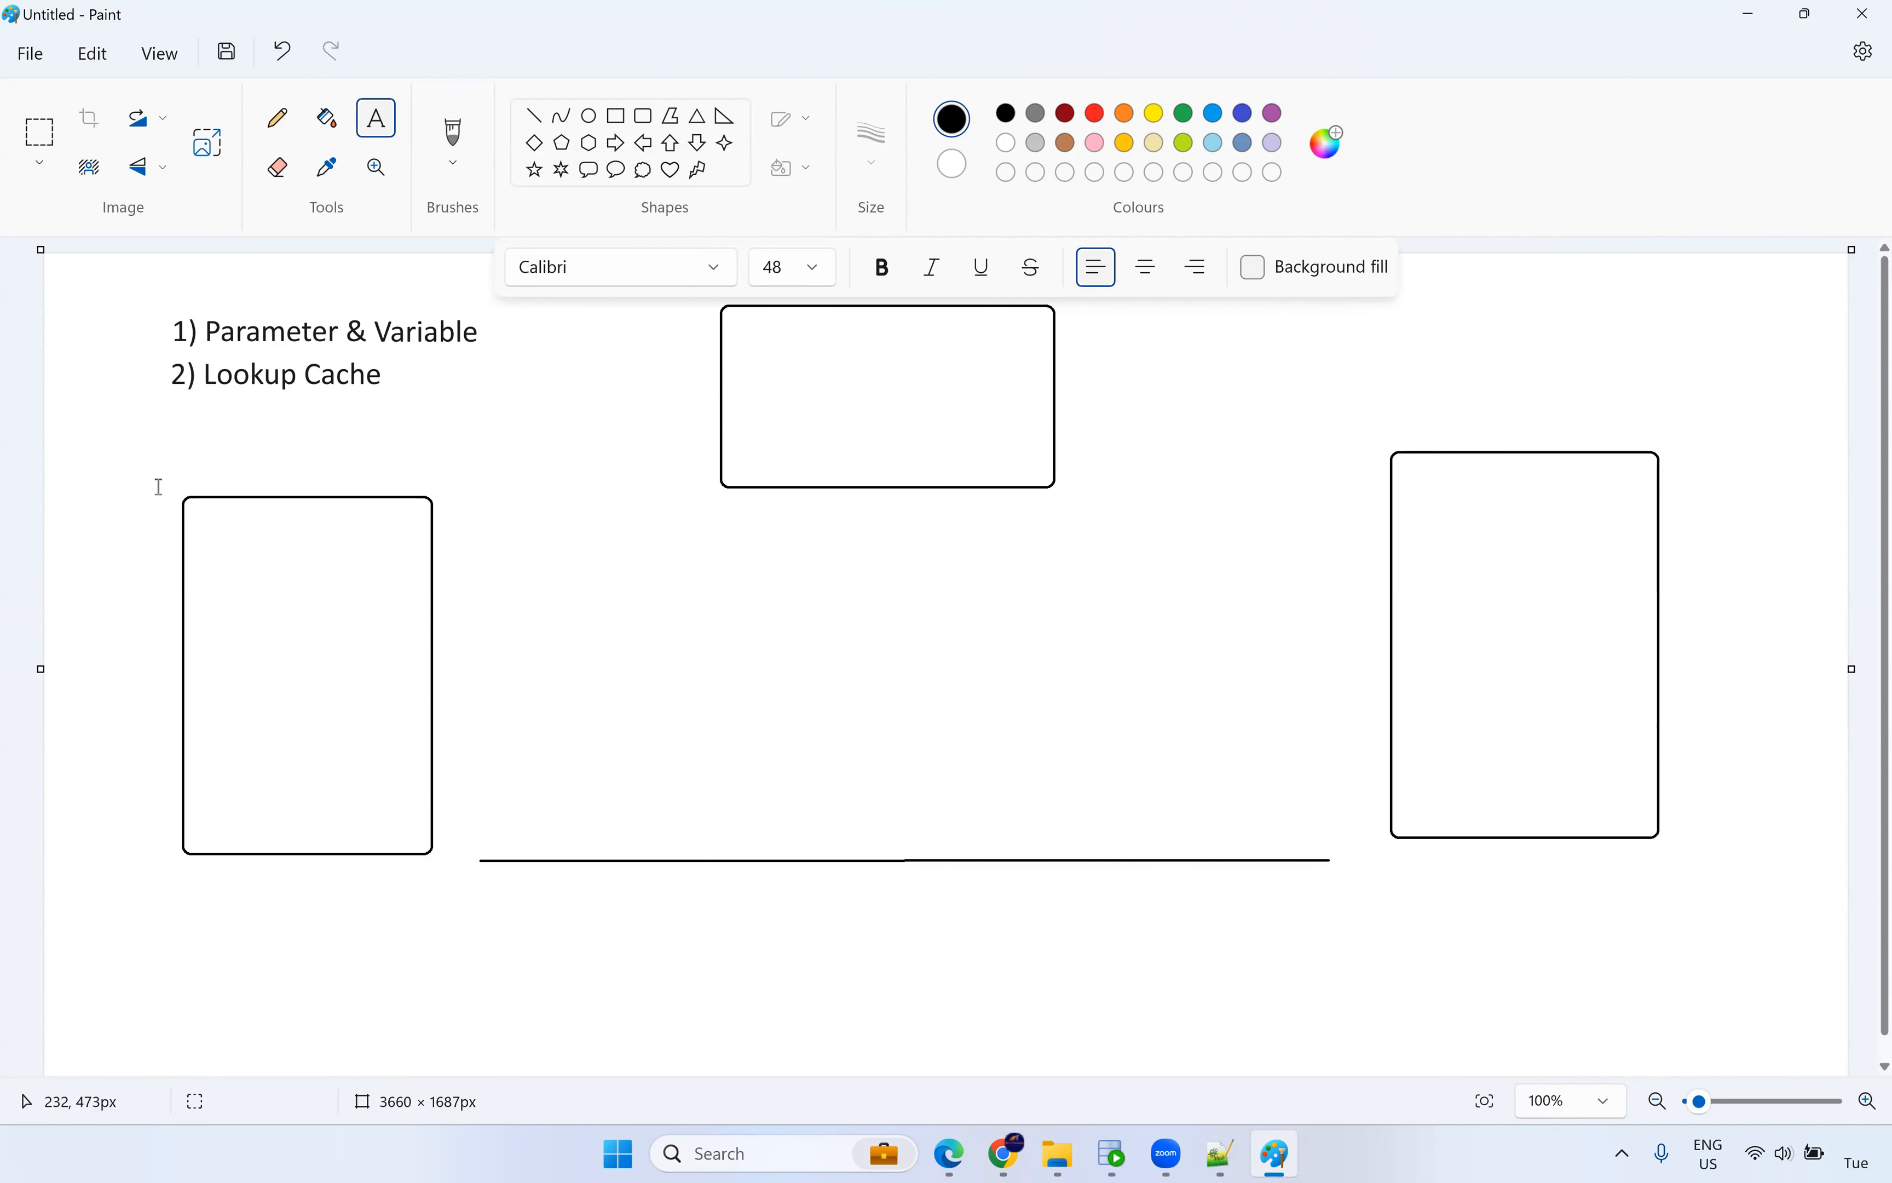
left_click(277, 132)
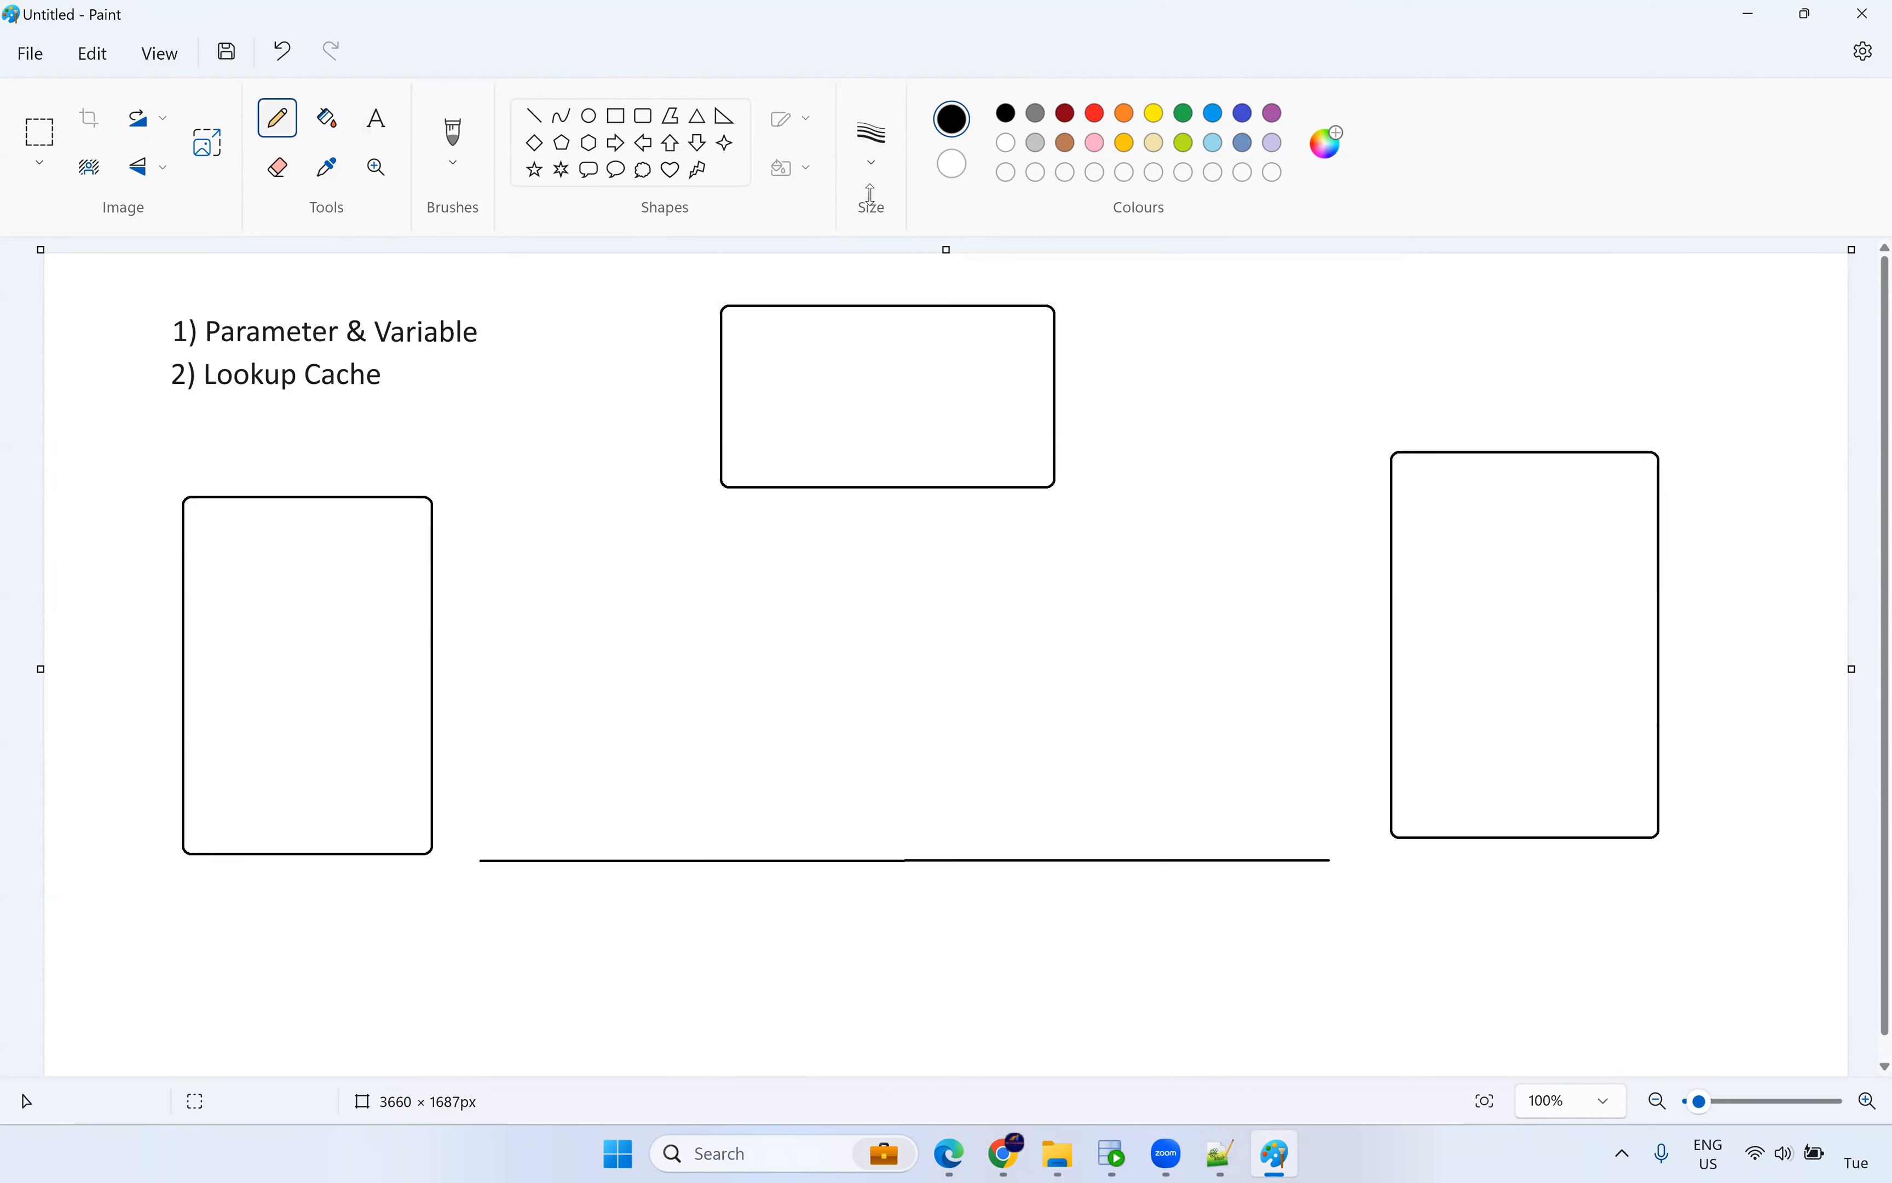
With a 3px green pencil, draw an arrow from the top box down to the line and a cloud below.
left_click(860, 150)
left_click(869, 323)
left_click(1186, 116)
left_click_drag(837, 484, 819, 879)
left_click_drag(829, 892, 840, 871)
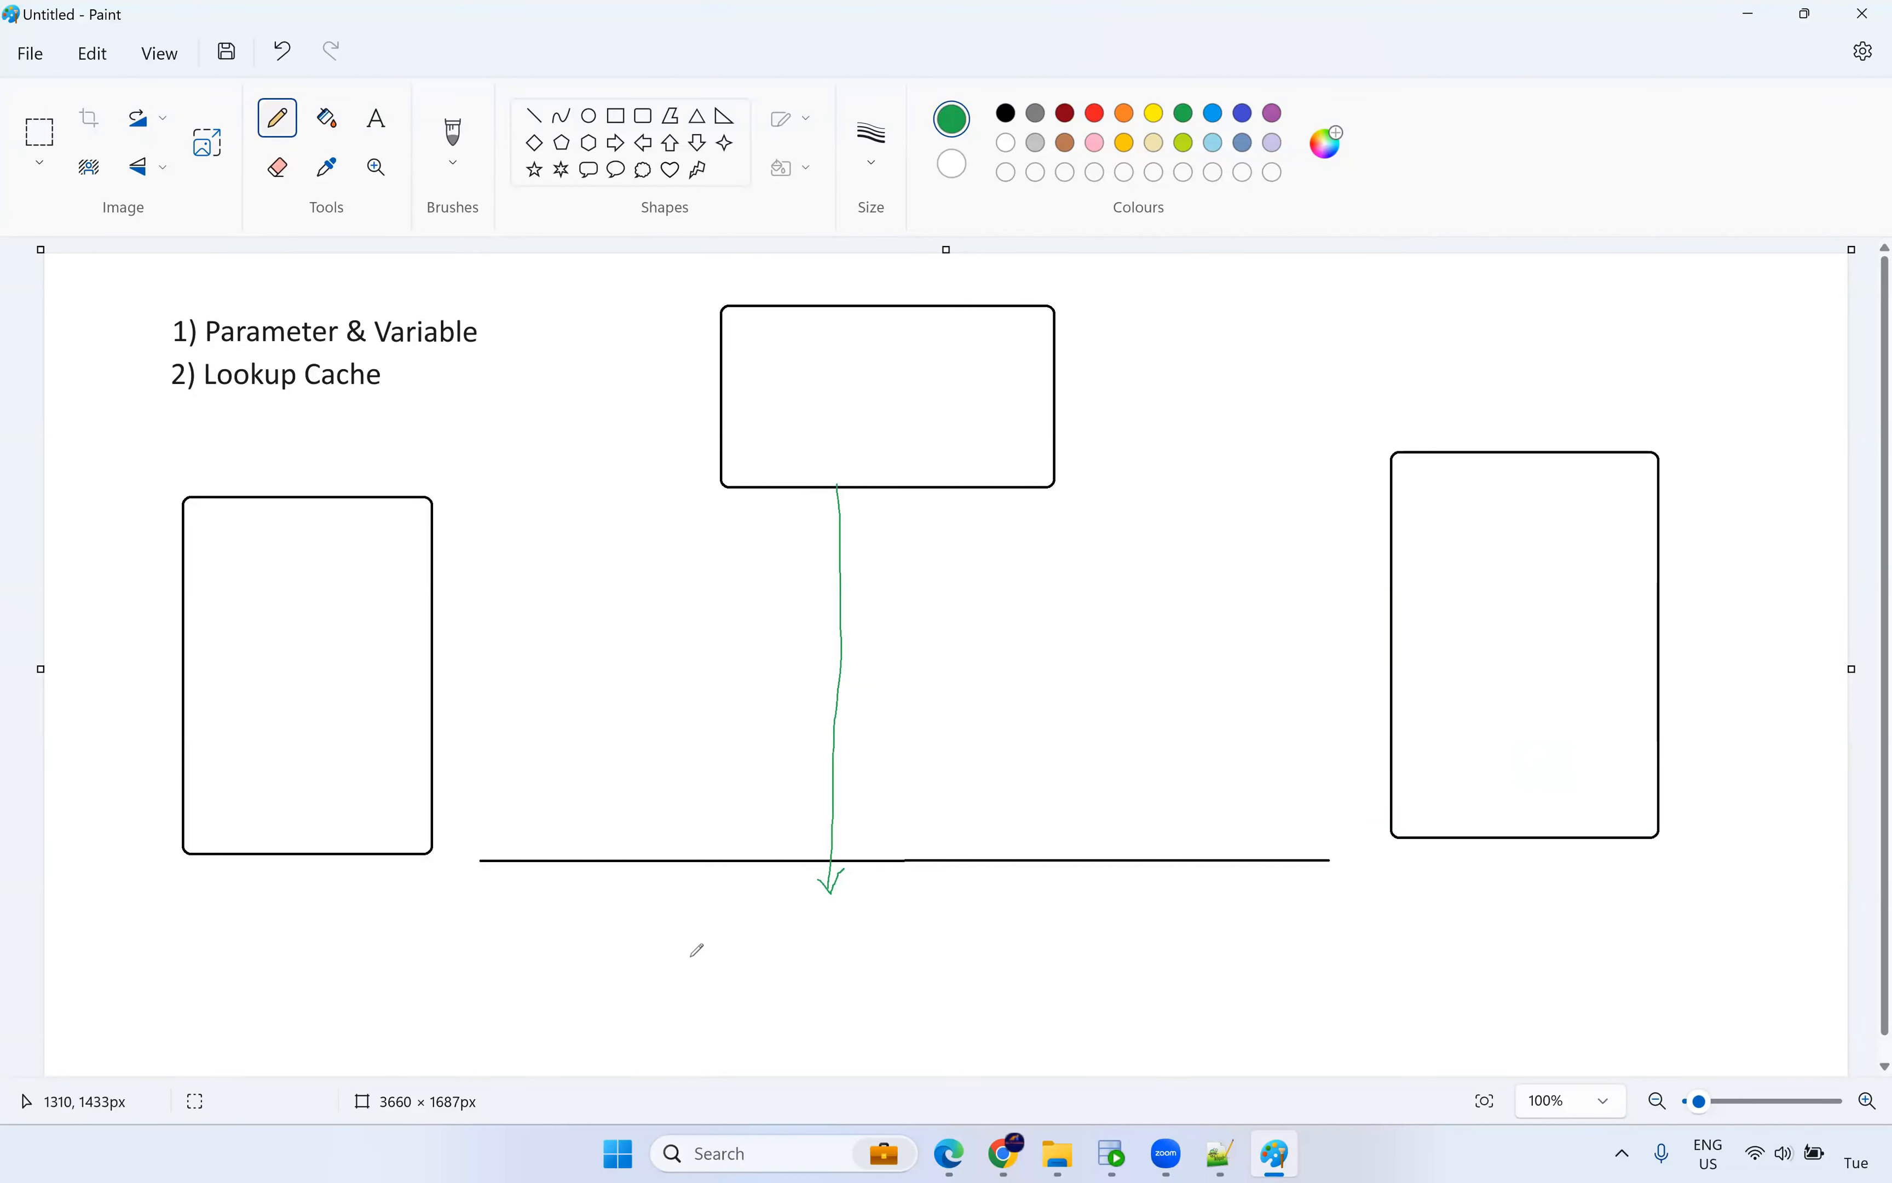
mouse_move(678, 943)
left_mouse_down()
mouse_move(752, 903)
mouse_move(860, 909)
mouse_move(911, 969)
mouse_move(864, 1044)
mouse_move(794, 1056)
mouse_move(715, 1033)
mouse_move(679, 943)
left_mouse_up()
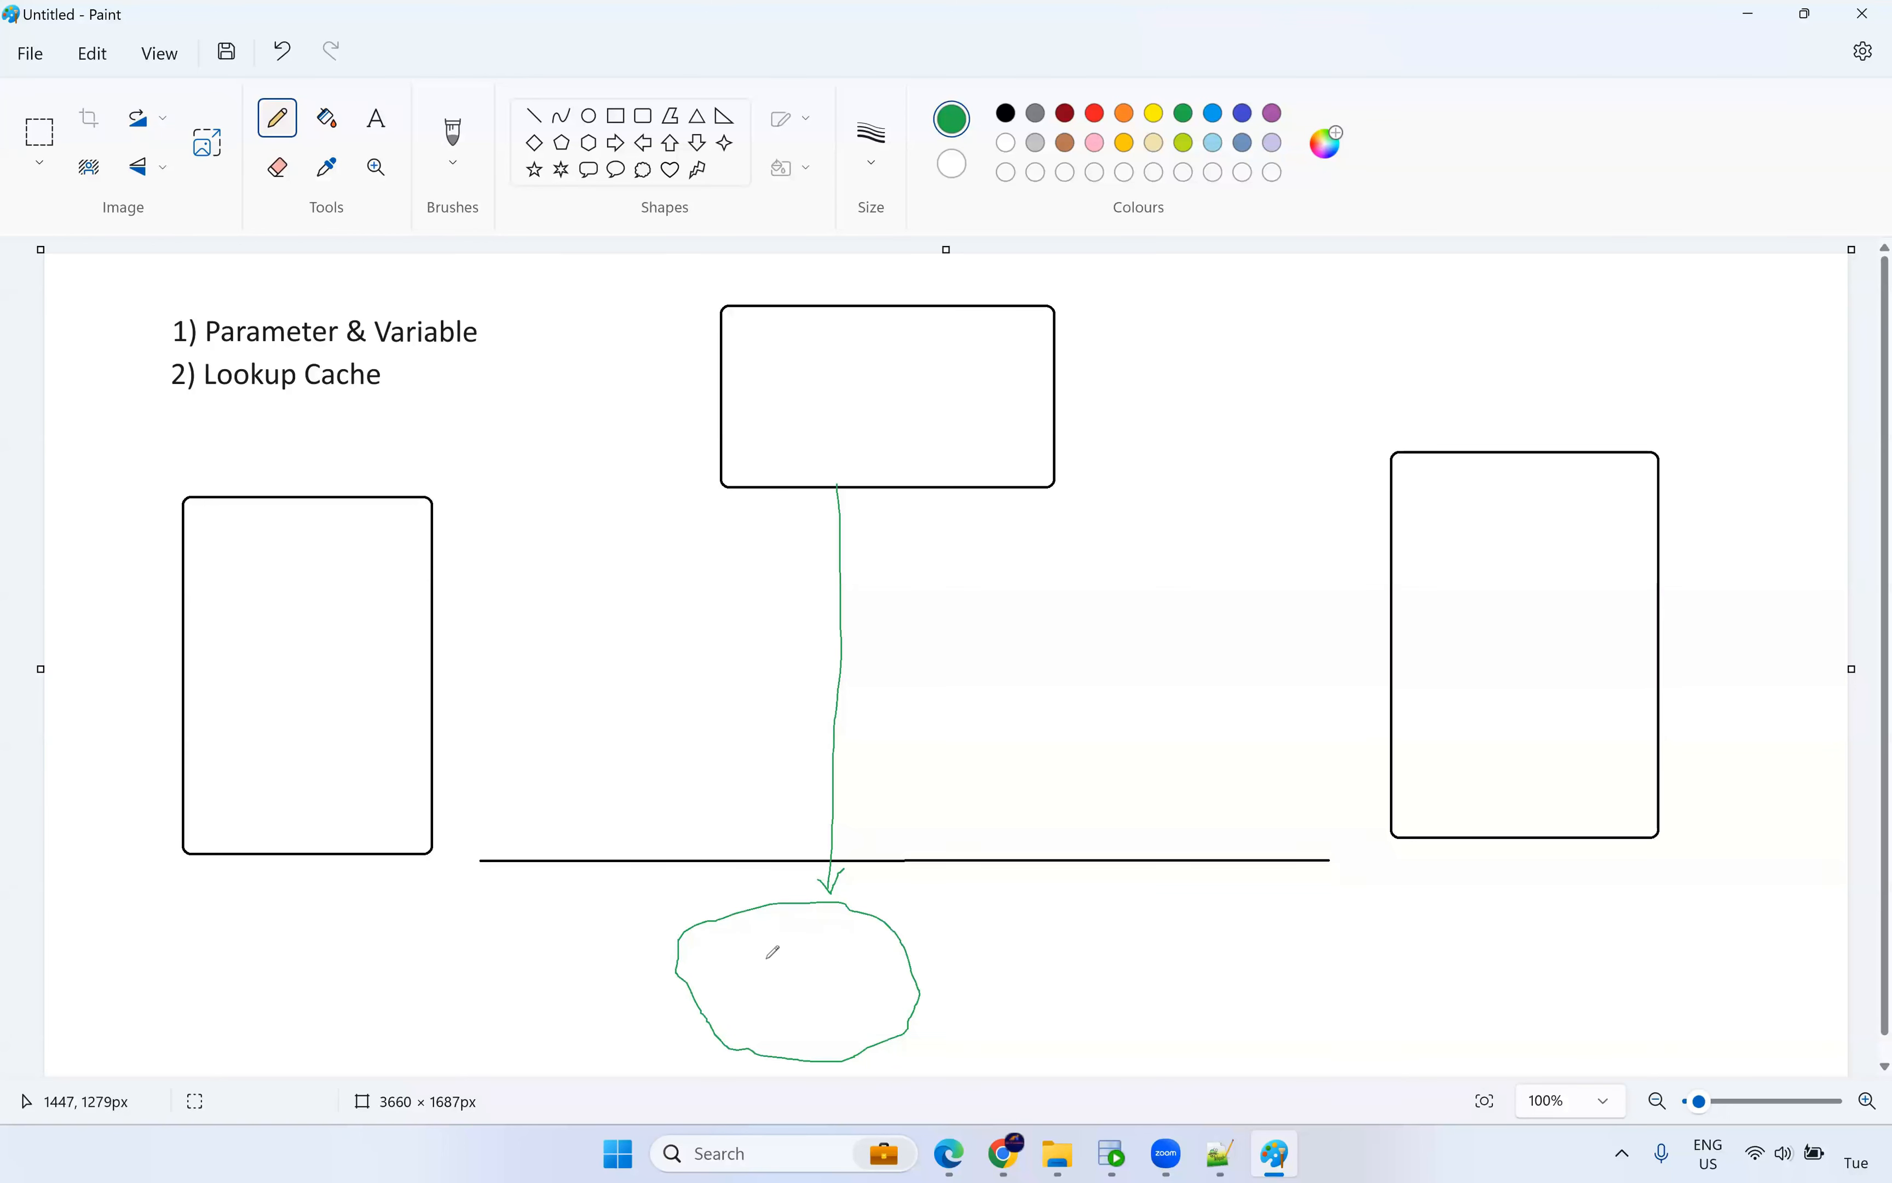
Add the green label 'Lookup cache - Infa server' just above the horizontal line.
left_click(376, 126)
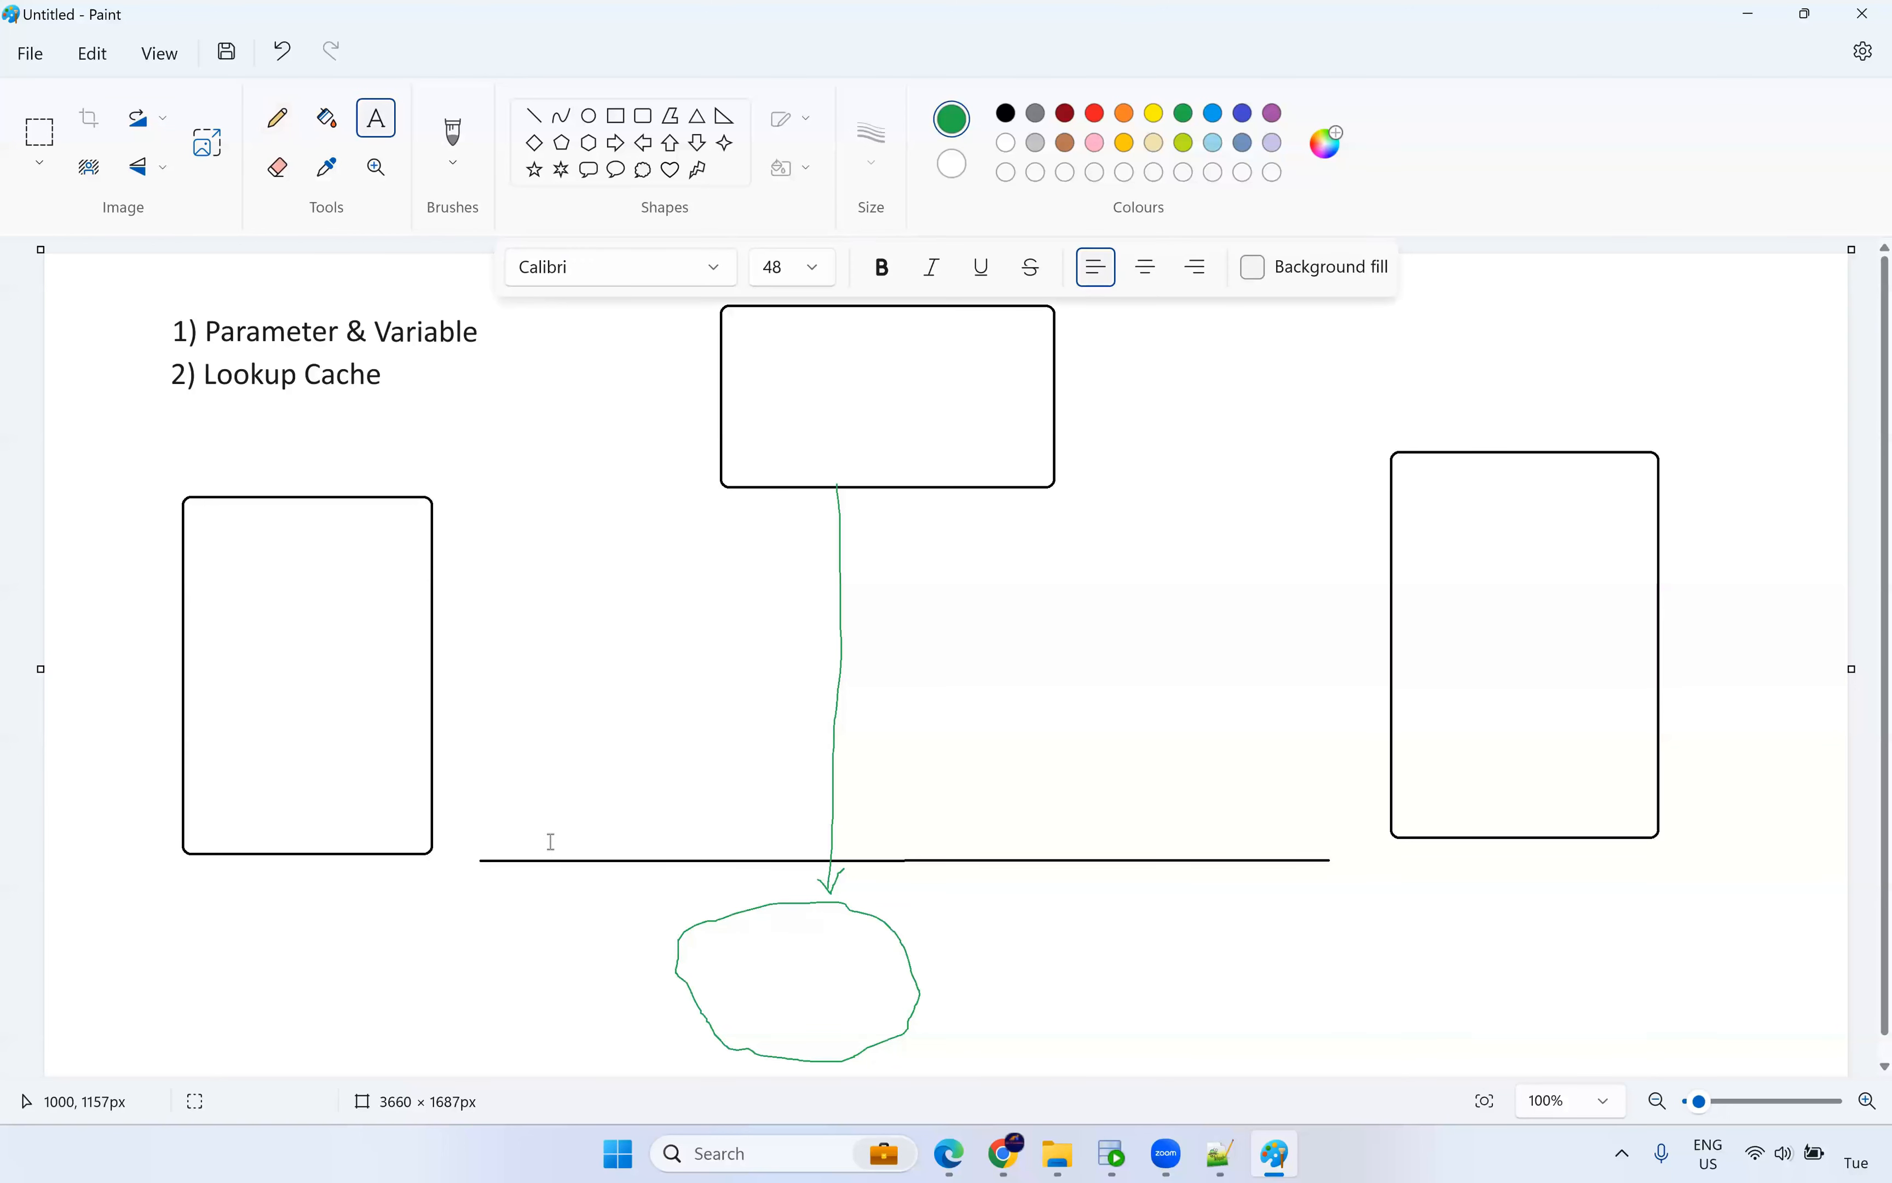
left_click(565, 876)
left_click(670, 833)
left_click(670, 833)
type("Lookup")
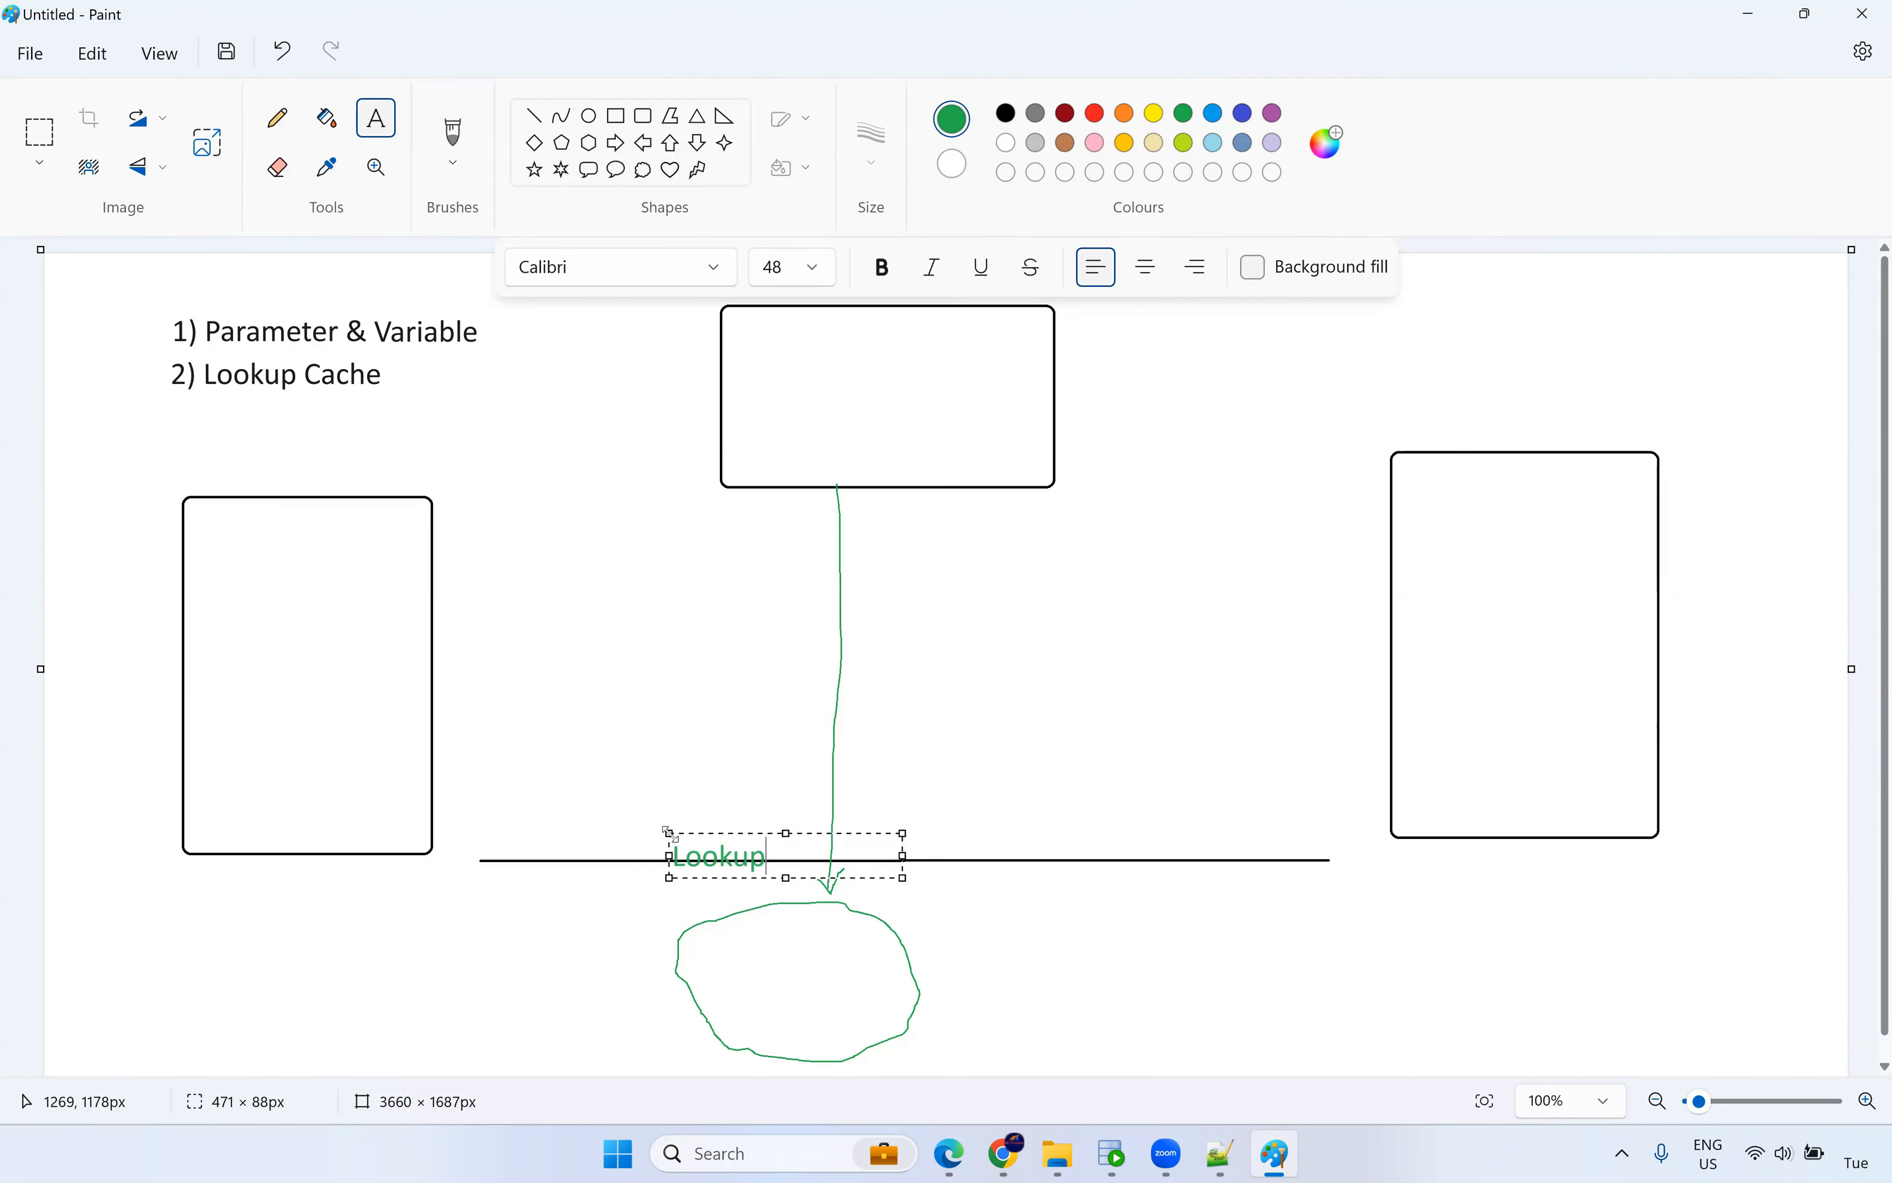
type(" cache - server")
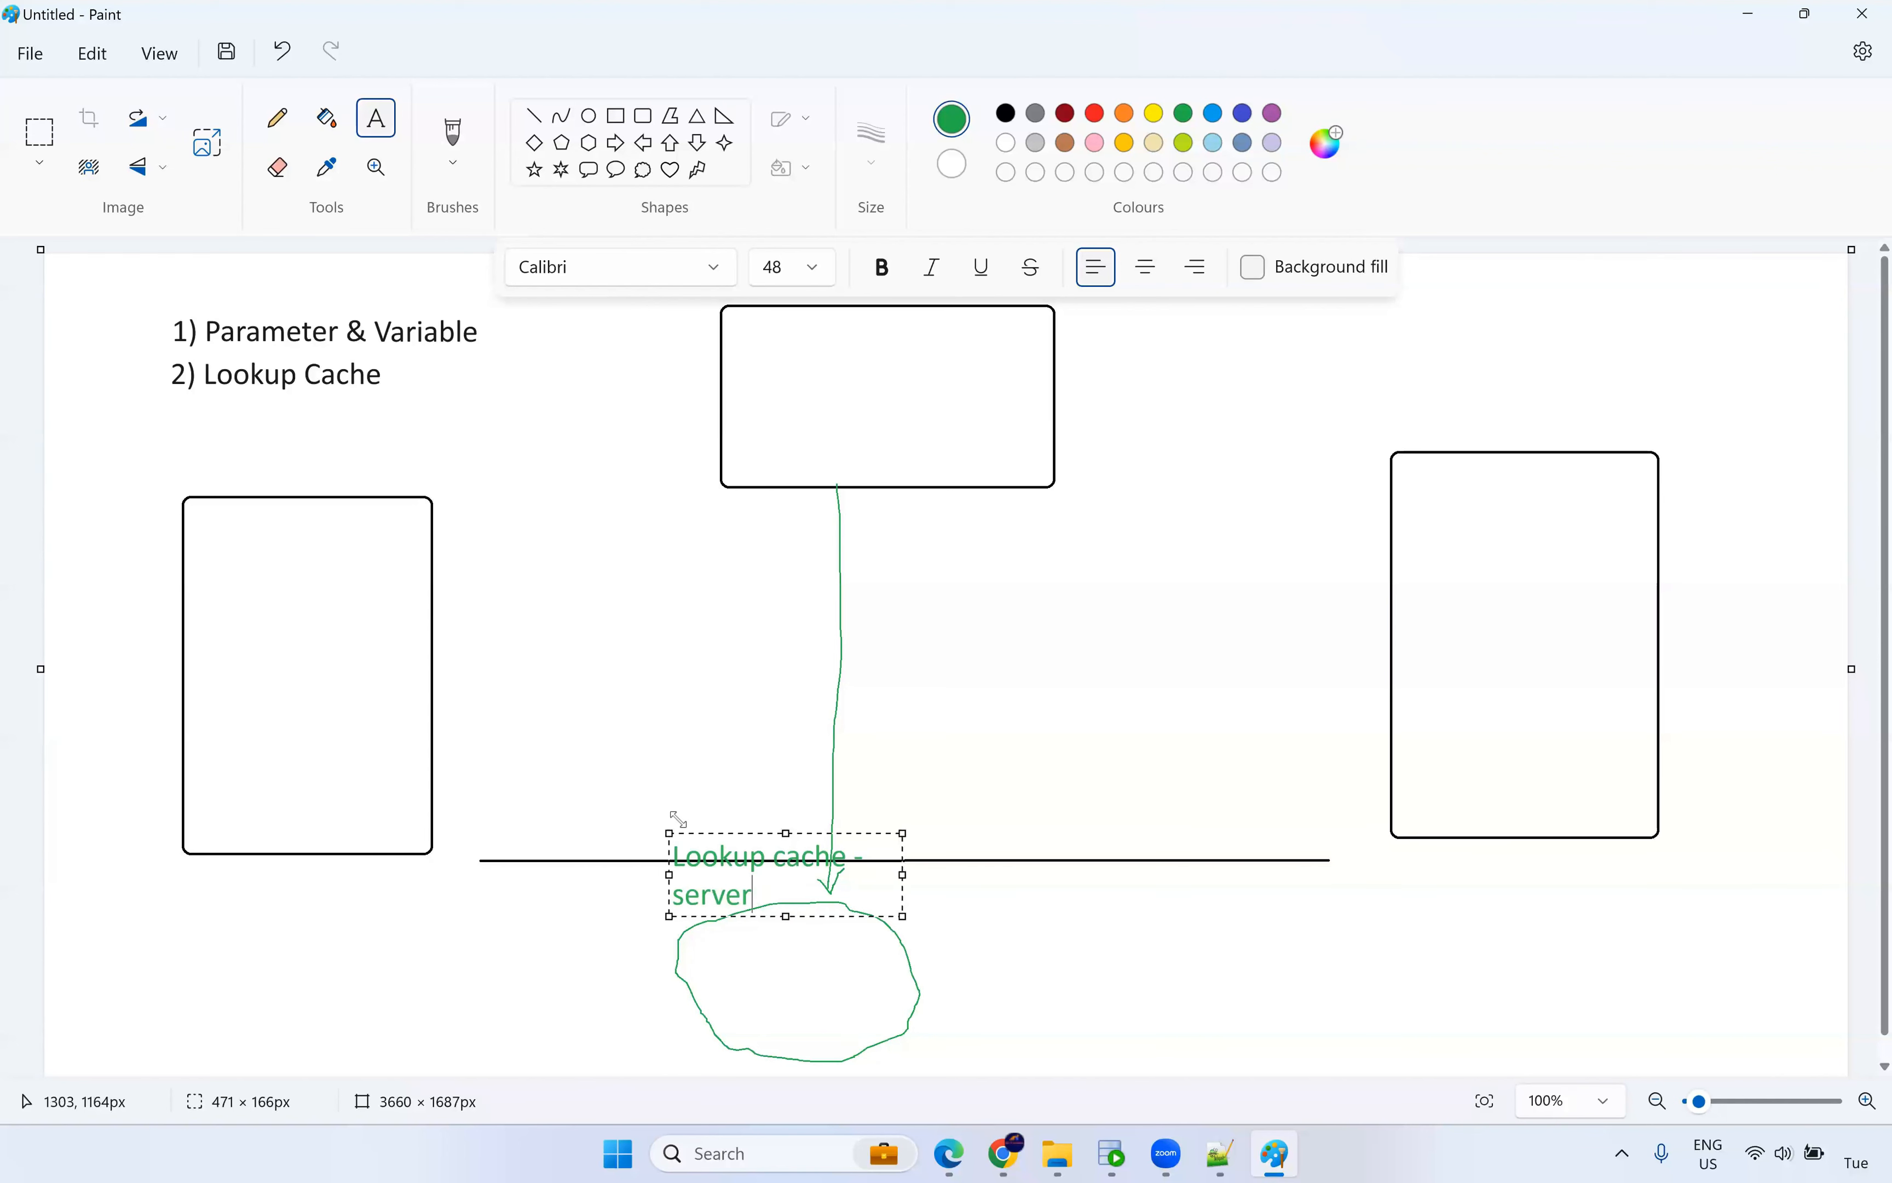
left_click_drag(902, 875, 1122, 875)
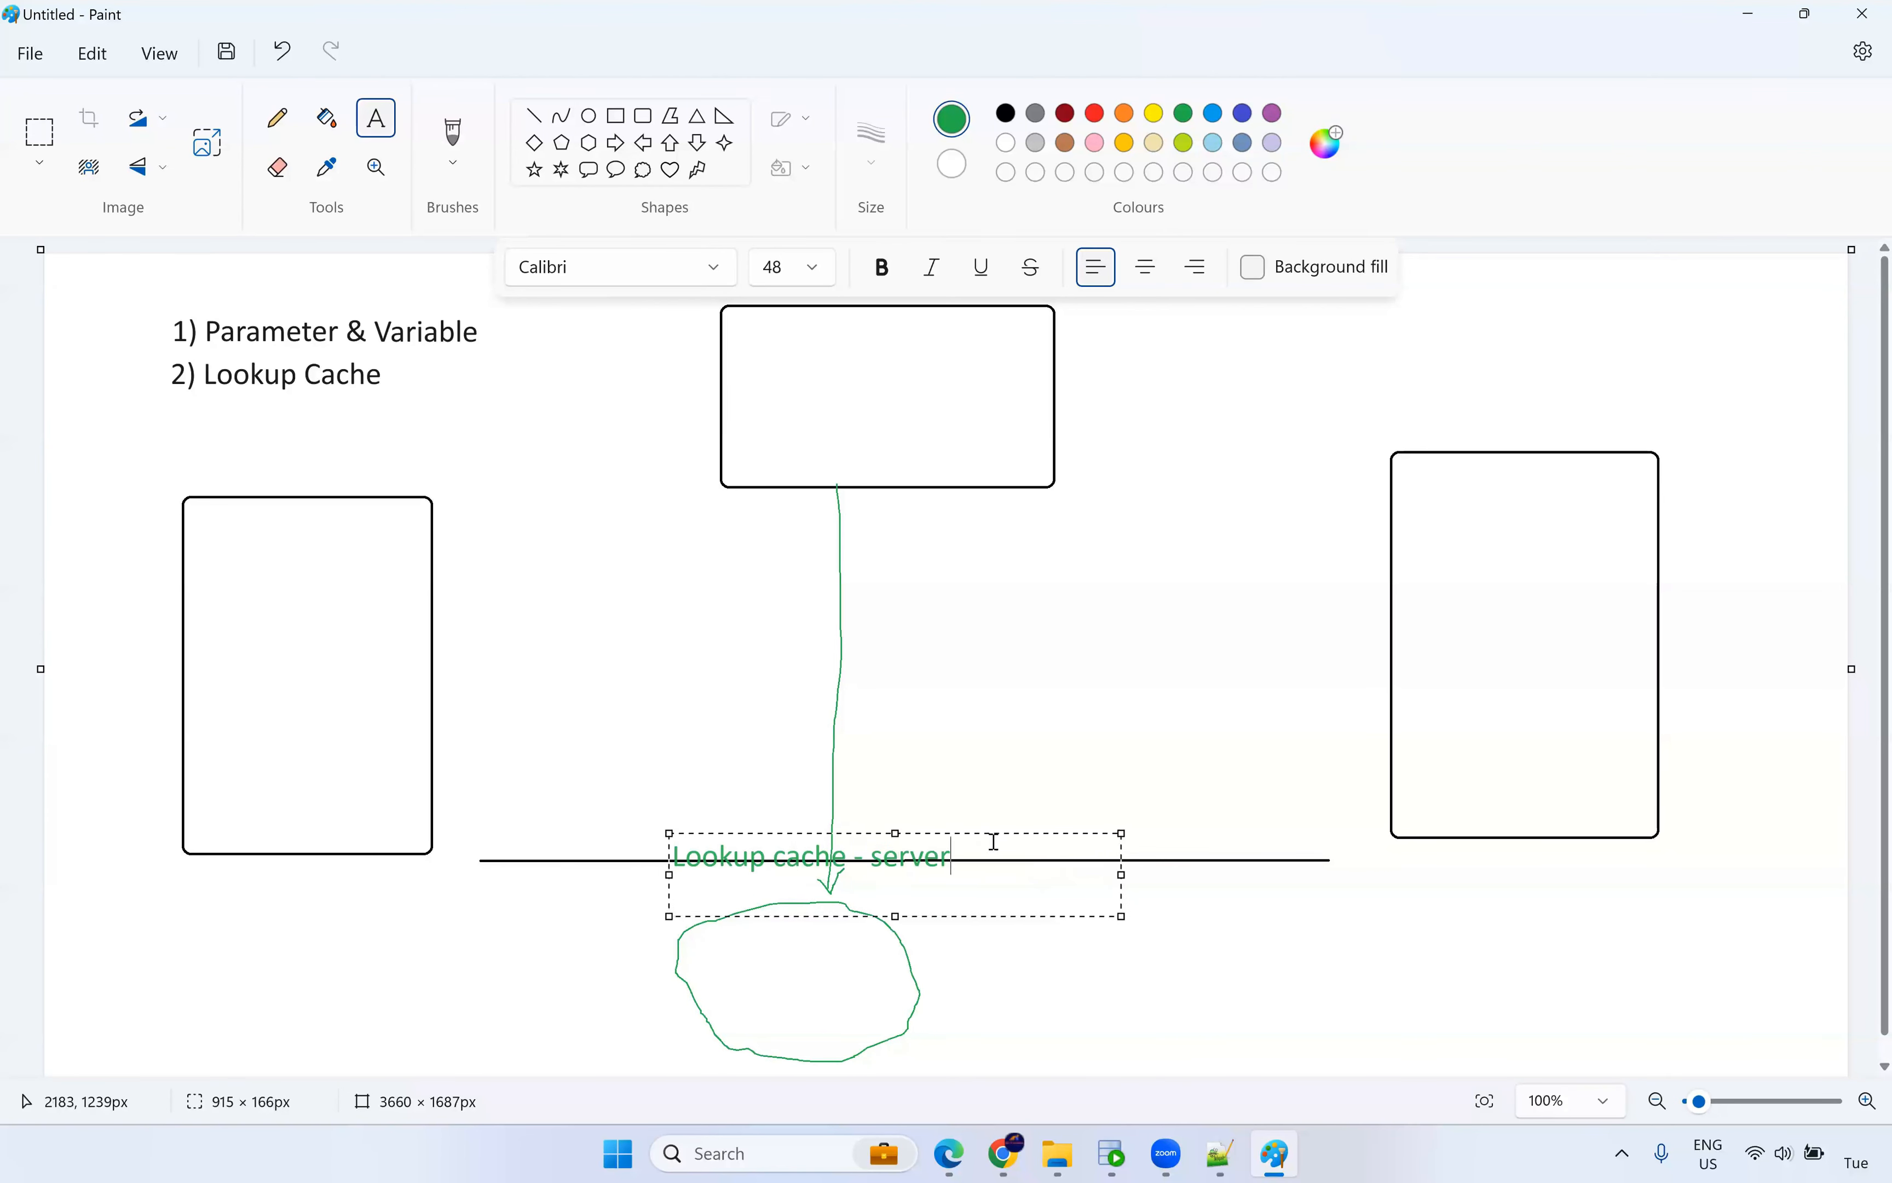
left_click_drag(967, 832, 964, 804)
key("ctrl+Left")
type("Infa")
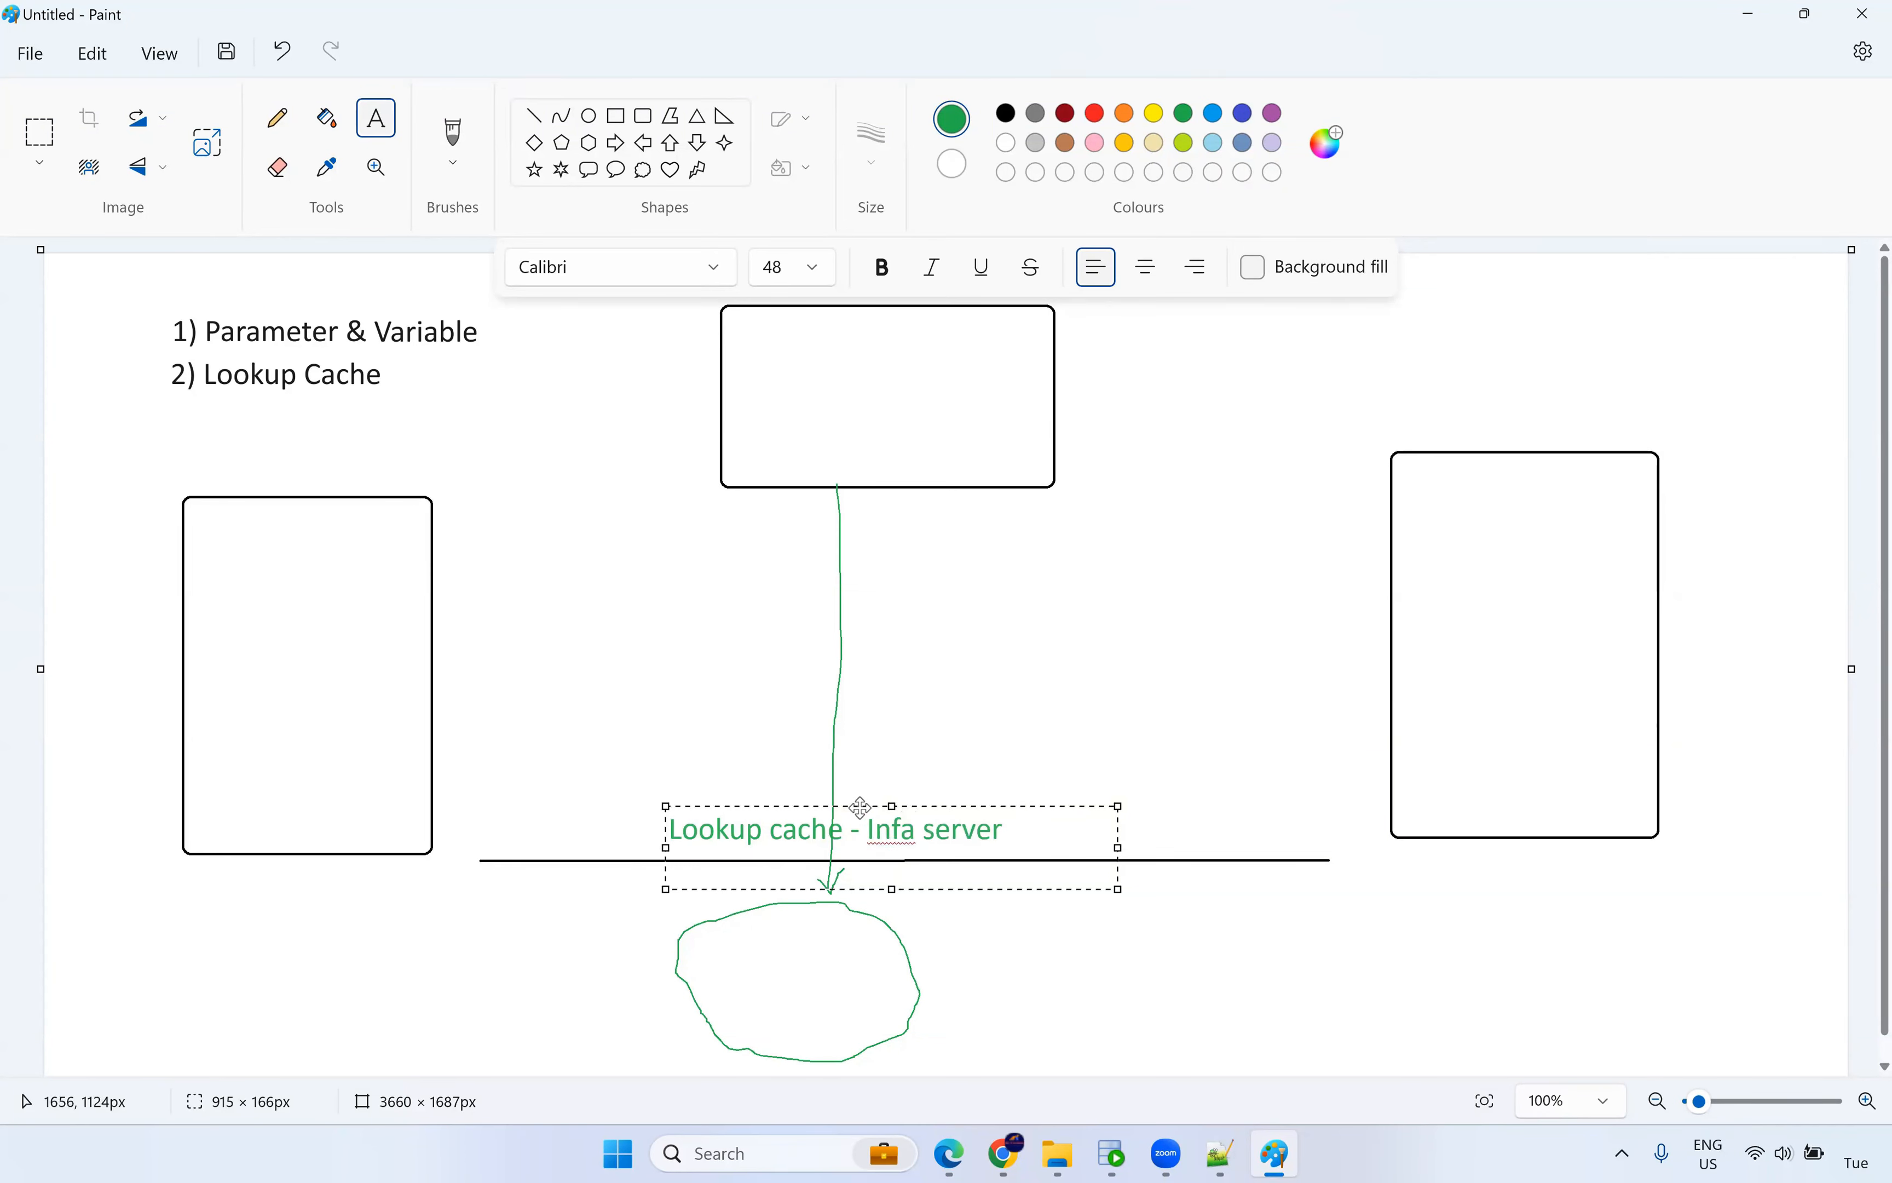
left_click_drag(866, 805, 858, 816)
left_click_drag(848, 819, 846, 823)
left_click(1097, 750)
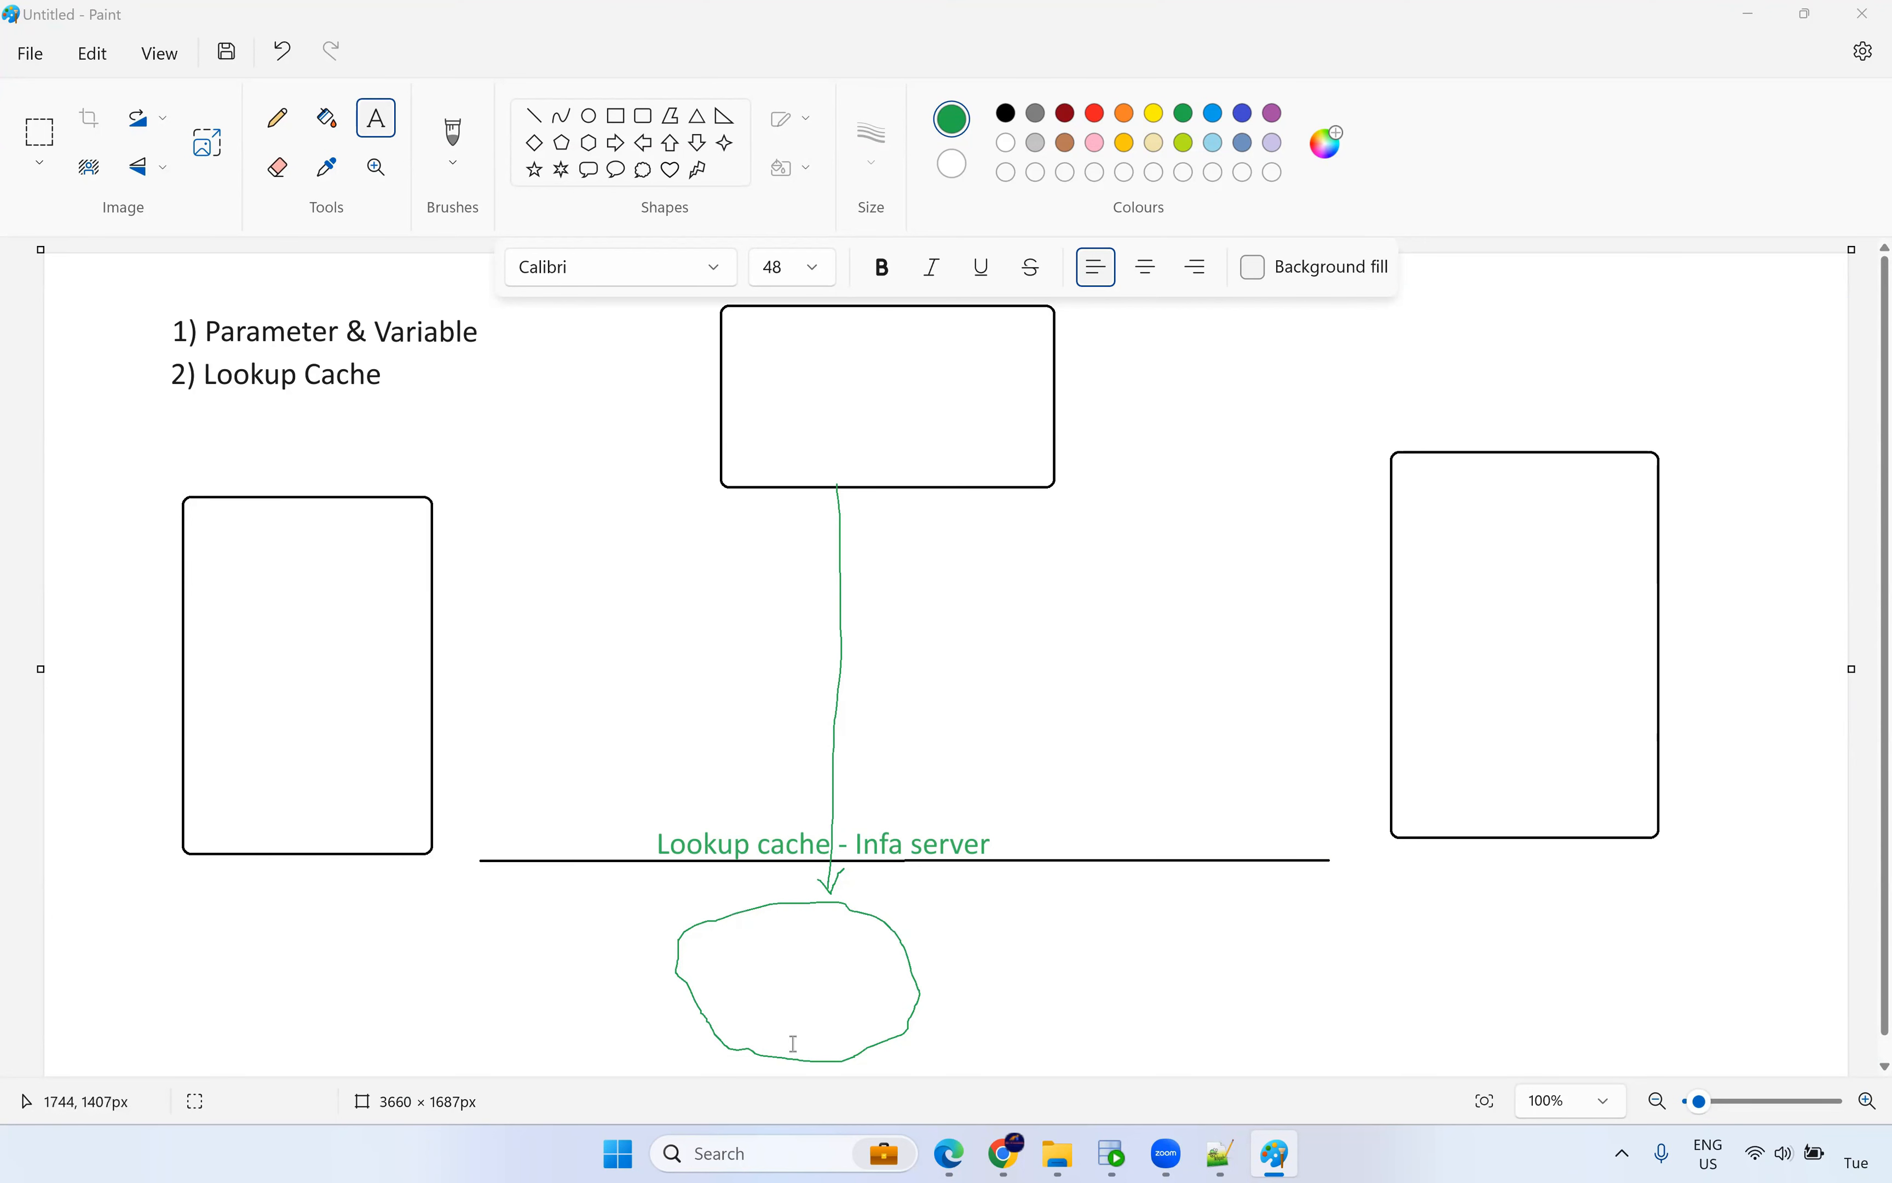
Draw purple pencil arrows from the left box into the cloud and on toward the right box.
left_click(1273, 113)
left_click(278, 119)
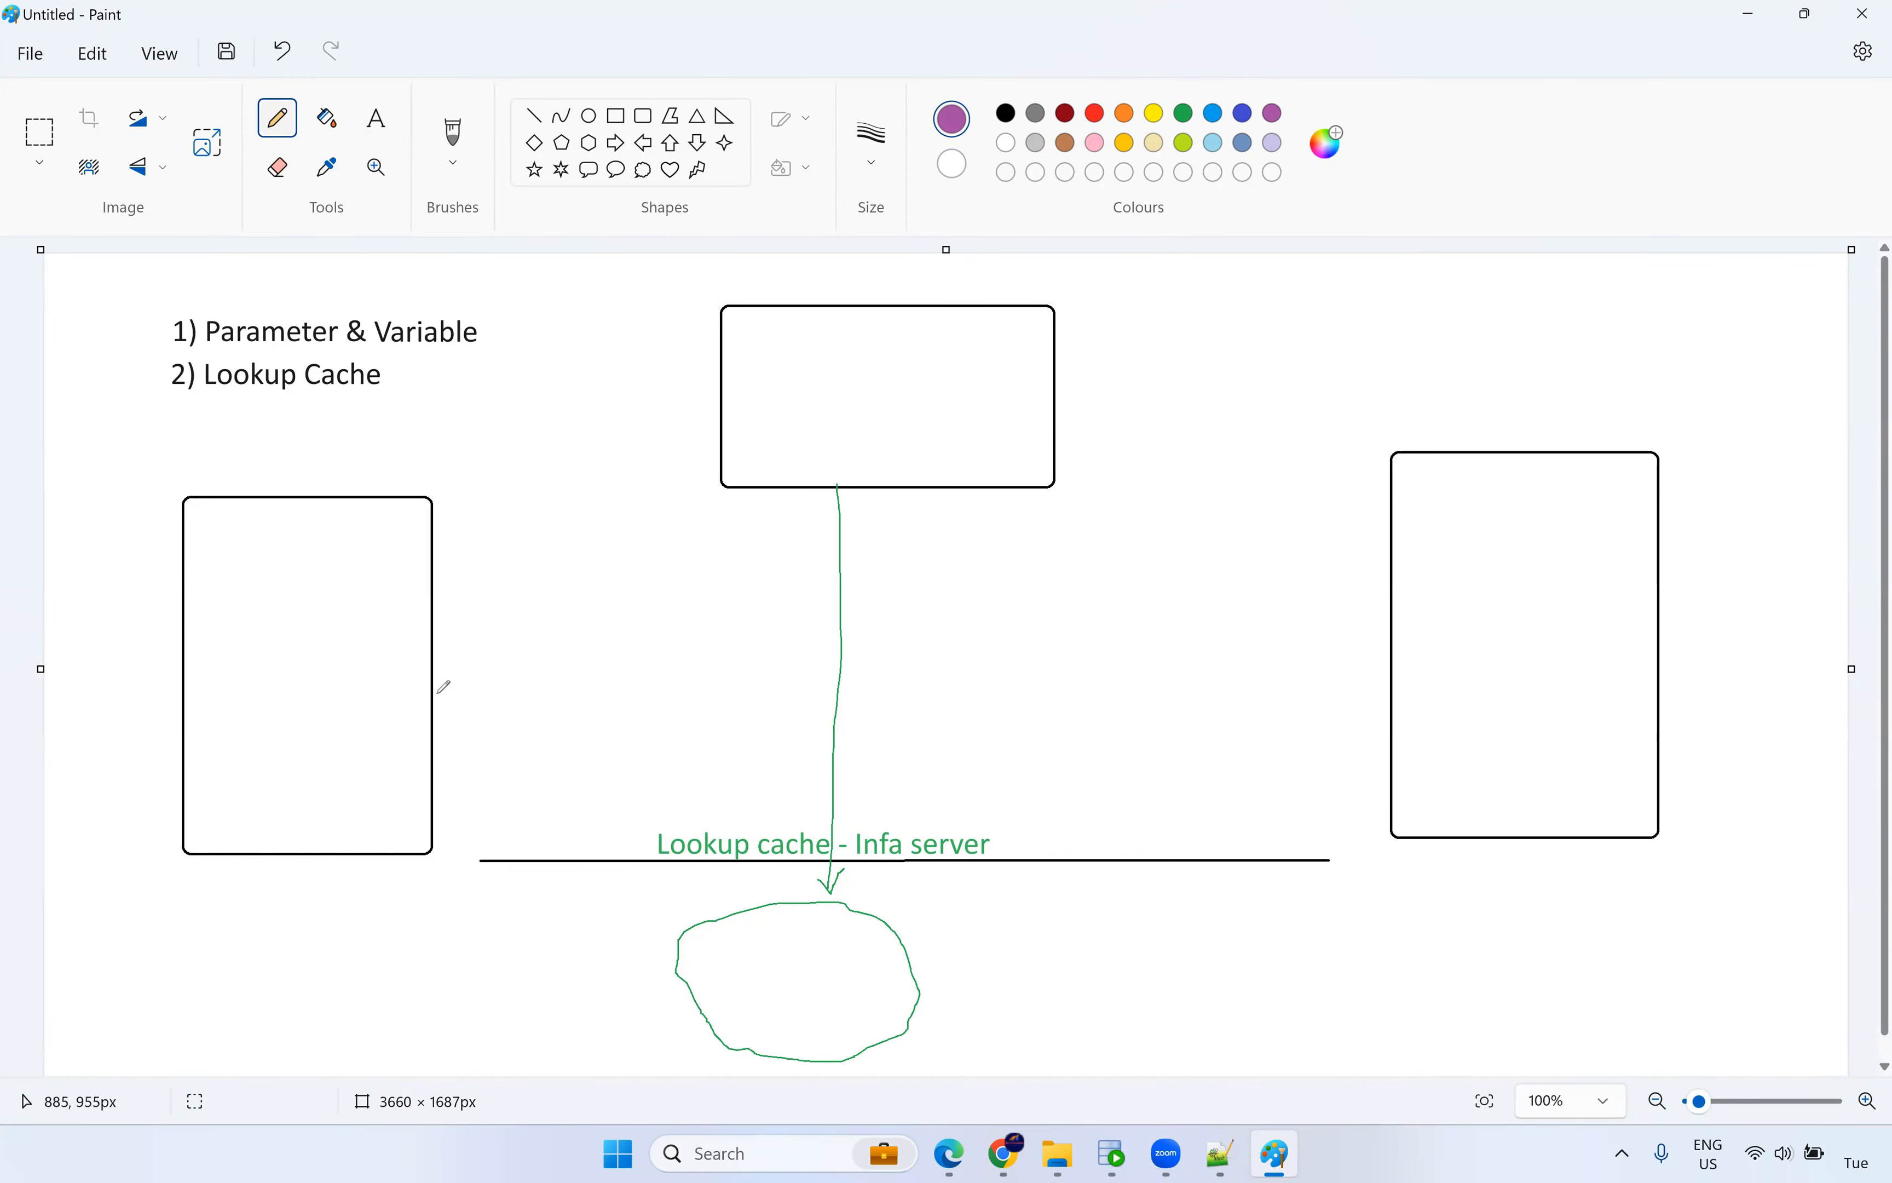
mouse_move(429, 682)
left_mouse_down()
mouse_move(555, 715)
mouse_move(724, 836)
mouse_move(750, 915)
left_mouse_up()
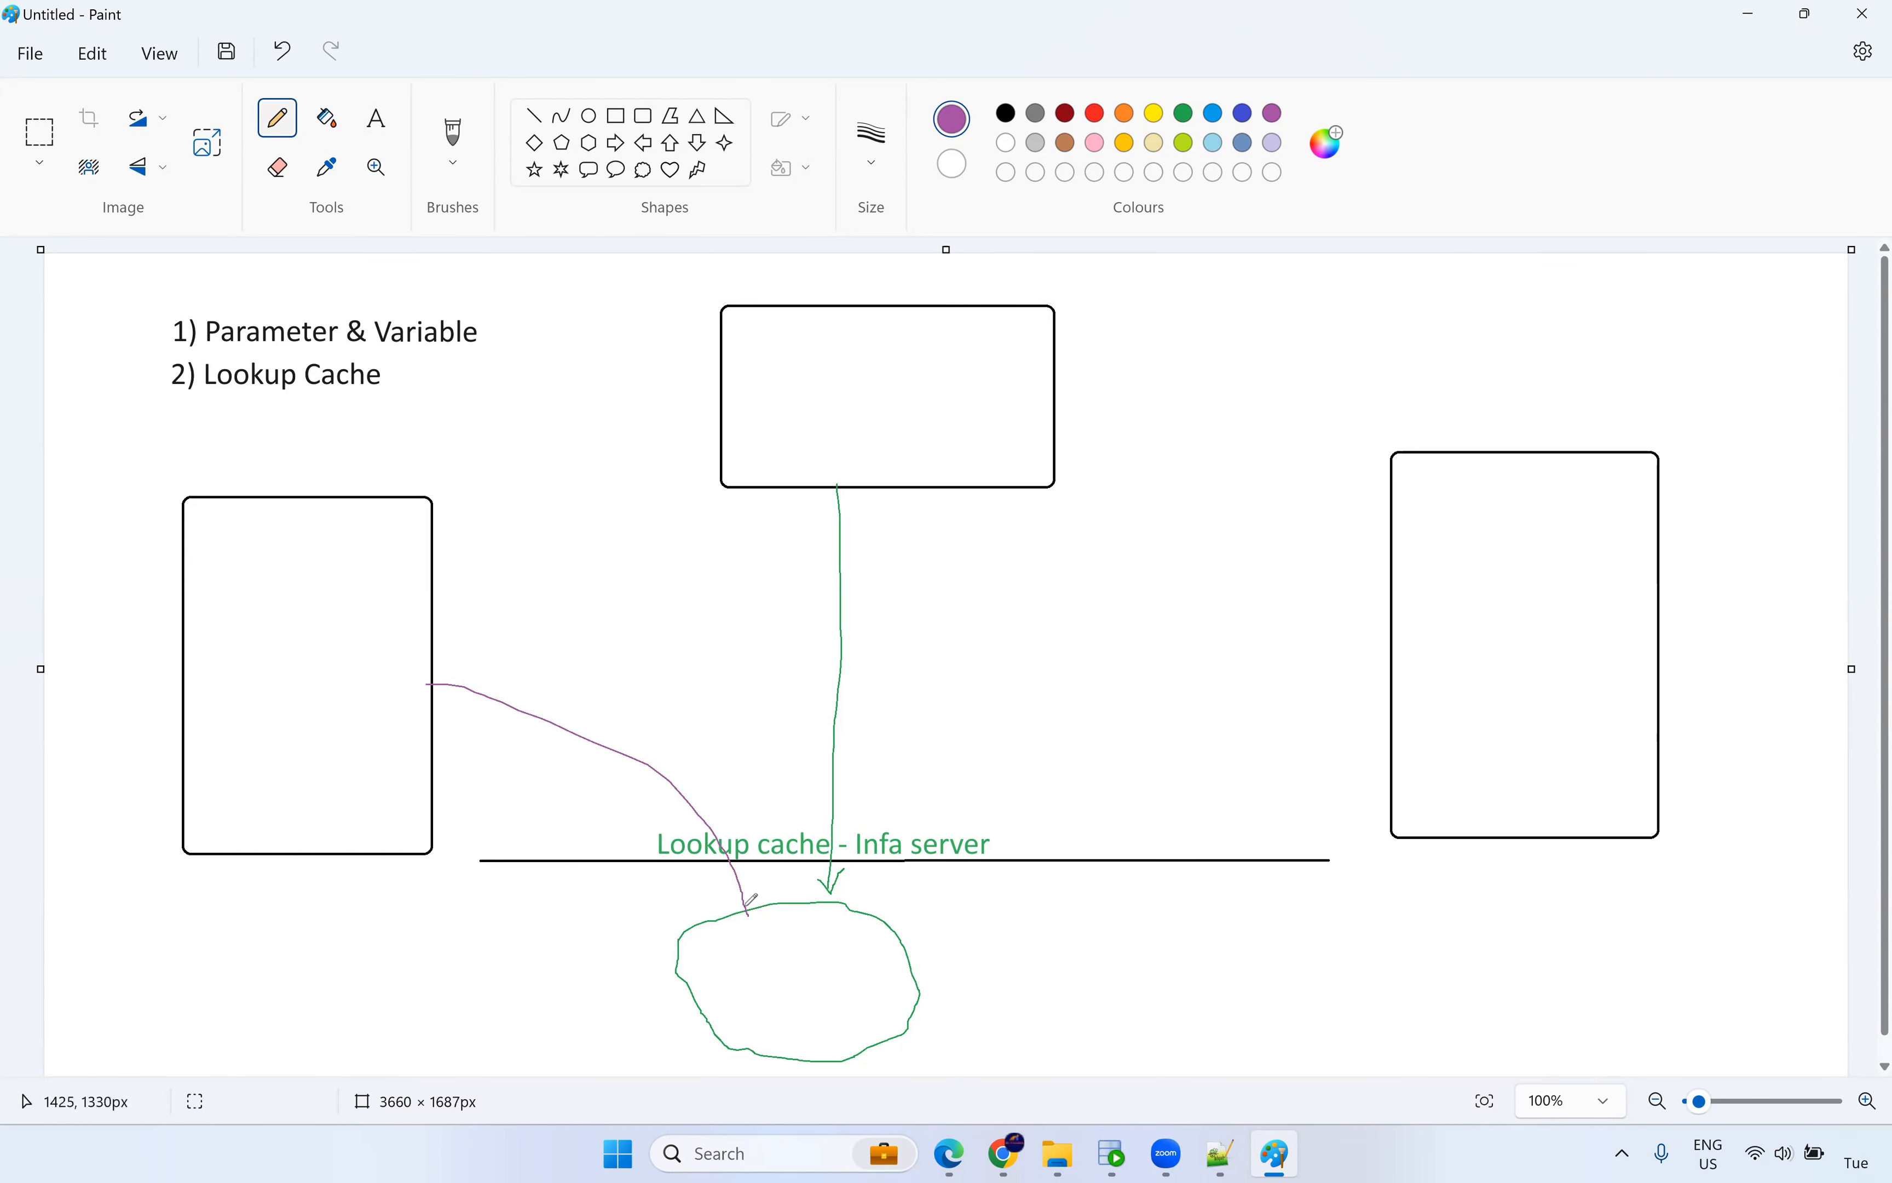
mouse_move(749, 911)
left_mouse_down()
mouse_move(1182, 705)
mouse_move(1238, 696)
mouse_move(1224, 721)
left_mouse_up()
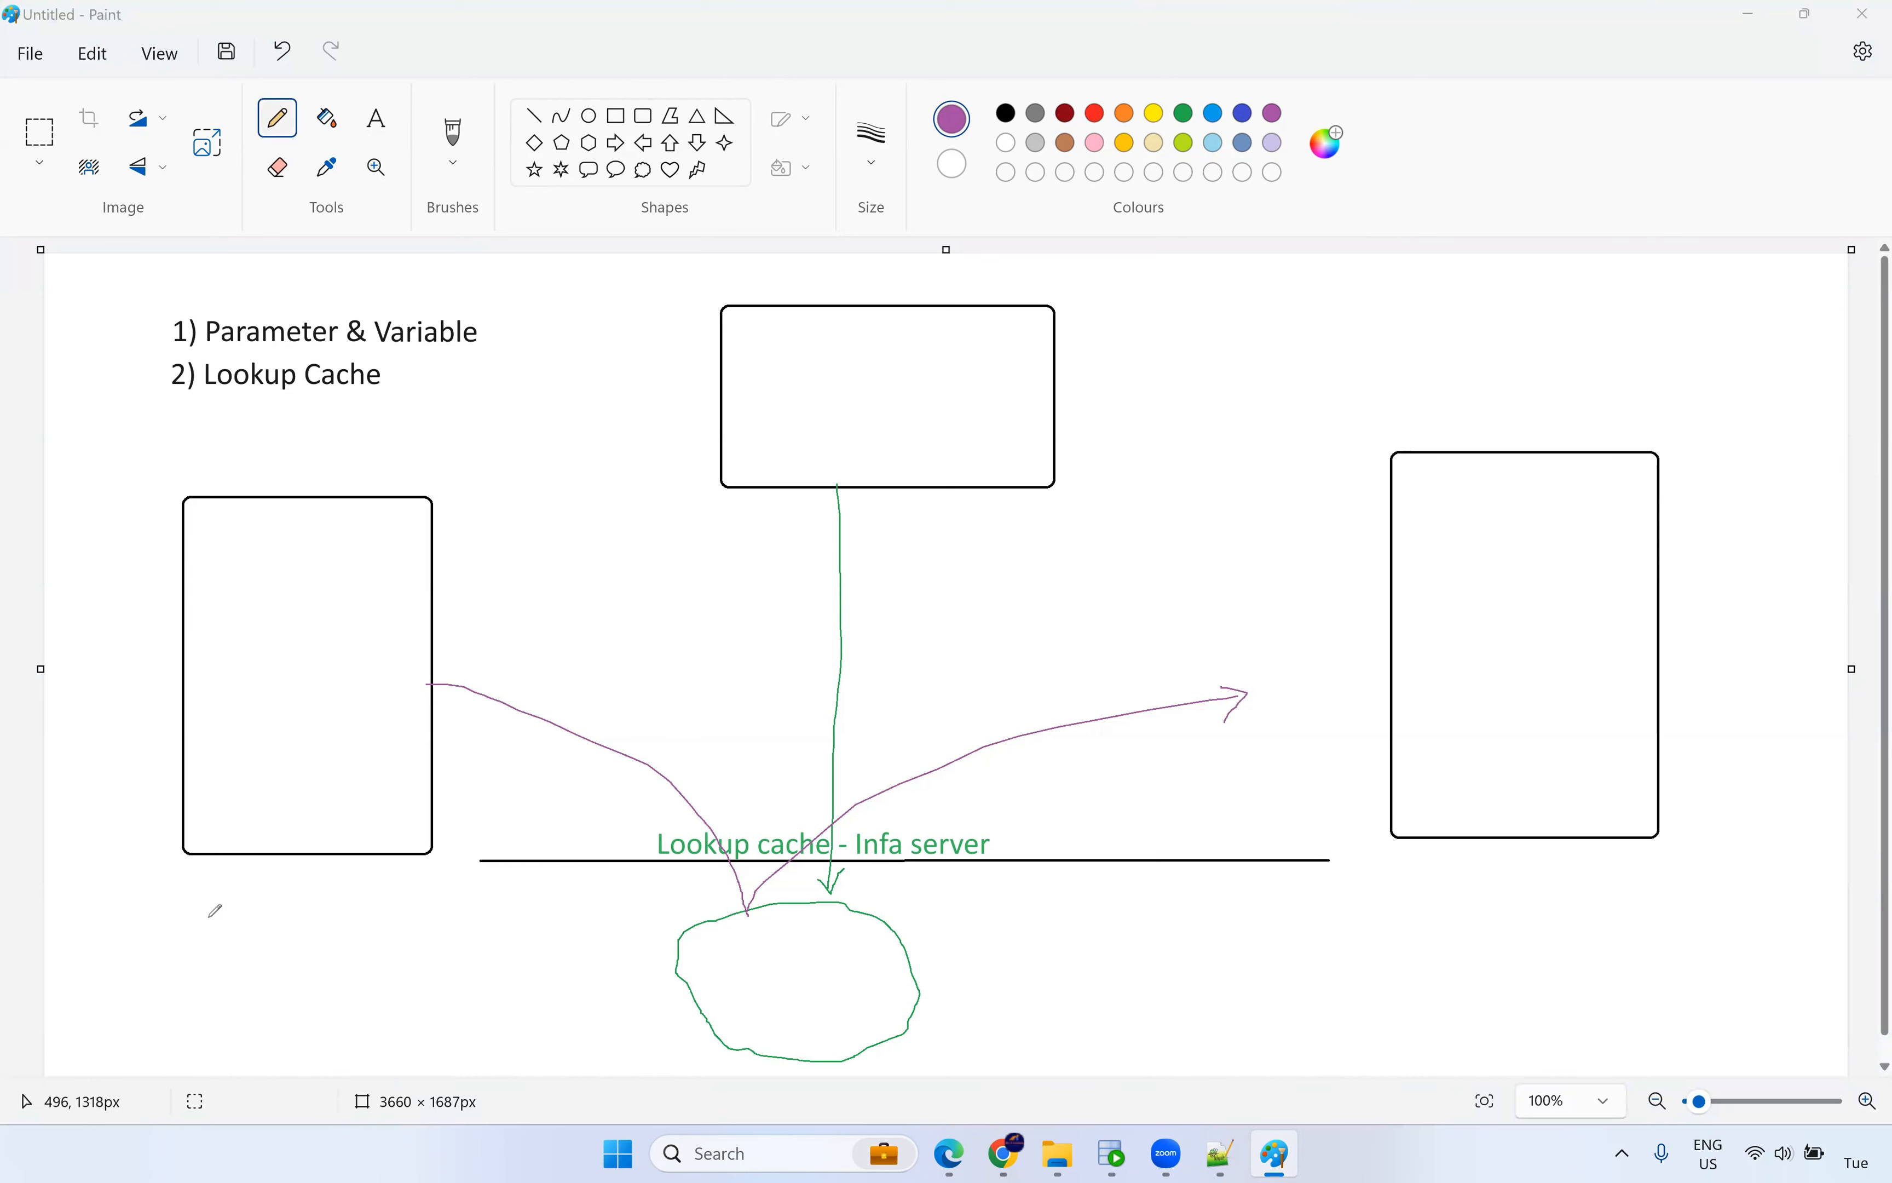
Handwrite '10mins' below the left box.
mouse_move(178, 908)
left_mouse_down()
mouse_move(177, 935)
mouse_move(191, 916)
mouse_move(221, 928)
left_mouse_up()
mouse_move(226, 914)
left_mouse_down()
mouse_move(242, 907)
mouse_move(236, 924)
left_mouse_up()
left_click(227, 904)
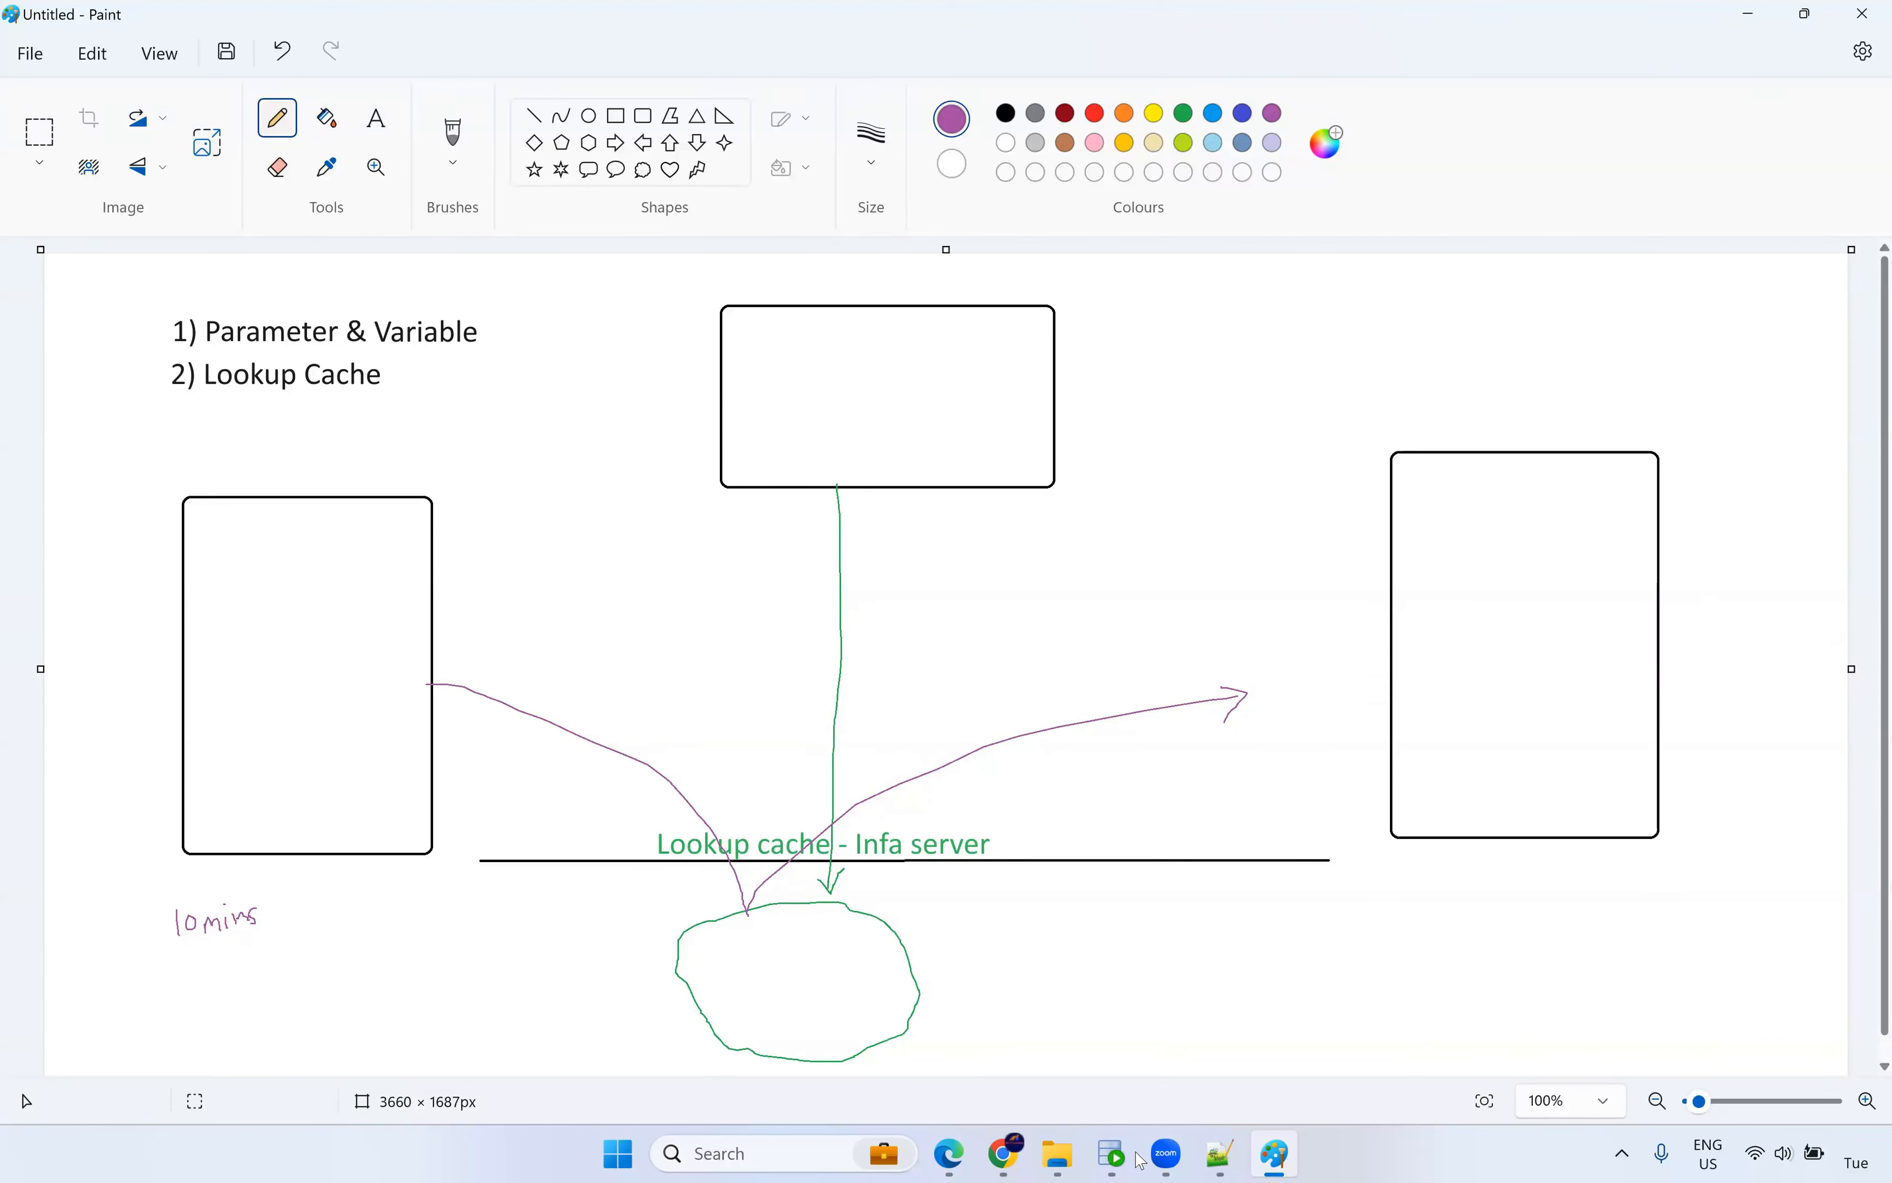
Highlight 'does not change while' in the Lookup Cache PDF, then return to the Paint diagram.
left_click(949, 1155)
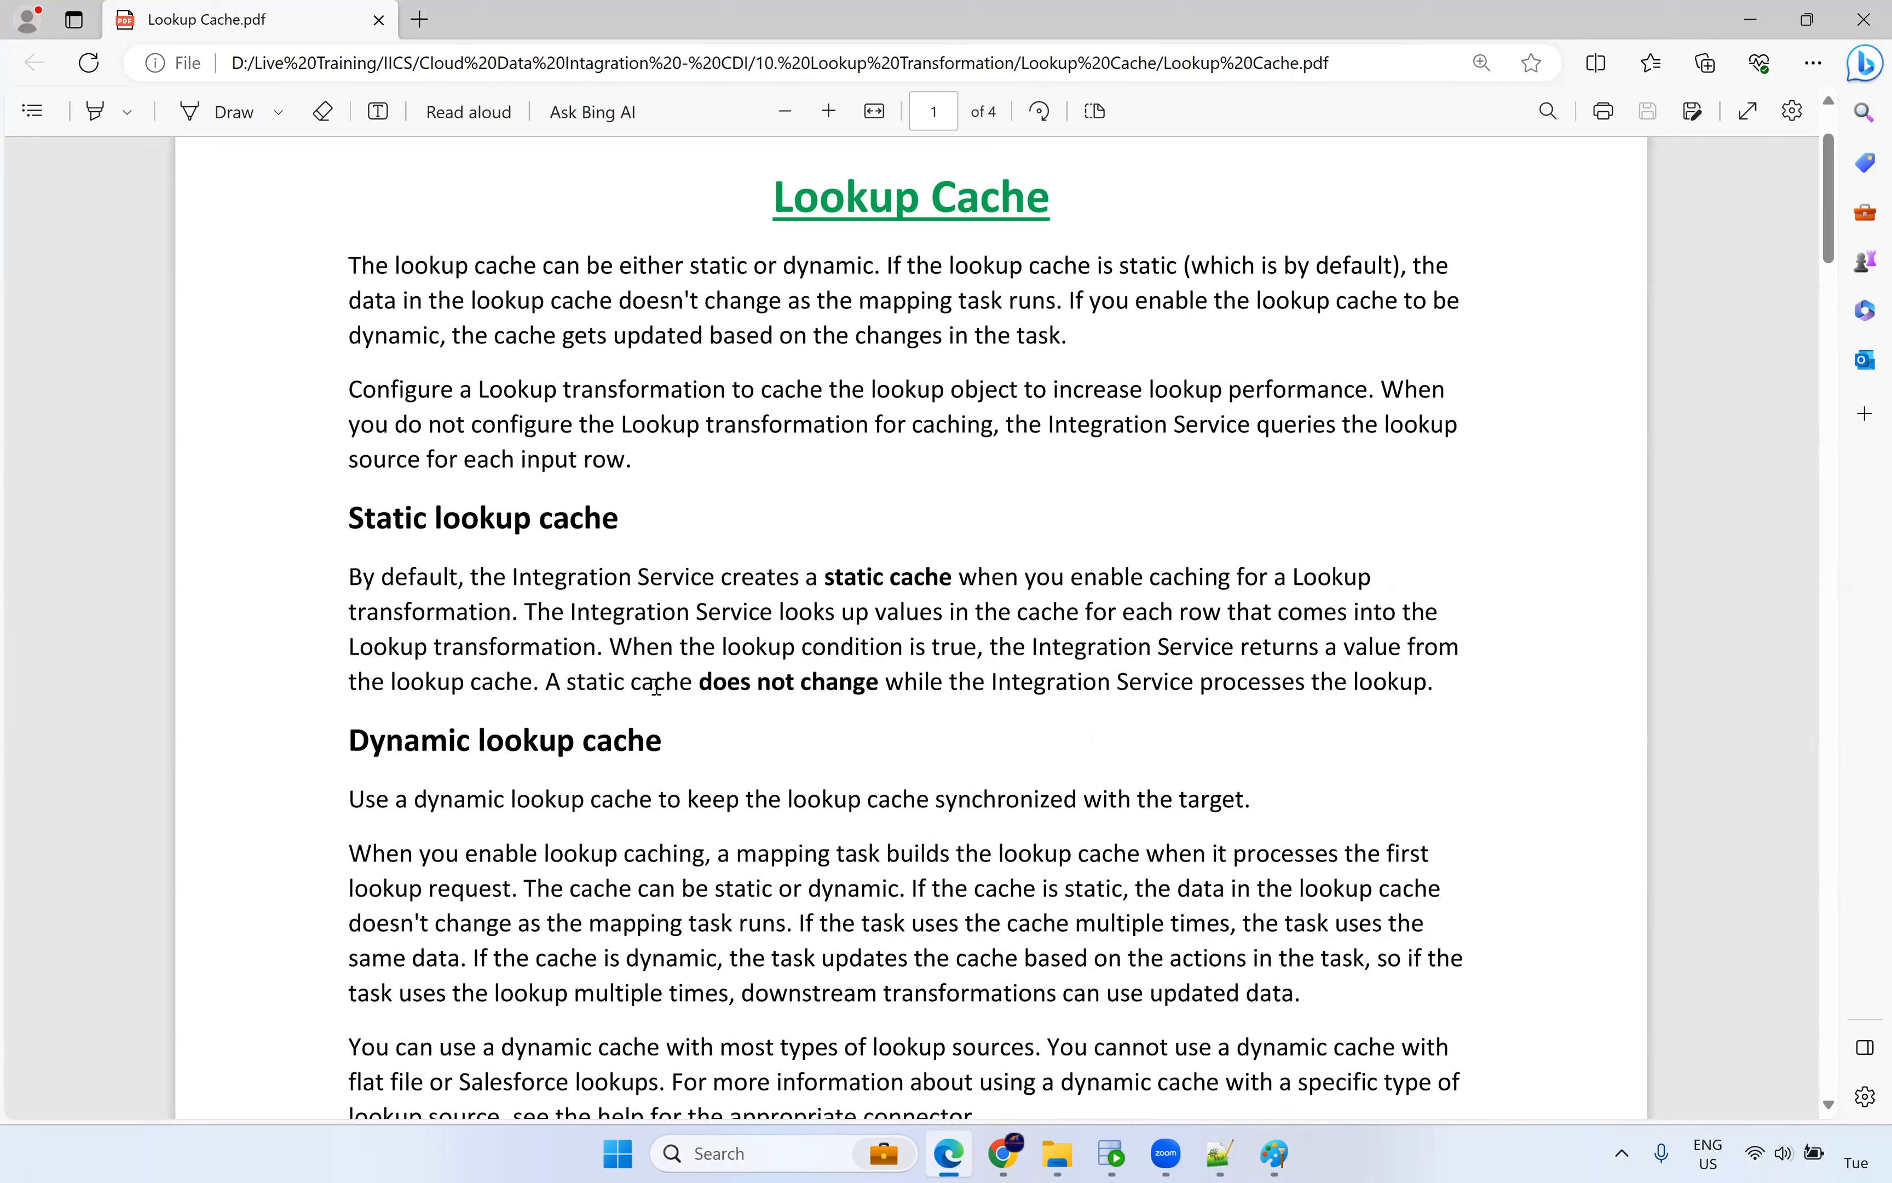
left_click_drag(656, 686, 956, 682)
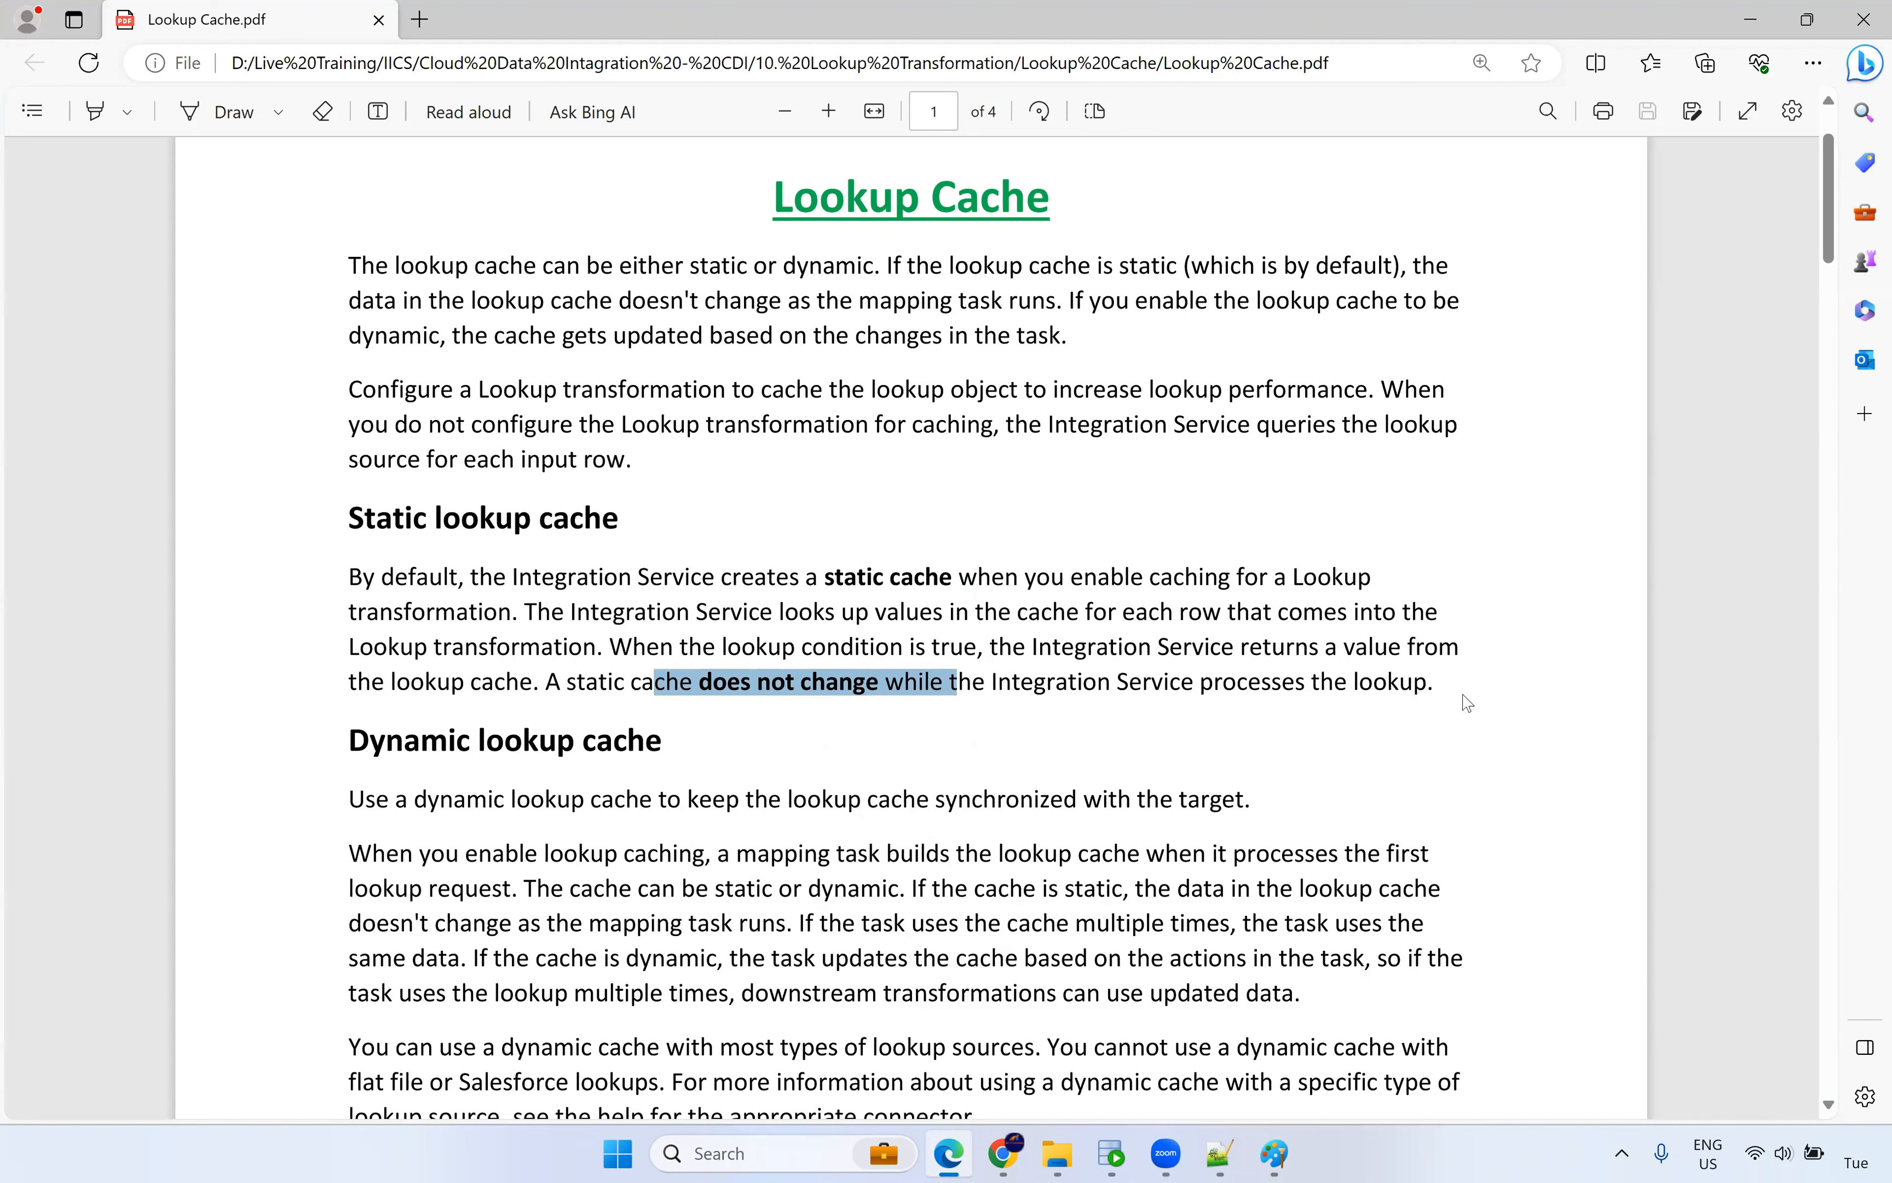
scroll(1326, 519, "down", 3)
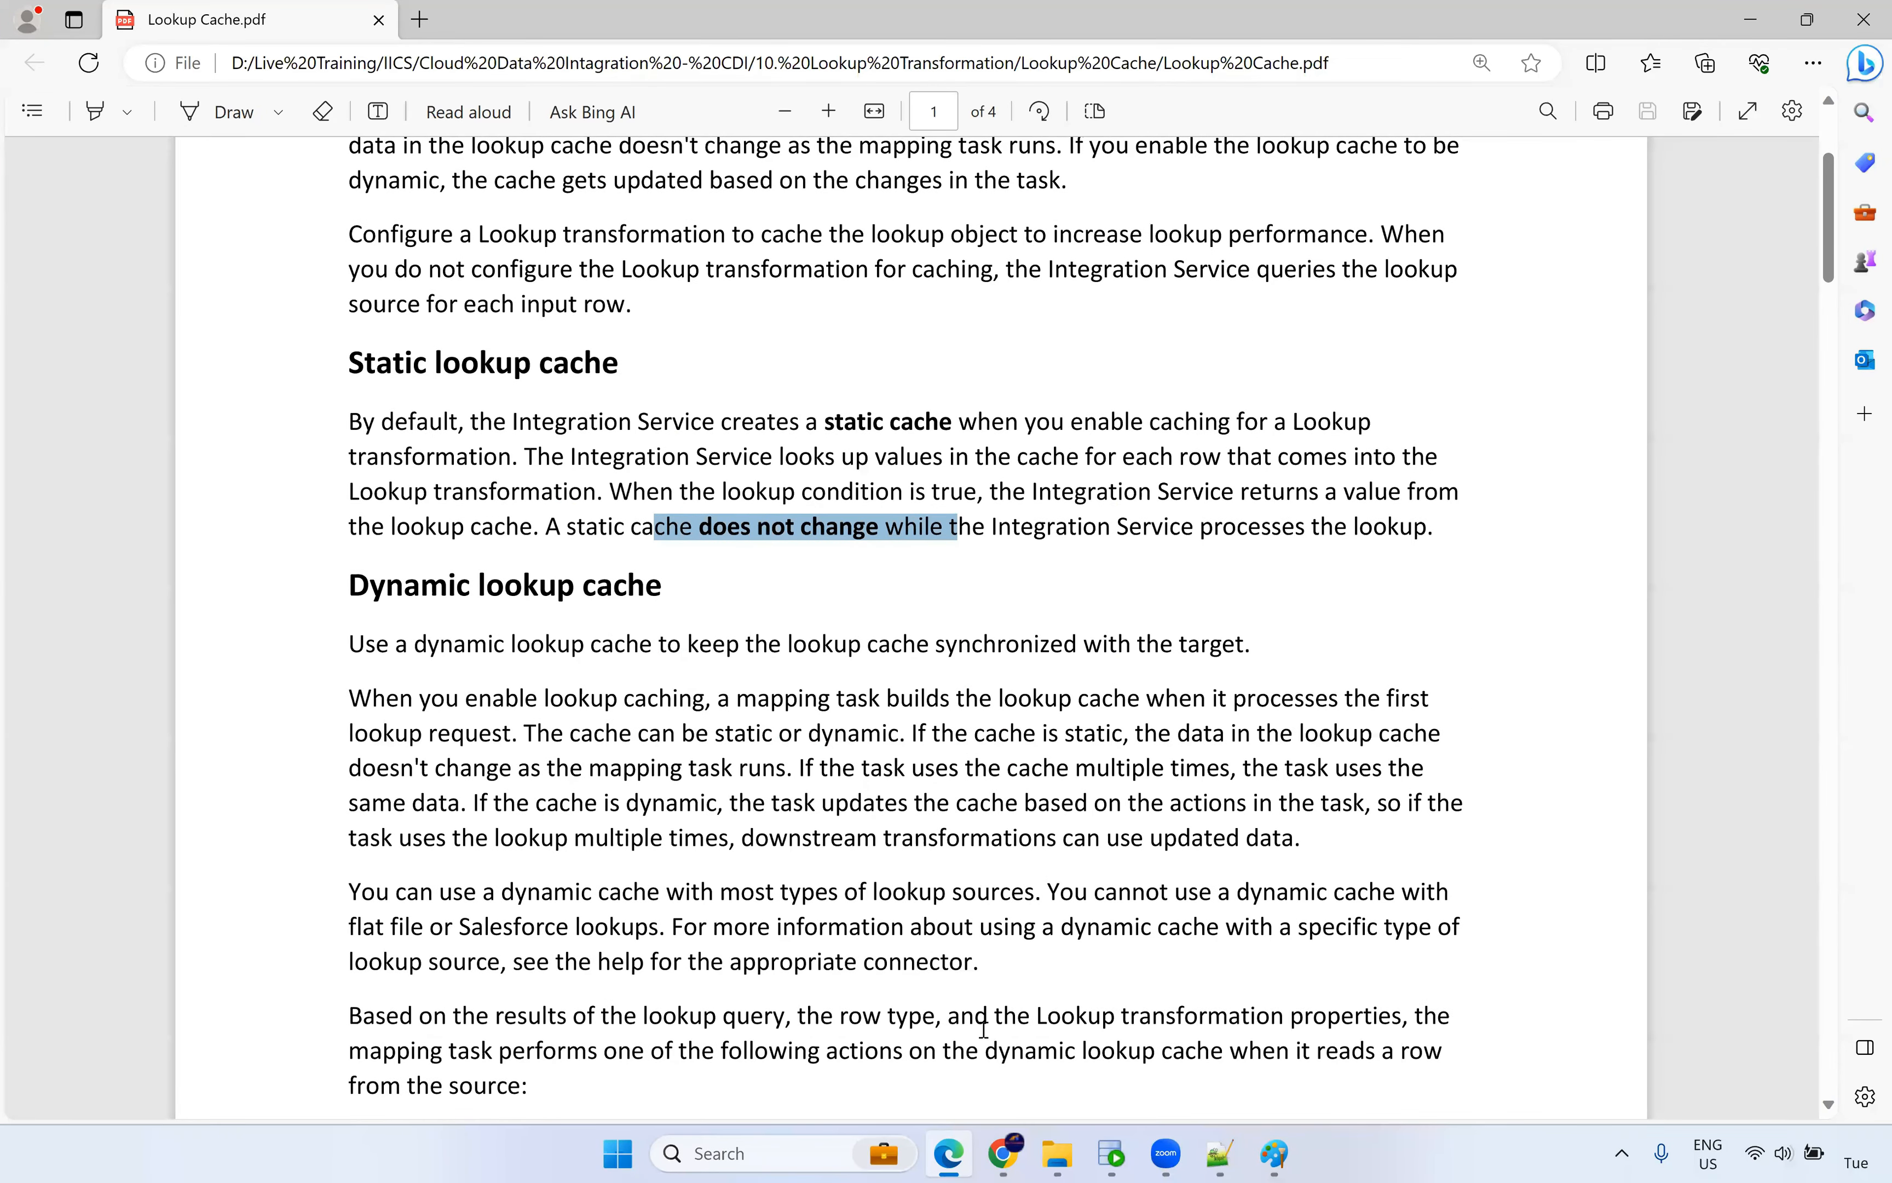
left_click(1274, 1153)
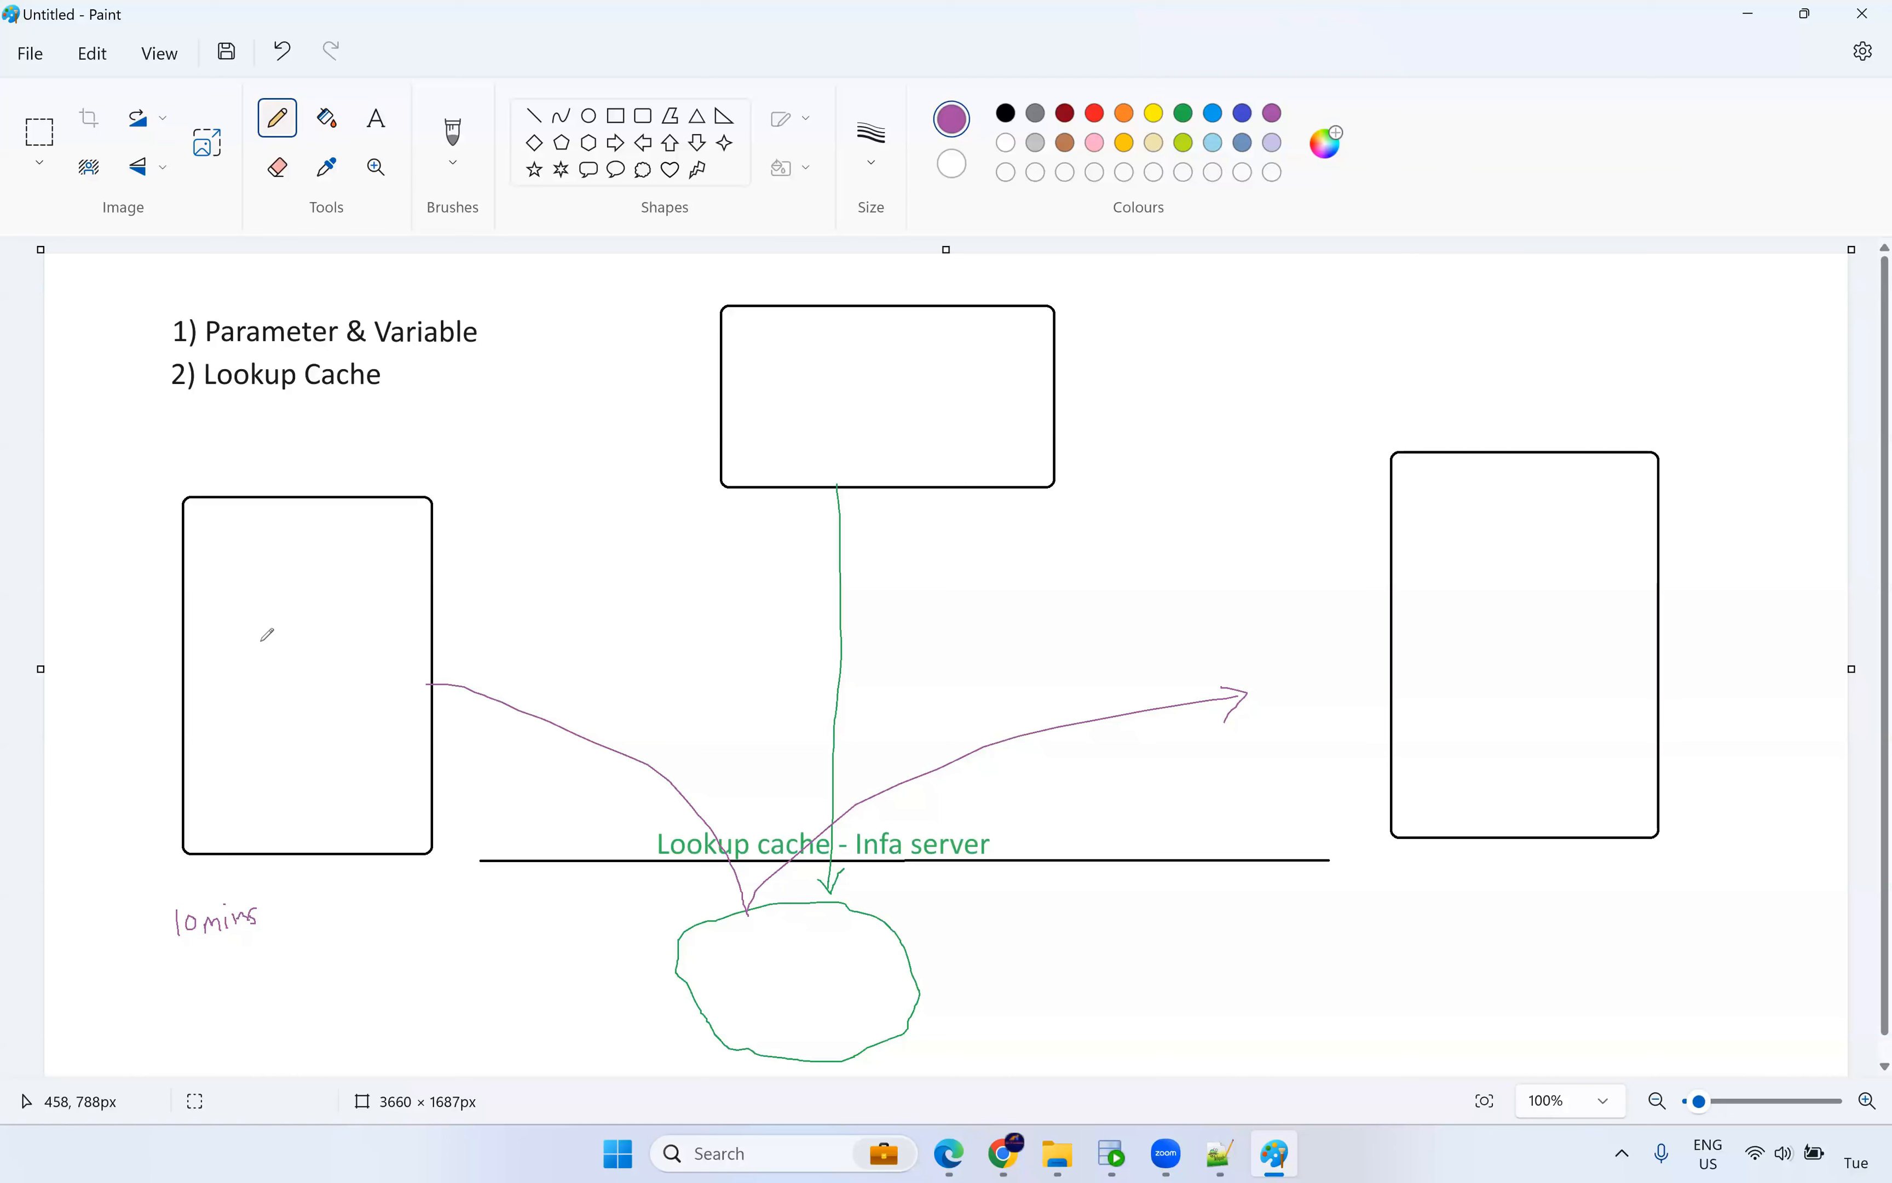
mouse_move(251, 607)
left_mouse_down()
mouse_move(250, 647)
mouse_move(285, 609)
mouse_move(291, 640)
mouse_move(317, 636)
left_mouse_up()
mouse_move(847, 362)
left_mouse_down()
mouse_move(848, 400)
mouse_move(907, 367)
mouse_move(912, 393)
mouse_move(858, 441)
mouse_move(883, 420)
mouse_move(909, 435)
left_mouse_up()
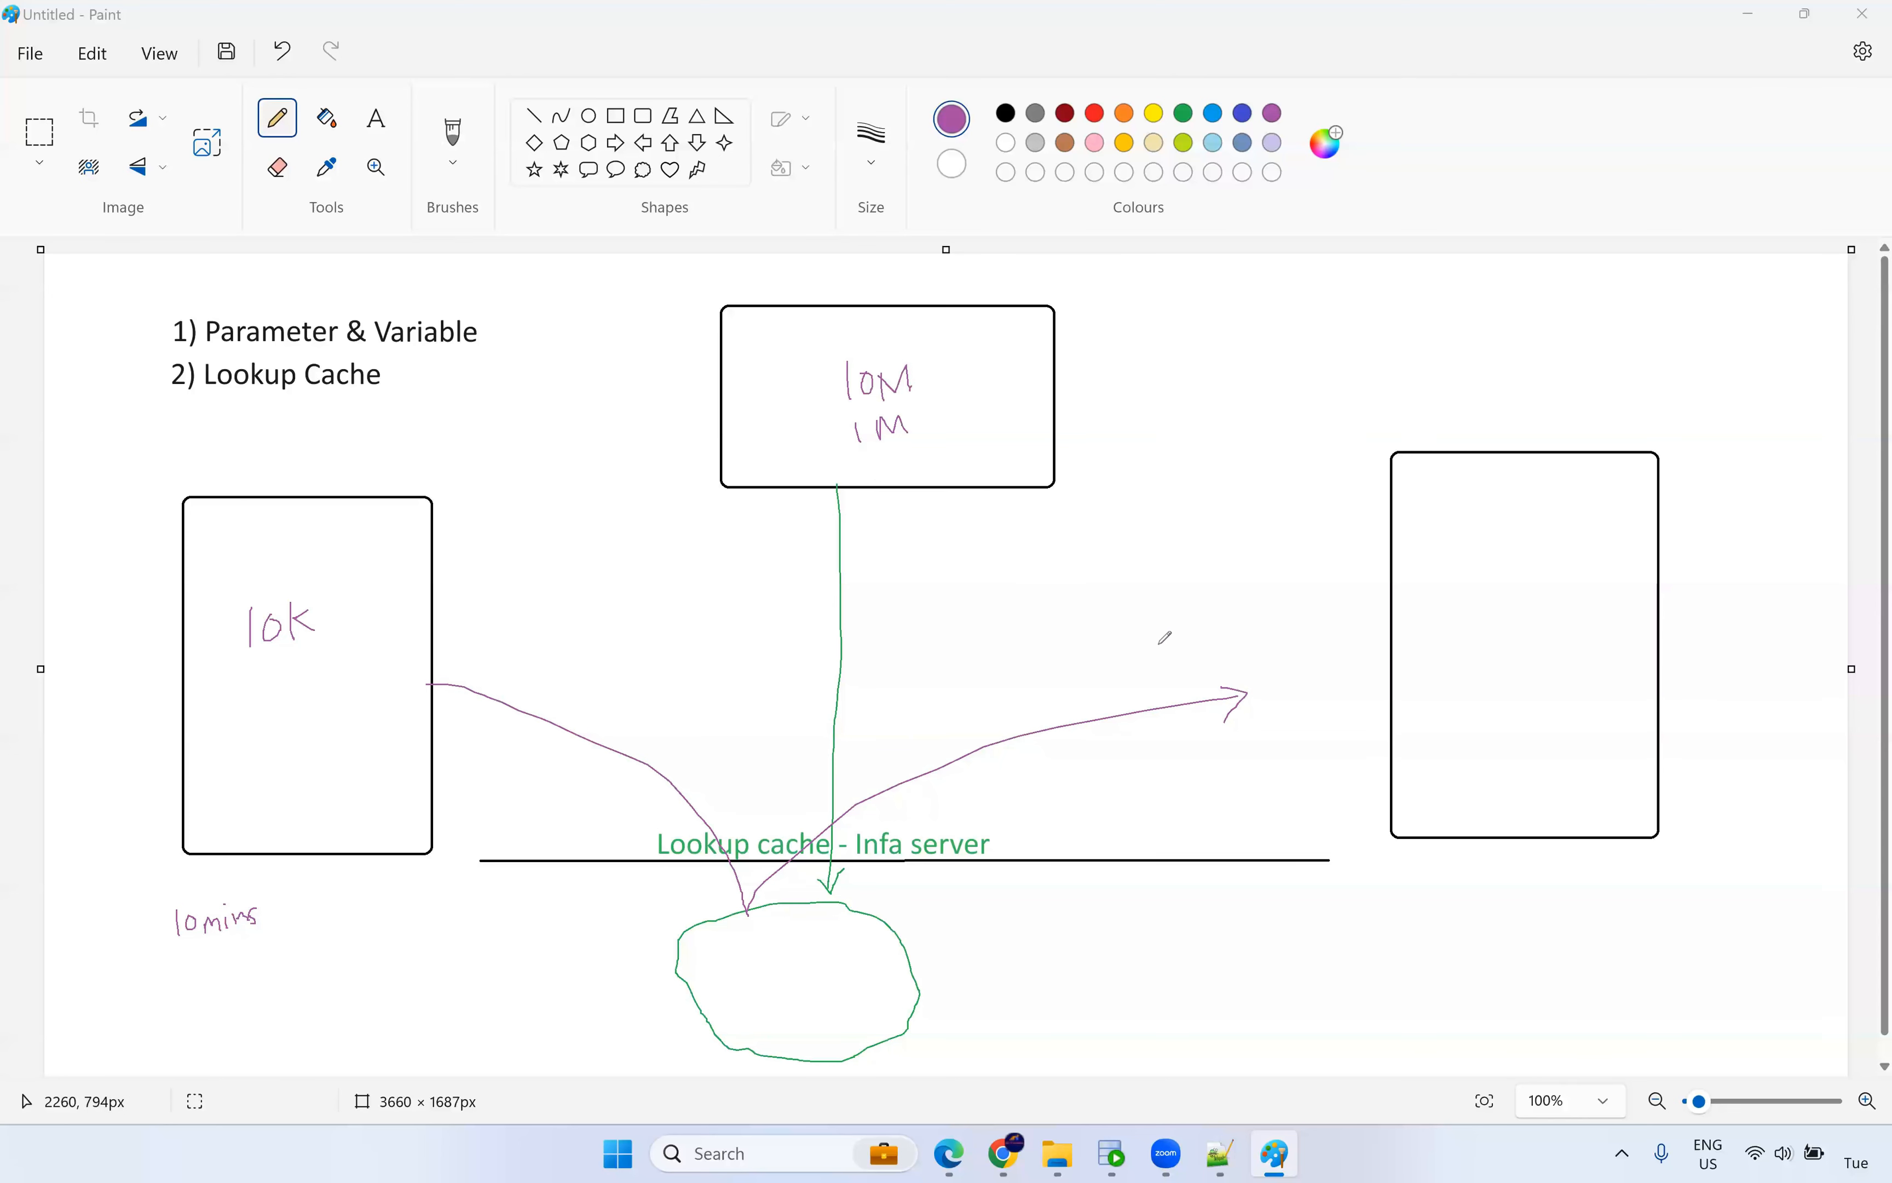
mouse_move(404, 562)
left_mouse_down()
mouse_move(479, 551)
mouse_move(770, 408)
mouse_move(754, 434)
left_mouse_up()
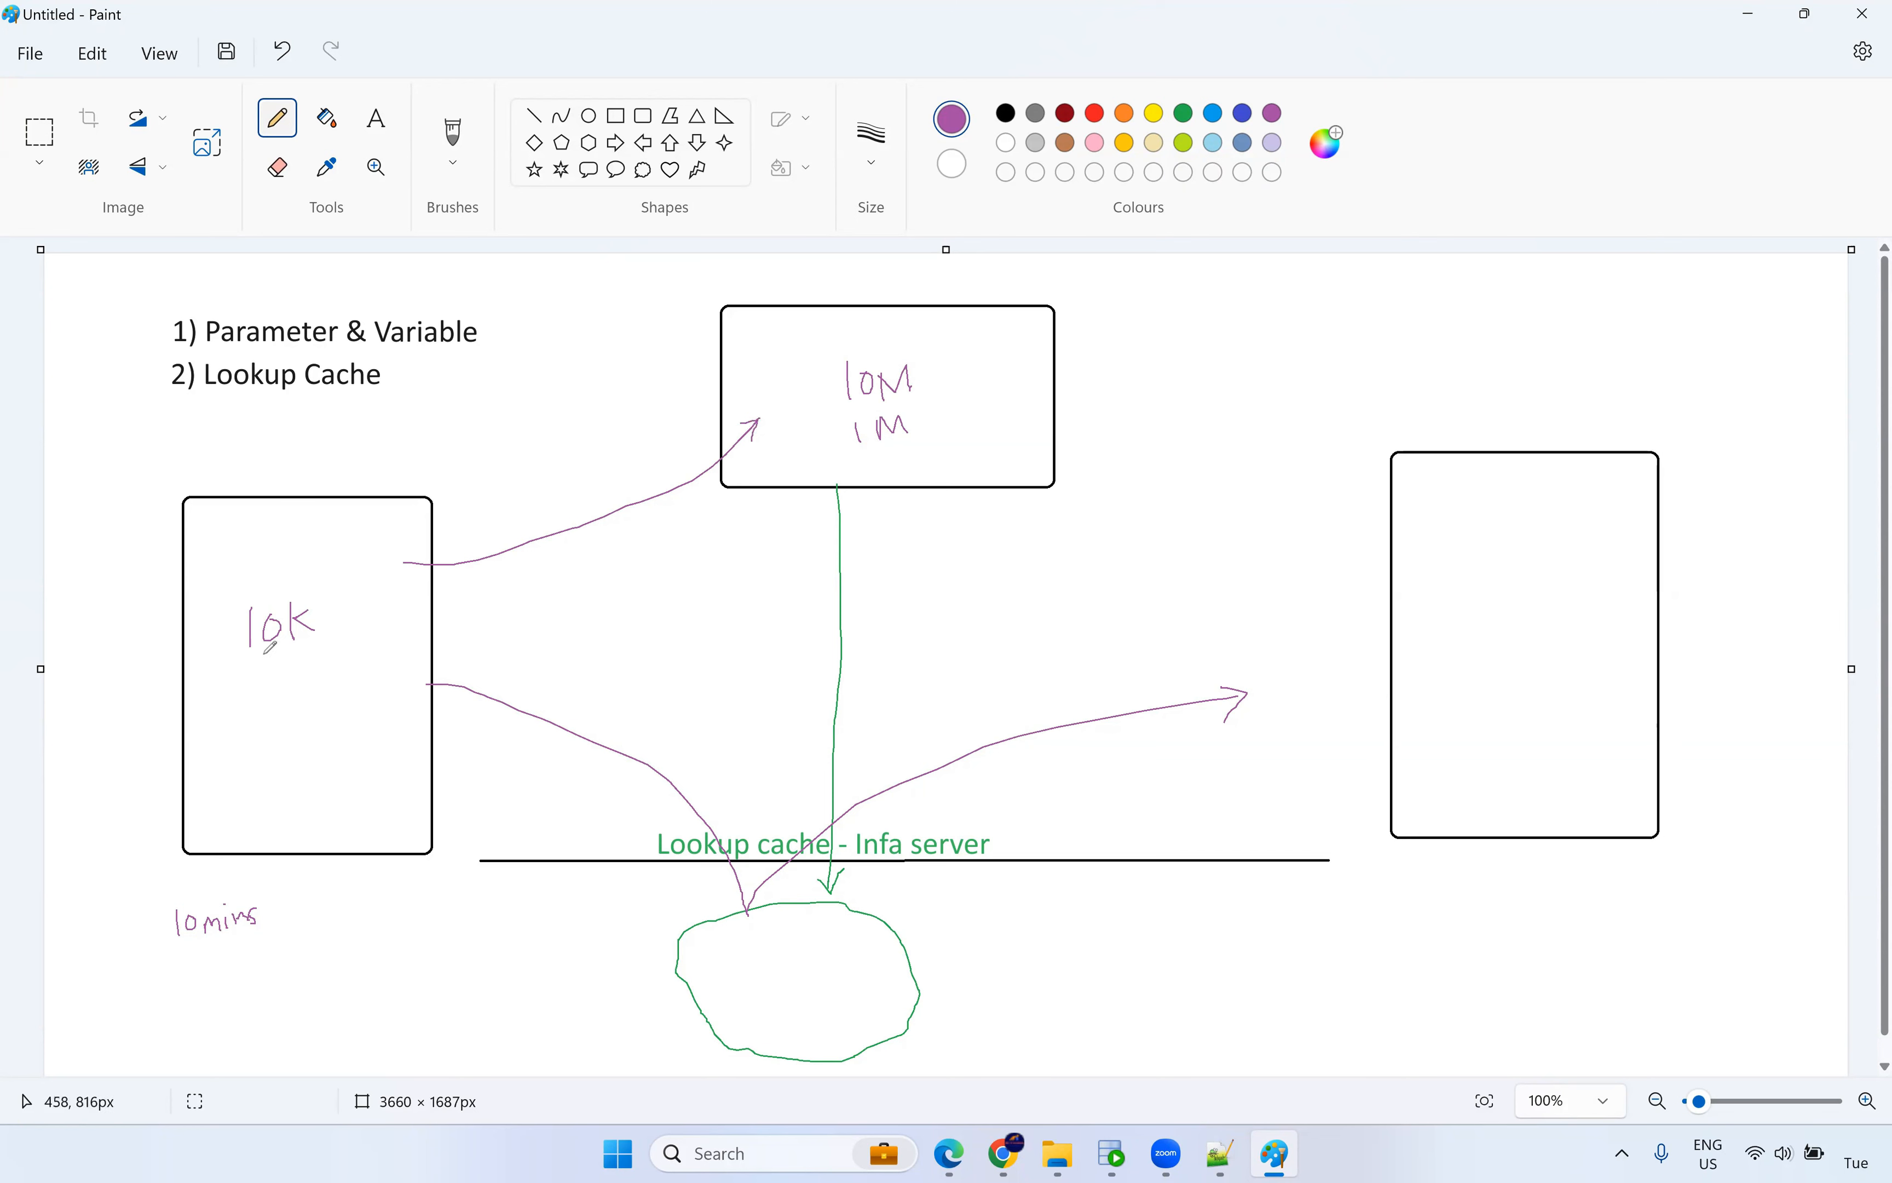
mouse_move(954, 468)
left_mouse_down()
mouse_move(1313, 545)
mouse_move(1370, 535)
mouse_move(1364, 566)
left_mouse_up()
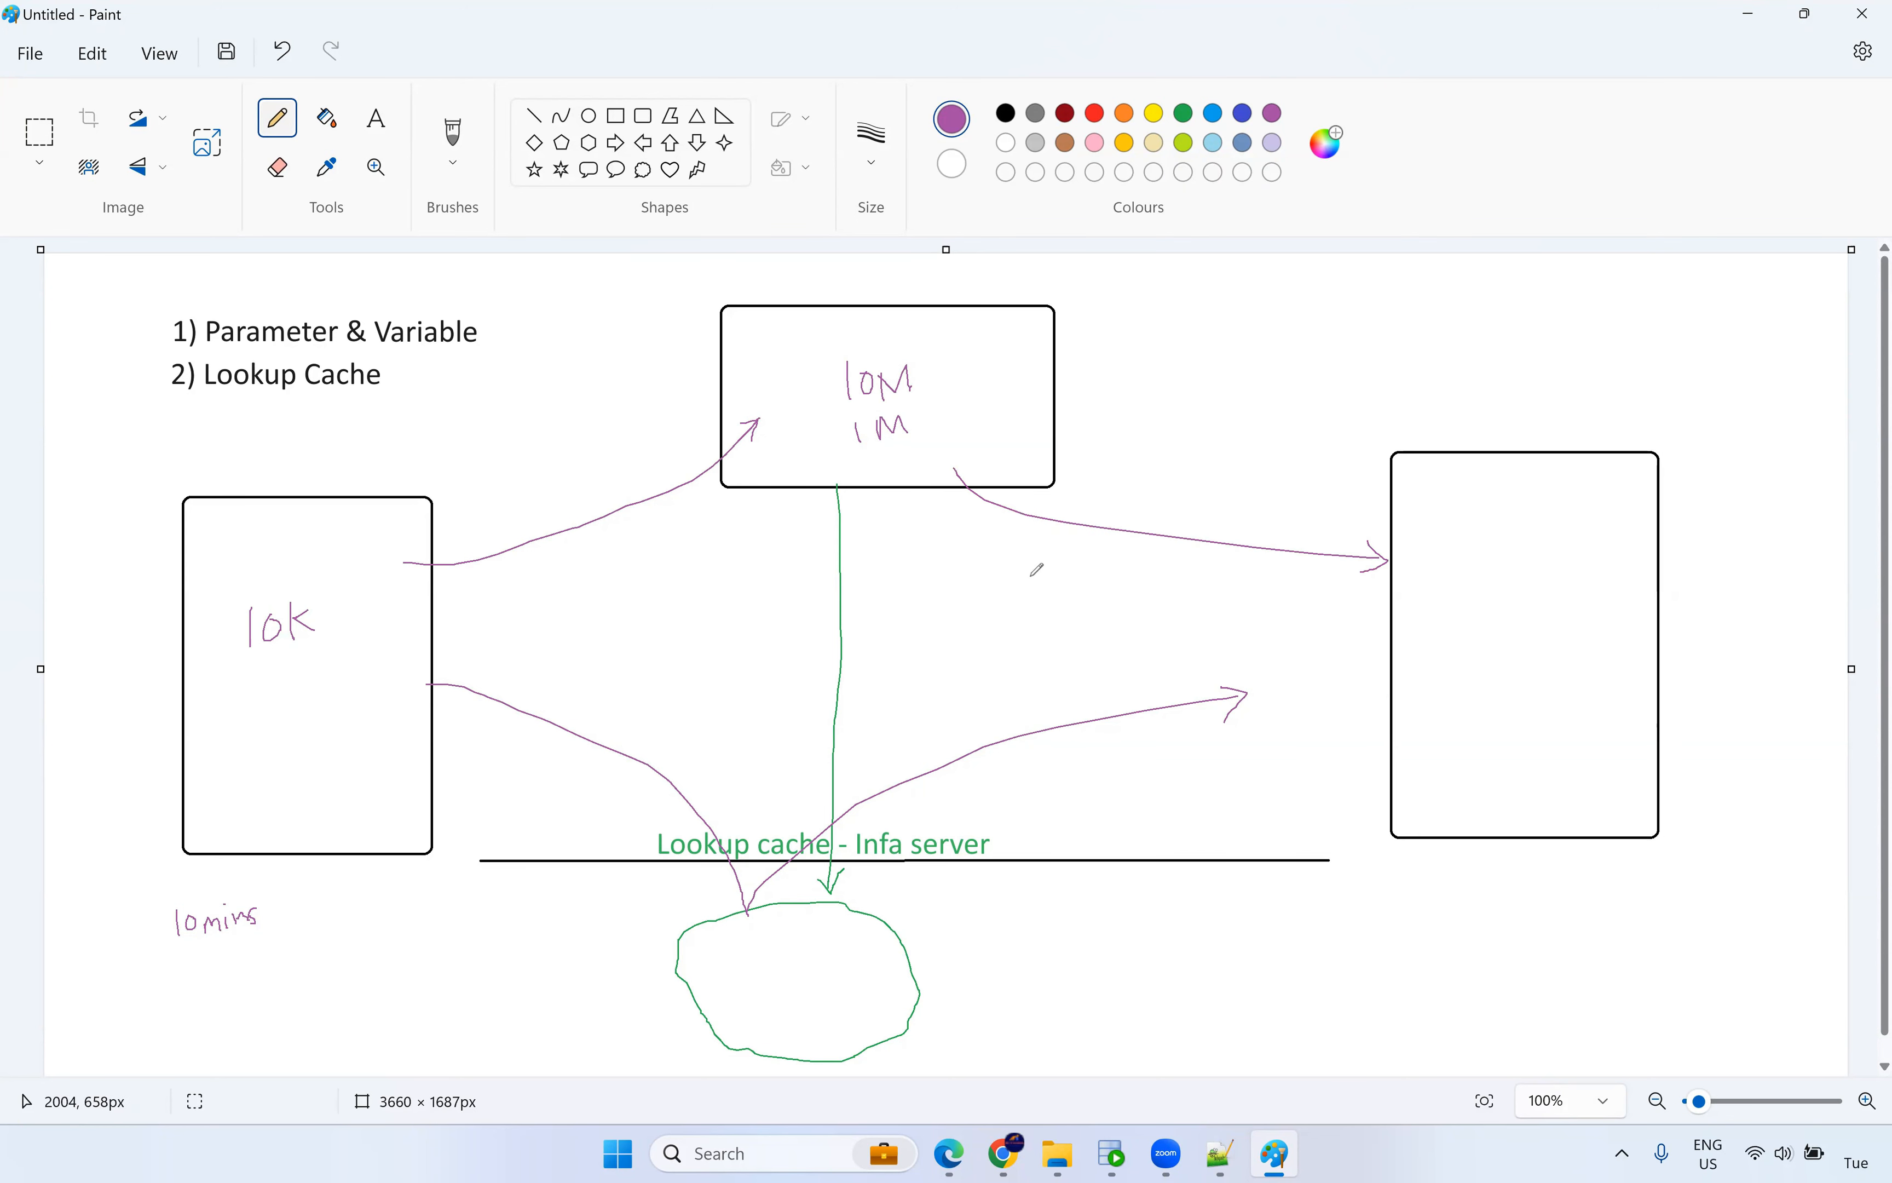
key("ctrl+z")
key("ctrl+z")
key("ctrl+z")
key("ctrl+z")
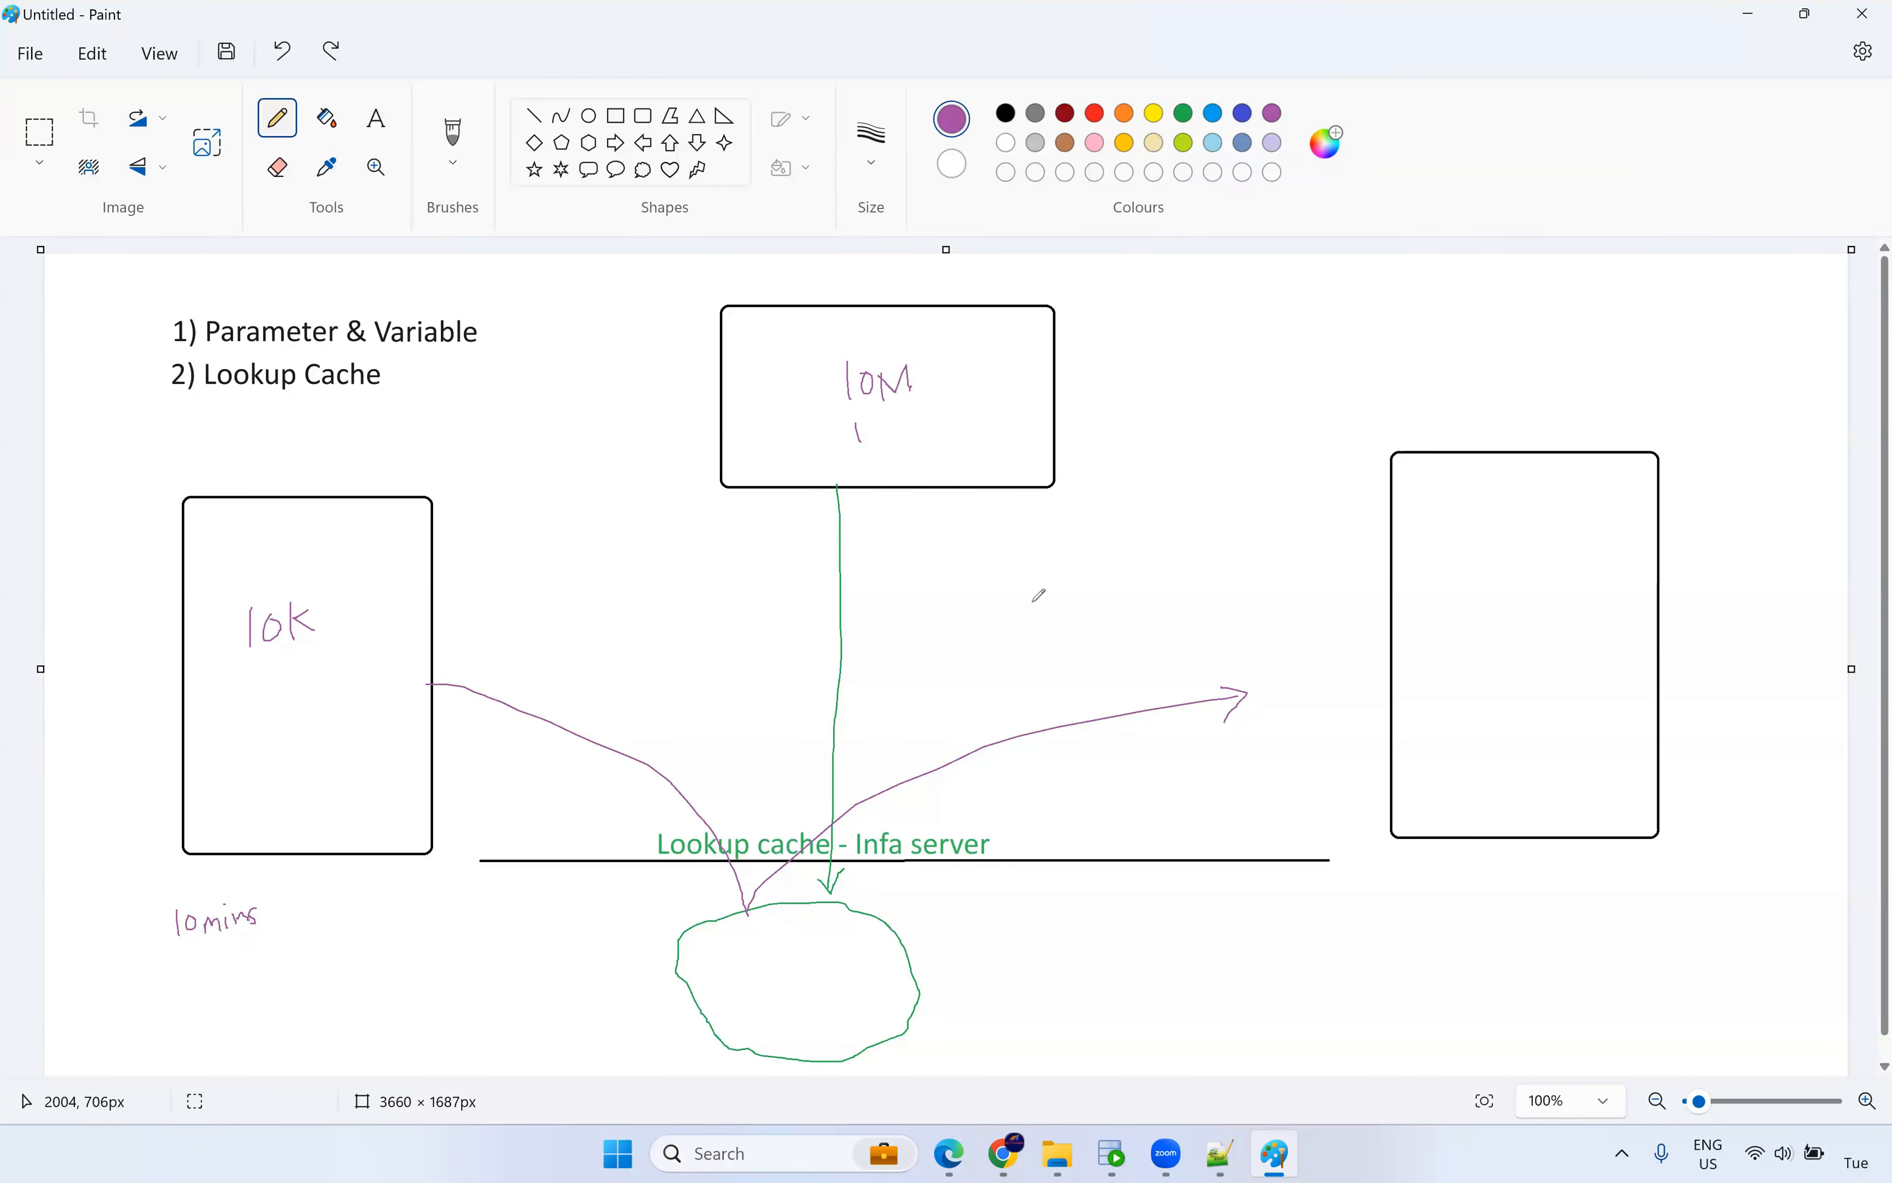
key("ctrl+z")
key("ctrl+z")
key("ctrl+z")
key("ctrl+z")
key("ctrl+z")
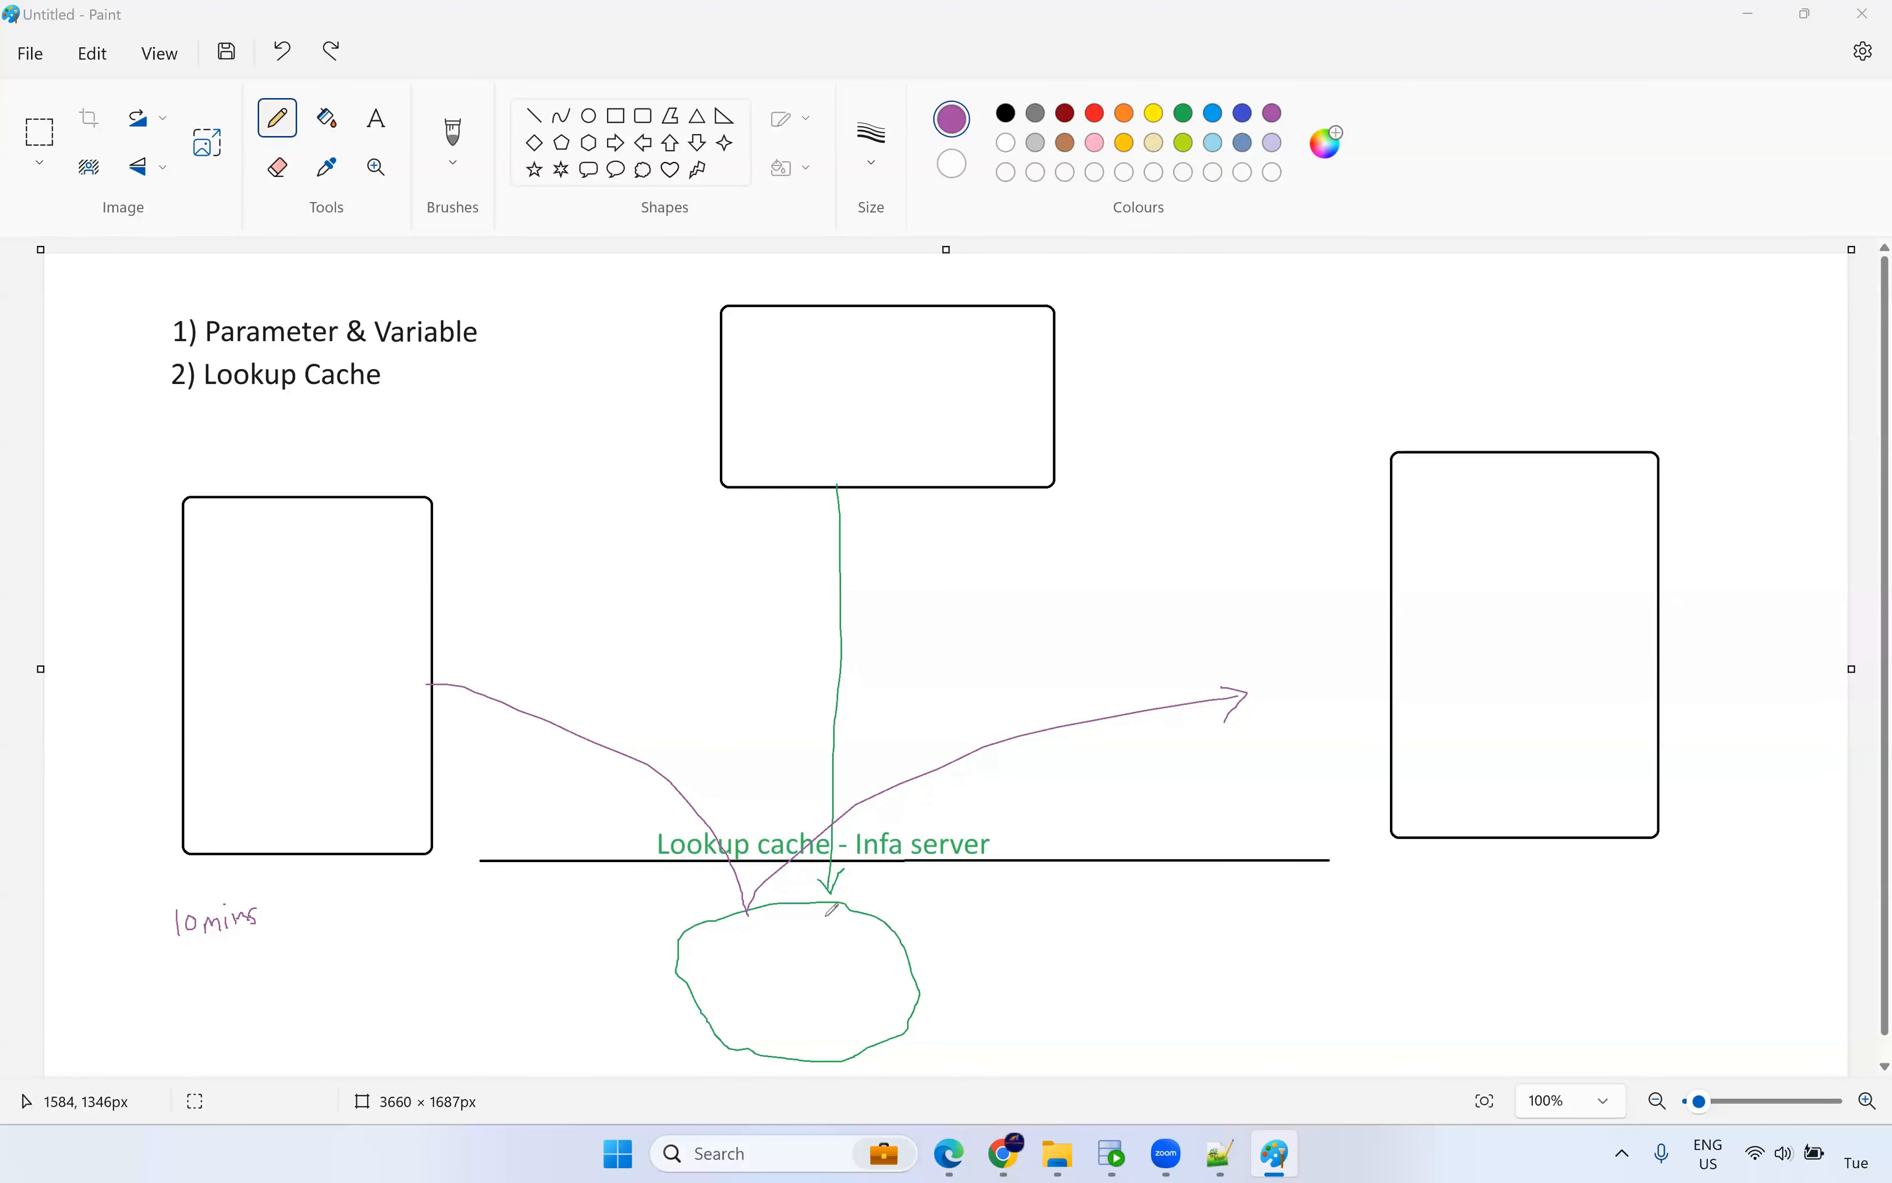
left_click(503, 943)
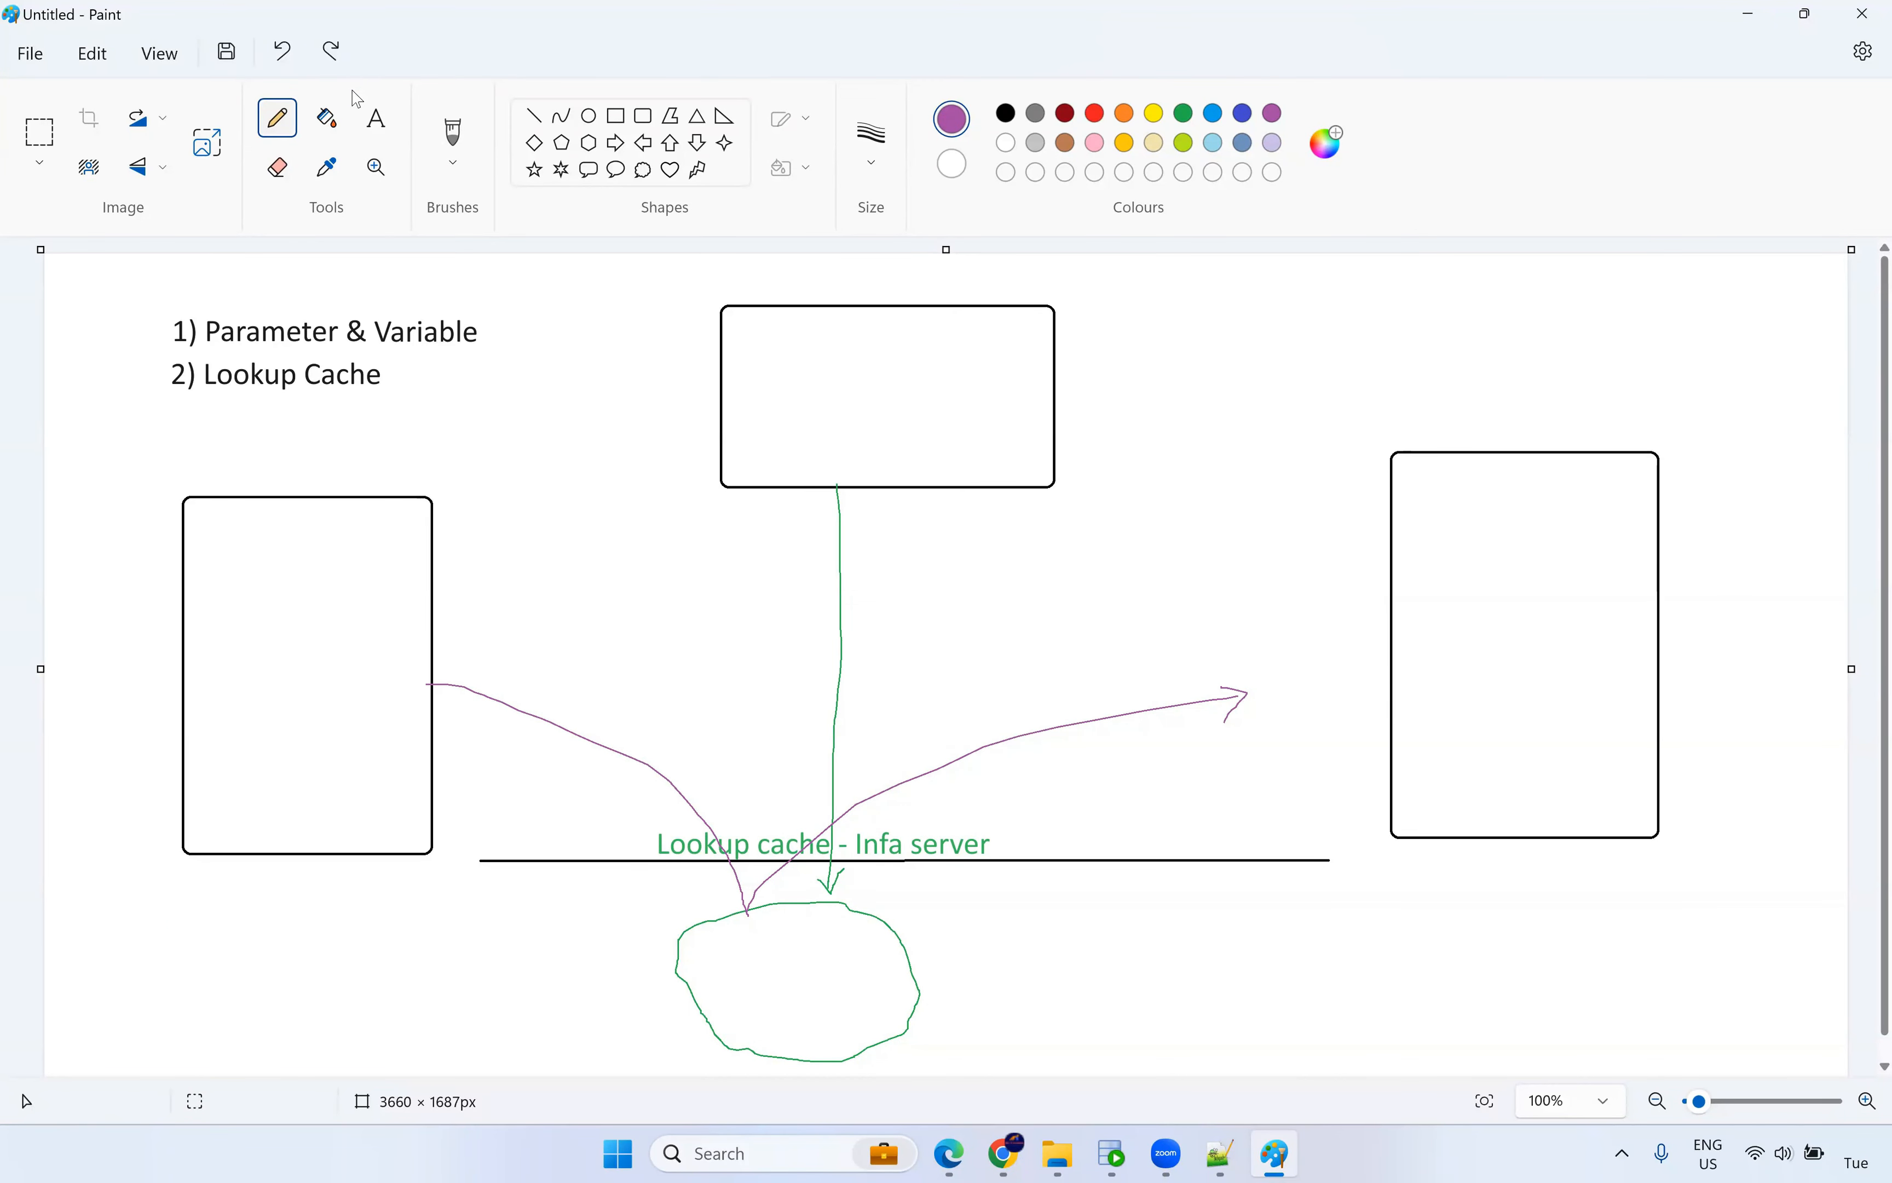
Type the keys 100, 101, 102 and 101 on separate lines inside the left box.
left_click(376, 119)
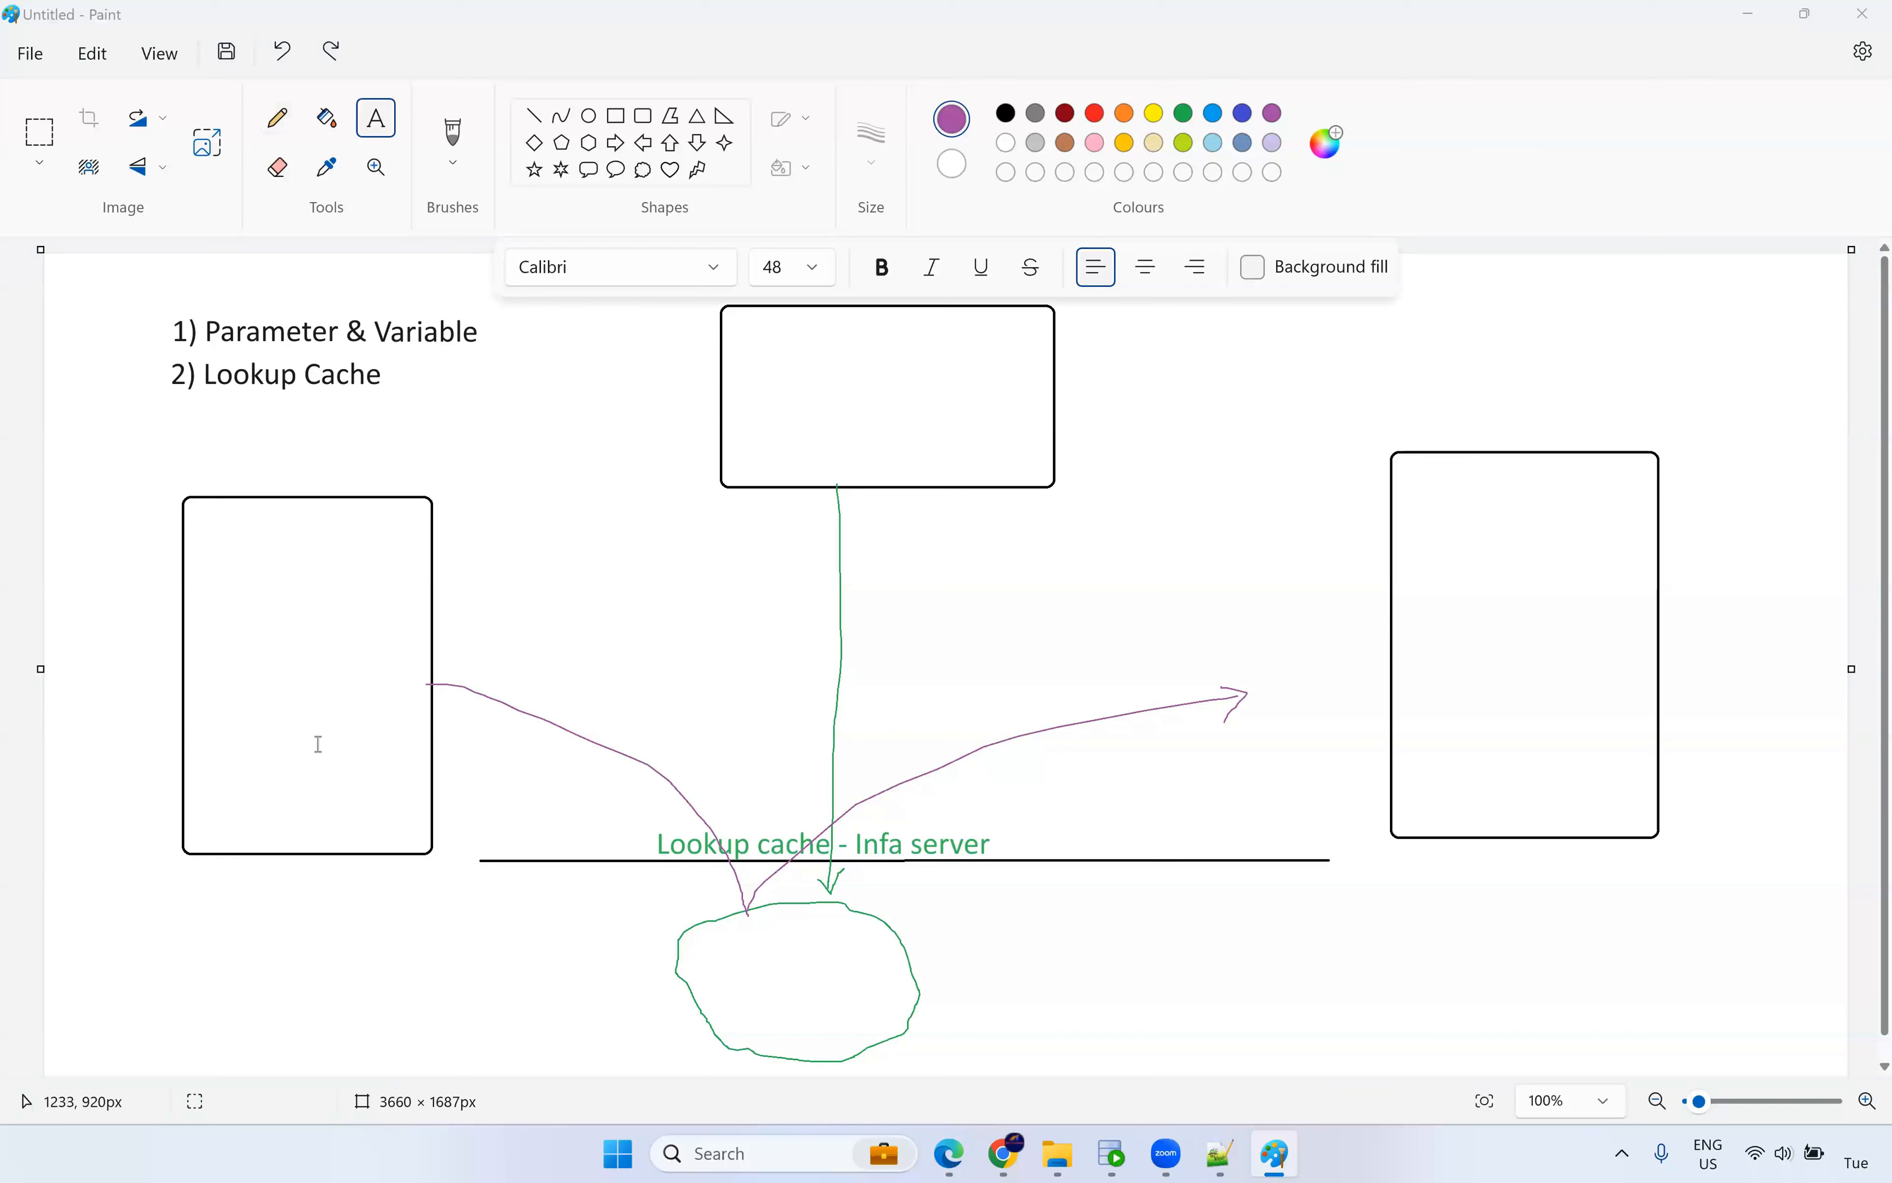
left_click_drag(228, 556, 462, 592)
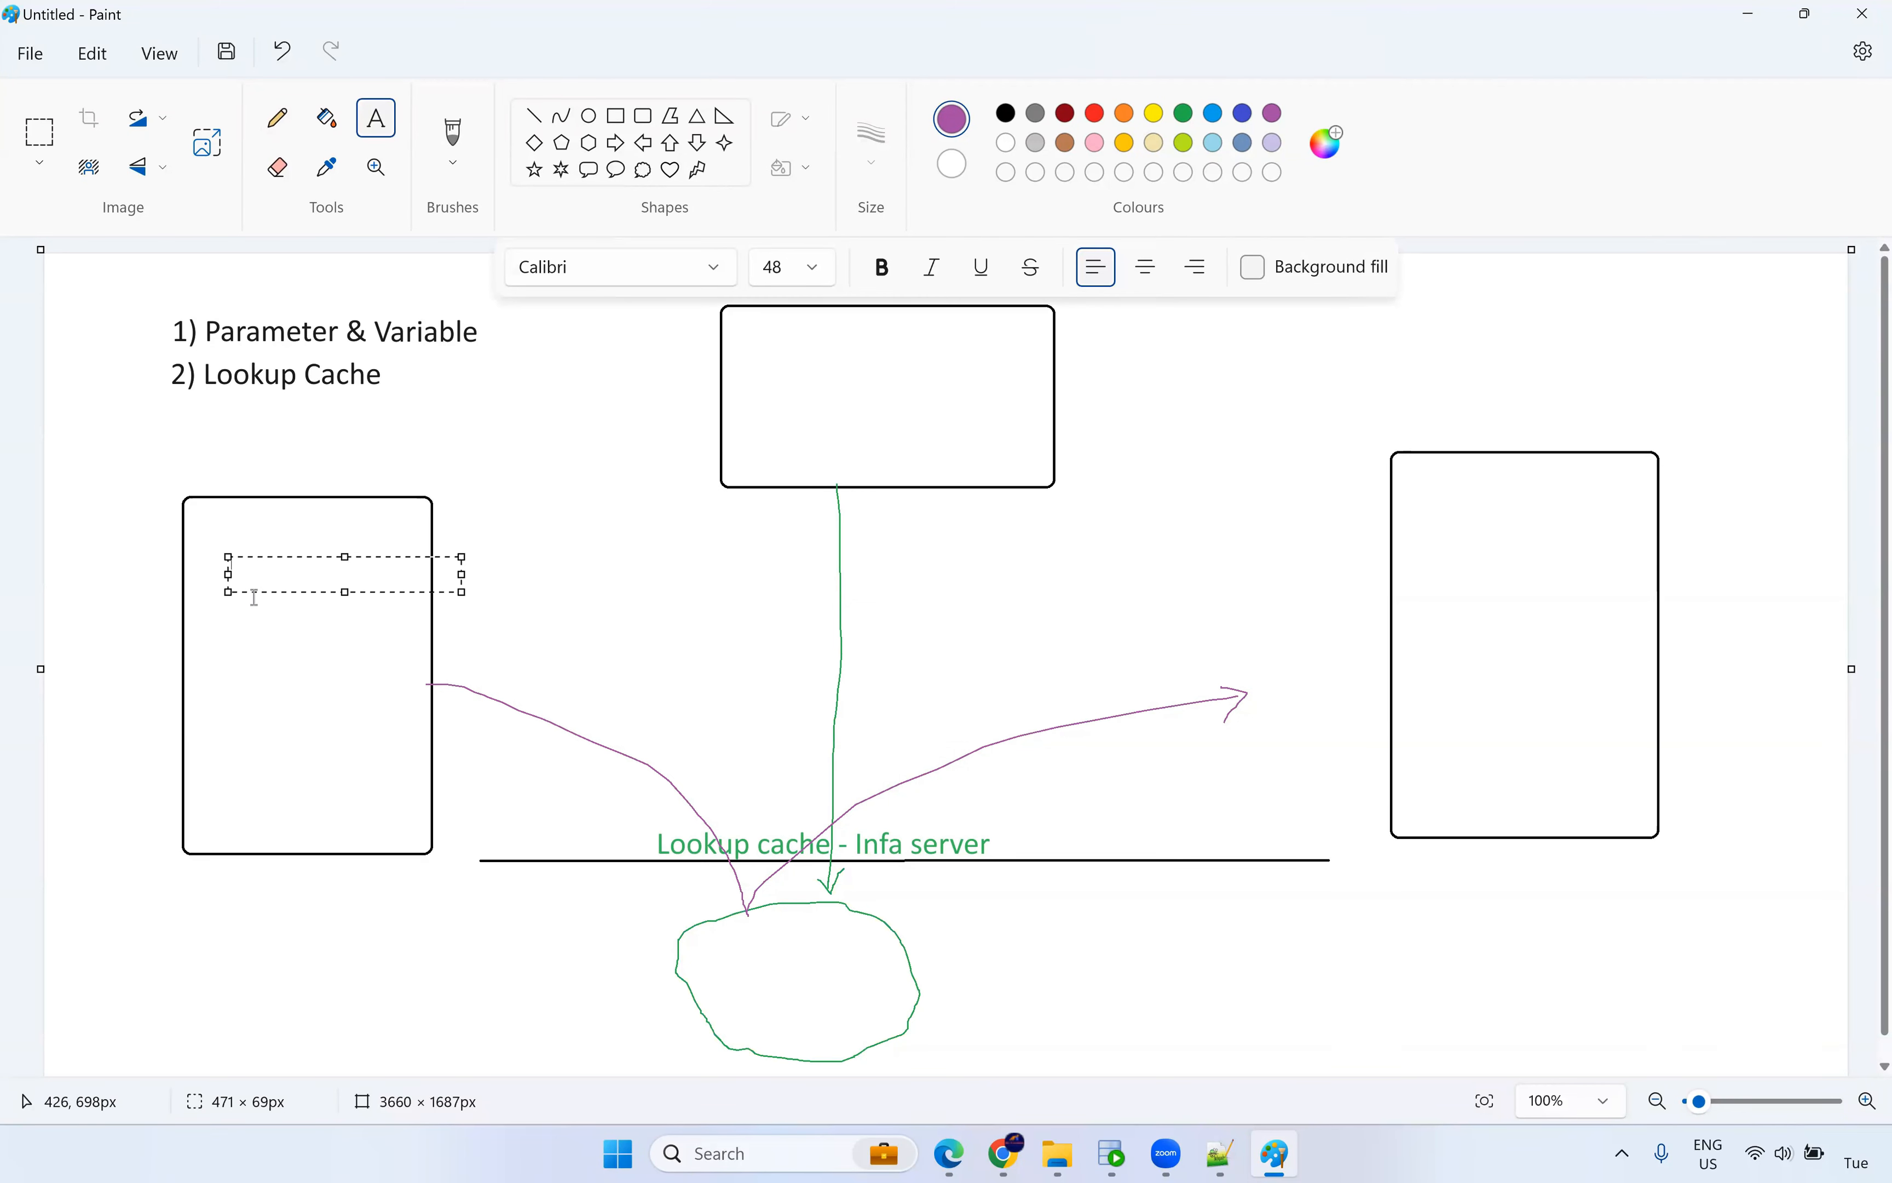
type("100")
key("Return")
type("100")
key("BackSpace")
type("1")
key("Return")
type("10")
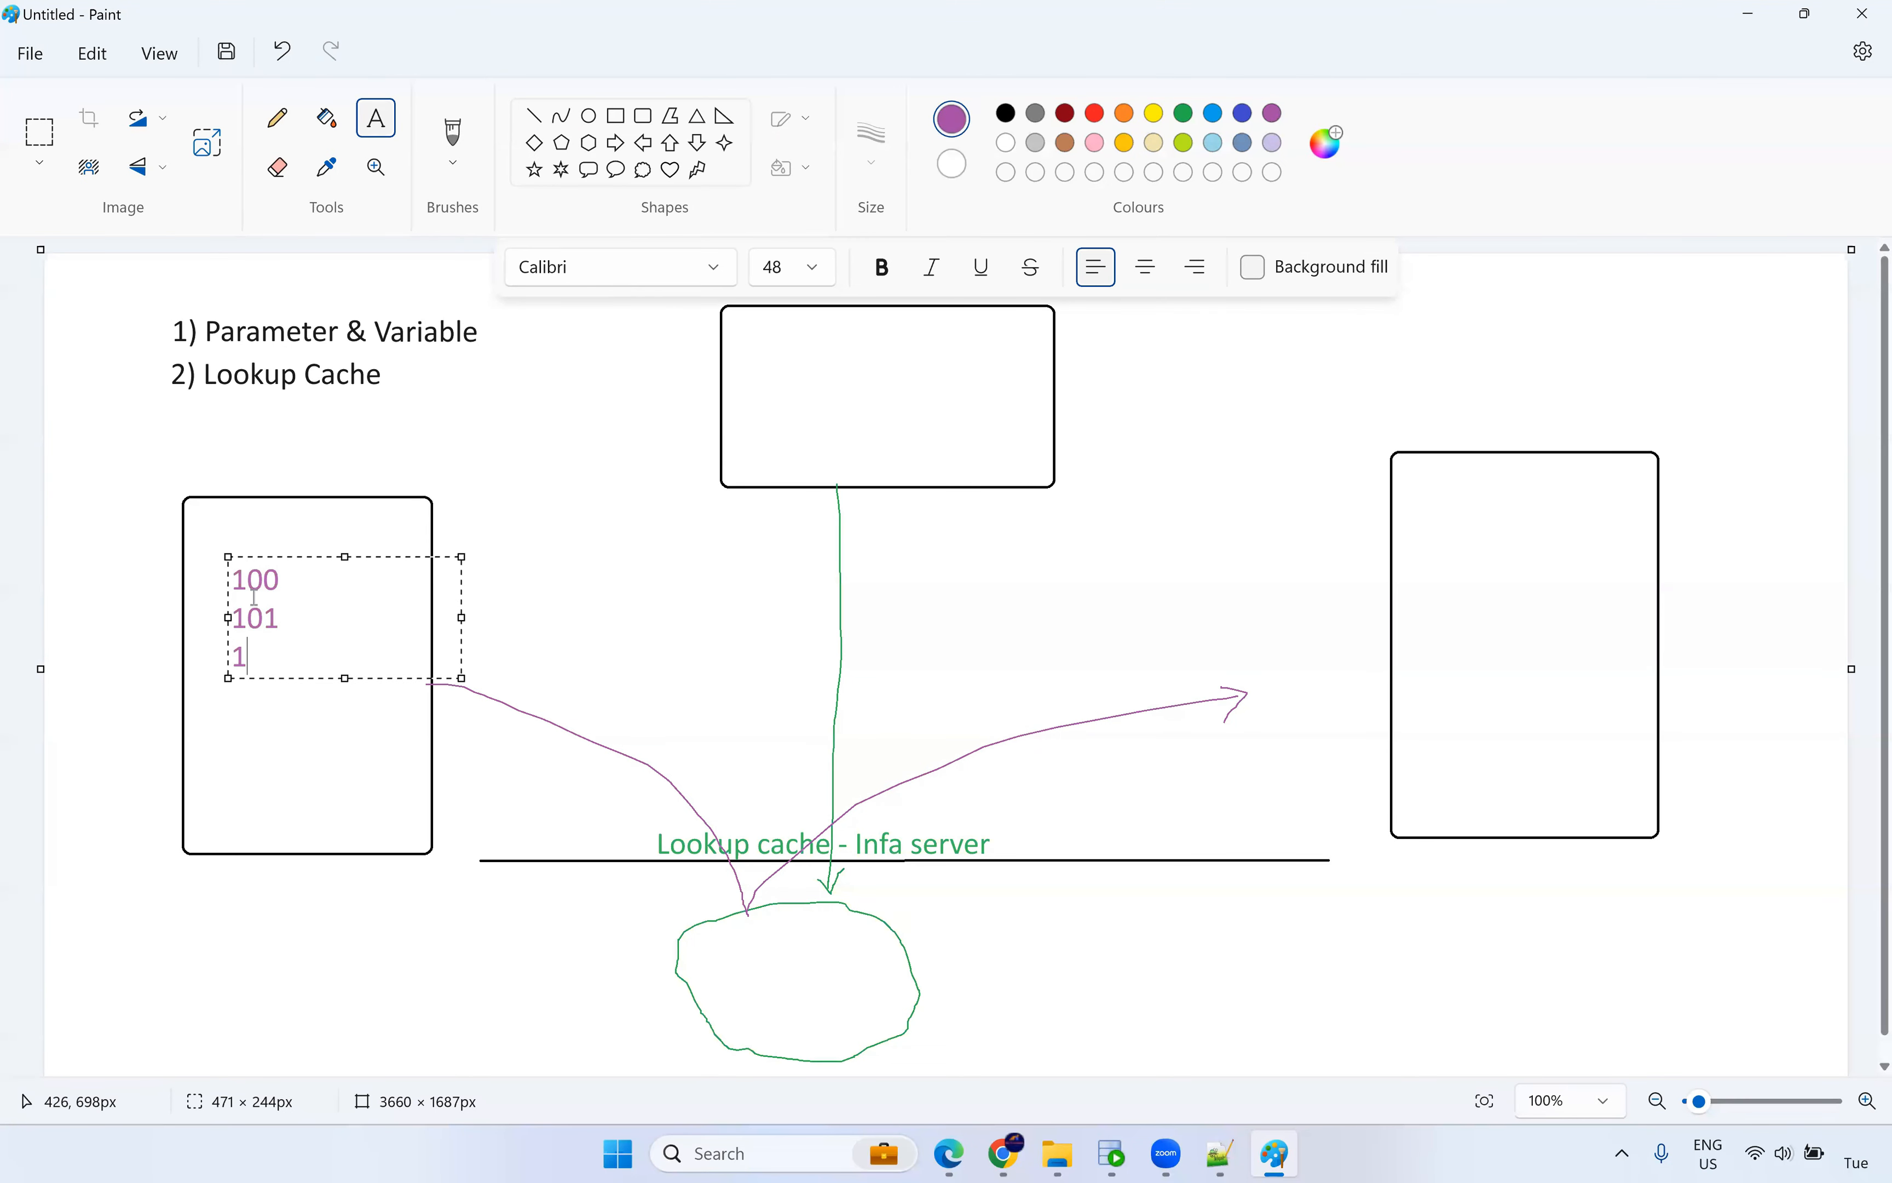
type("2")
key("Return")
type("101")
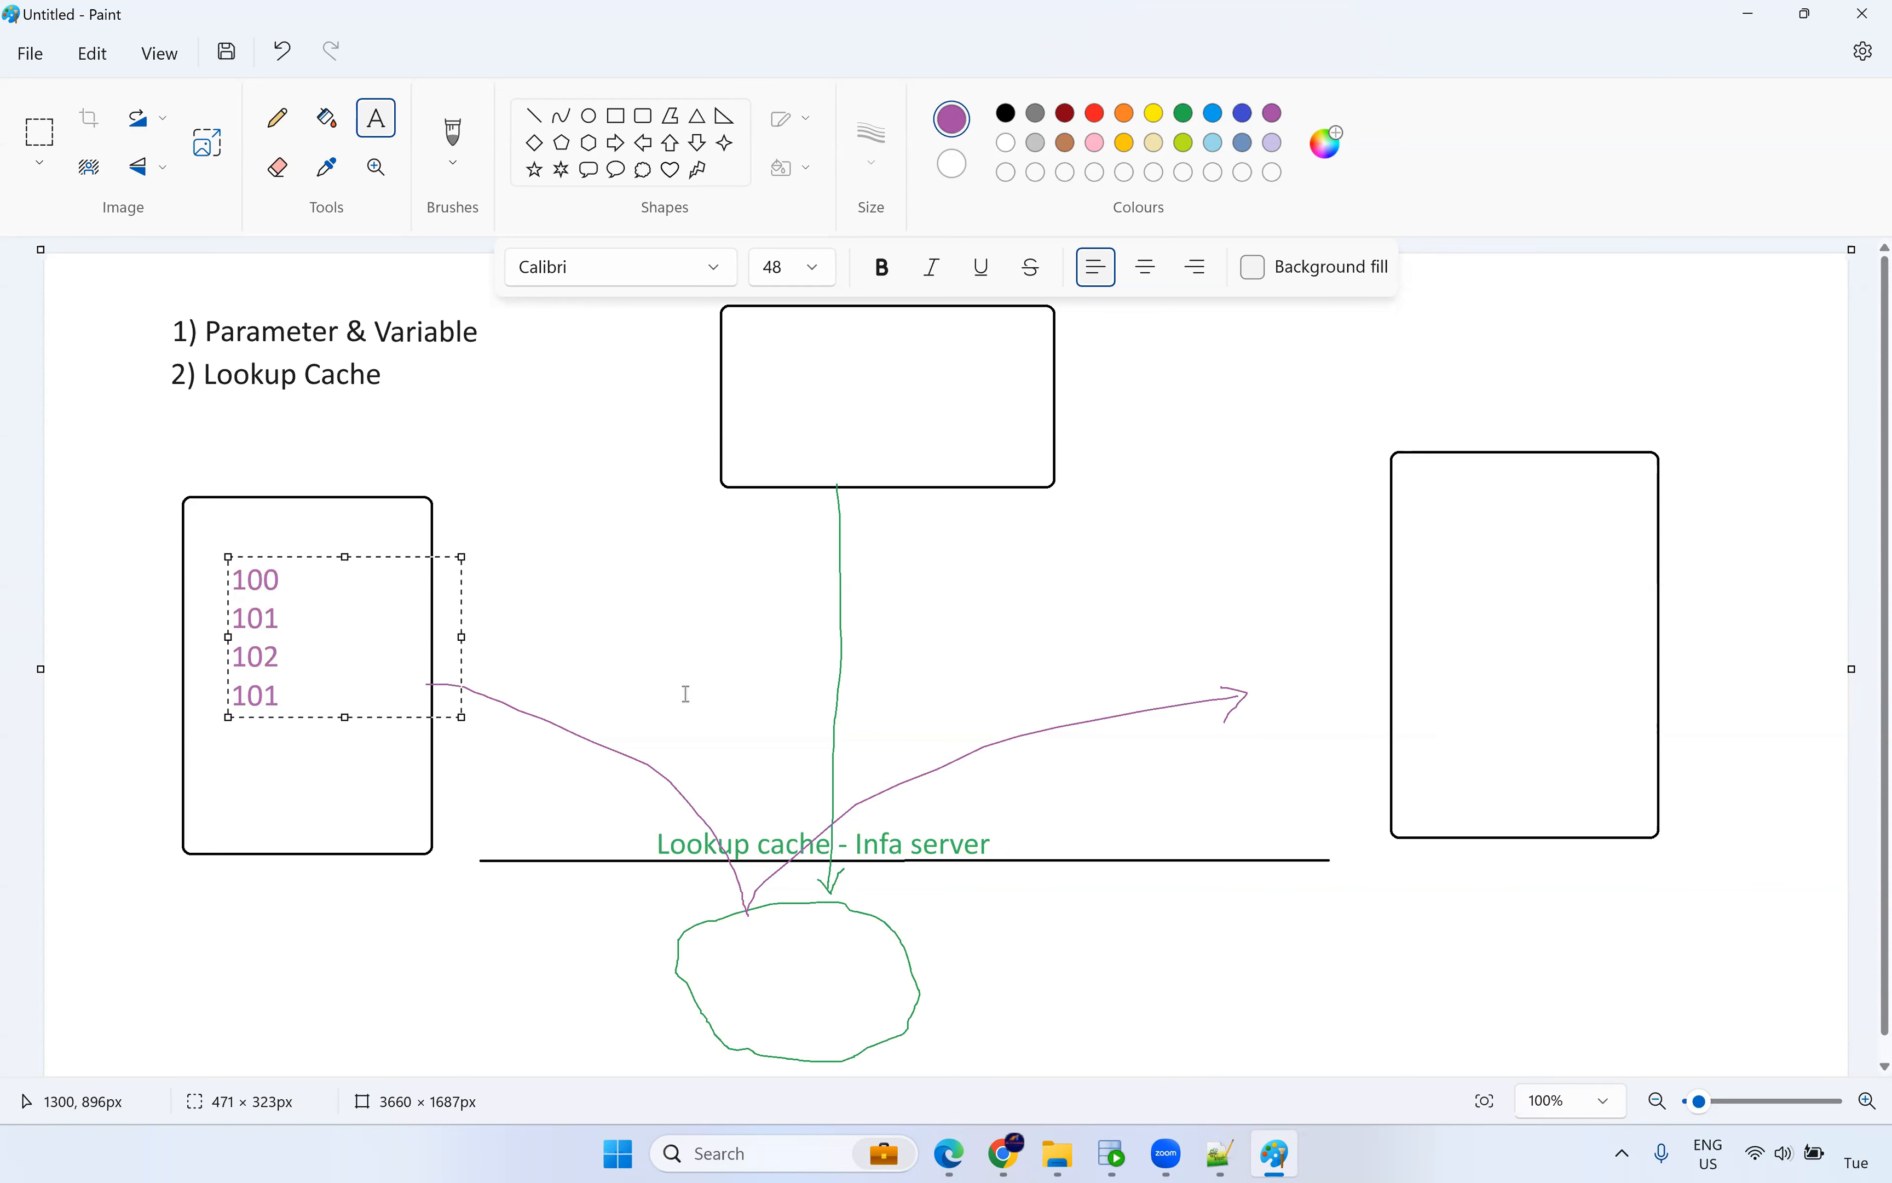
left_click(1085, 545)
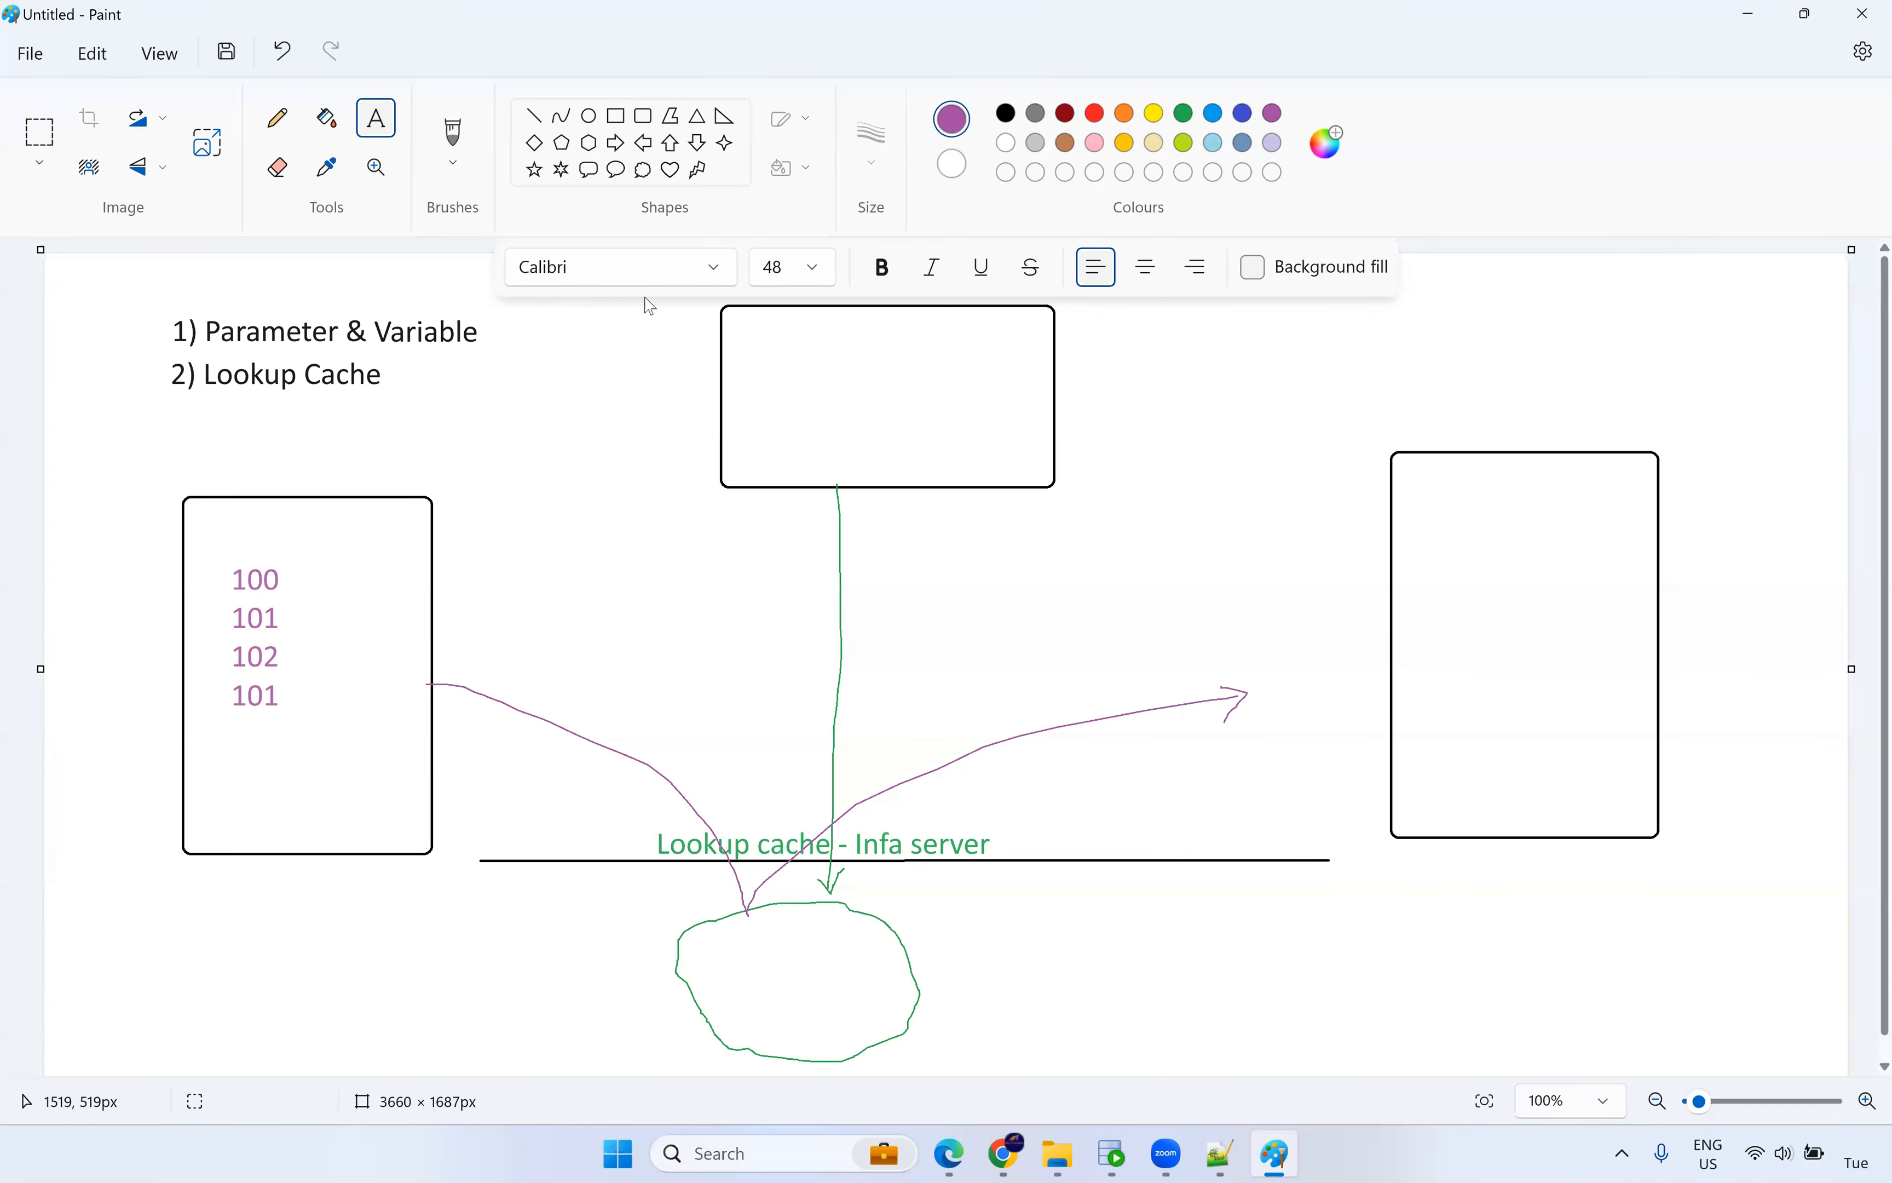
Draw a blue arrow from the right box back to the top box.
left_click(455, 135)
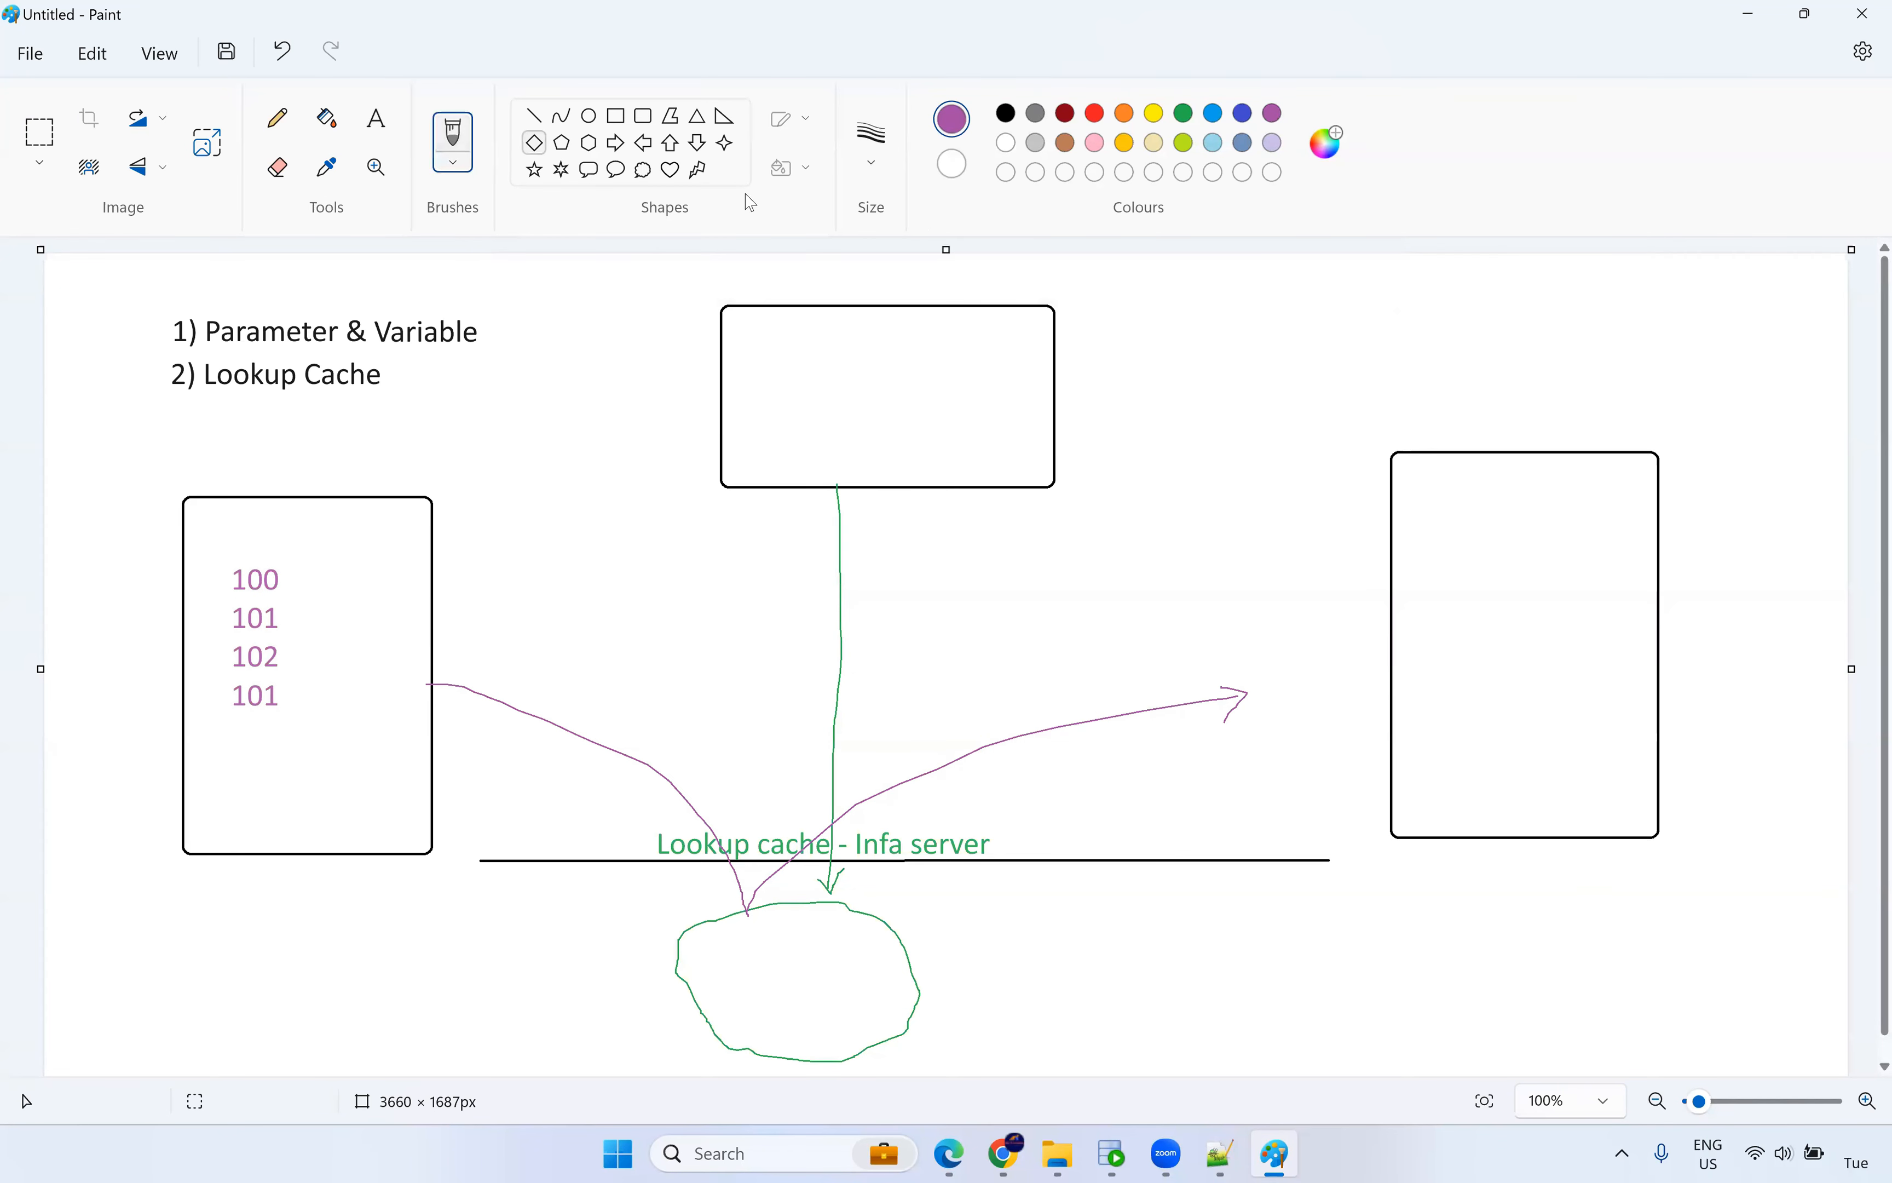
left_click(1096, 116)
left_click(1222, 118)
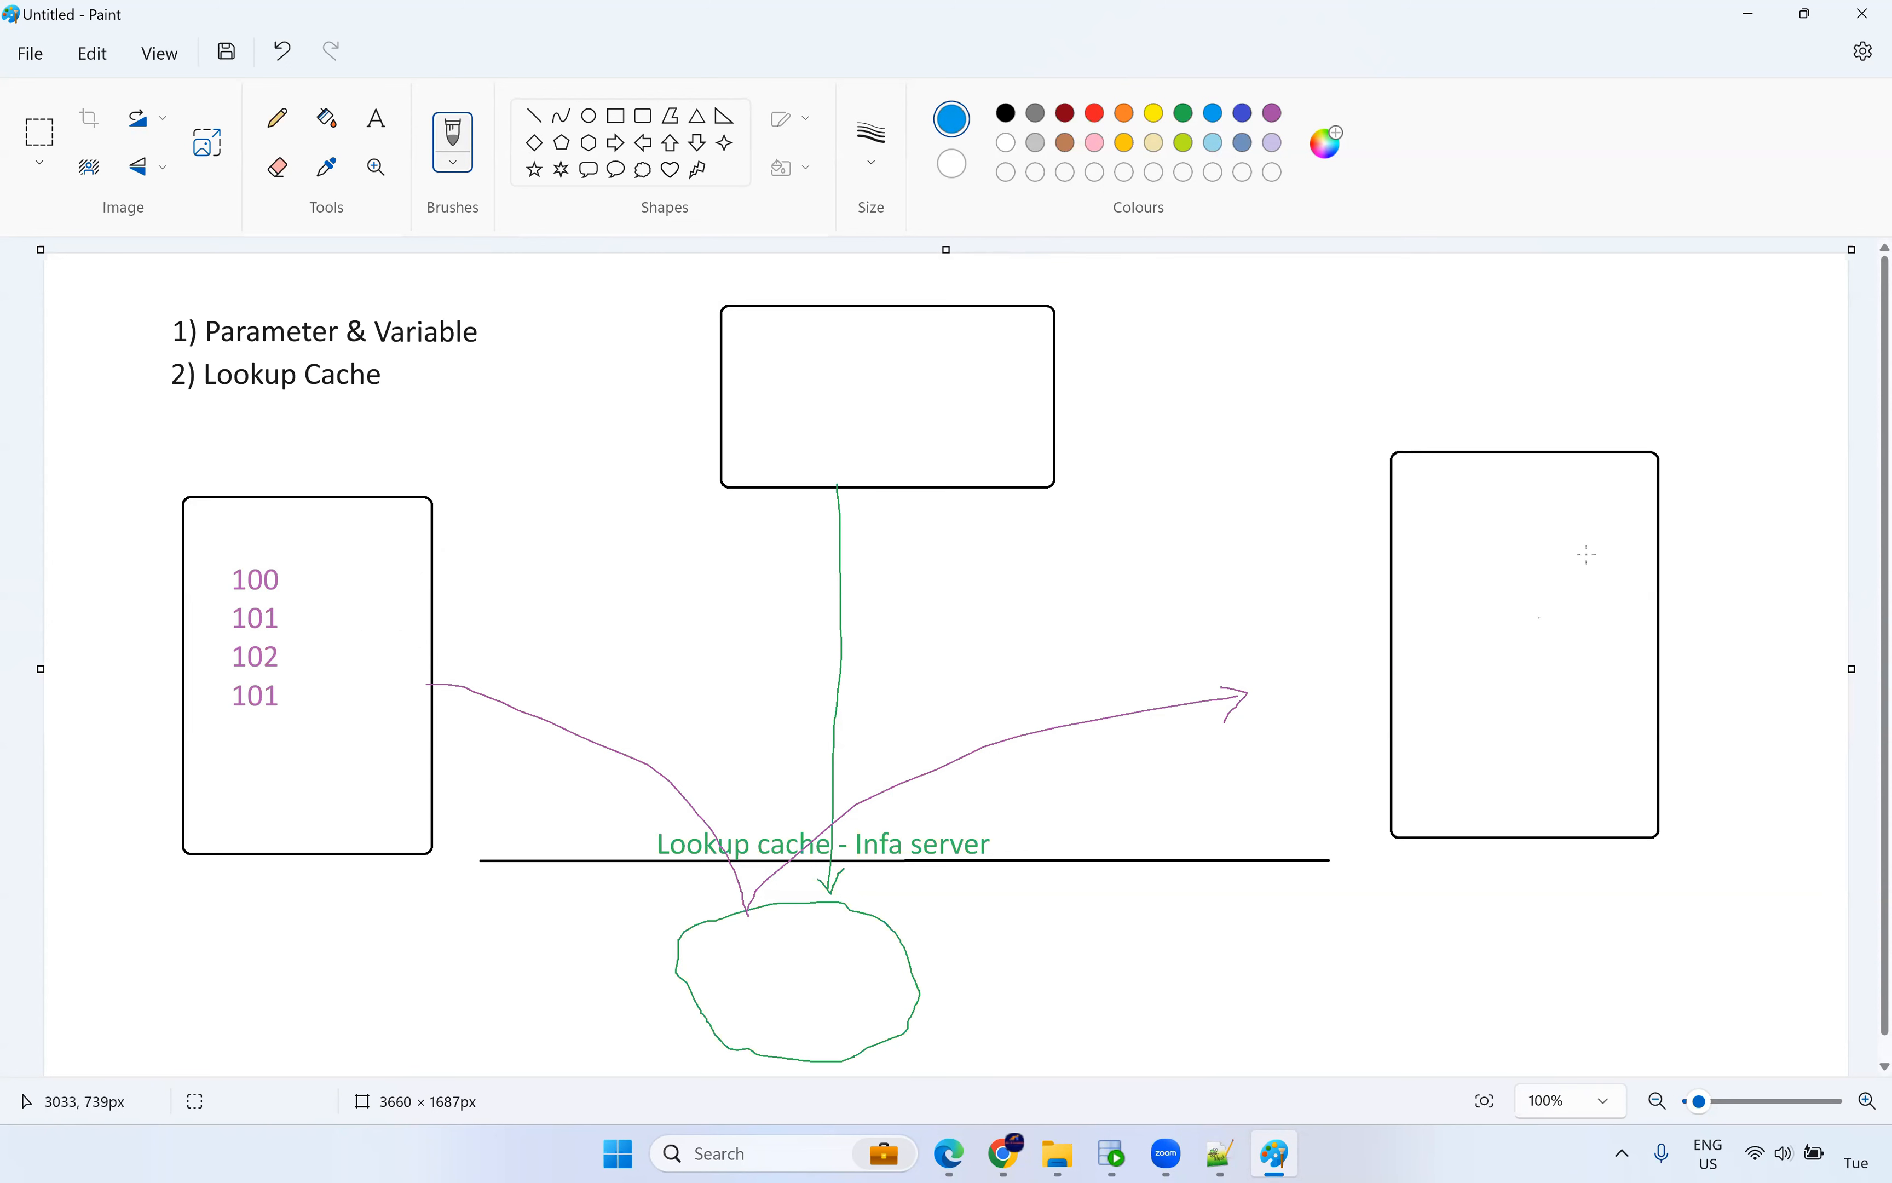
mouse_move(1538, 449)
left_mouse_down()
mouse_move(1088, 382)
mouse_move(1104, 392)
left_mouse_up()
mouse_move(1424, 380)
left_mouse_down()
mouse_move(1414, 405)
mouse_move(1430, 378)
left_mouse_up()
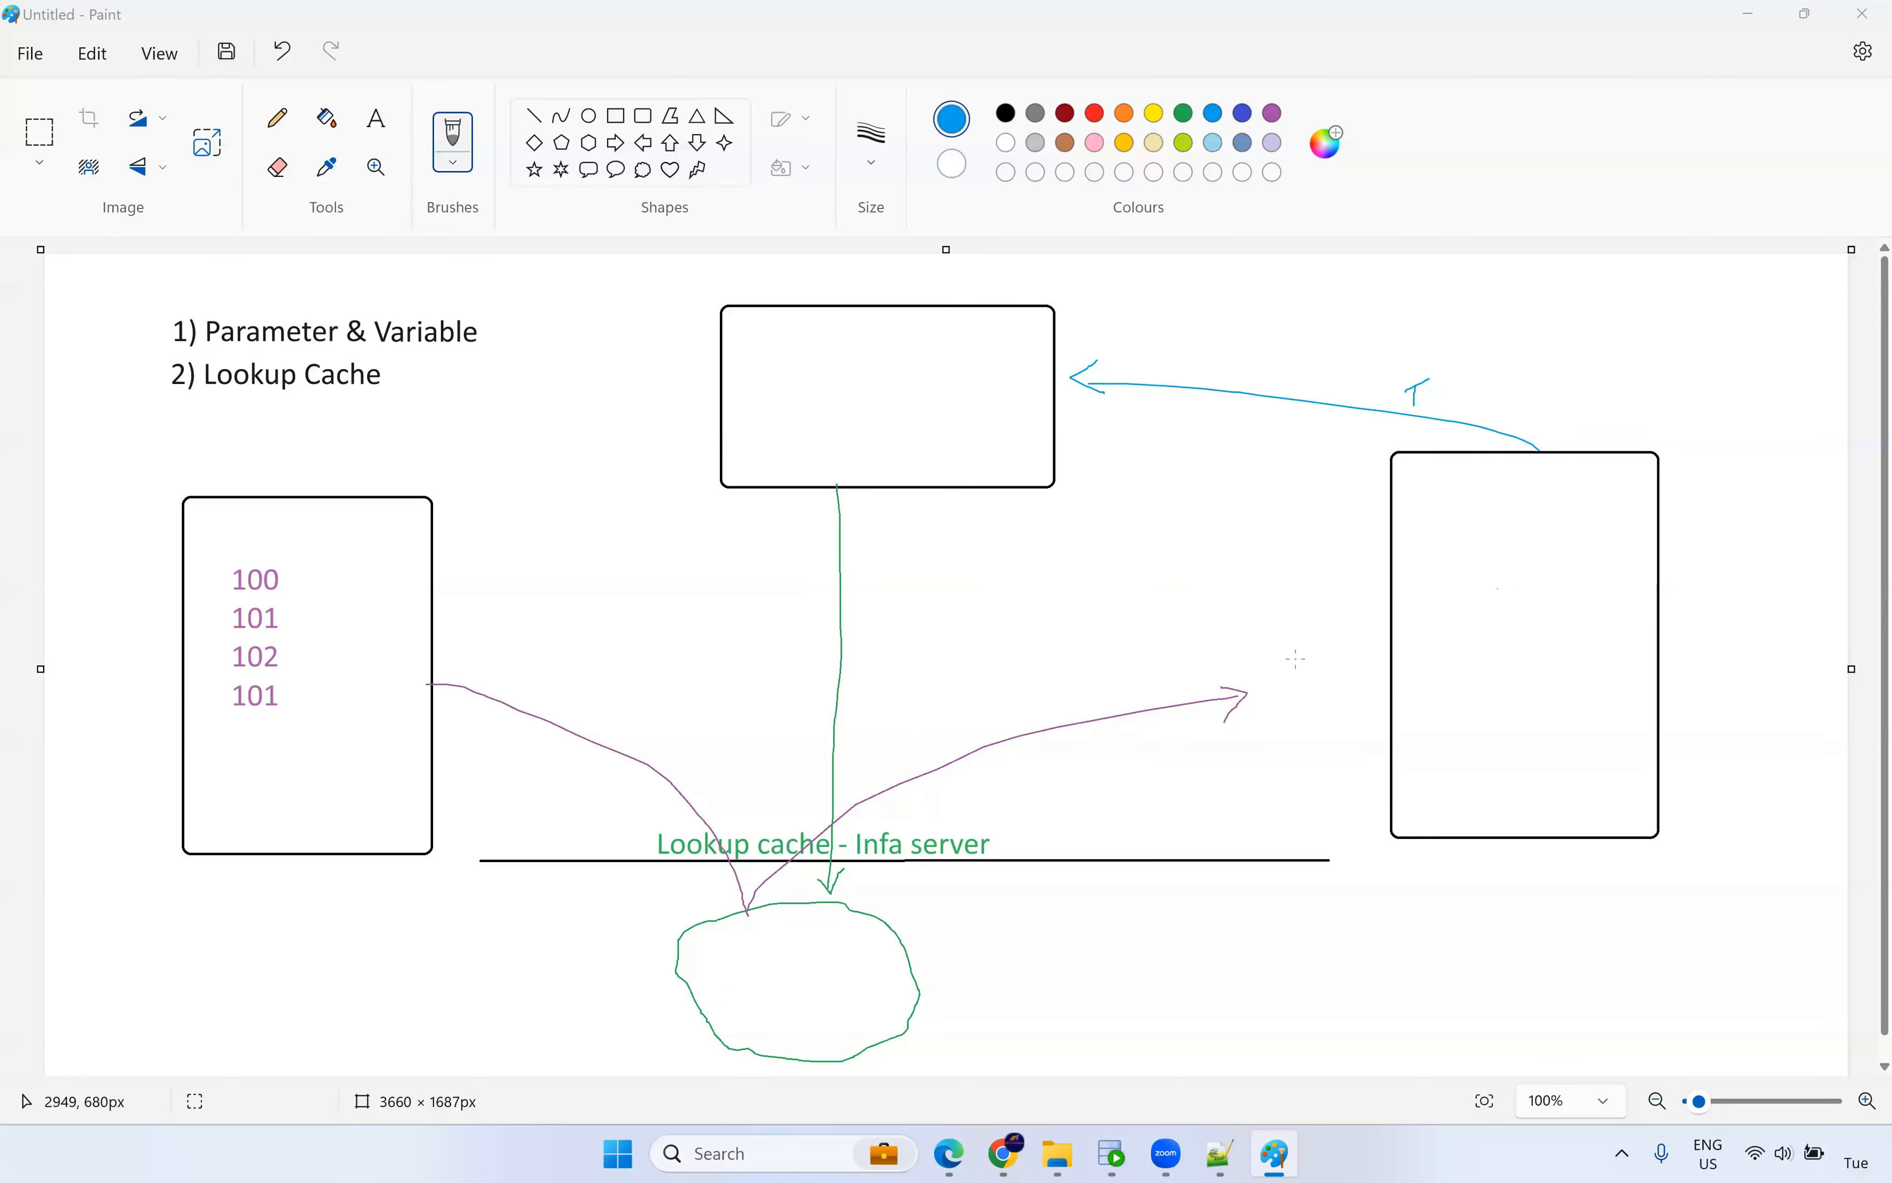
Handwrite 100 in blue inside the right box and the green cache cloud.
left_click(1448, 547)
left_click_drag(1466, 553, 1499, 576)
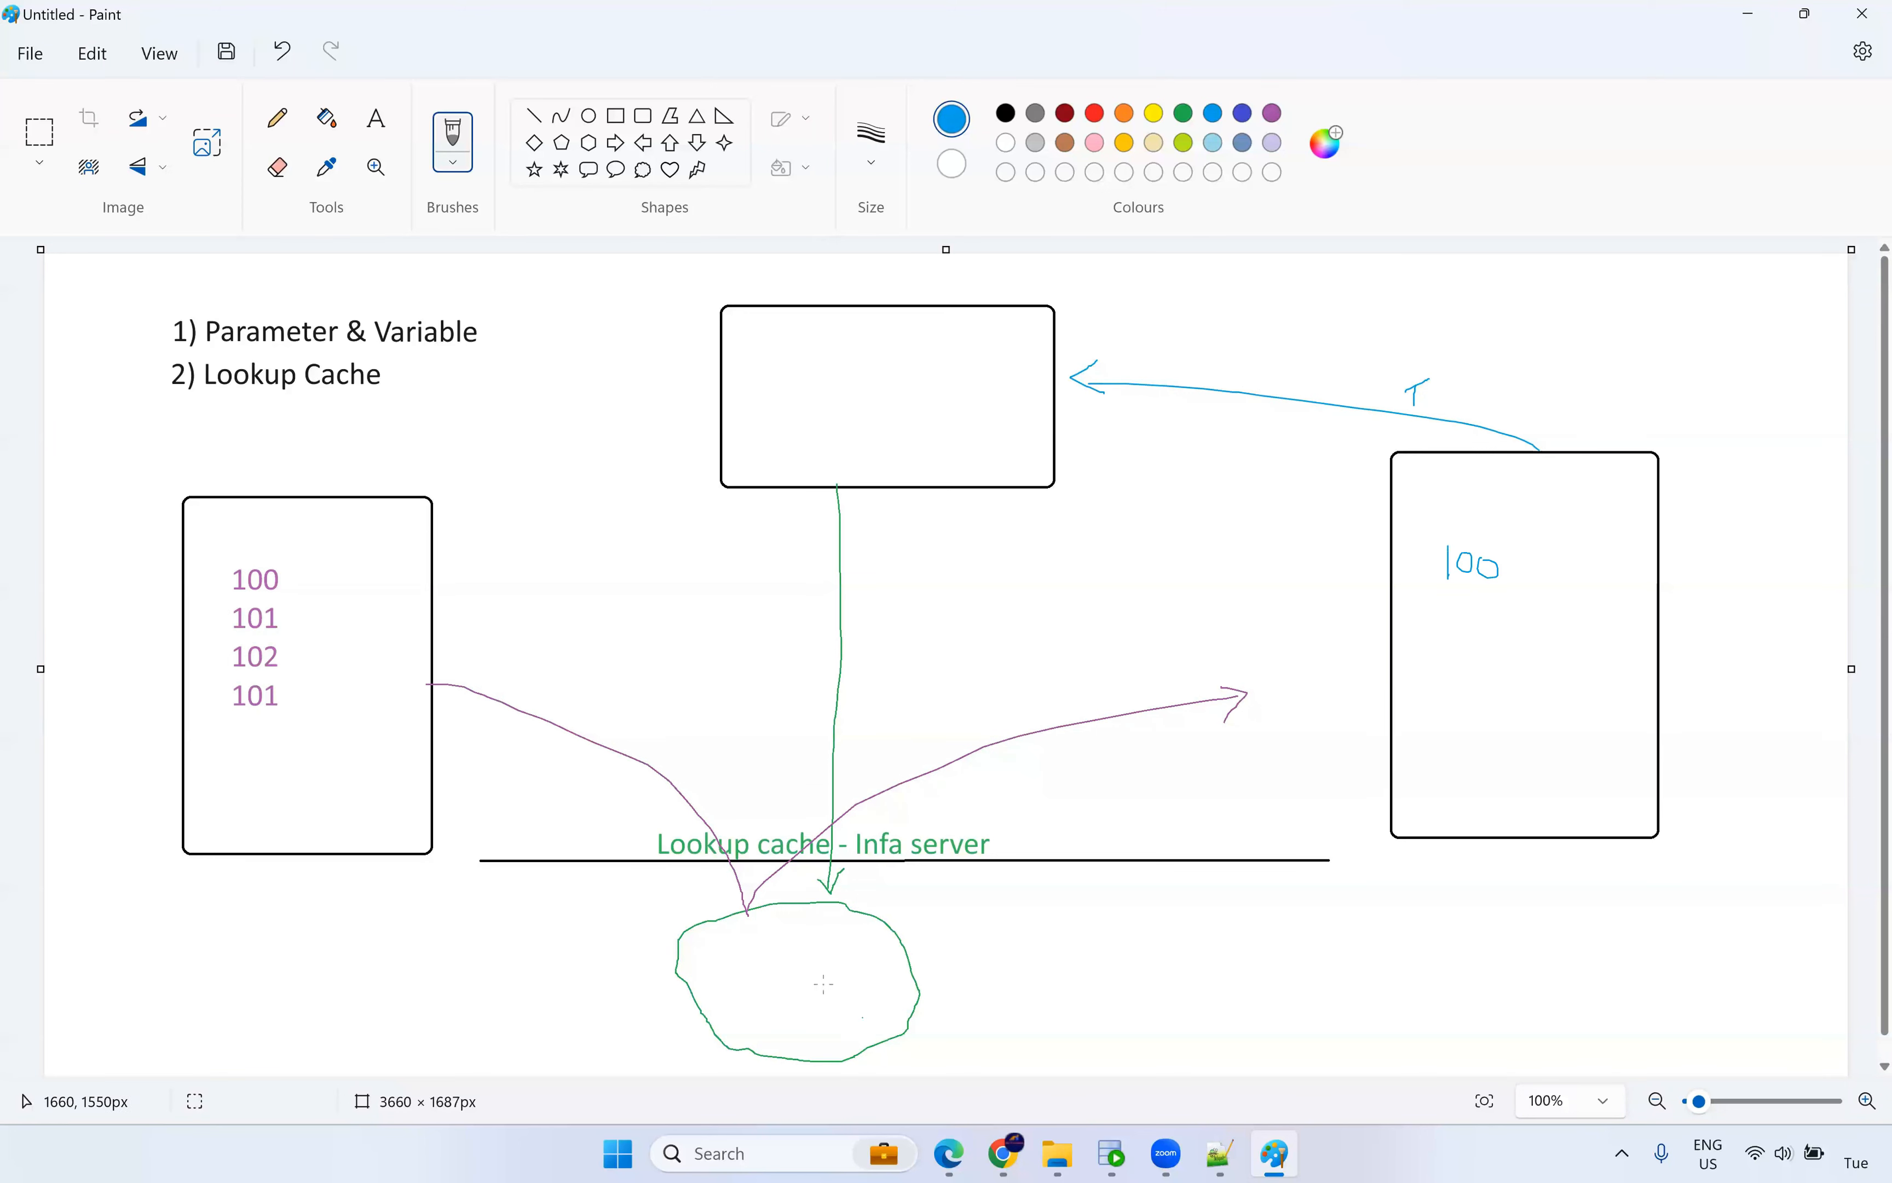
mouse_move(775, 931)
left_mouse_down()
mouse_move(774, 955)
mouse_move(804, 940)
left_mouse_up()
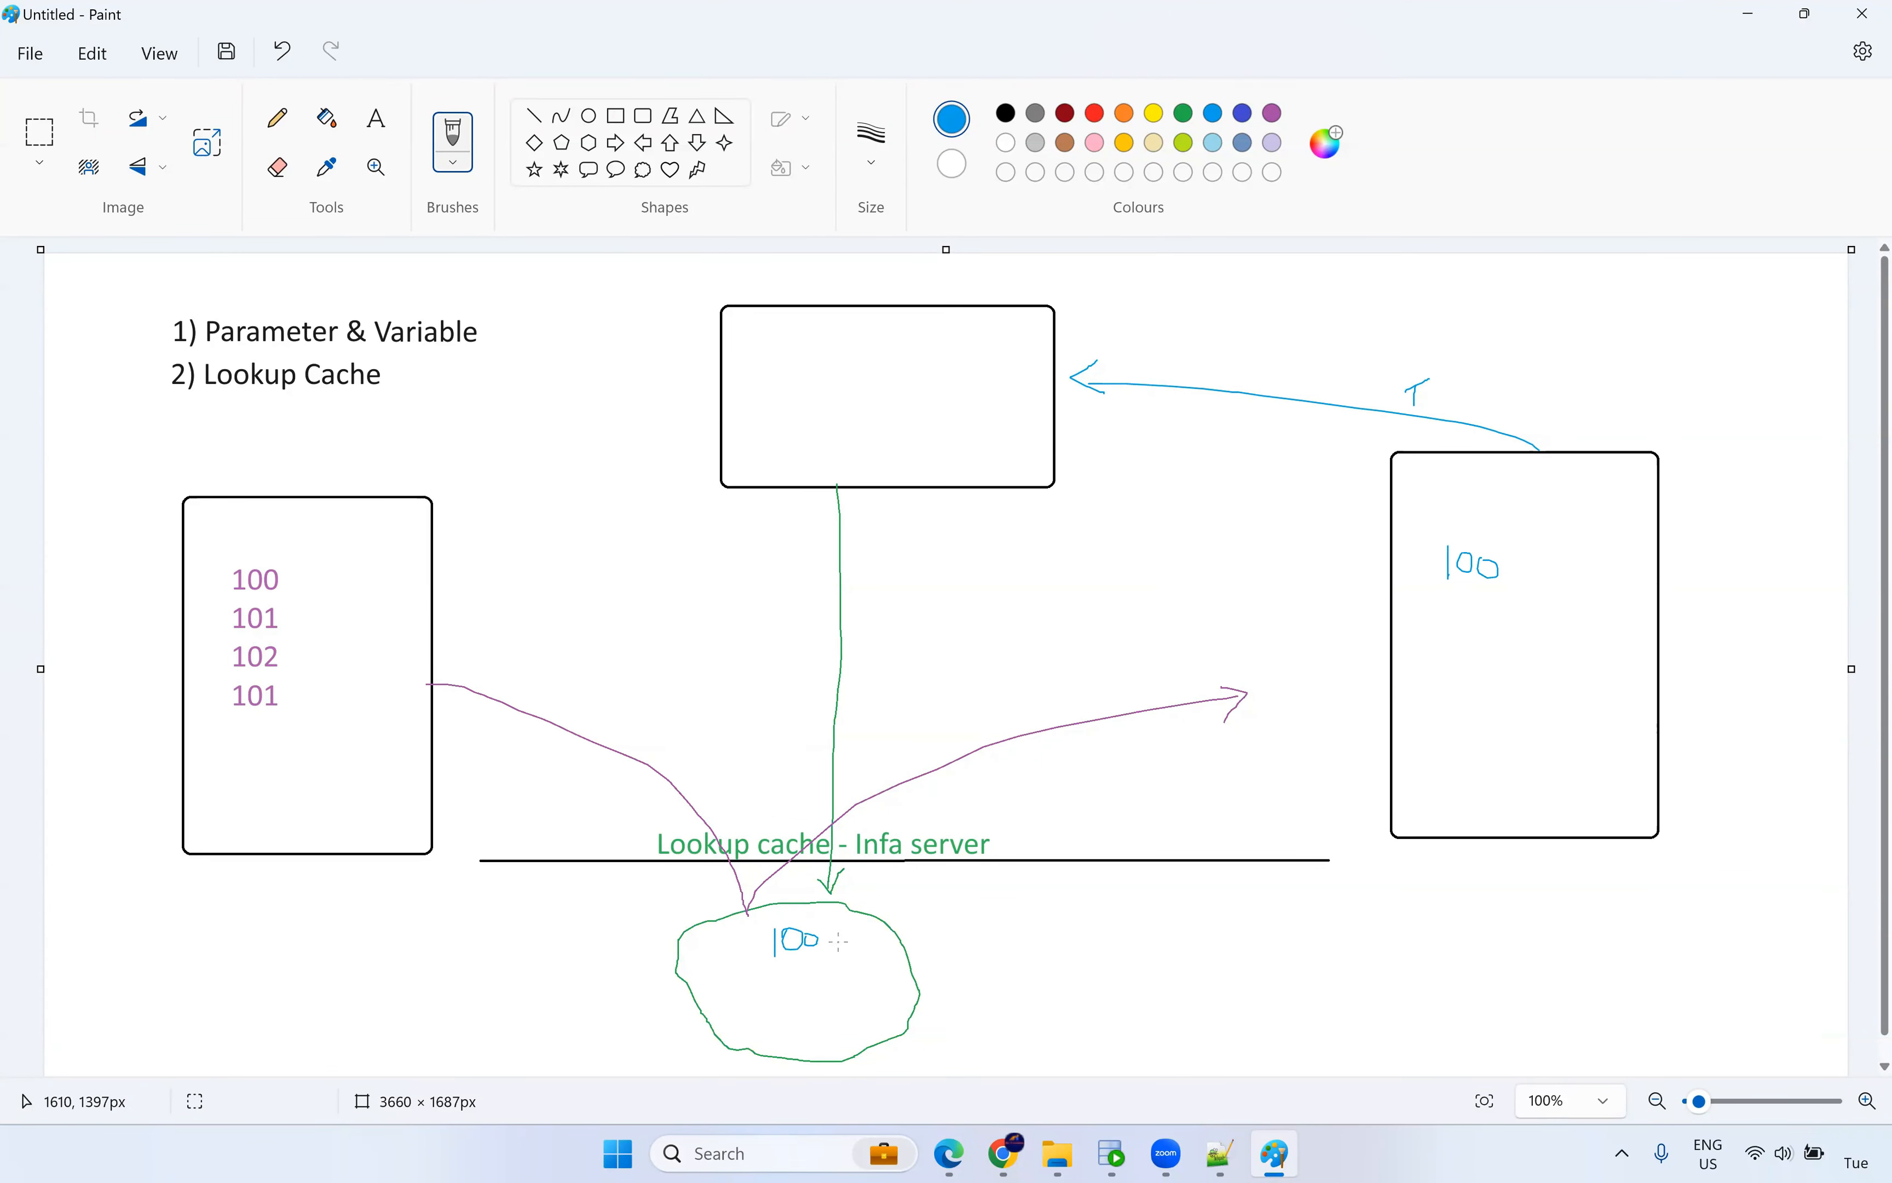
Add the text label 'NewLookupRow' beside the cache cloud.
left_click(376, 117)
left_click(904, 892)
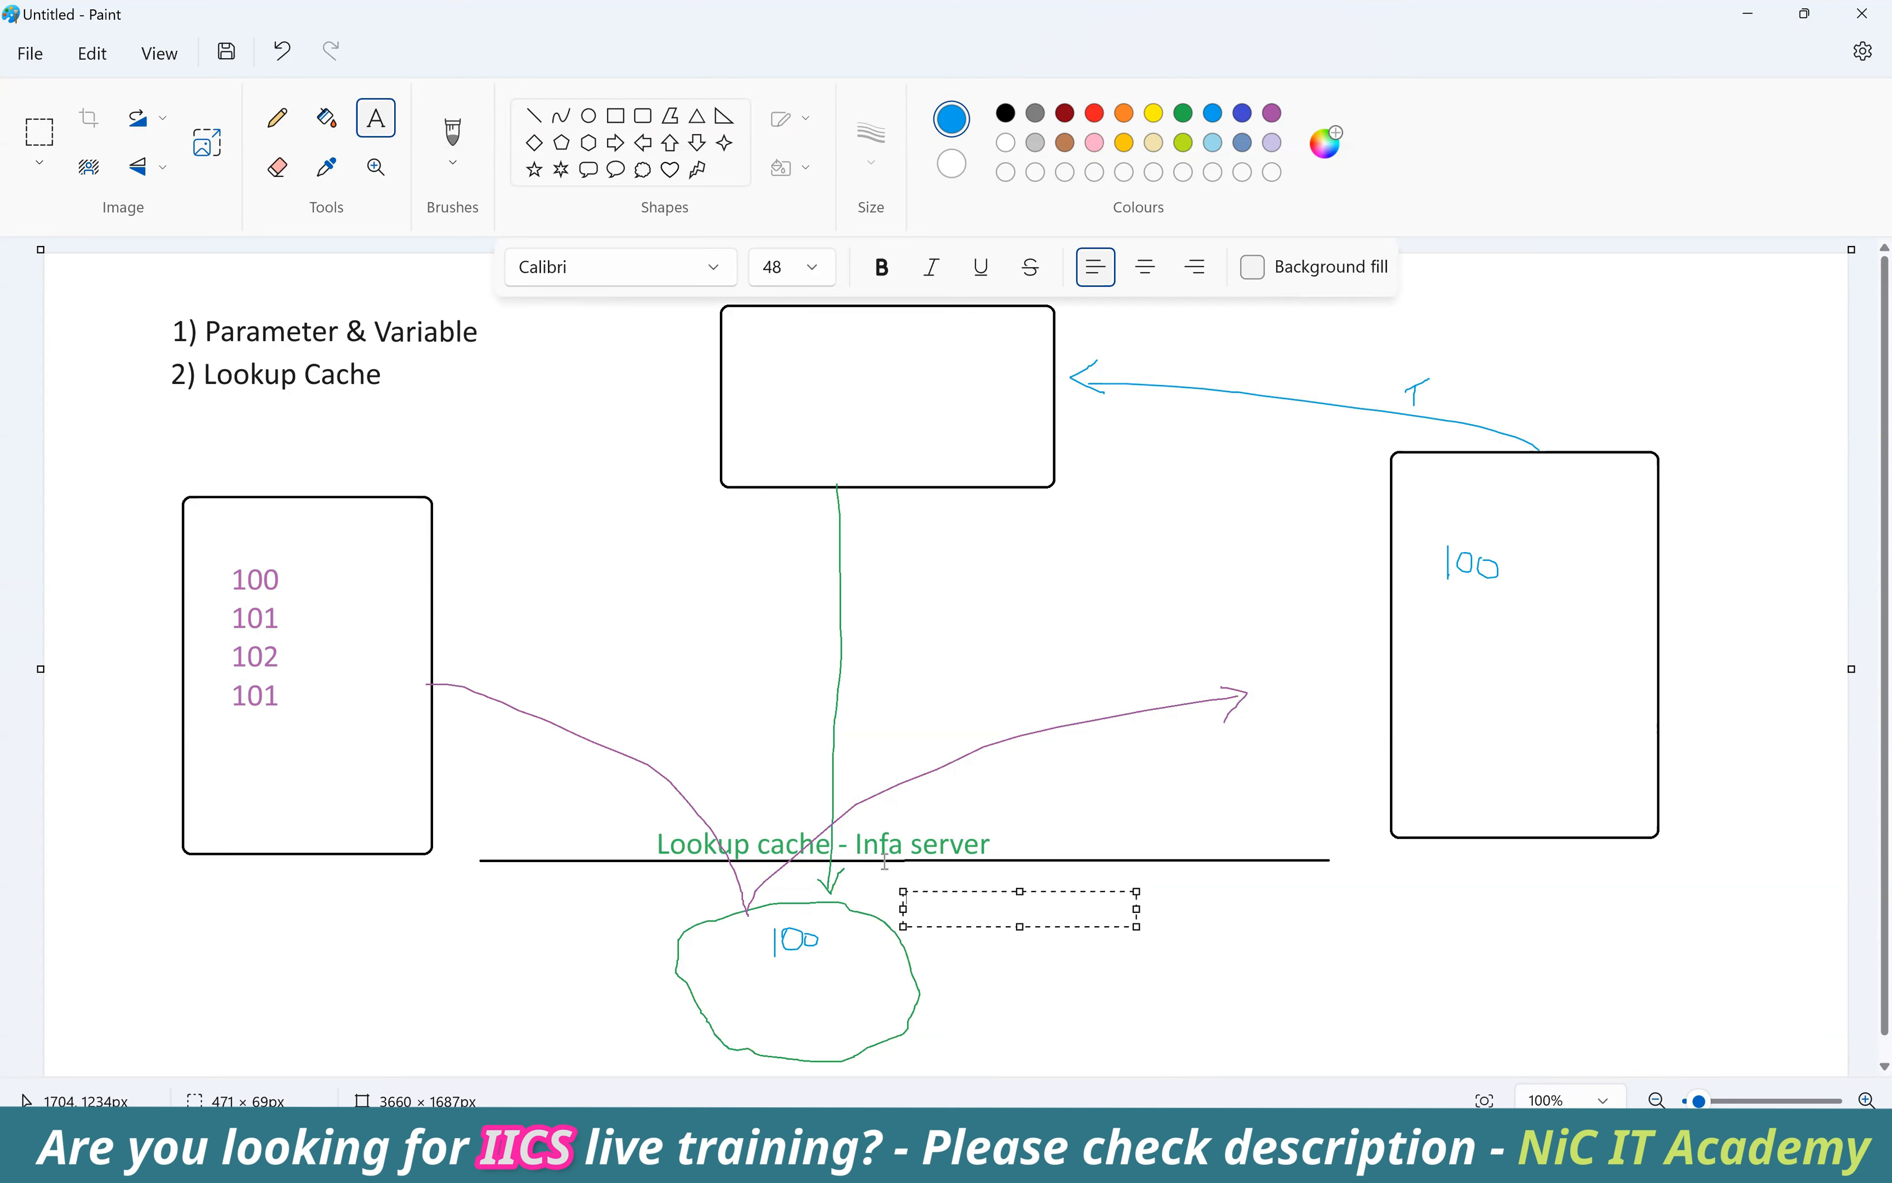
type("NewL")
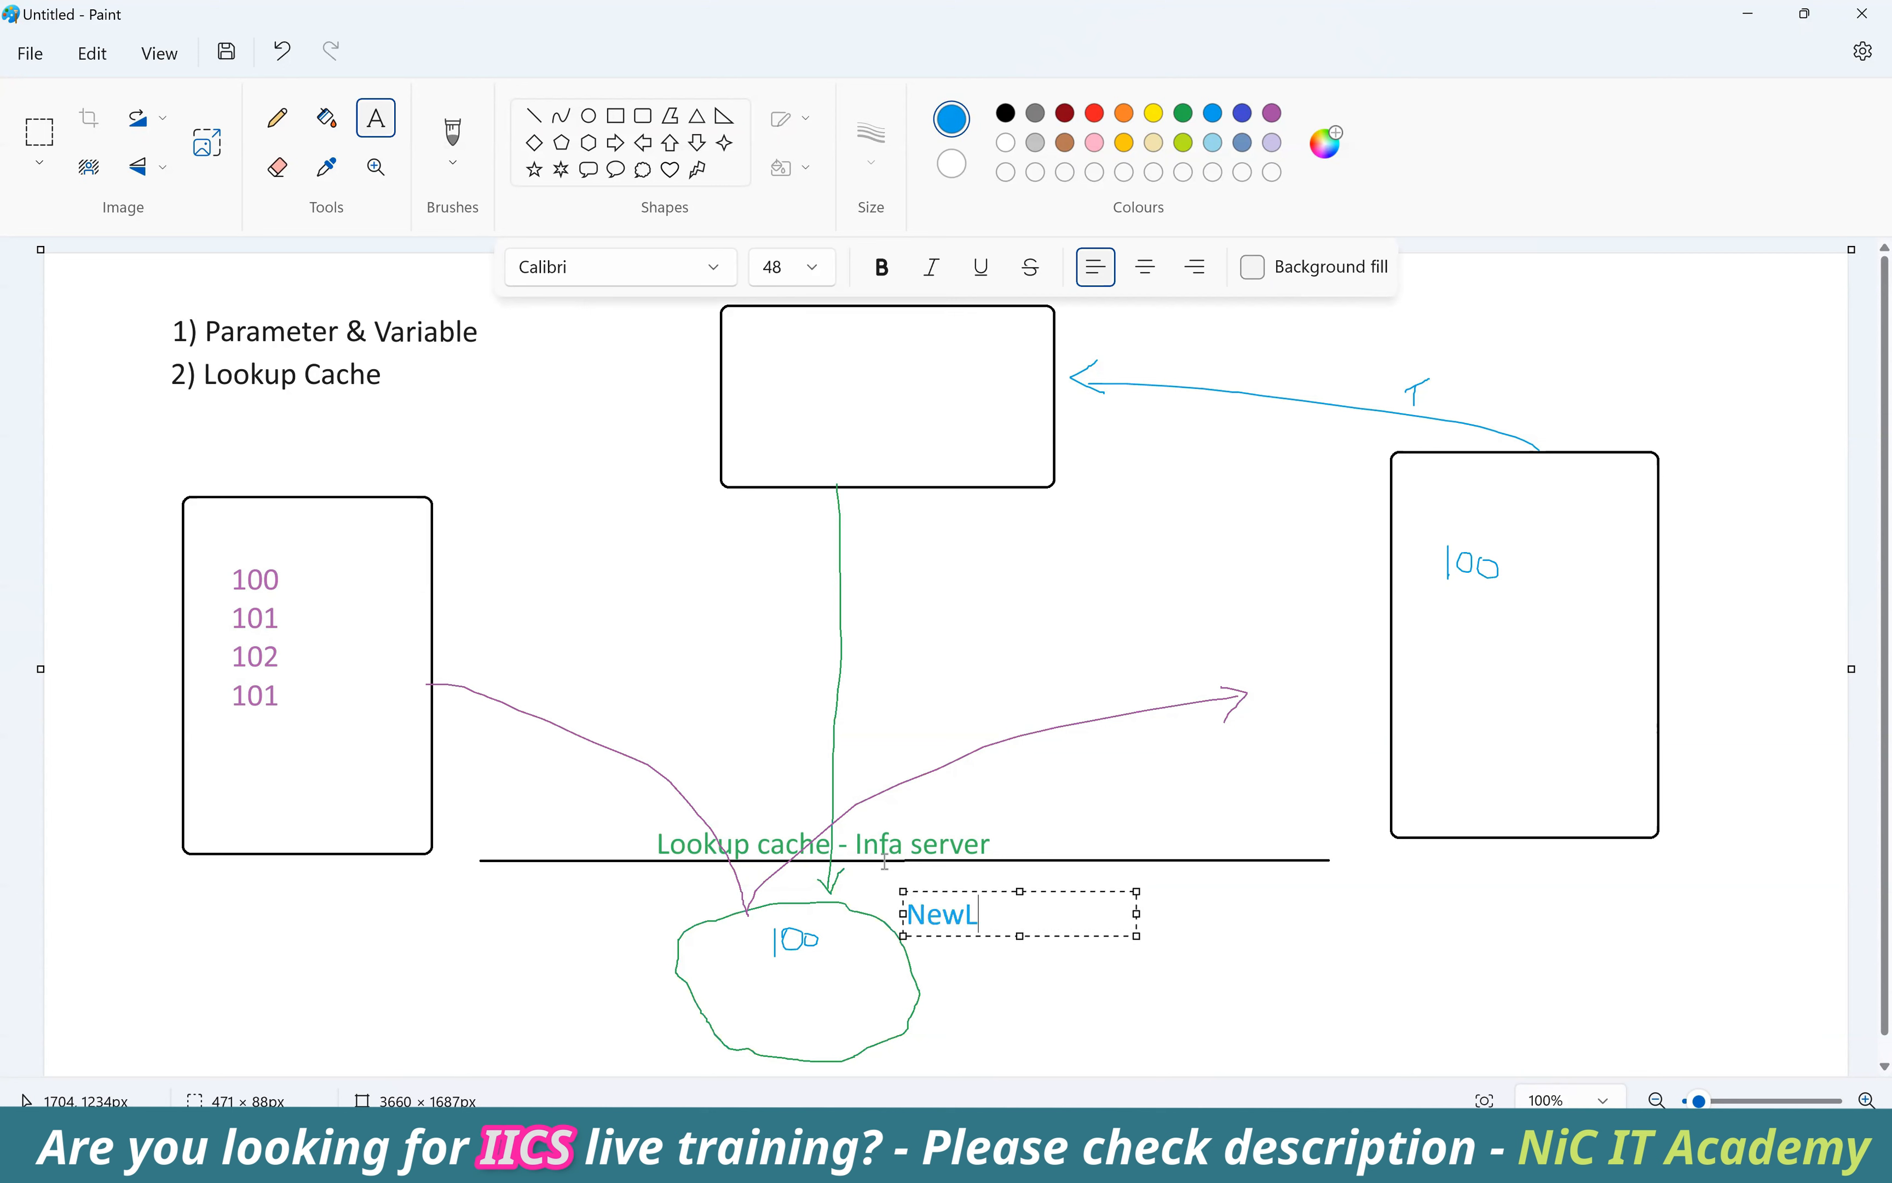
type("ookupRow")
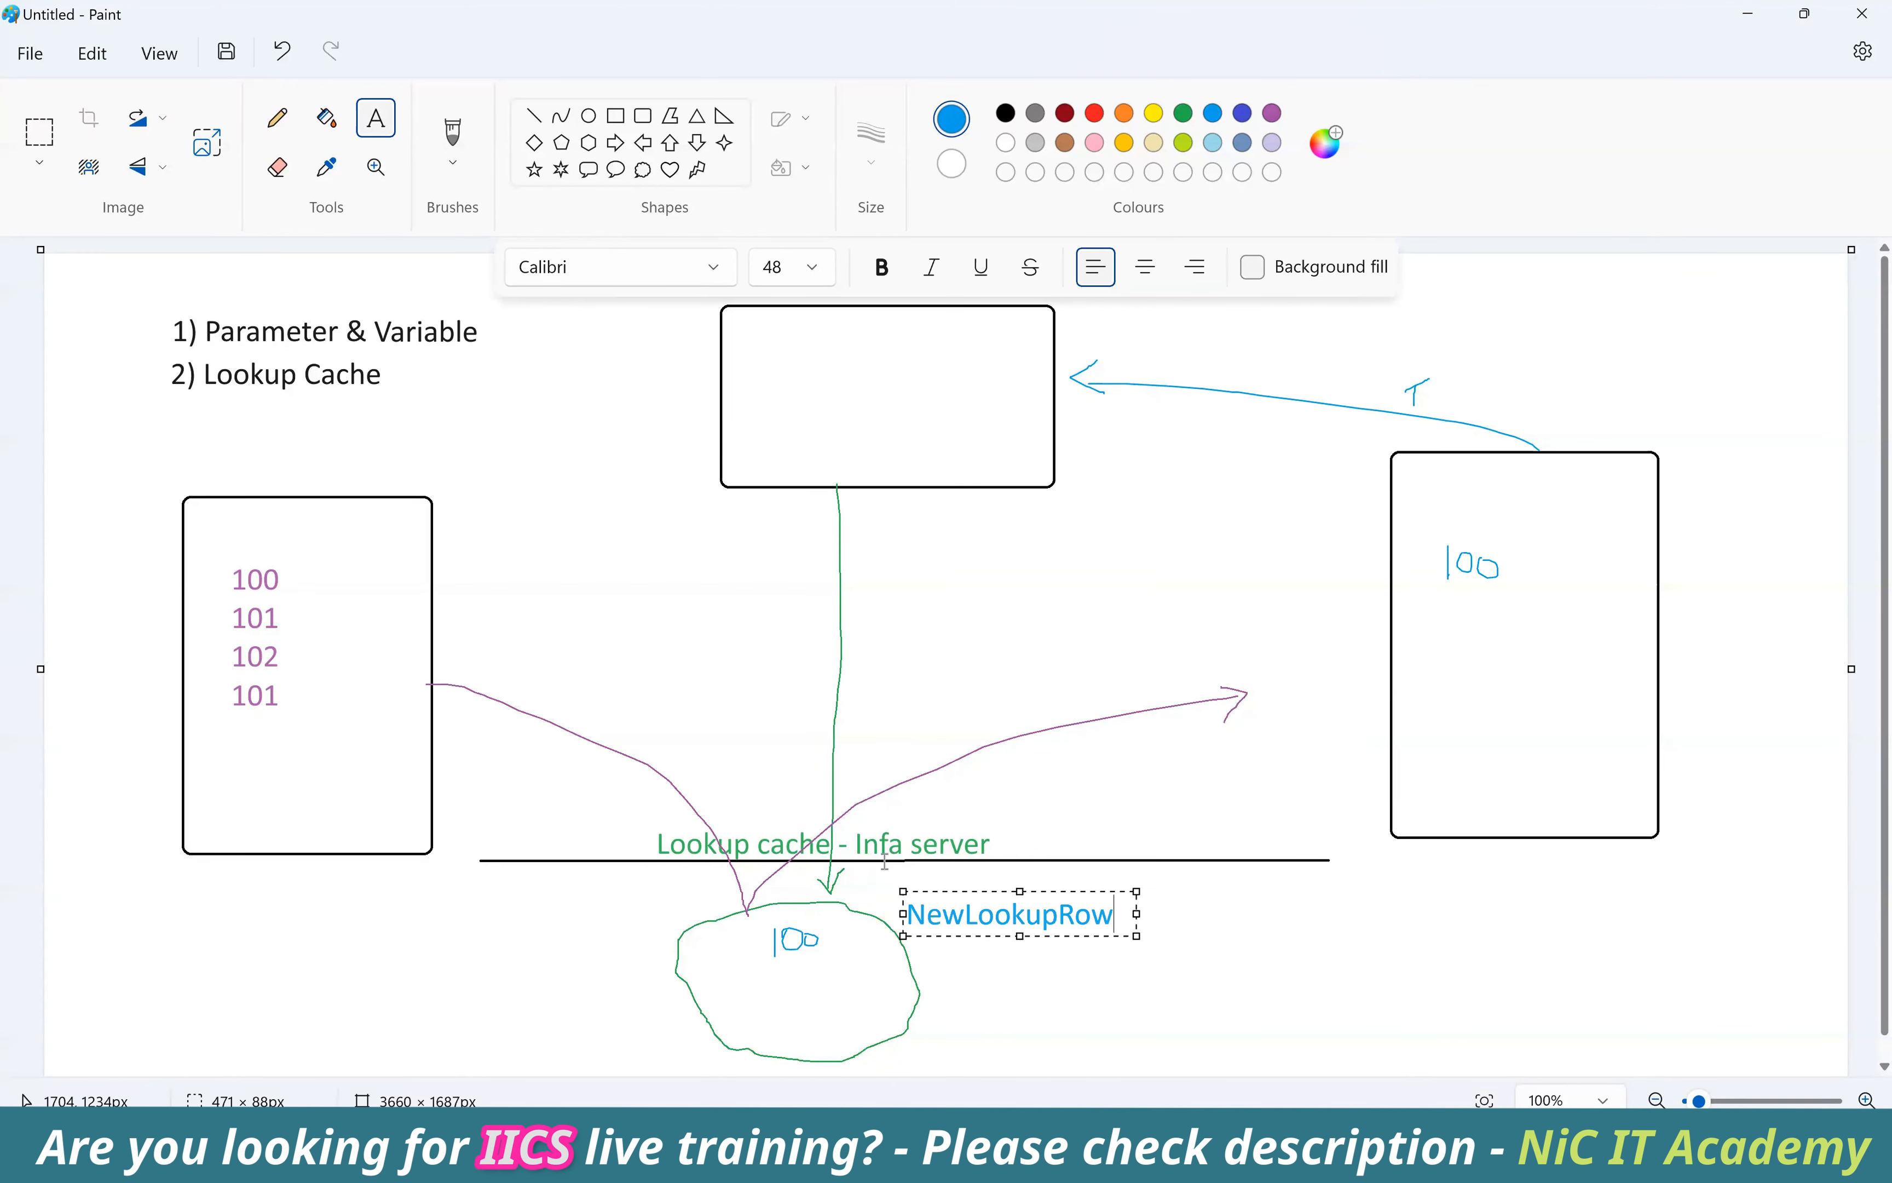
left_click(1217, 943)
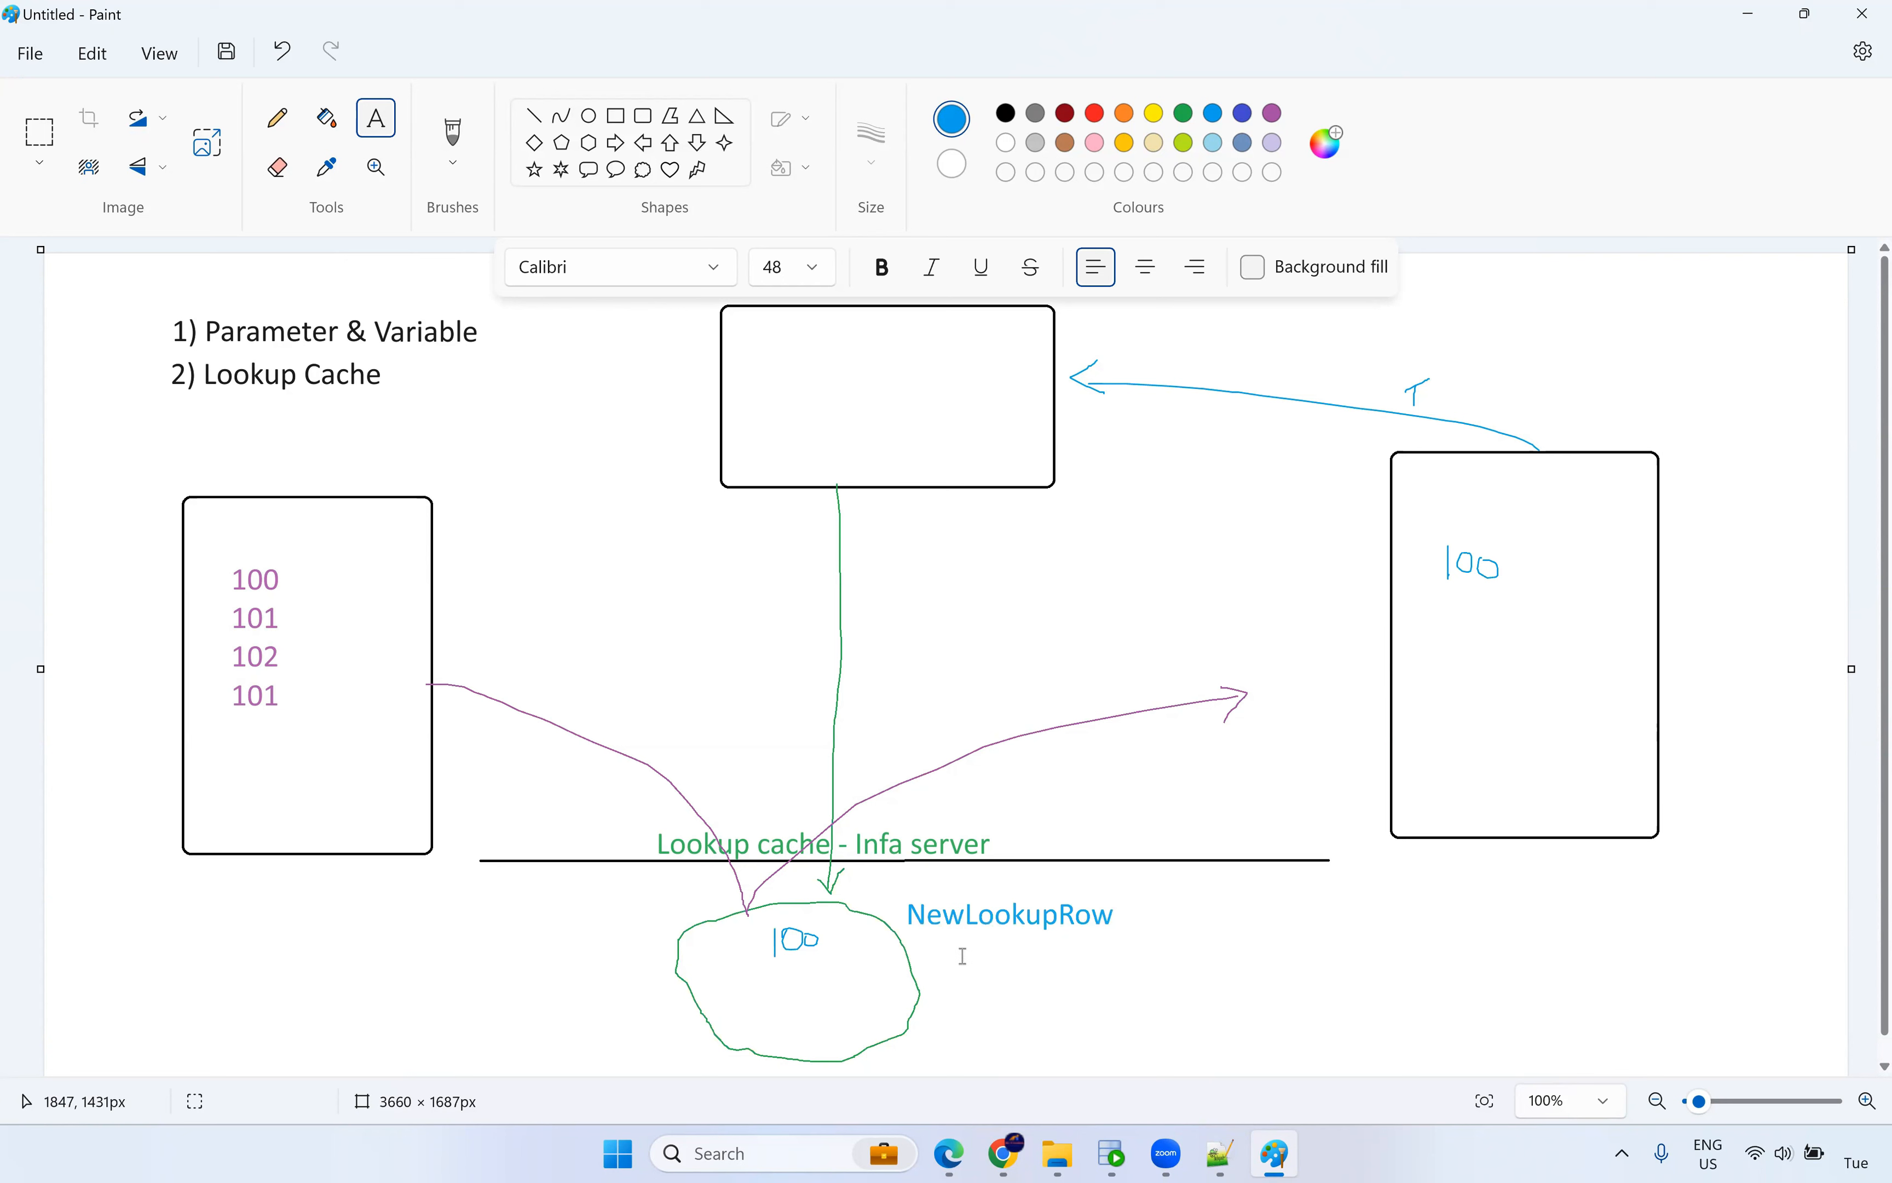
List '0 - No Change', '1 - new' and '2 - update' beneath NewLookupRow.
left_click(977, 946)
type("0")
key("Return")
type("1")
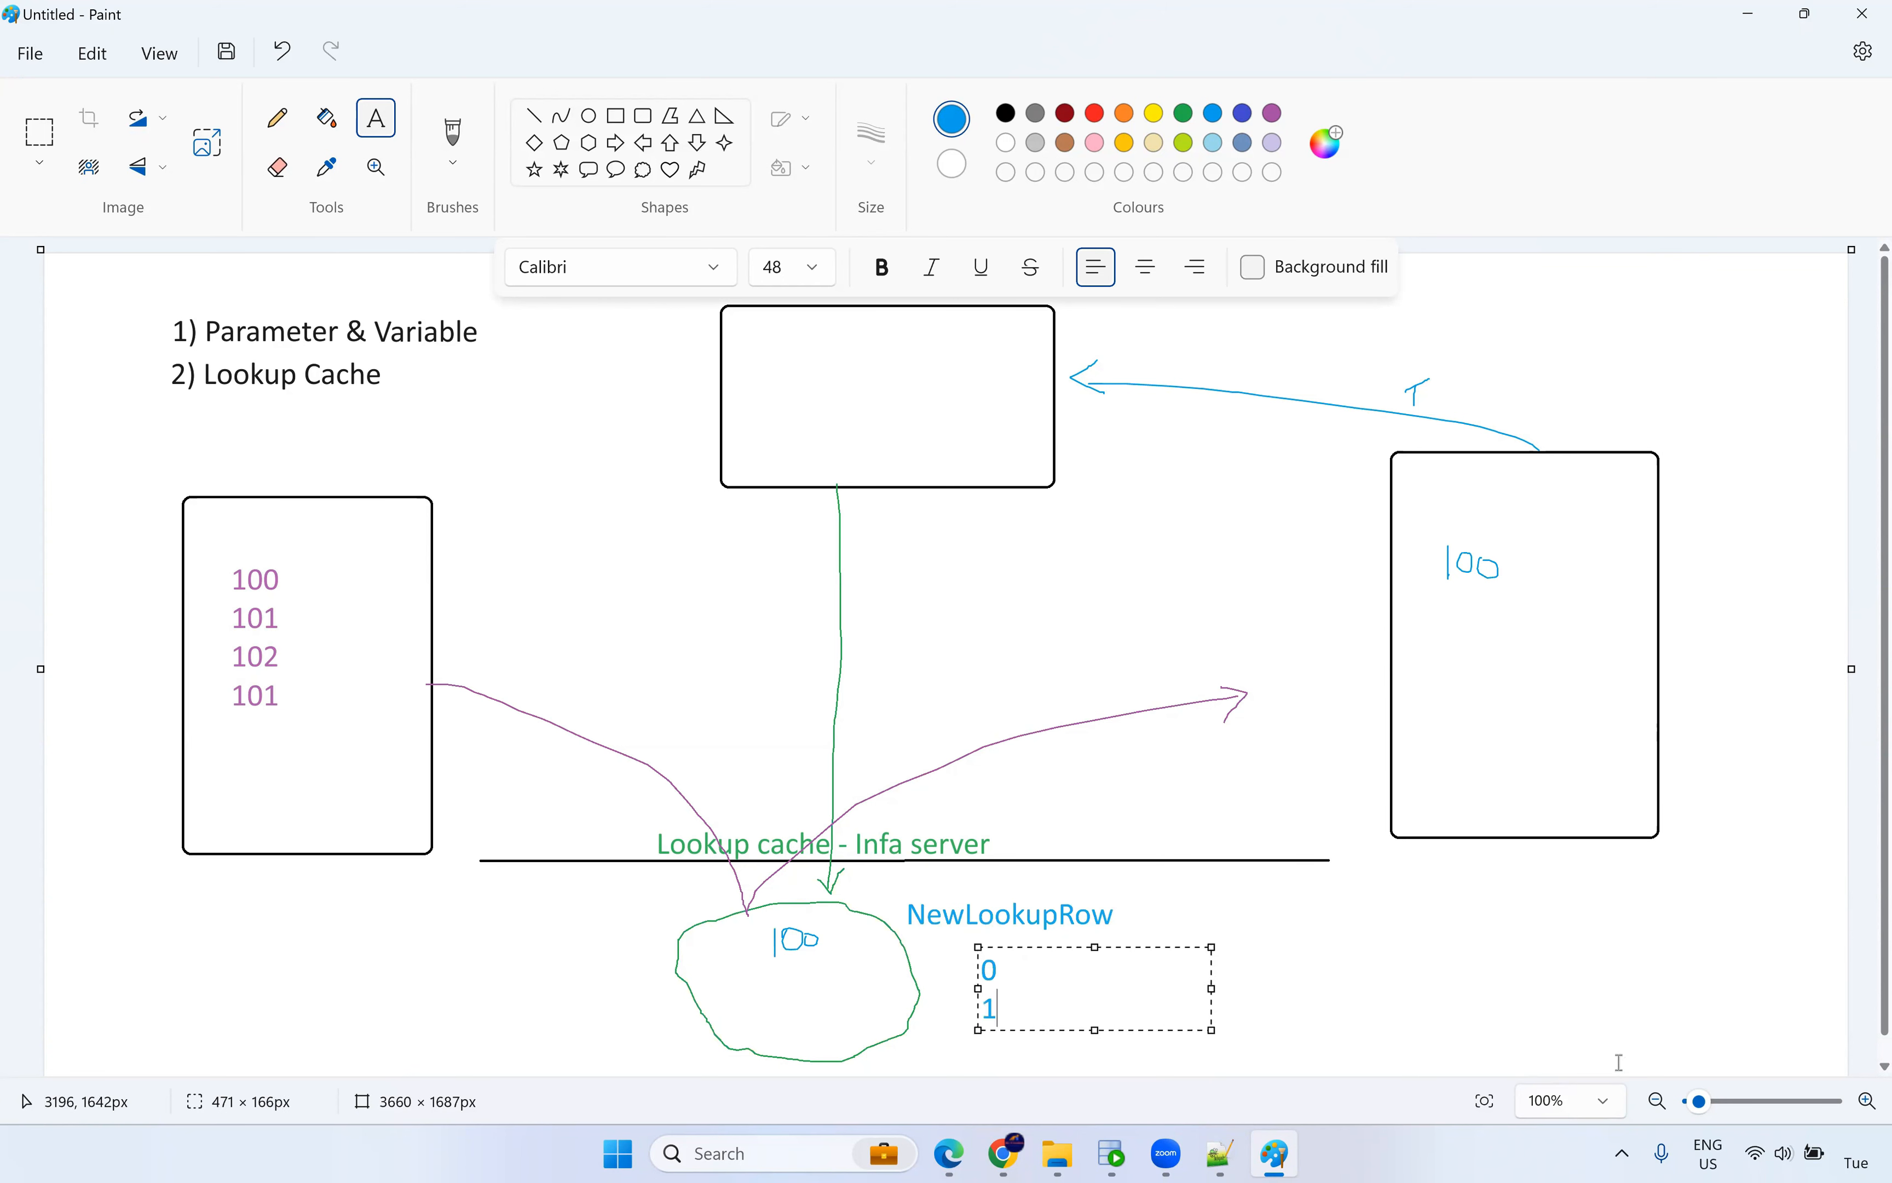
key("Return")
type("2")
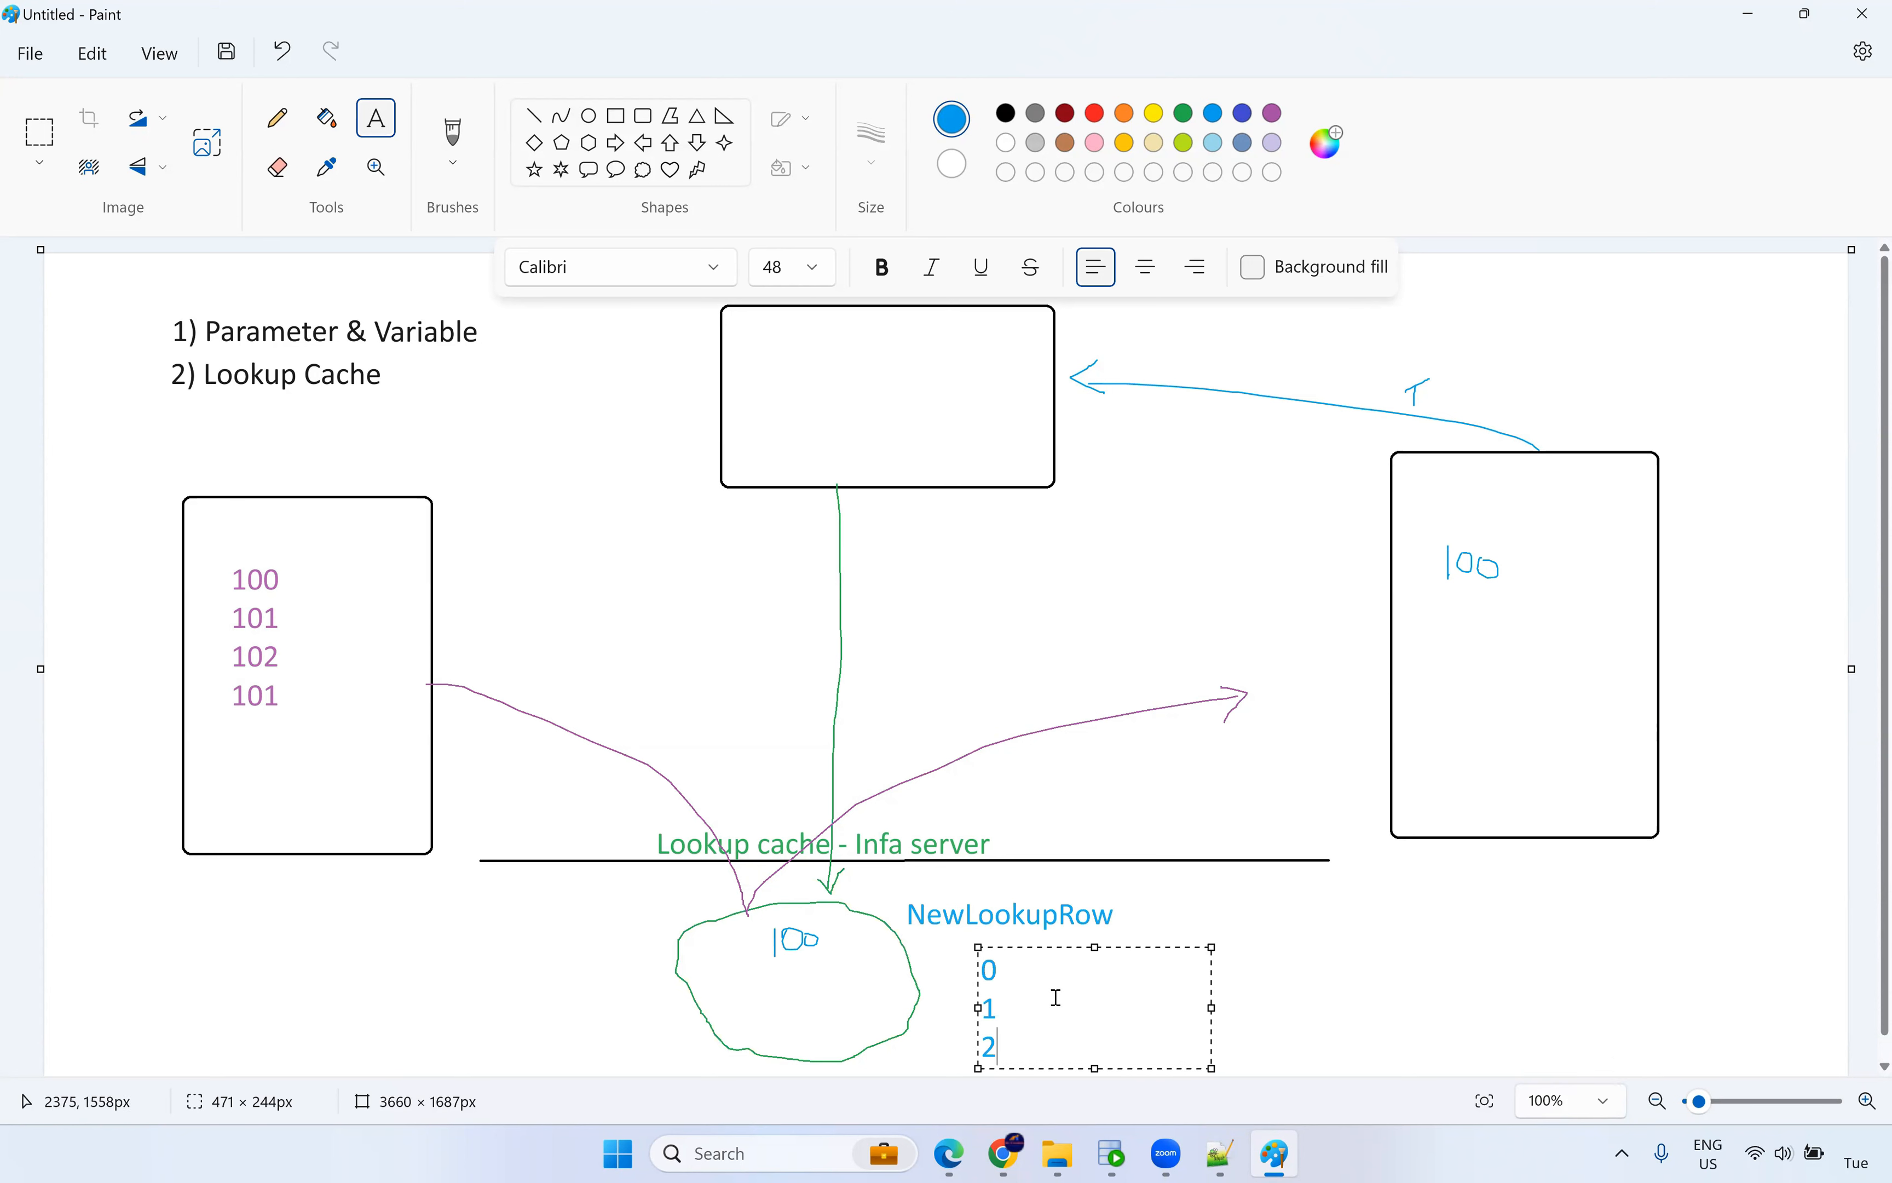
left_click(1062, 969)
type("-")
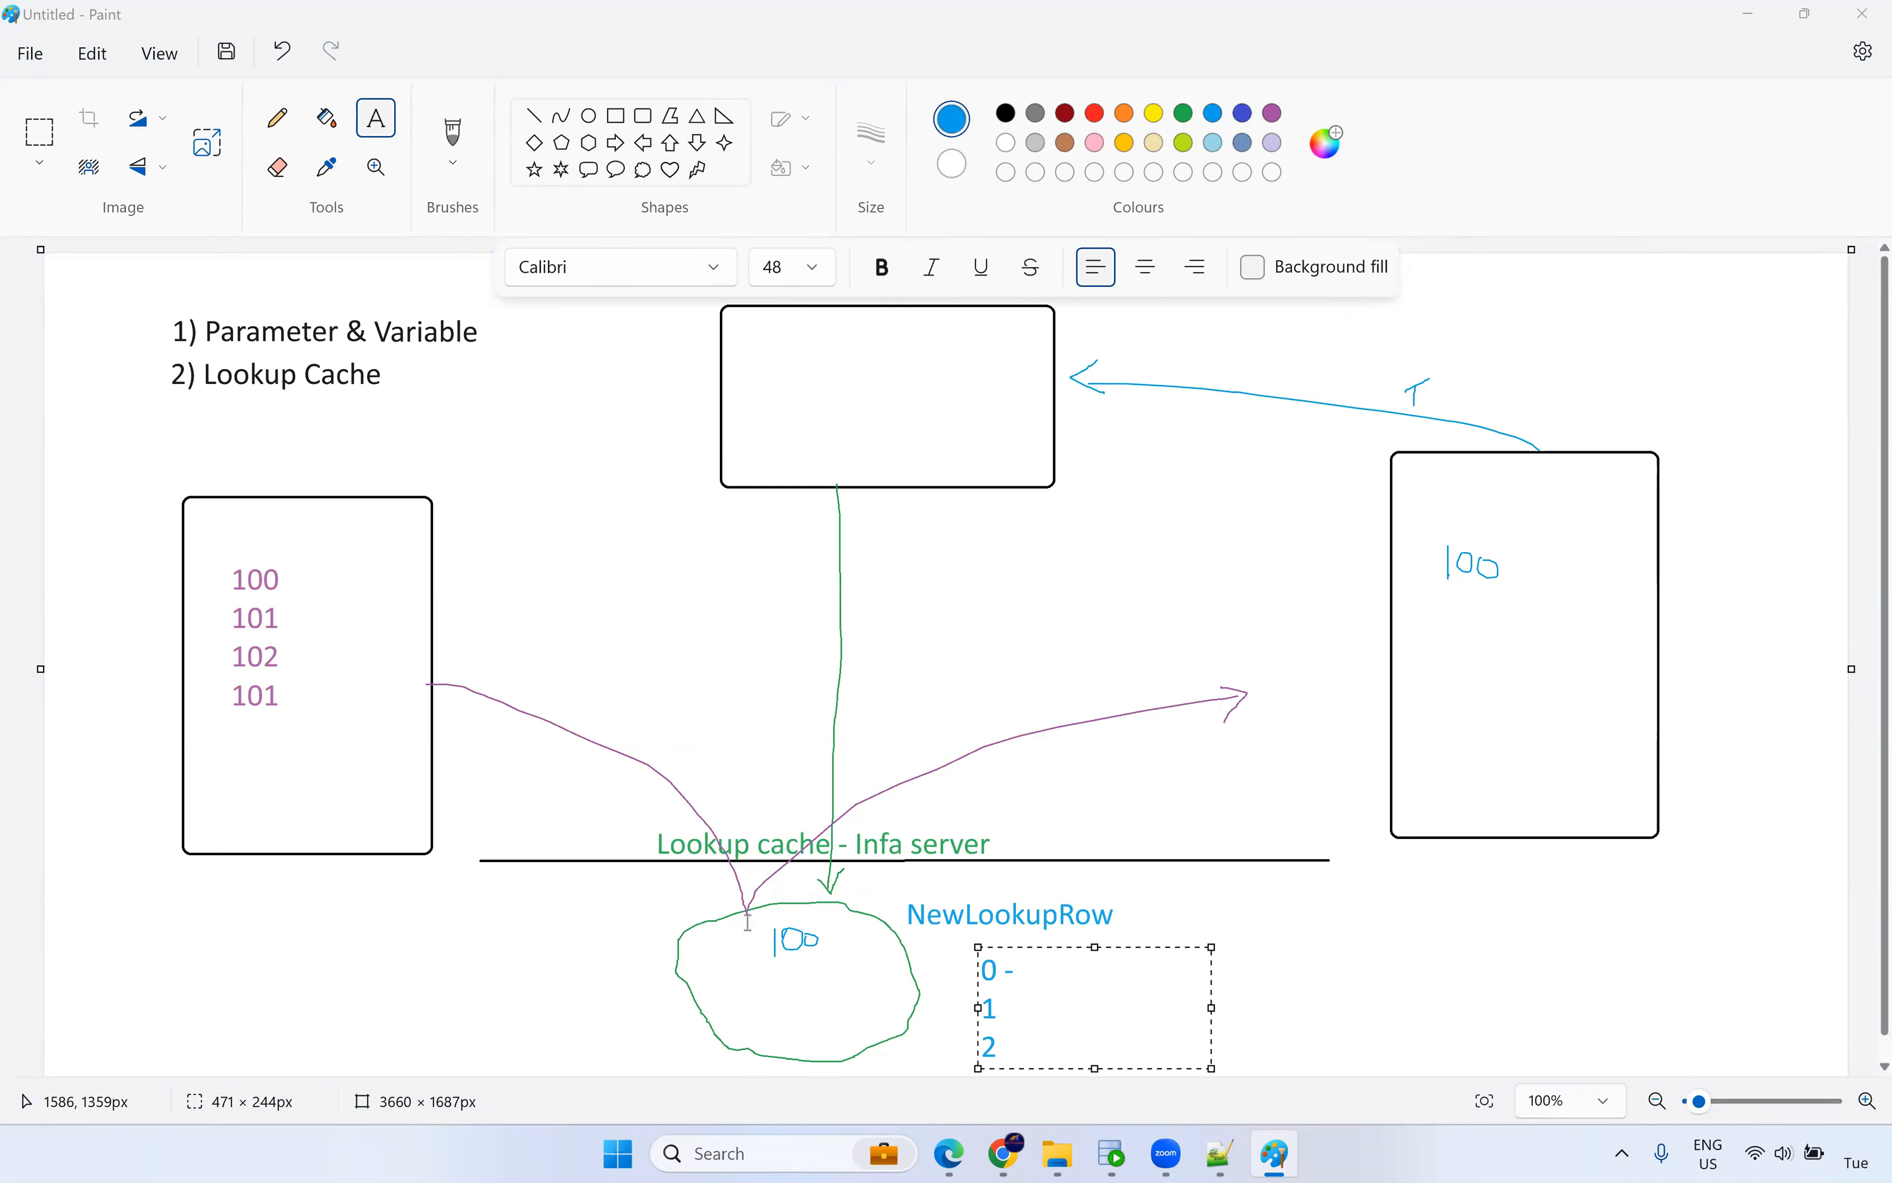
left_click(1055, 974)
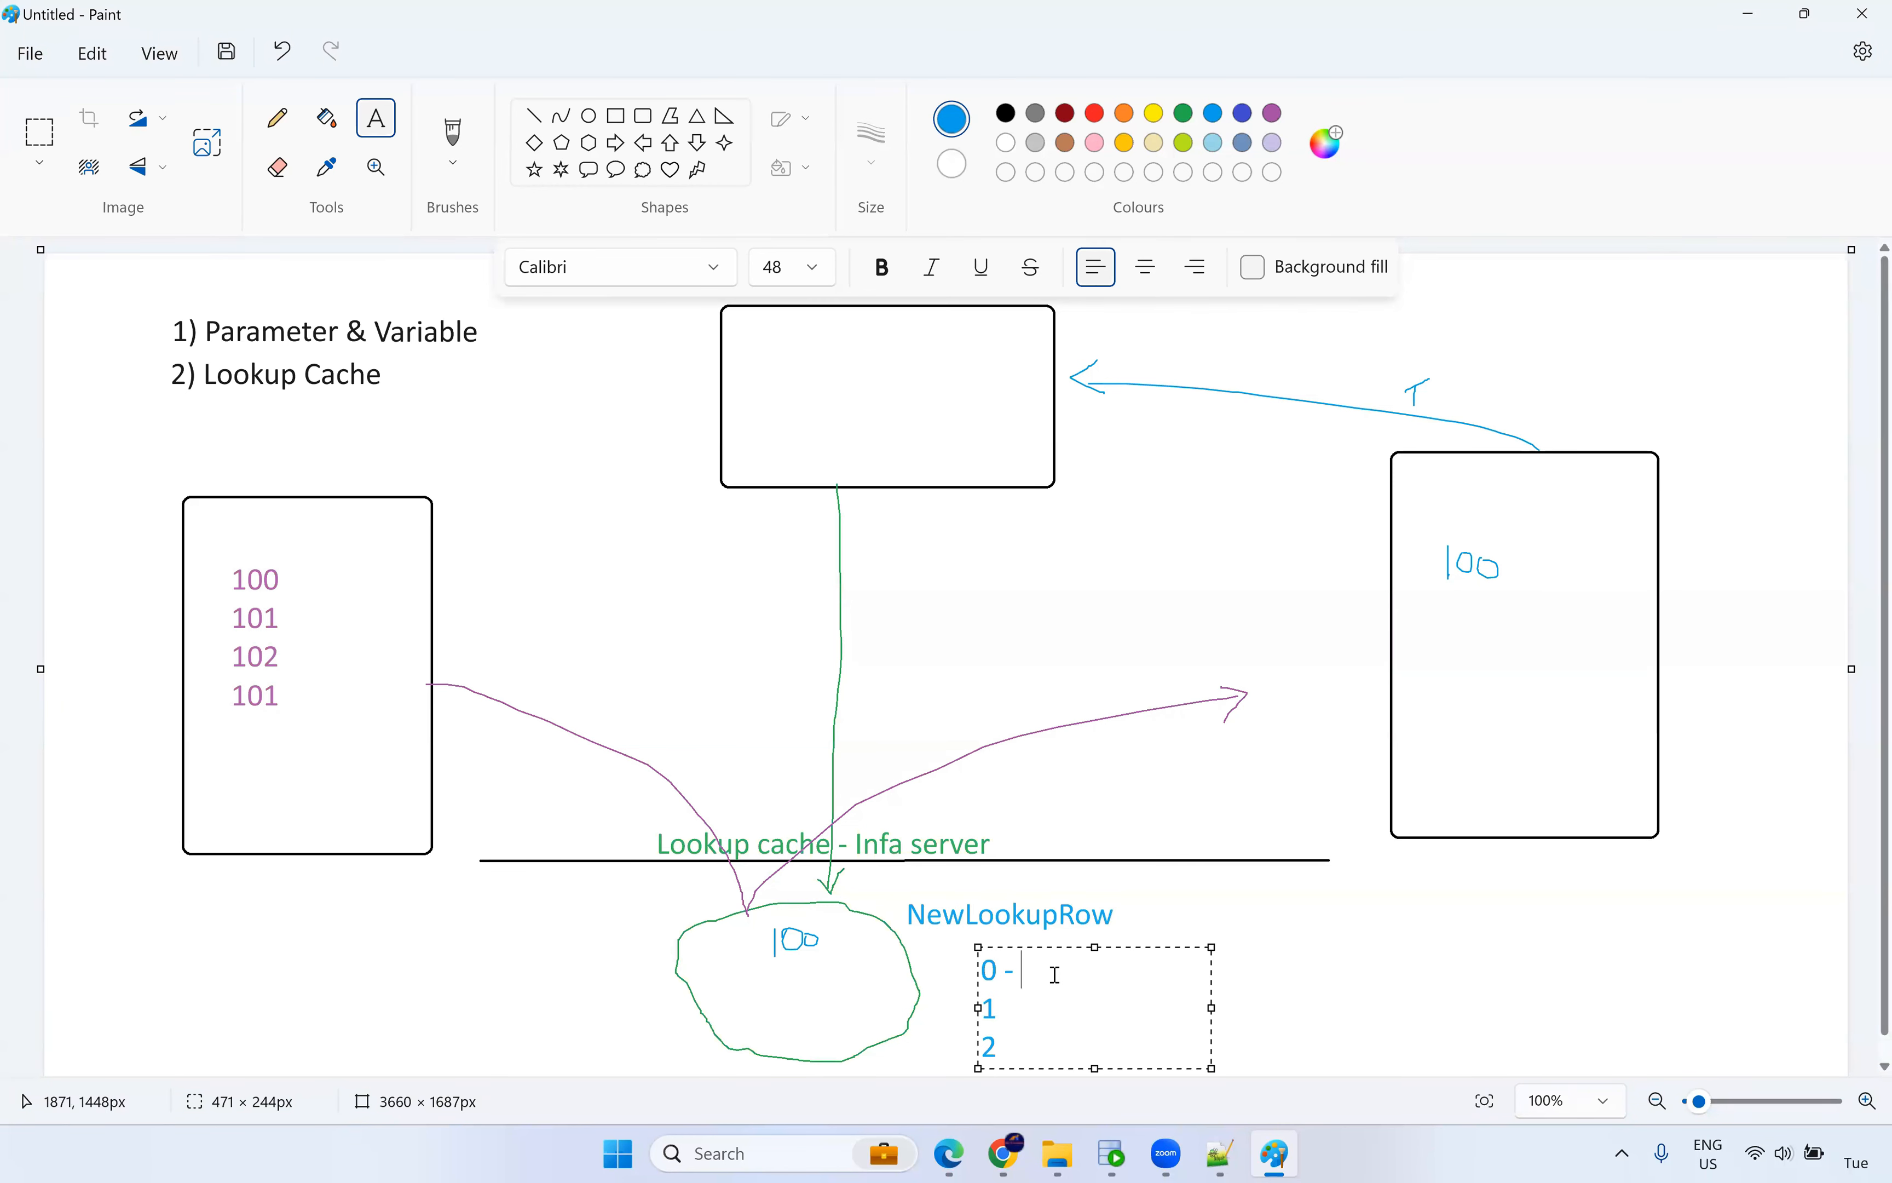
type("No Change")
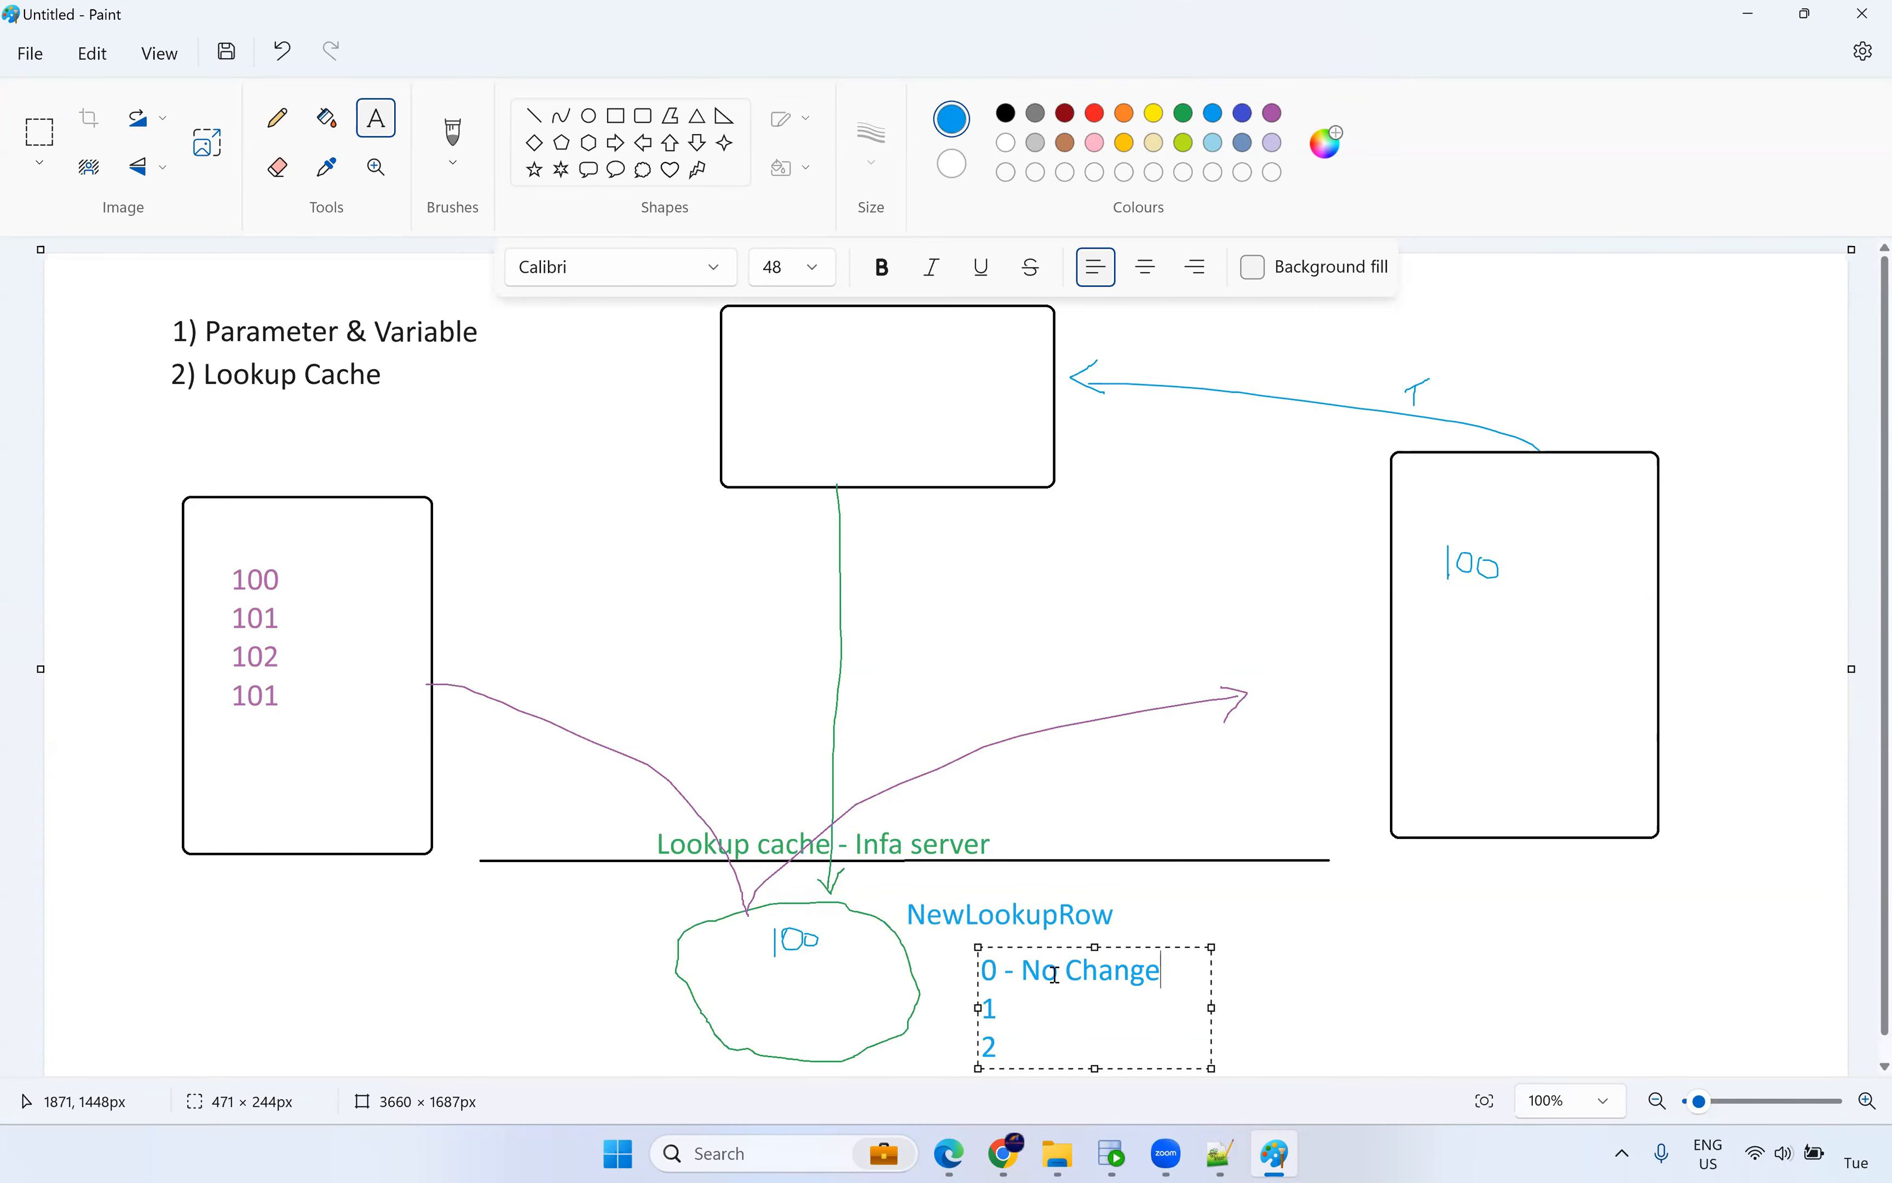
left_click(1032, 1005)
type("- new")
left_click(1013, 1049)
type("- update")
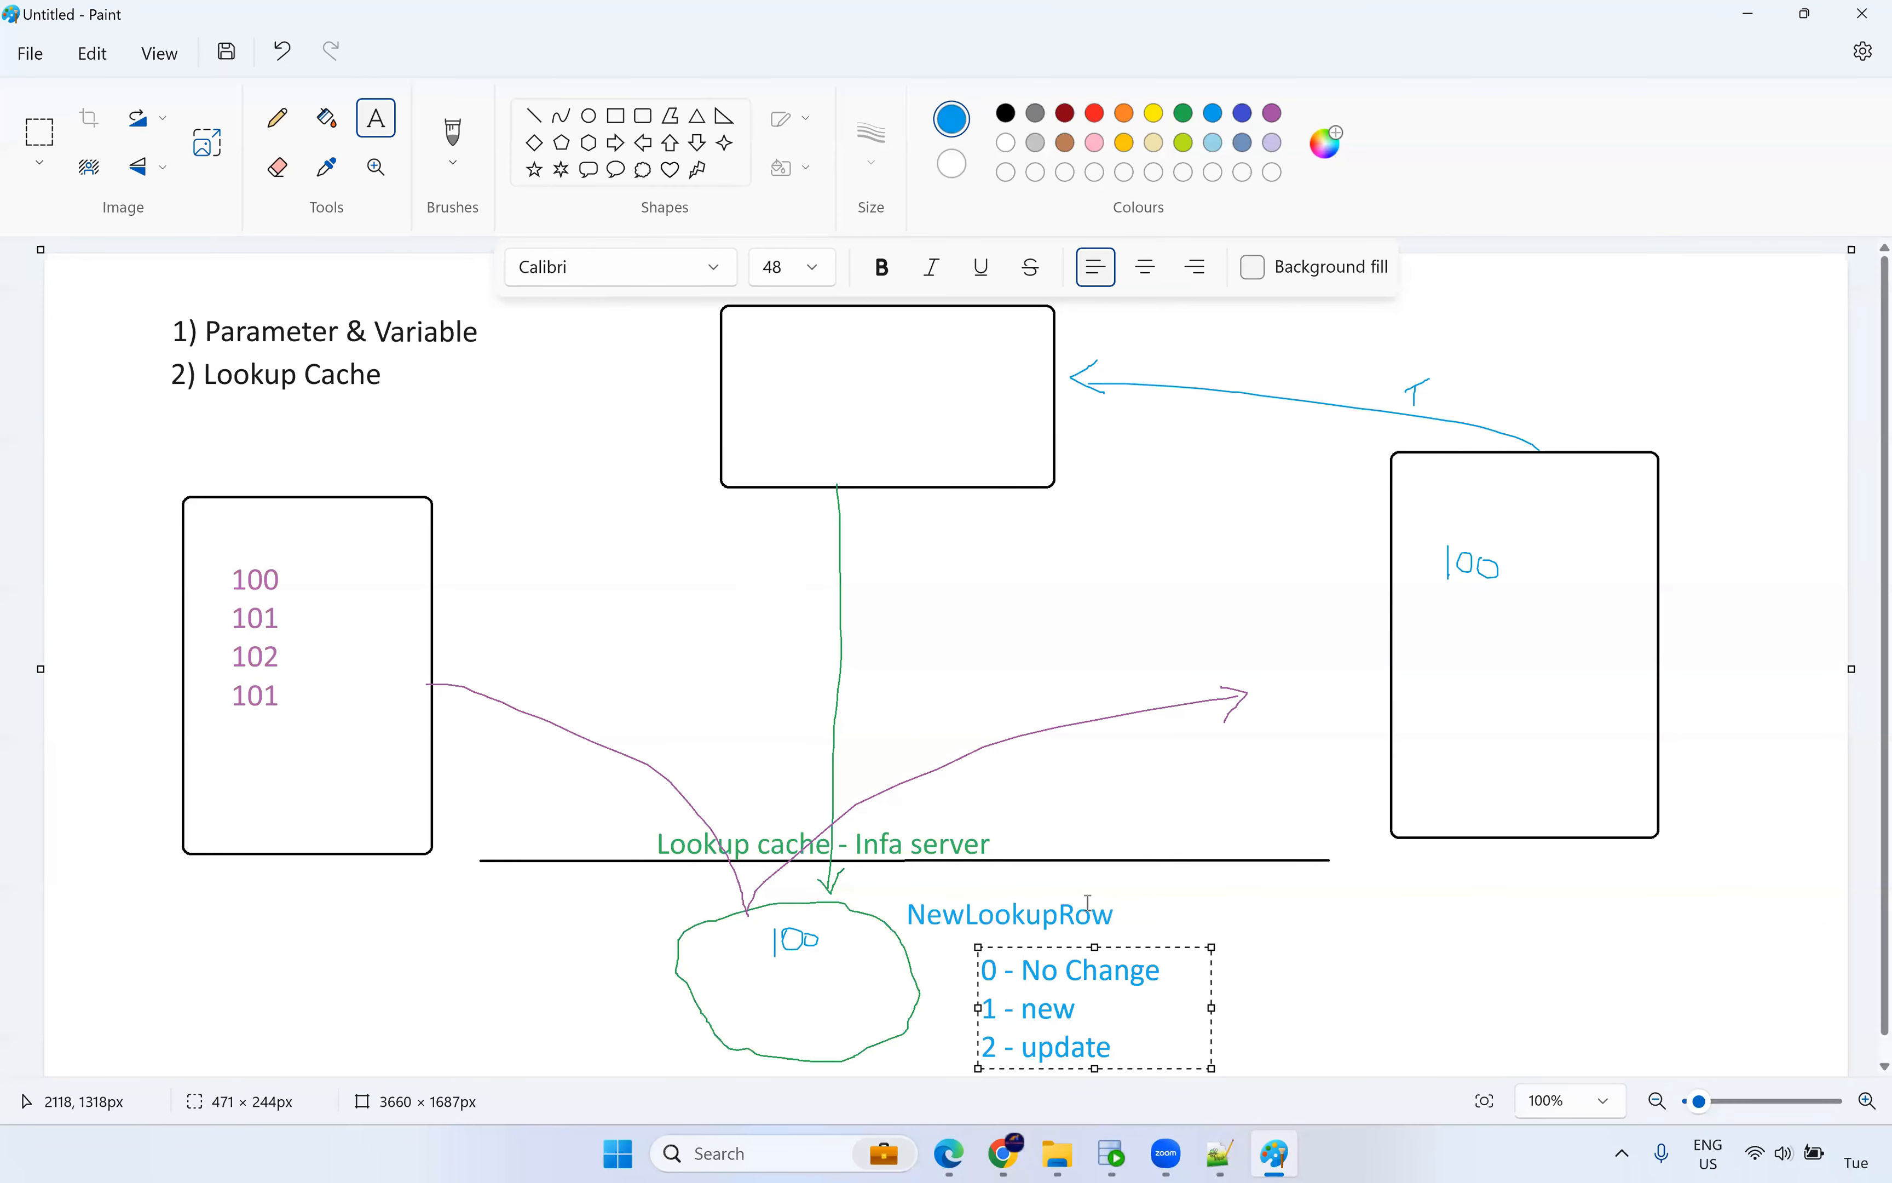
left_click(594, 796)
left_click(772, 978)
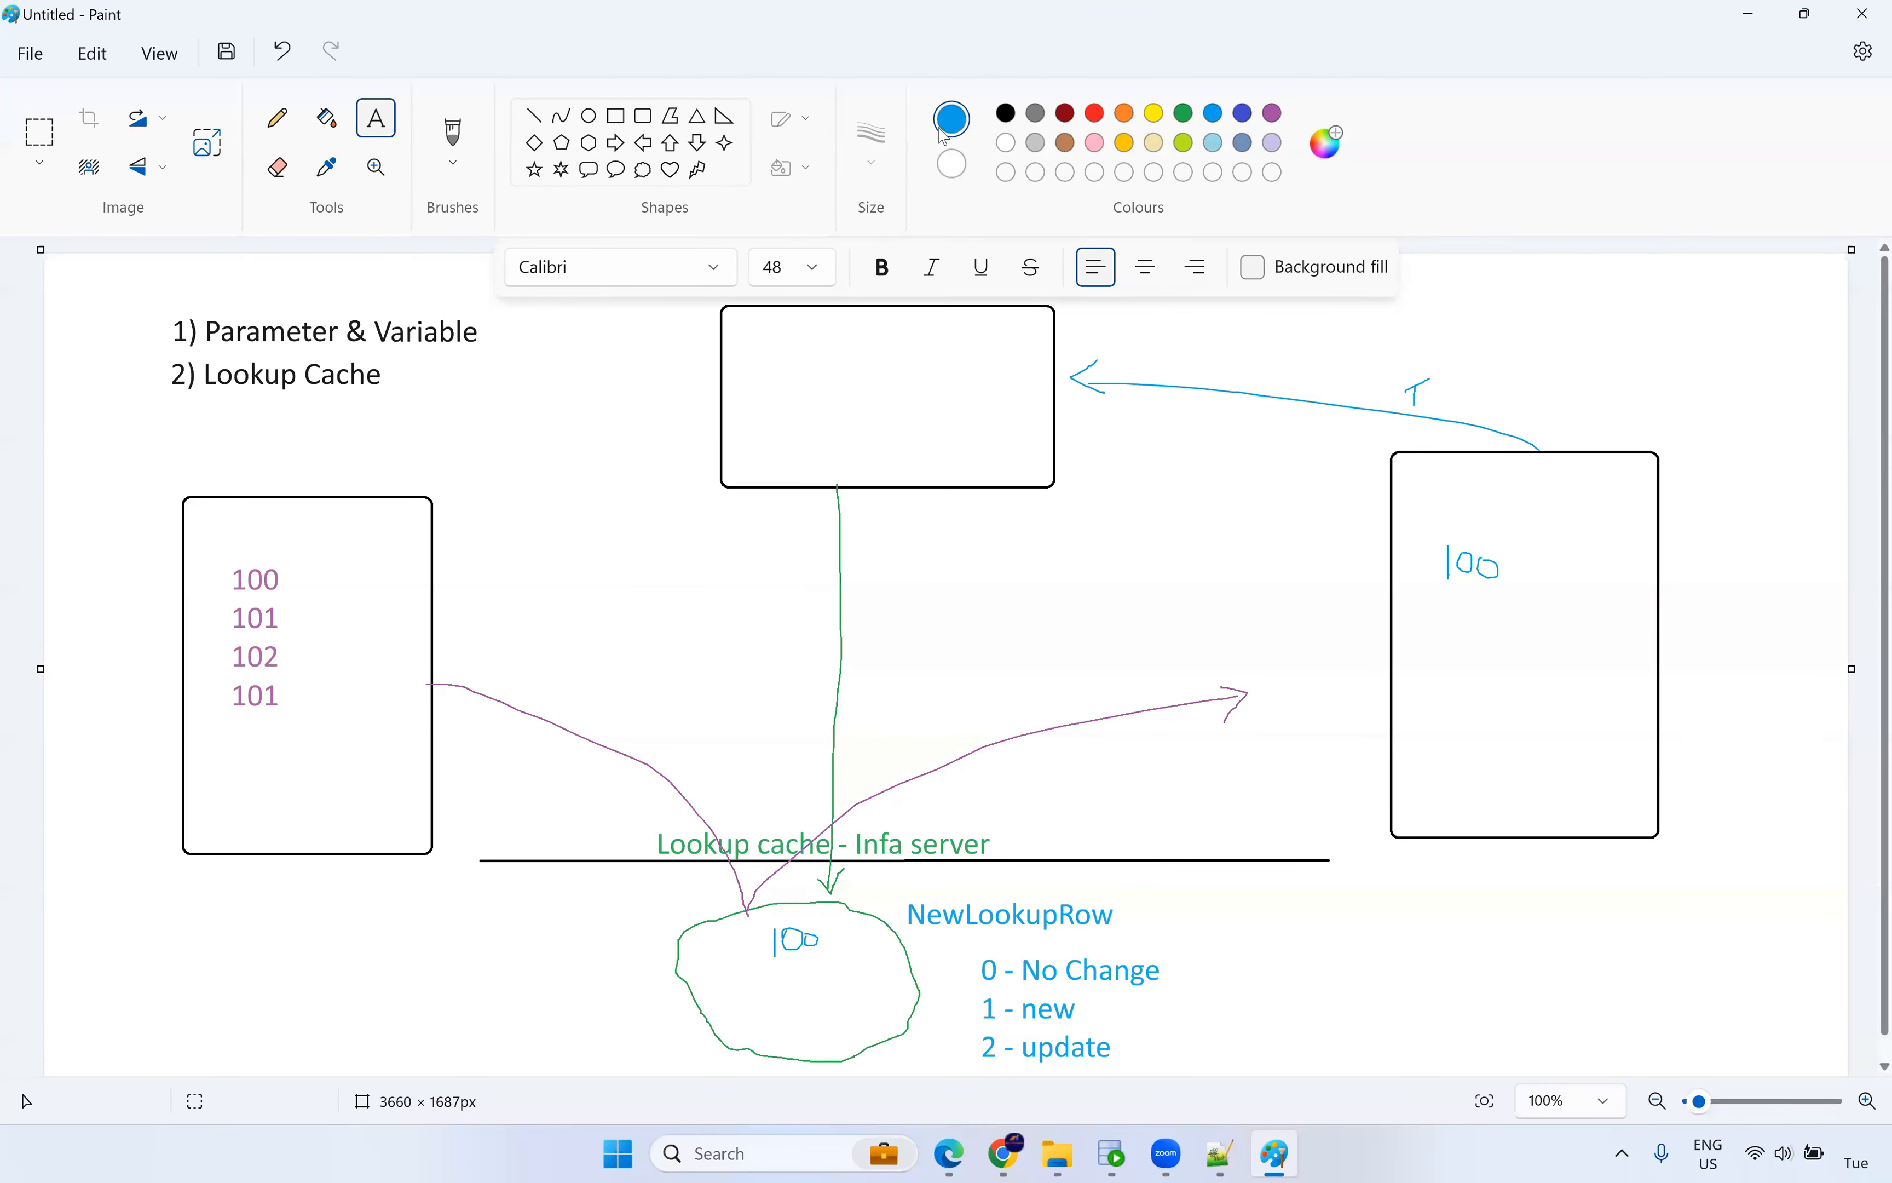
Underline NewLookupRow and handwrite 102 and 101 in the cache cloud below 100 and 101.
left_click(453, 134)
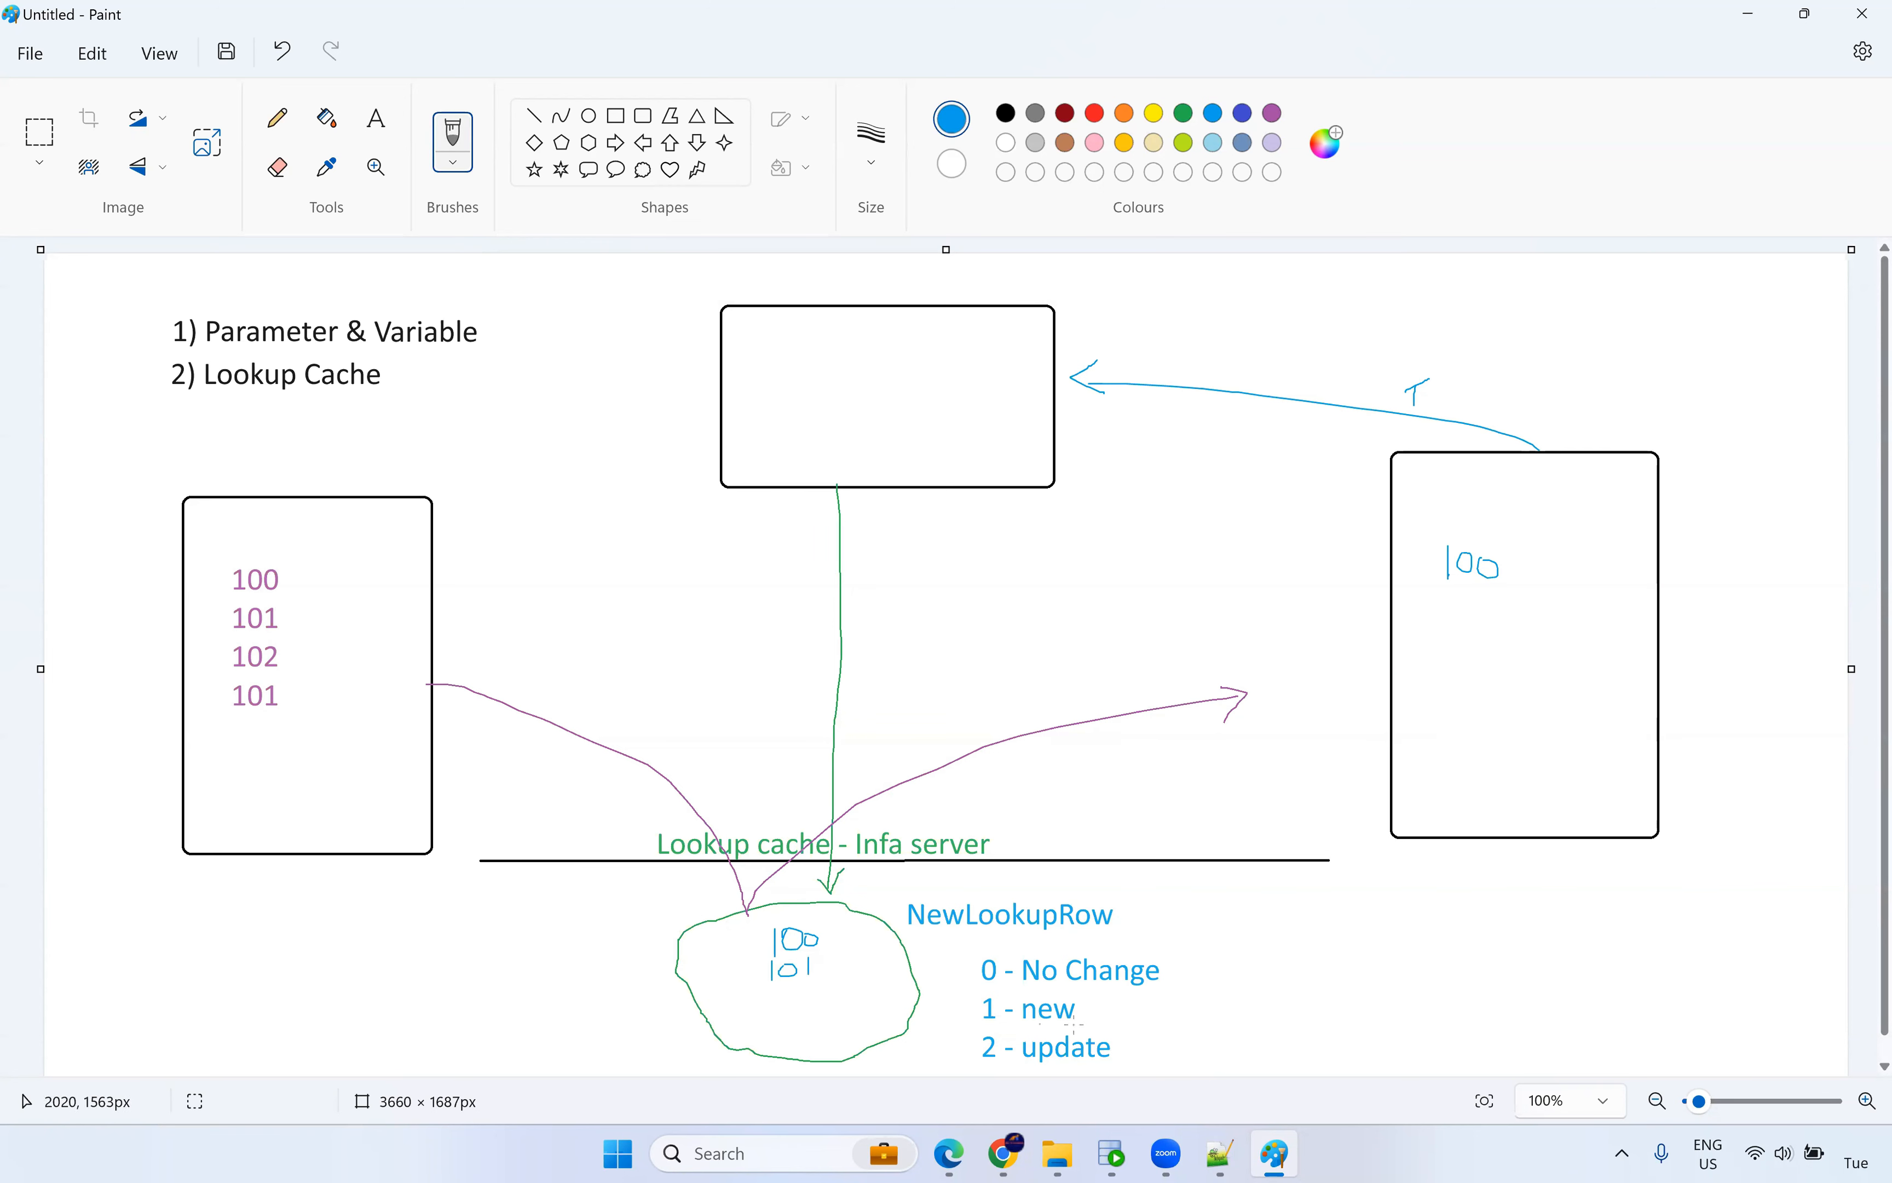
left_click_drag(921, 938, 1108, 944)
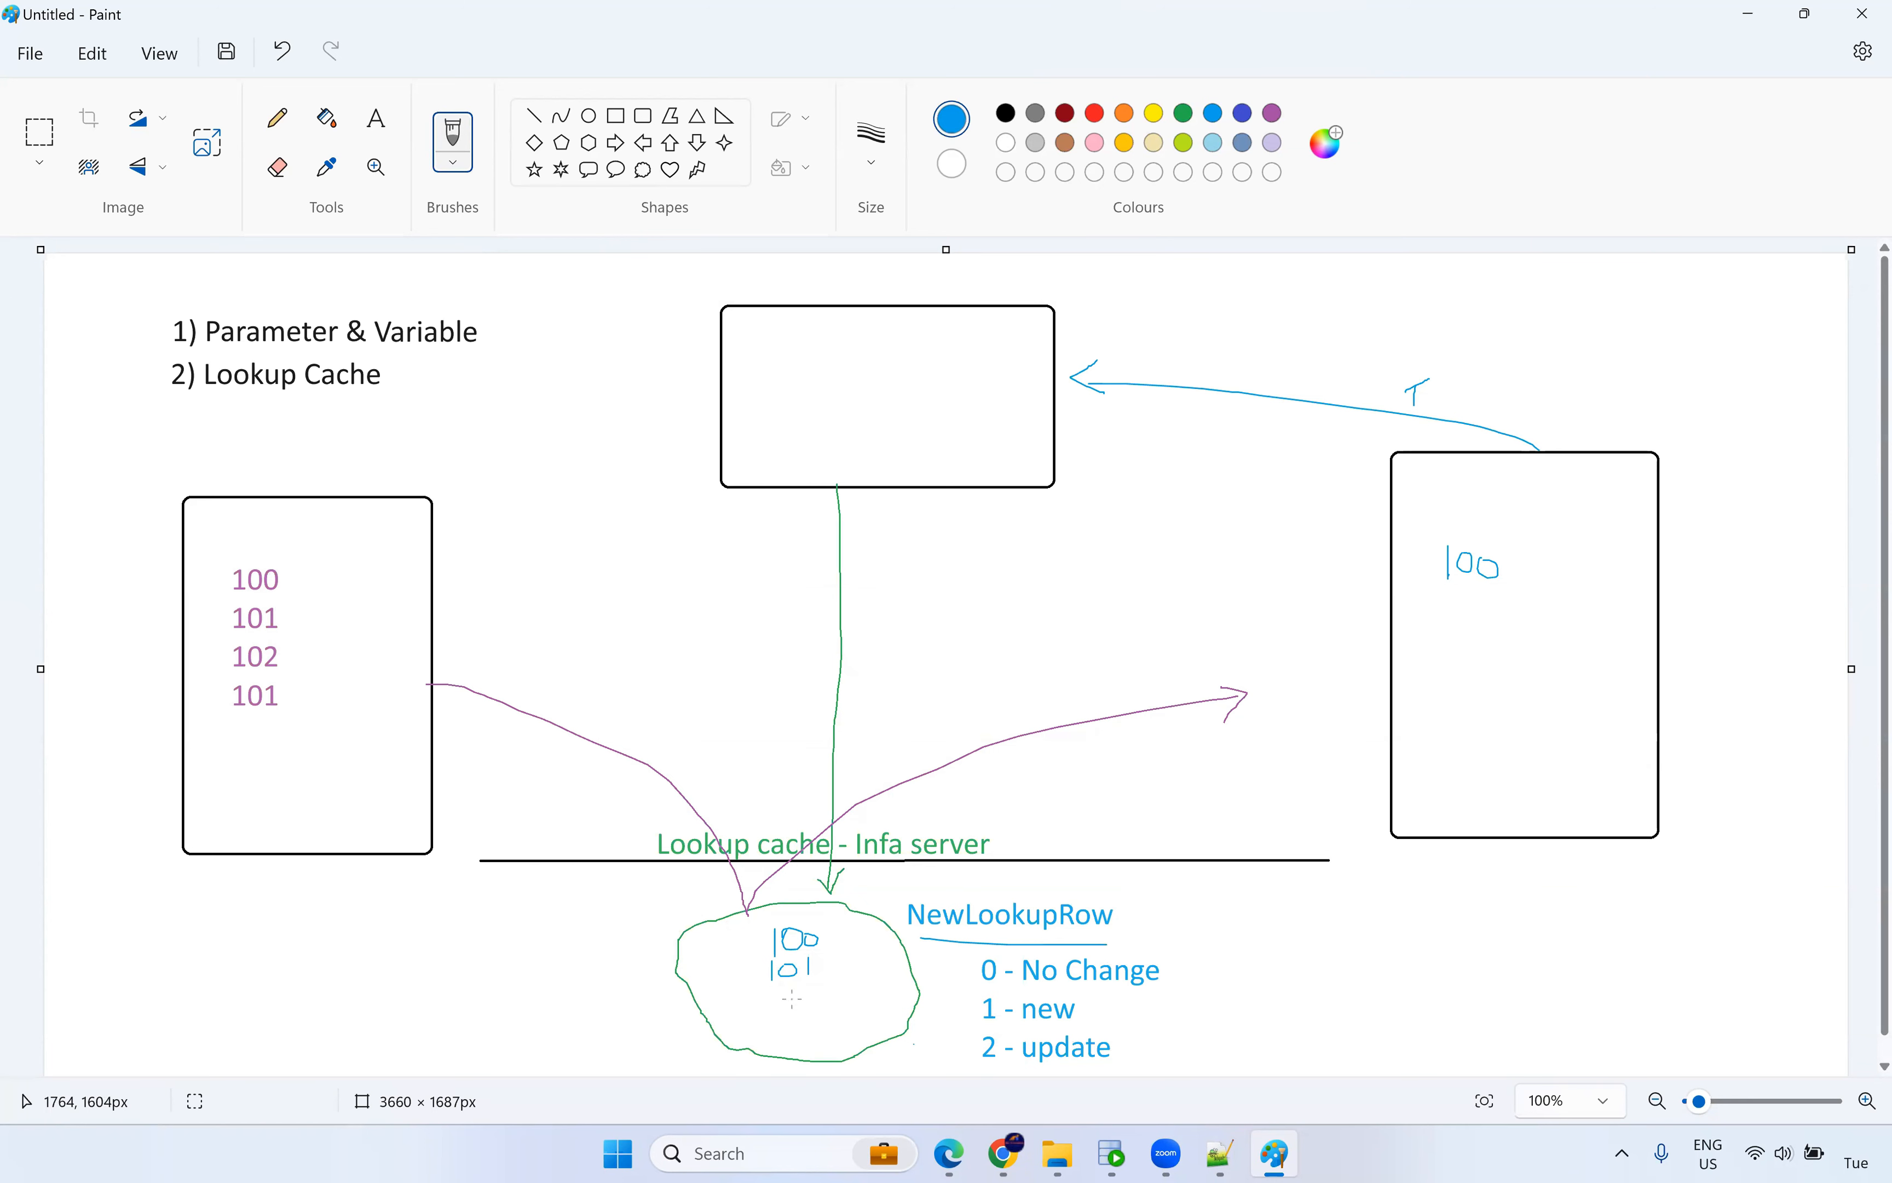
left_click_drag(790, 994, 827, 1005)
left_click_drag(806, 1026, 804, 1025)
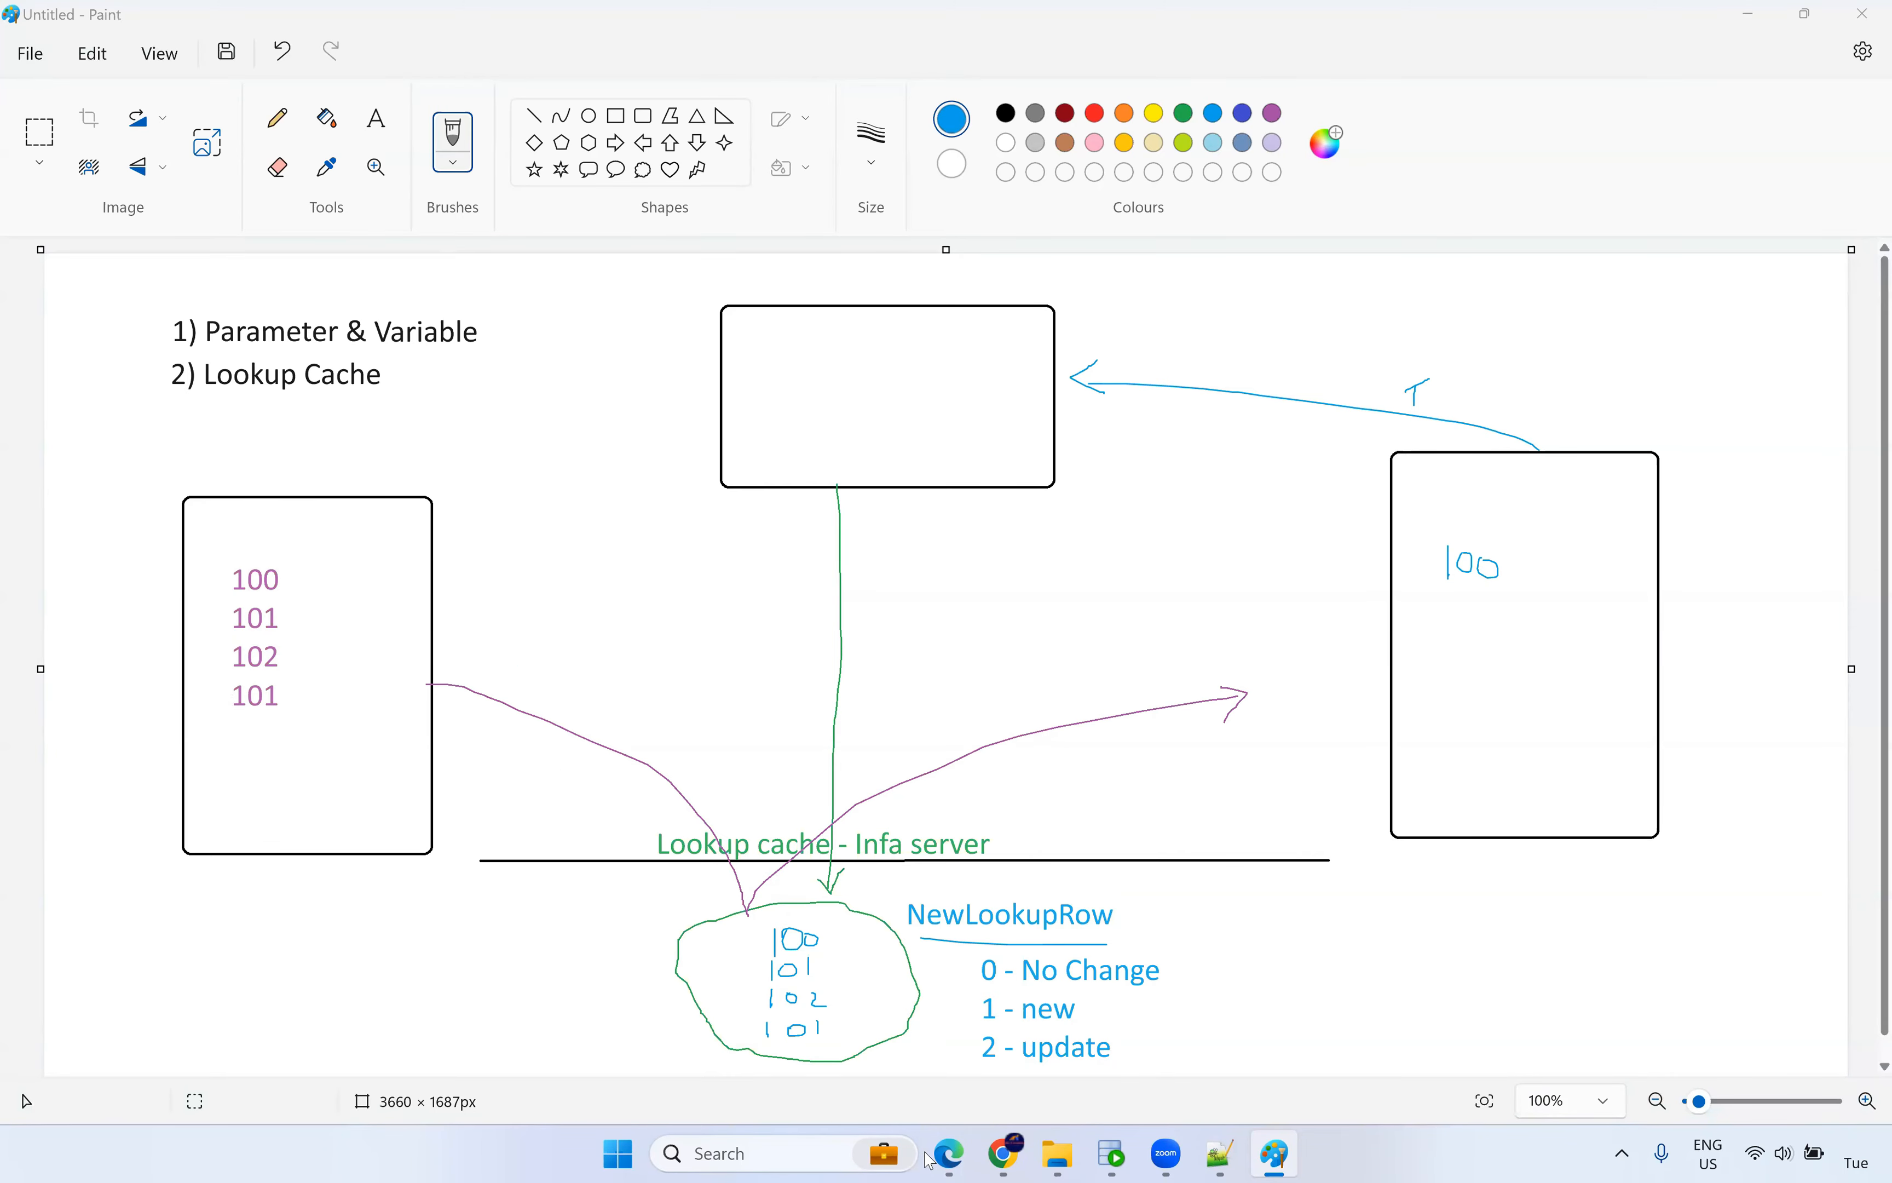
Highlight the PDF sentences on inserting, updating and unchanged rows in a dynamic cache.
left_click(968, 1160)
scroll(774, 681, "down", 15)
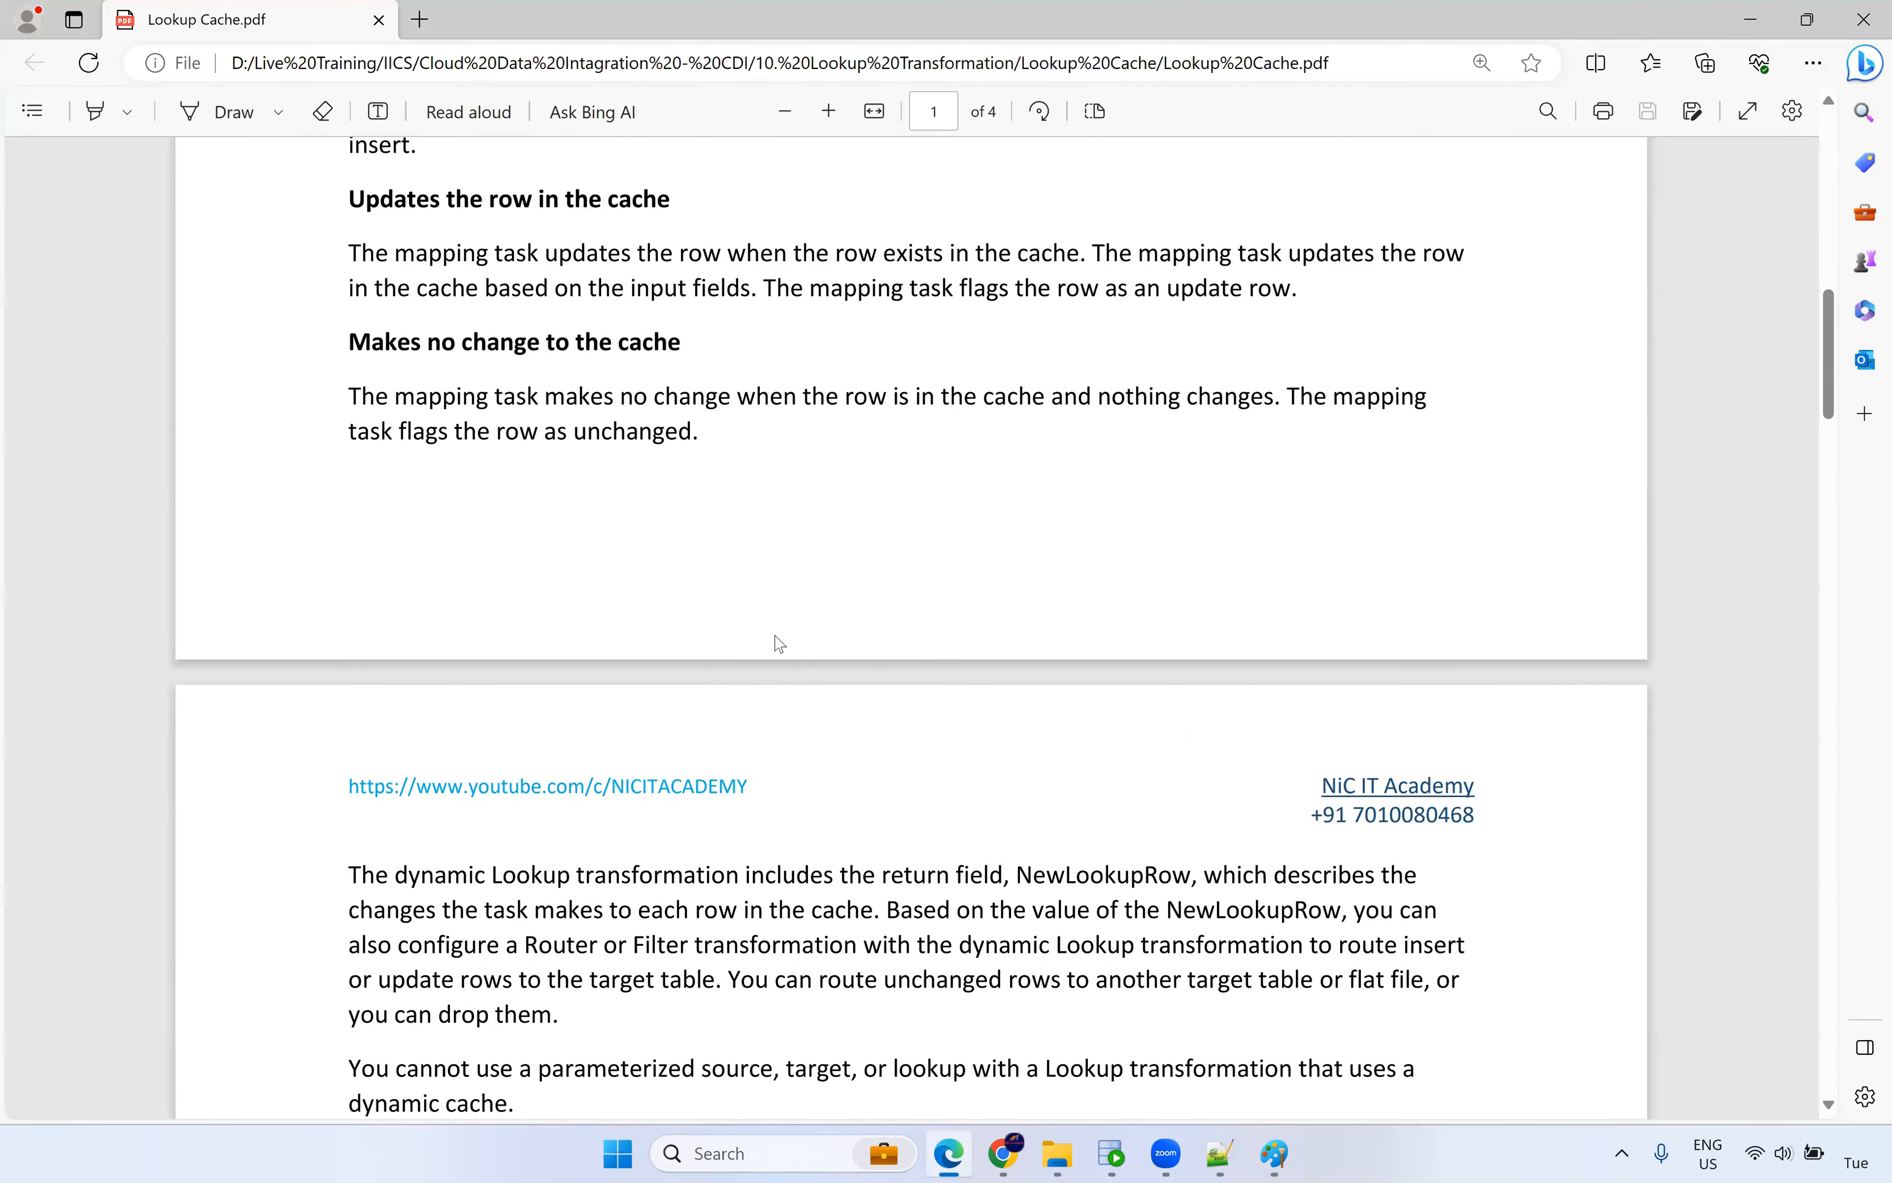
scroll(669, 534, "up", 2)
scroll(669, 534, "up", 3)
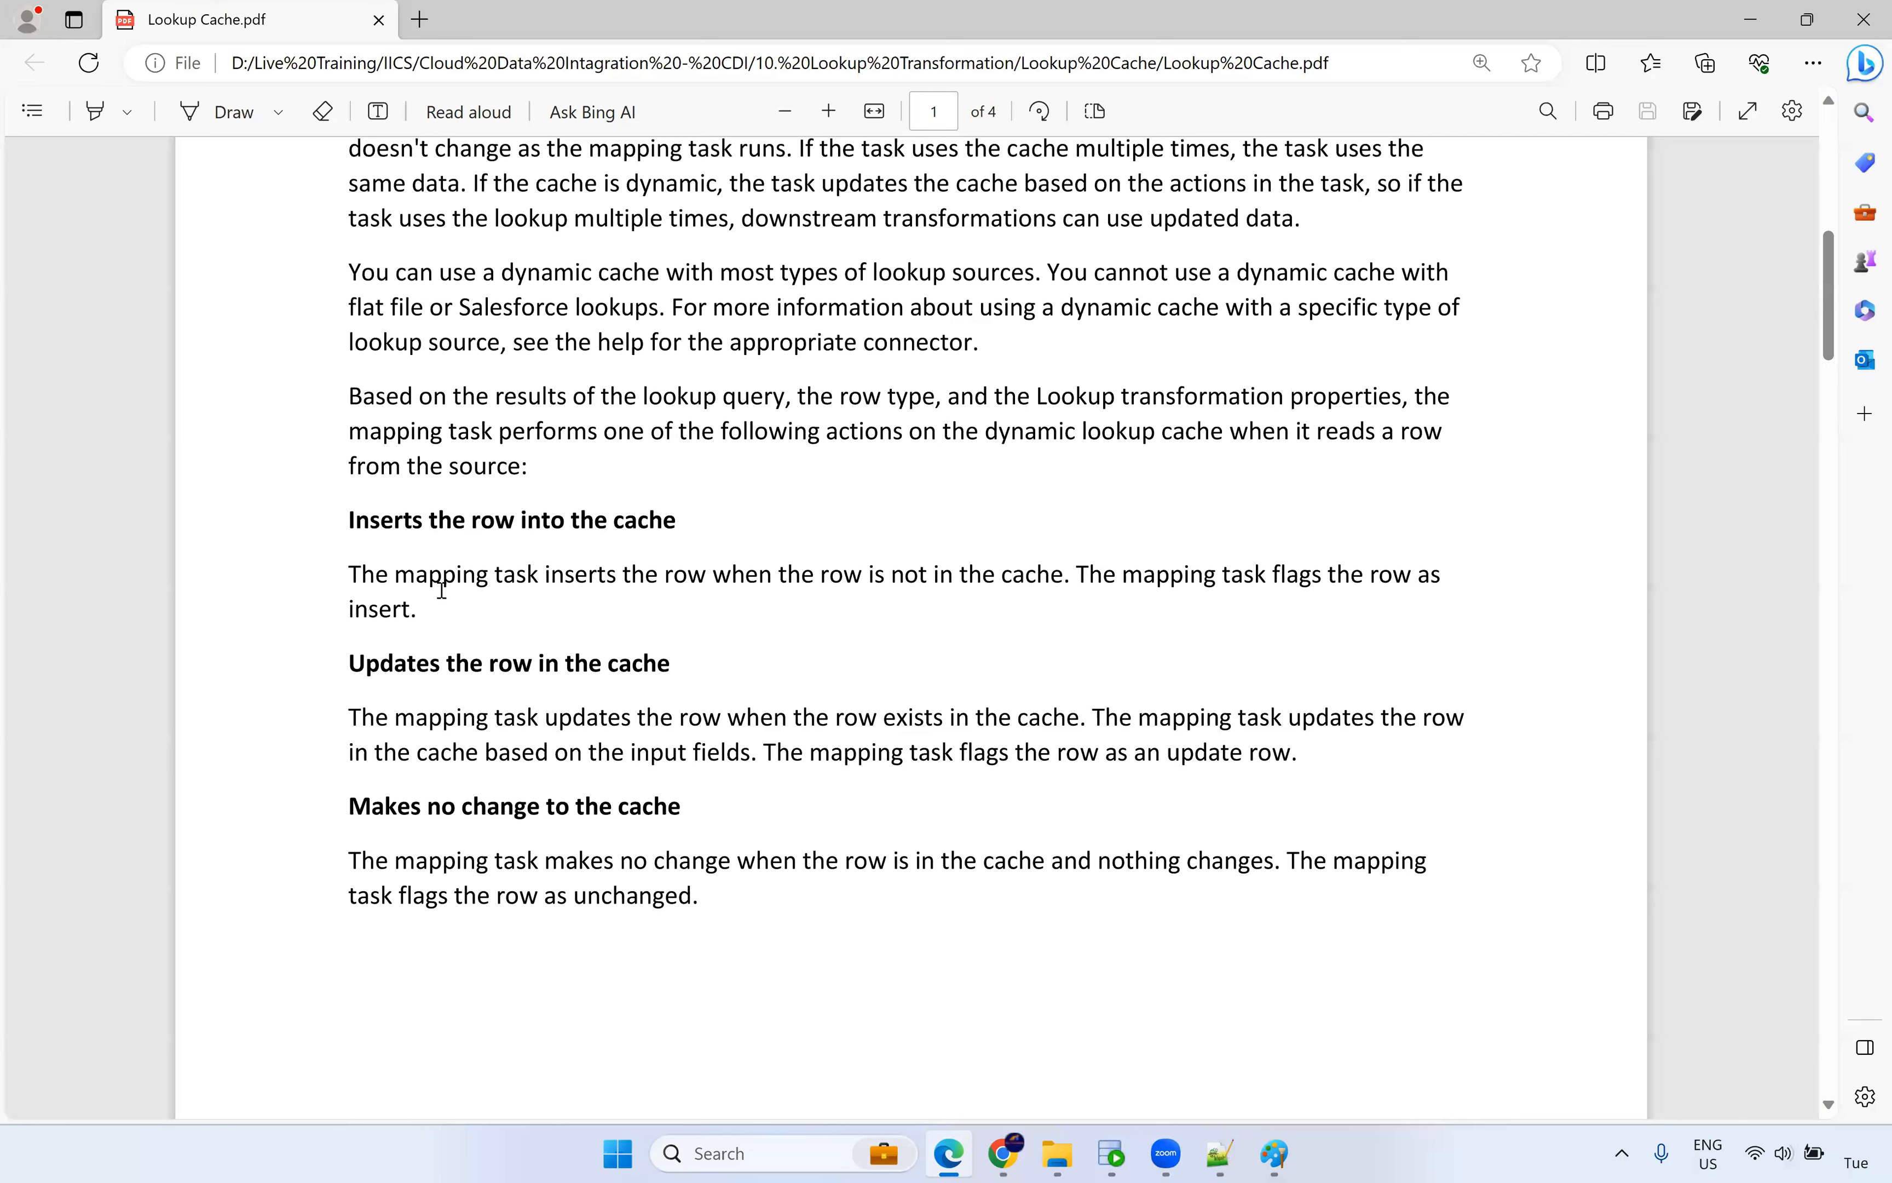
left_click_drag(539, 578, 1057, 583)
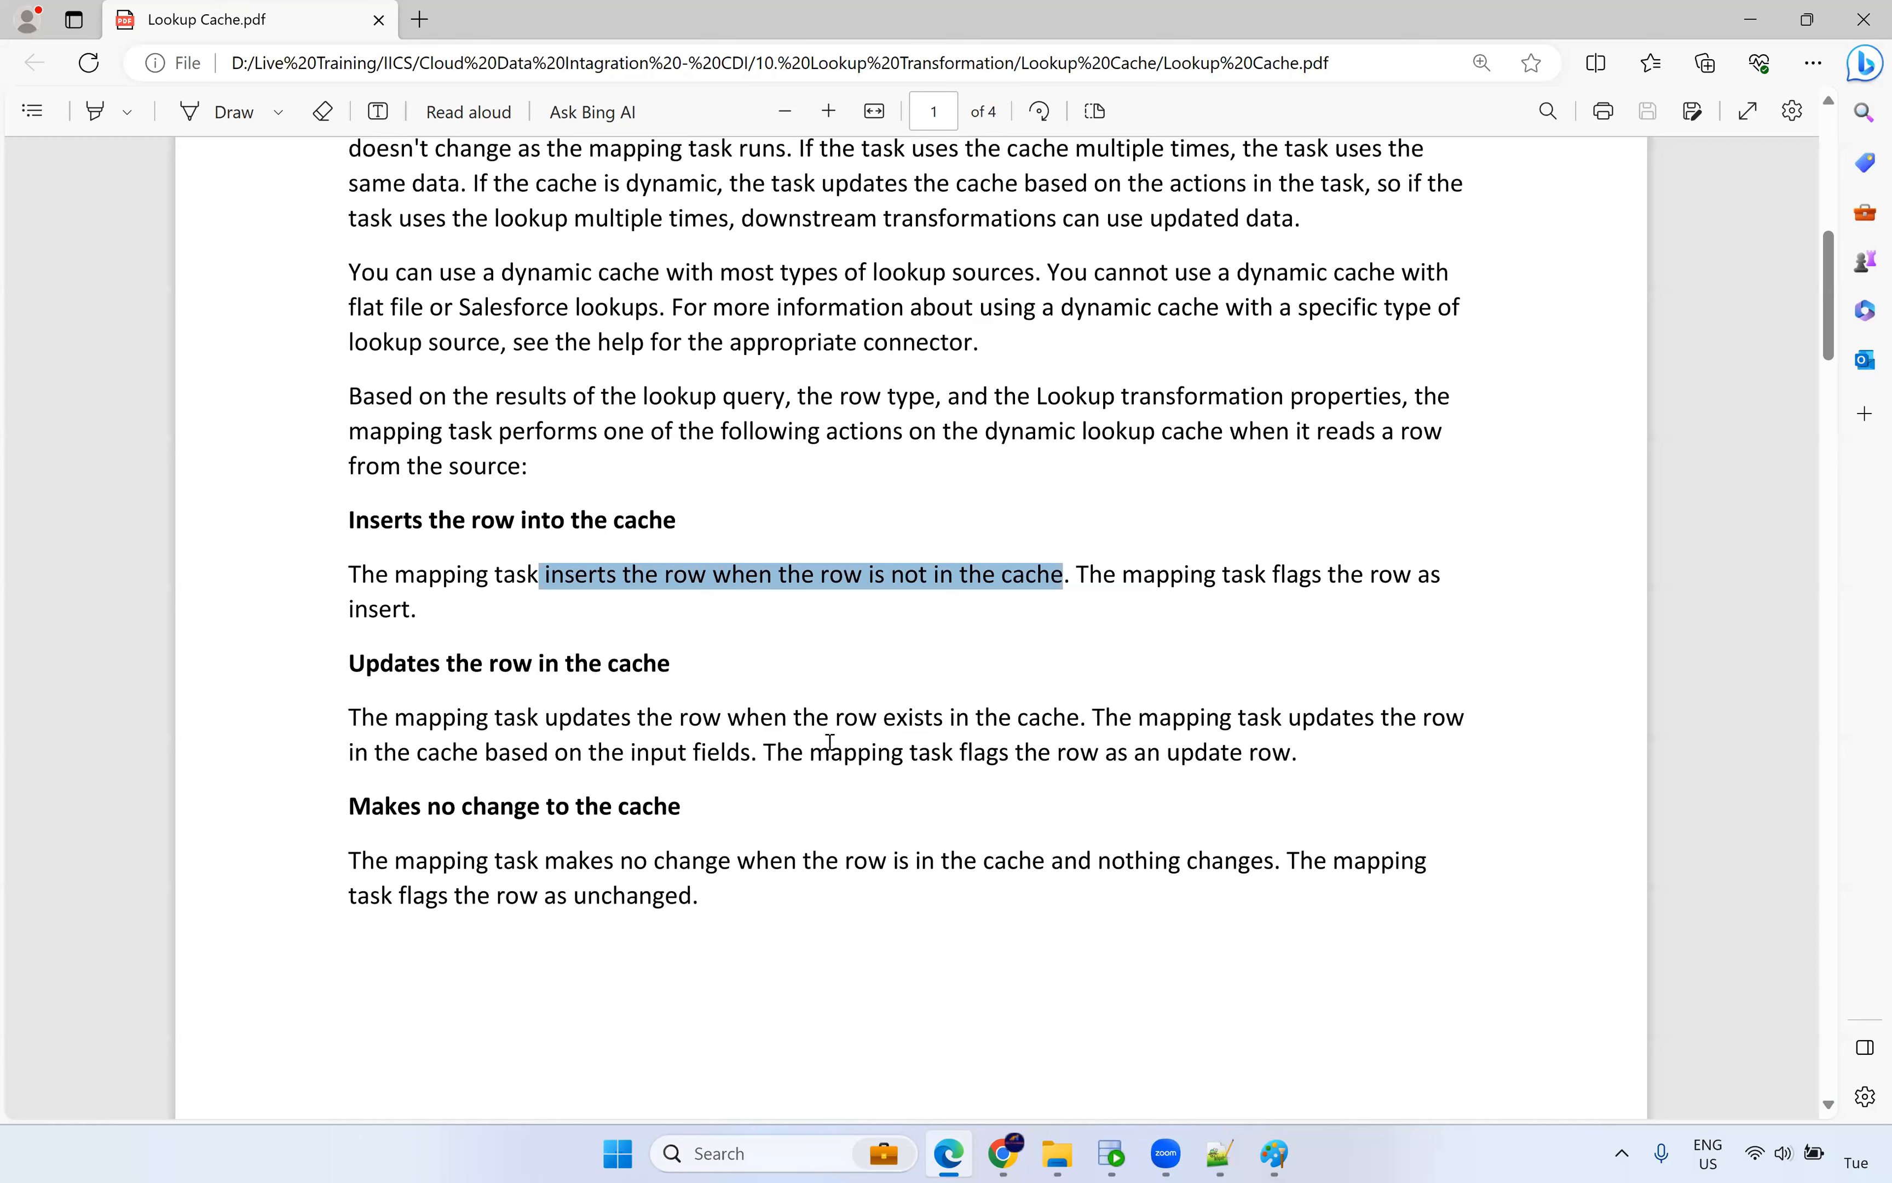
left_click_drag(1136, 756, 1295, 755)
left_click_drag(548, 892, 831, 923)
Scroll down to the NewLookupRow values table, then switch to the DDL file.
scroll(952, 852, "down", 10)
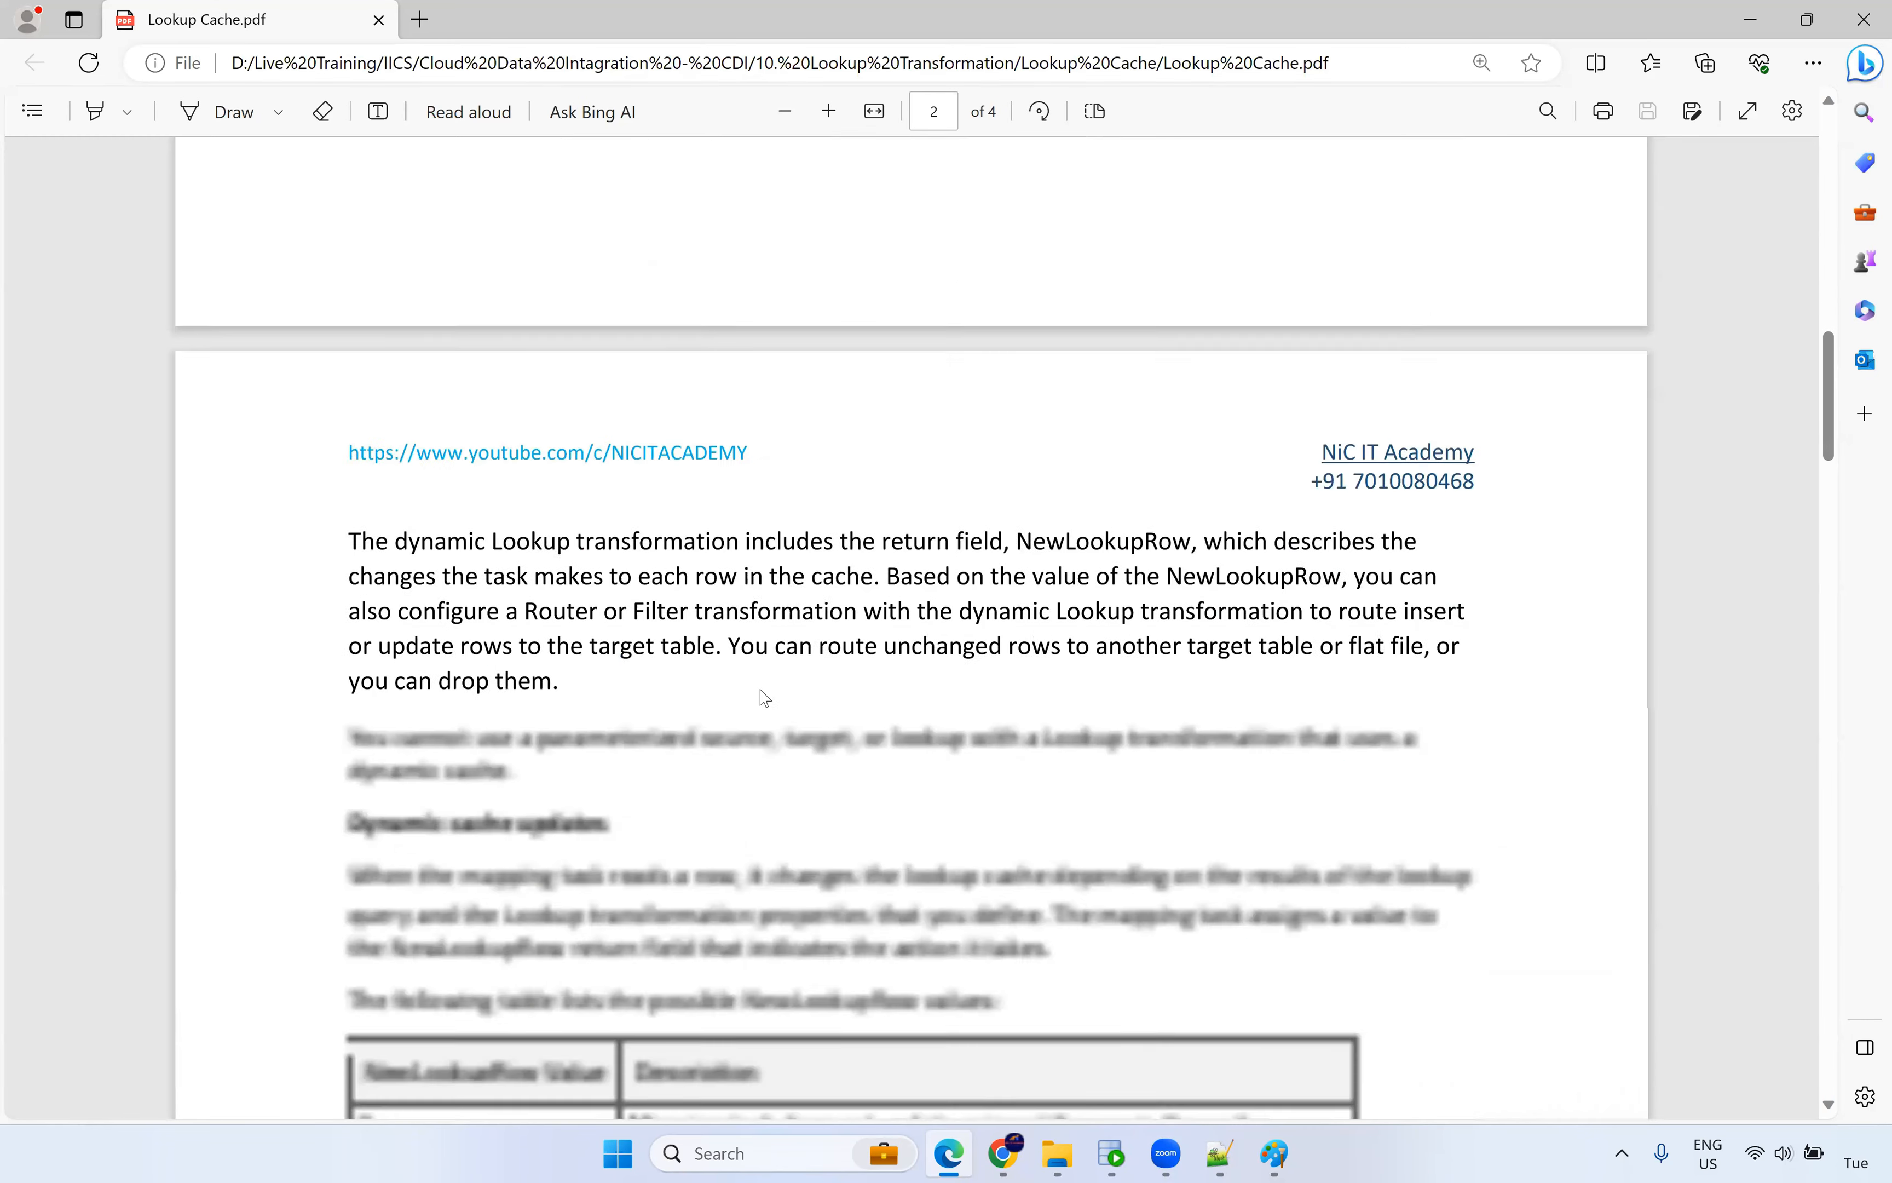
scroll(804, 723, "down", 4)
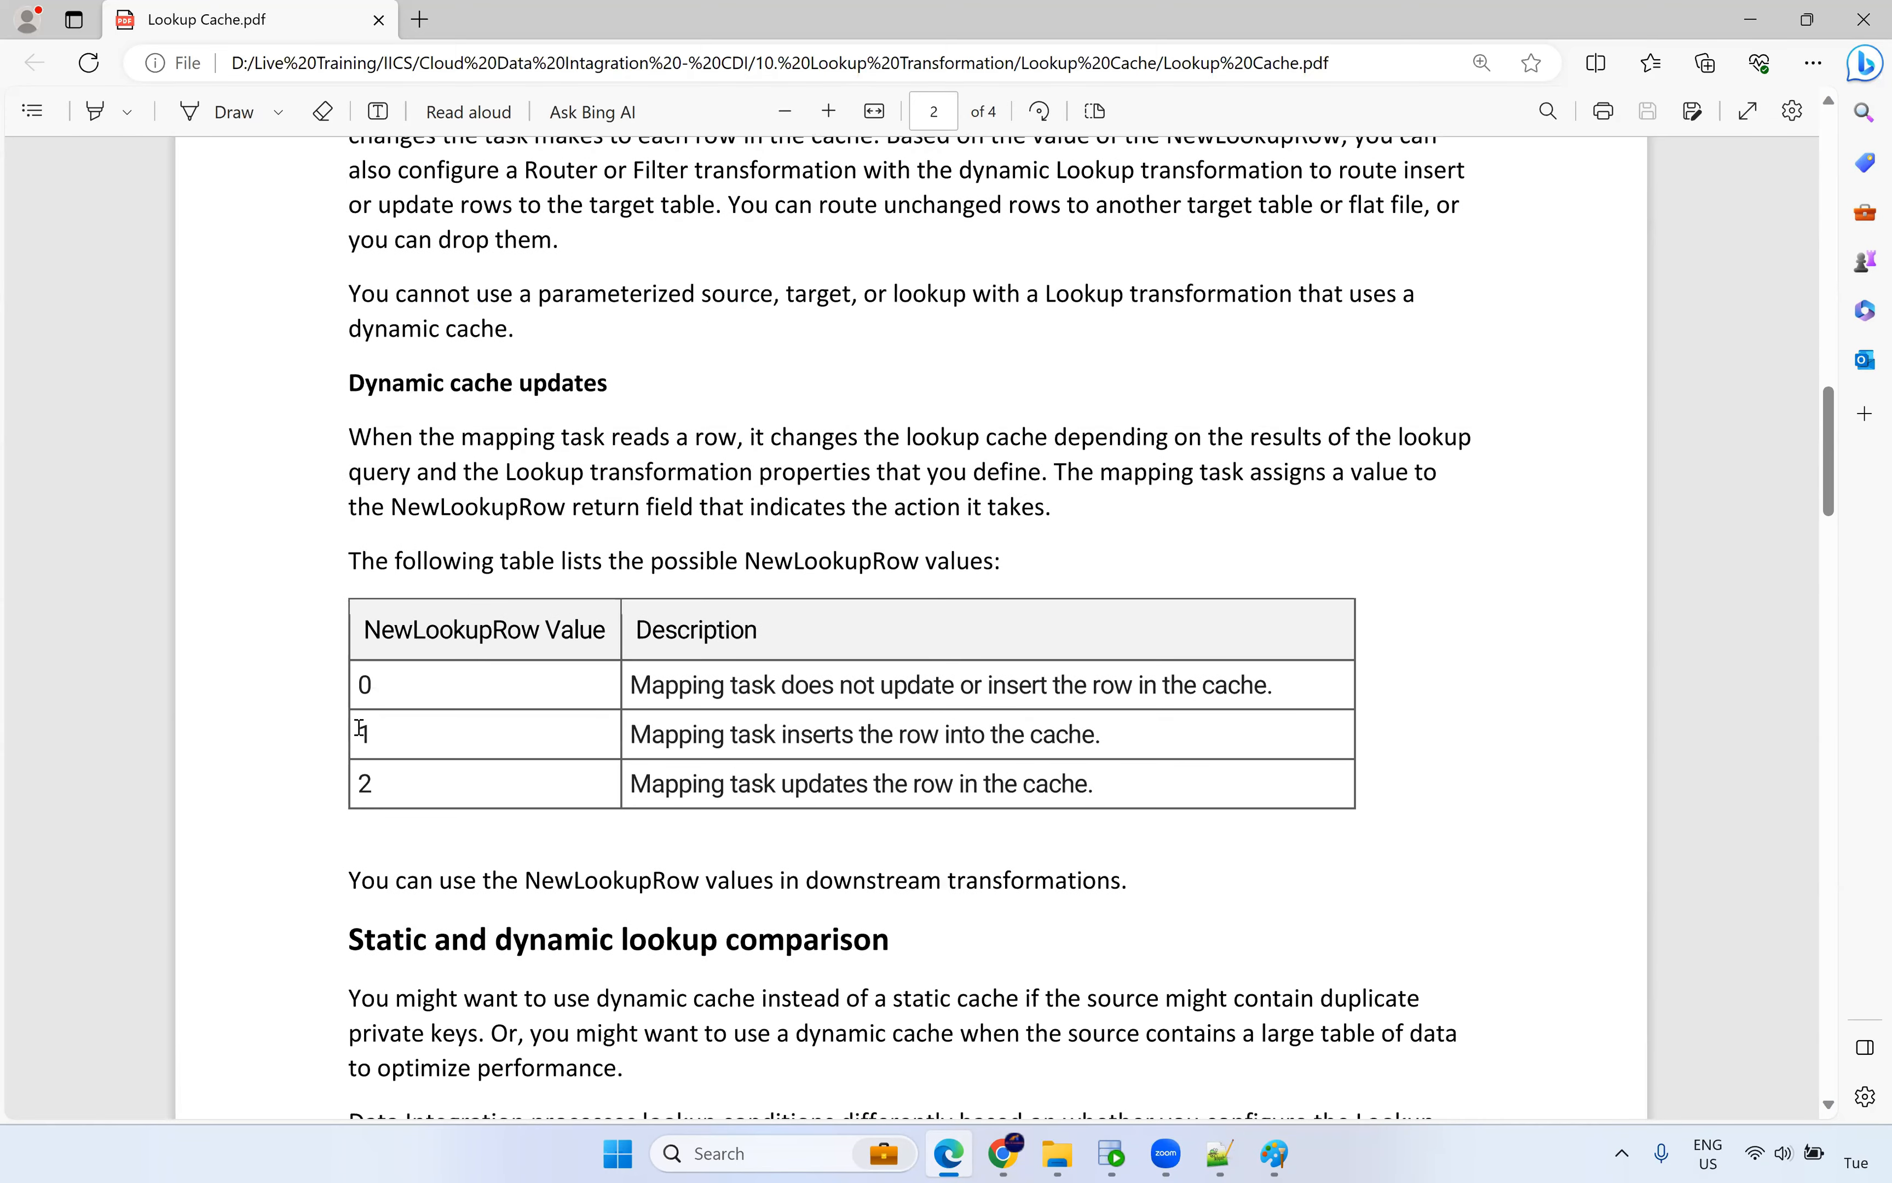
scroll(429, 778, "down", 4)
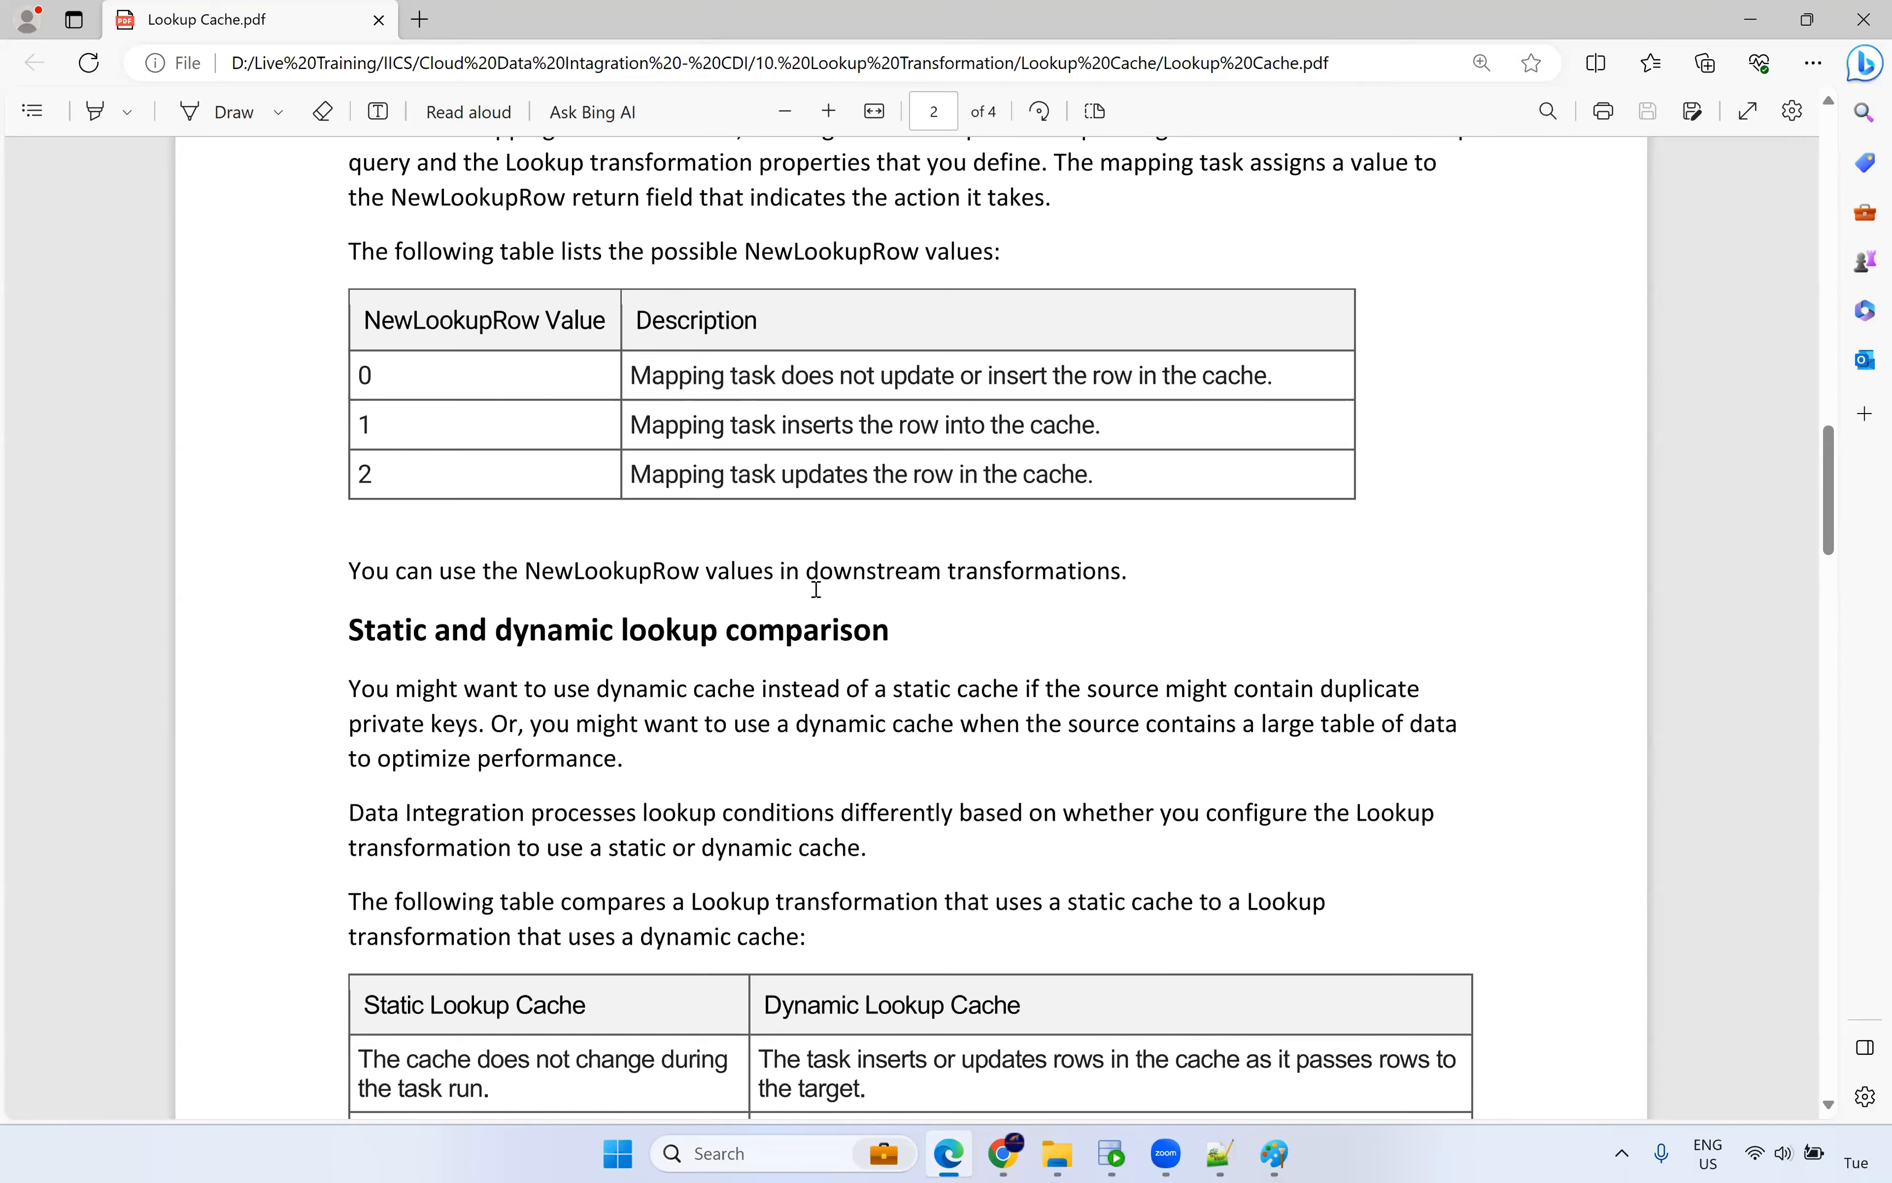
scroll(815, 588, "down", 12)
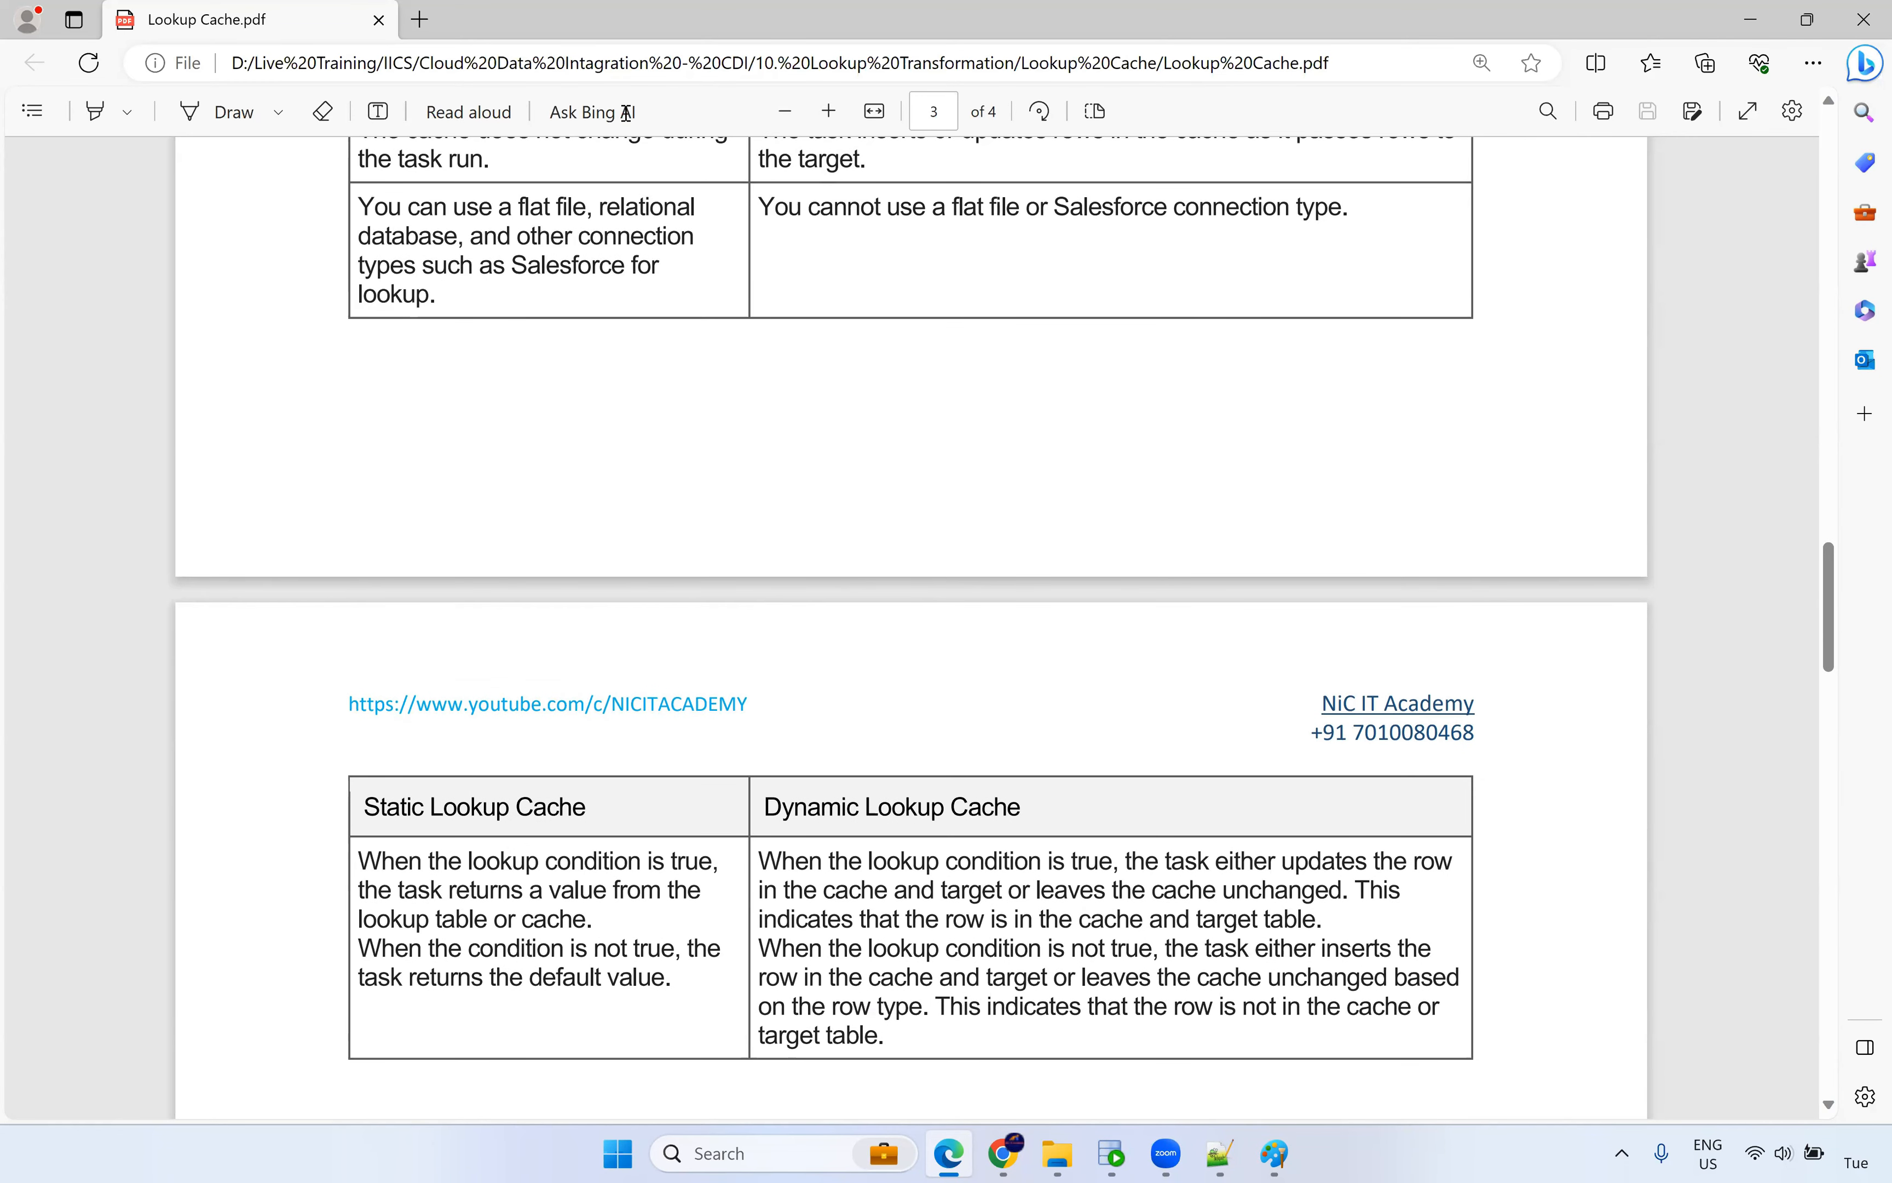
key("alt+Tab")
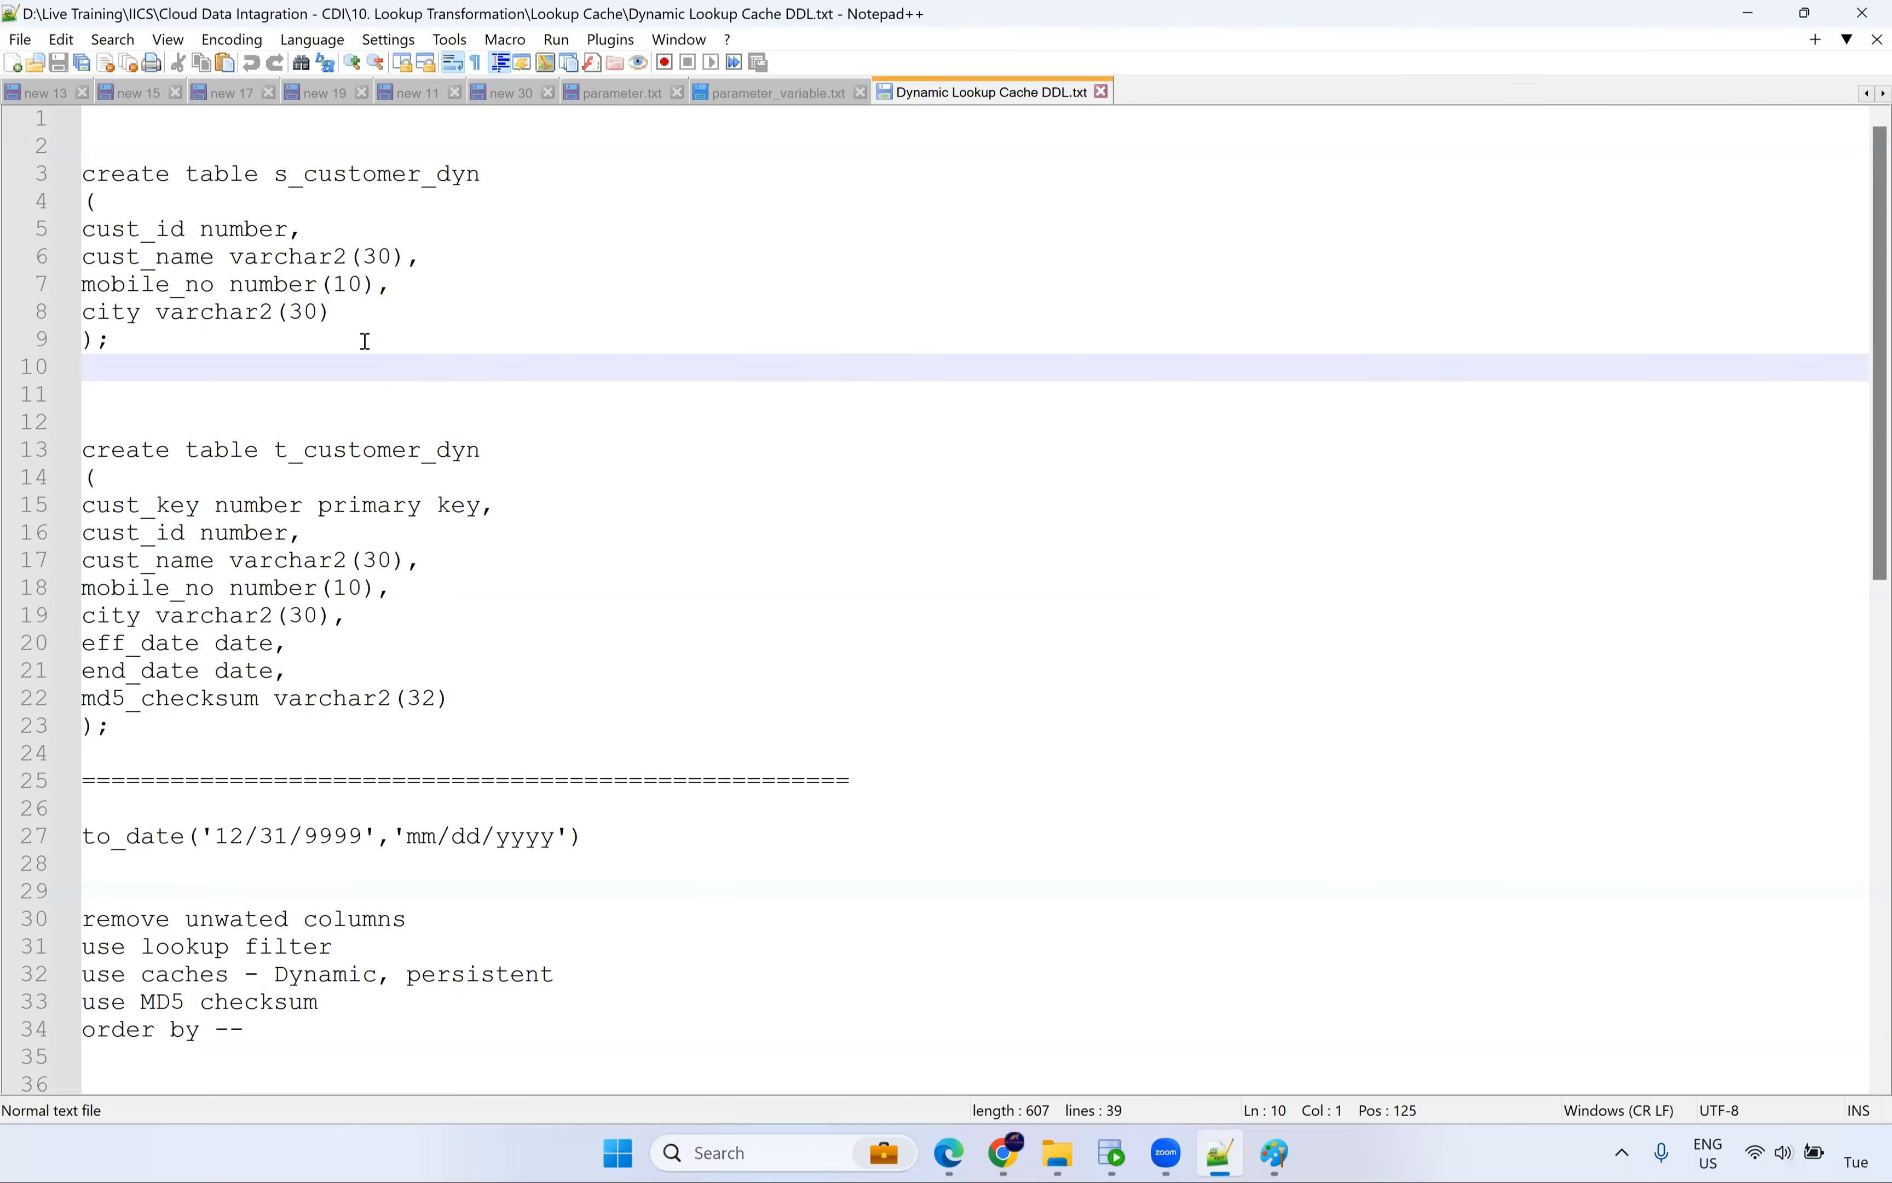
Select s_customer_dyn in the DDL file and bring SQL Developer forward.
double_click(439, 175)
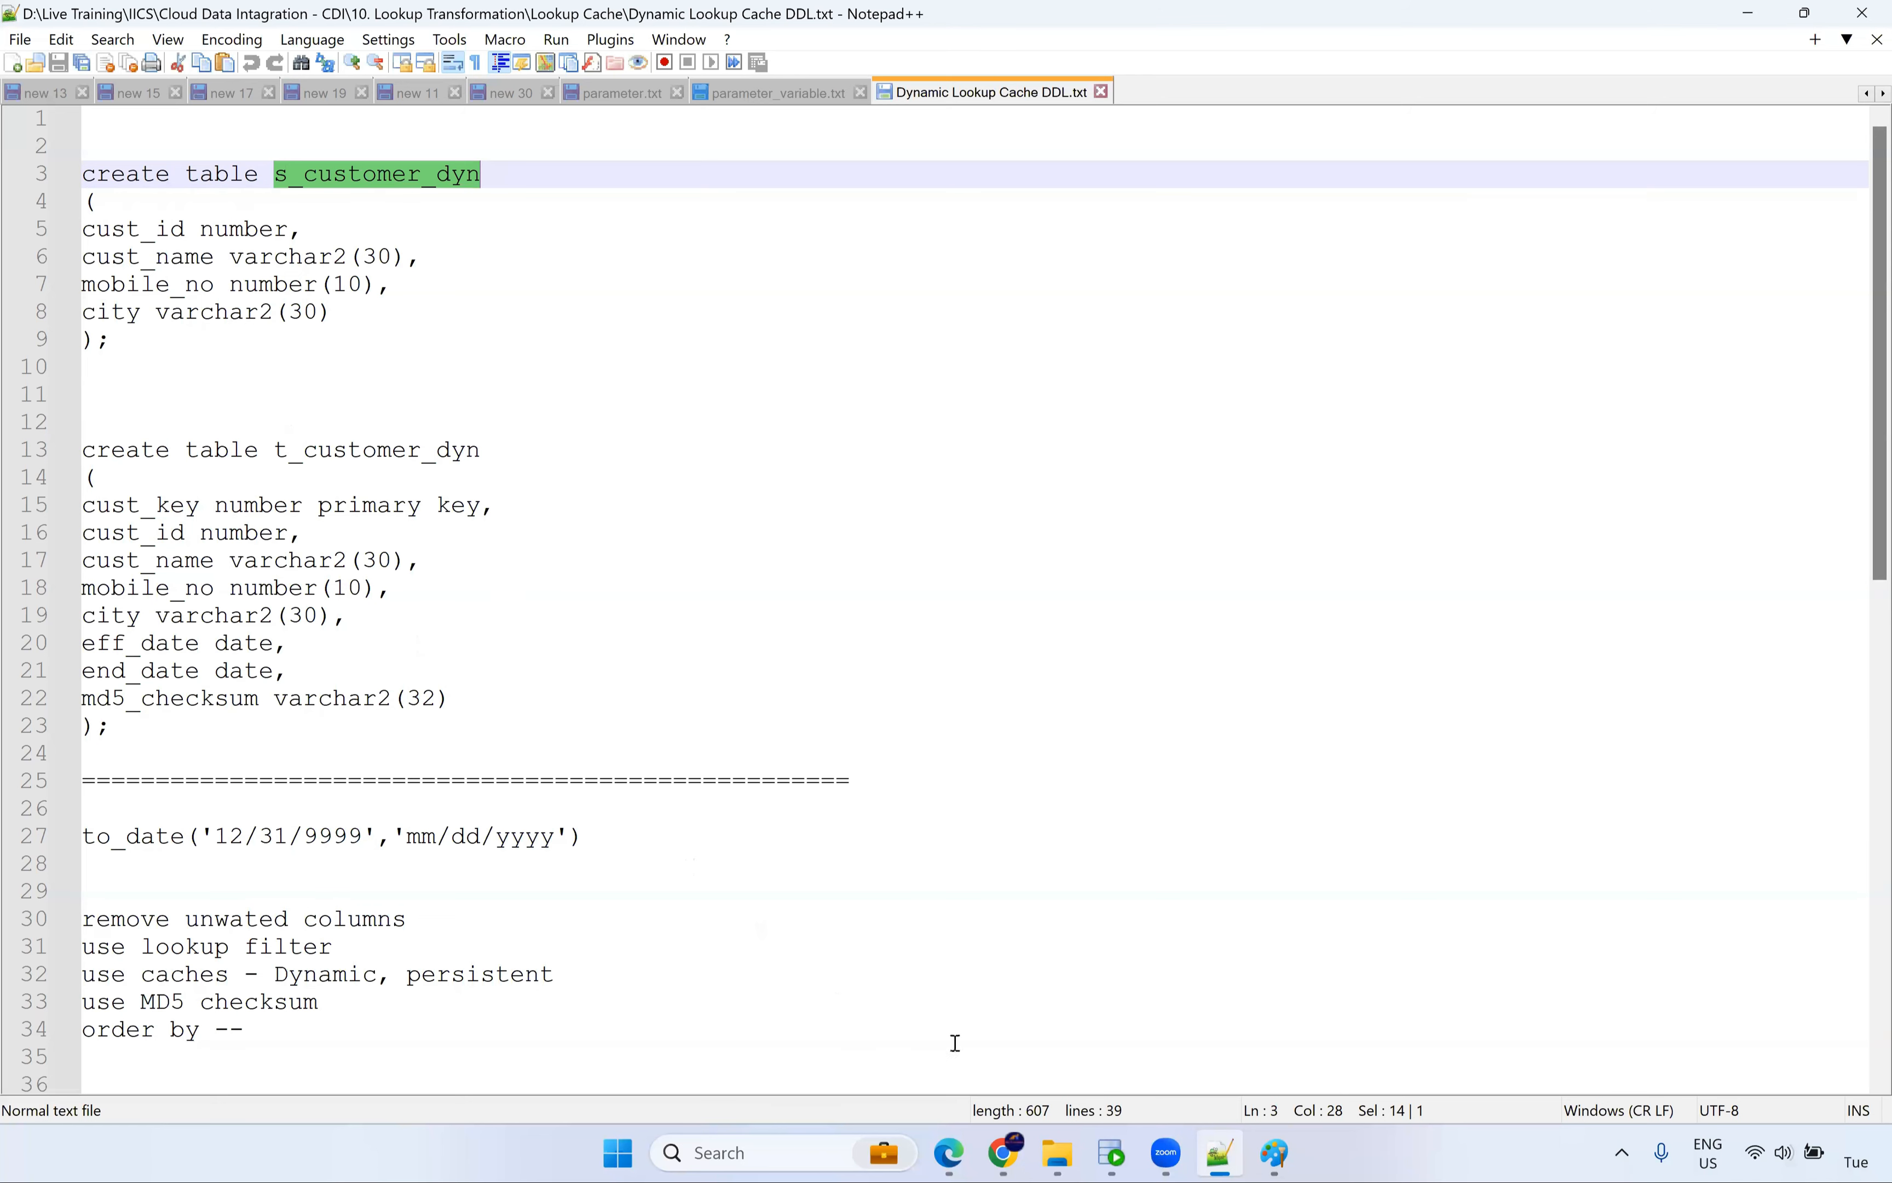
left_click(1109, 1157)
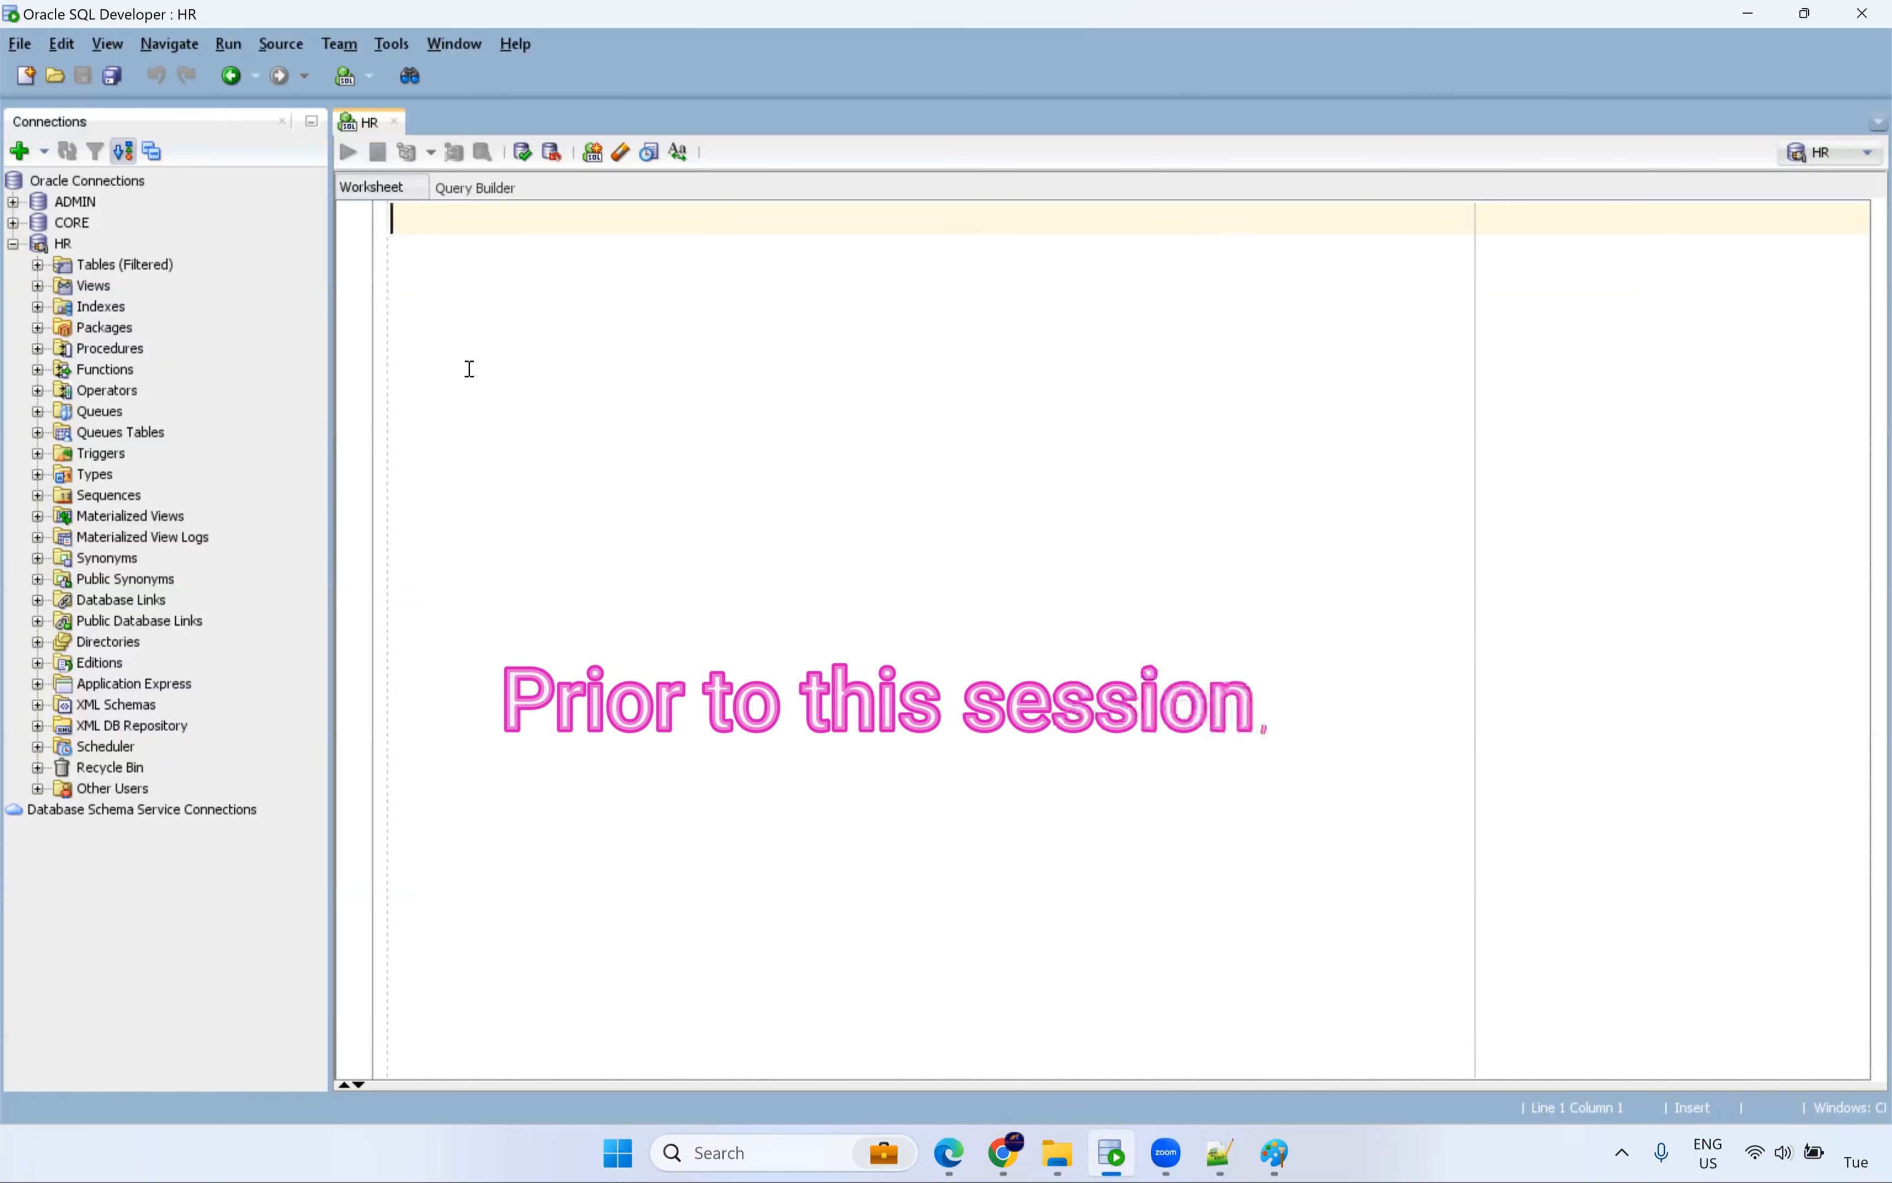
Run select * from s_customer_dyn in the HR worksheet, fixing the 'fron' typo.
type("select * fr")
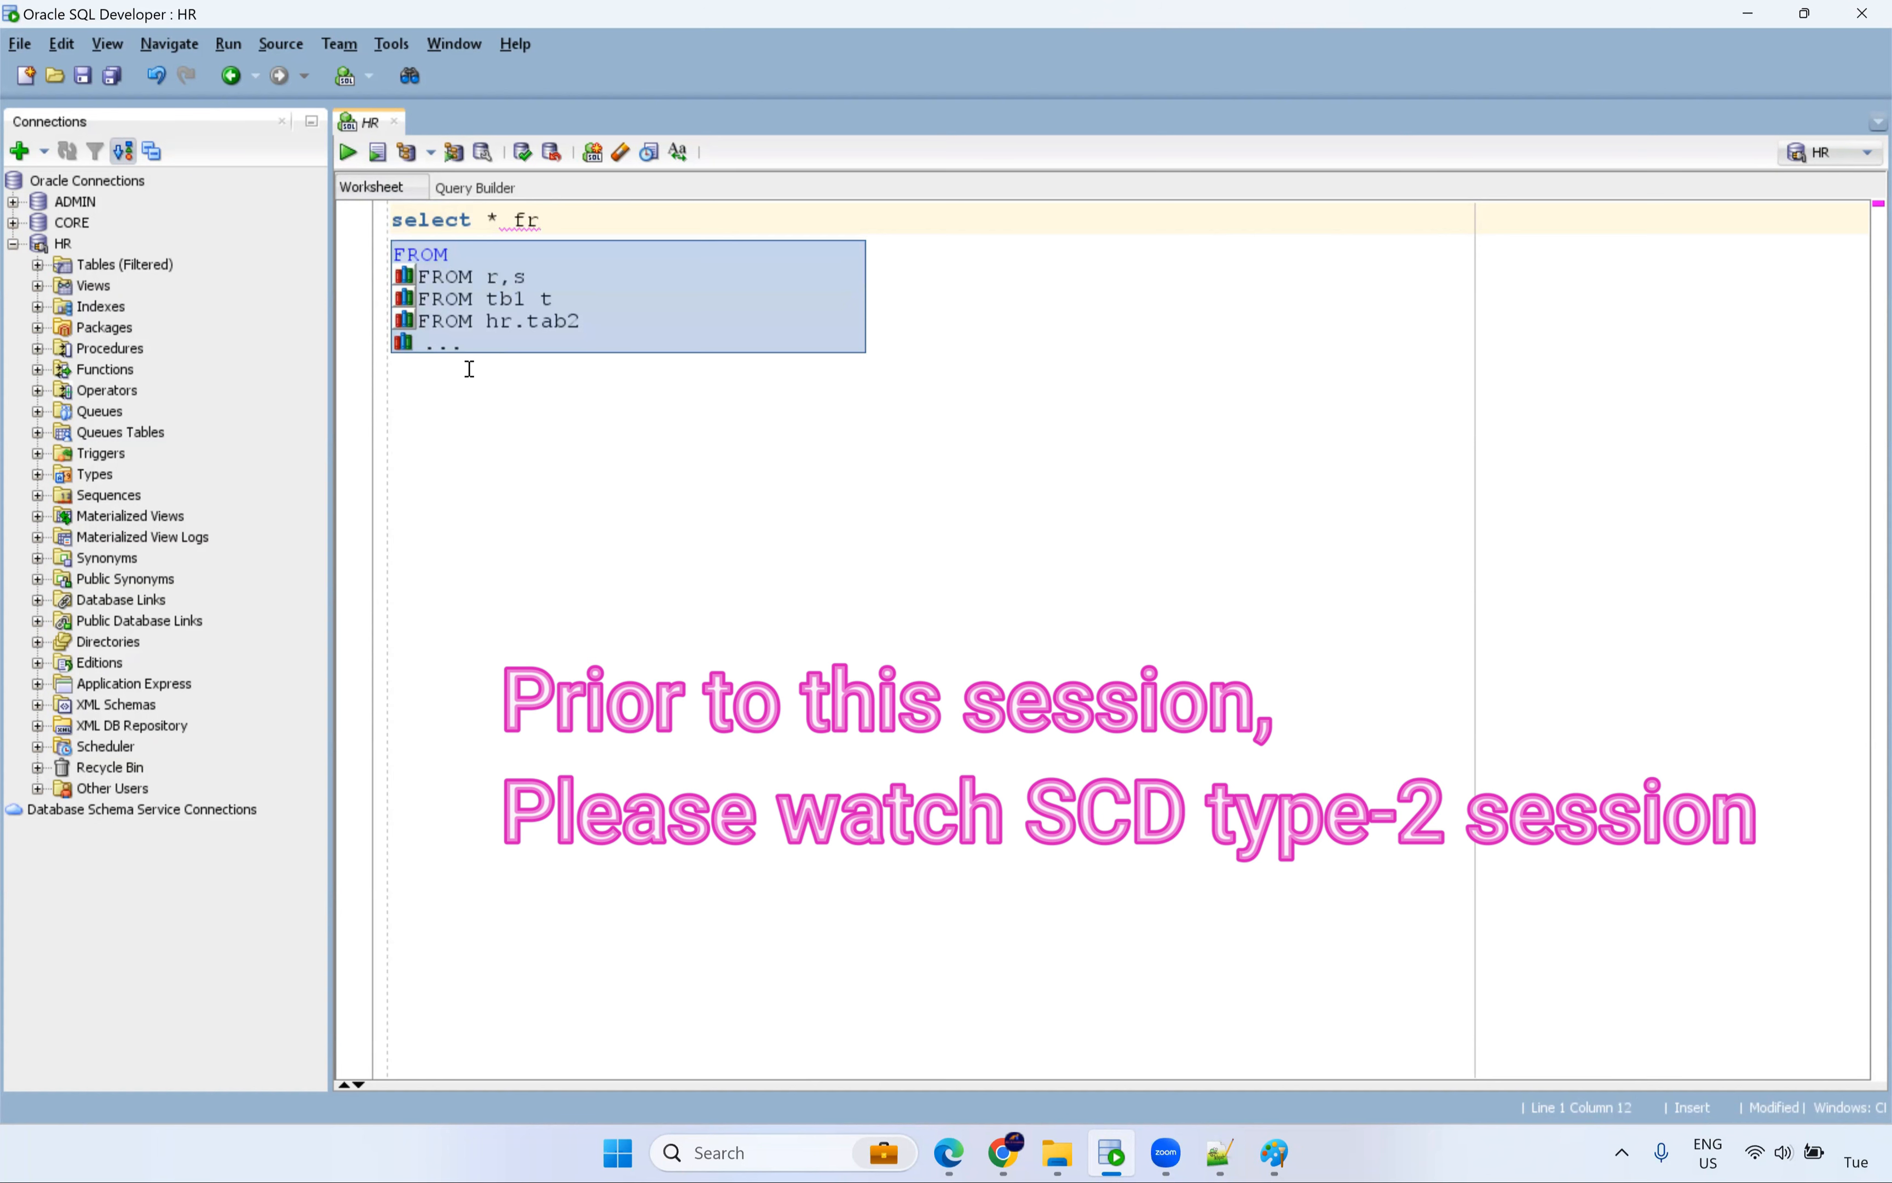
type("on s_customer_dyn;")
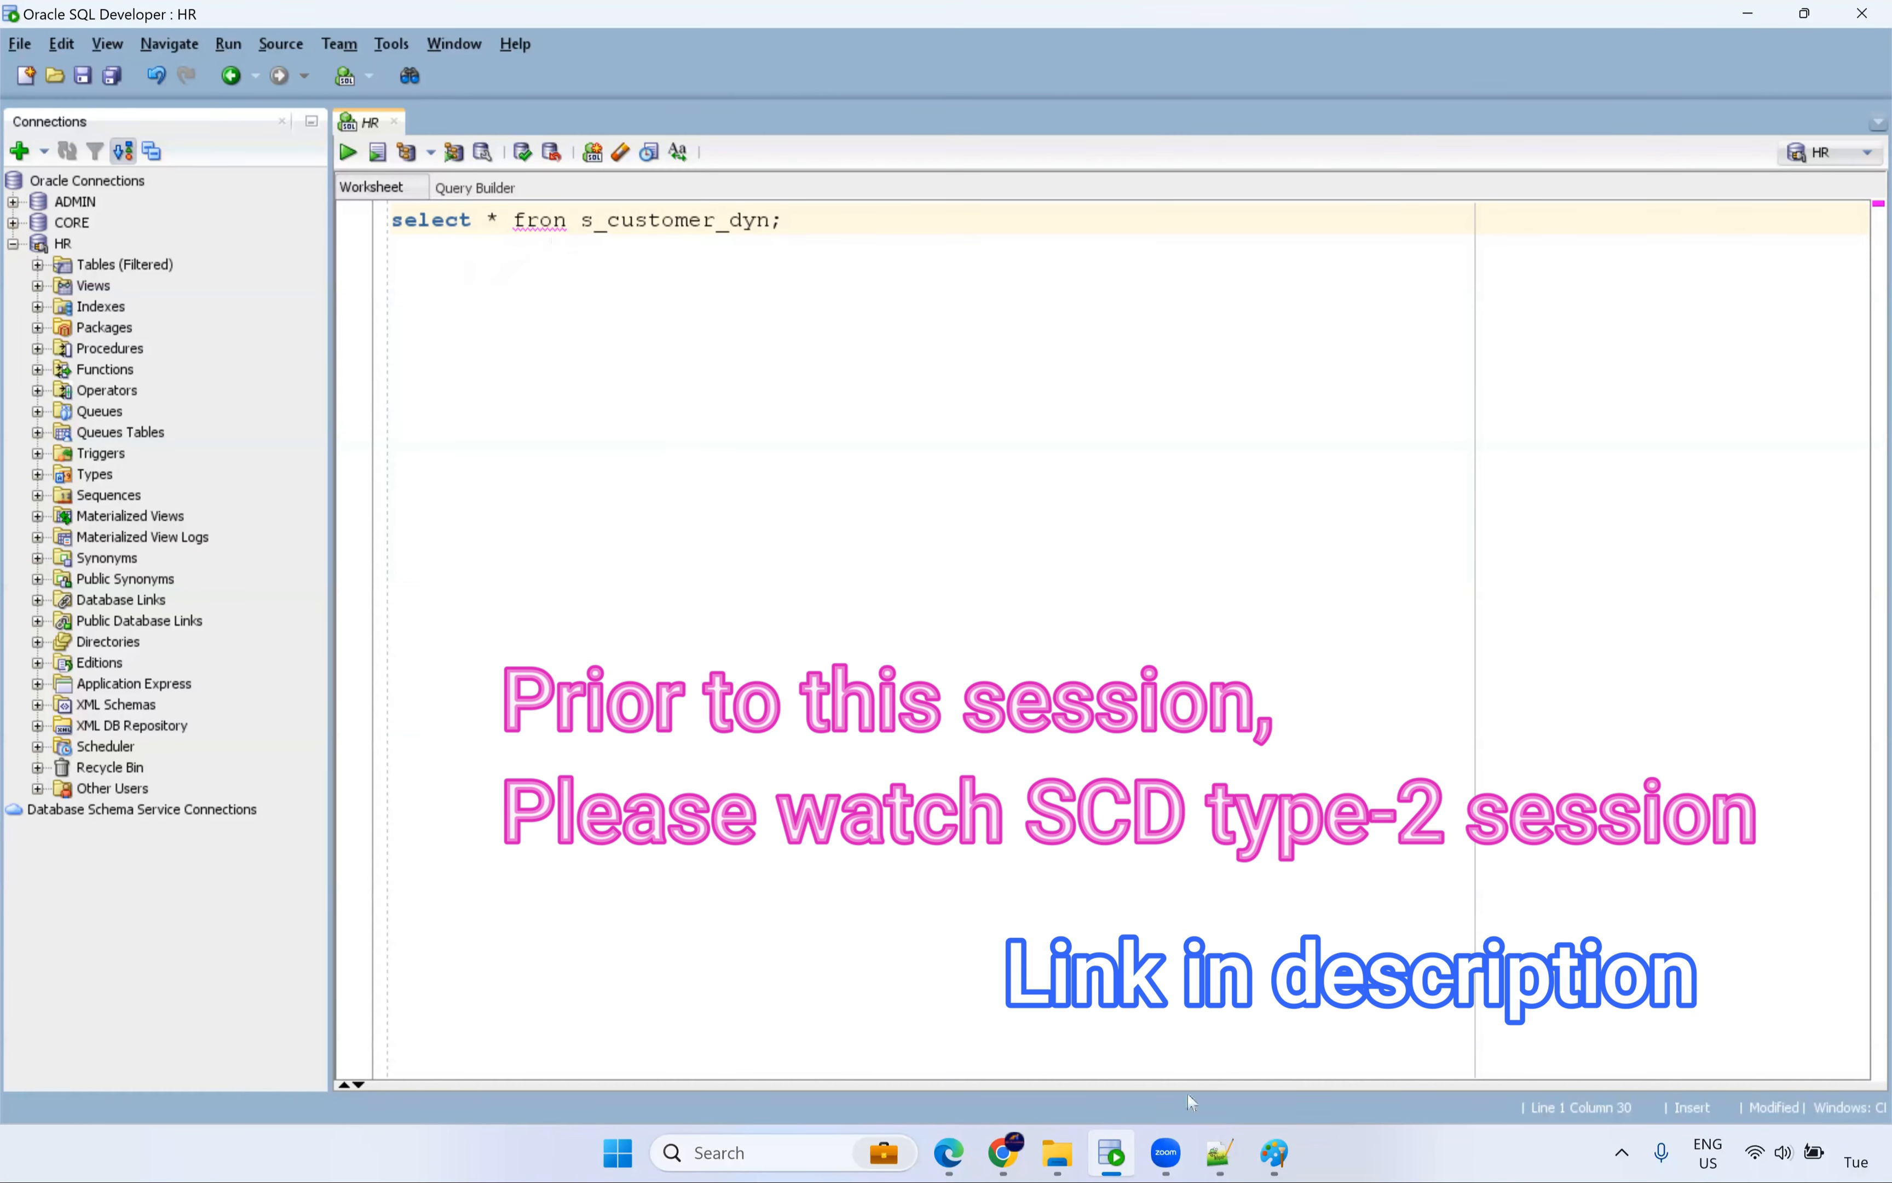
left_click(1231, 1157)
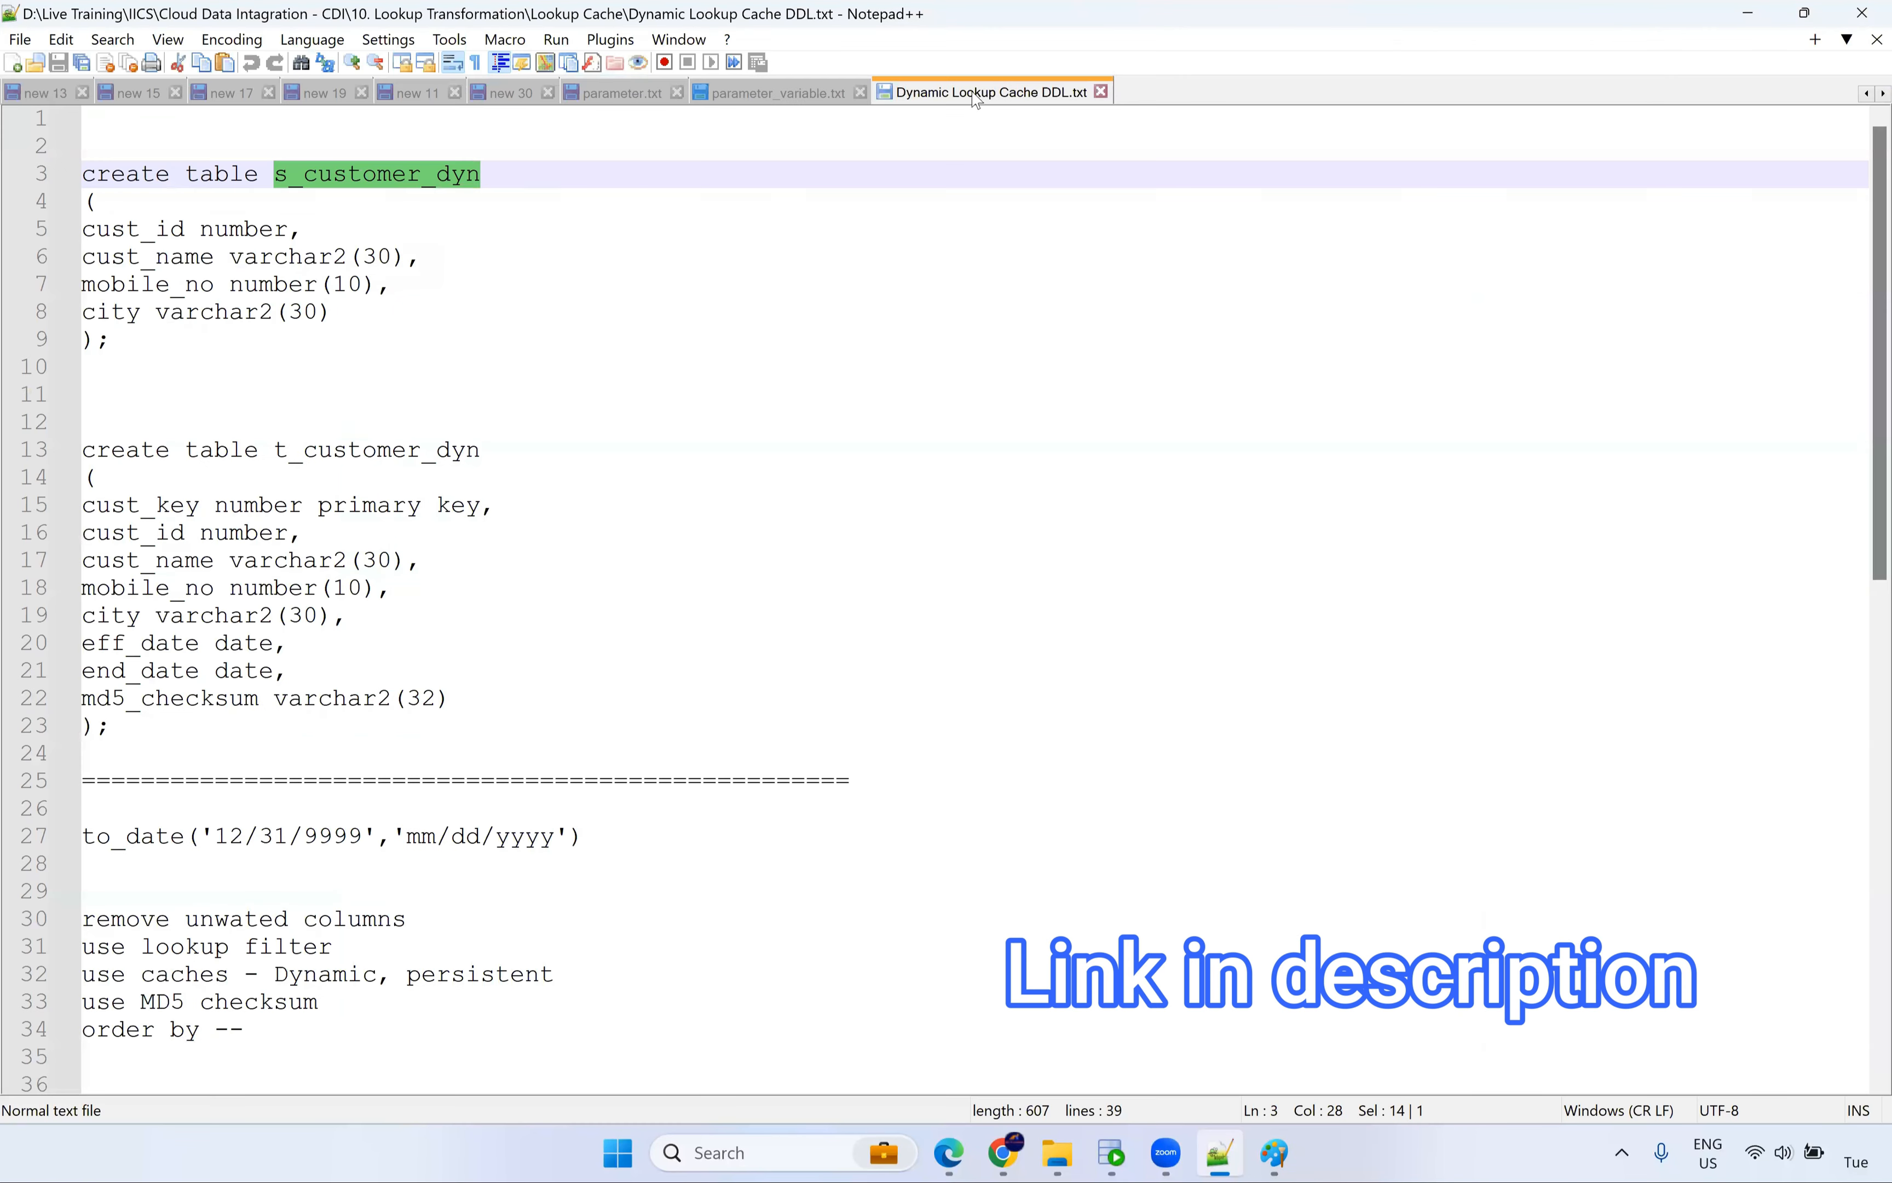
double_click(285, 285)
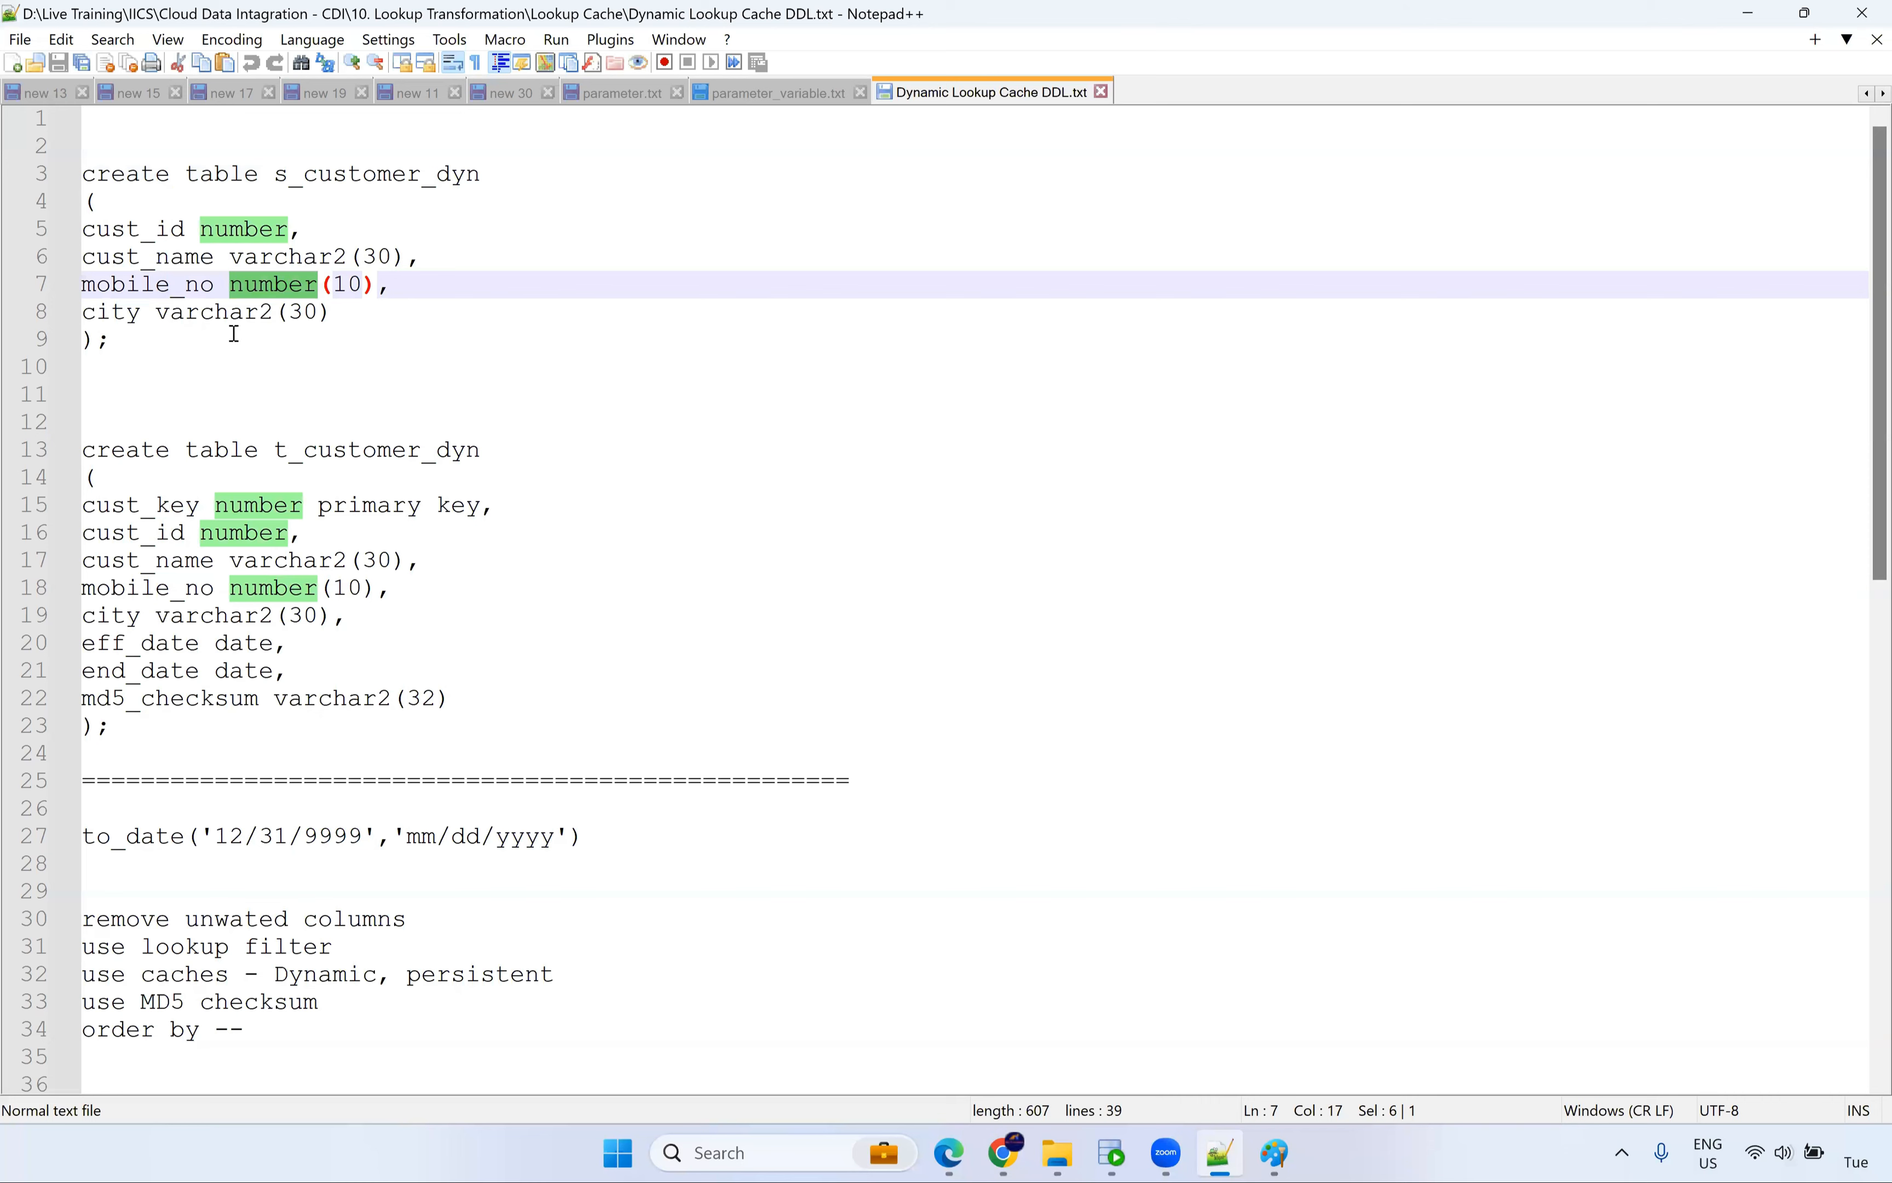
left_click(1111, 1154)
left_click(569, 219)
key("BackSpace")
type("m")
key("ctrl+Return")
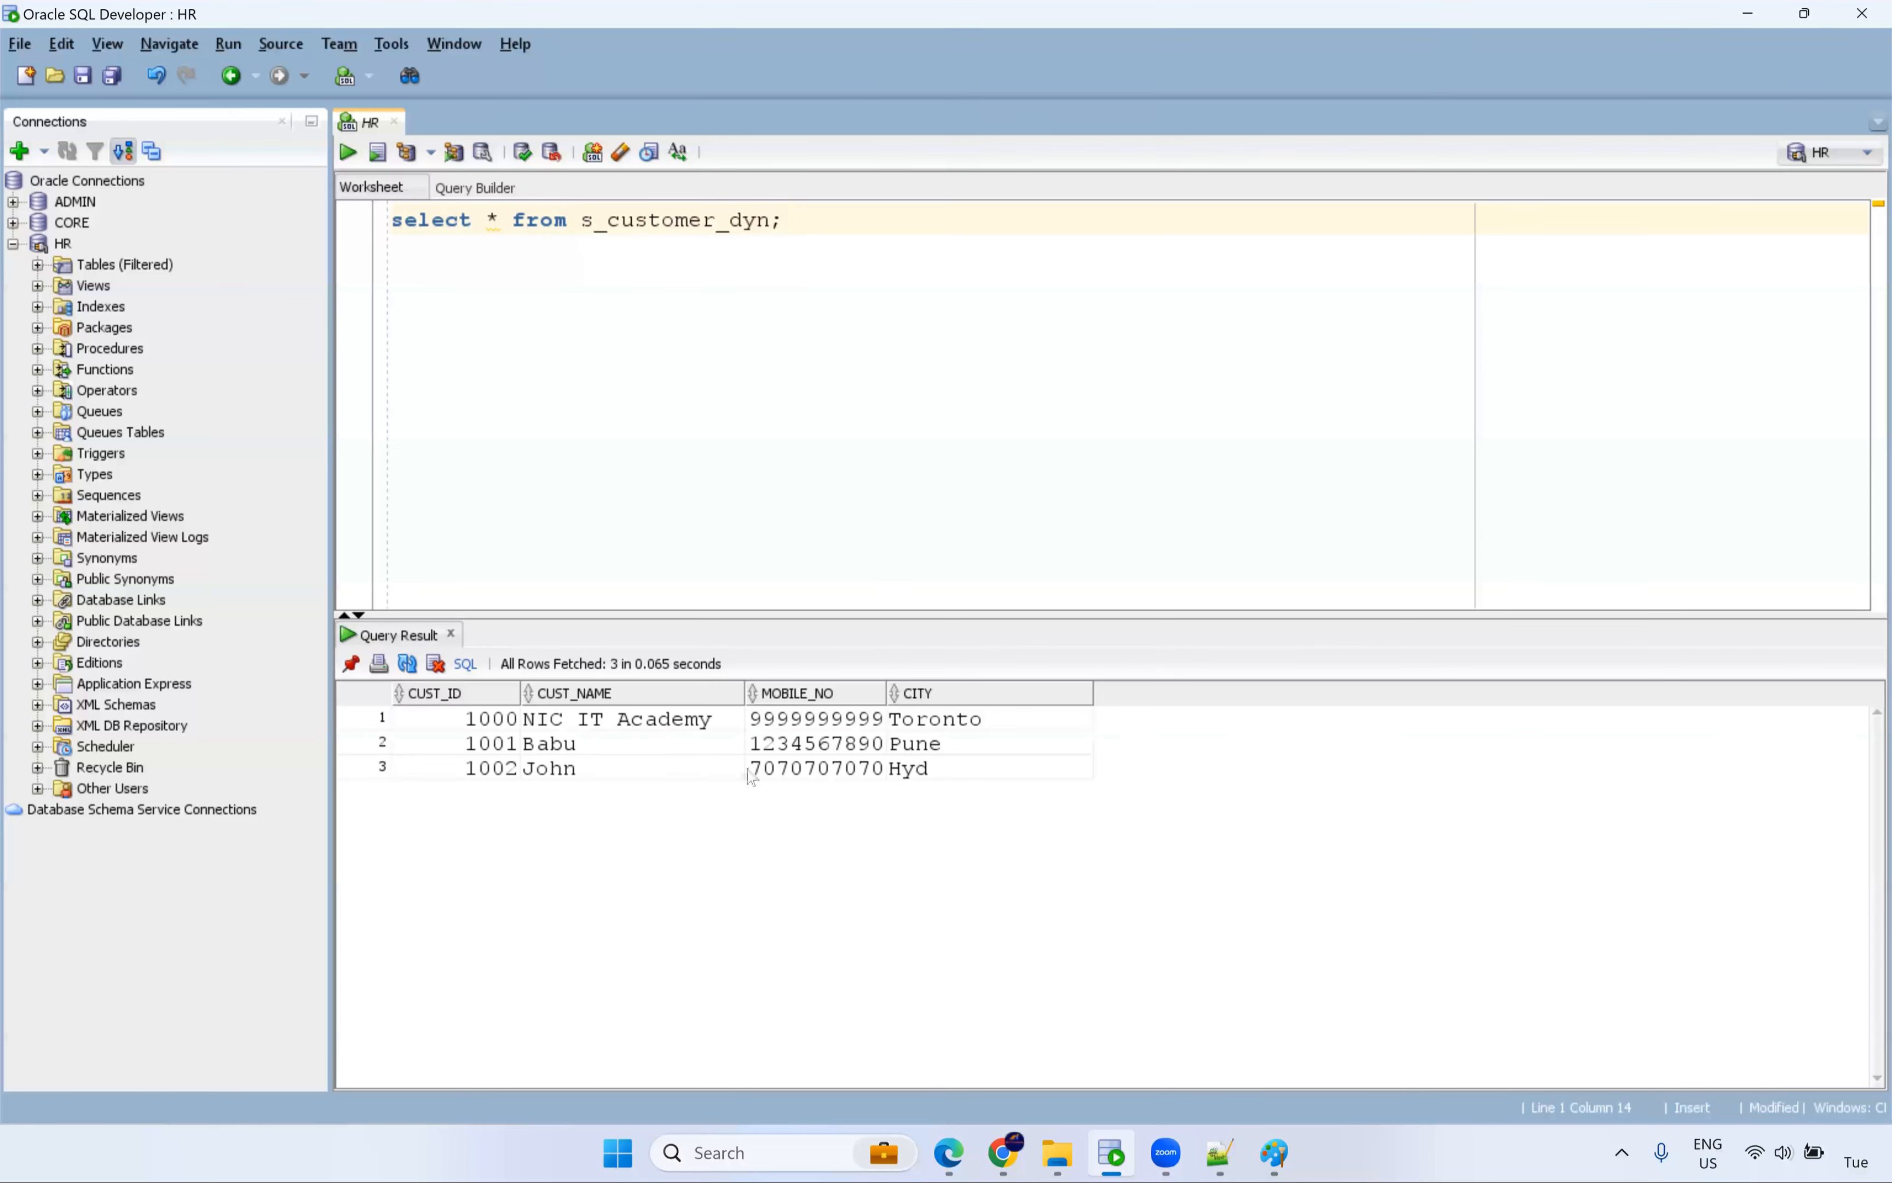
Log in to the CORE connection and paste the select statement into its worksheet.
left_click_drag(1026, 806, 997, 754)
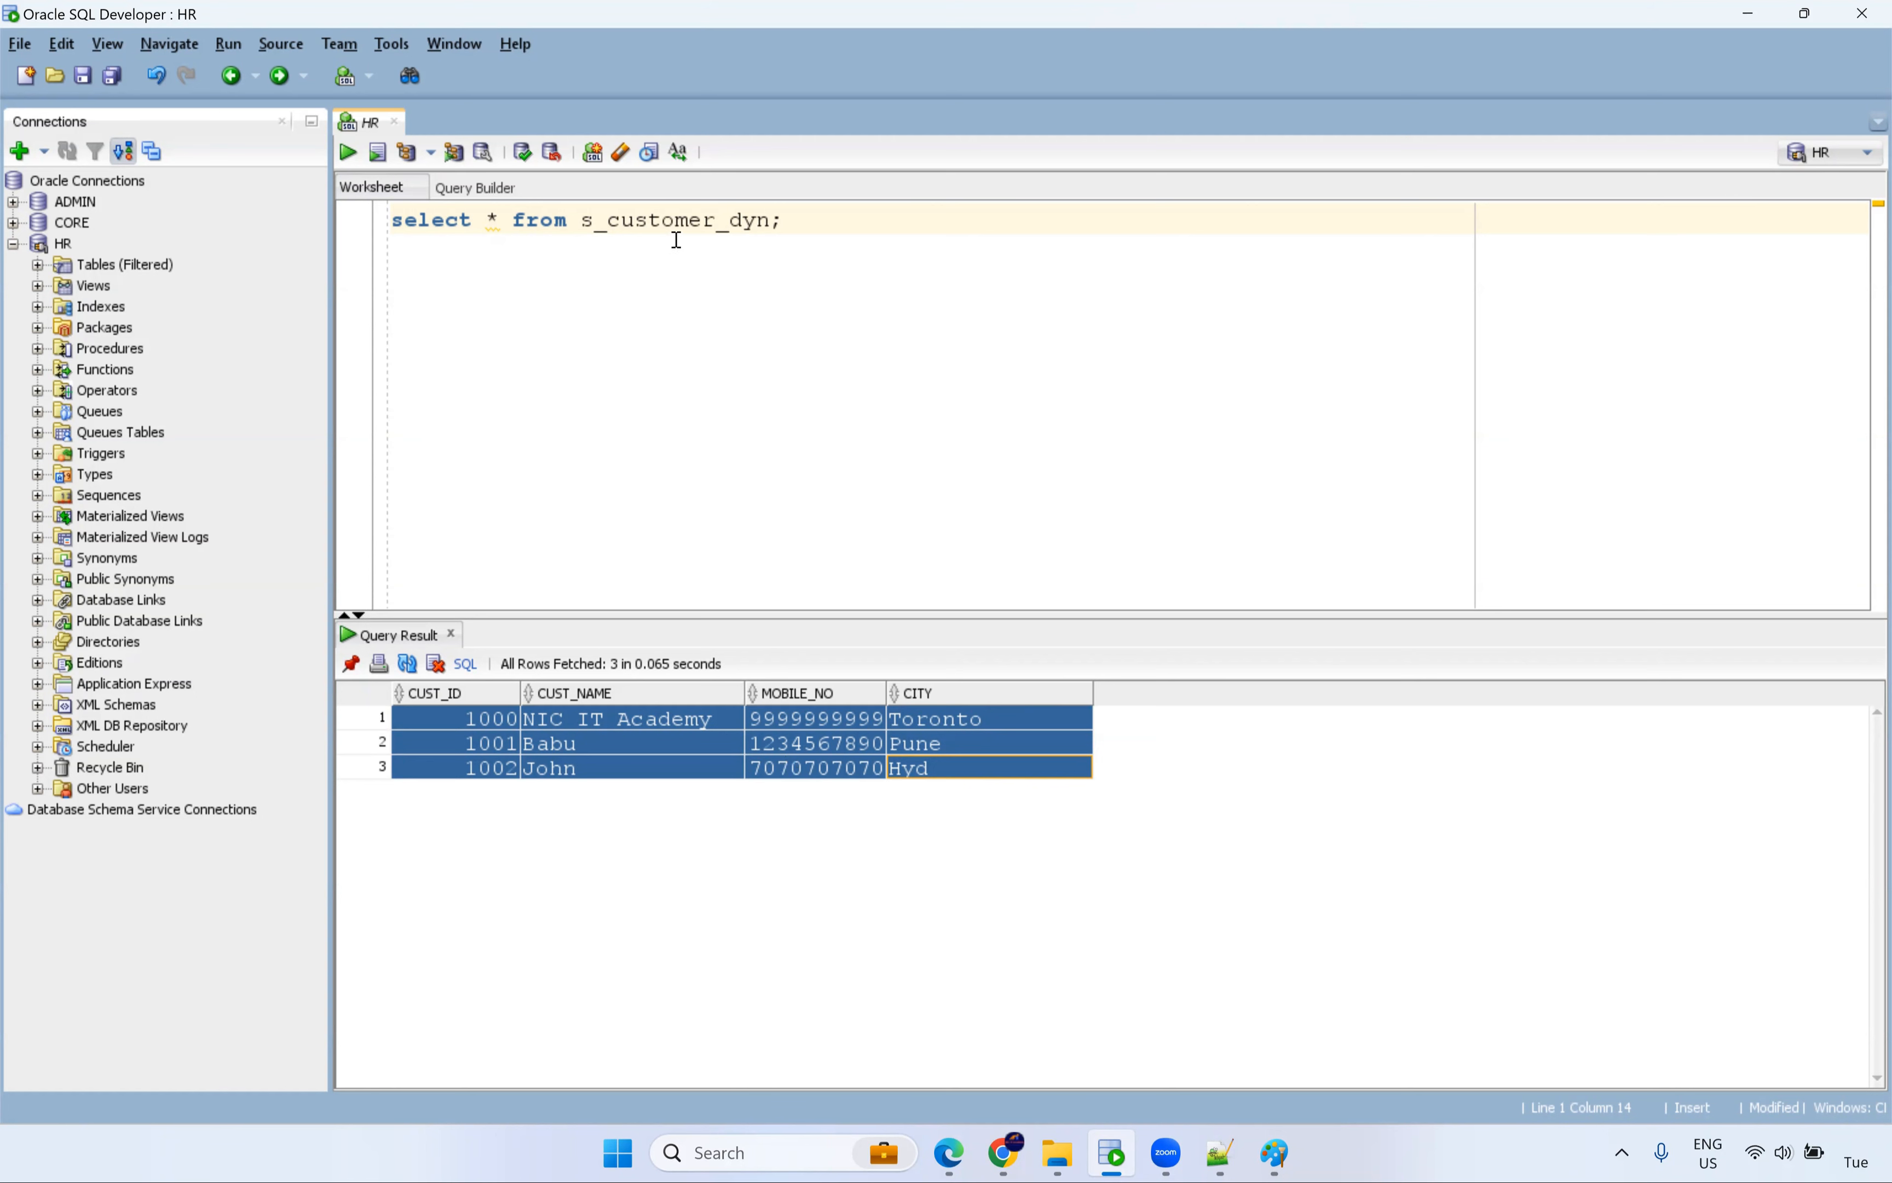
left_click_drag(806, 227, 389, 223)
key("ctrl+c")
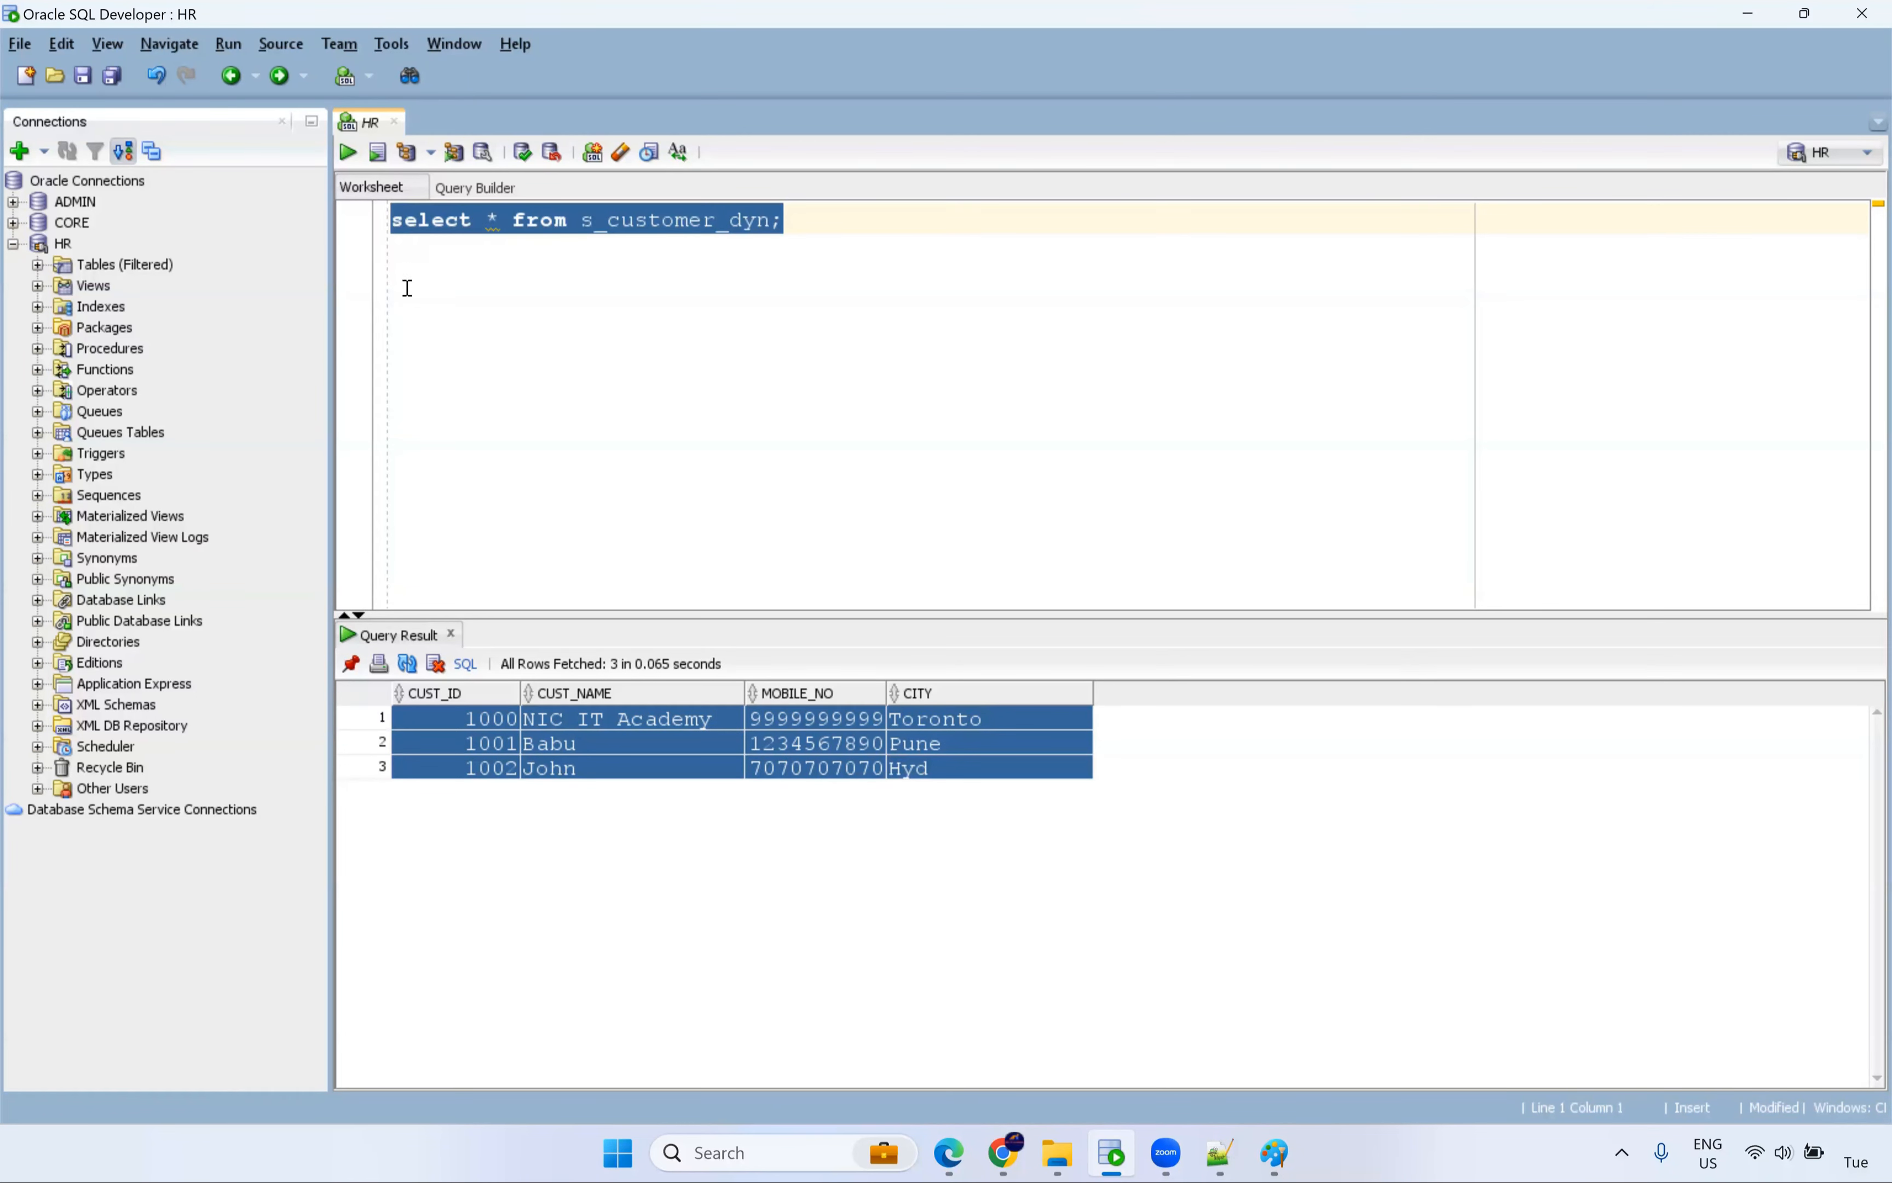
left_click(13, 223)
key("Return")
key("ctrl+v")
Query t_customer_dyn in CORE and review its four rows column by column.
left_click(588, 223)
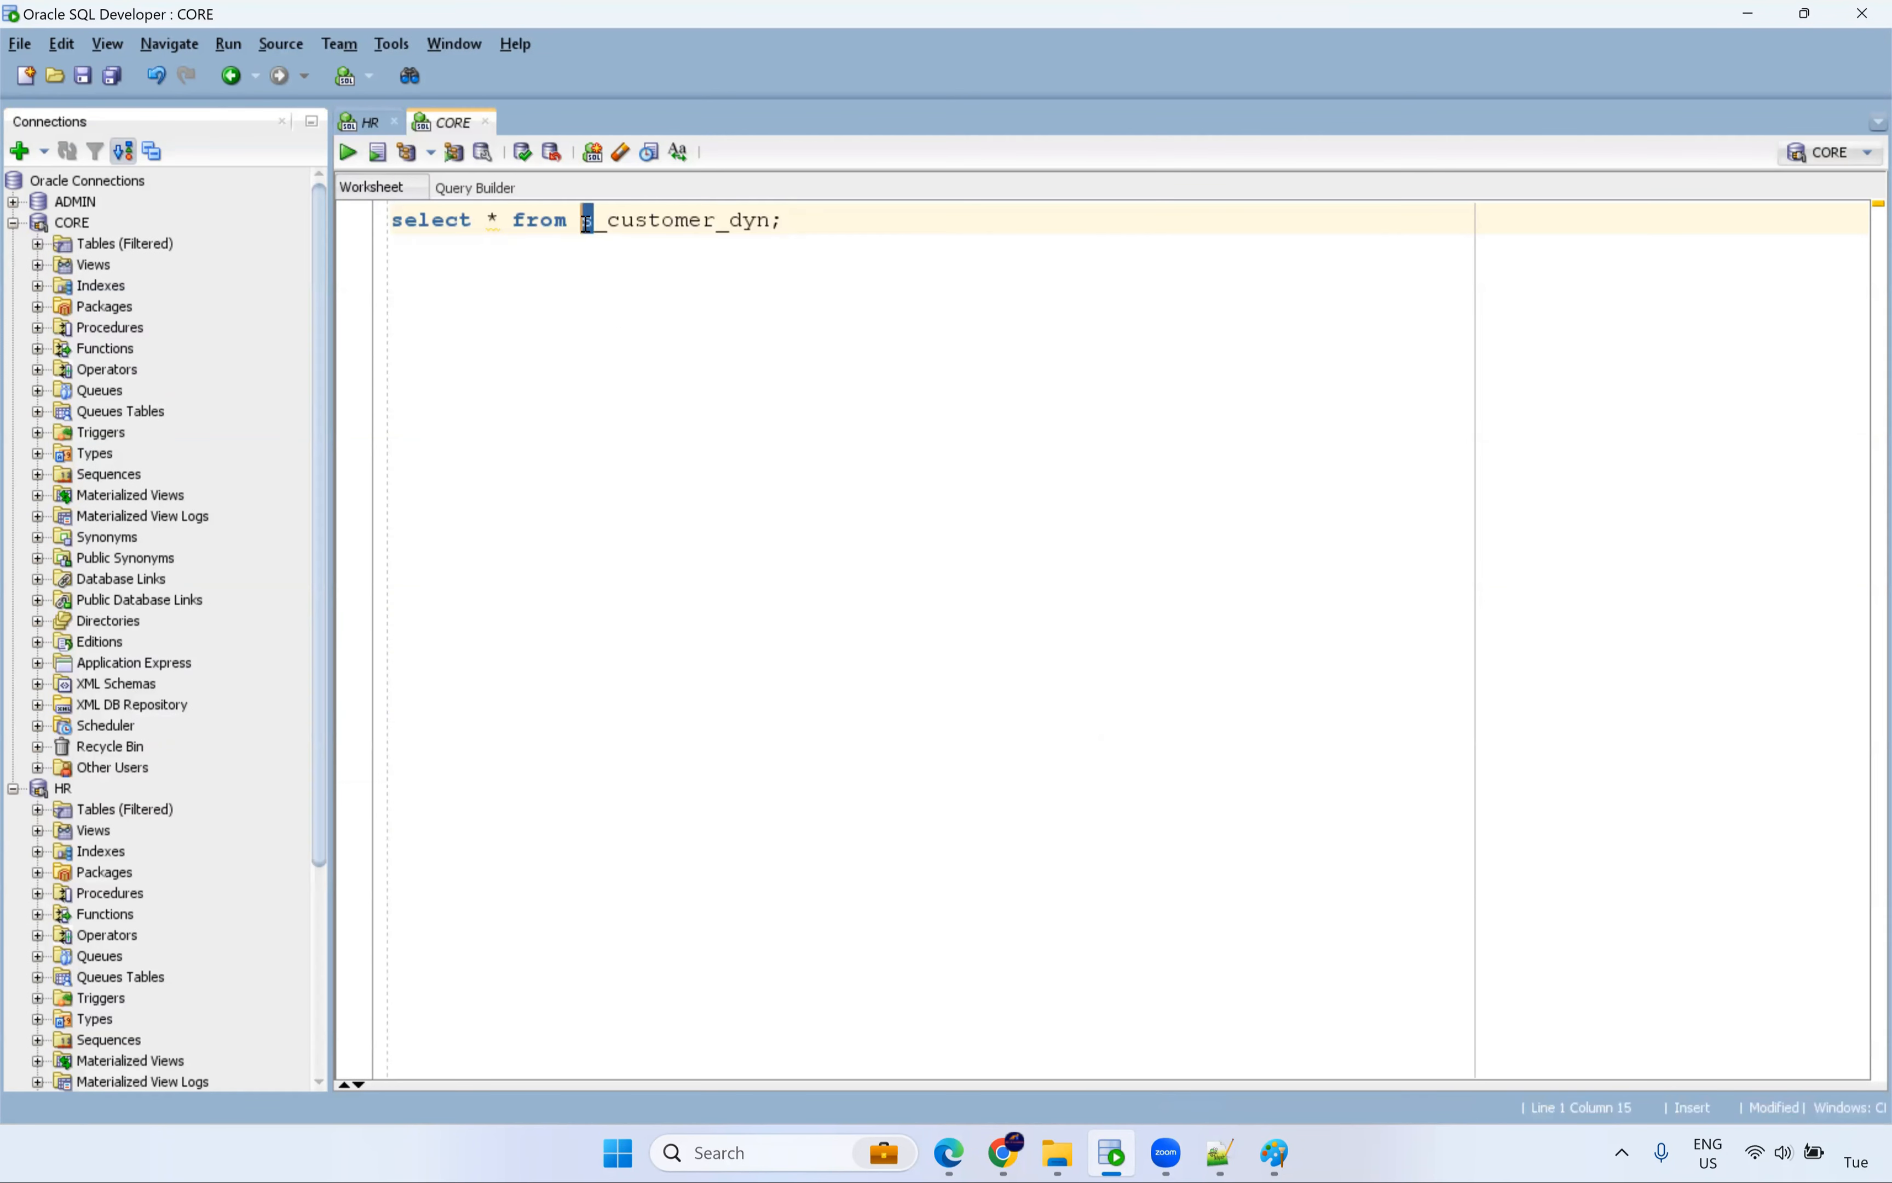
type("t")
key("ctrl+Return")
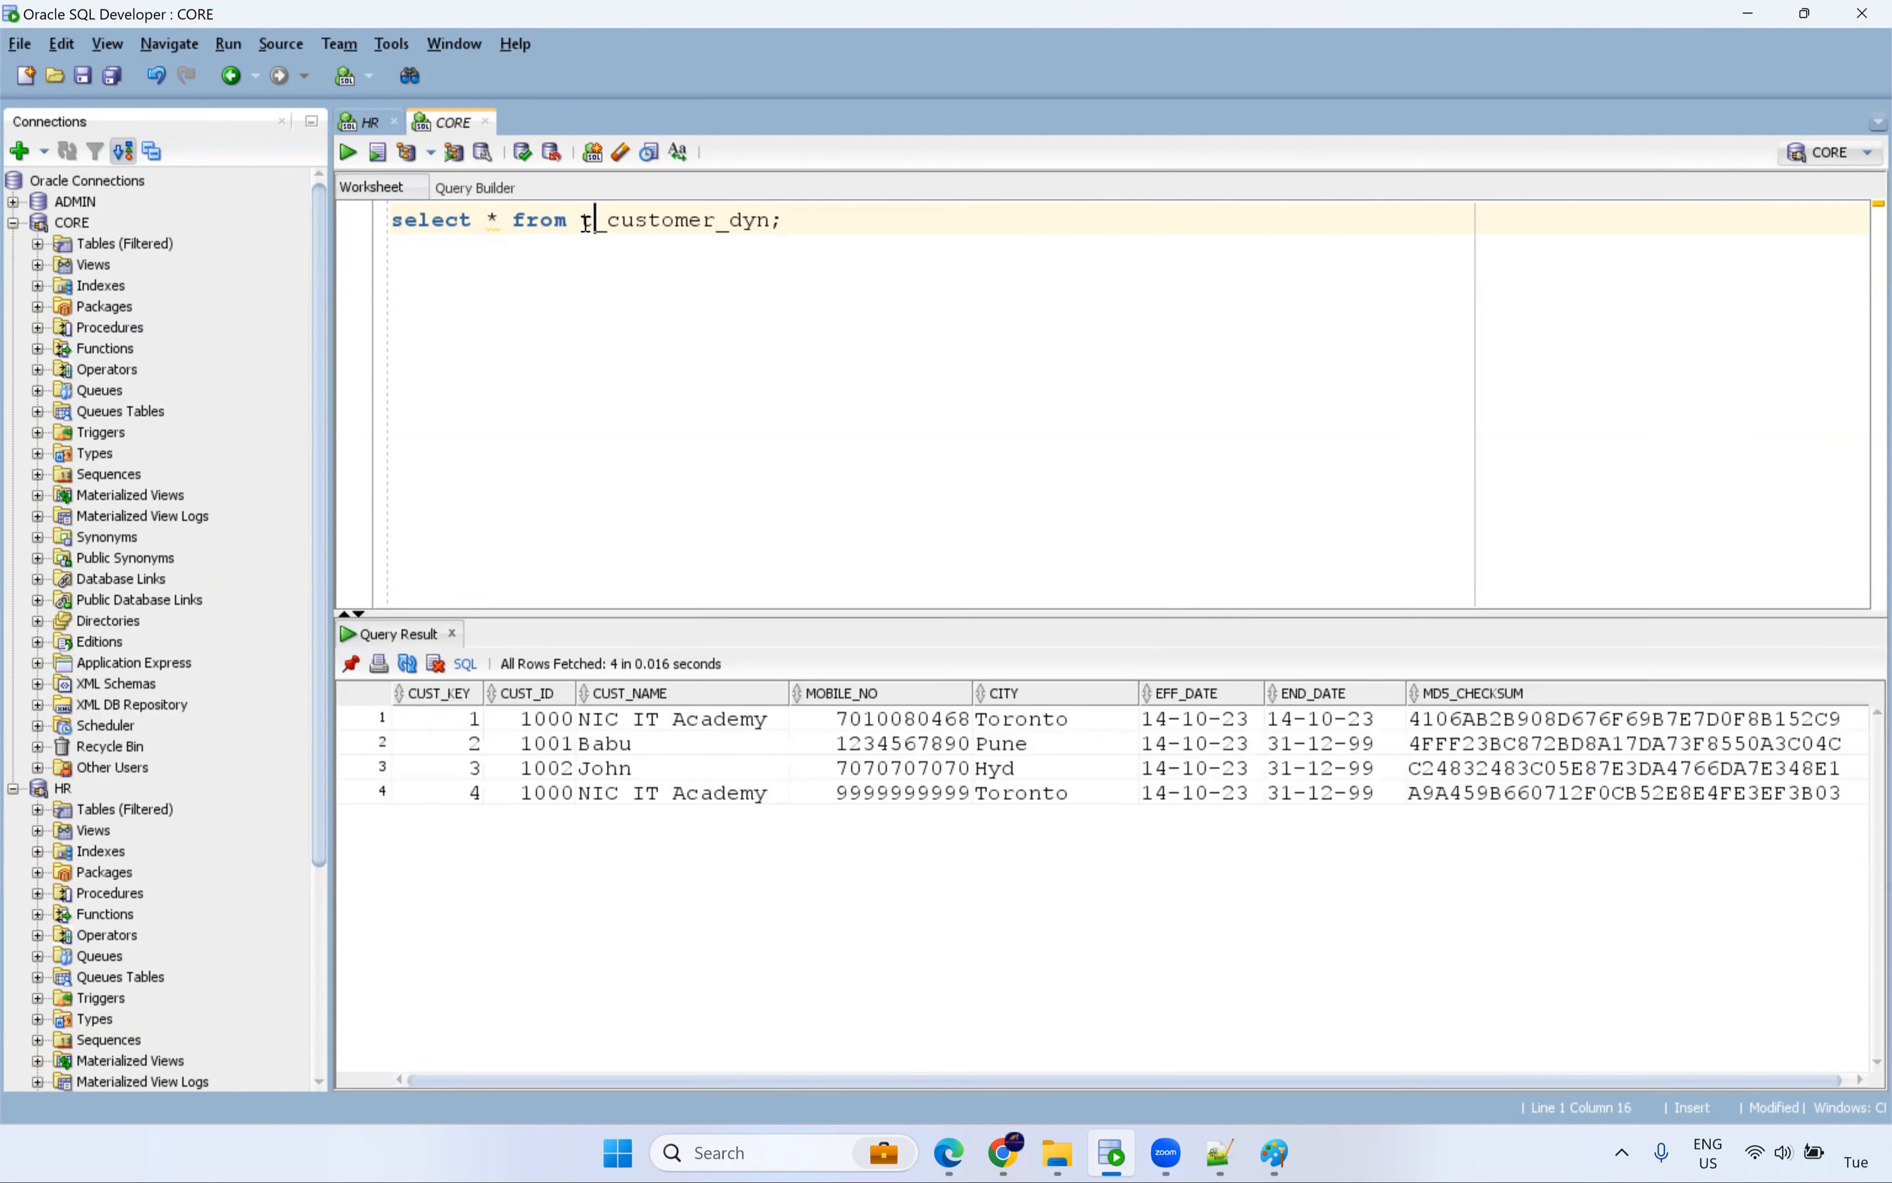
double_click(692, 222)
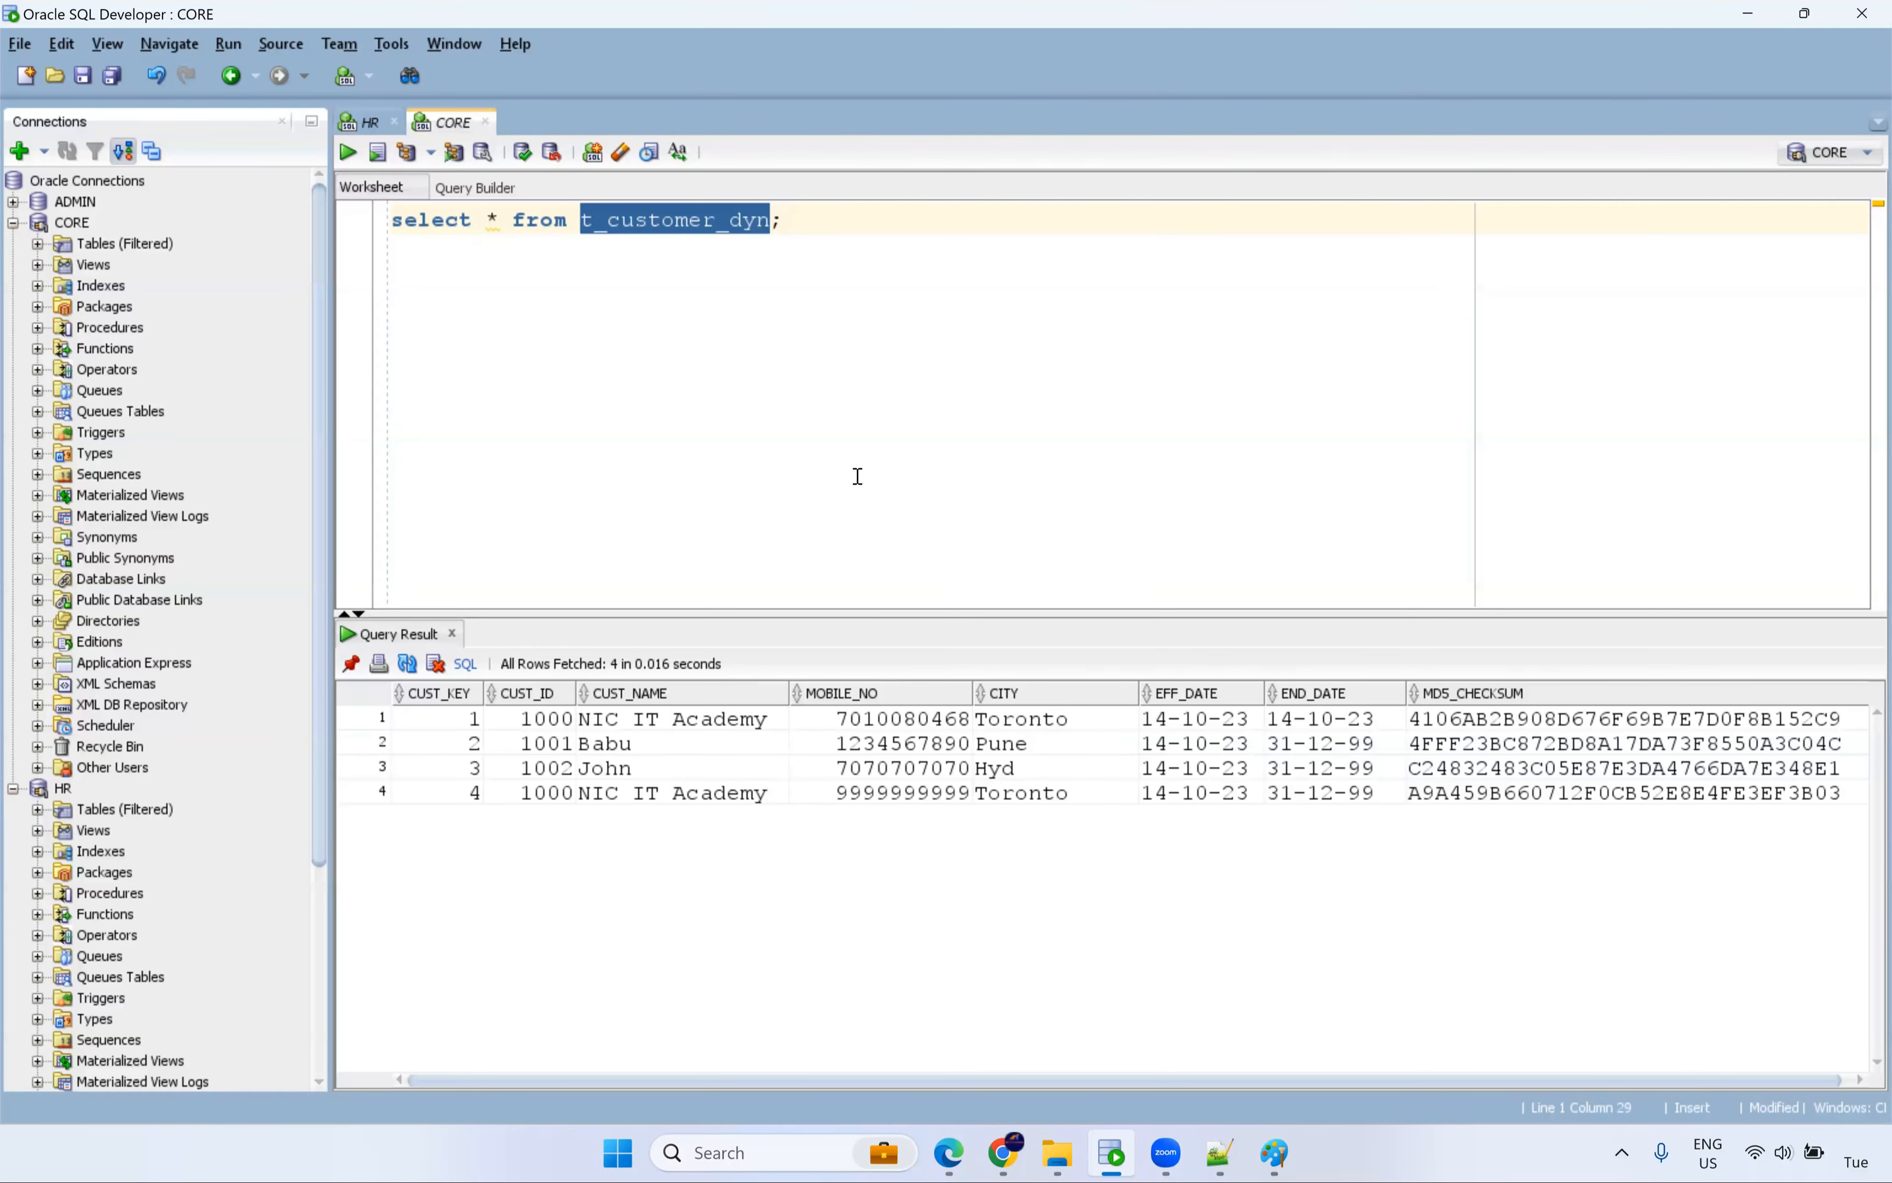
left_click_drag(482, 731, 465, 814)
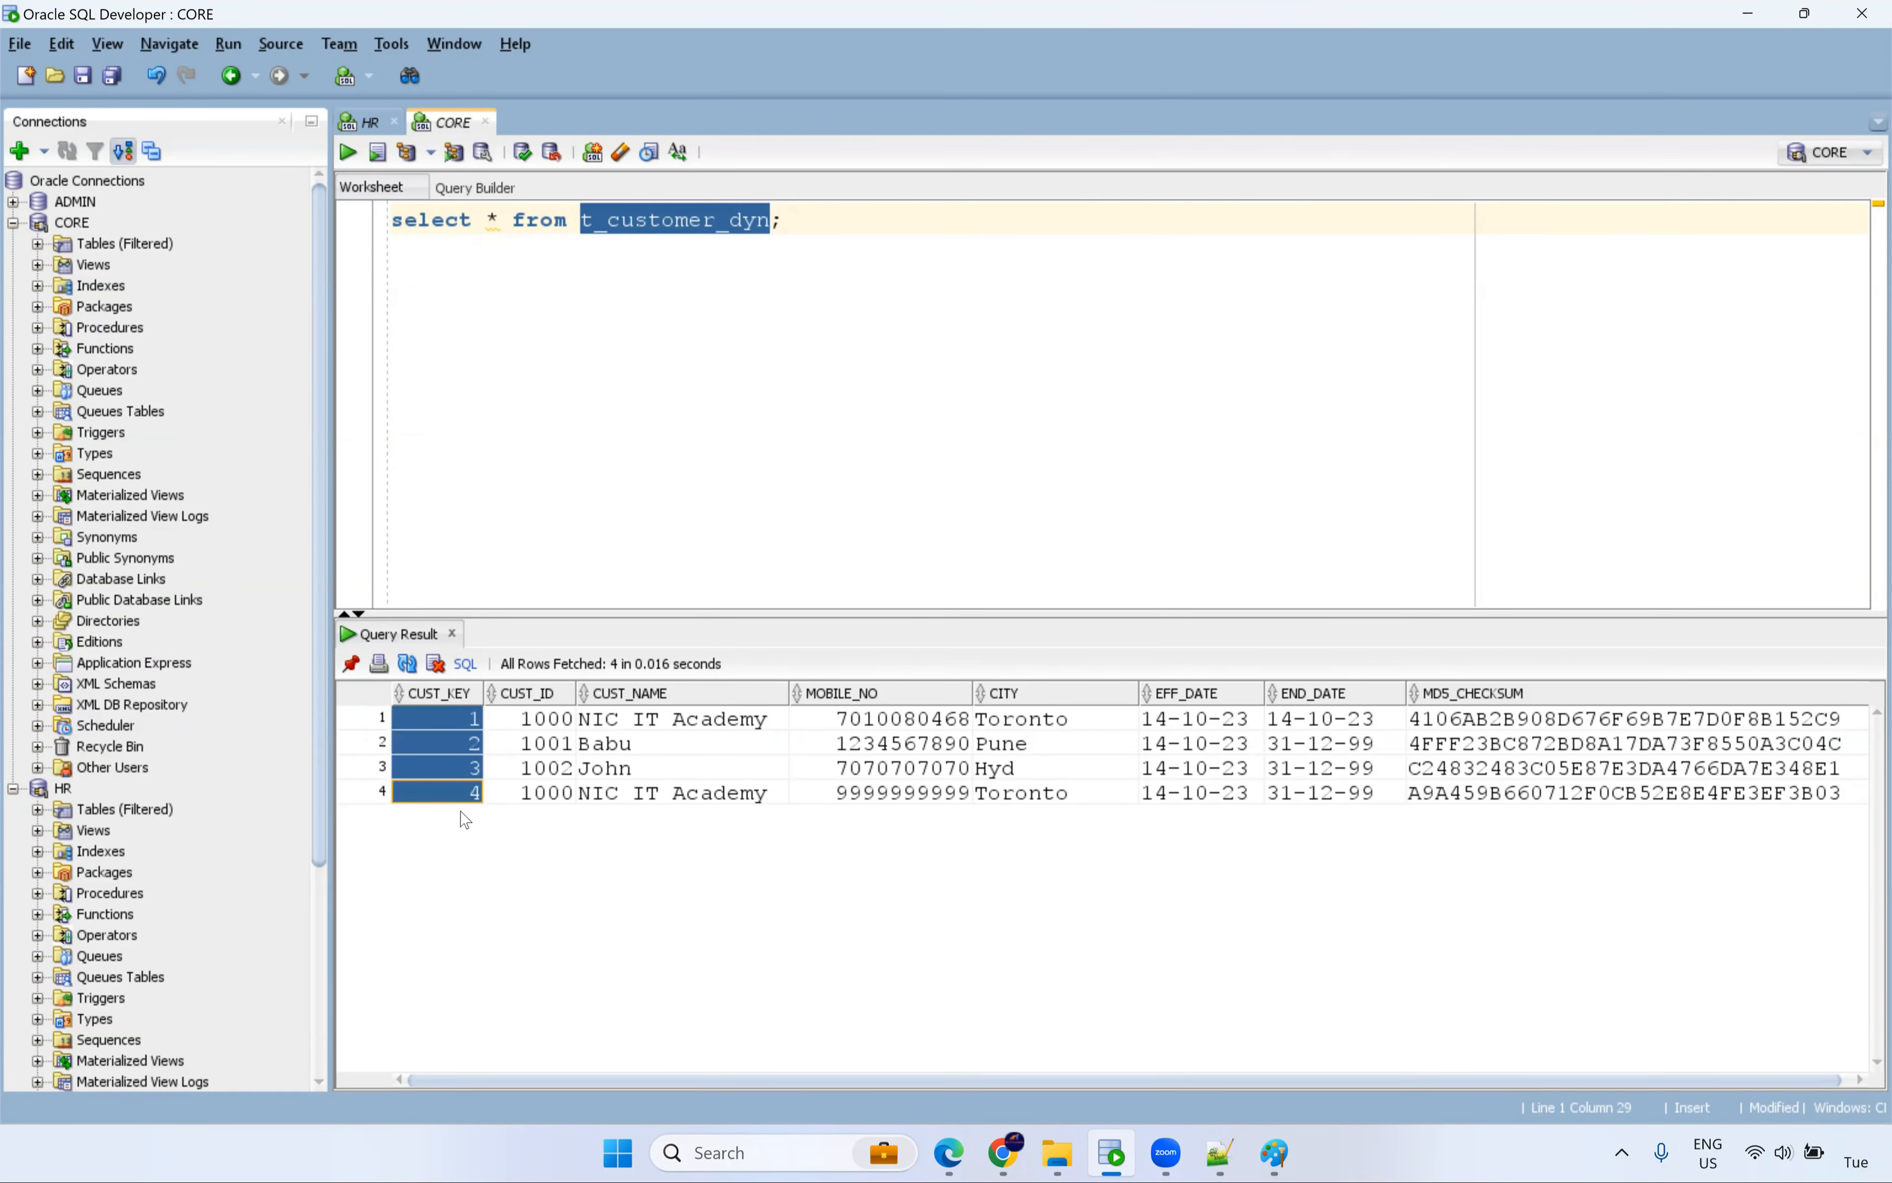
left_click_drag(559, 723, 564, 792)
left_click_drag(702, 723, 704, 794)
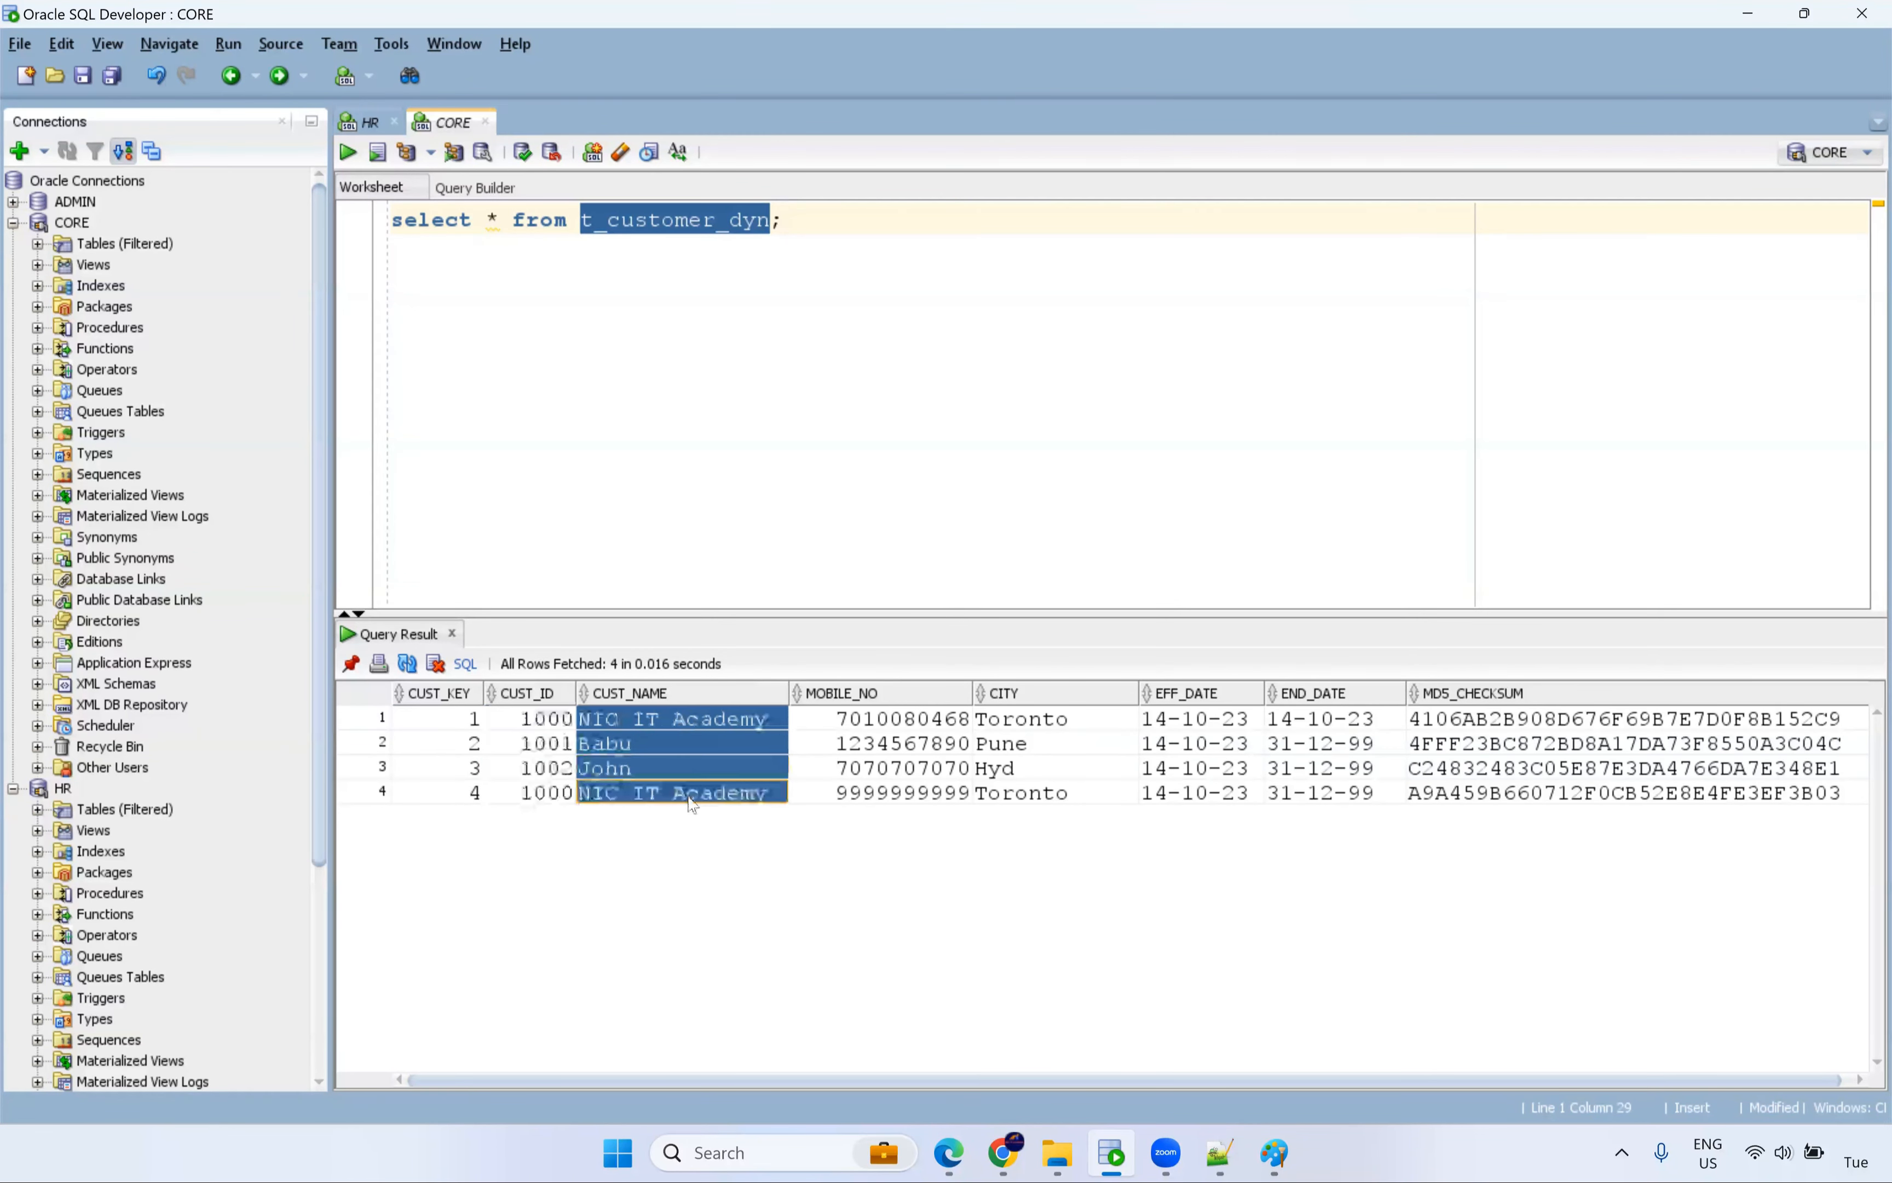
left_click(928, 724)
left_click_drag(921, 794, 923, 814)
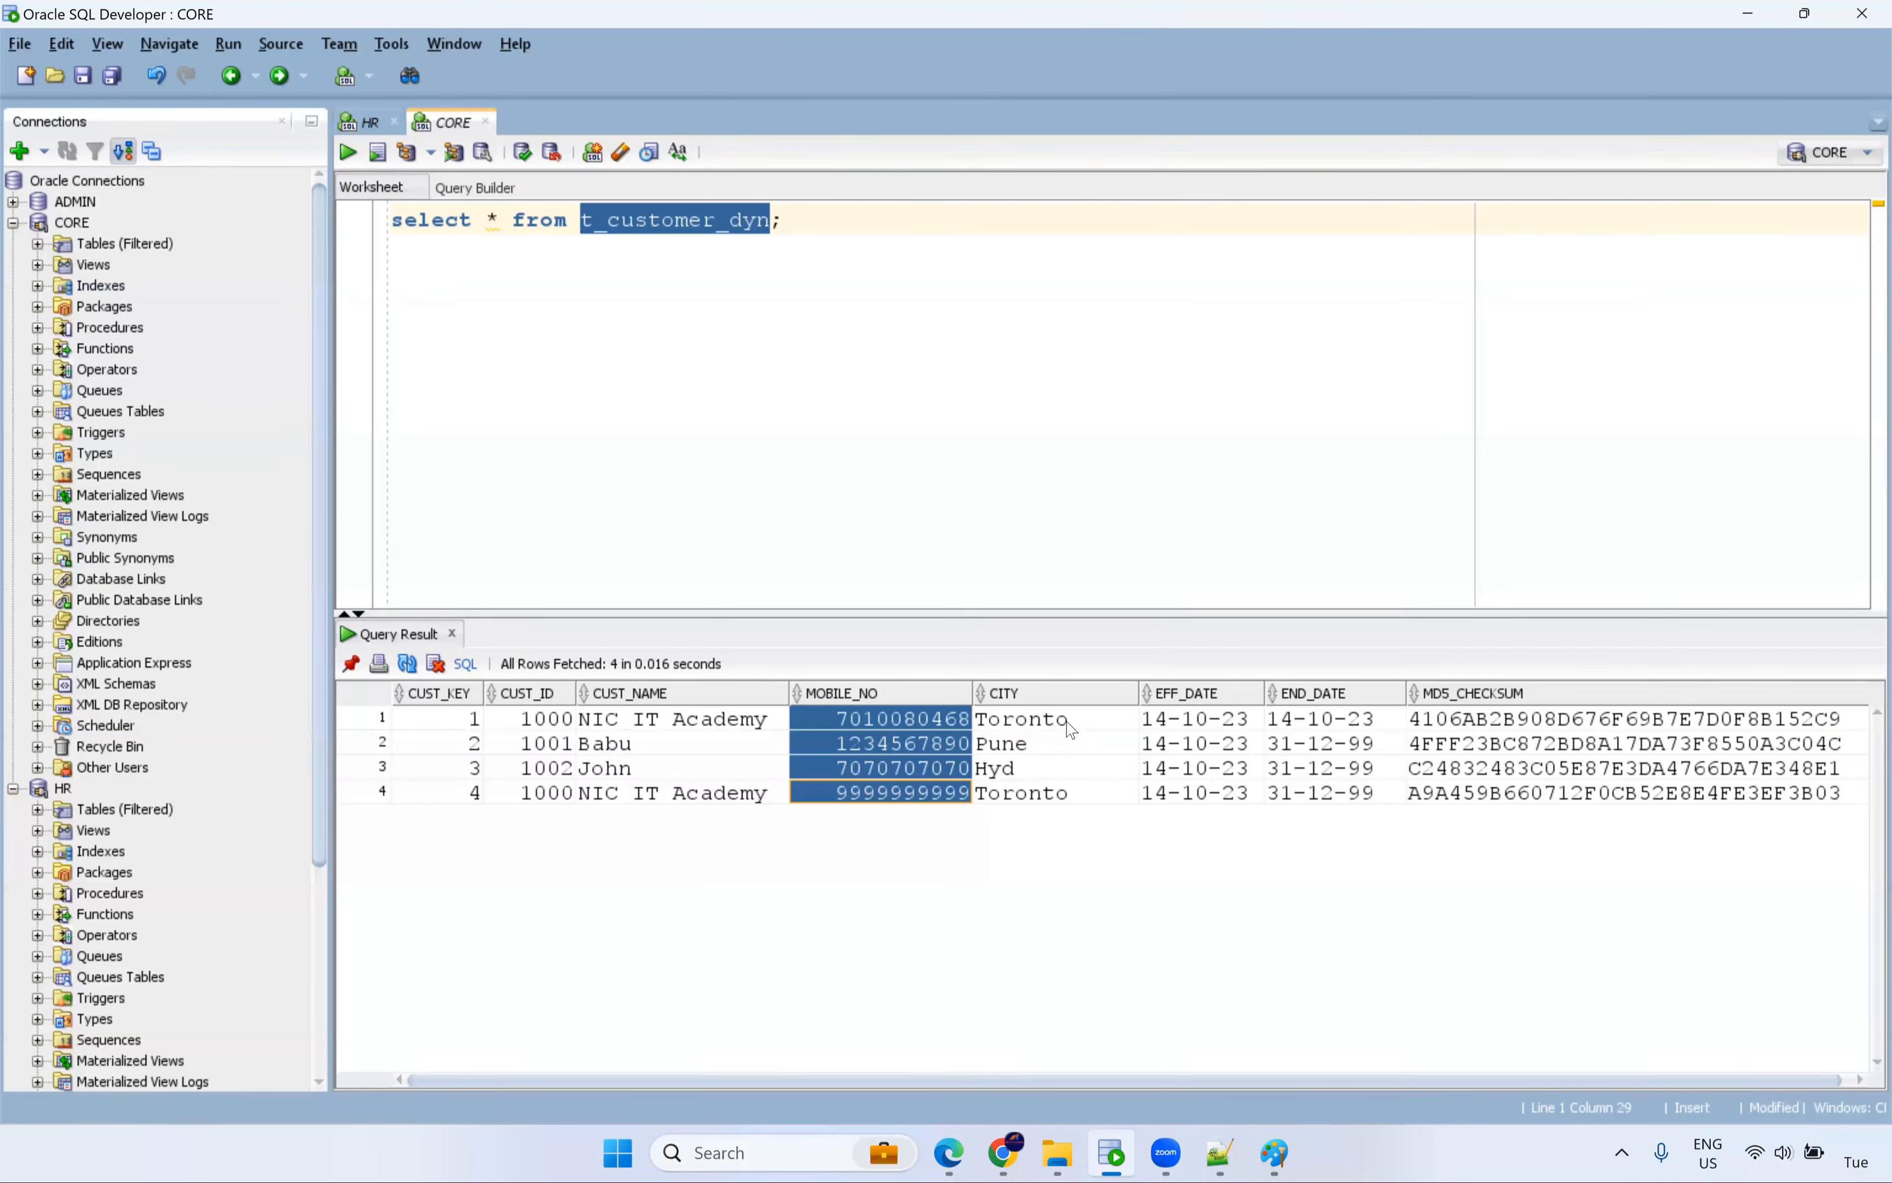
left_click_drag(1070, 724, 1062, 810)
left_click_drag(1224, 731, 1220, 806)
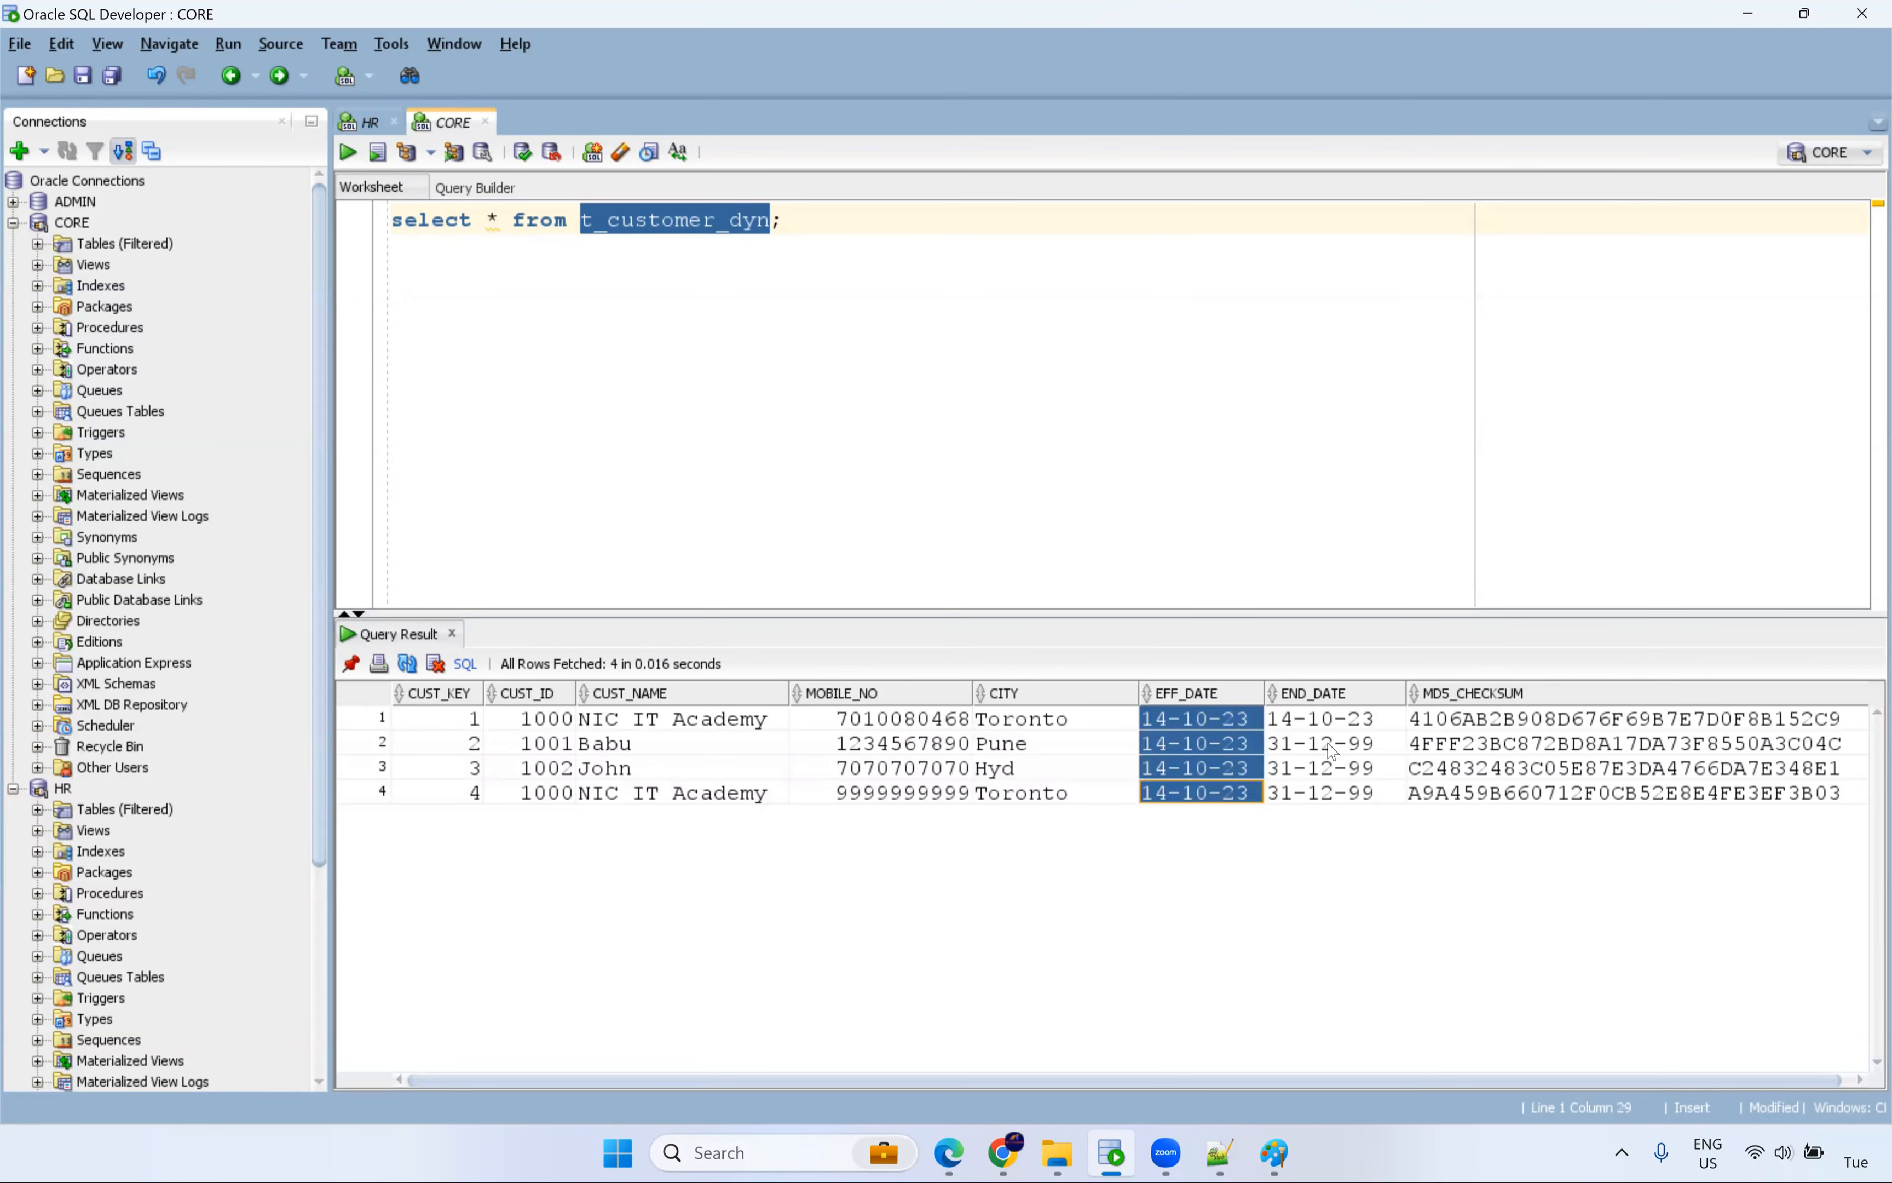
left_click_drag(1341, 723, 1341, 814)
left_click_drag(1455, 732, 1456, 817)
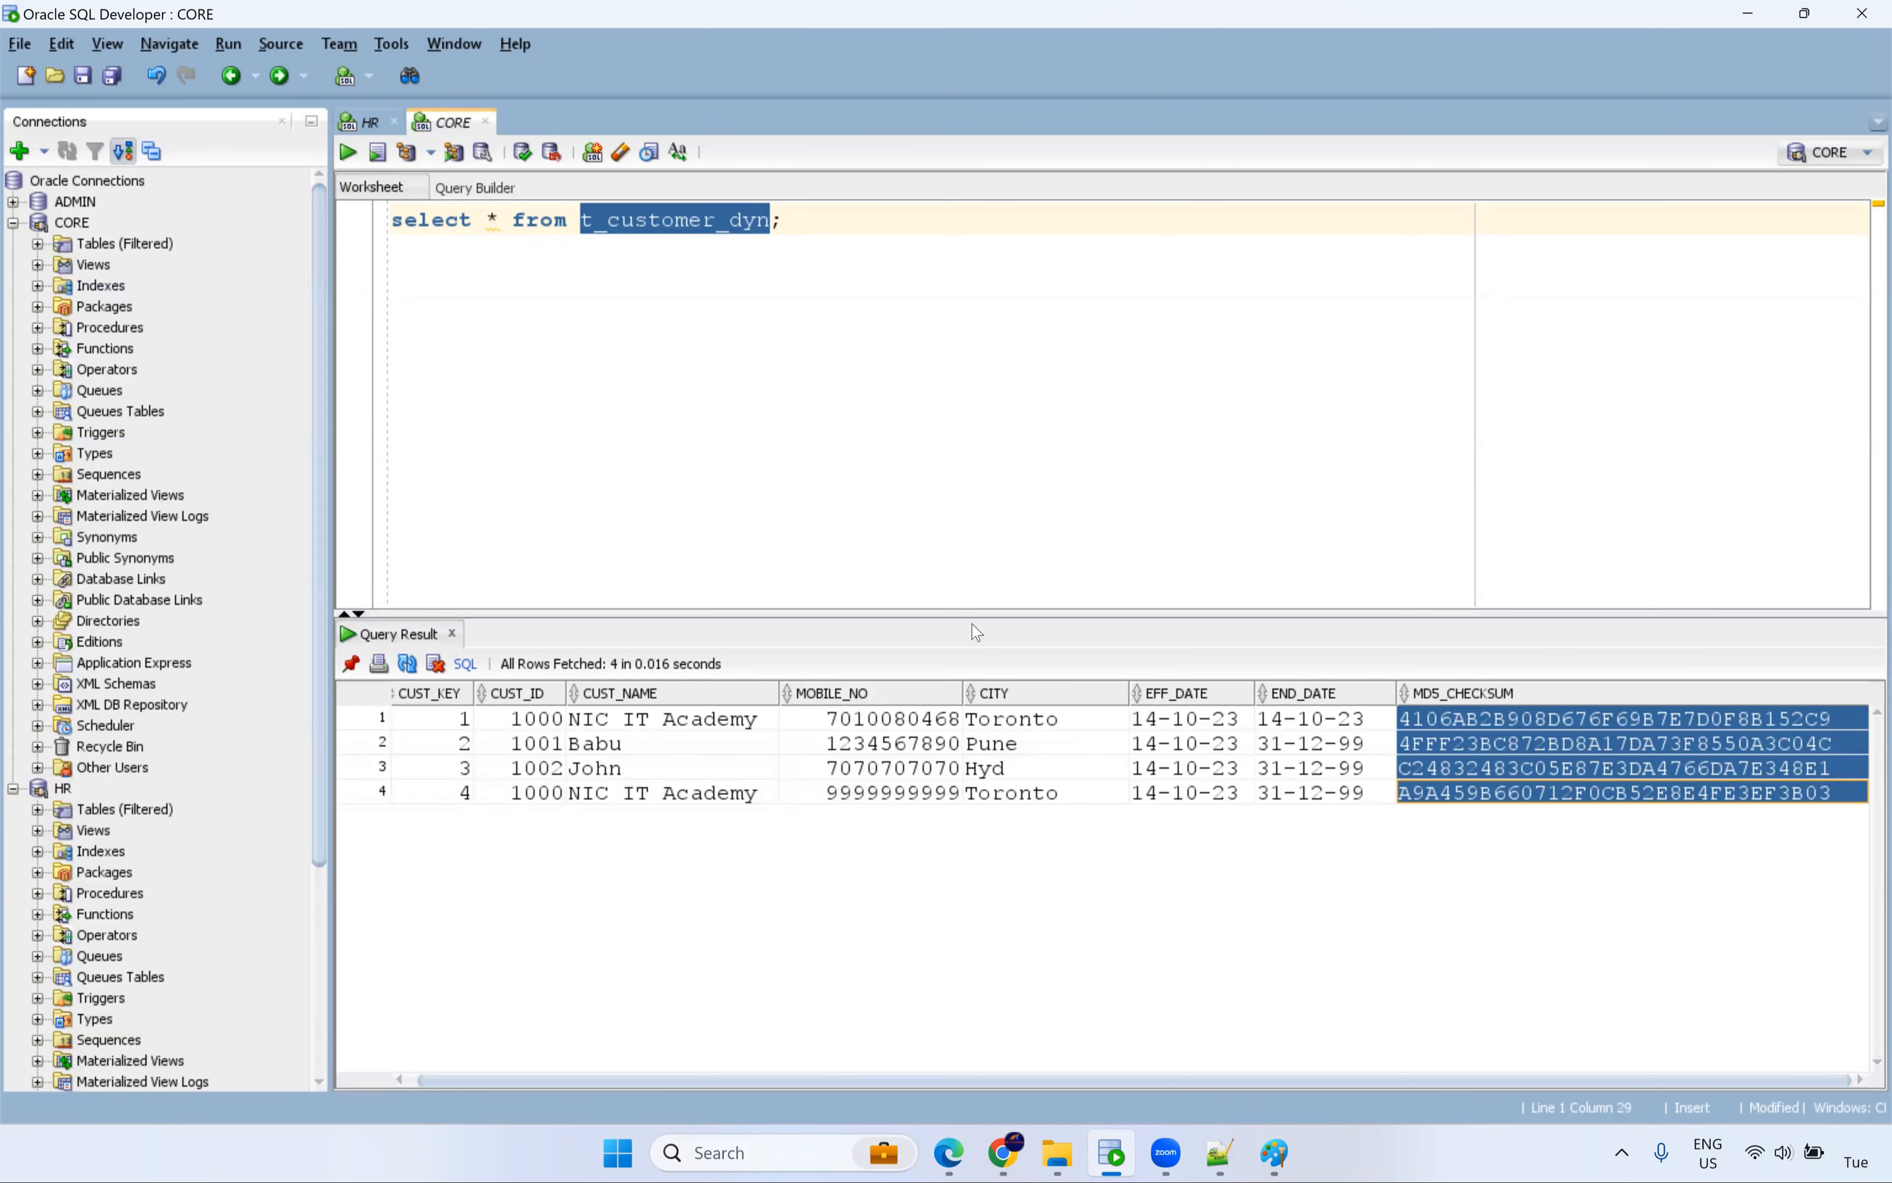
Truncate t_customer_dyn and rerun the select to confirm it returns no rows.
left_click(820, 235)
key("Return")
key("Return")
type("truncate ")
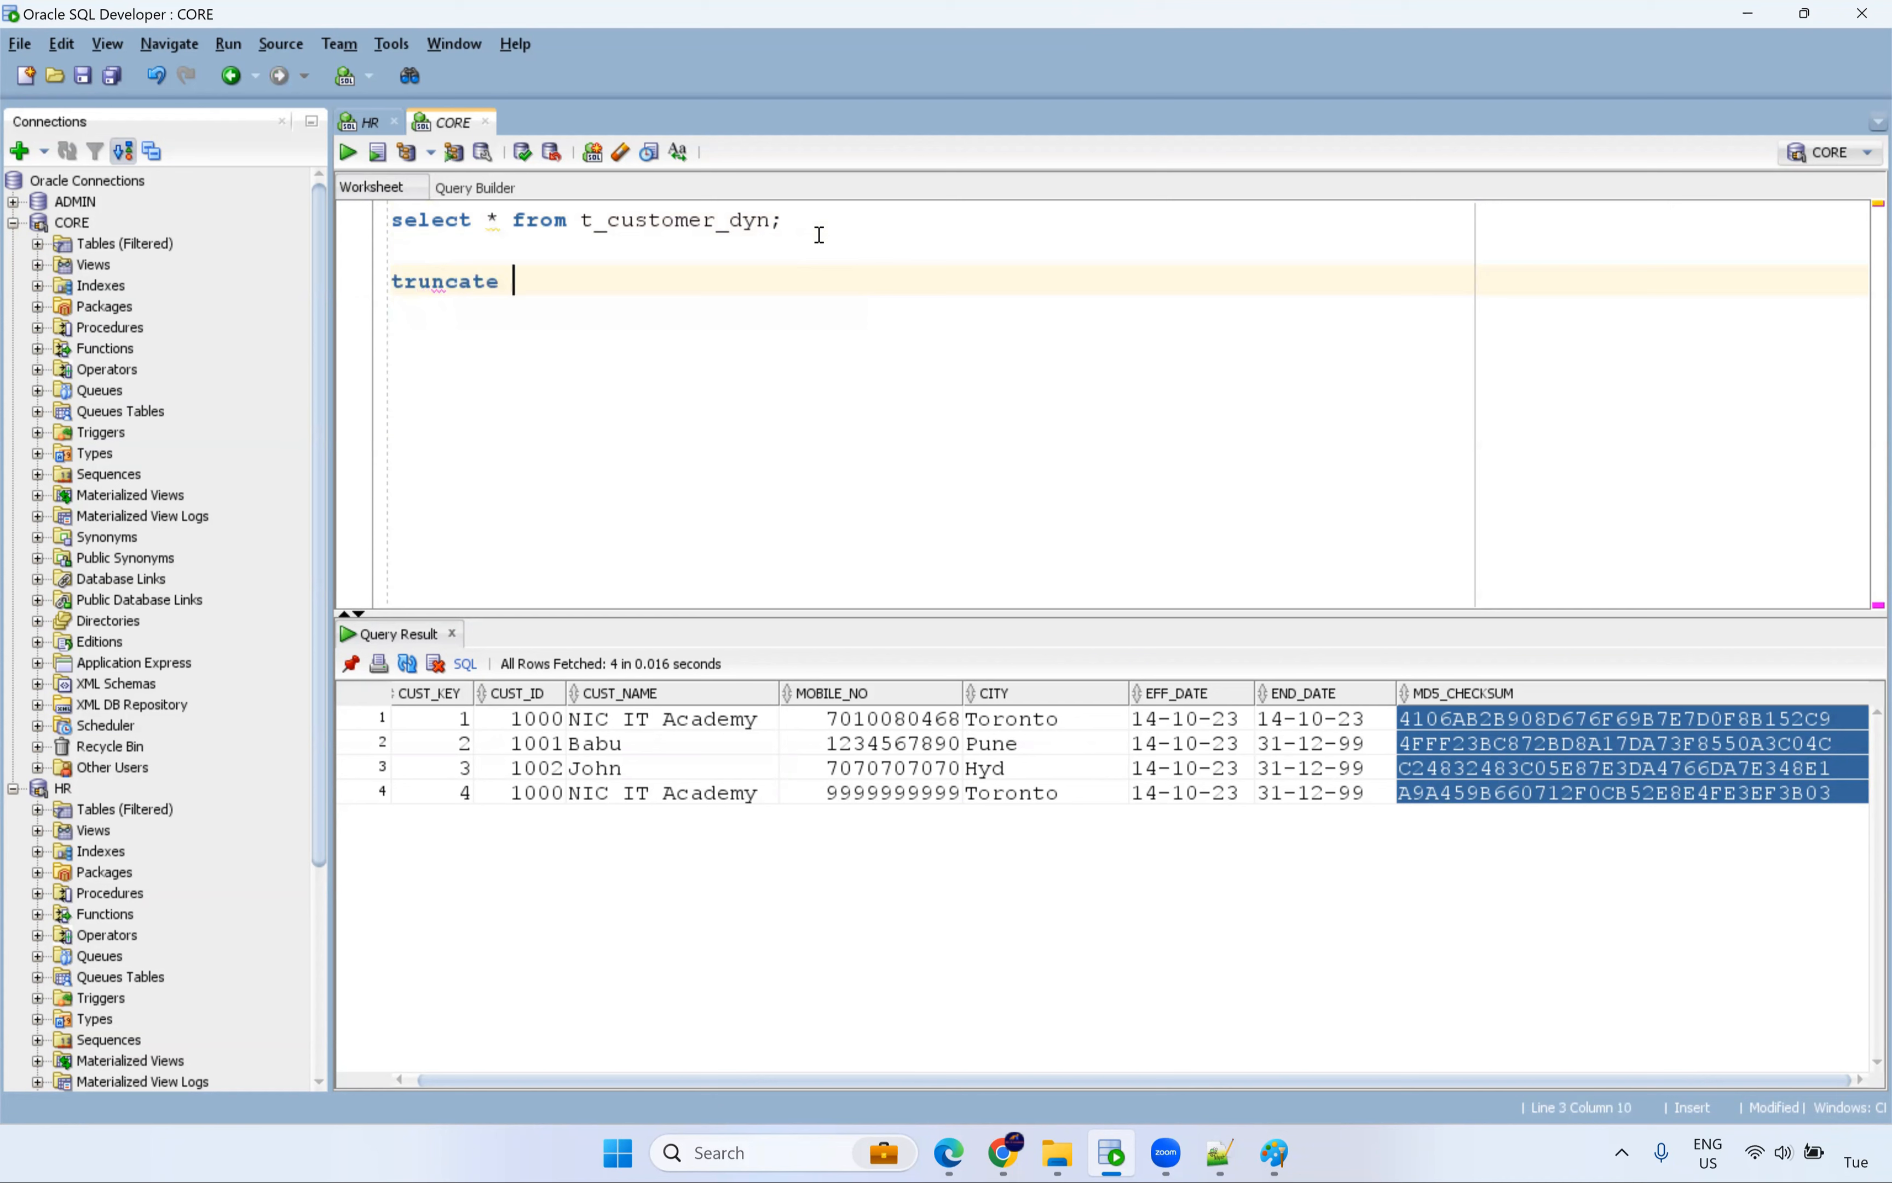
type("table t_customer_dyn;")
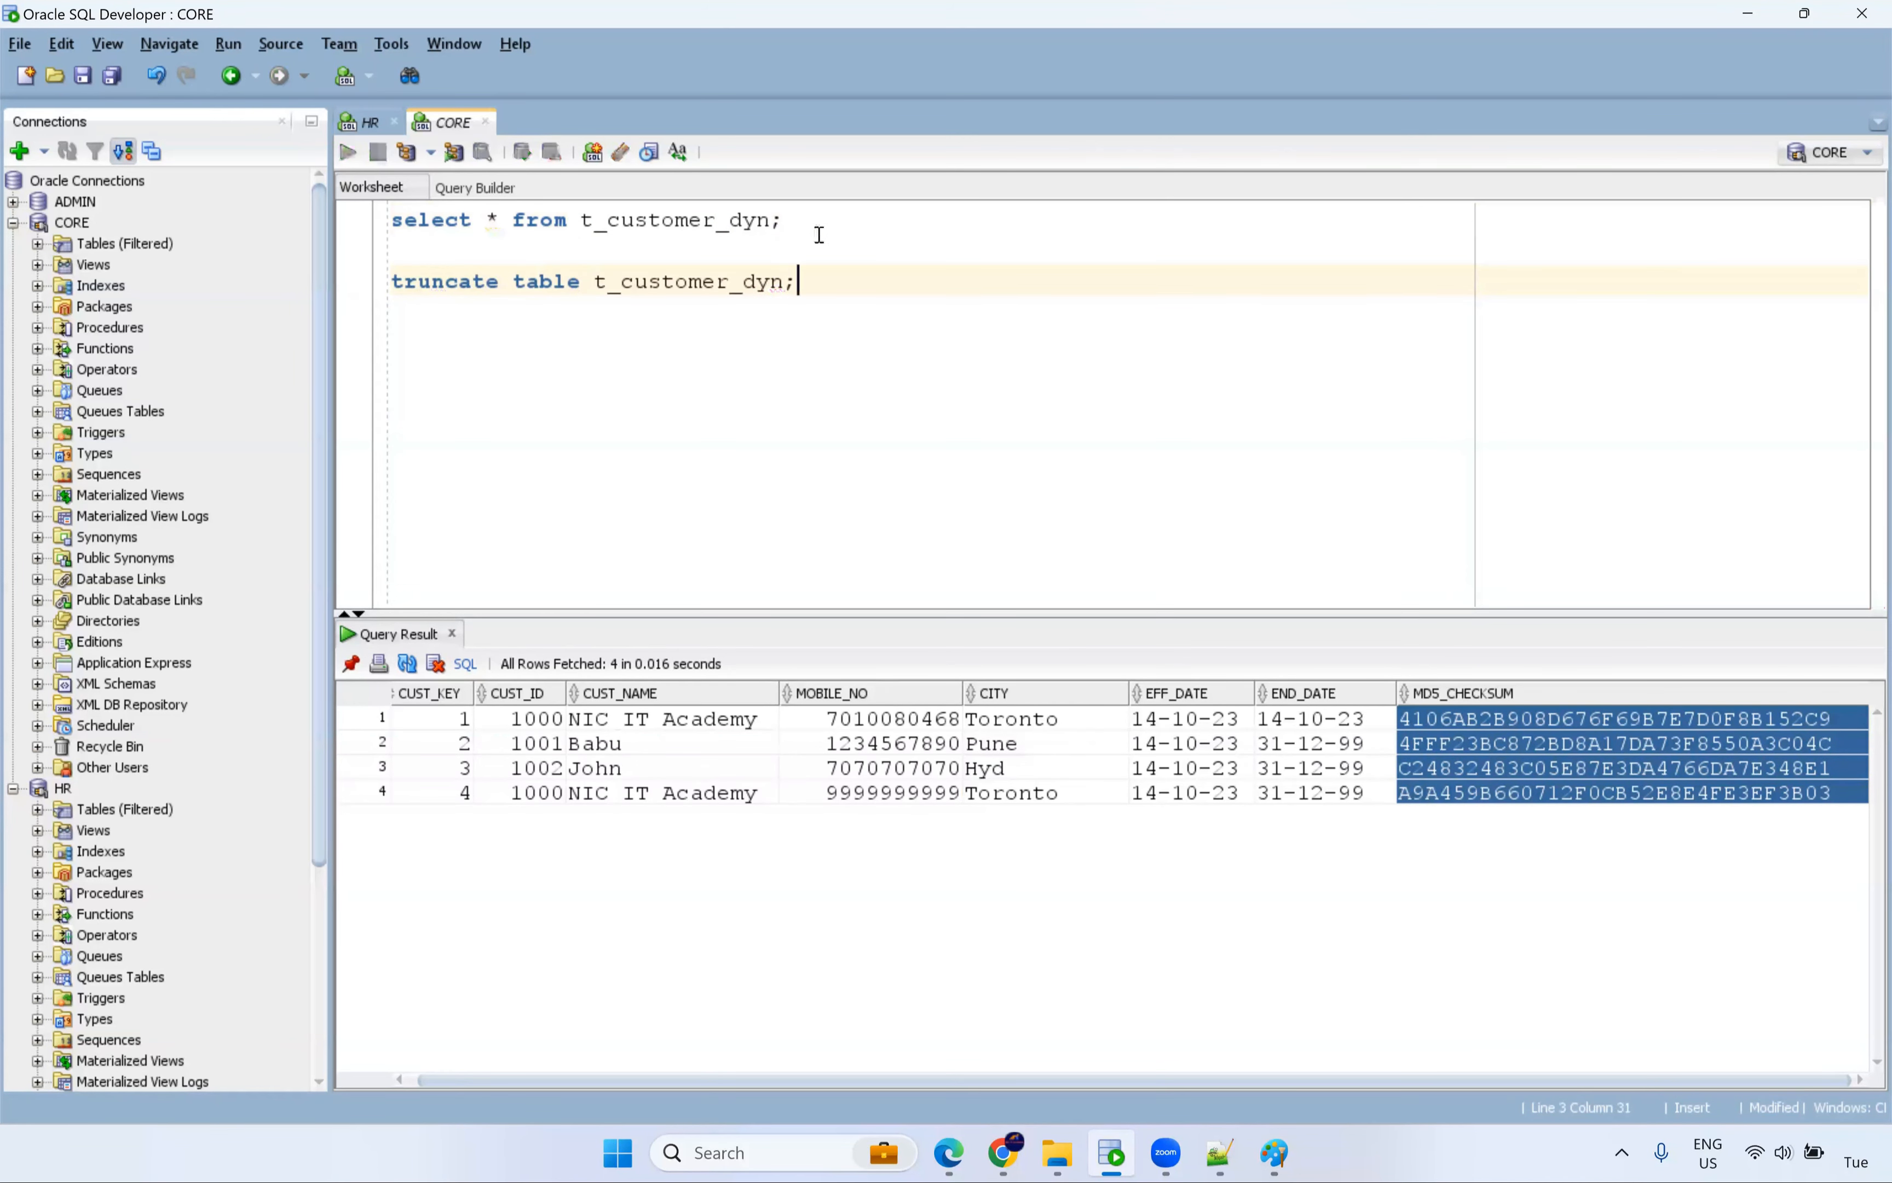
key("ctrl+Return")
left_click(786, 221)
key("ctrl+Return")
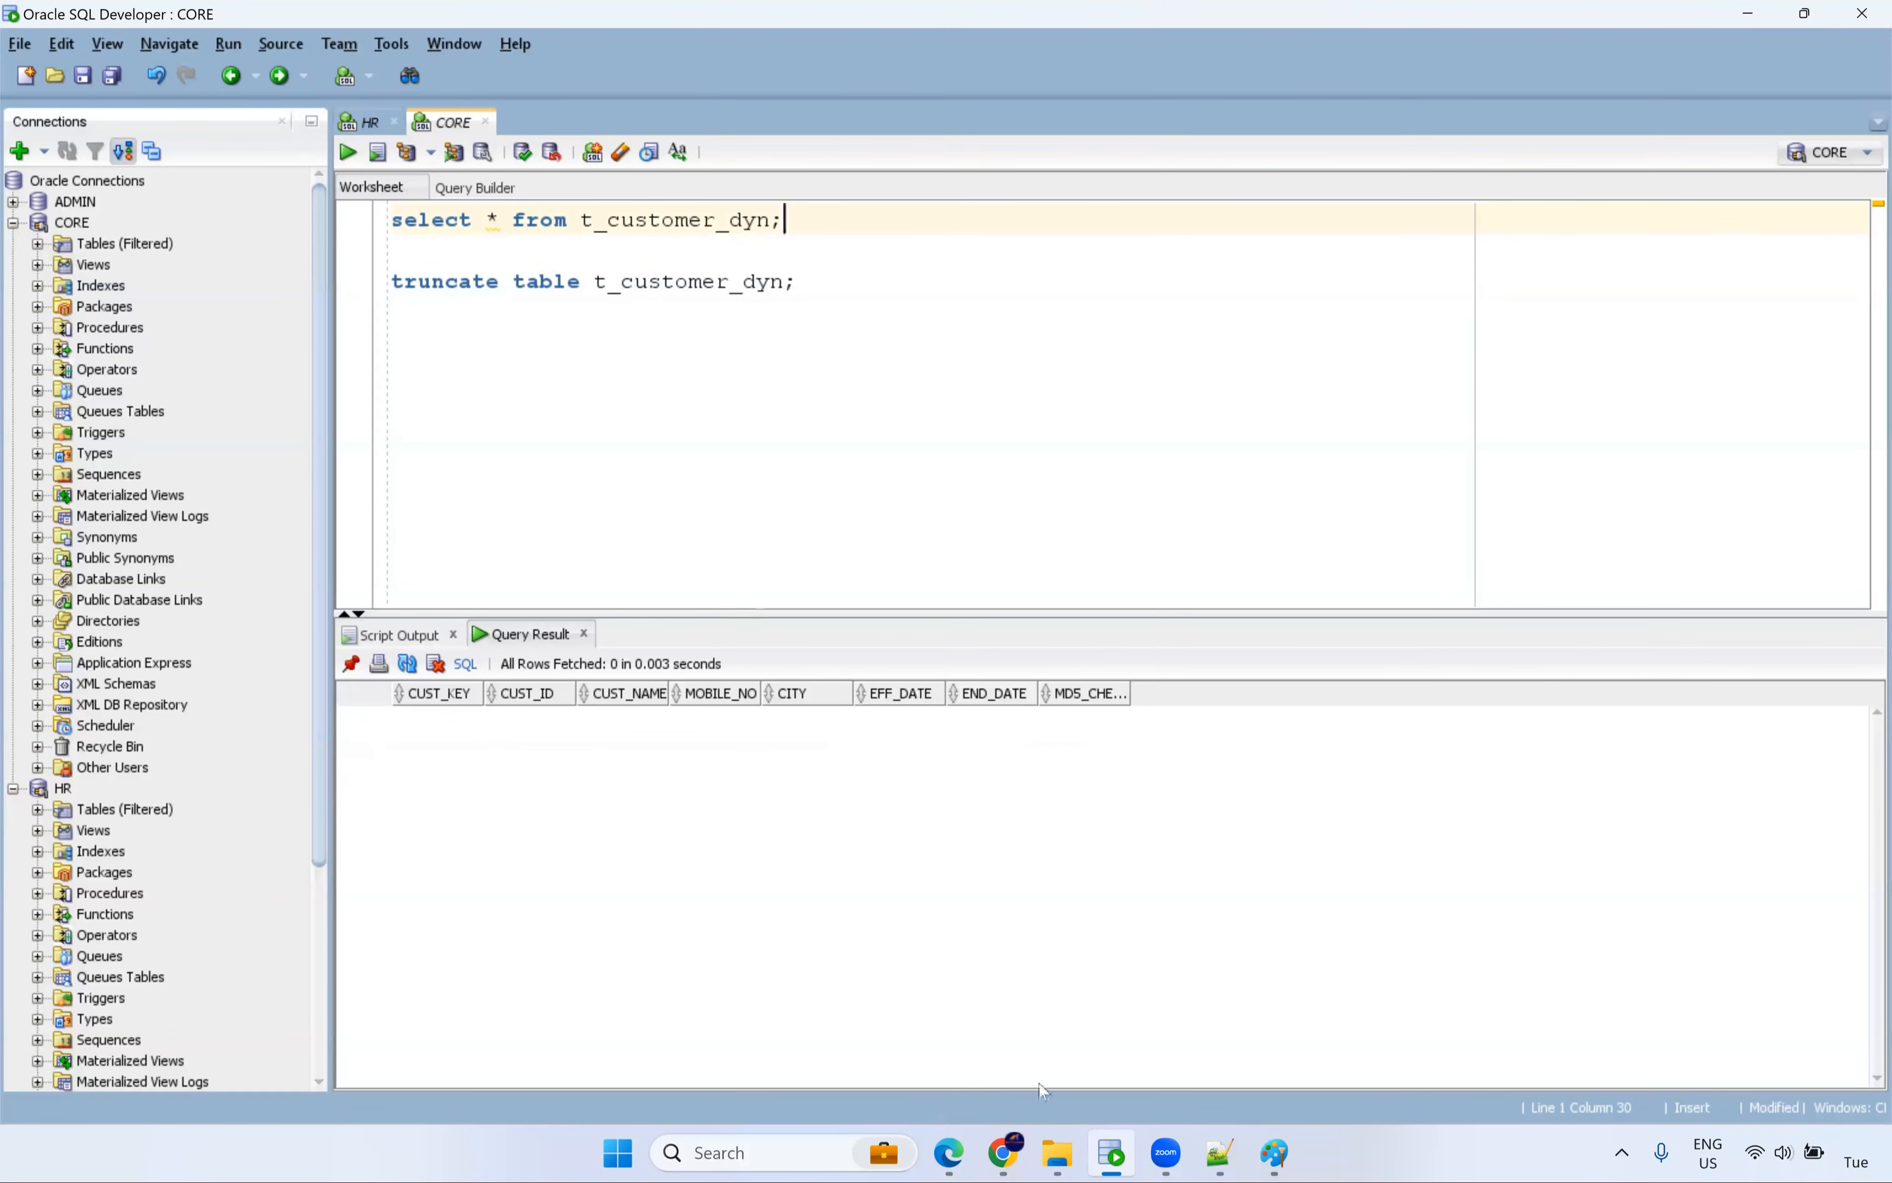
left_click(1017, 1157)
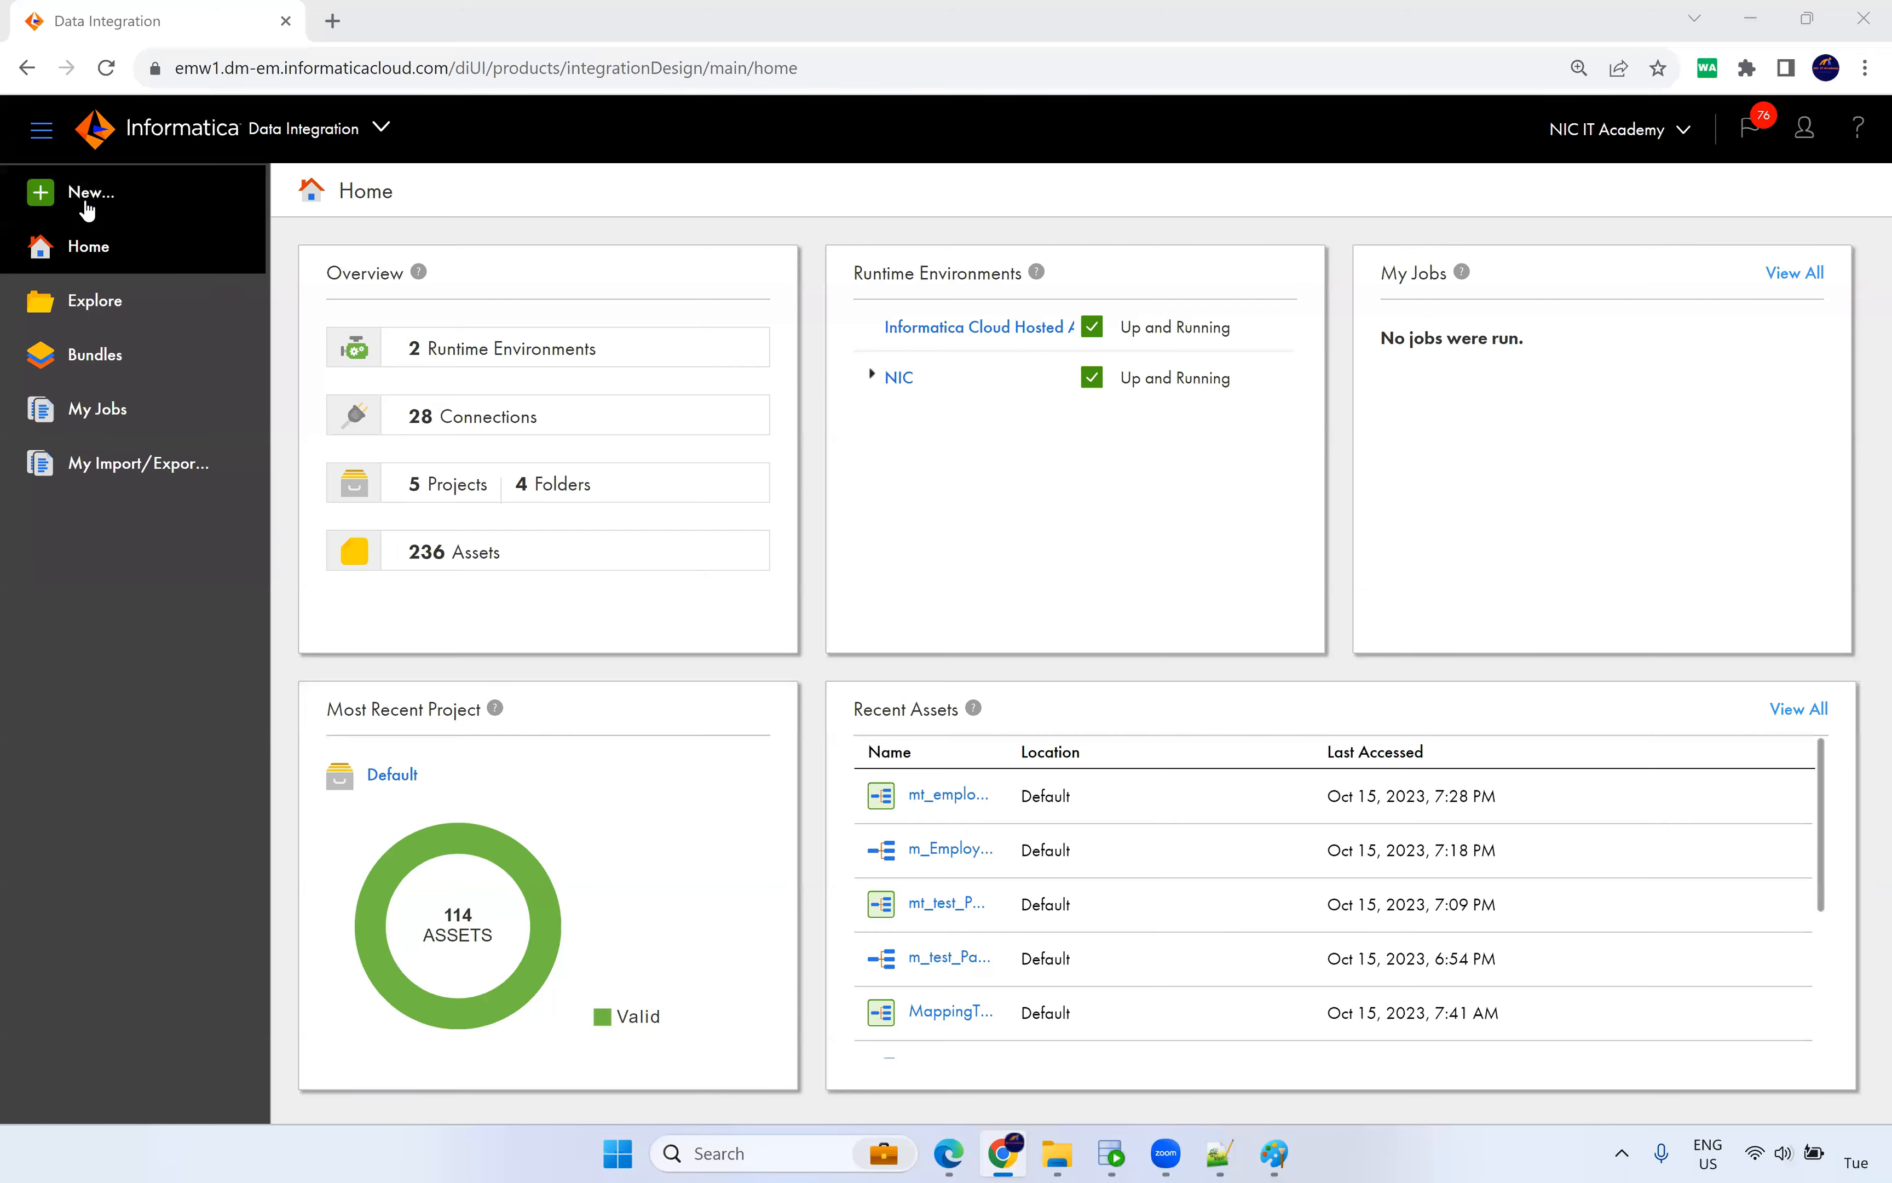
Try twice to create a blank Mapping, each attempt failing with a 'Mapping' error.
left_click(86, 192)
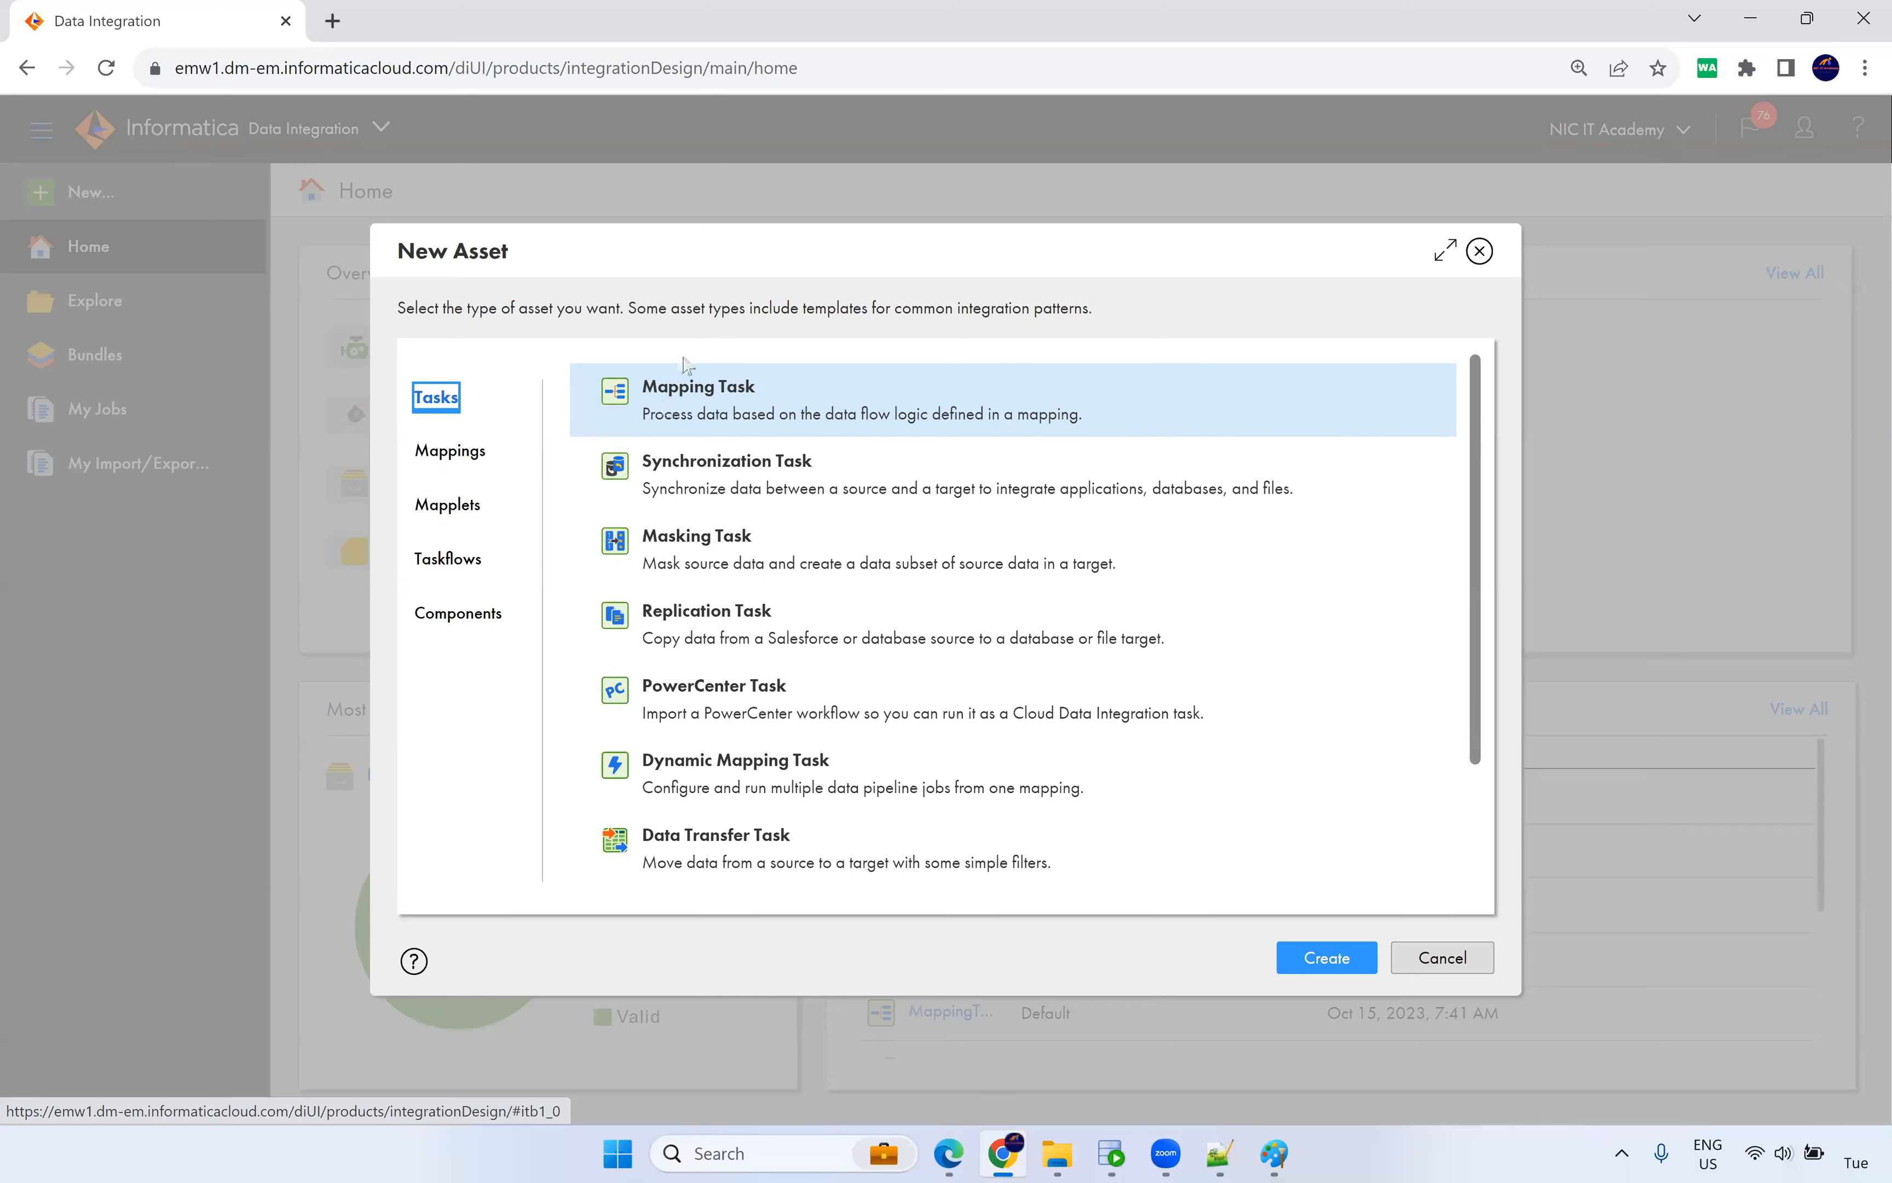
left_click(489, 455)
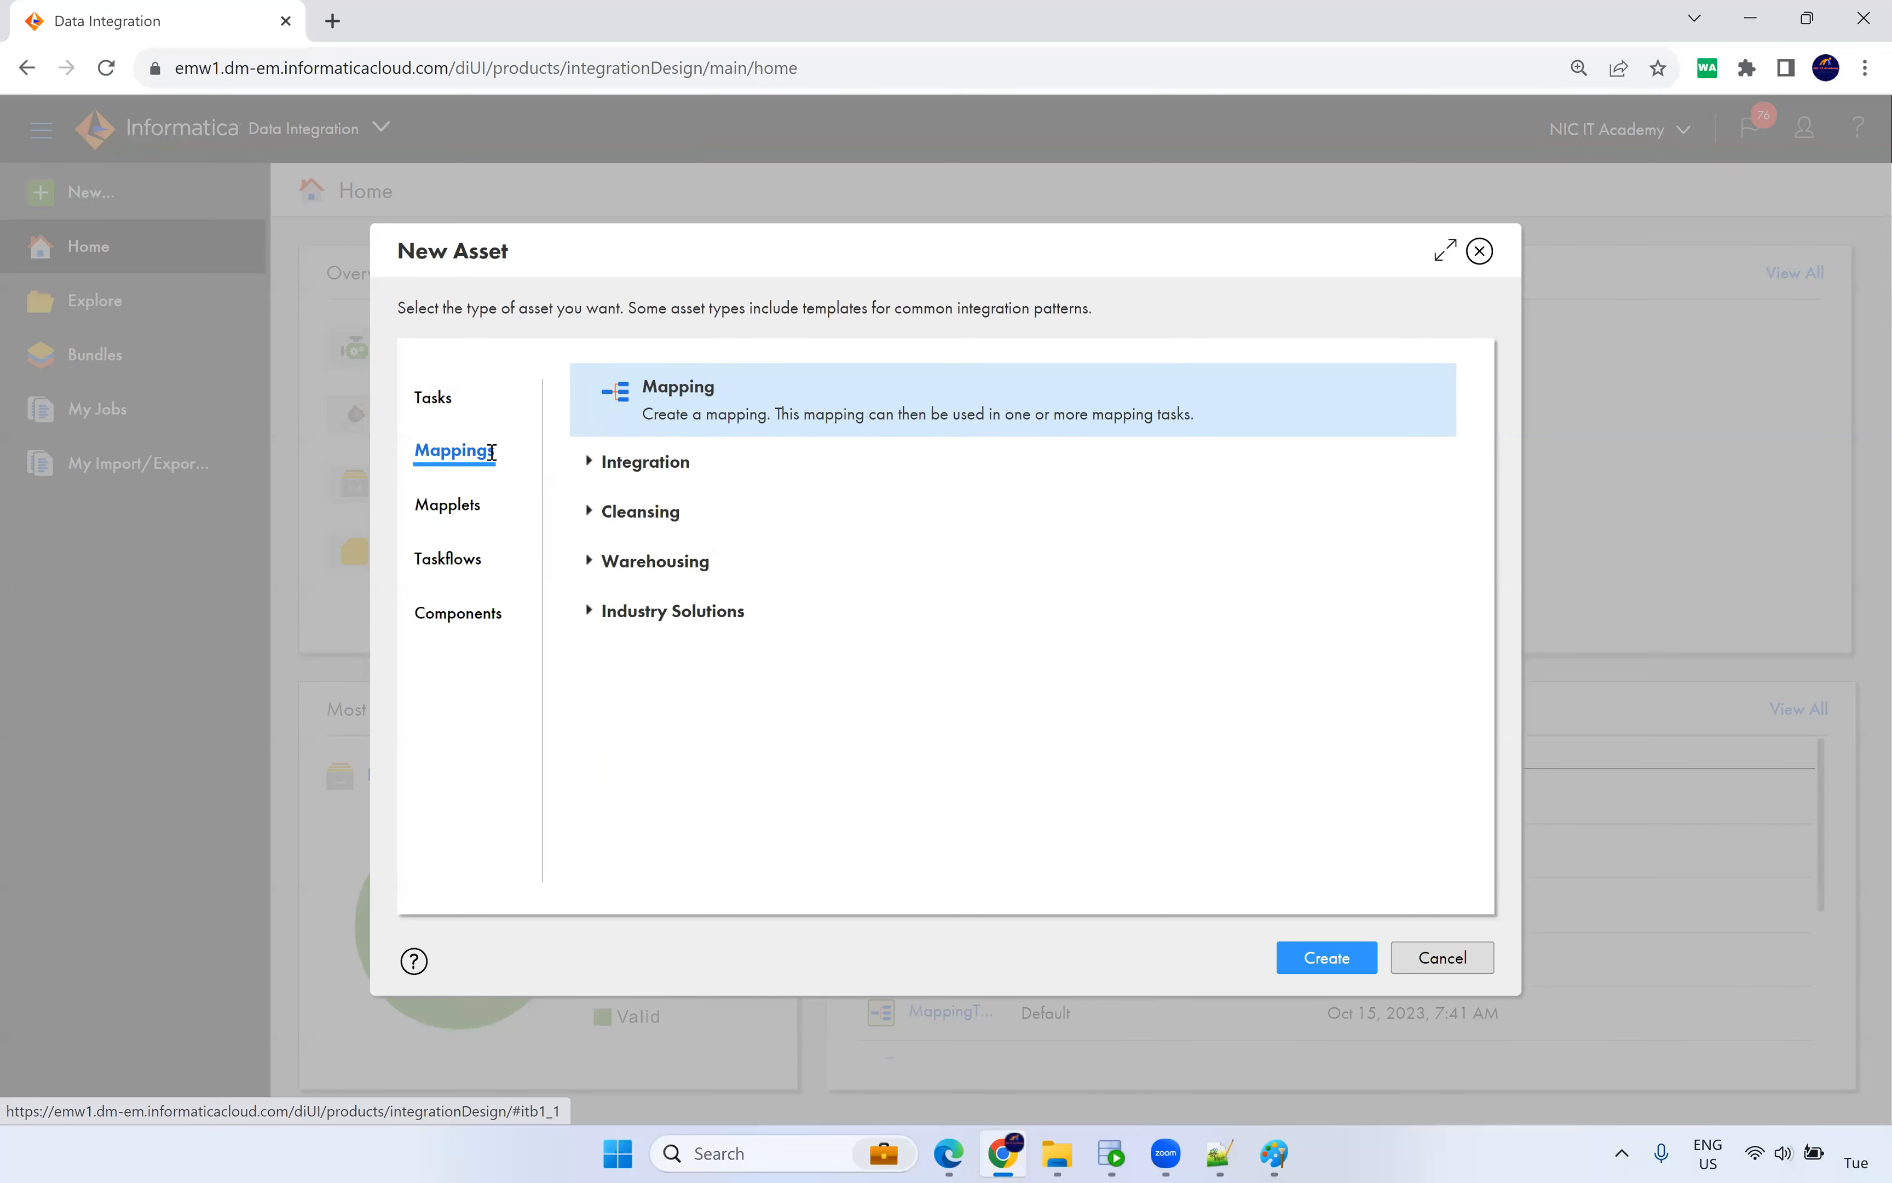
left_click(1355, 960)
left_click(1173, 679)
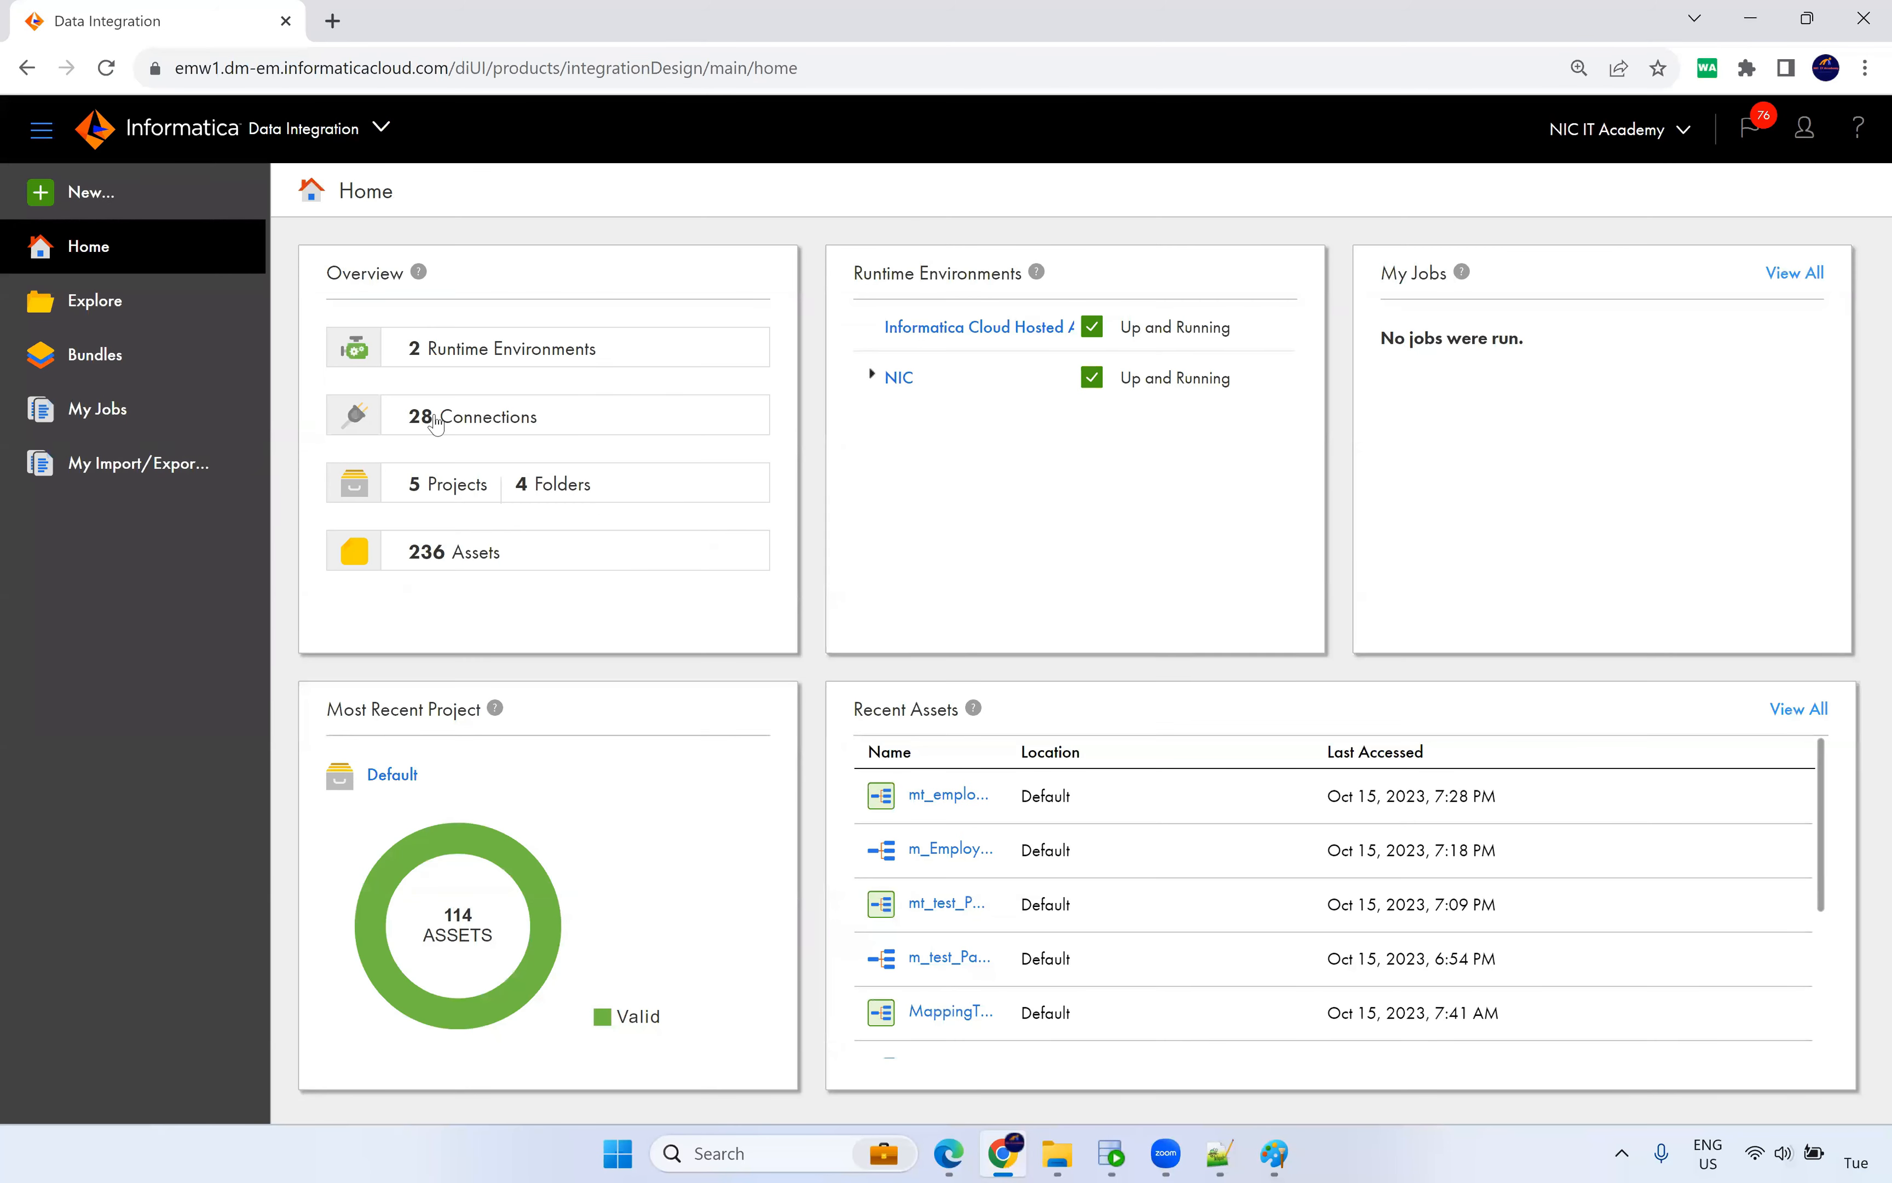
left_click(88, 194)
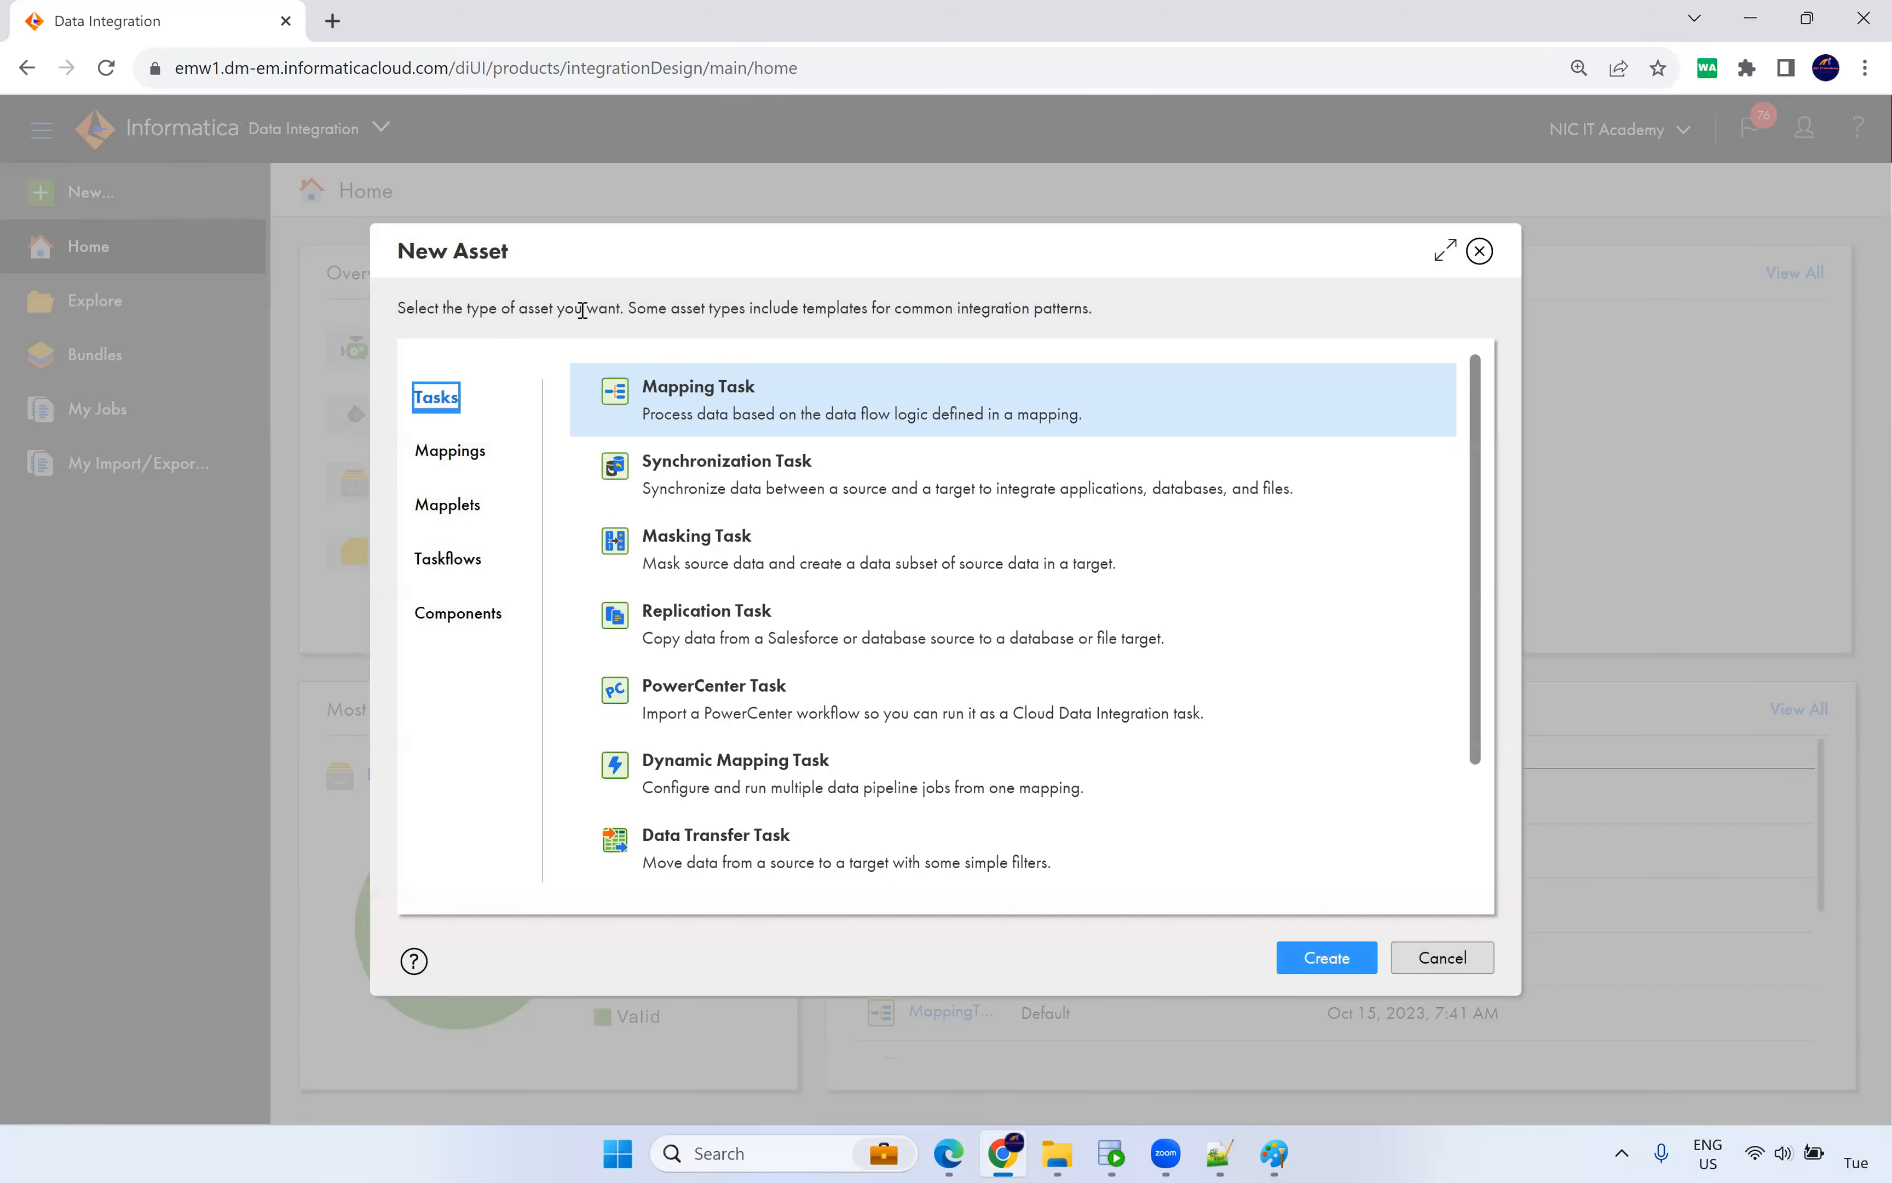
left_click(452, 451)
left_click(1300, 957)
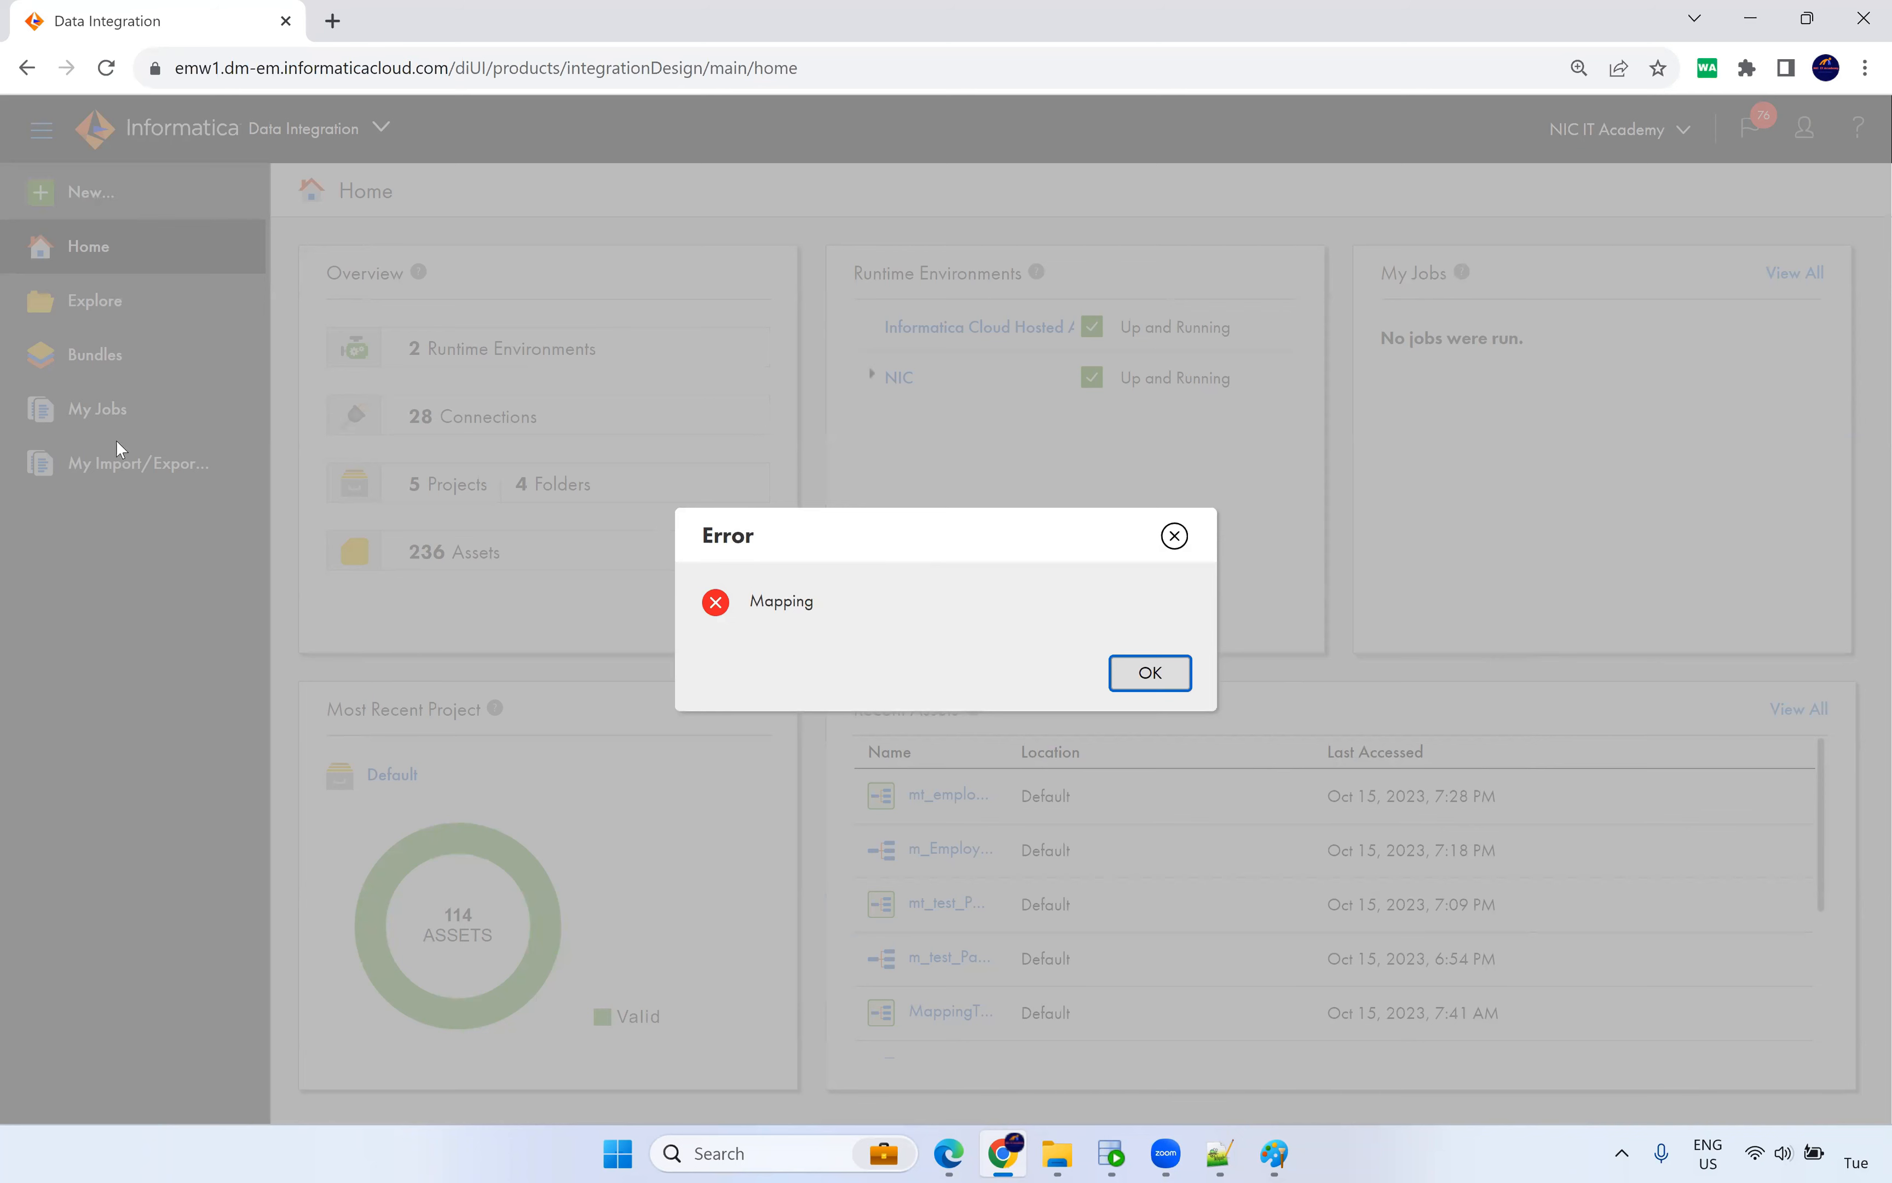
Dismiss the mapping error and log back in to Intelligent Cloud Services with the account password.
left_click(1171, 674)
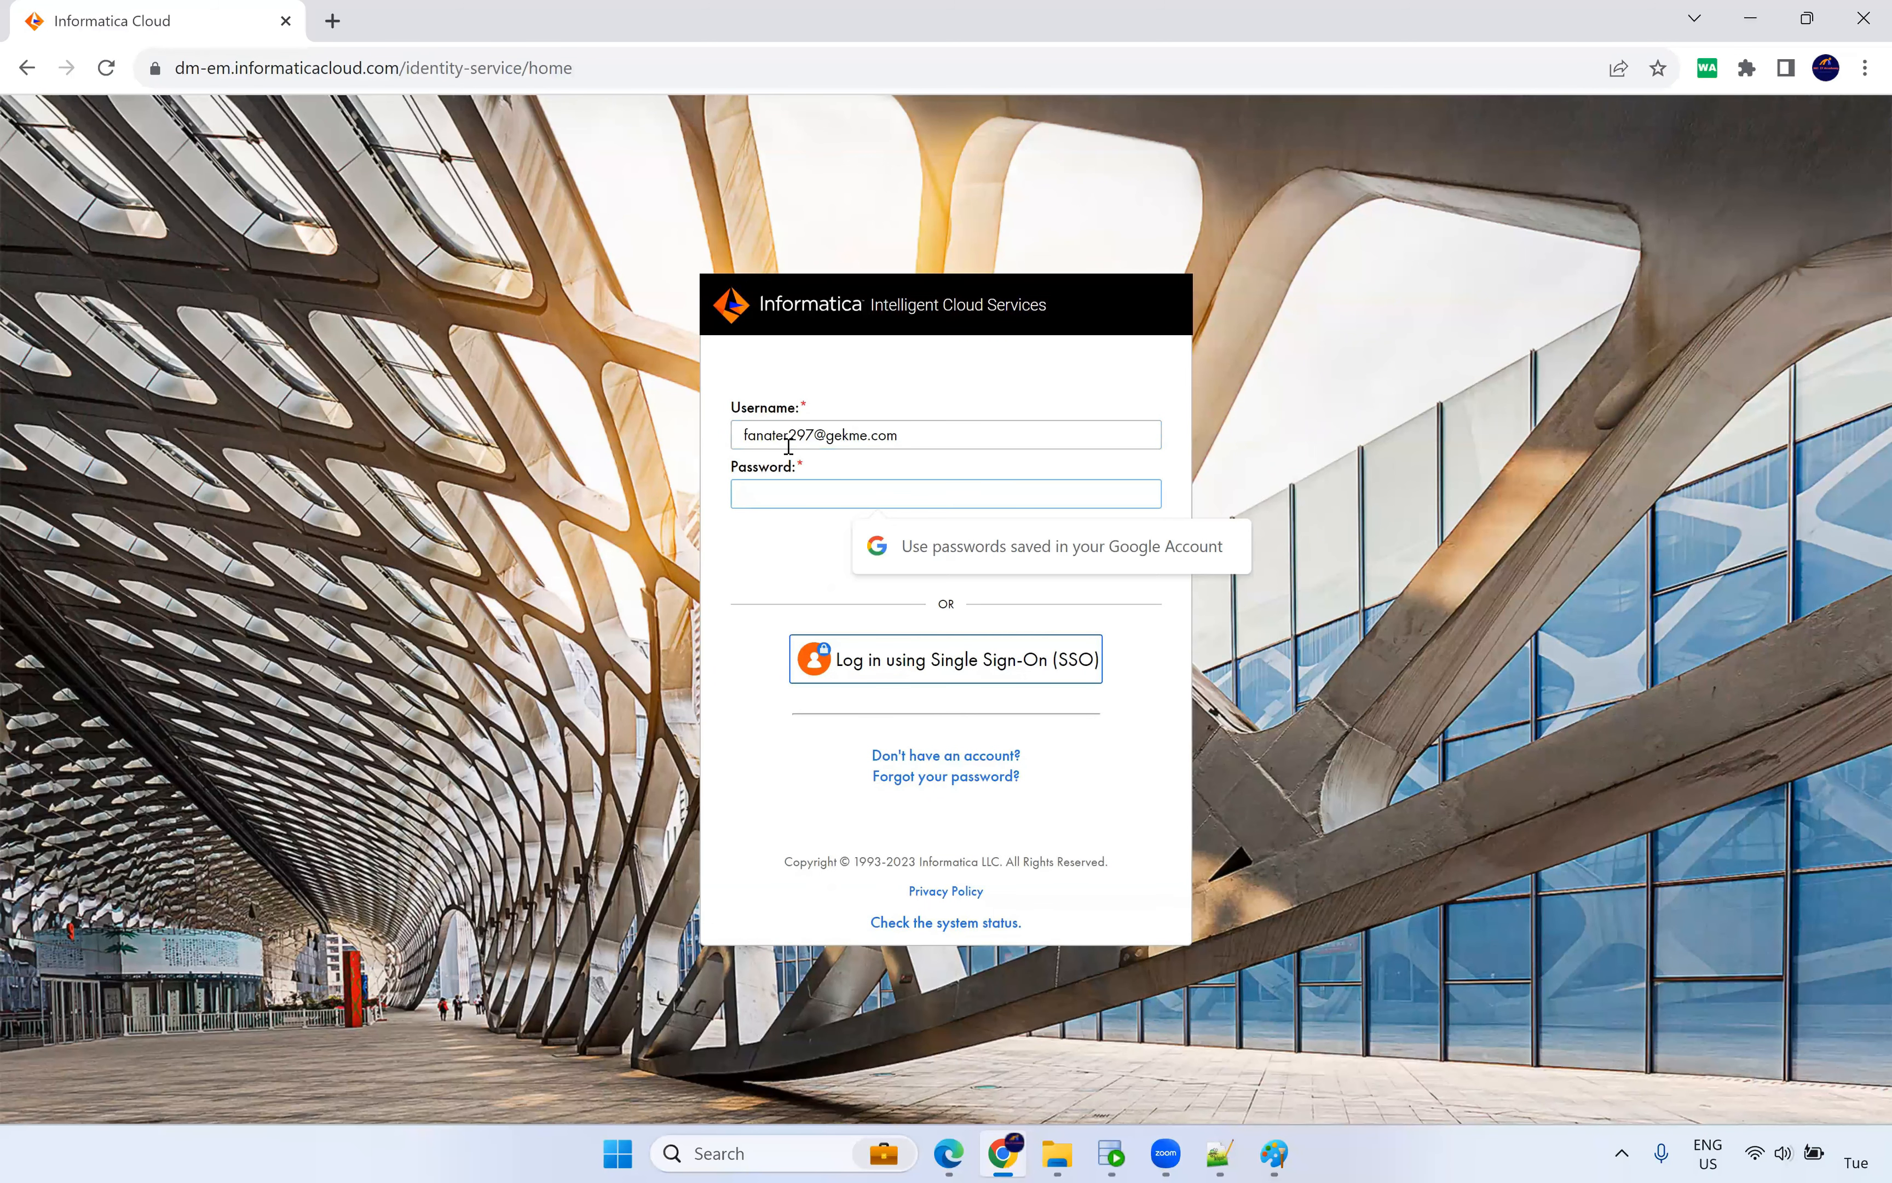
type("•")
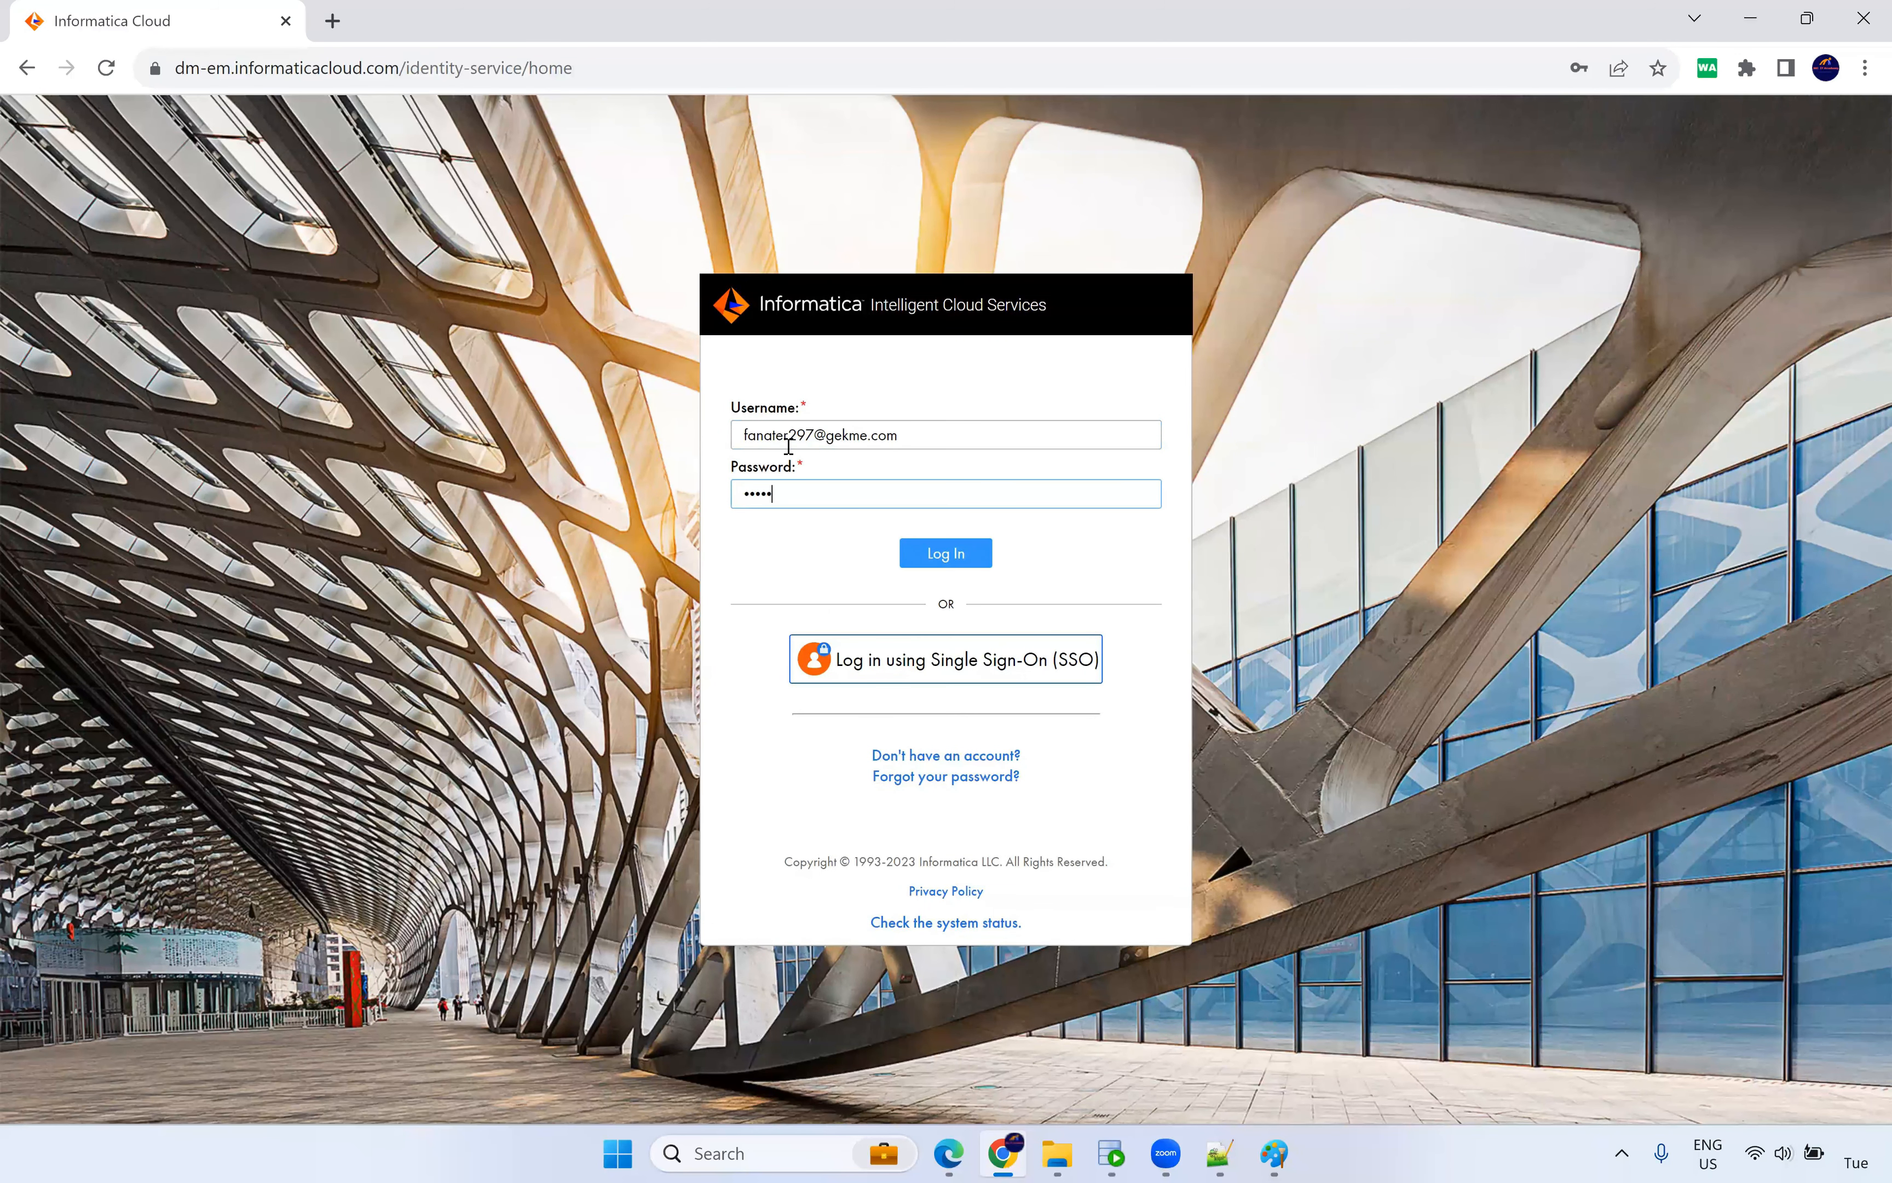
key("Return")
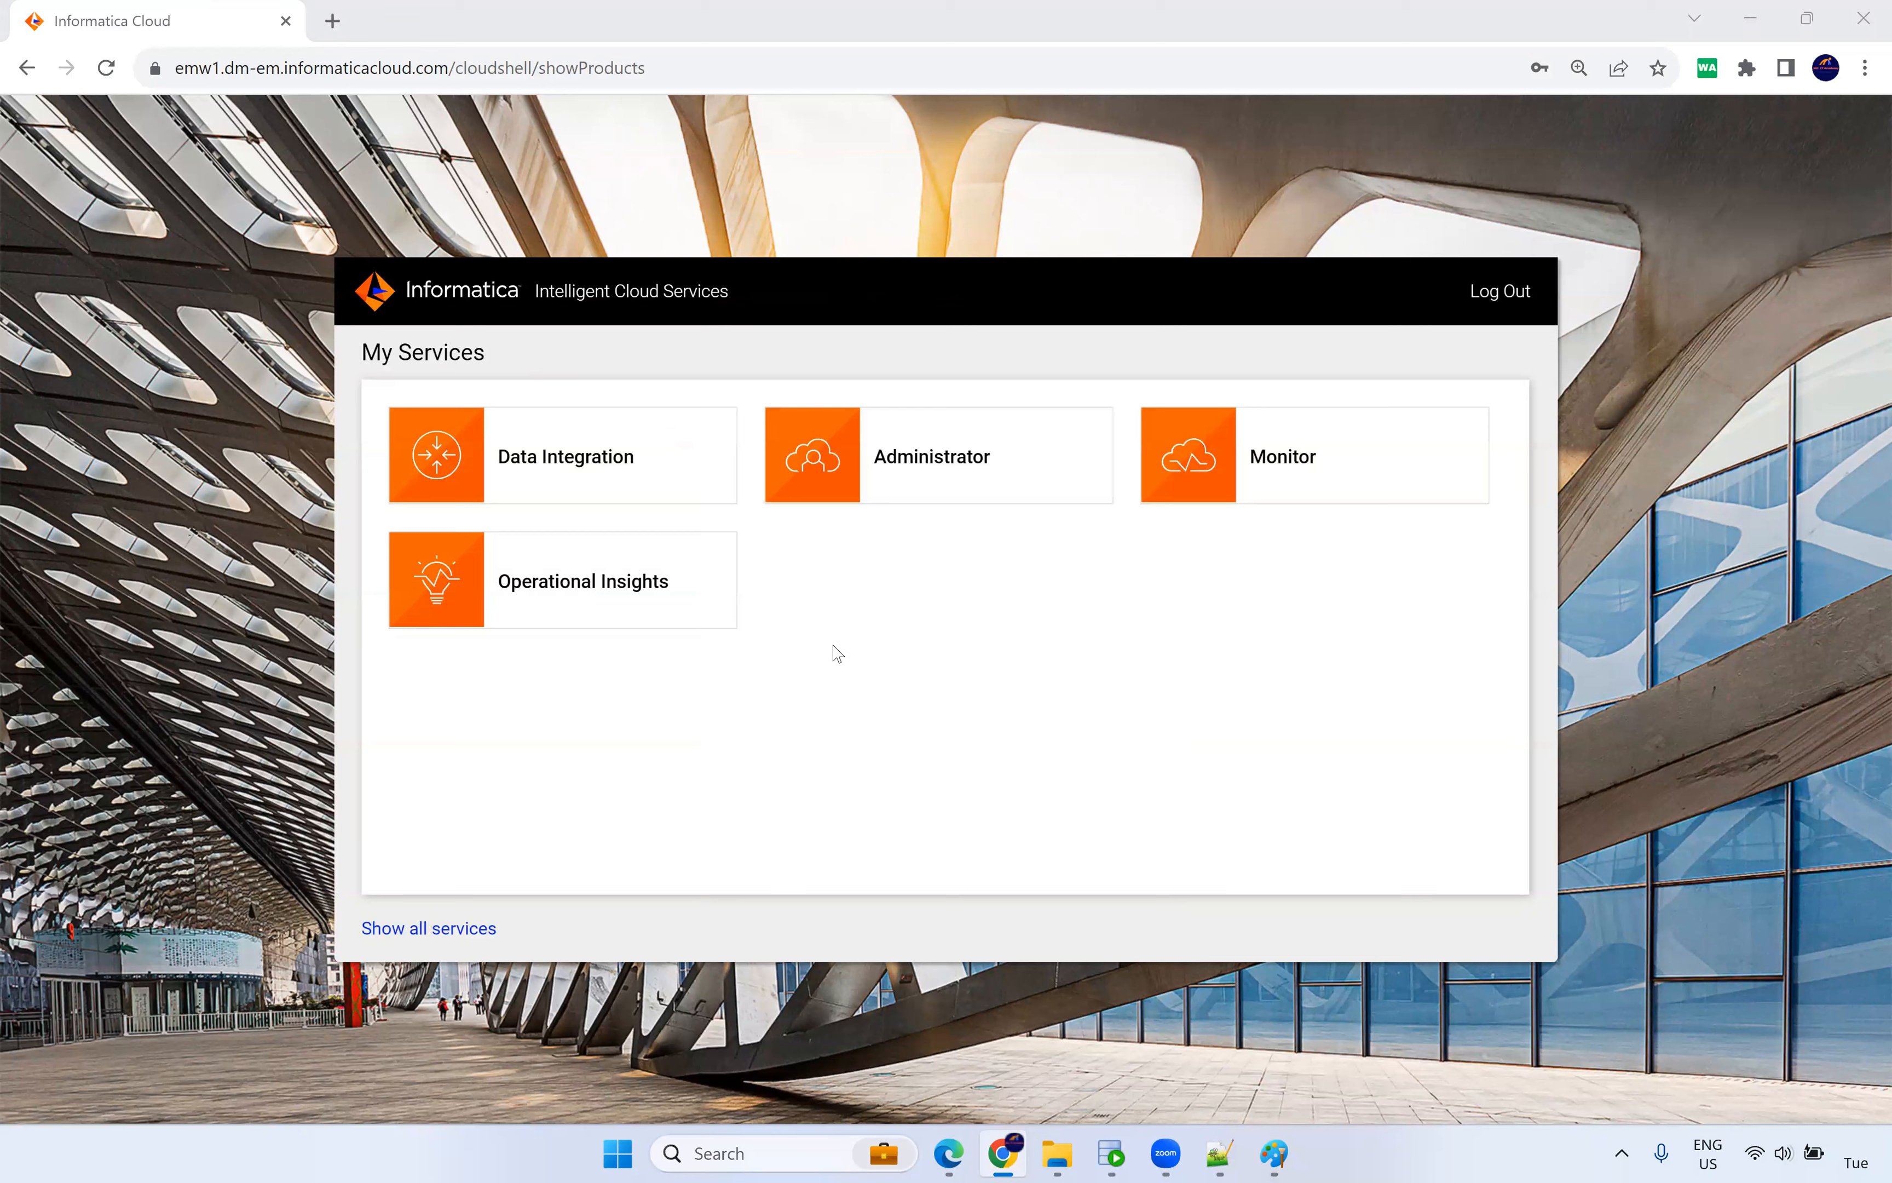
Create a new blank mapping in Data Integration and begin naming it m_SCD_Type2_Dyn.
left_click(571, 458)
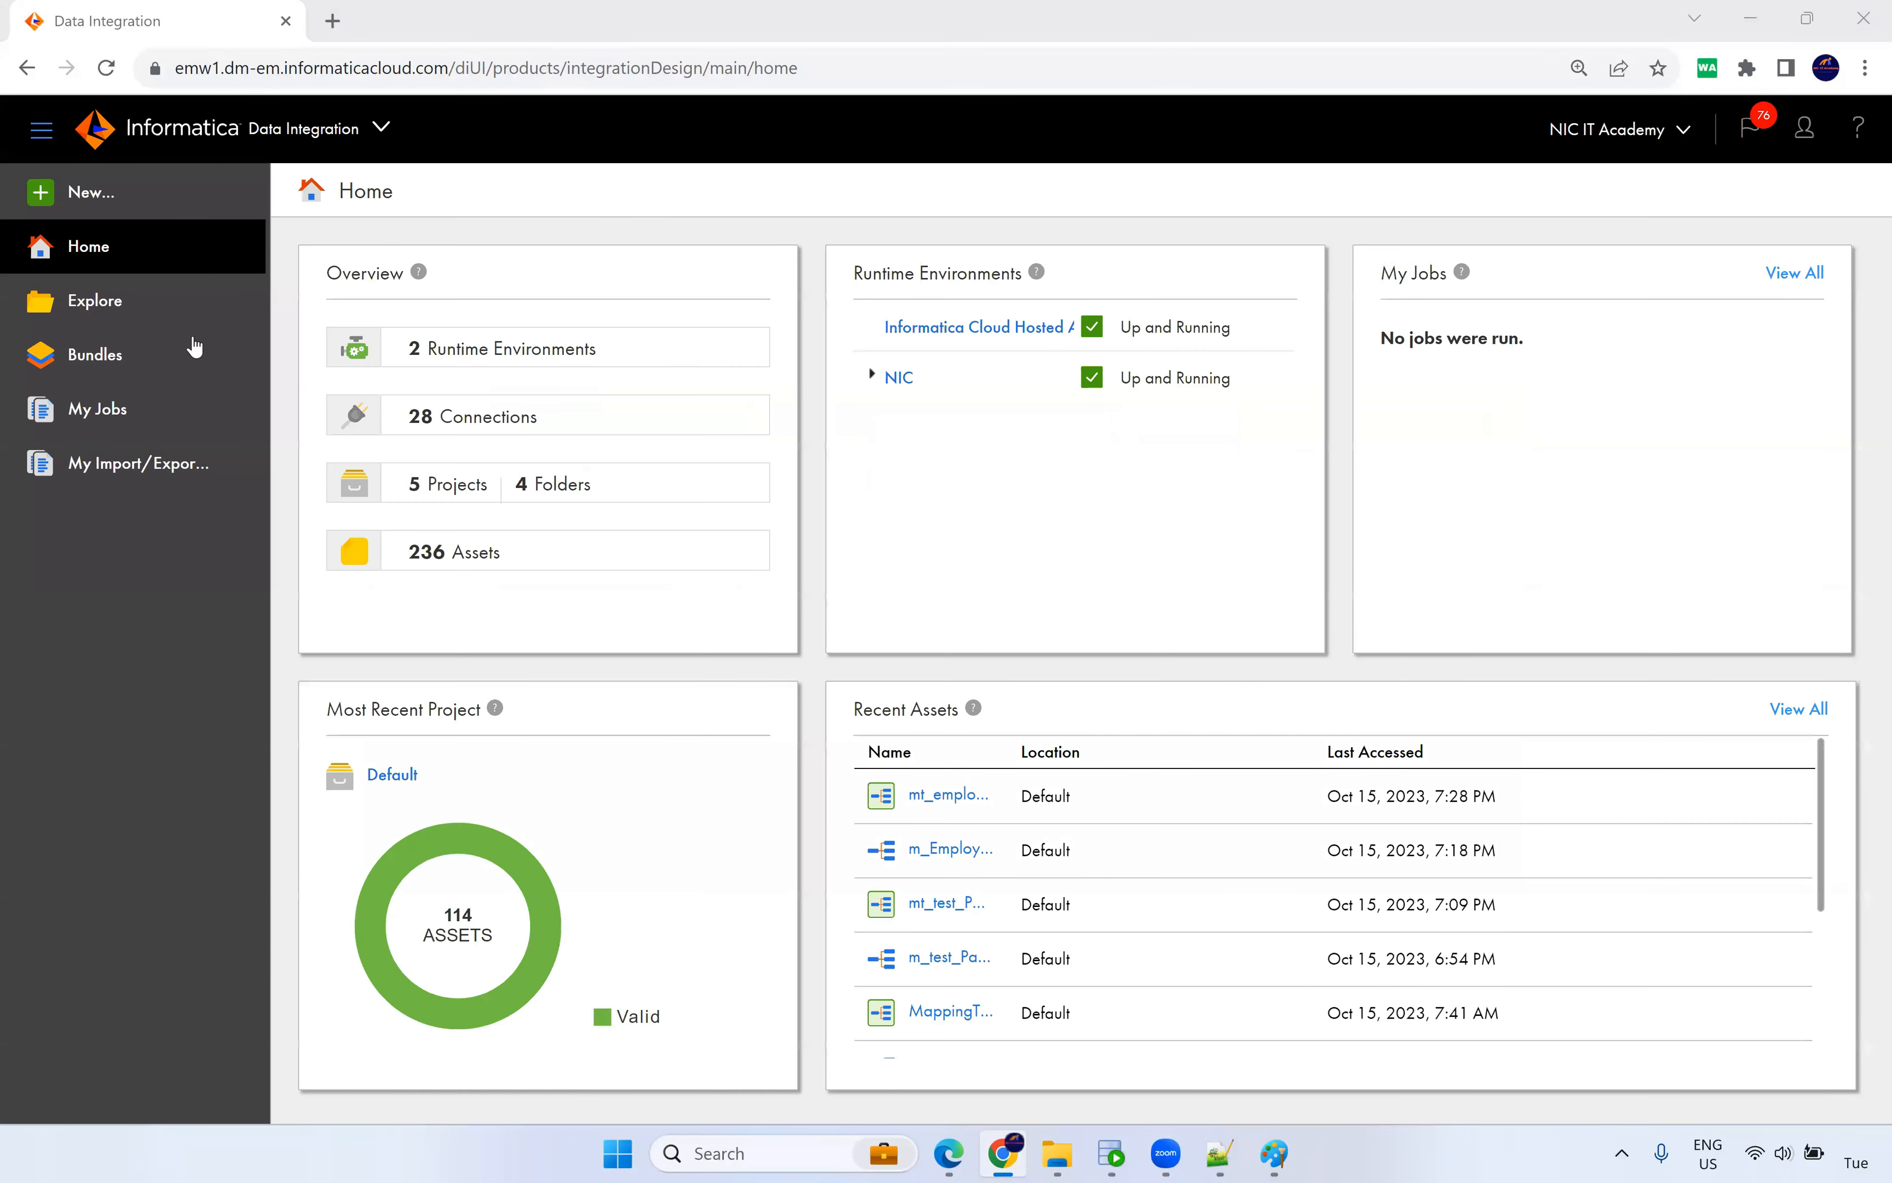
left_click(102, 205)
left_click(466, 458)
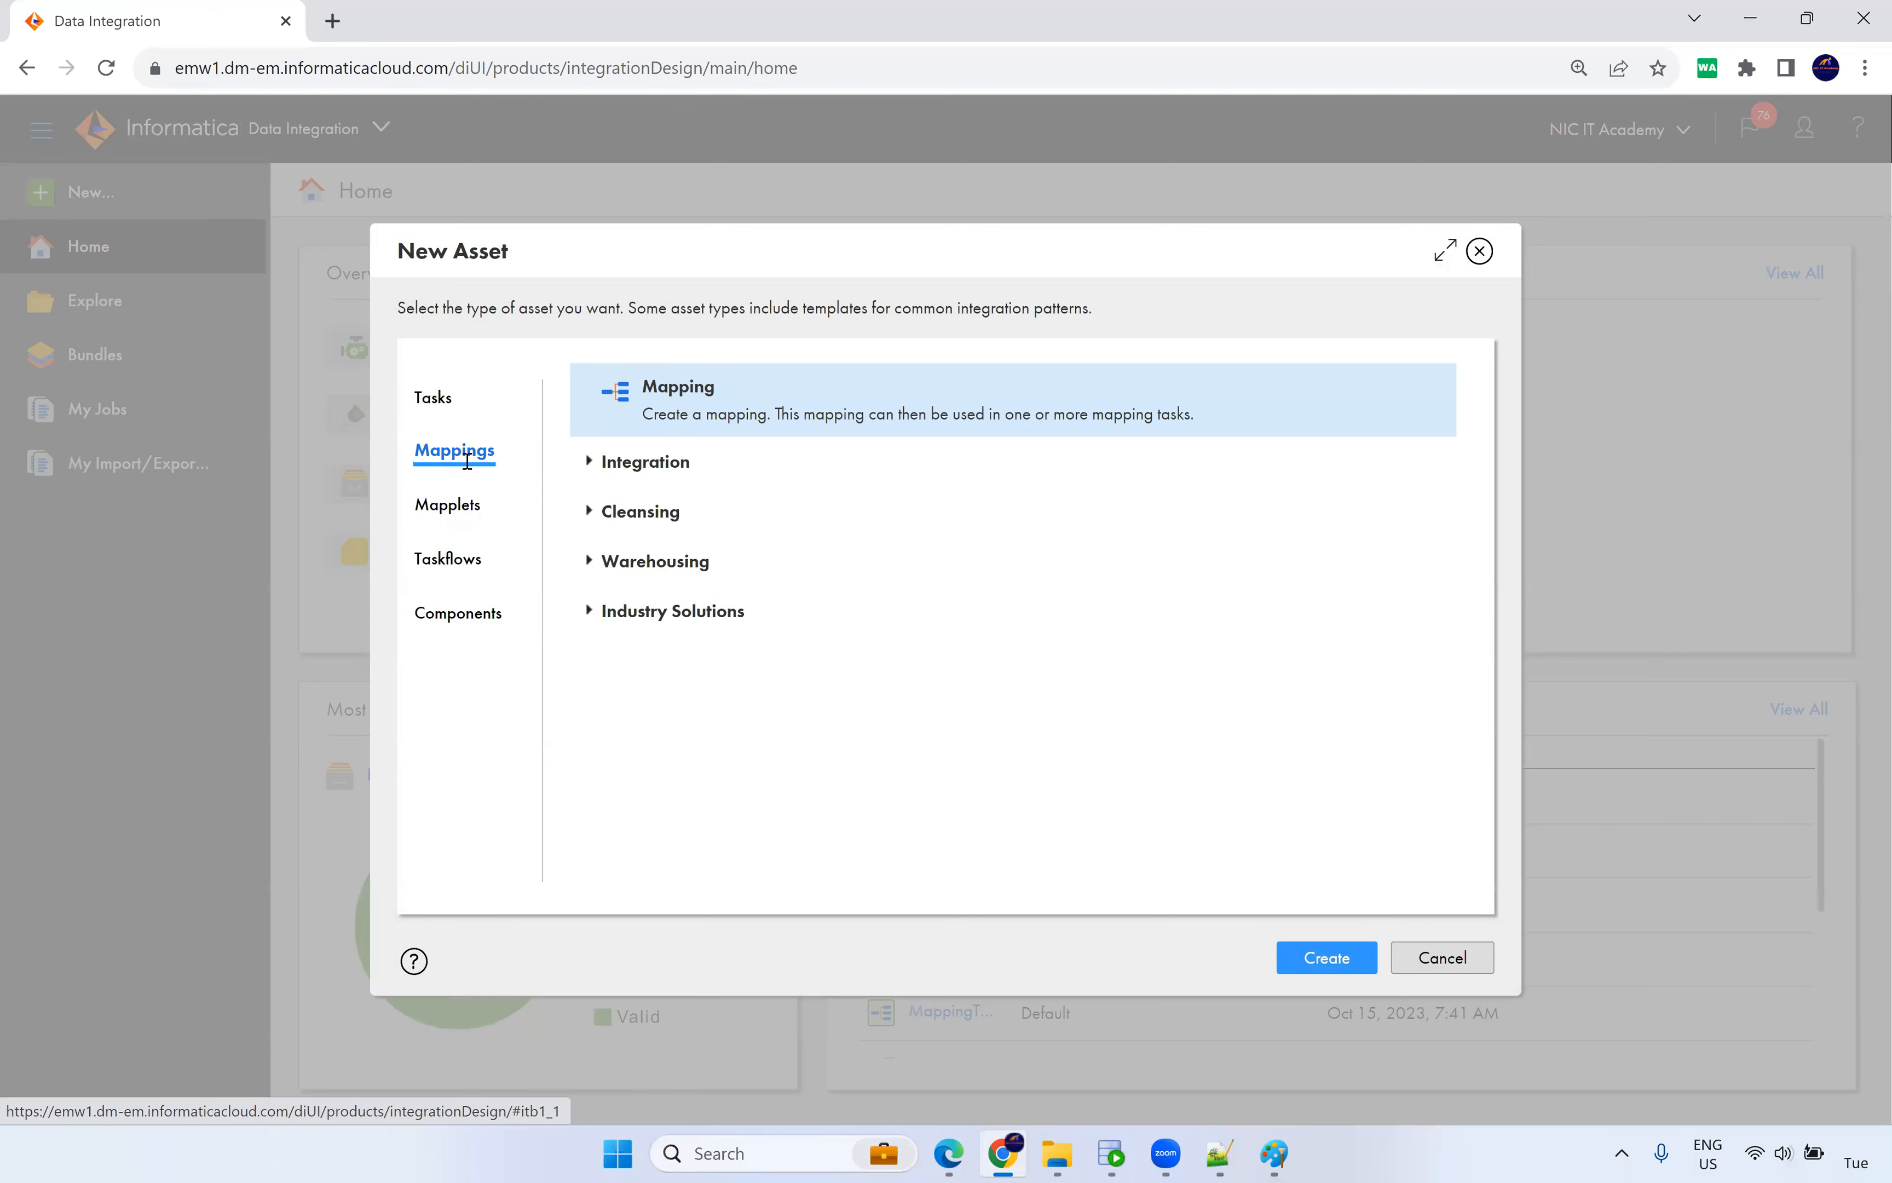
left_click(1325, 964)
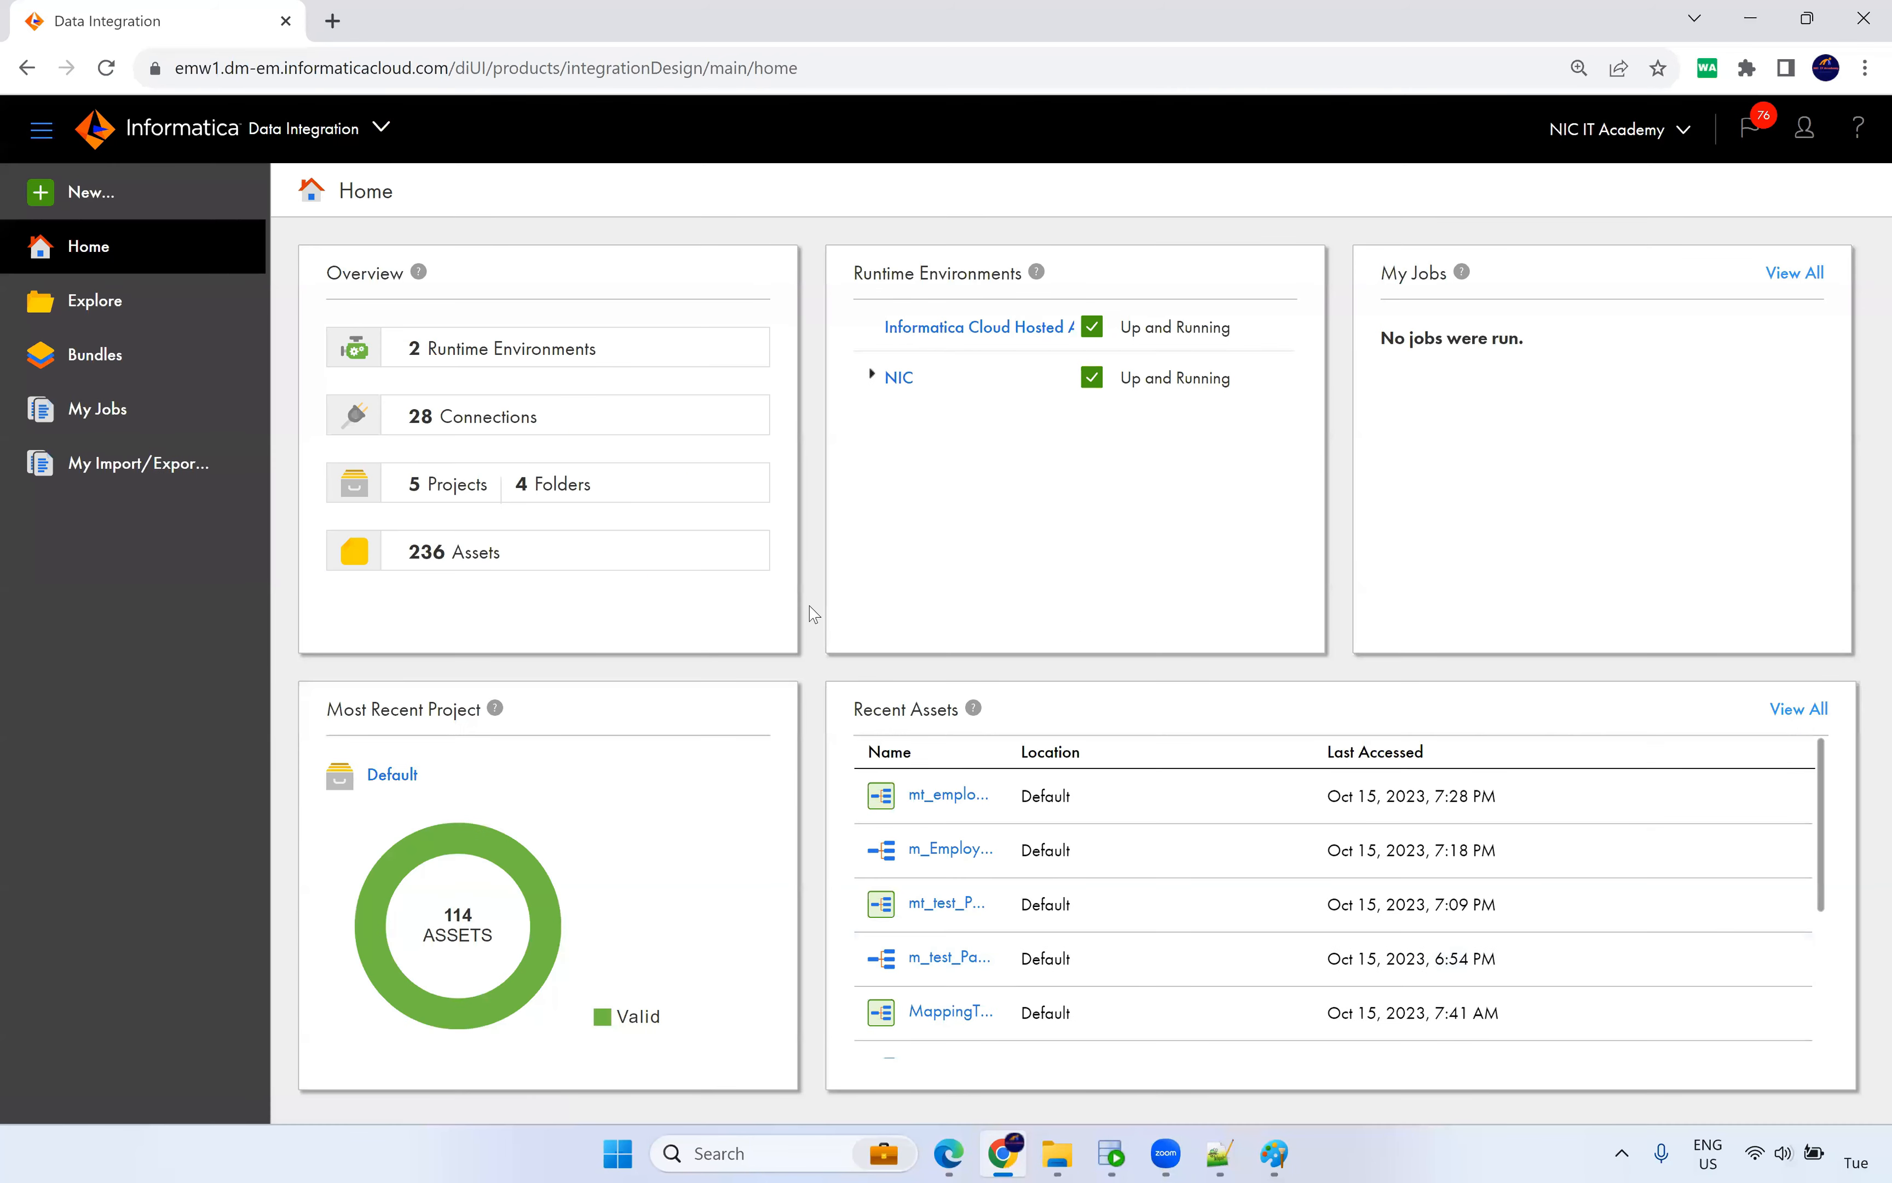
type("m_SC")
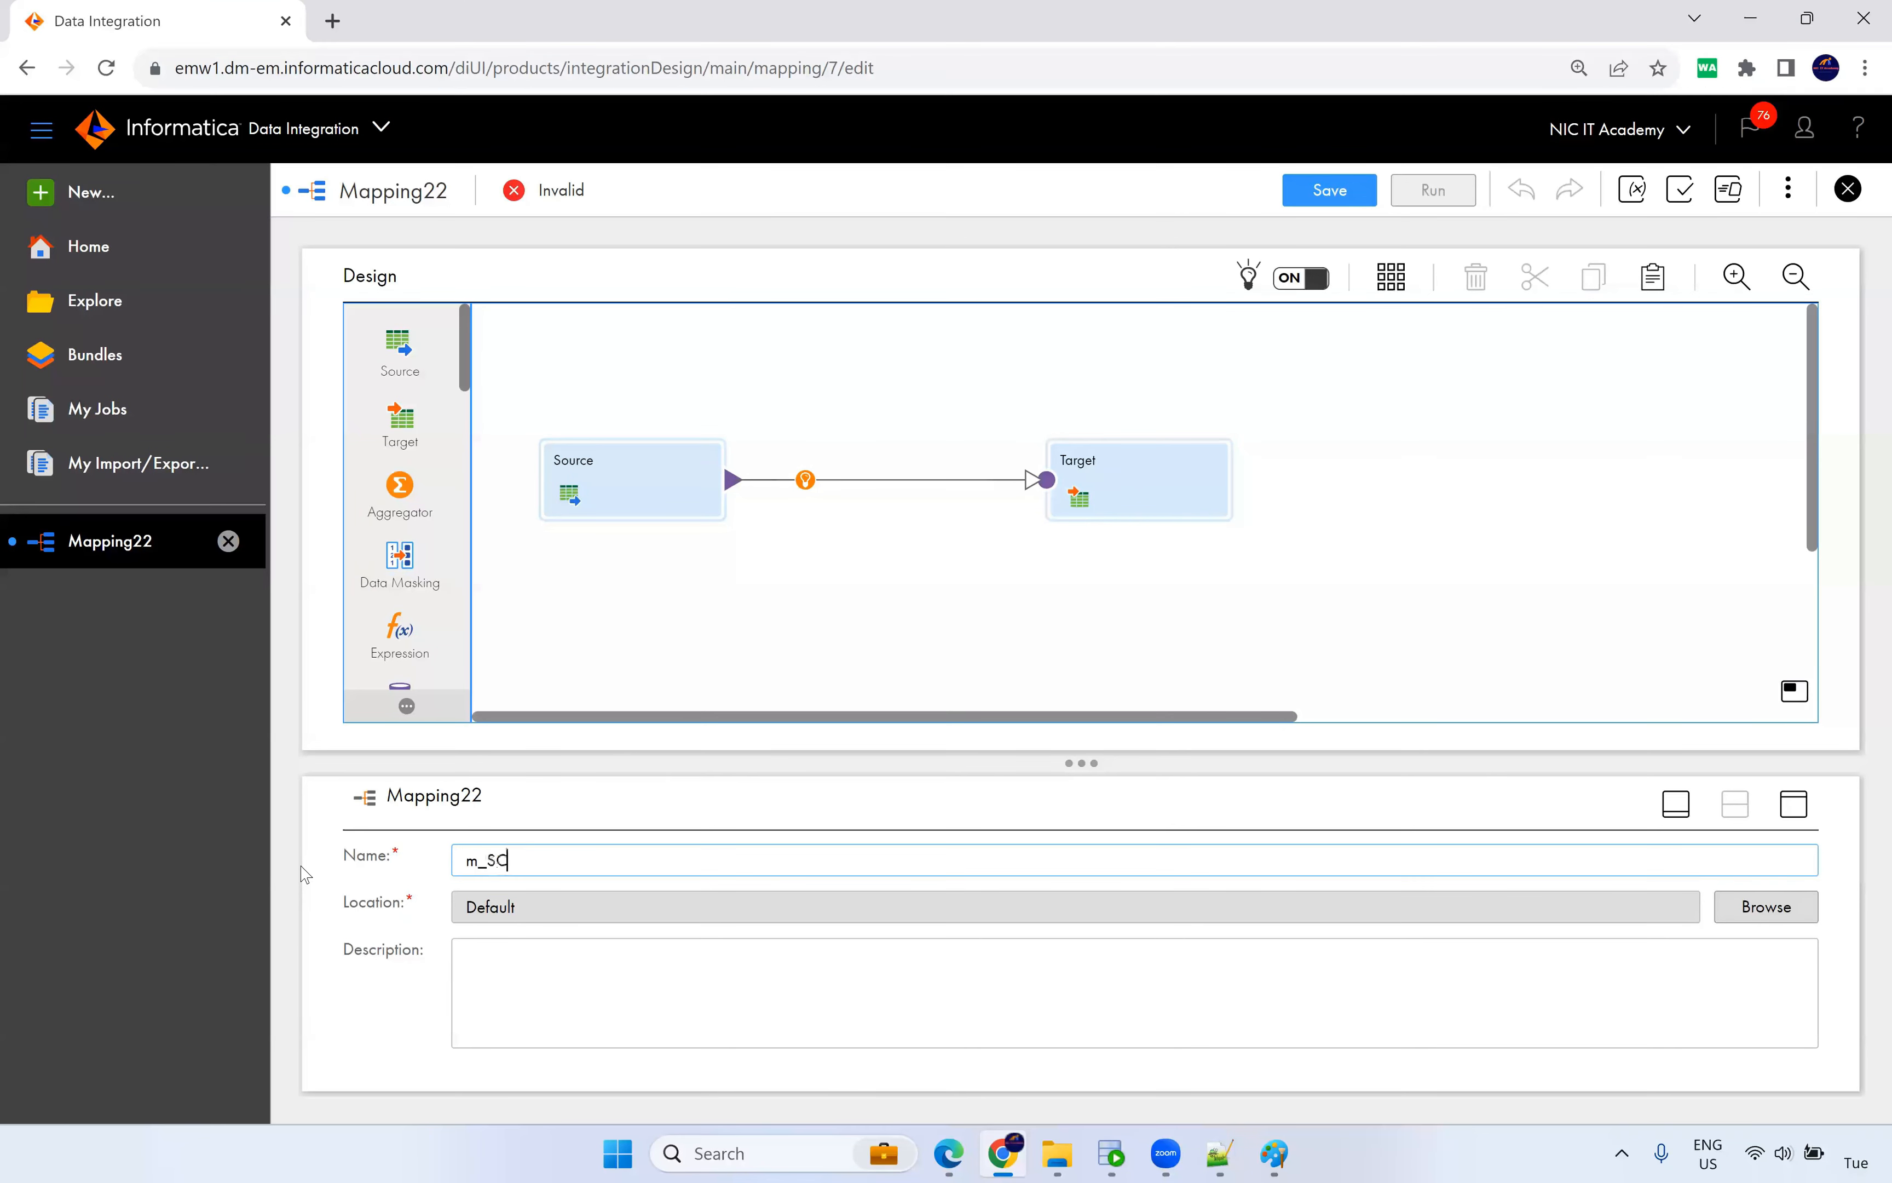
type("D_Type2_Dyn")
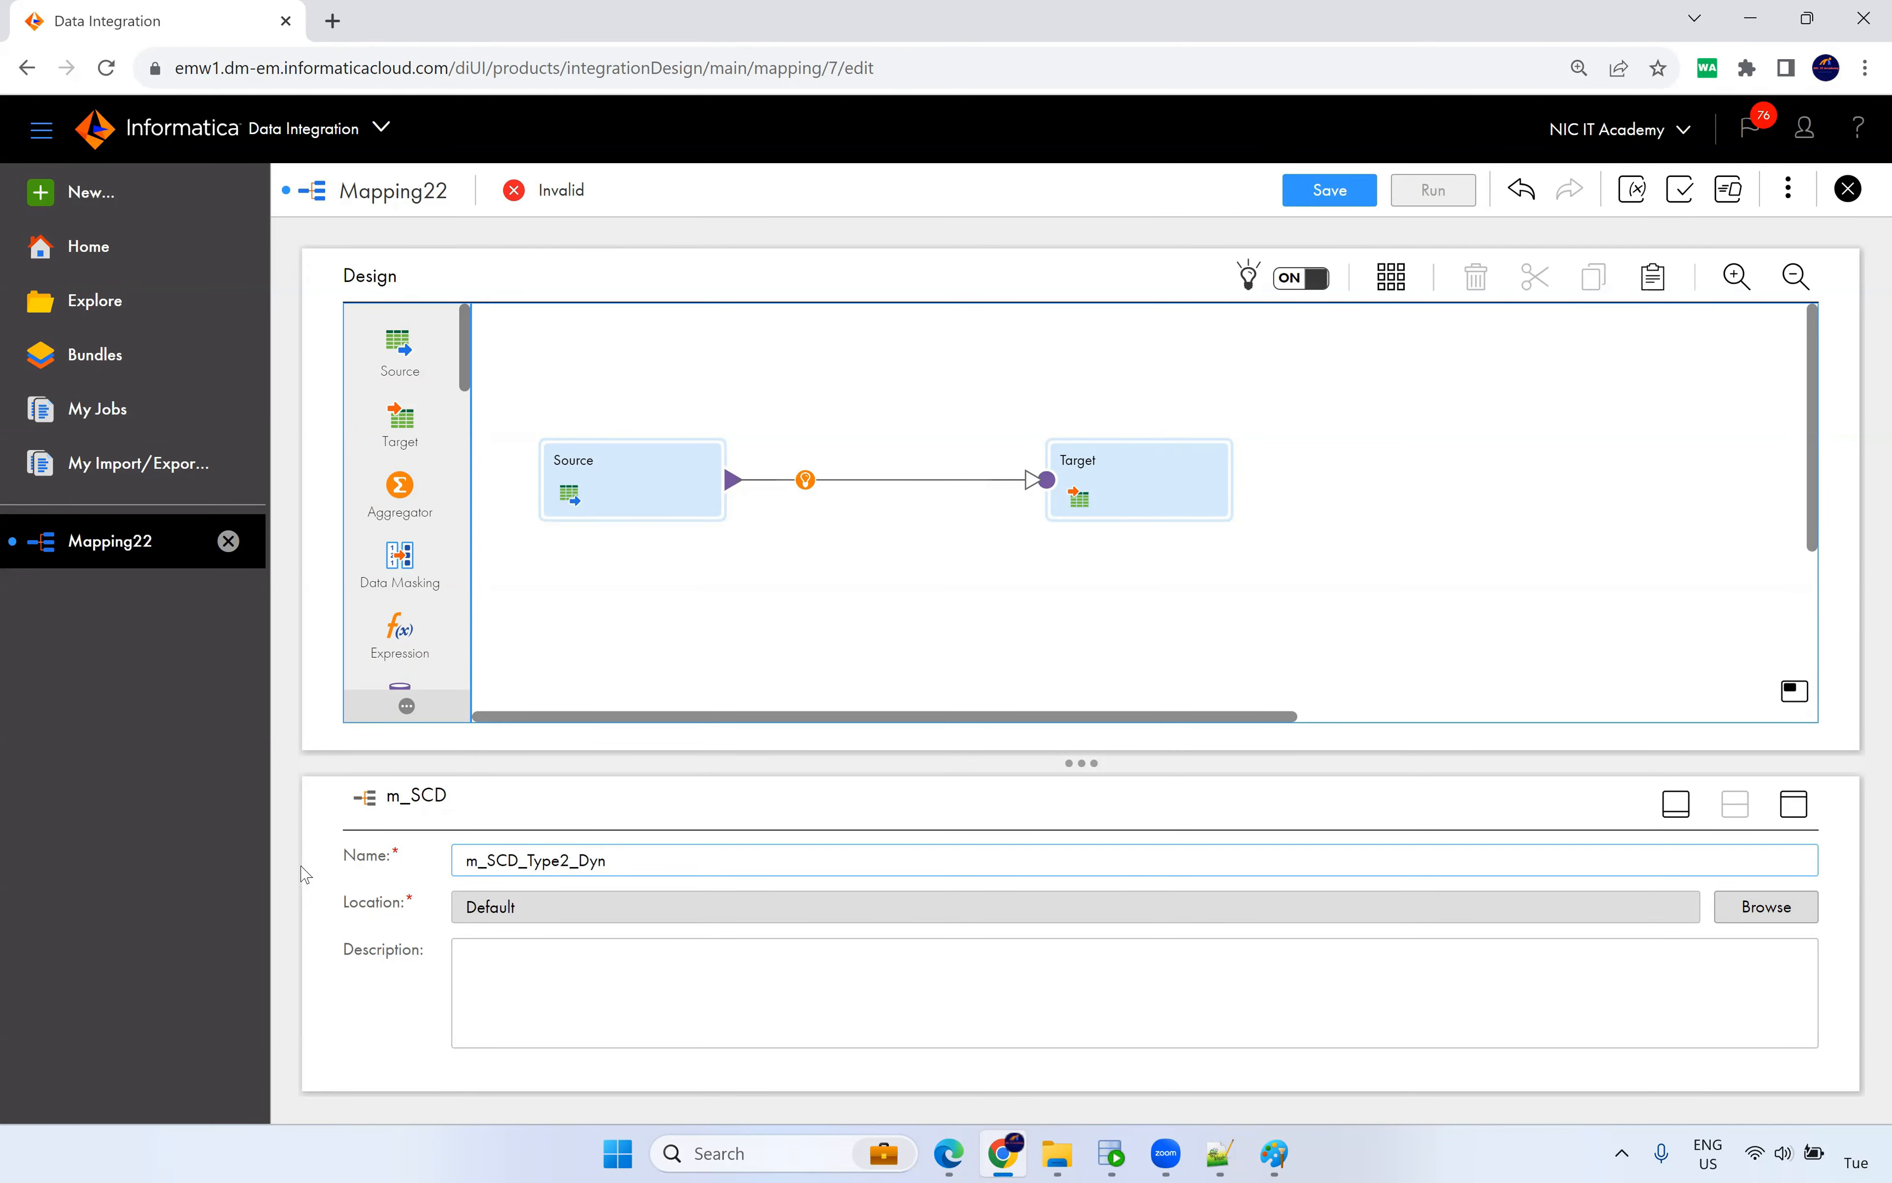
Set the Source's connection to the Orcl_Src Oracle connection.
left_click(617, 506)
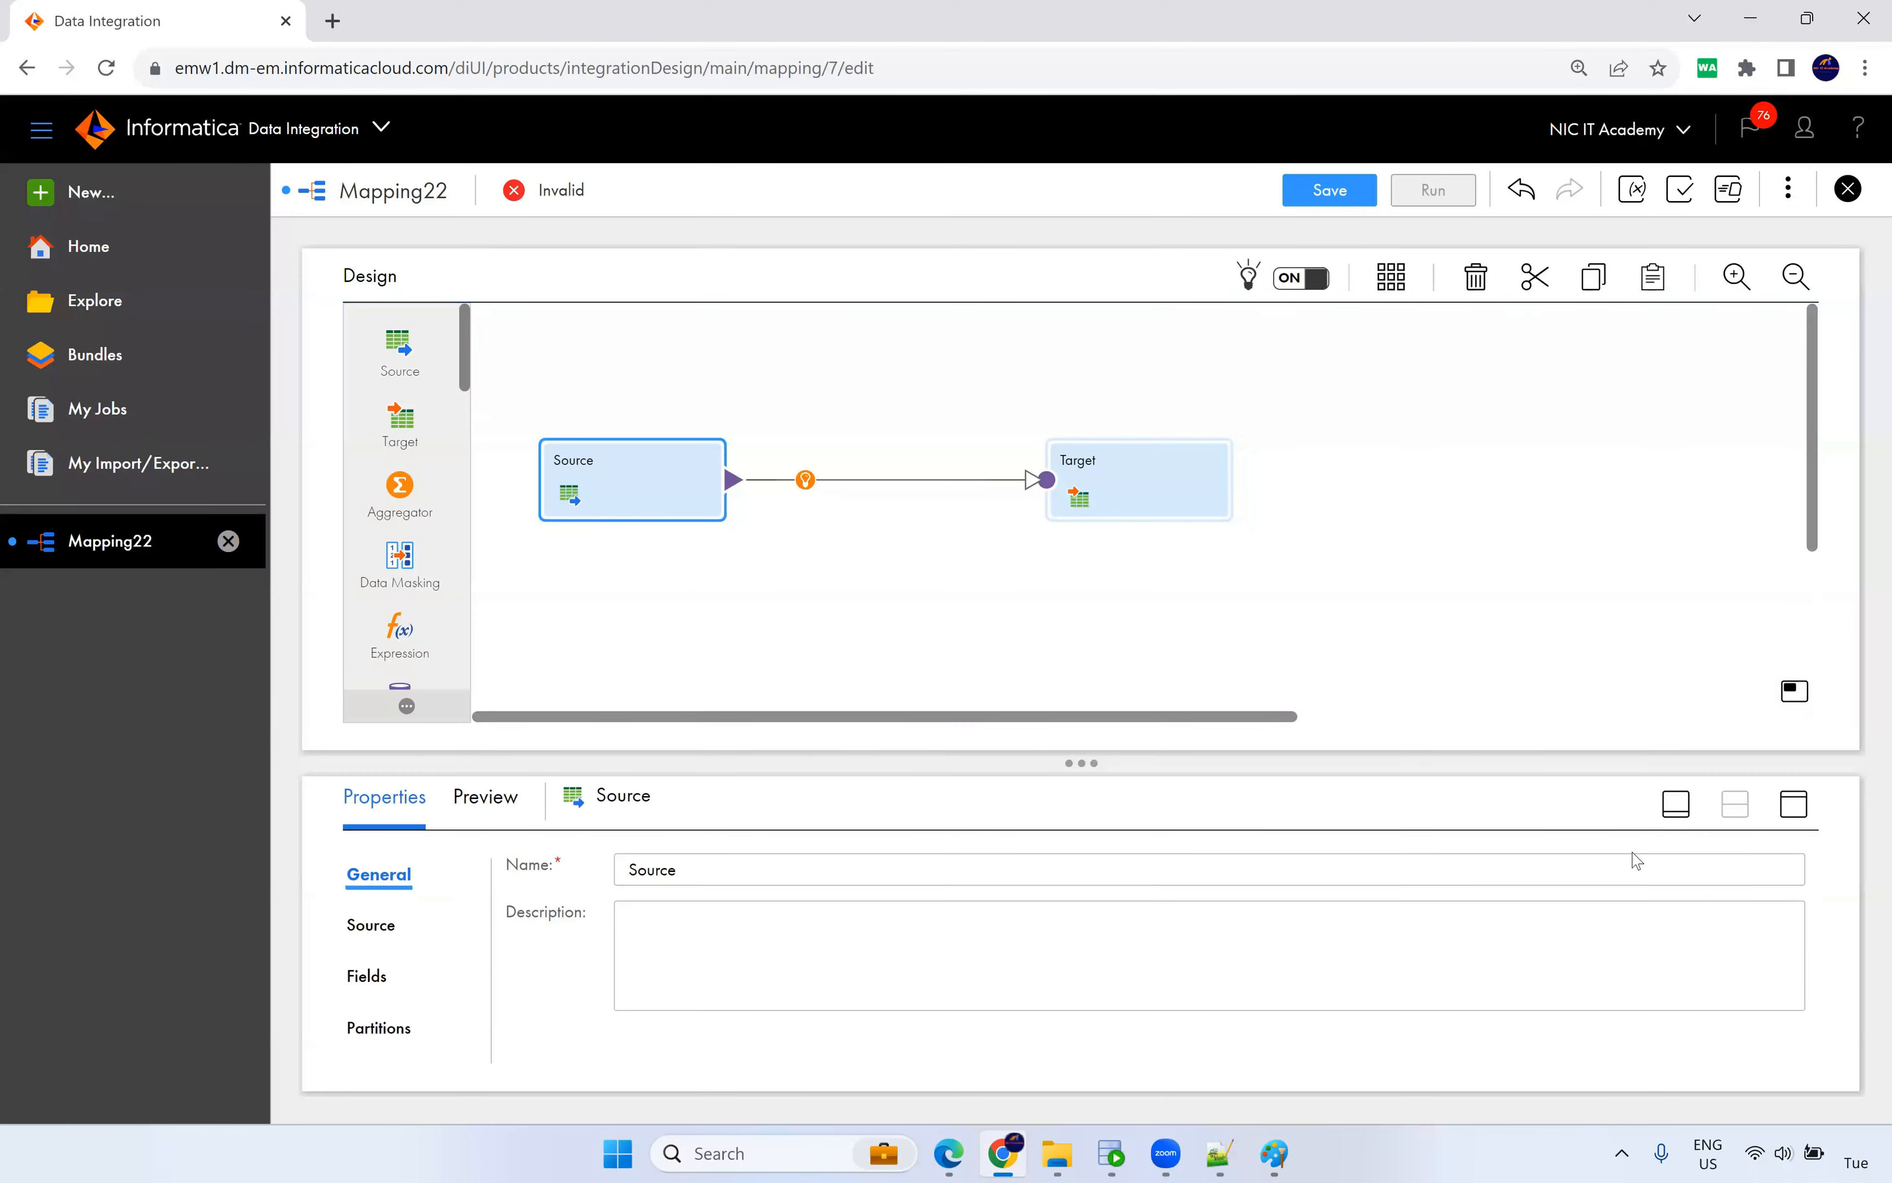
left_click(1794, 803)
left_click(373, 396)
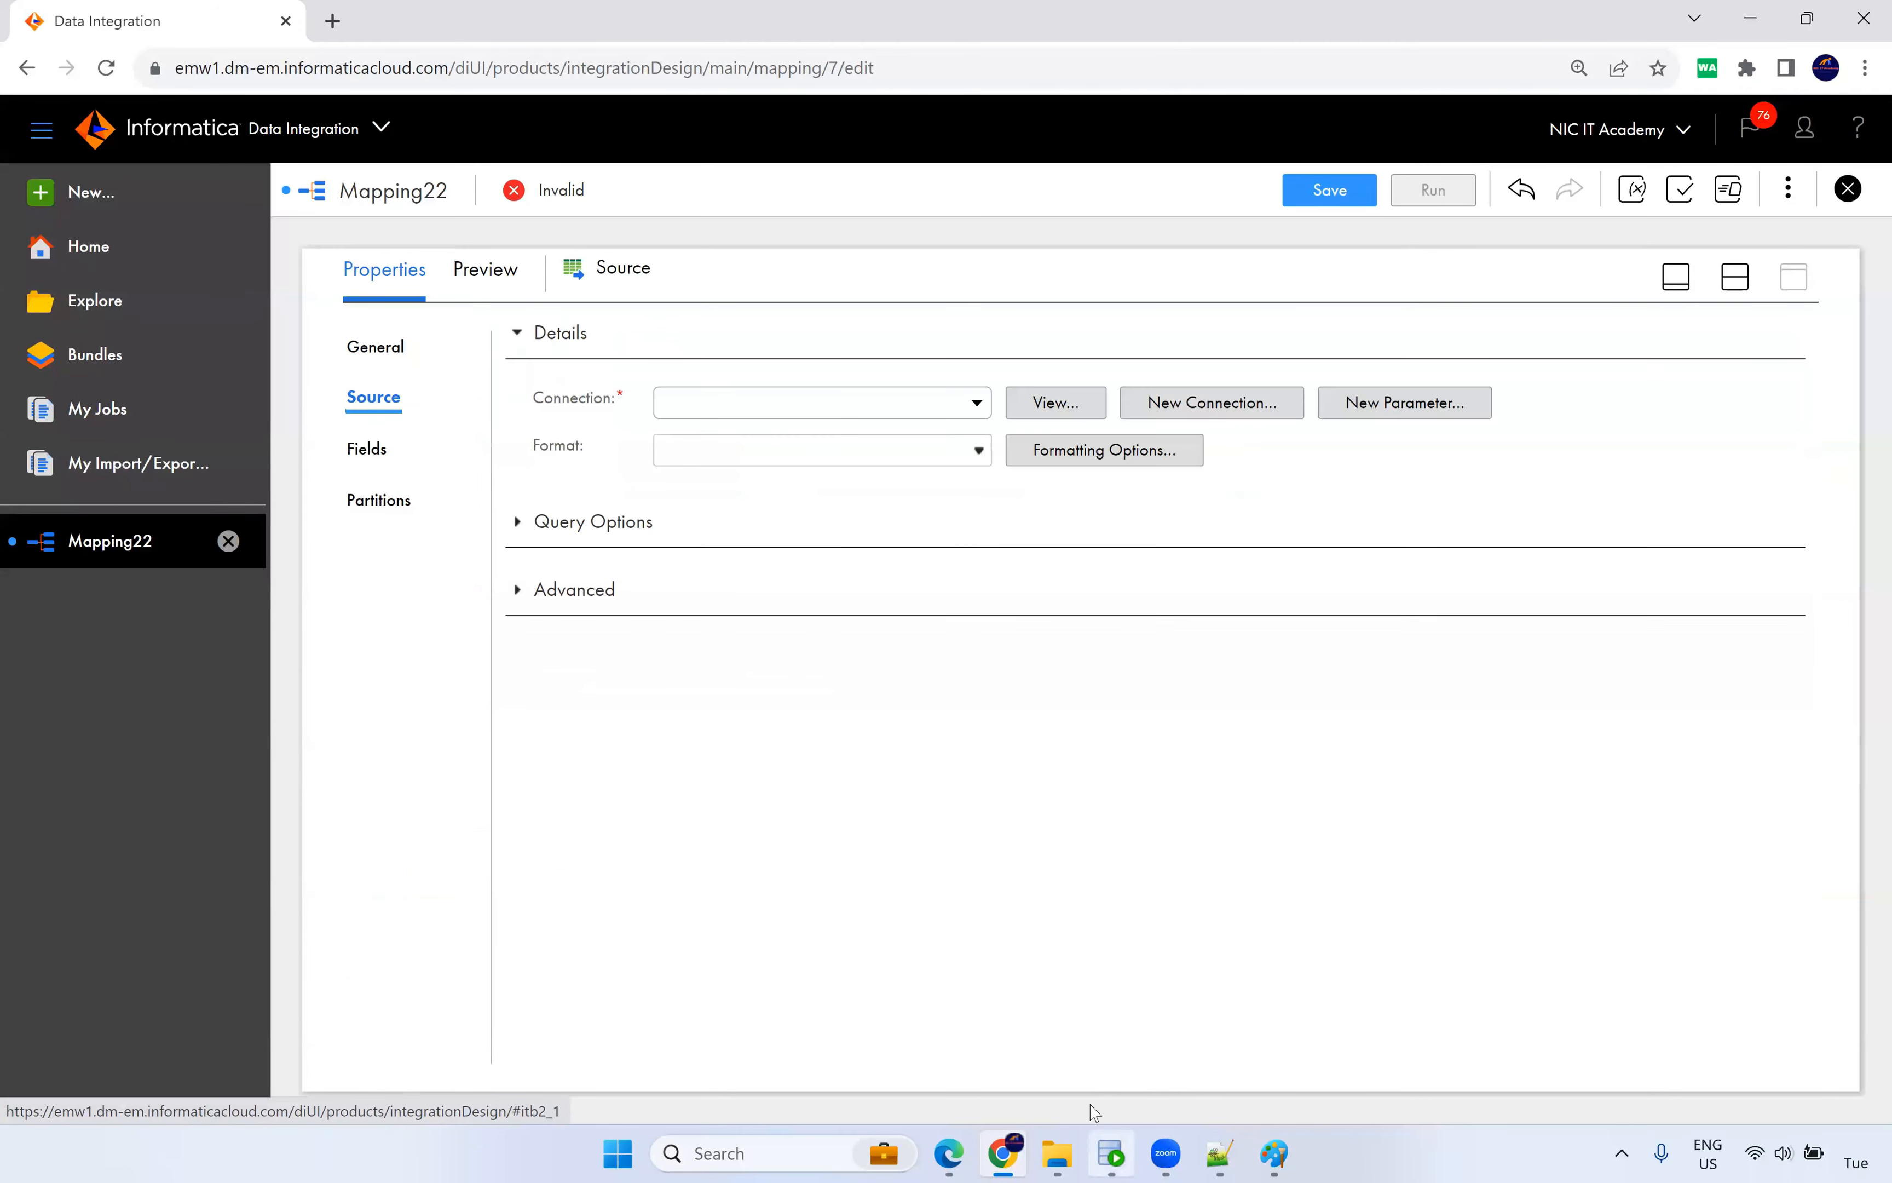
left_click(817, 403)
scroll(796, 623, "down", 5)
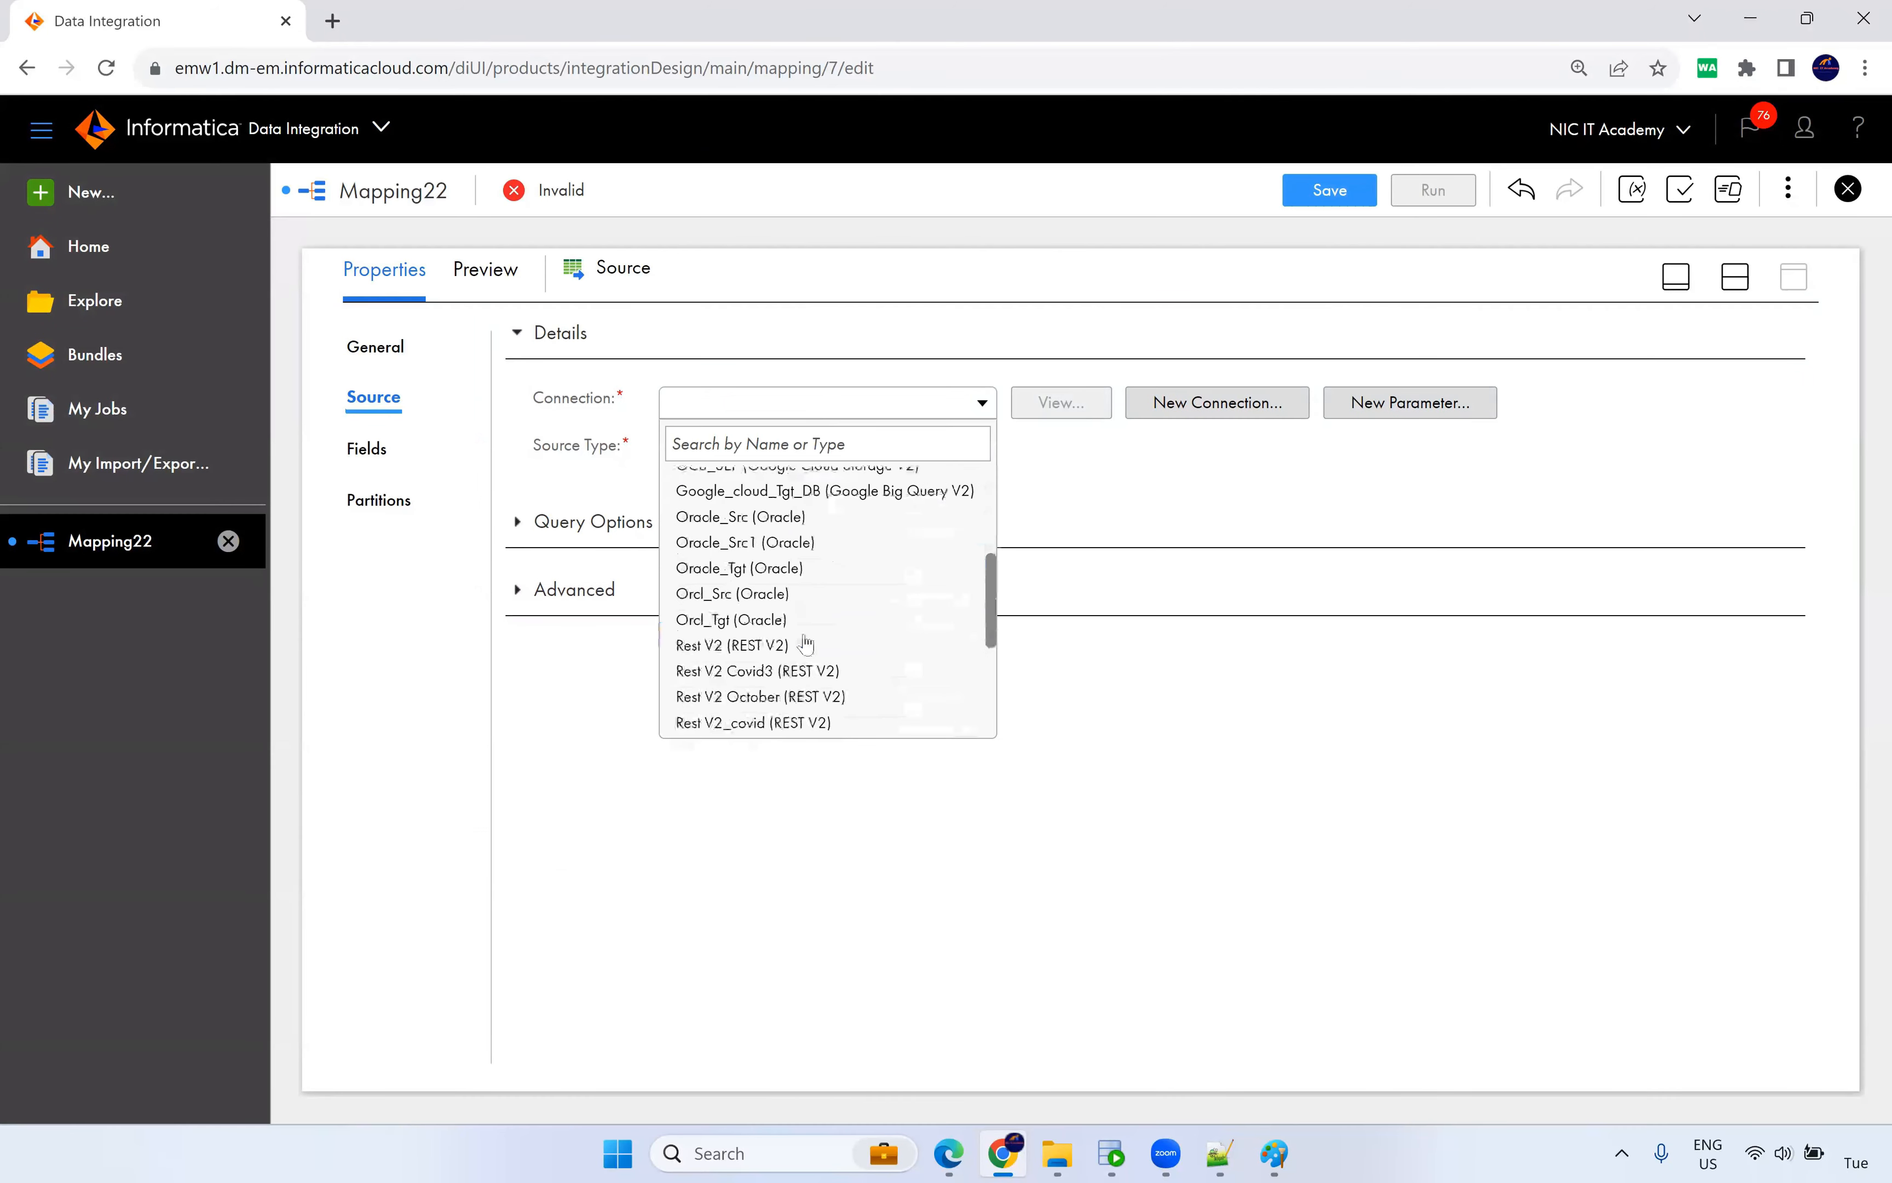
left_click(743, 595)
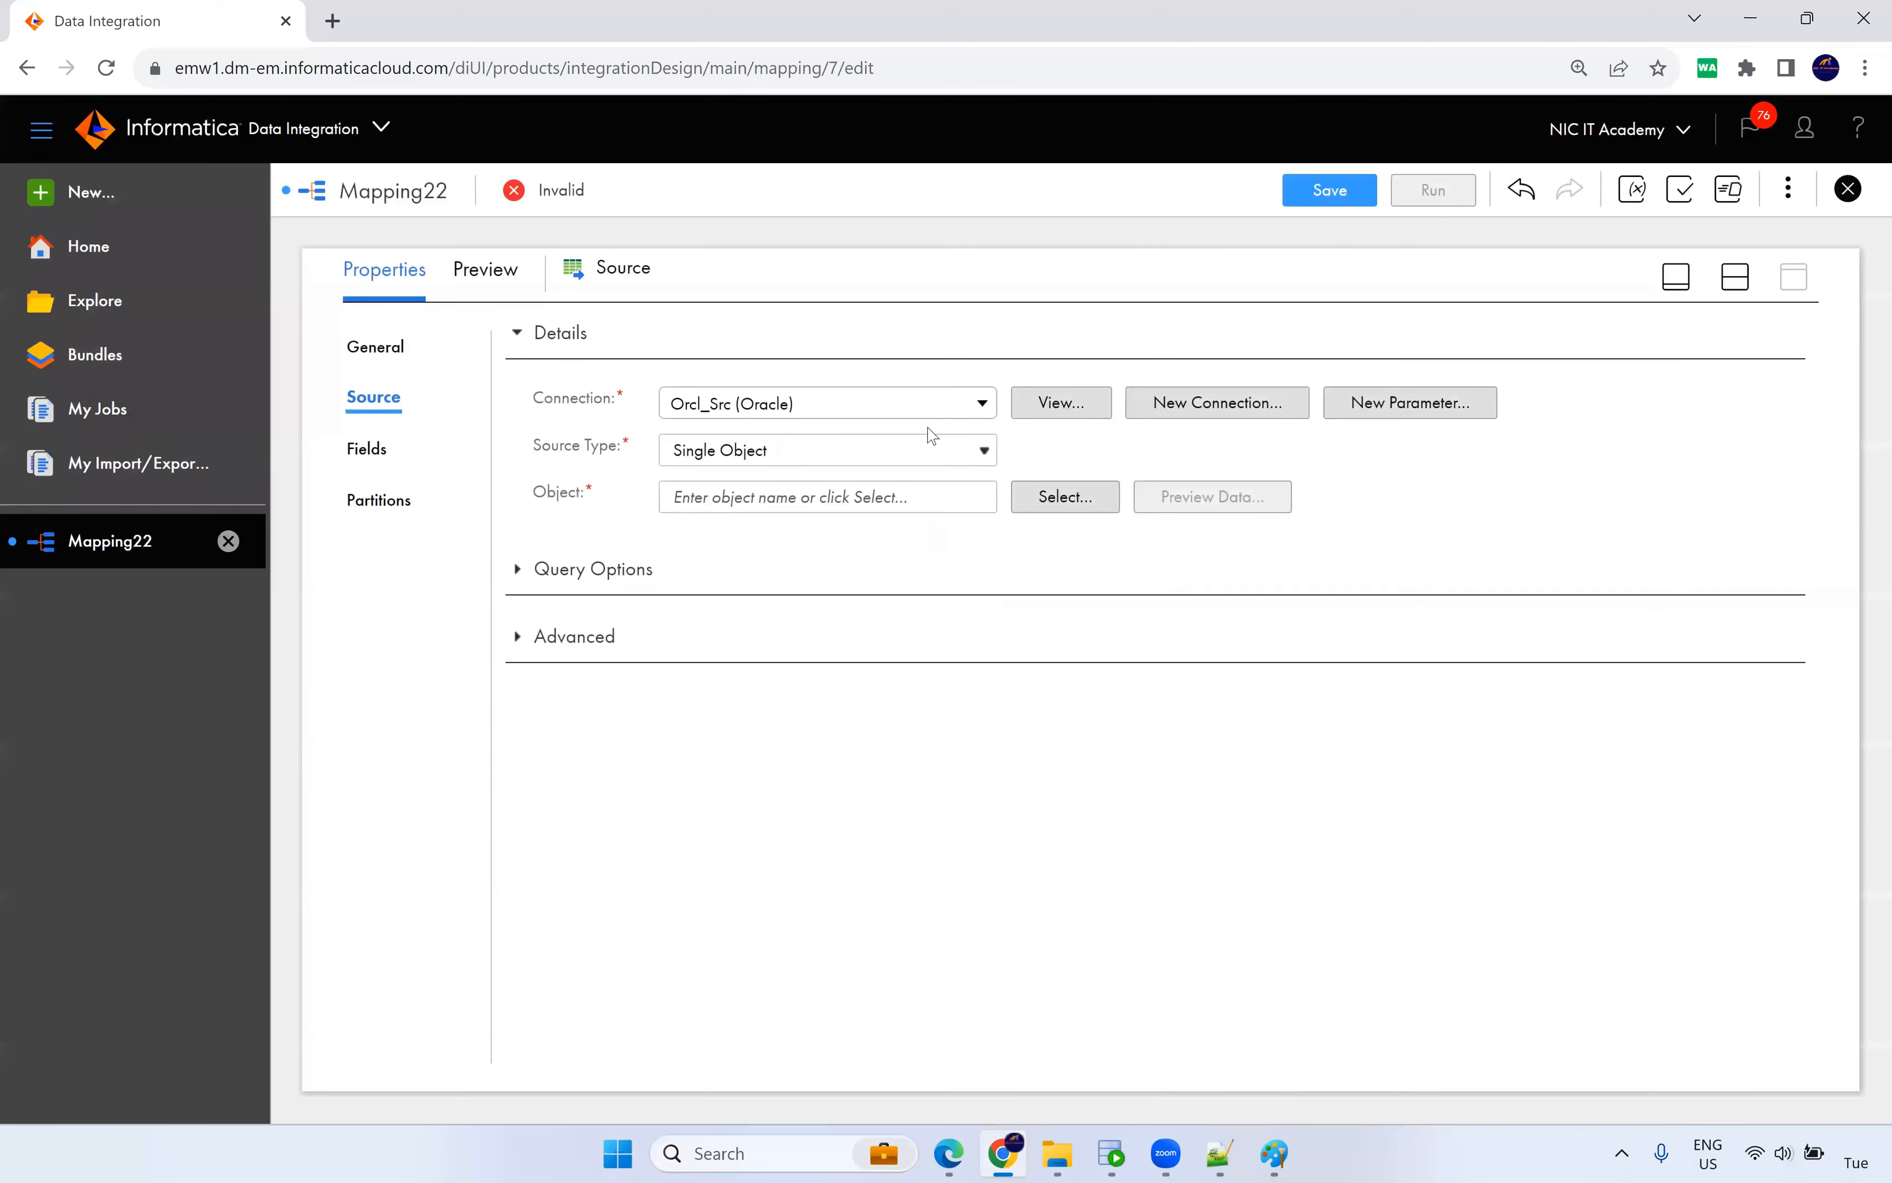
Choose S_CUSTOMER_DYN as the Source object, replacing the initially picked EMPLOYEES table.
left_click(1101, 504)
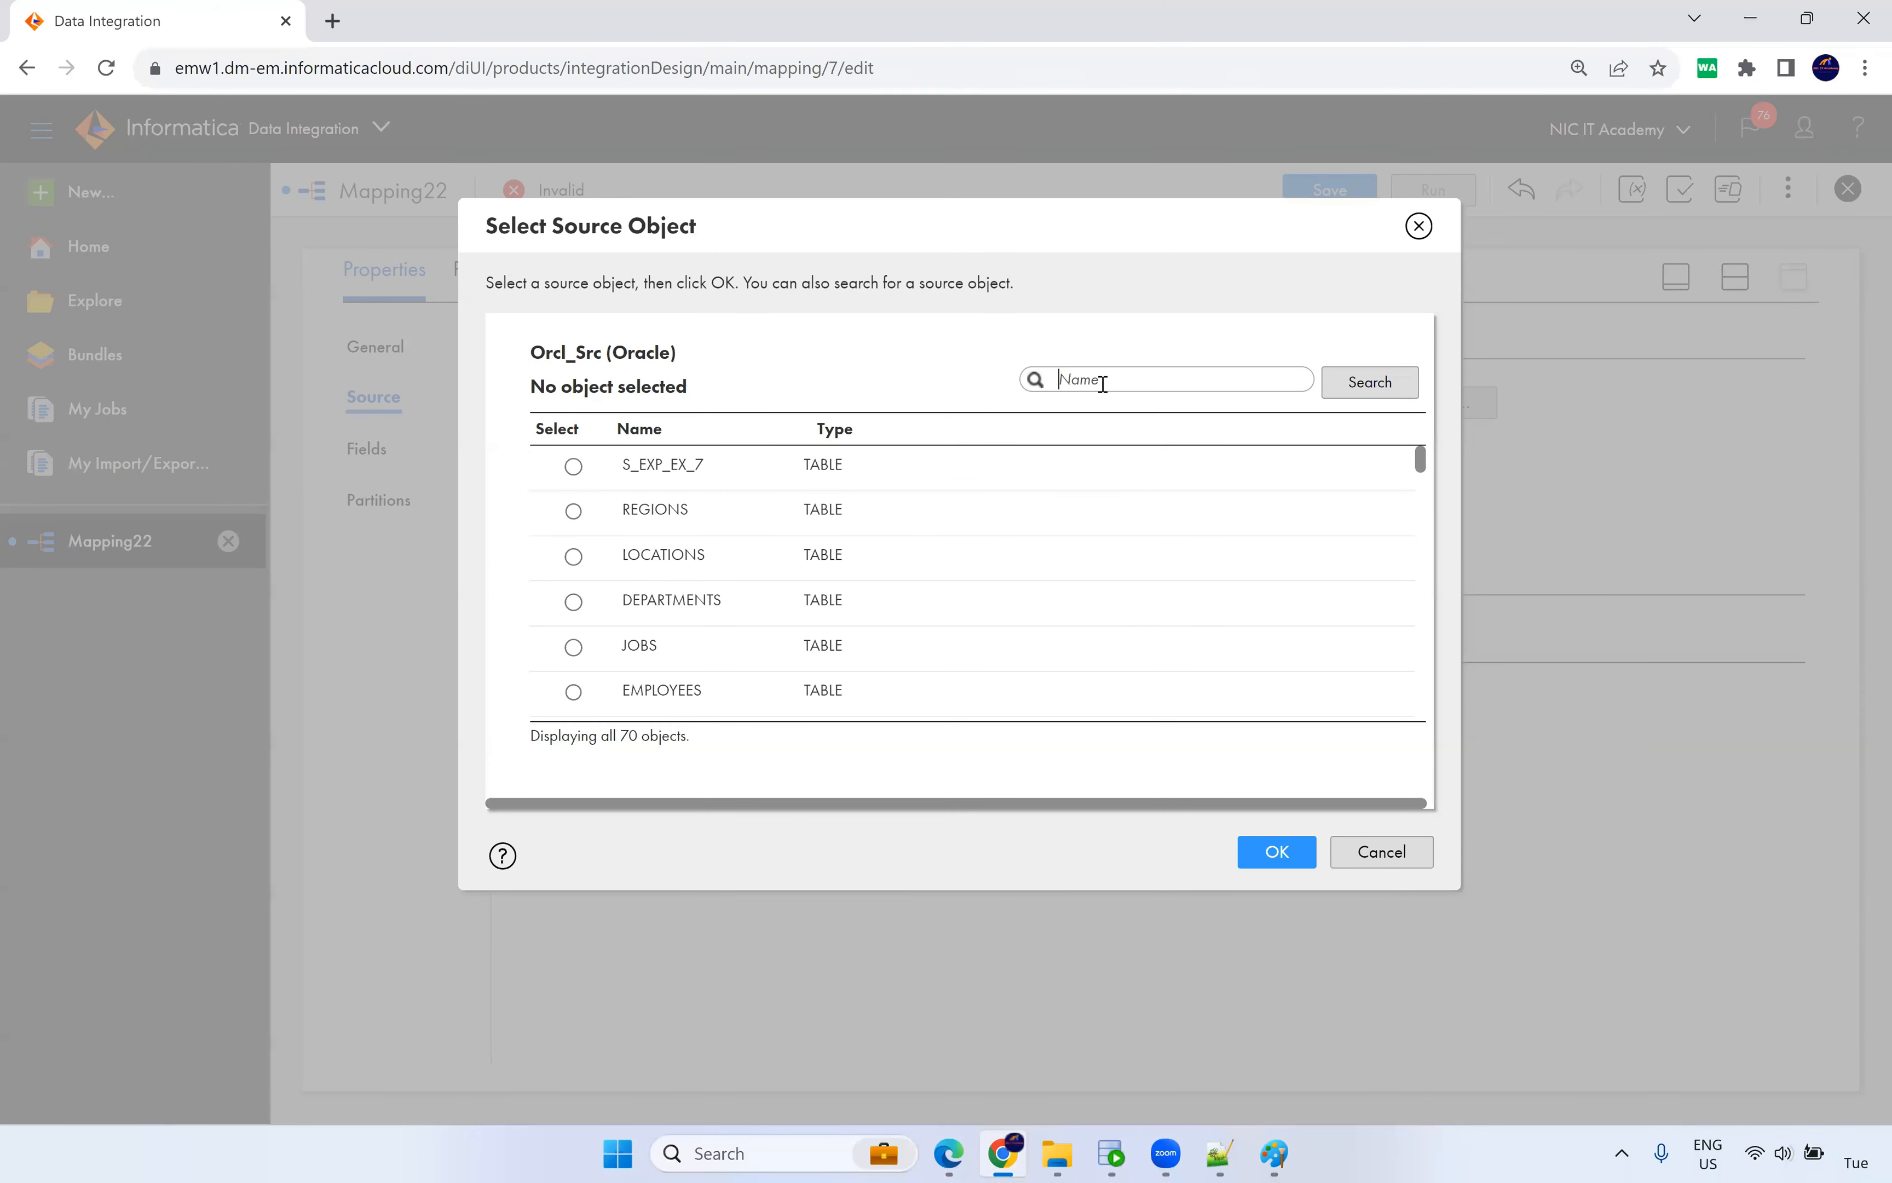
left_click(740, 692)
left_click(1277, 851)
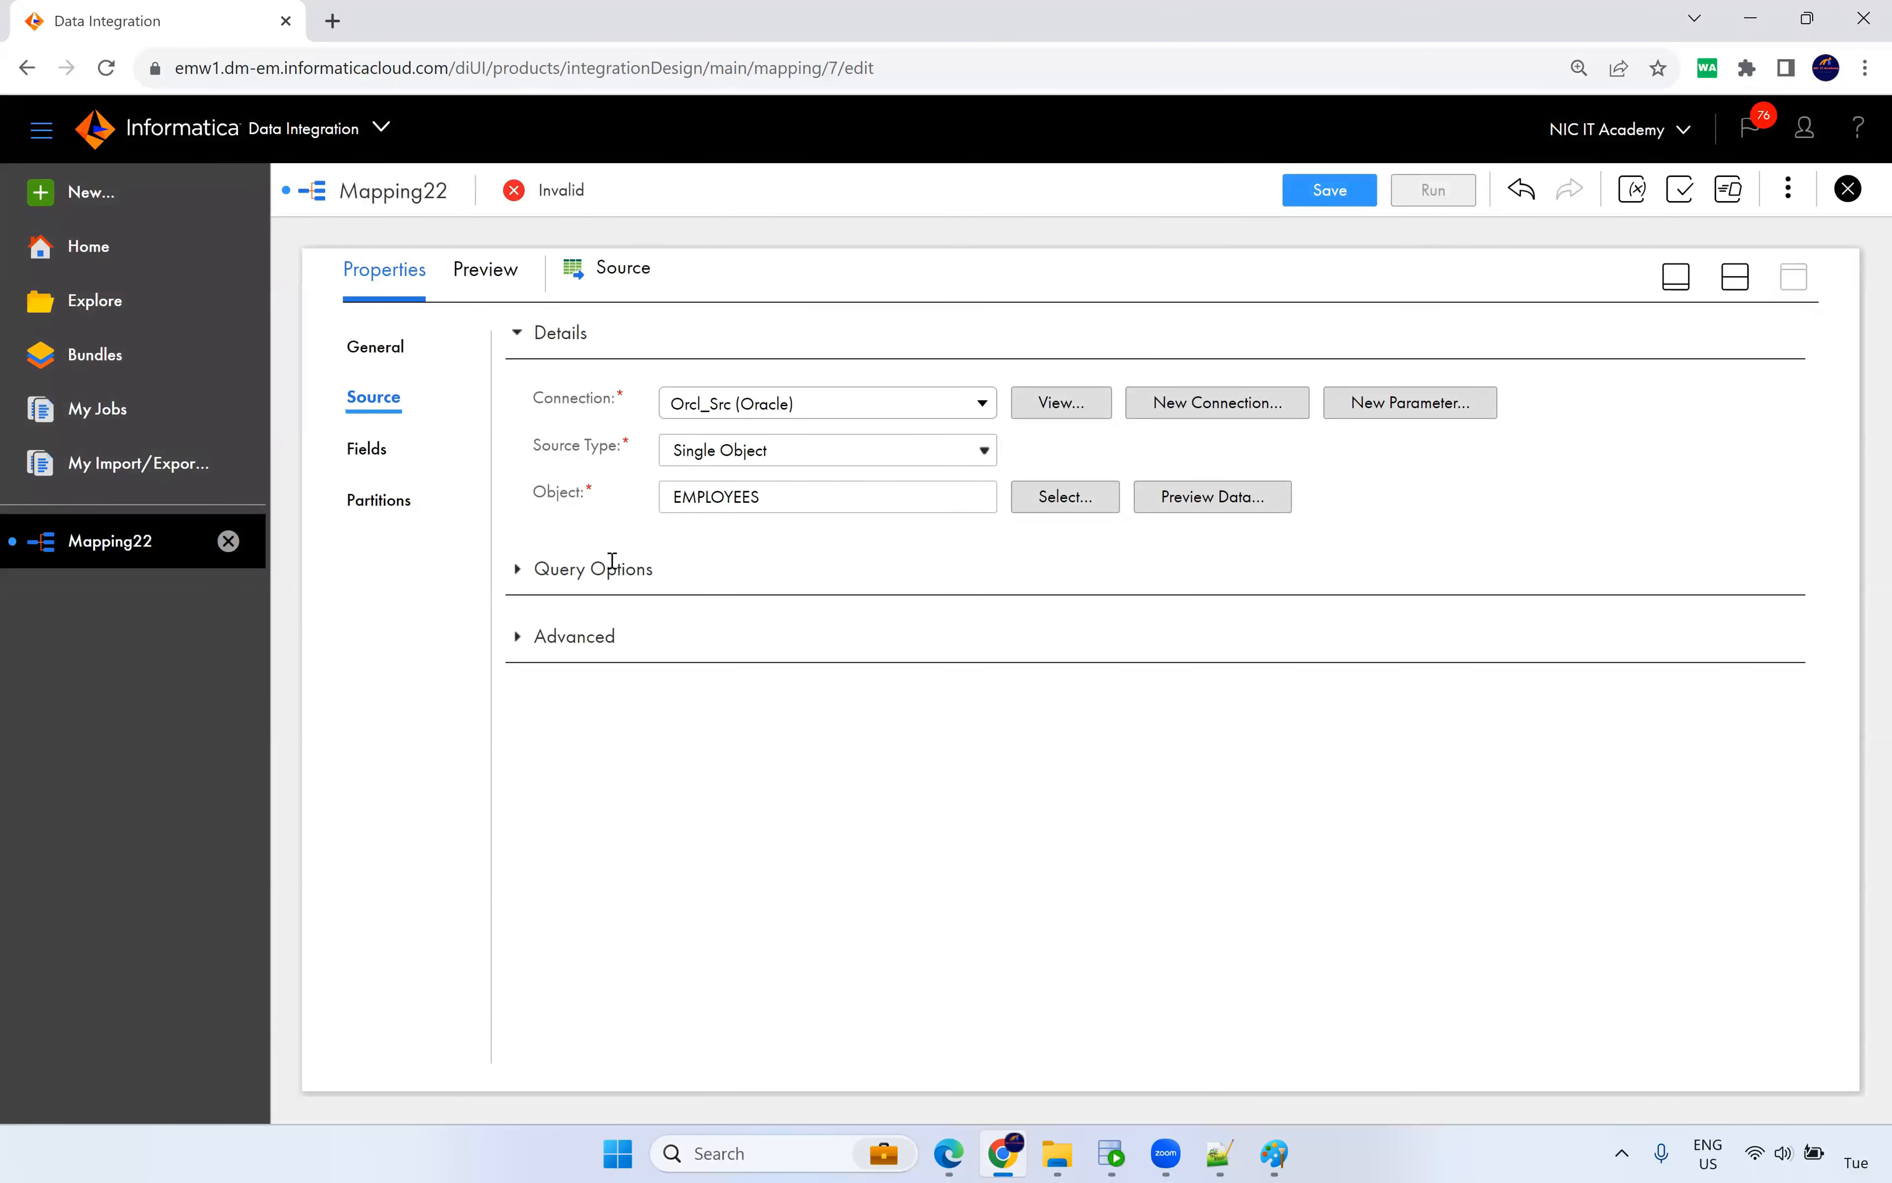
left_click(1735, 276)
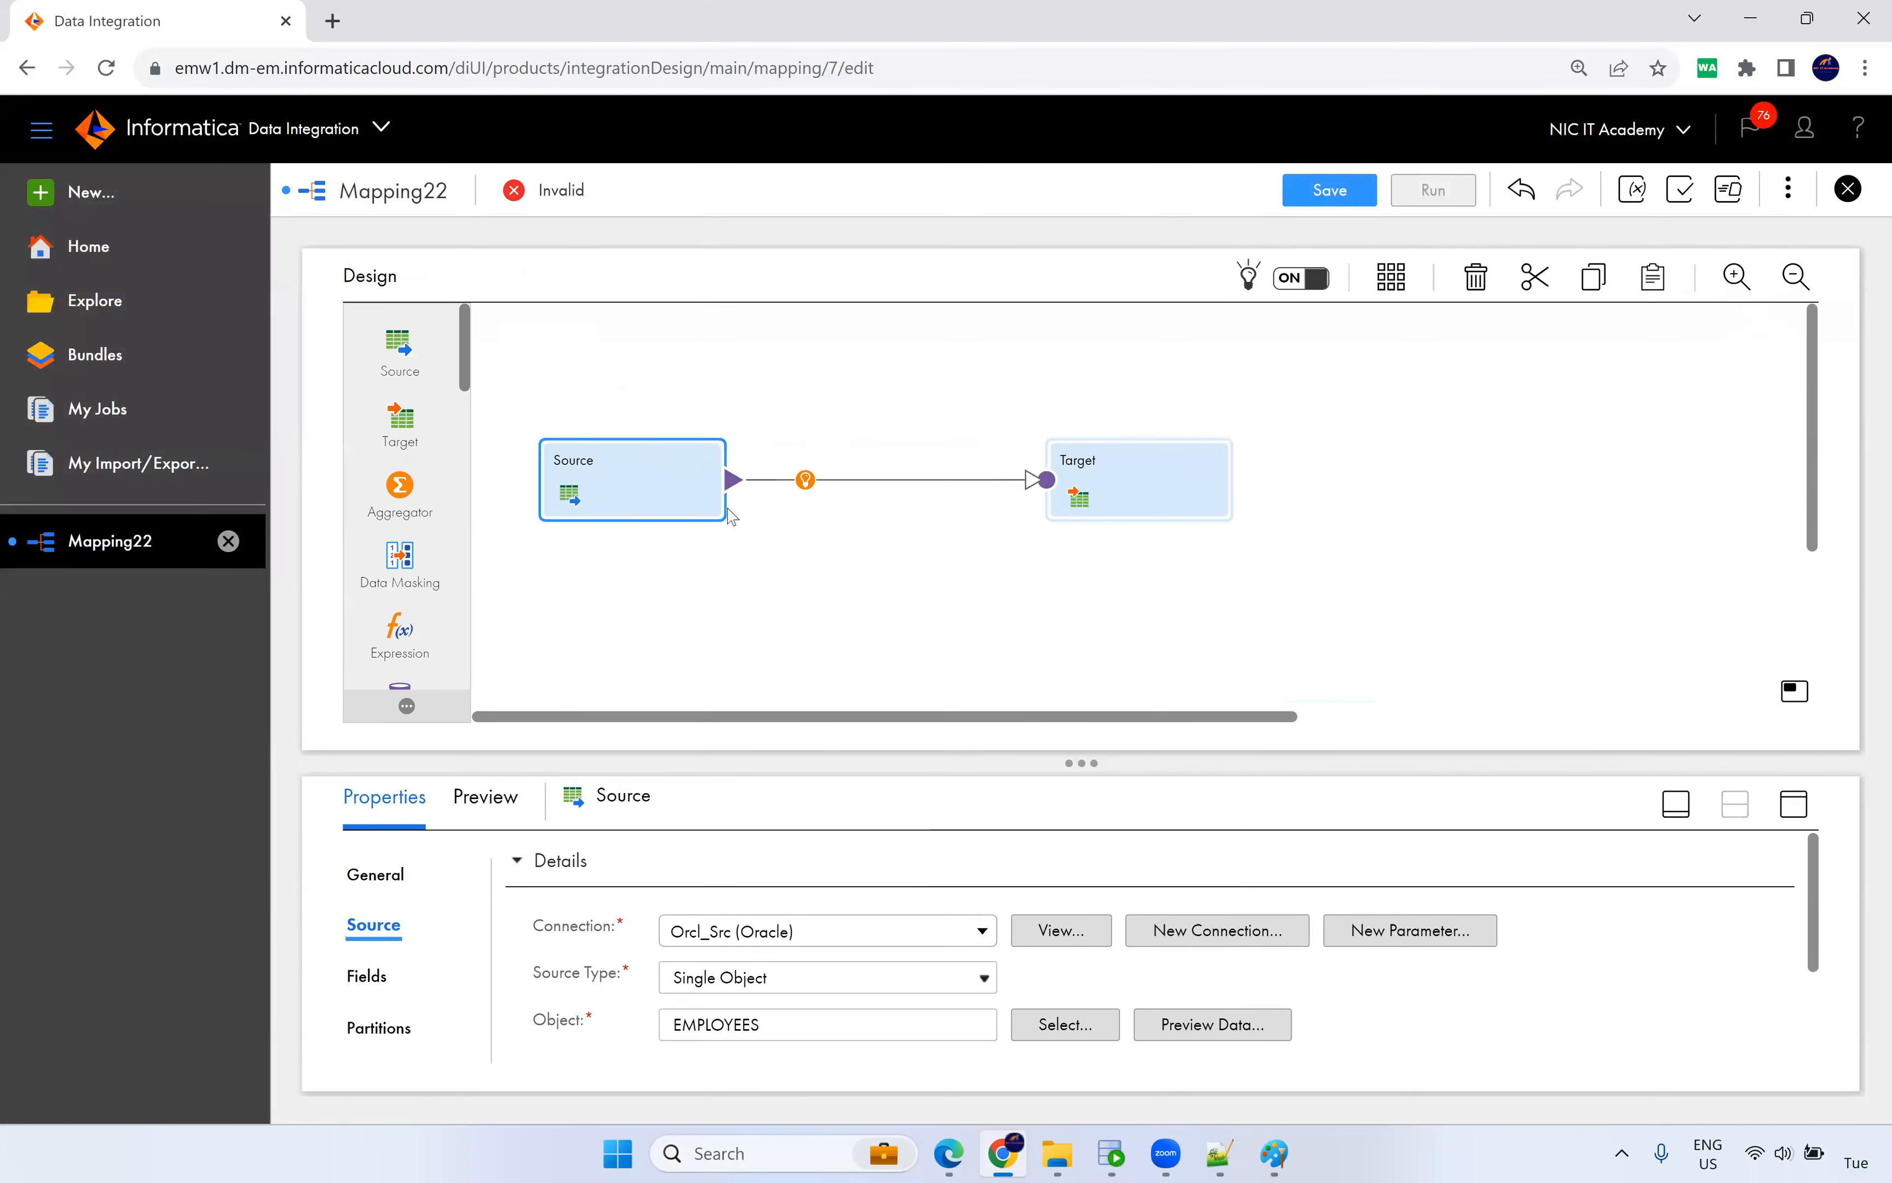
left_click_drag(672, 479, 669, 480)
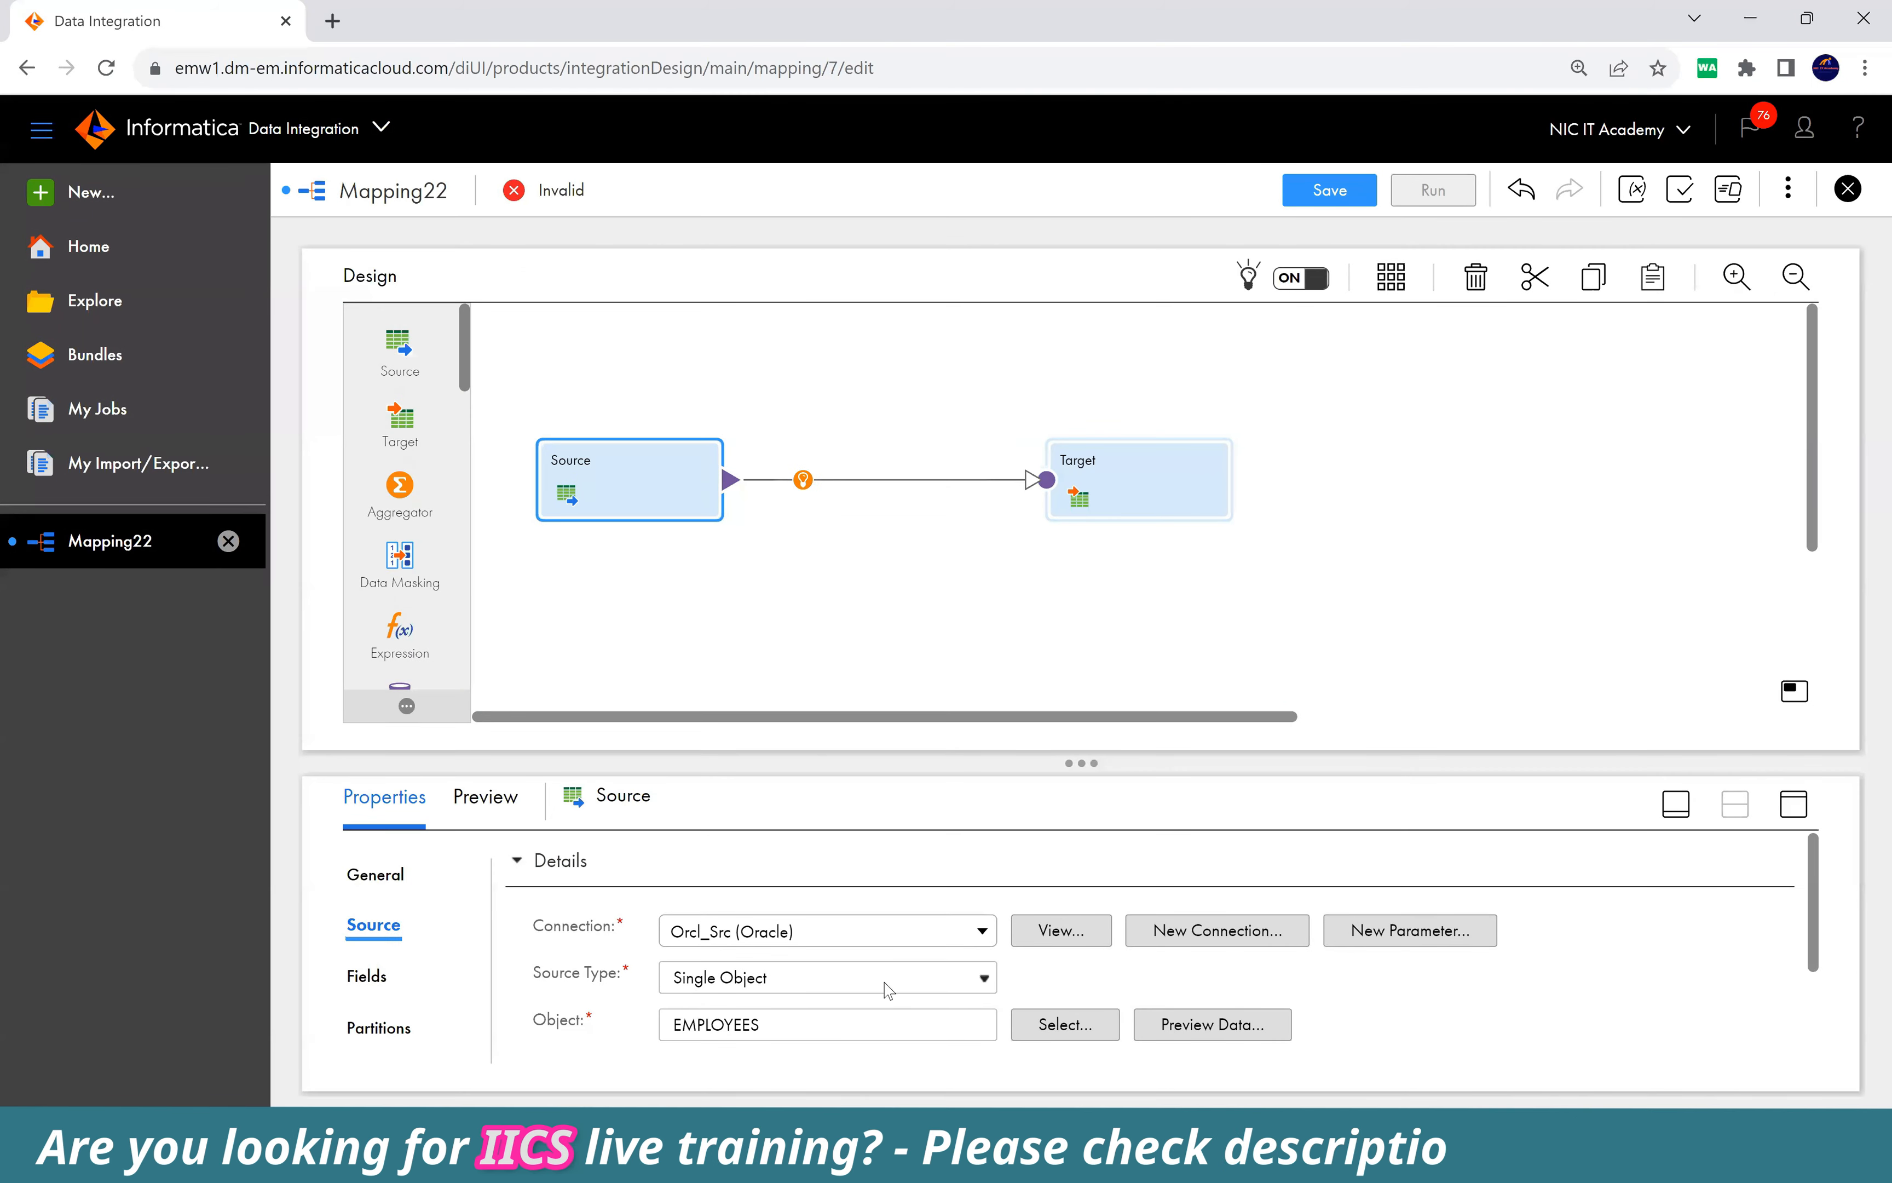
left_click(1048, 1025)
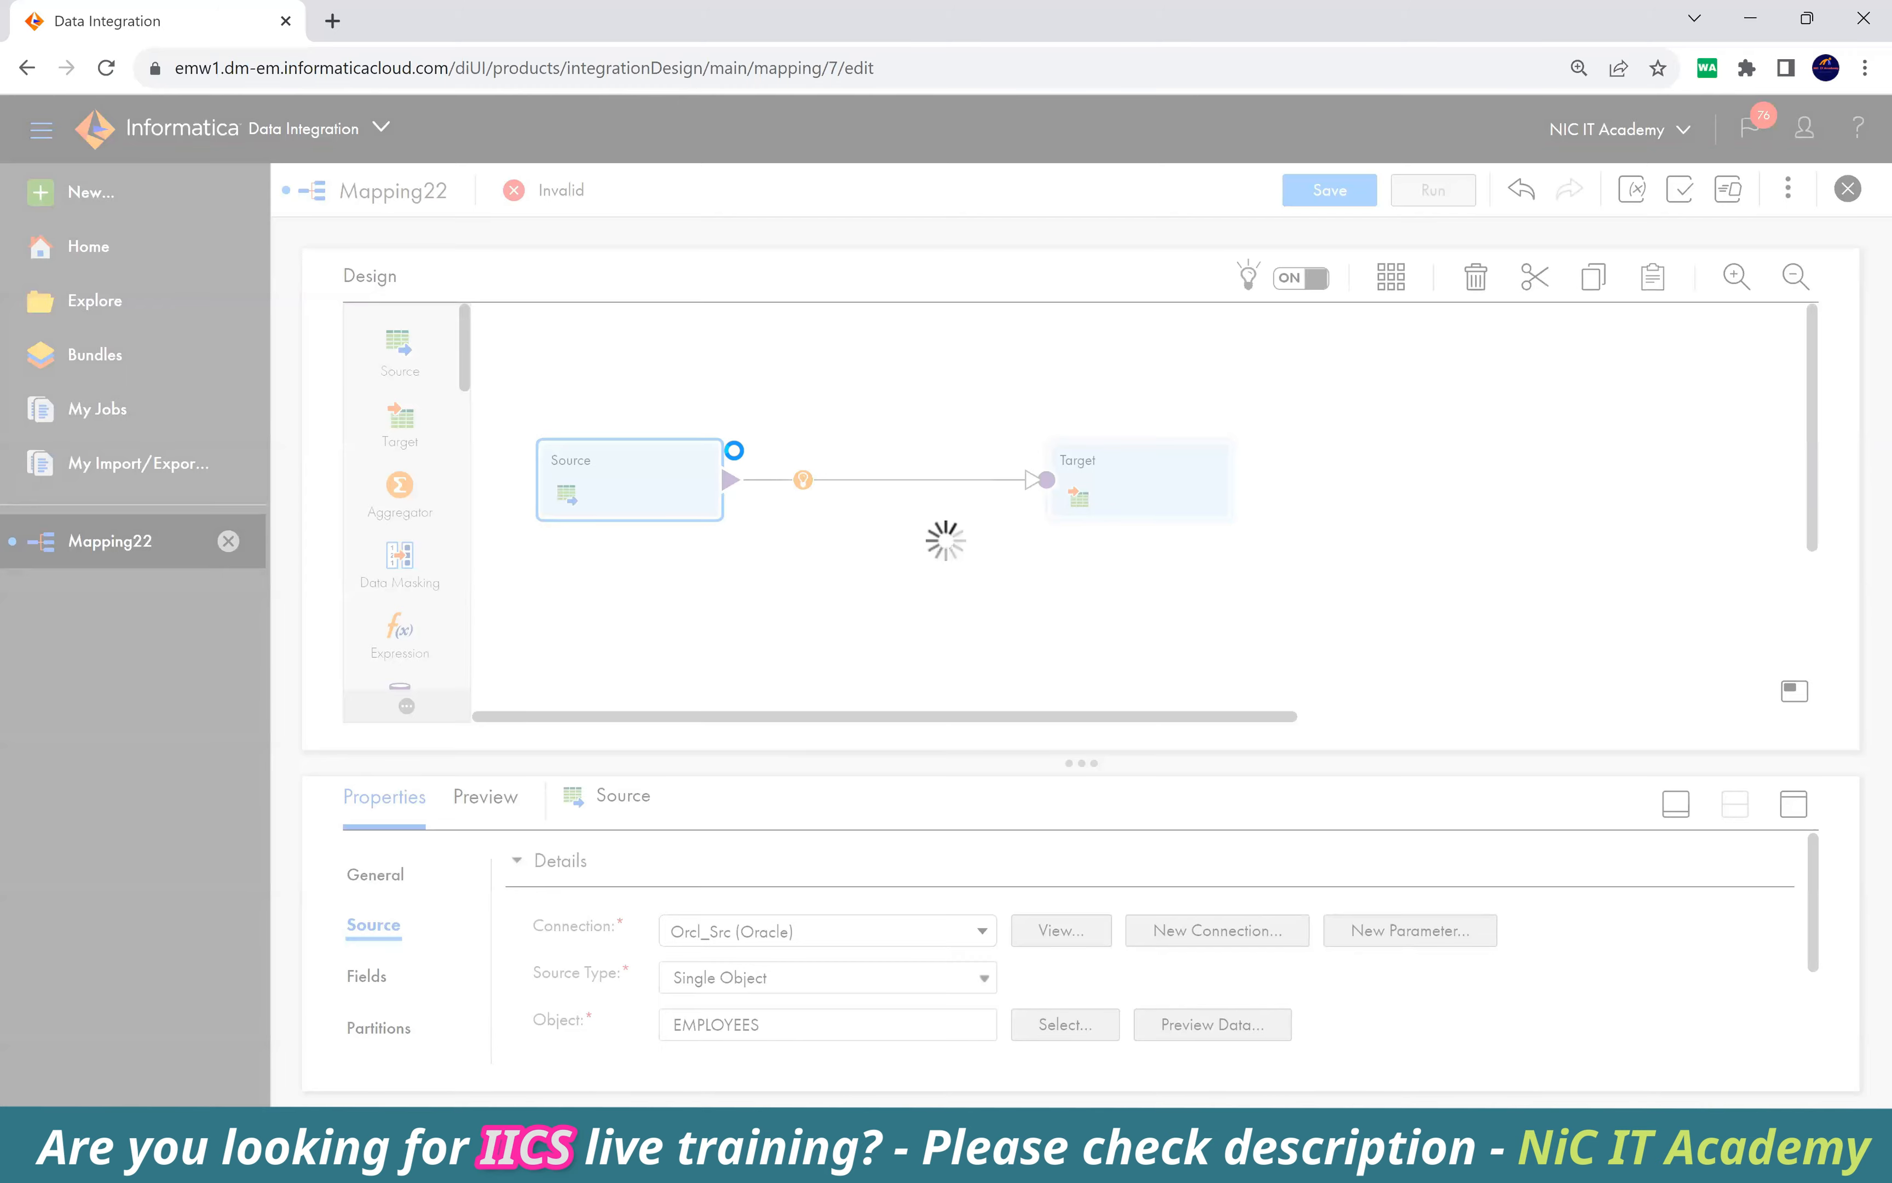
type("dyn")
key("Return")
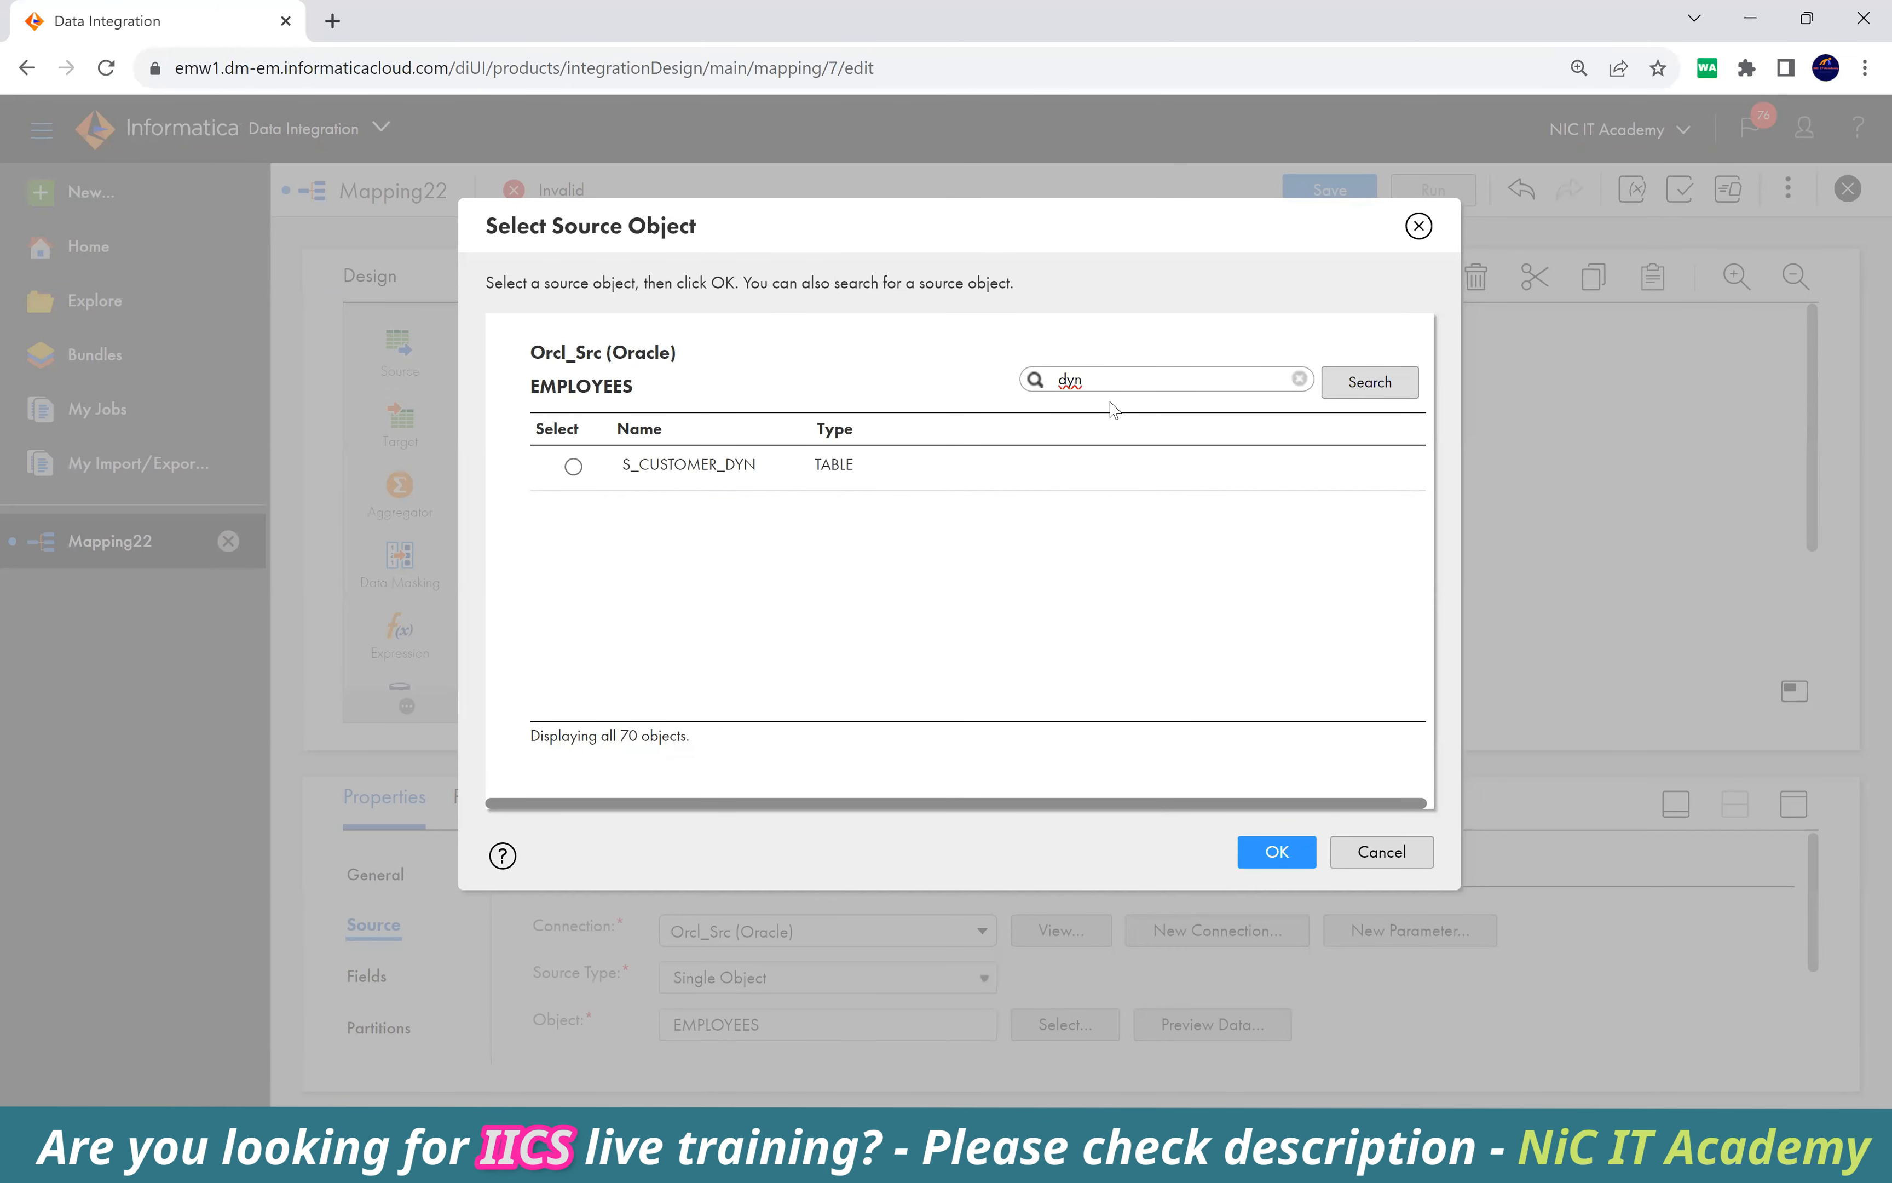
left_click(899, 467)
left_click(1271, 849)
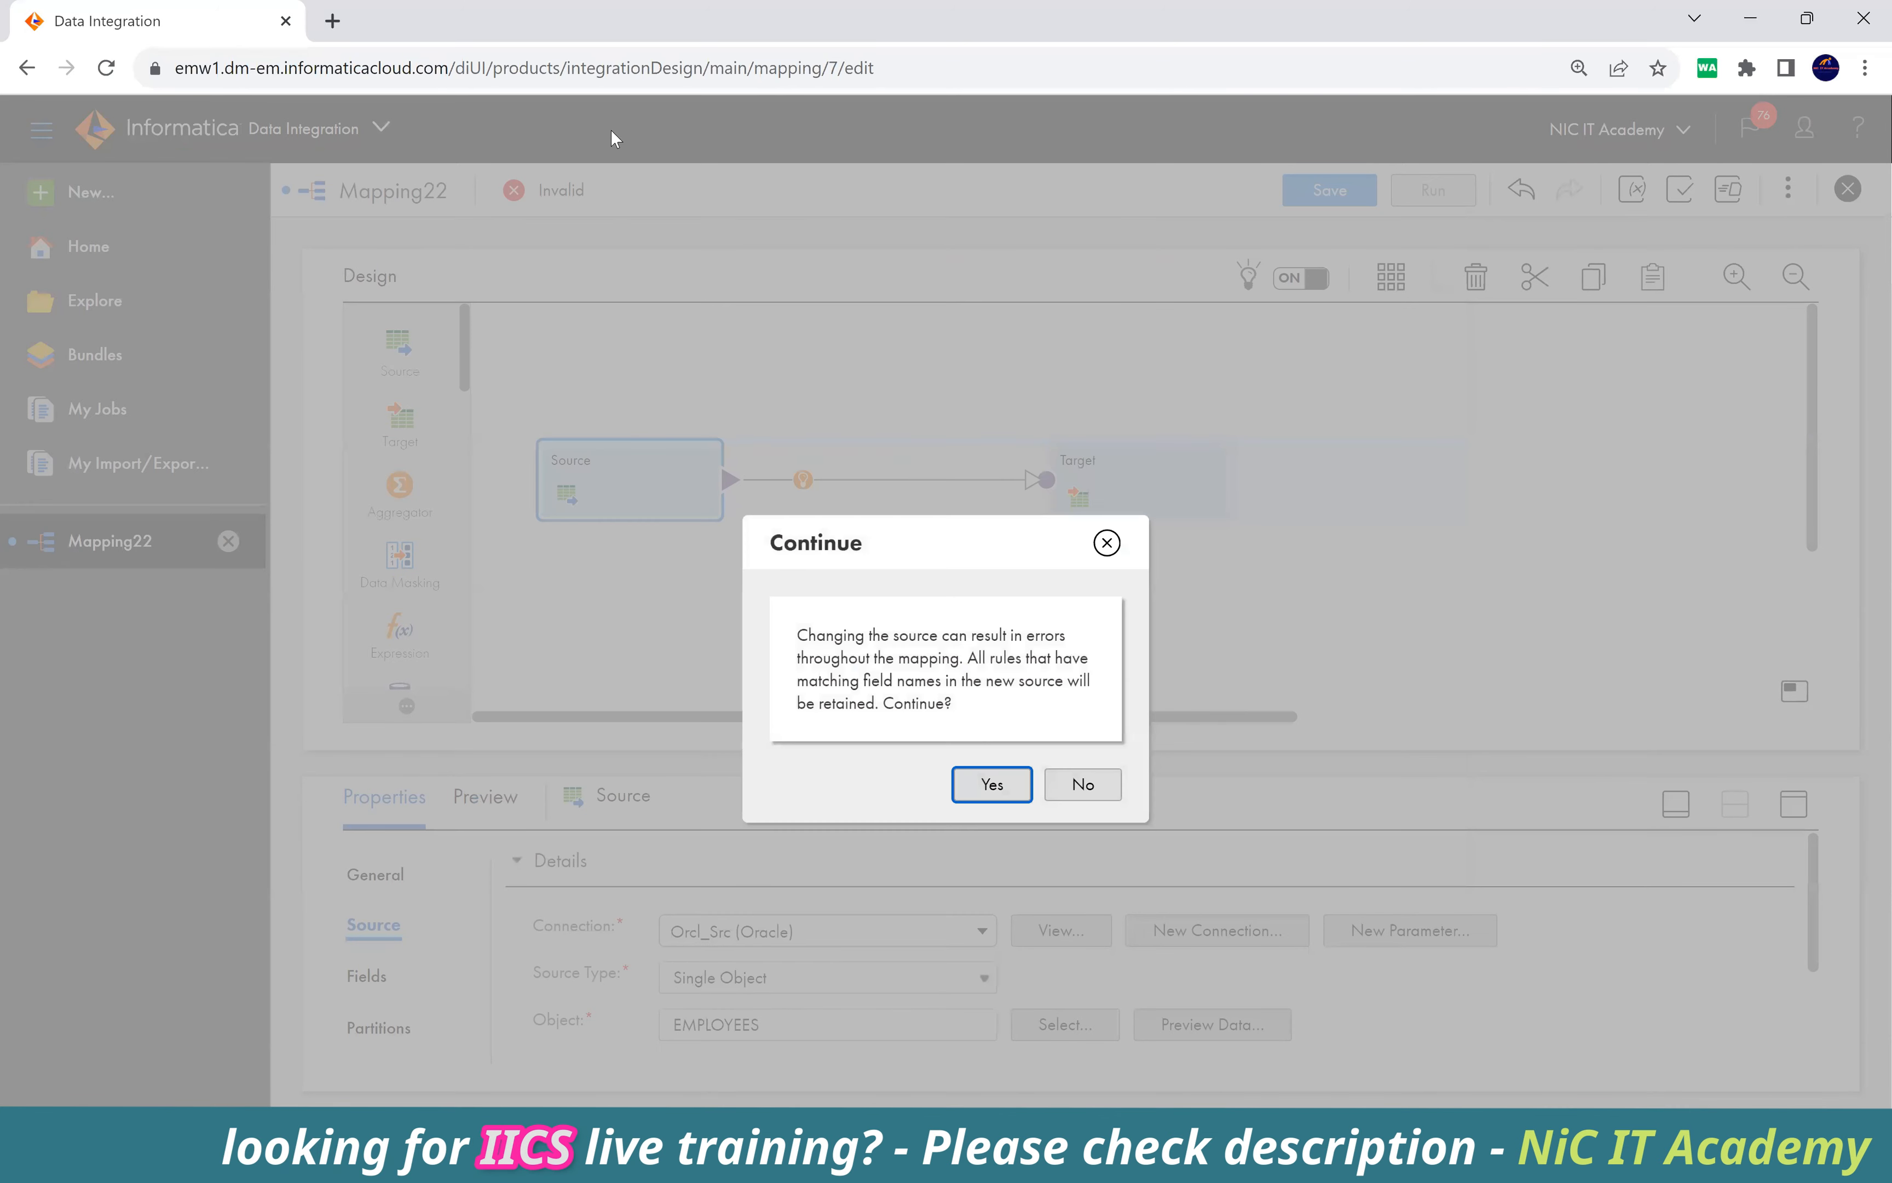
left_click(989, 780)
Set the Target's connection to the Orcl_Tgt Oracle connection.
left_click(1198, 471)
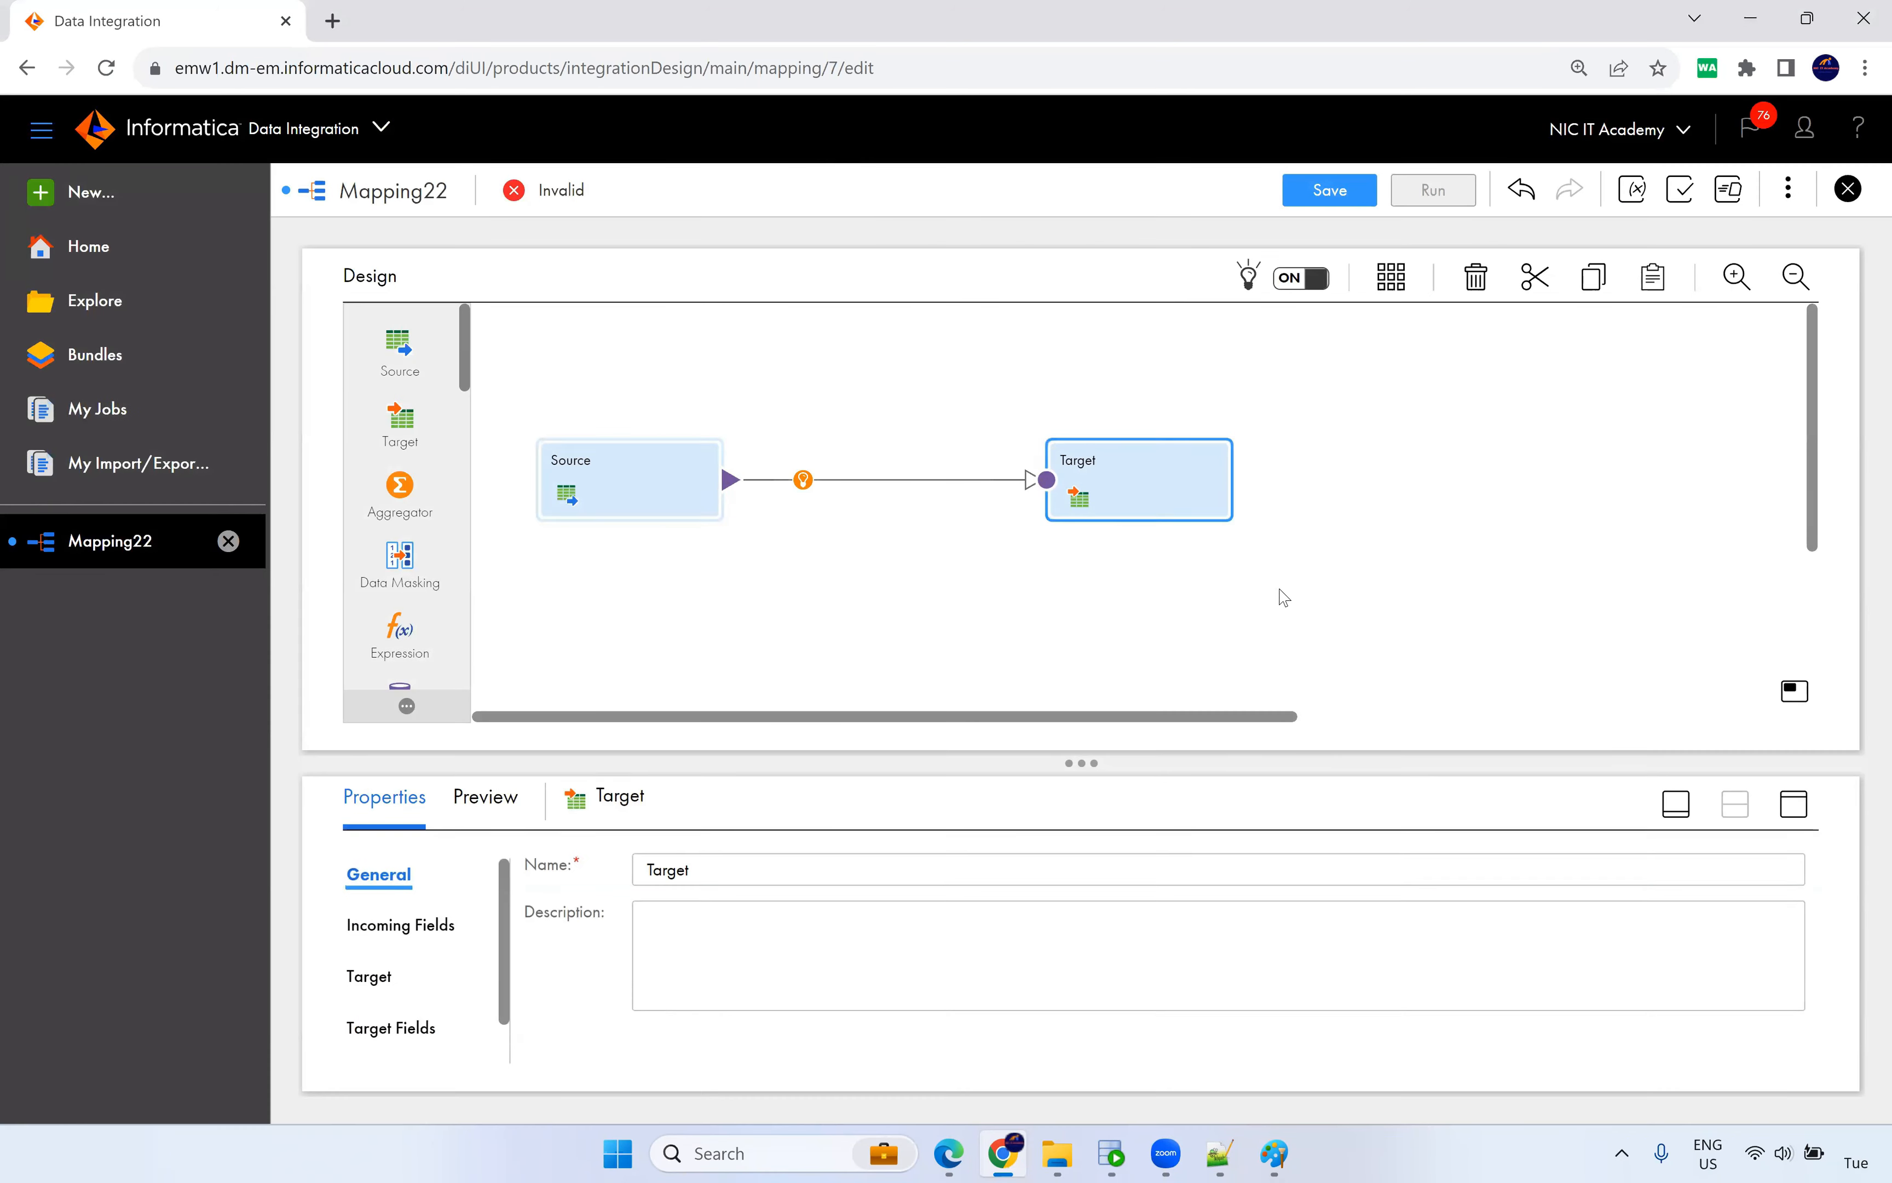
left_click(1794, 804)
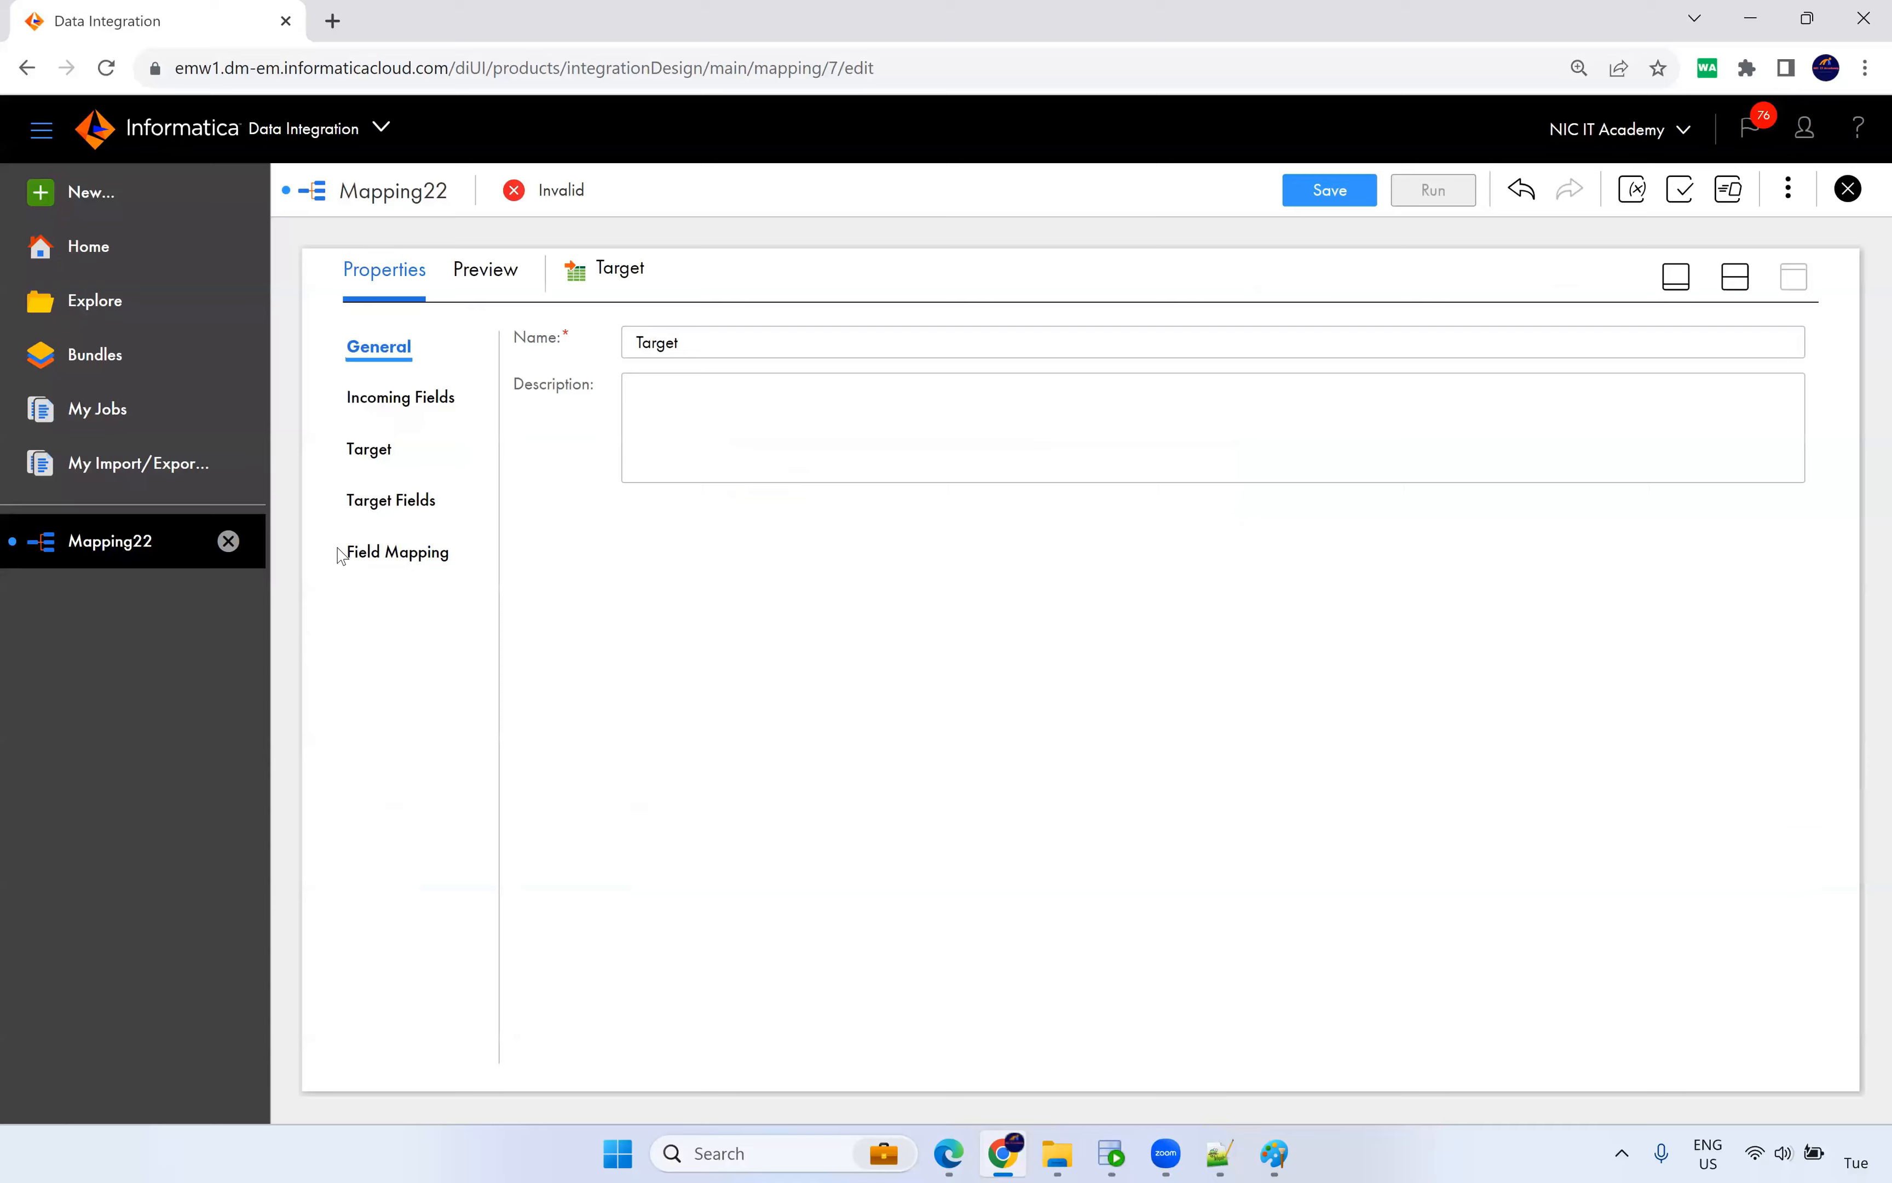
left_click(371, 446)
left_click(819, 407)
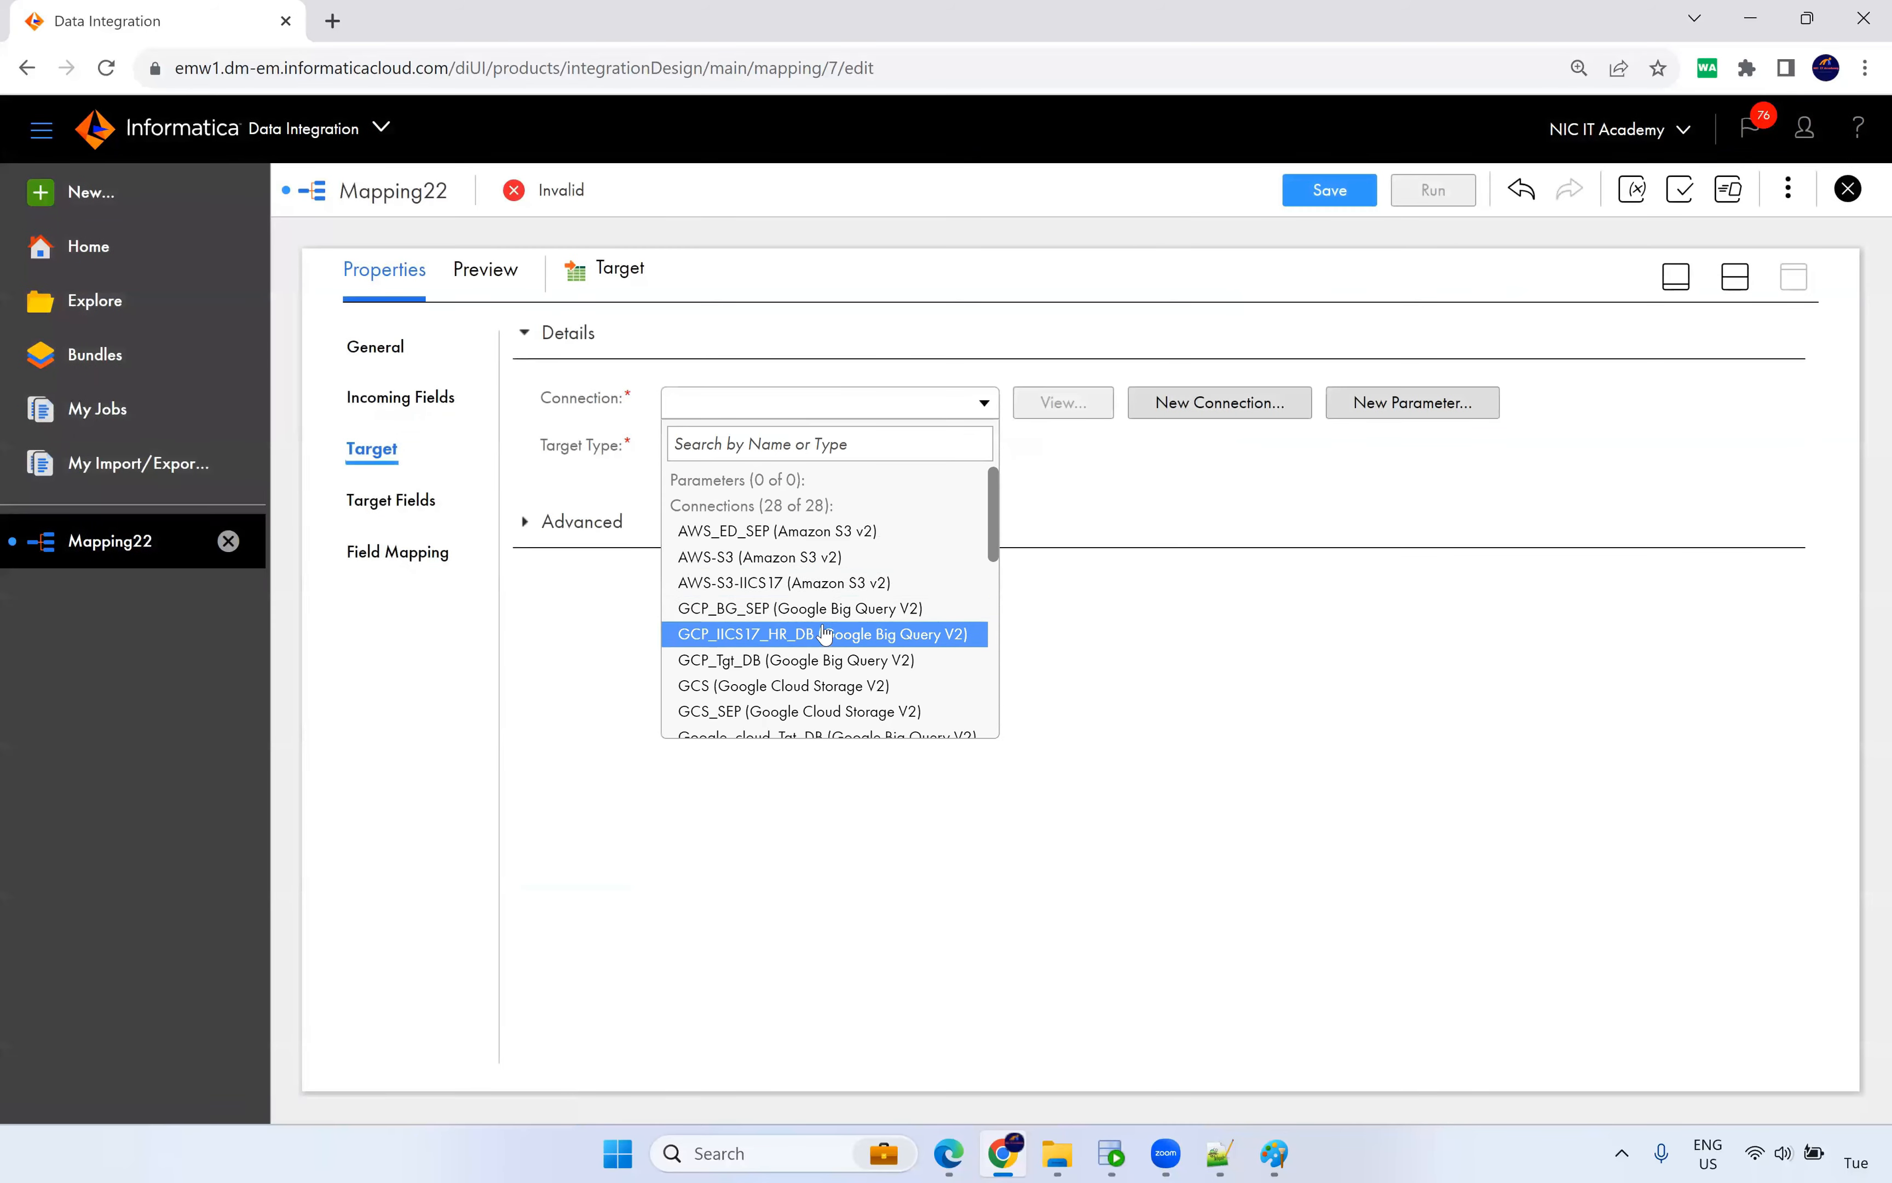
scroll(823, 635, "down", 3)
left_click(786, 622)
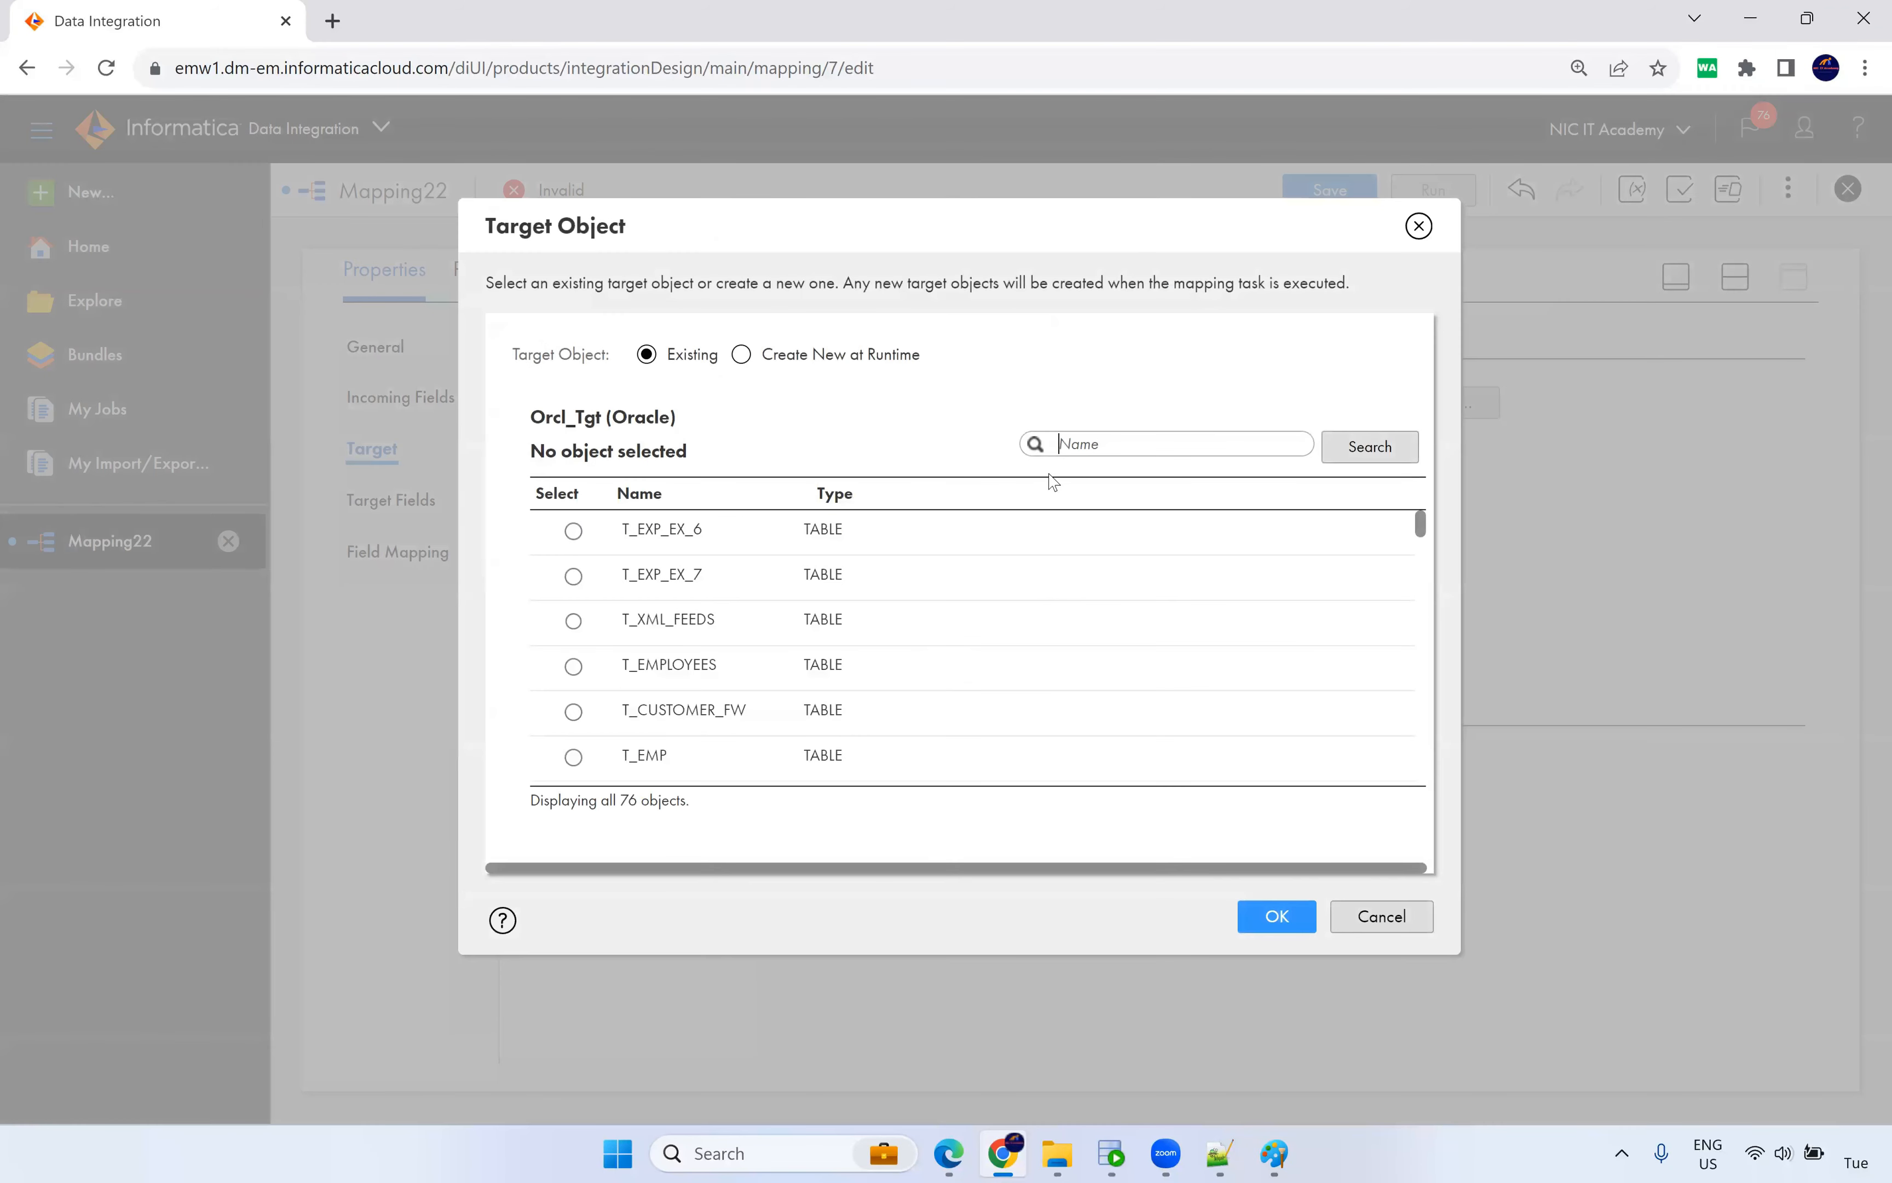
Select T_CUSTOMER_DYN as the Target table and restore the mapping diagram.
left_click(1059, 452)
type("e")
key("Return")
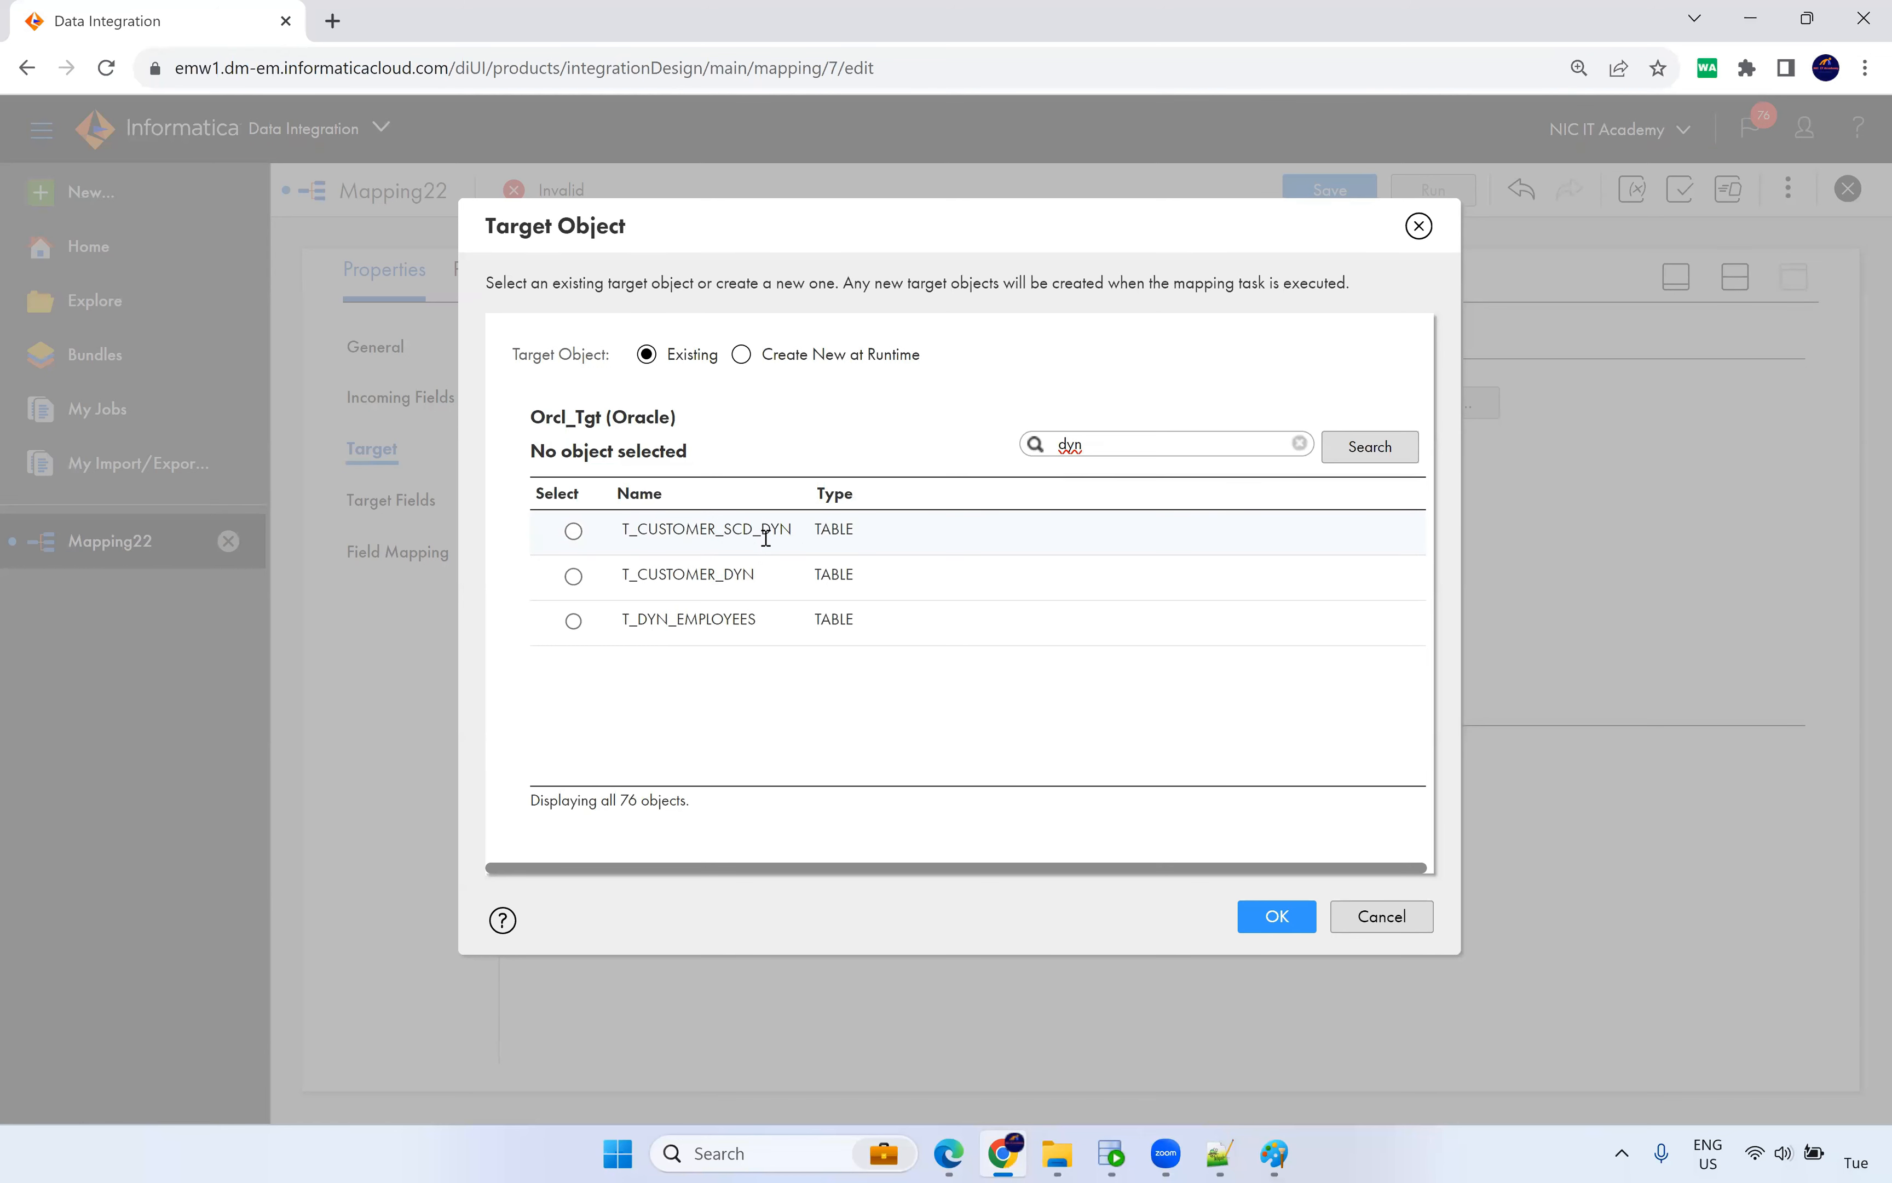
left_click(735, 573)
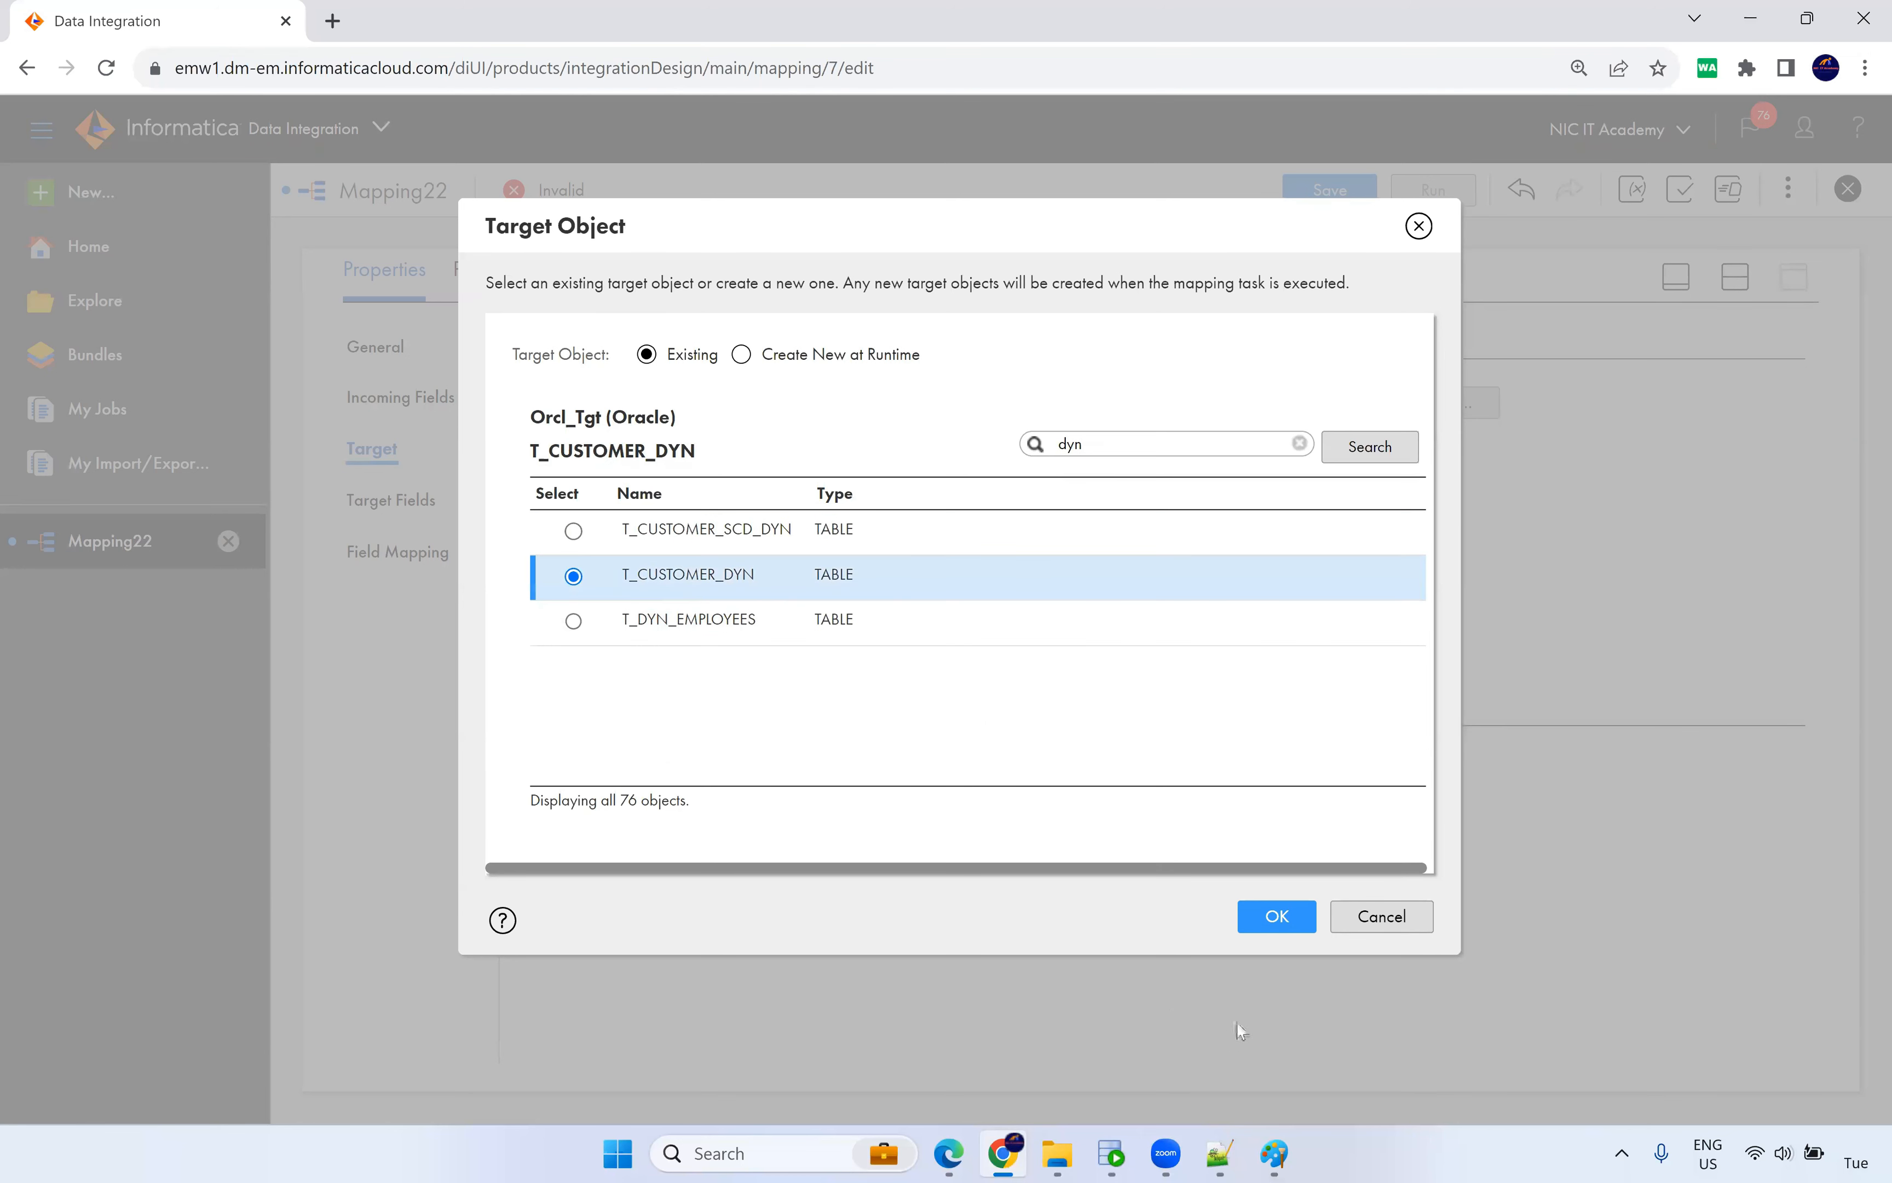
left_click(1271, 915)
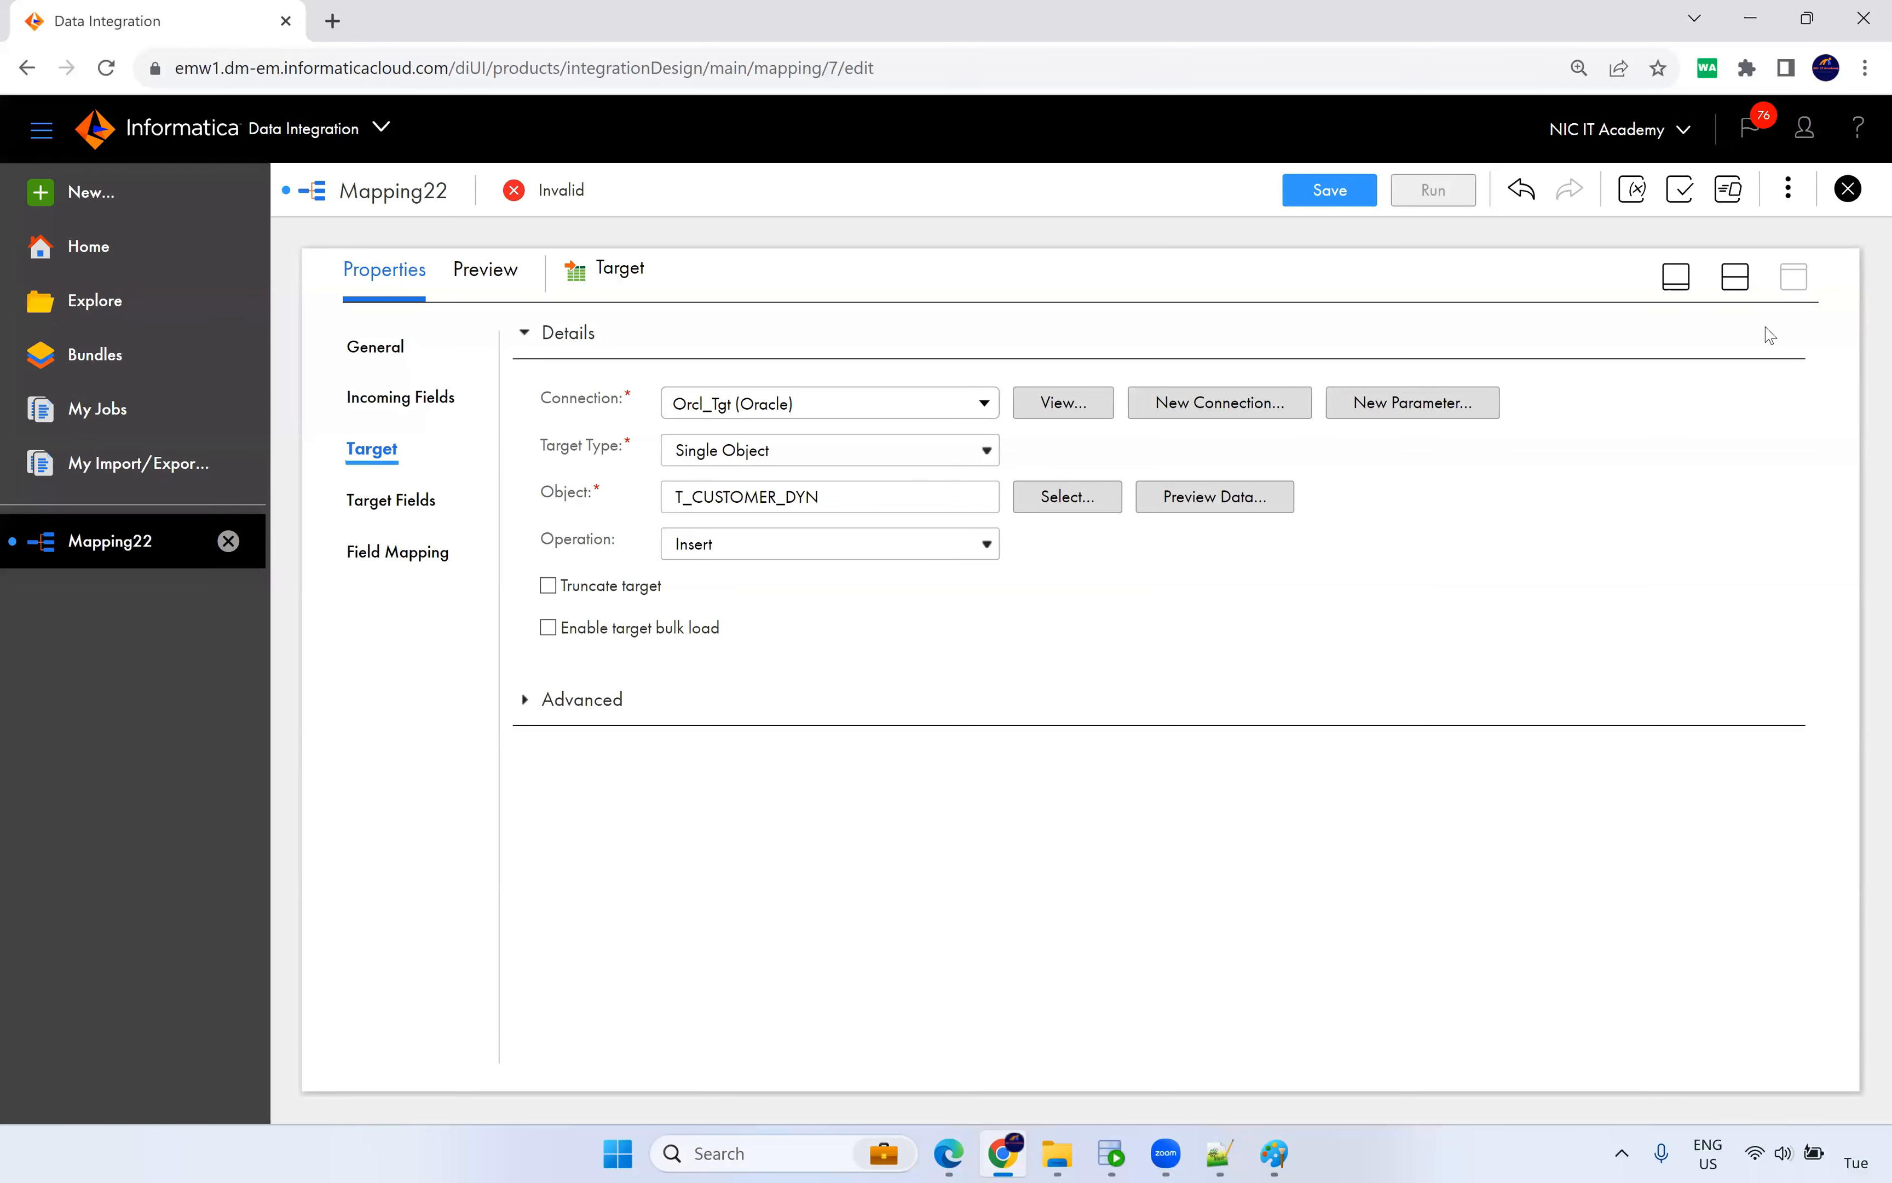
left_click(1735, 276)
Insert an Expression transformation on the Source–Target link and expand its properties panel.
left_click_drag(1108, 498, 1361, 491)
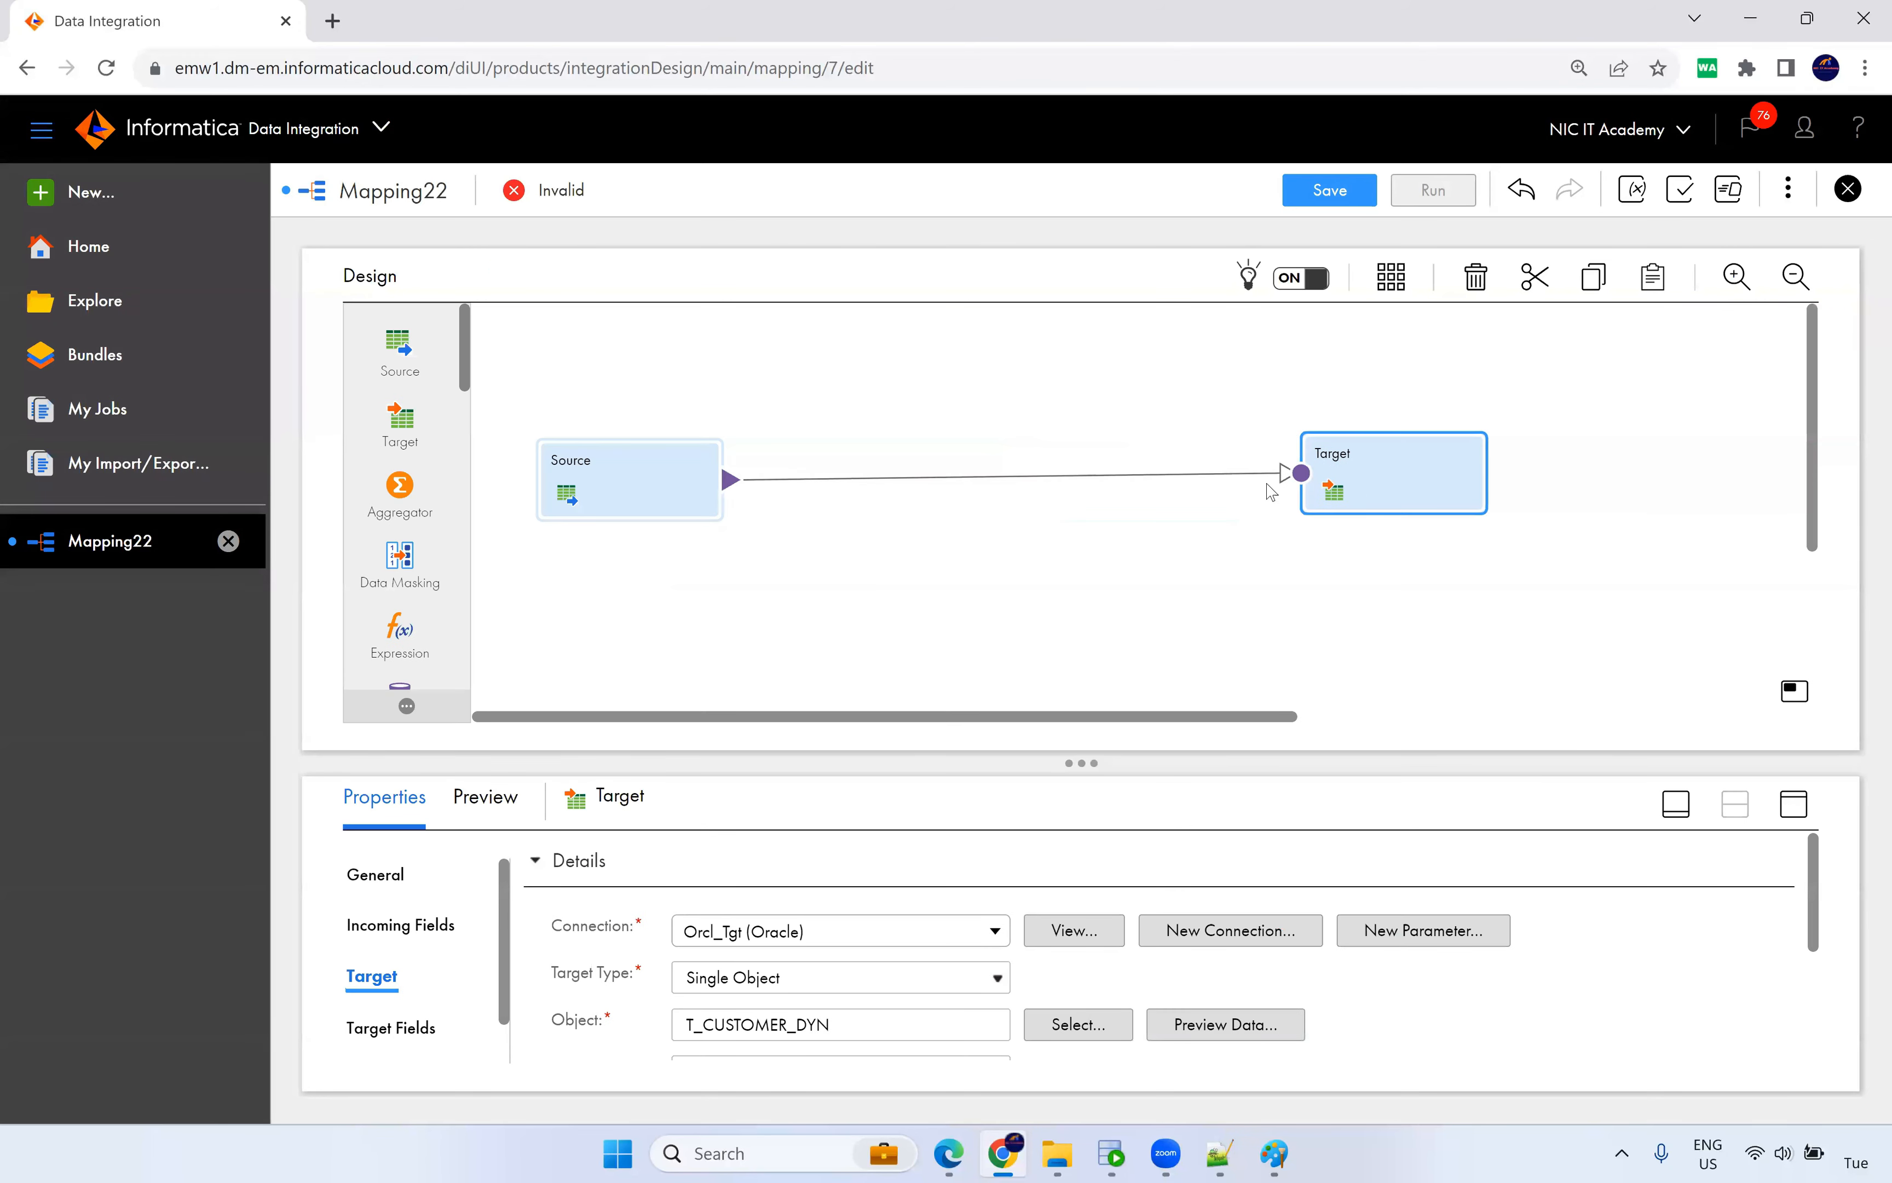
left_click(843, 484)
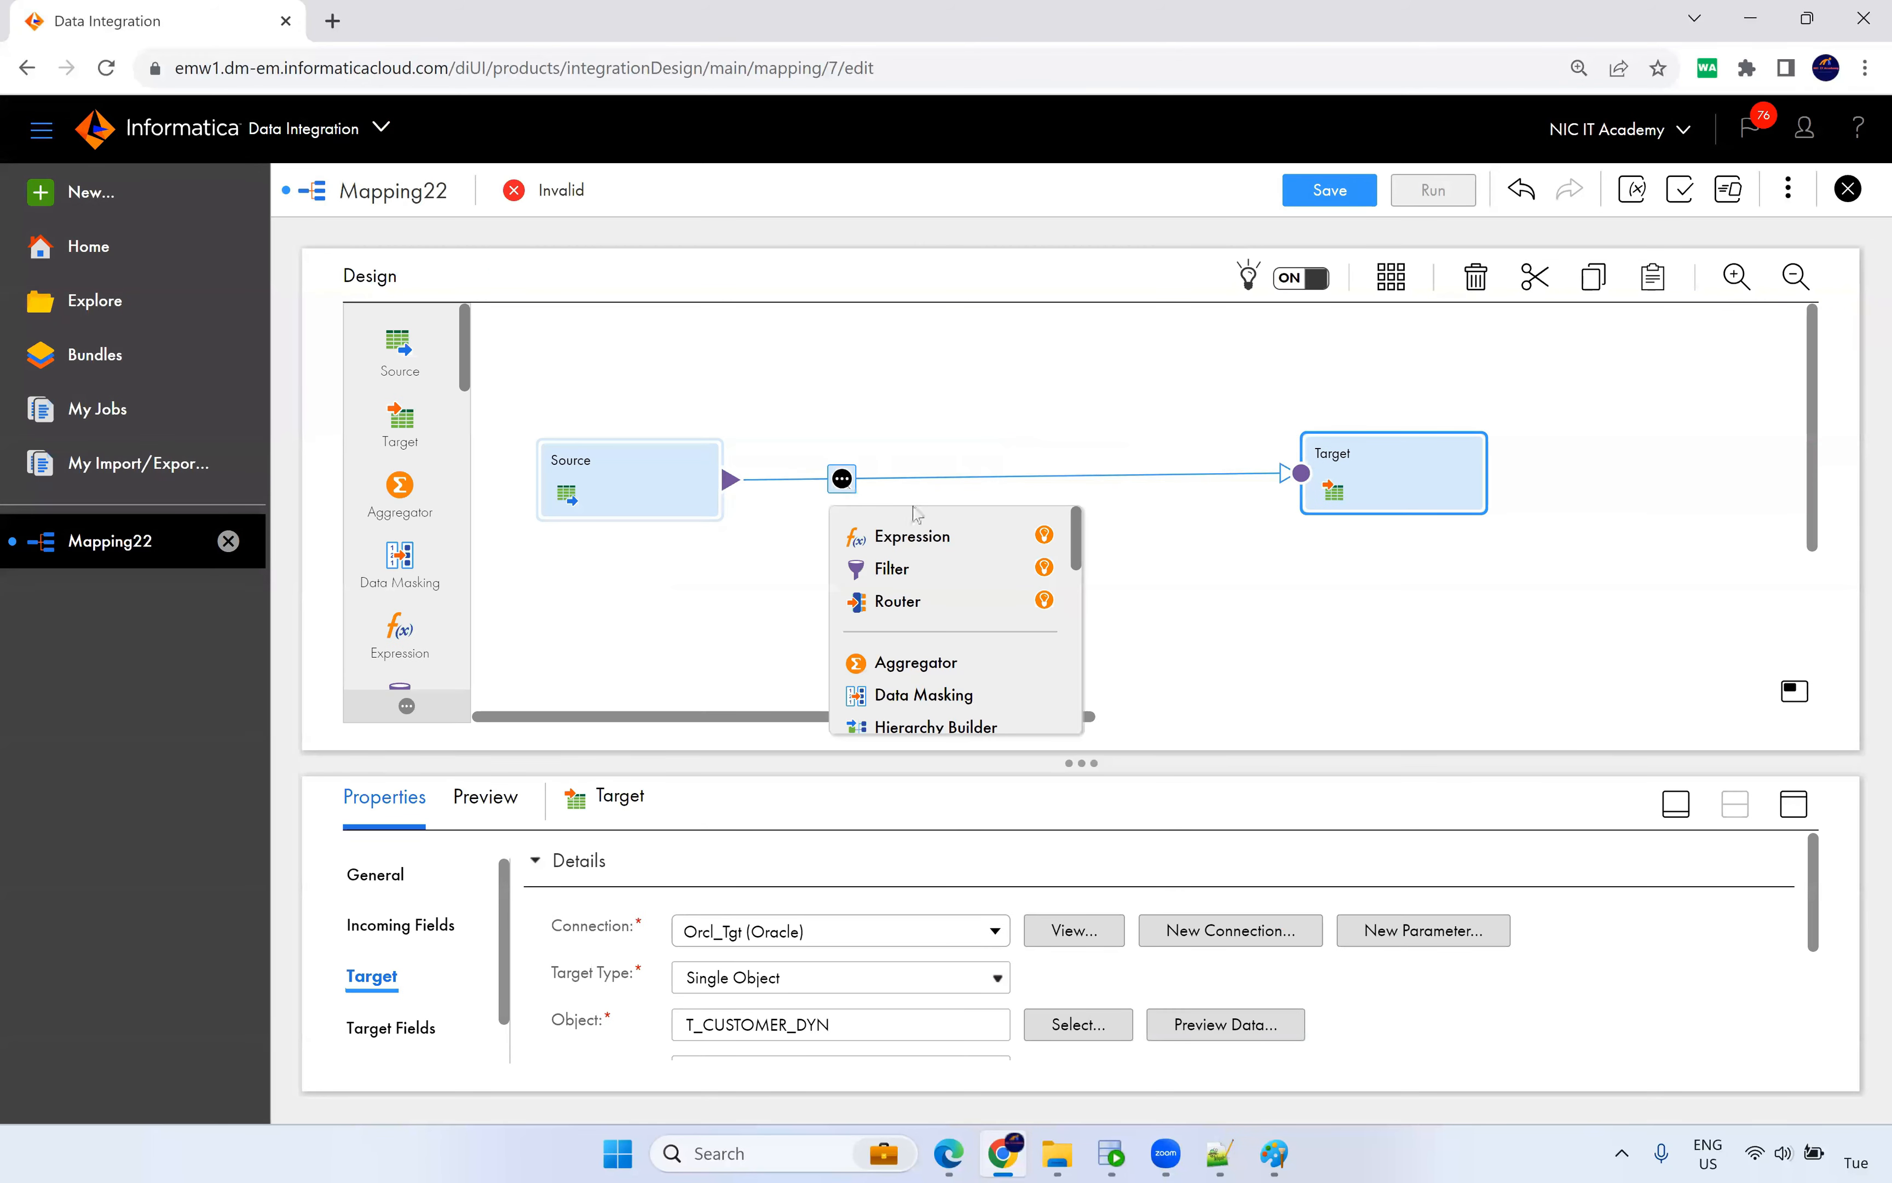
scroll(950, 660, "down", 2)
scroll(958, 666, "down", 2)
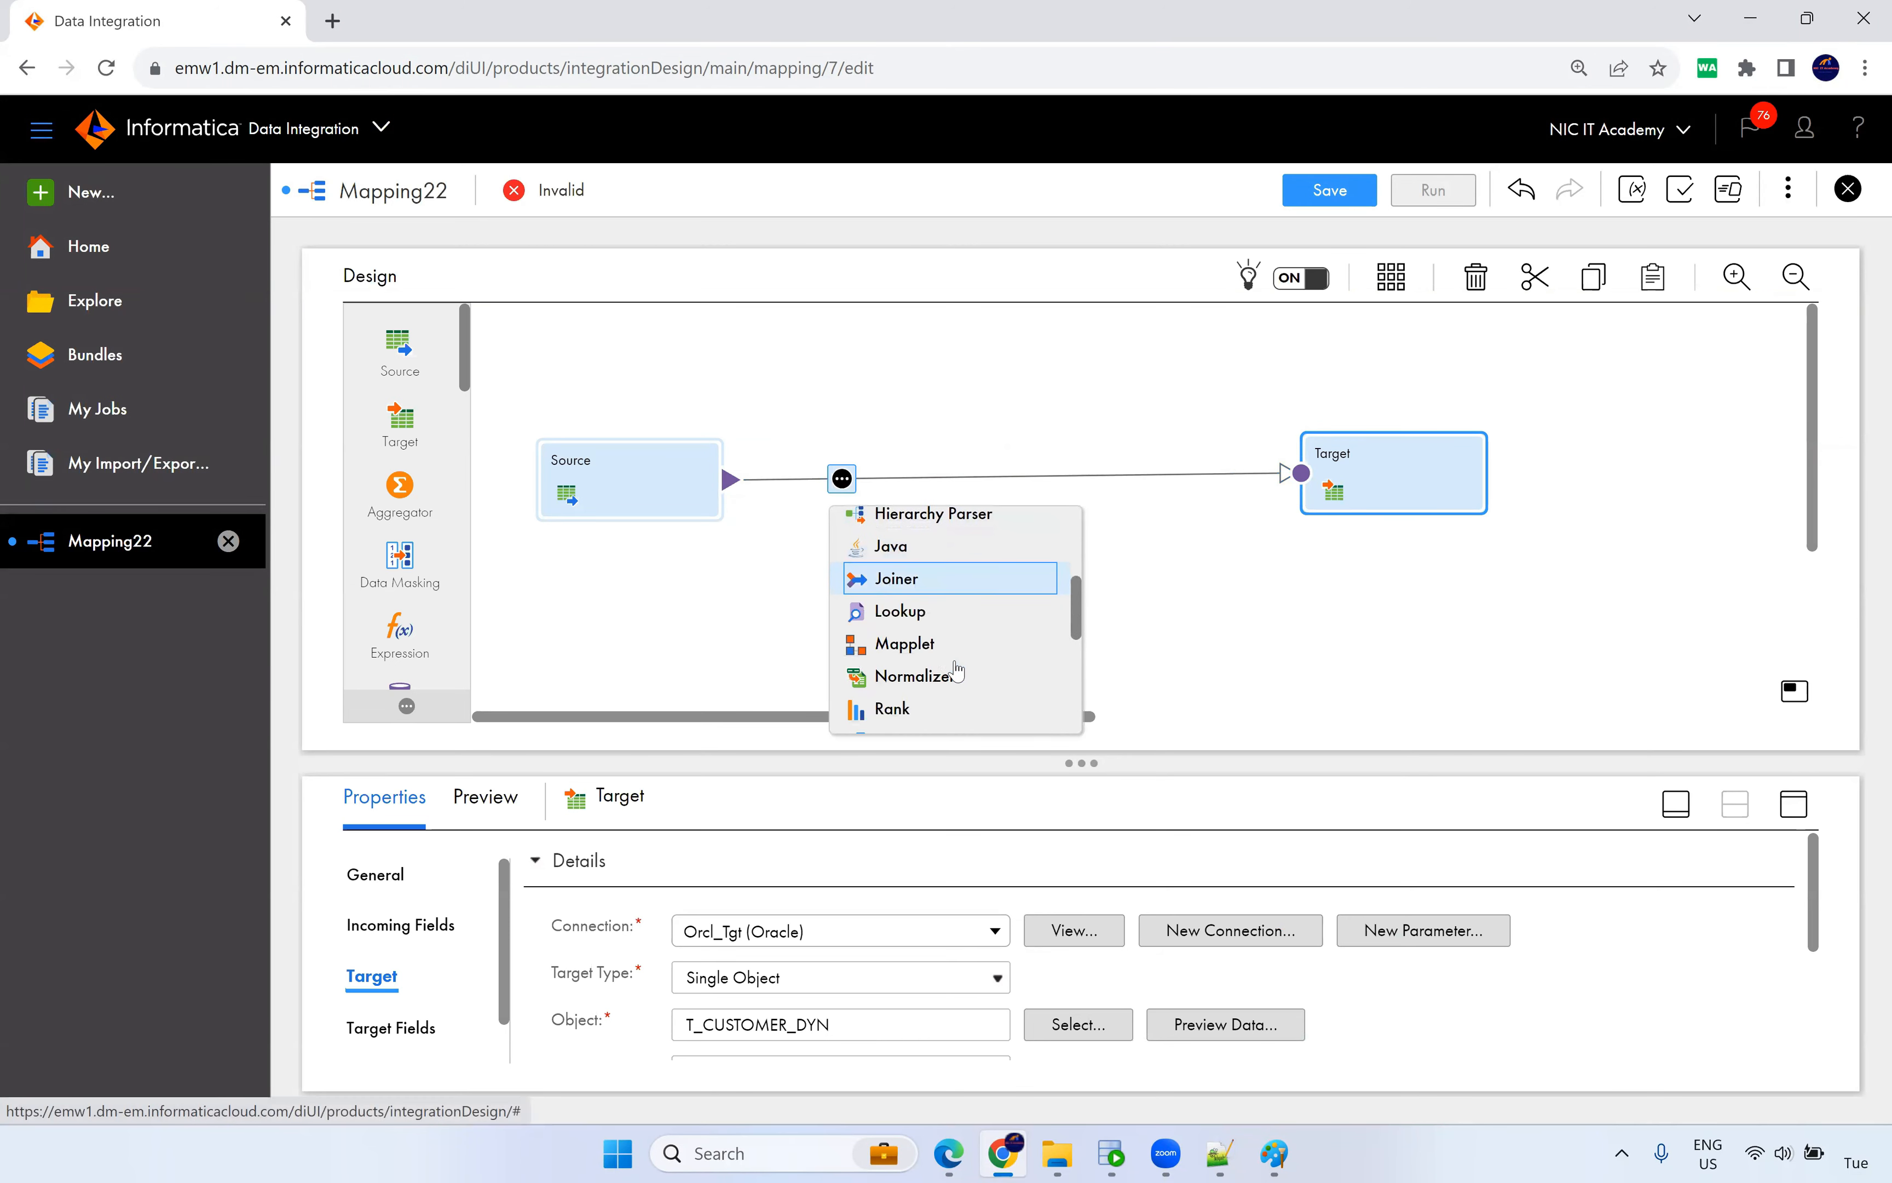
scroll(943, 665, "down", 2)
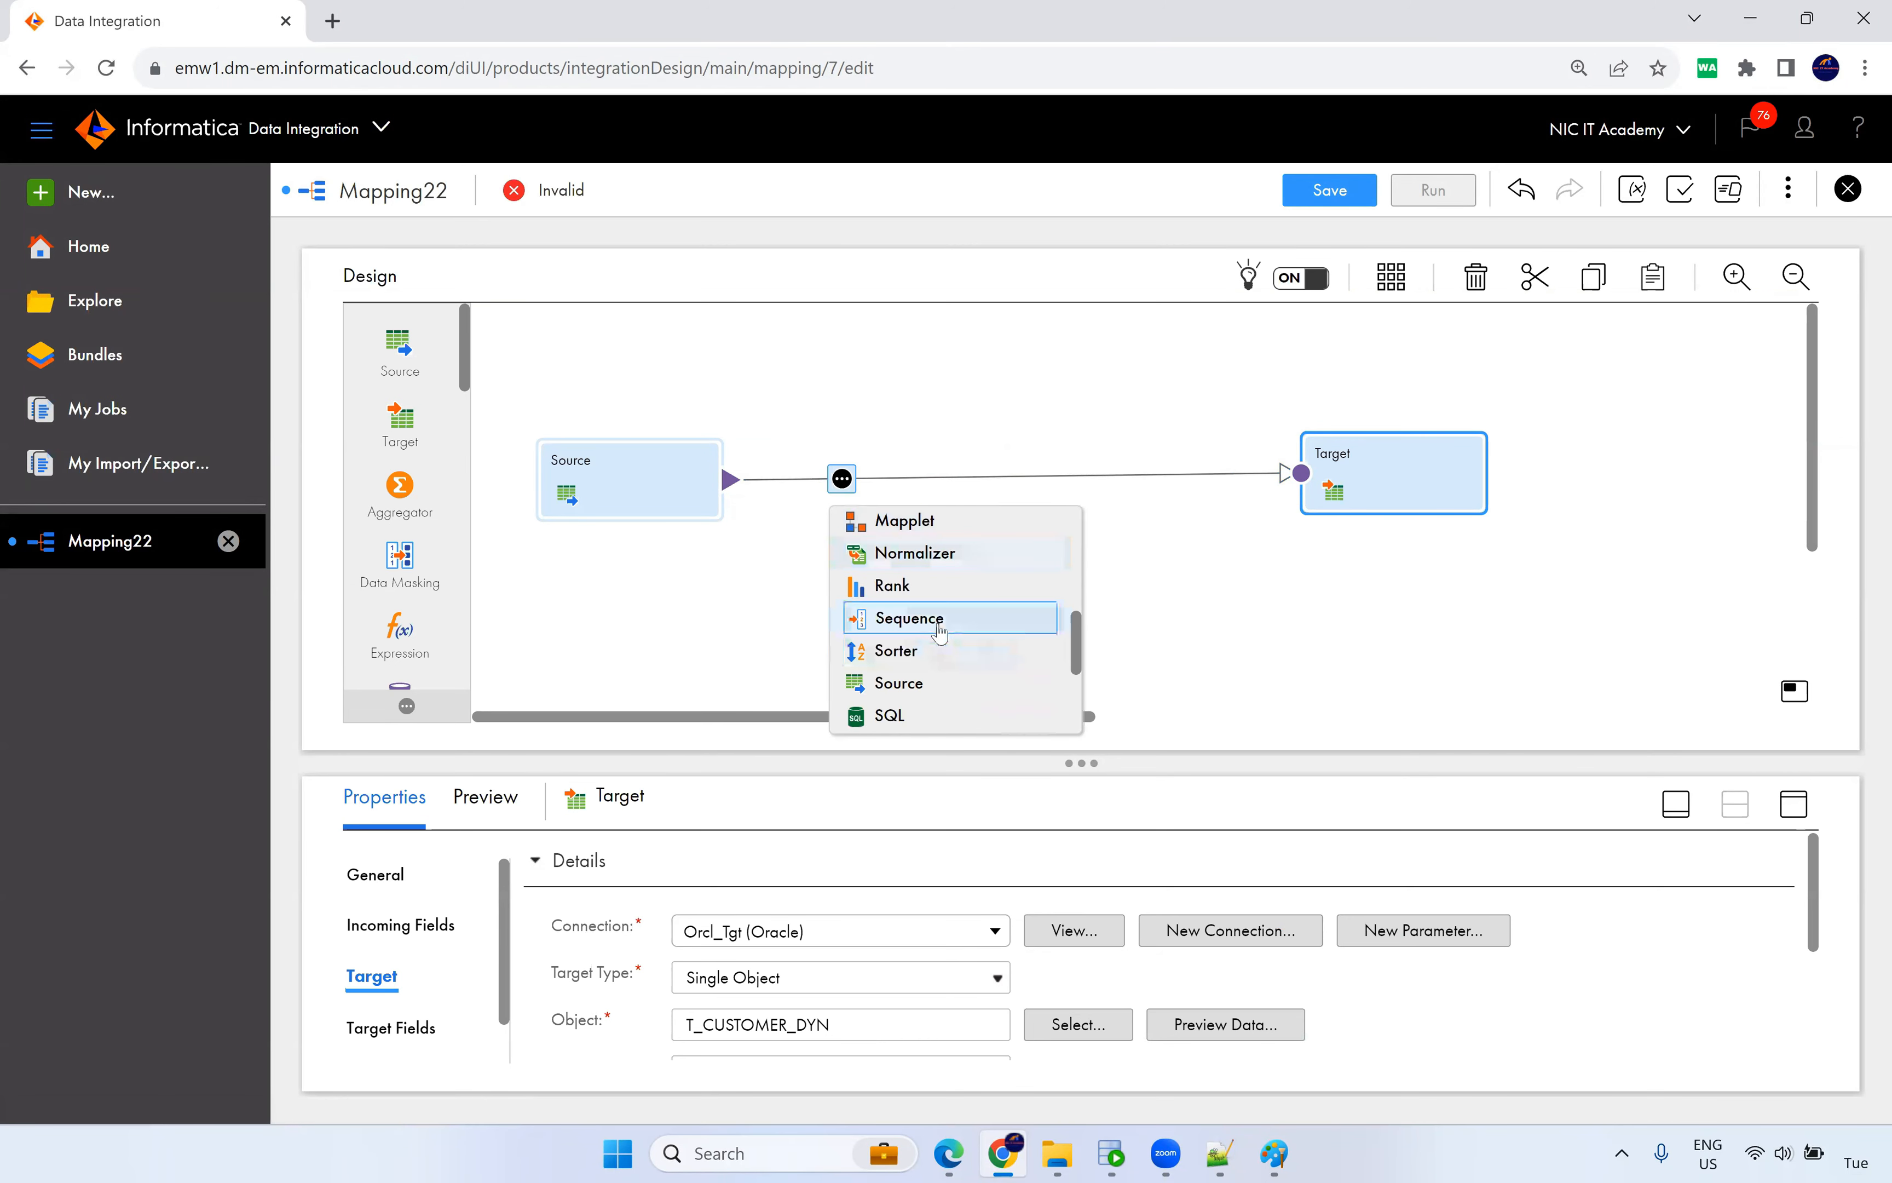
scroll(959, 632, "down", 2)
scroll(958, 633, "up", 8)
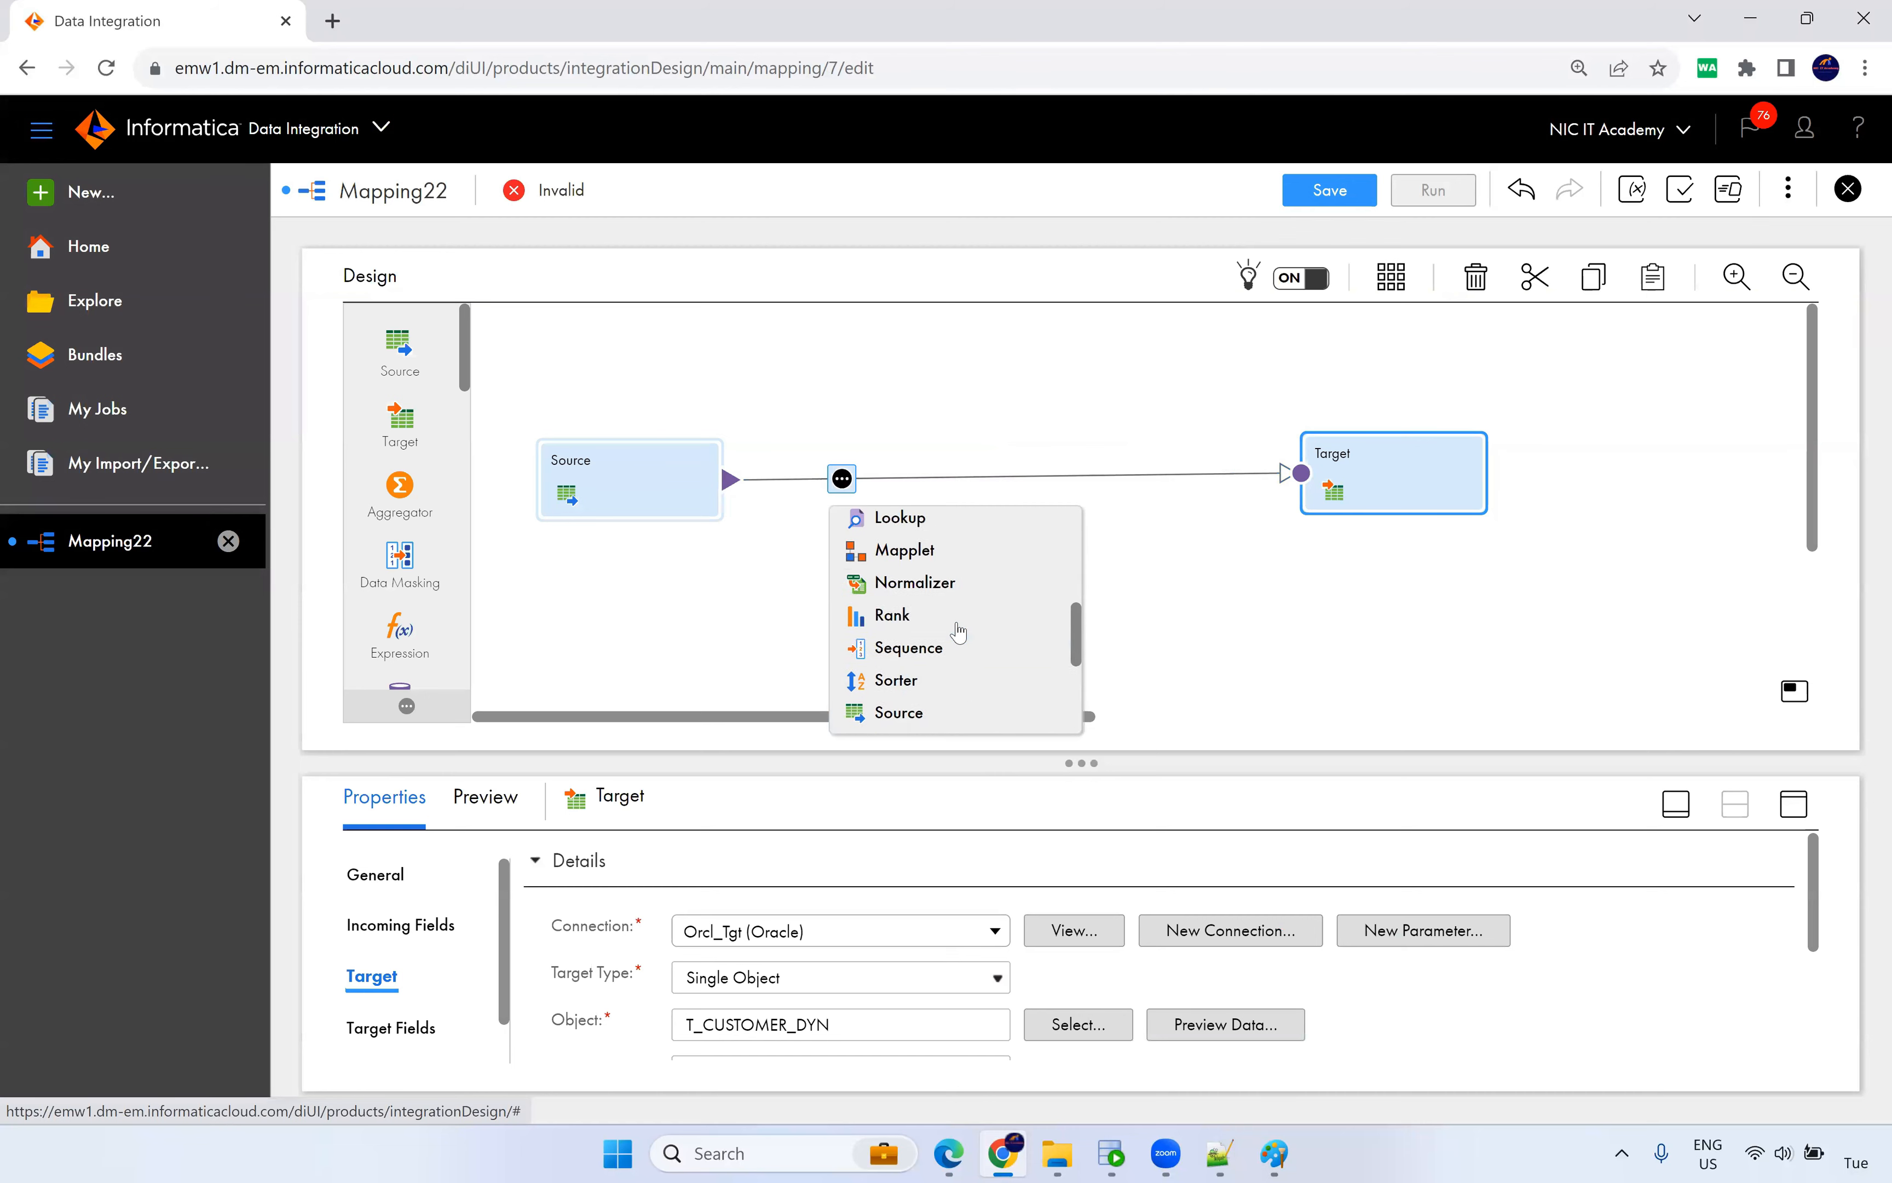
left_click(877, 539)
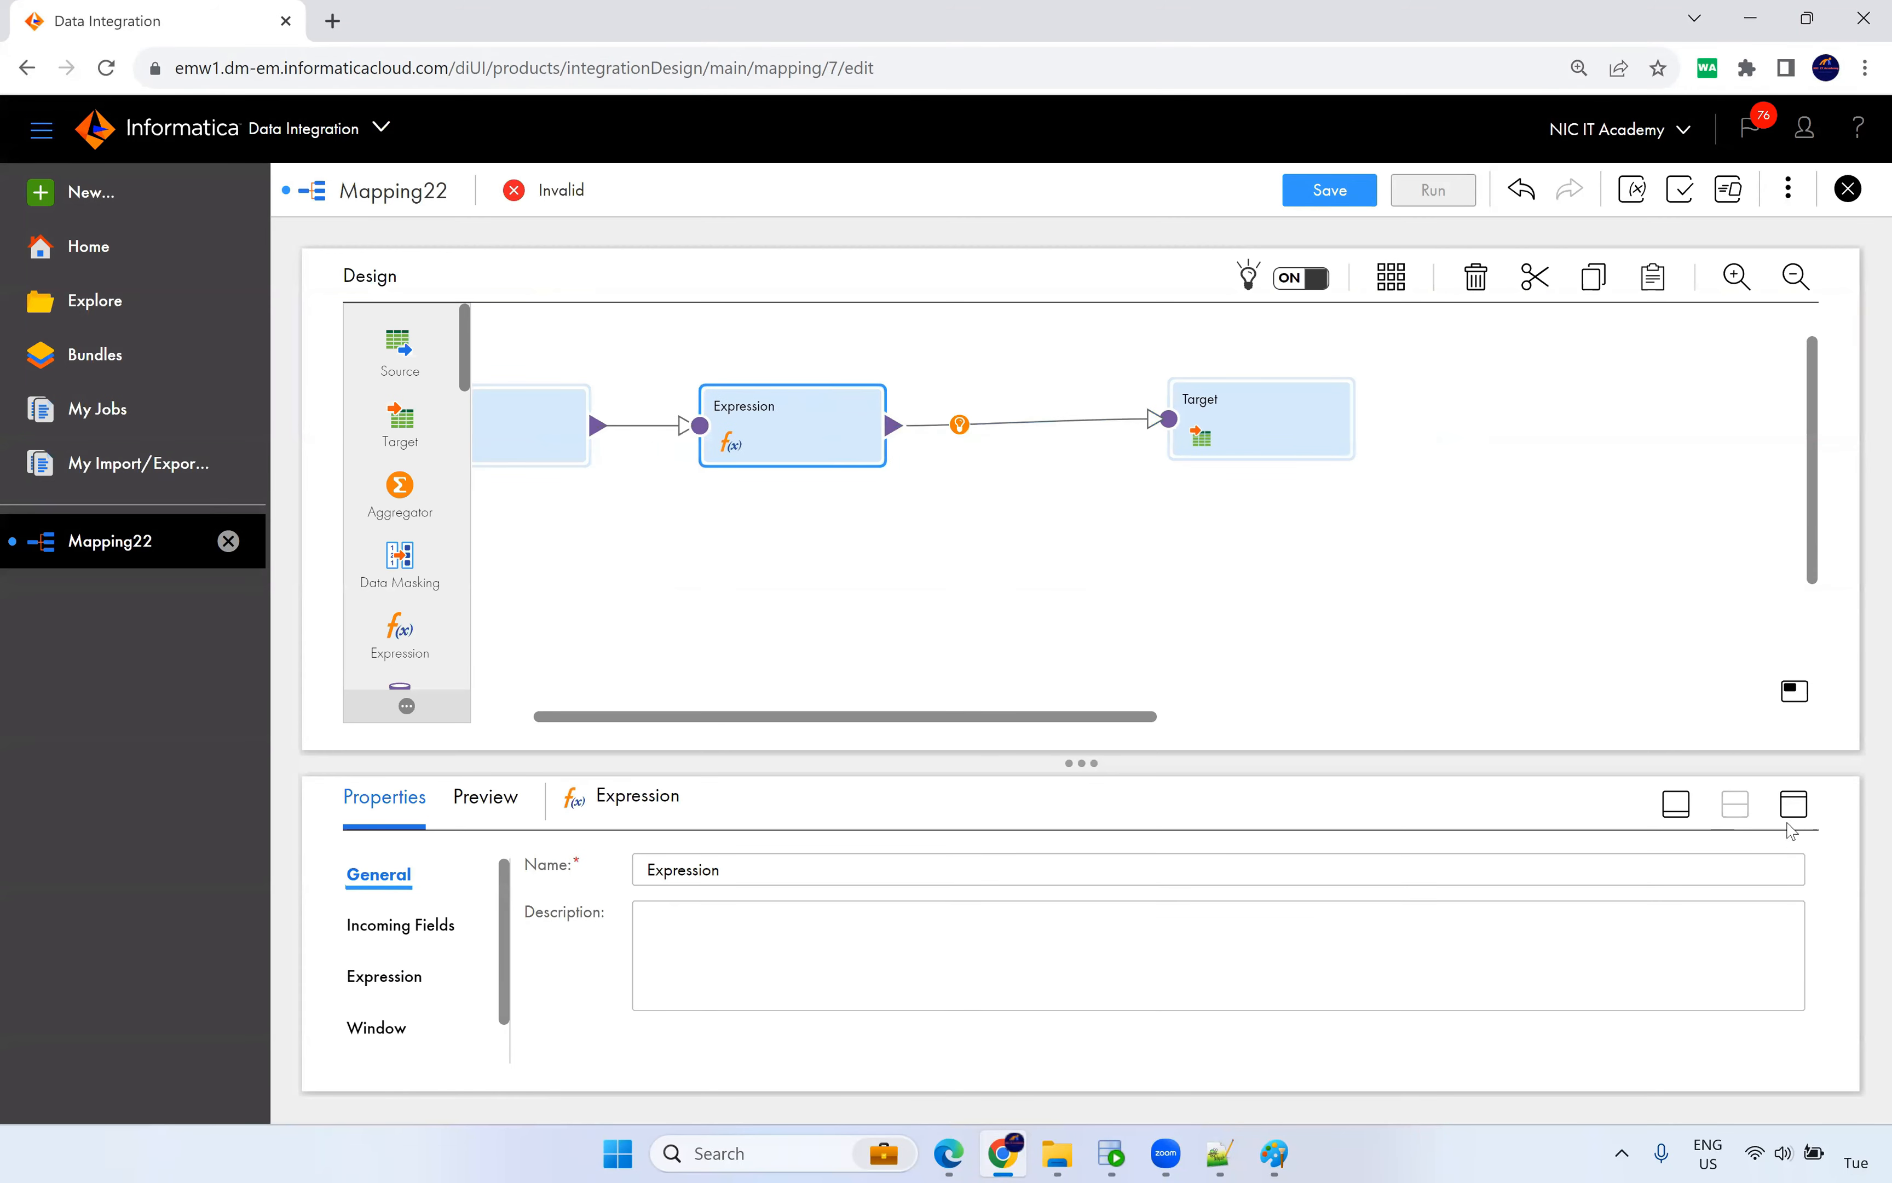
left_click(1793, 803)
Add a string expression field in_MD5 with precision 32.
left_click(388, 448)
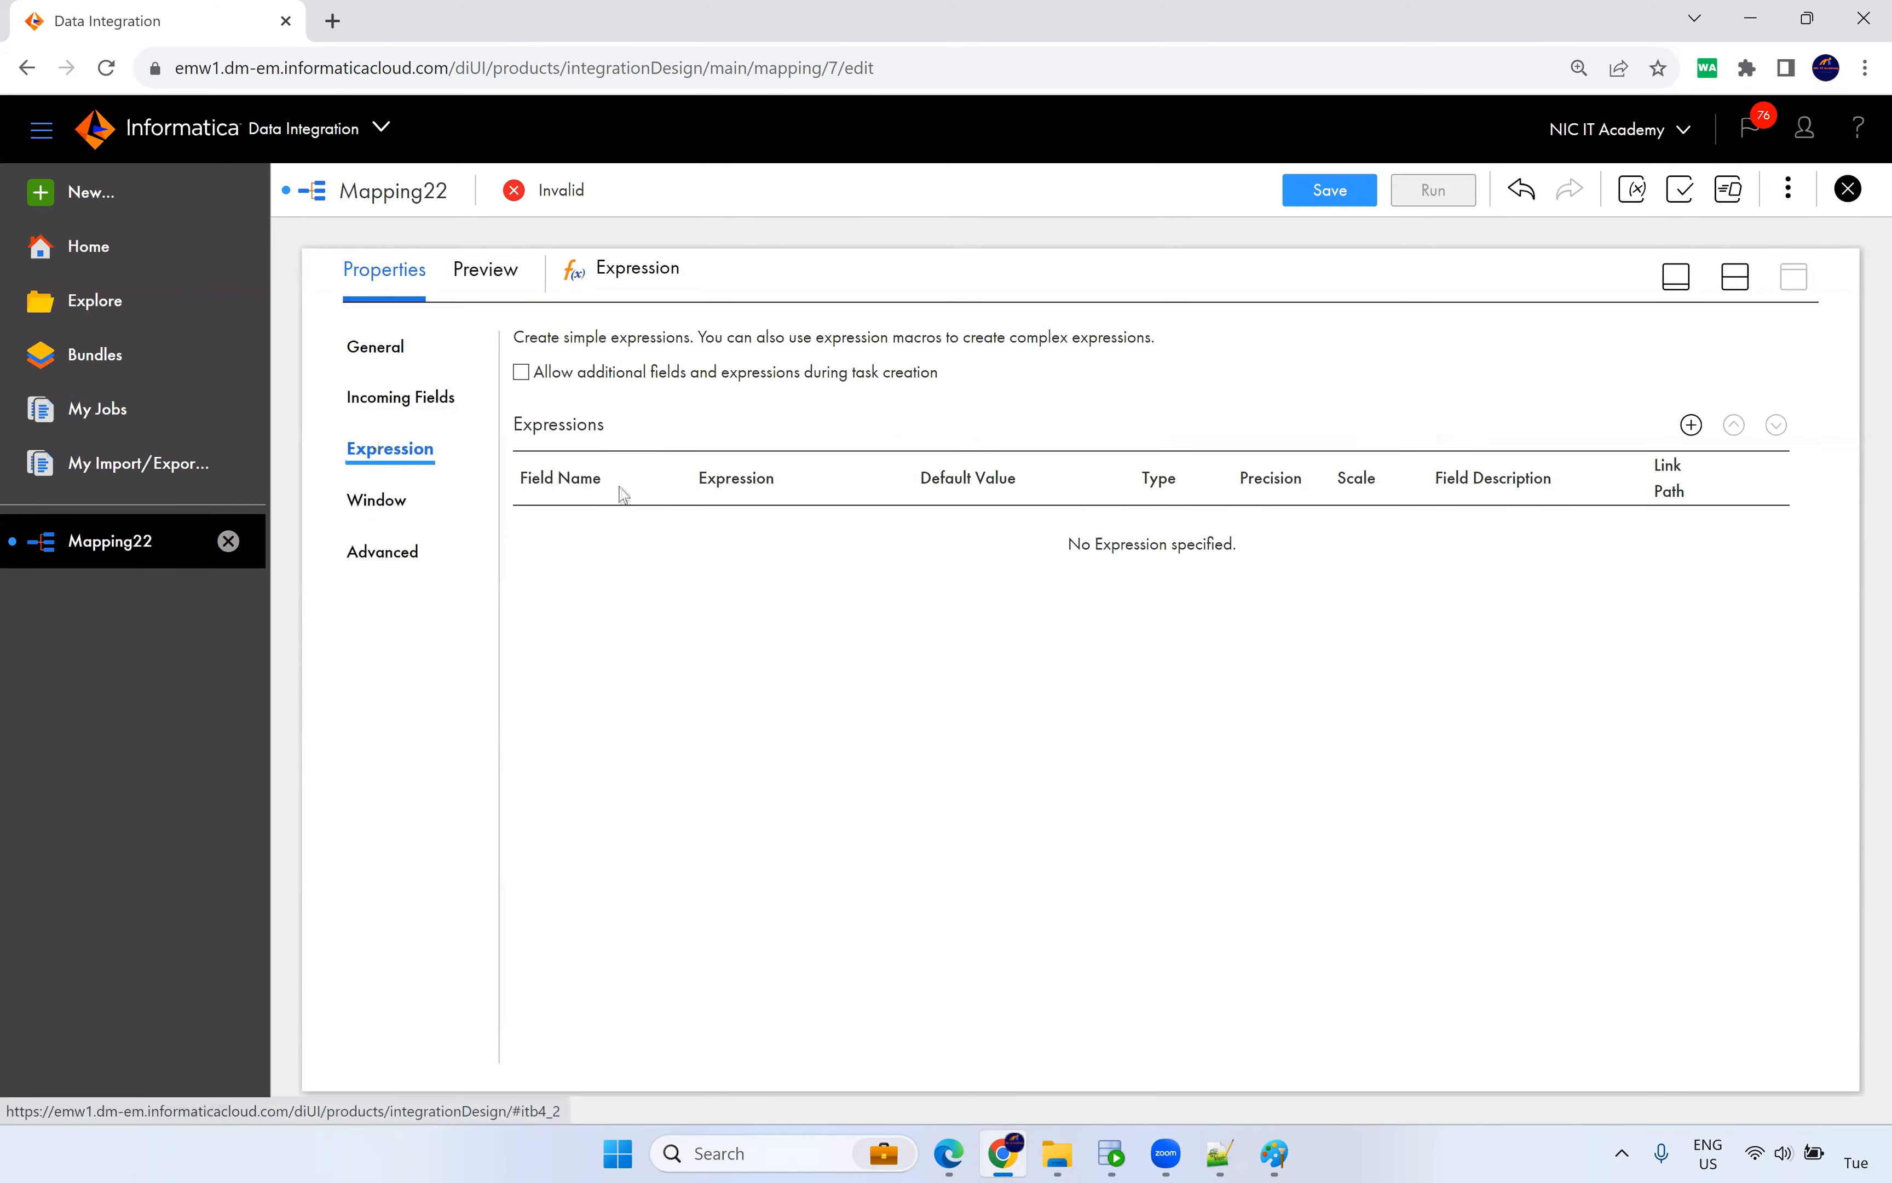
left_click(1693, 427)
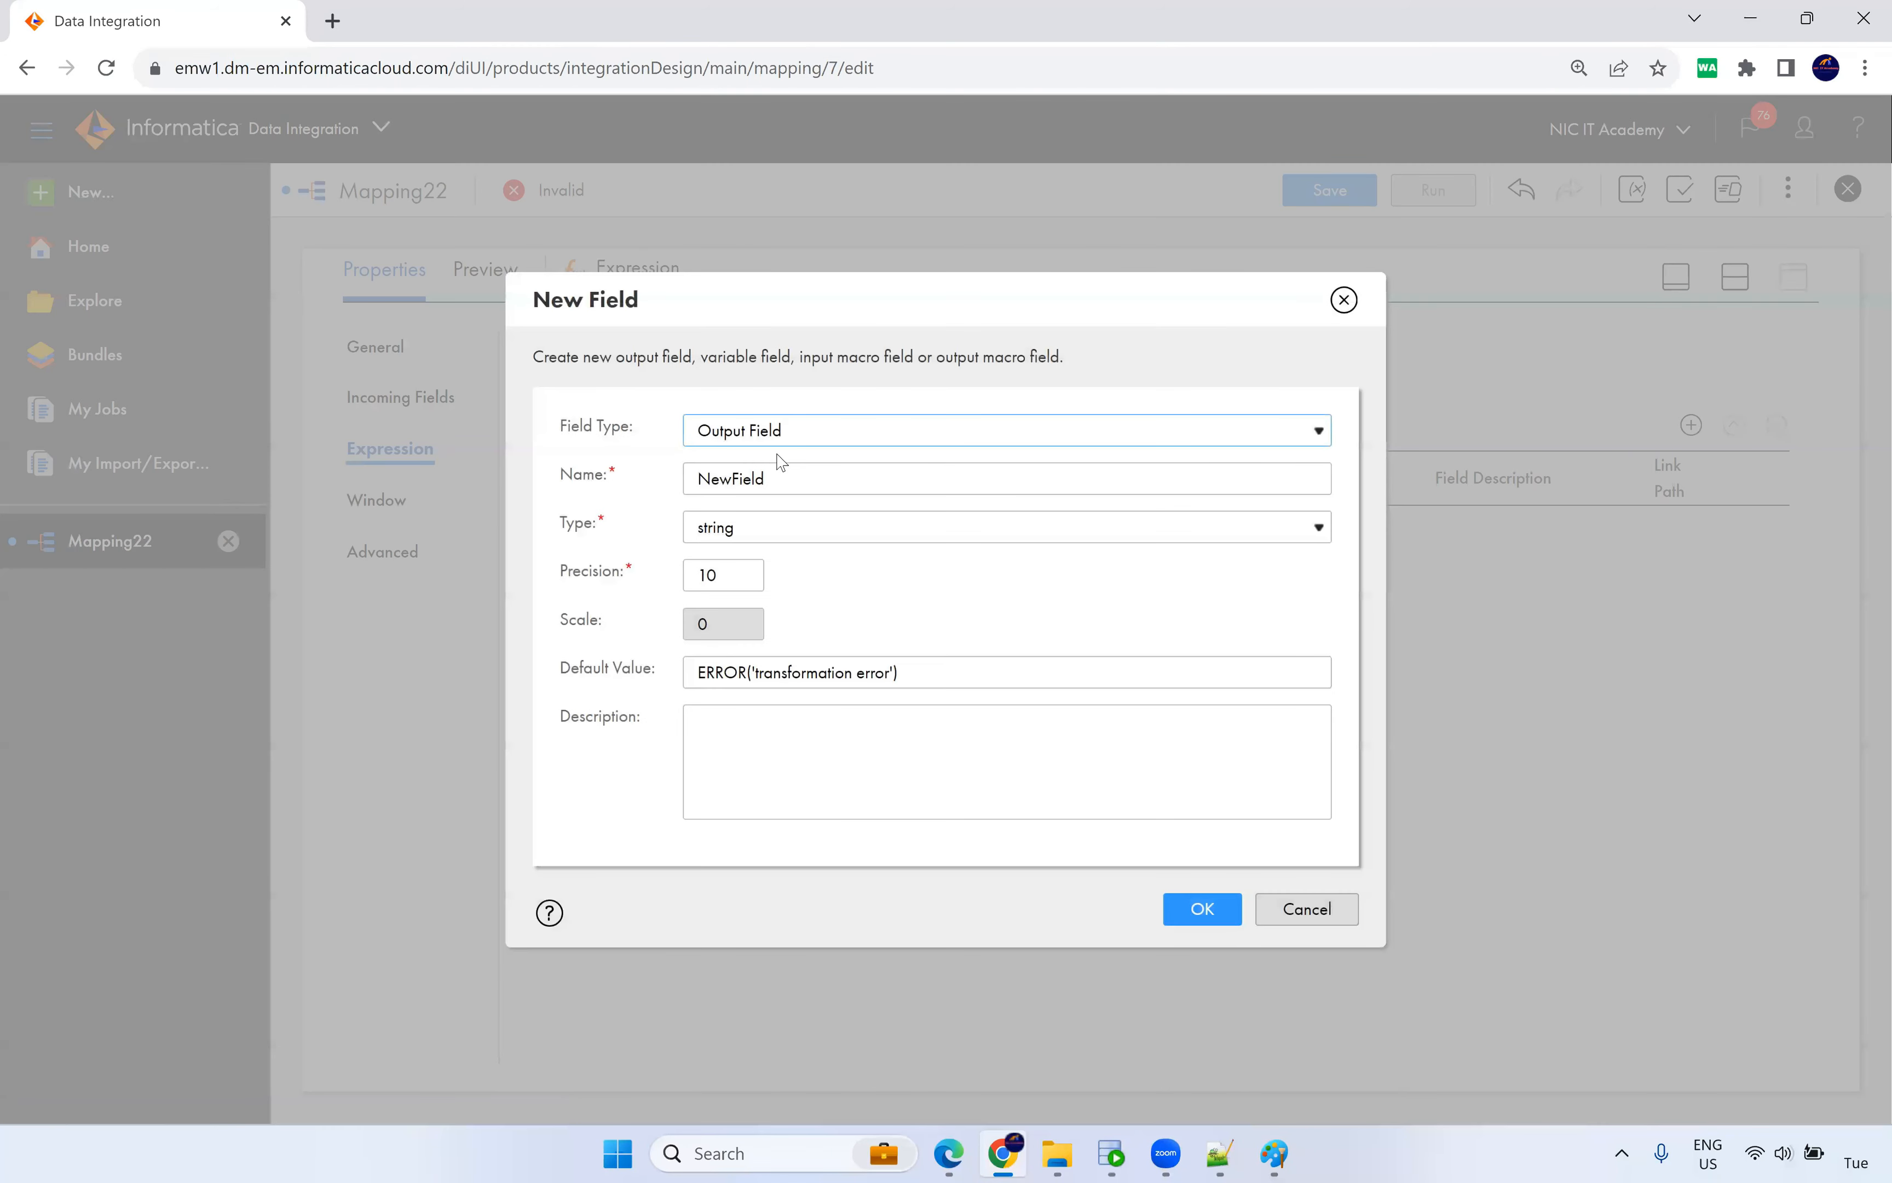
left_click_drag(779, 476, 612, 485)
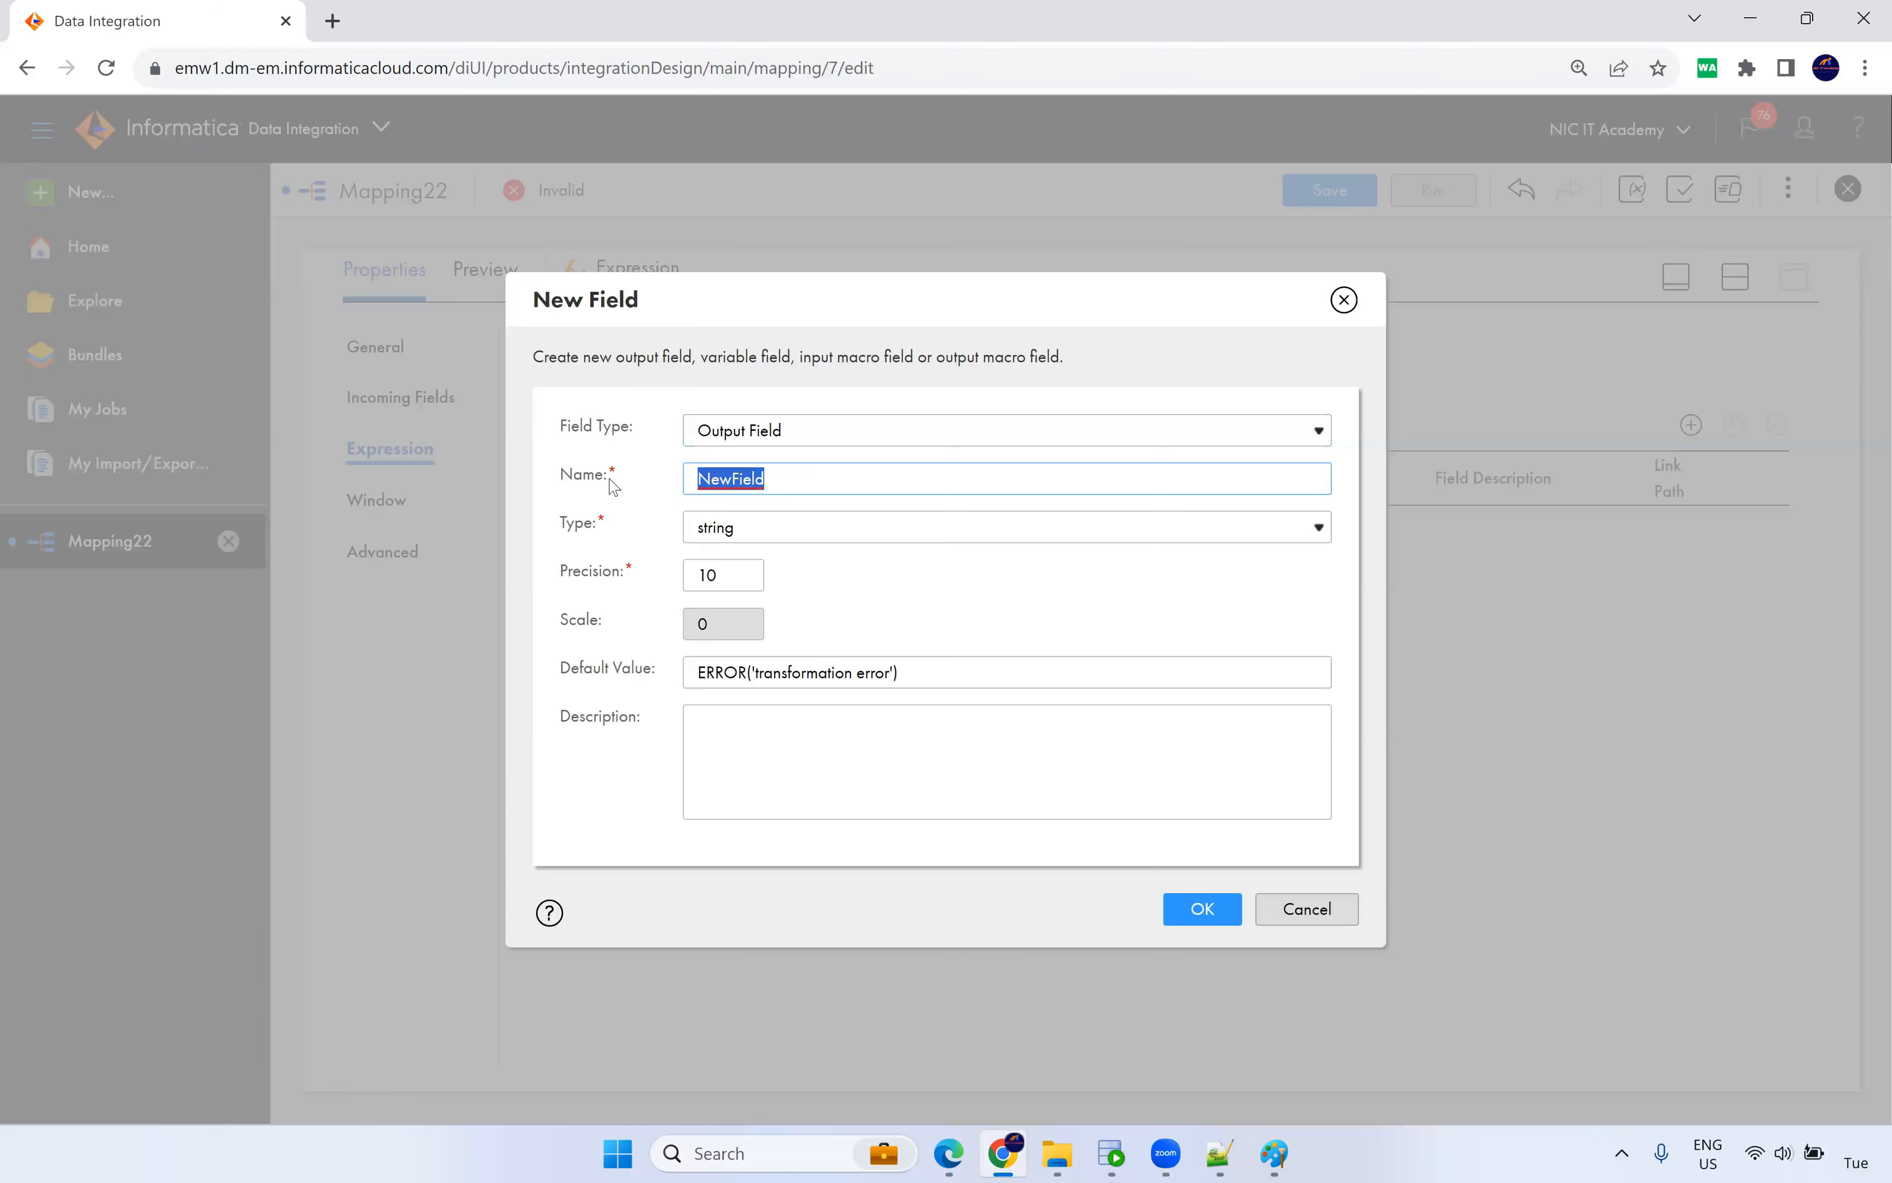
type("in_MD5")
left_click(746, 533)
left_click(749, 534)
left_click_drag(727, 579, 643, 575)
type("3")
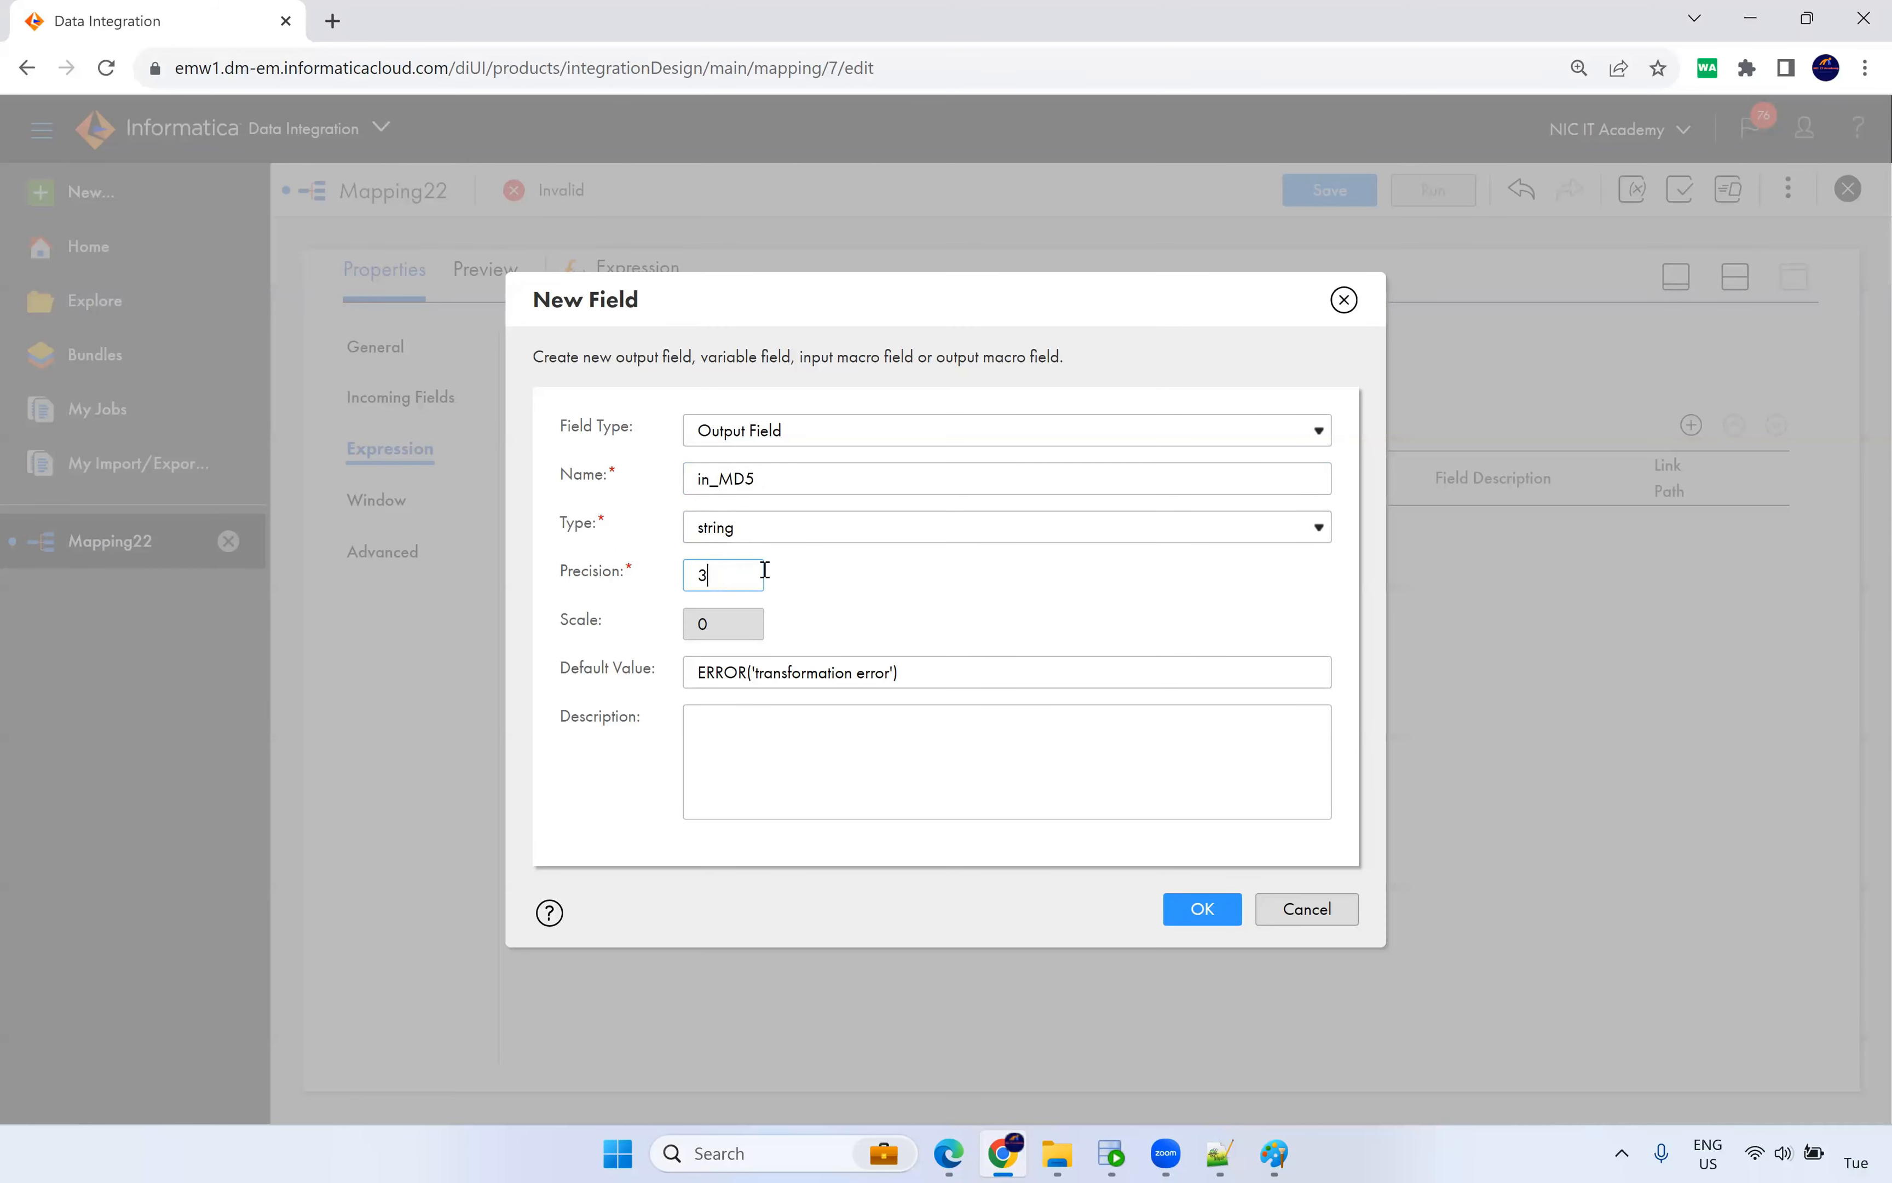
left_click(1180, 906)
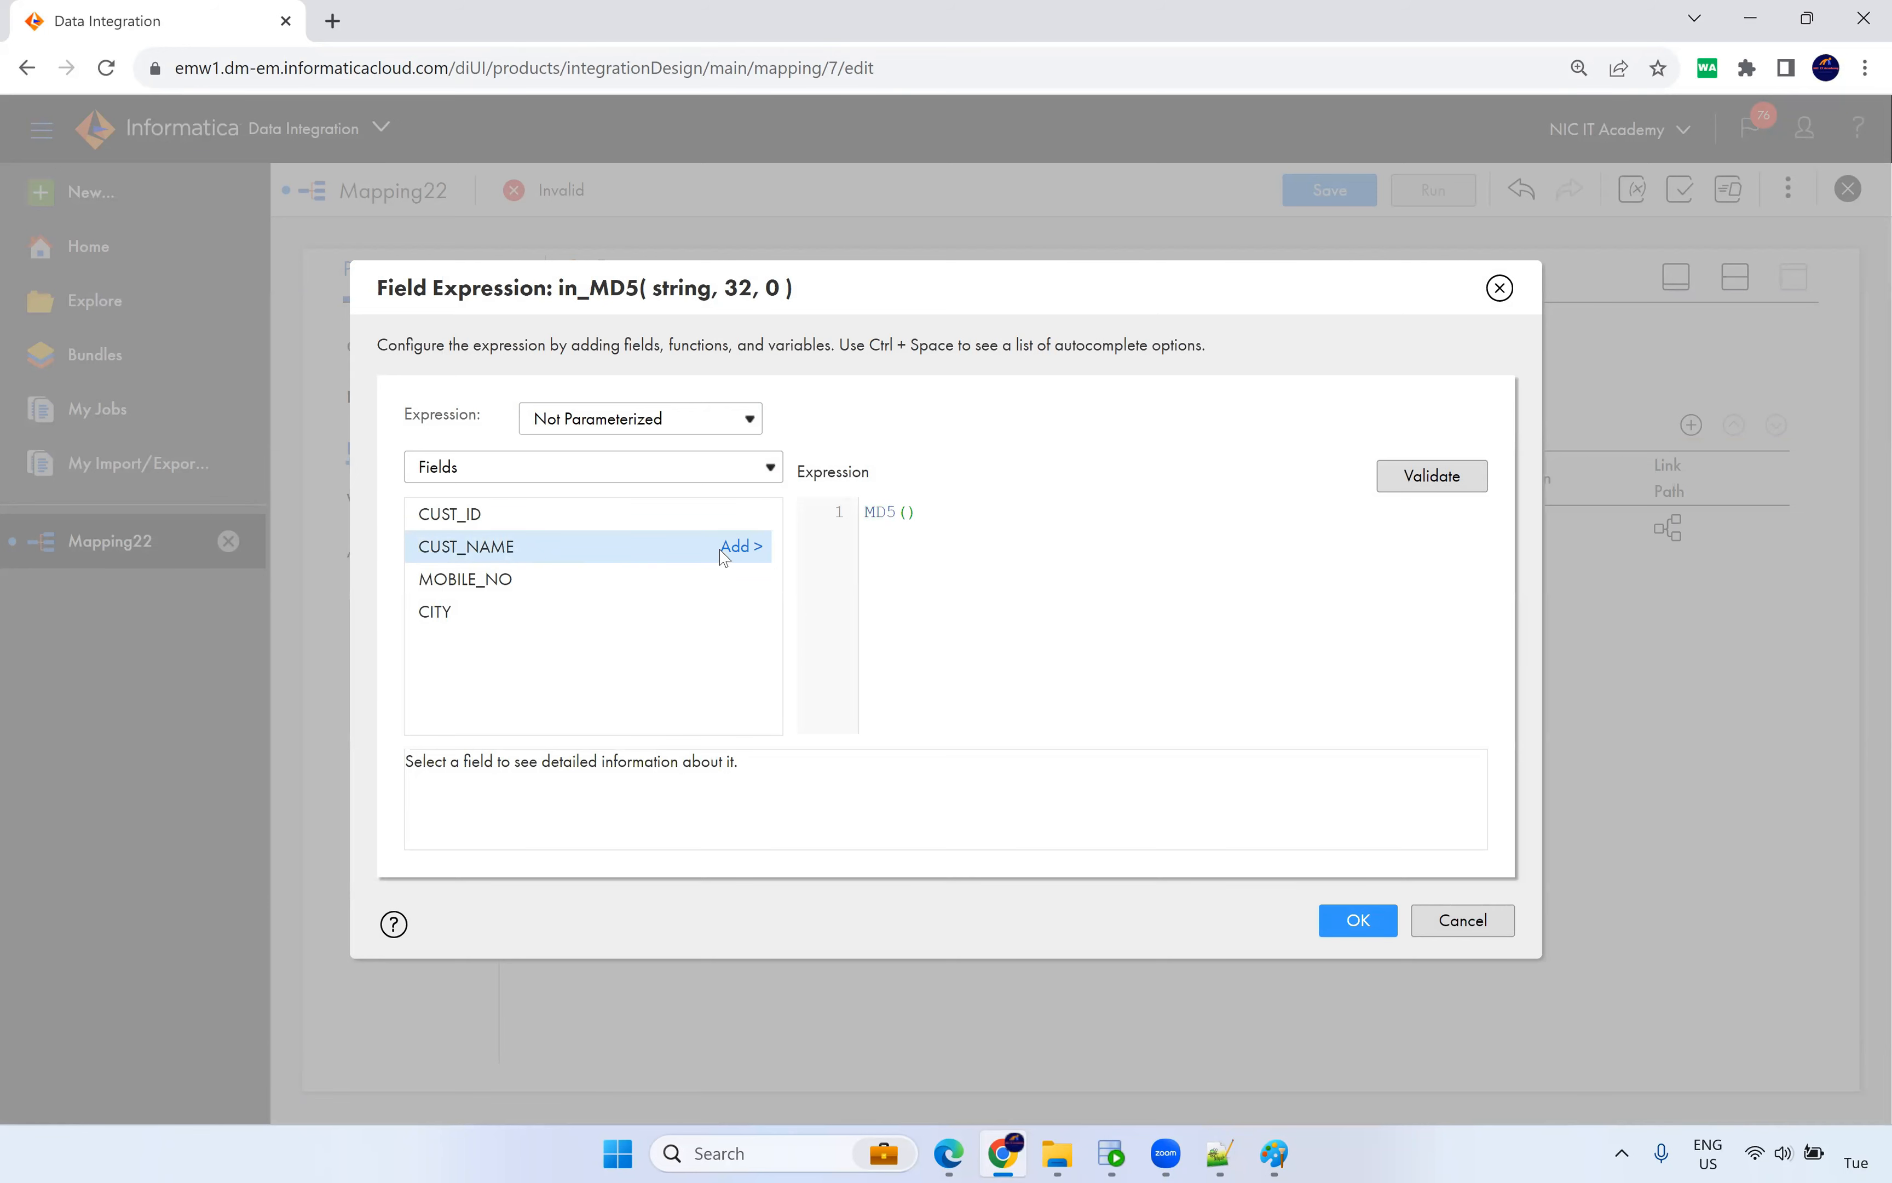
Build and validate the expression MD5(CUST_ID||CUST_NAME||MOBILE_NO||CITY) for in_MD5.
left_click(737, 547)
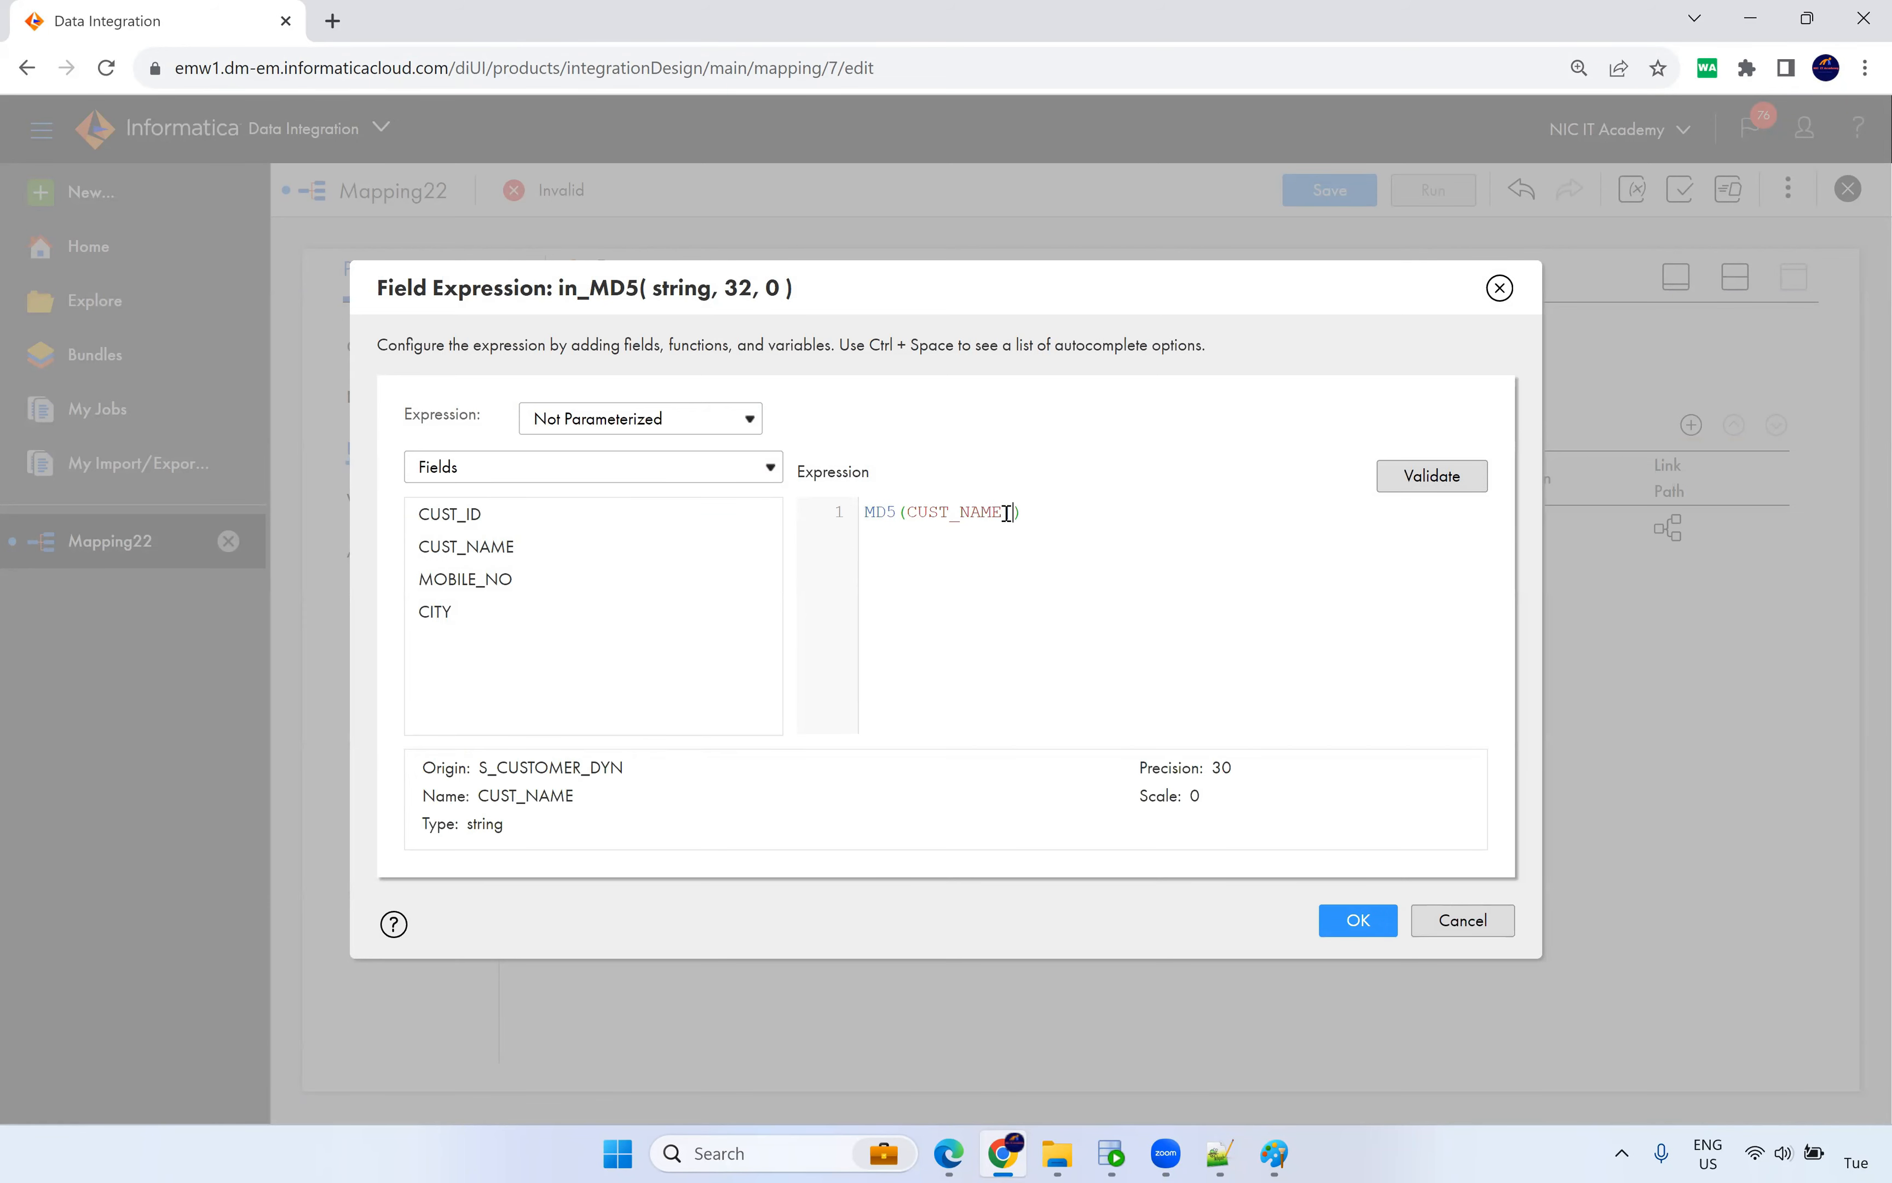
left_click(736, 579)
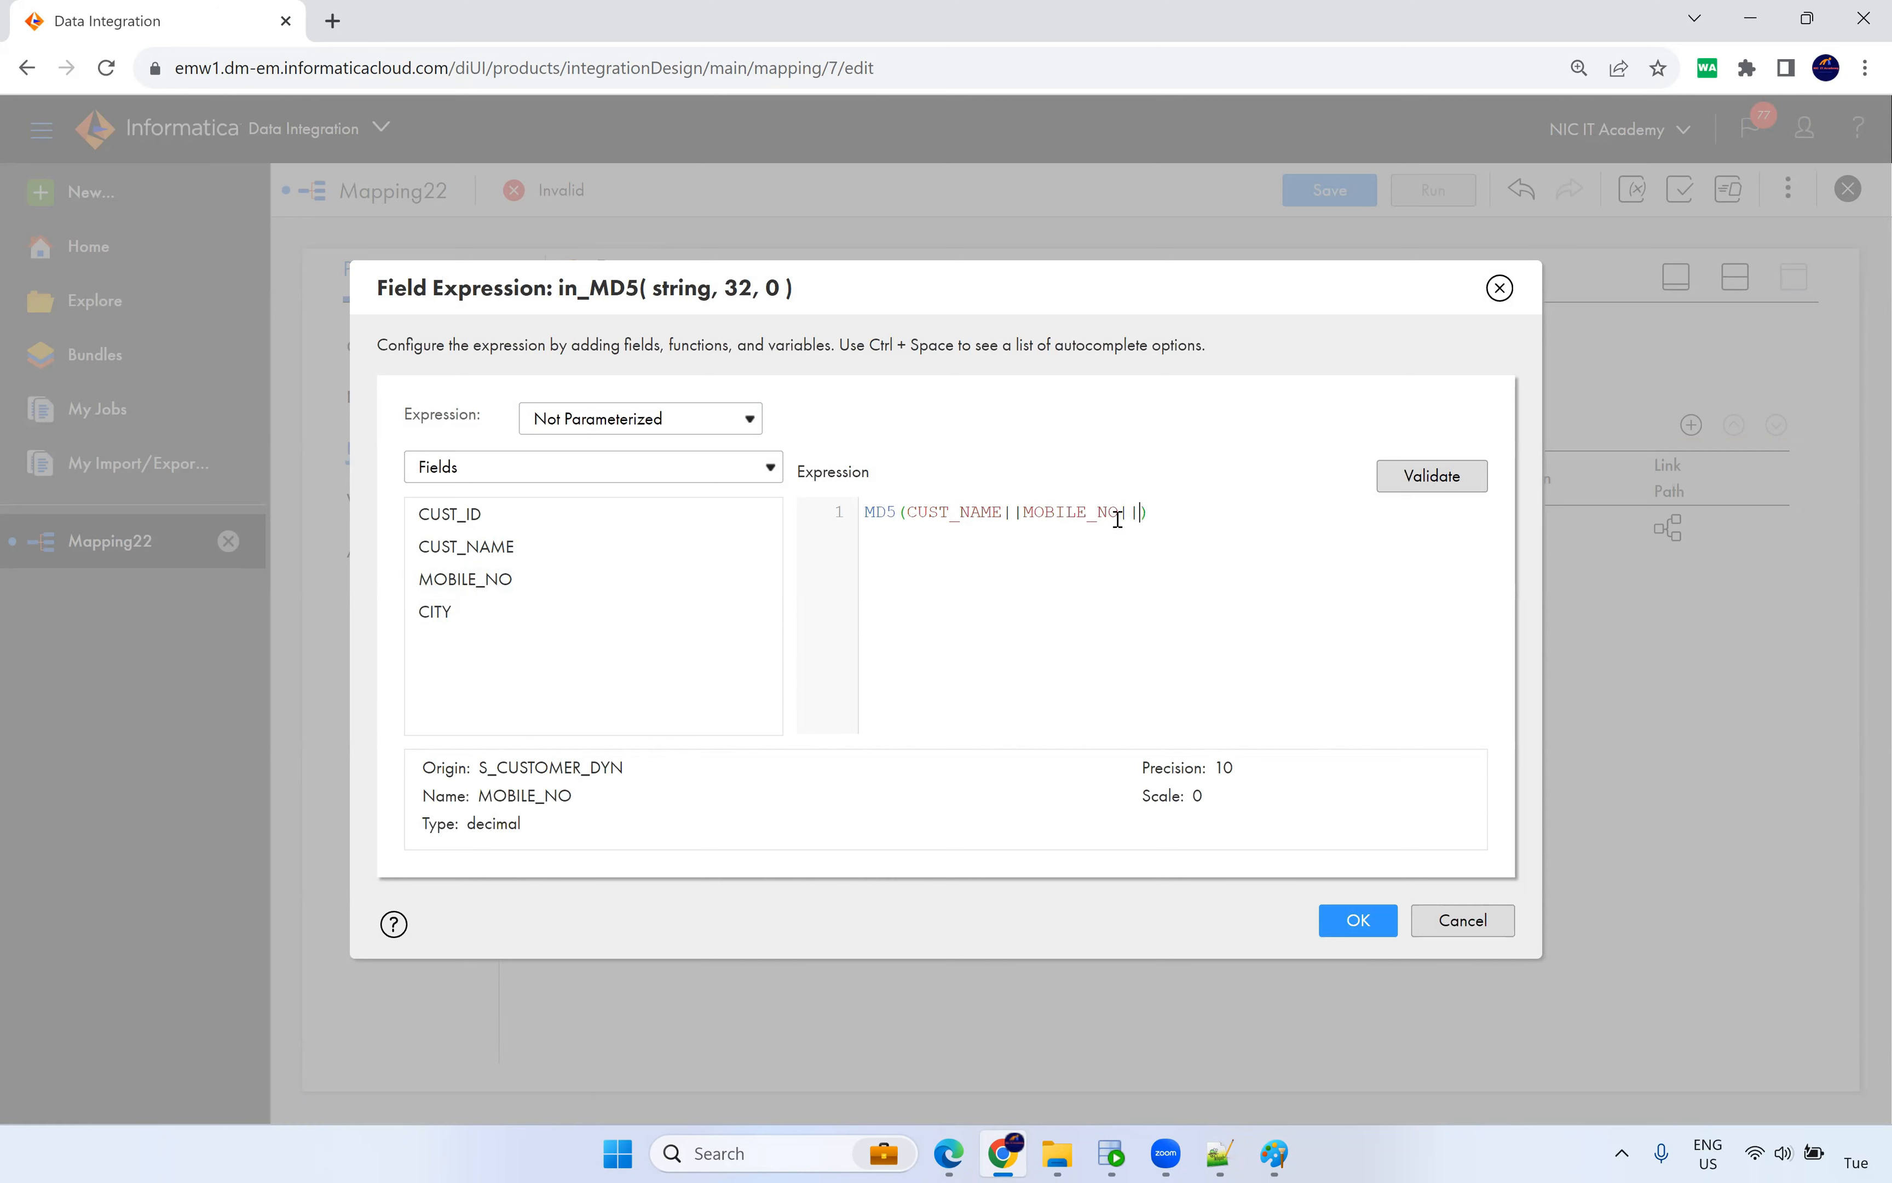
left_click(736, 613)
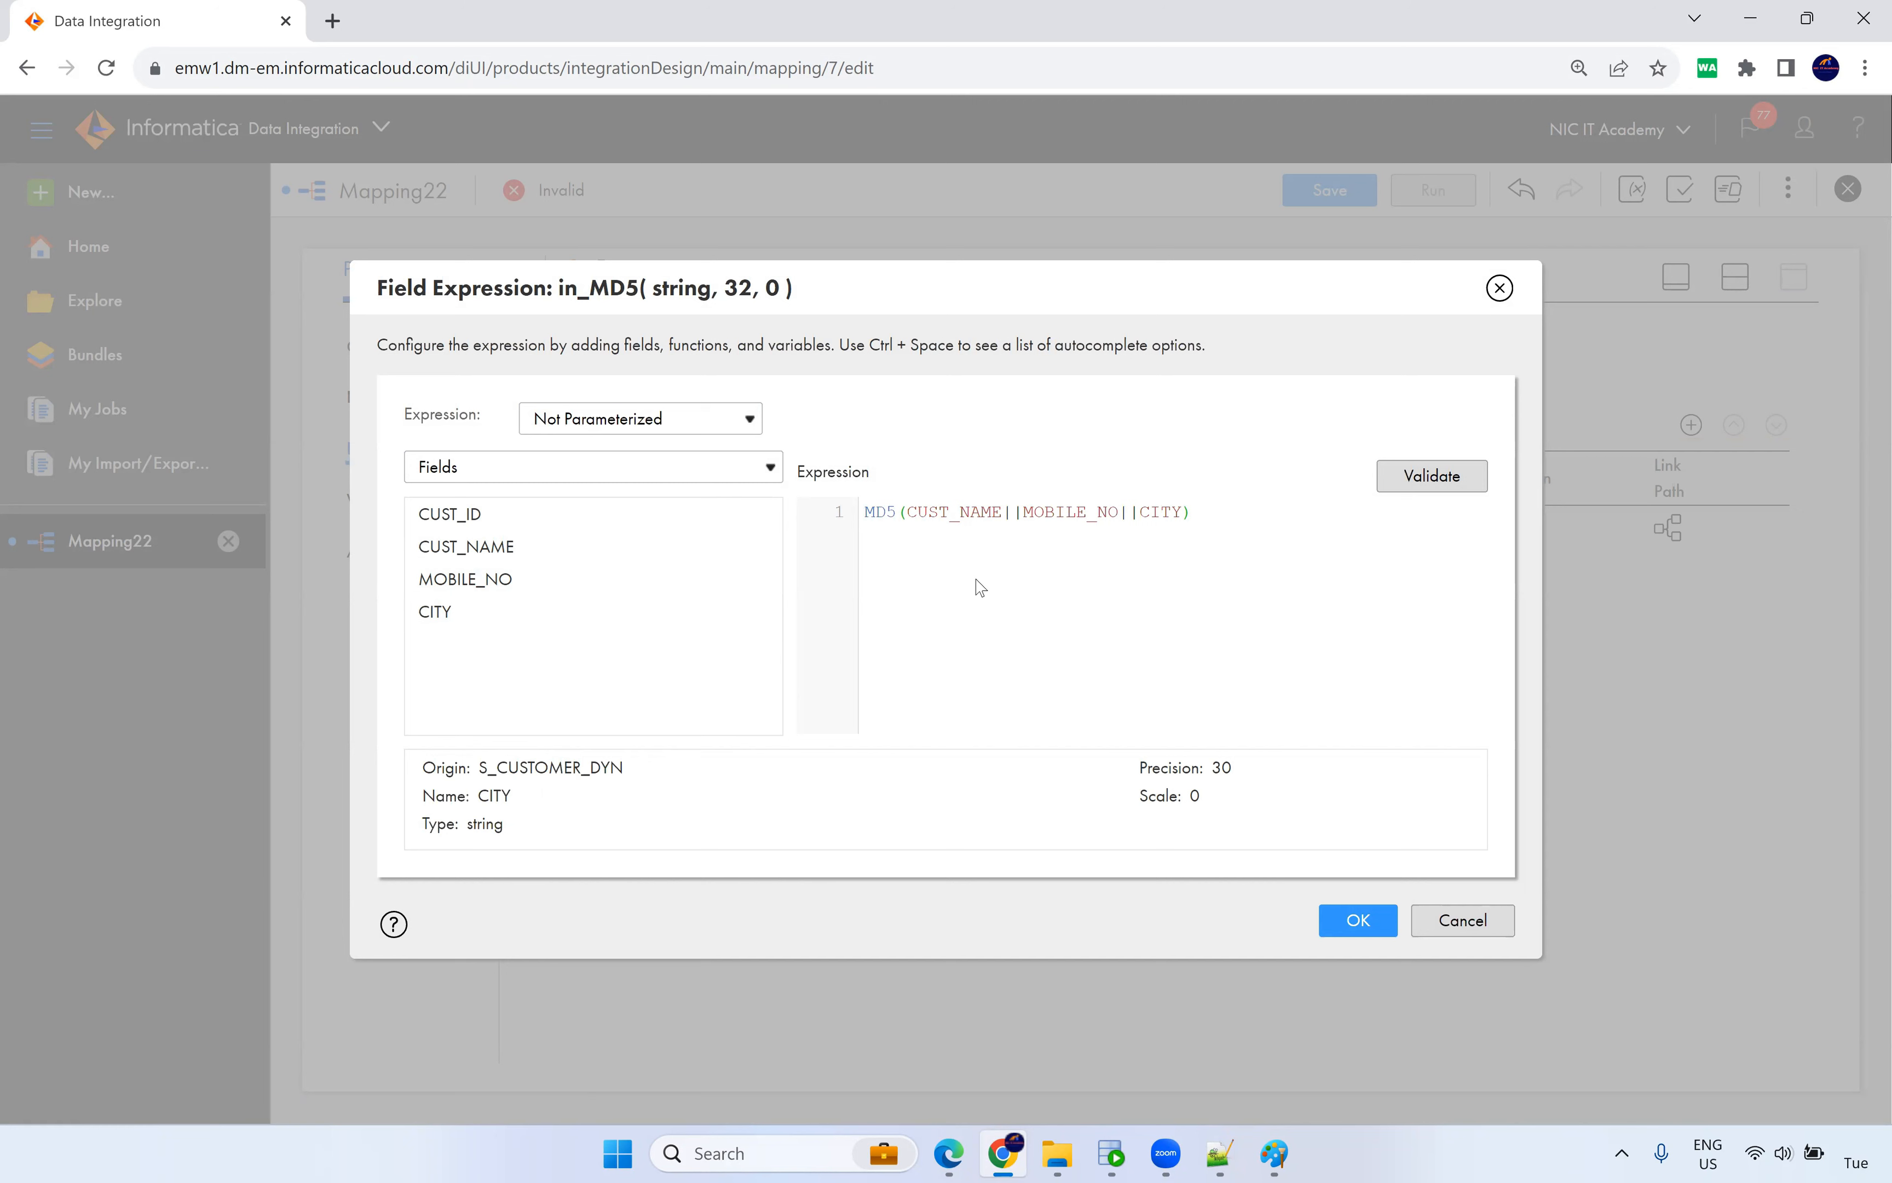
left_click(734, 523)
type("||")
left_click(1444, 485)
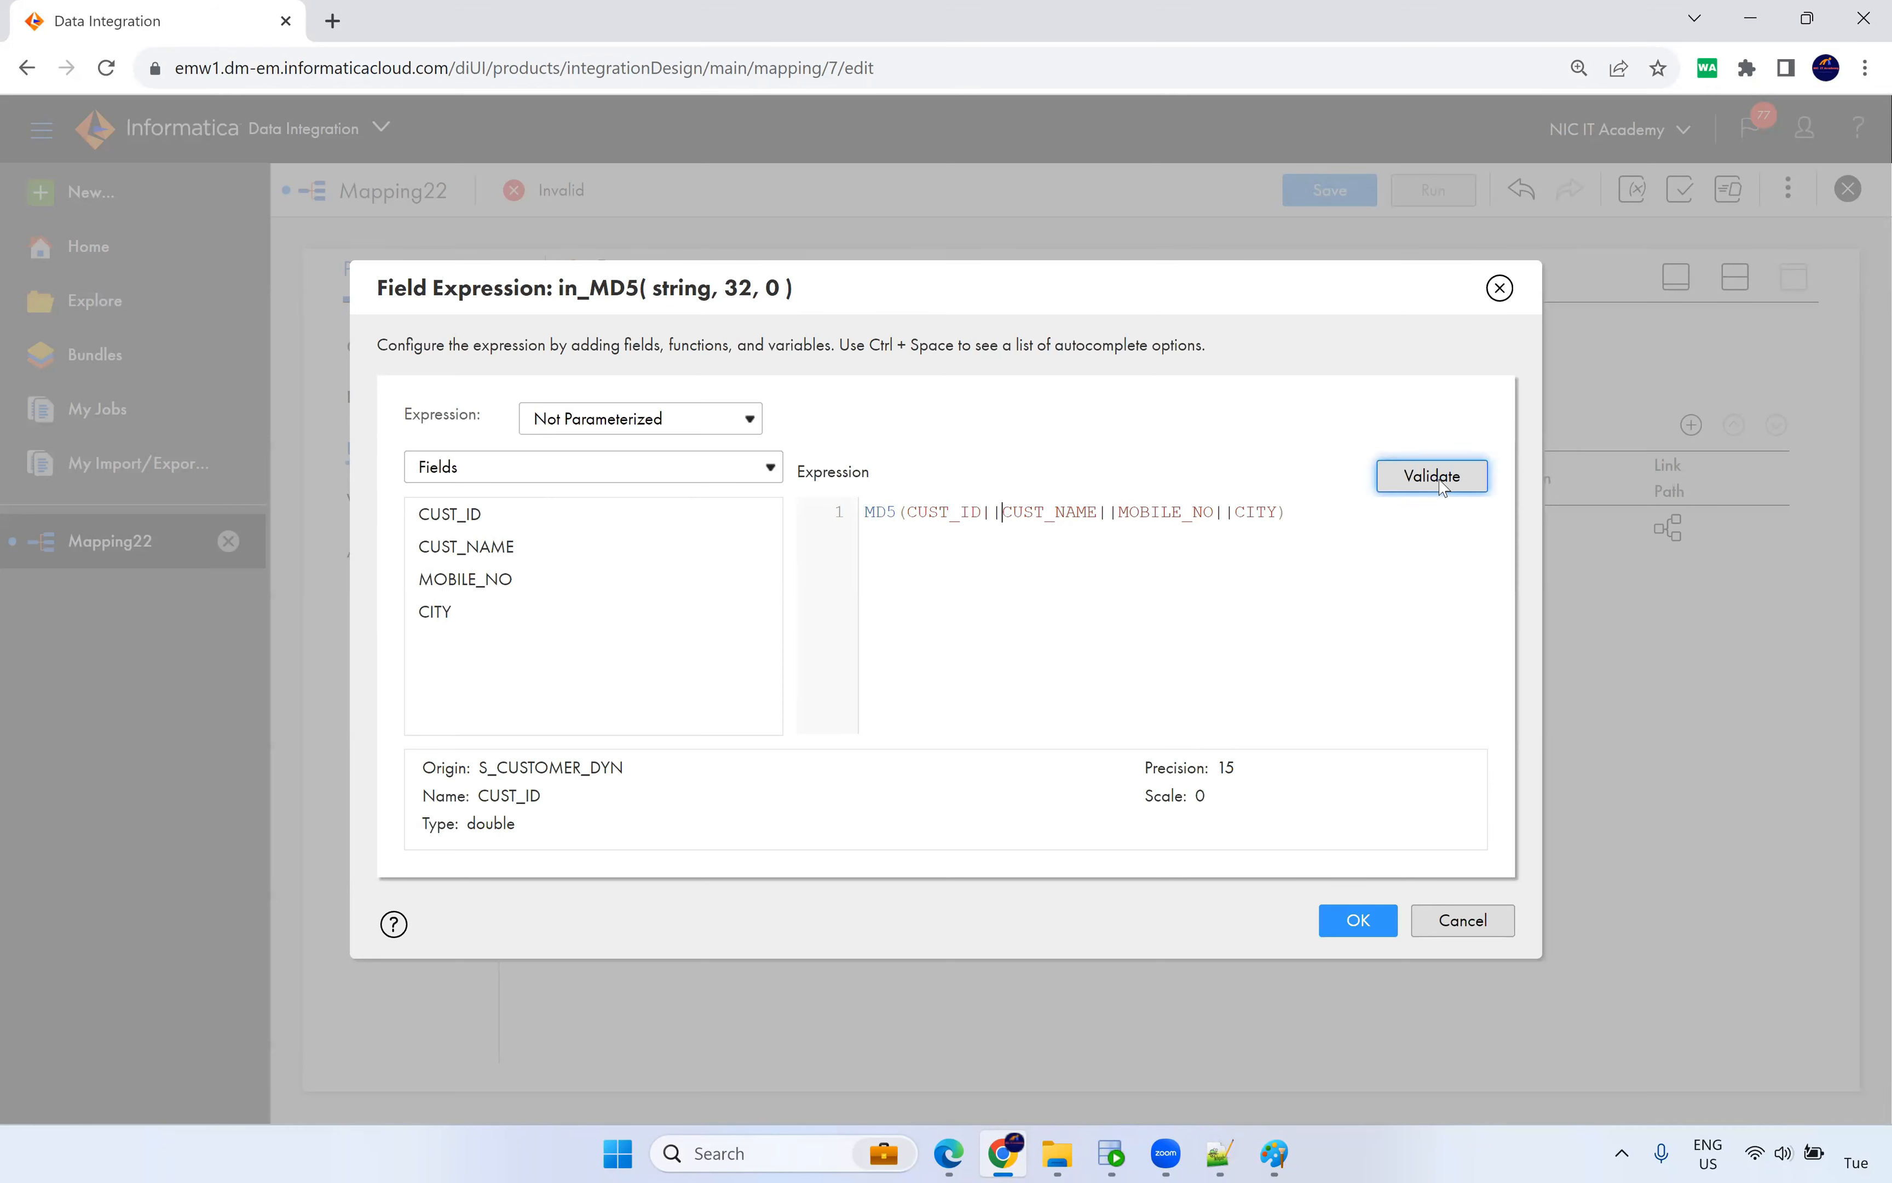
left_click_drag(1314, 547, 844, 551)
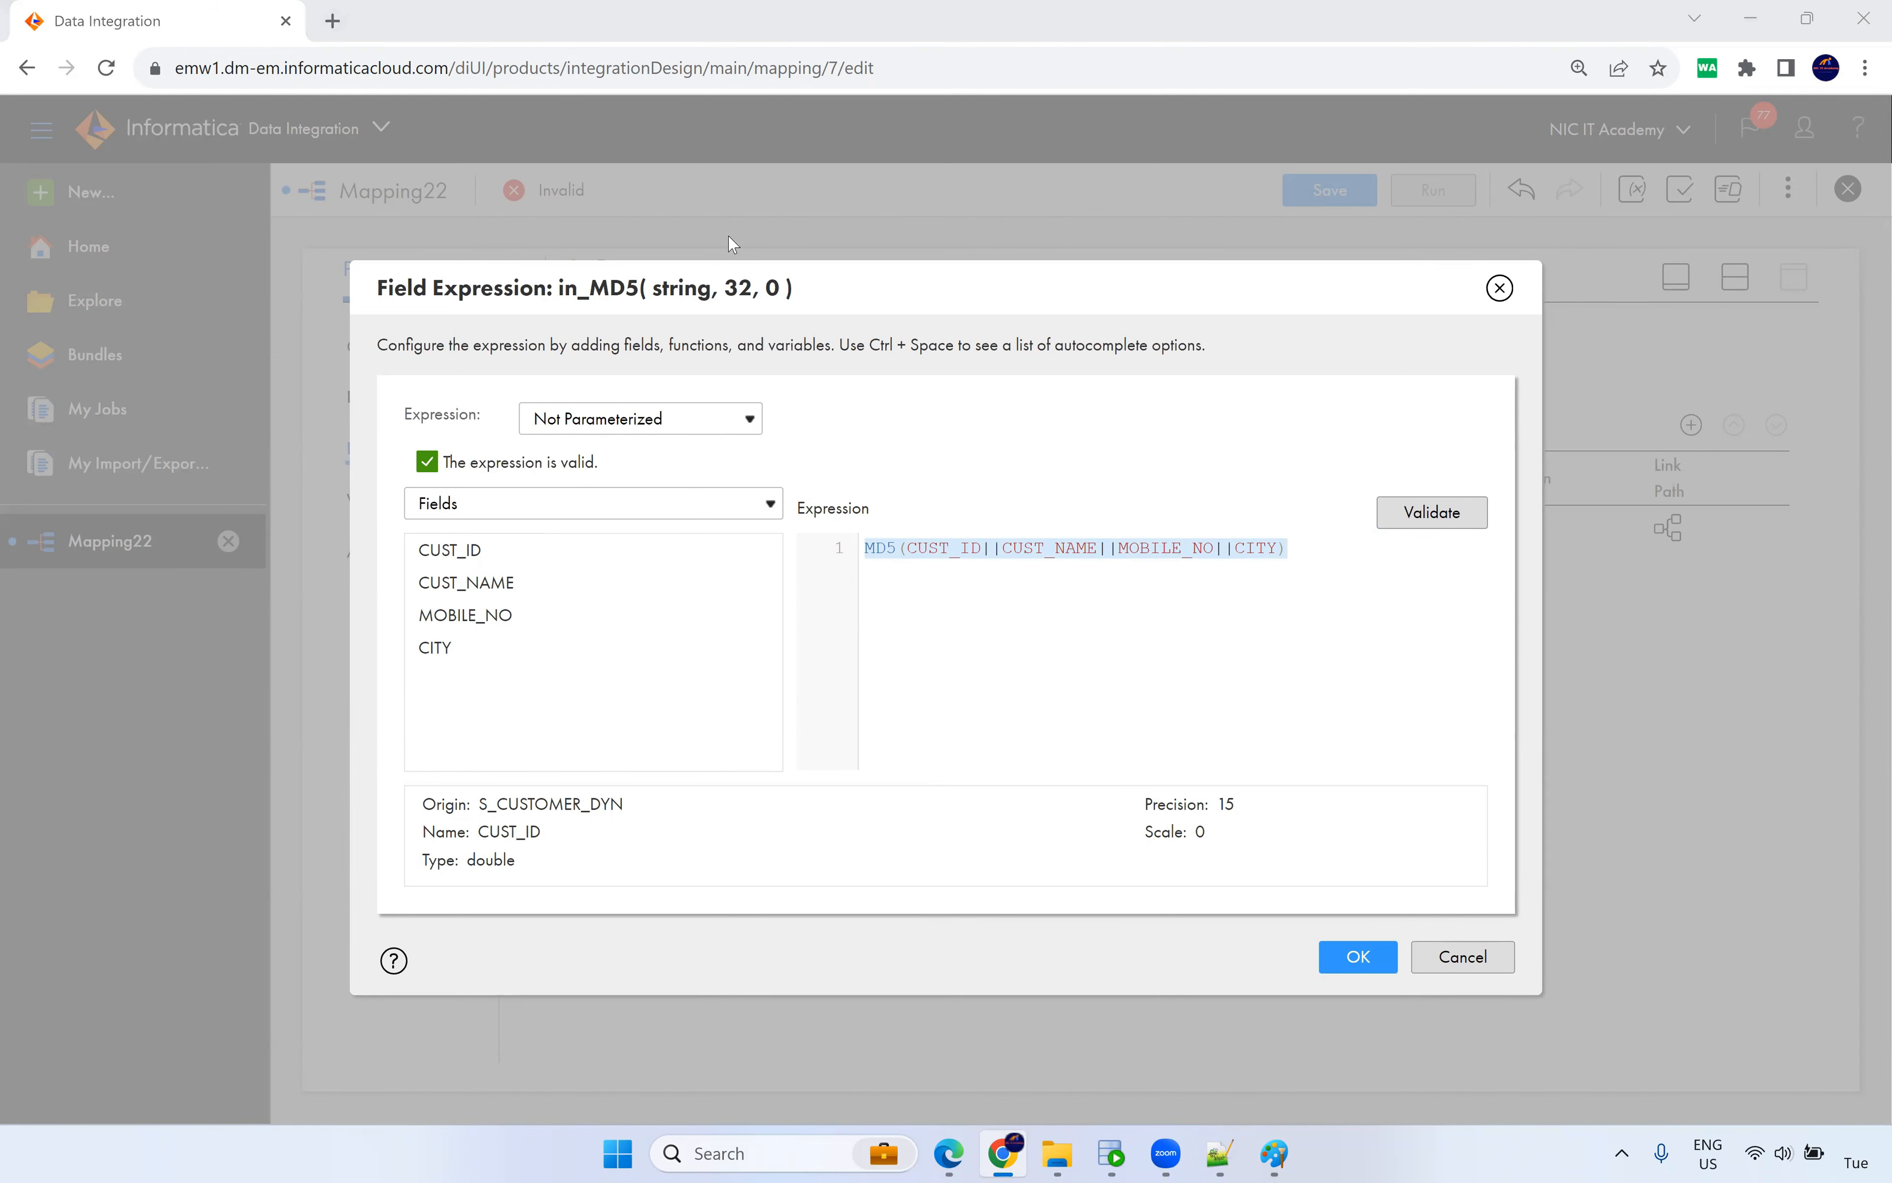
left_click(1361, 973)
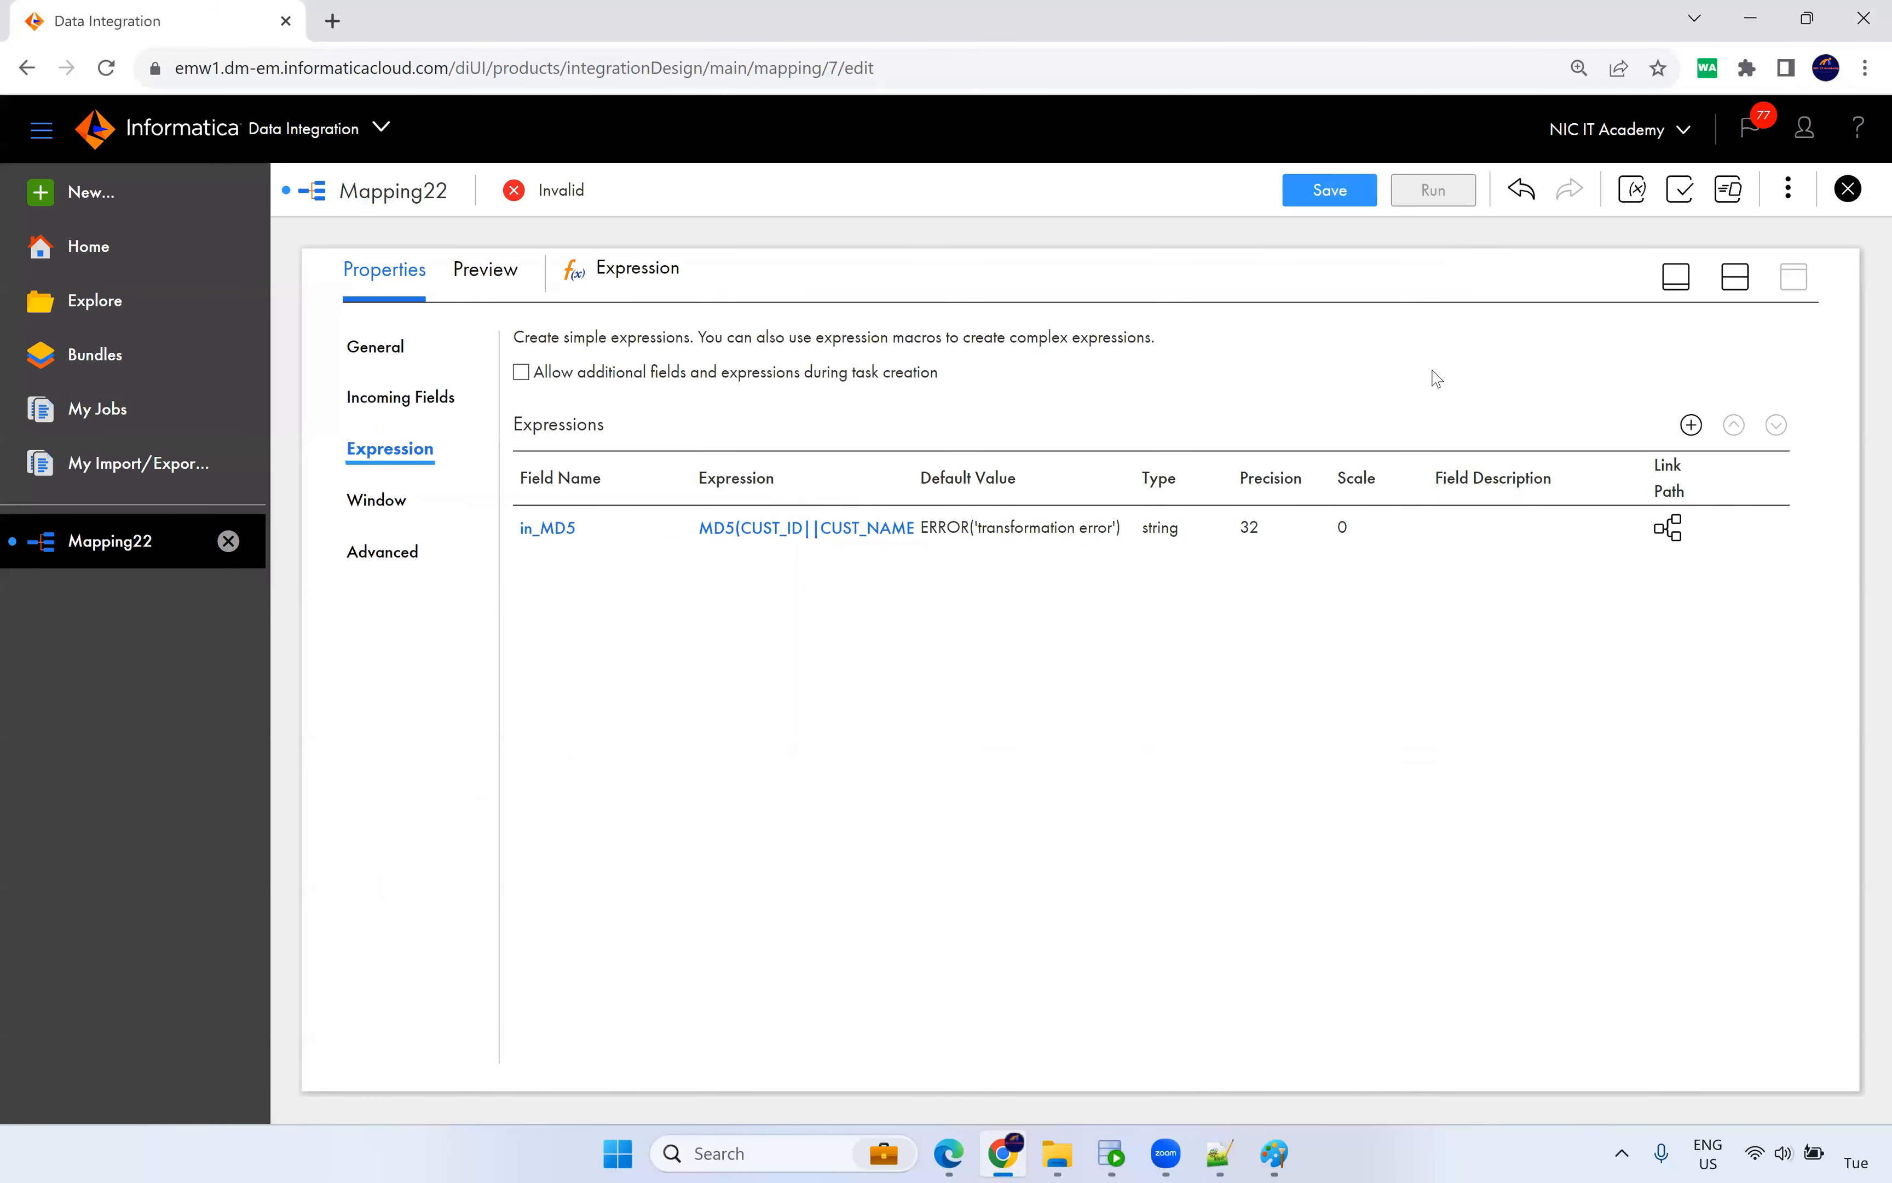
Add a date/time expression field named in_Eff_Date.
left_click(1691, 425)
left_click_drag(782, 482, 635, 487)
type("in_Ef")
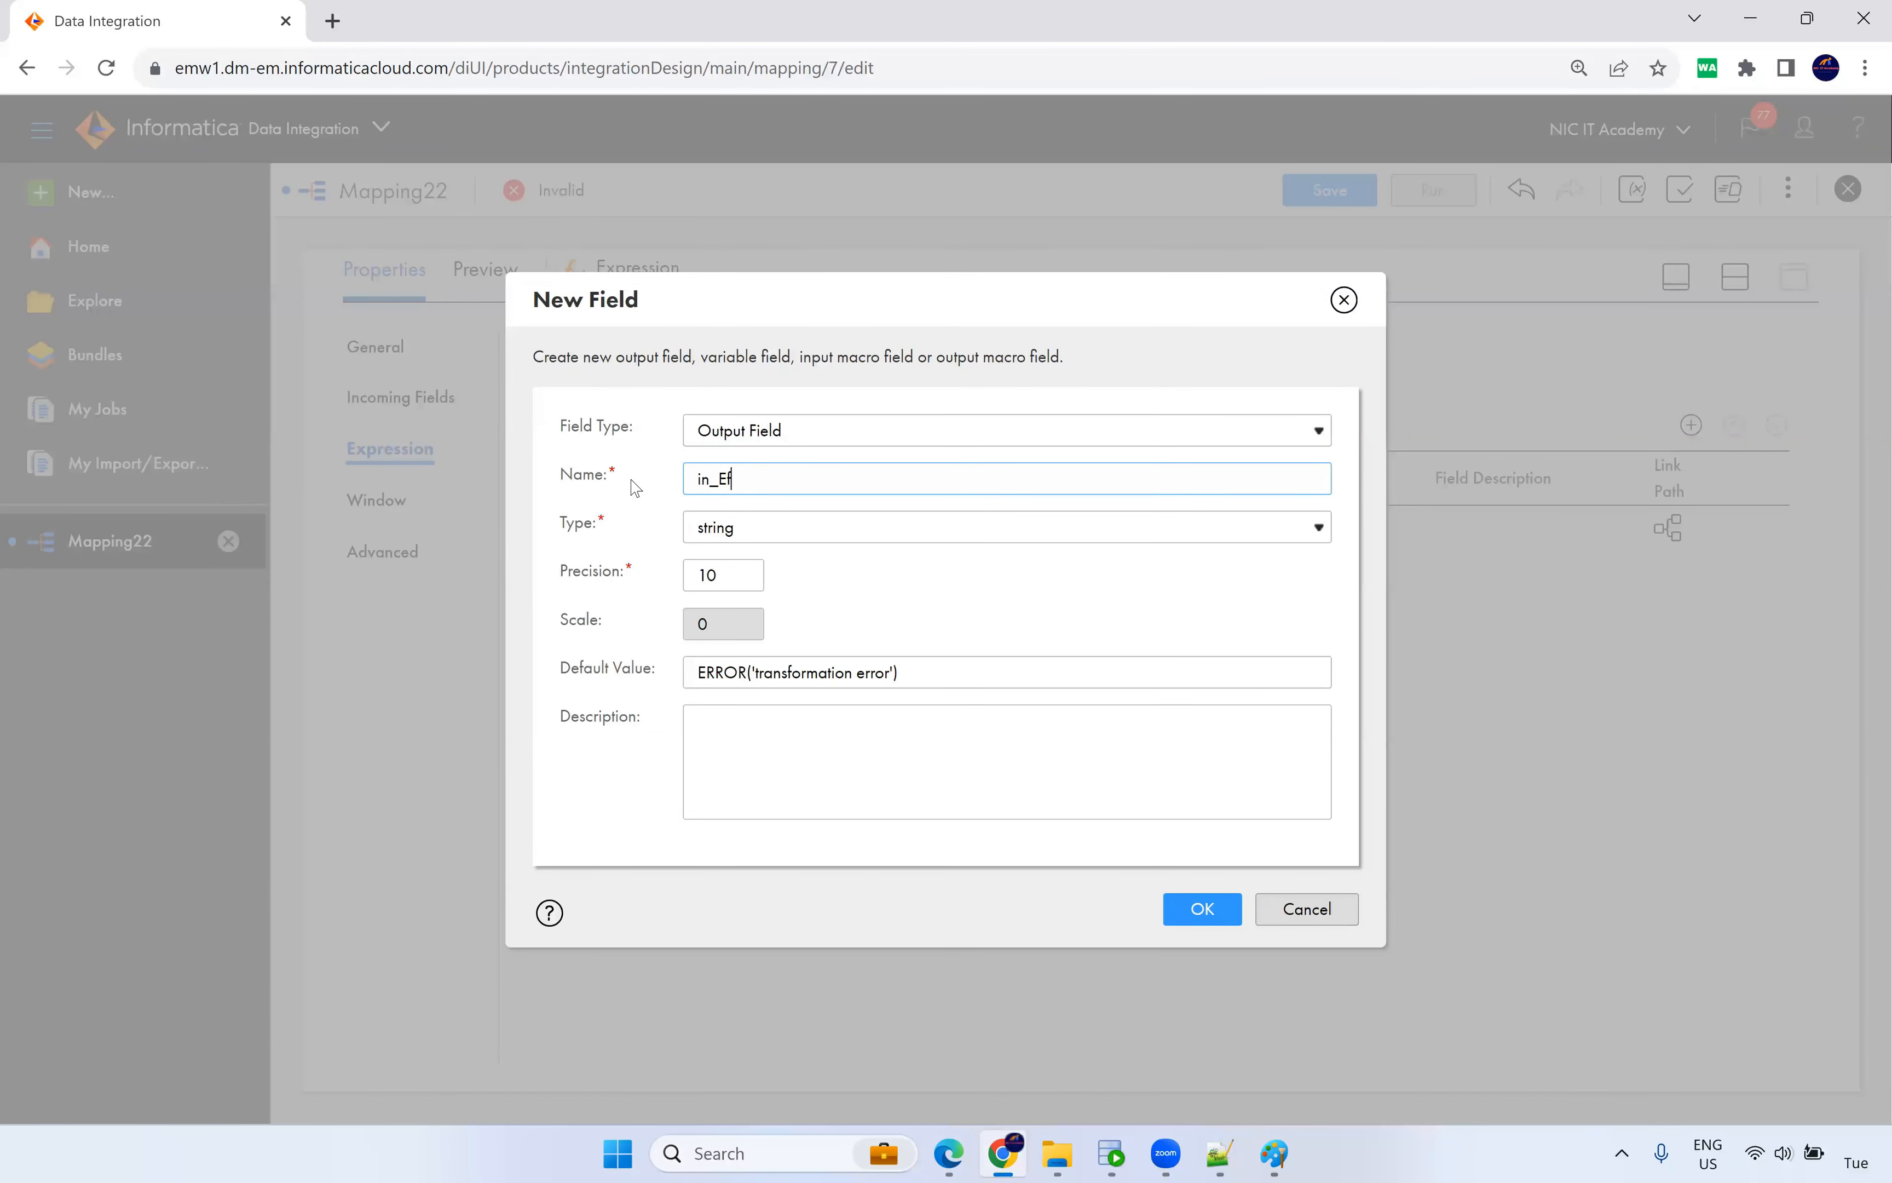
type("f_Date")
left_click(782, 537)
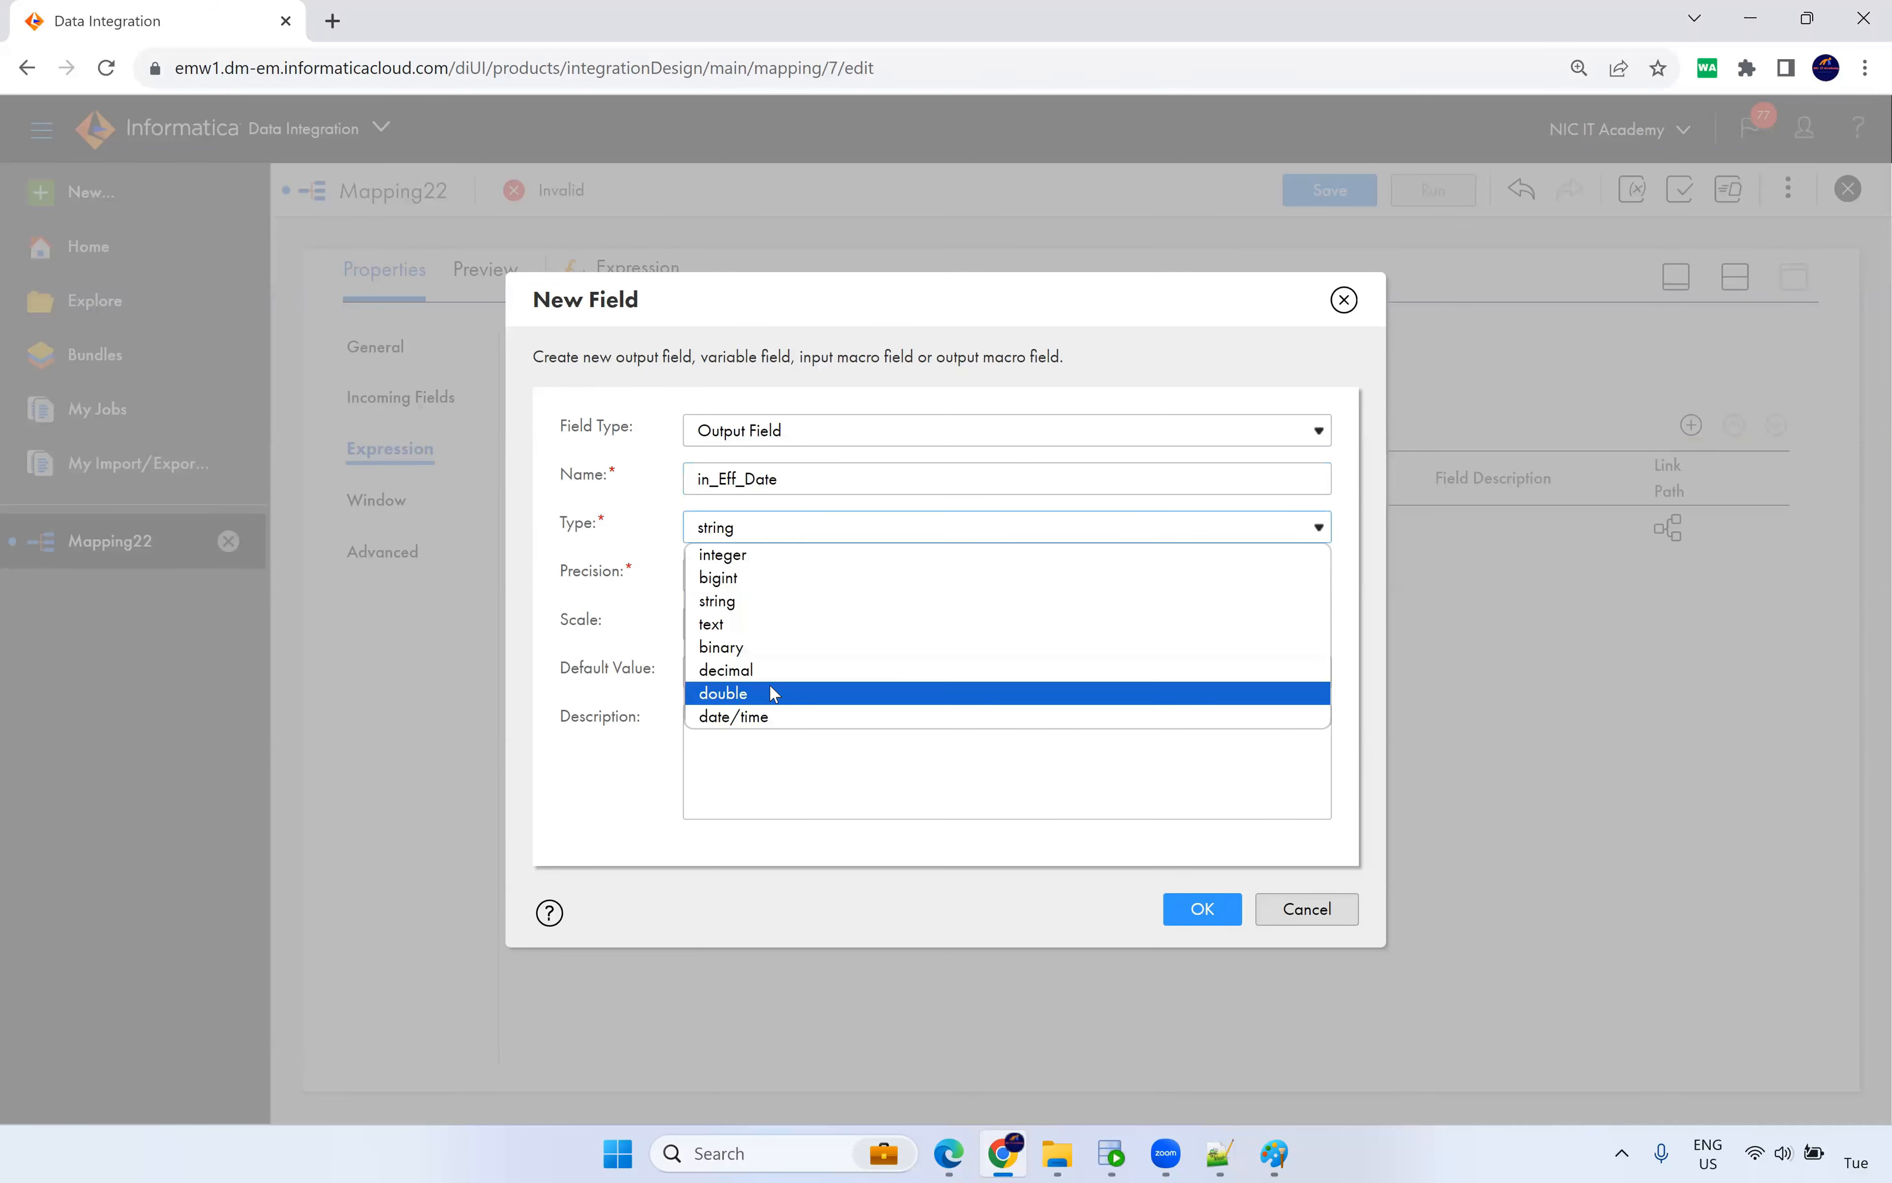
left_click(763, 714)
left_click(1193, 911)
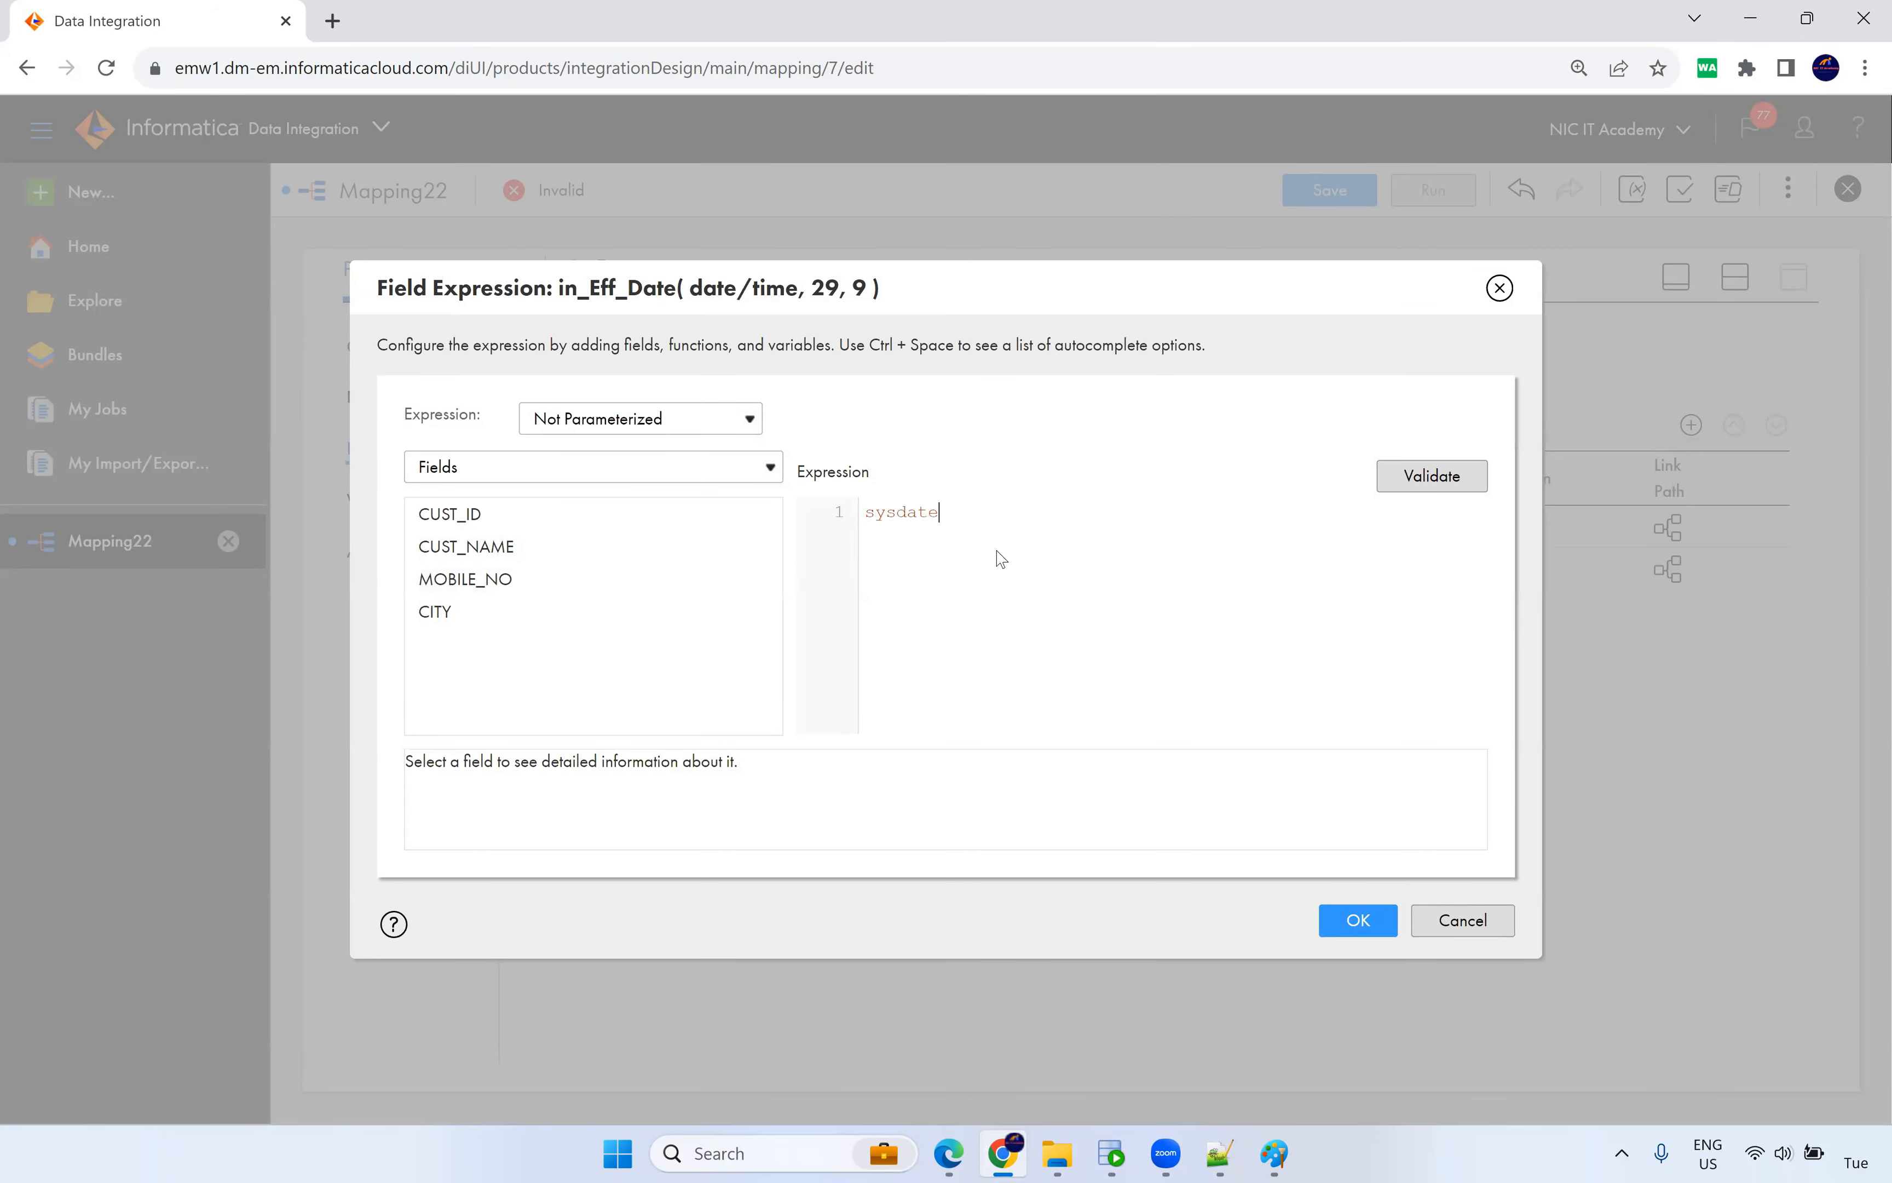
Confirm sysdate for in_Eff_Date, then add date/time field in_End_Date and open its expression editor.
left_click(1430, 485)
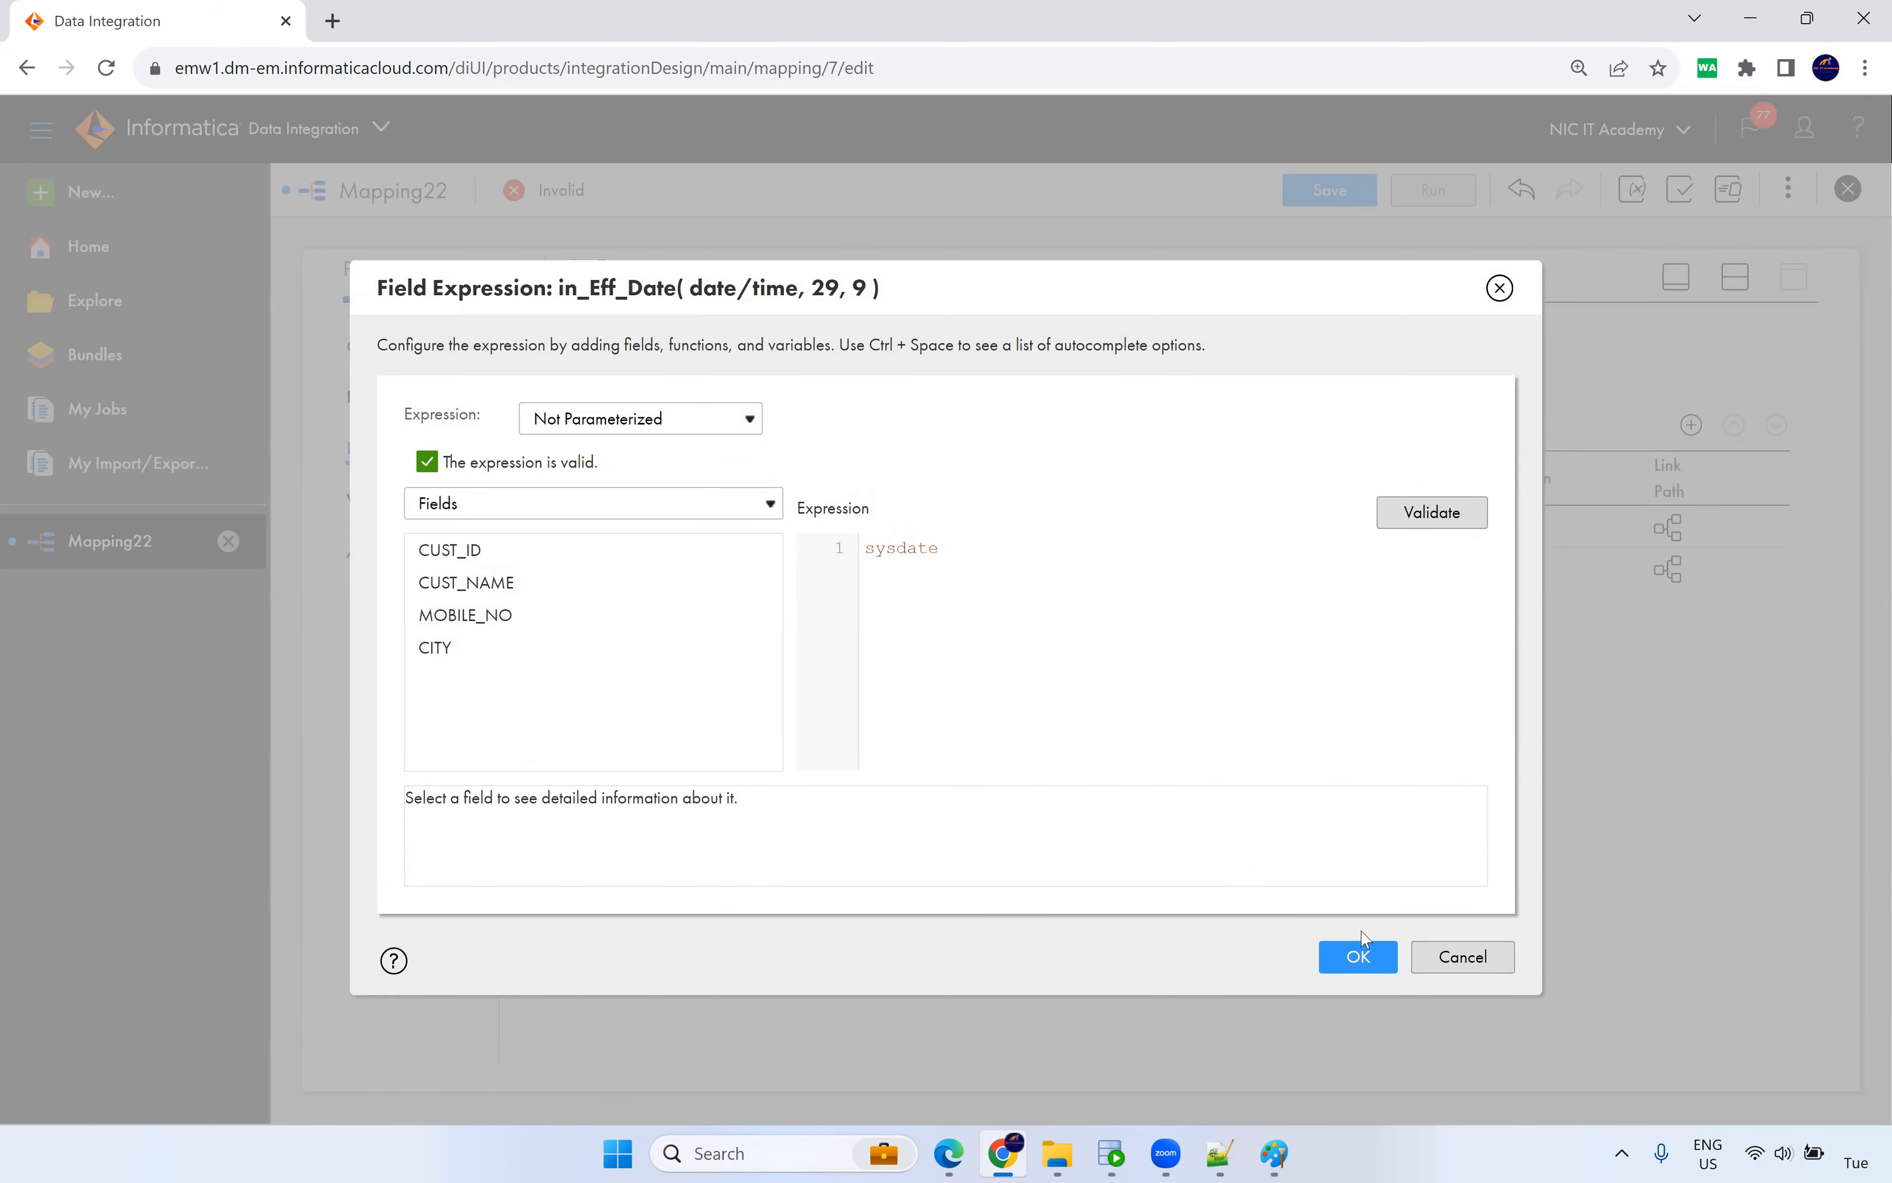
left_click(1357, 923)
left_click(1692, 425)
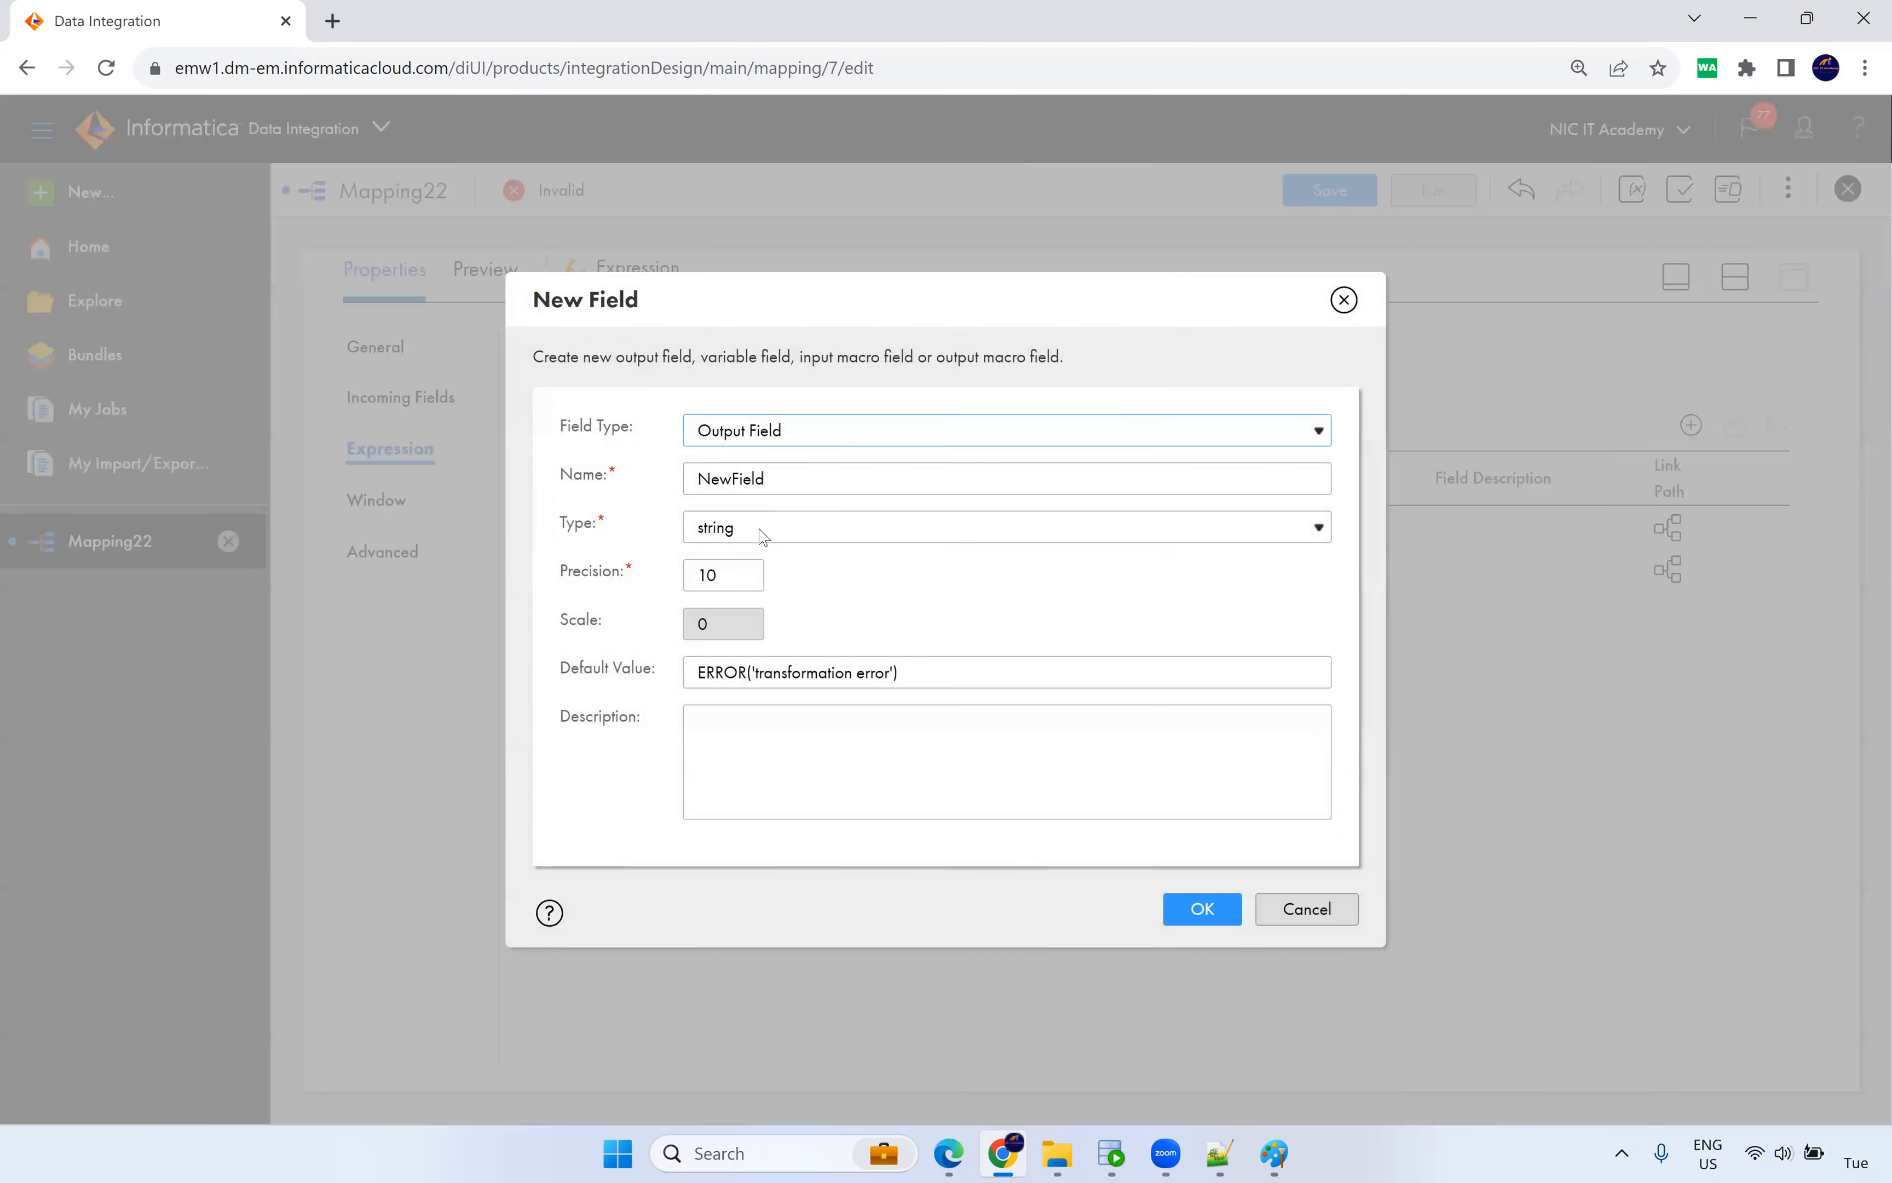
type("in_End_Date")
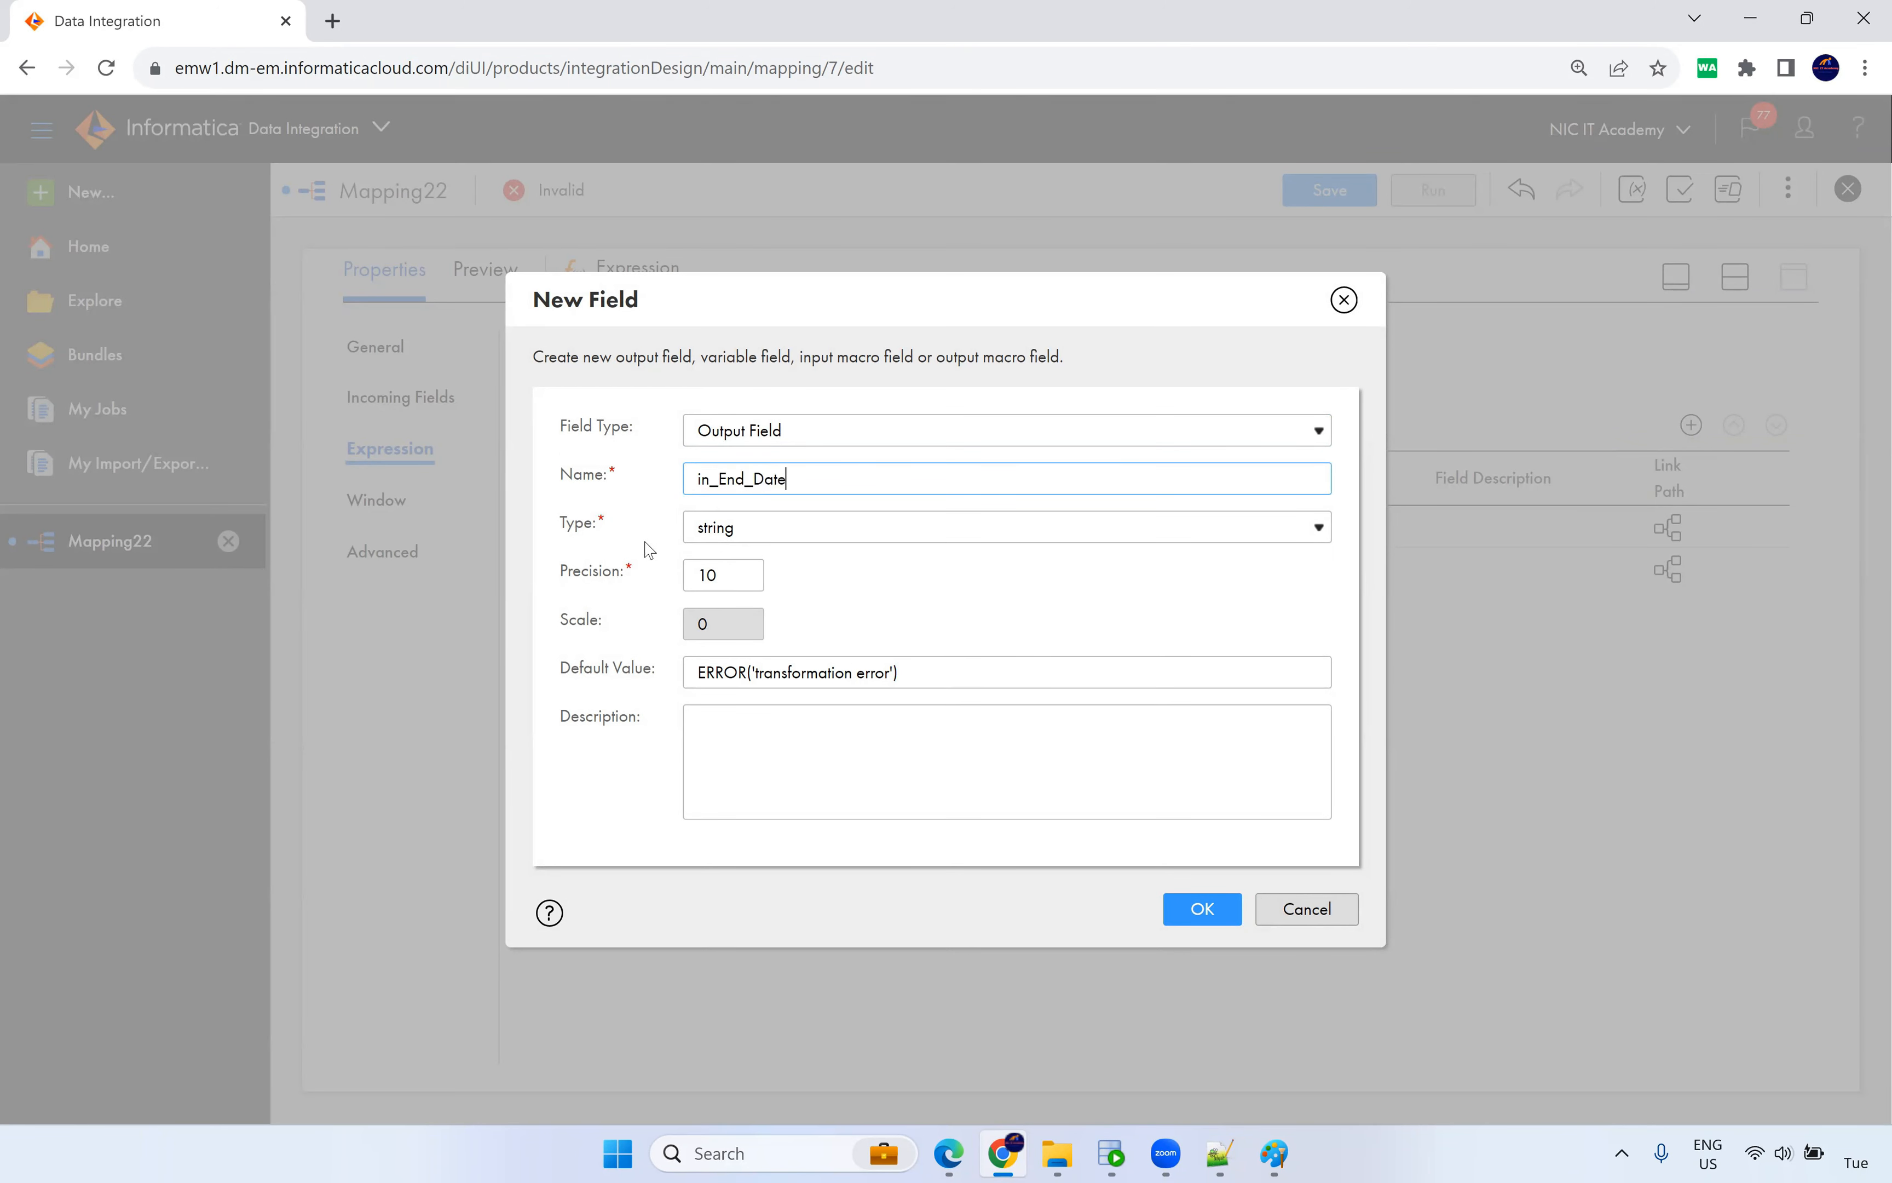
left_click(760, 526)
left_click(754, 717)
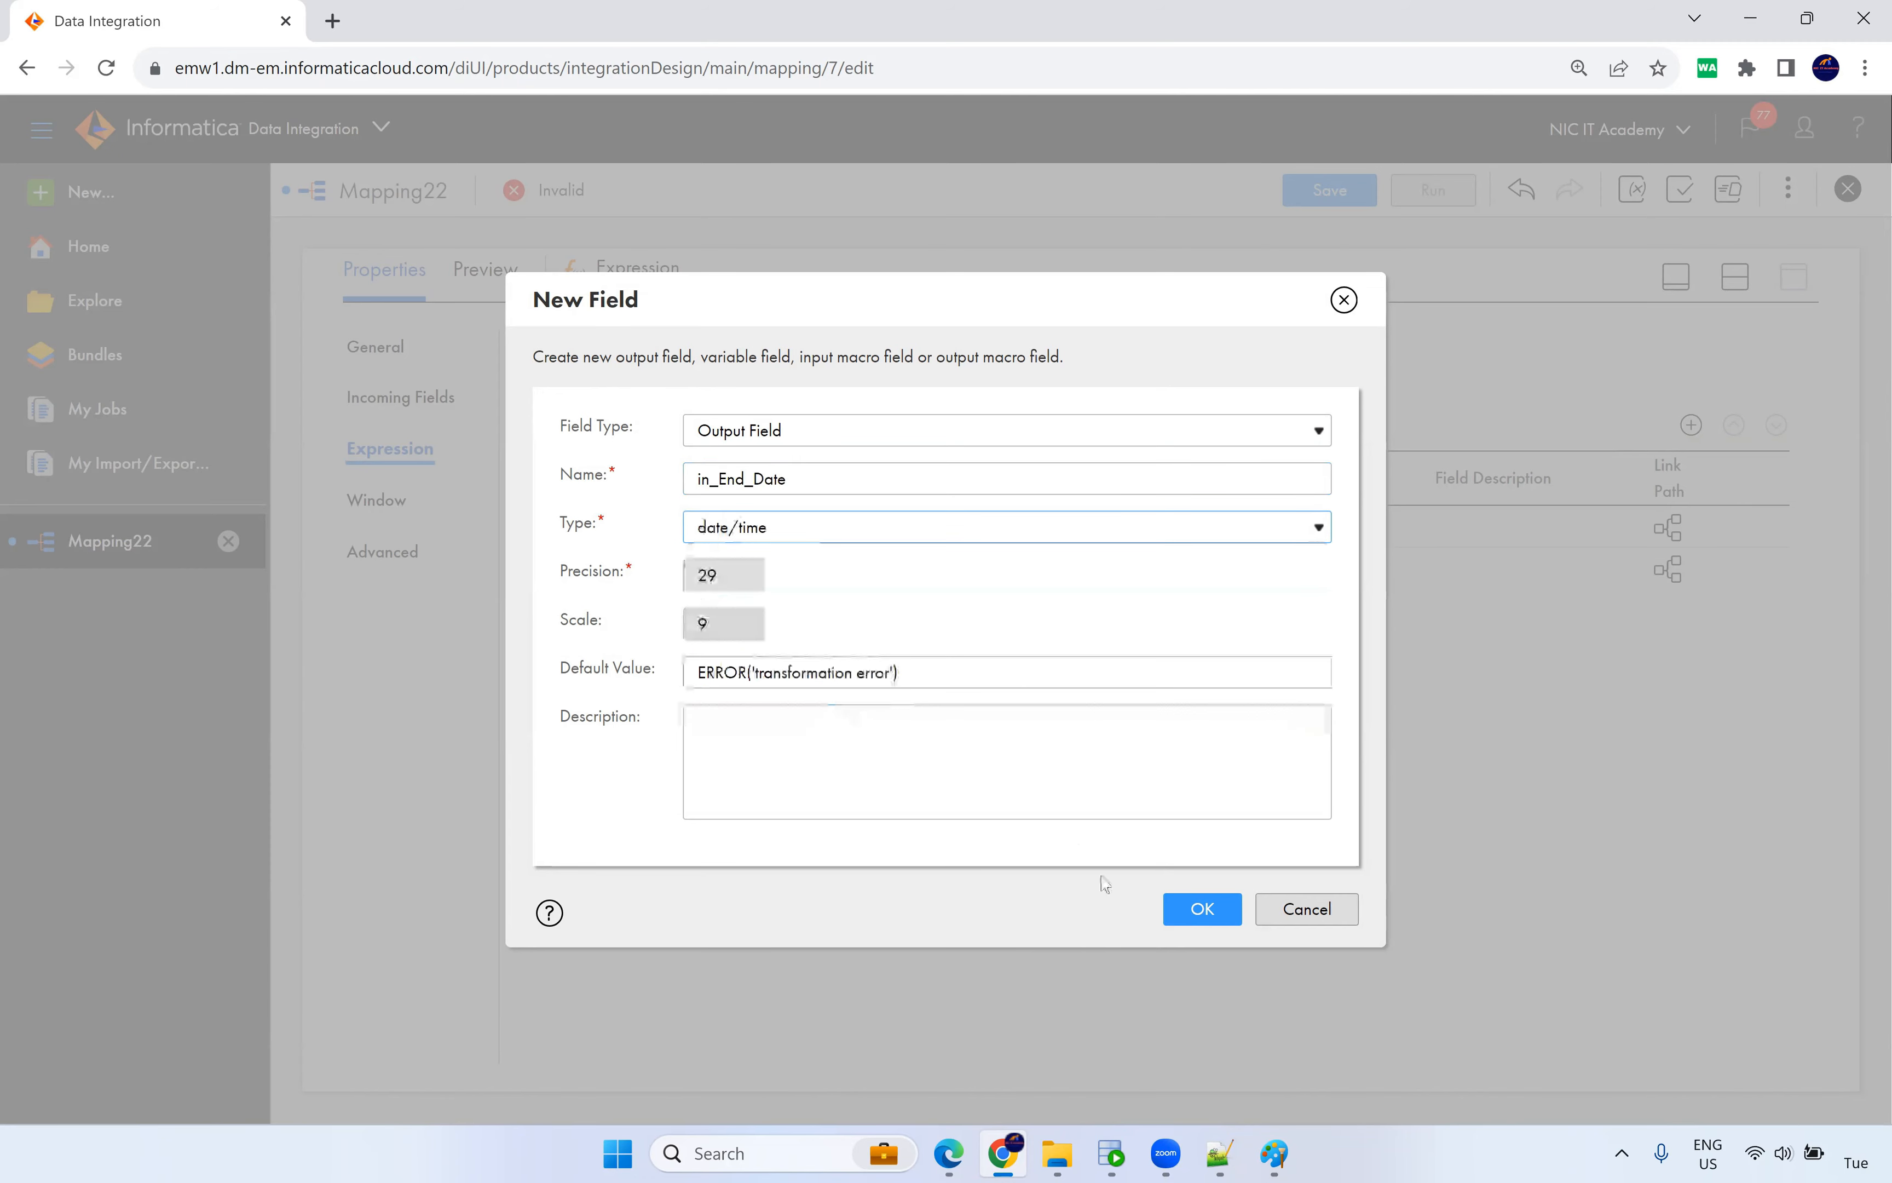
left_click(1202, 907)
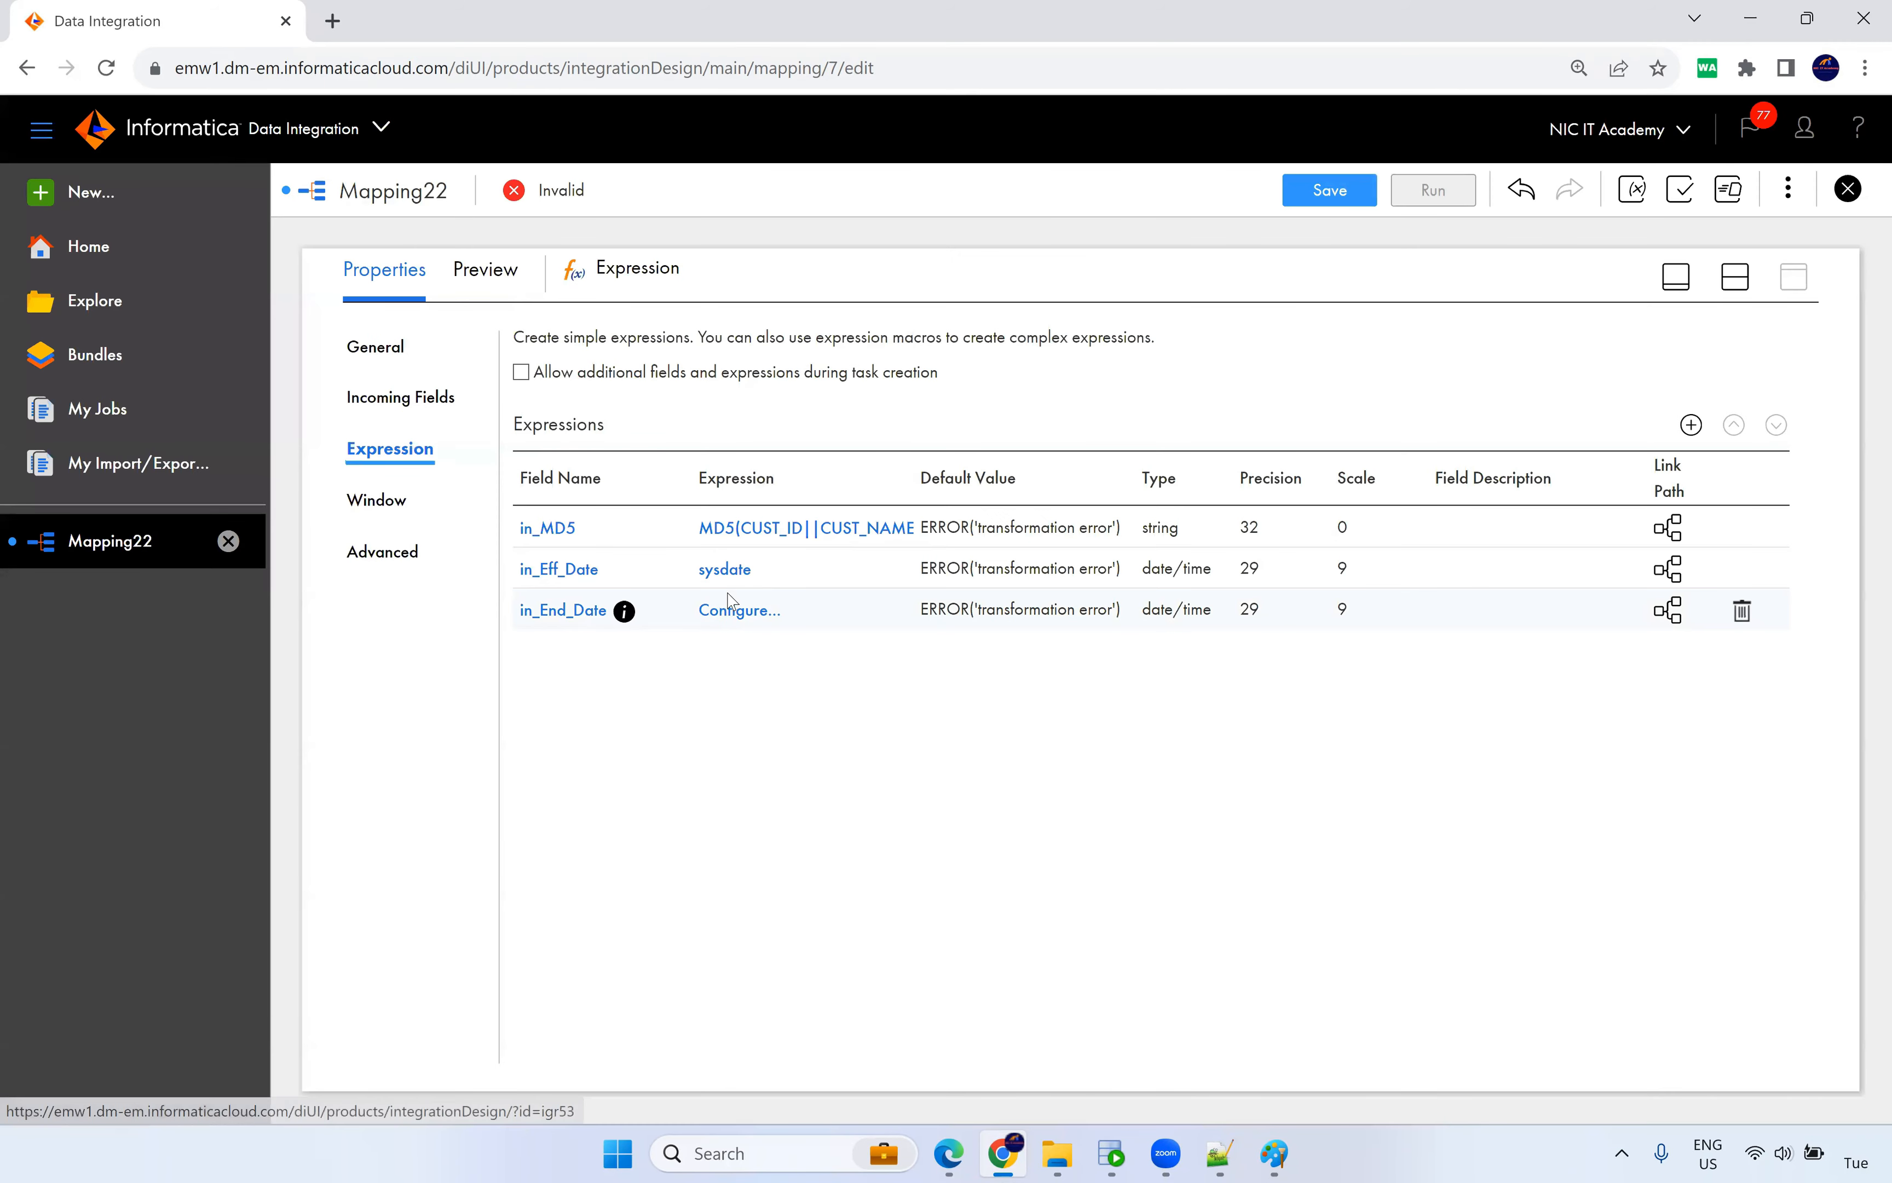
left_click(740, 611)
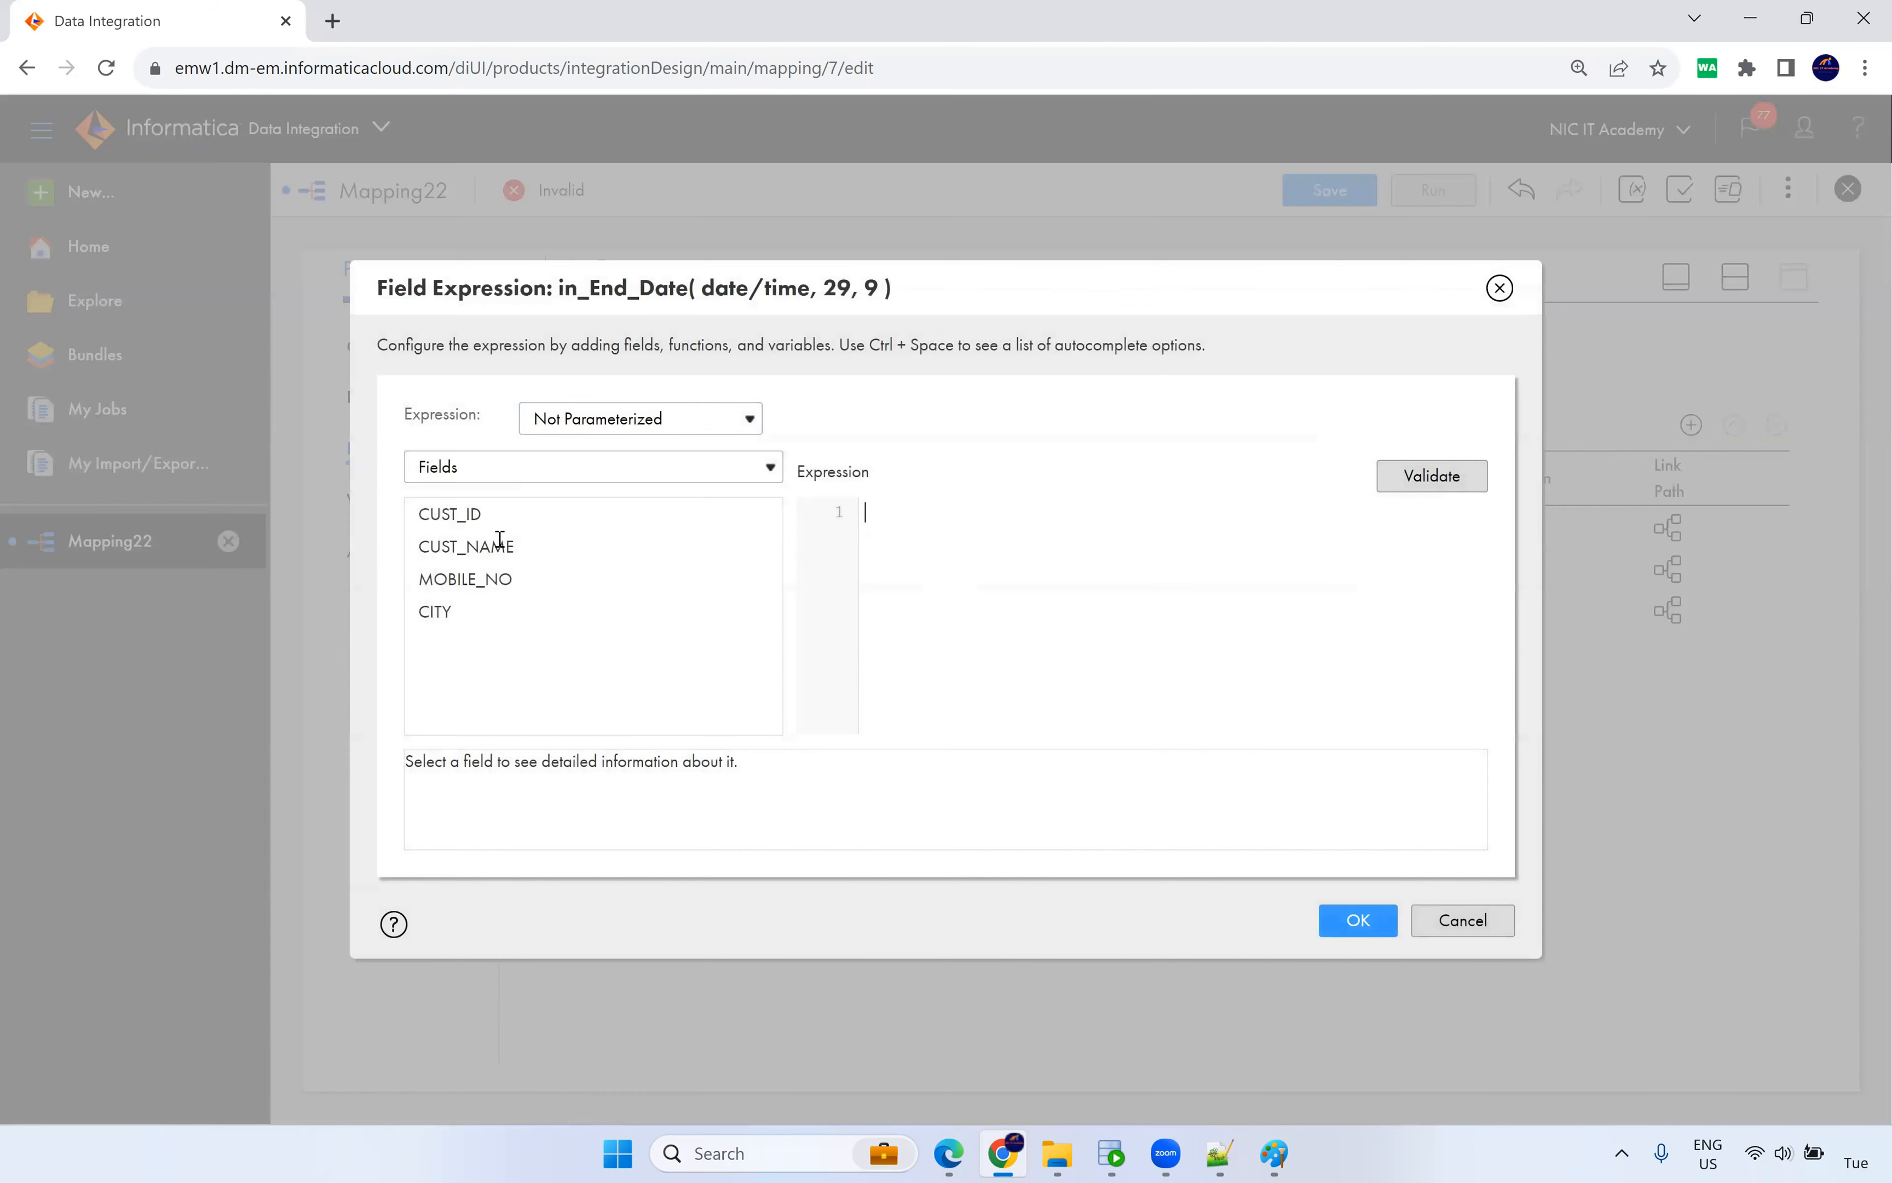
left_click(1221, 1153)
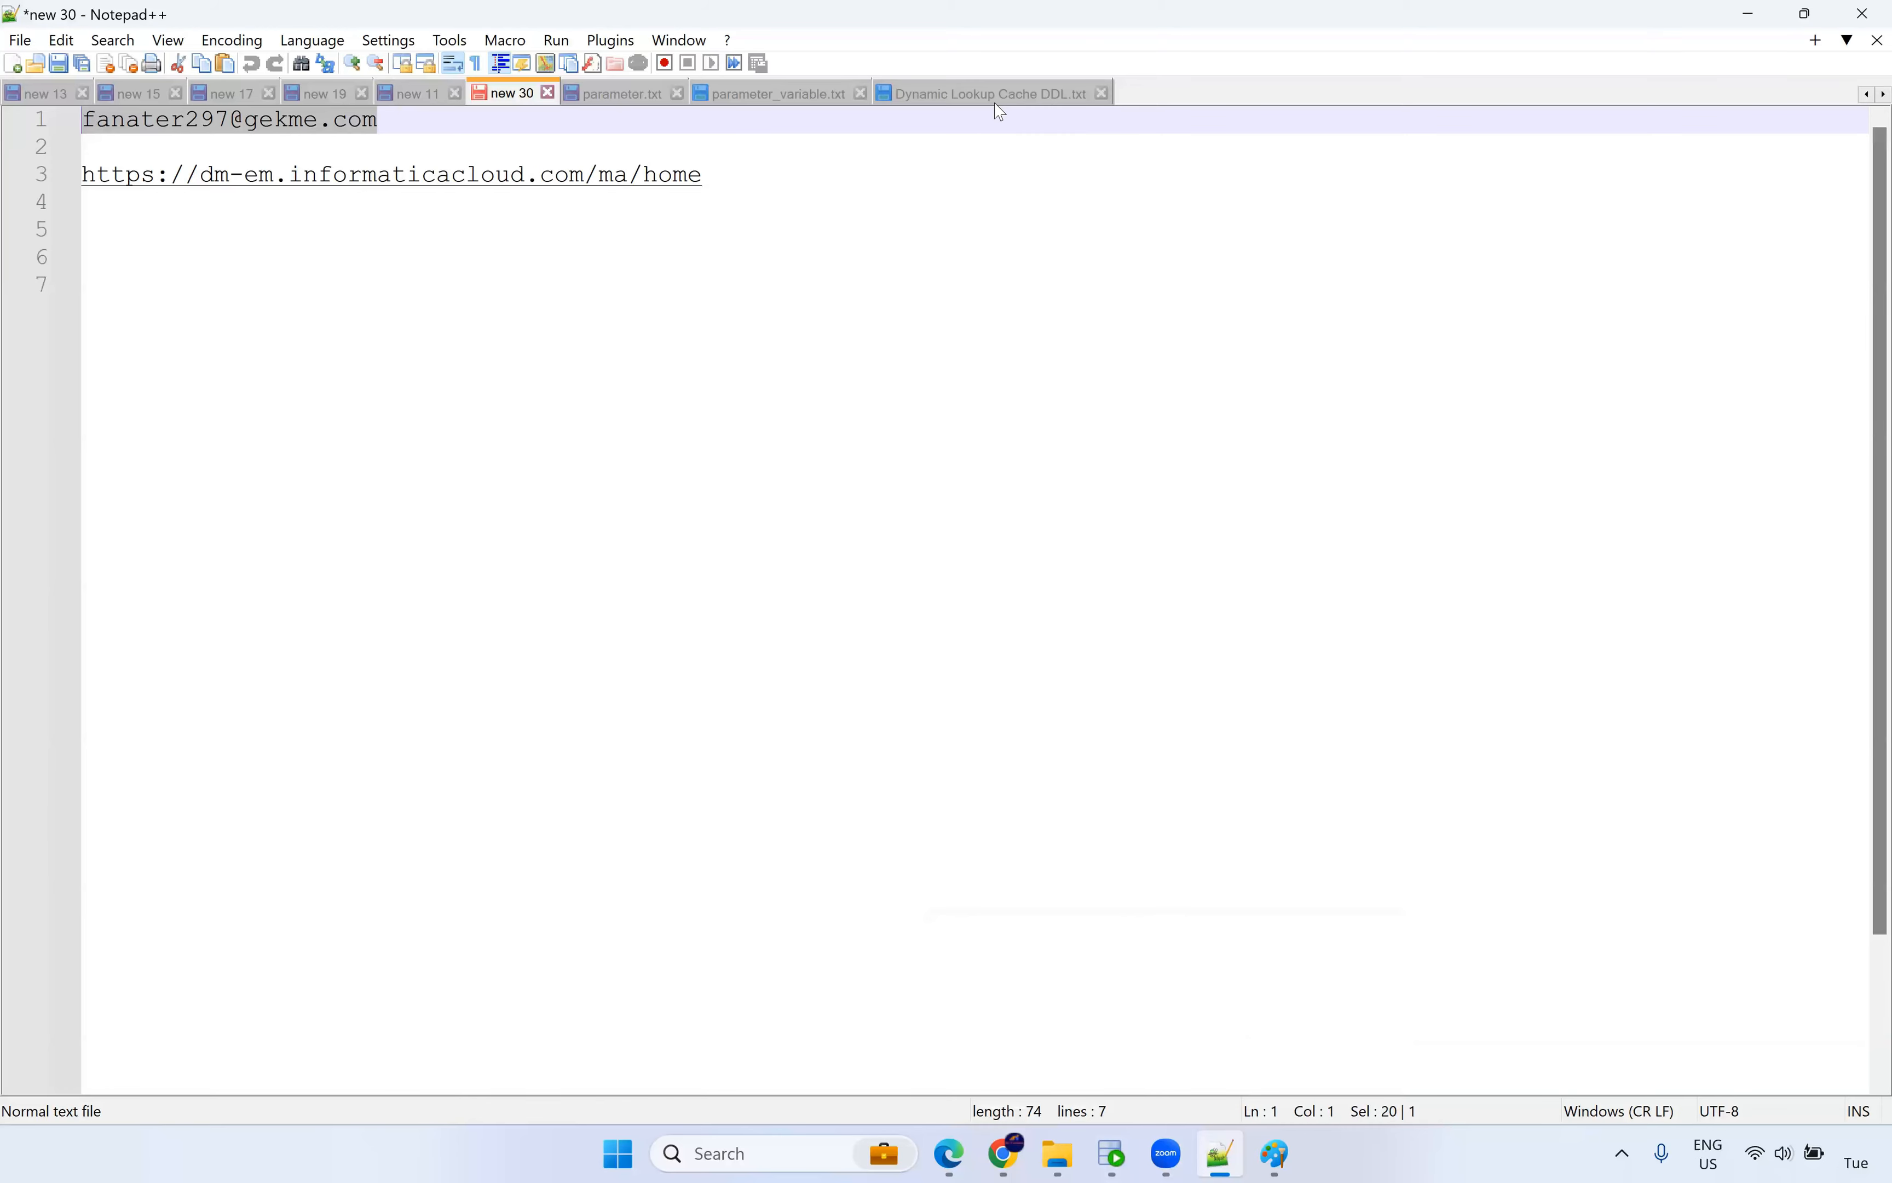
Paste to_date('12/31/9999','mm/dd/yyyy') from the Dynamic Lookup Cache DDL notes into in_End_Date's expression.
left_click(1001, 113)
scroll(505, 704, "down", 3)
left_click_drag(582, 592, 33, 586)
key("ctrl+c")
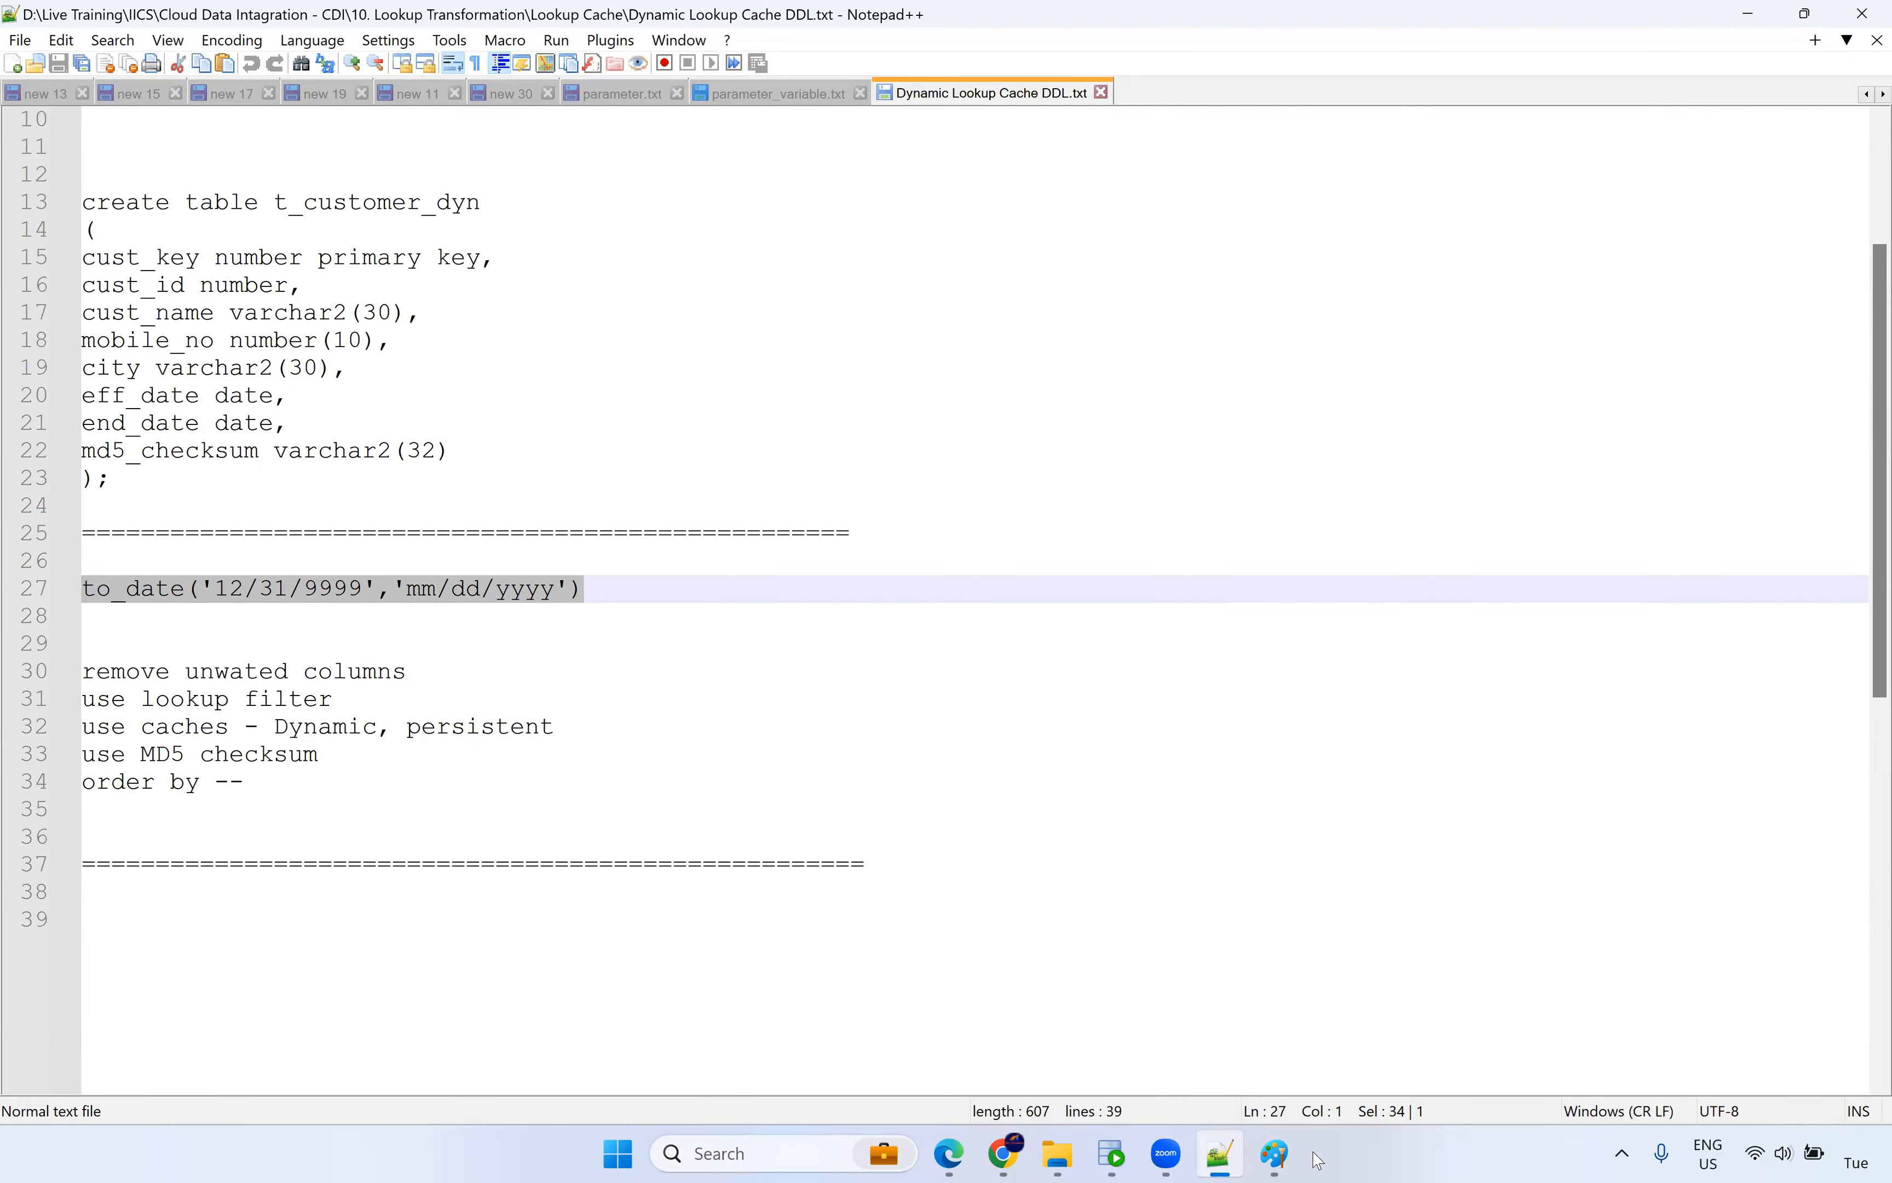
left_click(1004, 1153)
key("ctrl+v")
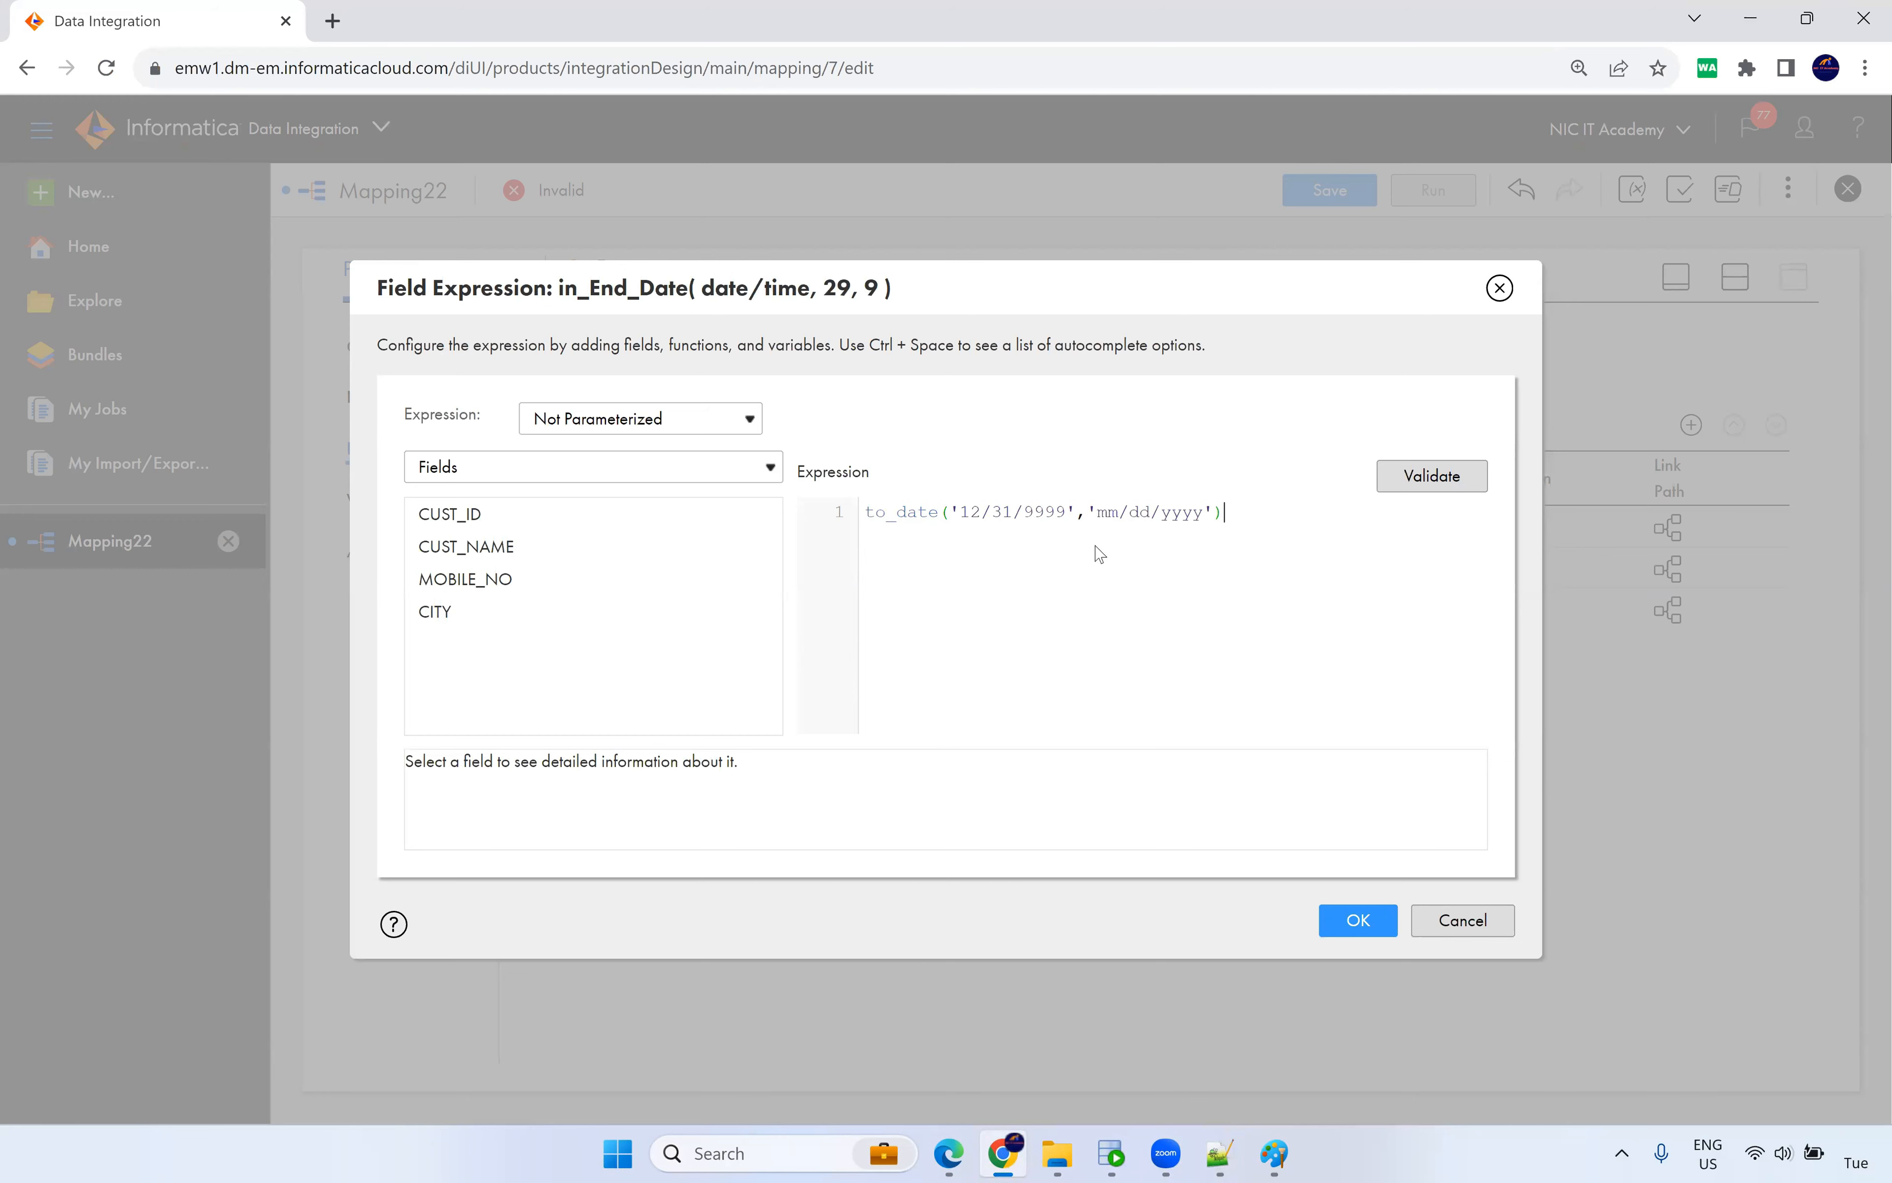
Validate and confirm the in_End_Date expression, returning to the mapping canvas.
left_click(1415, 478)
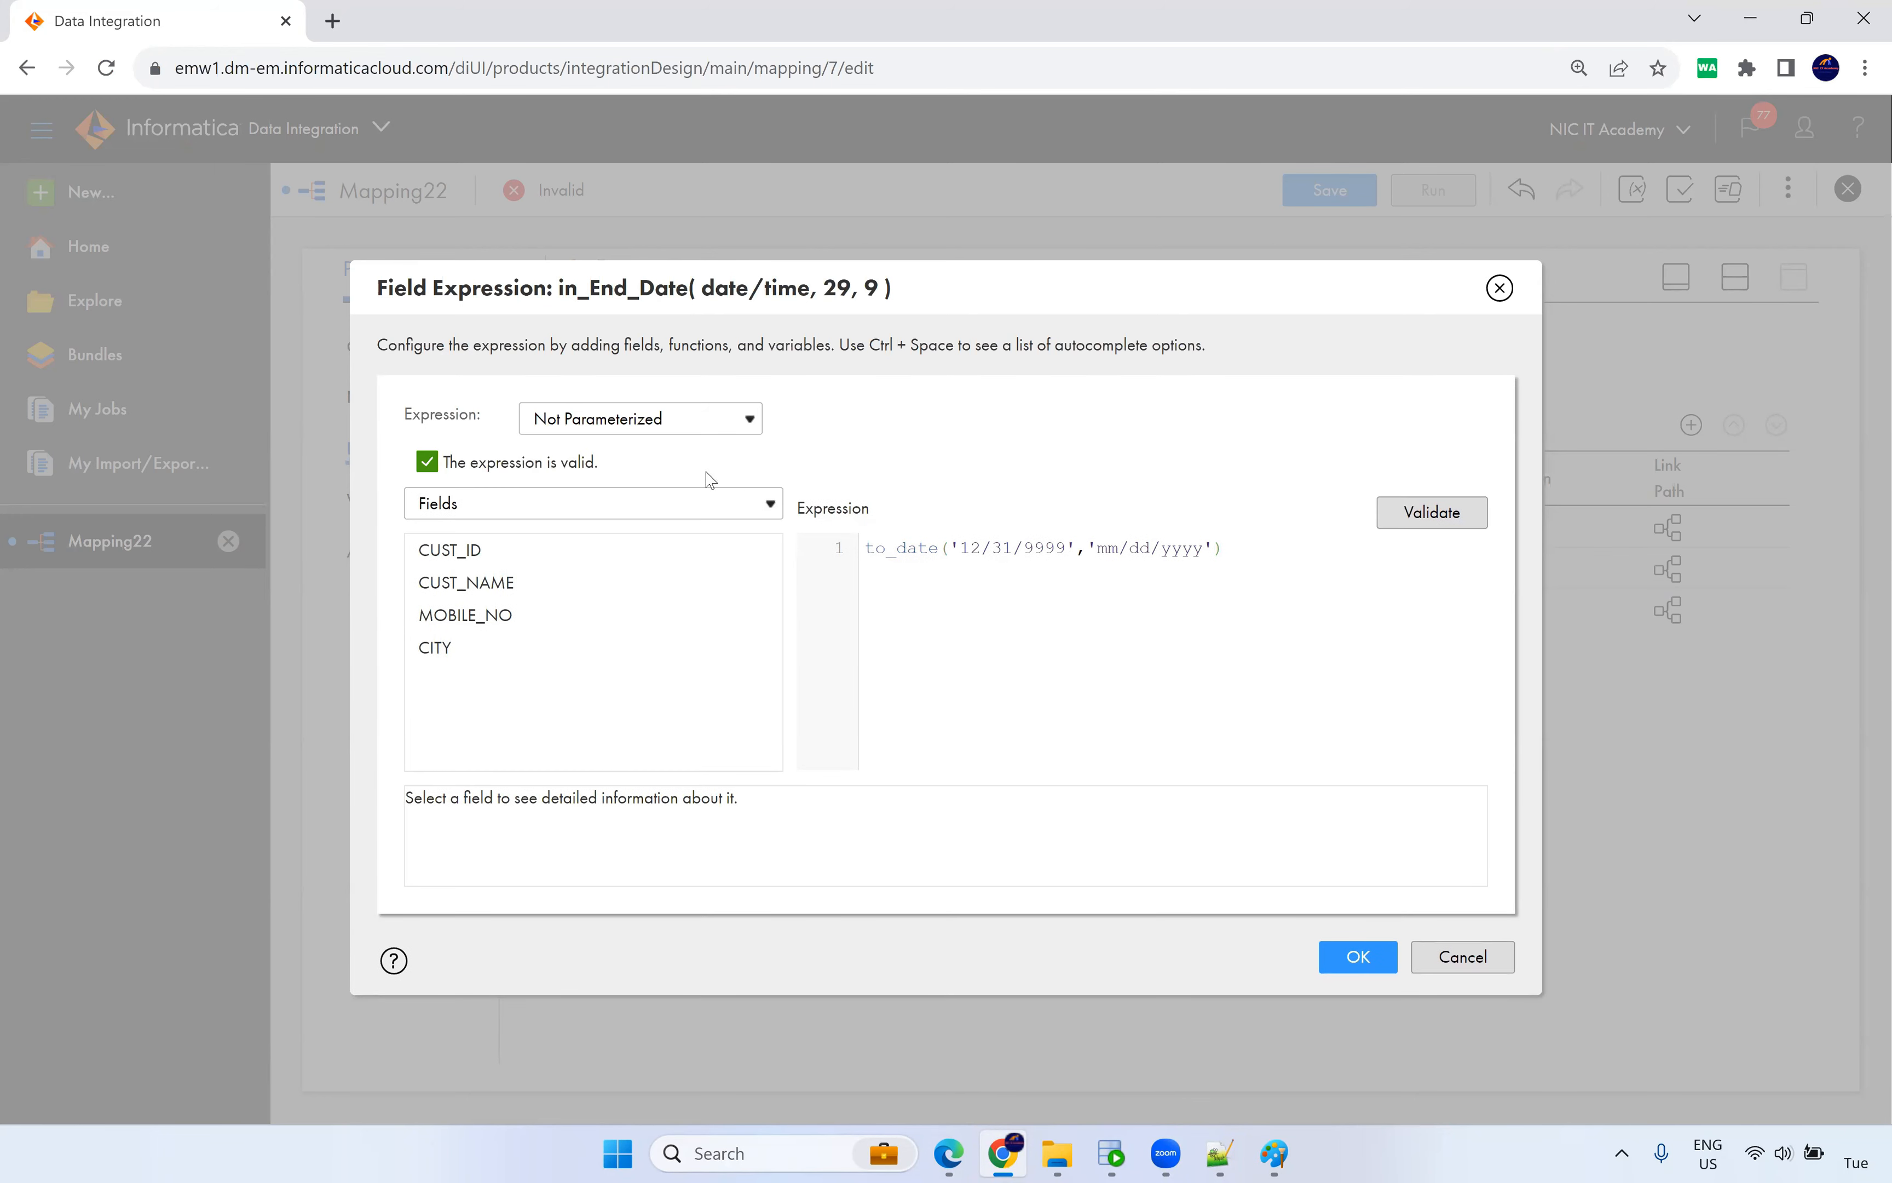
left_click(1357, 958)
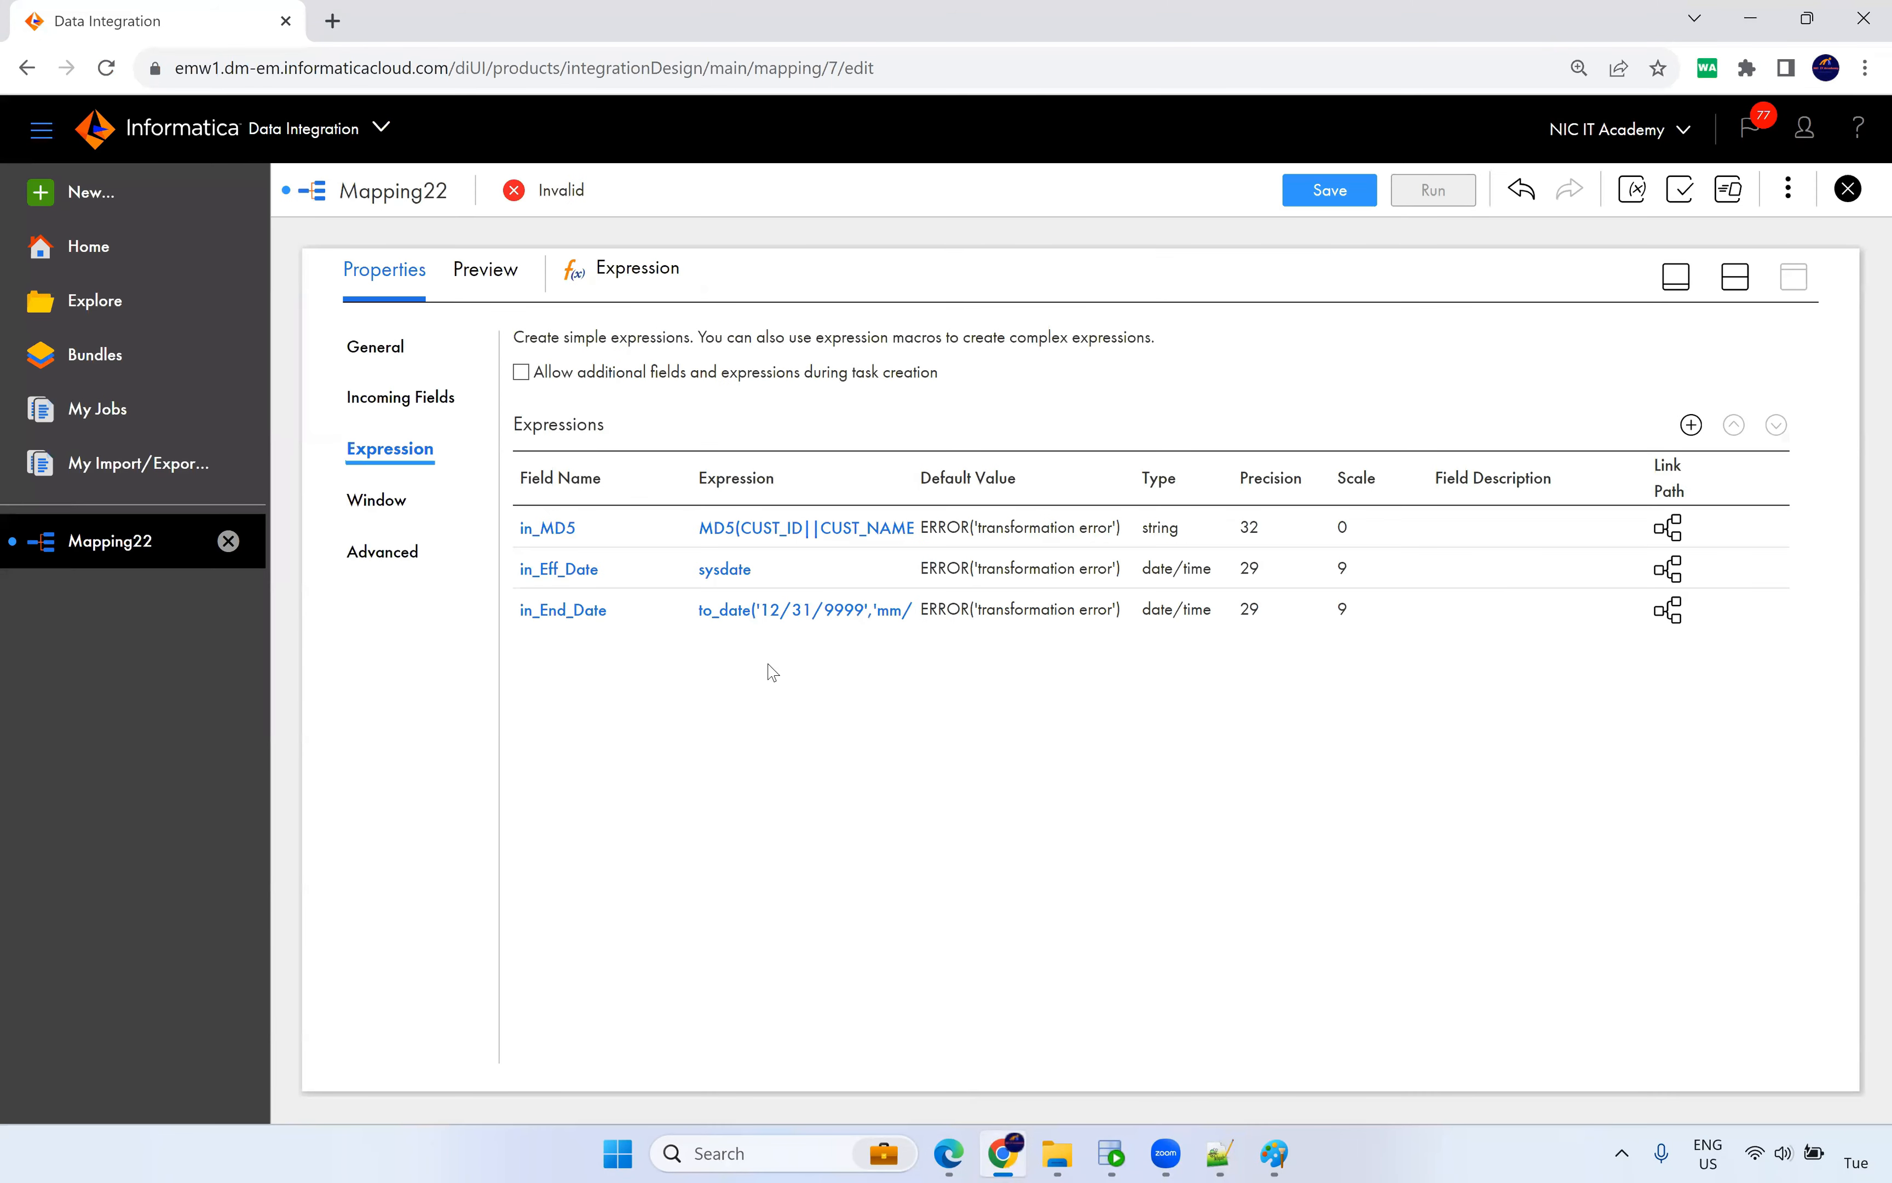
left_click(1734, 278)
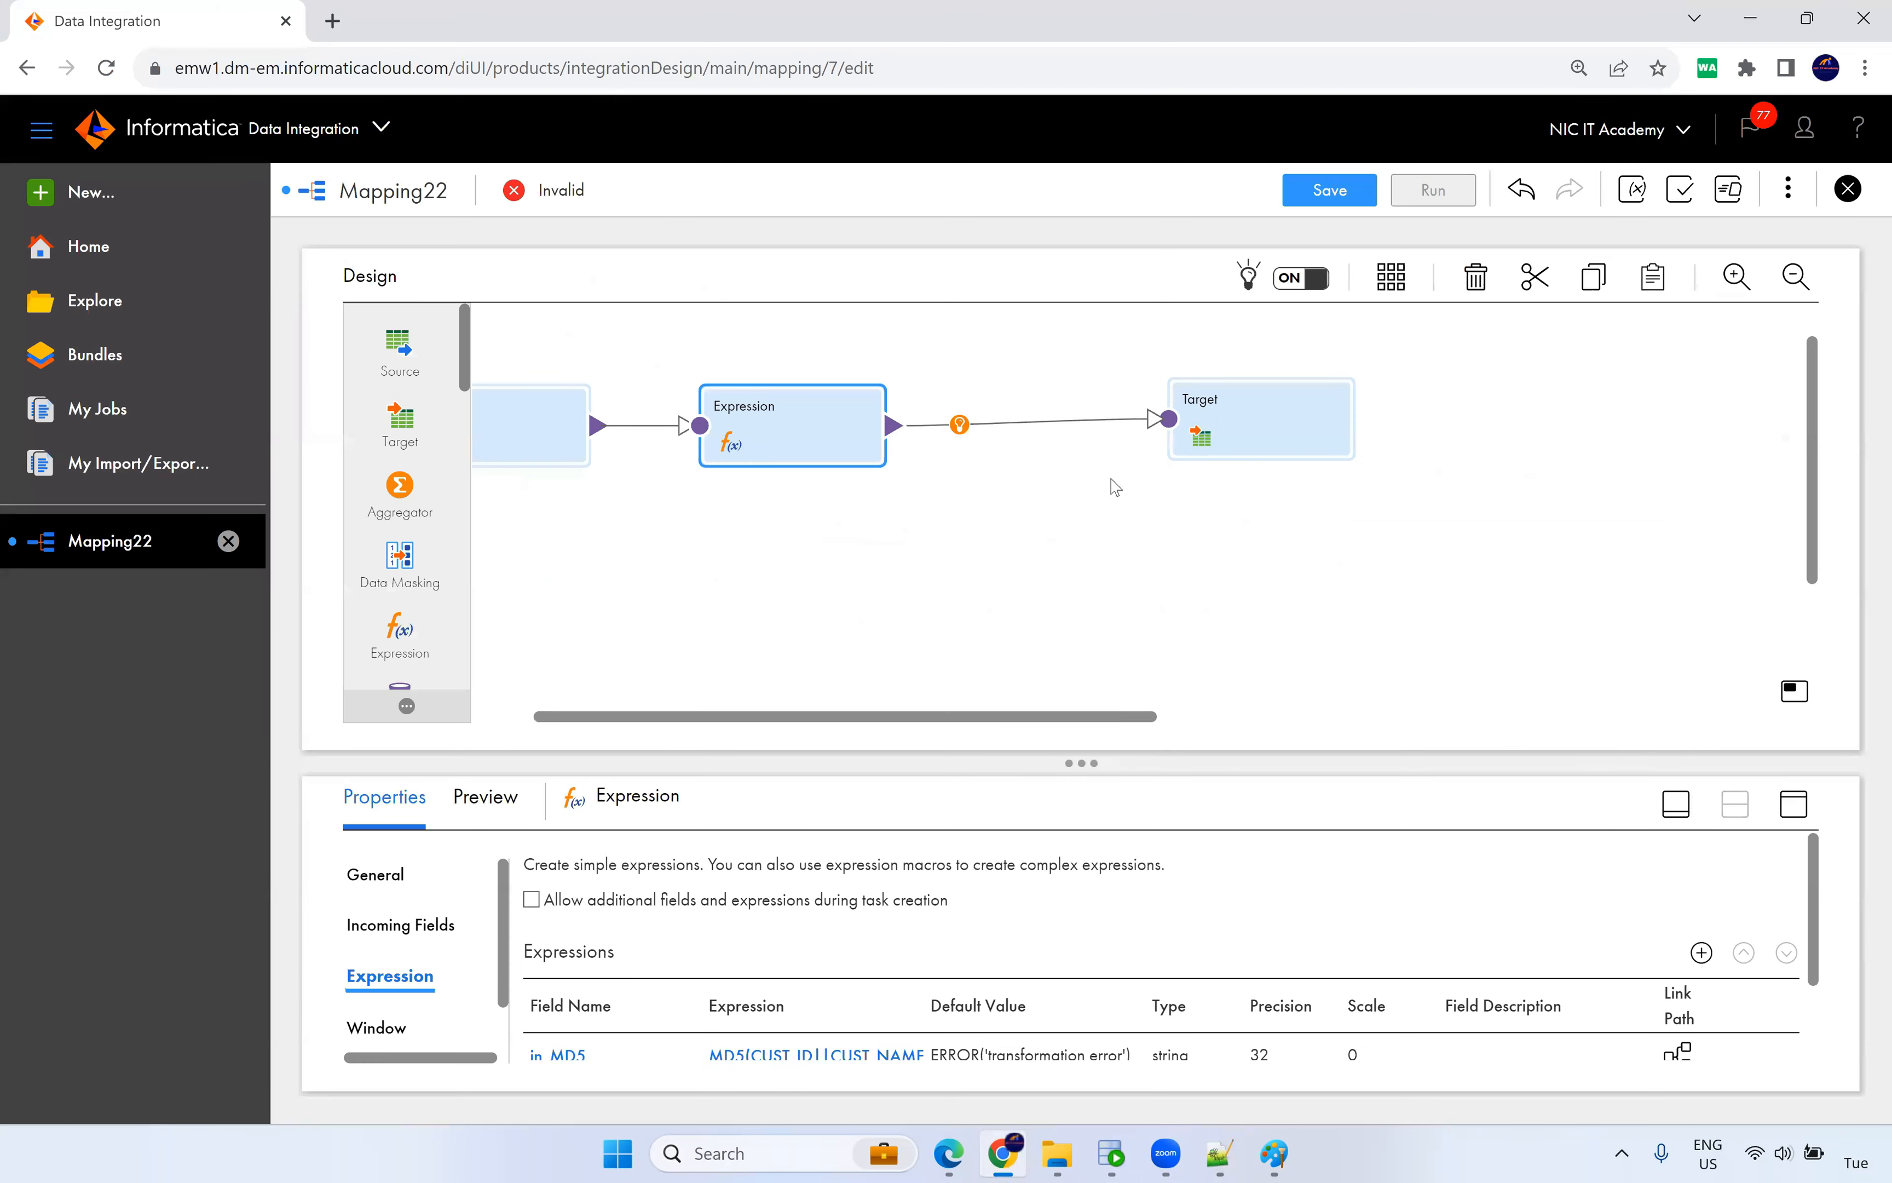
Insert a Lookup transformation between Expression and Target and expand its properties.
left_click_drag(1240, 427, 1329, 426)
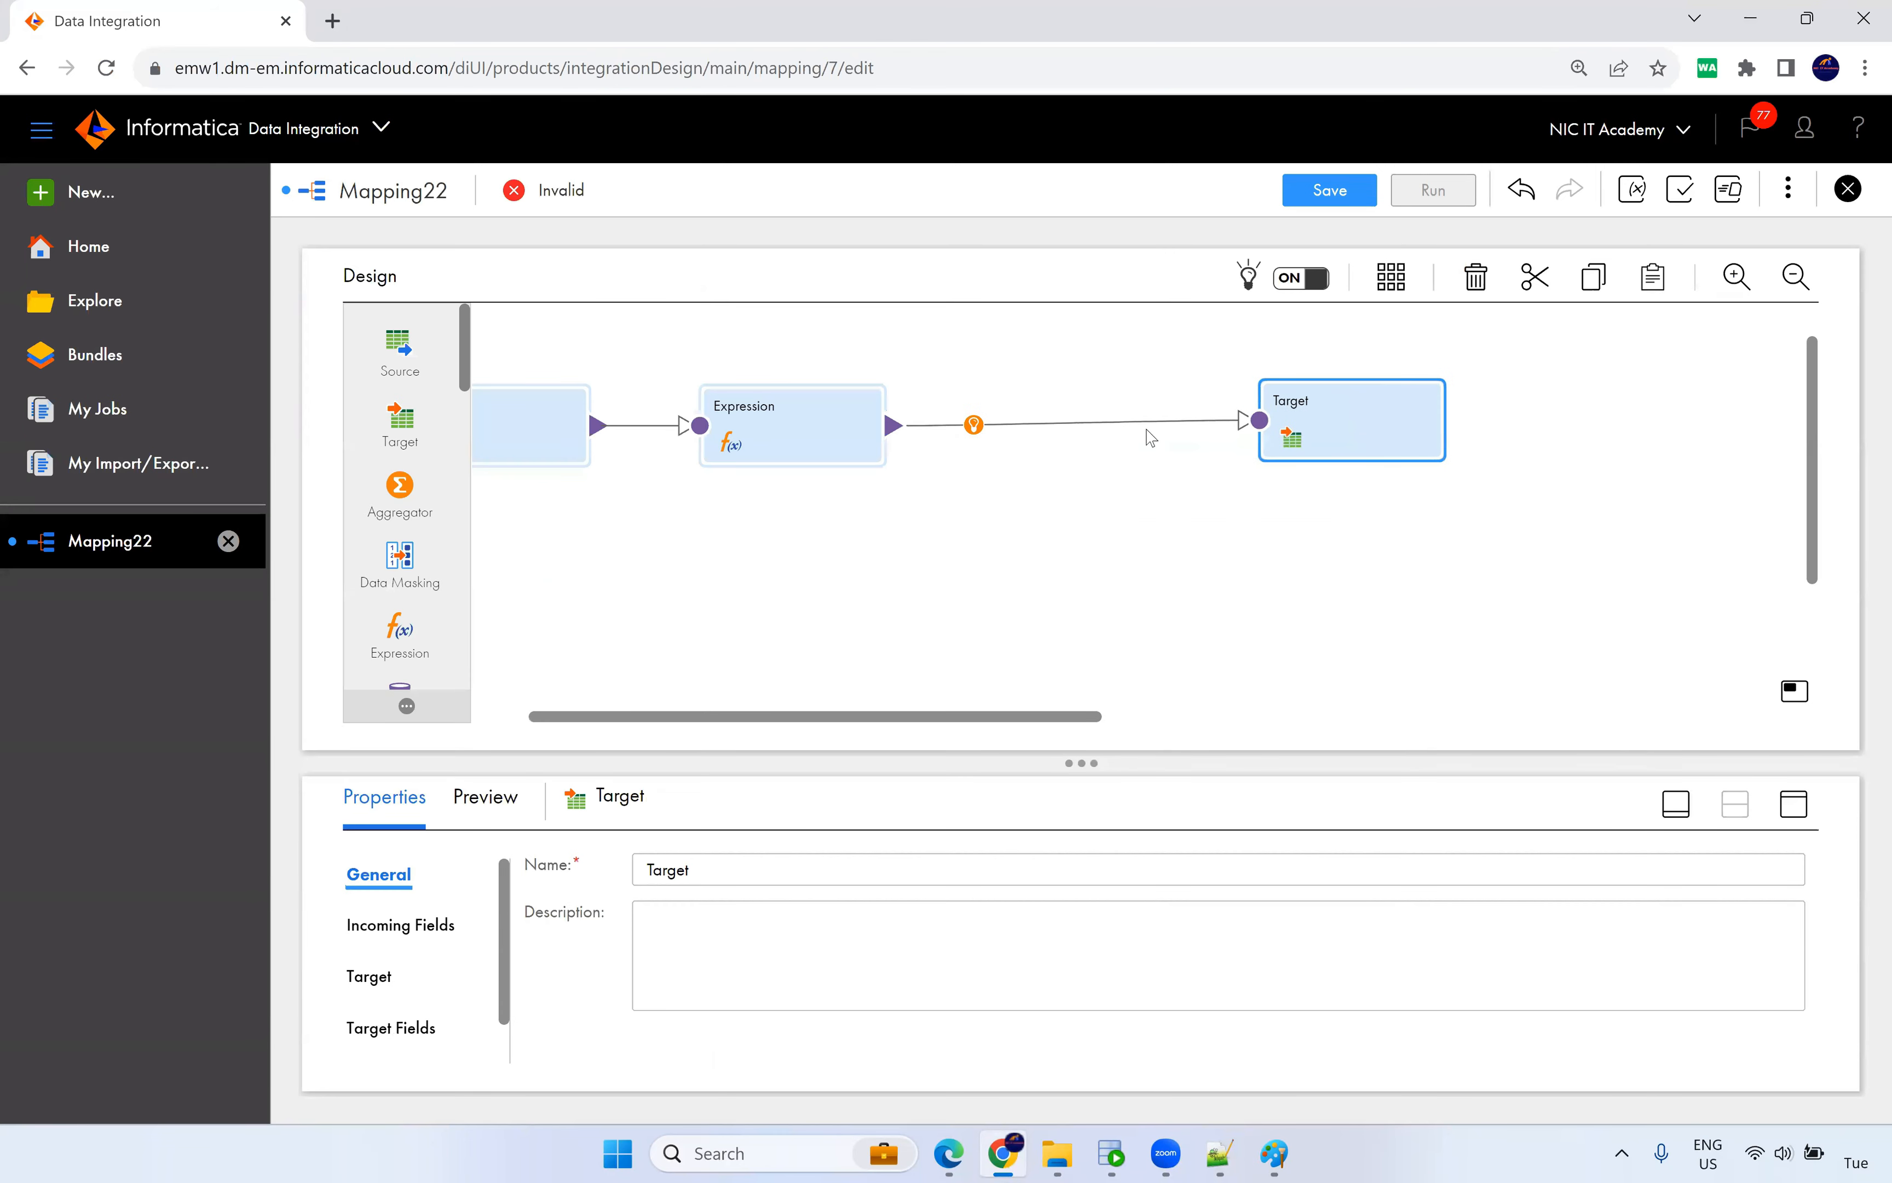
left_click(974, 425)
scroll(1054, 588, "down", 3)
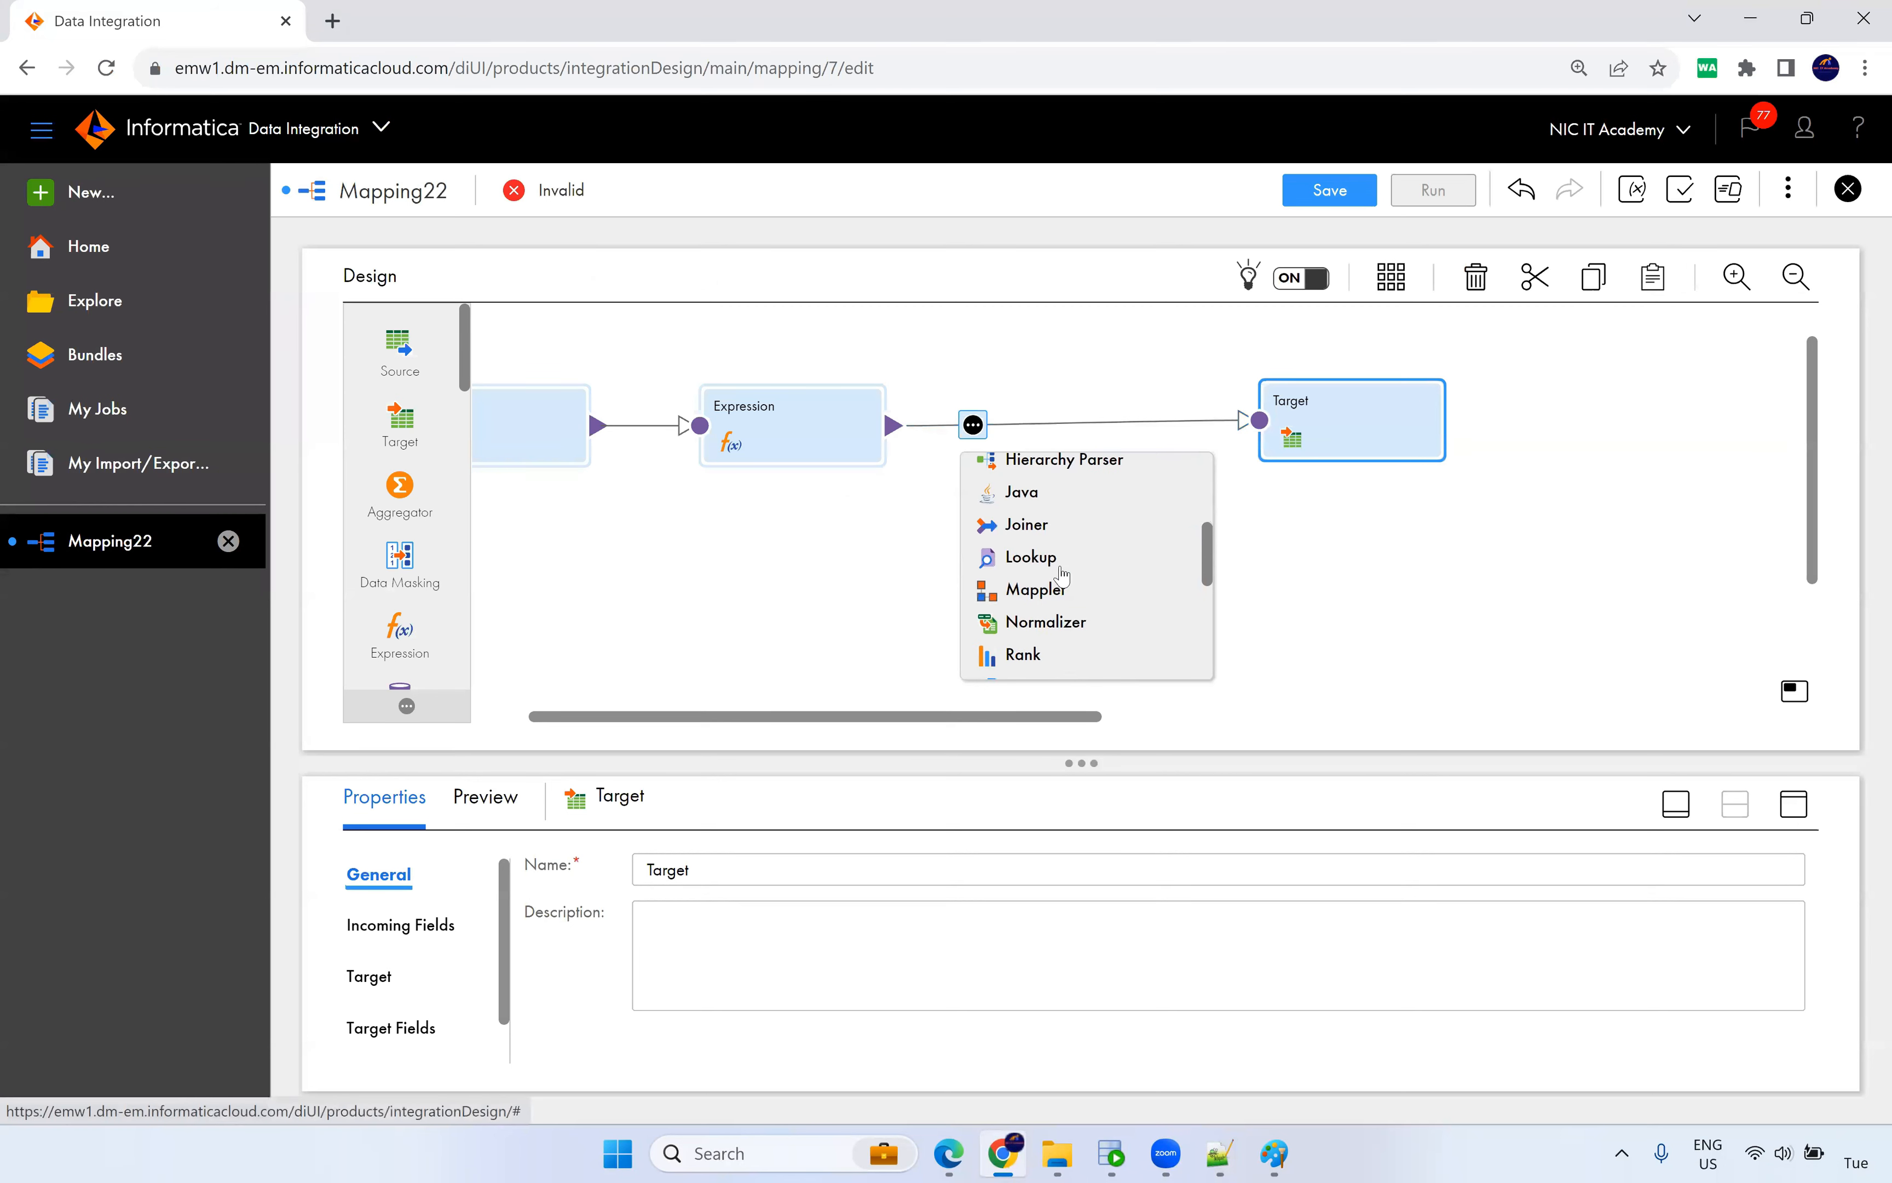
left_click(1040, 557)
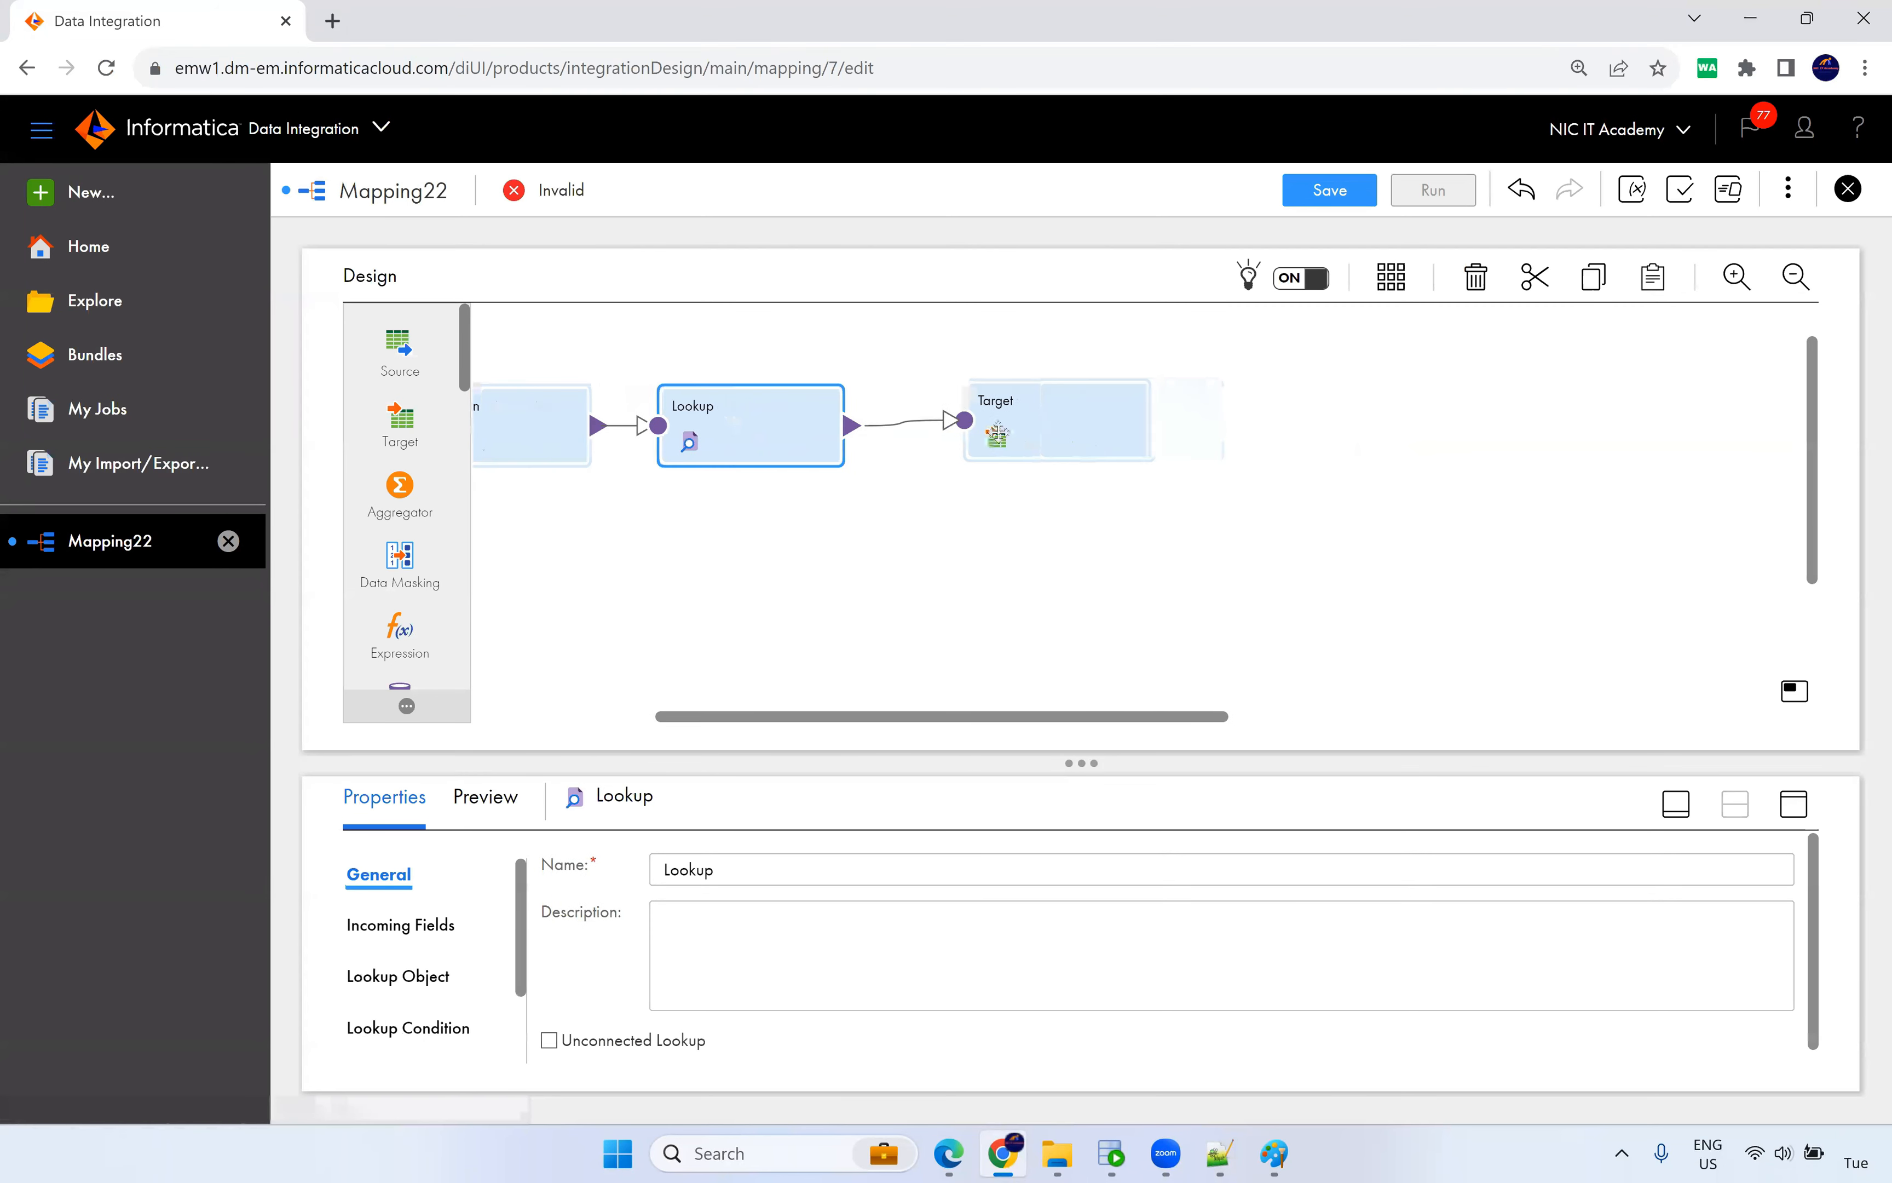
left_click_drag(1020, 435, 1189, 451)
left_click(774, 442)
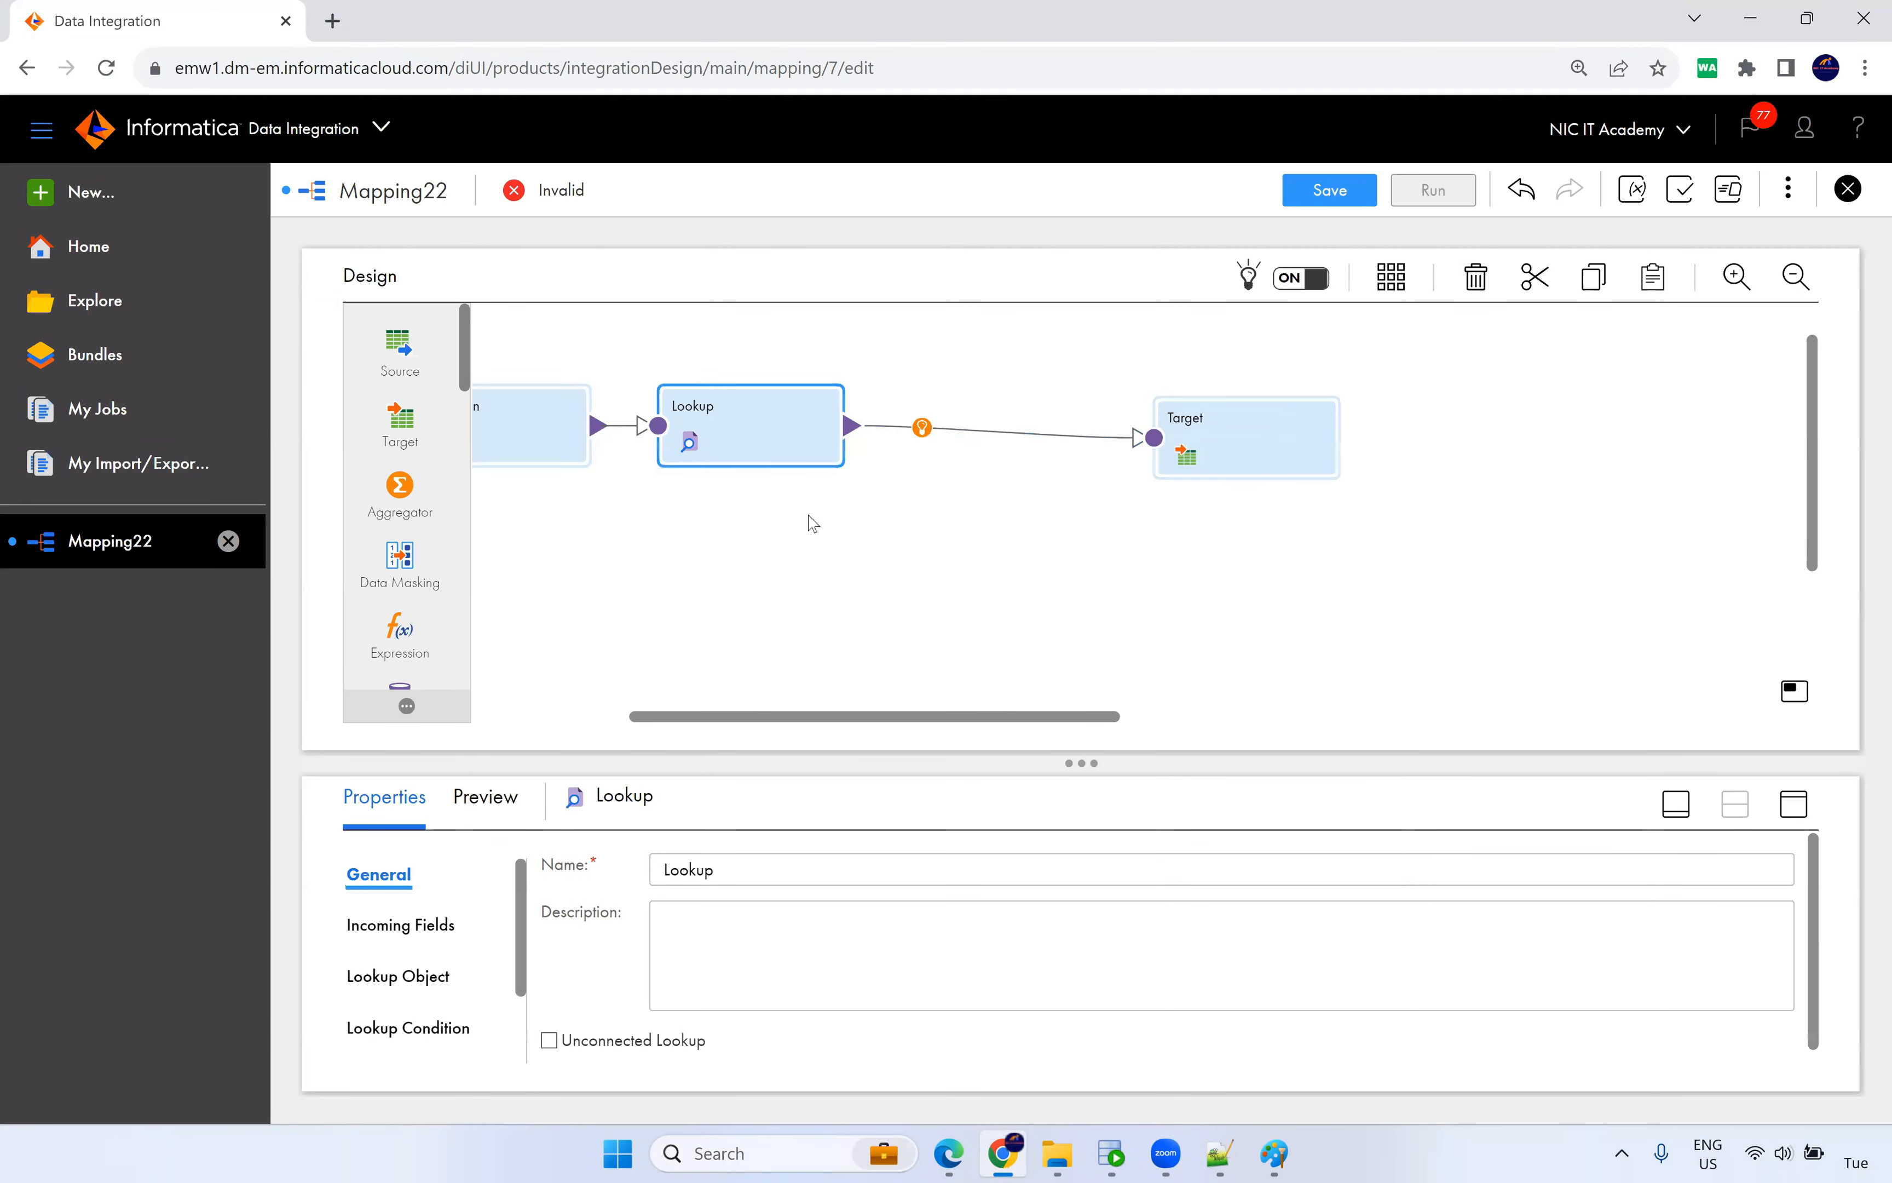
left_click(1790, 803)
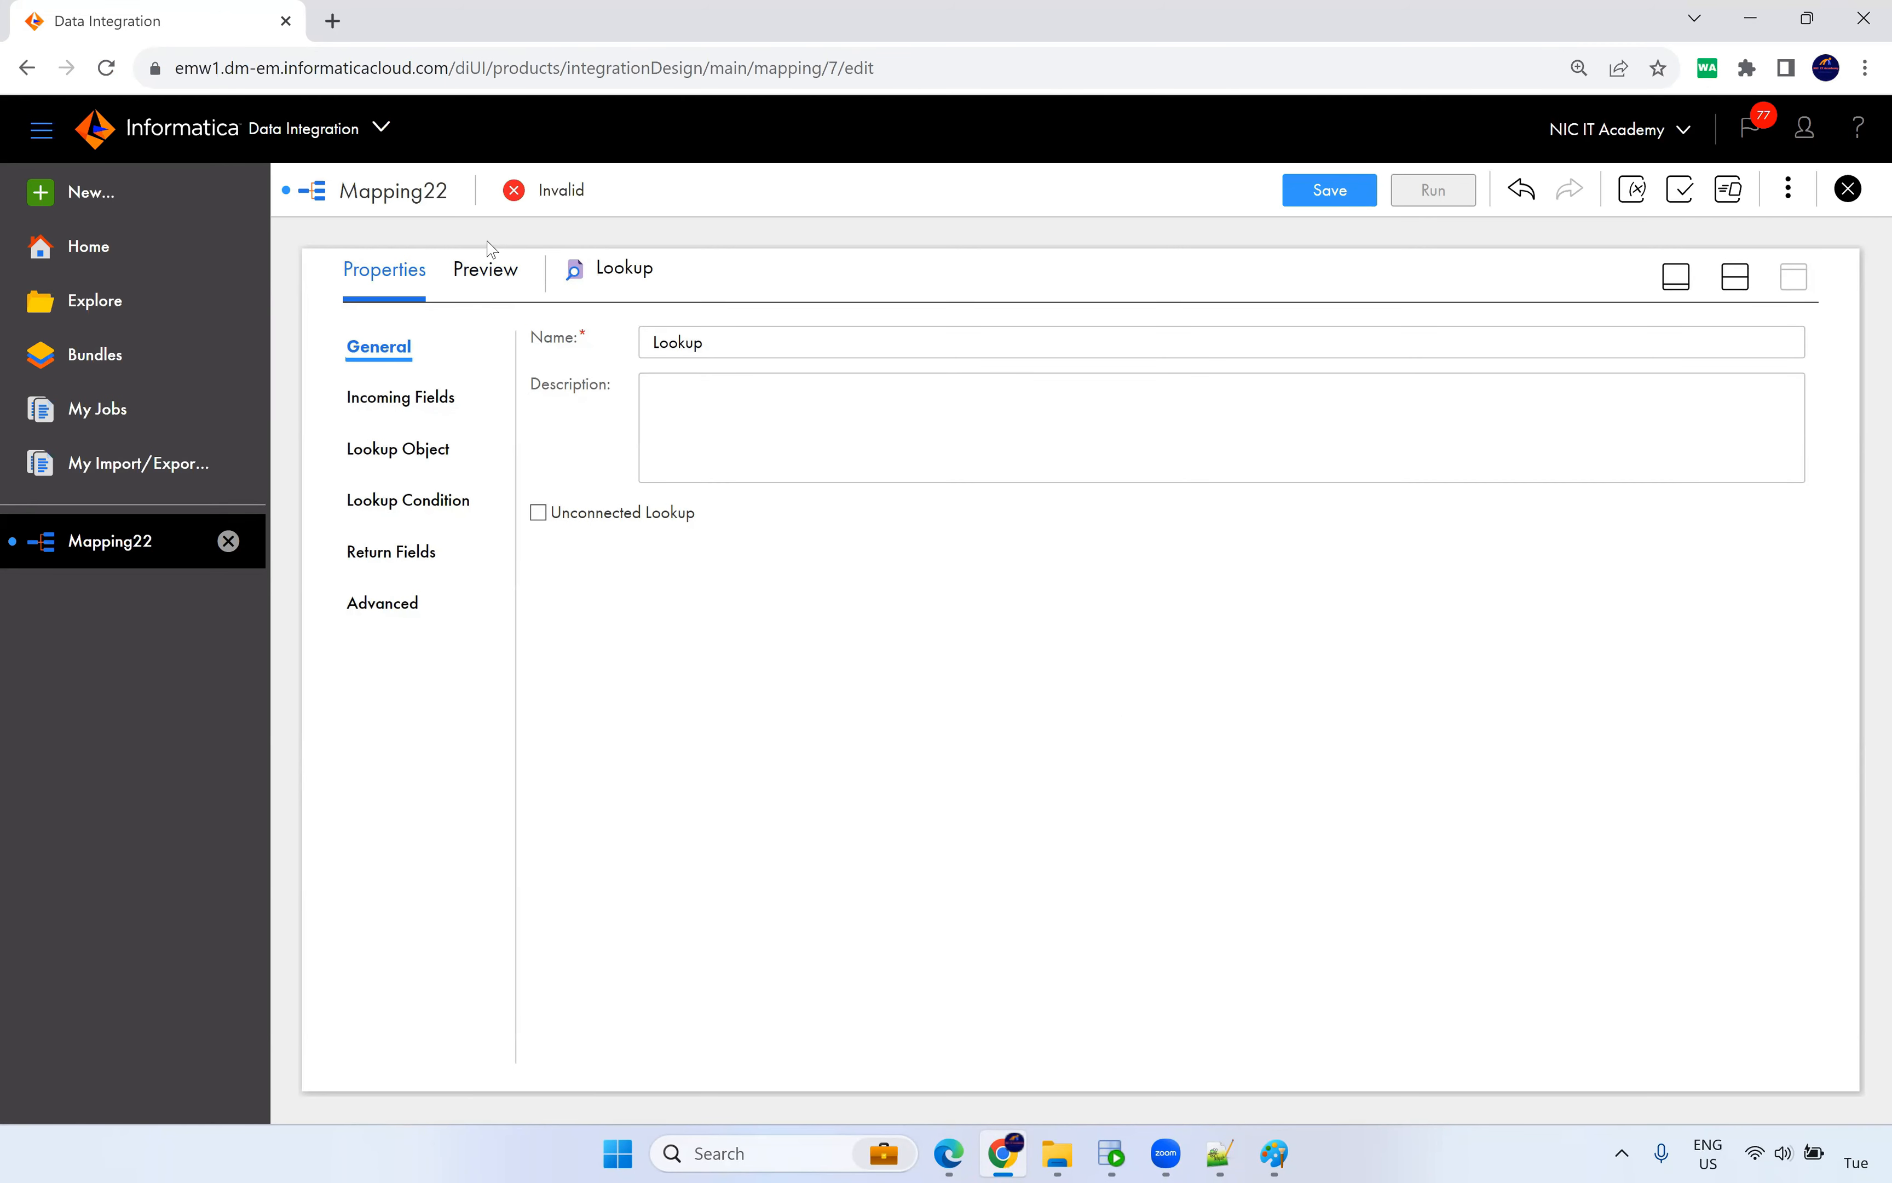
Set the Lookup object to the Orcl_Tgt Oracle connection and the T_CUSTOMER_DYN table, found by searching 'dyn'.
left_click(408, 454)
left_click(813, 405)
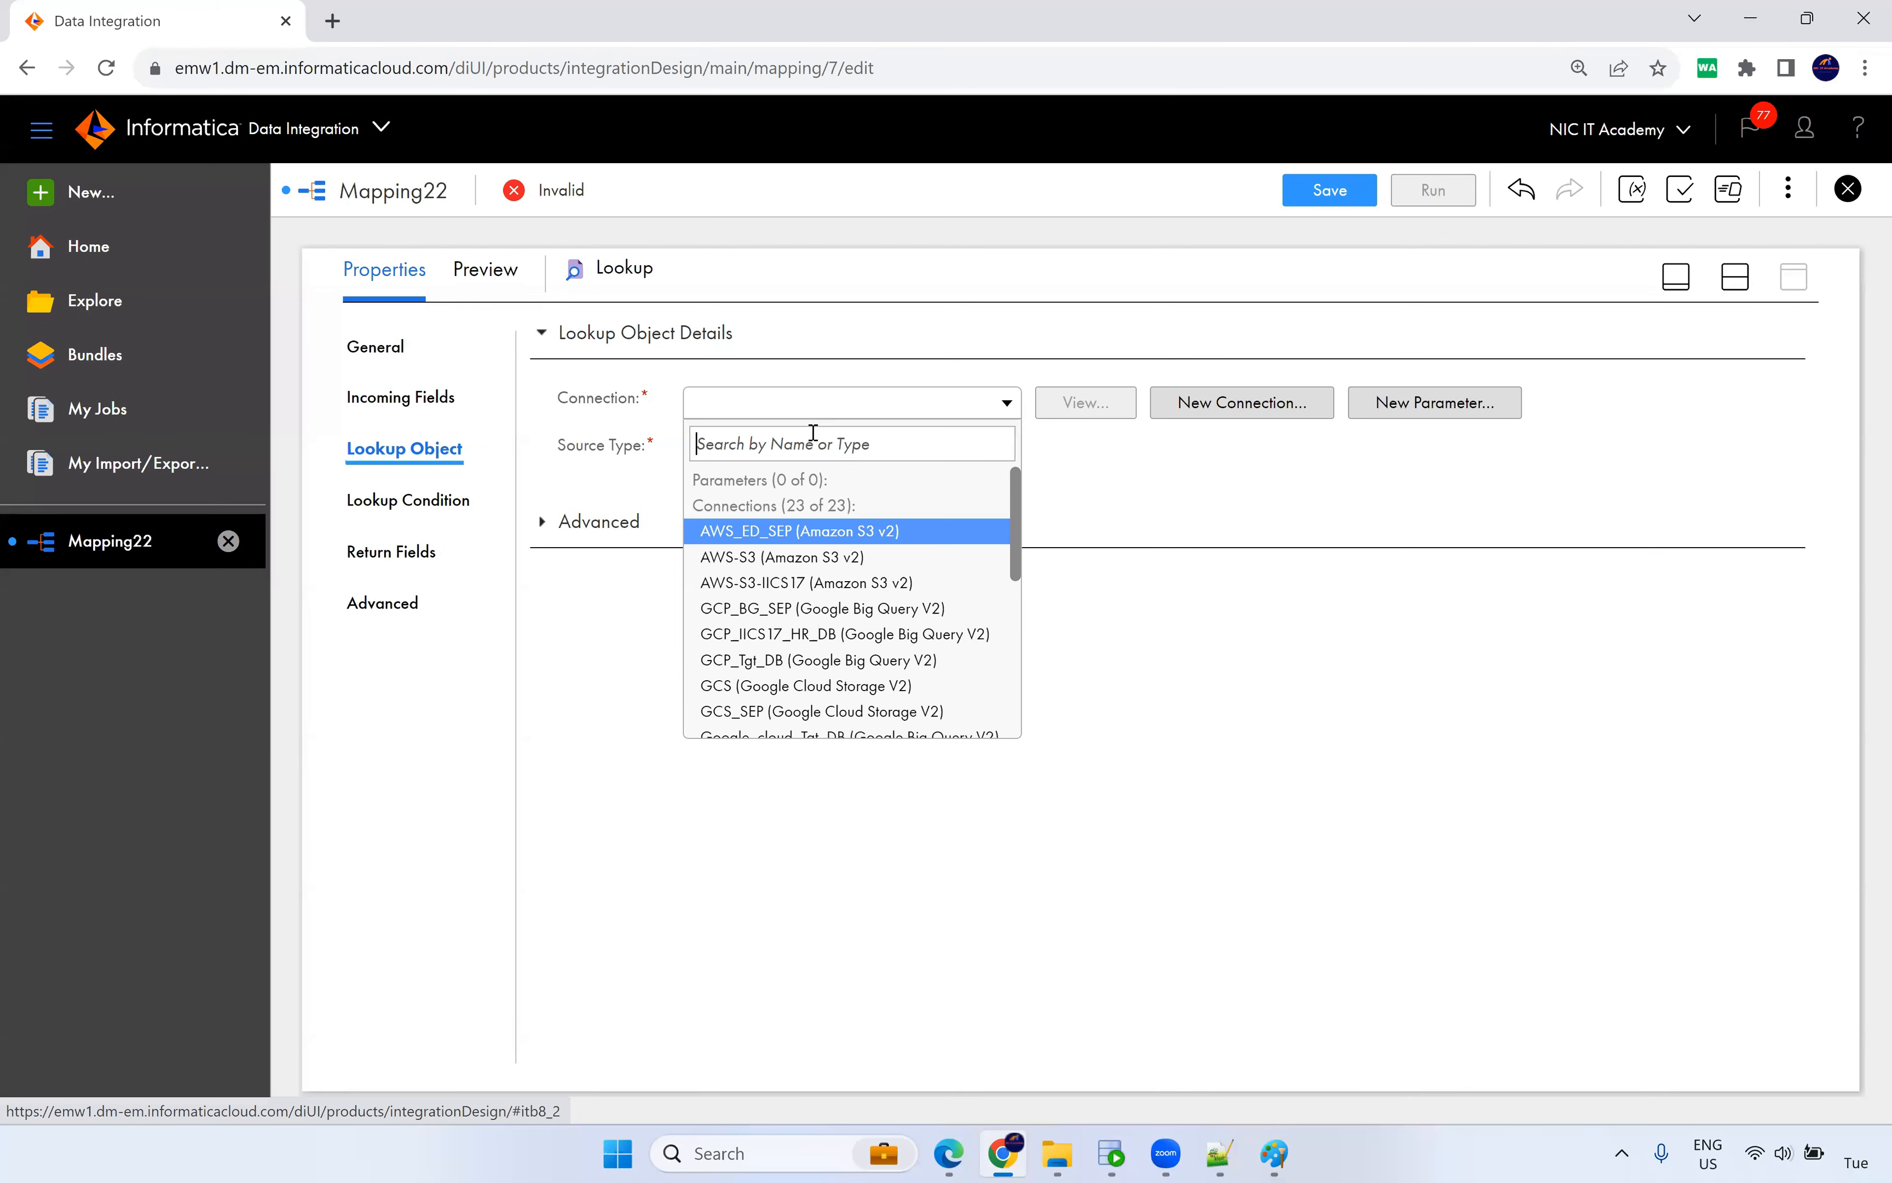
scroll(823, 640, "down", 3)
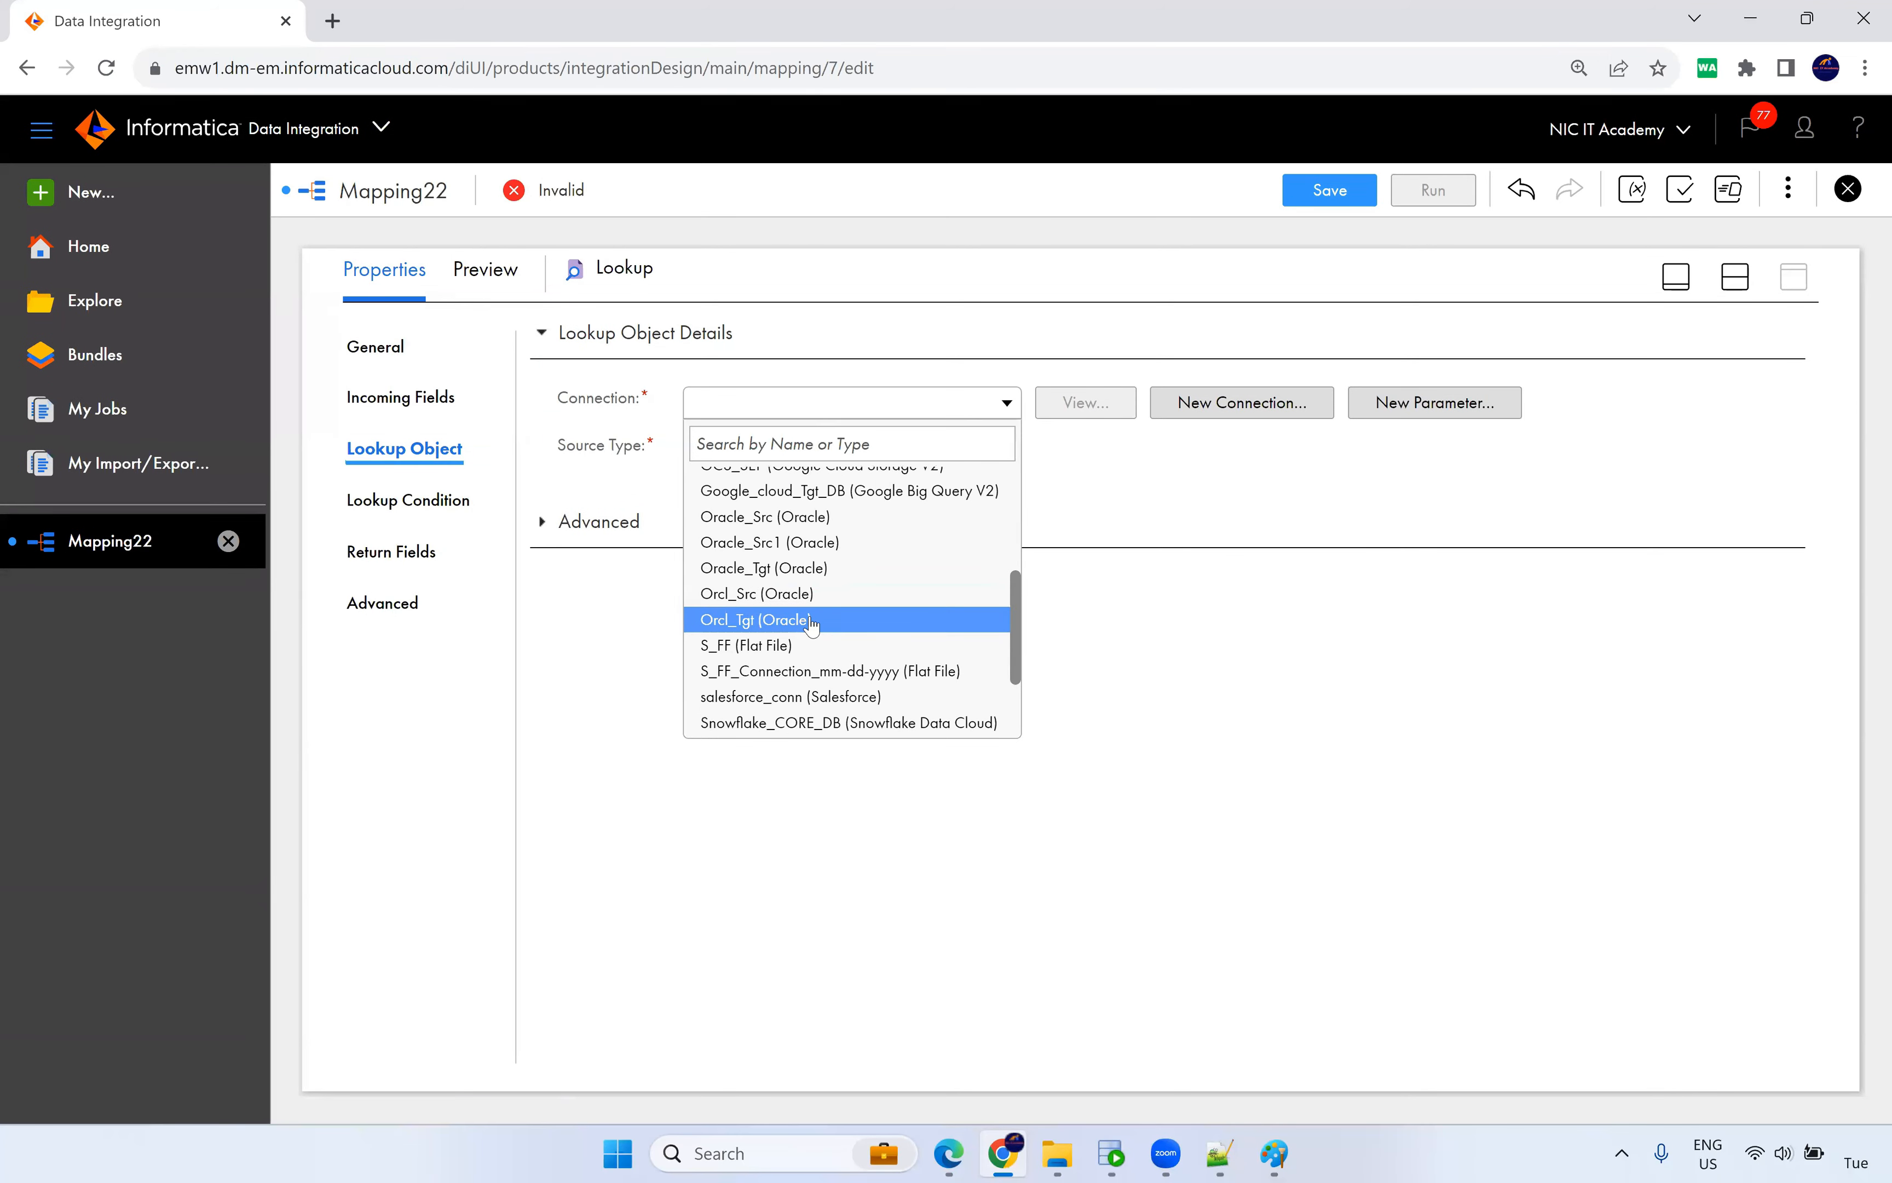
left_click(782, 622)
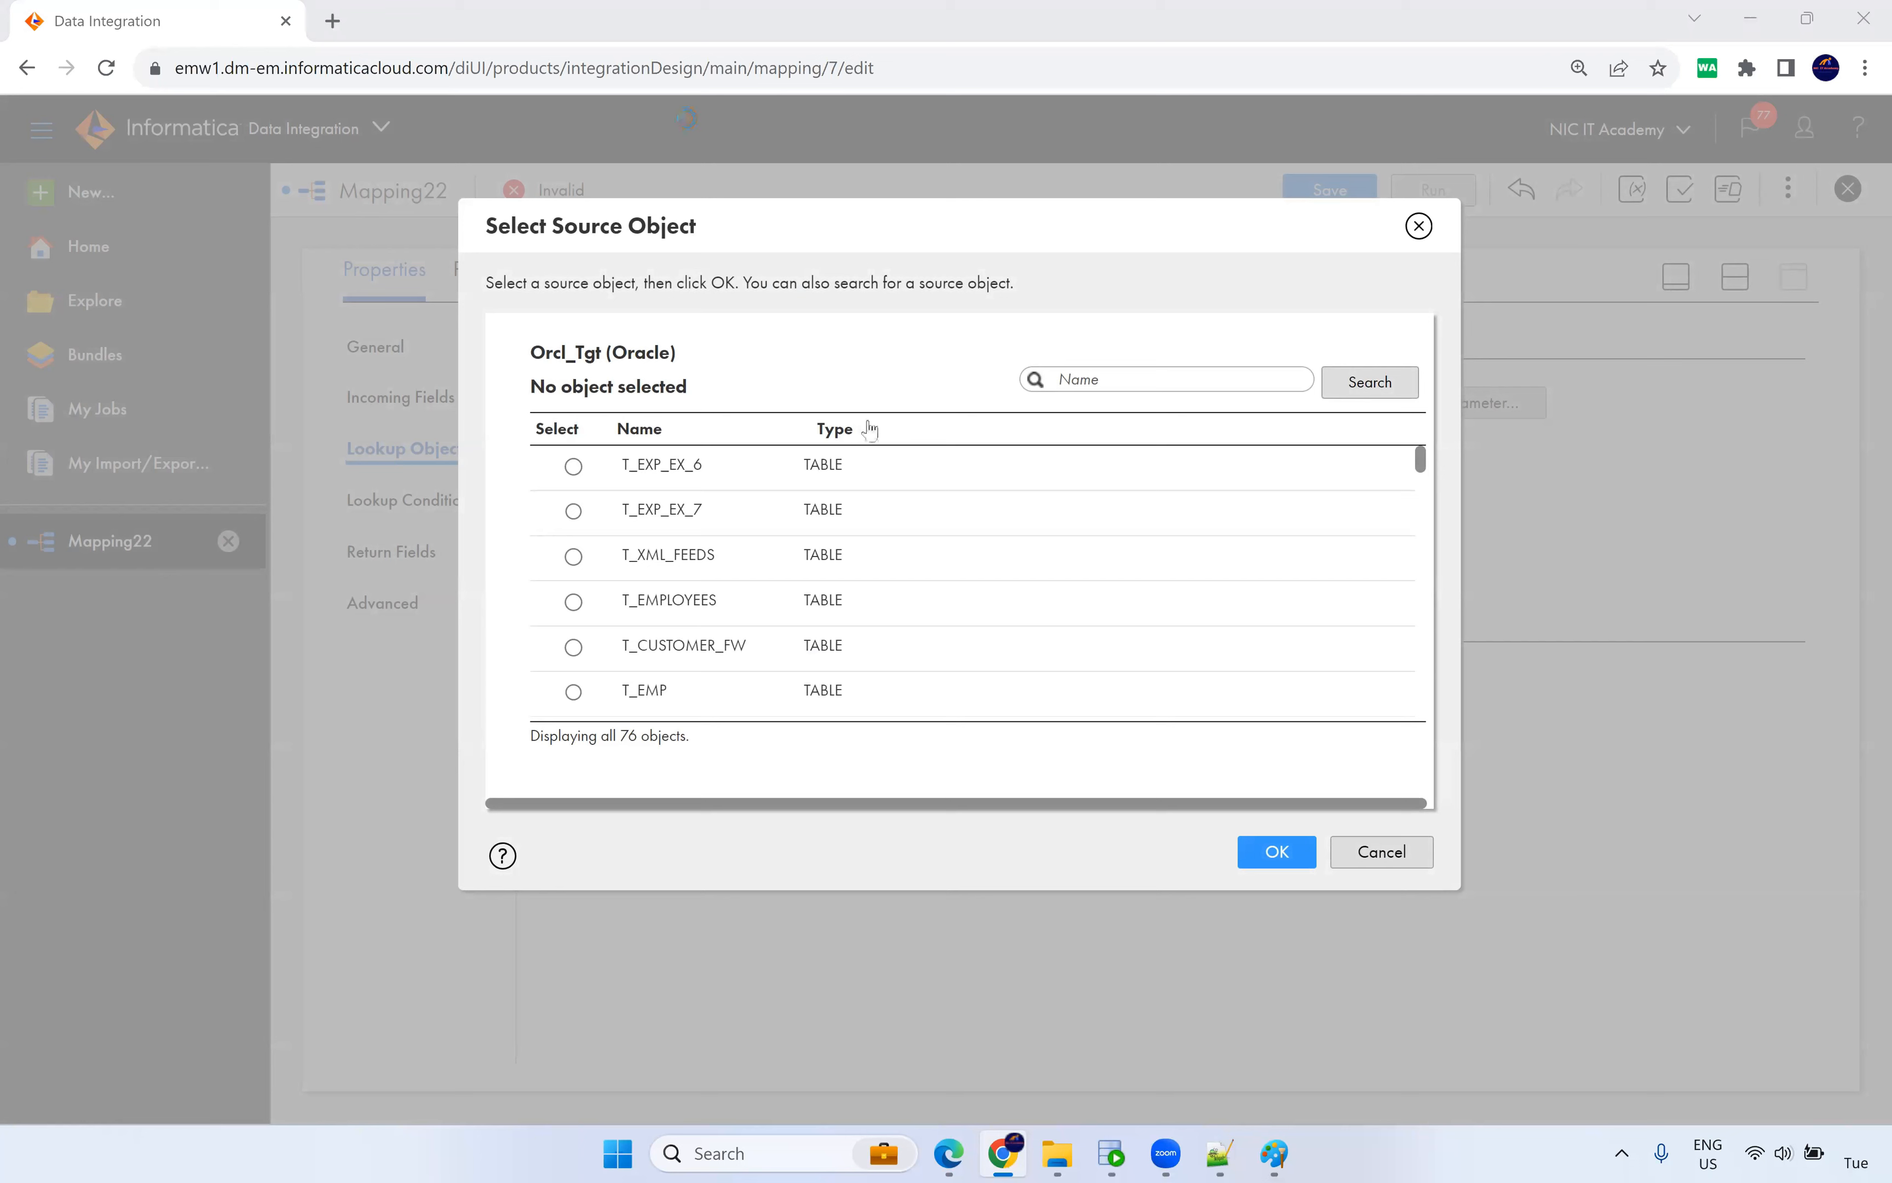
left_click(1076, 378)
type("t_")
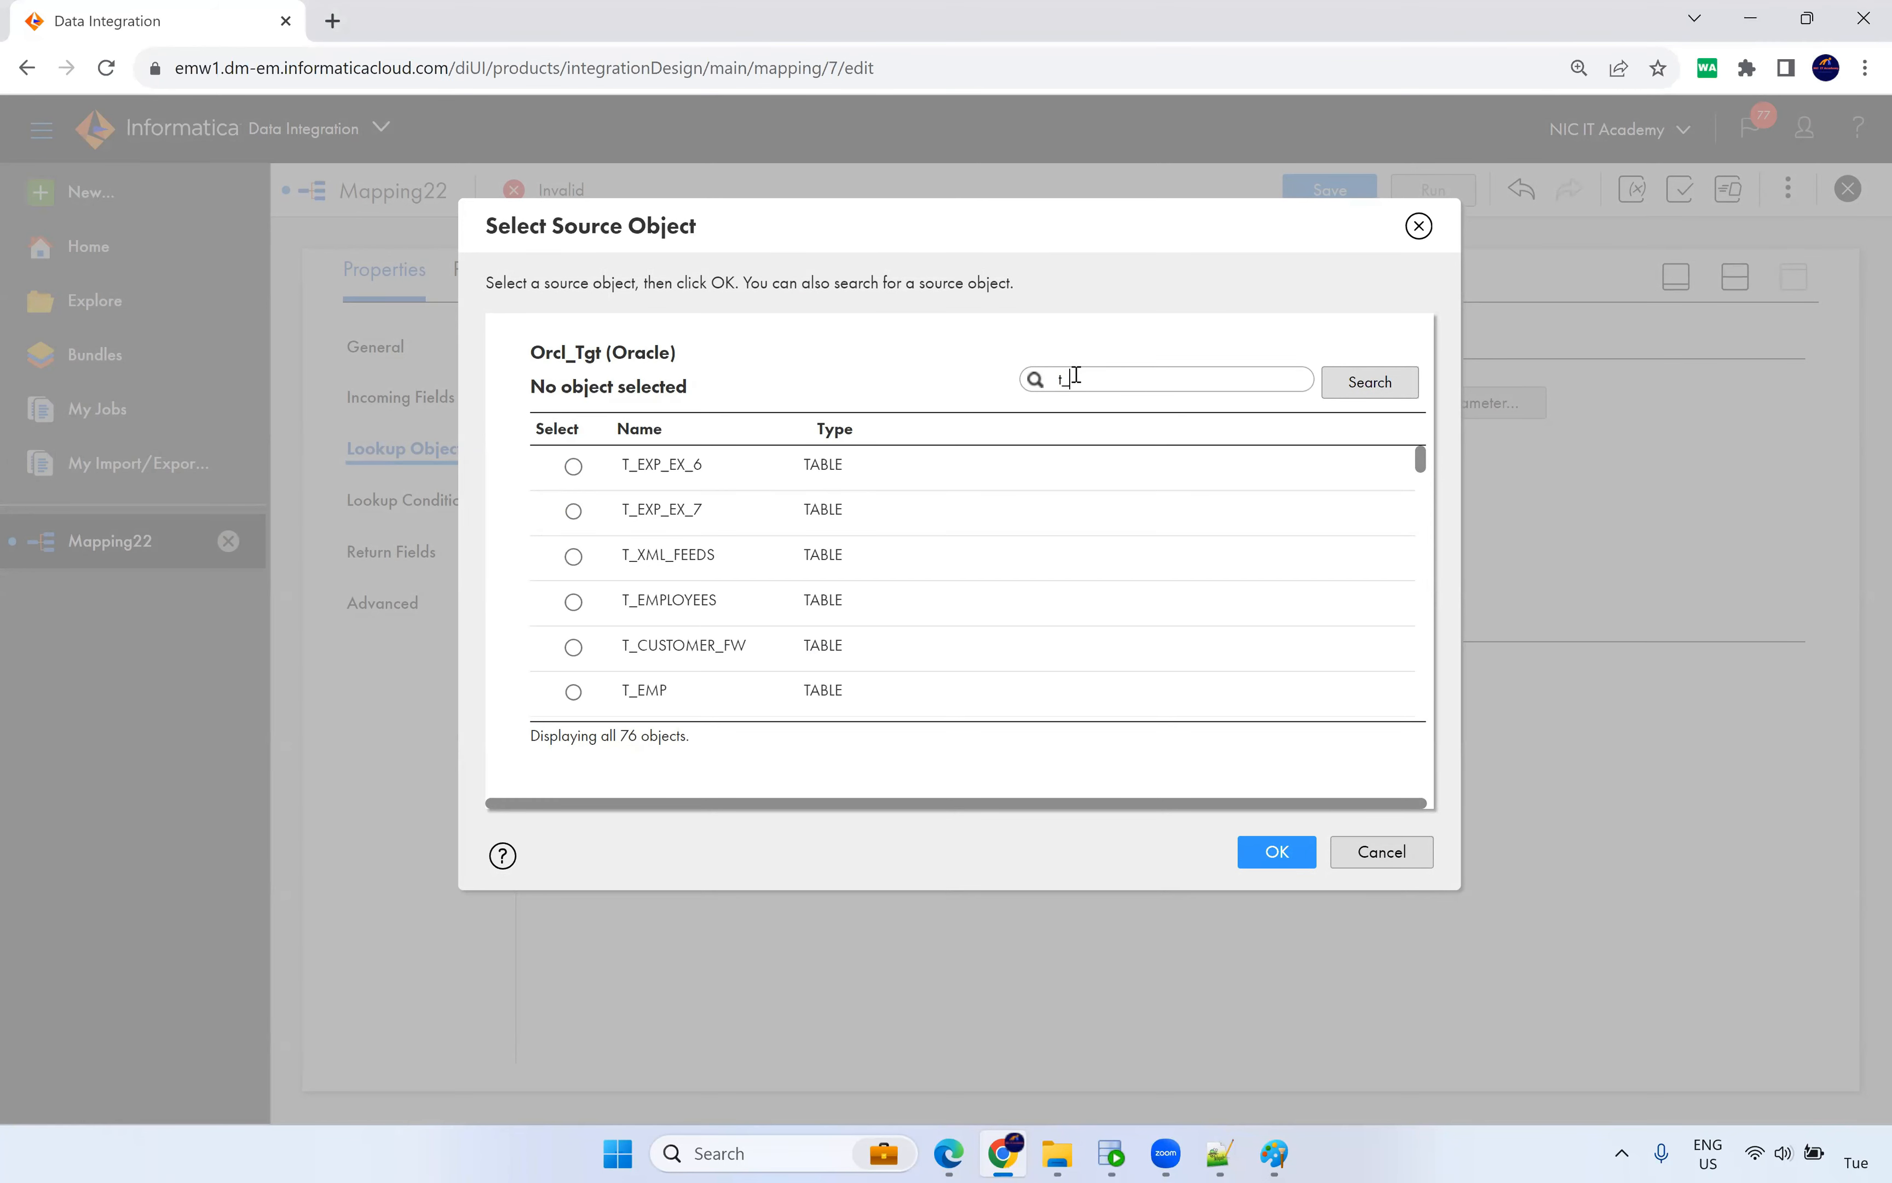
key("BackSpace")
key("BackSpace")
type("dyn")
left_click(891, 509)
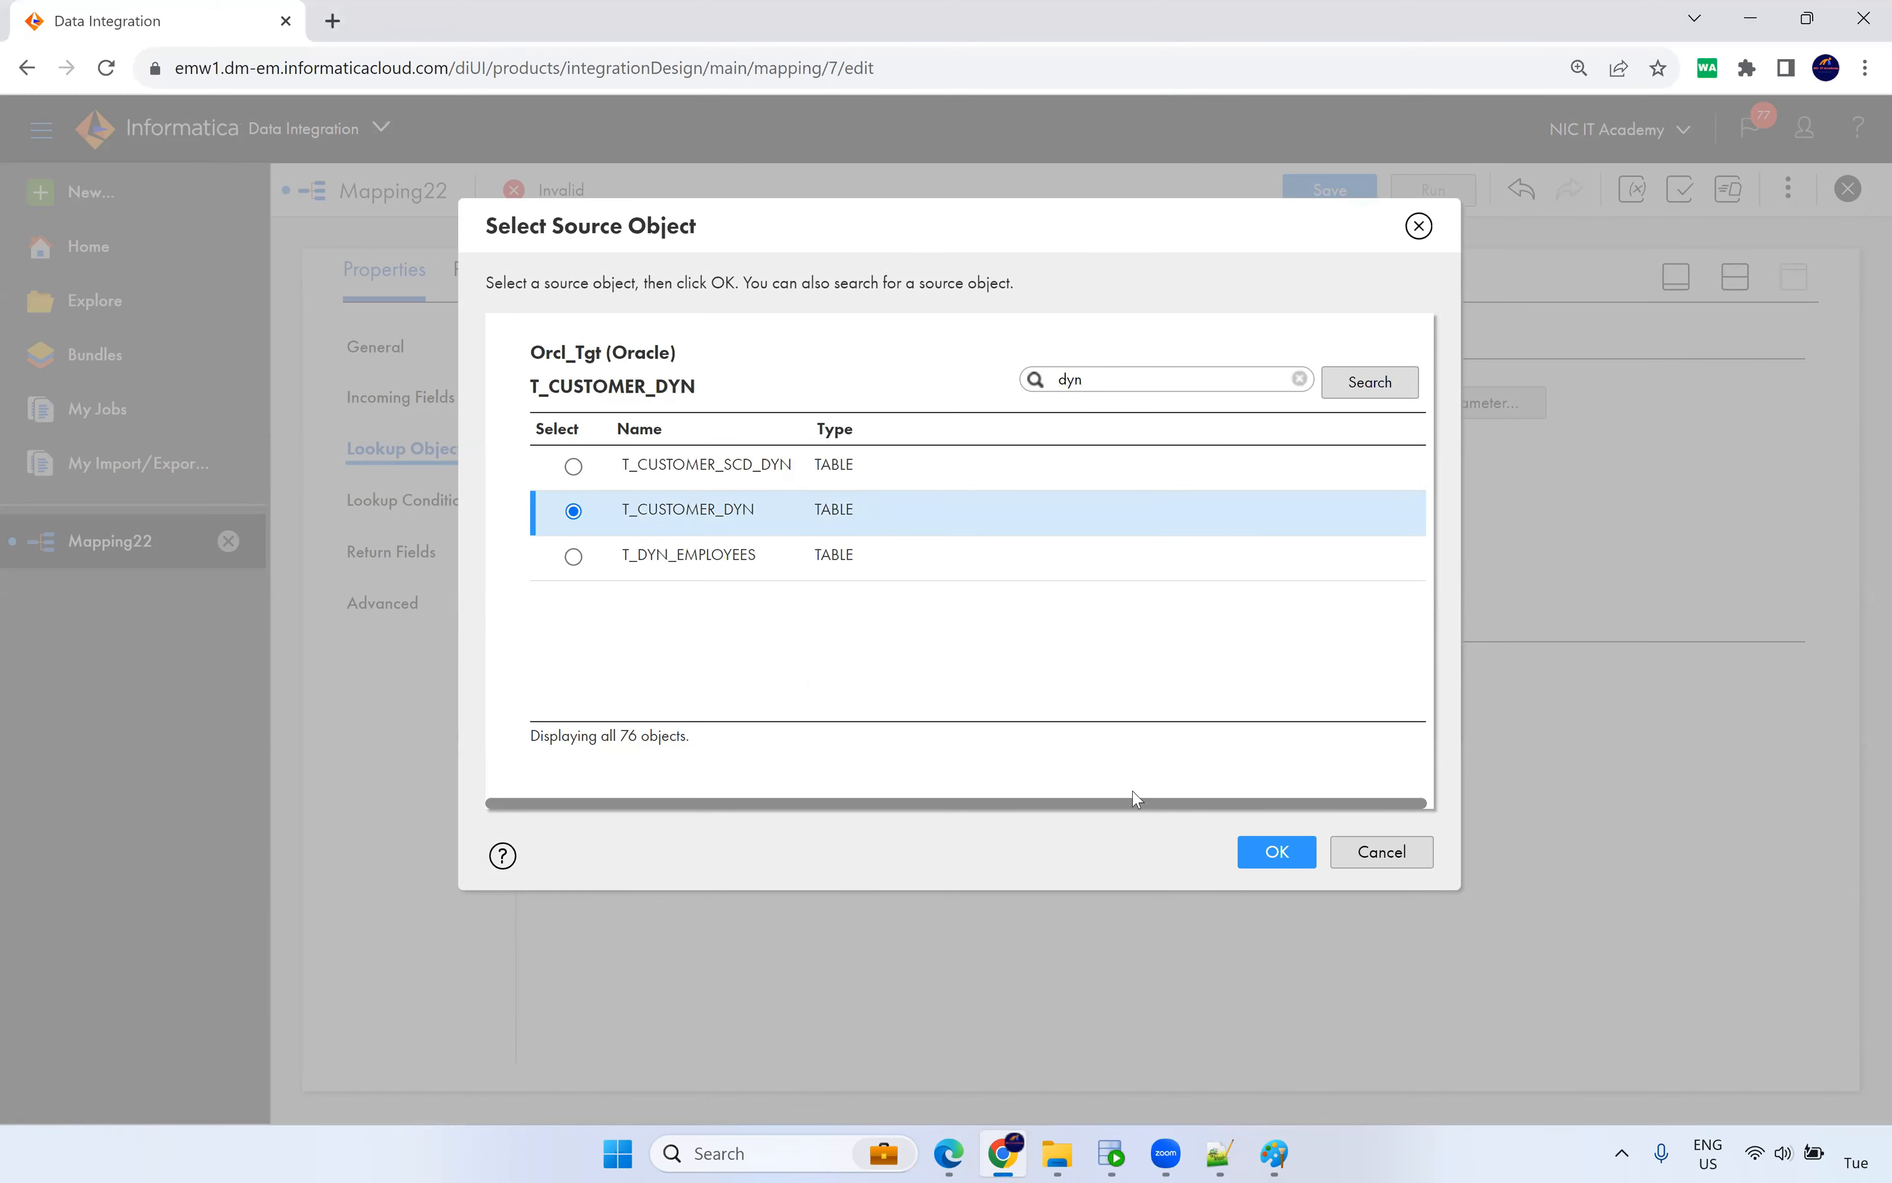
left_click(1289, 858)
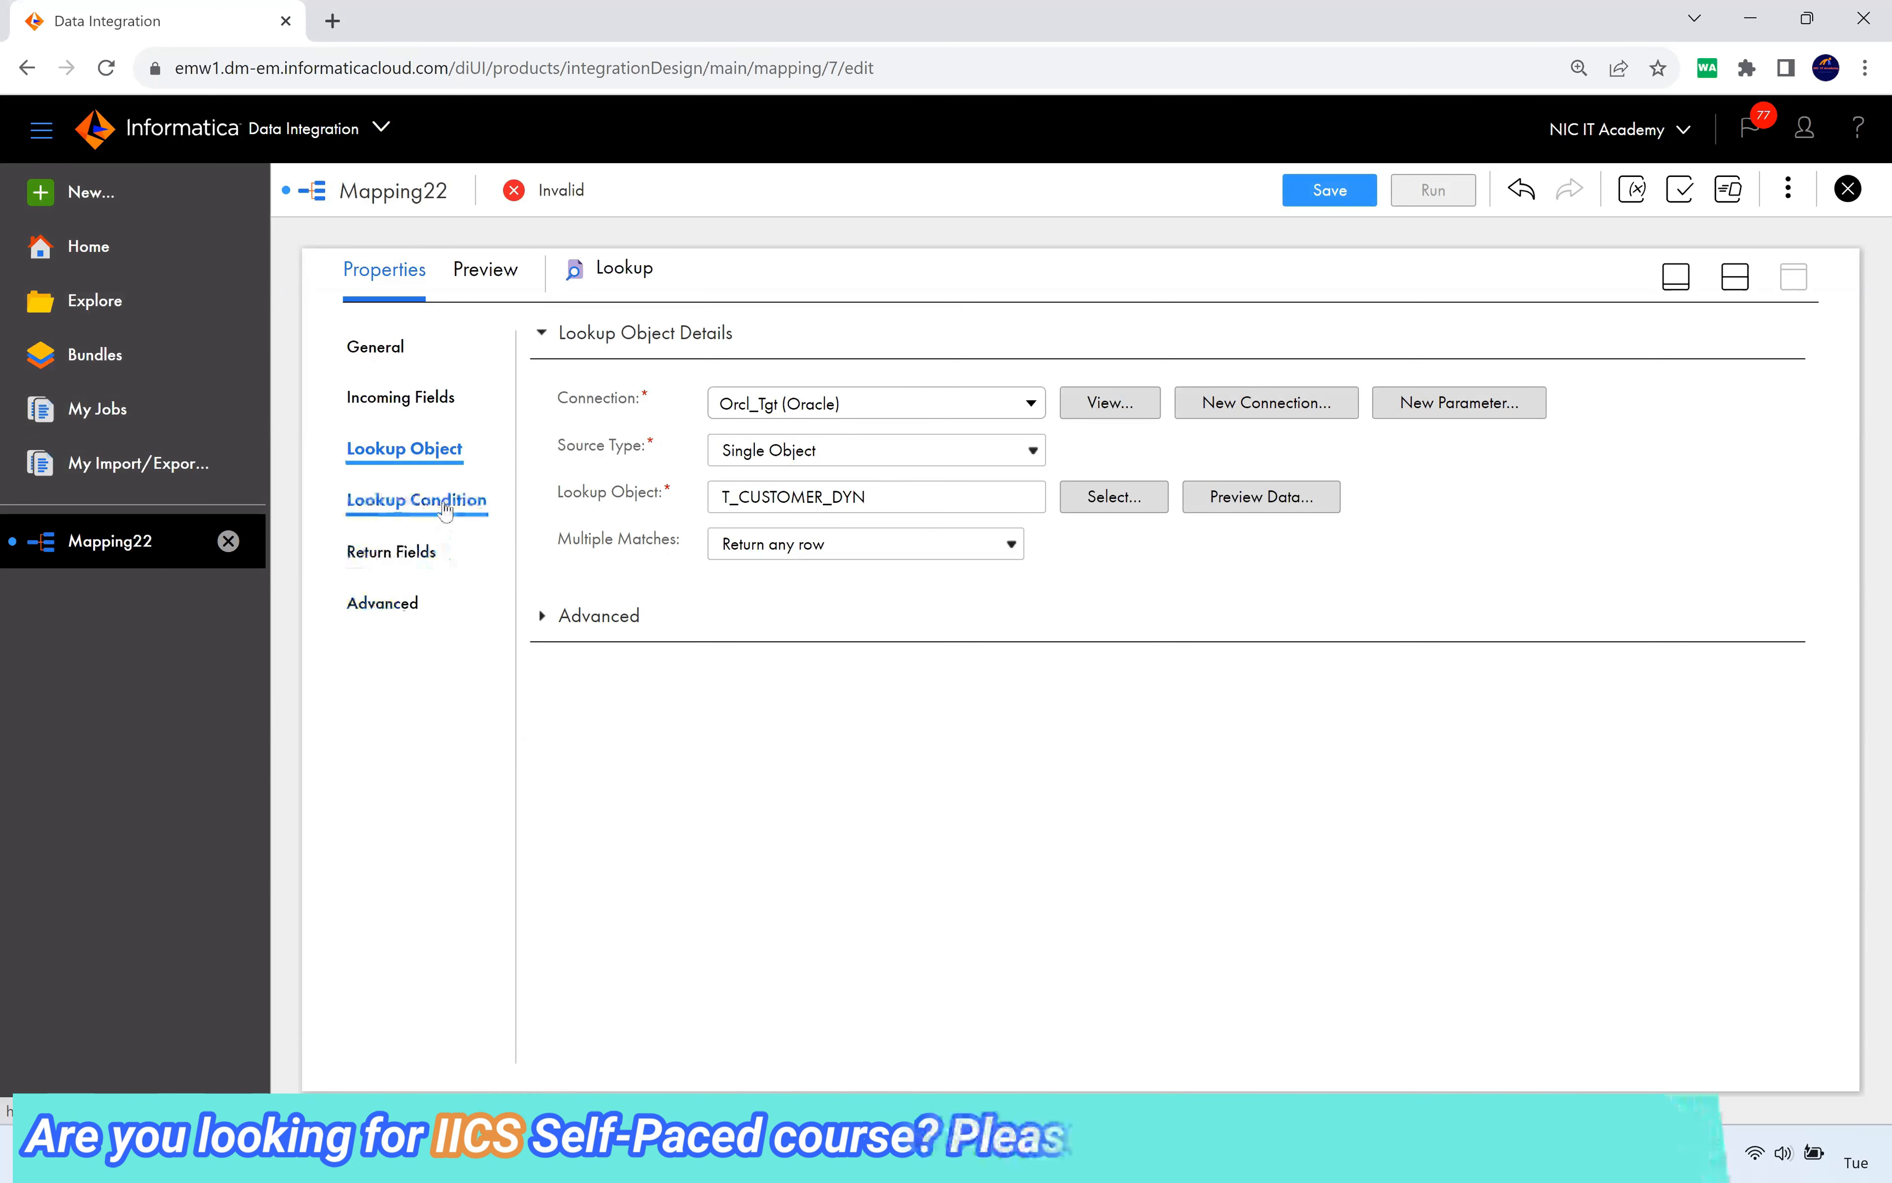
Resolve field name conflicts by bulk-renaming the Expression fields with the prefix 'src_'.
left_click(396, 509)
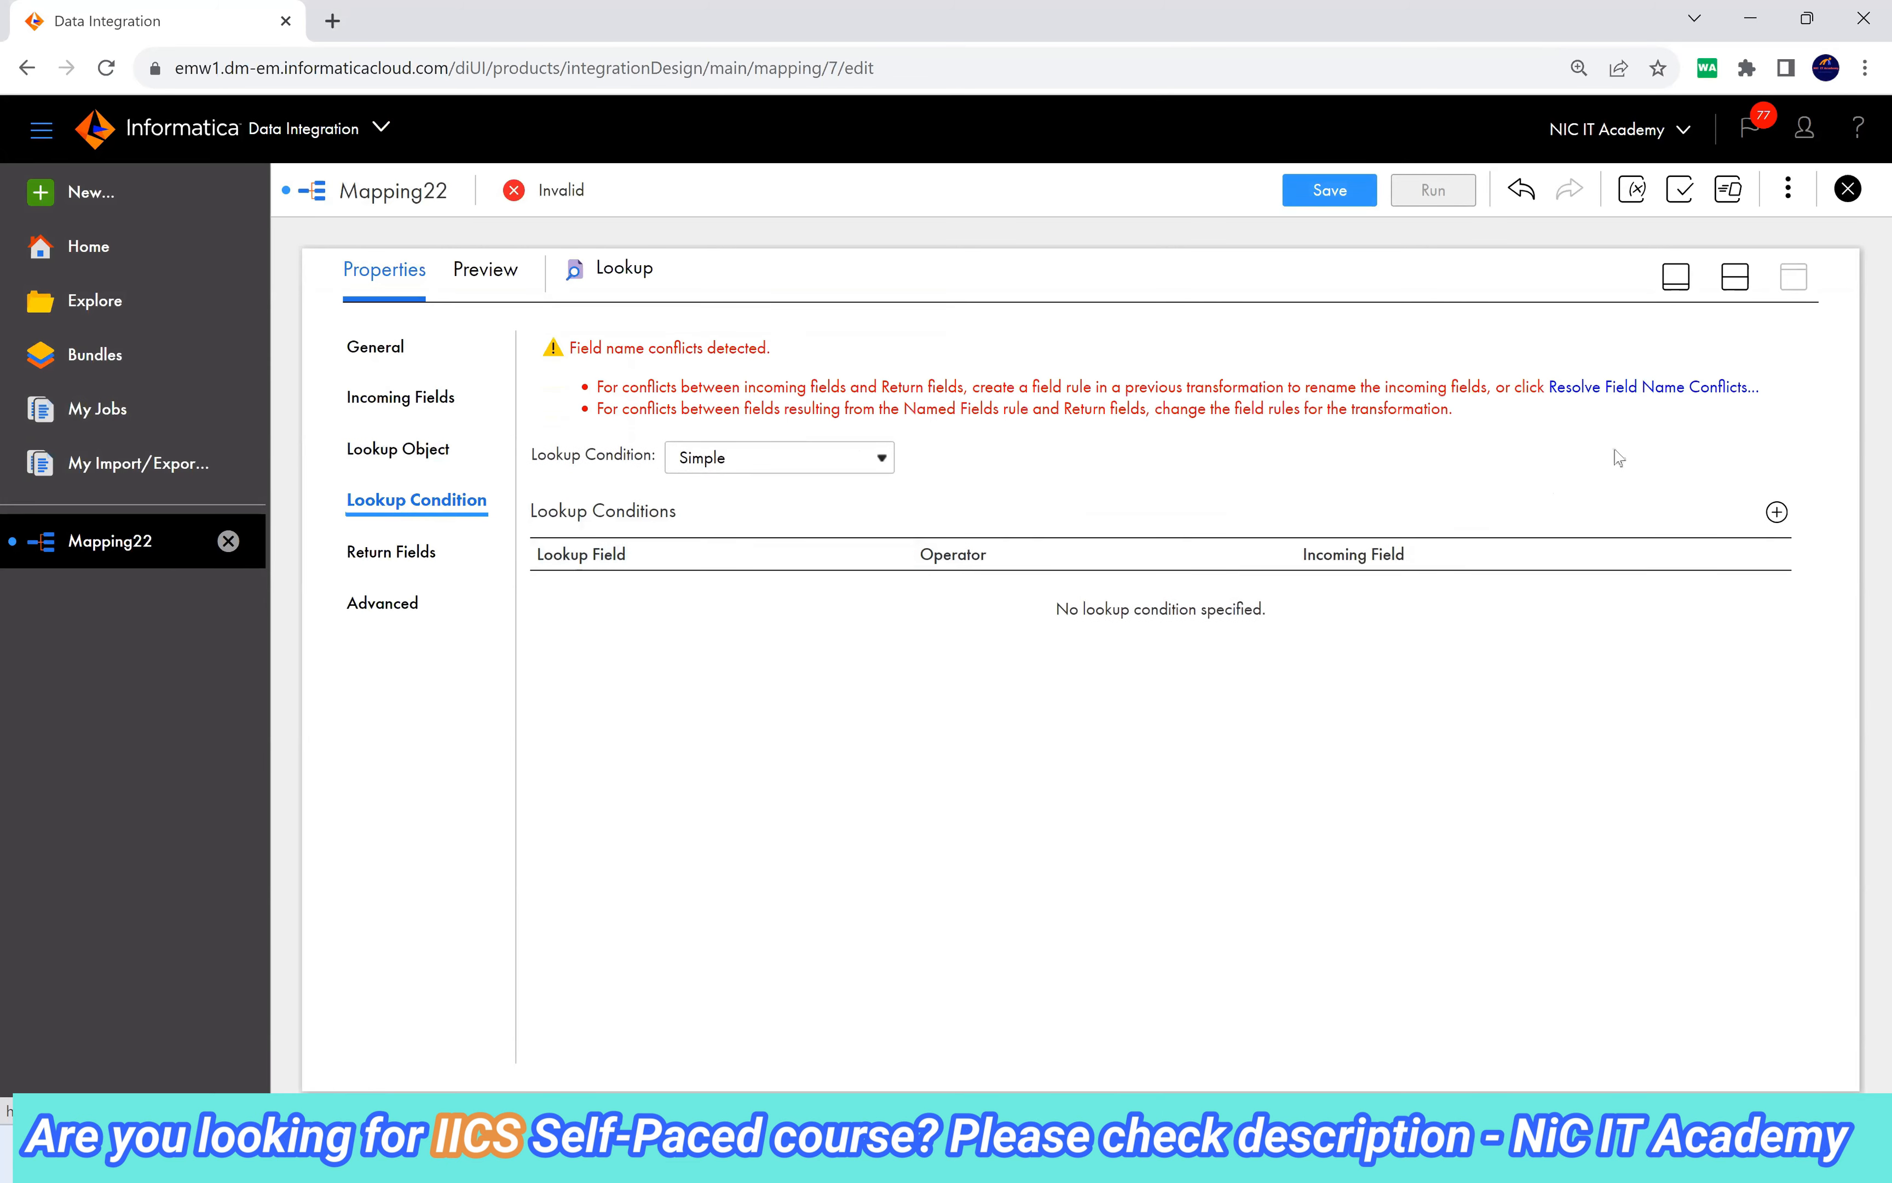
left_click(1626, 387)
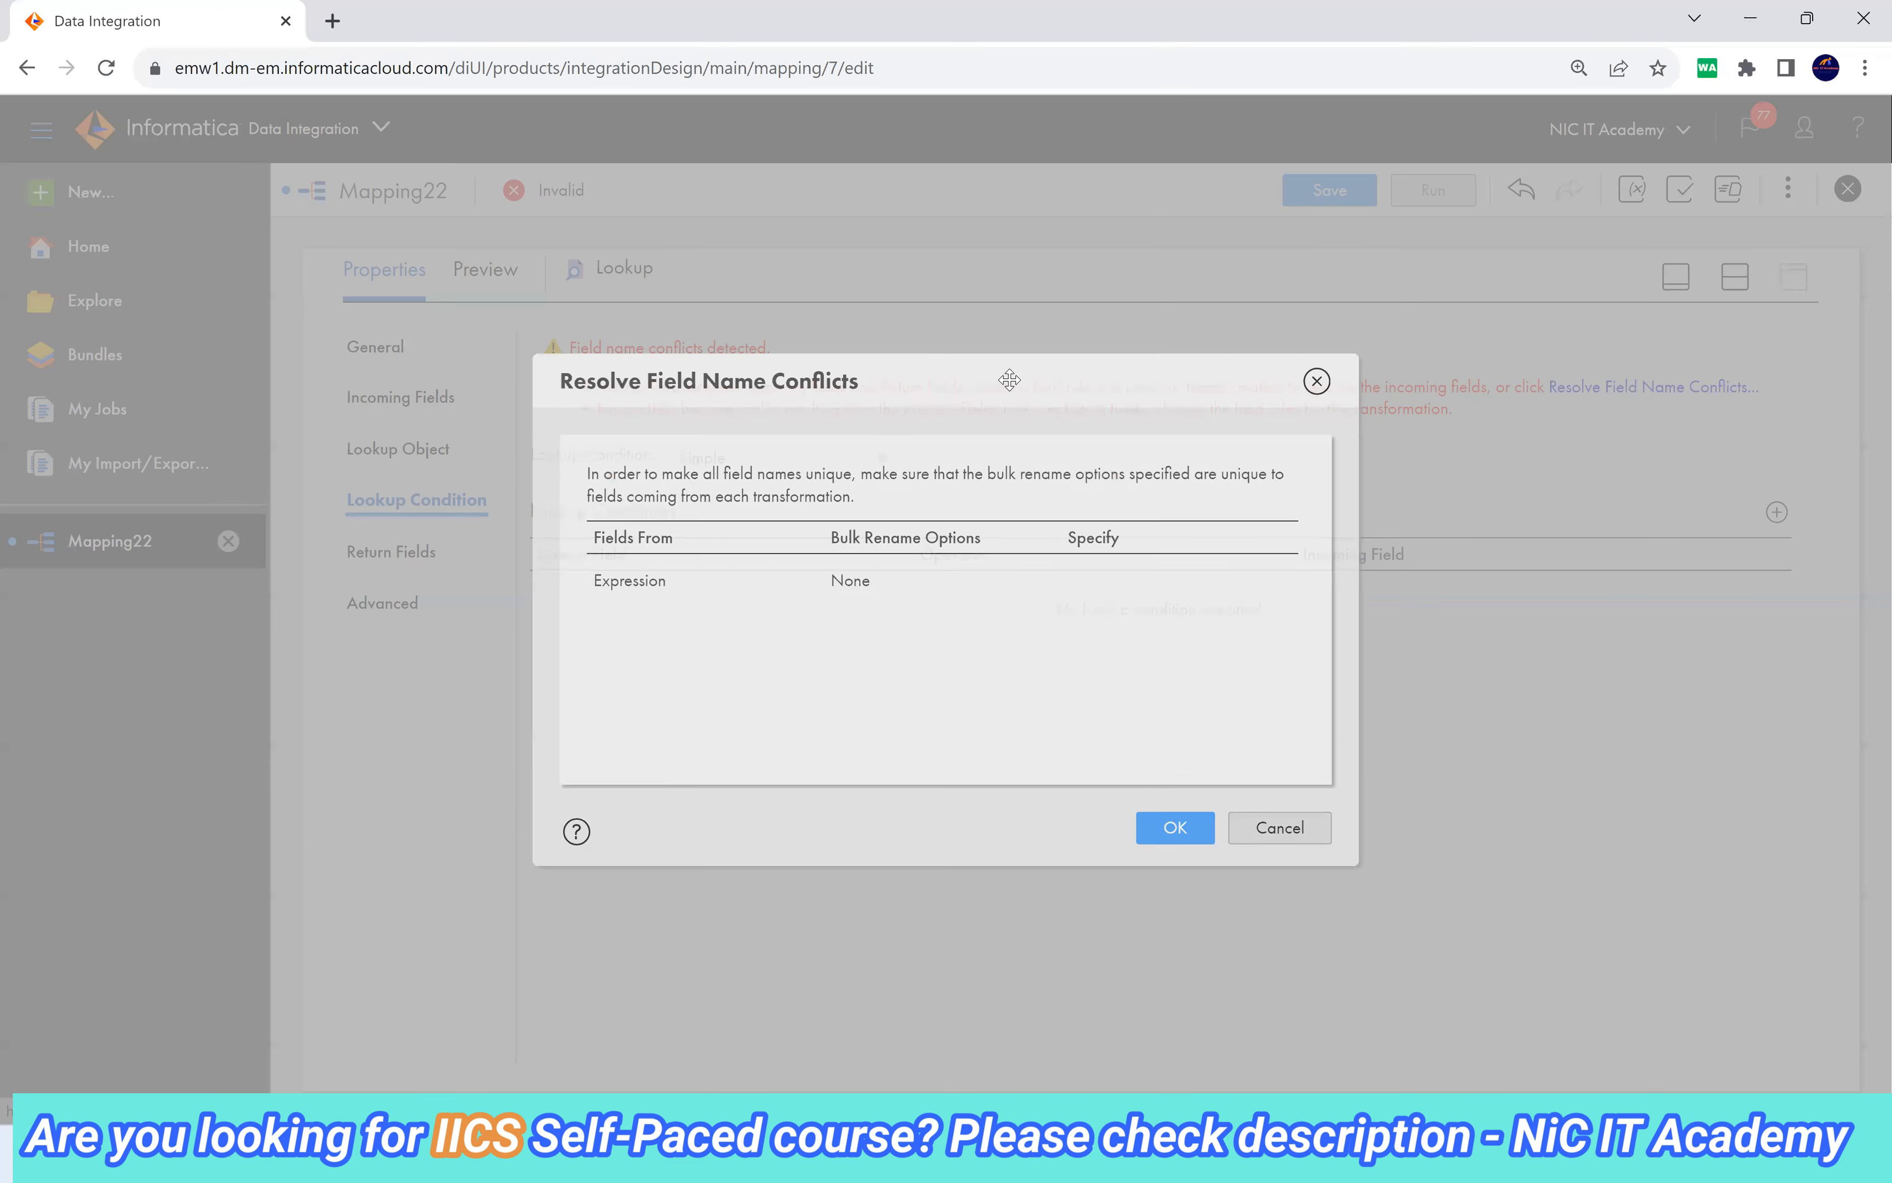
left_click(864, 593)
left_click(868, 637)
left_click(1125, 583)
type("src_")
left_click(1165, 828)
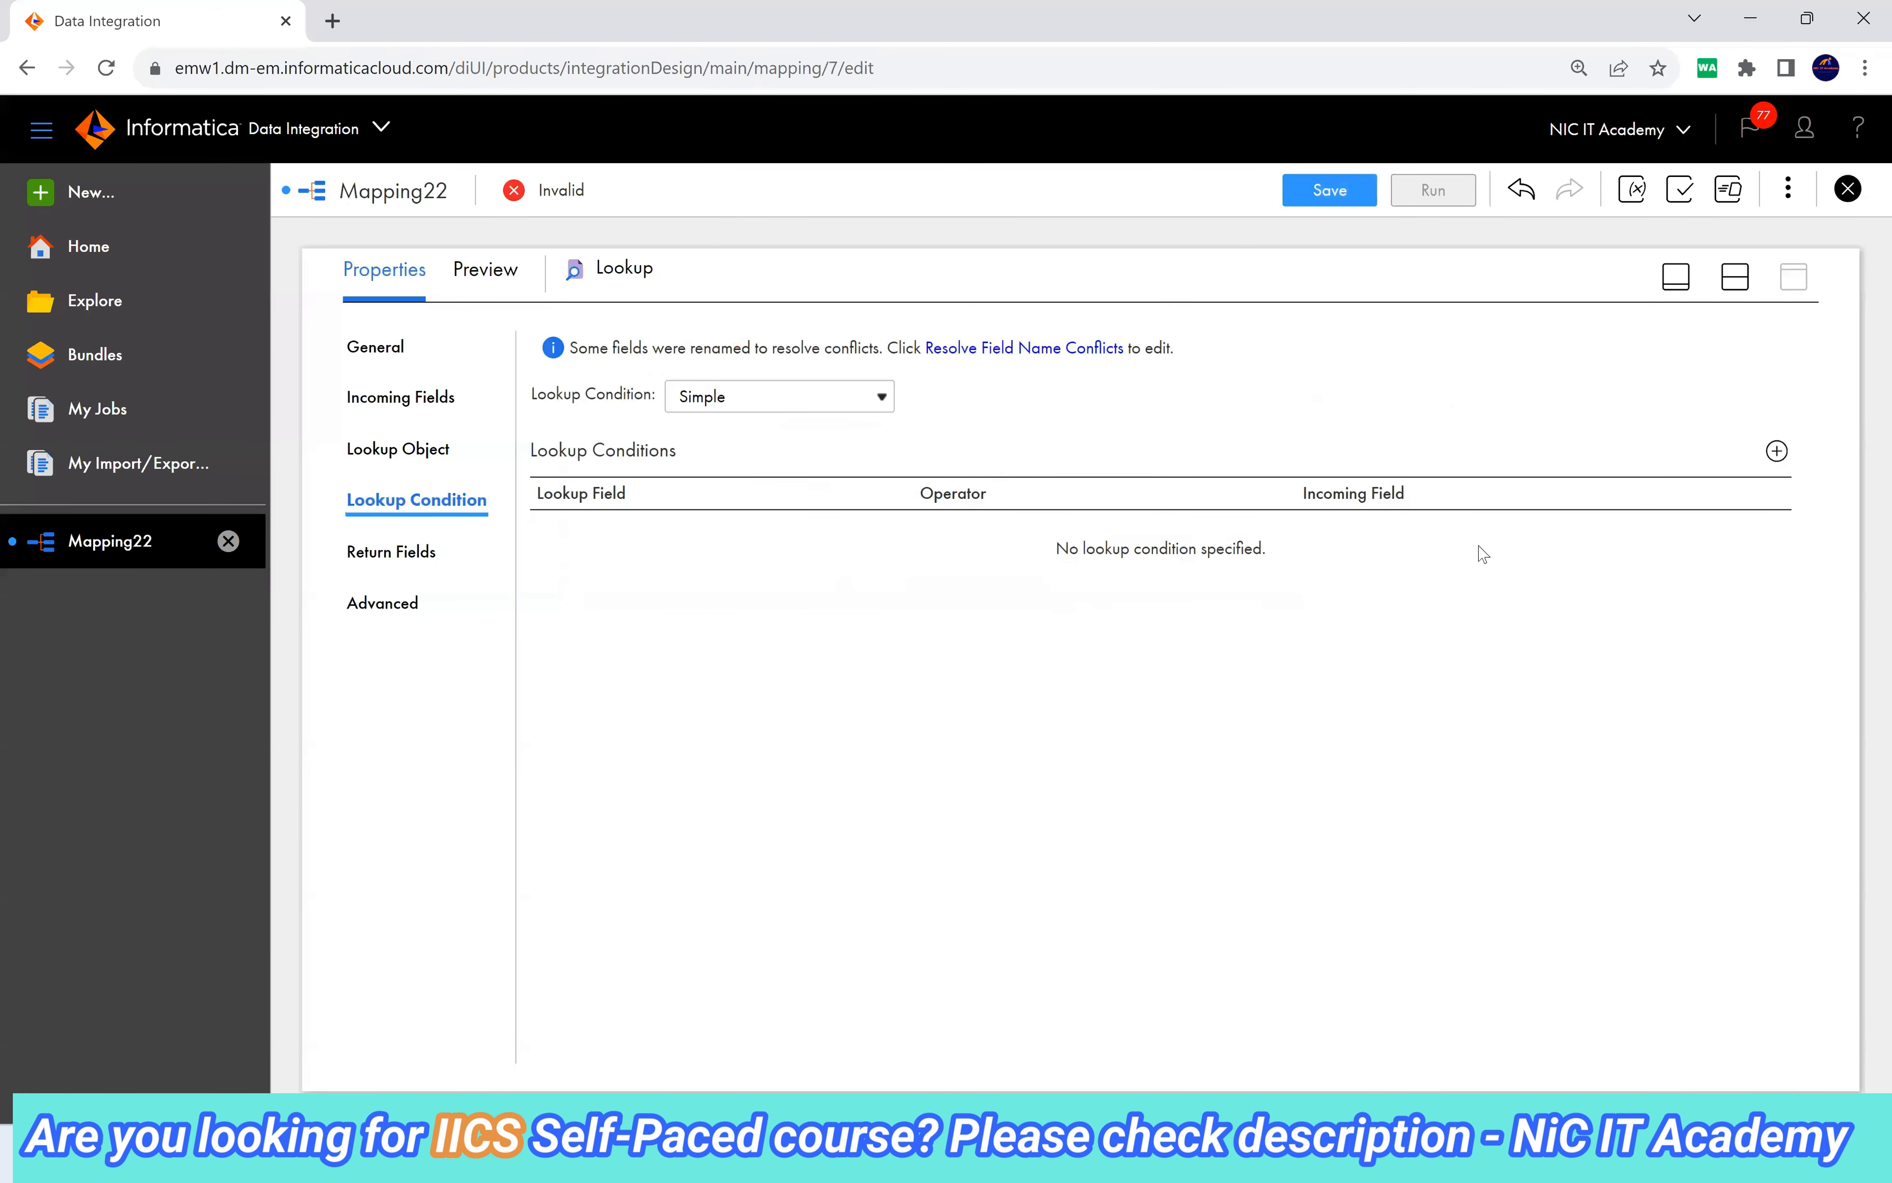
Add the lookup condition CUST_ID = src_CUST_ID.
left_click(1776, 451)
left_click(739, 548)
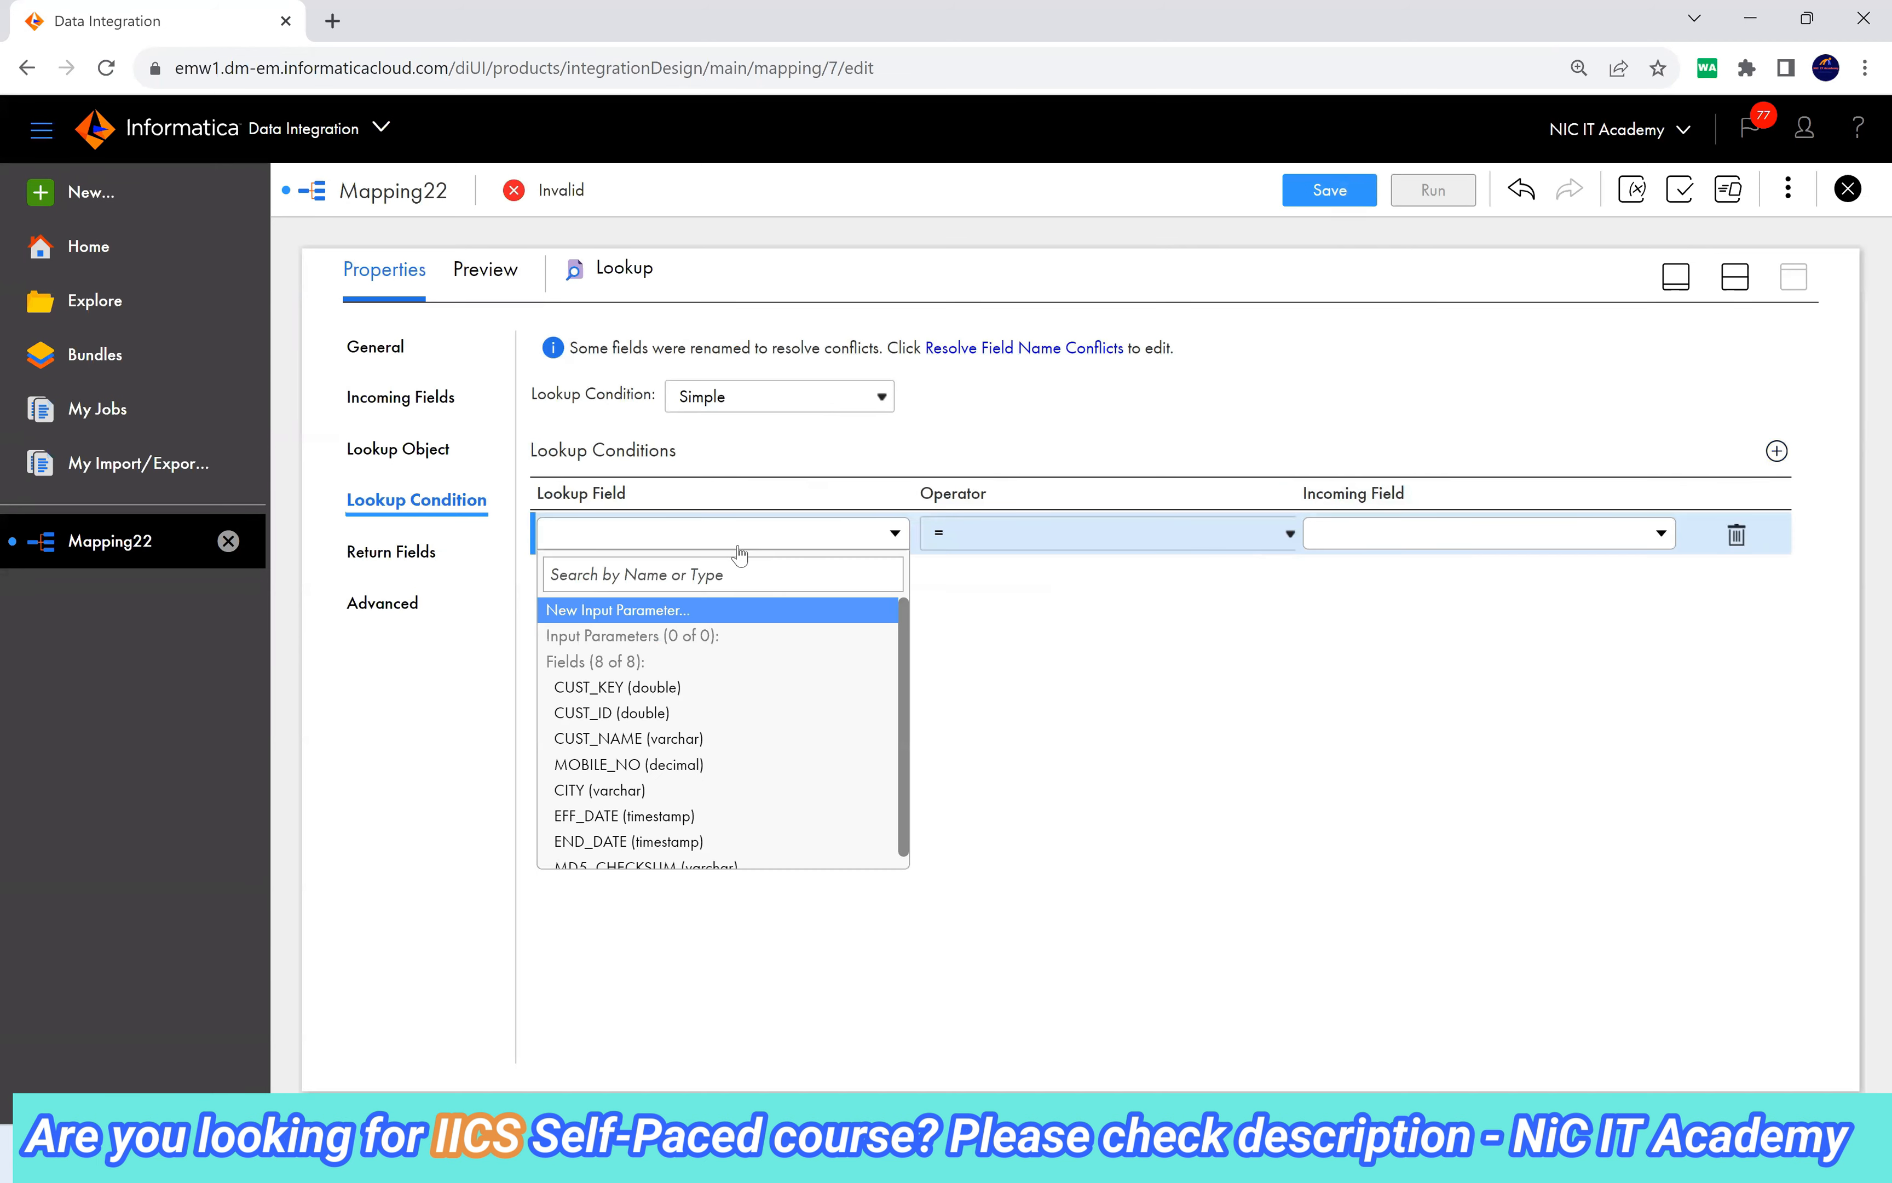
left_click(692, 712)
left_click(1376, 542)
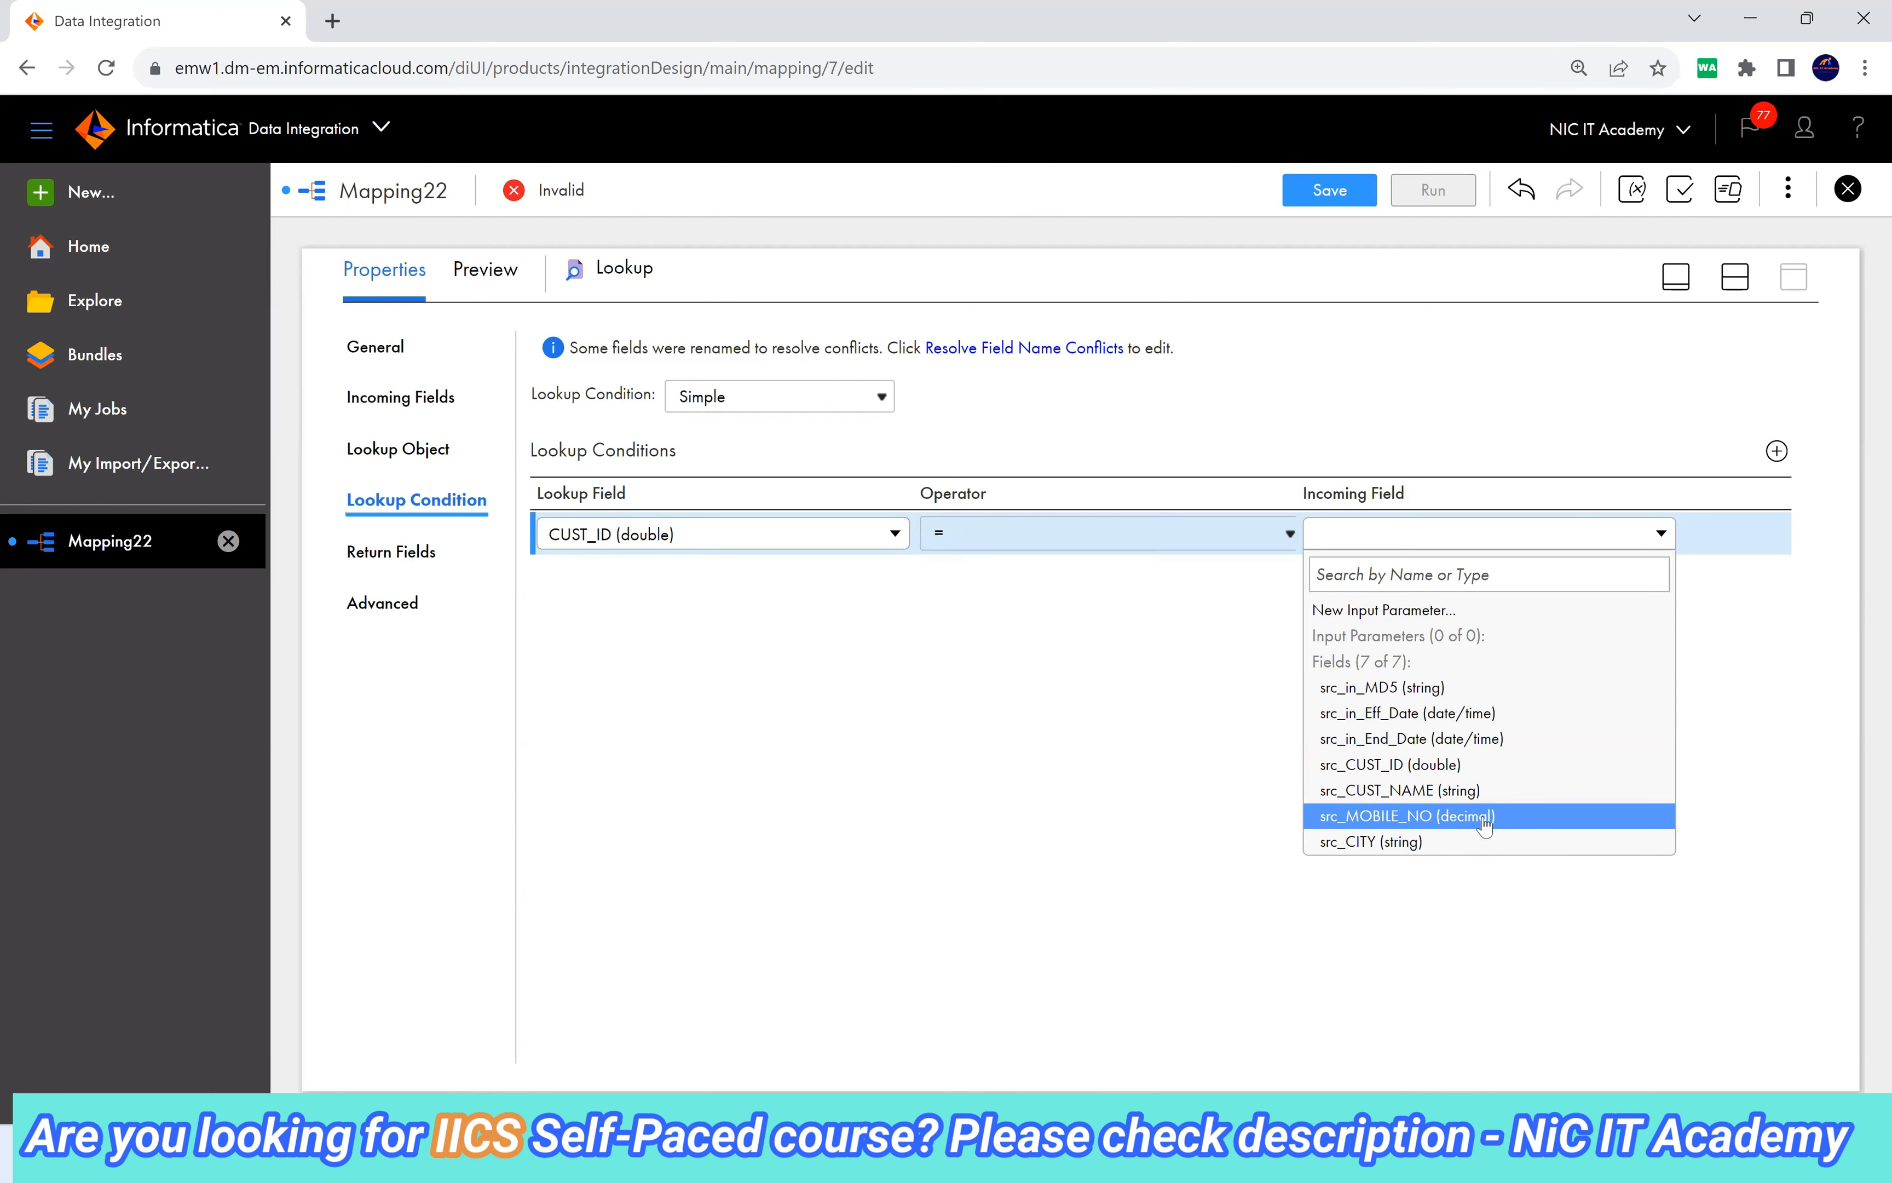
left_click(1439, 764)
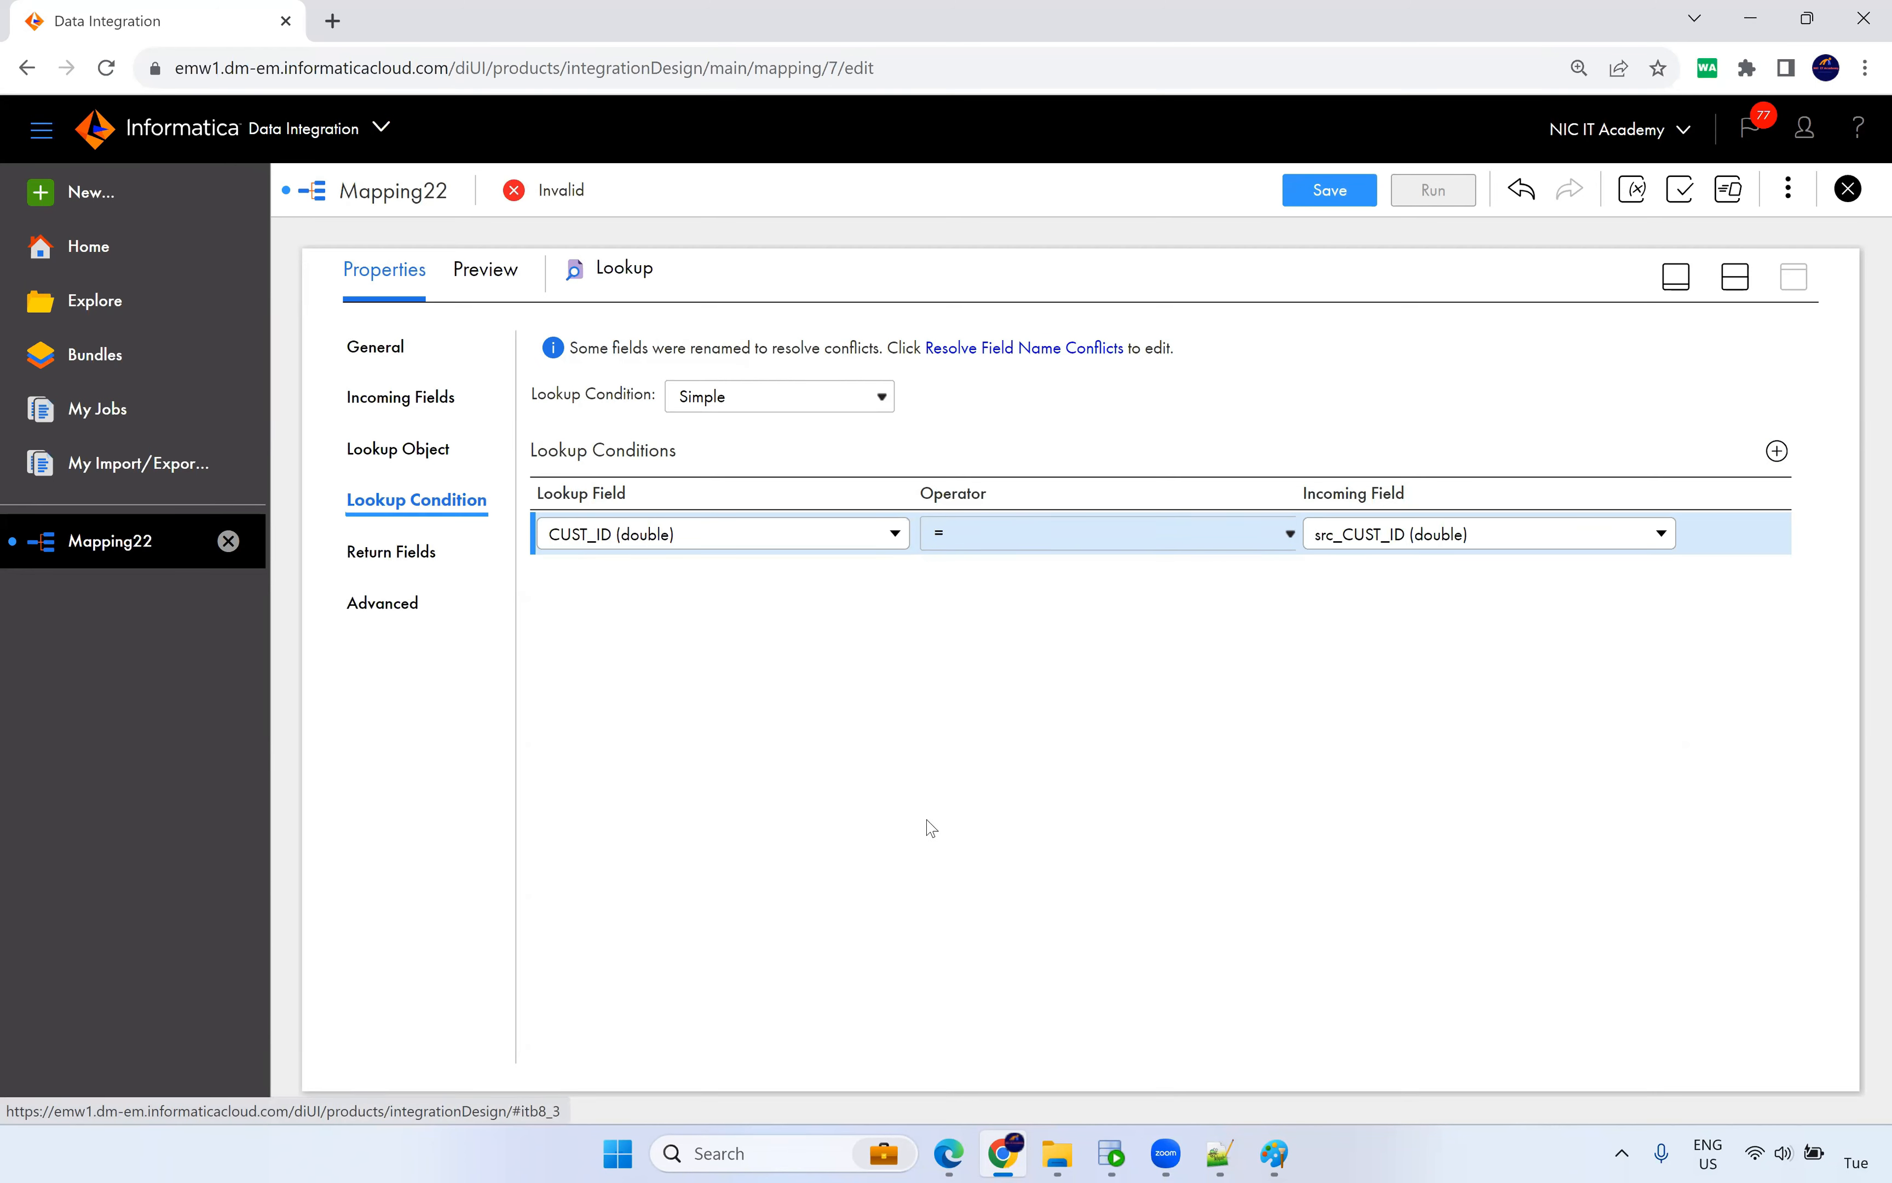
Delete the CUST_NAME, MOBILE_NO, CITY, EFF_DATE and END_DATE return fields from the Lookup.
left_click(399, 551)
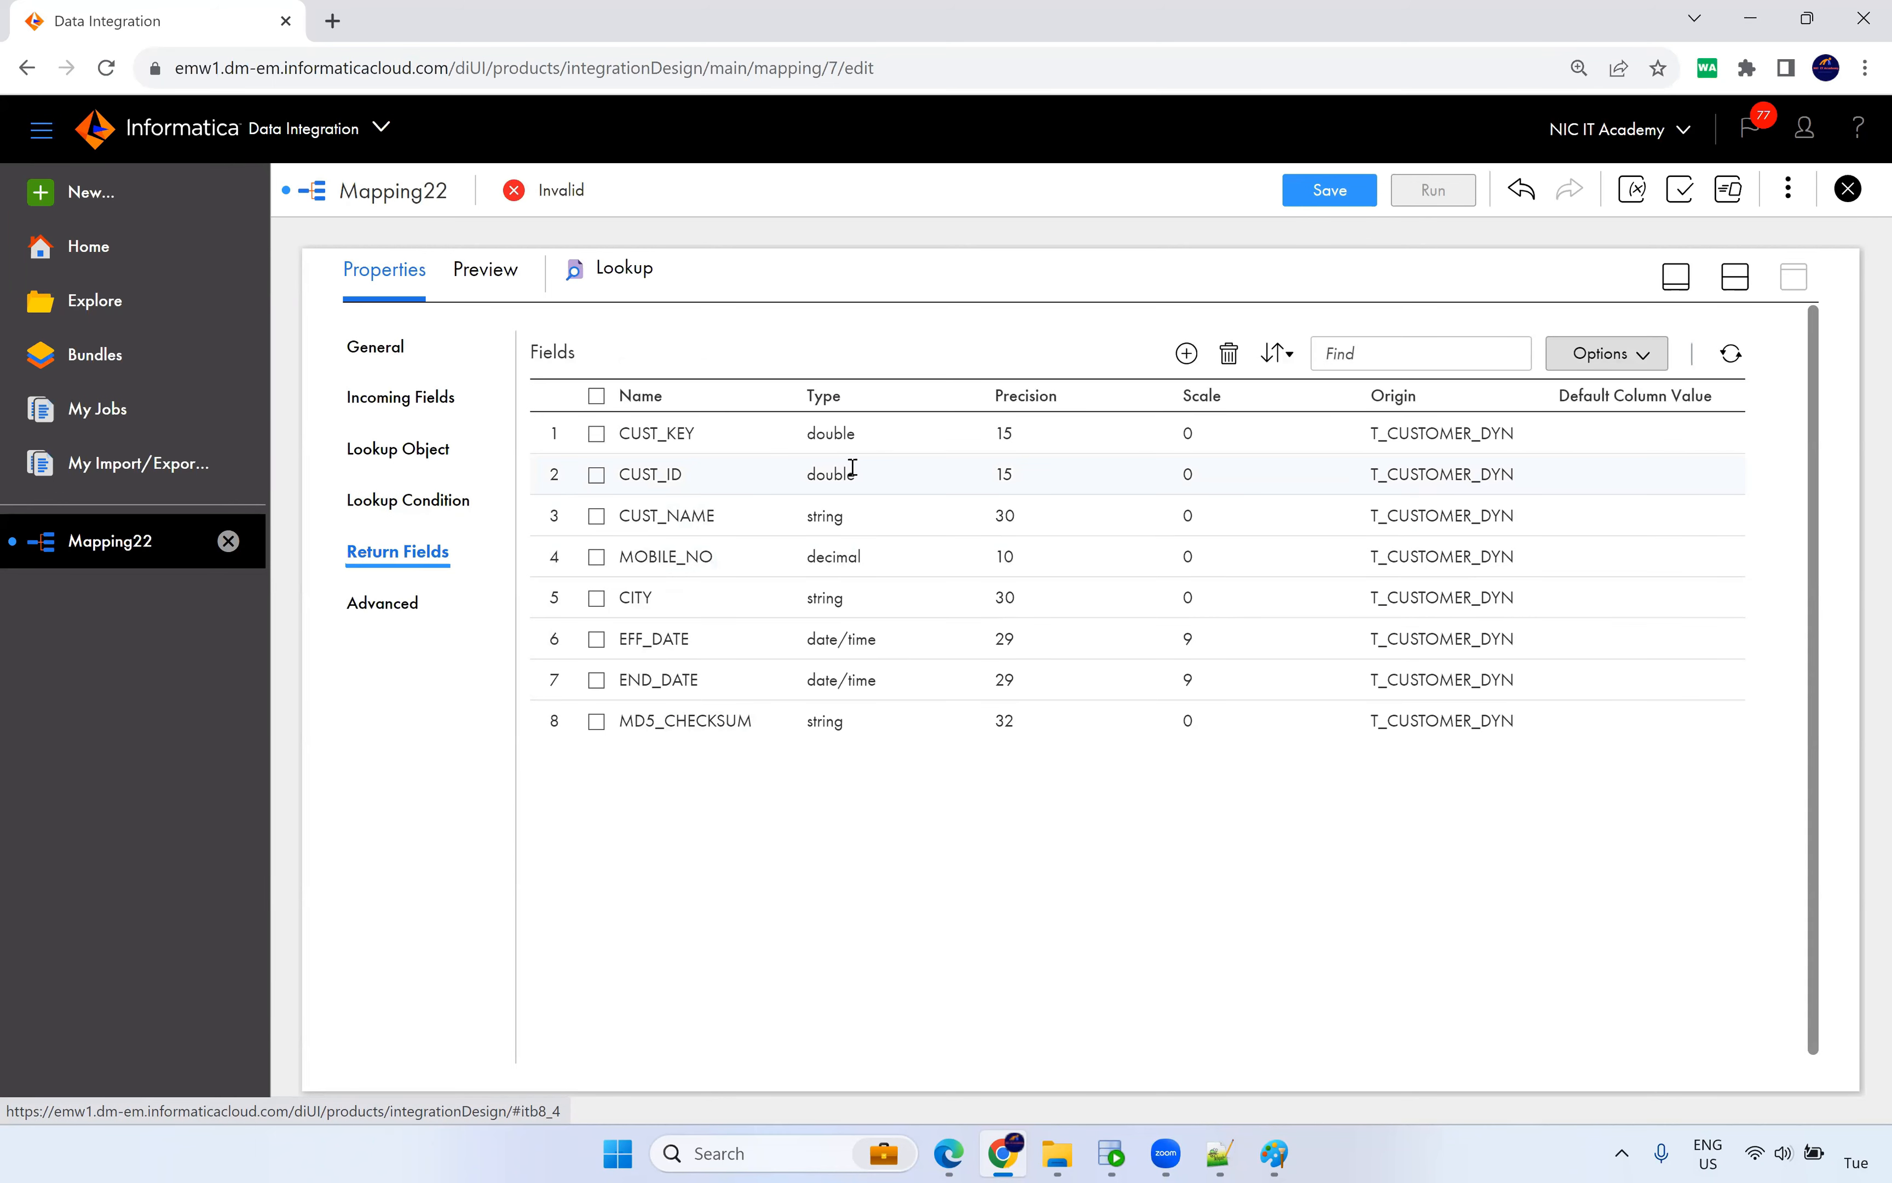
left_click(597, 680)
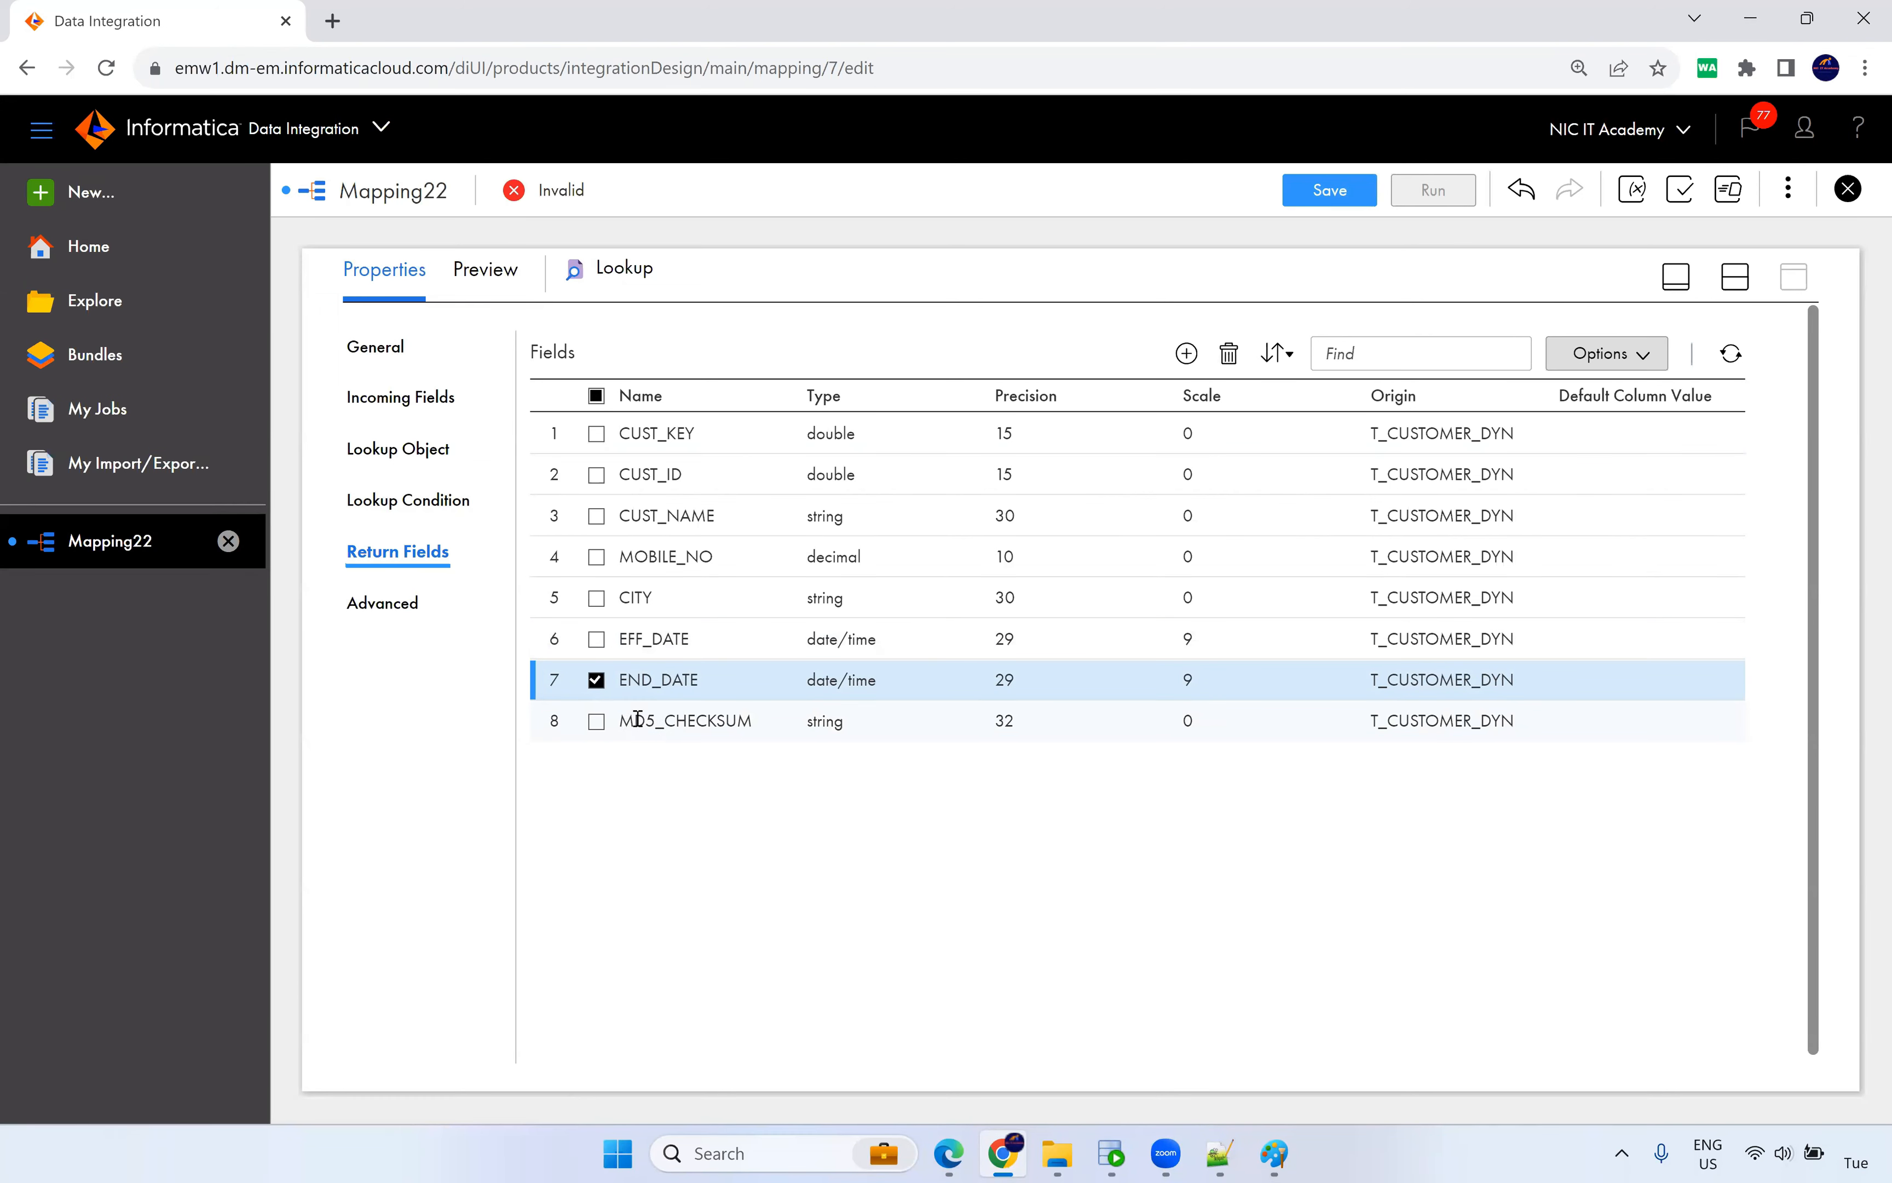
left_click(597, 639)
left_click(597, 597)
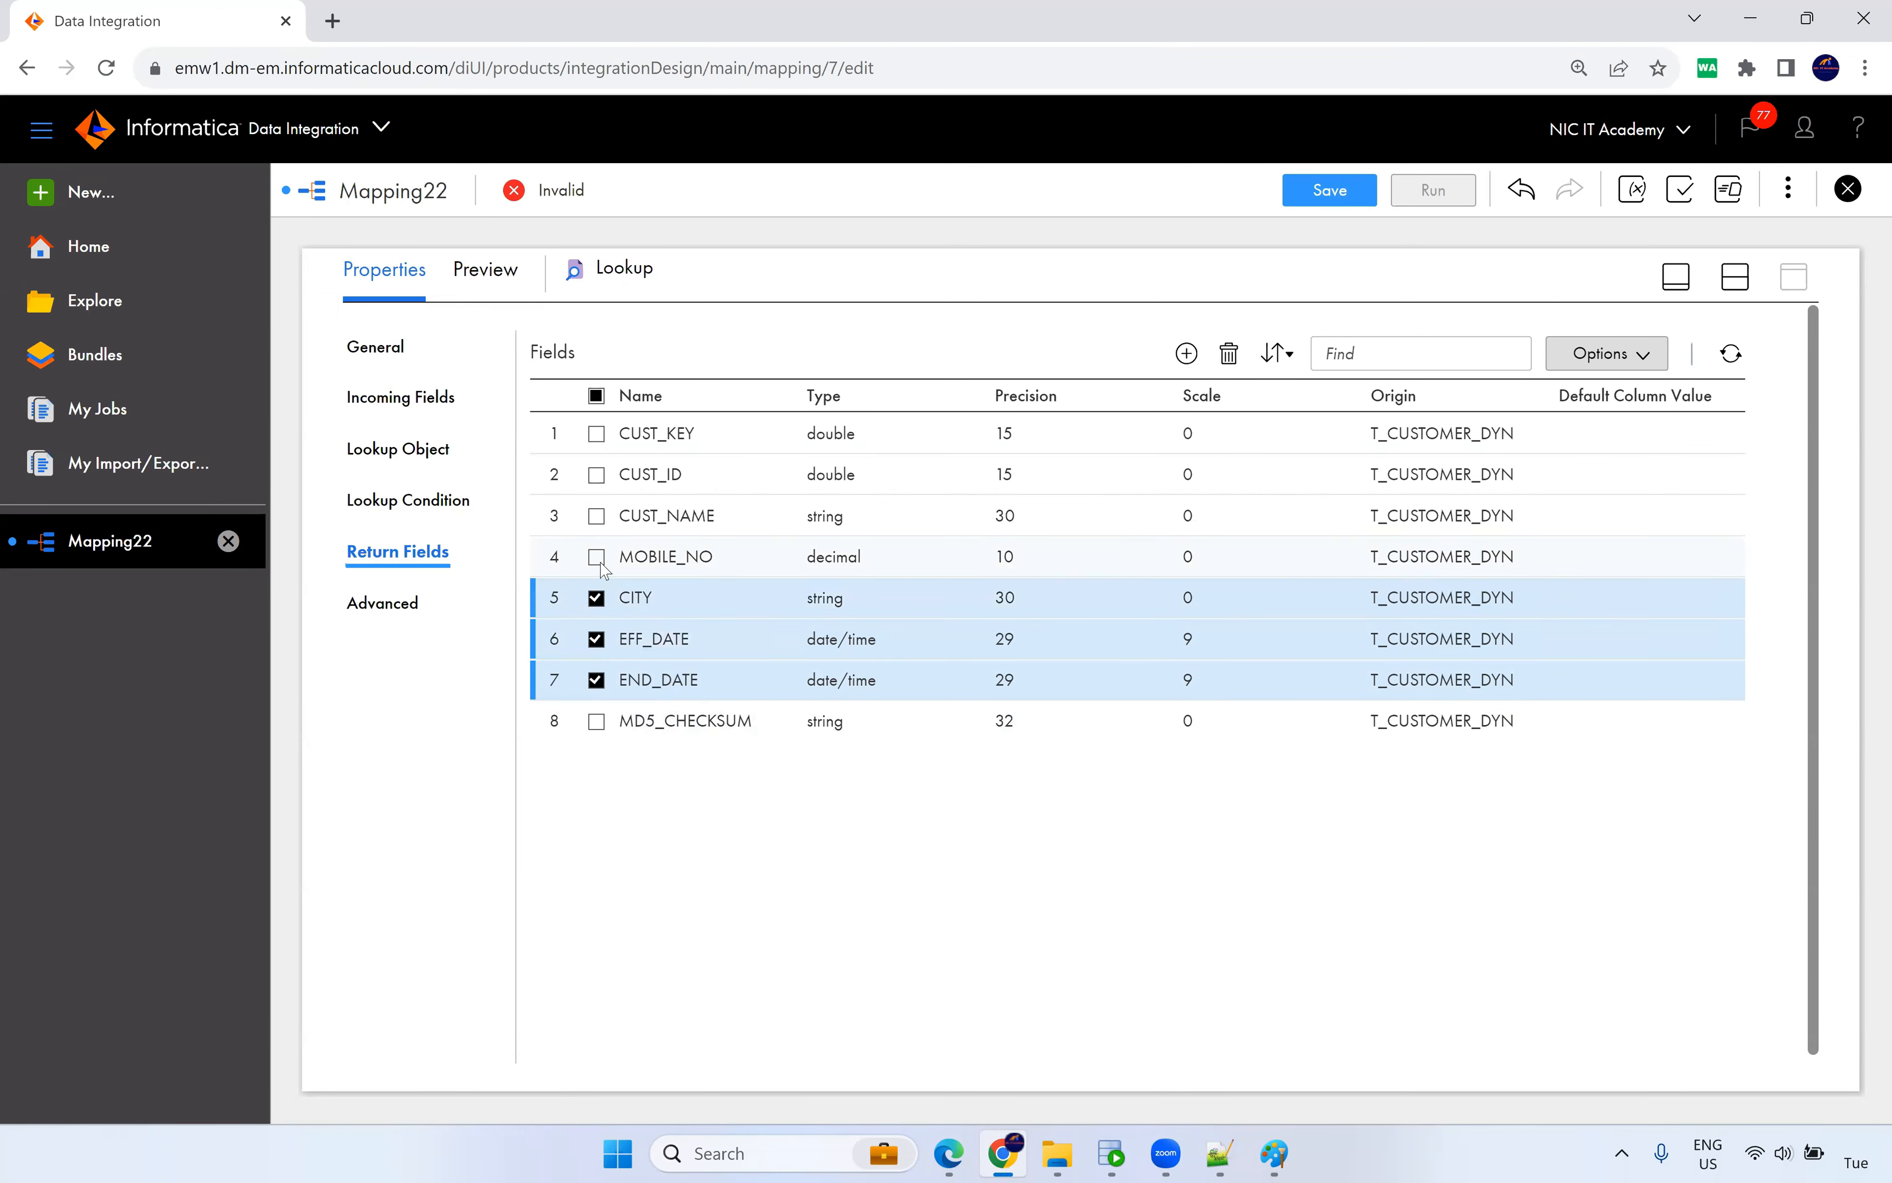
left_click(596, 556)
left_click(596, 517)
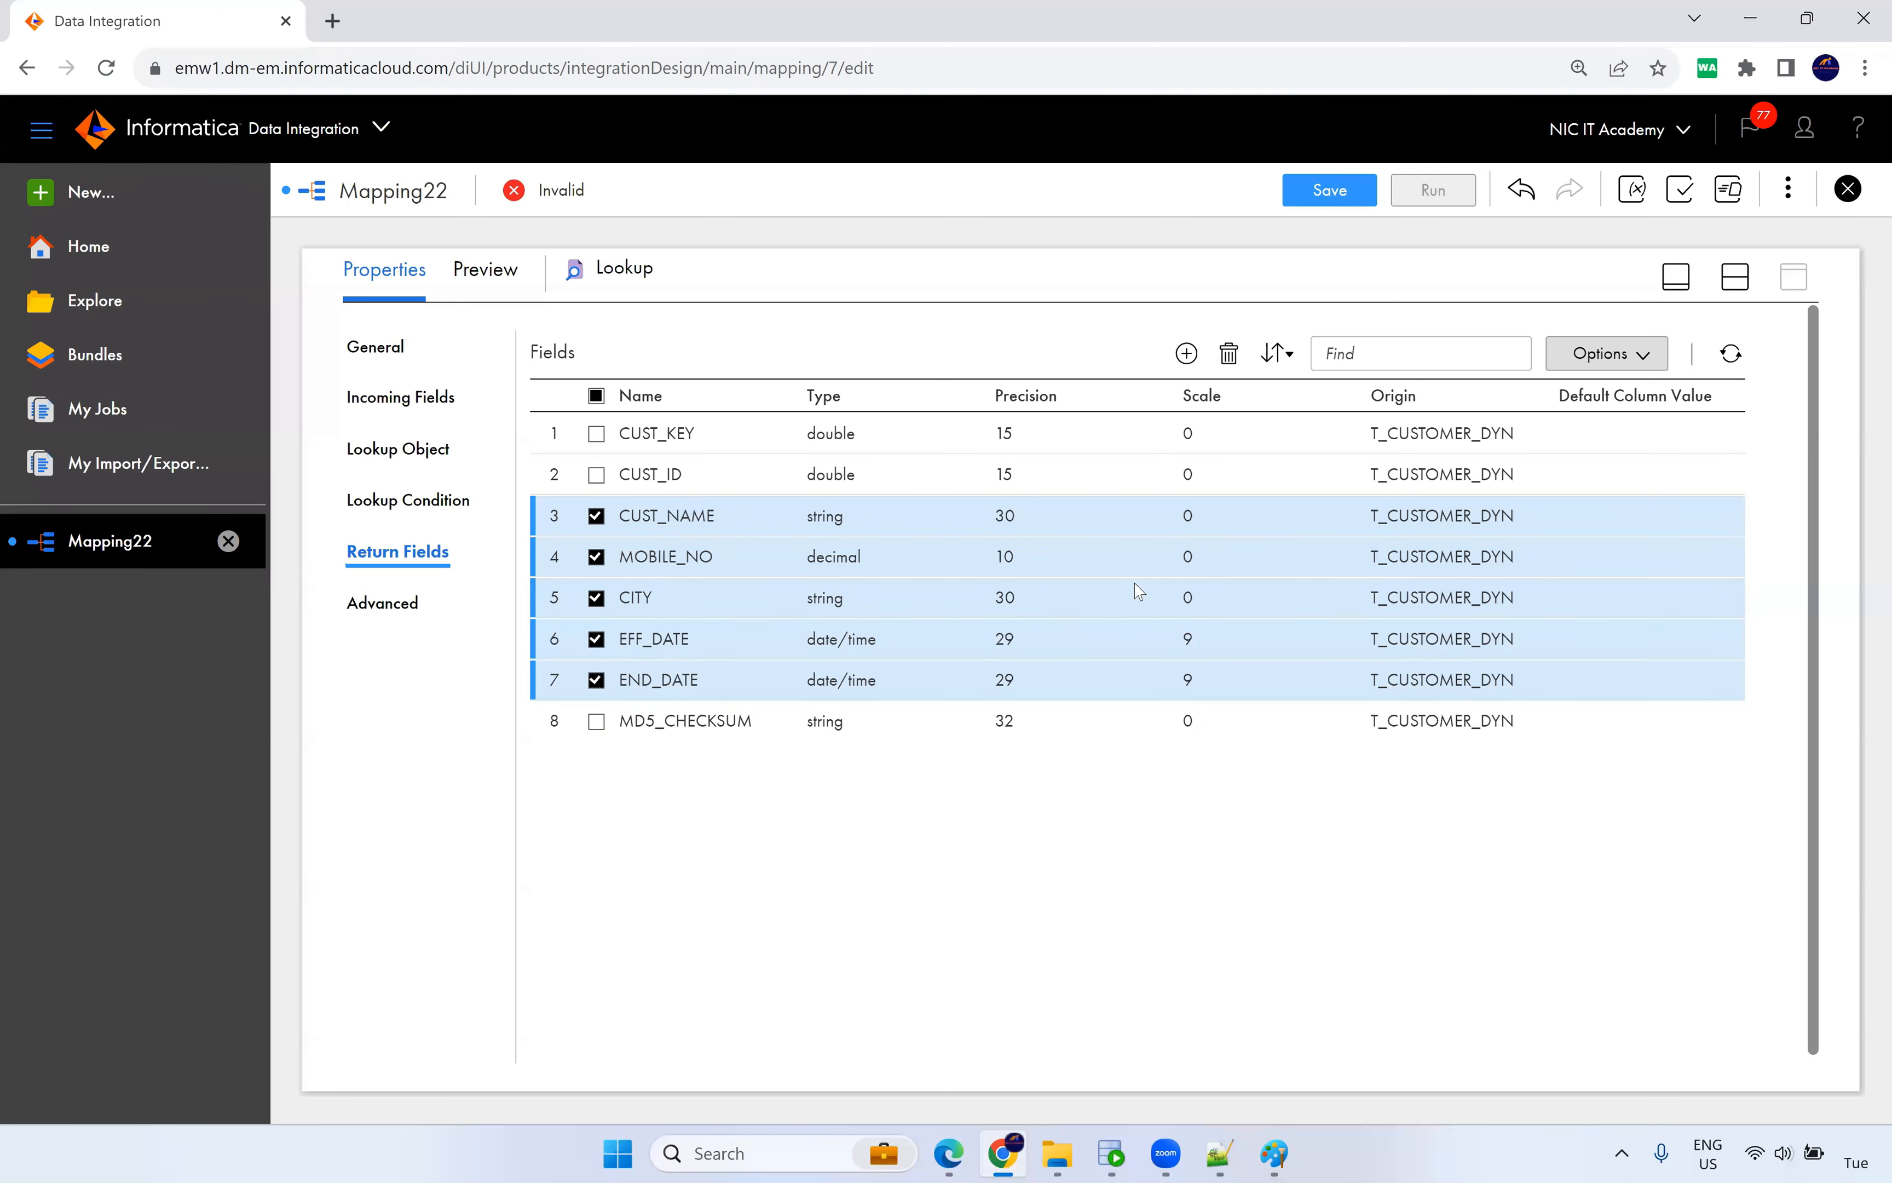
left_click(1229, 356)
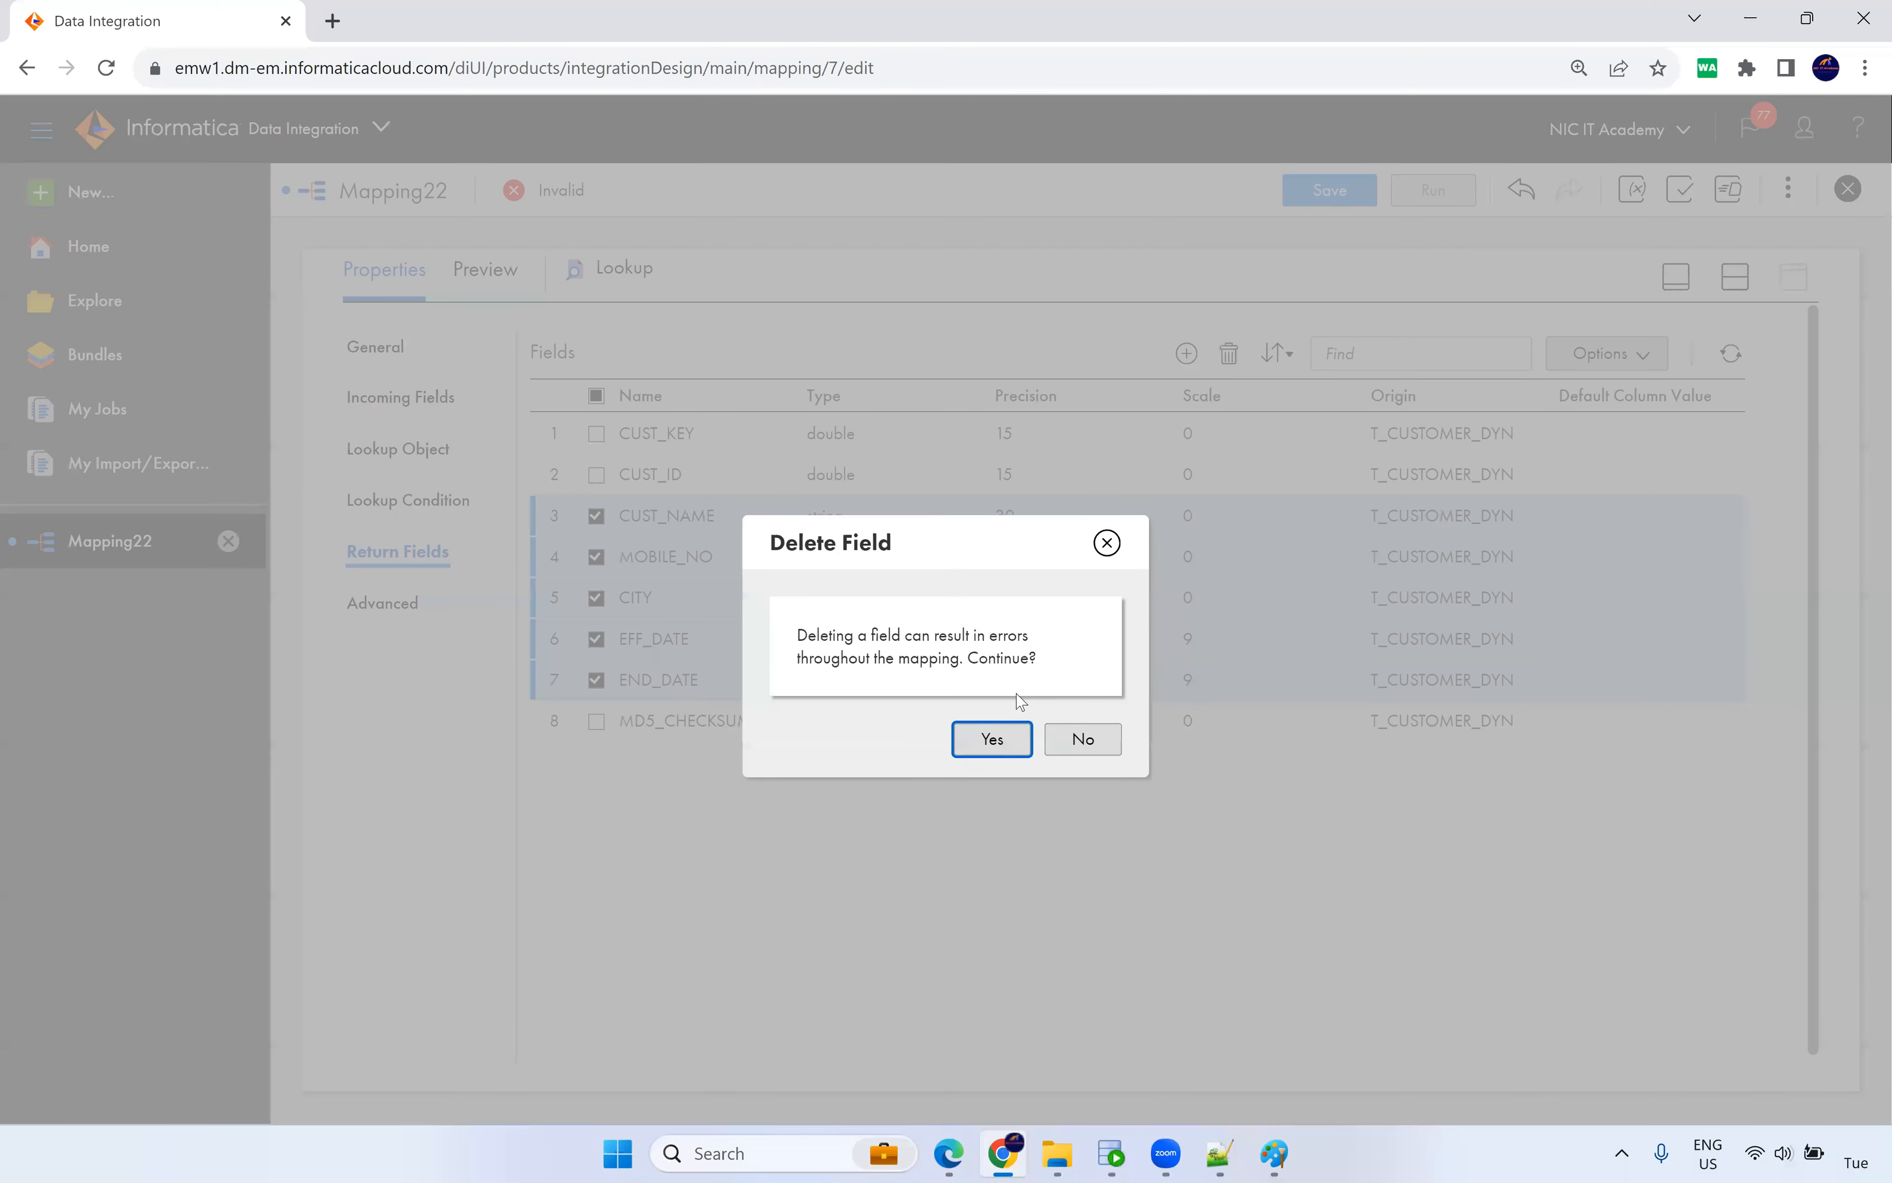
left_click(987, 740)
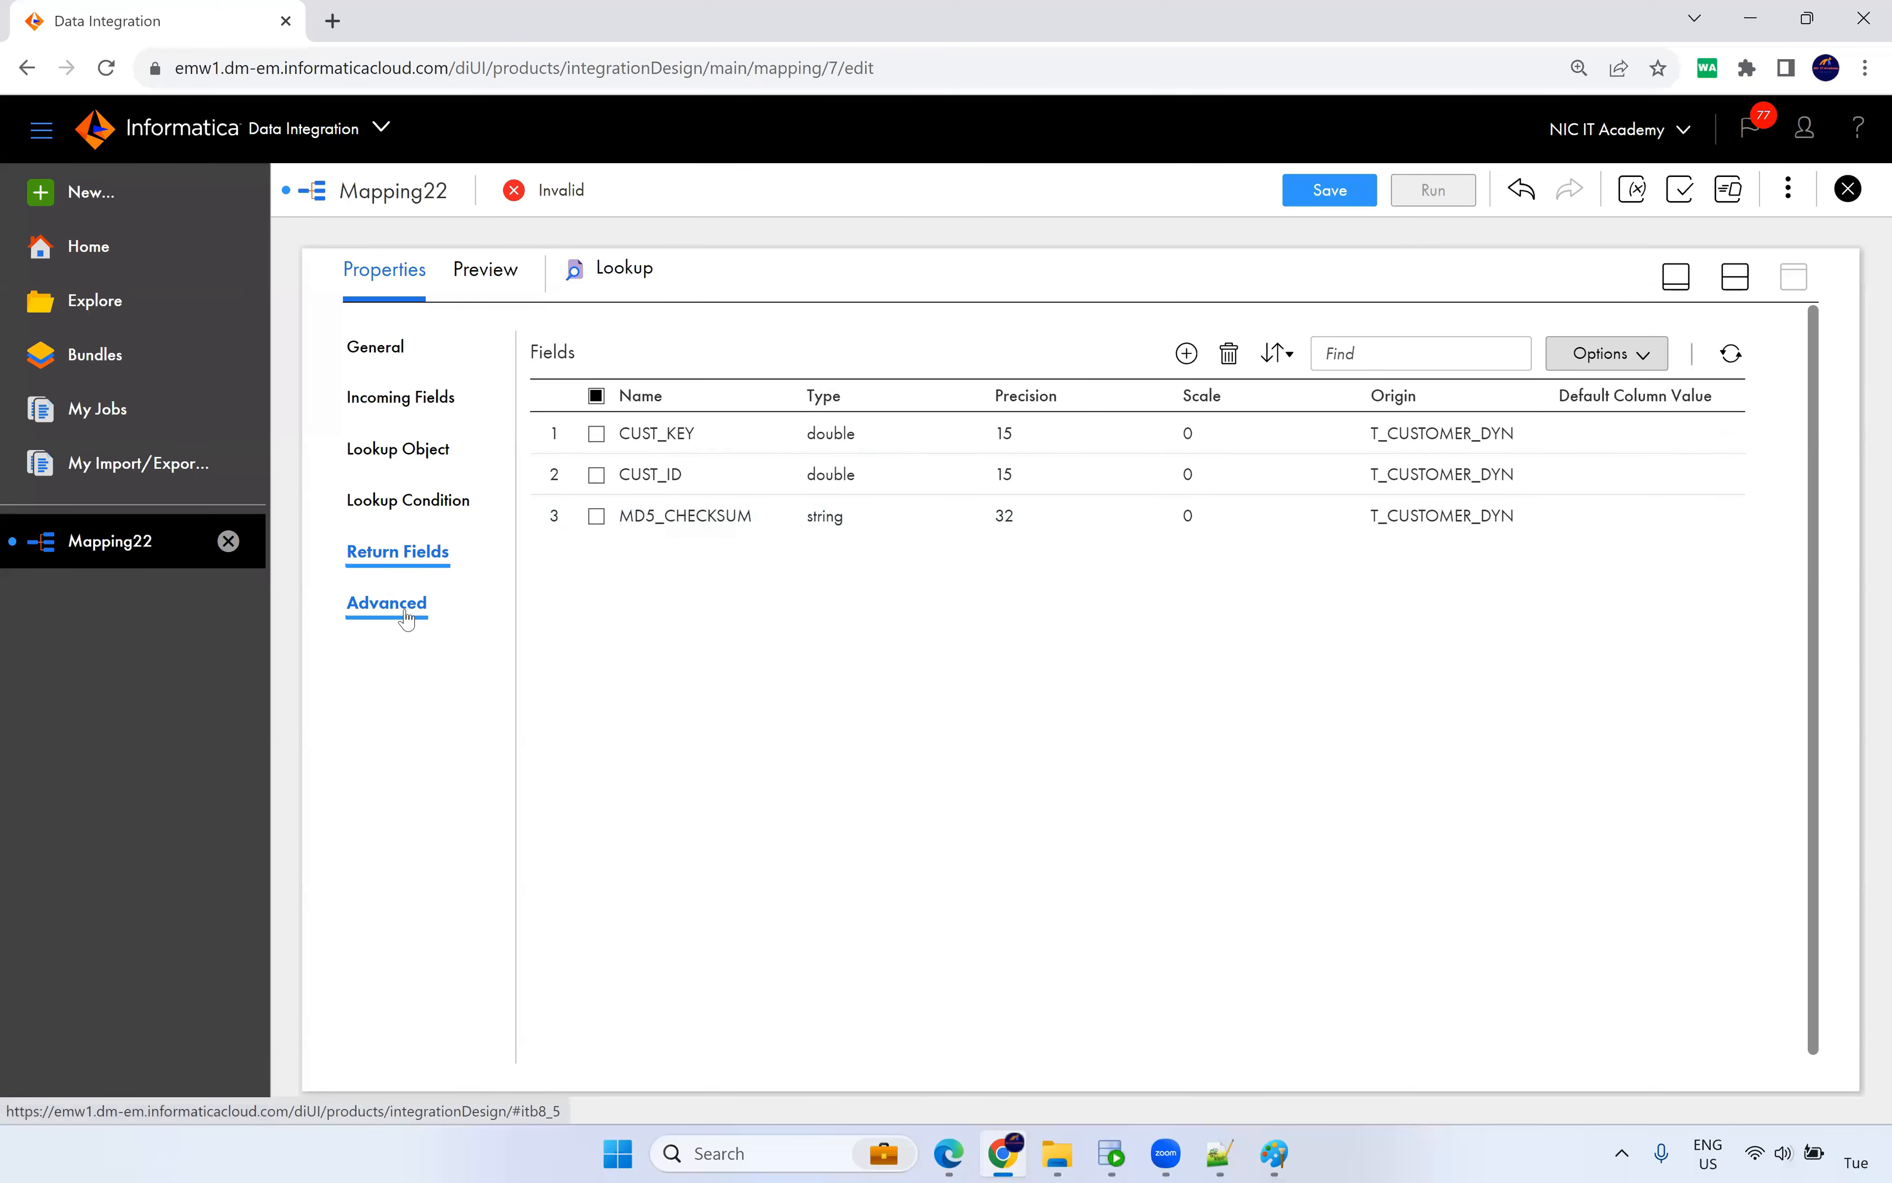
left_click(383, 606)
In Advanced settings, enable Dynamic Lookup Cache, Insert Else Update and Output Old Value On Update.
scroll(686, 547, "down", 3)
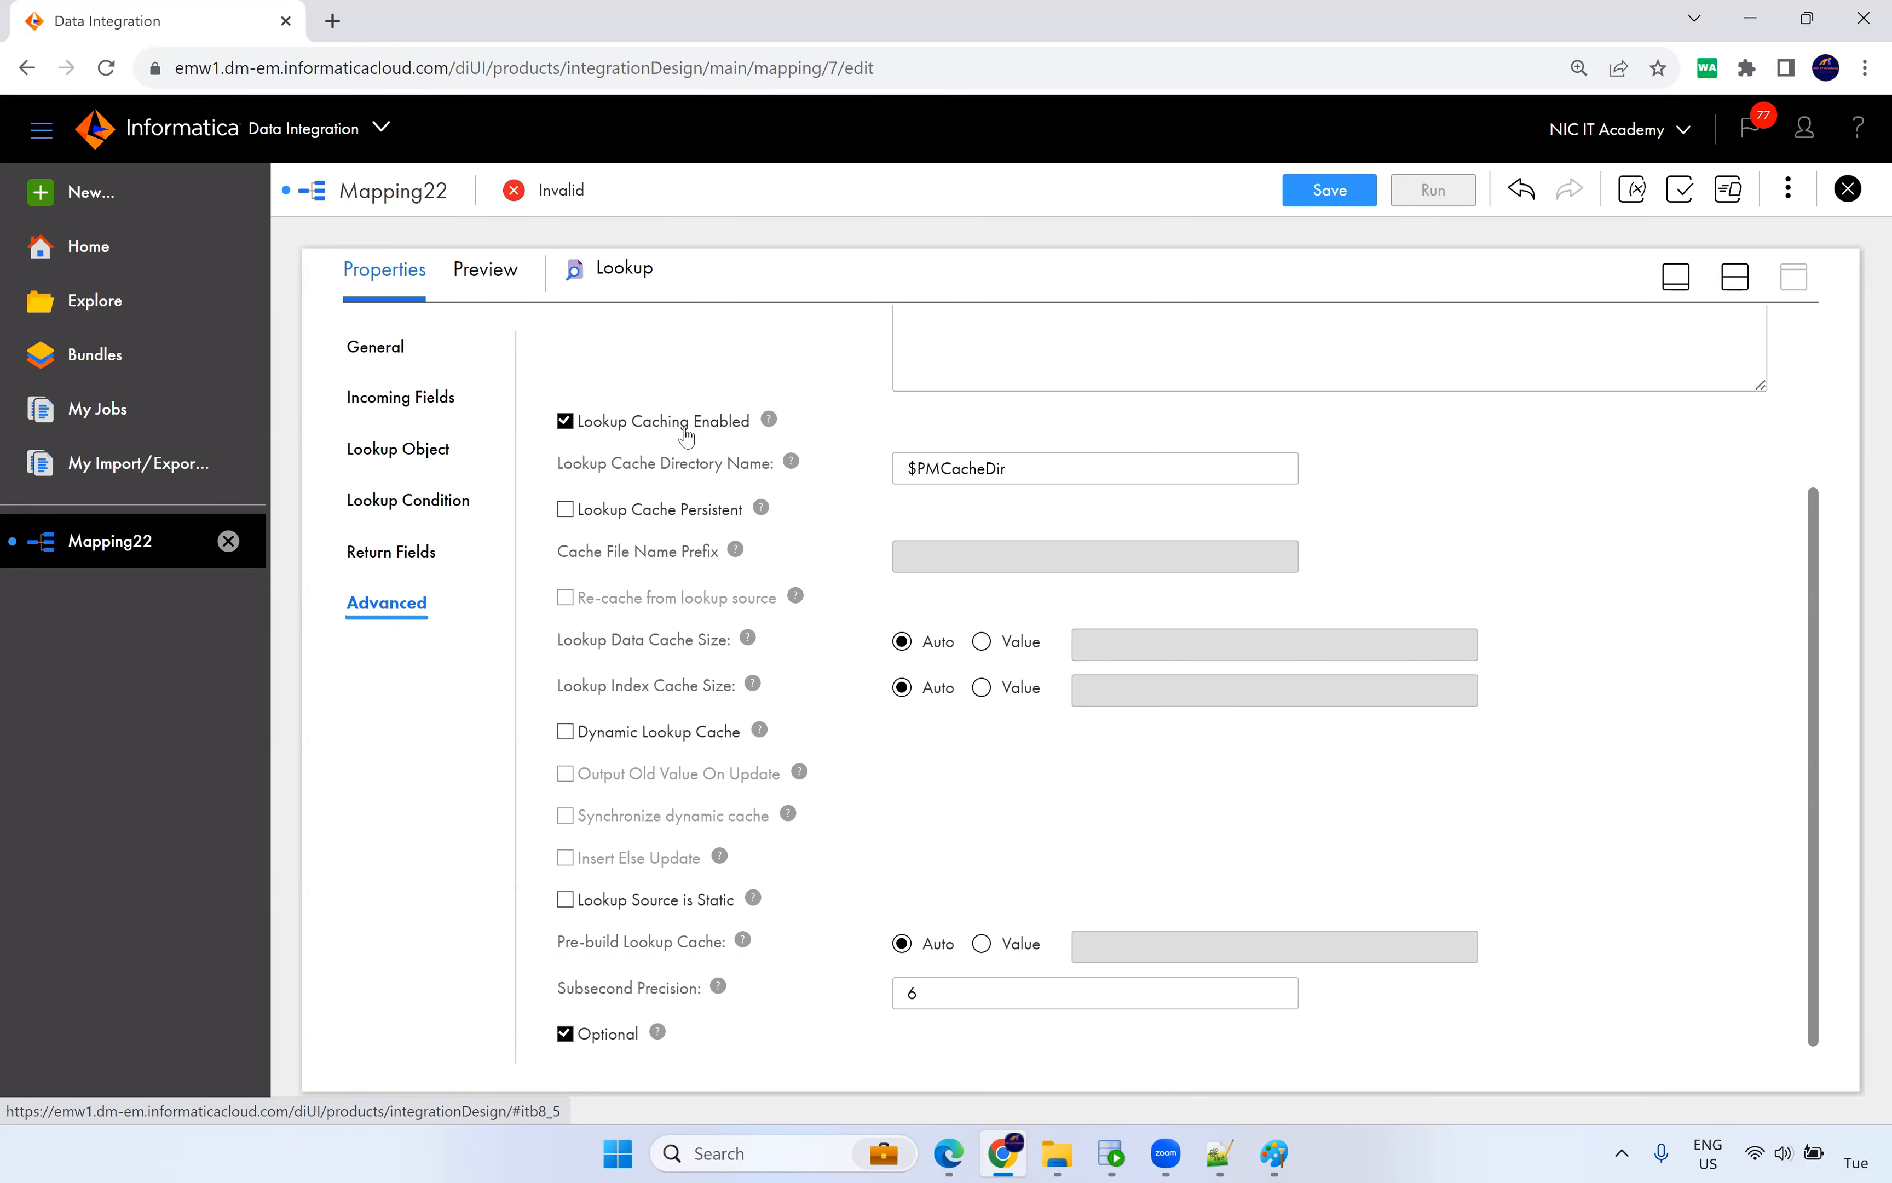
mouse_move(769, 422)
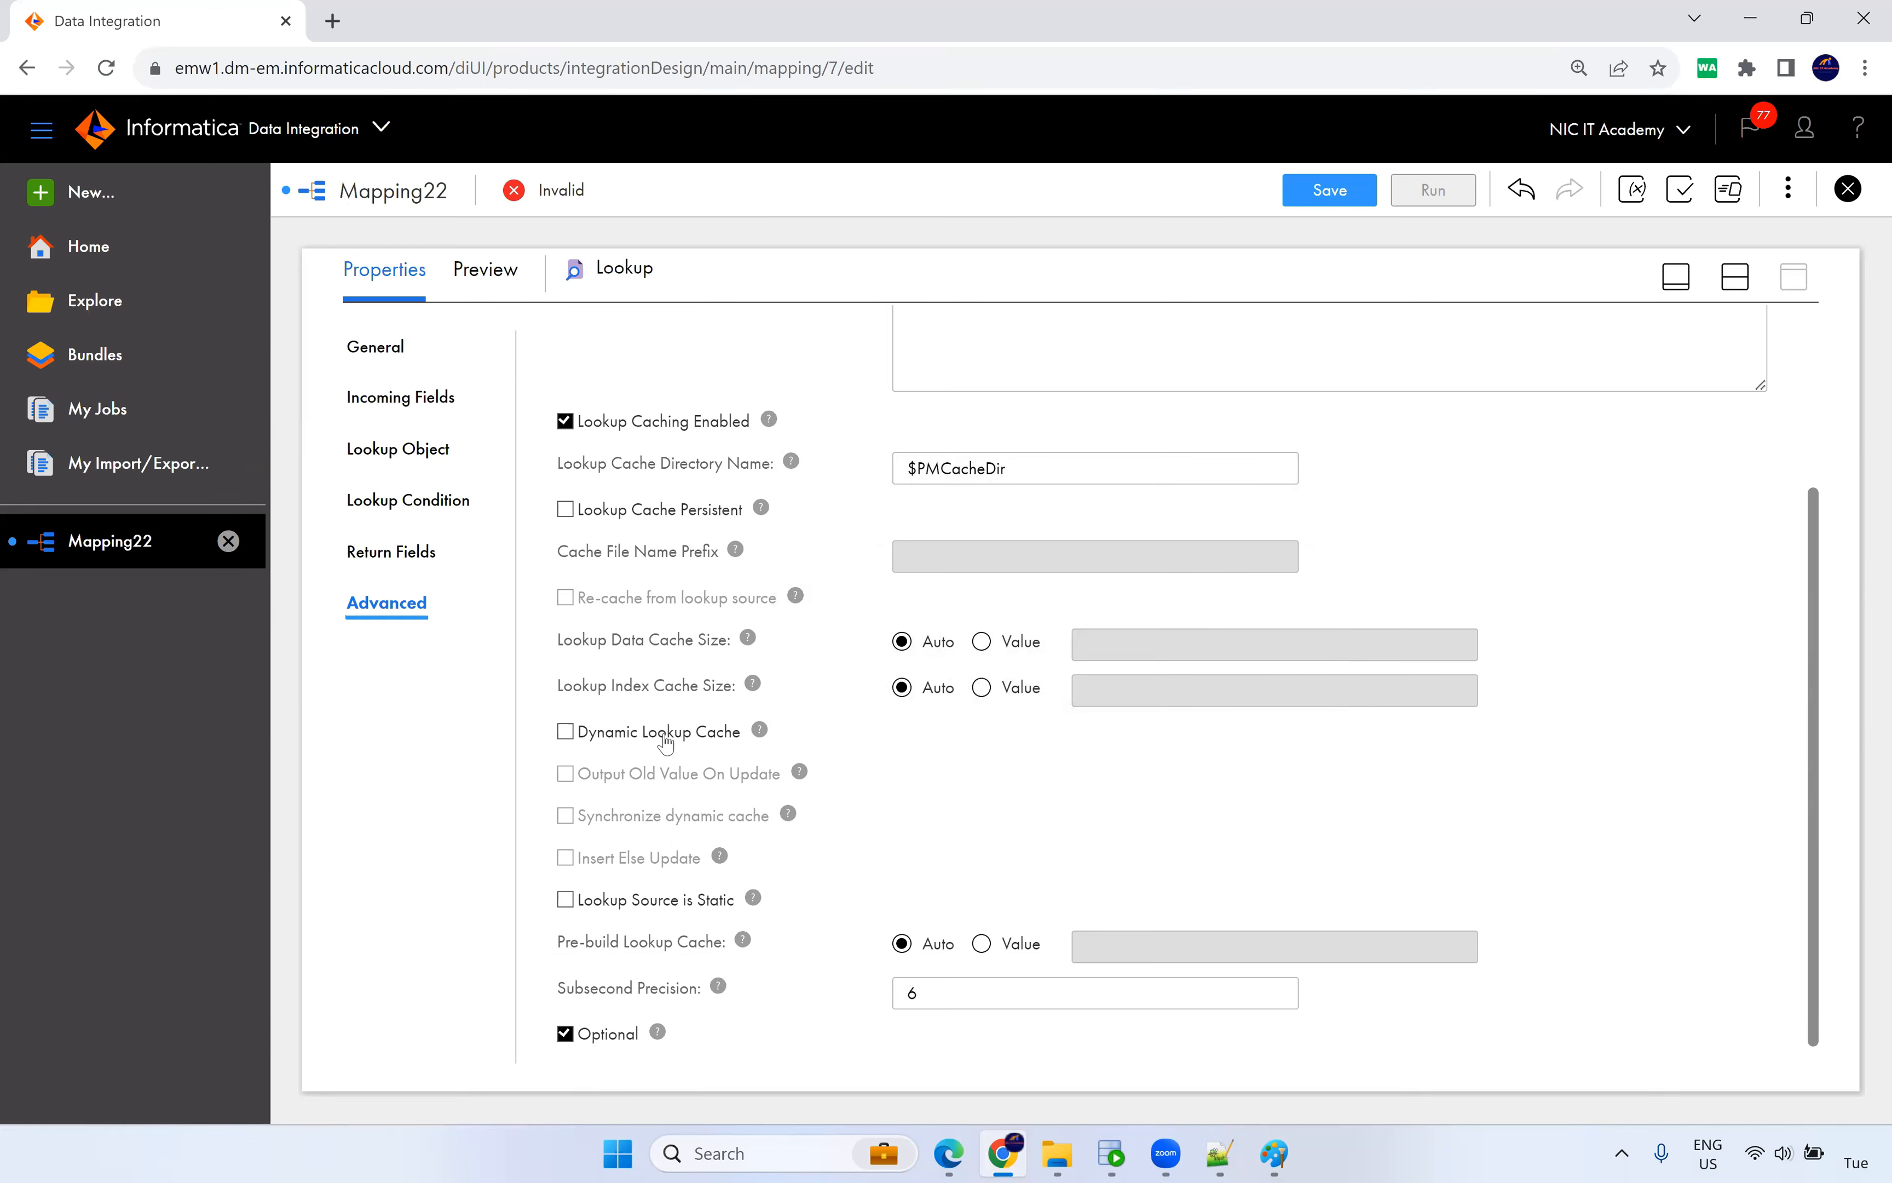
mouse_move(765, 733)
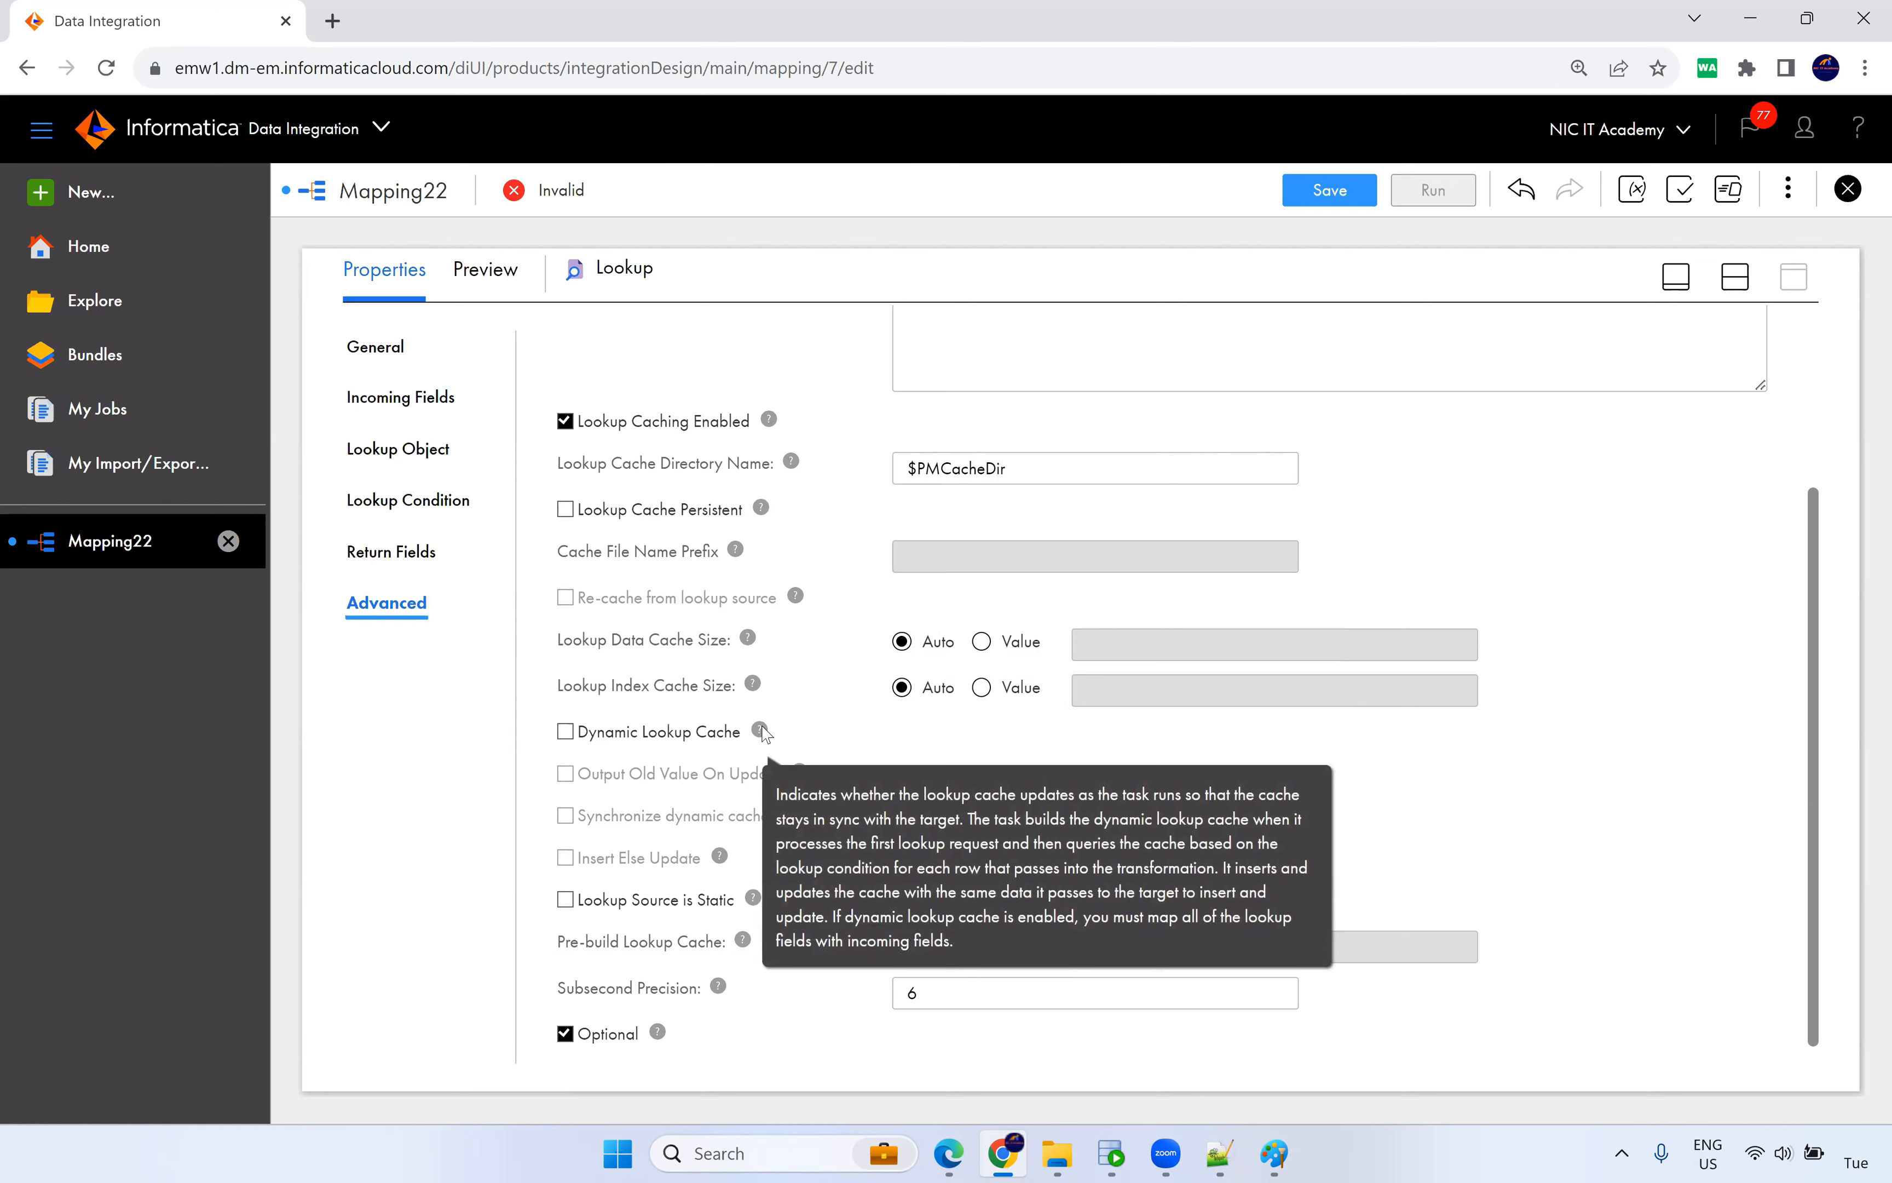
left_click(565, 731)
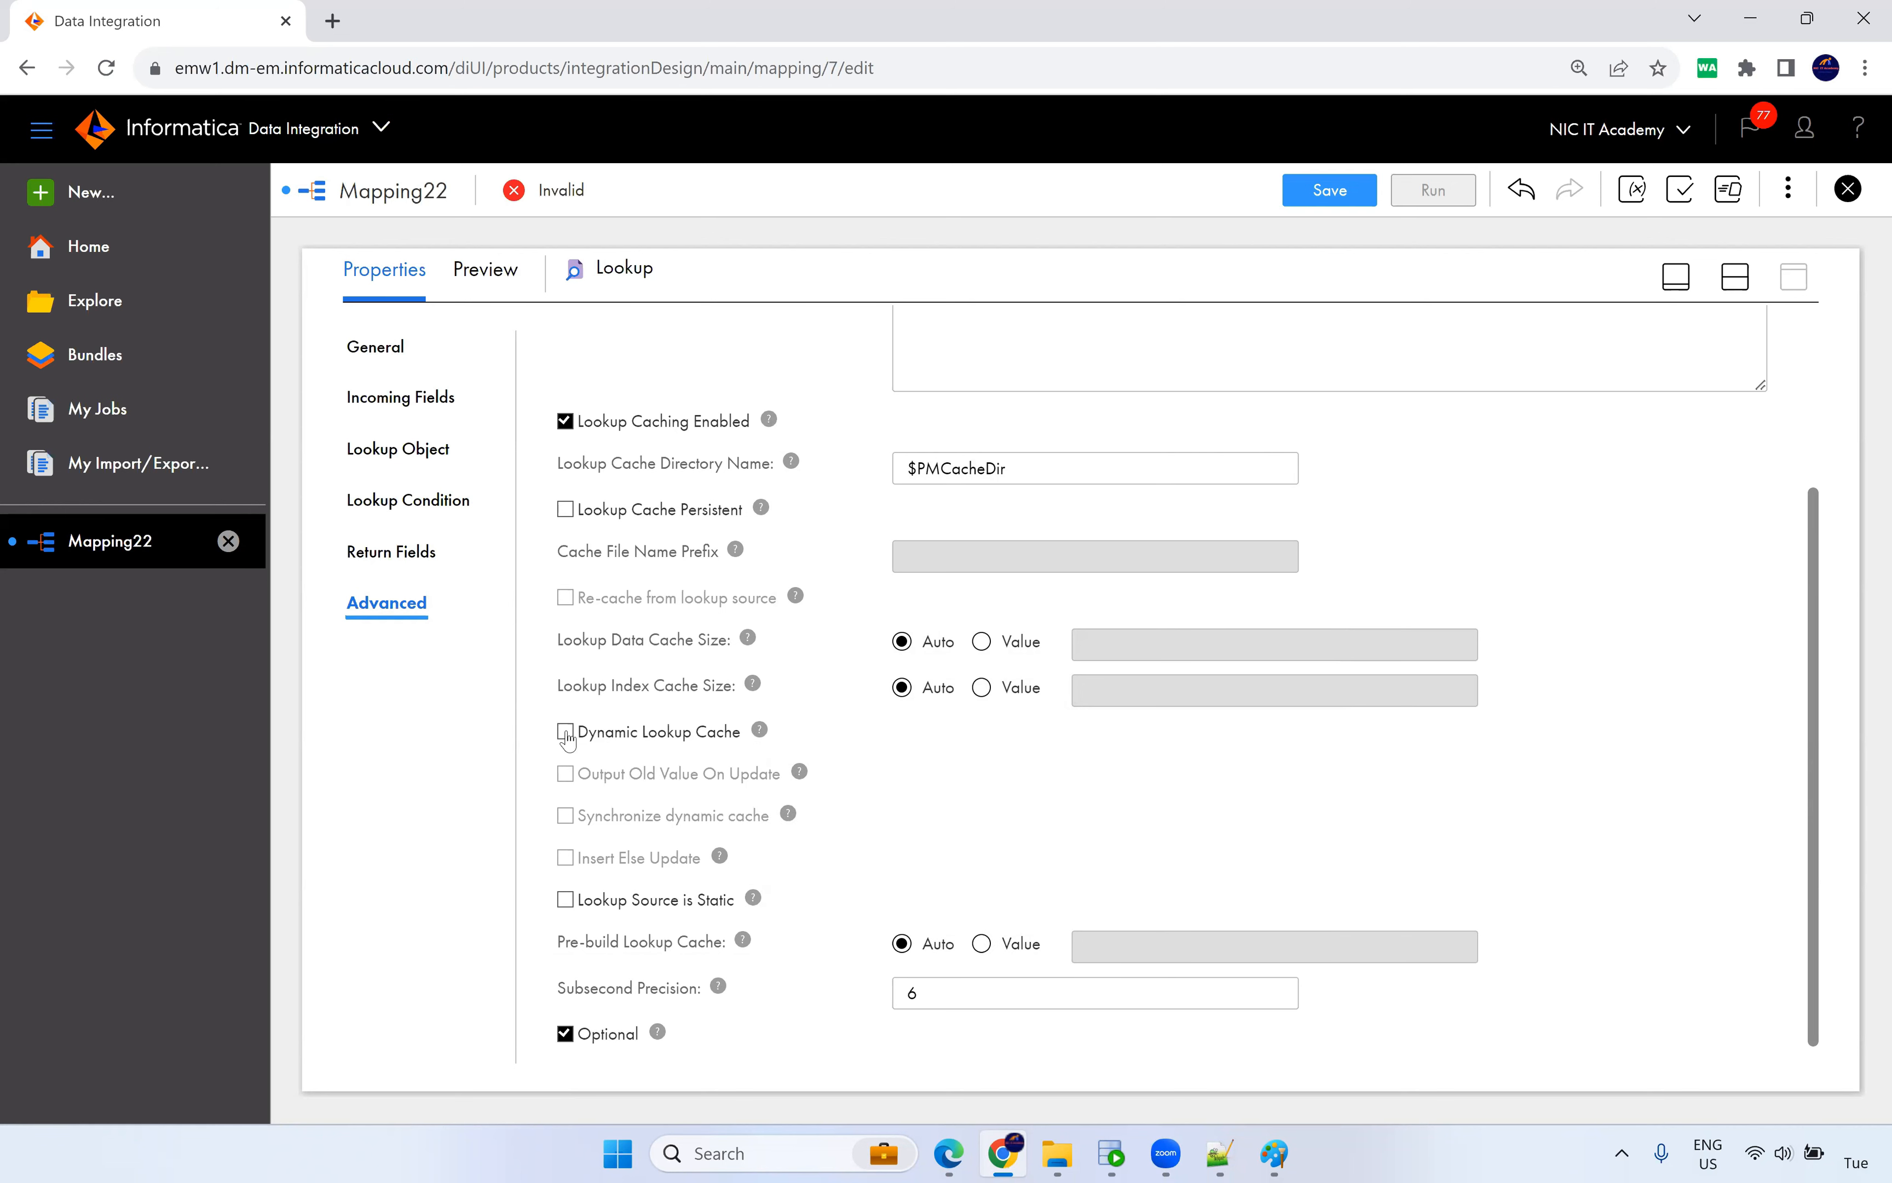
mouse_move(760, 733)
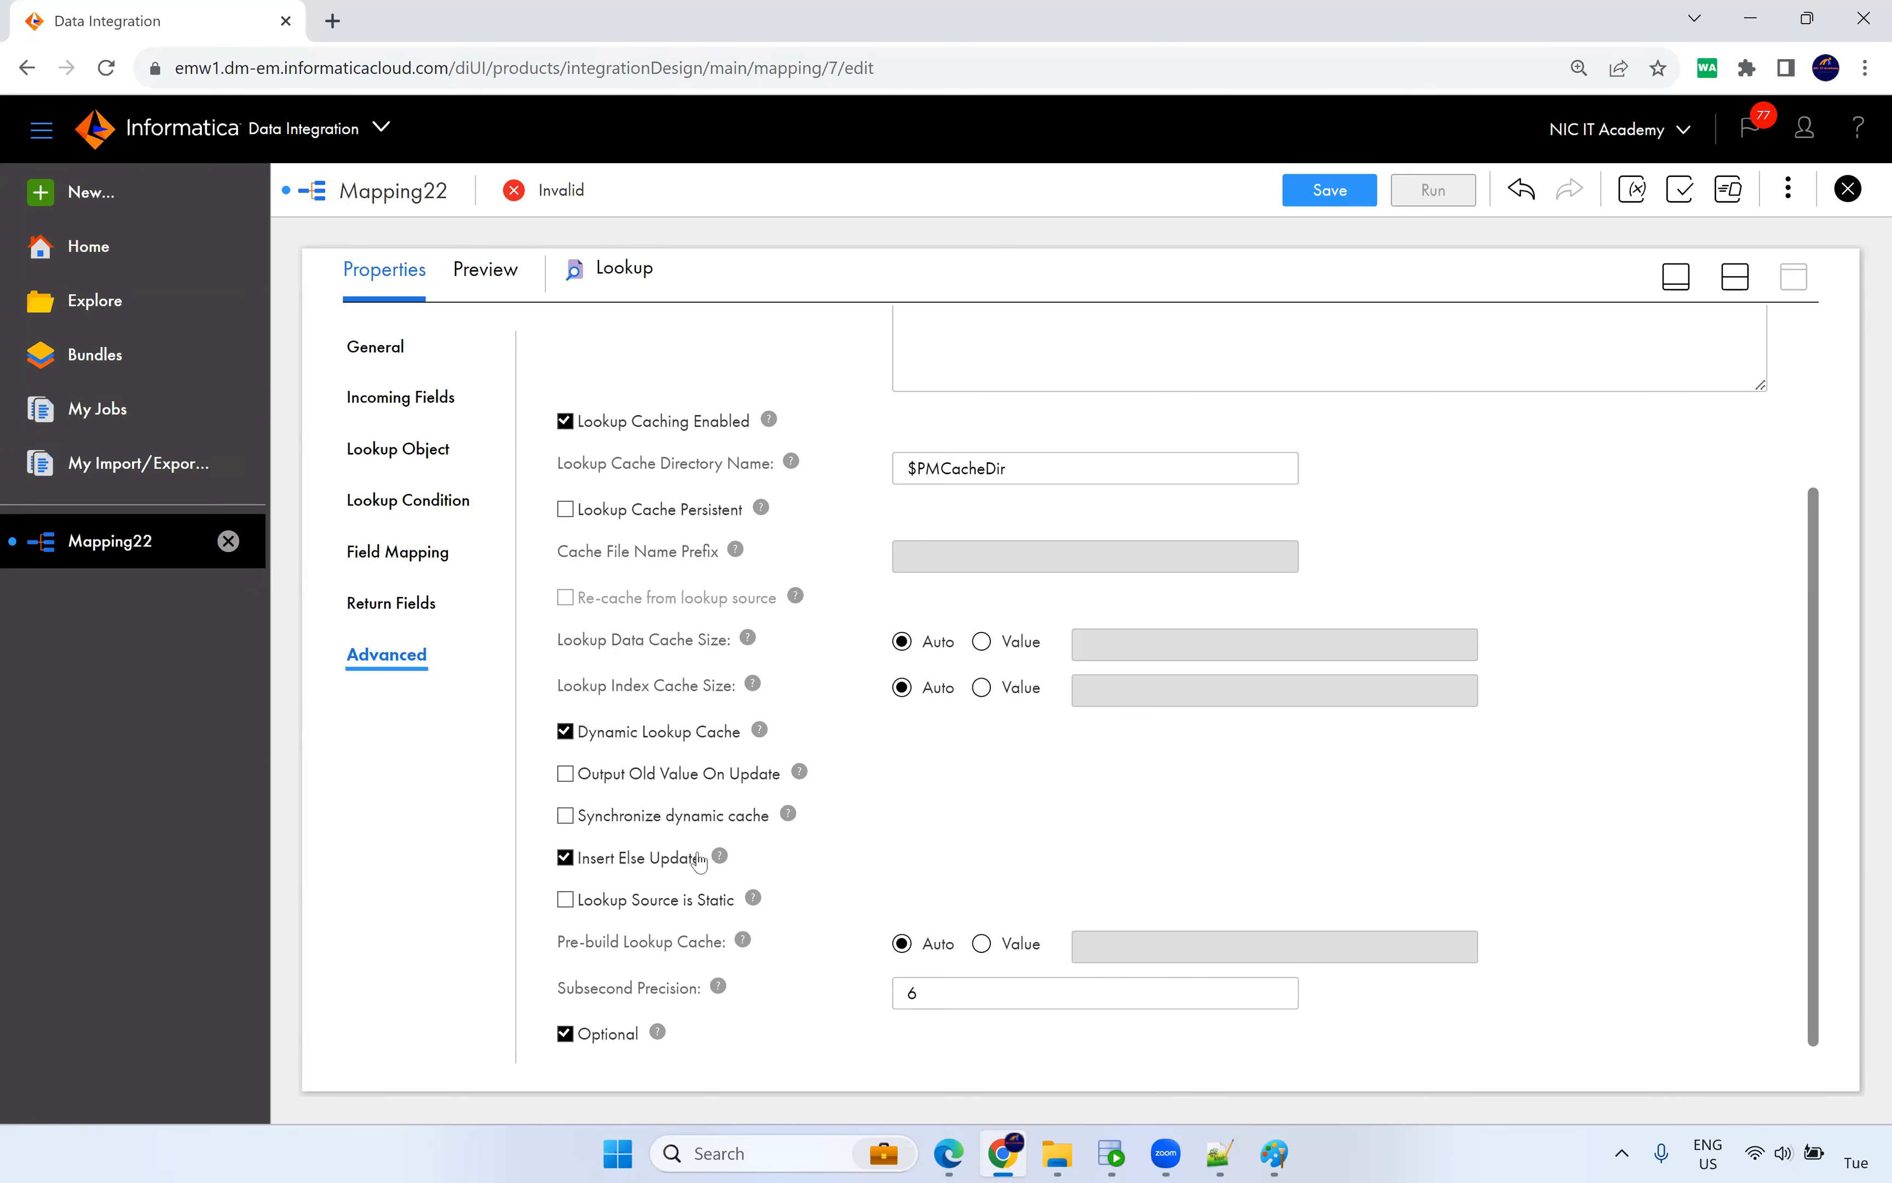
mouse_move(720, 858)
left_click(572, 783)
mouse_move(800, 772)
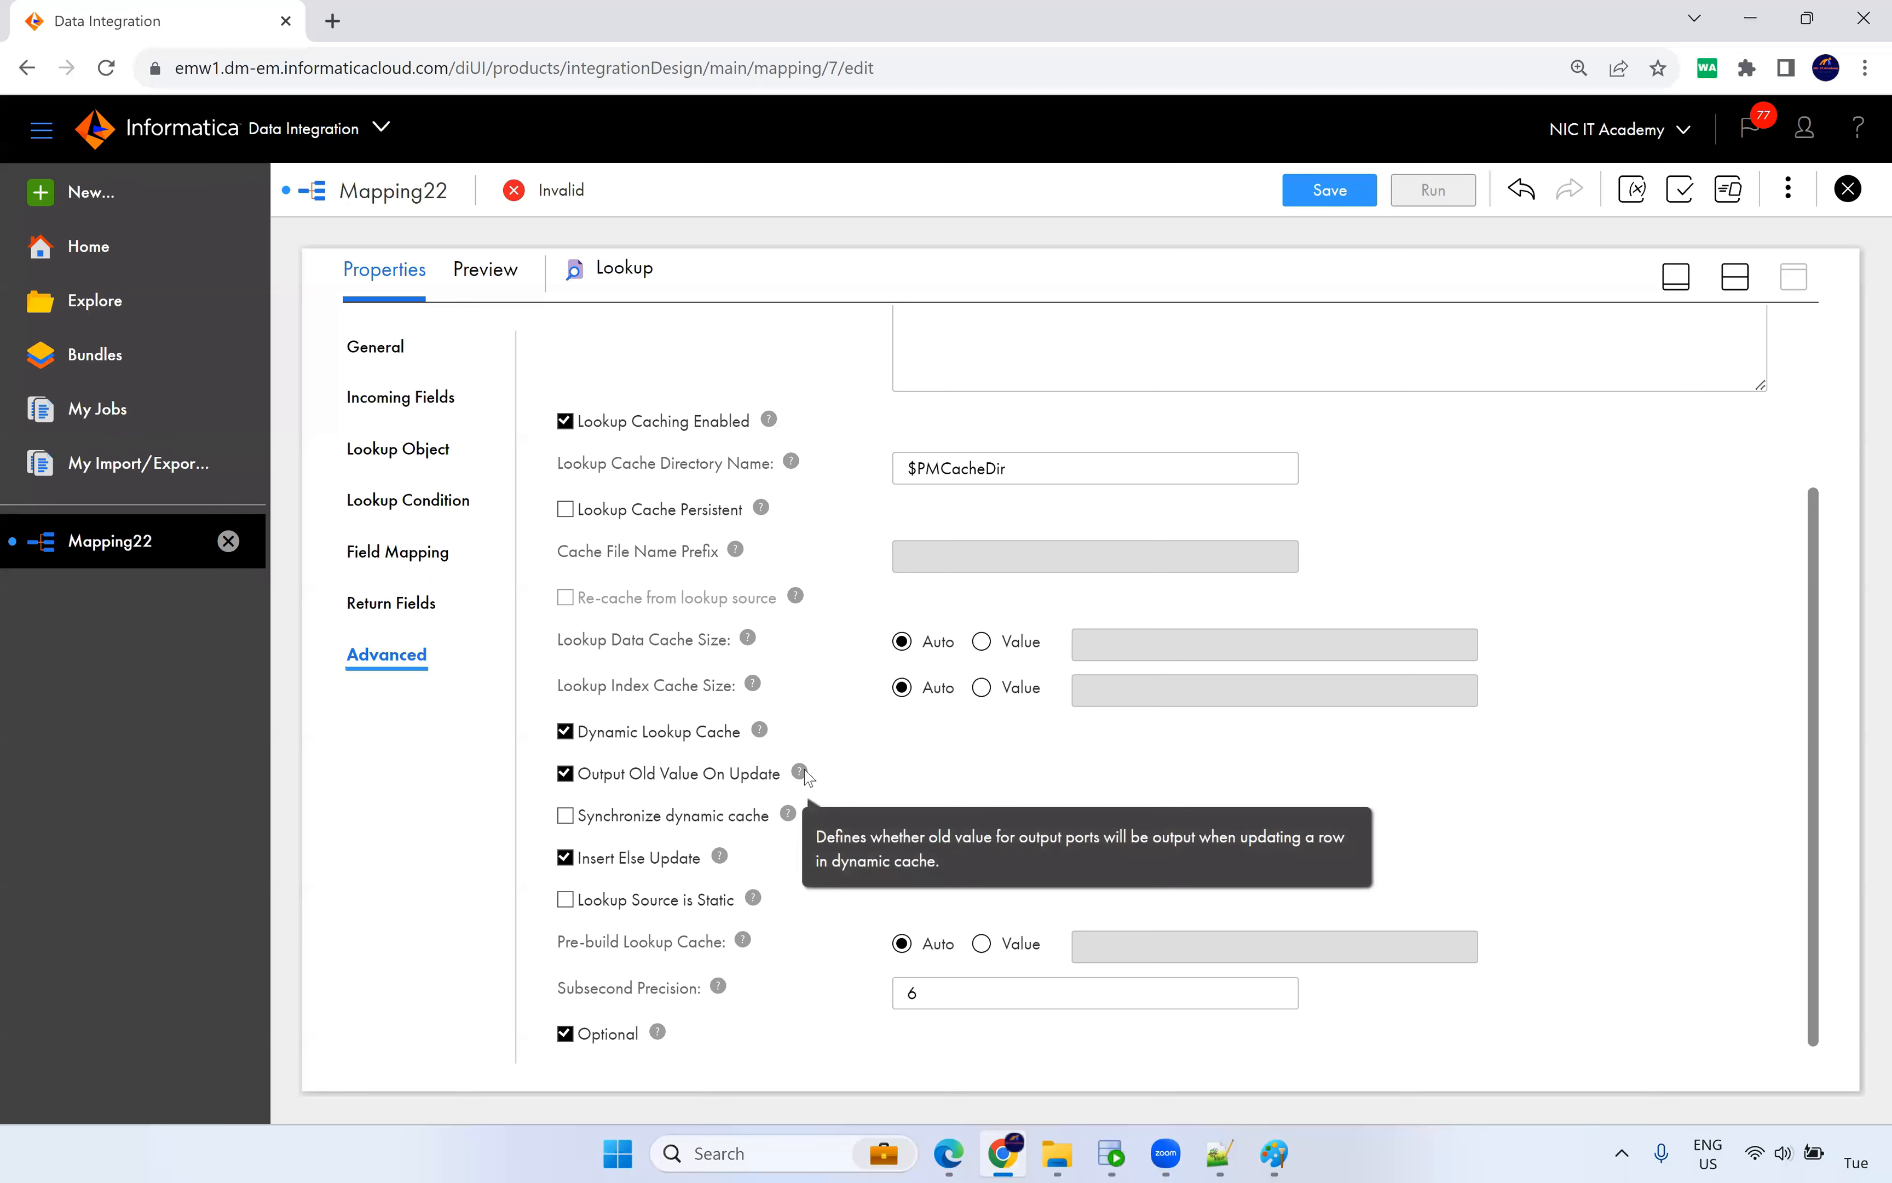
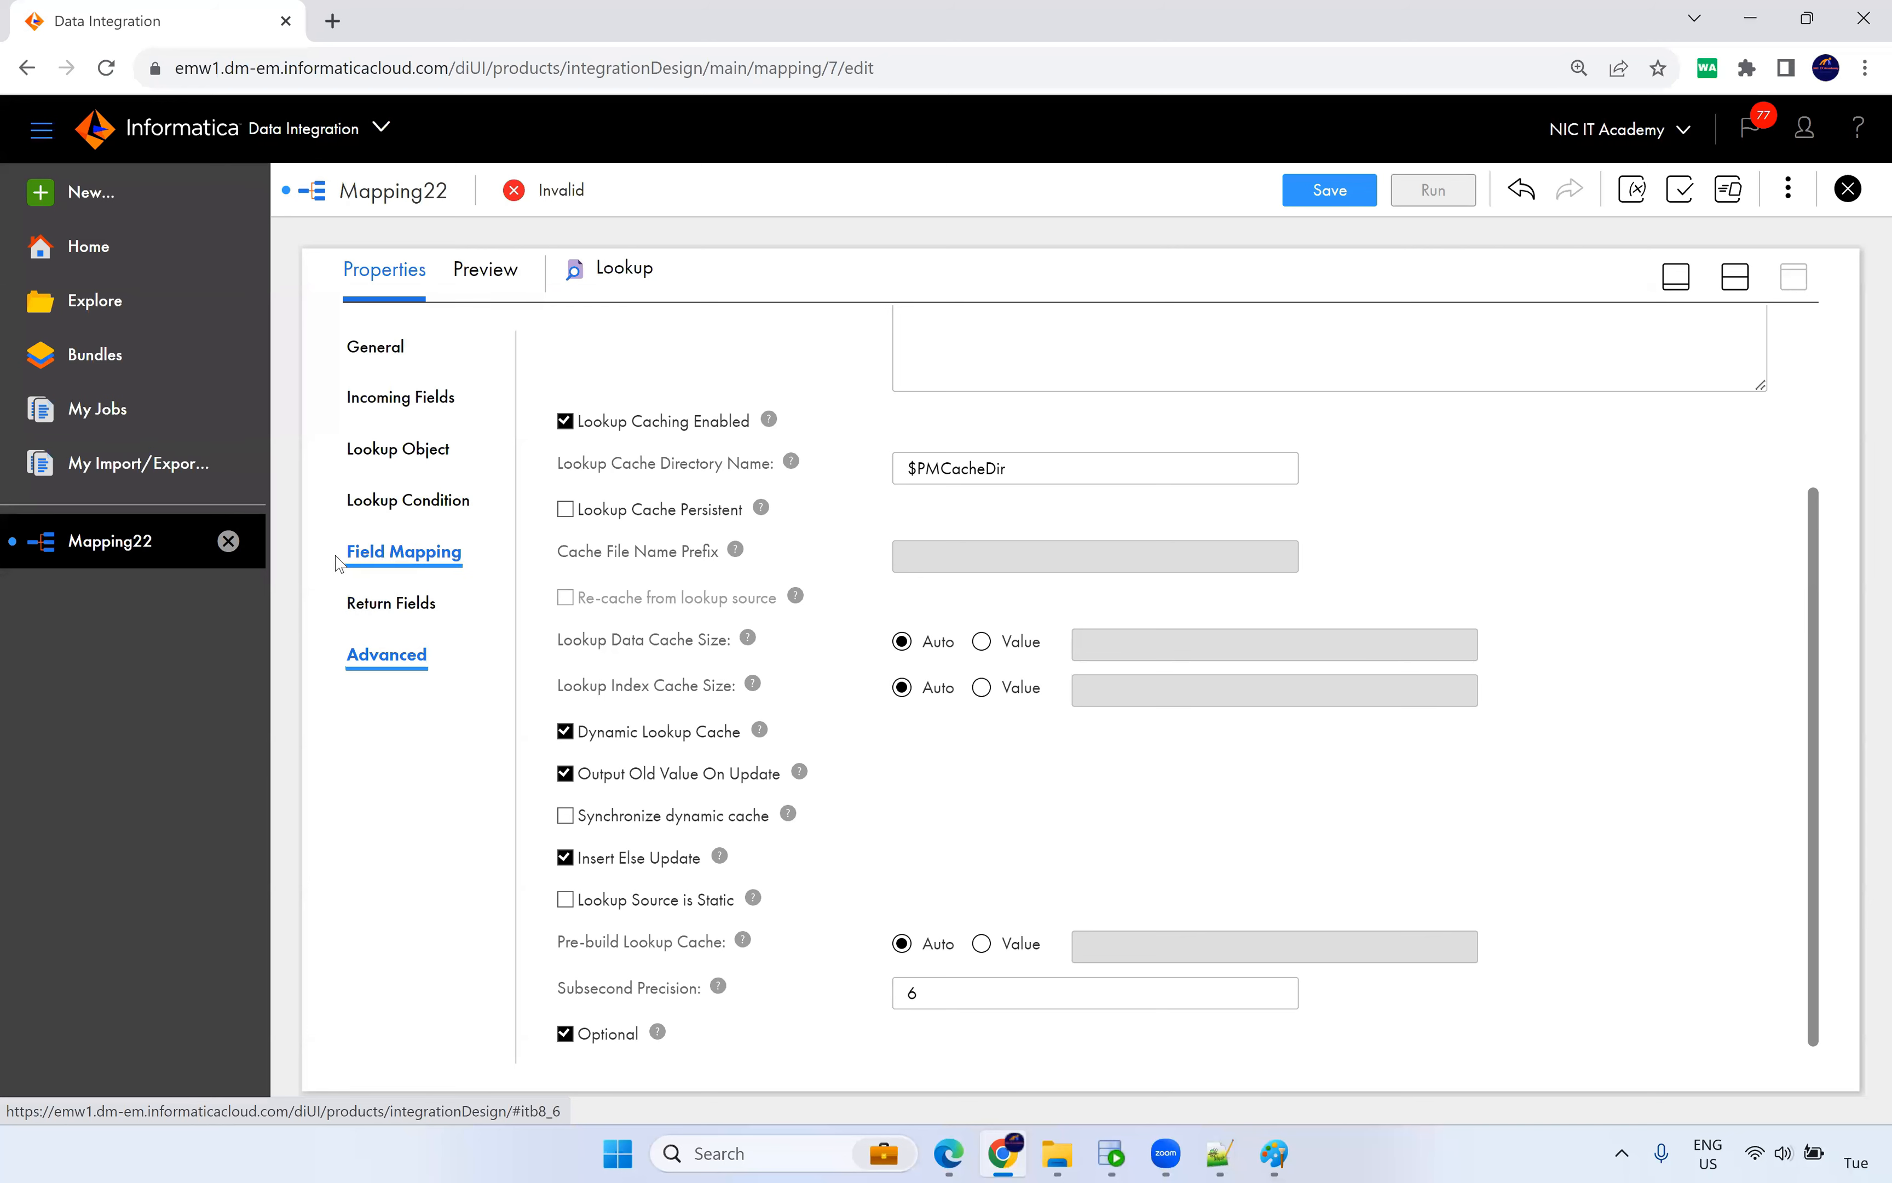
Keep Dynamic Lookup Cache enabled and turn on Output Old Value On Update and Insert Else Update.
mouse_move(327, 548)
left_mouse_down()
mouse_move(449, 551)
mouse_move(344, 553)
left_mouse_up()
left_click(493, 570)
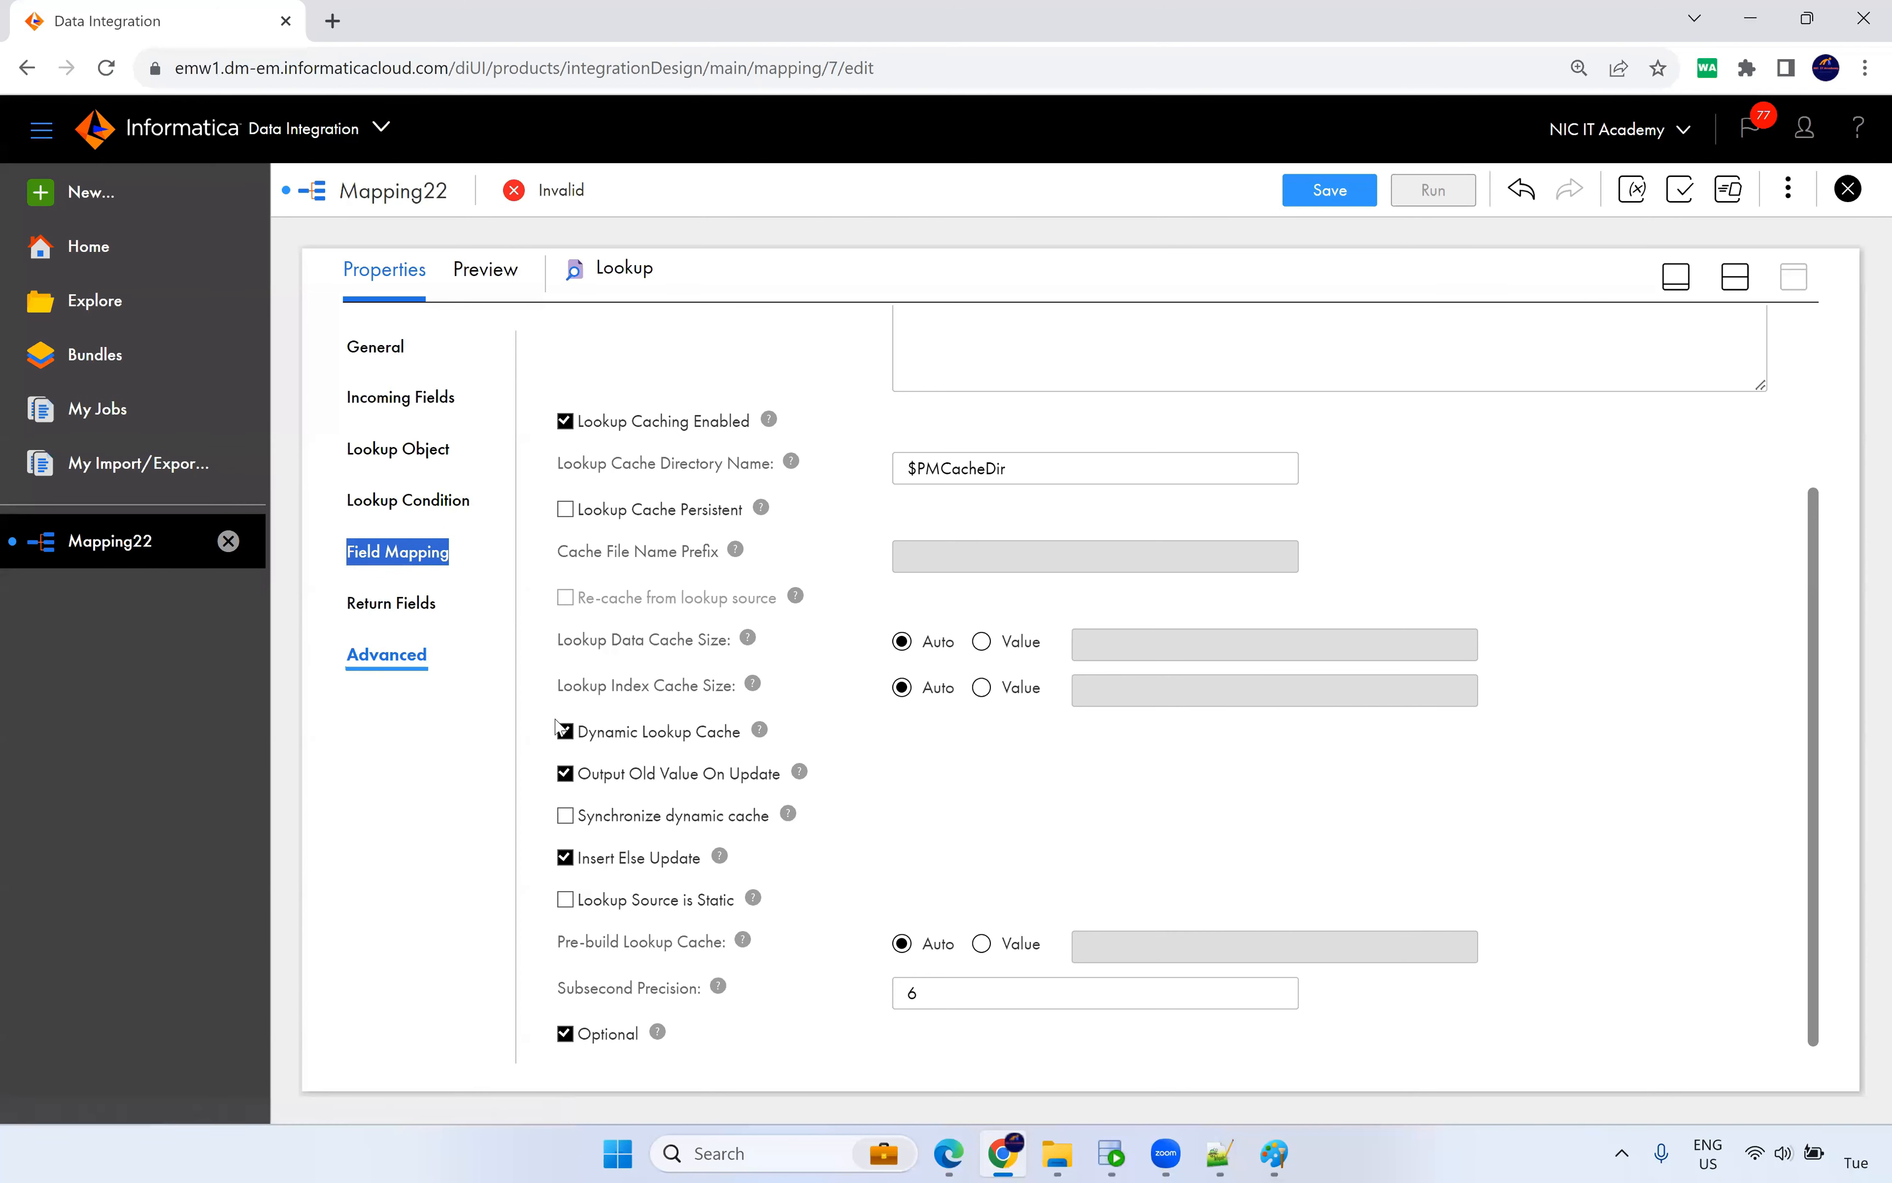
left_click(567, 739)
left_click(567, 739)
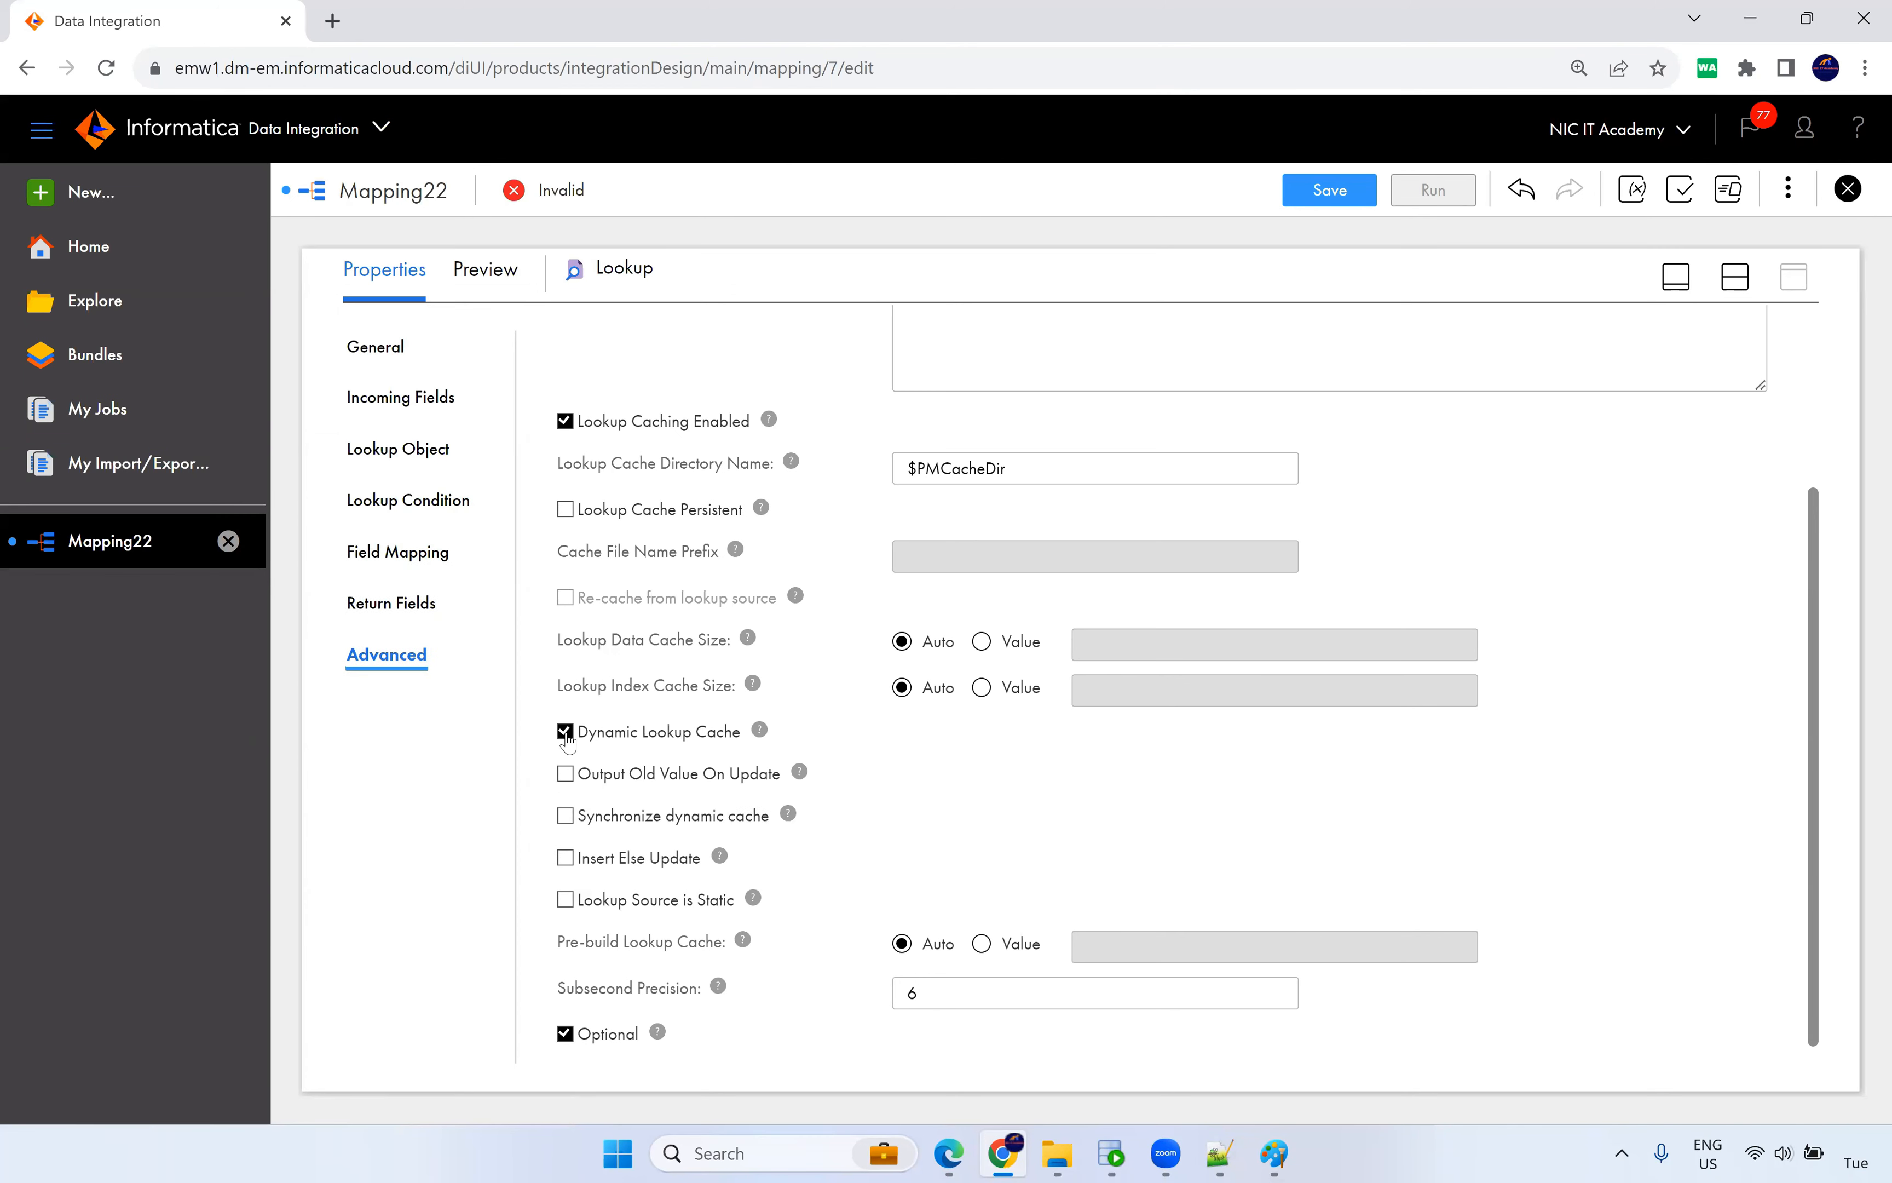
left_click(567, 739)
left_click(566, 740)
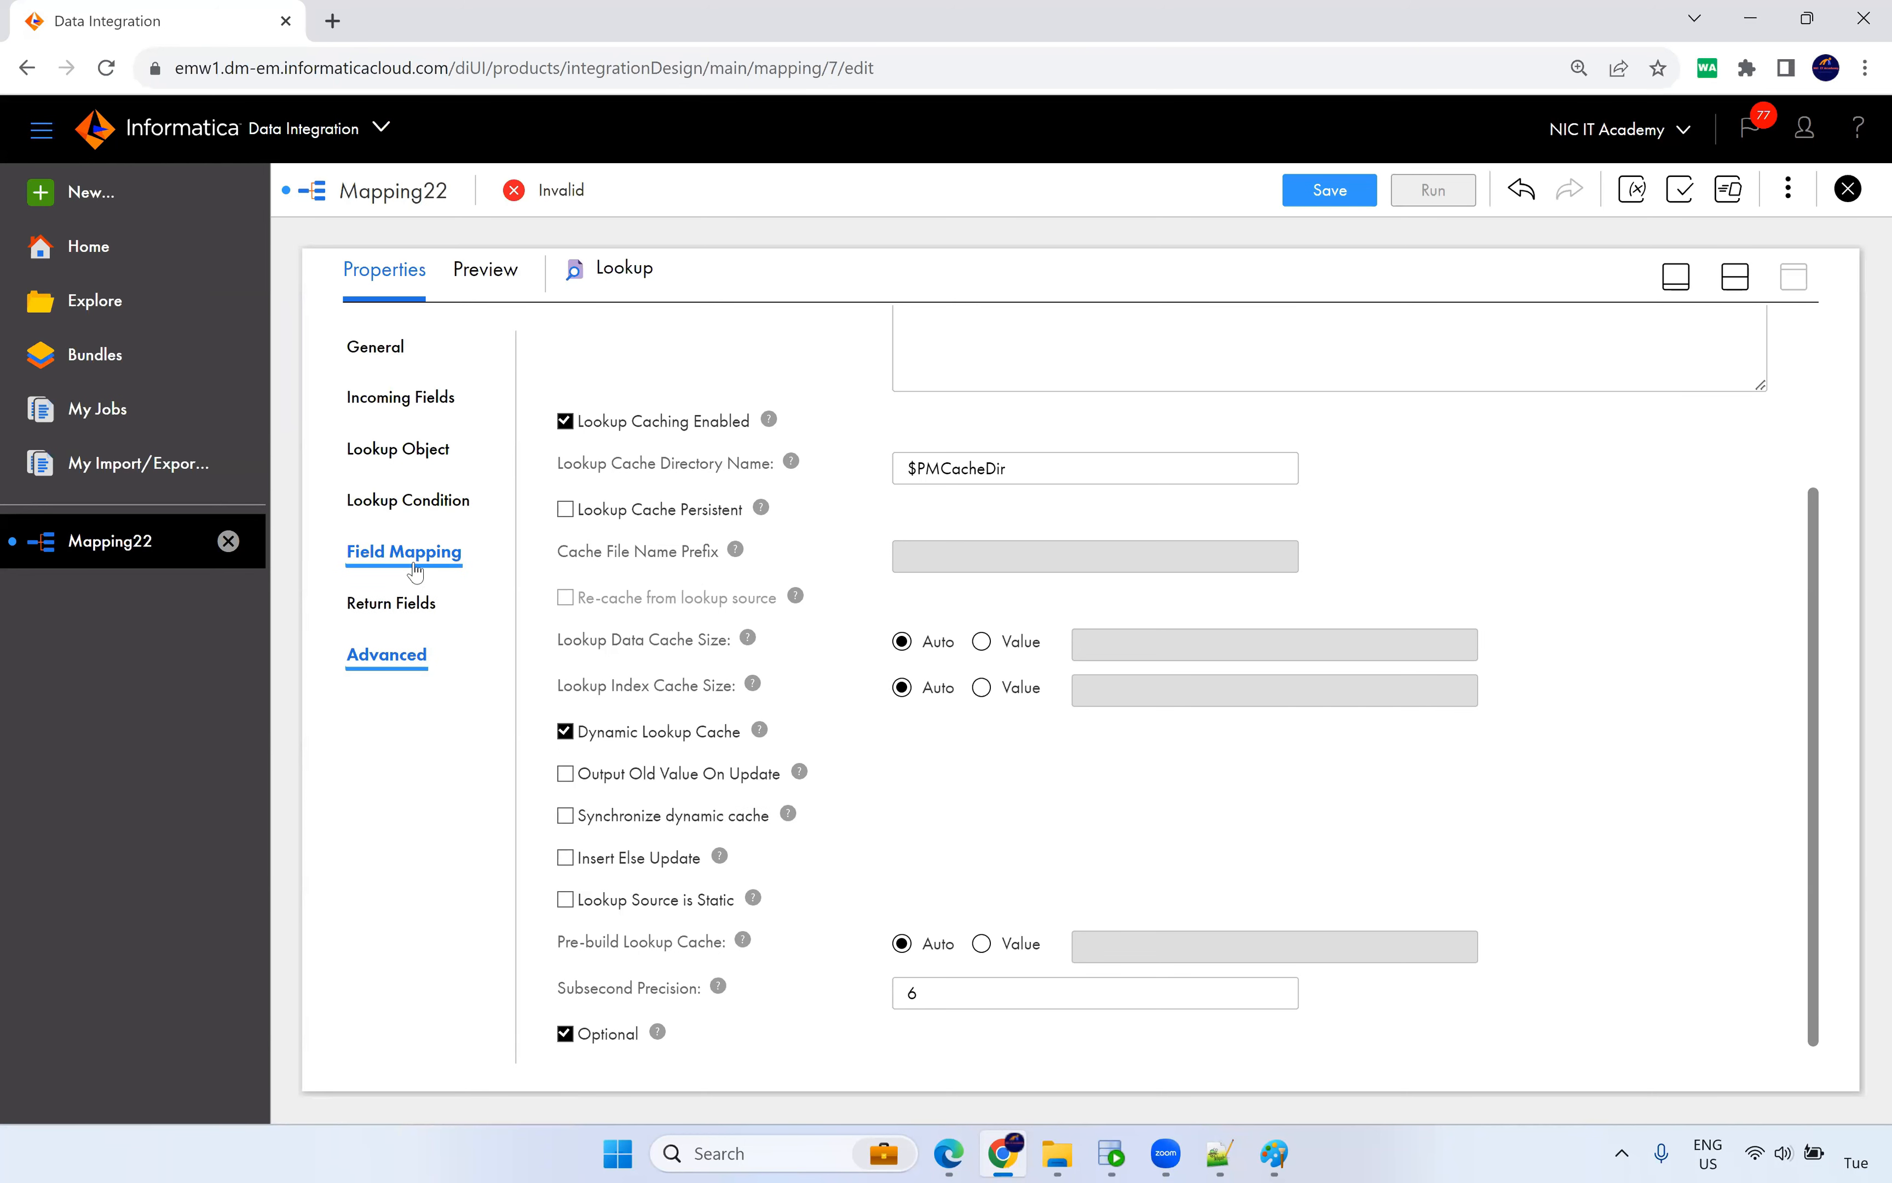
left_click(566, 774)
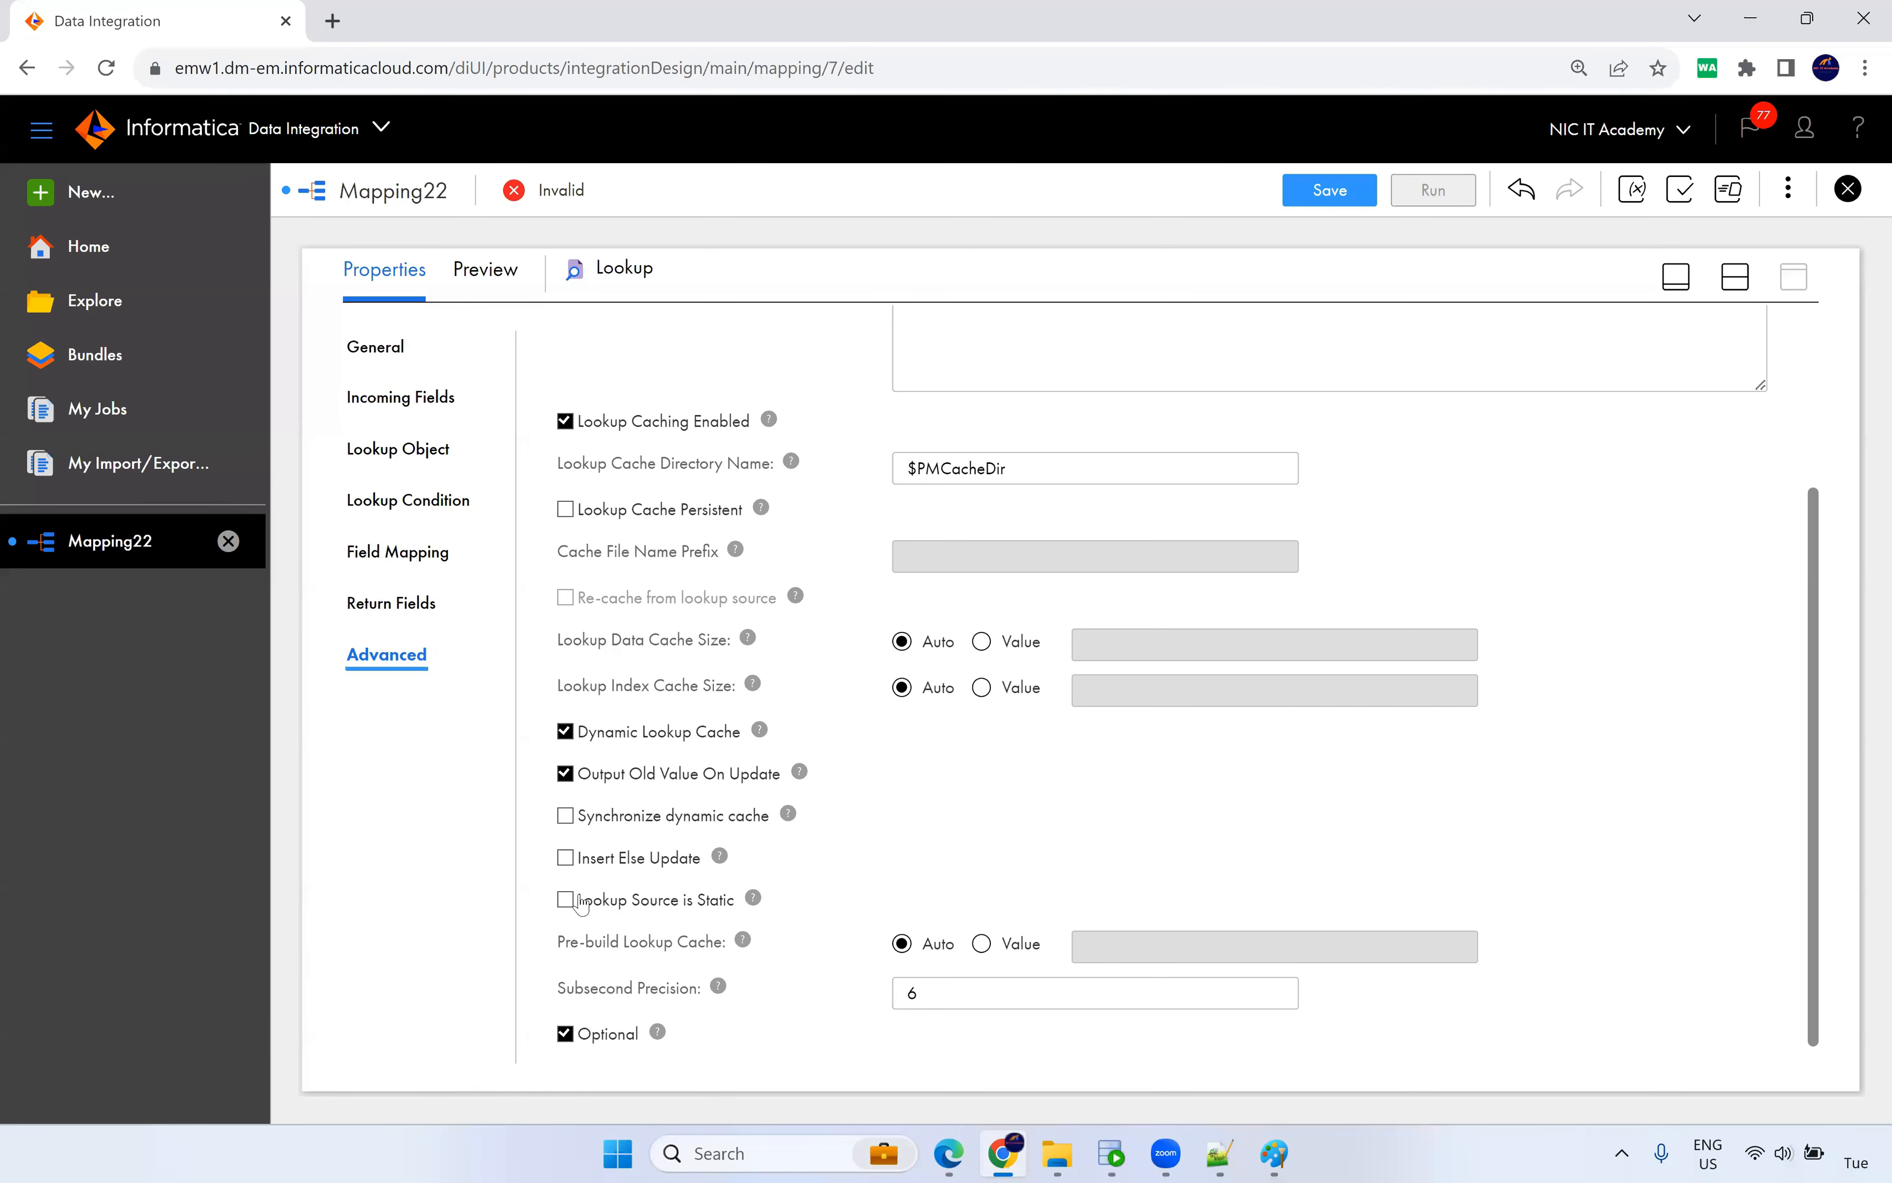
left_click(571, 860)
left_click(392, 556)
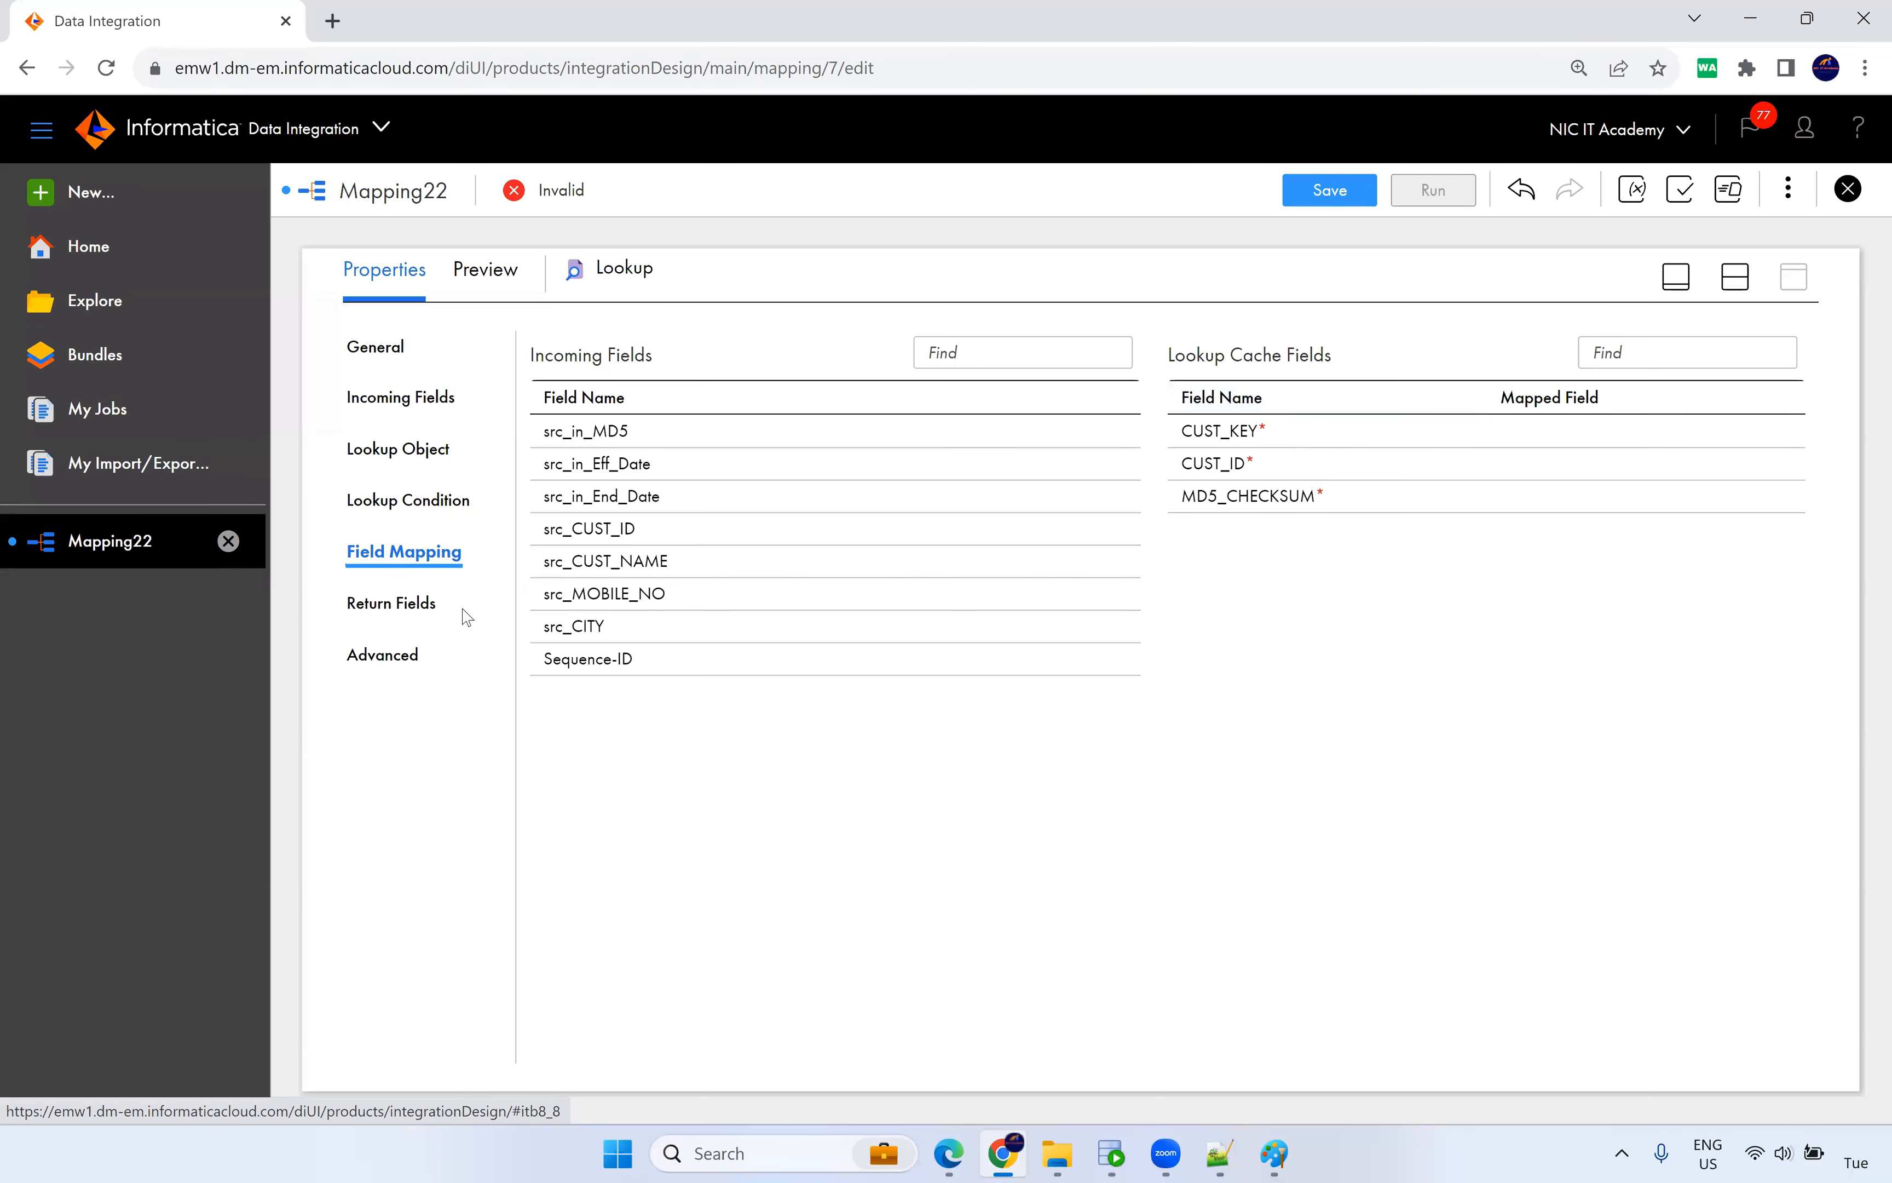
Review the Lookup's return fields, noting the integer NewLookupRow field.
left_click(418, 614)
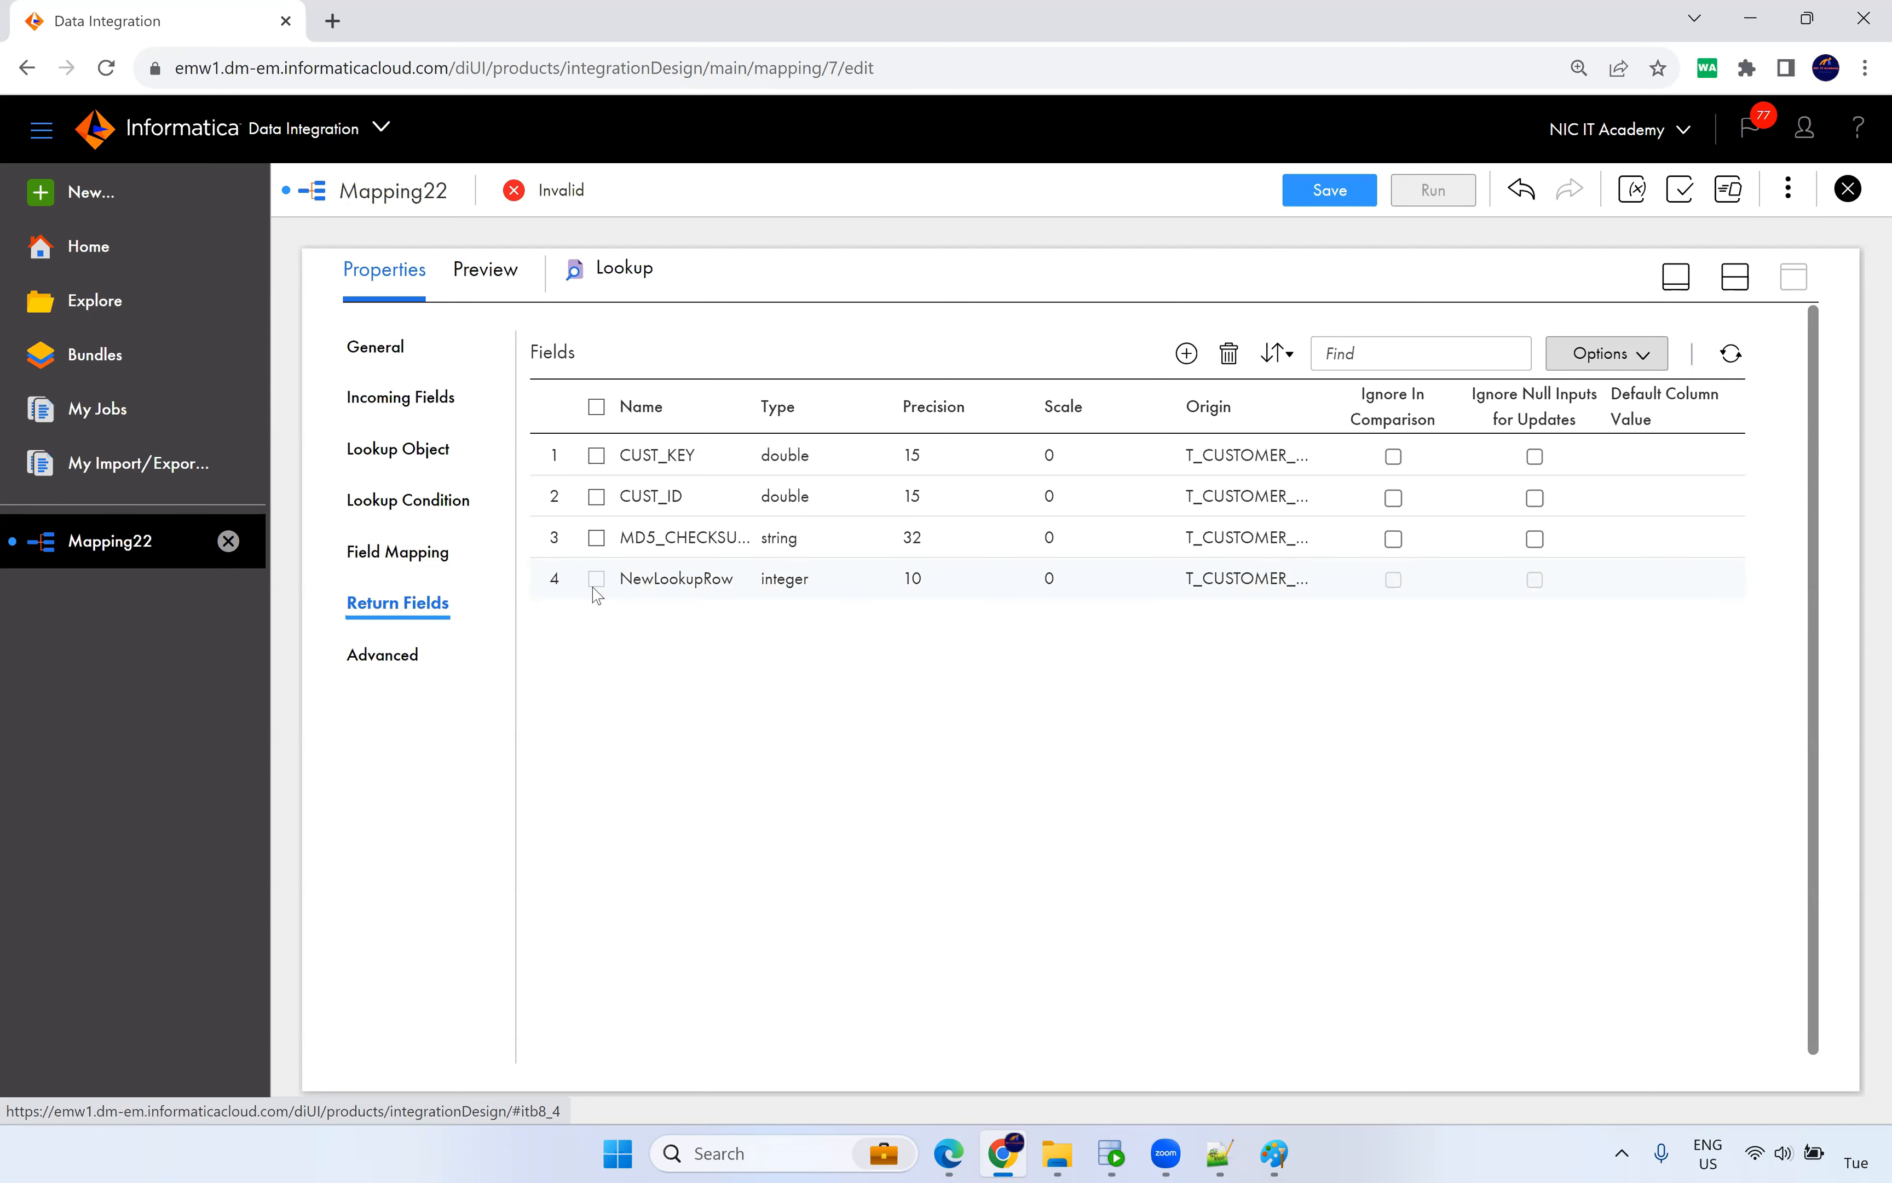
left_click_drag(622, 578, 743, 586)
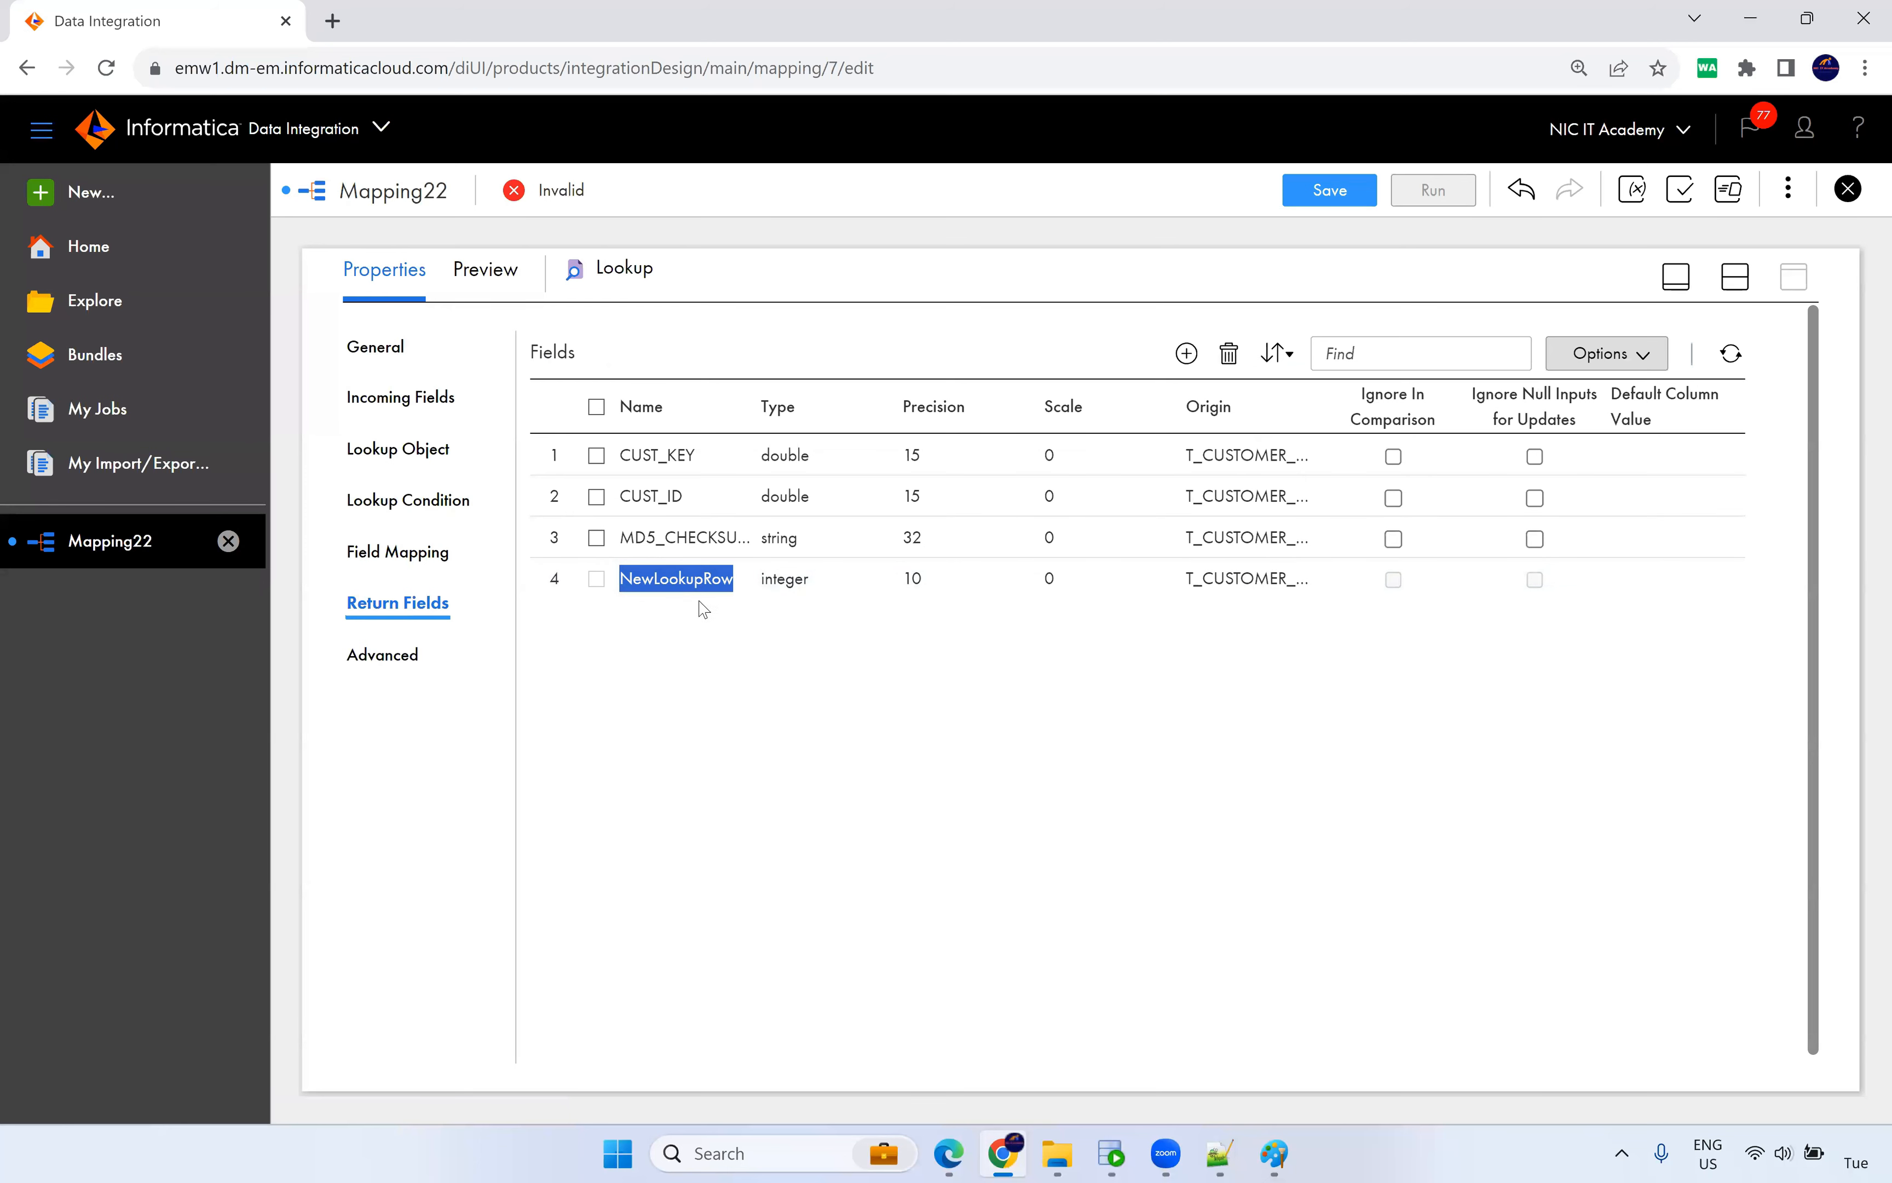
double_click(779, 577)
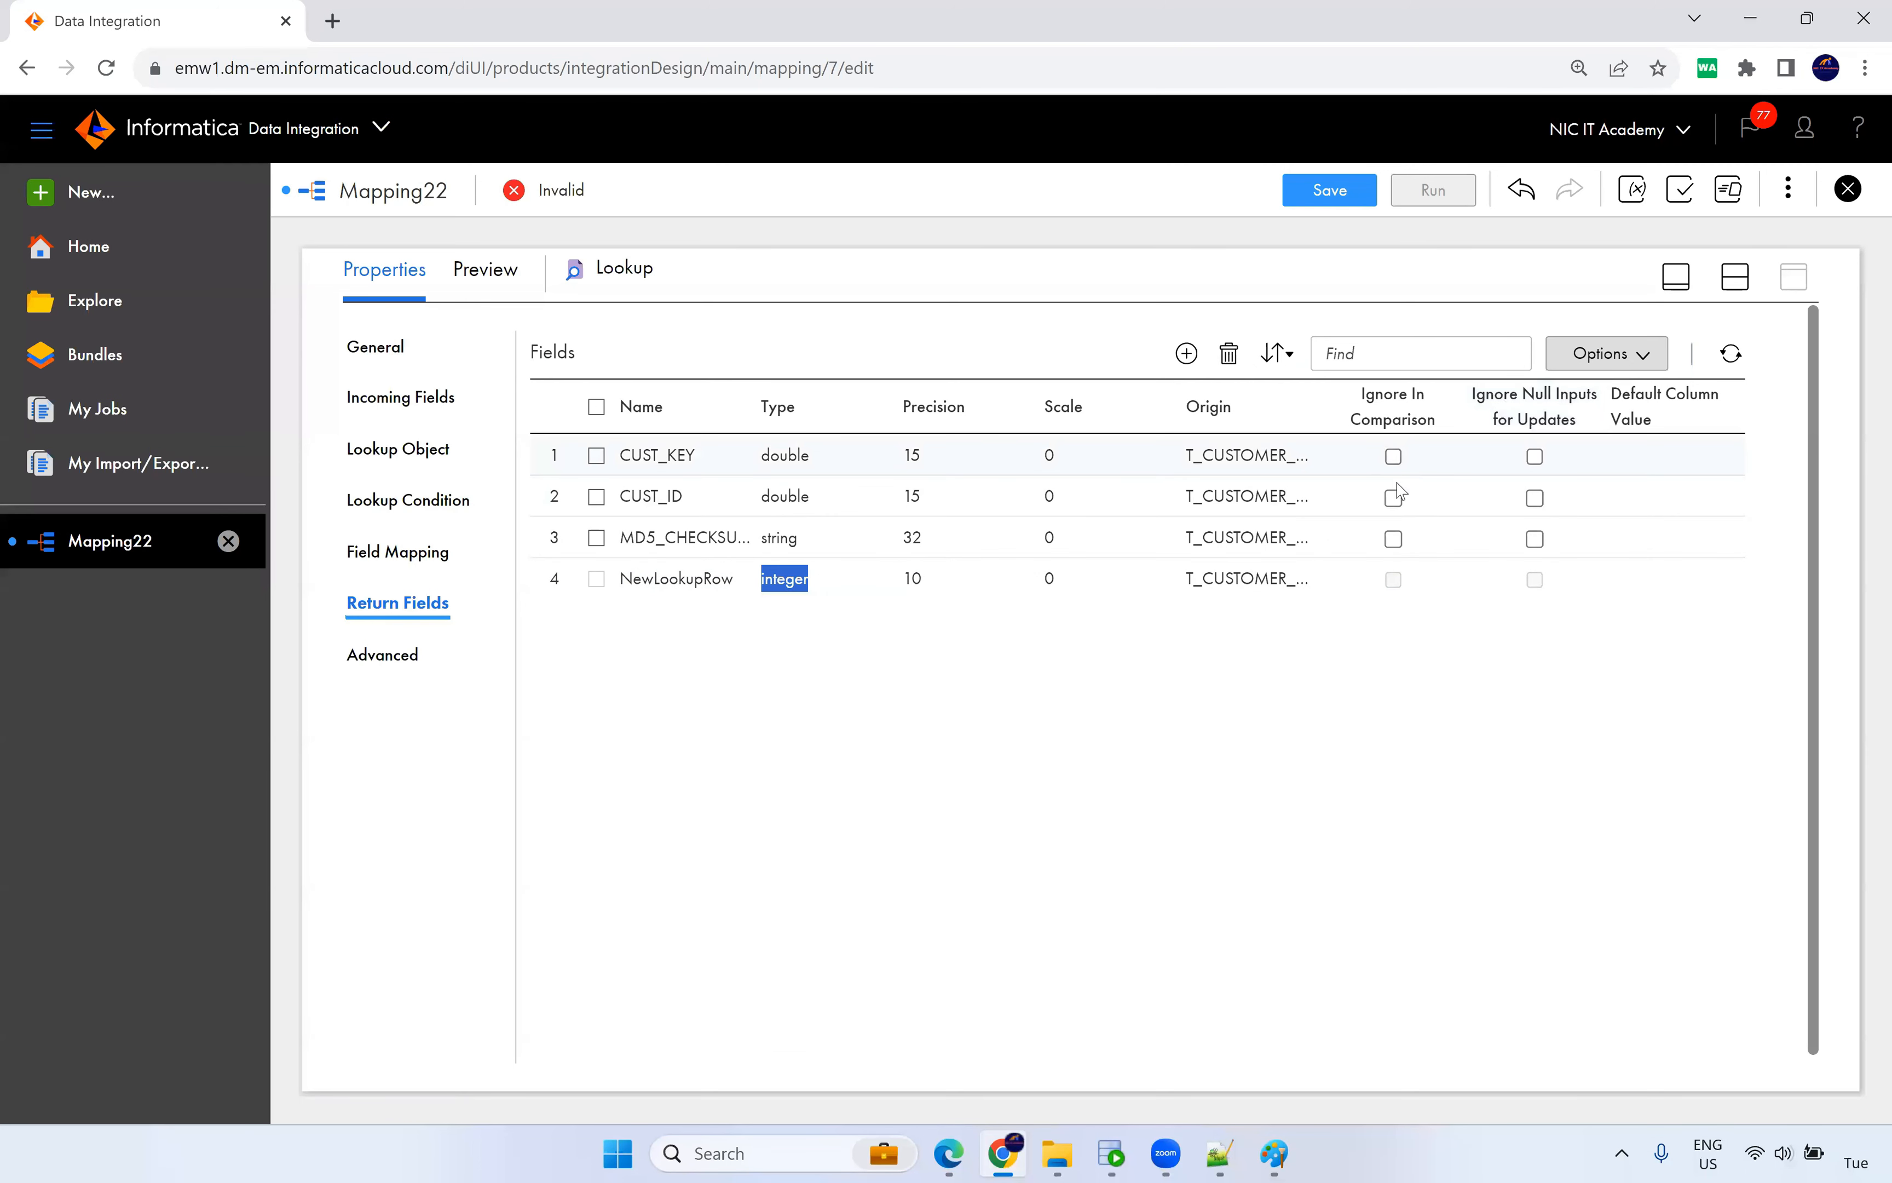
left_click(1354, 661)
left_click_drag(639, 581, 774, 538)
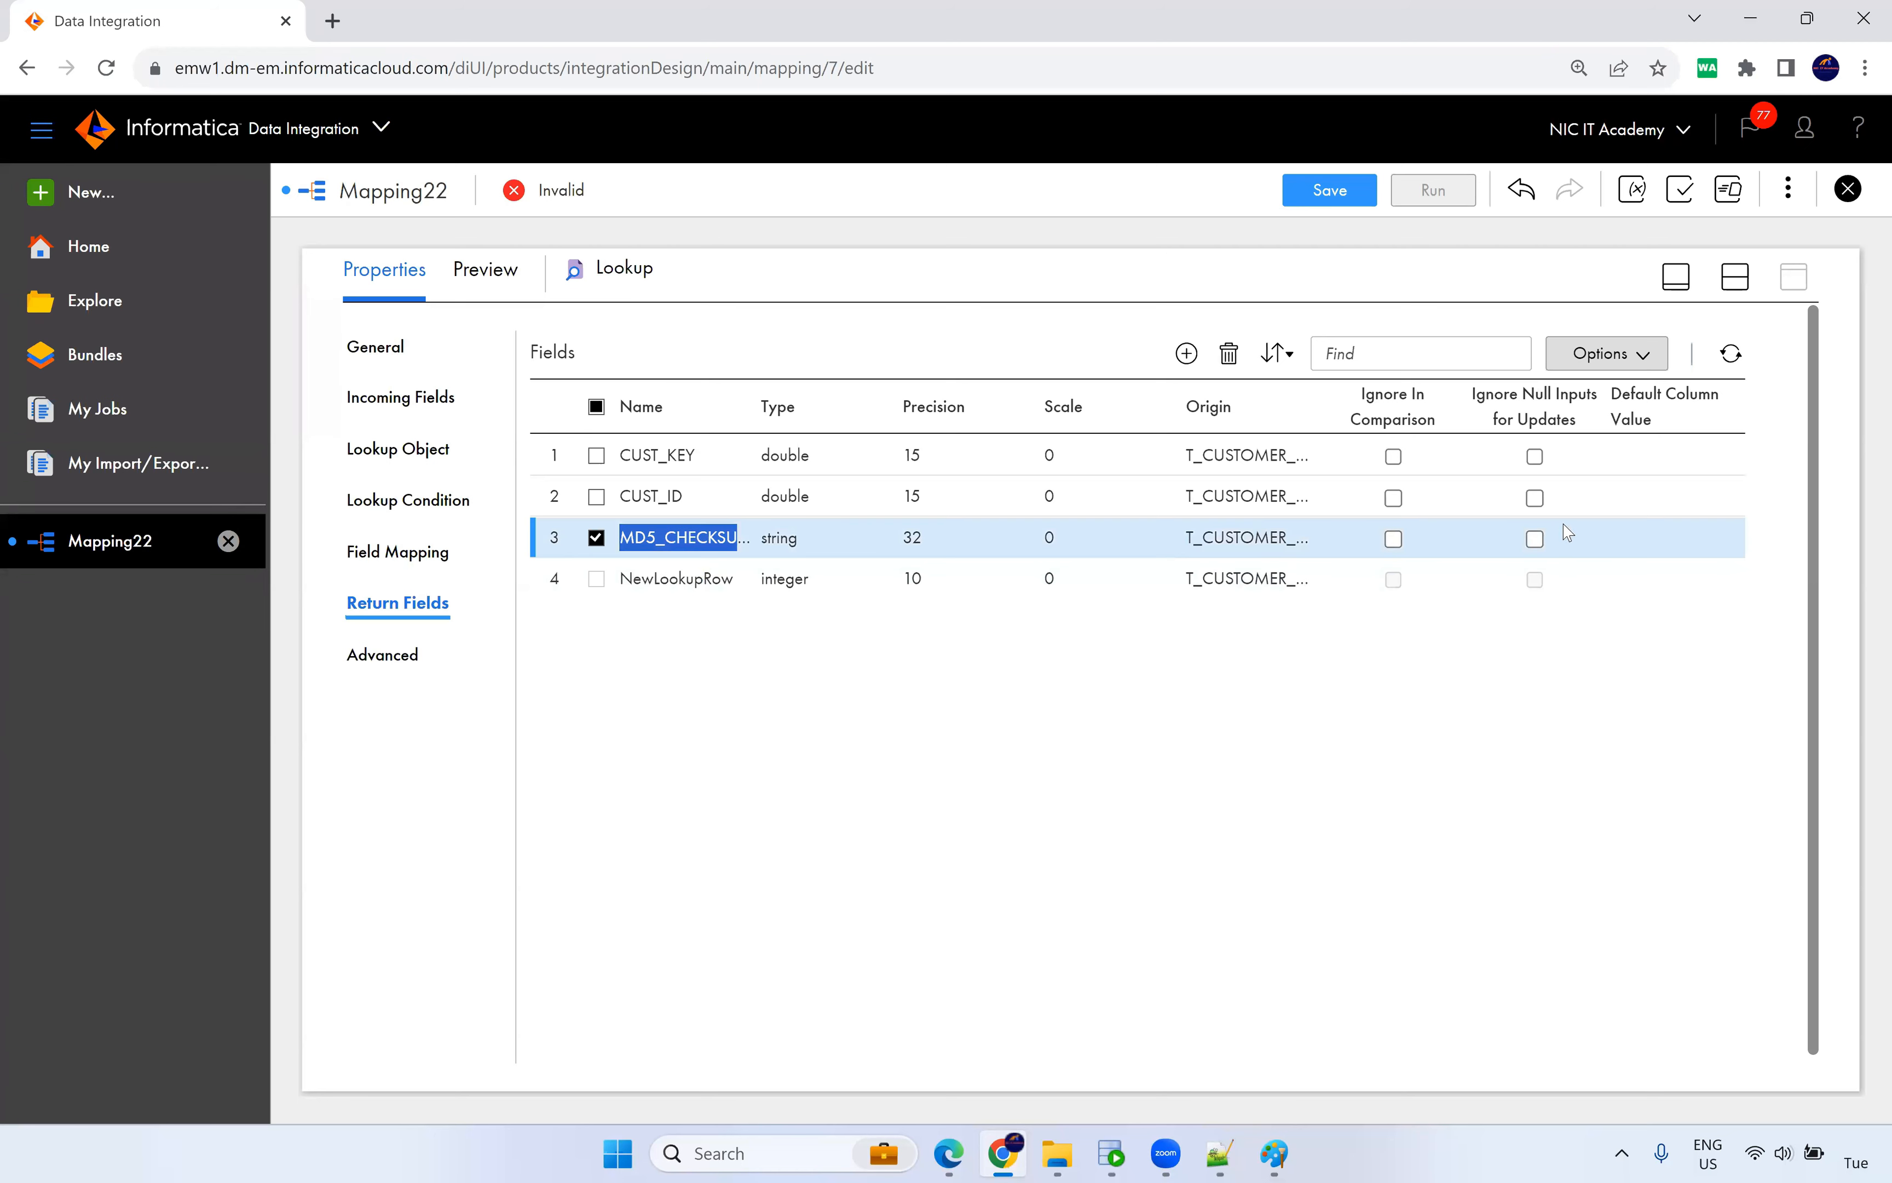
Tick Ignore In Comparison for CUST_ID and CUST_KEY in the return fields.
left_click(1394, 498)
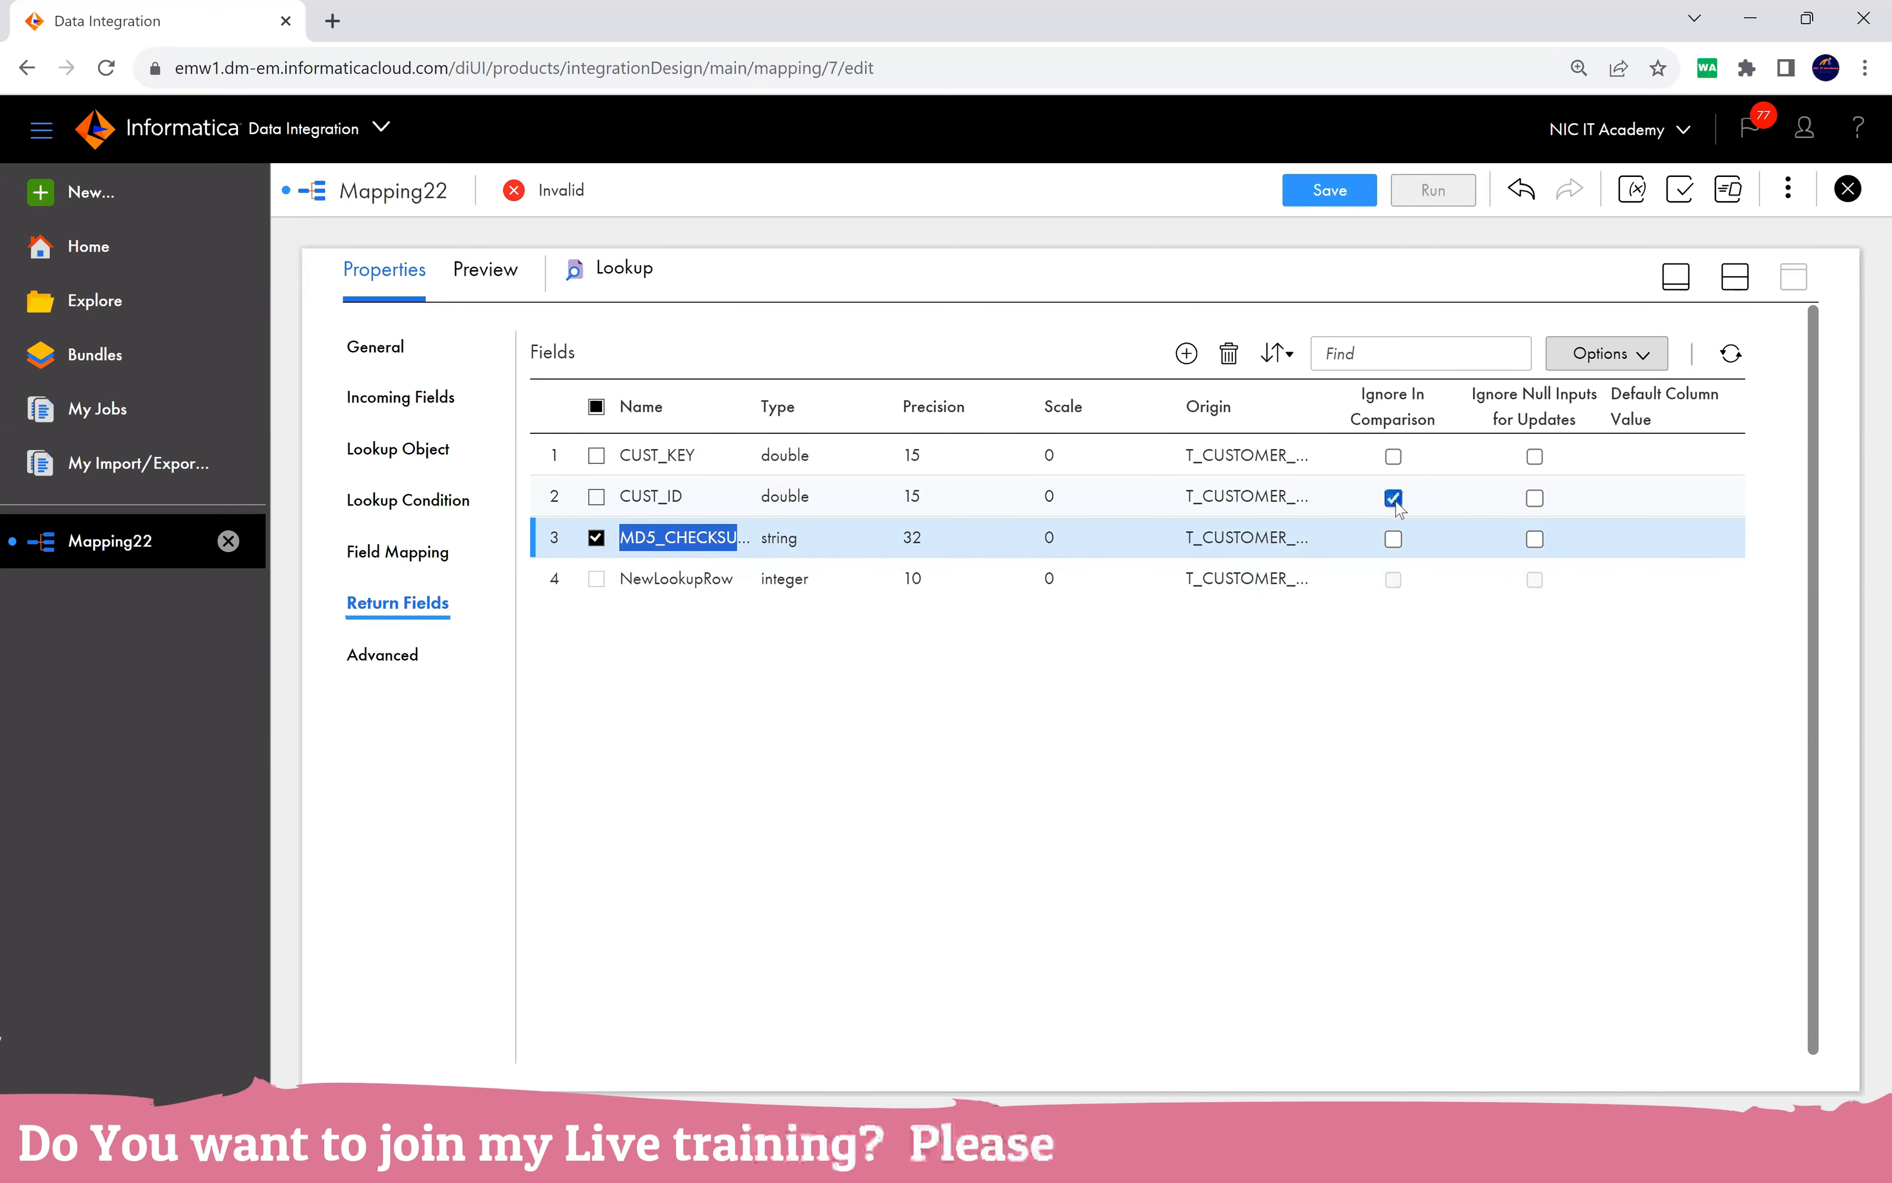
left_click(1393, 456)
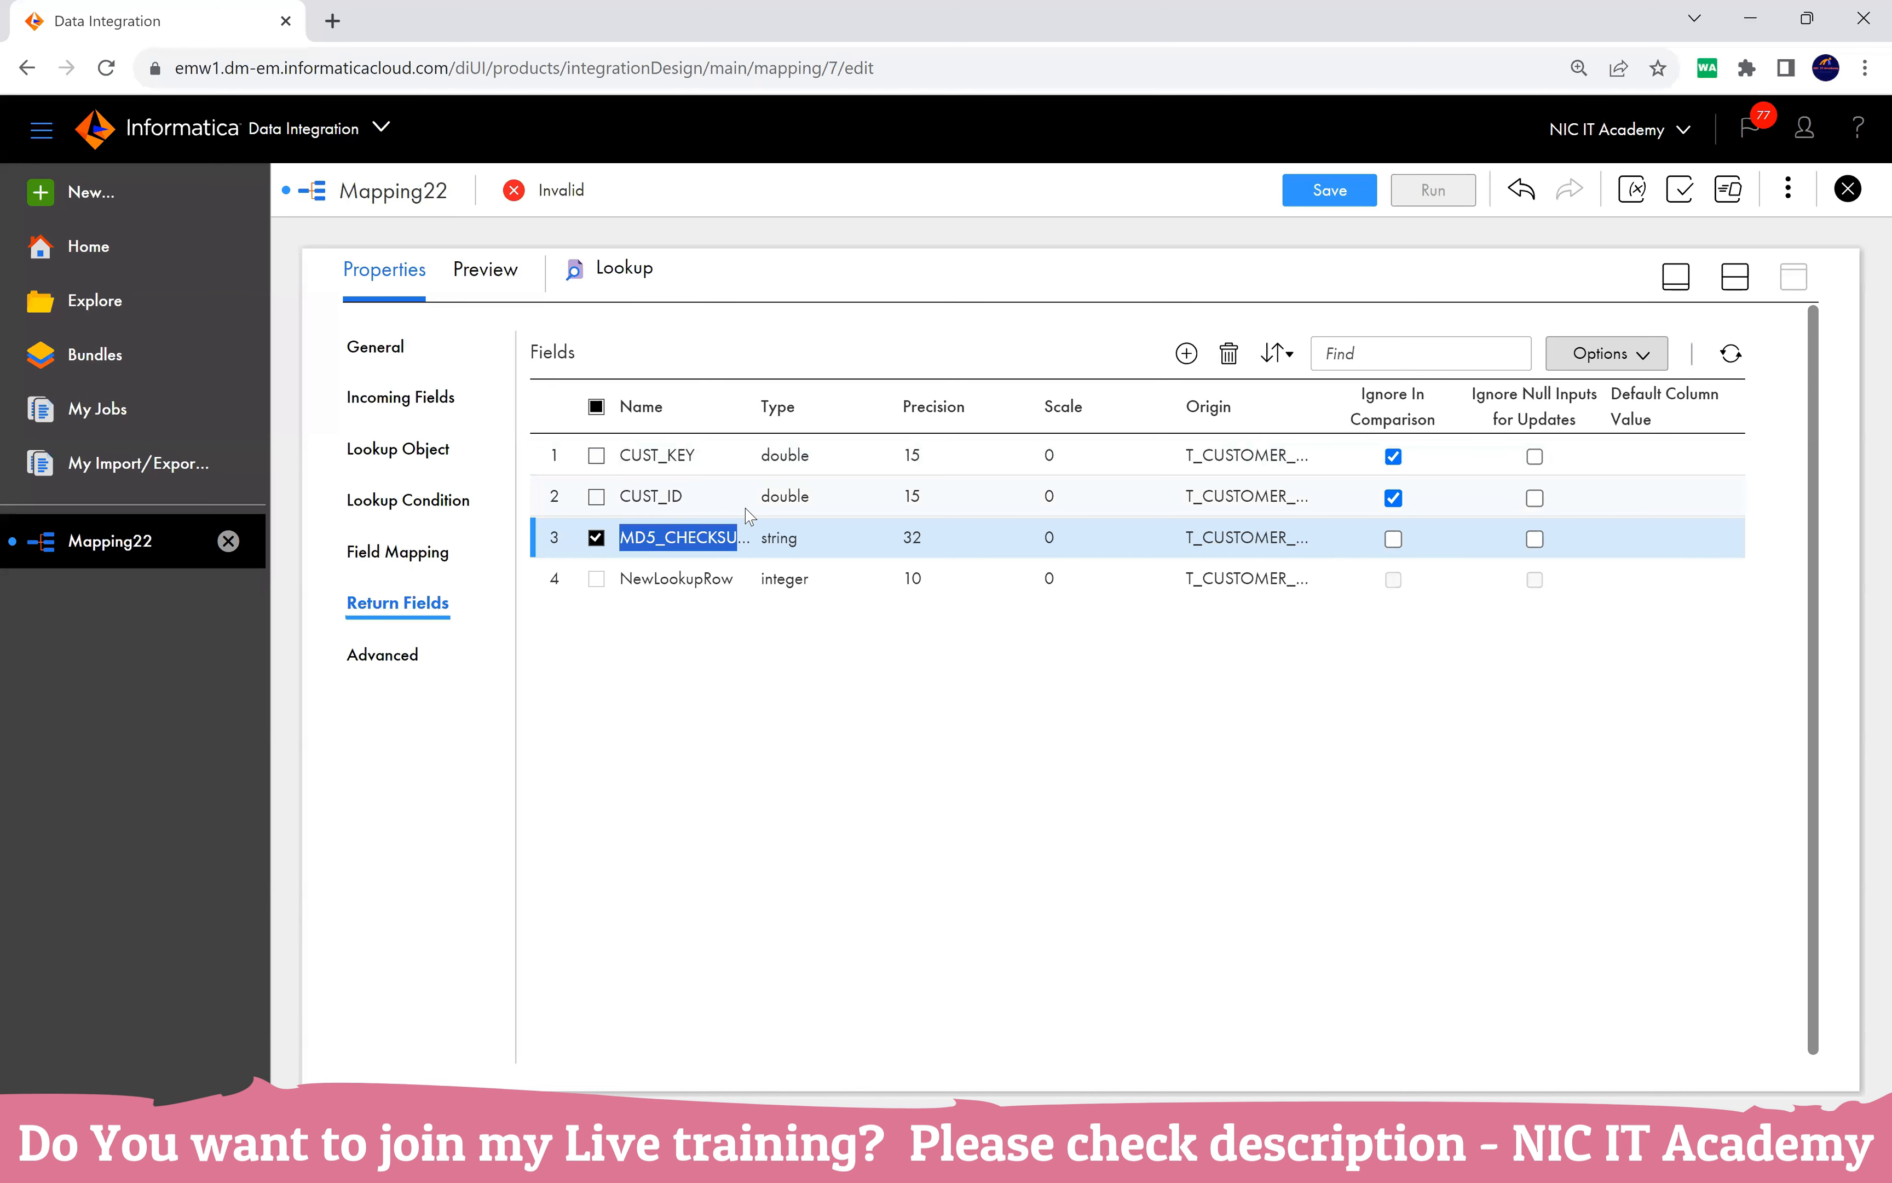
left_click(820, 706)
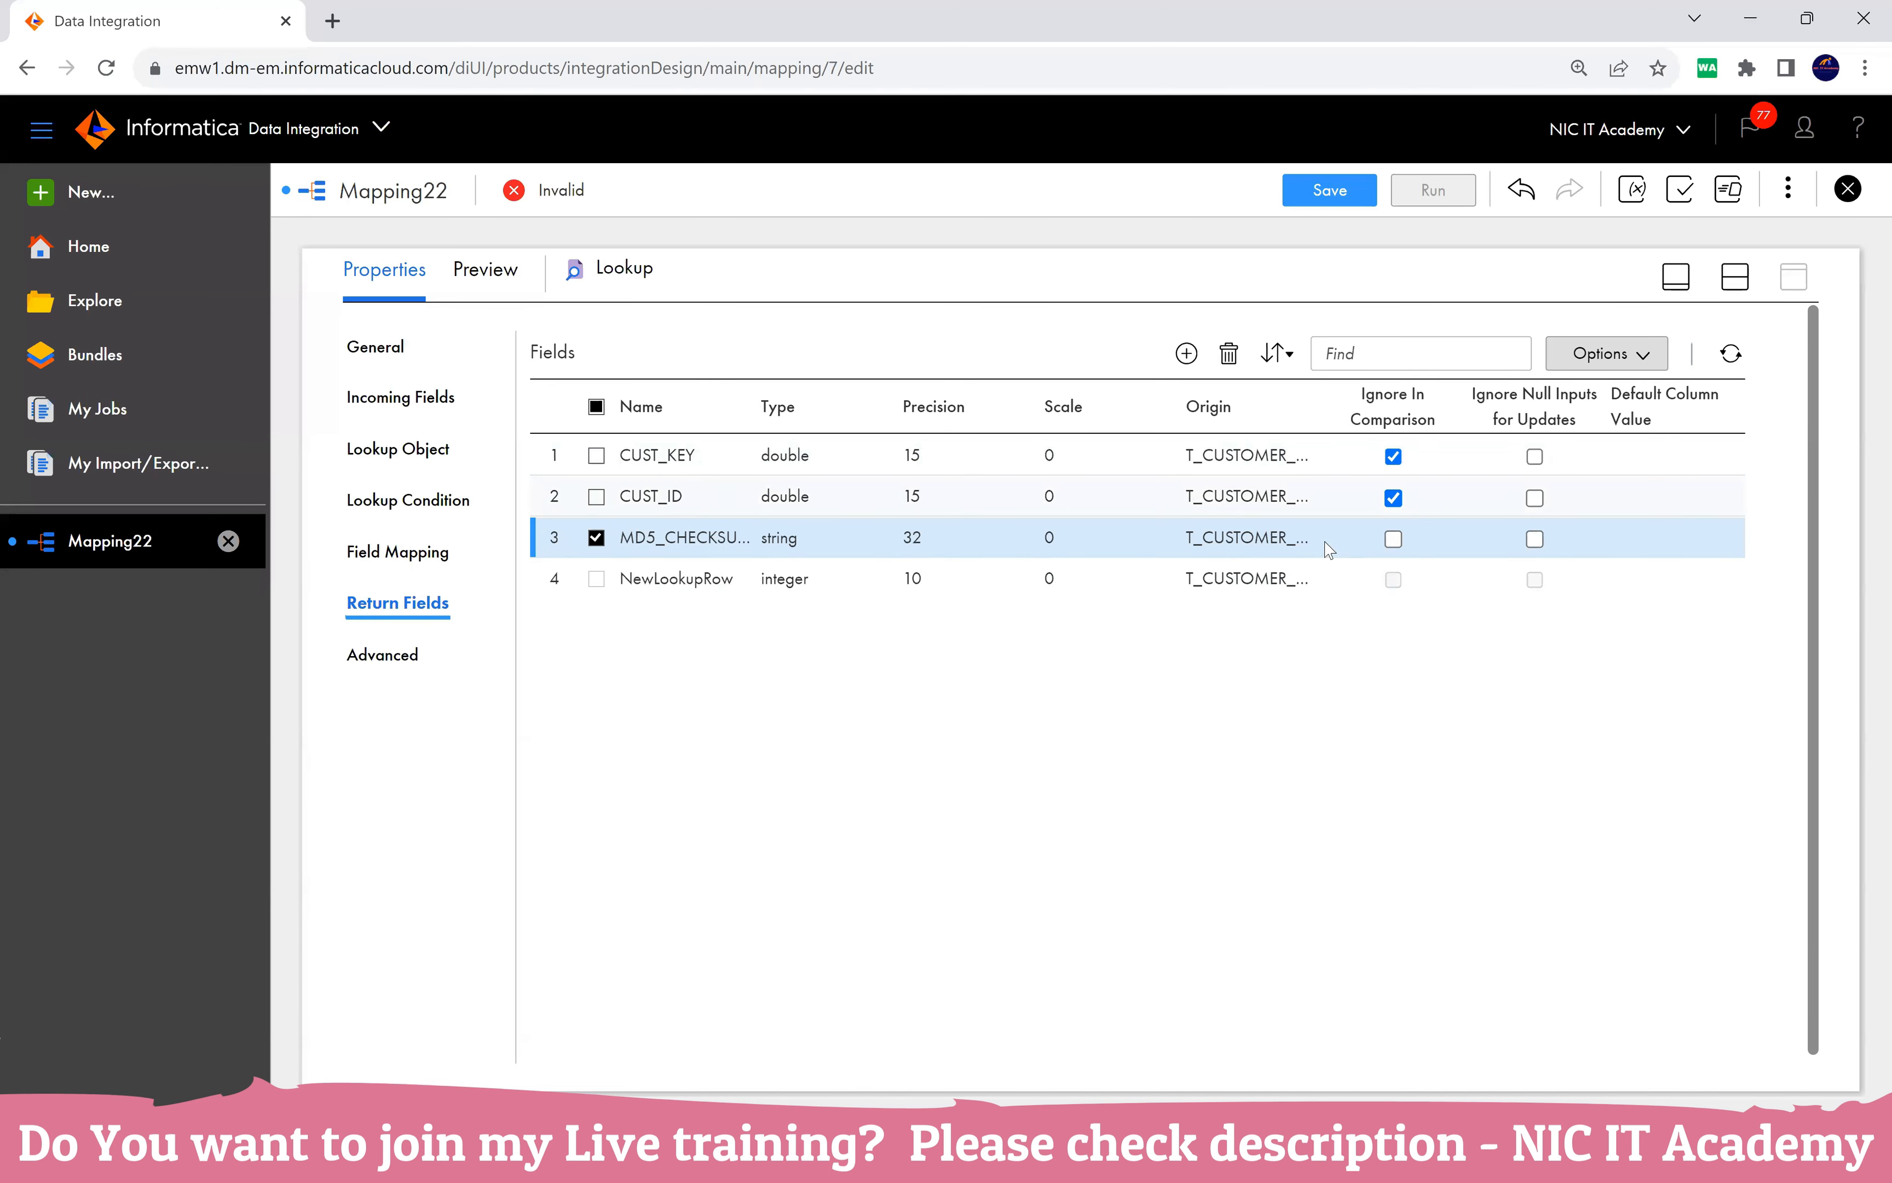
left_click(596, 539)
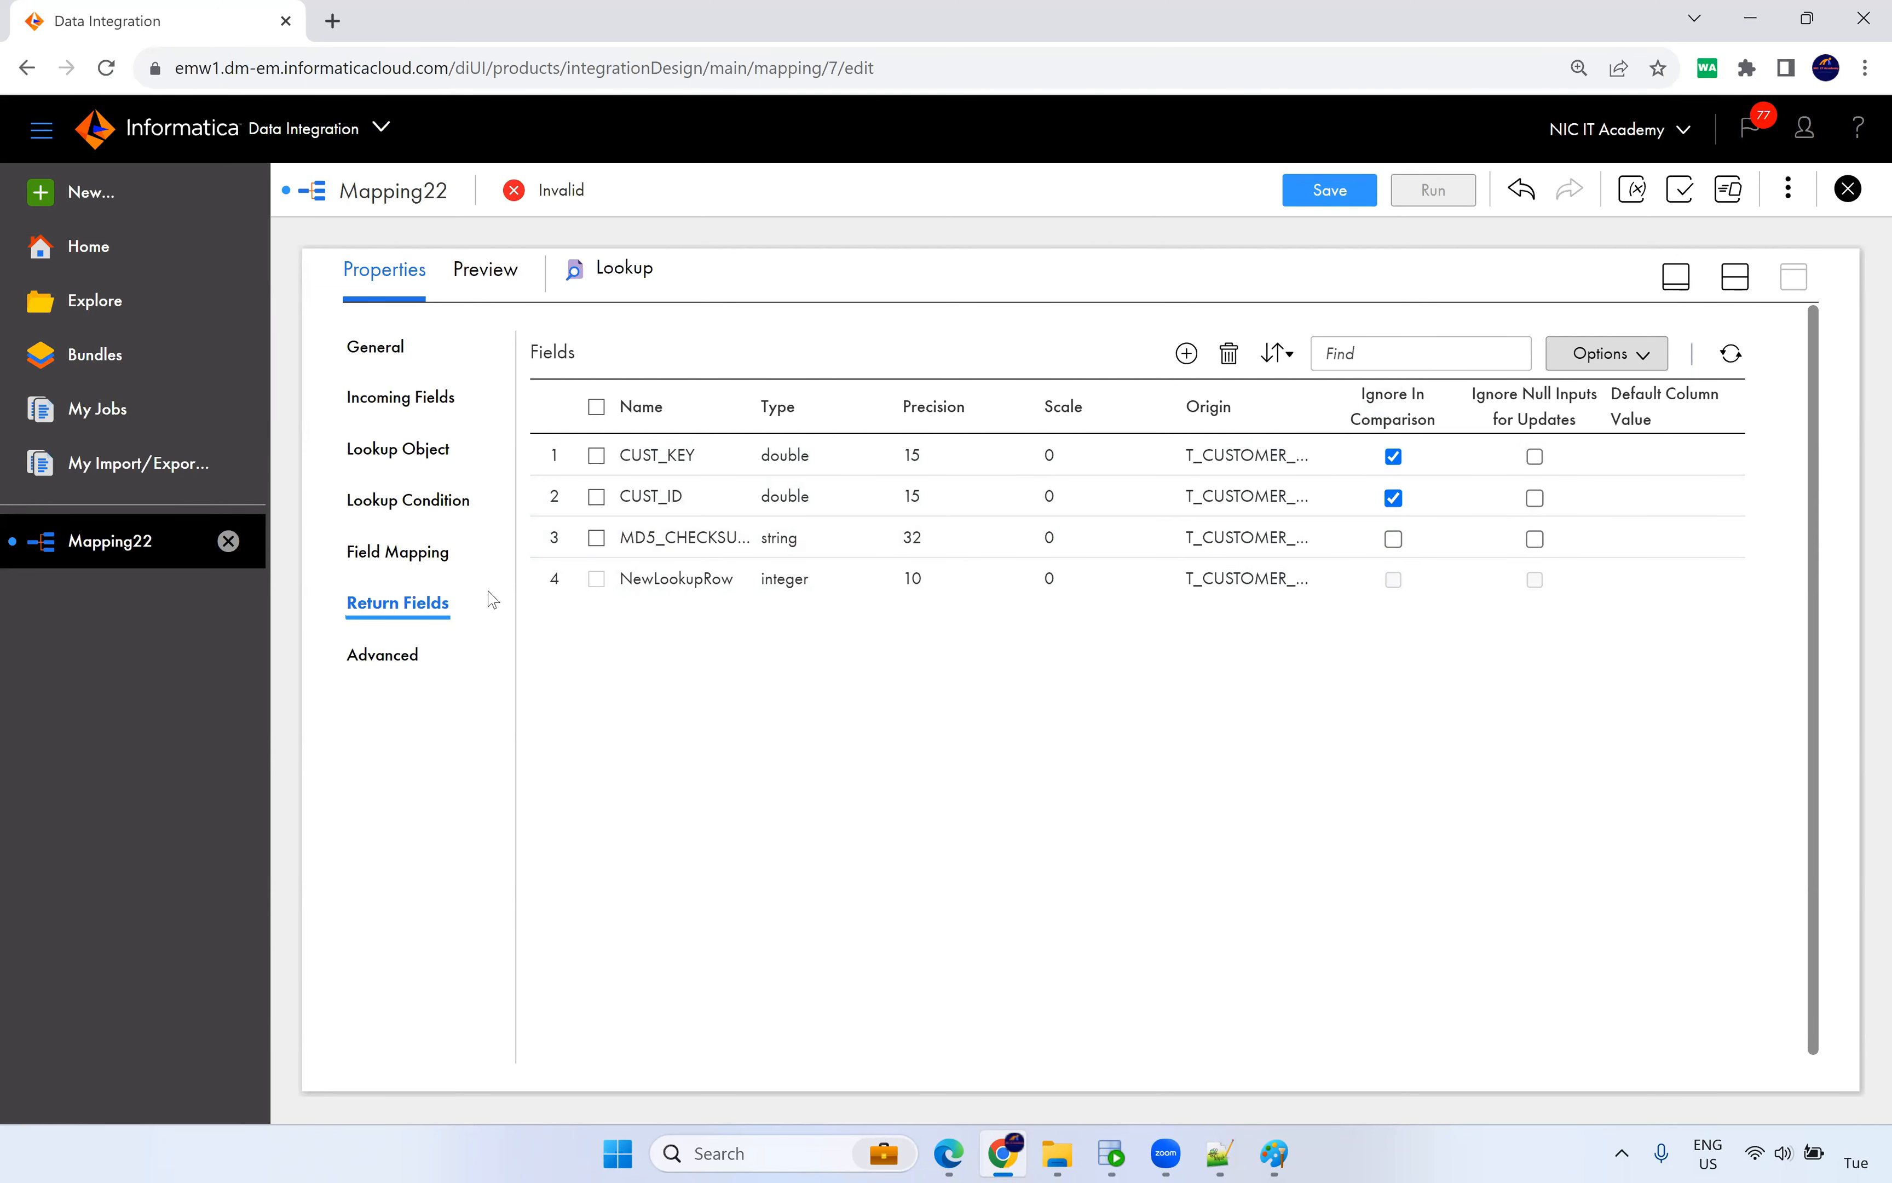
left_click(426, 557)
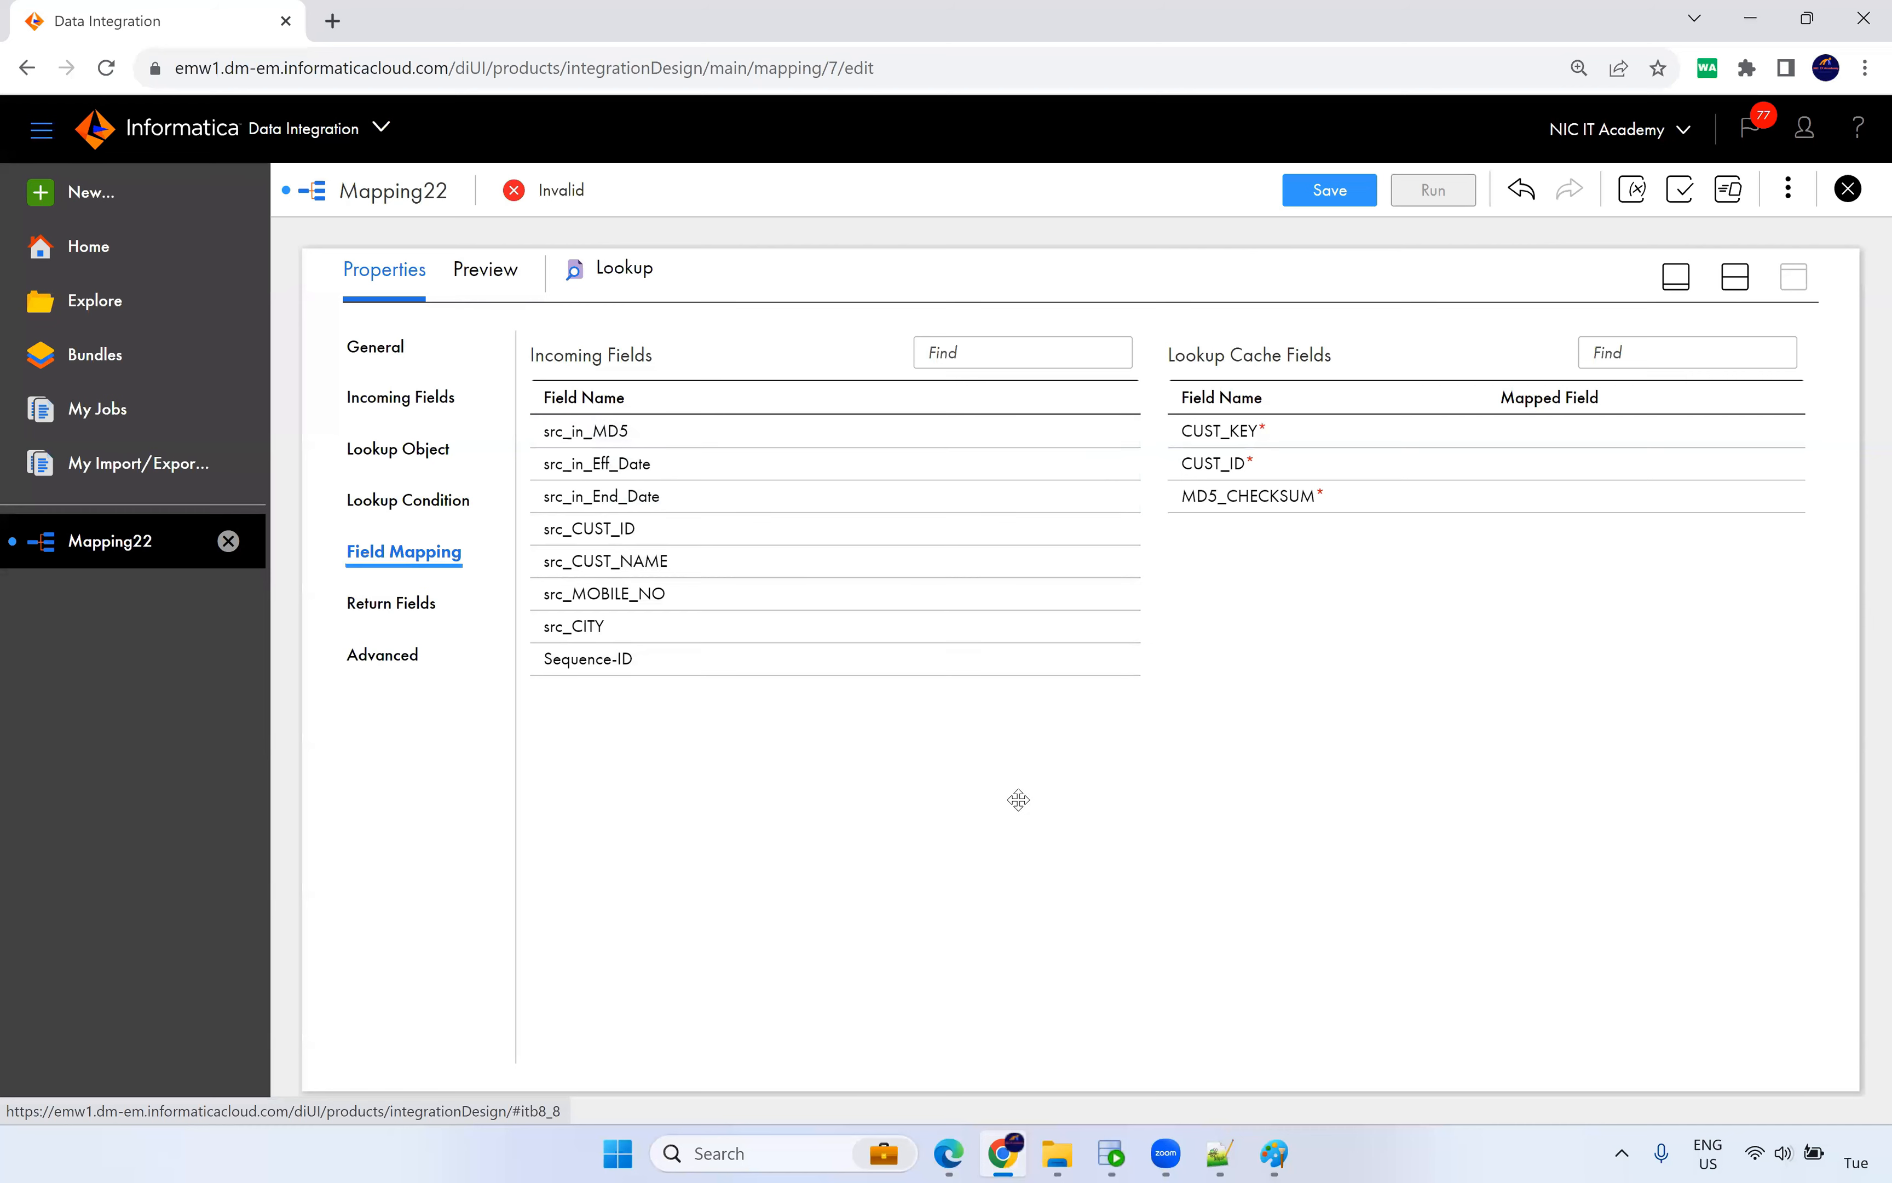
Link src_in_MD5 to MD5_CHECKSUM, and src_CUST_ID to CUST_ID and CUST_KEY in the lookup cache.
left_click_drag(566, 447, 1329, 496)
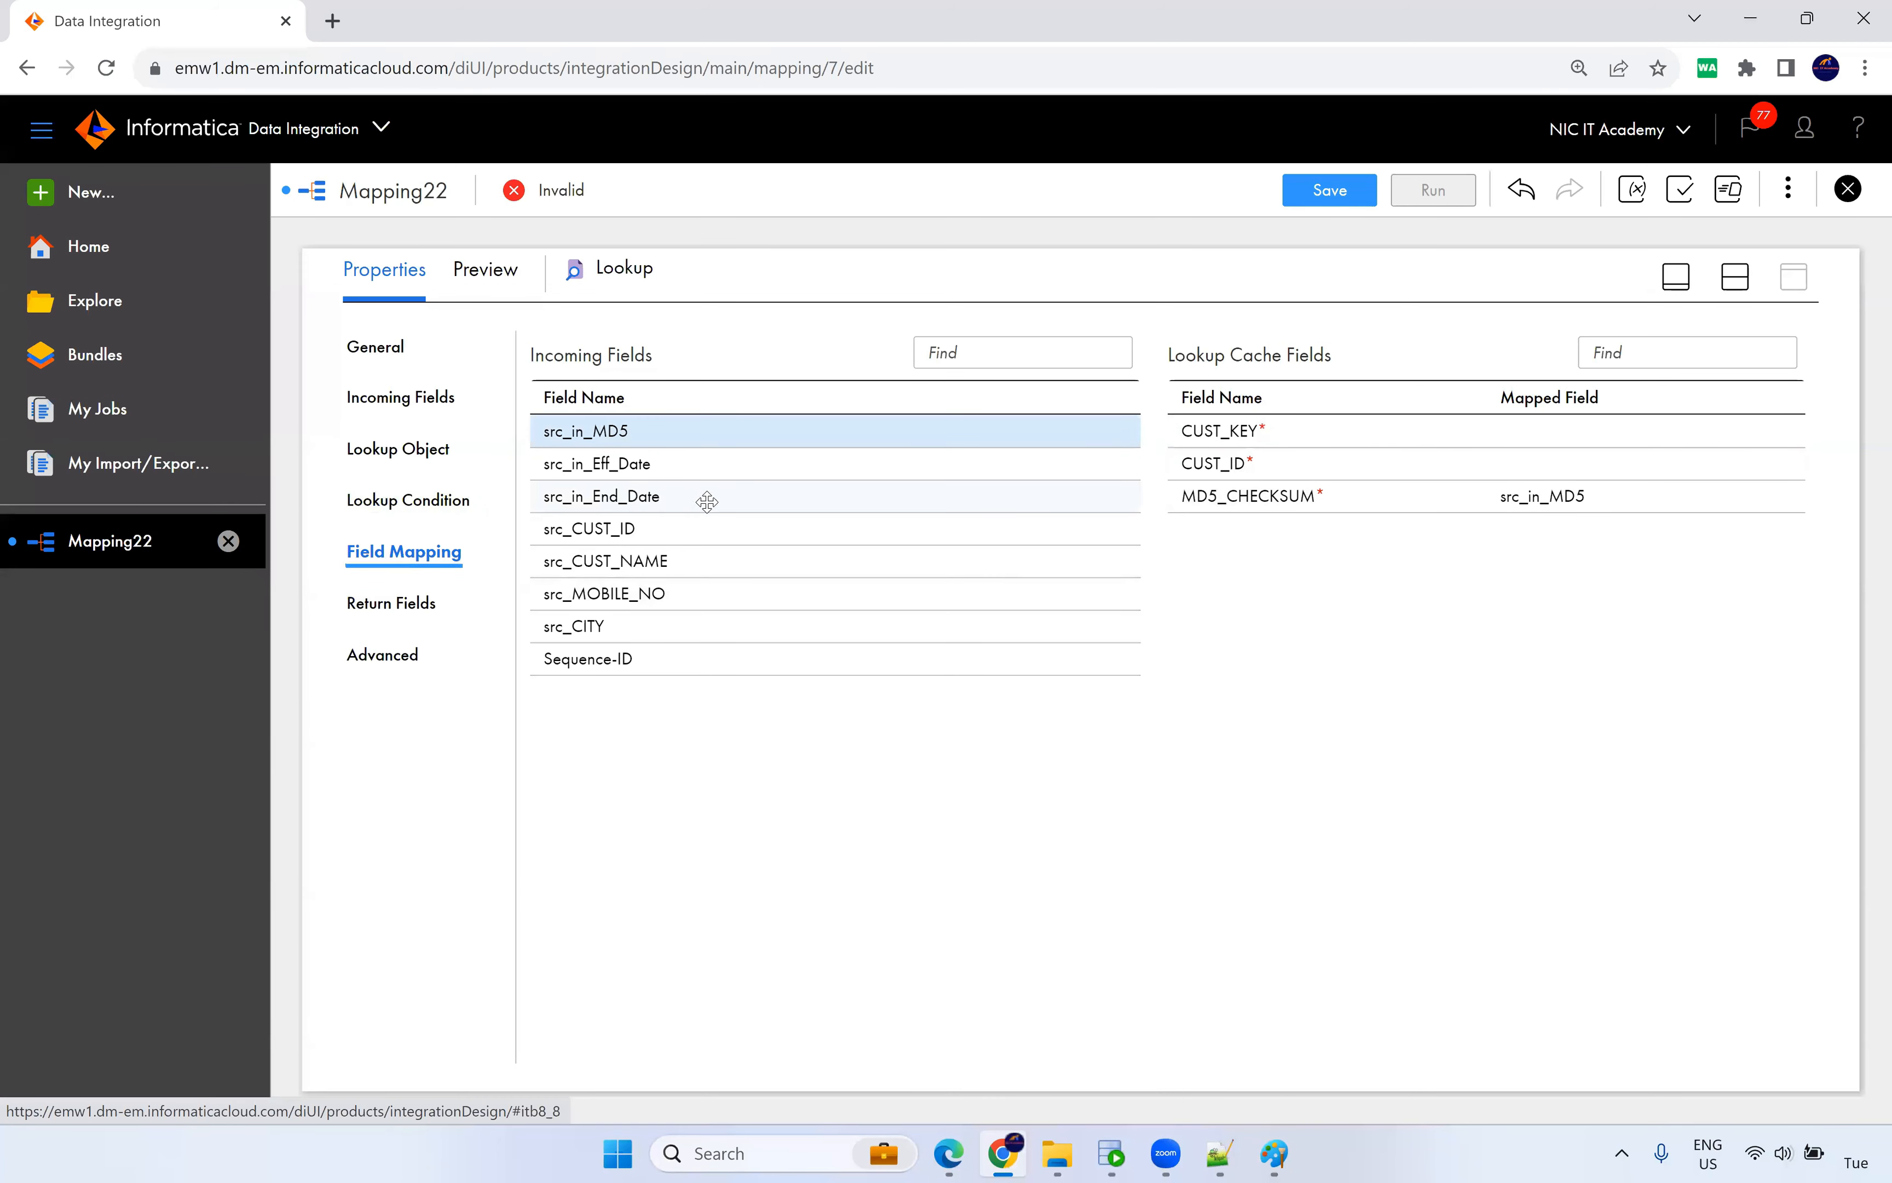
left_click(622, 531)
left_click_drag(623, 531, 1235, 466)
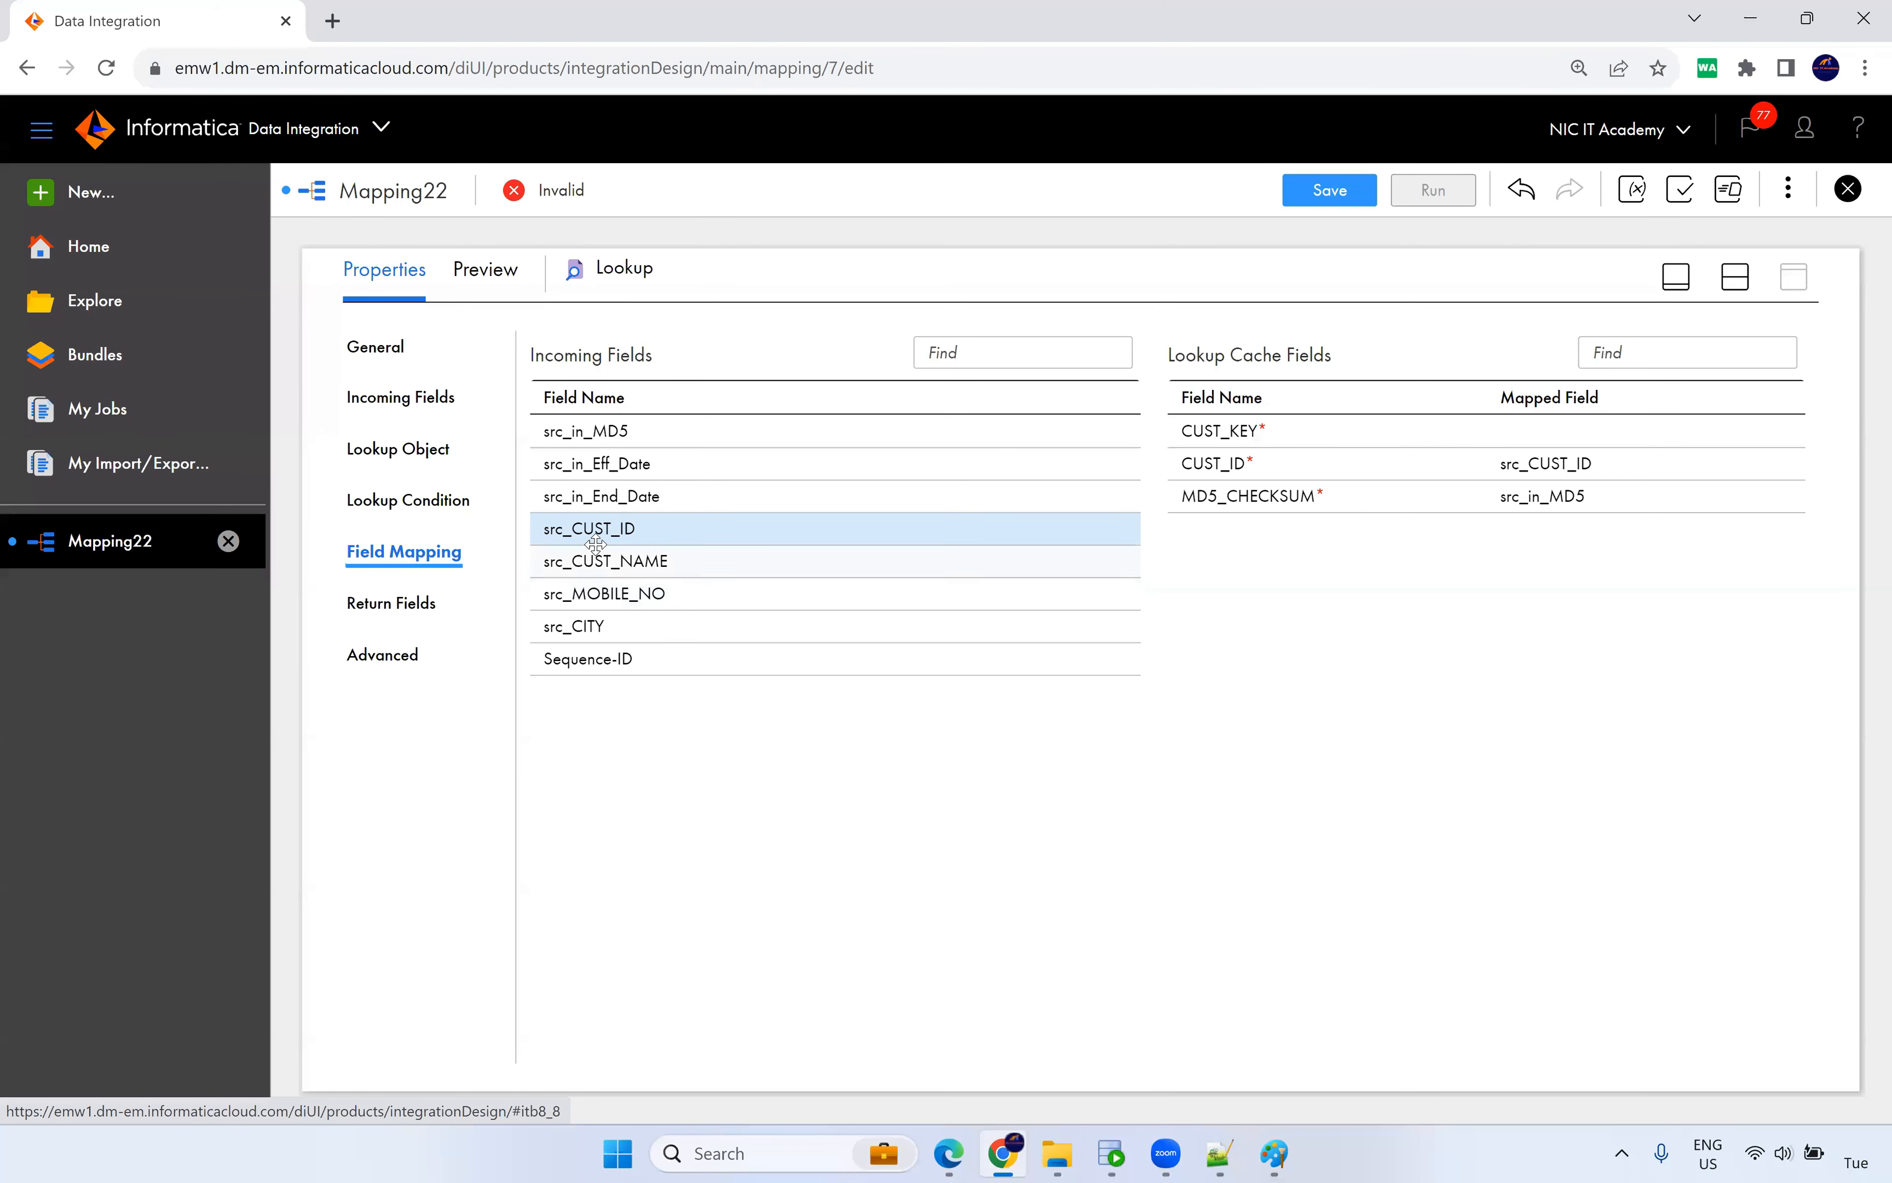
left_click_drag(585, 542, 1261, 430)
Inspect the Lookup Object's advanced options, then collapse them.
left_click(378, 464)
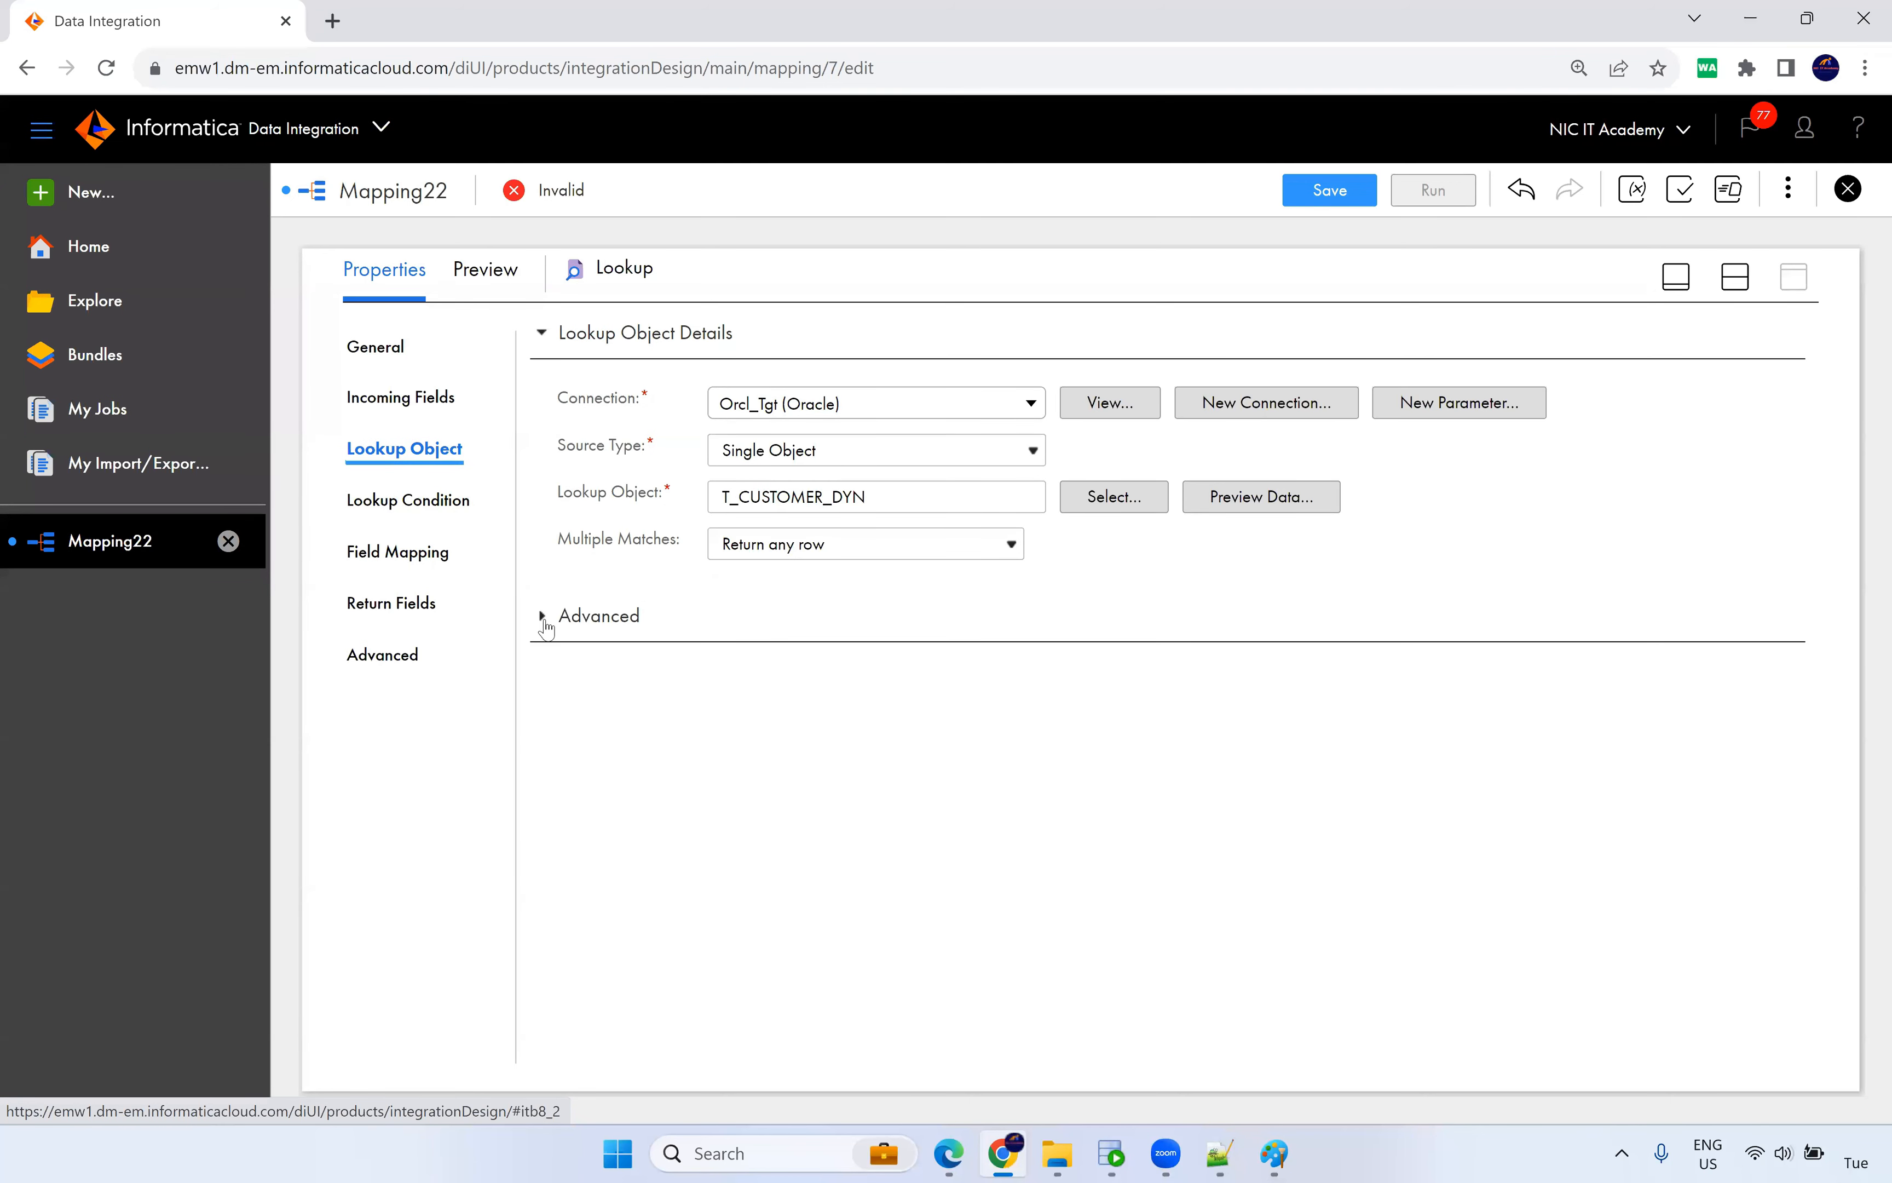
left_click(544, 618)
scroll(641, 978, "down", 10)
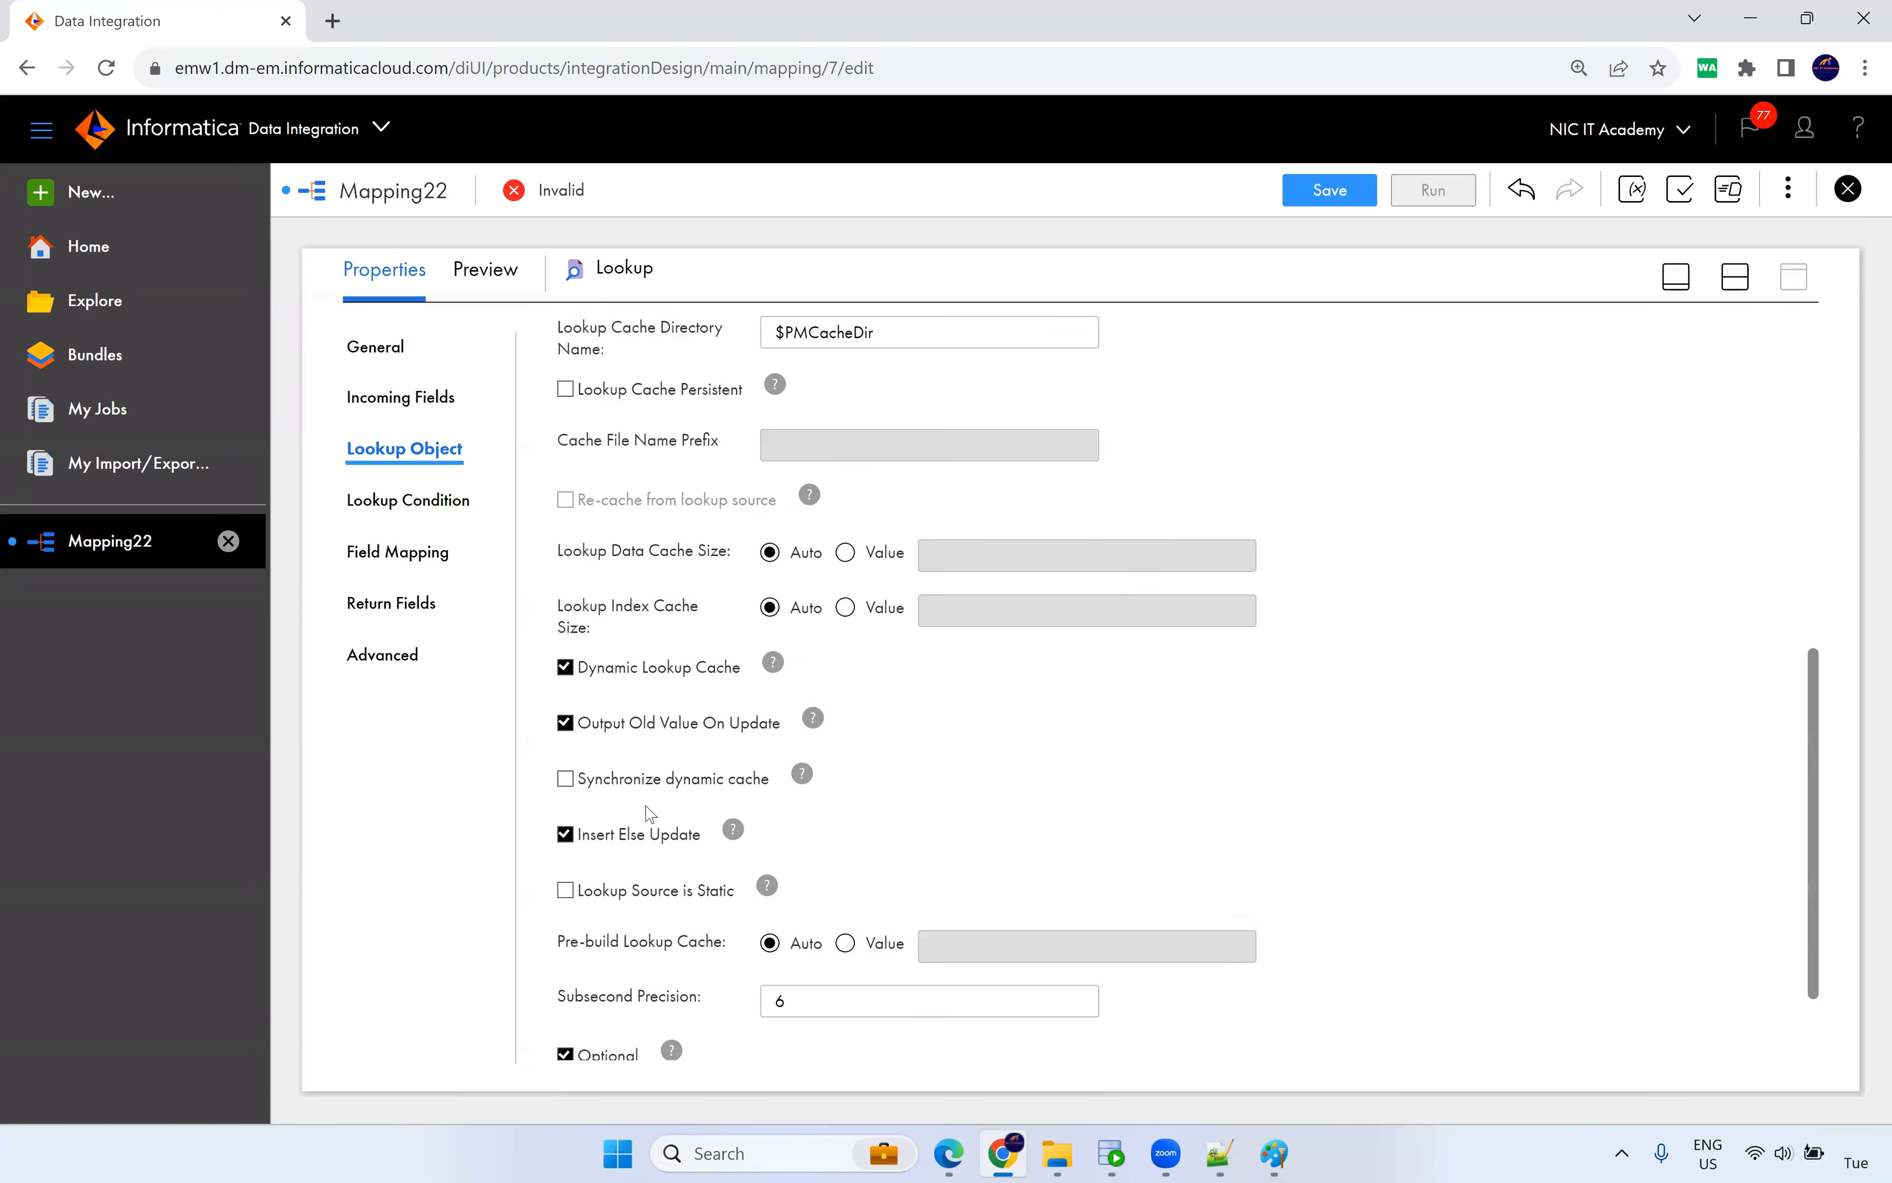
scroll(648, 813, "up", 8)
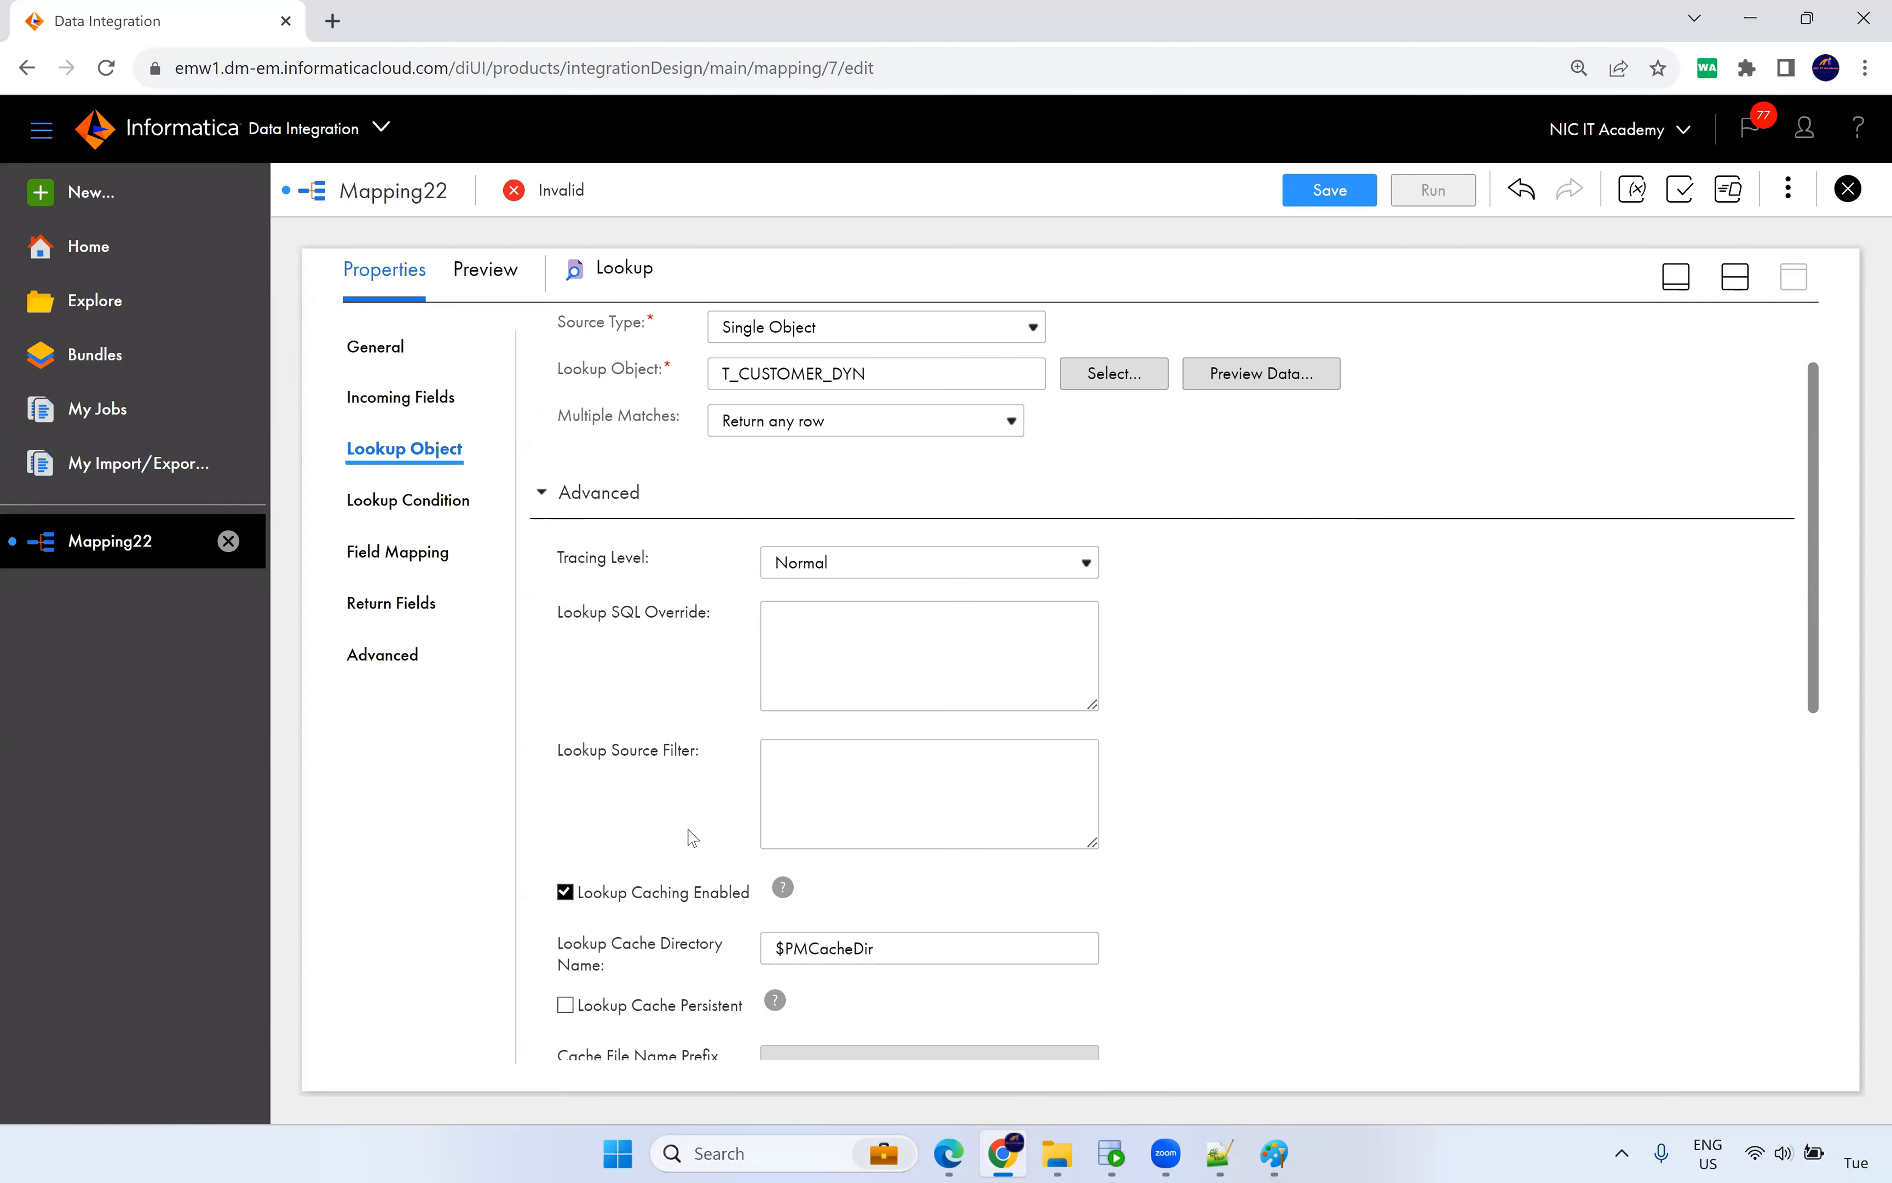
scroll(692, 837, "down", 3)
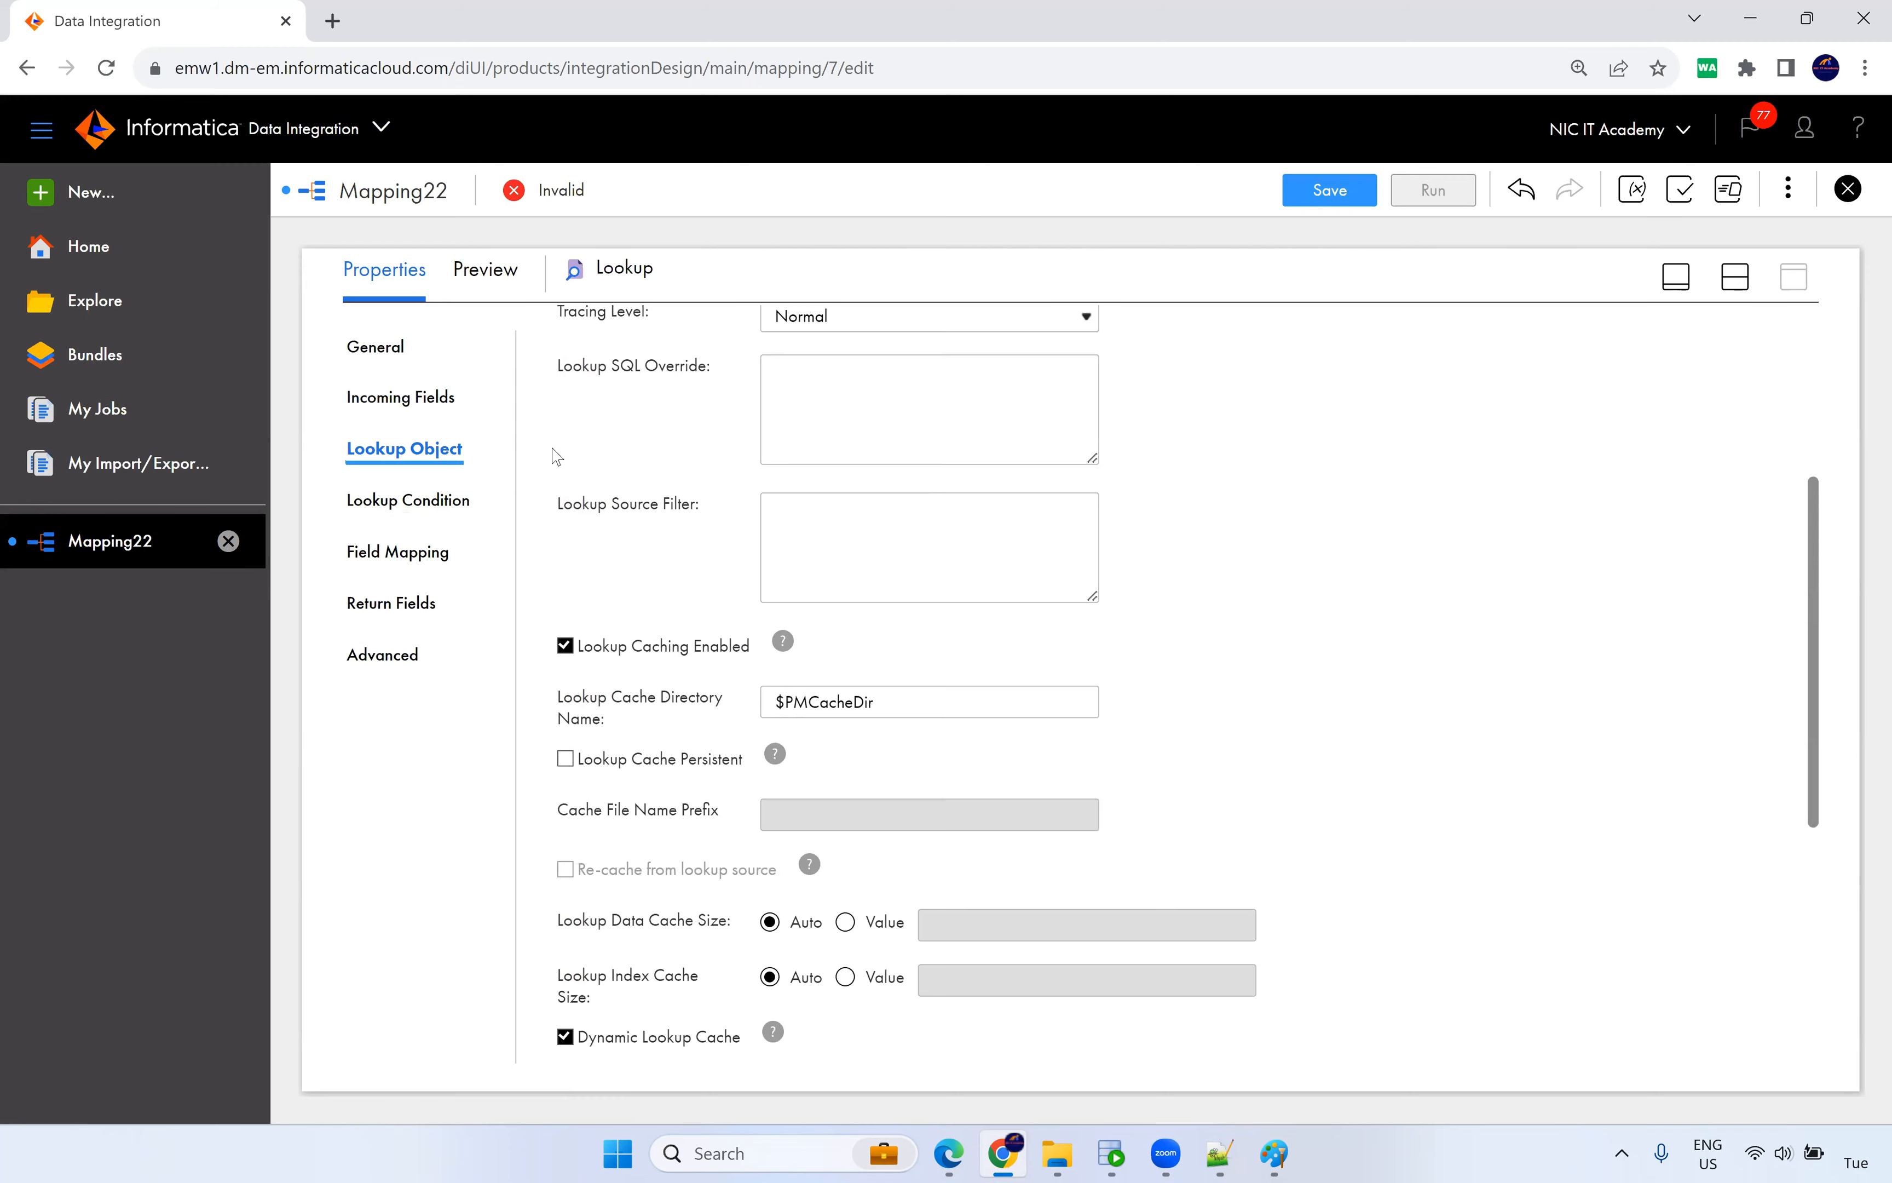
scroll(557, 456, "up", 5)
left_click(542, 618)
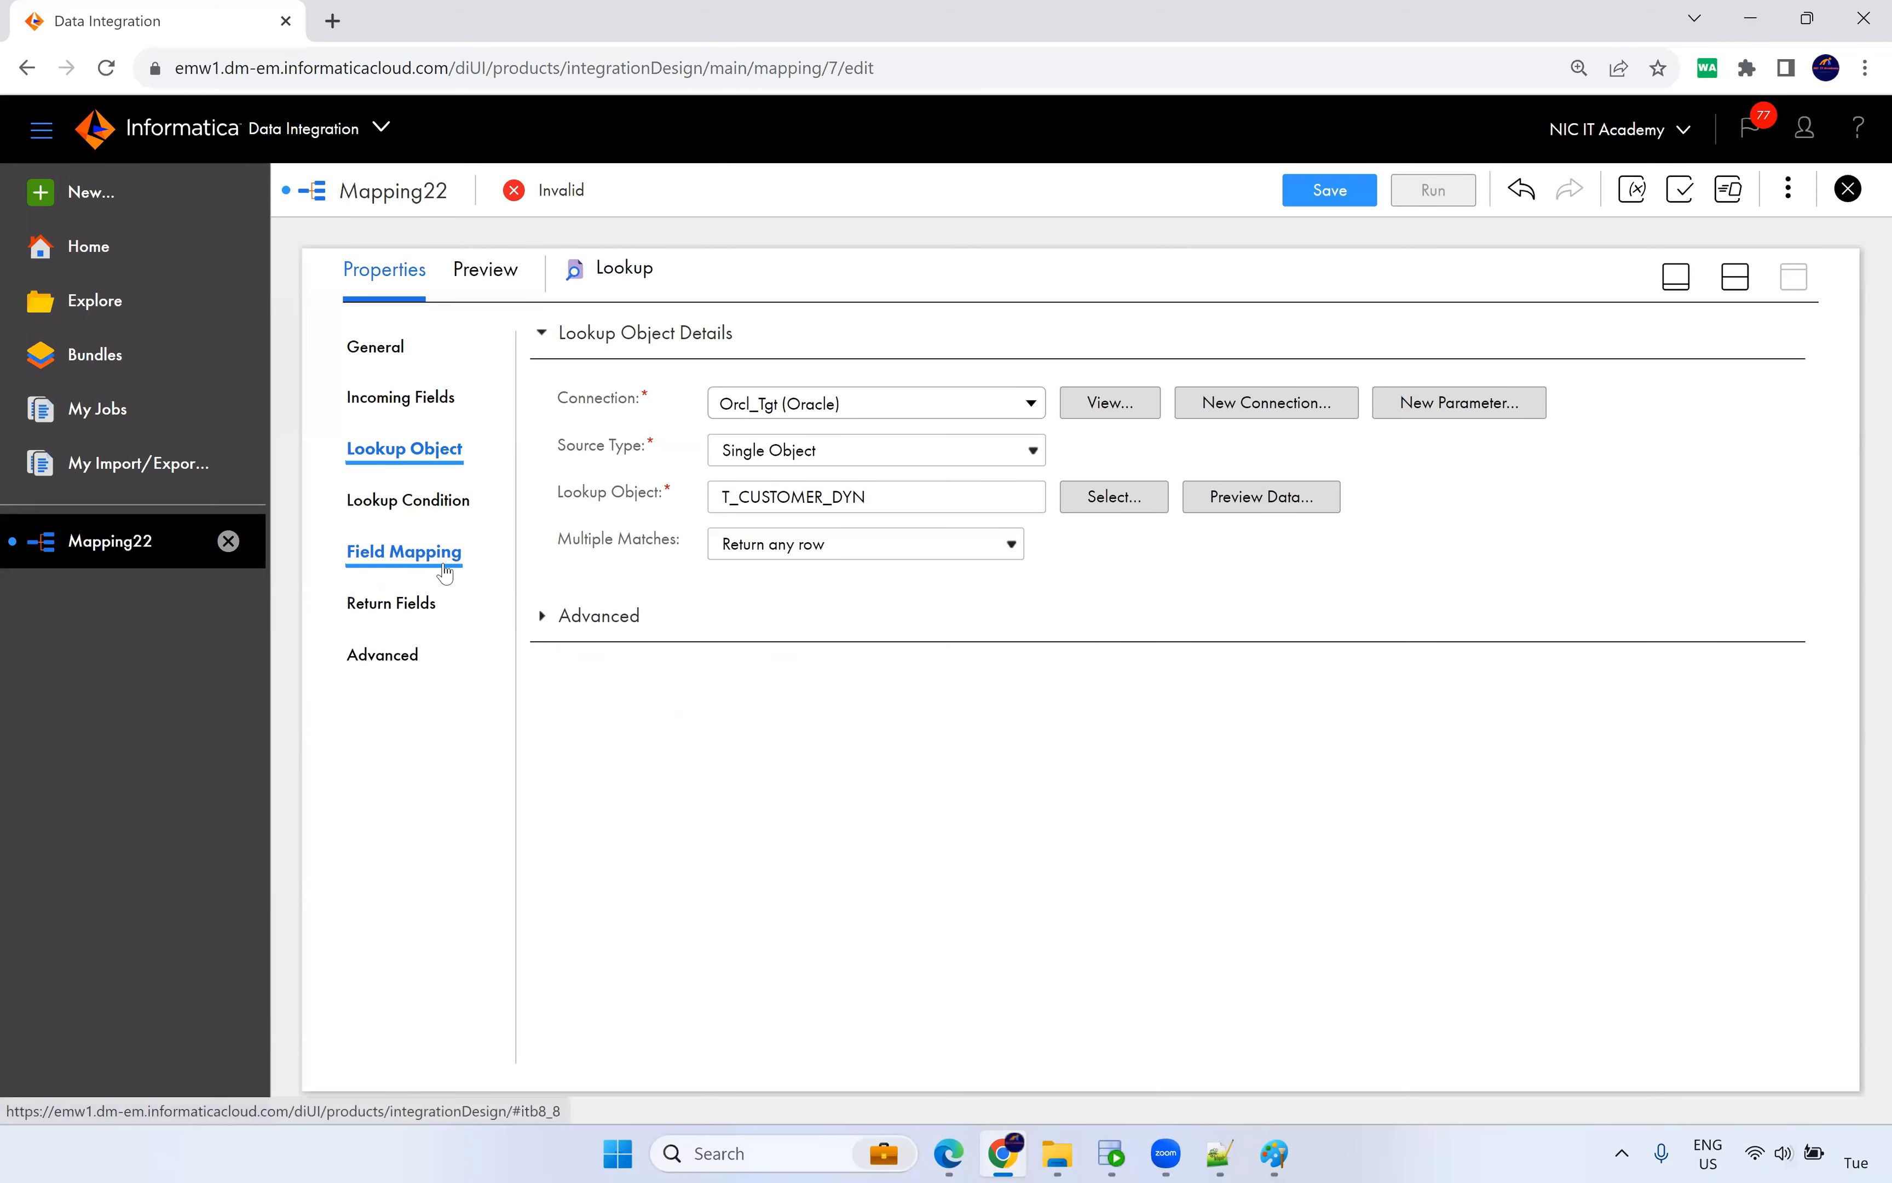
Review the Lookup's Advanced, Lookup Condition, Field Mapping and Return Fields tabs, ending on Advanced.
left_click(402, 657)
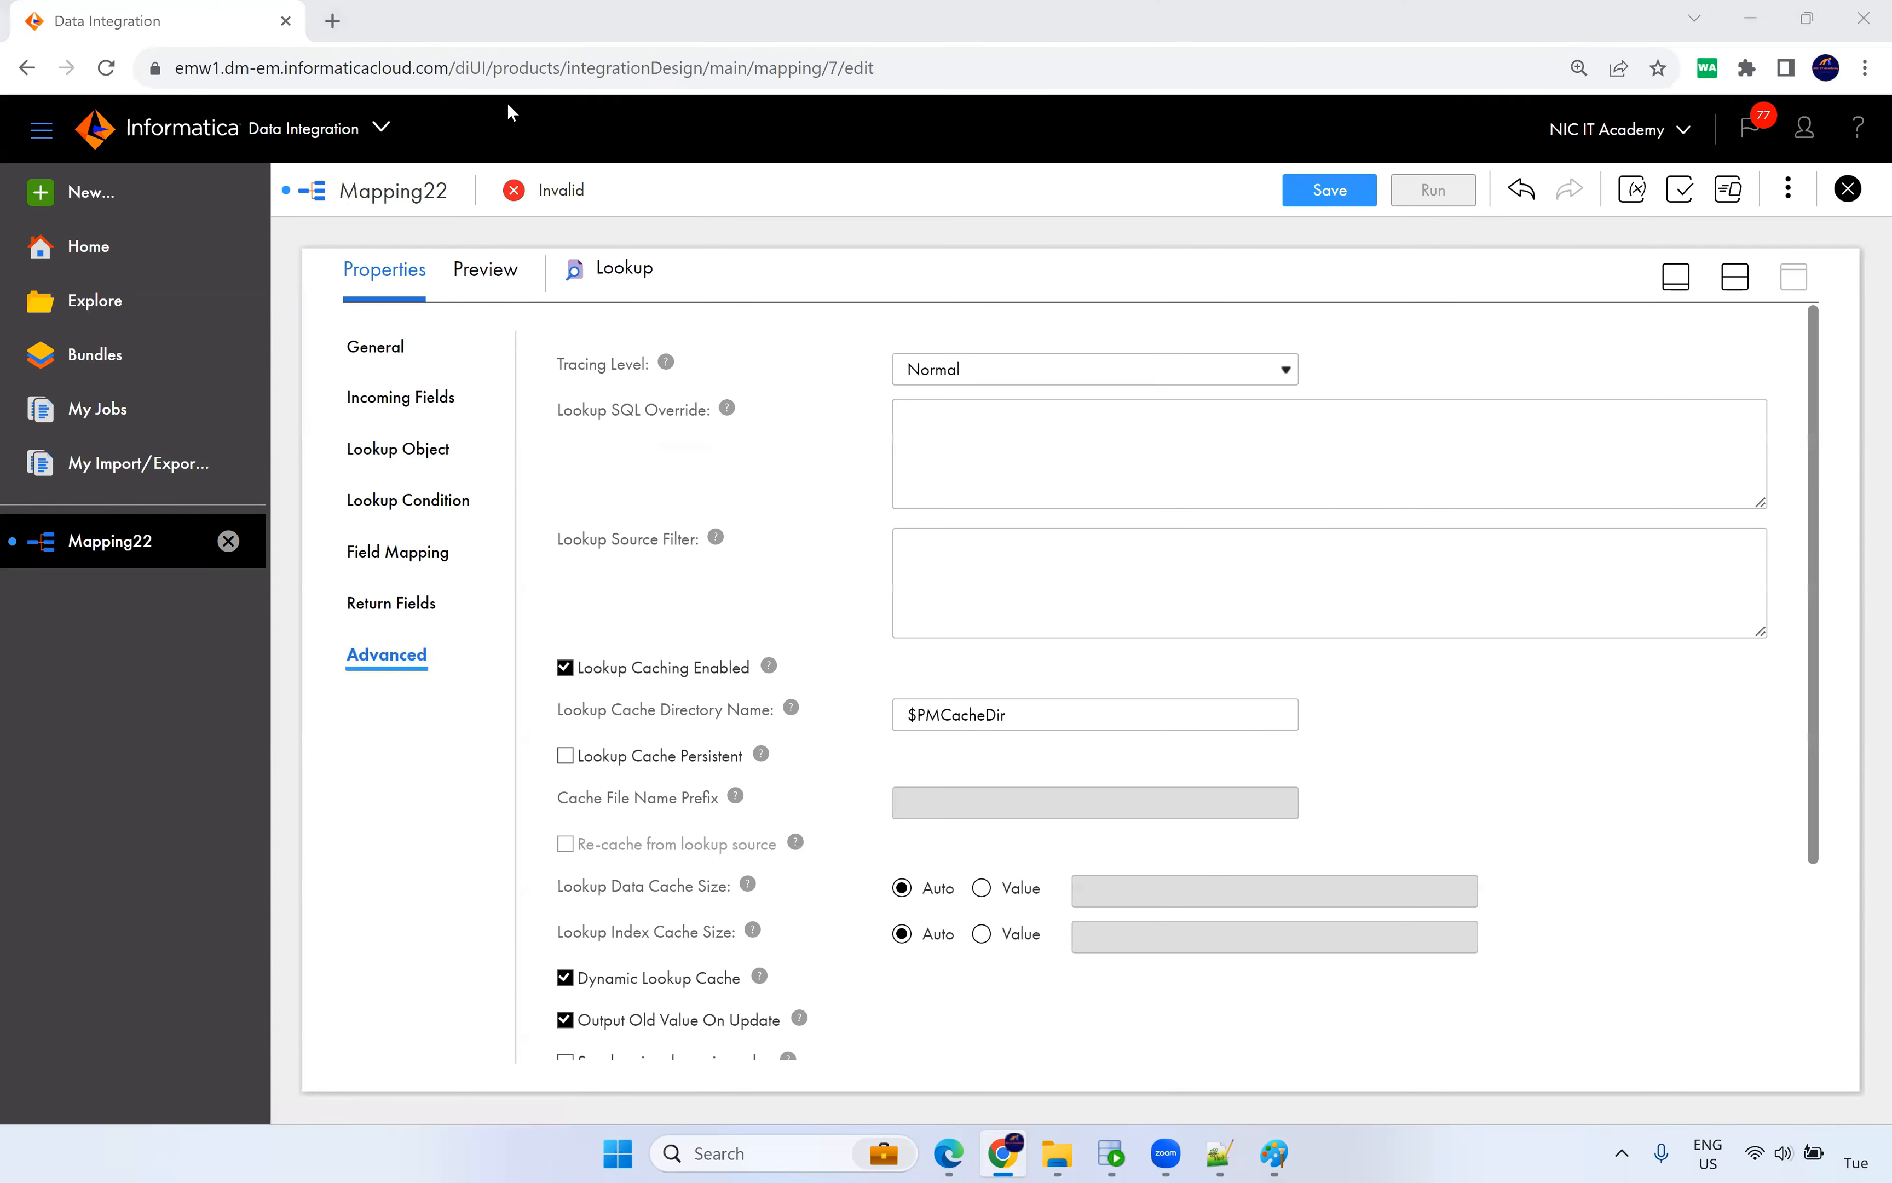
left_click(433, 504)
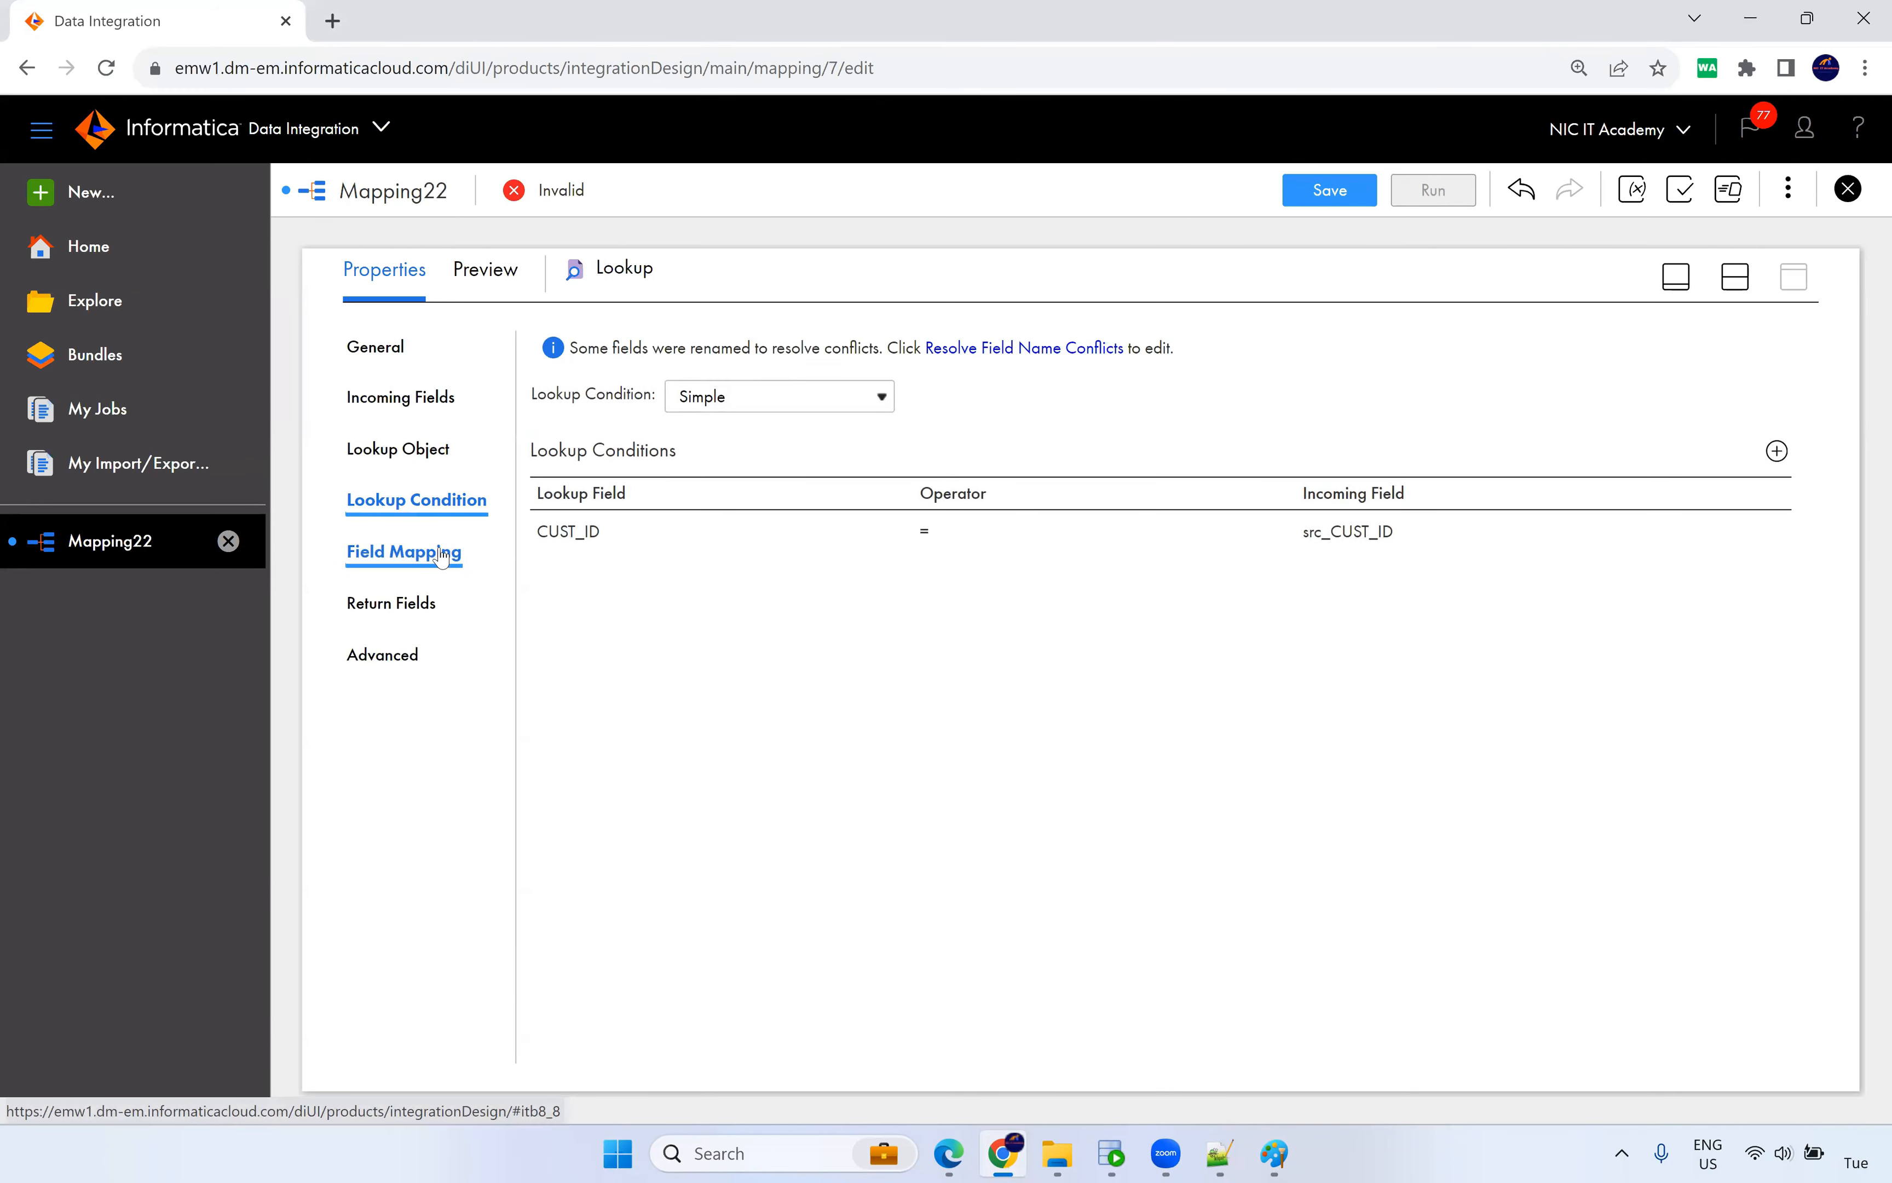
left_click(442, 556)
left_click(428, 606)
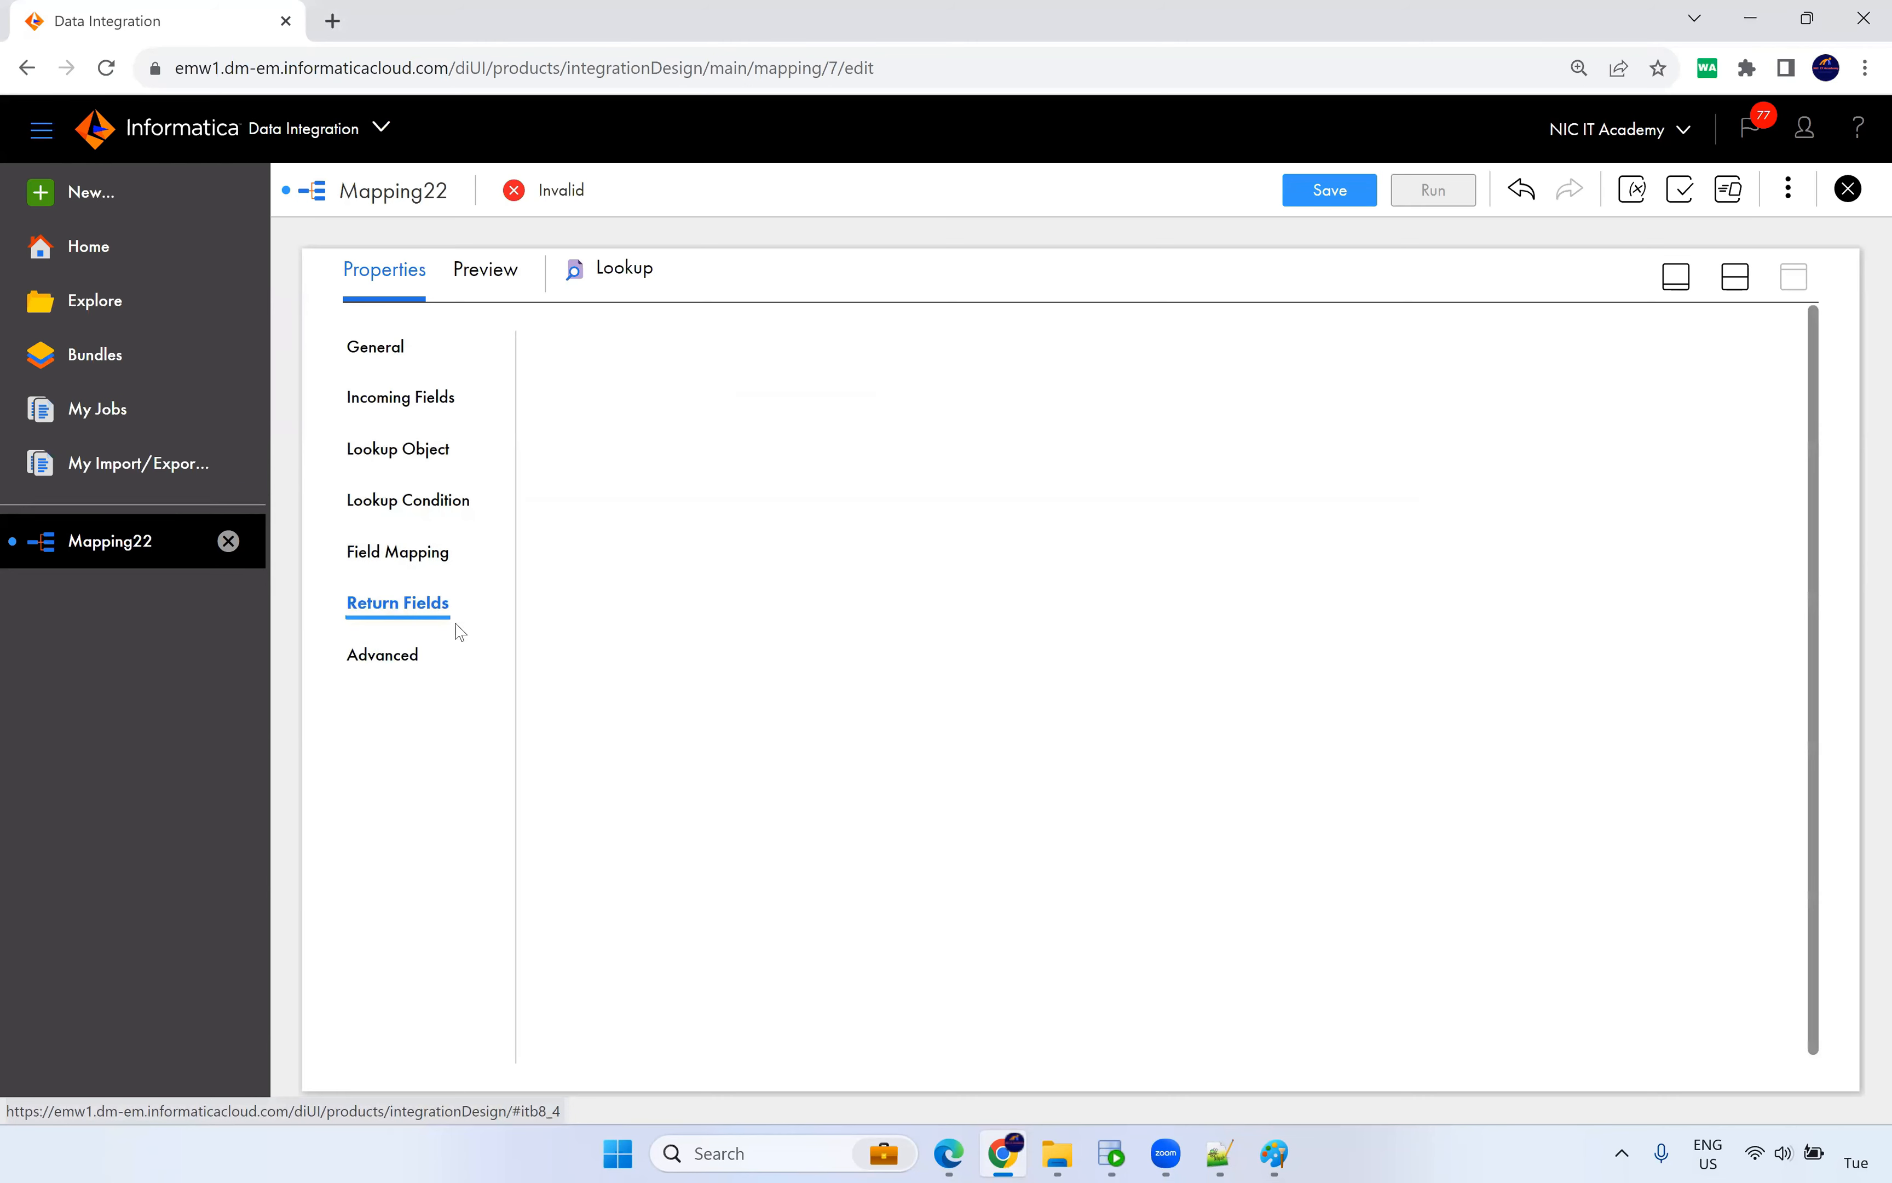
left_click(423, 660)
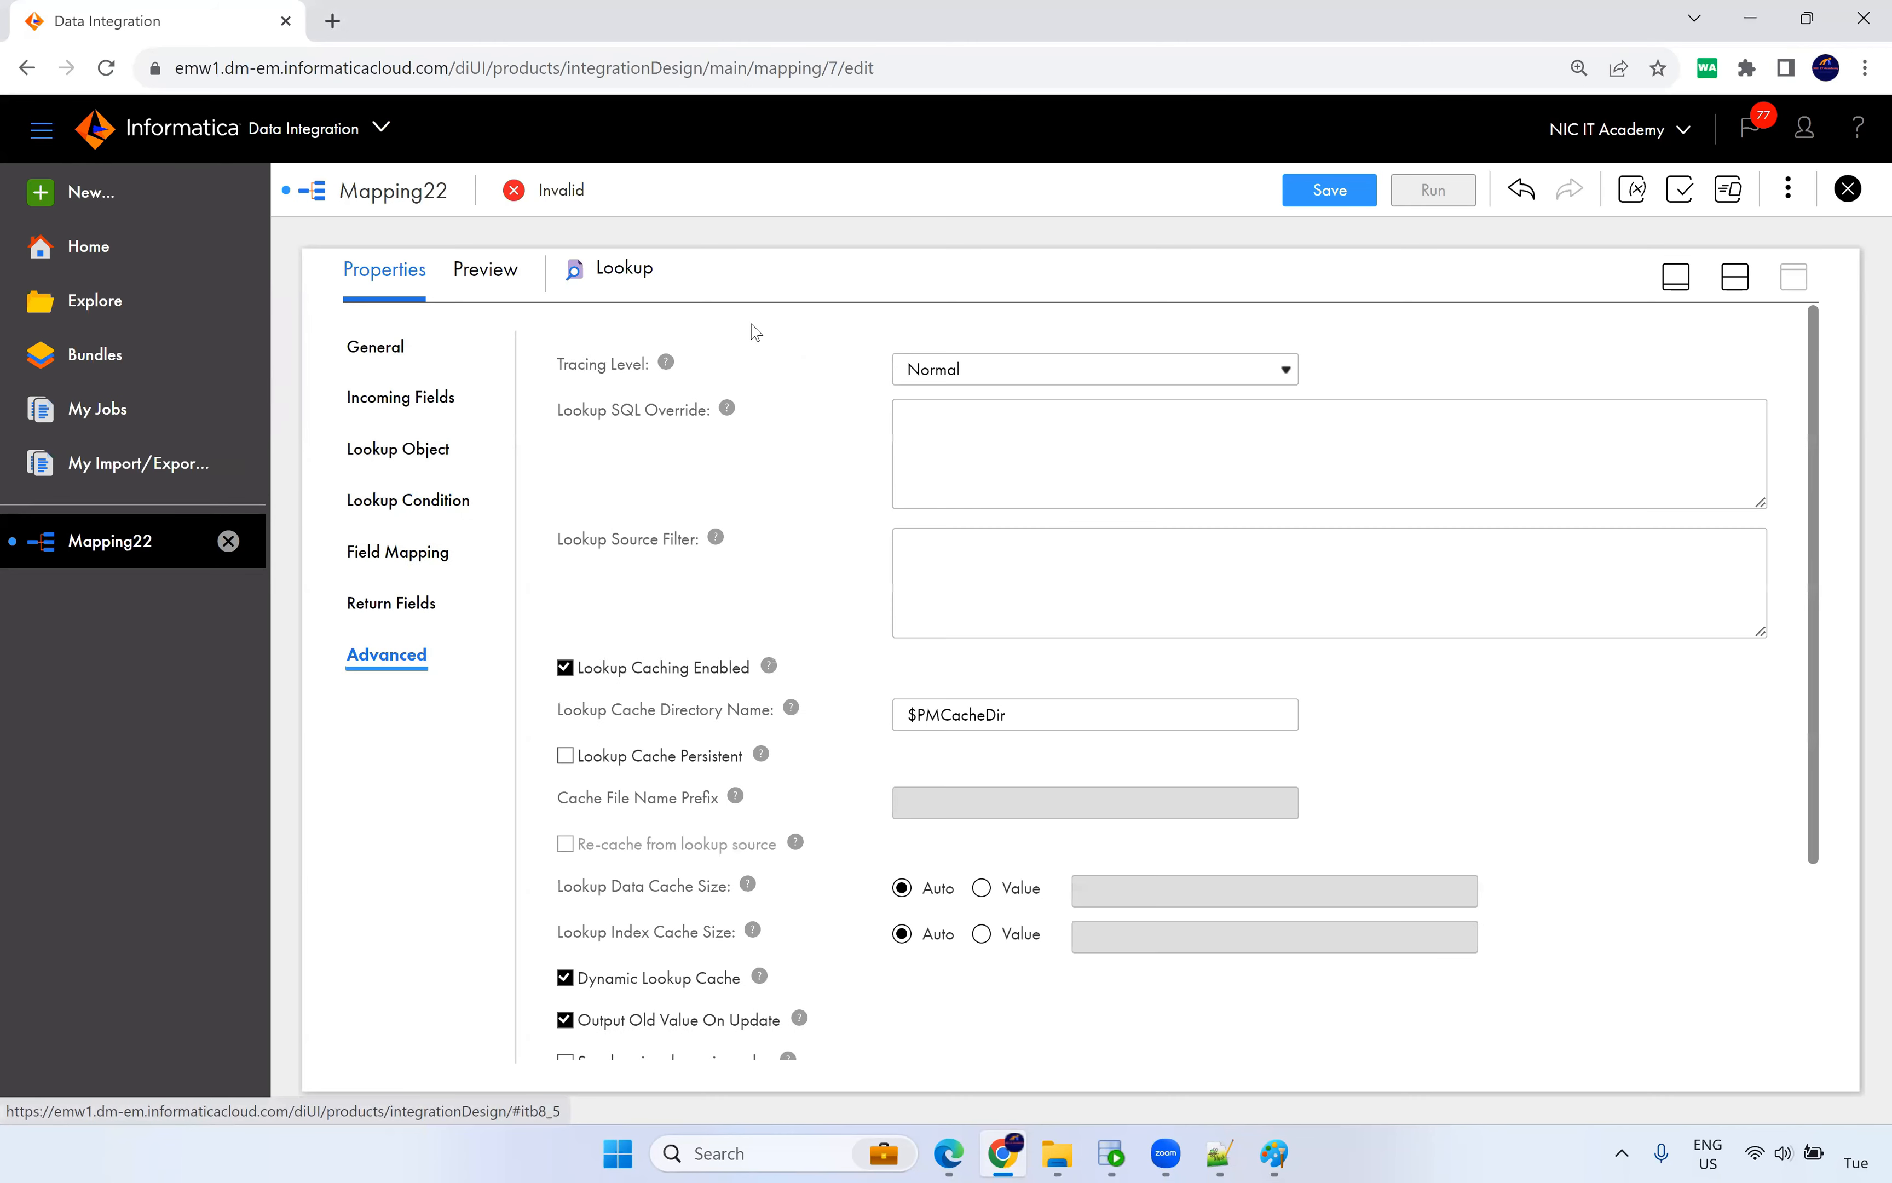
Insert a Router between the Lookup and the Target and view its output groups.
left_click(1735, 278)
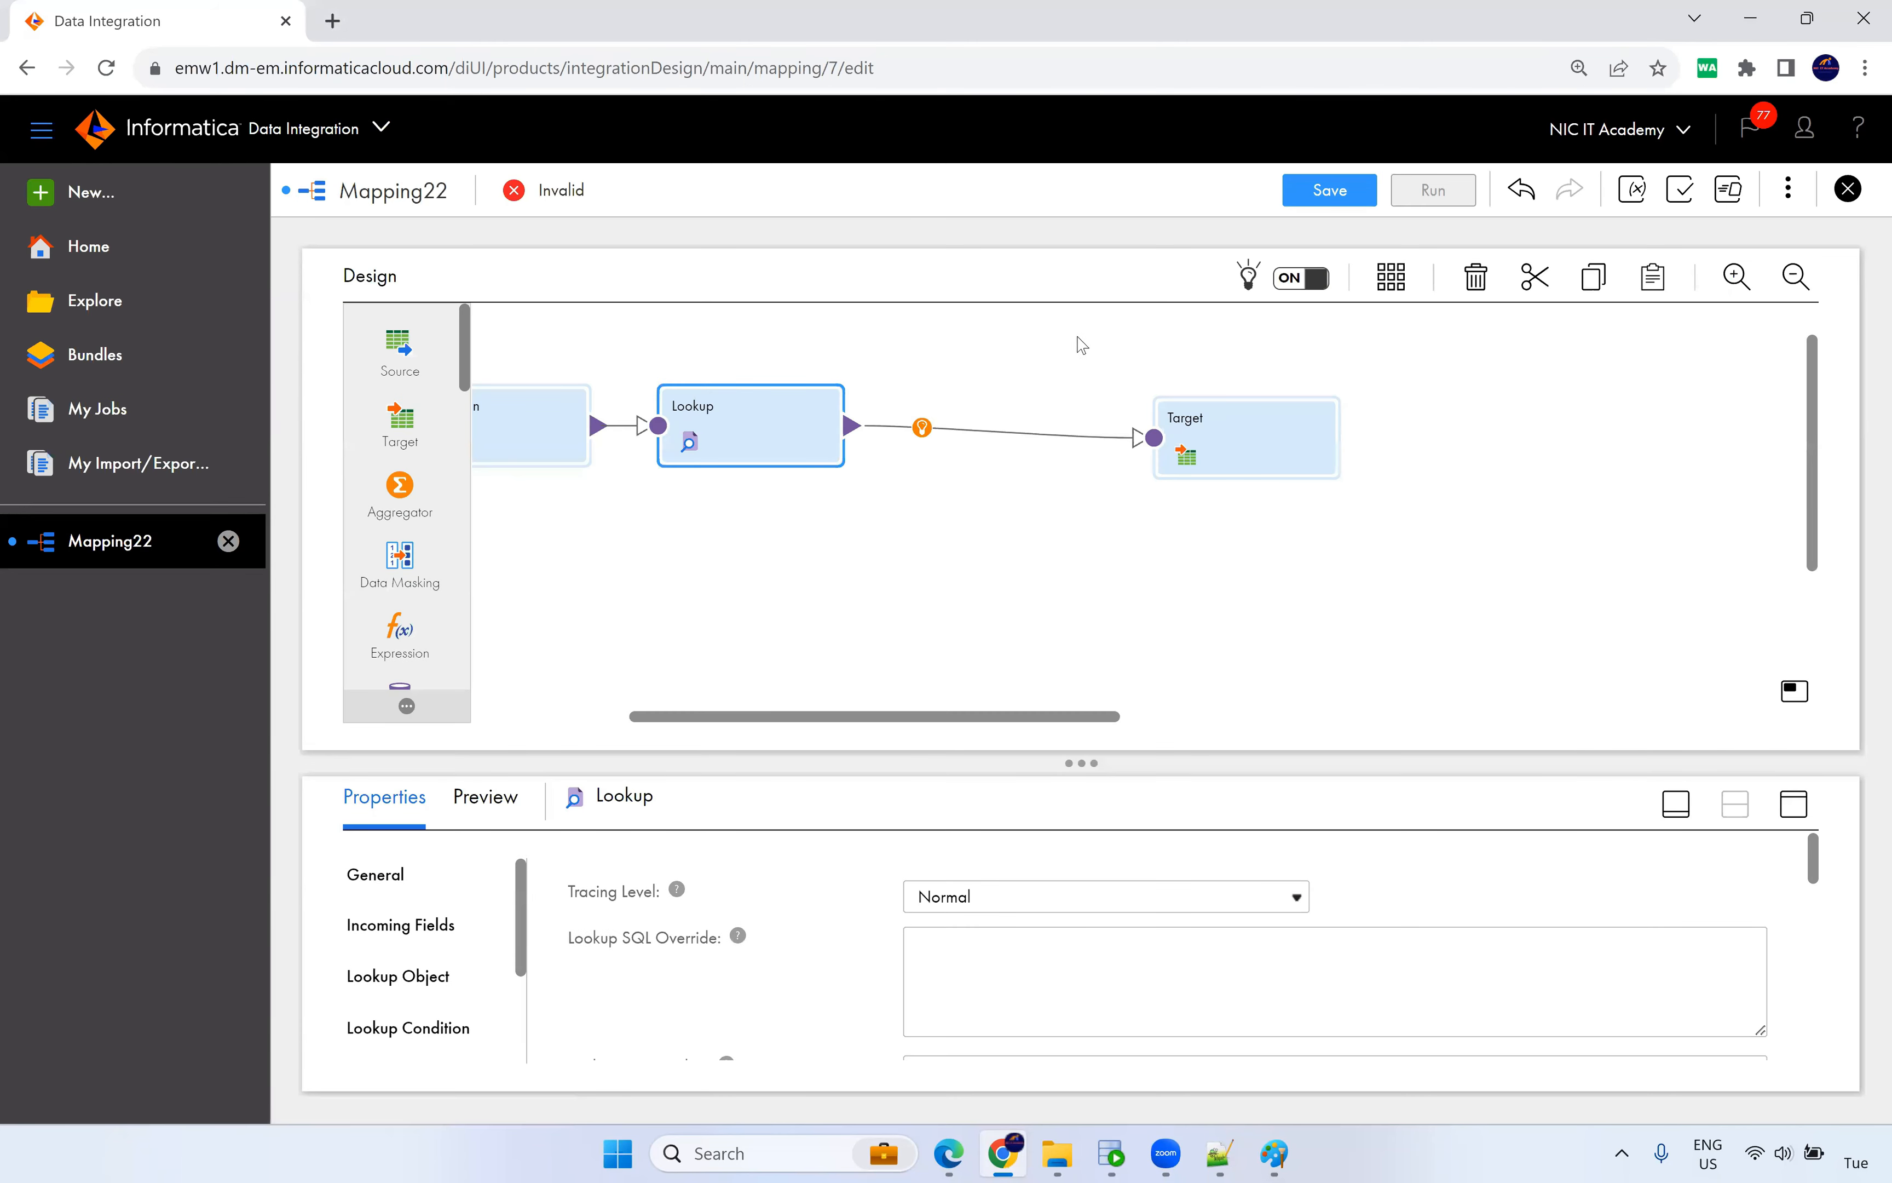
left_click(923, 427)
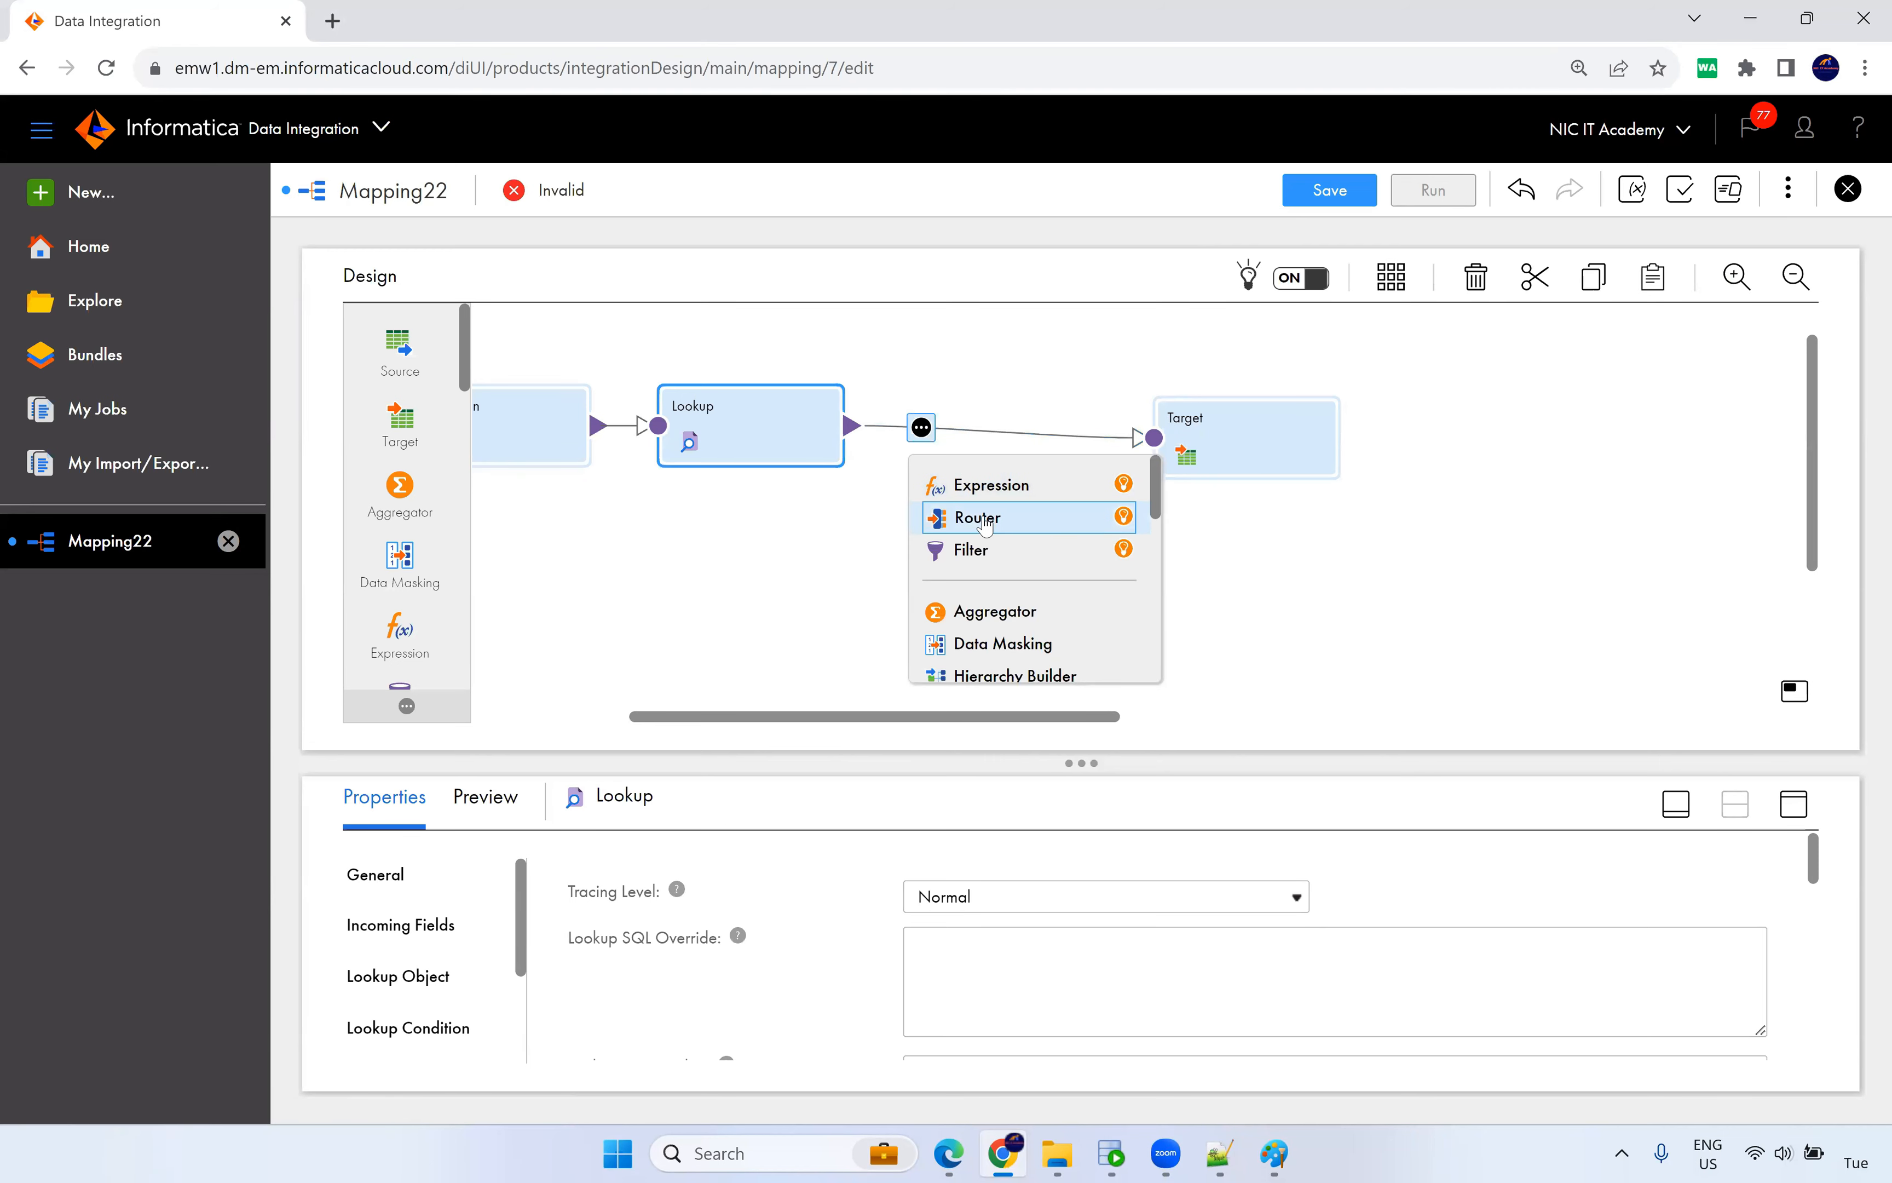
left_click(1062, 509)
left_click_drag(962, 418, 1140, 387)
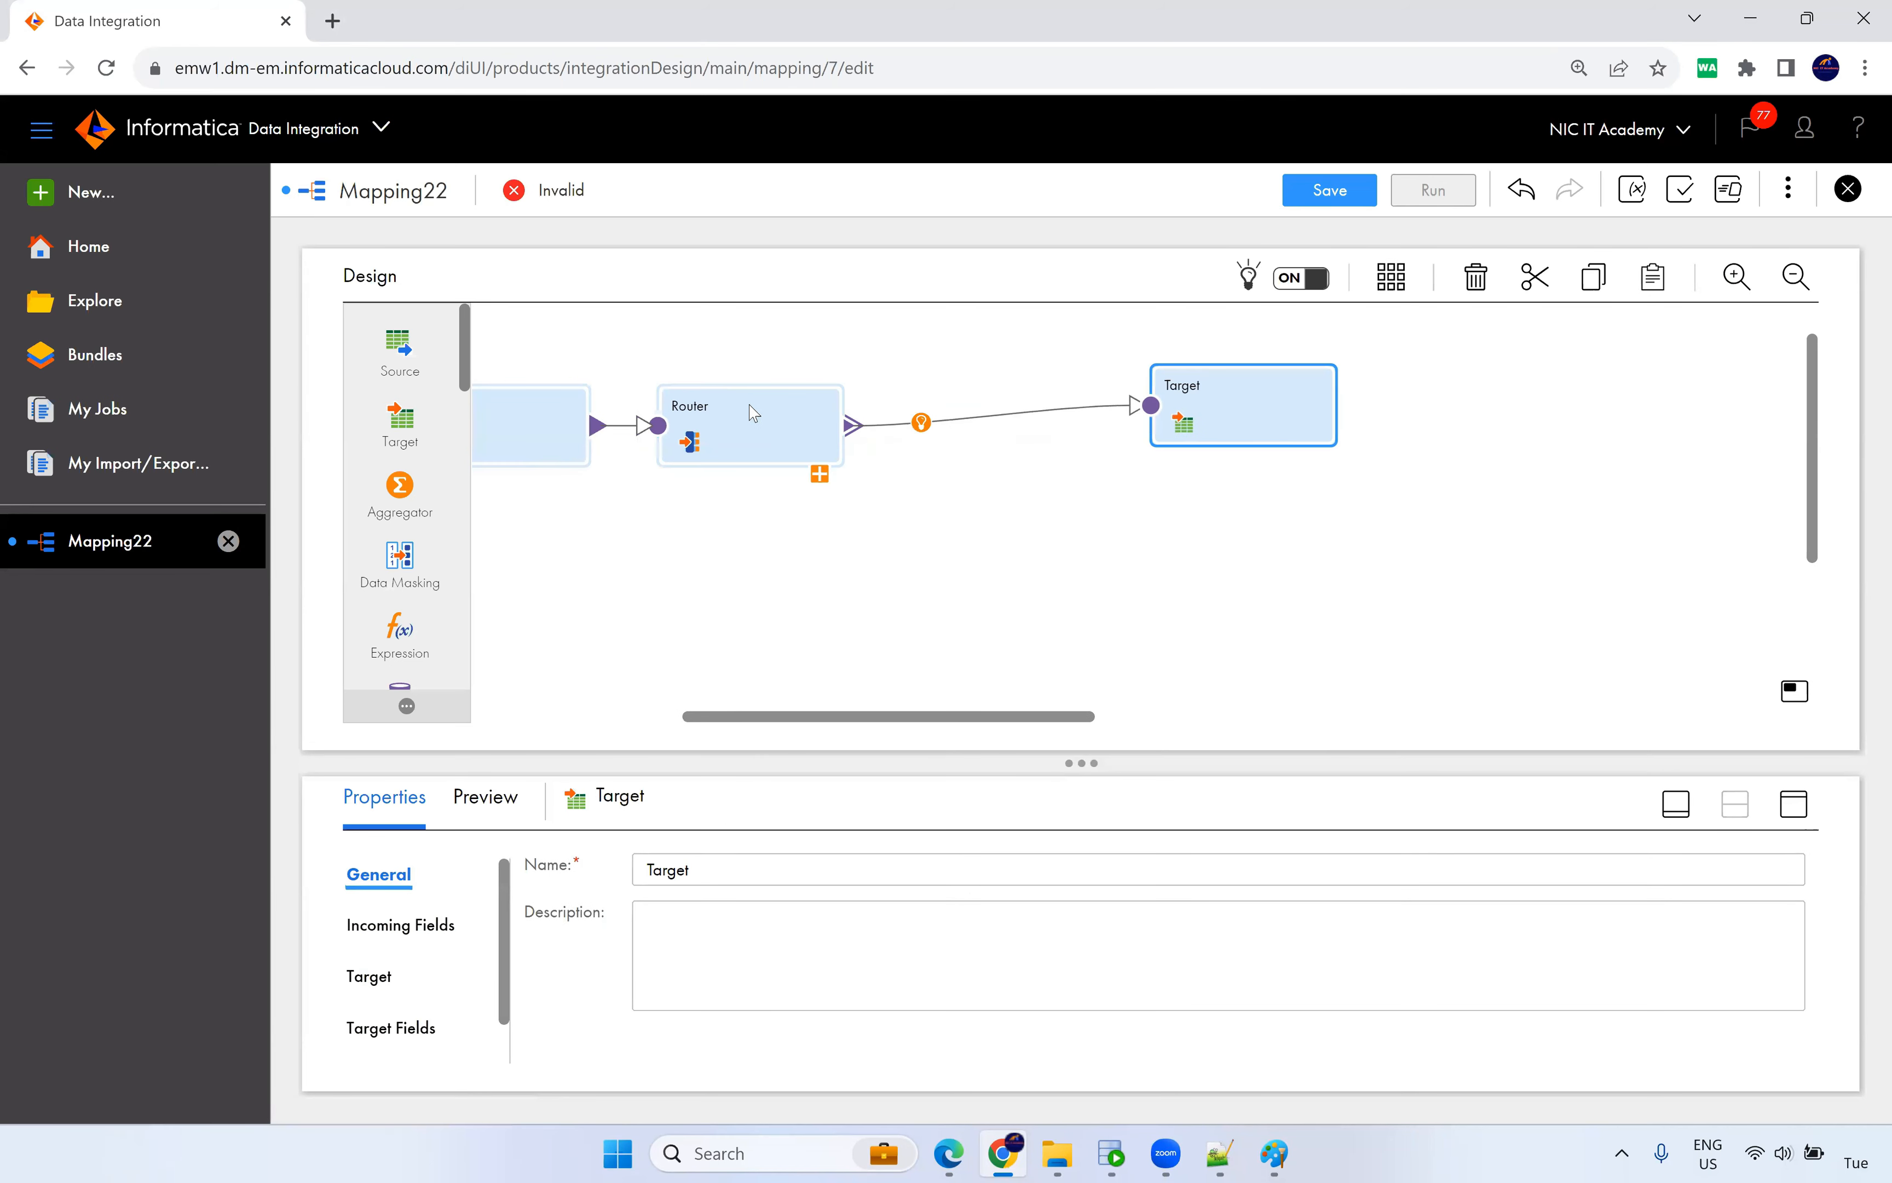
left_click(761, 413)
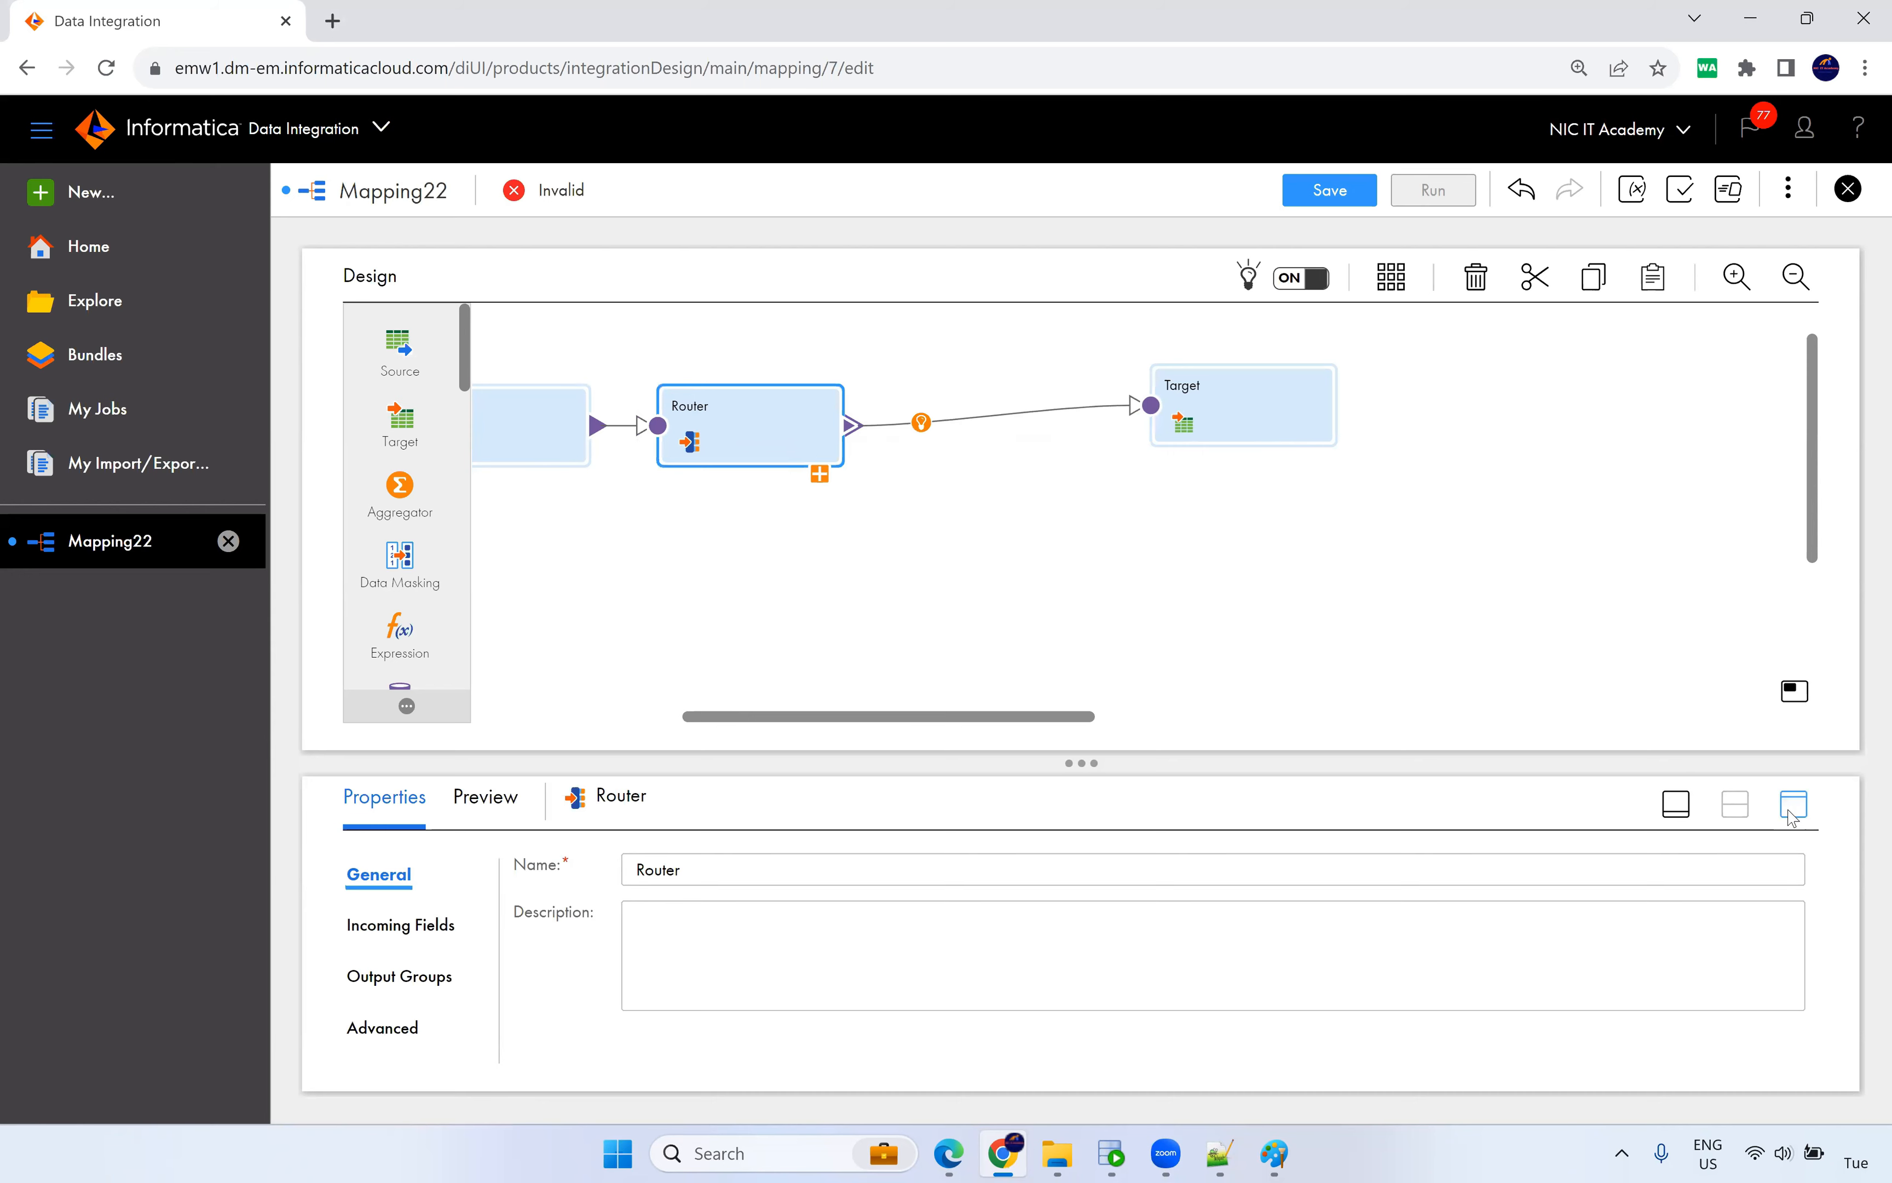
left_click(1793, 803)
left_click(381, 445)
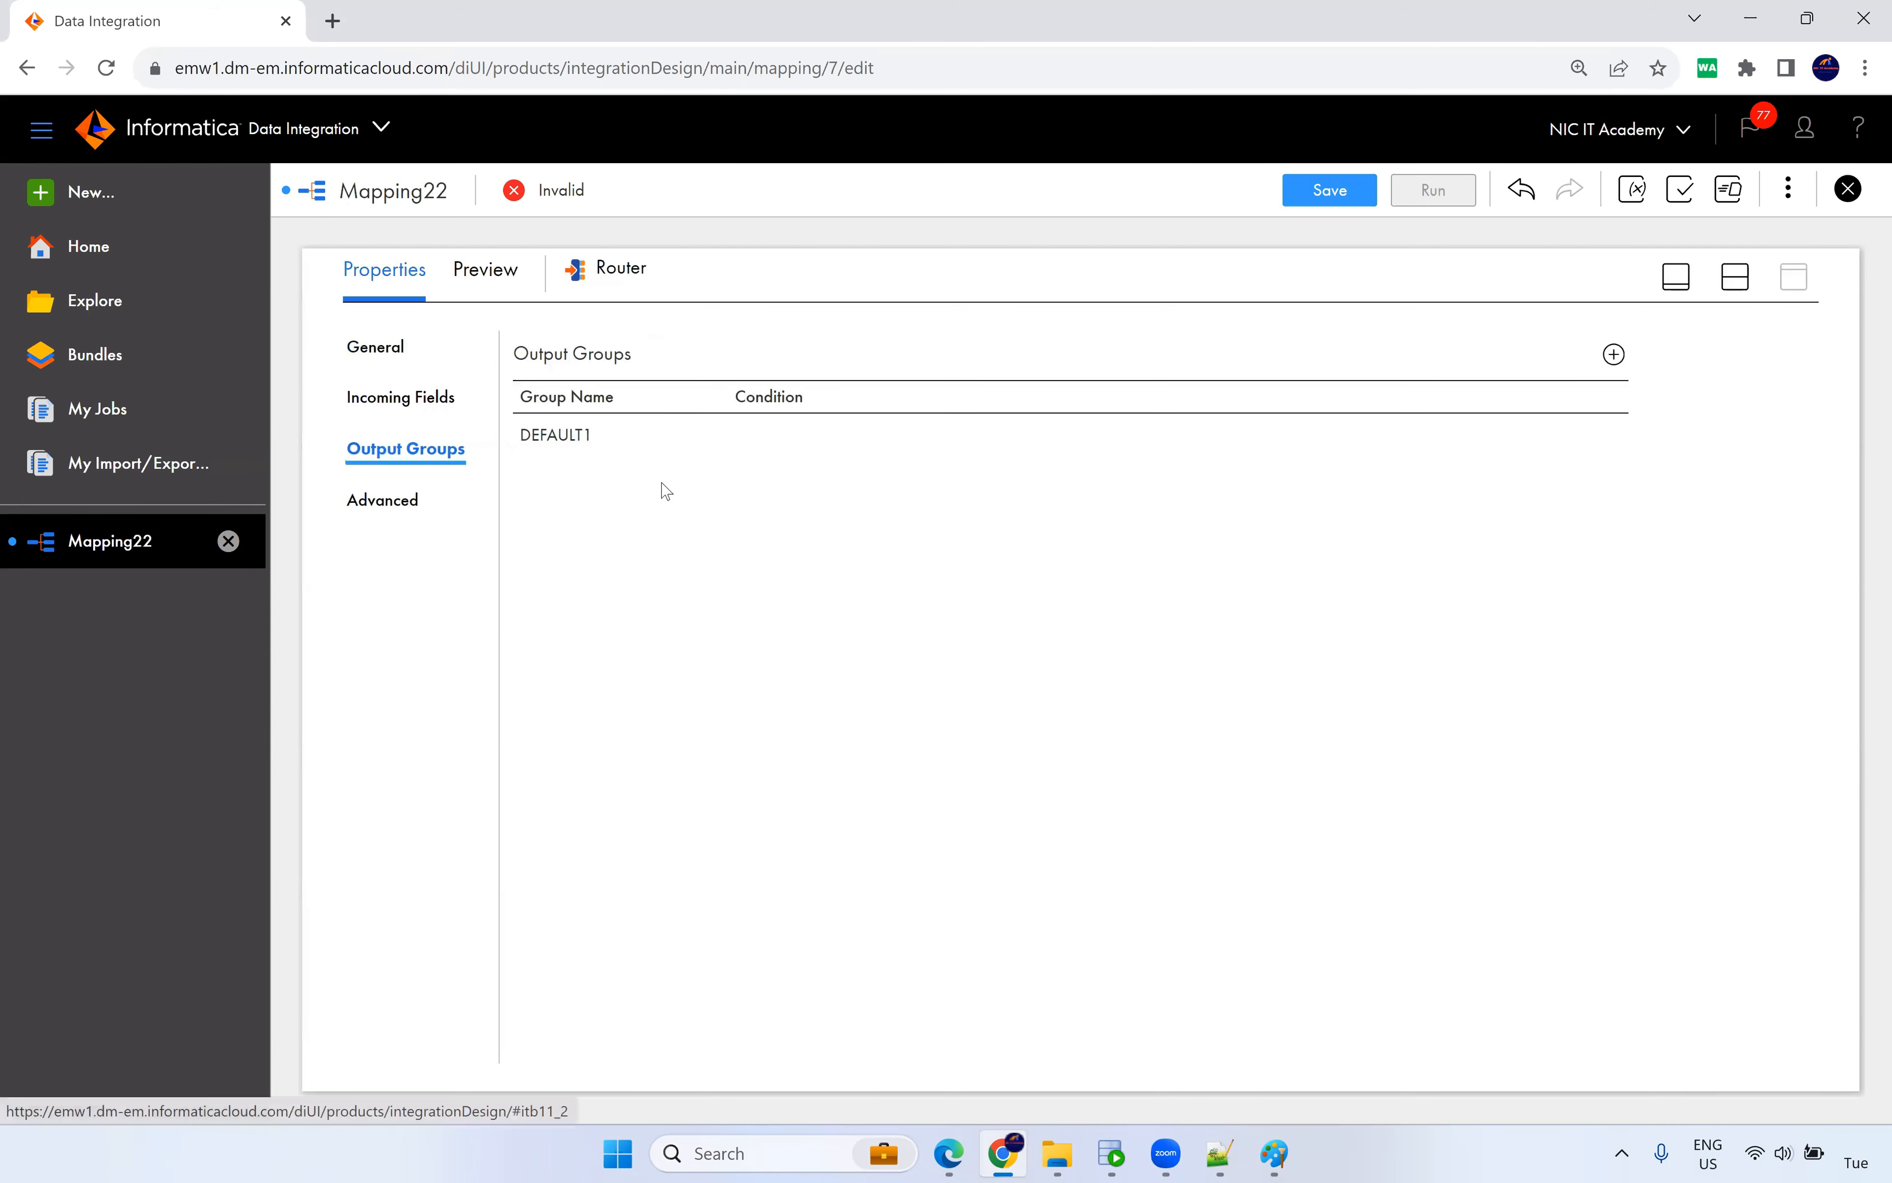
Add two Router output groups named INSERT and UPDATE.
left_click(1613, 354)
left_click(1613, 354)
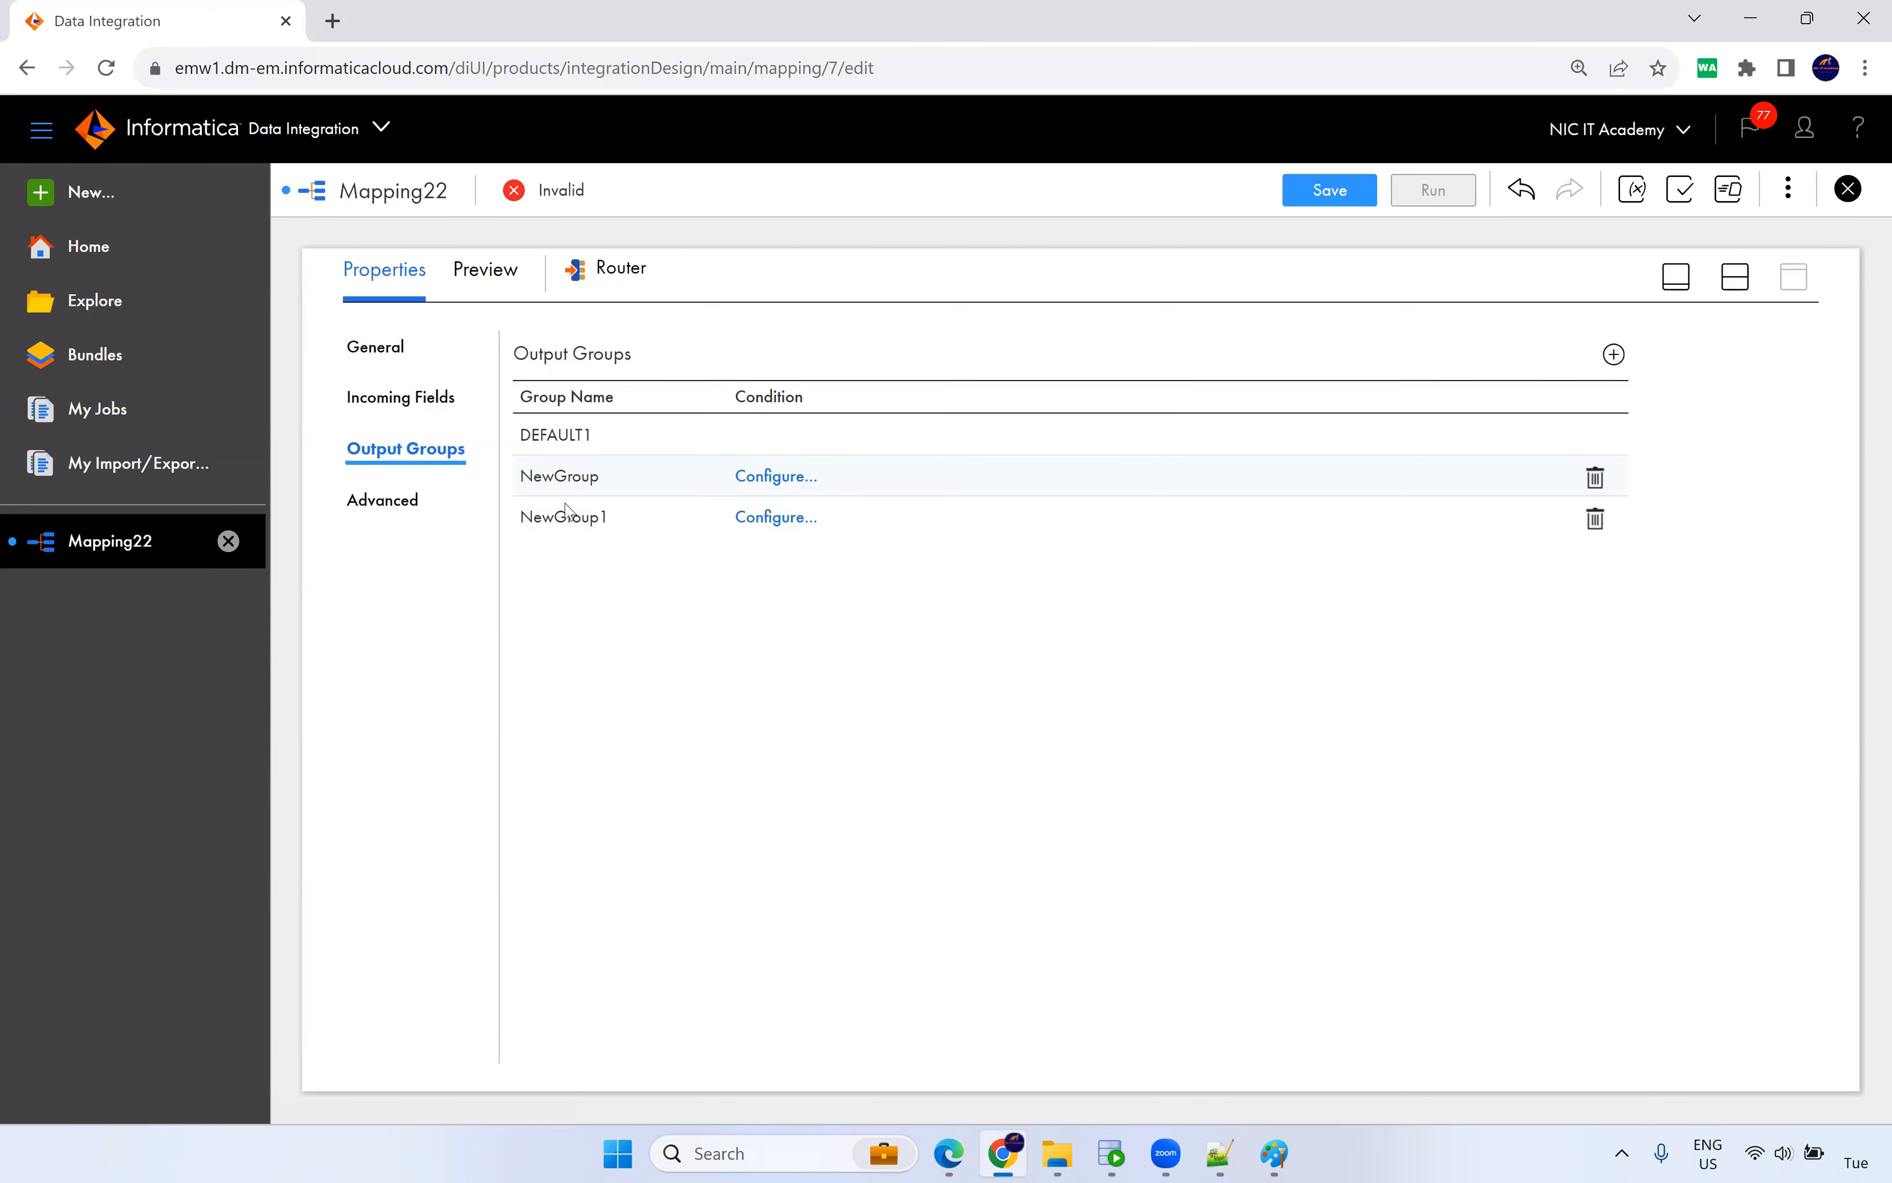
left_click(577, 484)
left_click_drag(617, 480, 508, 489)
type("I")
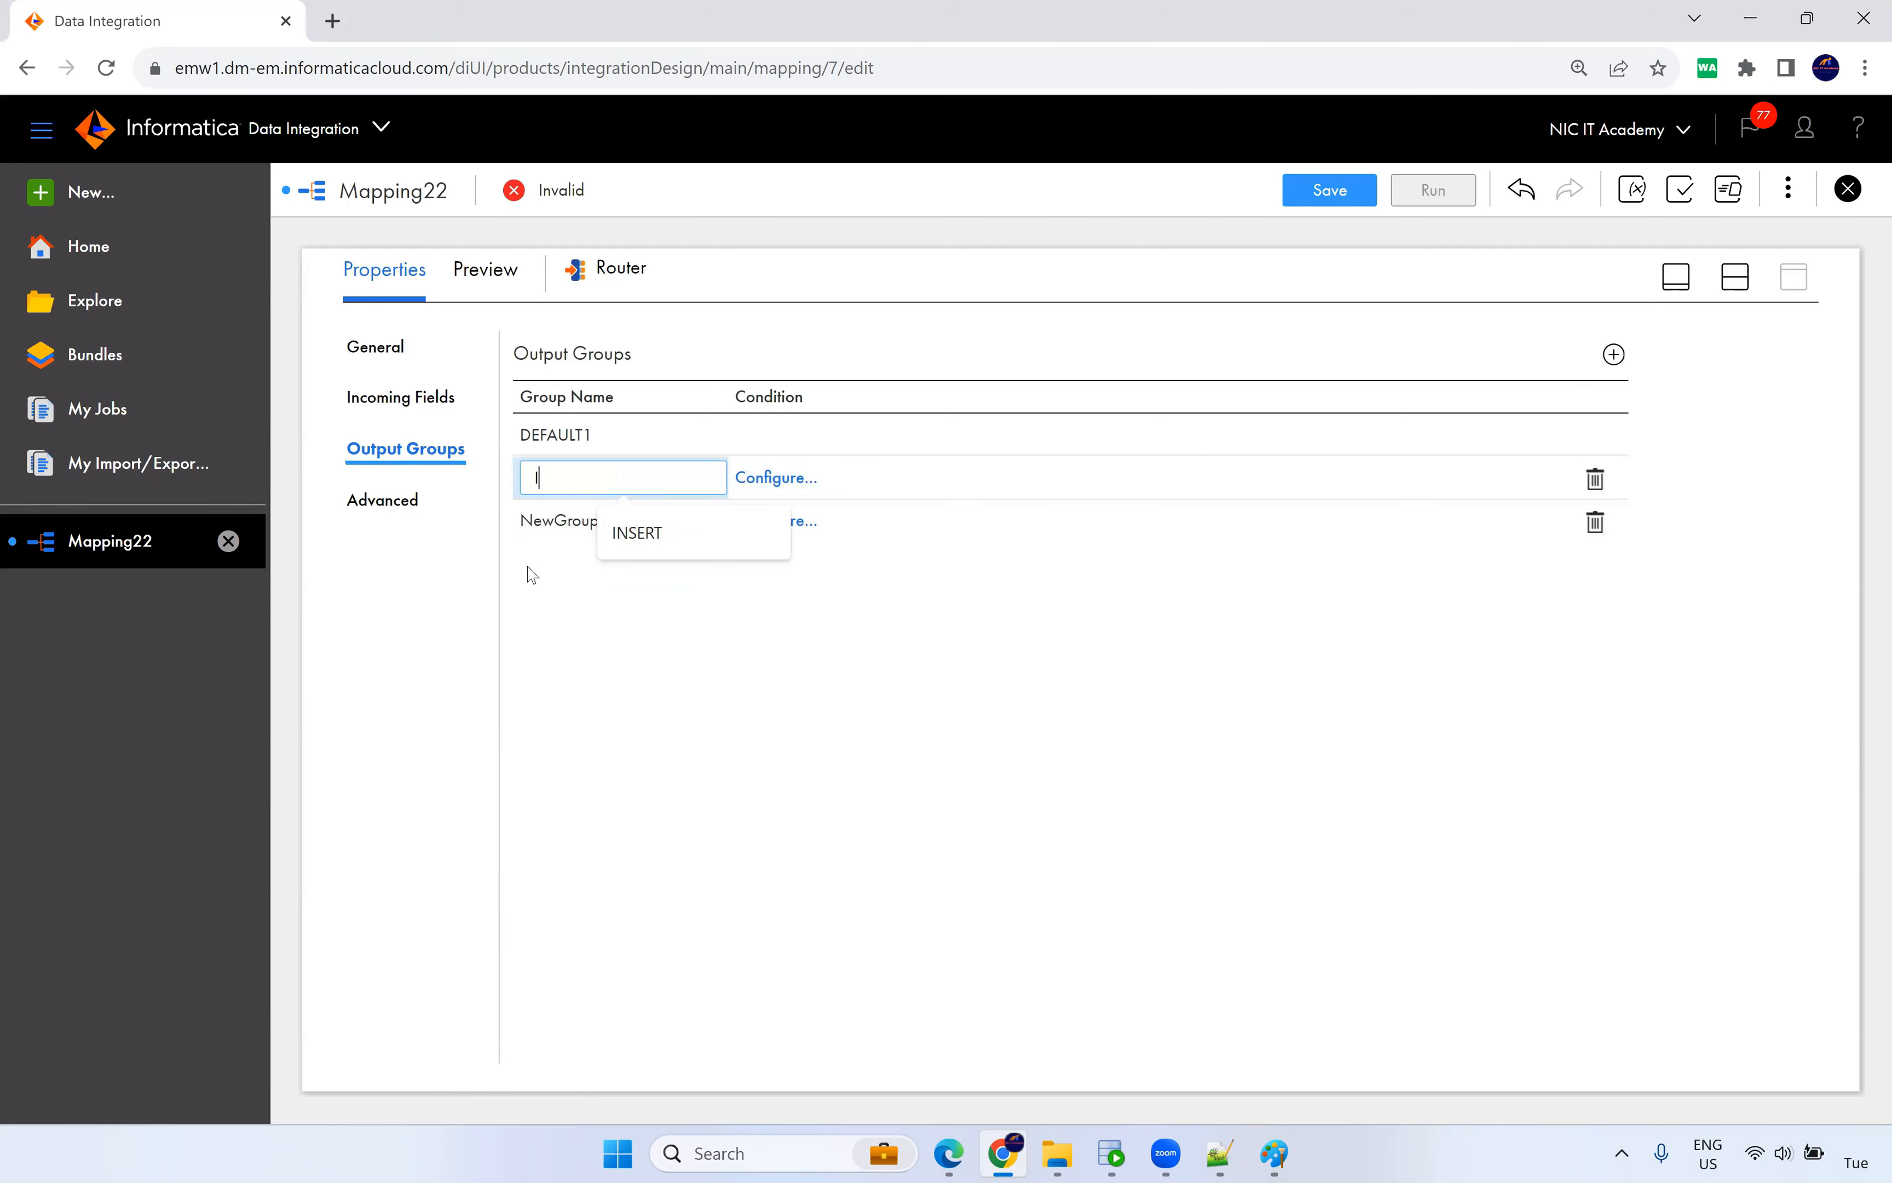
type("NSERT")
key("Return")
left_click(606, 525)
left_click_drag(625, 517, 464, 549)
type("UPDAT")
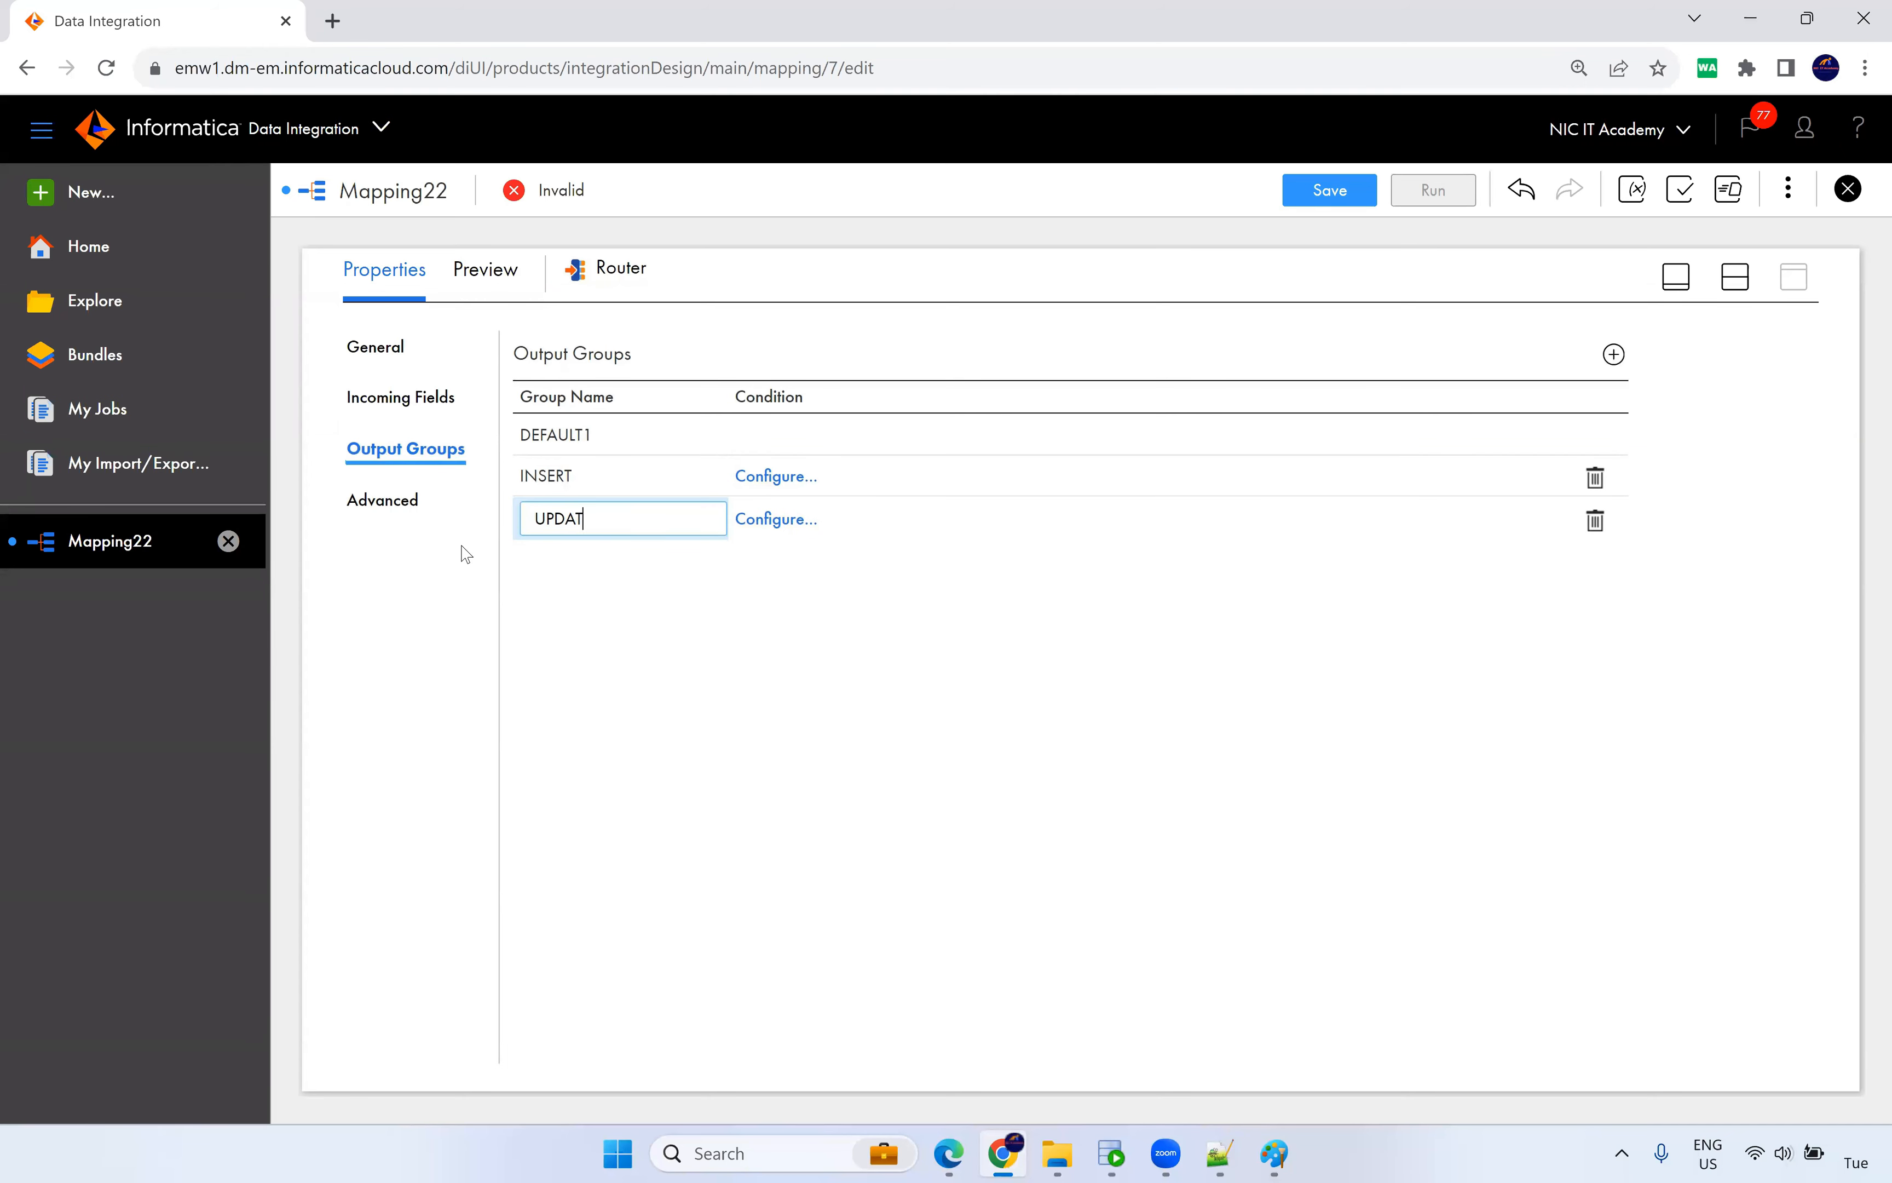
type("E")
key("Return")
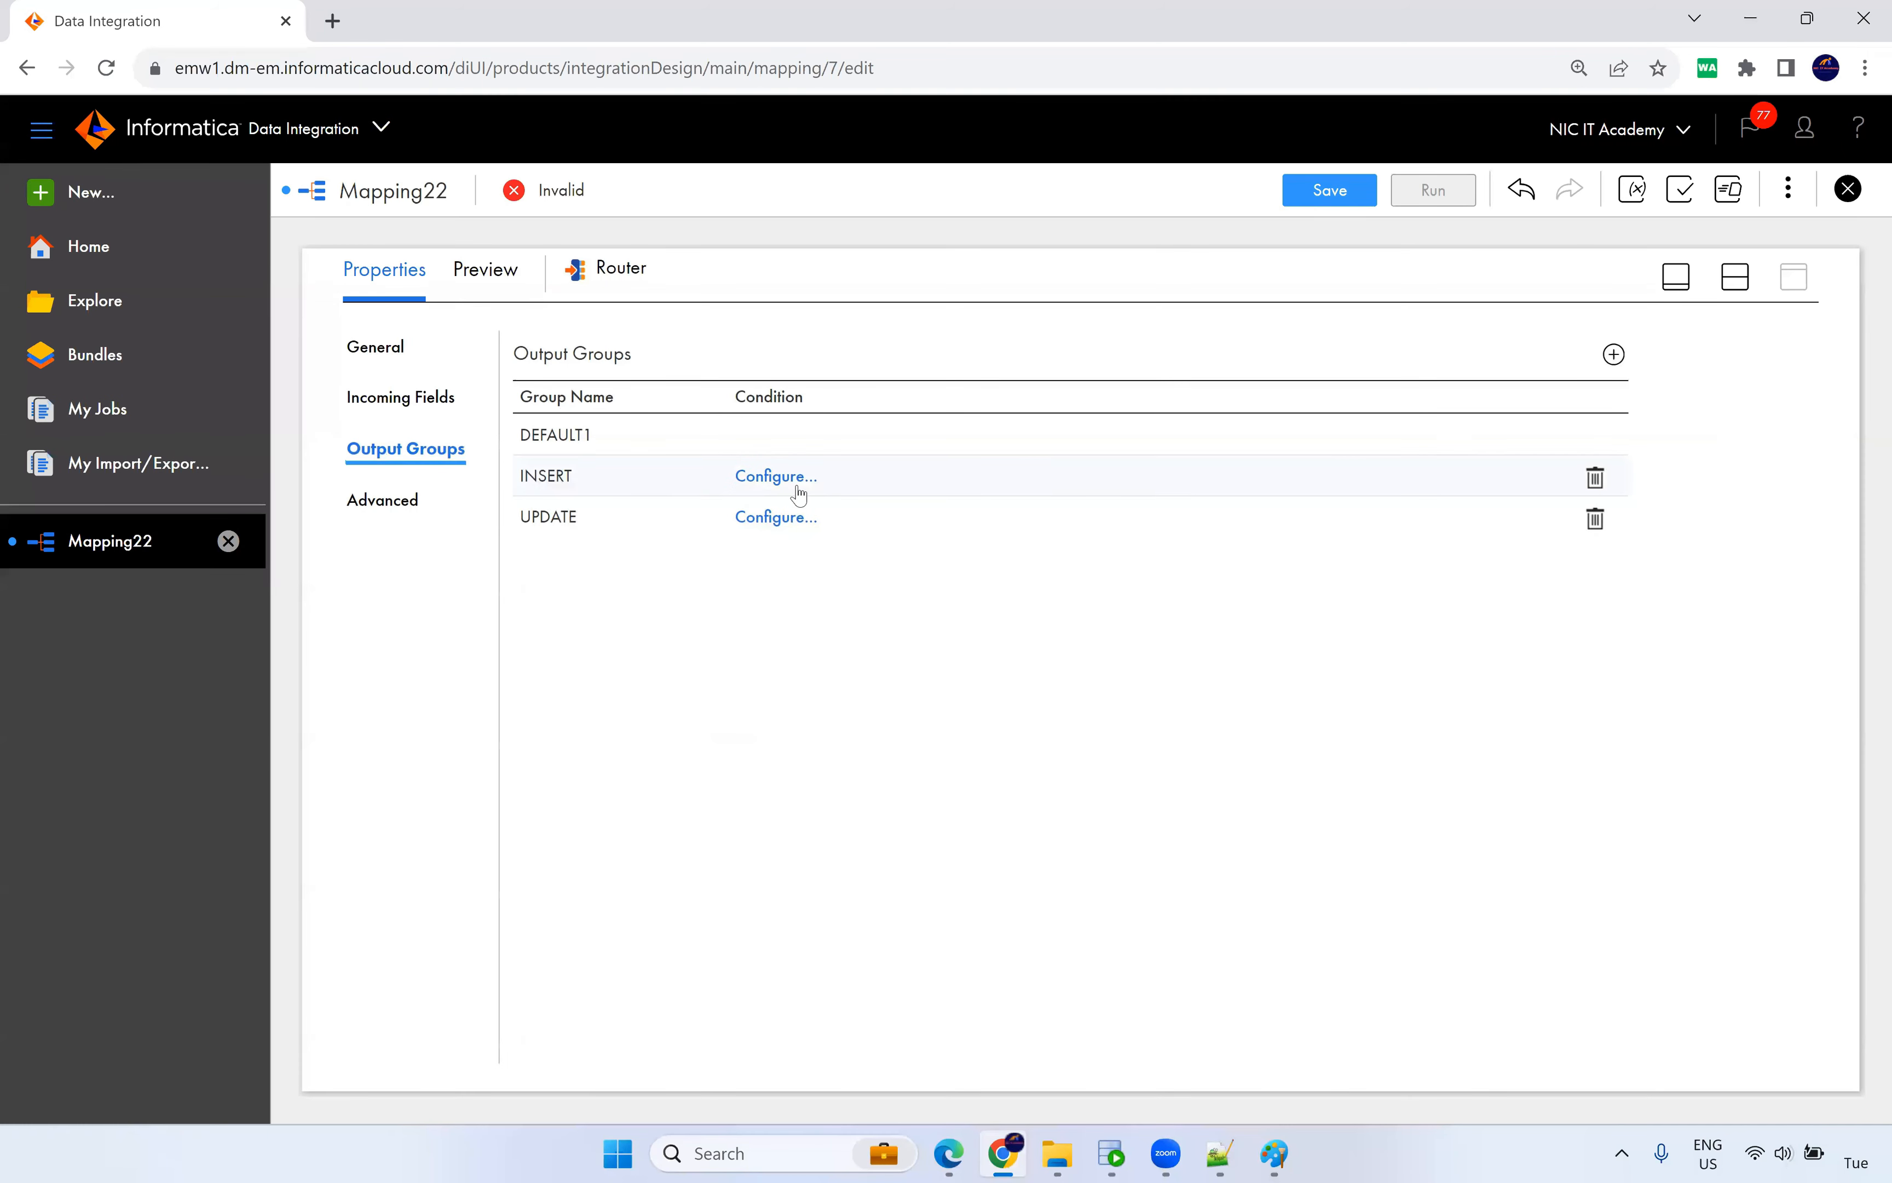
Give the INSERT group the advanced filter condition NewLookupRow=1.
left_click(782, 477)
left_click(803, 608)
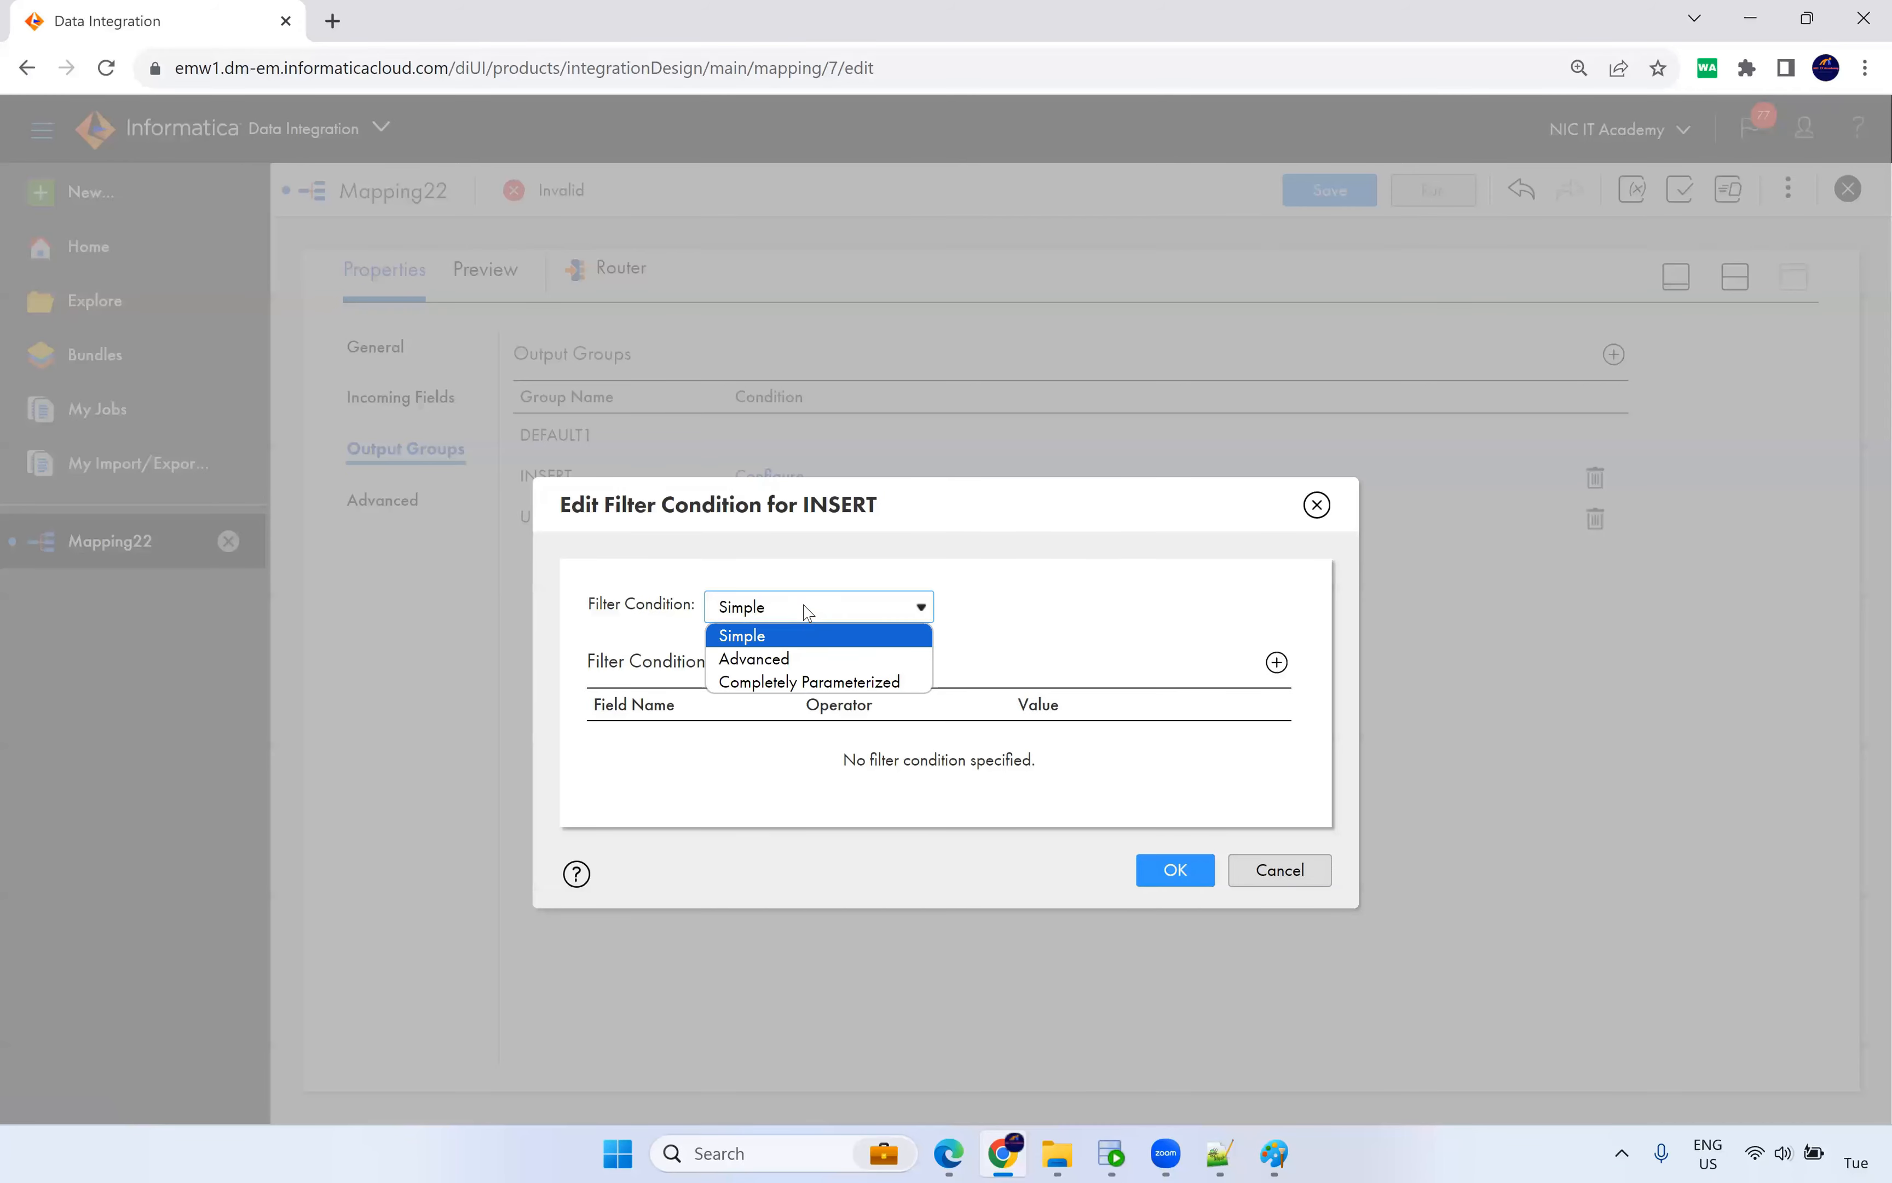
left_click(802, 659)
left_click(1147, 614)
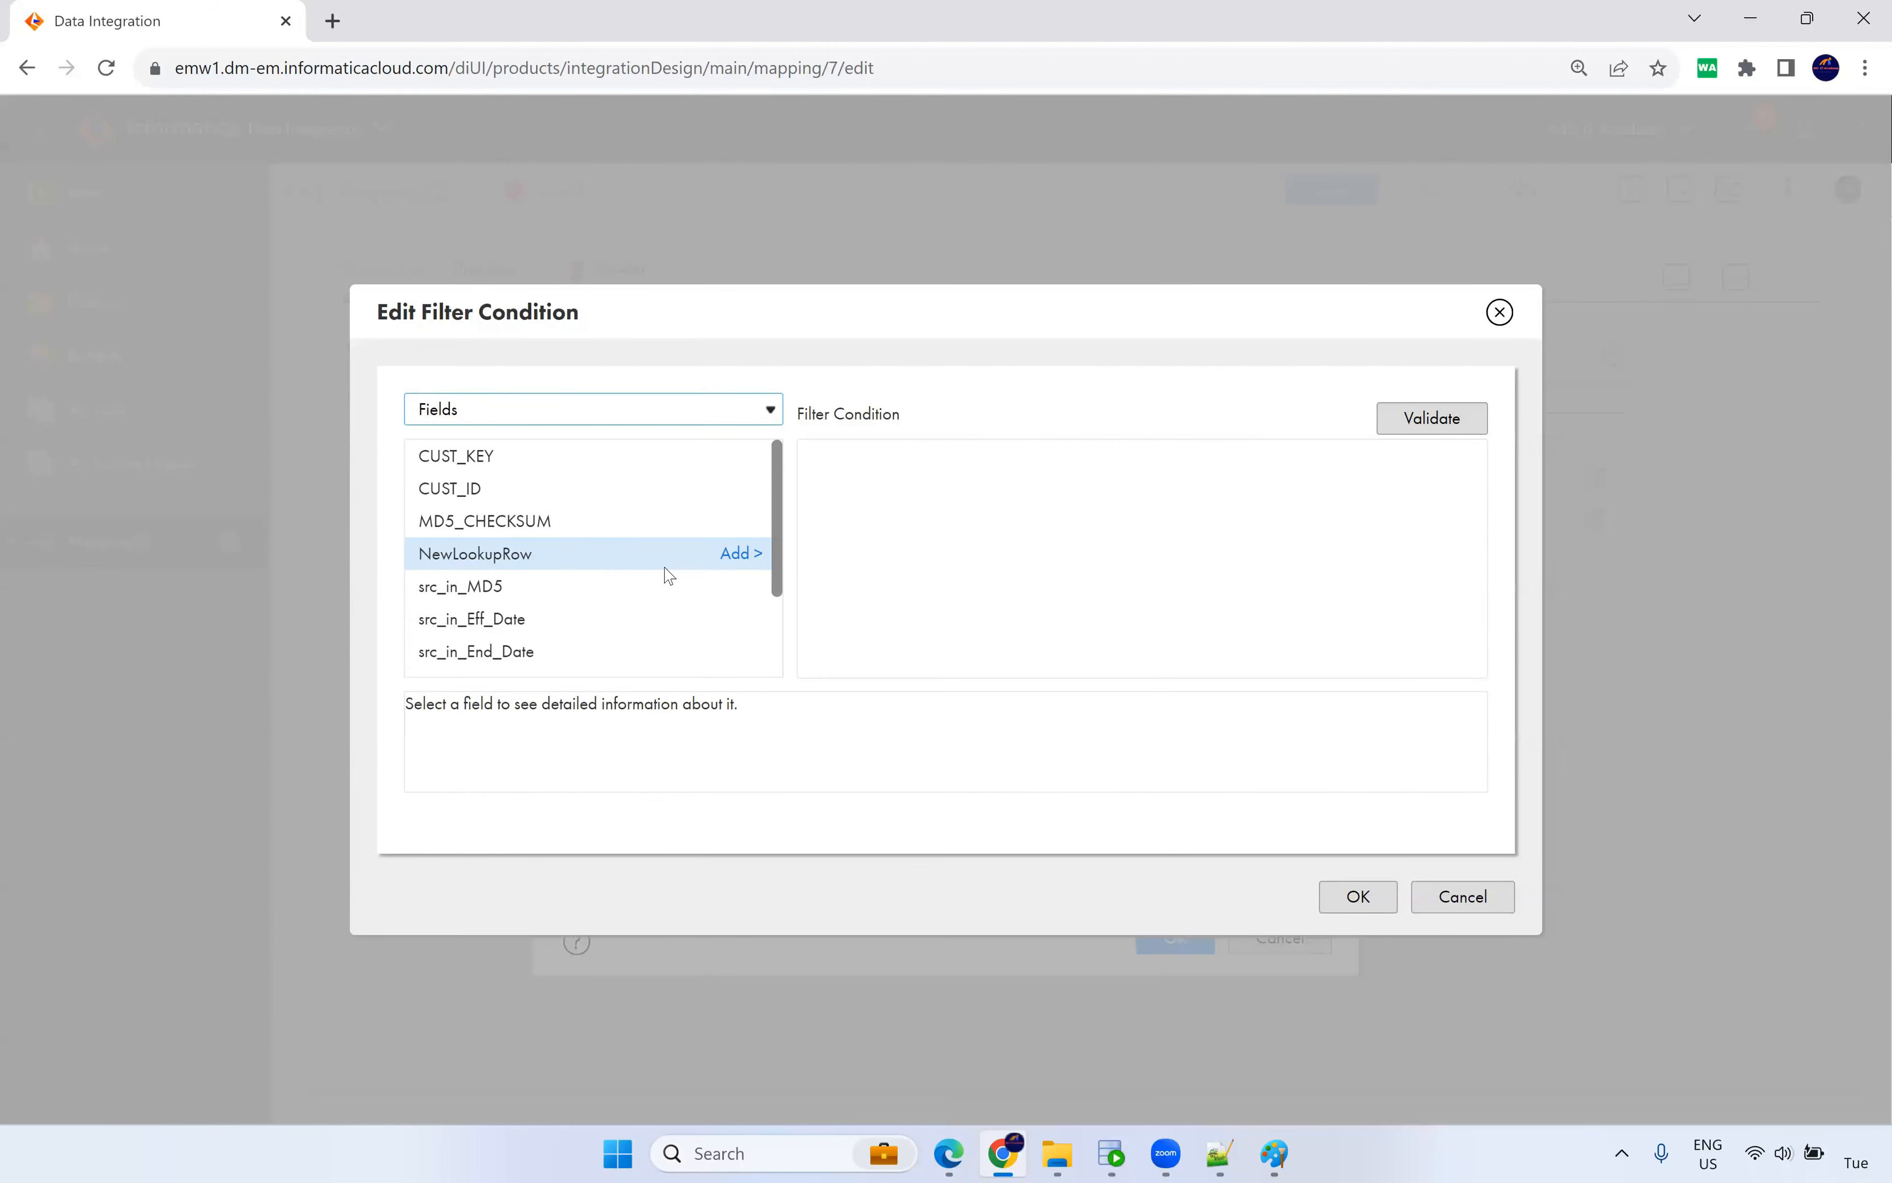
left_click(740, 554)
left_click(950, 478)
type("=1")
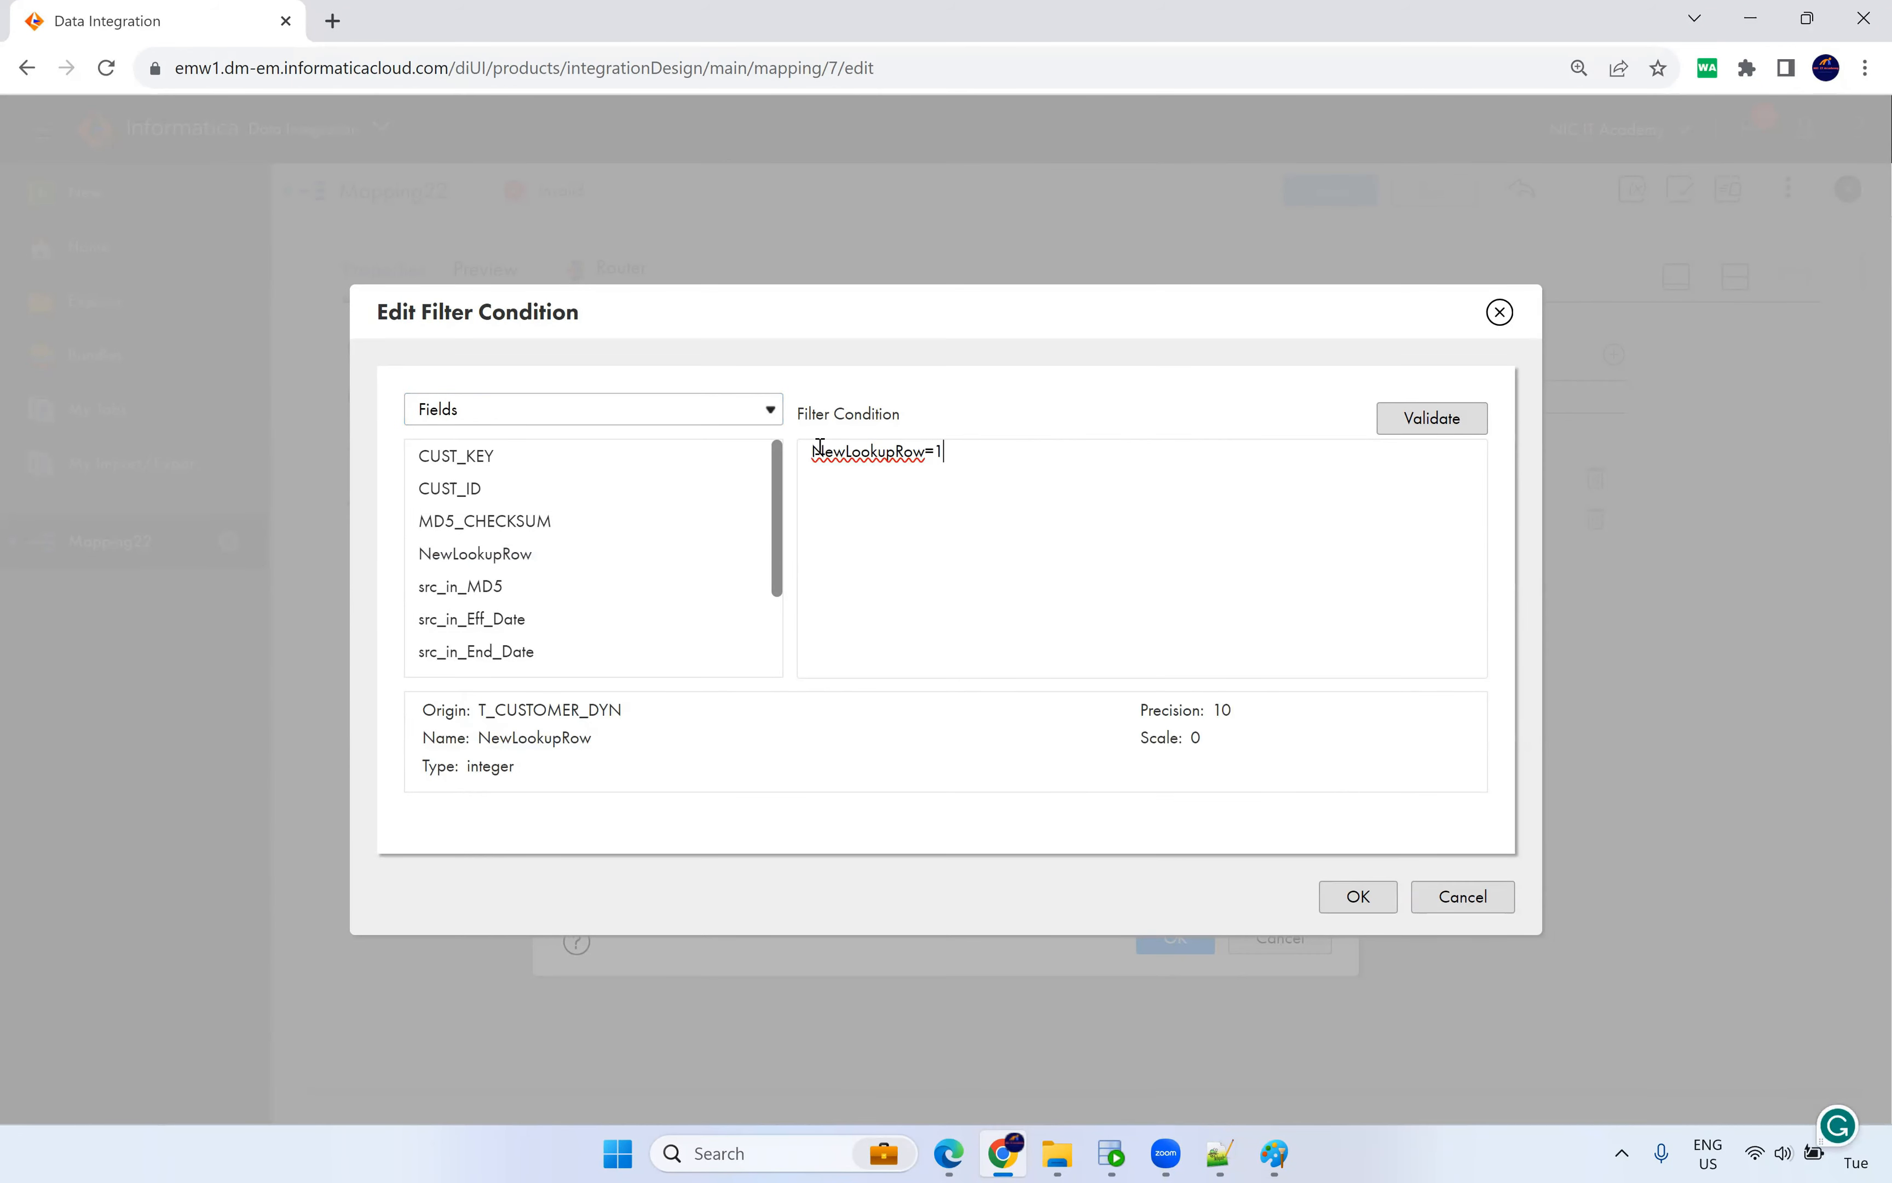
left_click(1450, 427)
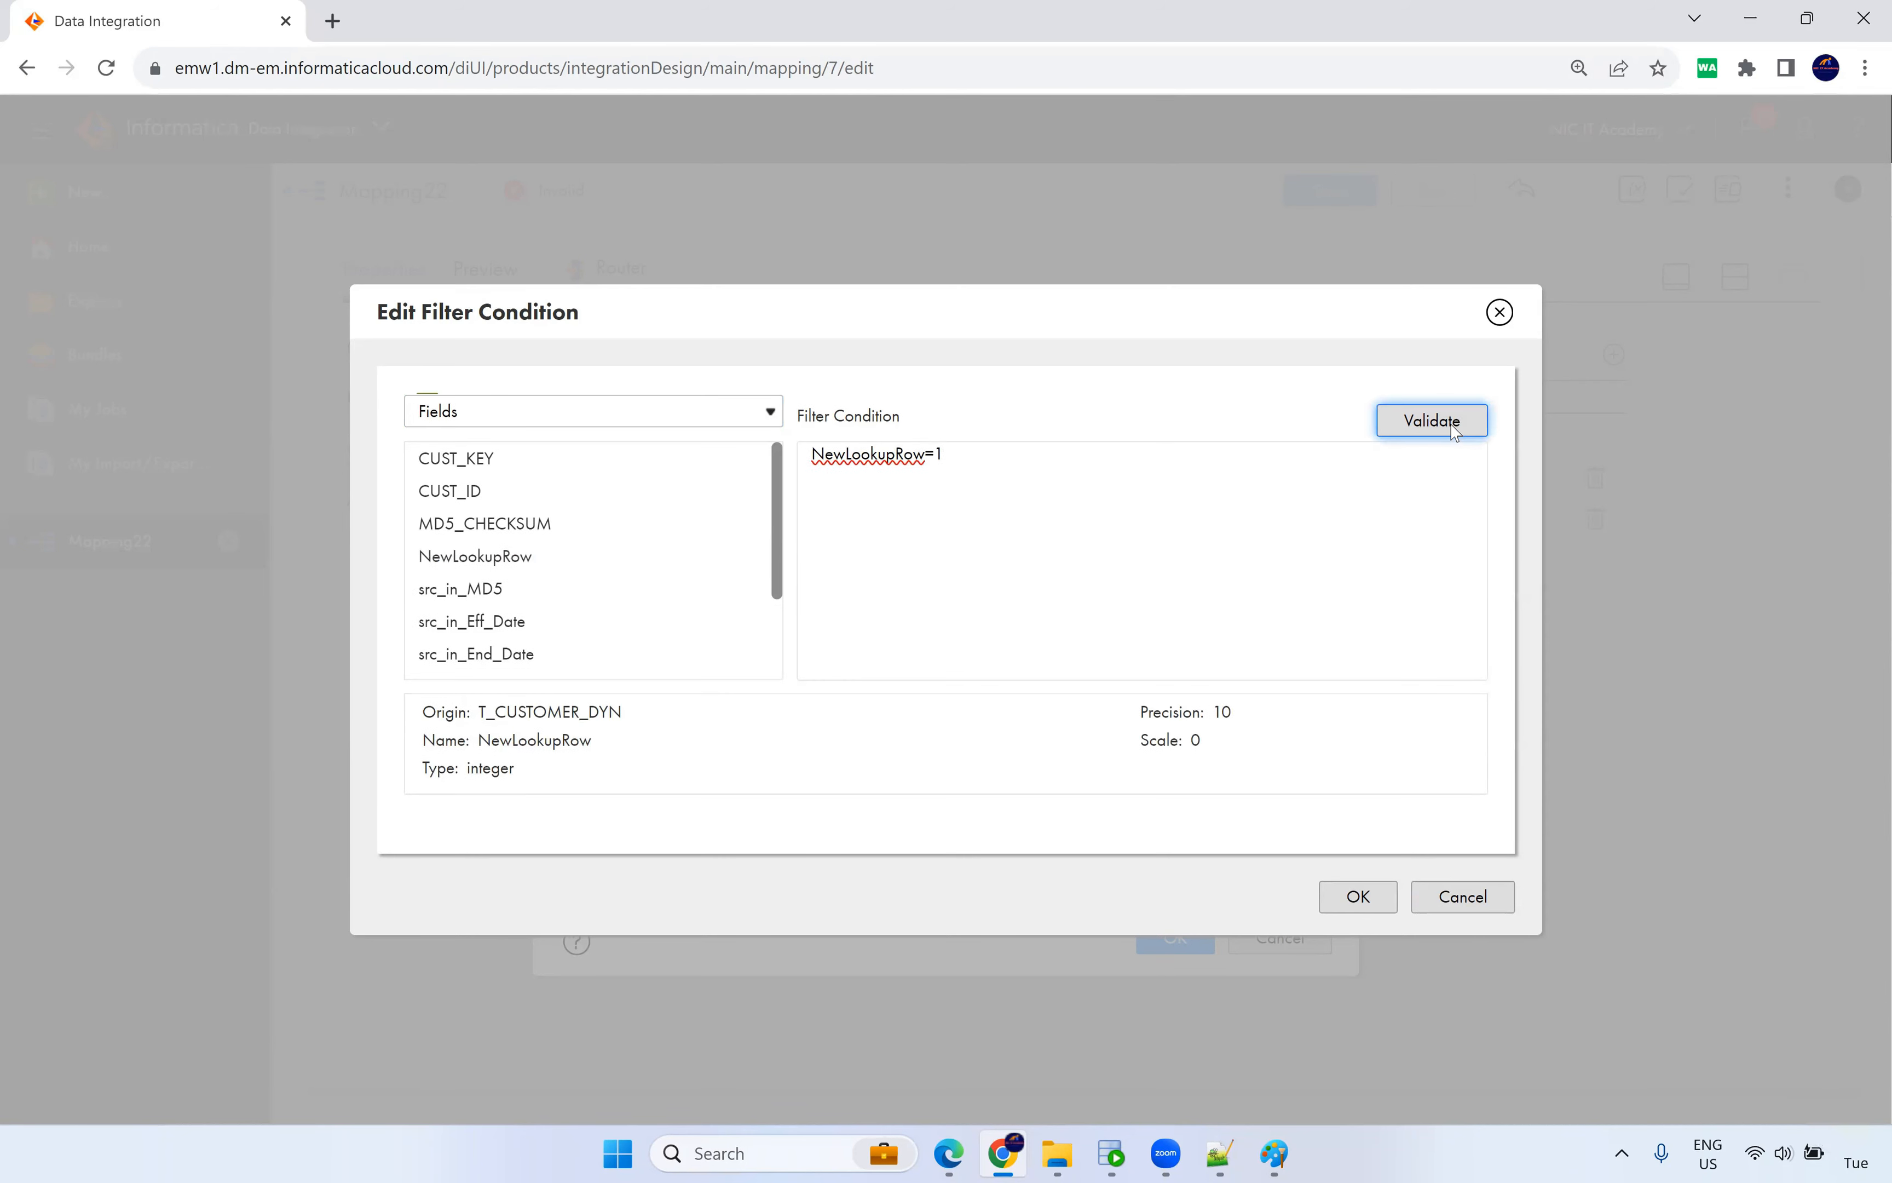
left_click_drag(988, 491, 727, 491)
key("ctrl+c")
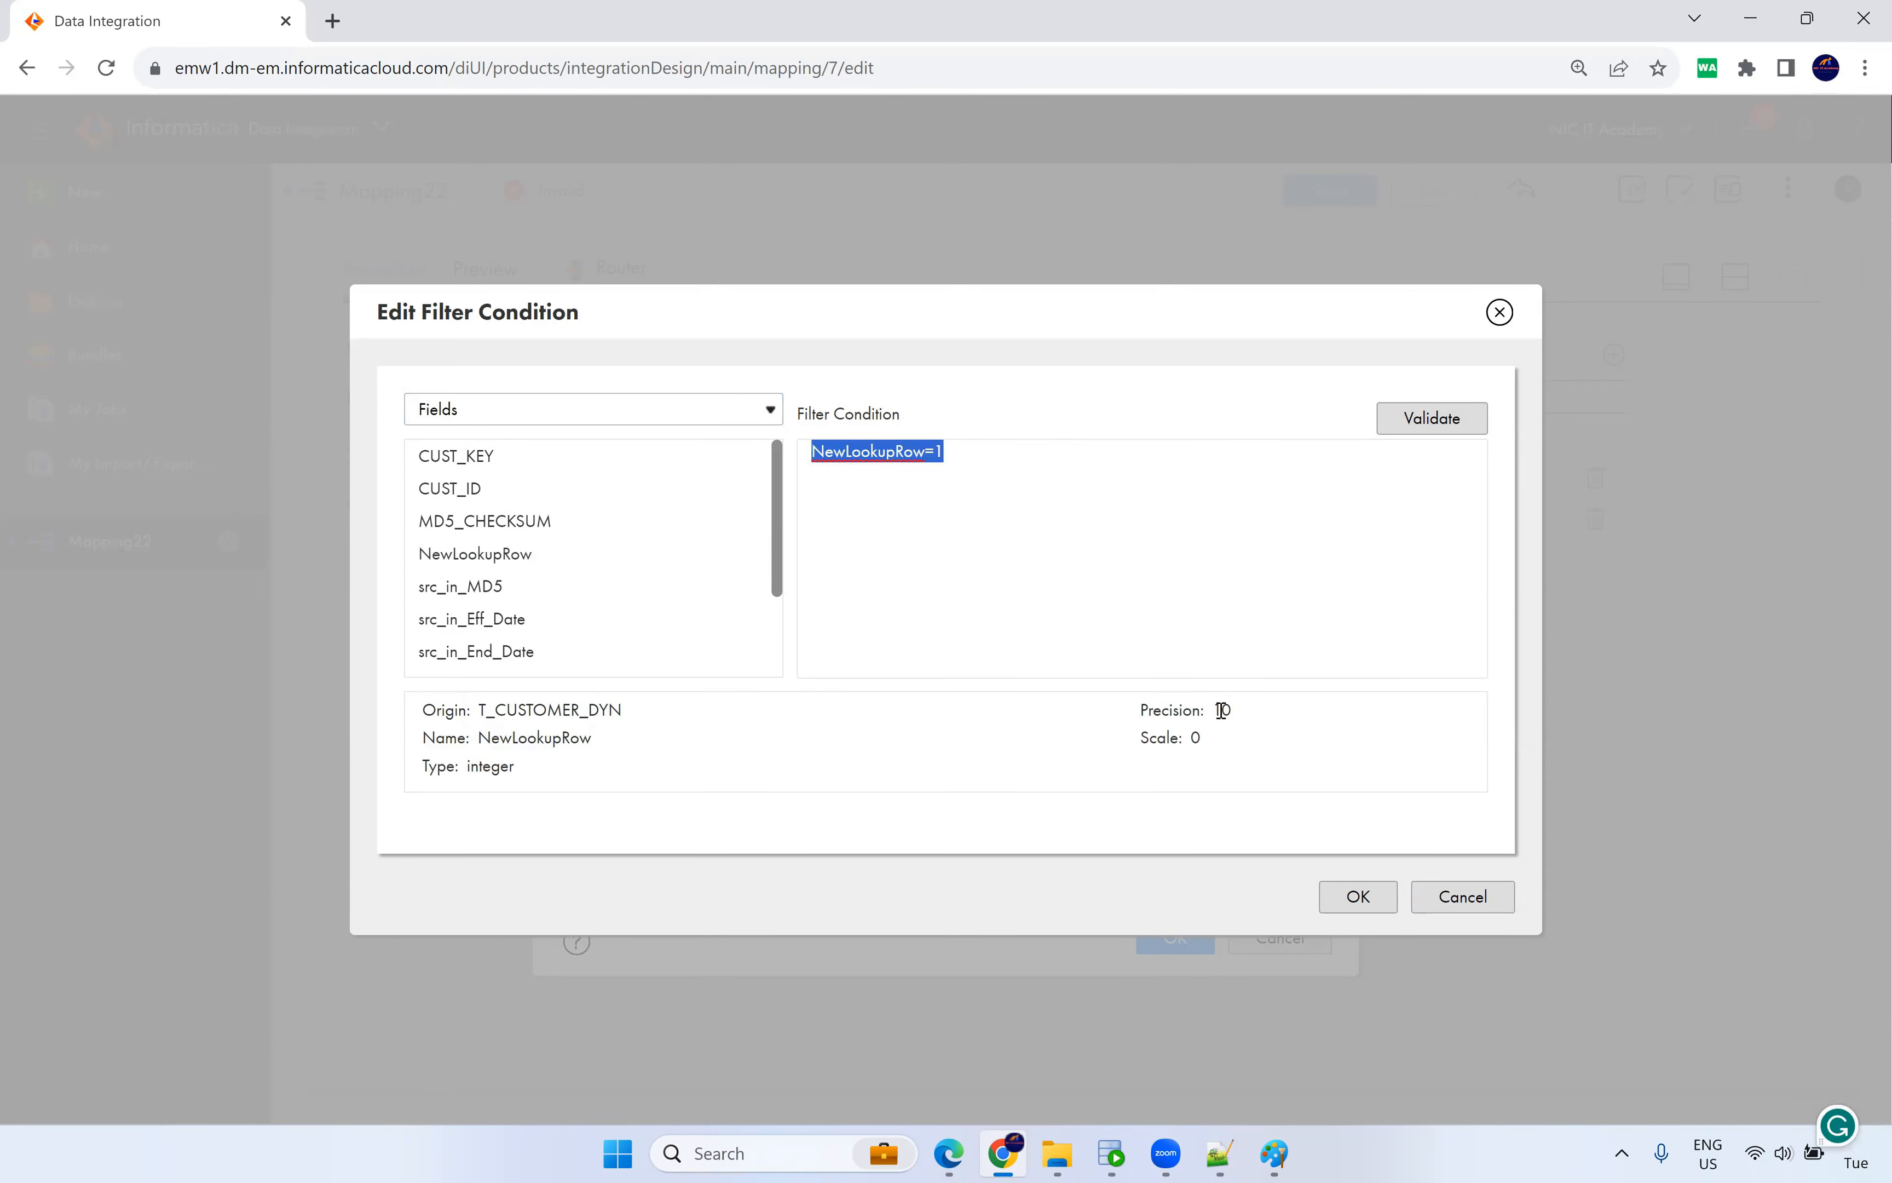
left_click(1355, 896)
left_click(1172, 938)
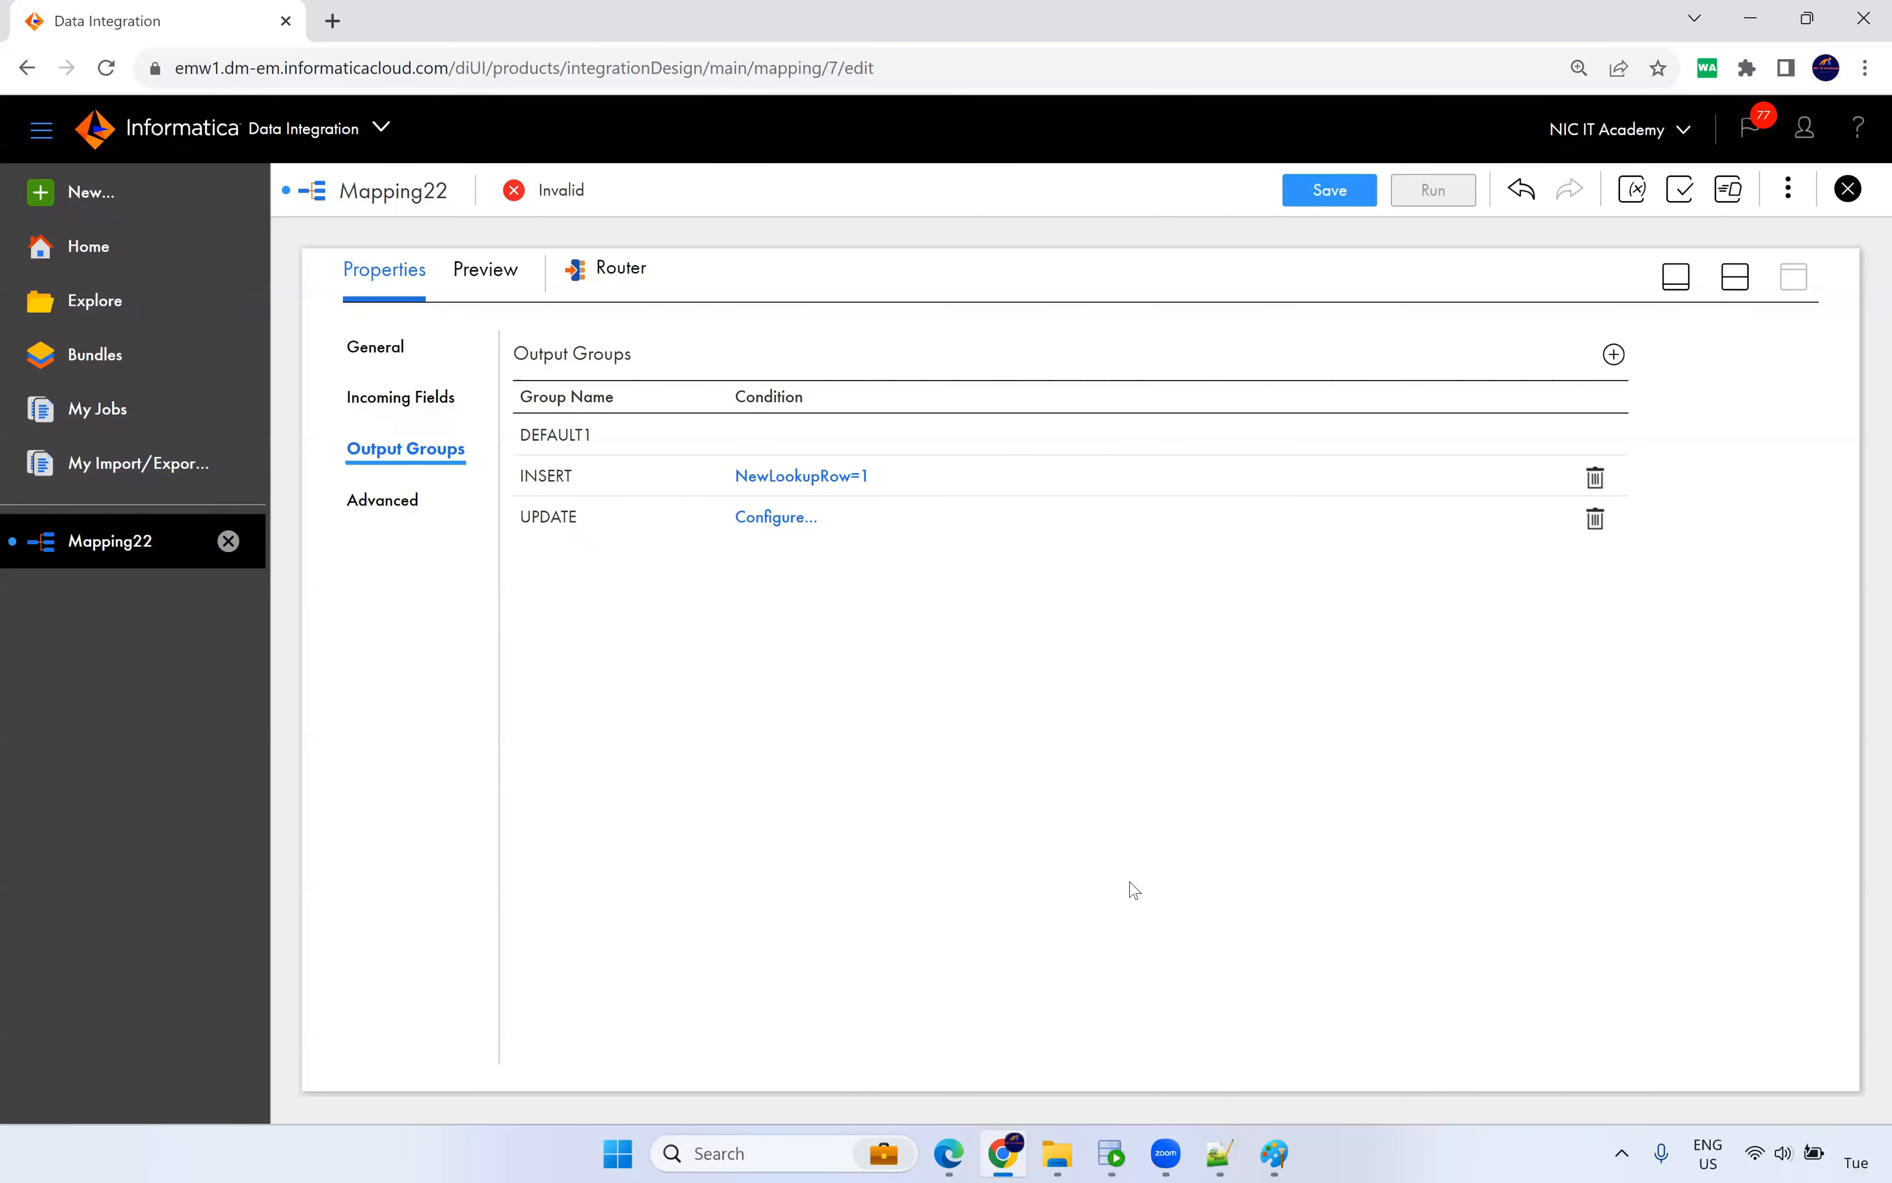
Give the UPDATE group the advanced filter condition NewLookupRow=2.
left_click(778, 517)
left_click(841, 615)
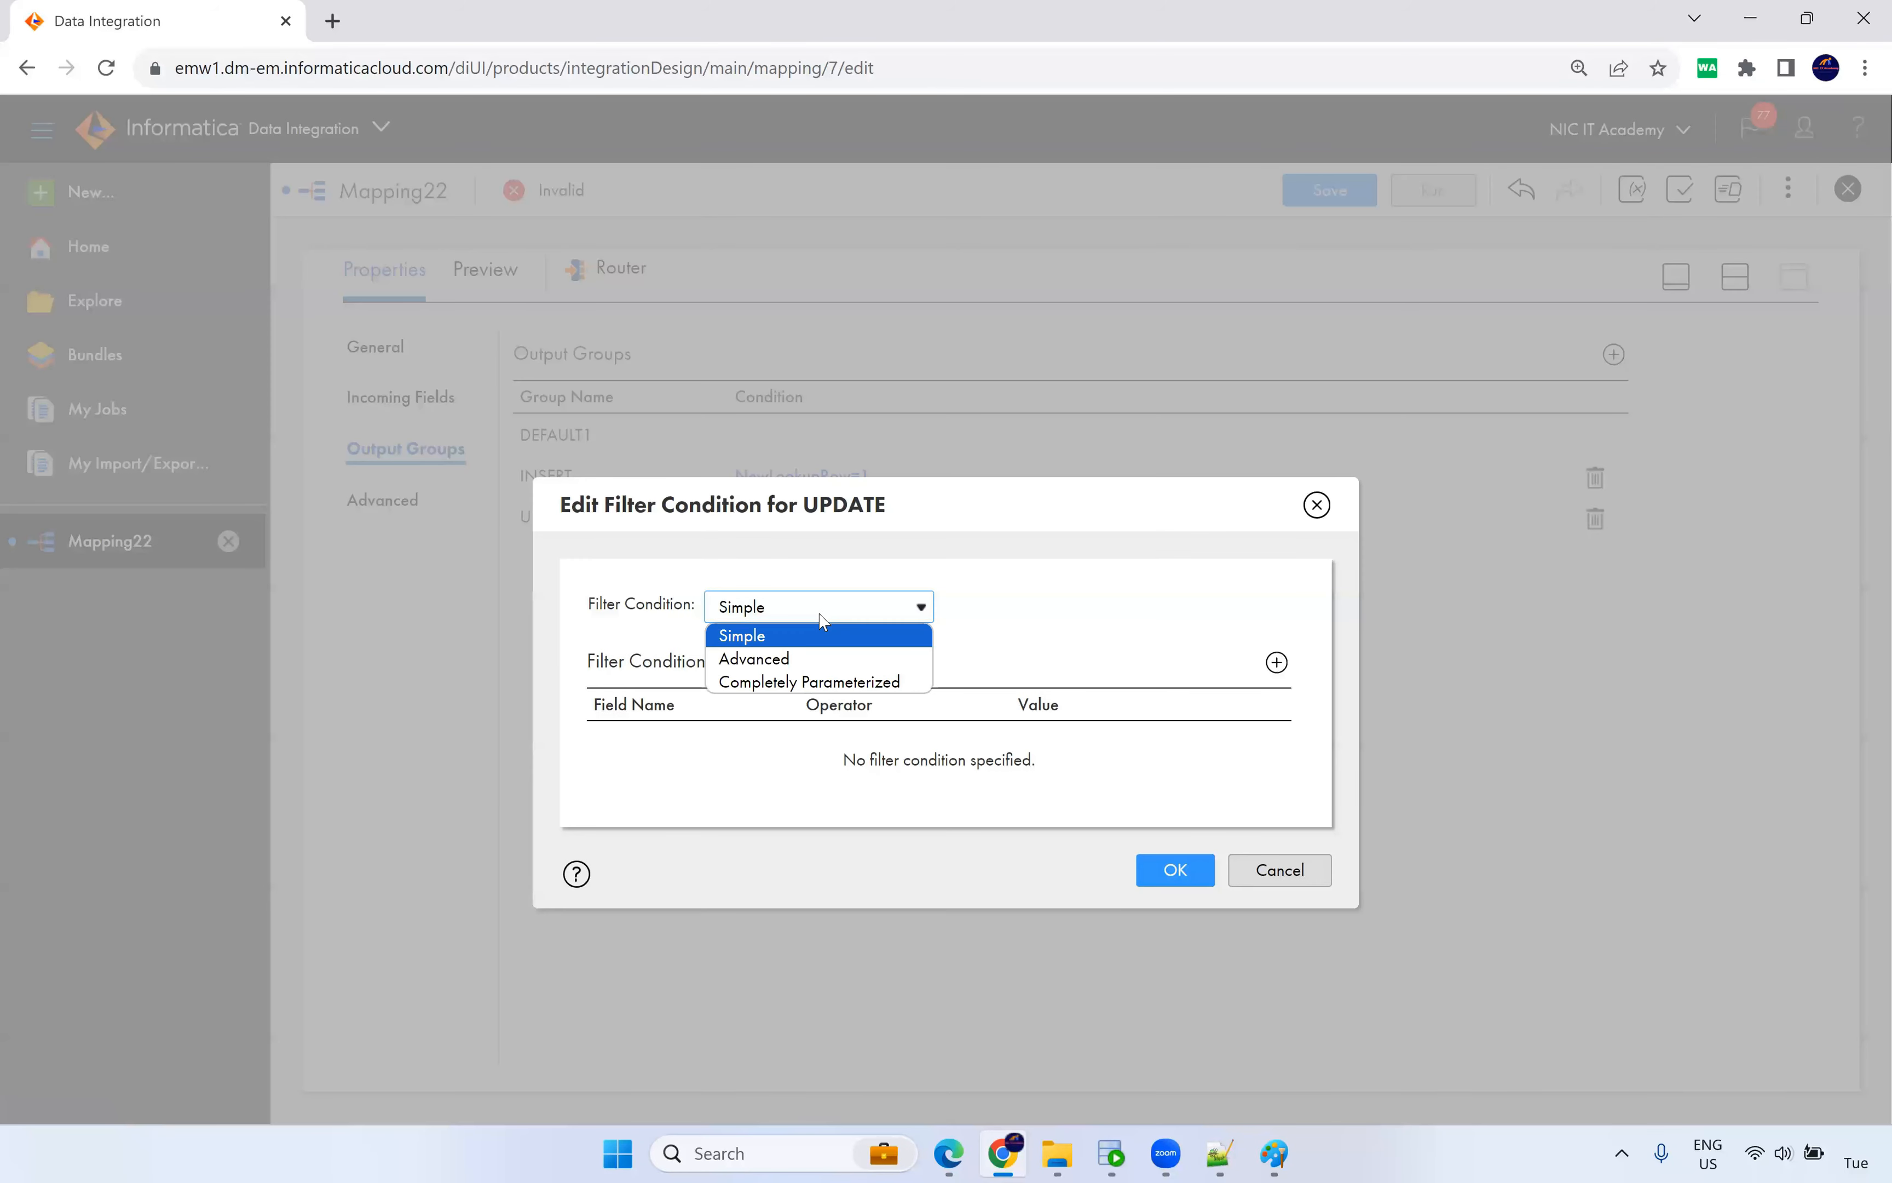
left_click(825, 661)
left_click(1174, 617)
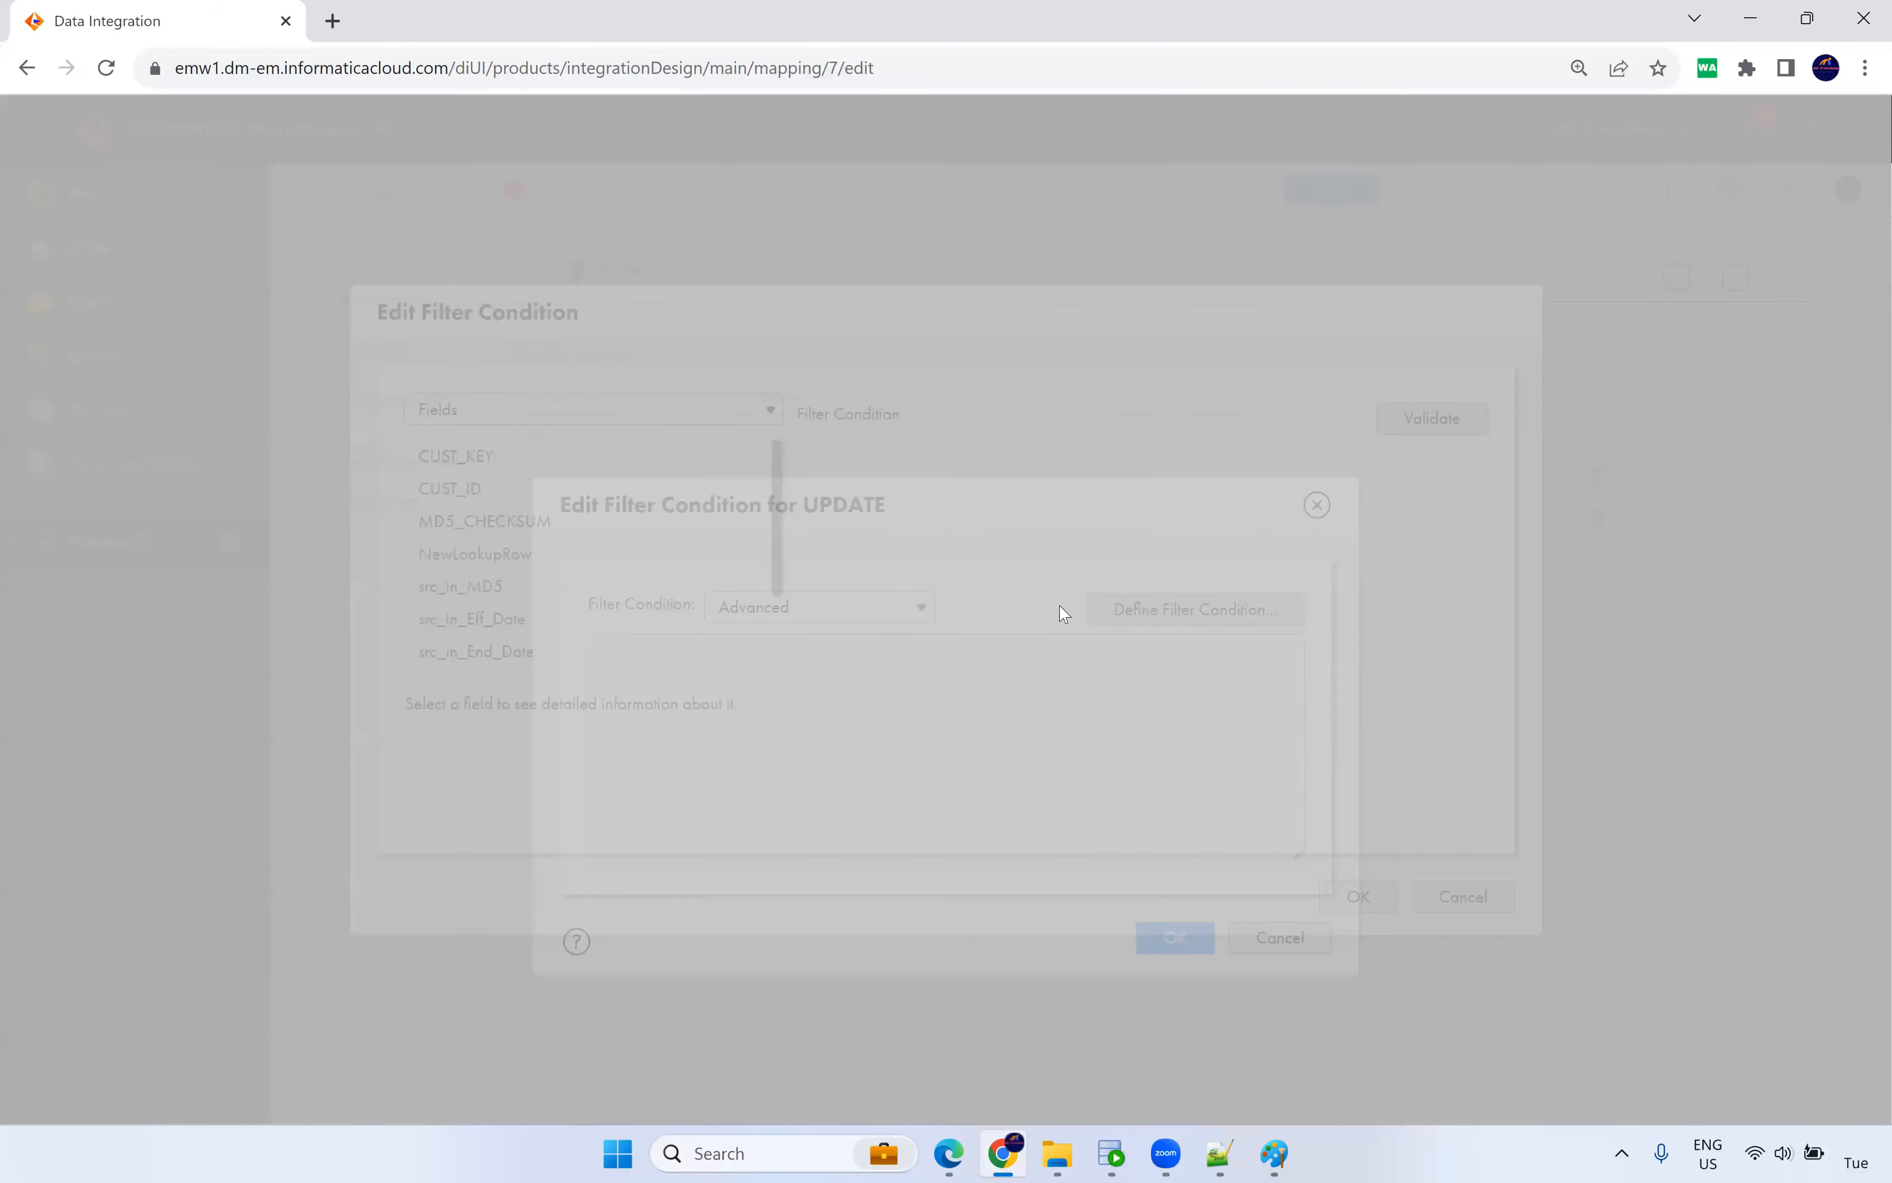
key("ctrl+v")
key("BackSpace")
type("2")
left_click(1420, 422)
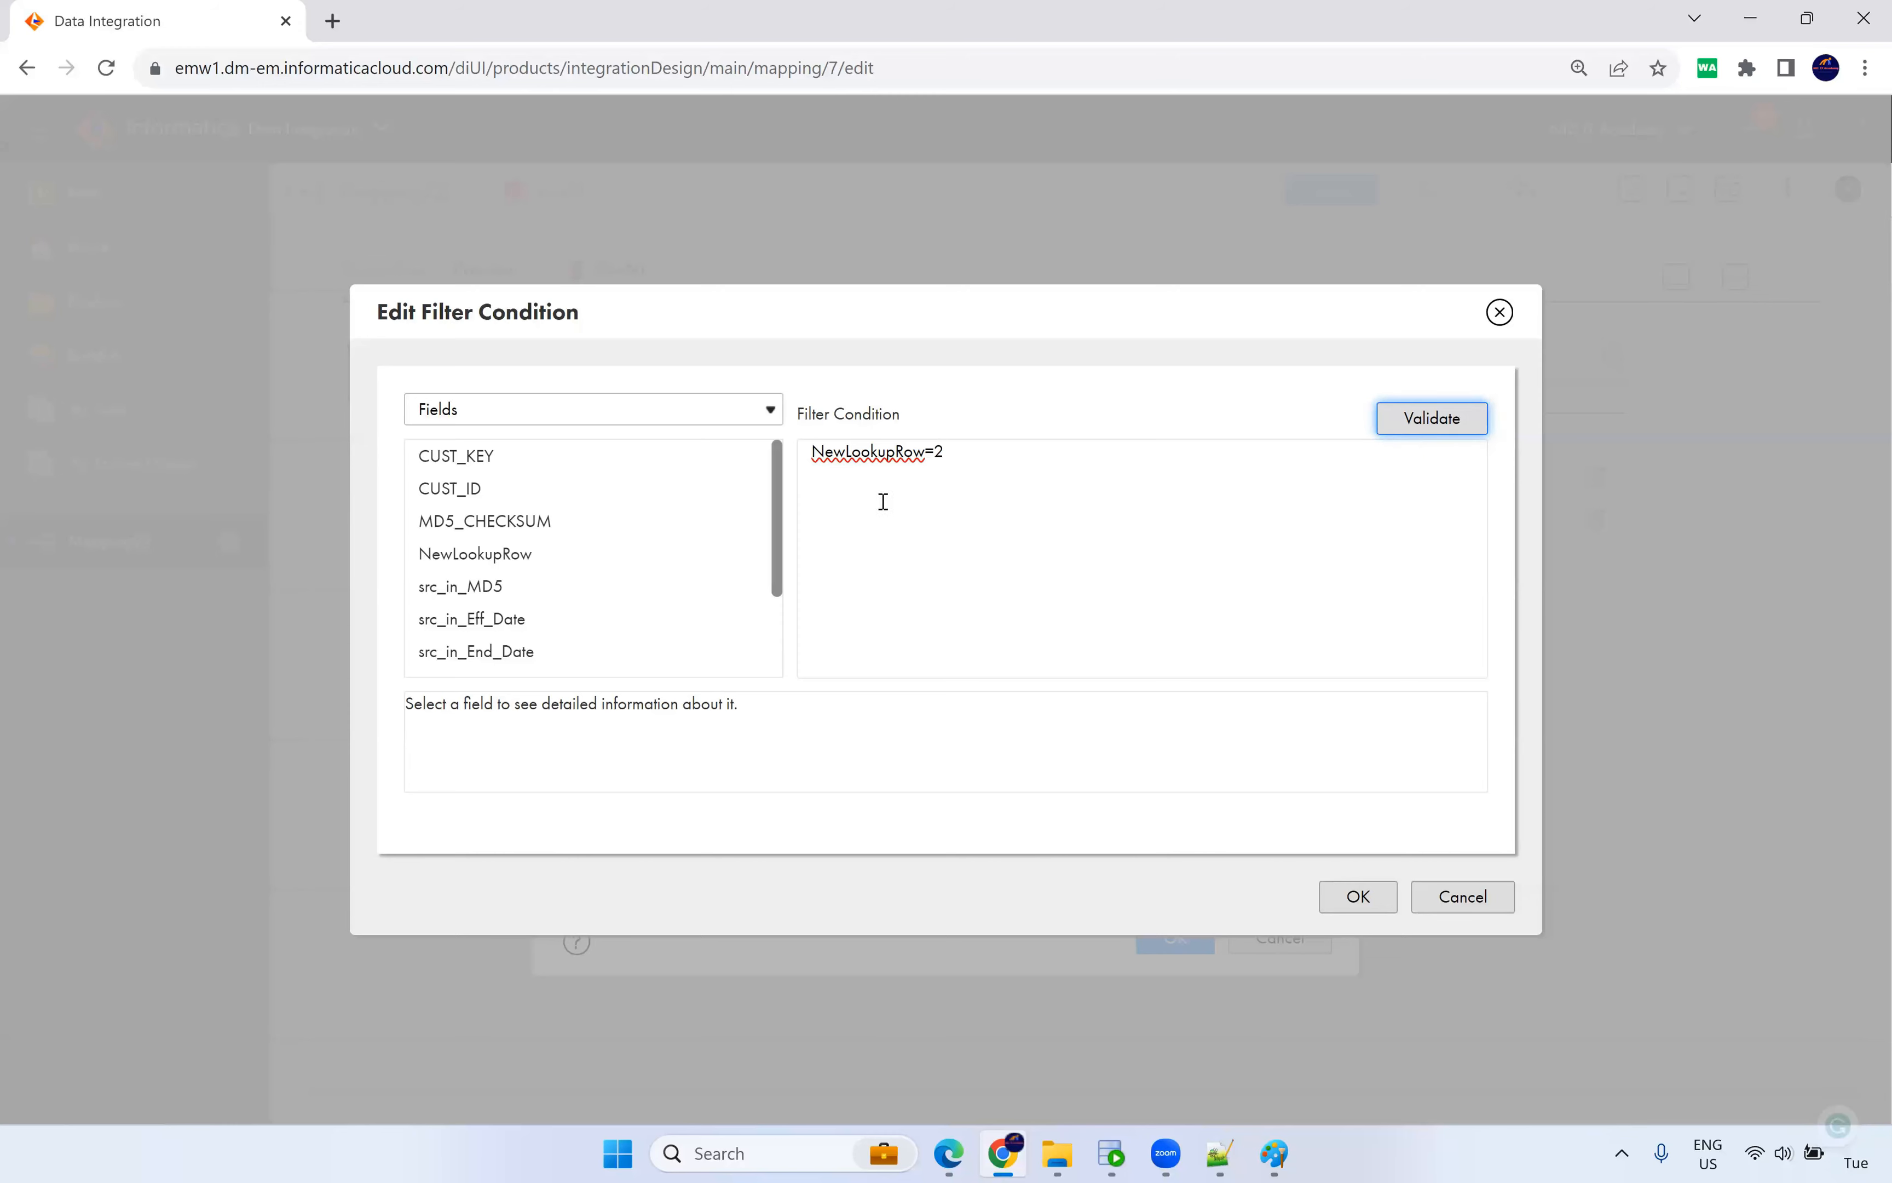
left_click(1355, 900)
left_click(1181, 939)
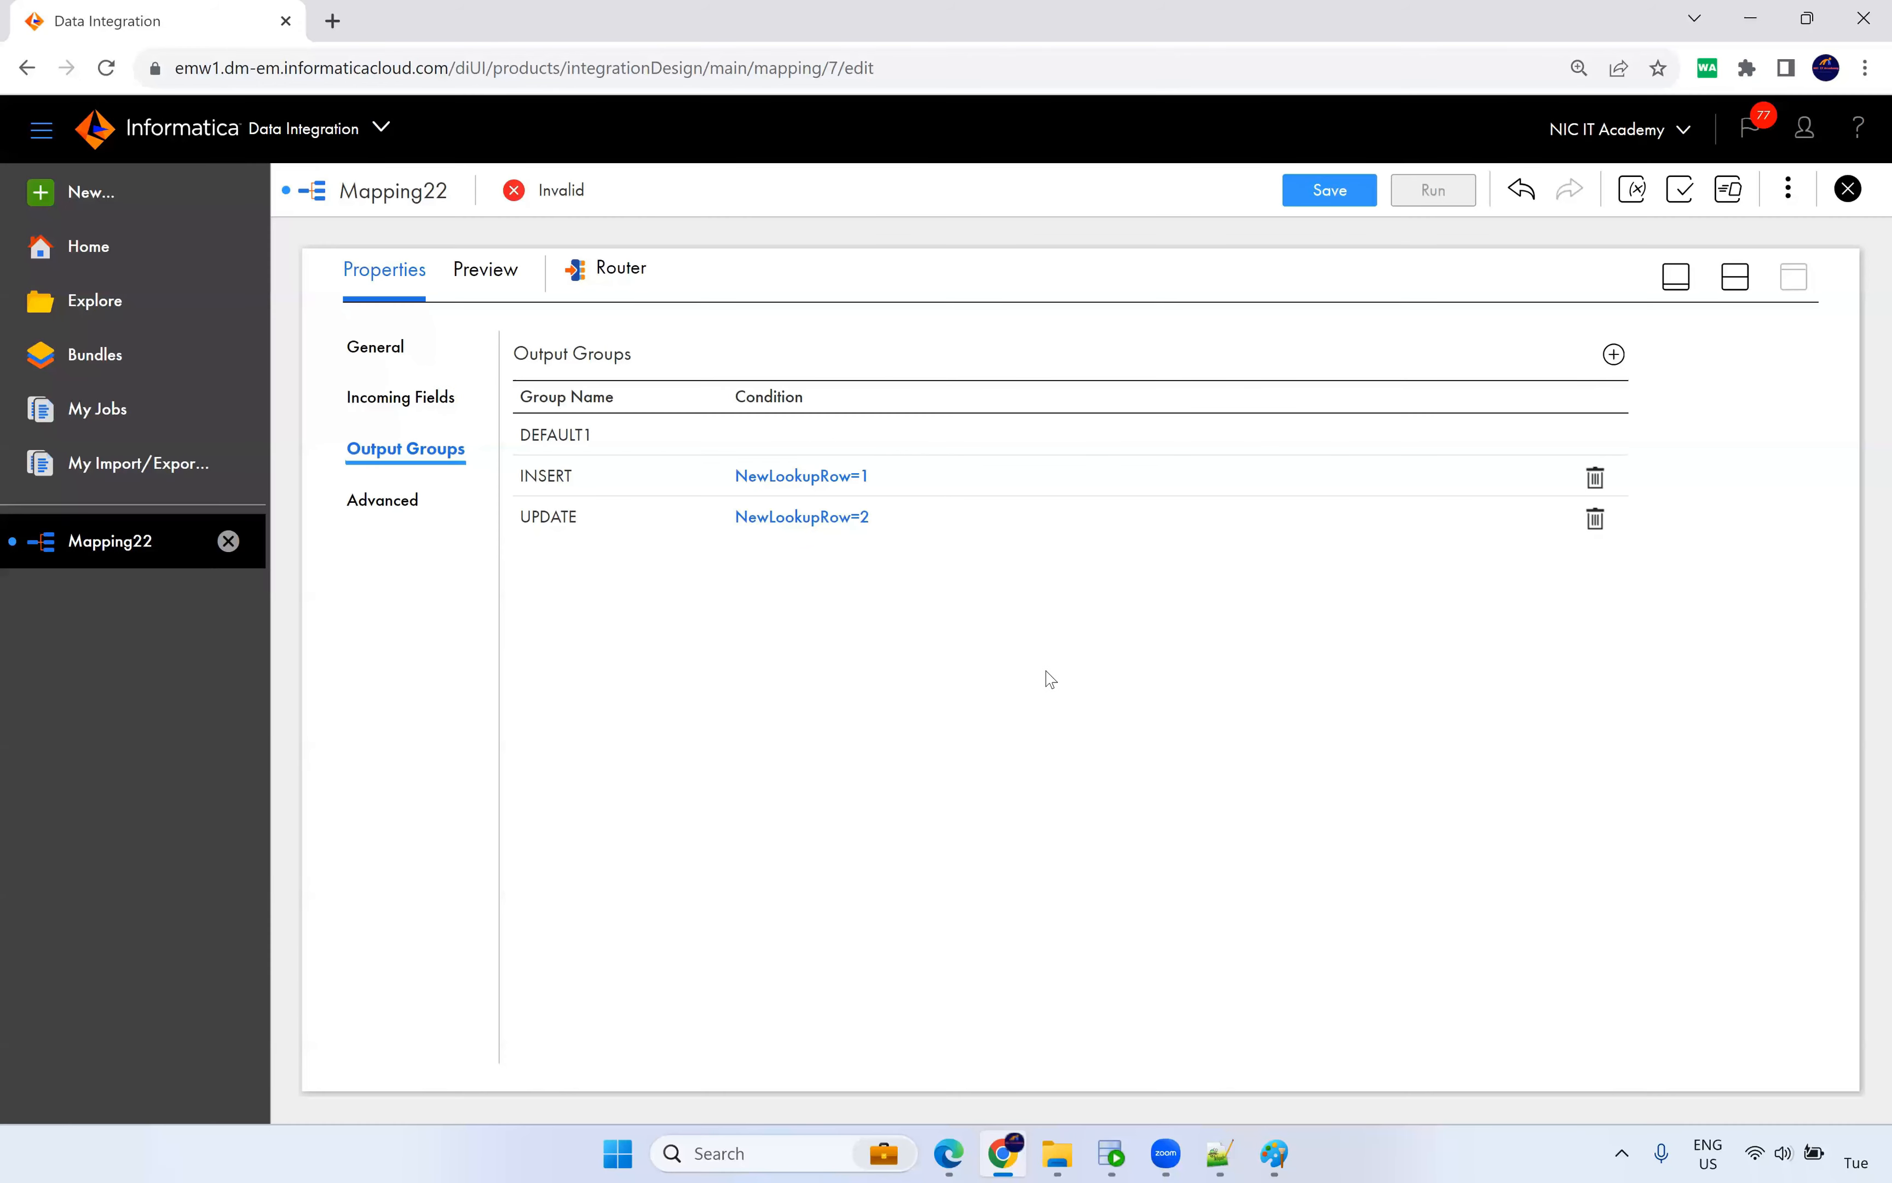
left_click(1750, 279)
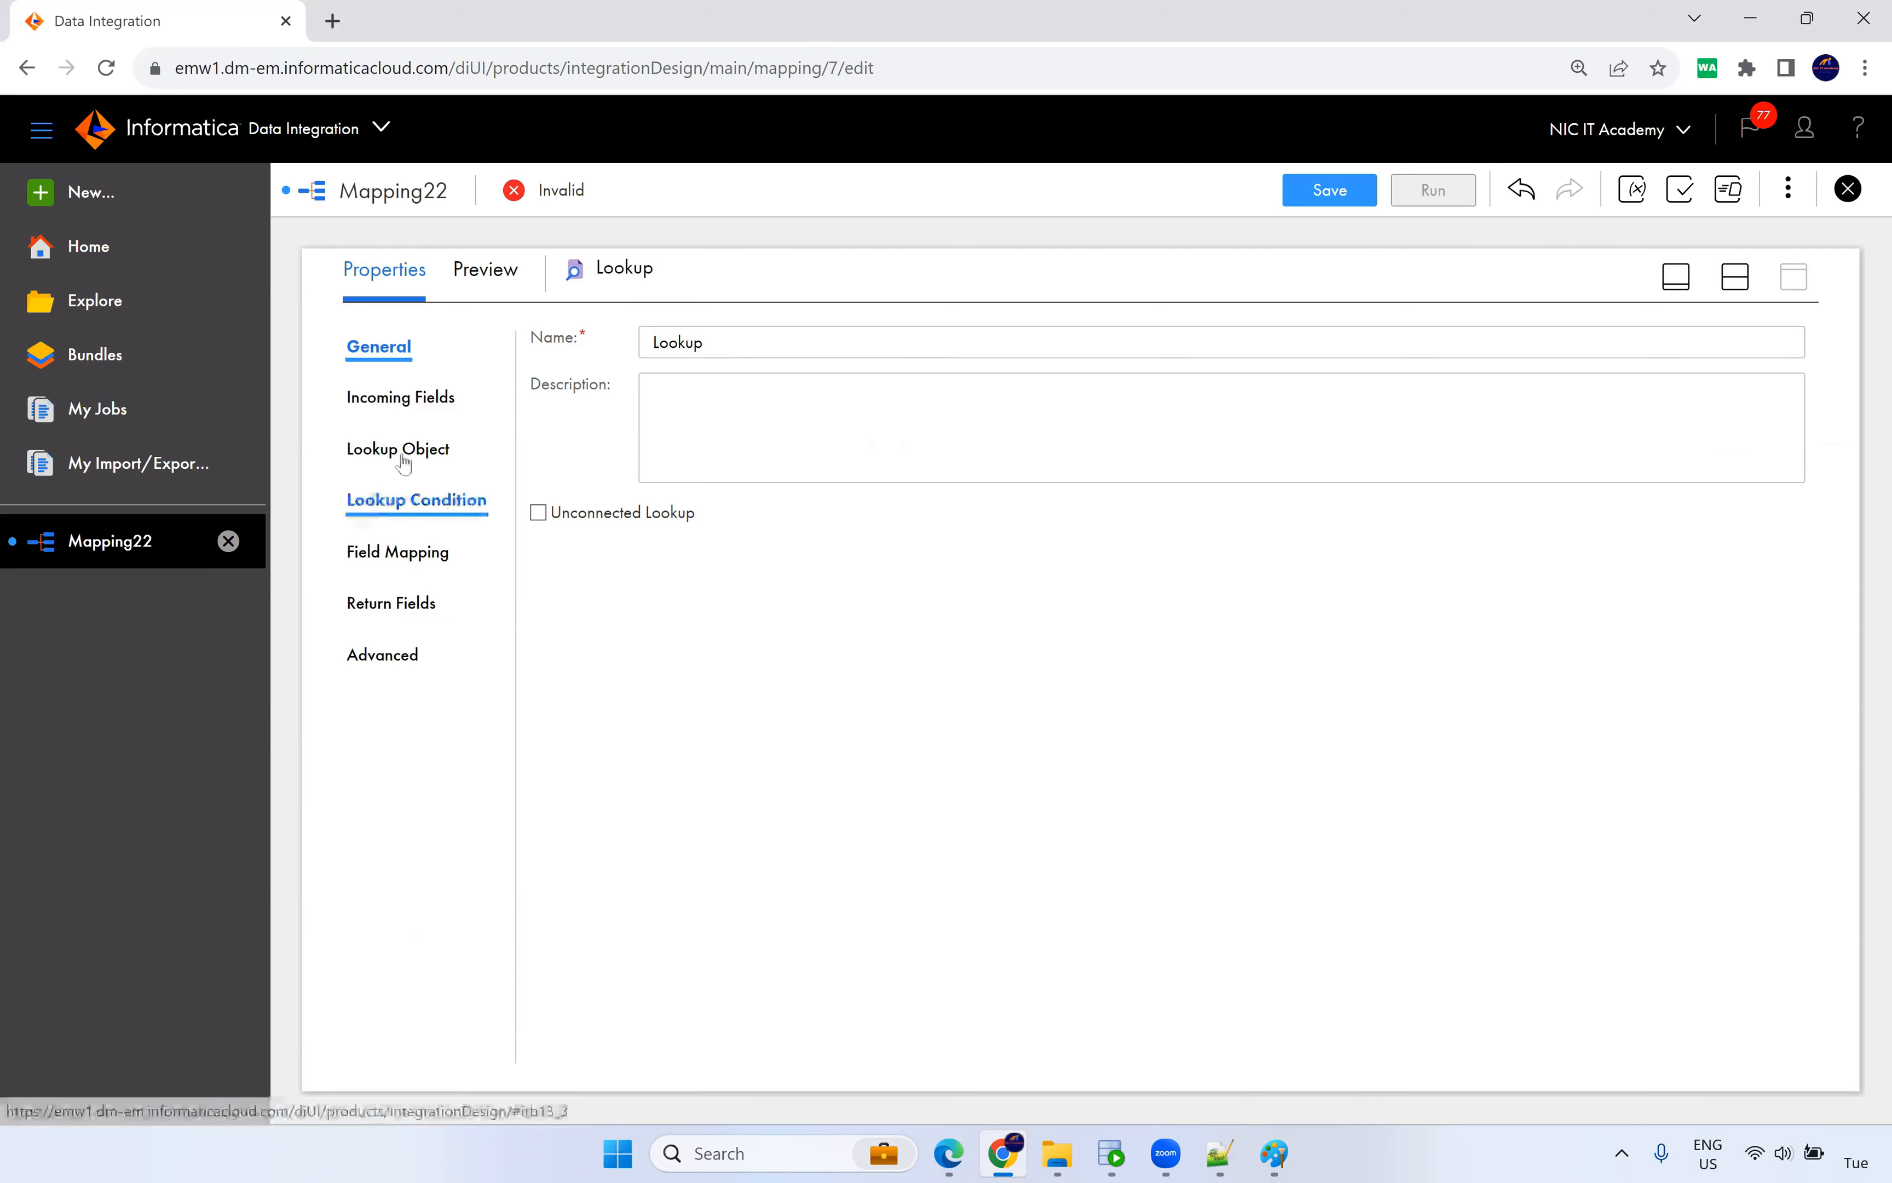
Set the Lookup Source Filter to end_date=to_date('12/31/9999','mm/dd/yyyy') and save m_SCD_Type2_Dyn.
left_click(417, 460)
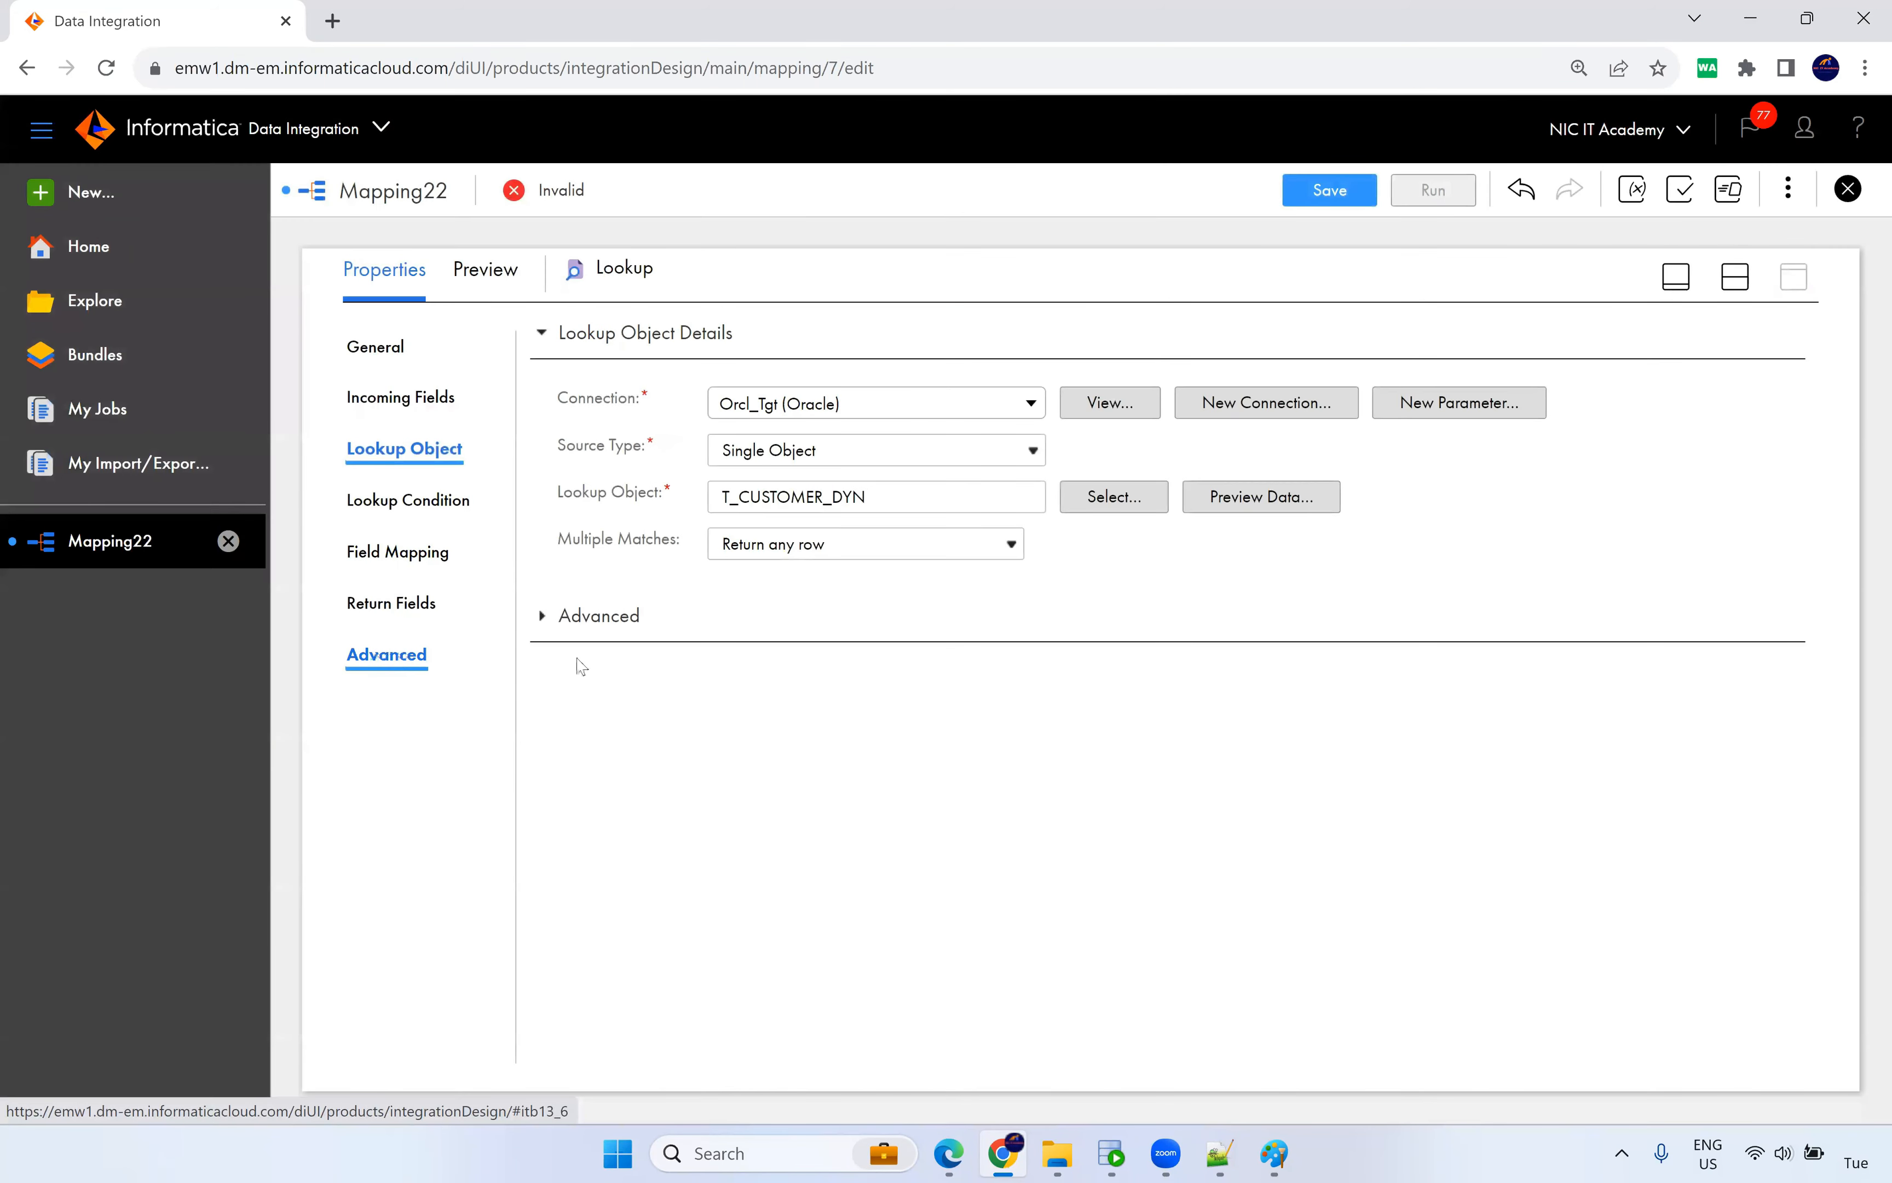
left_click(970, 572)
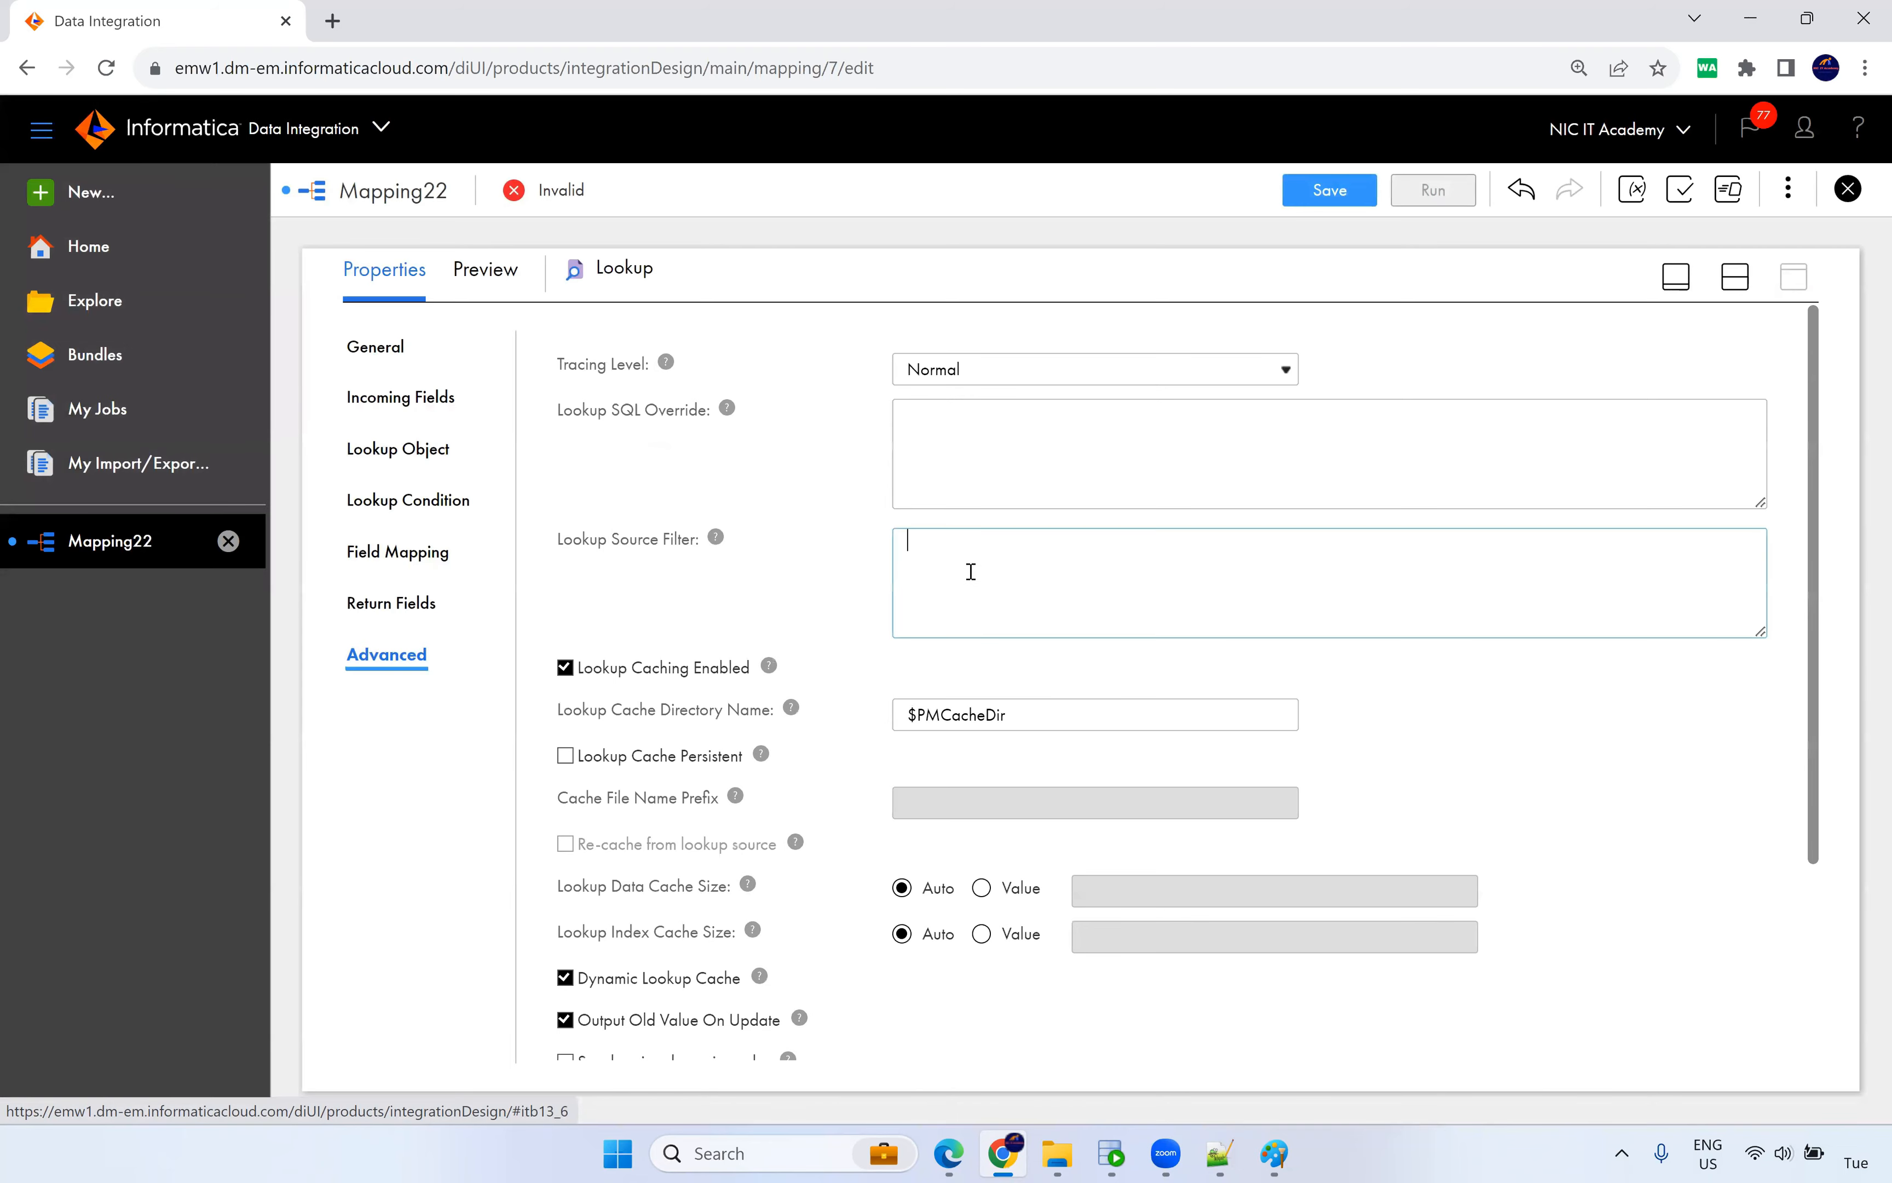
left_click(1204, 1155)
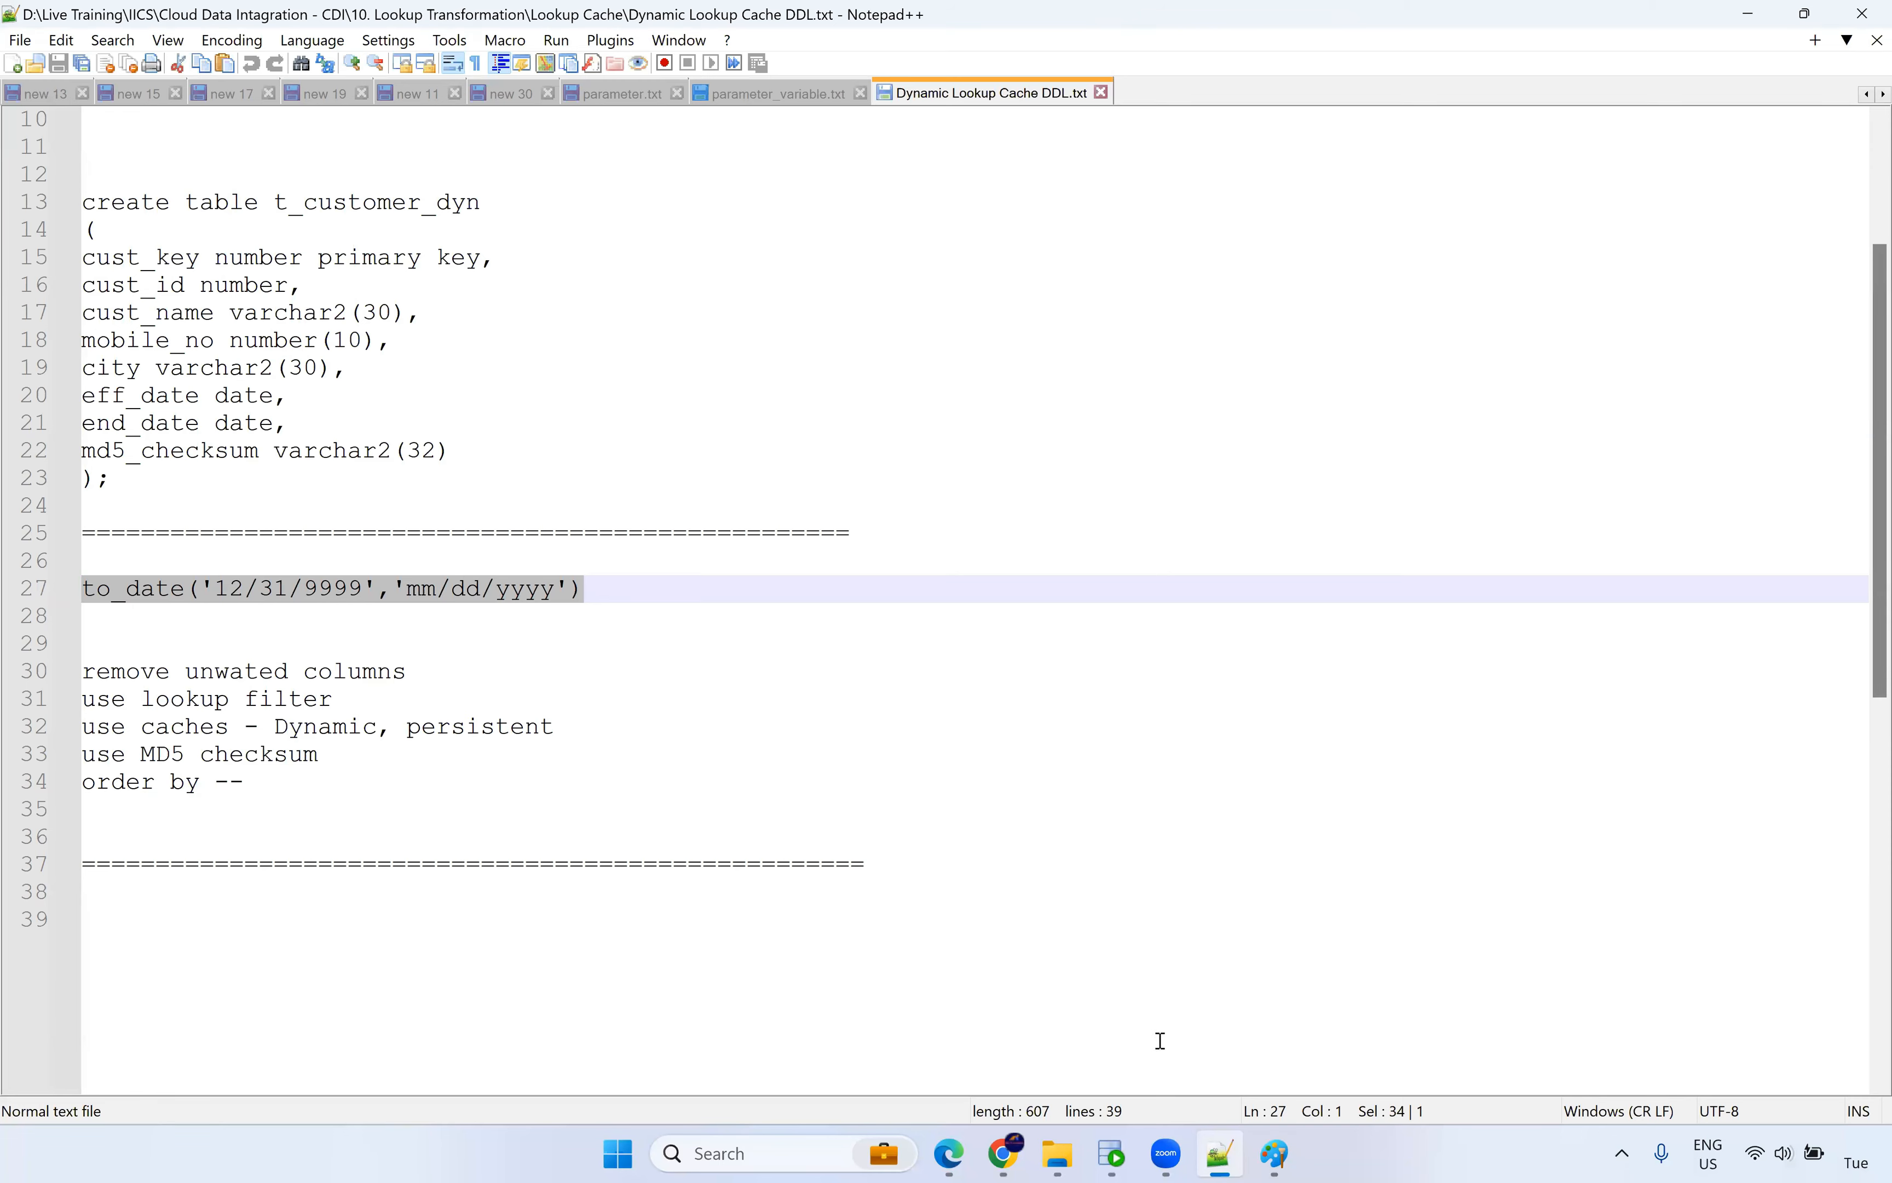
left_click(1003, 1153)
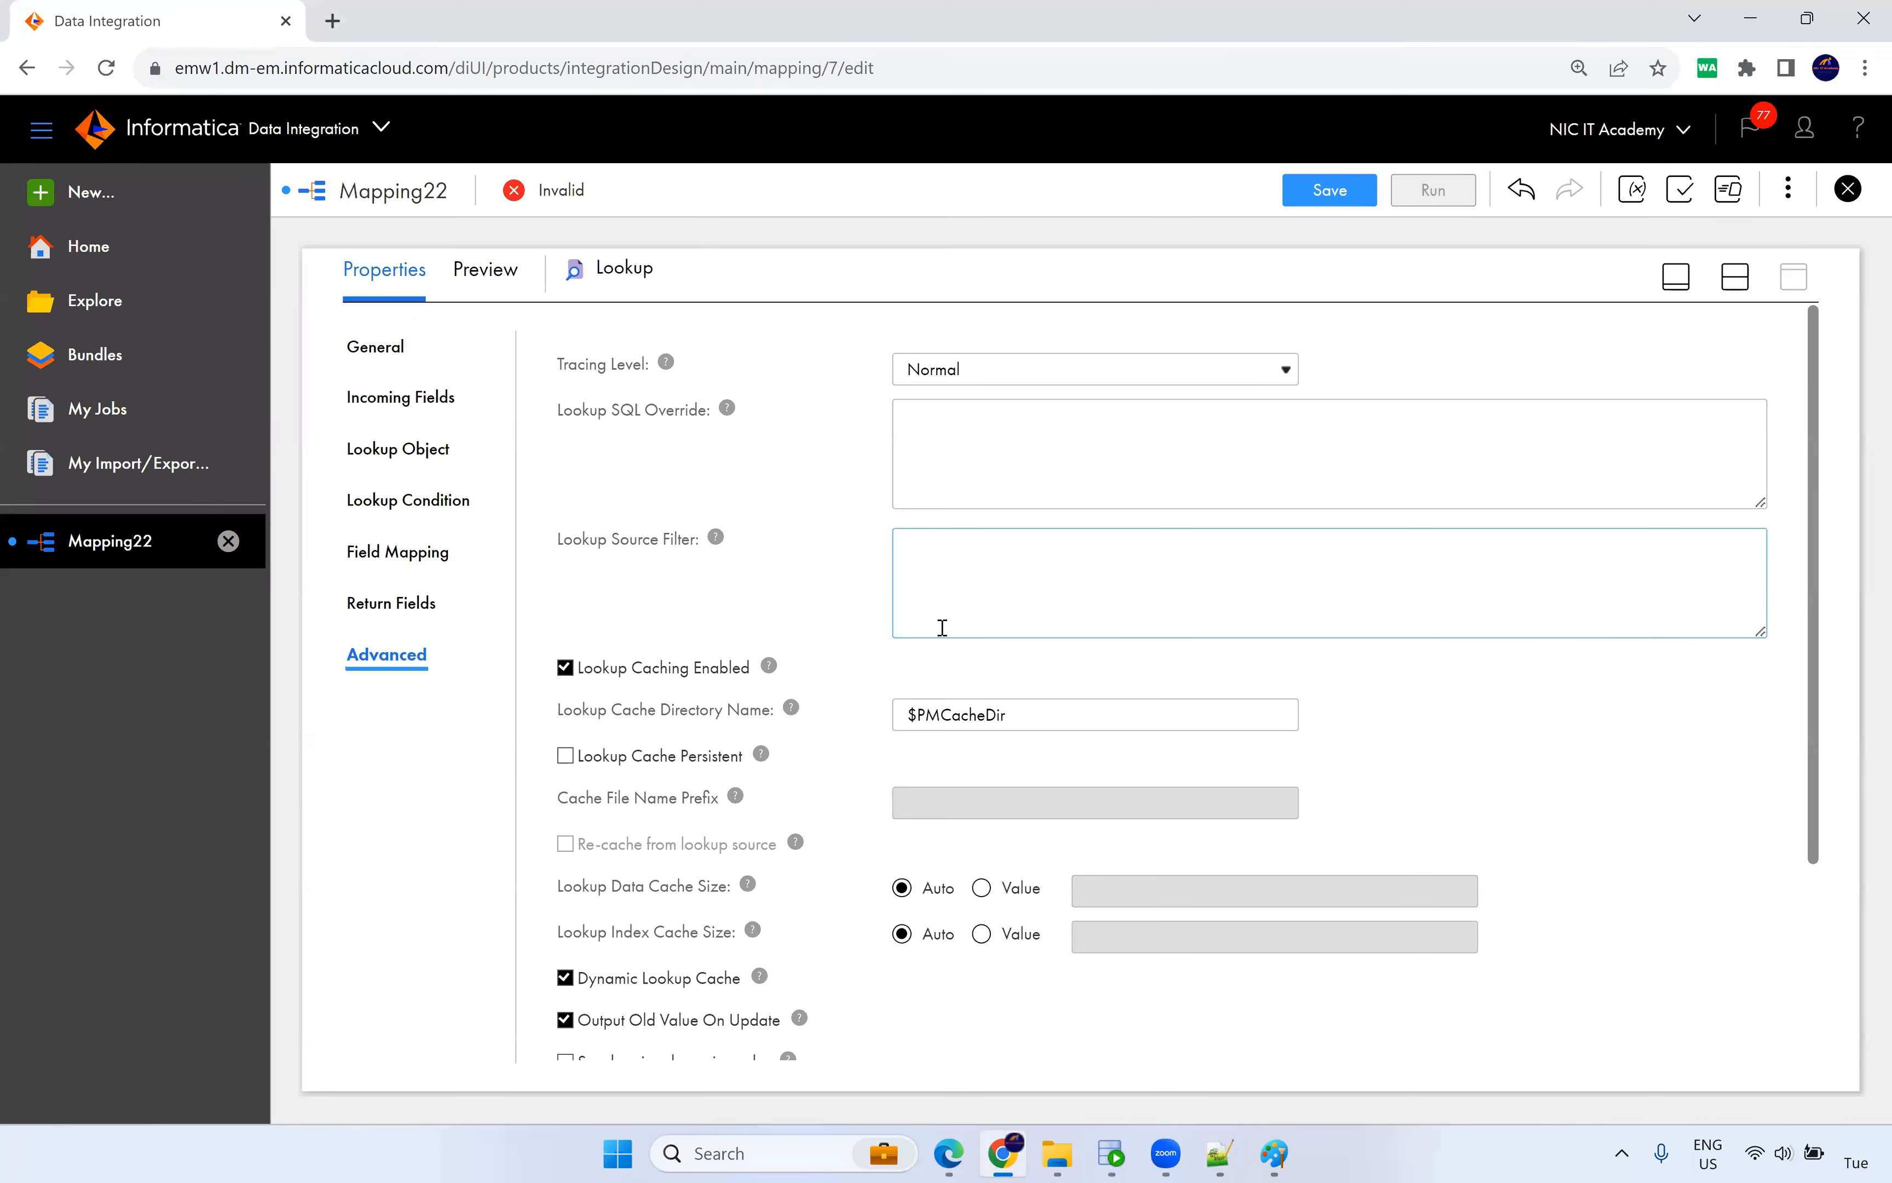
left_click(943, 628)
type("end_date=")
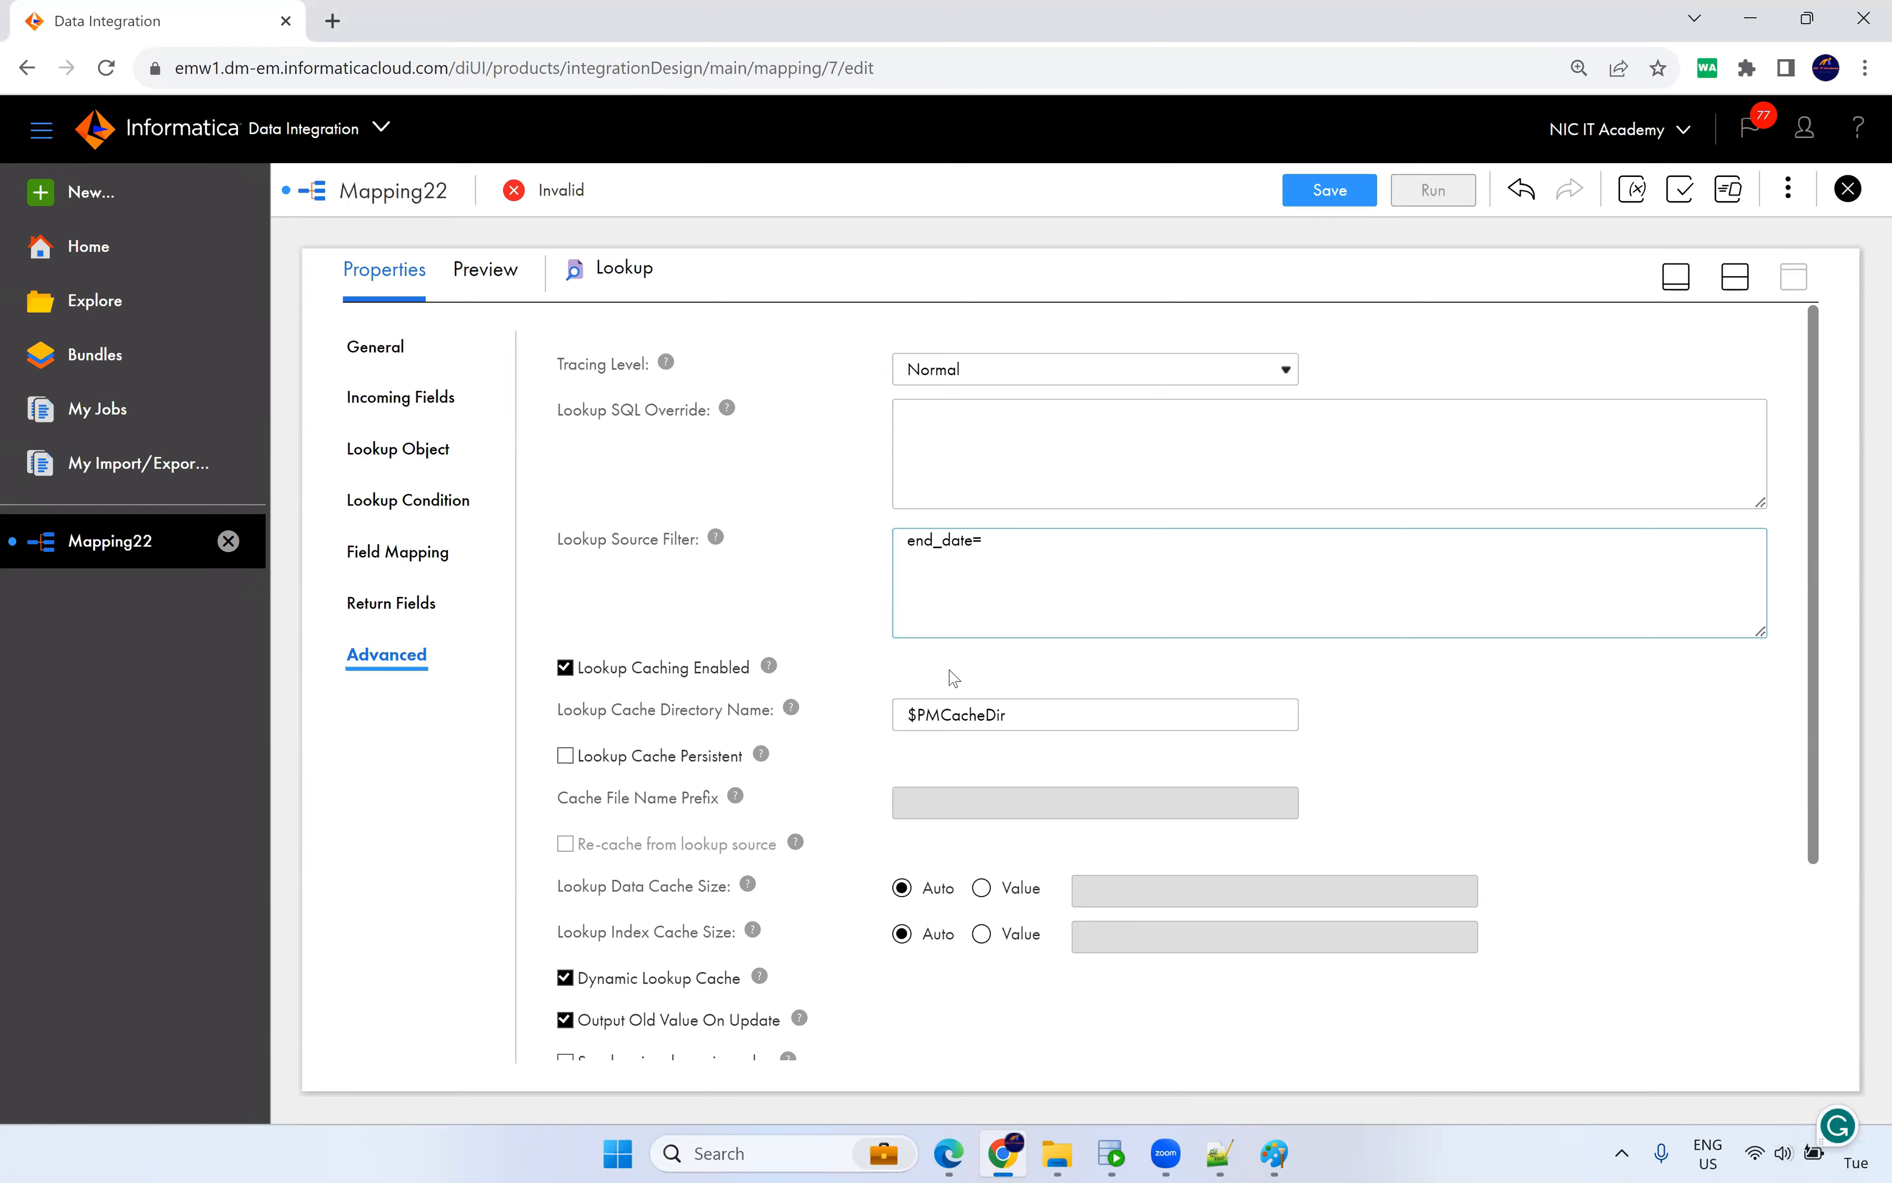
type("to_date('12/31/9999','mm/dd/yyyy')")
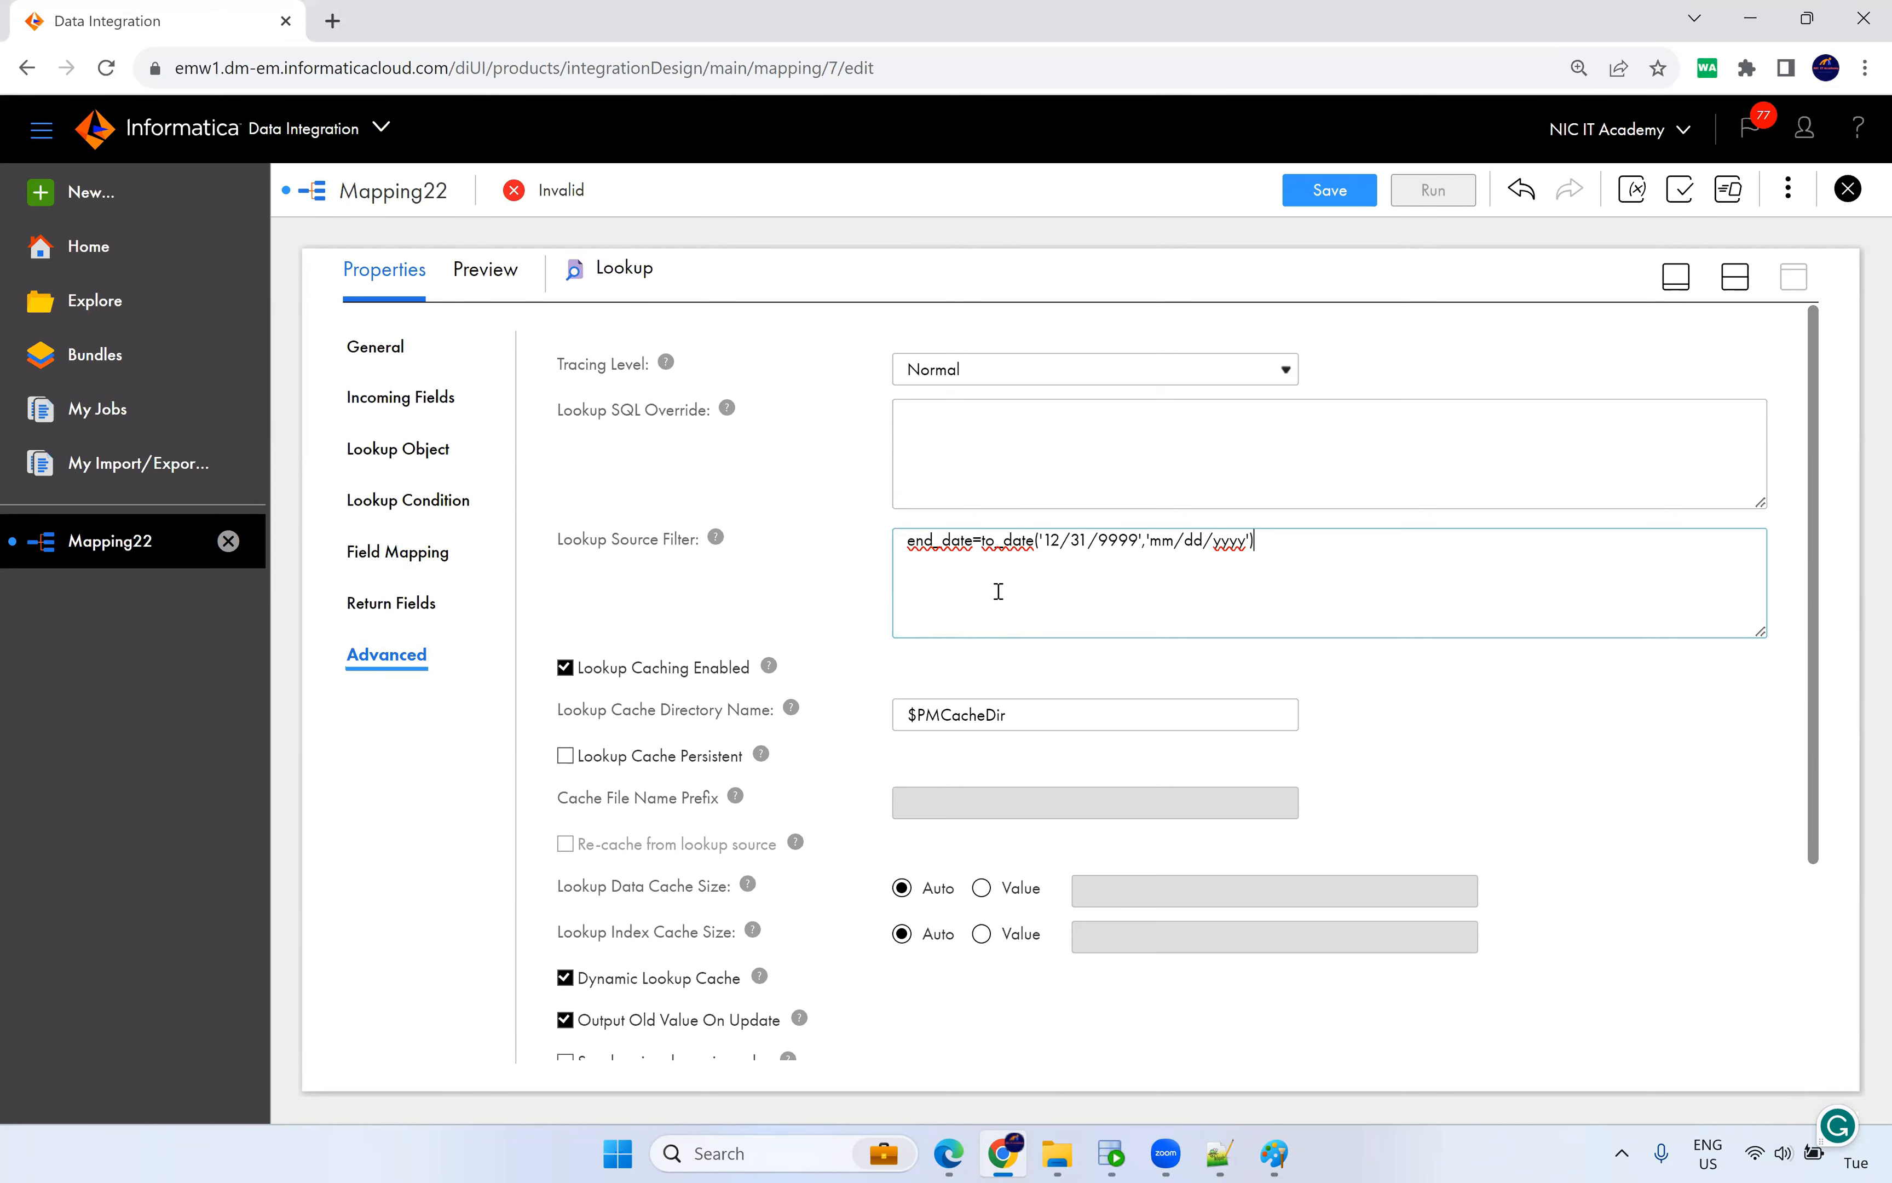
left_click(1342, 199)
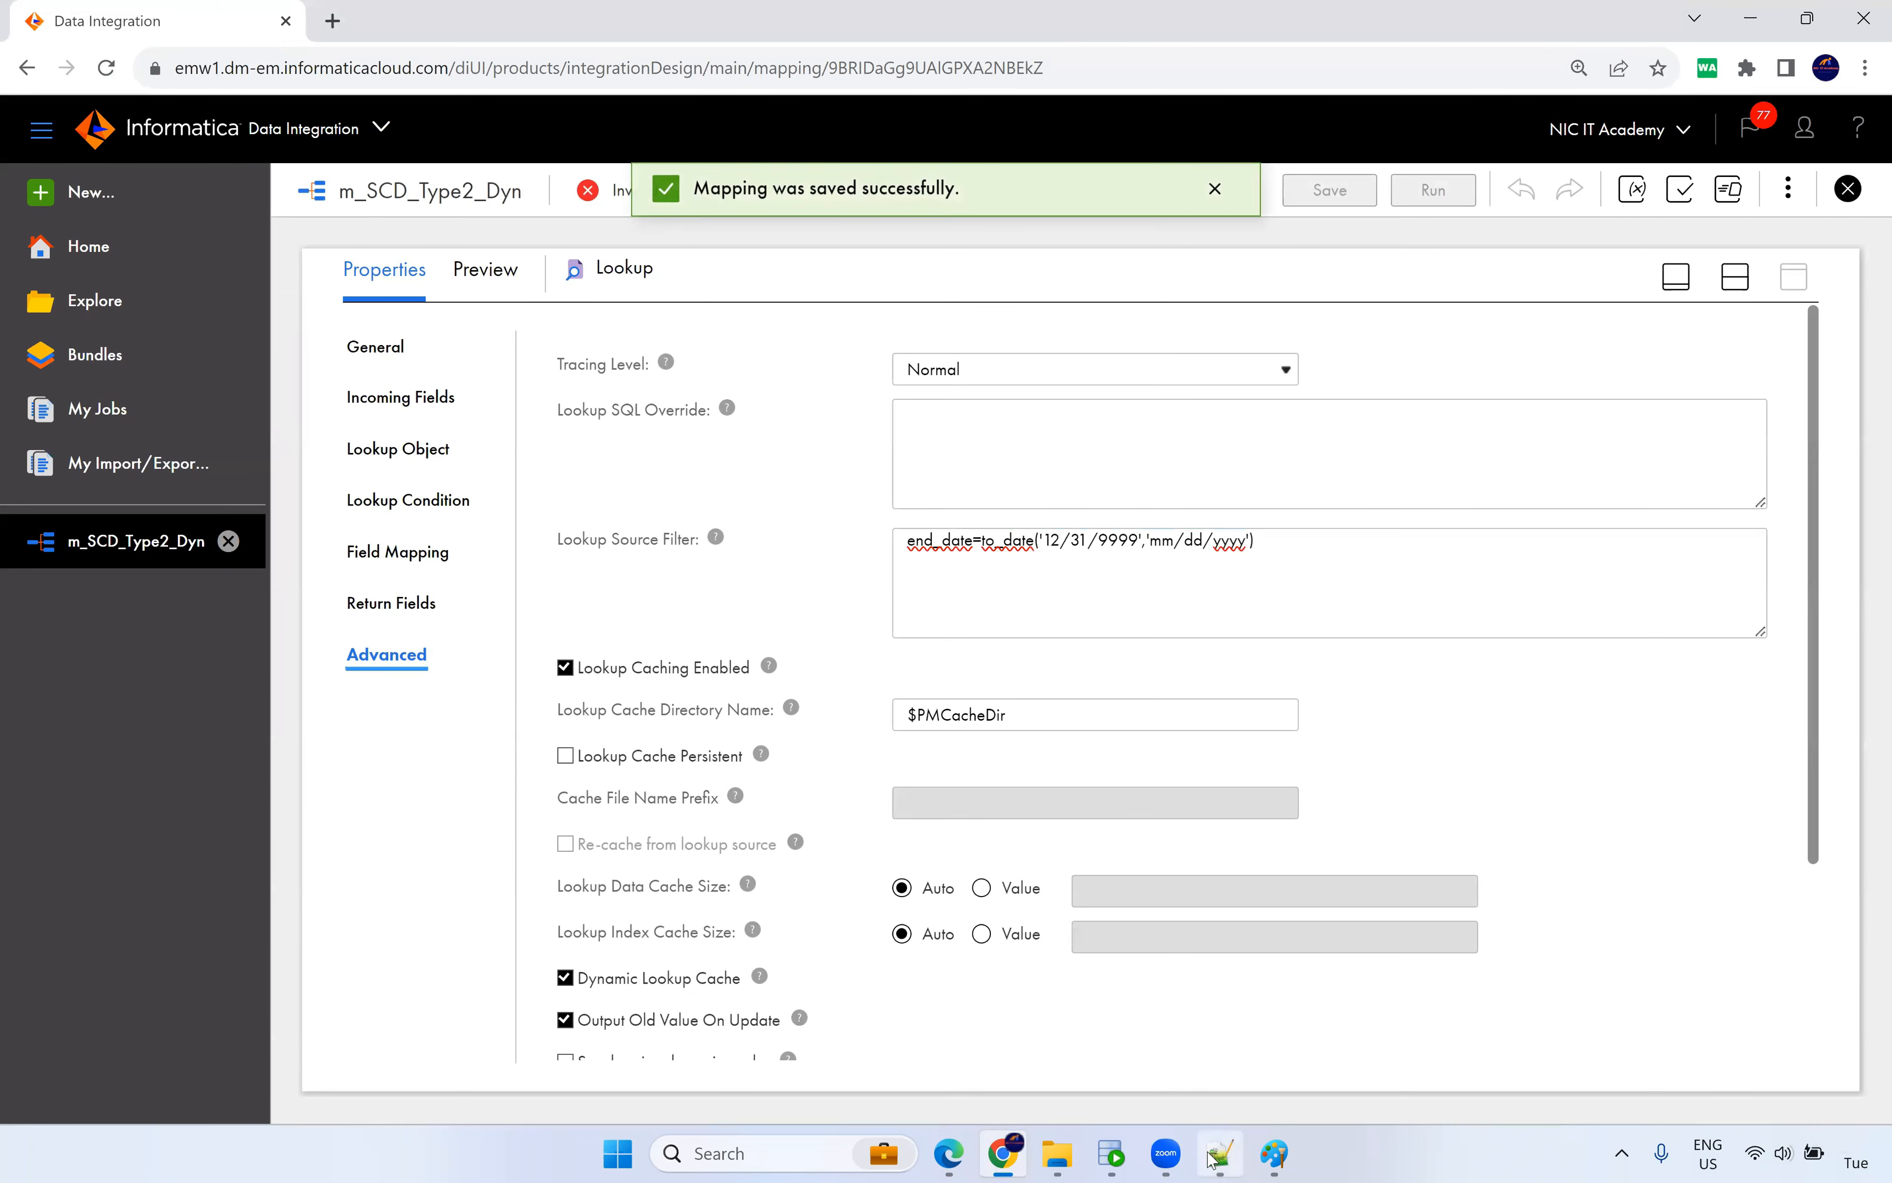
Replace the Router's DEFAULT1-to-Target link with an INSERT-to-Target link.
left_click(1111, 1153)
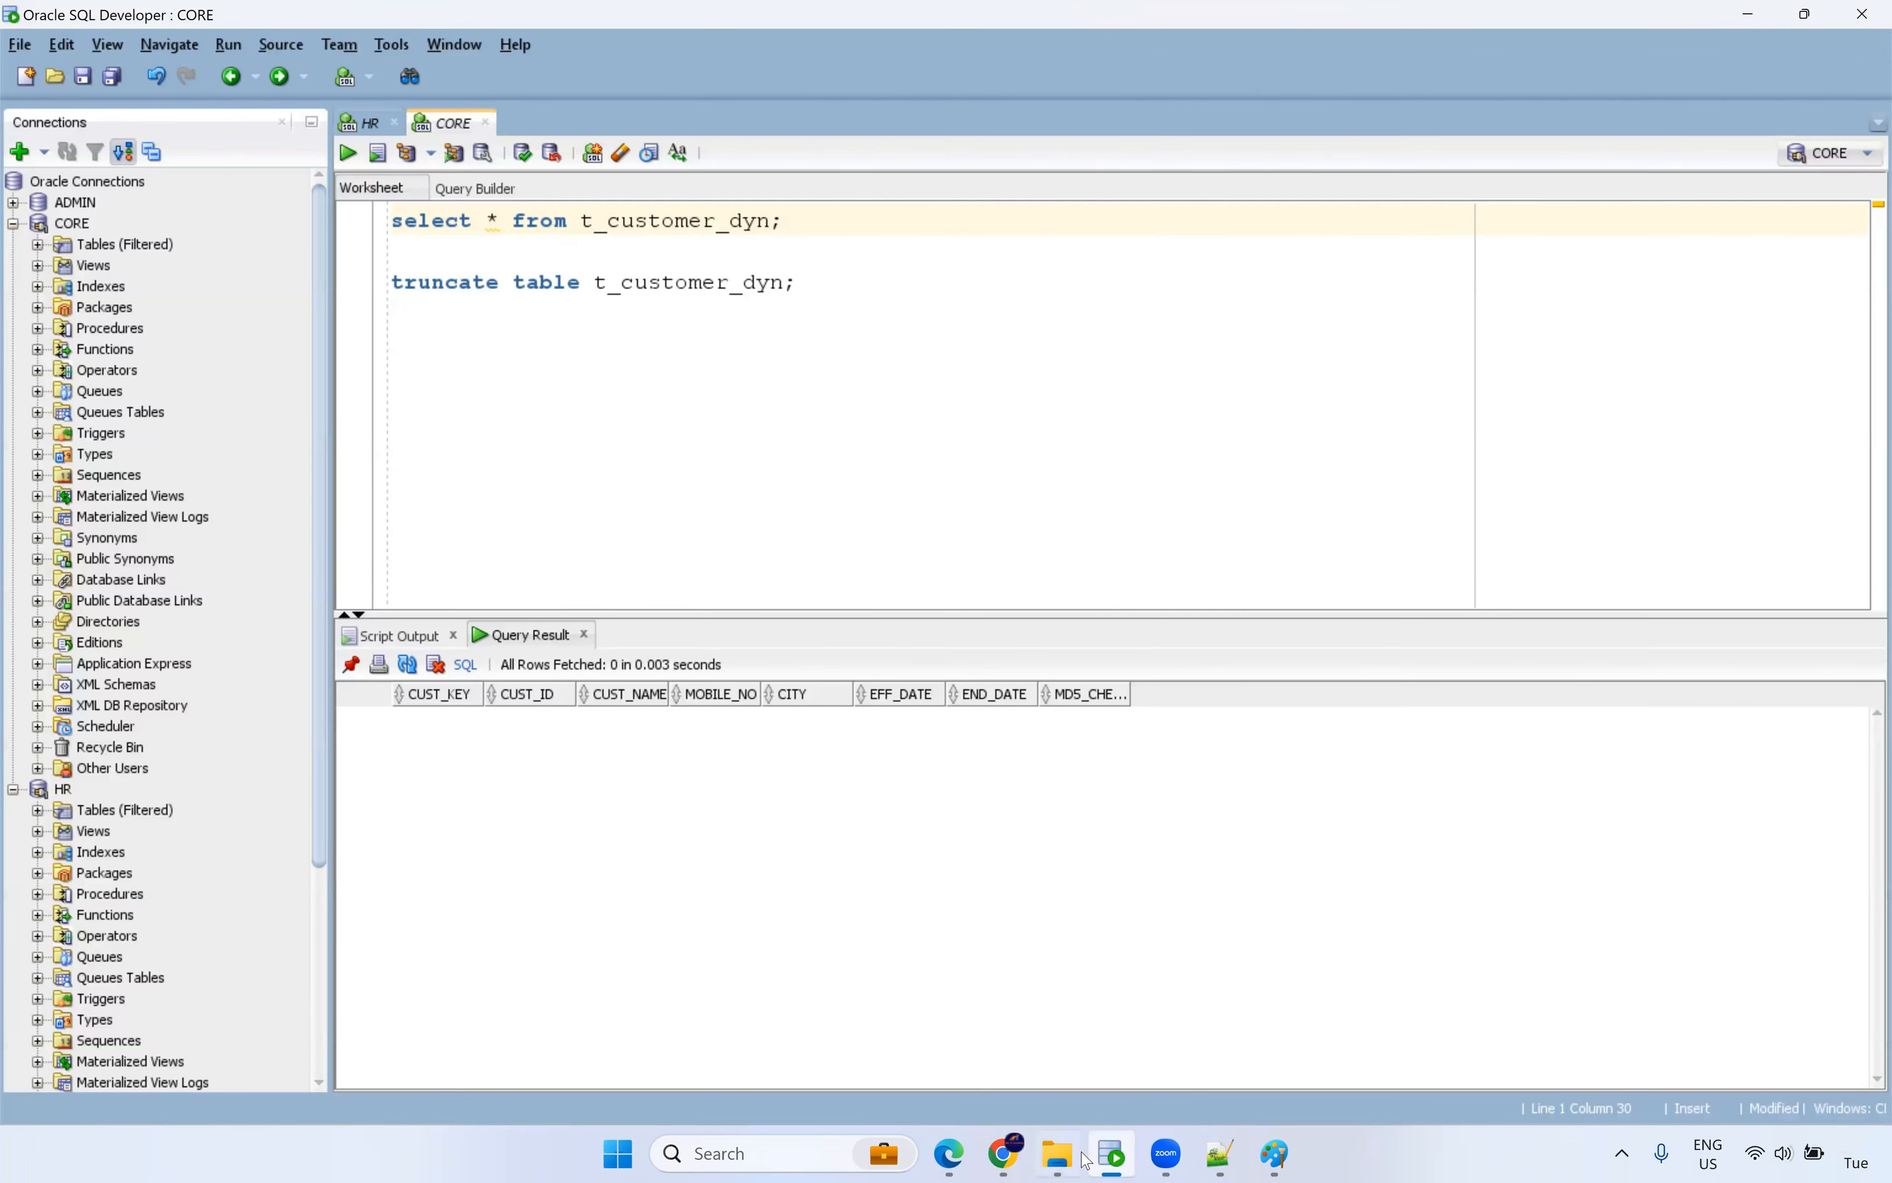
left_click(1006, 1153)
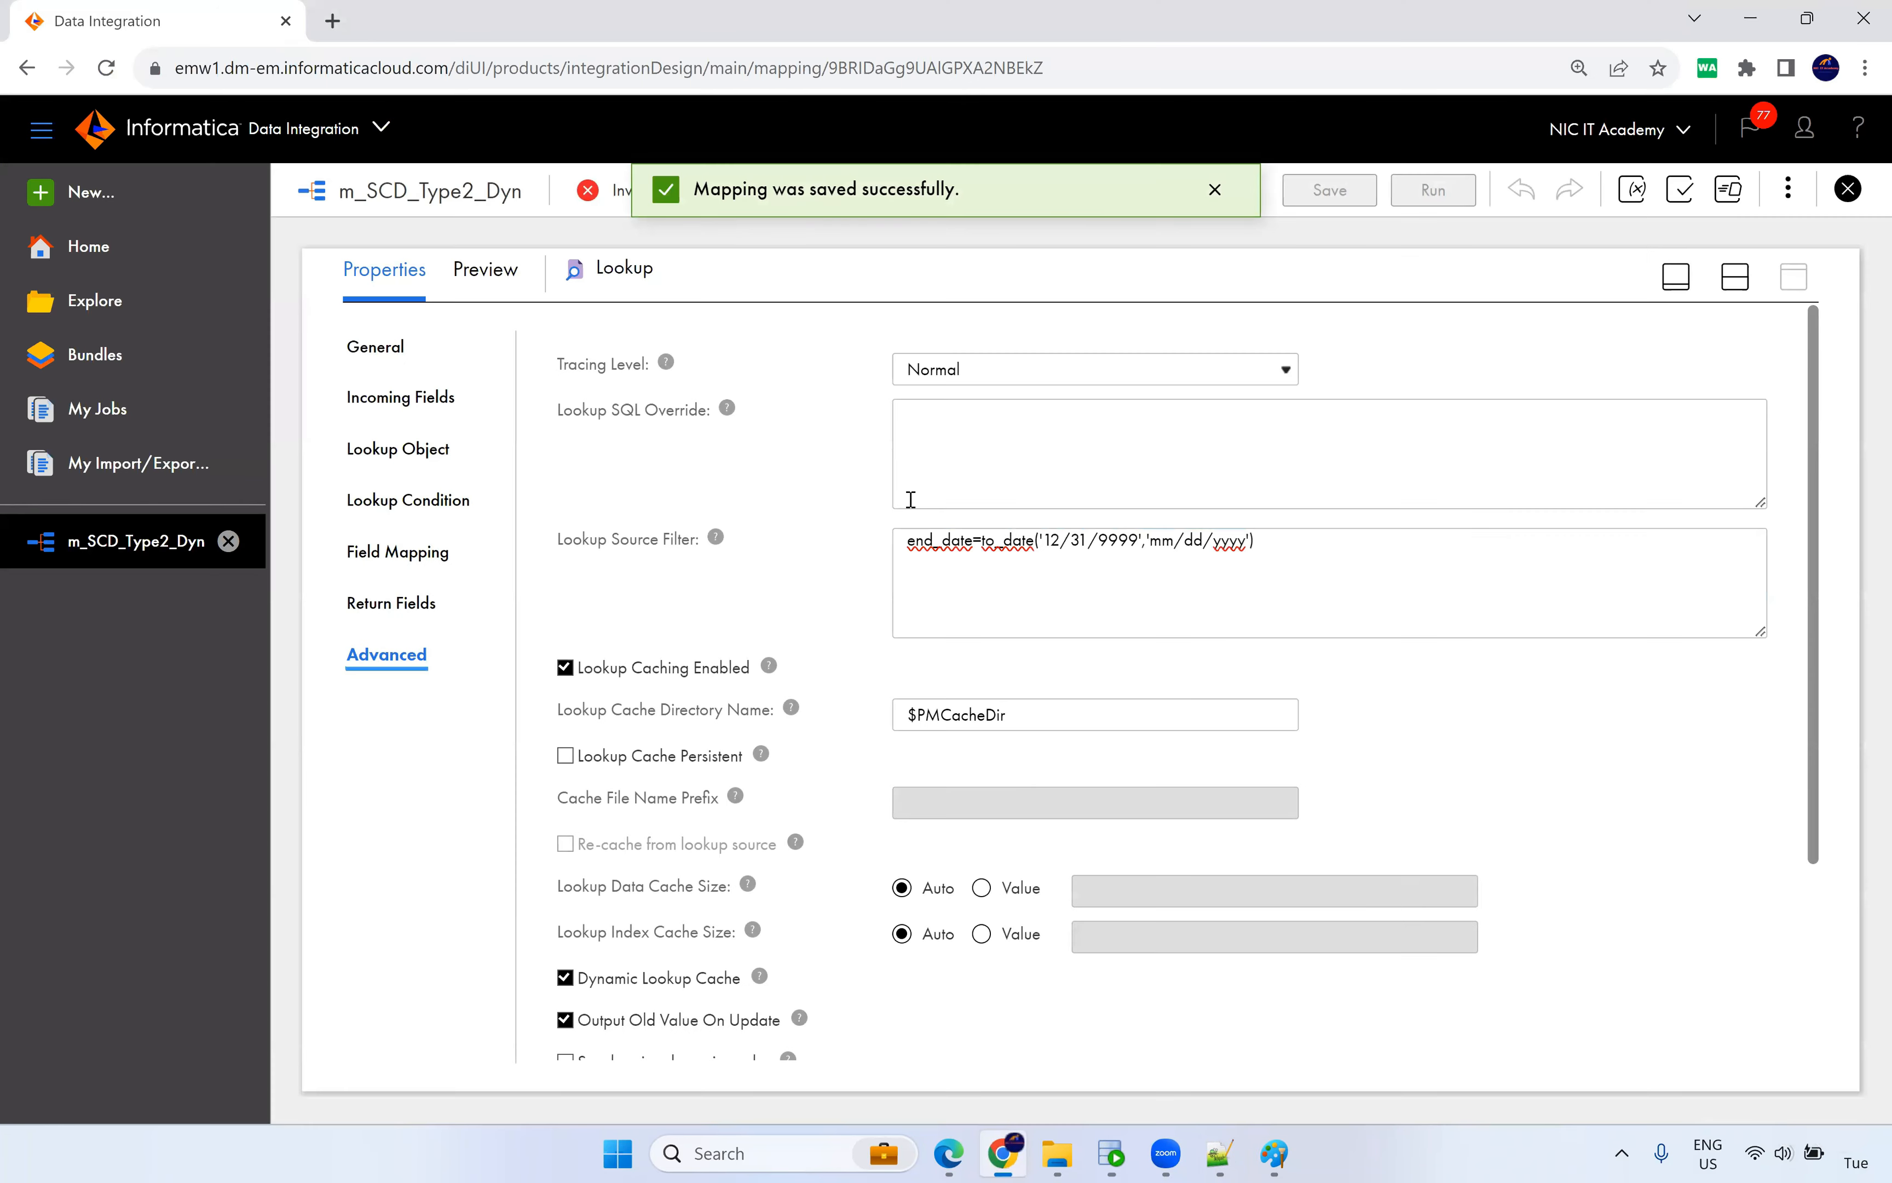
left_click(1735, 276)
left_click(1107, 449)
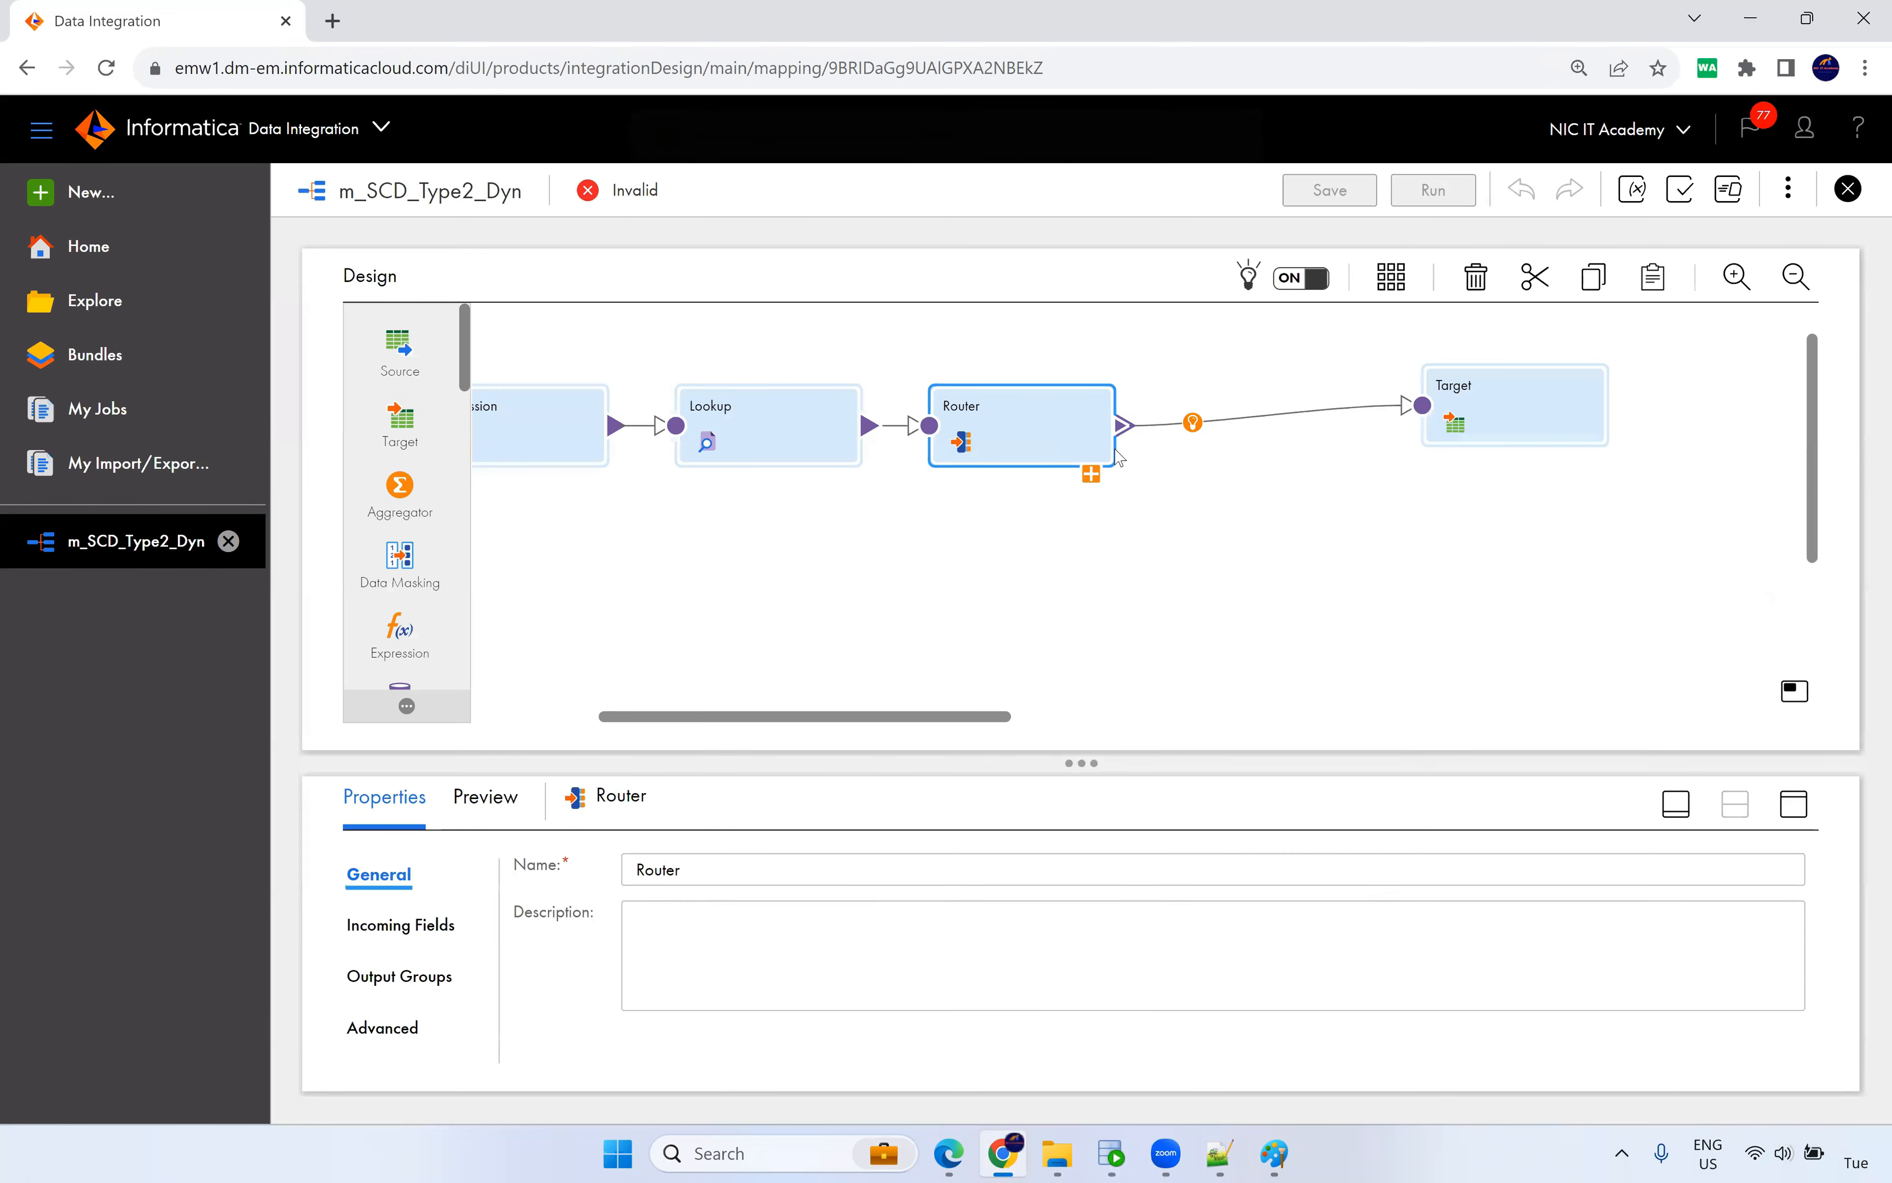
left_click(1092, 474)
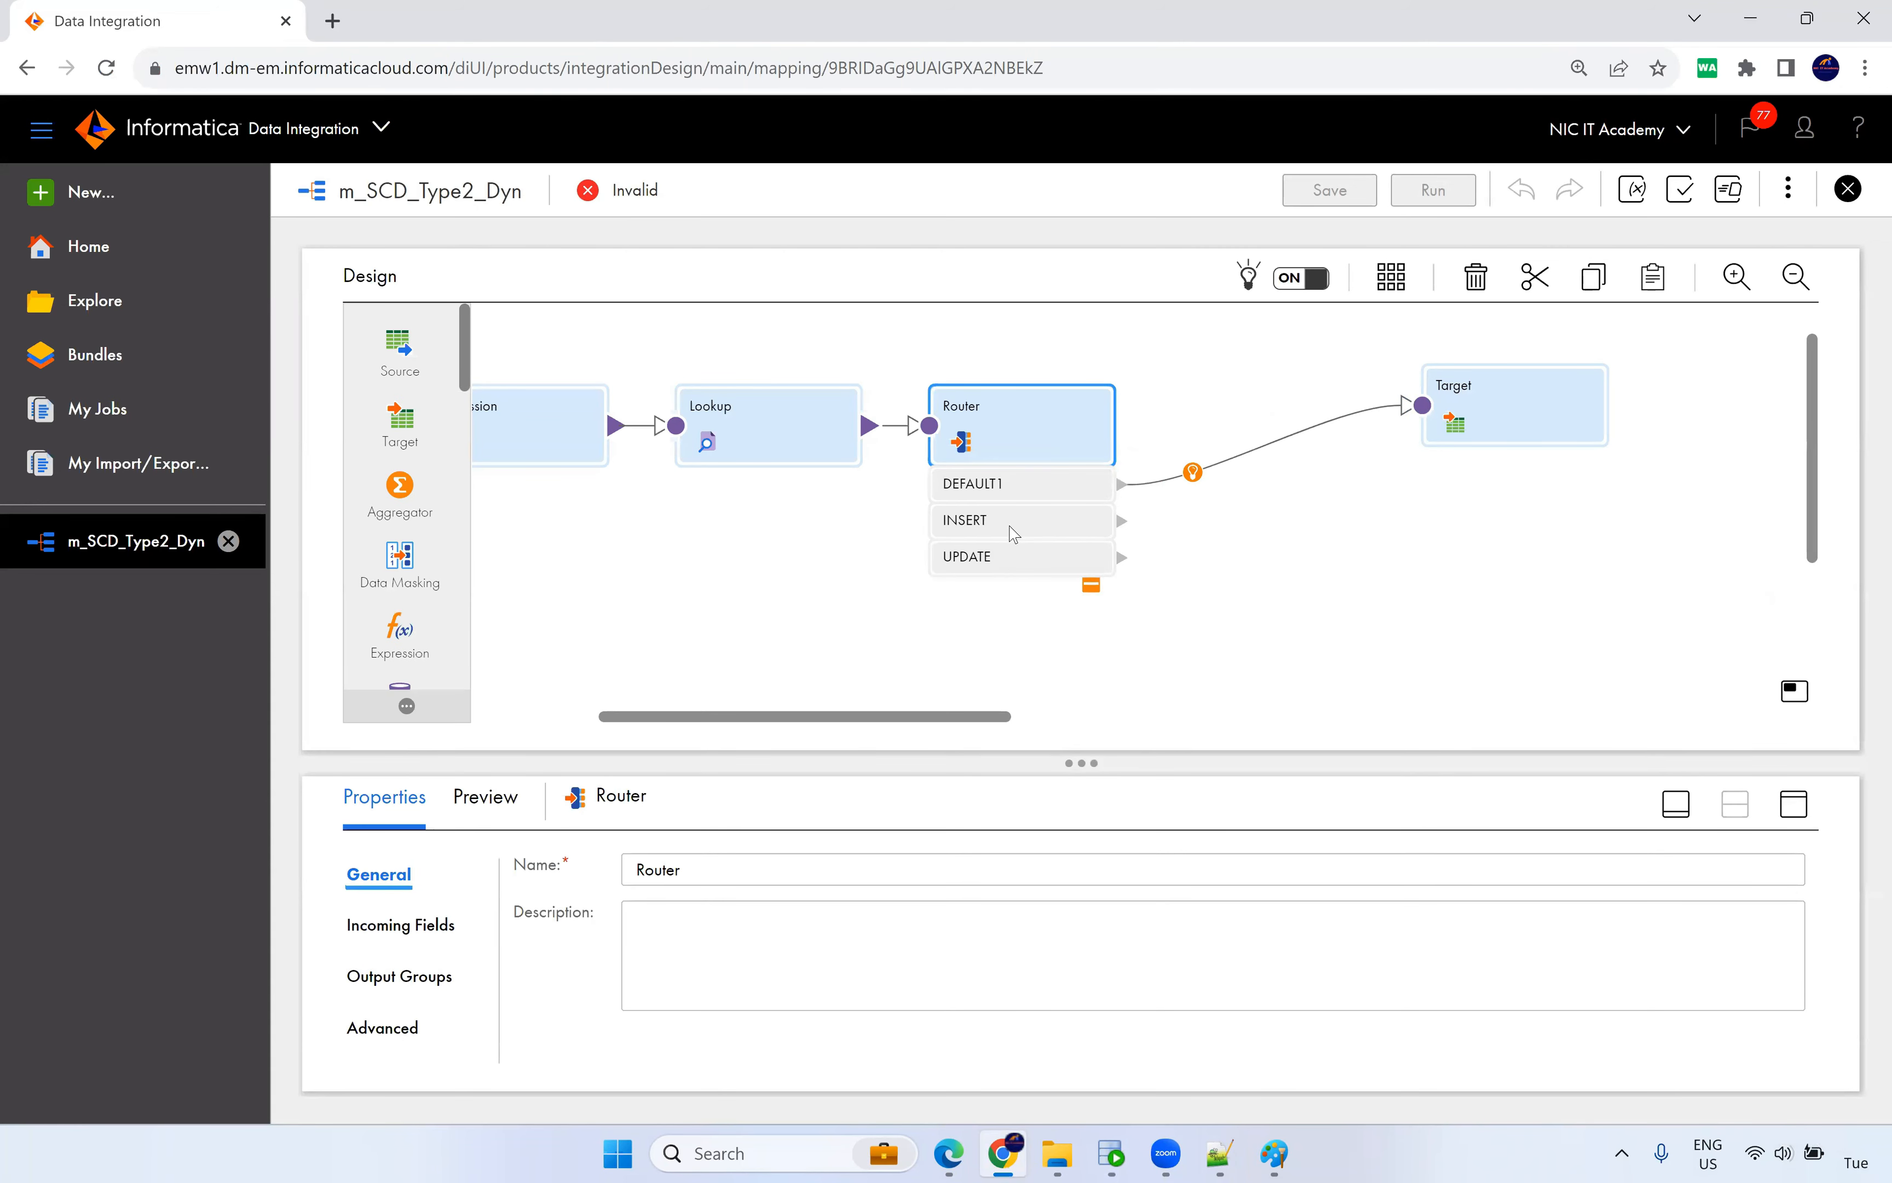
left_click(1241, 468)
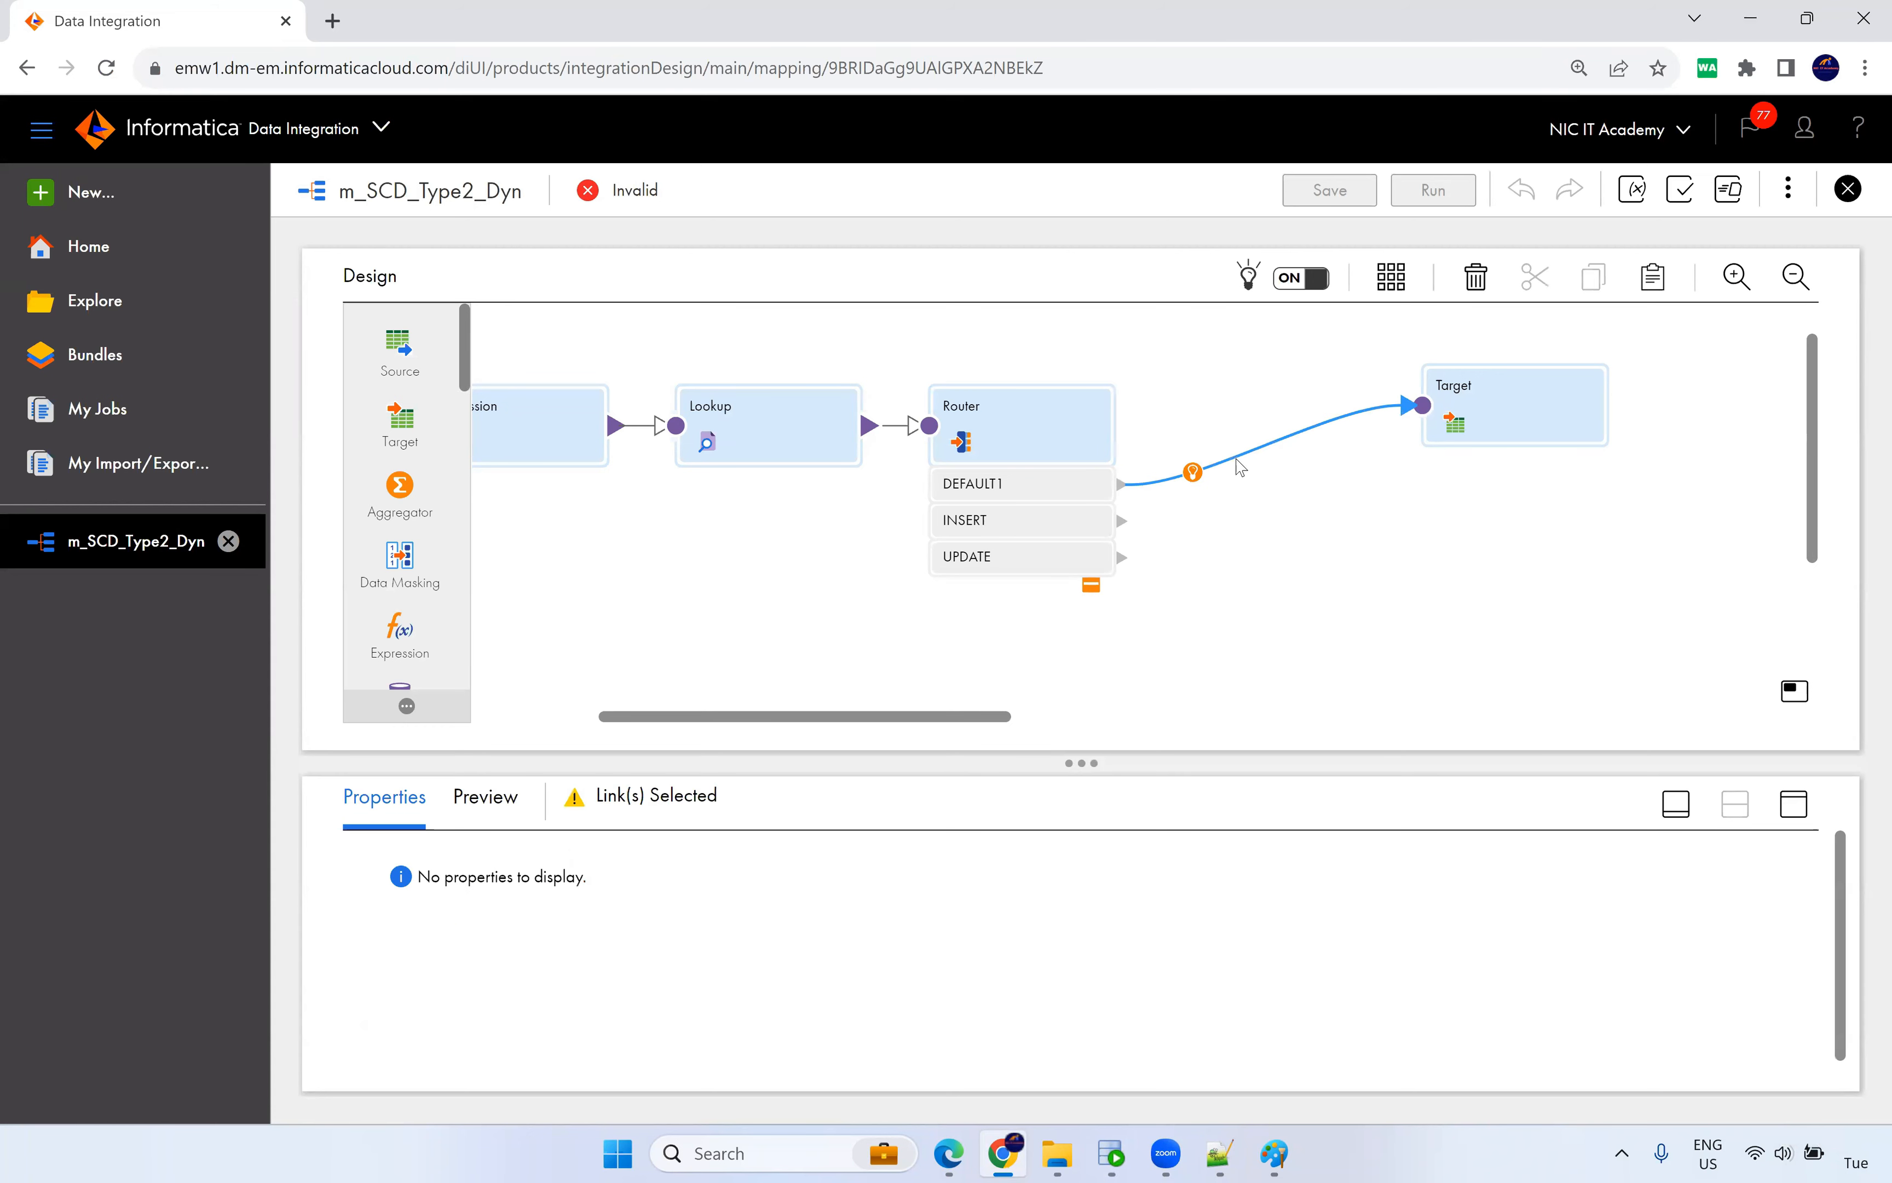
key("Delete")
mouse_move(1245, 504)
left_mouse_down()
mouse_move(1419, 407)
mouse_move(1417, 437)
left_mouse_up()
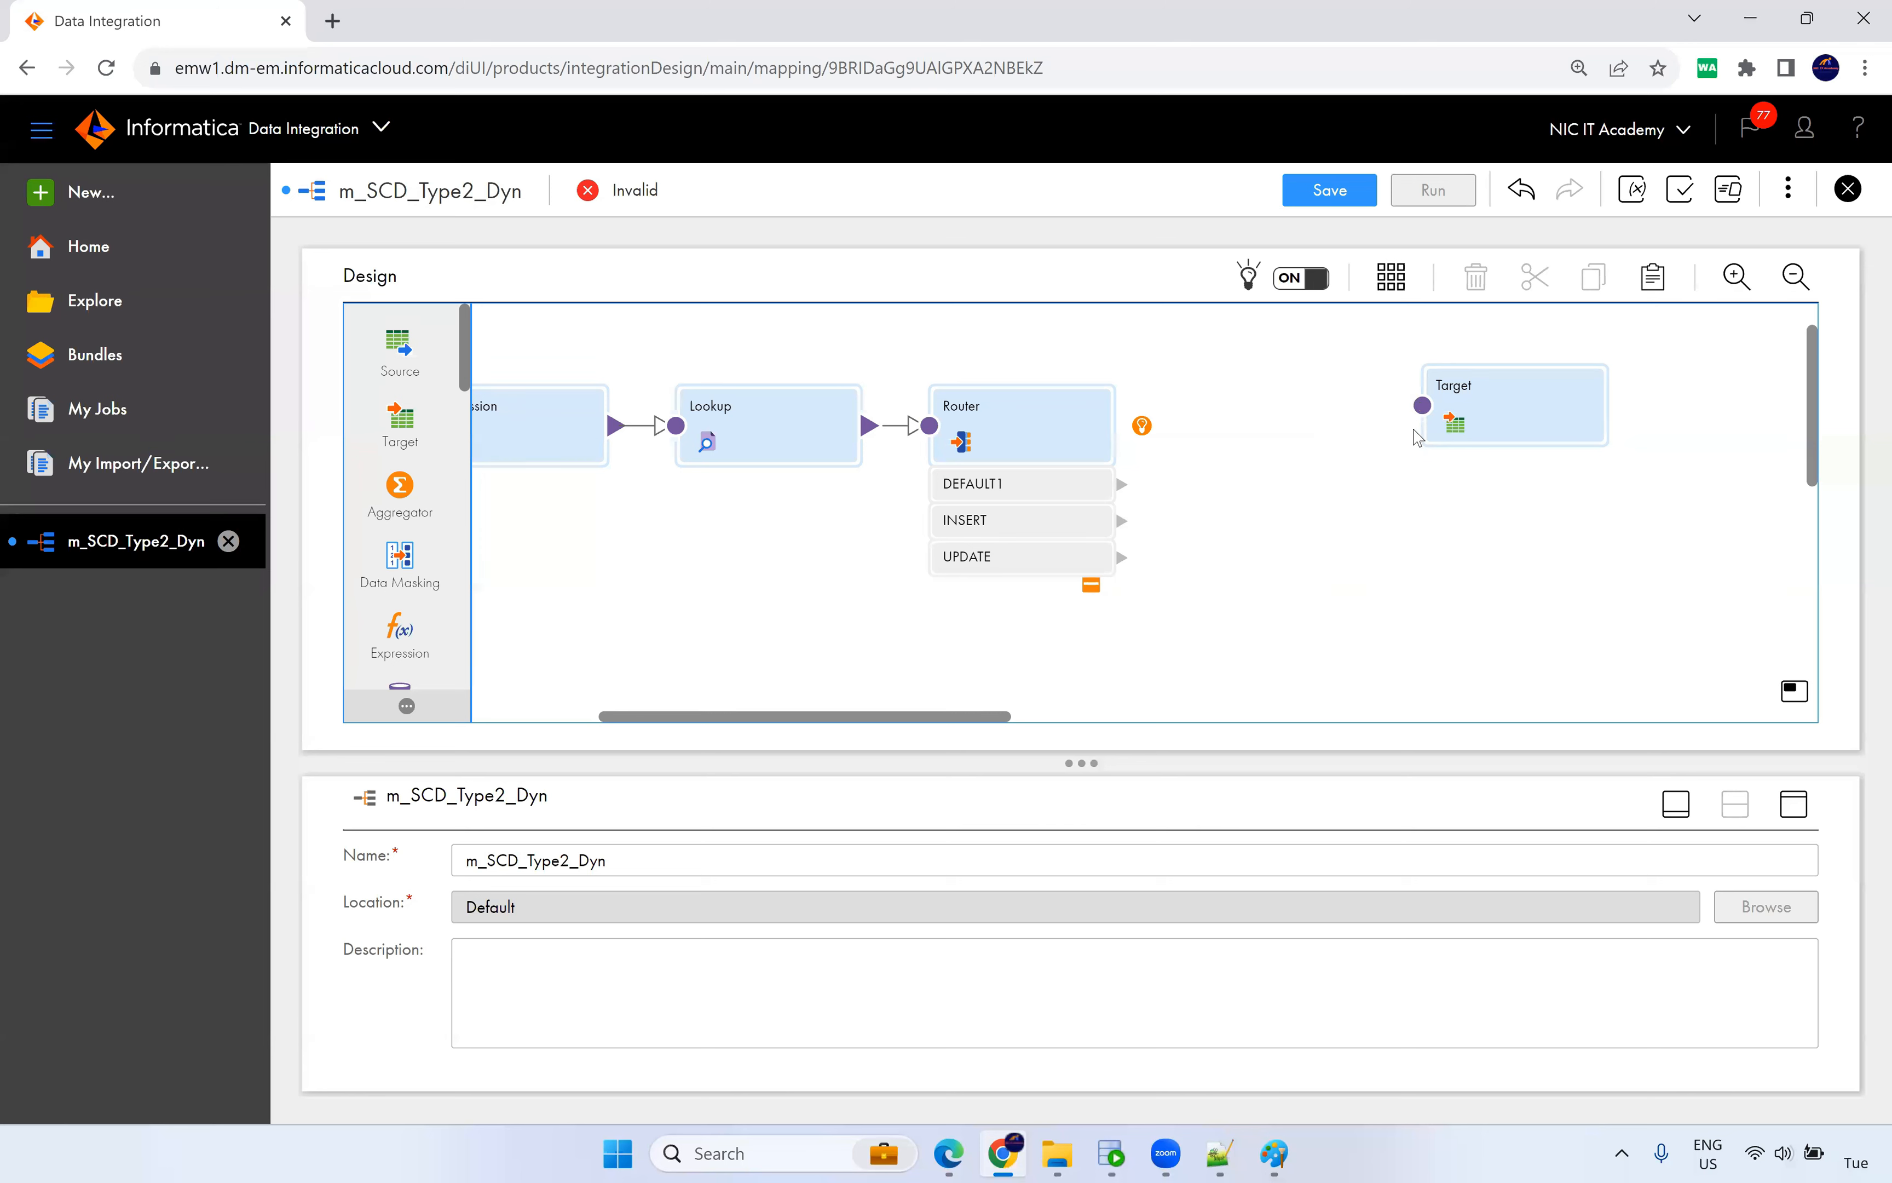
left_click_drag(1124, 524, 1430, 413)
left_click(1534, 416)
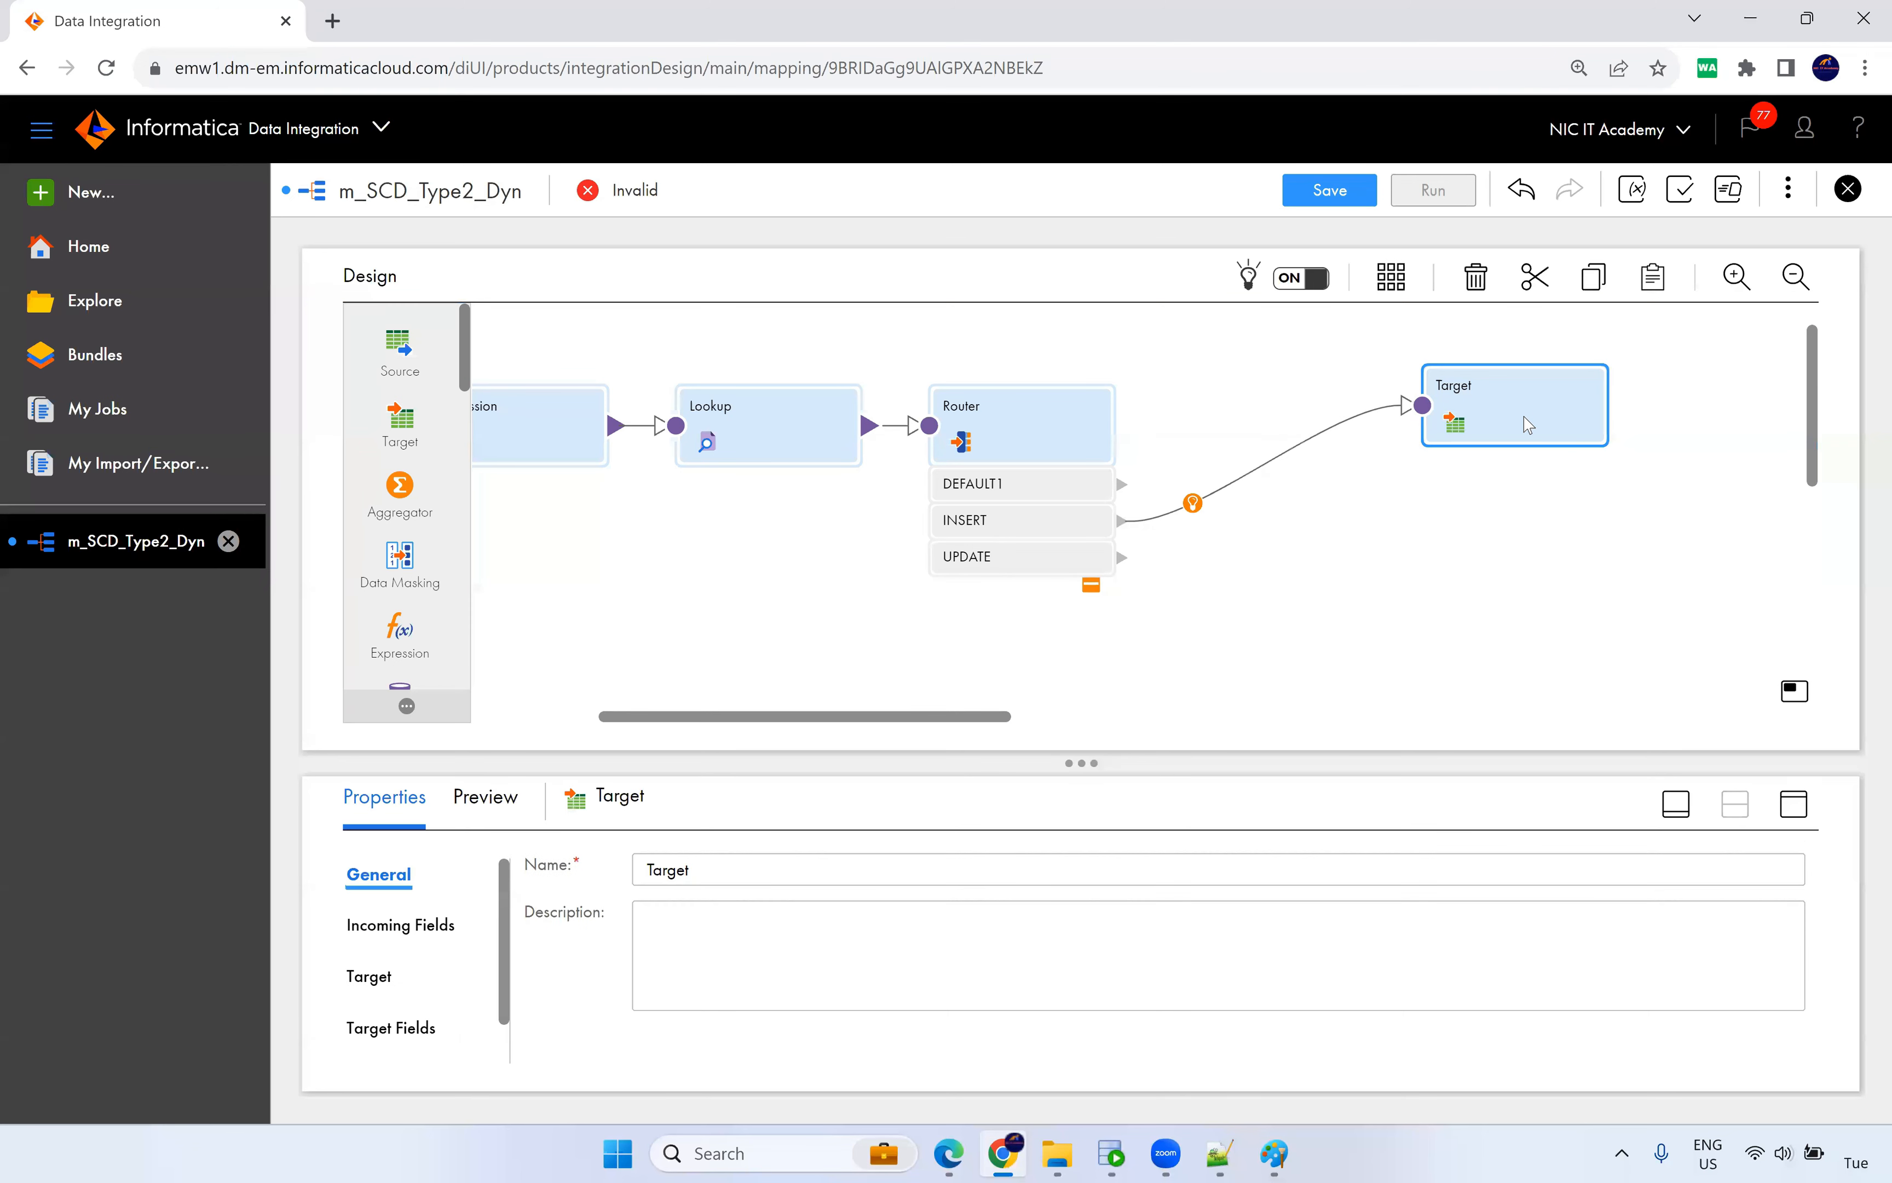
left_click(1362, 421)
Add a Sequence transformation to the canvas above the Router.
scroll(401, 509, "down", 5)
scroll(406, 601, "down", 5)
scroll(407, 626, "down", 2)
left_click_drag(400, 586, 1090, 363)
left_click_drag(868, 360, 1310, 364)
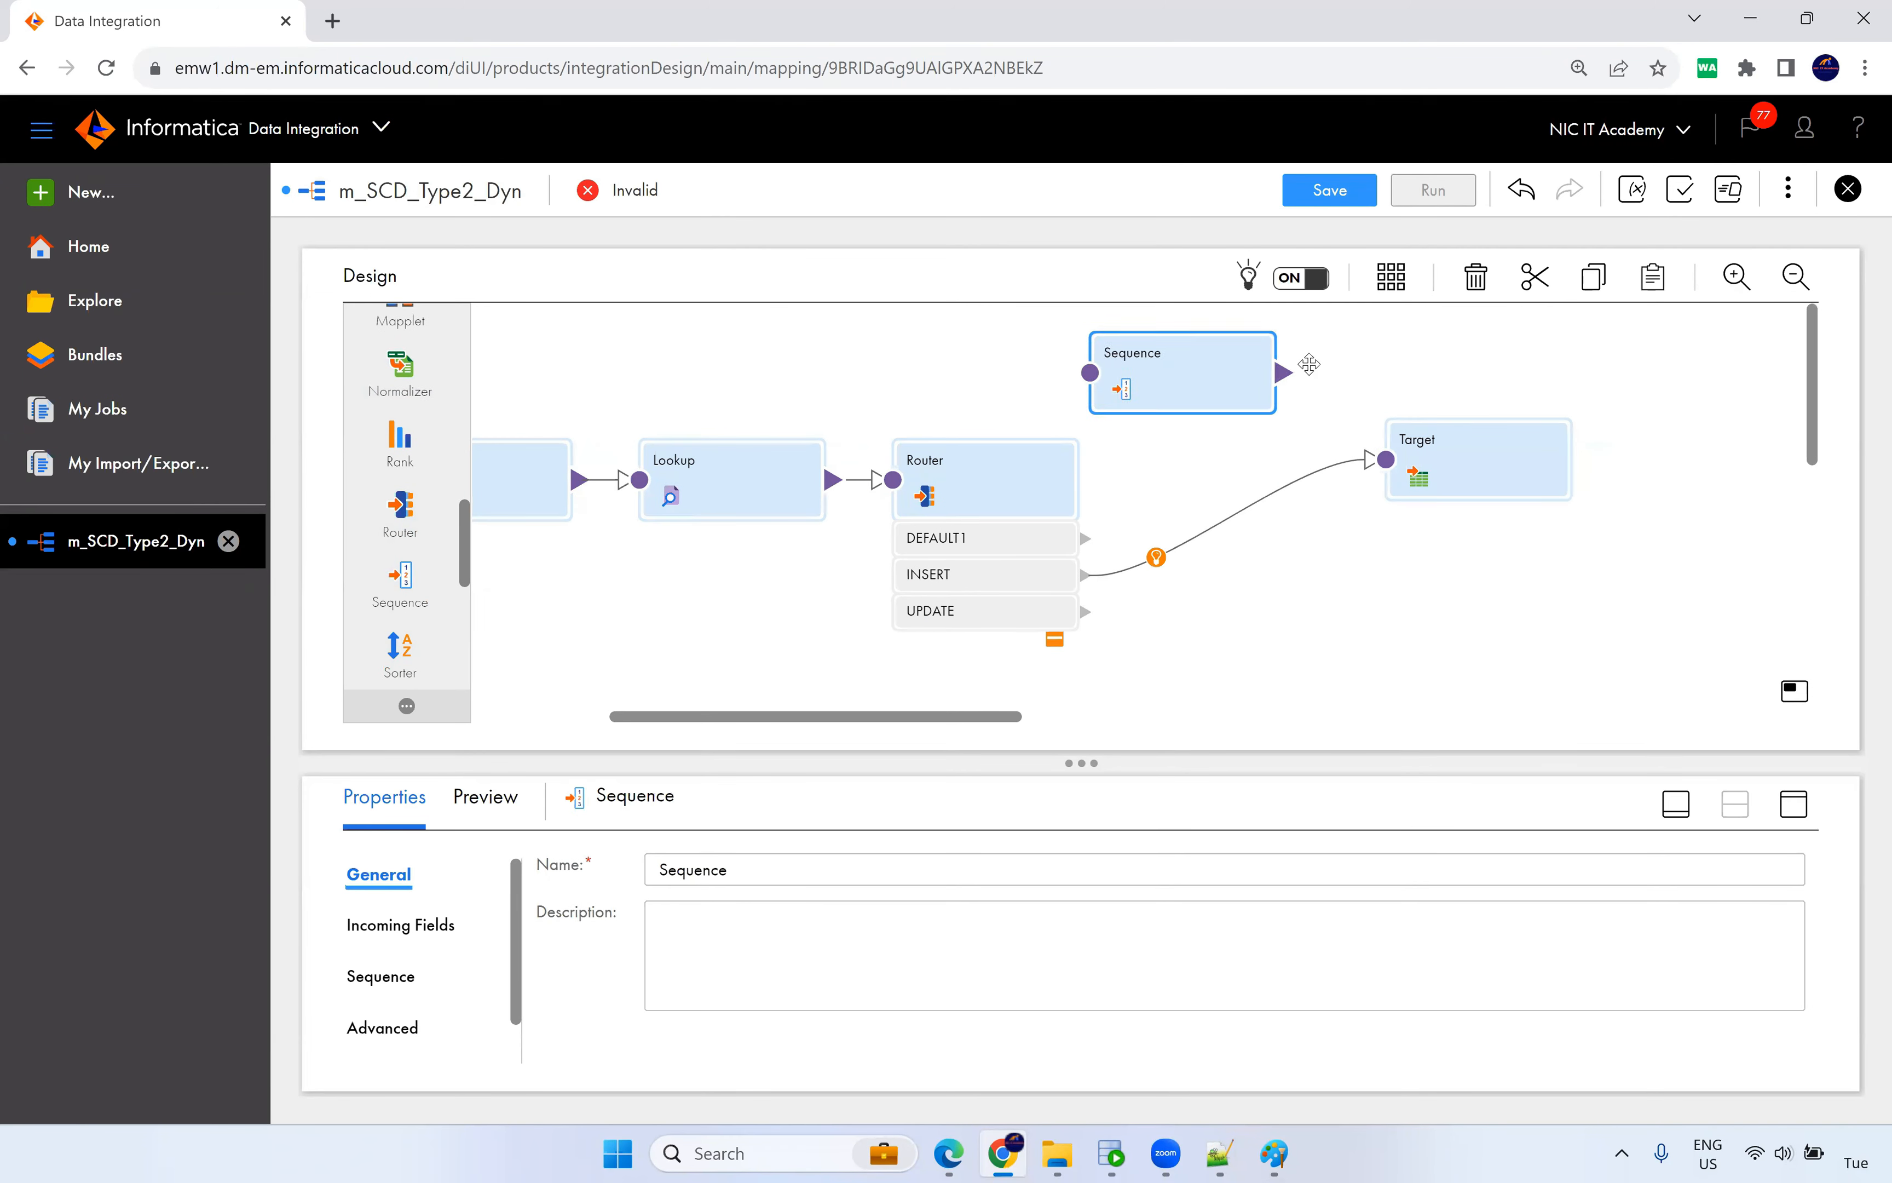
Disable the Sequence's incoming fields, connect it to the Target, and maximize the Target's properties.
left_click(1794, 811)
left_click(405, 458)
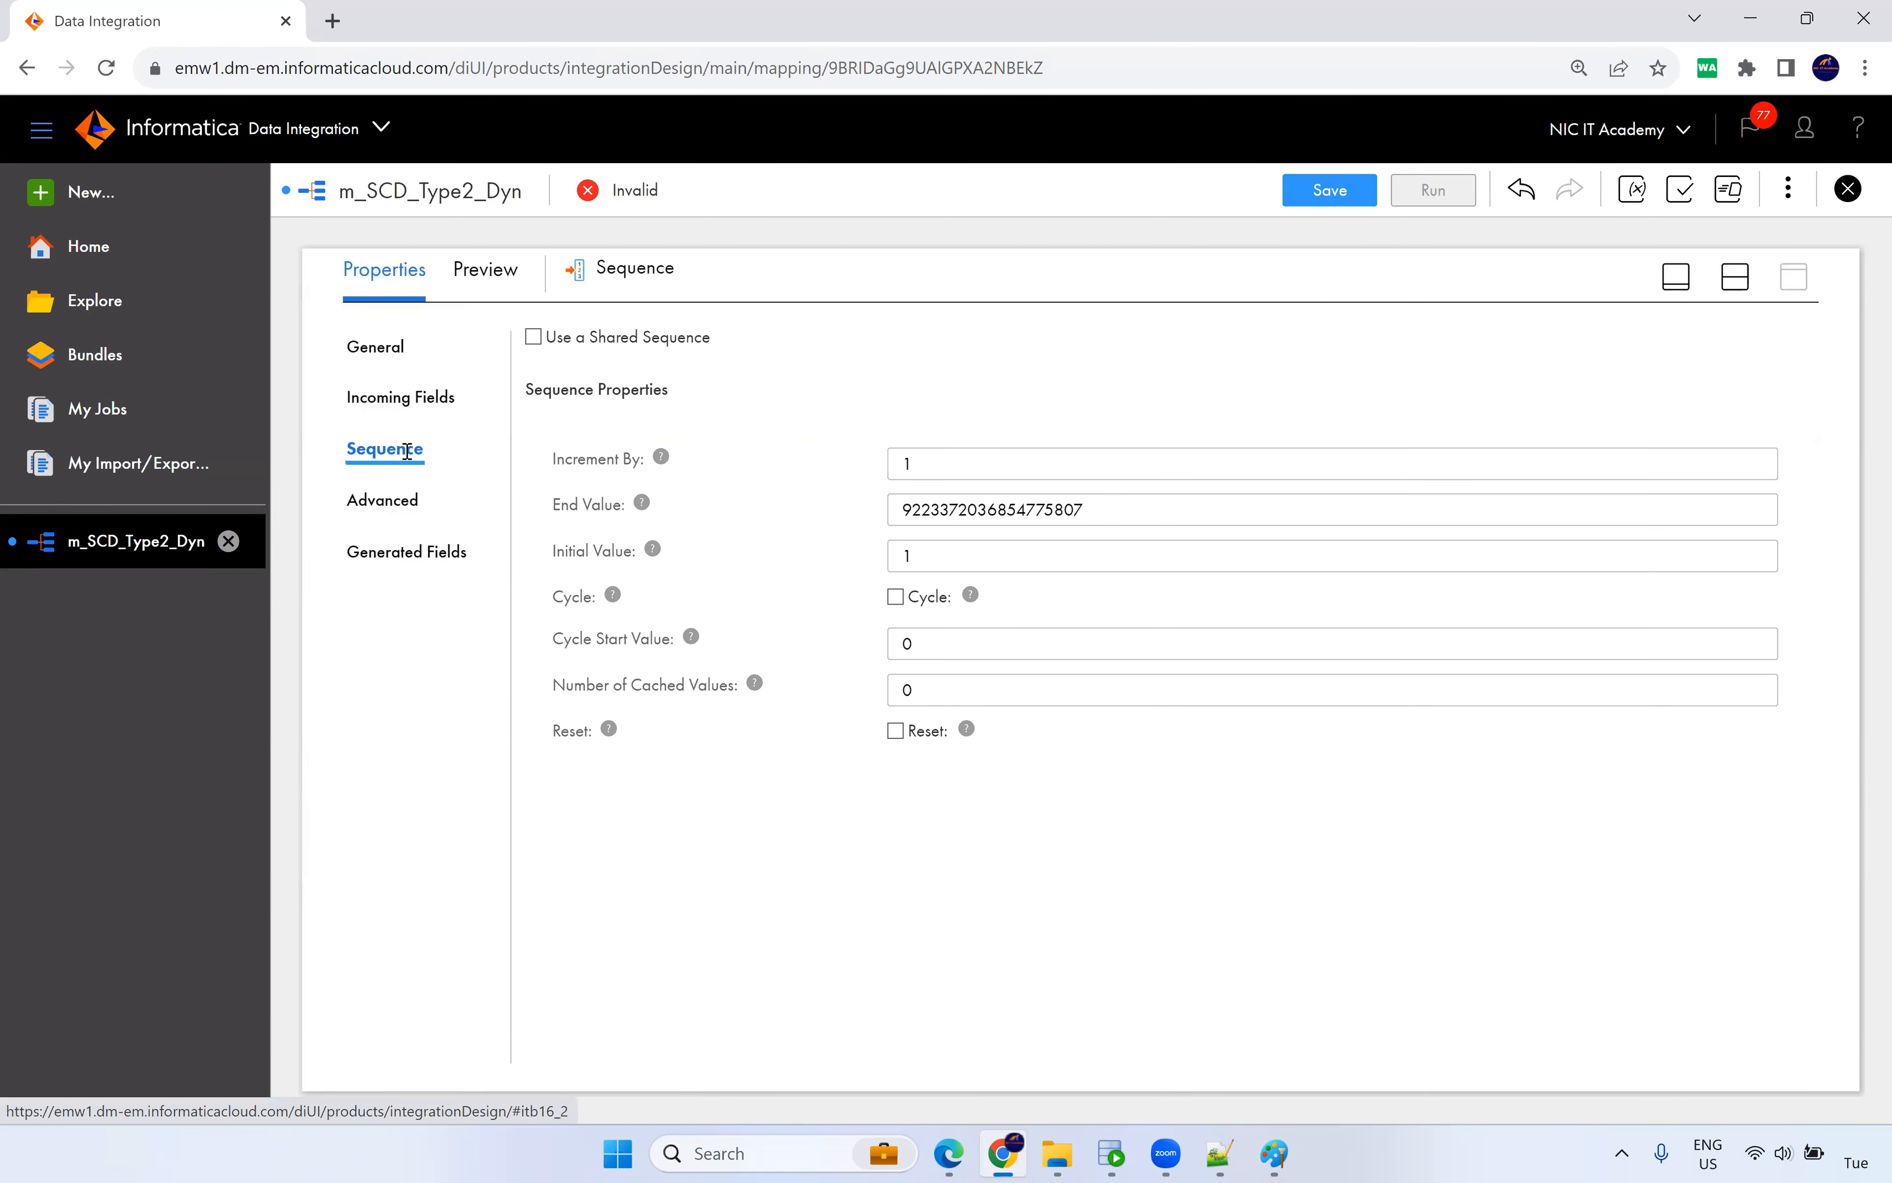
left_click(391, 507)
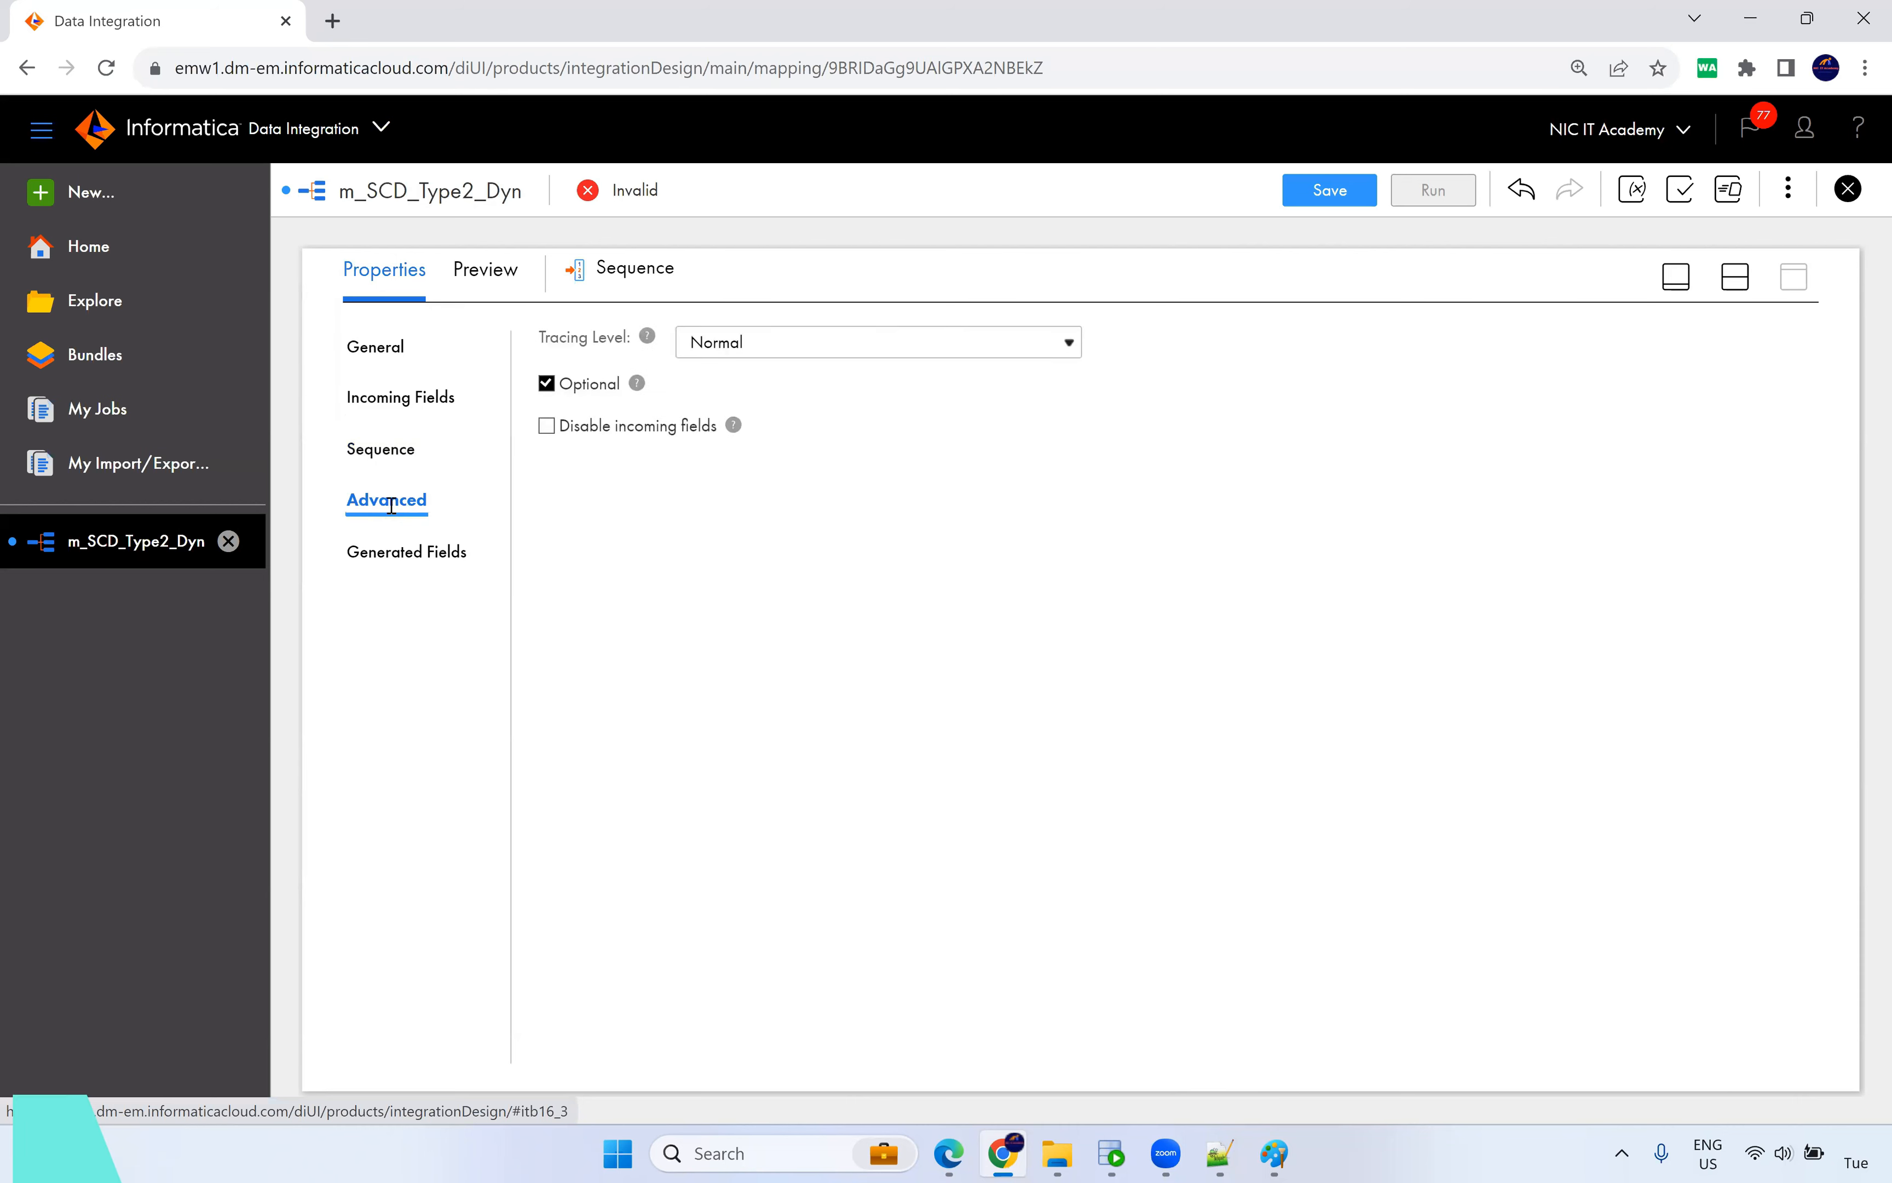
left_click(564, 432)
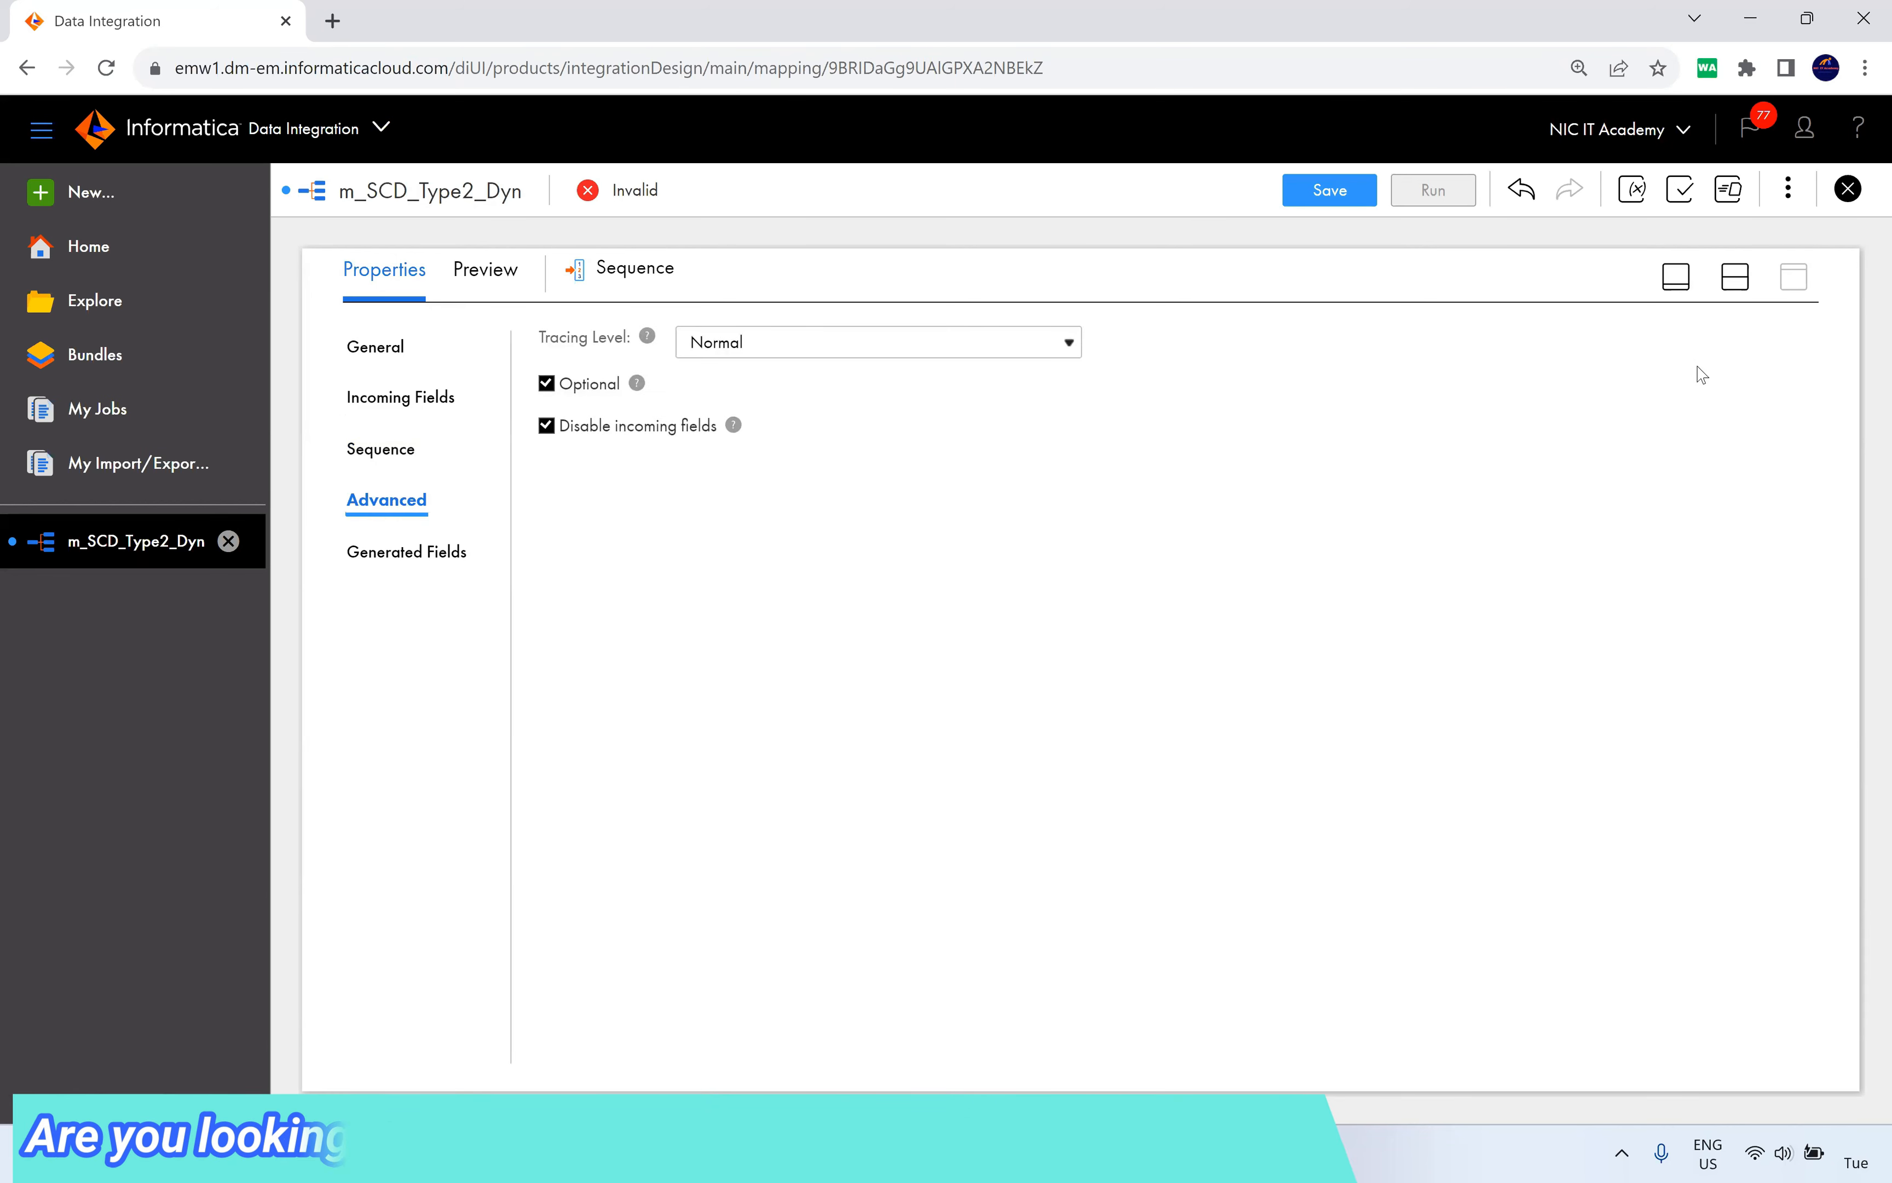
left_click(1735, 276)
left_click_drag(1289, 364, 1386, 460)
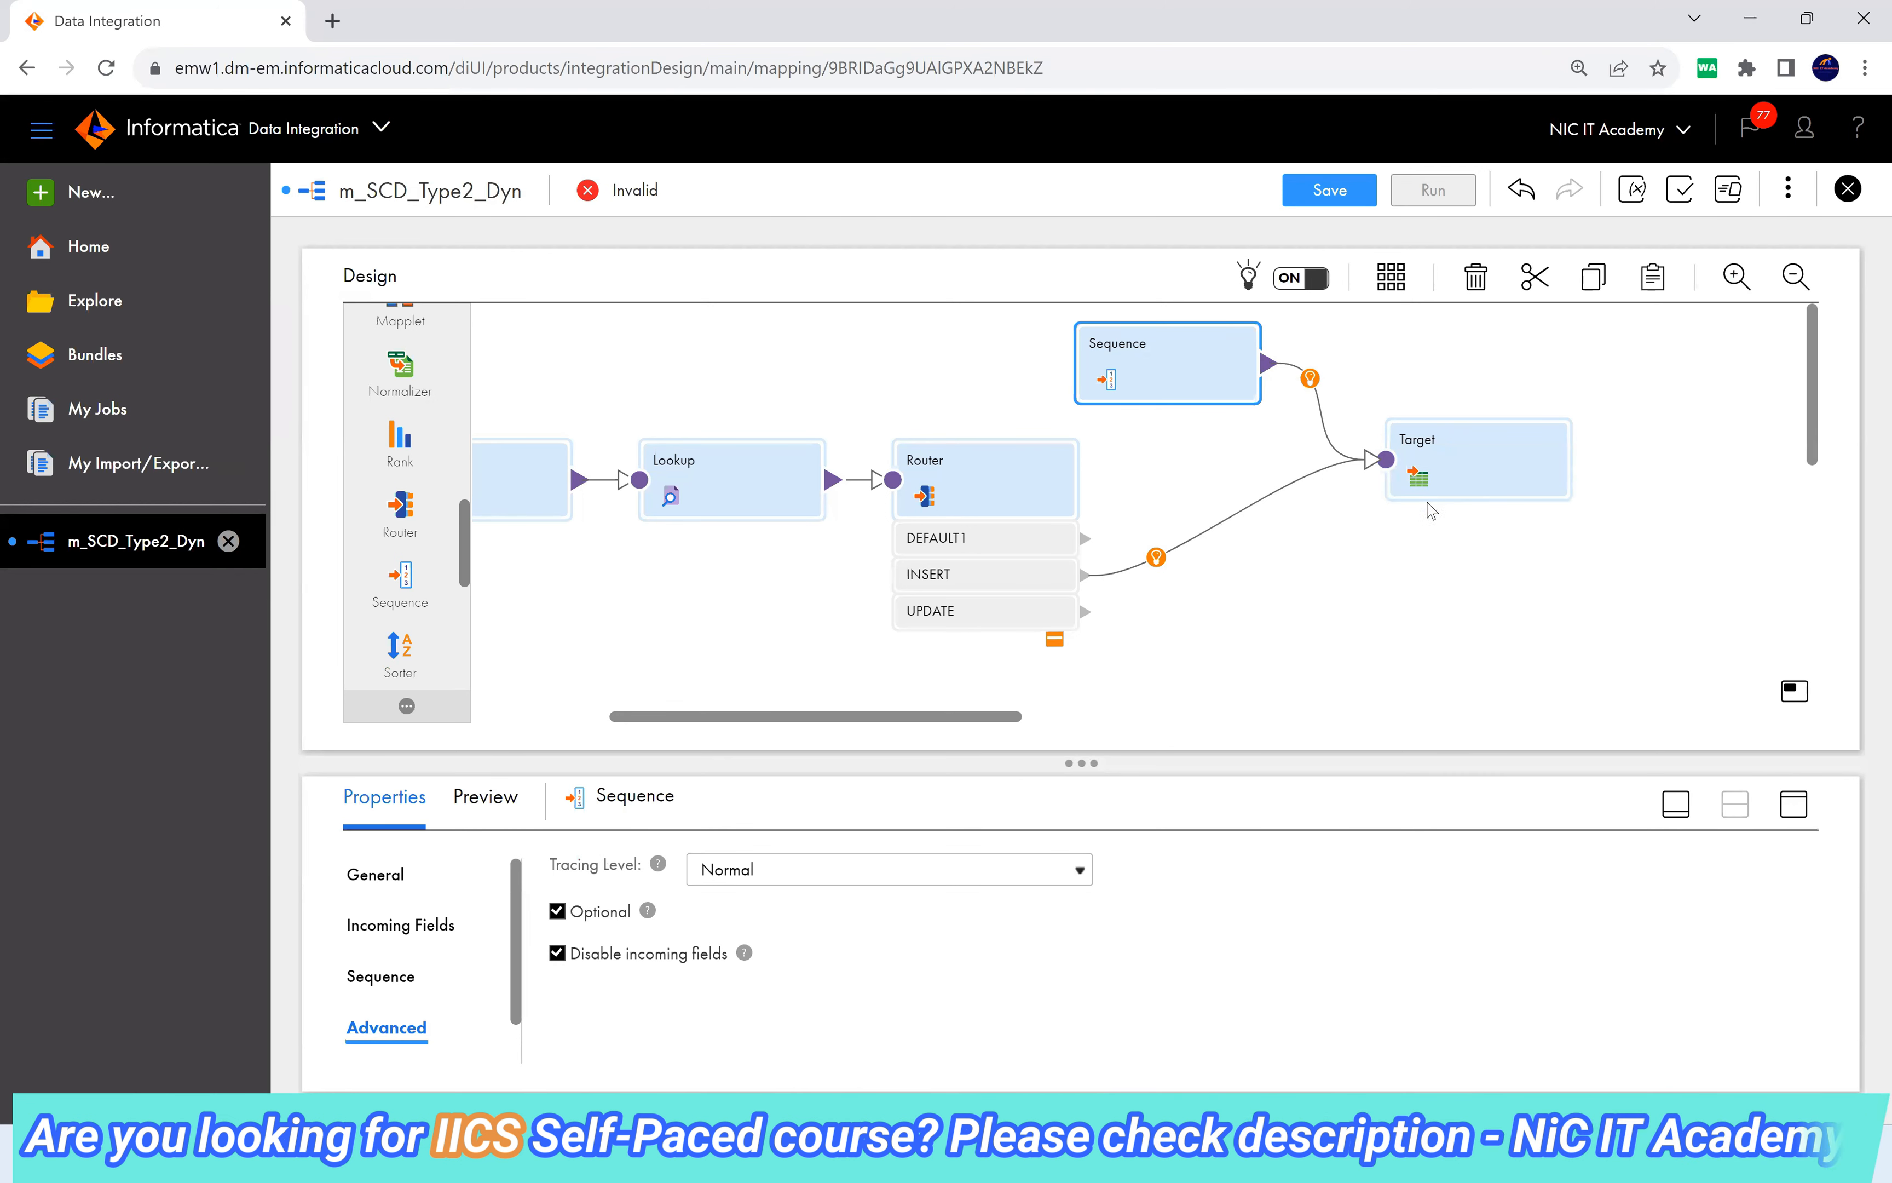
left_click(1525, 474)
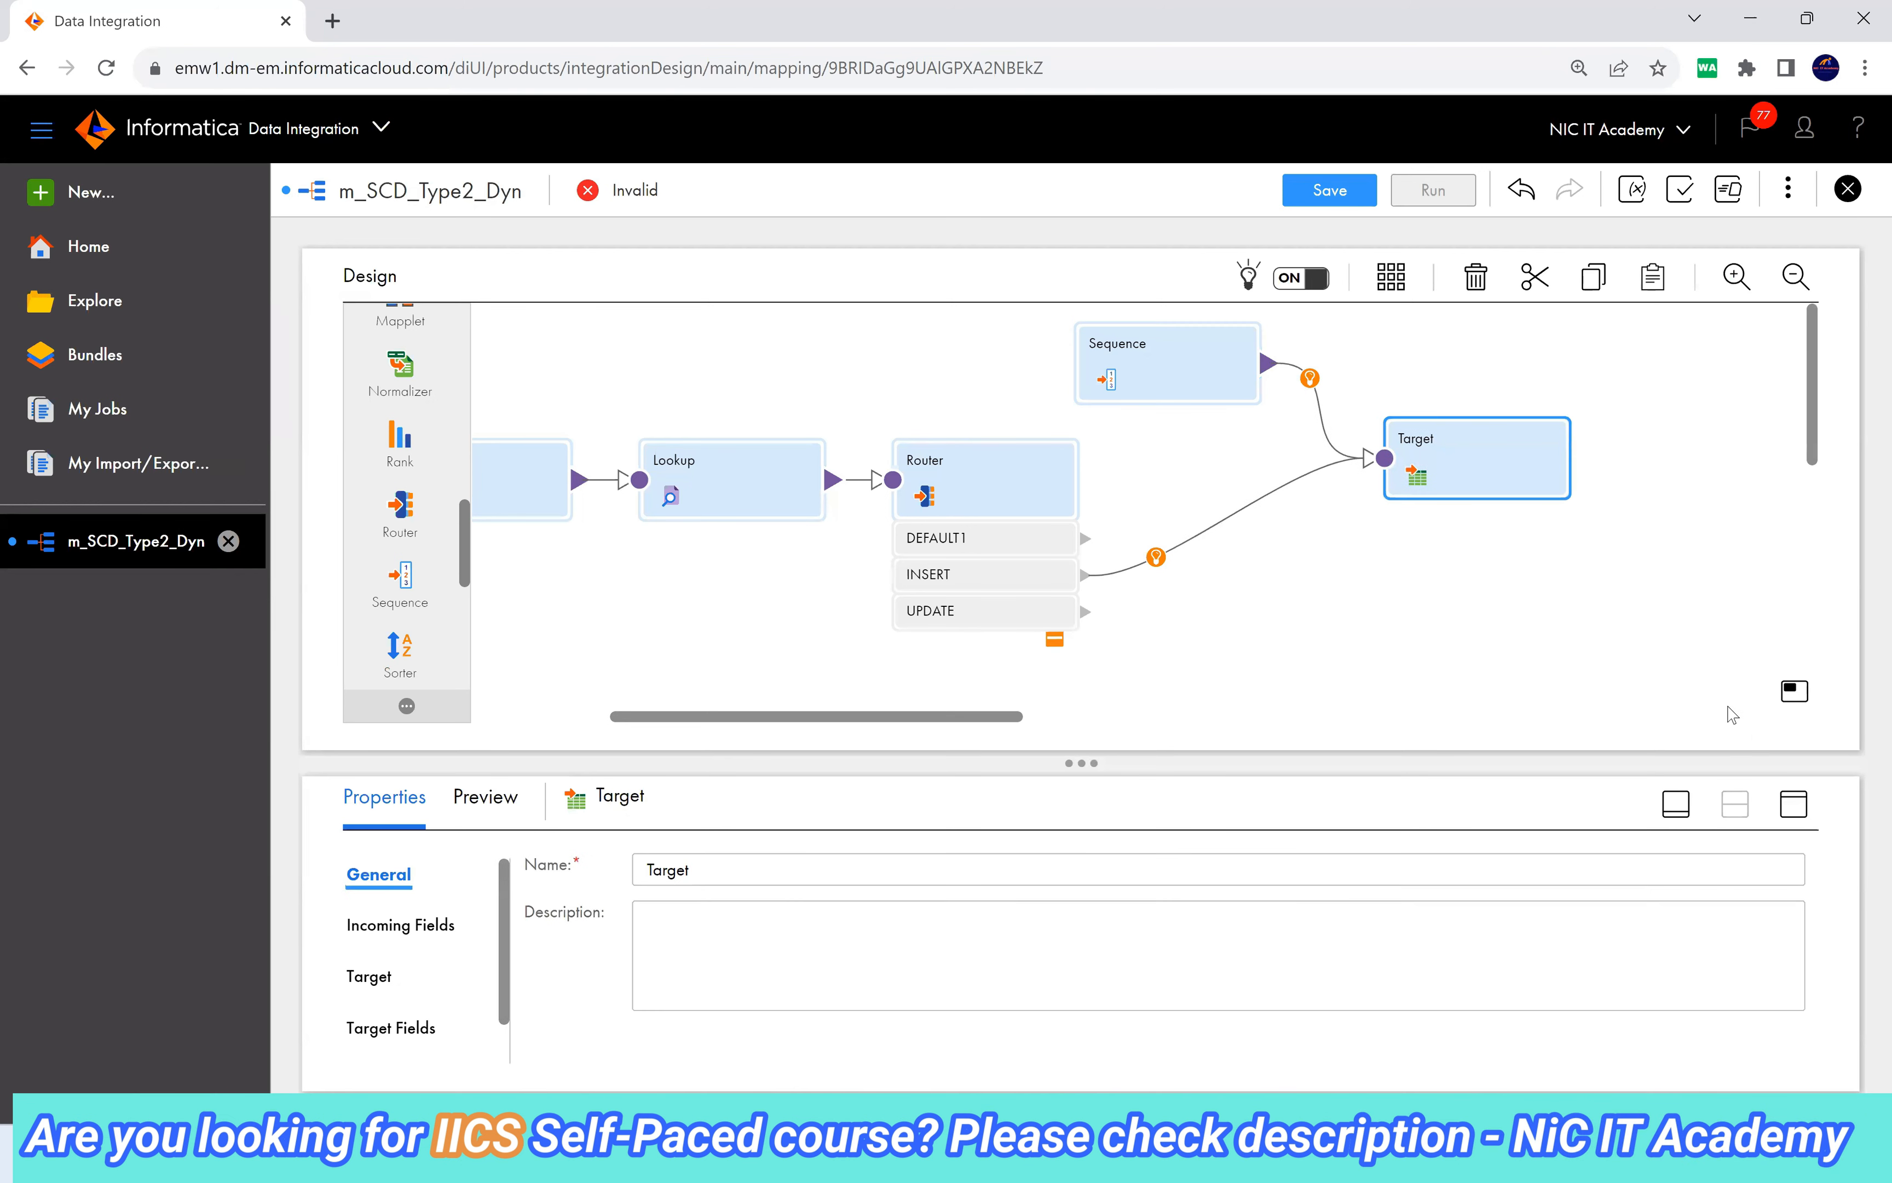
left_click(1788, 798)
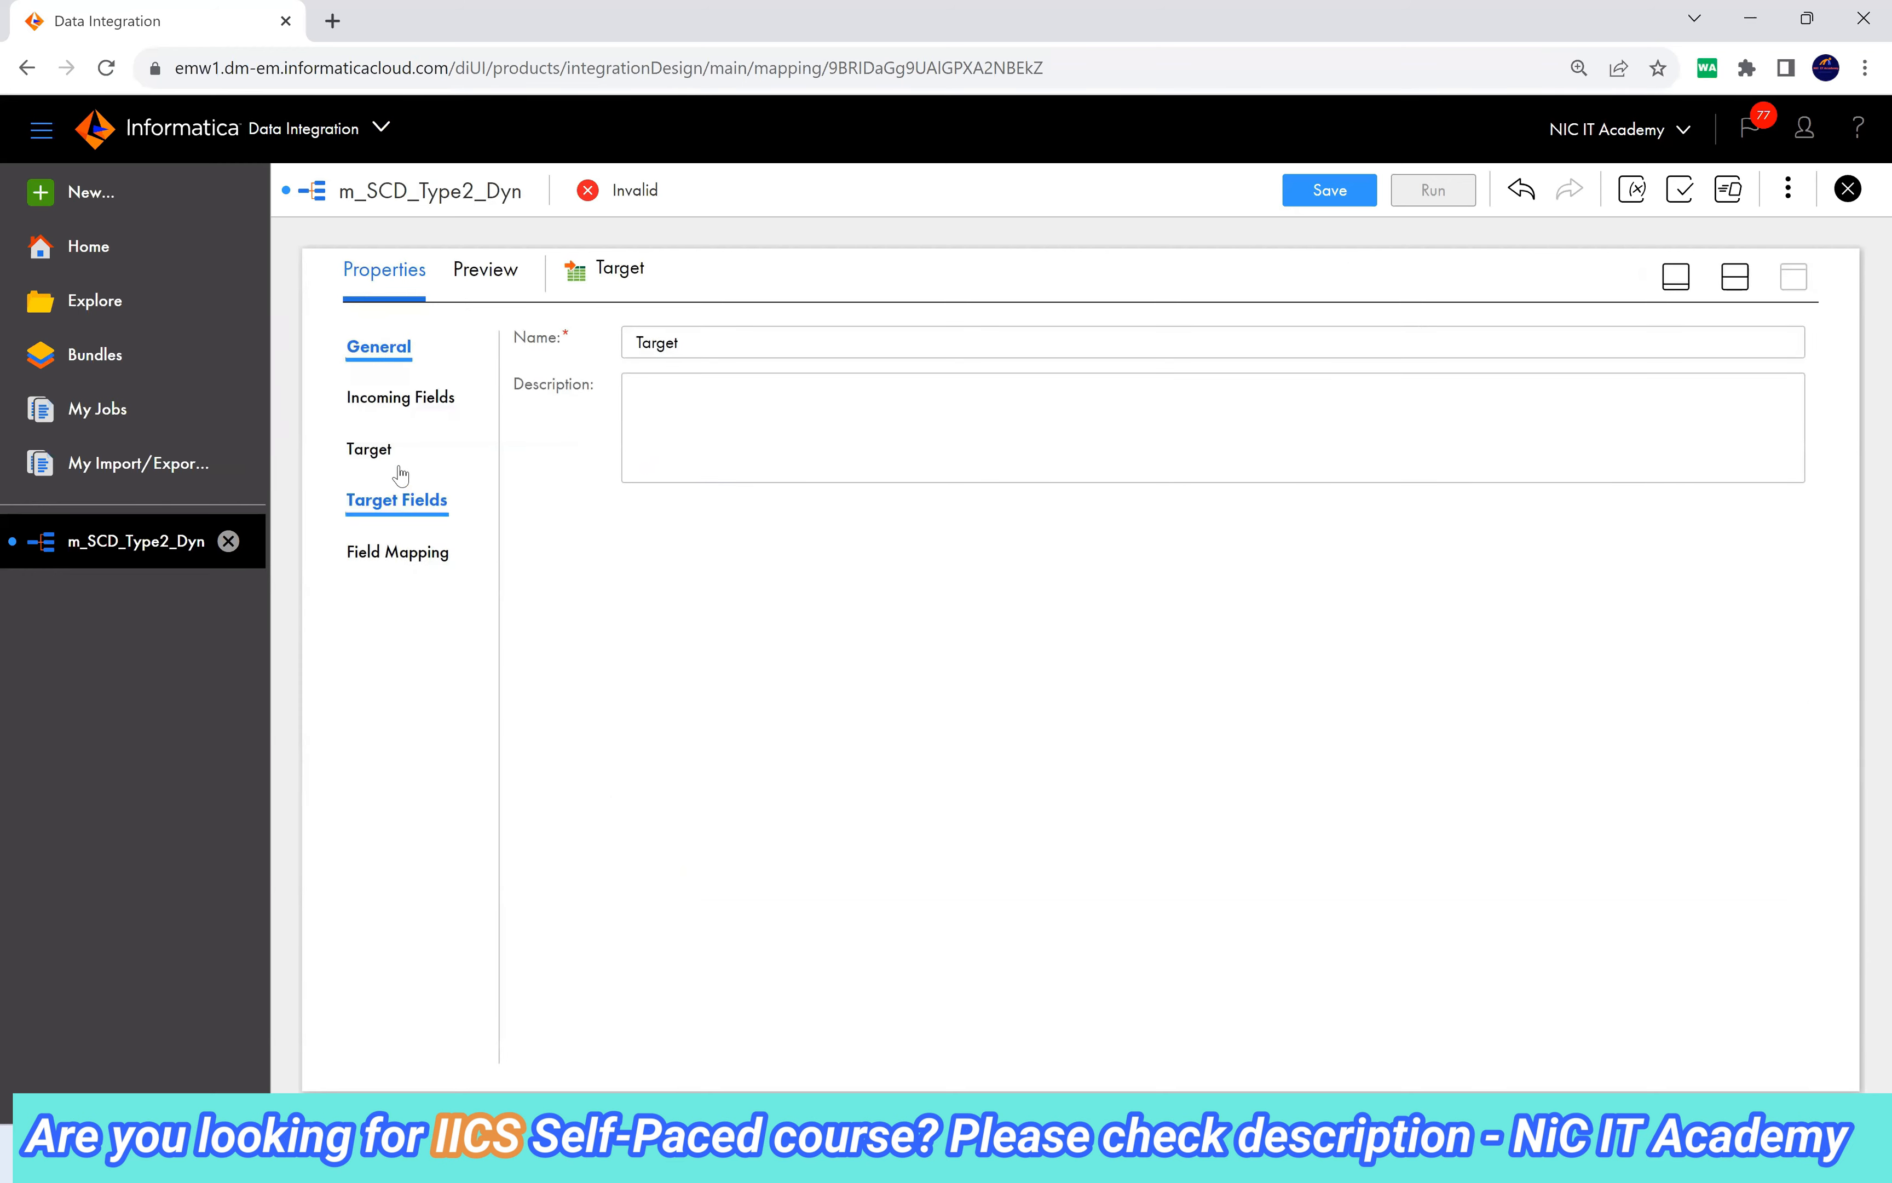
Map NEXTVAL to CUST_KEY and src_CUST_ID, NAME, MOBILE_NO, CITY, Eff_Date, End_Date, in_MD5 to their Target columns.
left_click(380, 462)
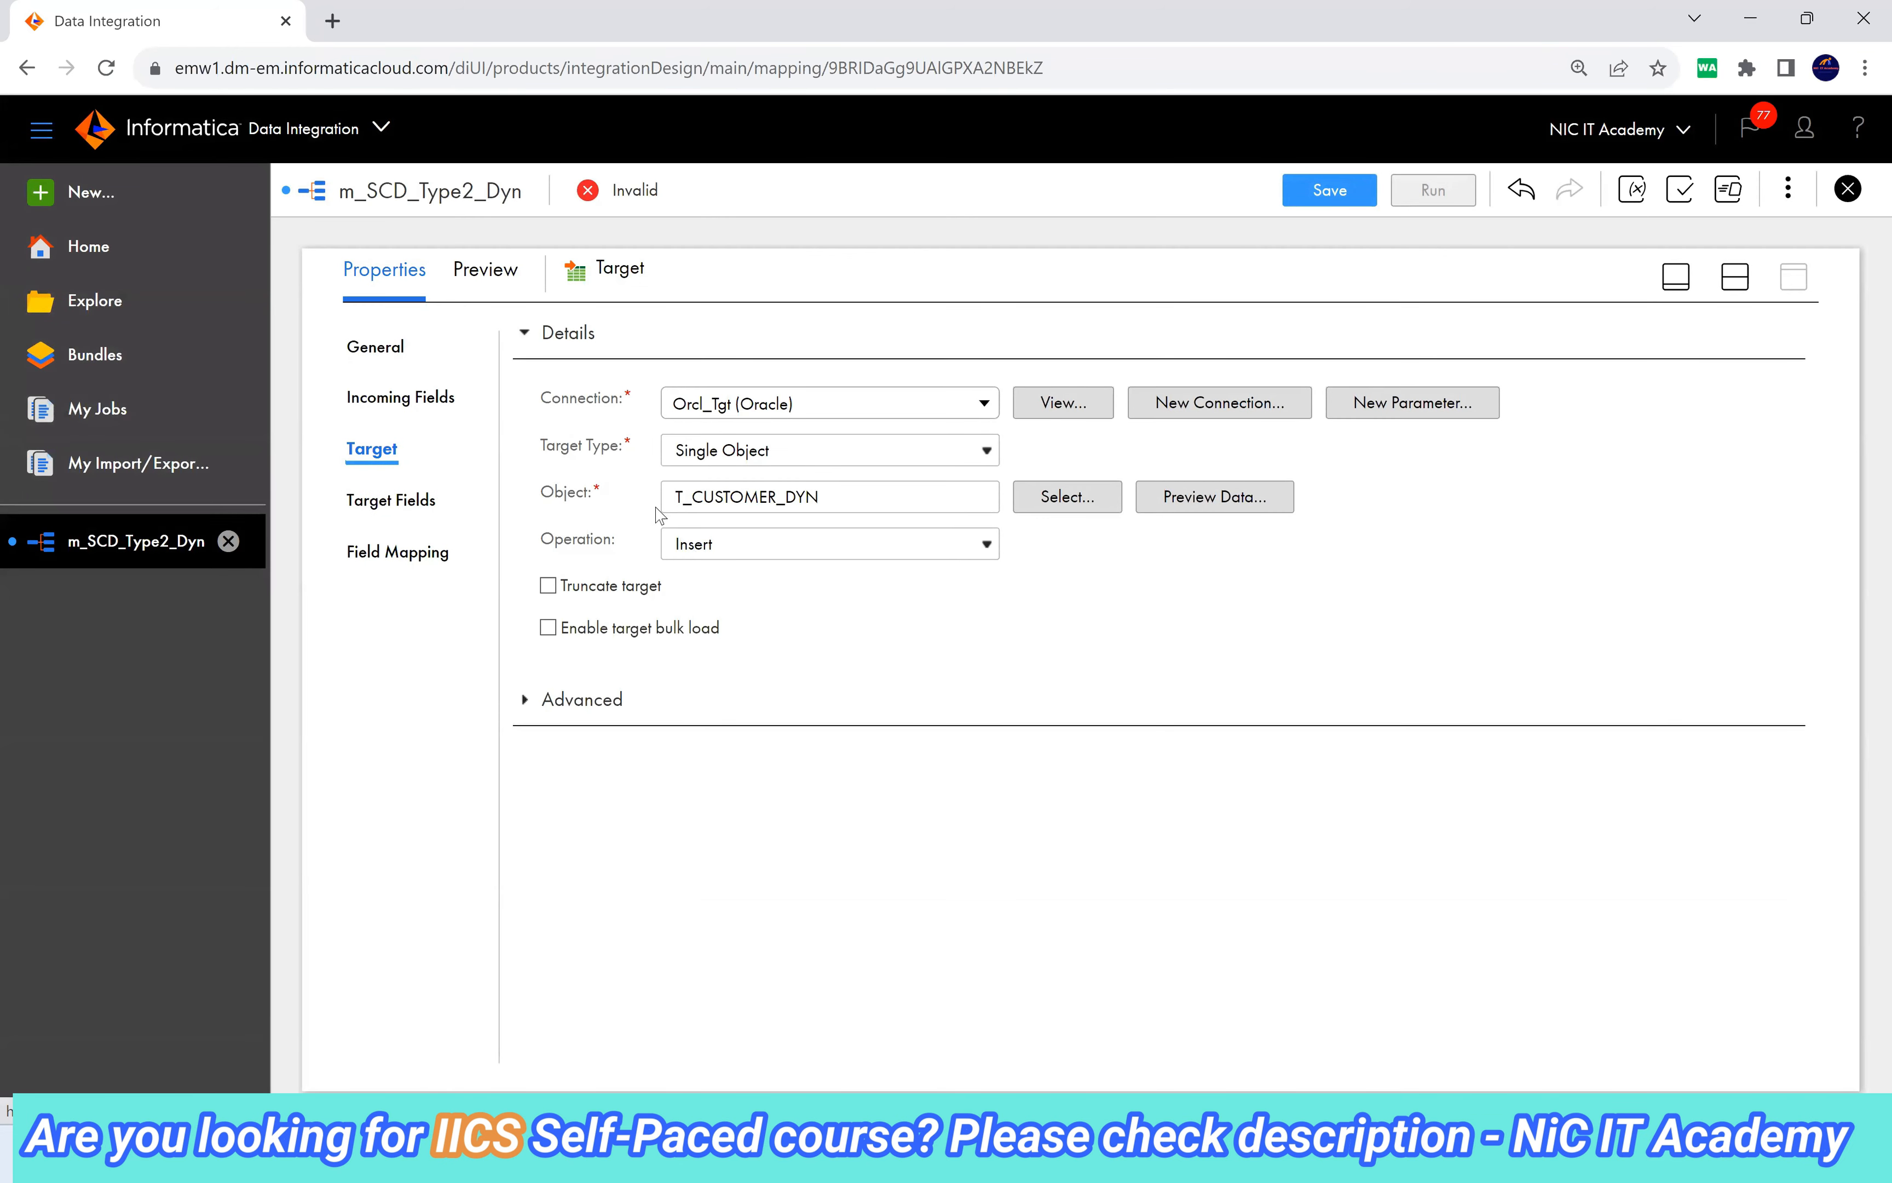
left_click(413, 556)
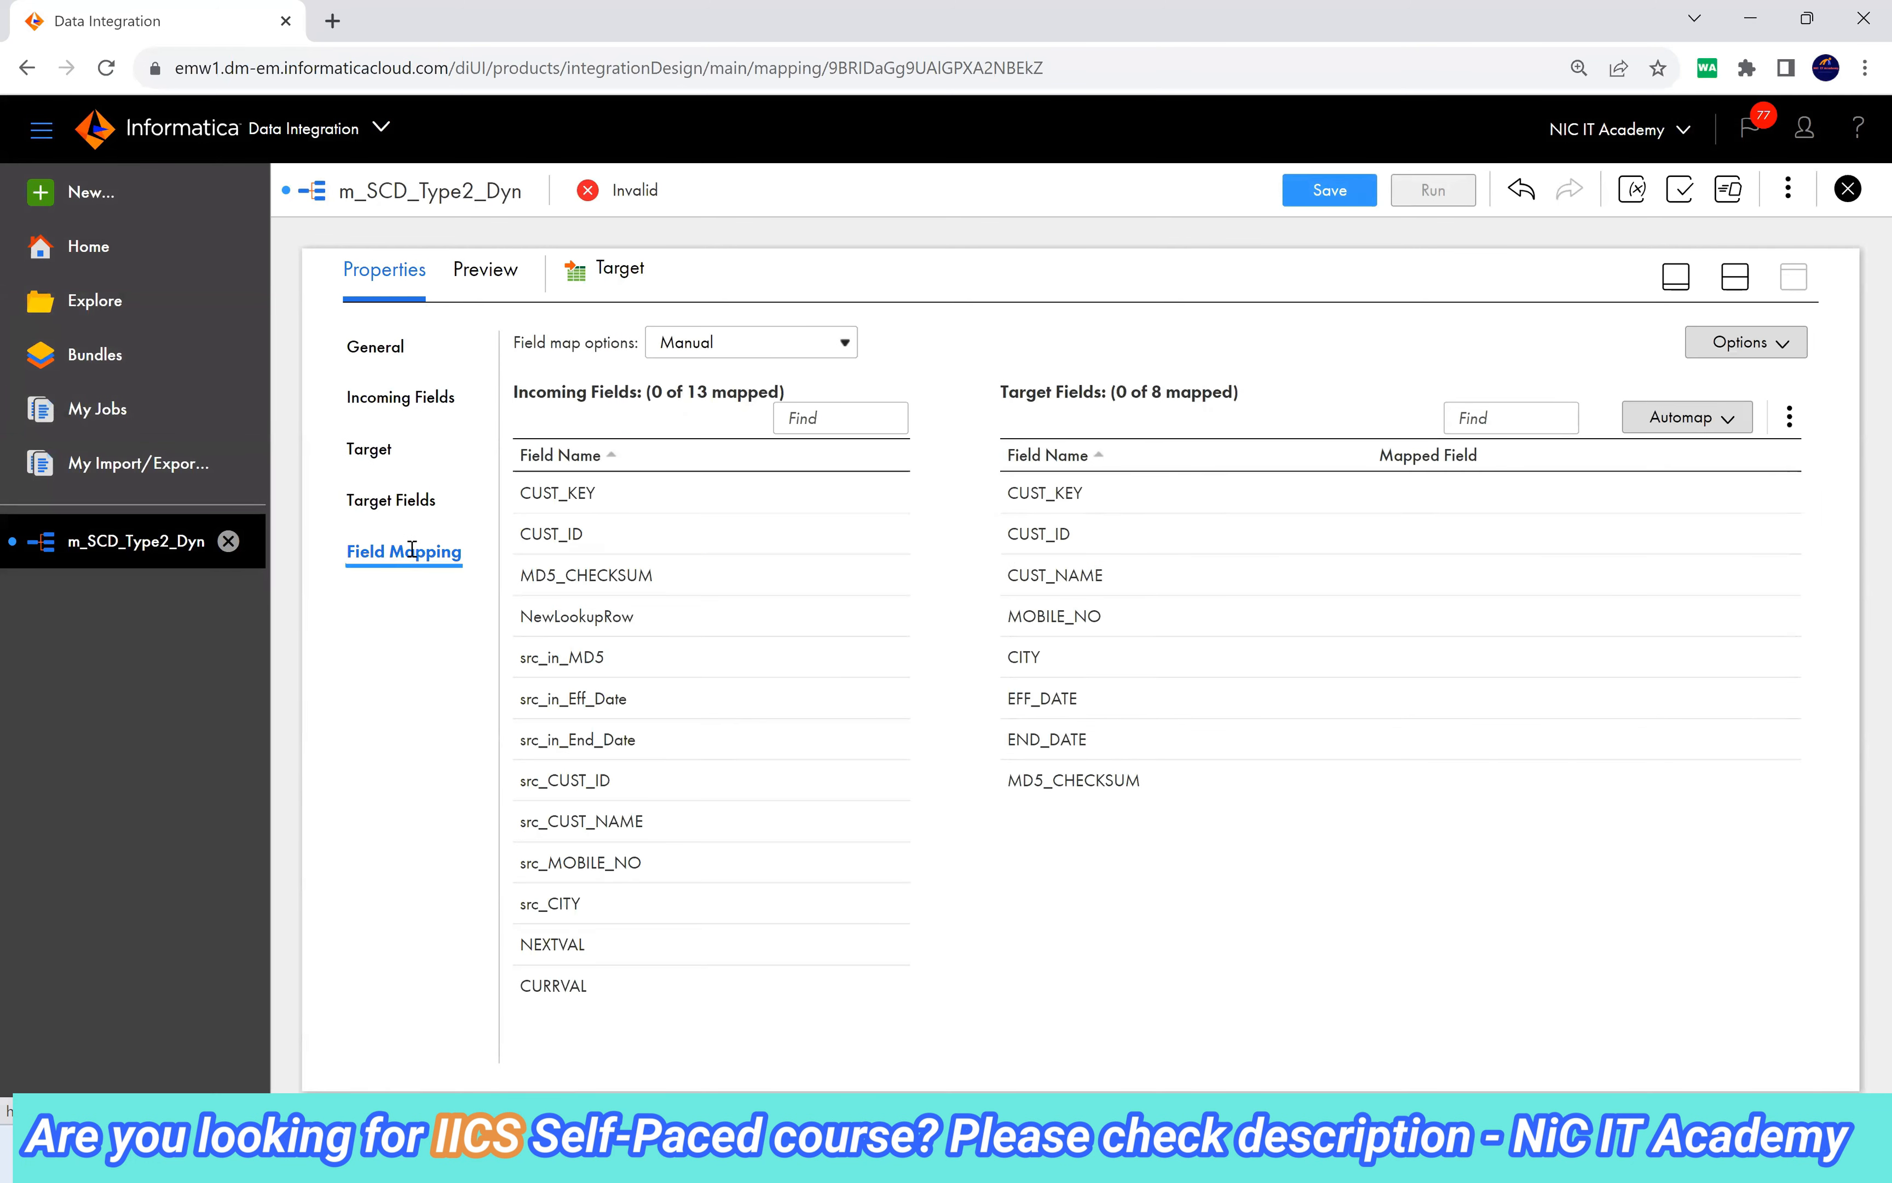
left_click_drag(575, 944, 1094, 491)
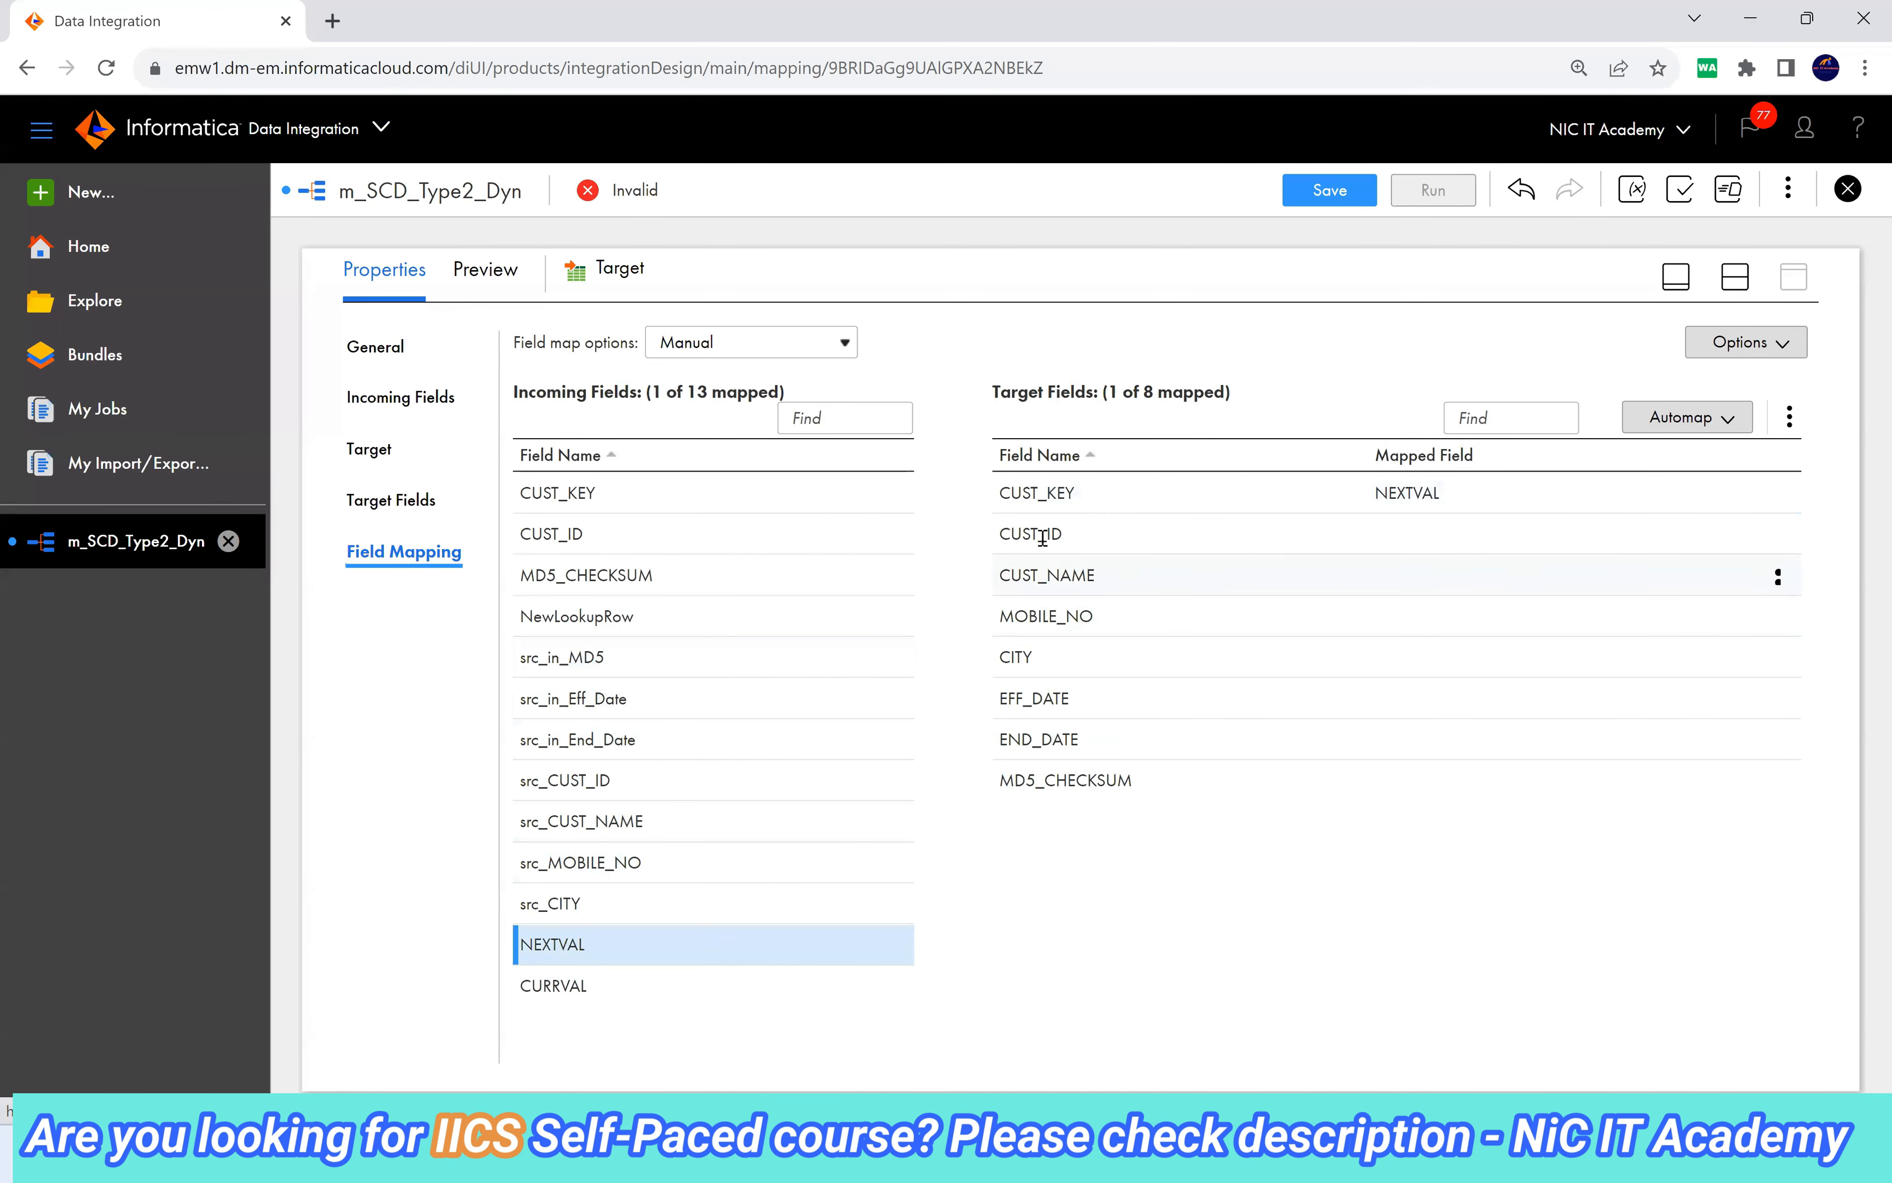
left_click_drag(586, 780, 1099, 535)
left_click(713, 814)
left_click_drag(713, 810, 1052, 577)
left_click_drag(625, 862, 1048, 618)
left_click_drag(524, 901, 1040, 659)
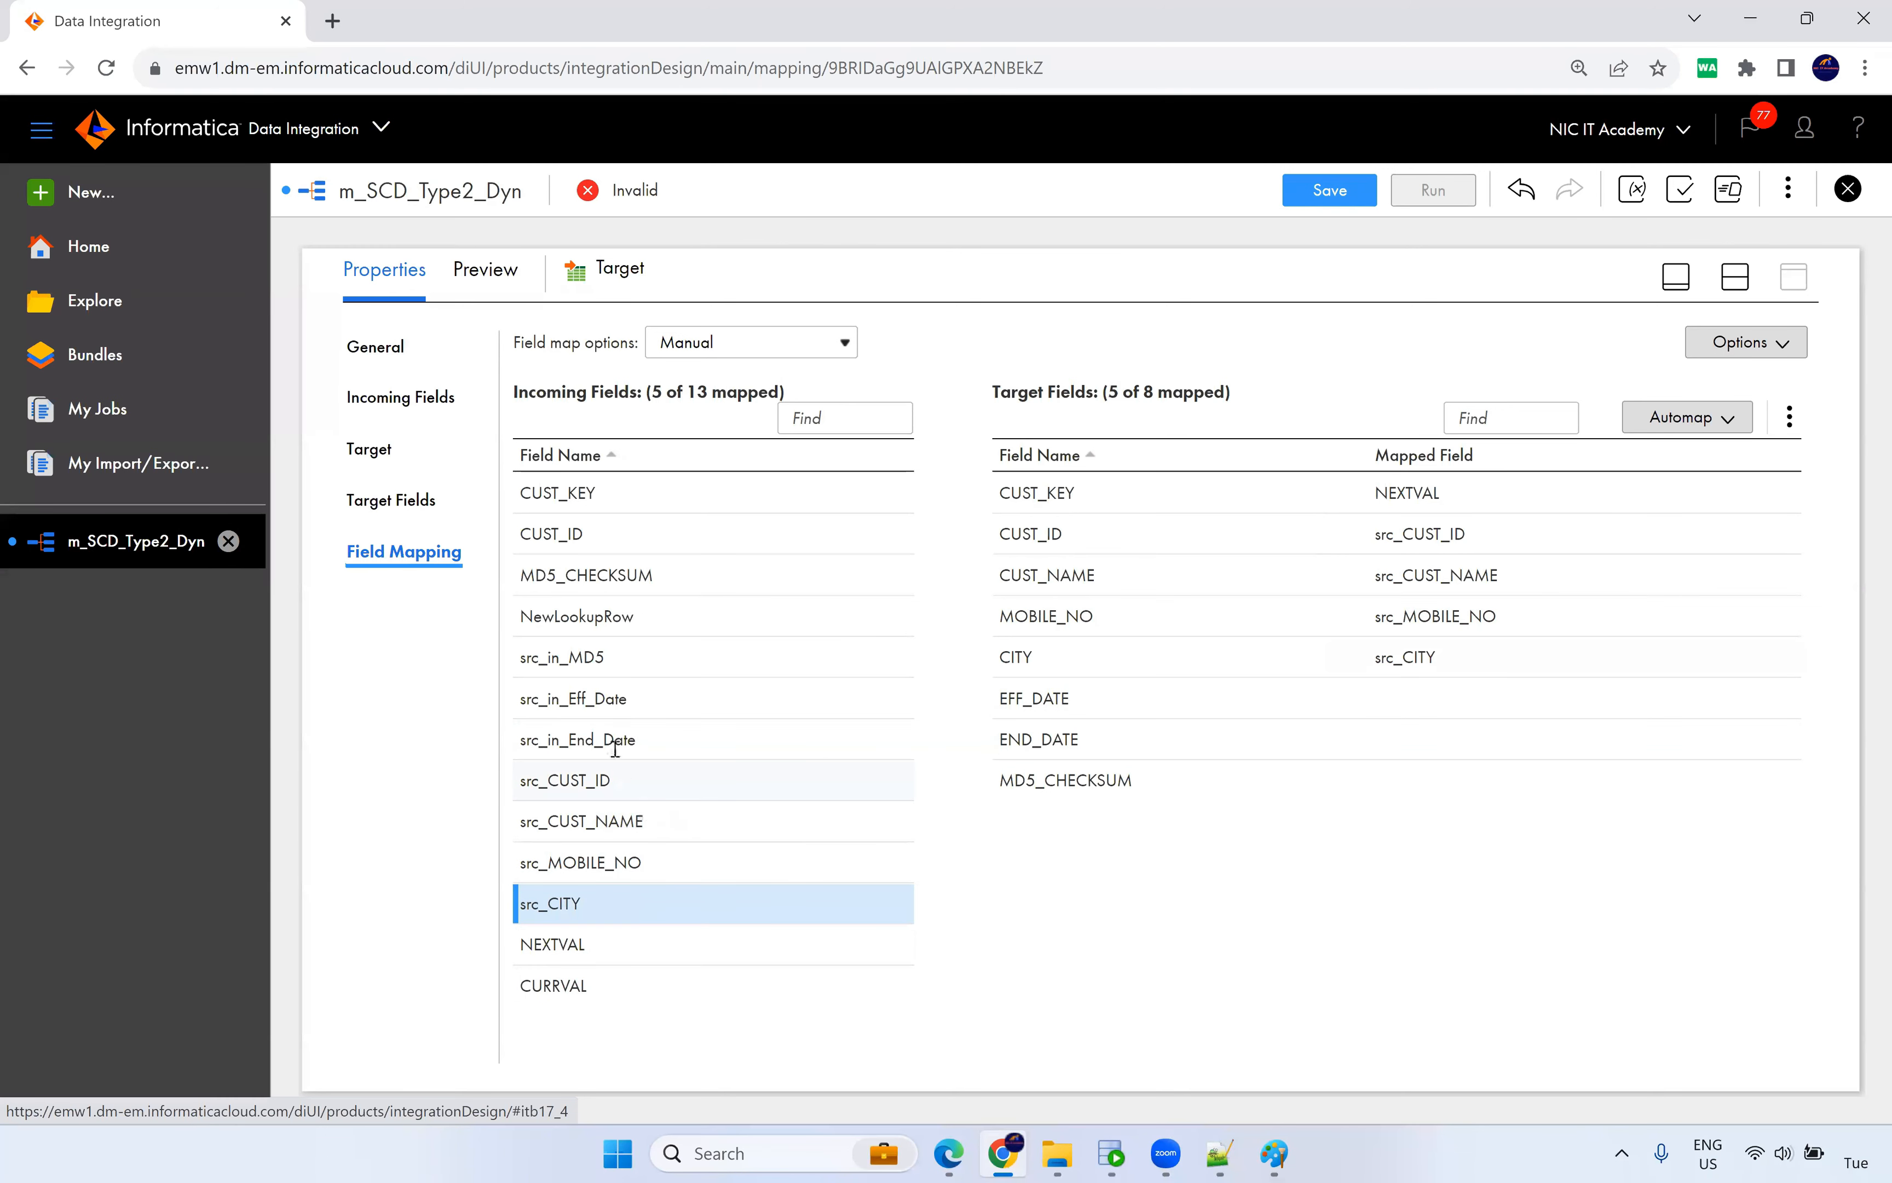
left_click_drag(607, 704, 1024, 700)
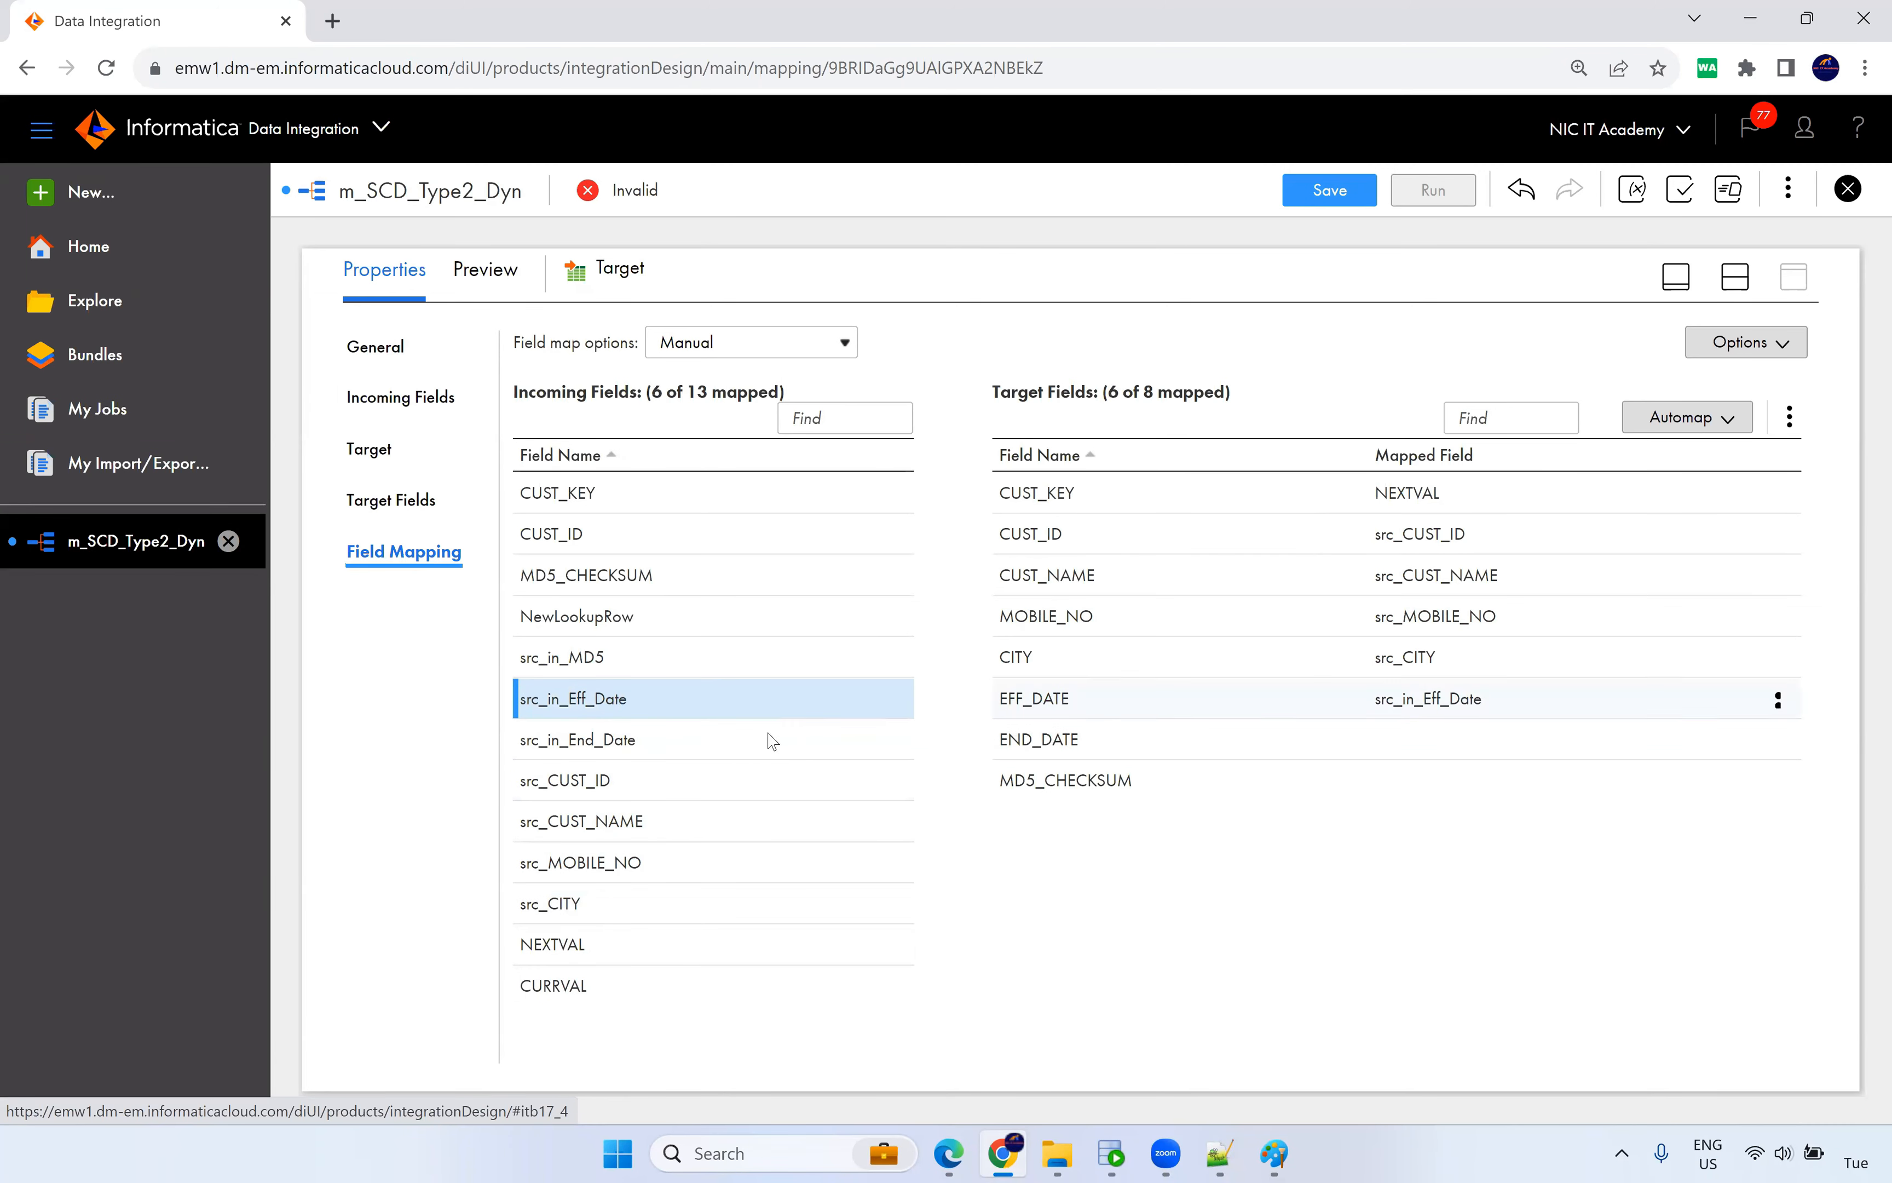
left_click_drag(627, 749, 1007, 743)
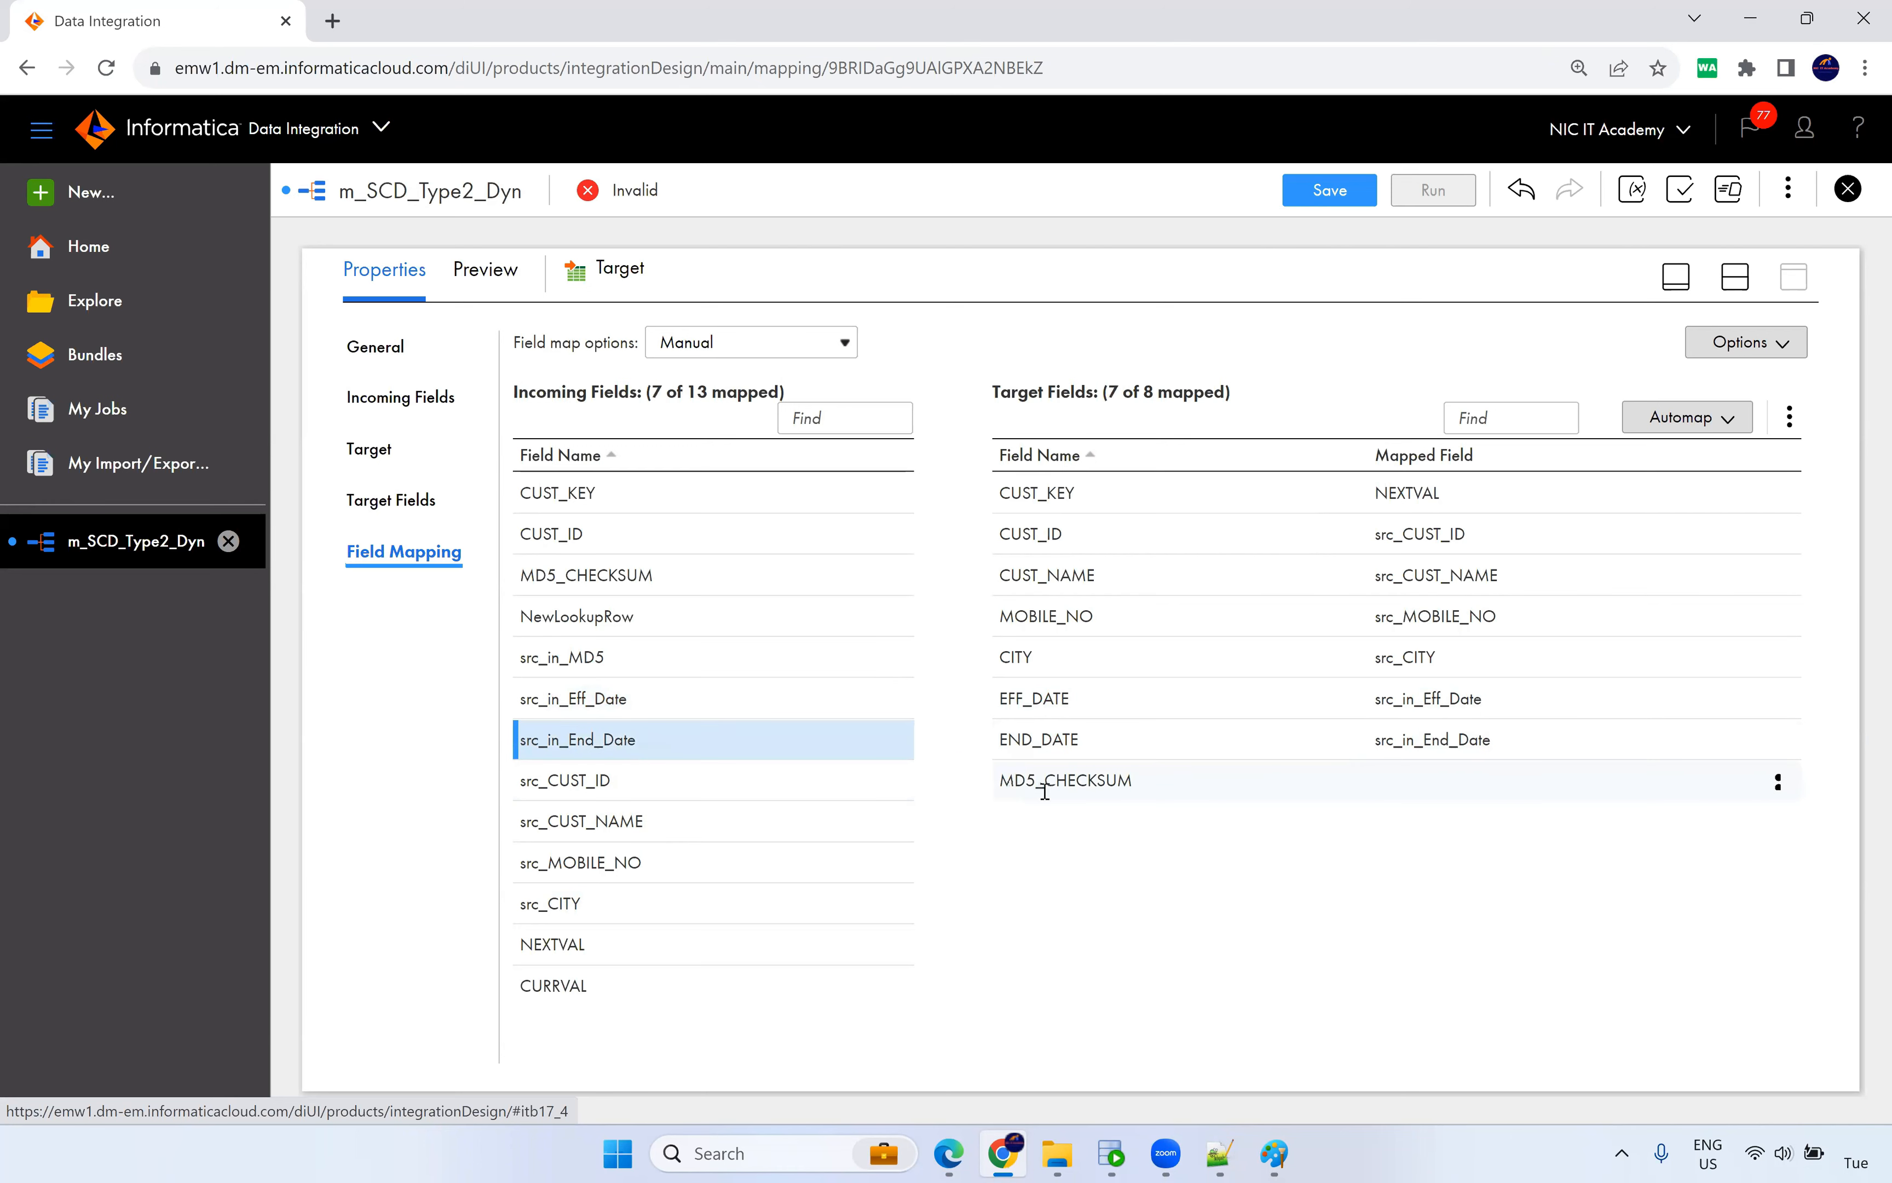
left_click_drag(567, 666, 1160, 798)
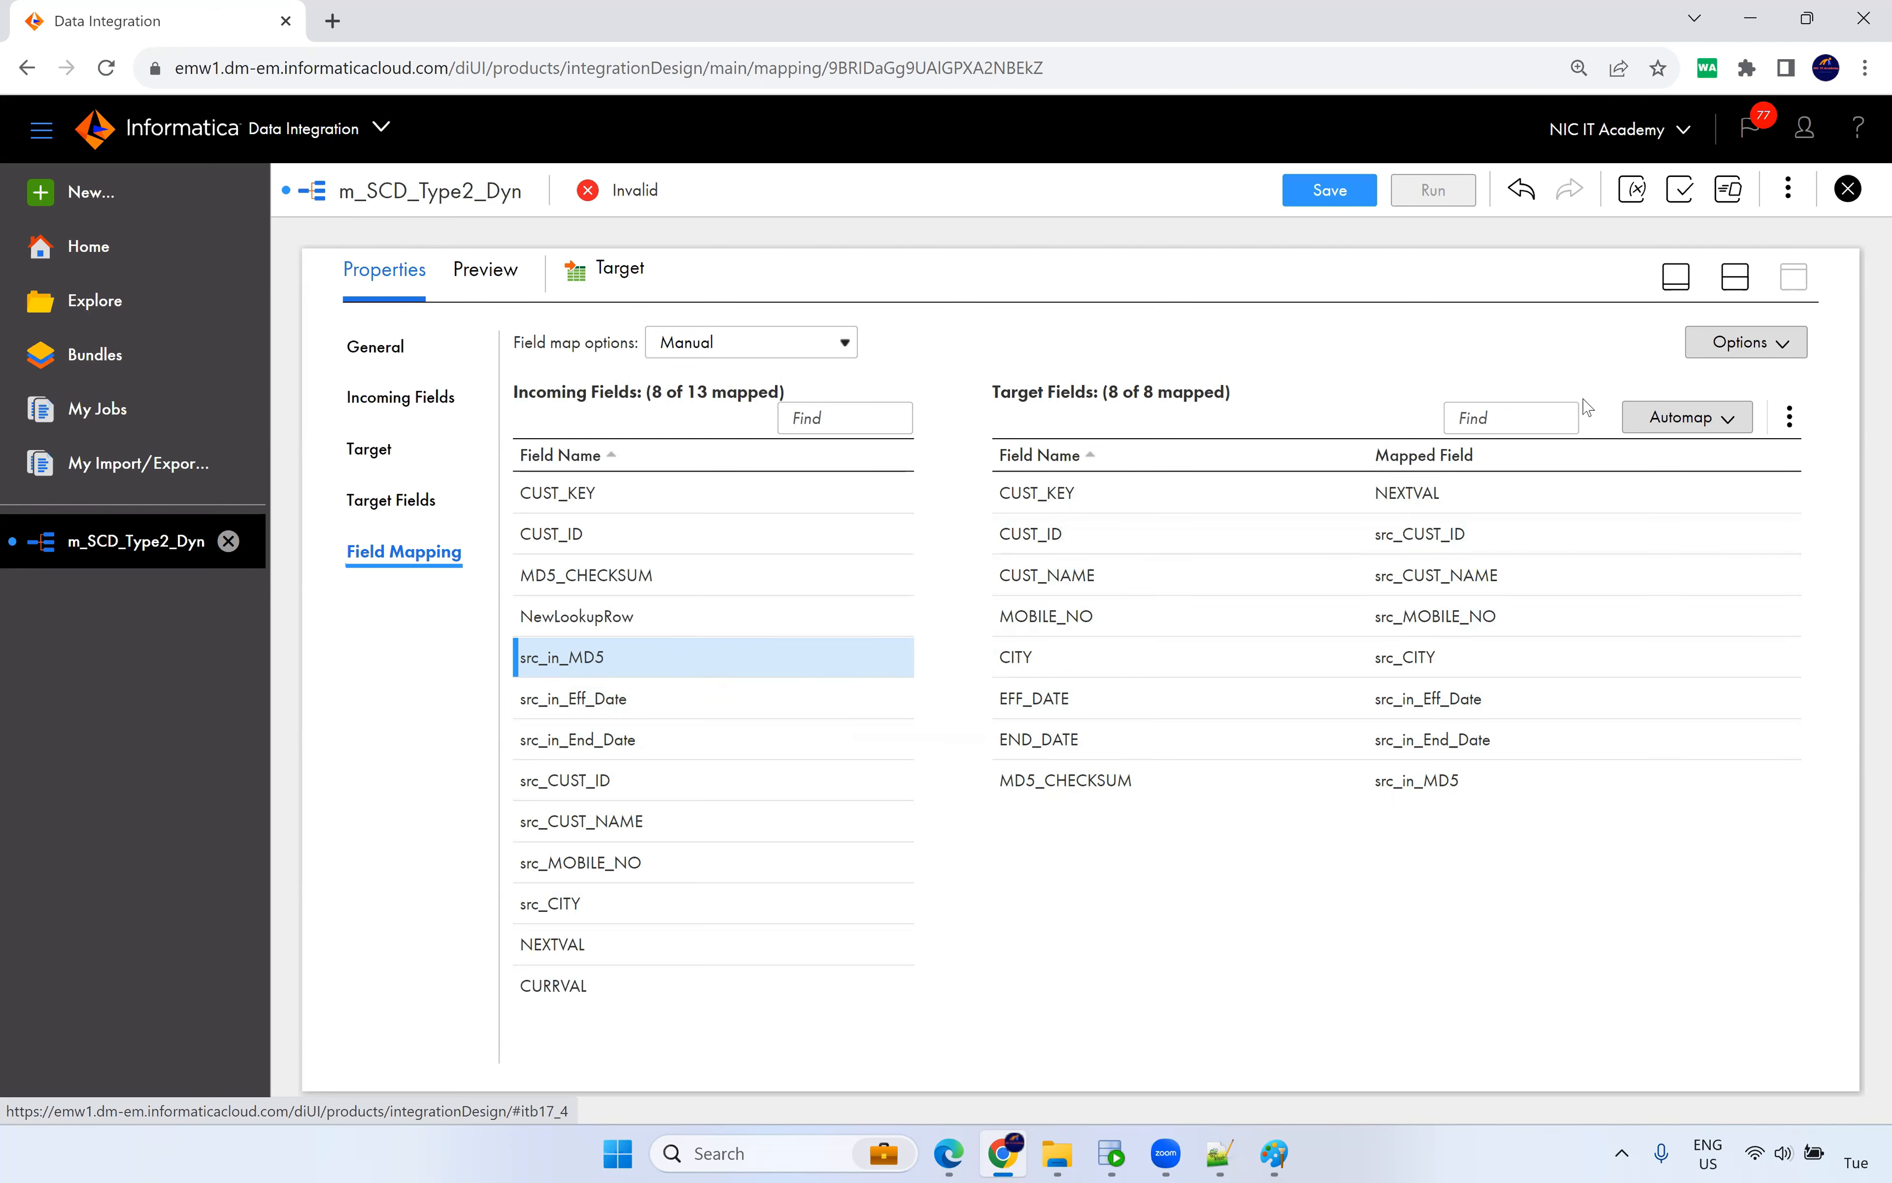
left_click(1733, 278)
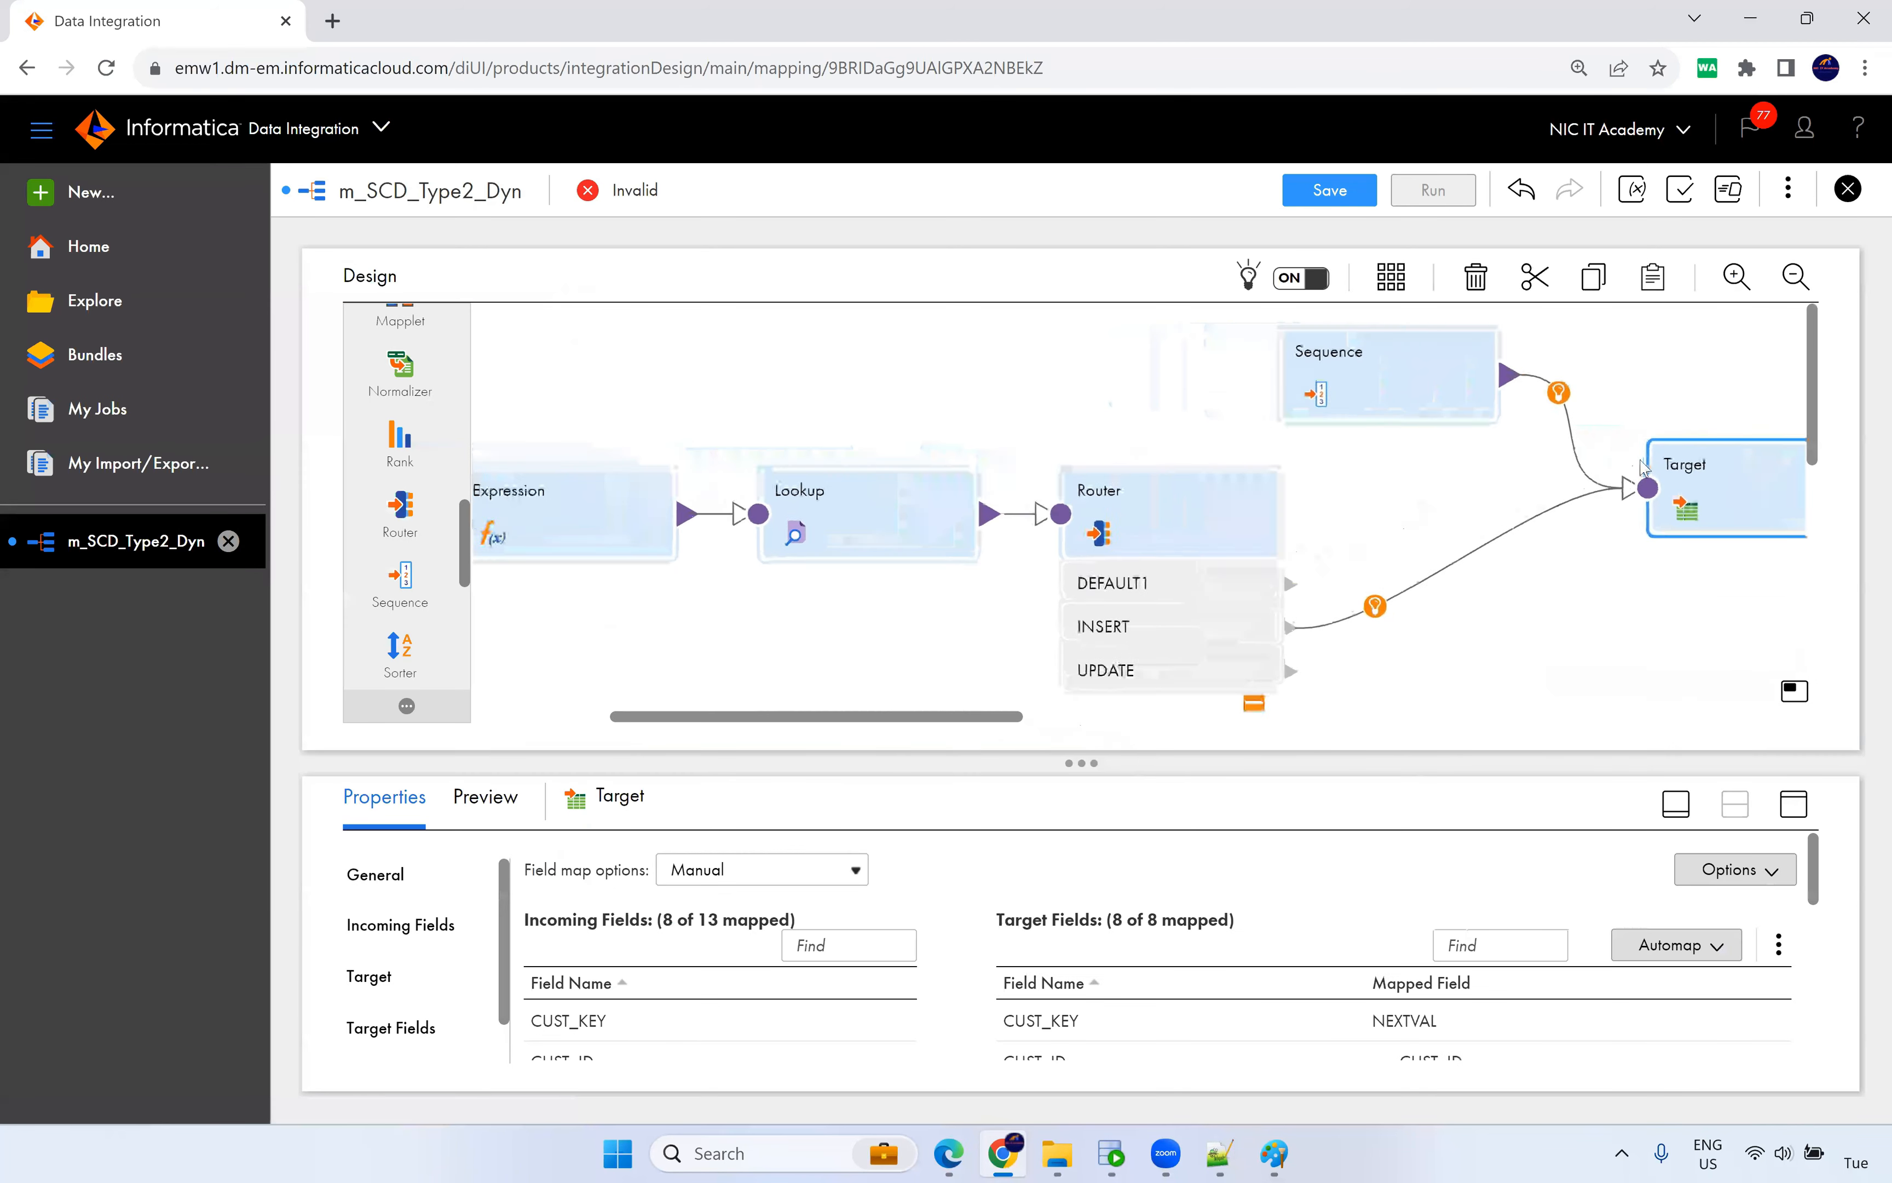
Move the original Target node higher on the canvas, right of the Router.
scroll(964, 728, "right", 5)
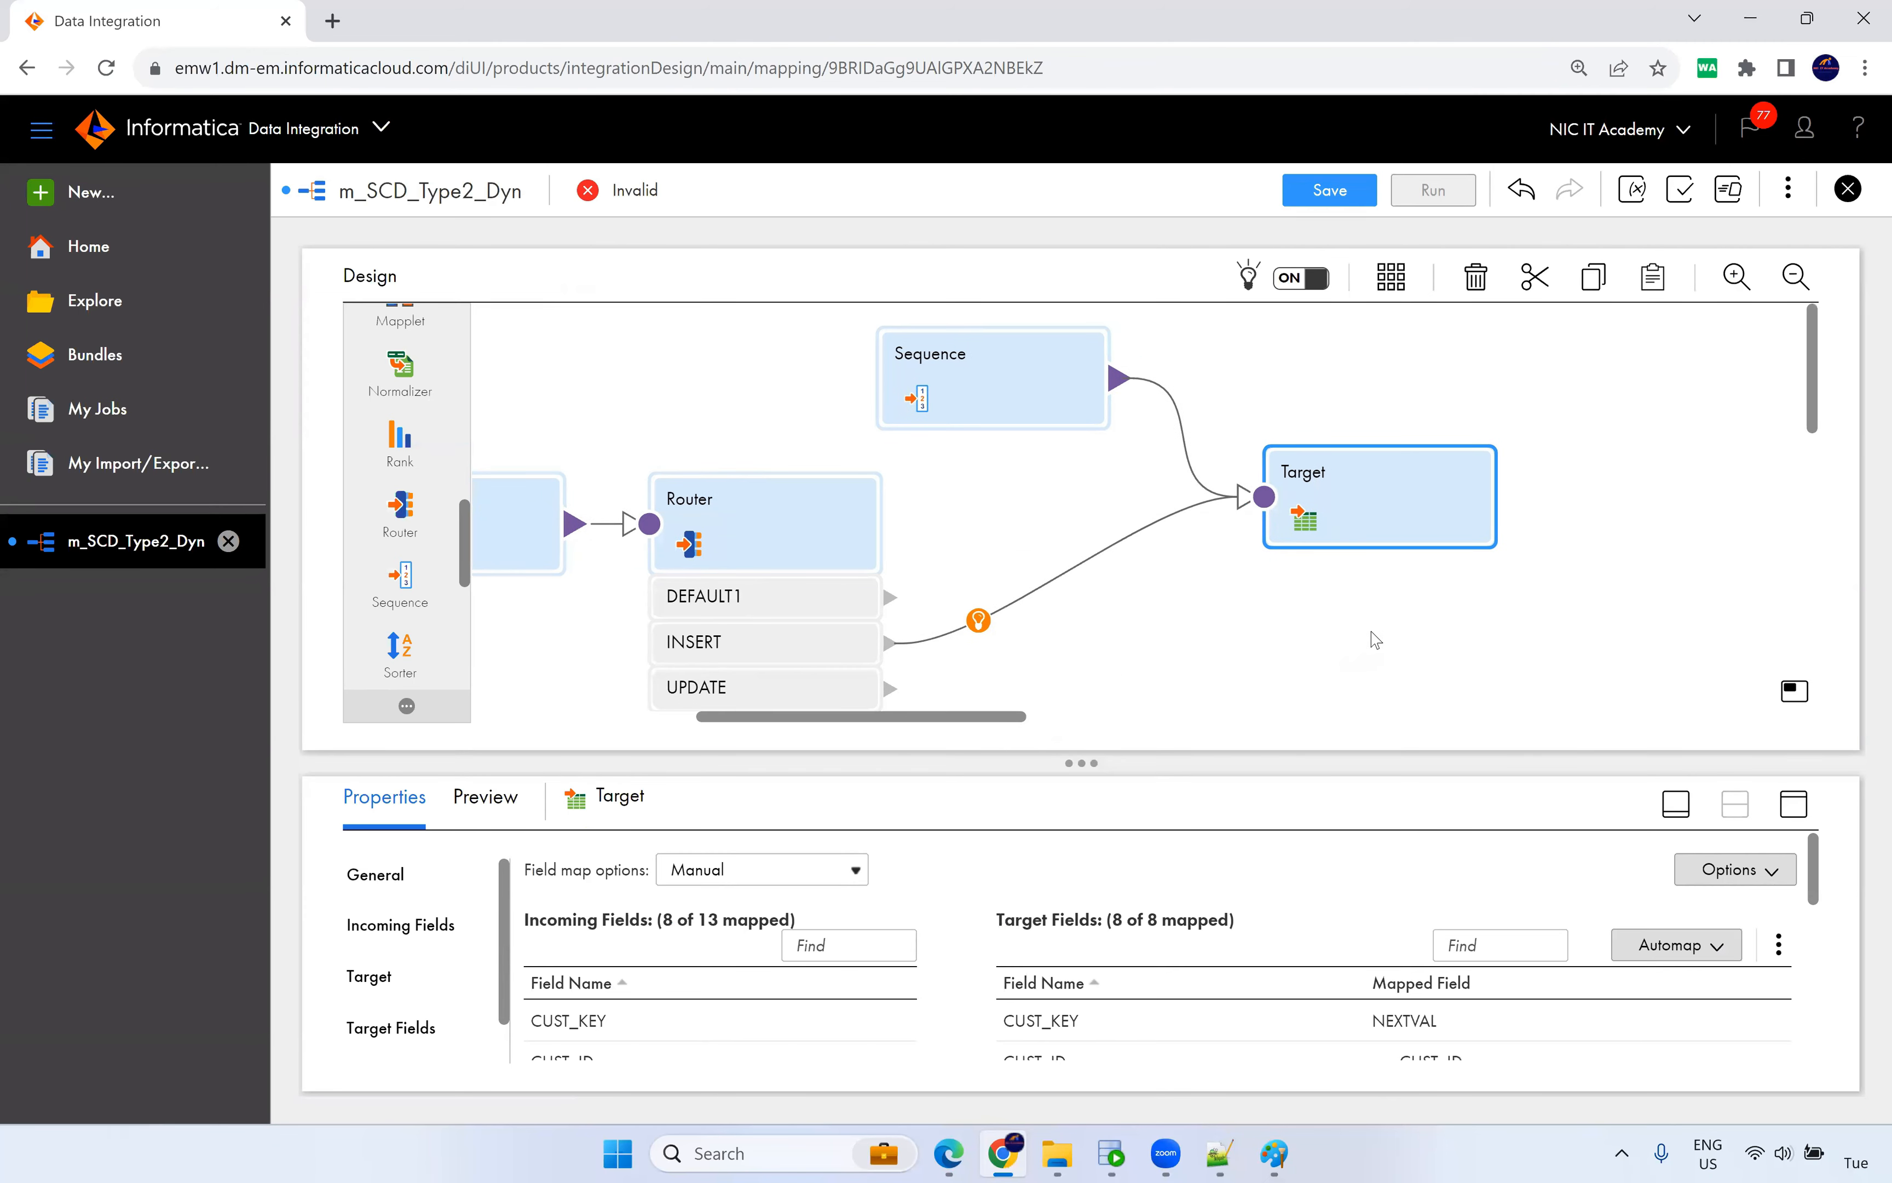
left_click(1368, 640)
key("ctrl+minus")
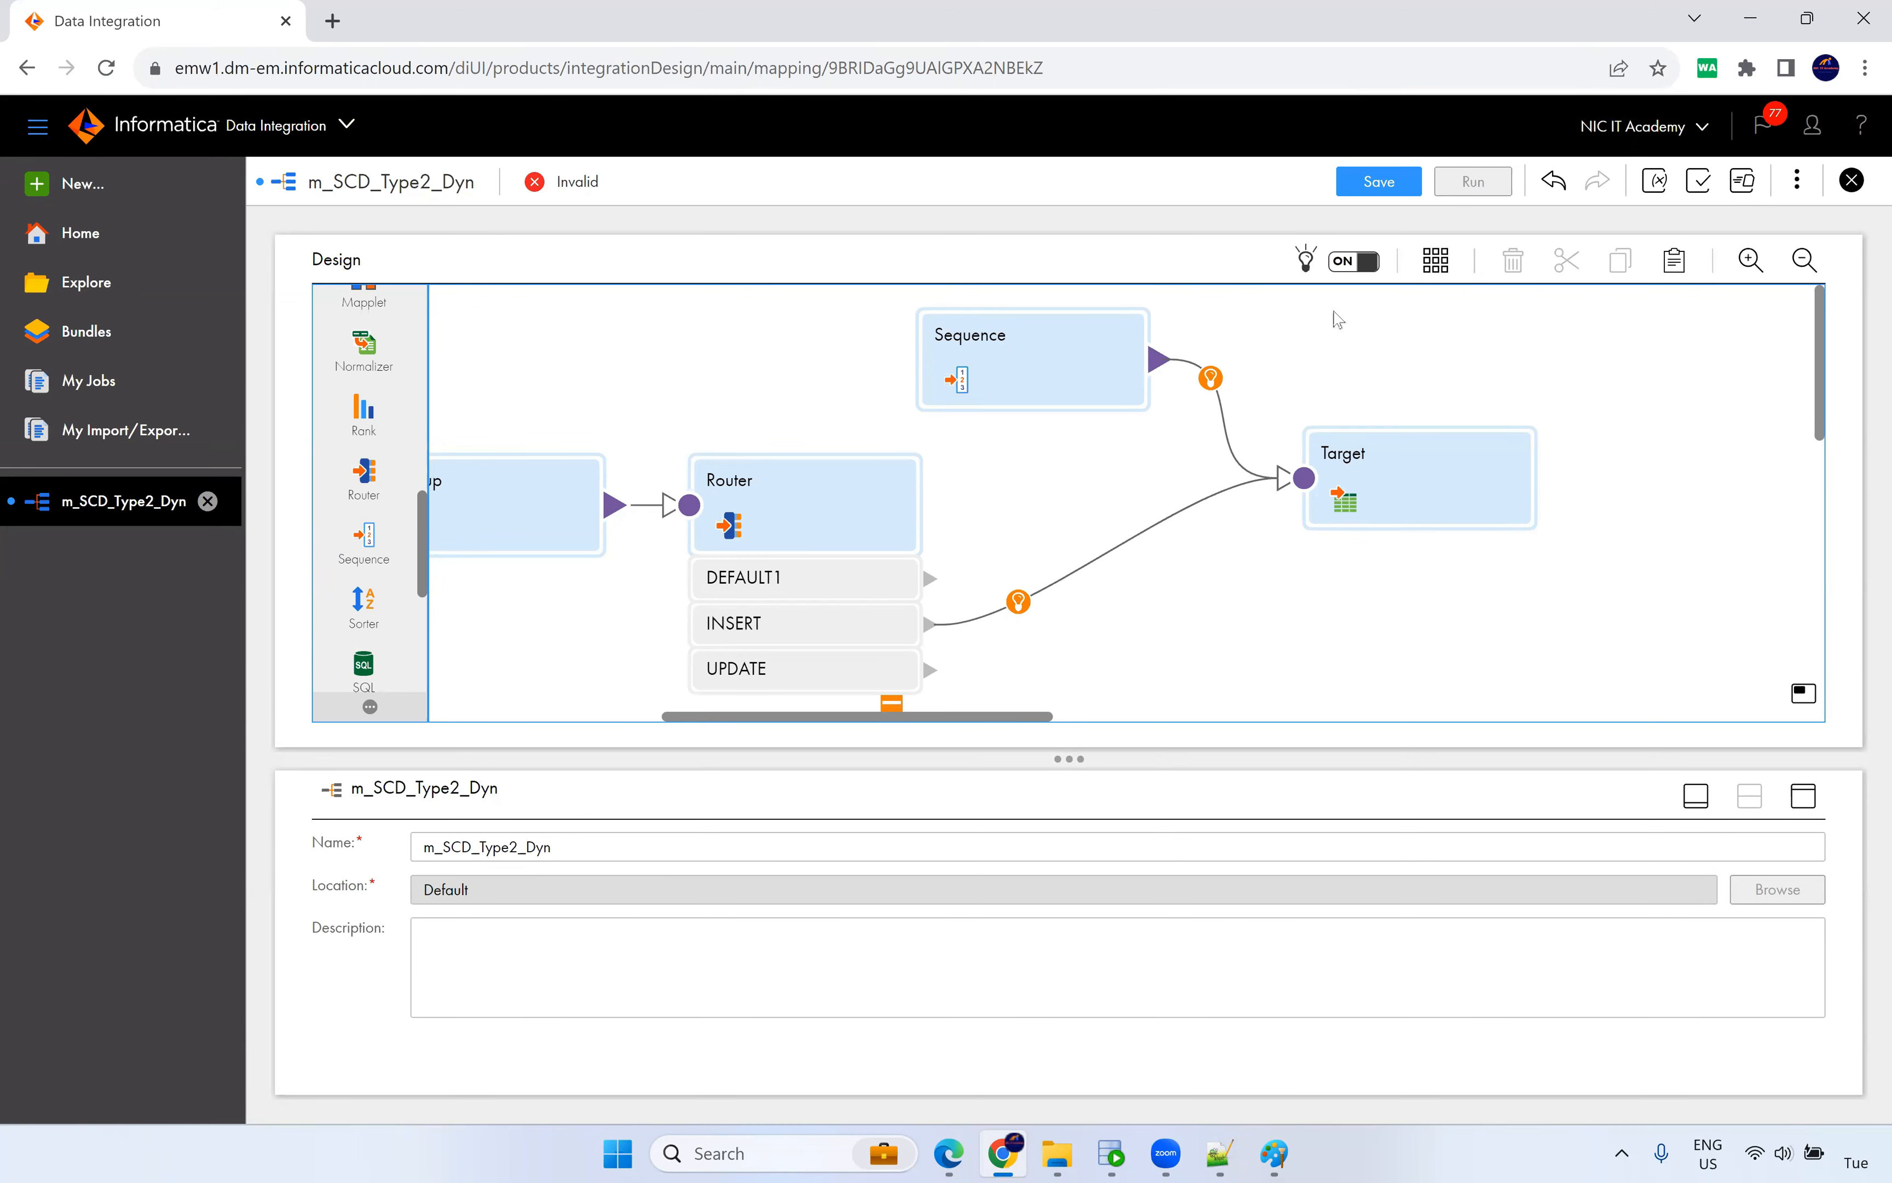
left_click(1413, 482)
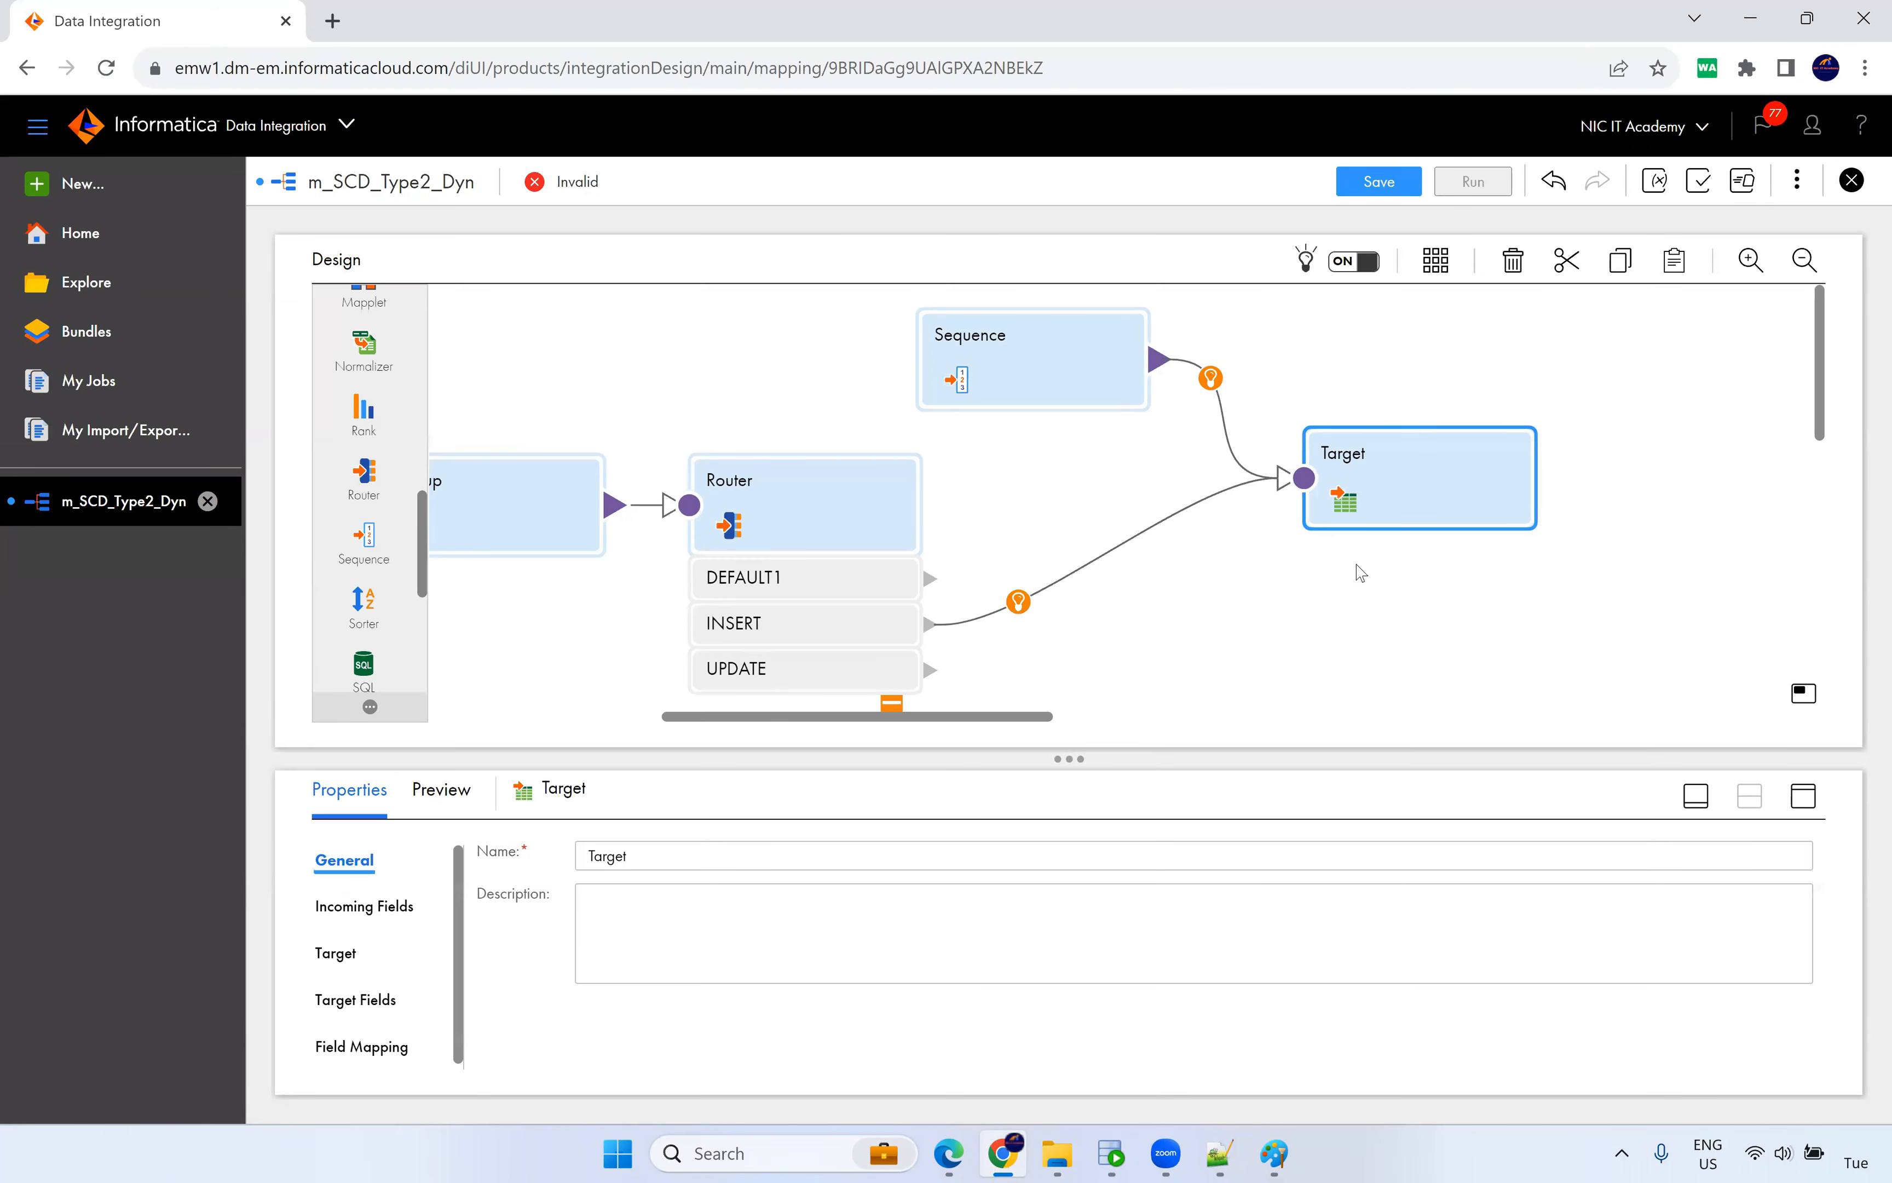
left_click_drag(1383, 460, 1374, 435)
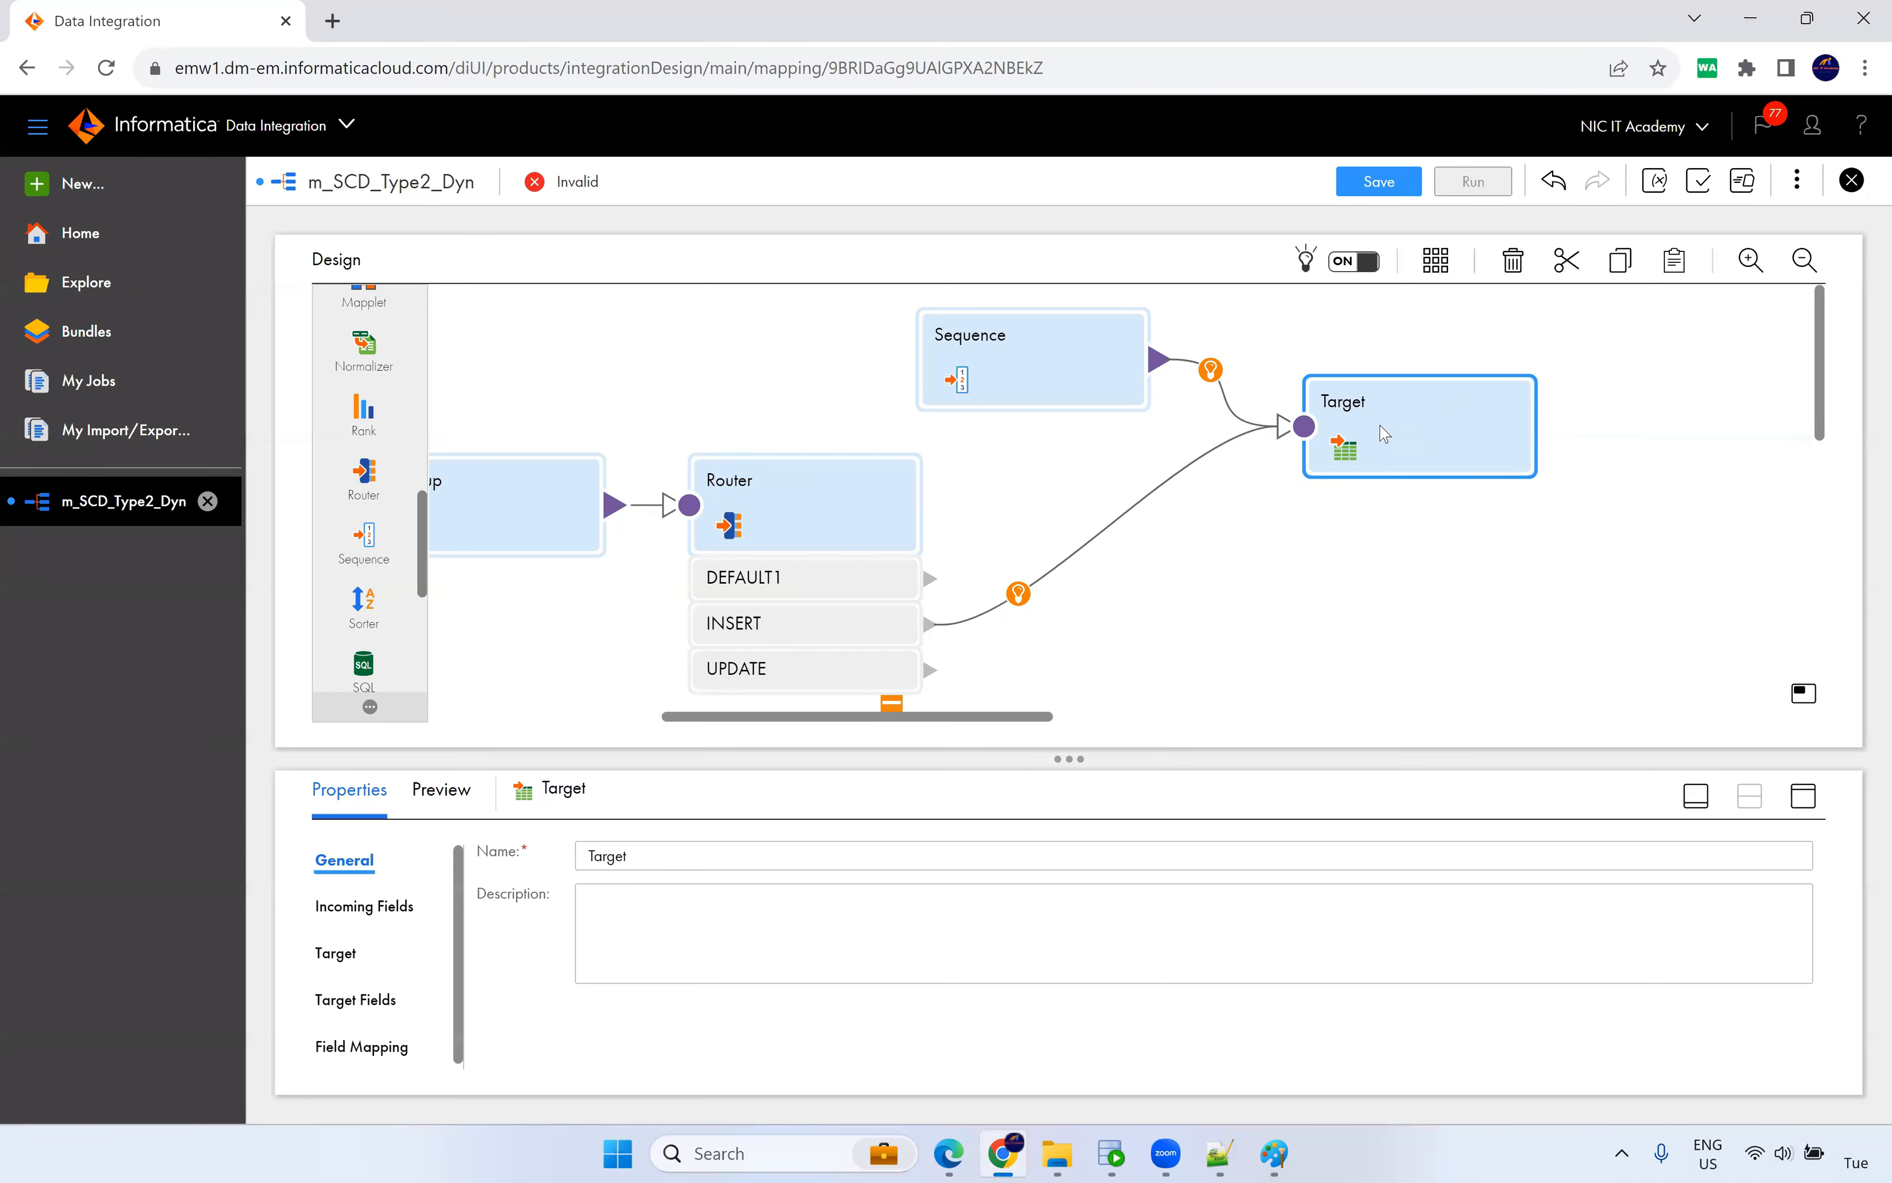
left_click(1197, 657)
Stack Target2 and then Target1 below Target, beside the Router outputs.
left_click_drag(994, 718, 721, 718)
left_click(630, 545)
left_click_drag(629, 545, 1789, 563)
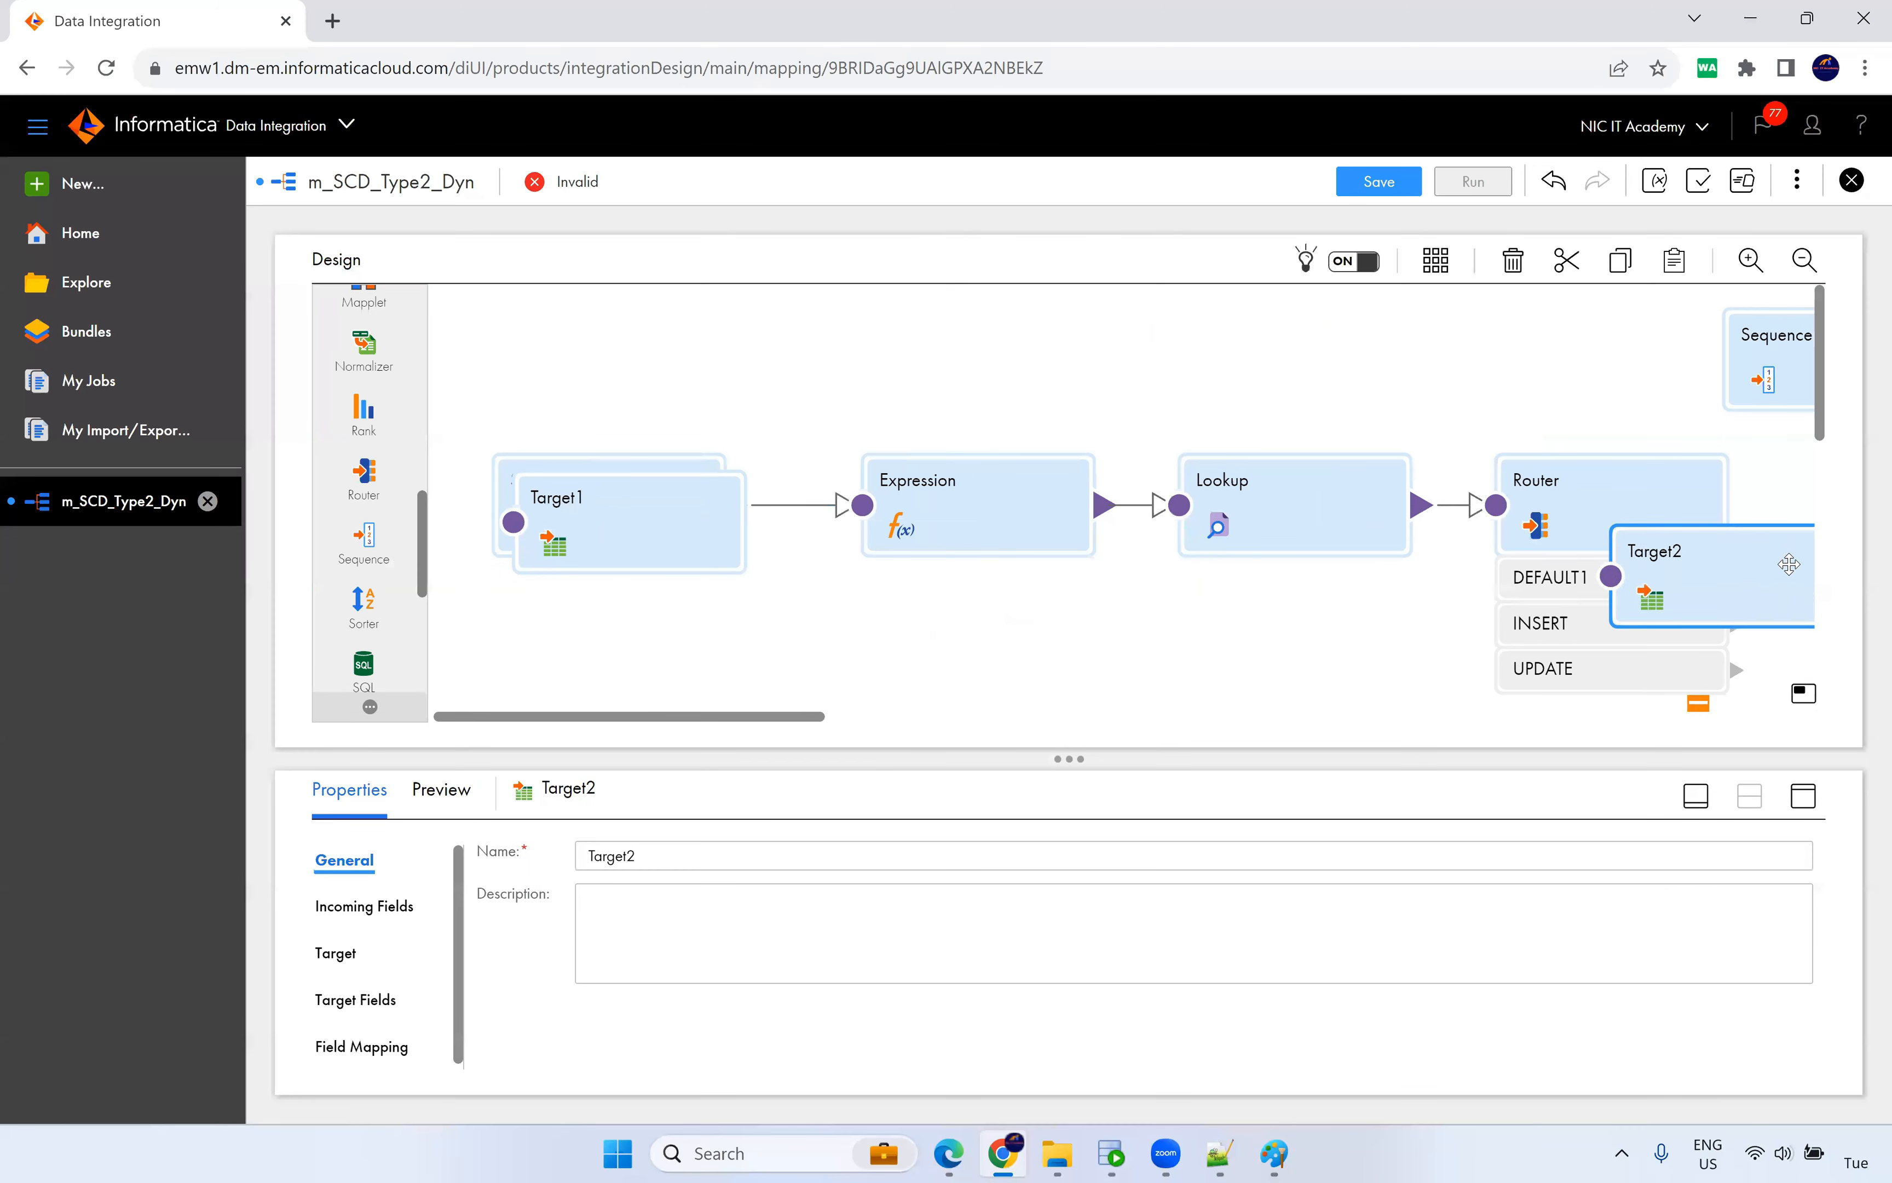
left_click_drag(633, 562, 1755, 644)
key("ctrl+minus")
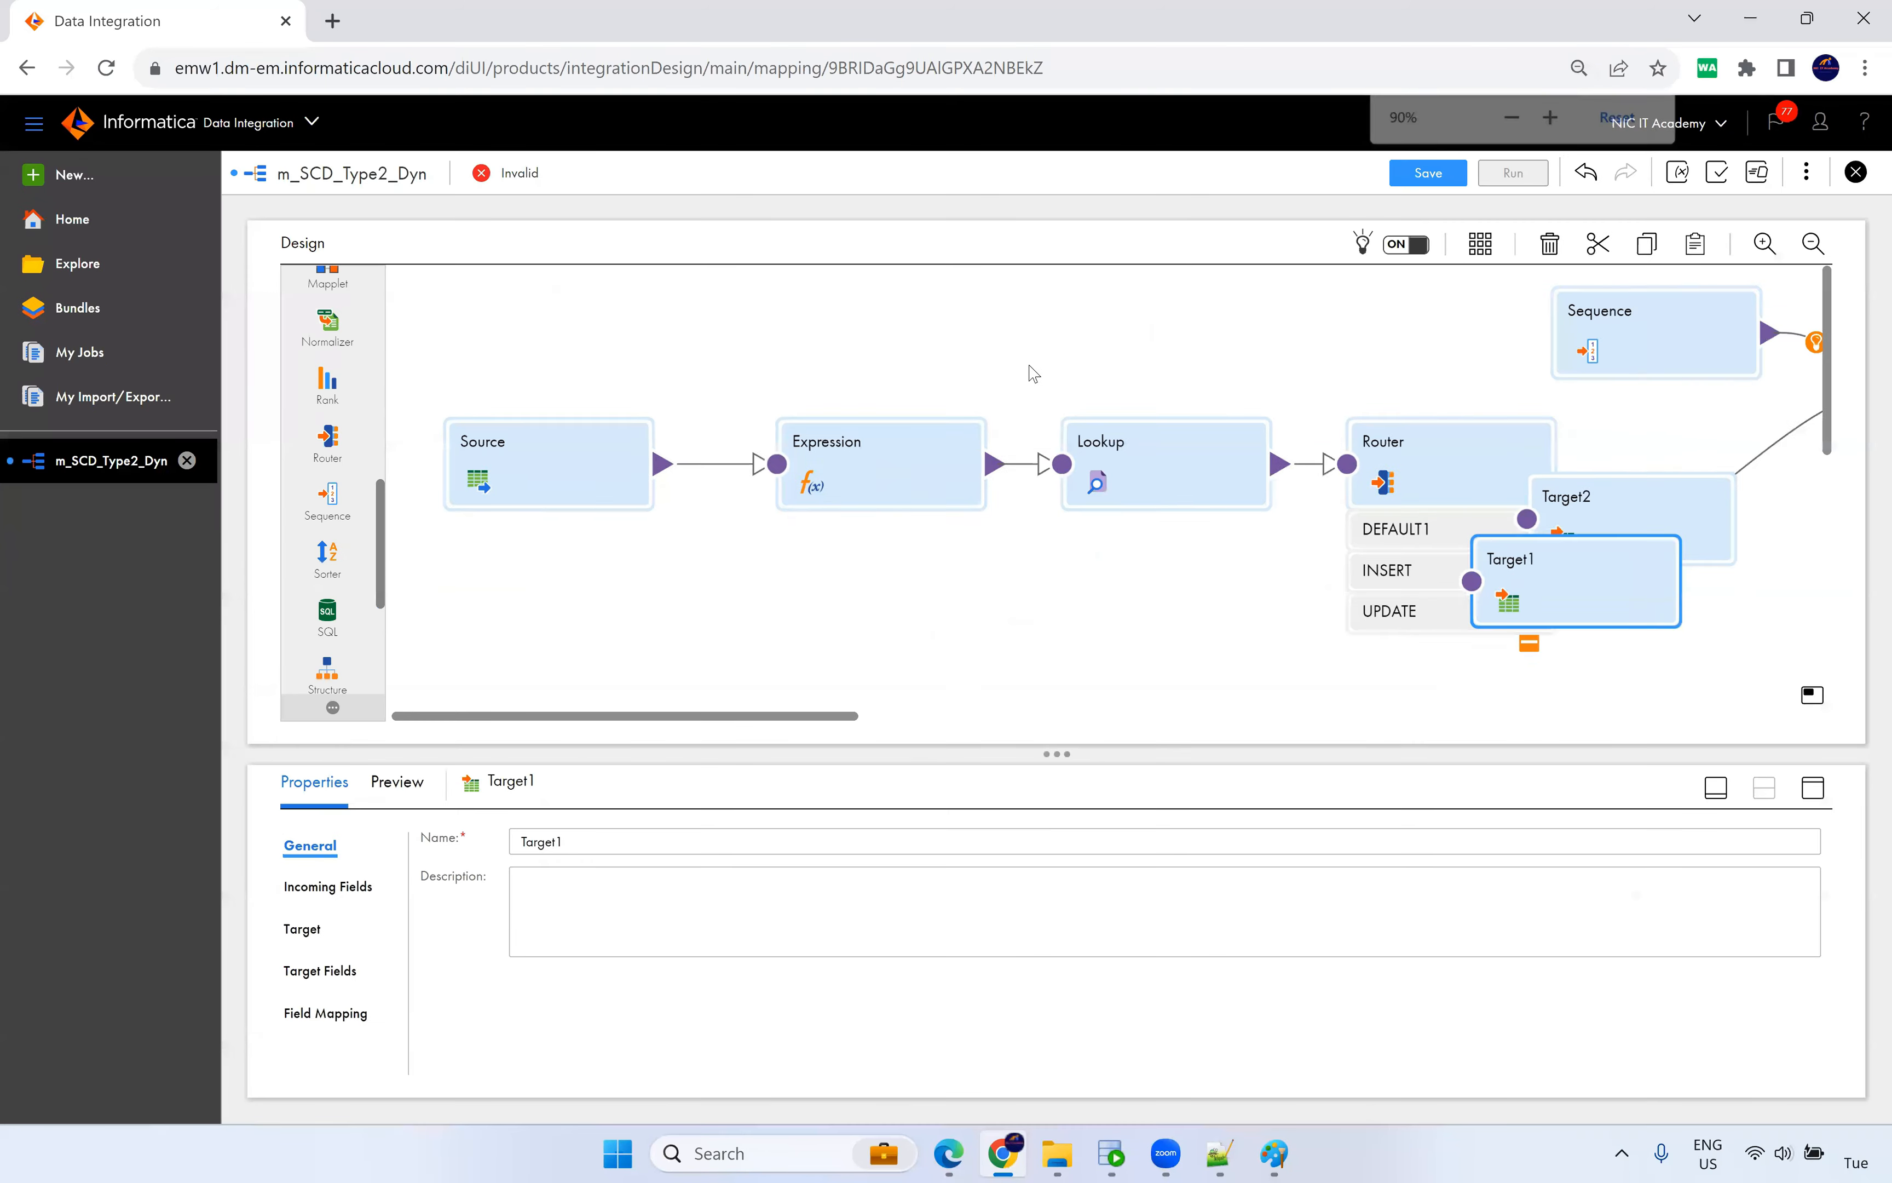
left_click_drag(770, 716, 1005, 716)
left_click_drag(1127, 560, 1524, 530)
left_click_drag(1482, 427, 1480, 394)
left_click_drag(1241, 654, 1507, 659)
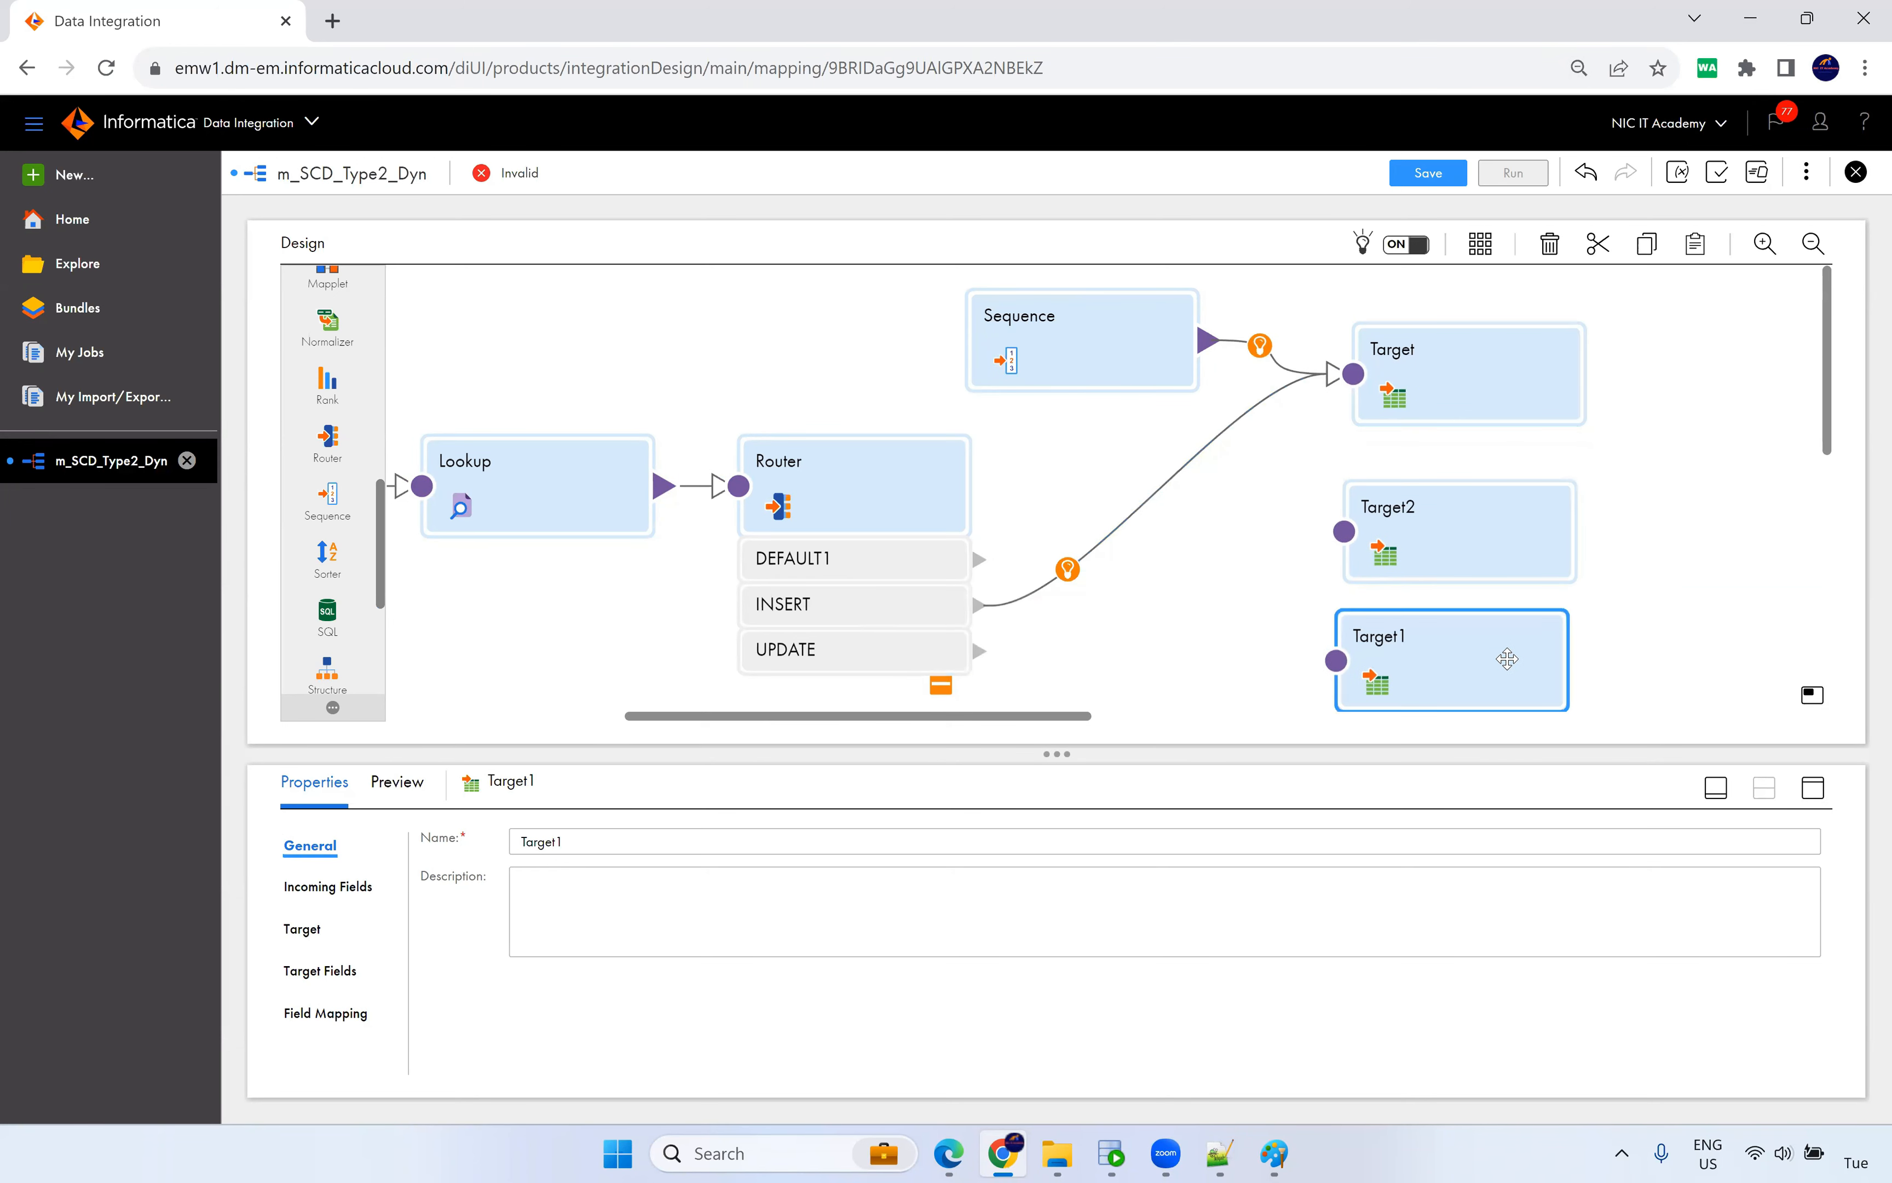
Rename Target to New_Insert.
left_click(1409, 414)
double_click(584, 841)
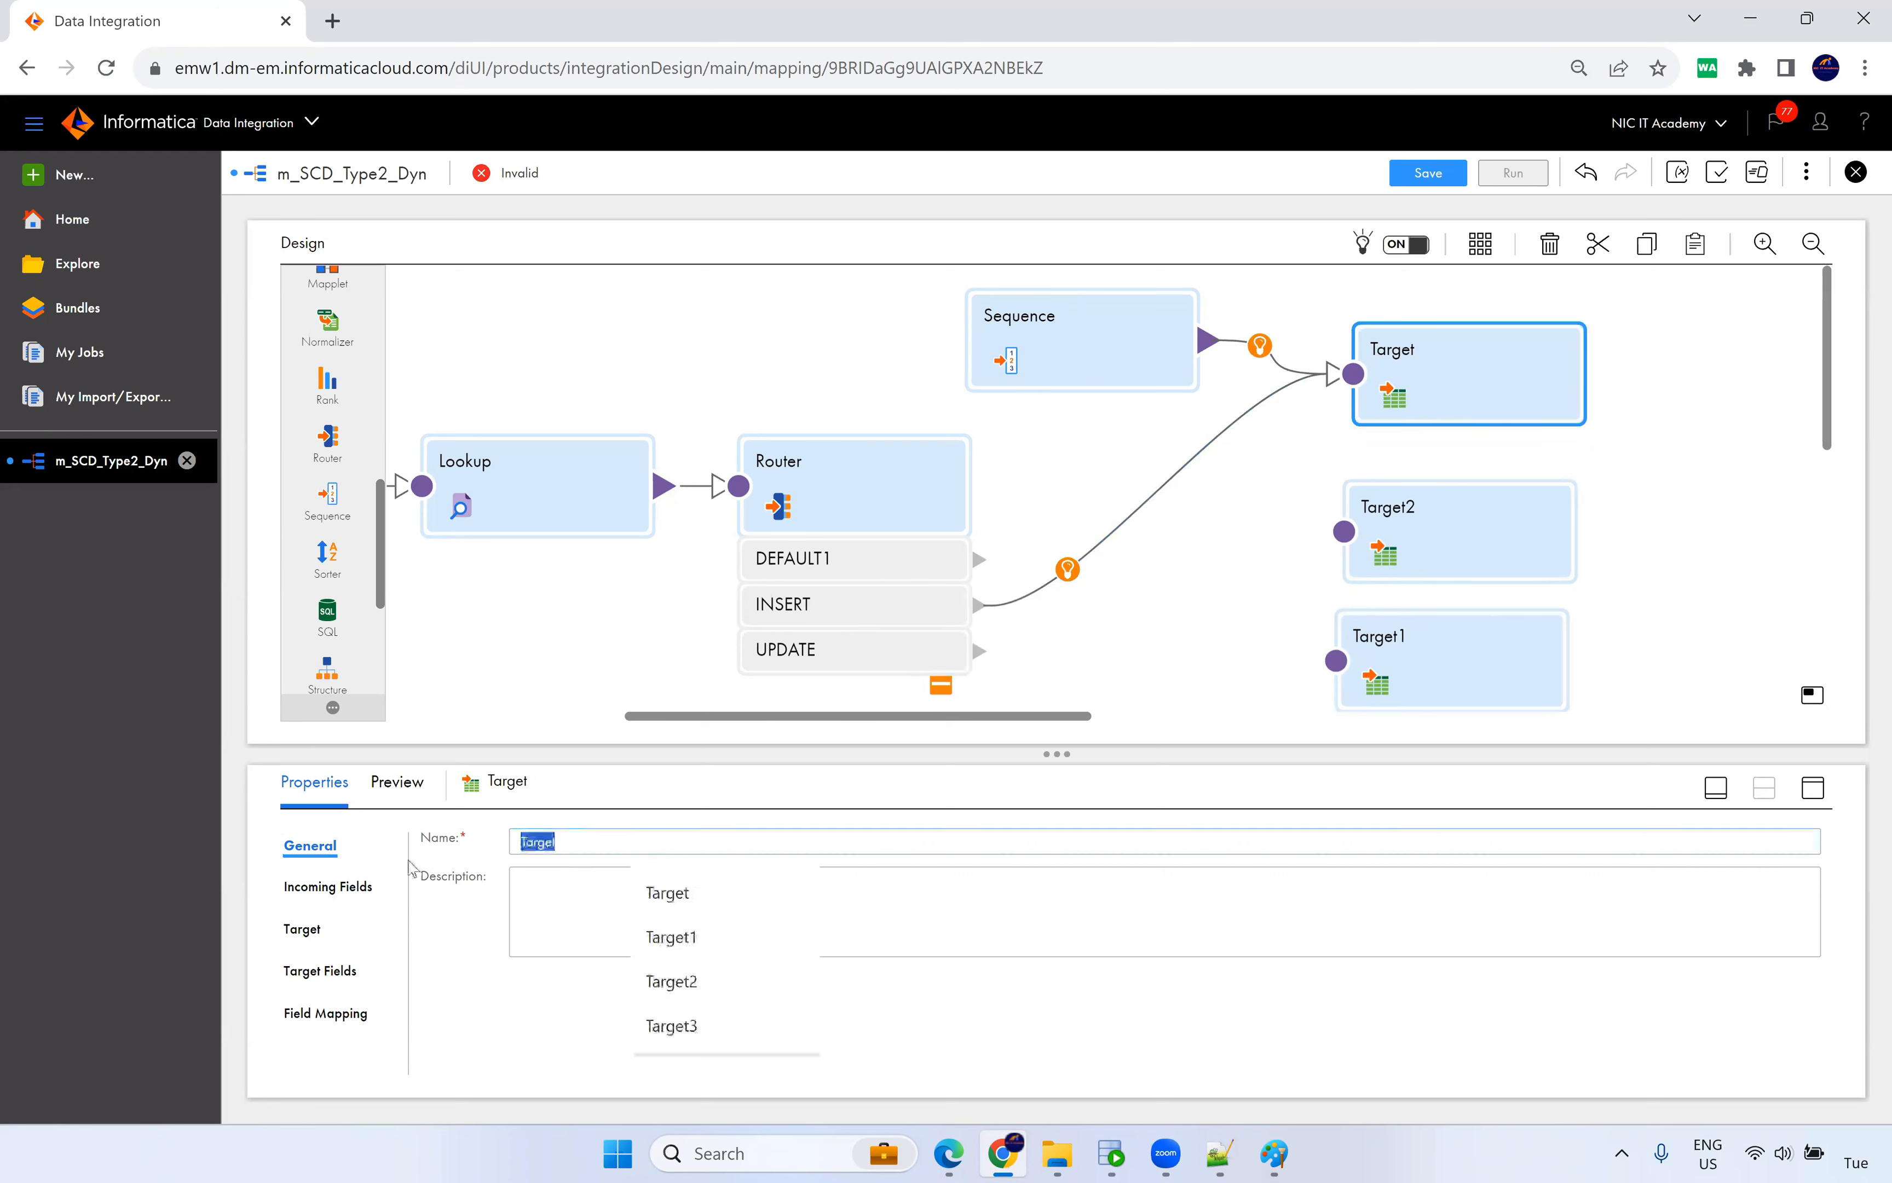
type("Insert")
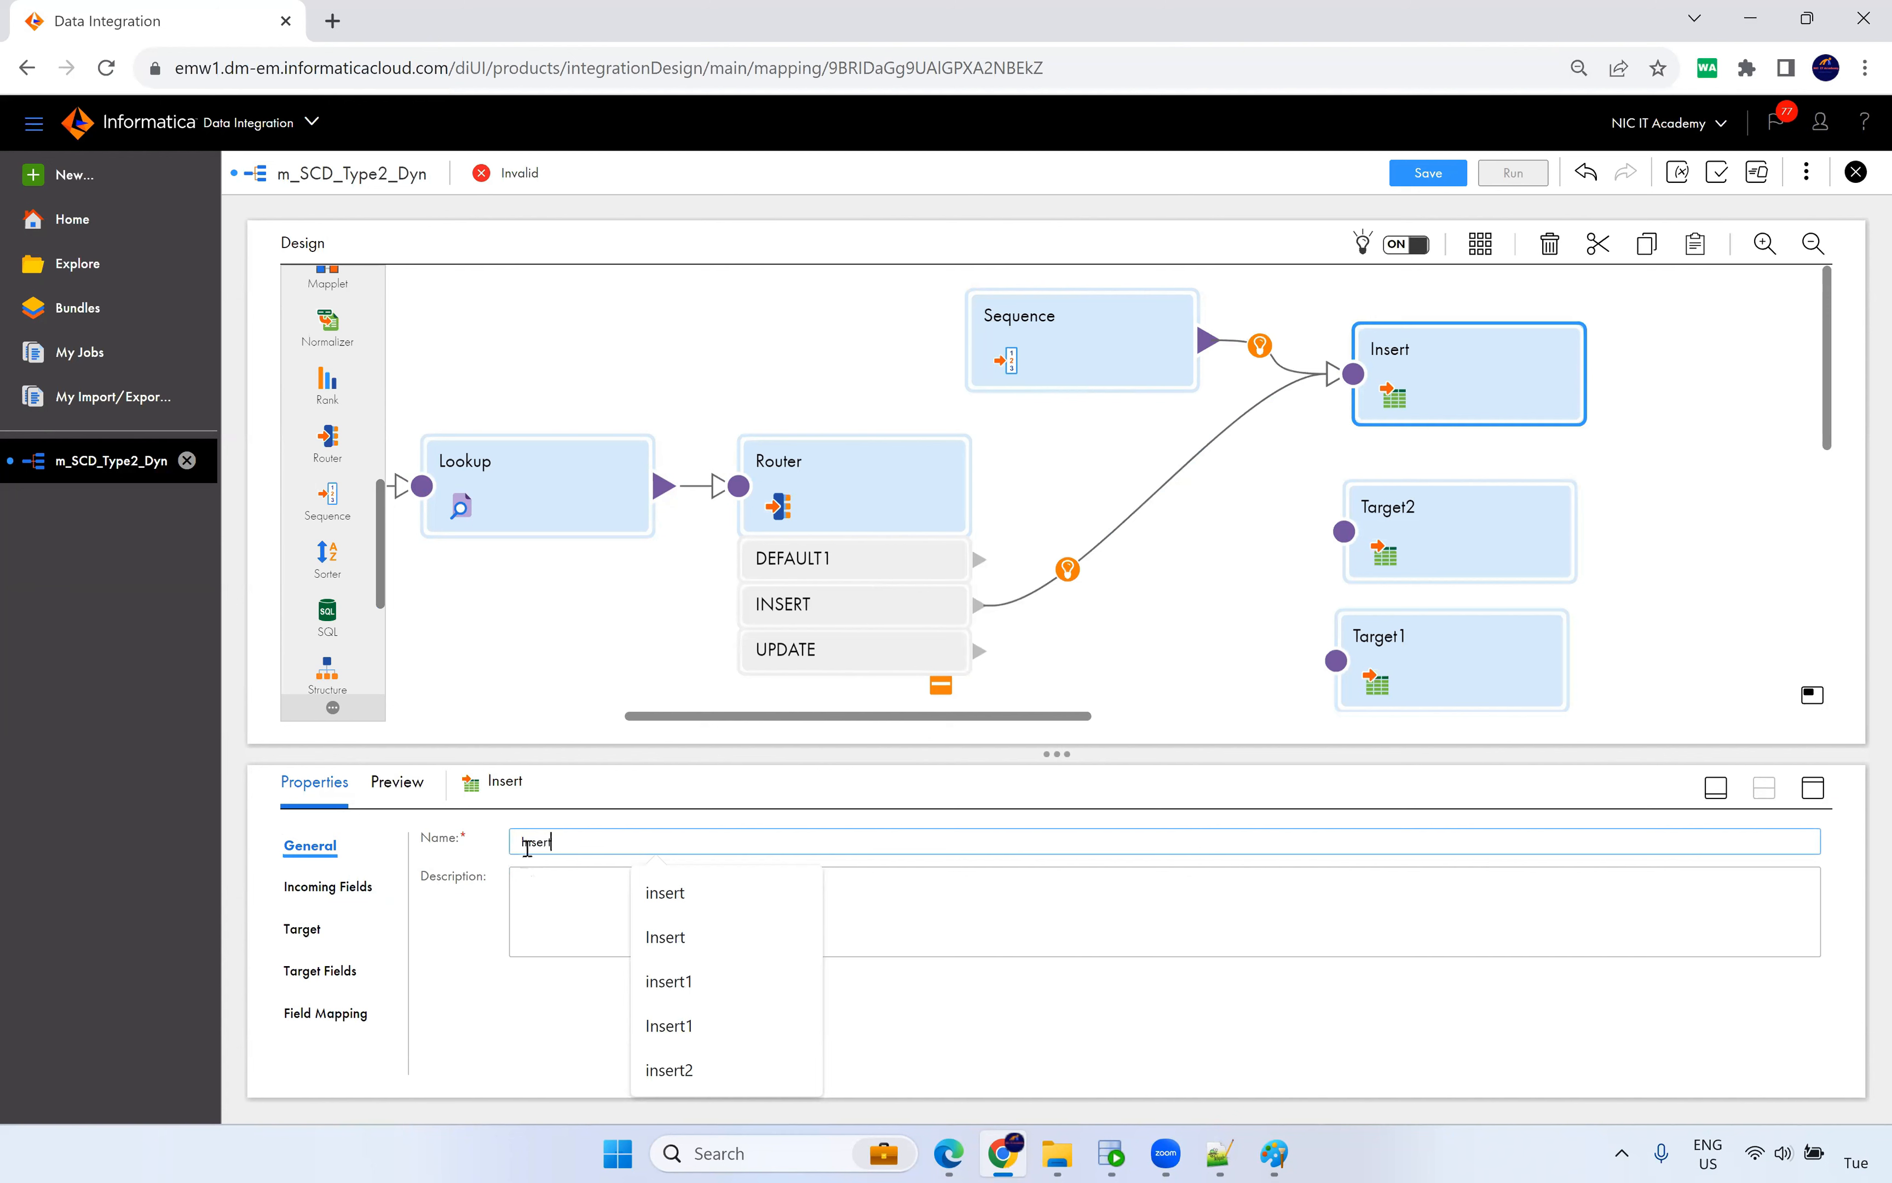
key("Home")
type("New")
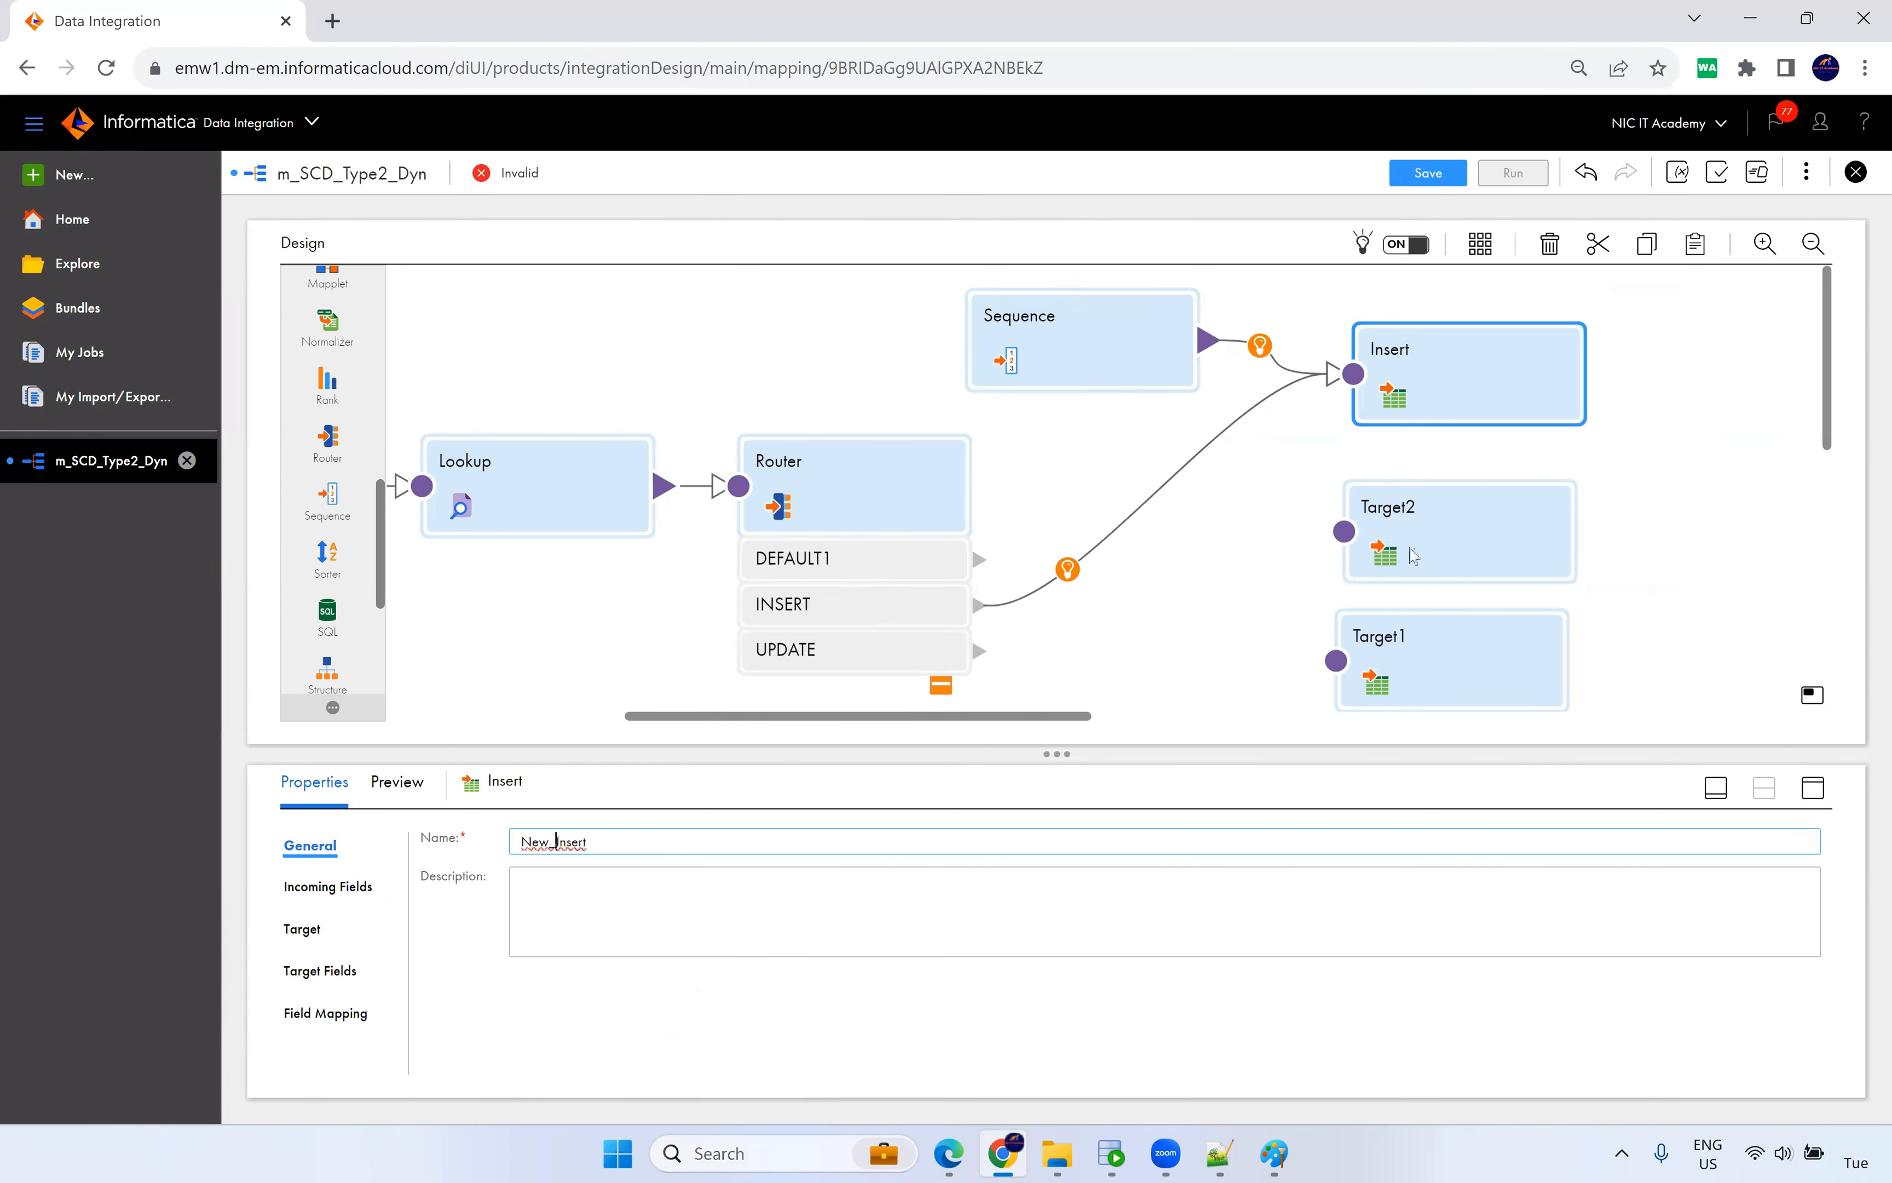
Rename Target2 to Upd_record_Insert.
left_click(1505, 540)
double_click(571, 837)
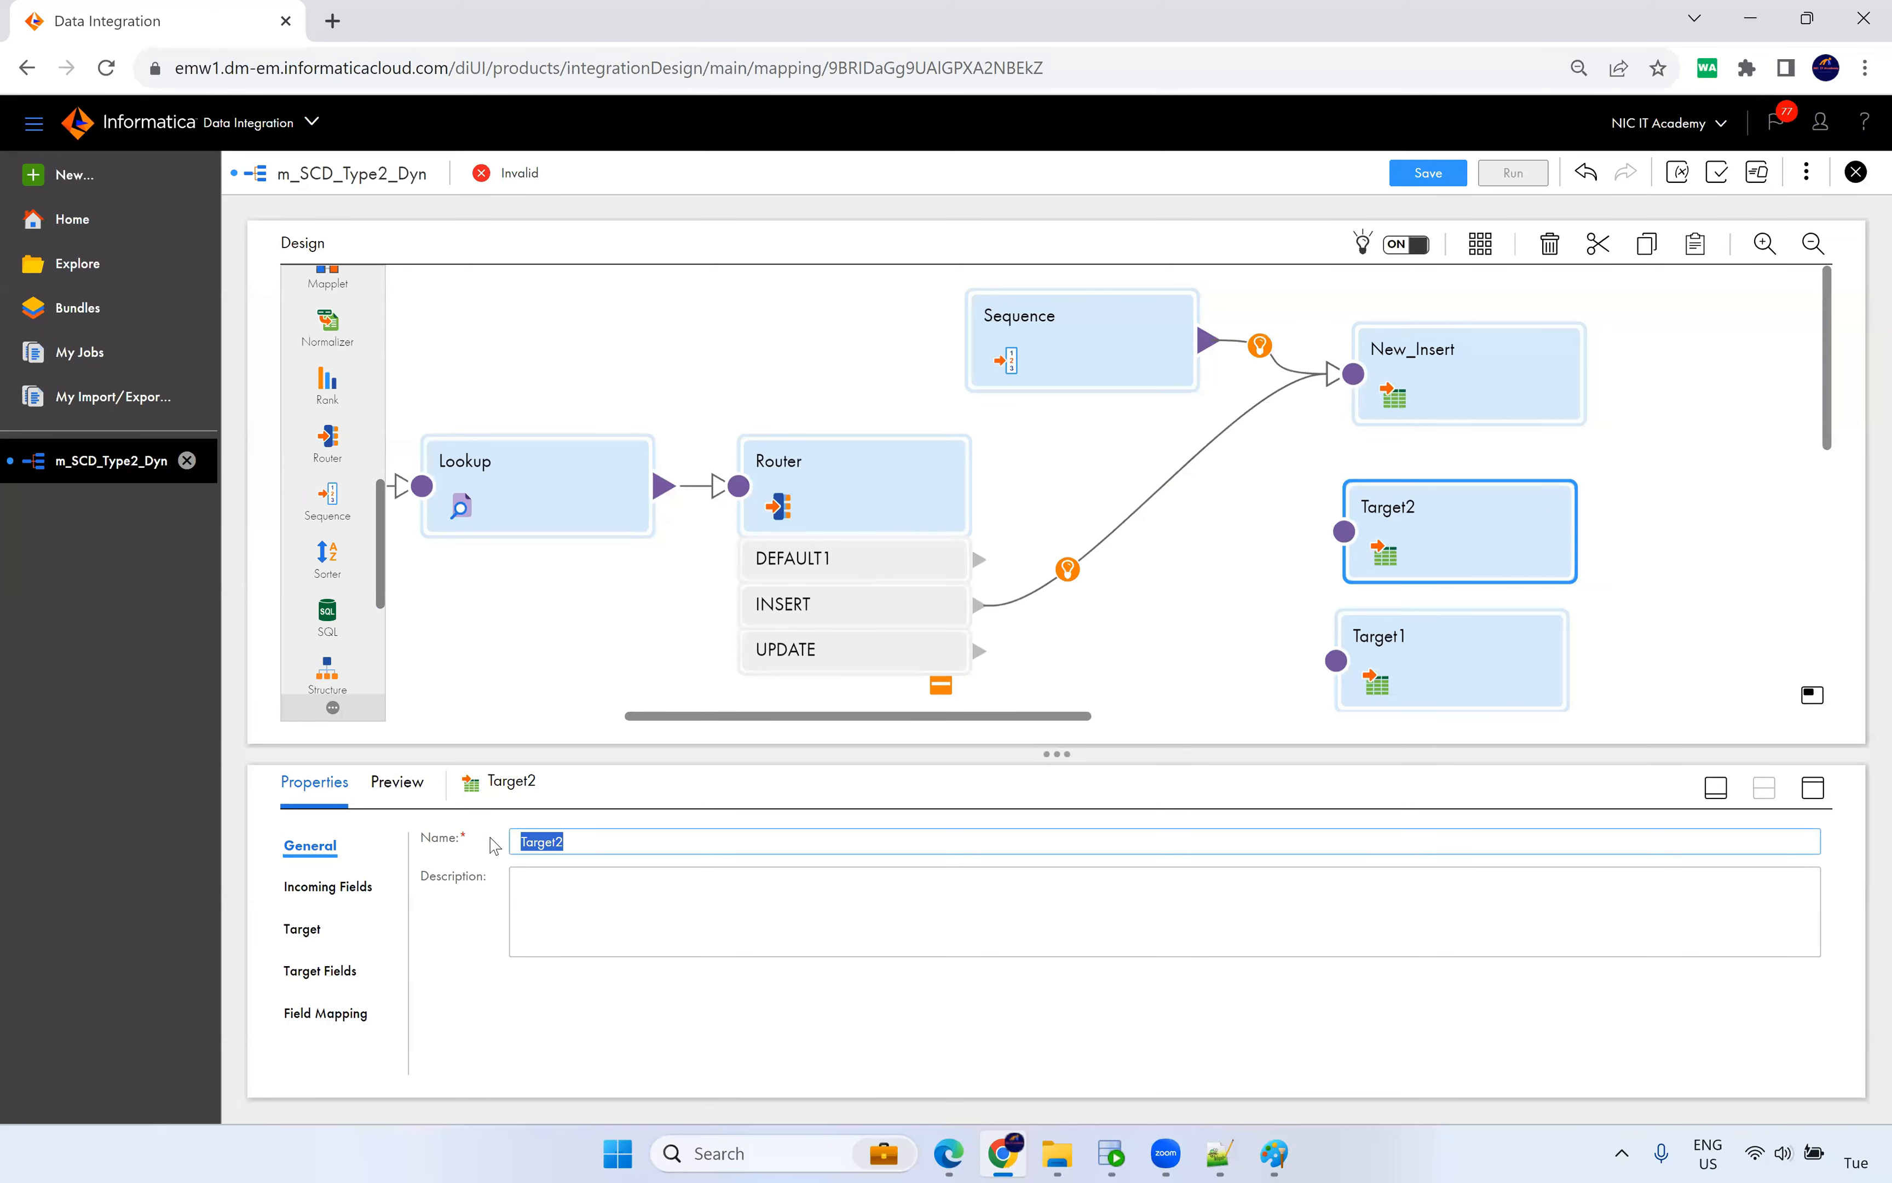
type("Upd_")
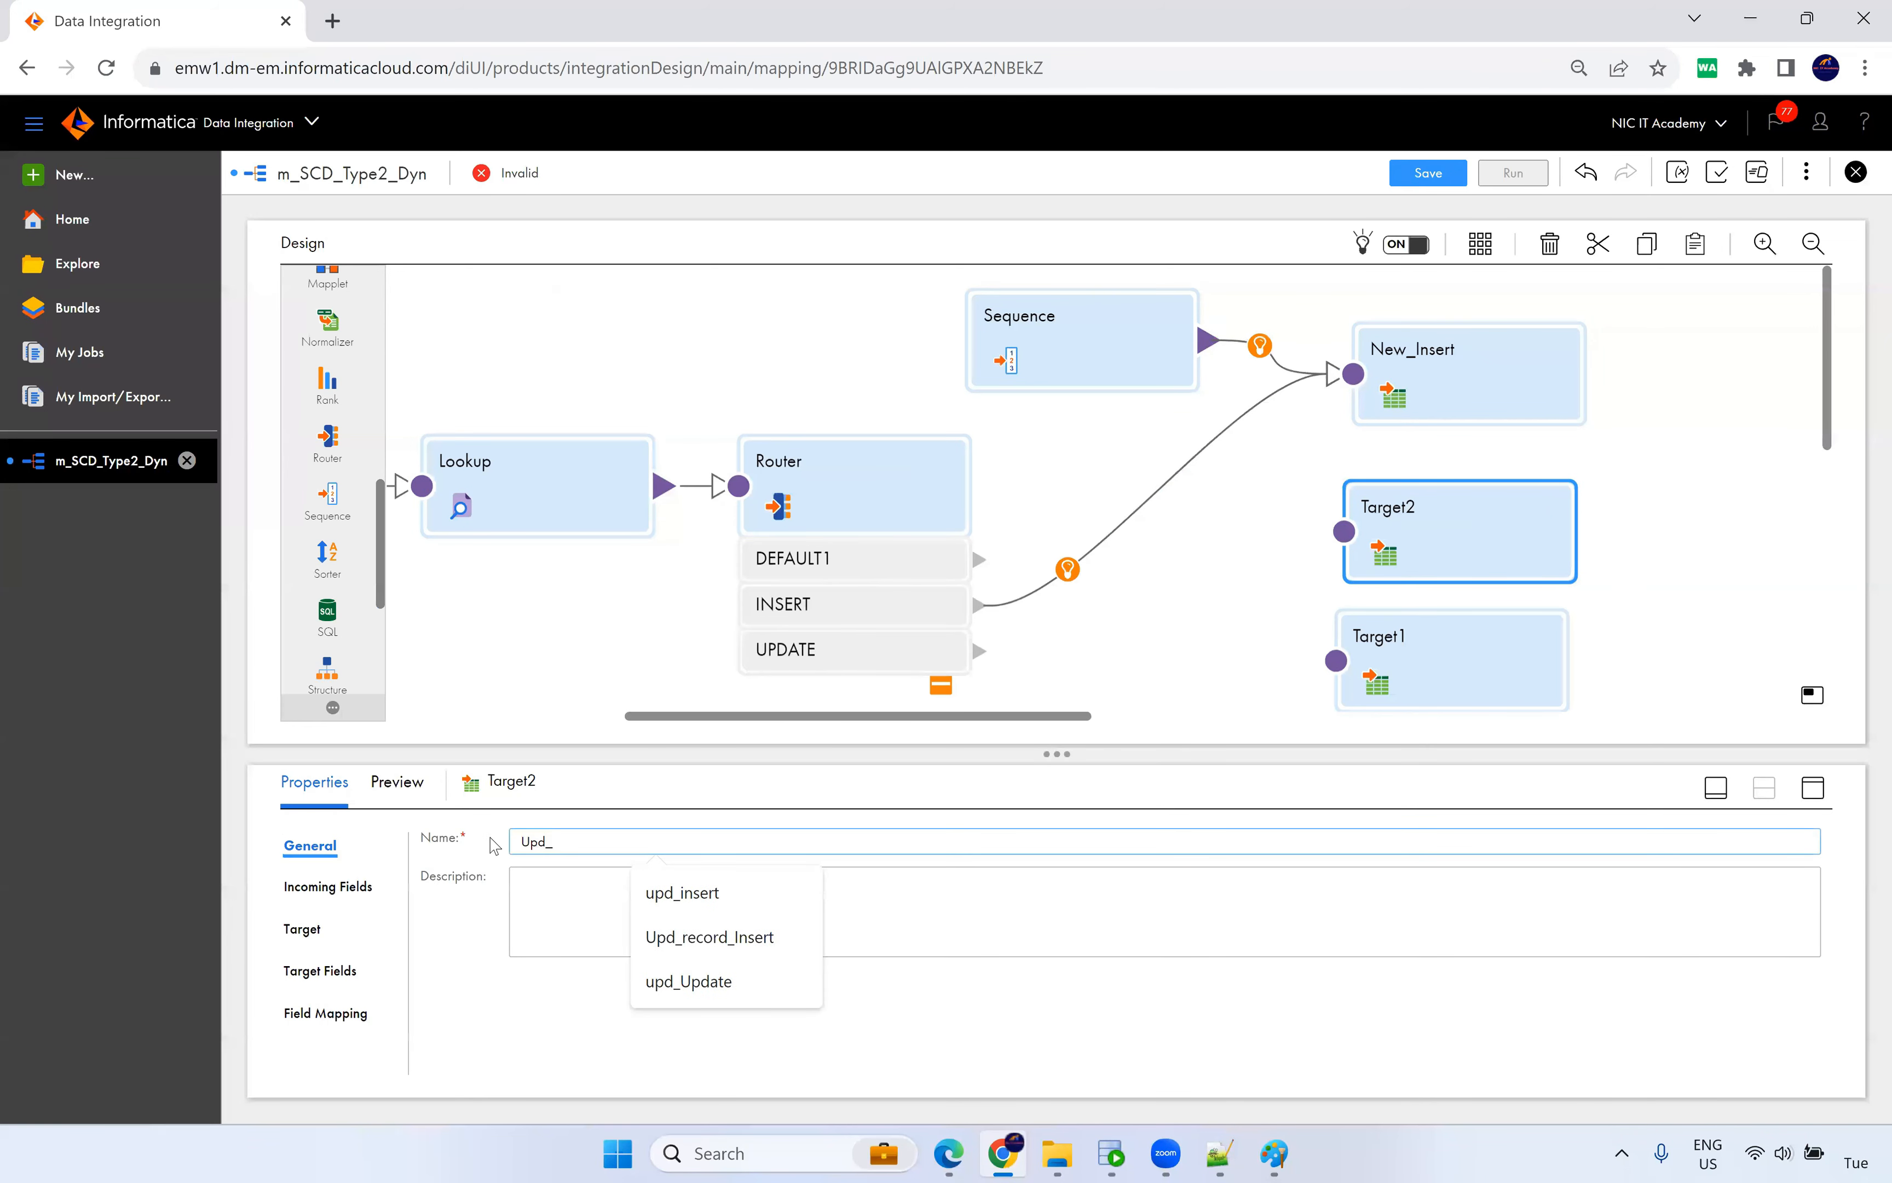
left_click(715, 943)
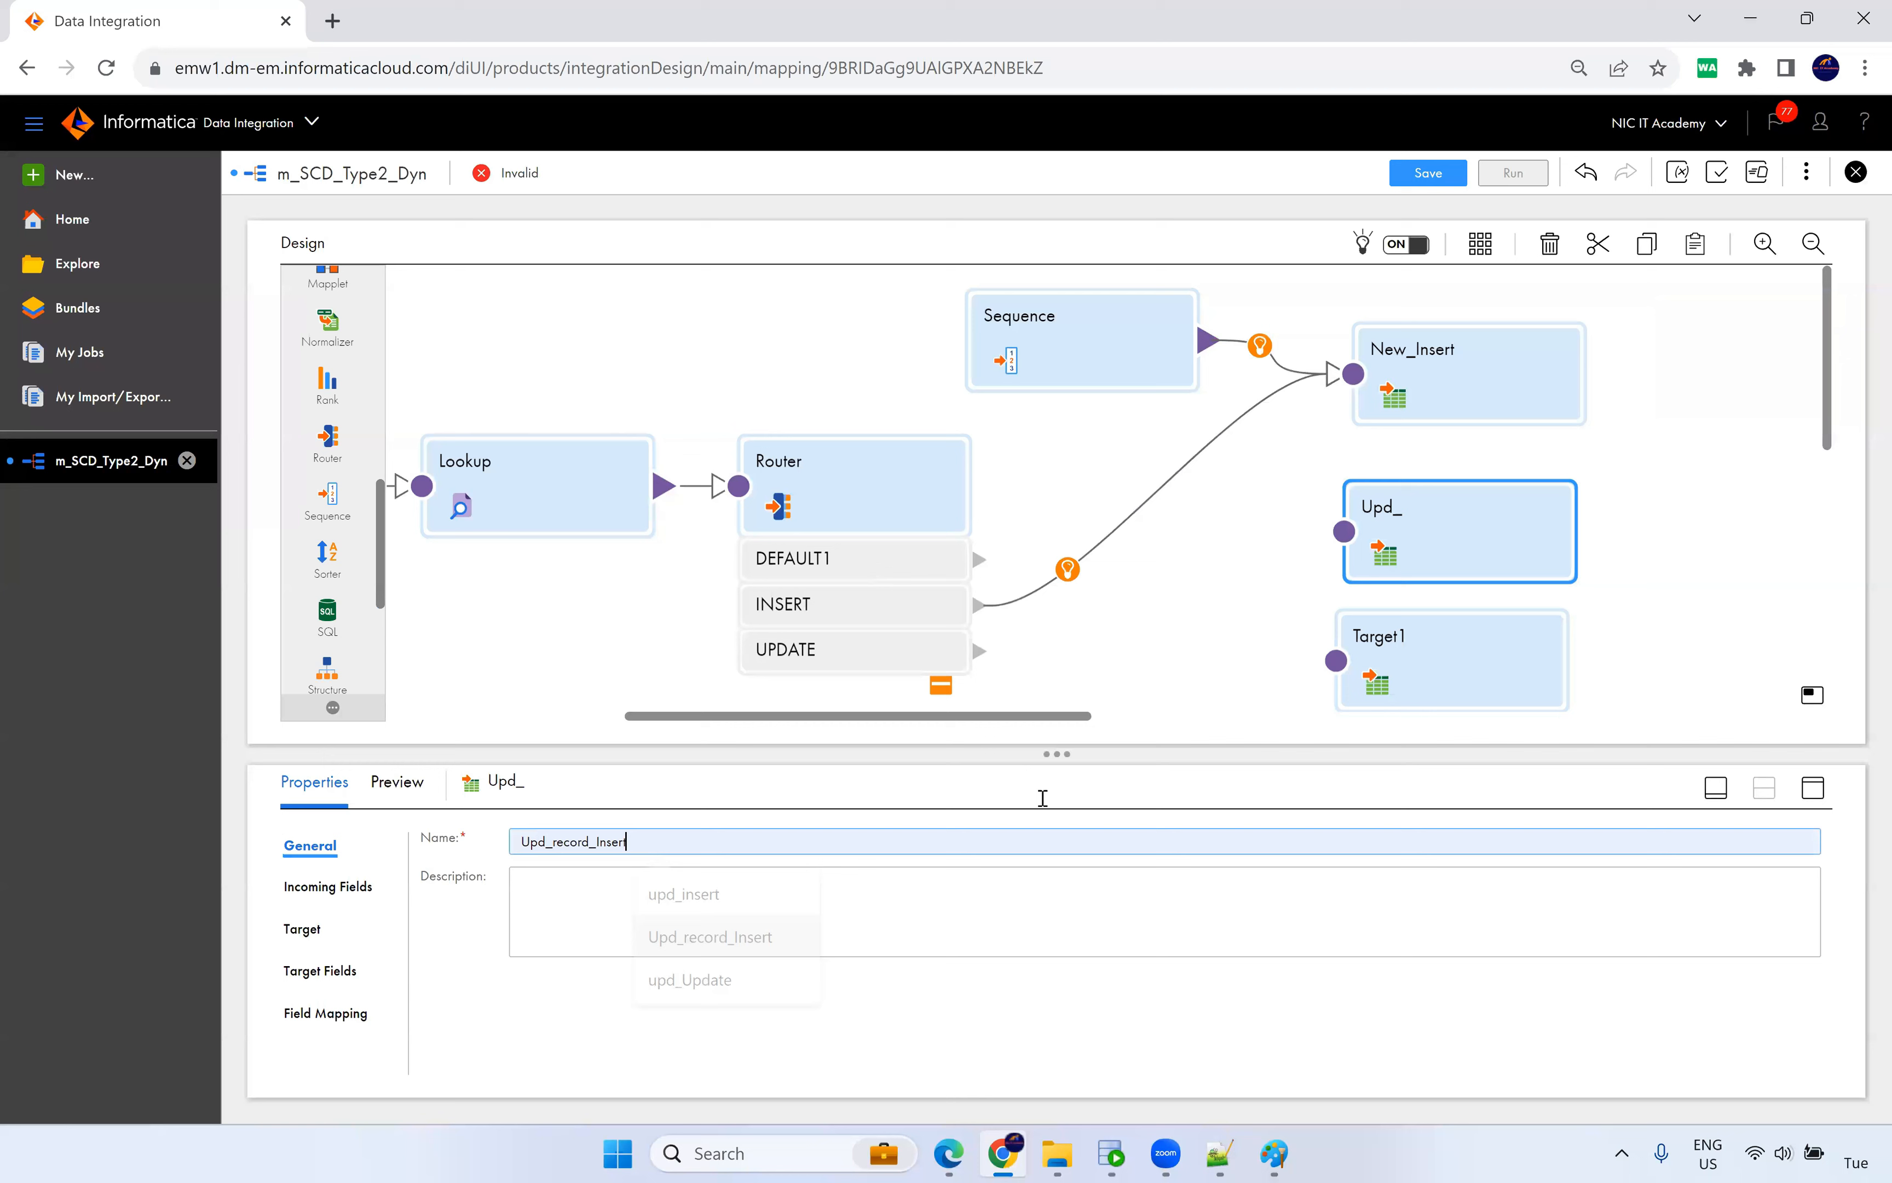
Rename Target1 to update_Update.
left_click(1509, 661)
double_click(548, 842)
type("U")
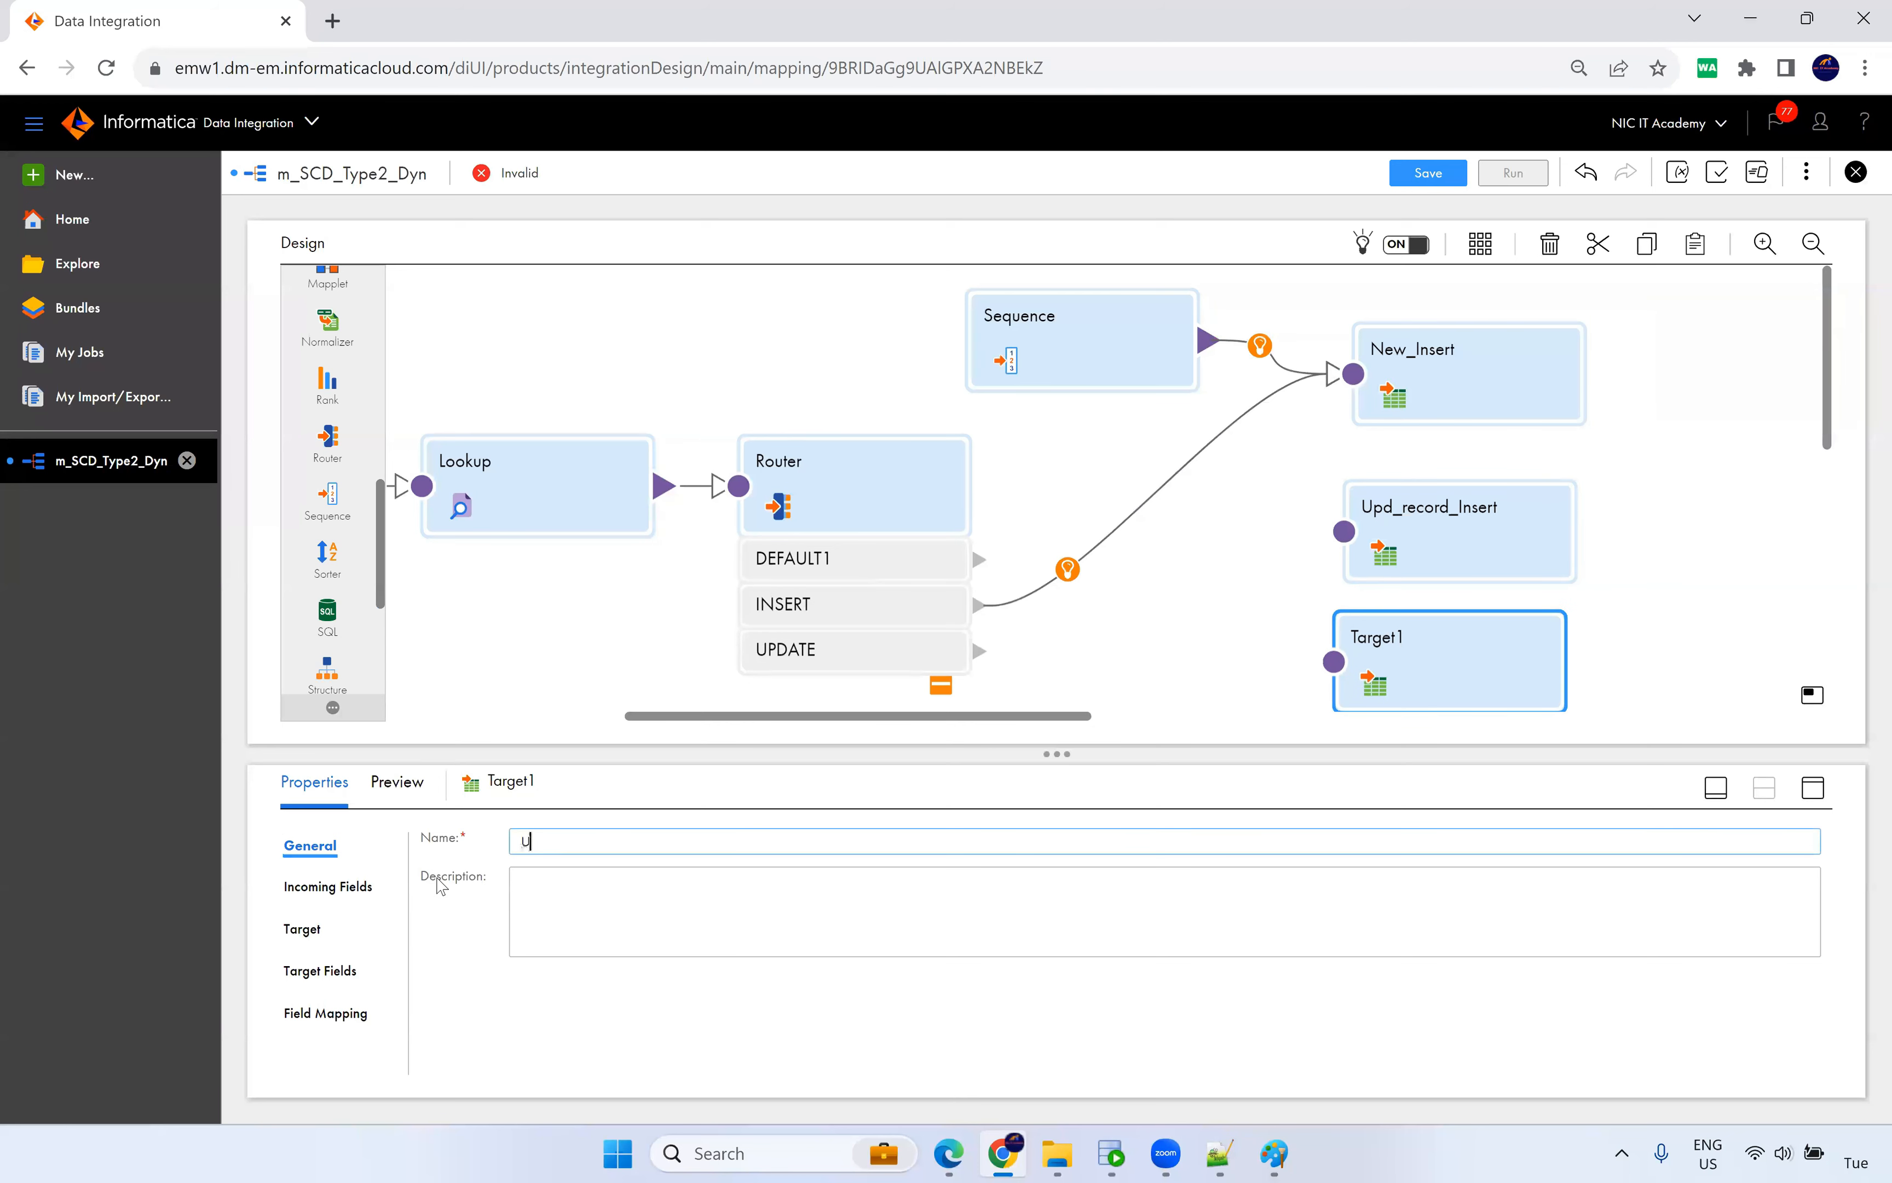
type("pda")
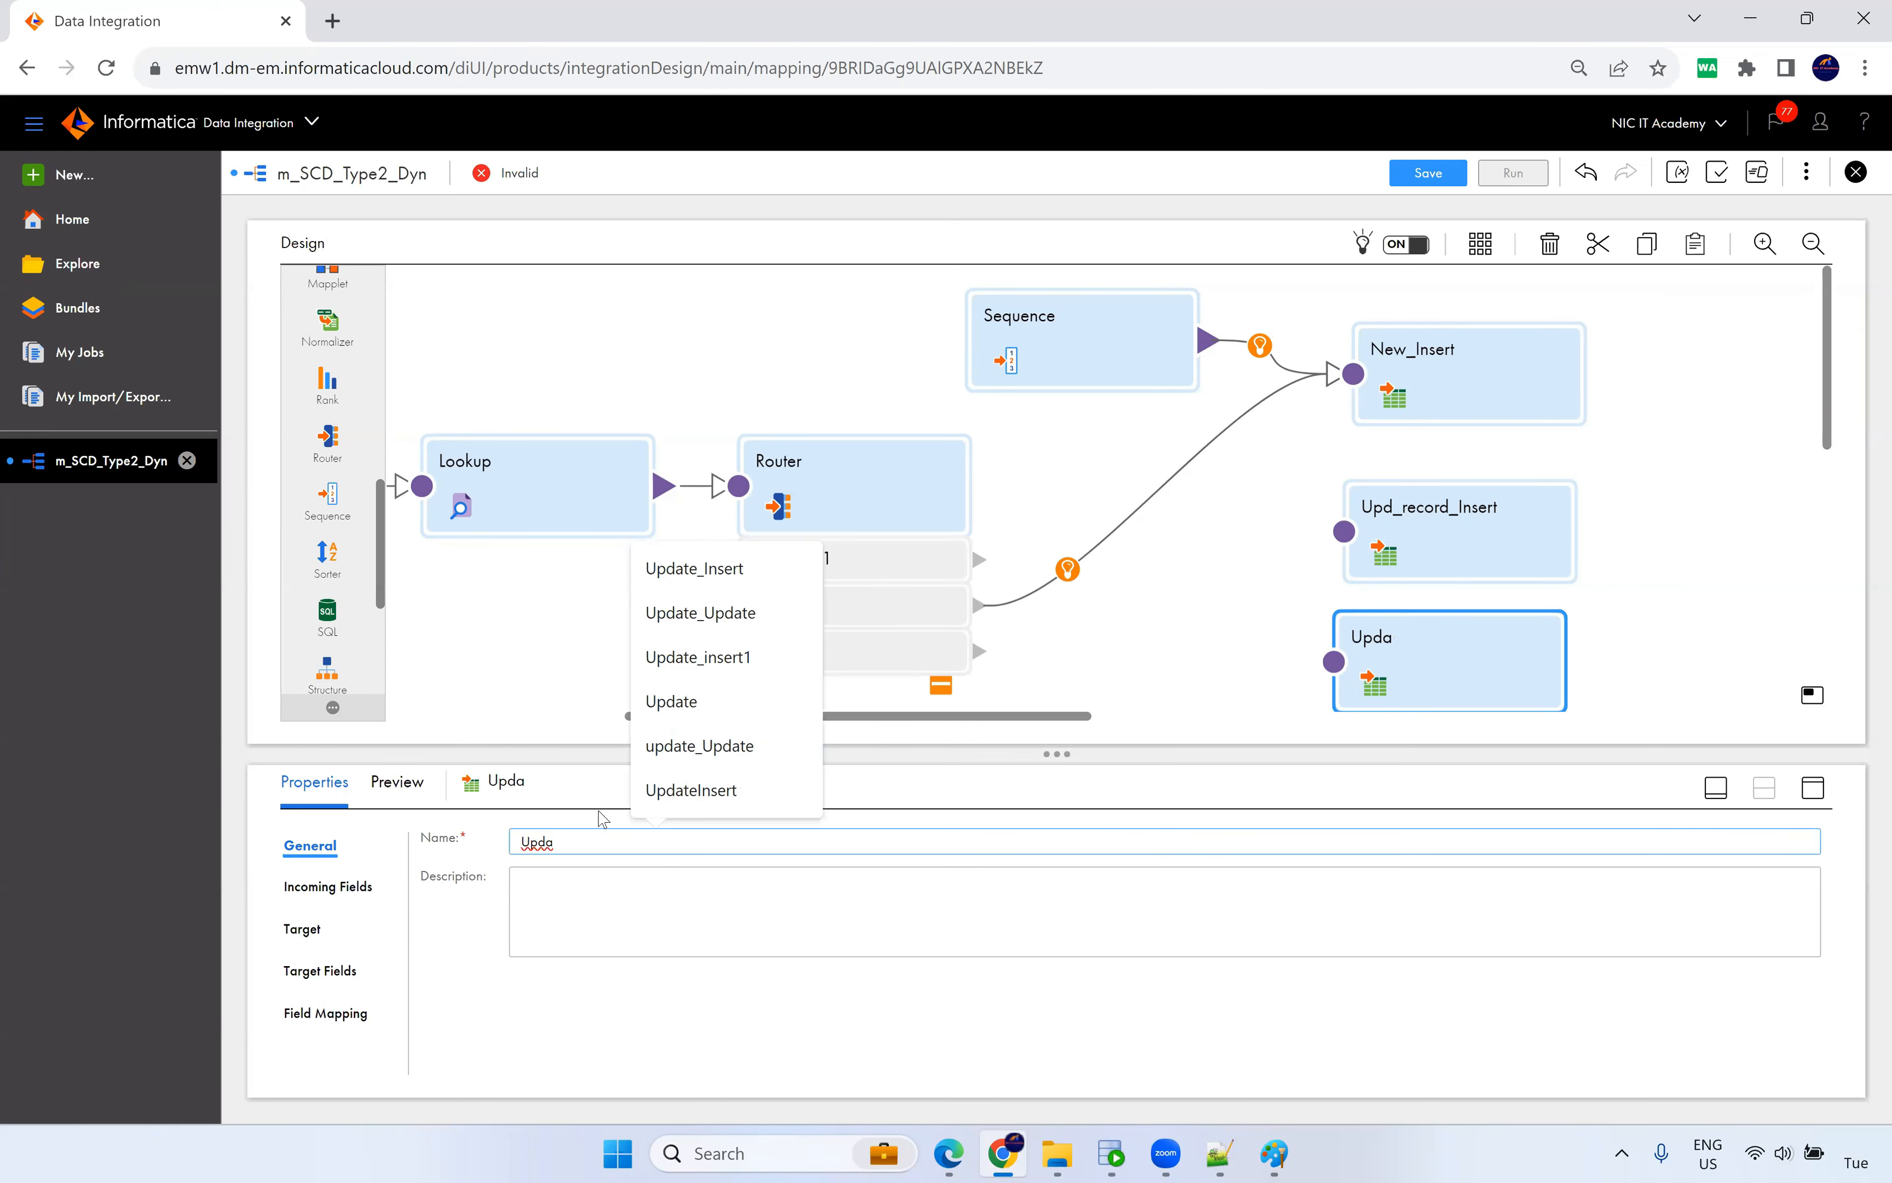
left_click(691, 747)
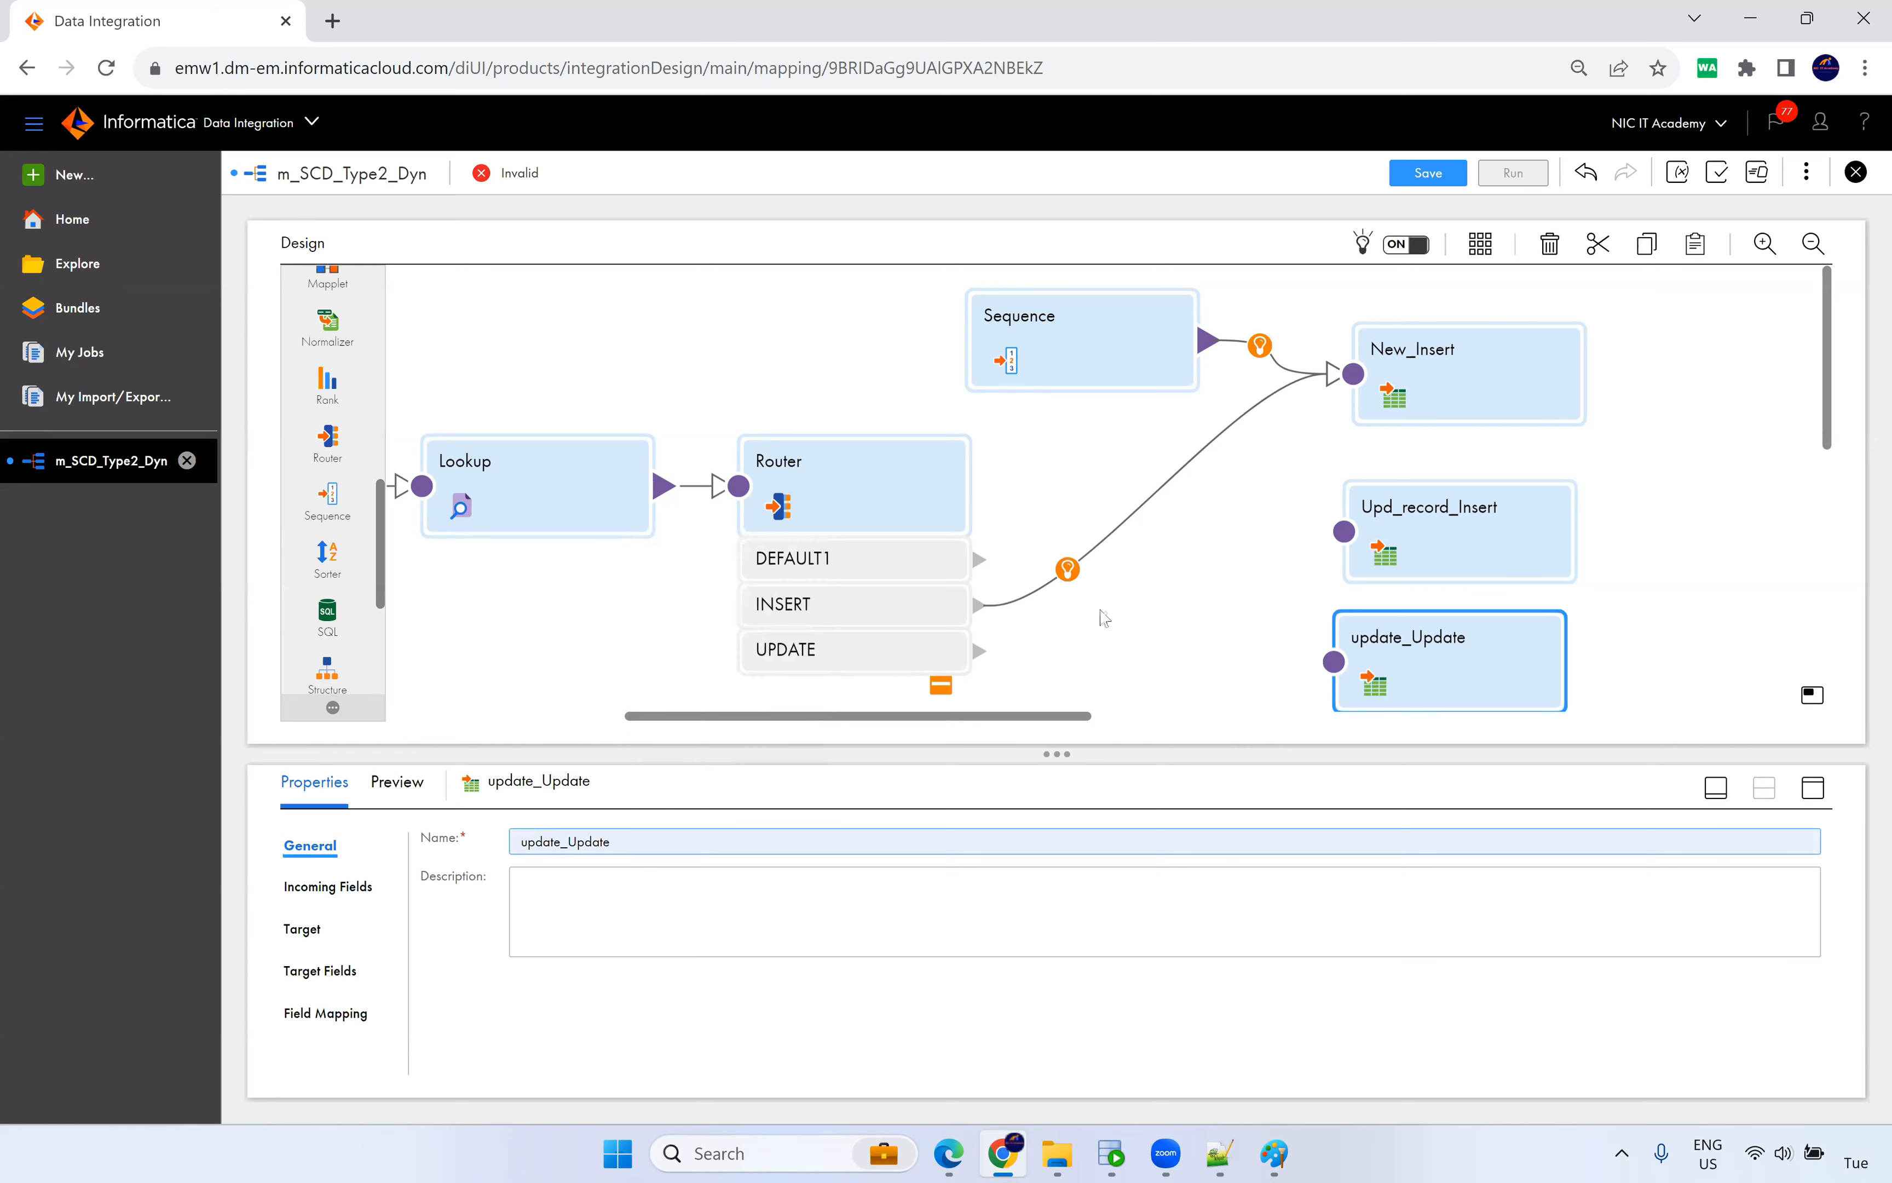
Link the Router's UPDATE group and the Sequence output to Upd_record_Insert.
left_click_drag(979, 652, 1352, 540)
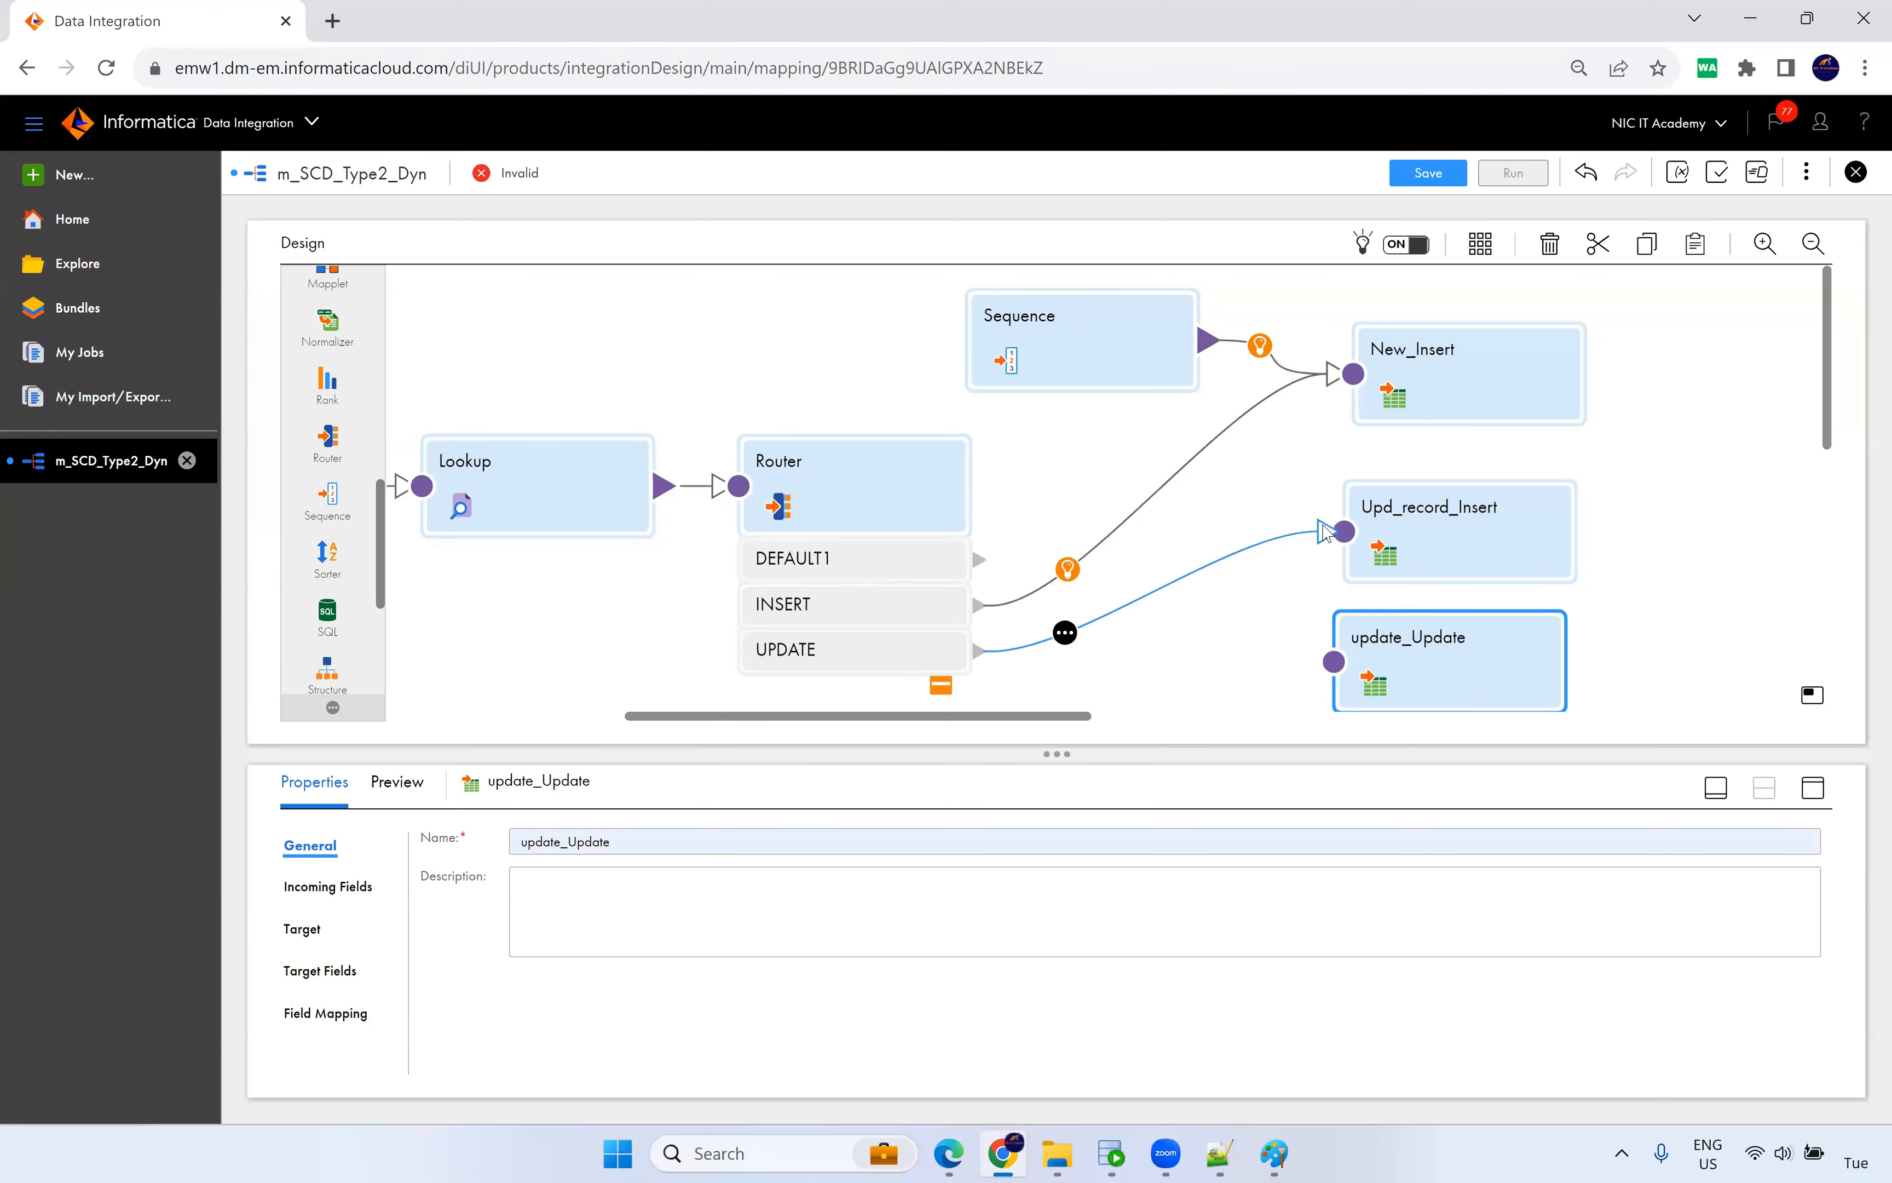
left_click(1288, 486)
left_click_drag(1208, 340, 1344, 534)
Check Upd_record_Insert's target connection to T_CUSTOMER_DYN and its 8 mapped fields.
left_click(1405, 541)
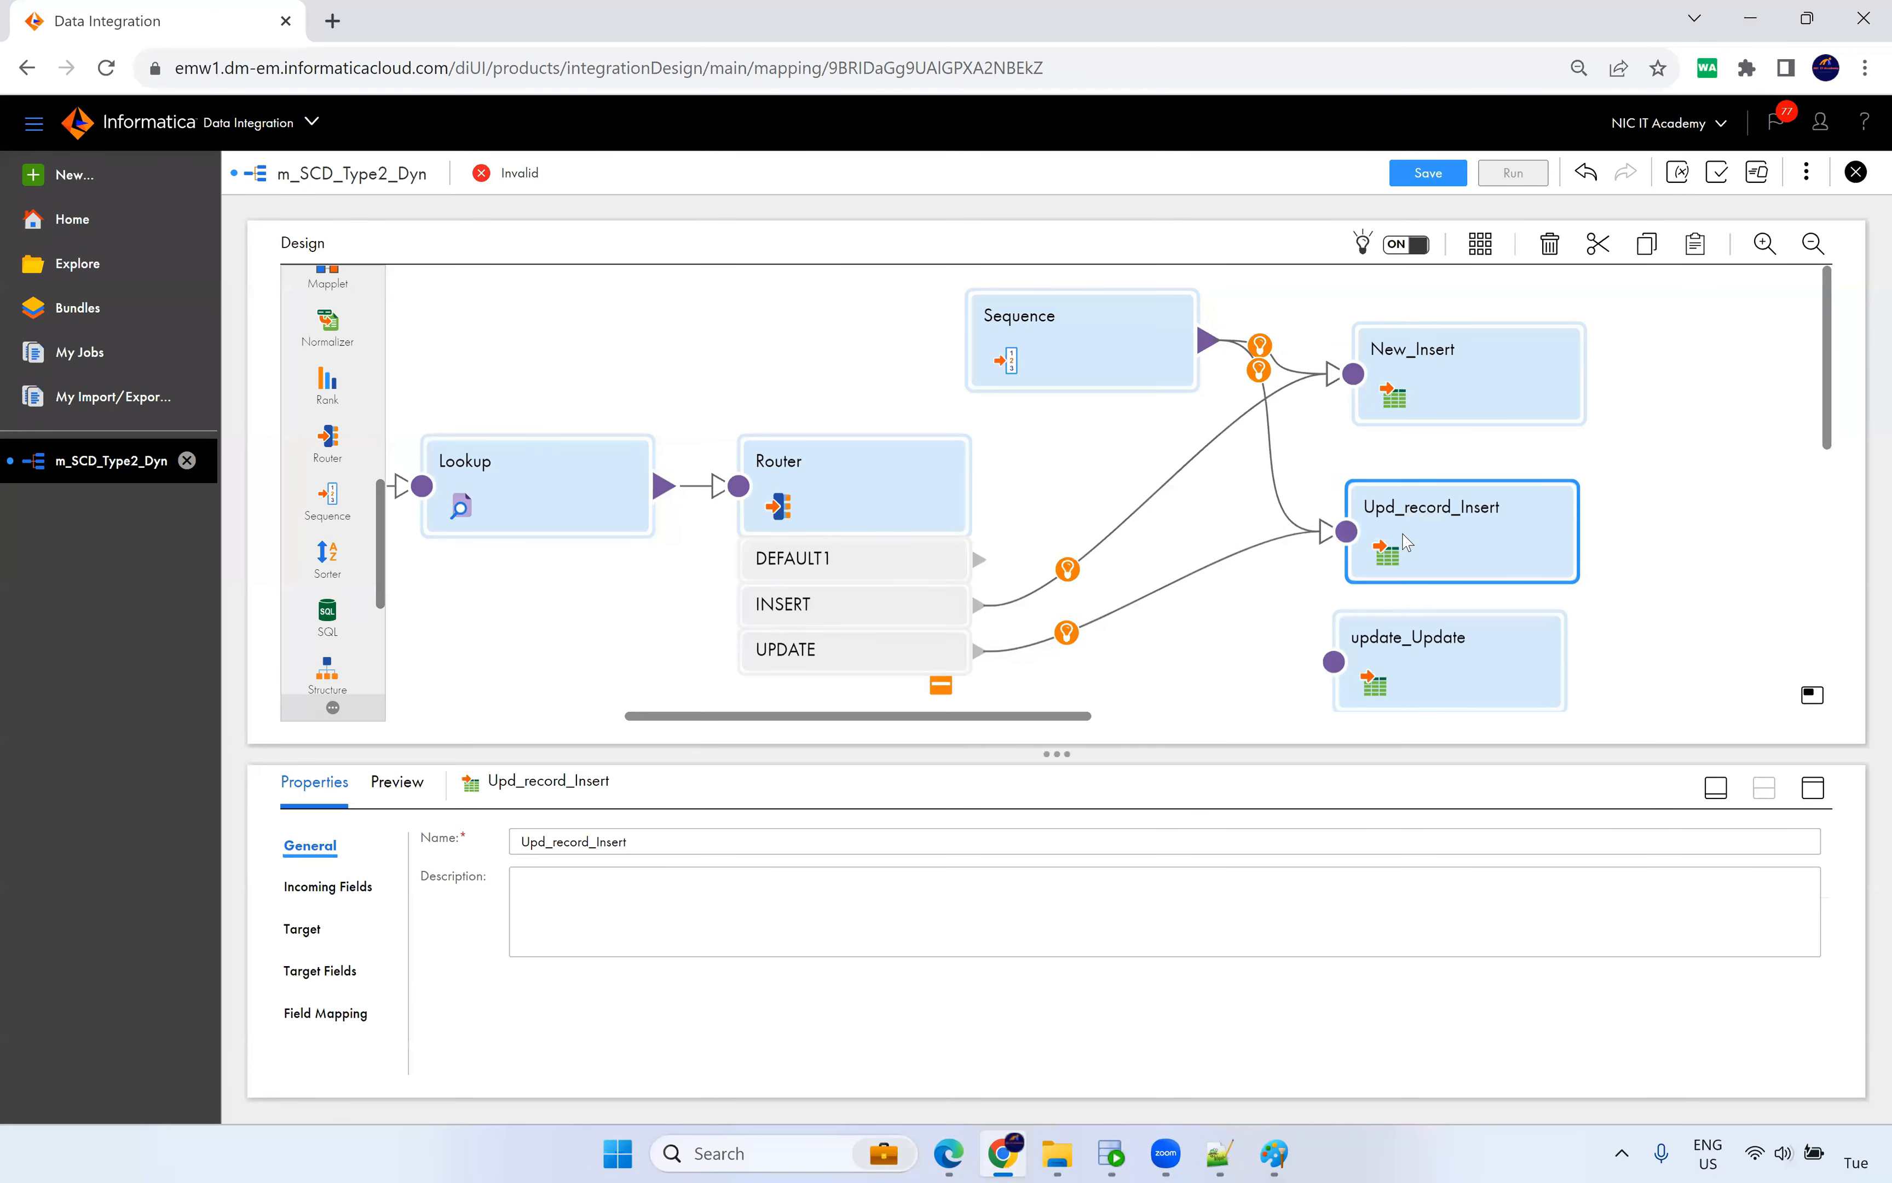
left_click(1813, 791)
left_click(302, 386)
key("ctrl+plus")
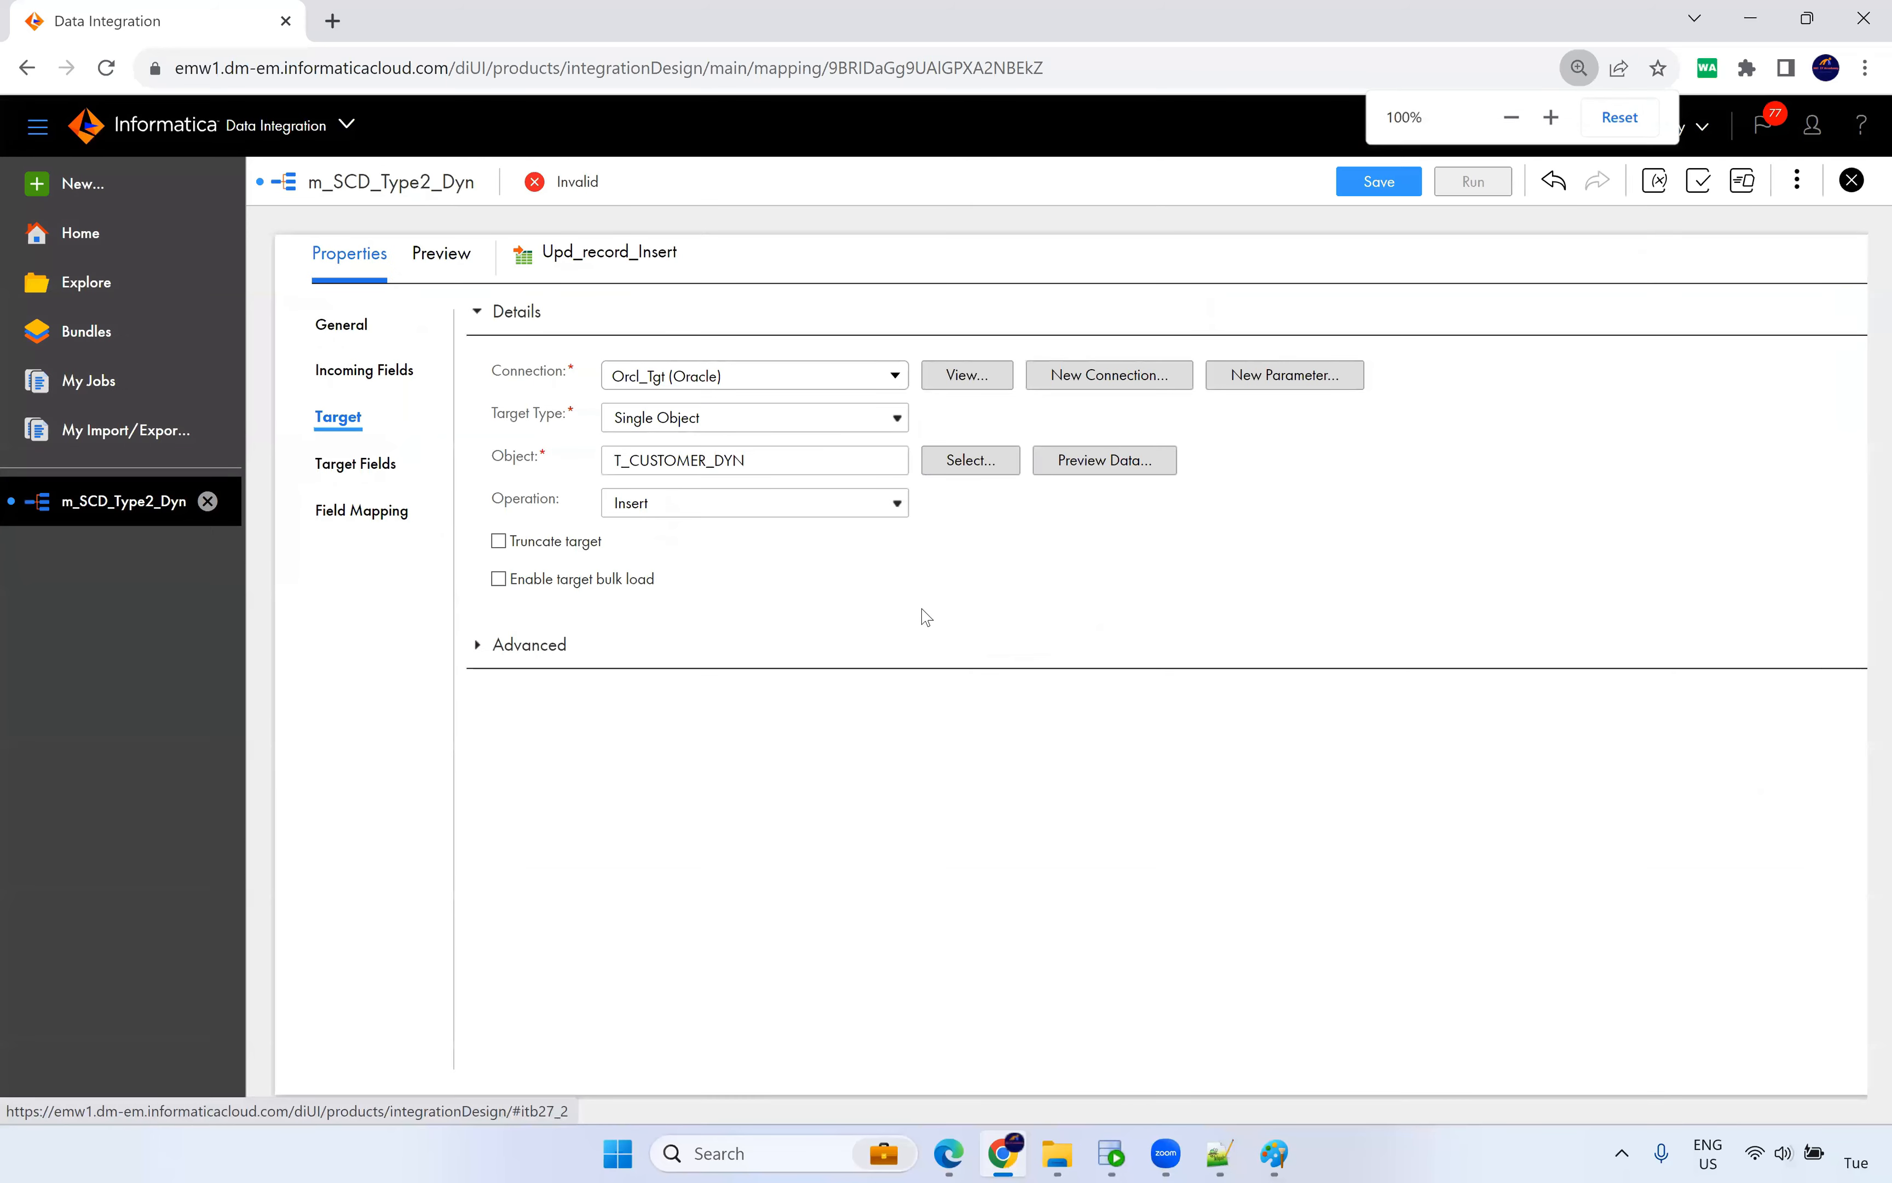
key("ctrl+plus")
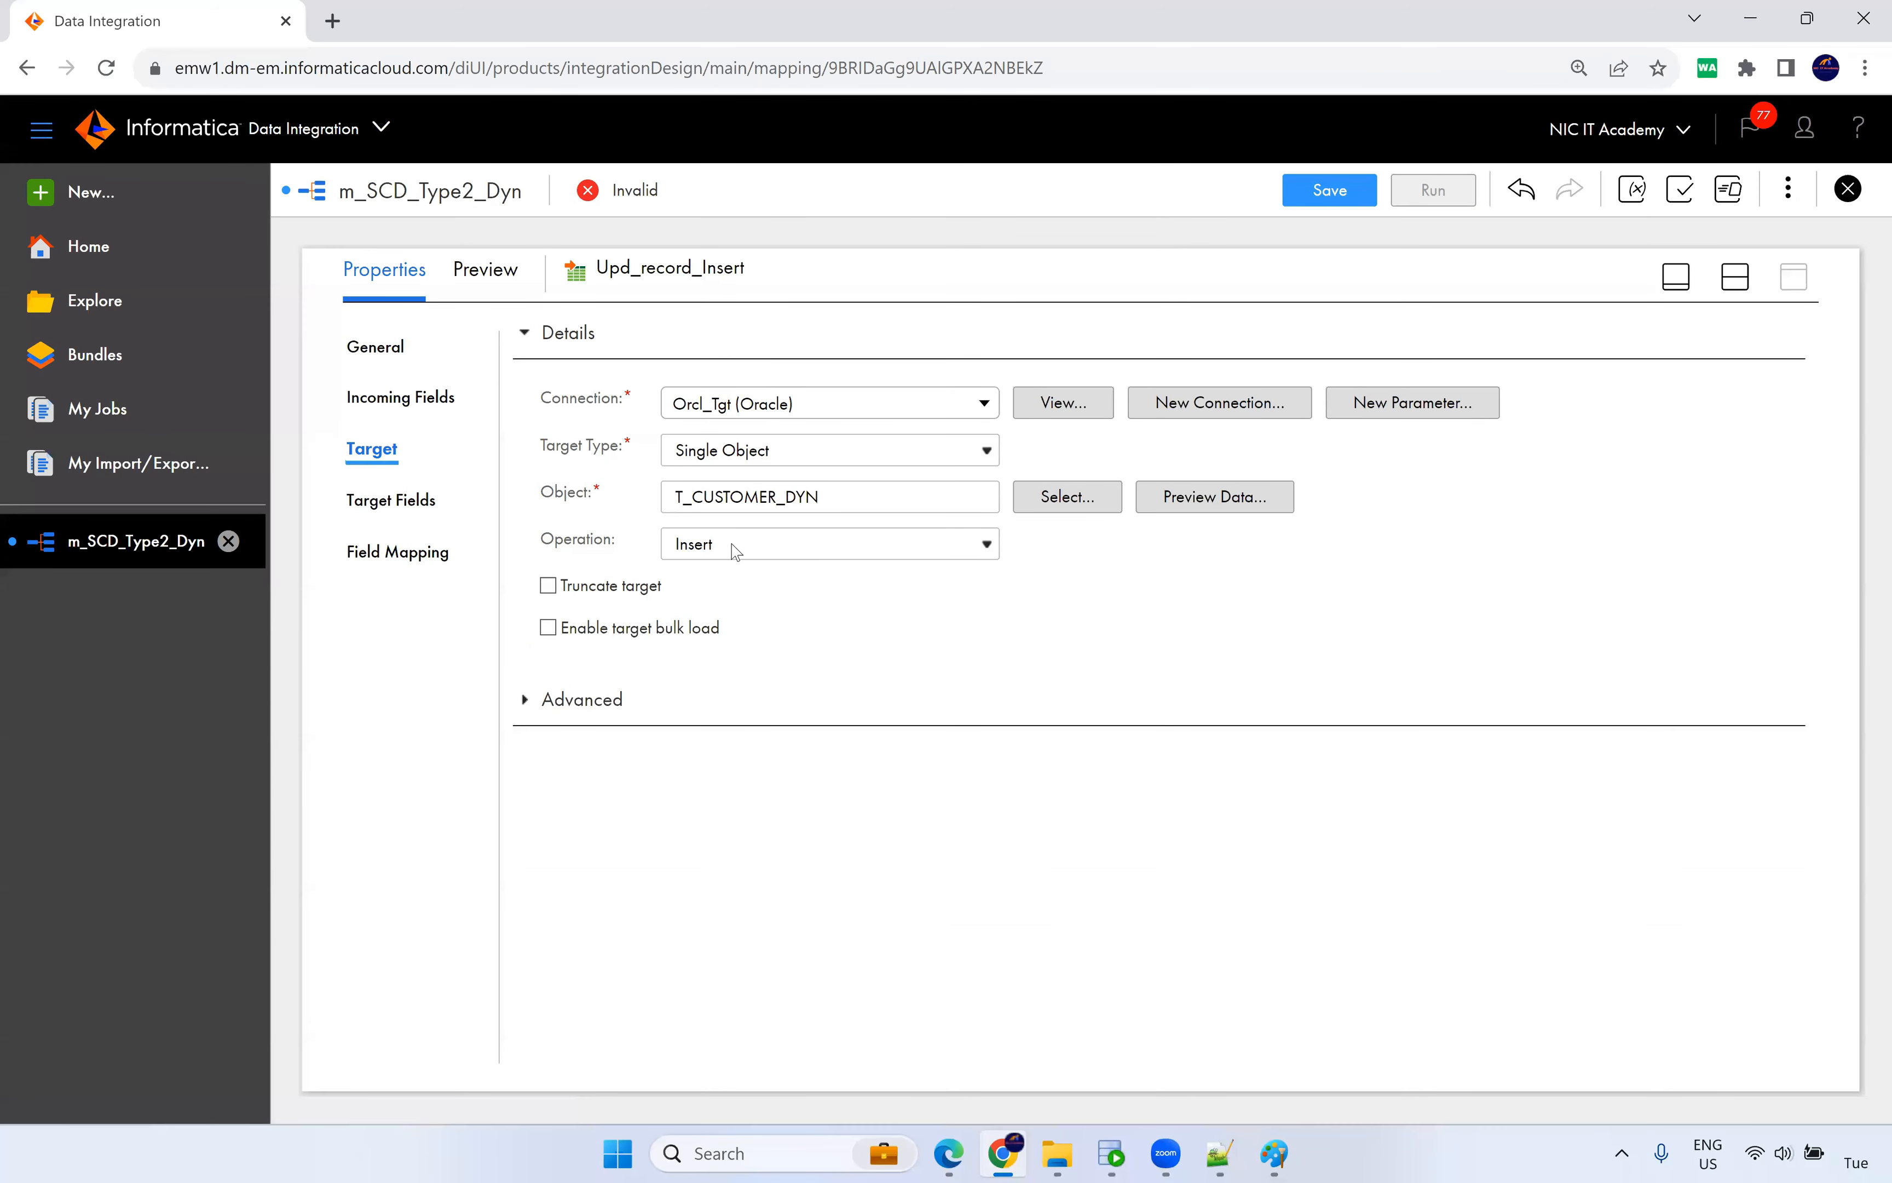
left_click(389, 570)
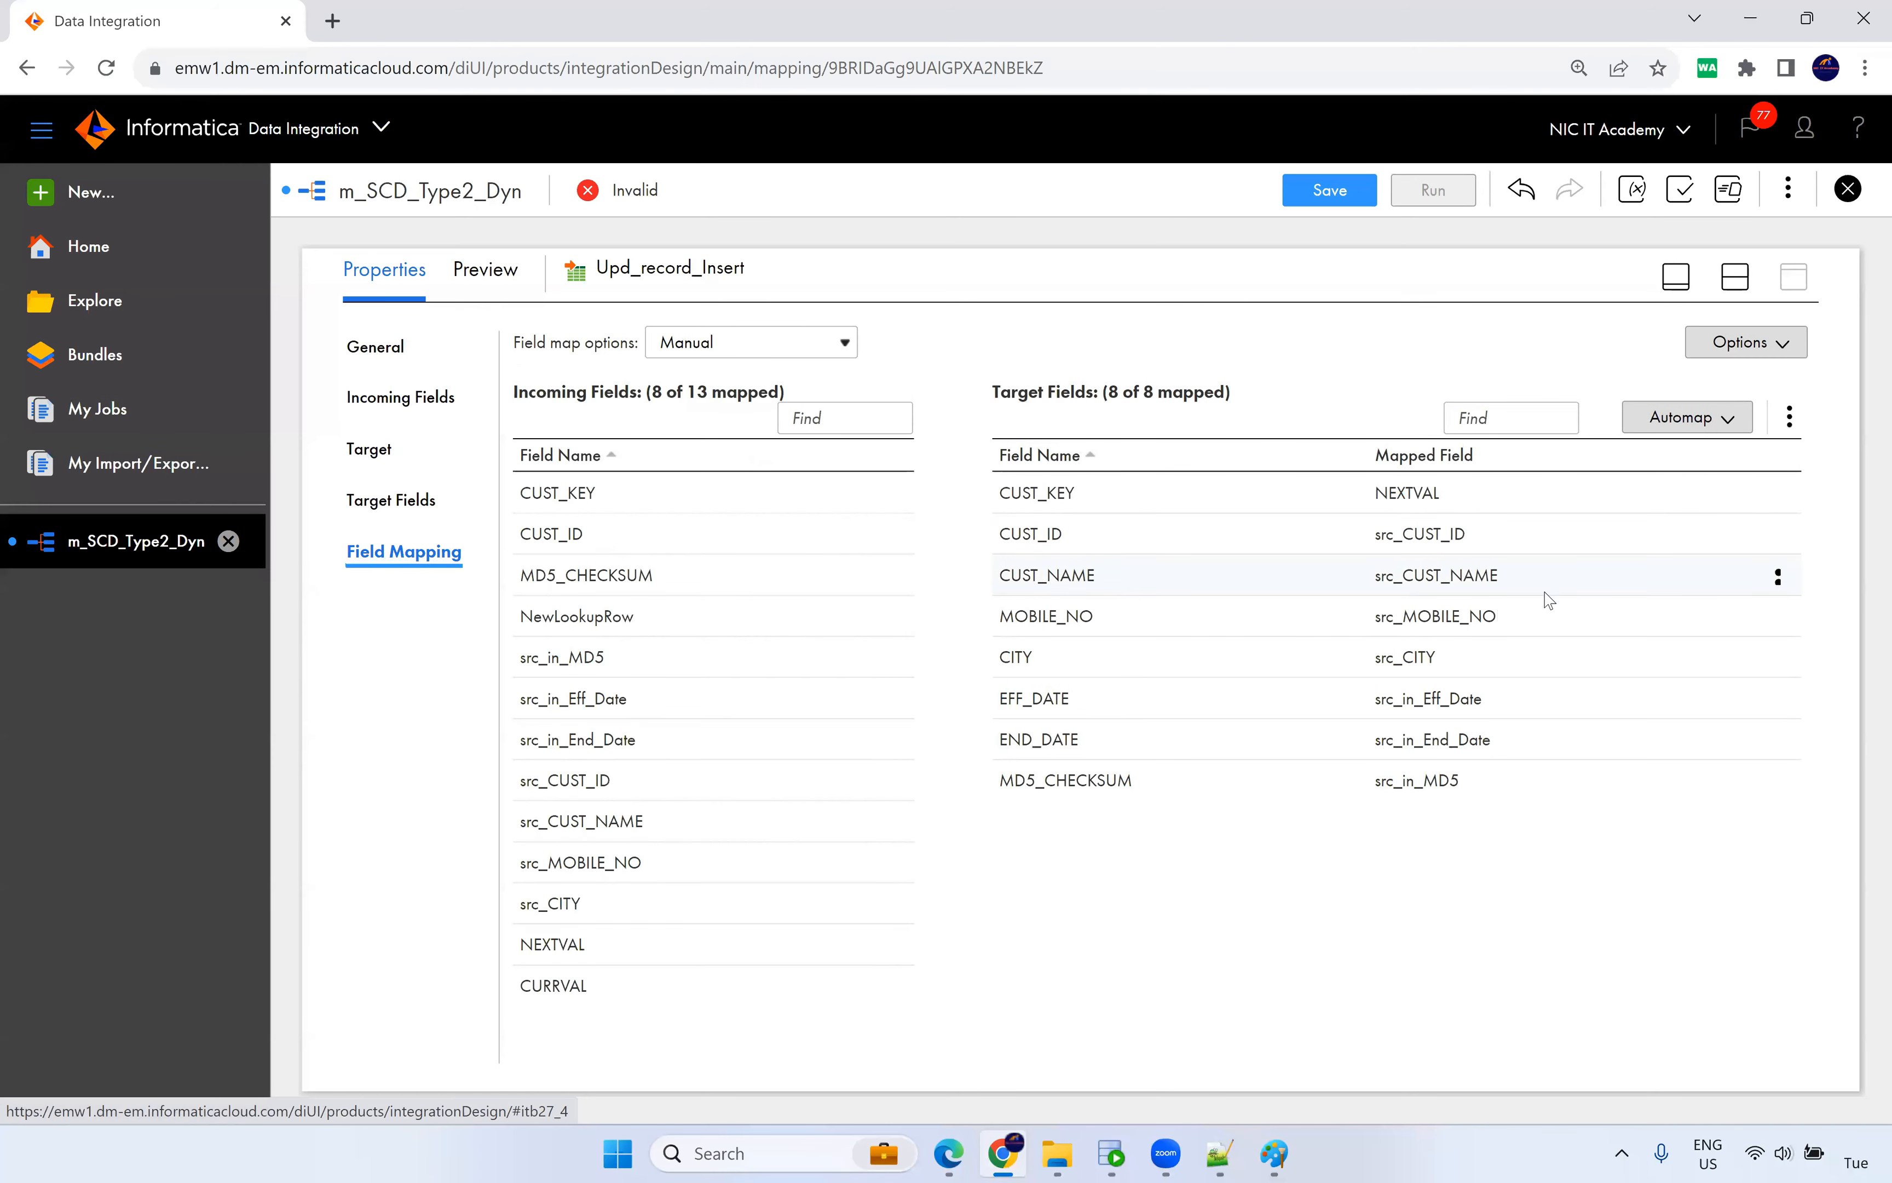
left_click(1738, 278)
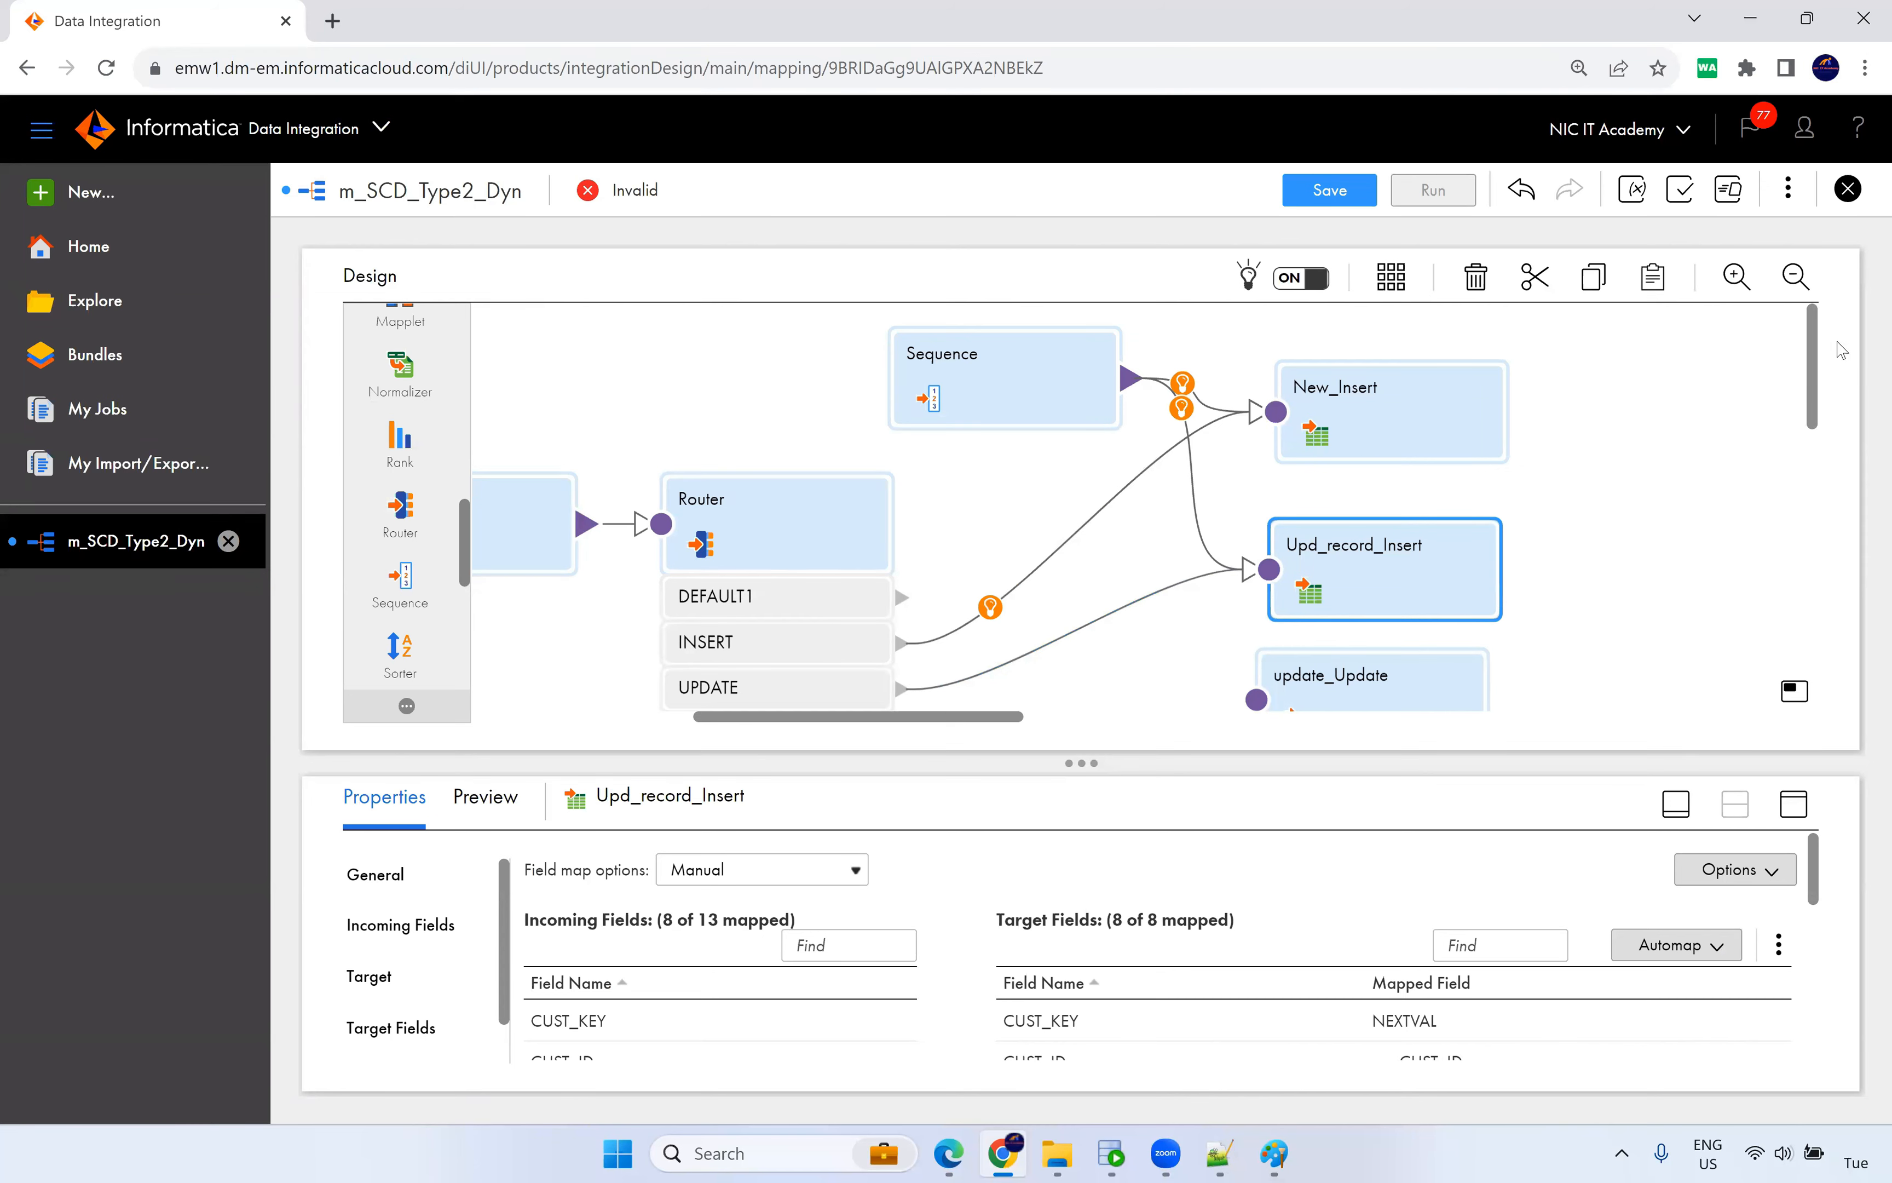
scroll(1821, 367, "down", 2)
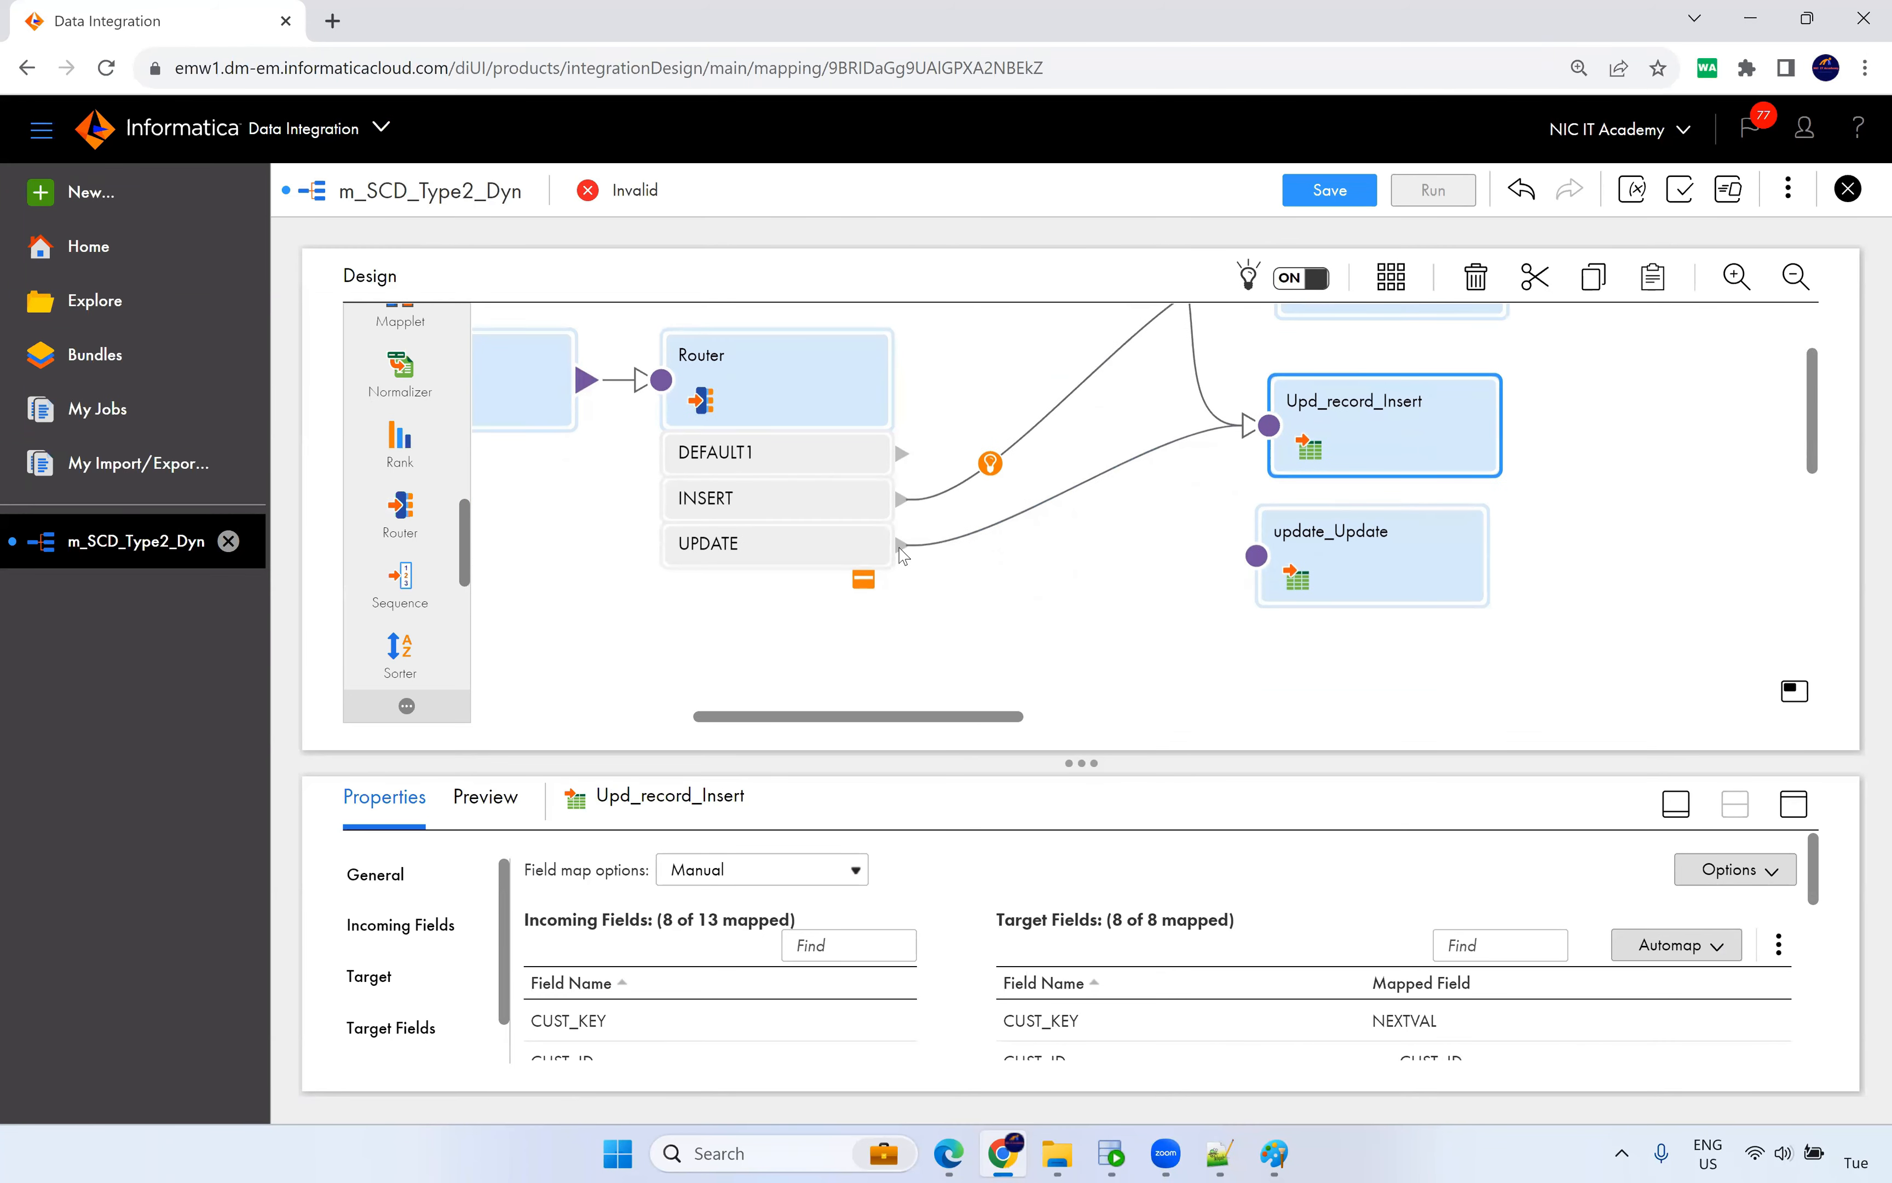
Link the Router's UPDATE group to update_Update and set its operation to Data Driven with DD_UPDATE.
left_click_drag(902, 544, 1257, 556)
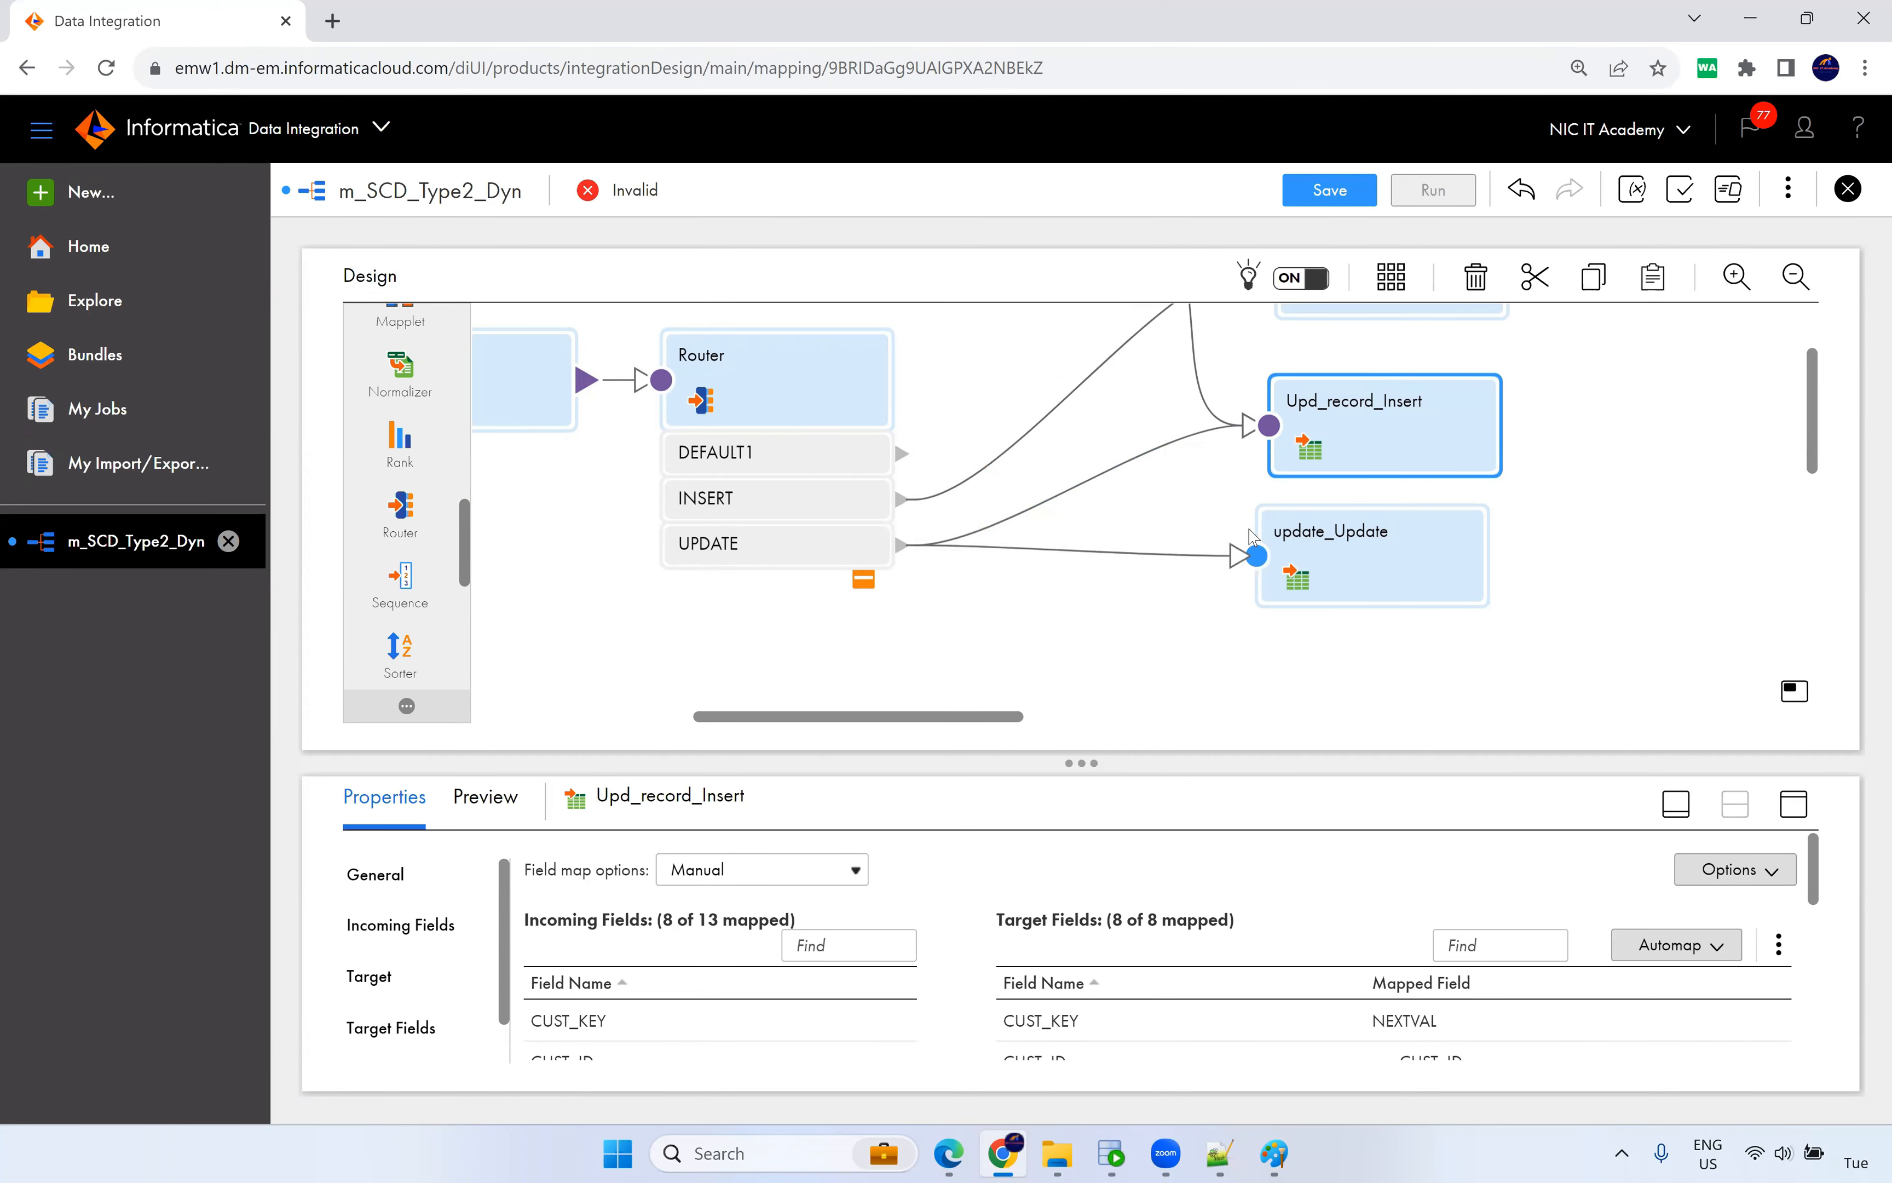
left_click(1365, 536)
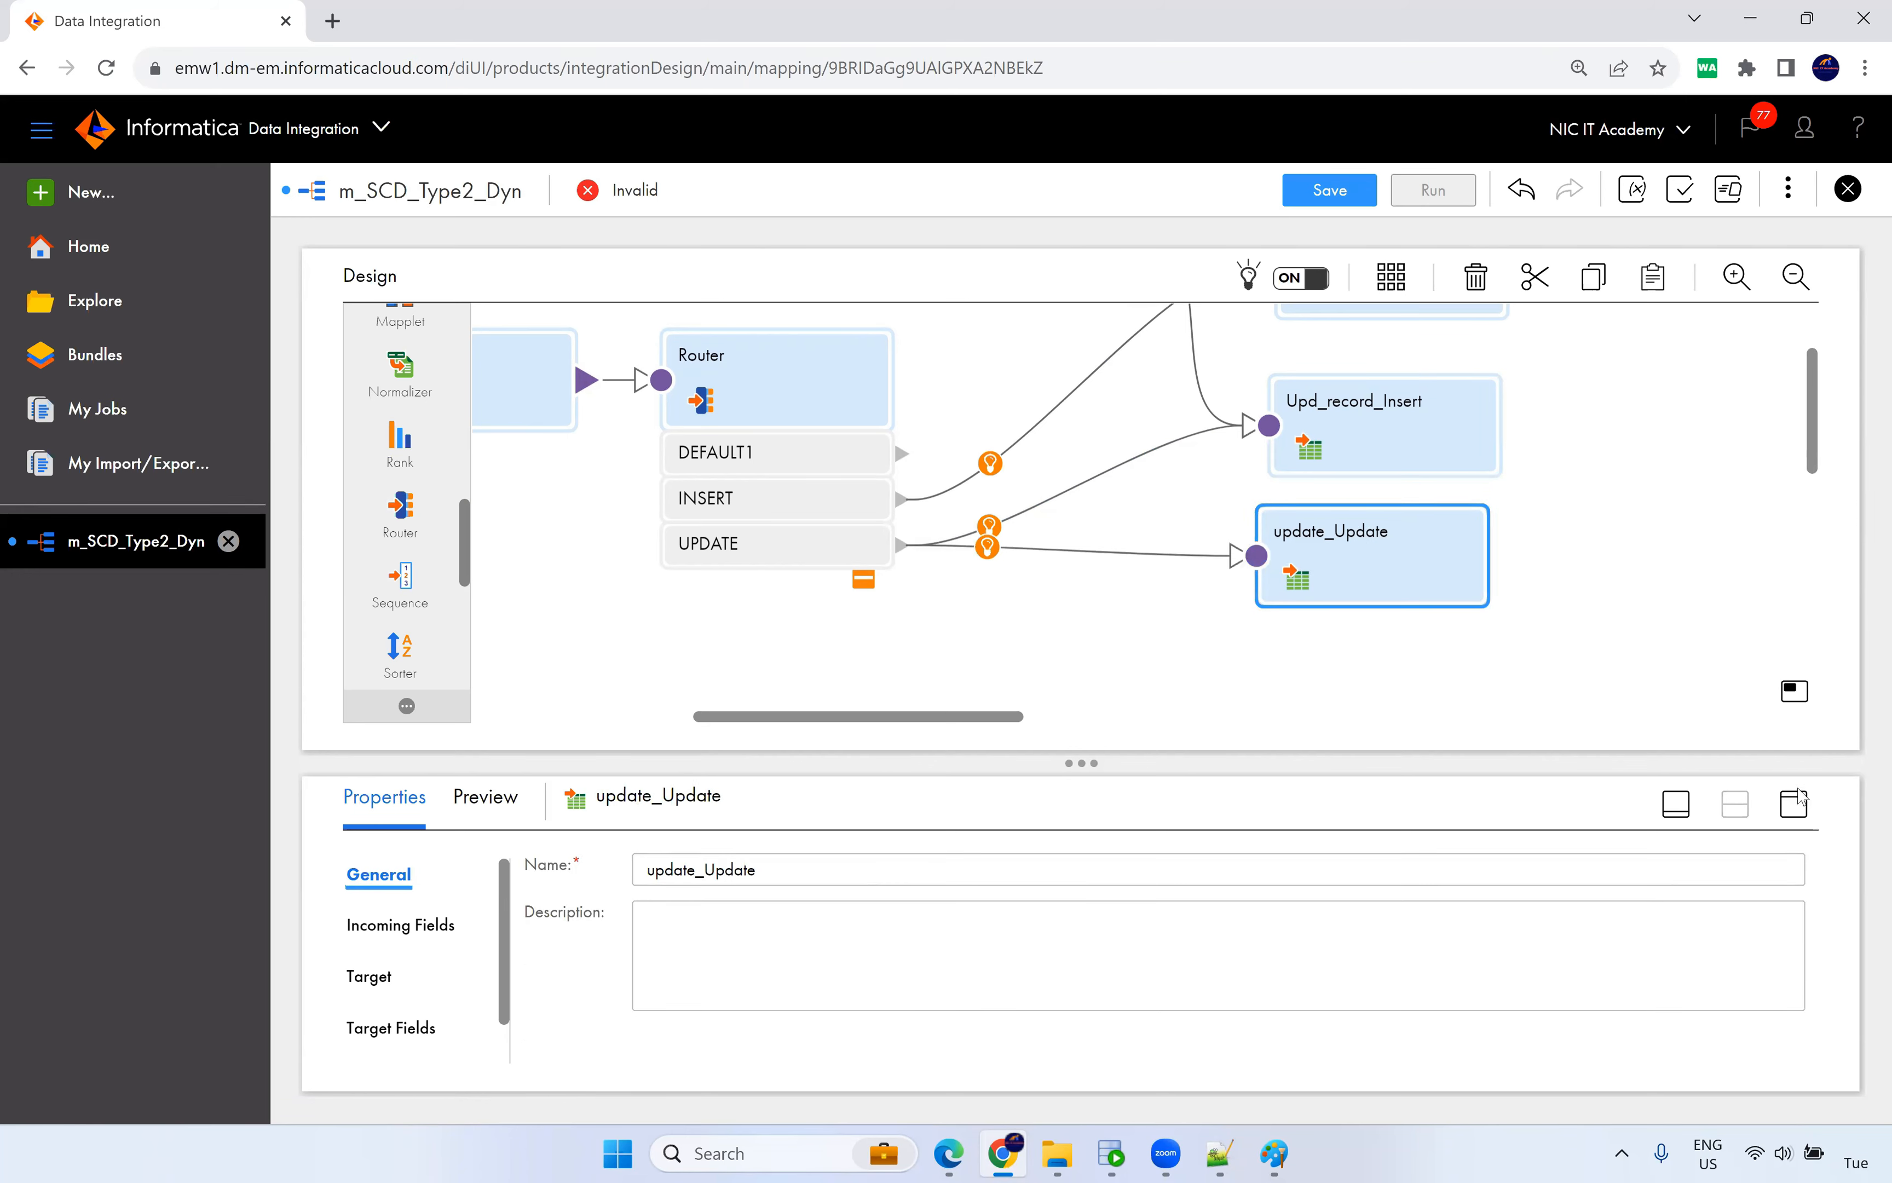
left_click(1794, 803)
left_click(369, 449)
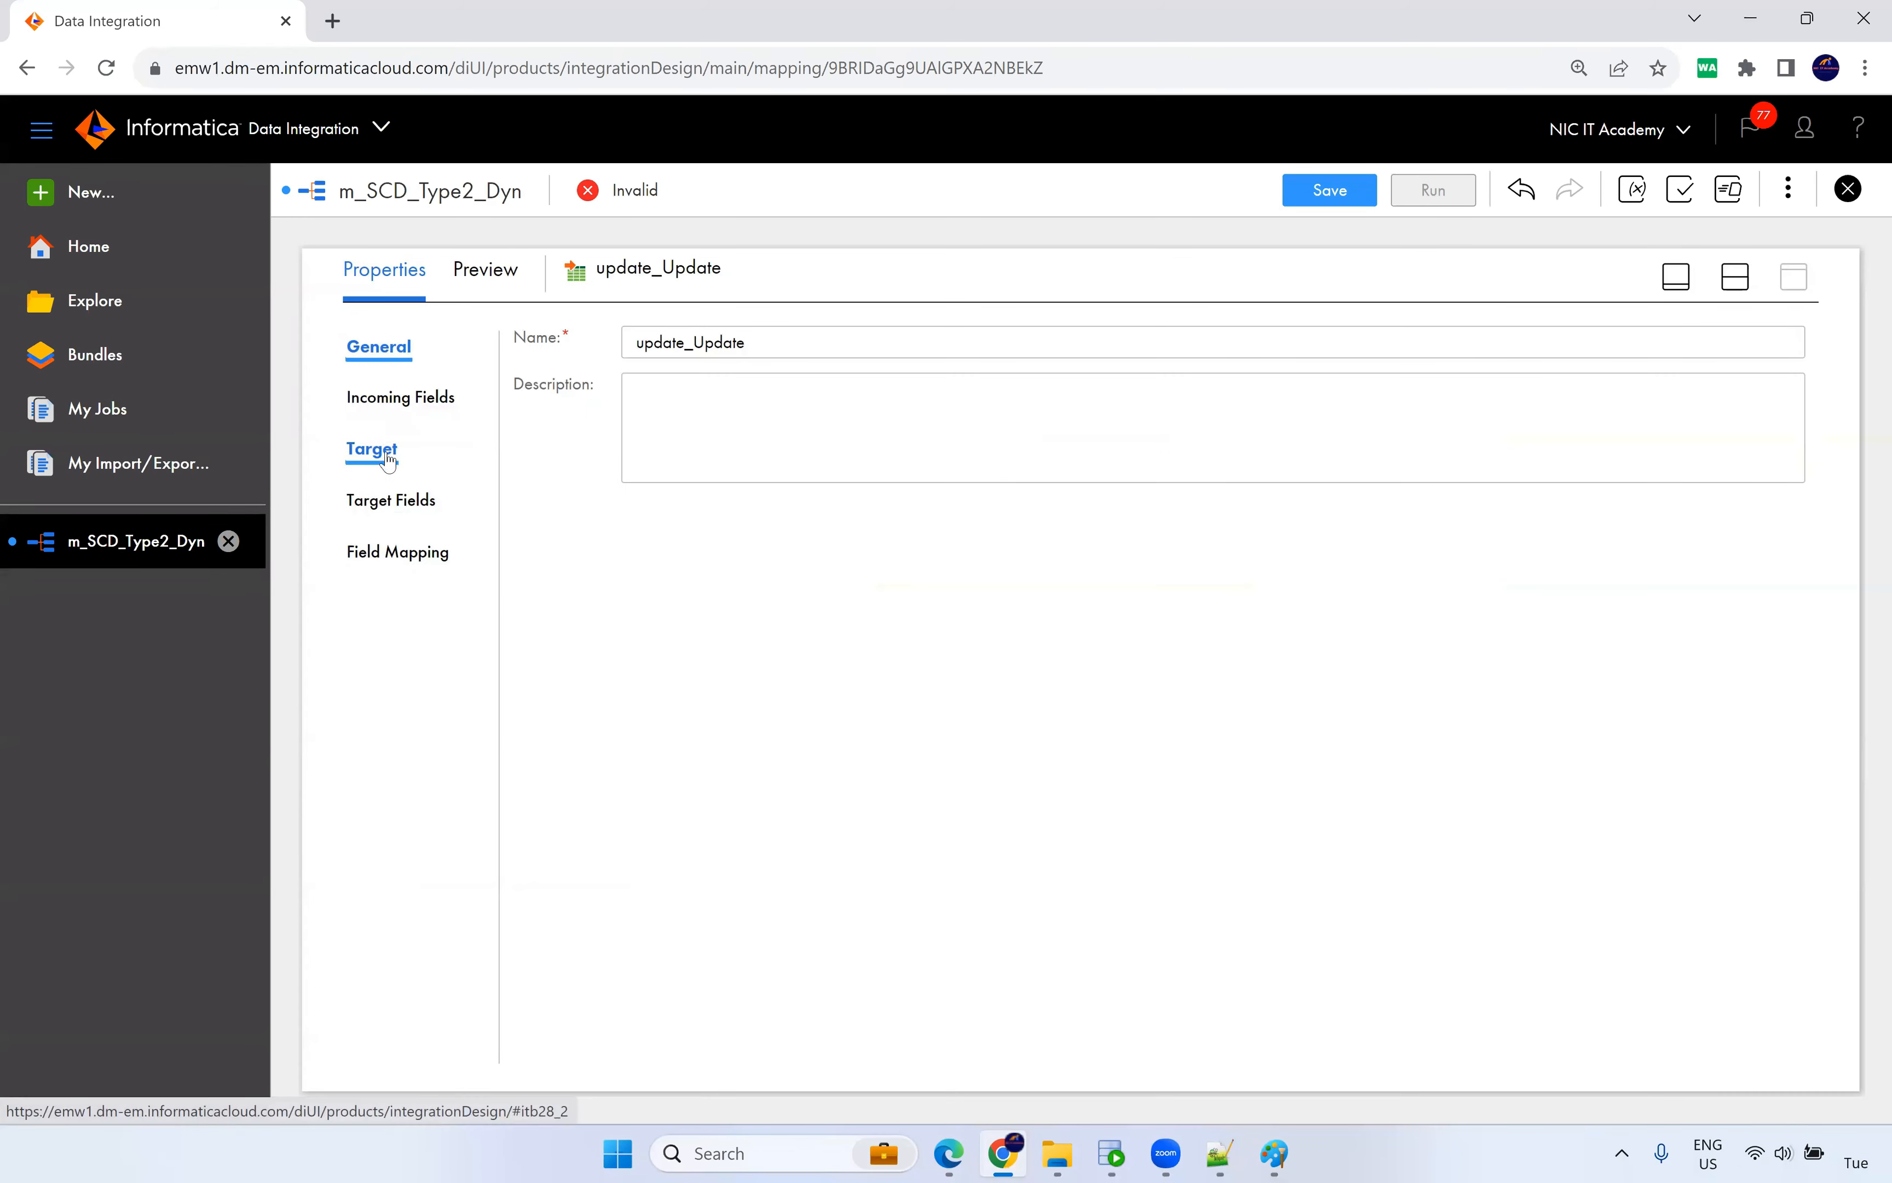
left_click(723, 549)
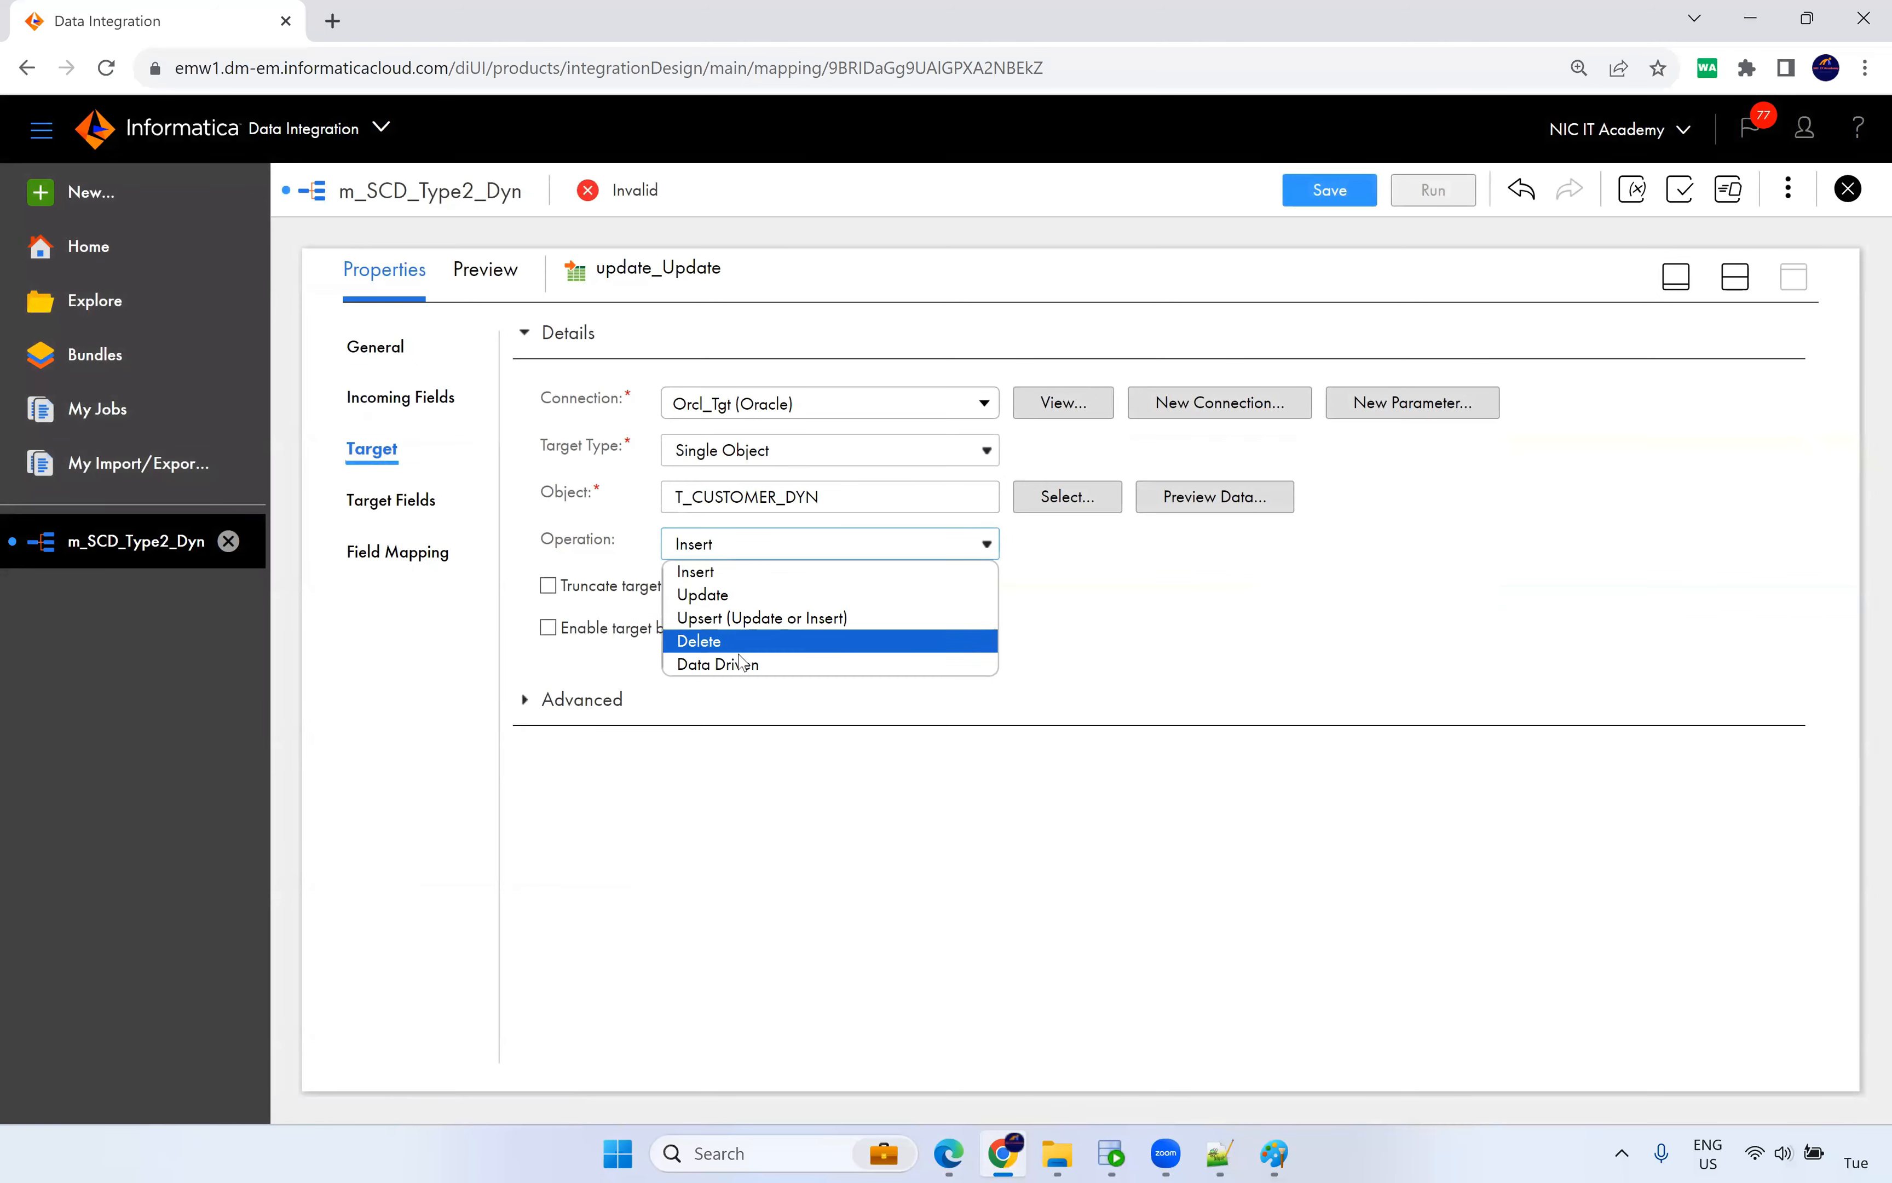
left_click(718, 663)
left_click(1204, 593)
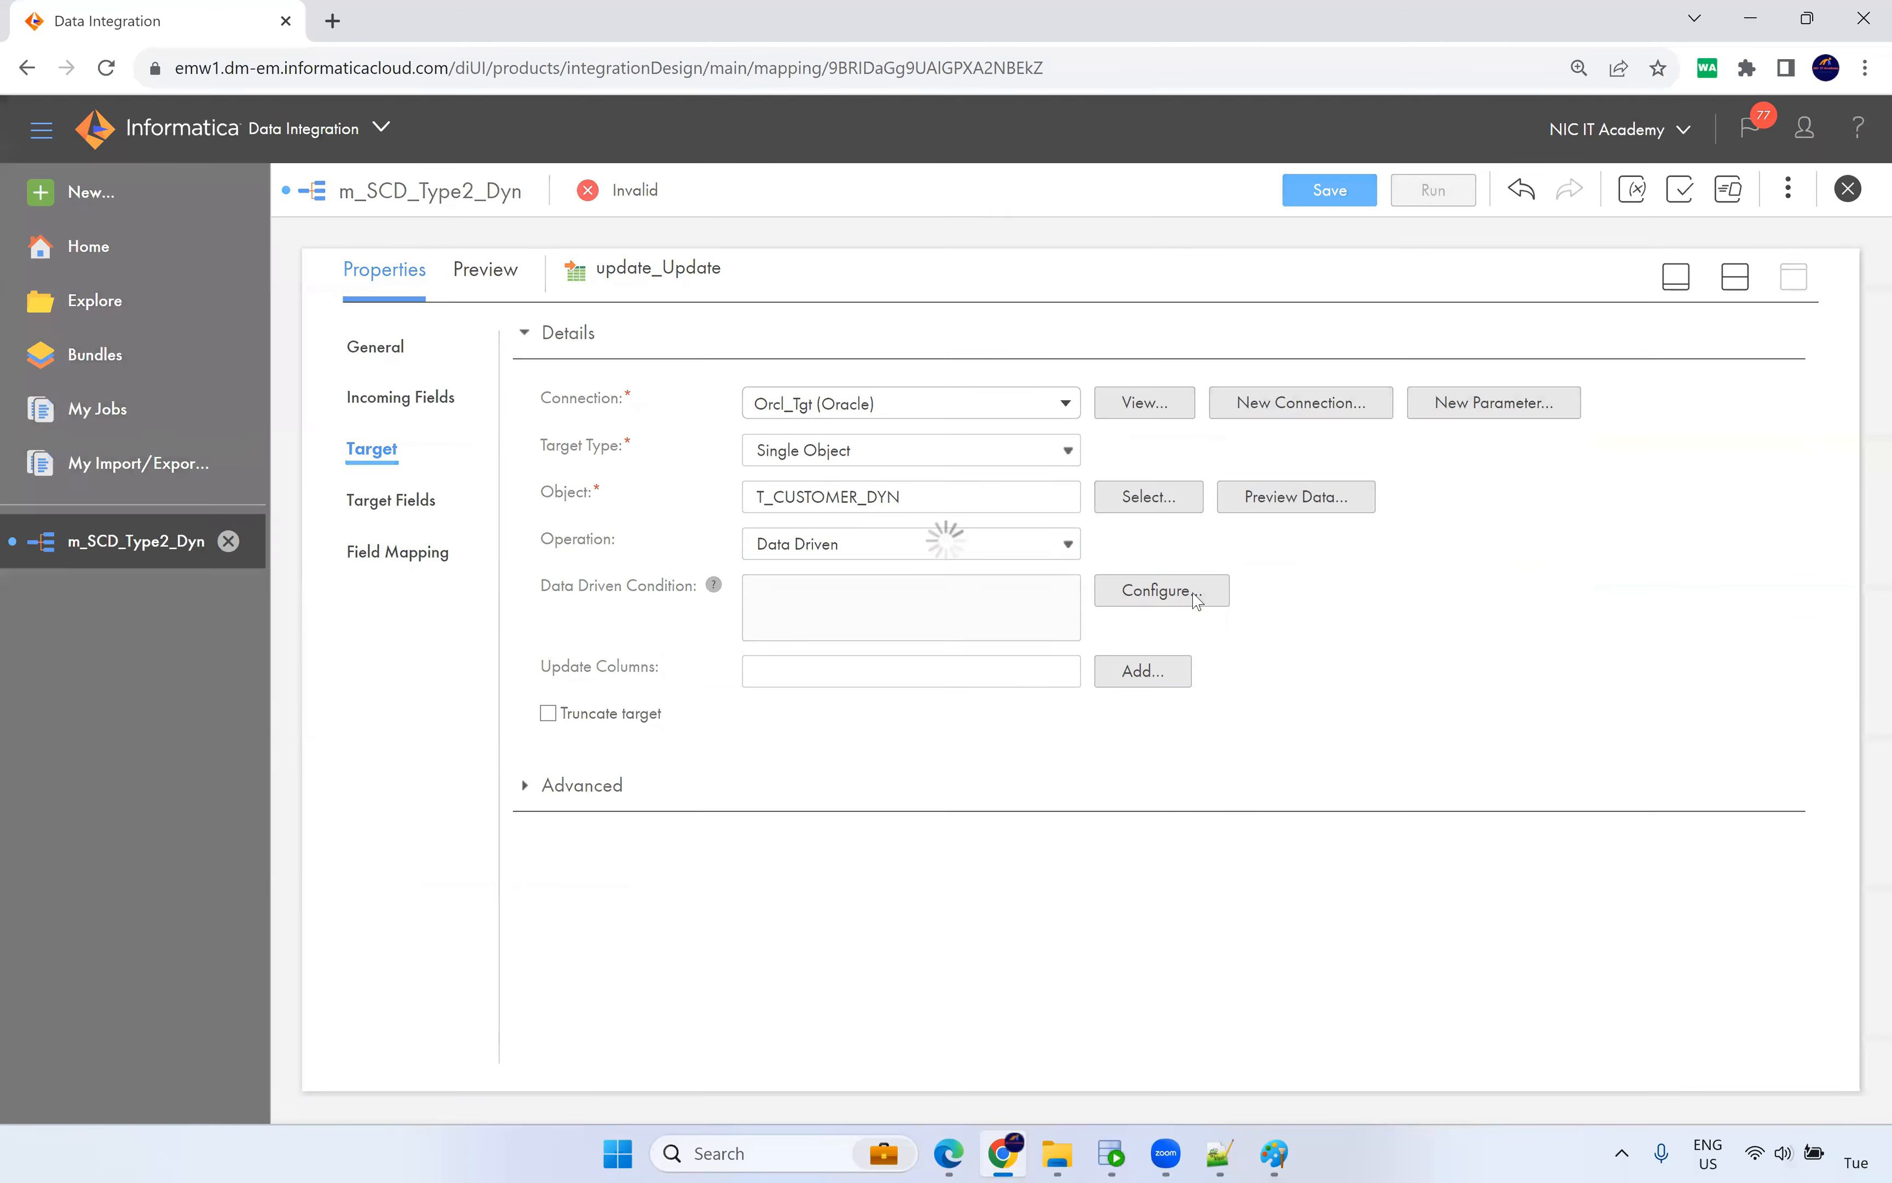
double_click(505, 541)
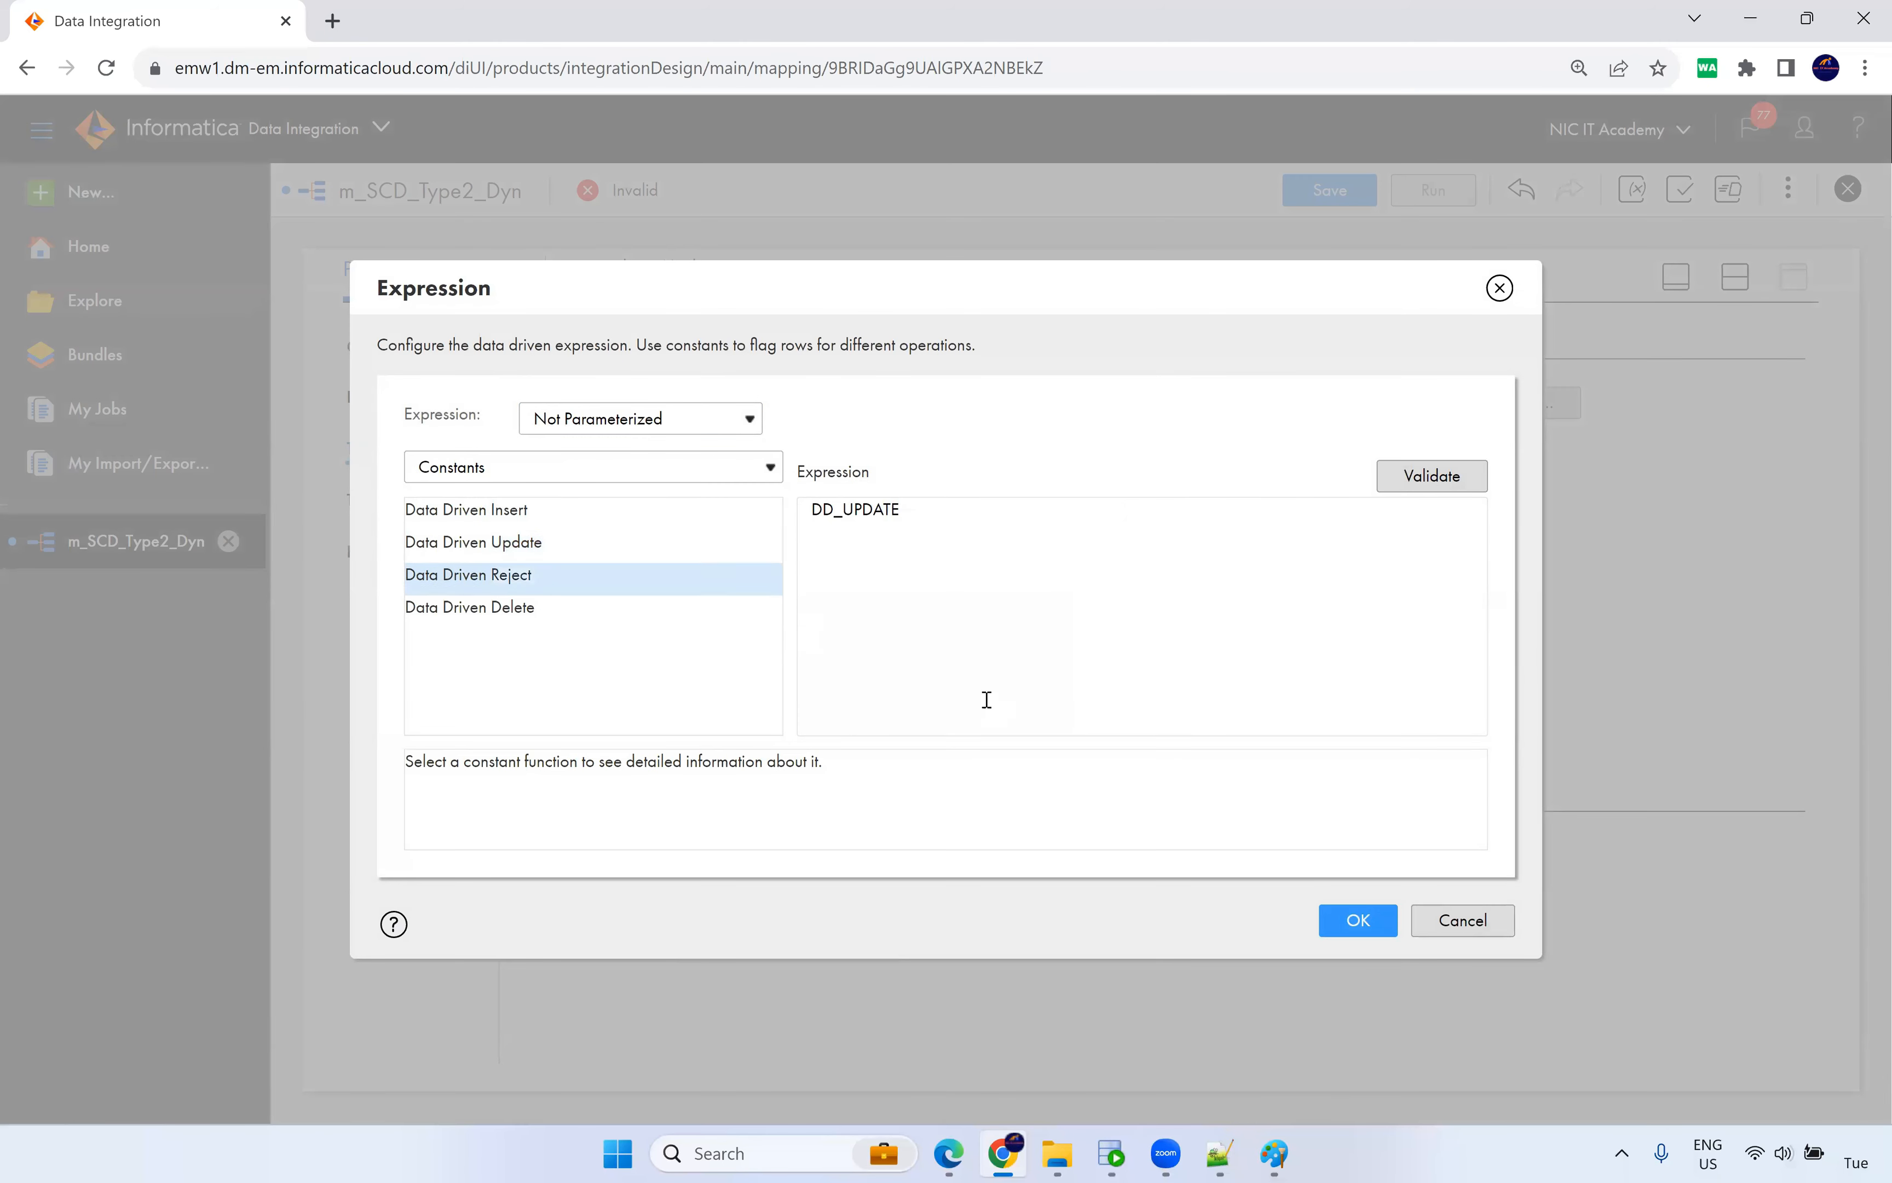
left_click(1359, 920)
Set CUST_KEY as update_Update's update column.
left_click(1141, 670)
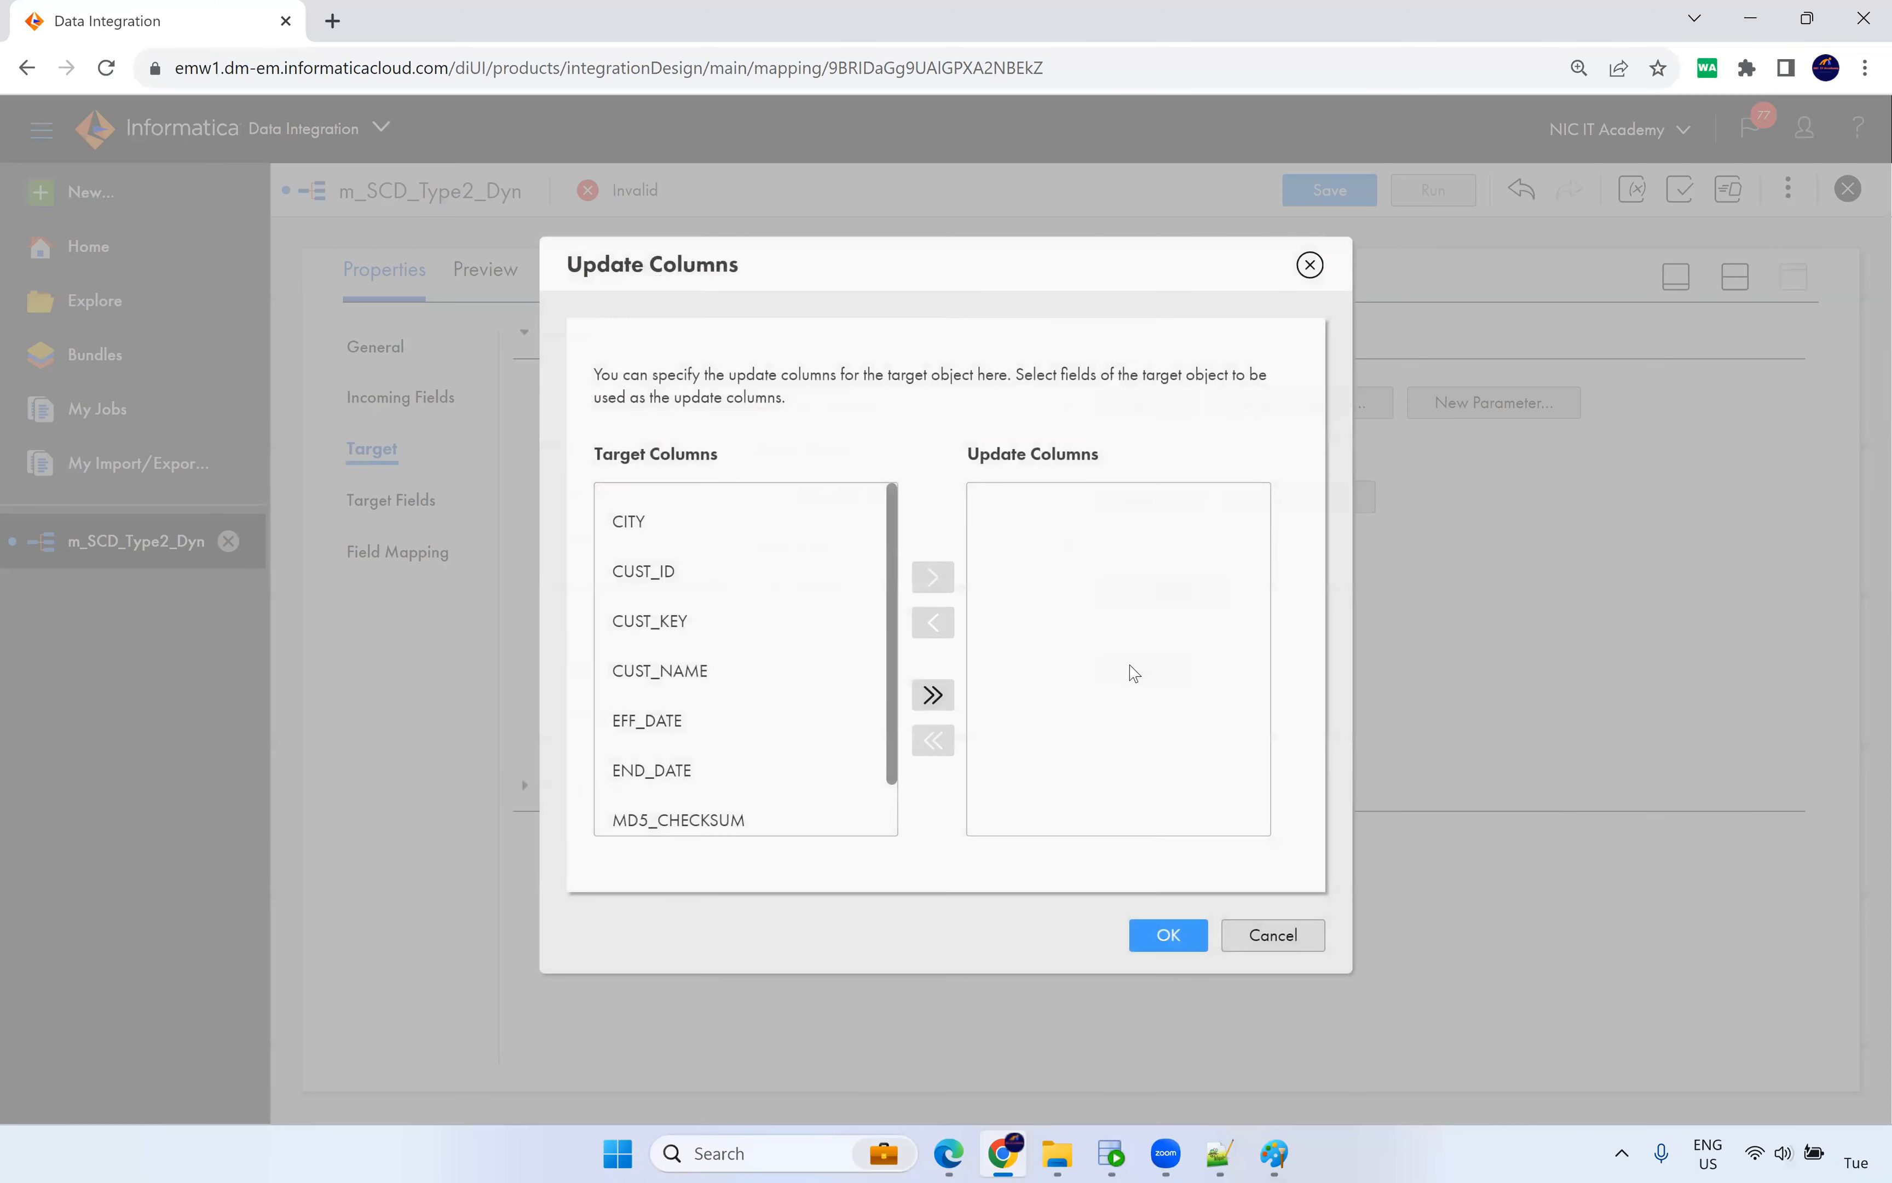
left_click(766, 633)
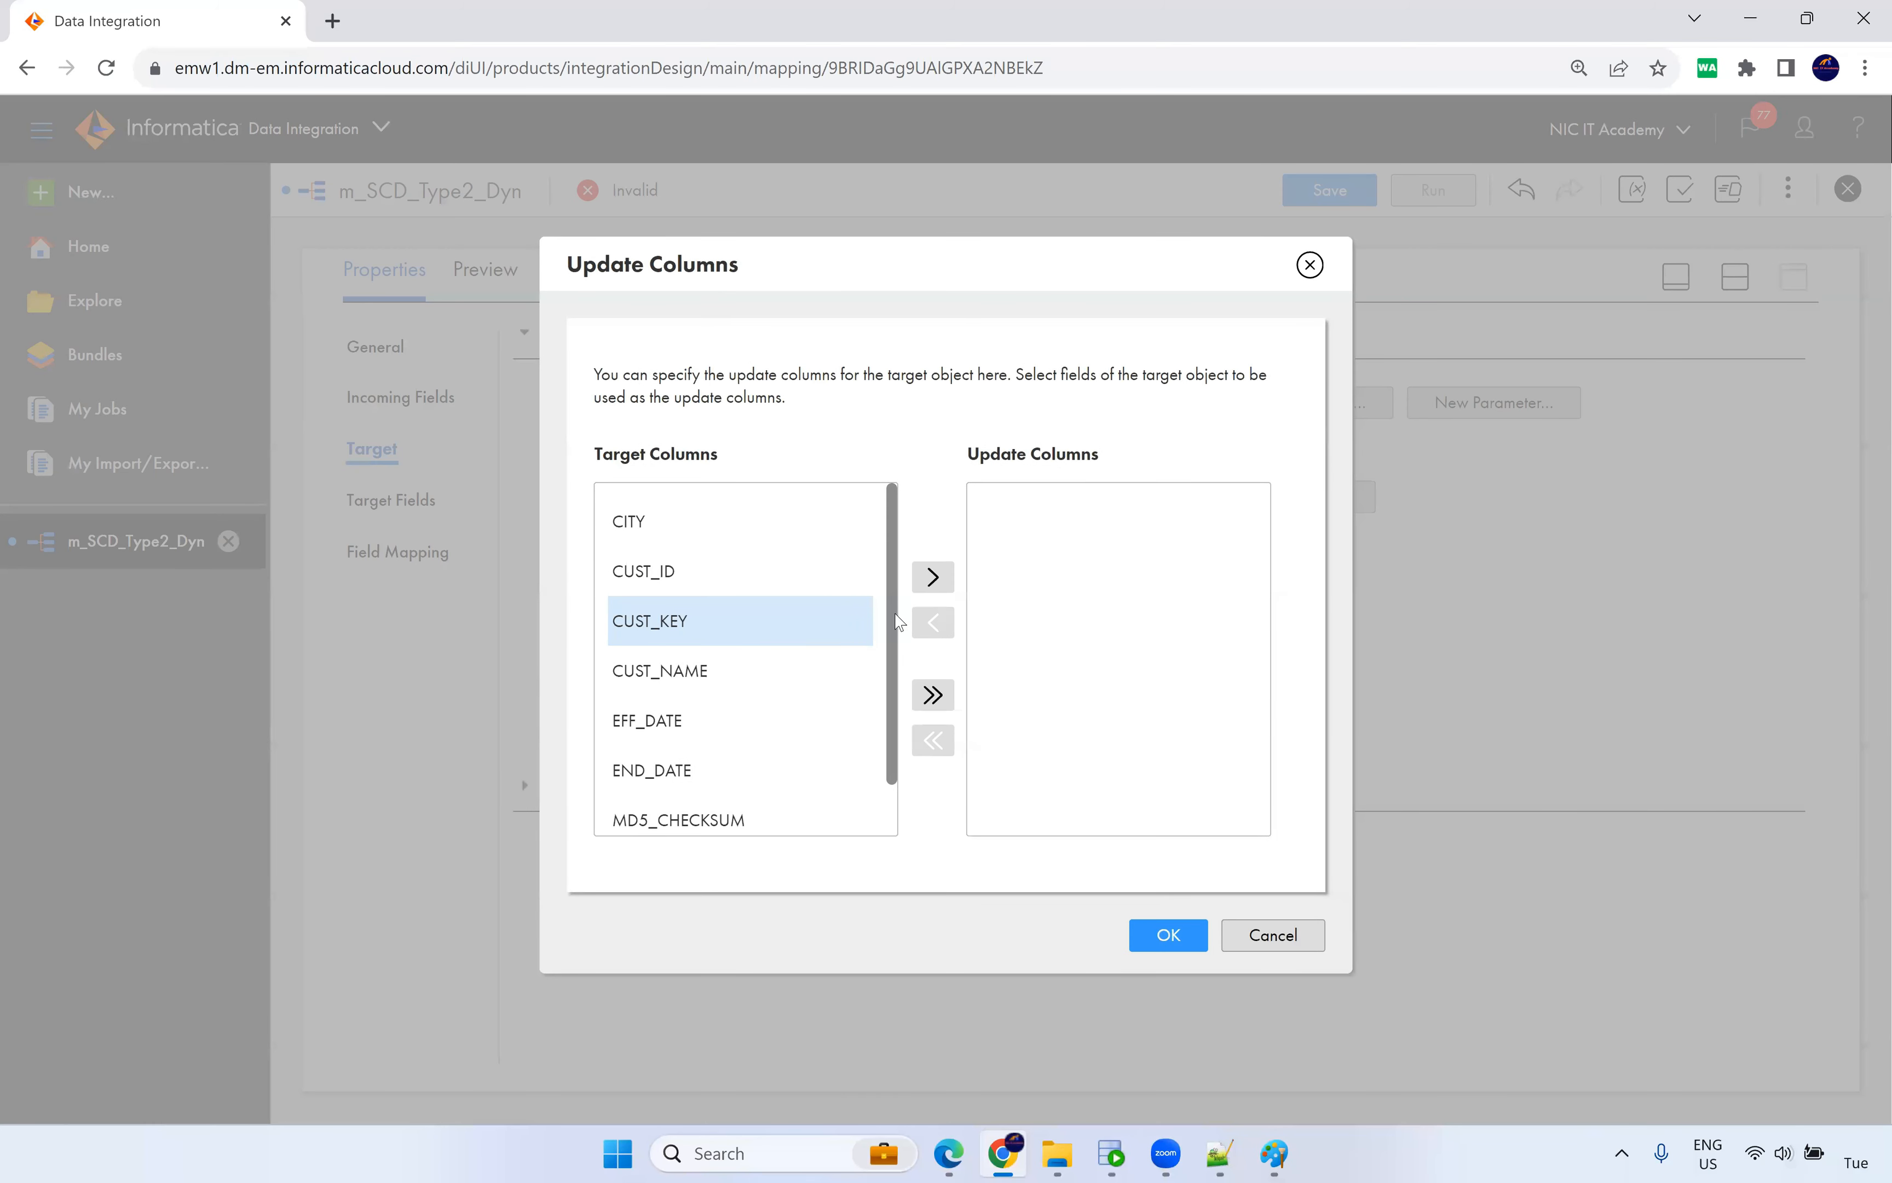
left_click(930, 580)
left_click(1169, 936)
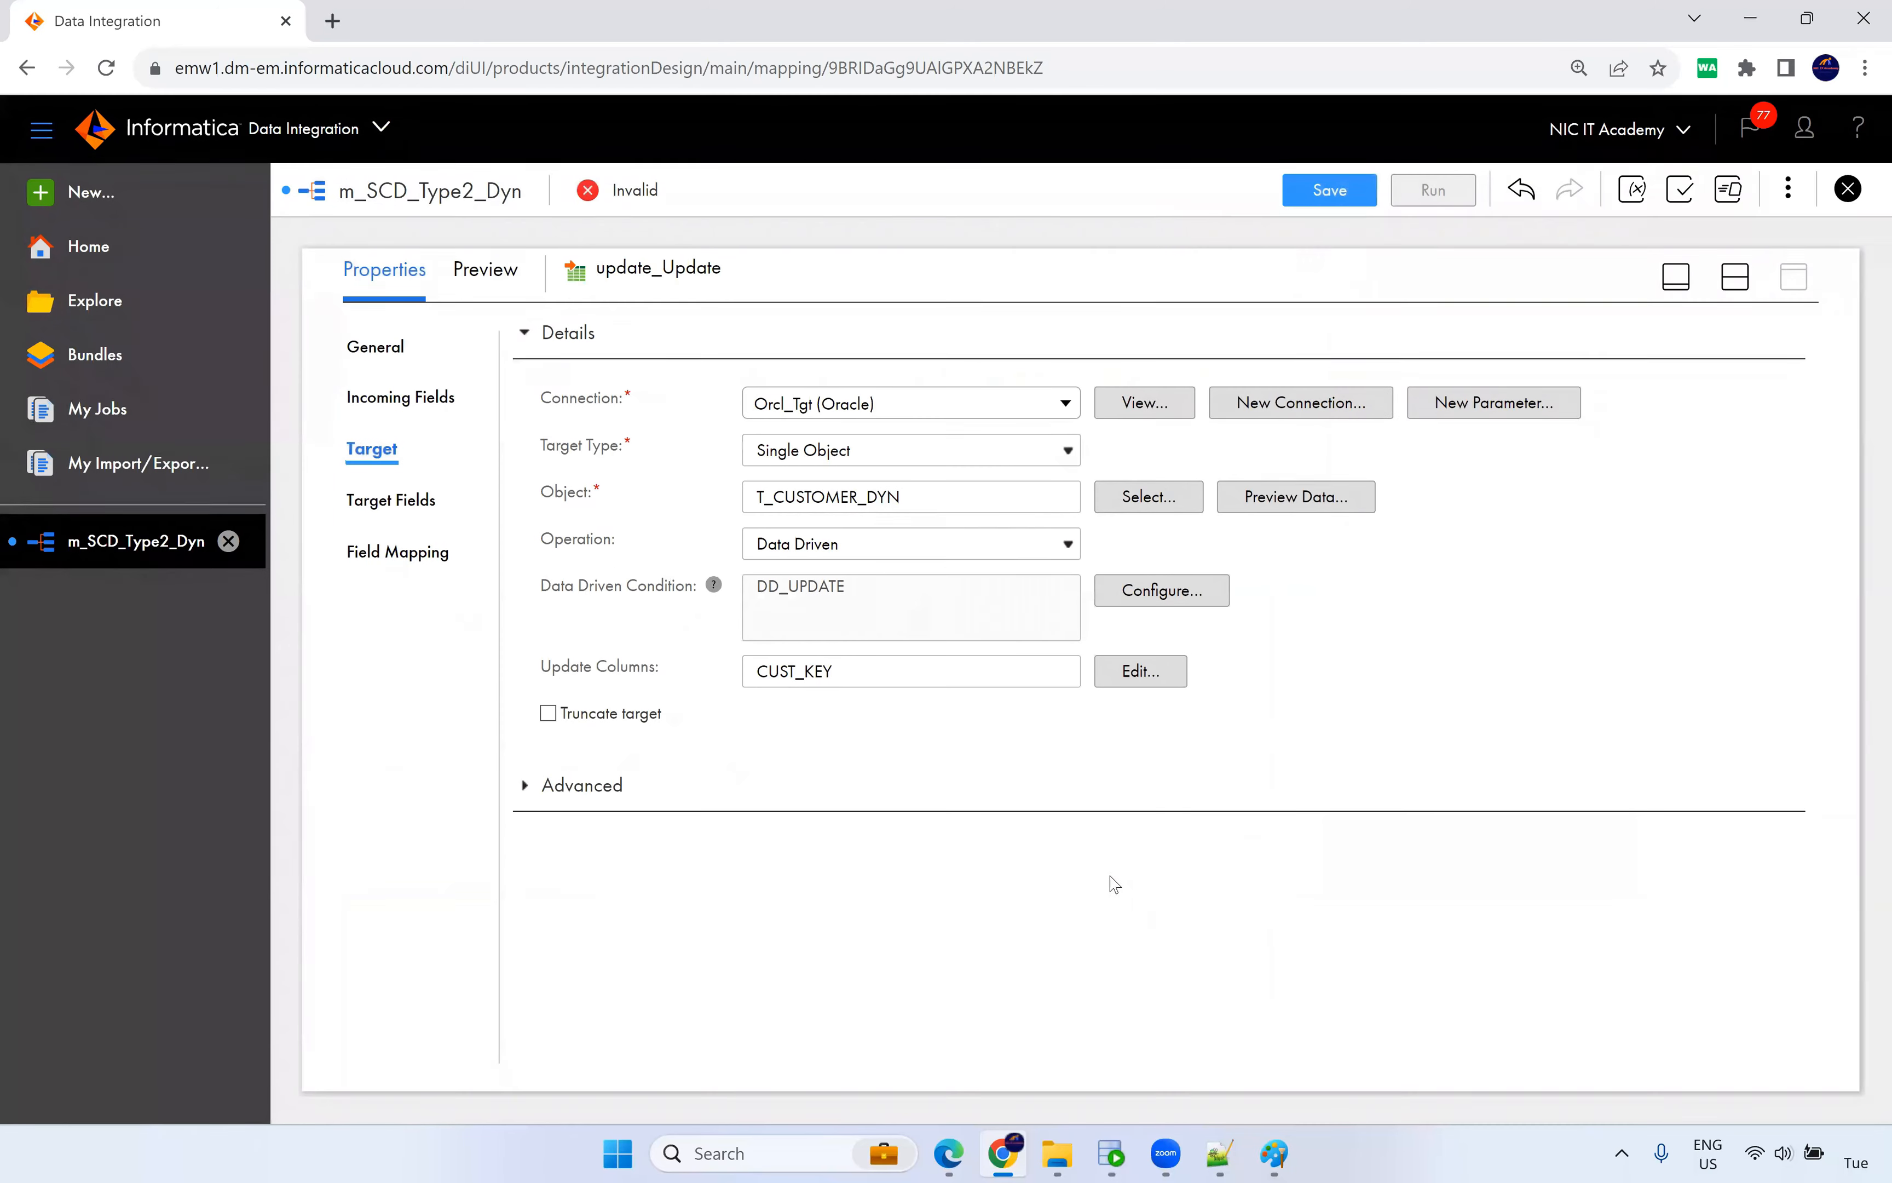
Clear update_Update's field mappings, map CUST_KEY→CUST_KEY and src_in_Eff_Date→END_DATE, then save.
left_click(423, 551)
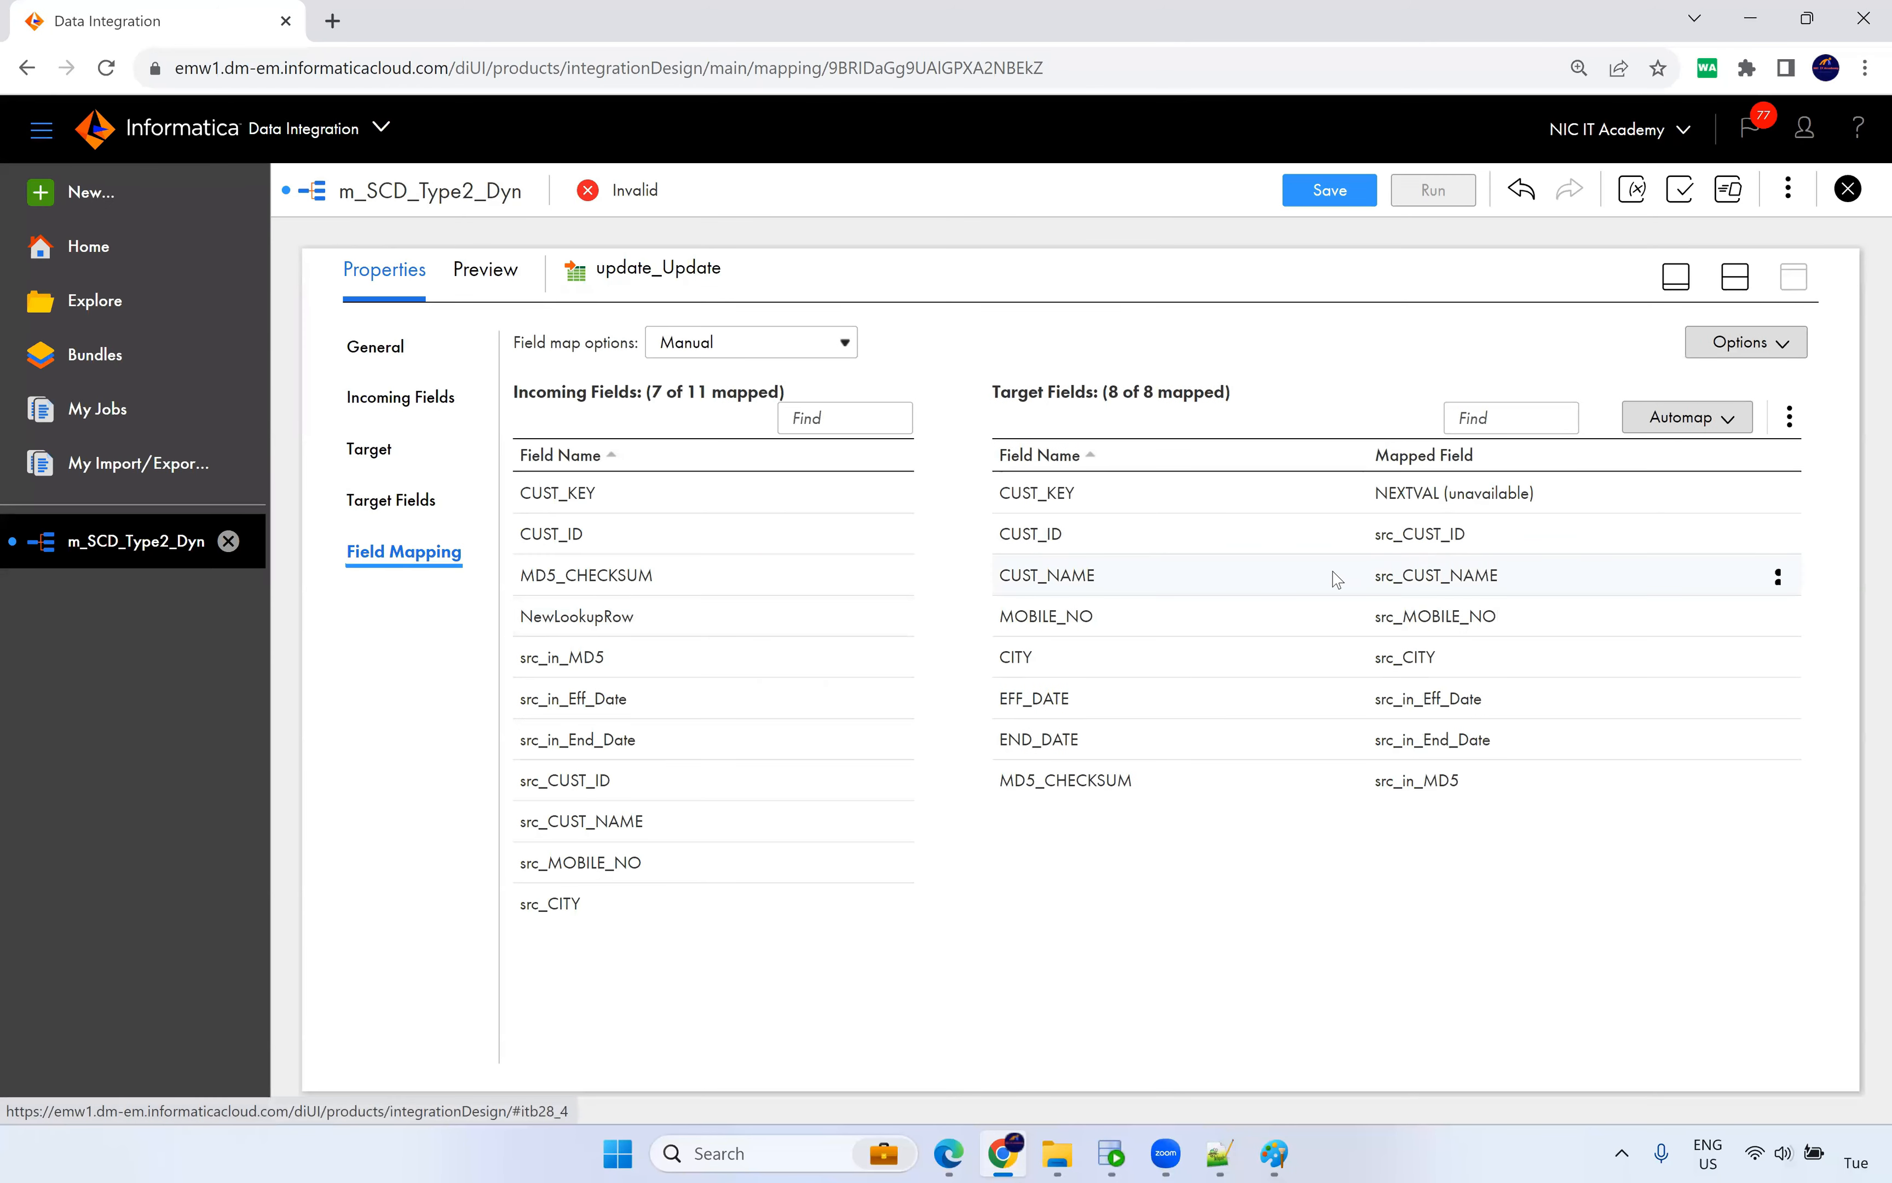
left_click(1790, 417)
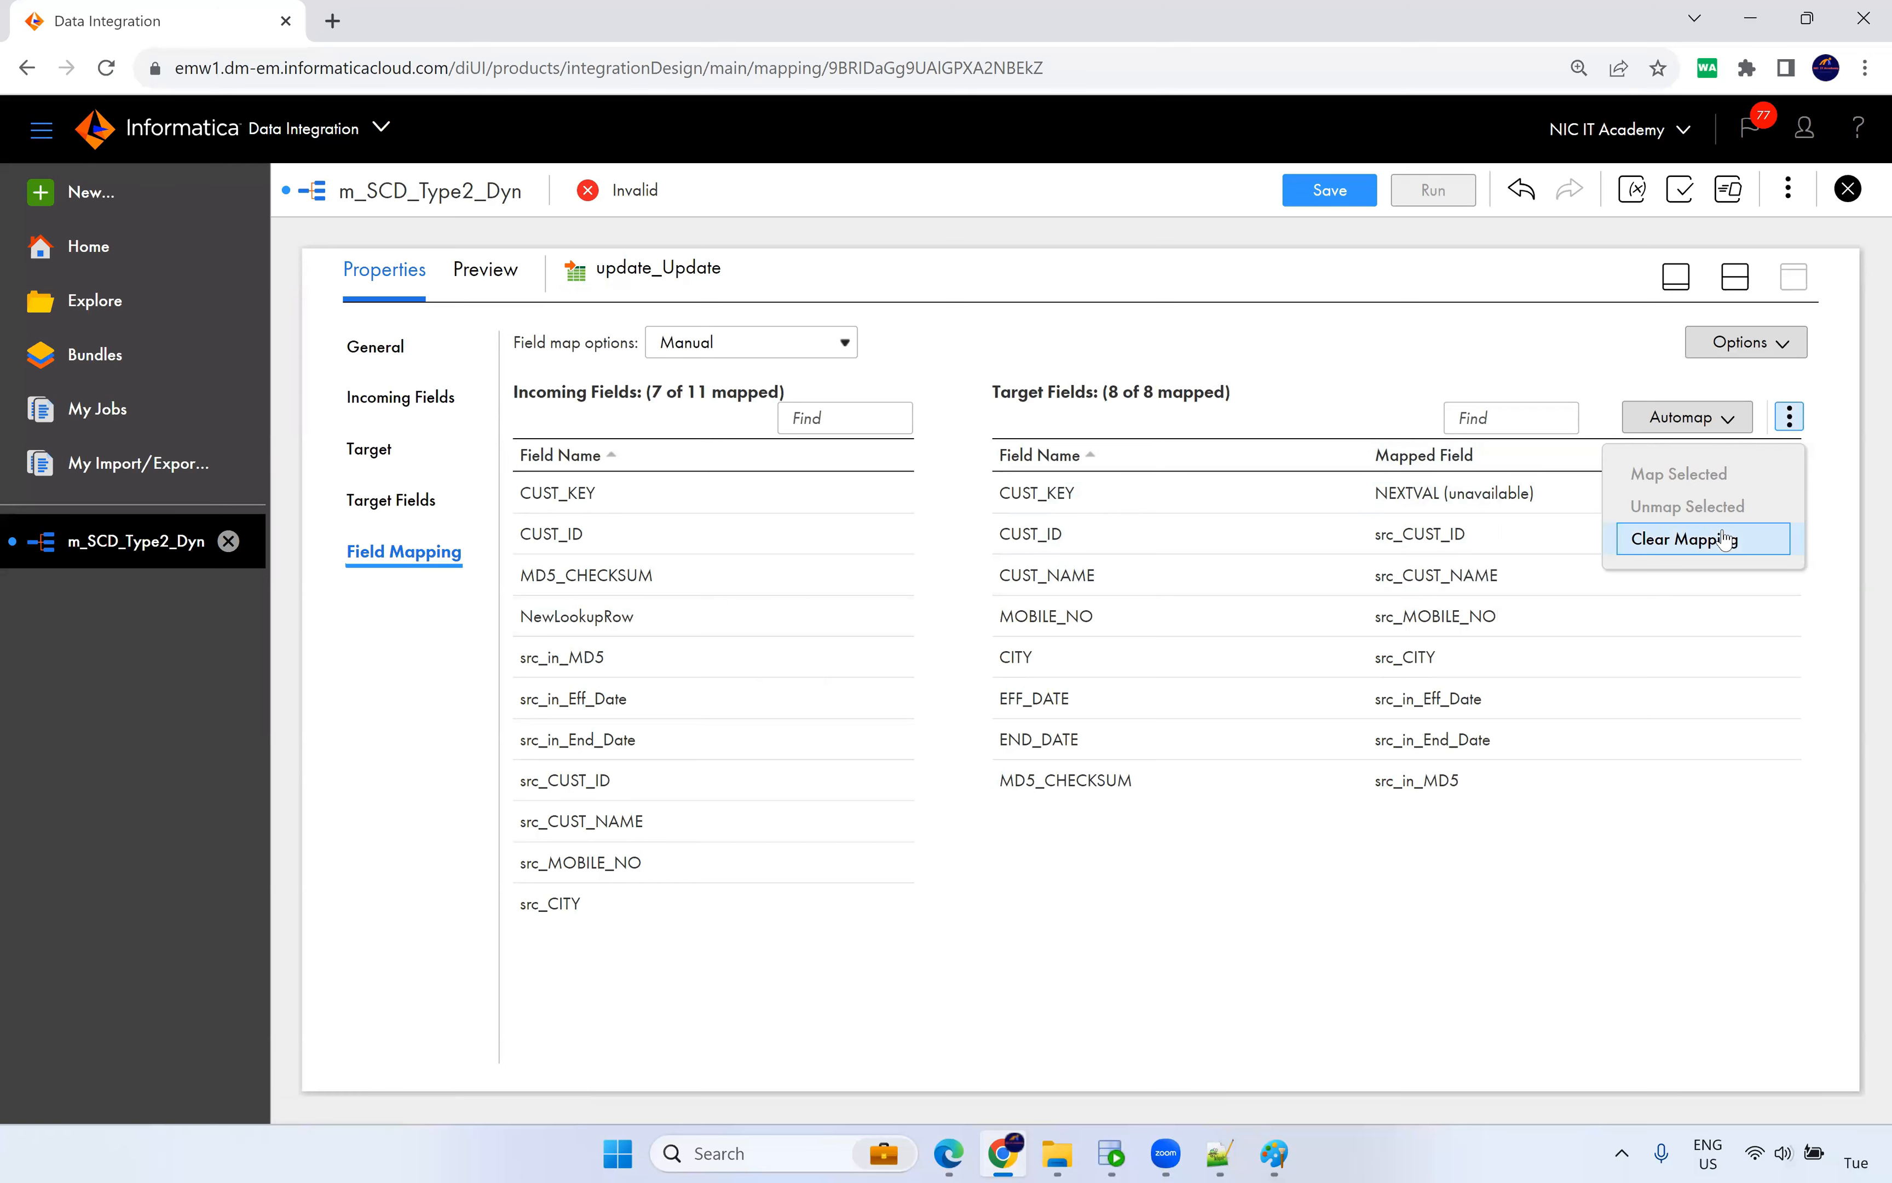
left_click(1630, 539)
left_click_drag(541, 491, 1180, 507)
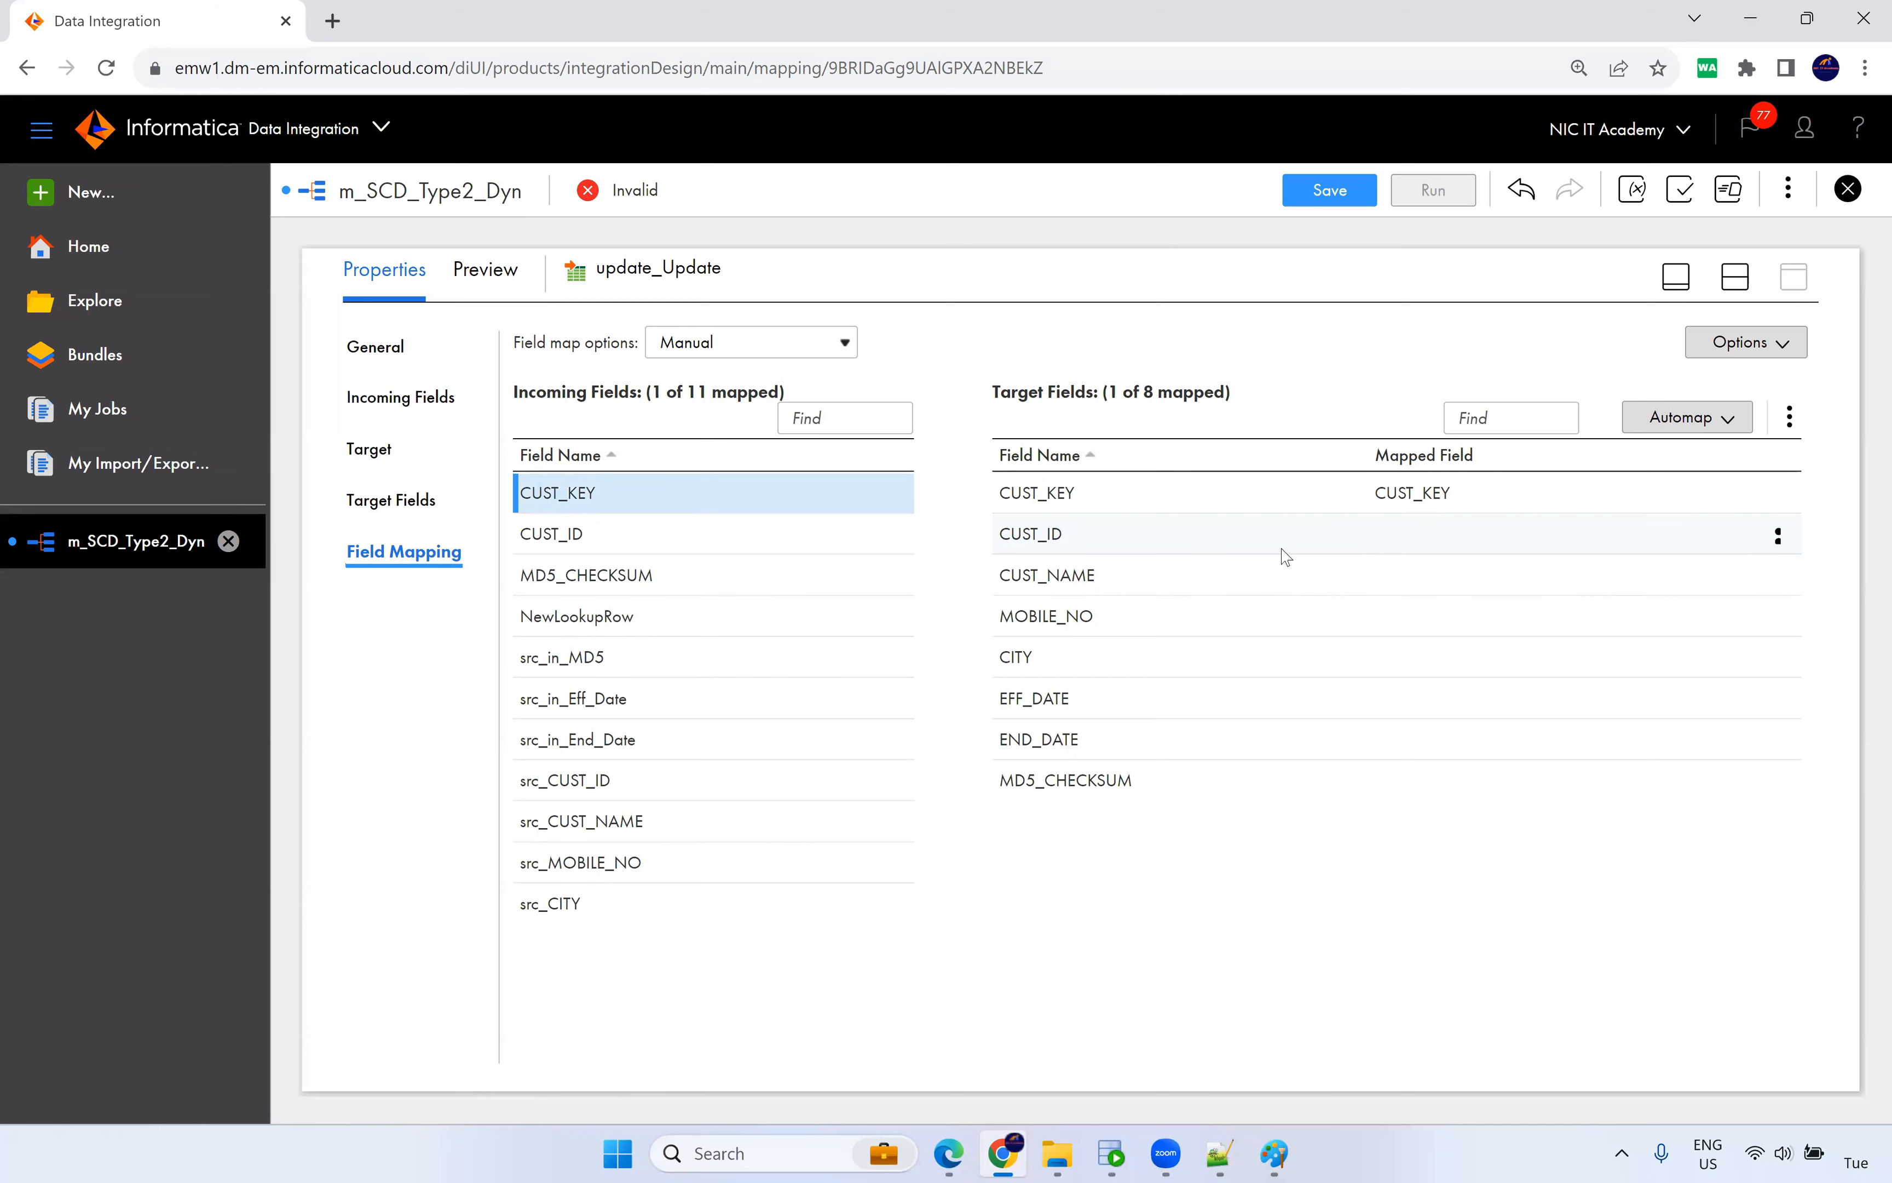
left_click_drag(590, 701, 1134, 742)
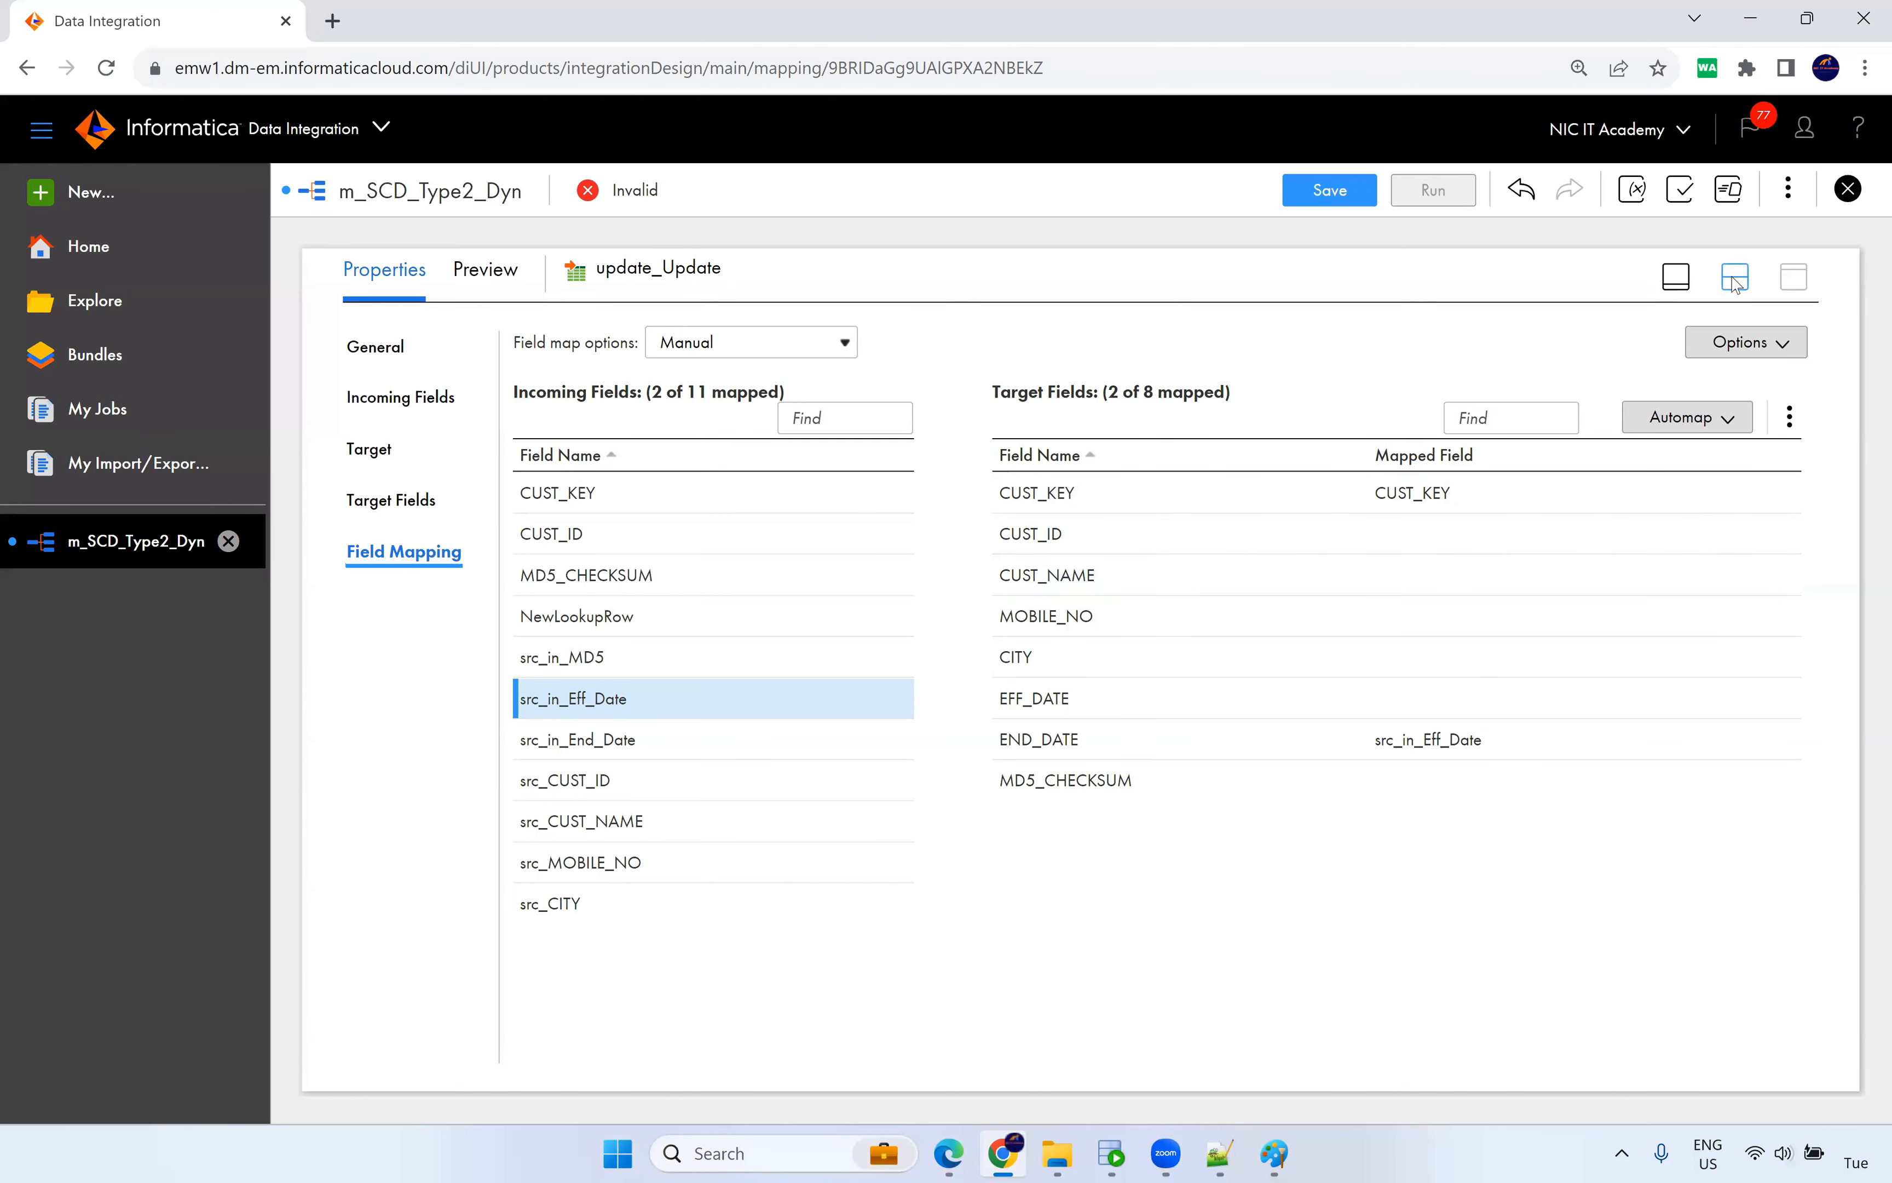
left_click(1674, 278)
left_click(1329, 192)
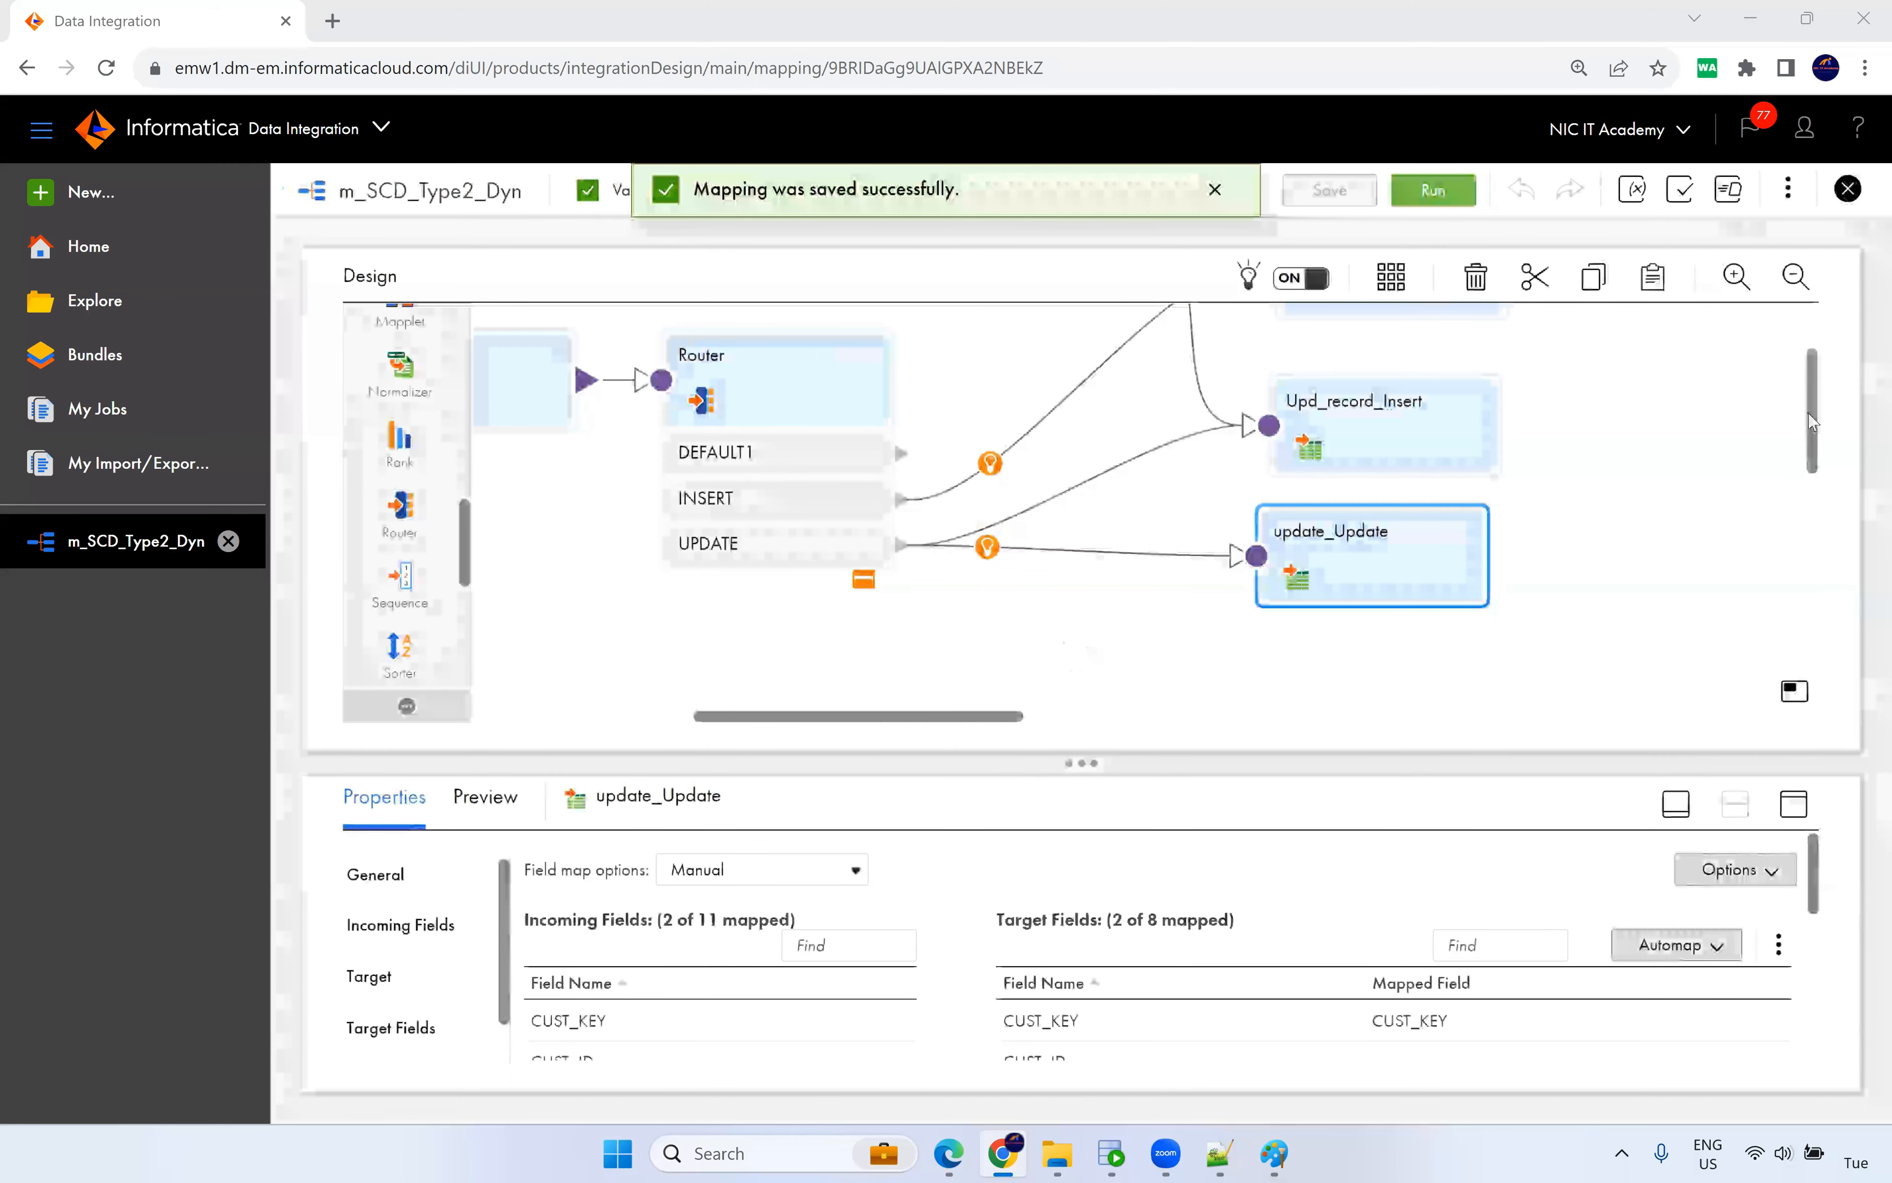
Scroll through the pipeline reviewing the Expression and Lookup transformations, then deselect all nodes.
left_click_drag(894, 718, 624, 702)
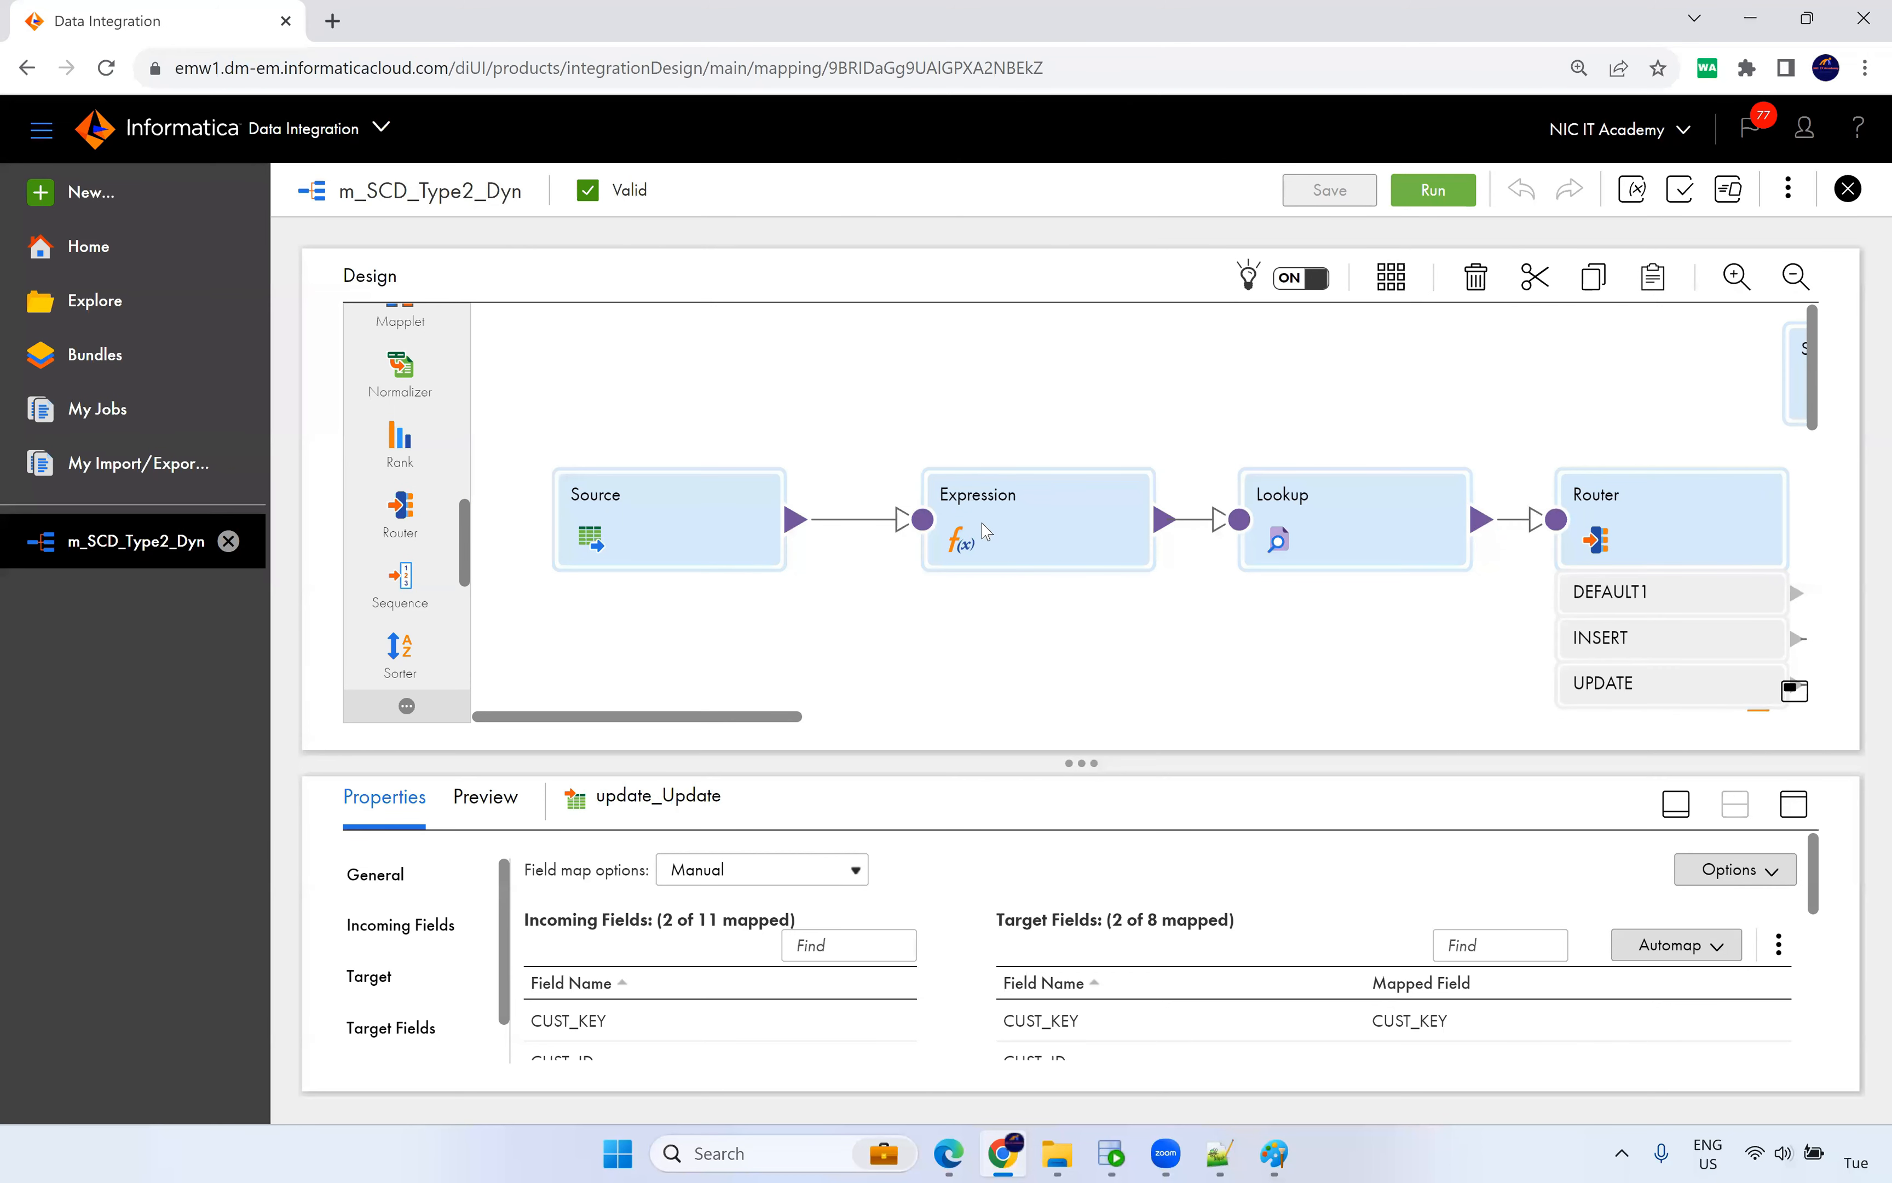
left_click(999, 520)
left_click_drag(997, 414, 1010, 613)
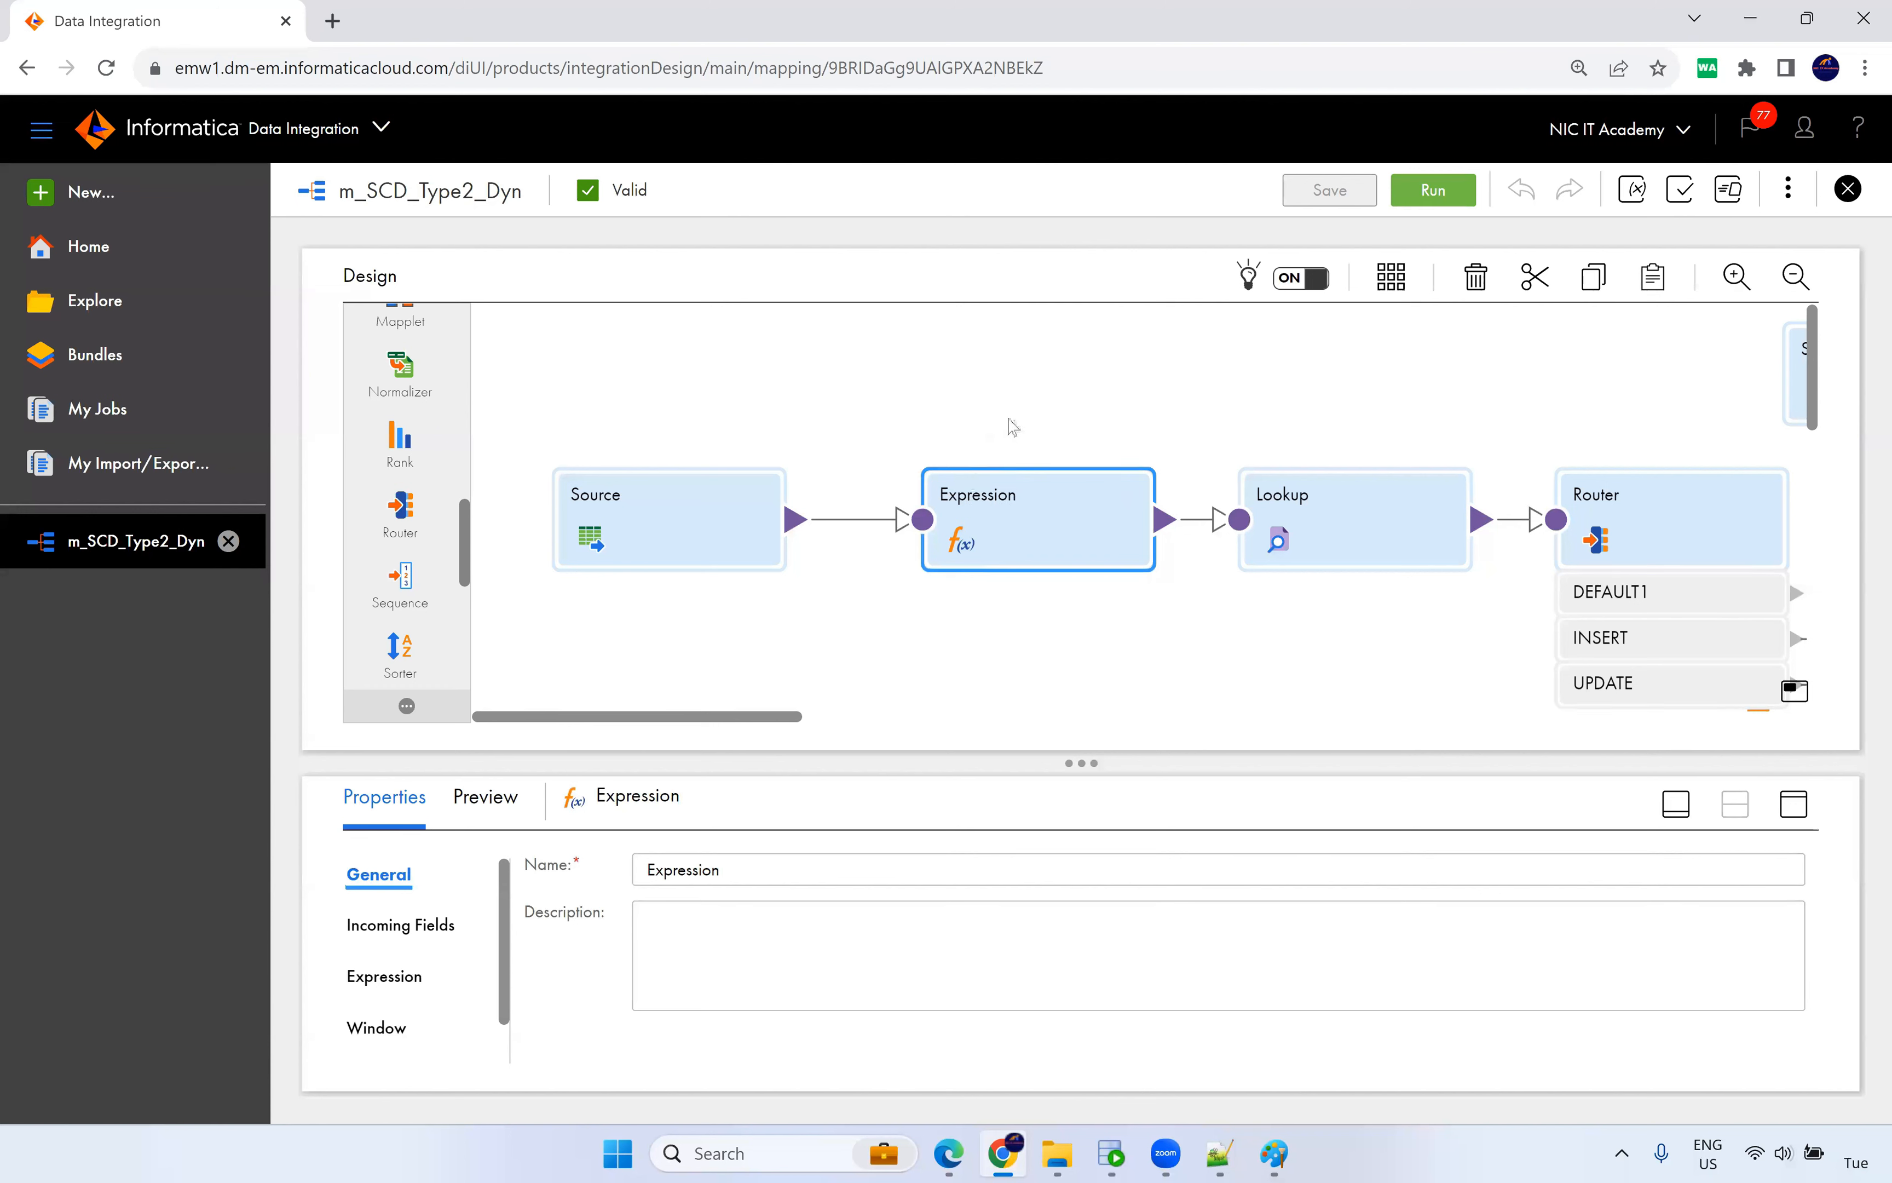
left_click_drag(786, 719, 839, 720)
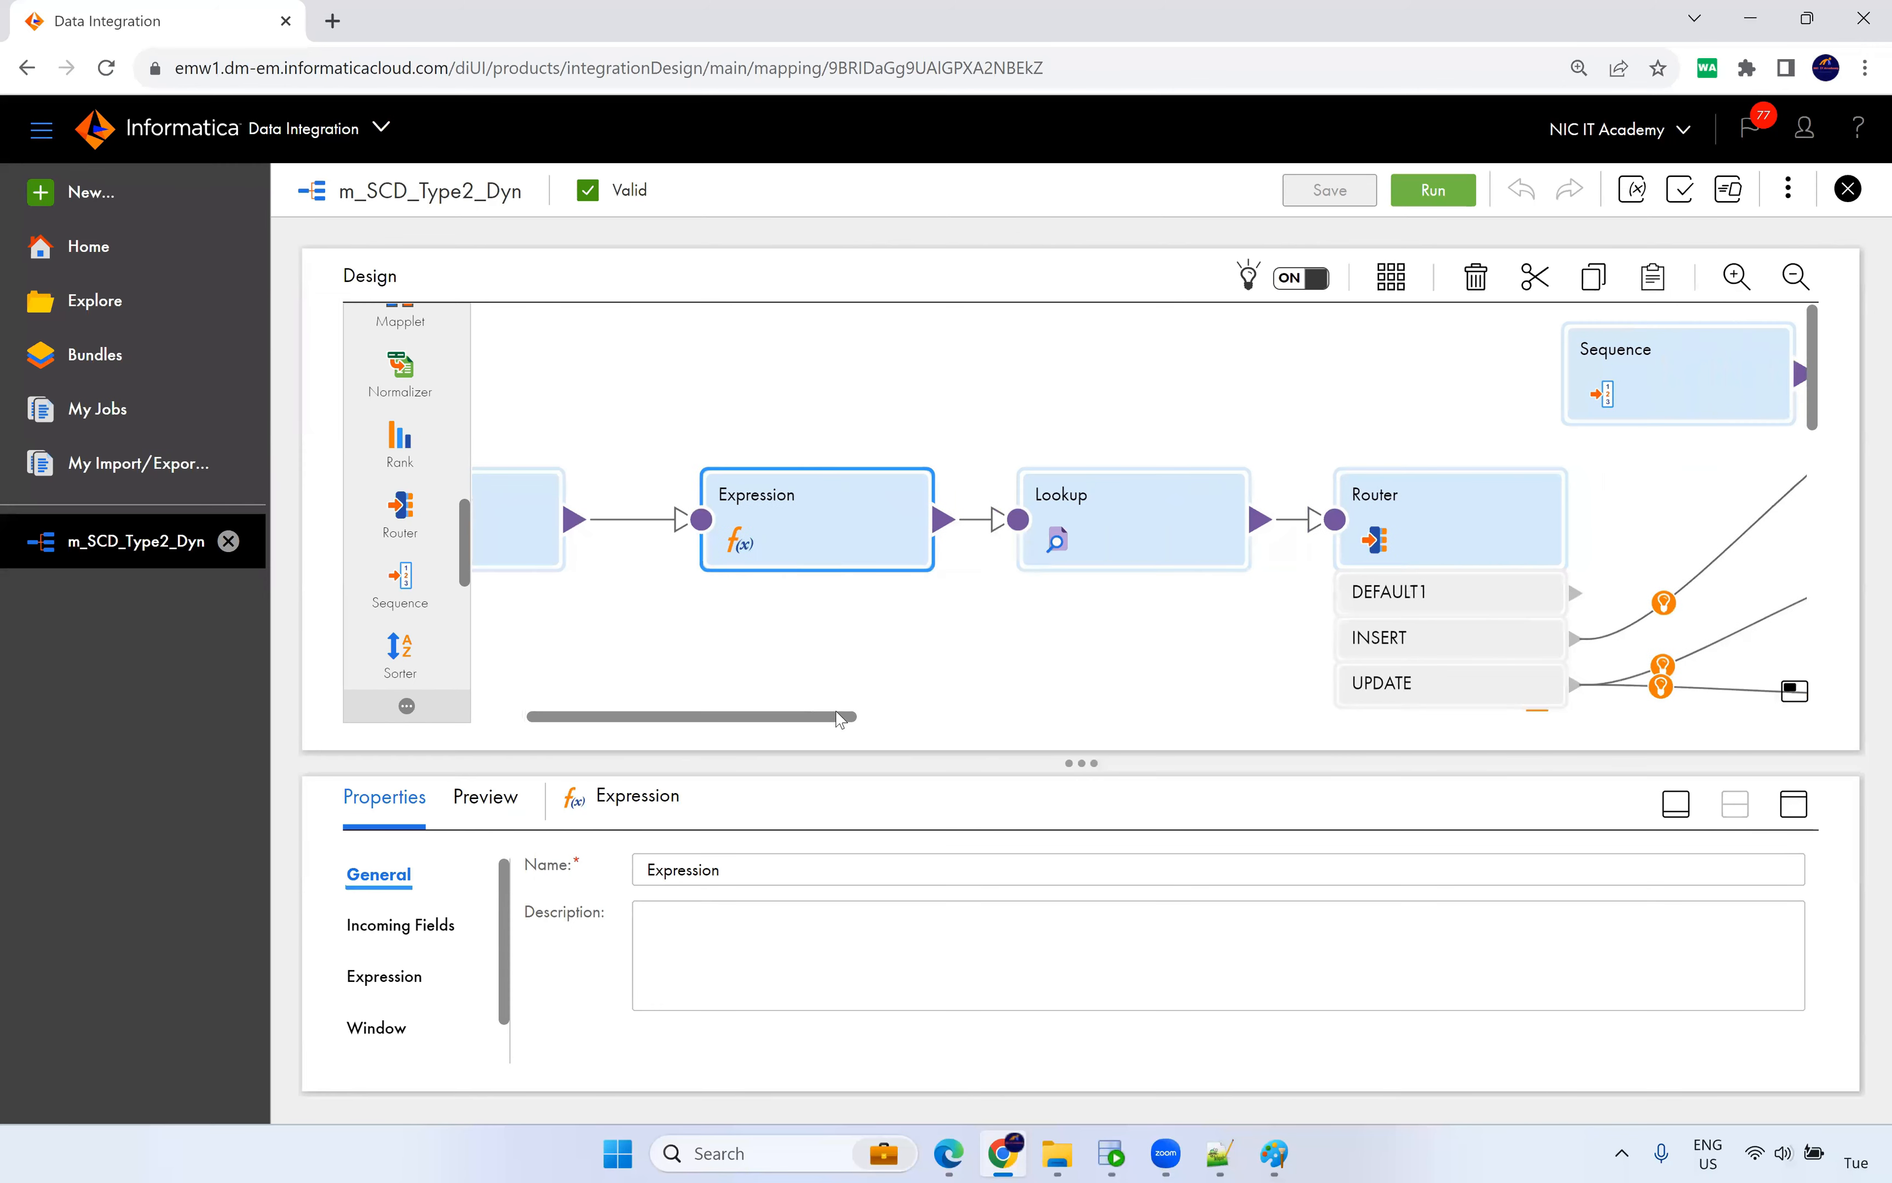
left_click_drag(1106, 431, 1114, 655)
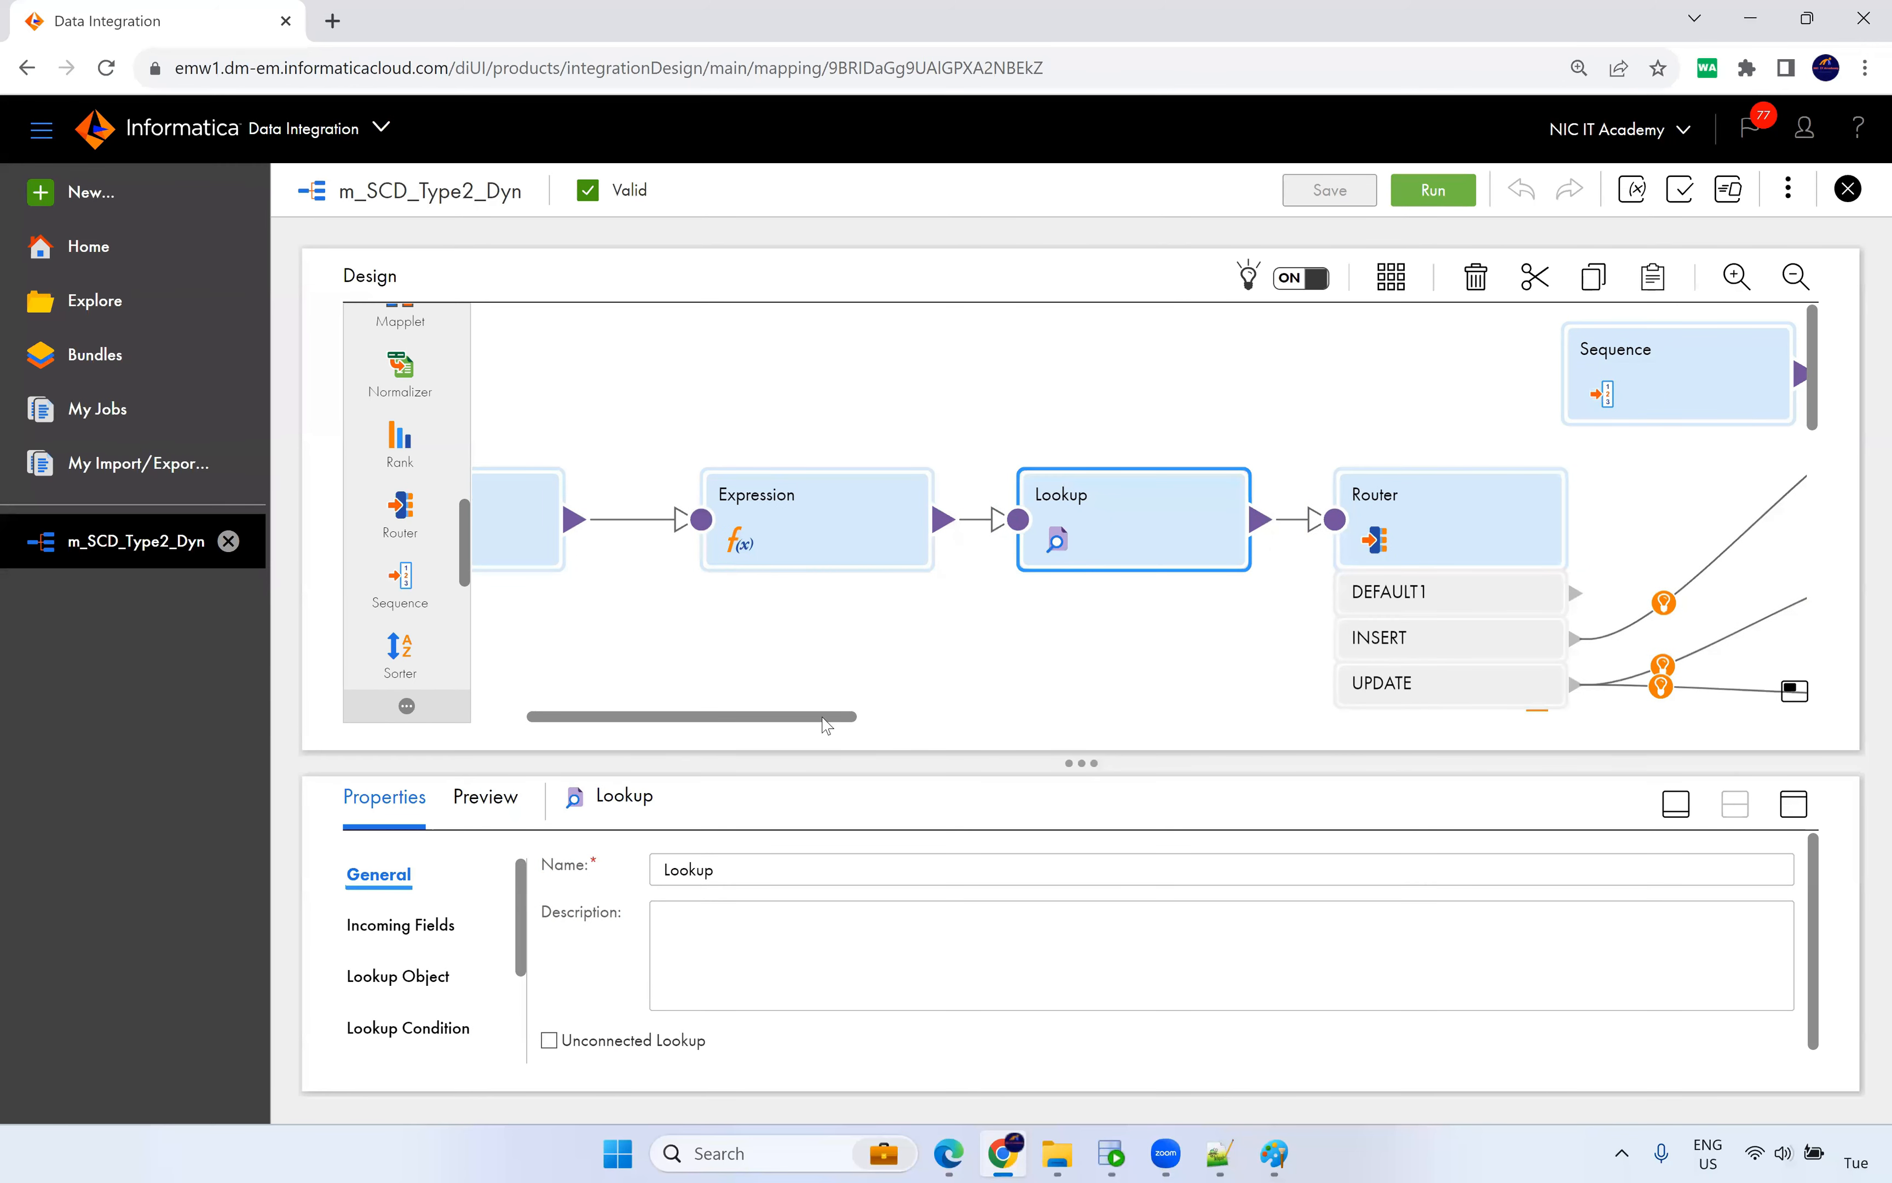
left_click_drag(824, 719, 877, 718)
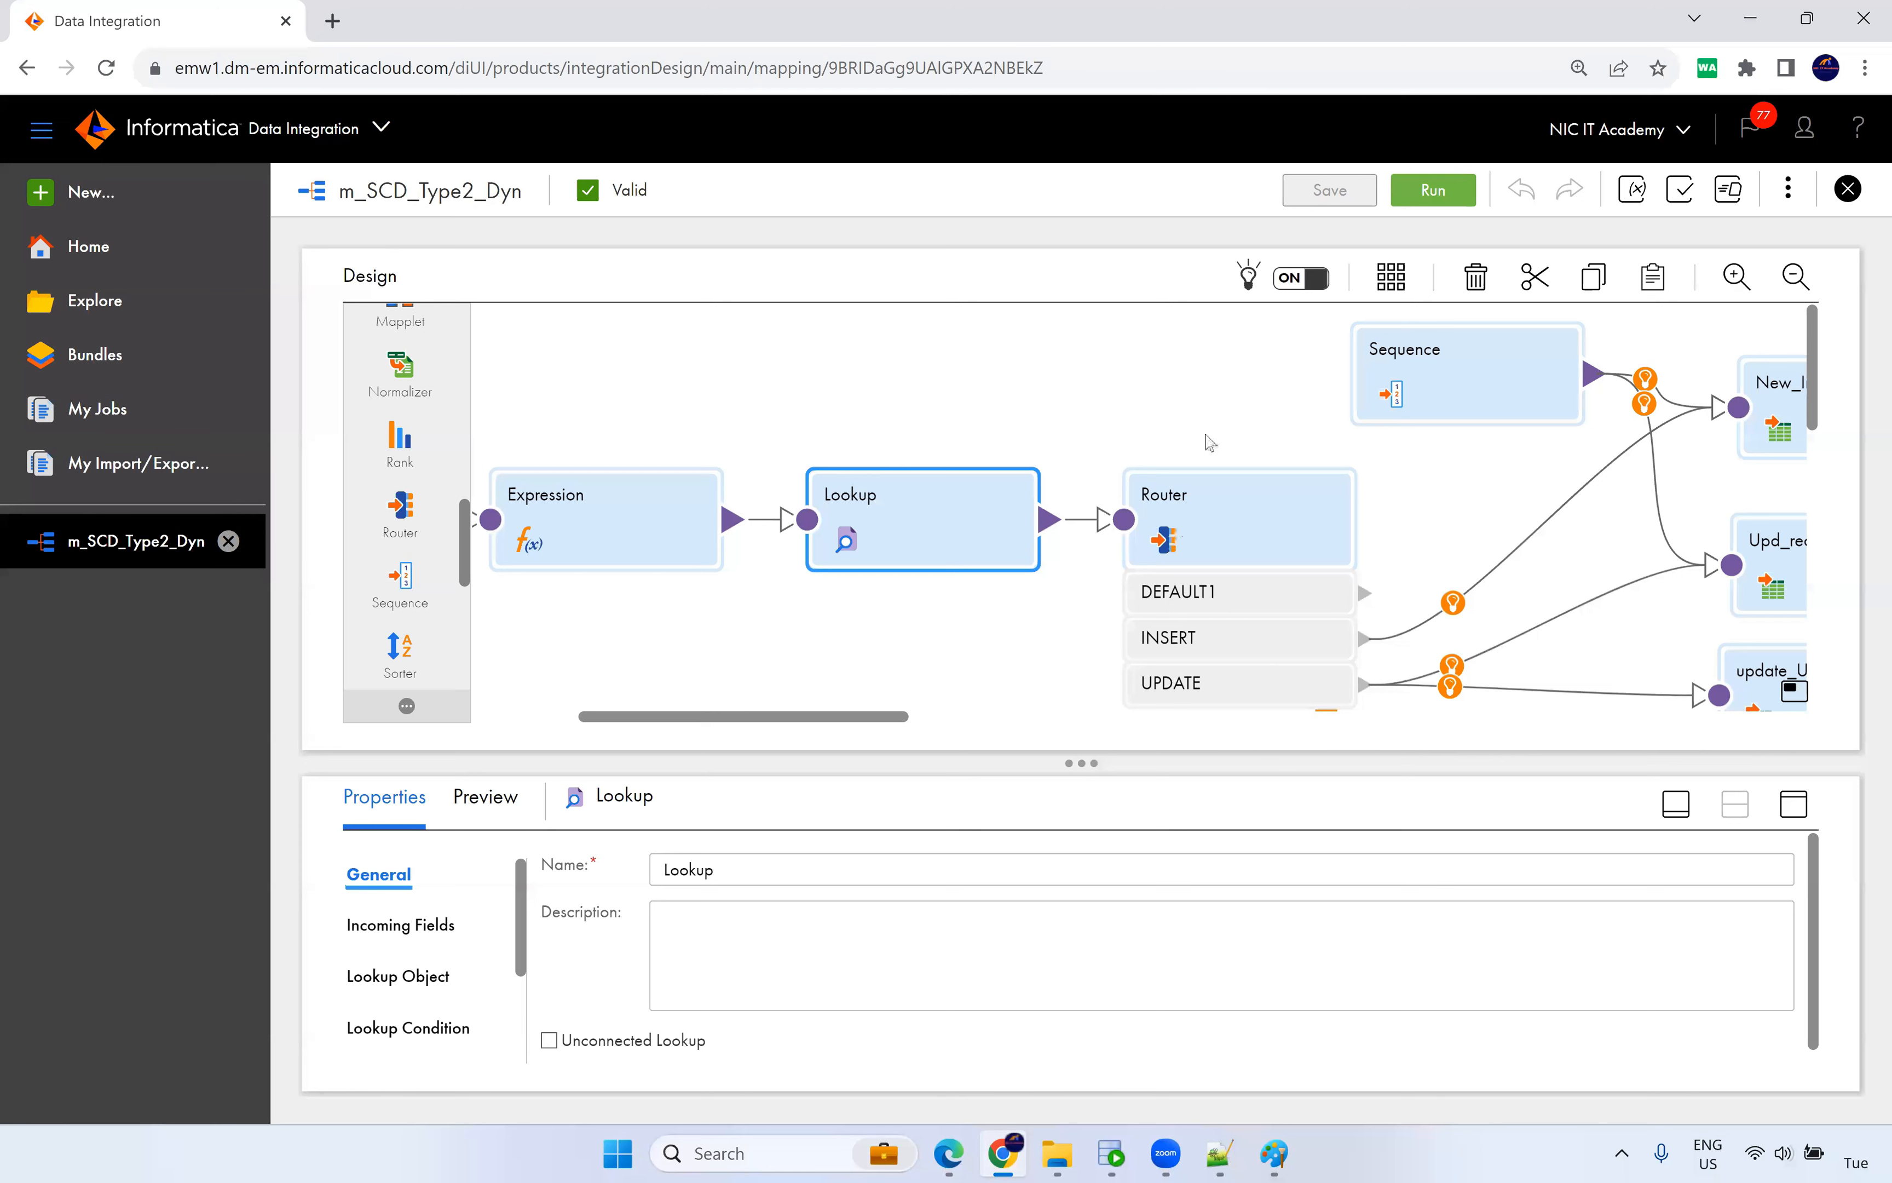
left_click_drag(898, 724, 967, 724)
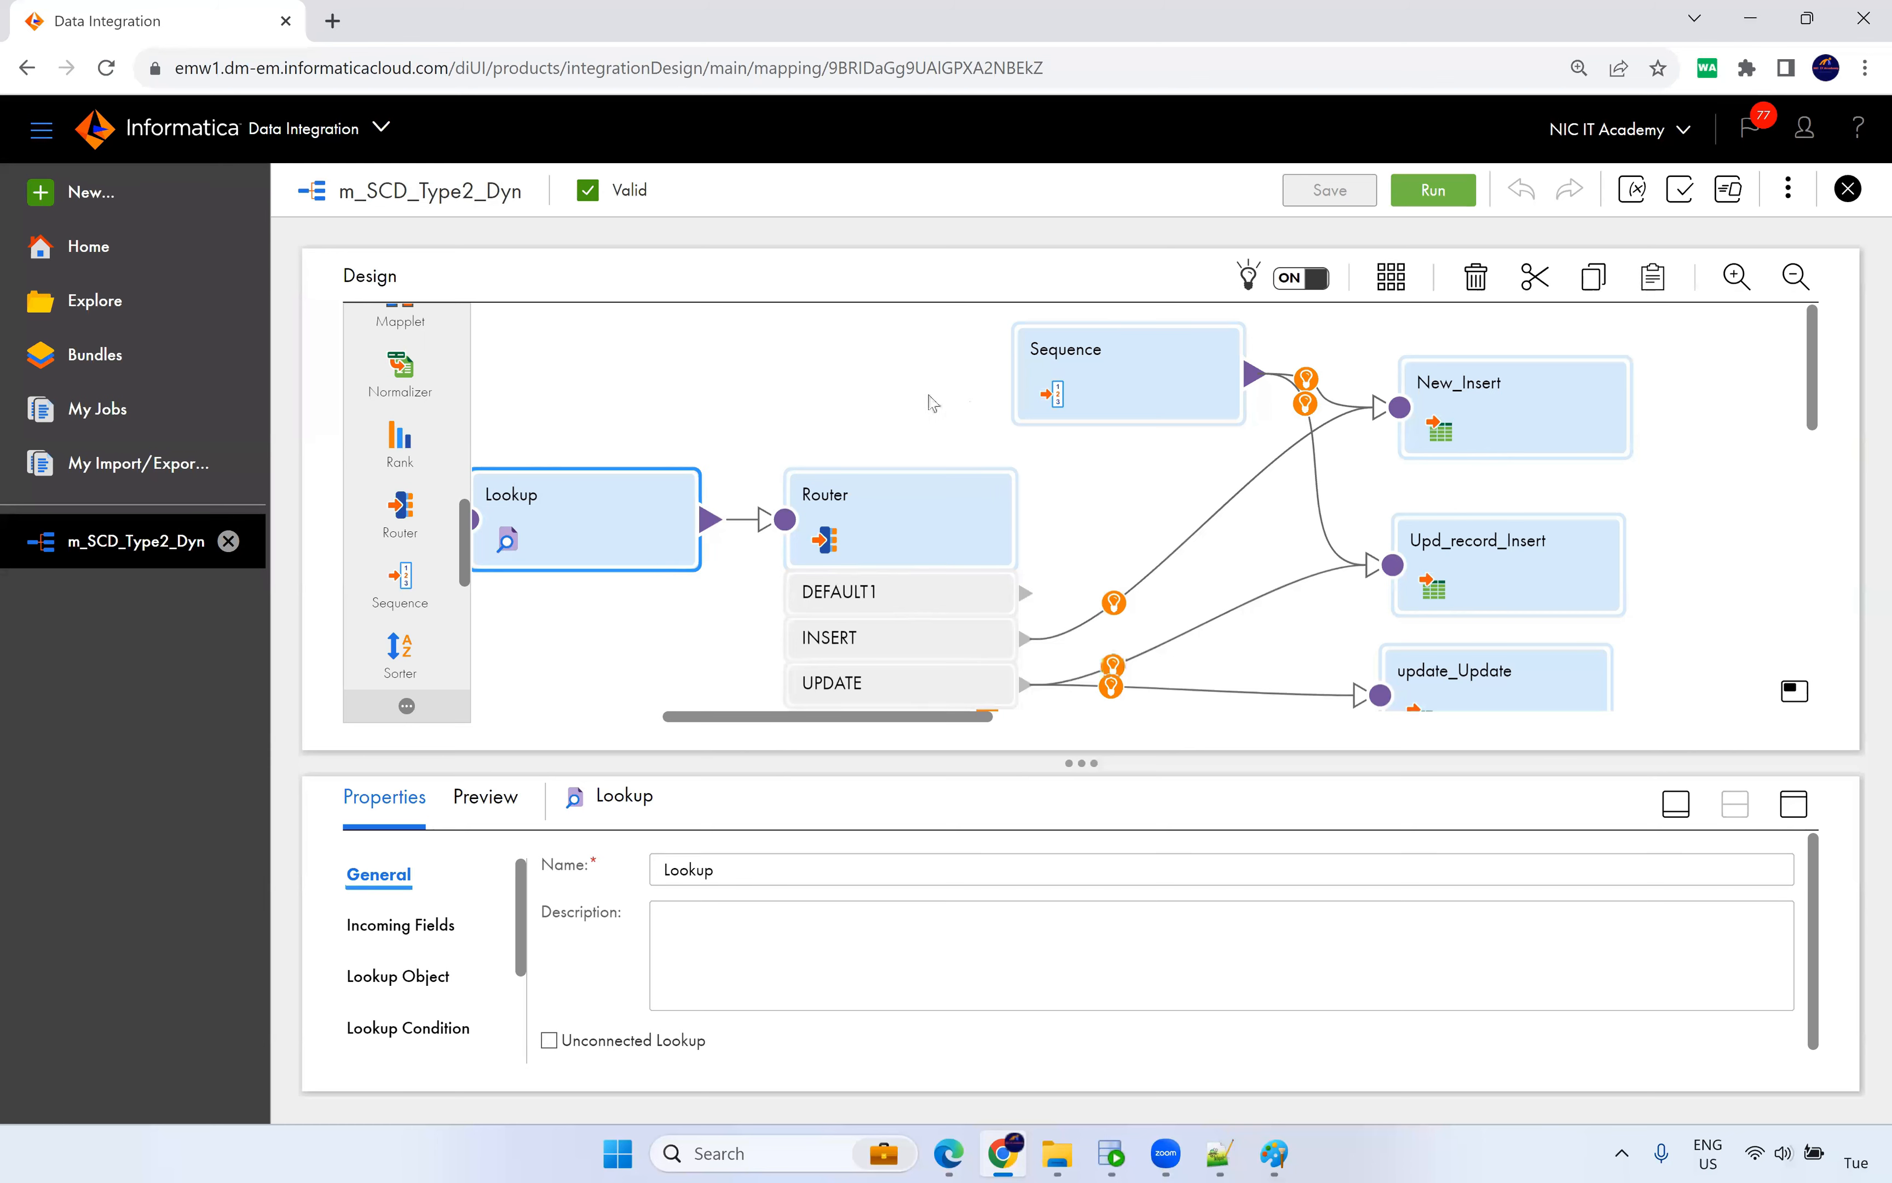
left_click(1677, 406)
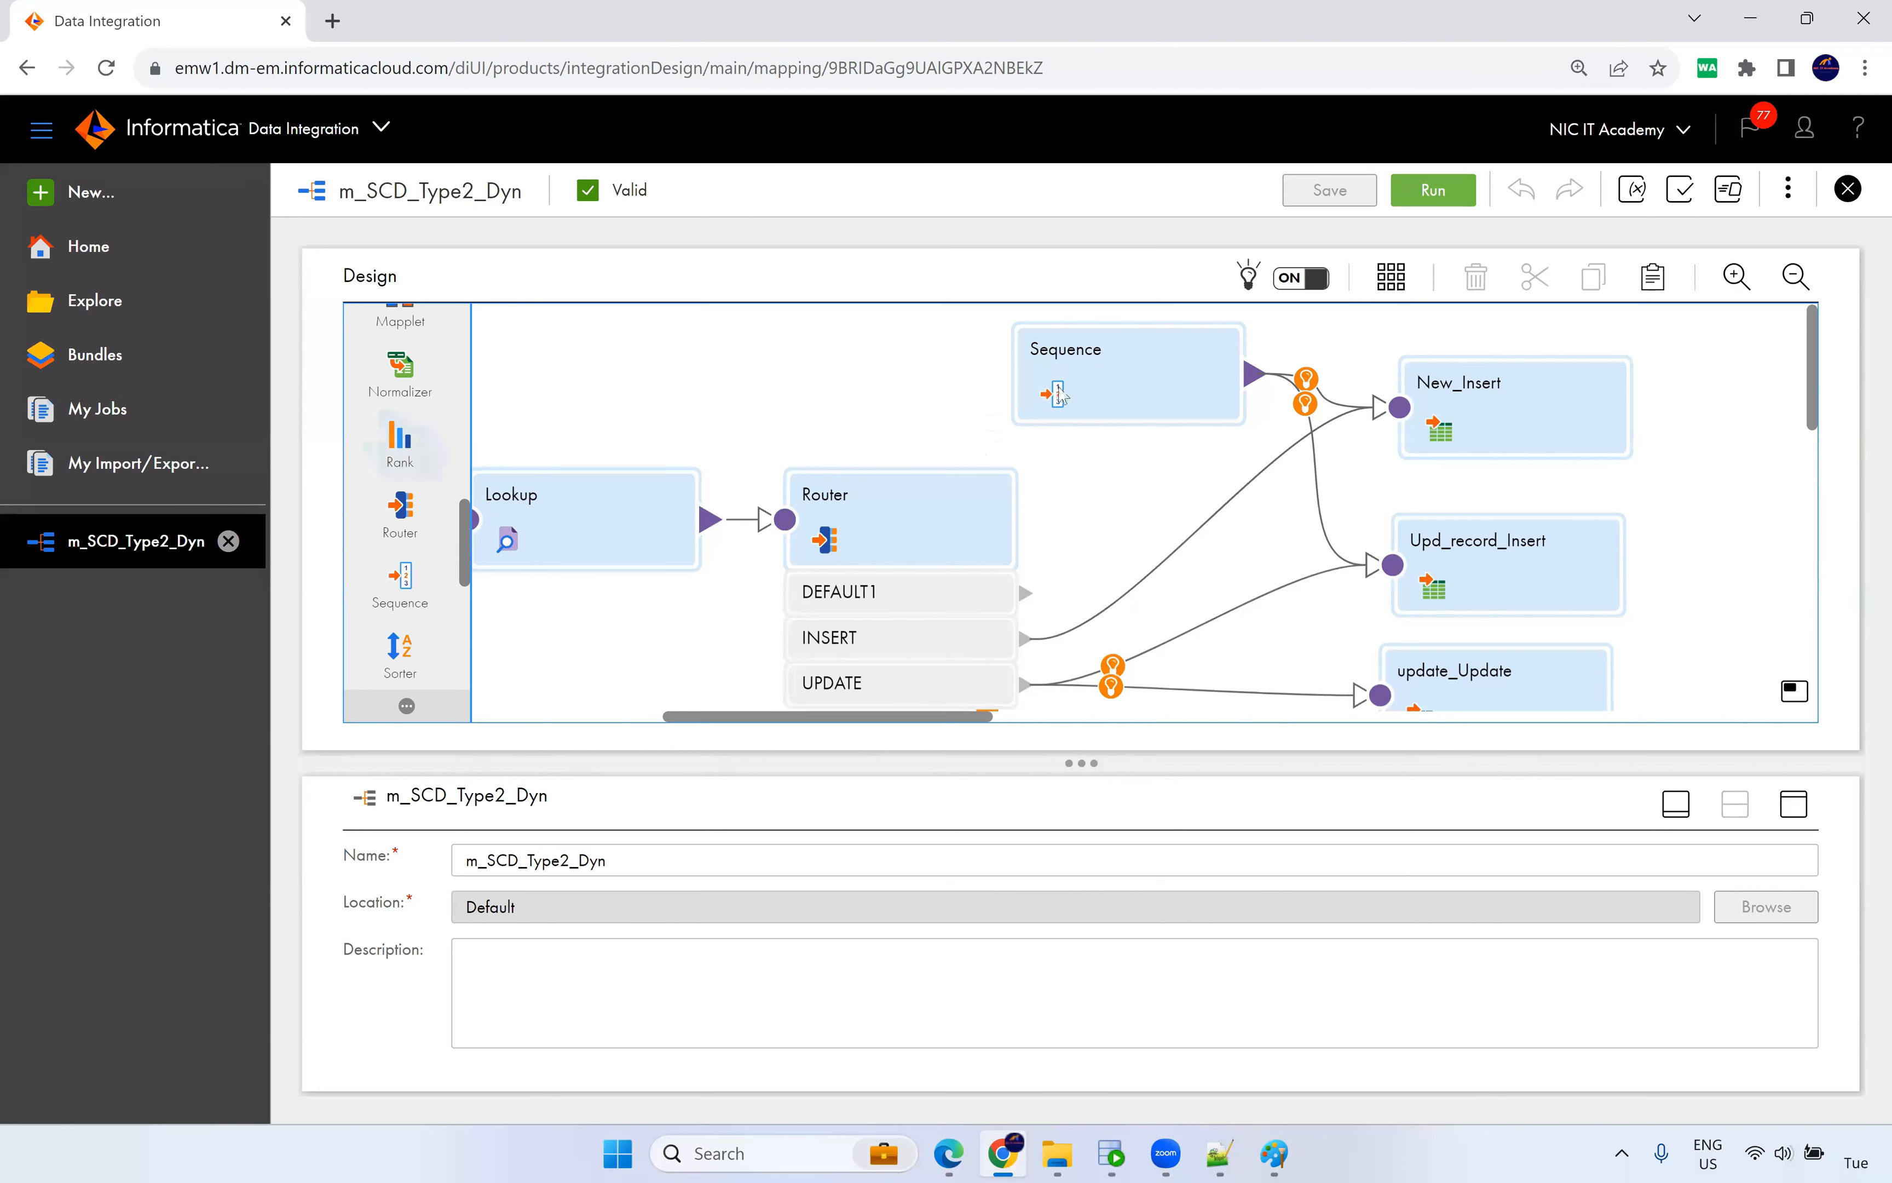
Create mapping task mt_Dyn_Cache on the NIC runtime using the m_SCD_Type2_Dyn mapping.
left_click(130, 198)
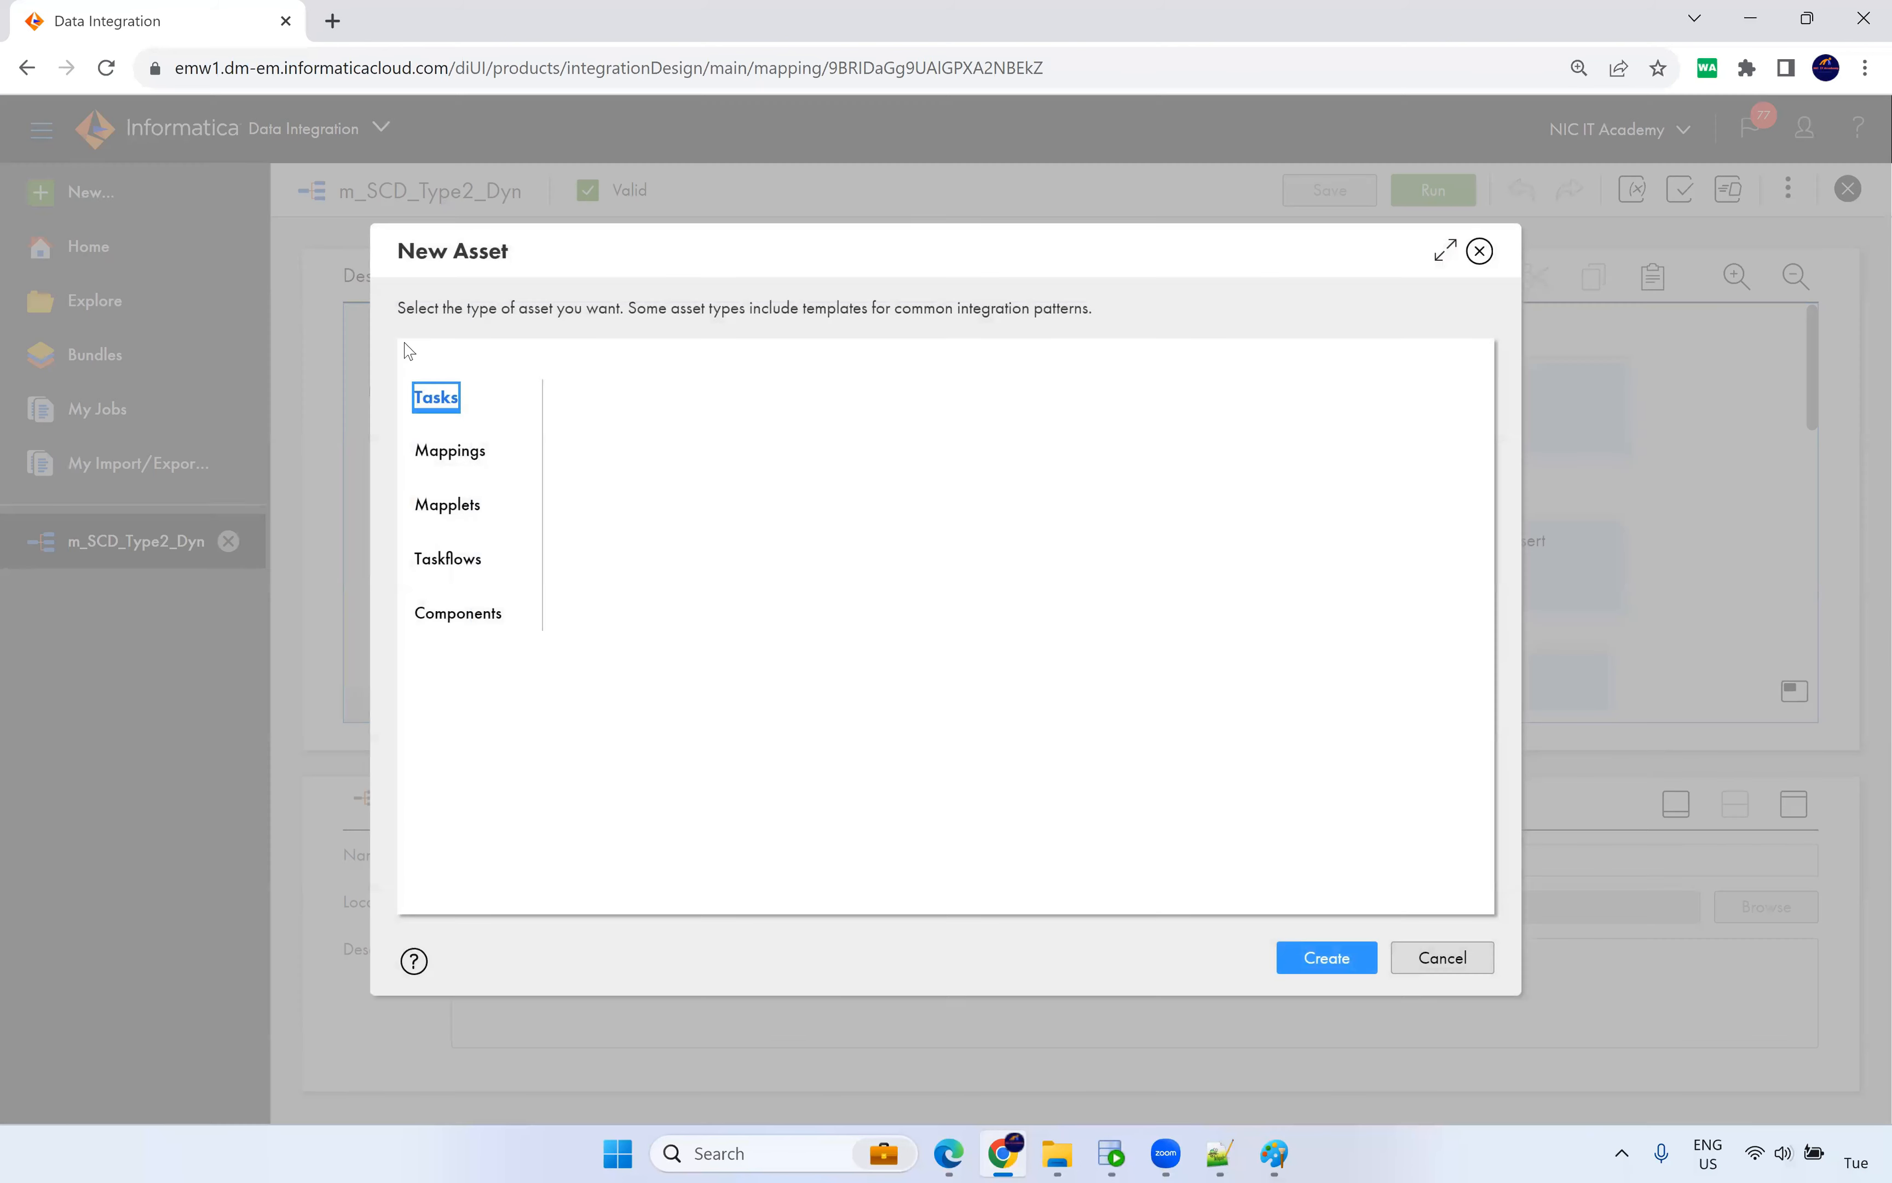
left_click(1326, 958)
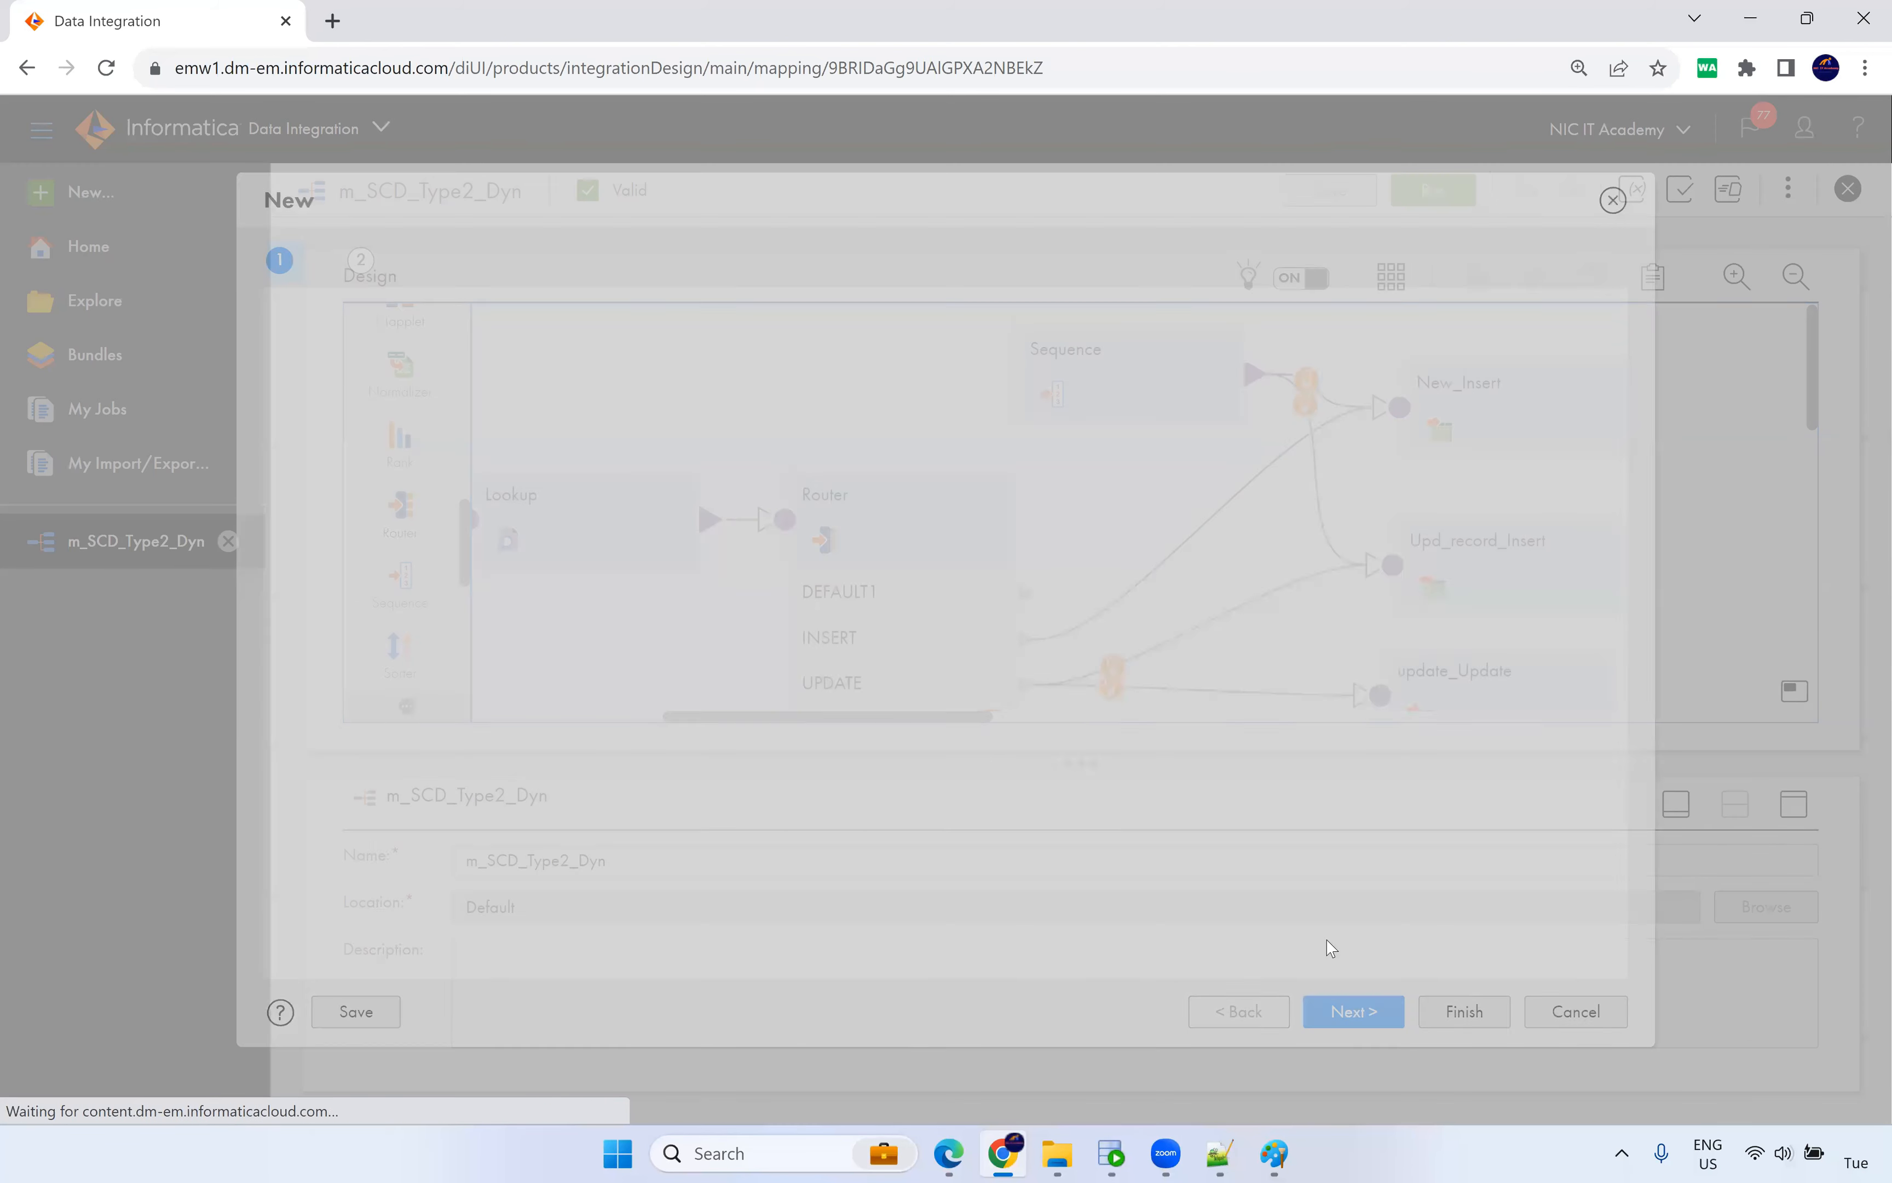
left_click_drag(626, 360, 385, 359)
type("m")
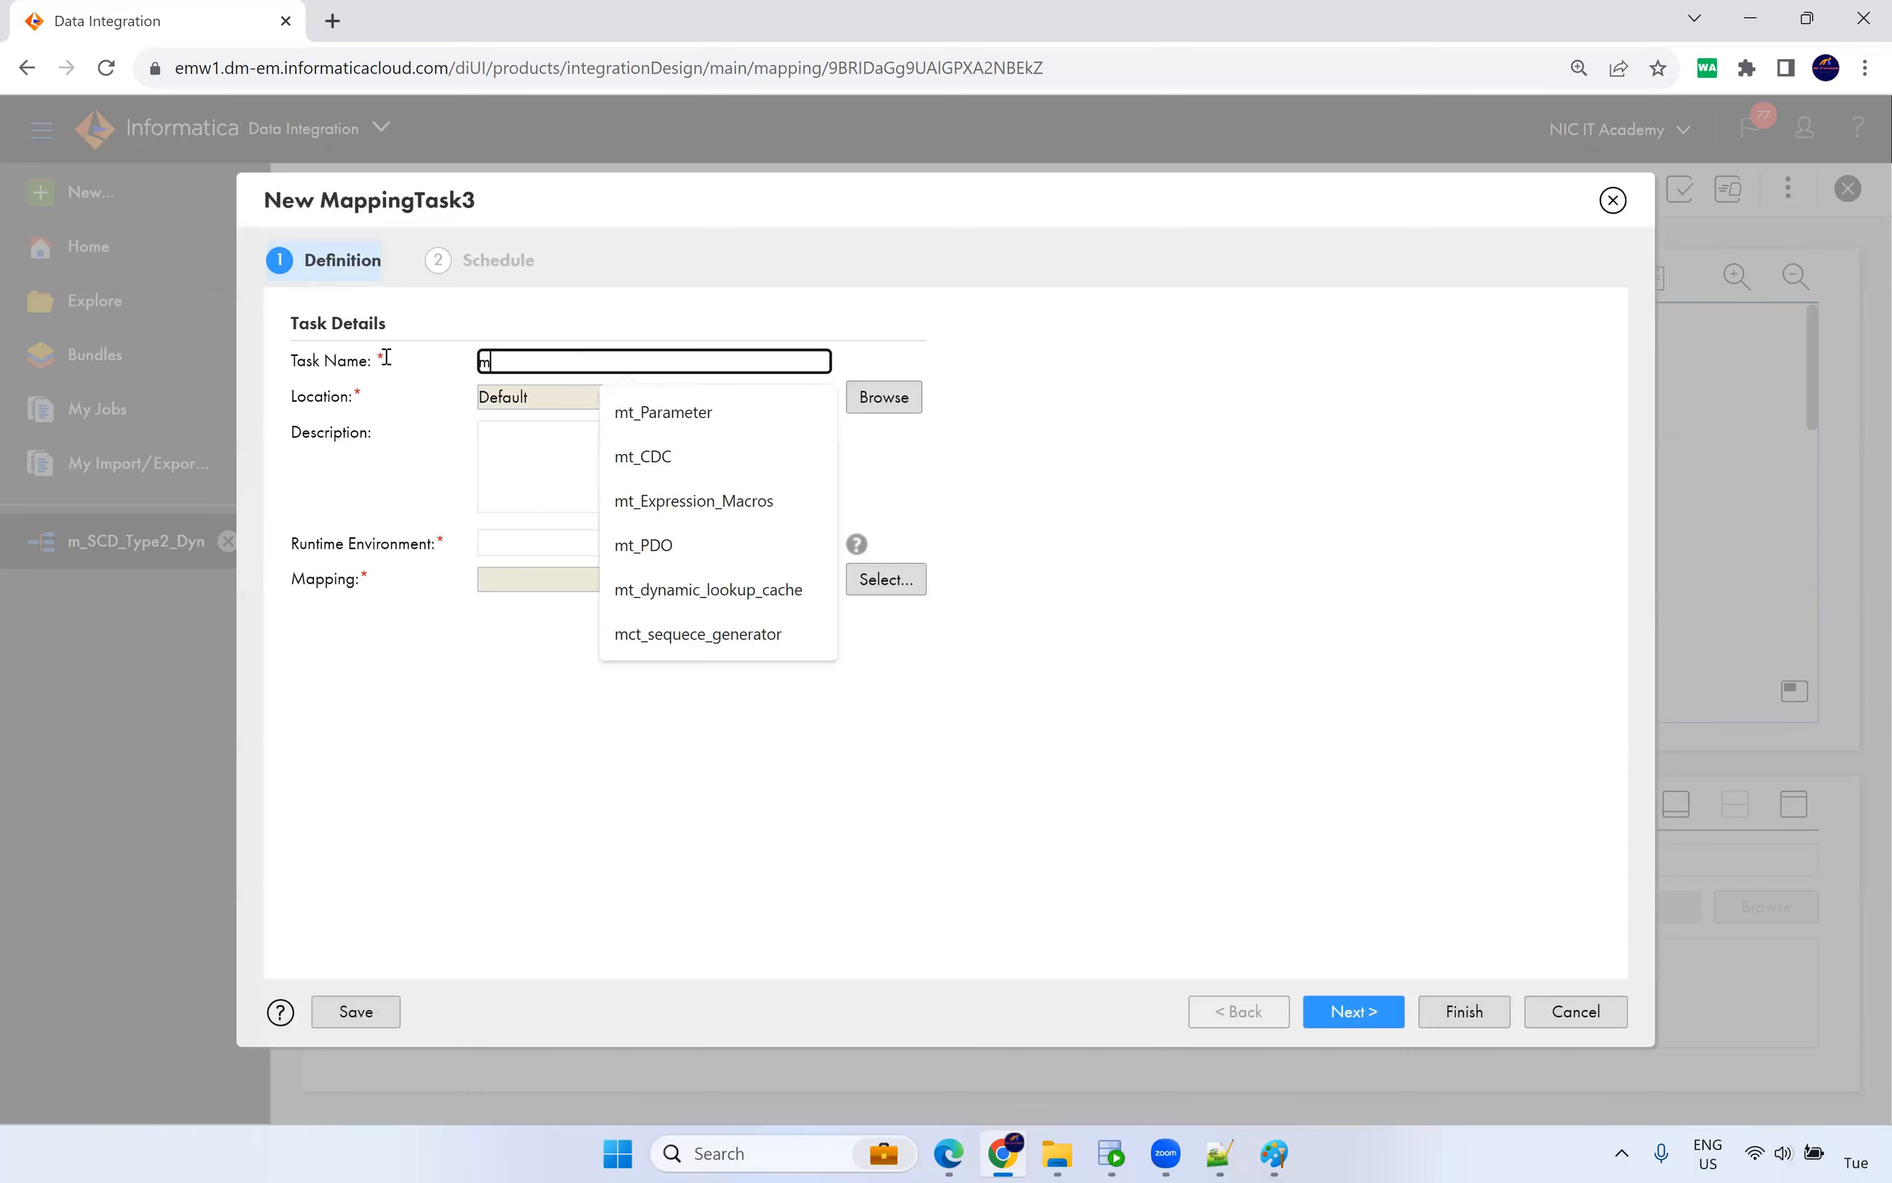
type("t_")
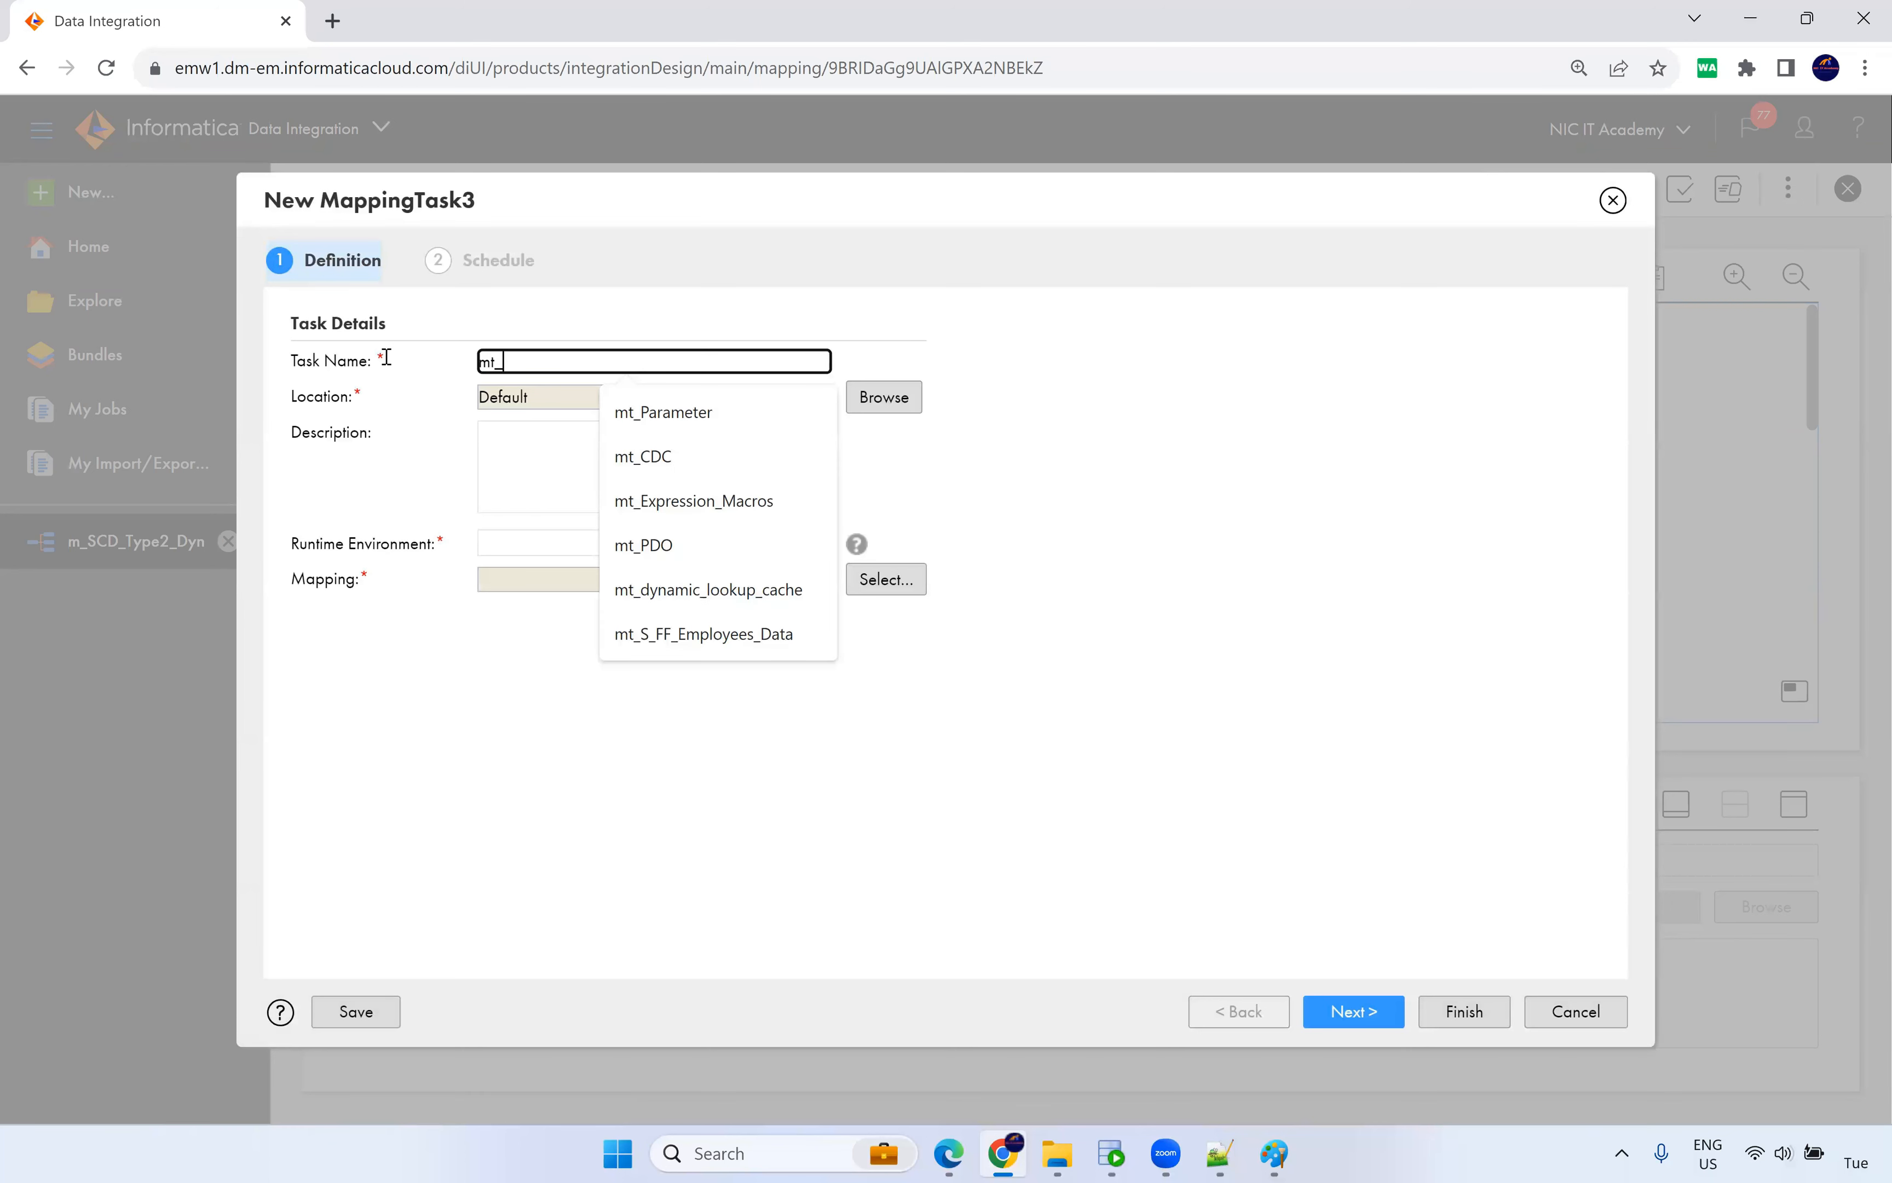
type("Dyn_Cache")
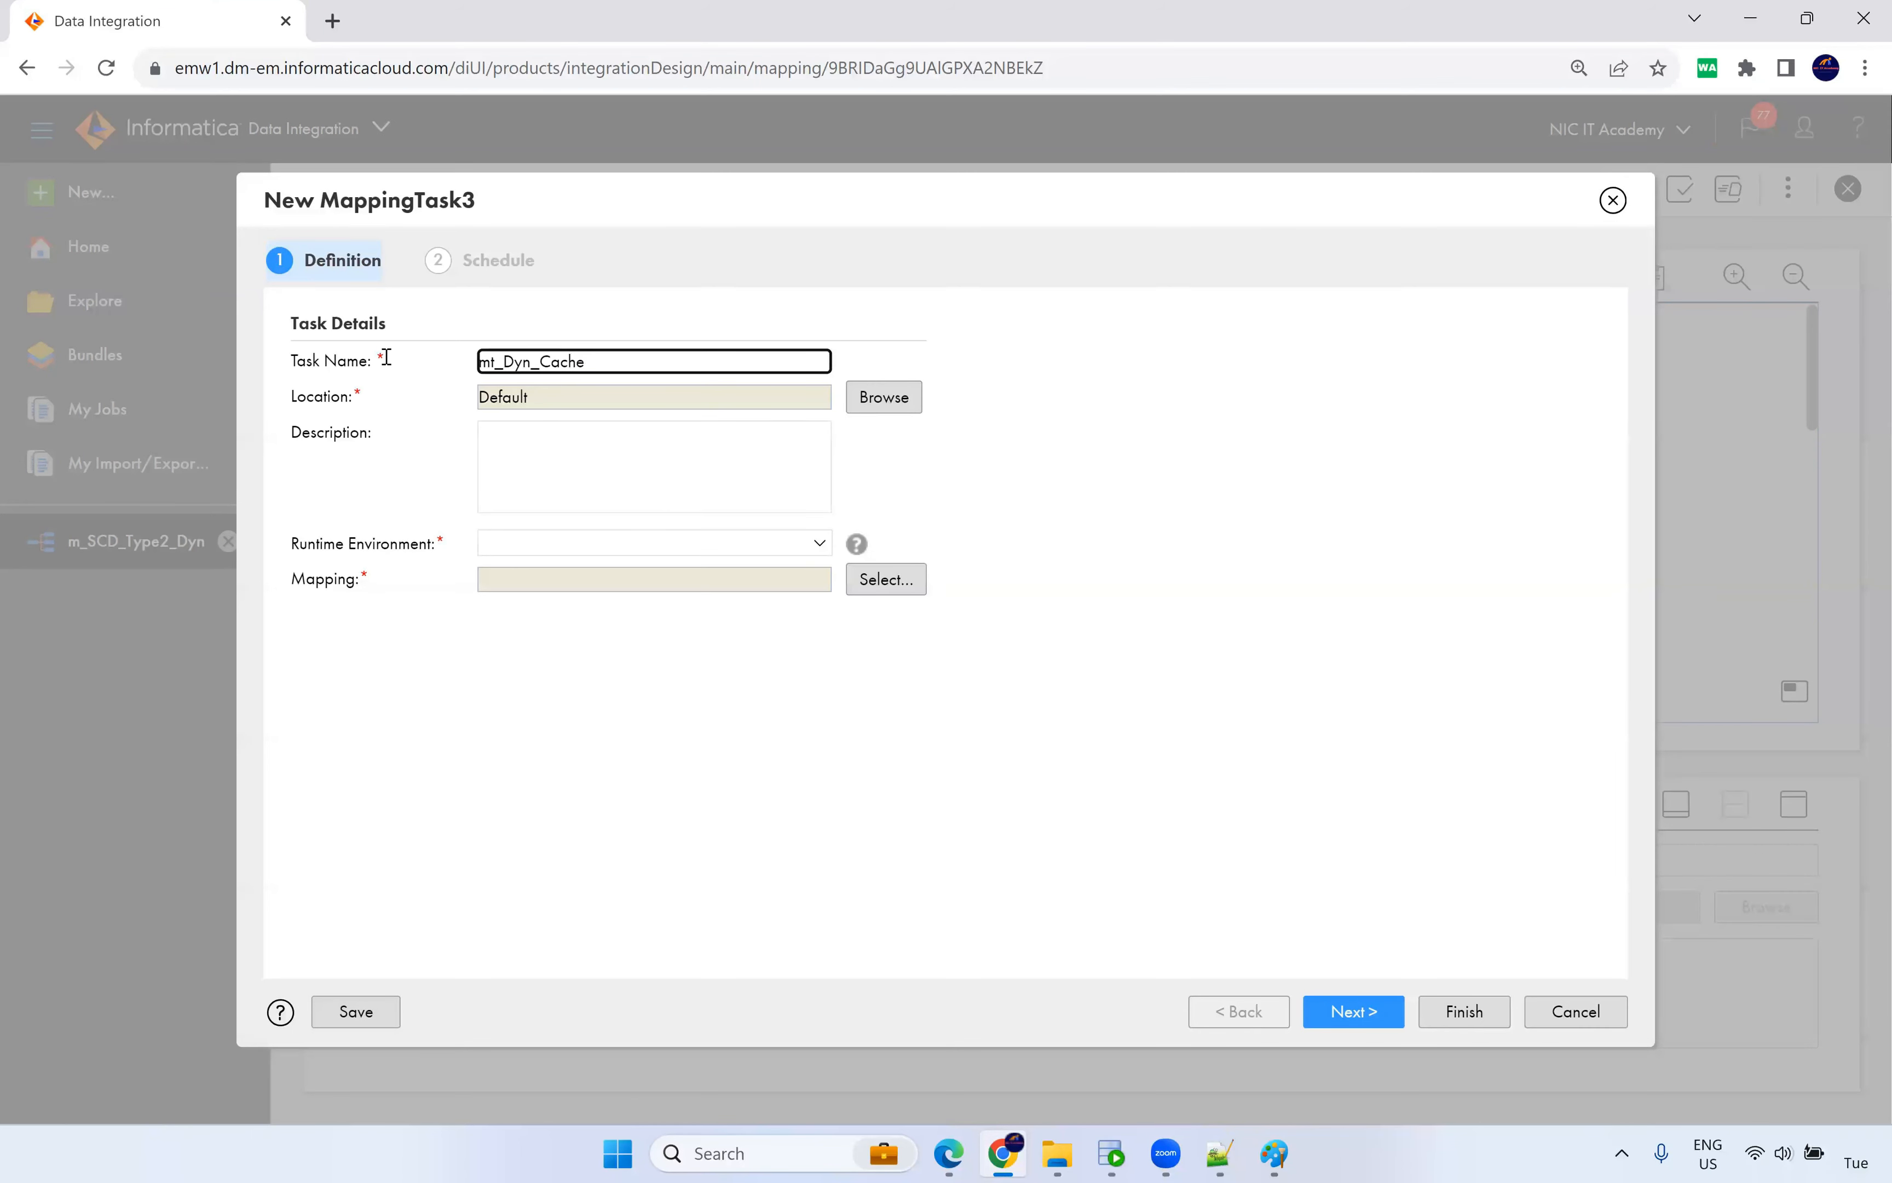
left_click(538, 550)
left_click(548, 616)
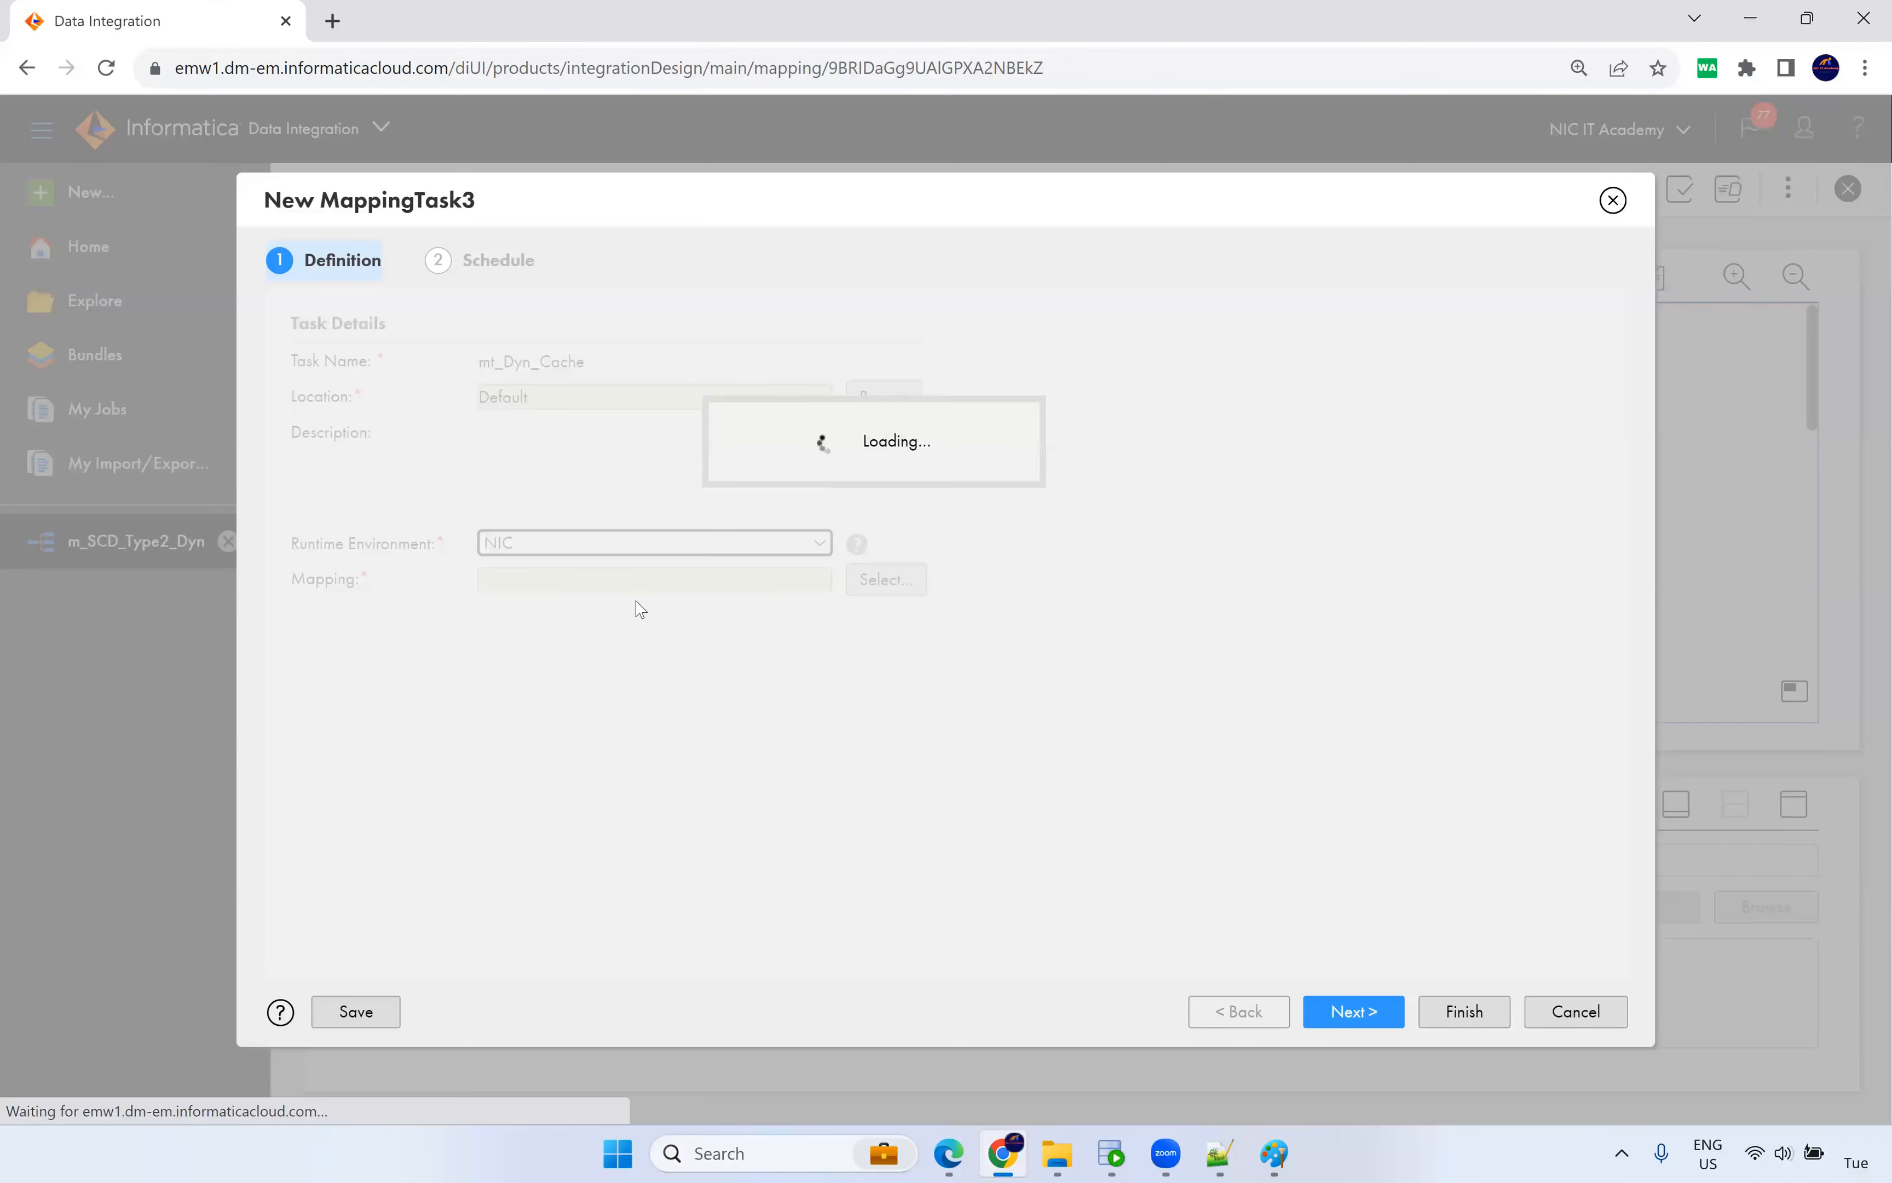
left_click(908, 580)
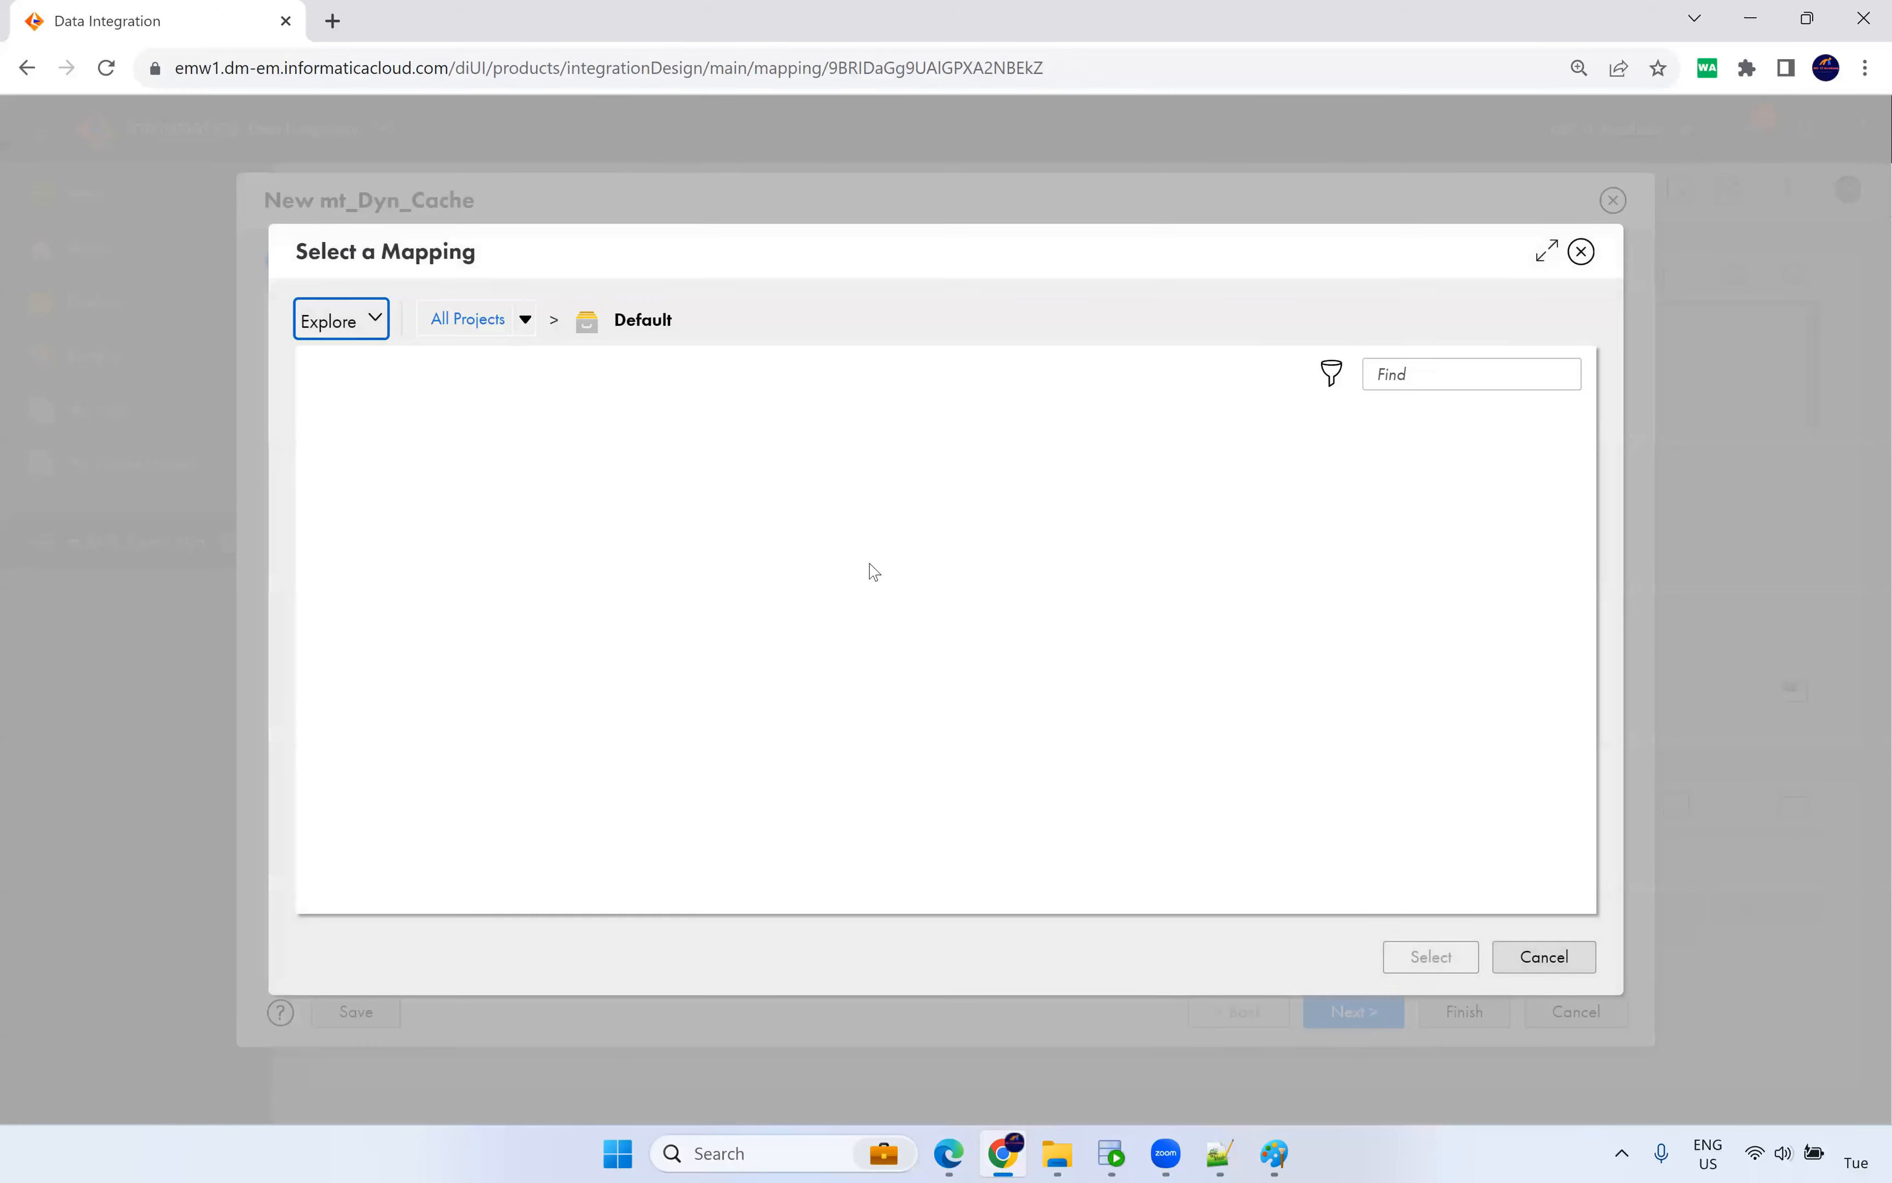
left_click(470, 467)
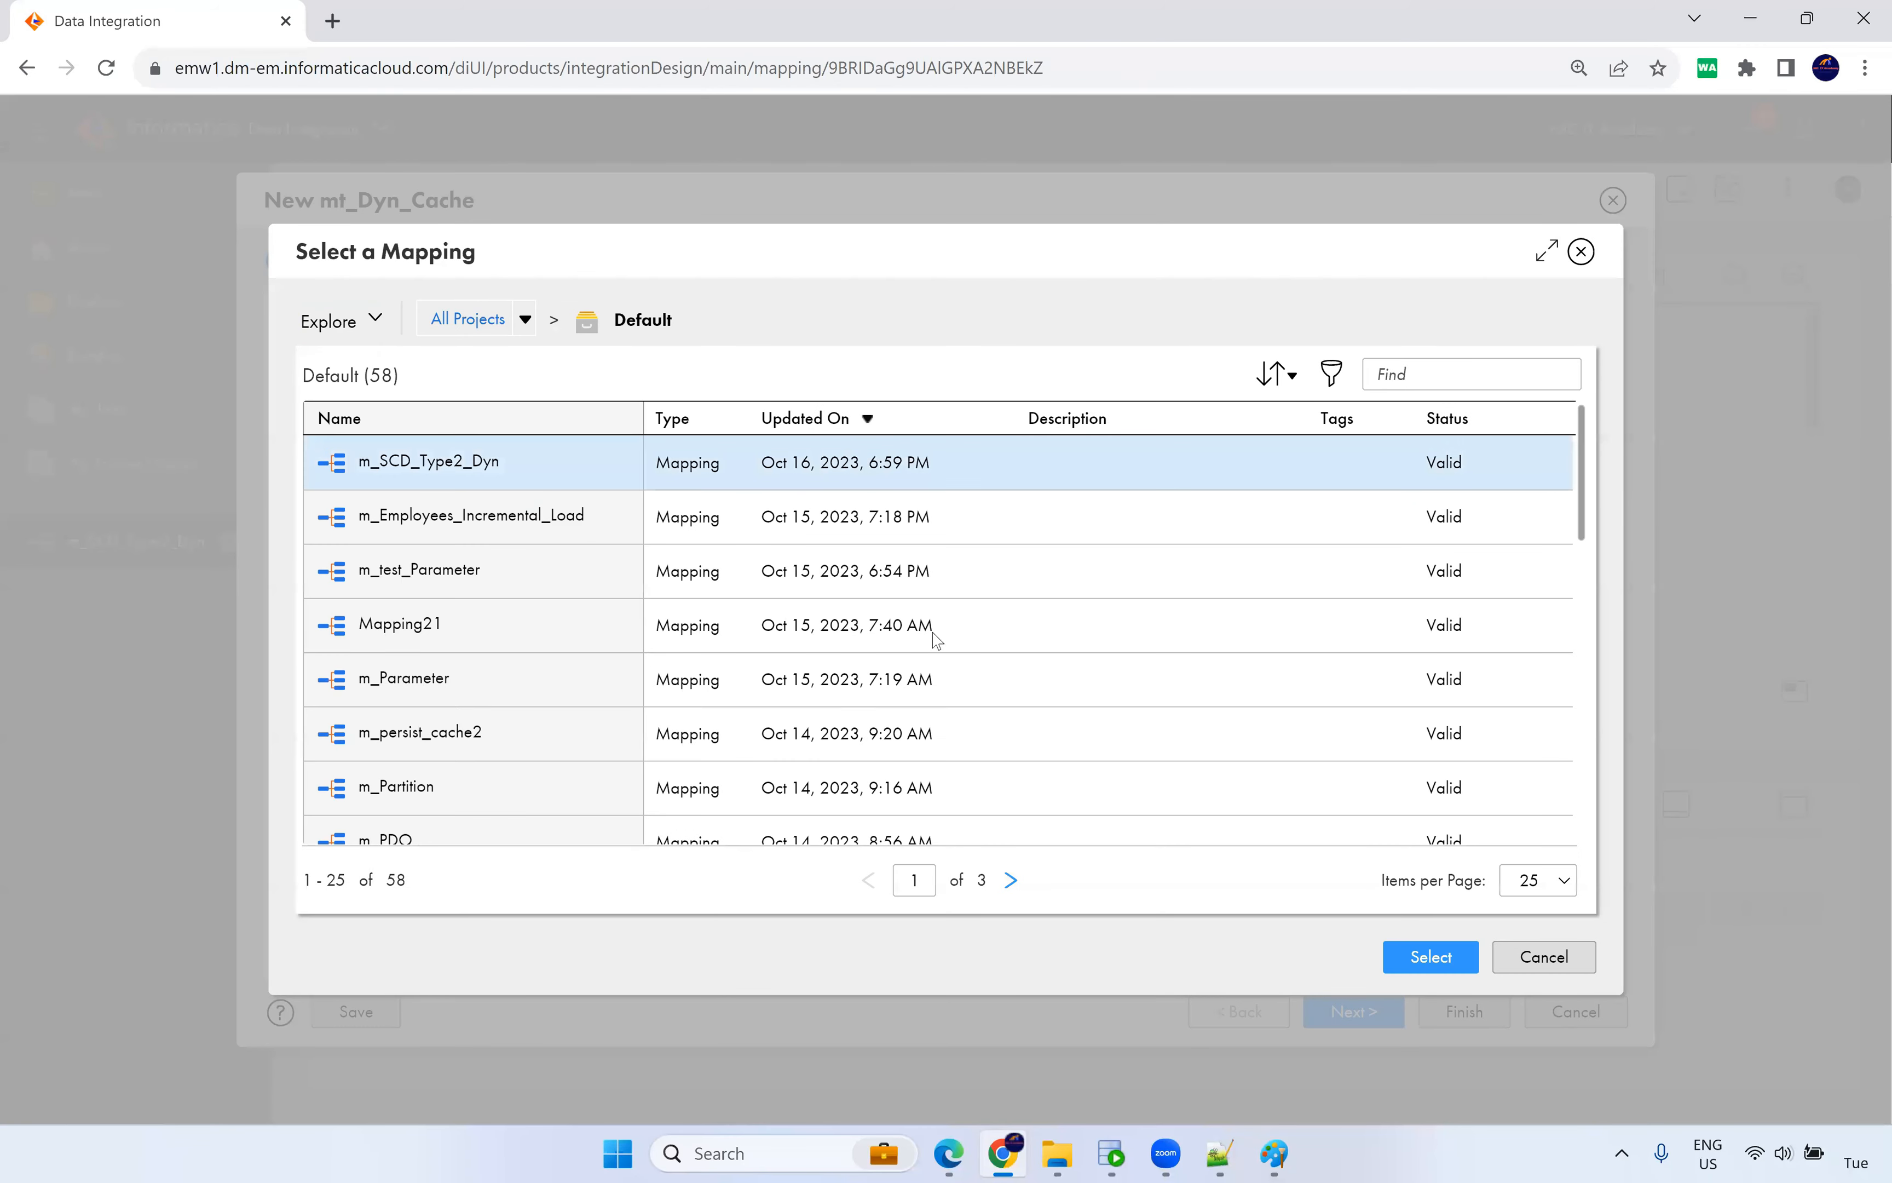
left_click(1421, 967)
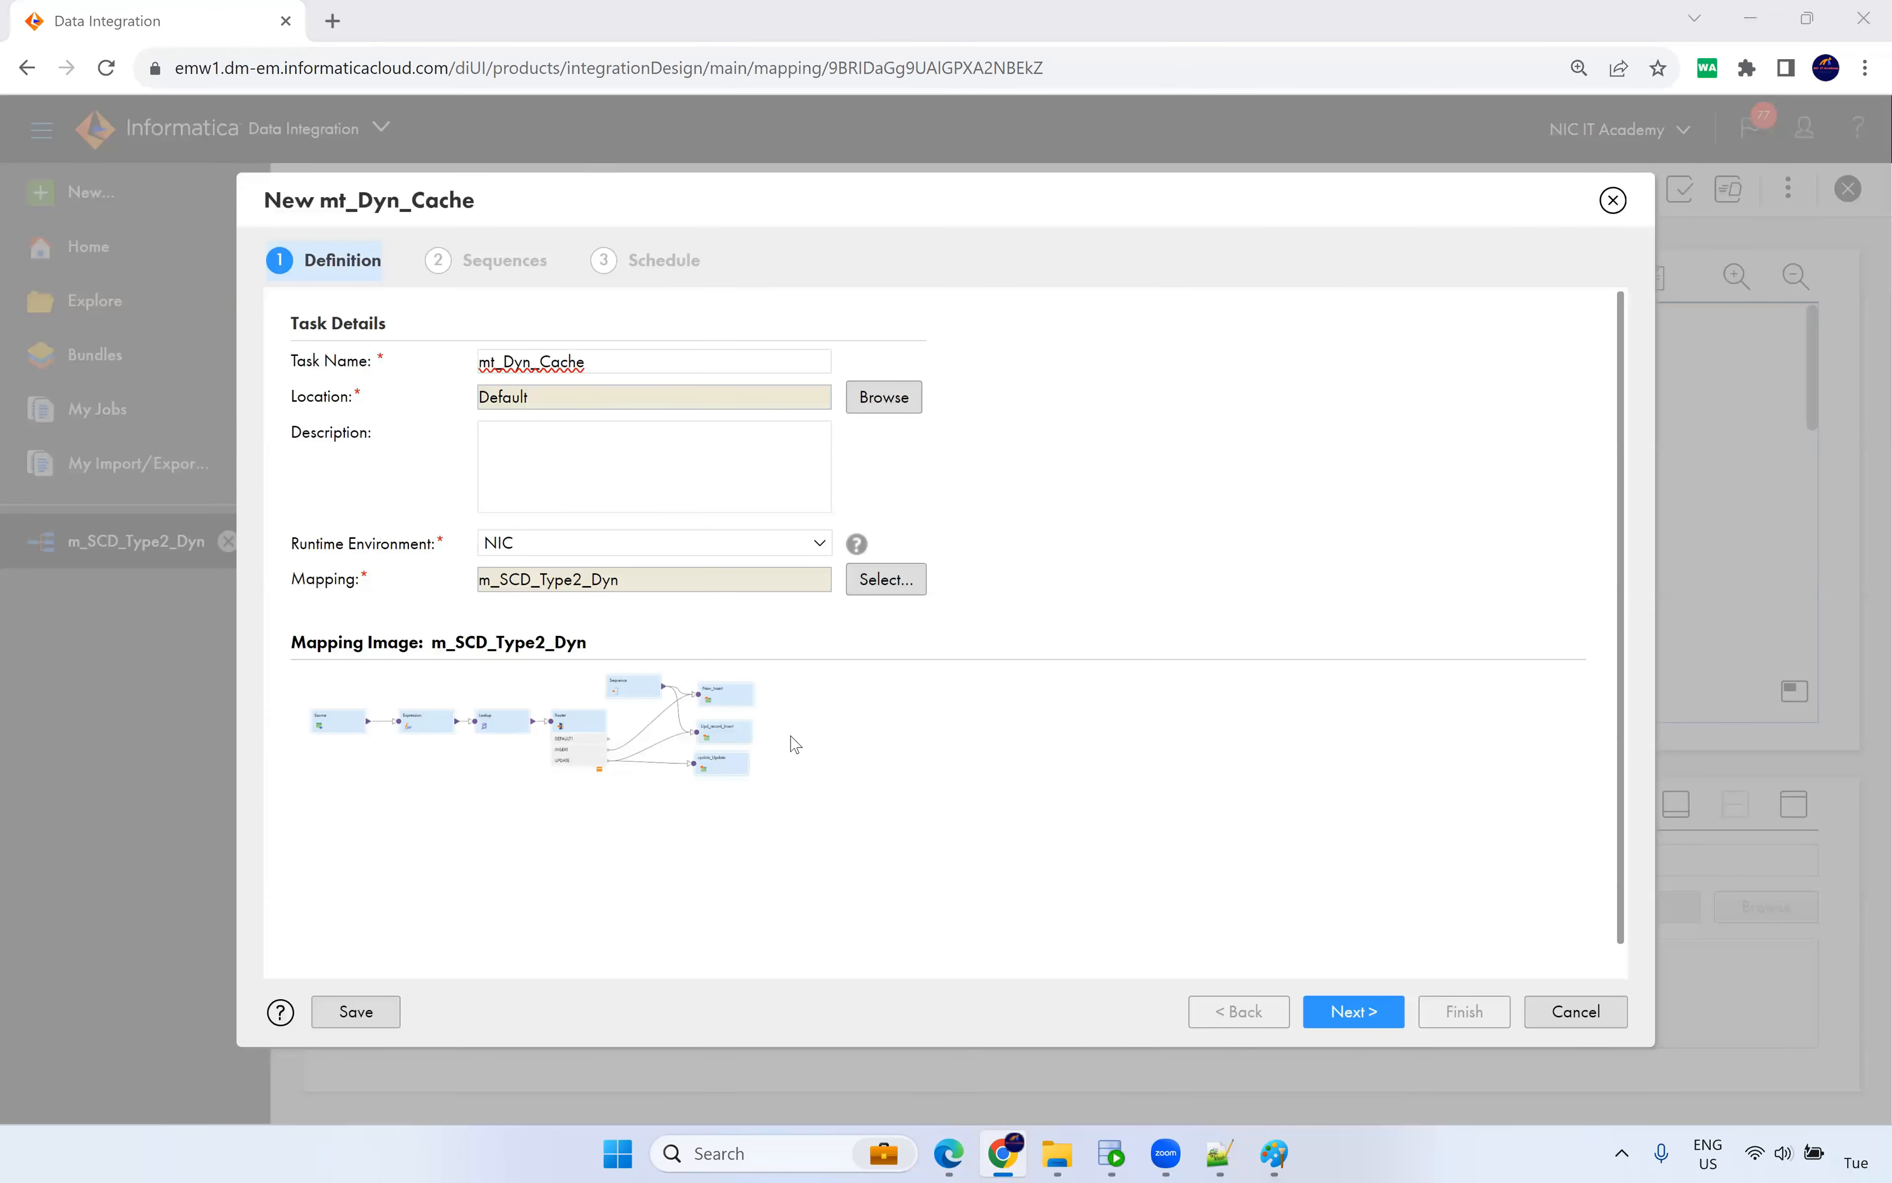
Step past the Sequences page (initial value 1) and Schedule page, and finish saving mt_Dyn_Cache.
key("ctrl+plus")
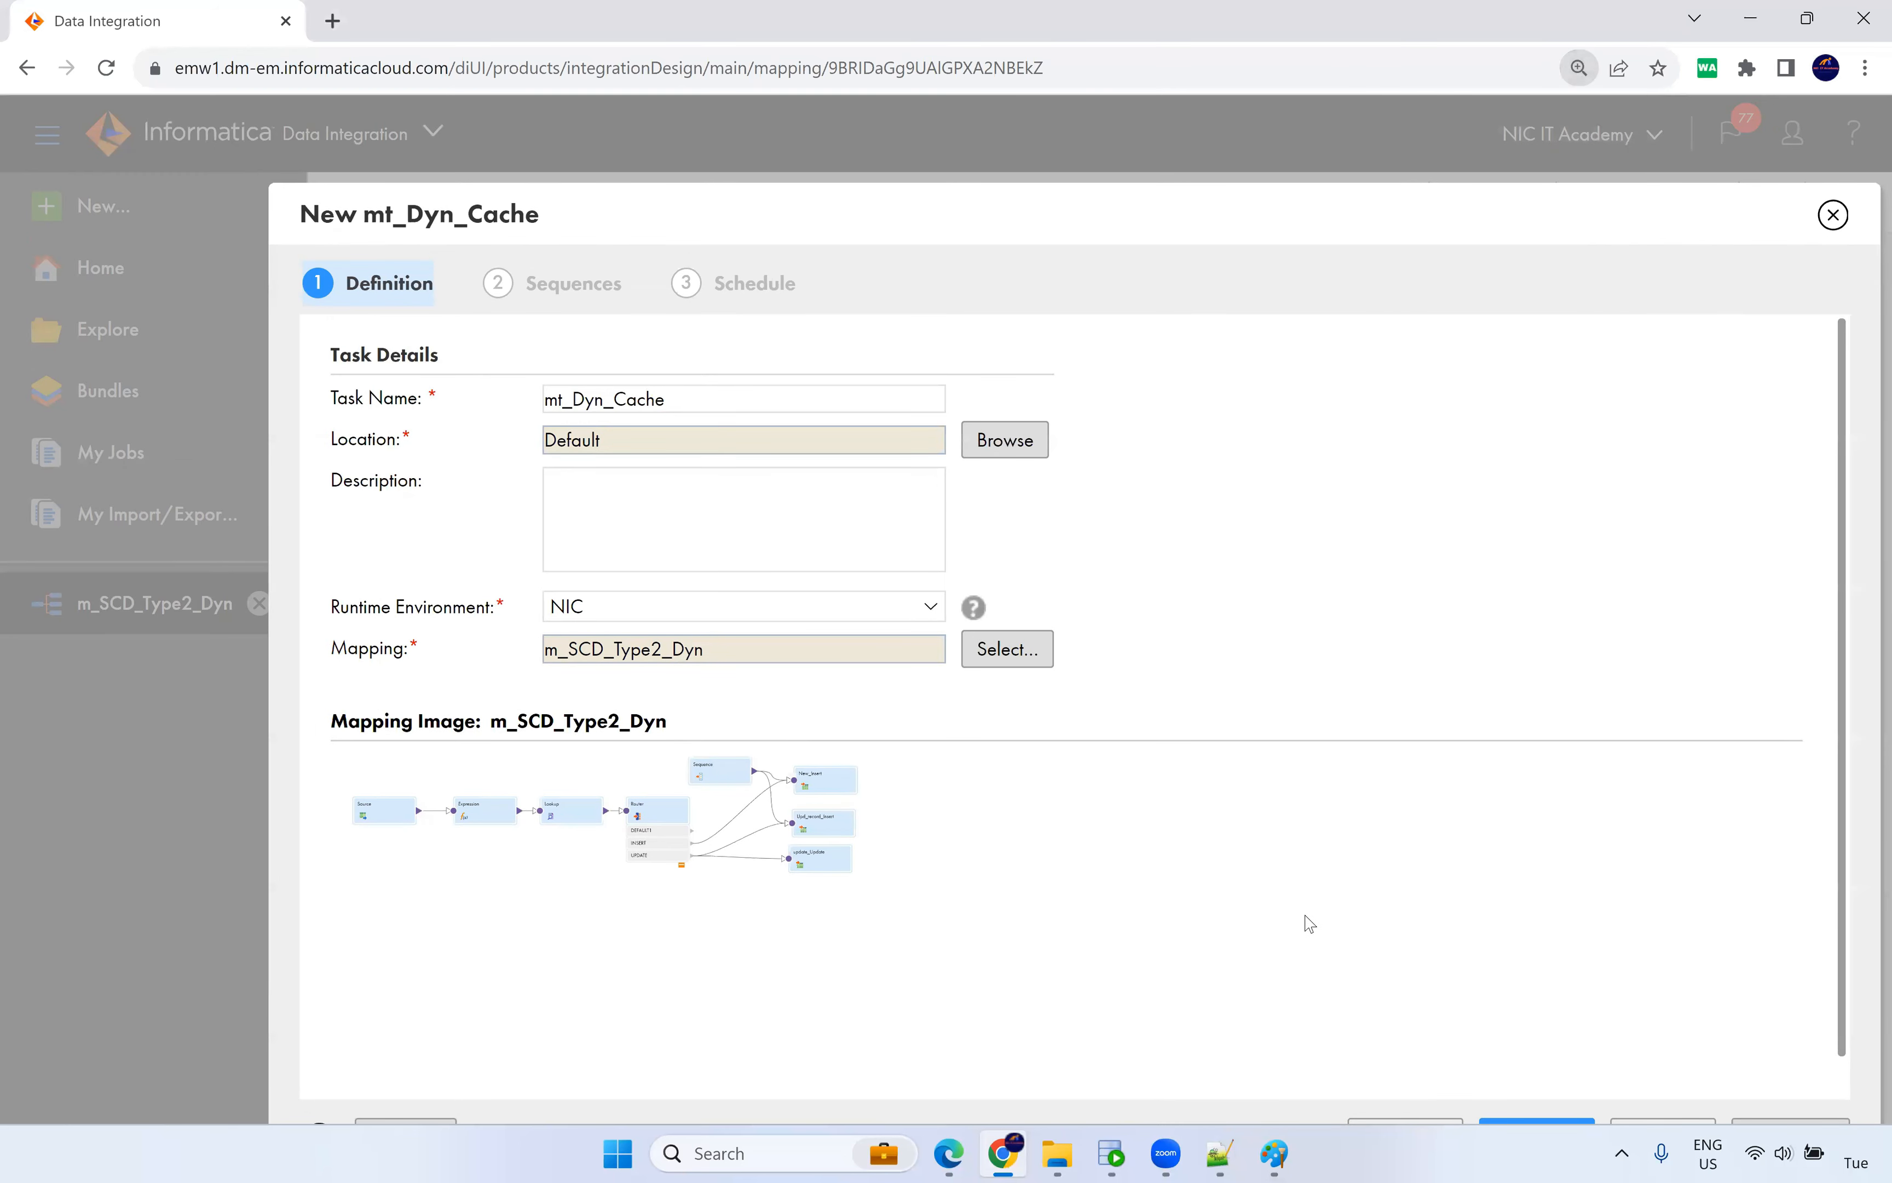
key("ctrl+minus")
left_click(1376, 1017)
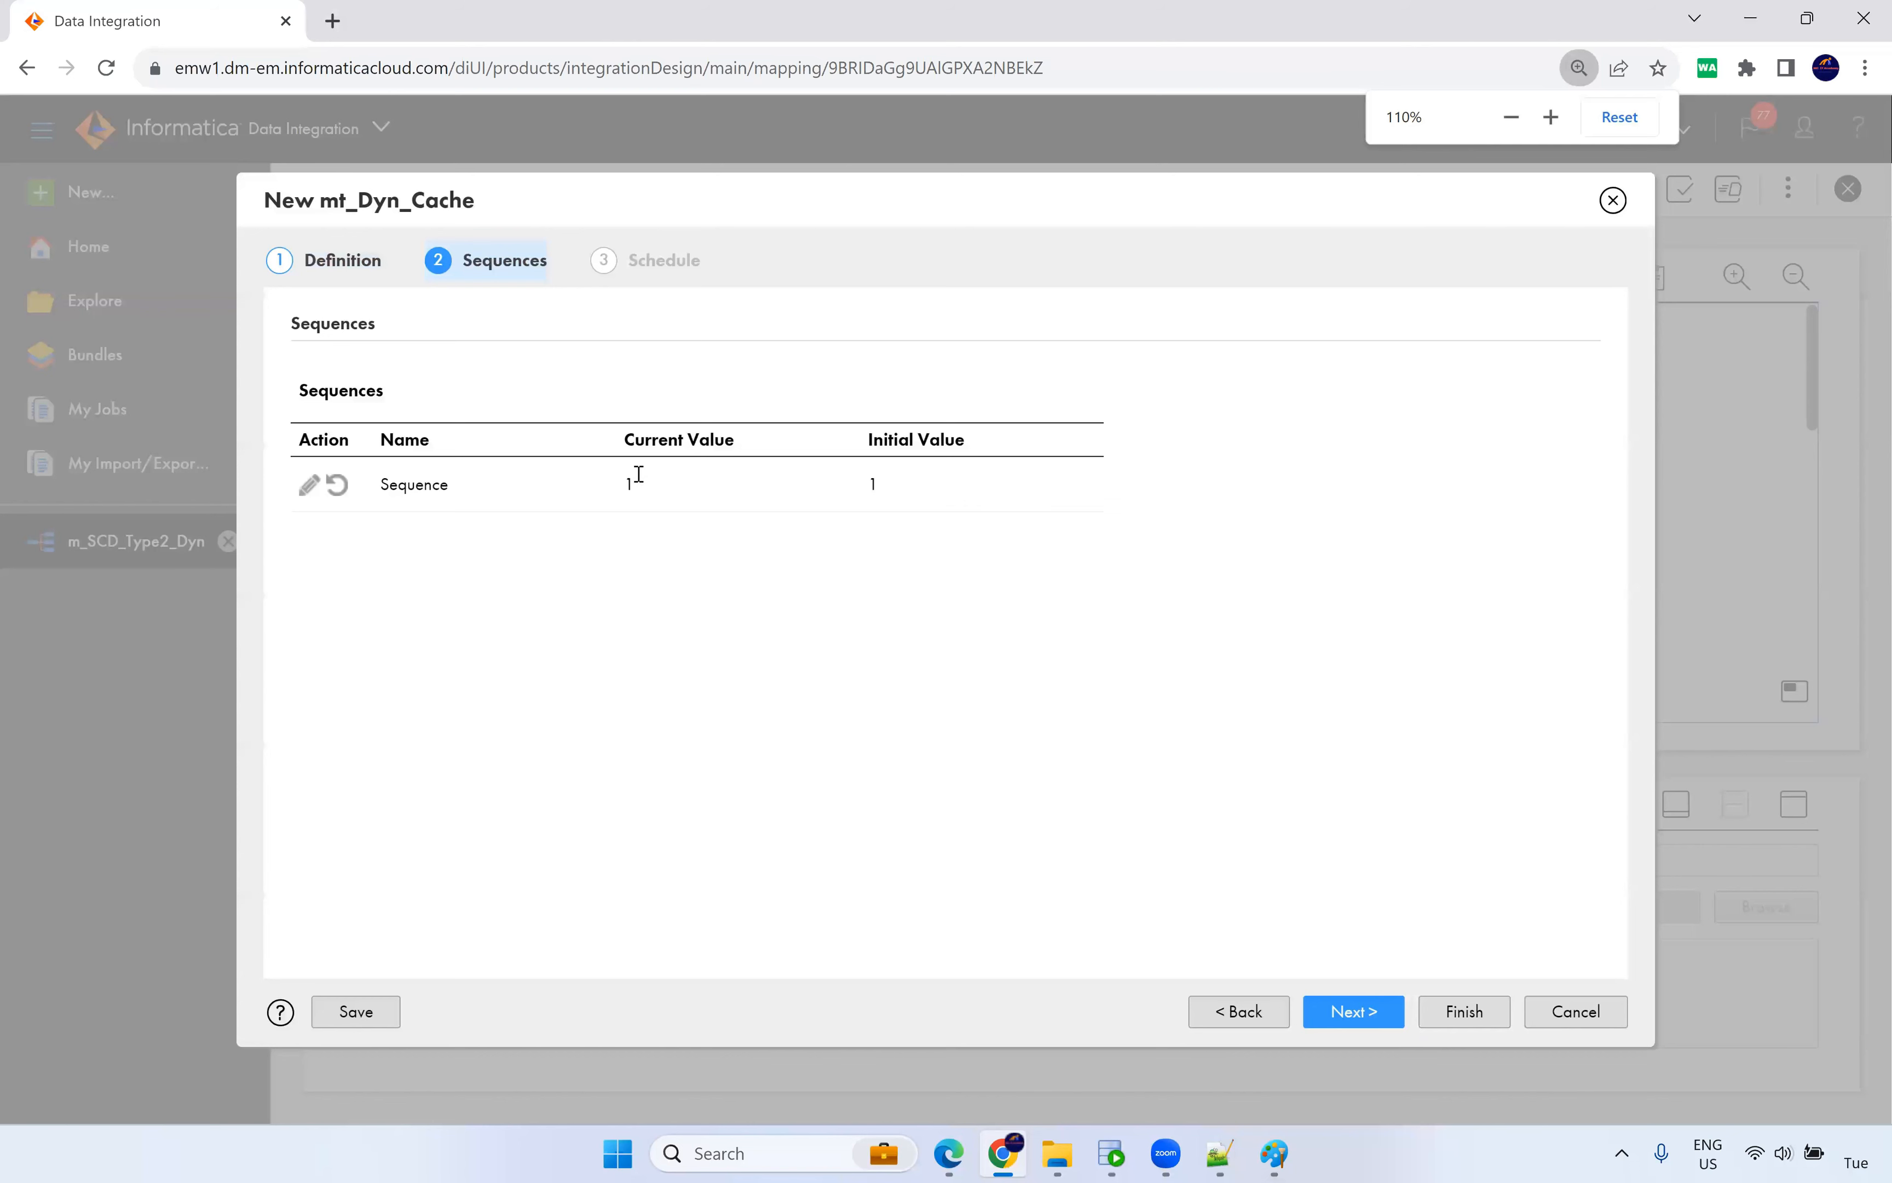
left_click_drag(639, 474, 622, 480)
left_click_drag(905, 486, 829, 491)
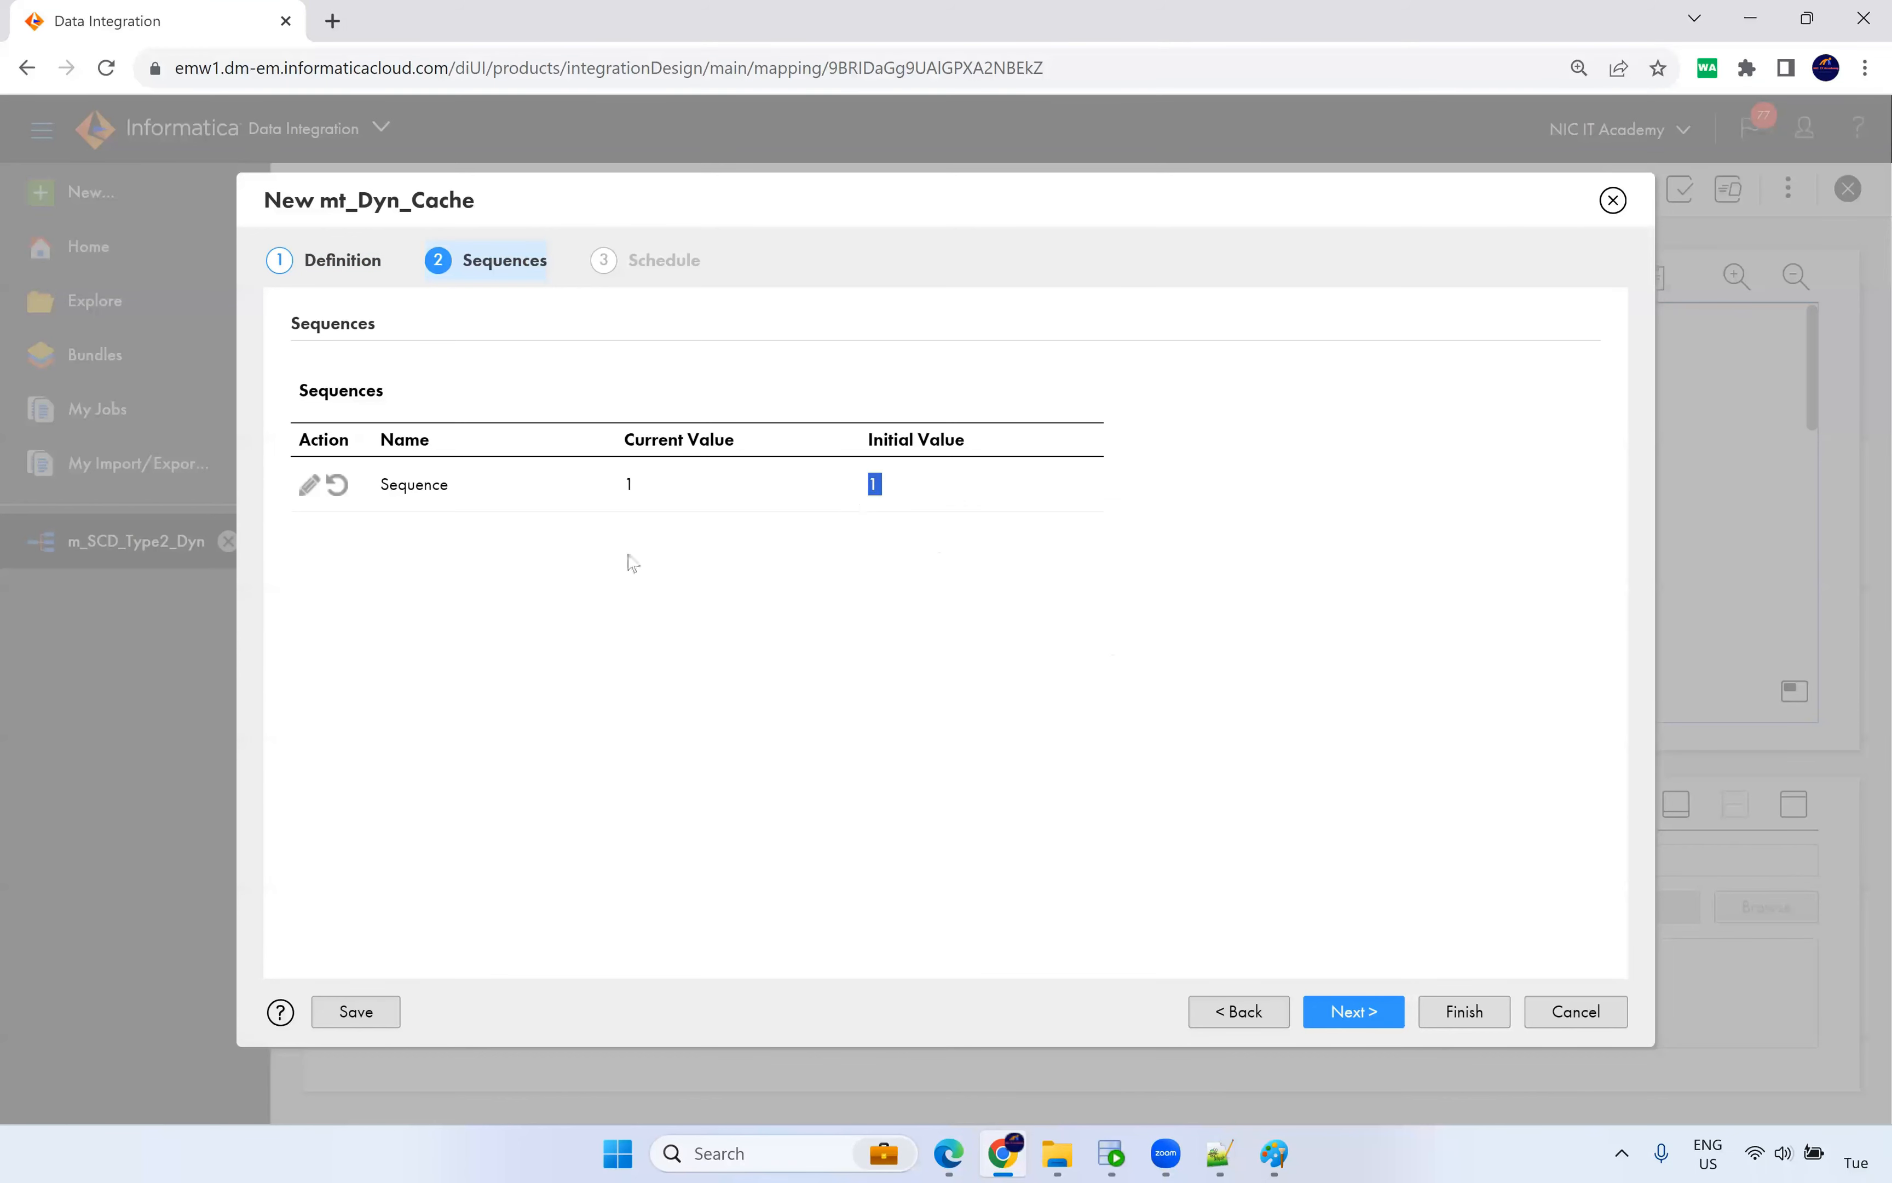
left_click(1373, 1009)
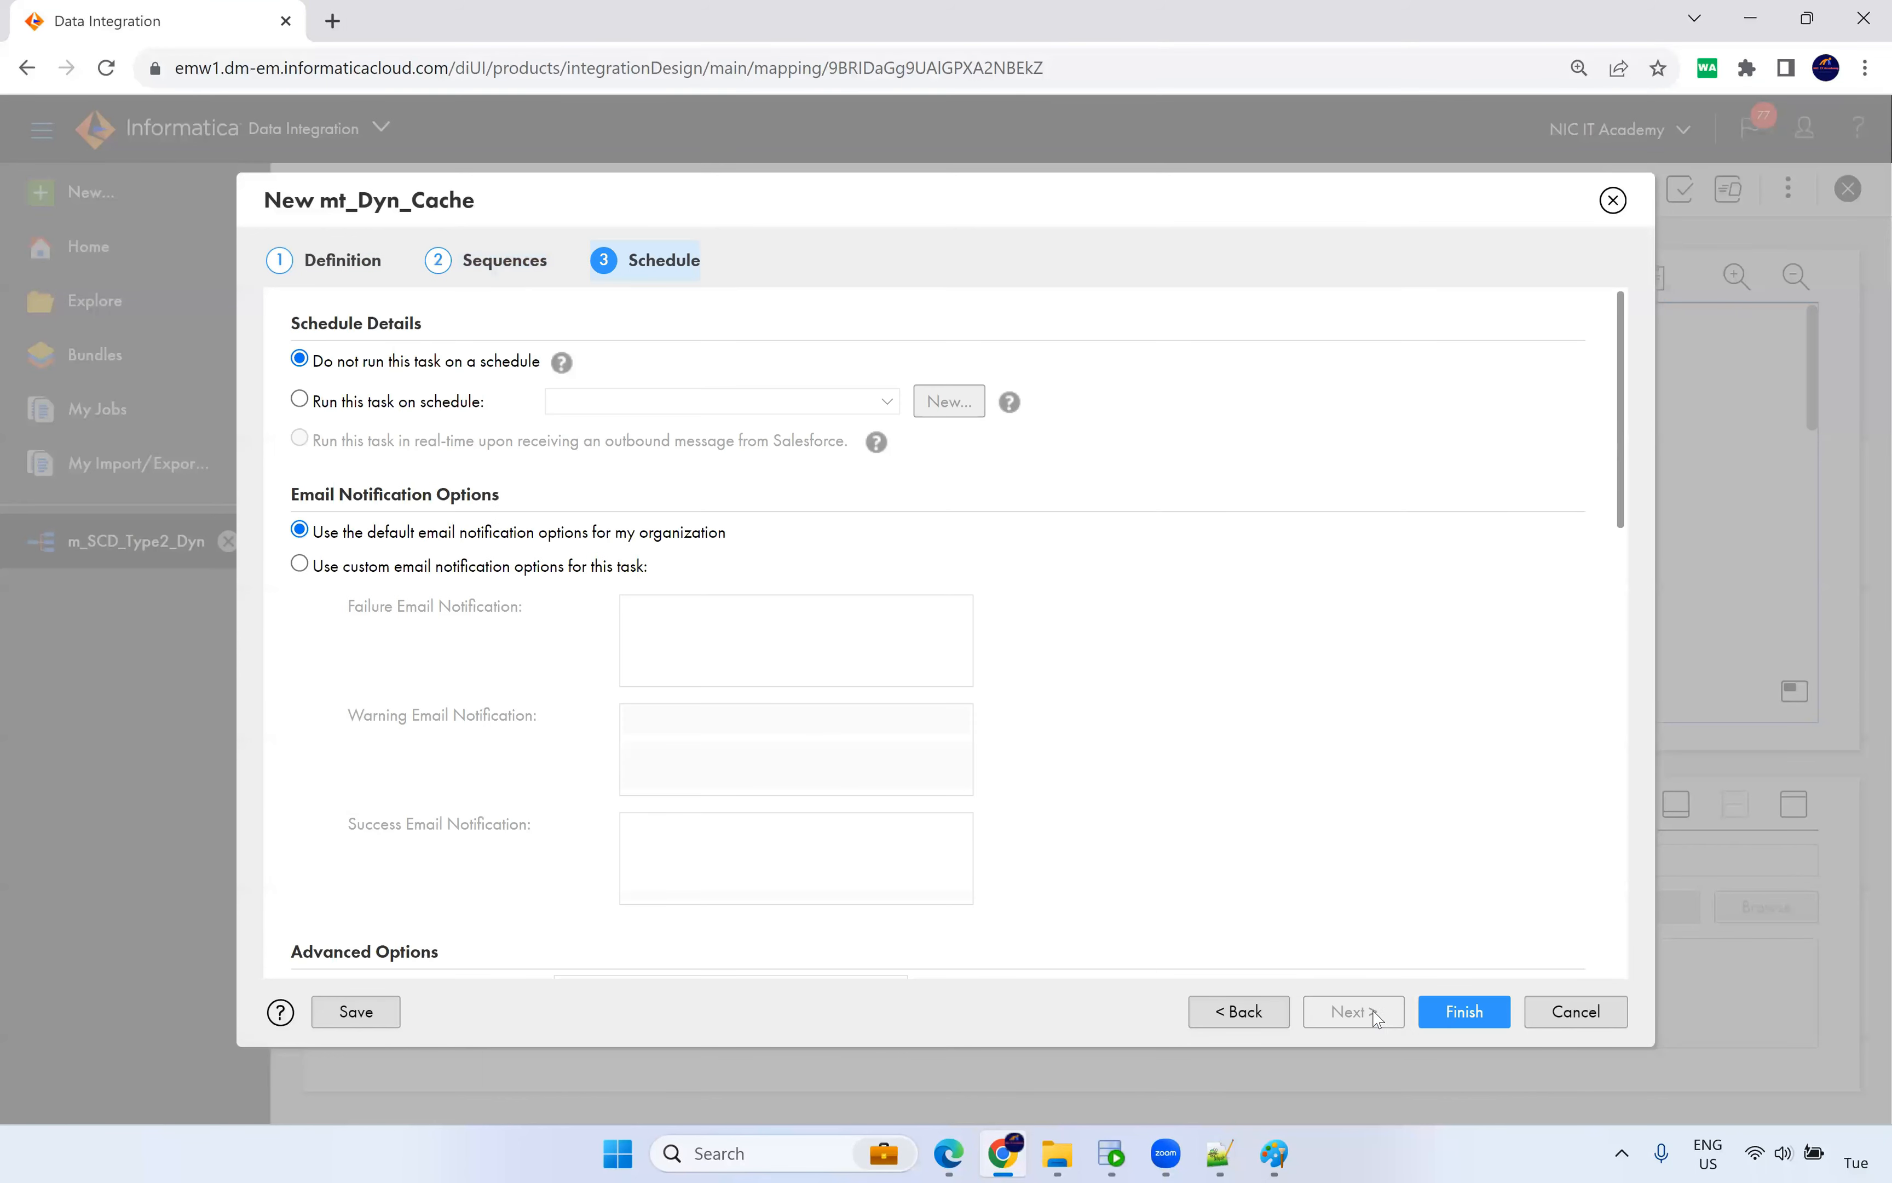
scroll(784, 636, "down", 15)
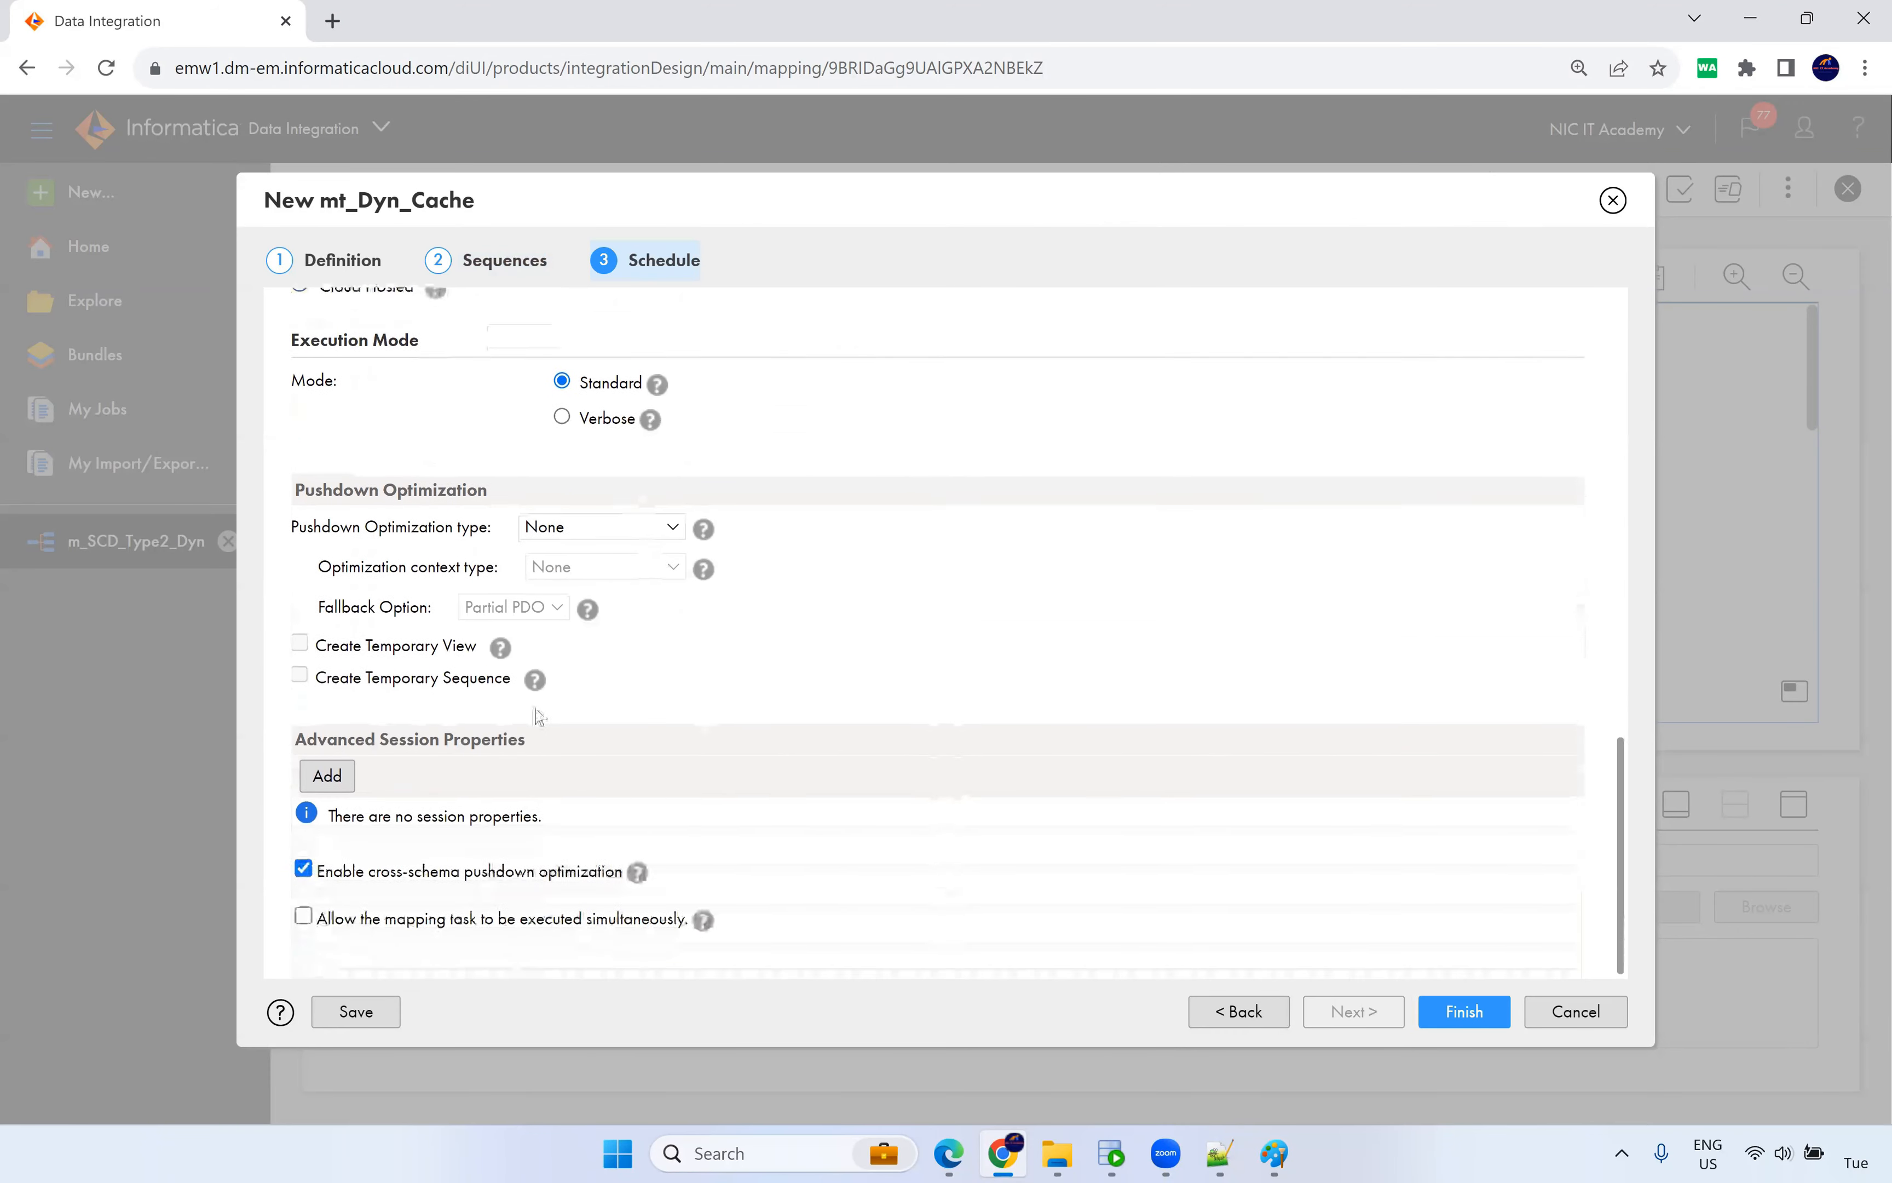
left_click(1444, 1011)
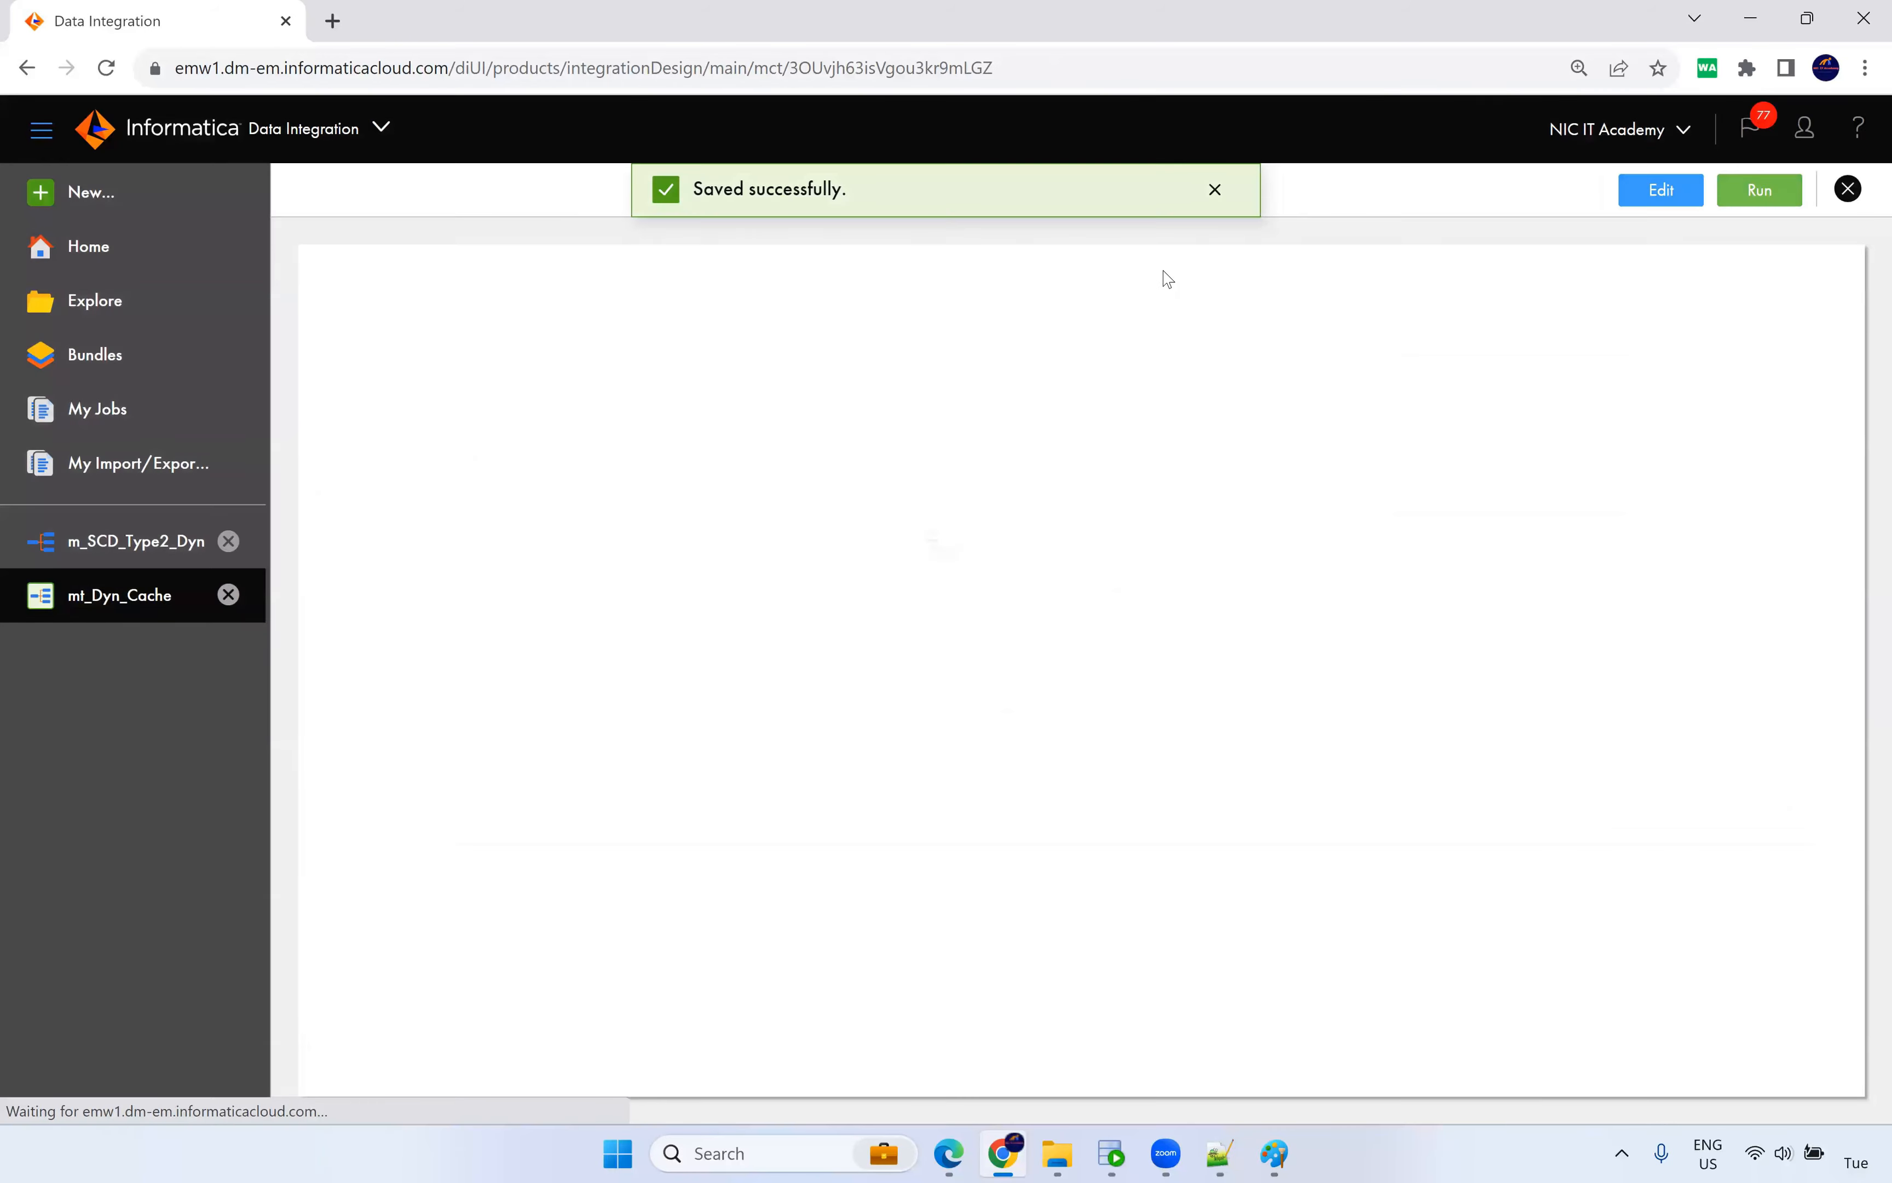
Run select * from s_customer_dyn in the HR worksheet: 3 source rows, while t_customer_dyn has 0.
left_click(1106, 1157)
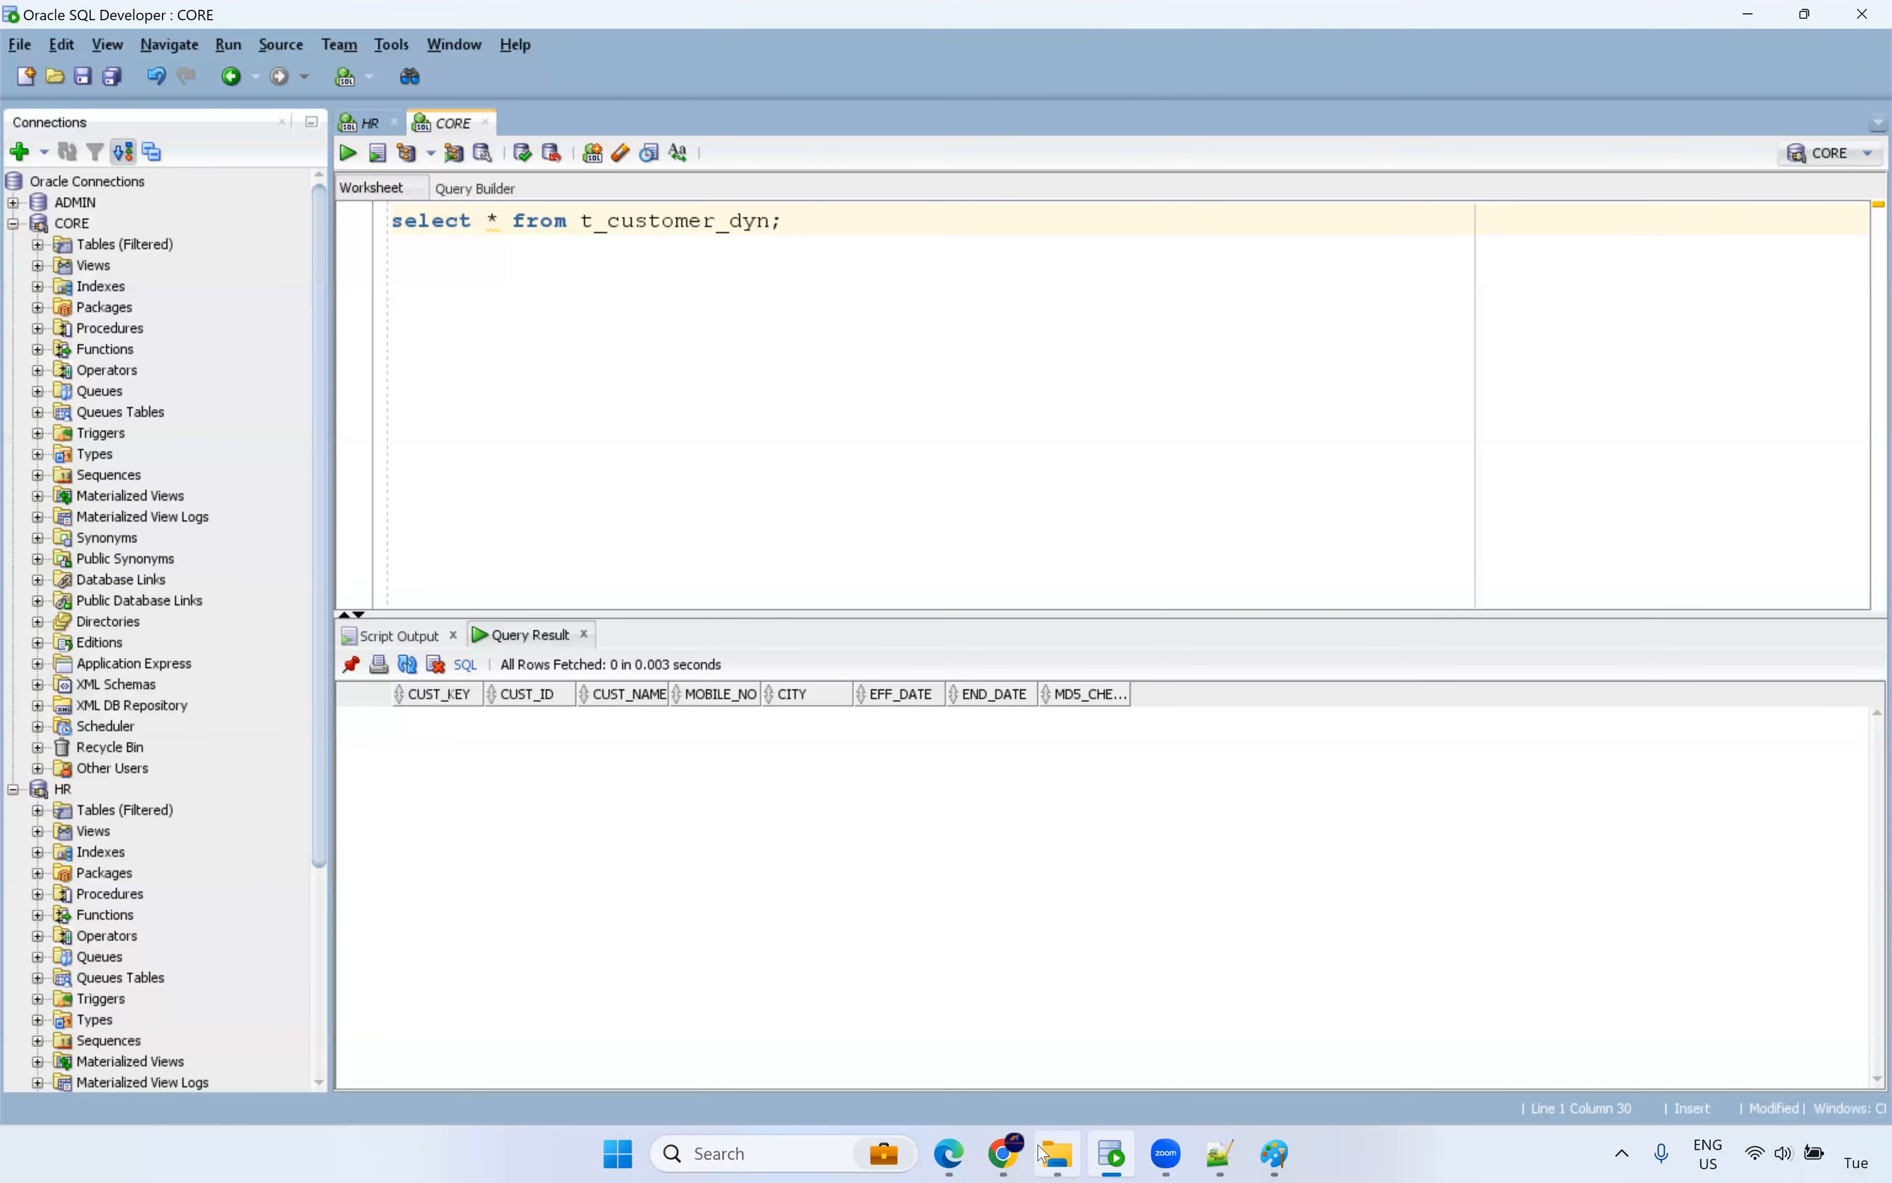
left_click(1013, 1154)
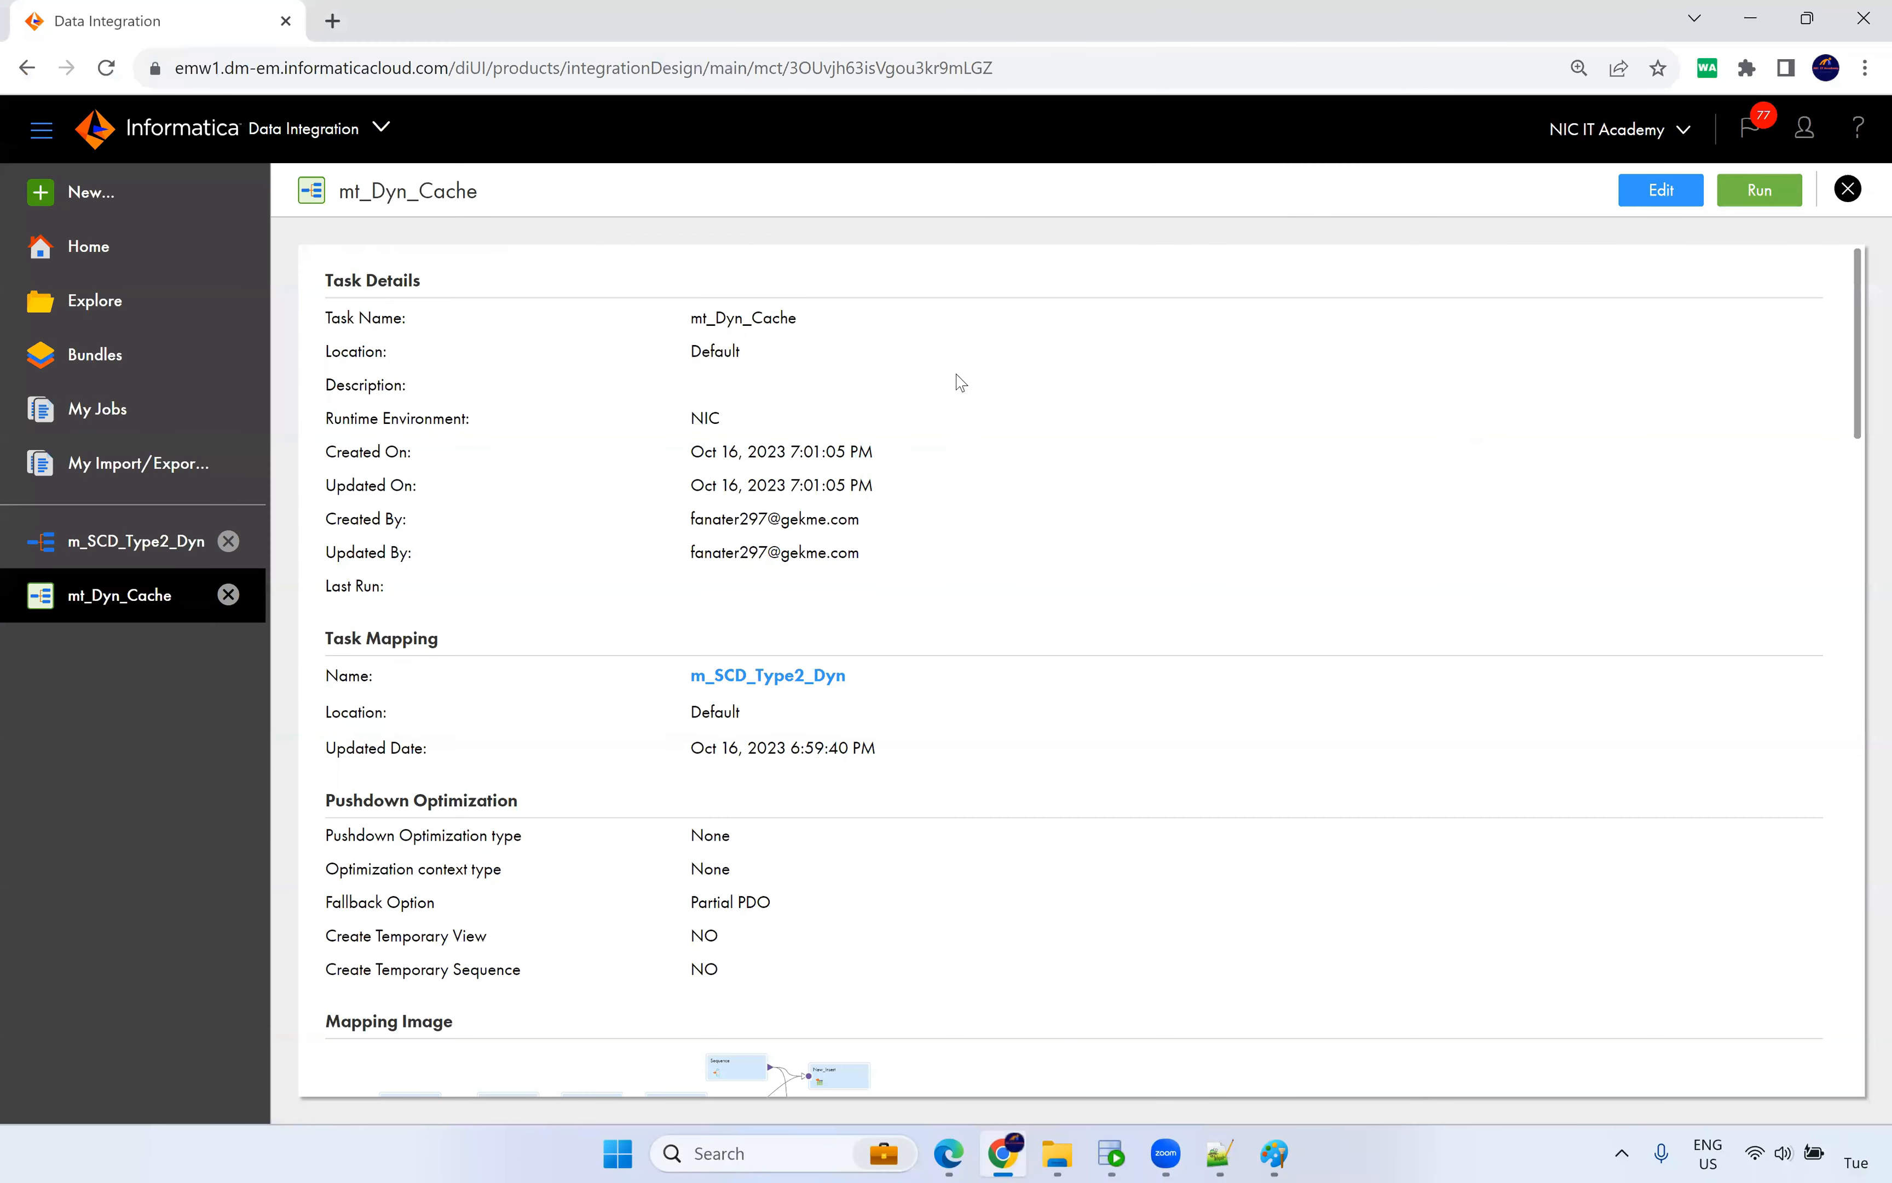
left_click(1111, 1153)
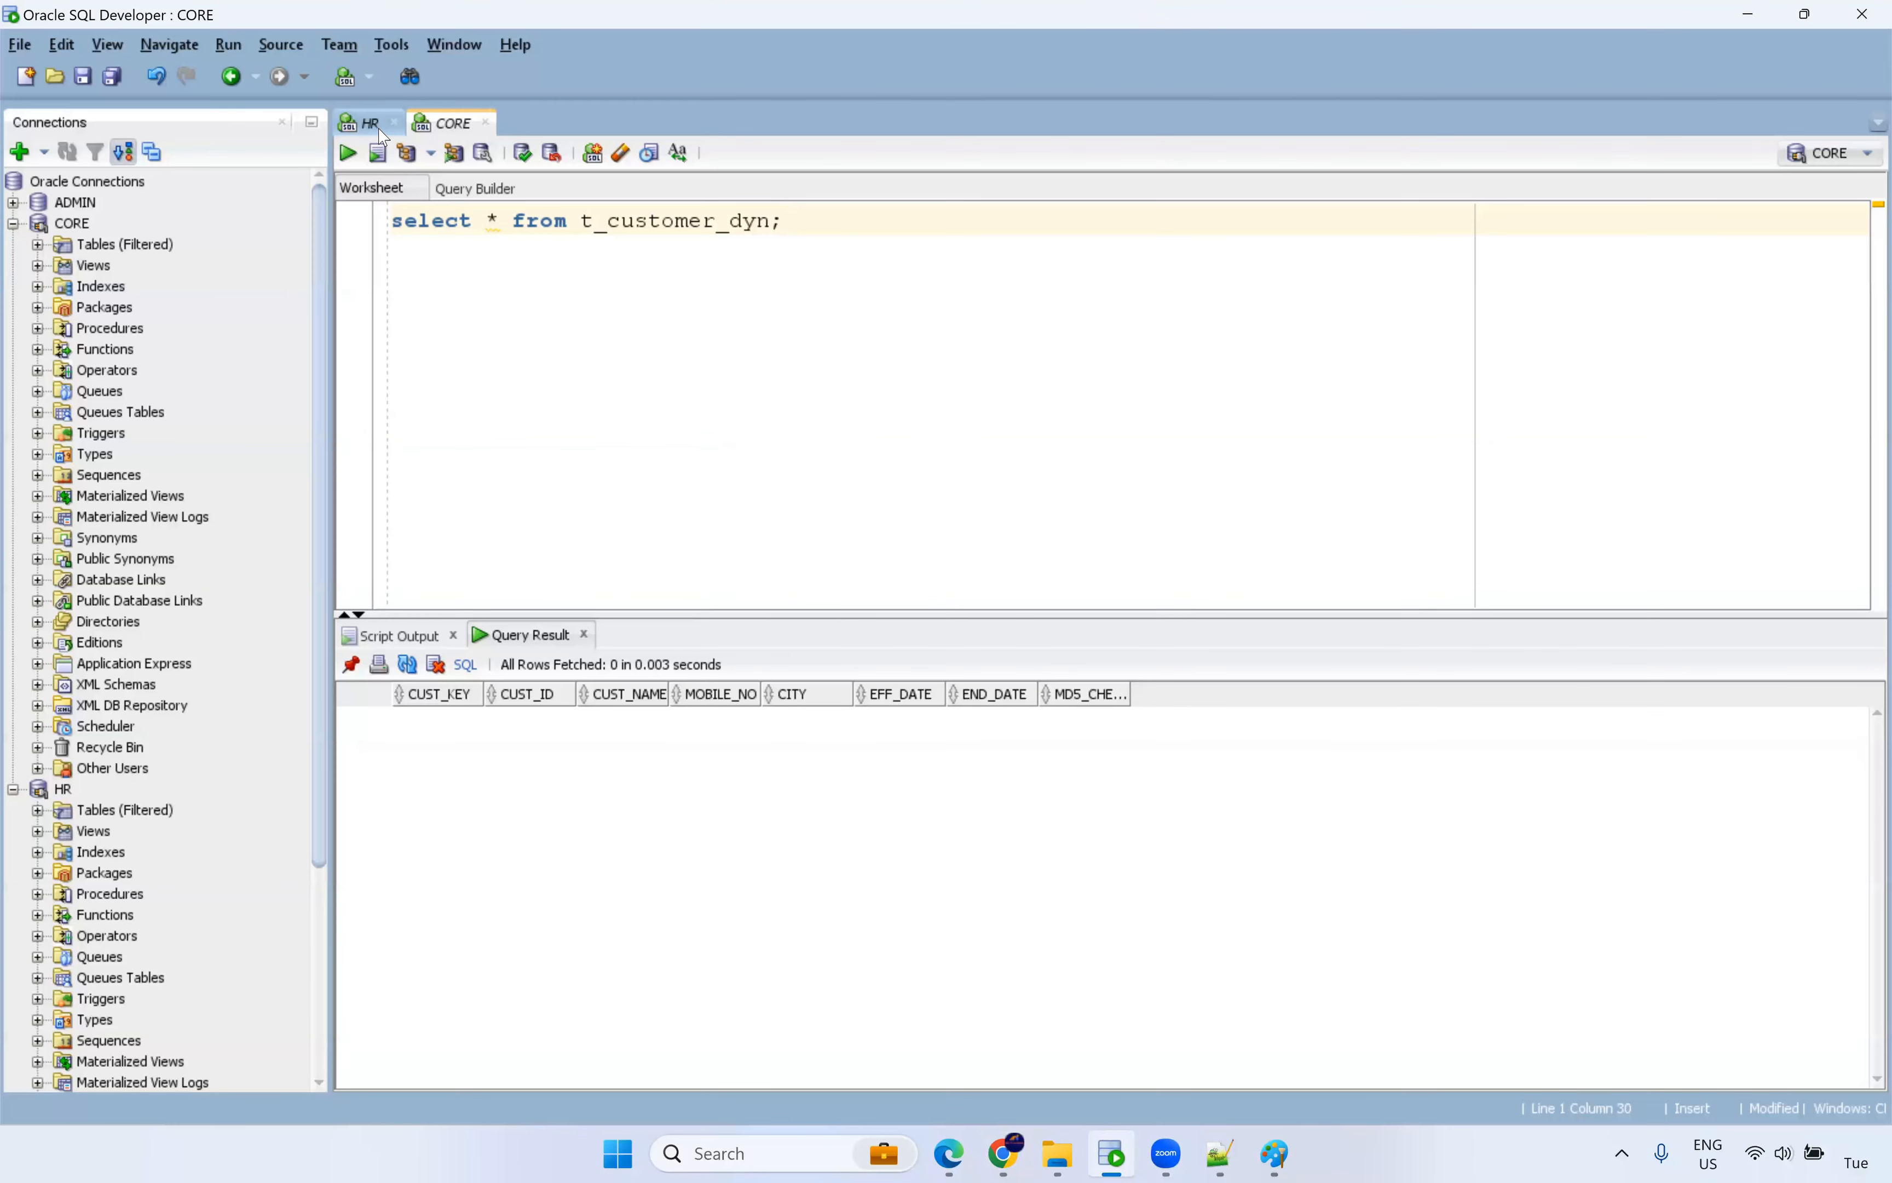
key("ctrl+Return")
left_click(643, 313)
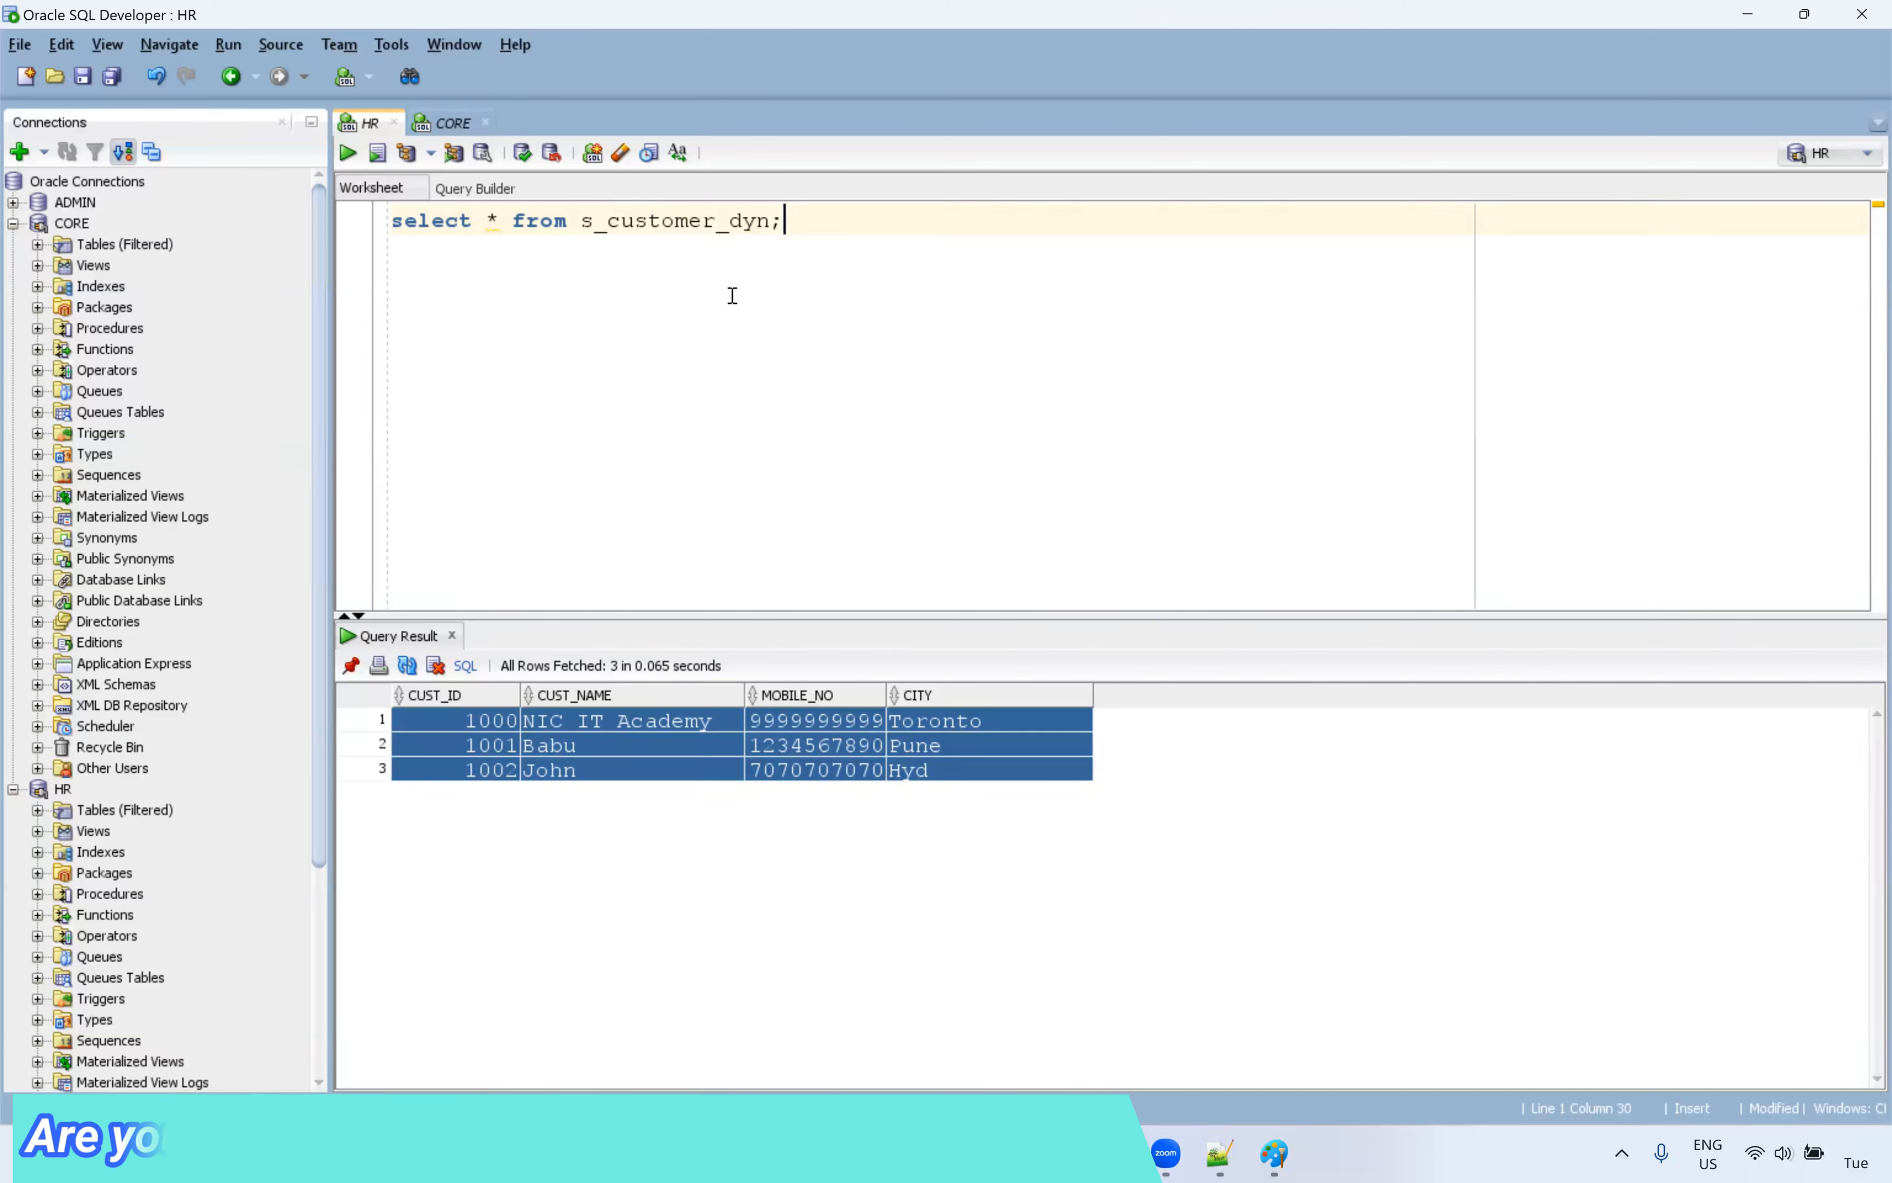
key("ctrl+Return")
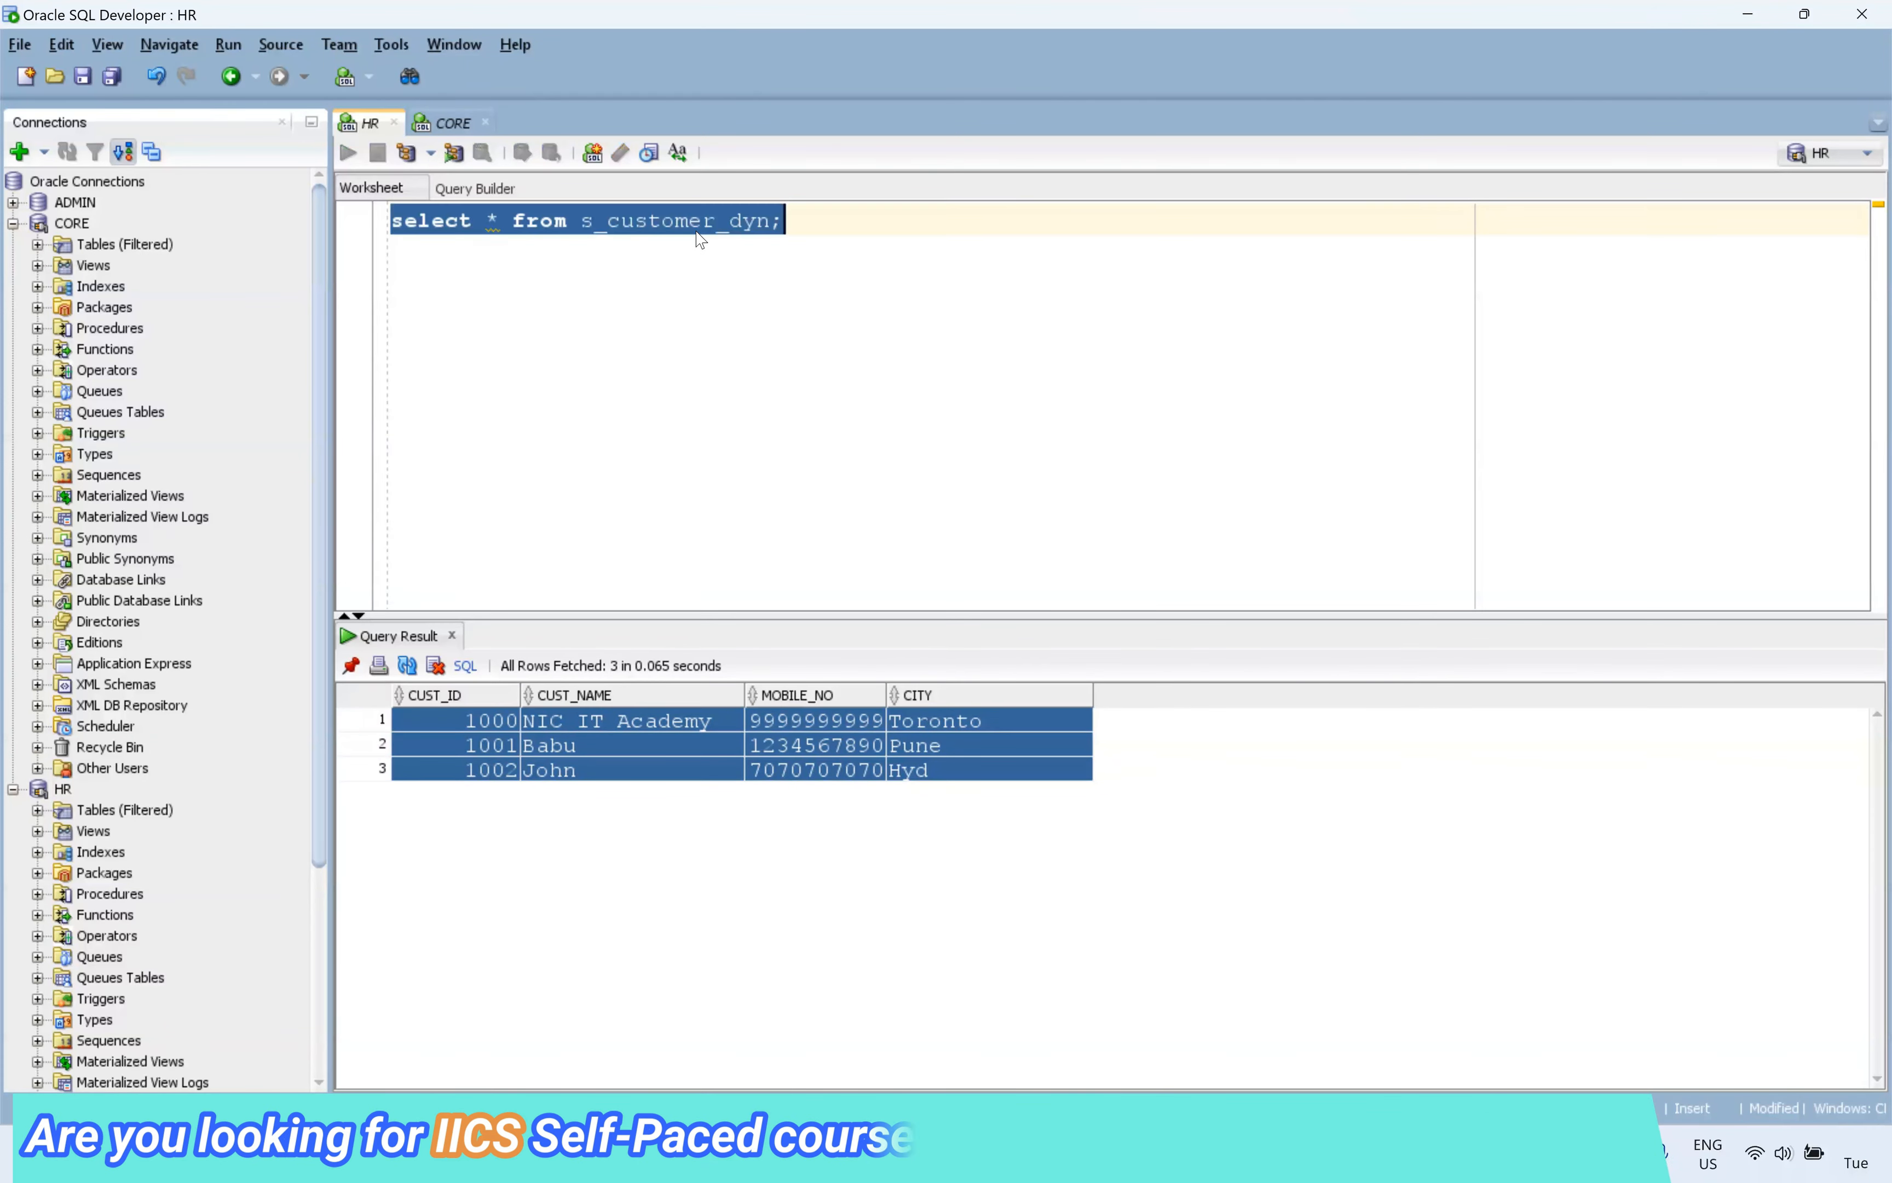
Open m_SCD_Type2_Dyn and run a data preview on the Lookup transformation.
left_click(1044, 1154)
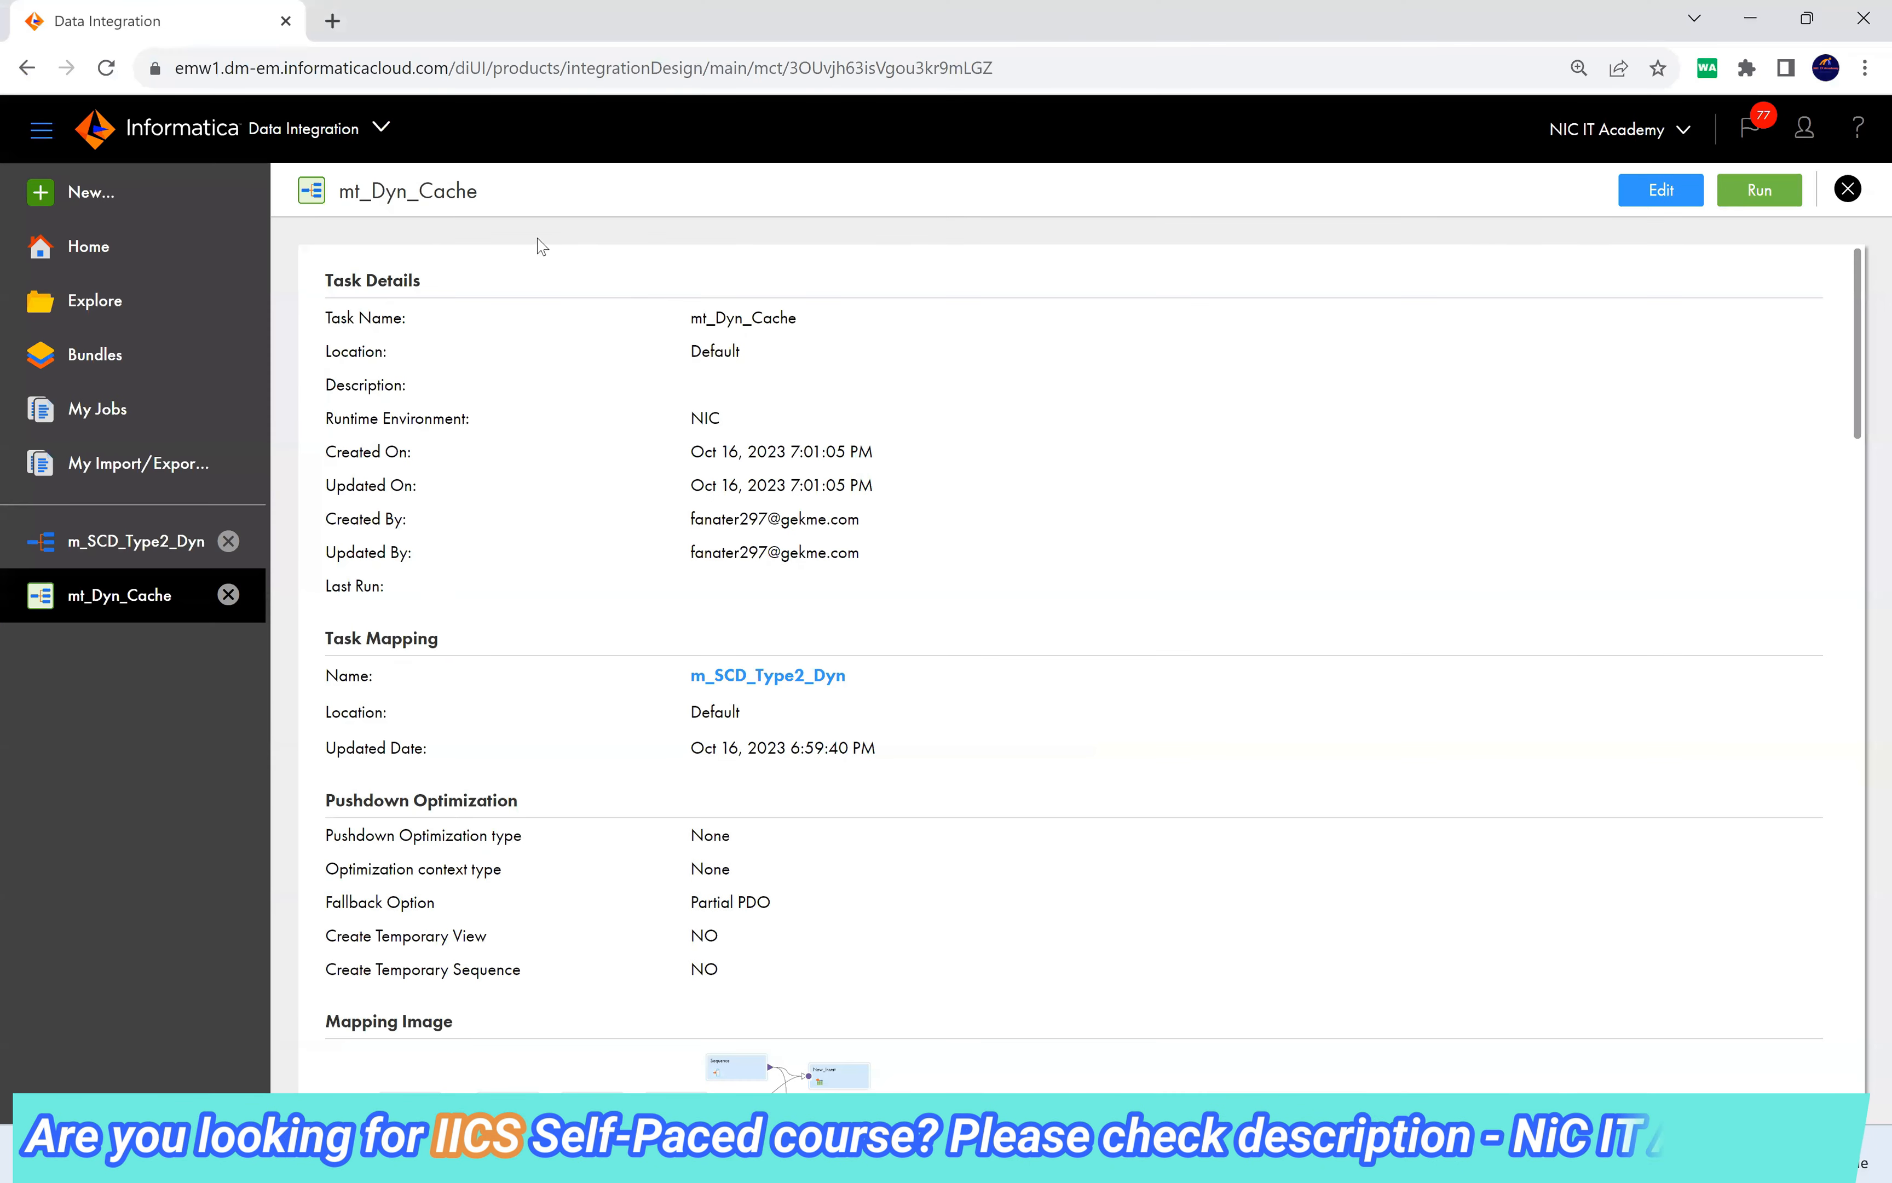
left_click(160, 540)
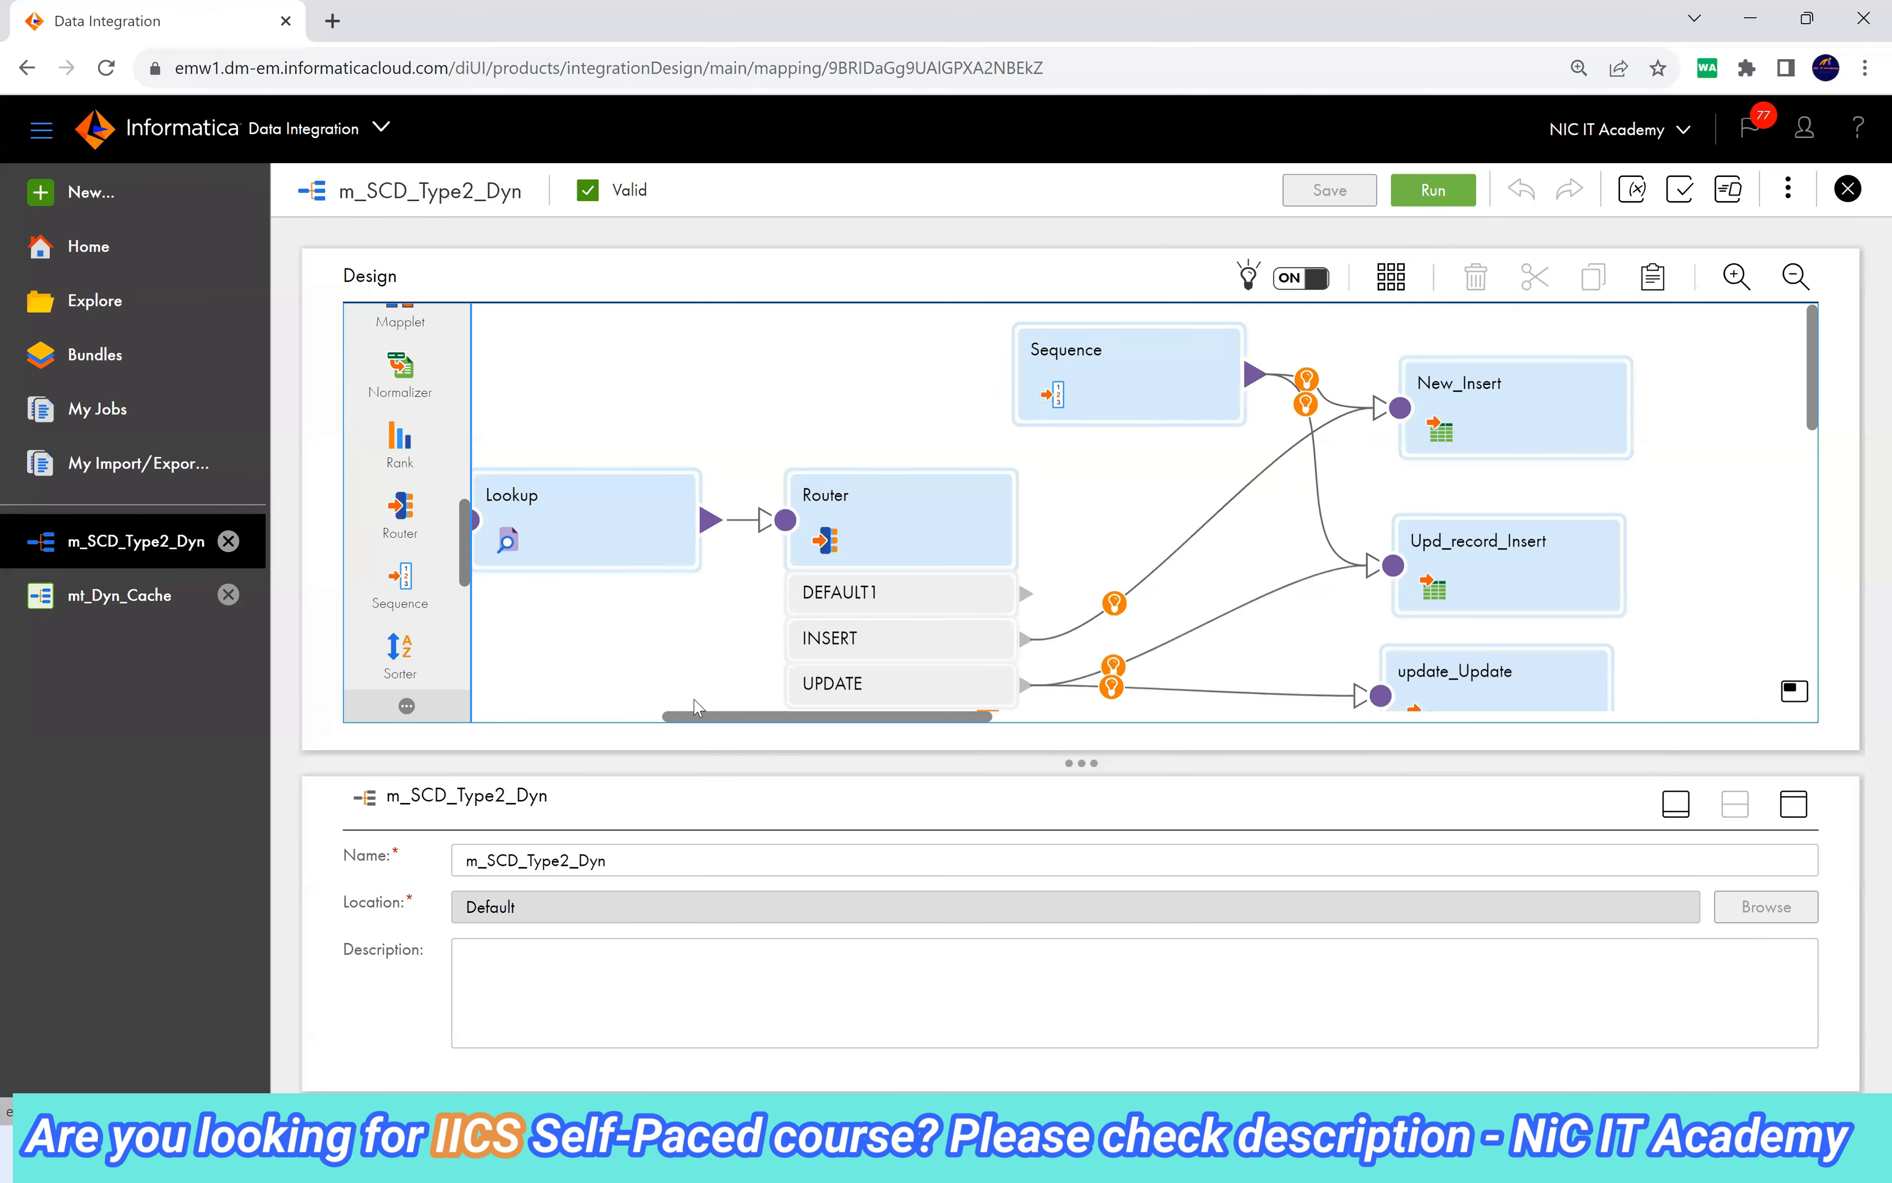
left_click_drag(741, 721, 608, 721)
left_click(782, 510)
left_click(1180, 533)
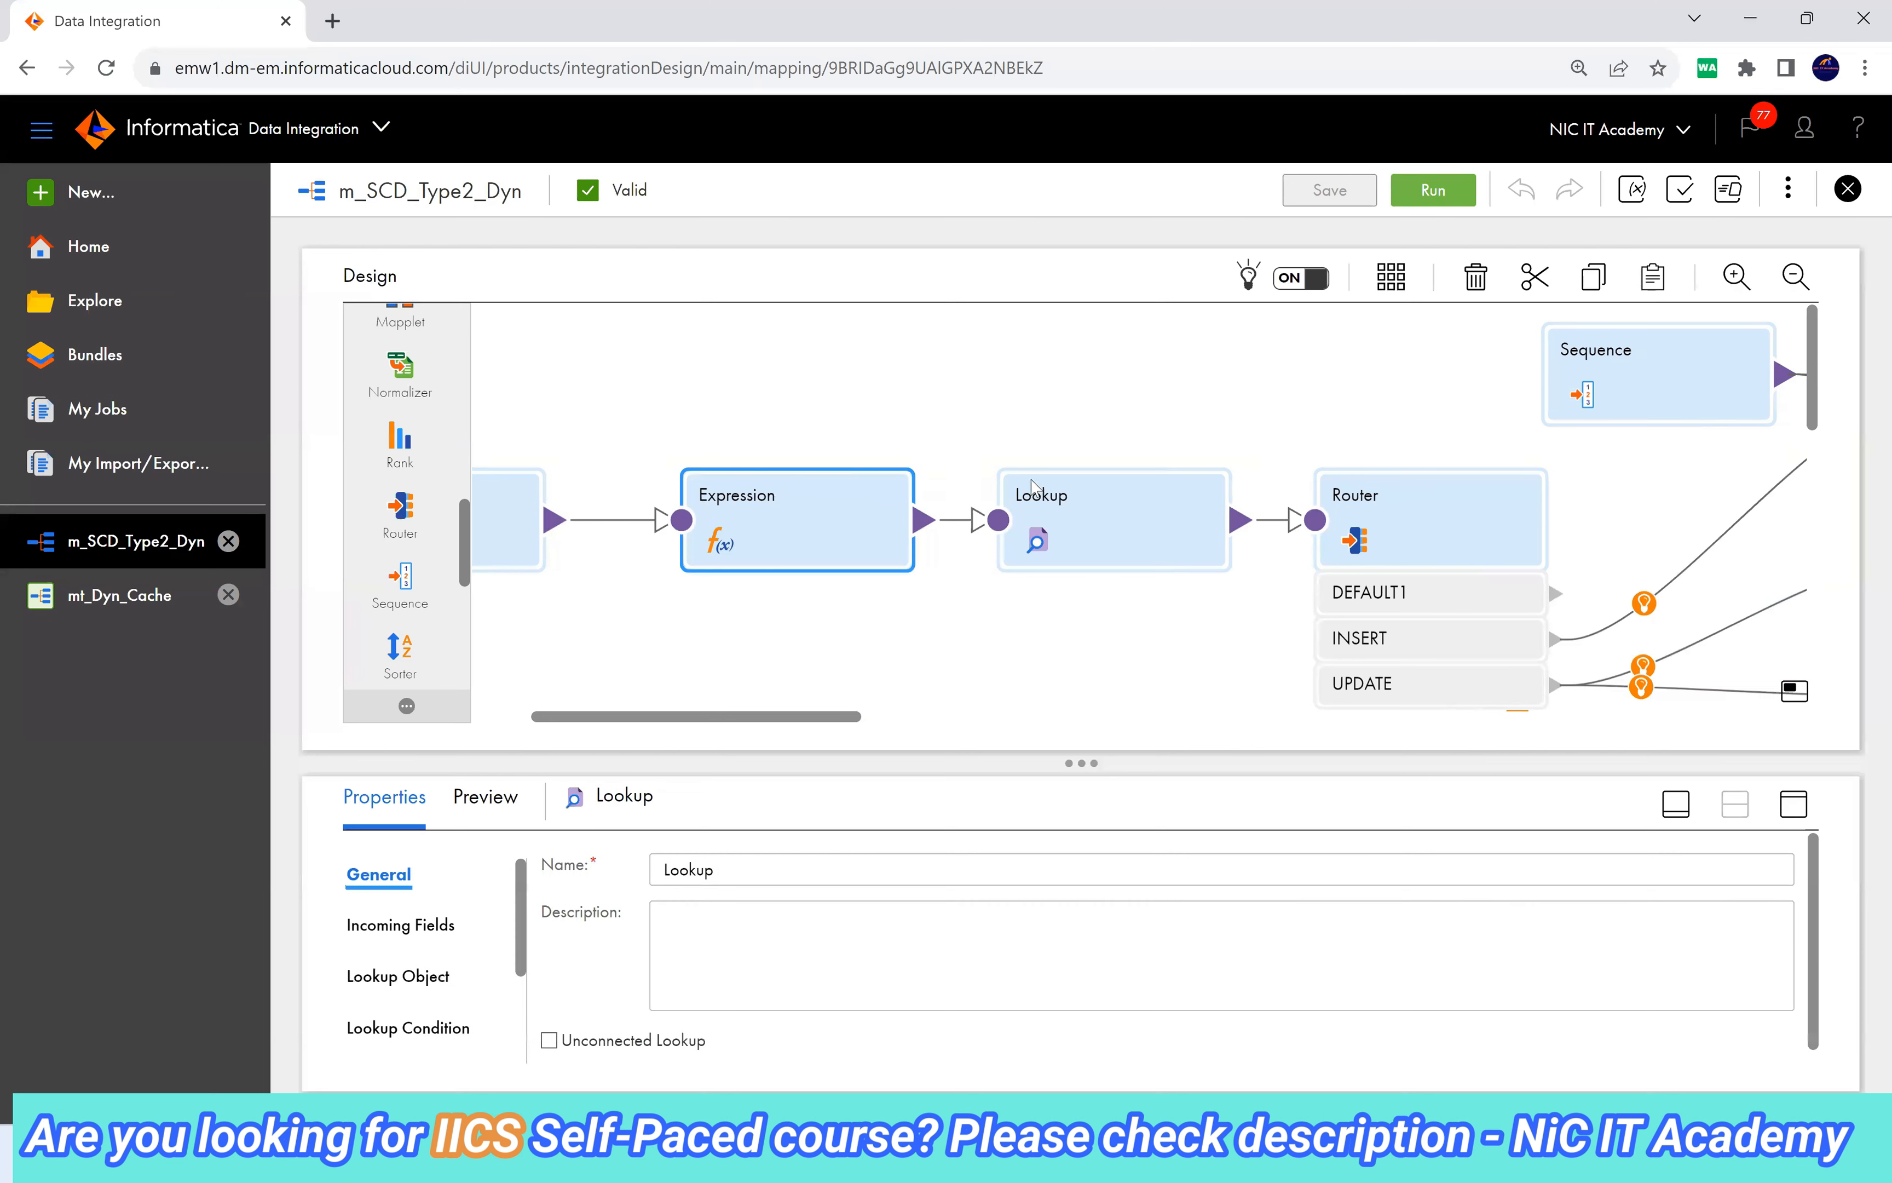
left_click(1801, 808)
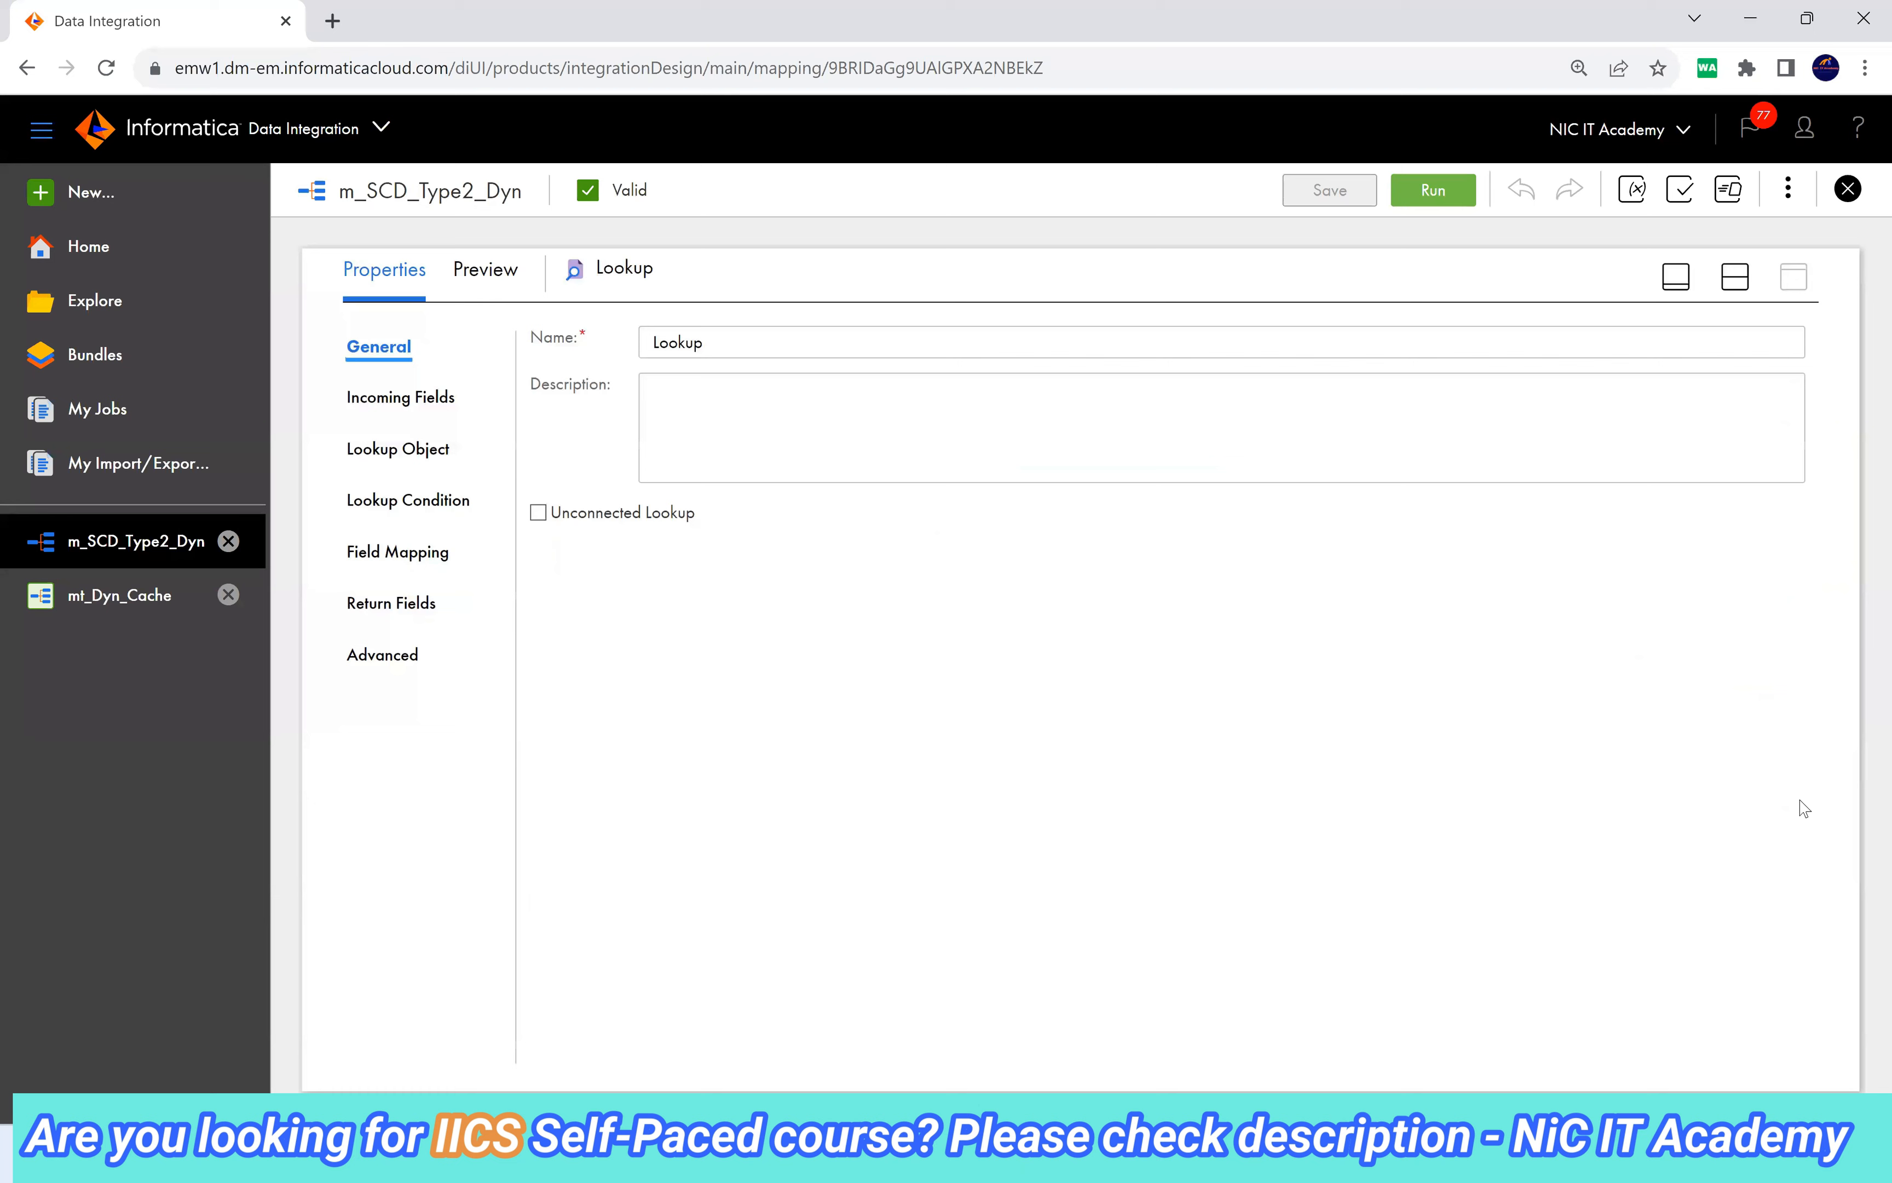
left_click(486, 269)
left_click(1622, 333)
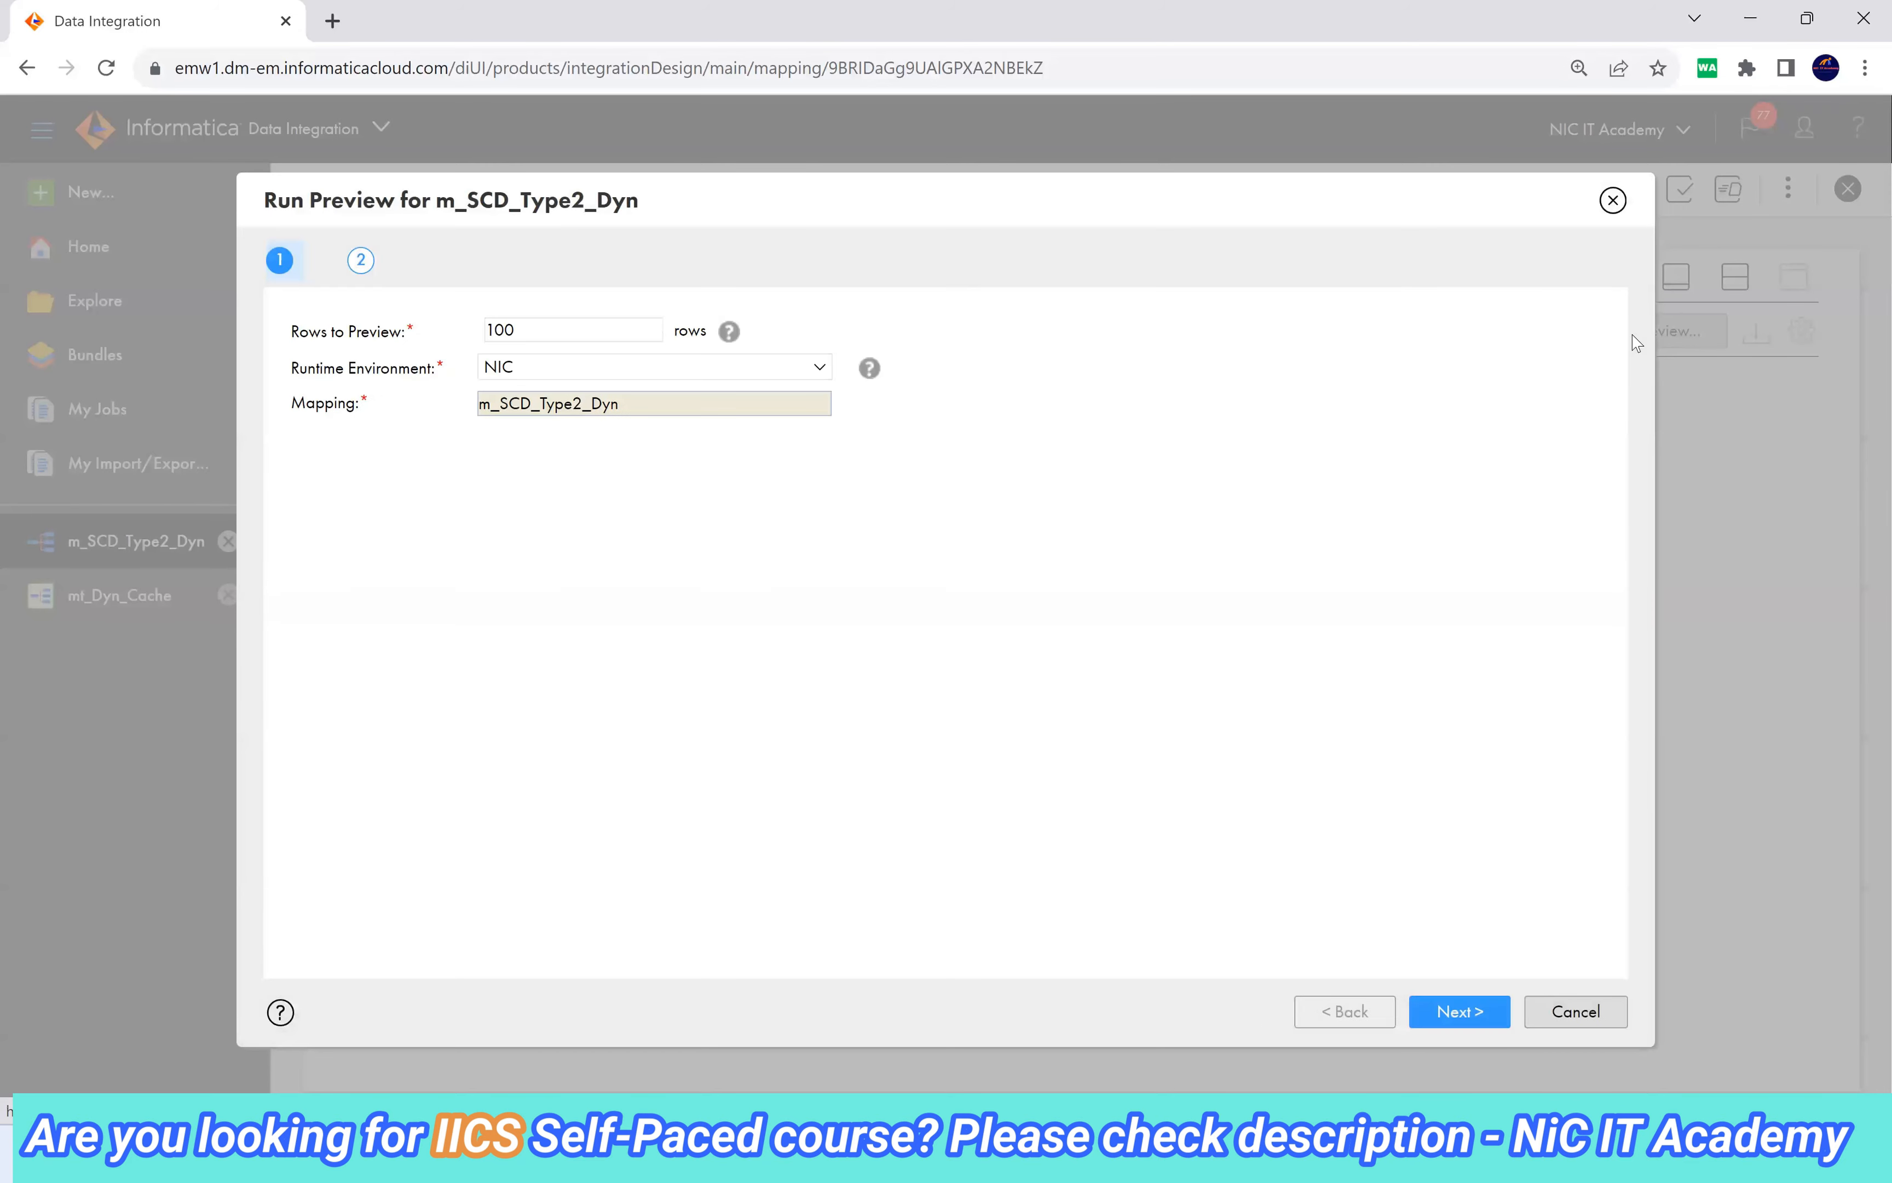
left_click(1453, 1011)
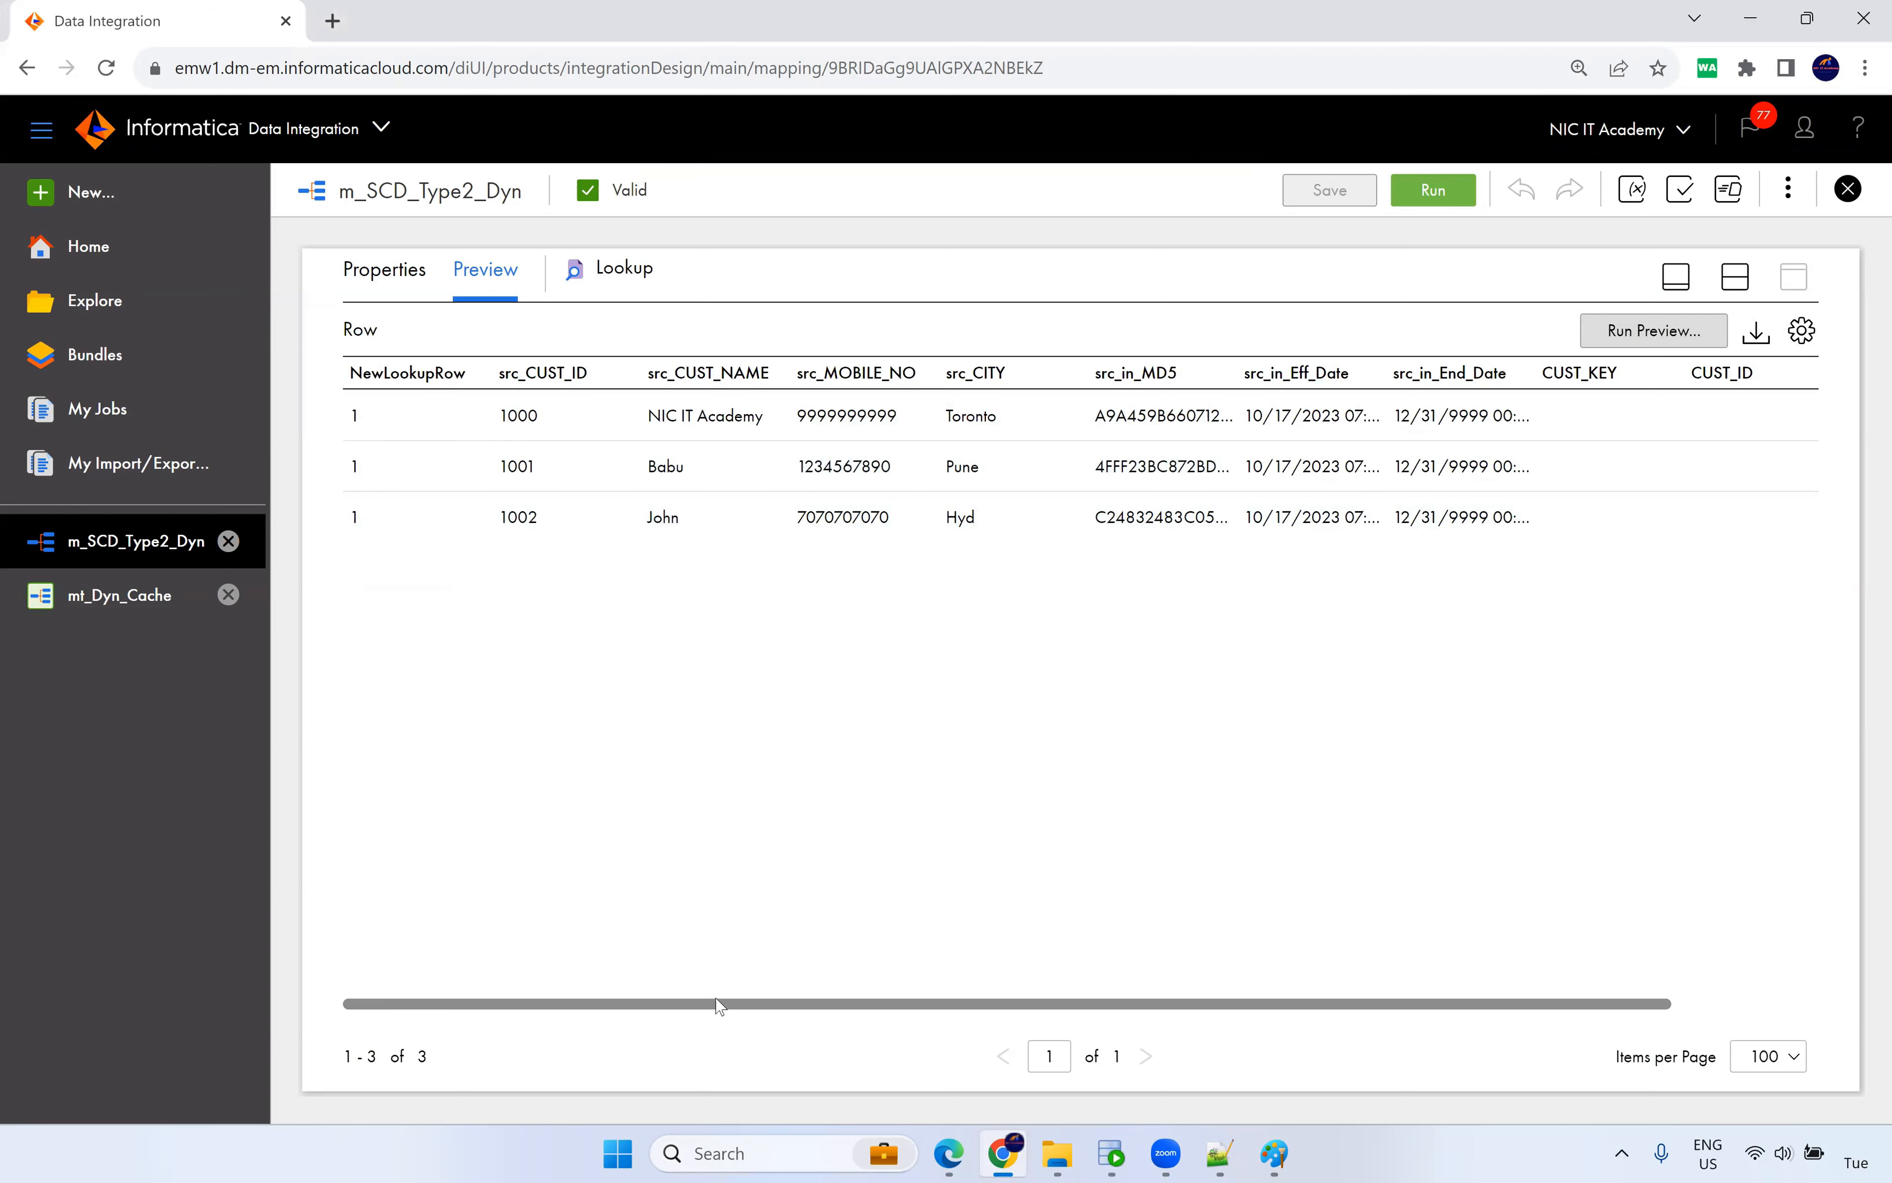
Inspect the first customer's MD5 hash in the preview grid, then close m_SCD_Type2_Dyn.
left_click_drag(716, 1008, 1162, 1051)
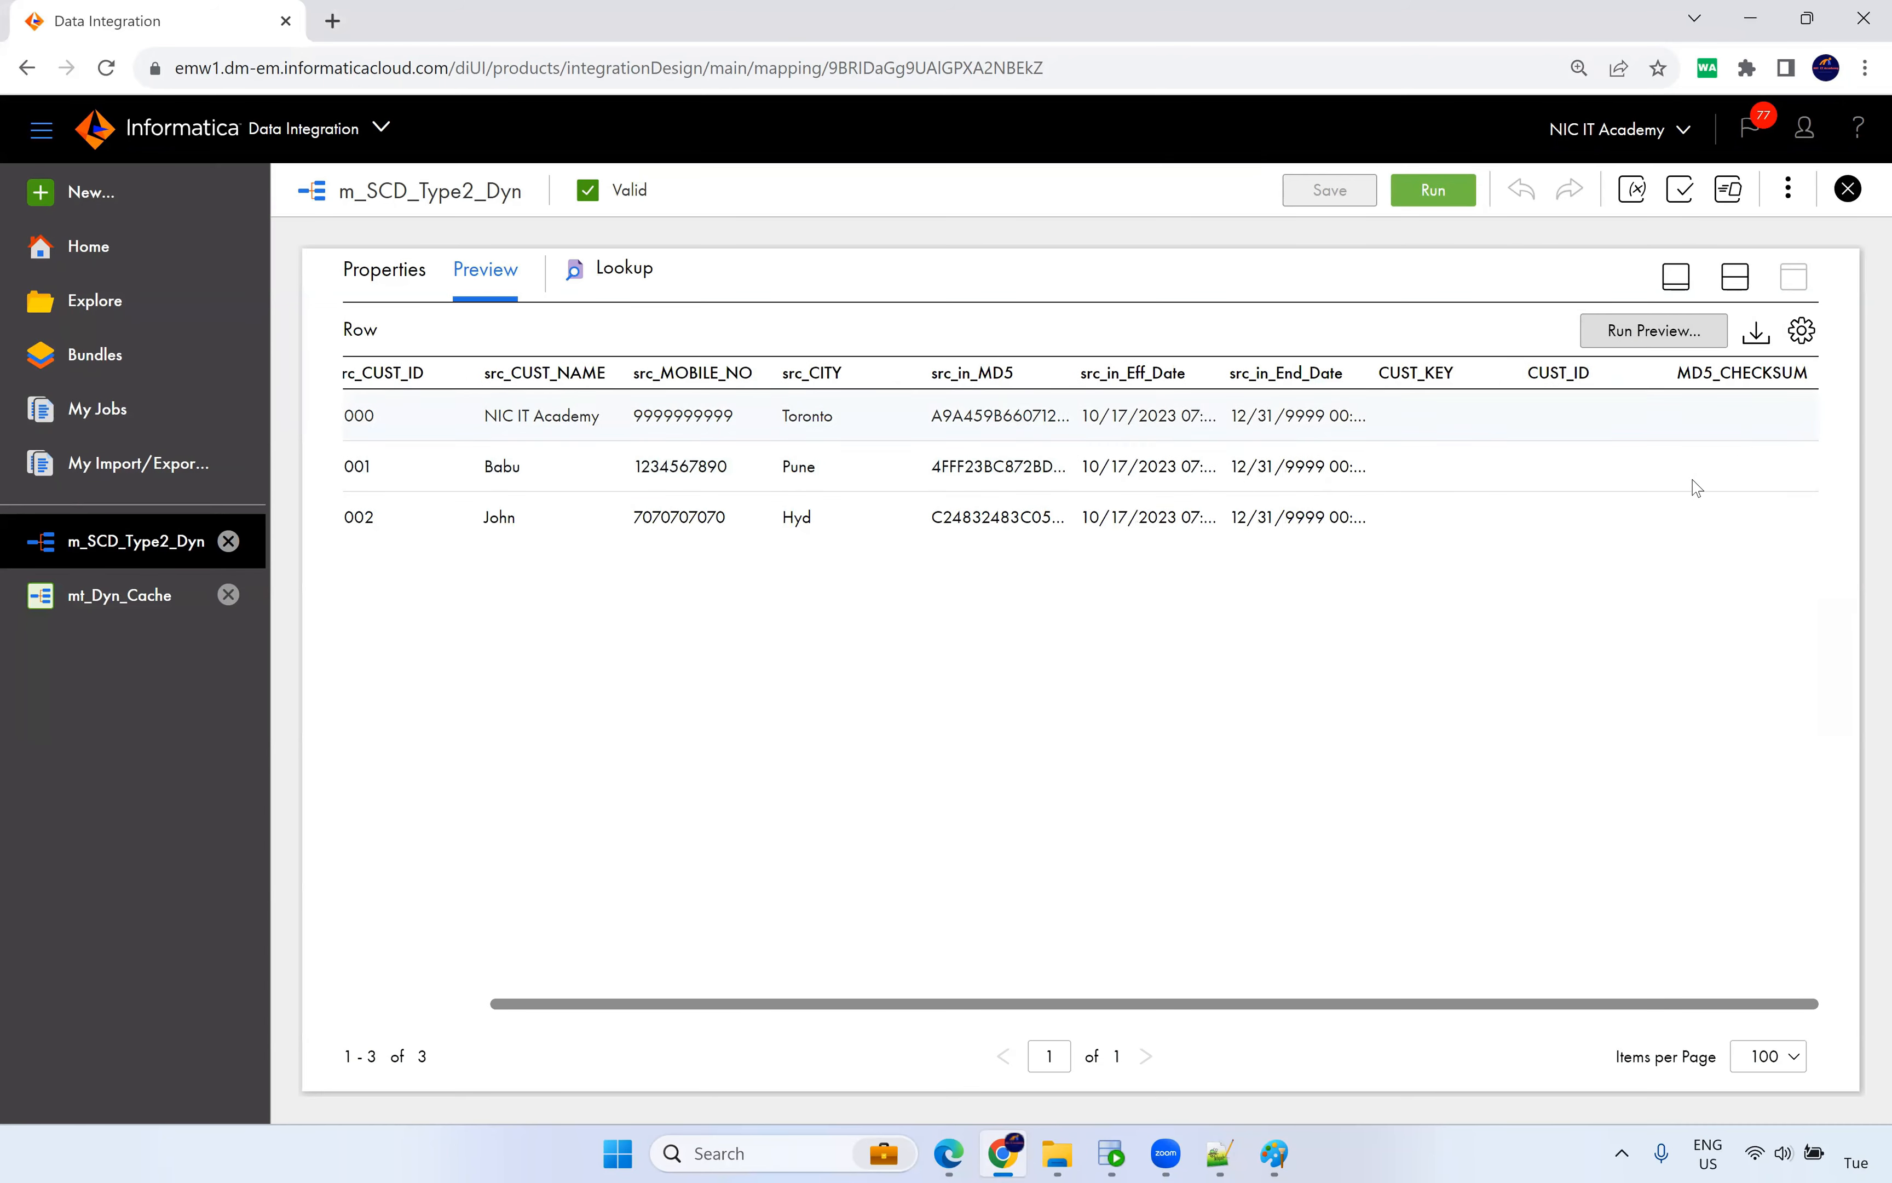
left_click_drag(943, 416, 1057, 416)
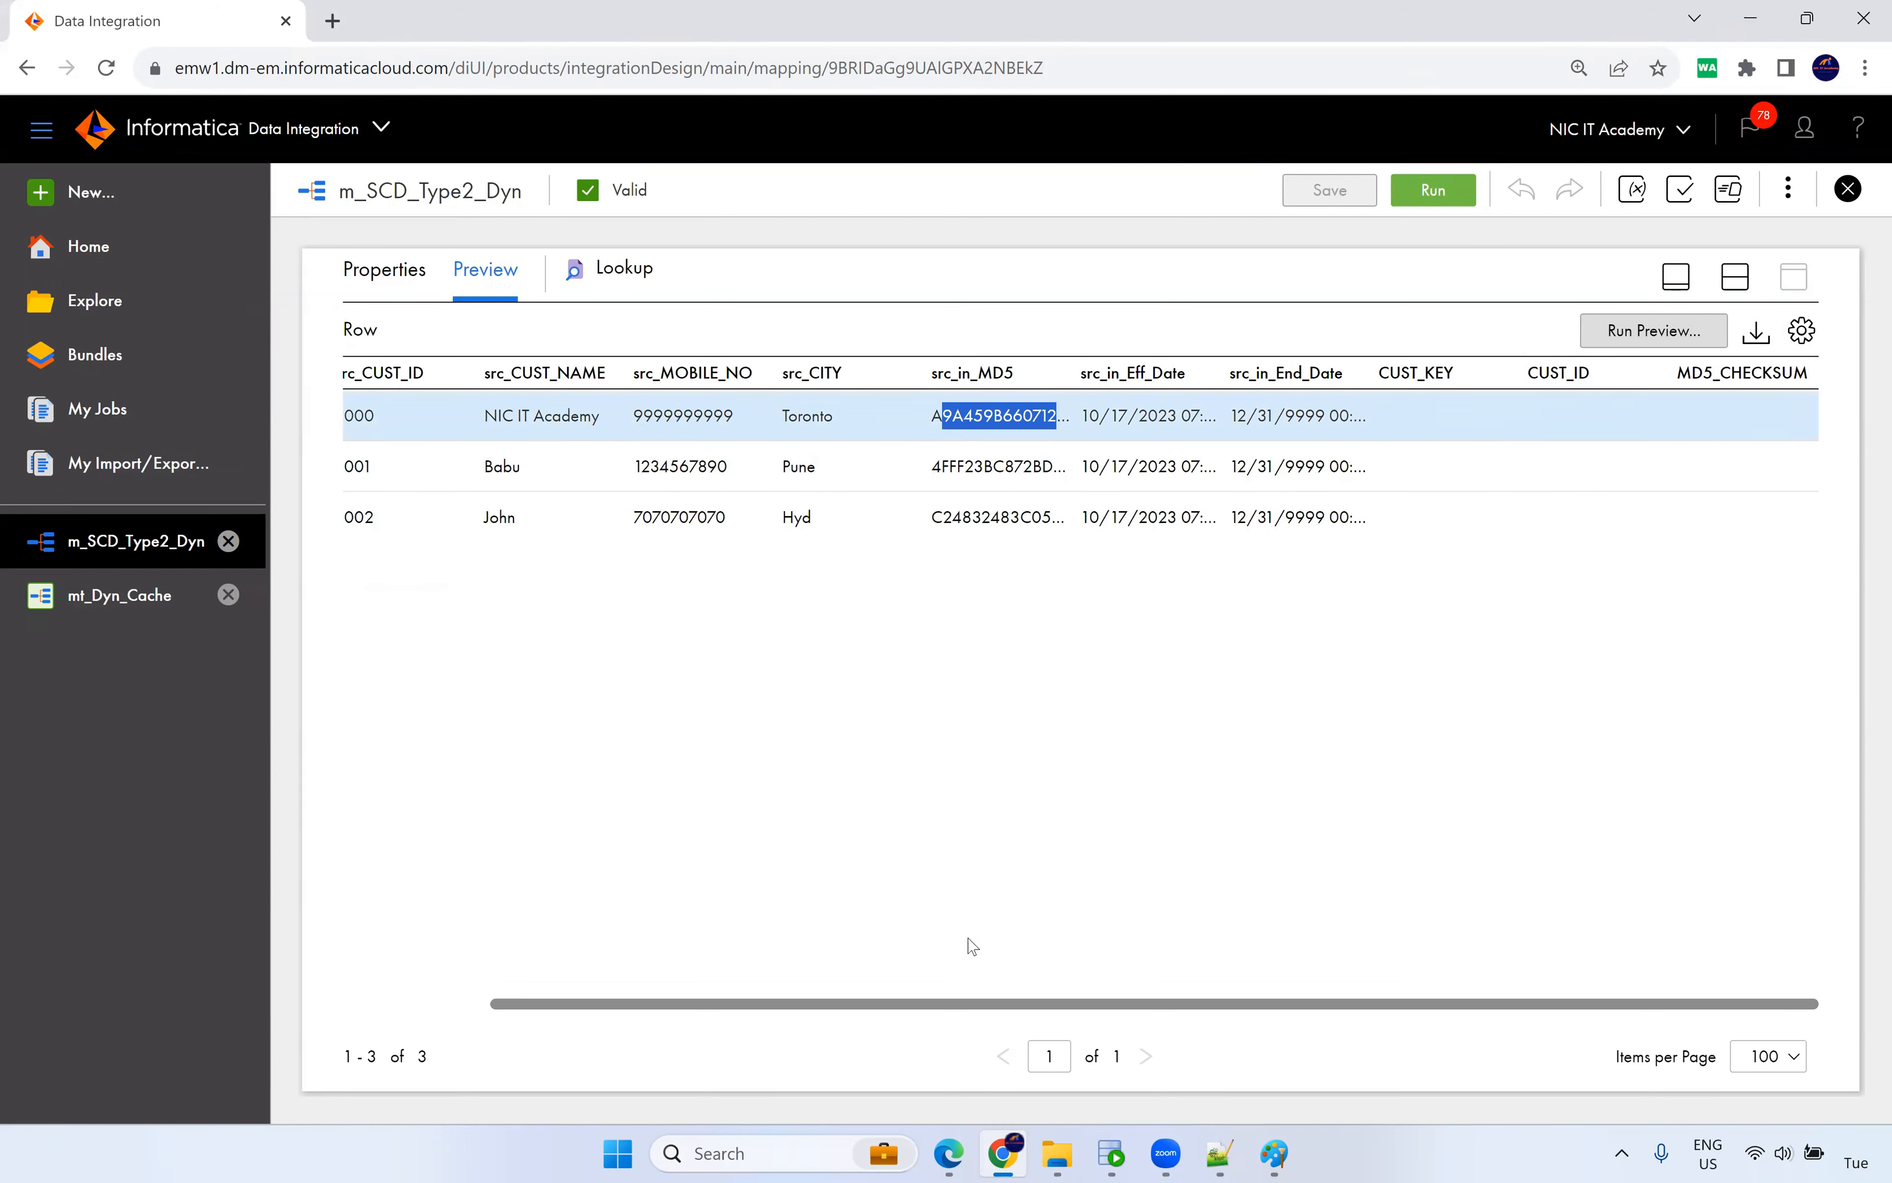
left_click_drag(977, 1009, 579, 815)
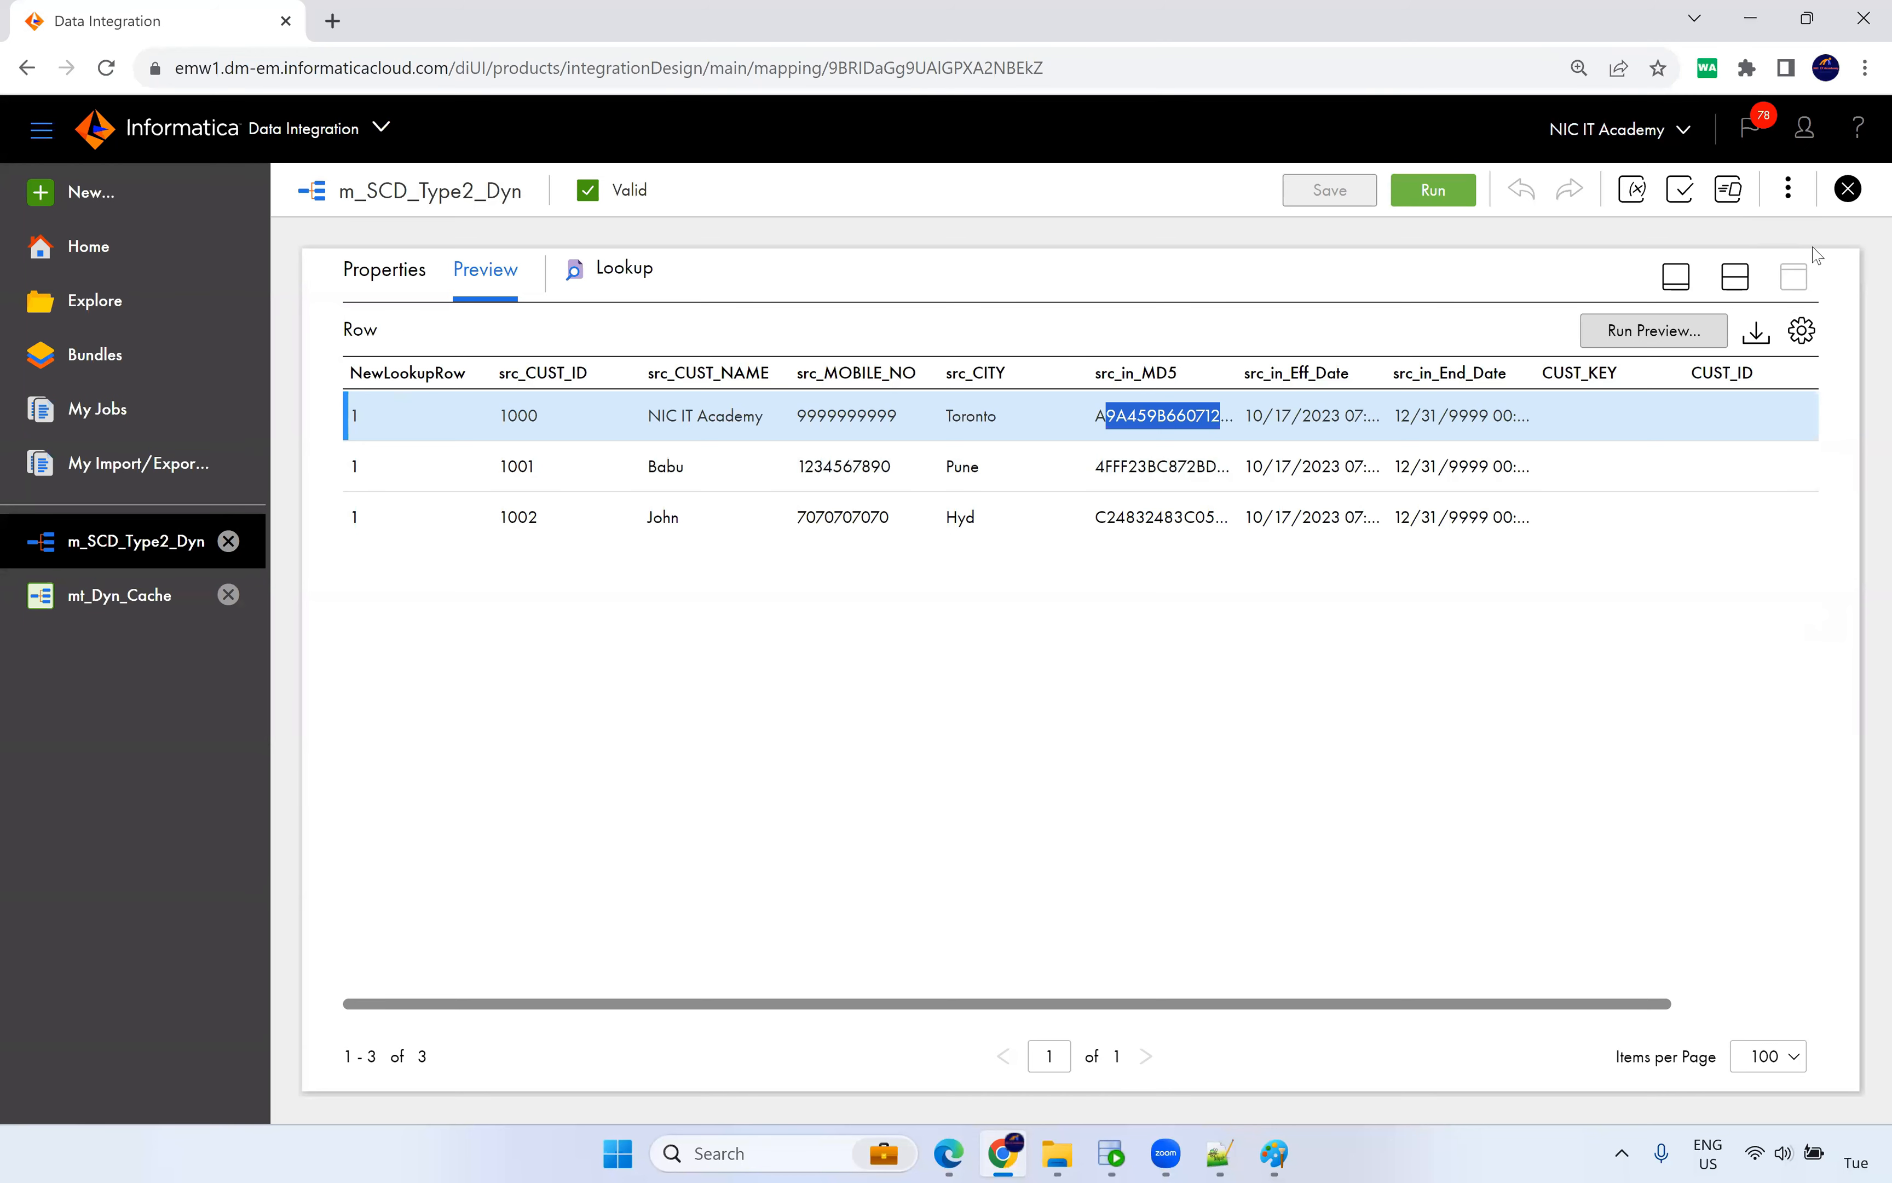
left_click(1848, 189)
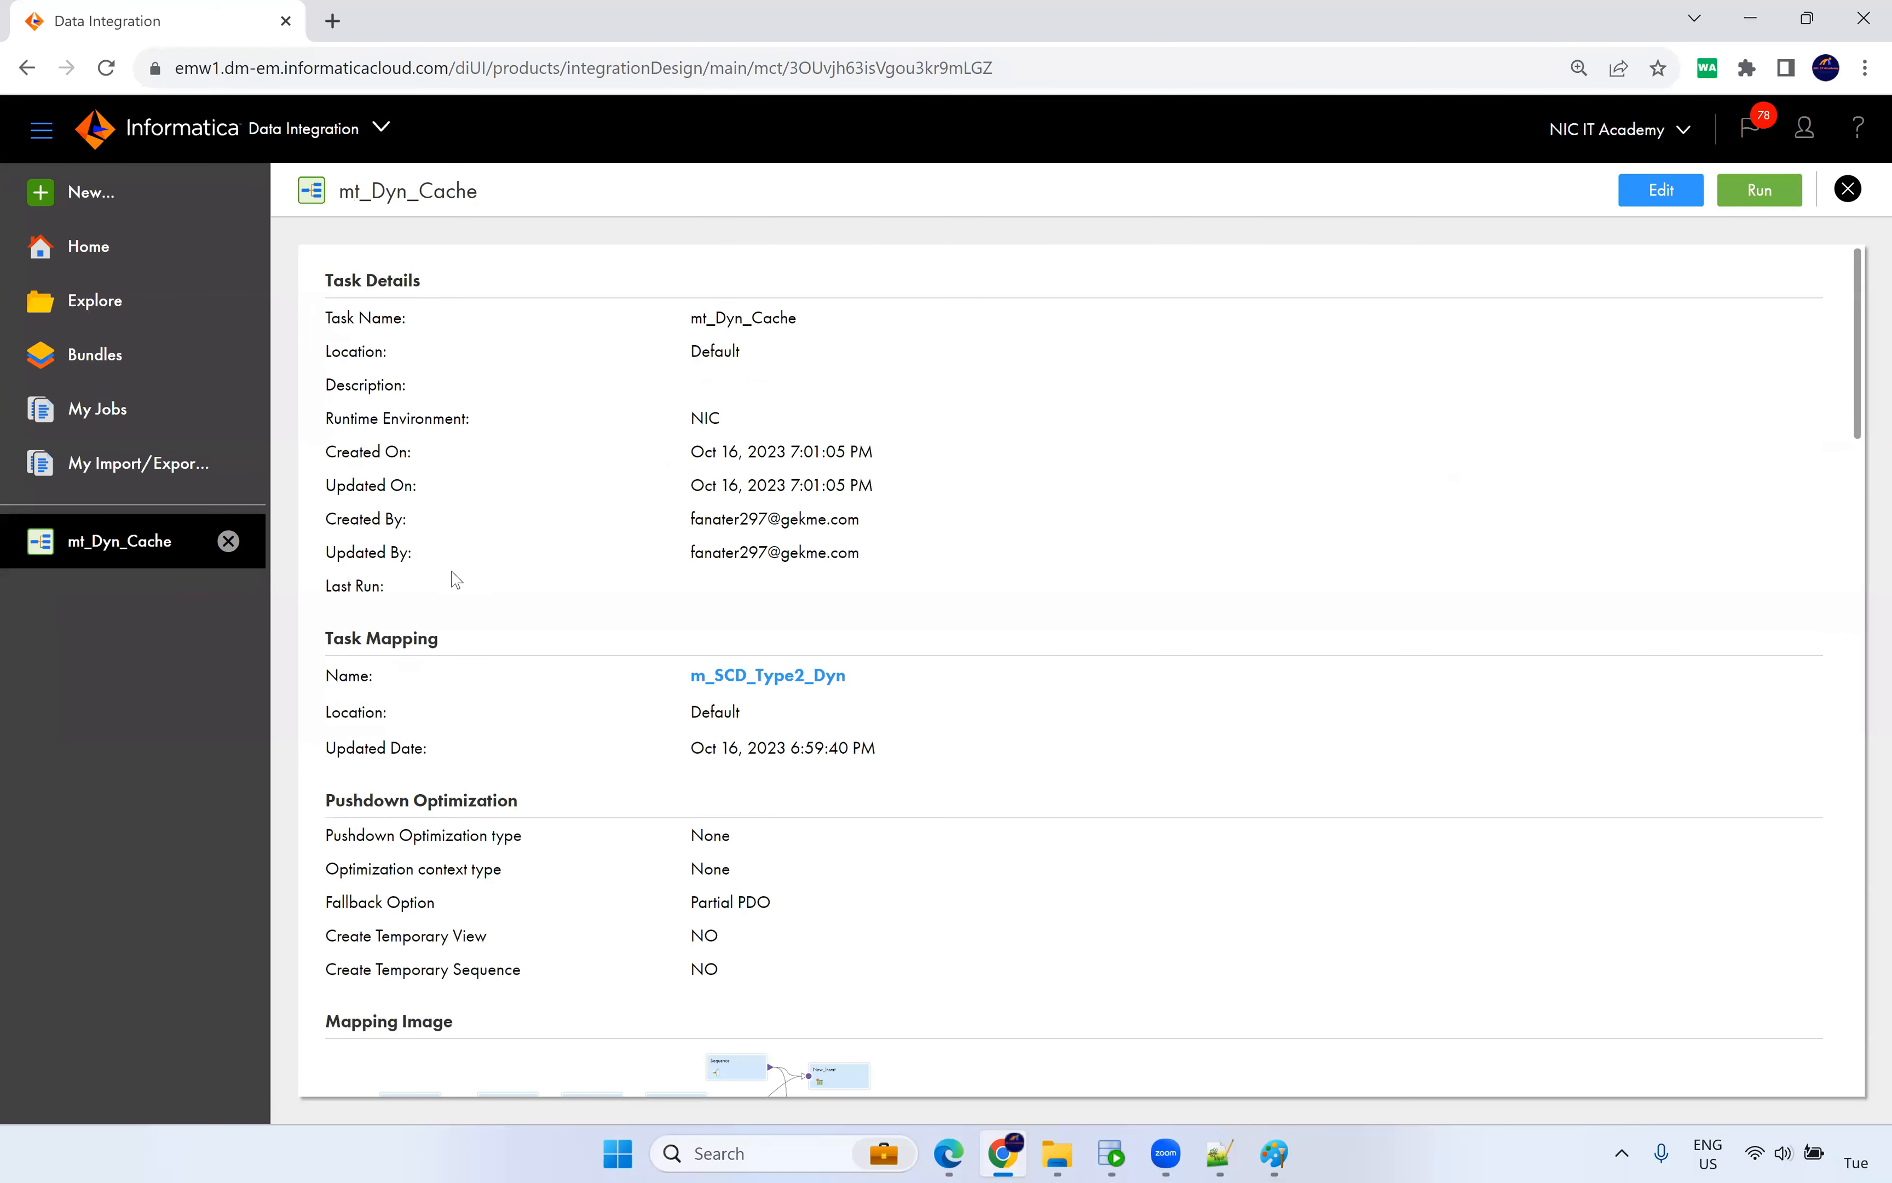
Run mt_Dyn_Cache and confirm job mt_Dyn_Cache-1 inserted 3 rows through New_Insert.
left_click(1748, 189)
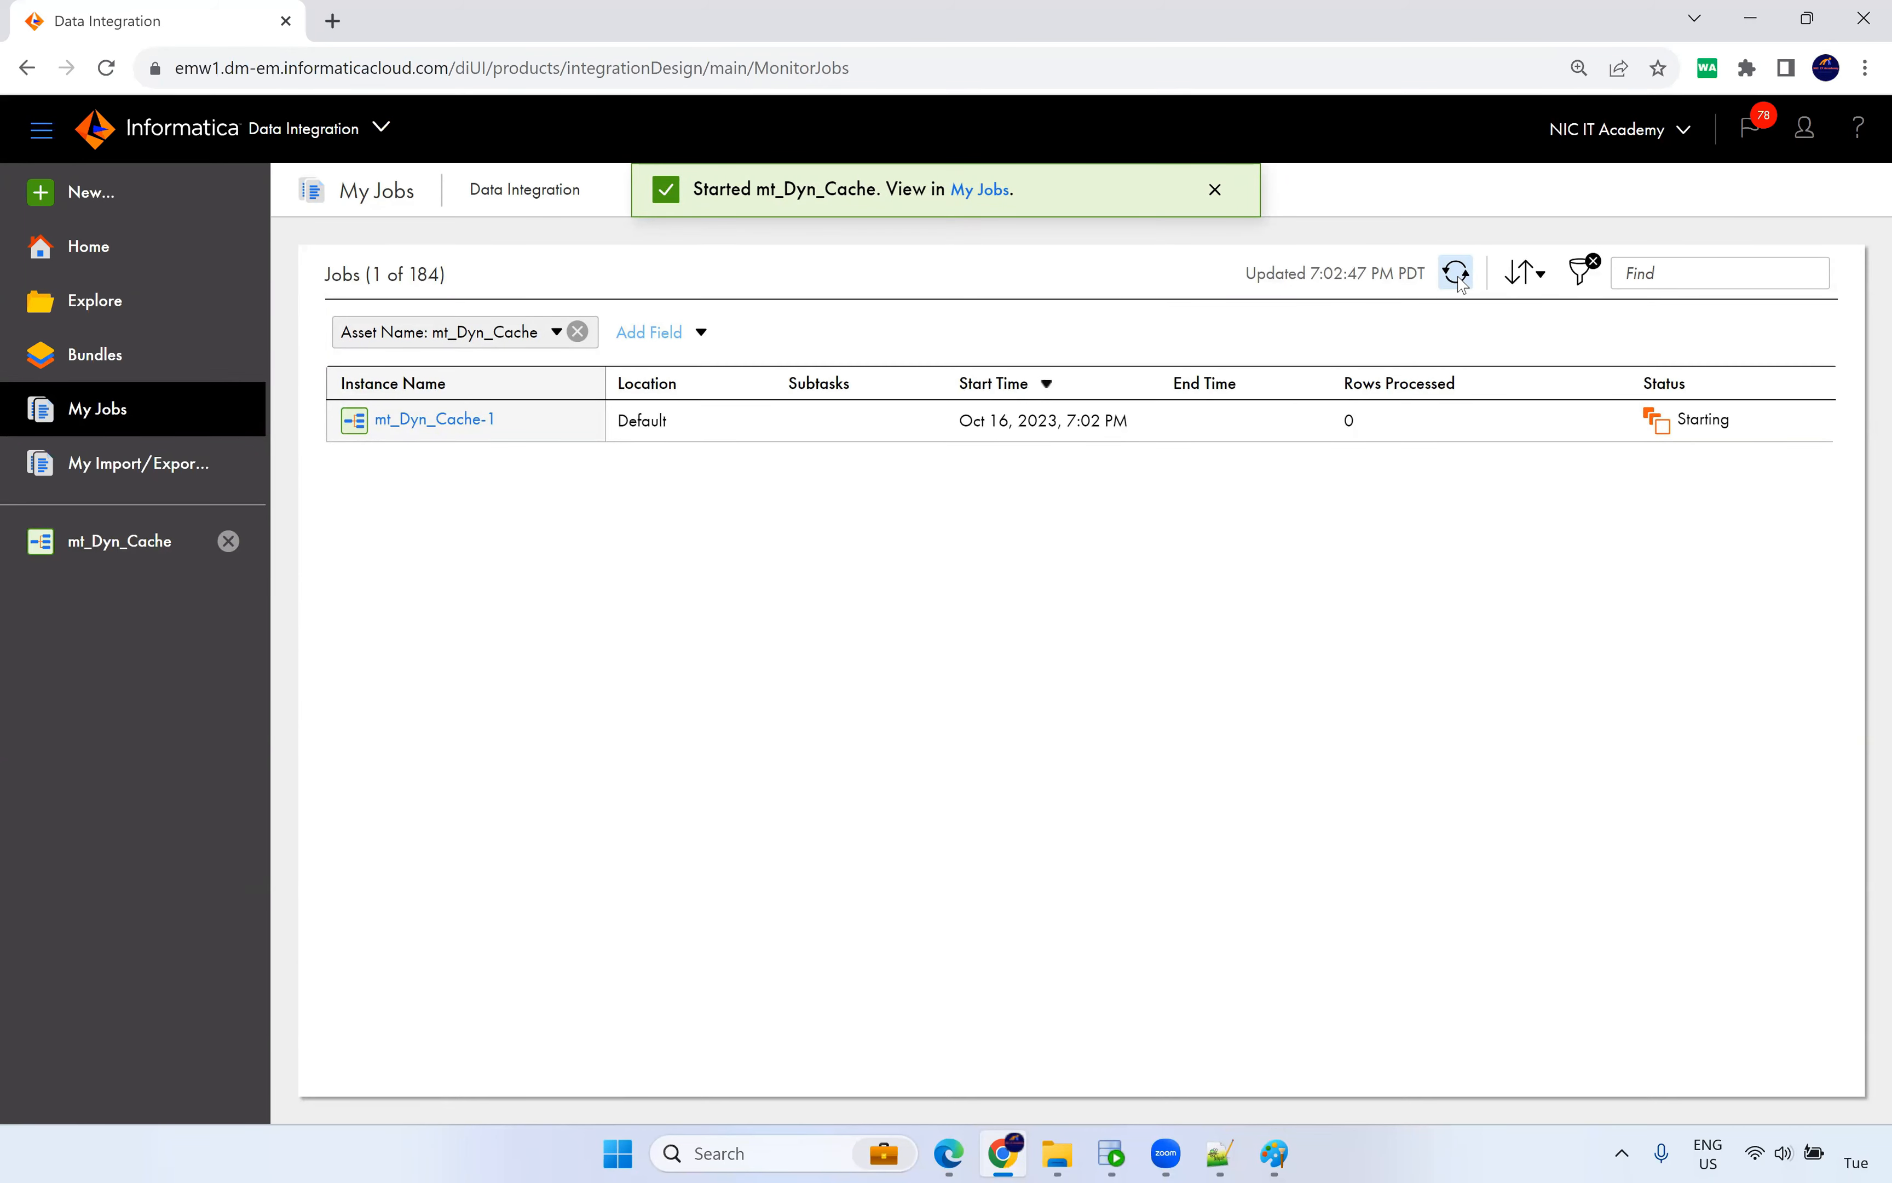
left_click(1459, 273)
left_click(461, 420)
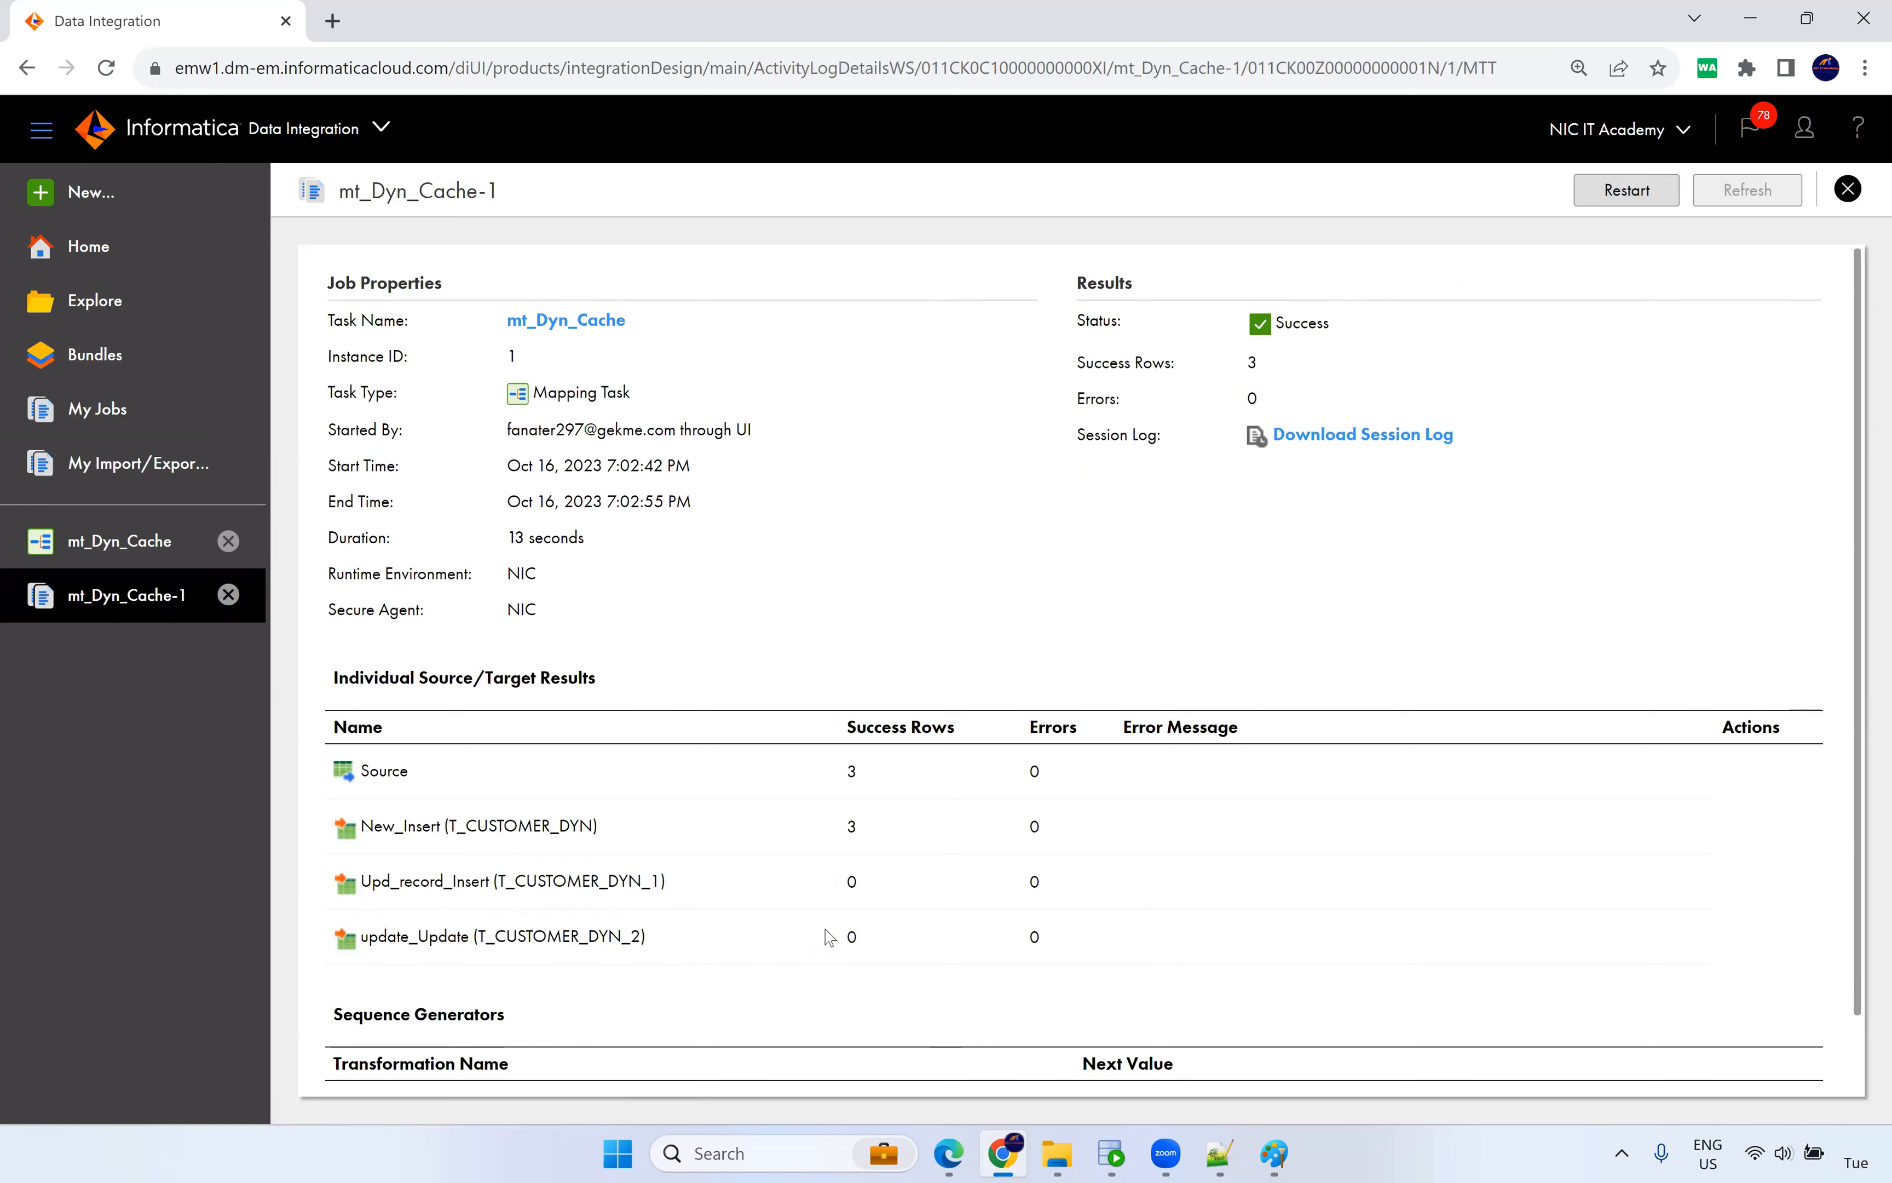
mouse_move(868, 845)
left_mouse_down()
mouse_move(842, 847)
mouse_move(840, 785)
mouse_move(843, 829)
left_mouse_up()
left_click_drag(374, 829, 490, 829)
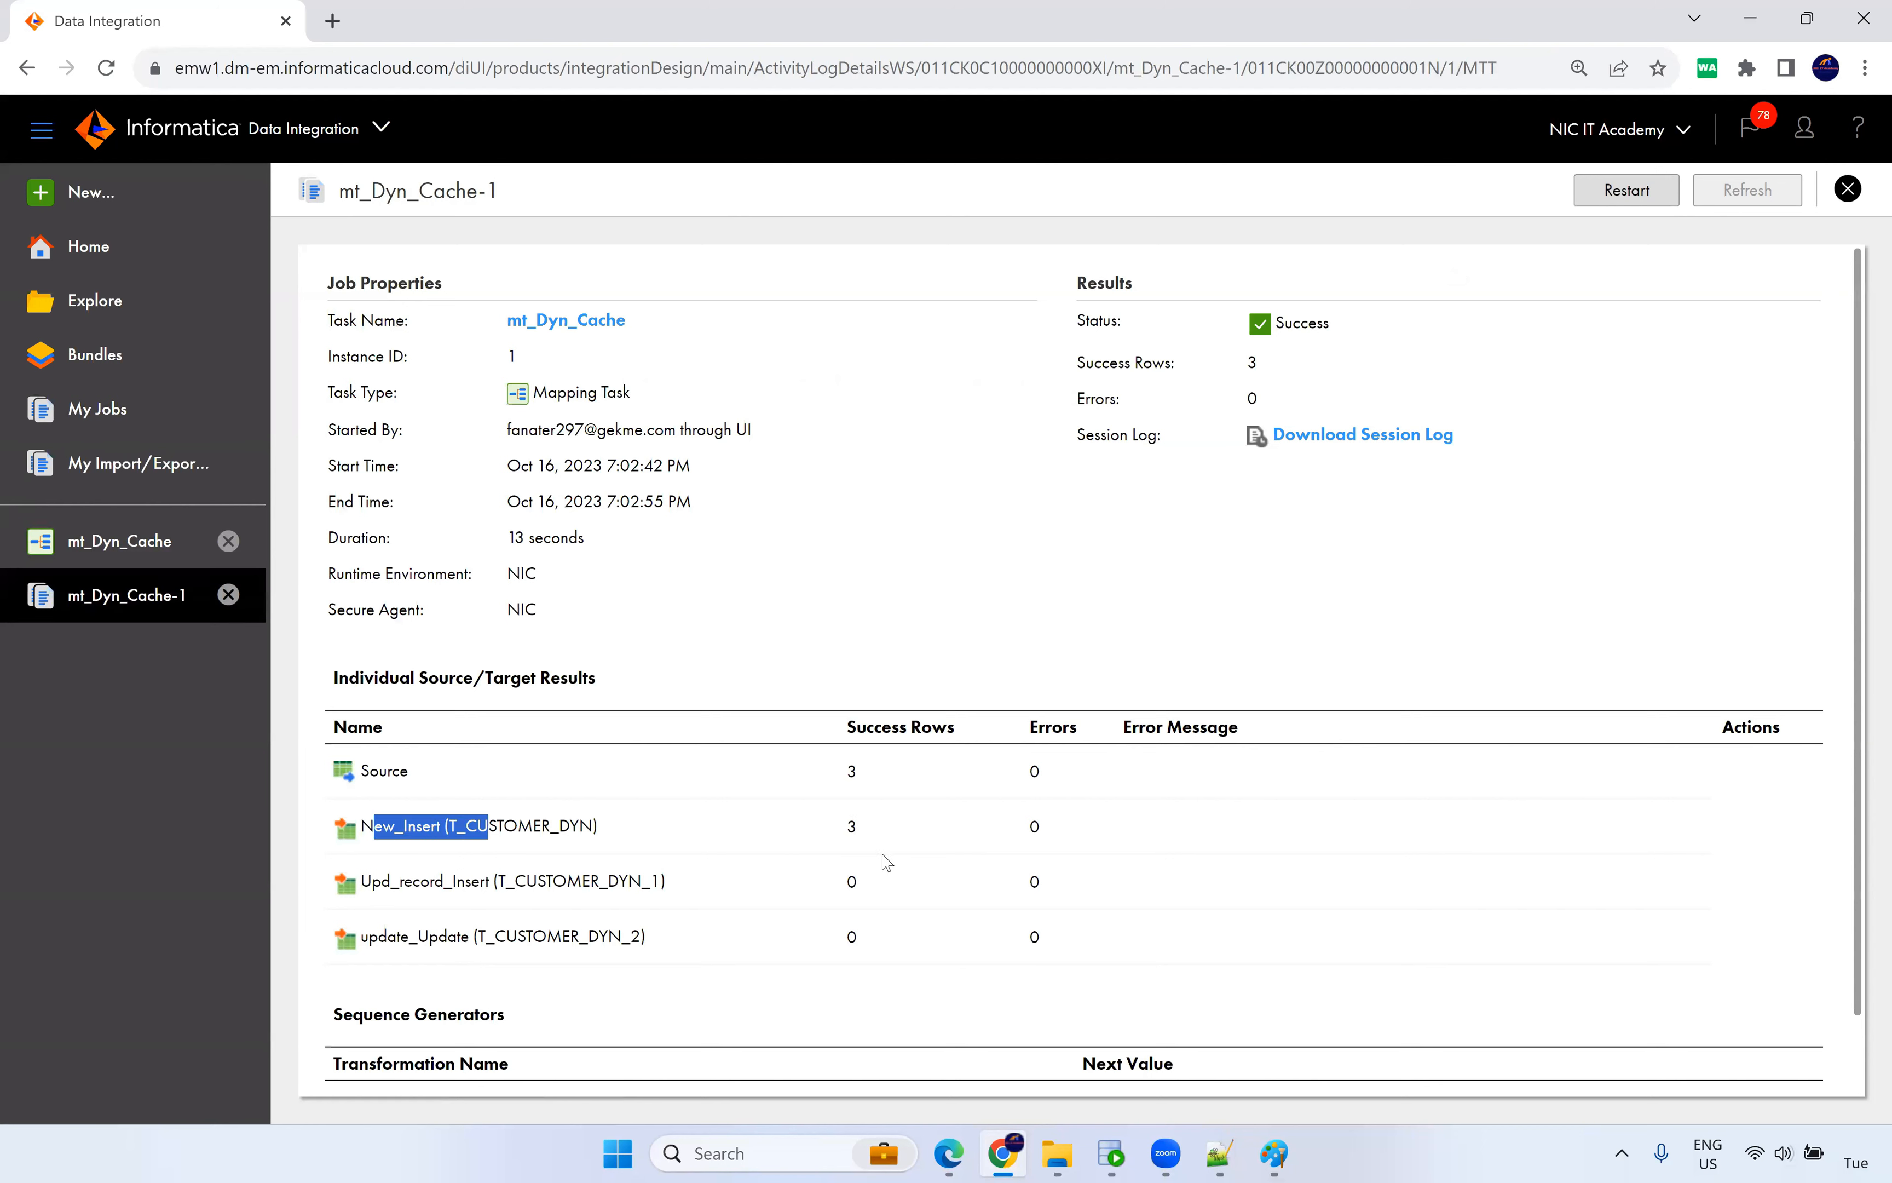
left_click_drag(869, 834, 835, 832)
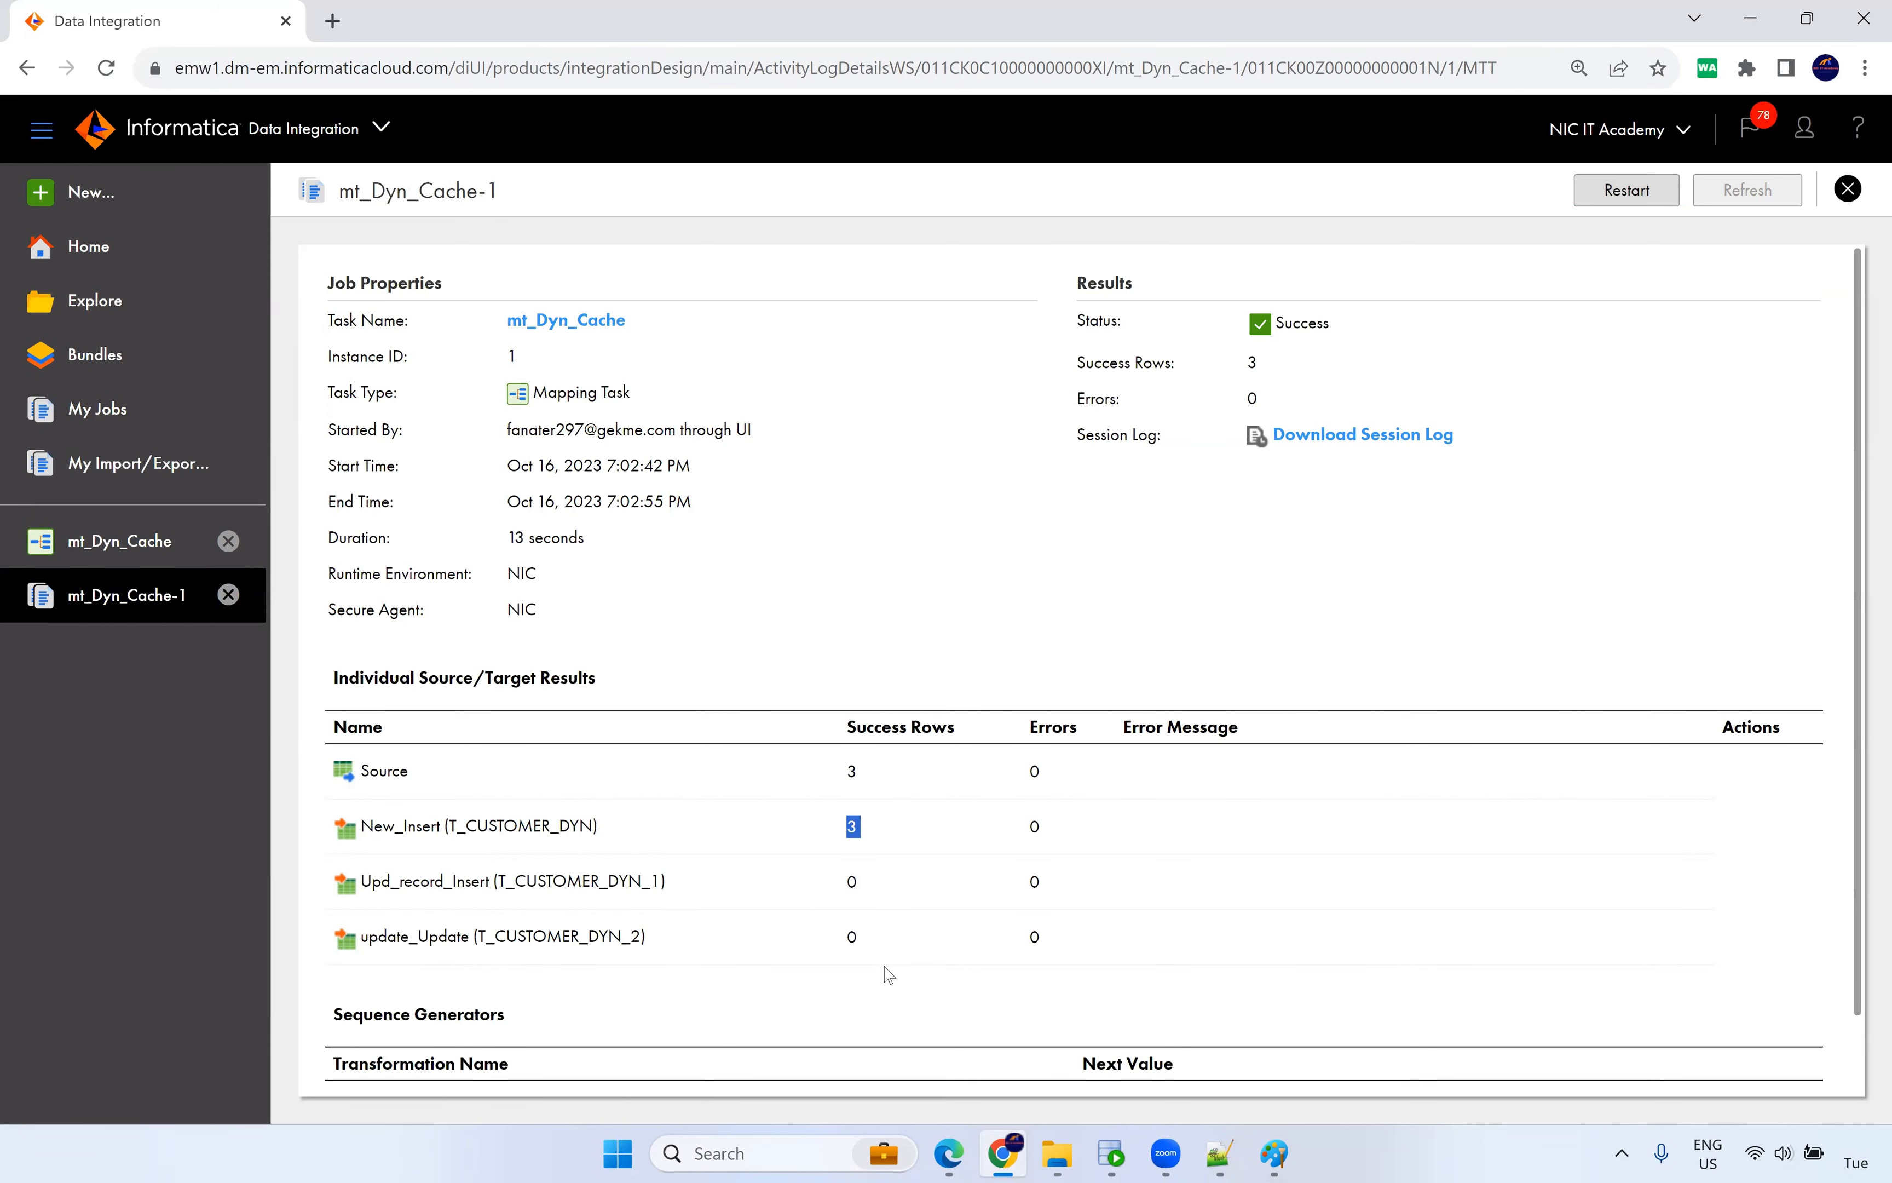
Note the sequence's next value of 4, then return to mt_Dyn_Cache's task details.
scroll(873, 880, "down", 1)
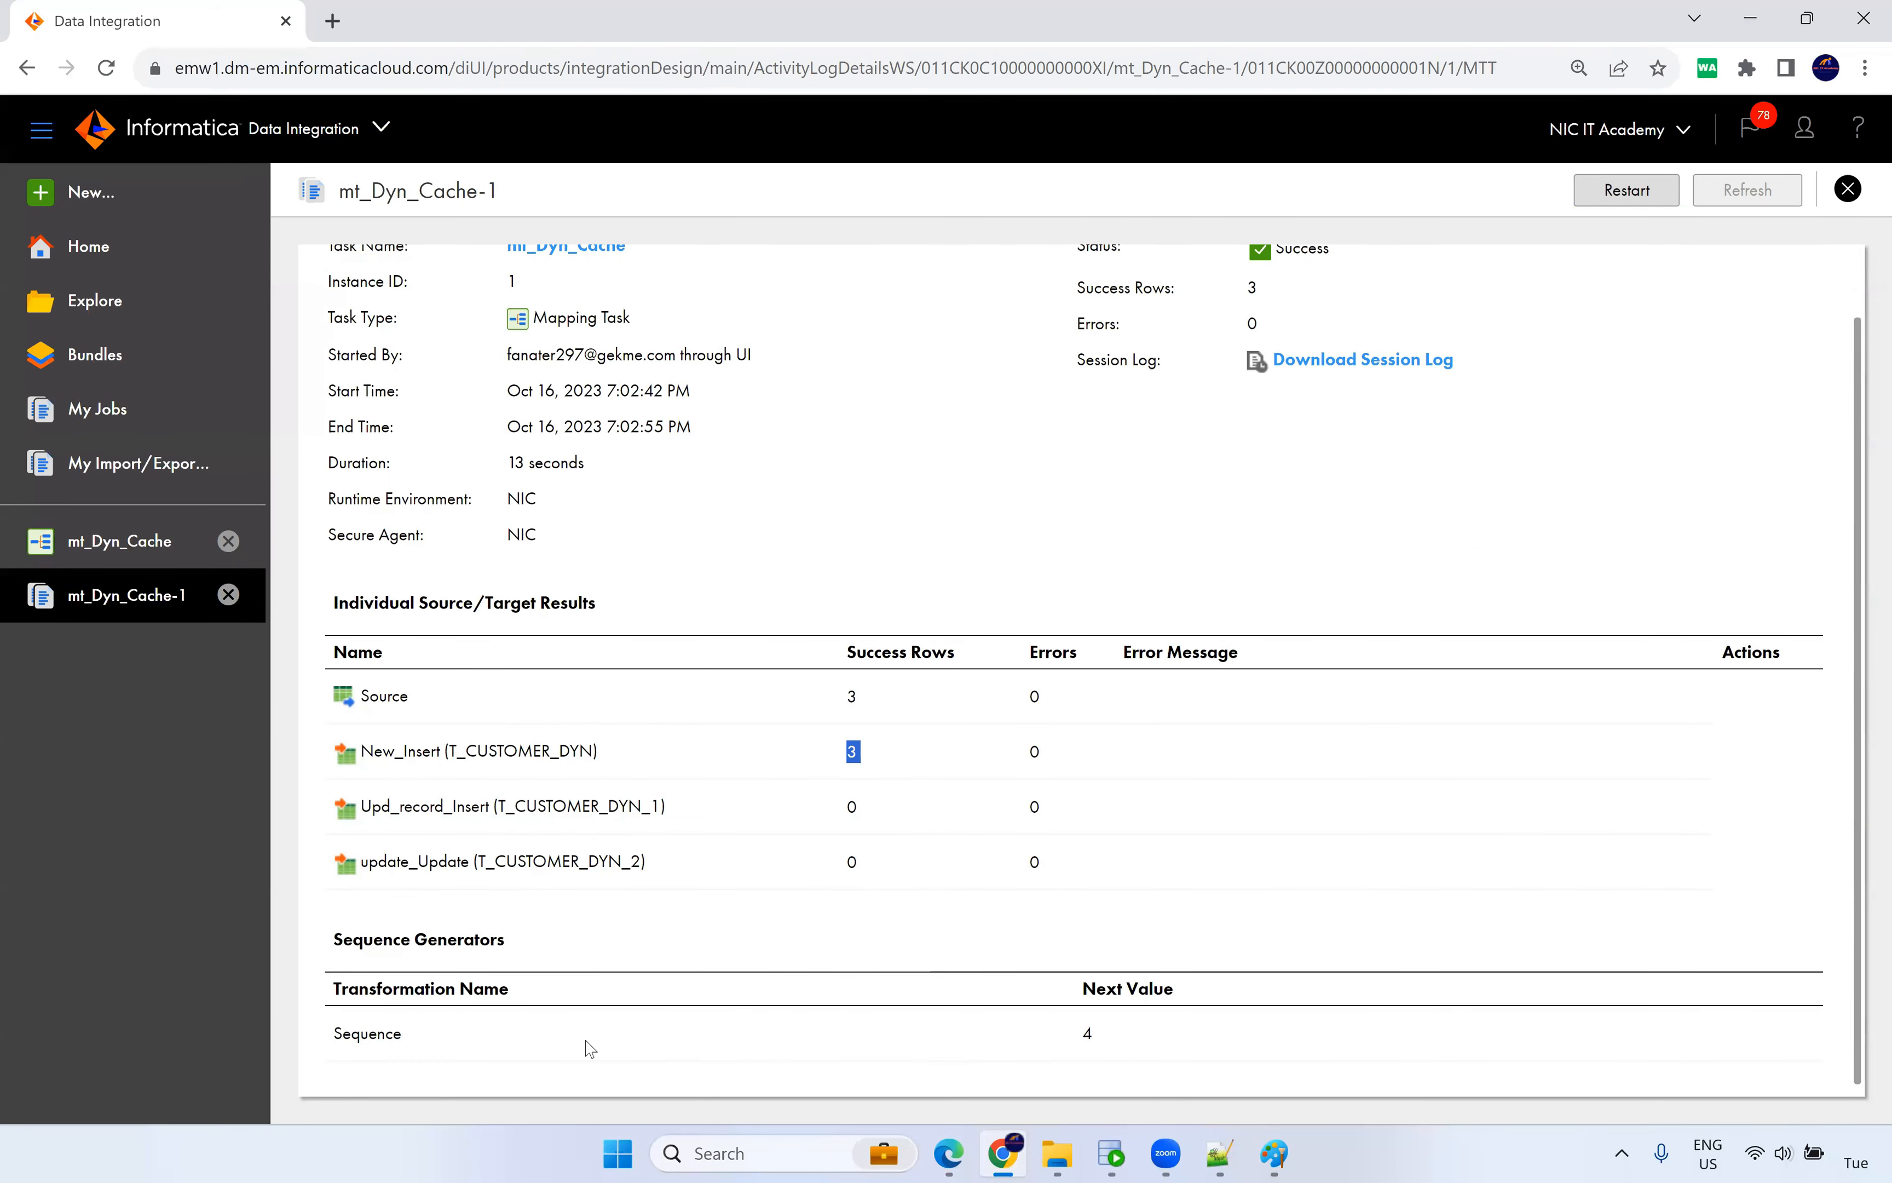
left_click_drag(415, 1048, 1118, 1039)
left_click(1012, 460)
scroll(614, 558, "up", 1)
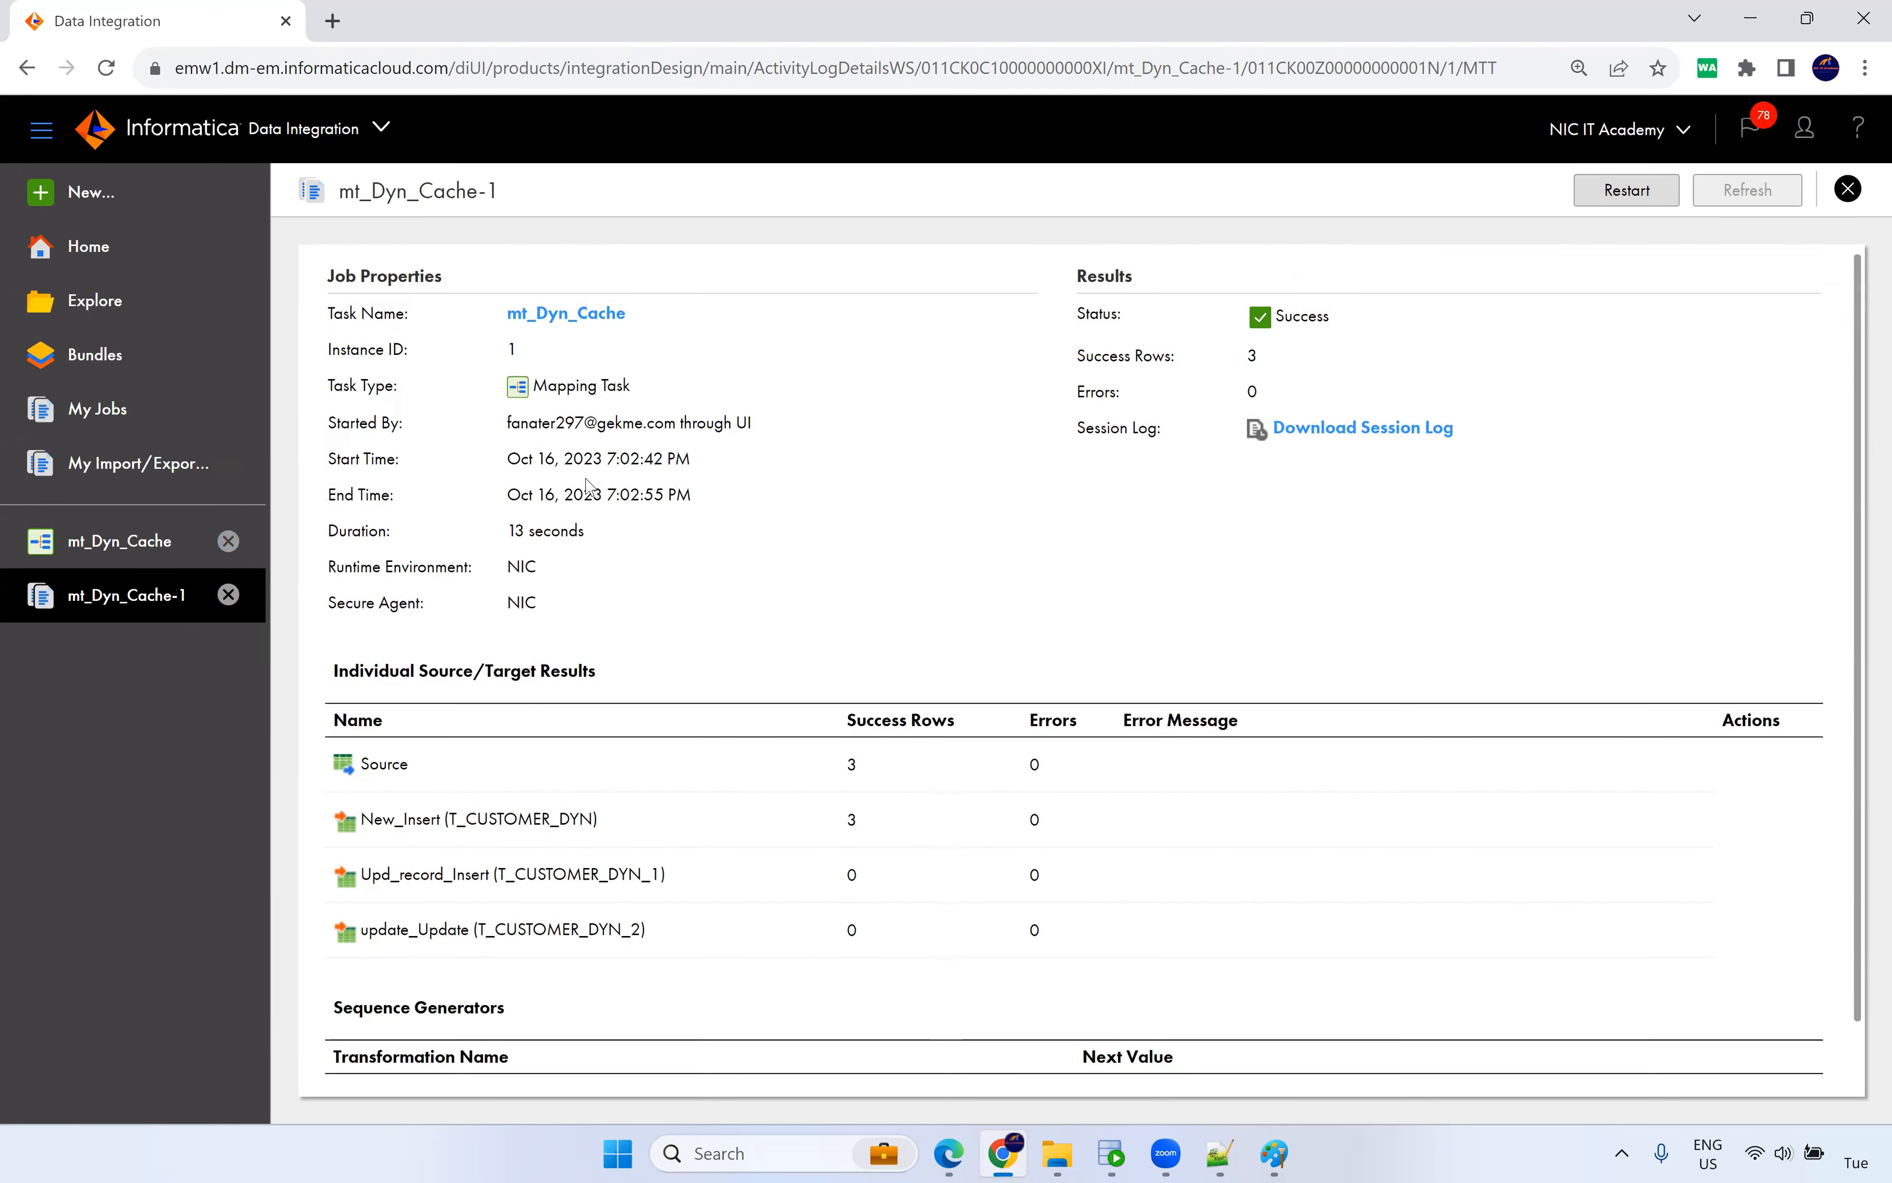
left_click(564, 335)
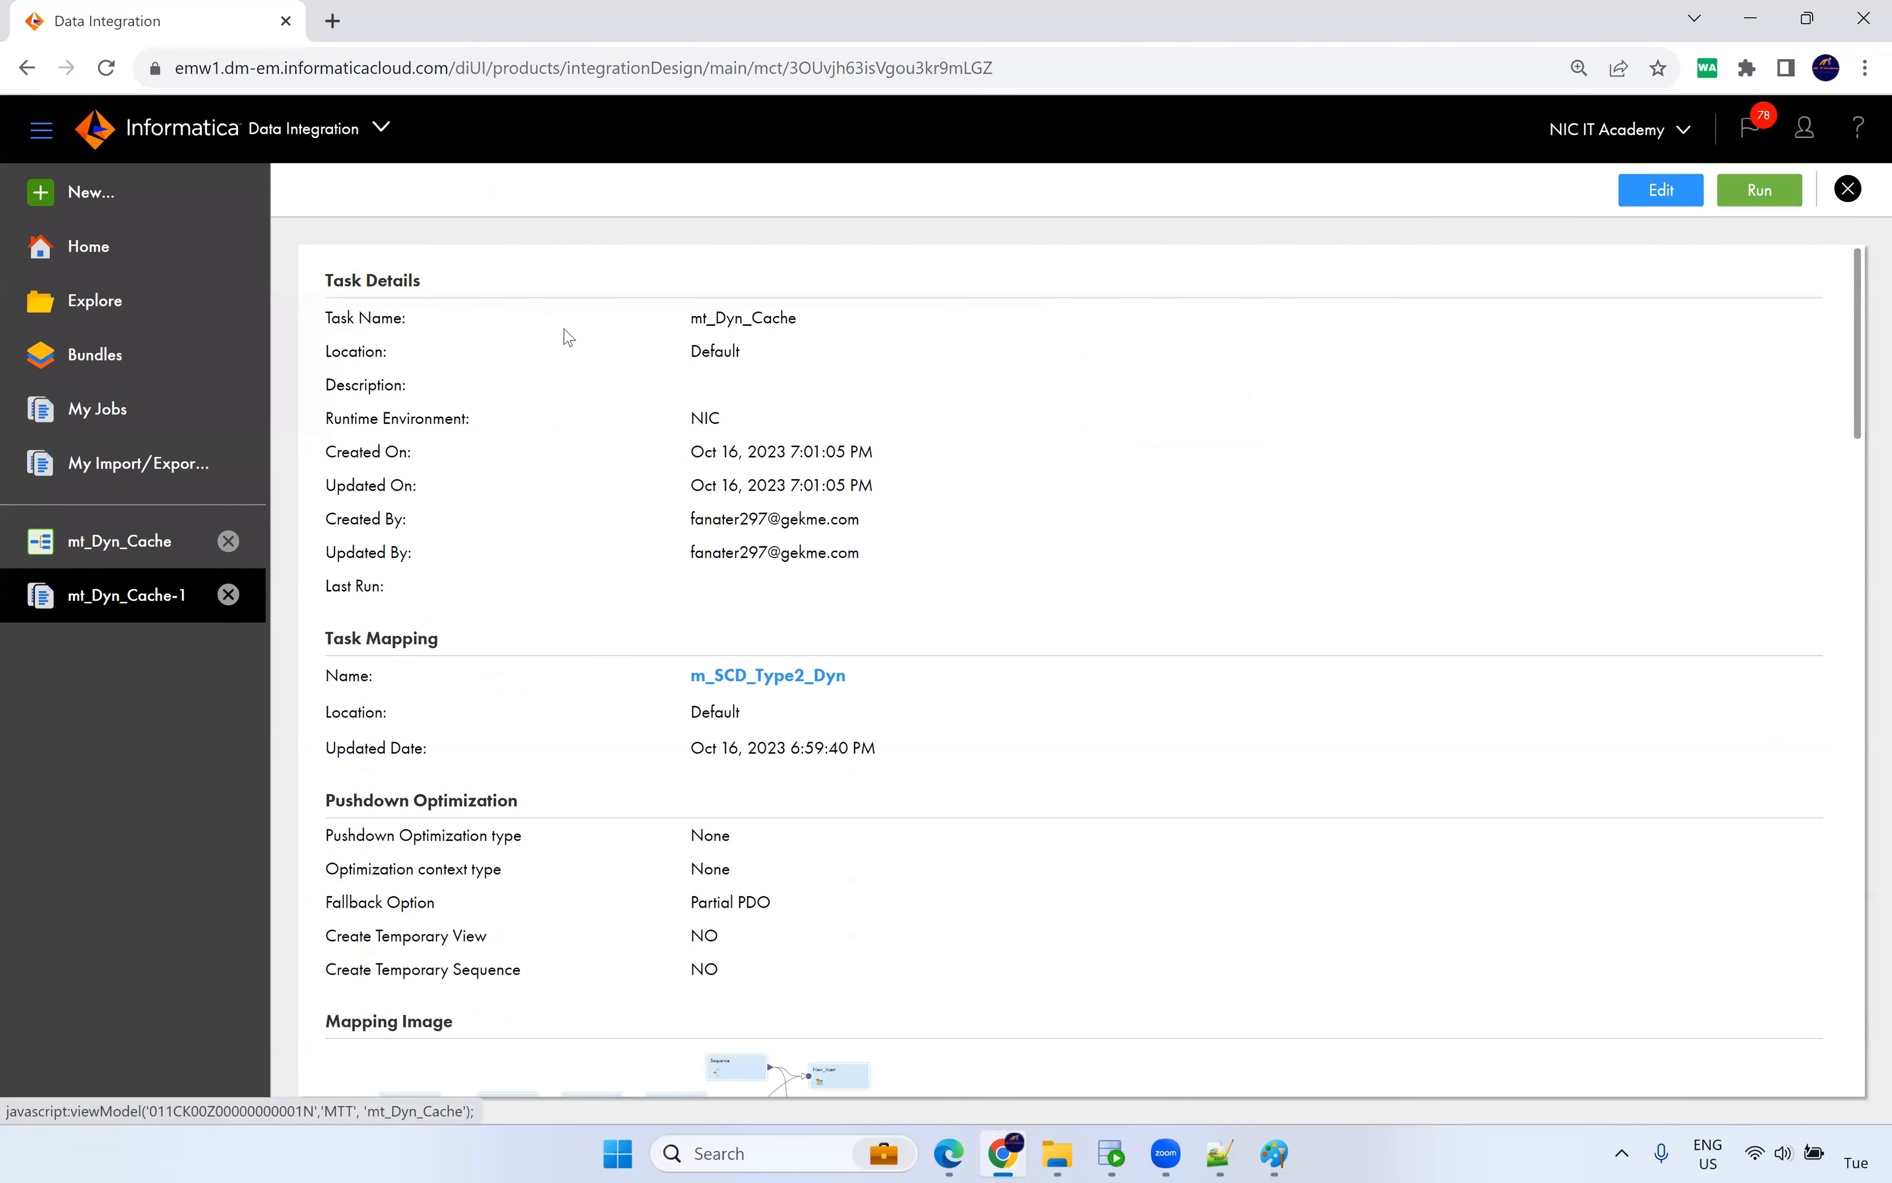
Run a fresh data preview of the Lookup transformation in m_SCD_Type2_Dyn.
left_click(755, 676)
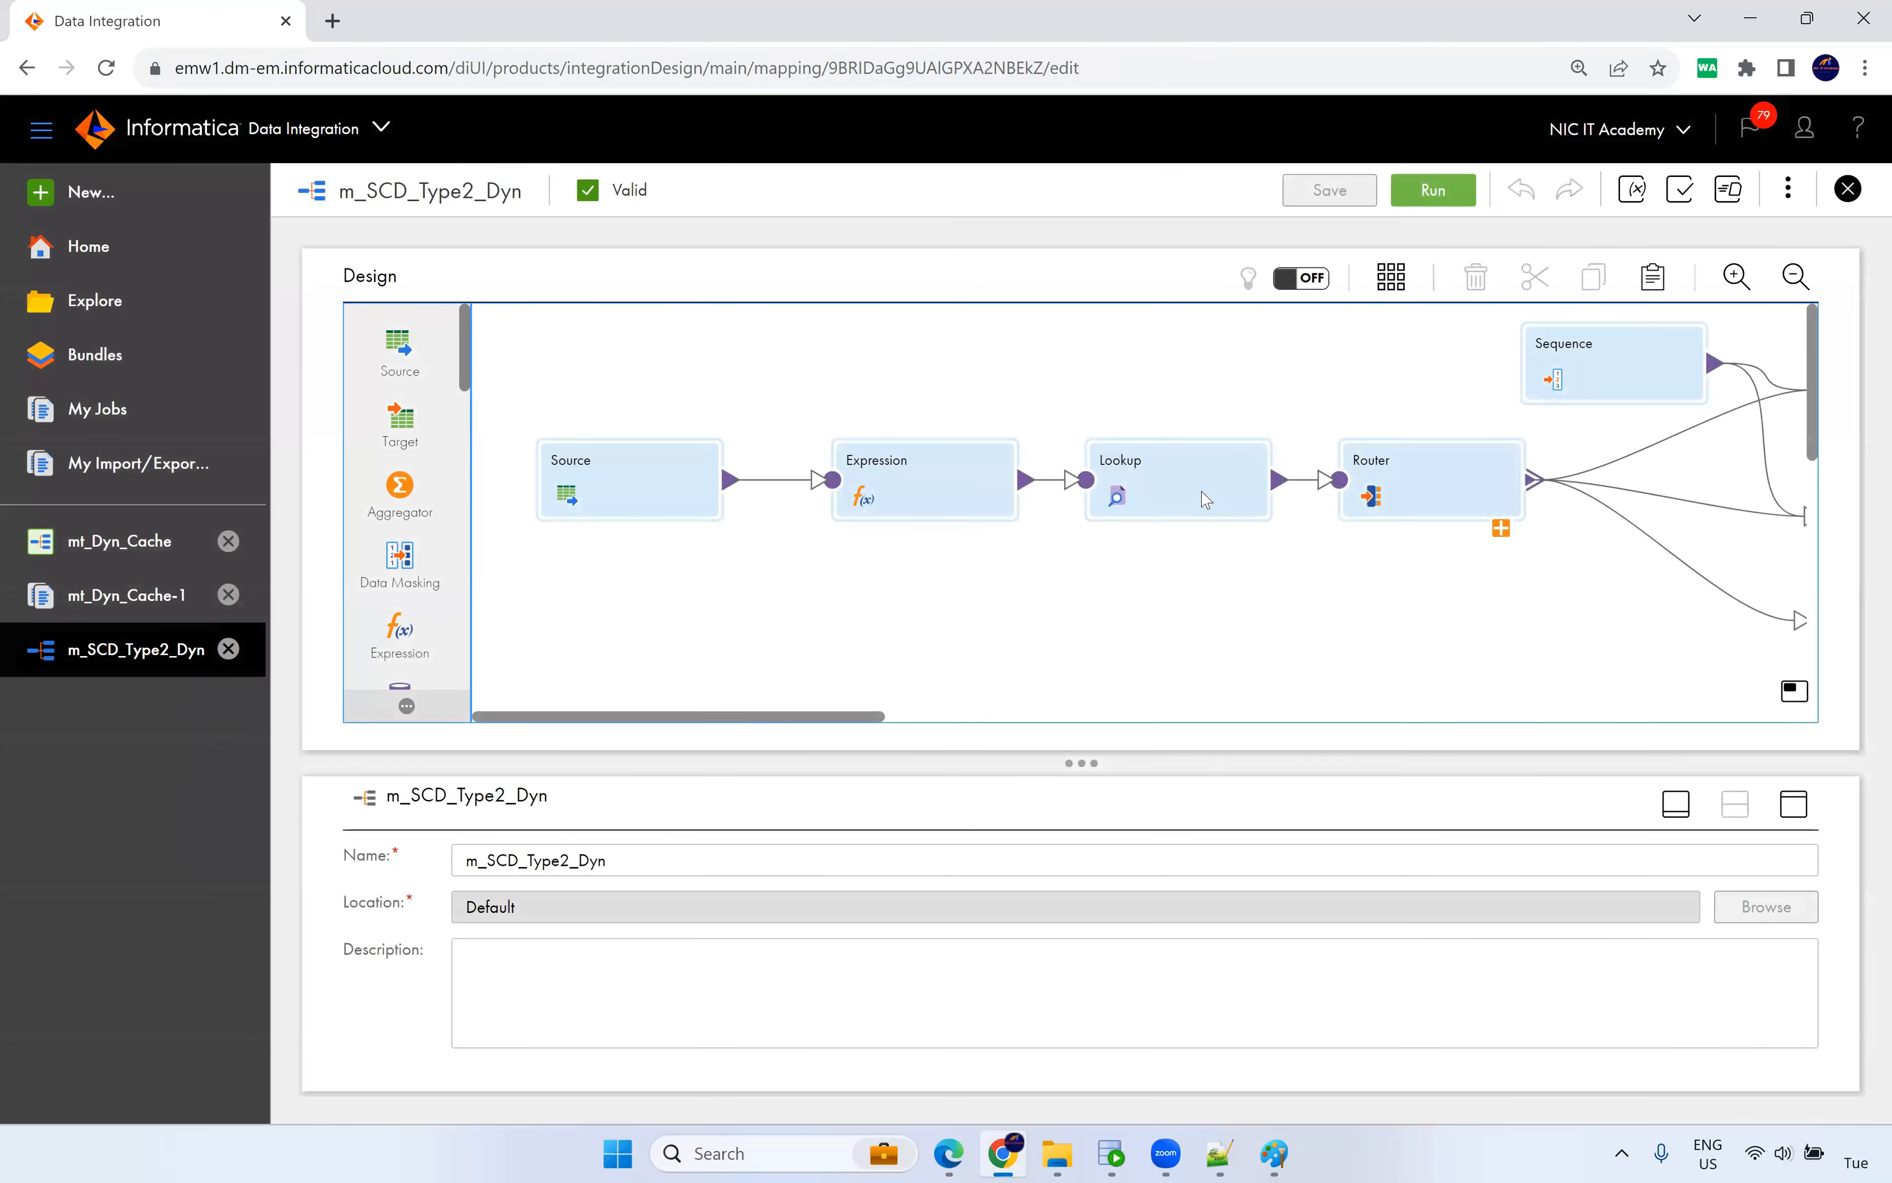
left_click(1200, 495)
left_click(1793, 804)
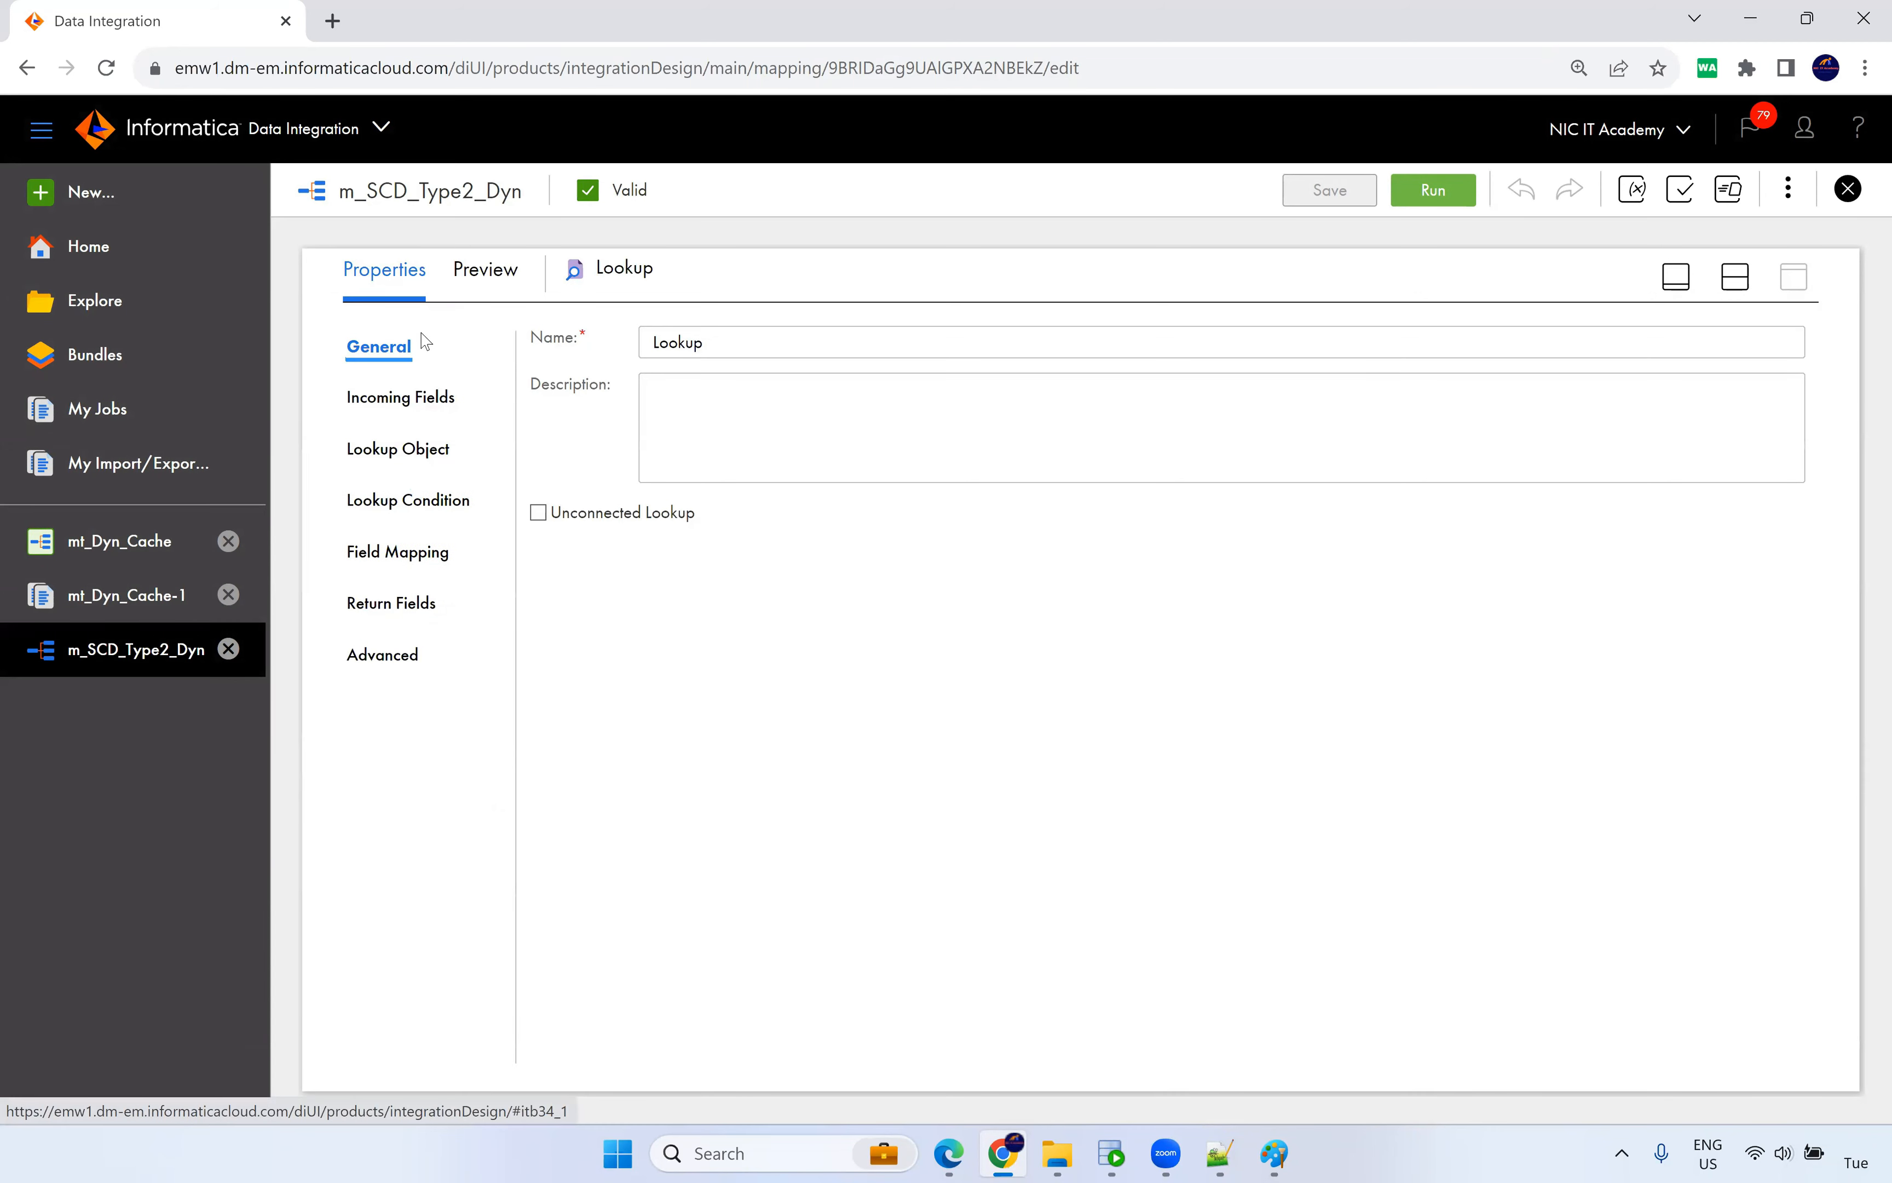
left_click(473, 268)
left_click(1654, 330)
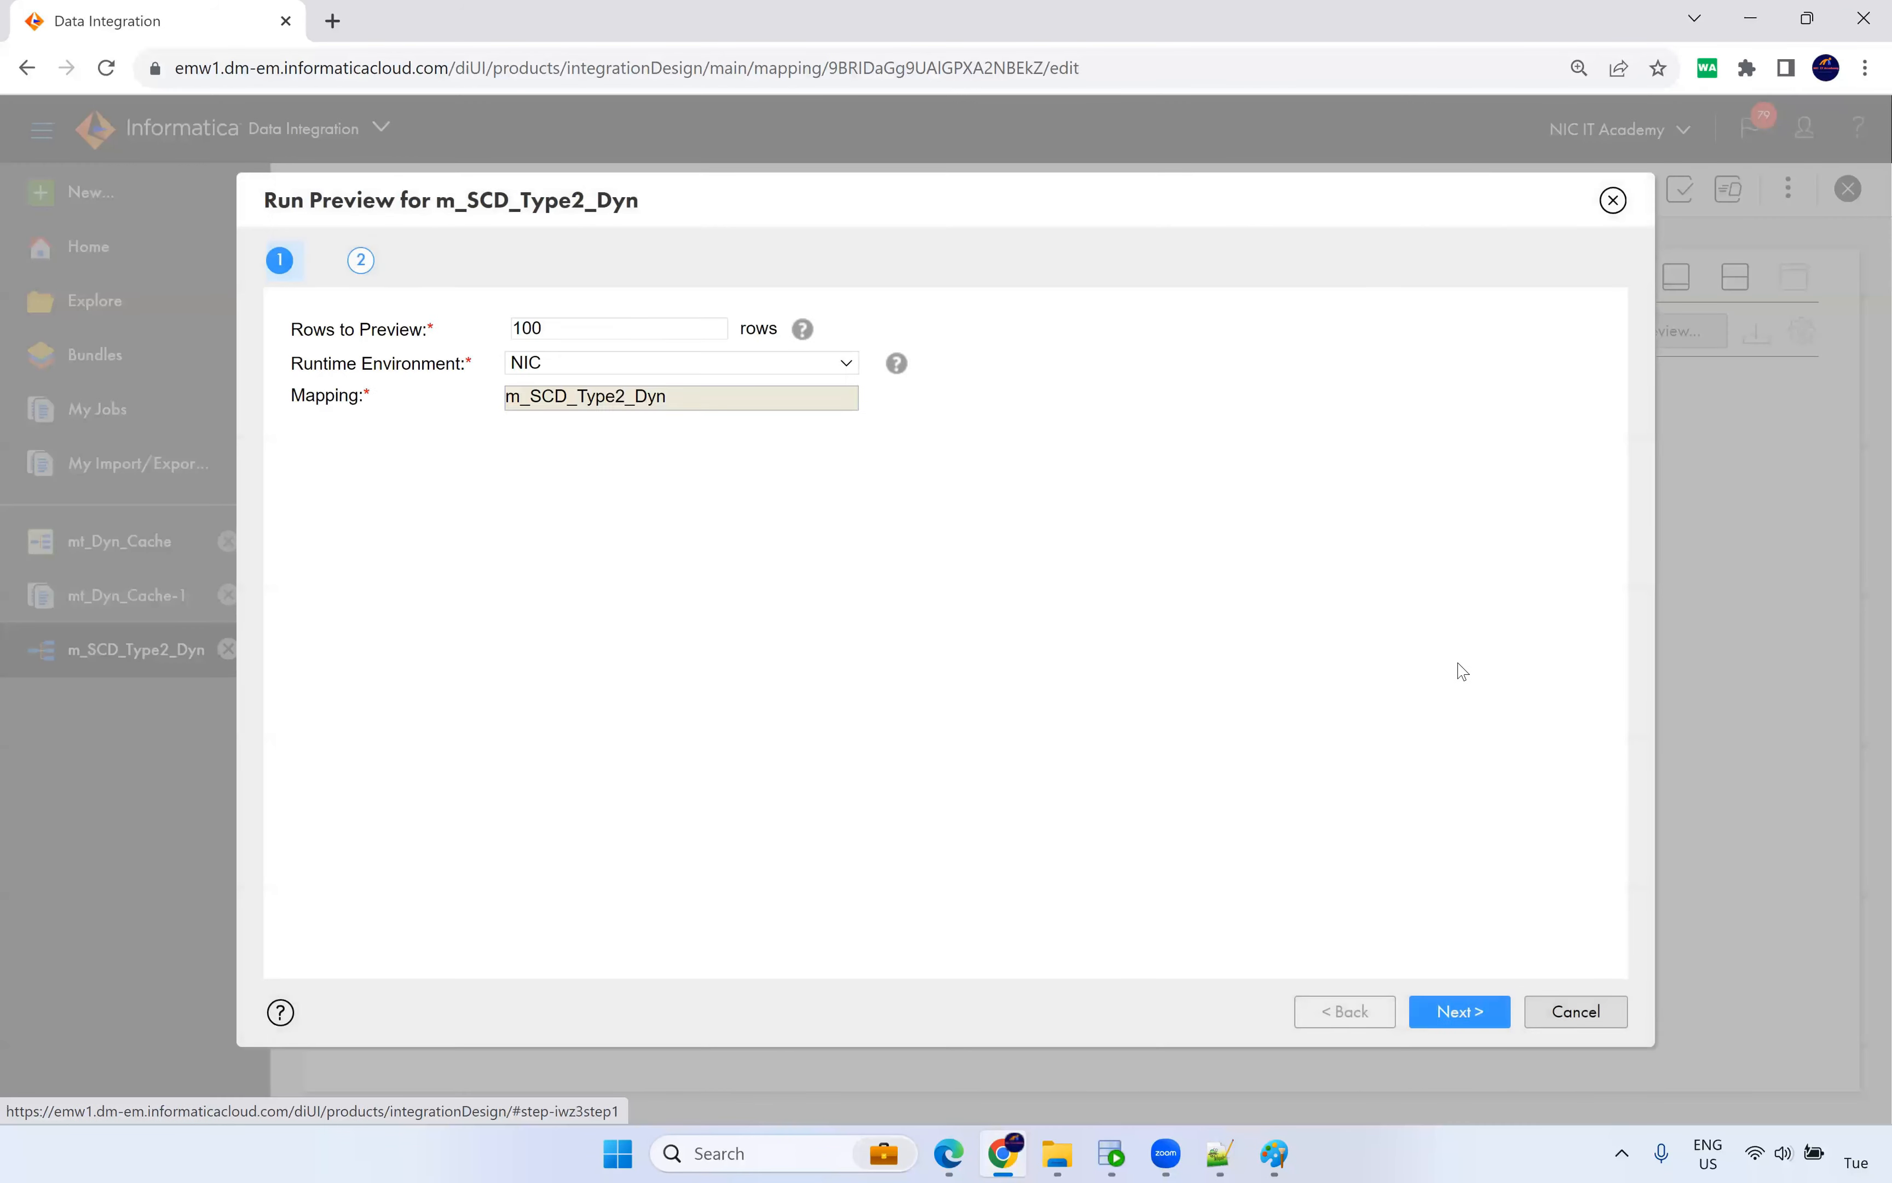
left_click(1454, 1008)
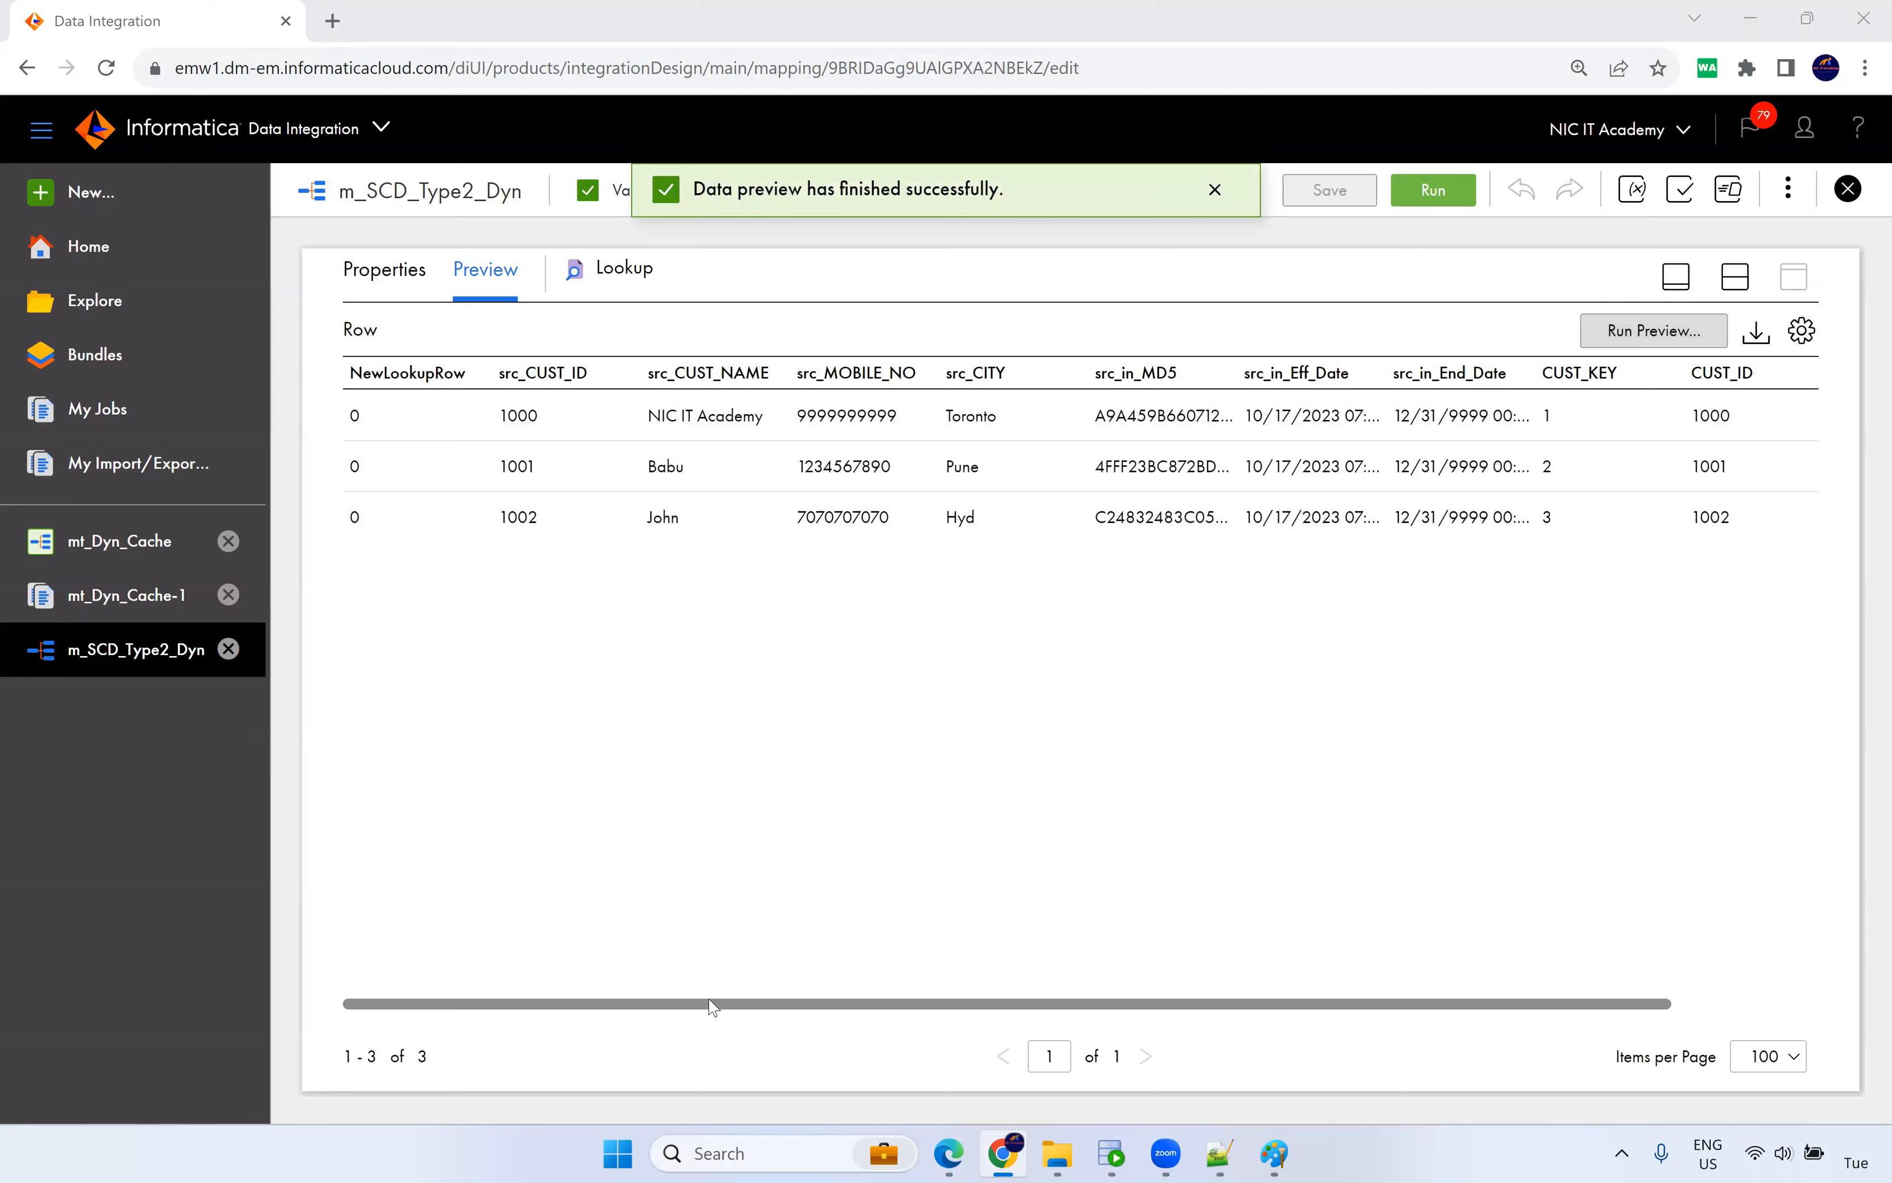
Check NewLookupRow is 0 and src_in_MD5 matches MD5_CHECKSUM, then restore the design canvas.
left_click_drag(362, 420, 341, 518)
left_click(369, 524)
left_click(504, 579)
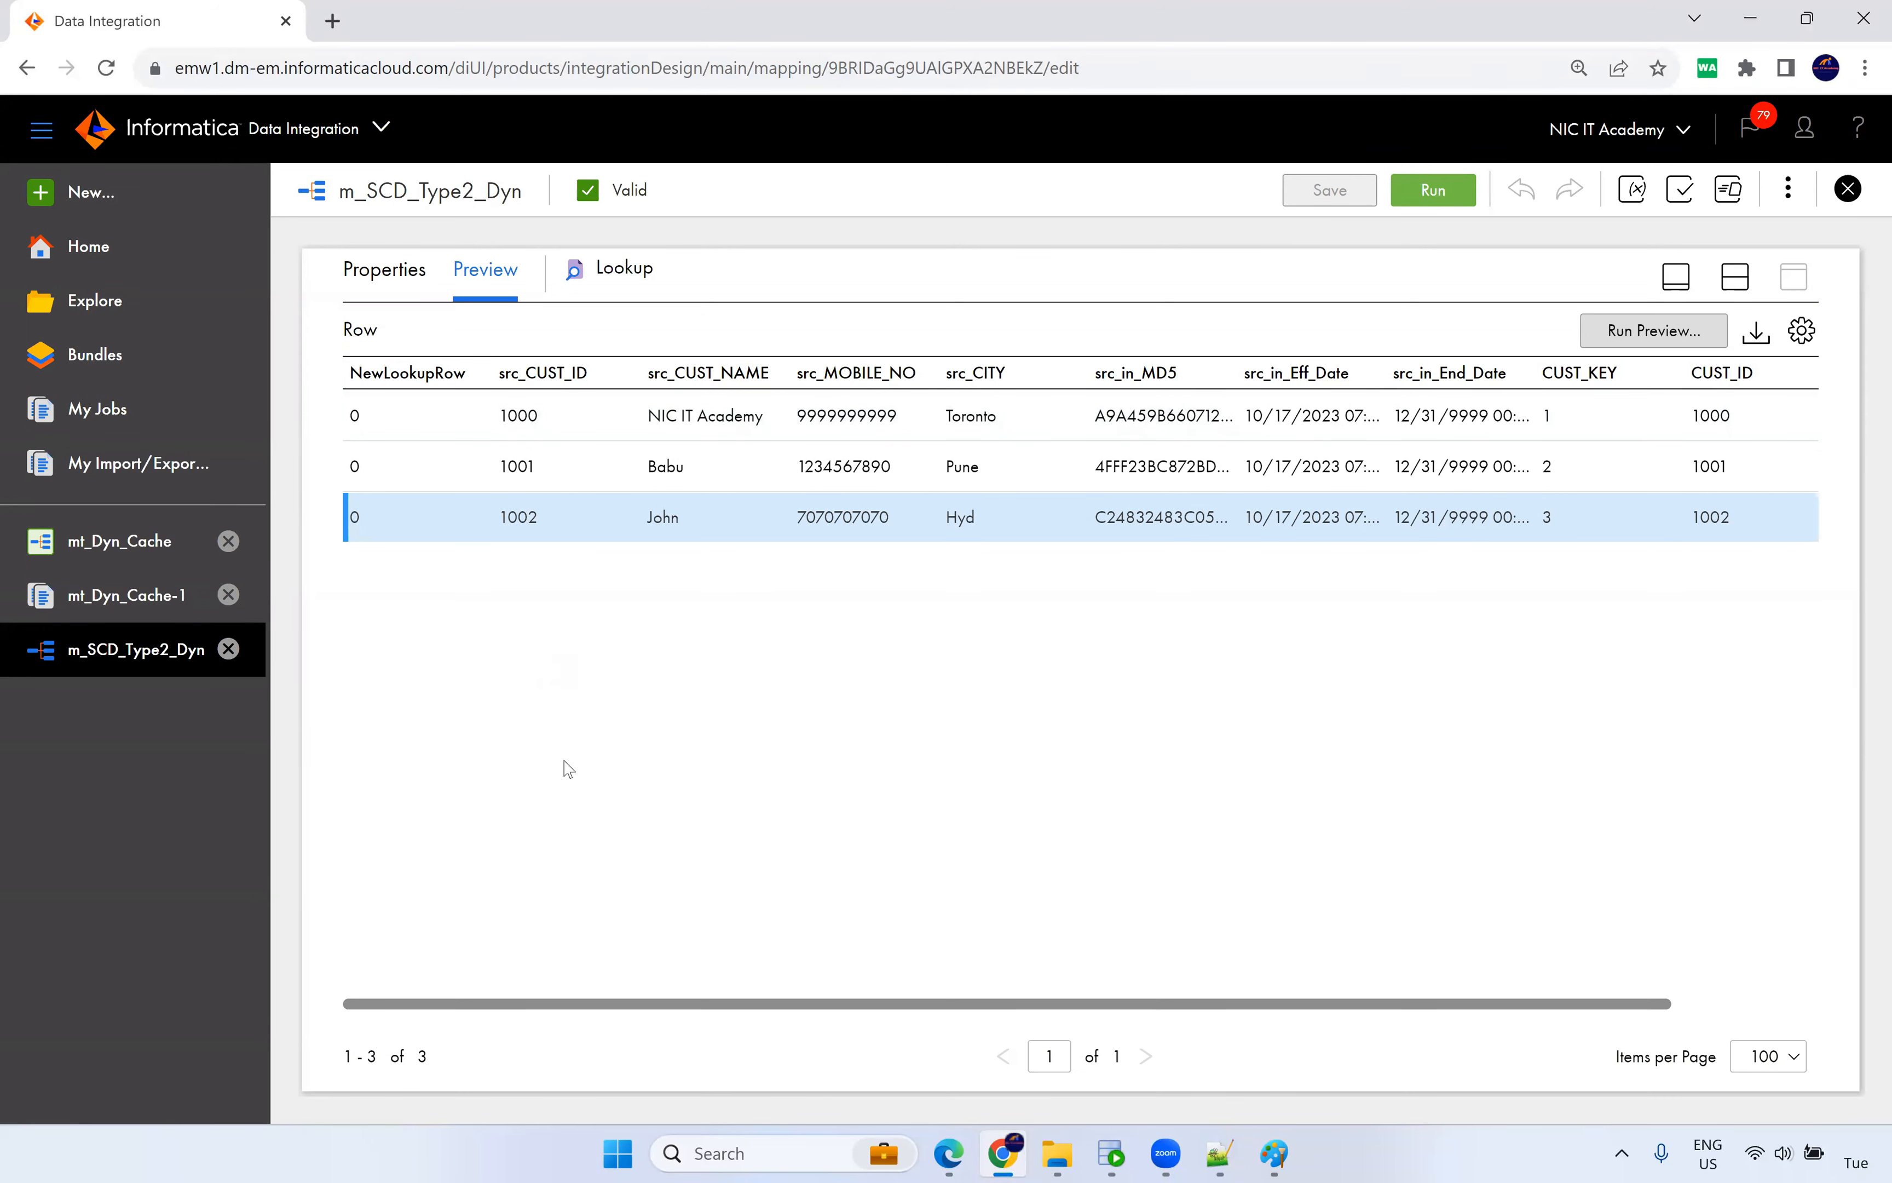
left_click_drag(828, 1005, 1219, 1003)
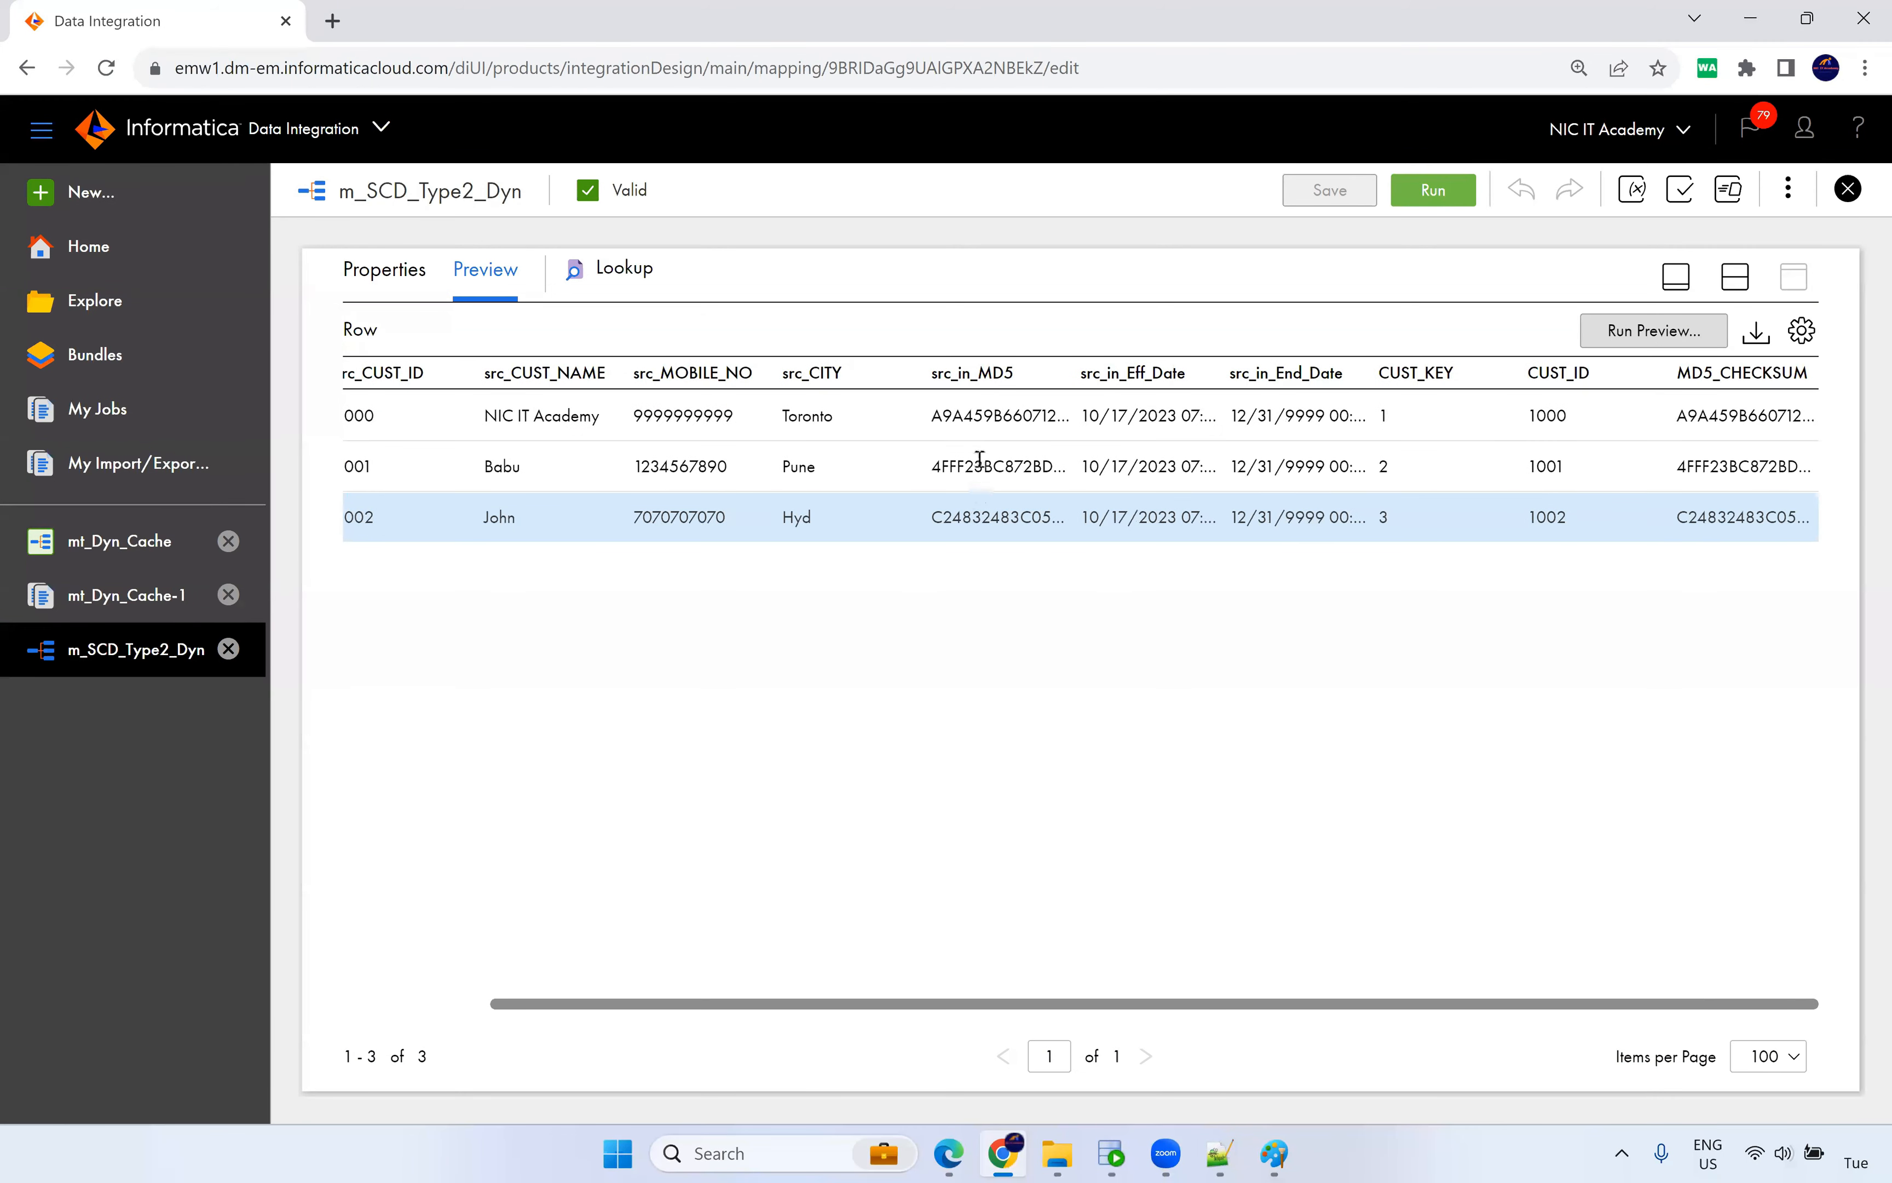
left_click_drag(1010, 421, 943, 419)
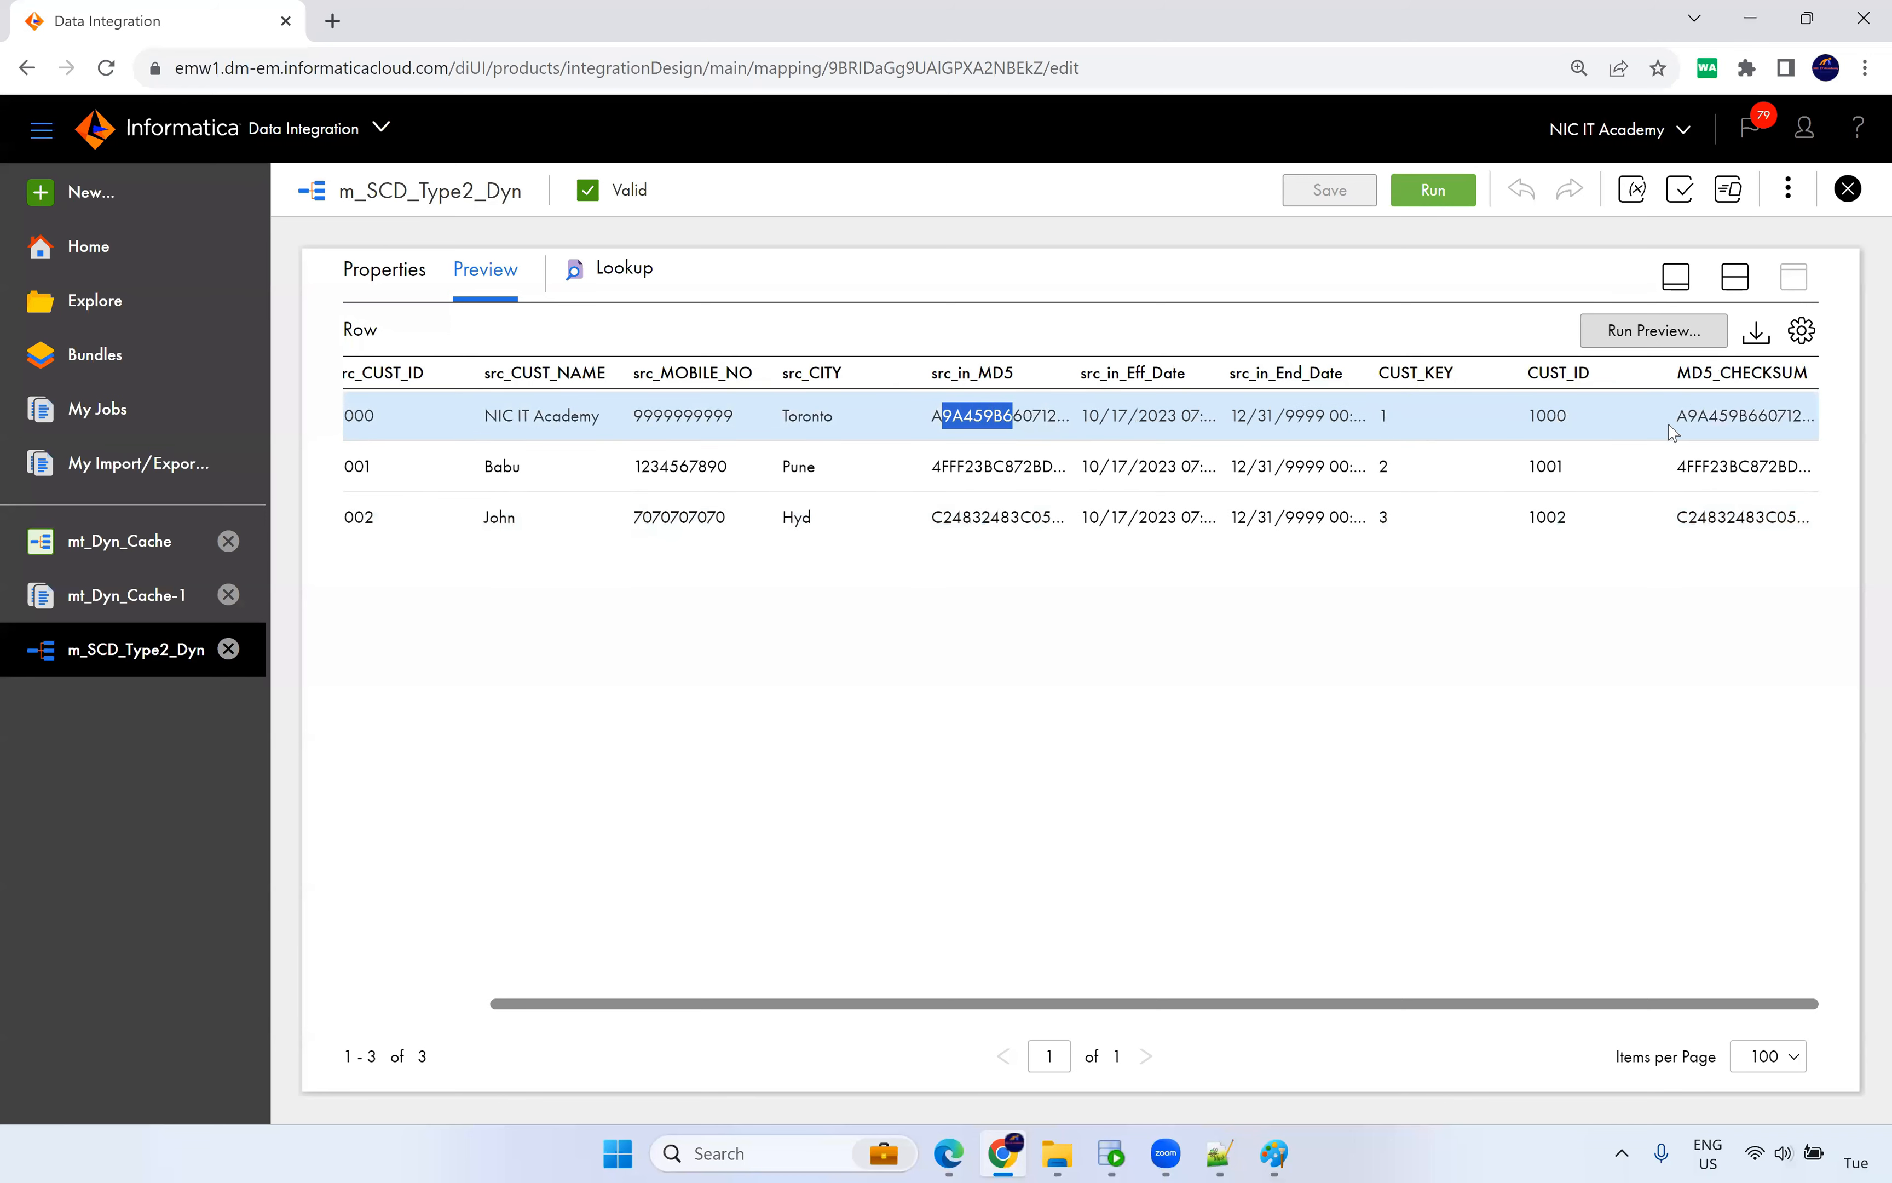
left_click_drag(1681, 416, 1718, 418)
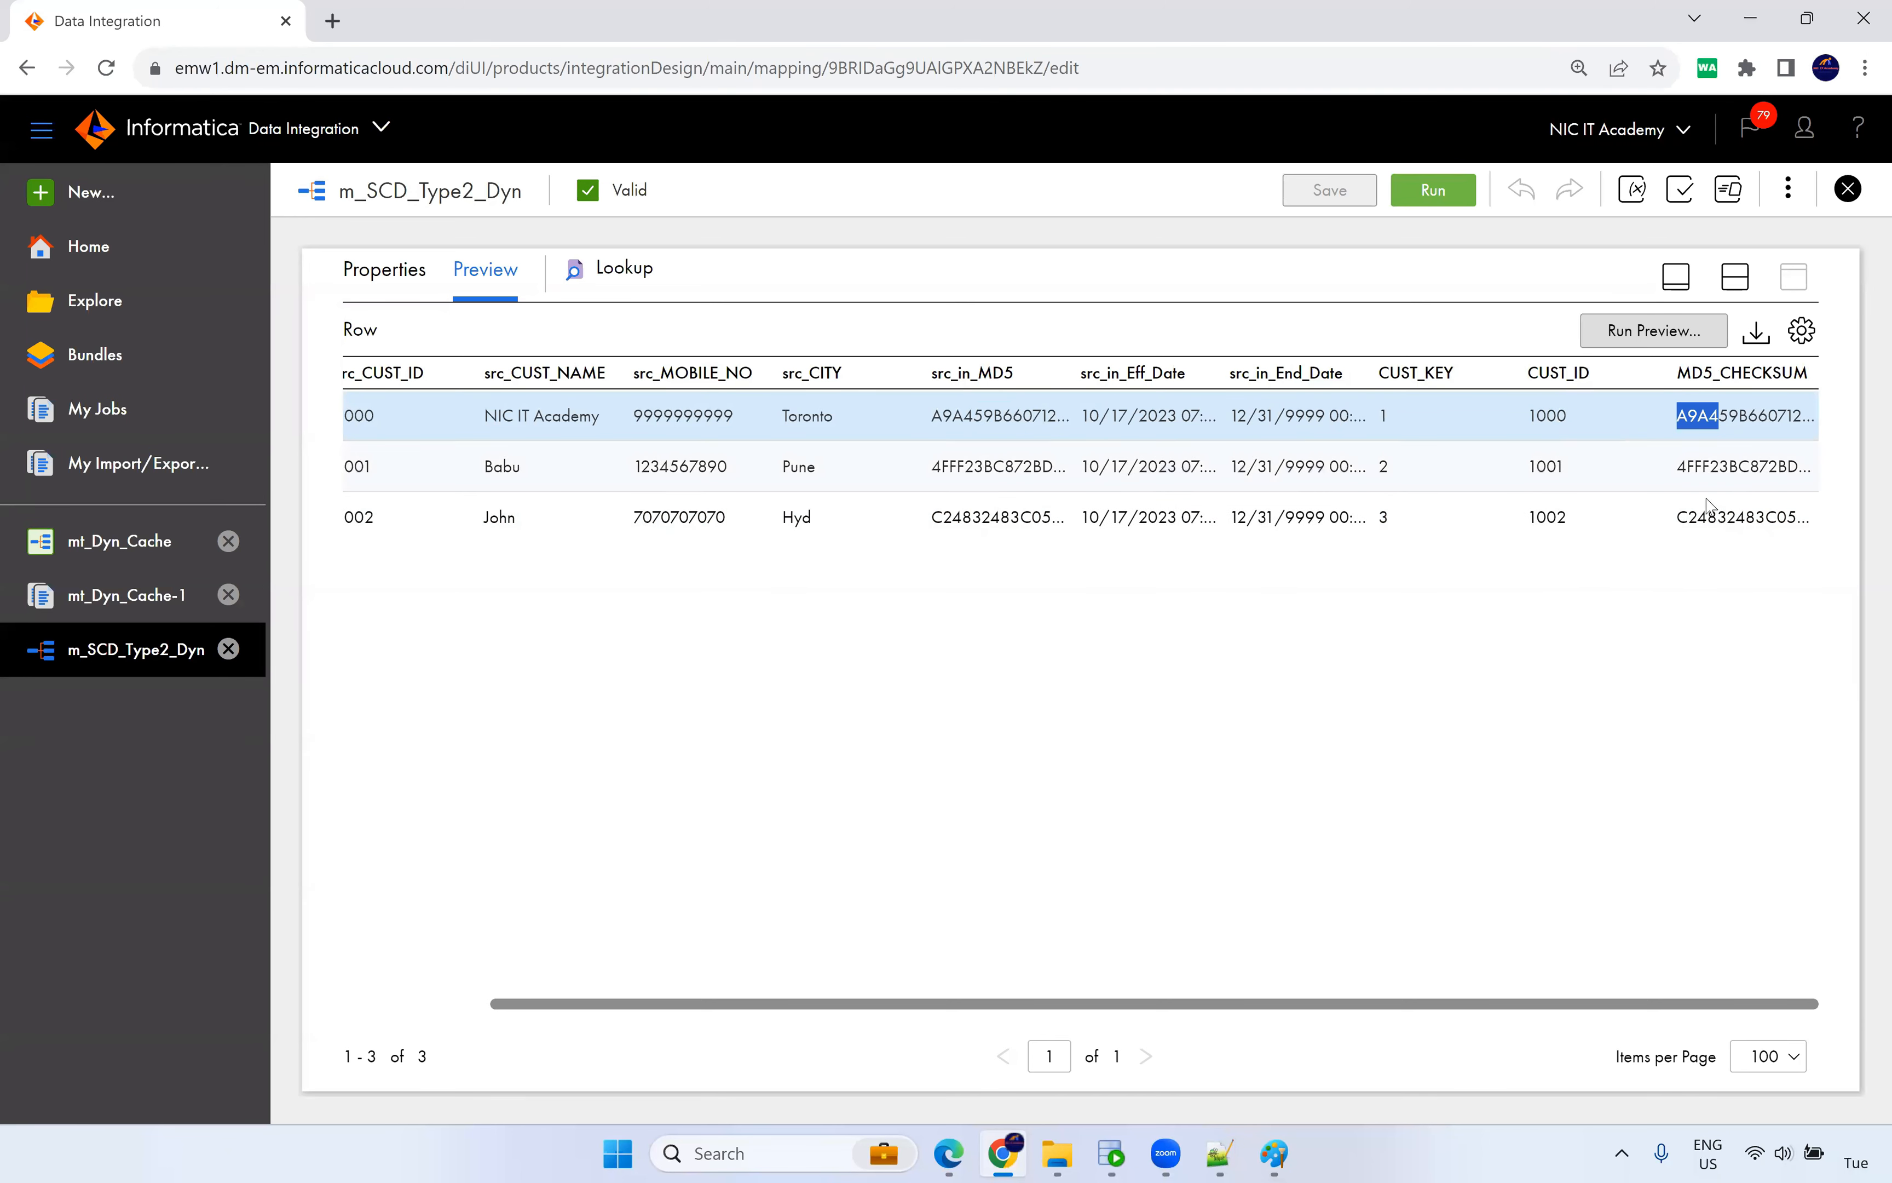
left_click(1730, 279)
left_click(770, 383)
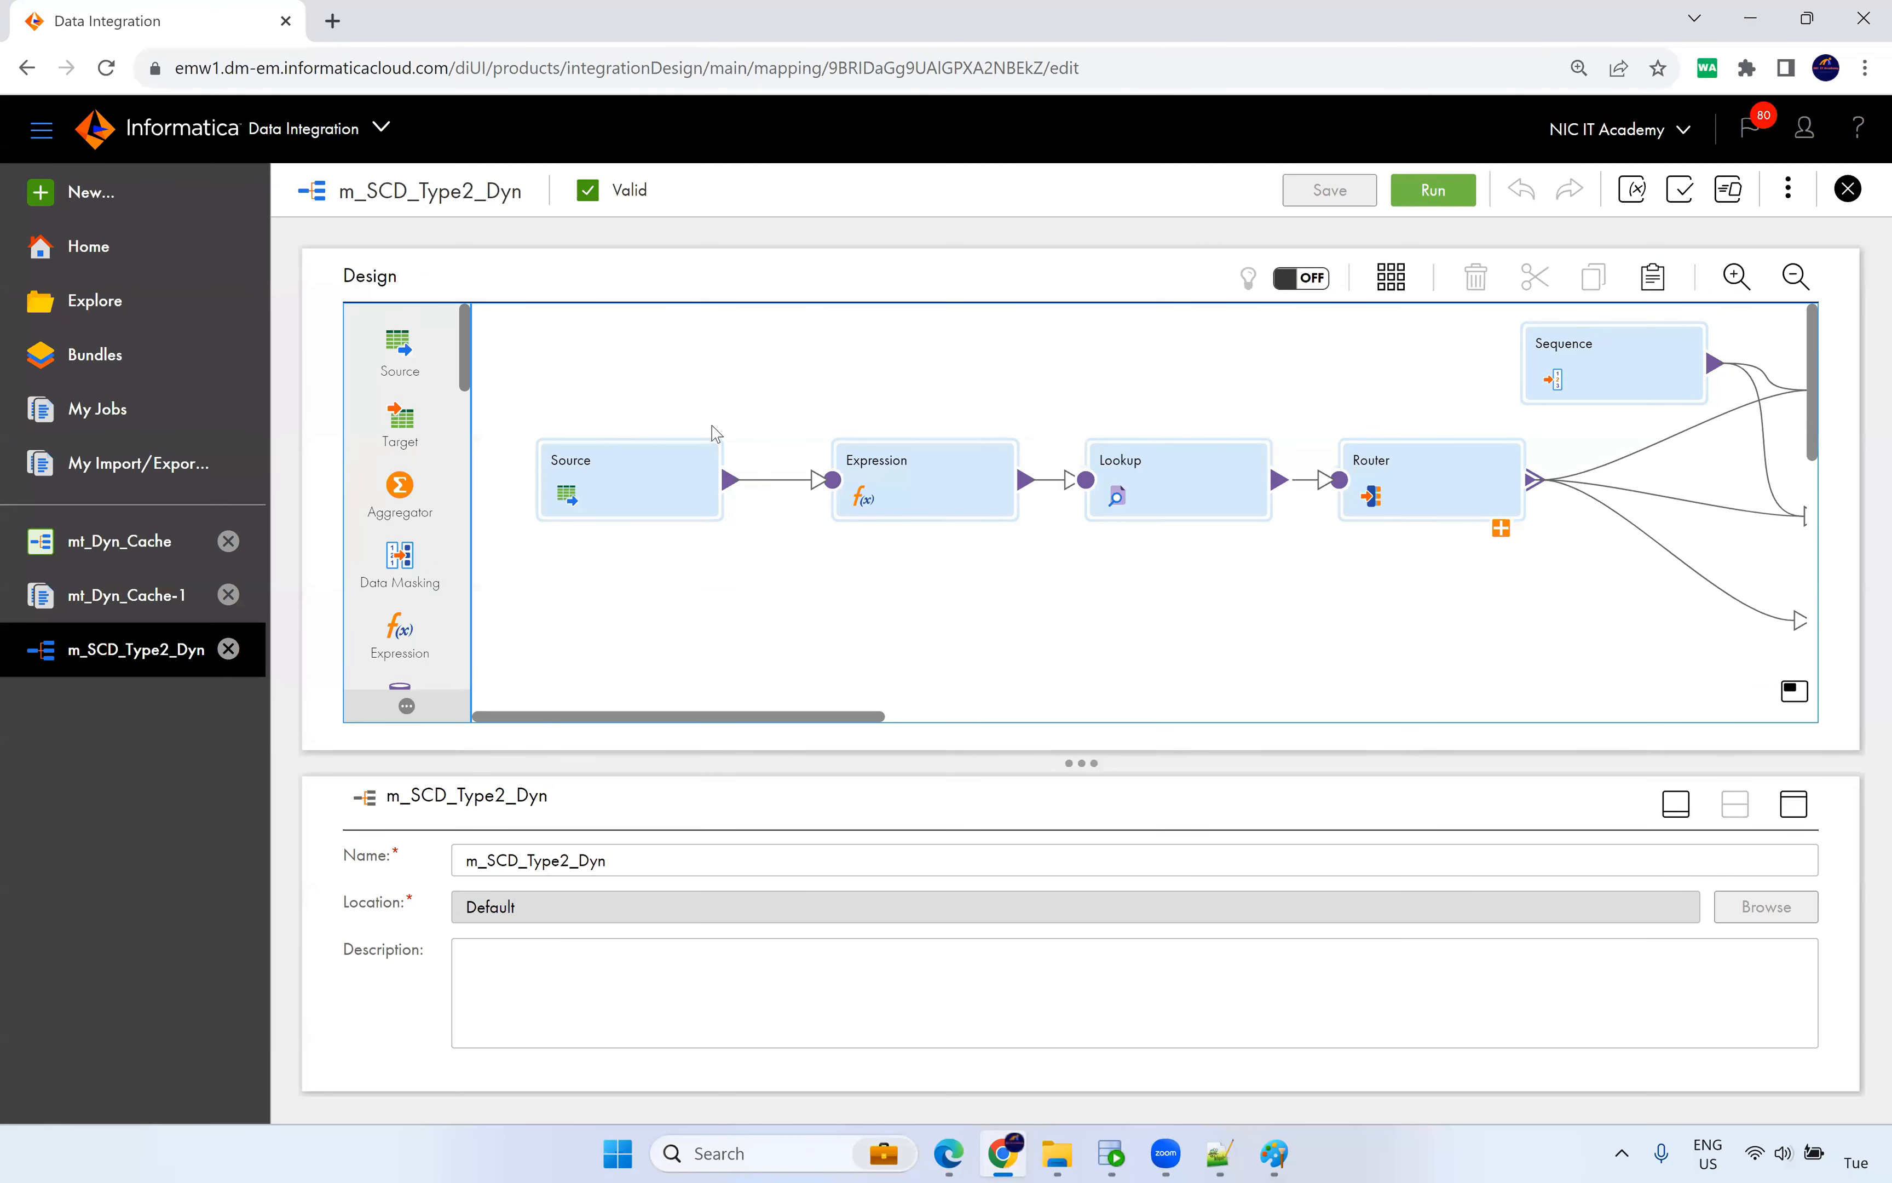
Rerun mt_Dyn_Cache and confirm run mt_Dyn_Cache-2 read 3 rows but wrote 0 to all targets.
left_click_drag(816, 721, 881, 721)
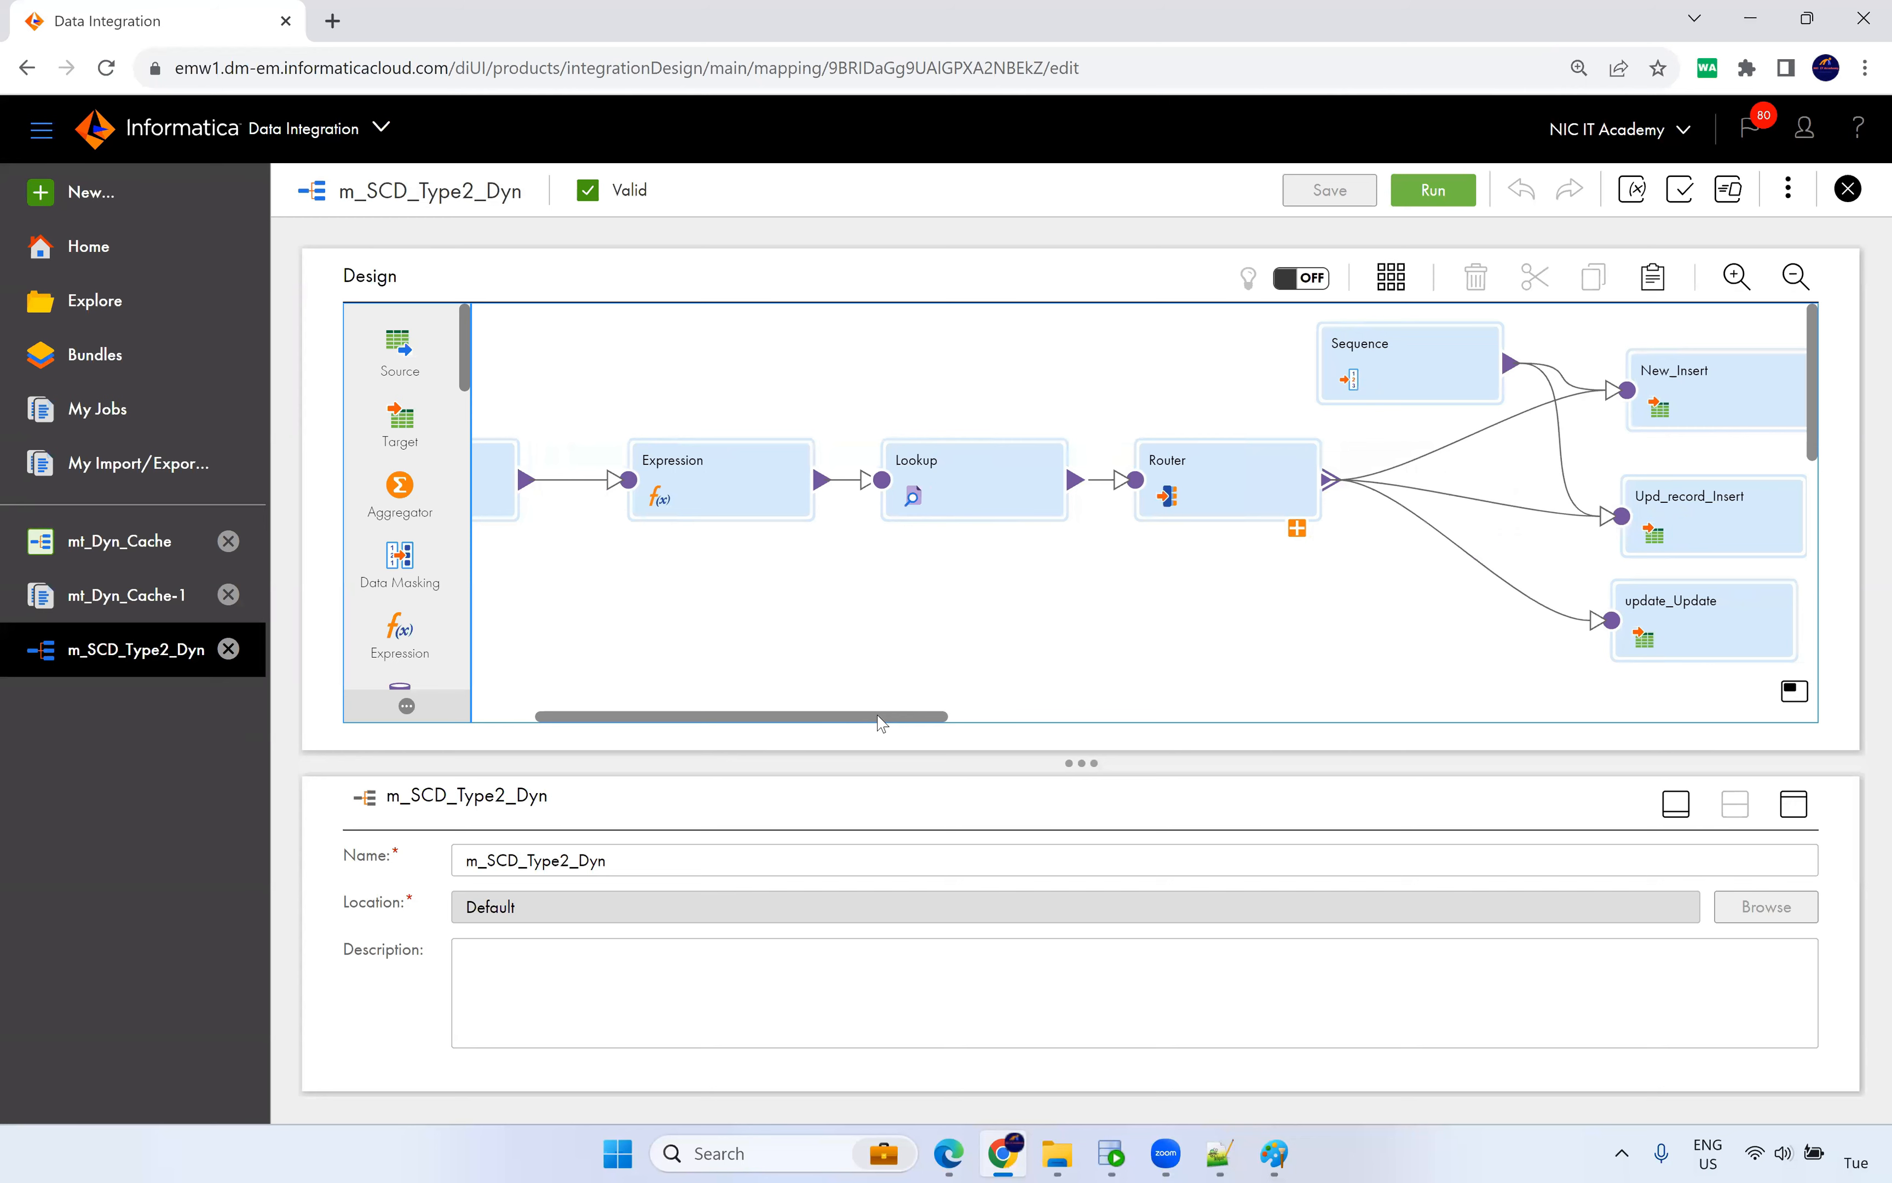
left_click(94, 548)
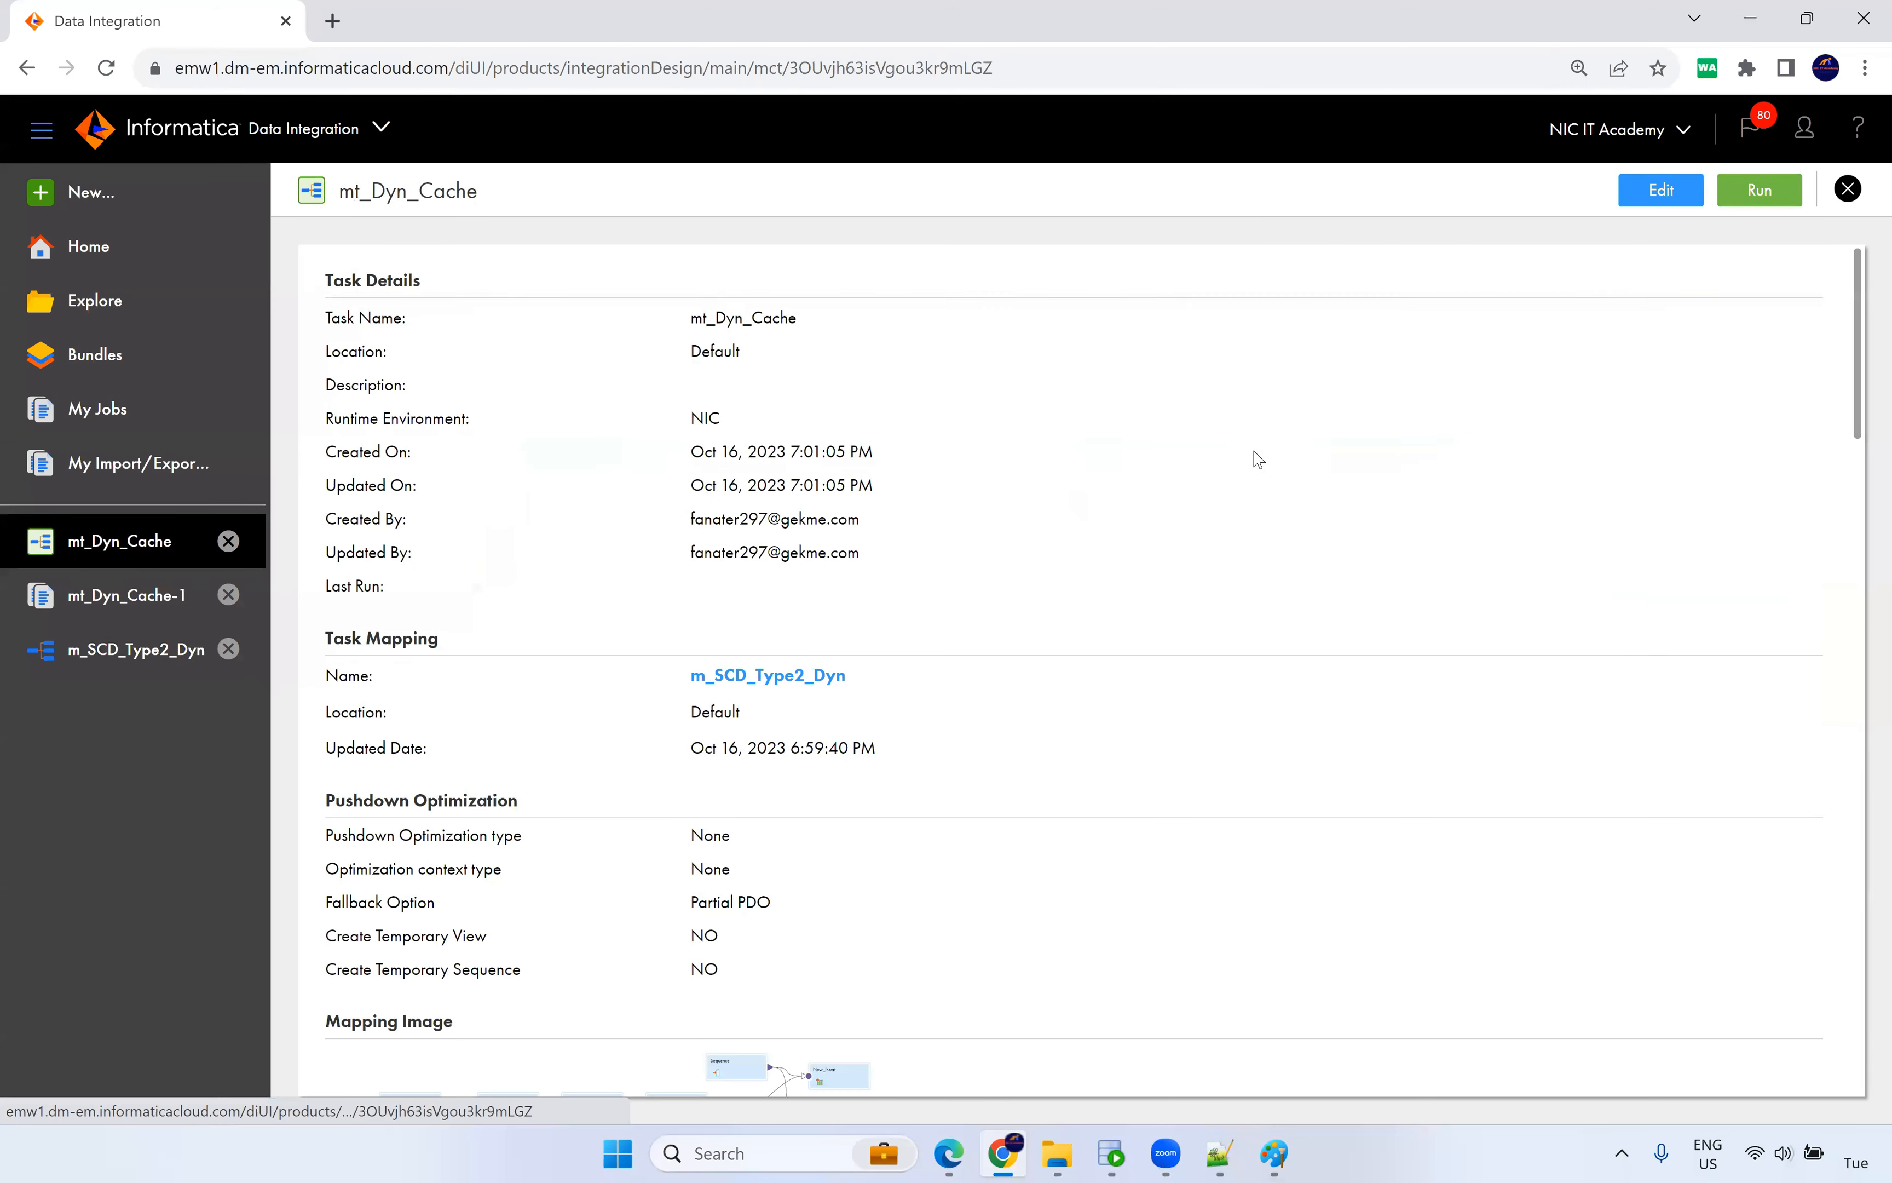
left_click(1743, 205)
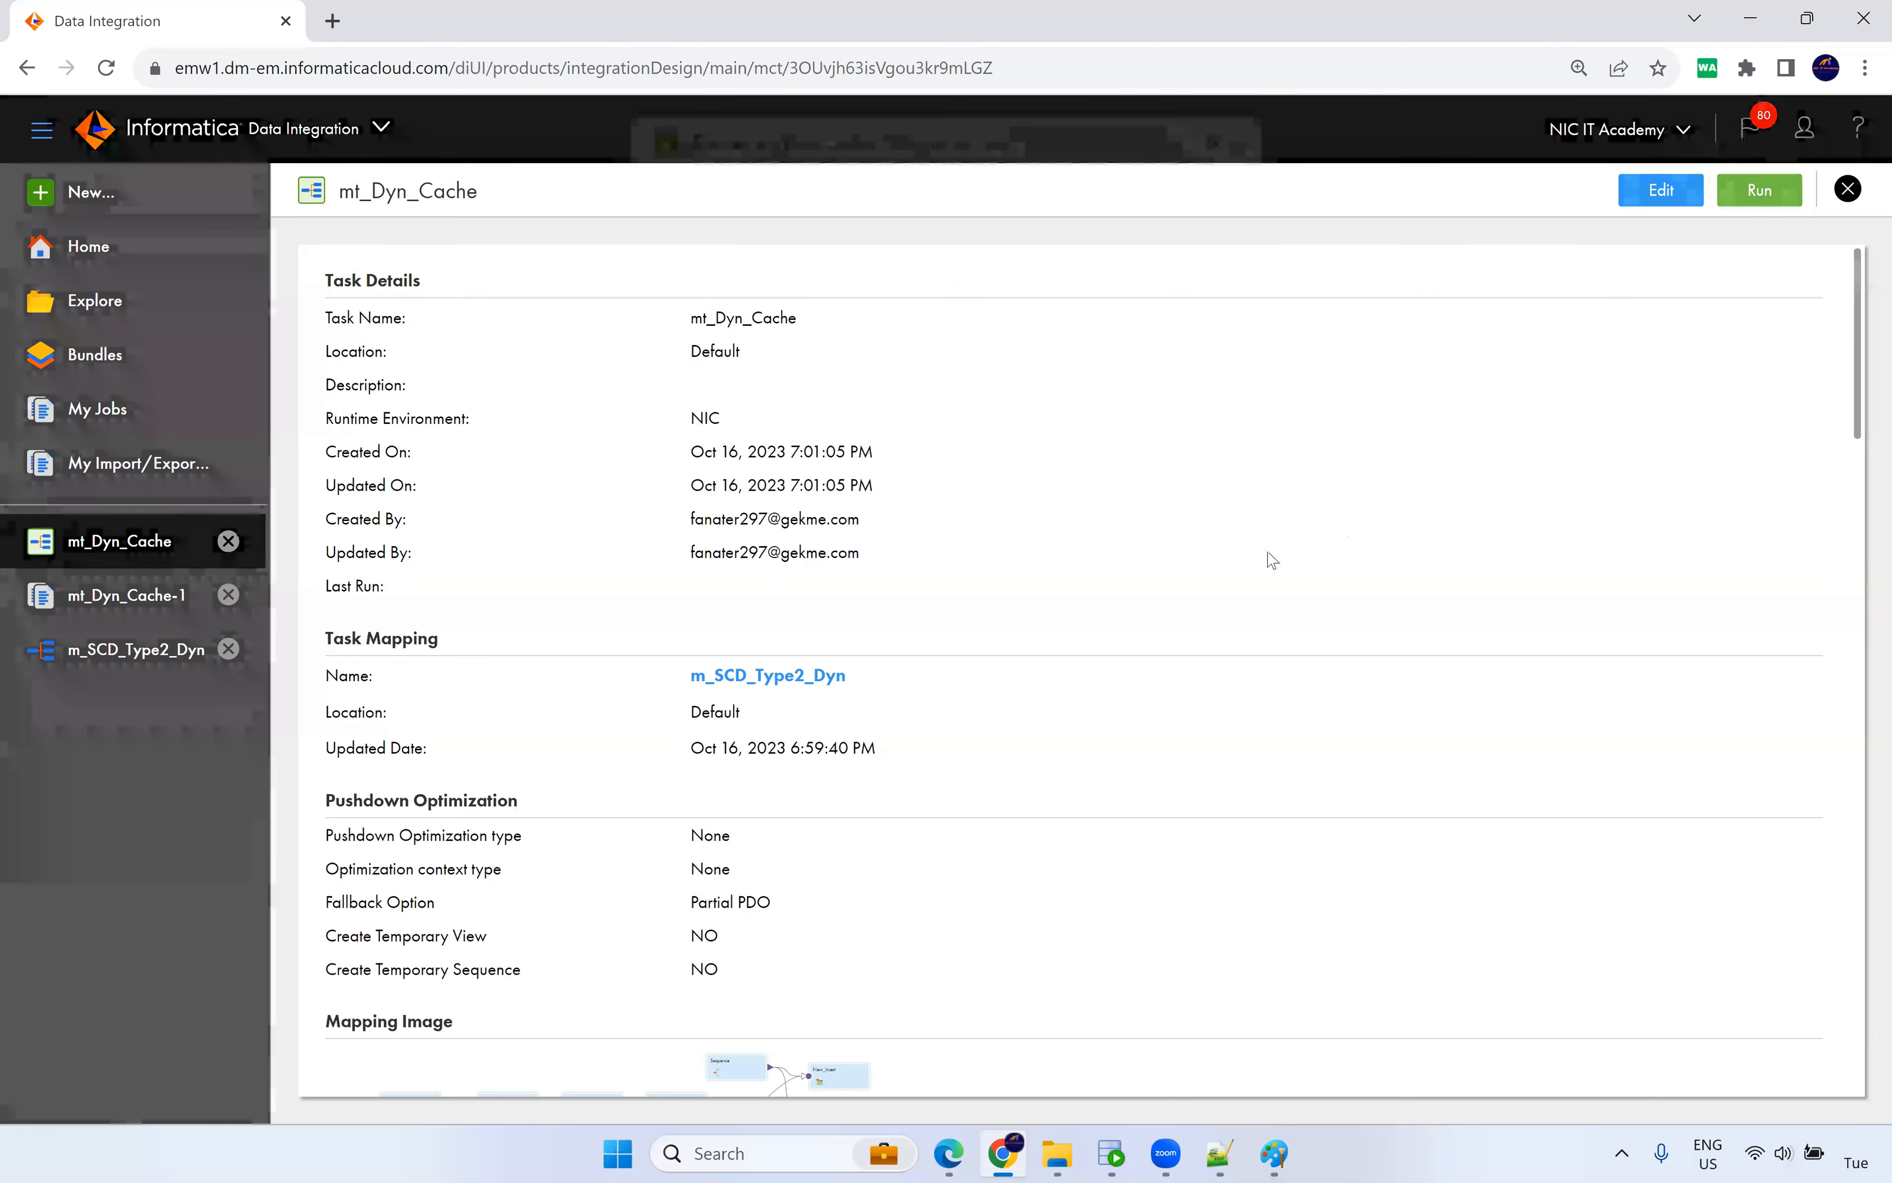
left_click(980, 190)
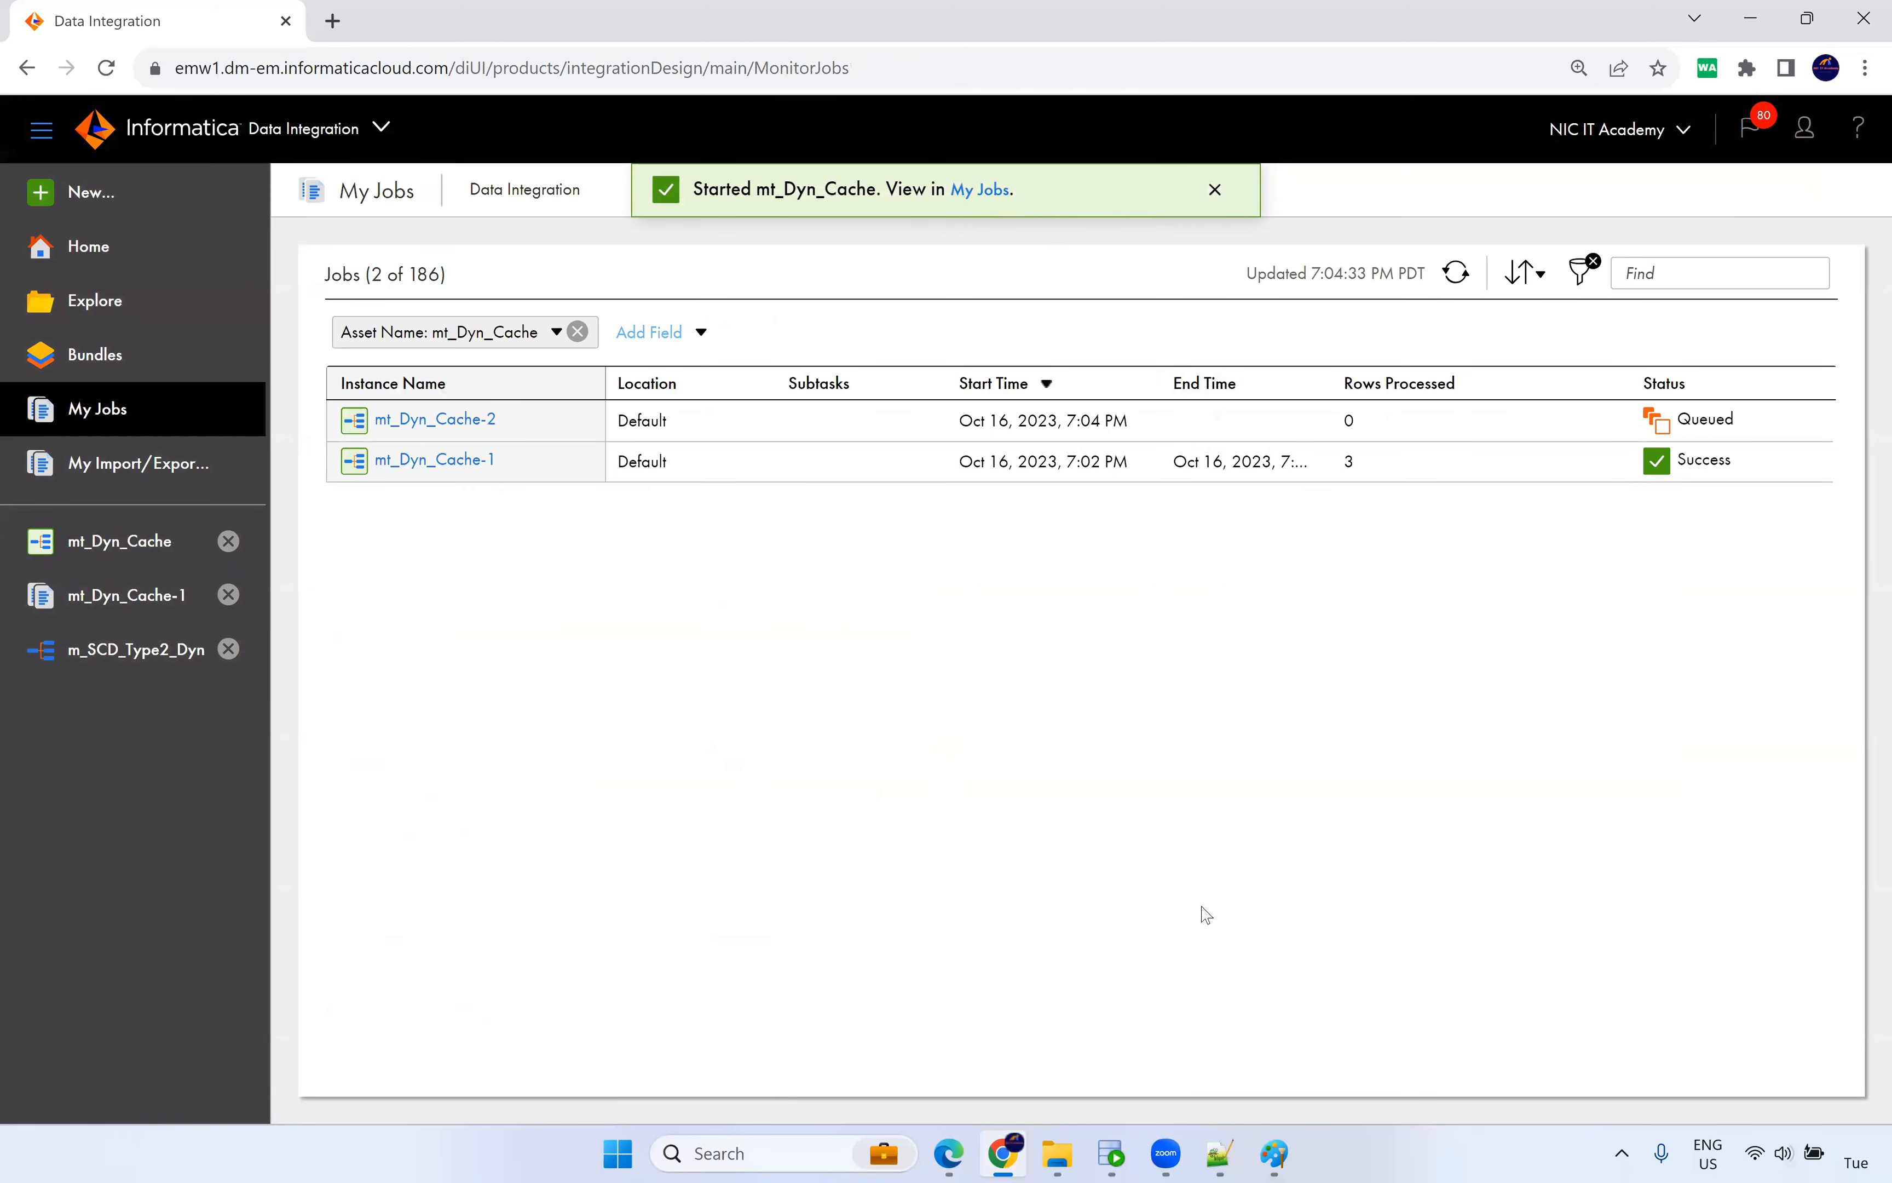
mouse_move(1105, 1157)
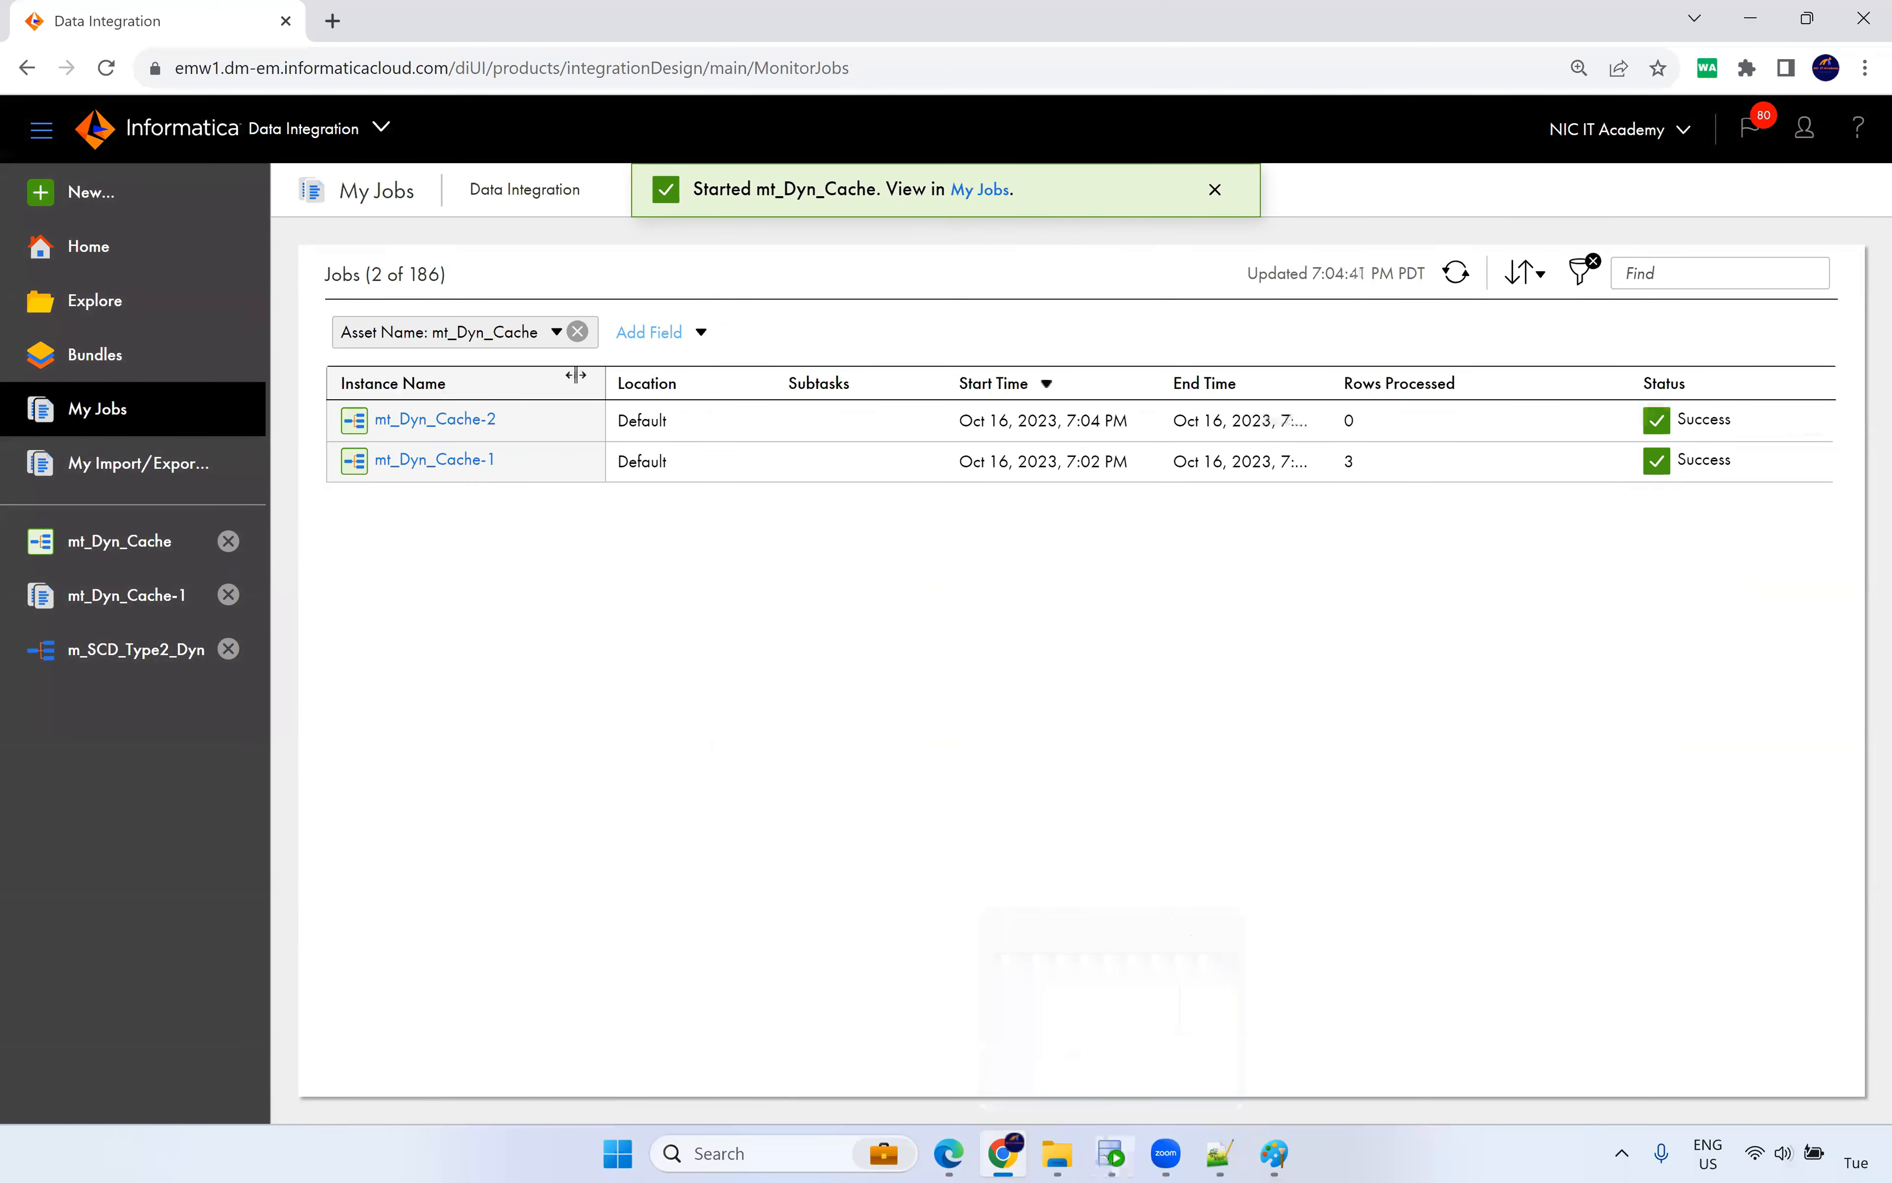
left_click(435, 419)
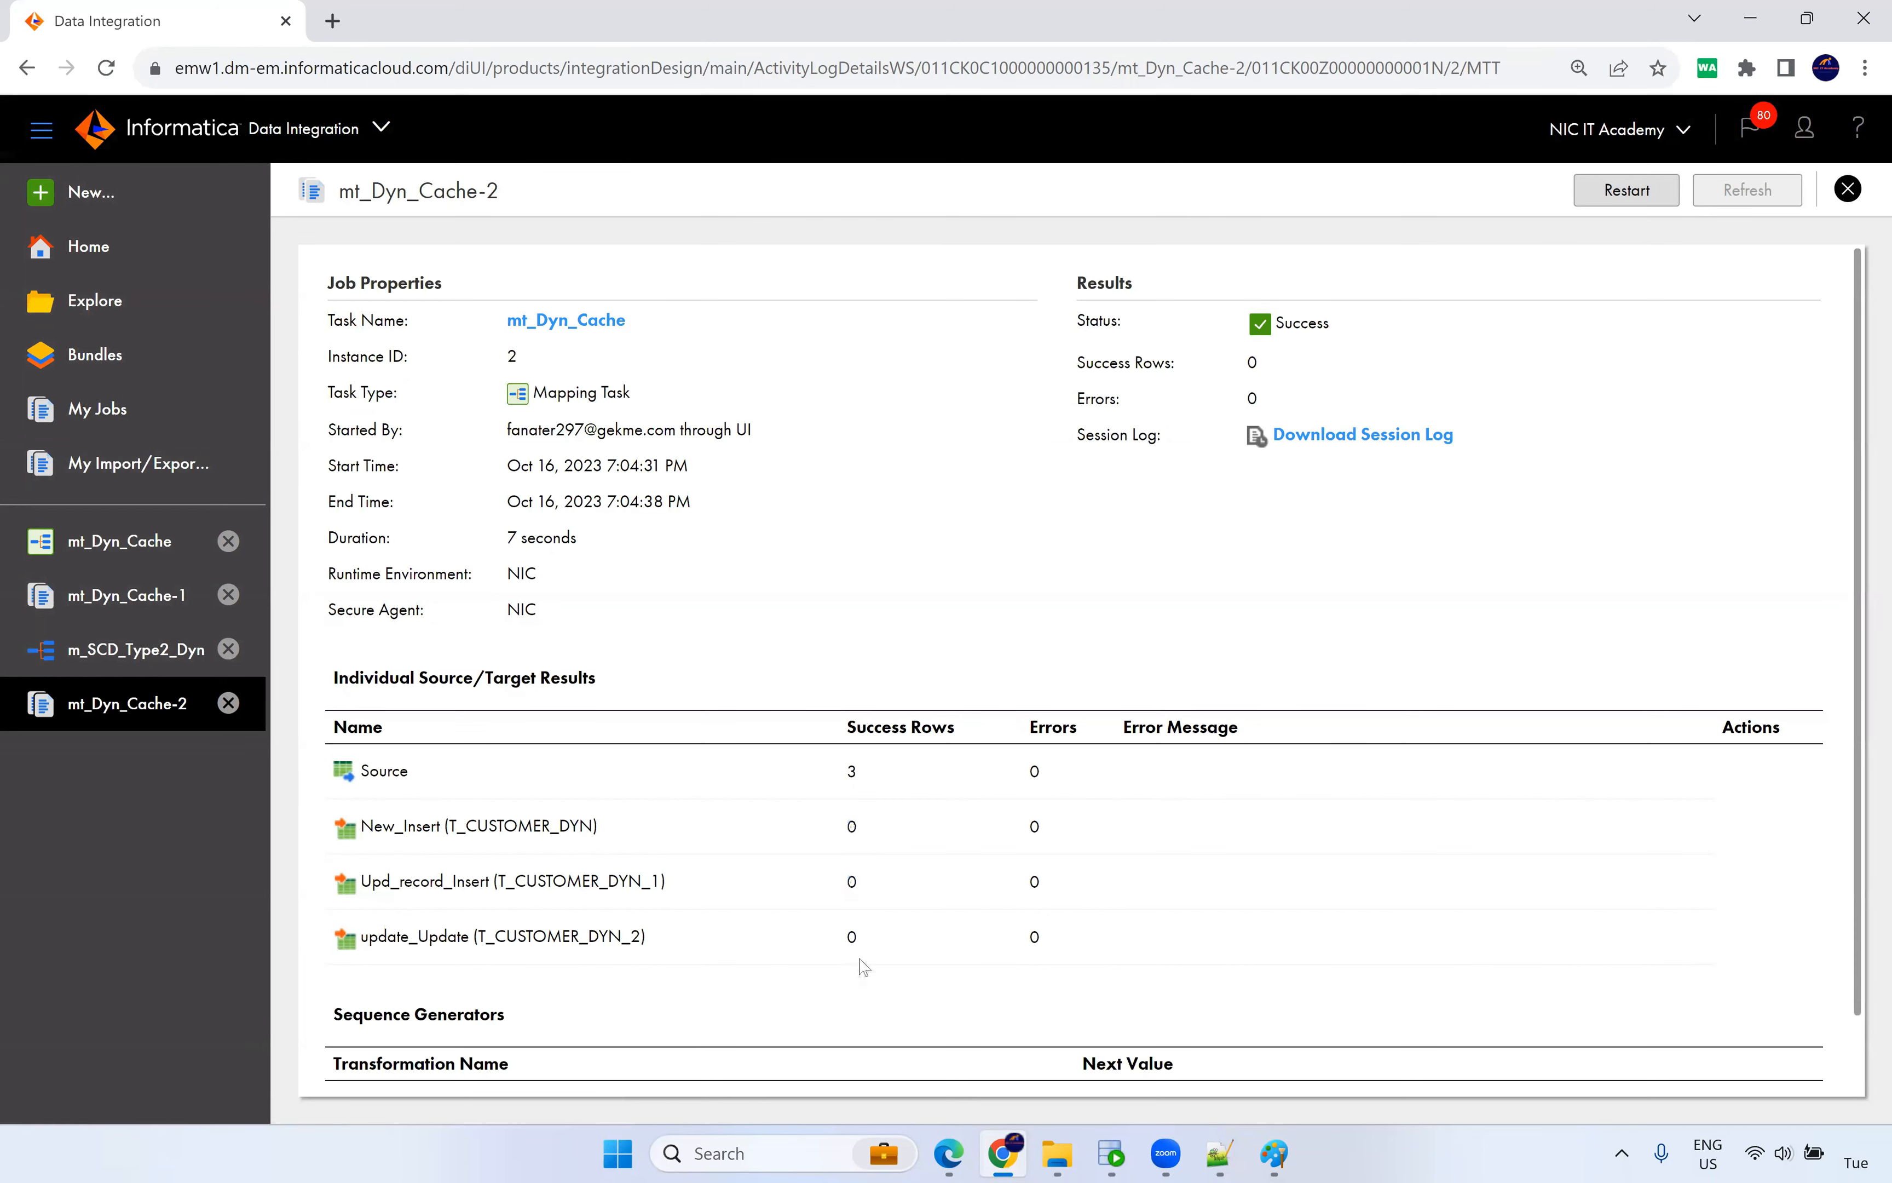
left_click(166, 550)
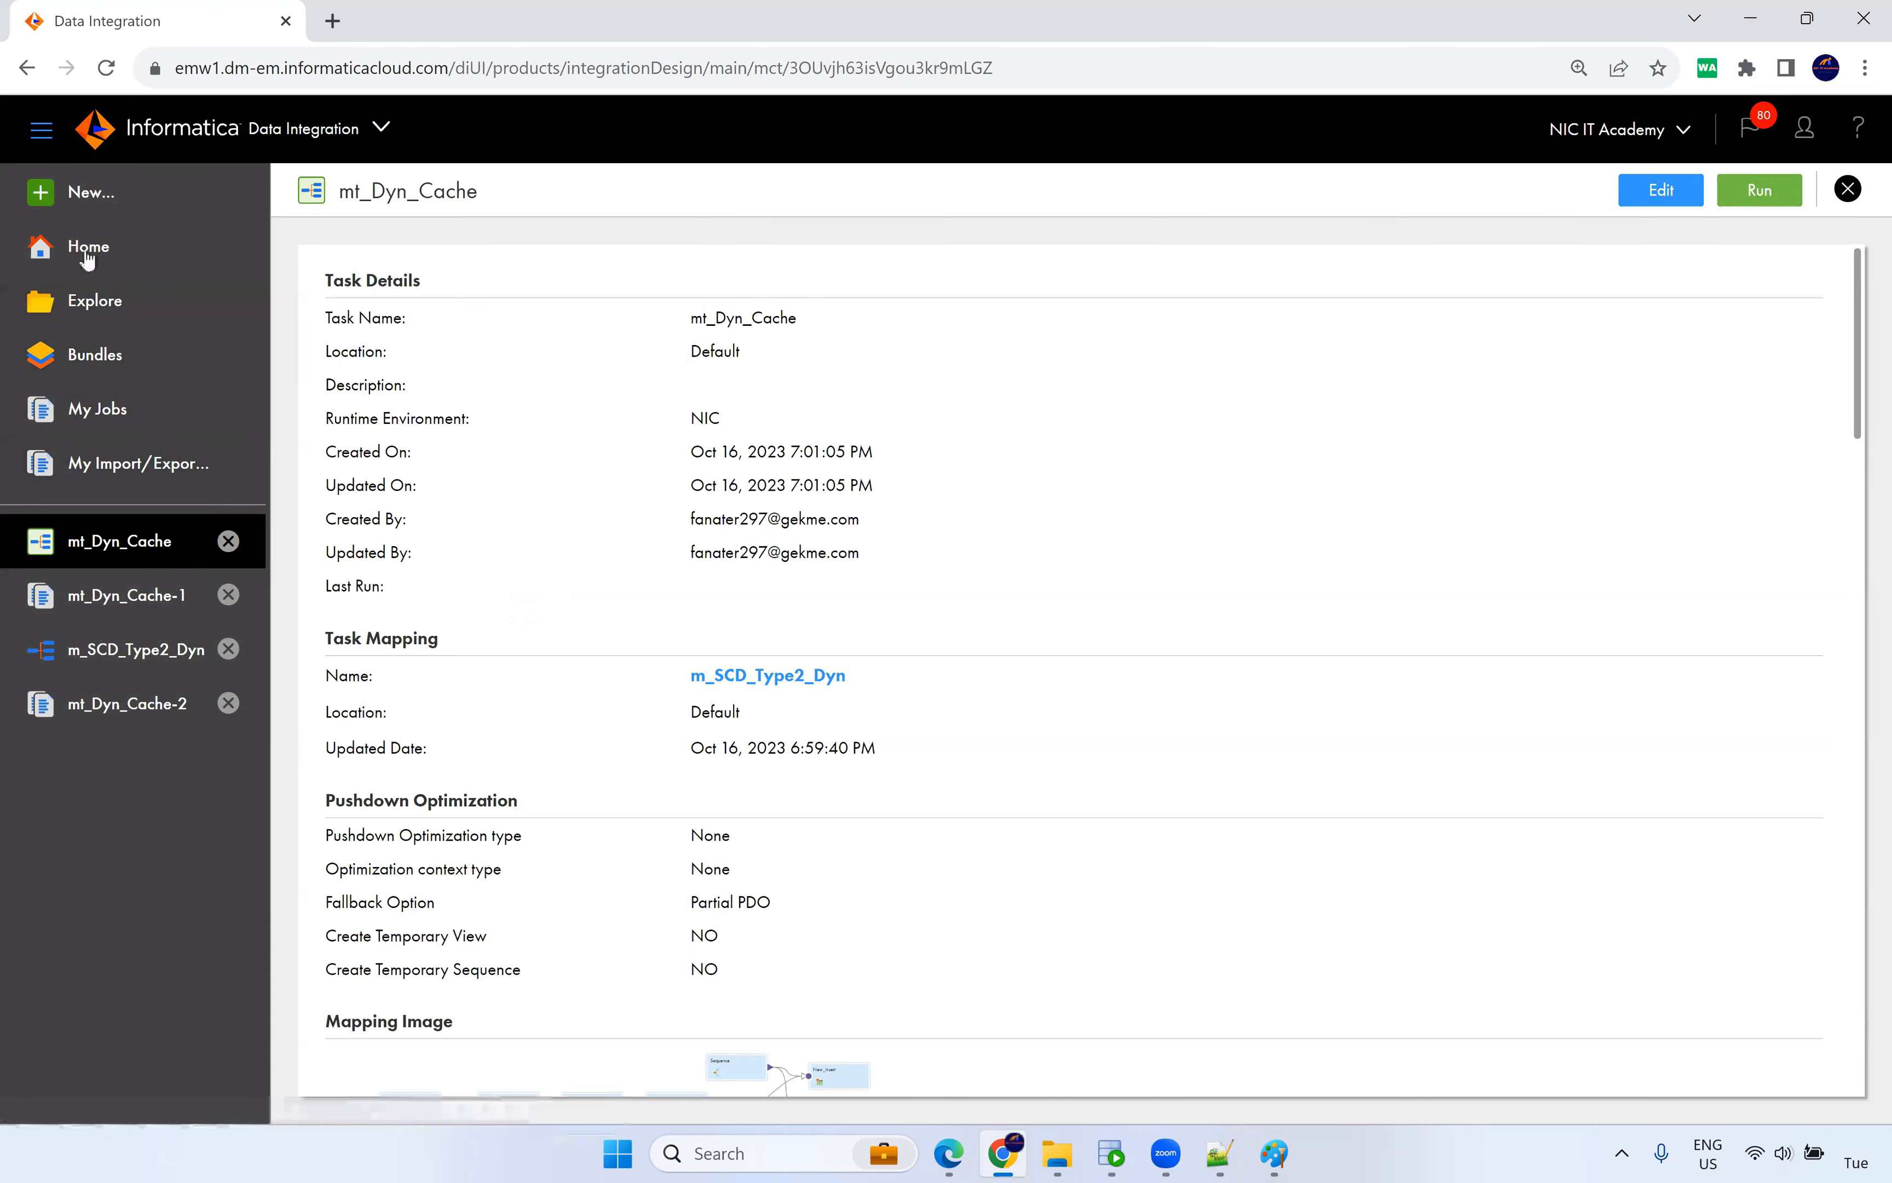
Open the HR table S_CUSTOMER_DYN in SQL Developer and show its row data.
left_click(1111, 1154)
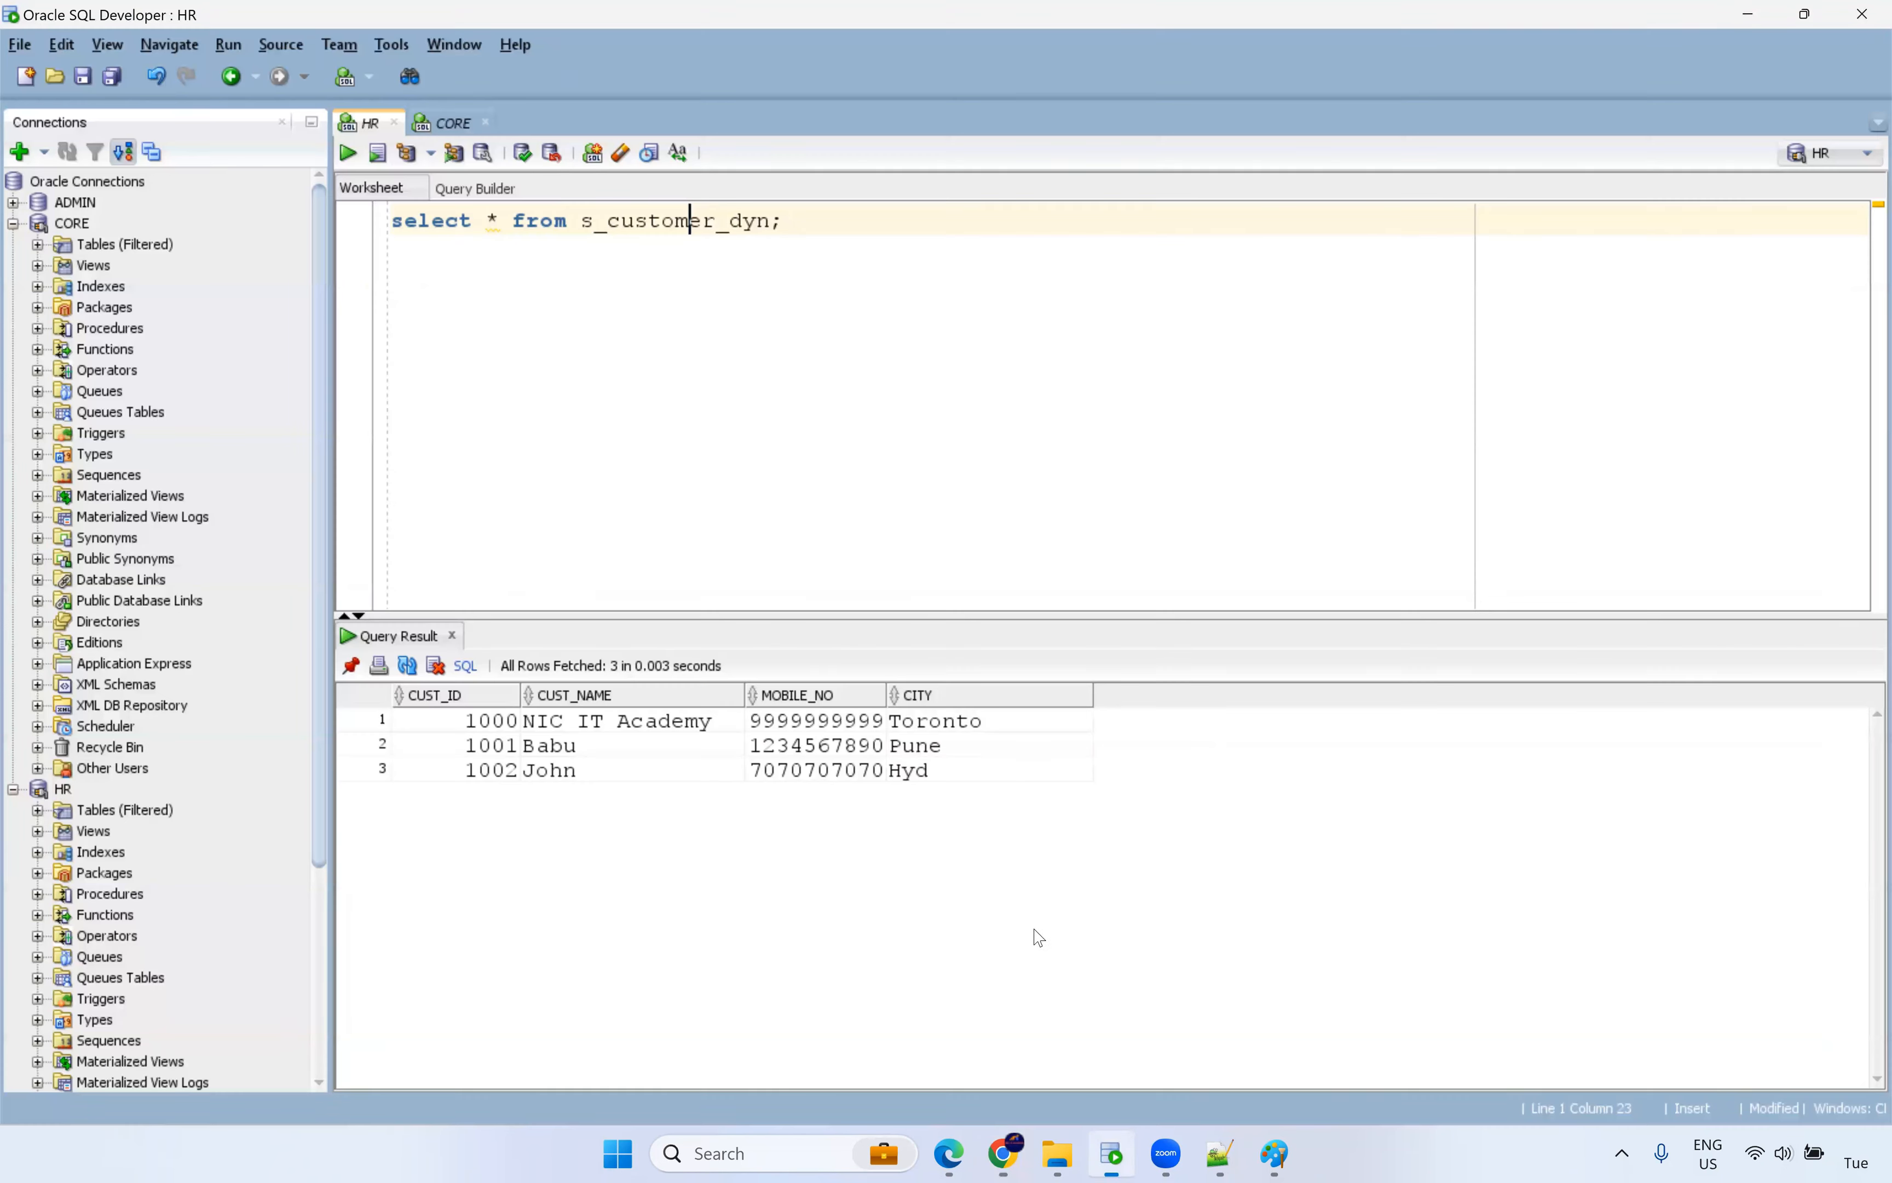
key("ctrl+Return")
left_click(13, 224)
left_click(38, 266)
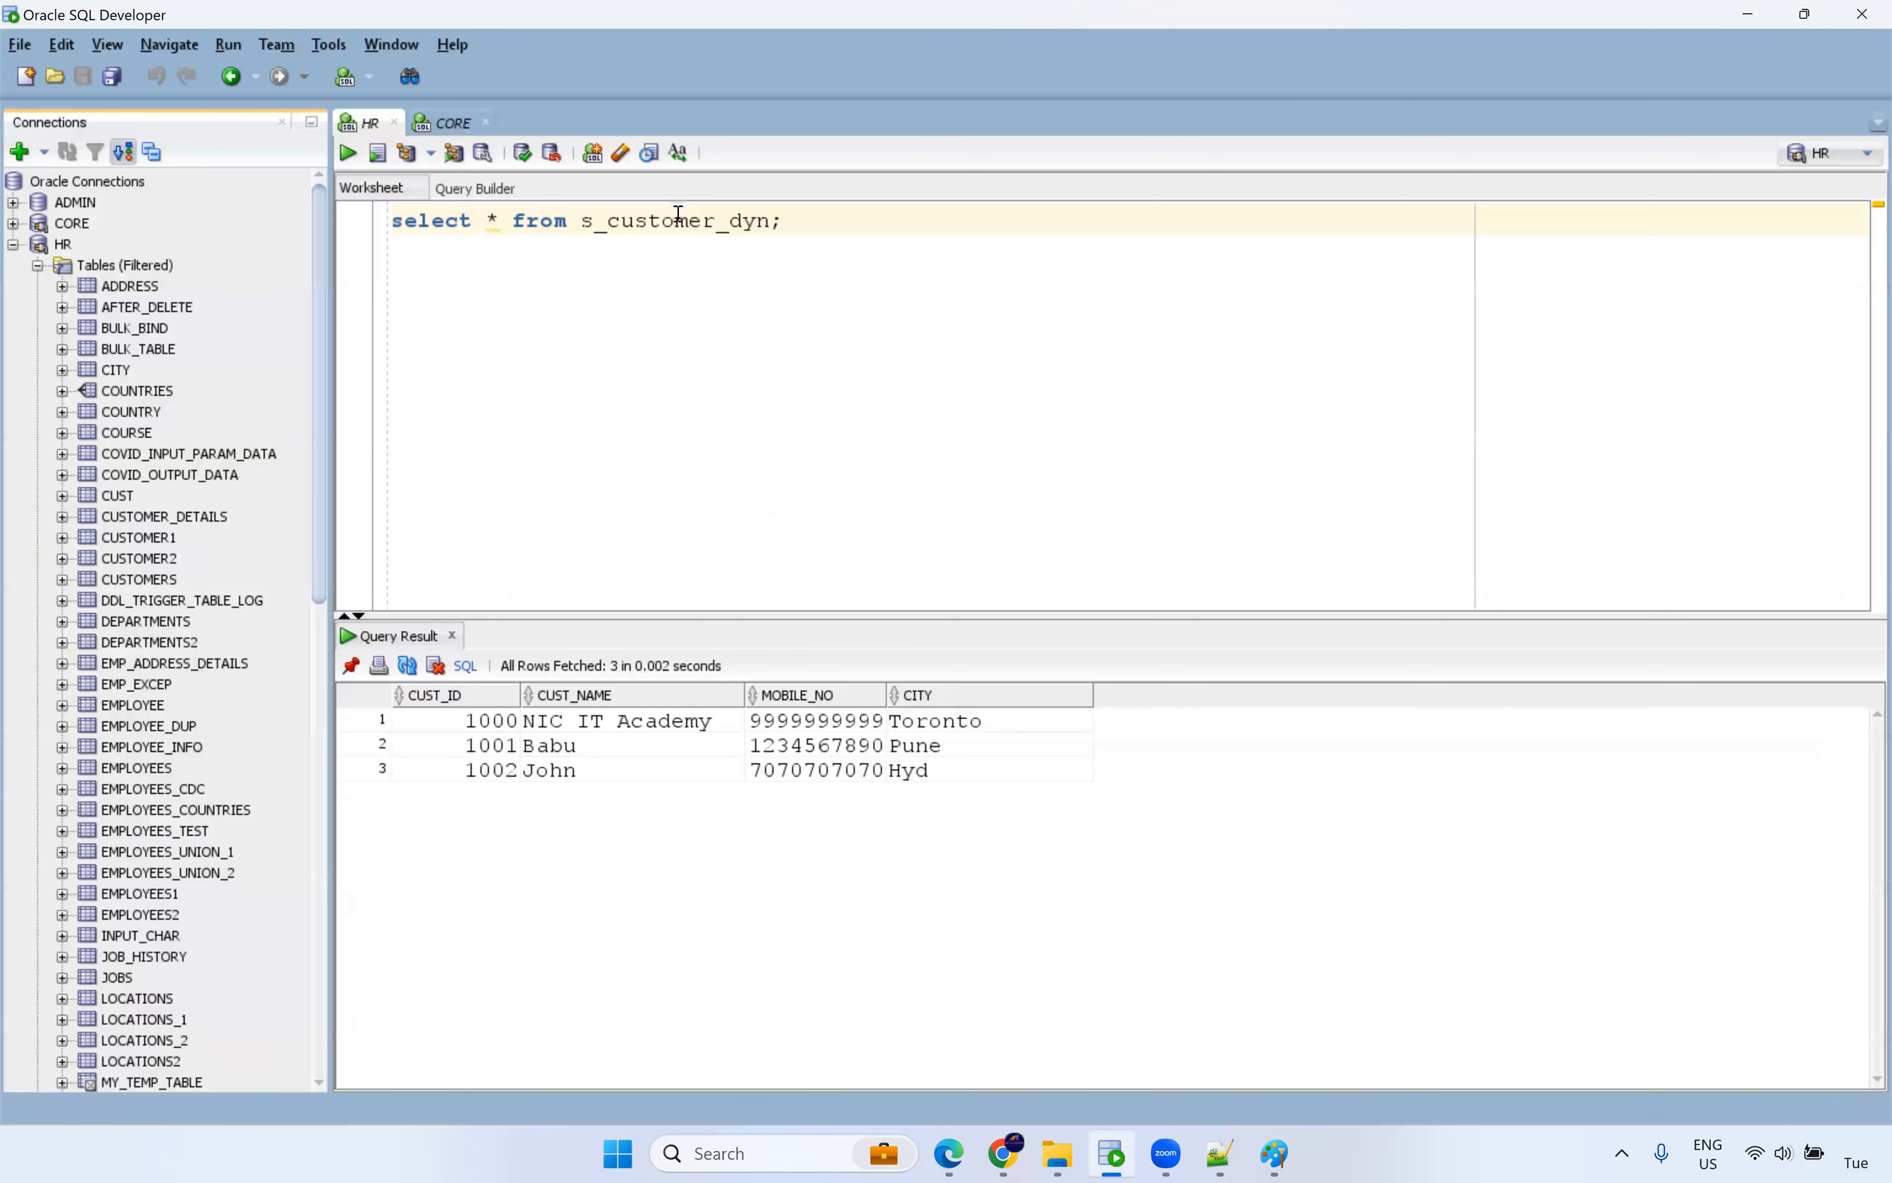
scroll(157, 704, "down", 7)
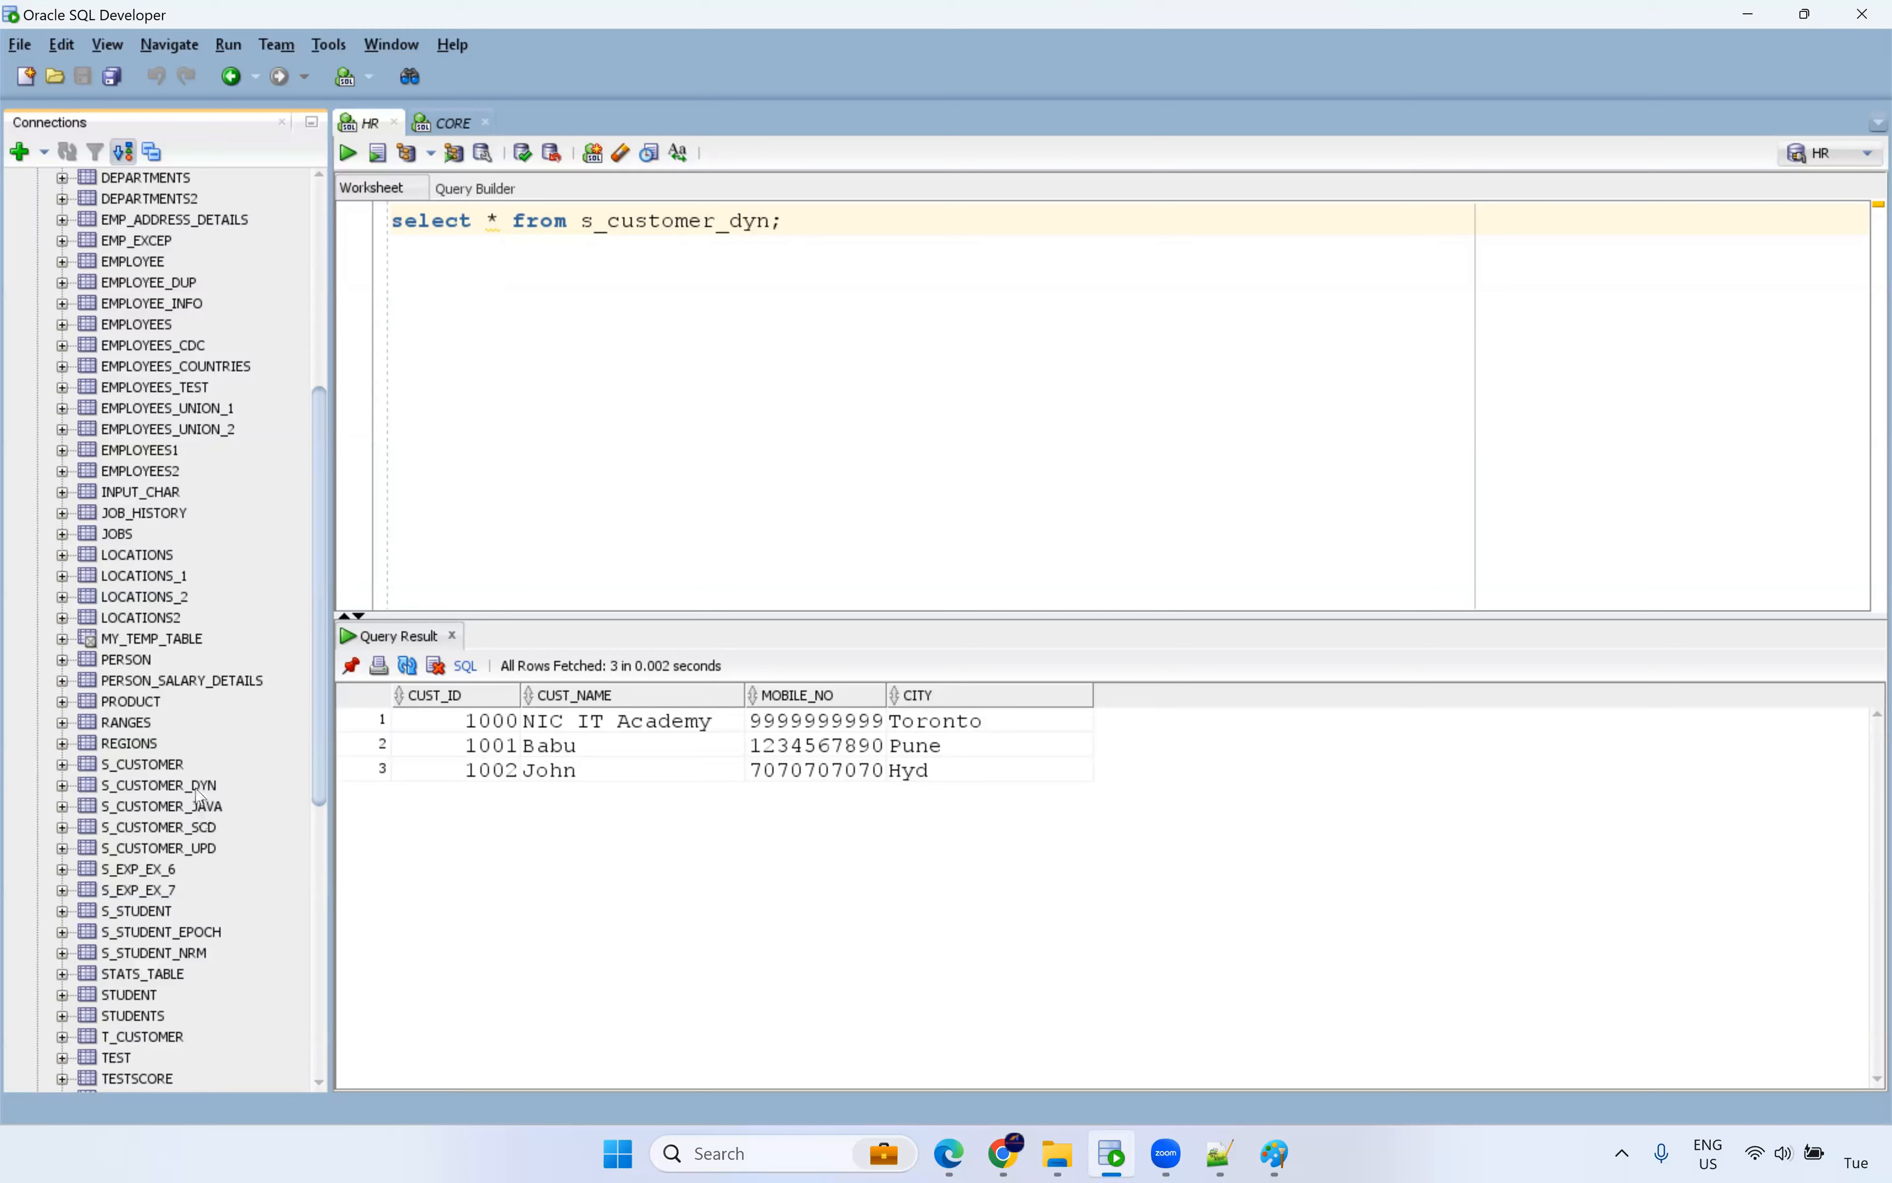
double_click(198, 788)
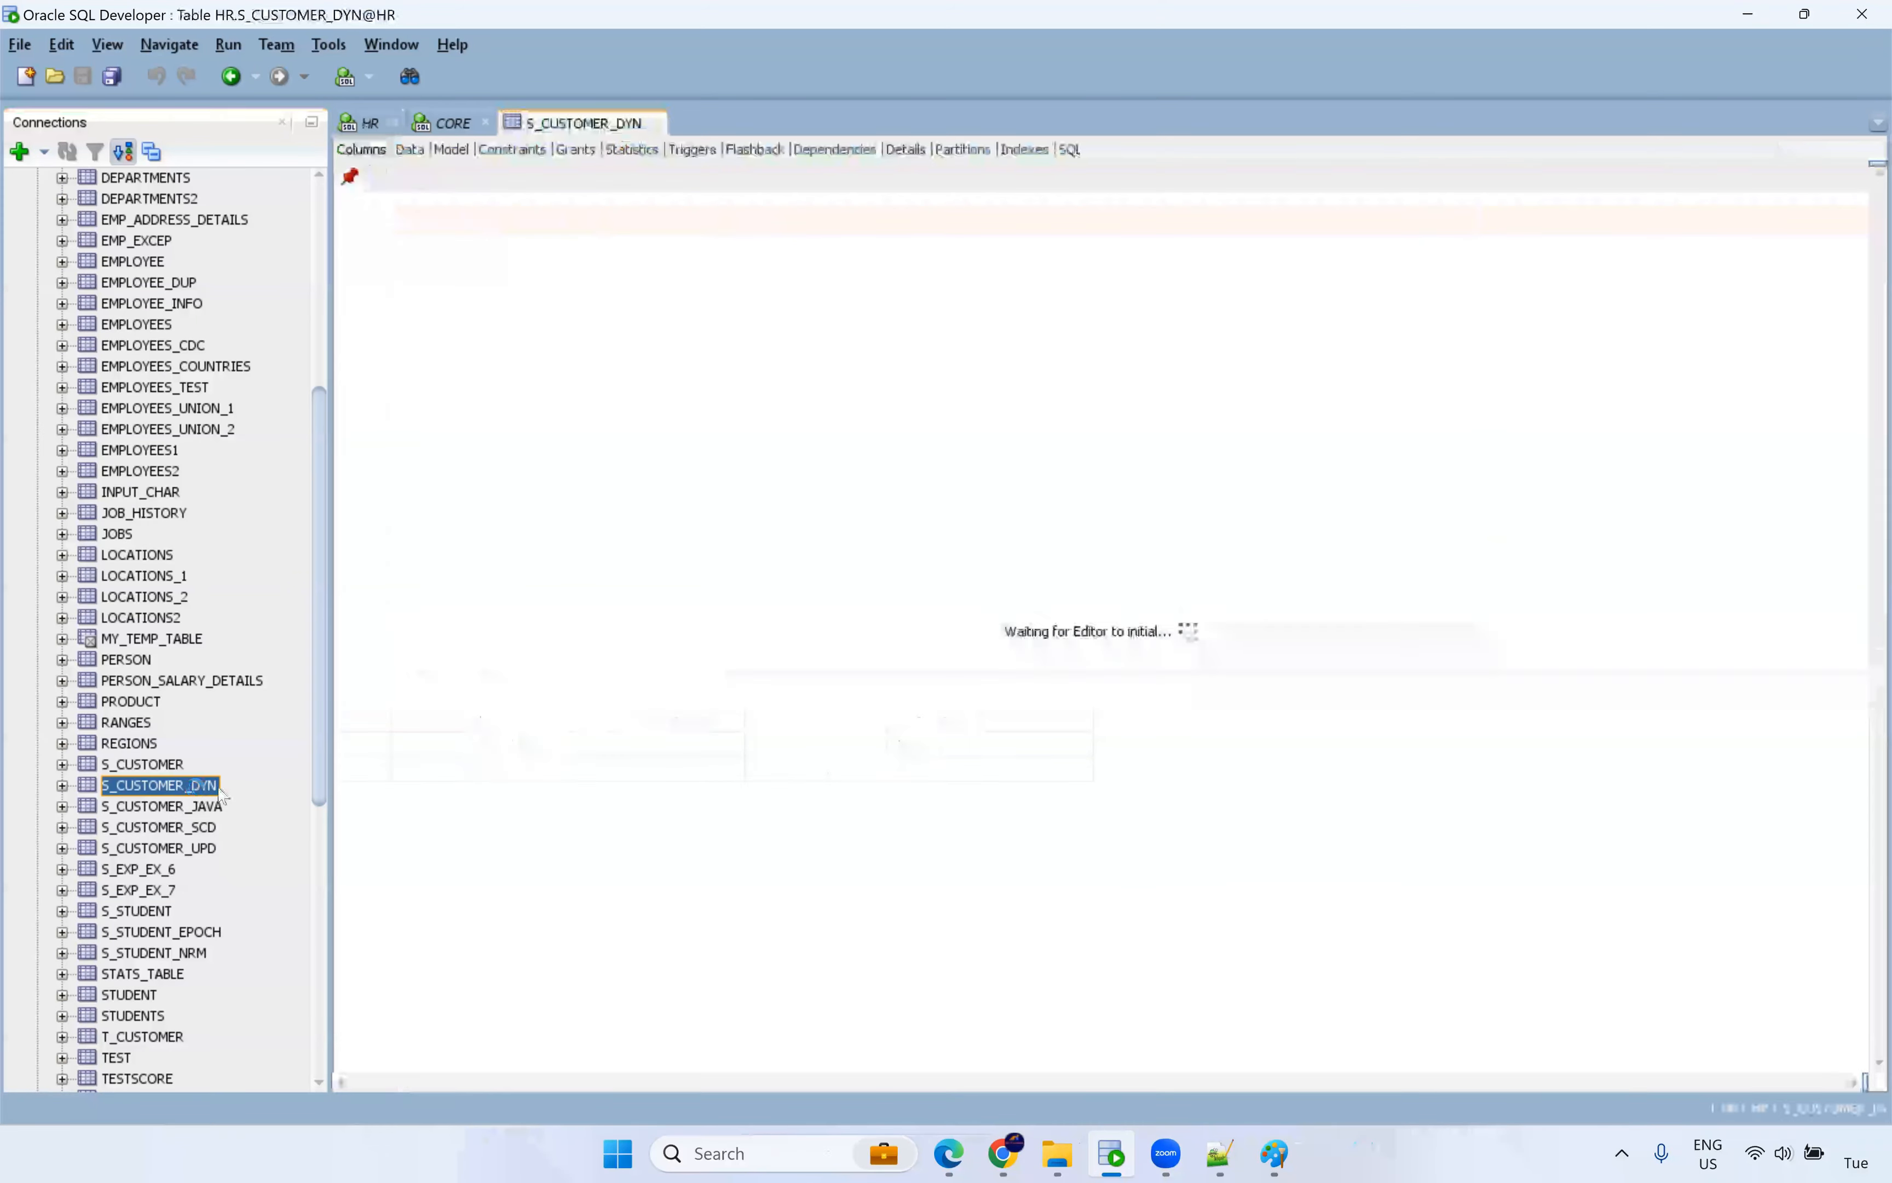
left_click(420, 157)
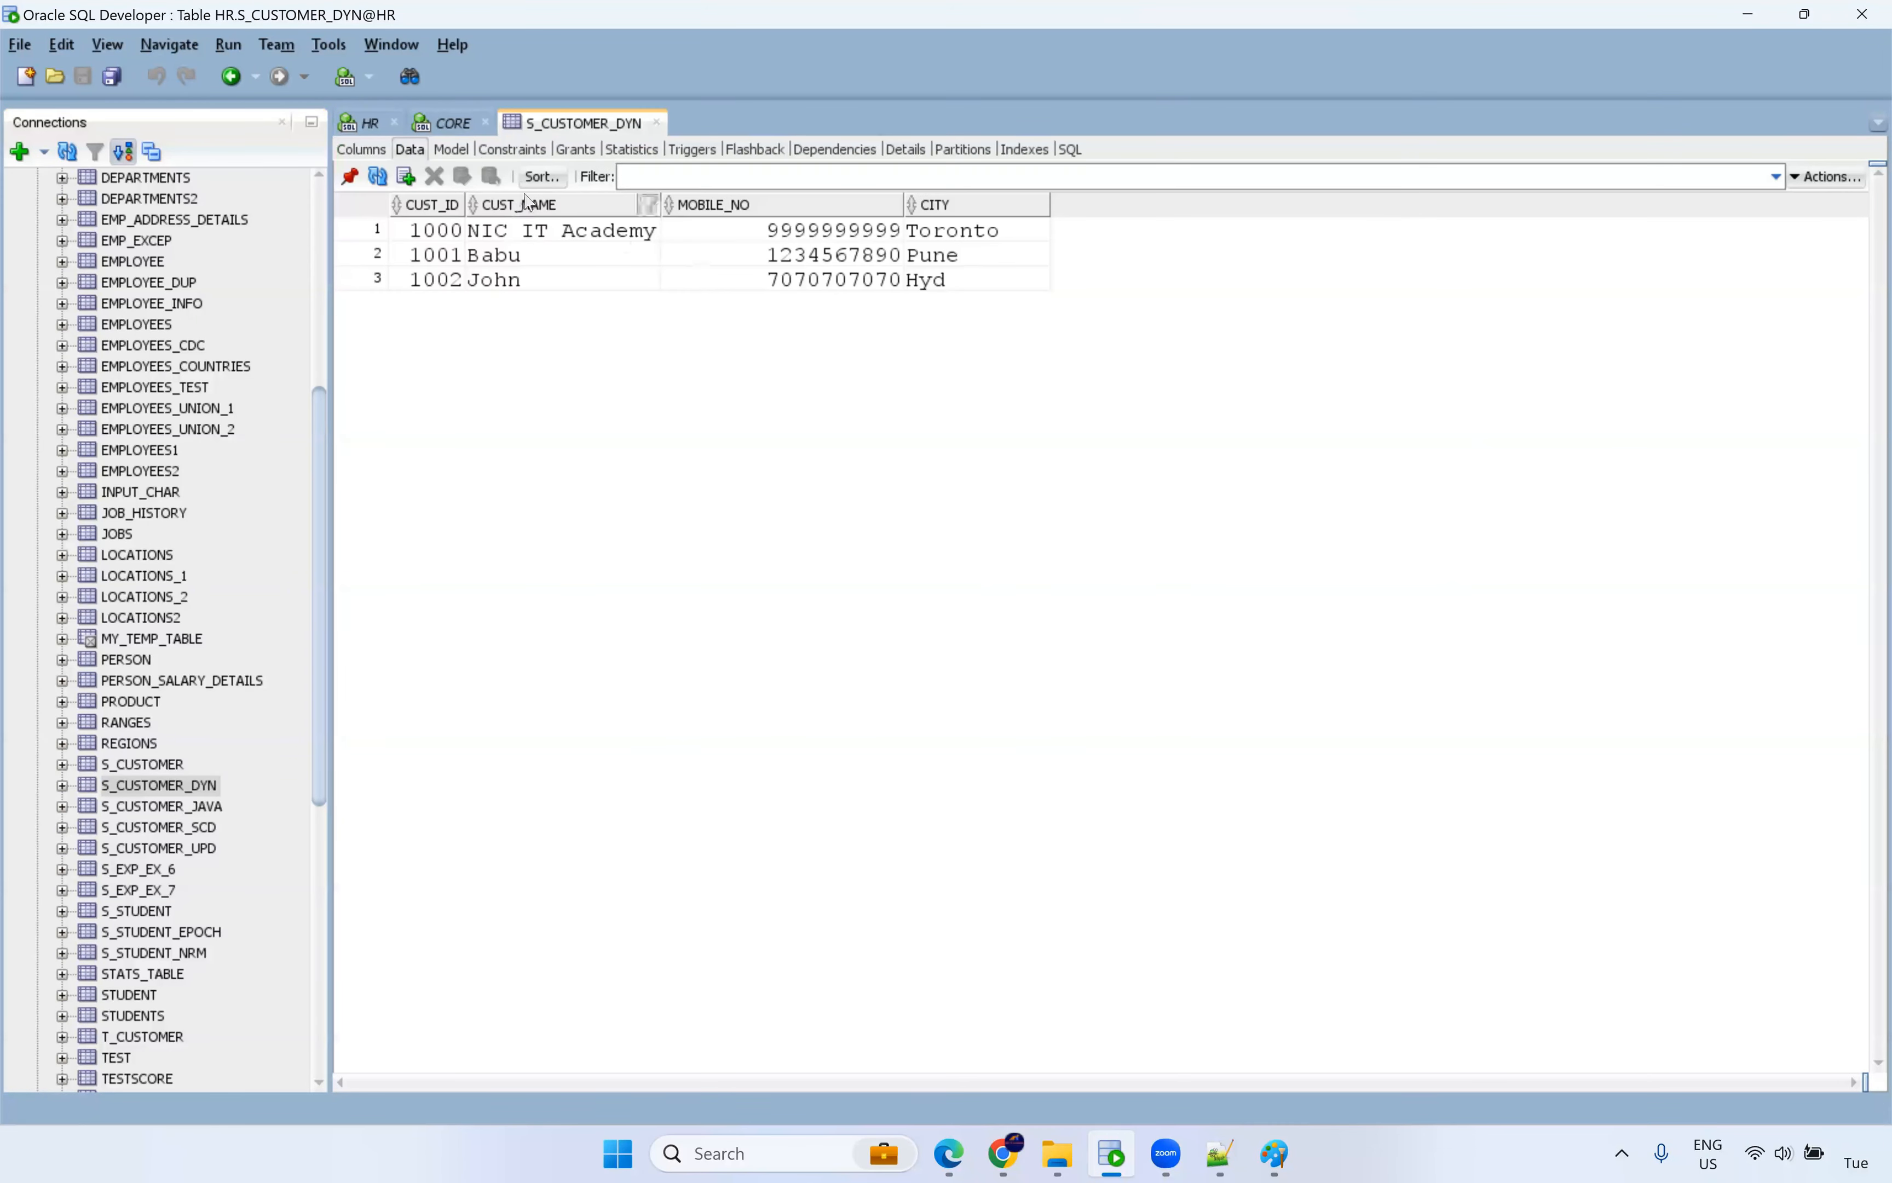
Replace the first customer's MOBILE_NO with a new number and commit the change.
left_click(852, 231)
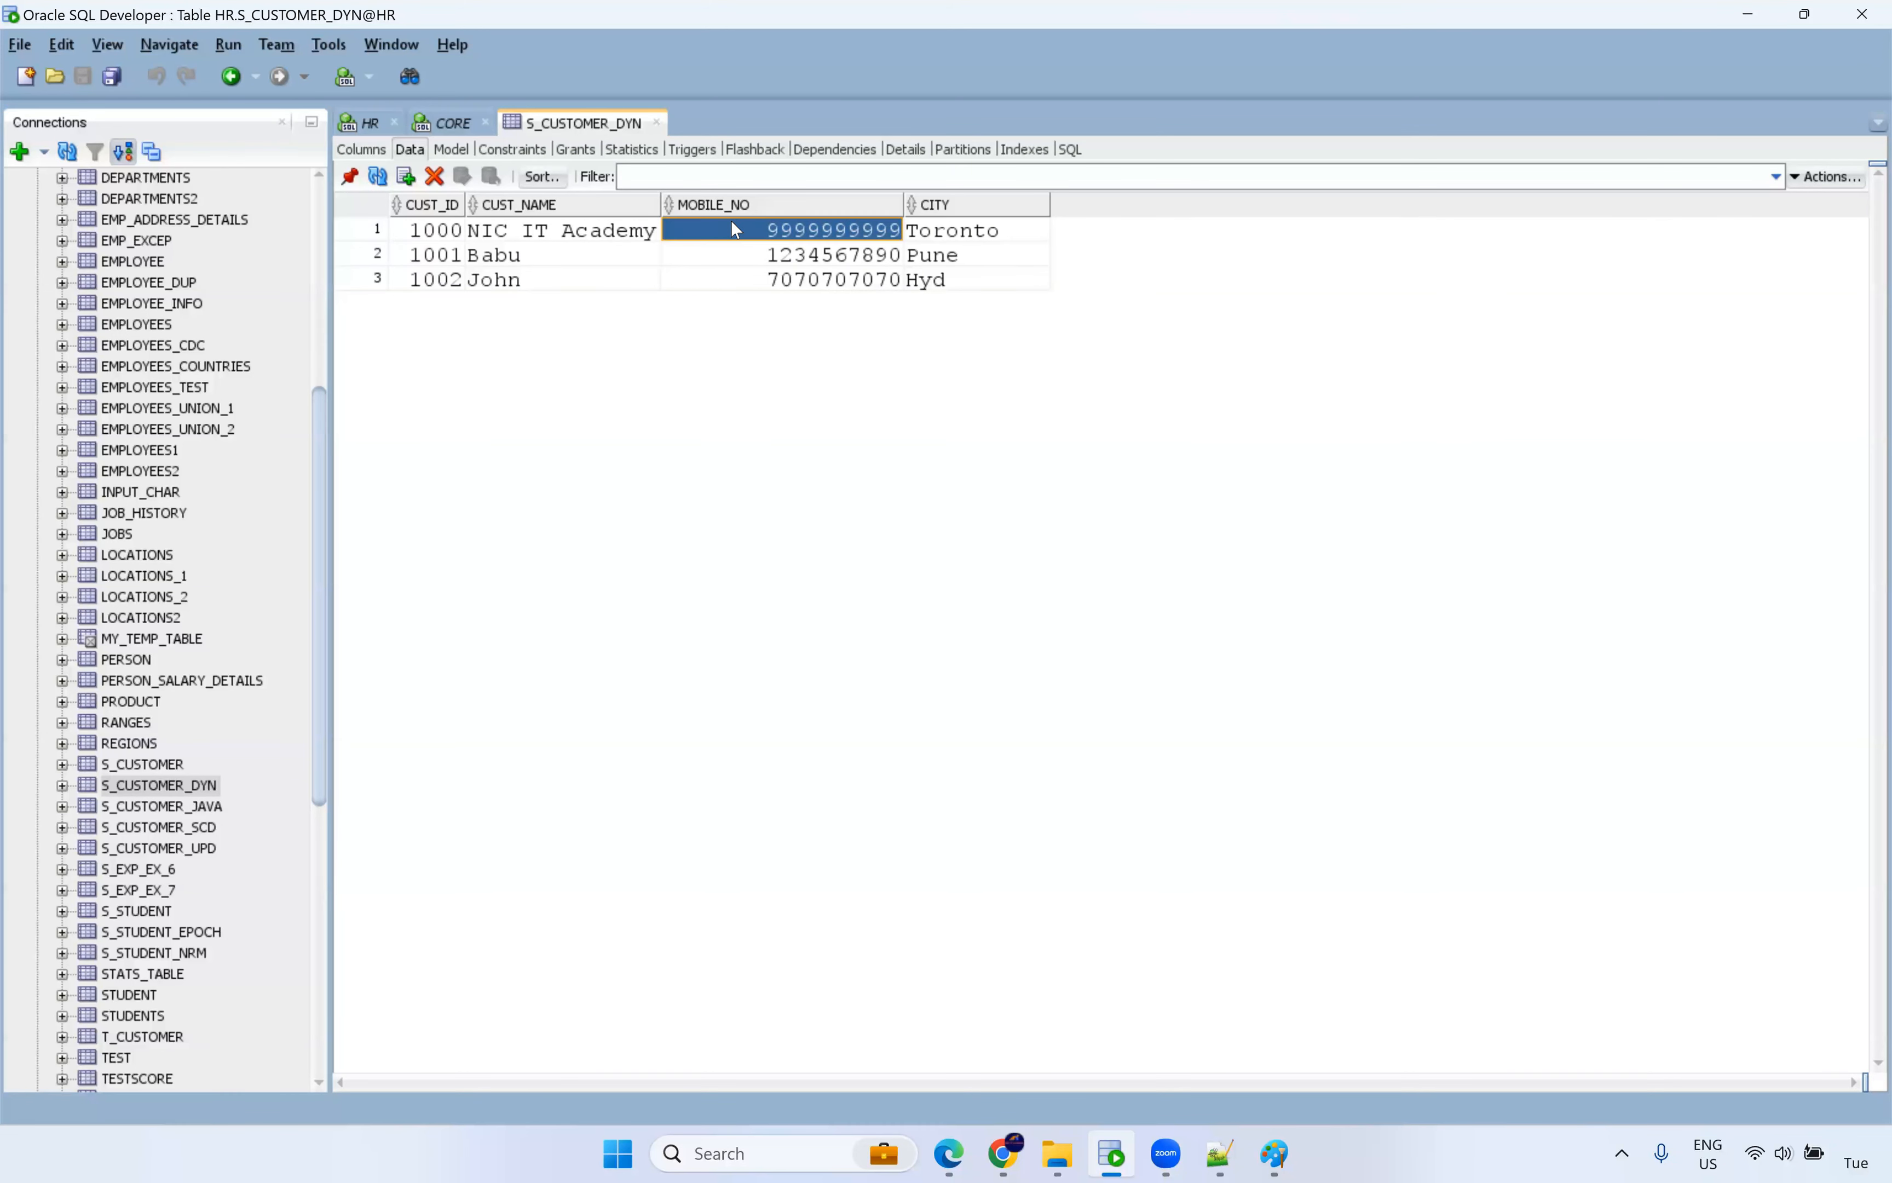
double_click(818, 230)
double_click(758, 229)
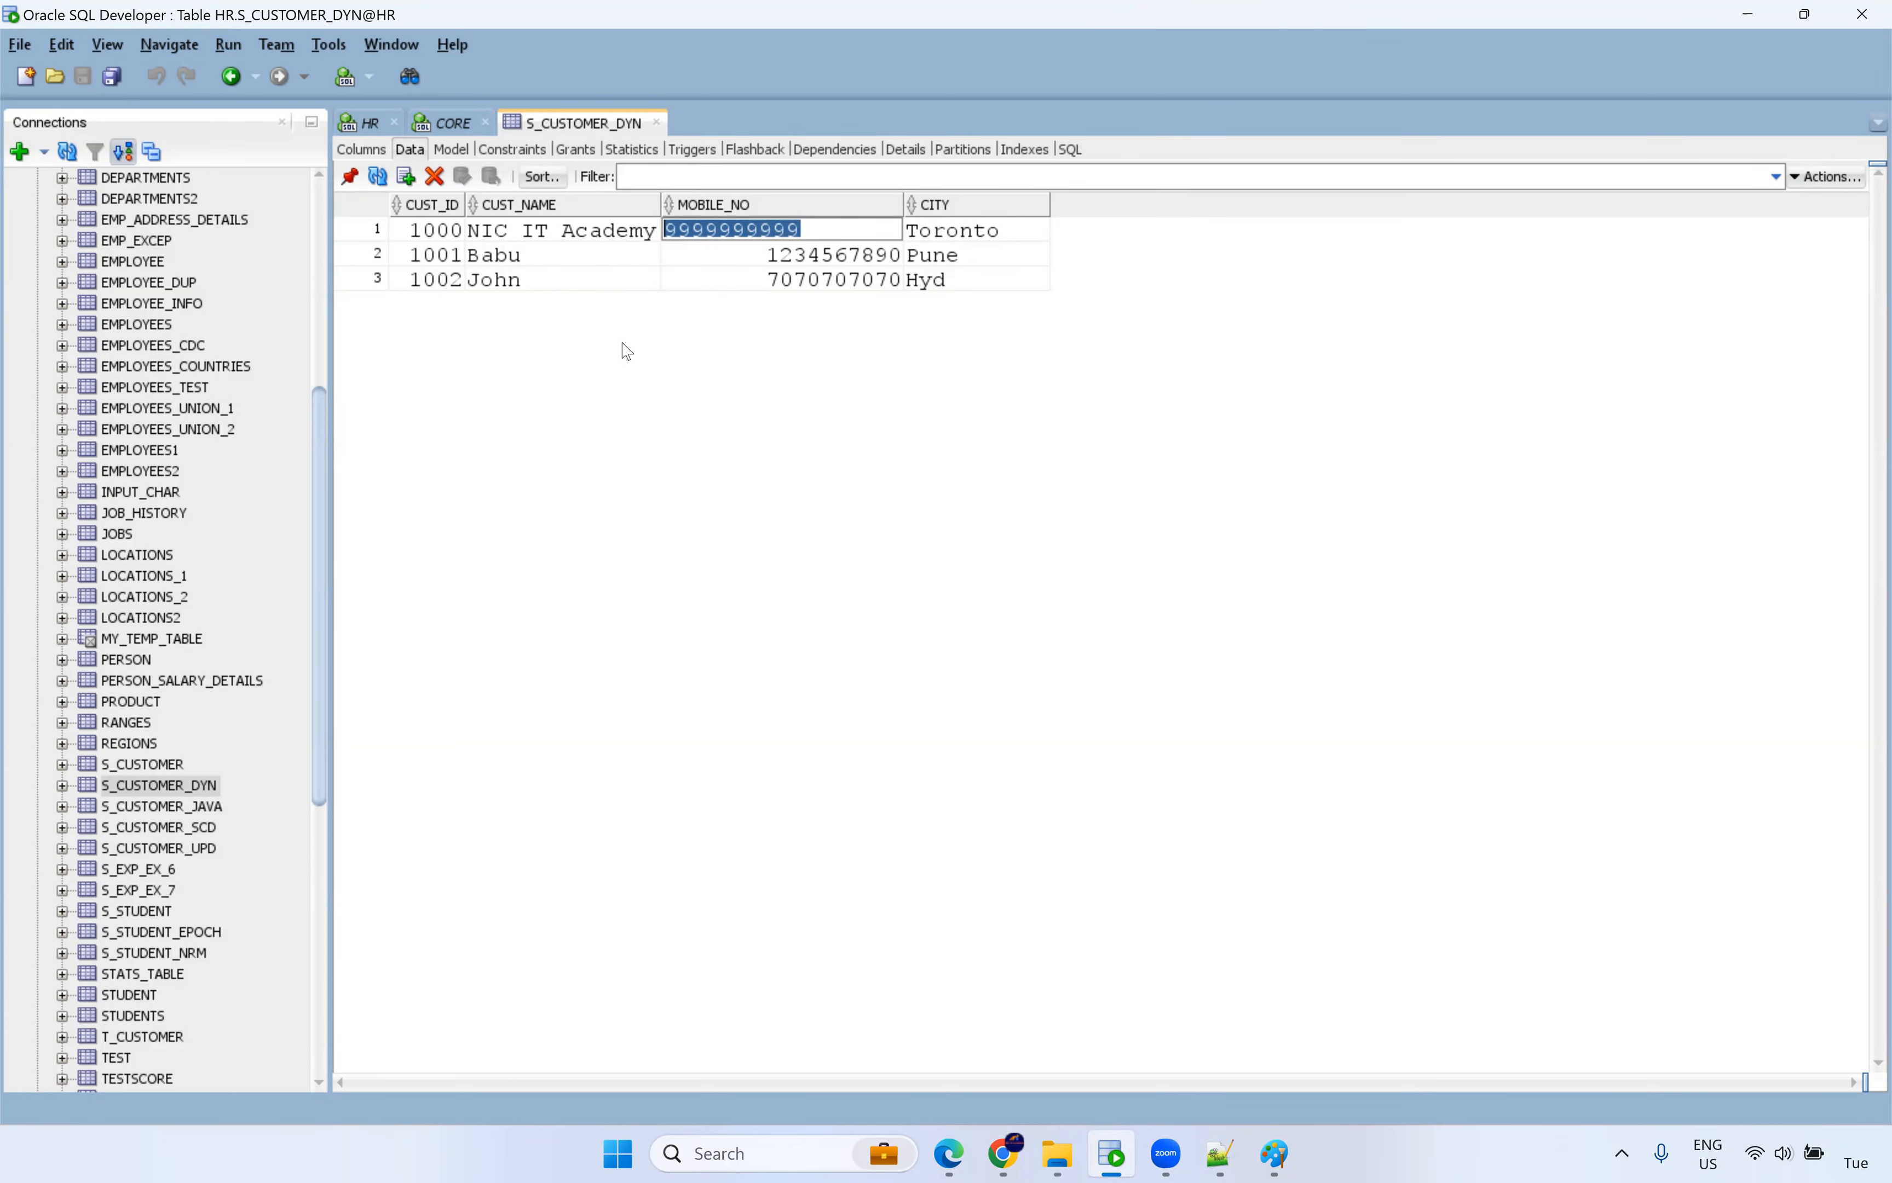
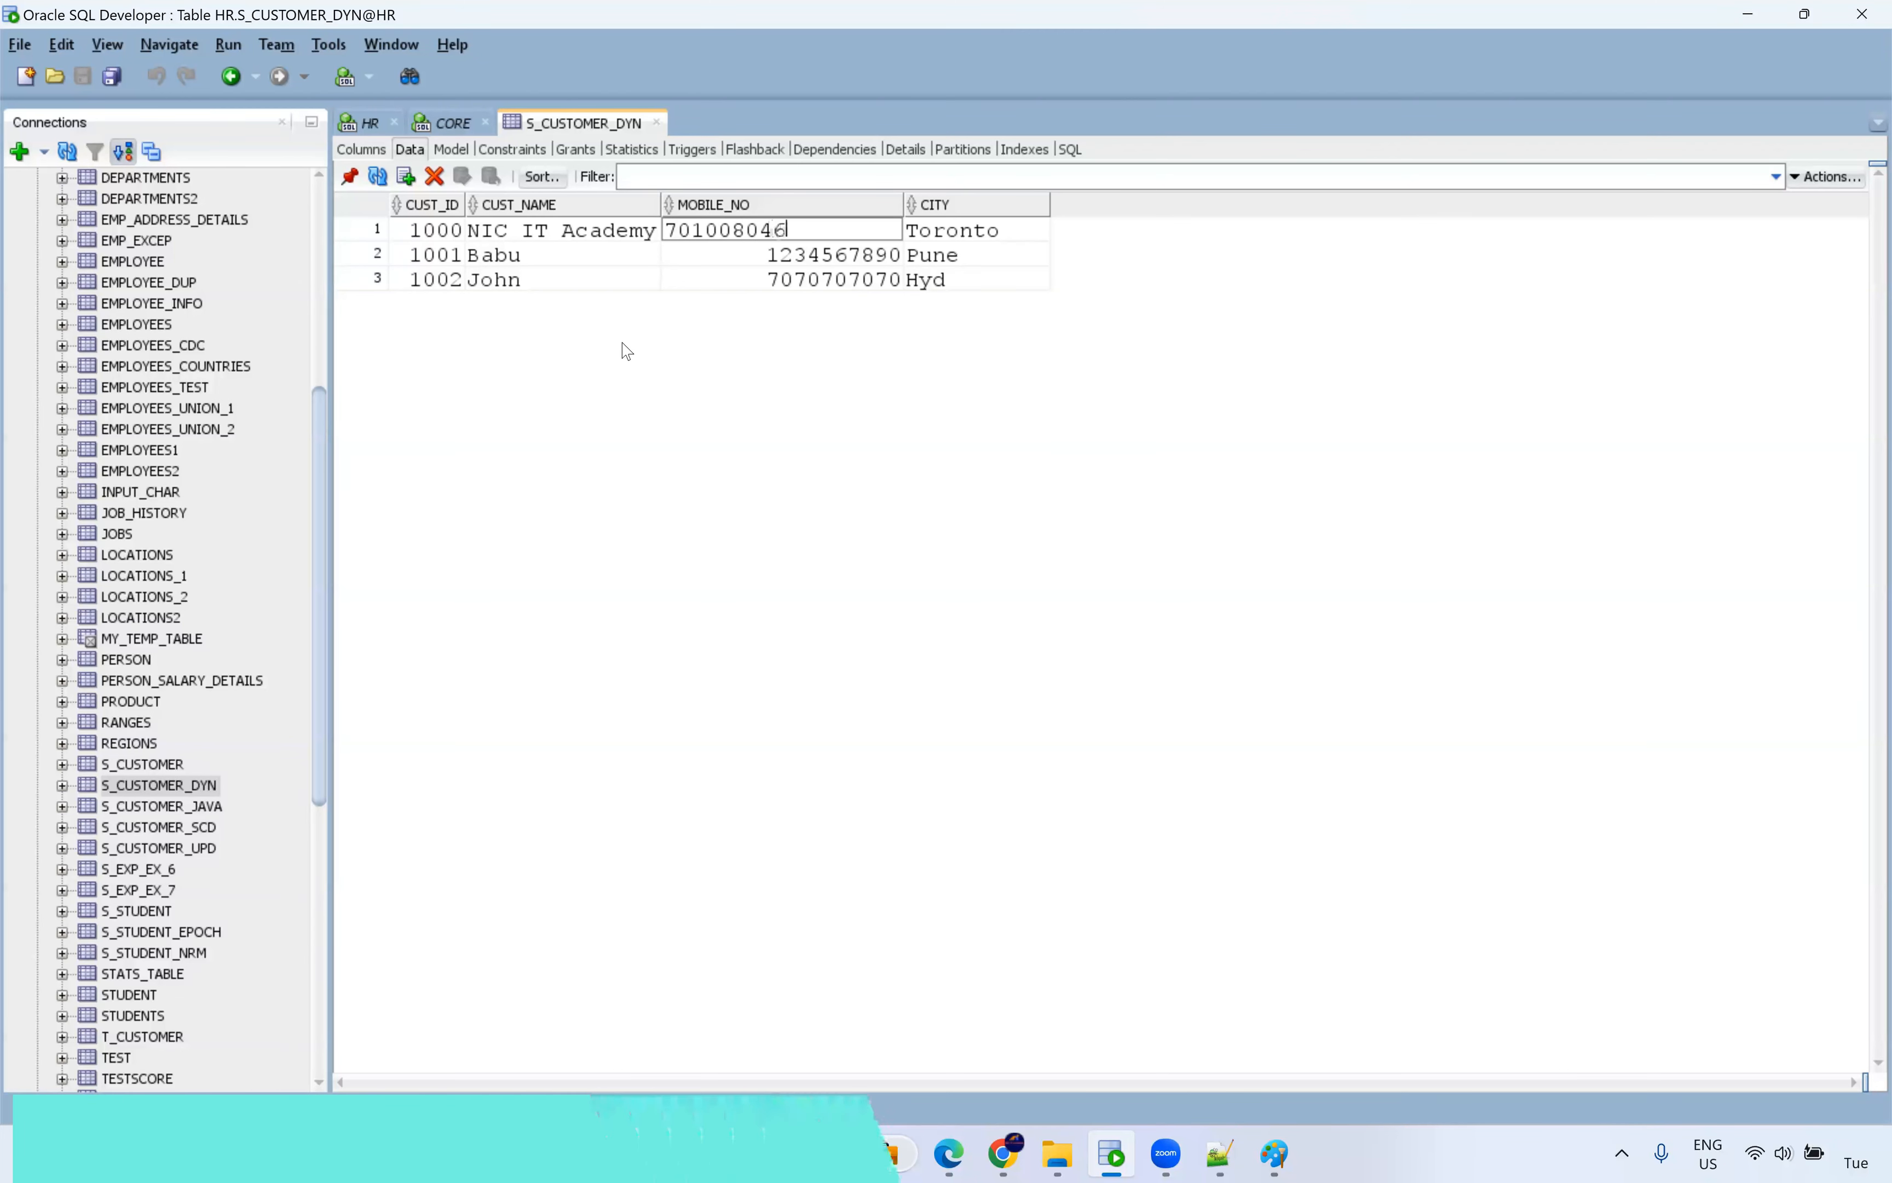
left_click(805, 255)
left_click(817, 275)
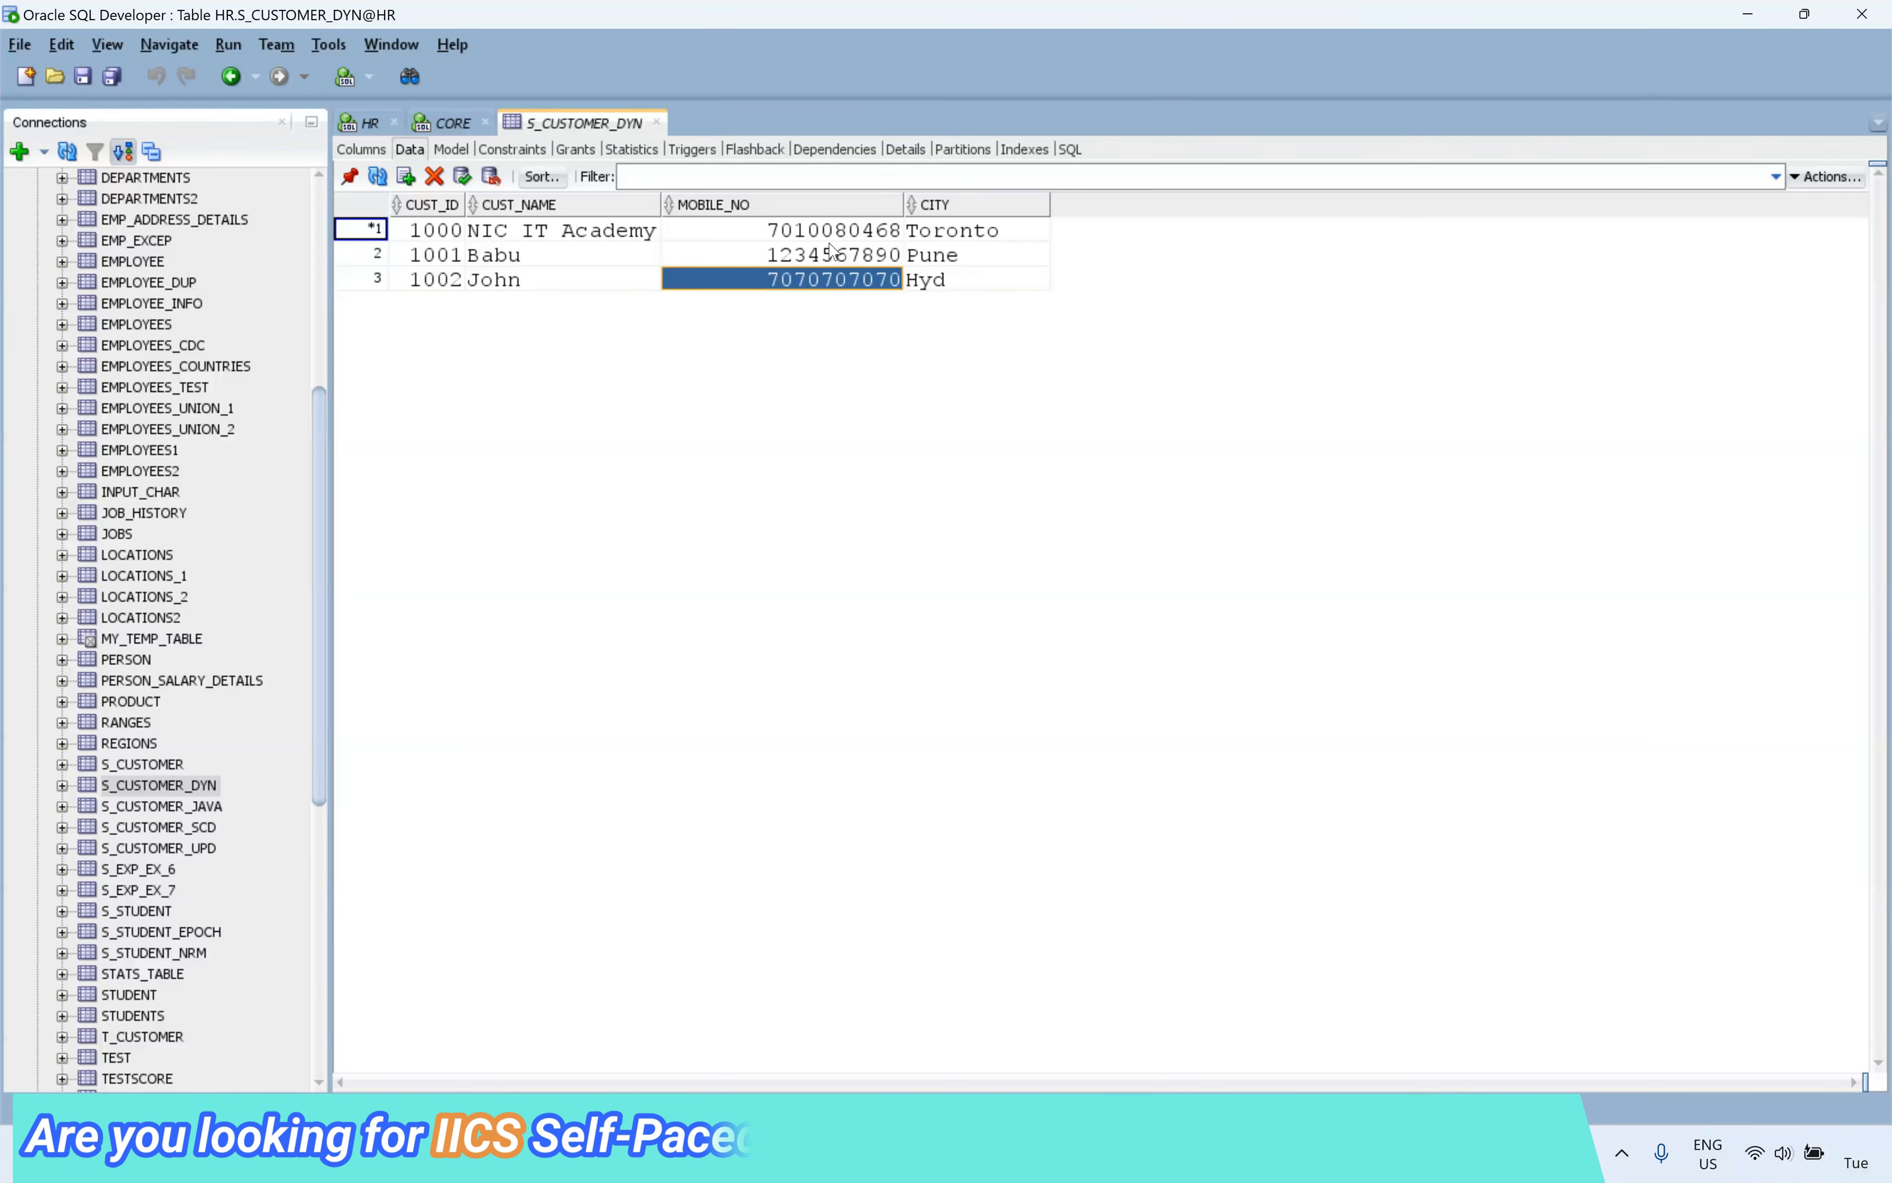
left_click(813, 236)
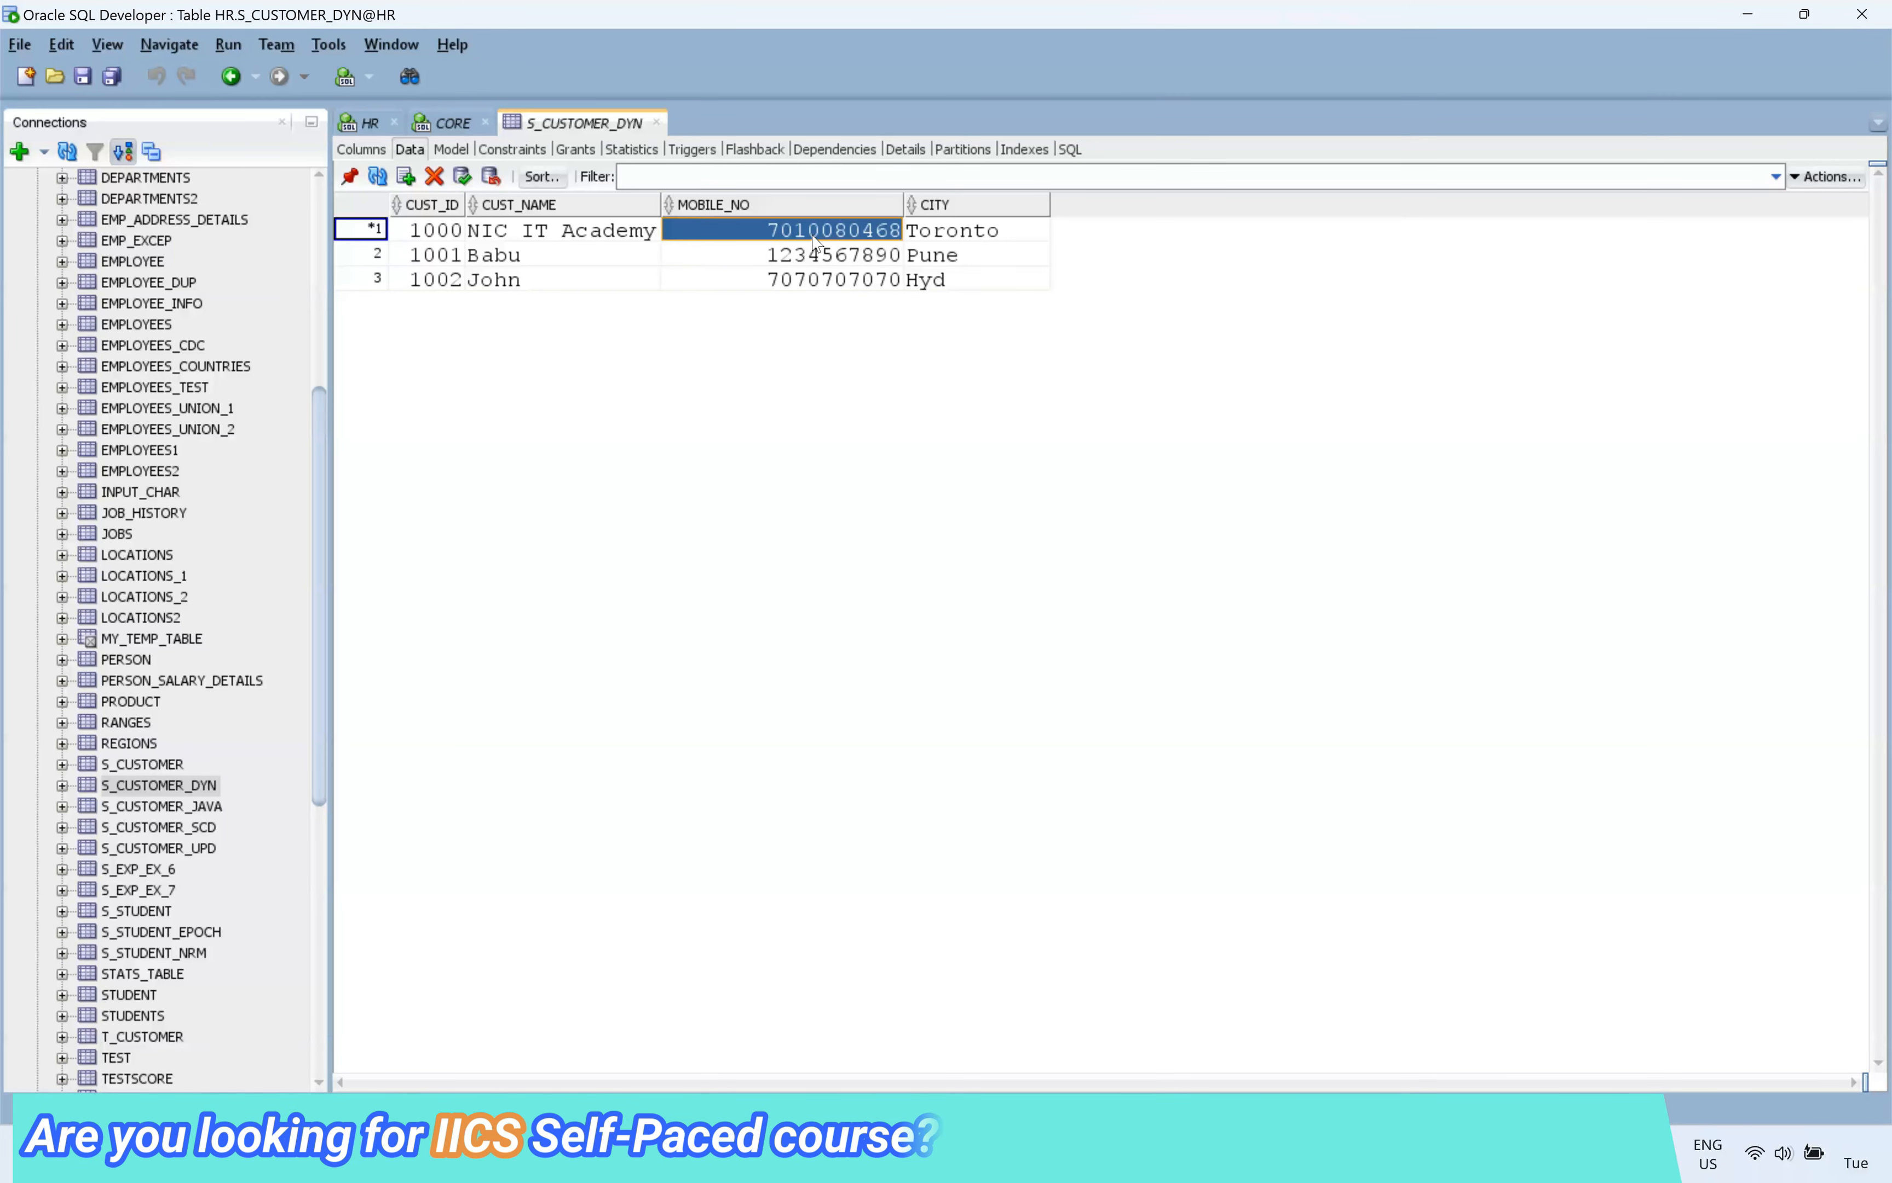
left_click(466, 177)
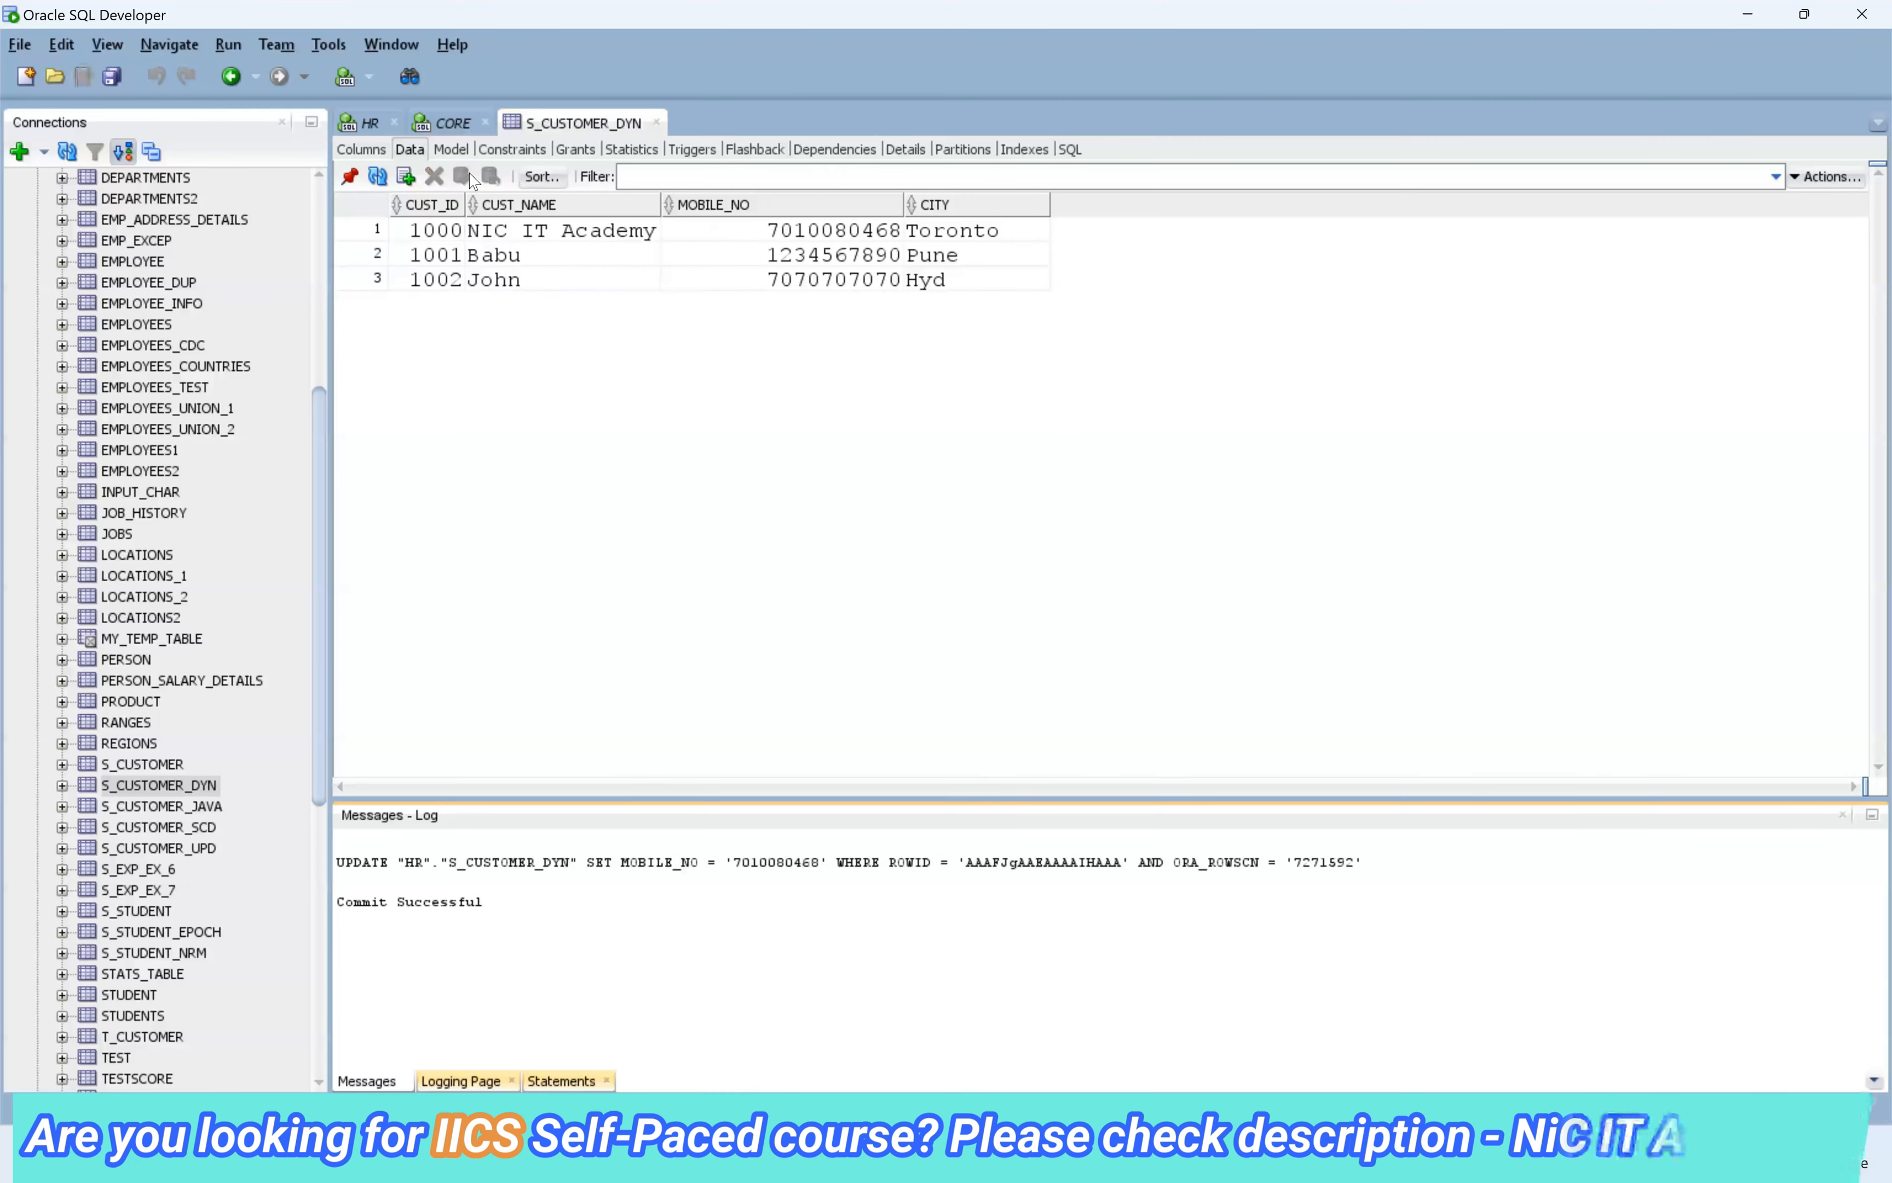
left_click(1843, 814)
left_click(946, 1154)
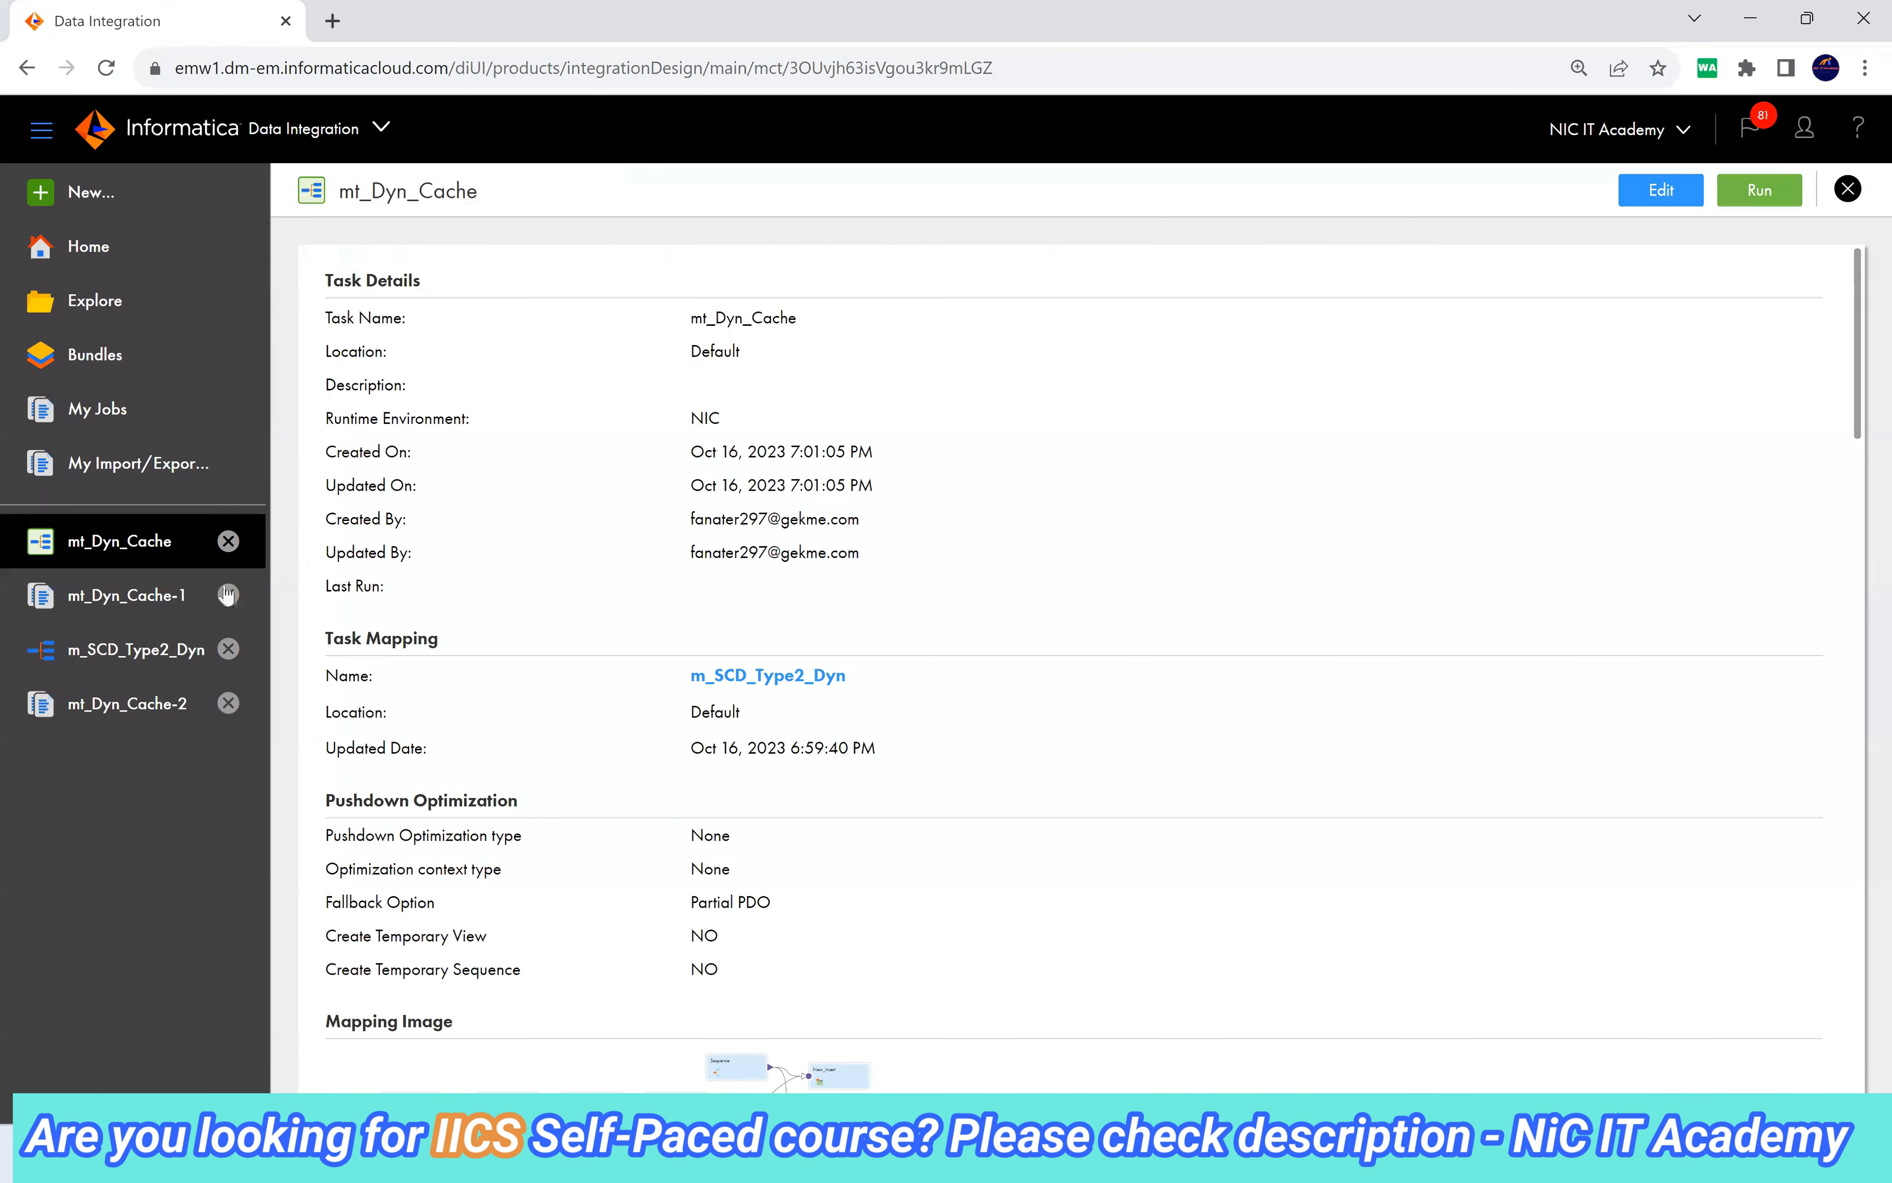
Run a new 100-row data preview of the Lookup in m_SCD_Type2_Dyn.
left_click(98, 649)
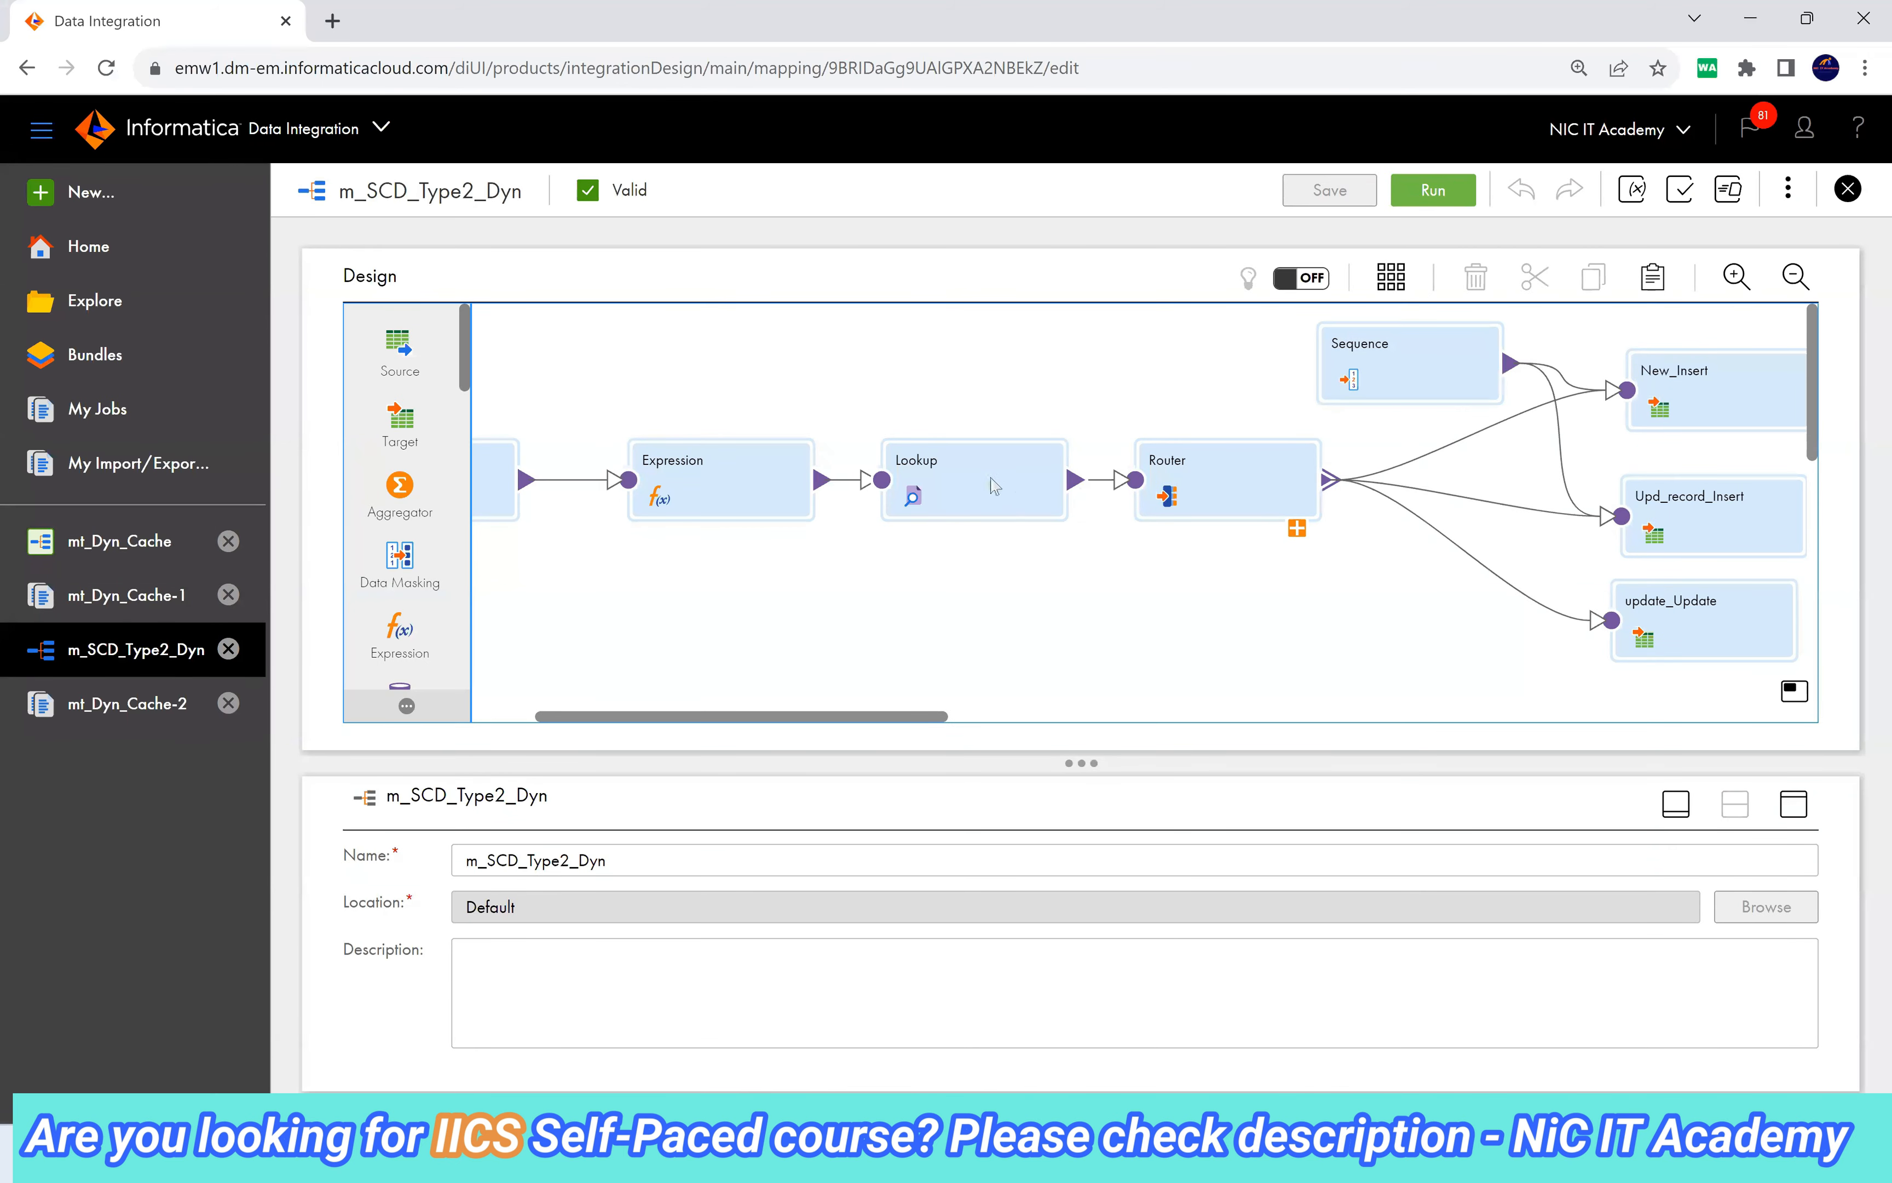
left_click(998, 506)
left_click(1794, 806)
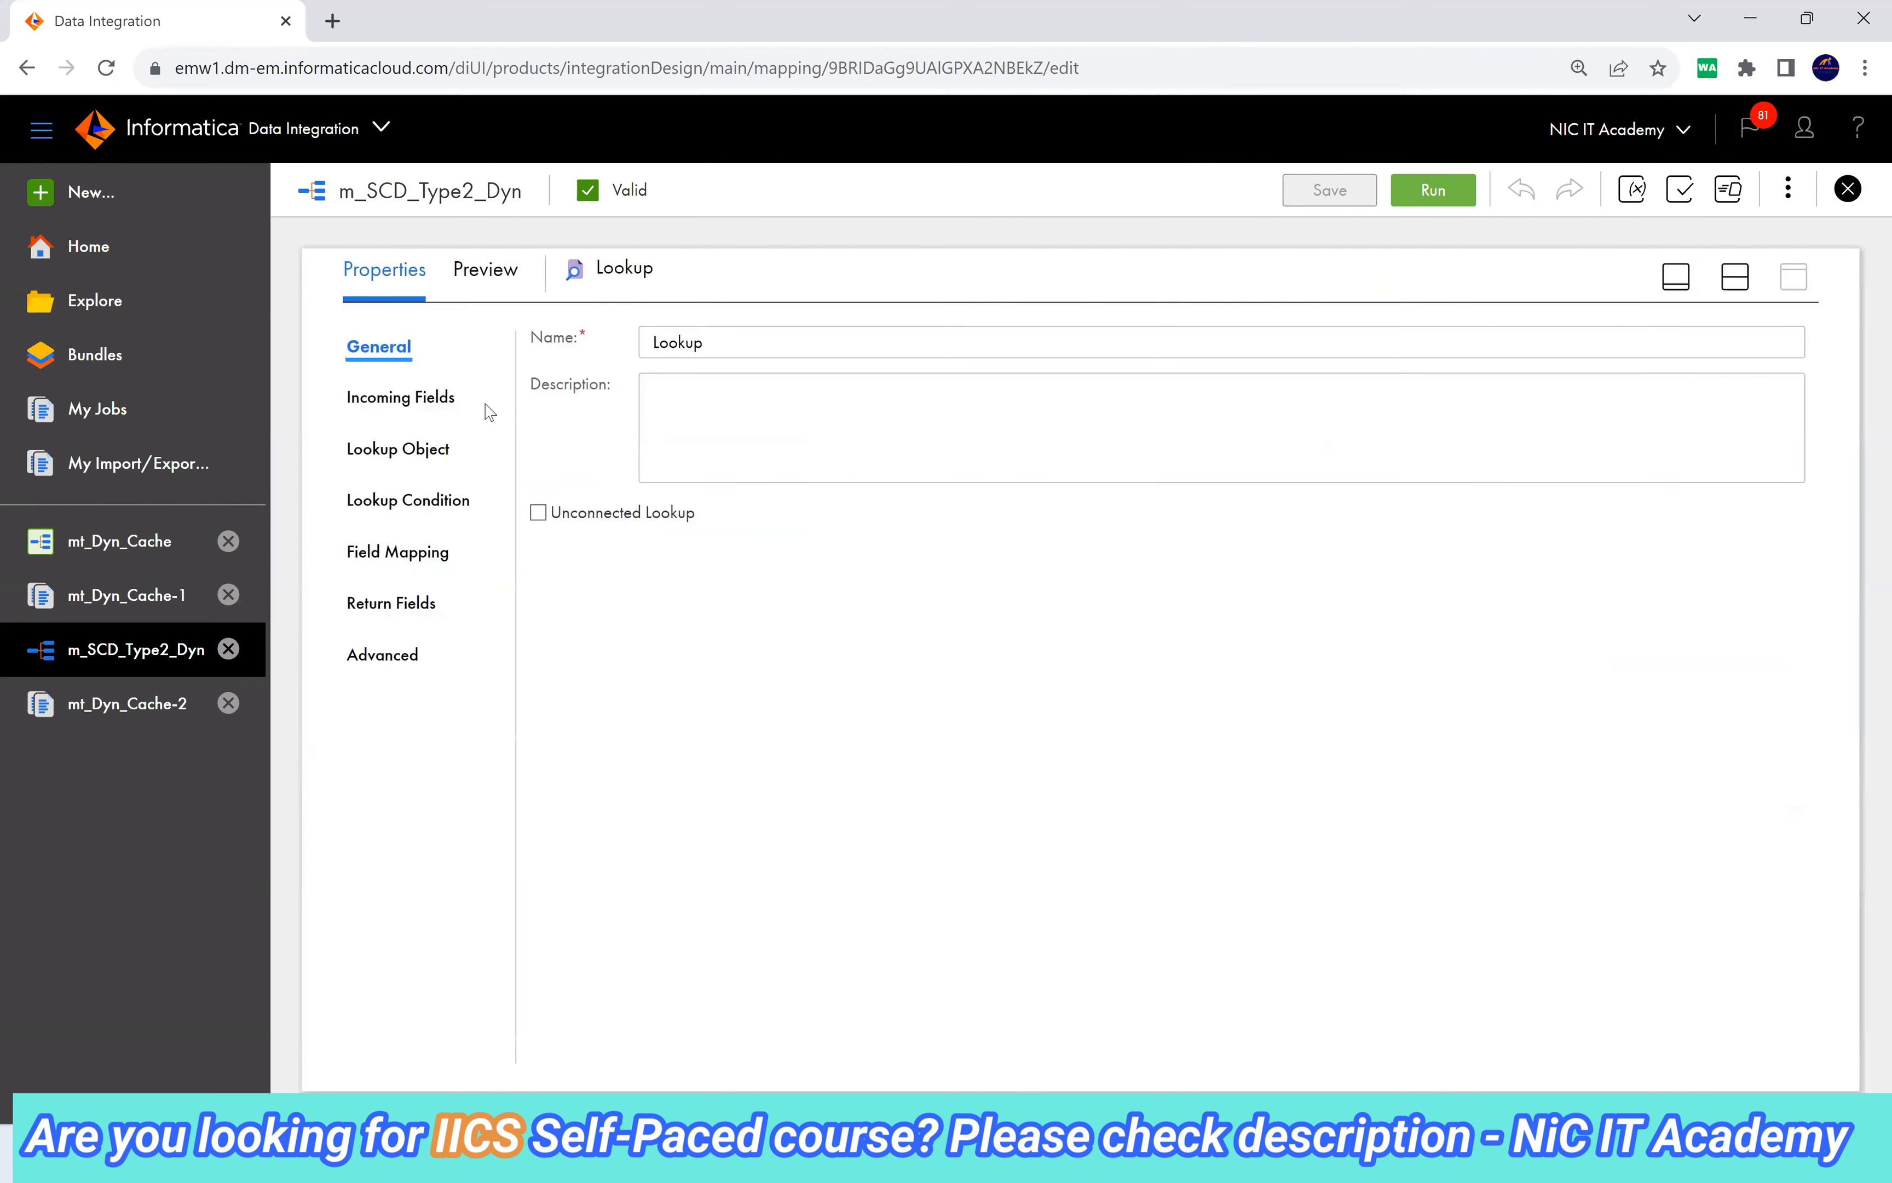
left_click(493, 270)
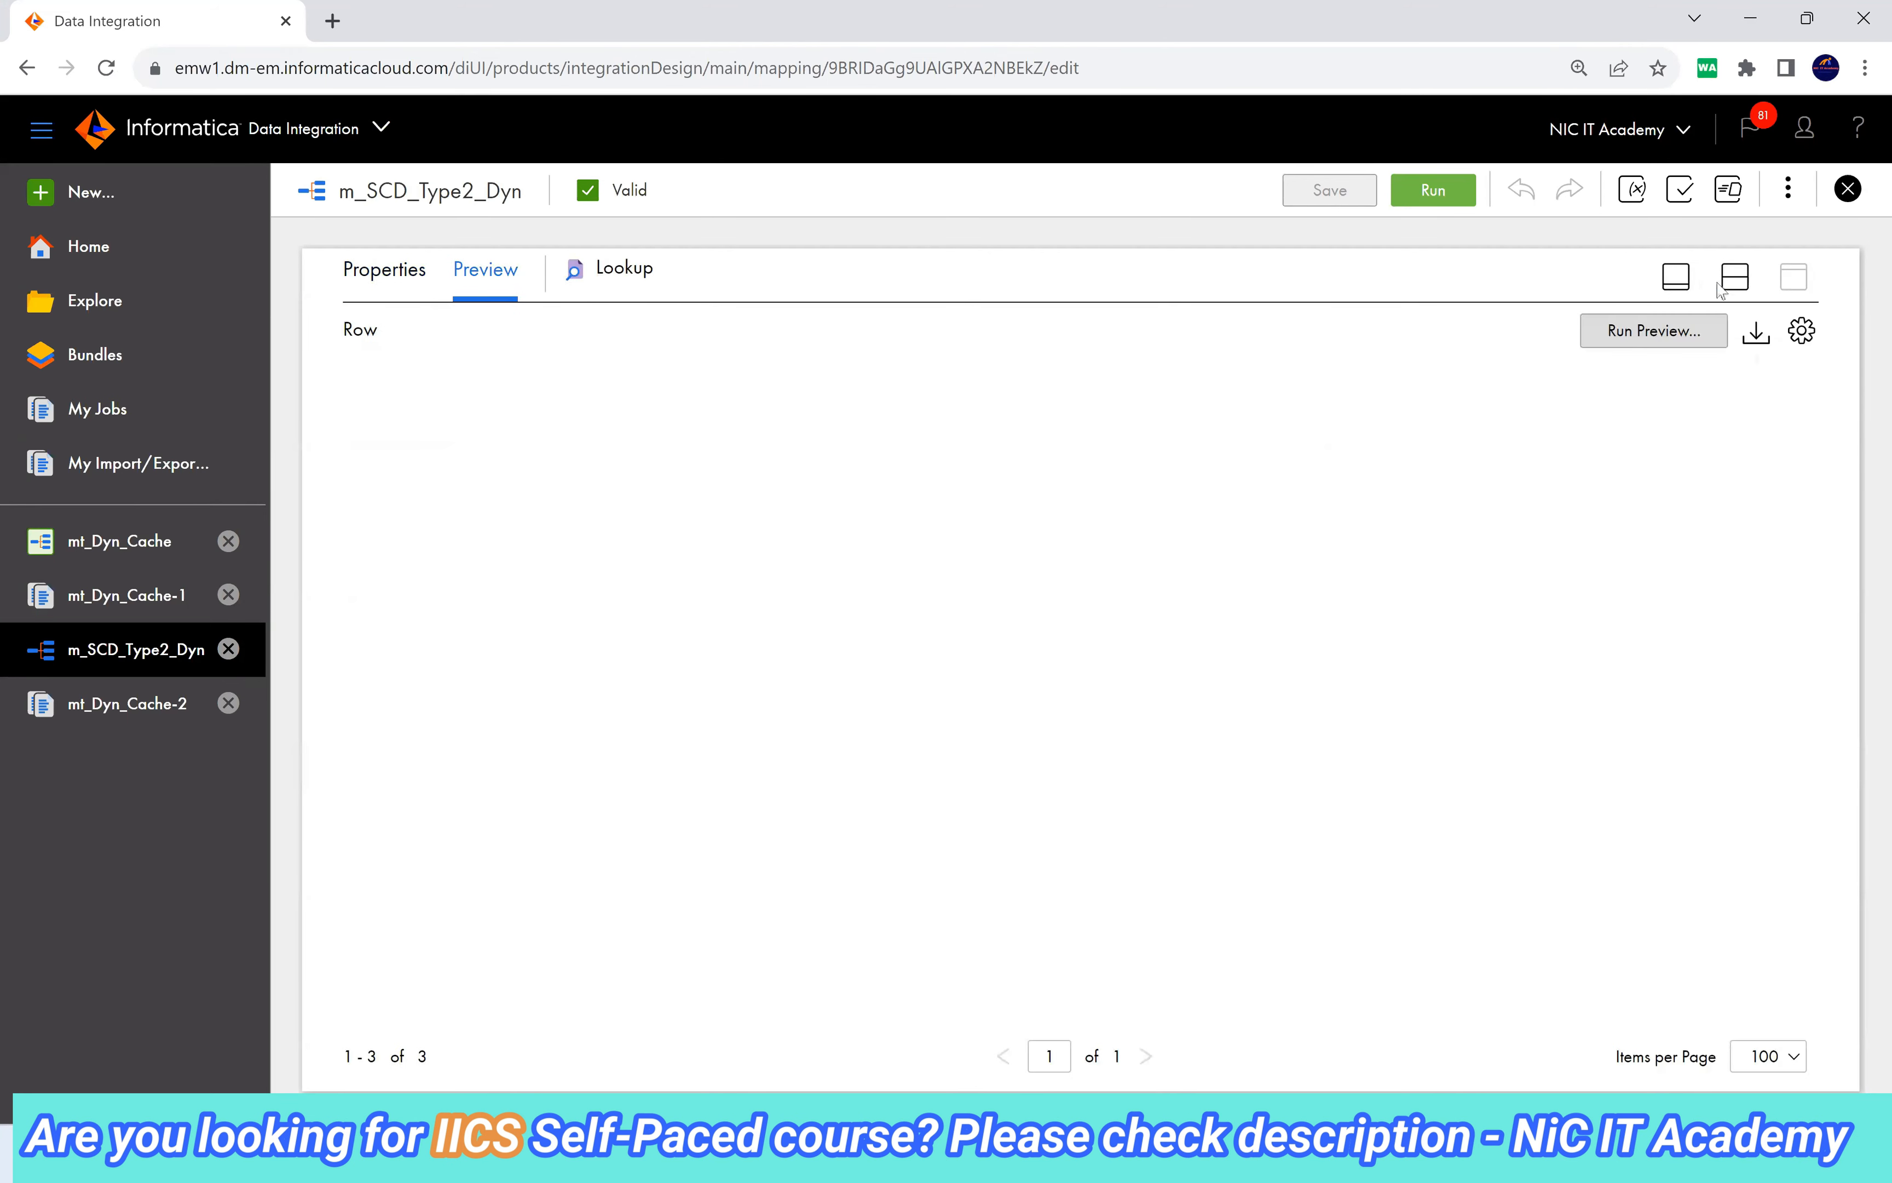
left_click(1648, 341)
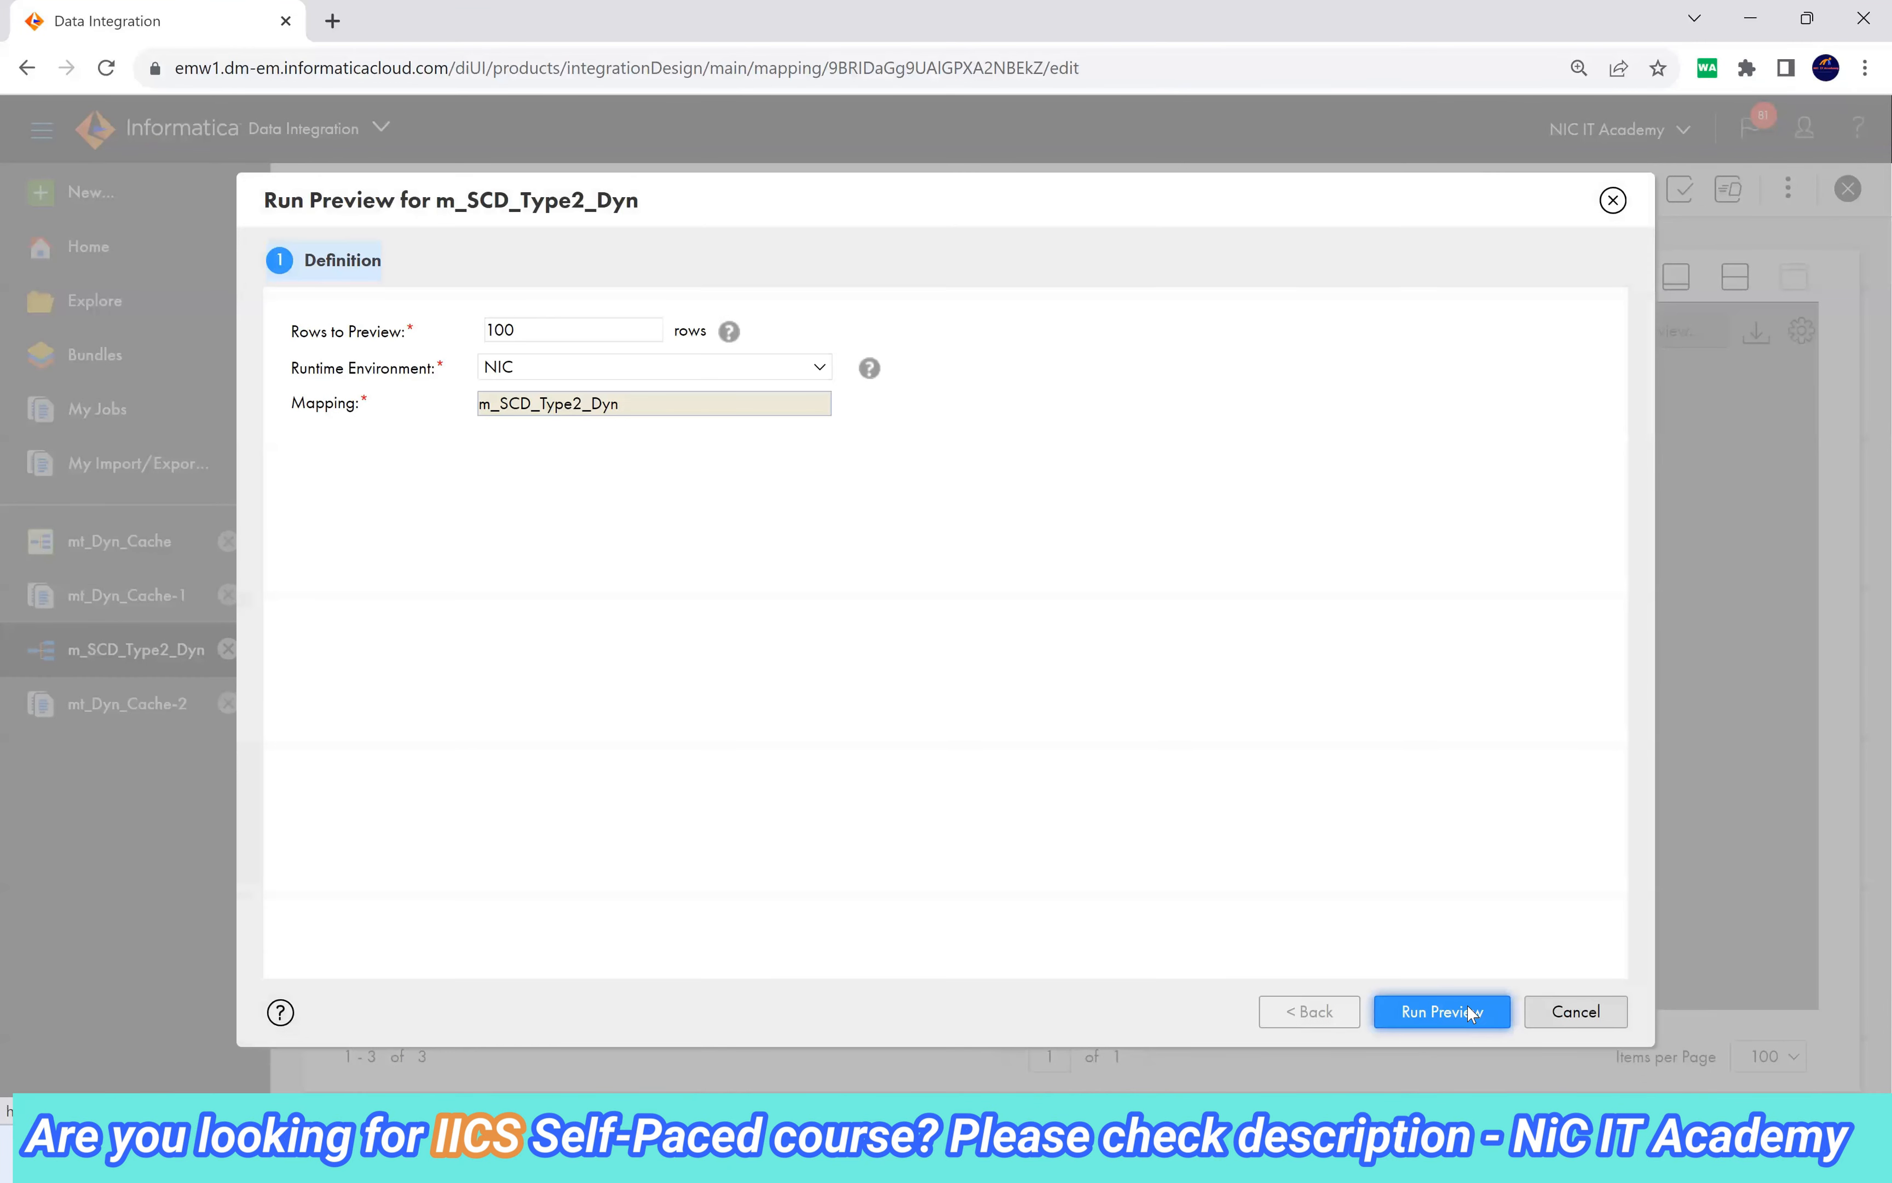
left_click(1467, 1007)
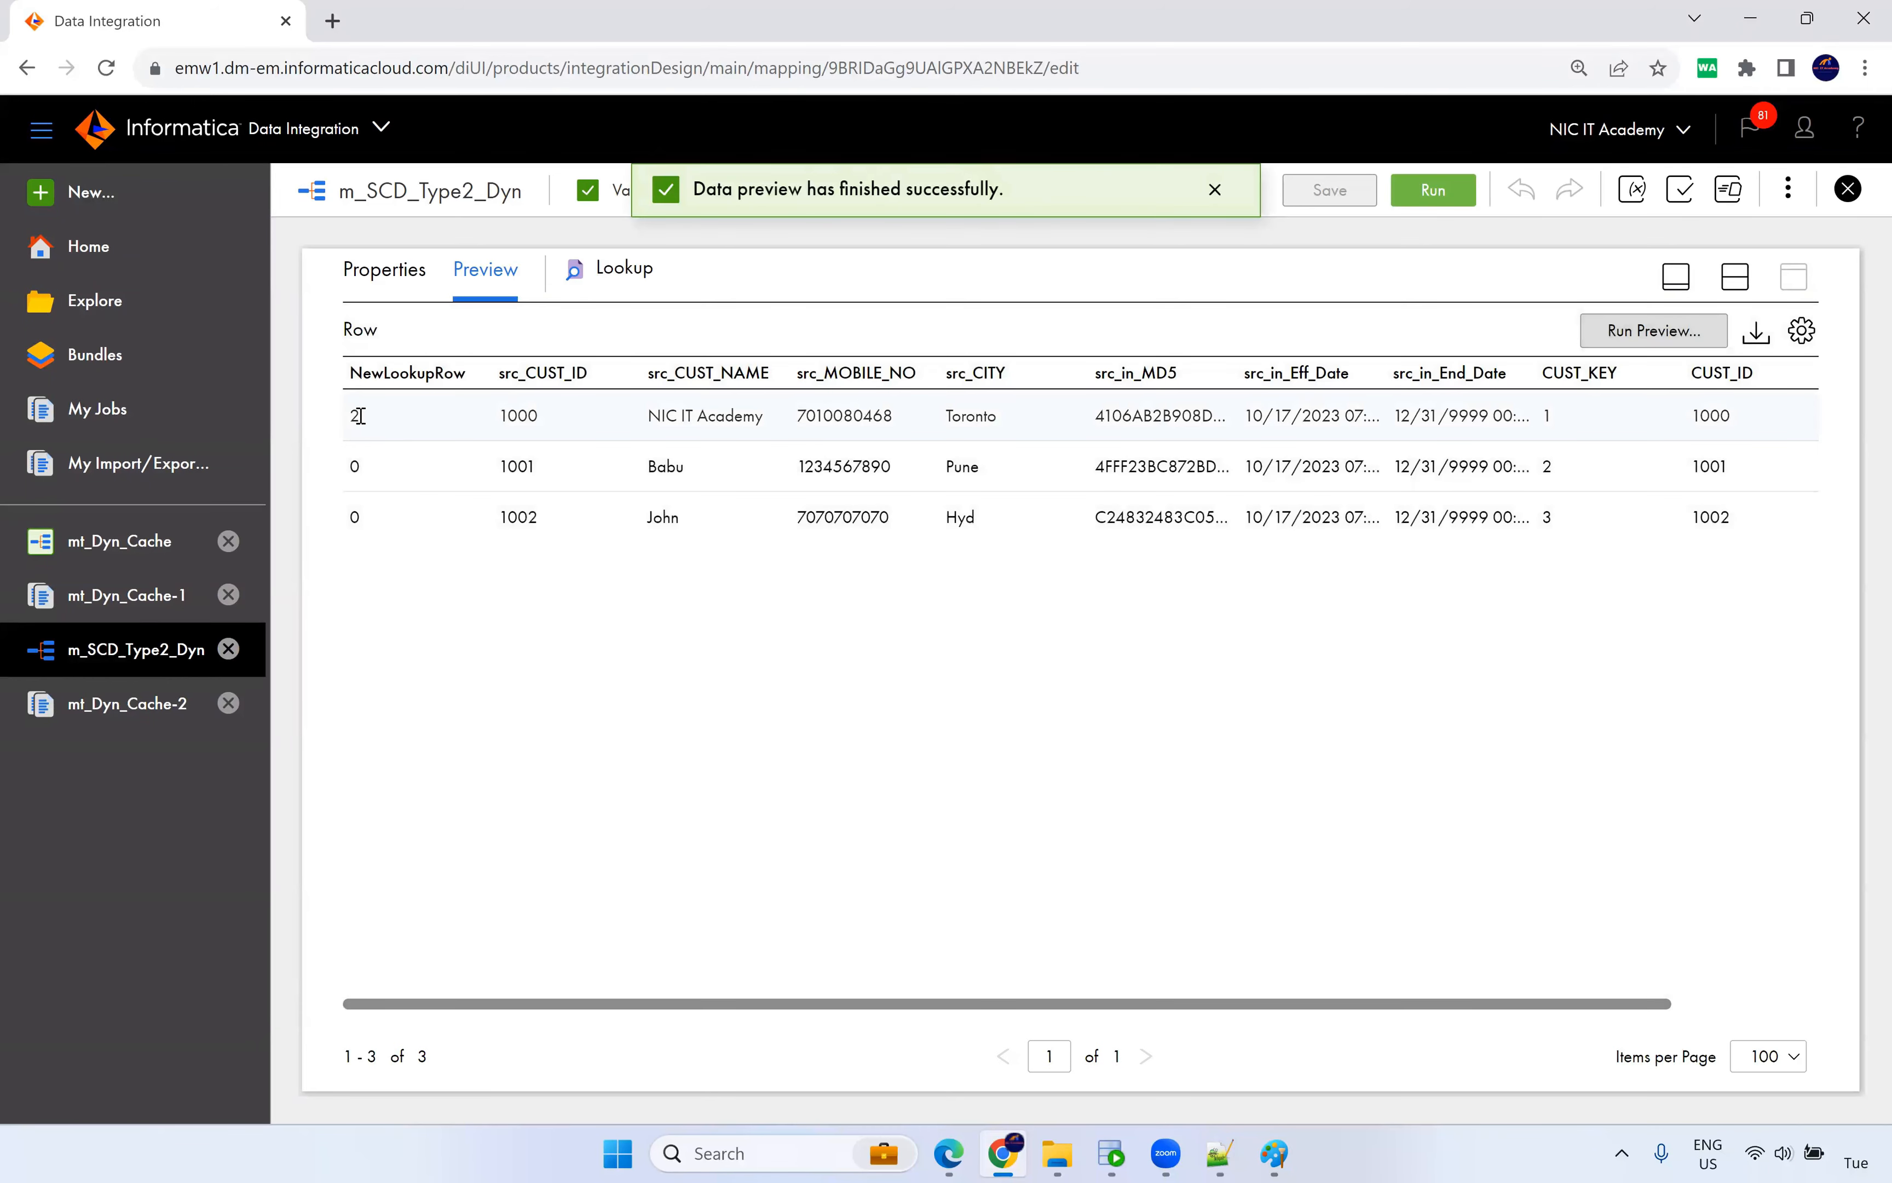
Compare customer 1000's new mobile and src_in_MD5 with MD5_CHECKSUM, showing NewLookupRow 2.
left_click_drag(358, 416, 371, 481)
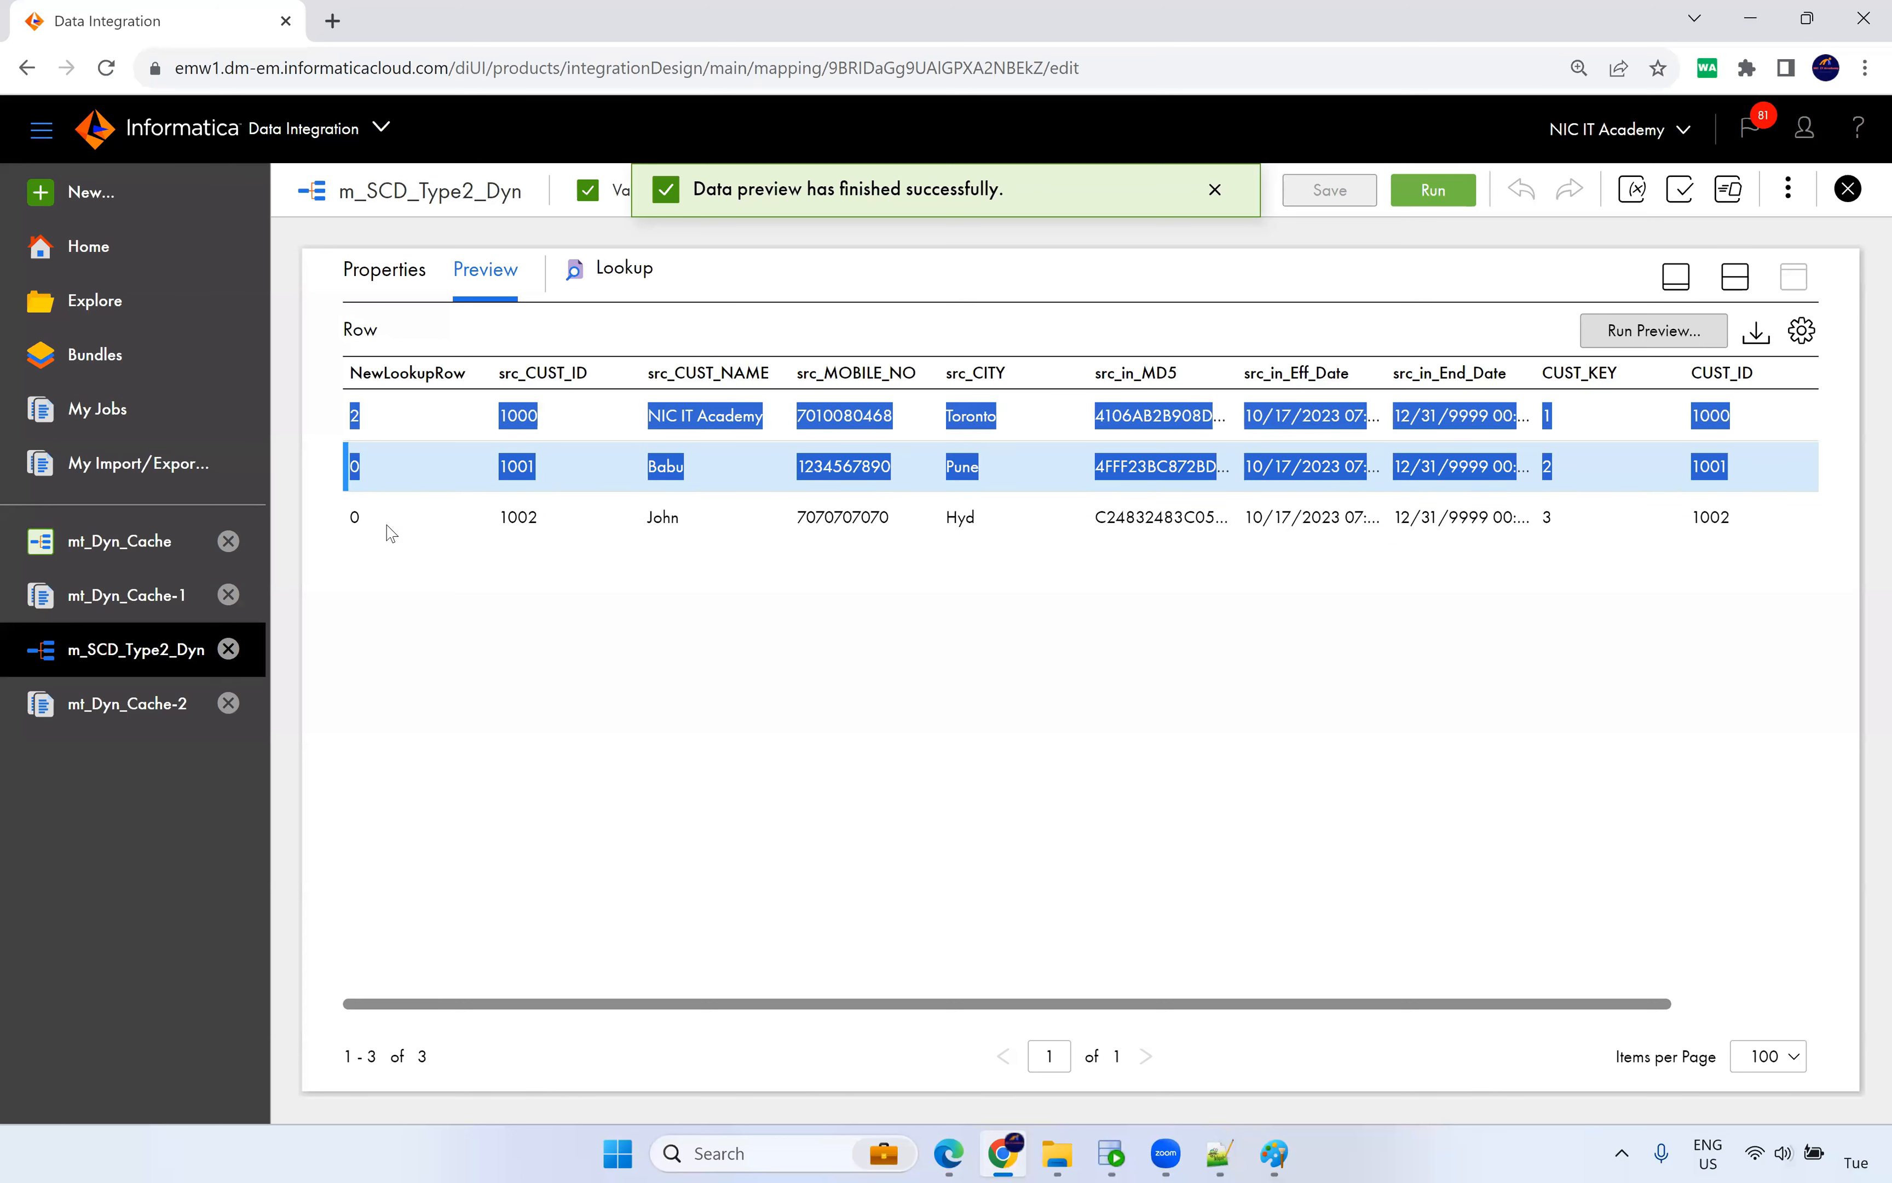
left_click(562, 579)
double_click(825, 417)
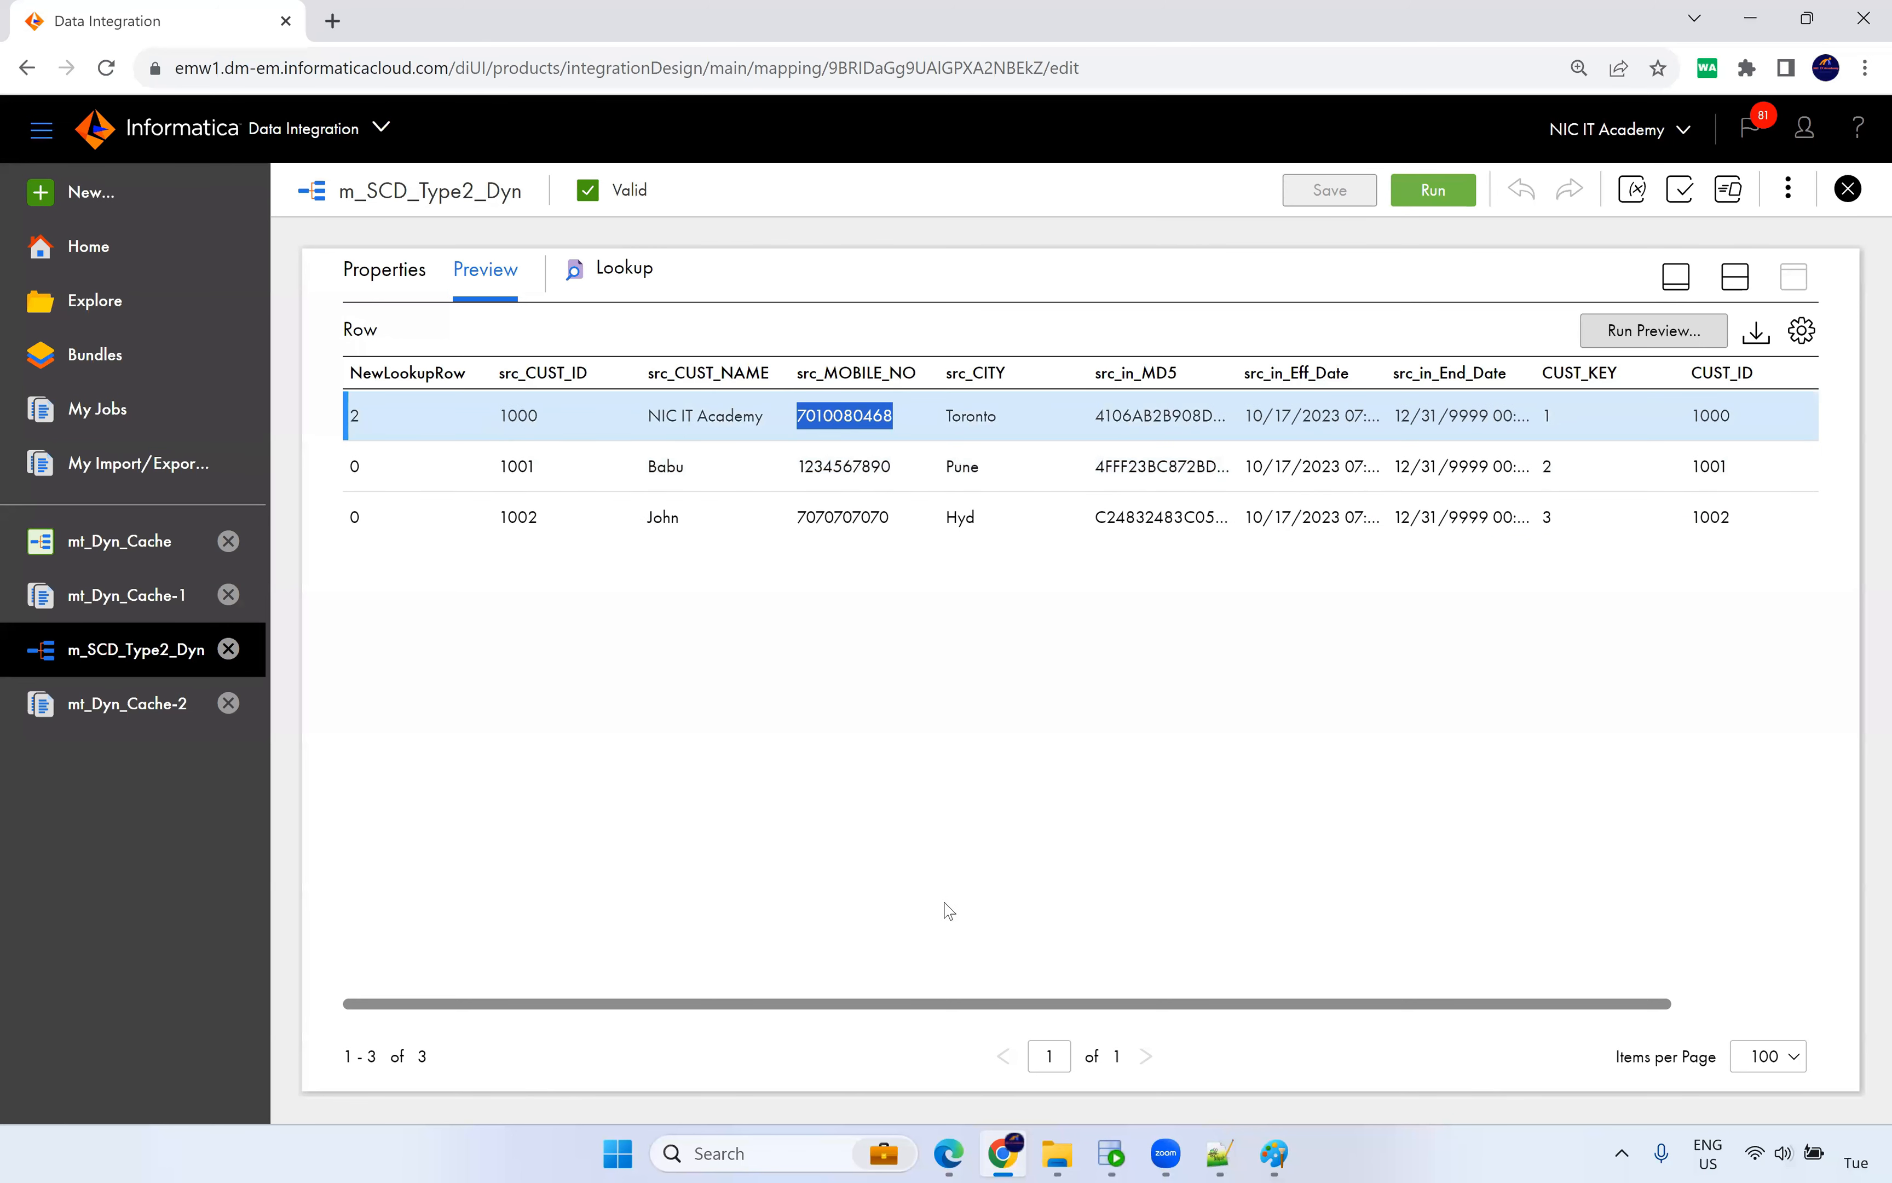
left_click_drag(961, 1006, 1153, 1035)
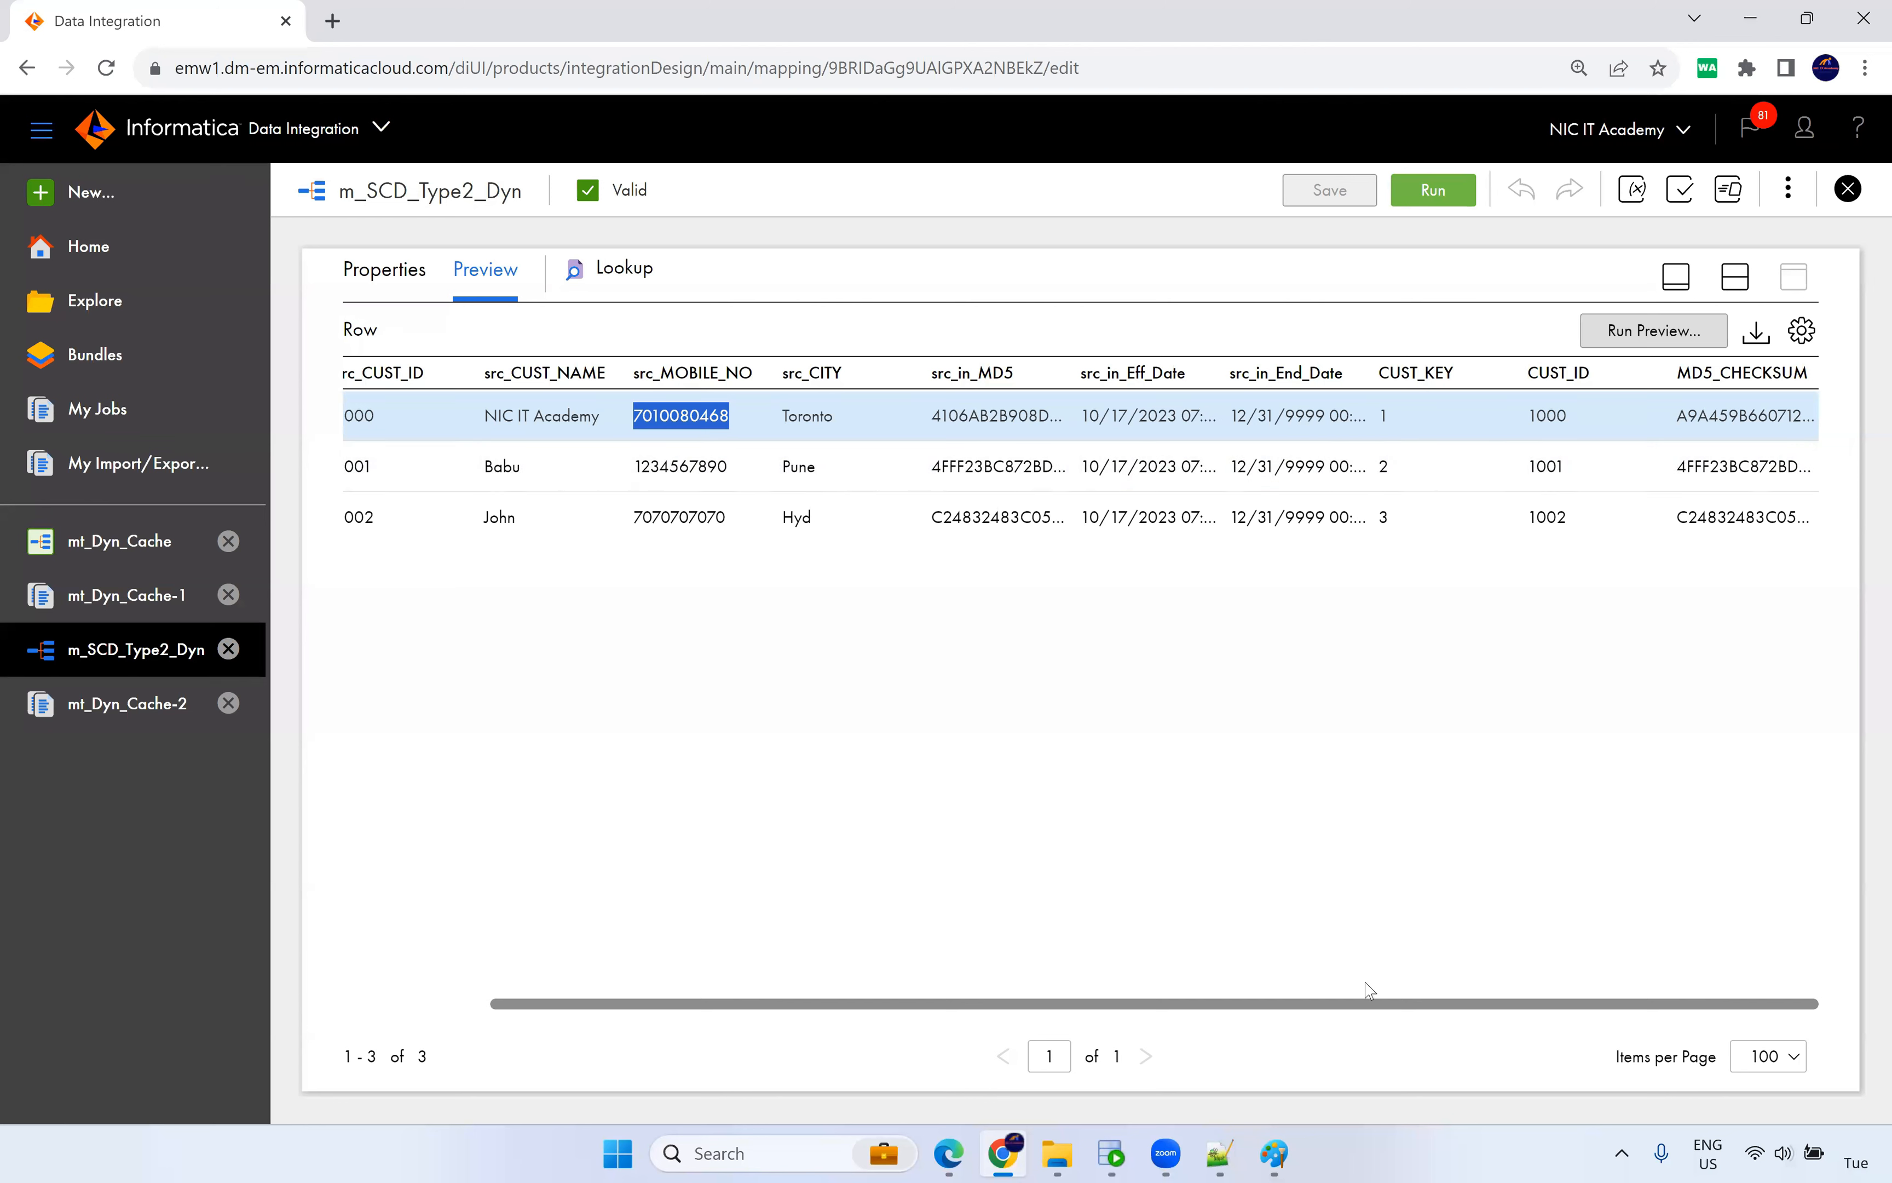
left_click(1465, 1007)
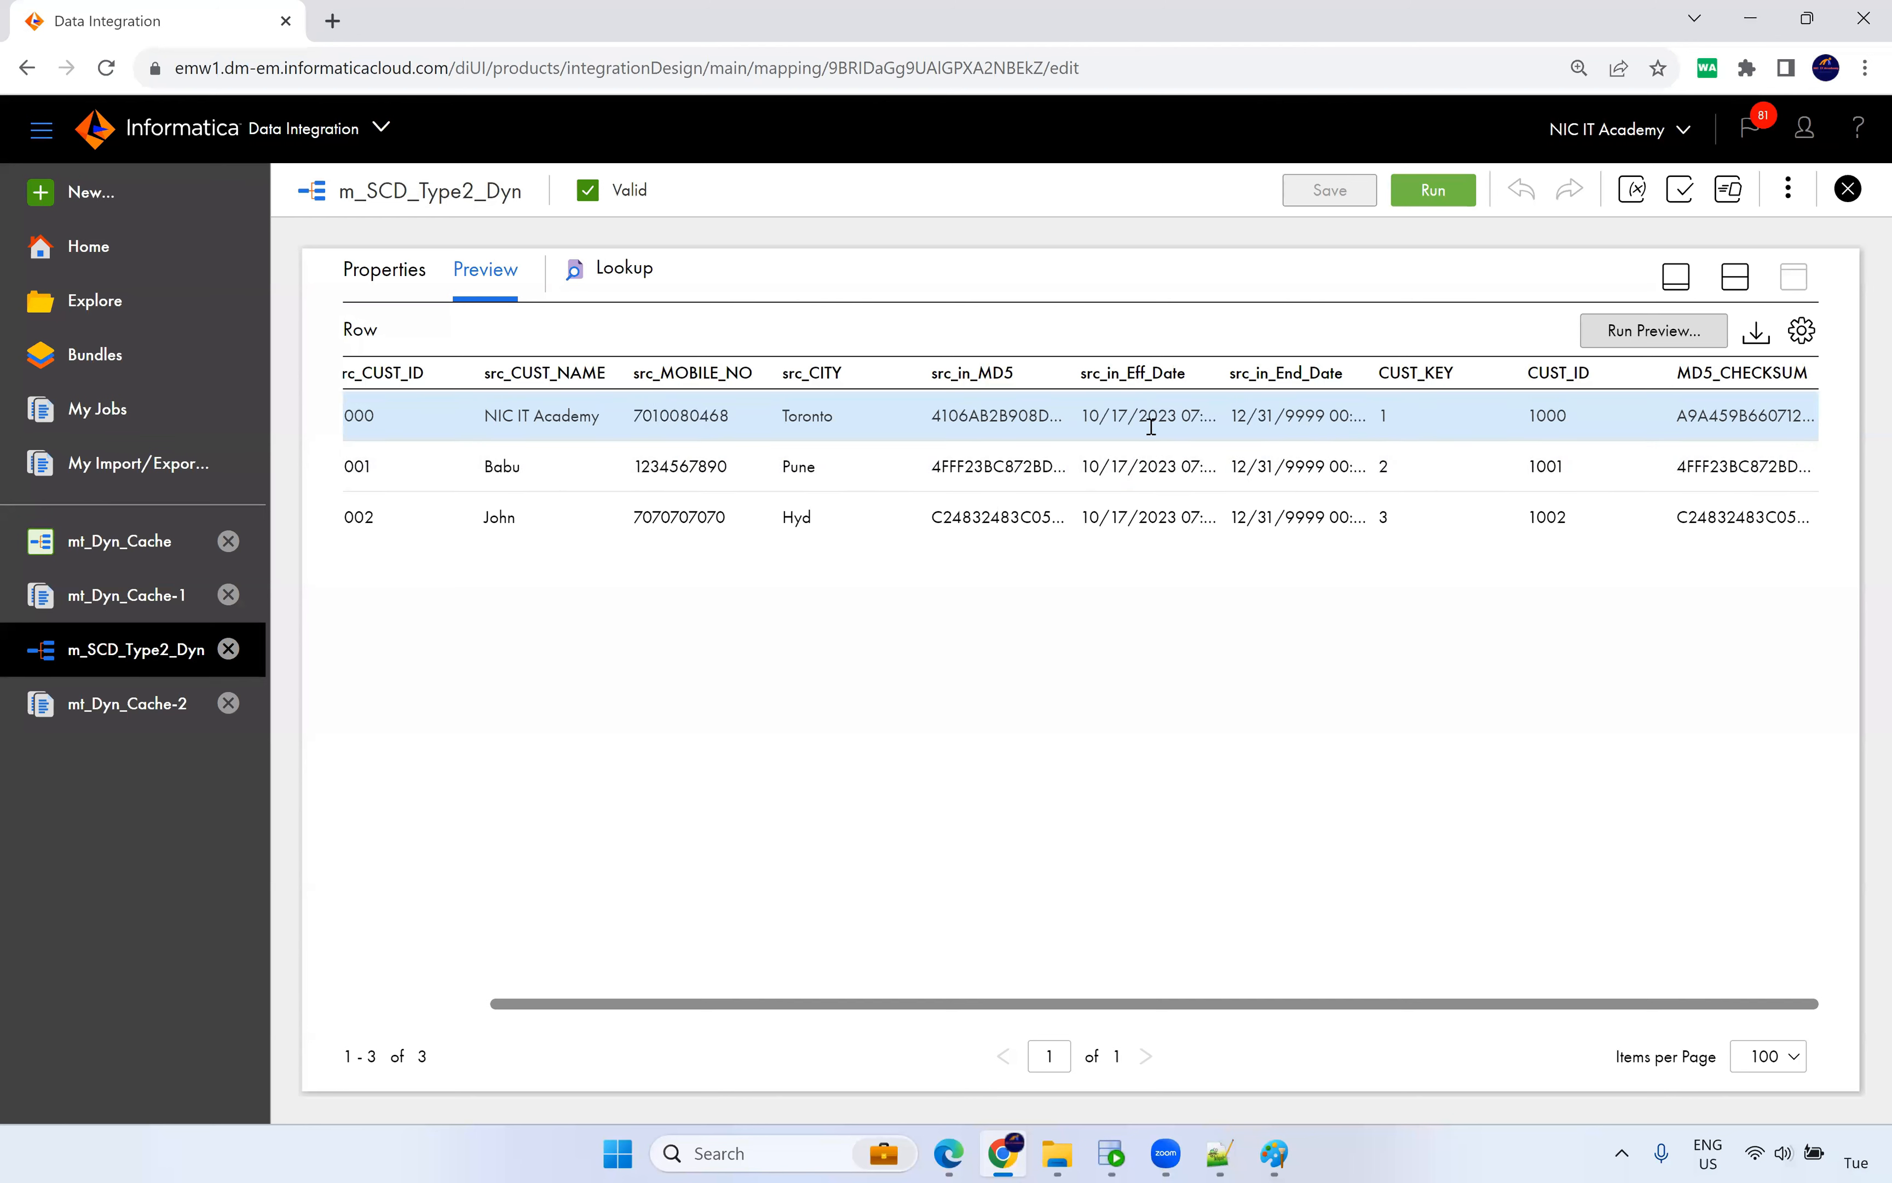
double_click(986, 415)
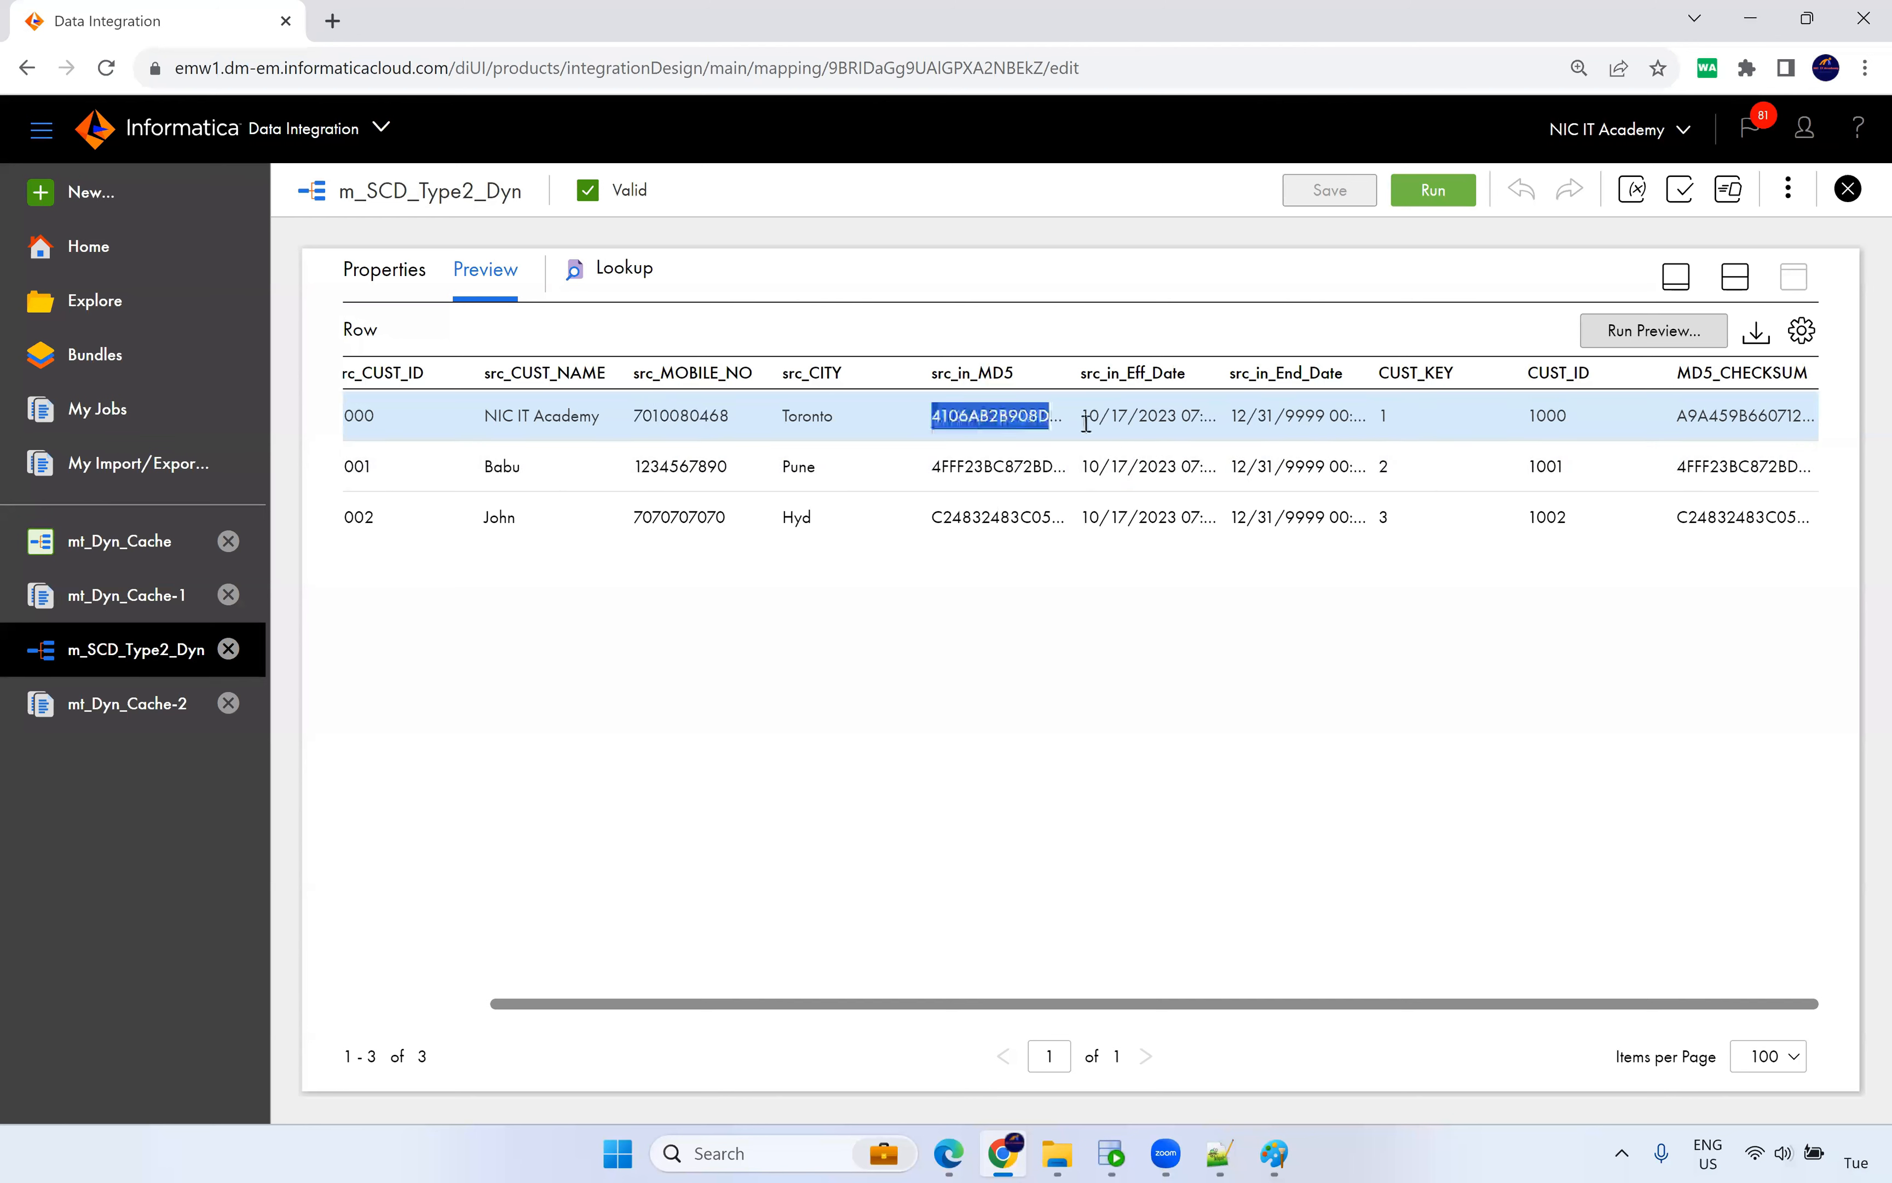
double_click(1773, 416)
double_click(964, 415)
double_click(667, 415)
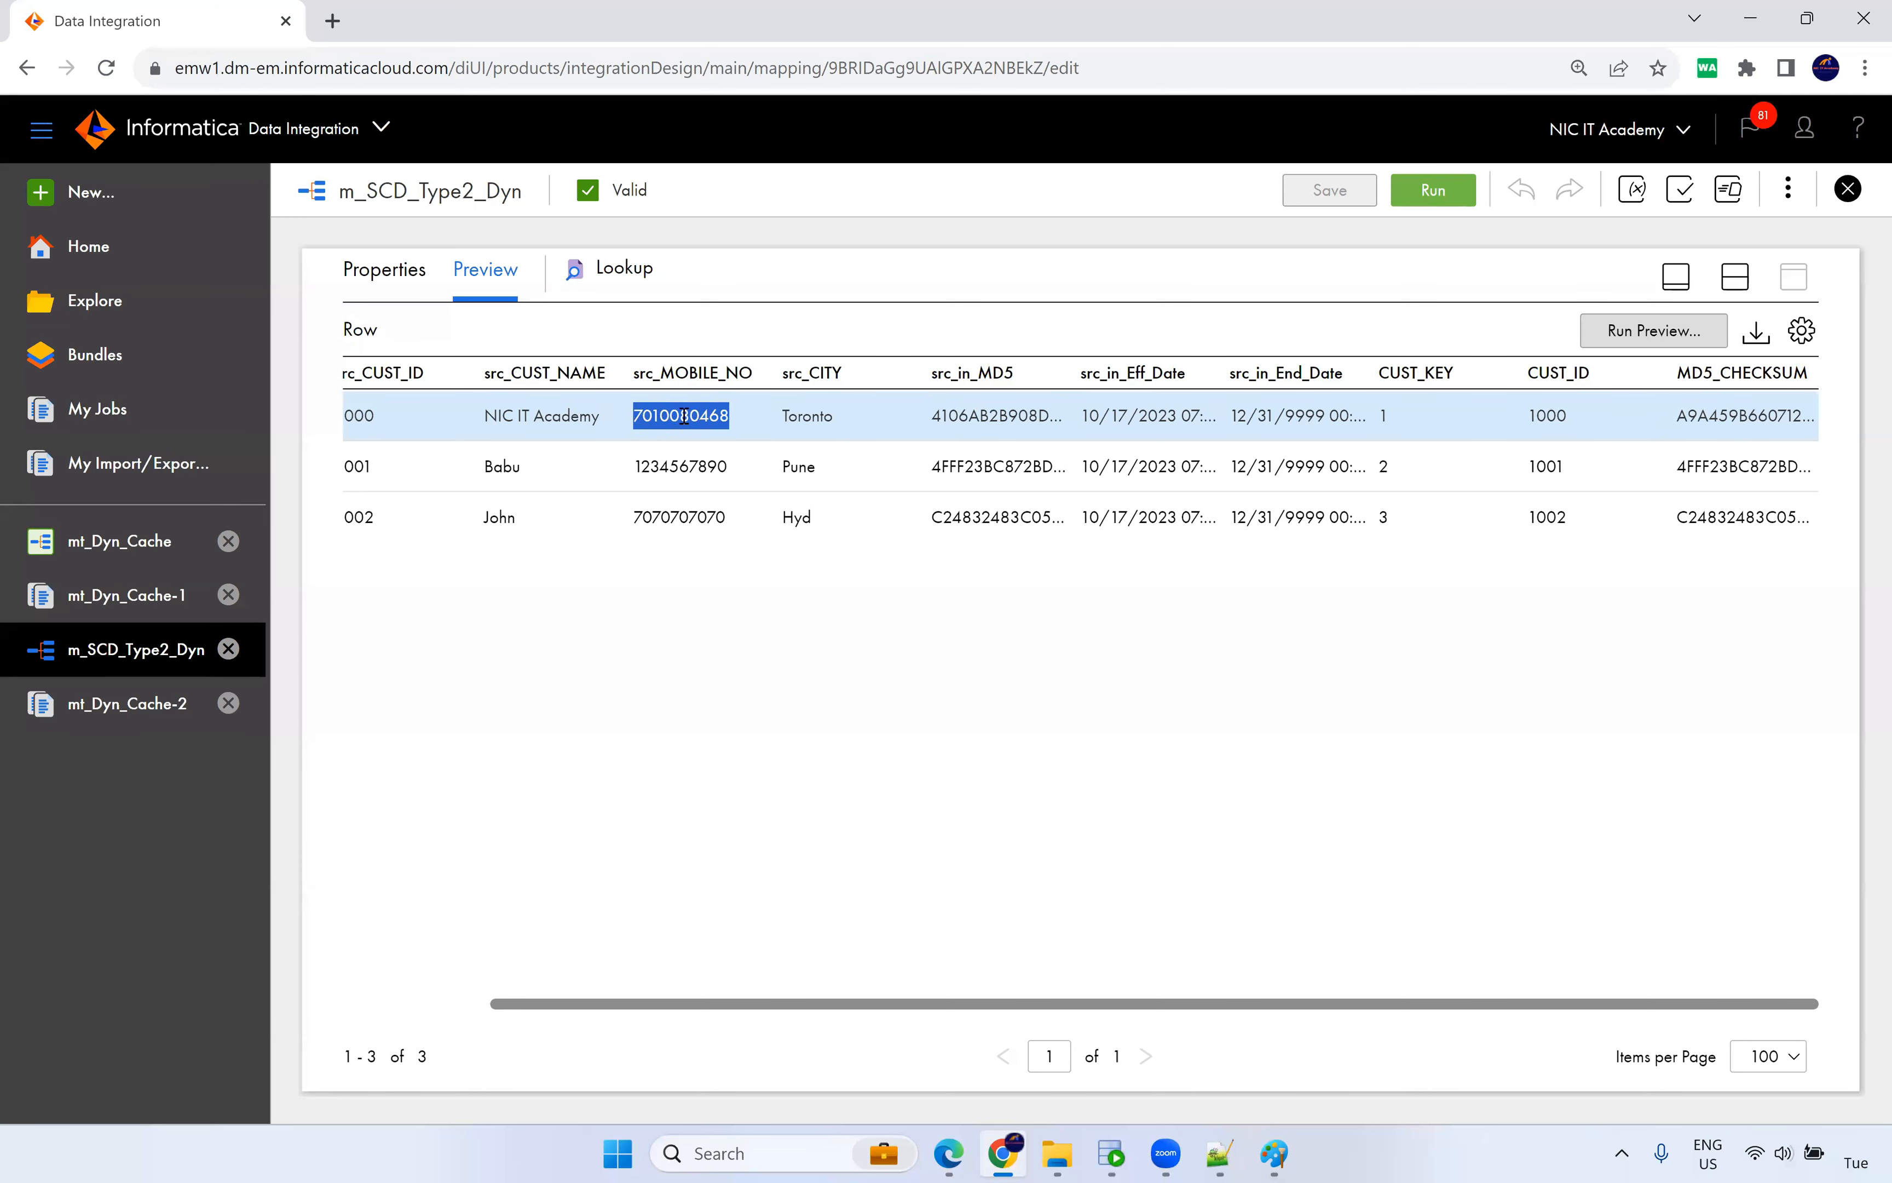
double_click(956, 415)
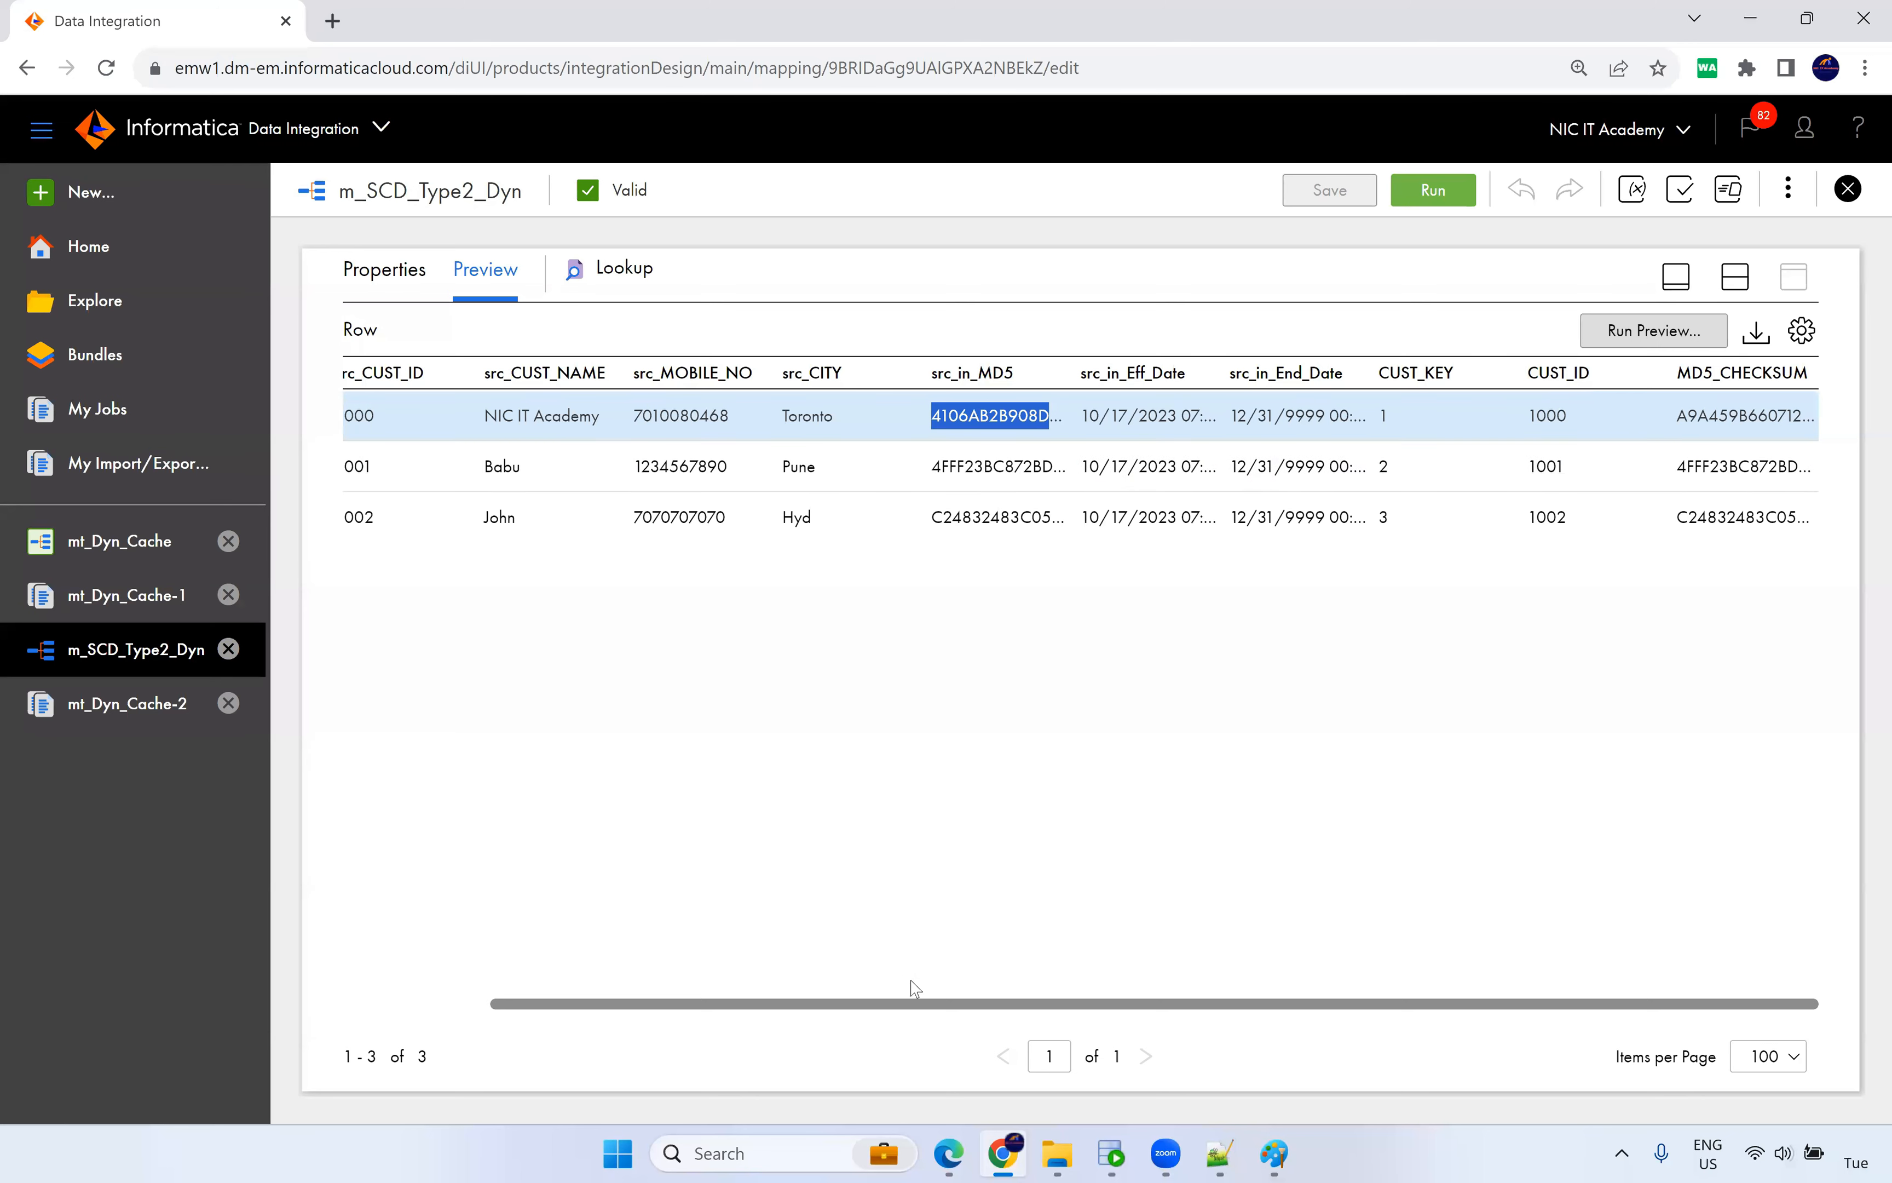
left_click_drag(913, 1004, 707, 1003)
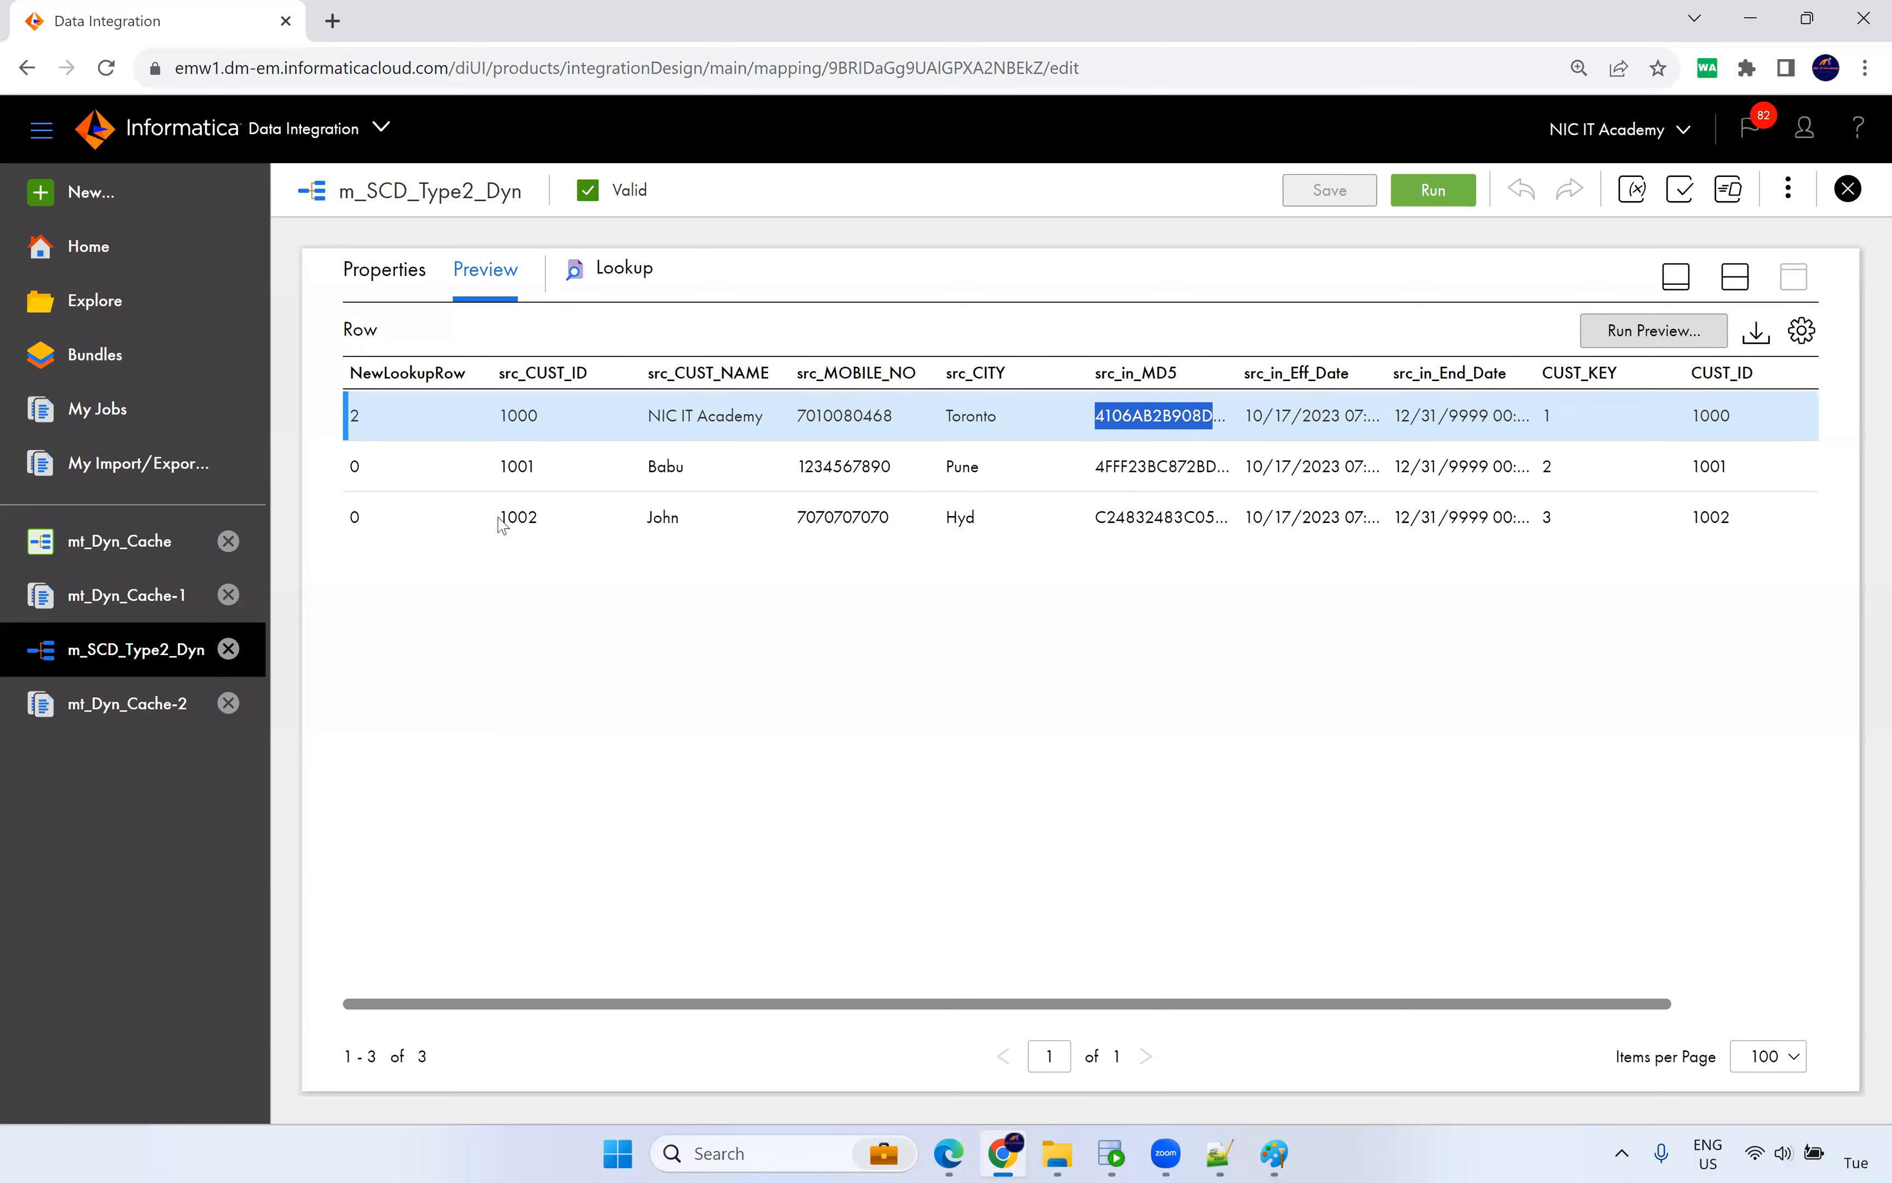
left_click(1007, 1152)
left_click(1007, 1152)
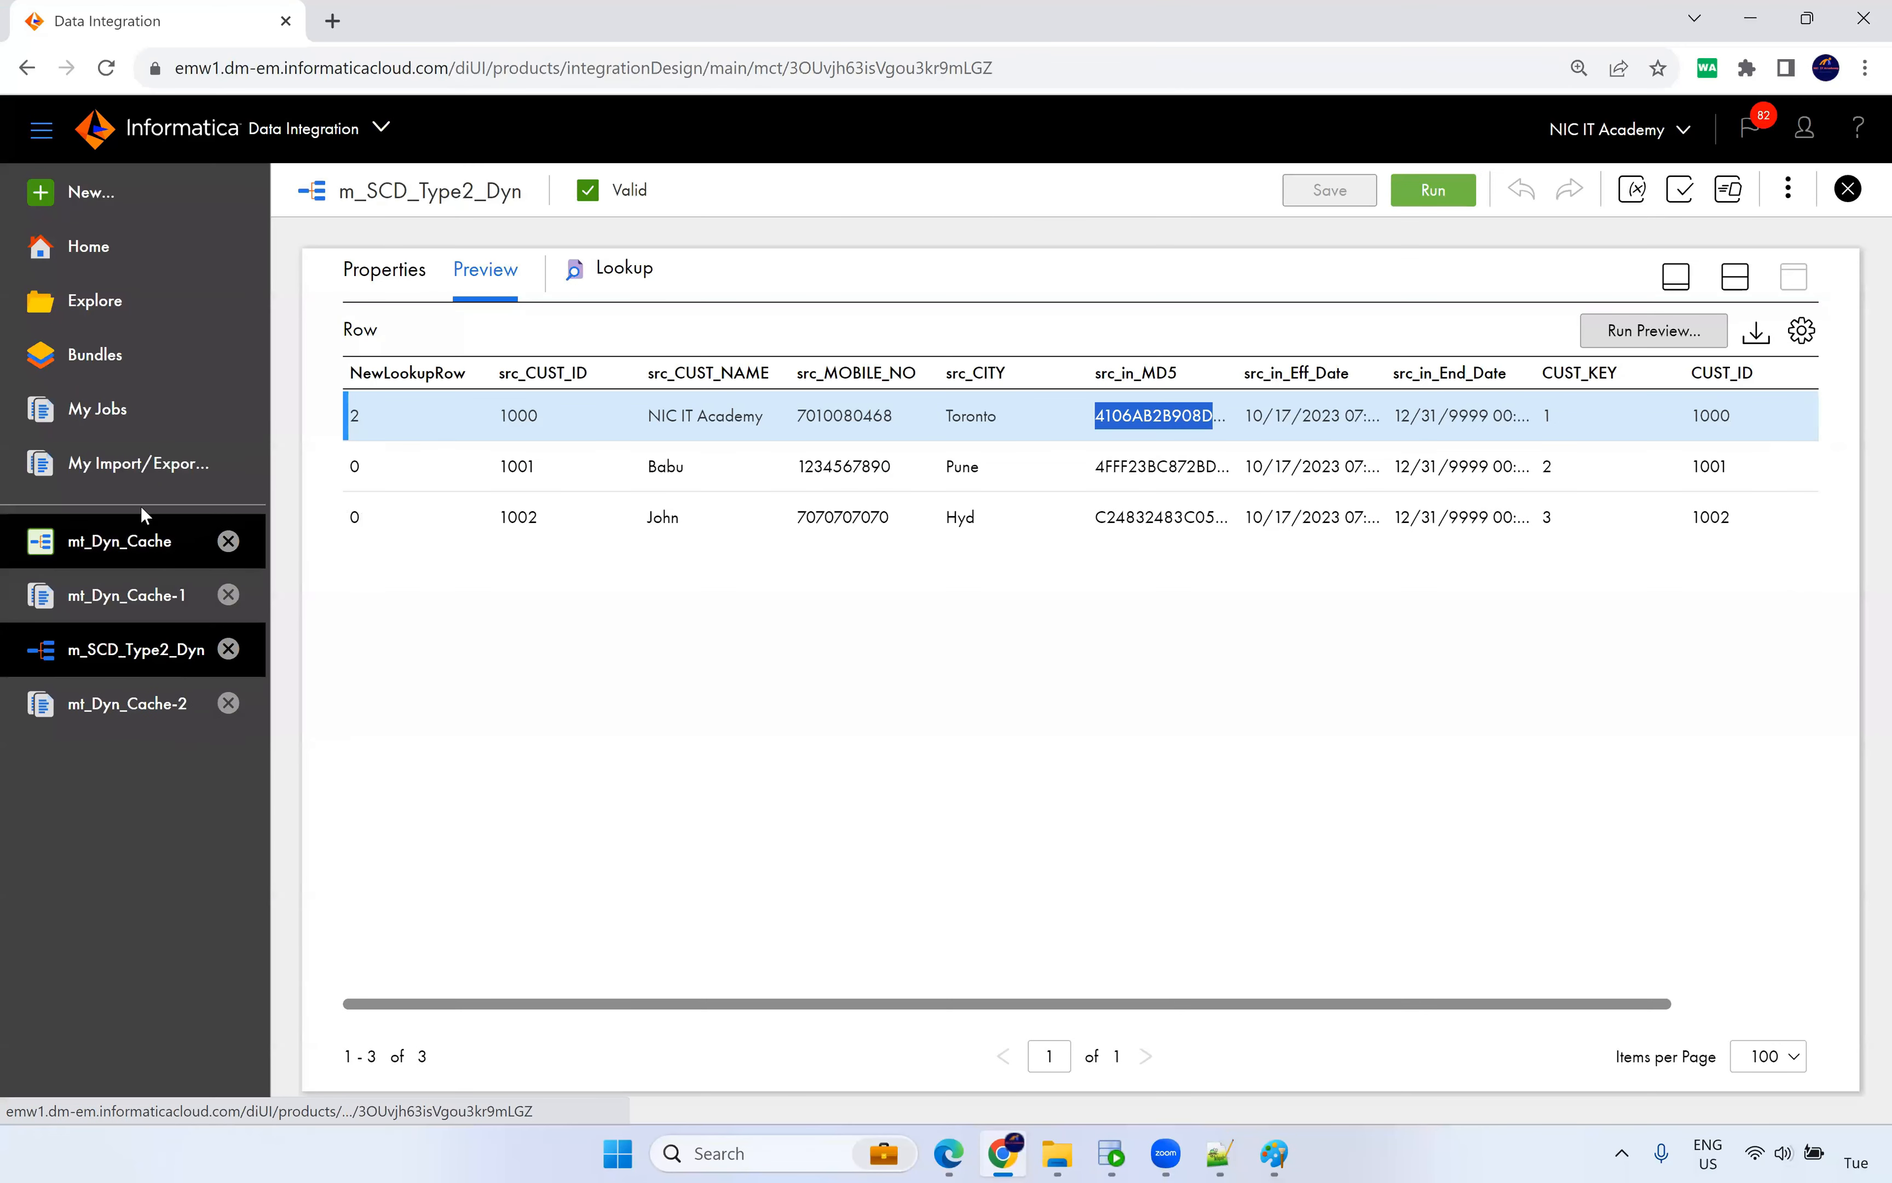
Run mt_Dyn_Cache and open mt_Dyn_Cache-3's results: 3 source rows, one insert, one update.
left_click(144, 542)
left_click(1757, 194)
left_click(987, 194)
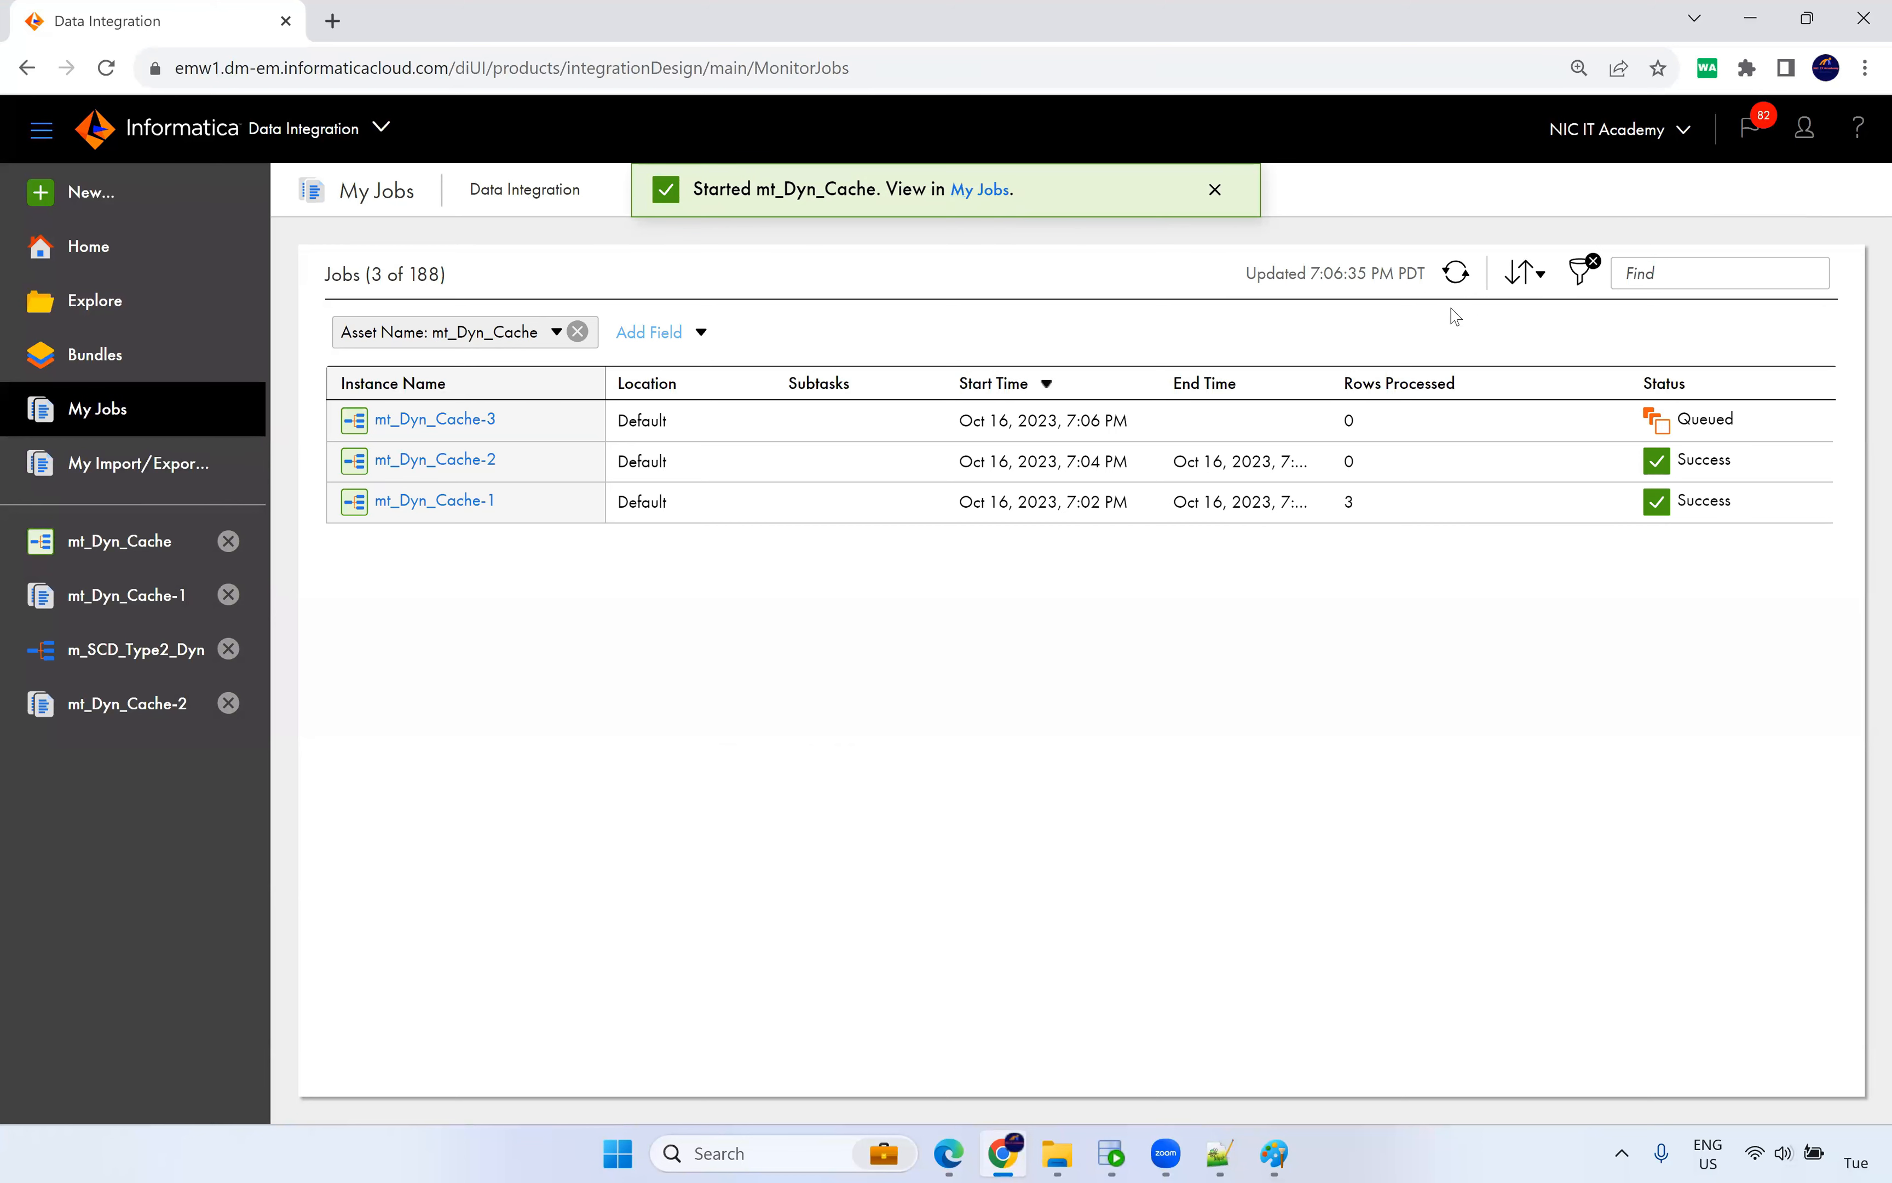
left_click(1456, 274)
left_click(478, 421)
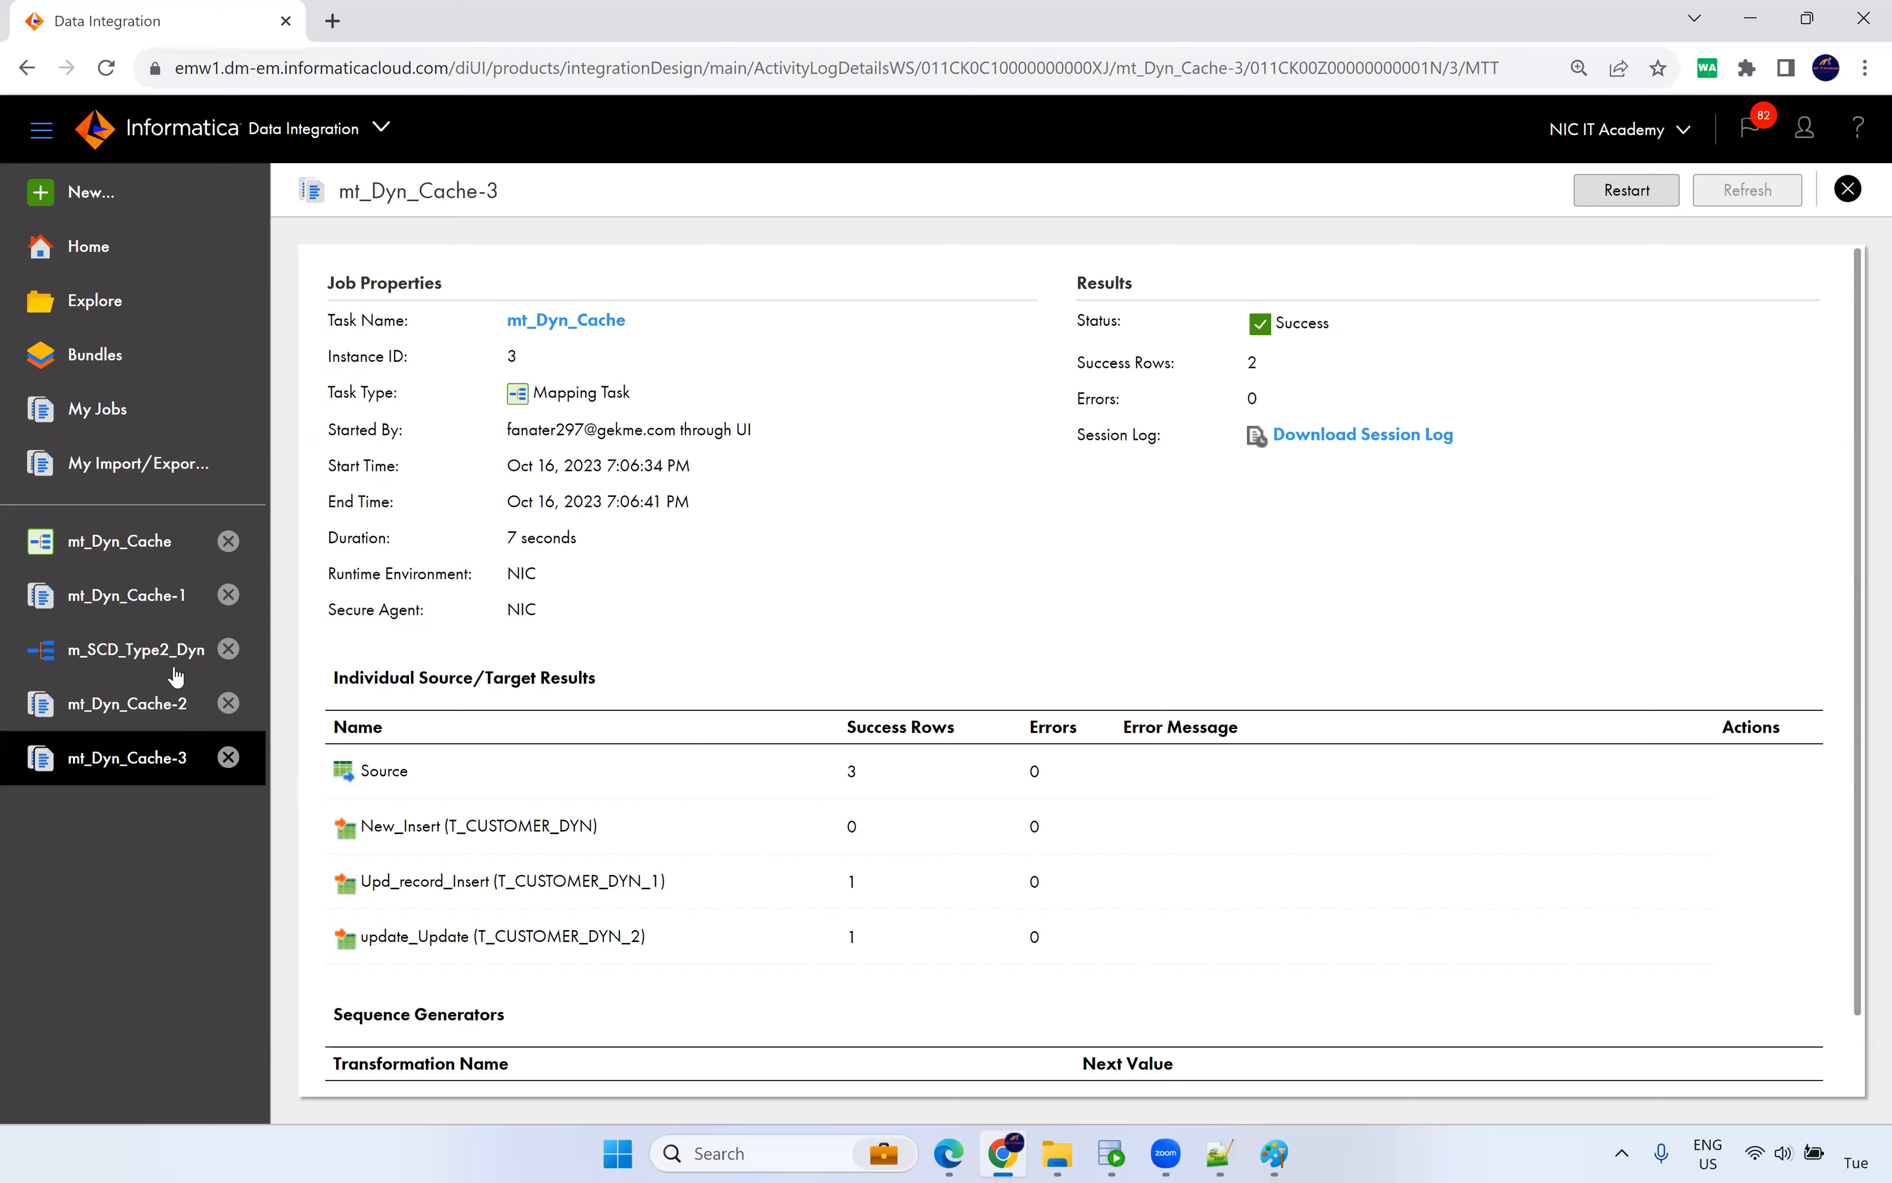
left_click_drag(870, 777, 874, 977)
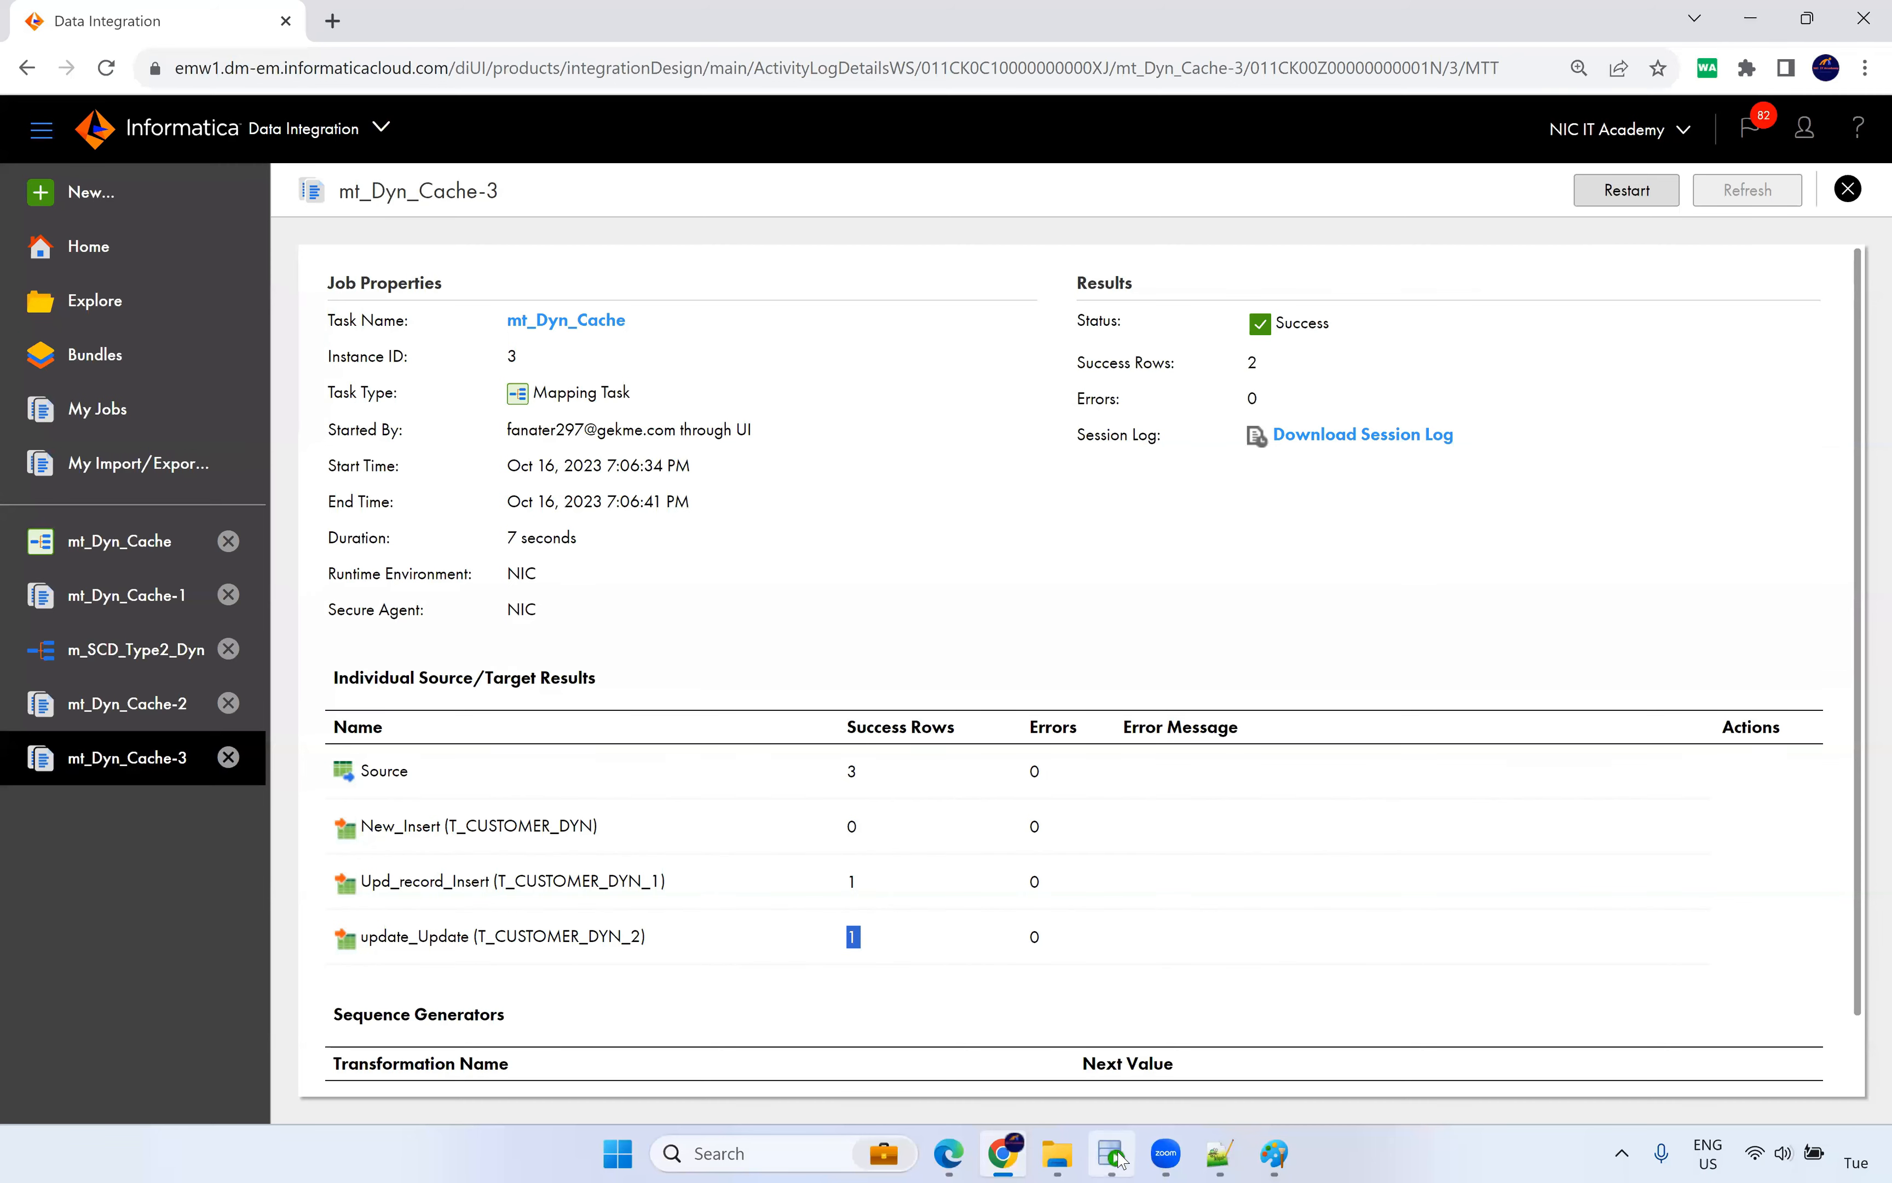
key("alt+Tab")
Query t_customer_dyn and compare customer 1000's old row ended 17-10-23 with the new key-4 row.
left_click(442, 123)
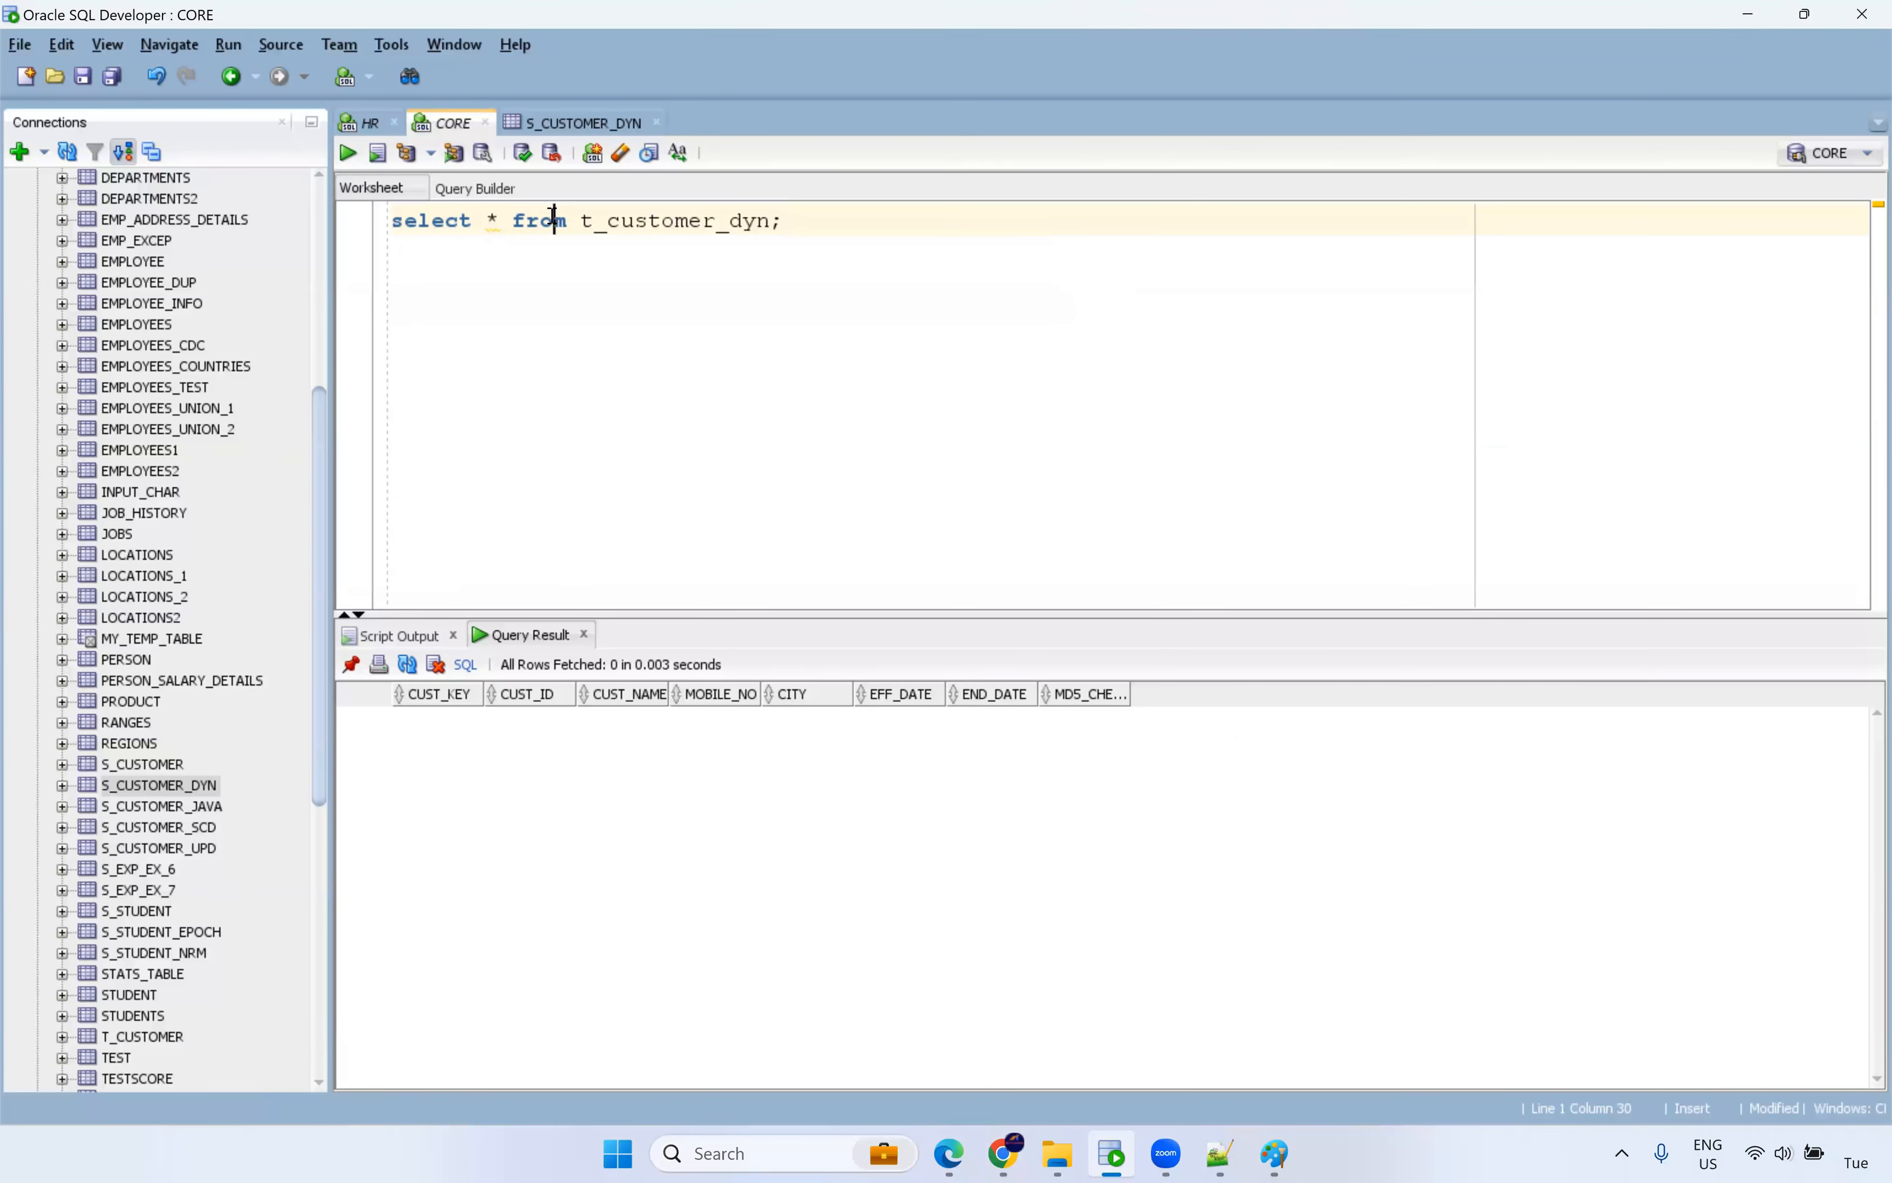
key("ctrl+Return")
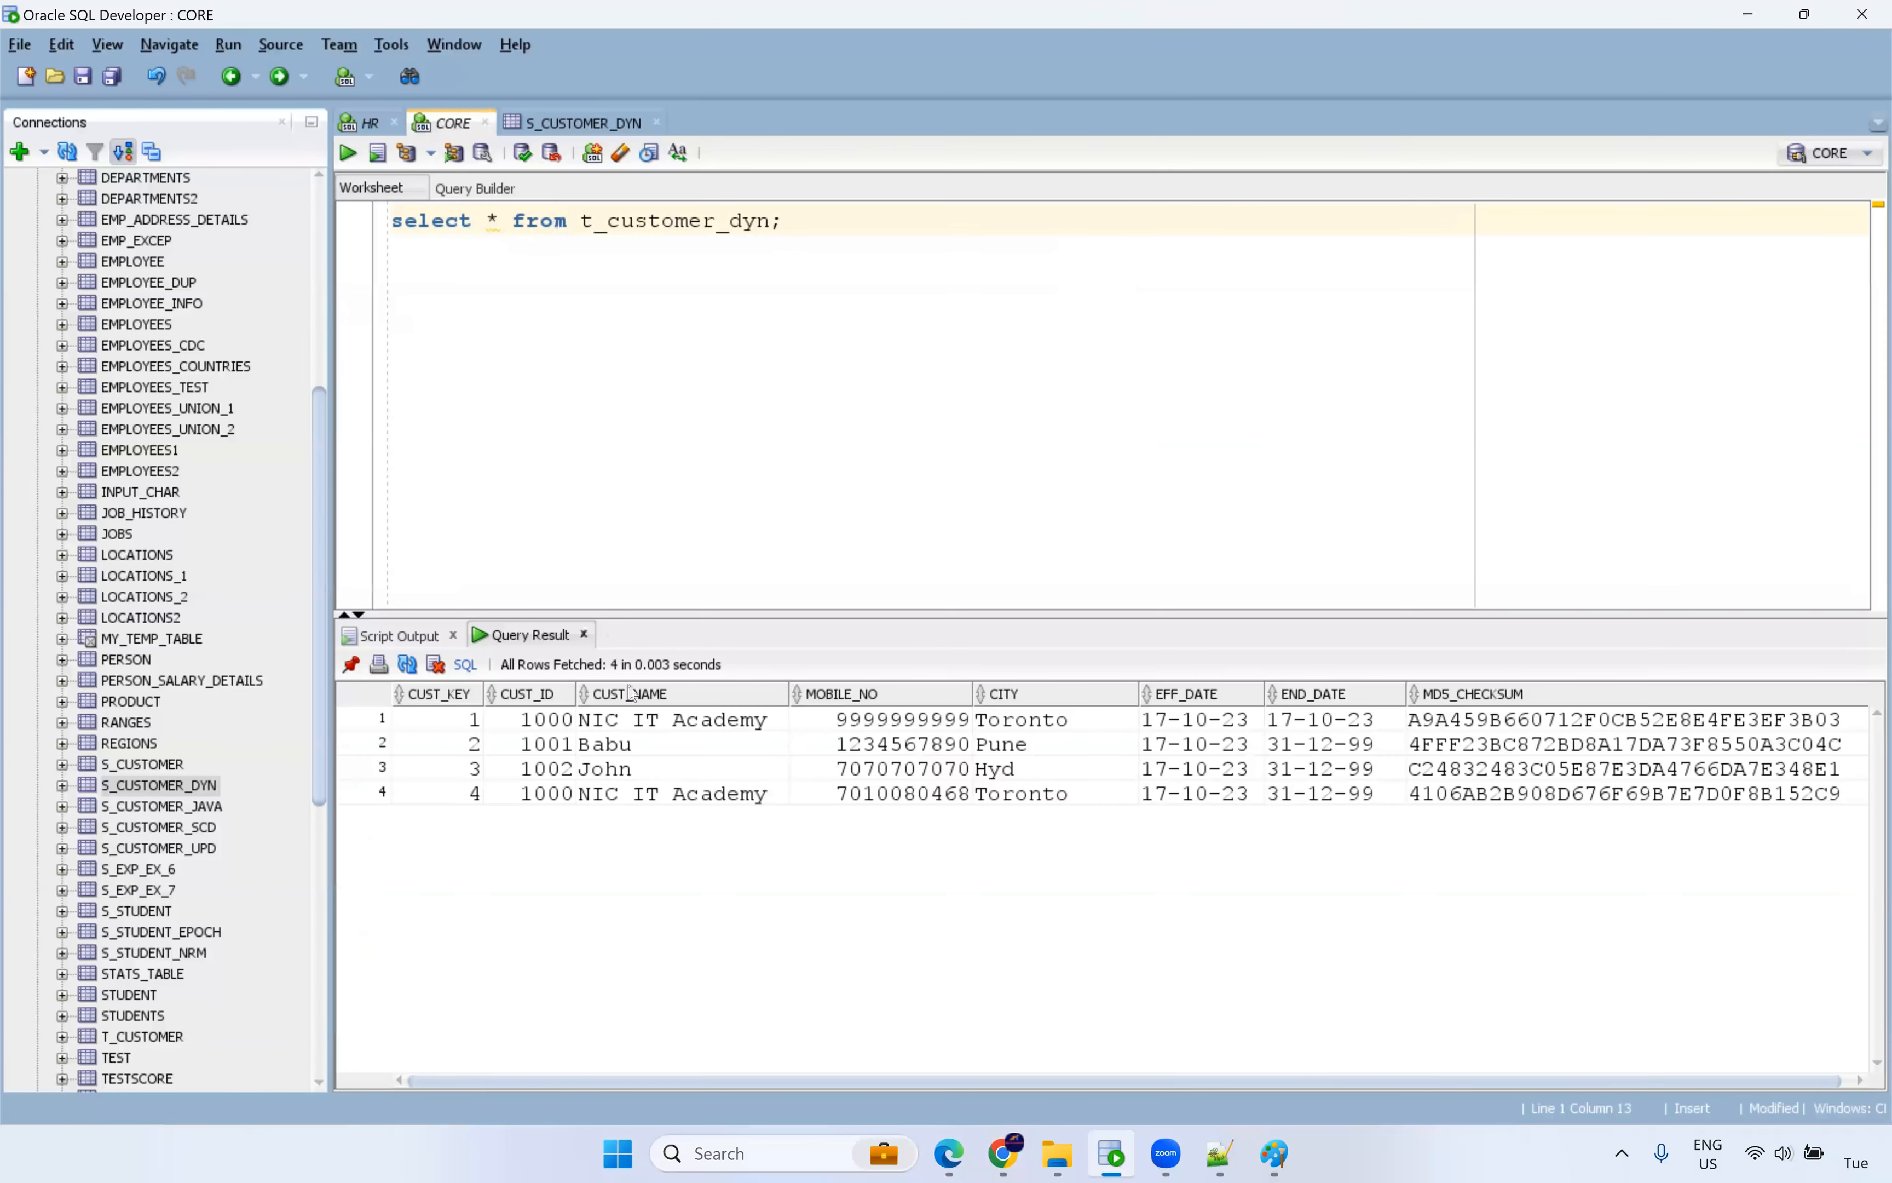
left_click_drag(476, 795, 1362, 802)
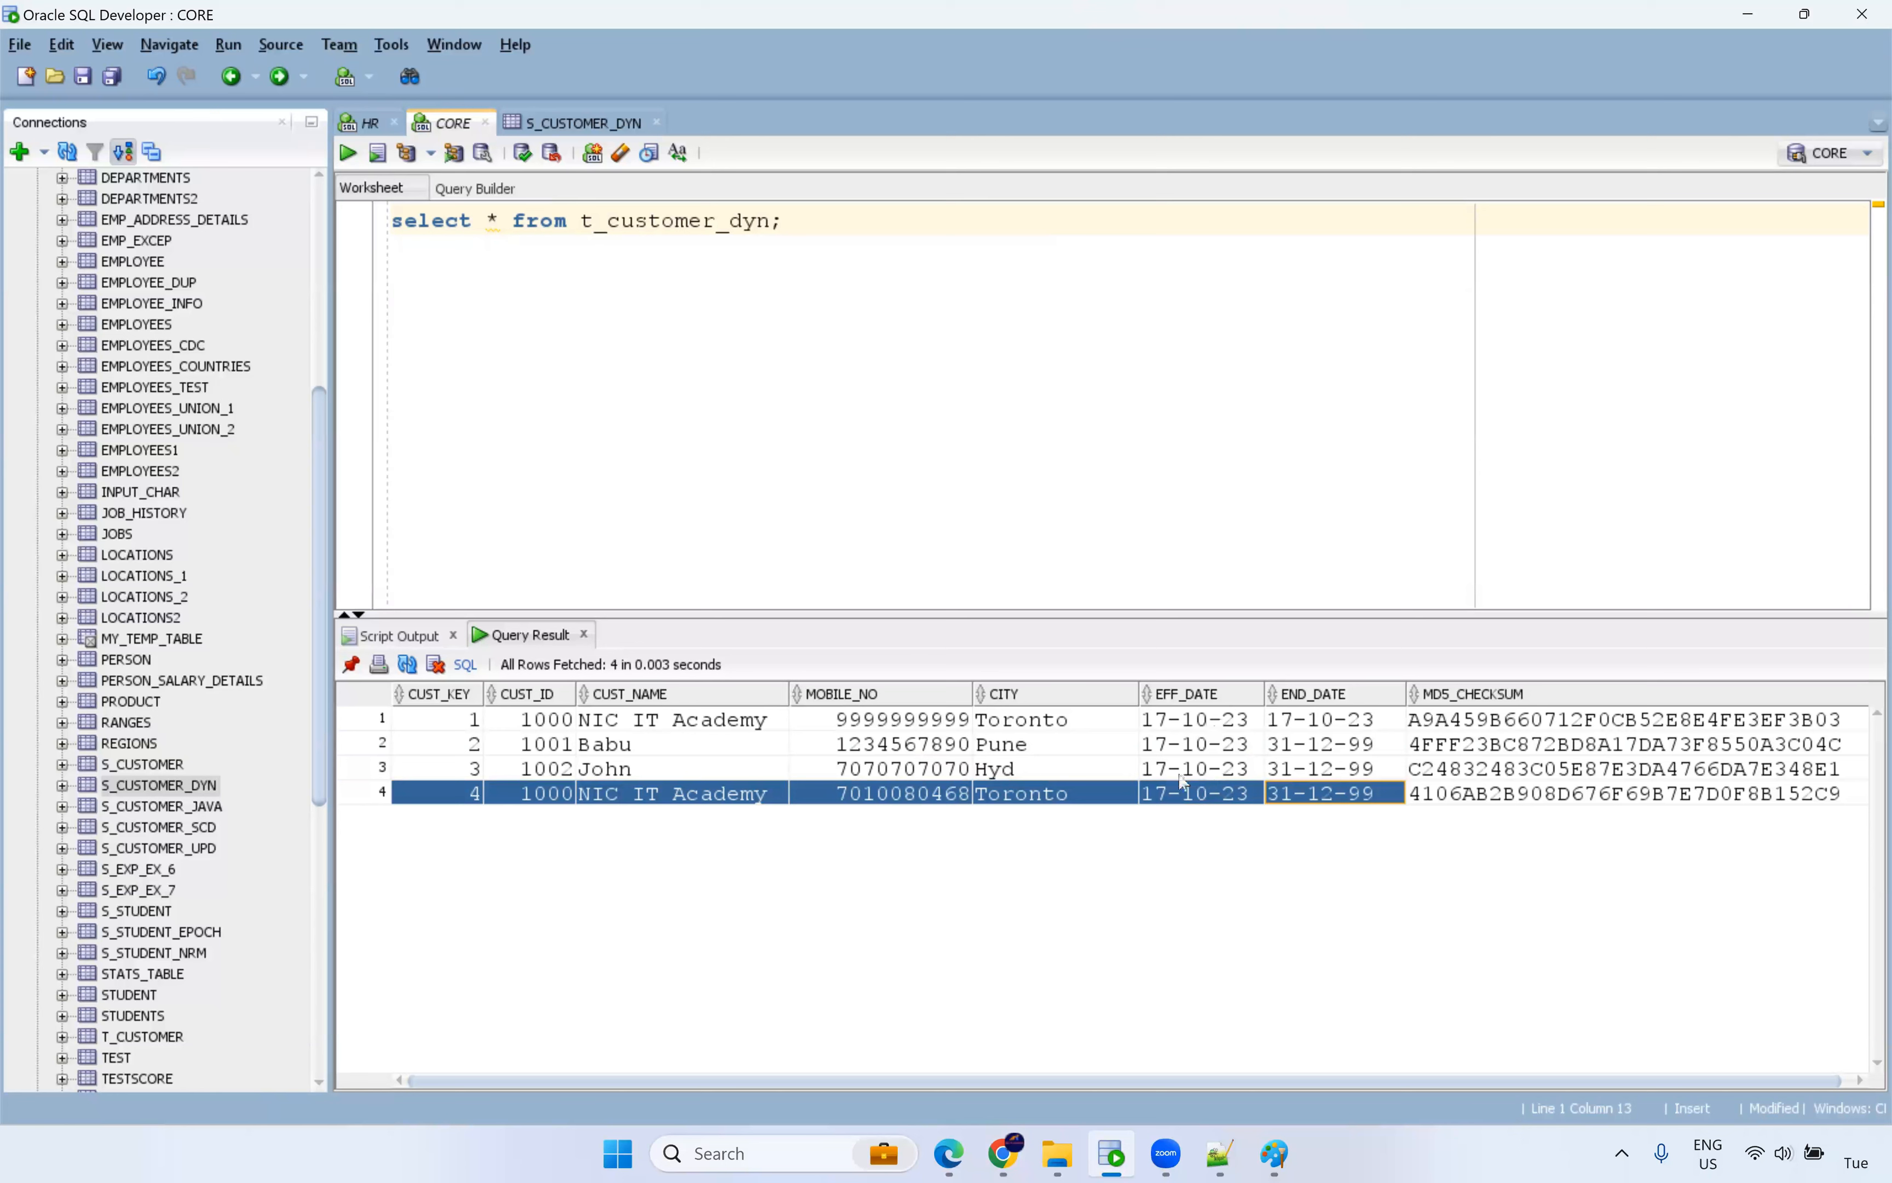
left_click(1198, 803, "ctrl")
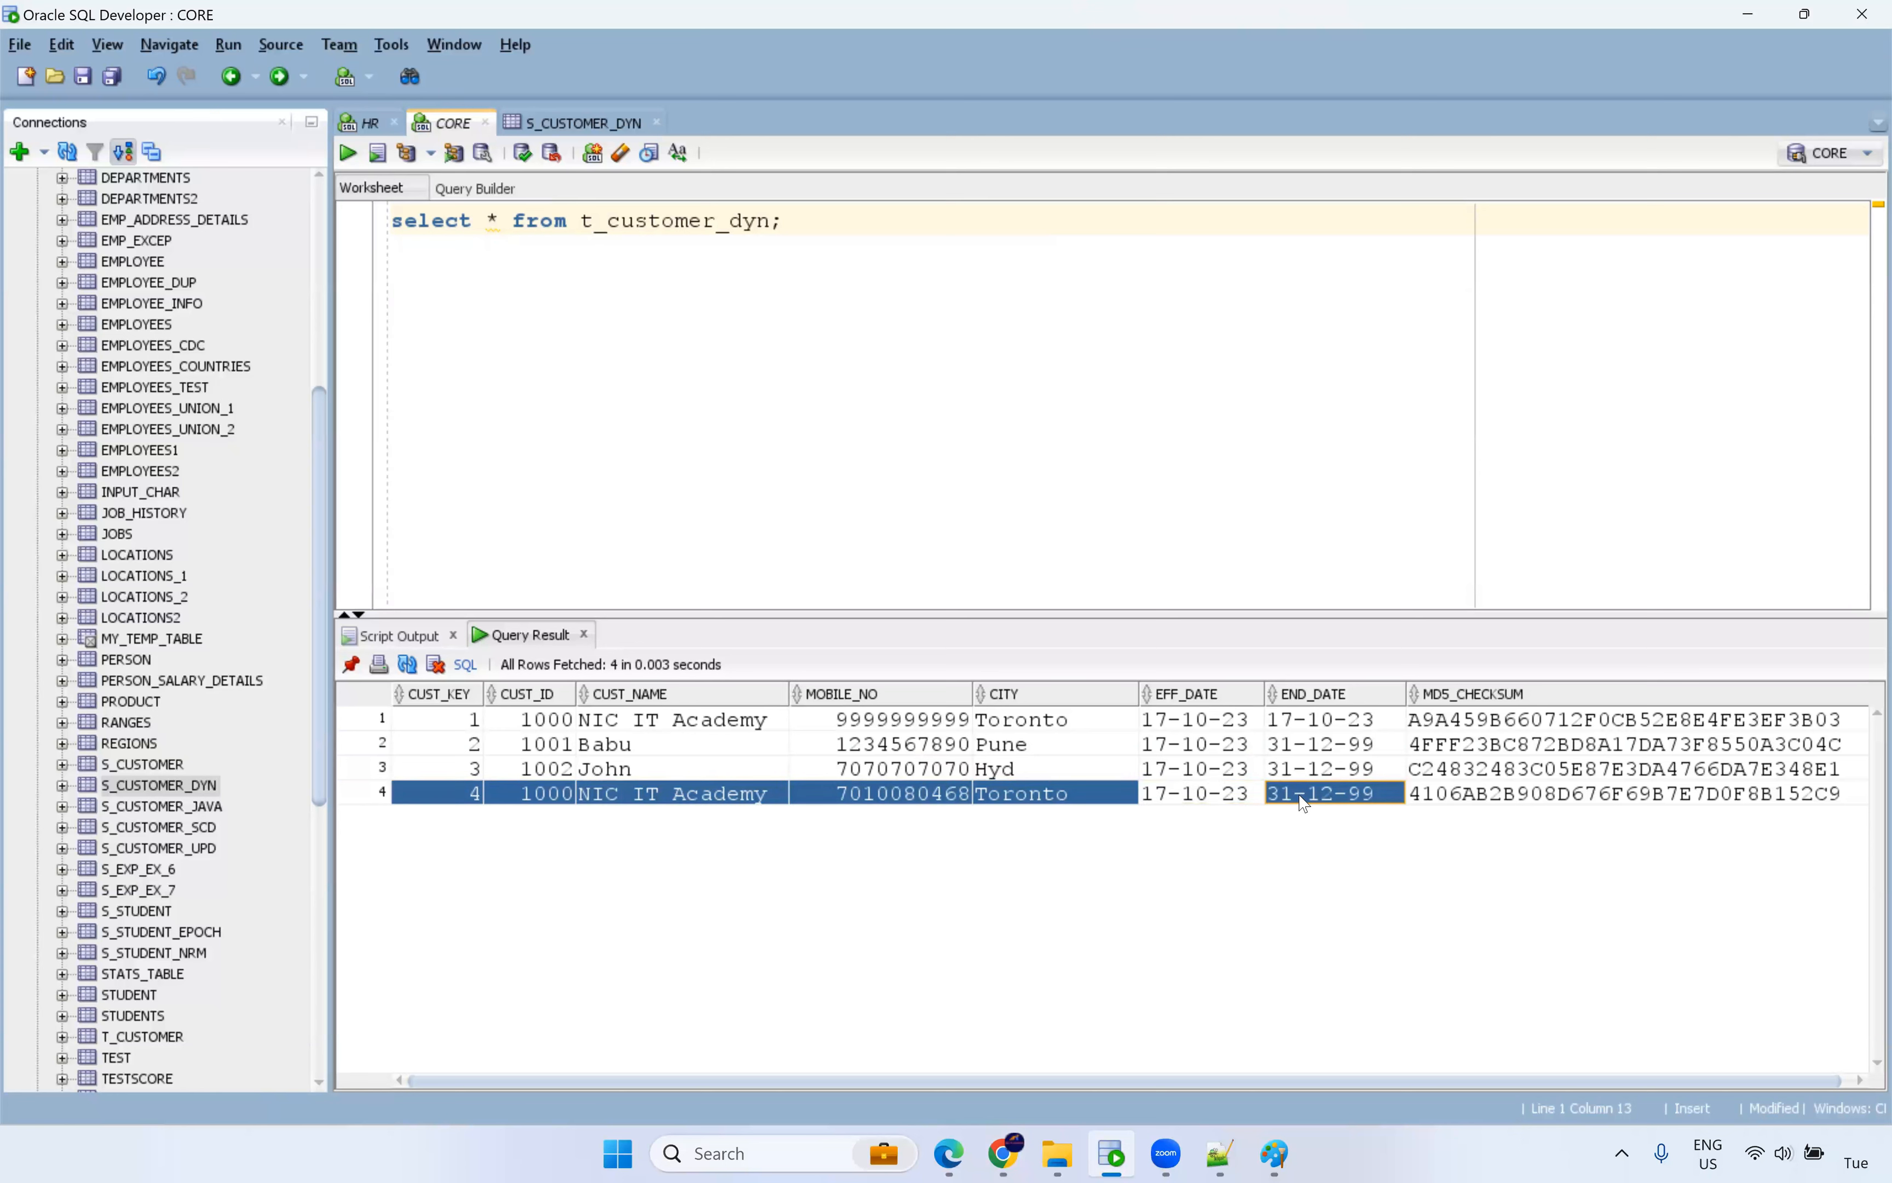
left_click_drag(1179, 720, 1338, 721)
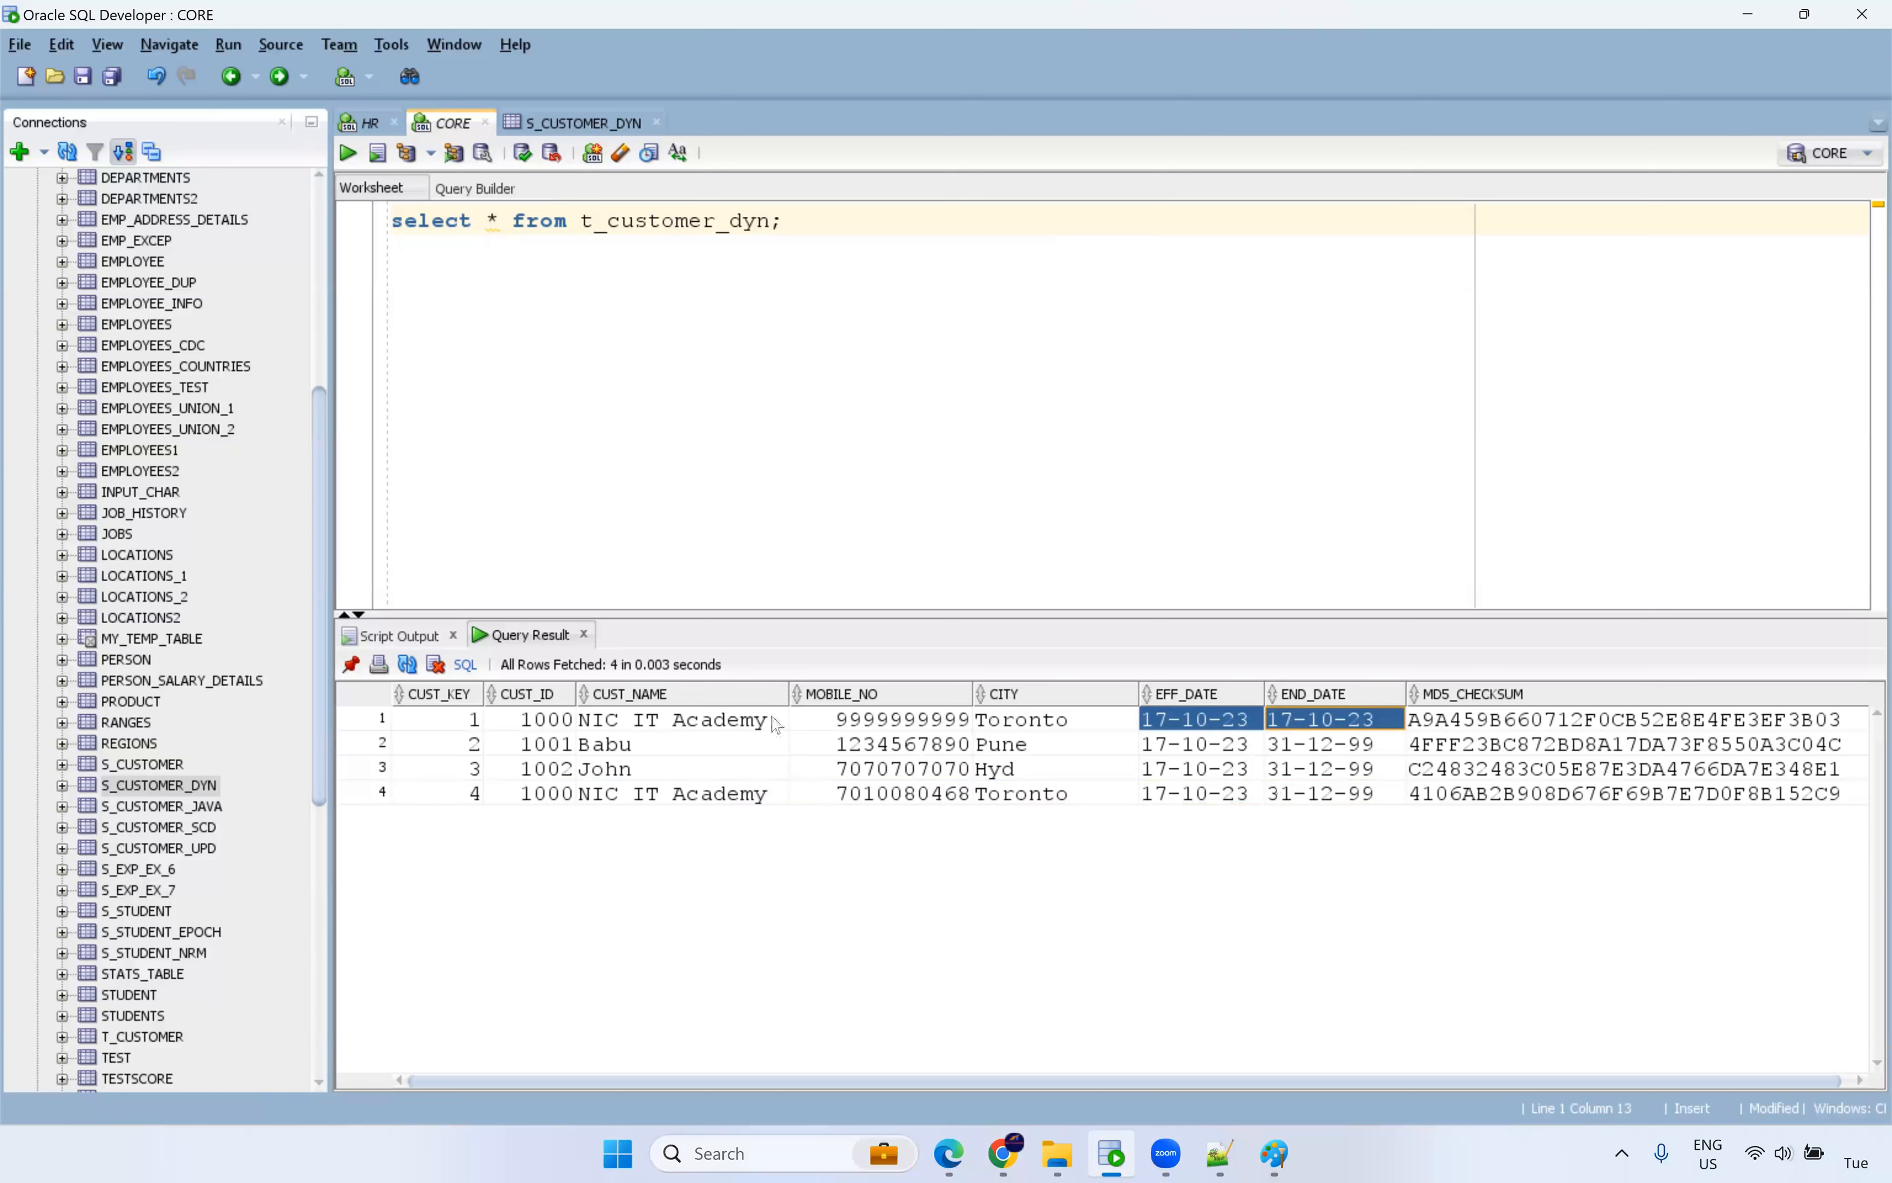
left_click_drag(555, 721, 1349, 743)
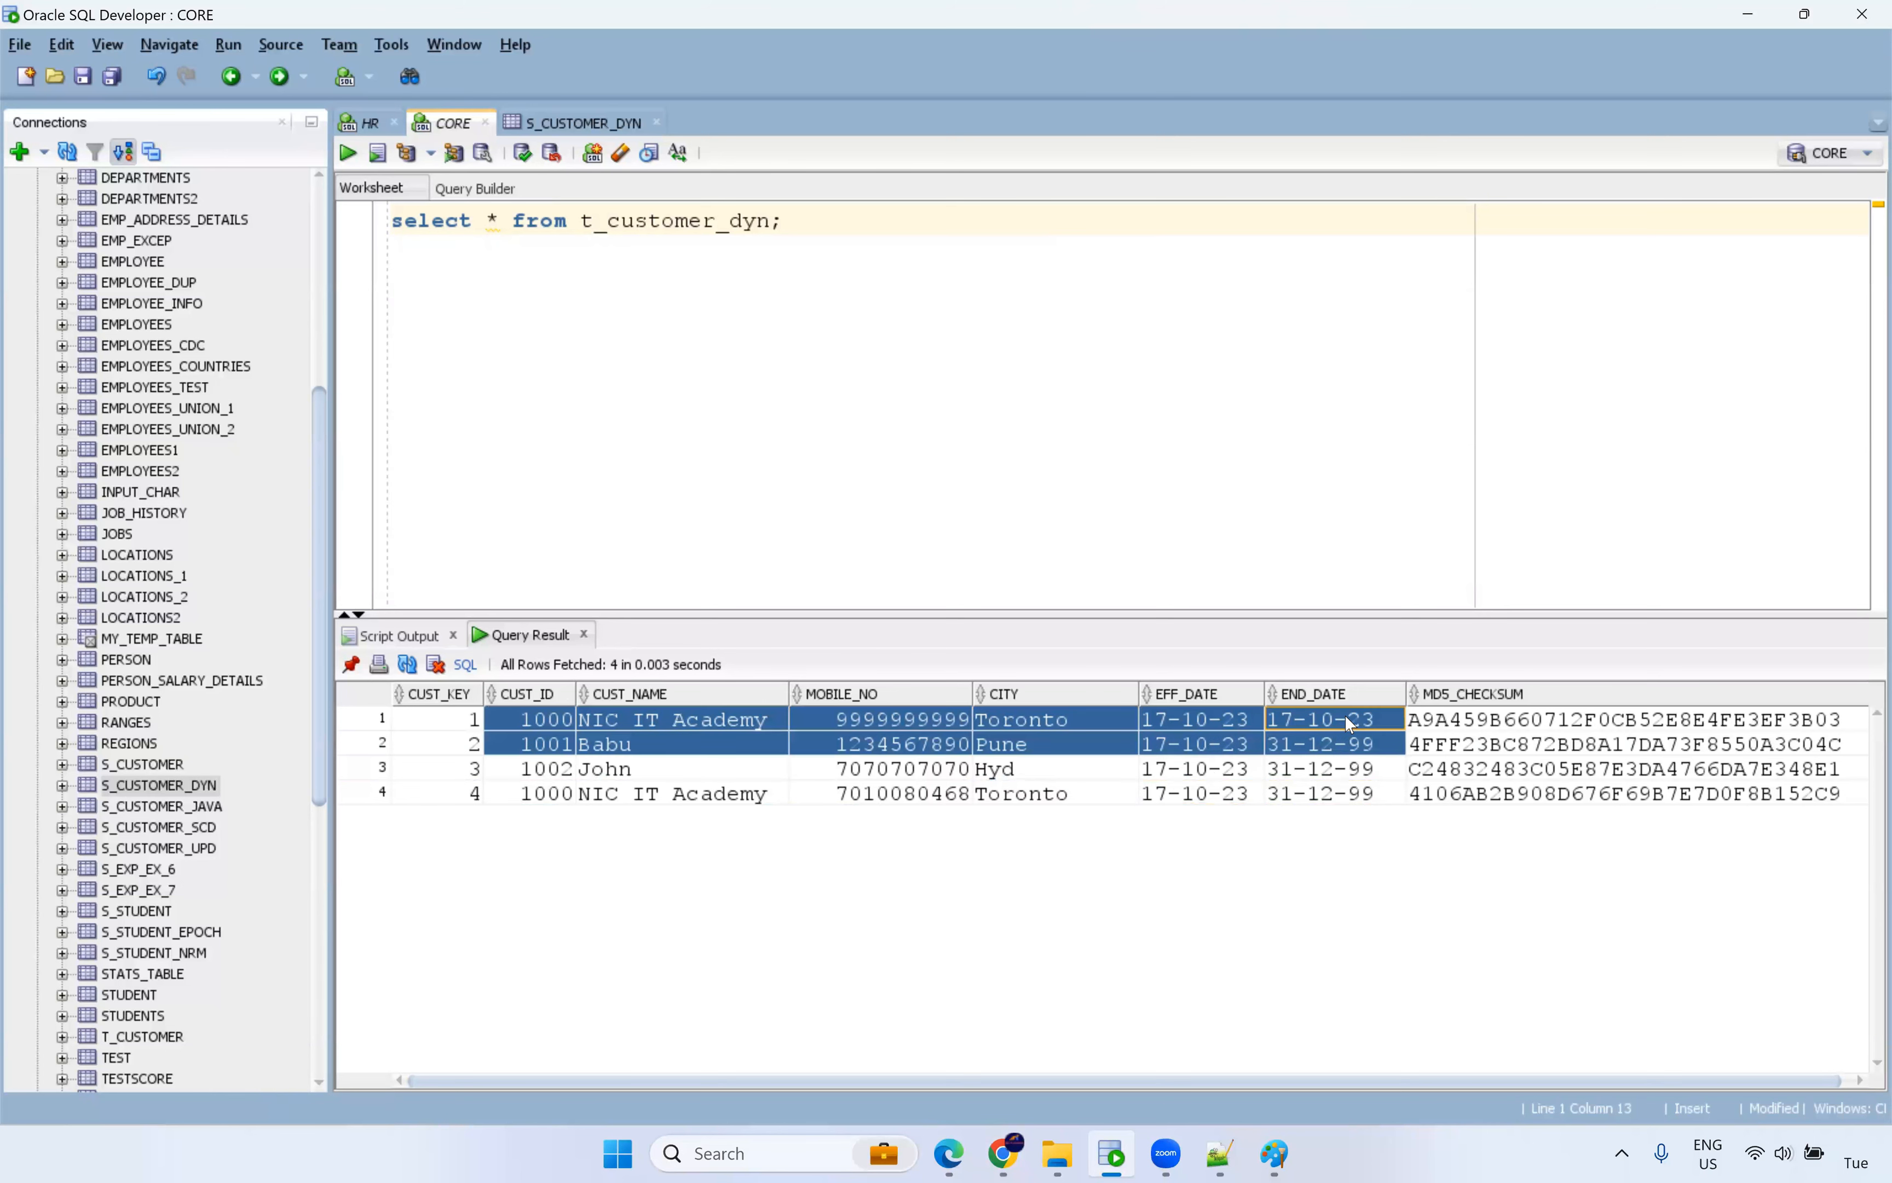
left_click(953, 728)
left_click(920, 794, "ctrl")
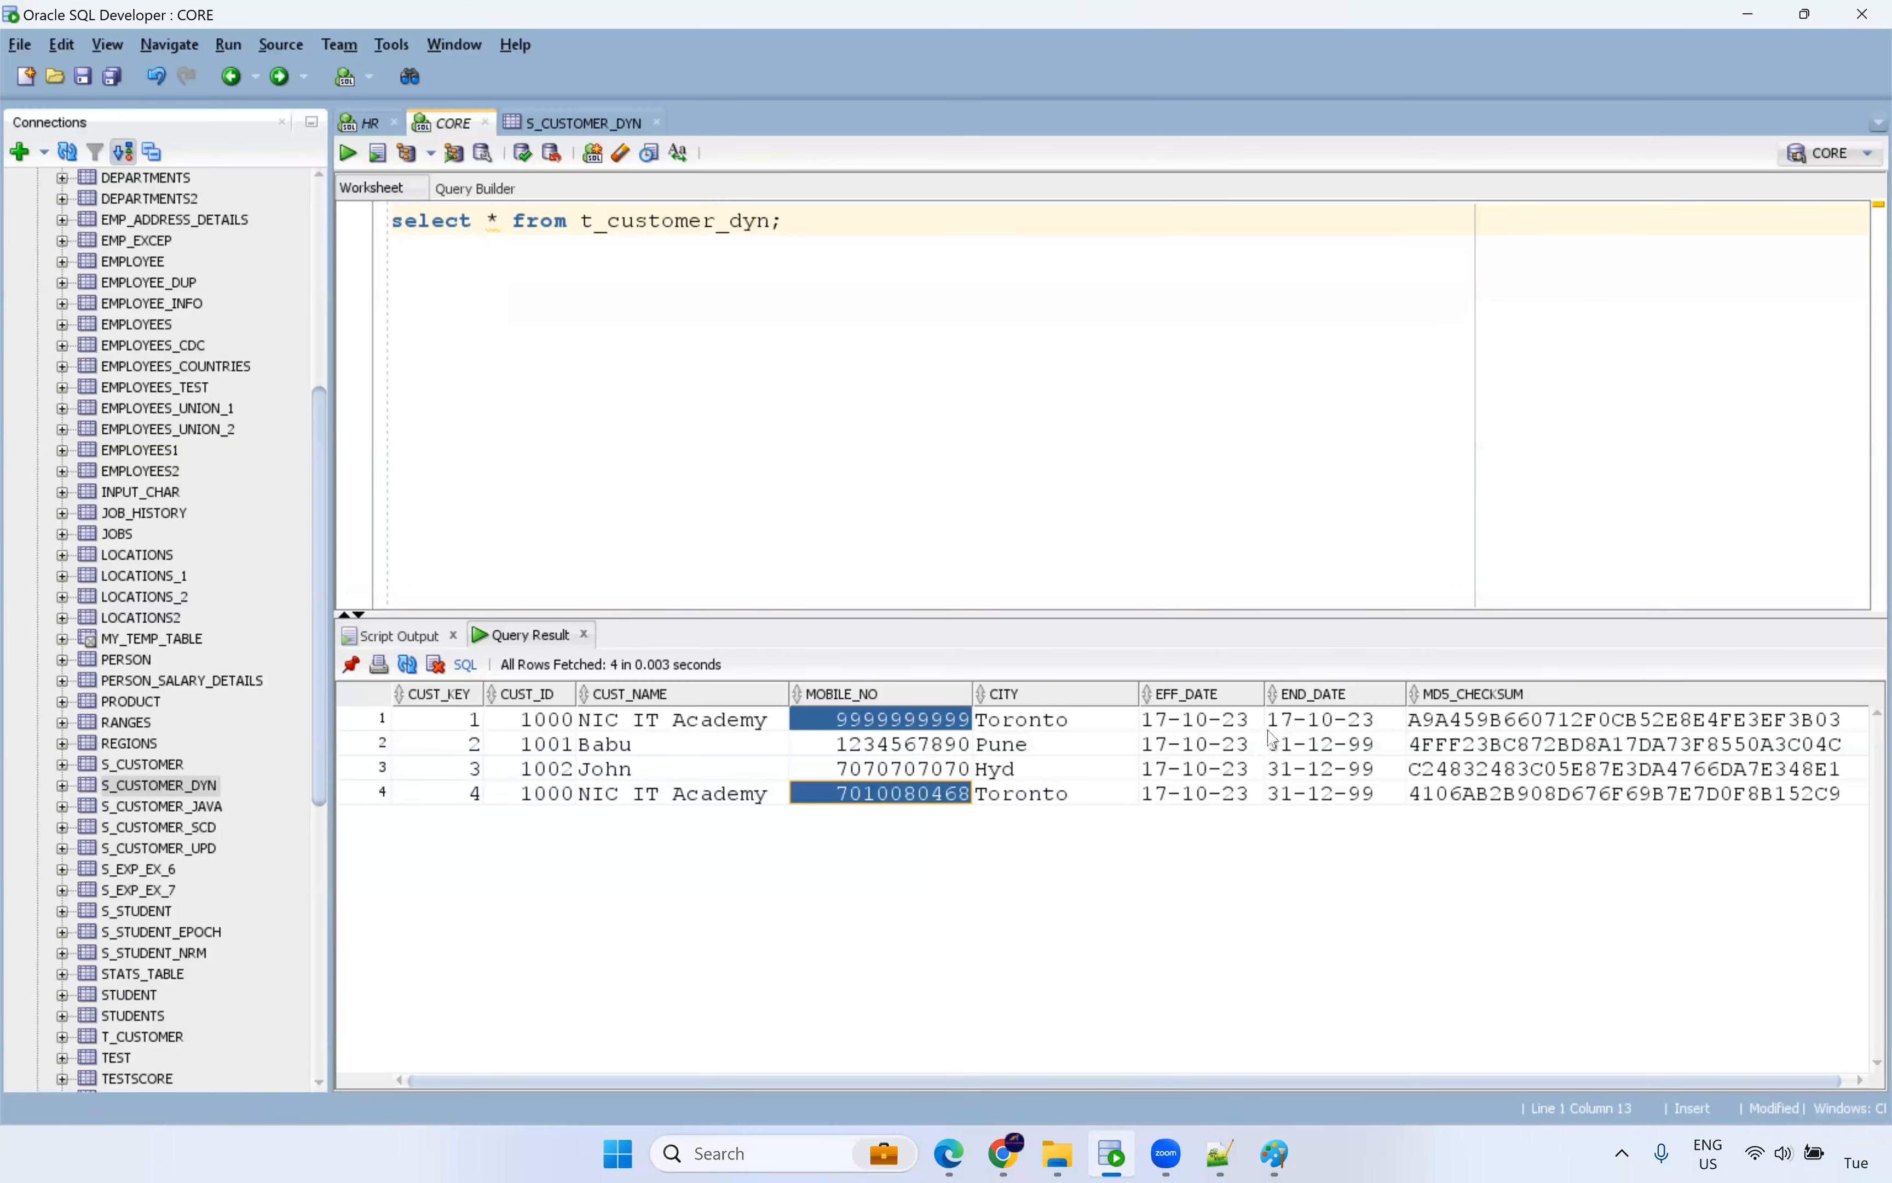
left_click_drag(1200, 728, 1364, 729)
left_click(1458, 729)
left_click(1450, 796, "ctrl")
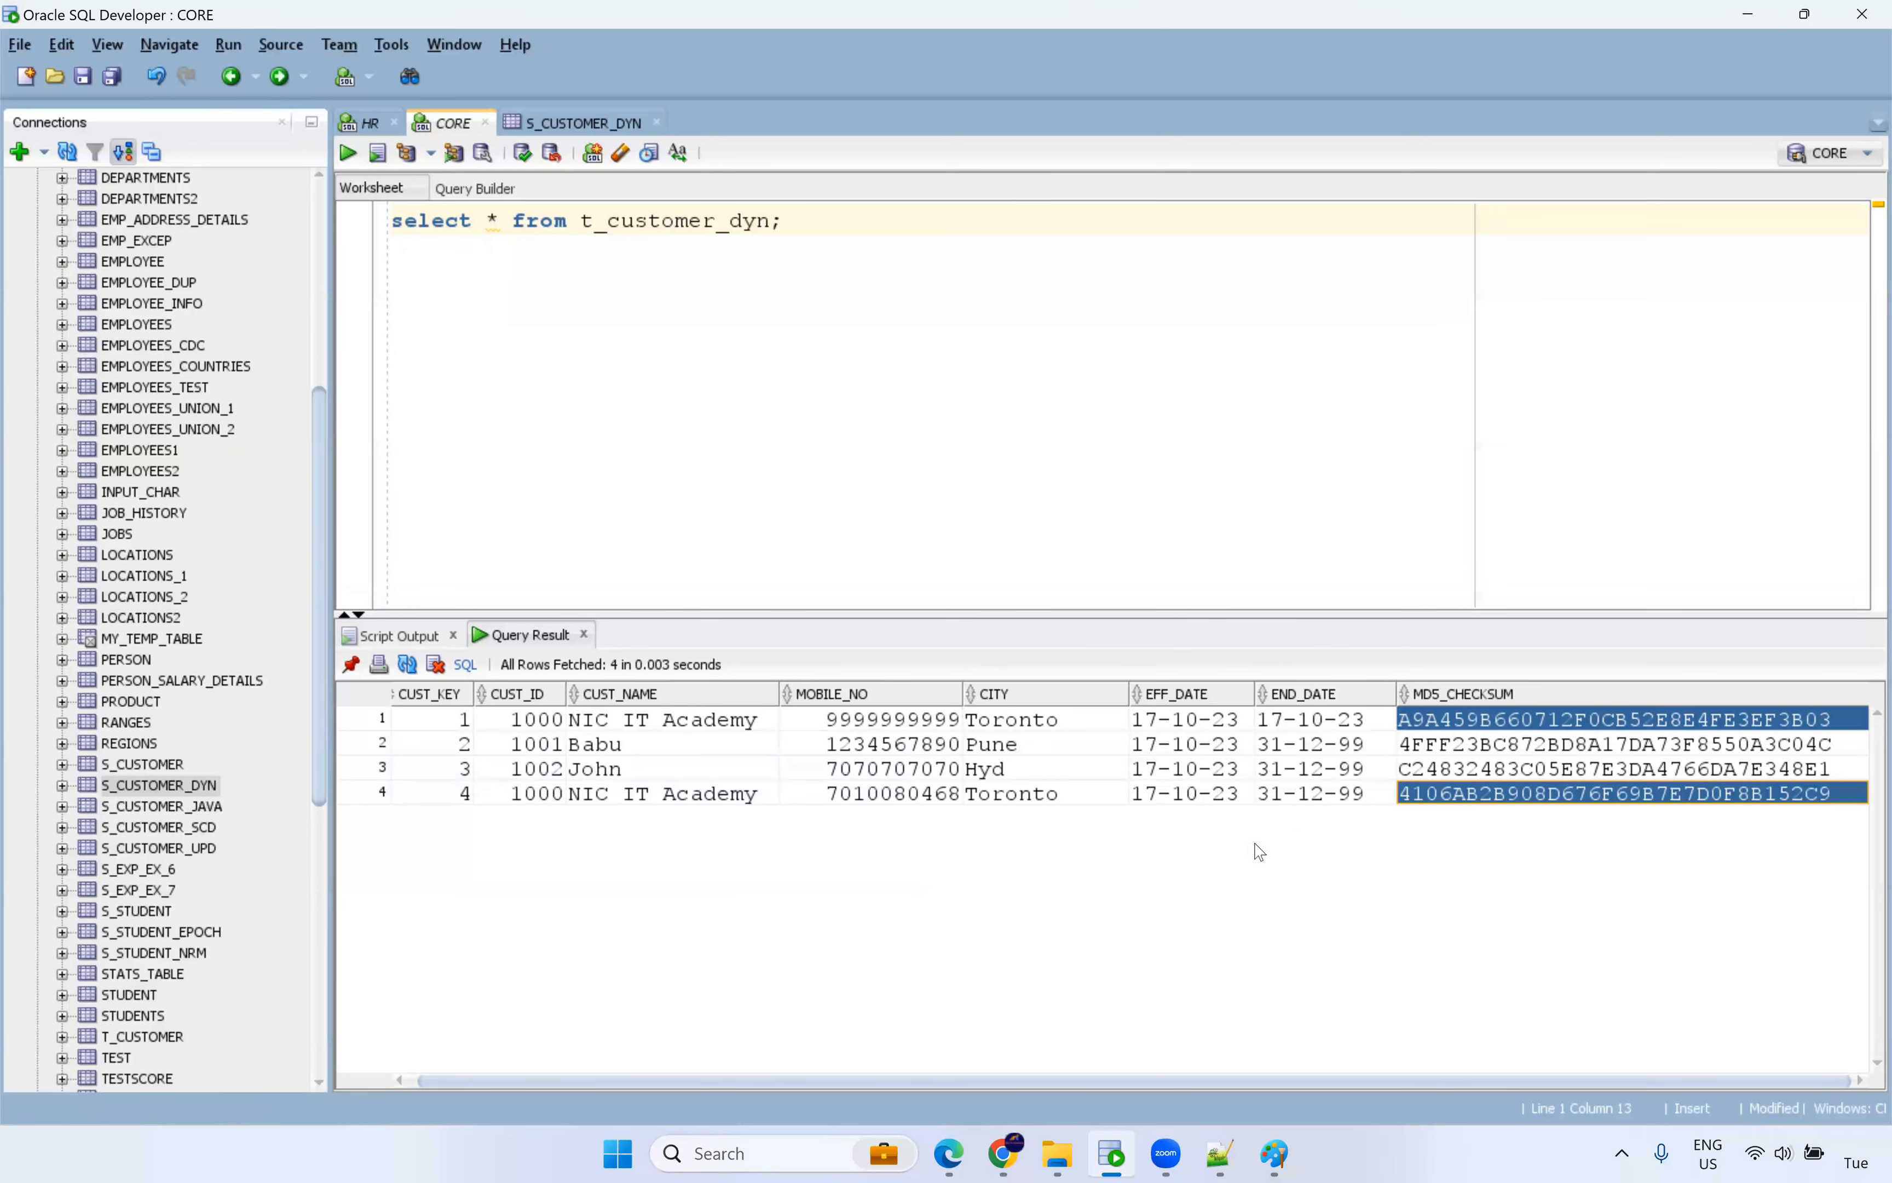
left_click_drag(1051, 614, 1048, 537)
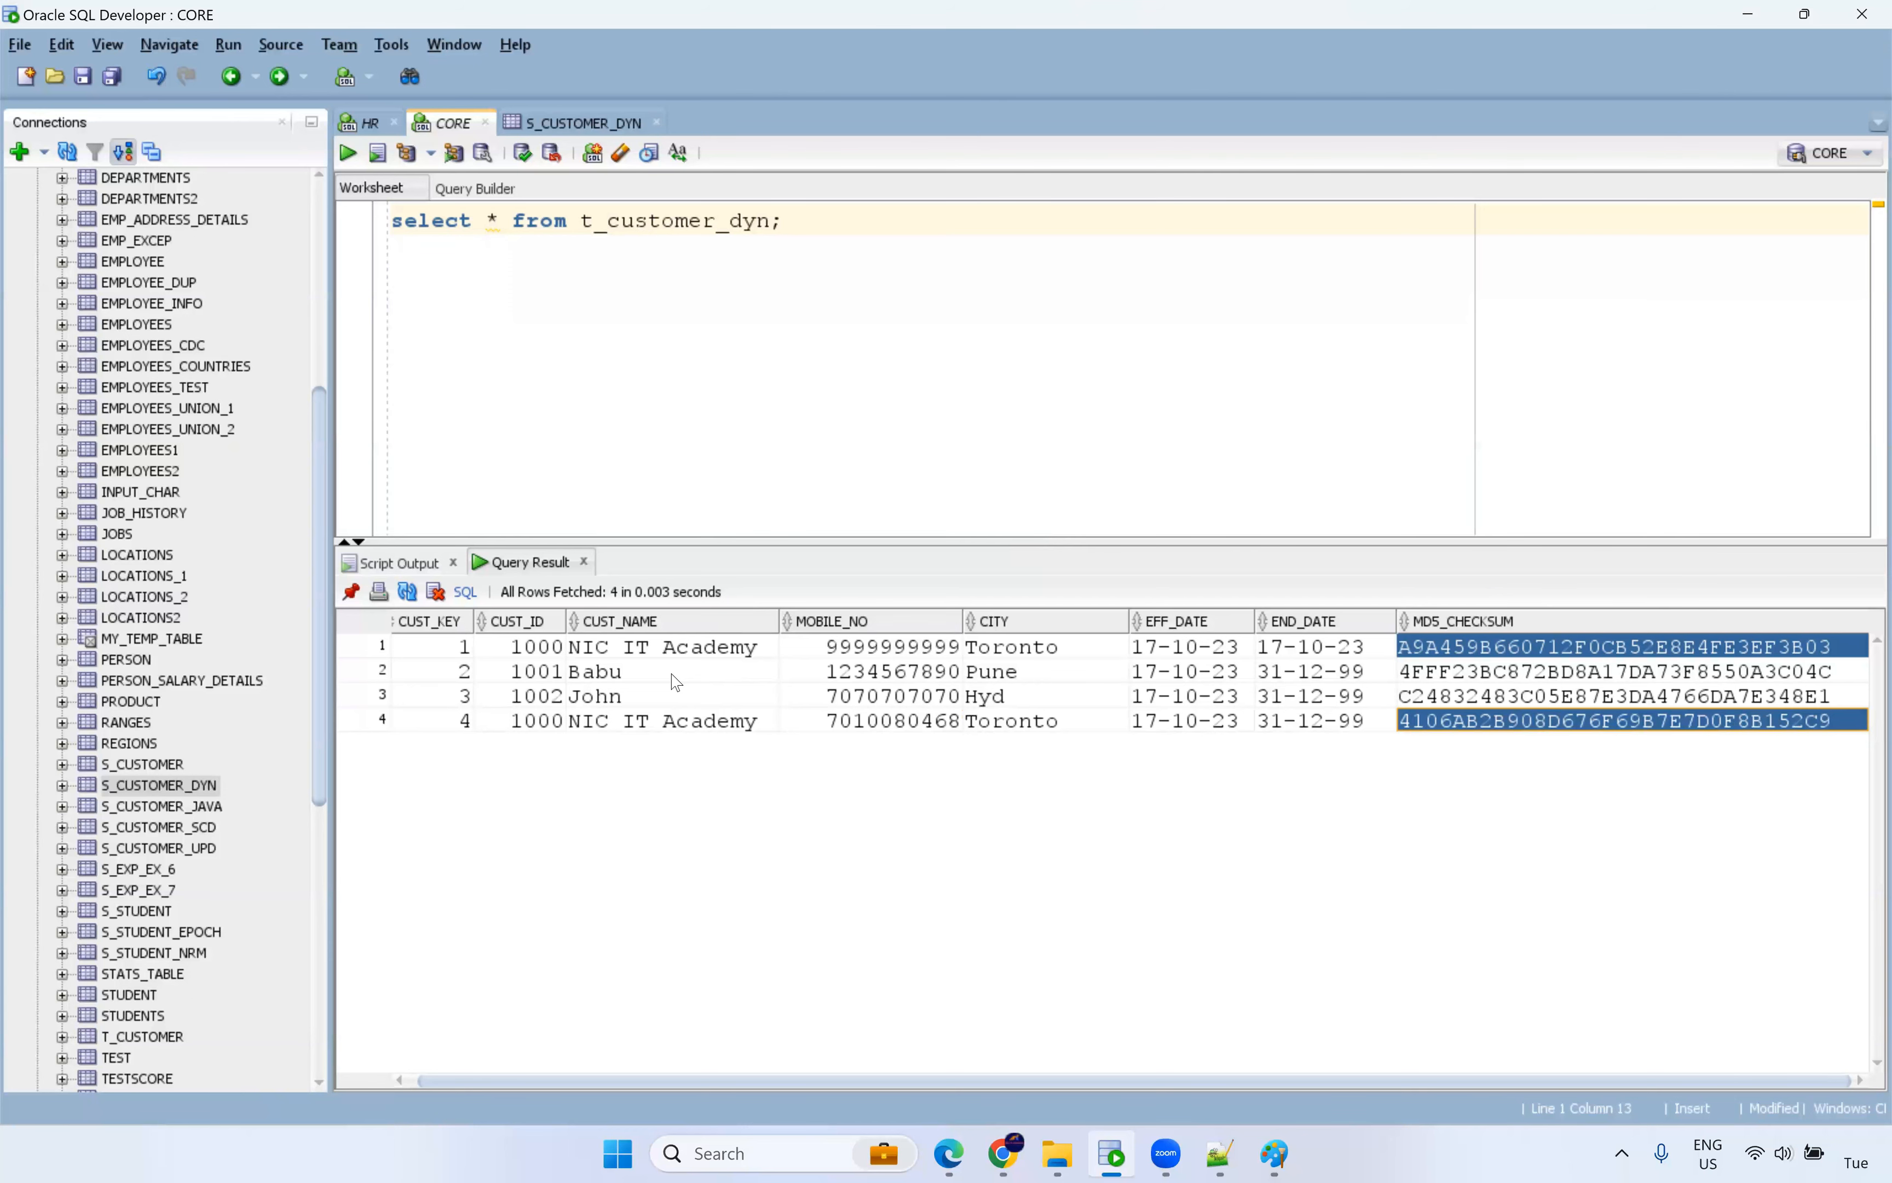
Save the lookup-cache diagram in Paint as dynamic_lookup_cache1.png.
mouse_move(1267, 1159)
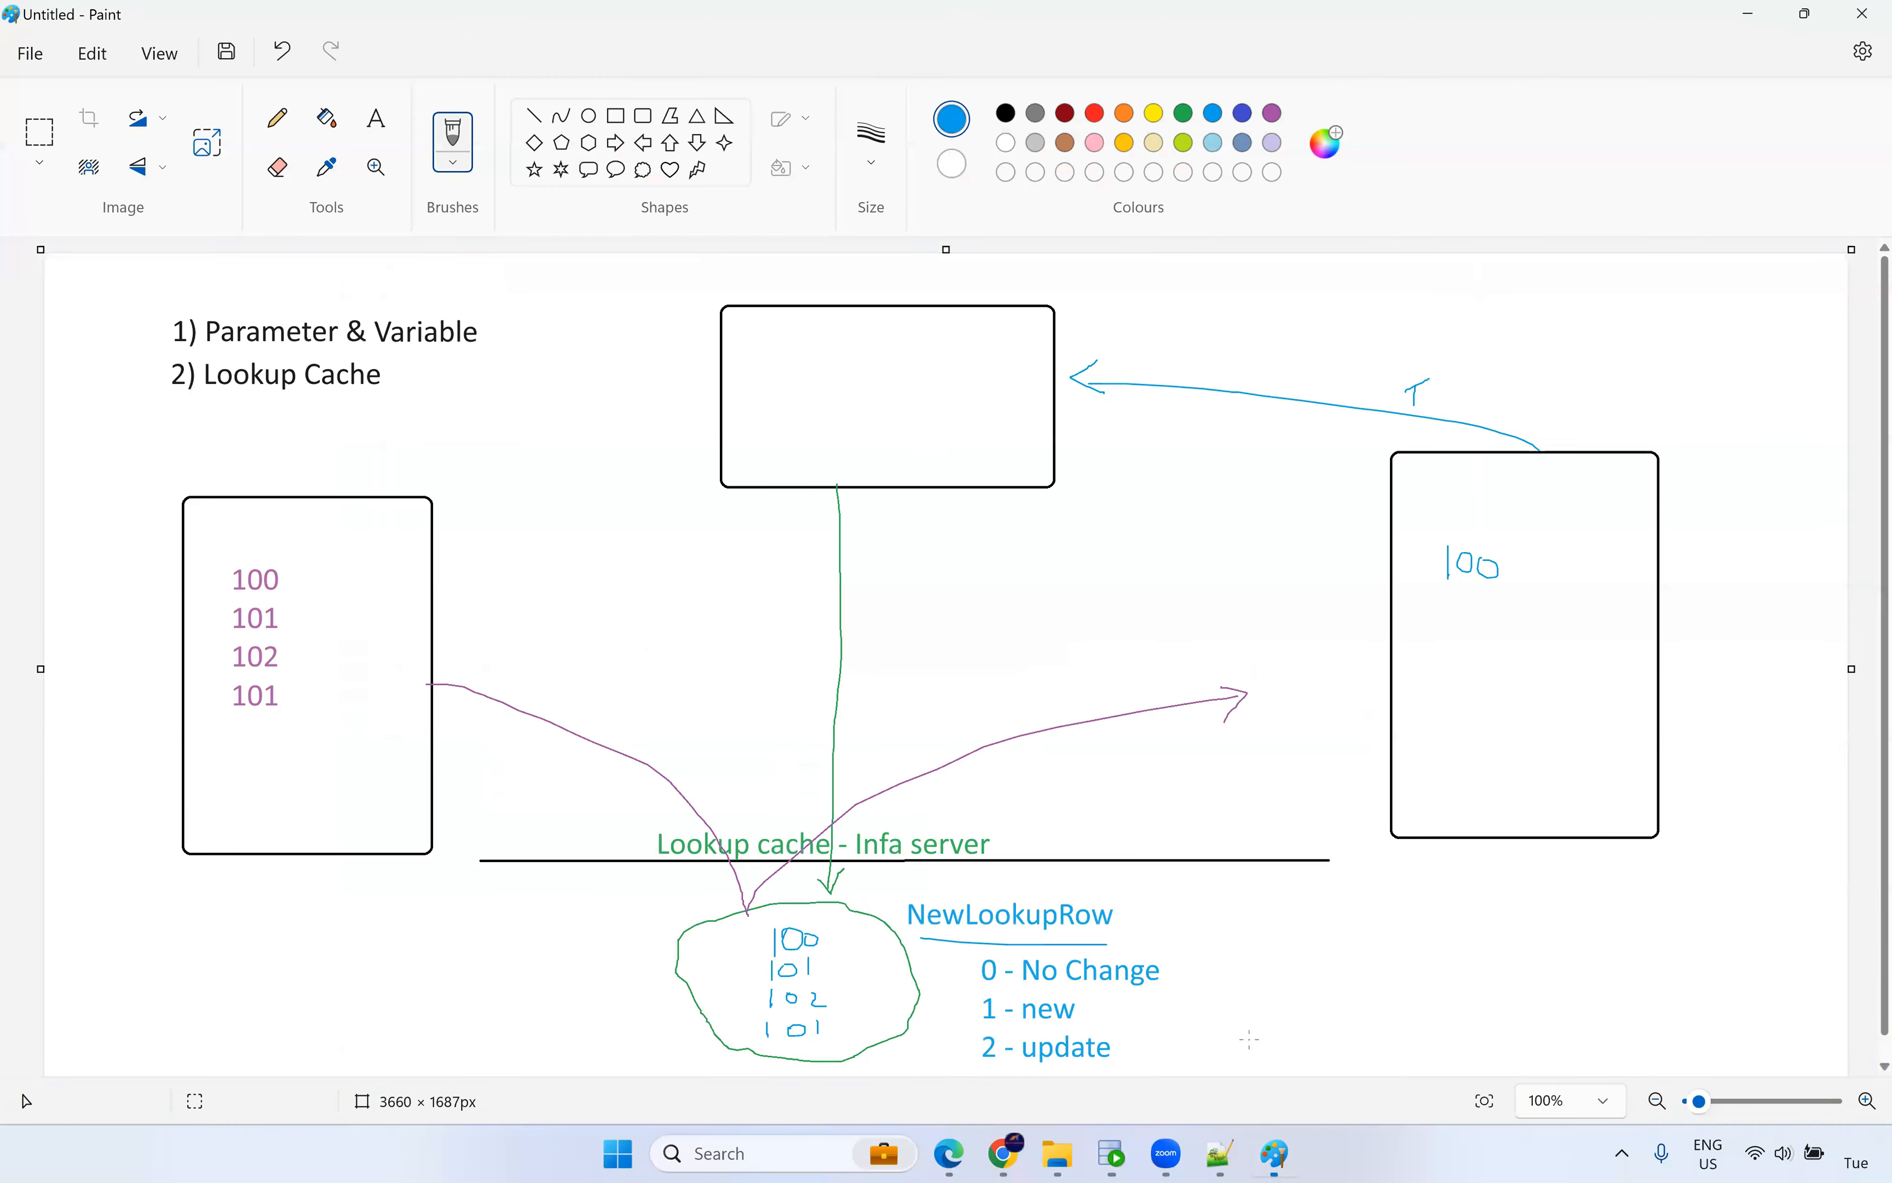
left_click(1253, 1044)
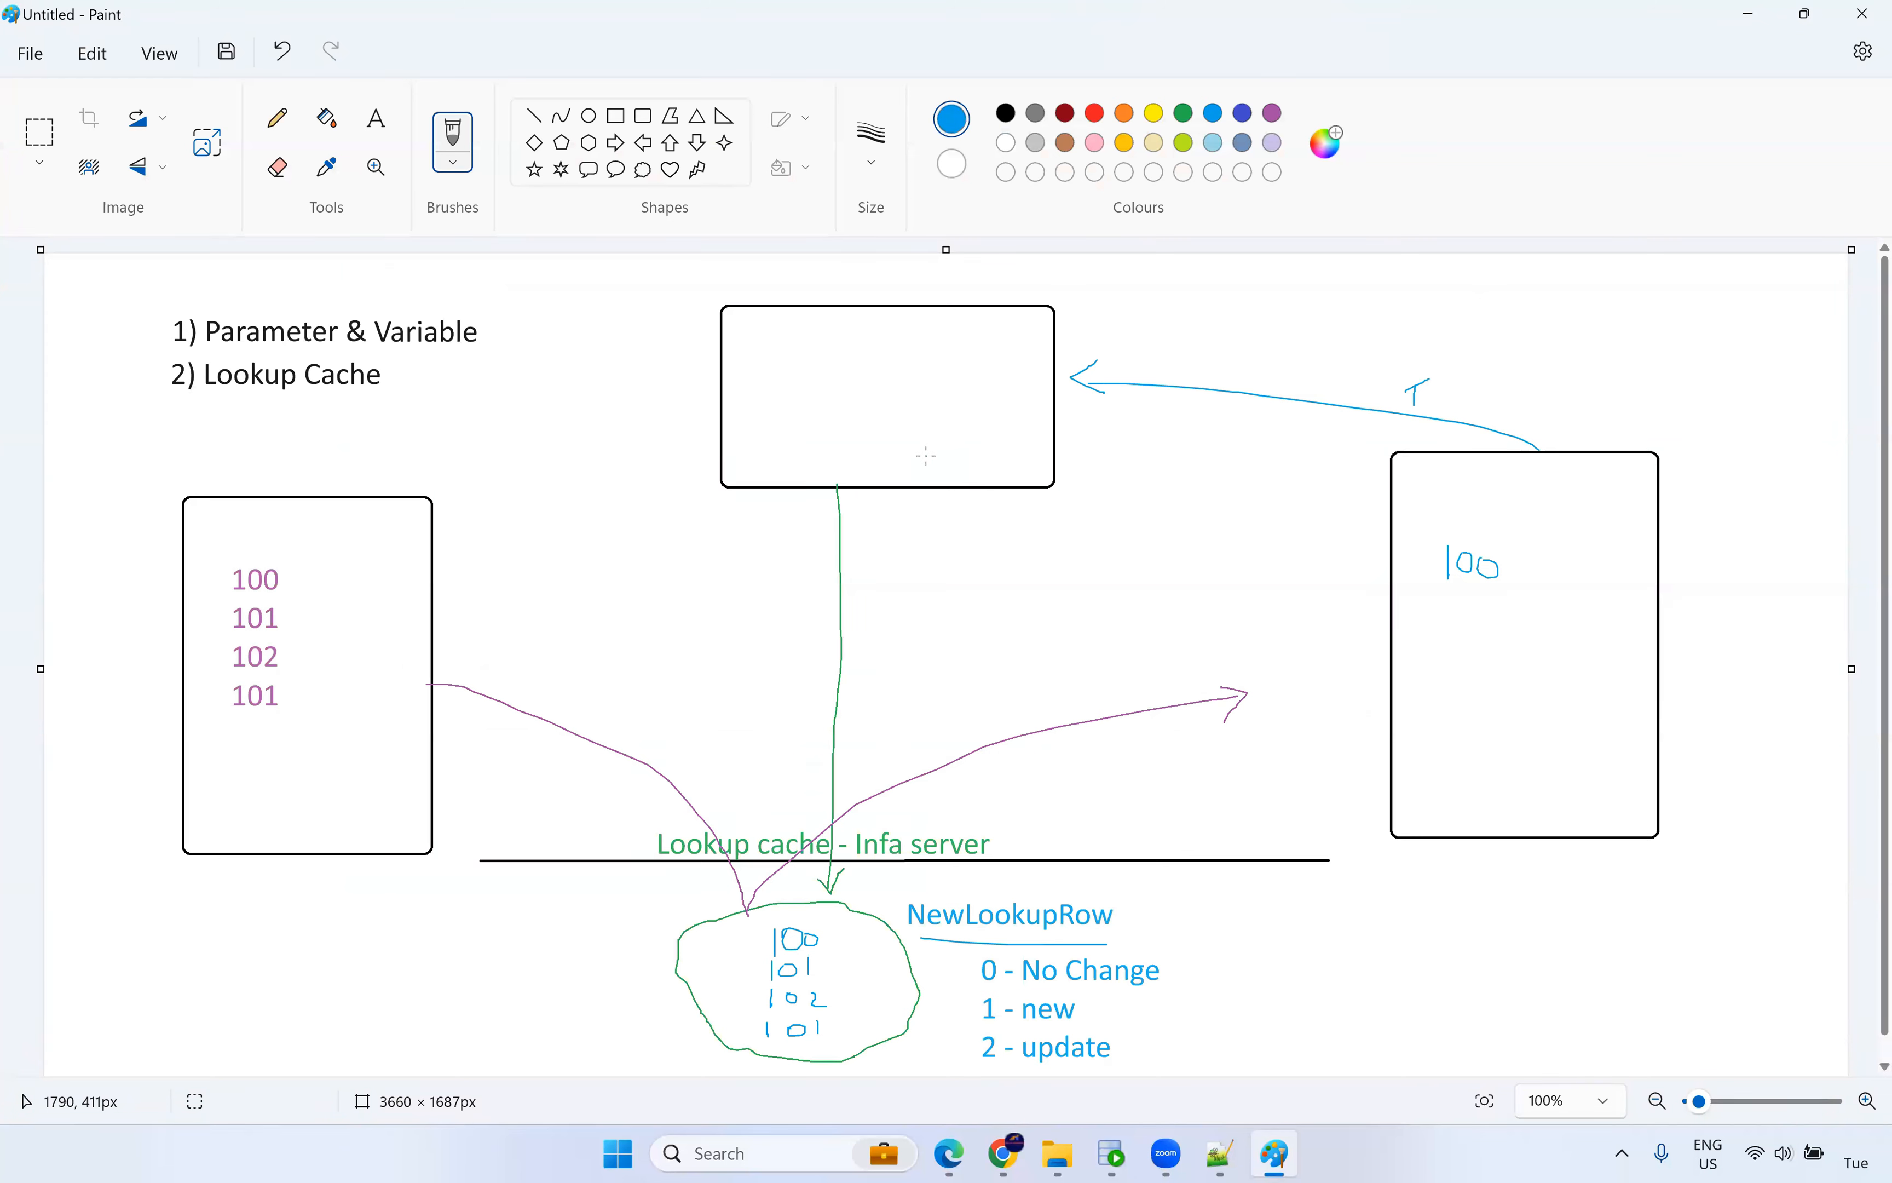
left_click(30, 53)
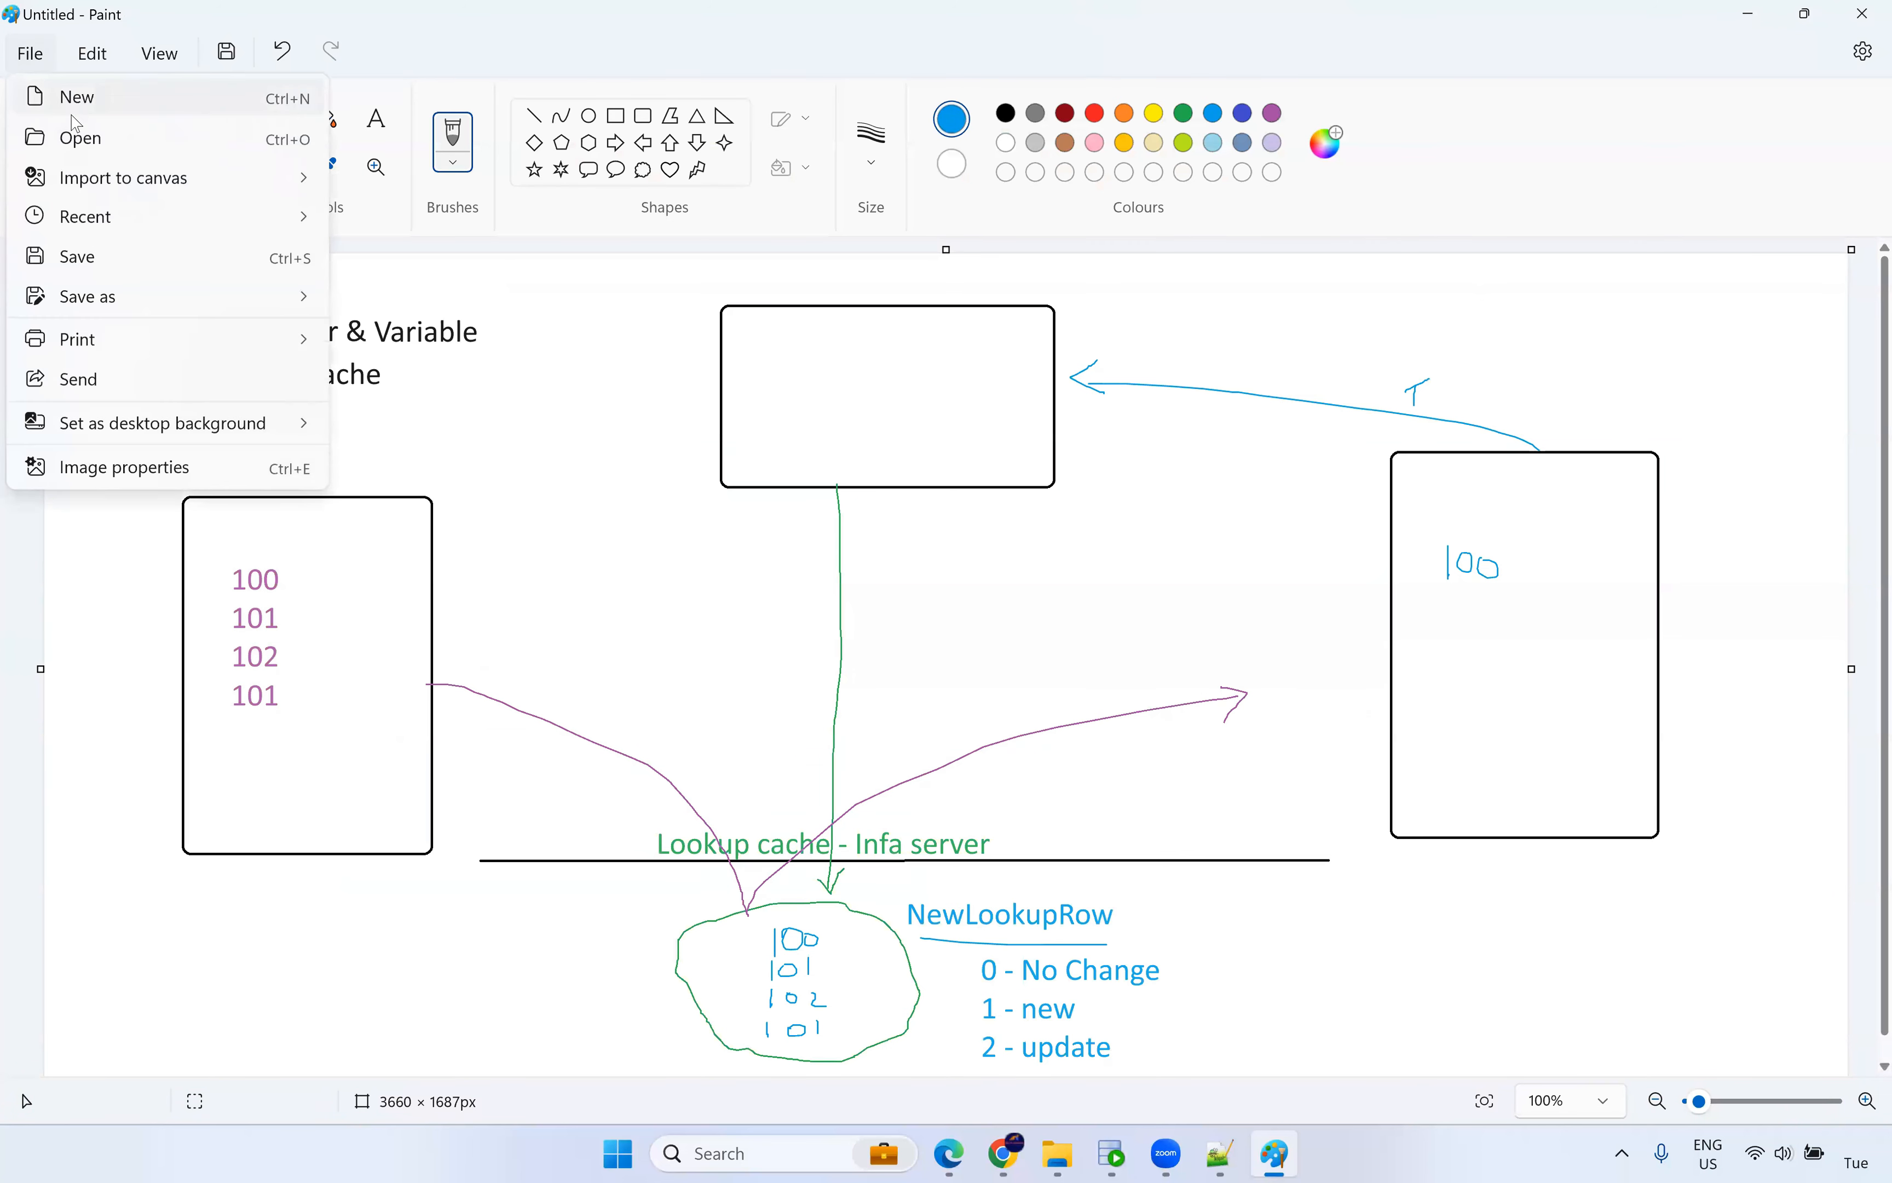
left_click(110, 257)
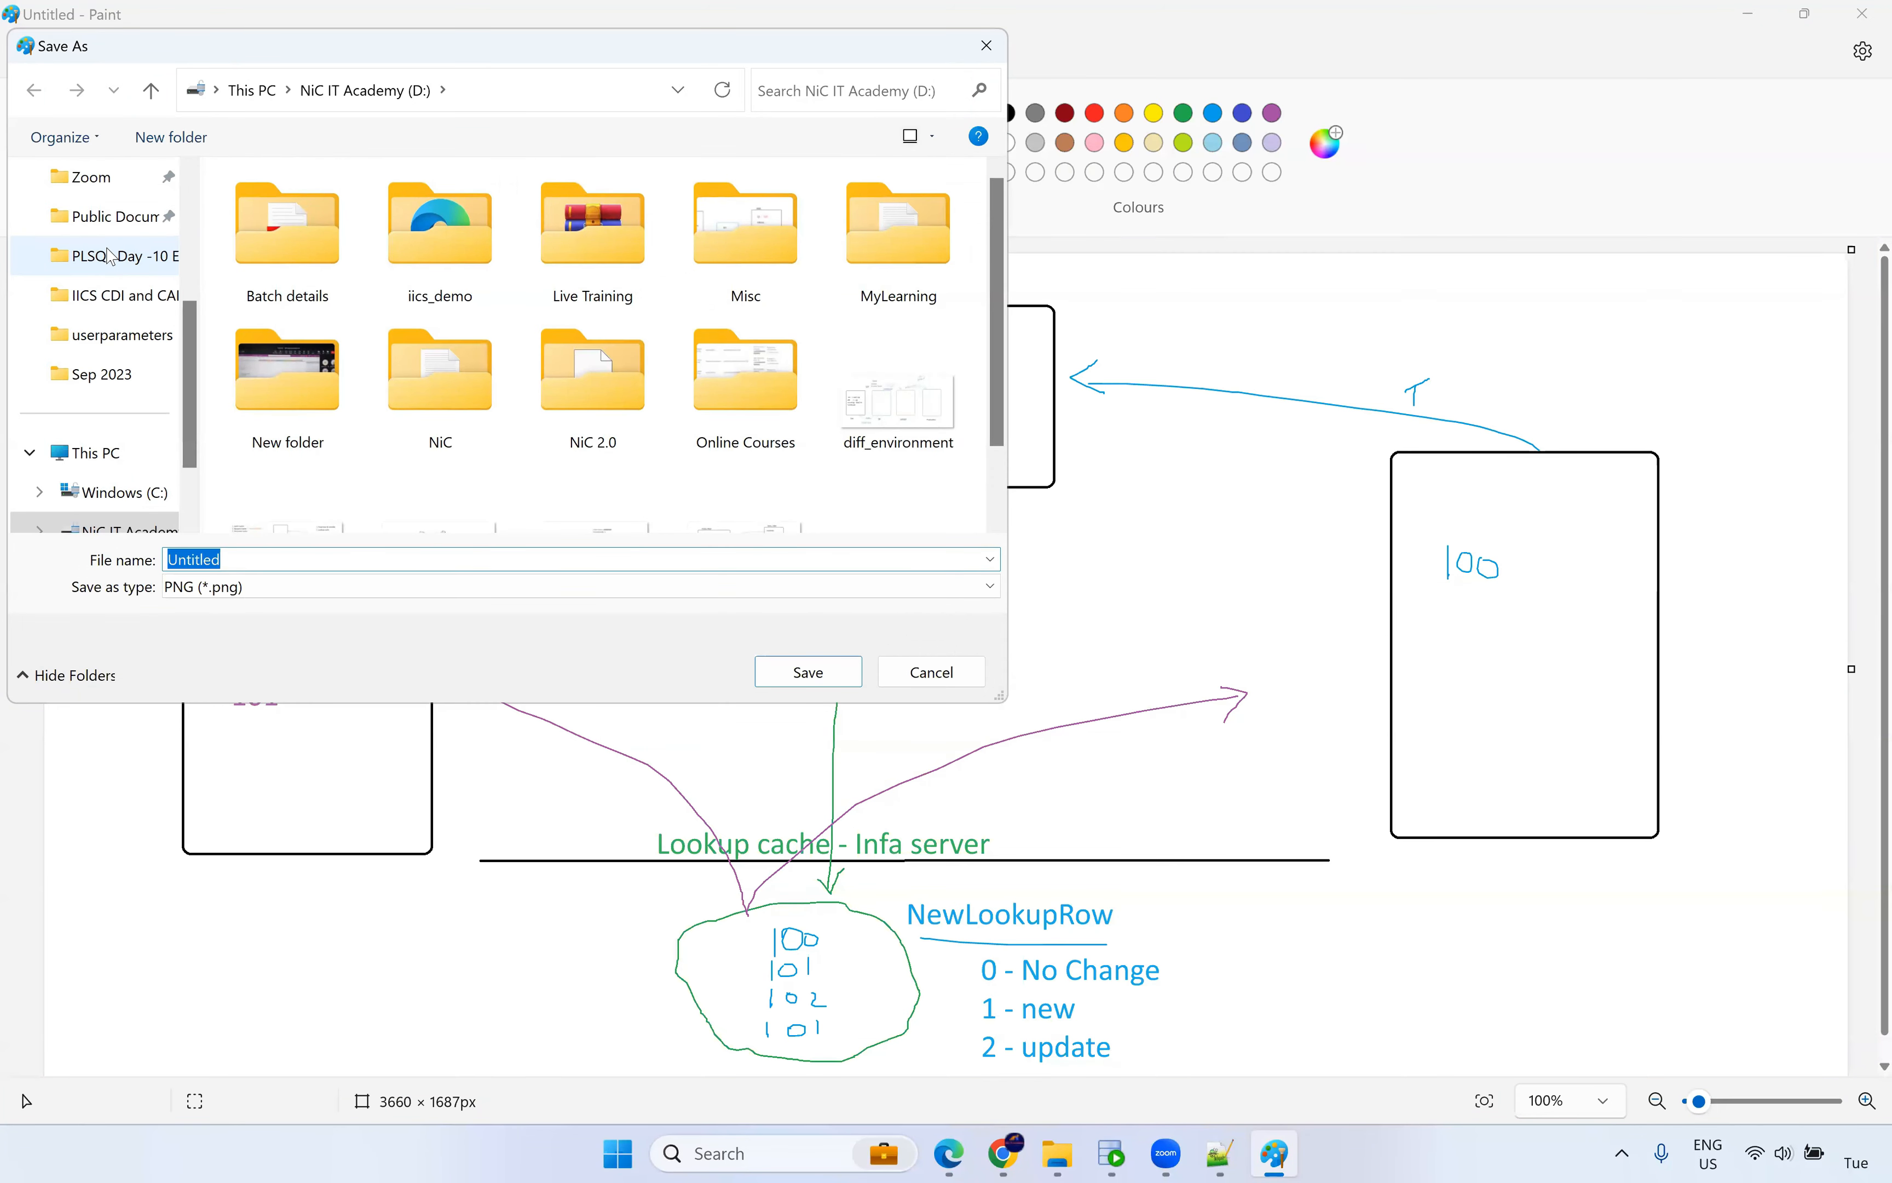
type("Dyn")
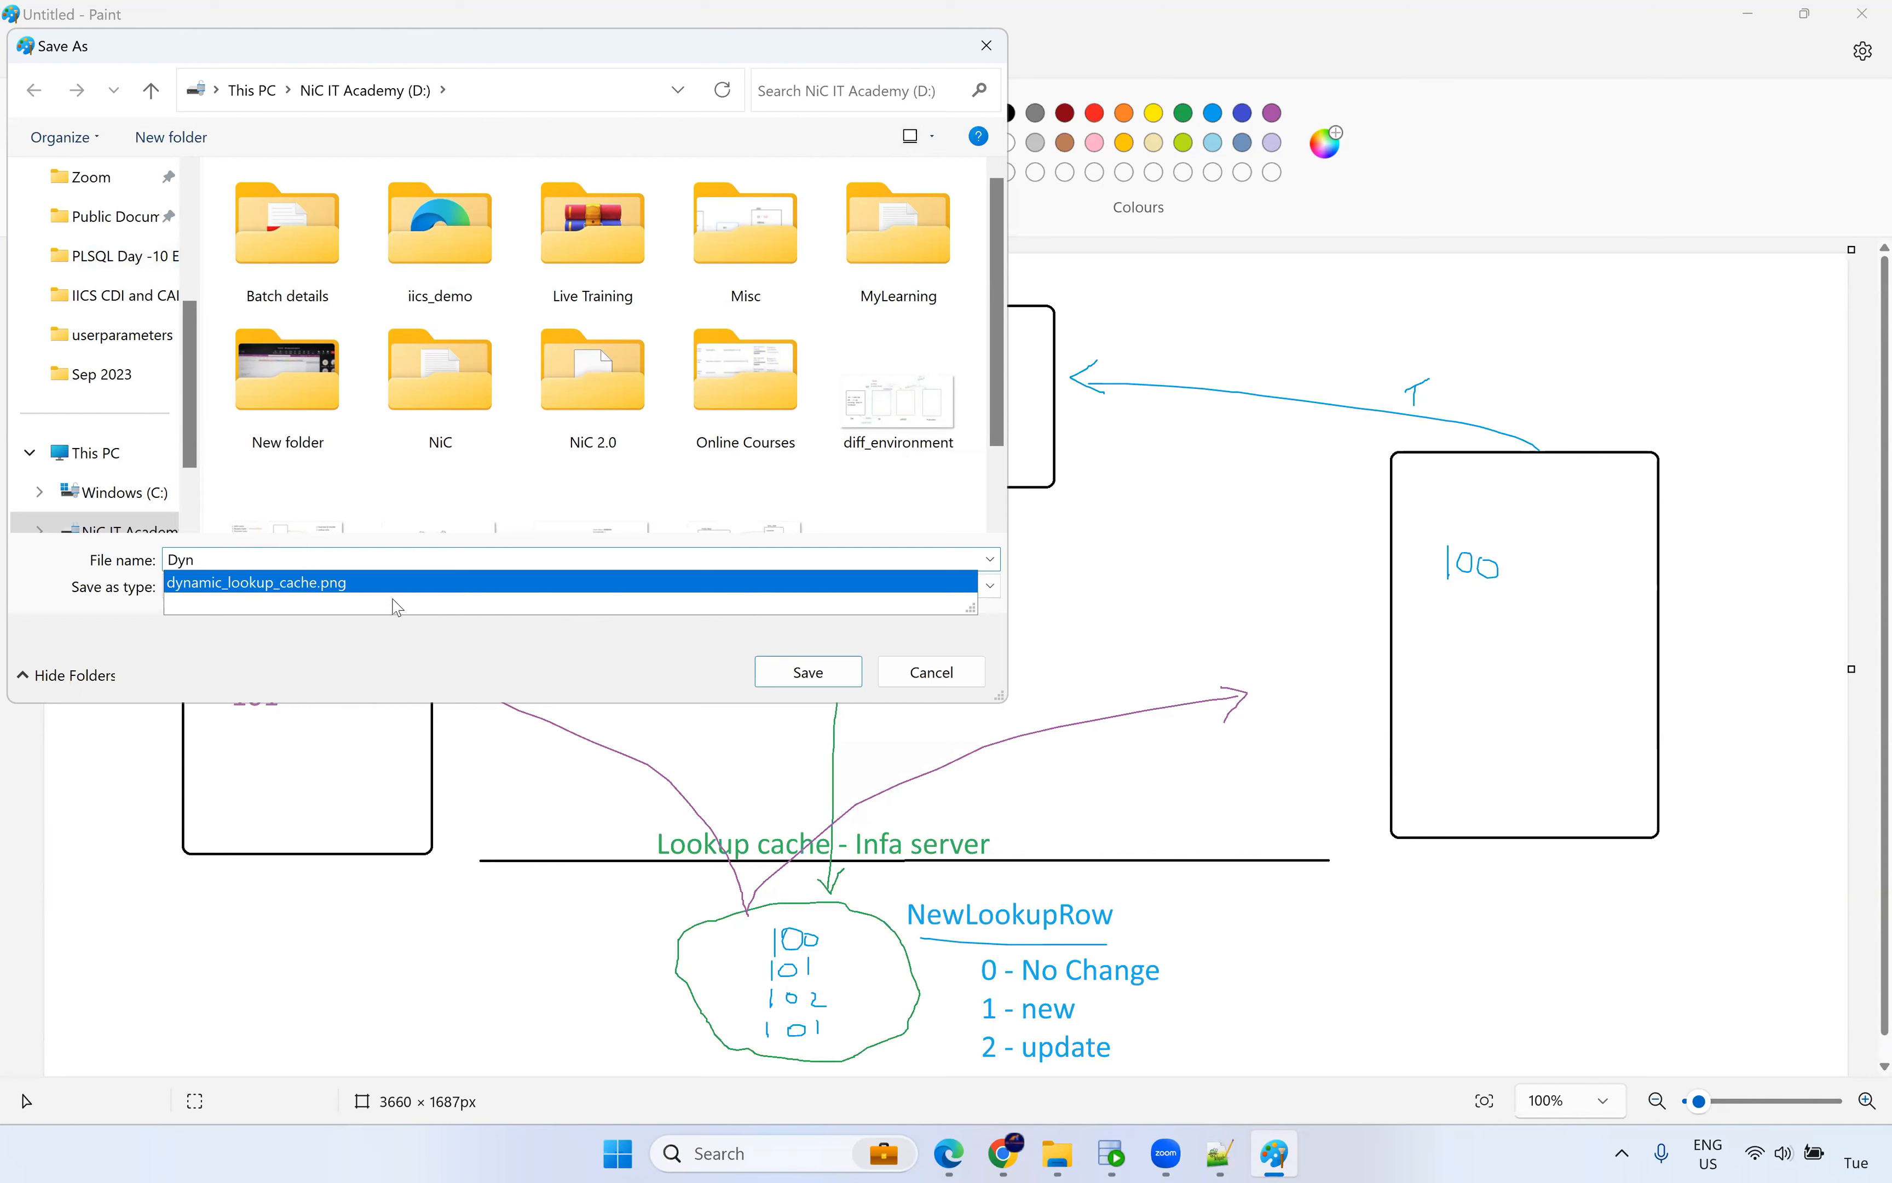
left_click(322, 571)
type("1.png")
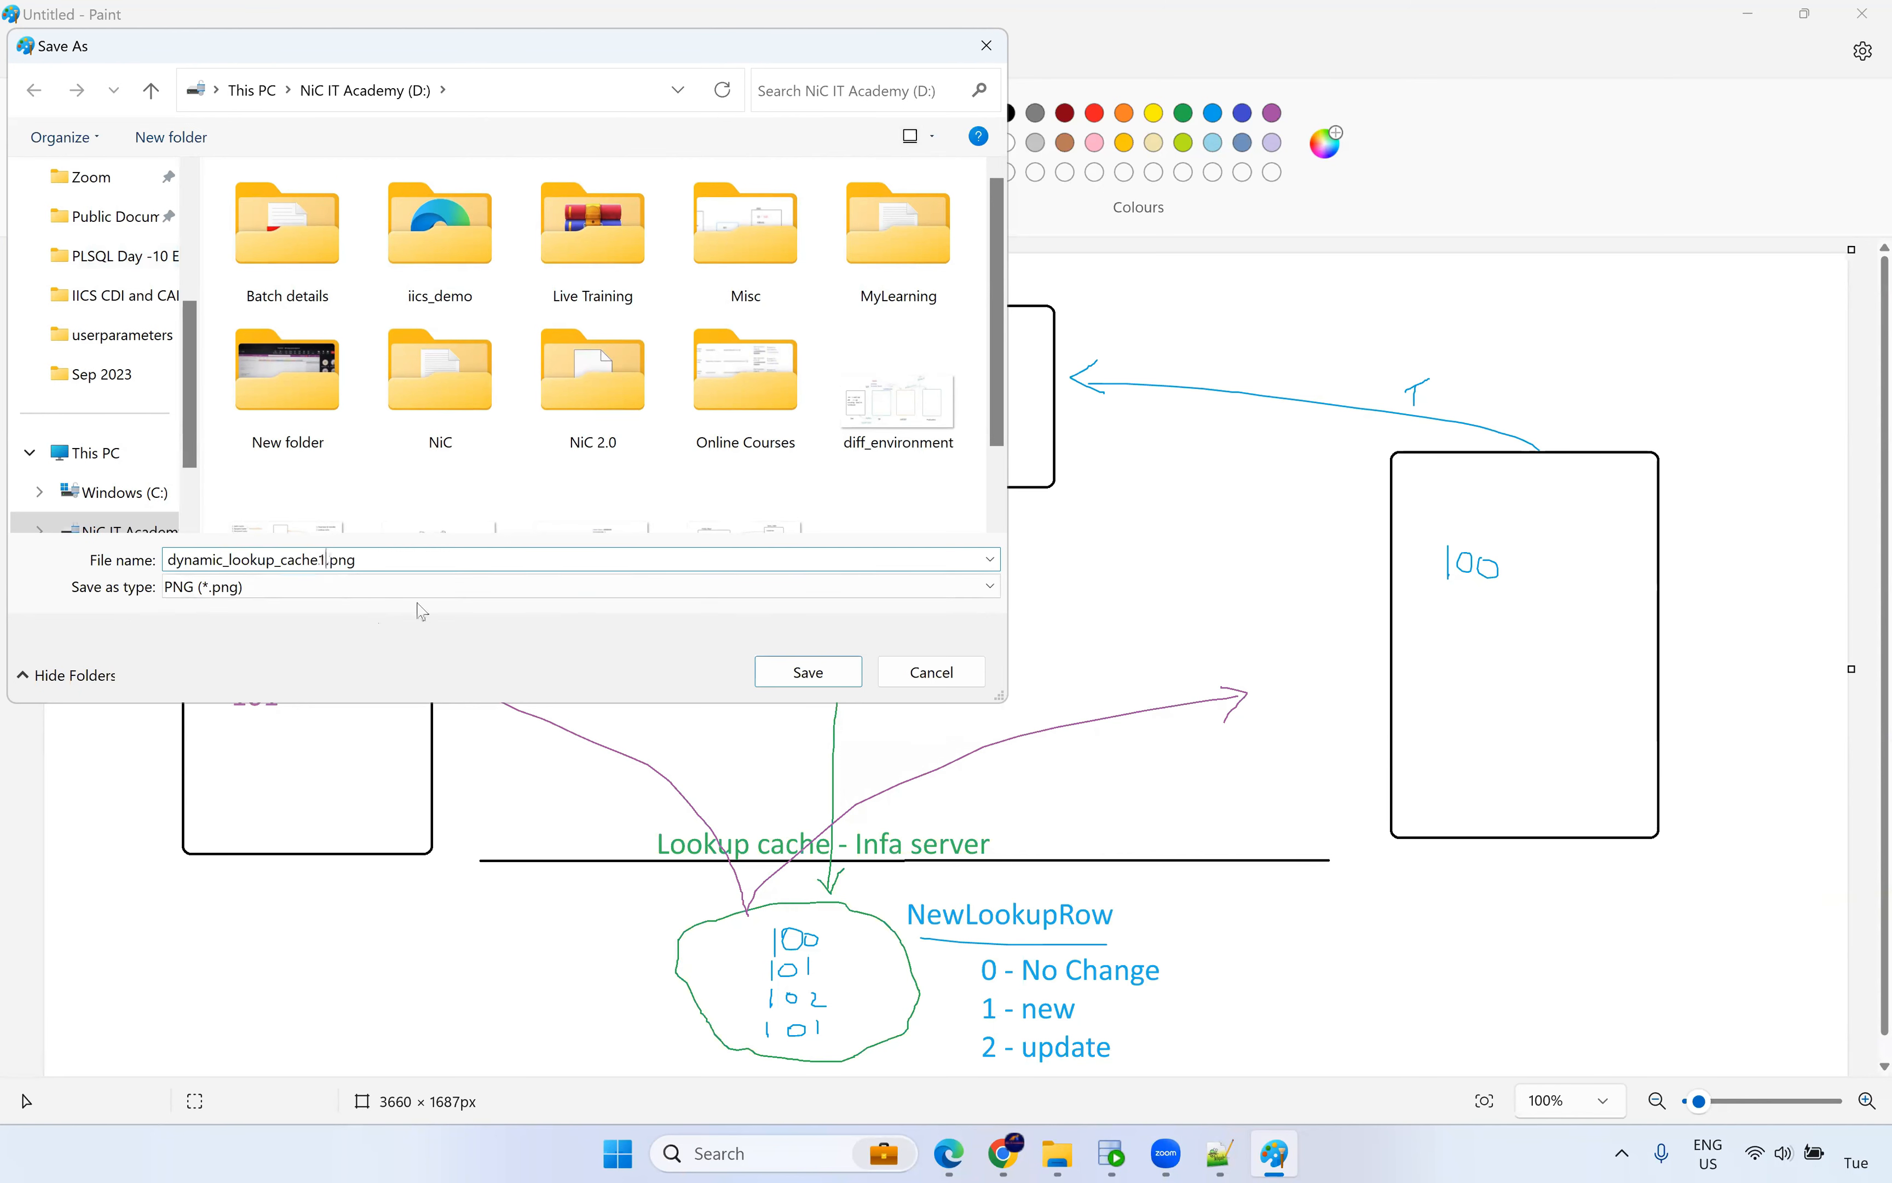
left_click(809, 672)
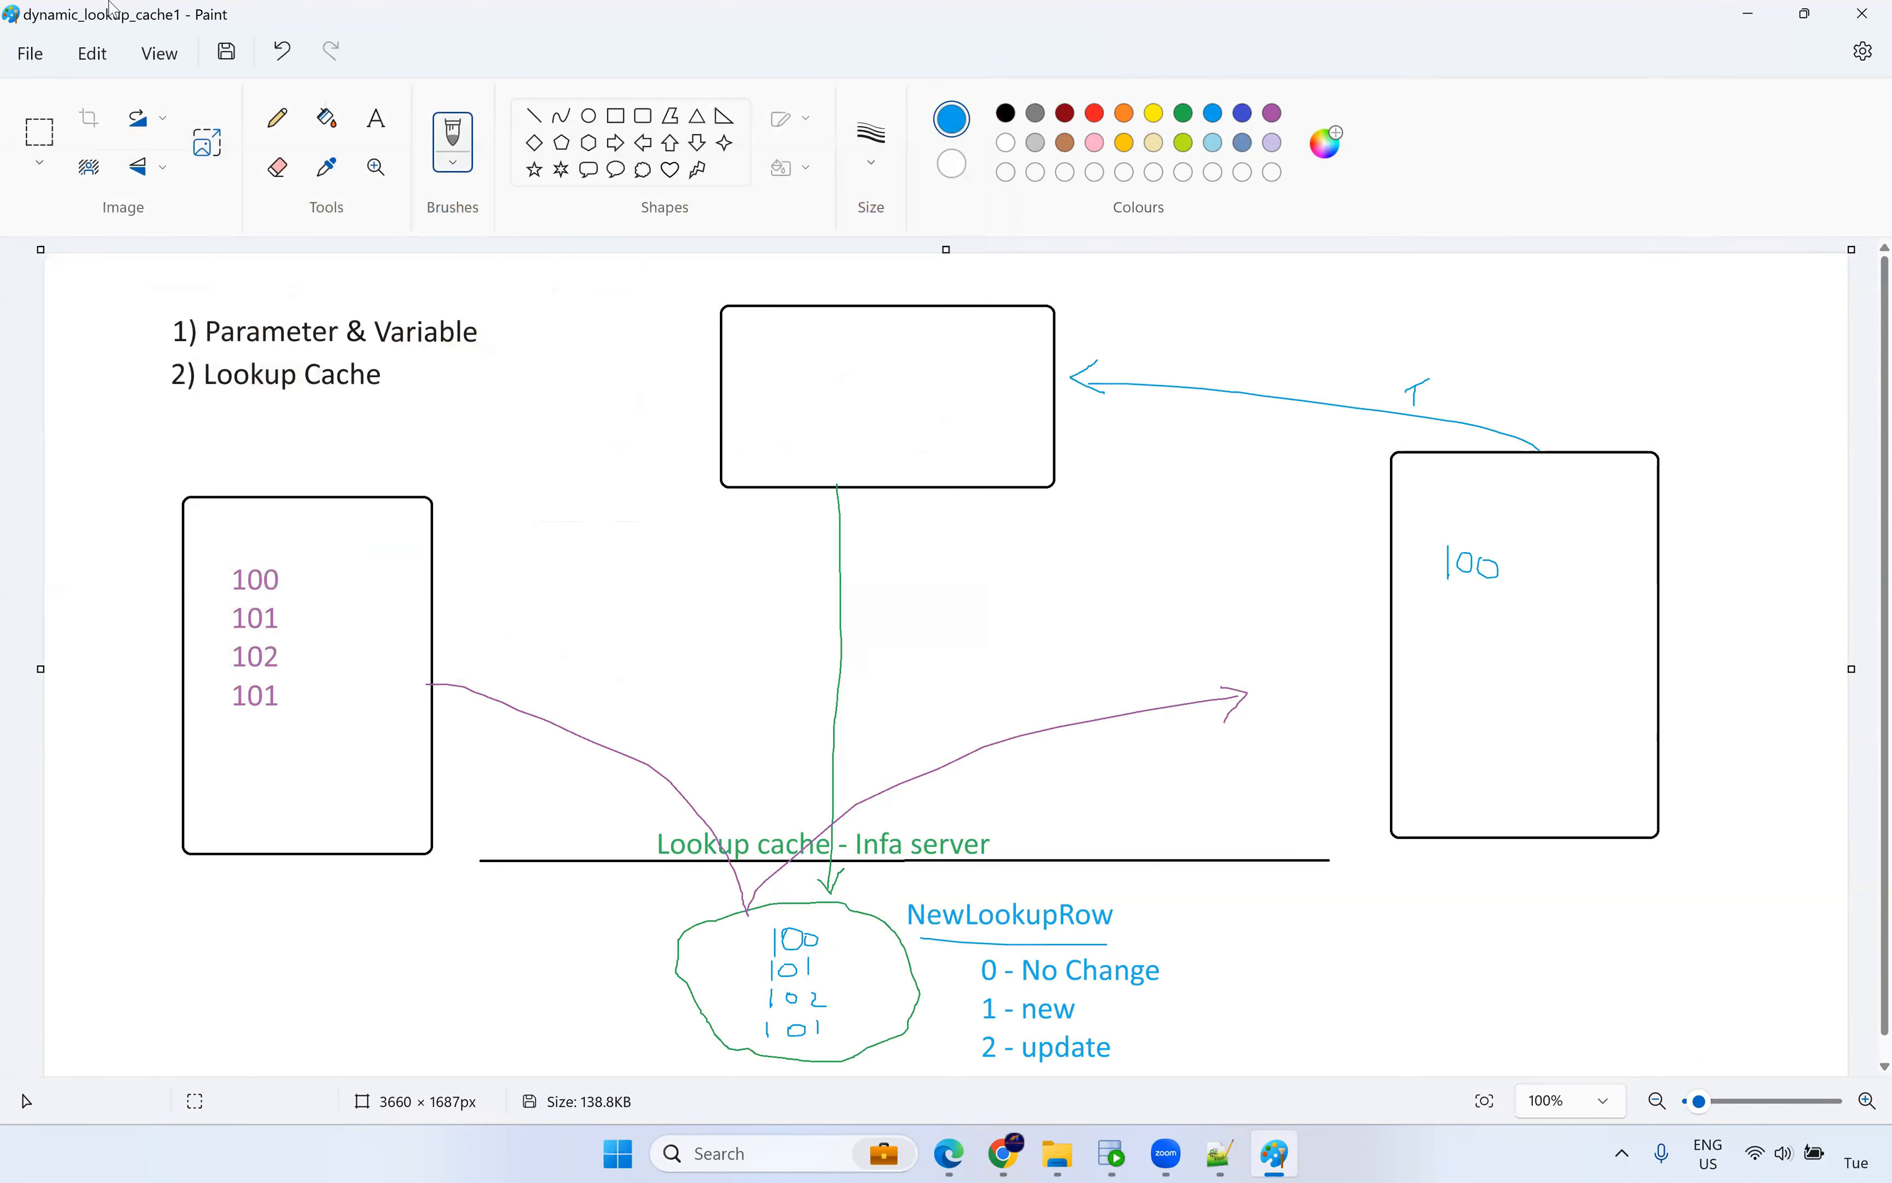
left_click(30, 53)
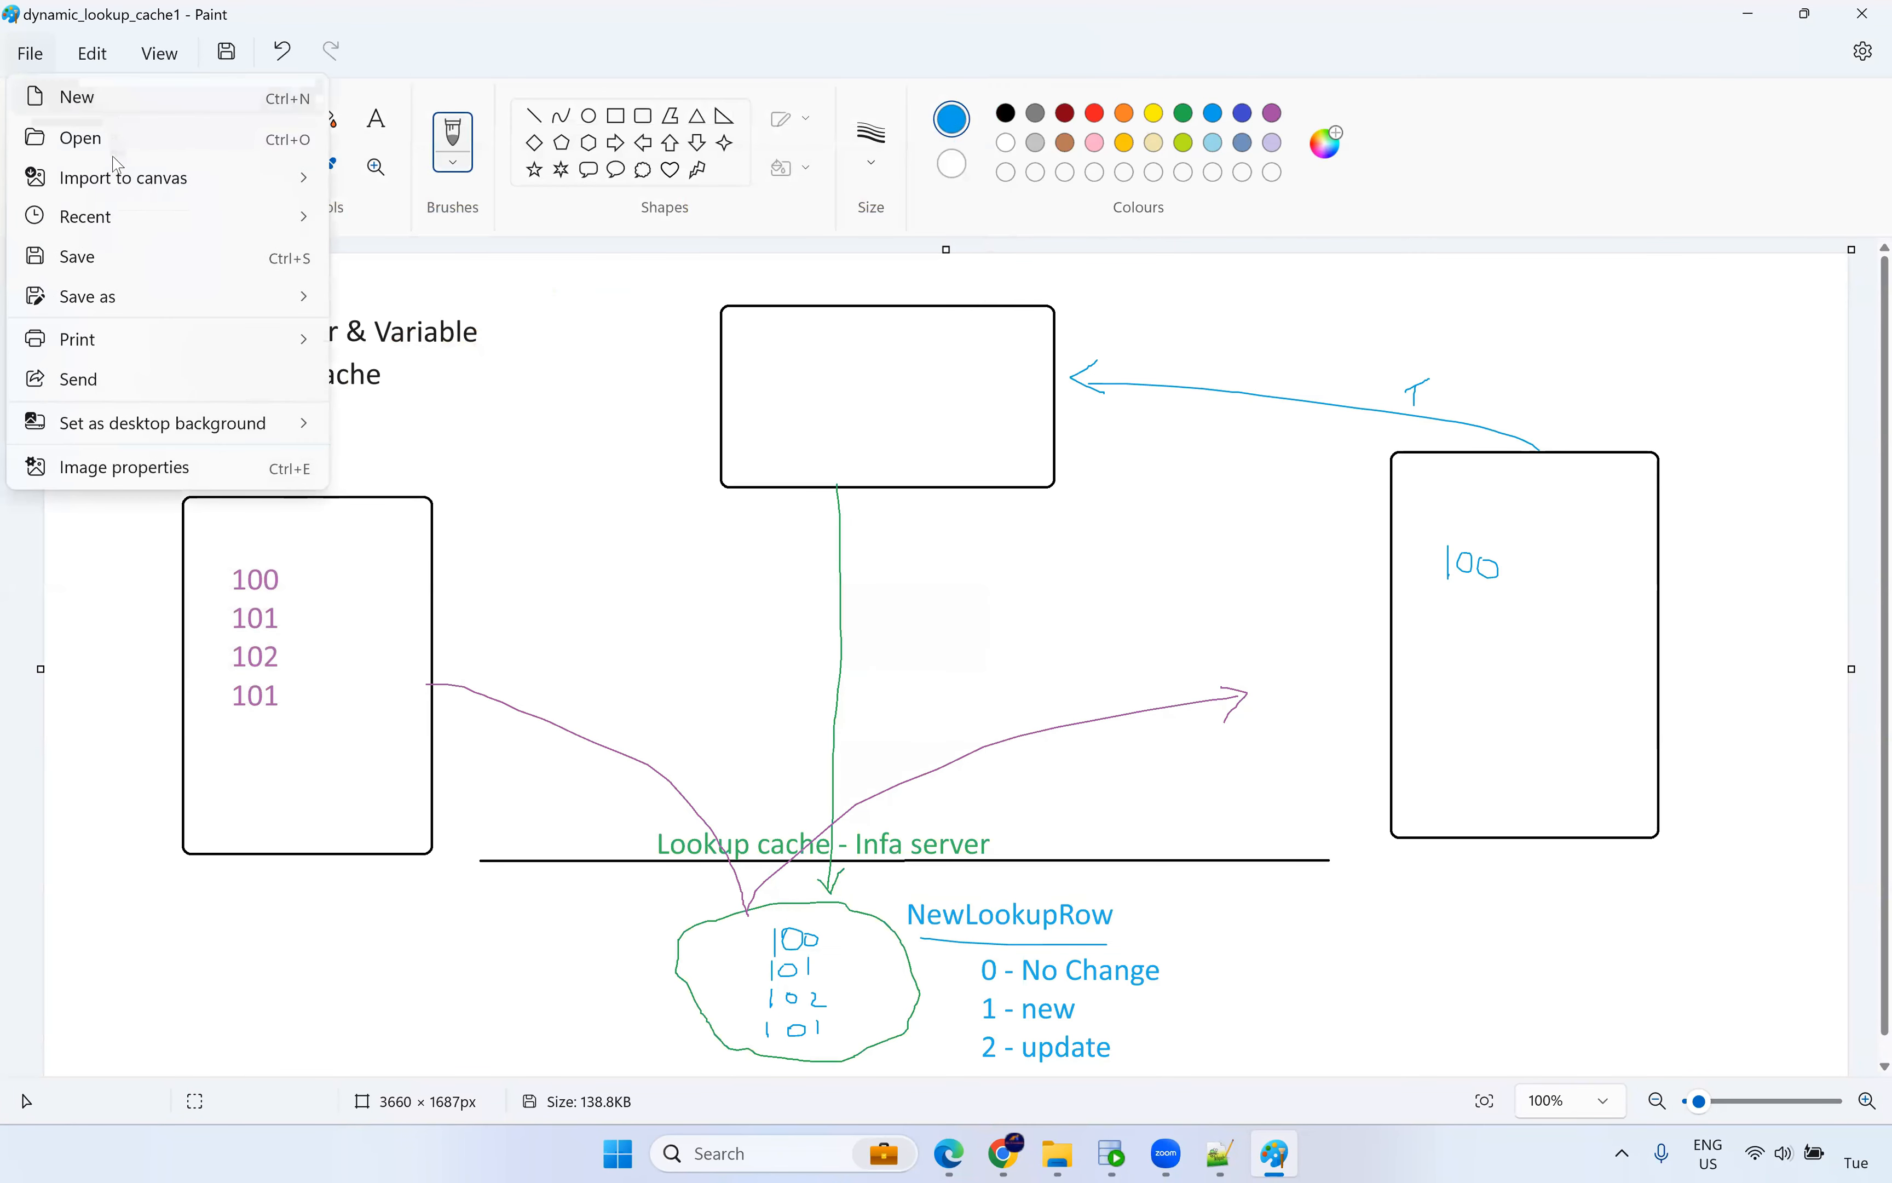
left_click(107, 249)
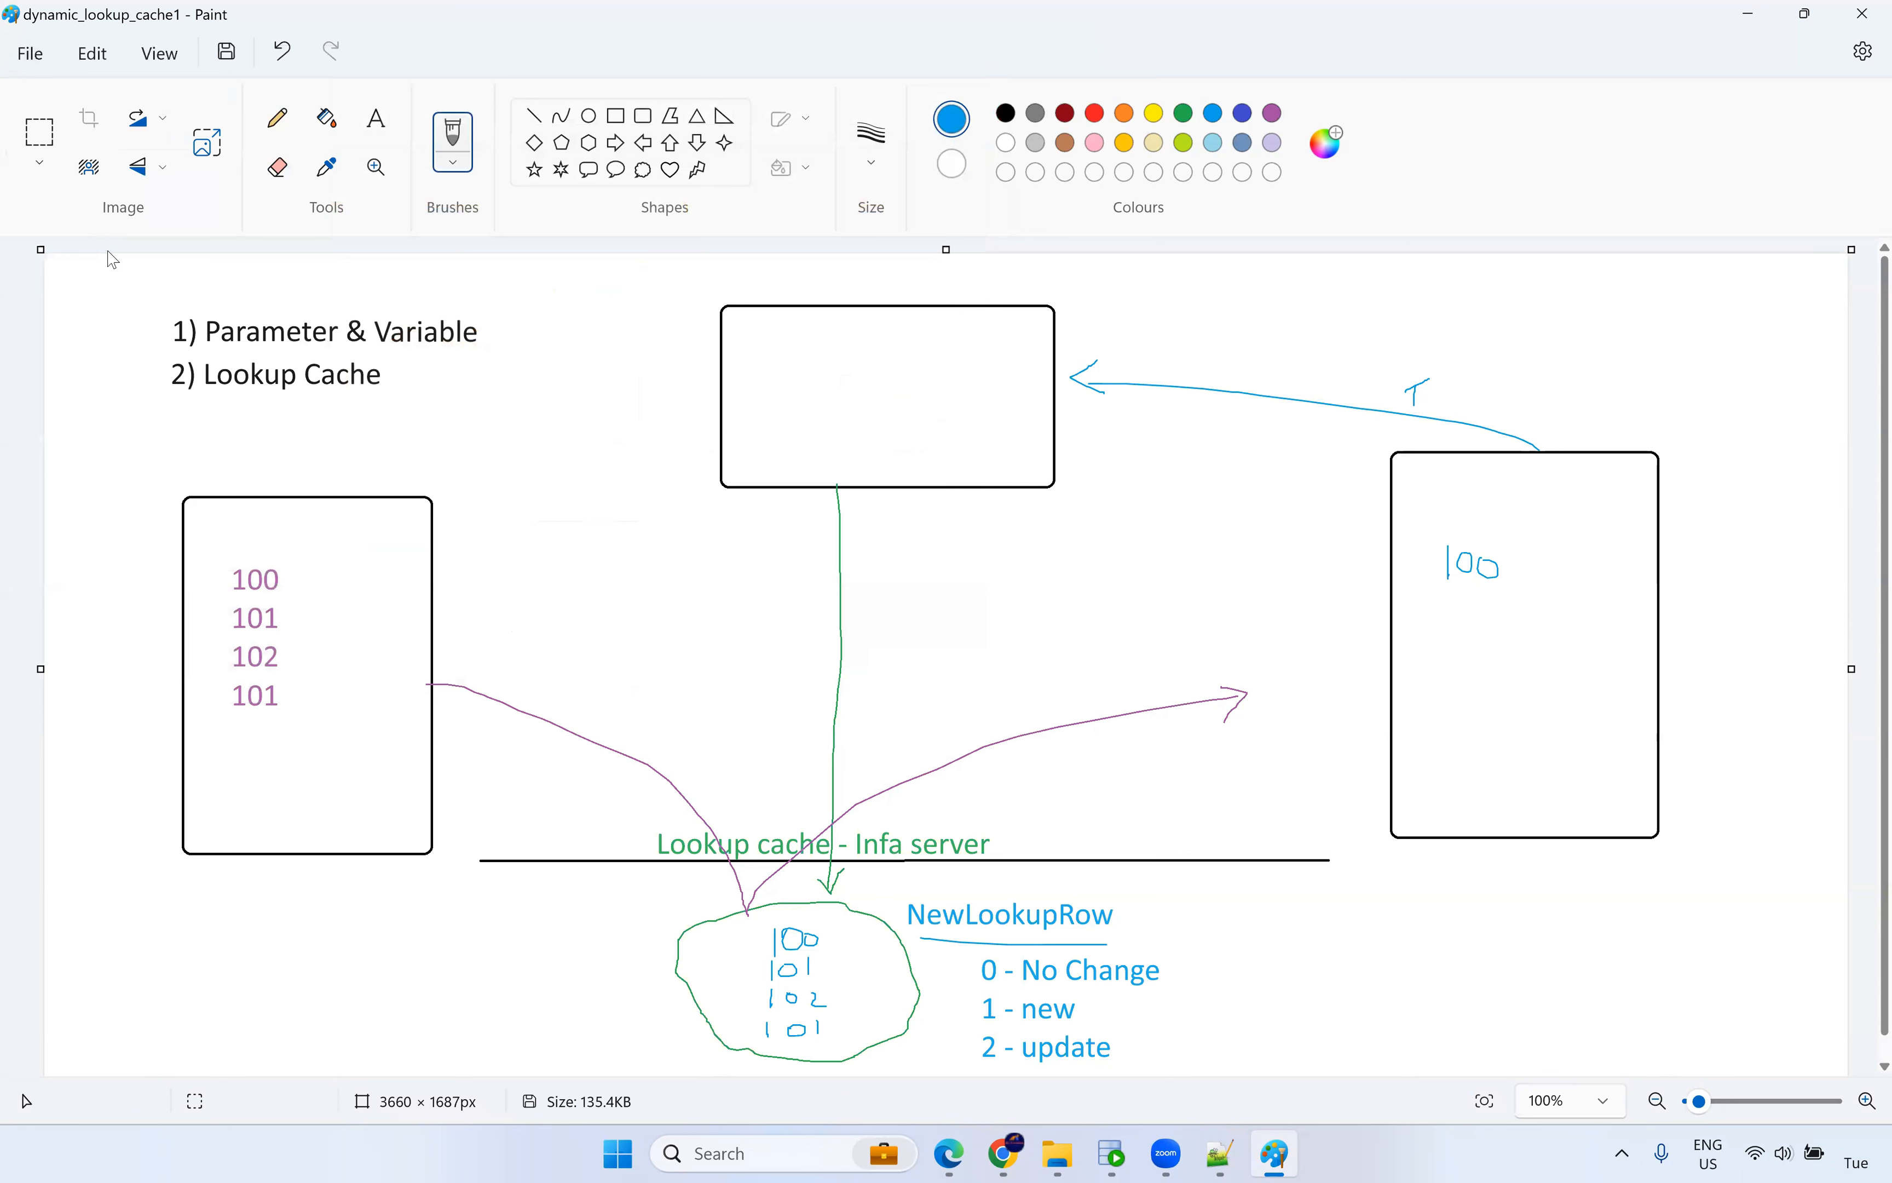
Start a blank Paint canvas and return to the mt_Dyn_Cache-3 job results.
left_click(30, 53)
left_click(76, 98)
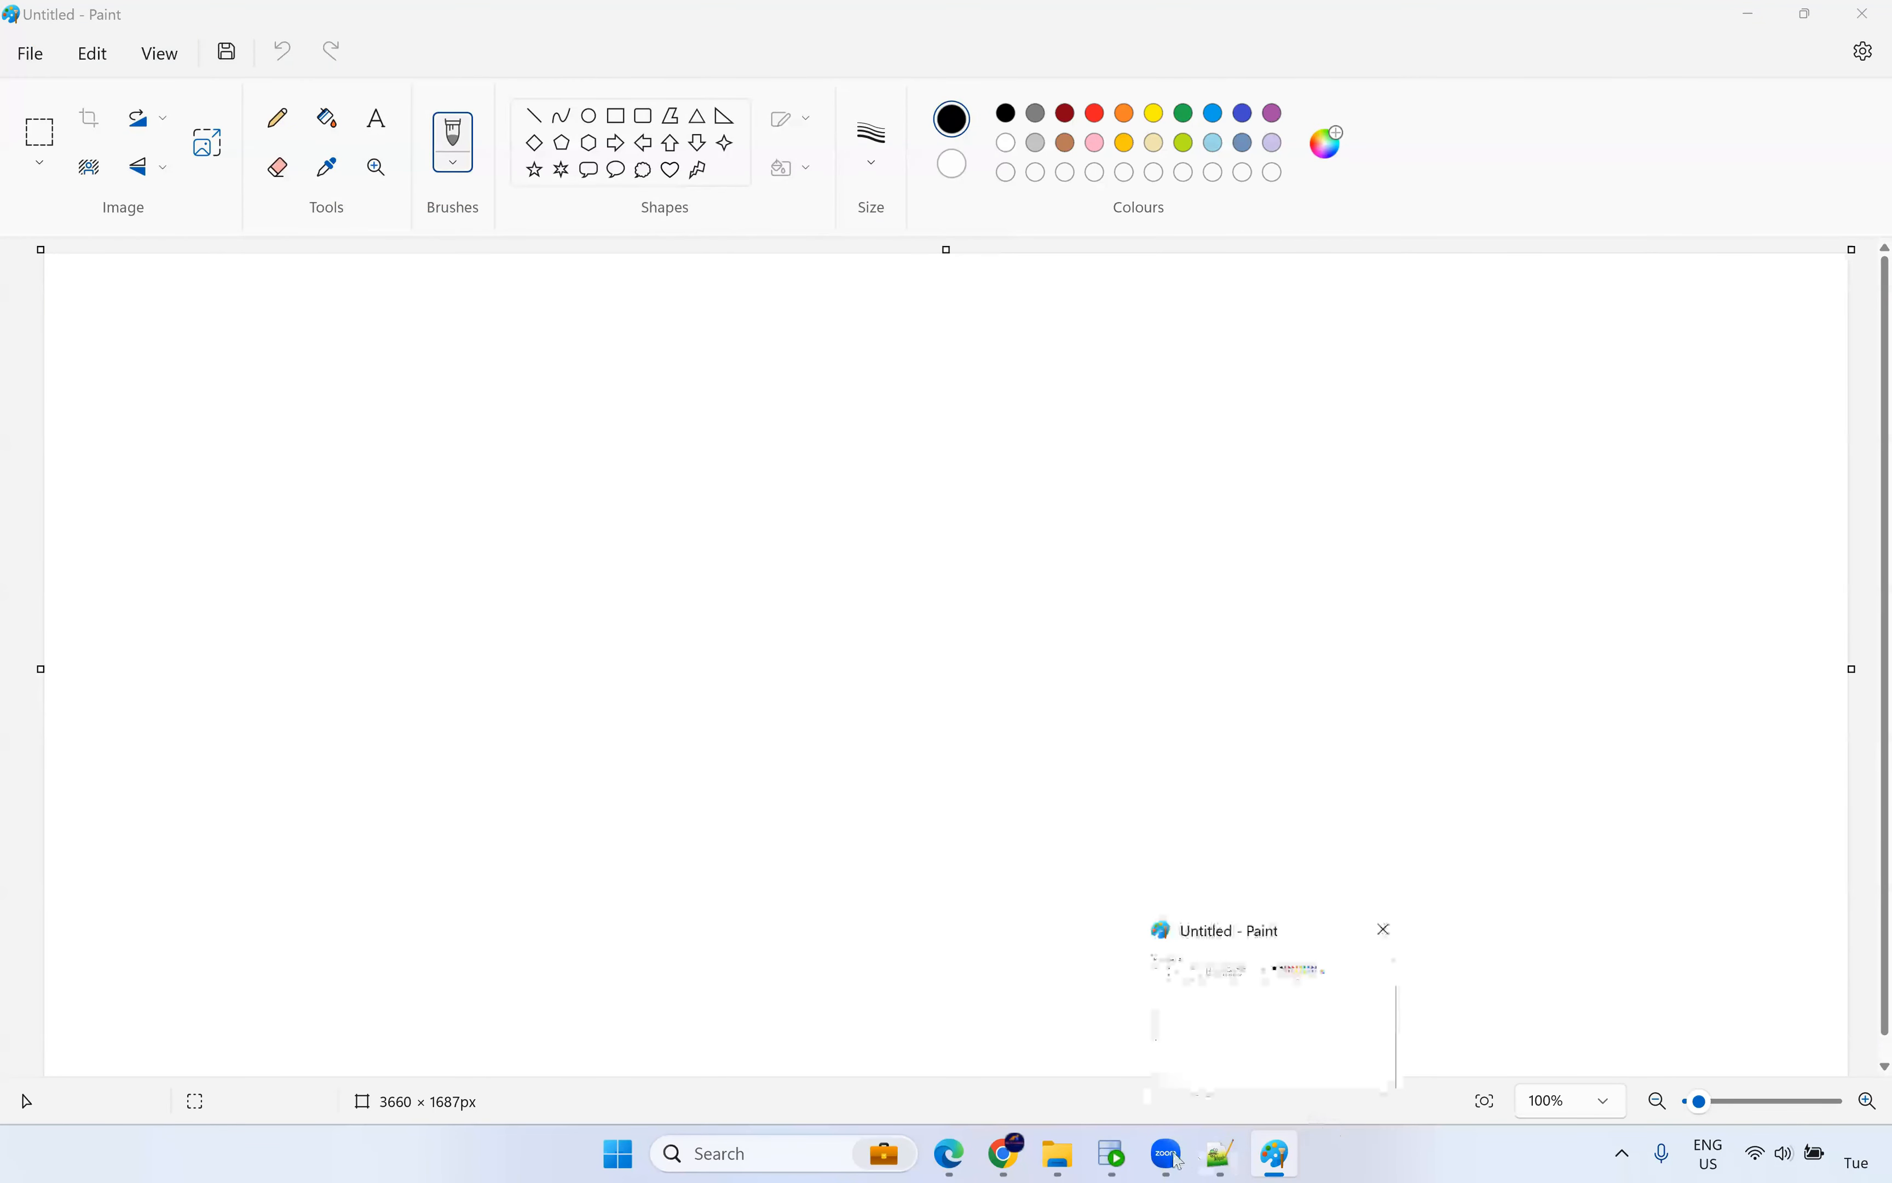
left_click(1004, 1155)
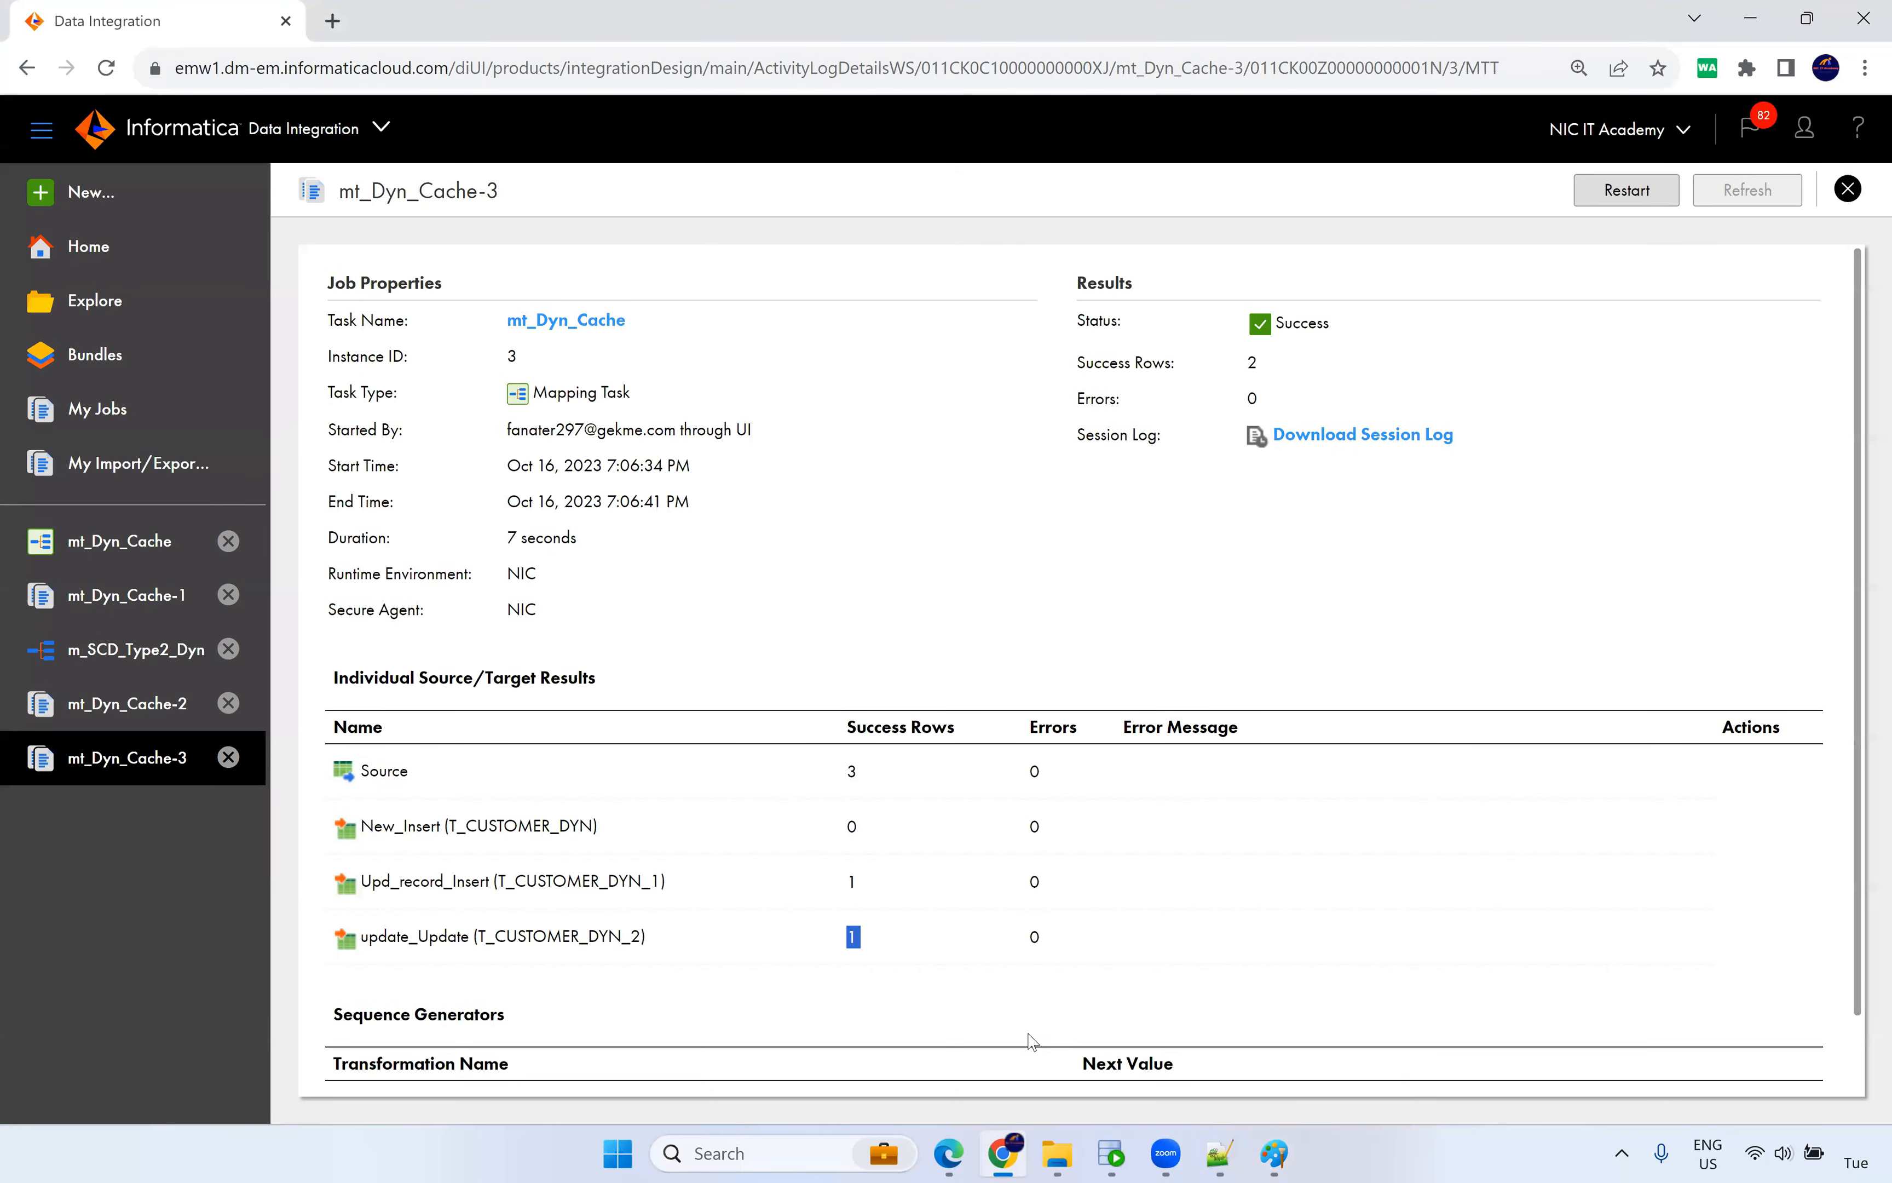
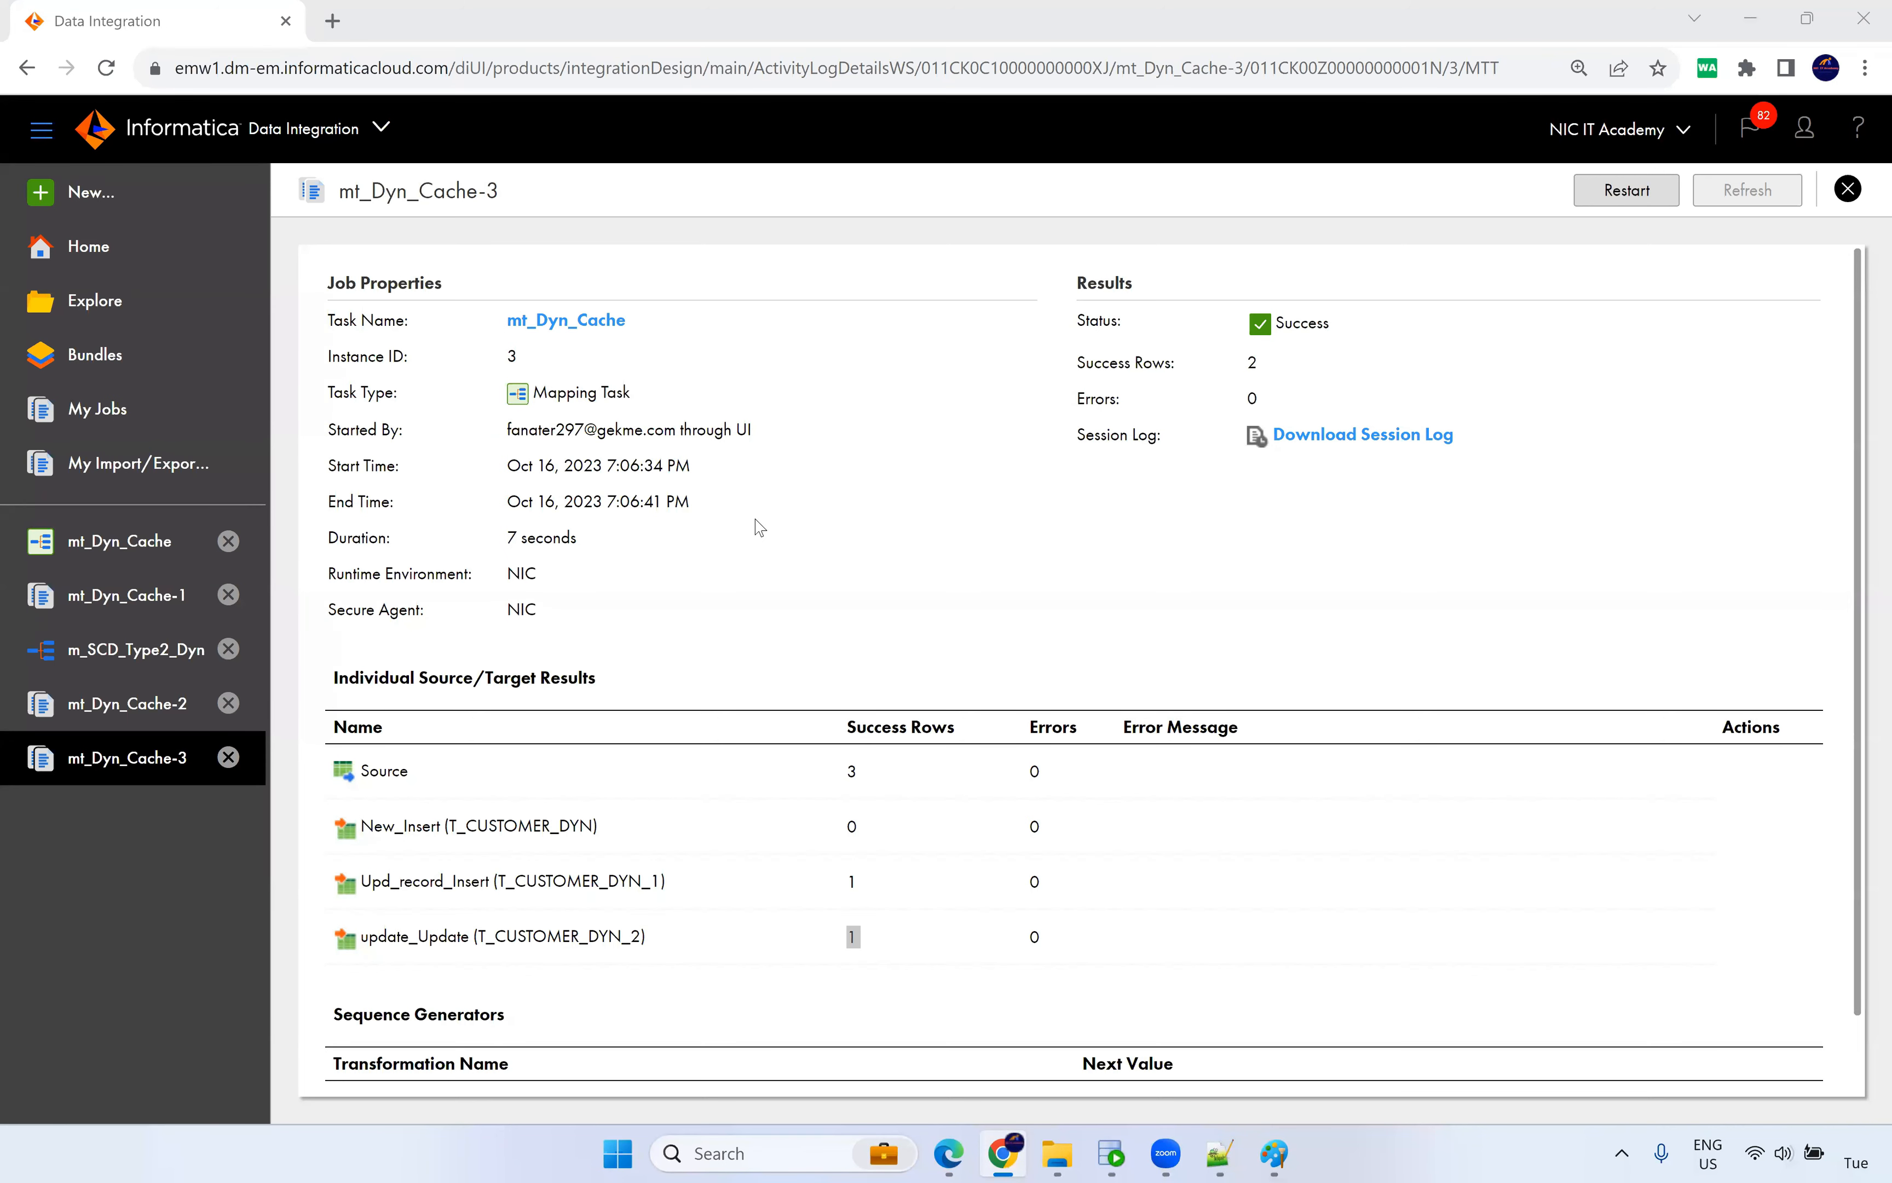
Type the heading 'Persistent Cache' at the top-left of the blank Paint canvas.
left_click(771, 540)
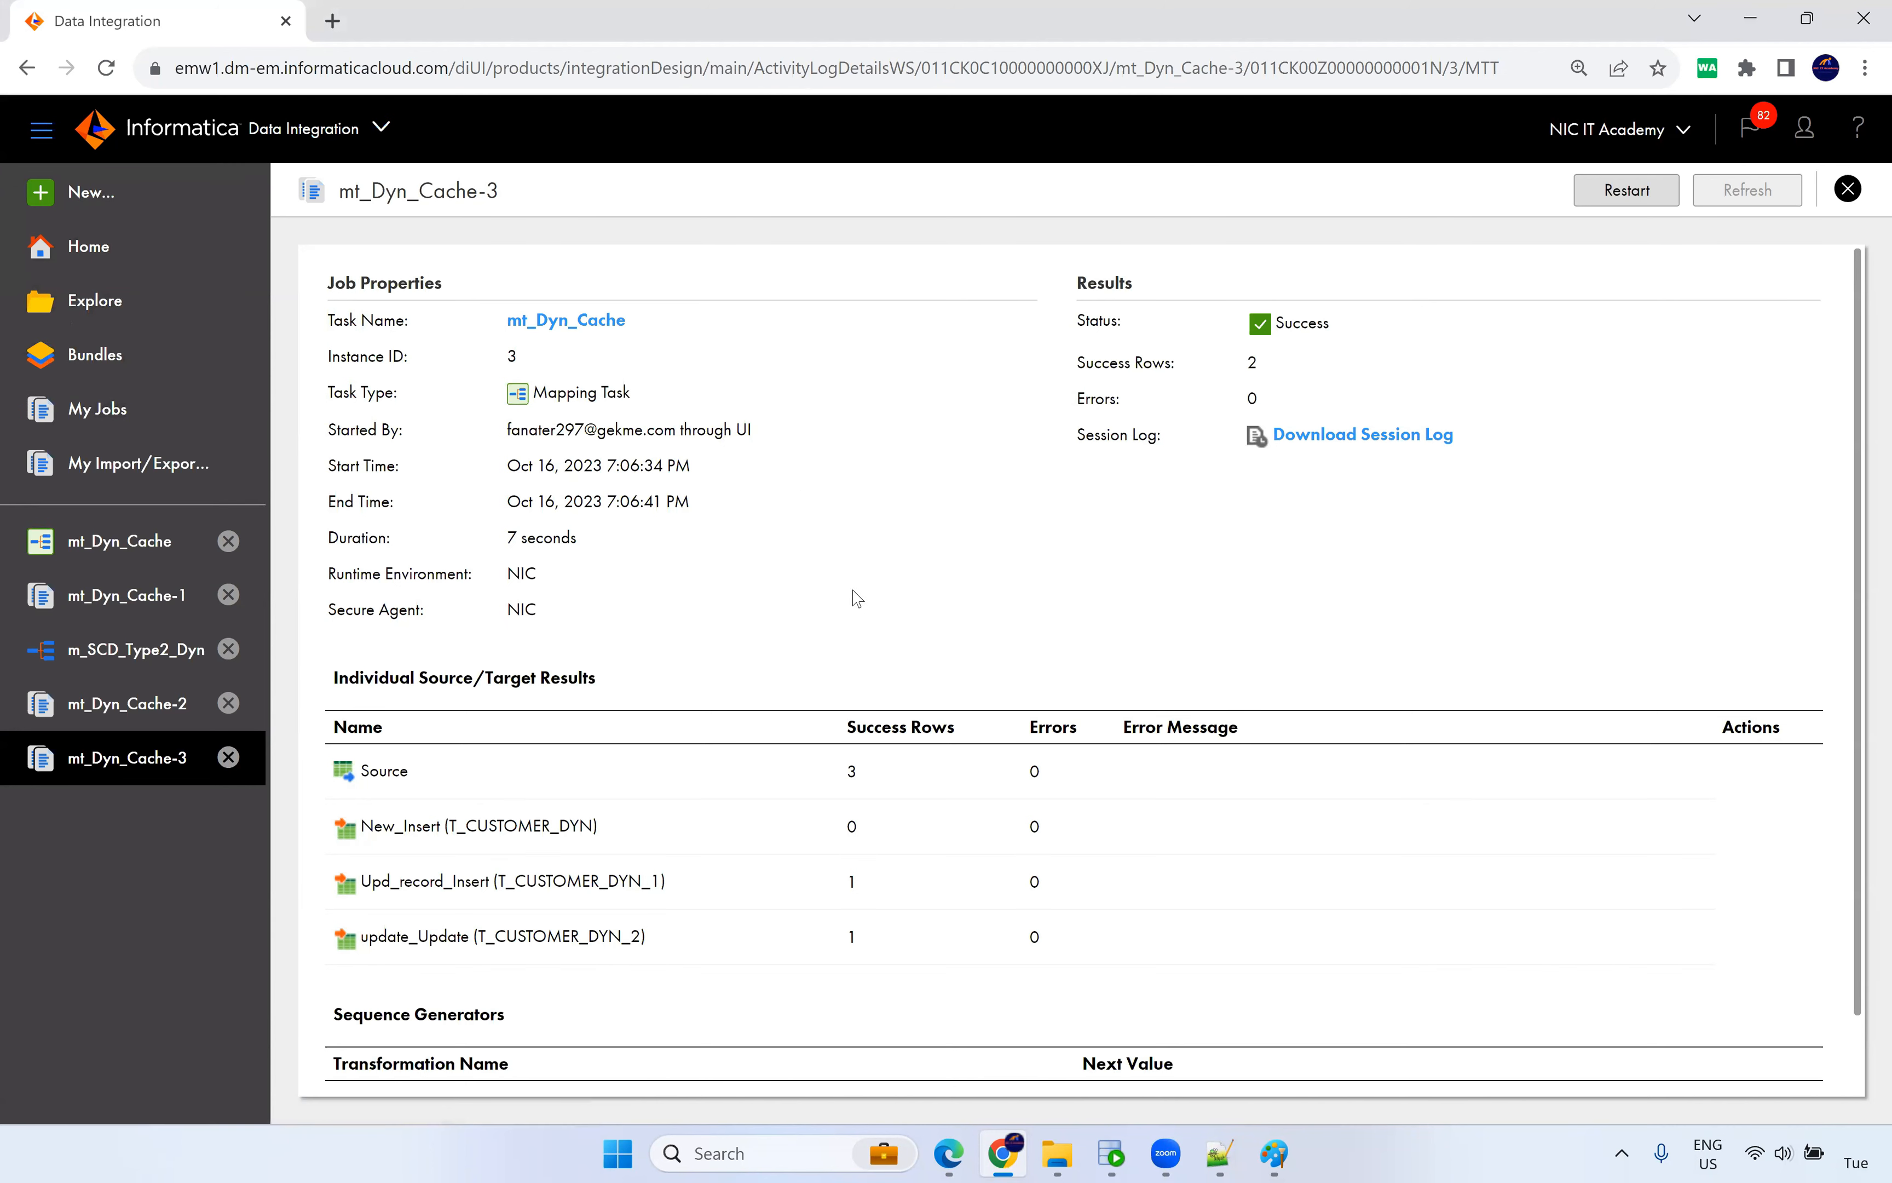
left_click(1275, 1156)
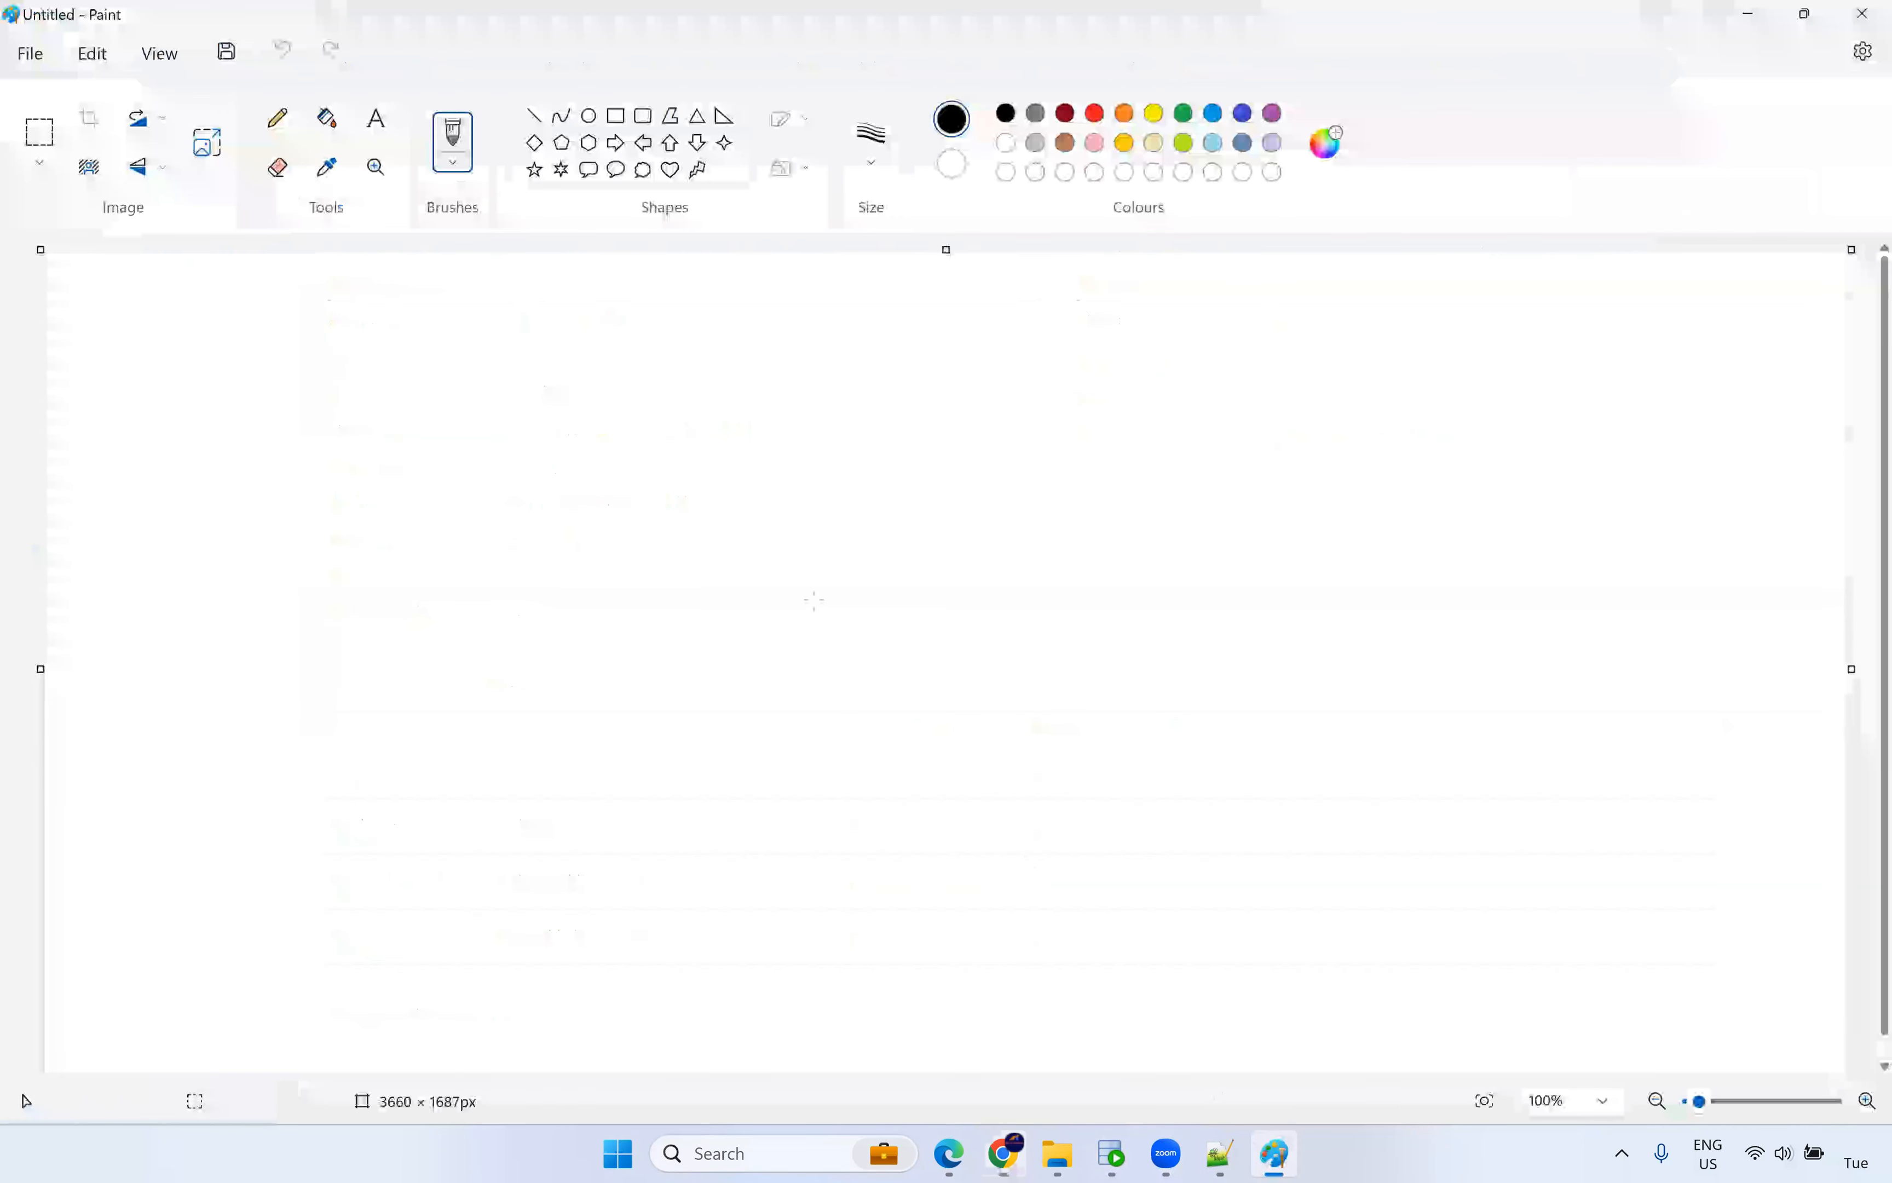
left_click(375, 126)
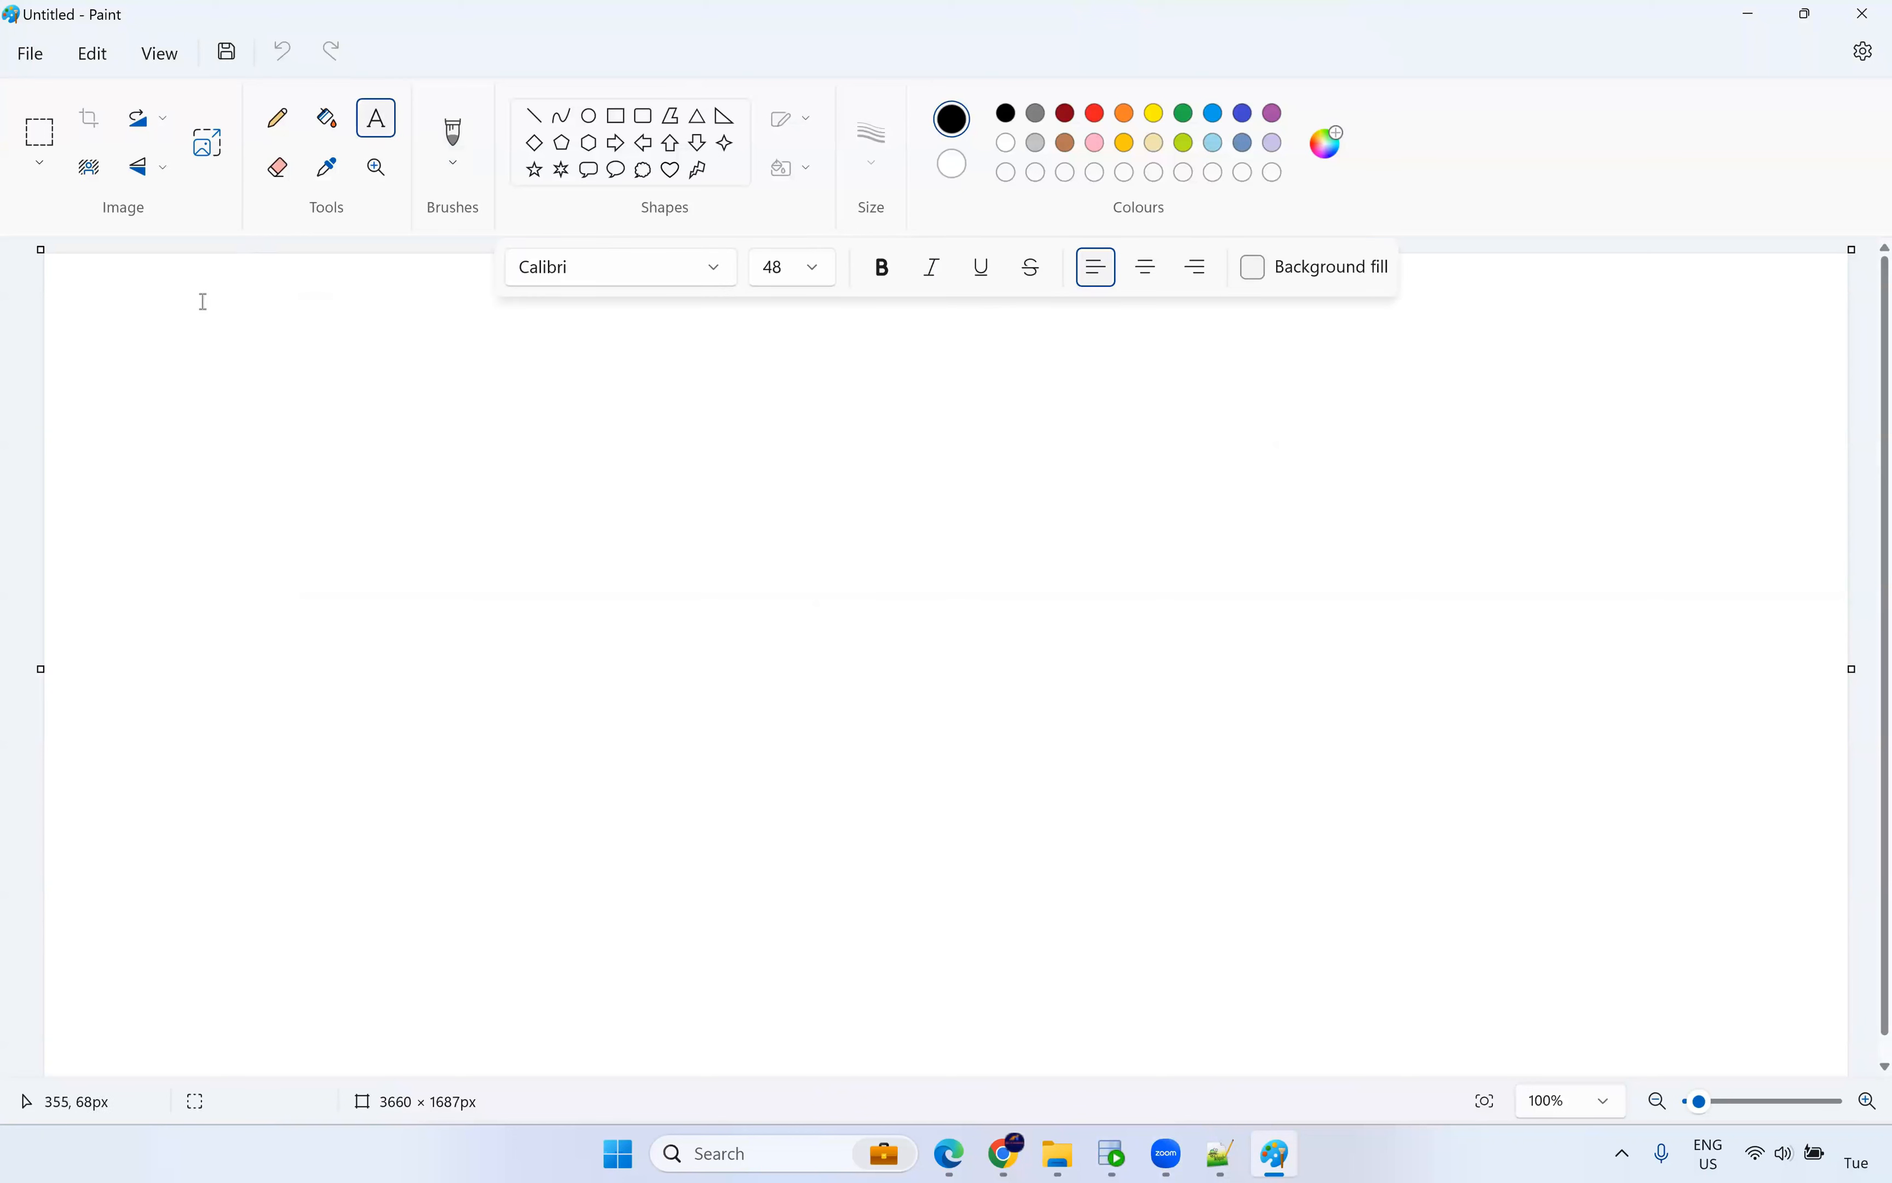
left_click(156, 315)
type("Per")
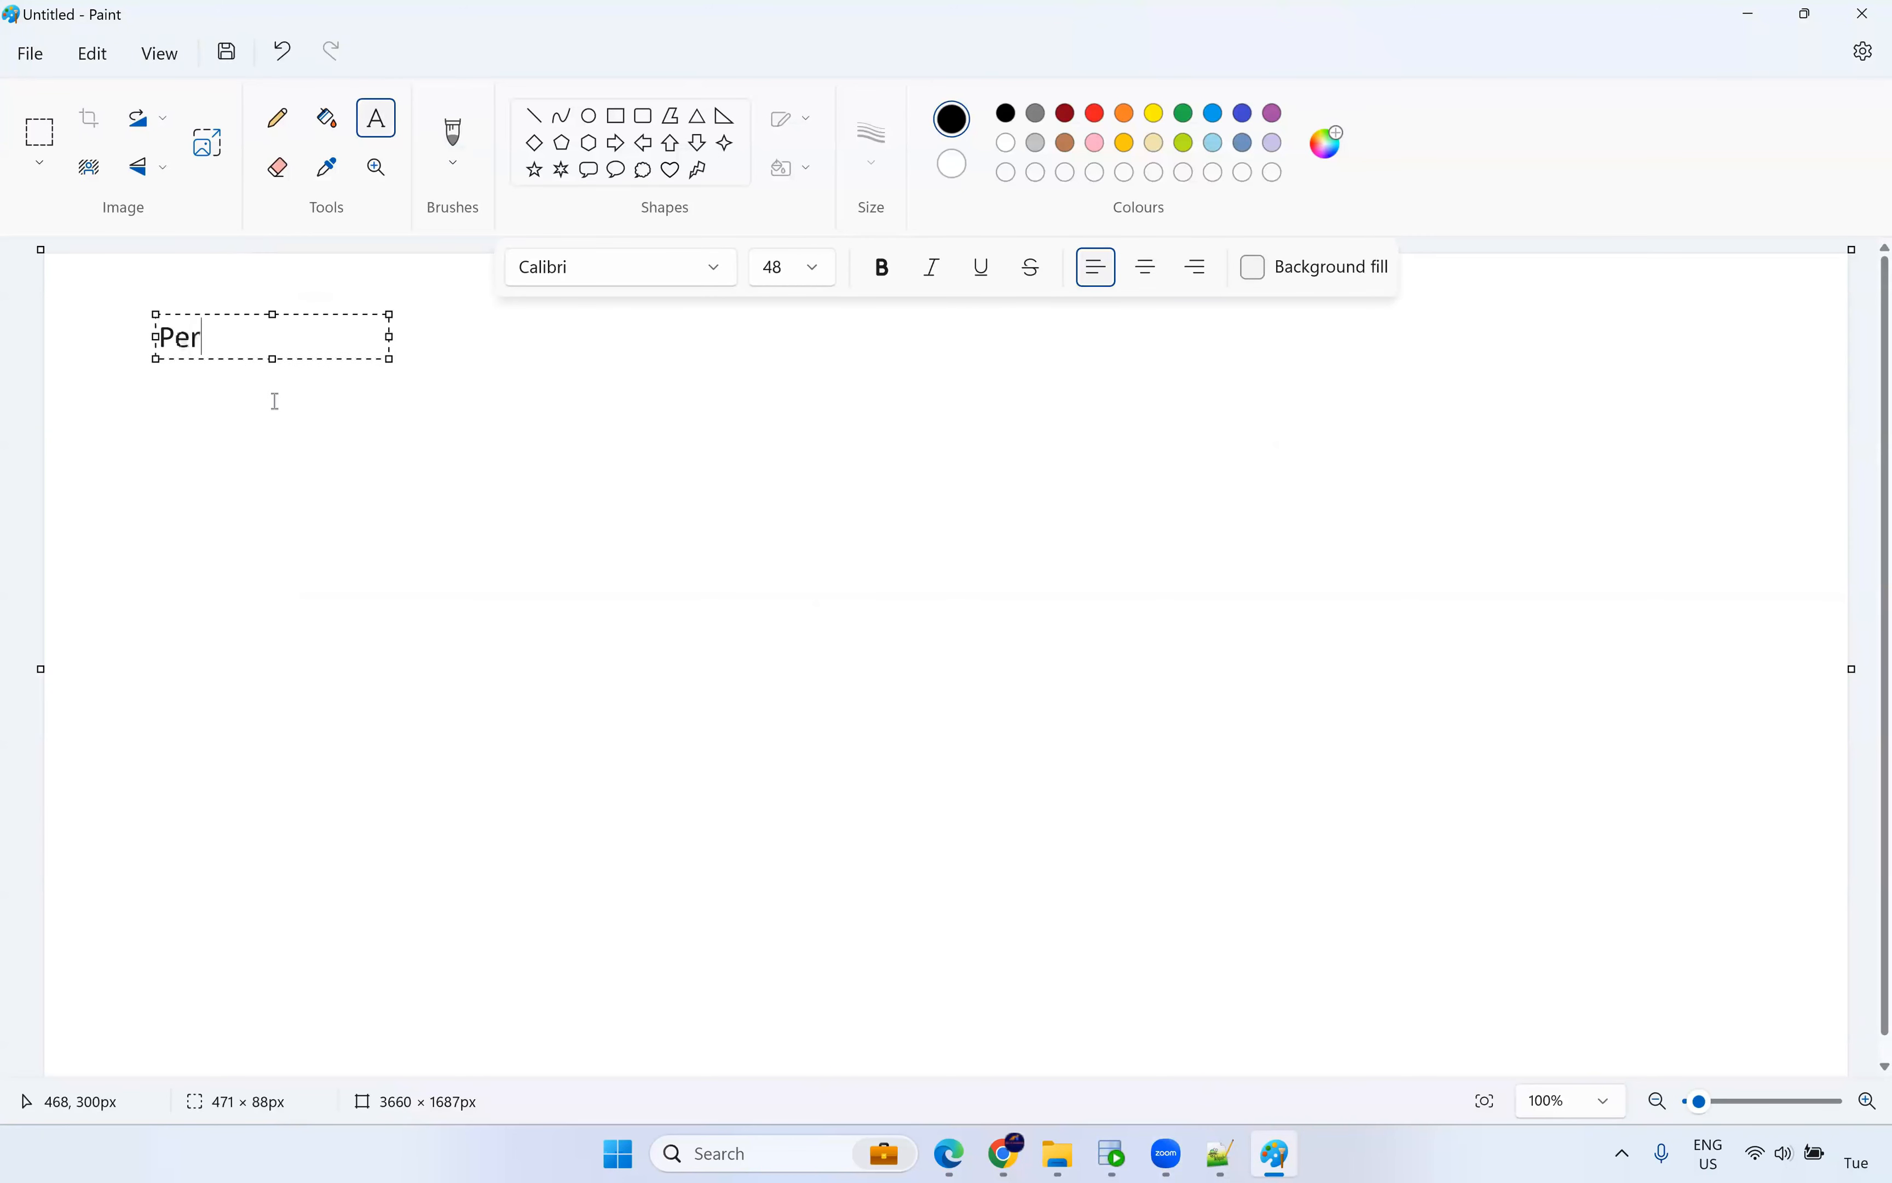
type("sistent Cache")
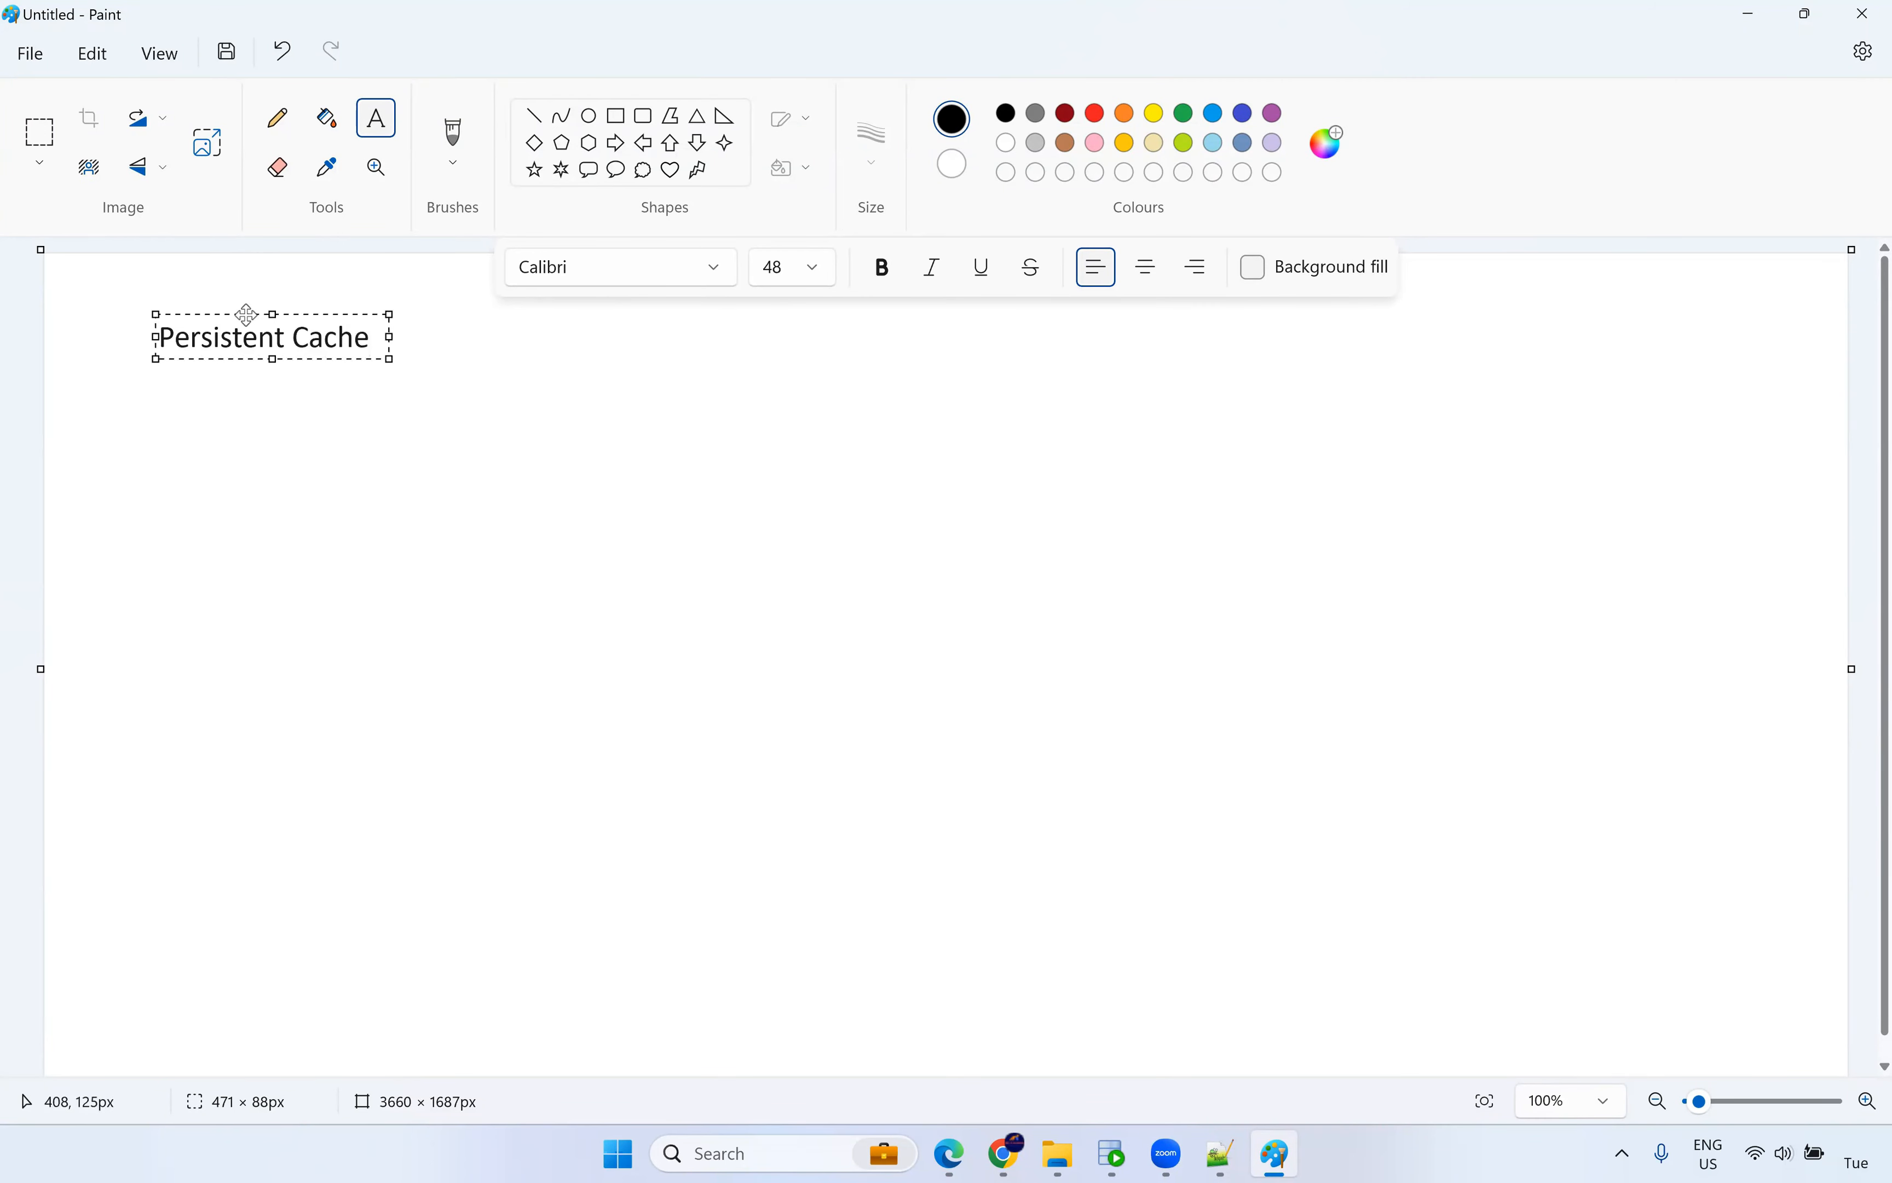
left_click_drag(245, 314, 212, 295)
left_click(427, 357)
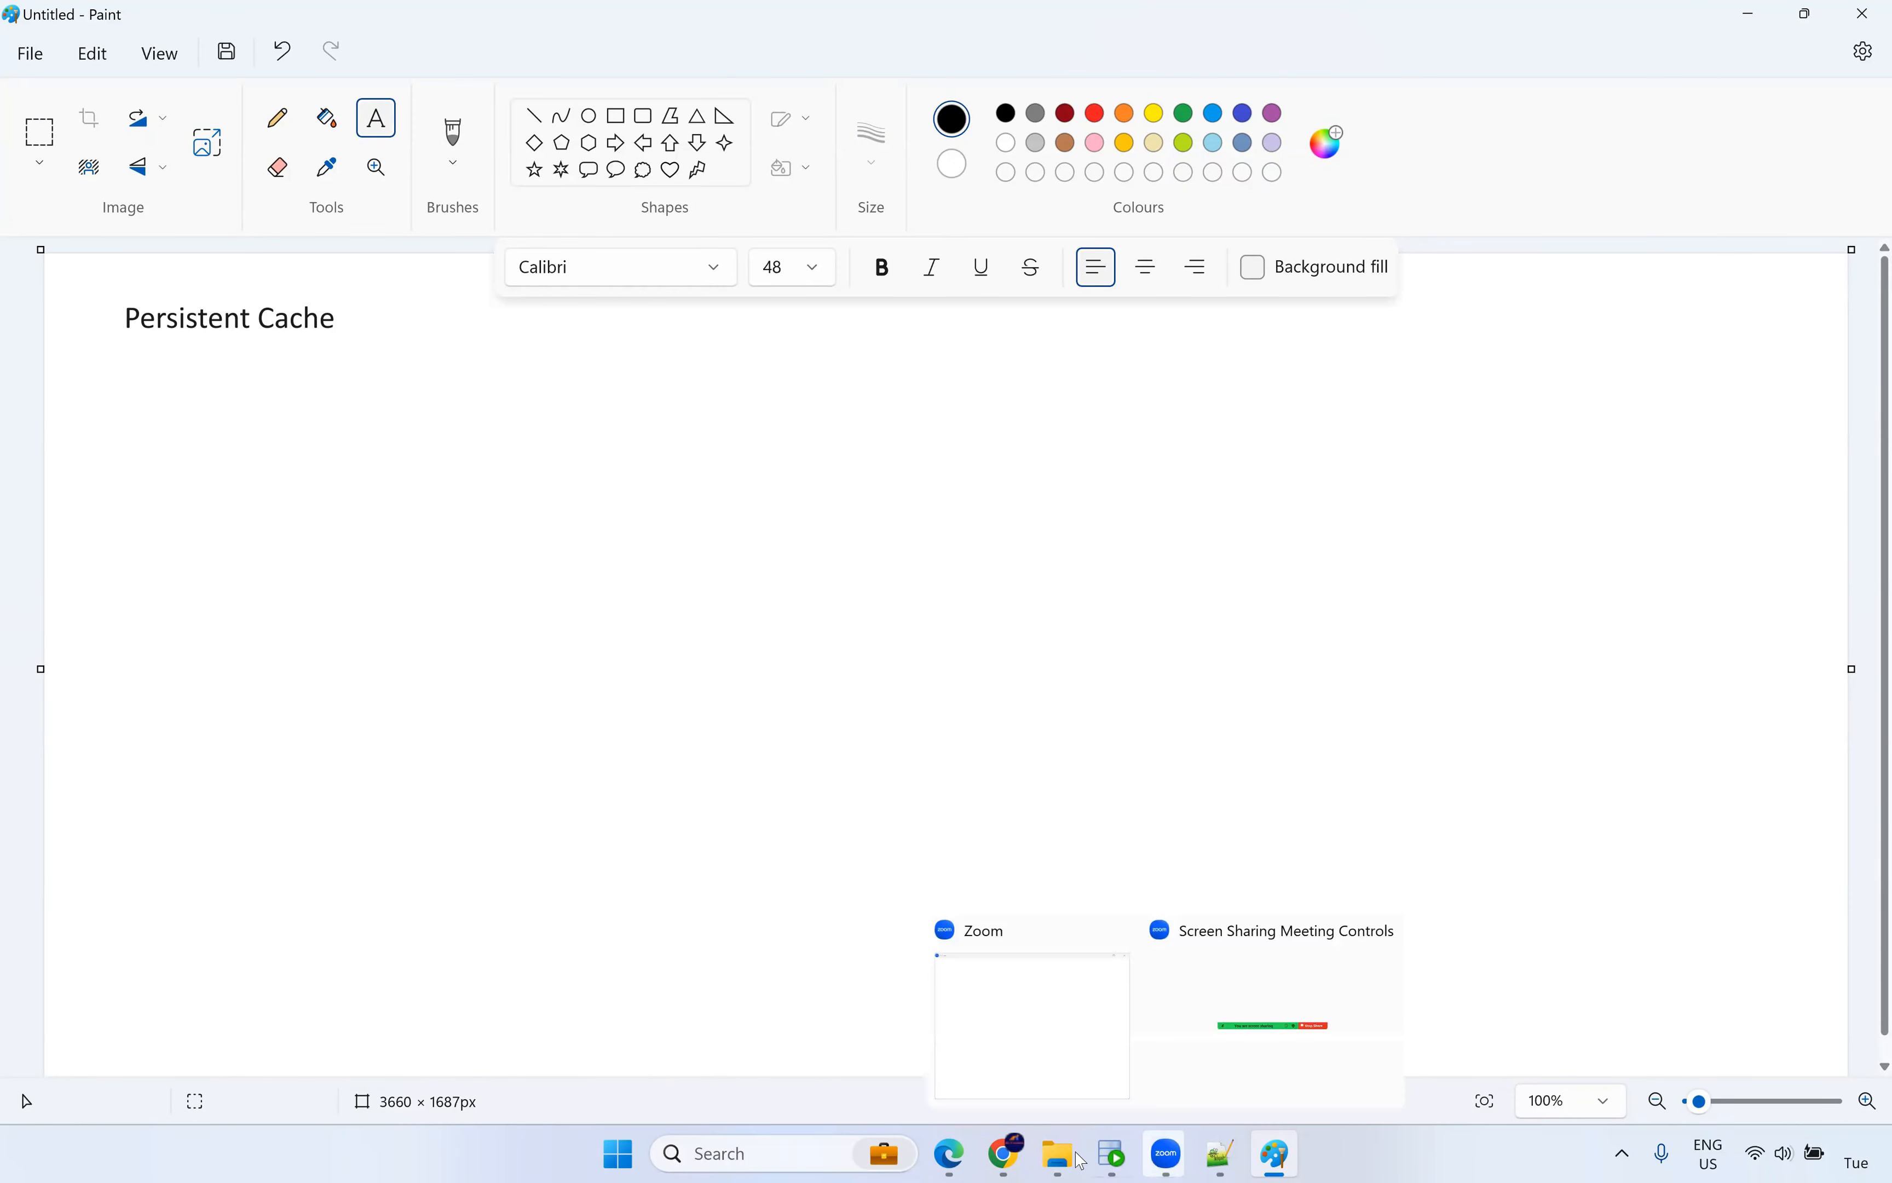
mouse_move(1022, 1151)
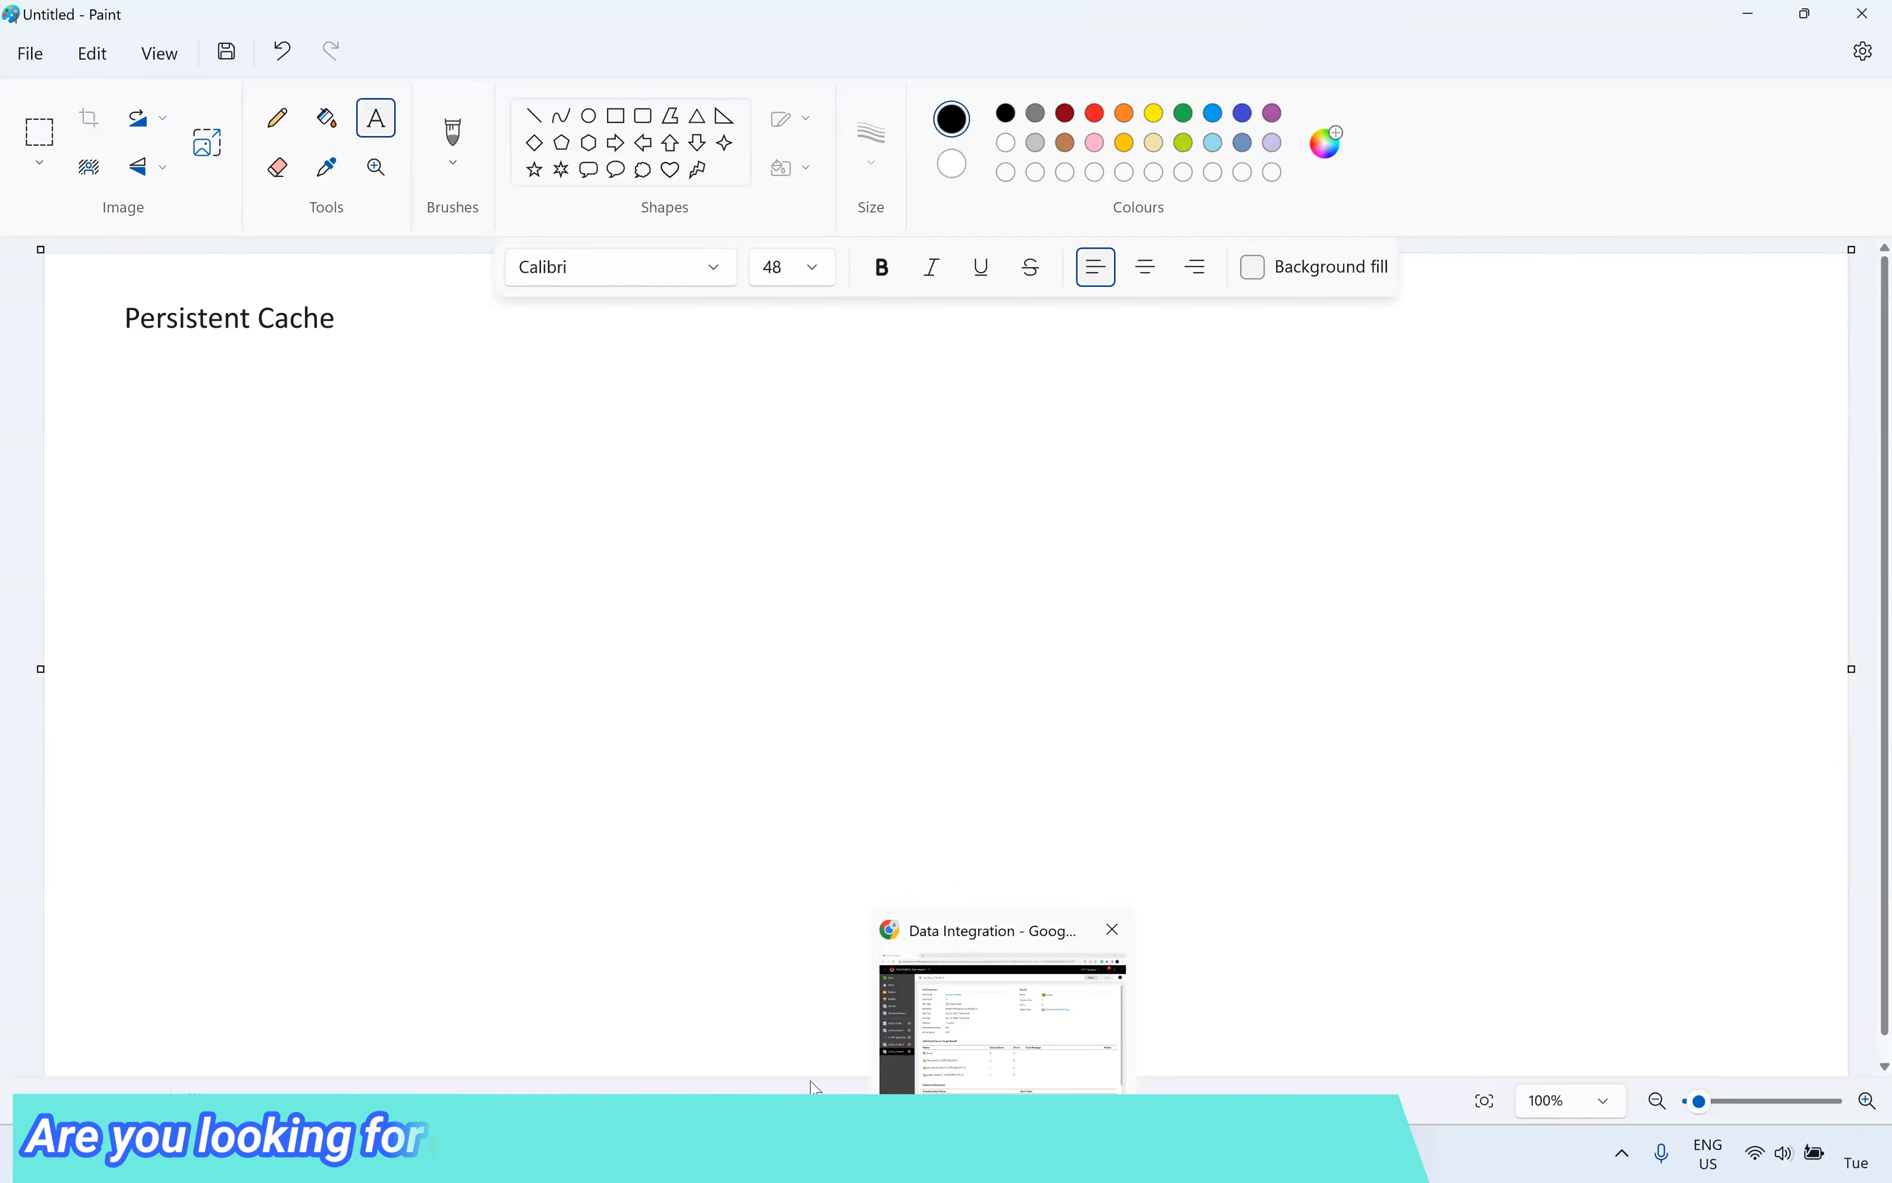
Browse on C: to Program Files\Informatica Cloud Secure Agent\apps\Data_Integration_Server.
key("alt+Tab")
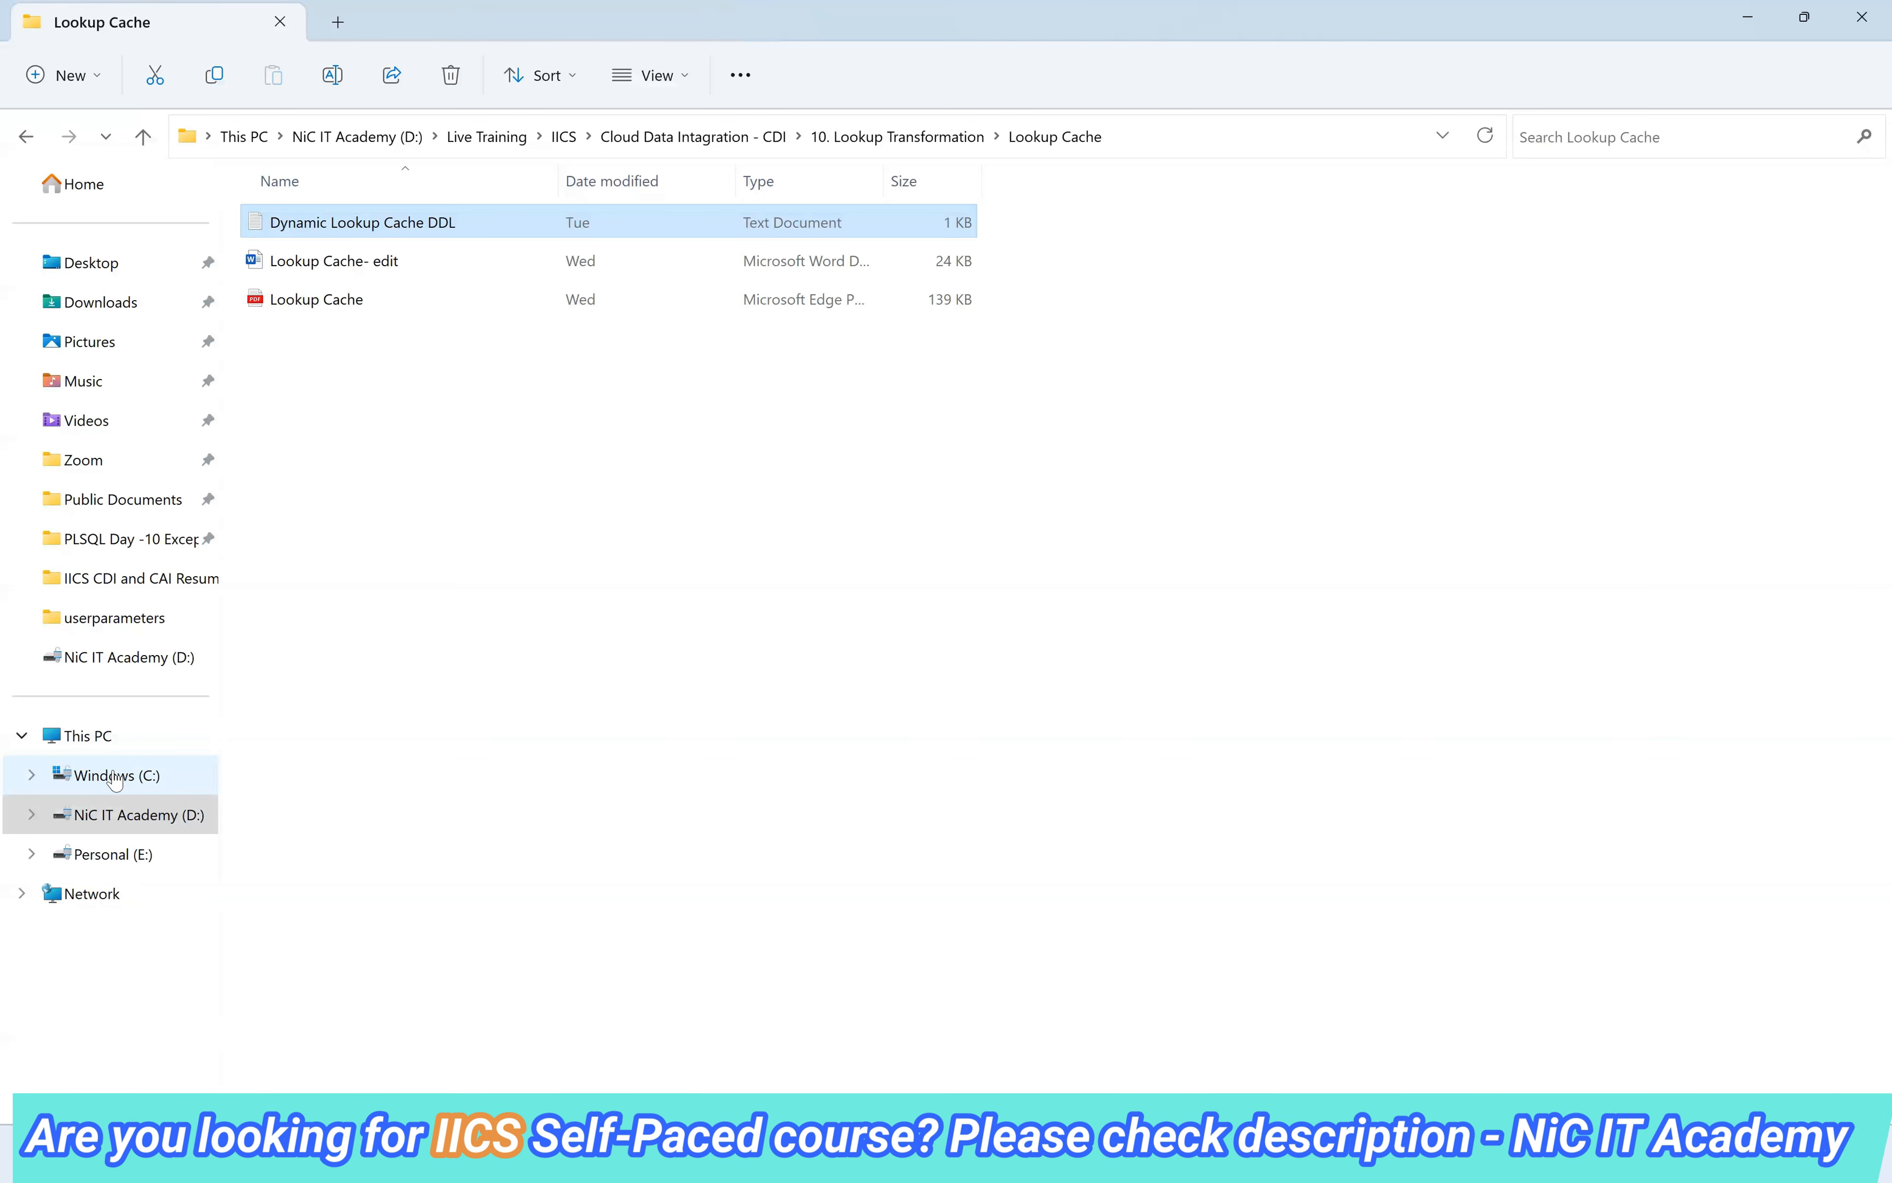
left_click(78, 790)
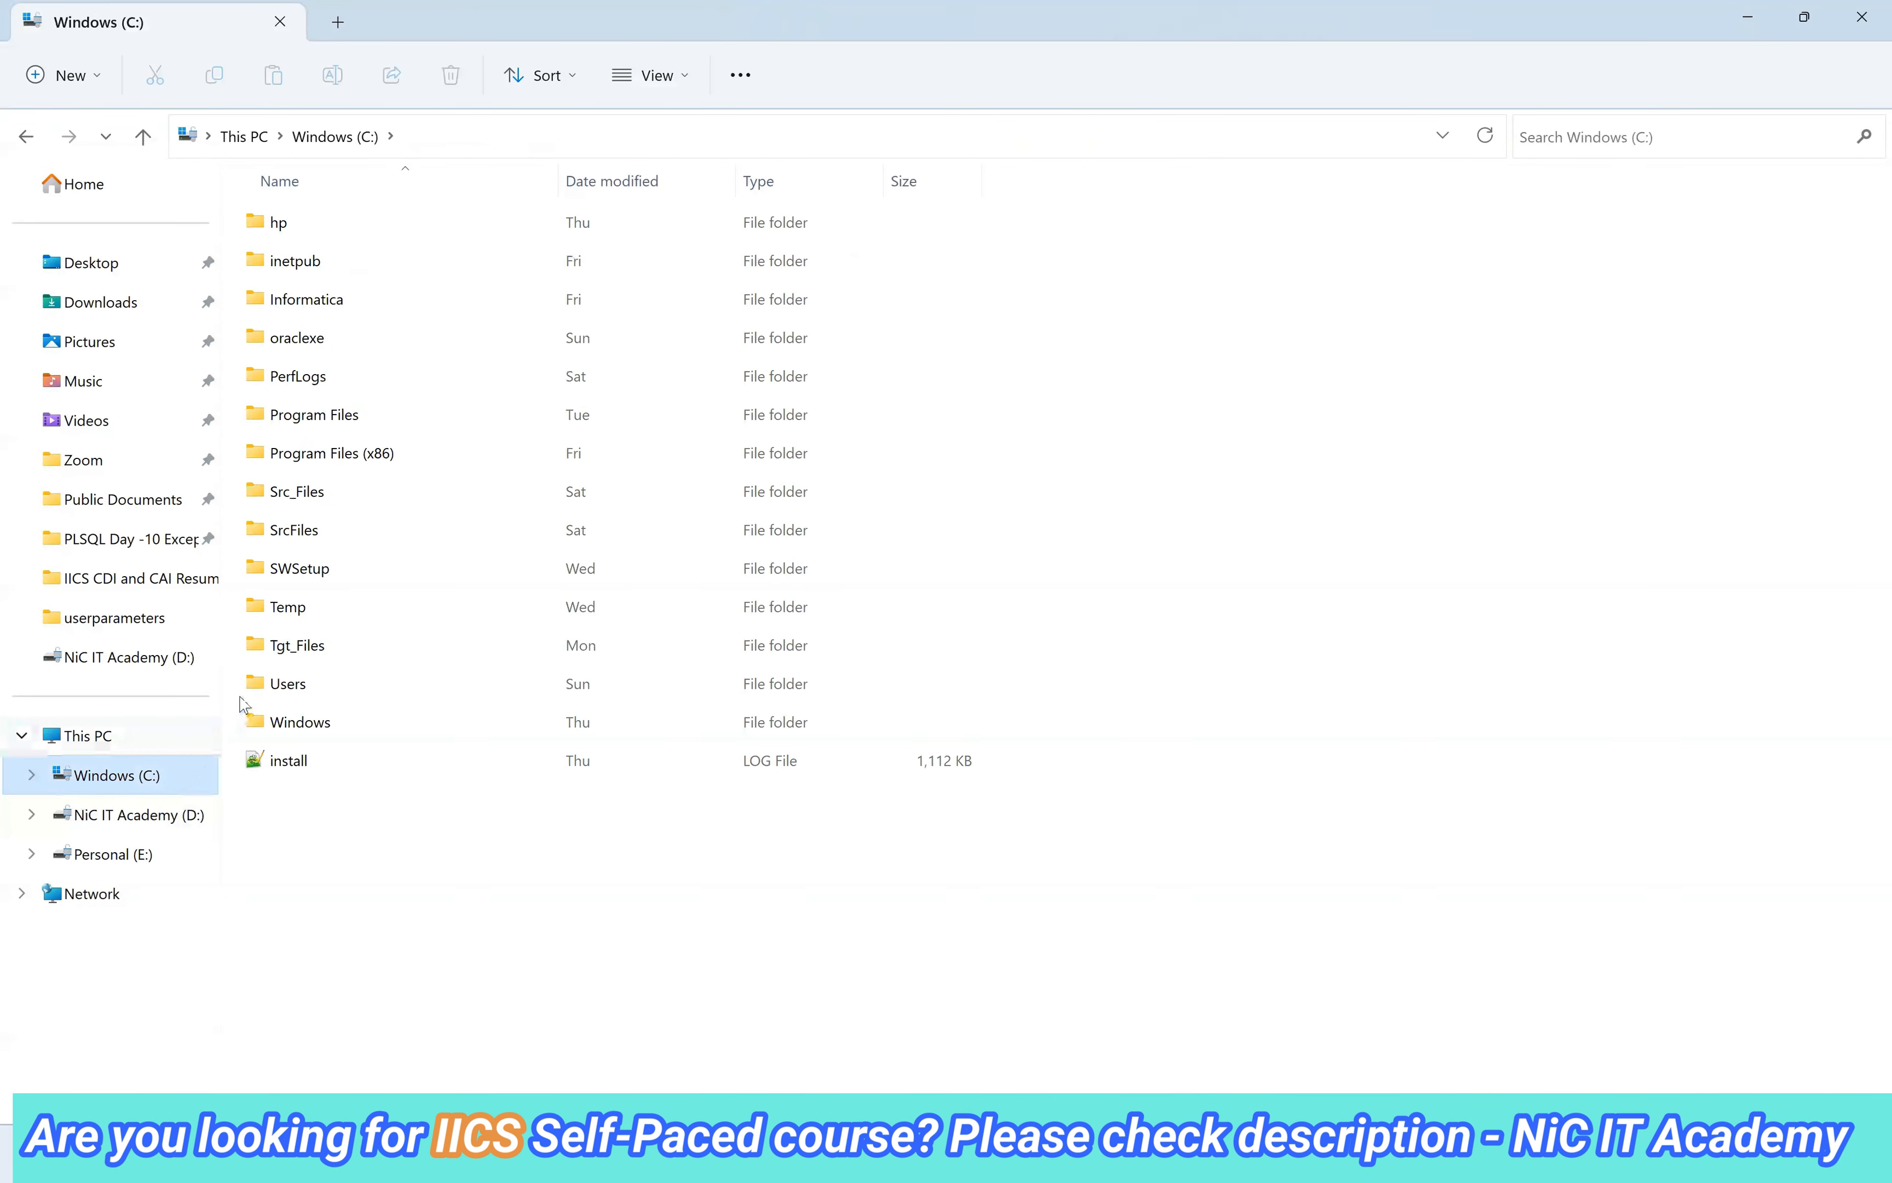
double_click(365, 423)
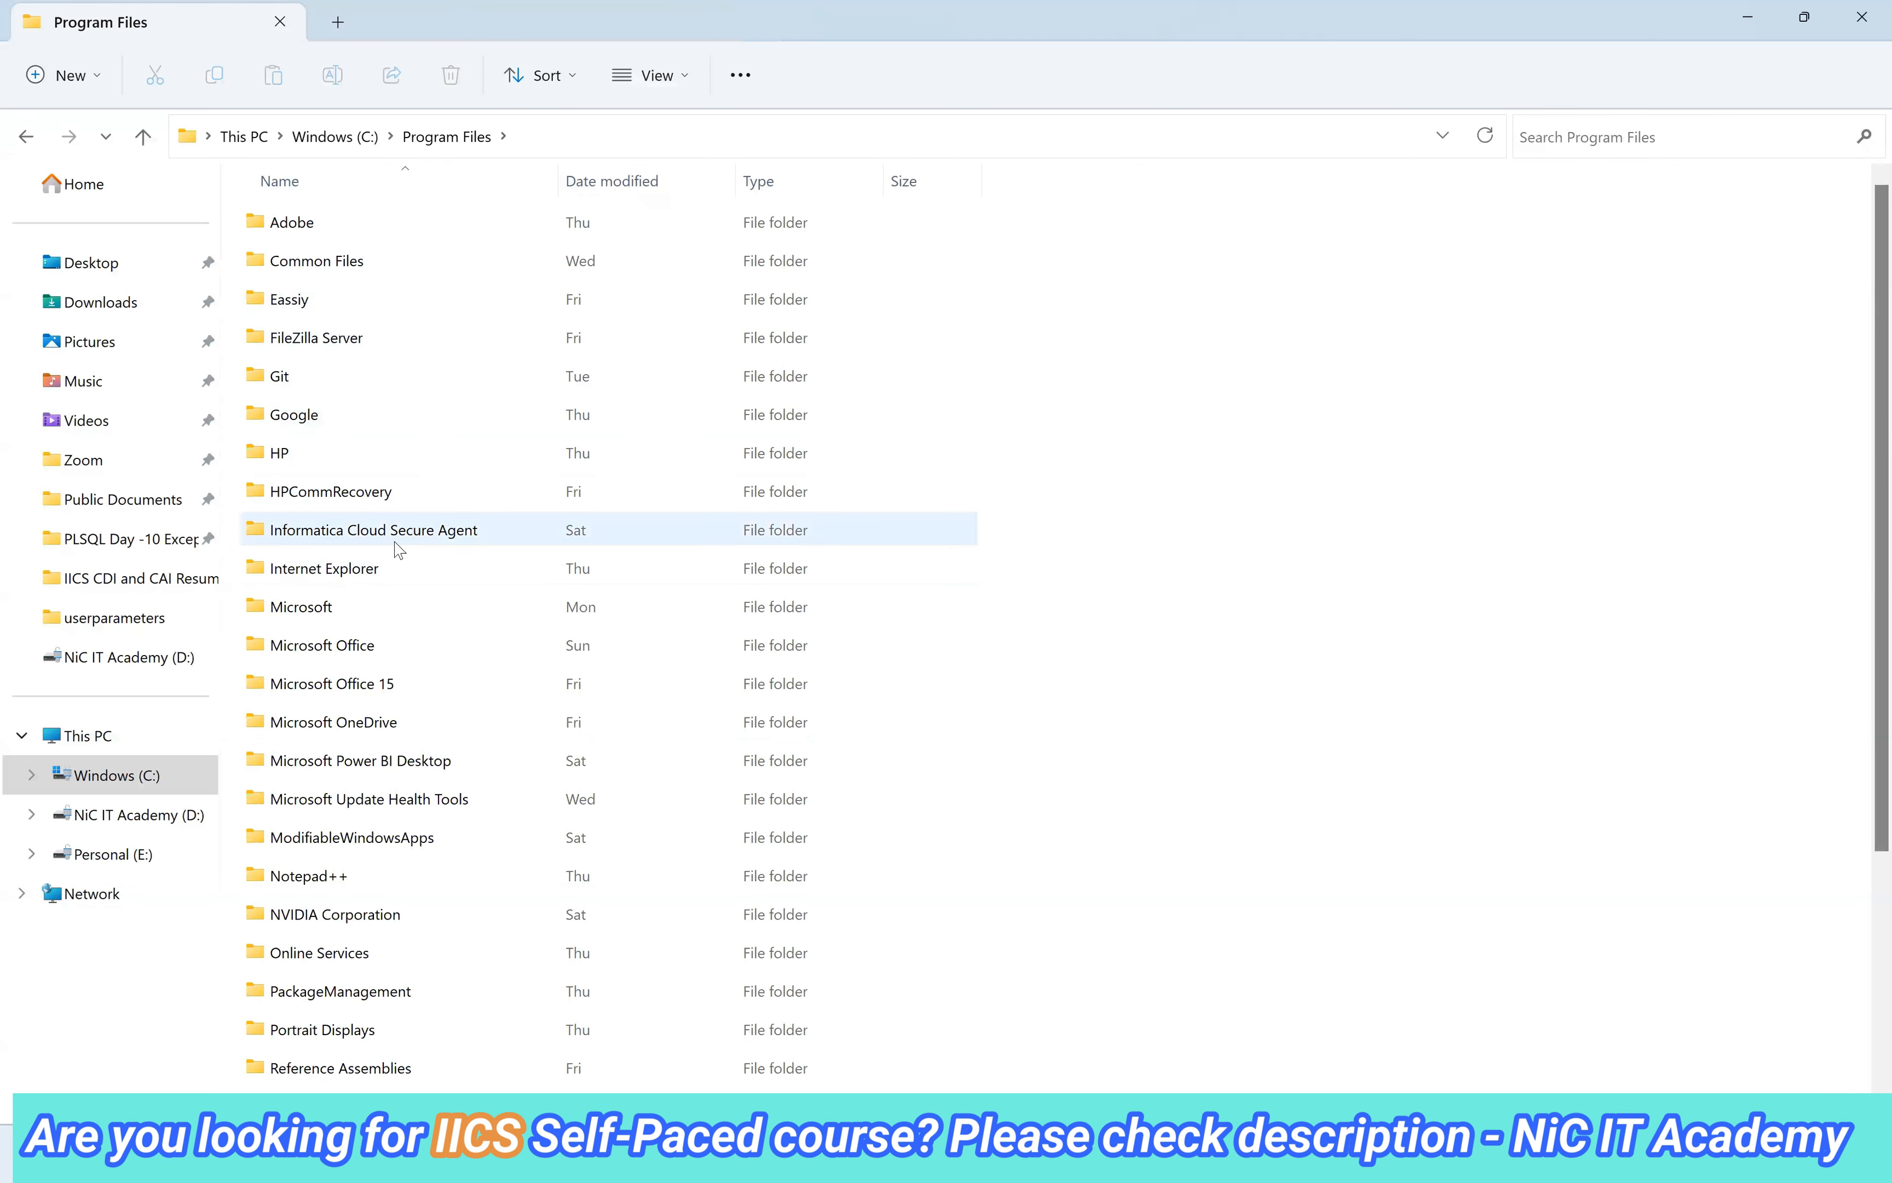
double_click(396, 542)
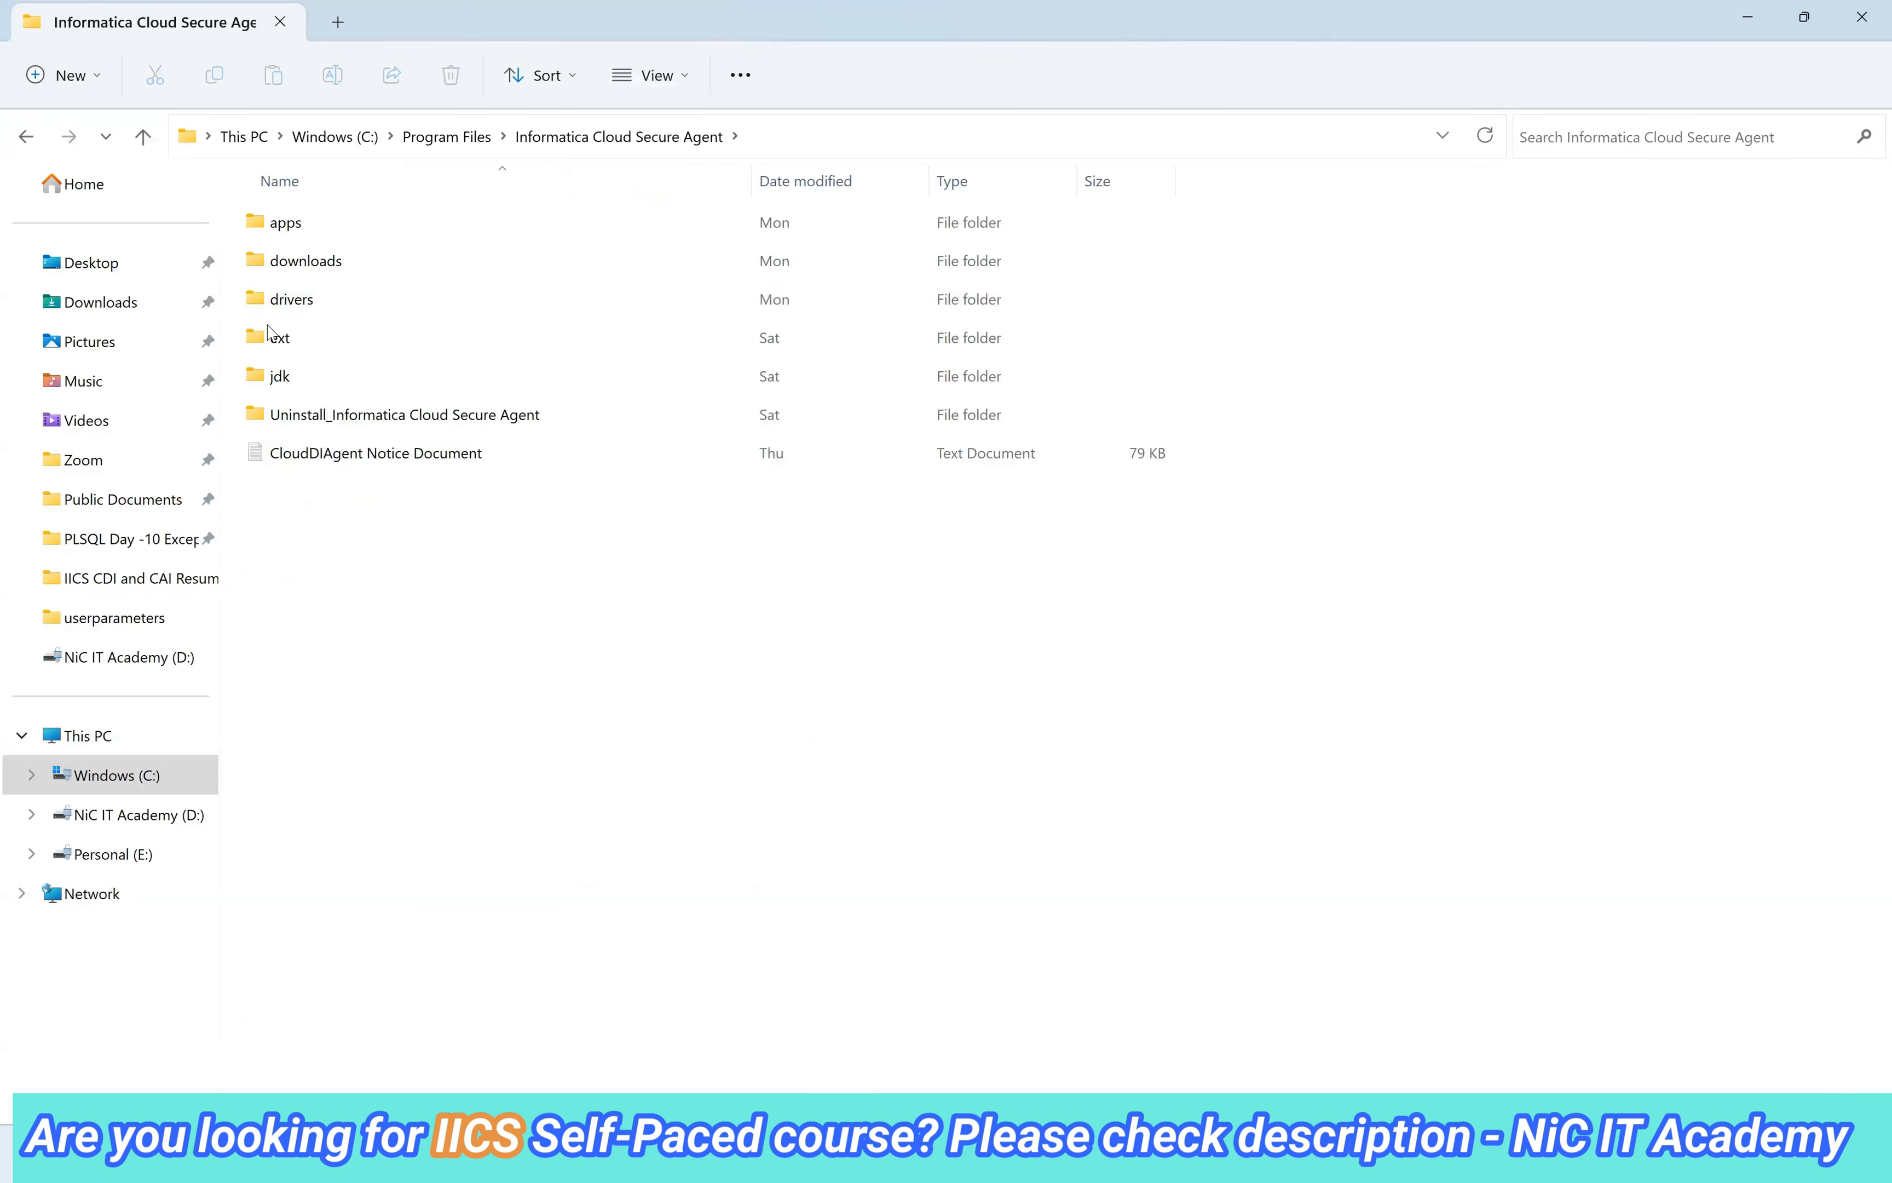
double_click(285, 229)
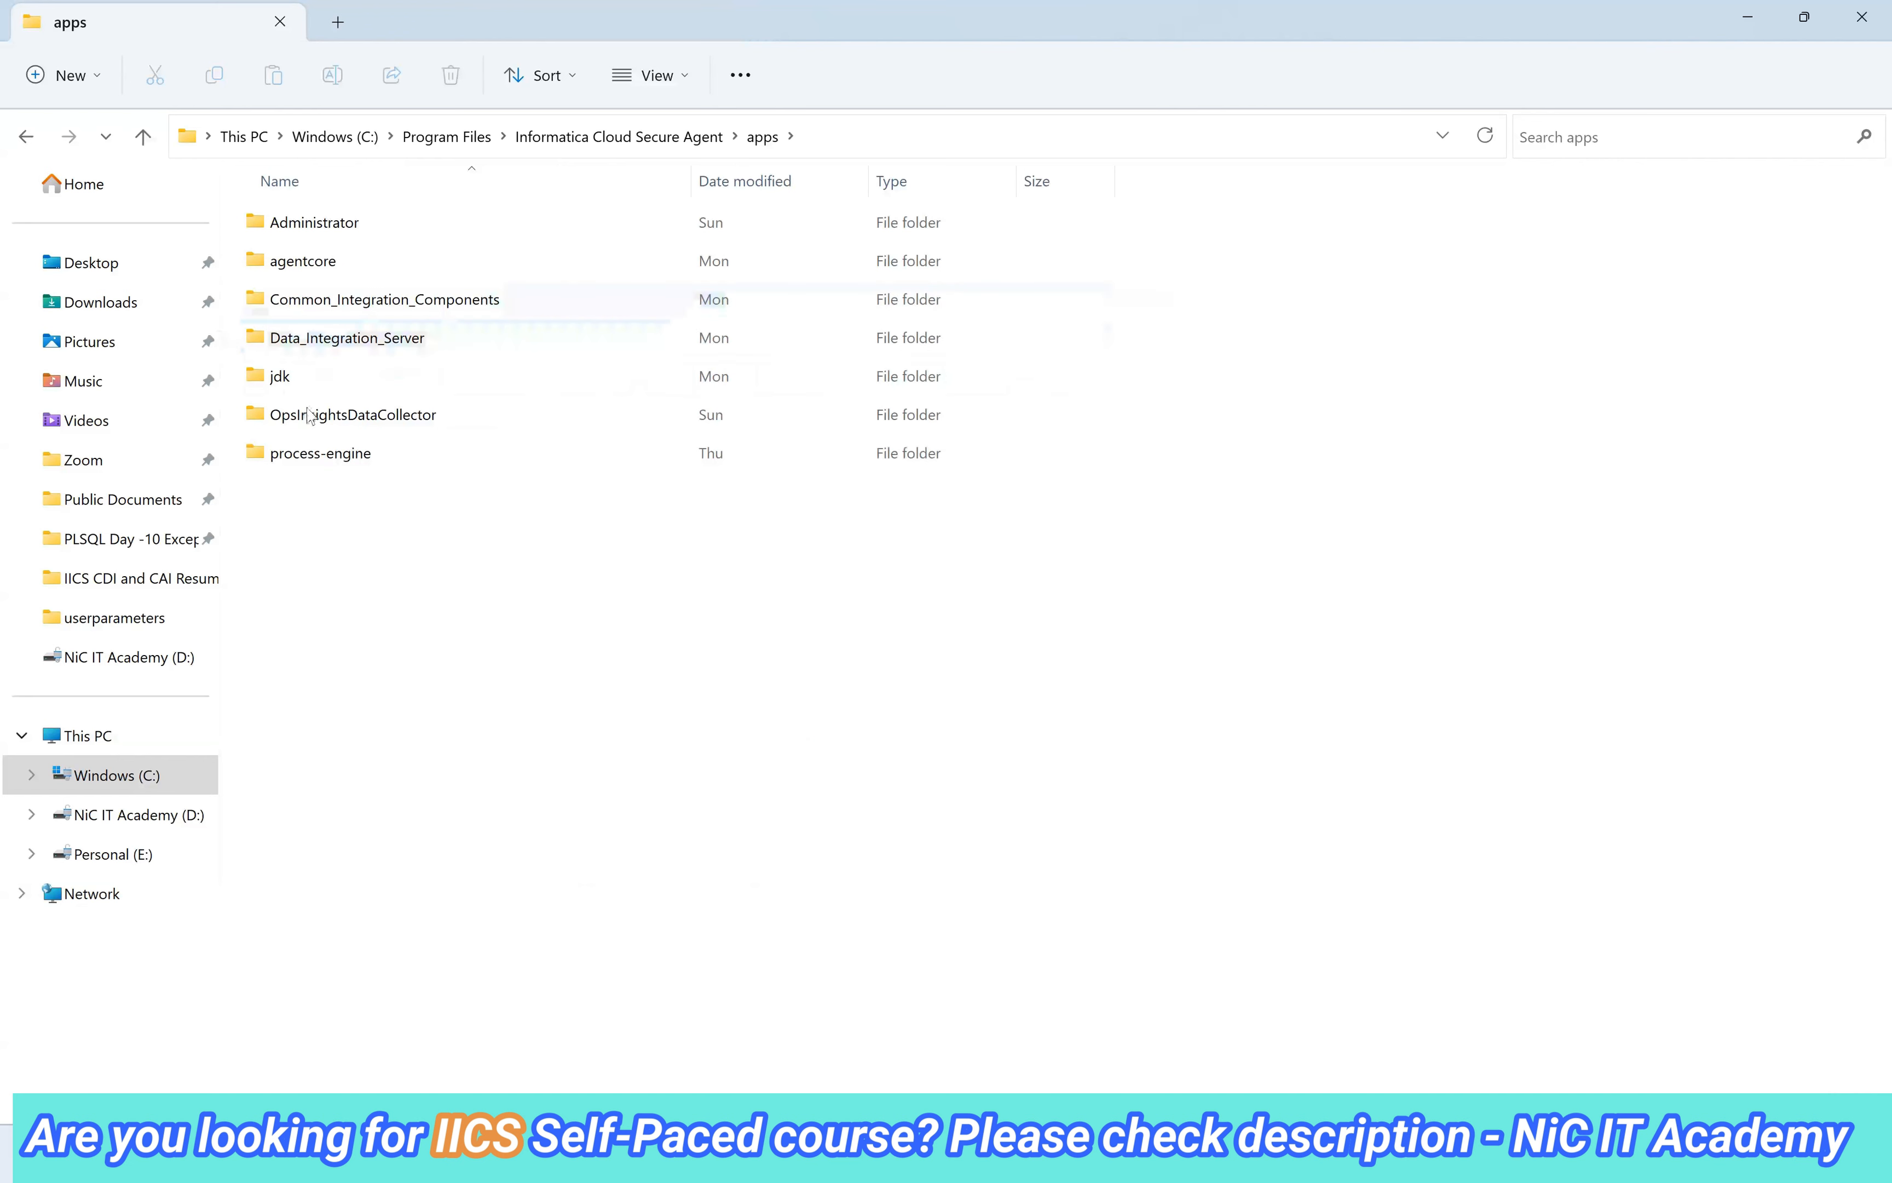
left_click(381, 344)
double_click(382, 346)
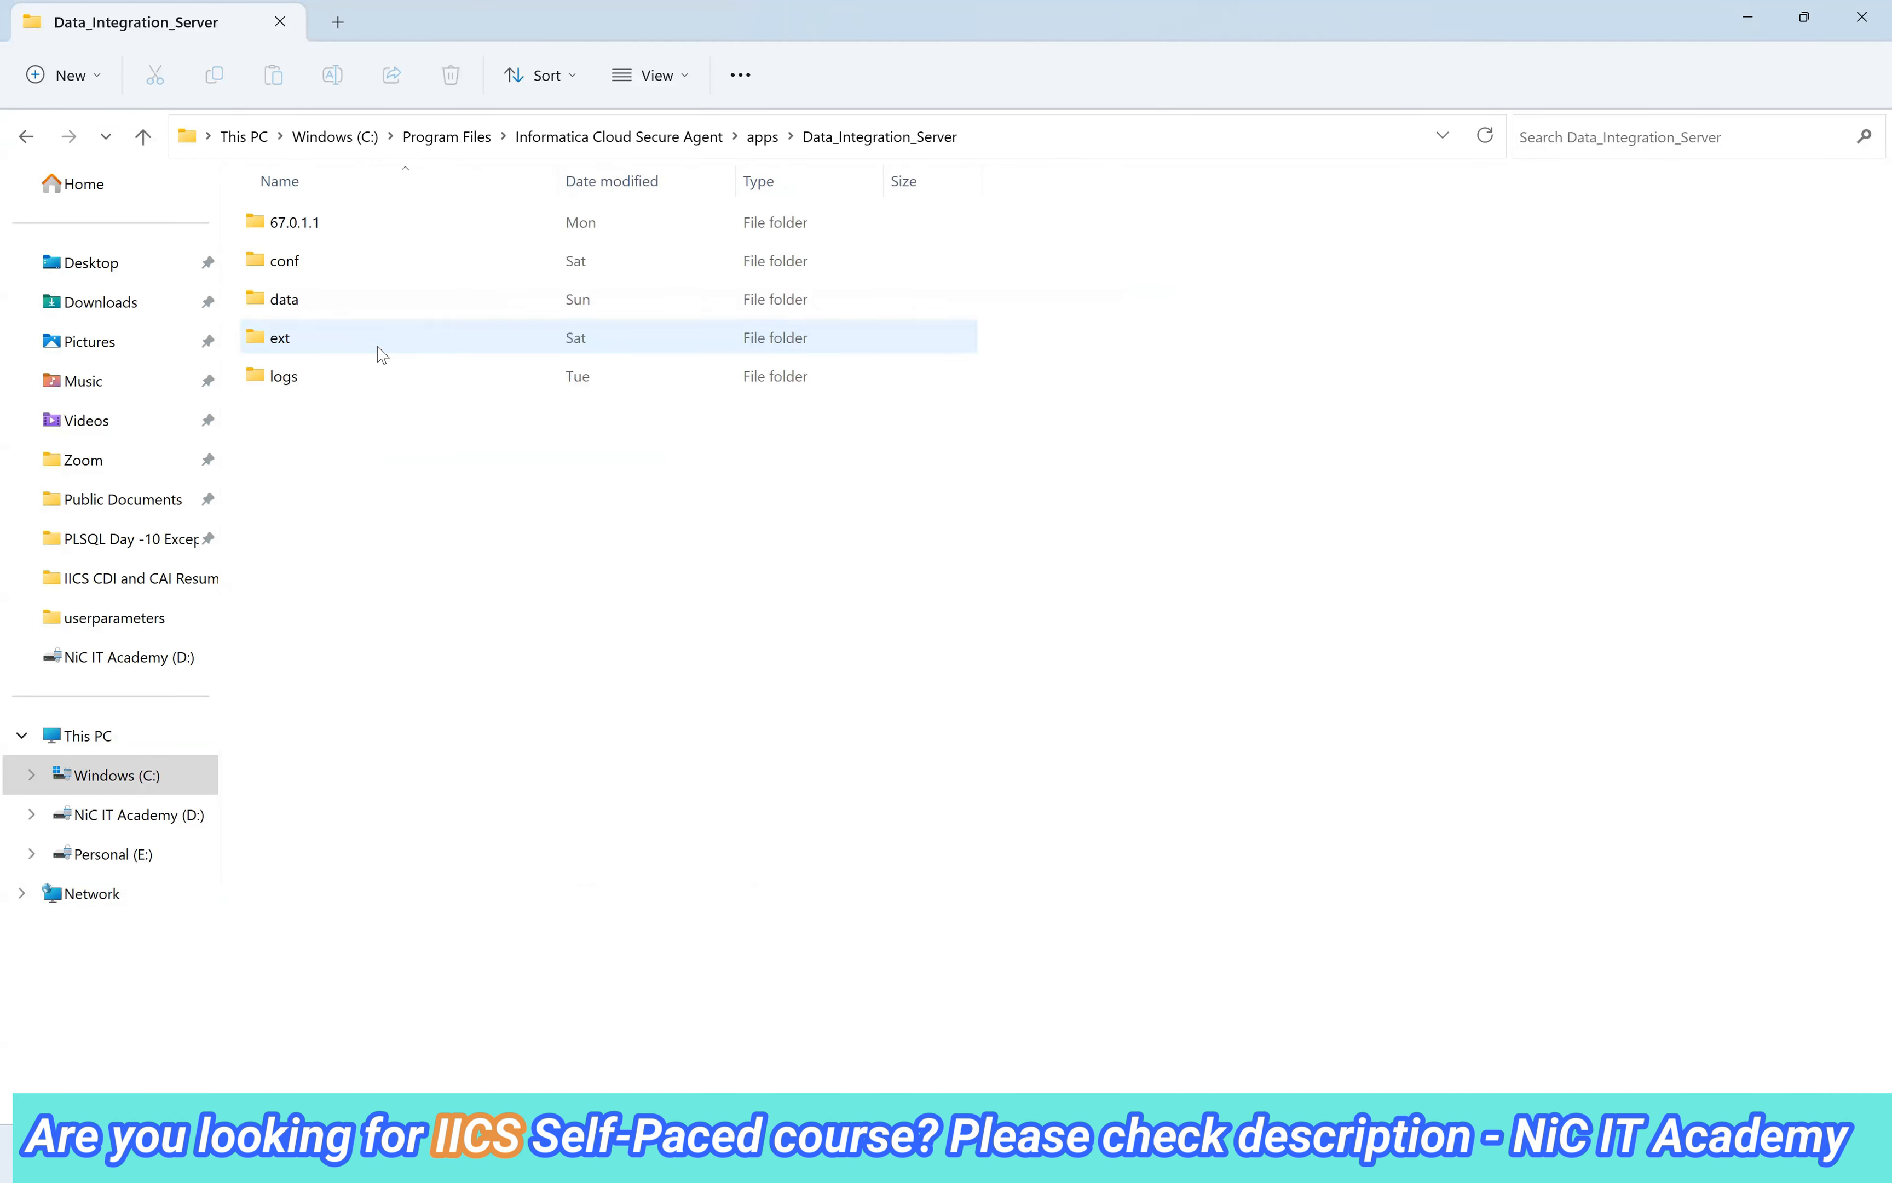
Move the five persist_depart cache files from data\cache into the preview subfolder.
left_click(329, 310)
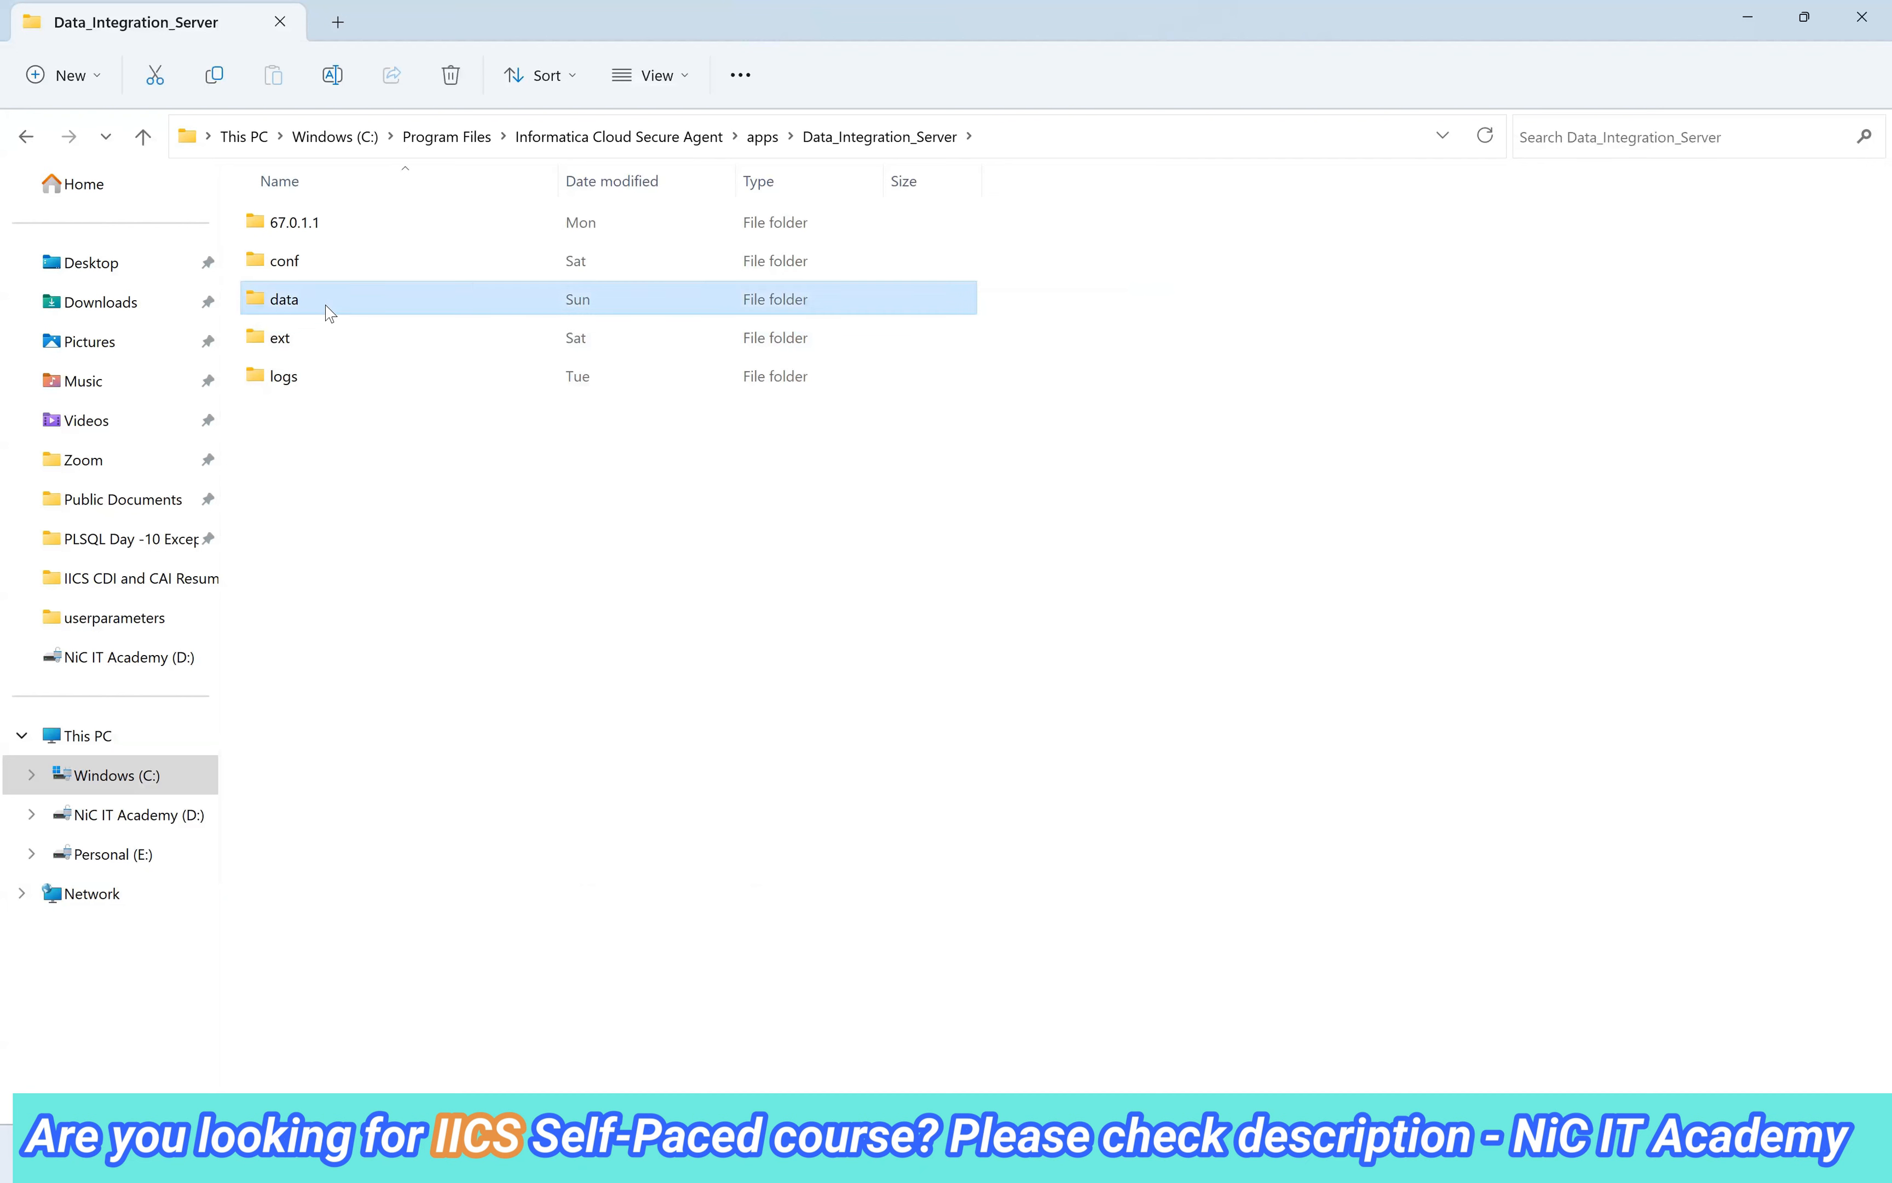
double_click(420, 313)
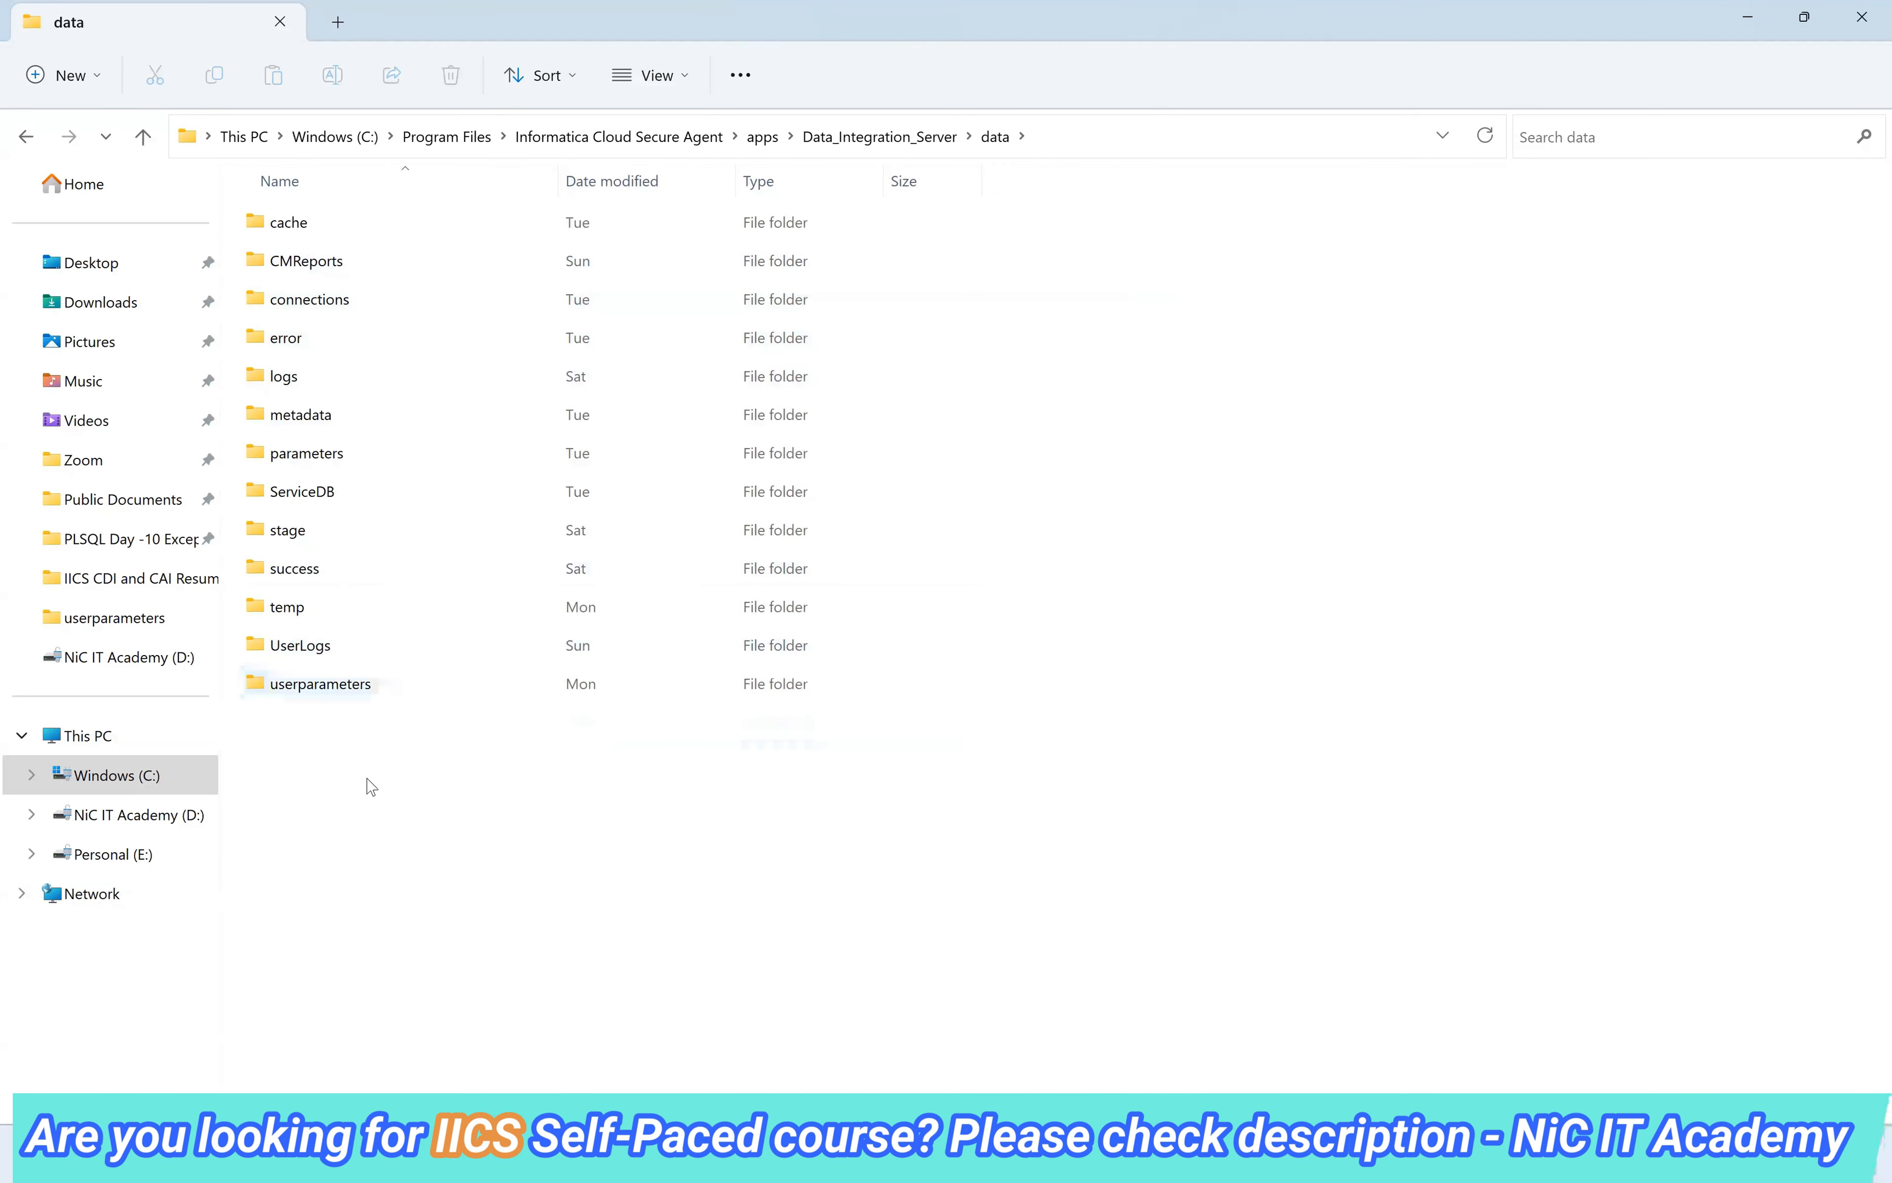
left_click(292, 226)
double_click(292, 227)
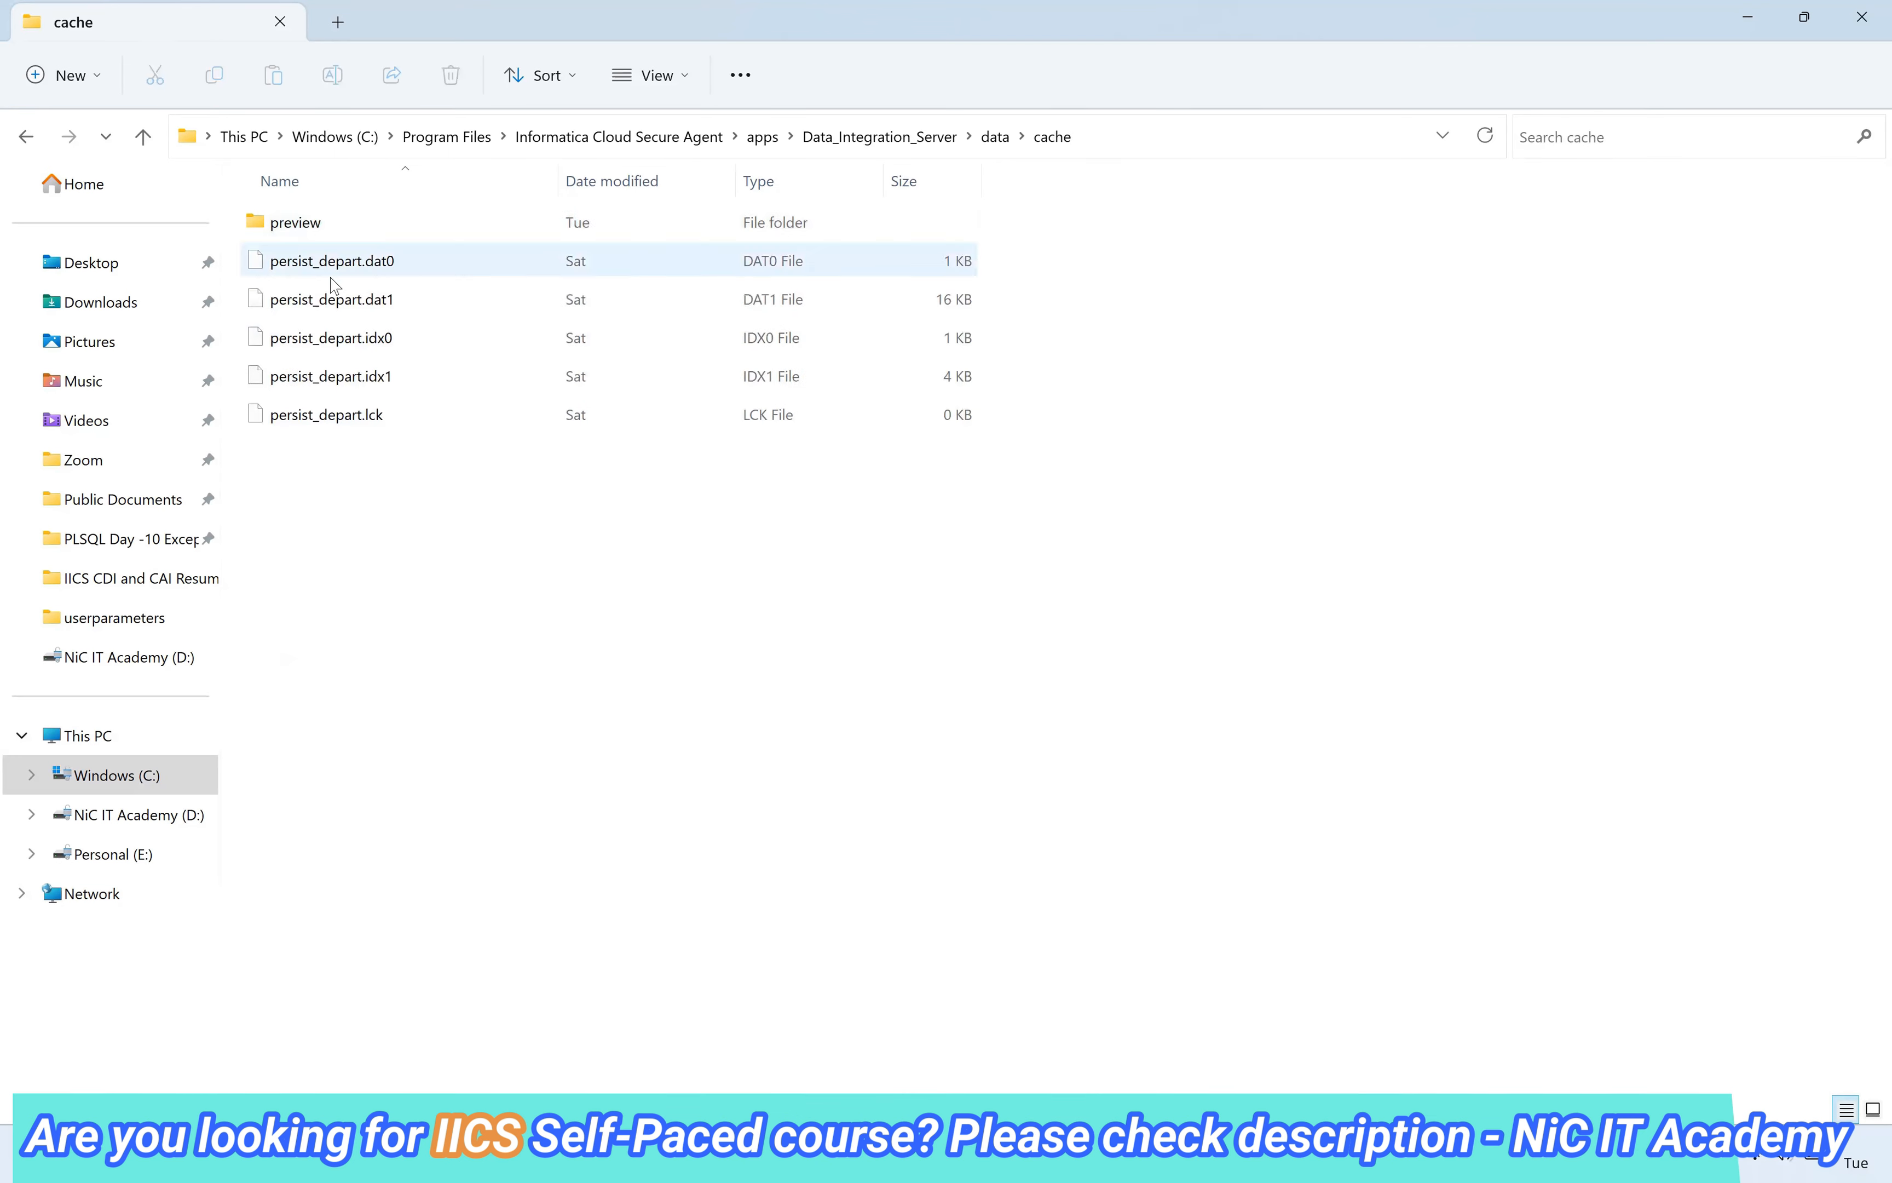
left_click_drag(395, 579, 300, 262)
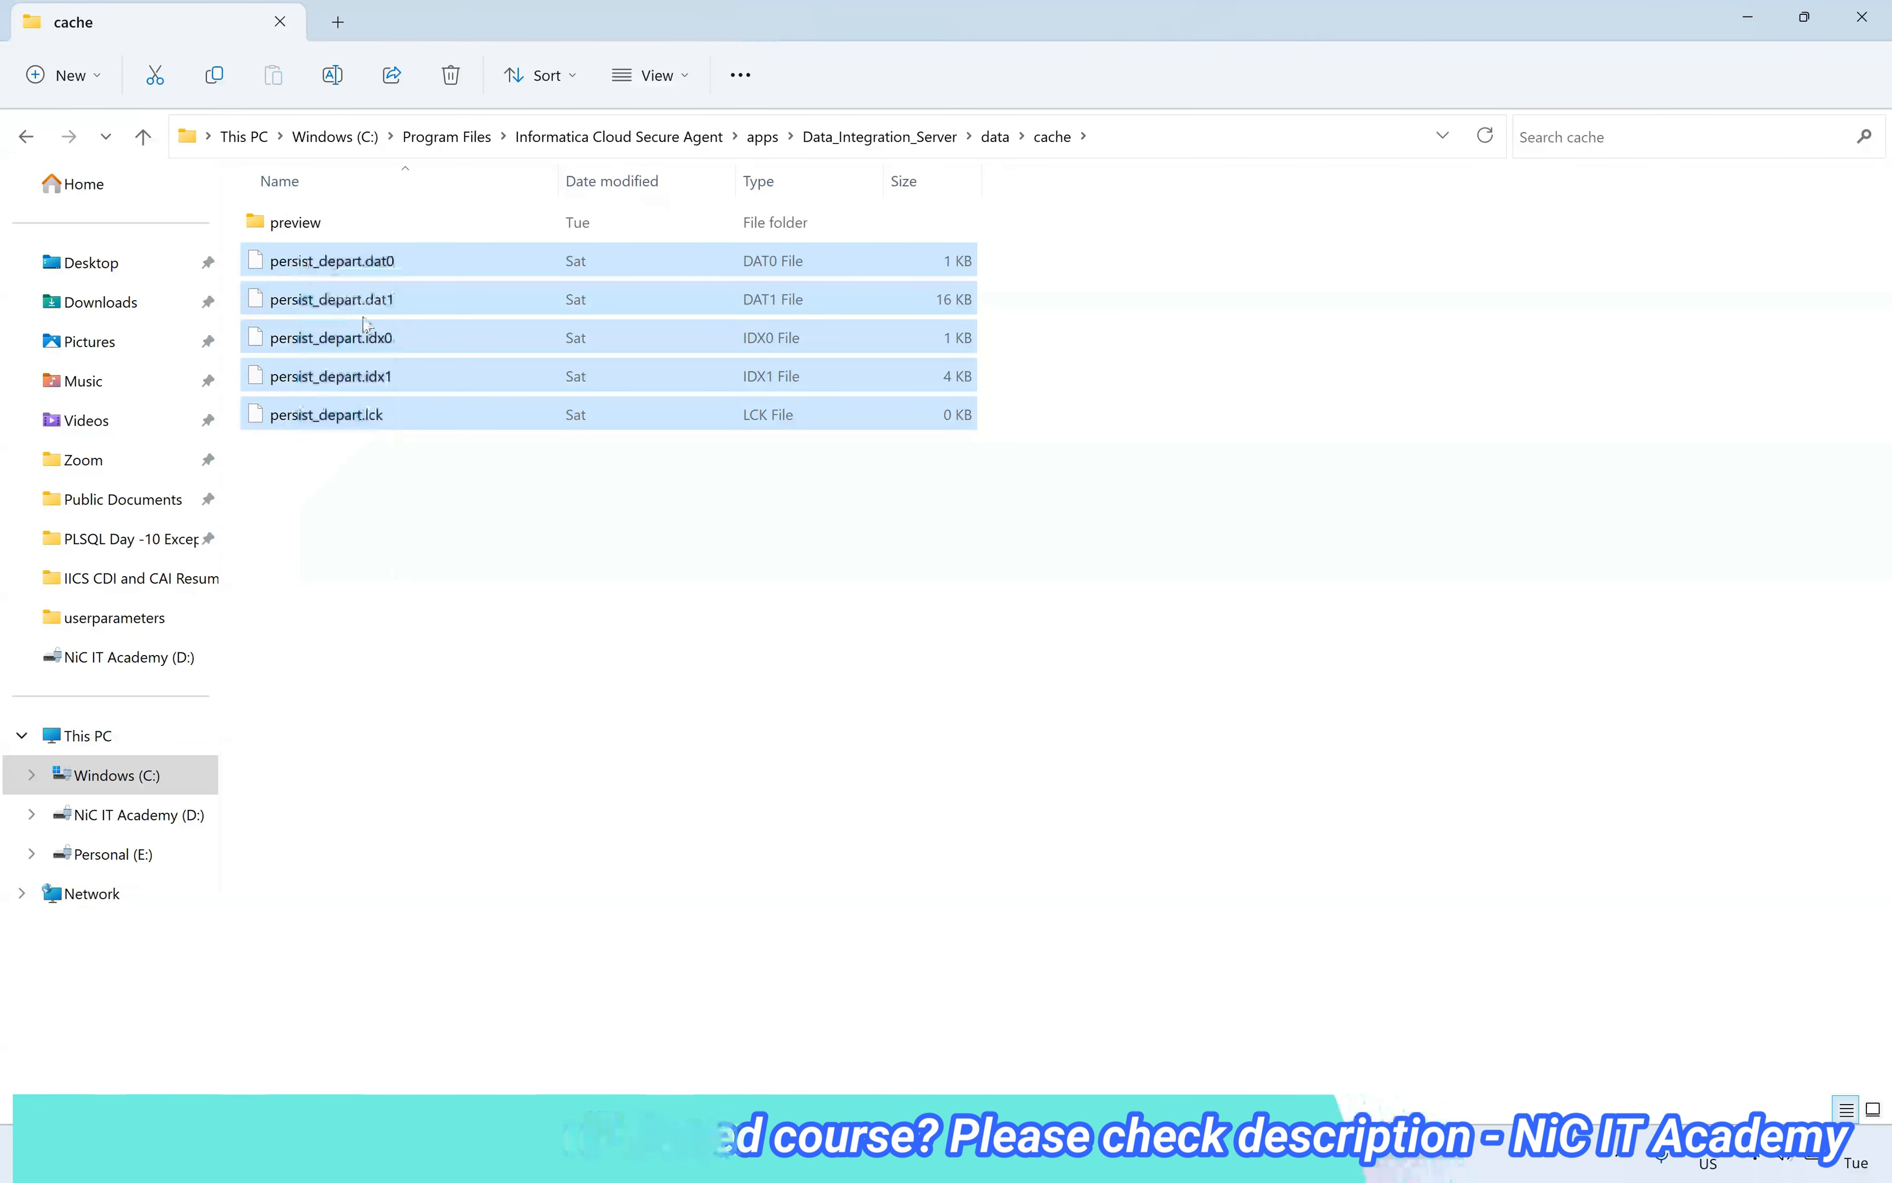
left_click_drag(319, 379, 375, 227)
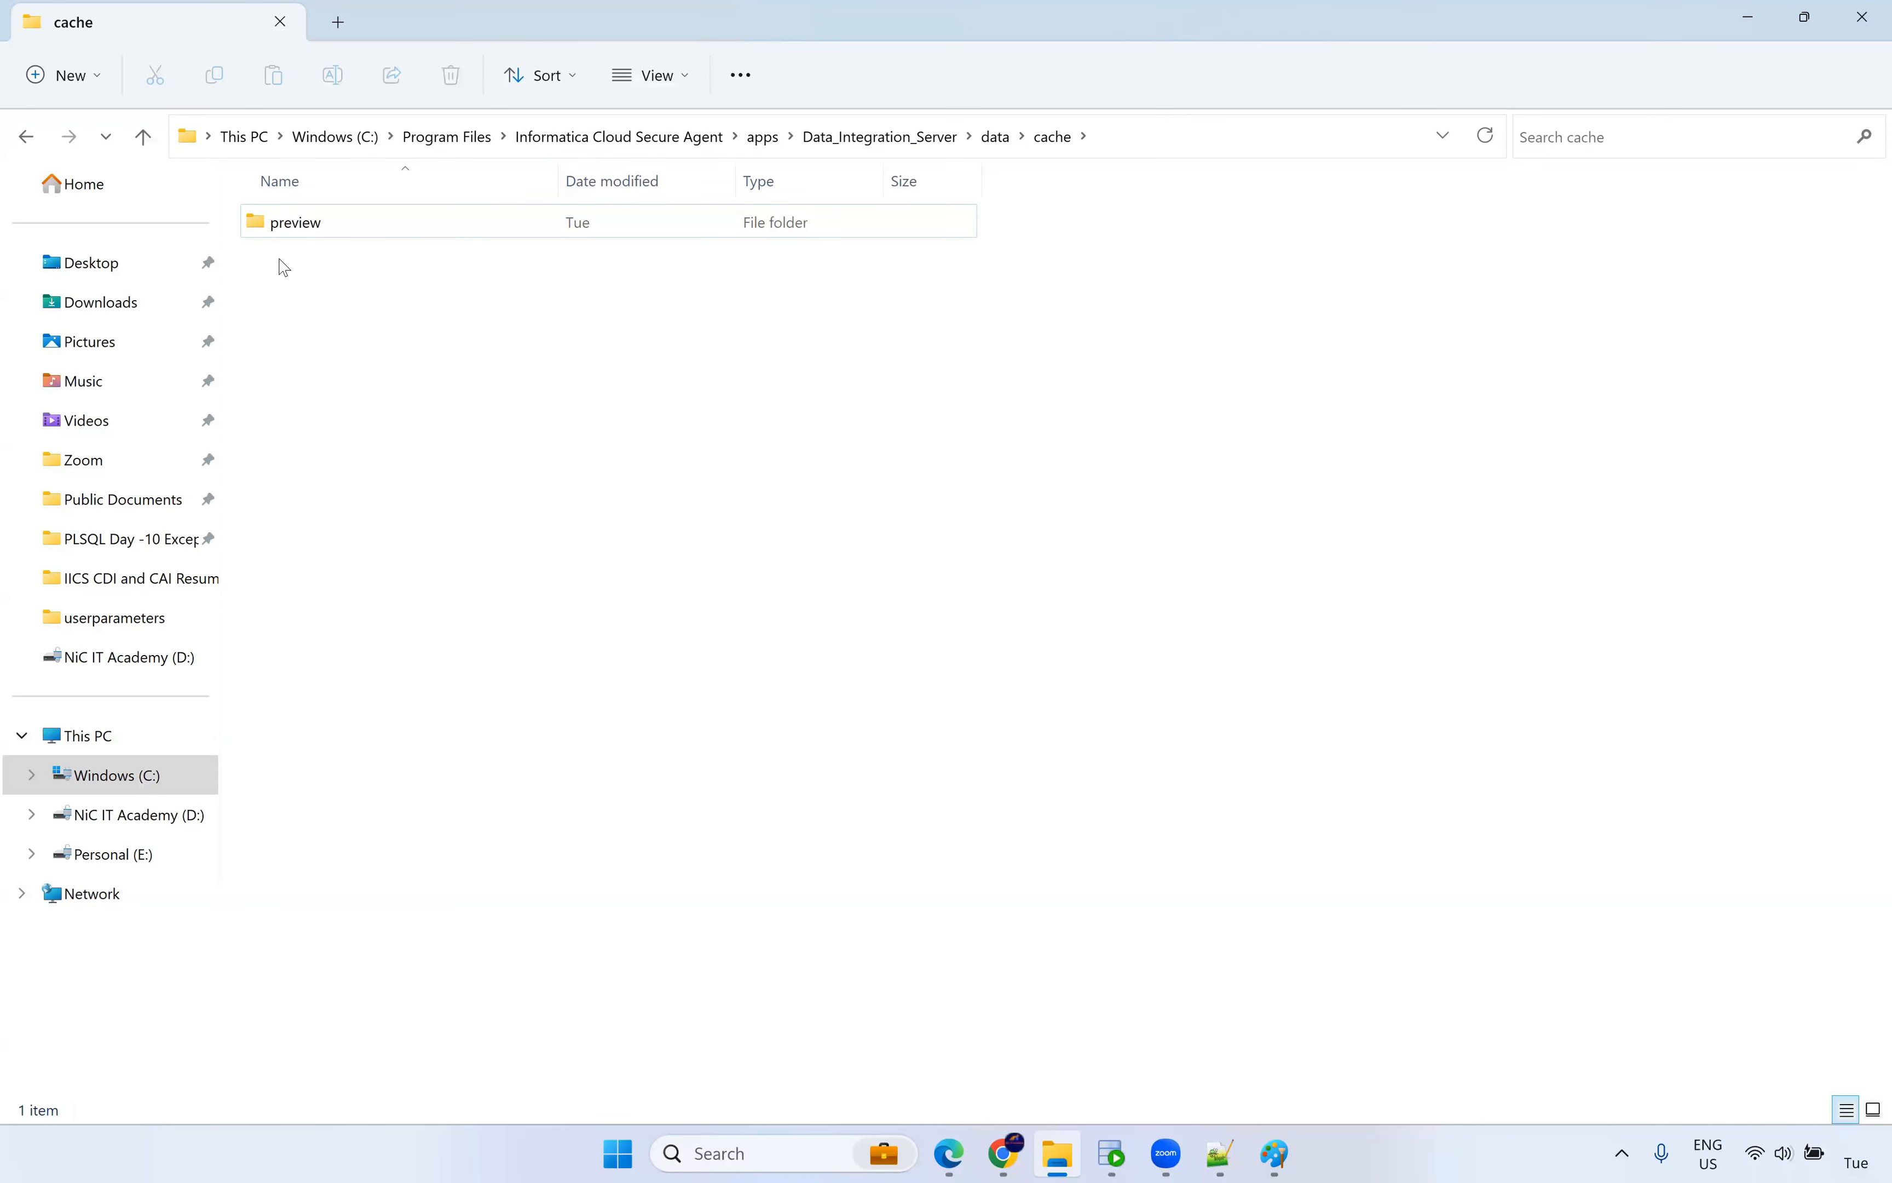
Select DataPreviewTarget_0001_01 in the preview folder and compare the m_SCD_Type2_Dyn data preview.
double_click(305, 227)
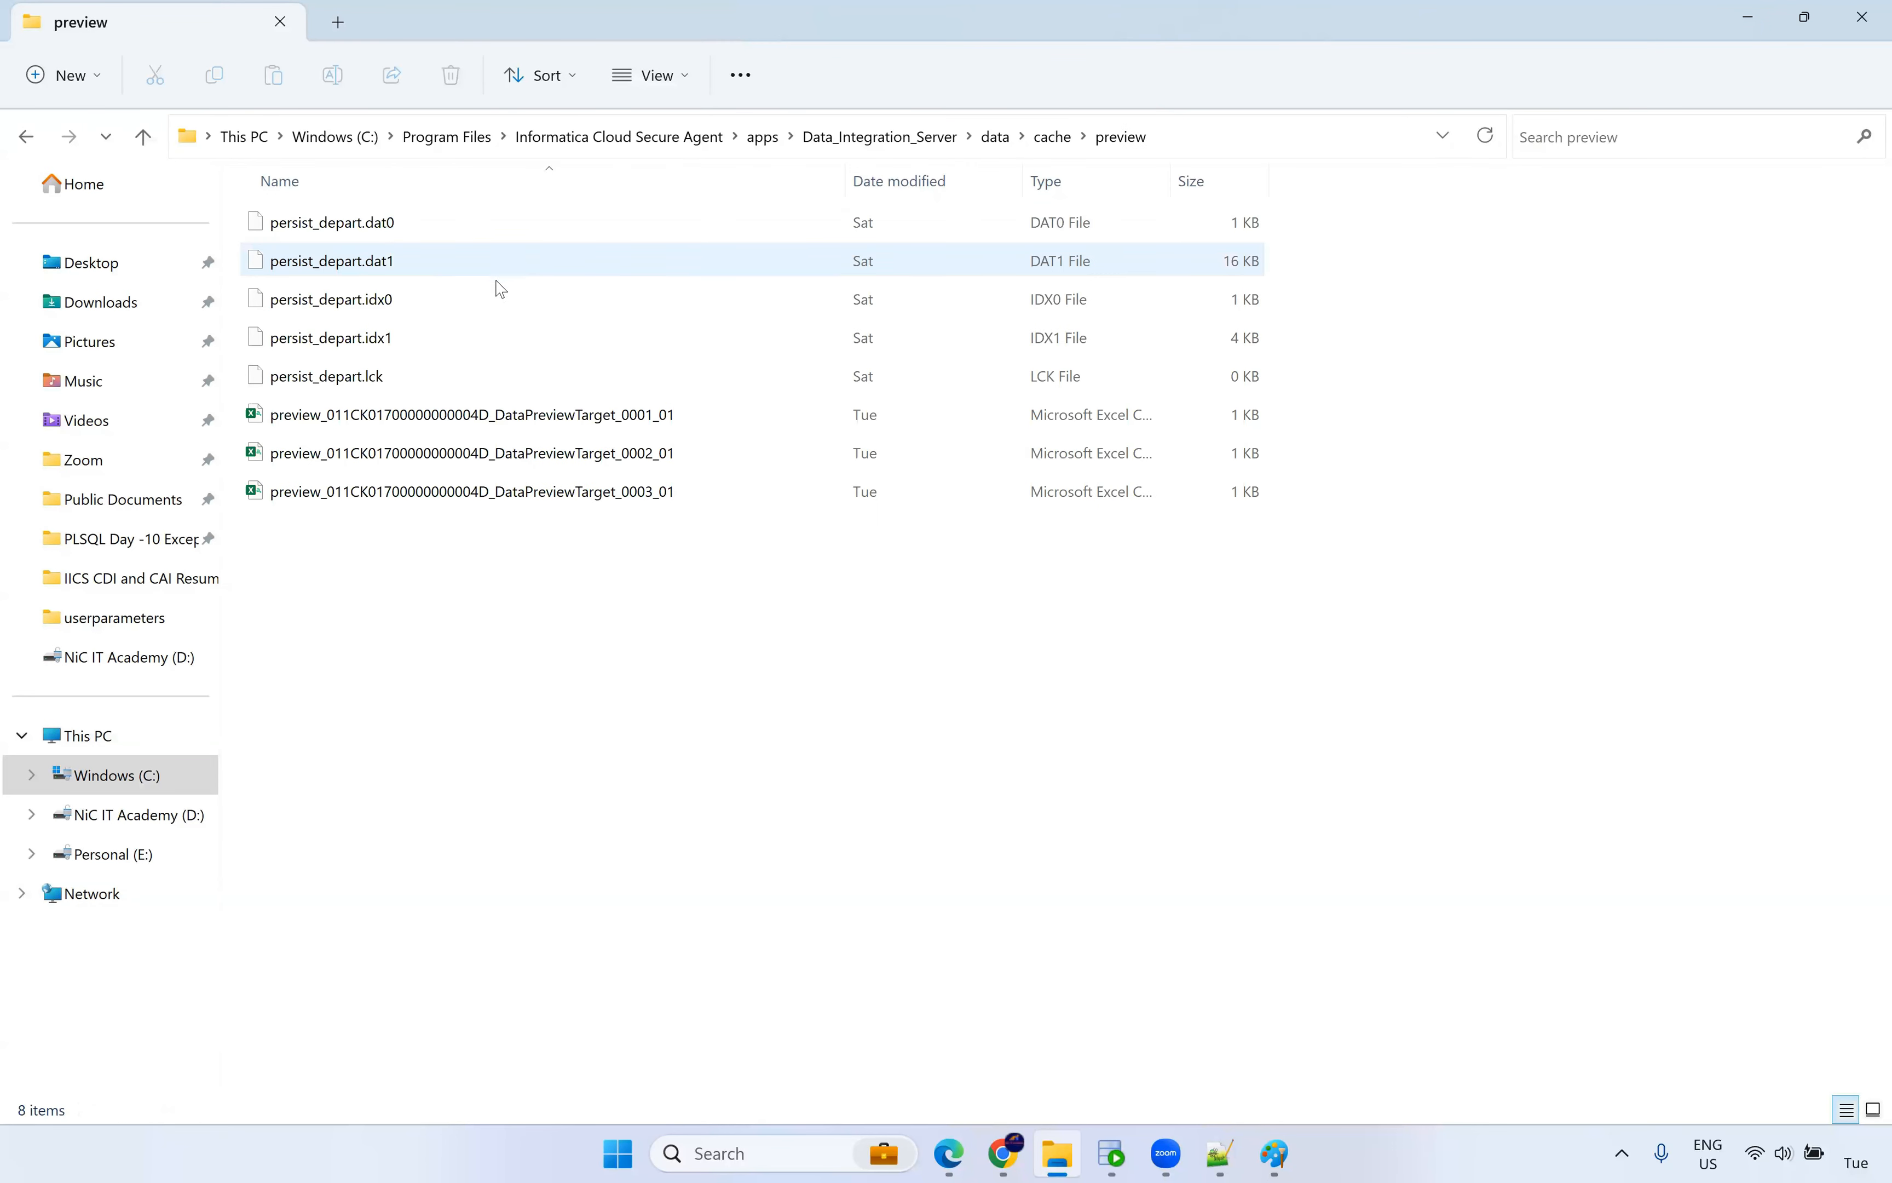
left_click_drag(443, 618, 442, 417)
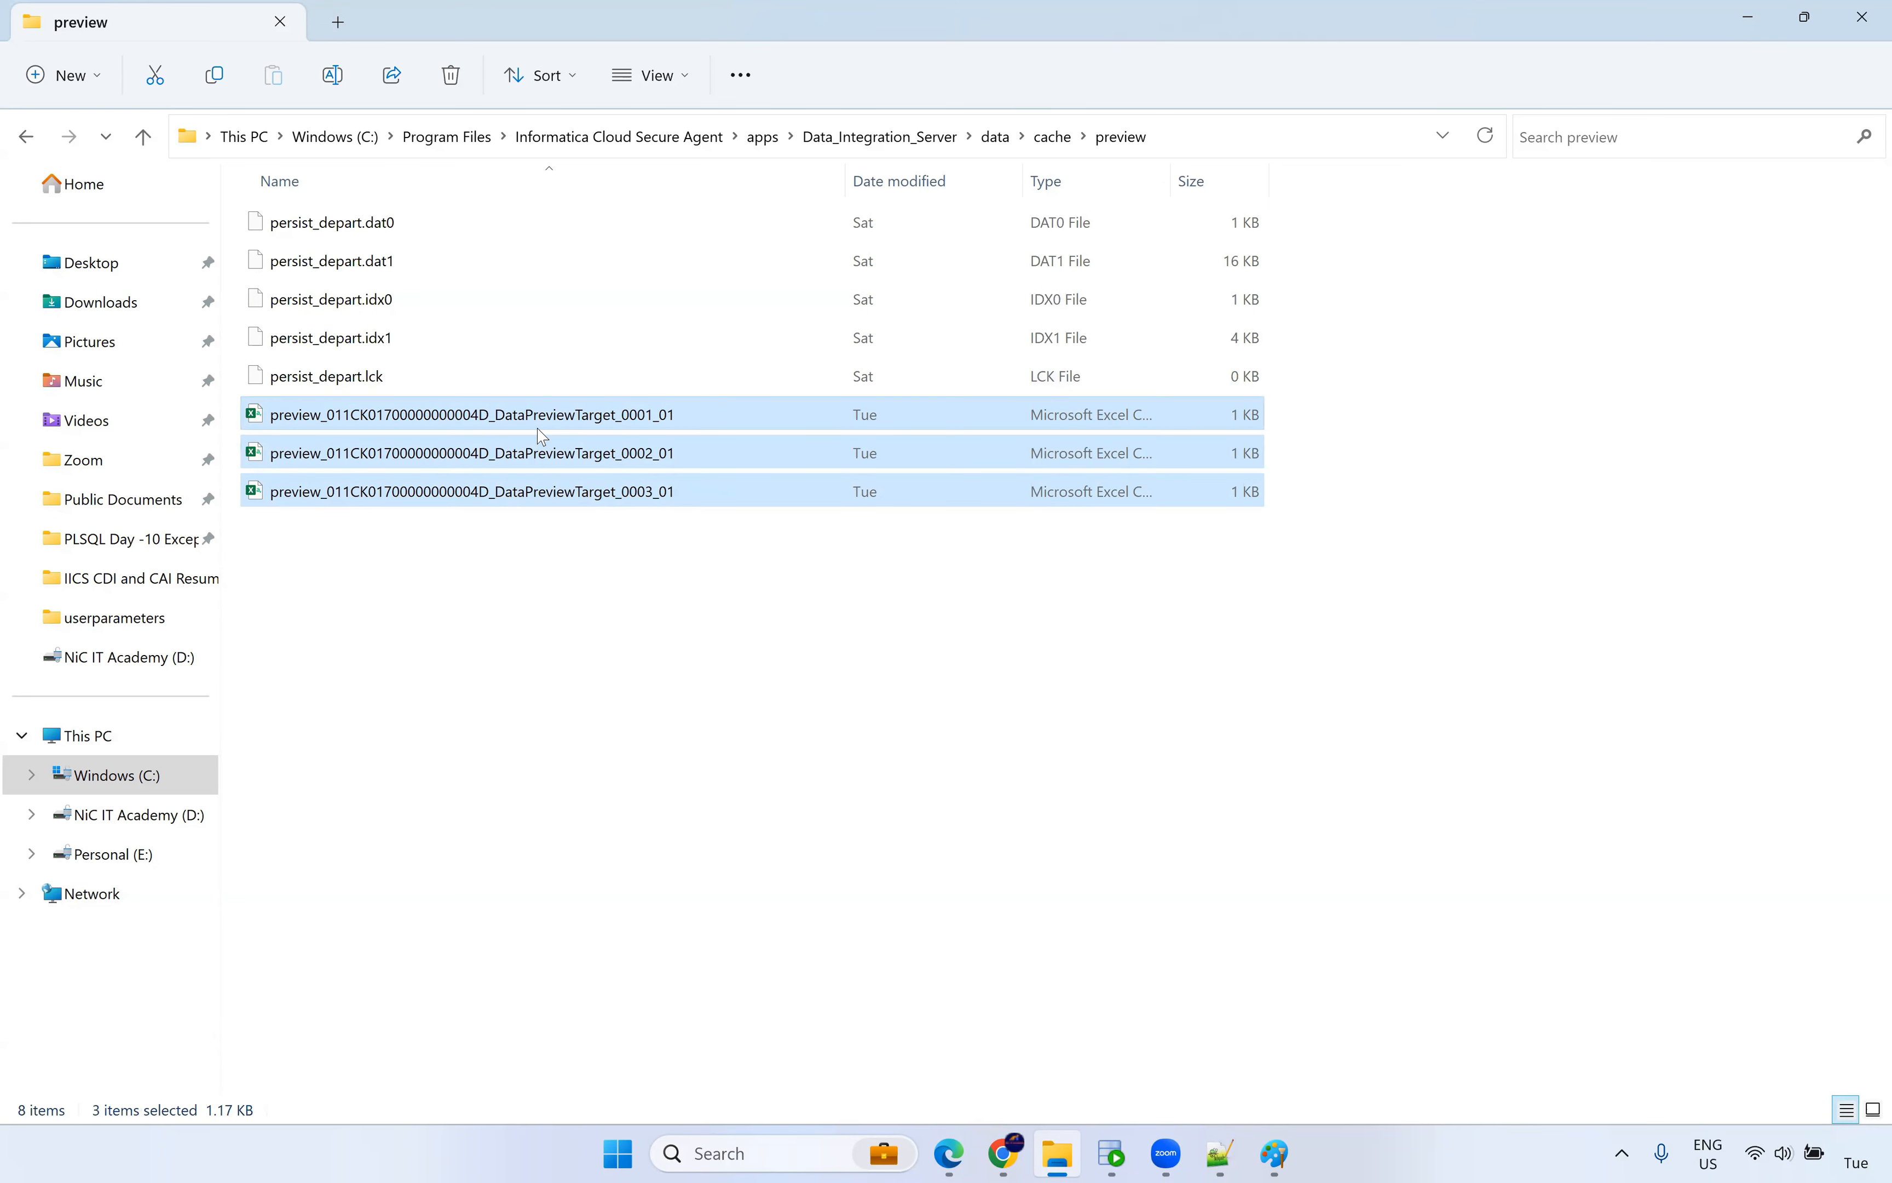
left_click(479, 422)
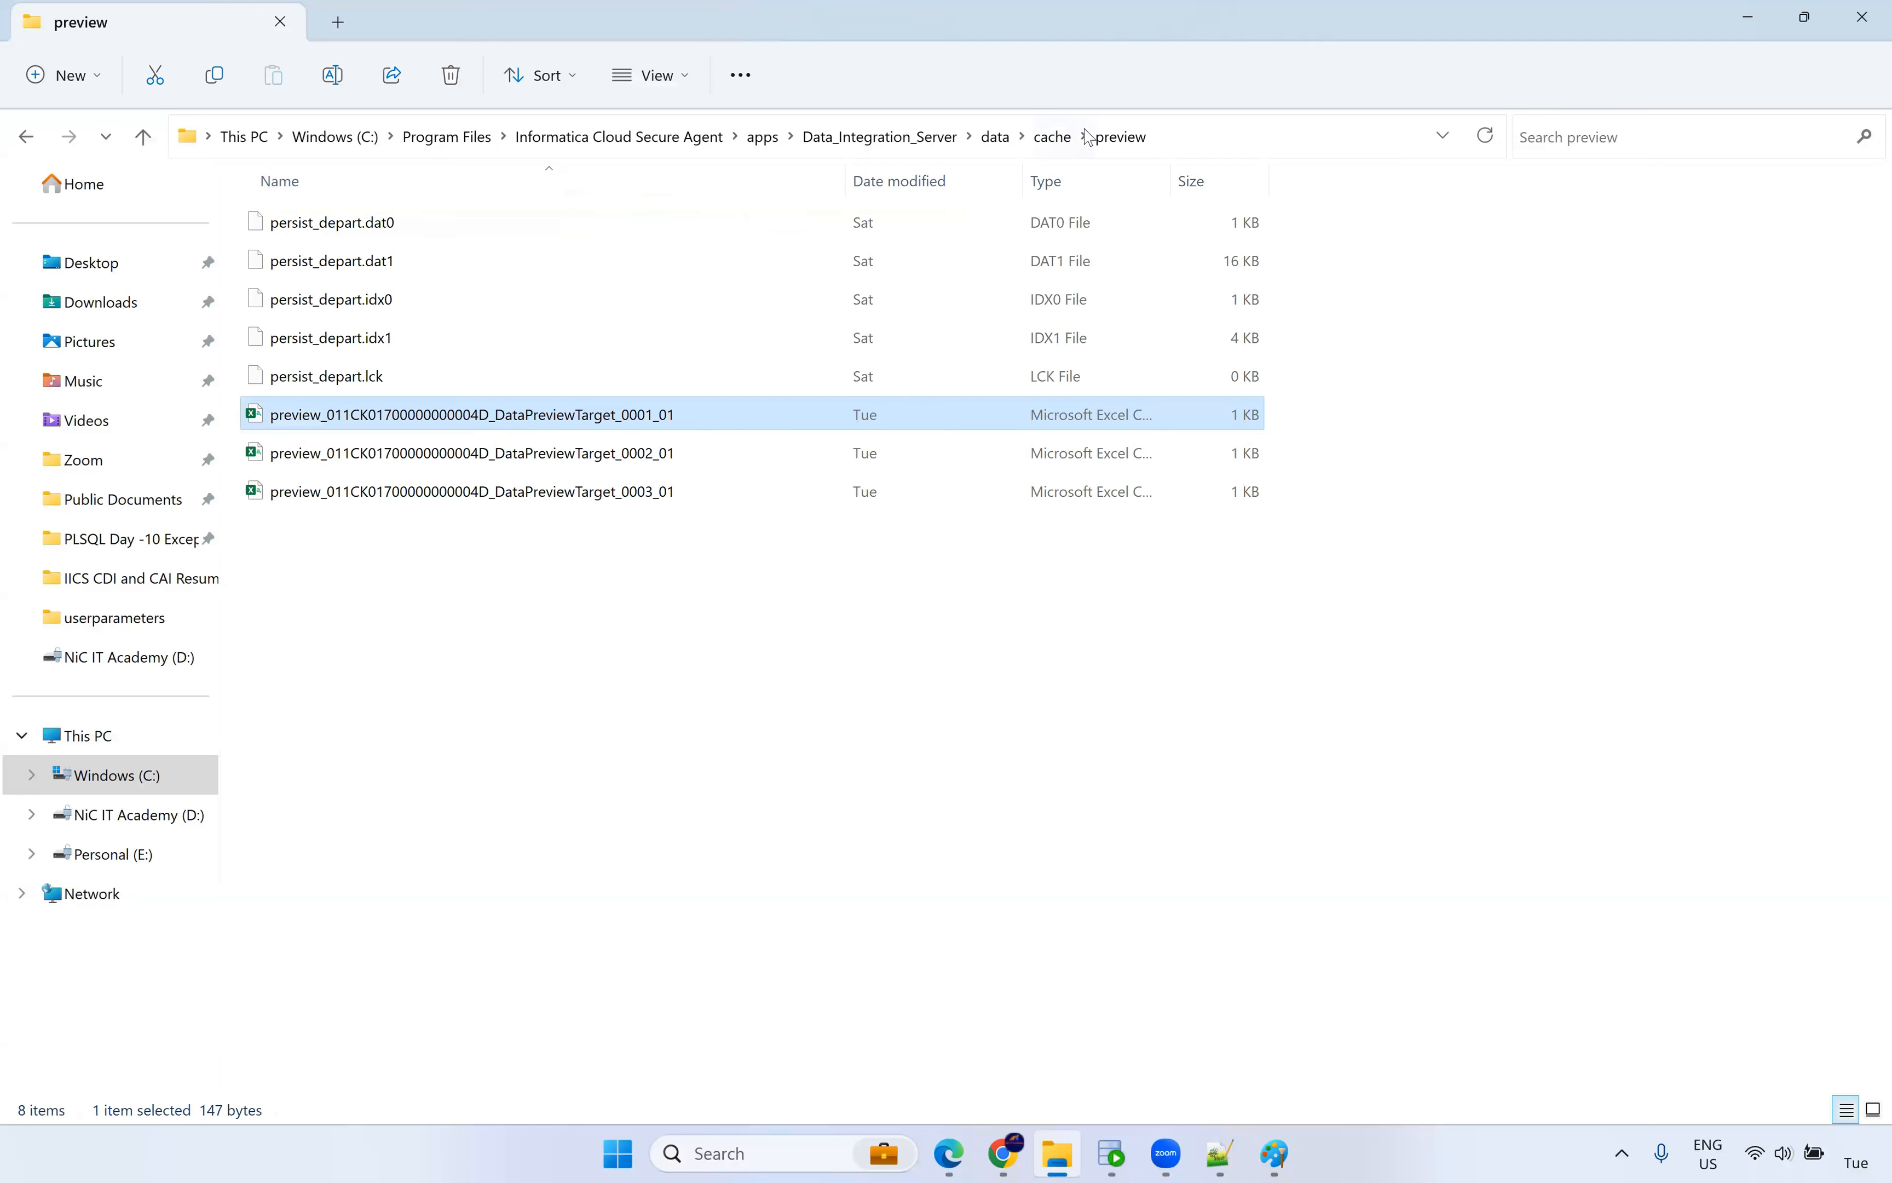
left_click(1004, 1153)
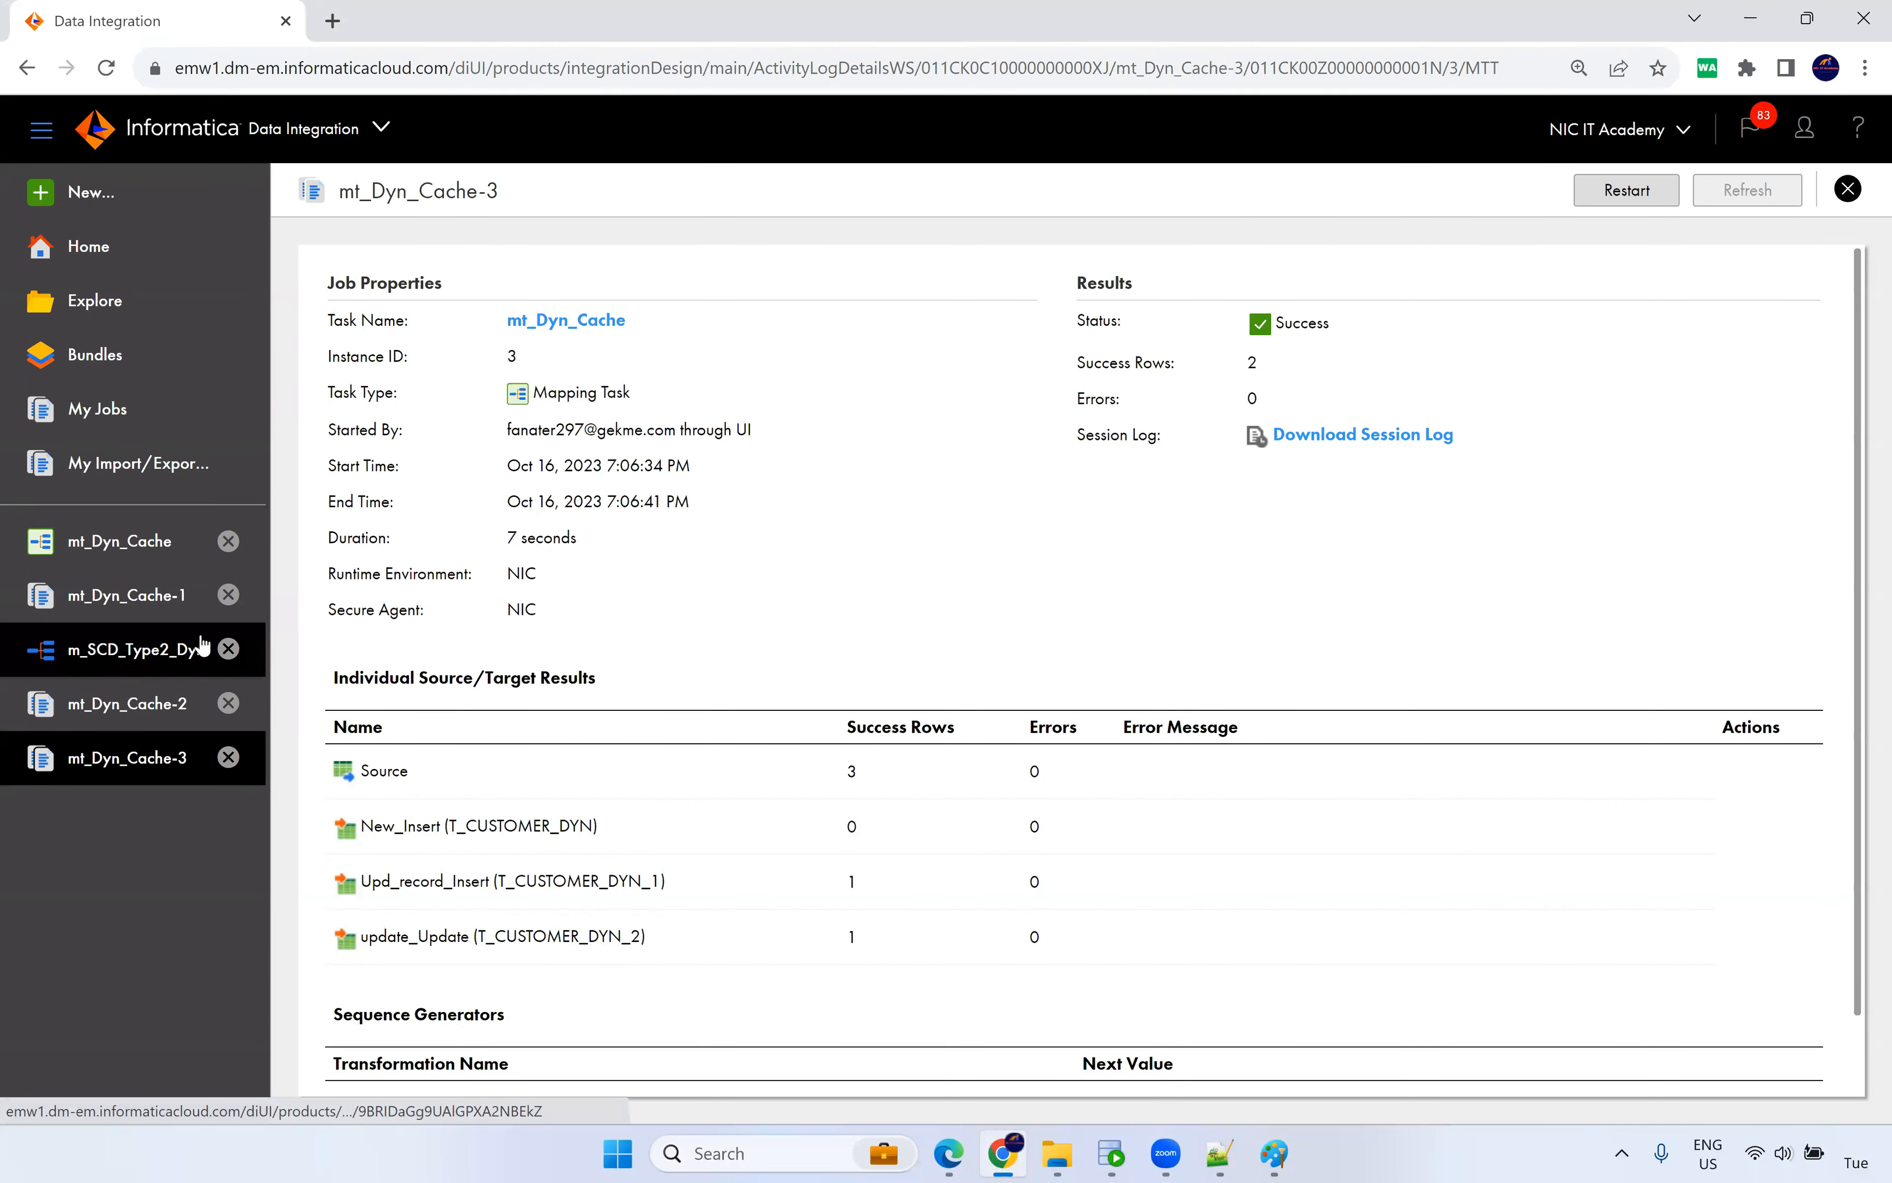
left_click(137, 661)
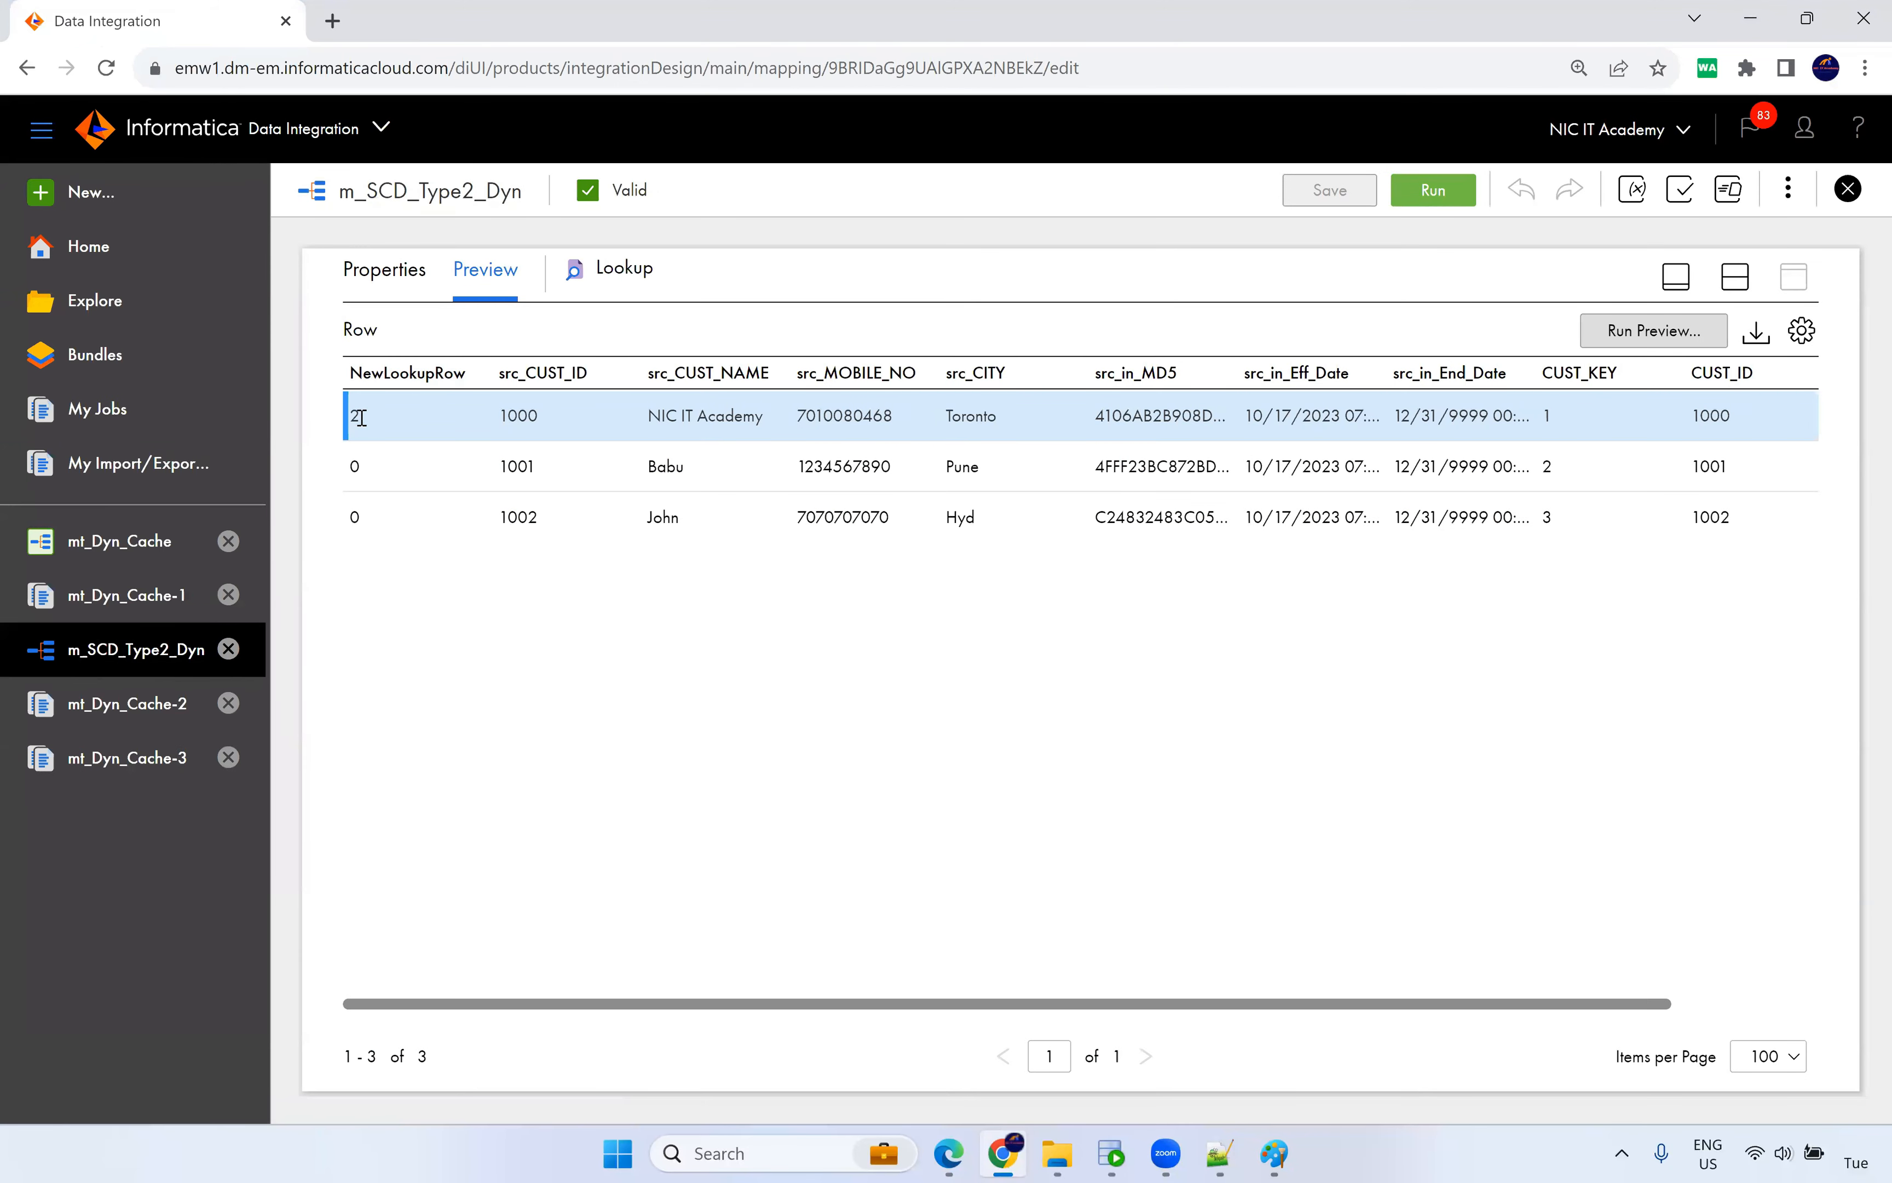
left_click(1057, 1153)
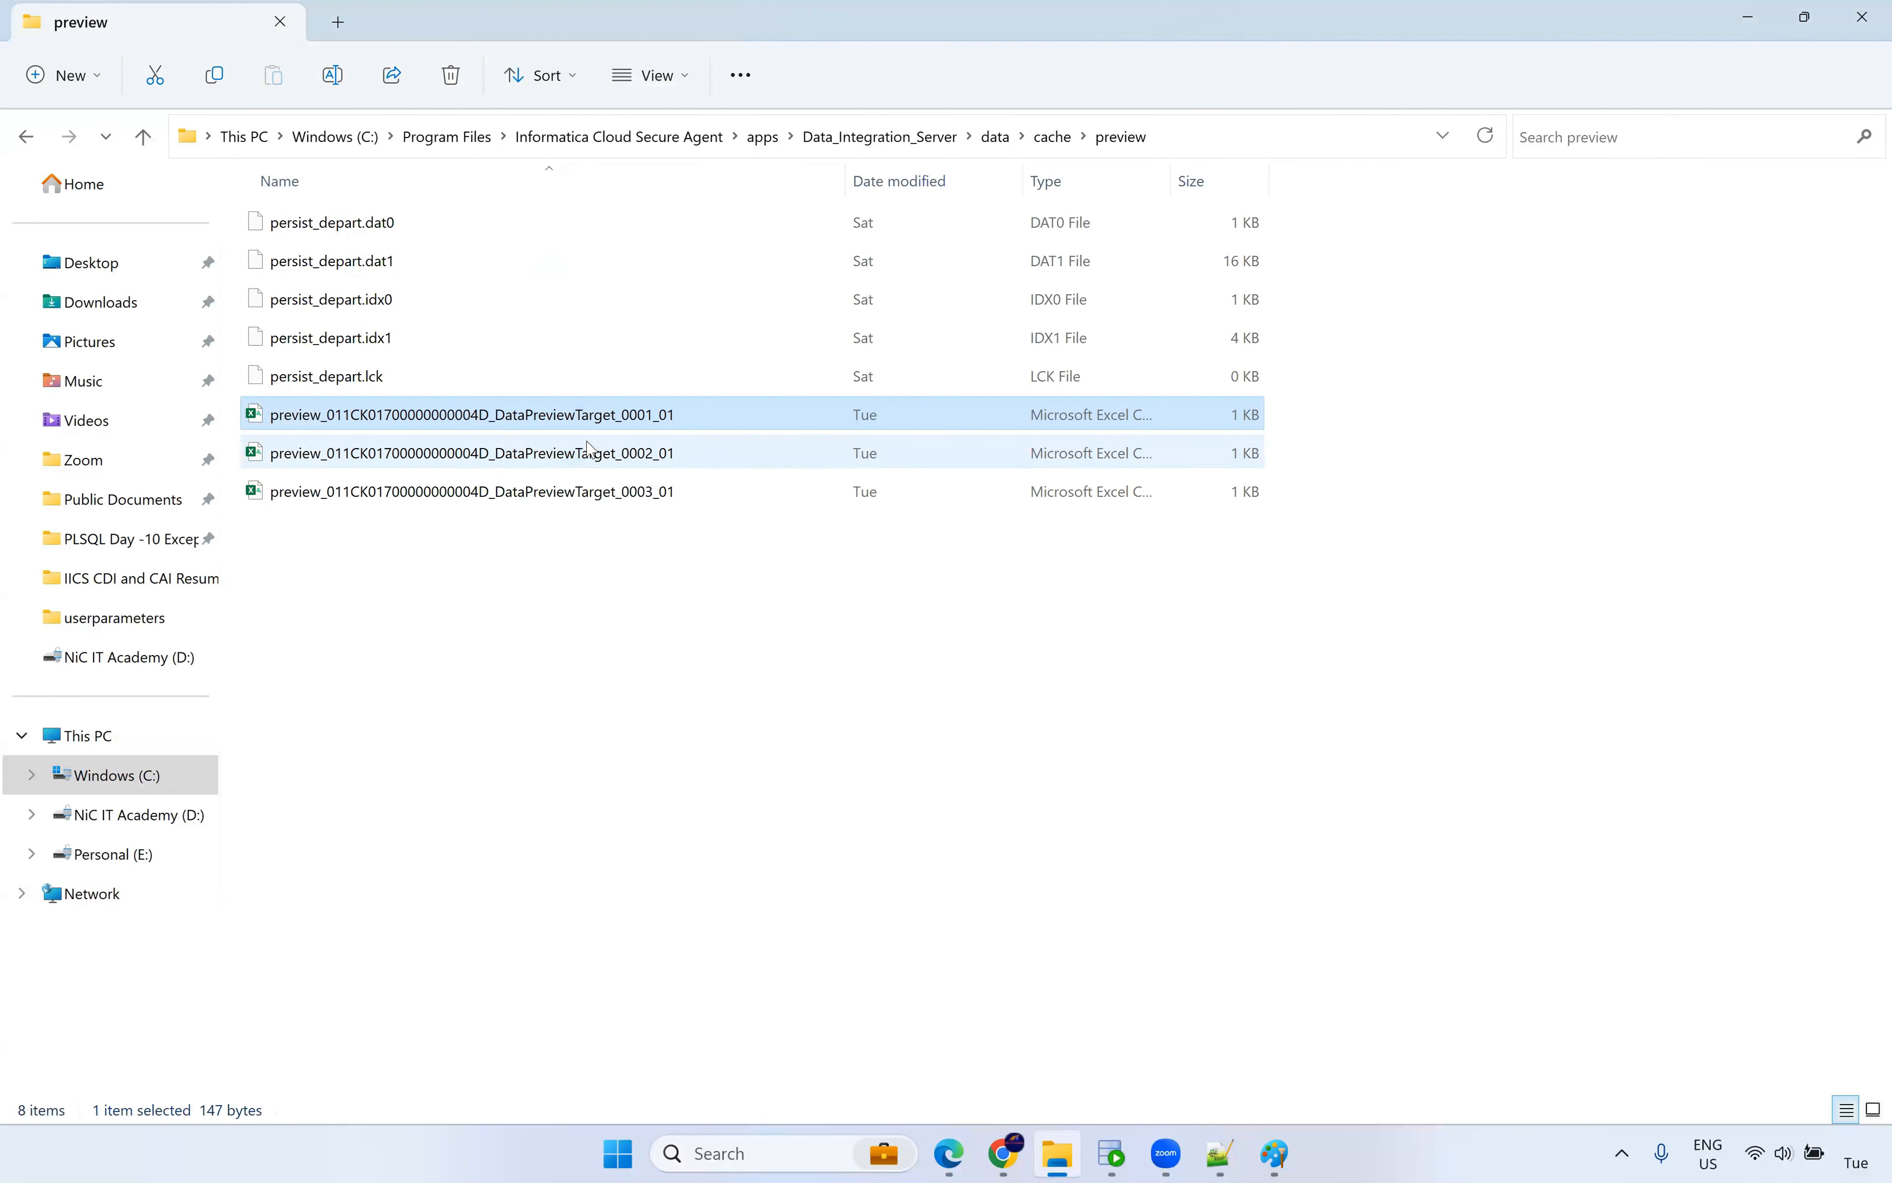
Open DataPreviewTarget_0001_01 in Excel.
right_click(603, 423)
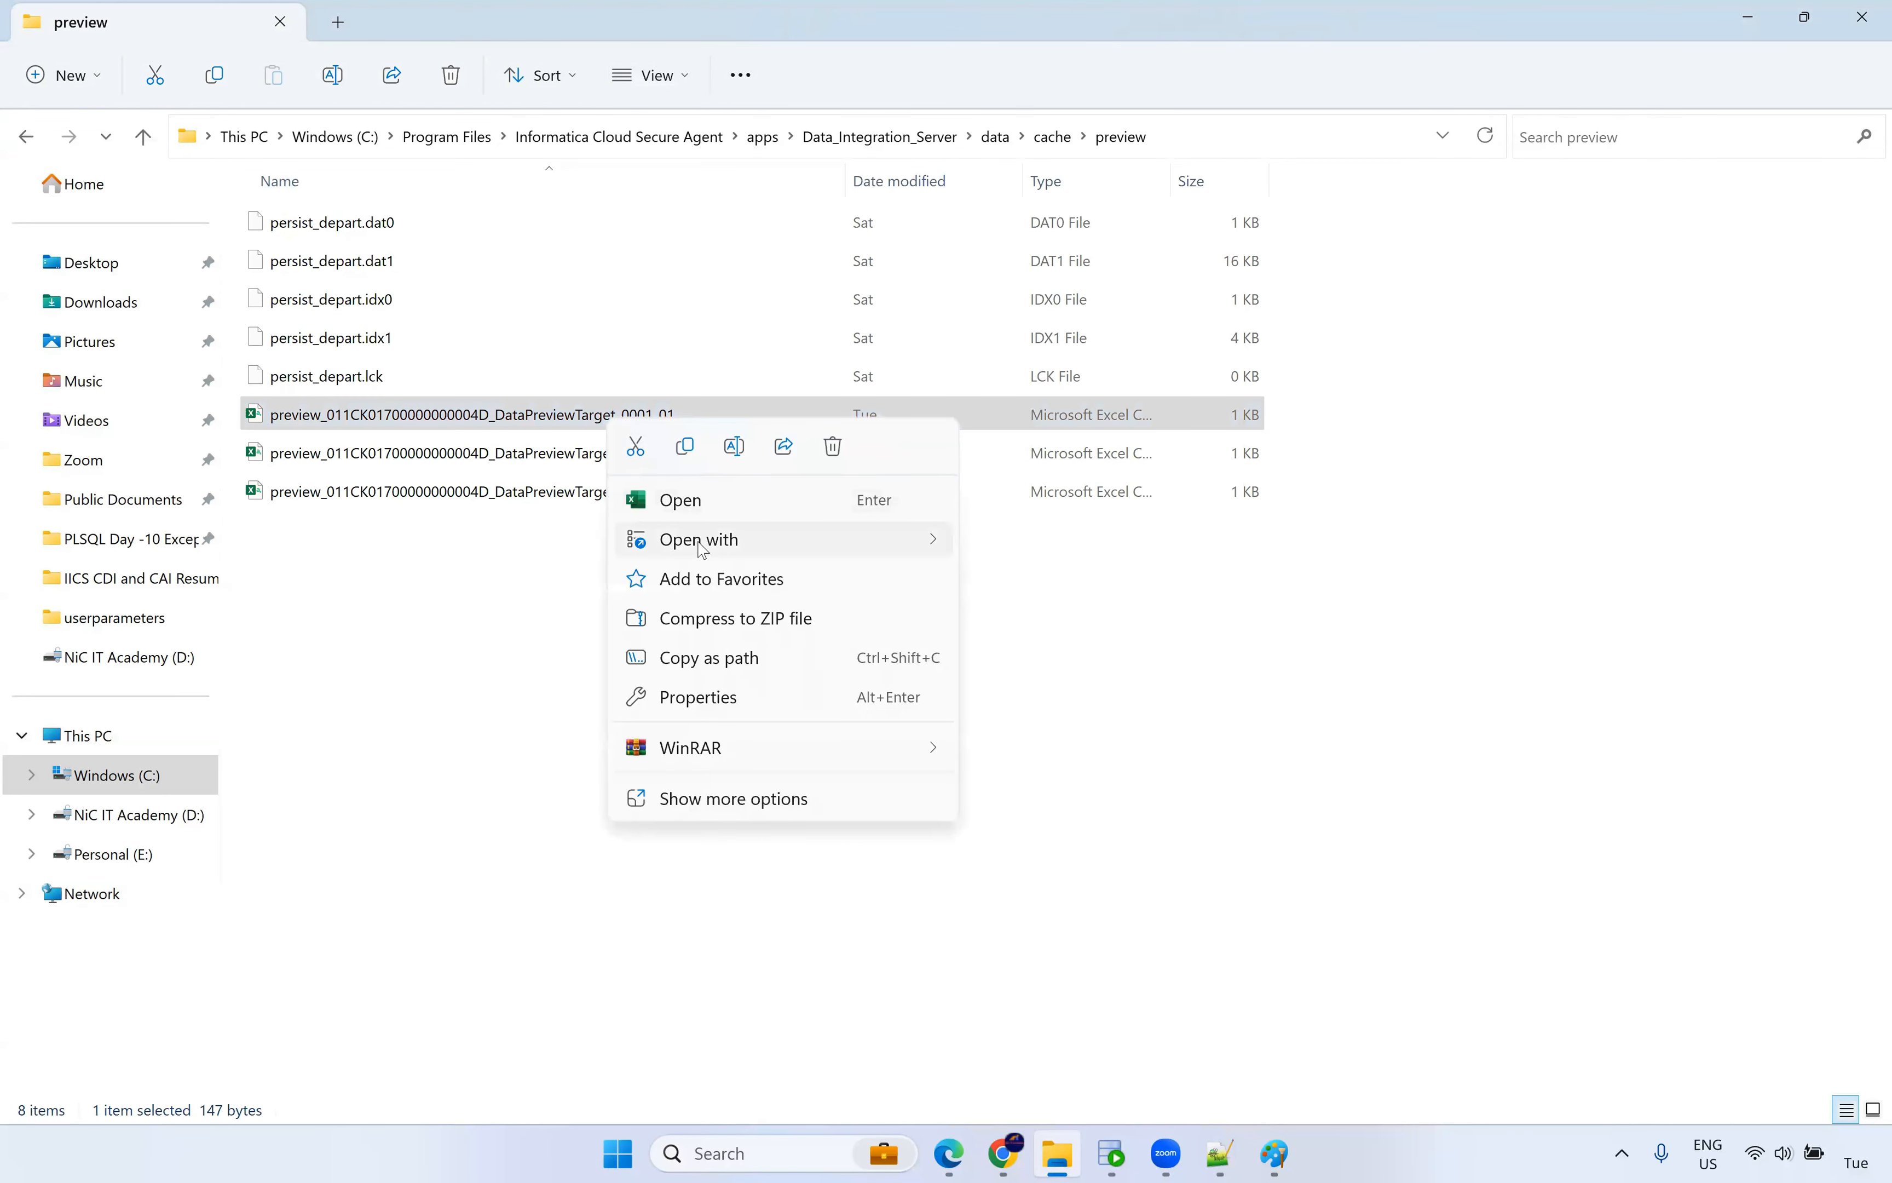
mouse_move(704, 551)
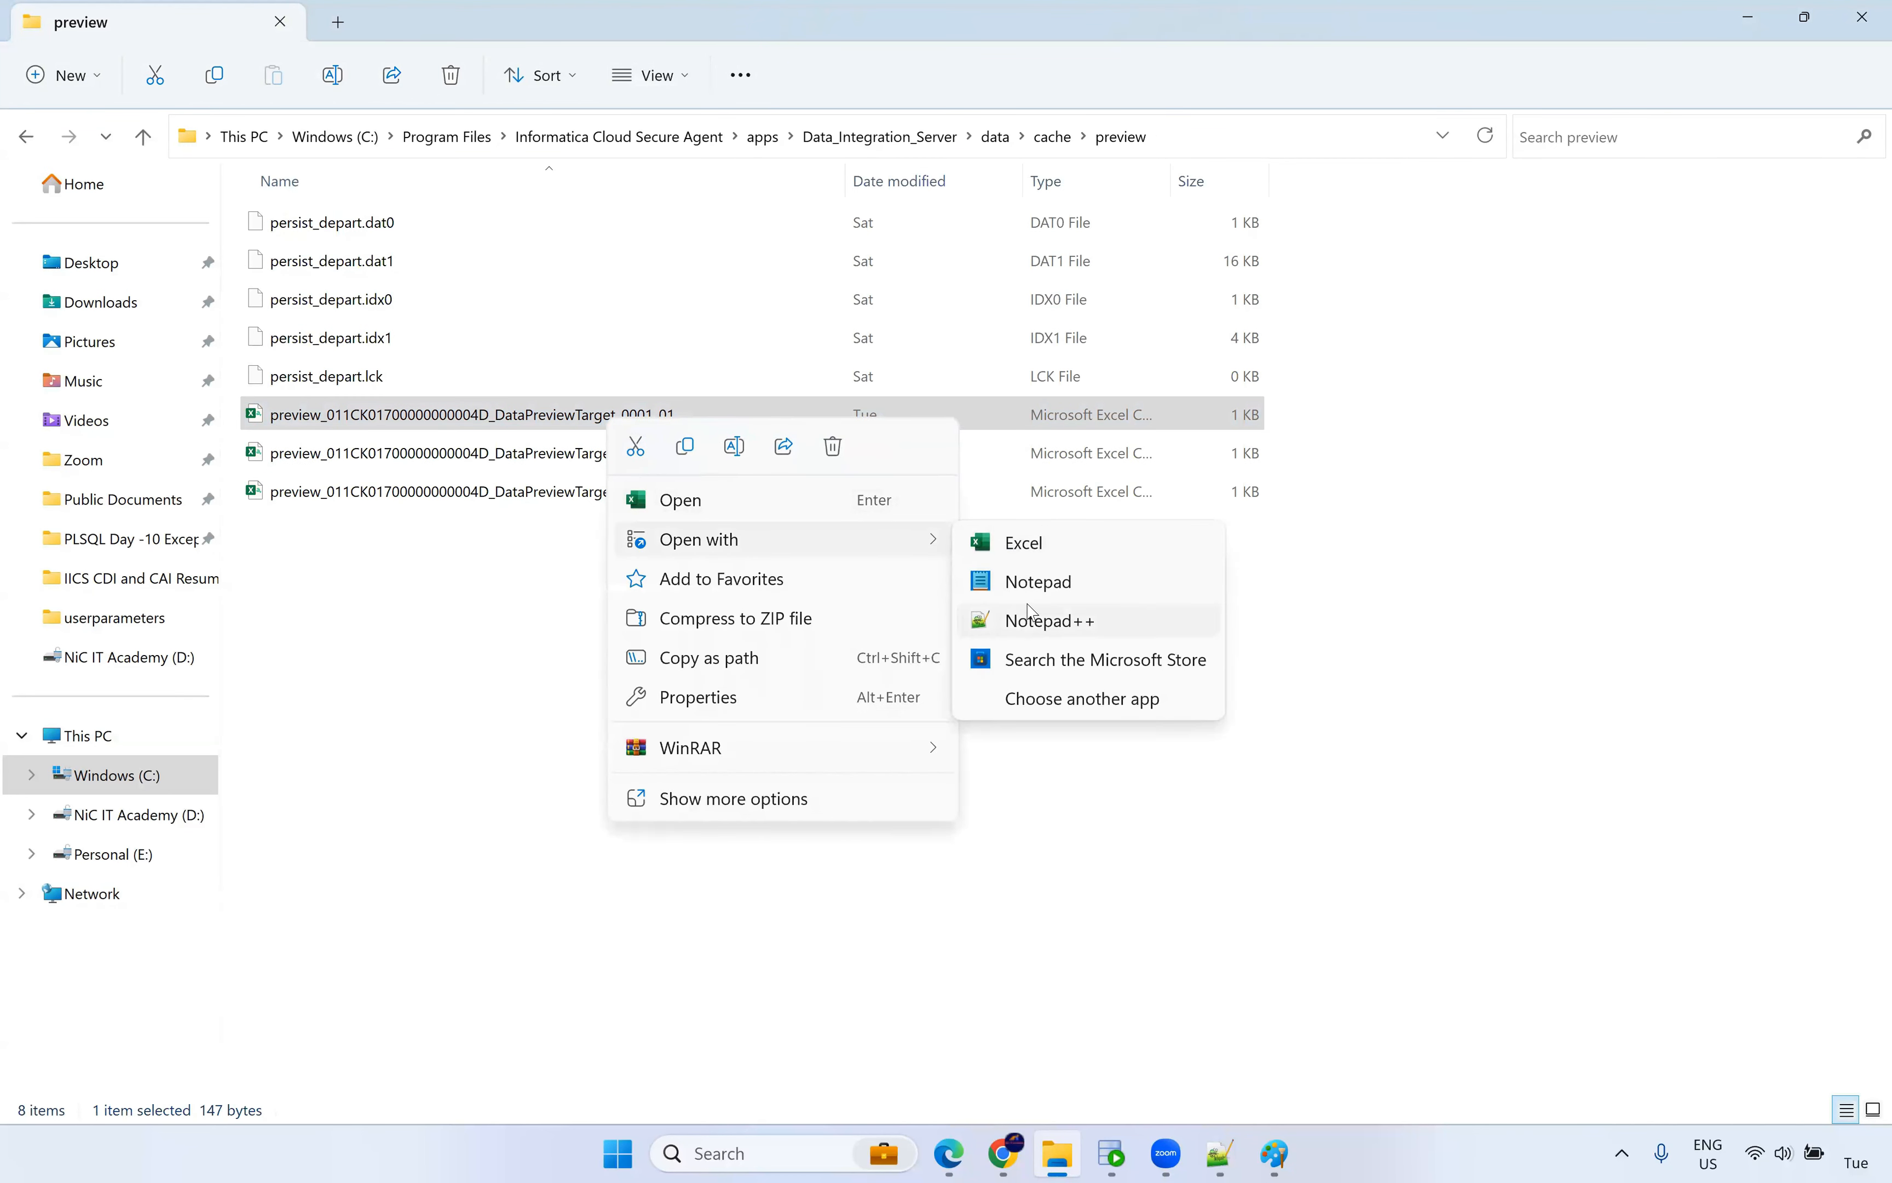
left_click(1029, 552)
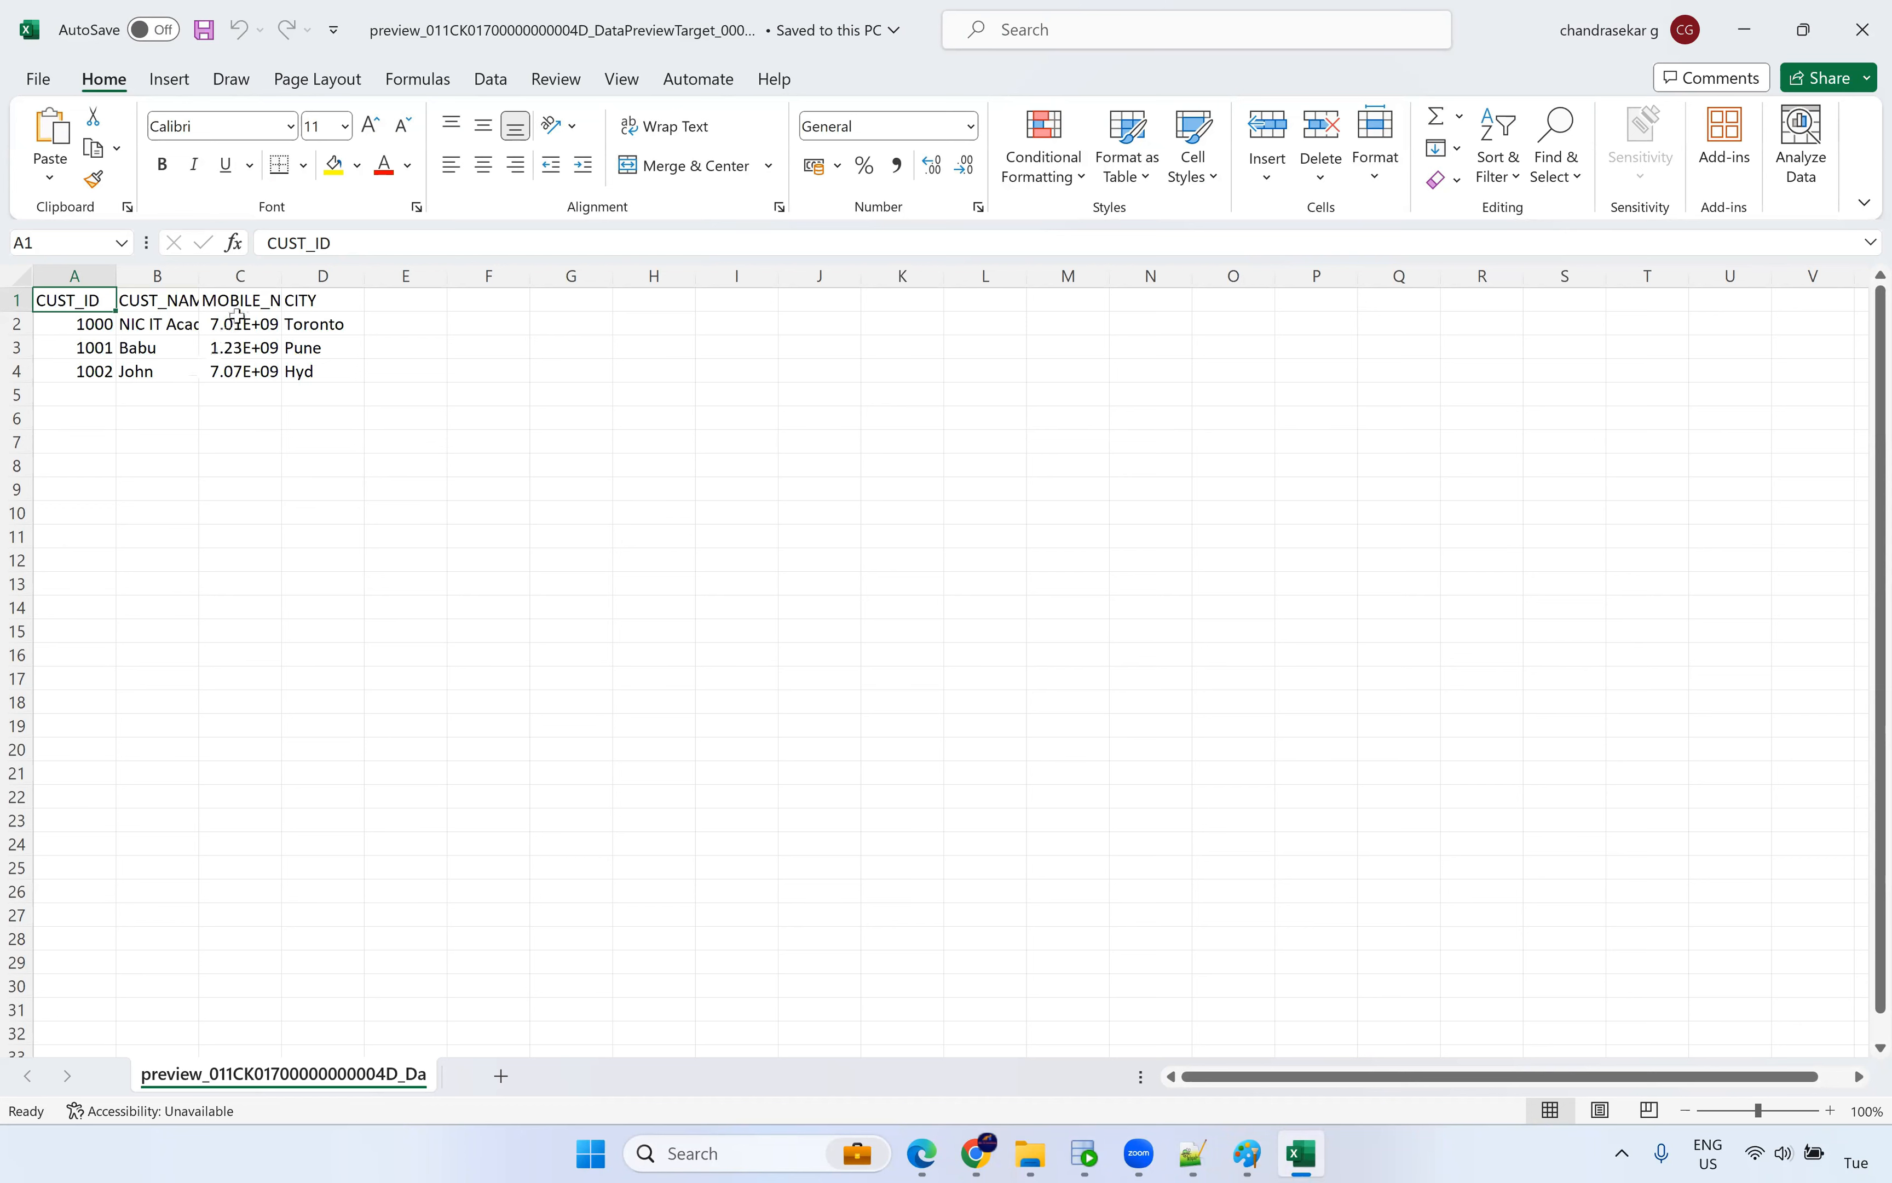
Widen the MOBILE_NO column, then close the 0001 workbook without saving.
double_click(281, 275)
left_click(282, 276)
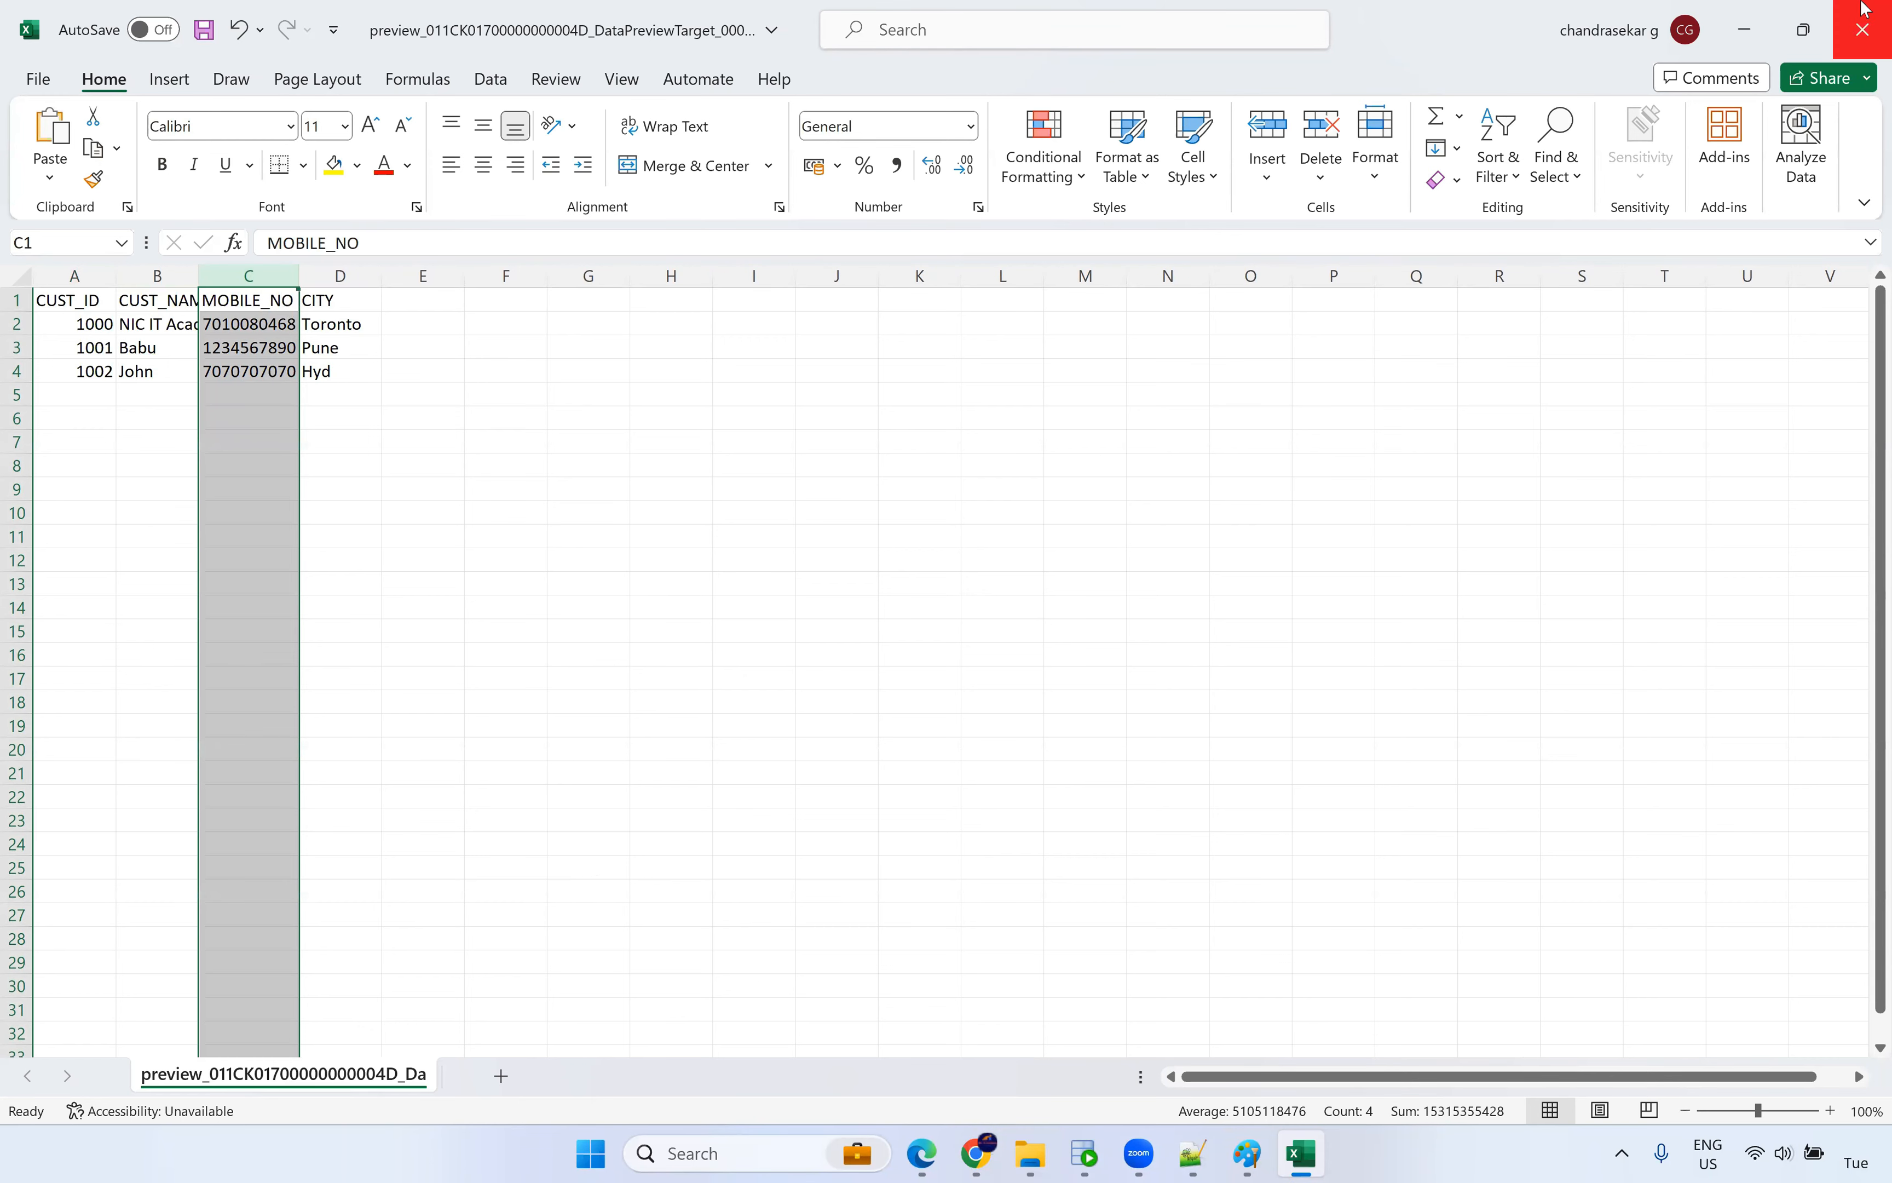
left_click(1863, 29)
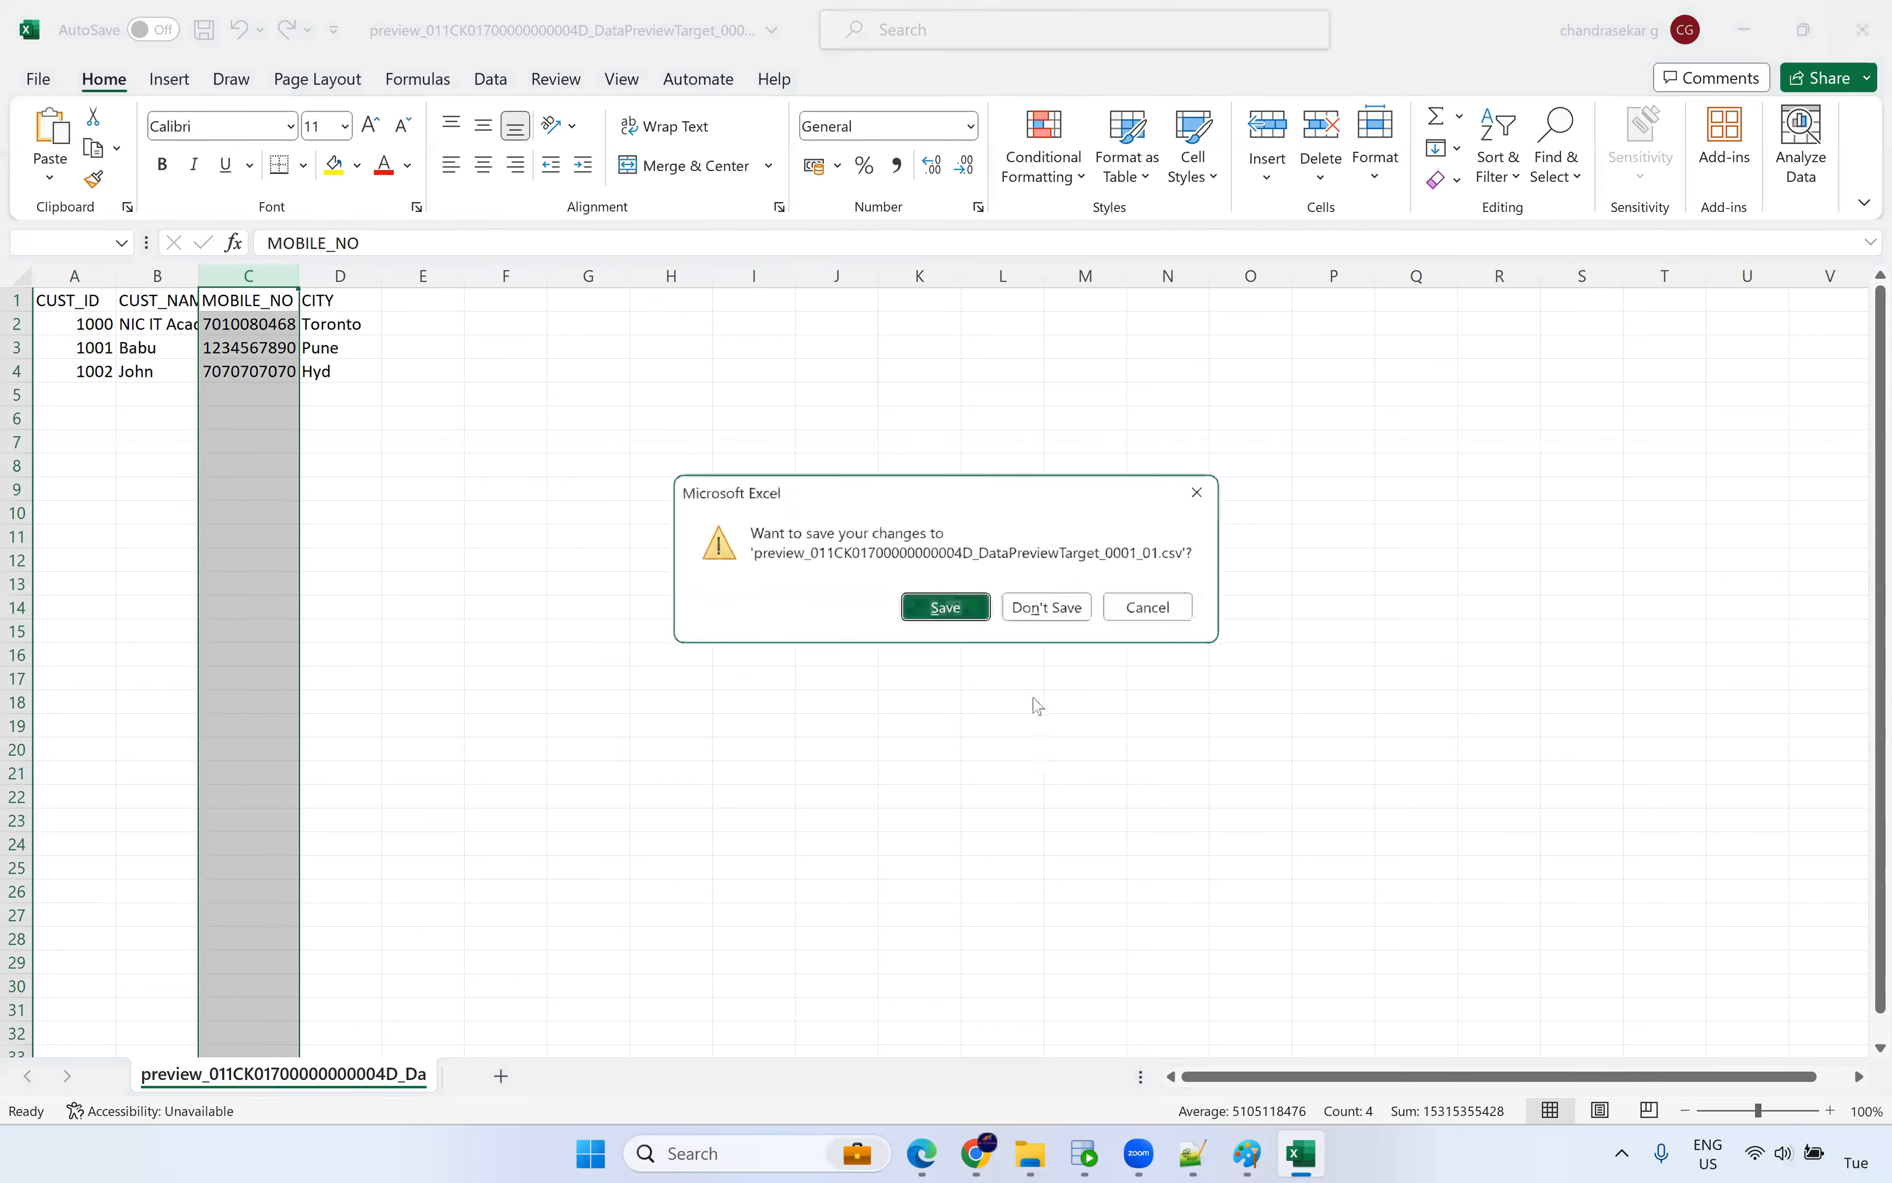
left_click(1050, 606)
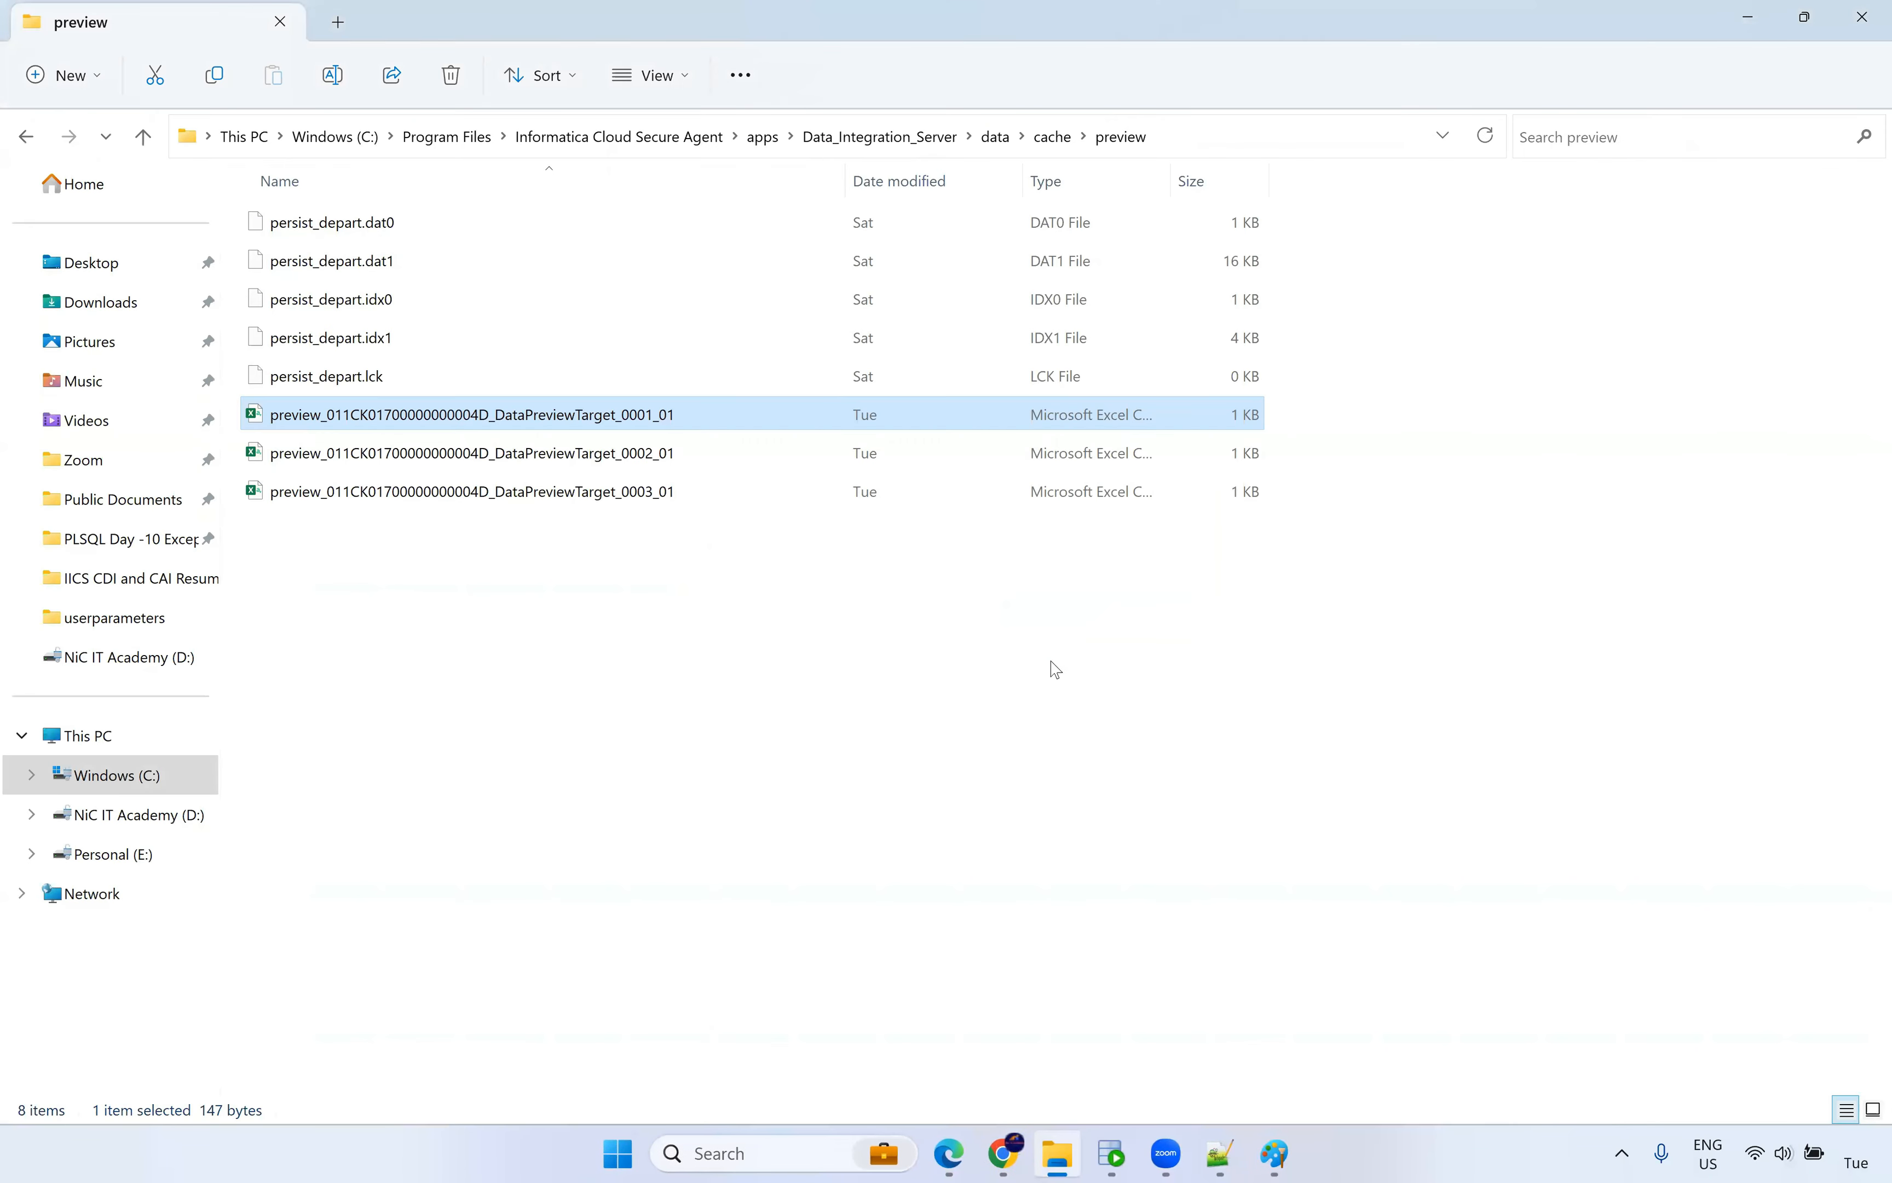
Open and inspect preview files 0002_01 and 0003_01, closing each afterwards.
double_click(675, 451)
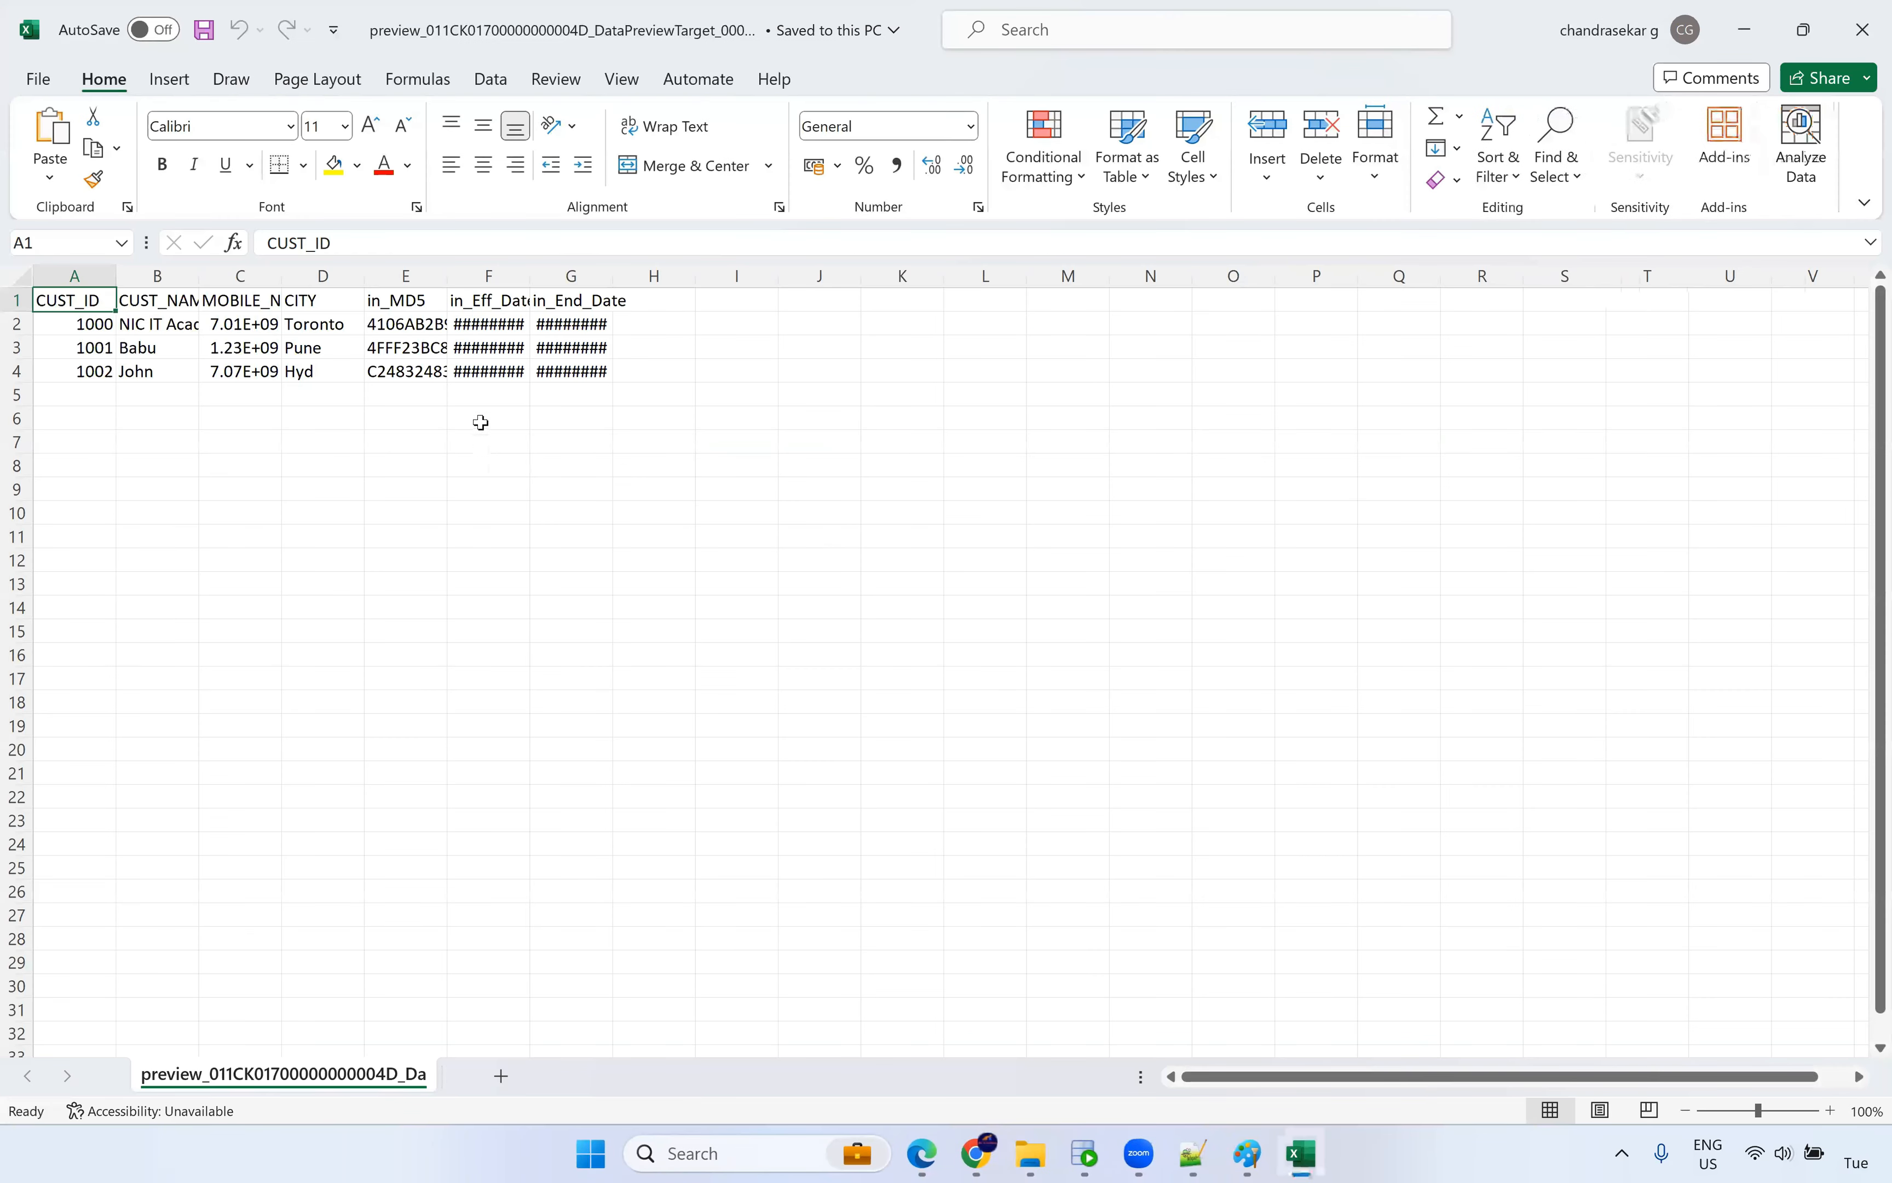
left_click(243, 421)
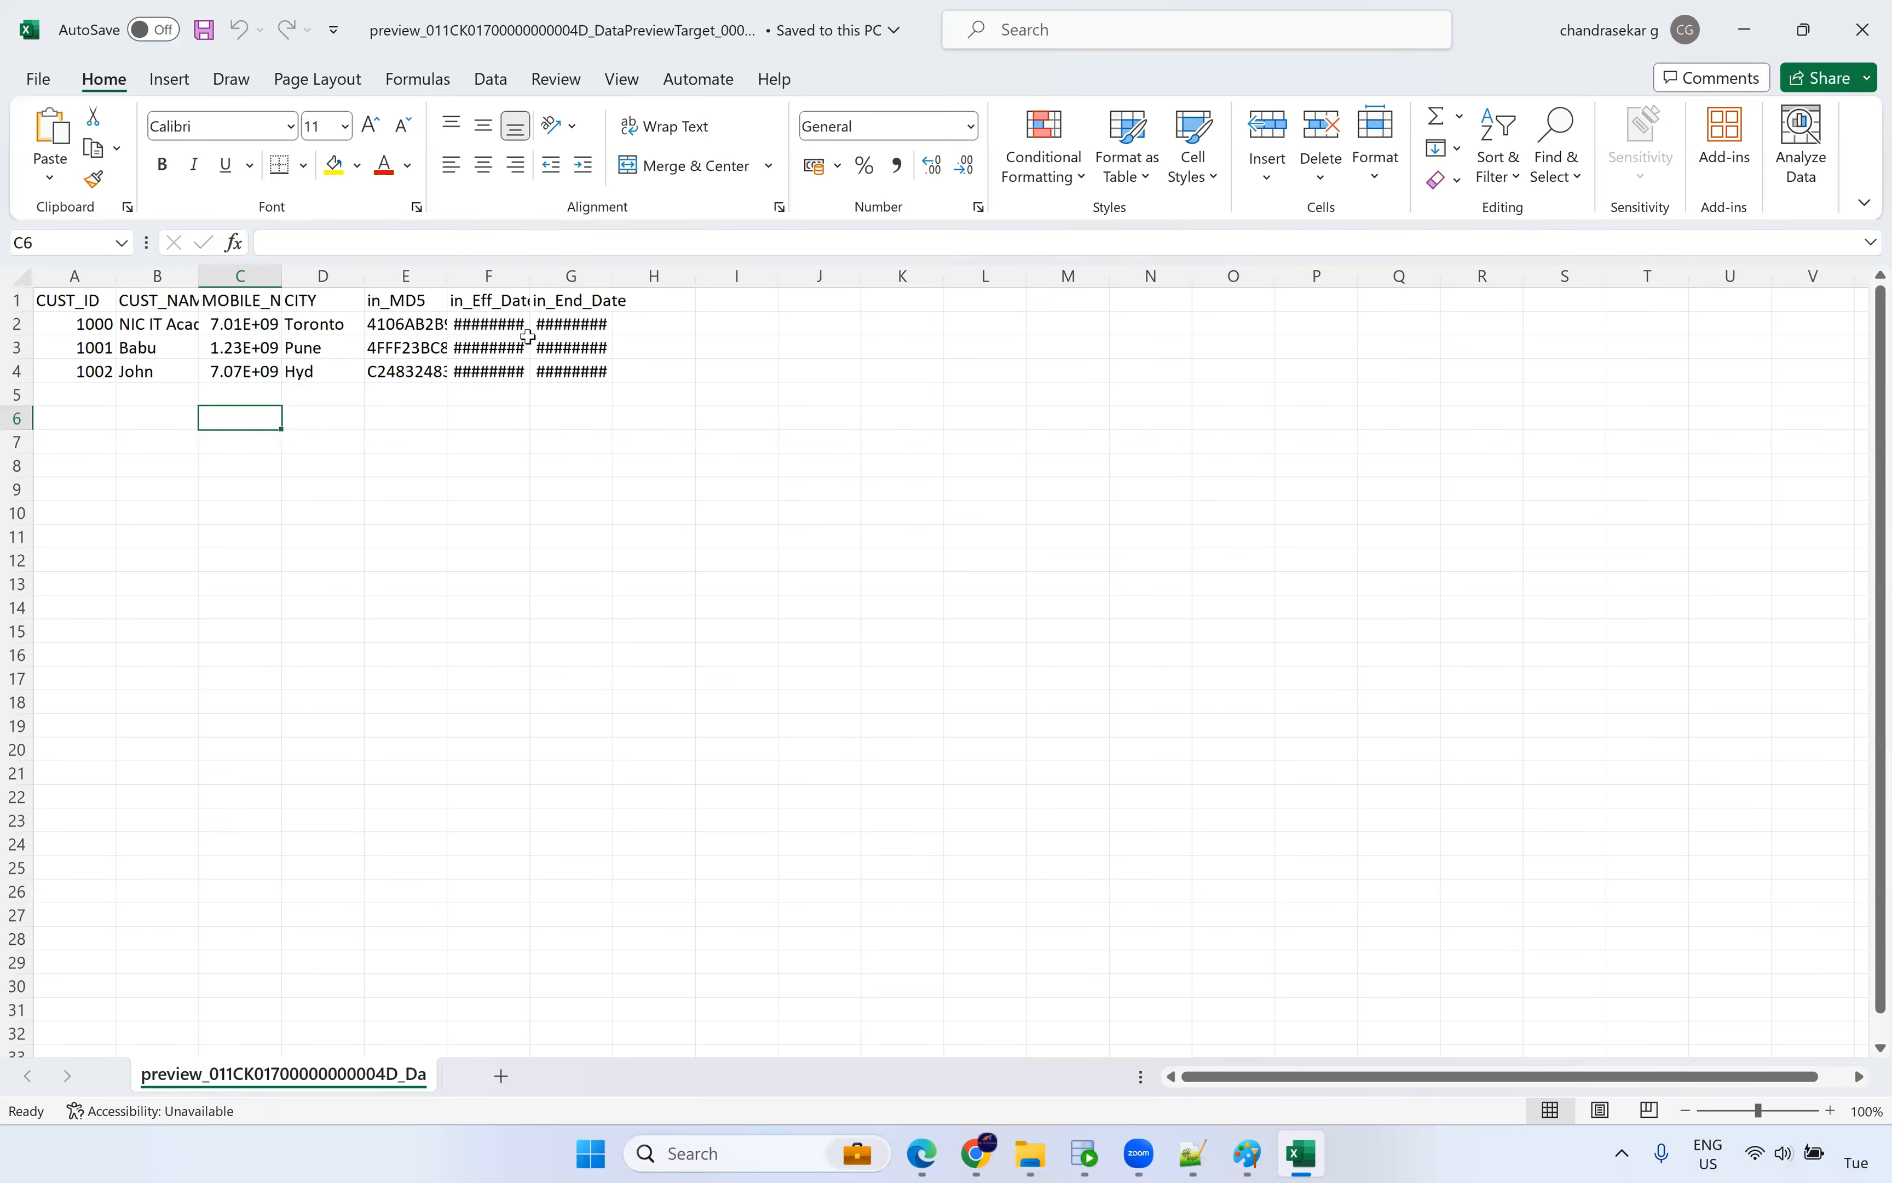
left_click(1861, 32)
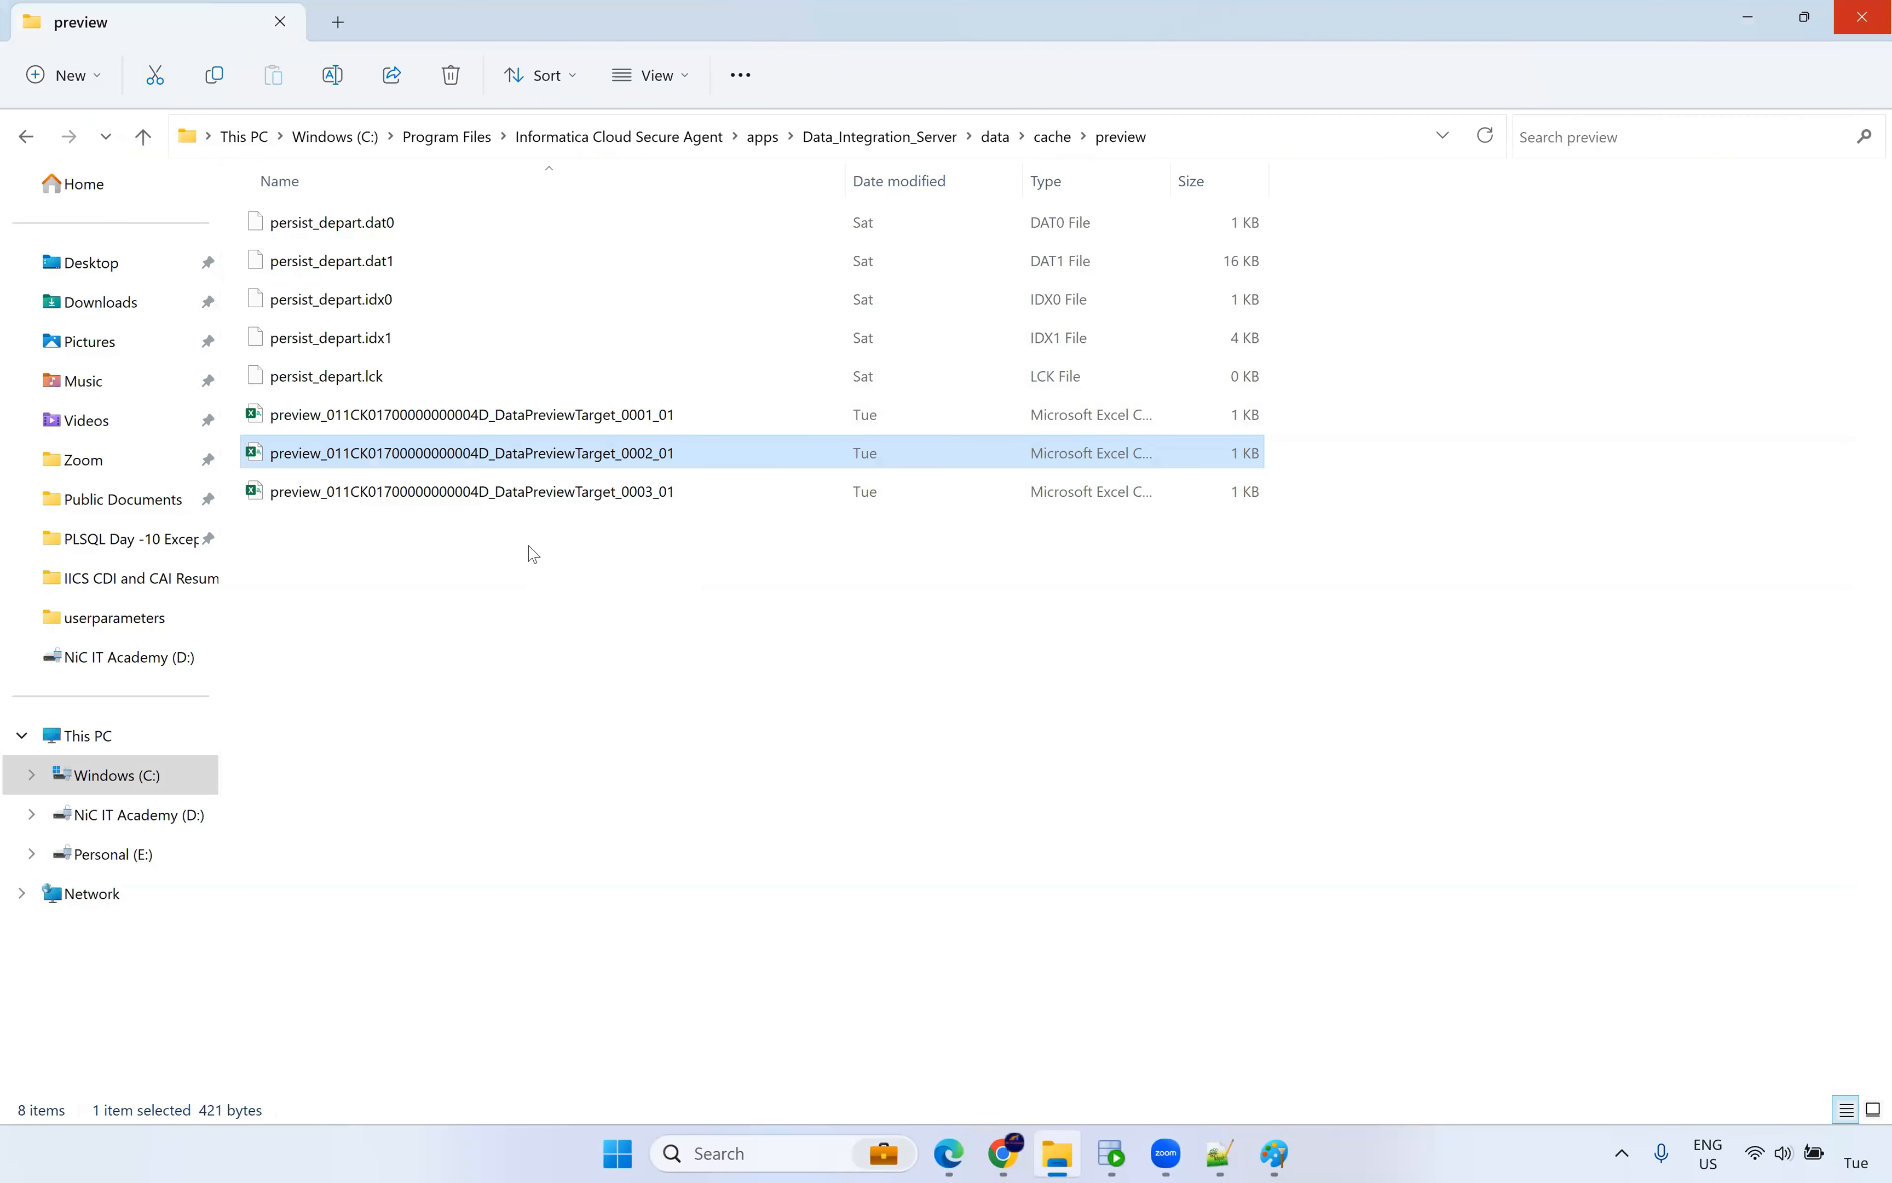
left_click(562, 505)
key("Return")
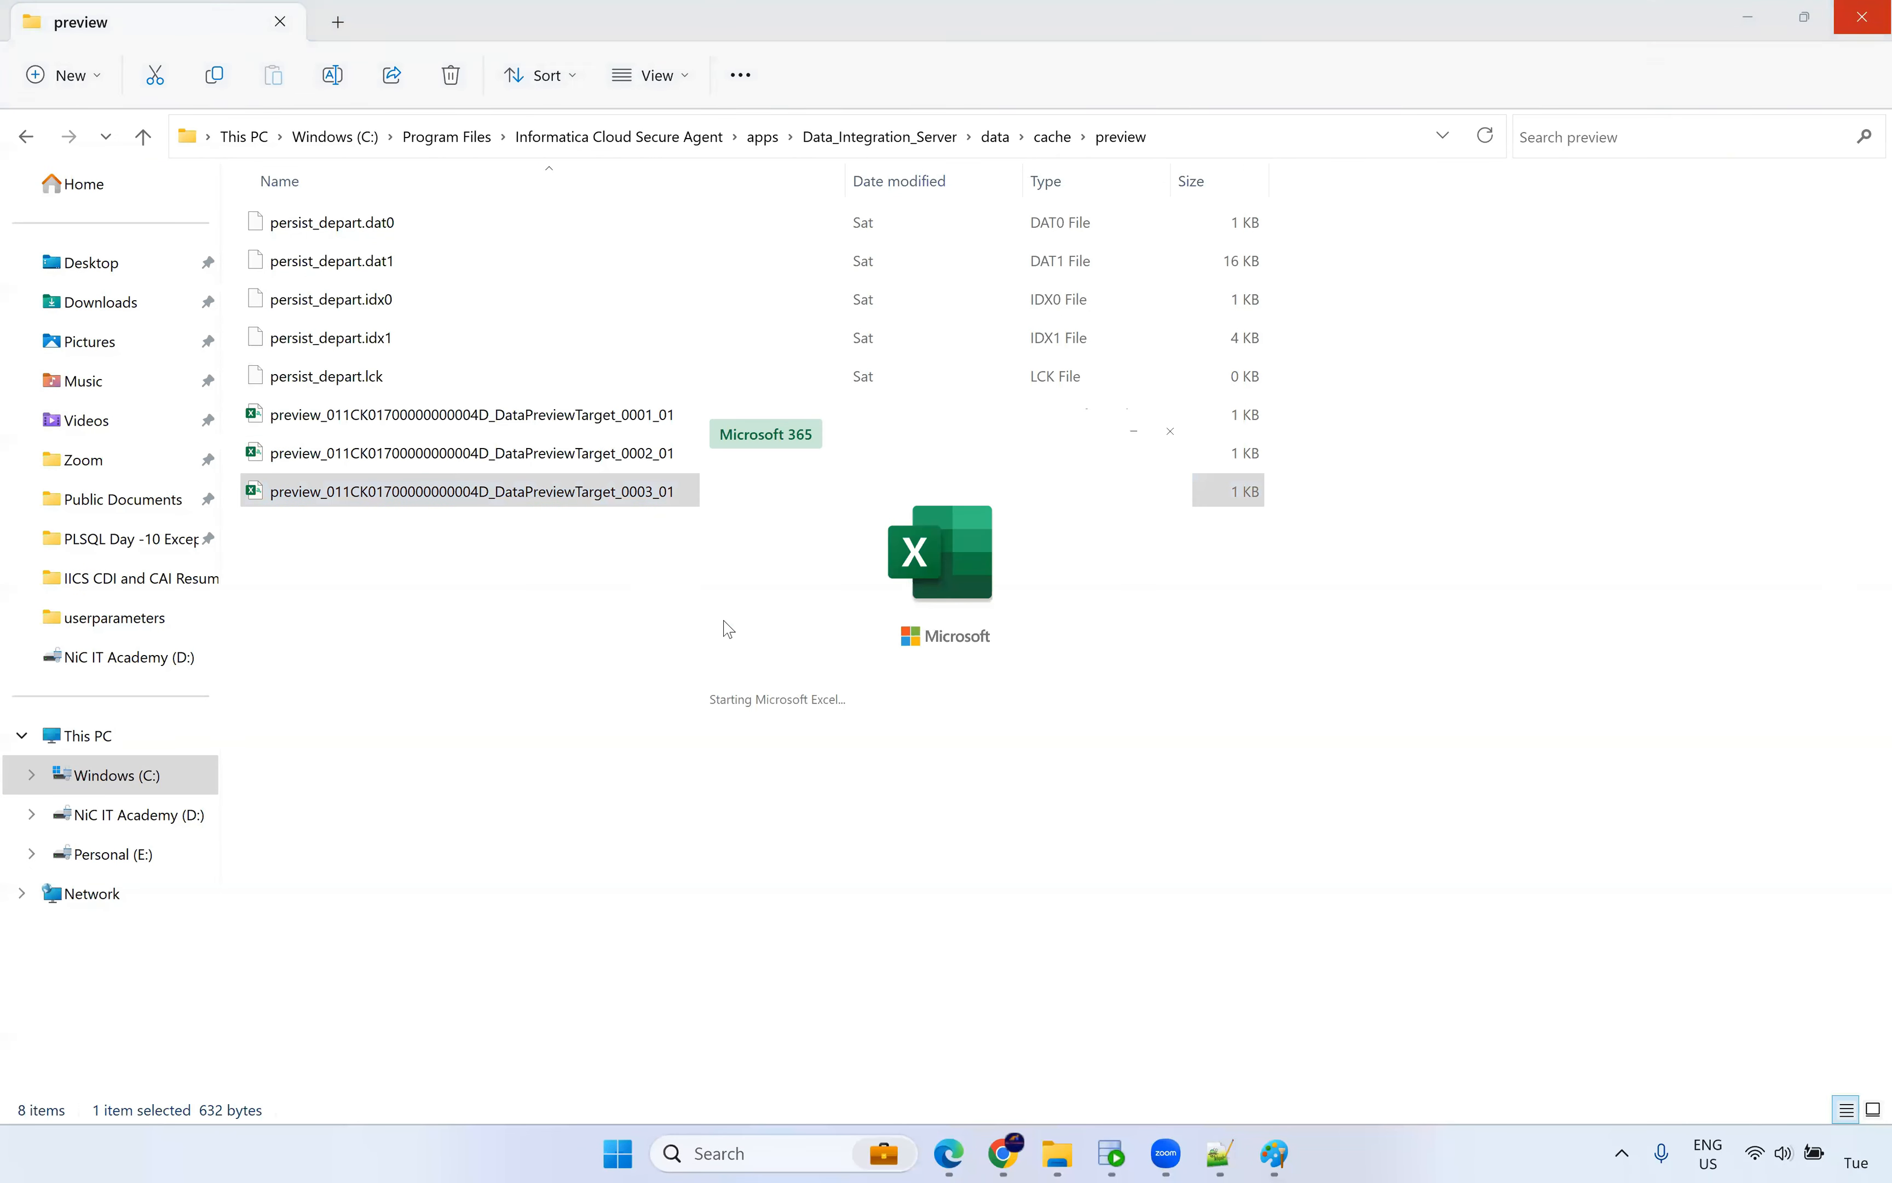
left_click_drag(93, 320, 1283, 375)
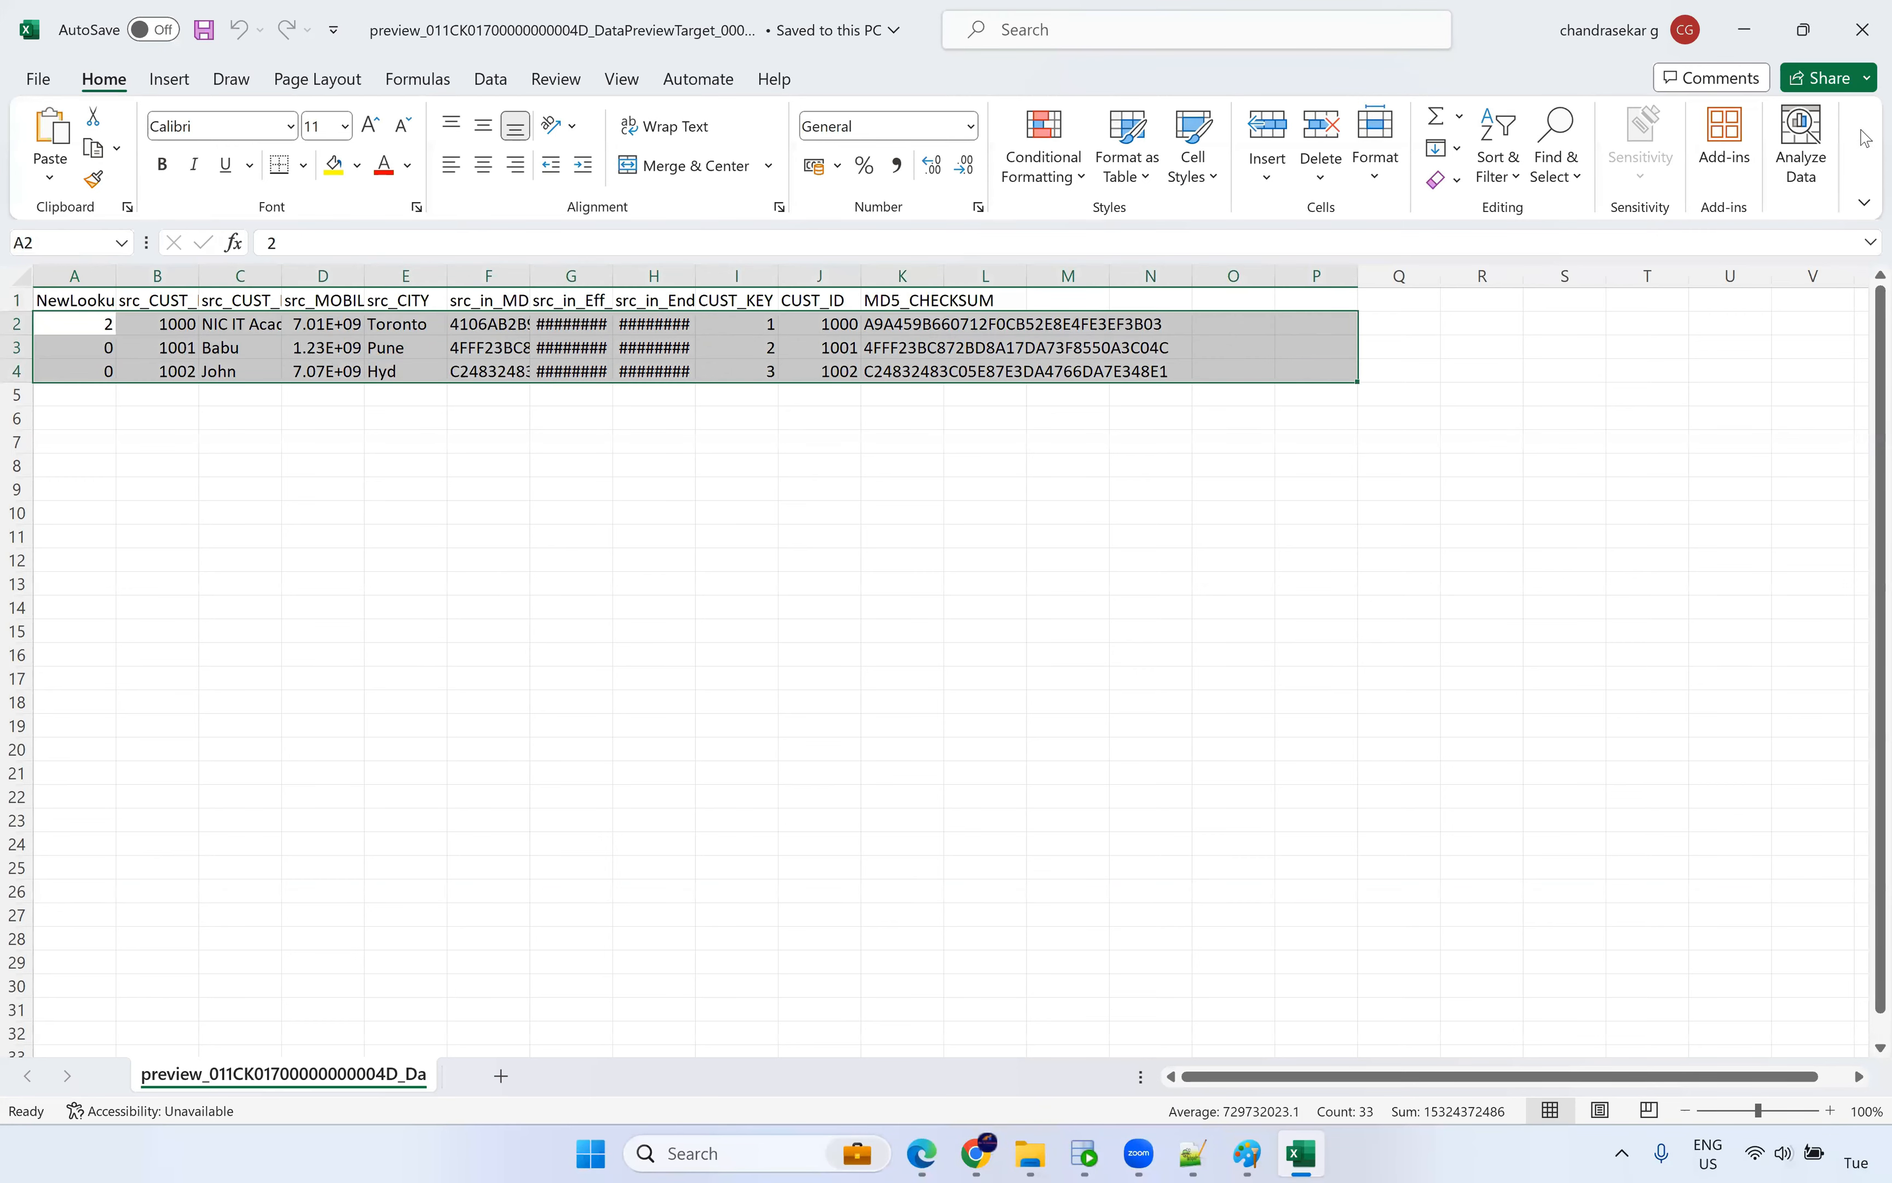
left_click(1861, 30)
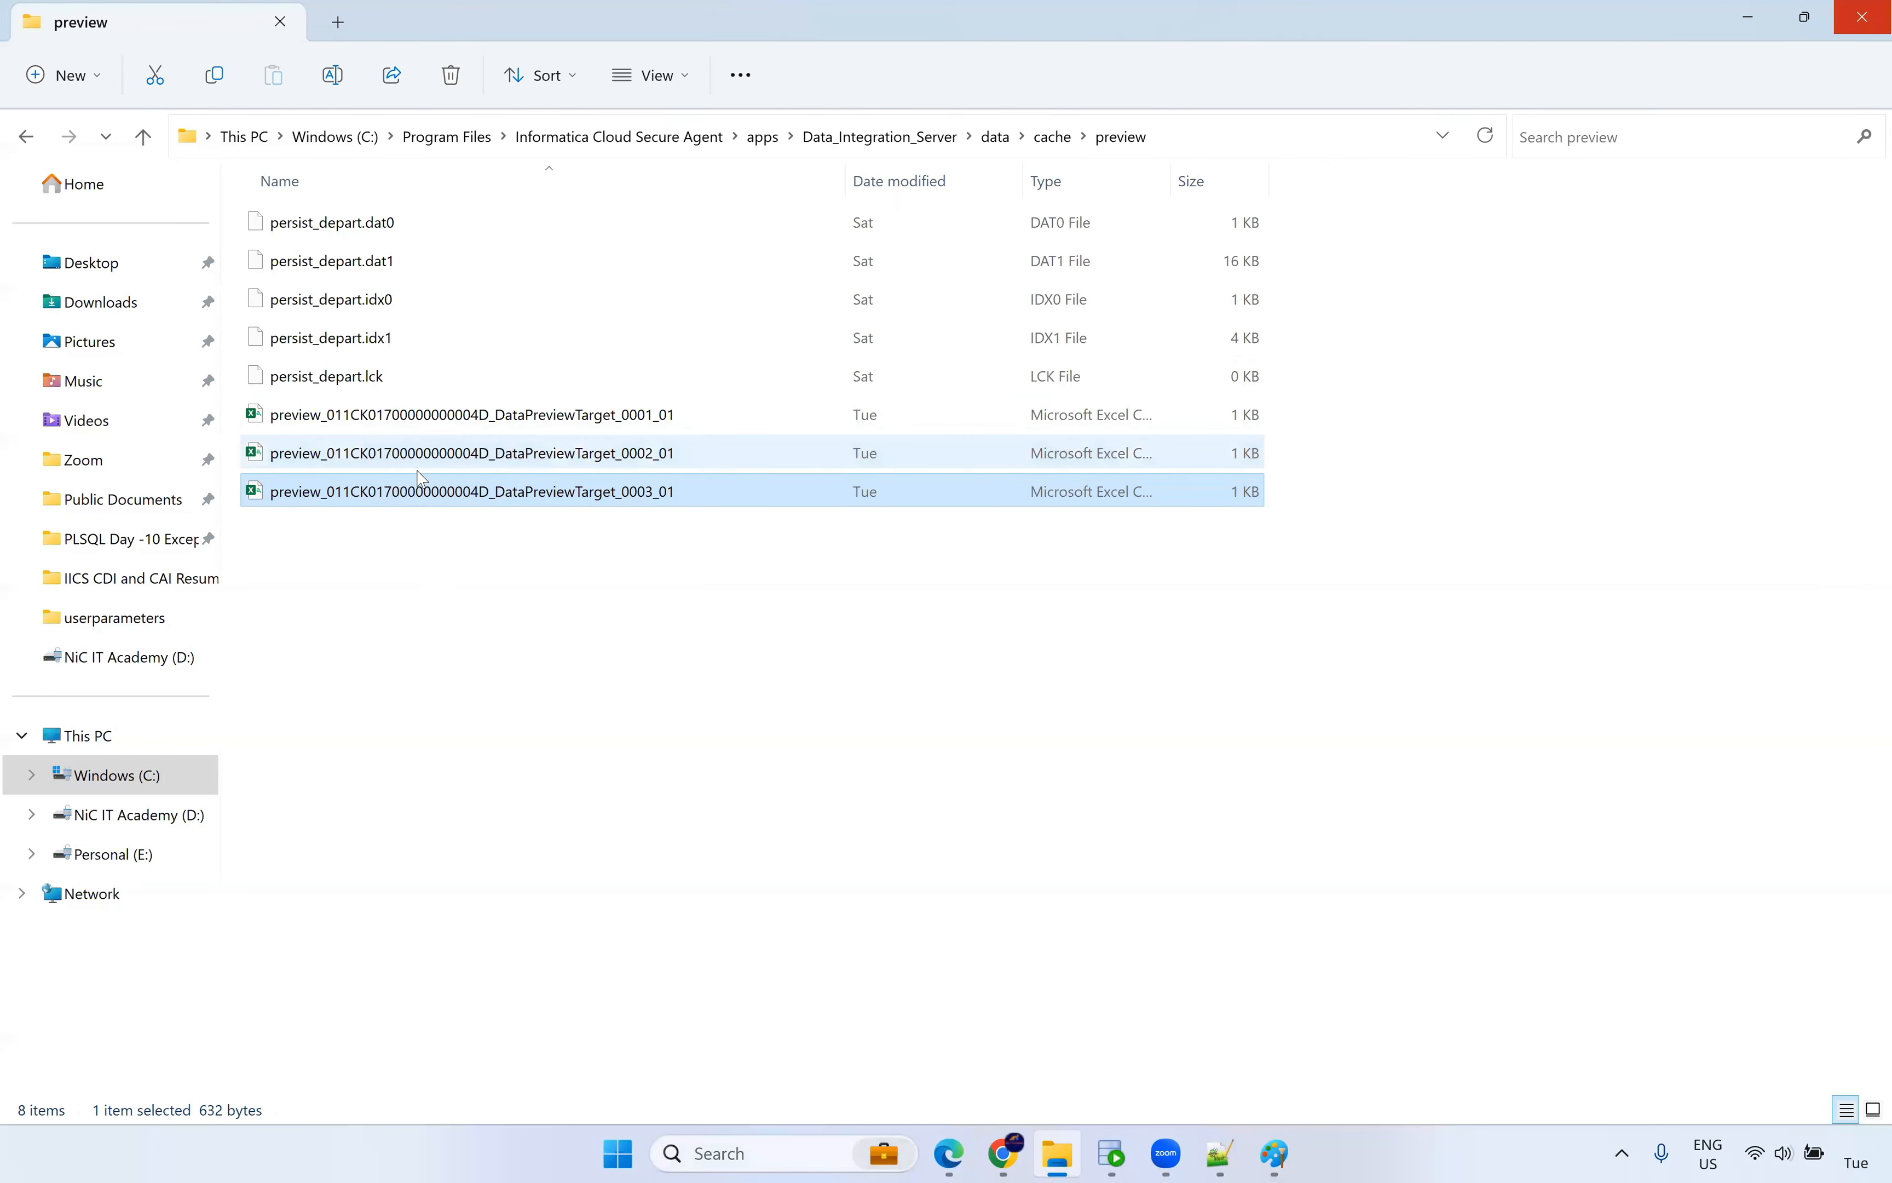
Go back up to the cache folder and return to the m_SCD_Type2_Dyn mapping preview.
left_click(557, 597)
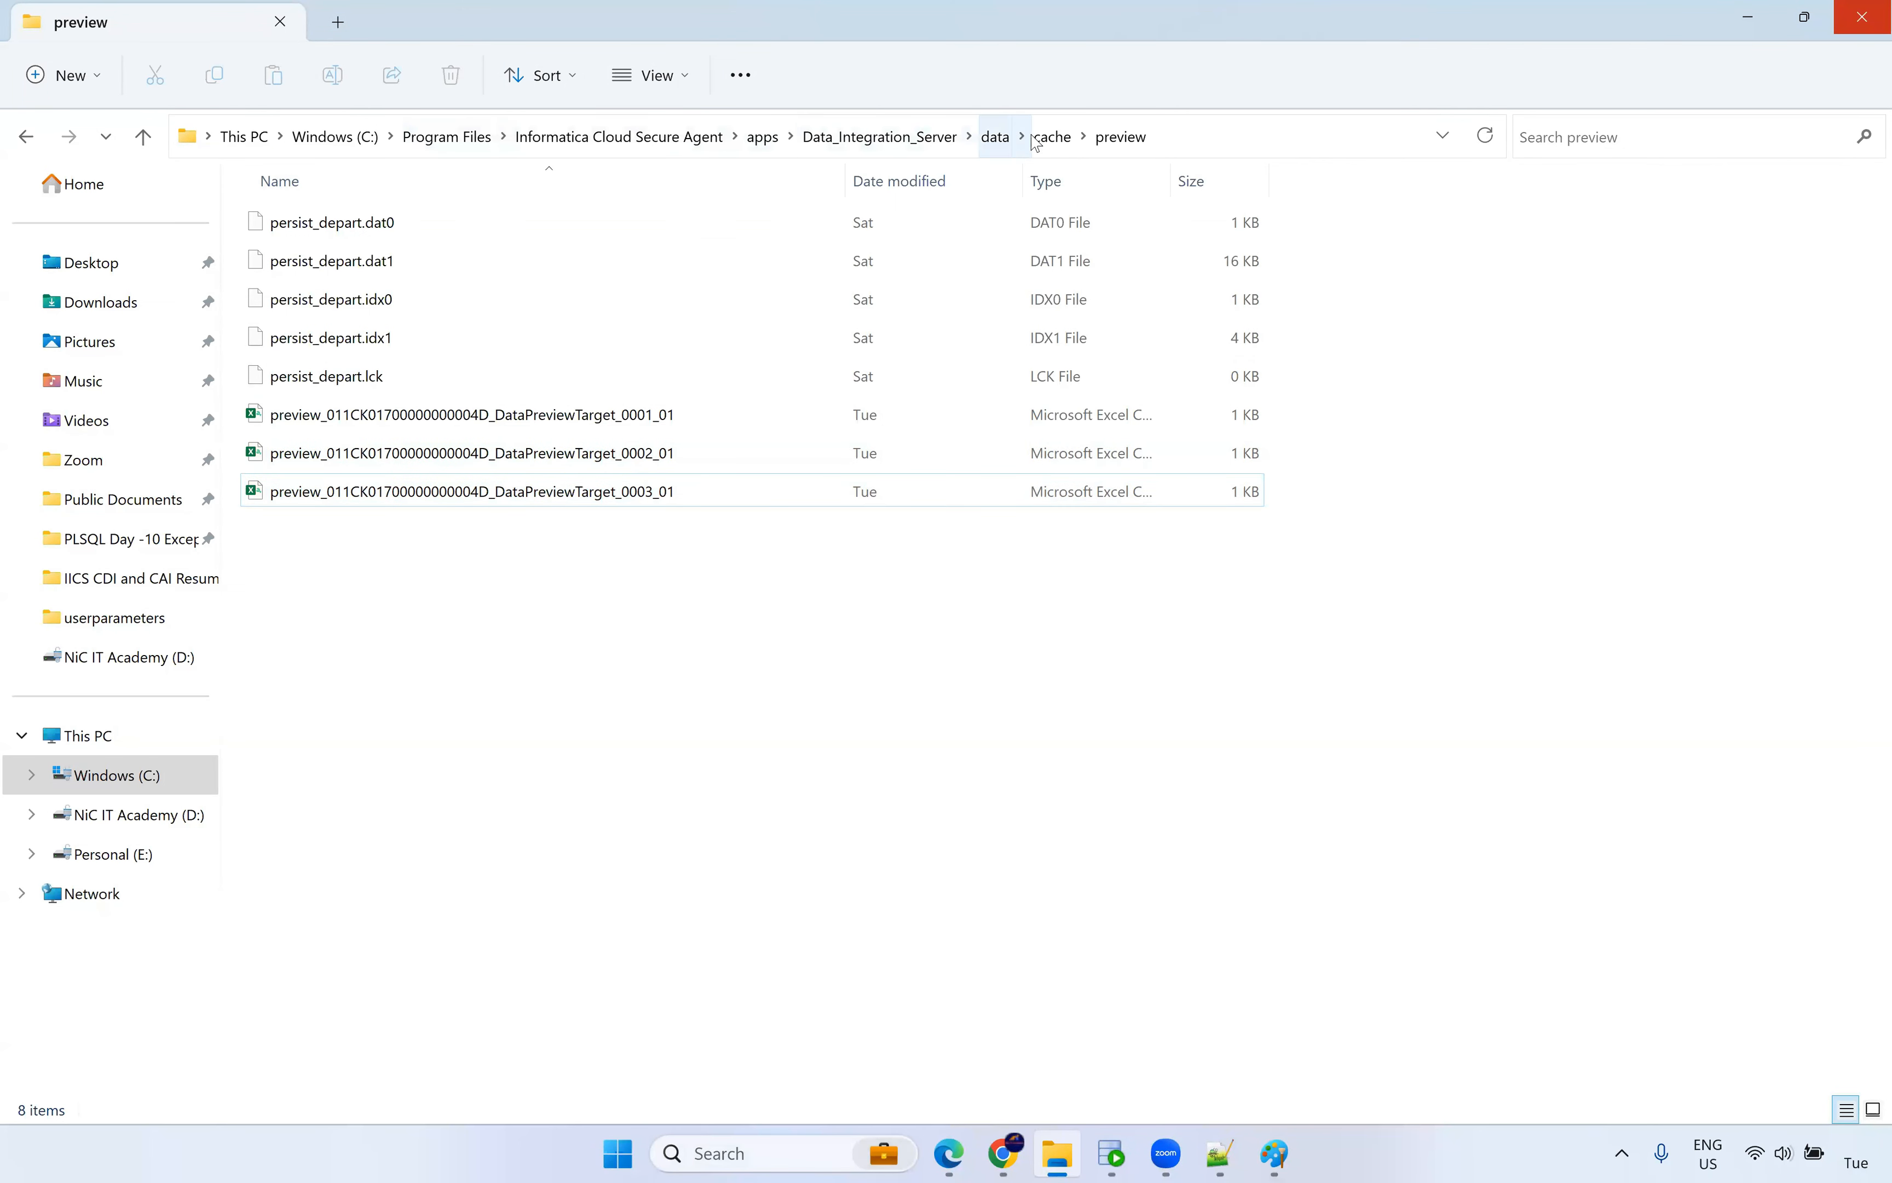
left_click(1052, 137)
left_click(346, 286)
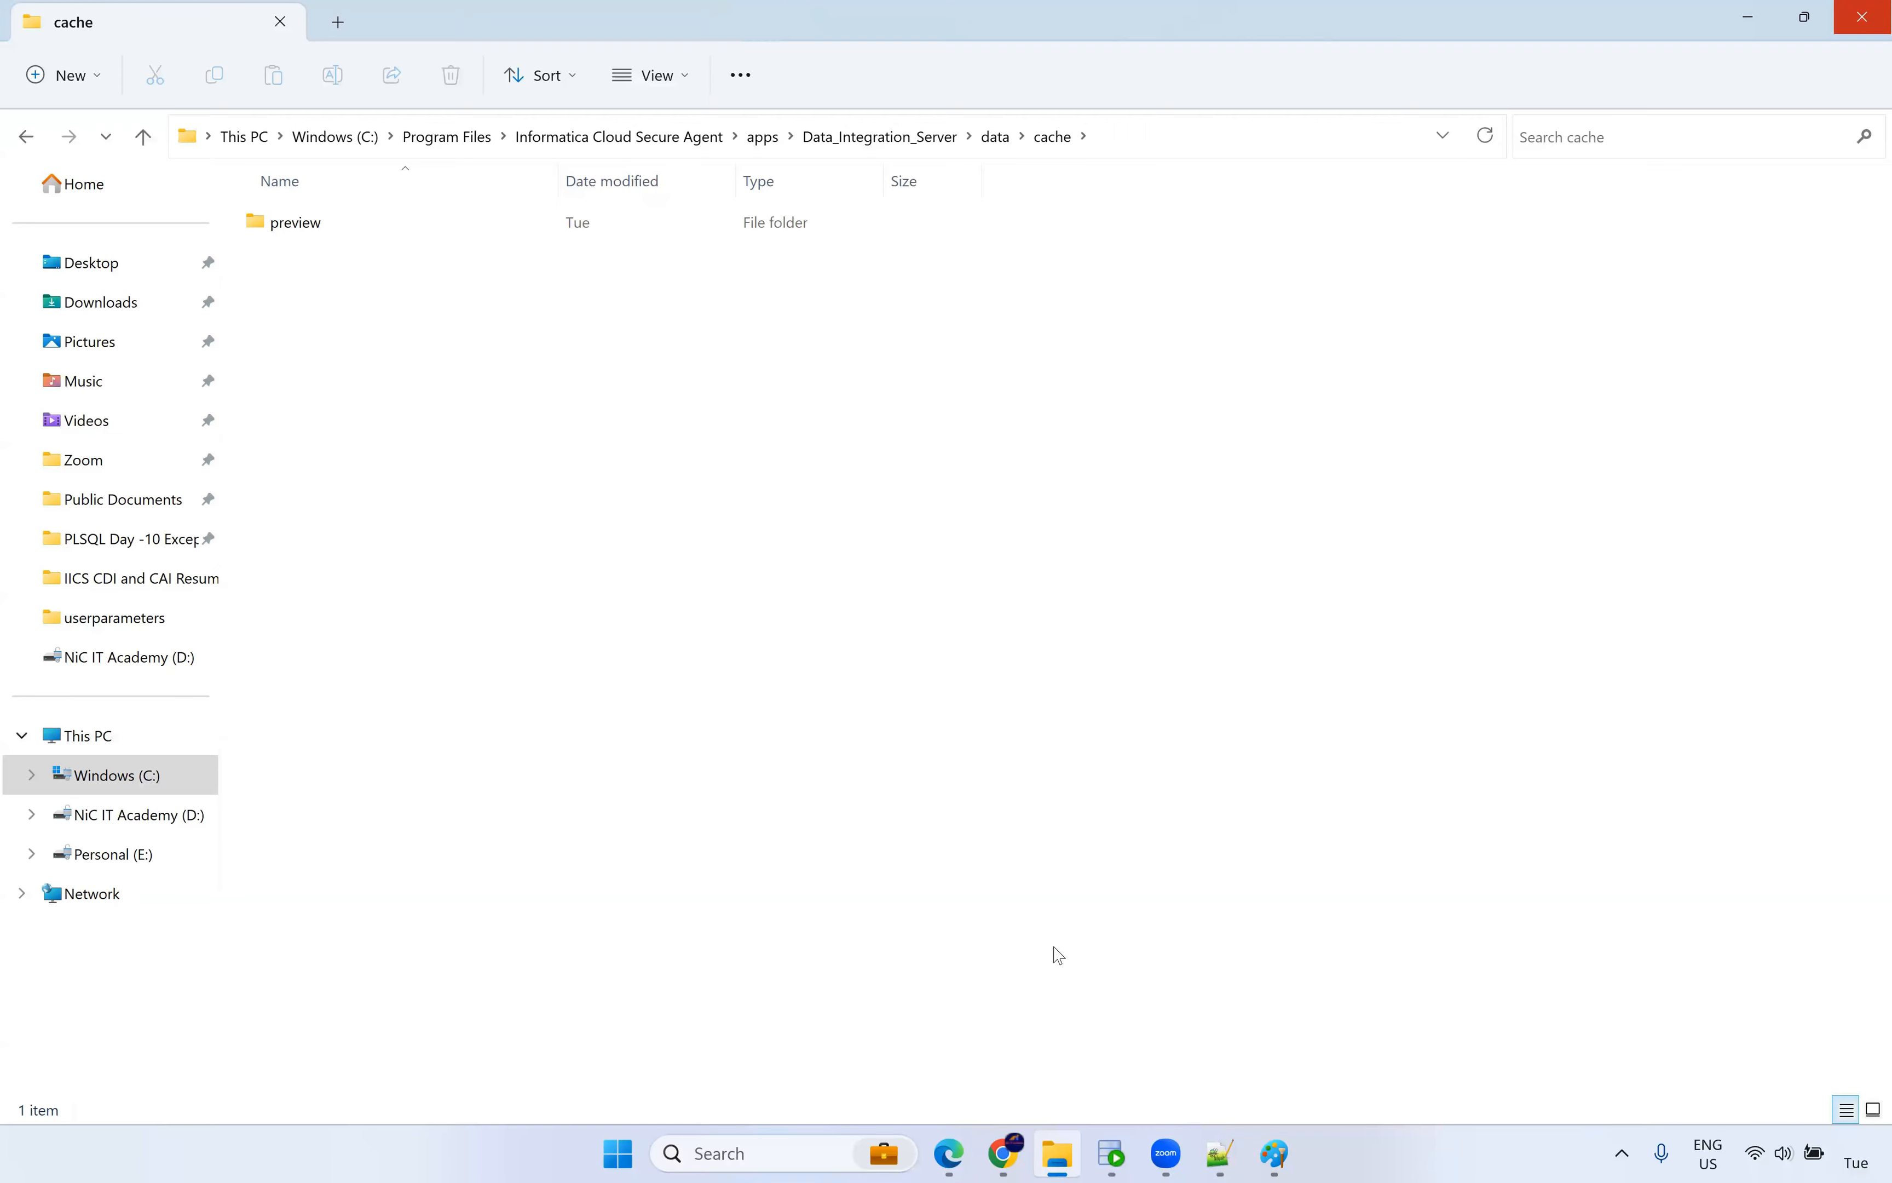
left_click(1003, 1024)
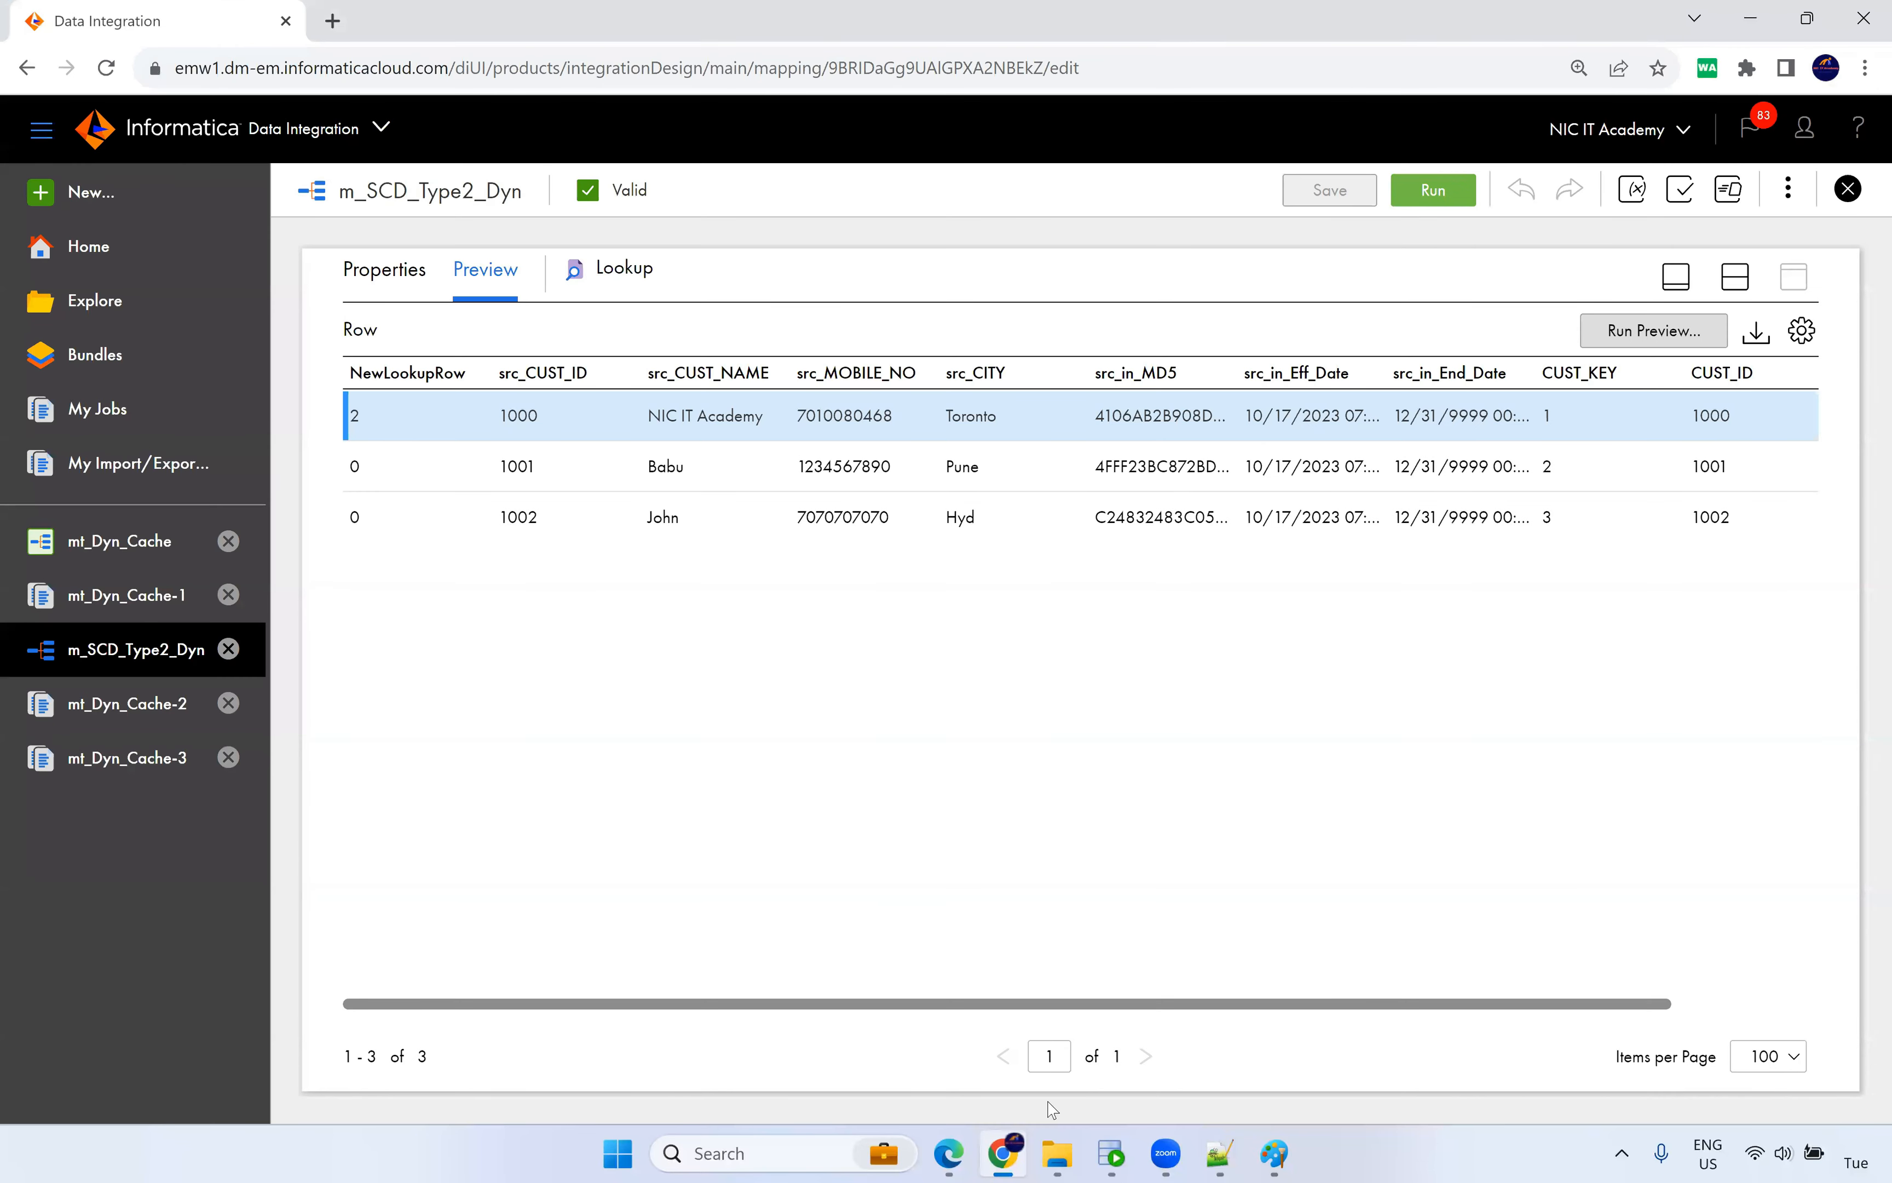
Switch from the Informatica preview to the Persistent Cache sketch in Paint.
left_click(1292, 1156)
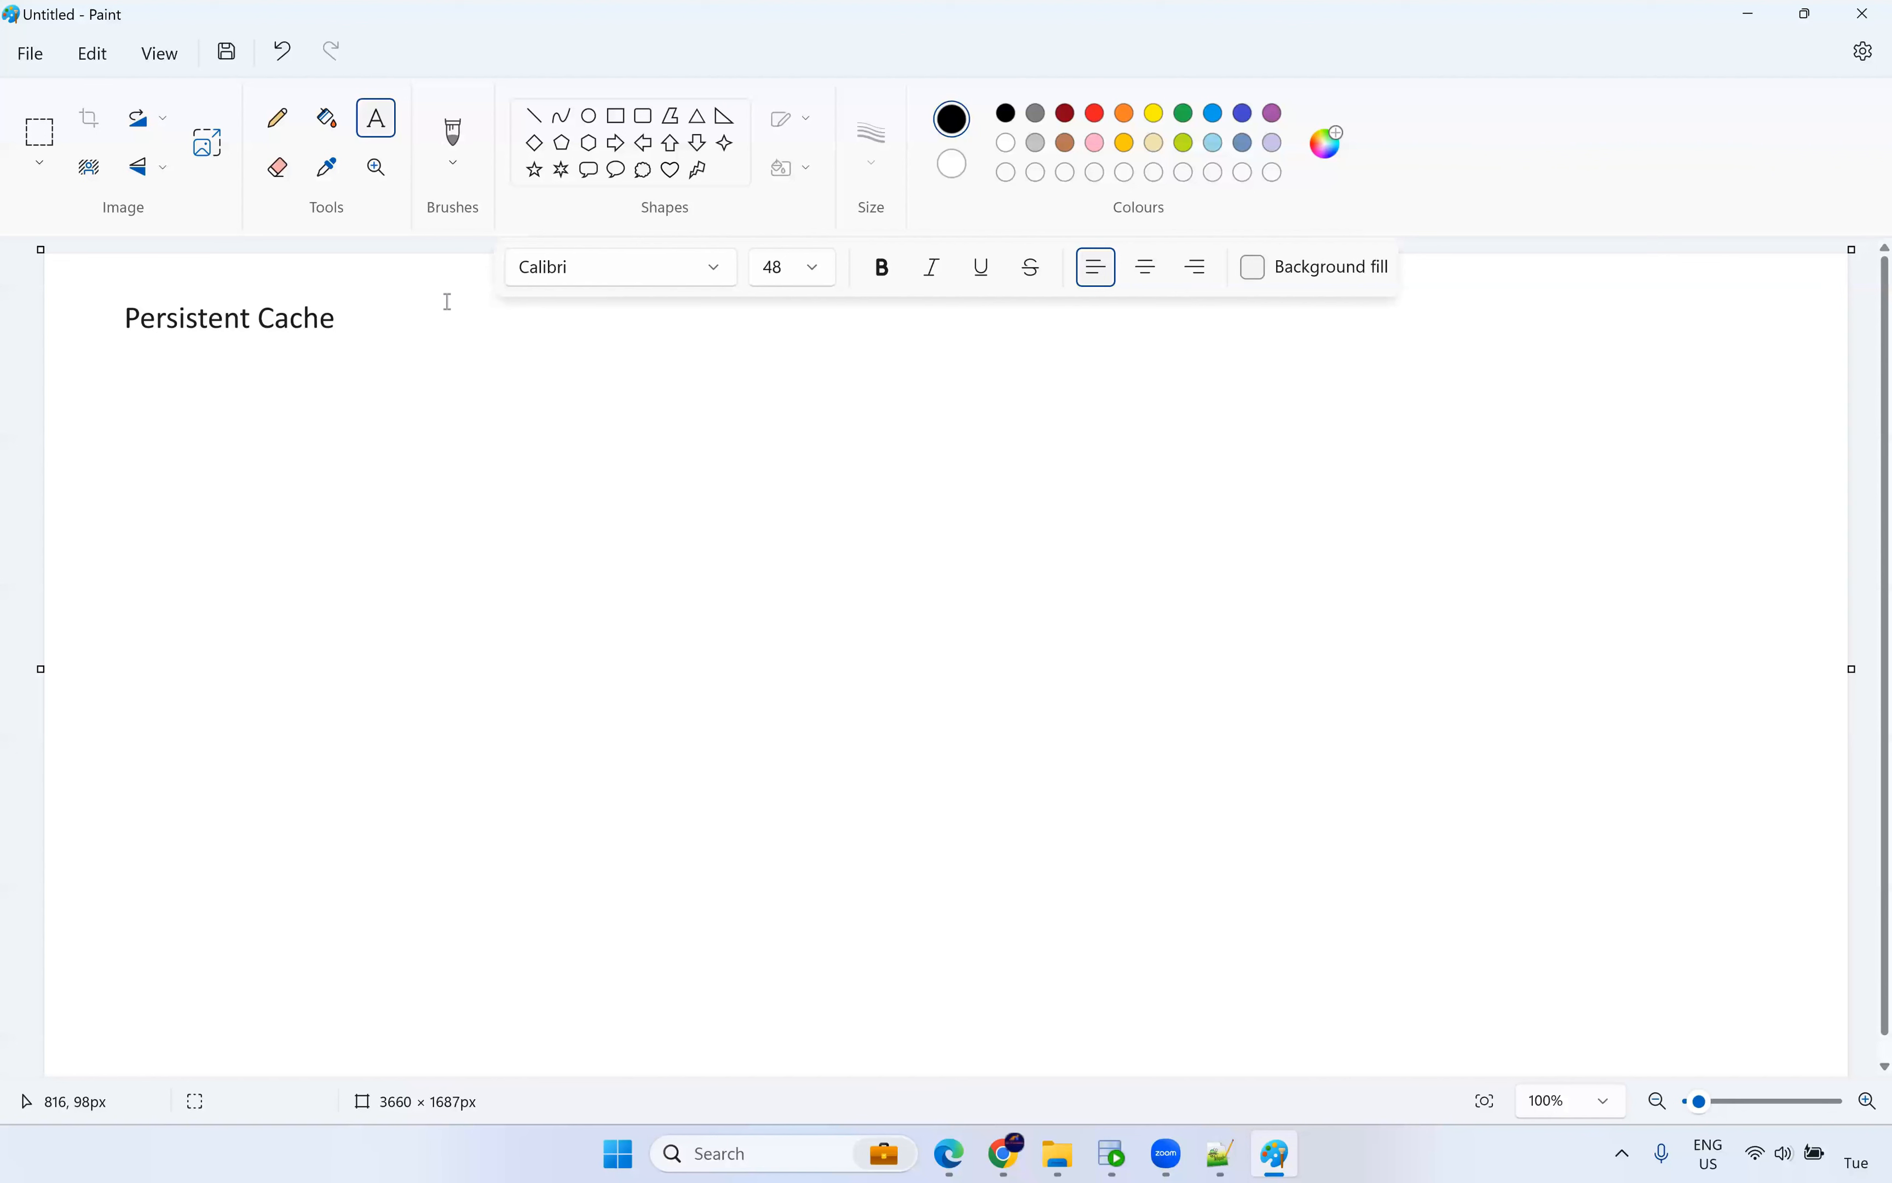
Underline the Persistent Cache title with the pencil.
left_click(277, 118)
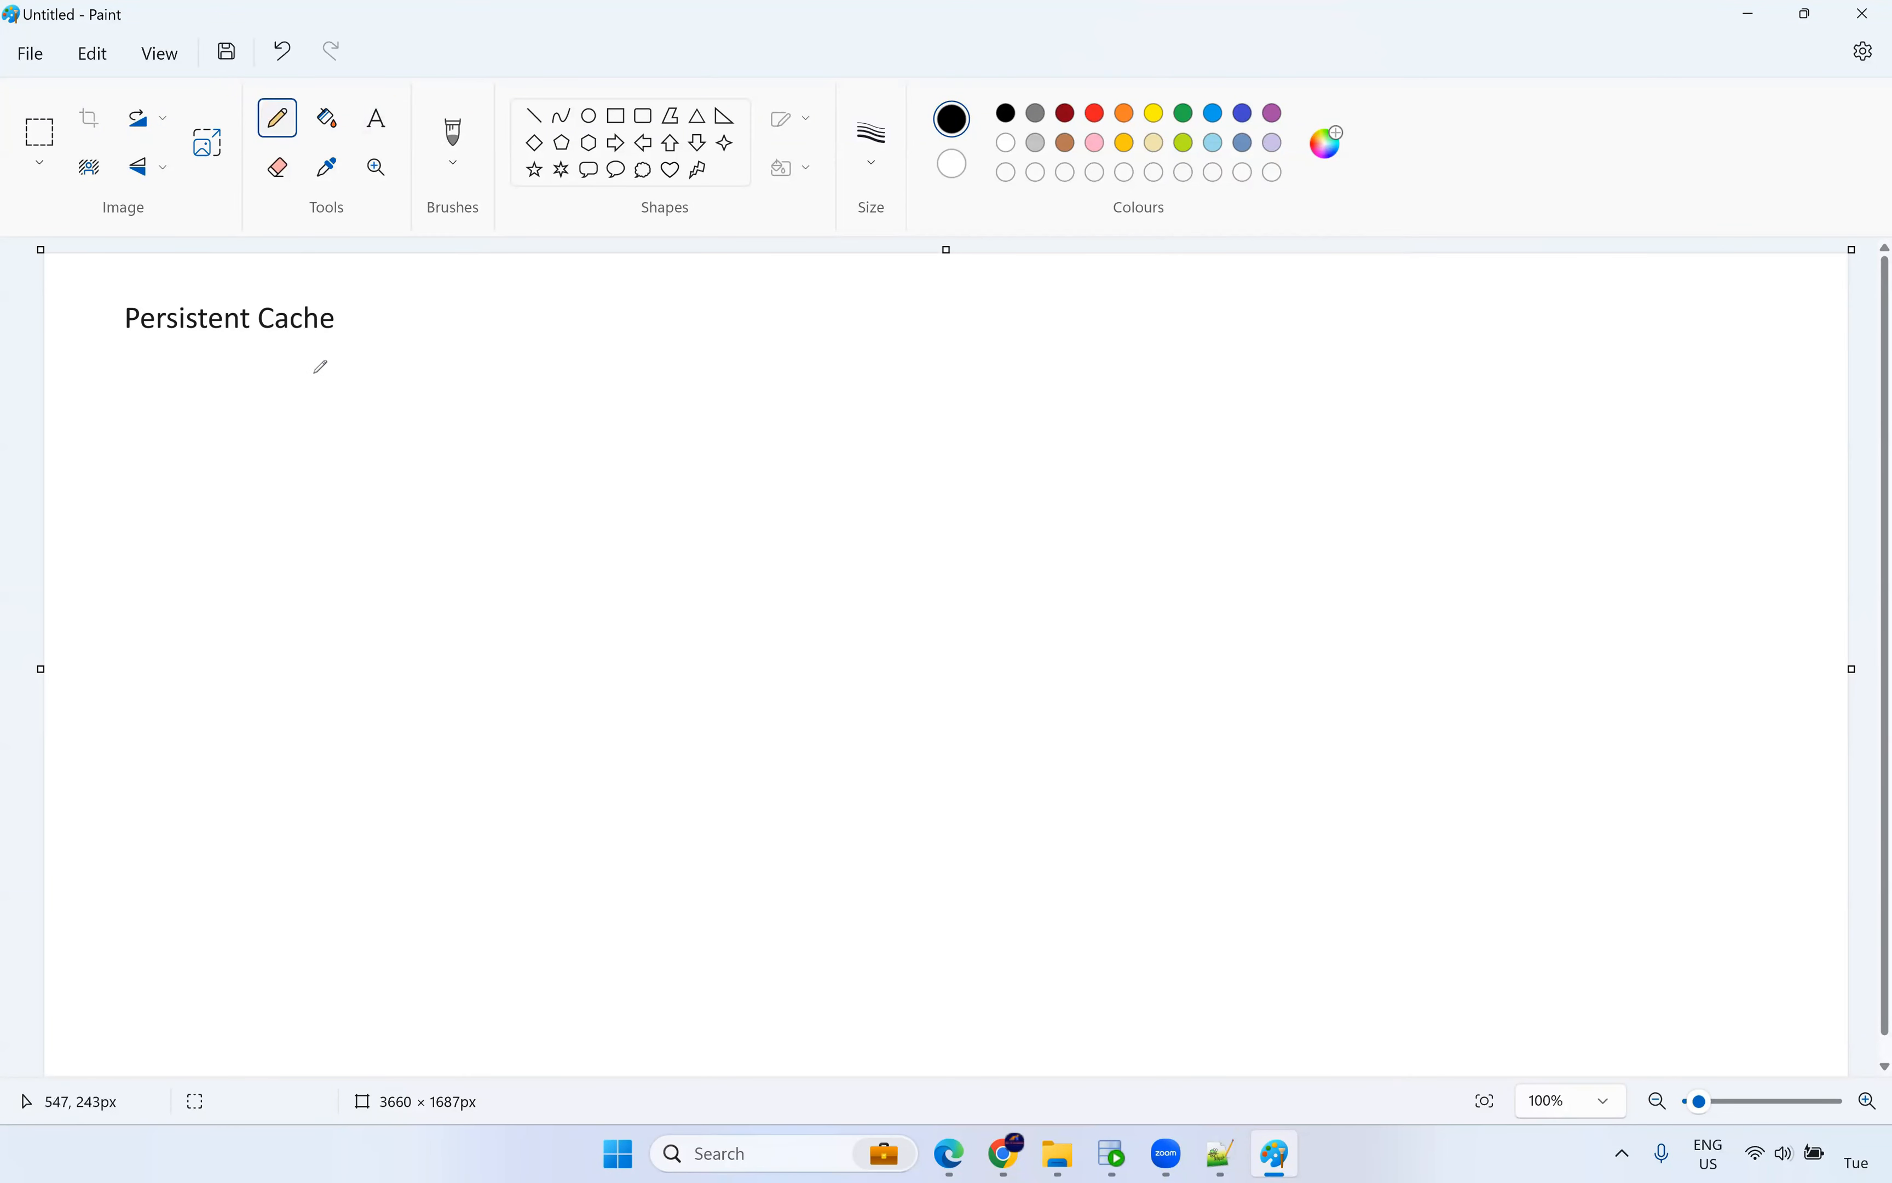
left_click_drag(133, 352, 335, 344)
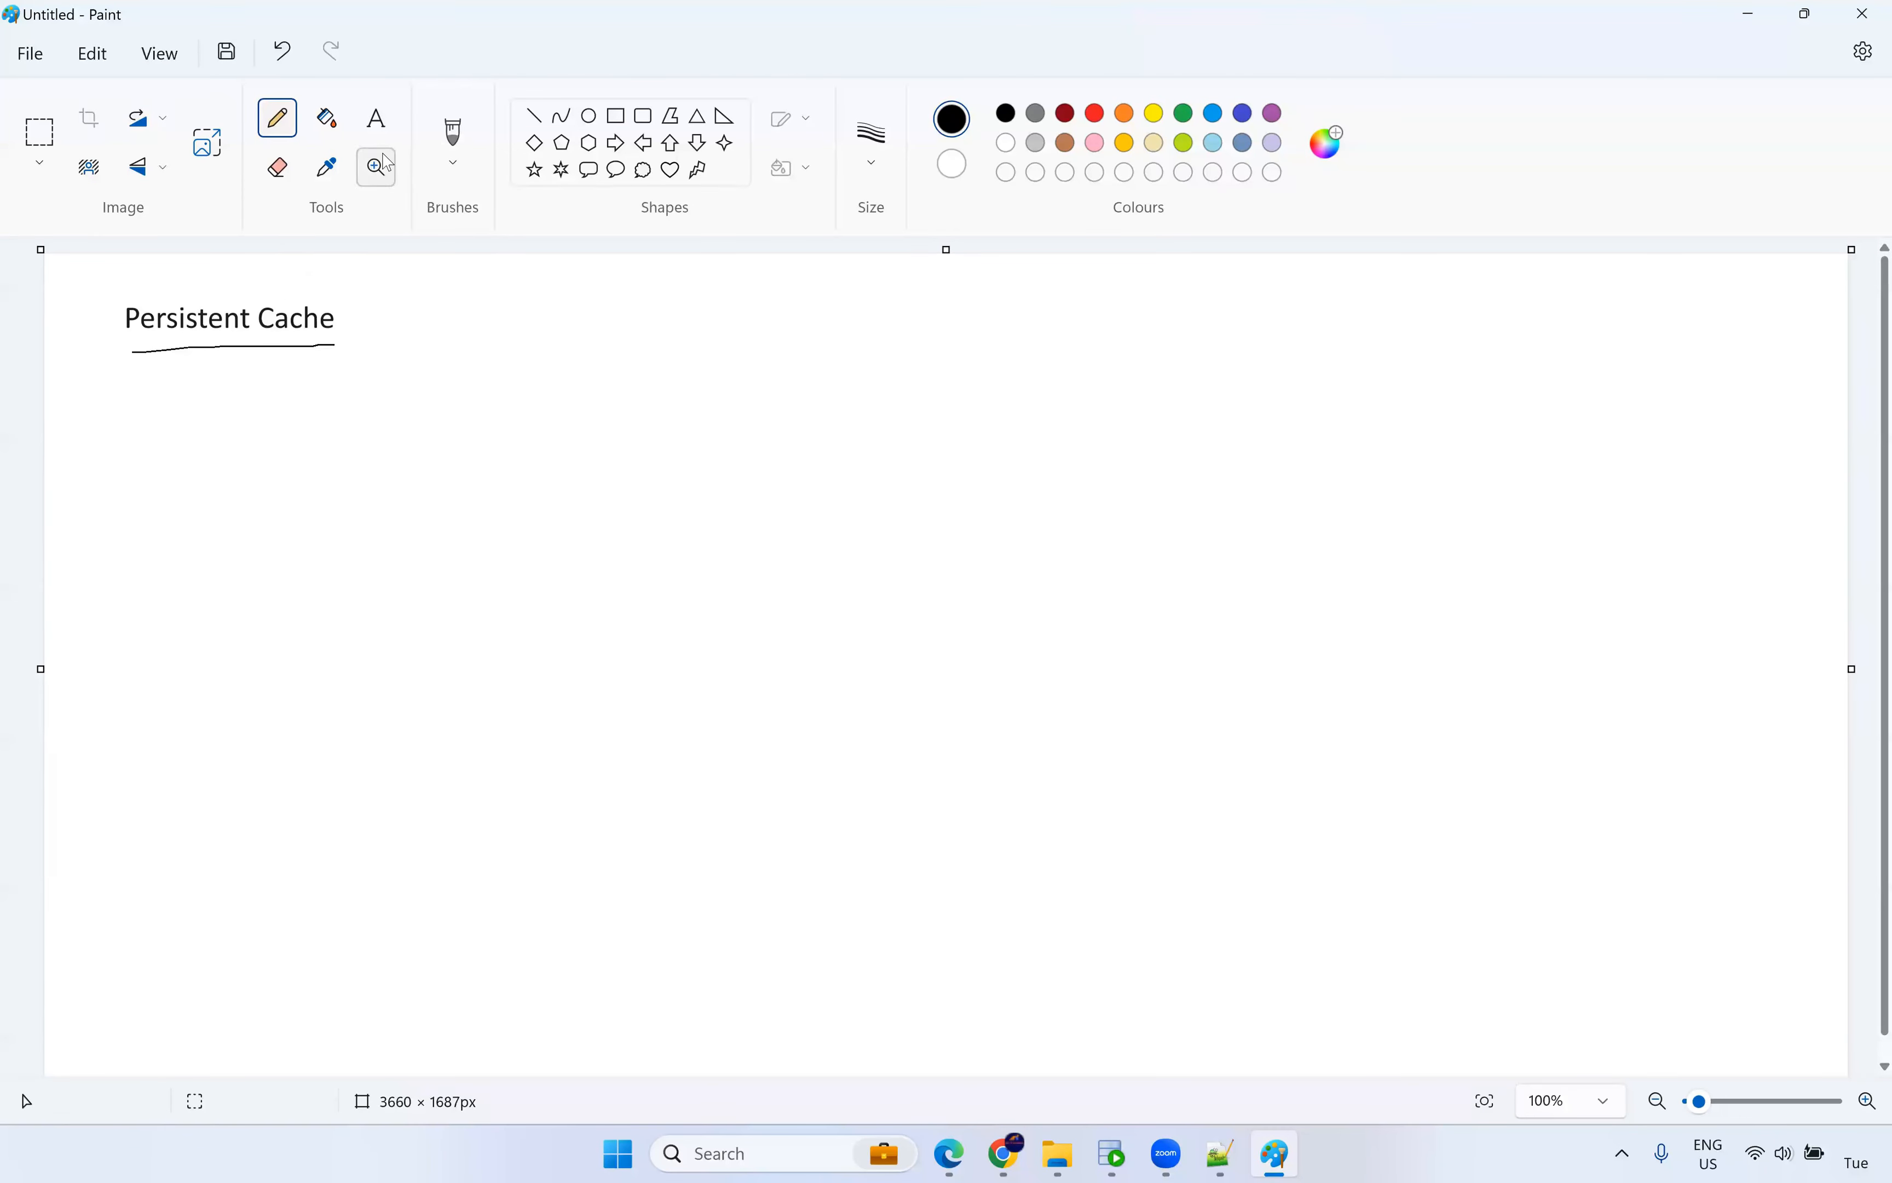
left_click(453, 135)
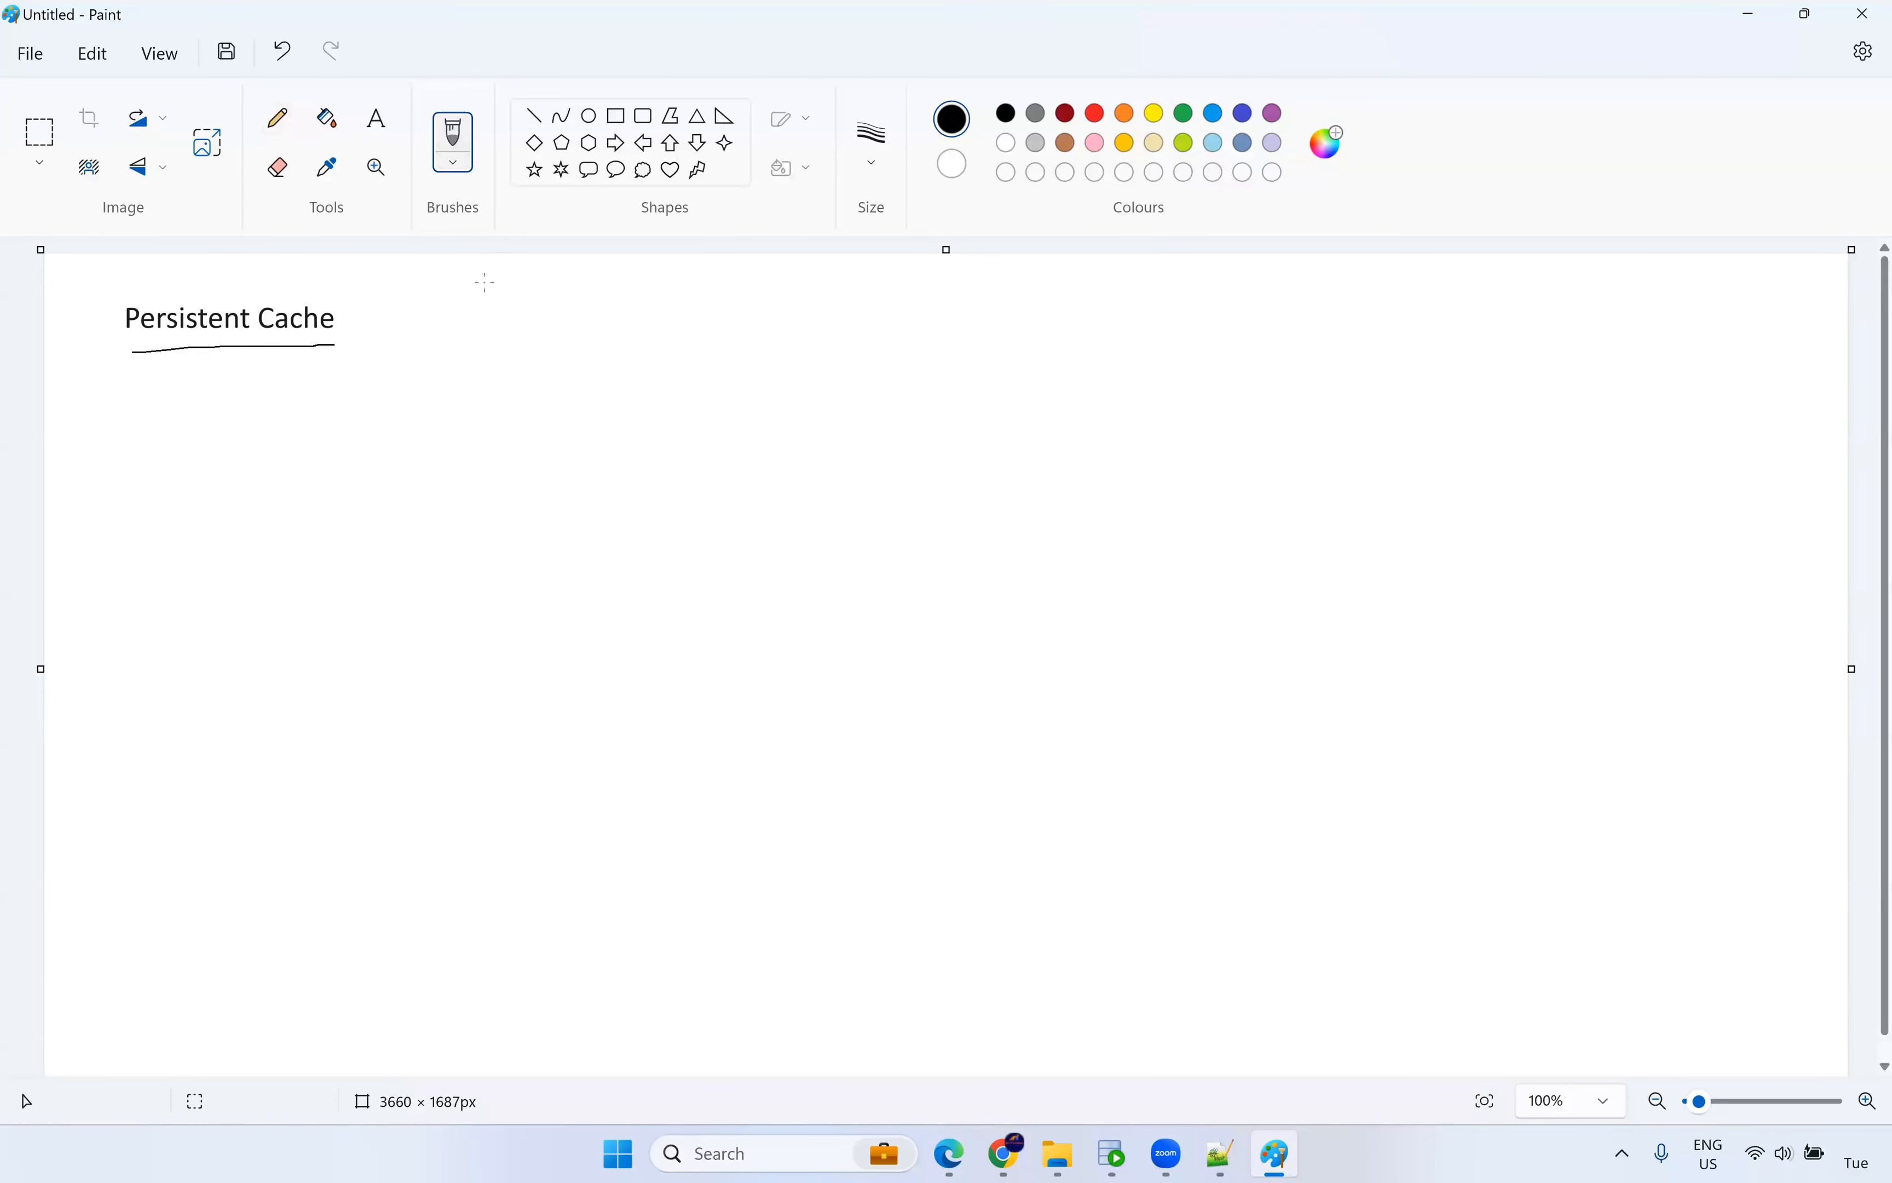
Add the text labels 'start' on the left and 'end' on the right of the canvas.
left_click(377, 119)
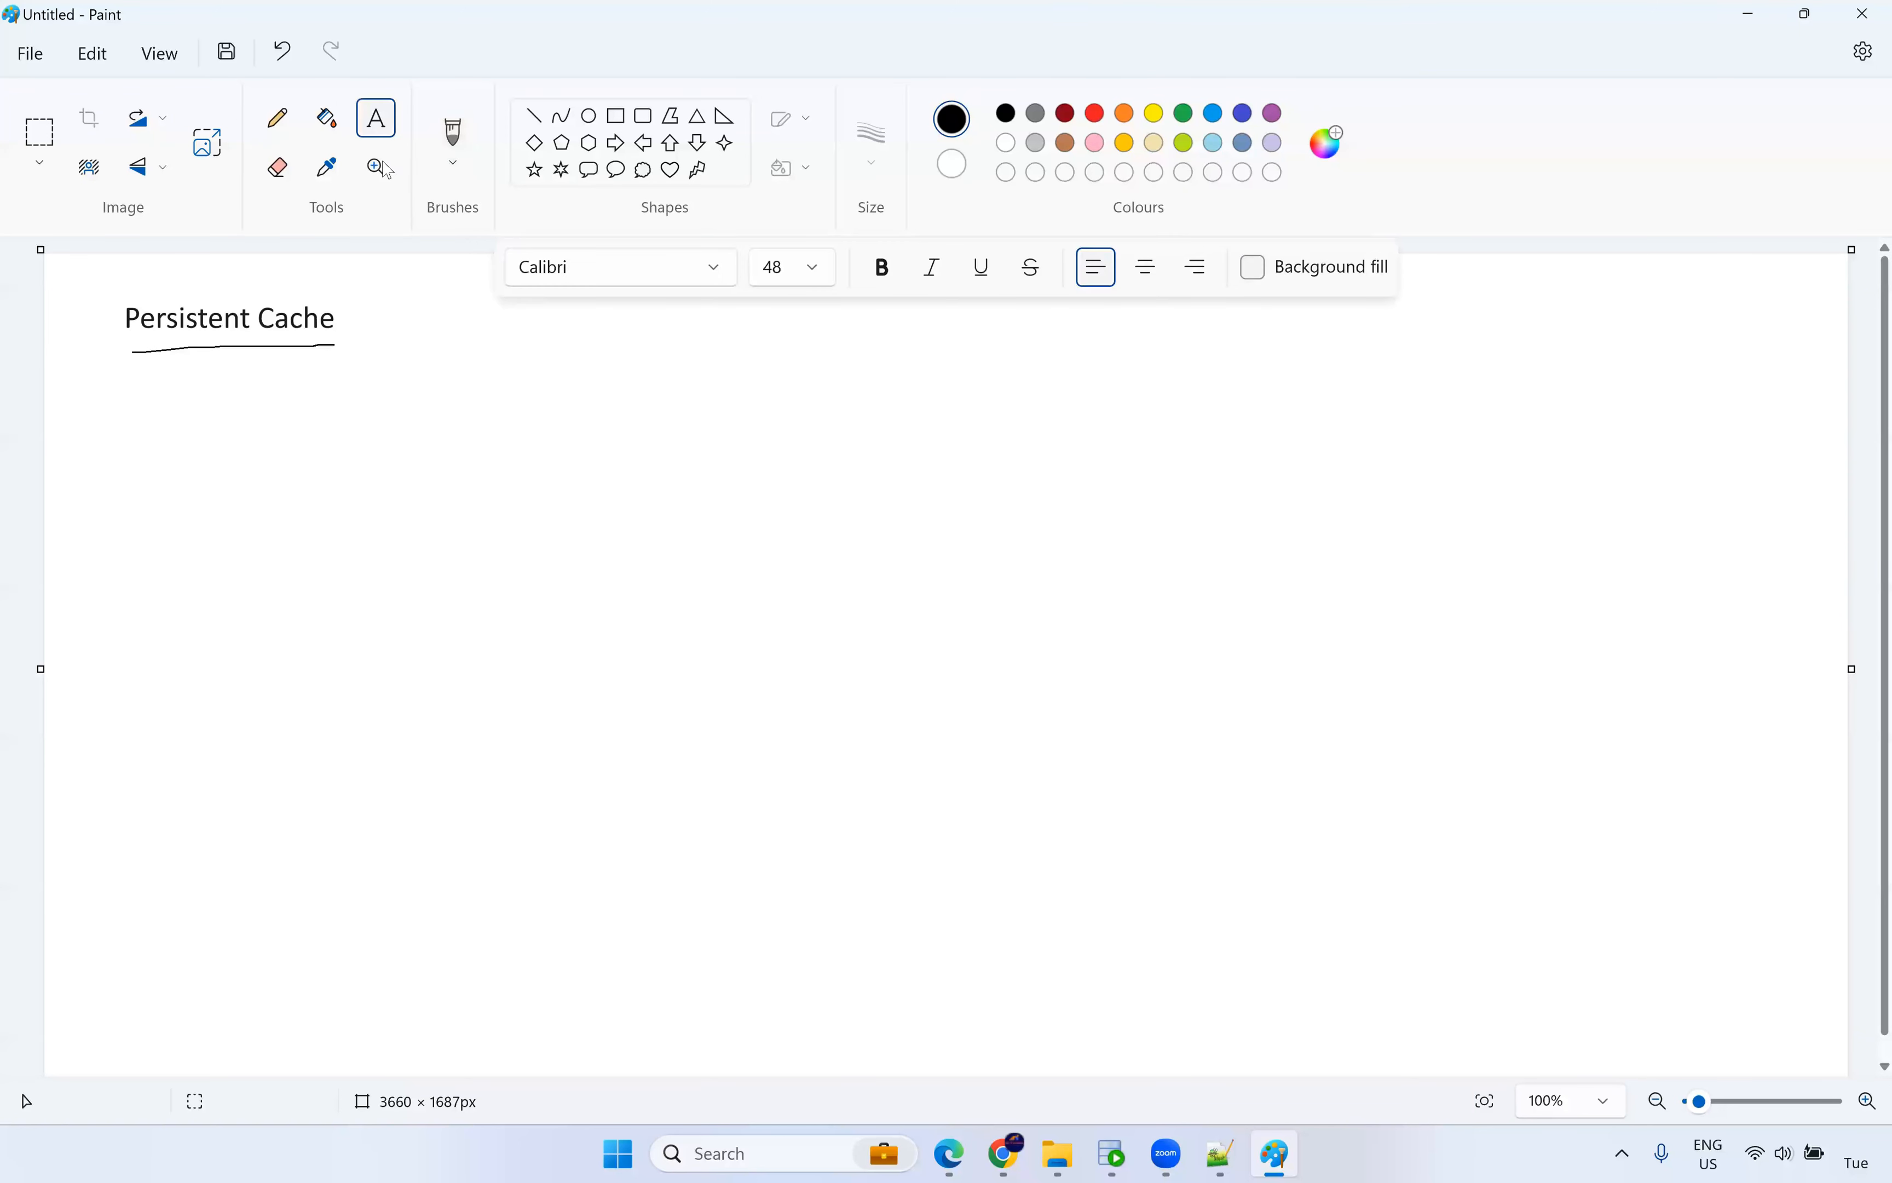
left_click(196, 577)
type("start")
left_click(967, 583)
left_click(1368, 590)
type("end")
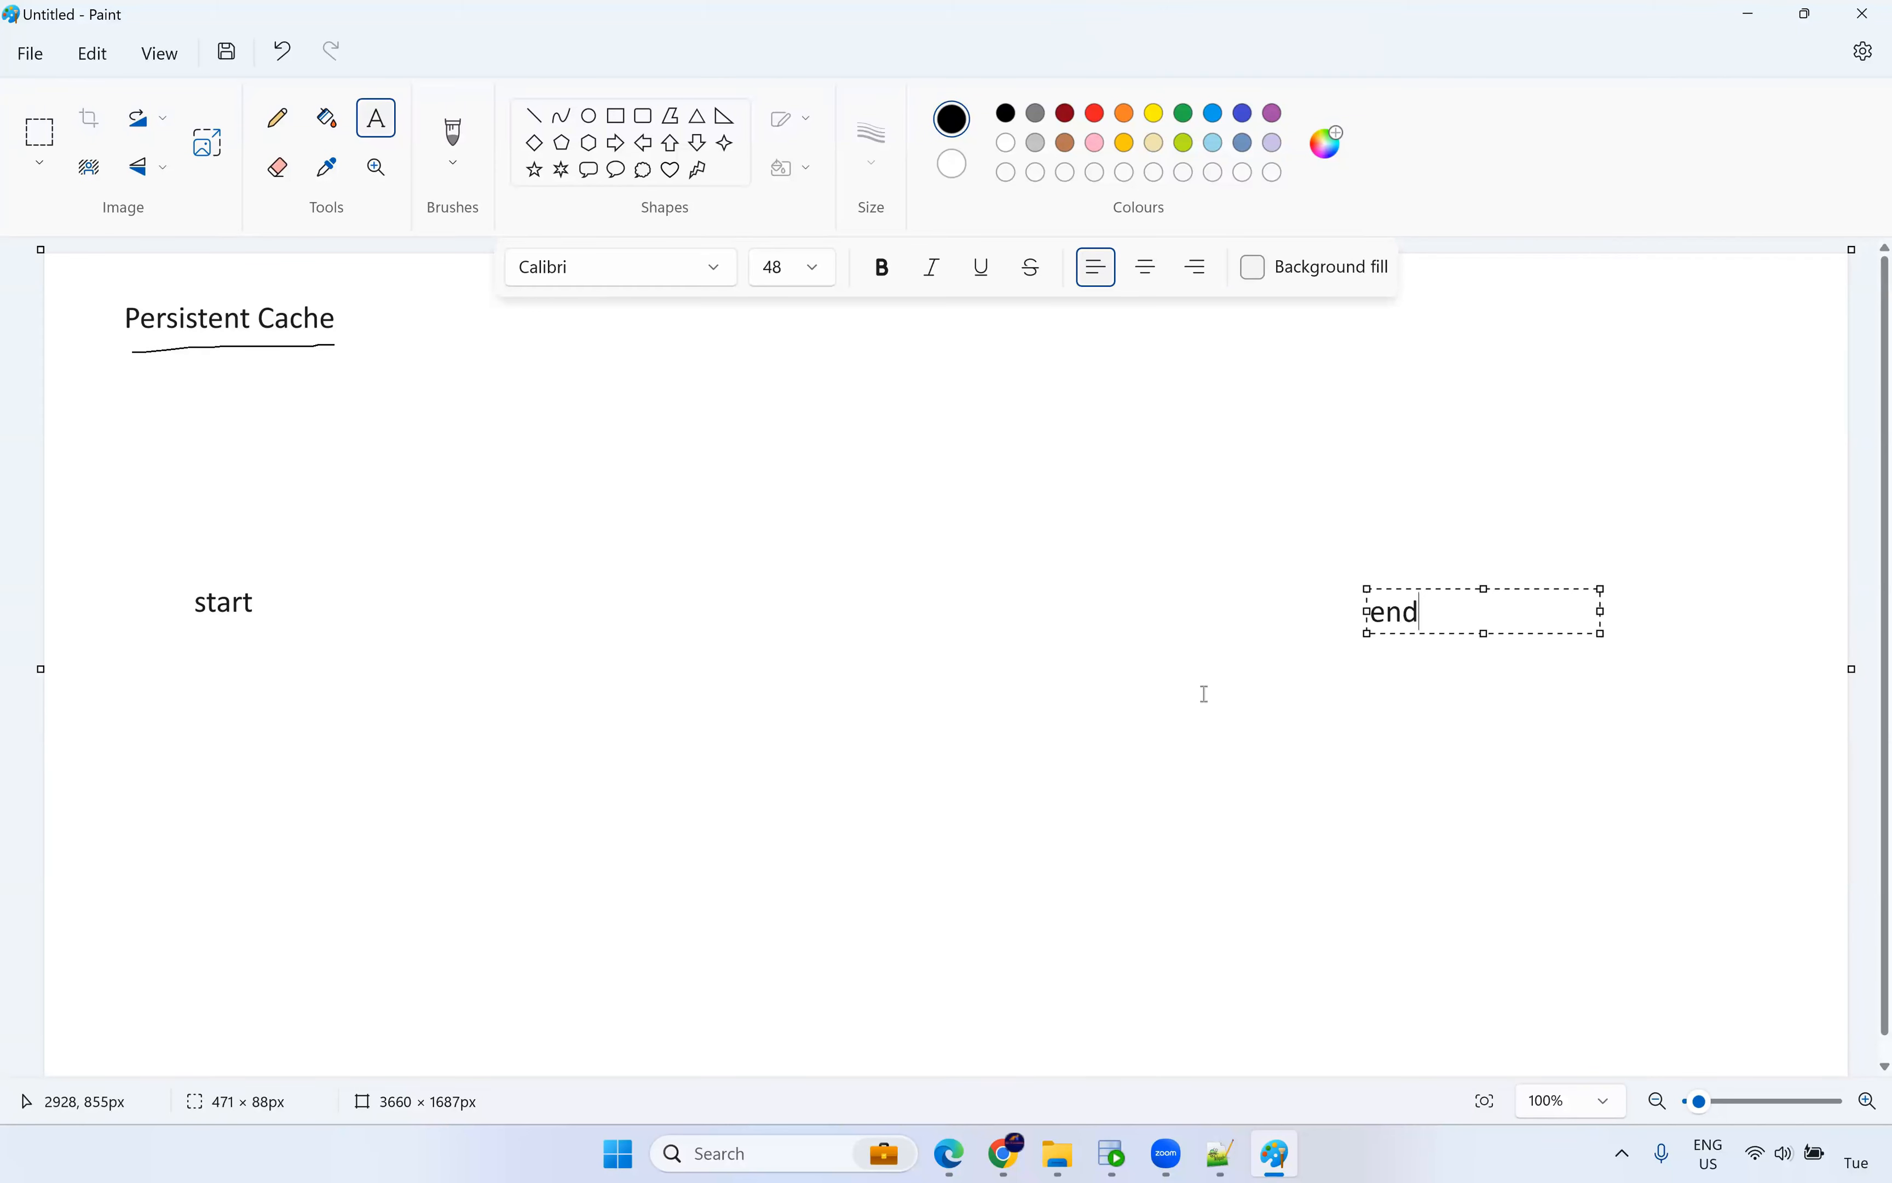
left_click(875, 714)
left_click(643, 116)
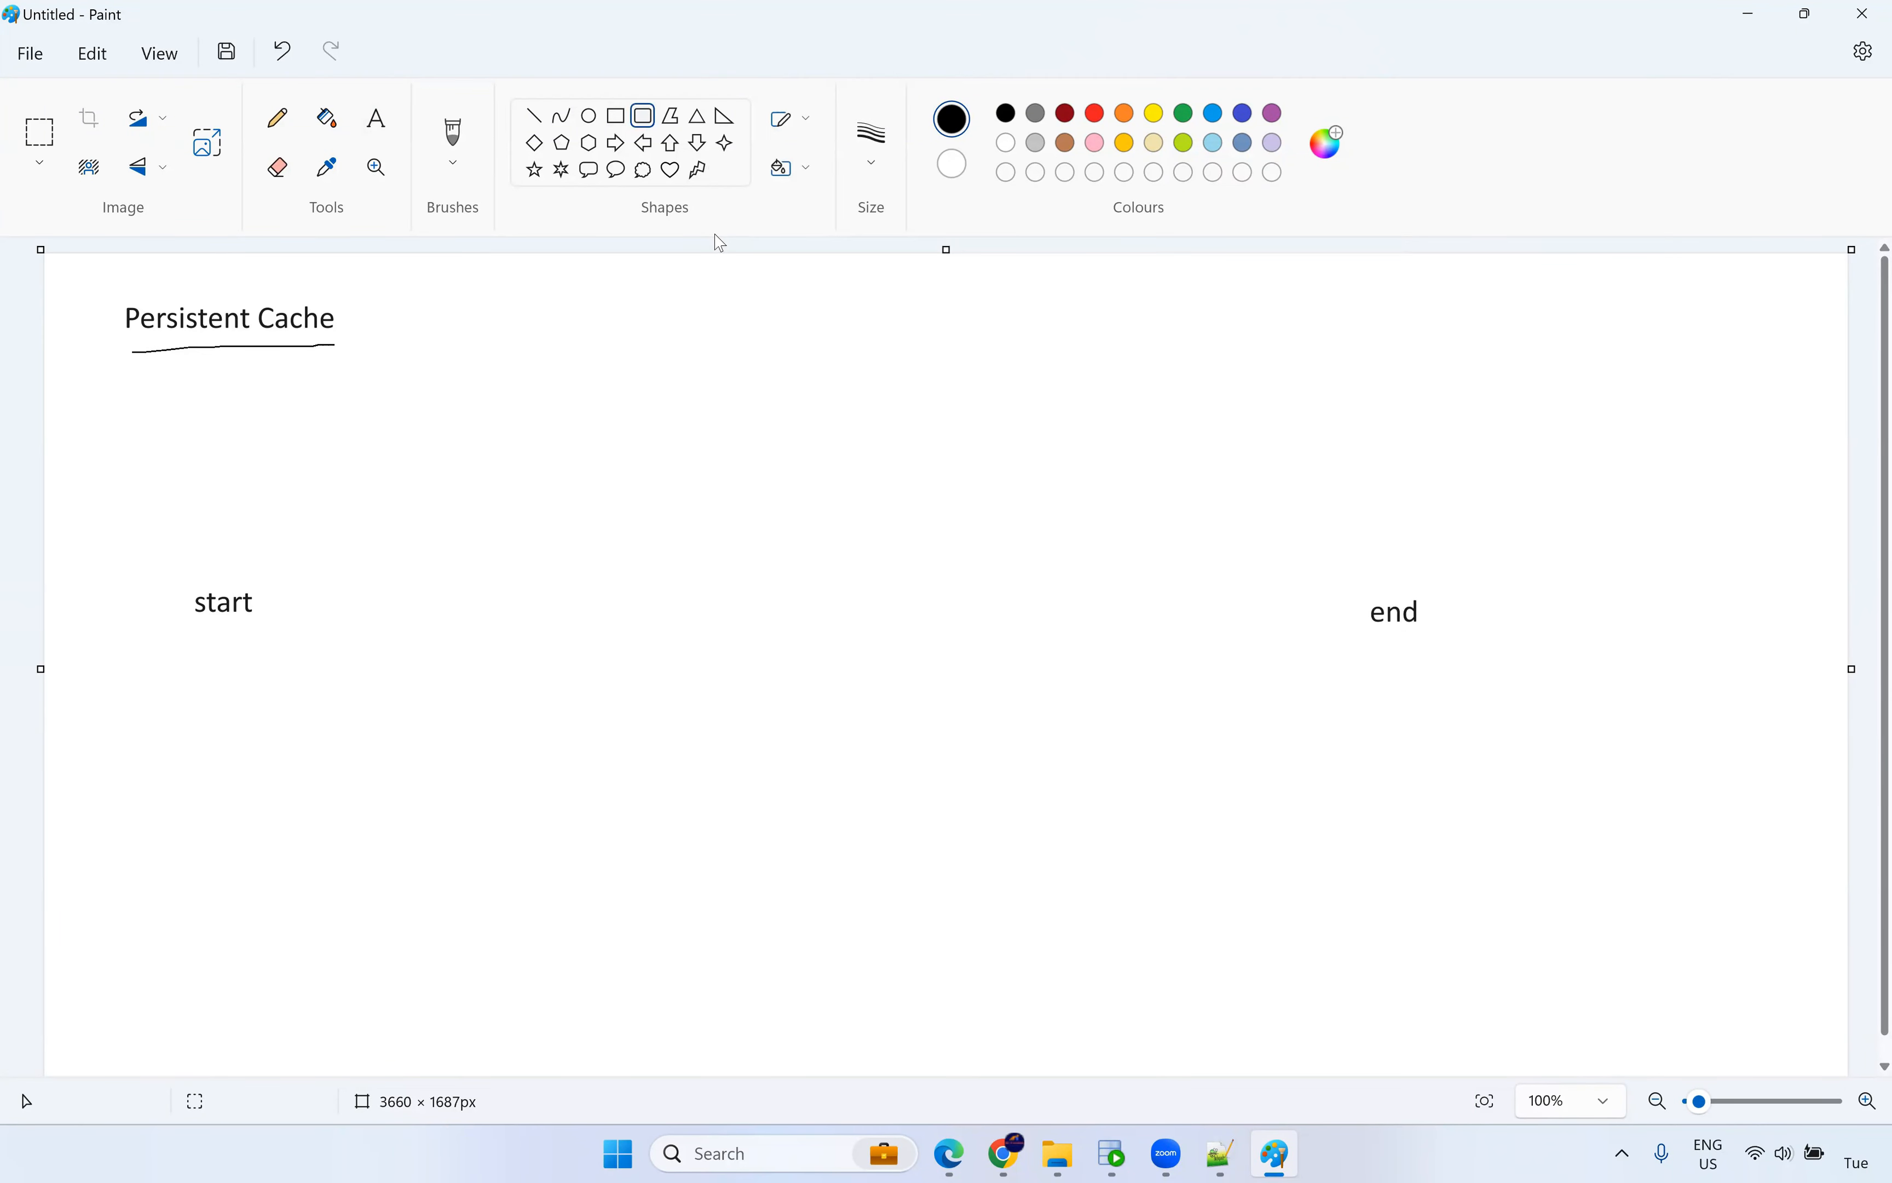
Draw six circles between start and end: one left, two upper, two lower, one right.
left_click(588, 116)
left_click_drag(370, 581, 467, 666)
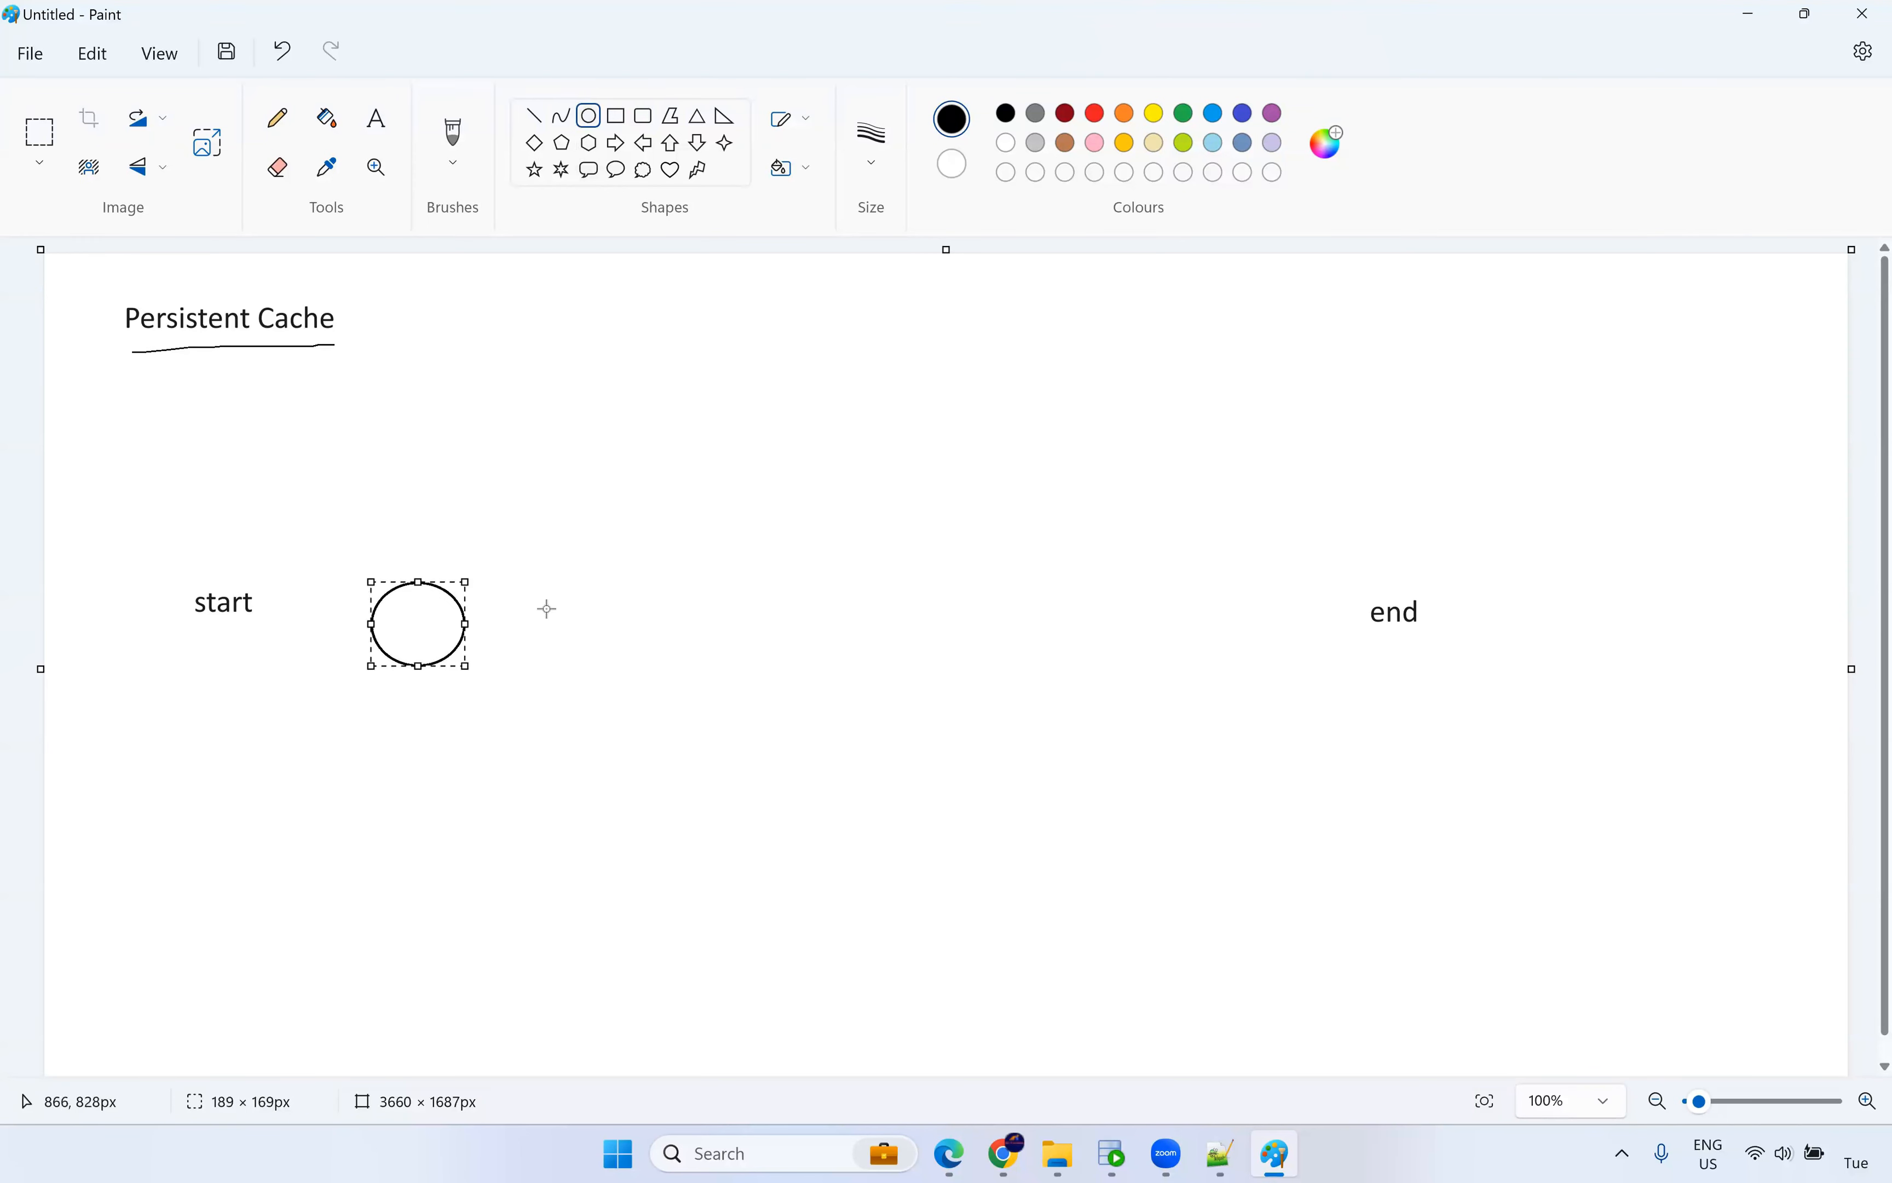
left_click_drag(633, 383, 730, 468)
left_click_drag(1061, 385, 1163, 473)
left_click_drag(667, 717, 757, 790)
left_click(1115, 759)
left_click_drag(1064, 717, 1144, 781)
left_click_drag(1218, 580, 1313, 650)
left_click(1428, 485)
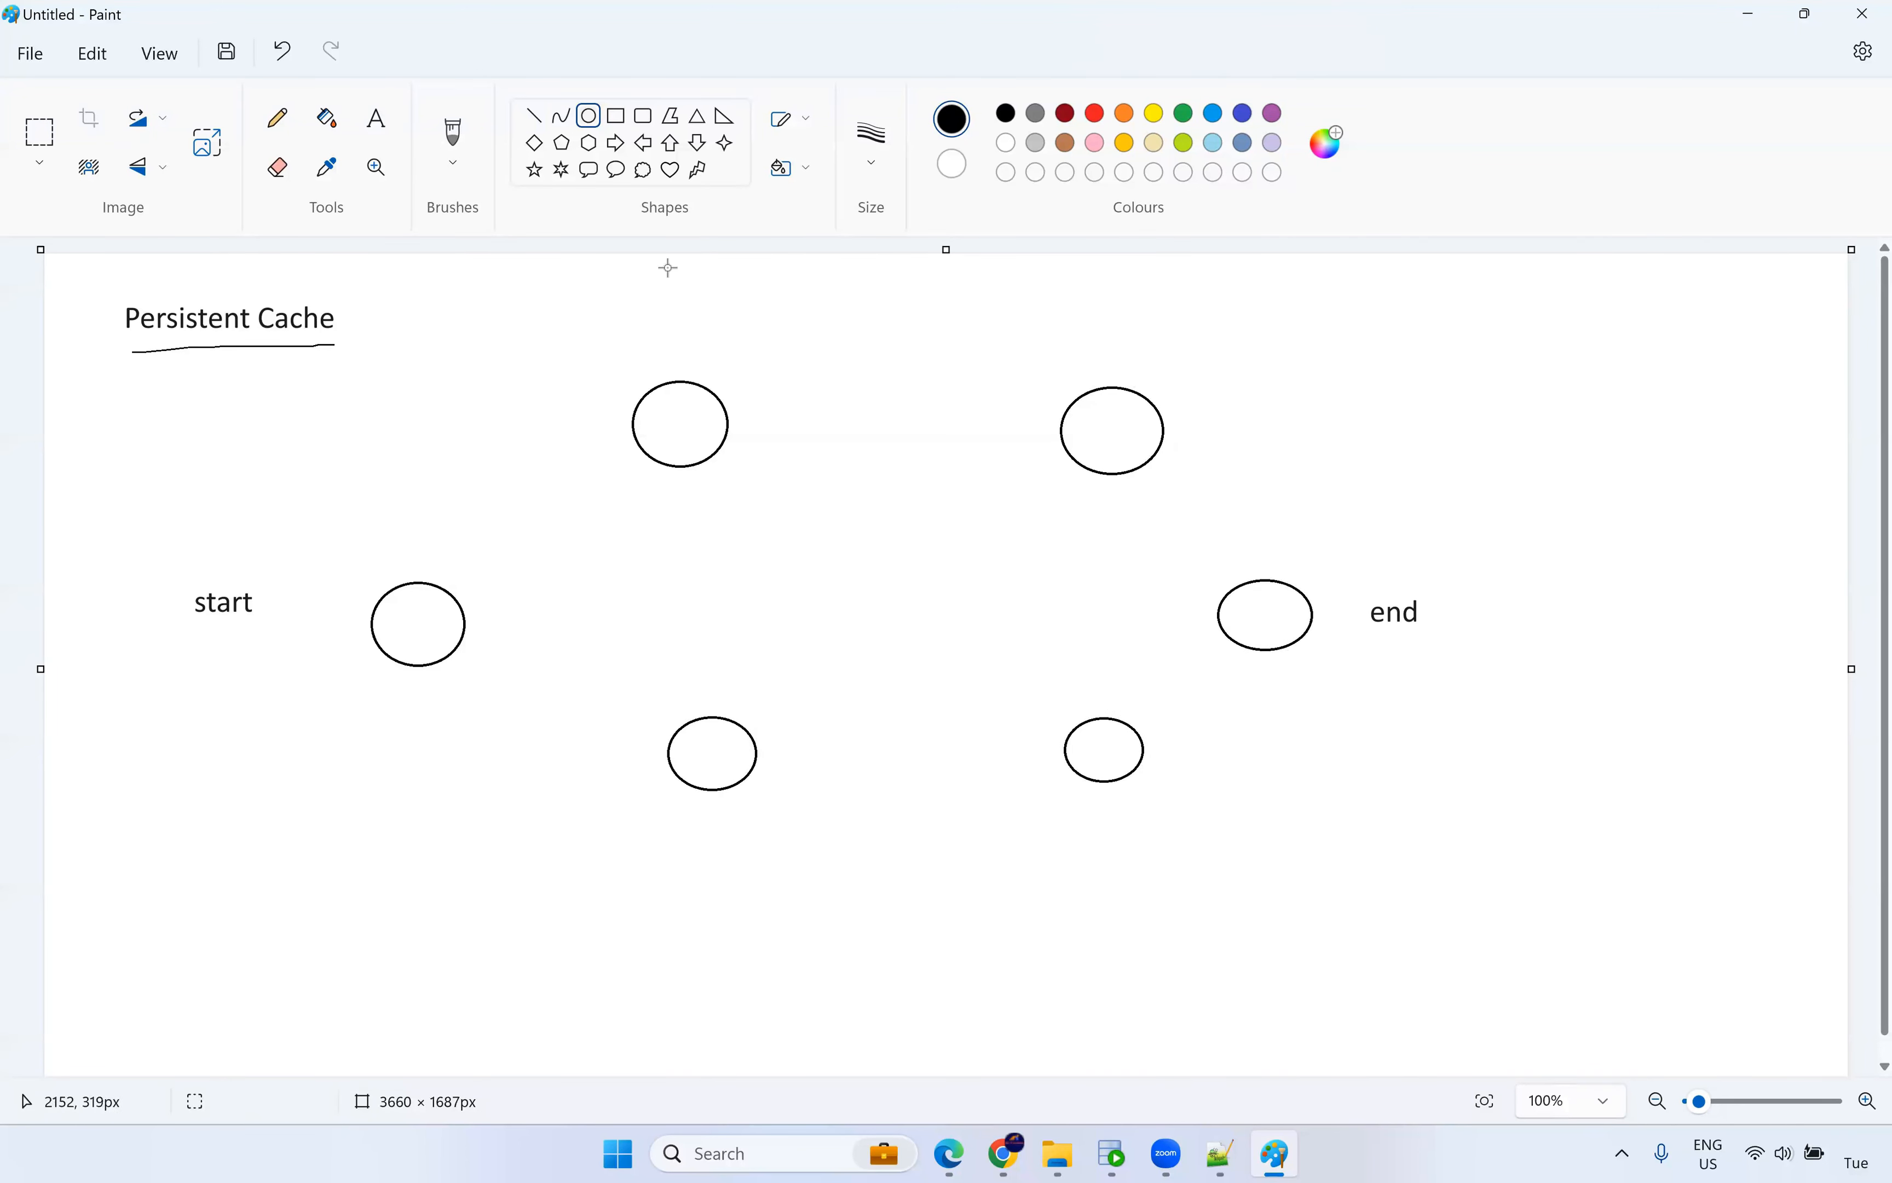
With a 3px brush, draw arrows linking the circles S1–S6 from start through to end.
left_click(277, 117)
left_click(454, 134)
left_click(871, 144)
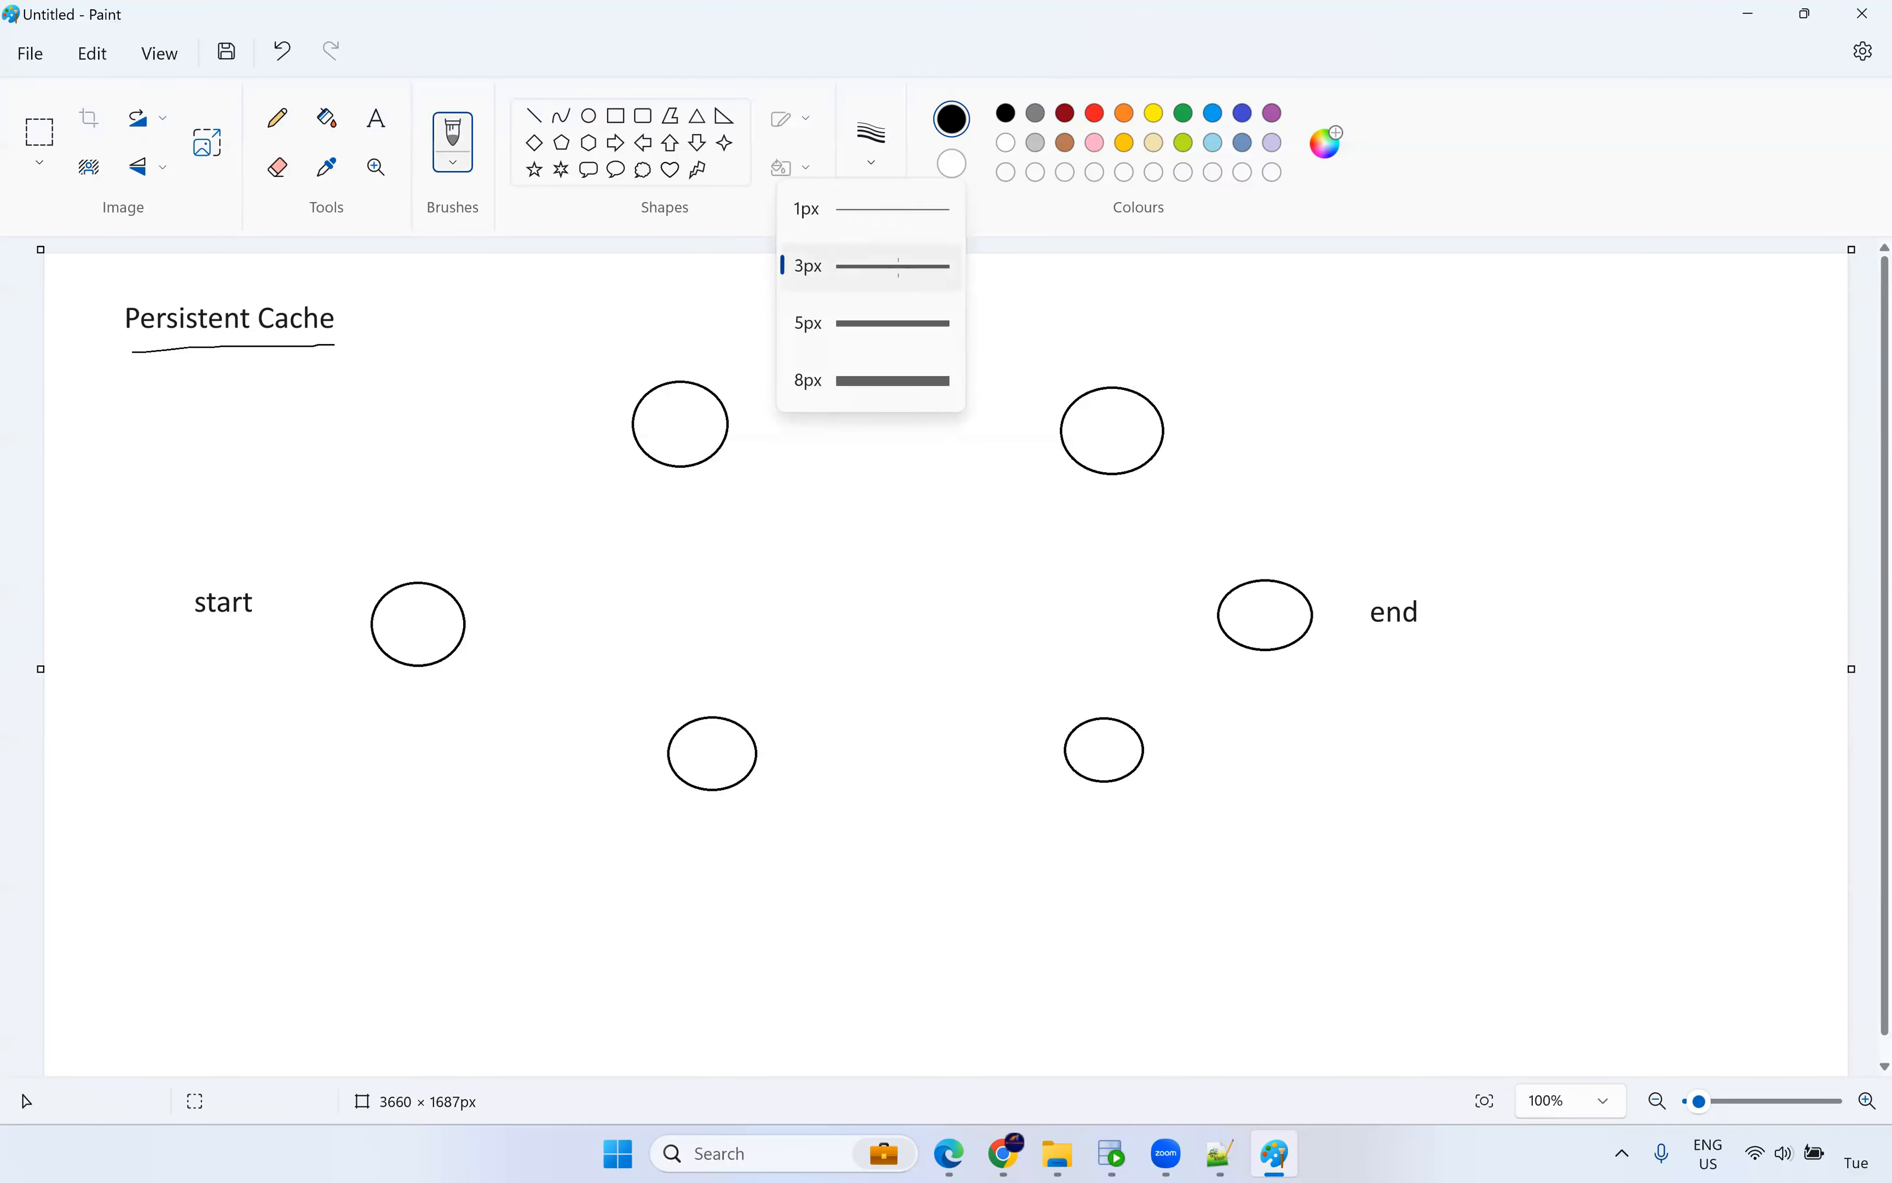
left_click(897, 274)
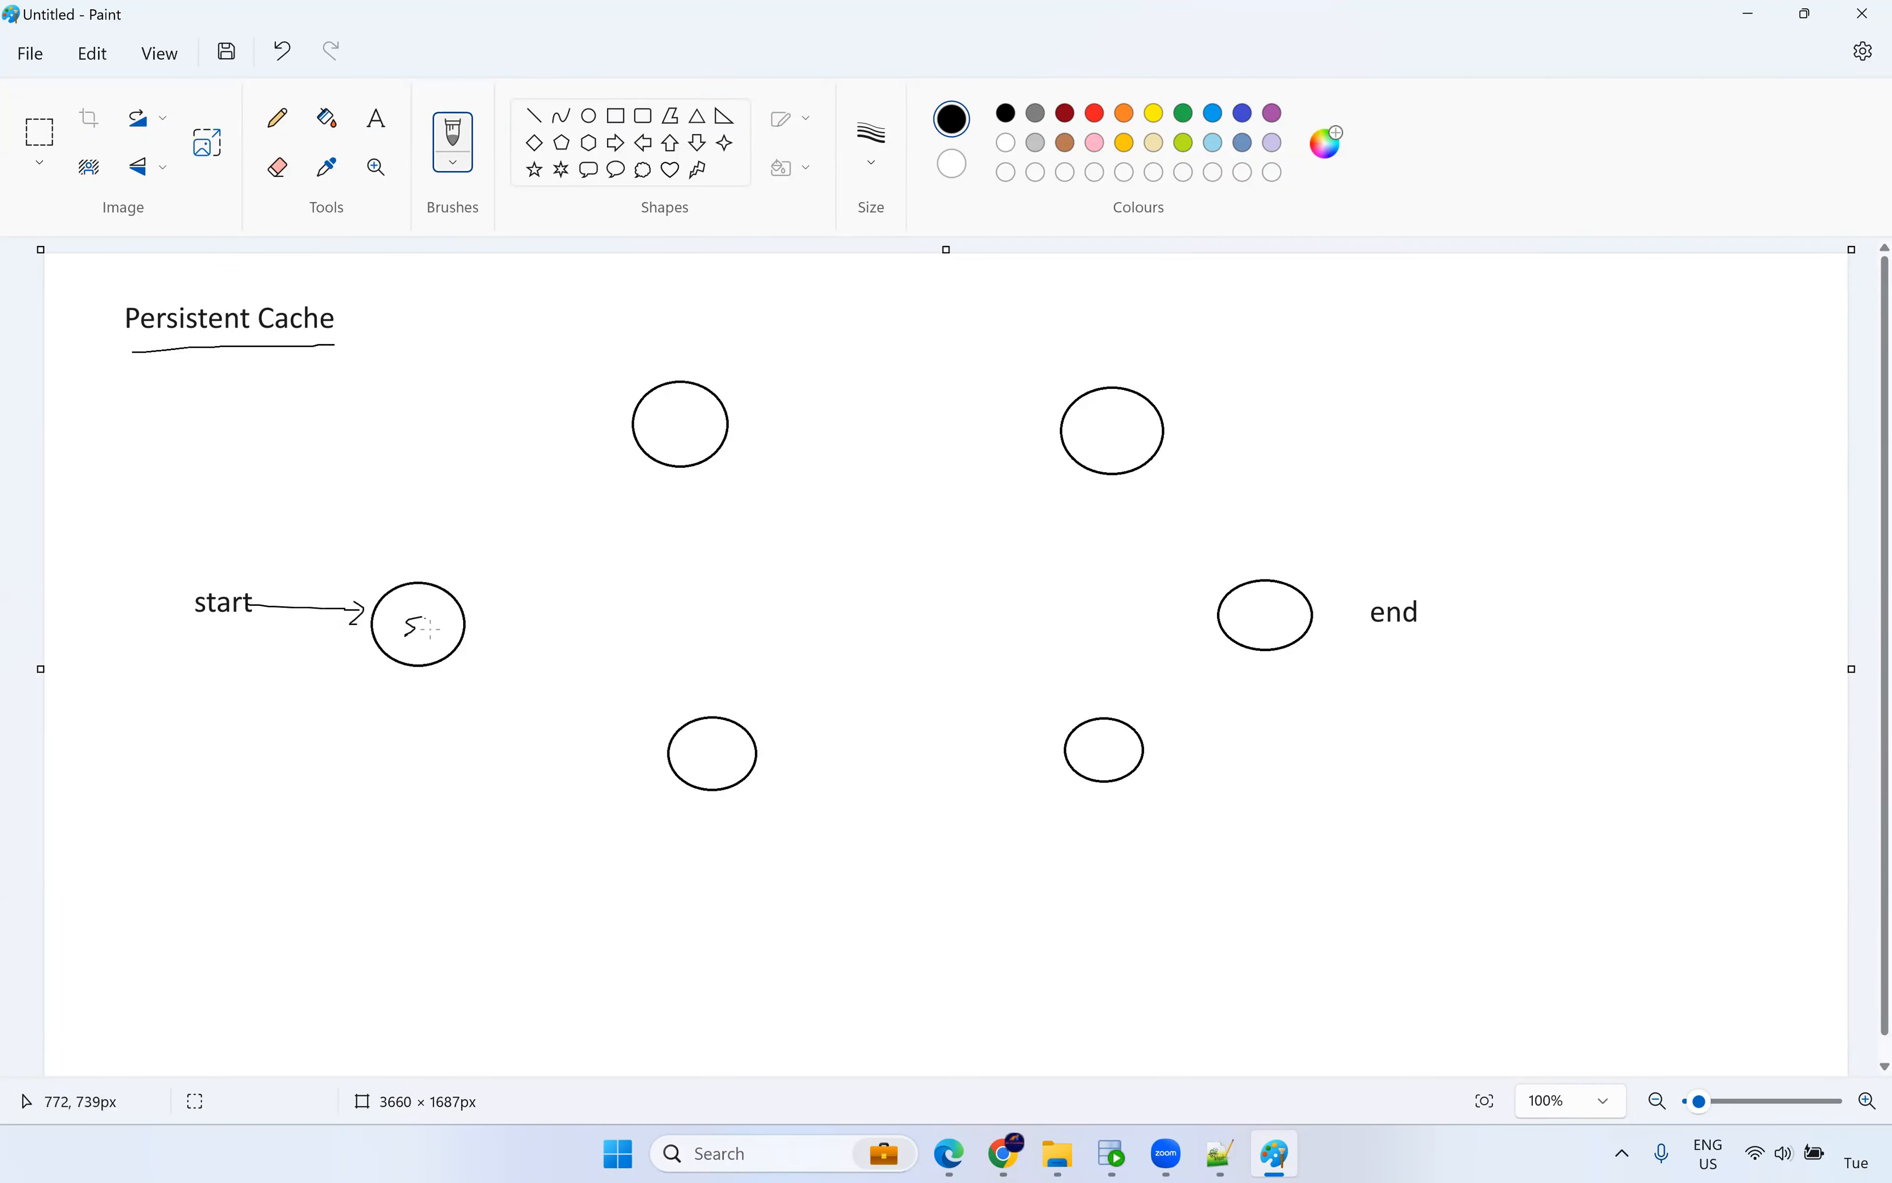
left_click_drag(440, 591, 604, 468)
left_click_drag(463, 640, 662, 738)
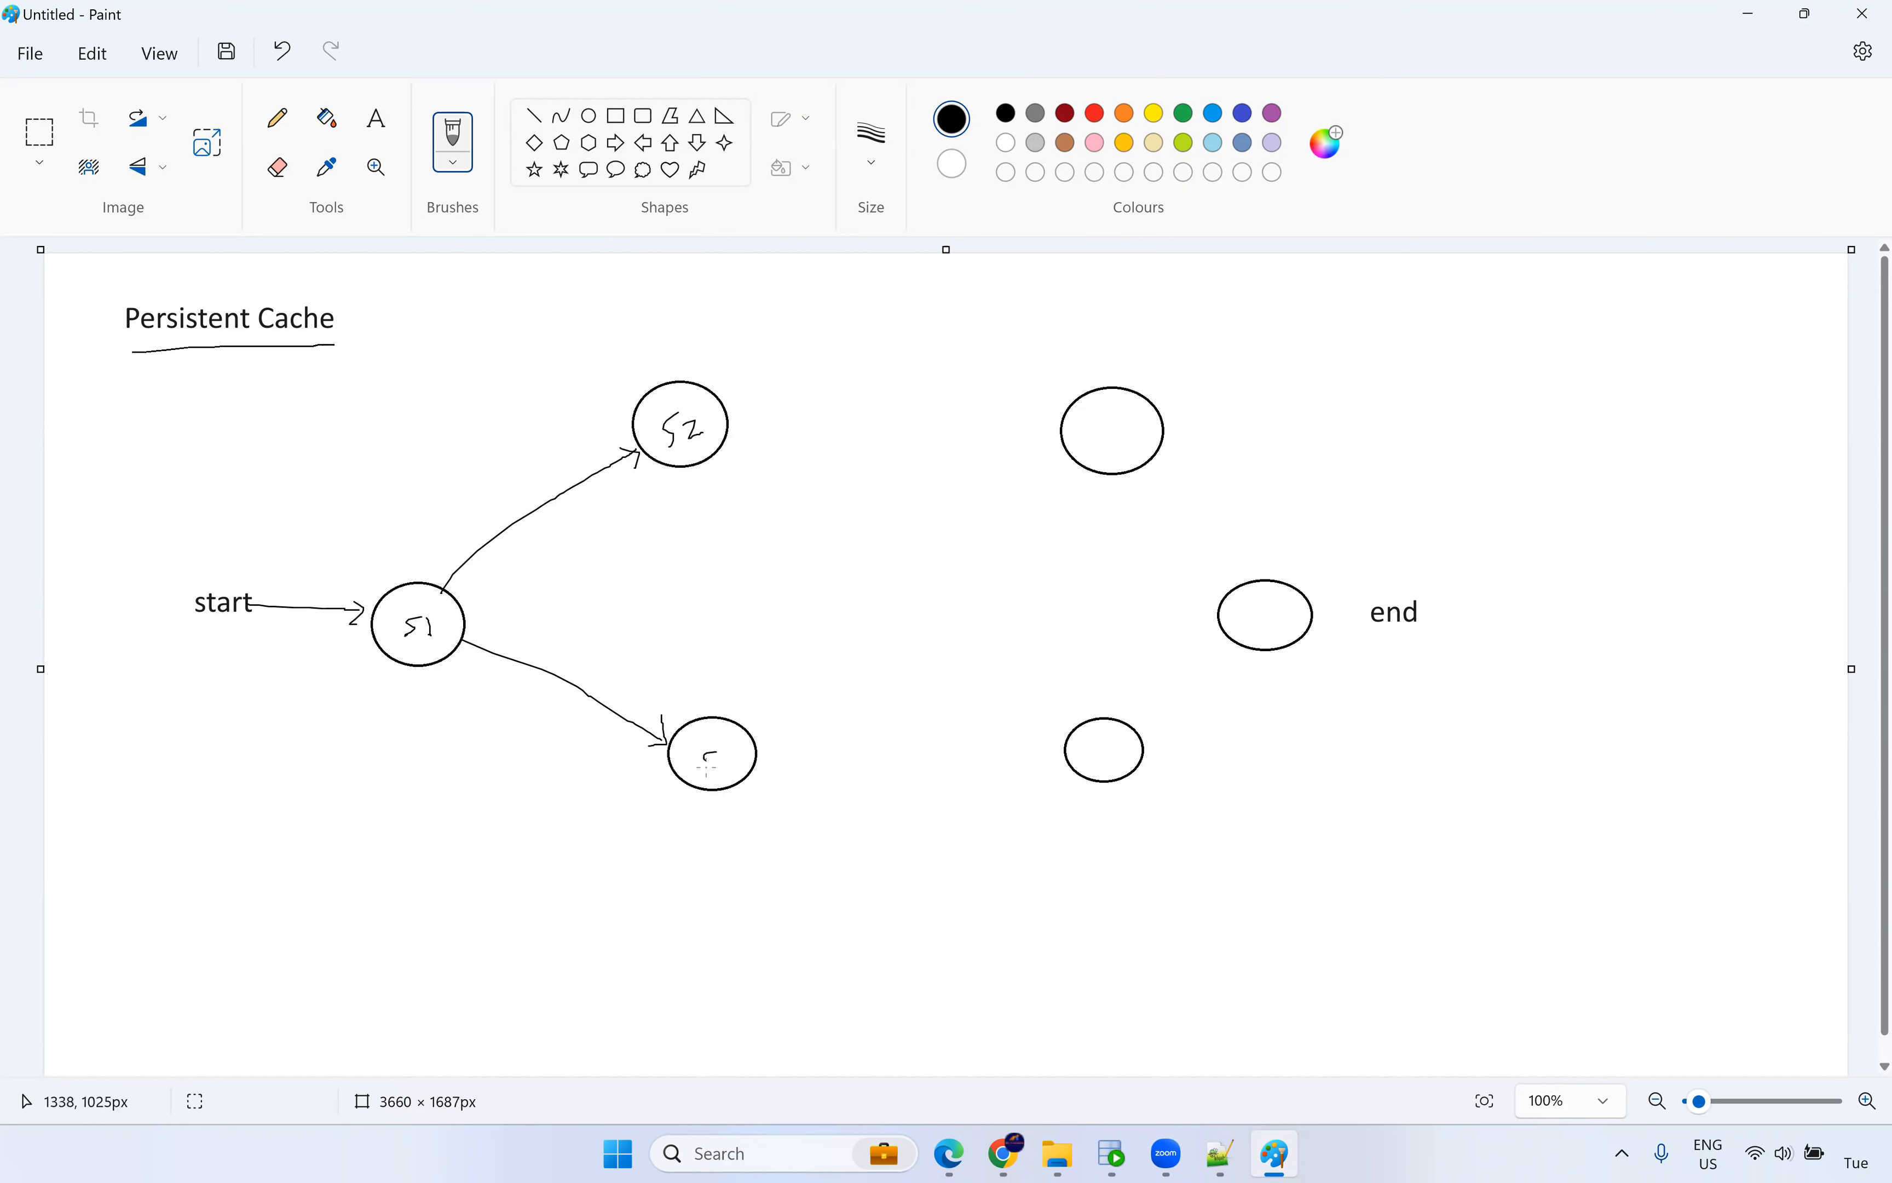
left_click_drag(727, 428, 1069, 436)
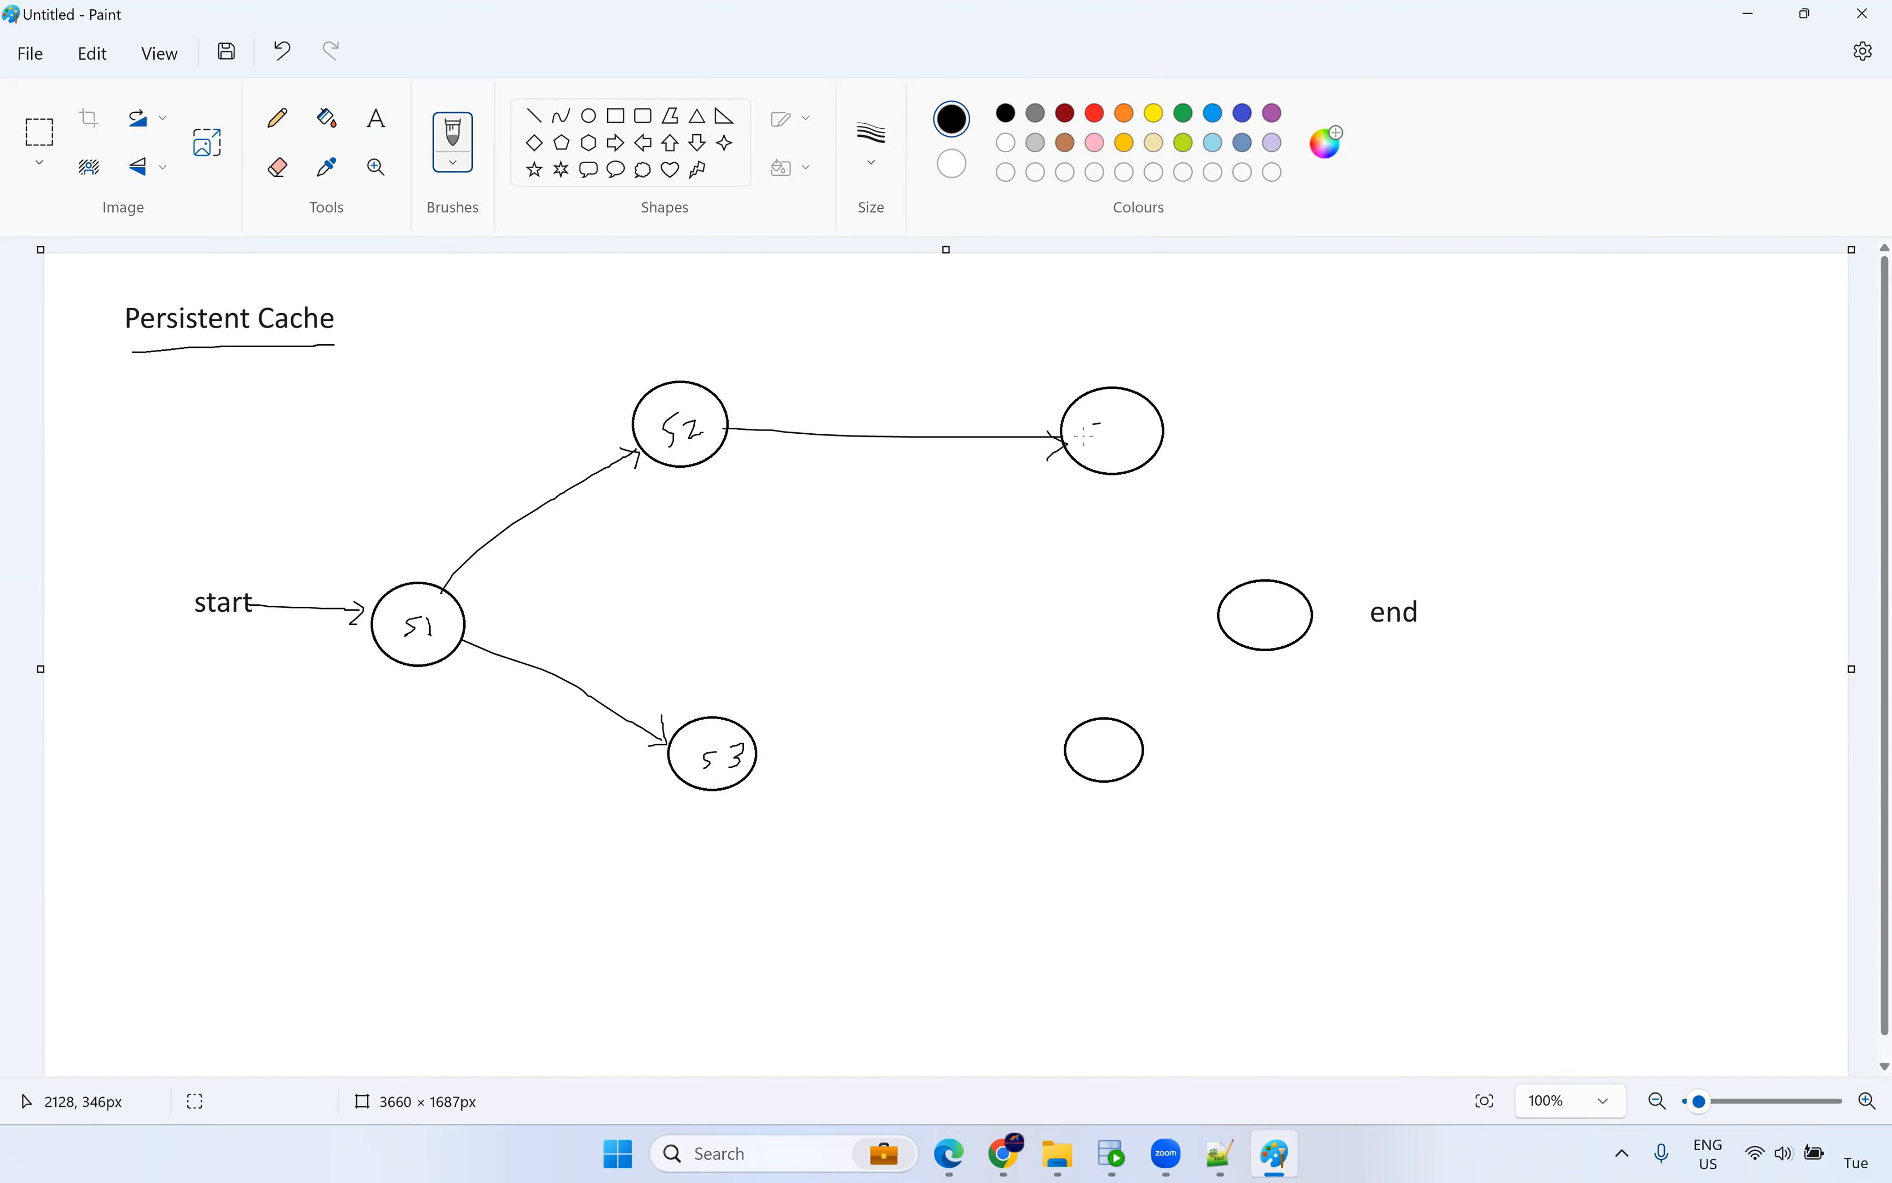
left_click_drag(756, 757, 1052, 750)
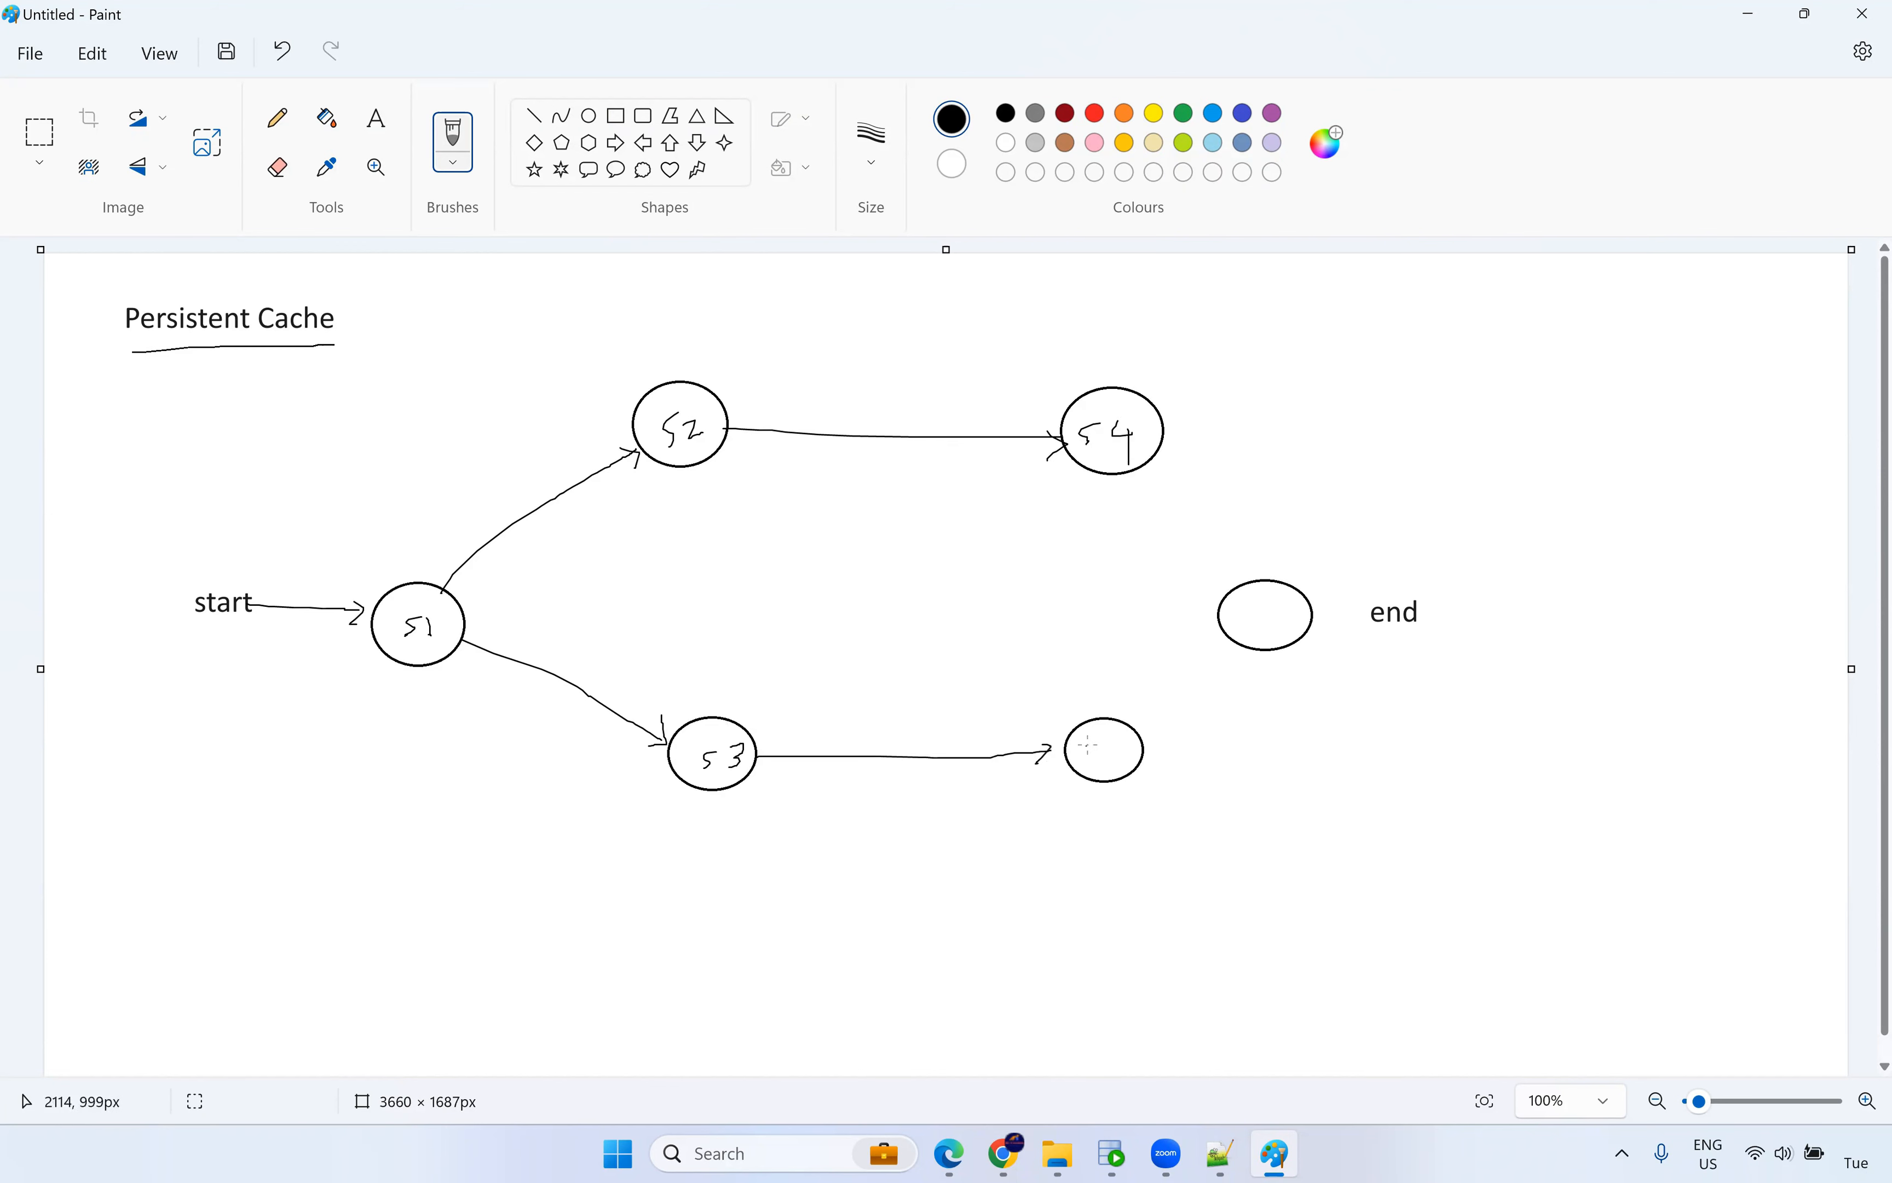
left_click_drag(1111, 750, 1236, 632)
mouse_move(1136, 454)
left_mouse_down()
mouse_move(1245, 628)
mouse_move(1282, 619)
left_mouse_up()
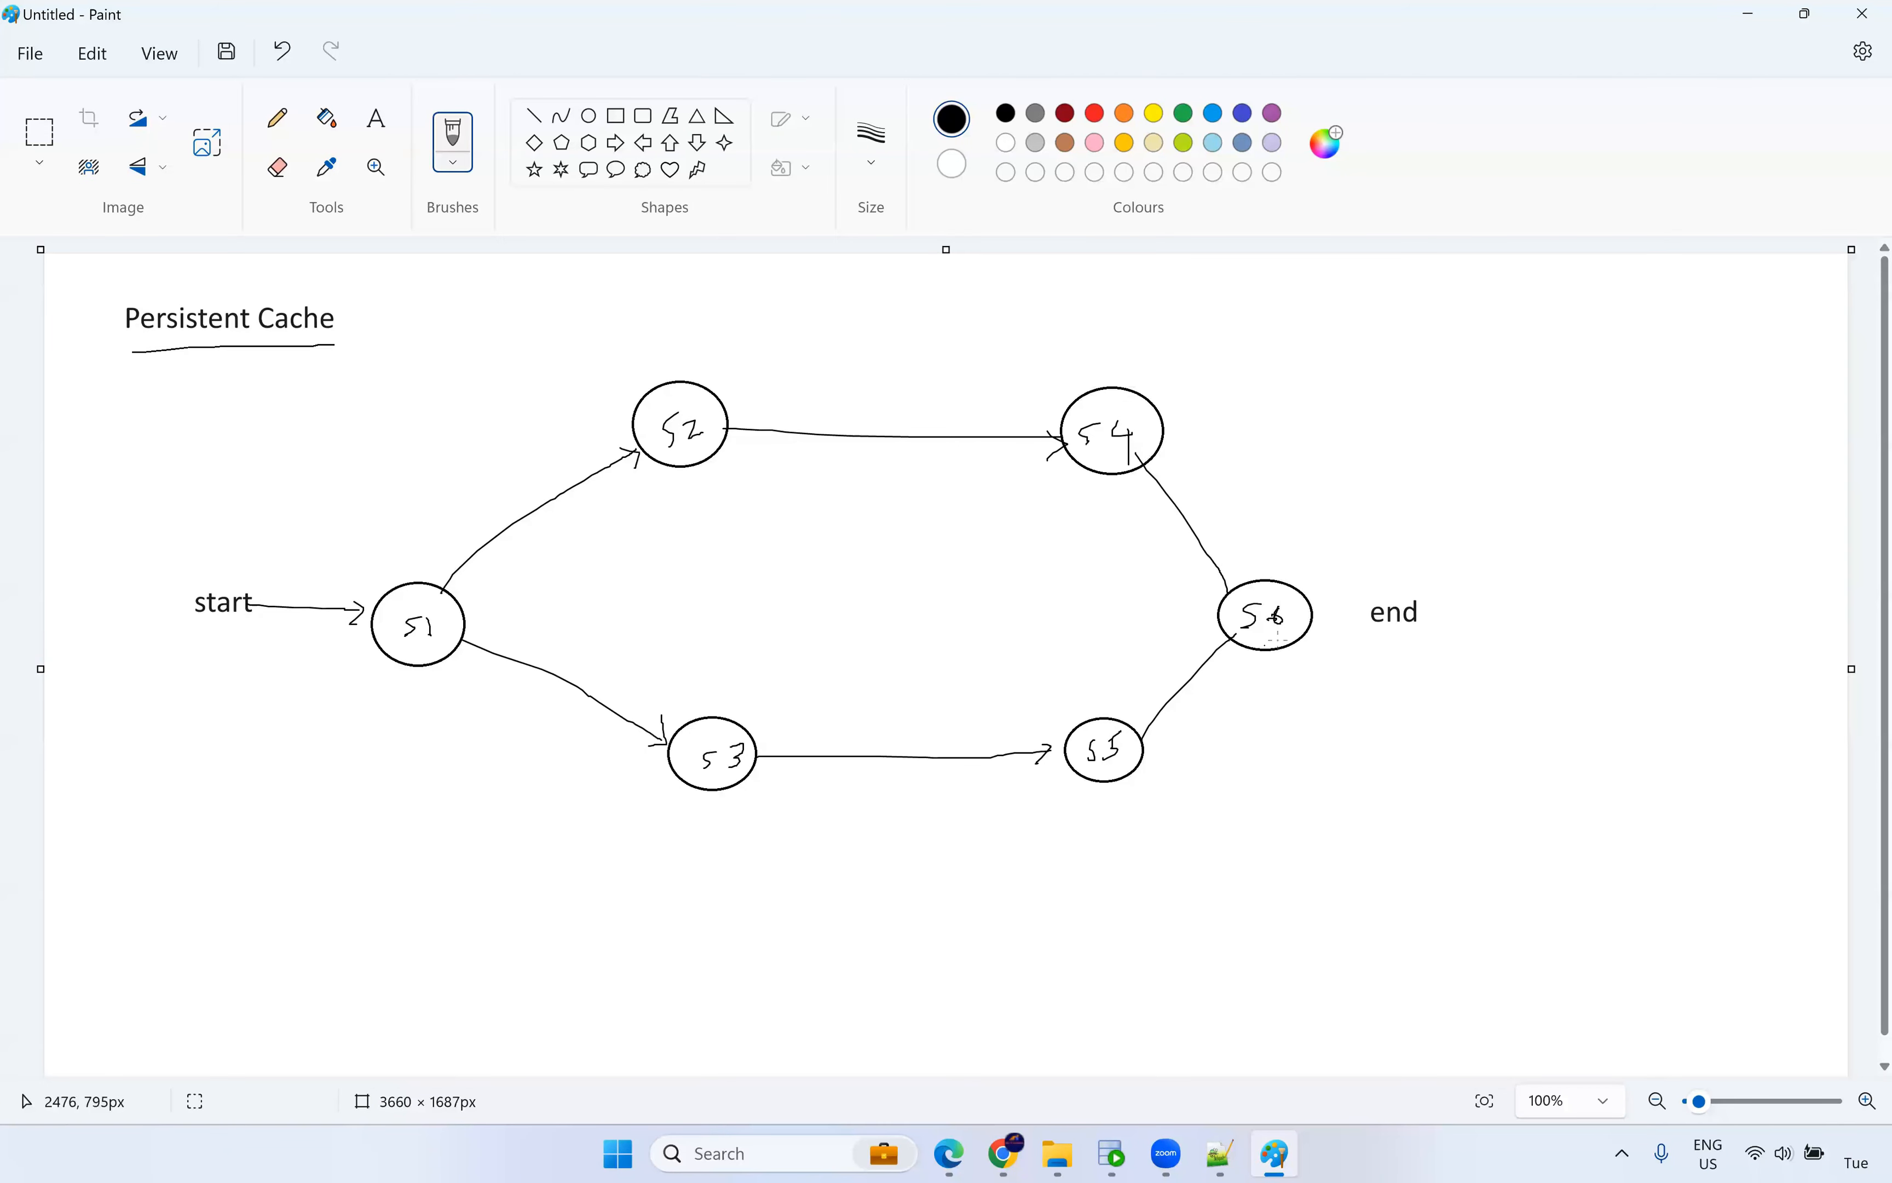
left_click_drag(1314, 619, 1354, 616)
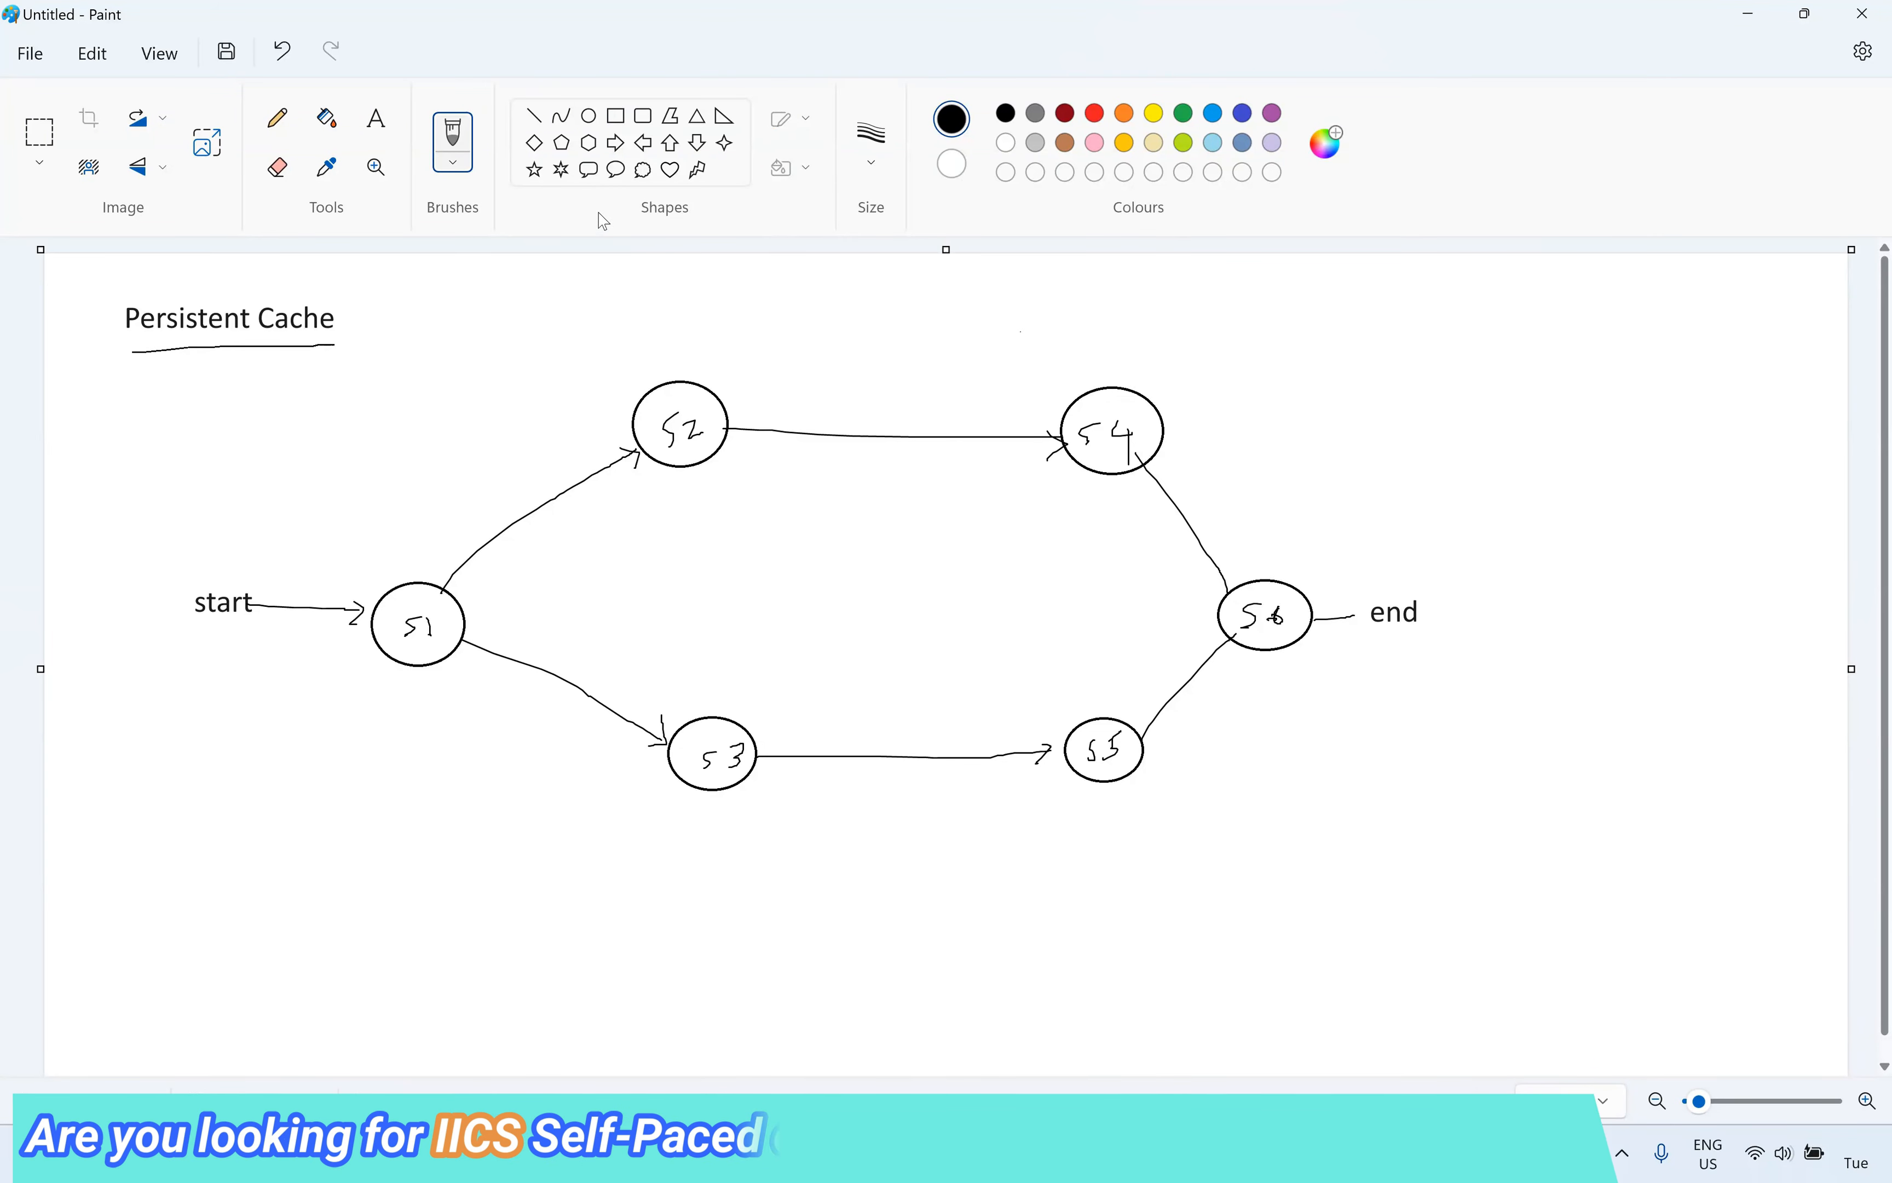
Draw red stars below S1, S2, S5 and S6.
left_click(536, 170)
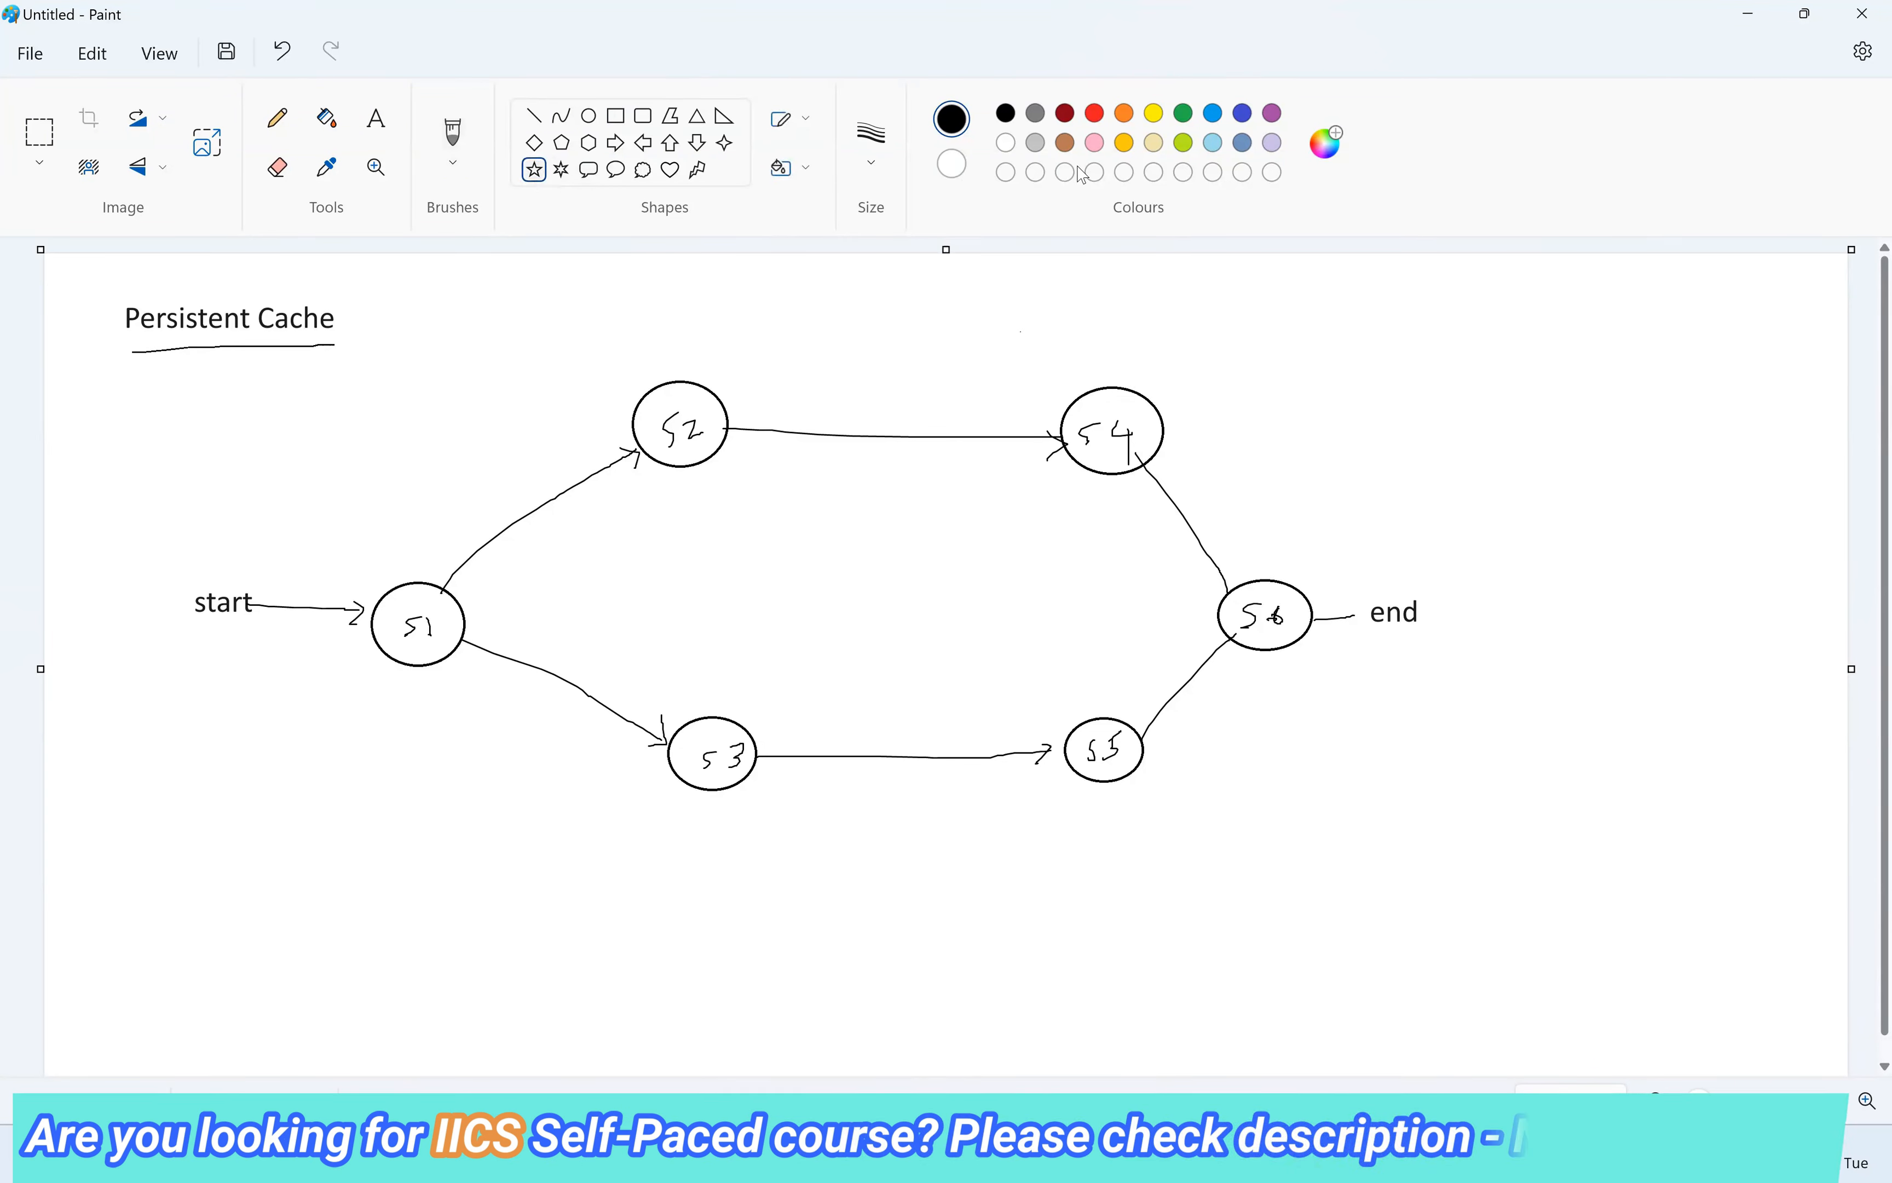
left_click(1094, 113)
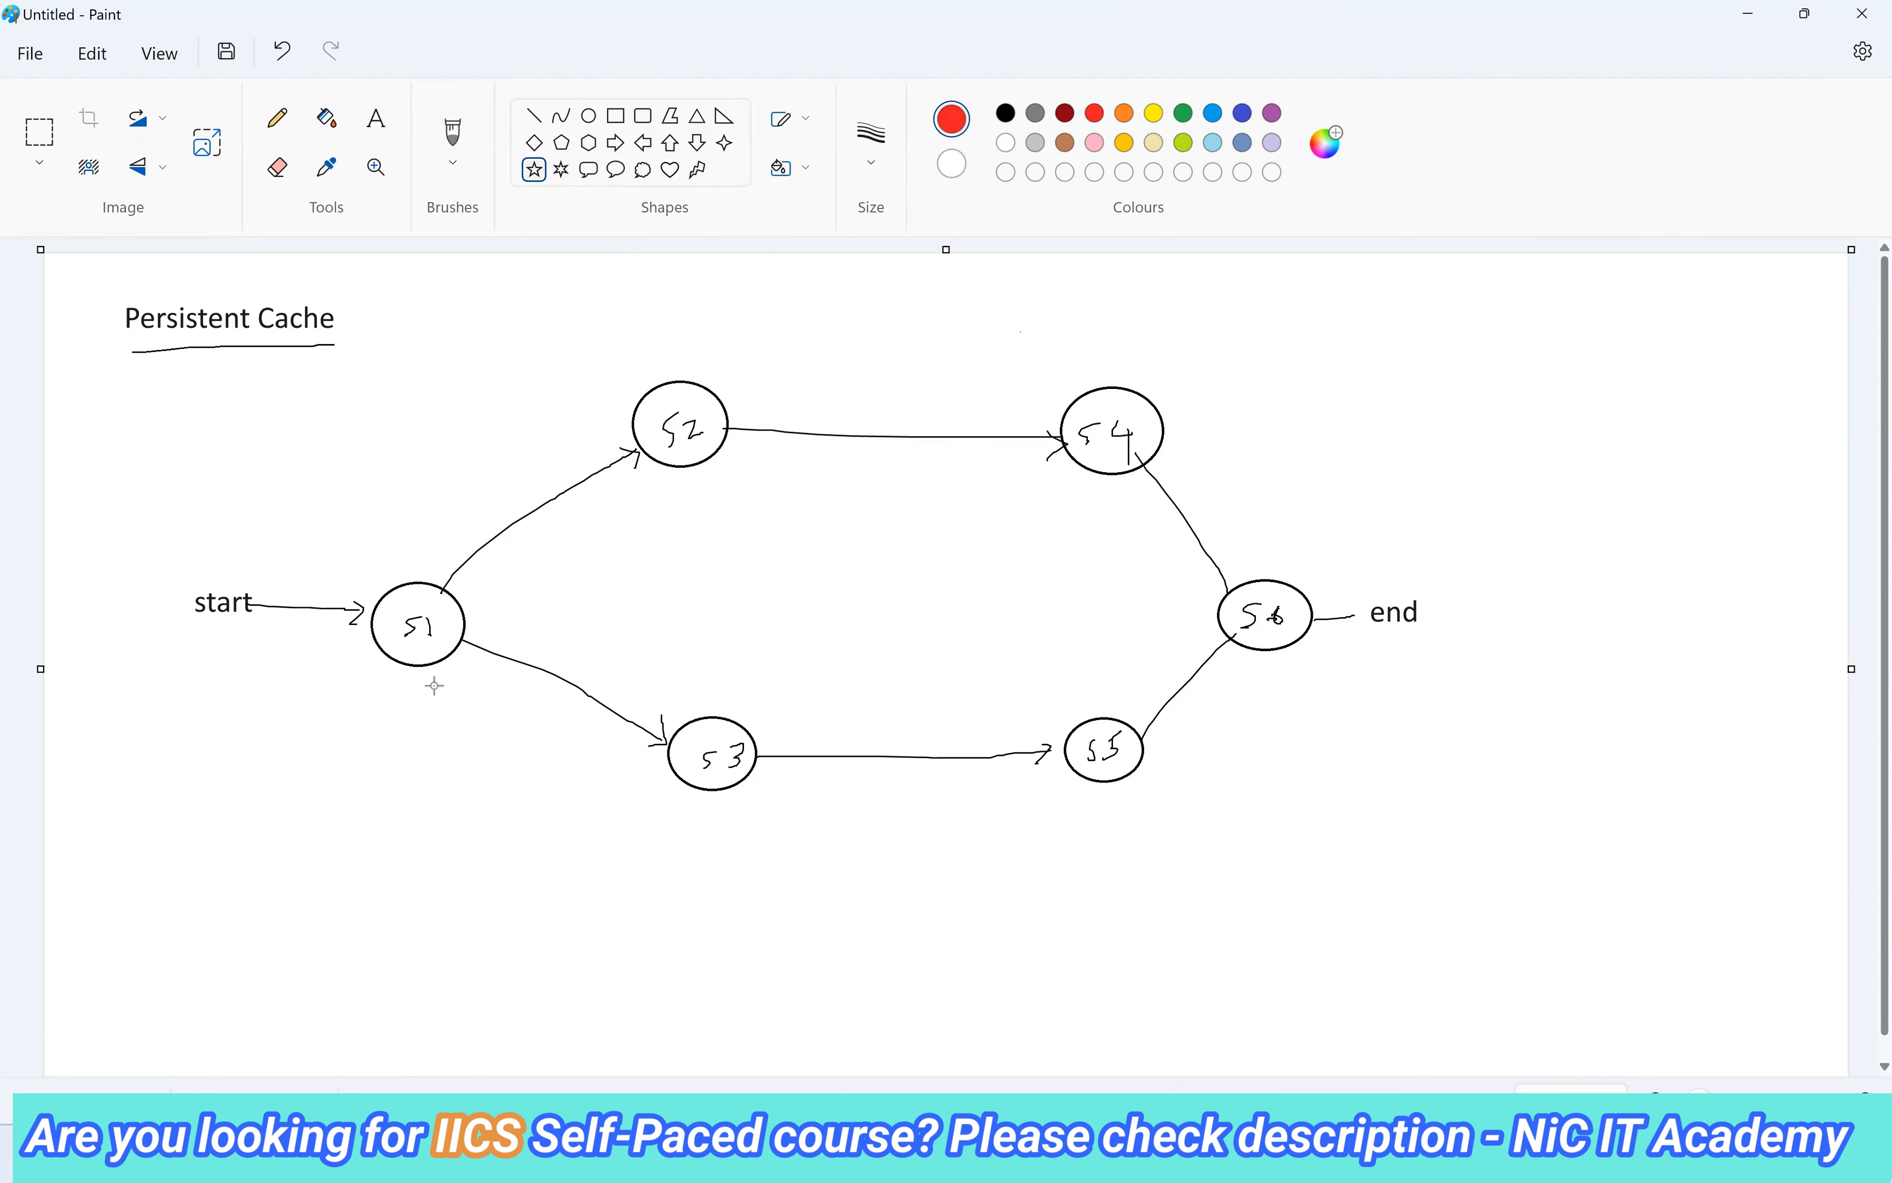
left_click_drag(433, 673, 461, 701)
left_click_drag(698, 479, 722, 497)
left_click_drag(1117, 792, 1151, 815)
left_click_drag(1254, 656, 1289, 685)
left_click(1482, 795)
In blue, write '5 mins' and '20 mins' notes, underline them, and sketch a path into S6.
left_click(469, 147)
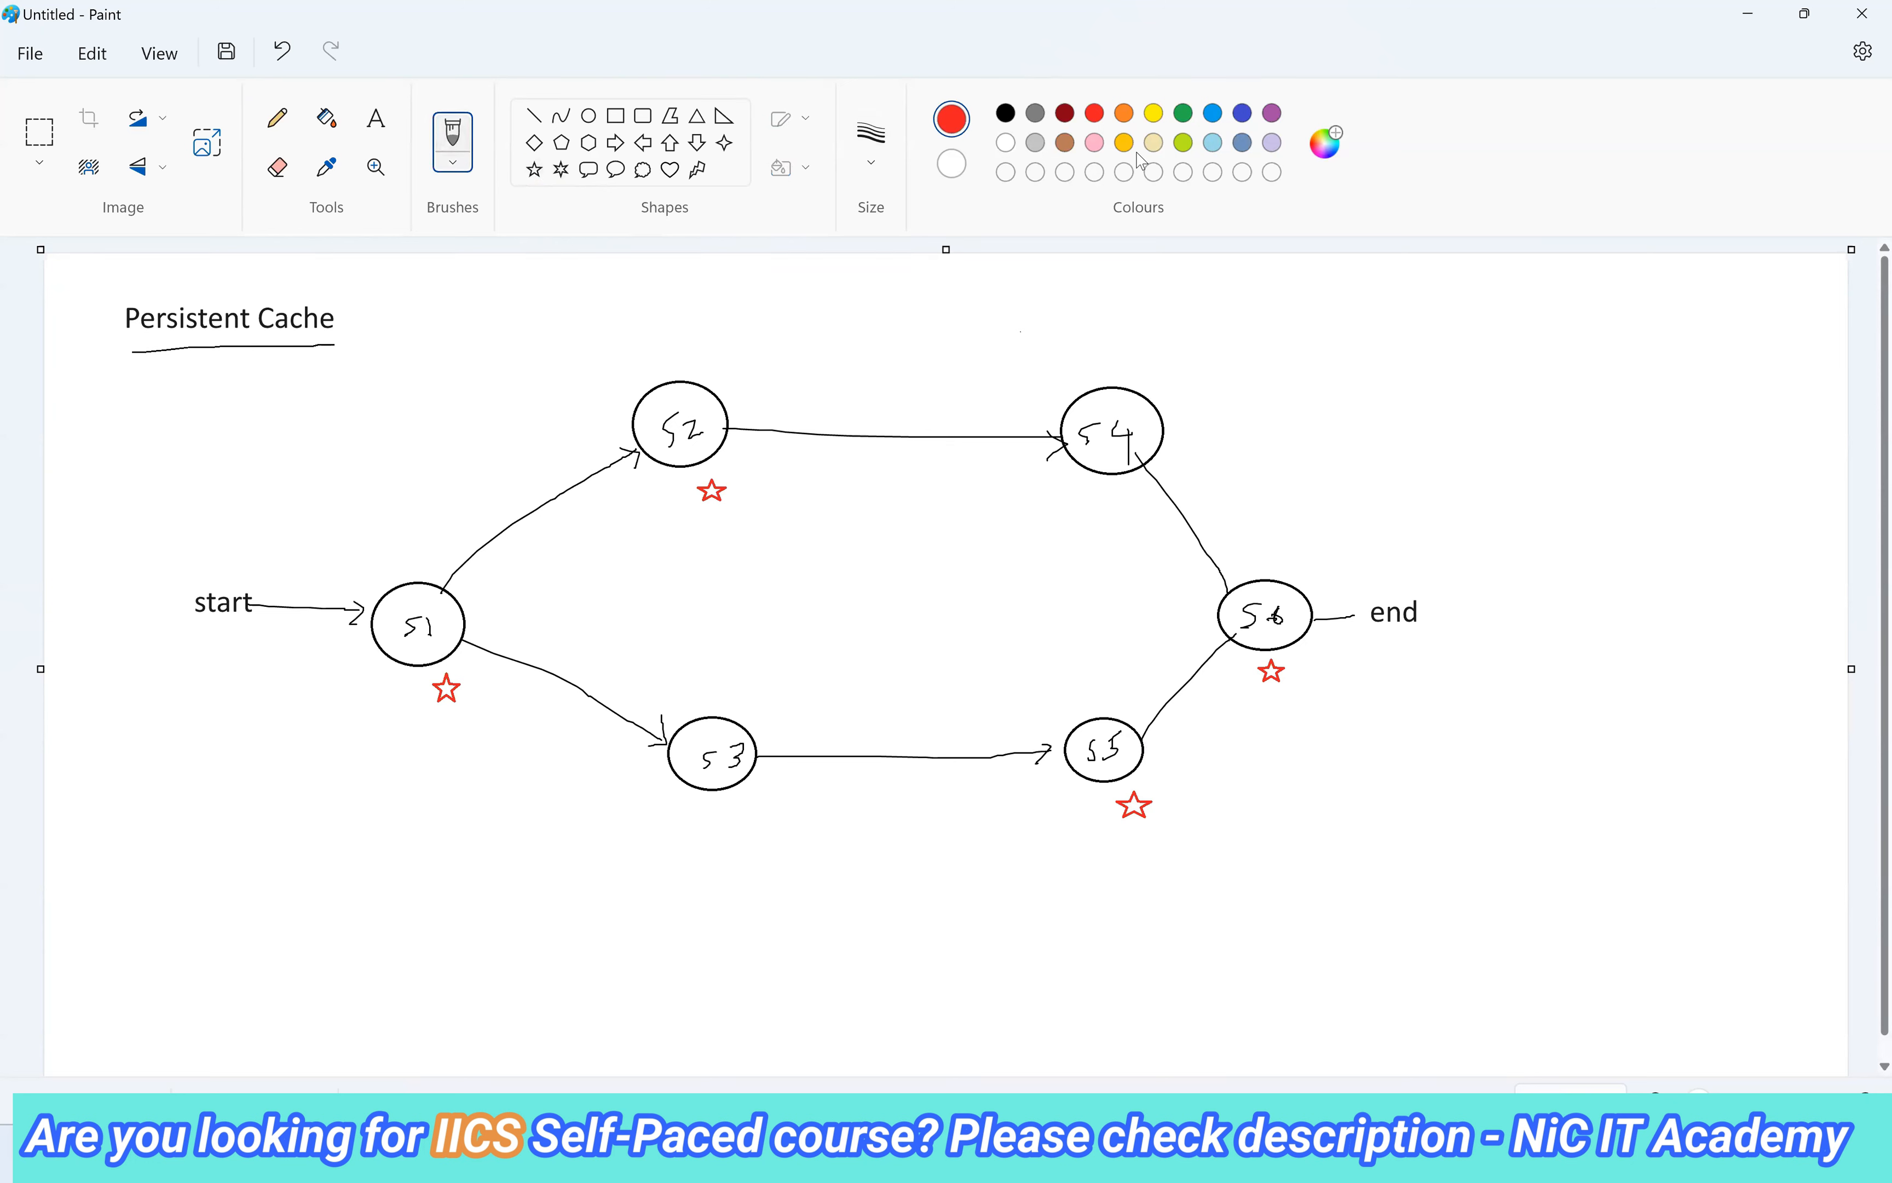
left_click(1213, 115)
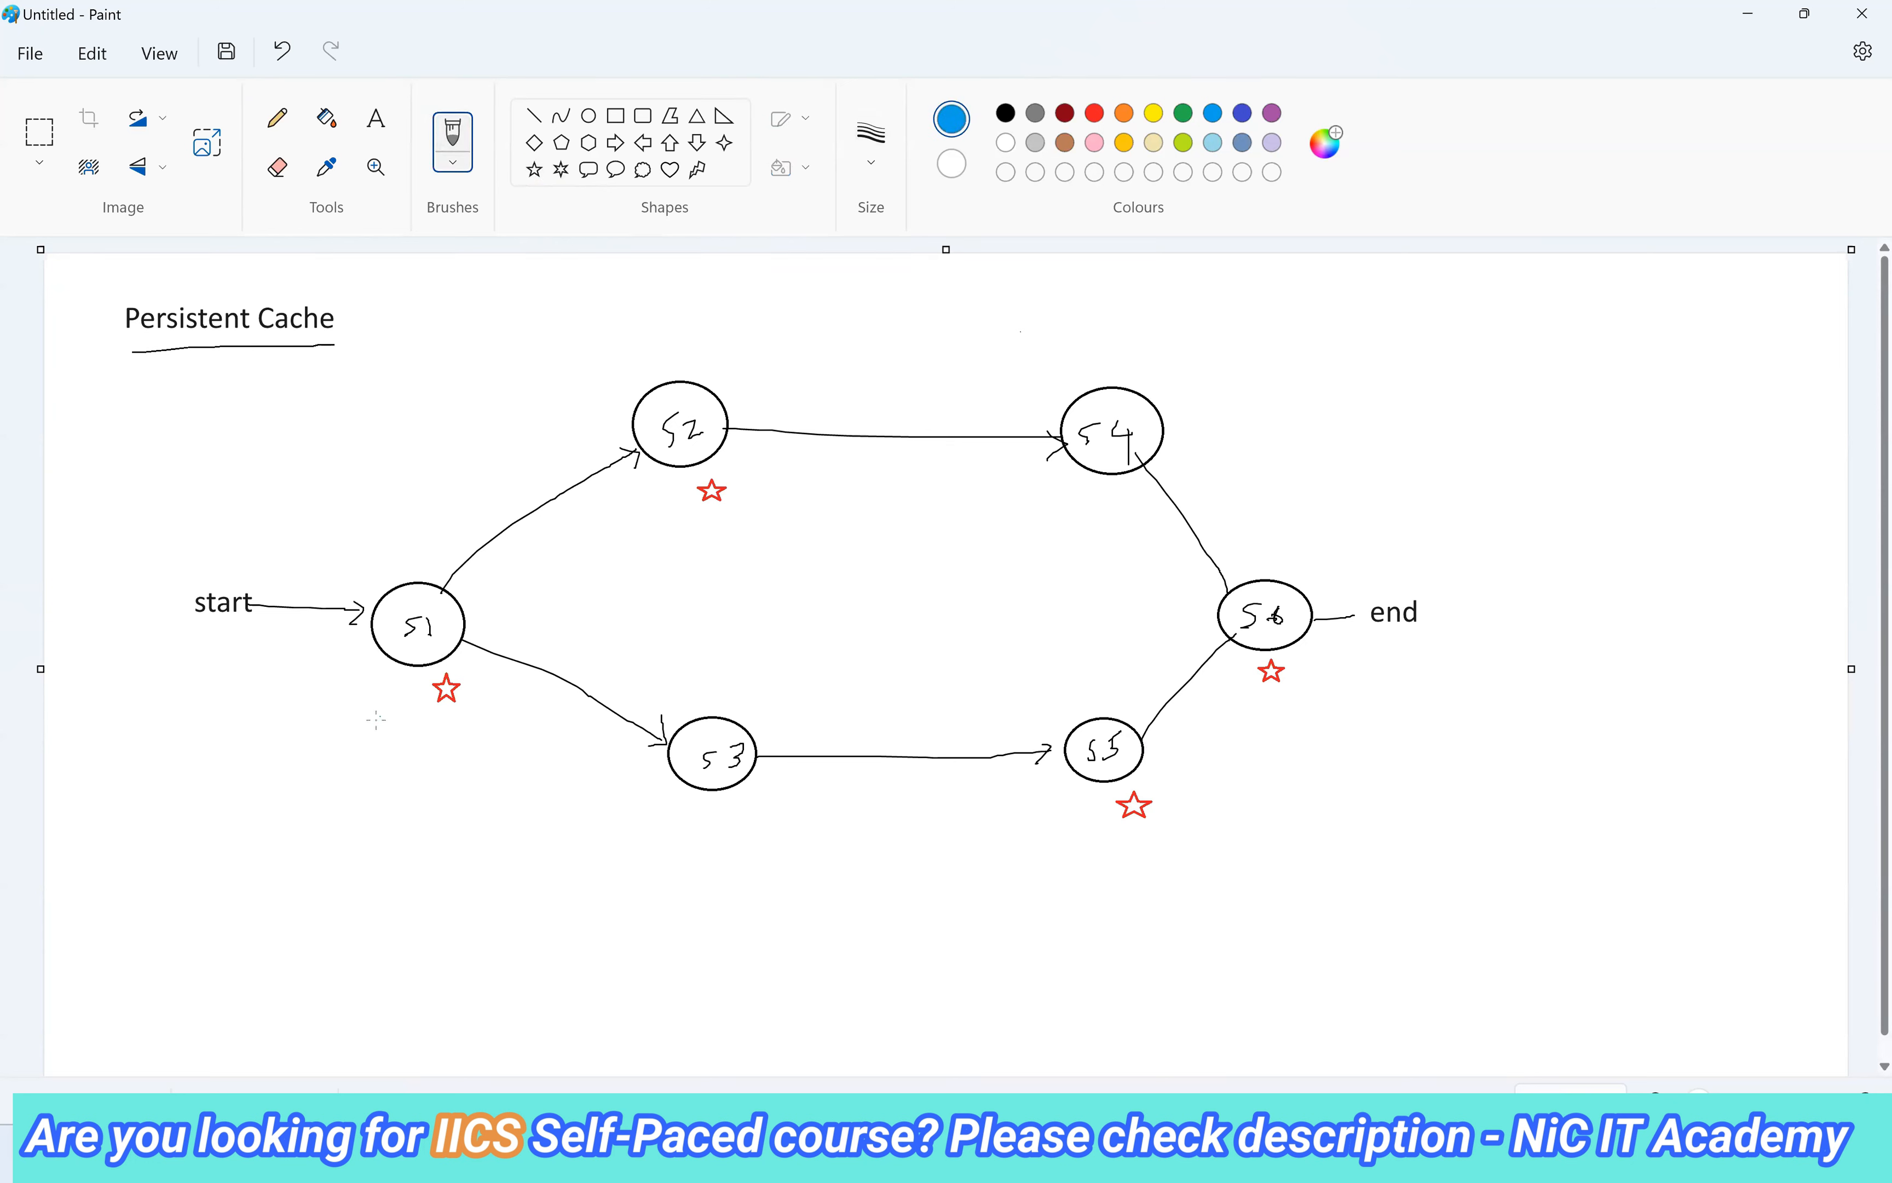
mouse_move(367, 718)
left_mouse_down()
mouse_move(369, 754)
mouse_move(442, 743)
left_mouse_up()
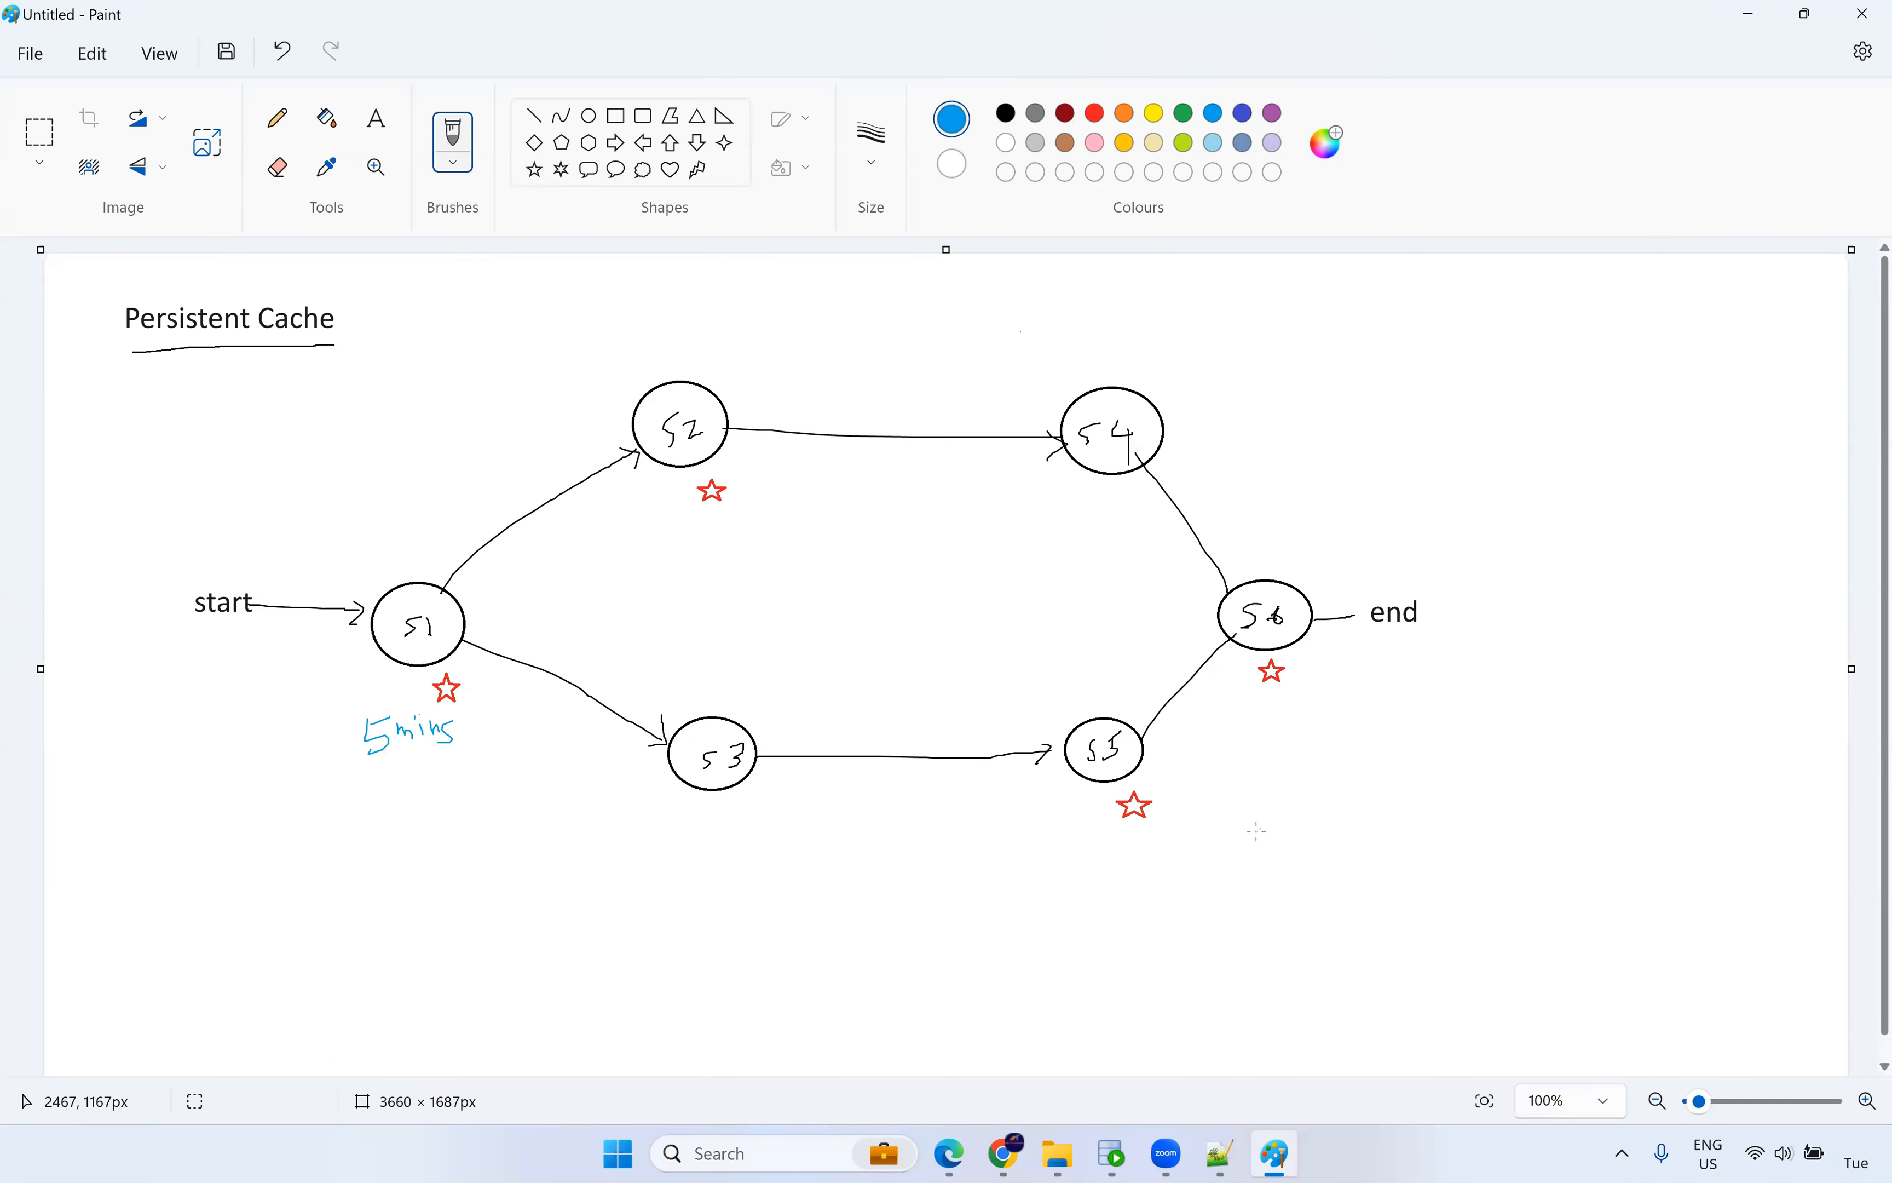
mouse_move(1196, 870)
left_mouse_down()
mouse_move(1208, 897)
mouse_move(1225, 877)
left_mouse_up()
left_click_drag(1196, 915, 1321, 892)
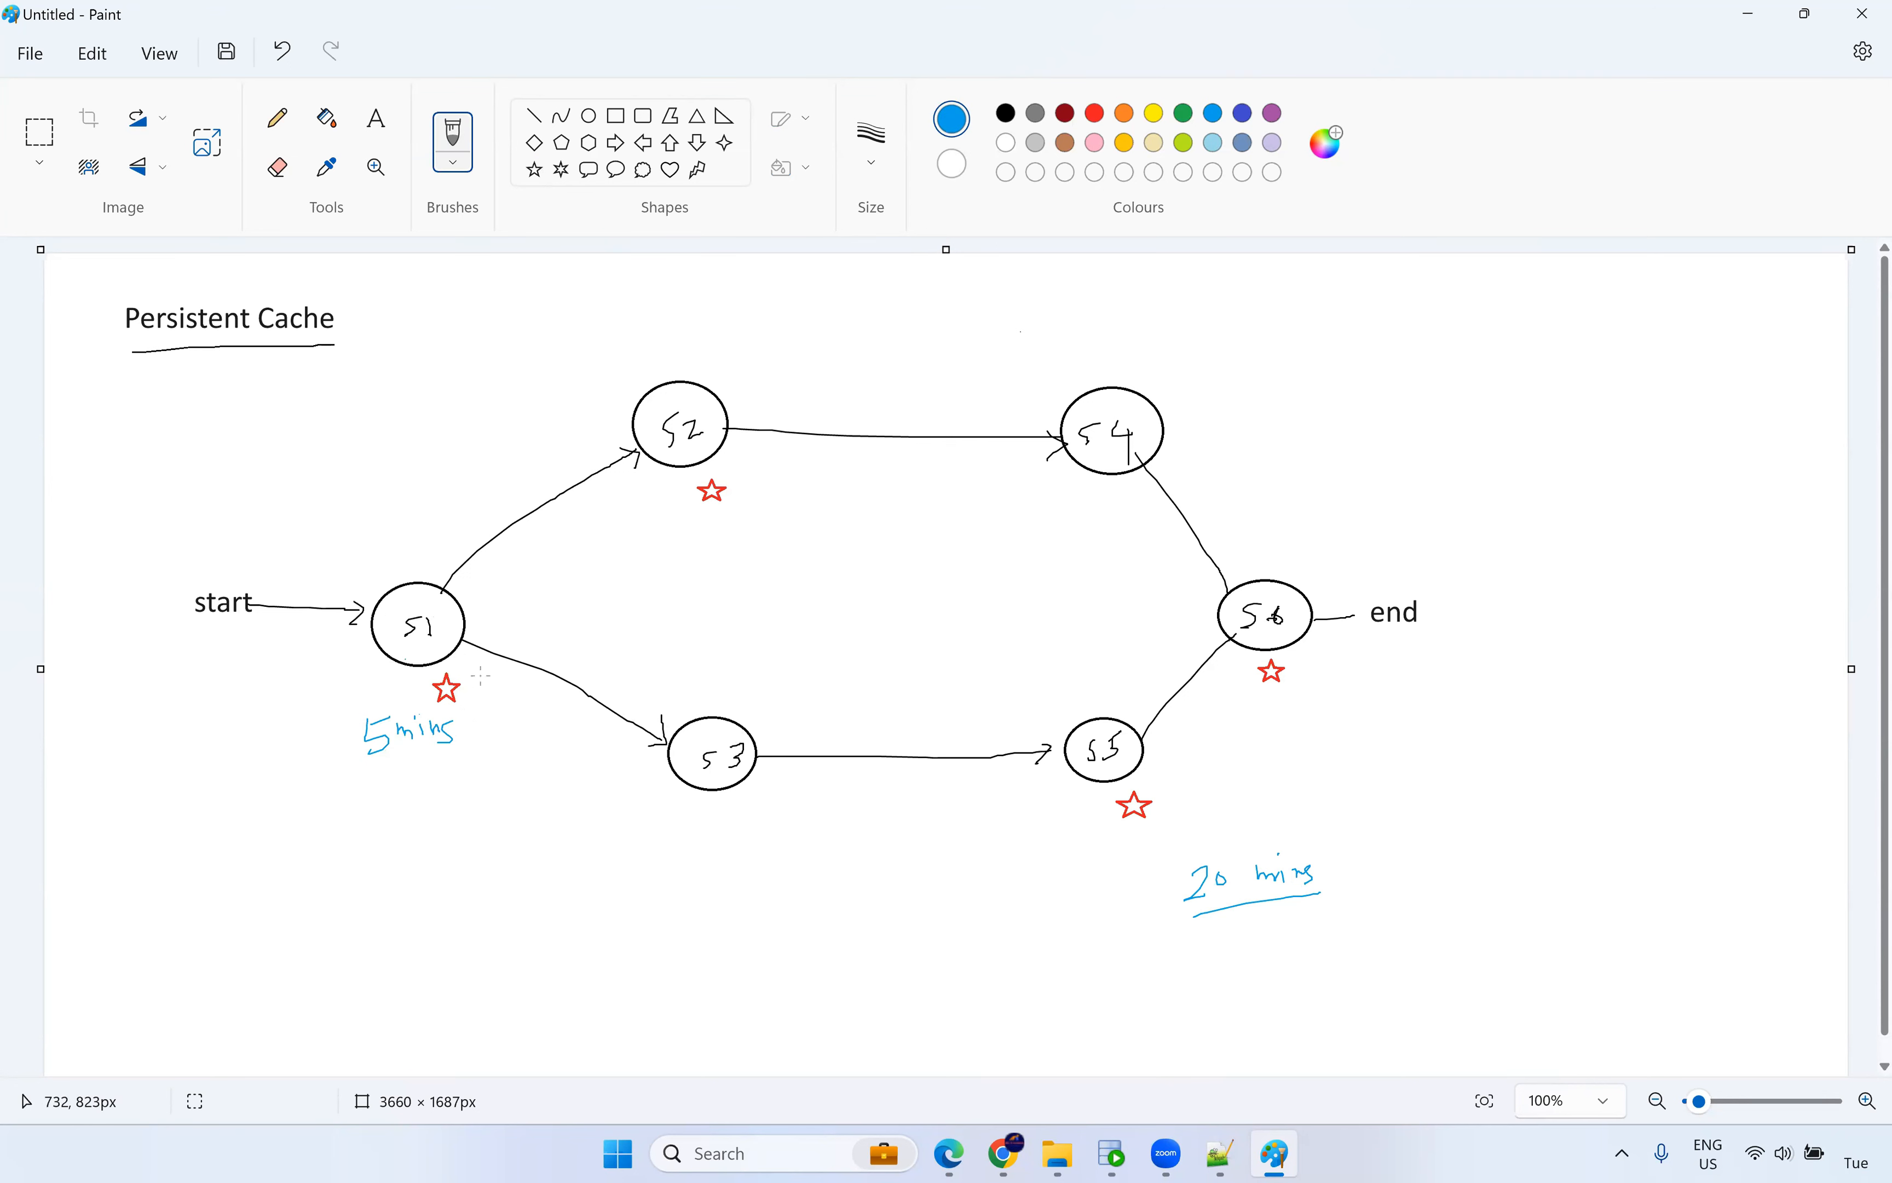
left_click_drag(364, 779, 468, 754)
mouse_move(534, 589)
left_mouse_down()
mouse_move(661, 501)
mouse_move(1033, 715)
mouse_move(1204, 650)
mouse_move(1194, 679)
left_mouse_up()
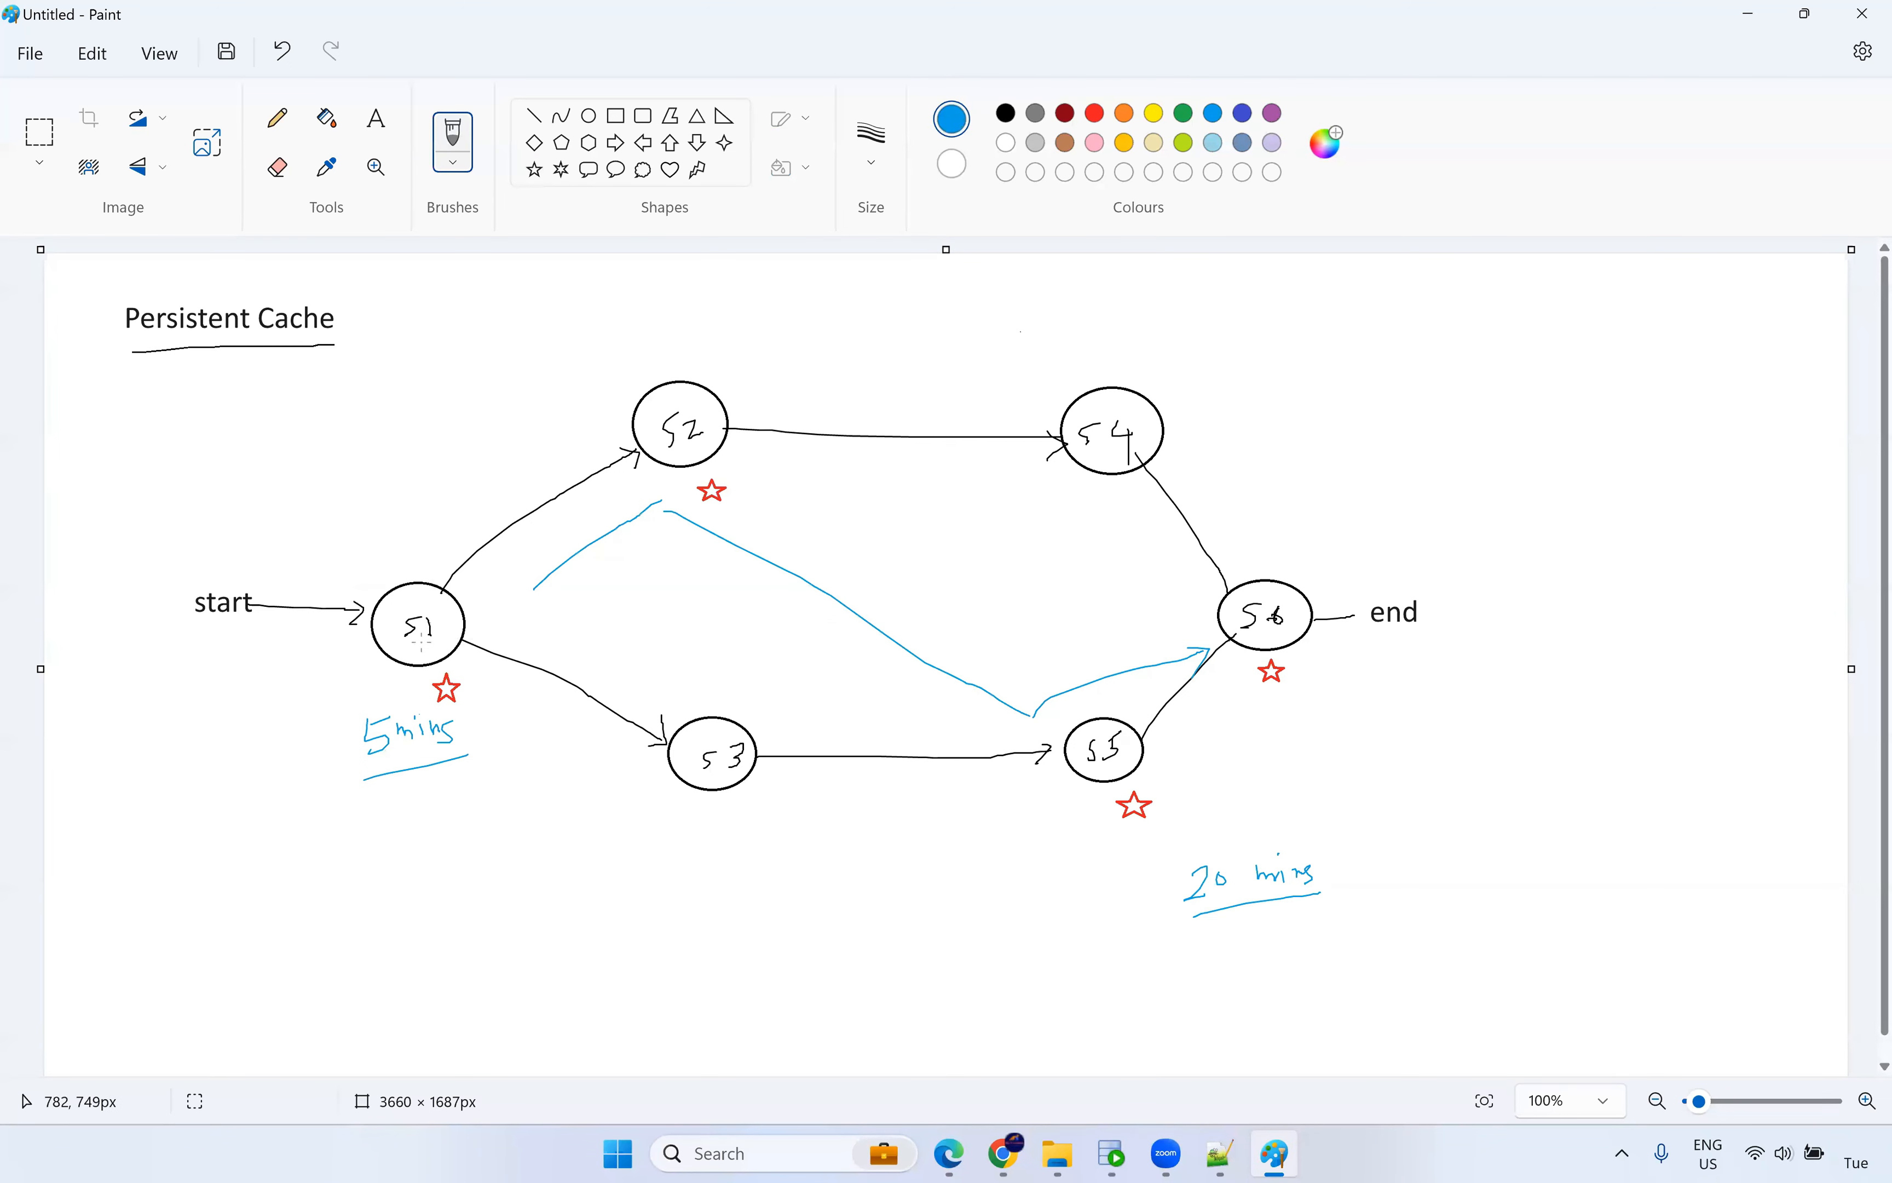
Add the blue text label 'Persistent' just under 5 mins.
left_click(376, 119)
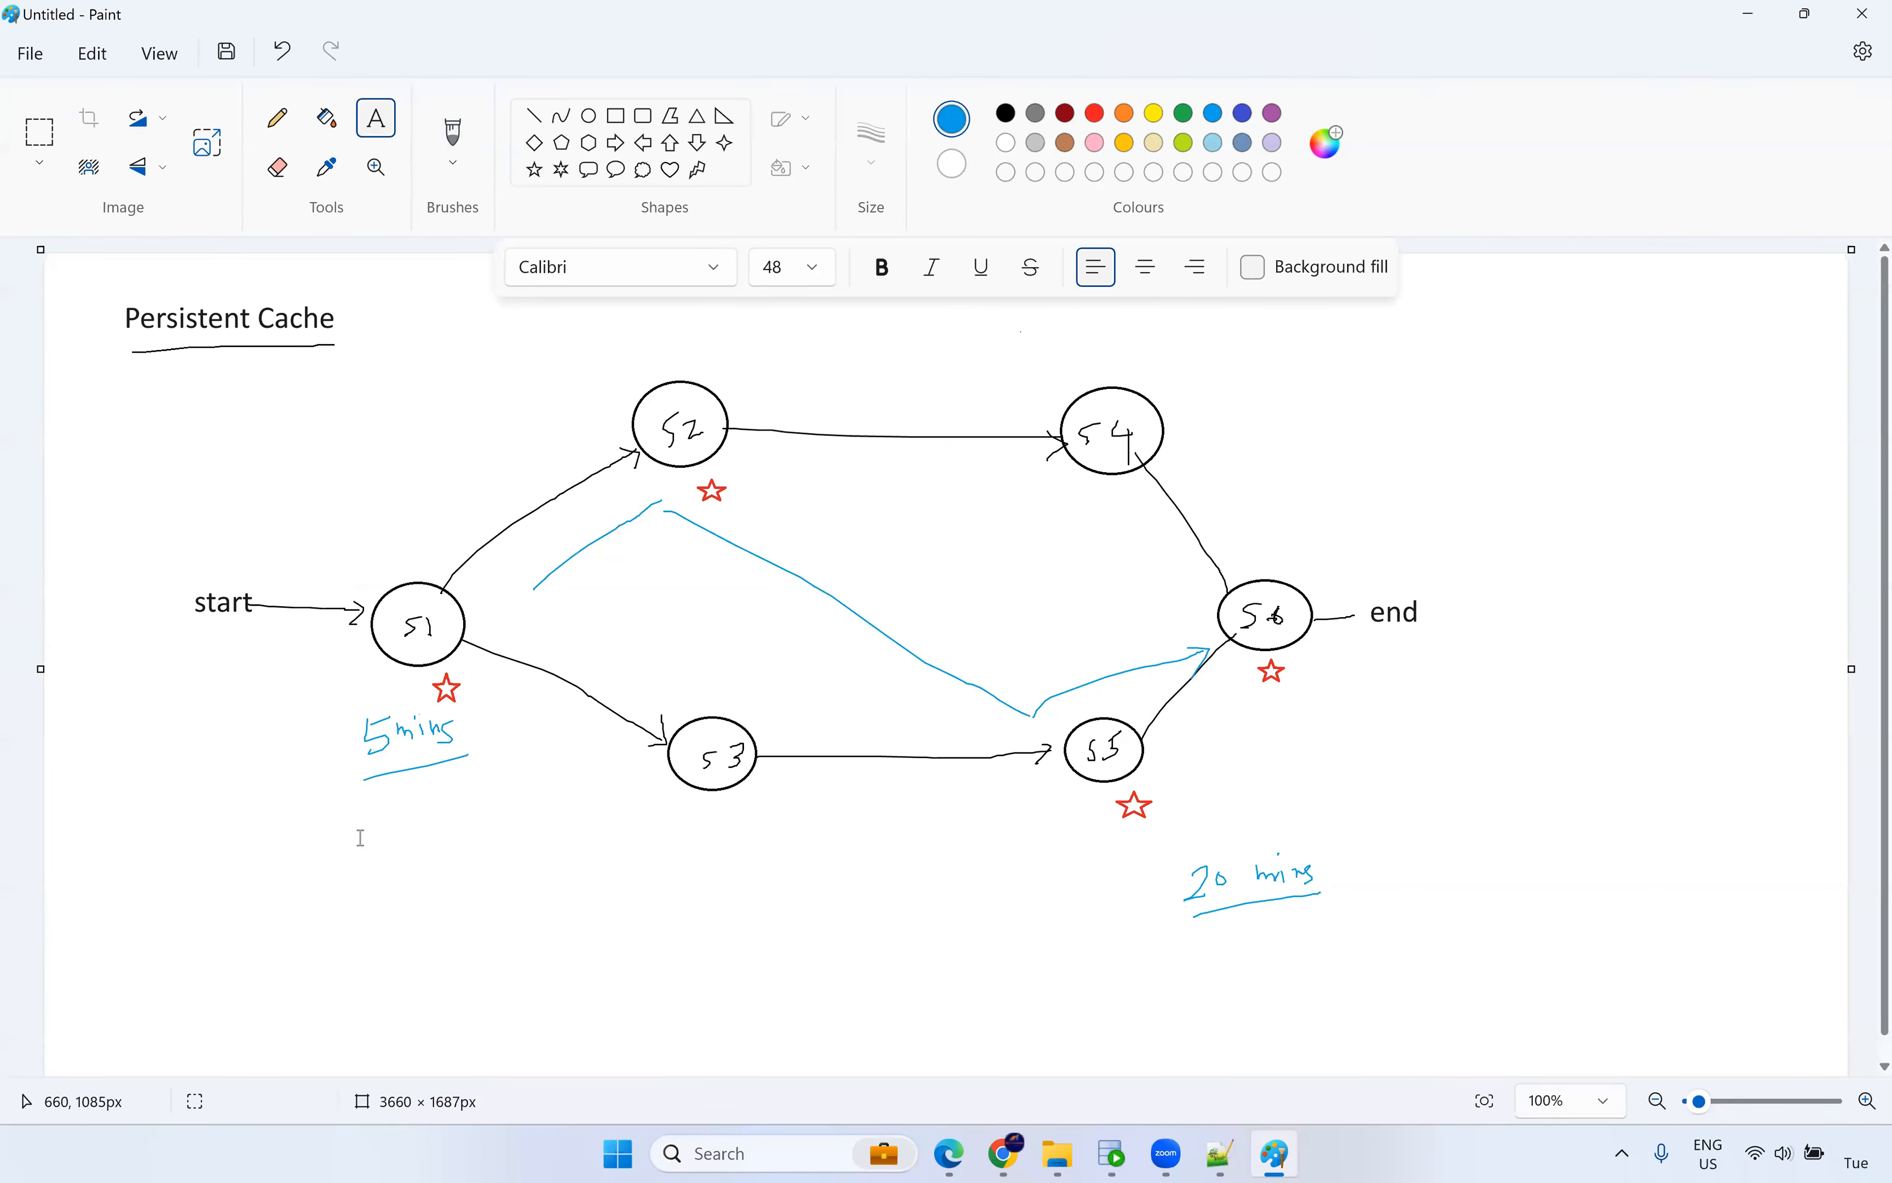
left_click(304, 809)
type("Persistent")
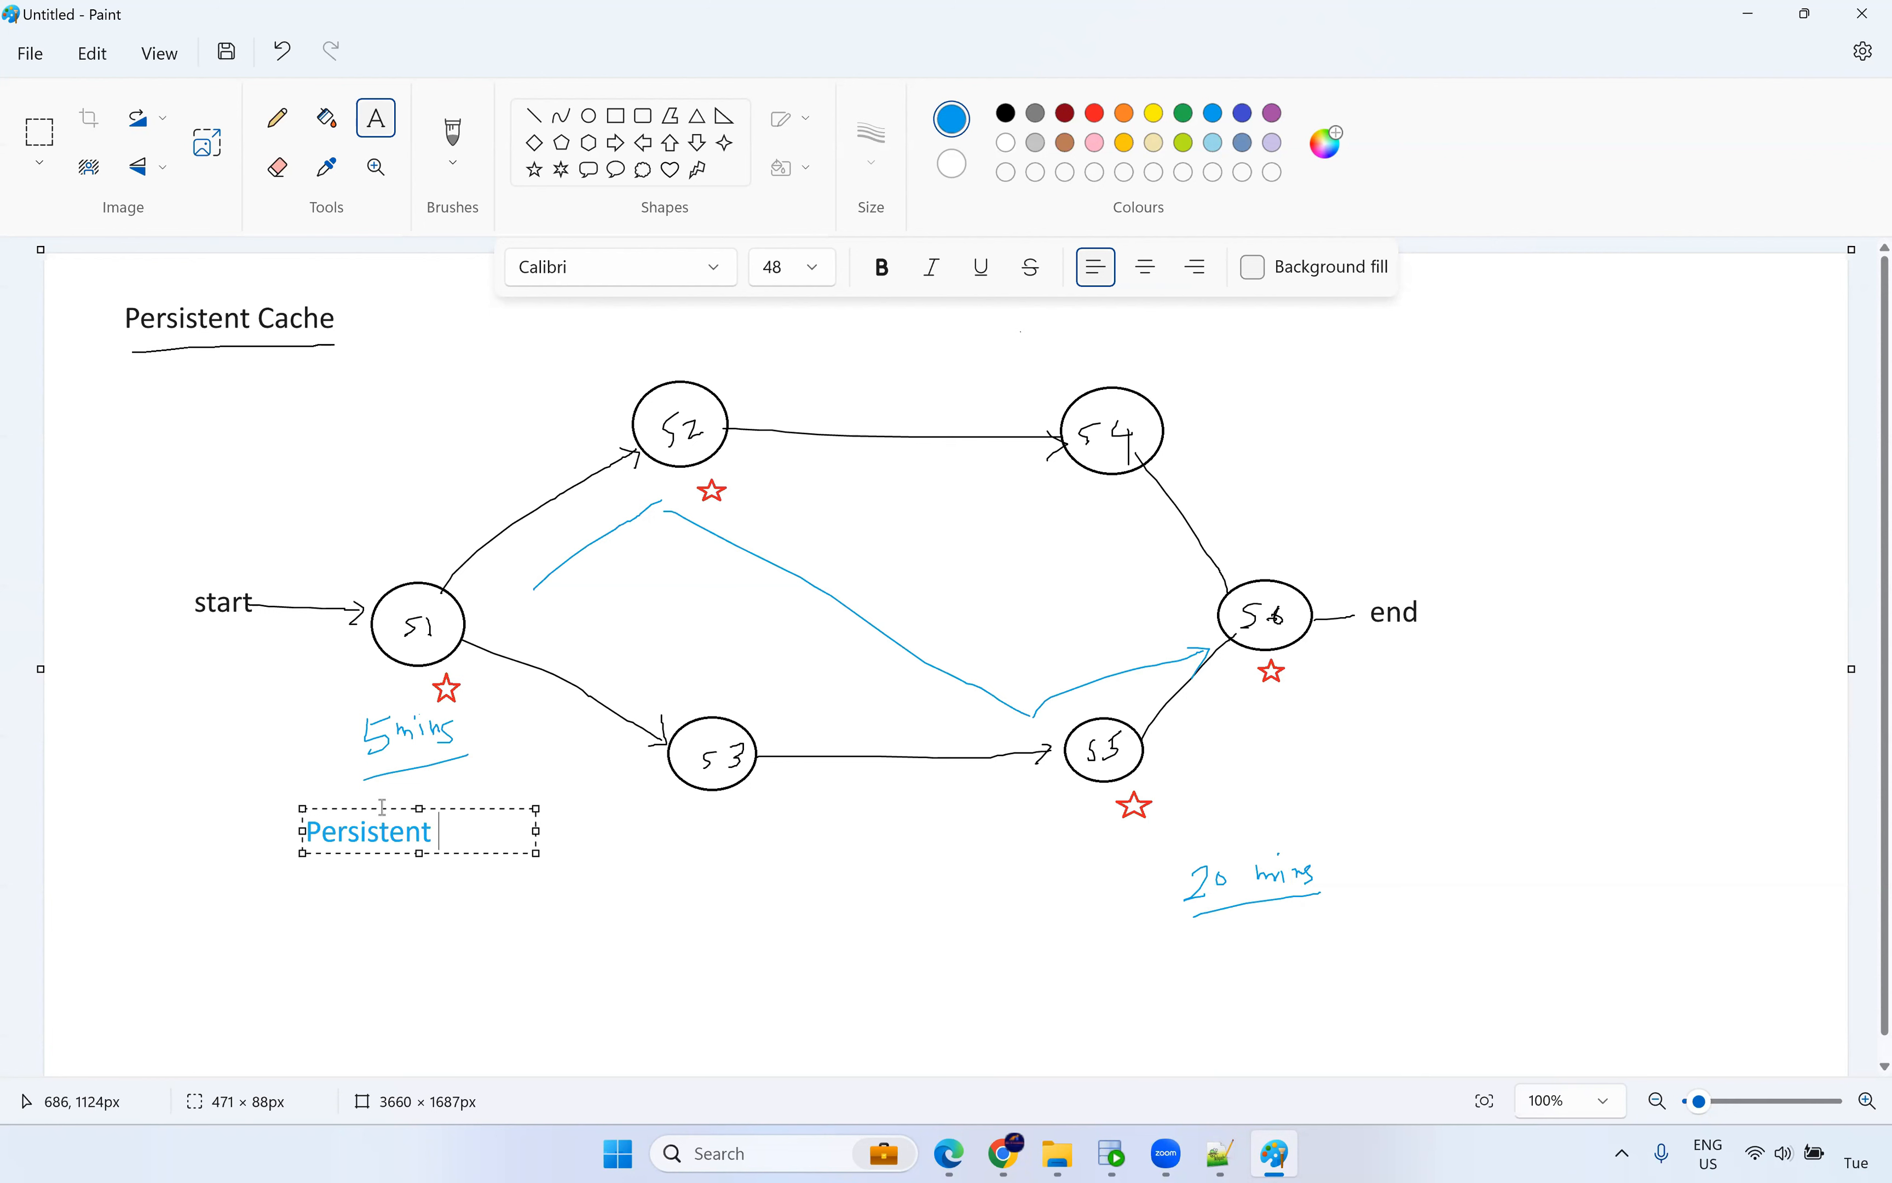
left_click_drag(385, 808, 403, 785)
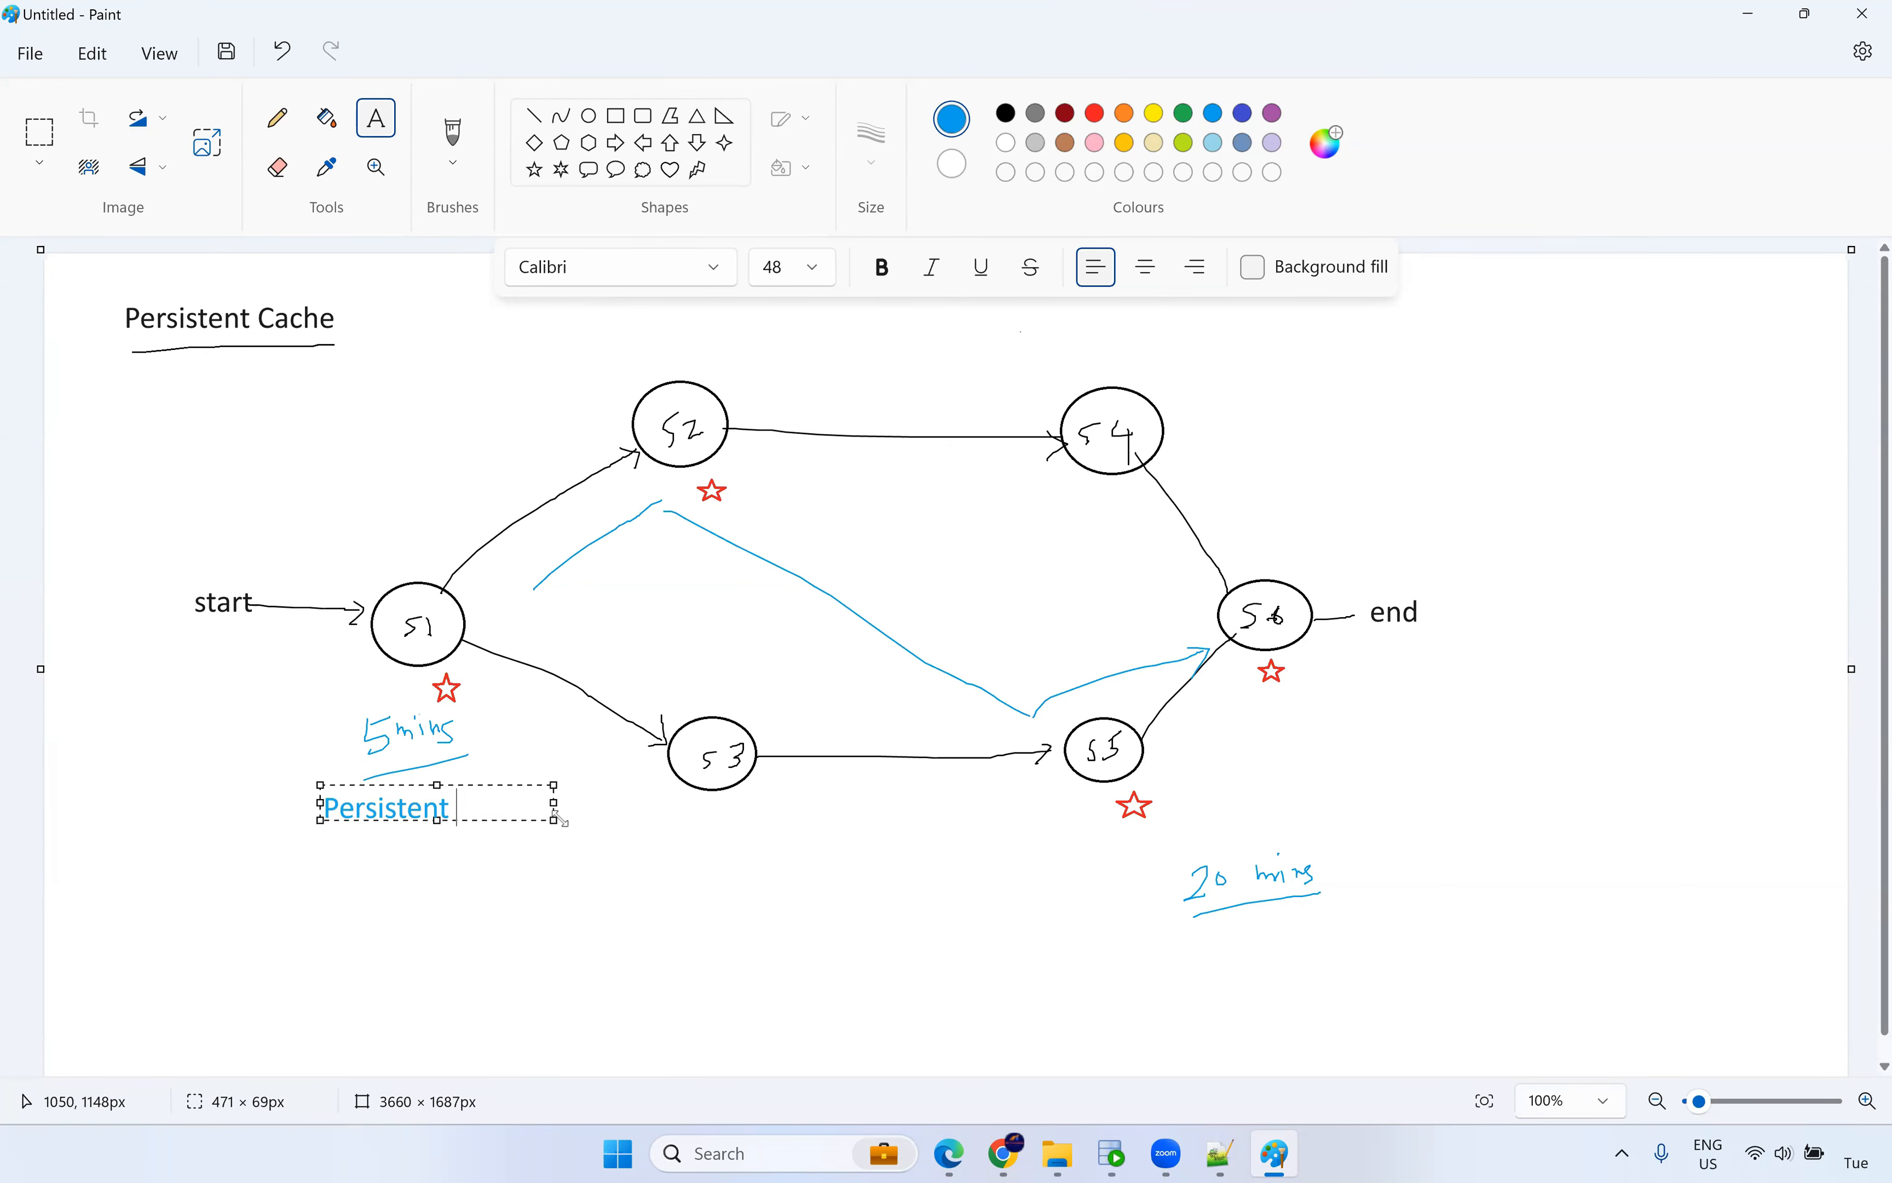
left_click(773, 452)
Add 'abc' labels beside S2, S5 and S6.
left_click(744, 384)
type("abc")
left_click(1080, 827)
left_click(1079, 828)
type("abc")
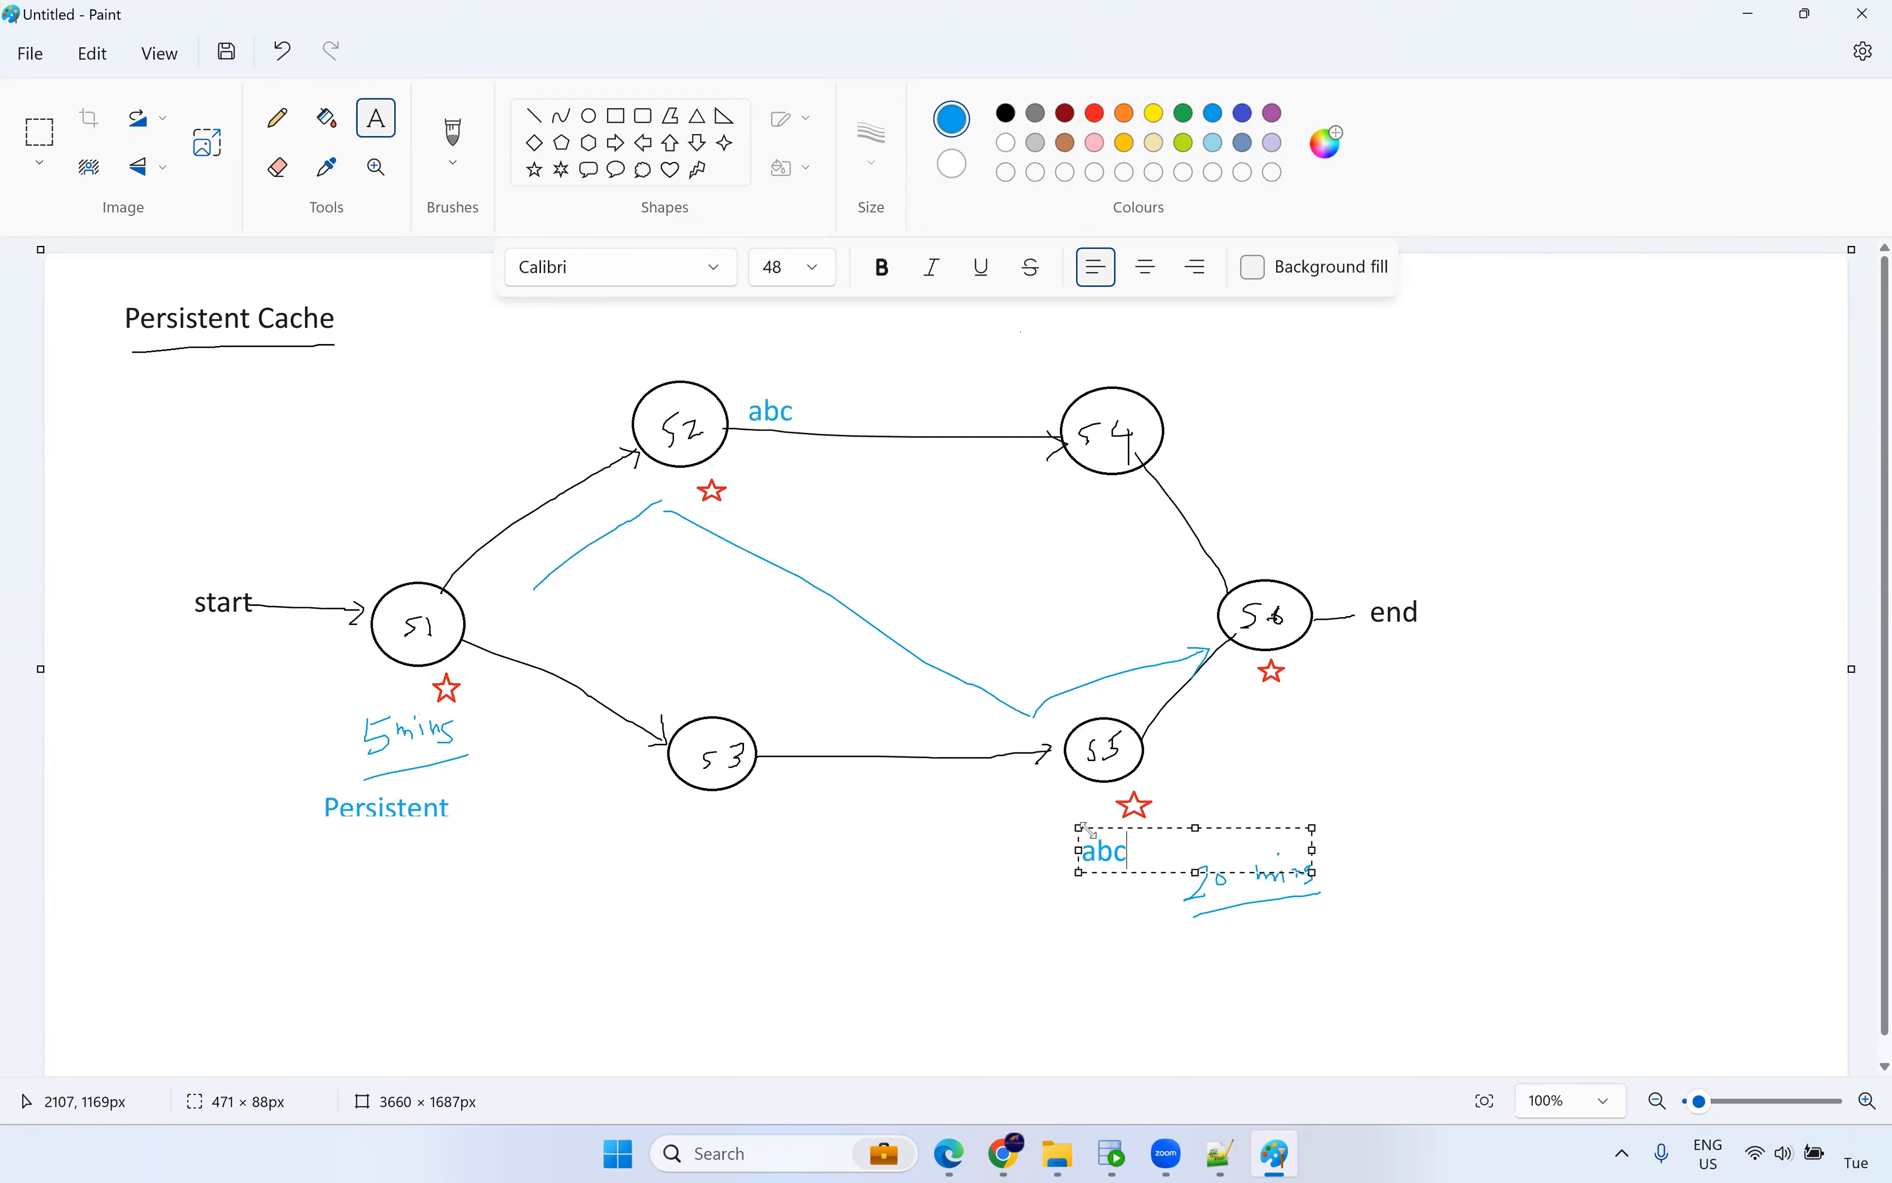
left_click(1277, 699)
left_click(1277, 699)
type("abc")
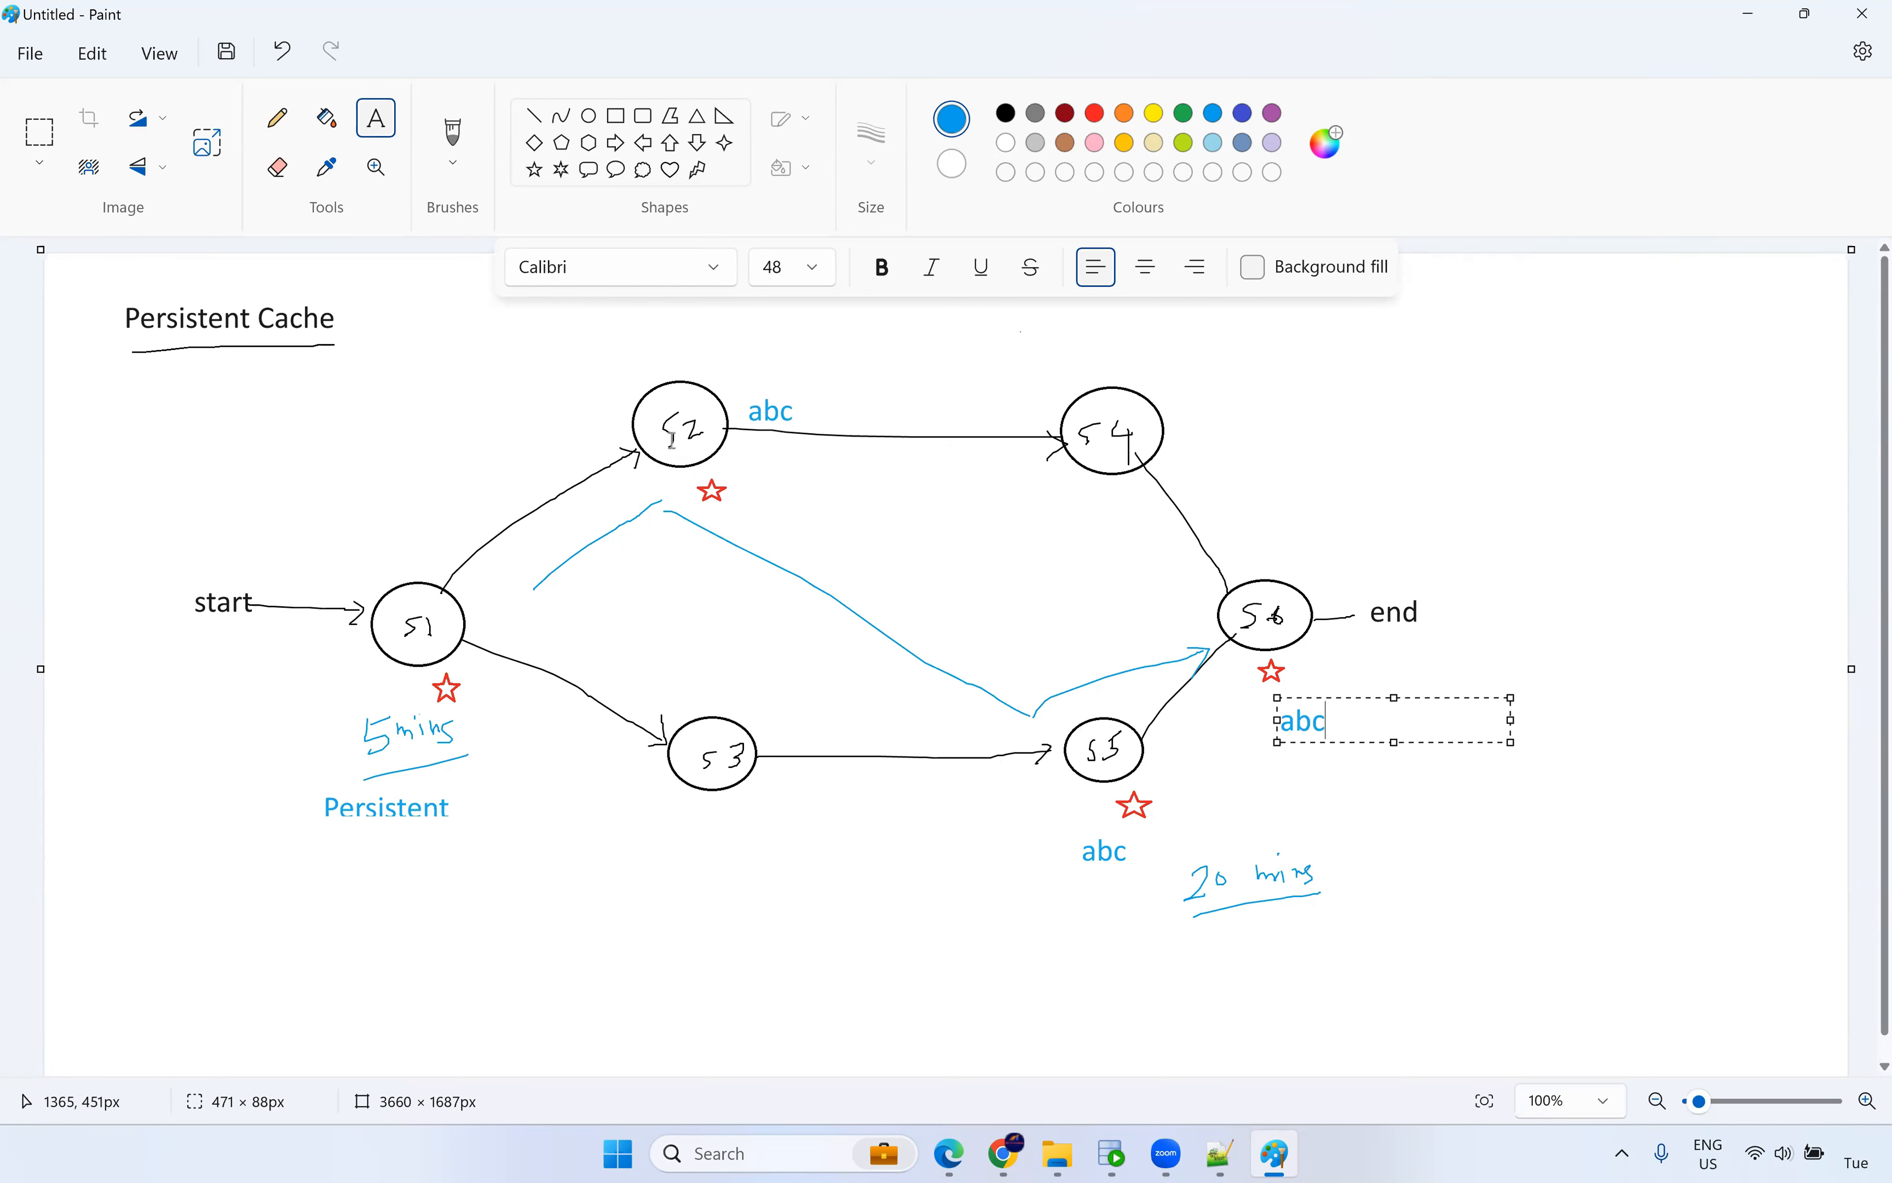
left_click(1310, 500)
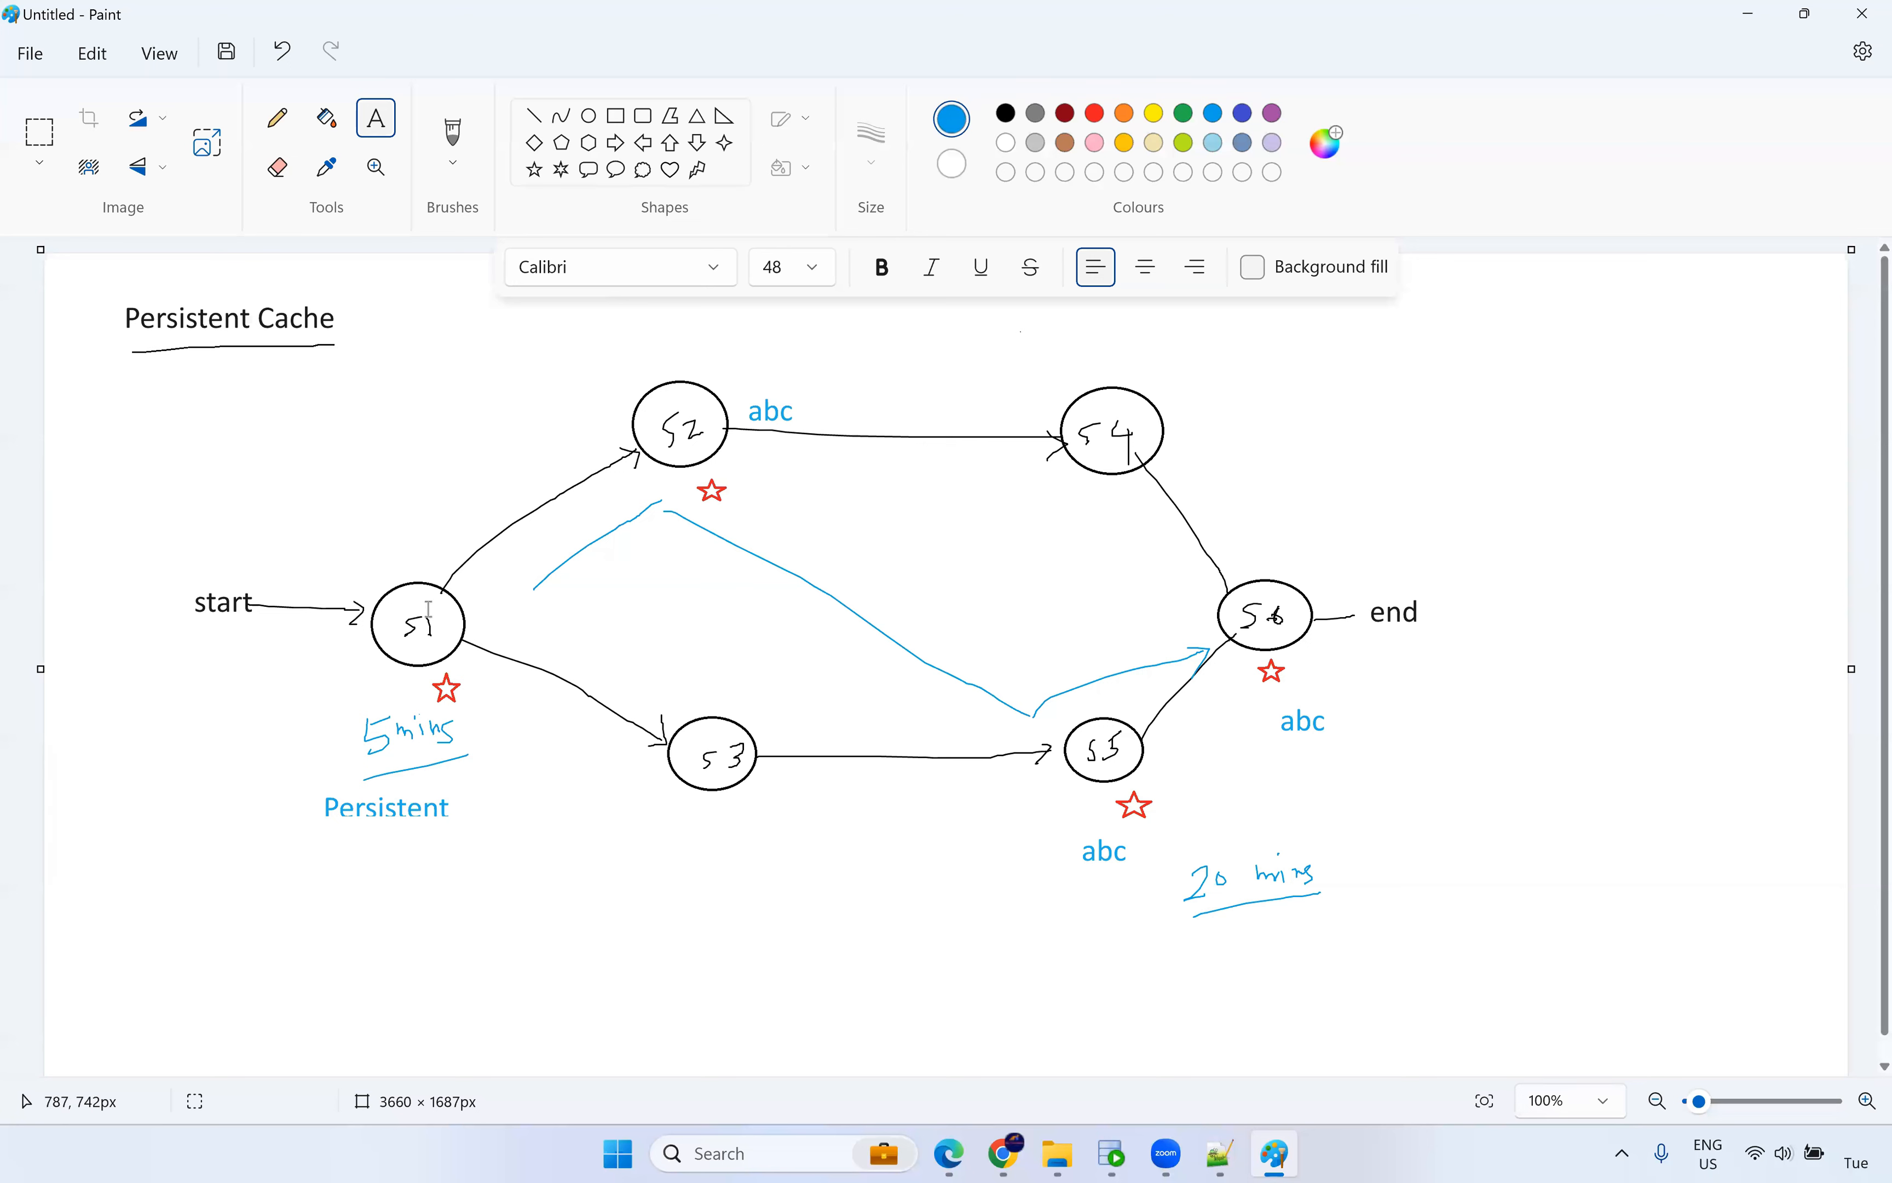
Add the label 'Re-Cache' below Persistent.
left_click(348, 853)
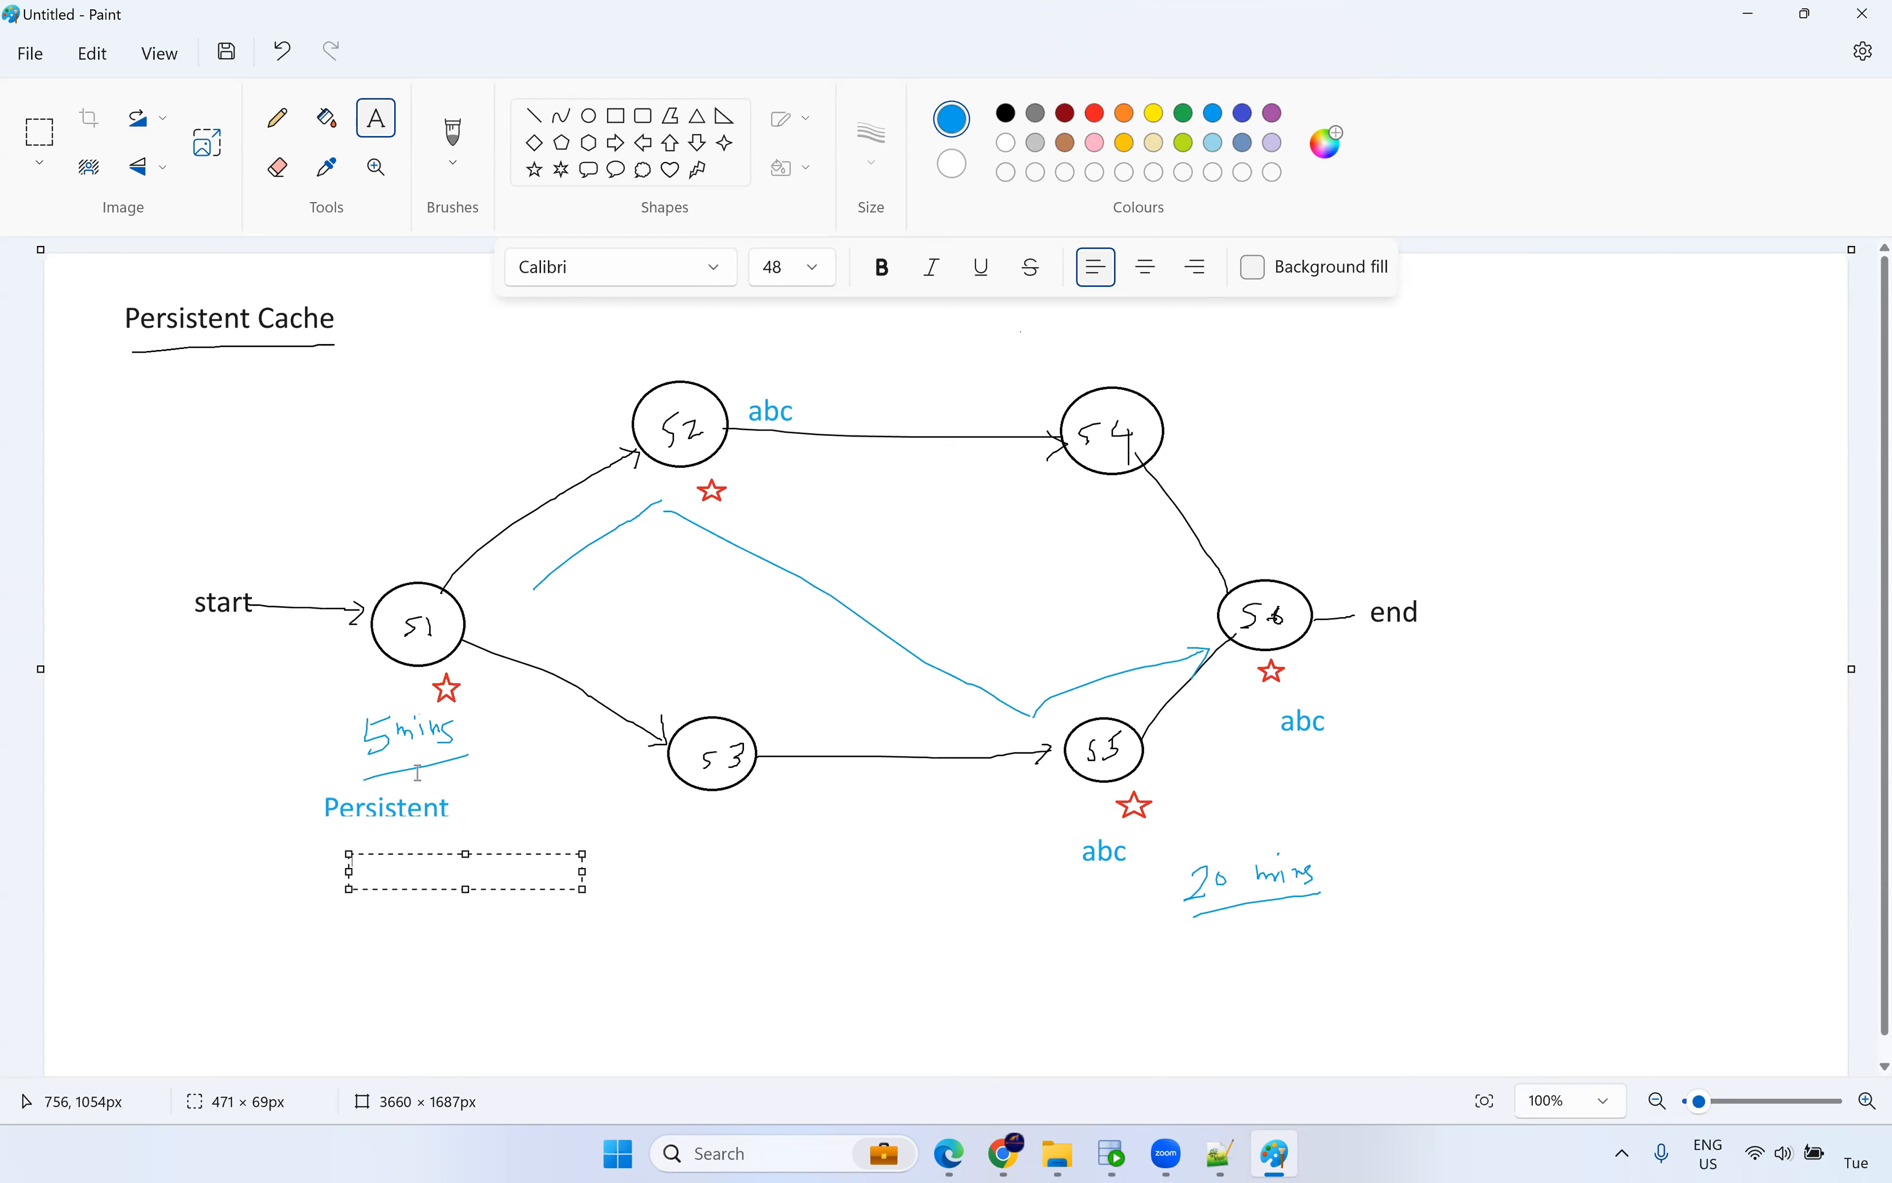
type("re-Cache")
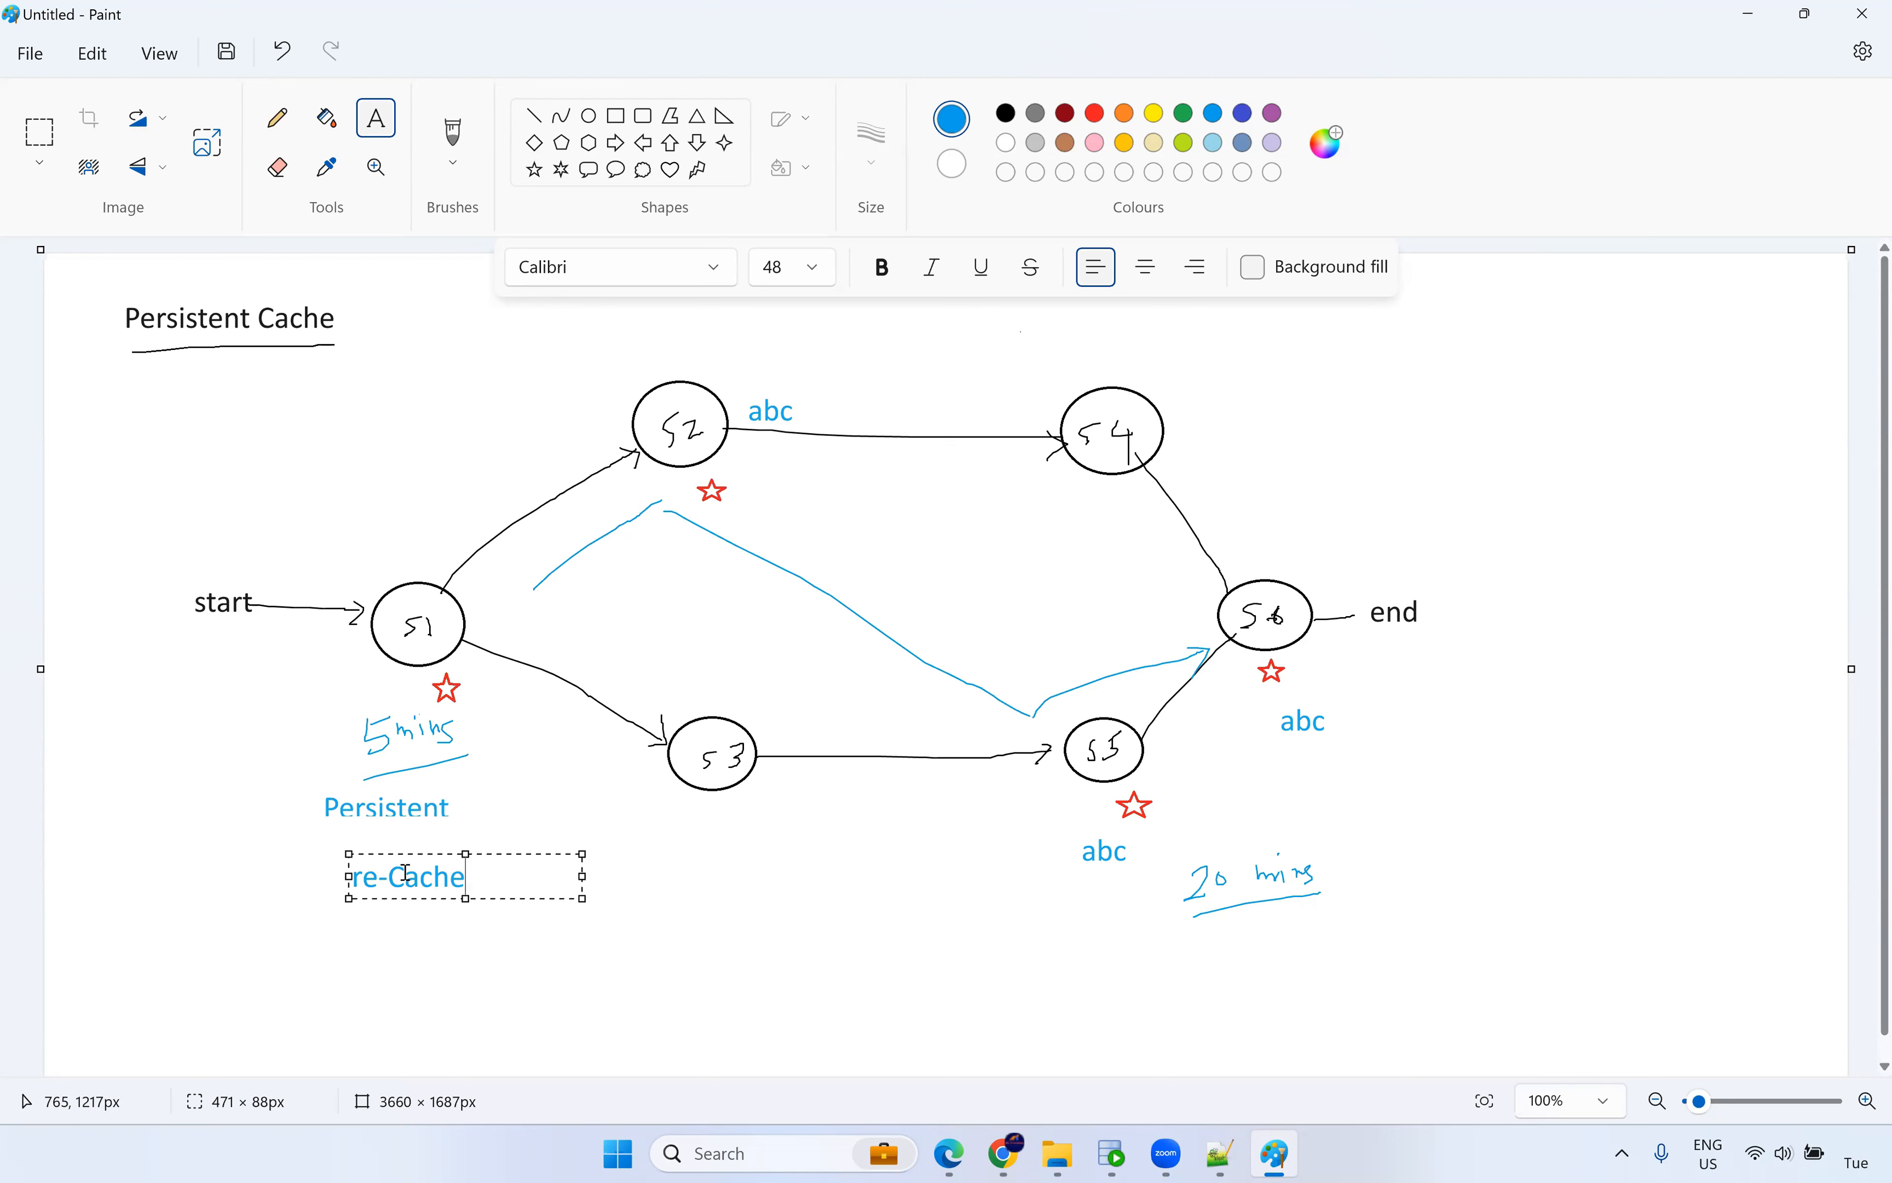
left_click_drag(362, 876, 338, 865)
type("R")
left_click(505, 796)
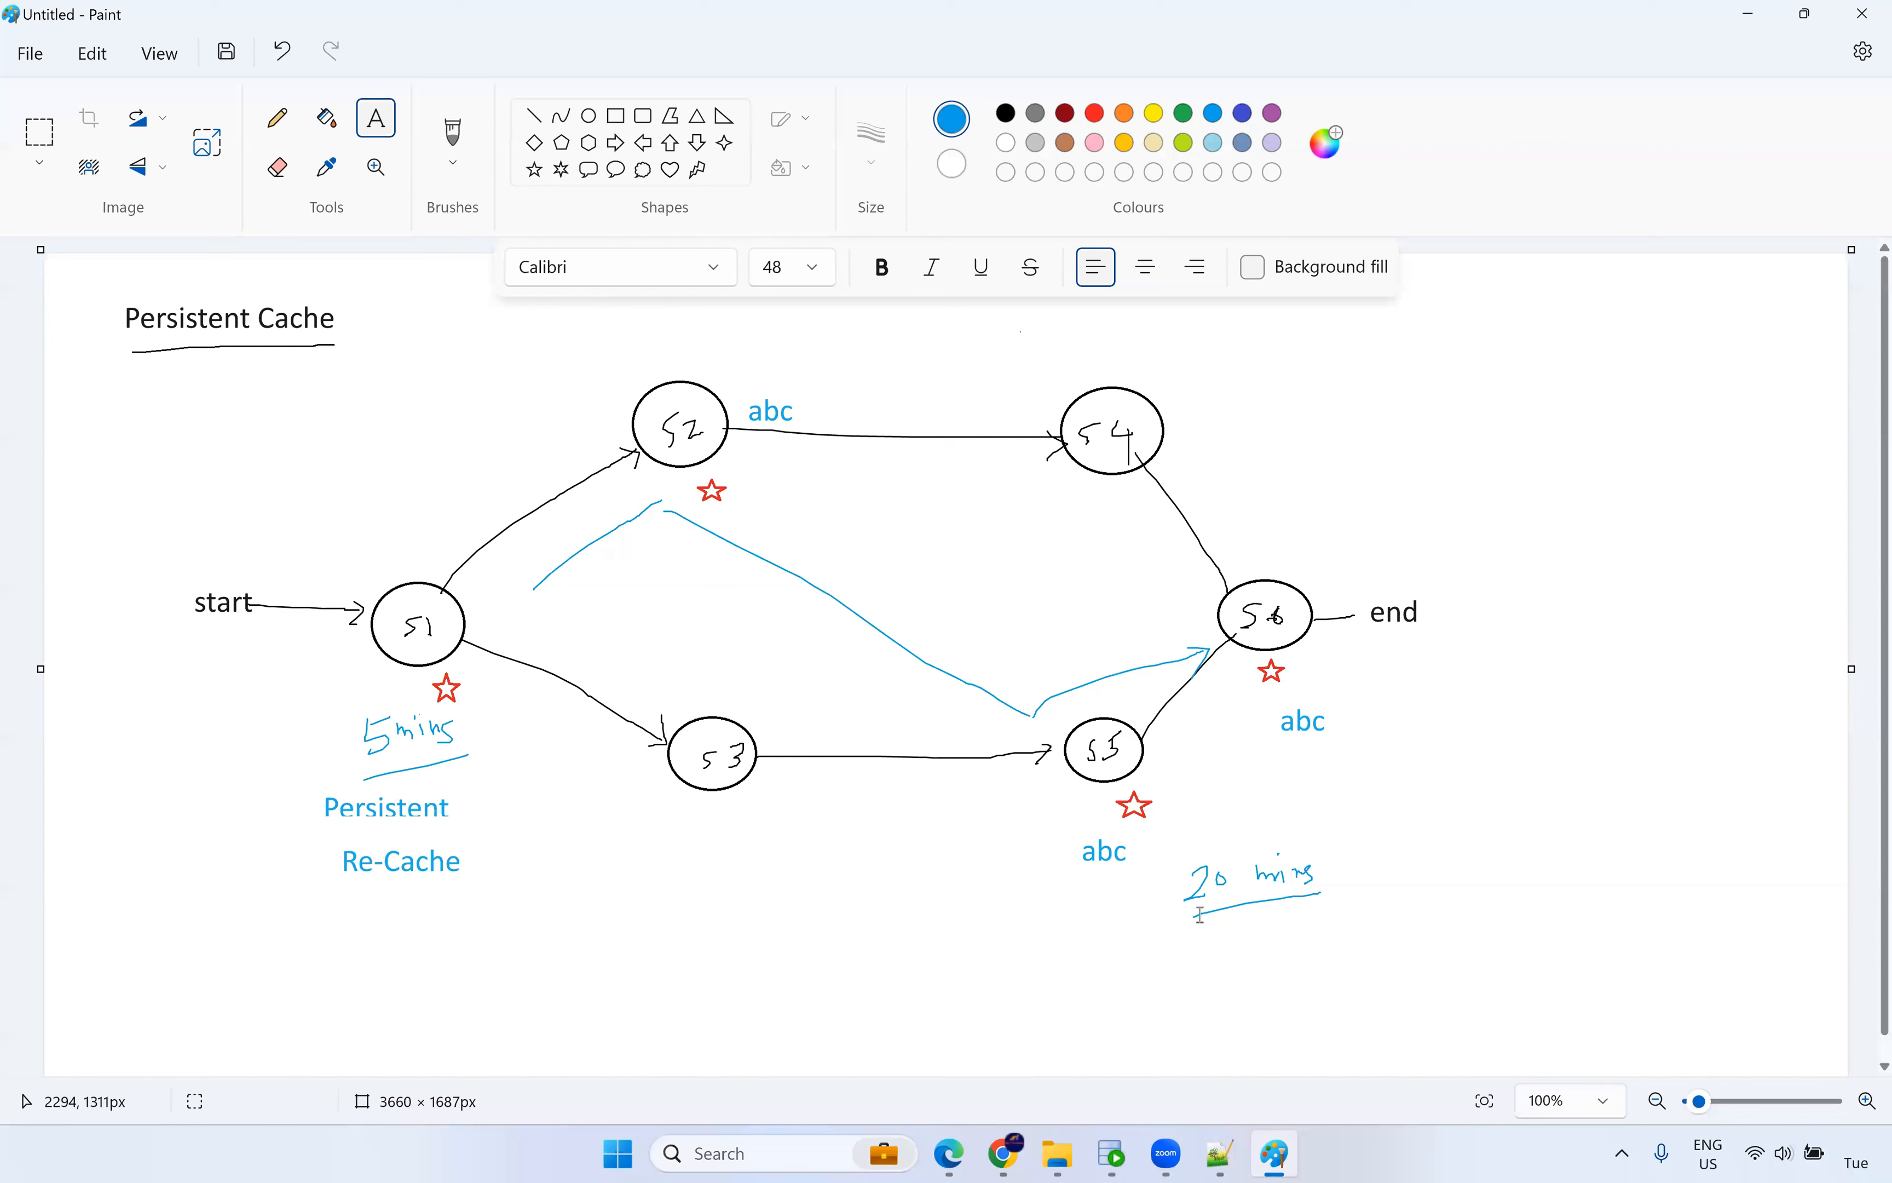
Add the label '5 mins' below the 20 mins note.
left_click_drag(1243, 944, 1476, 978)
type("5 mins")
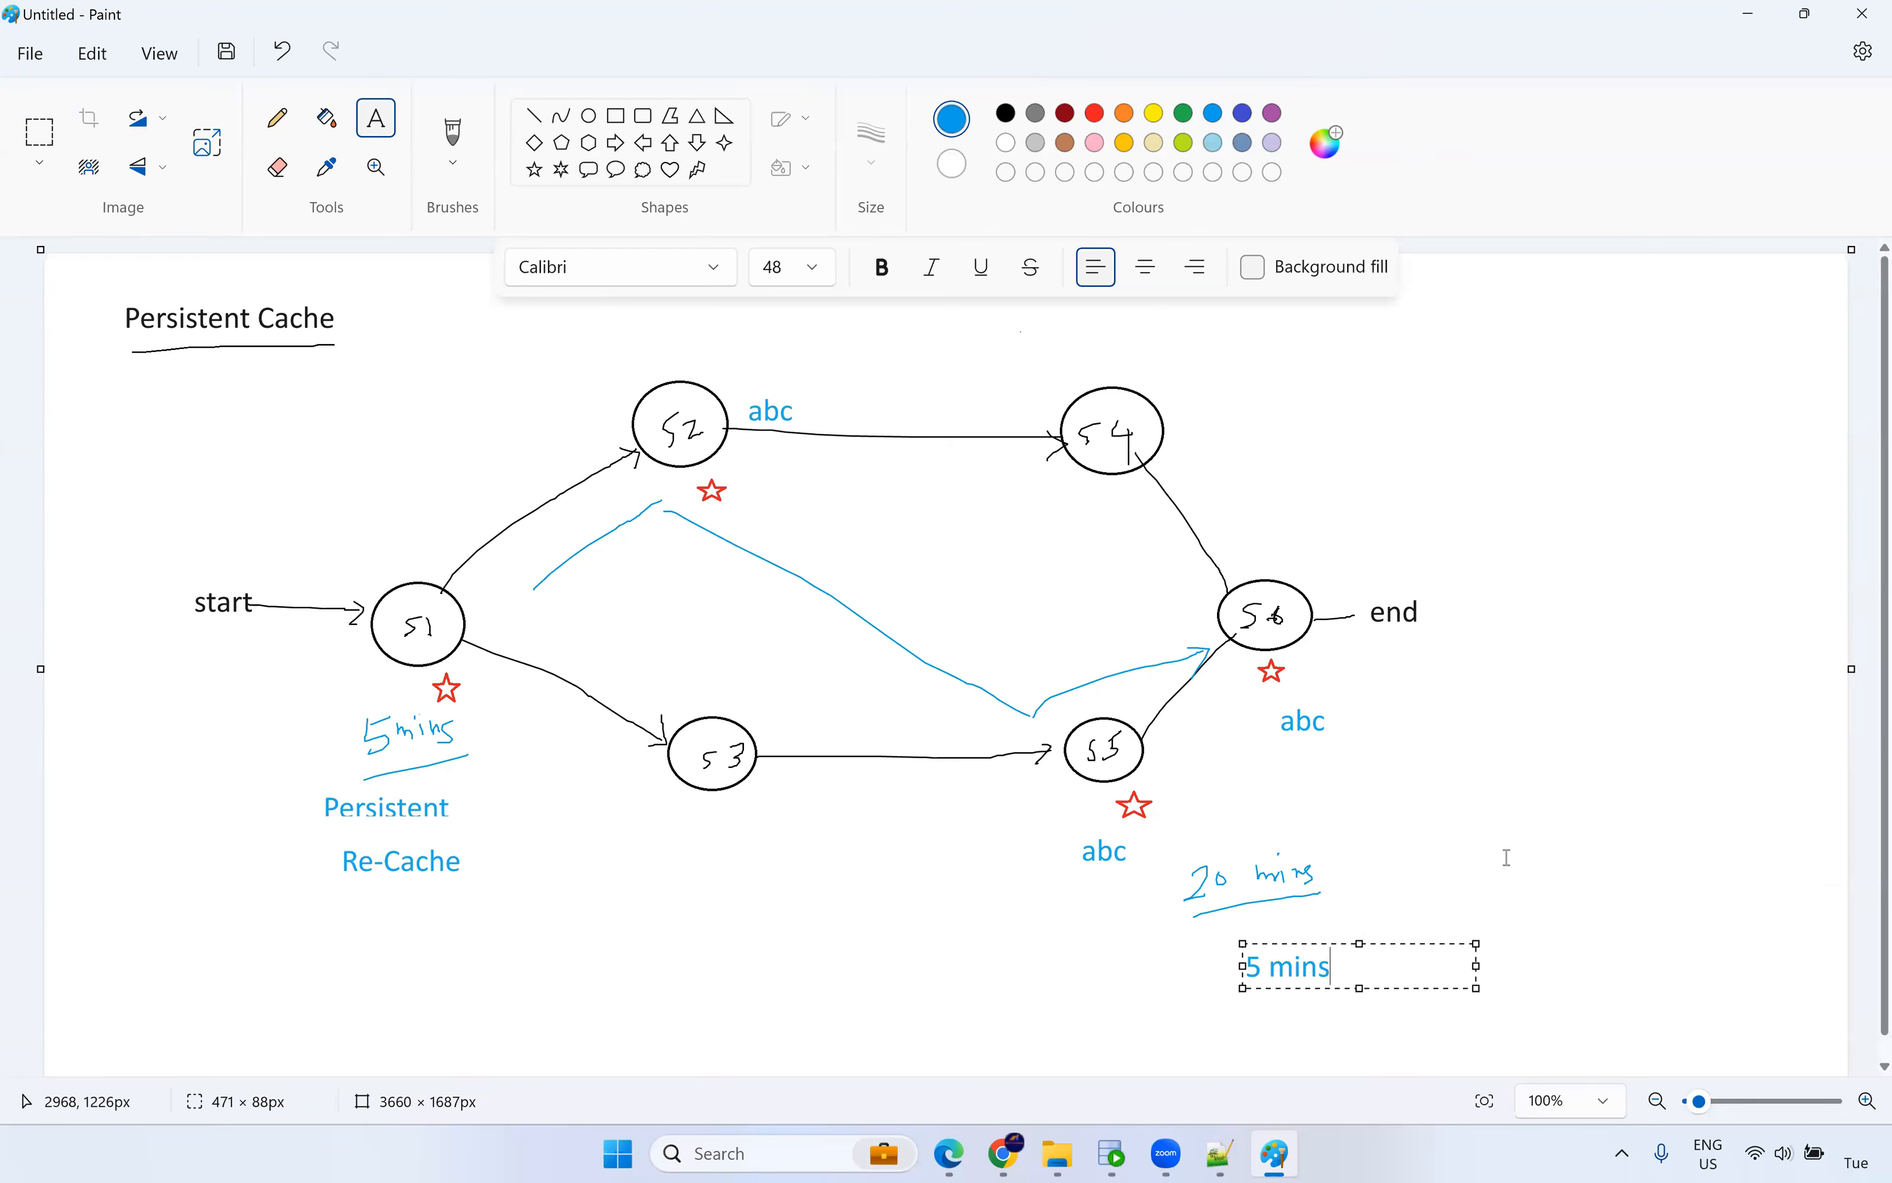
left_click(1382, 834)
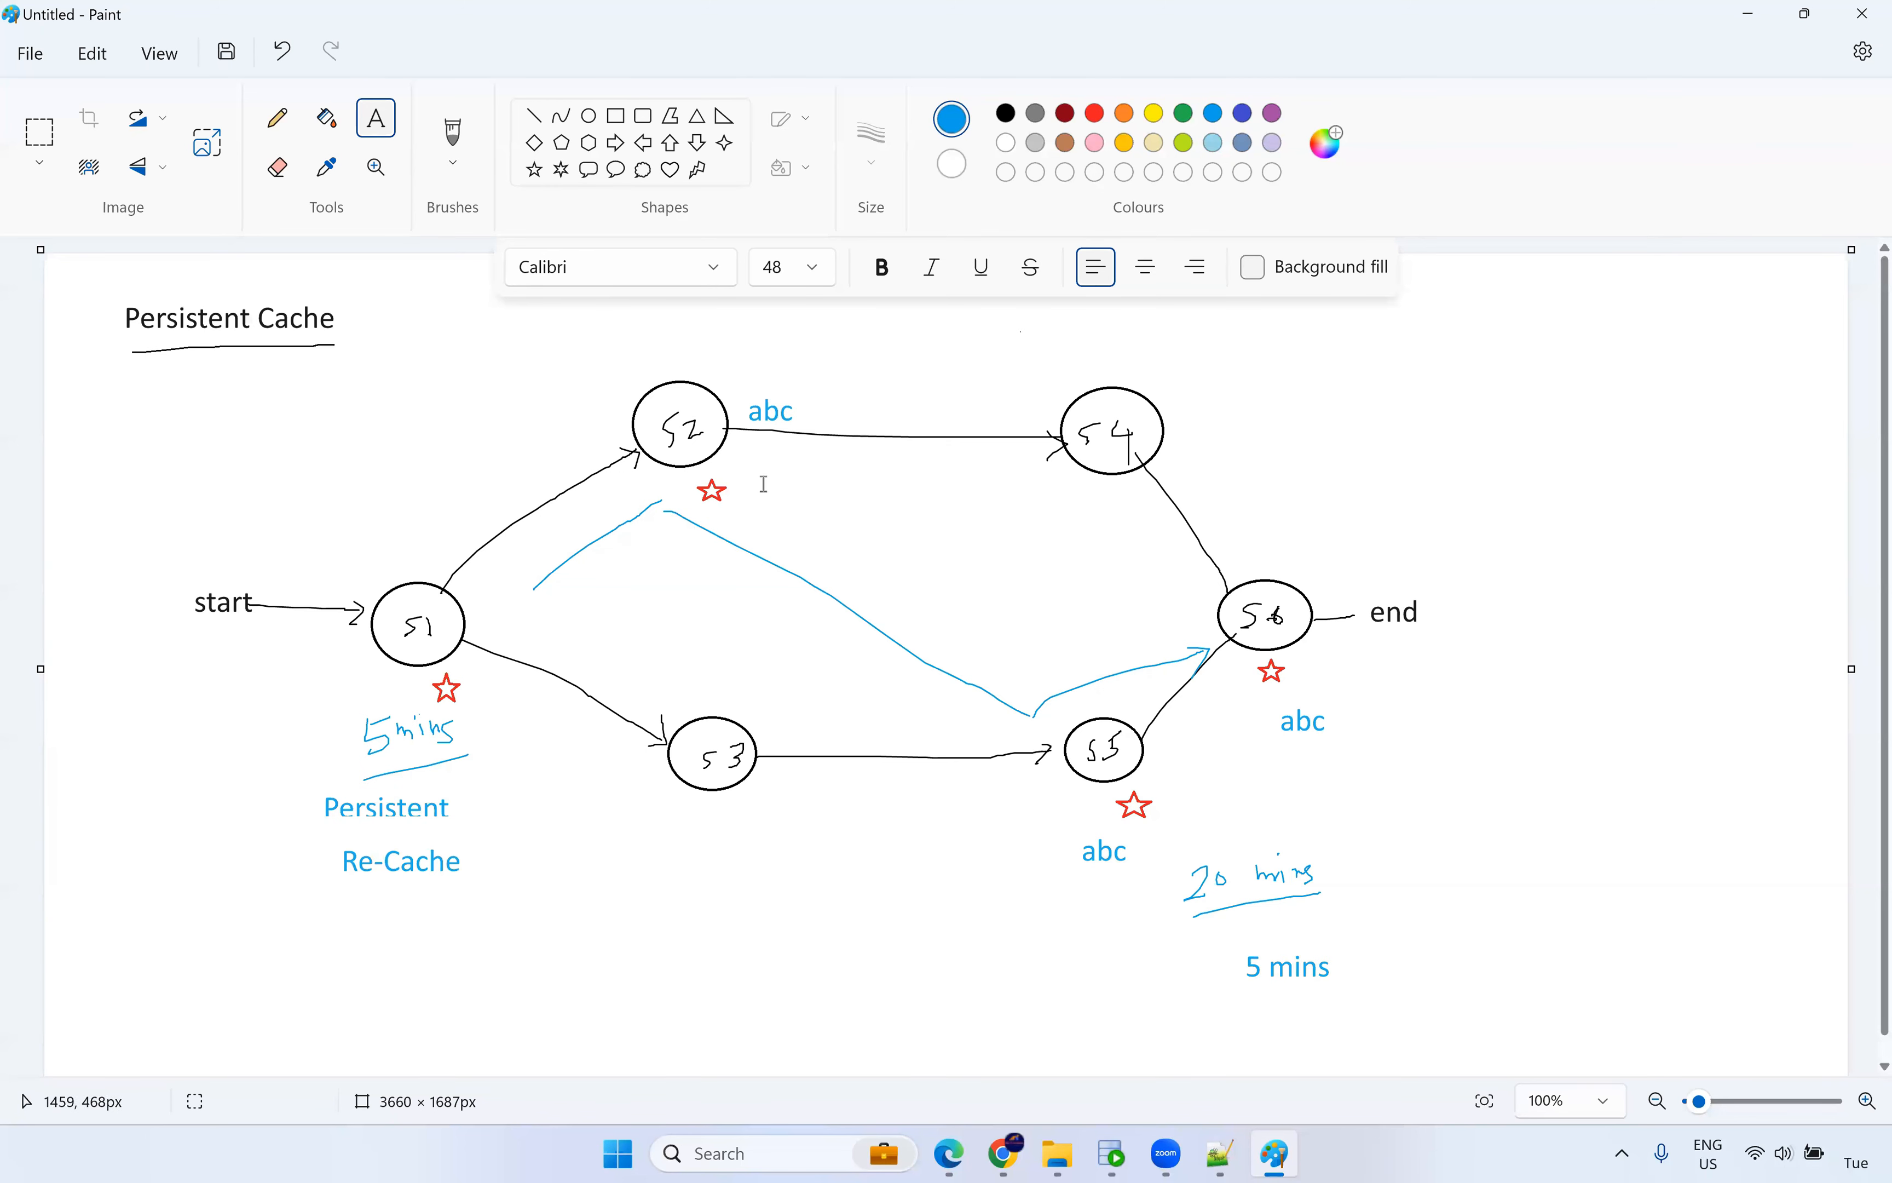
left_click(676, 449)
left_click(1294, 626)
left_click(1298, 630)
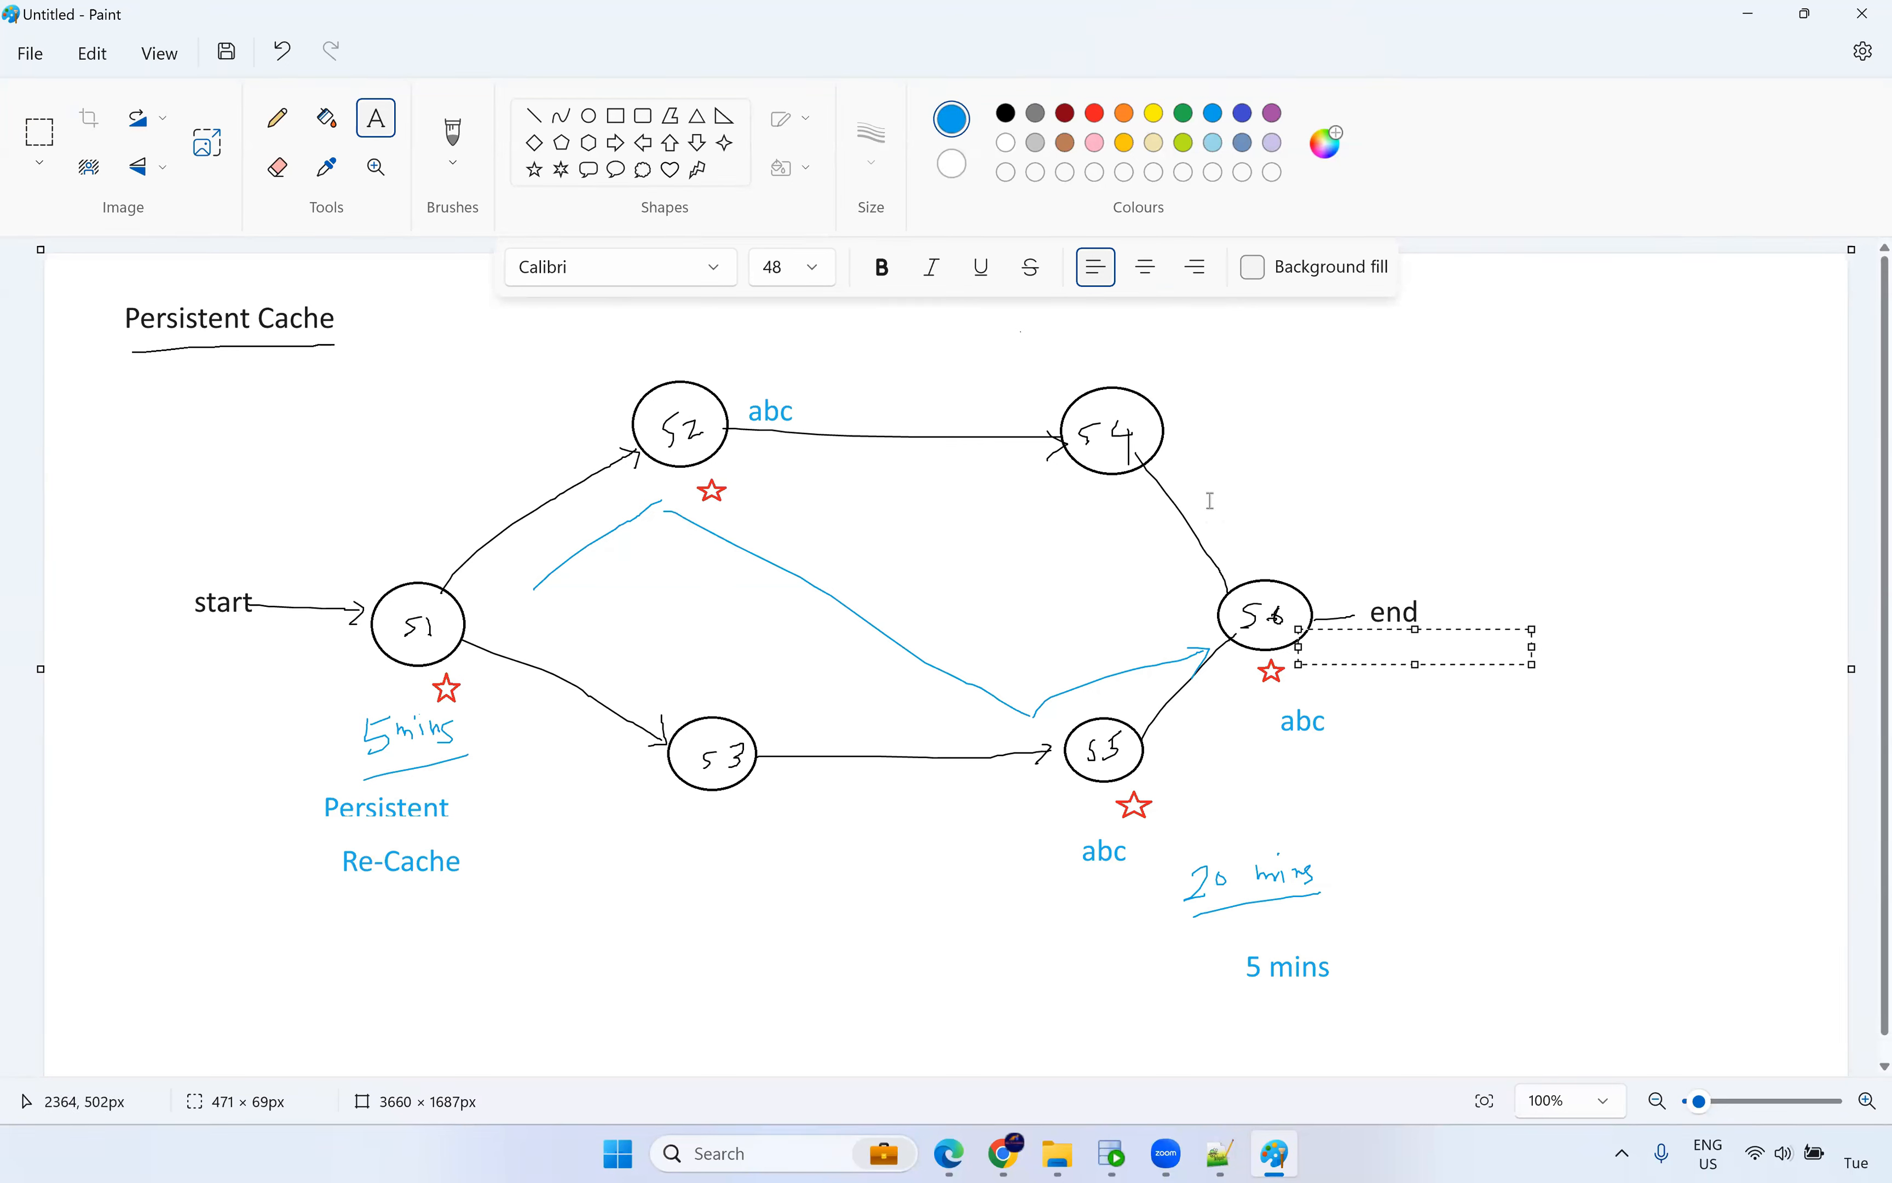
left_click(954, 923)
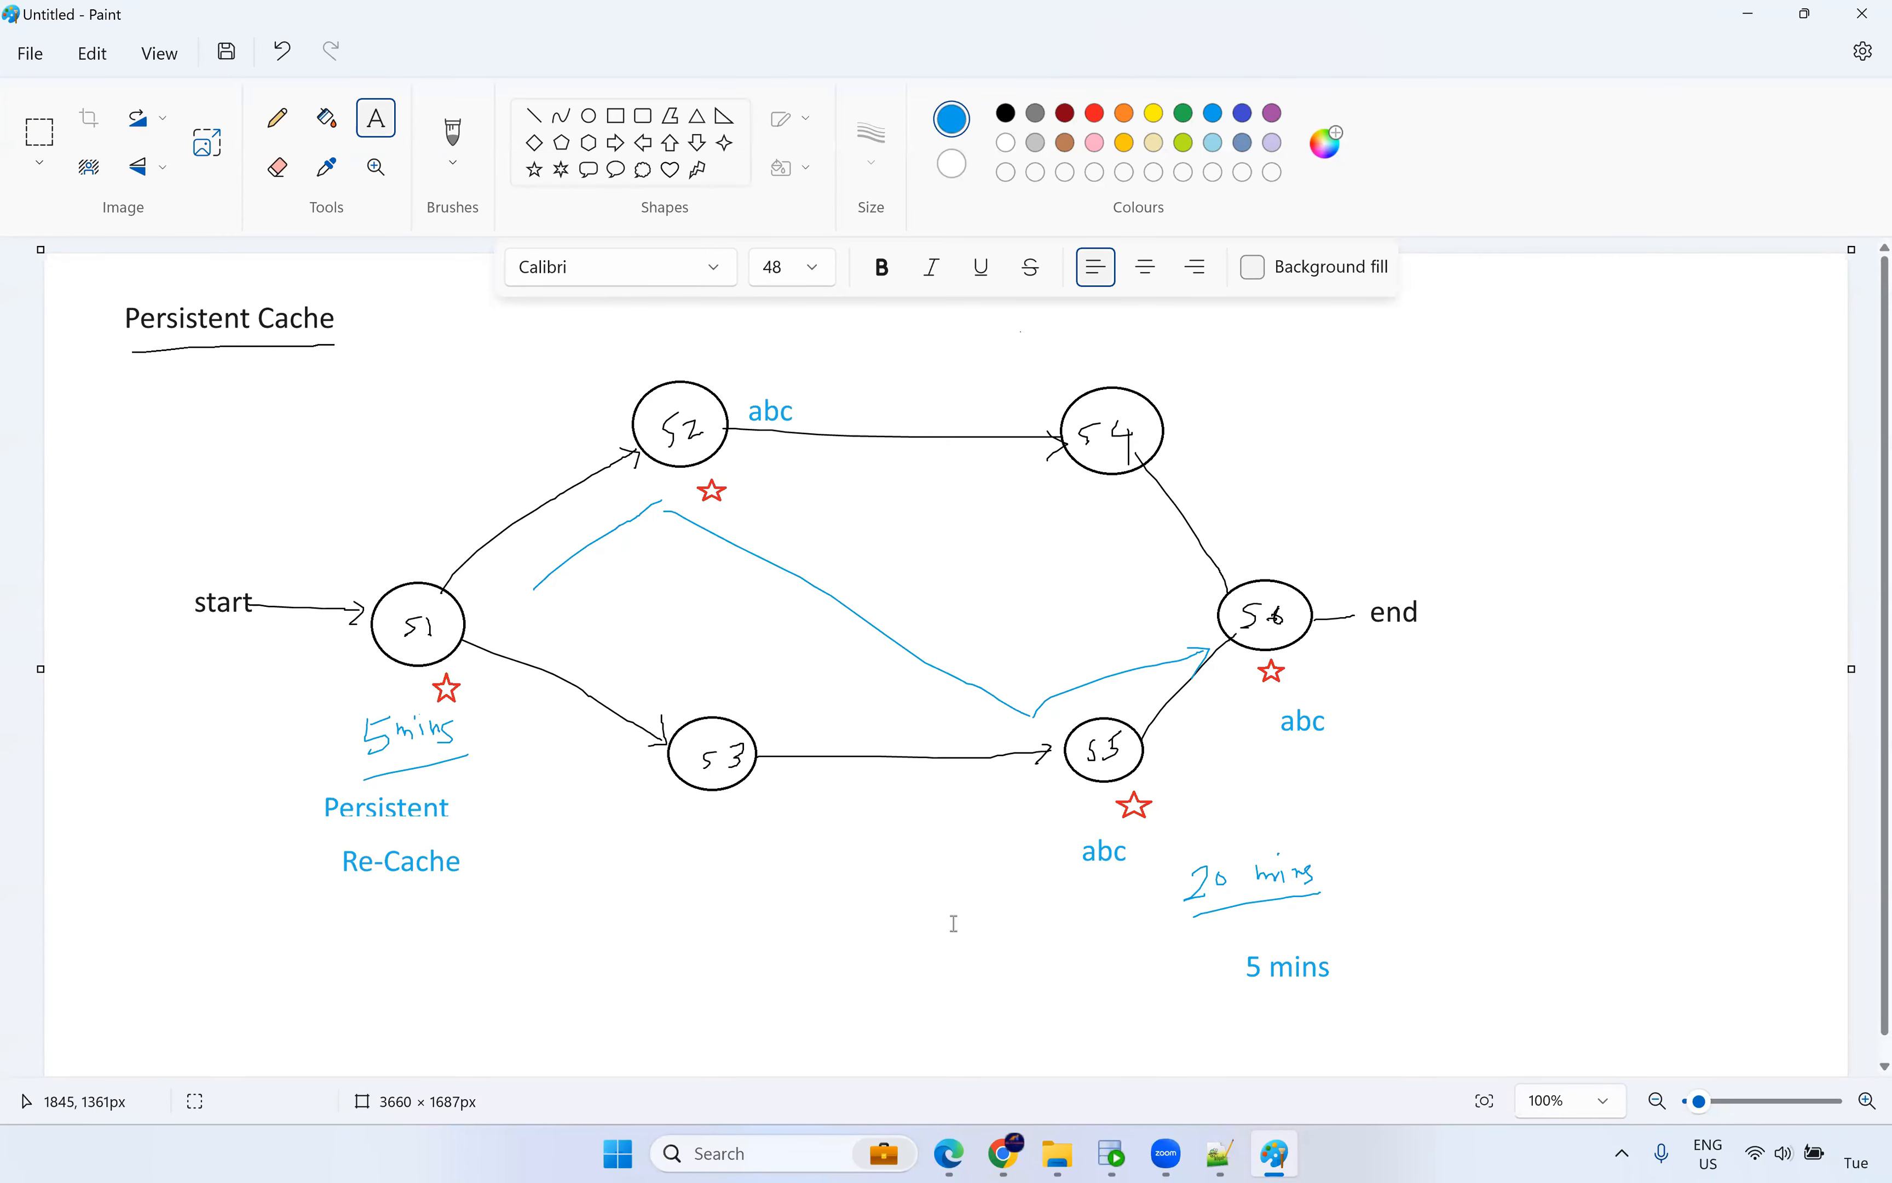
Open the m_persist_cache2 mapping from the Default project in Explore.
left_click(1003, 1153)
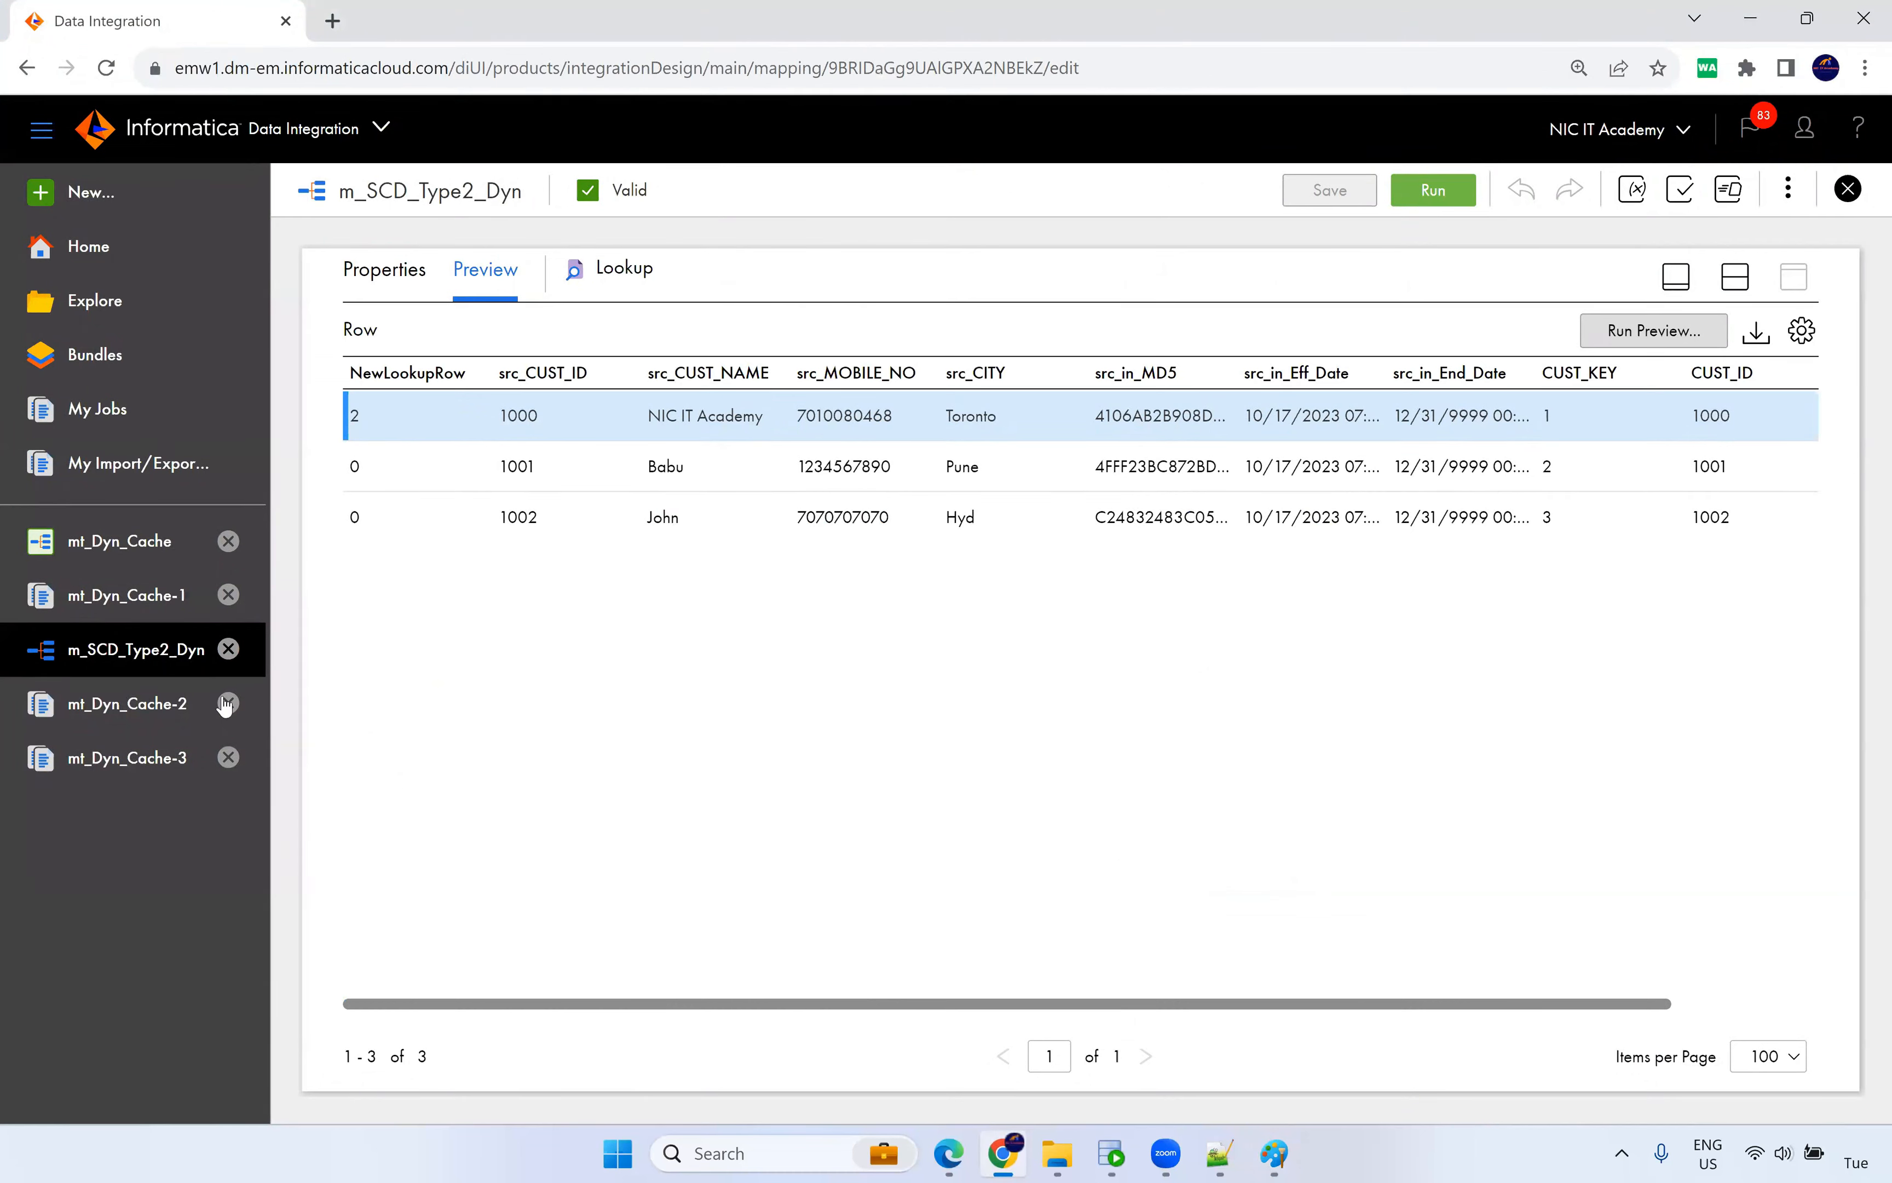
left_click(95, 306)
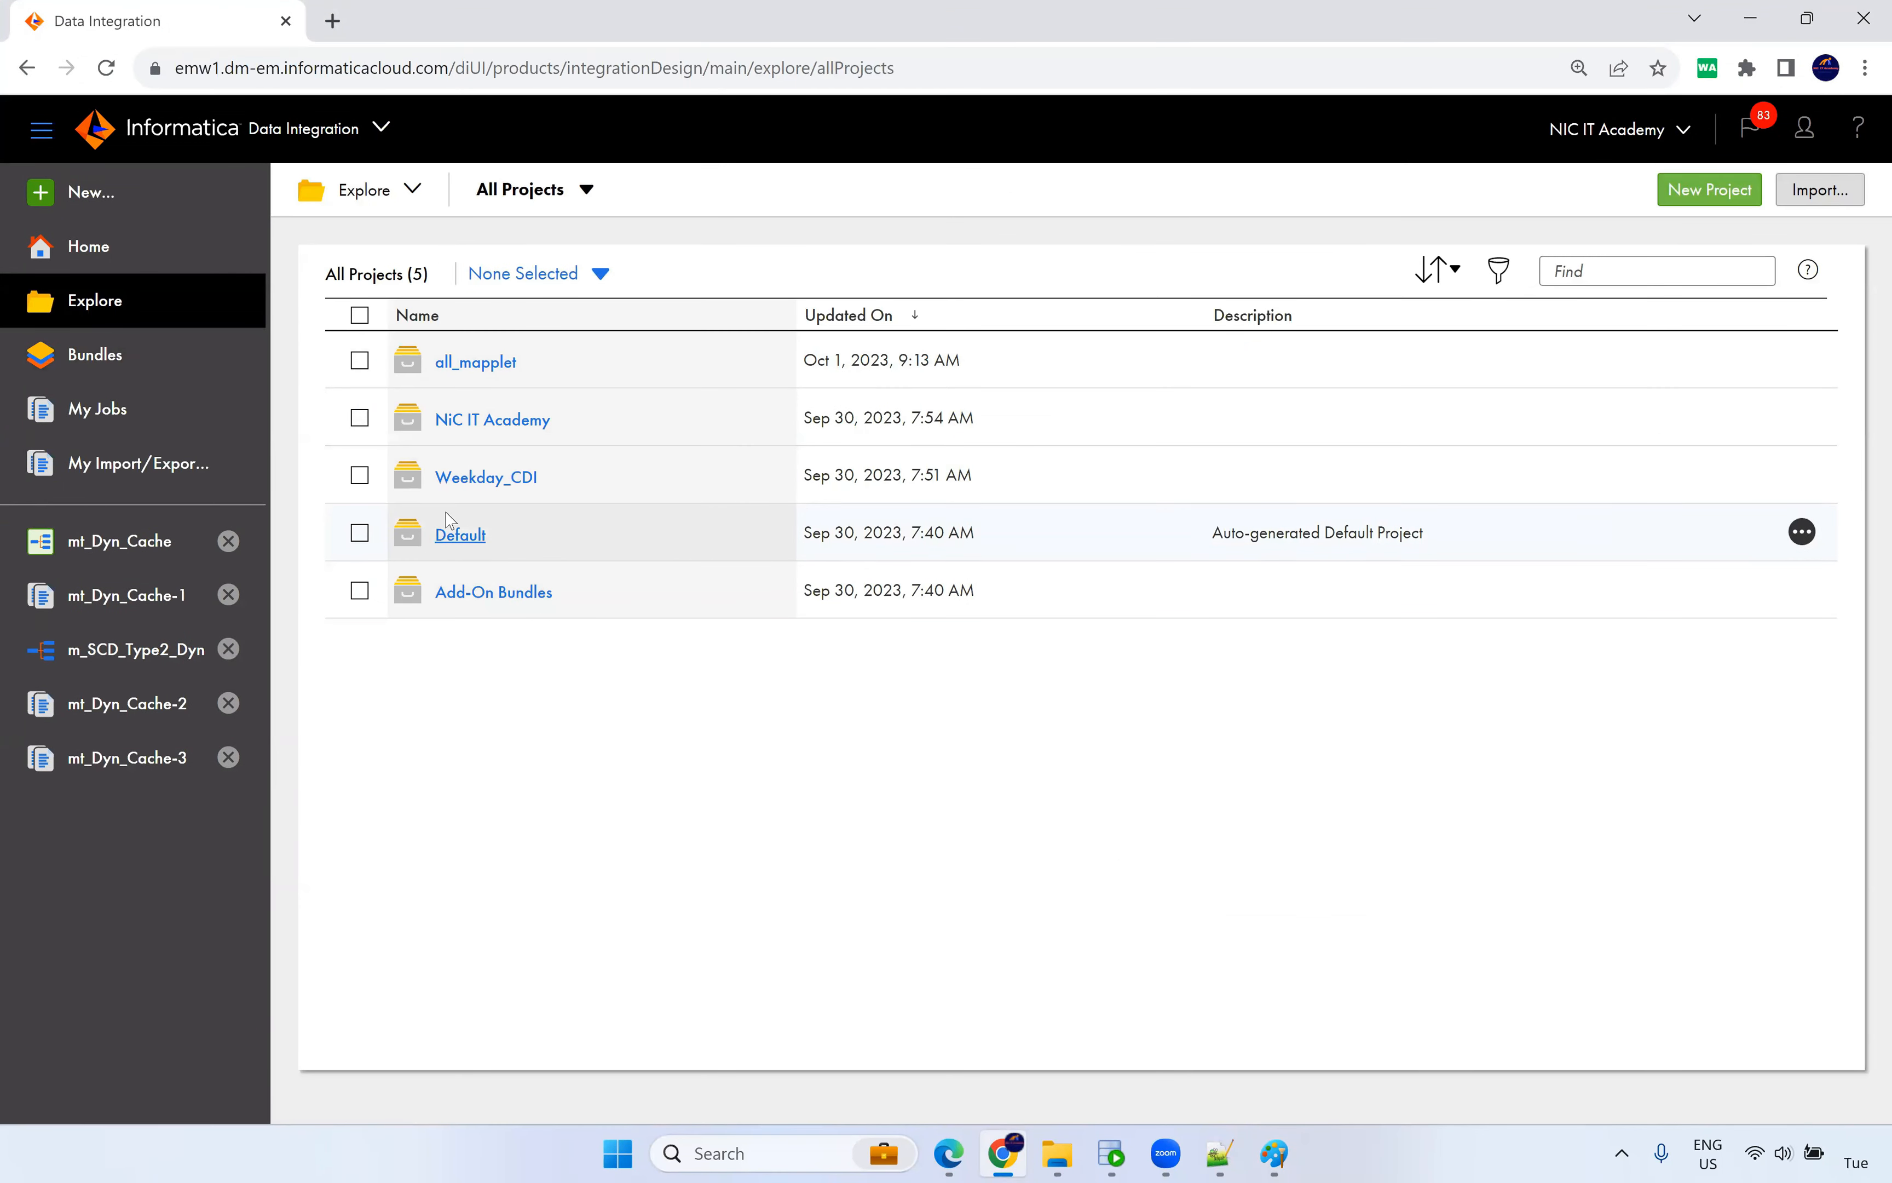
left_click(460, 535)
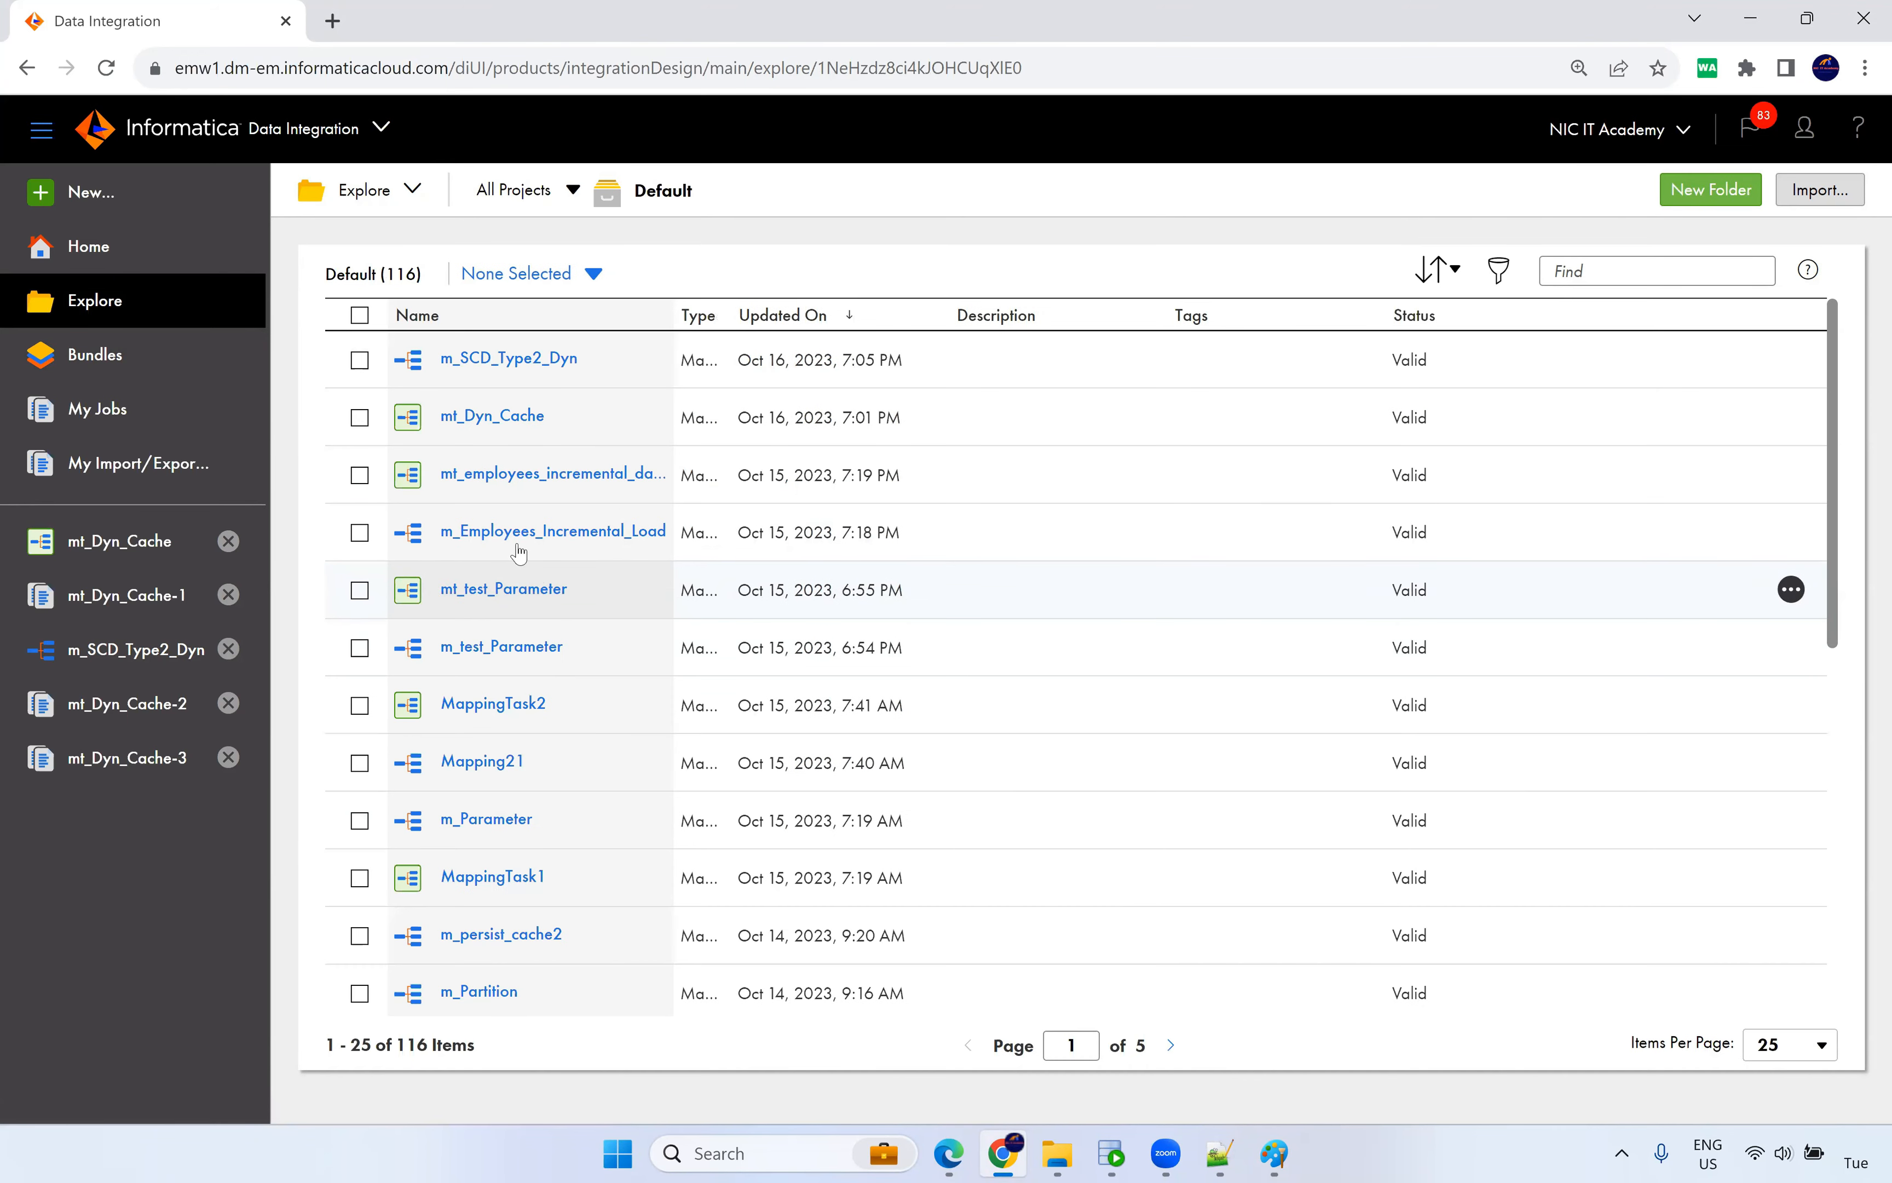
left_click_drag(672, 312, 741, 319)
scroll(600, 671, "down", 3)
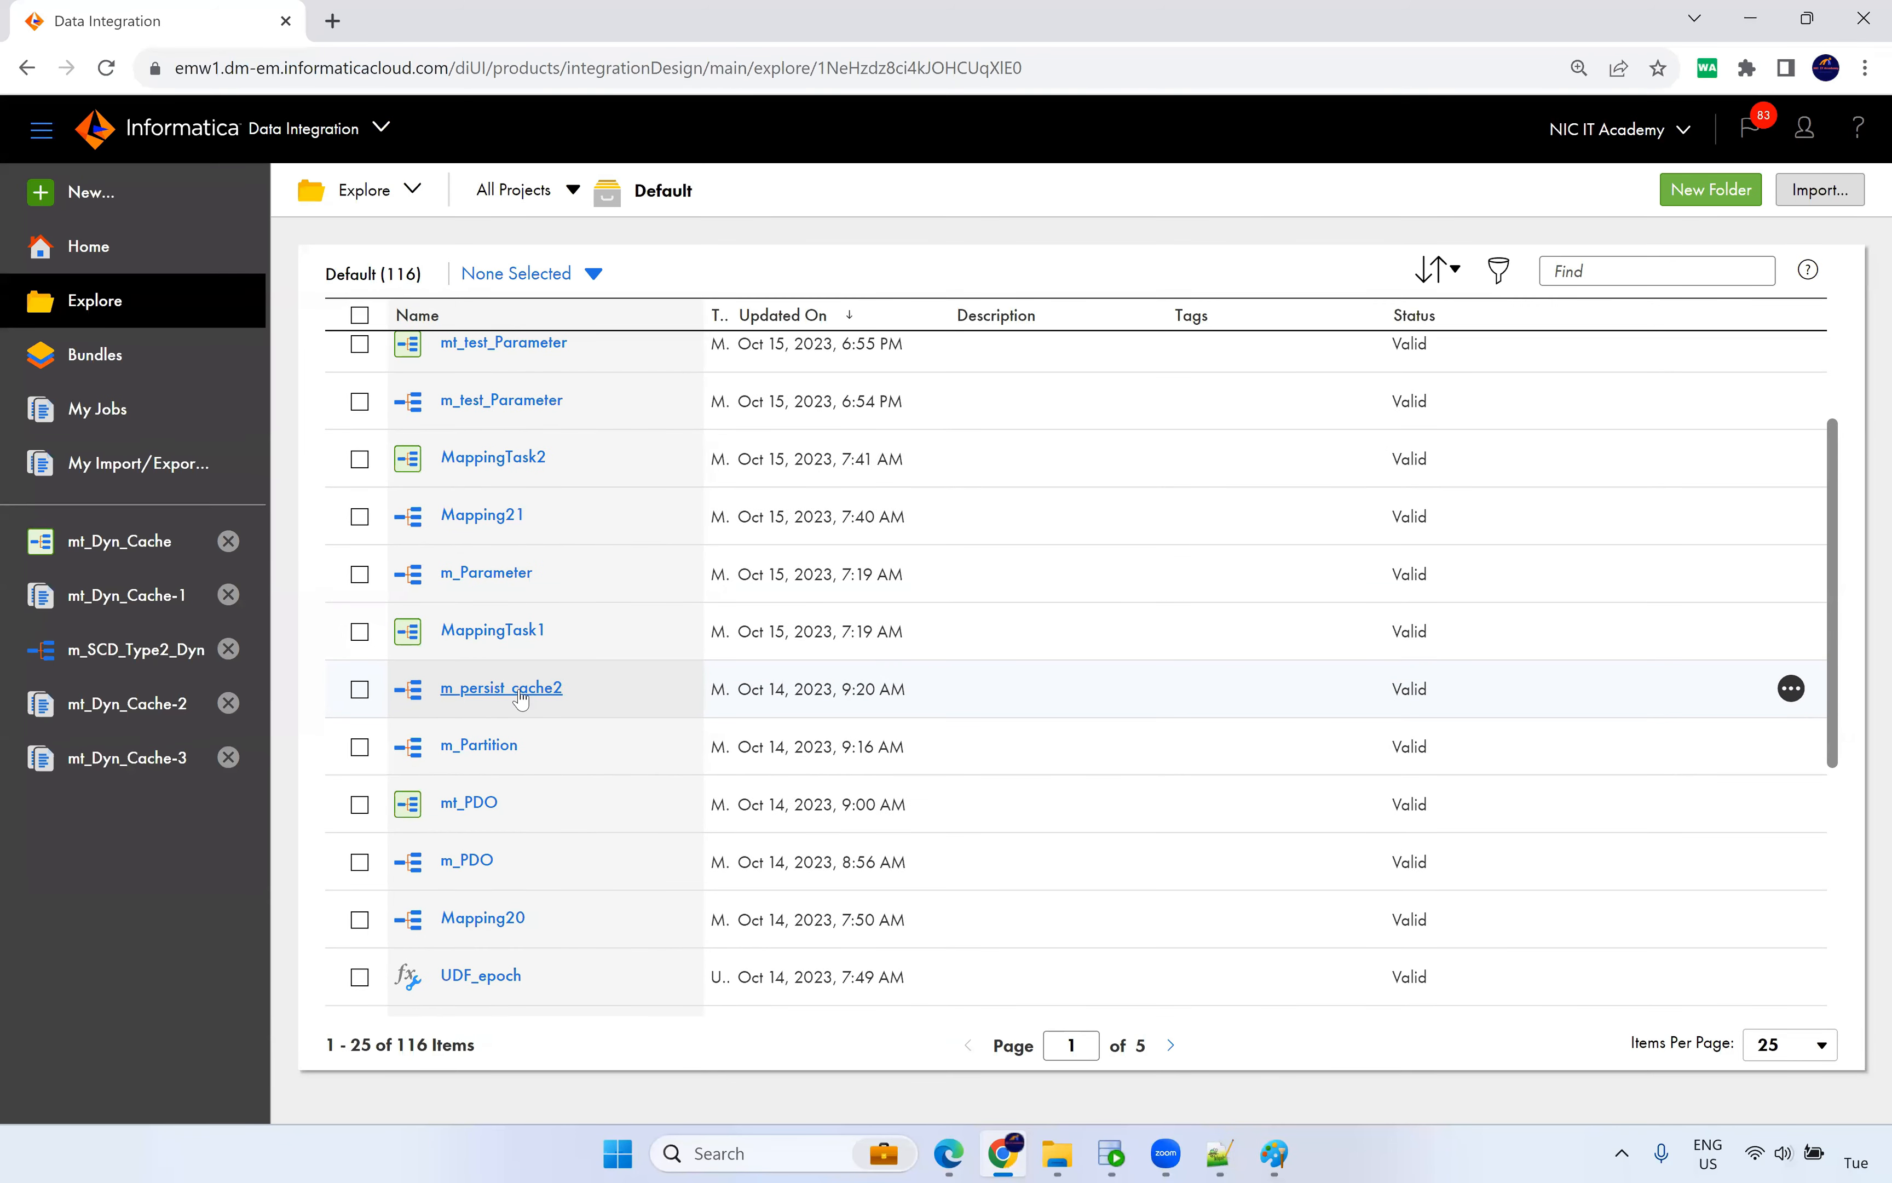
scroll(521, 698, "up", 3)
scroll(520, 698, "down", 5)
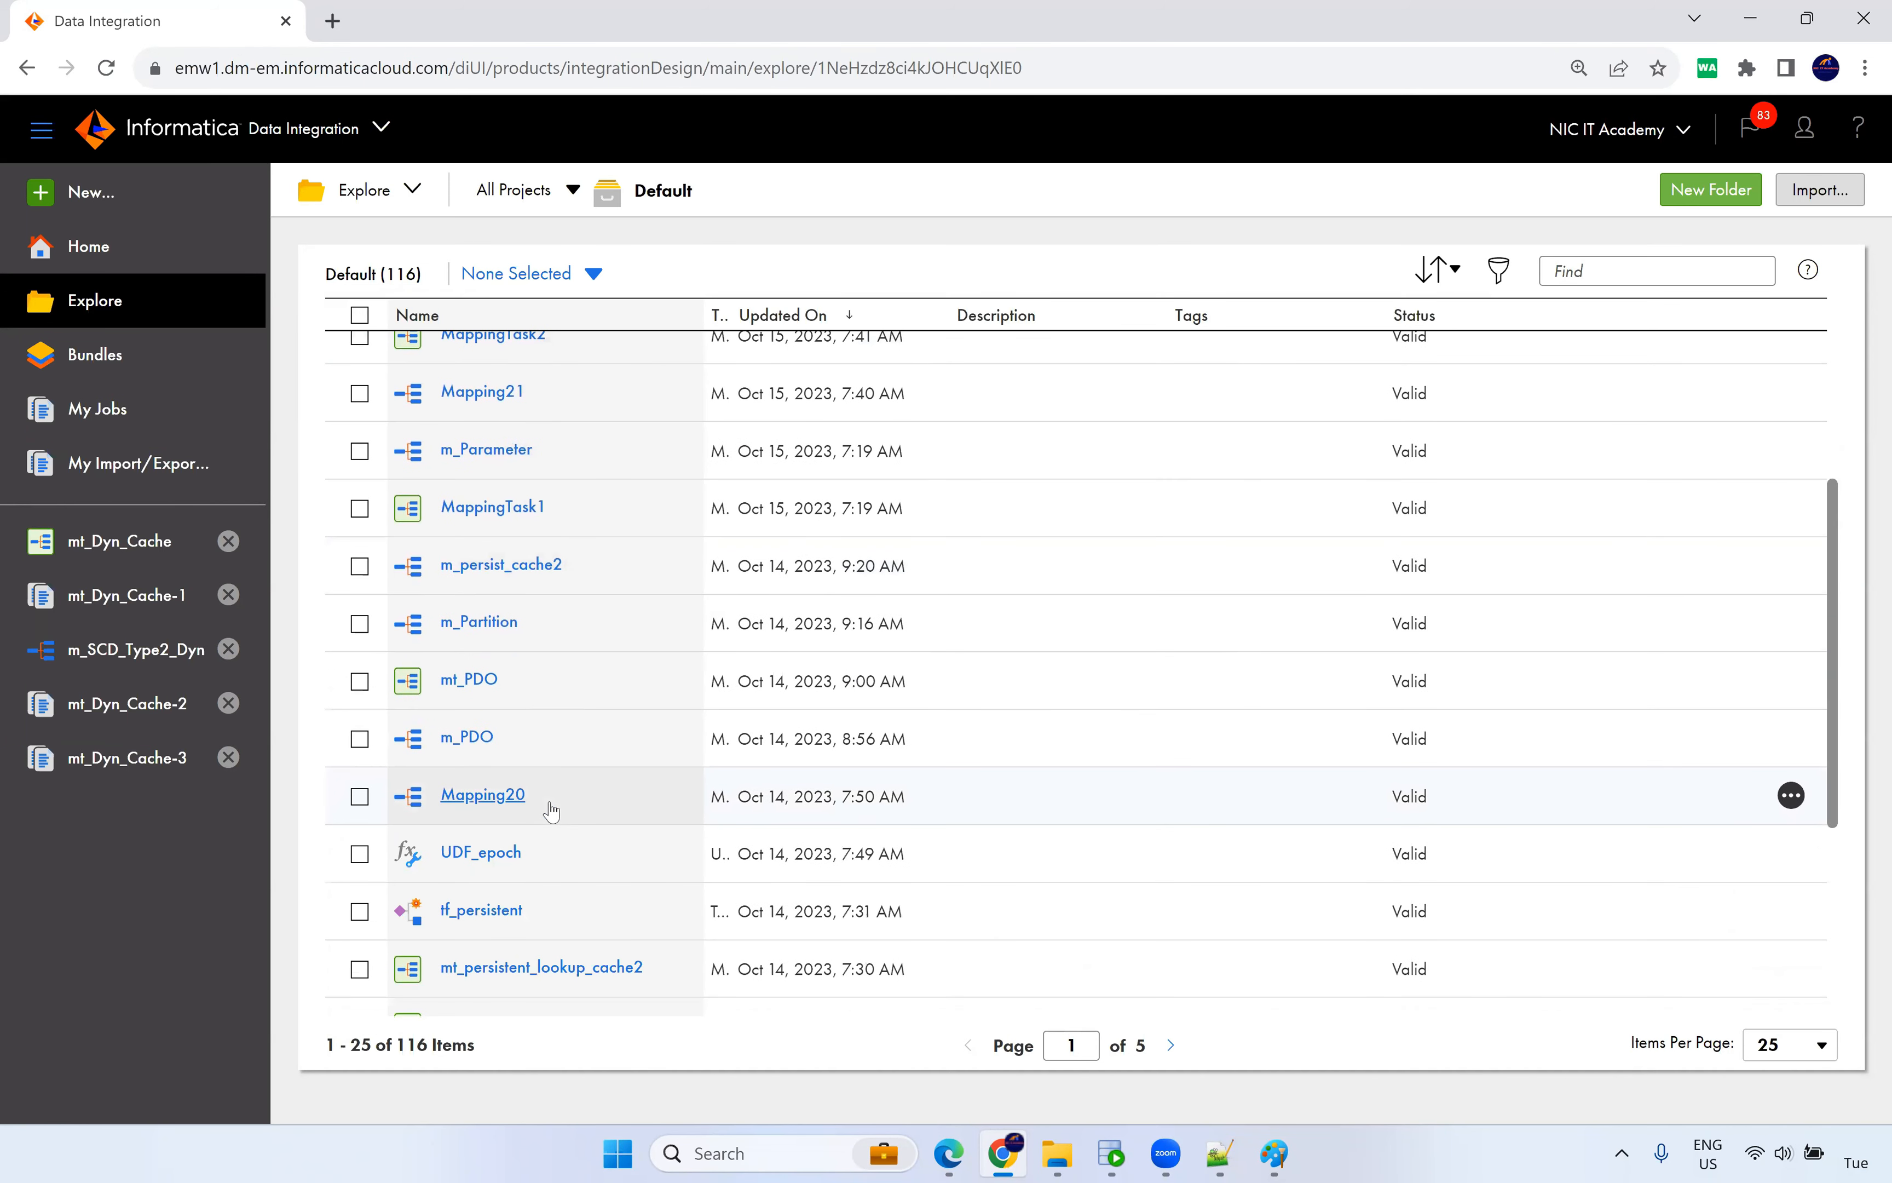
left_click(508, 578)
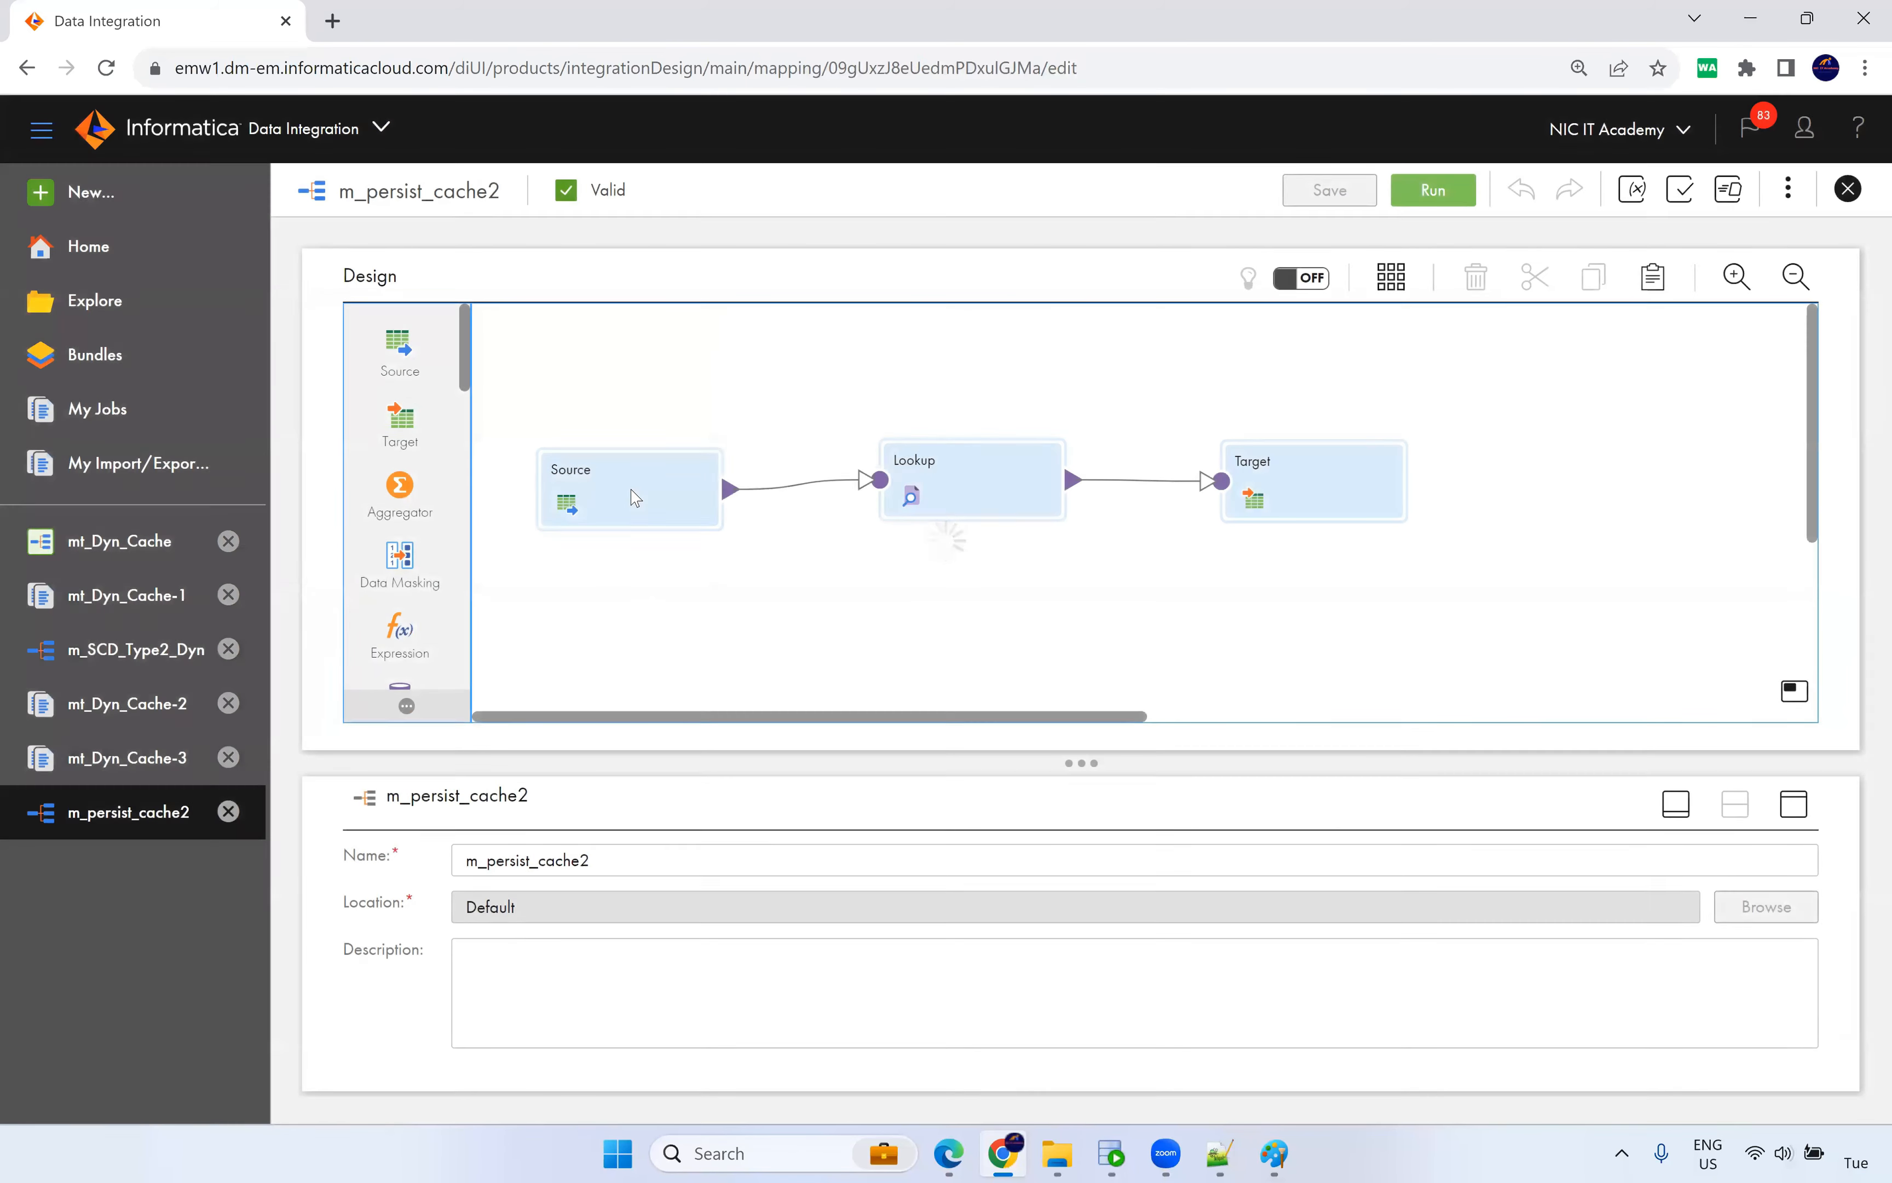
Review the DEPARTMENTS Lookup condition and object, and the Target T_EMPLOYEES_DEPT connection.
left_click(938, 489)
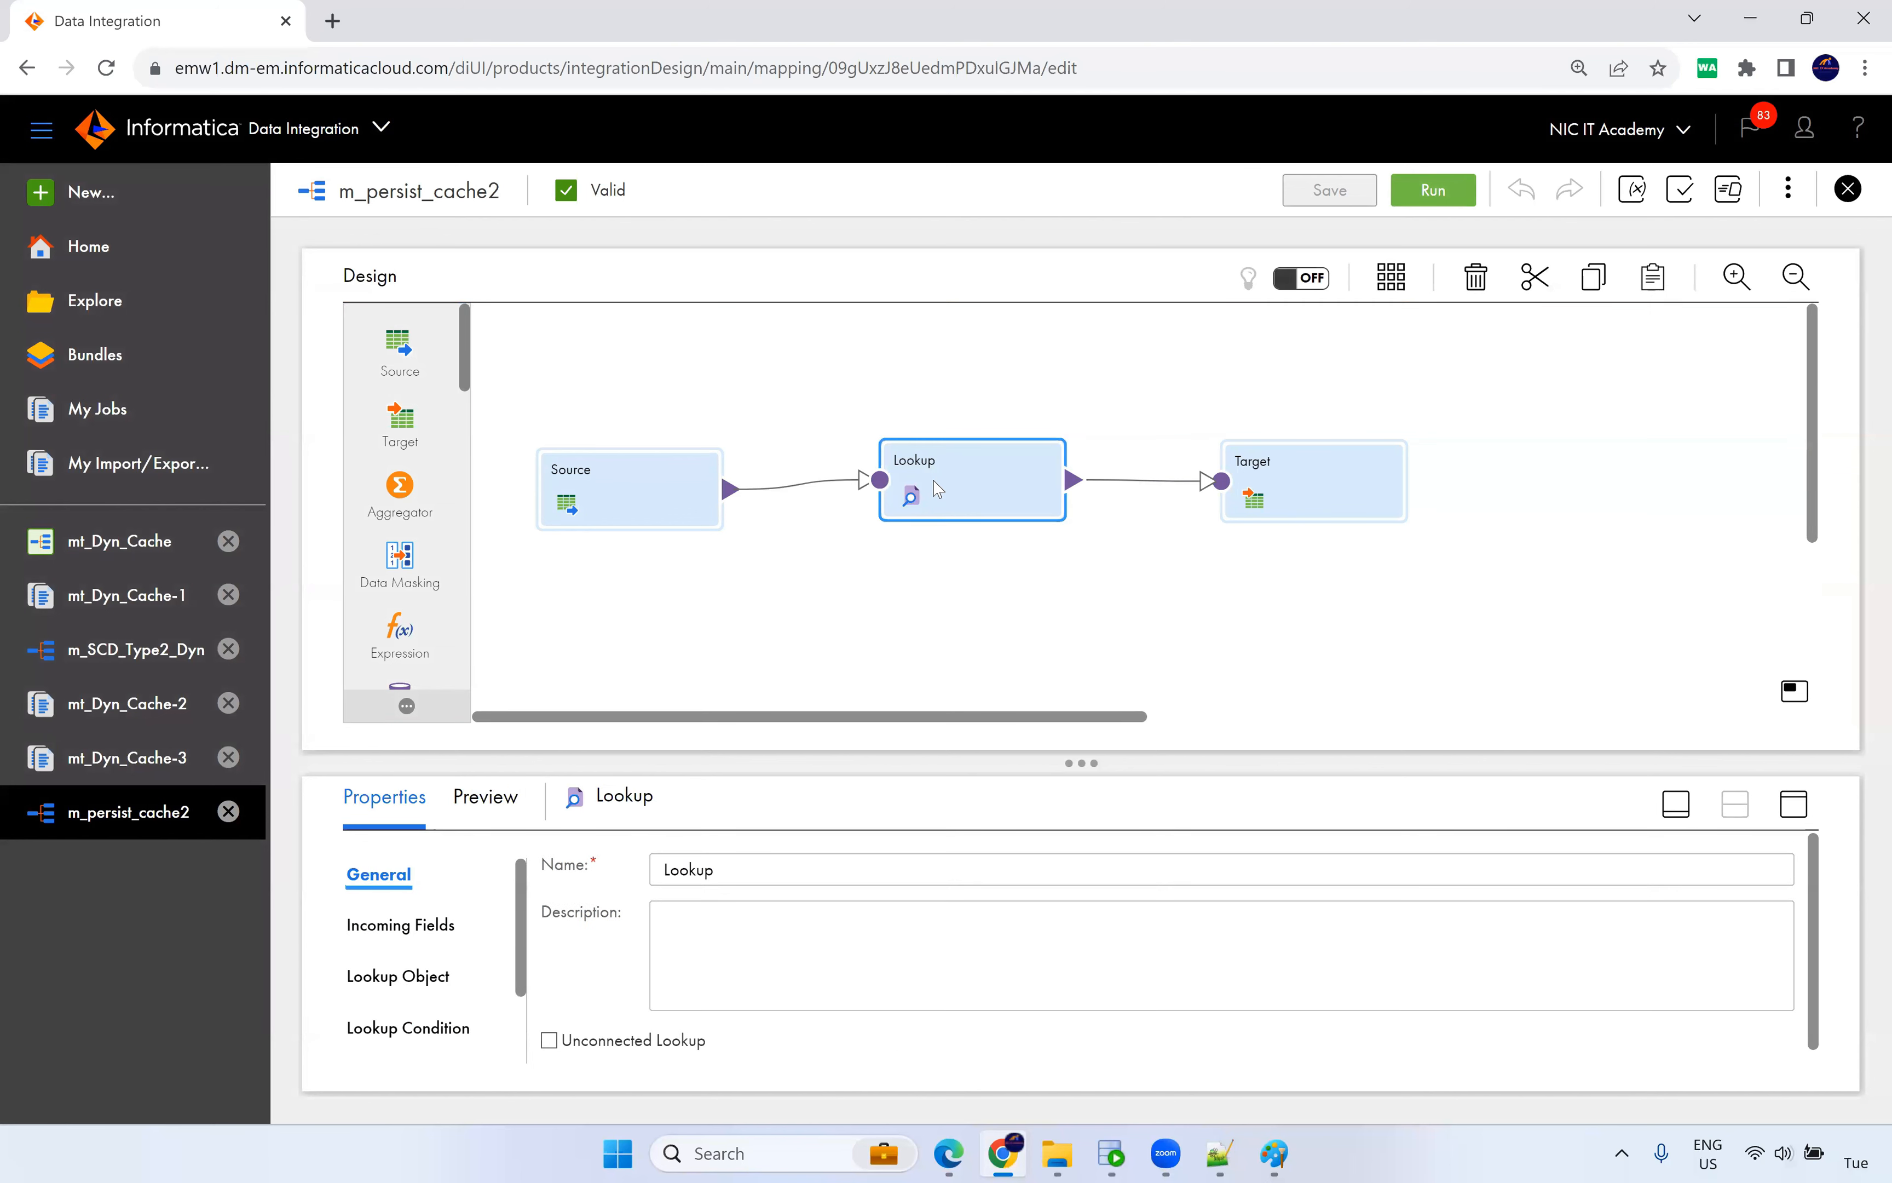
scroll(497, 970, "down", 2)
left_click(460, 936)
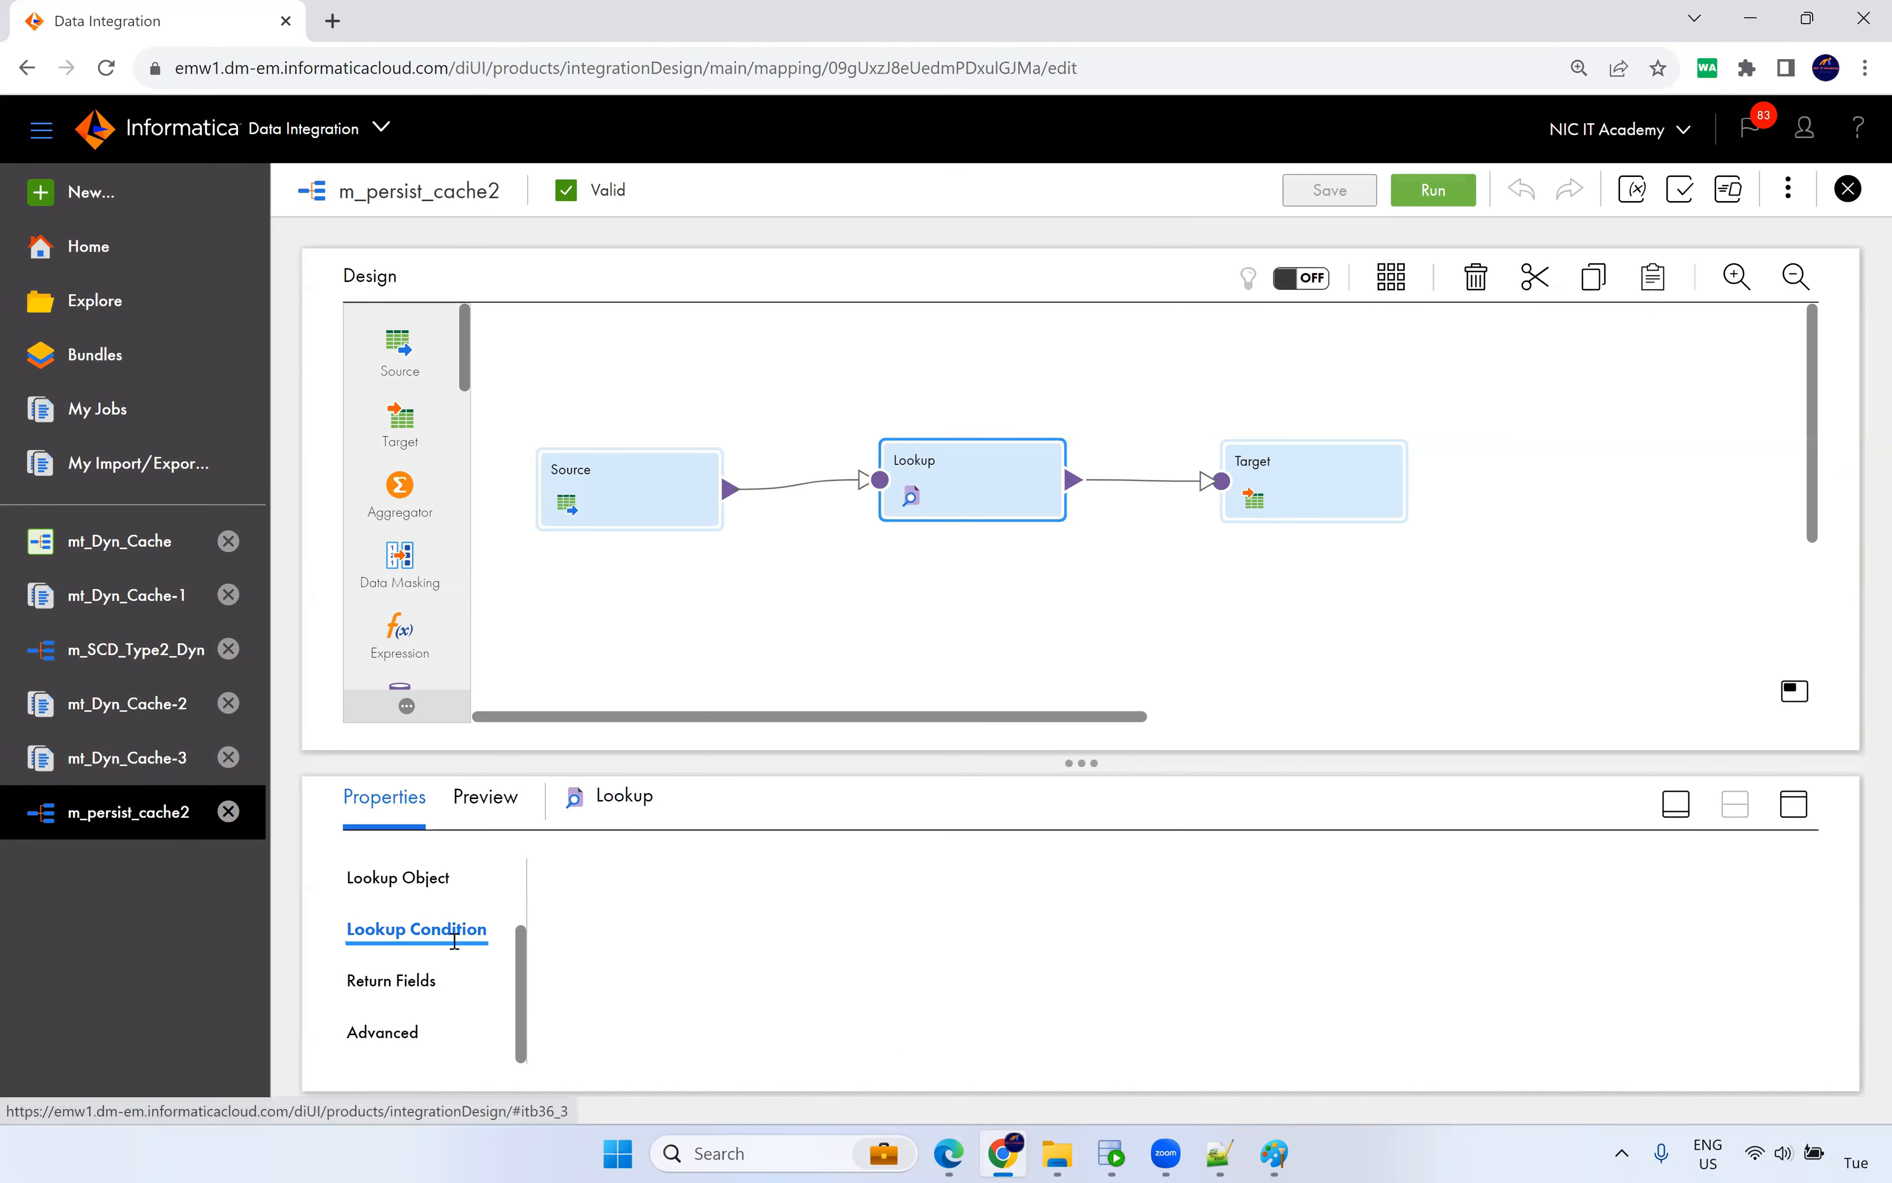
left_click(426, 888)
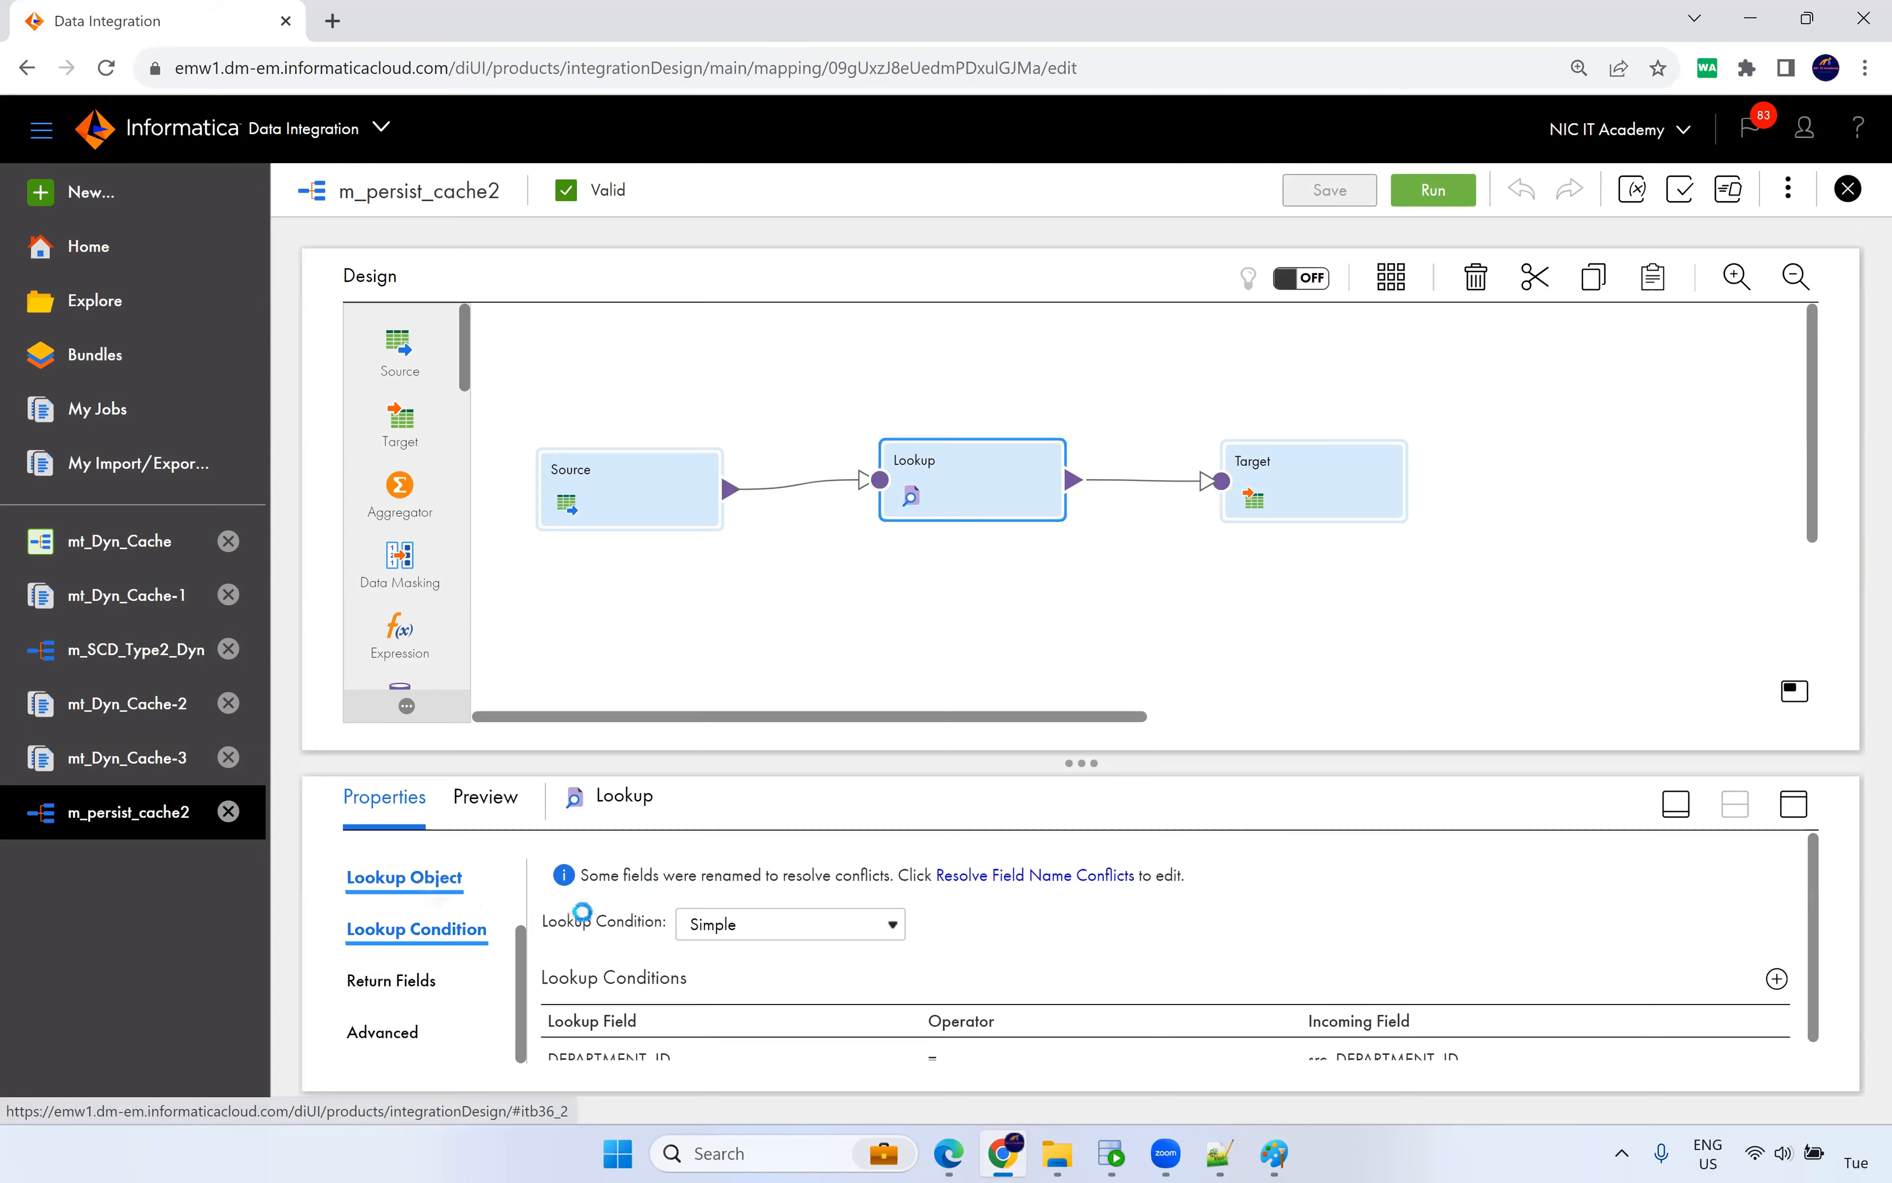
left_click(1267, 458)
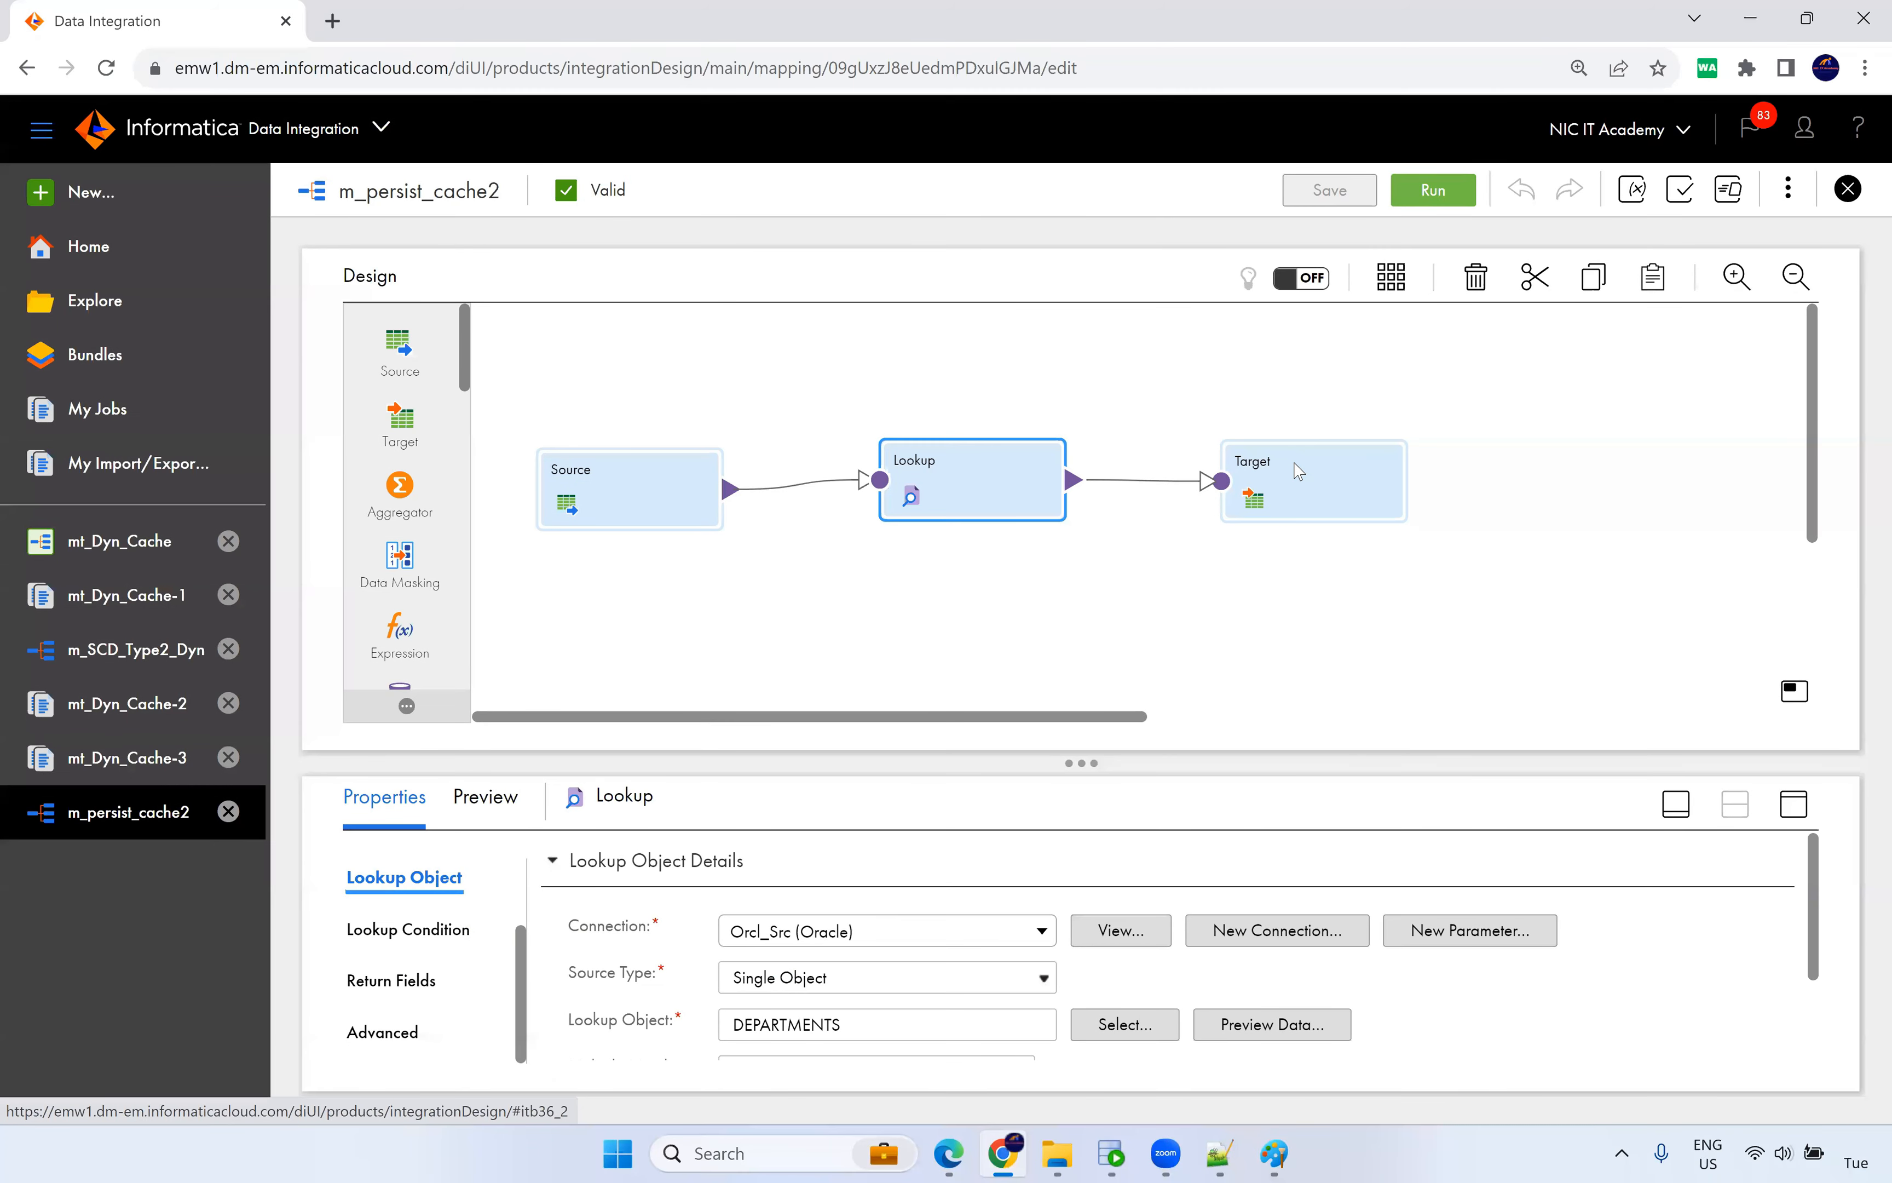
left_click(372, 976)
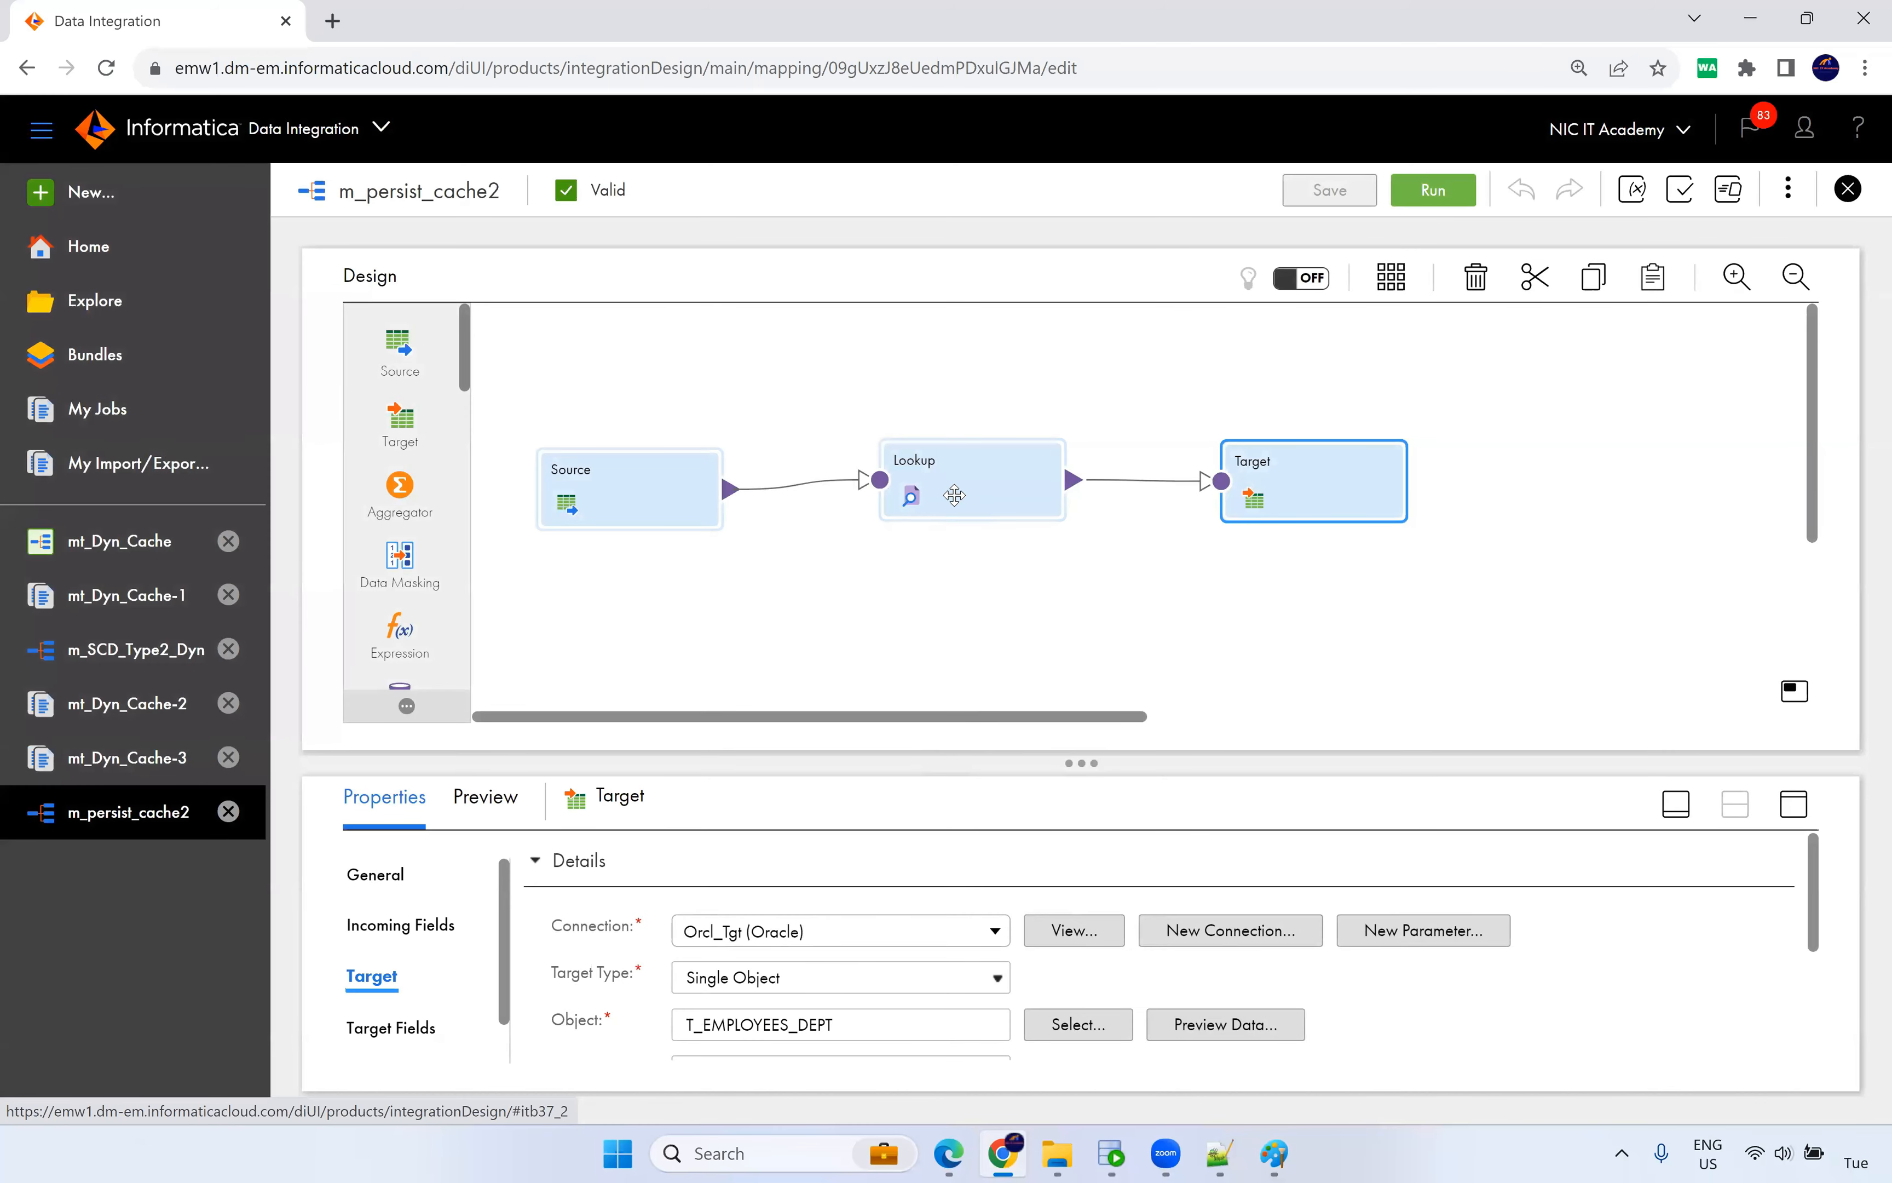
left_click(954, 495)
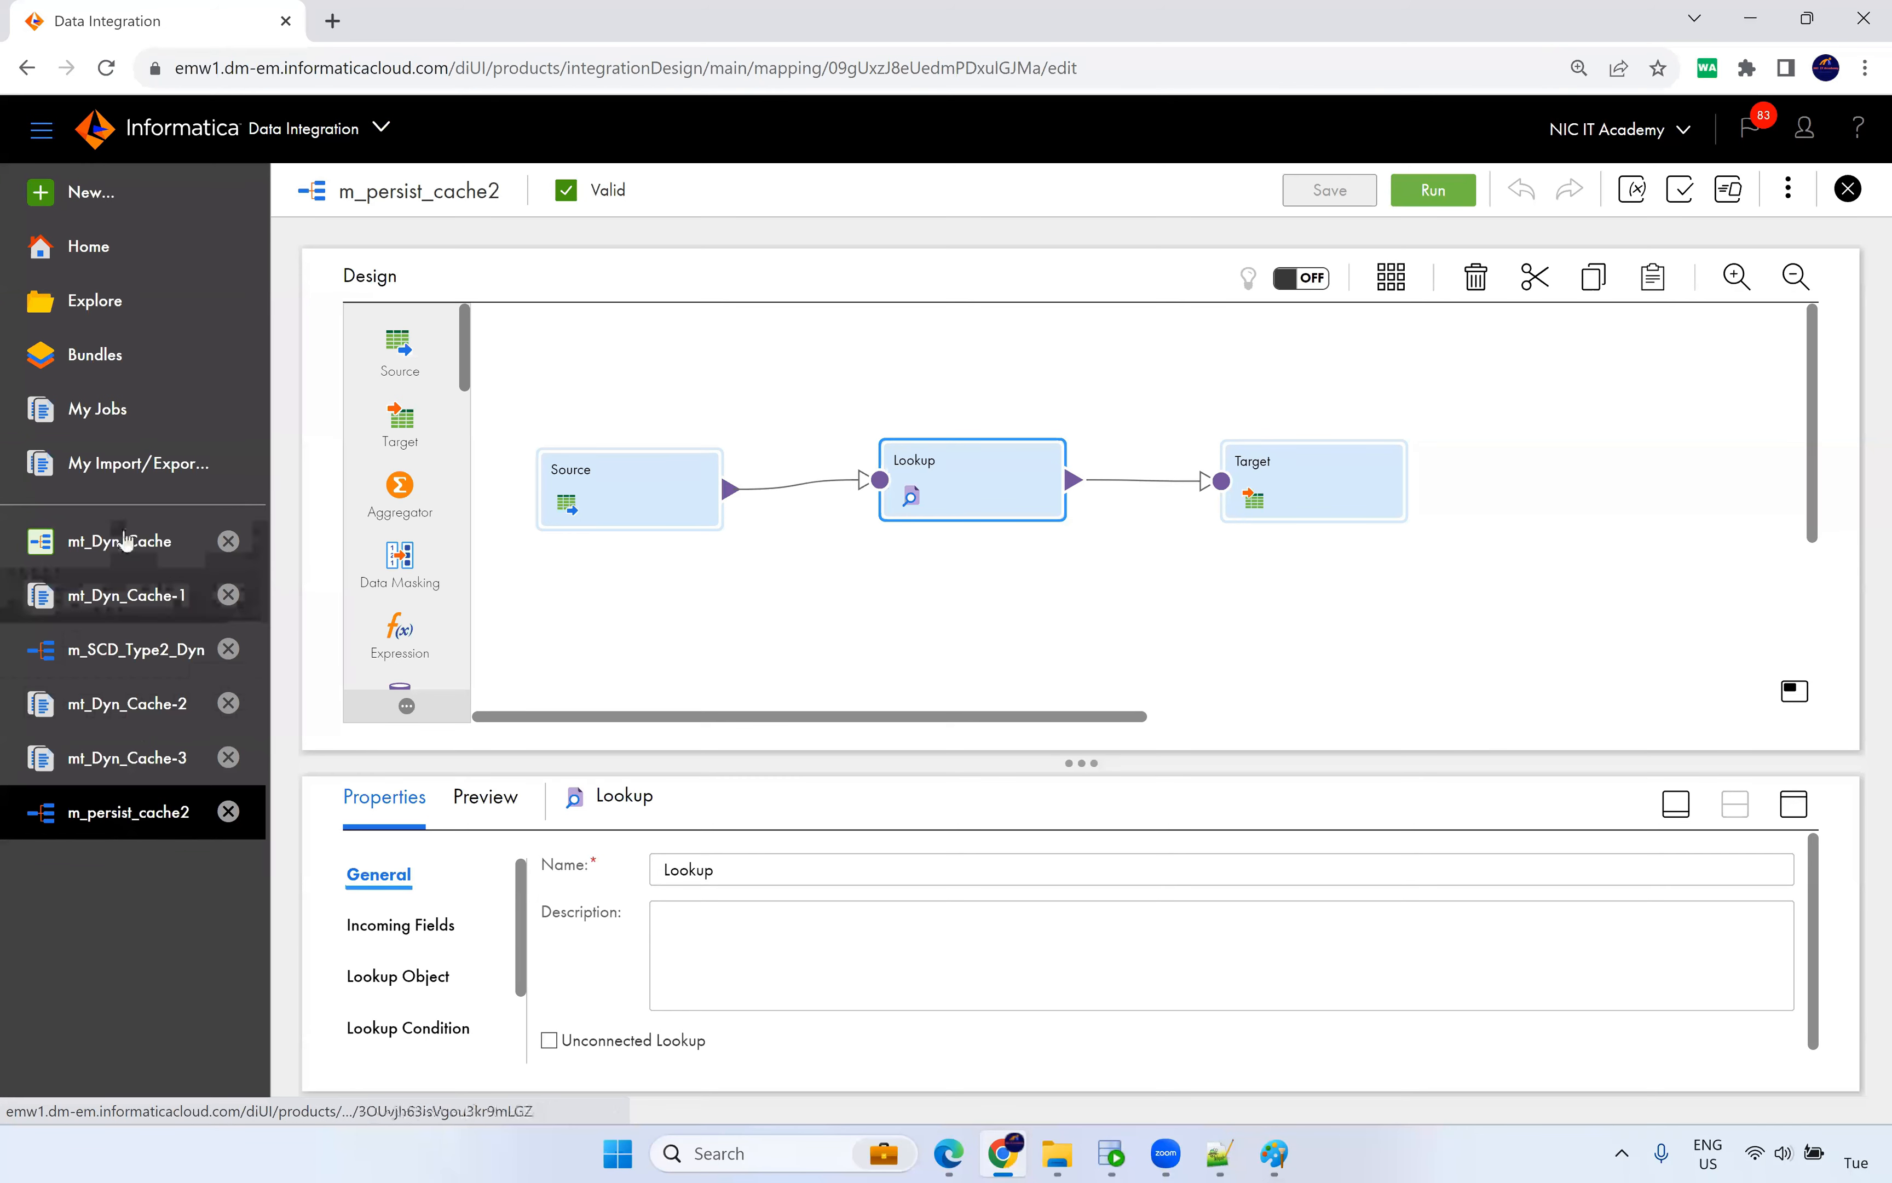
Open the tf_persistent taskflow, inspect its mt_persistent_lookup_cache1 step, then return to m_persist_cache2.
left_click(103, 307)
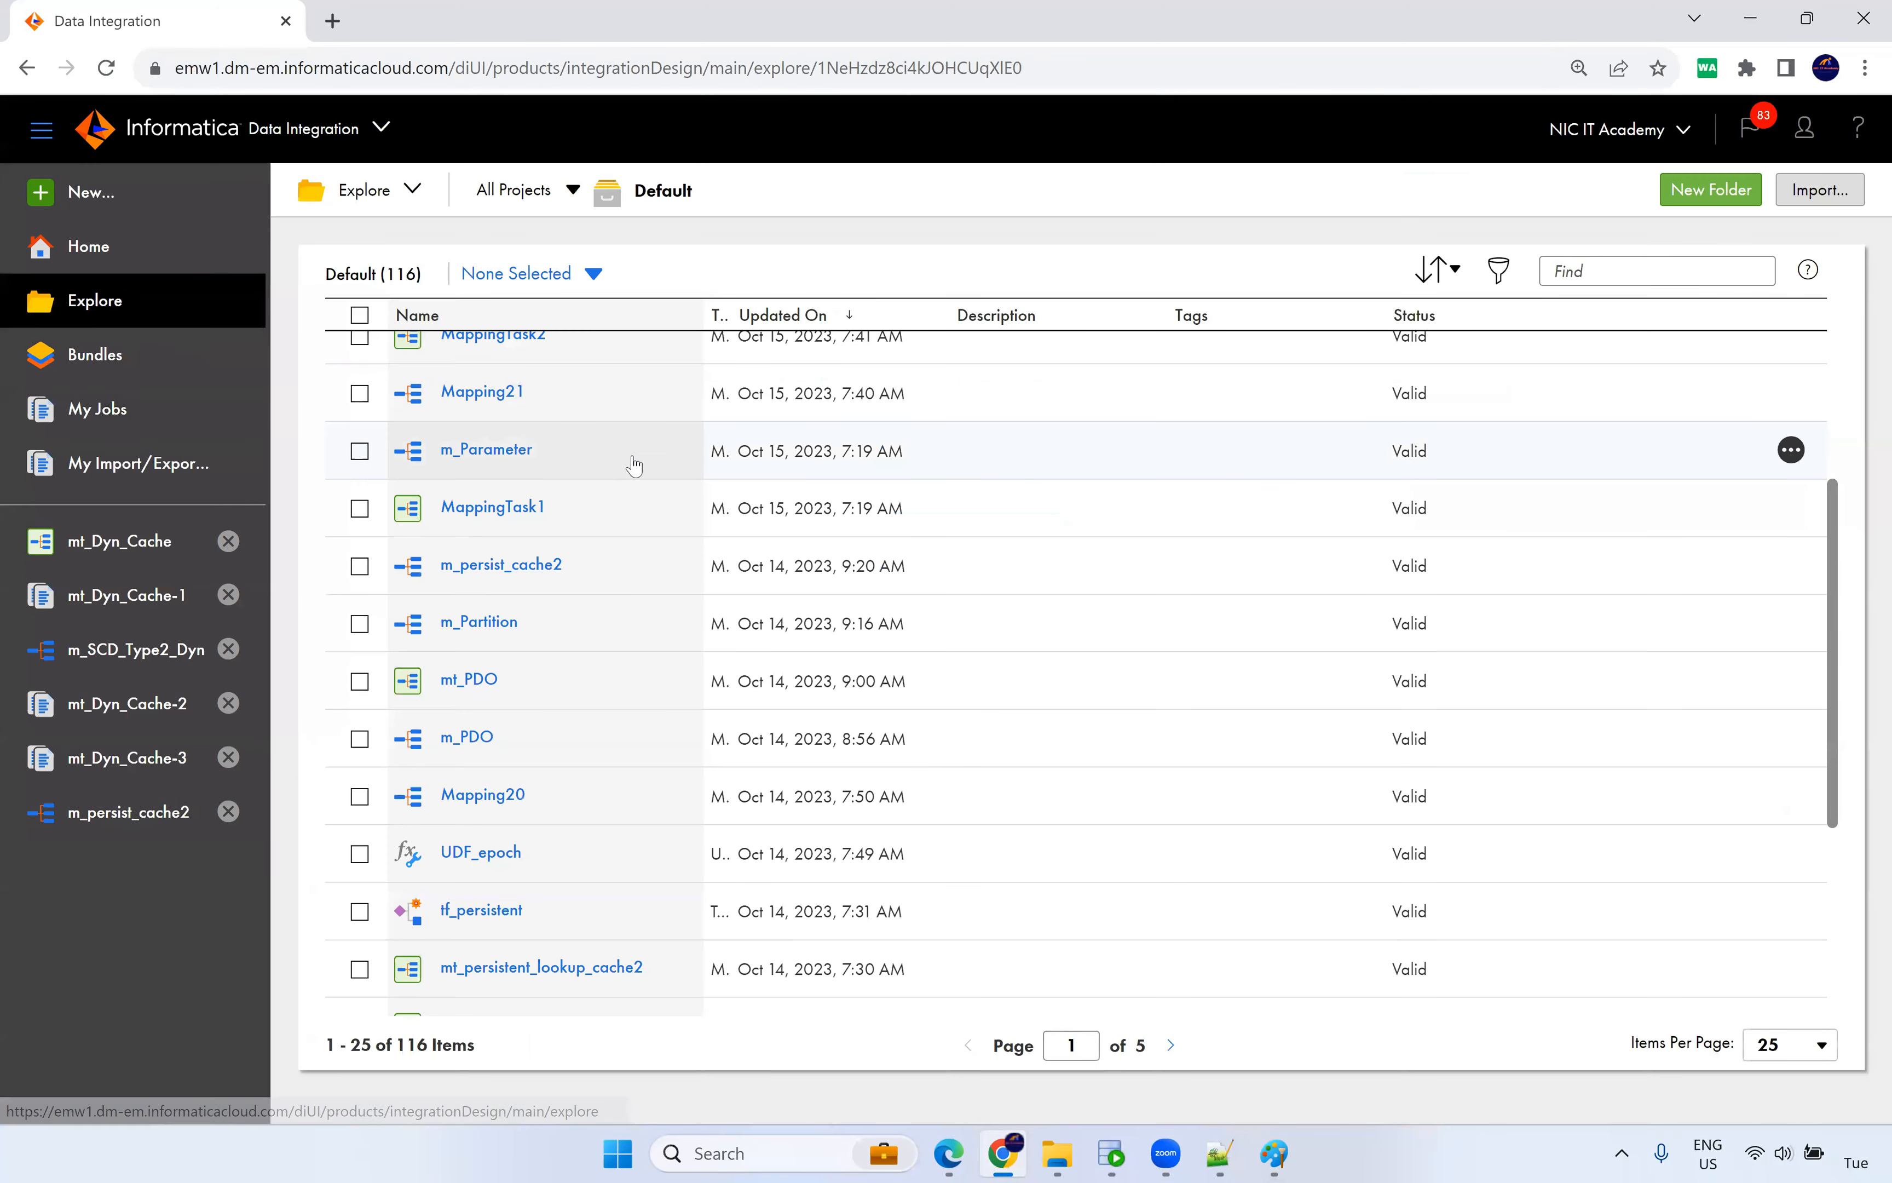
scroll(557, 710, "down", 3)
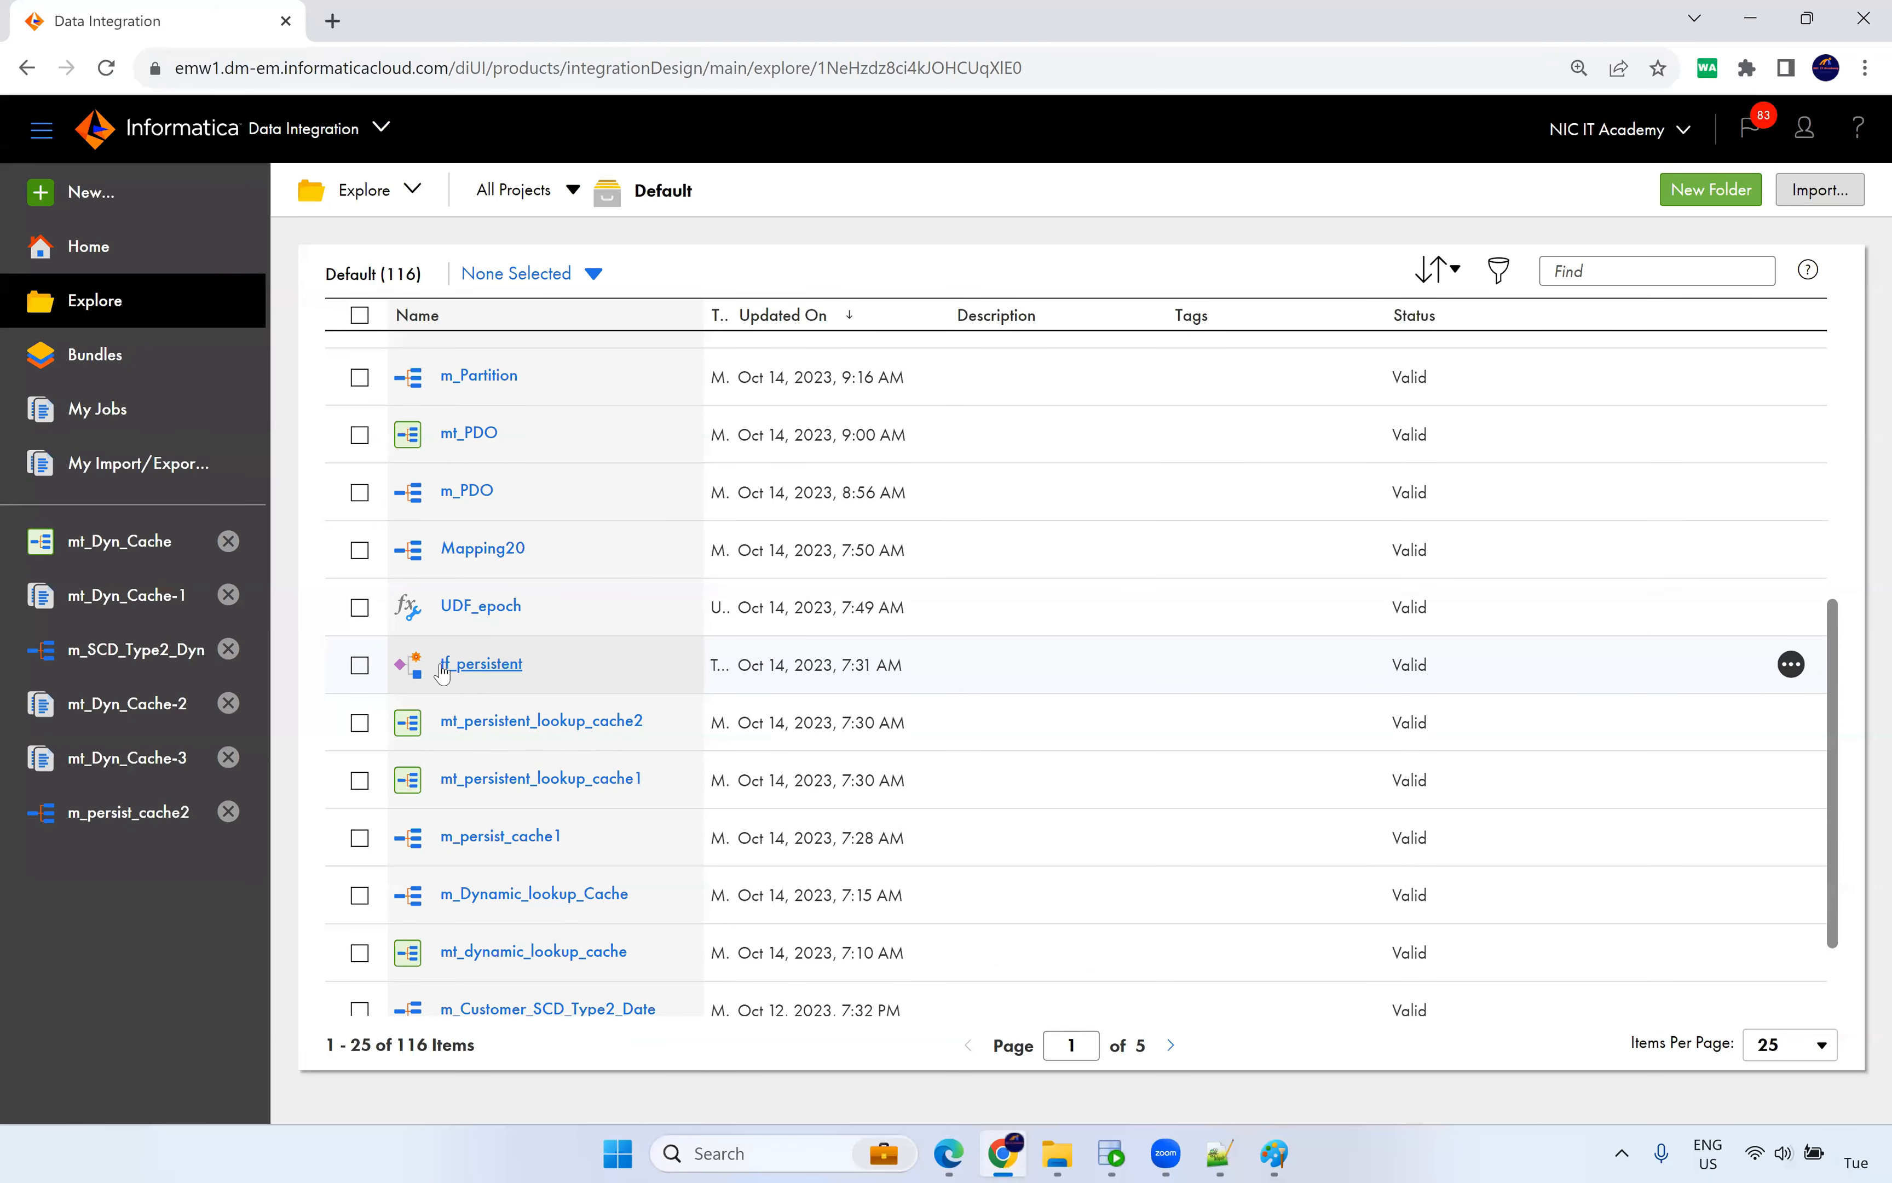
left_click(475, 667)
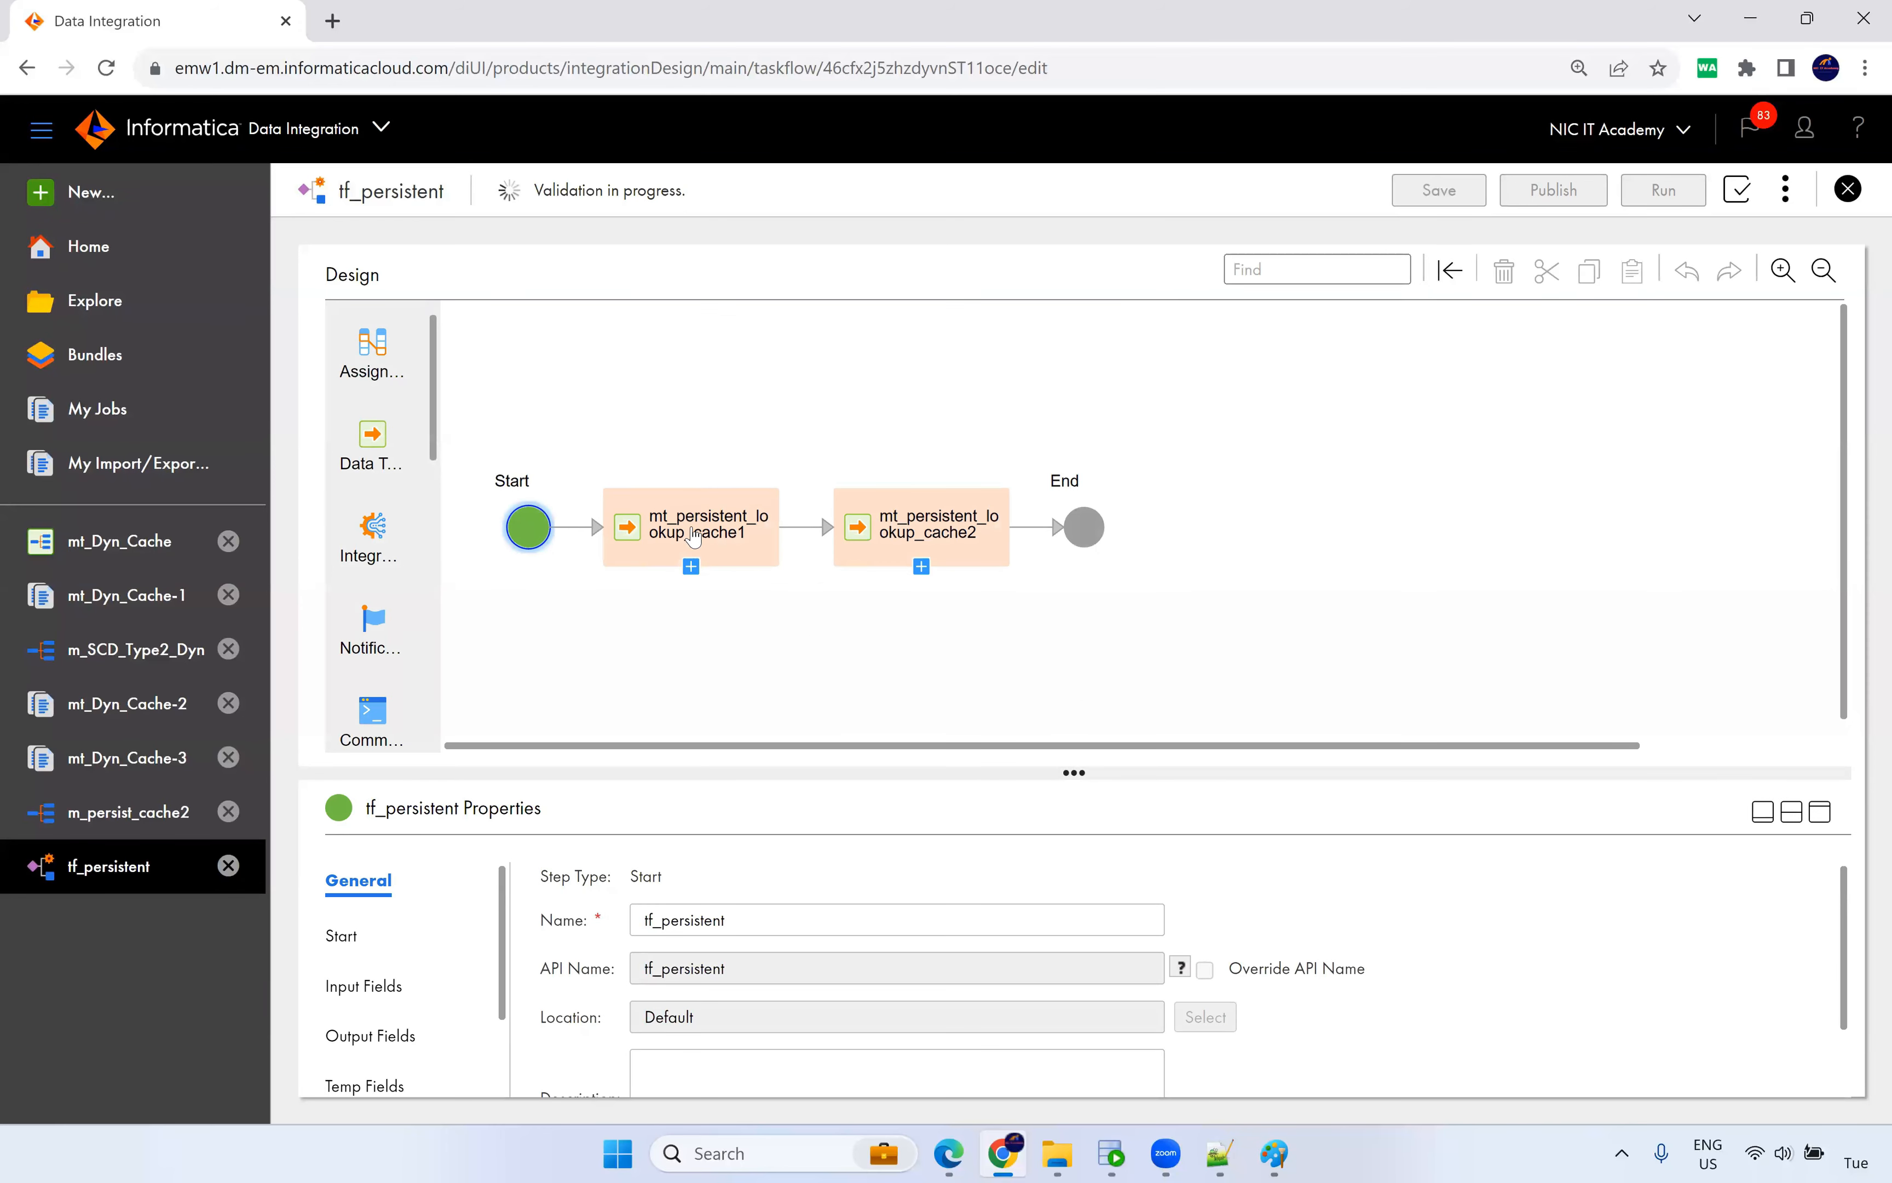
left_click(667, 533)
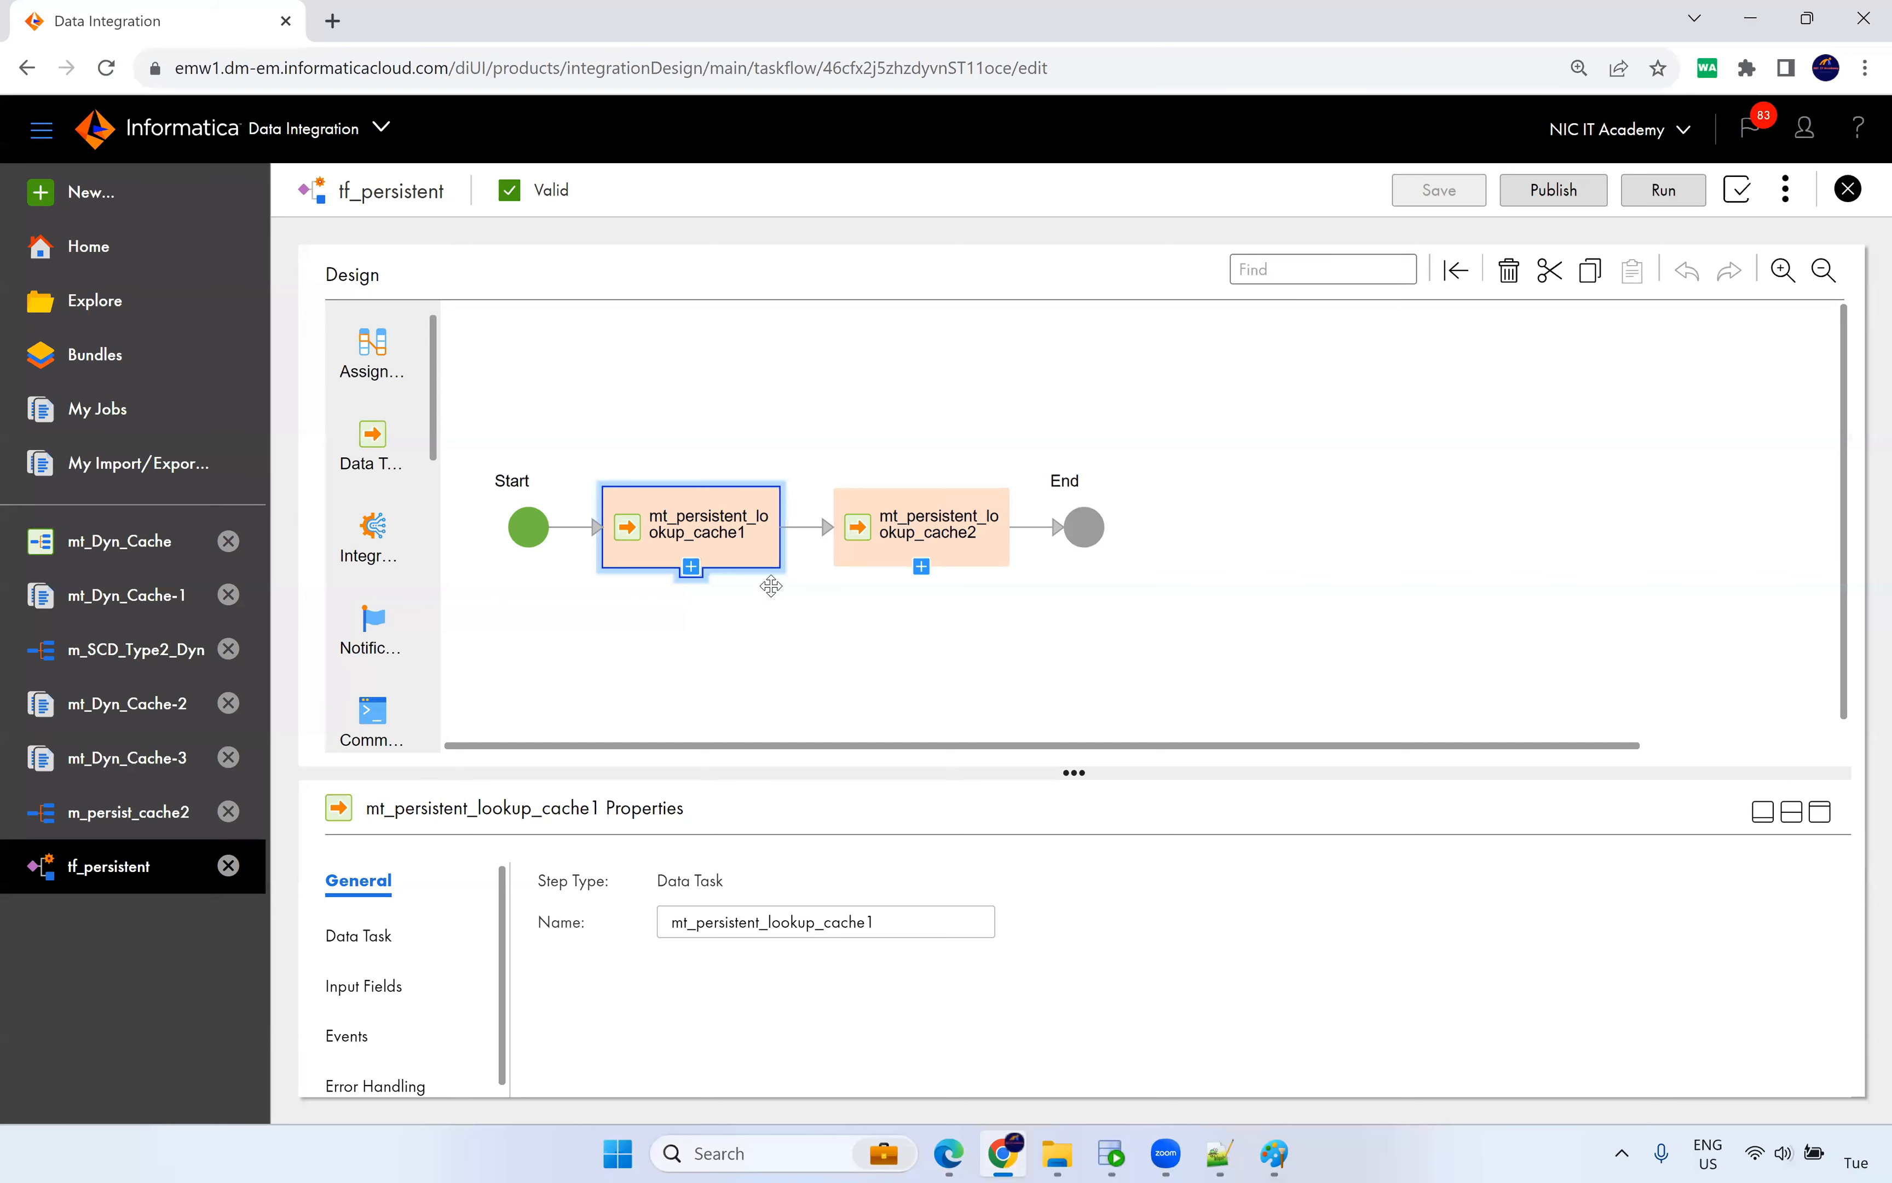
left_click(162, 821)
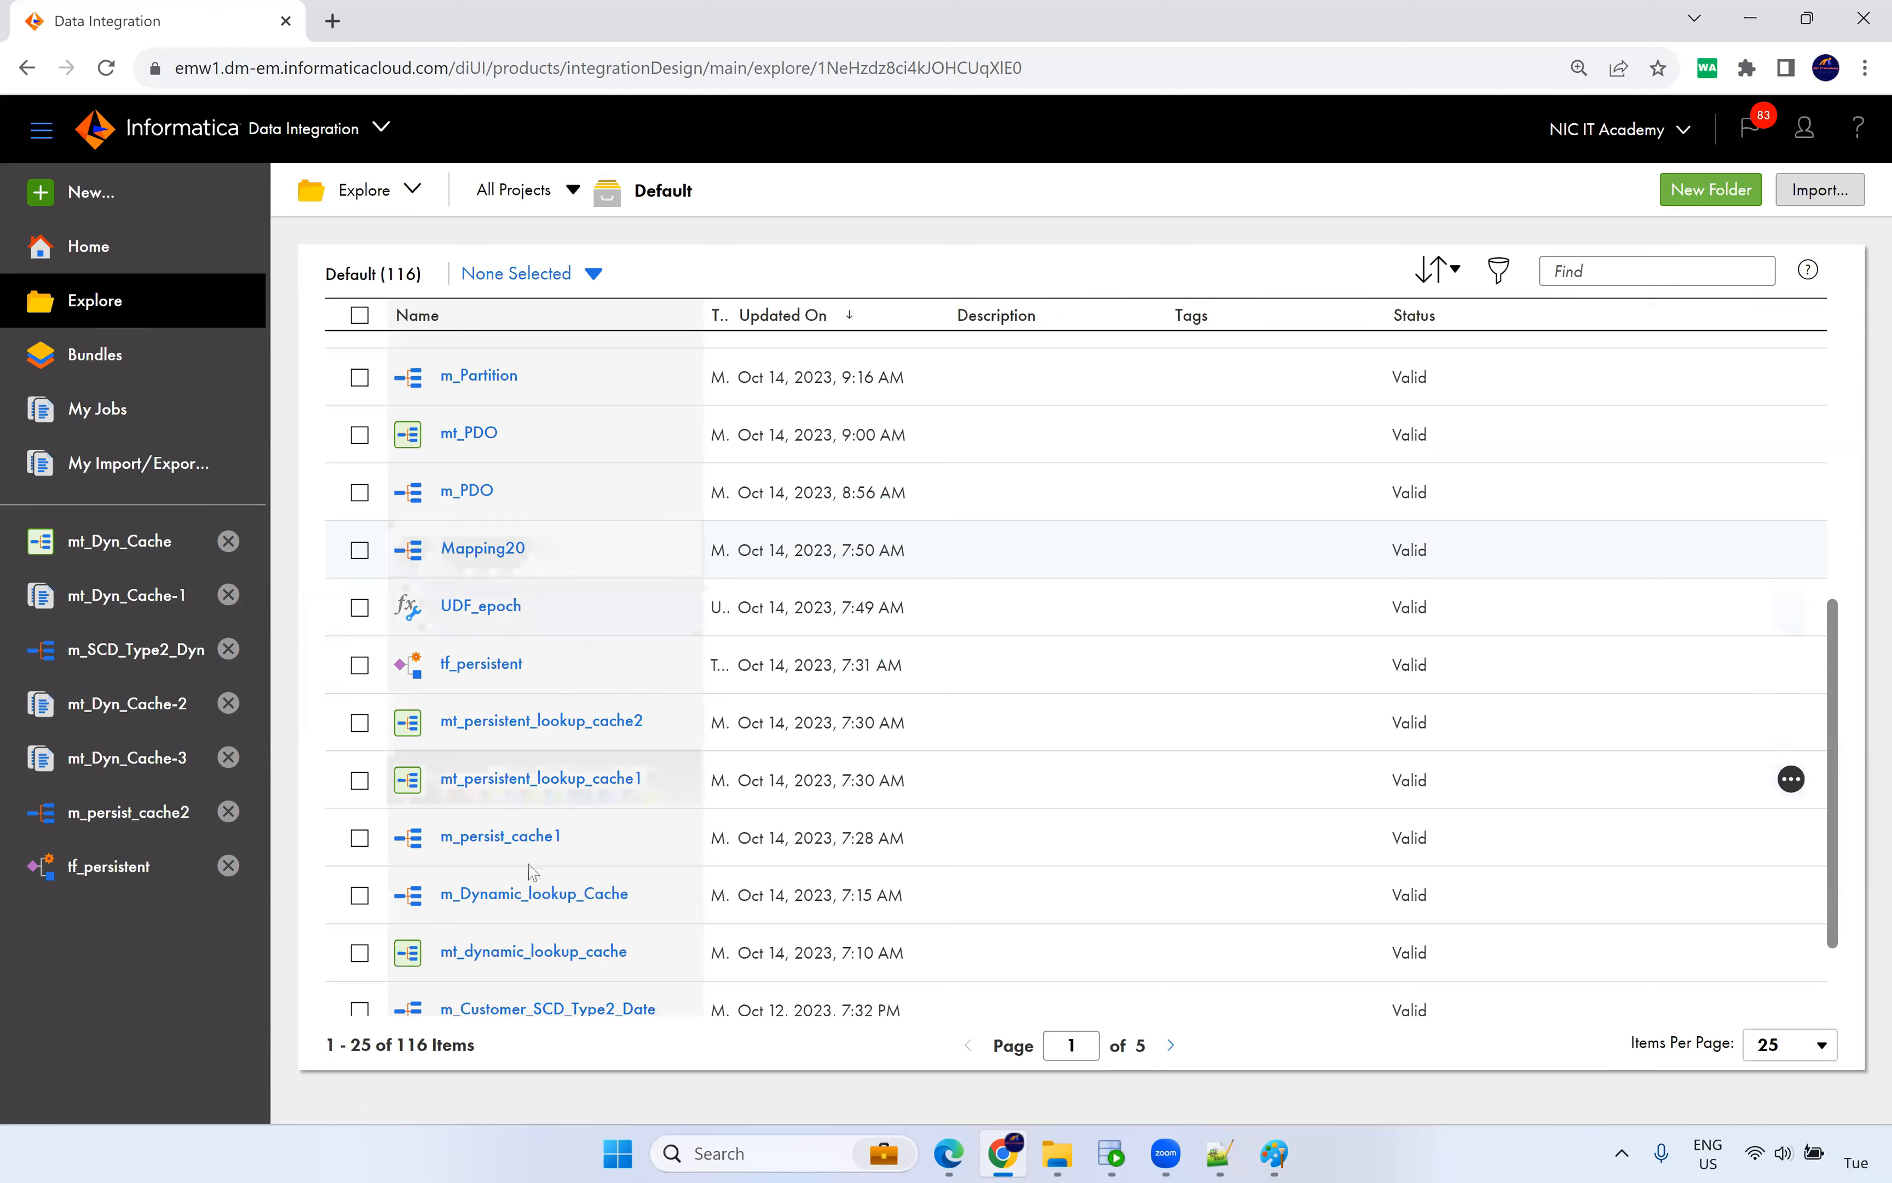
Open m_persist_cache1 and check that its Target writes to T_EMPLOYEES_DEPT on Orcl_Tgt.
left_click(532, 839)
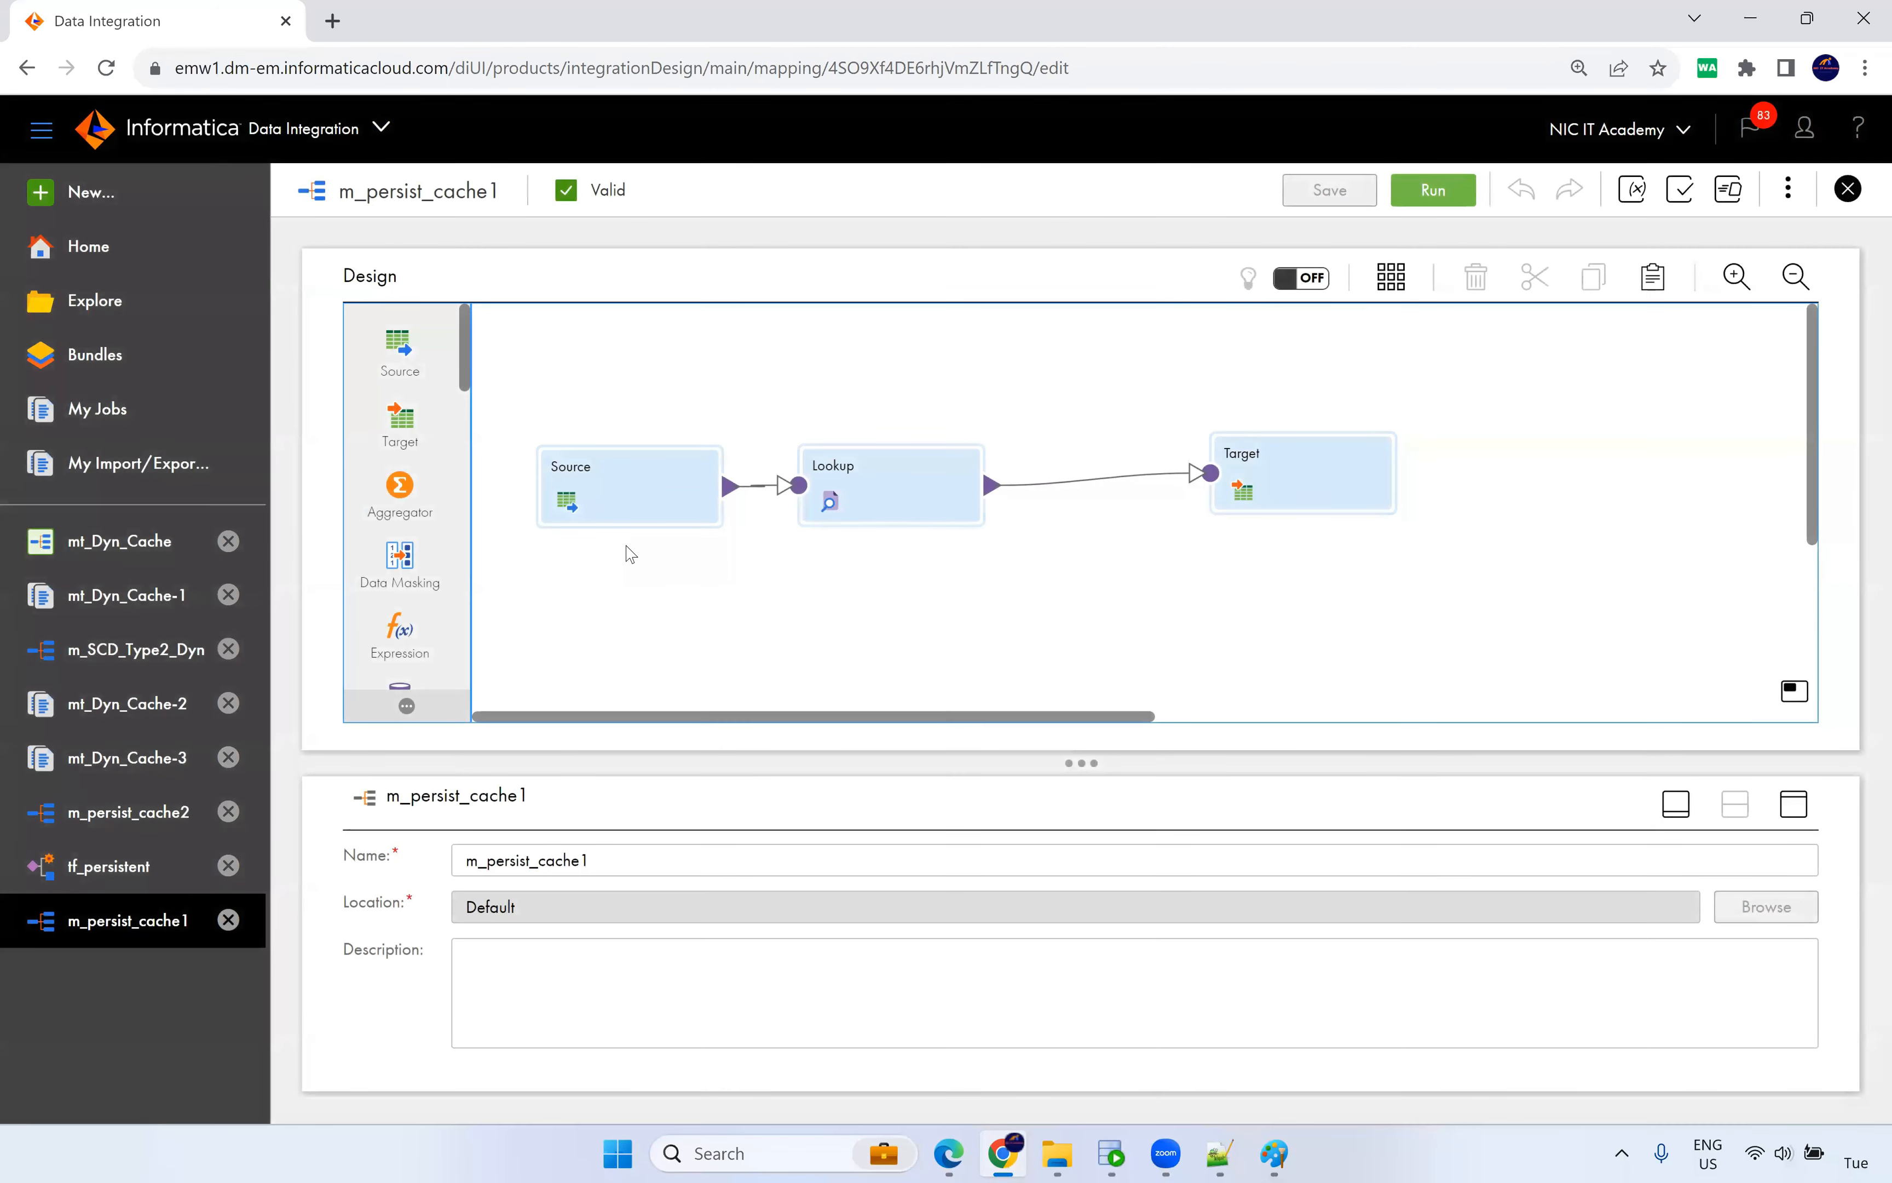
left_click(1289, 485)
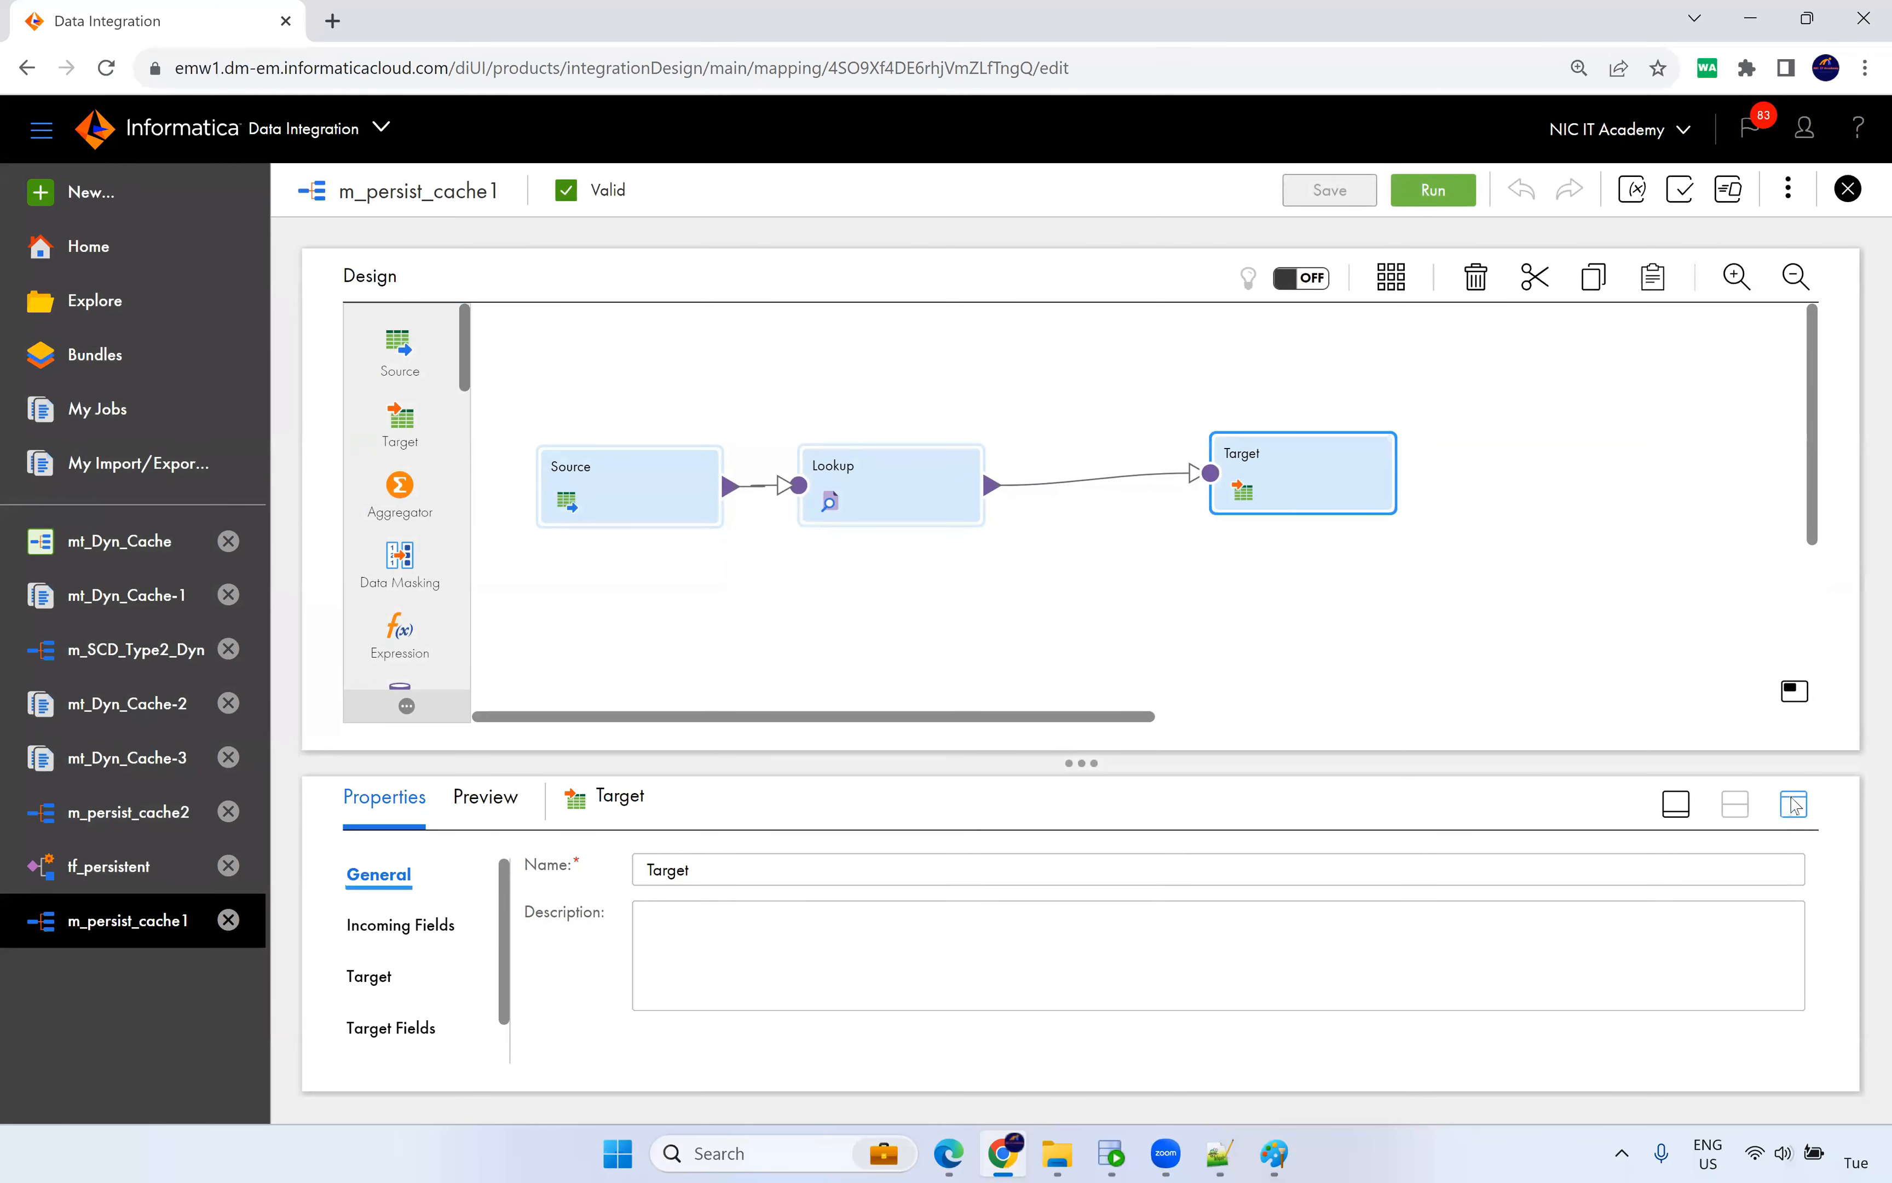
left_click(1792, 804)
left_click(371, 449)
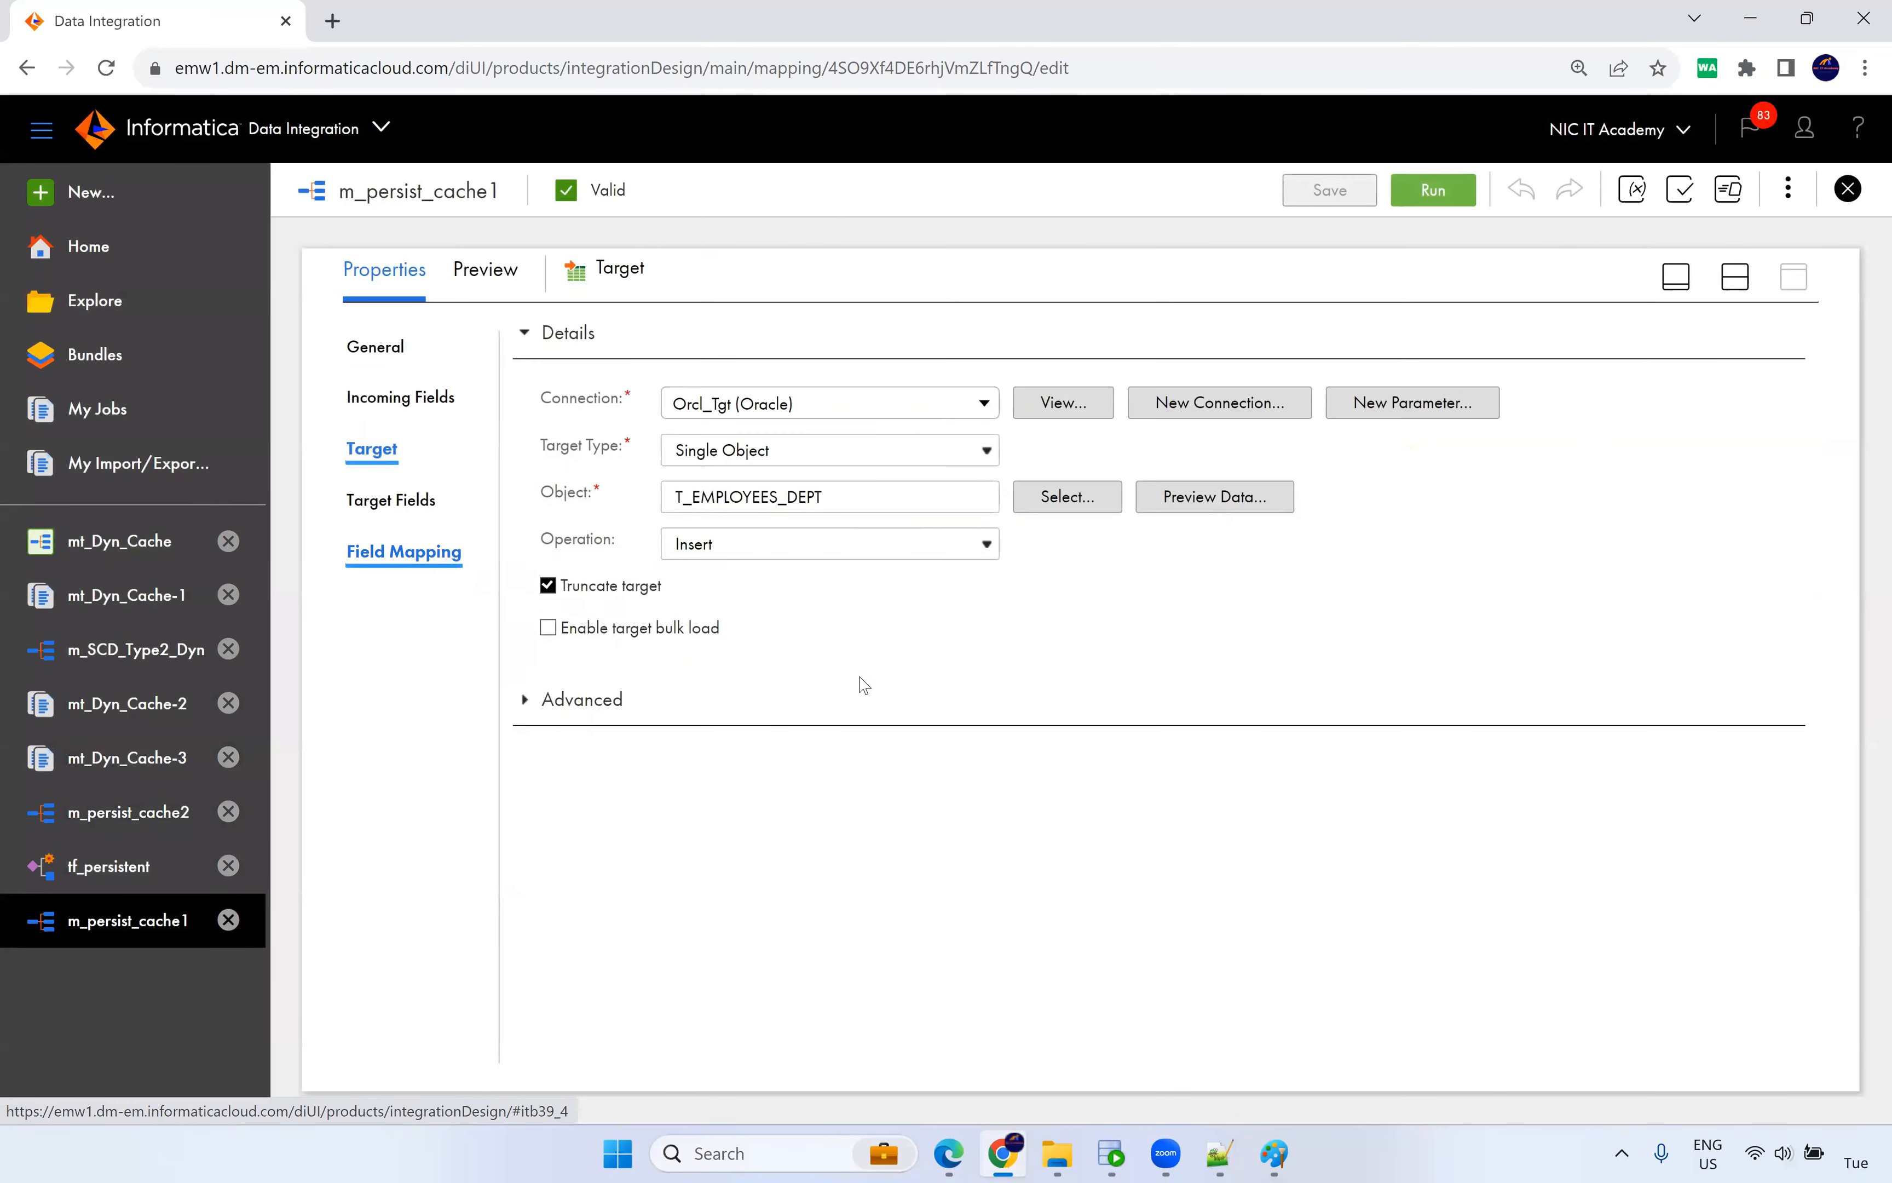
Check the Target field mapping for DEPARTMENT_NAME and LOCATION_ID, then select the Lookup.
double_click(1001, 944)
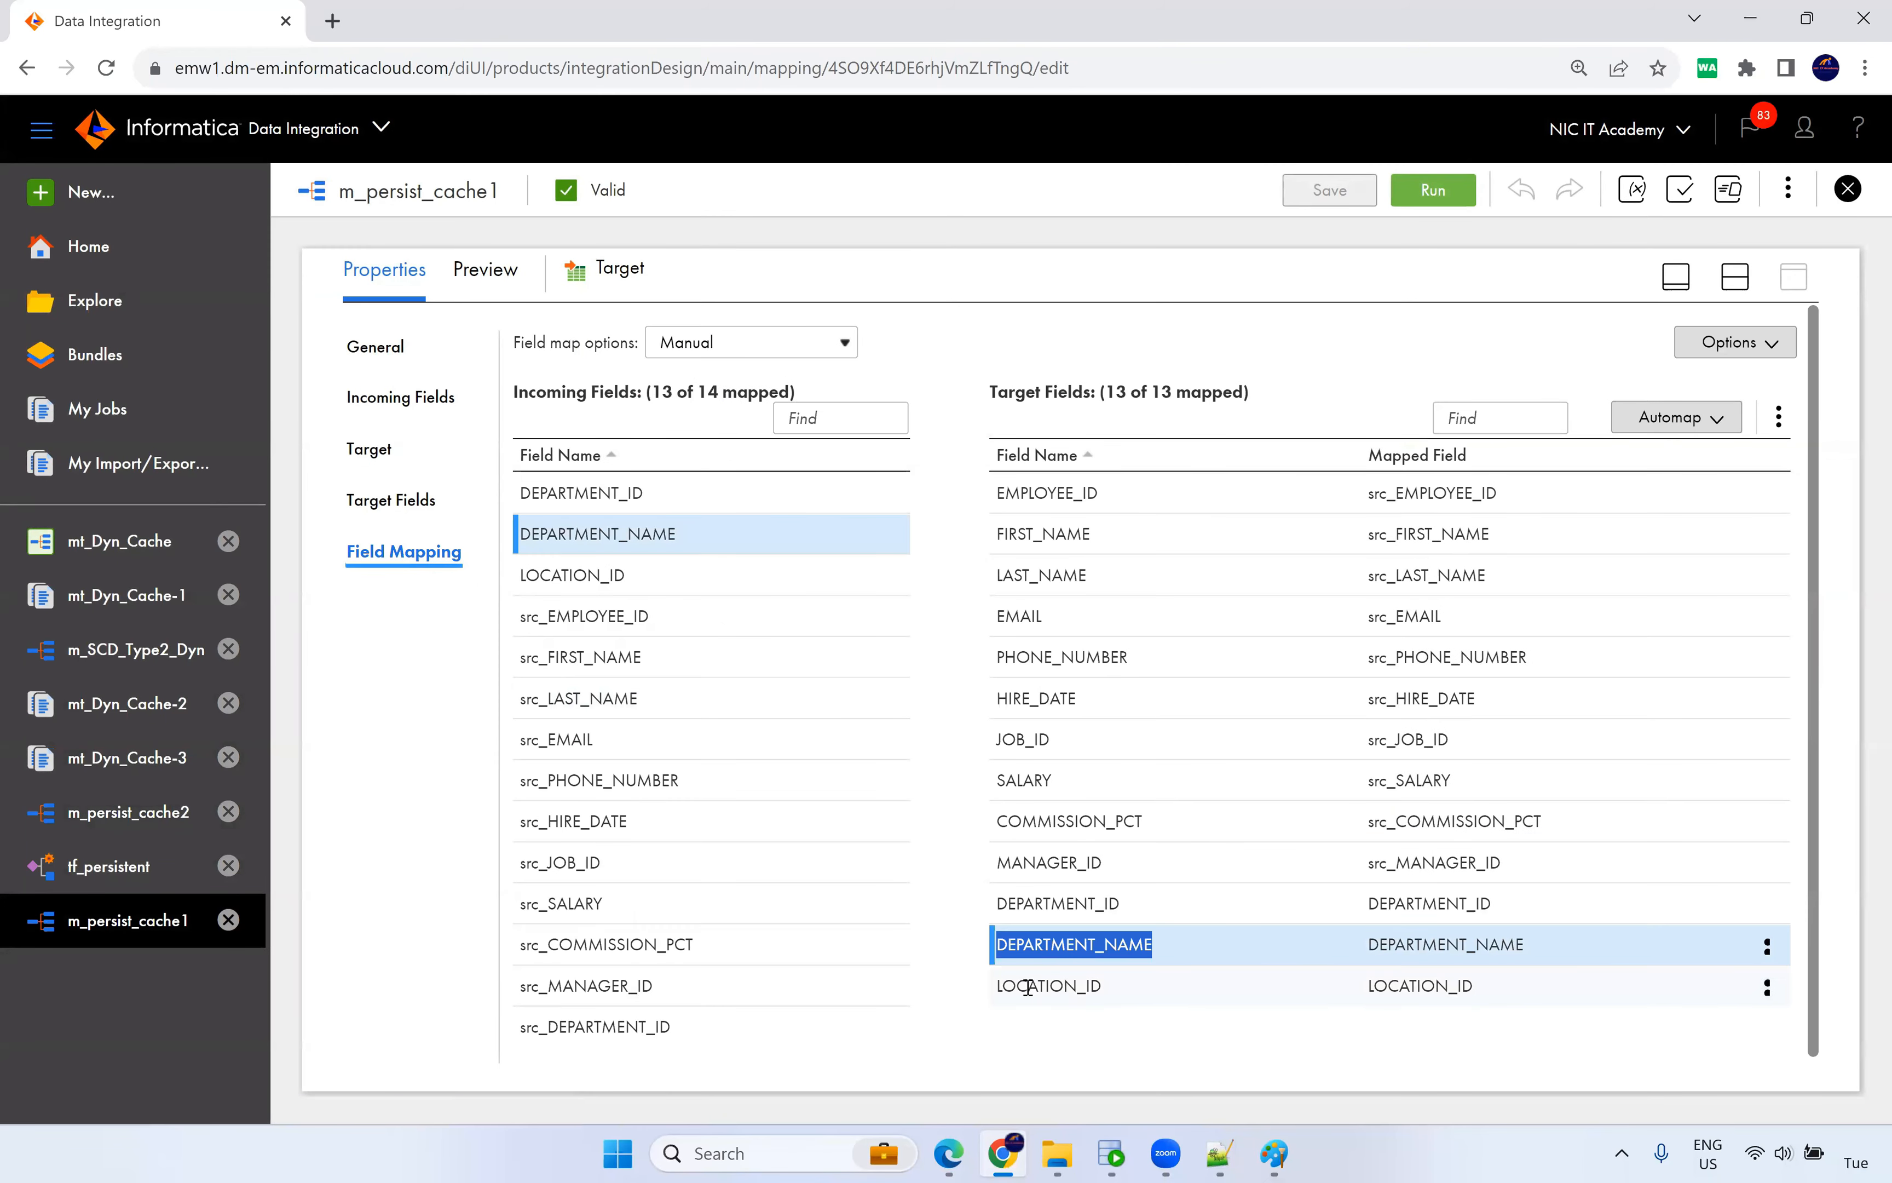
left_click_drag(1029, 987, 1124, 993)
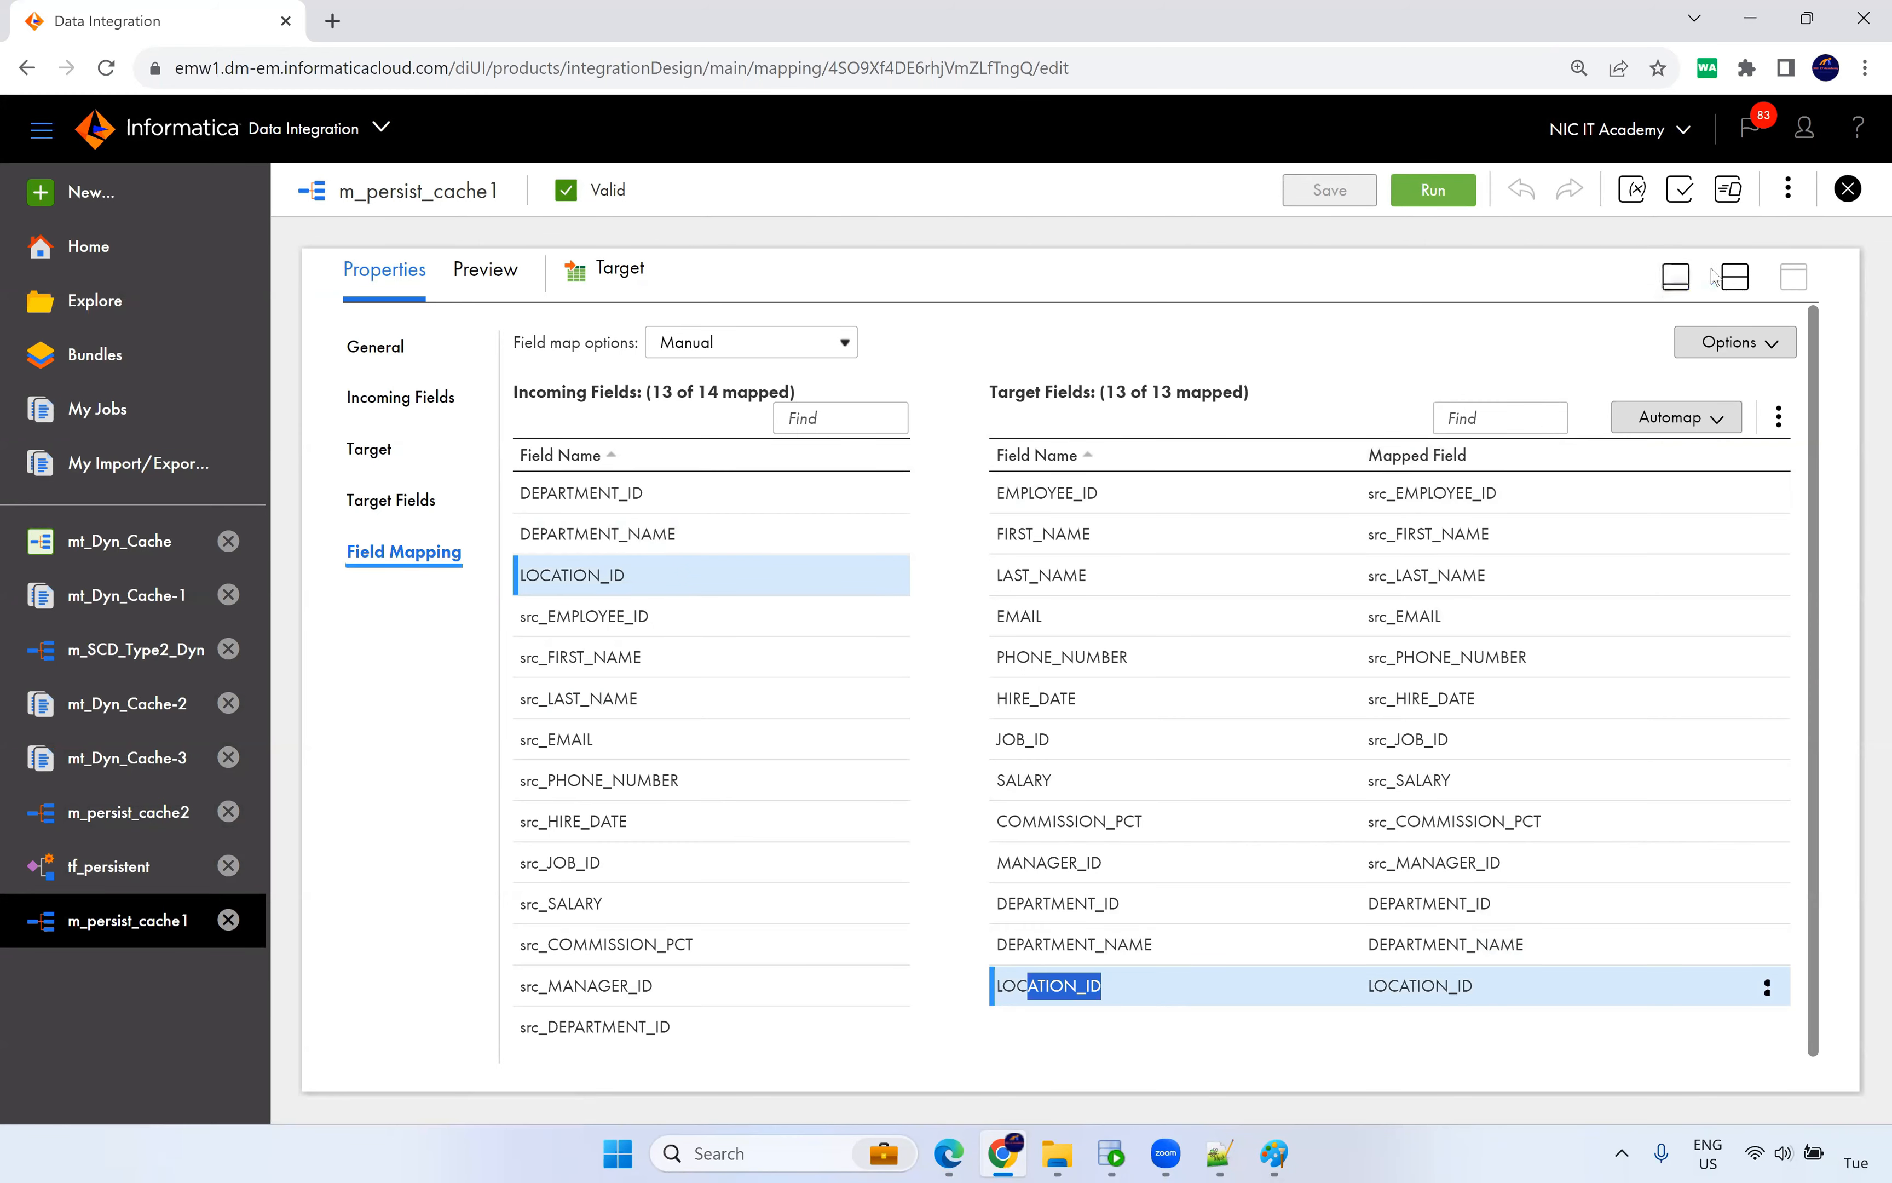
left_click(1735, 276)
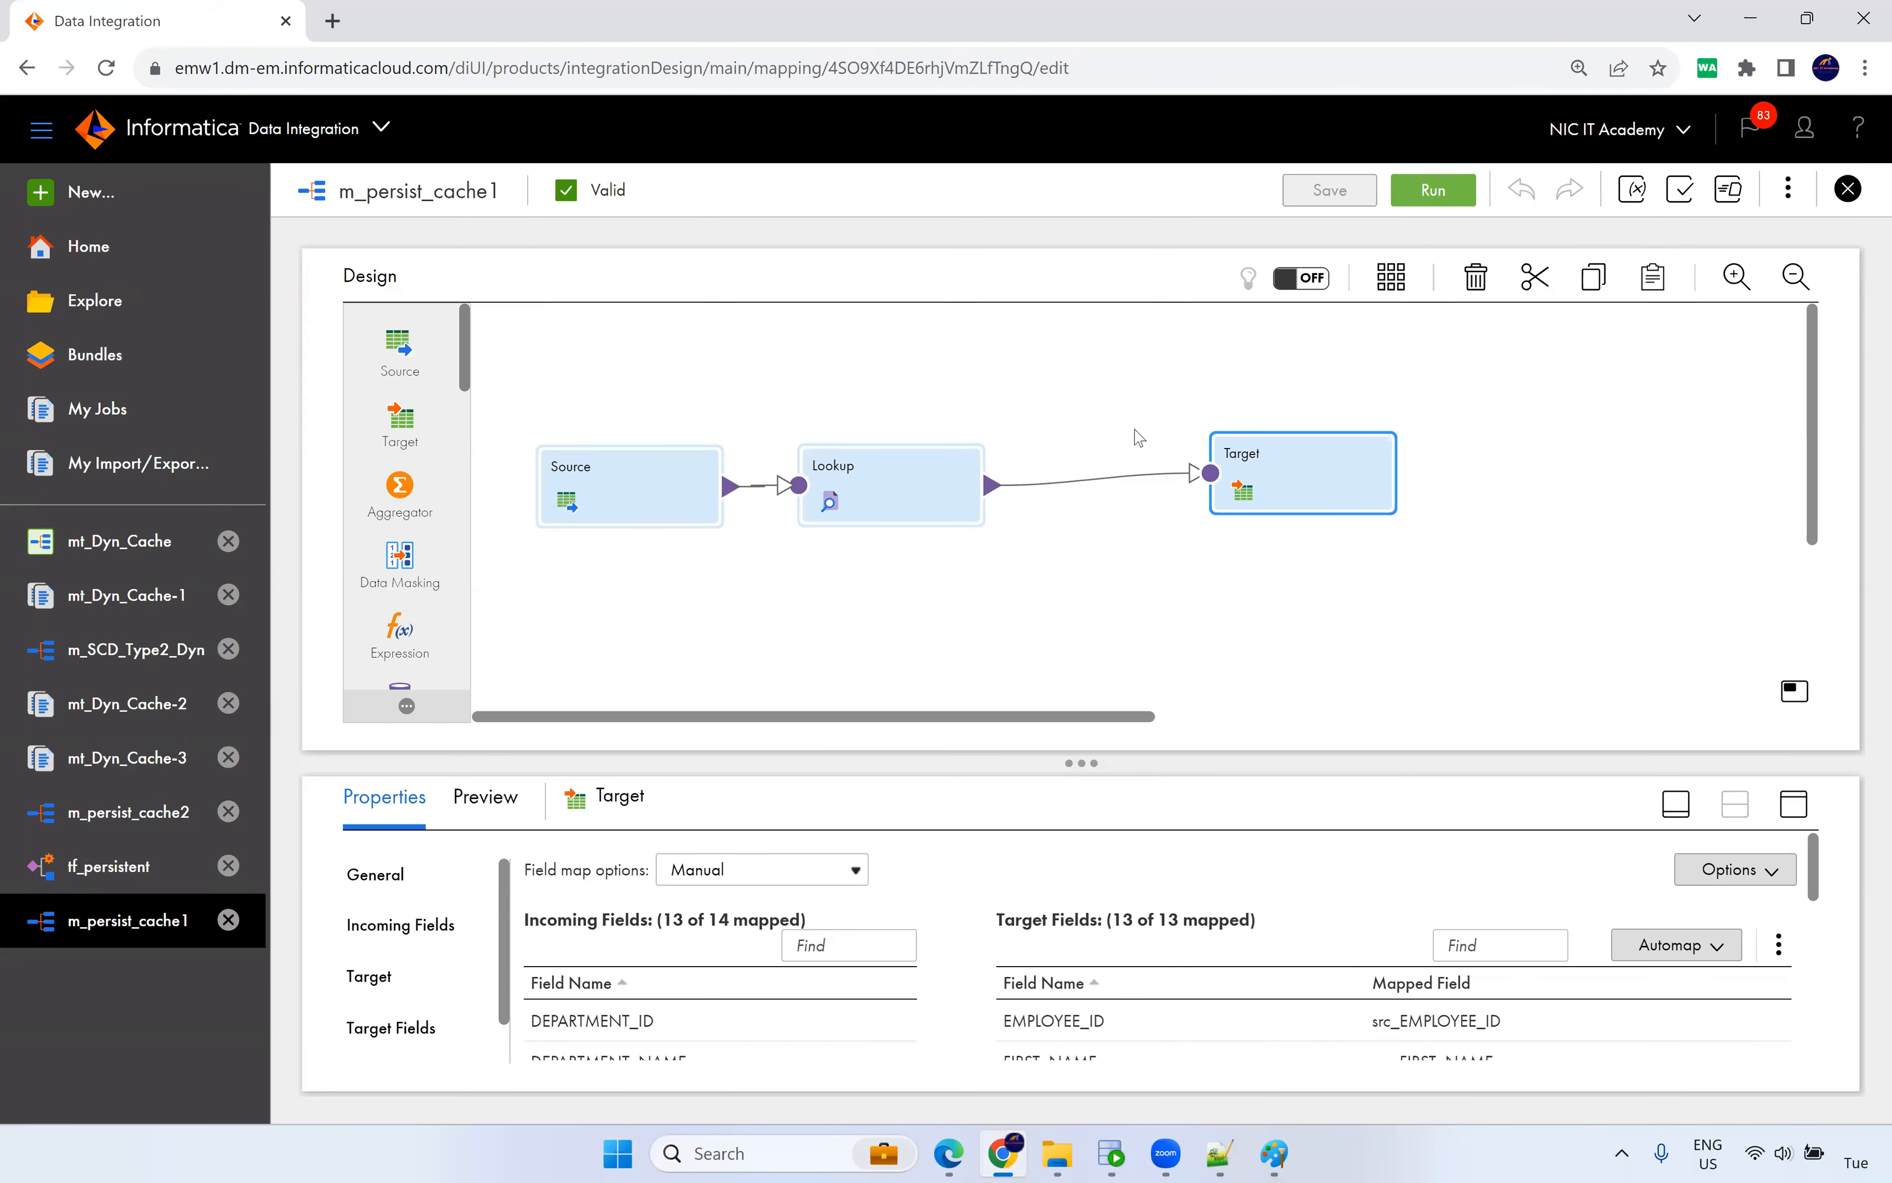
left_click(970, 507)
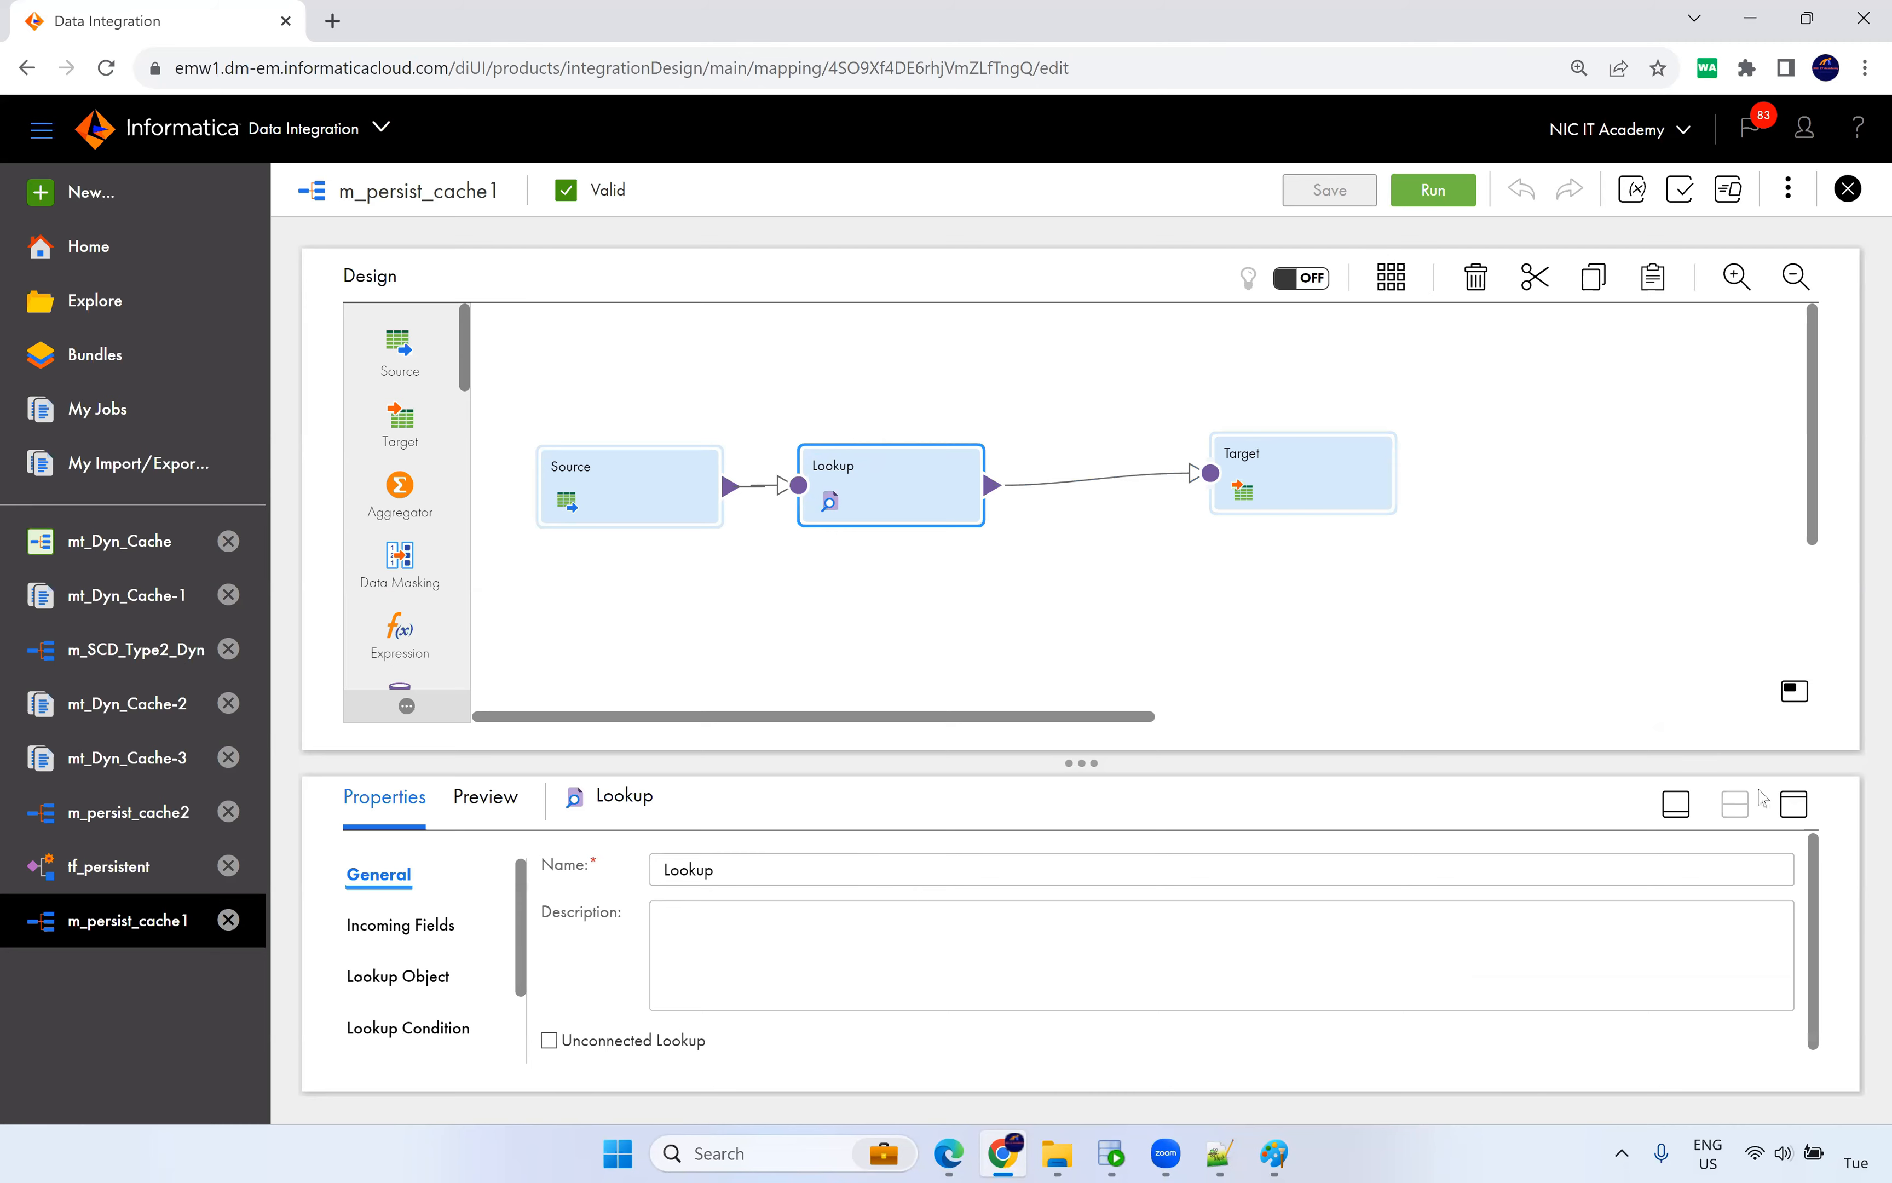
Review the Lookup's advanced caching settings: Lookup Cache Persistent and Re-cache from lookup source.
left_click(1794, 803)
left_click(424, 454)
left_click(391, 602)
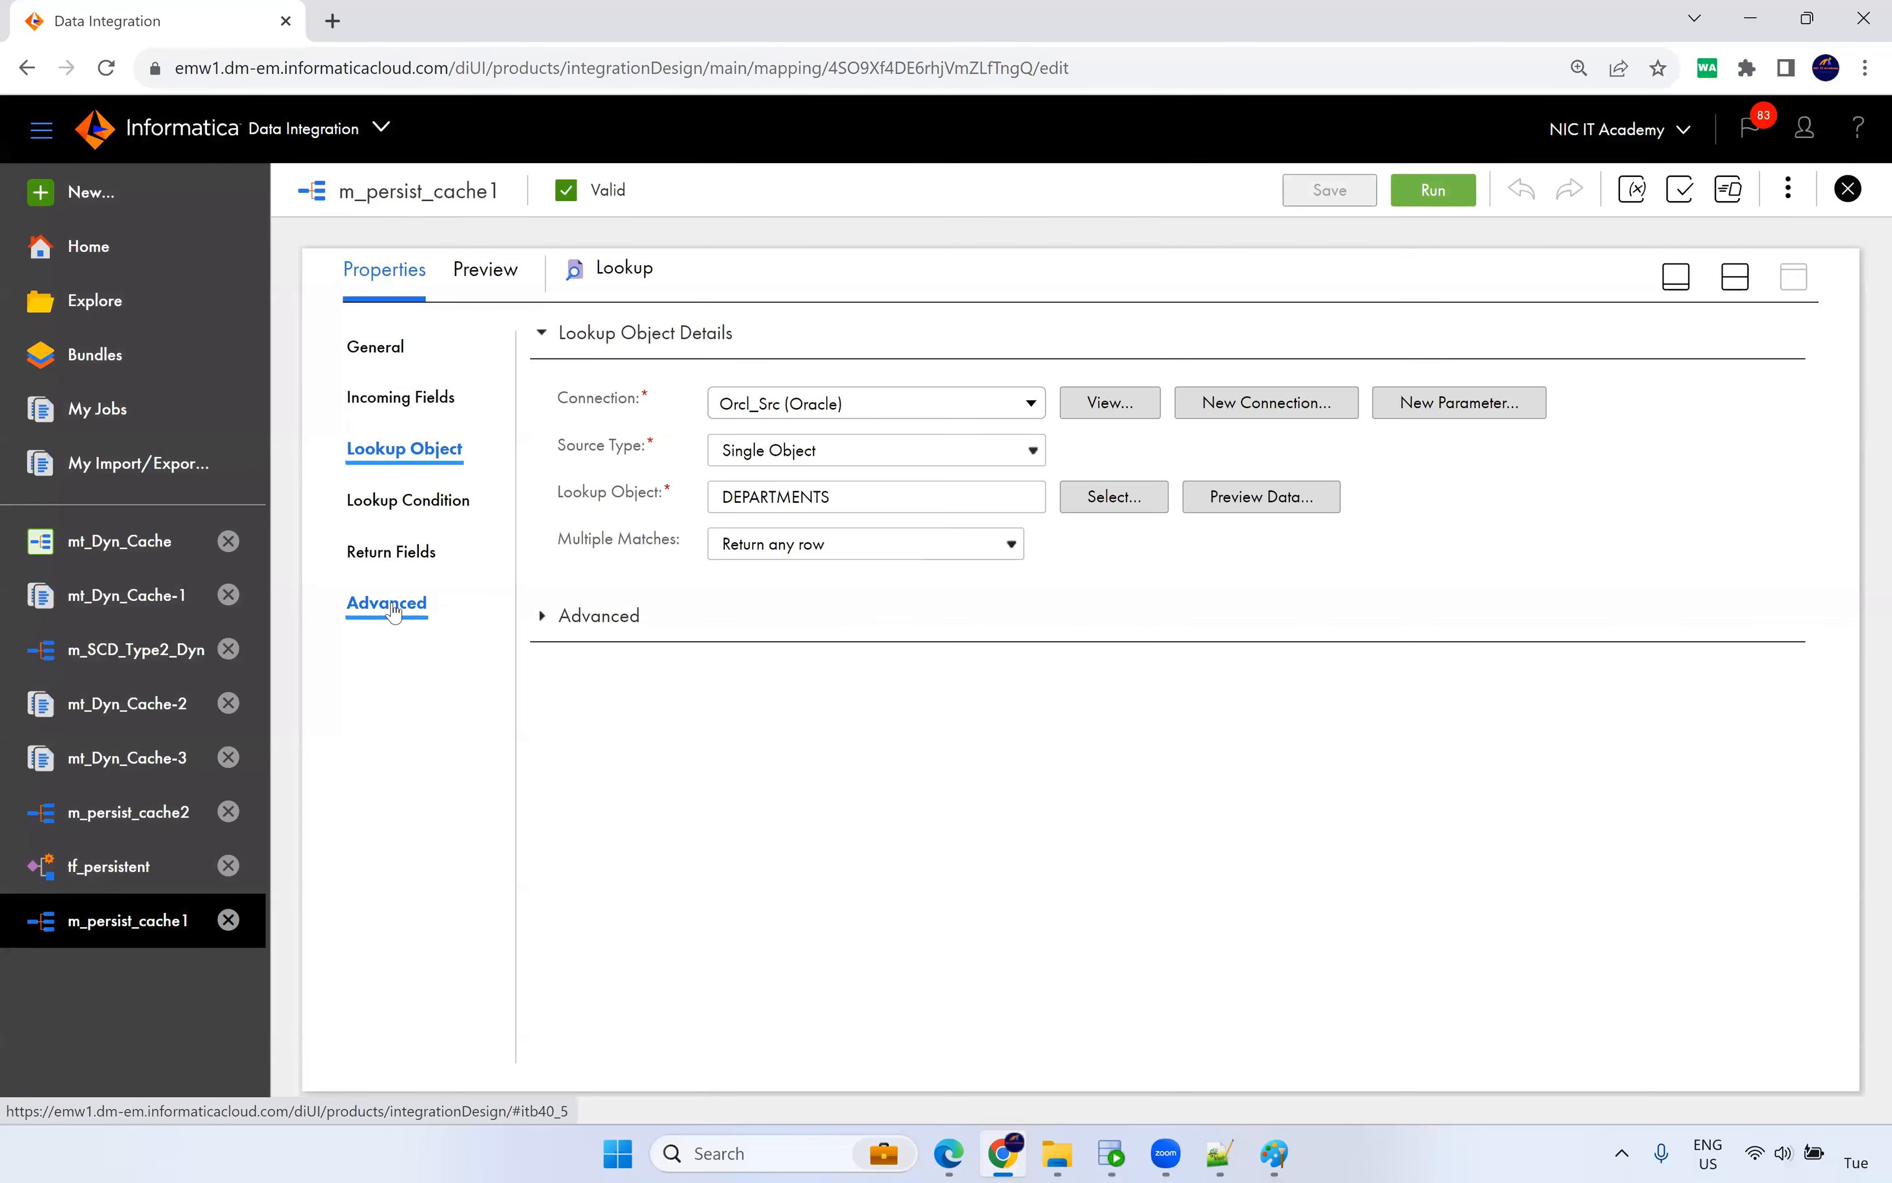
scroll(665, 660, "down", 2)
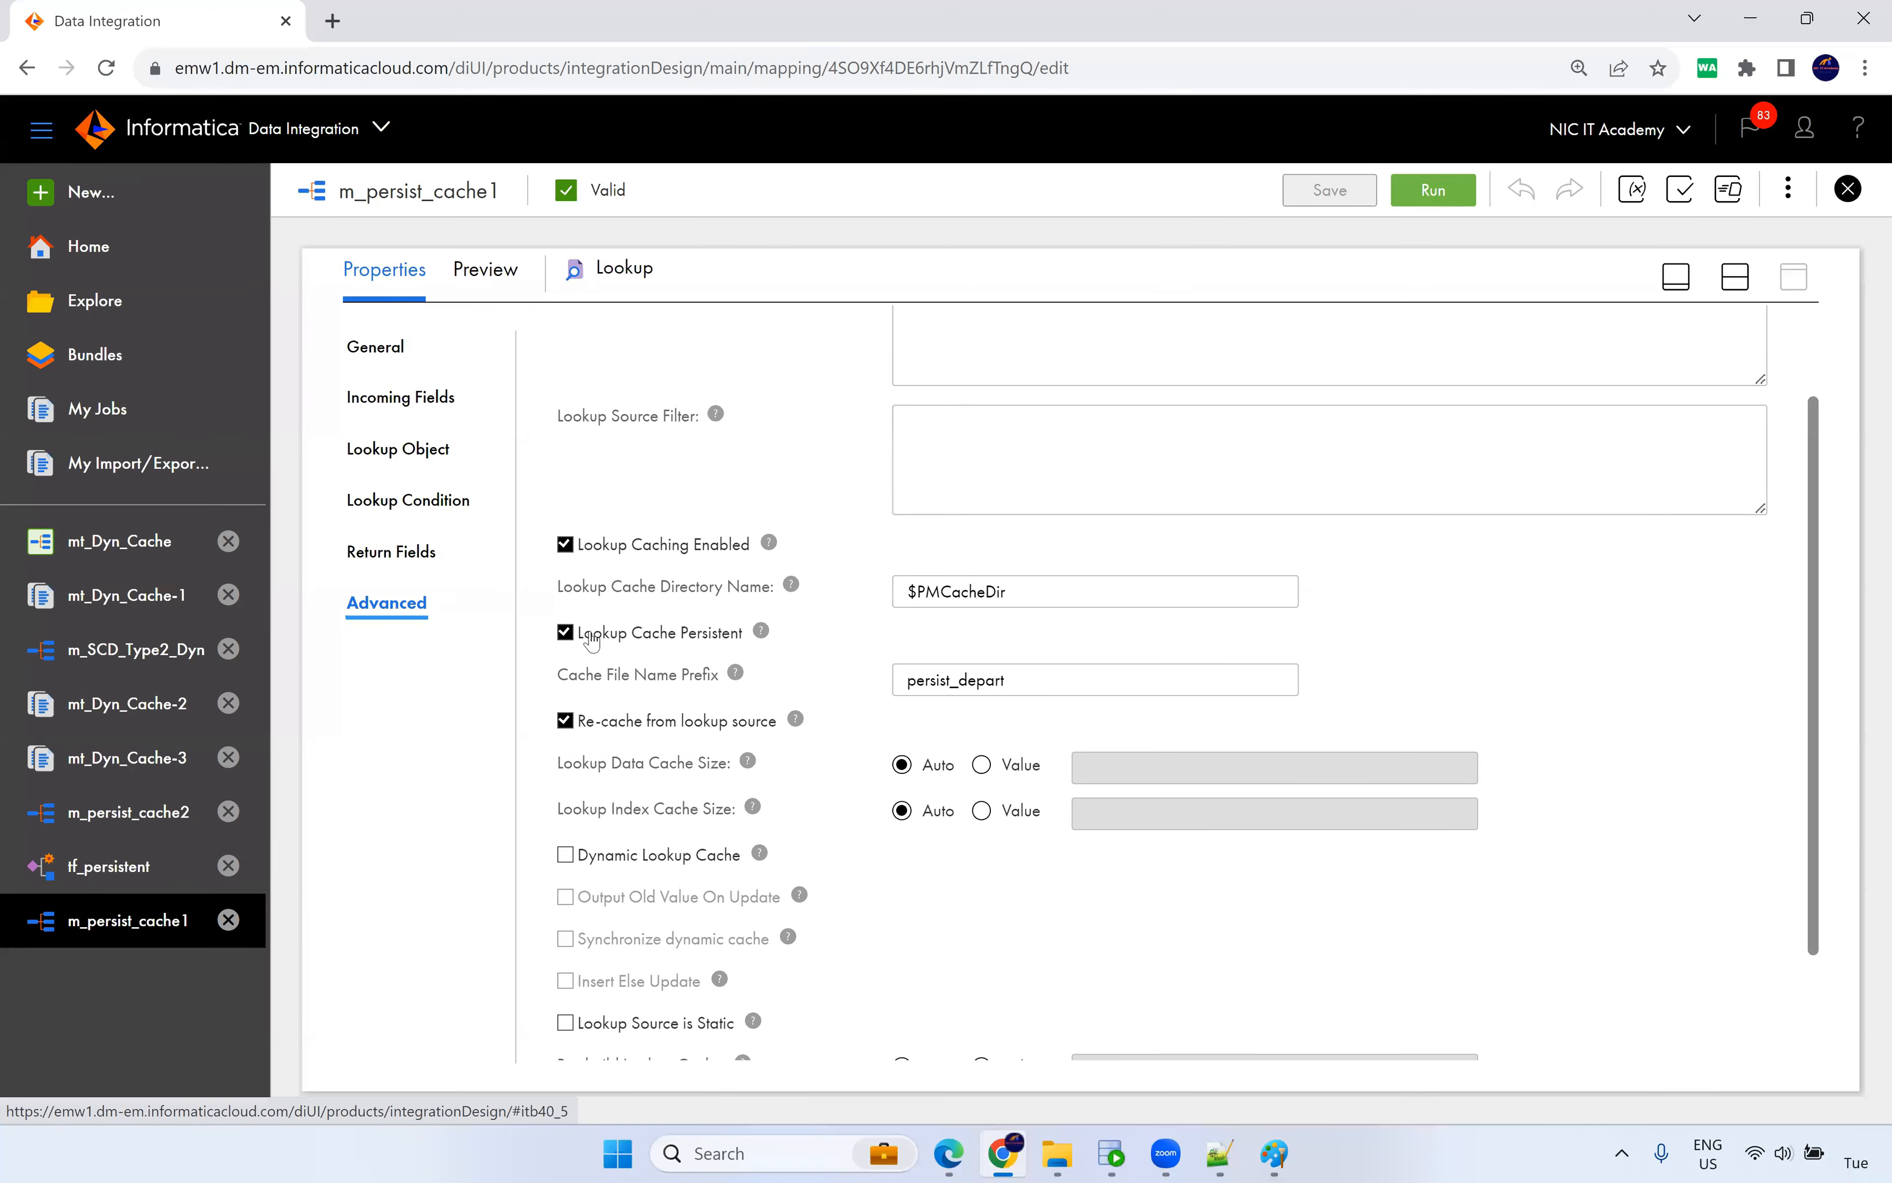
left_click_drag(745, 635, 585, 644)
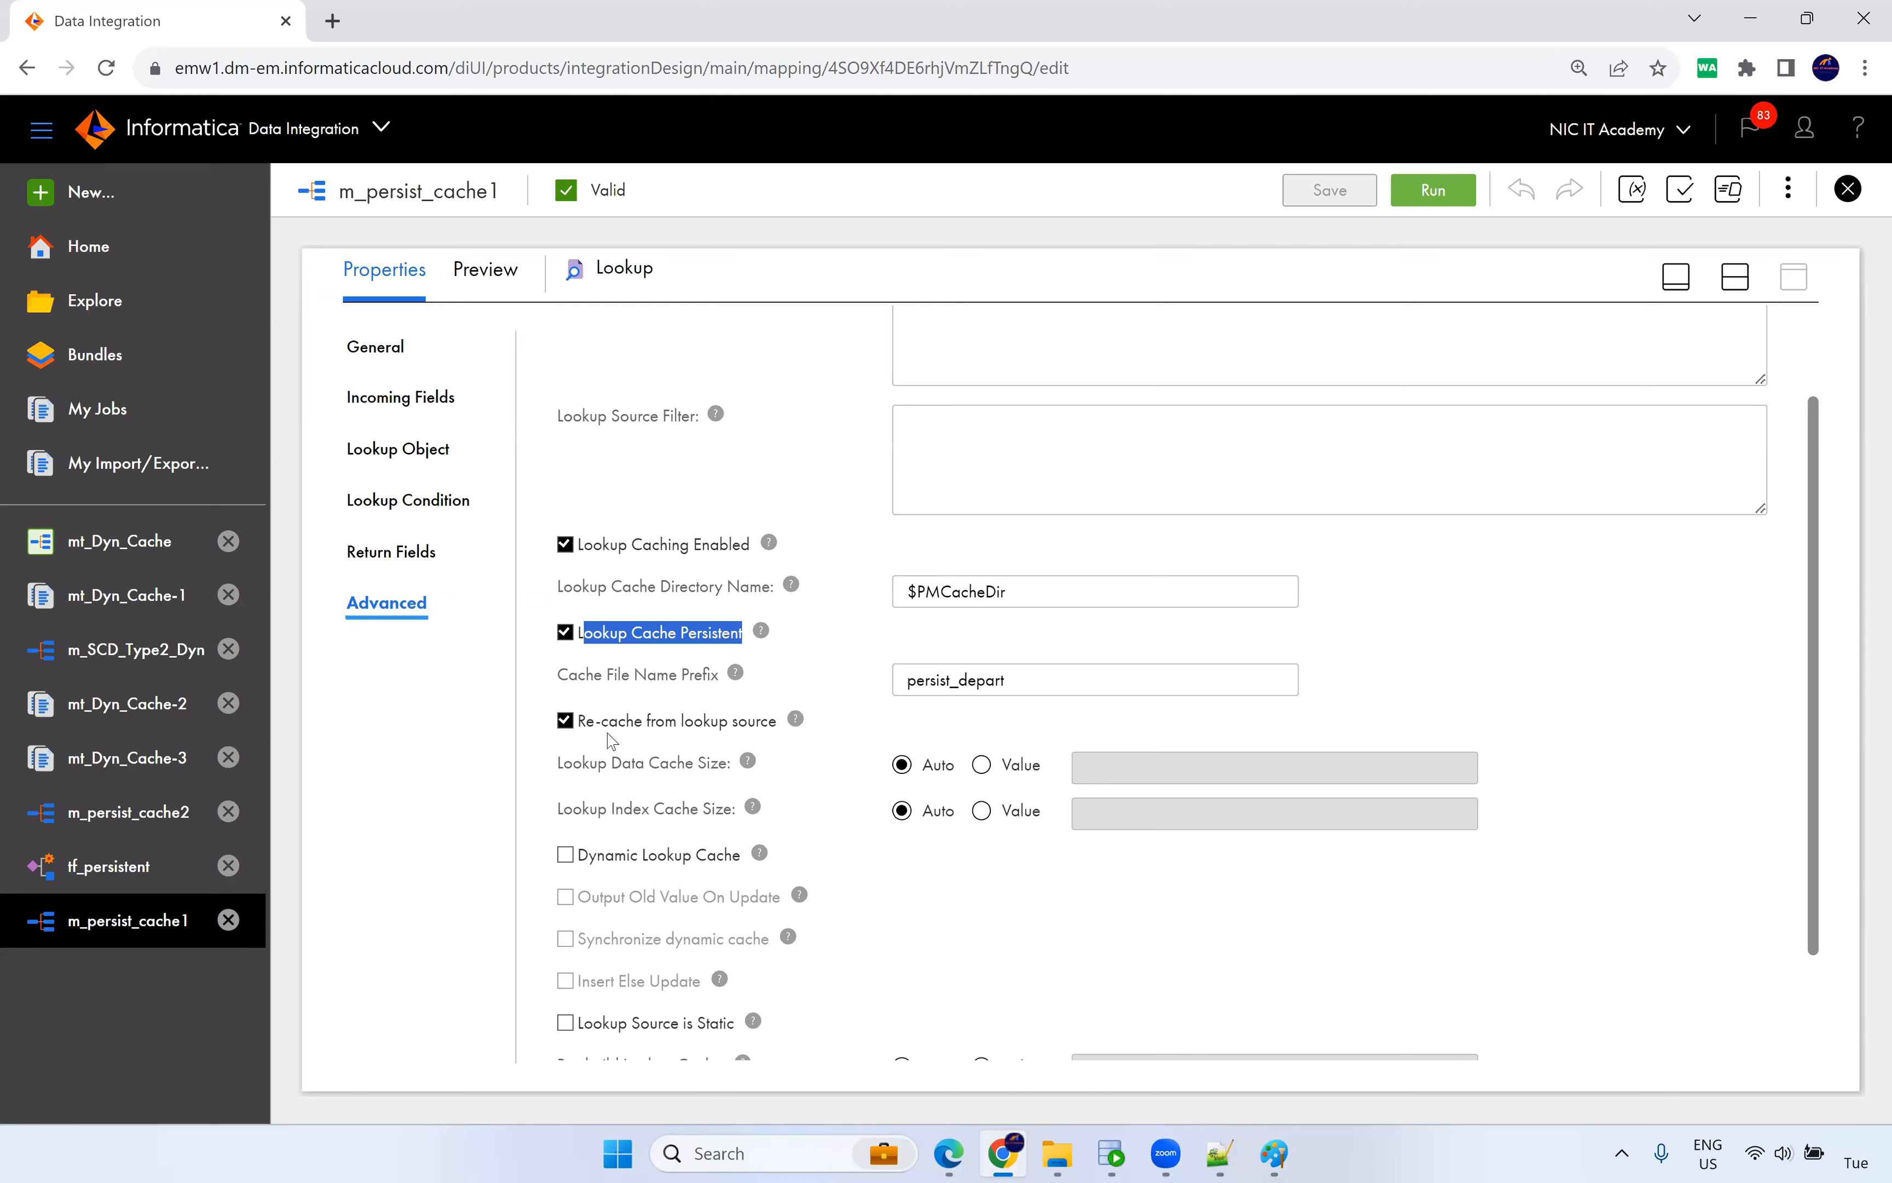
left_click_drag(758, 726, 587, 726)
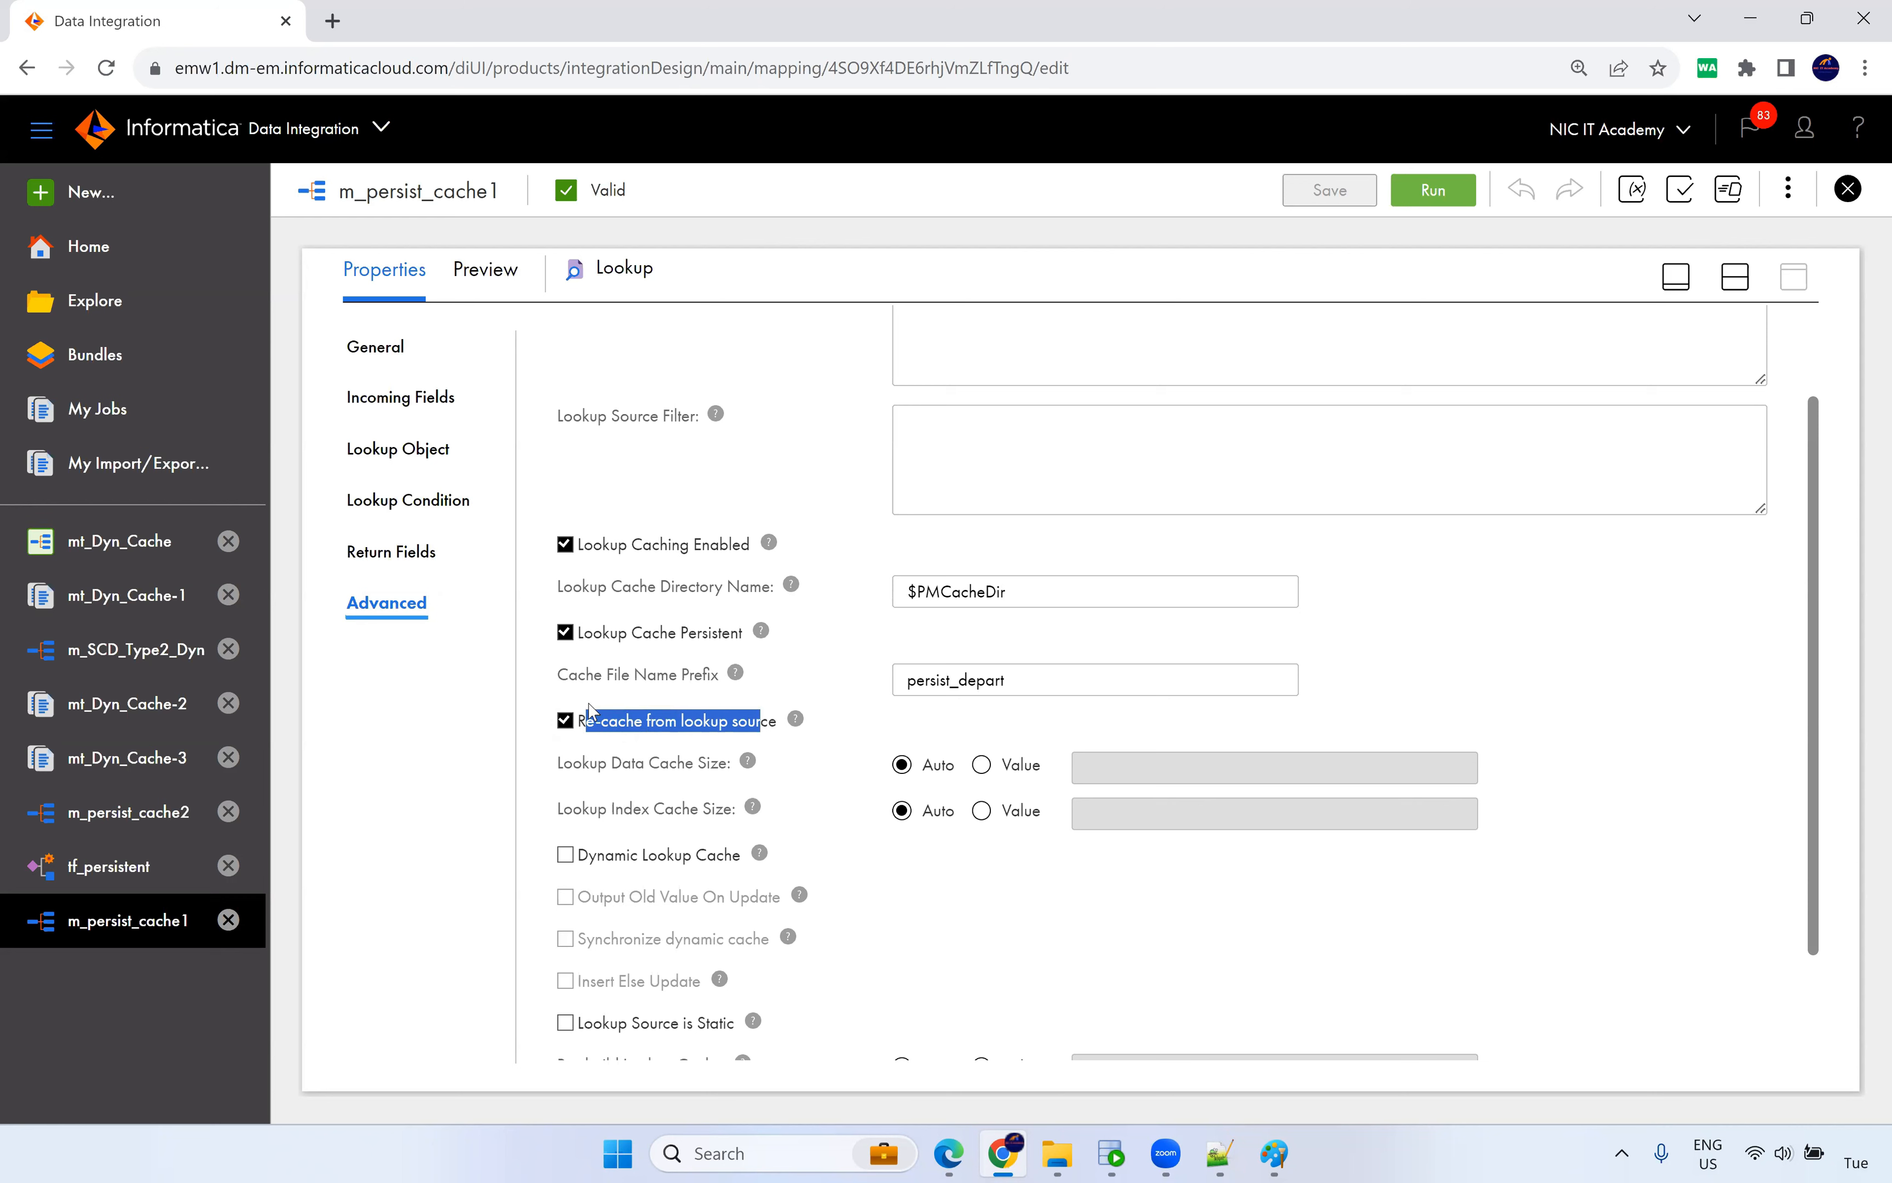
left_click_drag(583, 637, 710, 640)
left_click(811, 680)
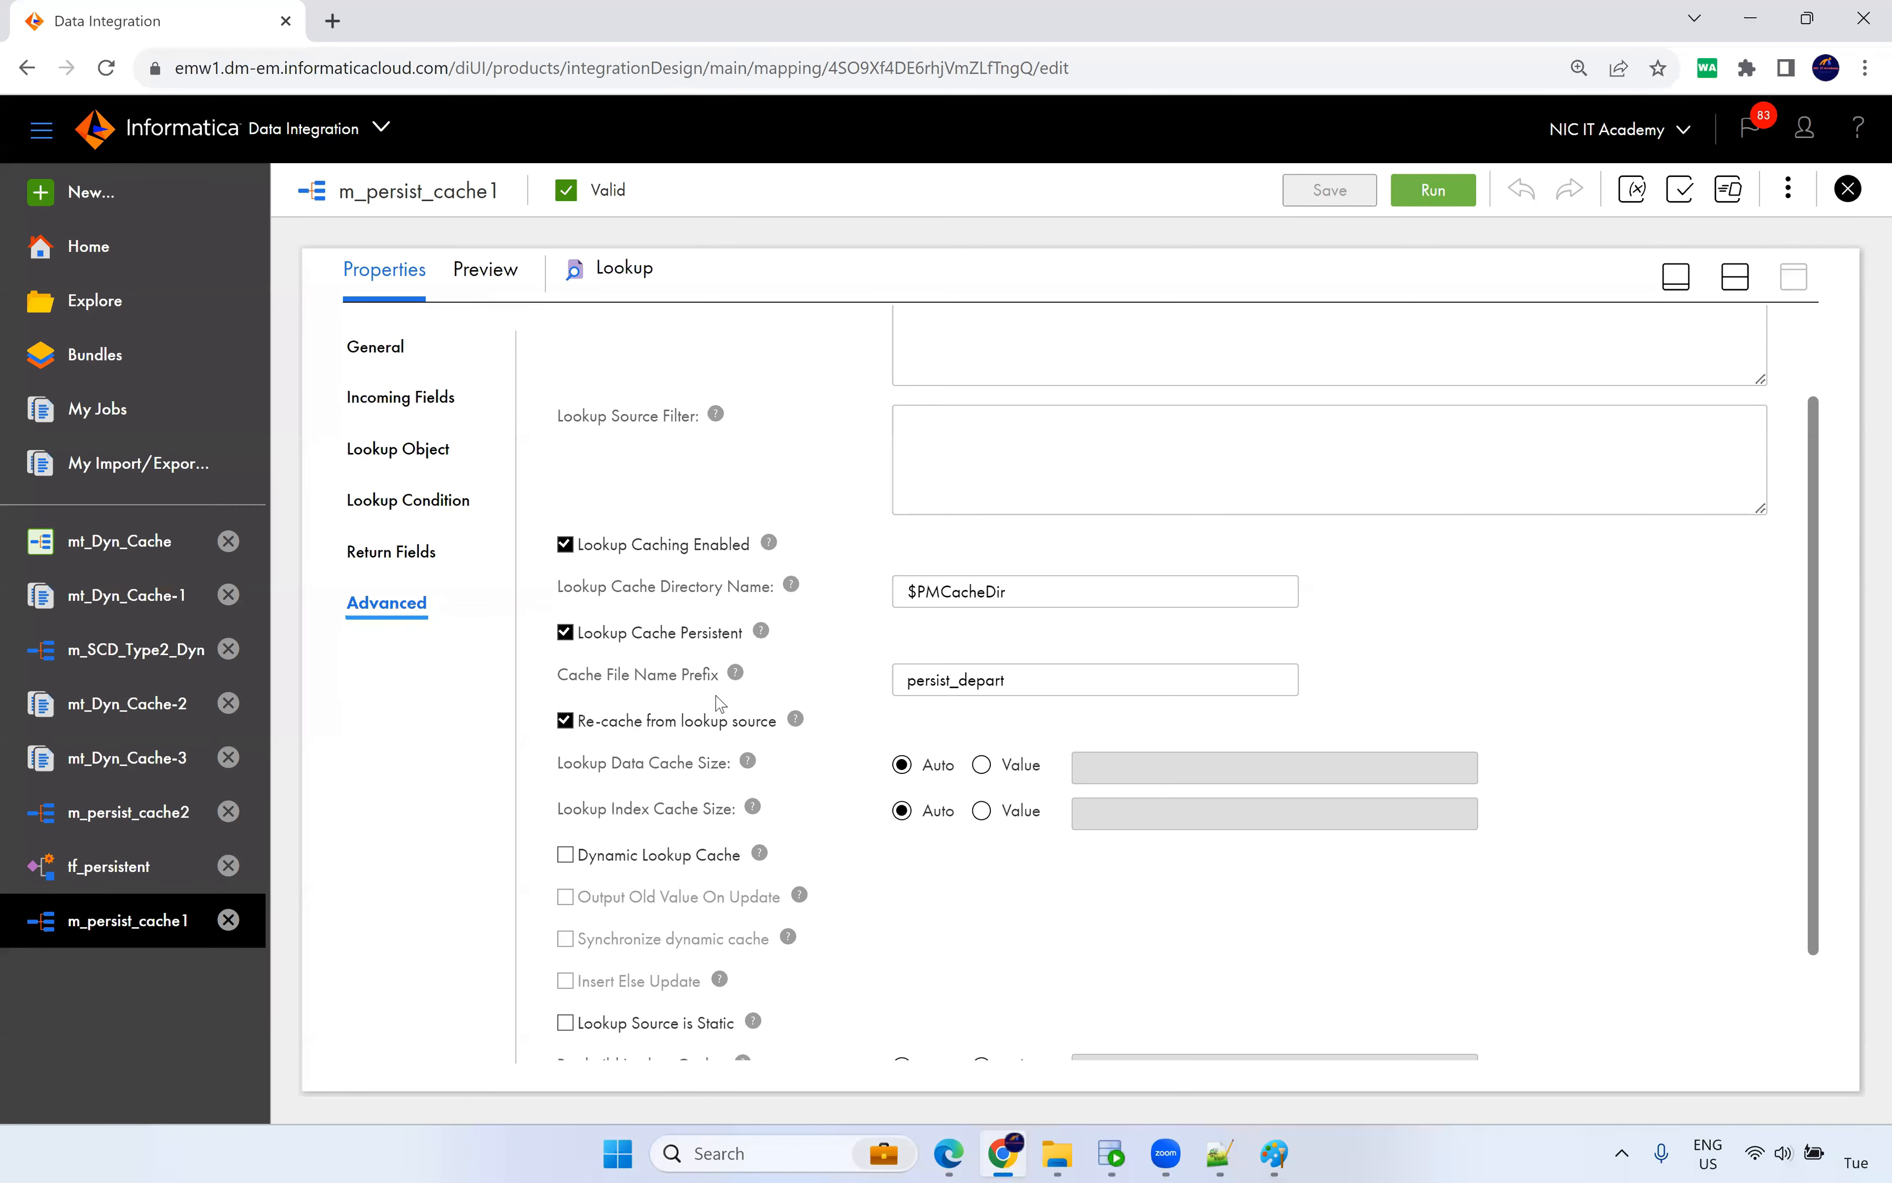
Change the Cache File Name Prefix to persist_depart_abc and save m_persist_cache1.
left_click_drag(907, 686, 1013, 679)
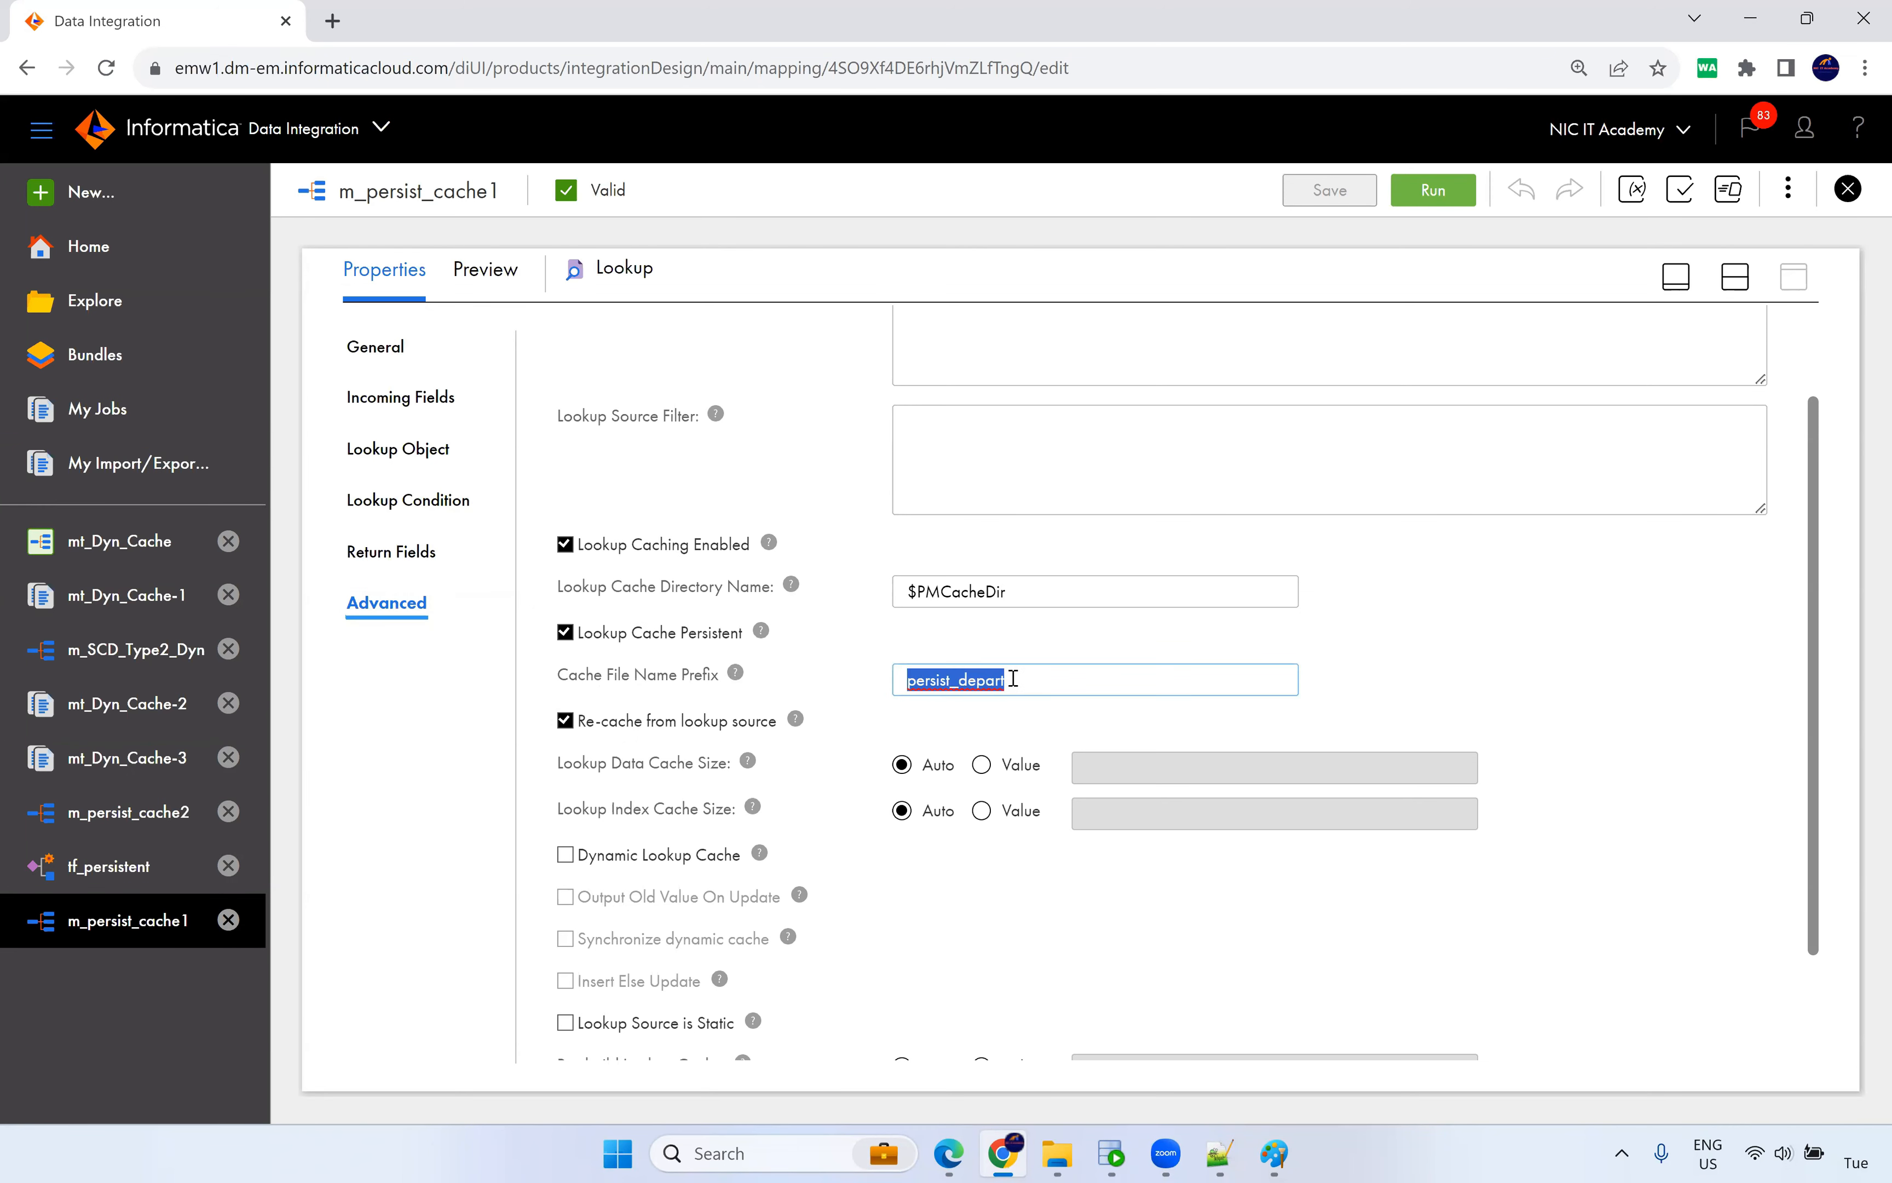
left_click(1015, 684)
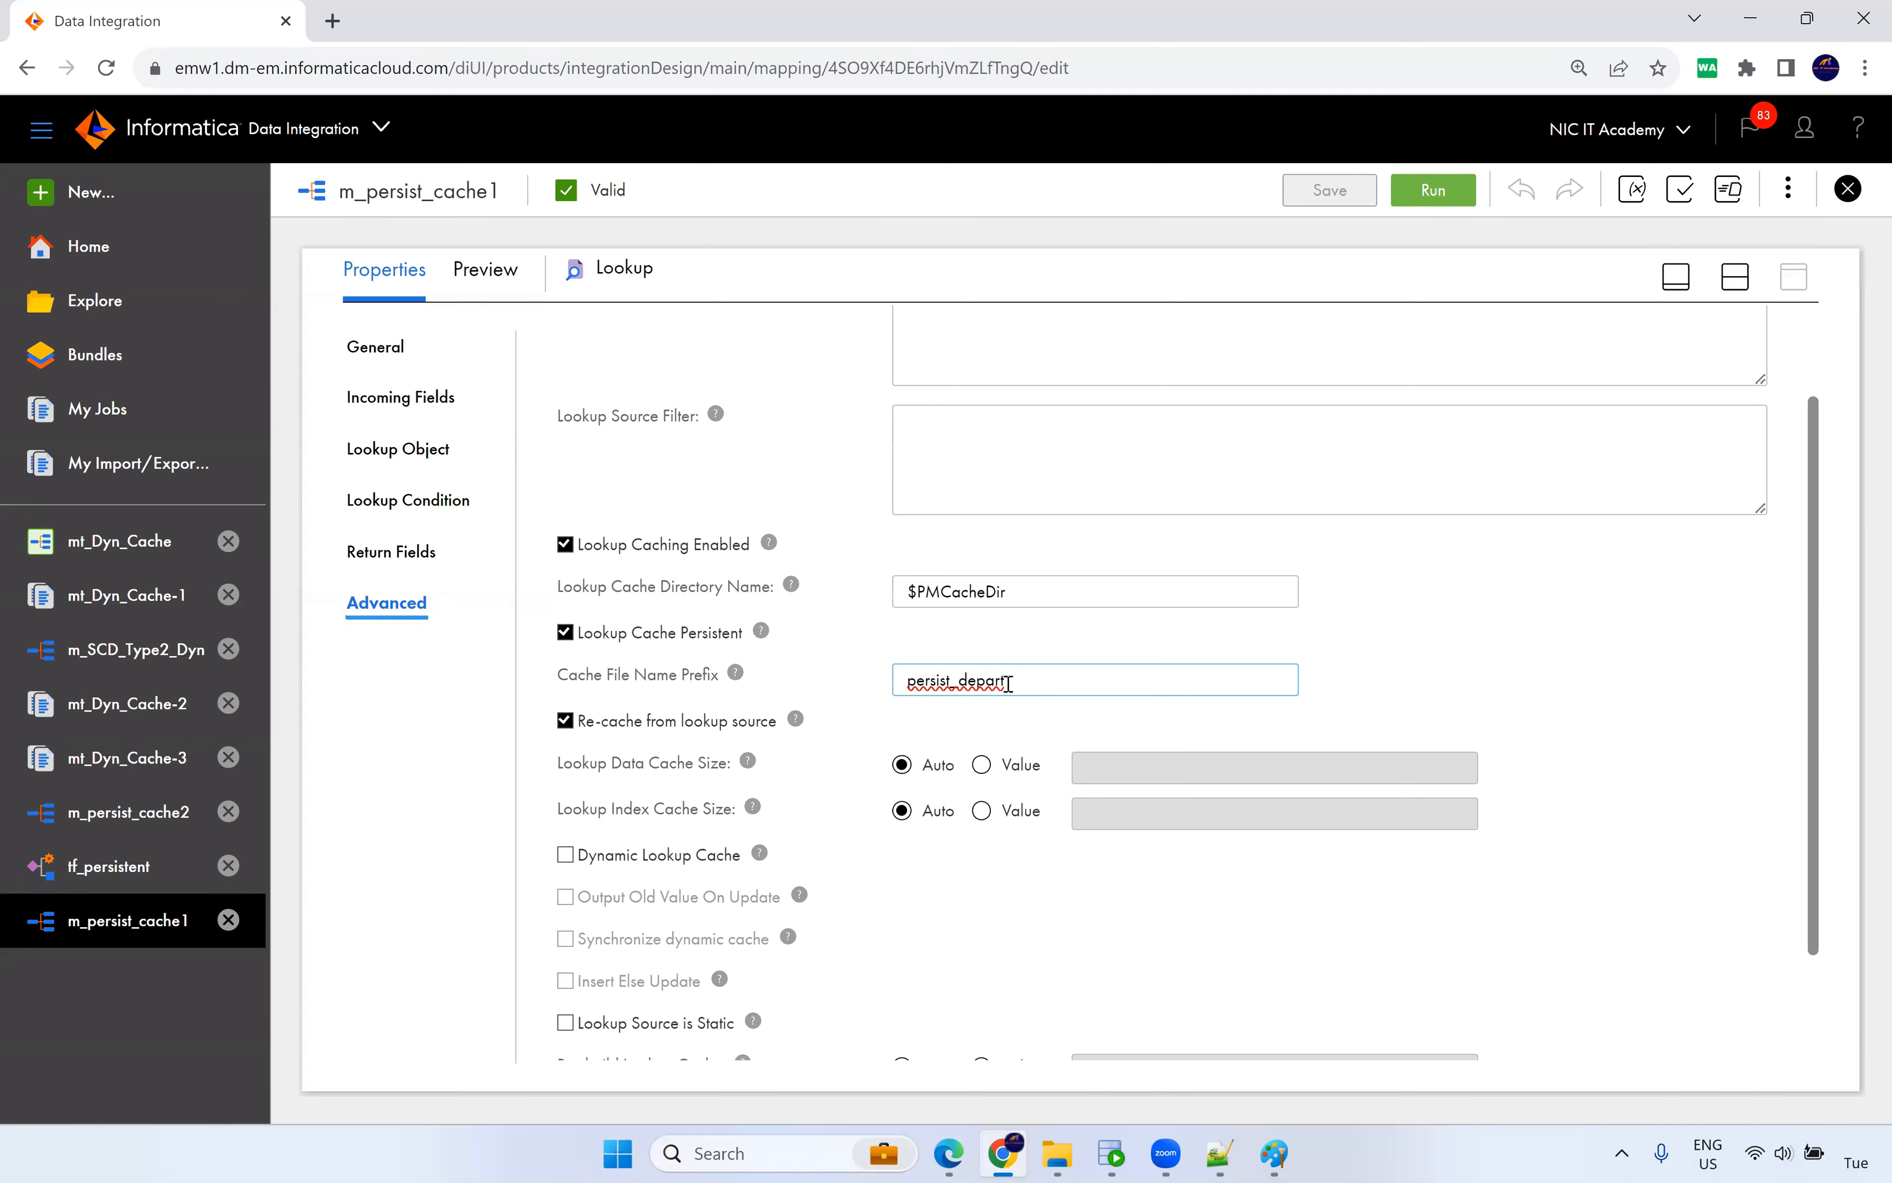
left_click_drag(1019, 678, 915, 685)
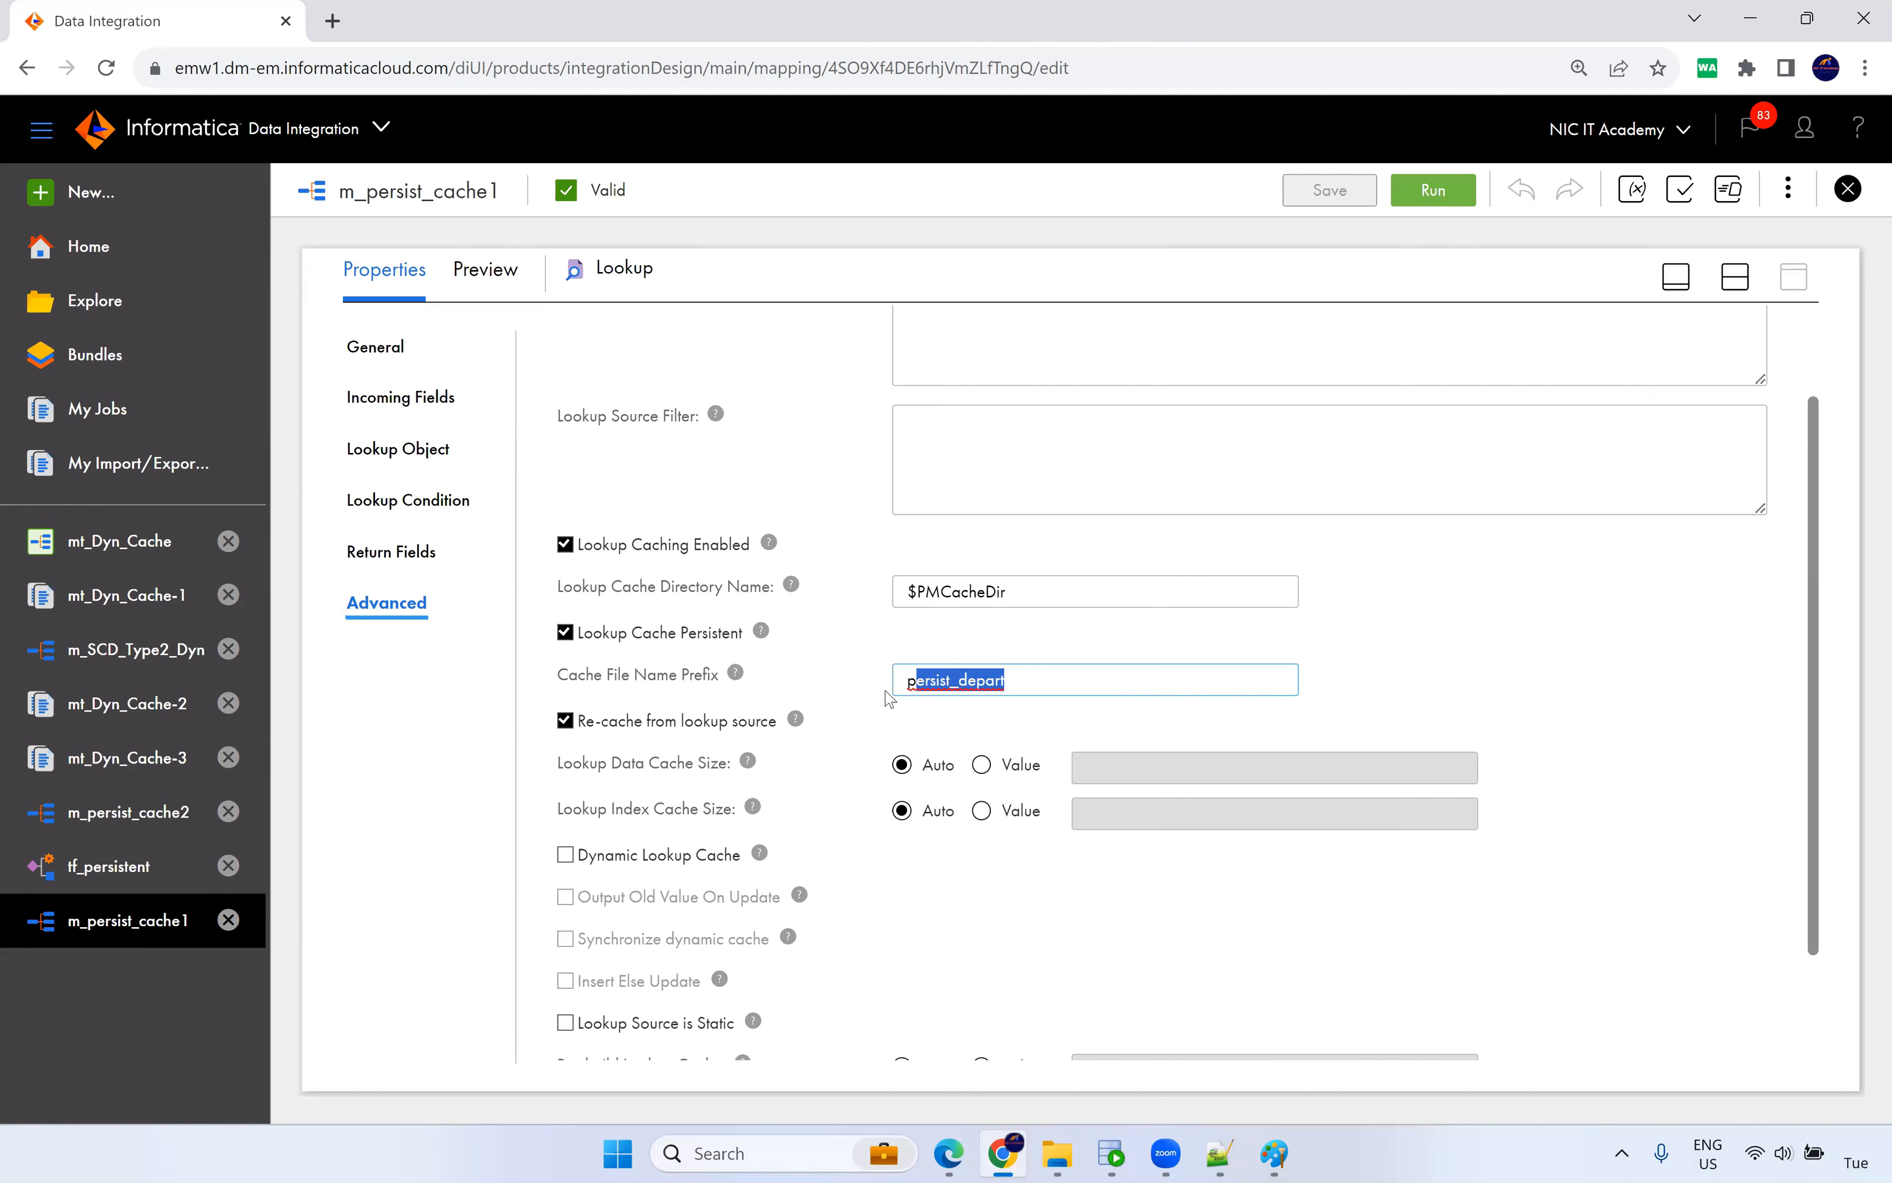
left_click(1018, 682)
type("_c")
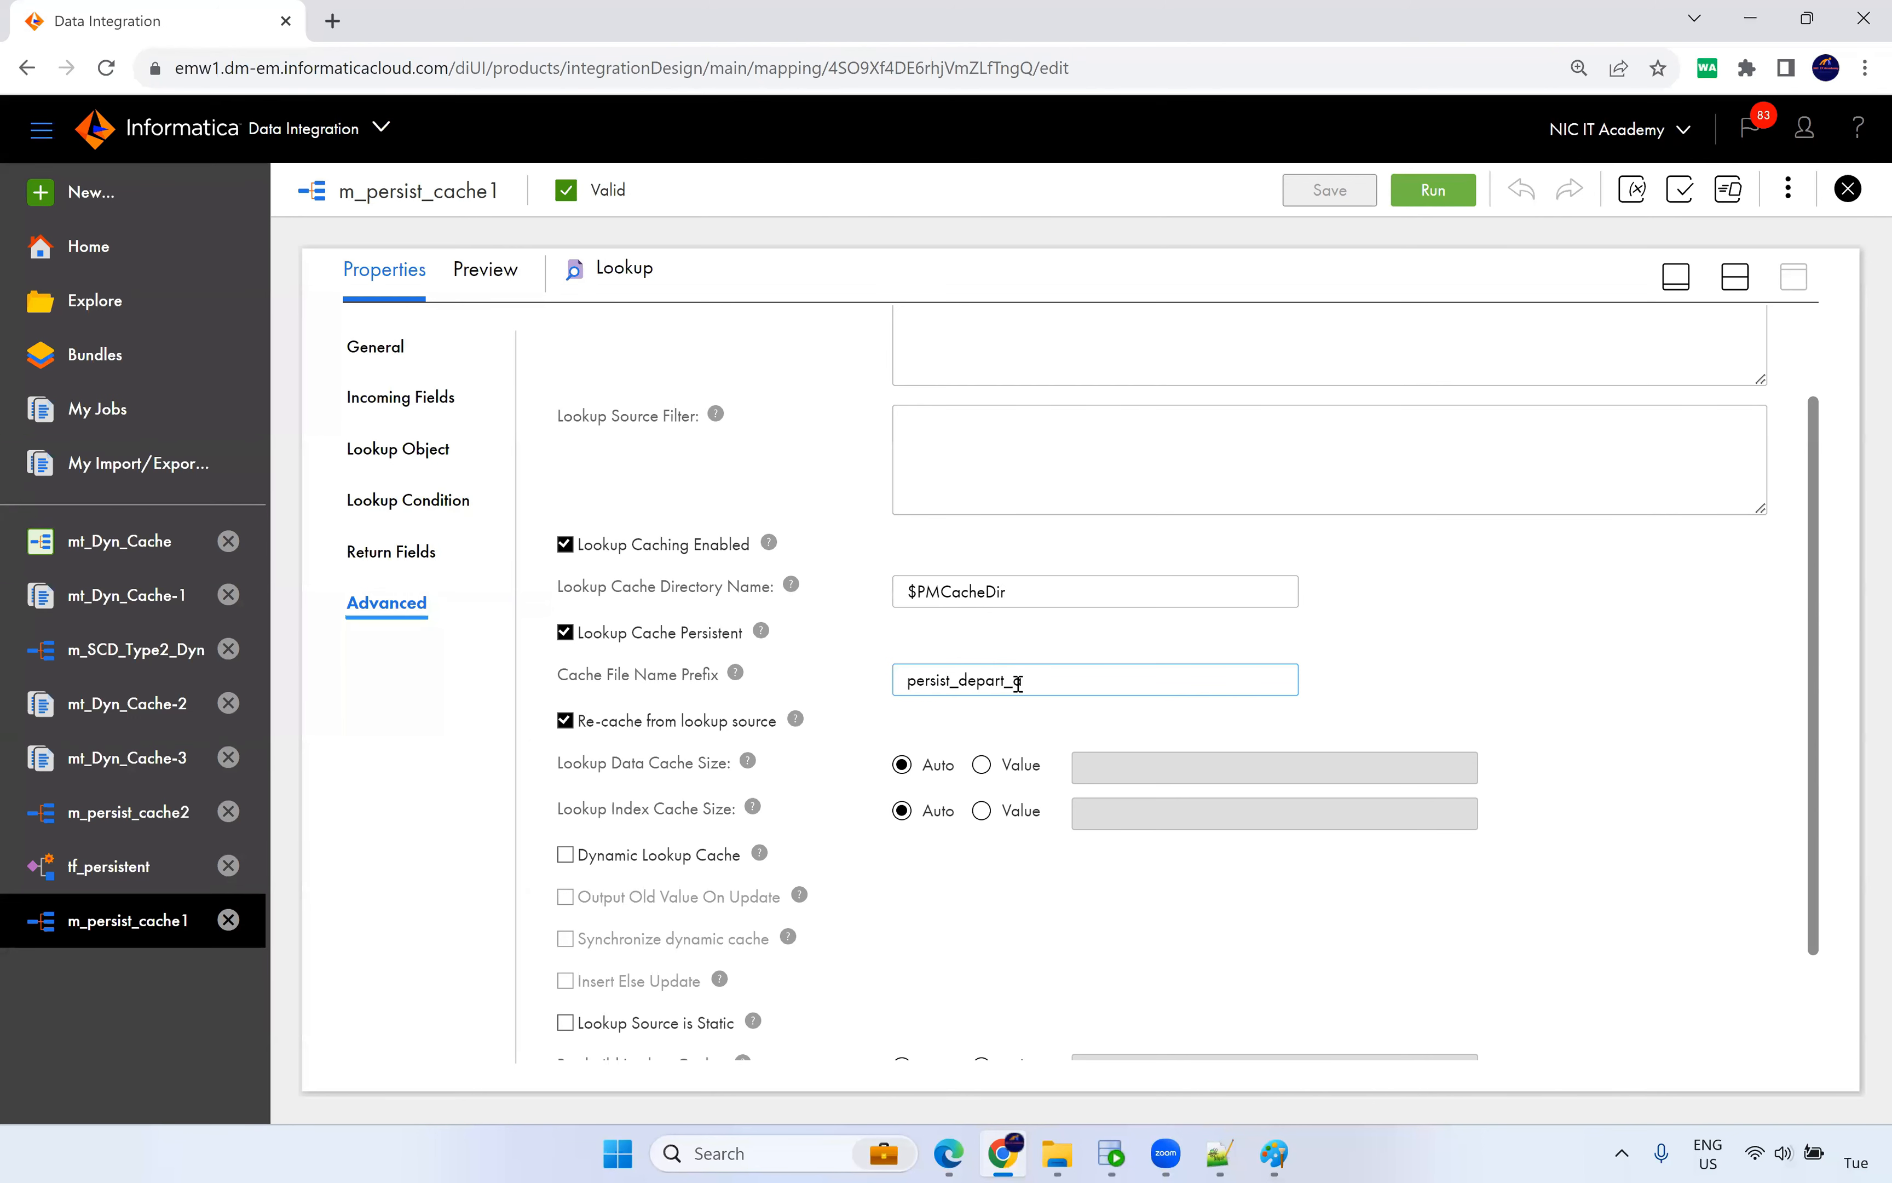
left_click(1459, 695)
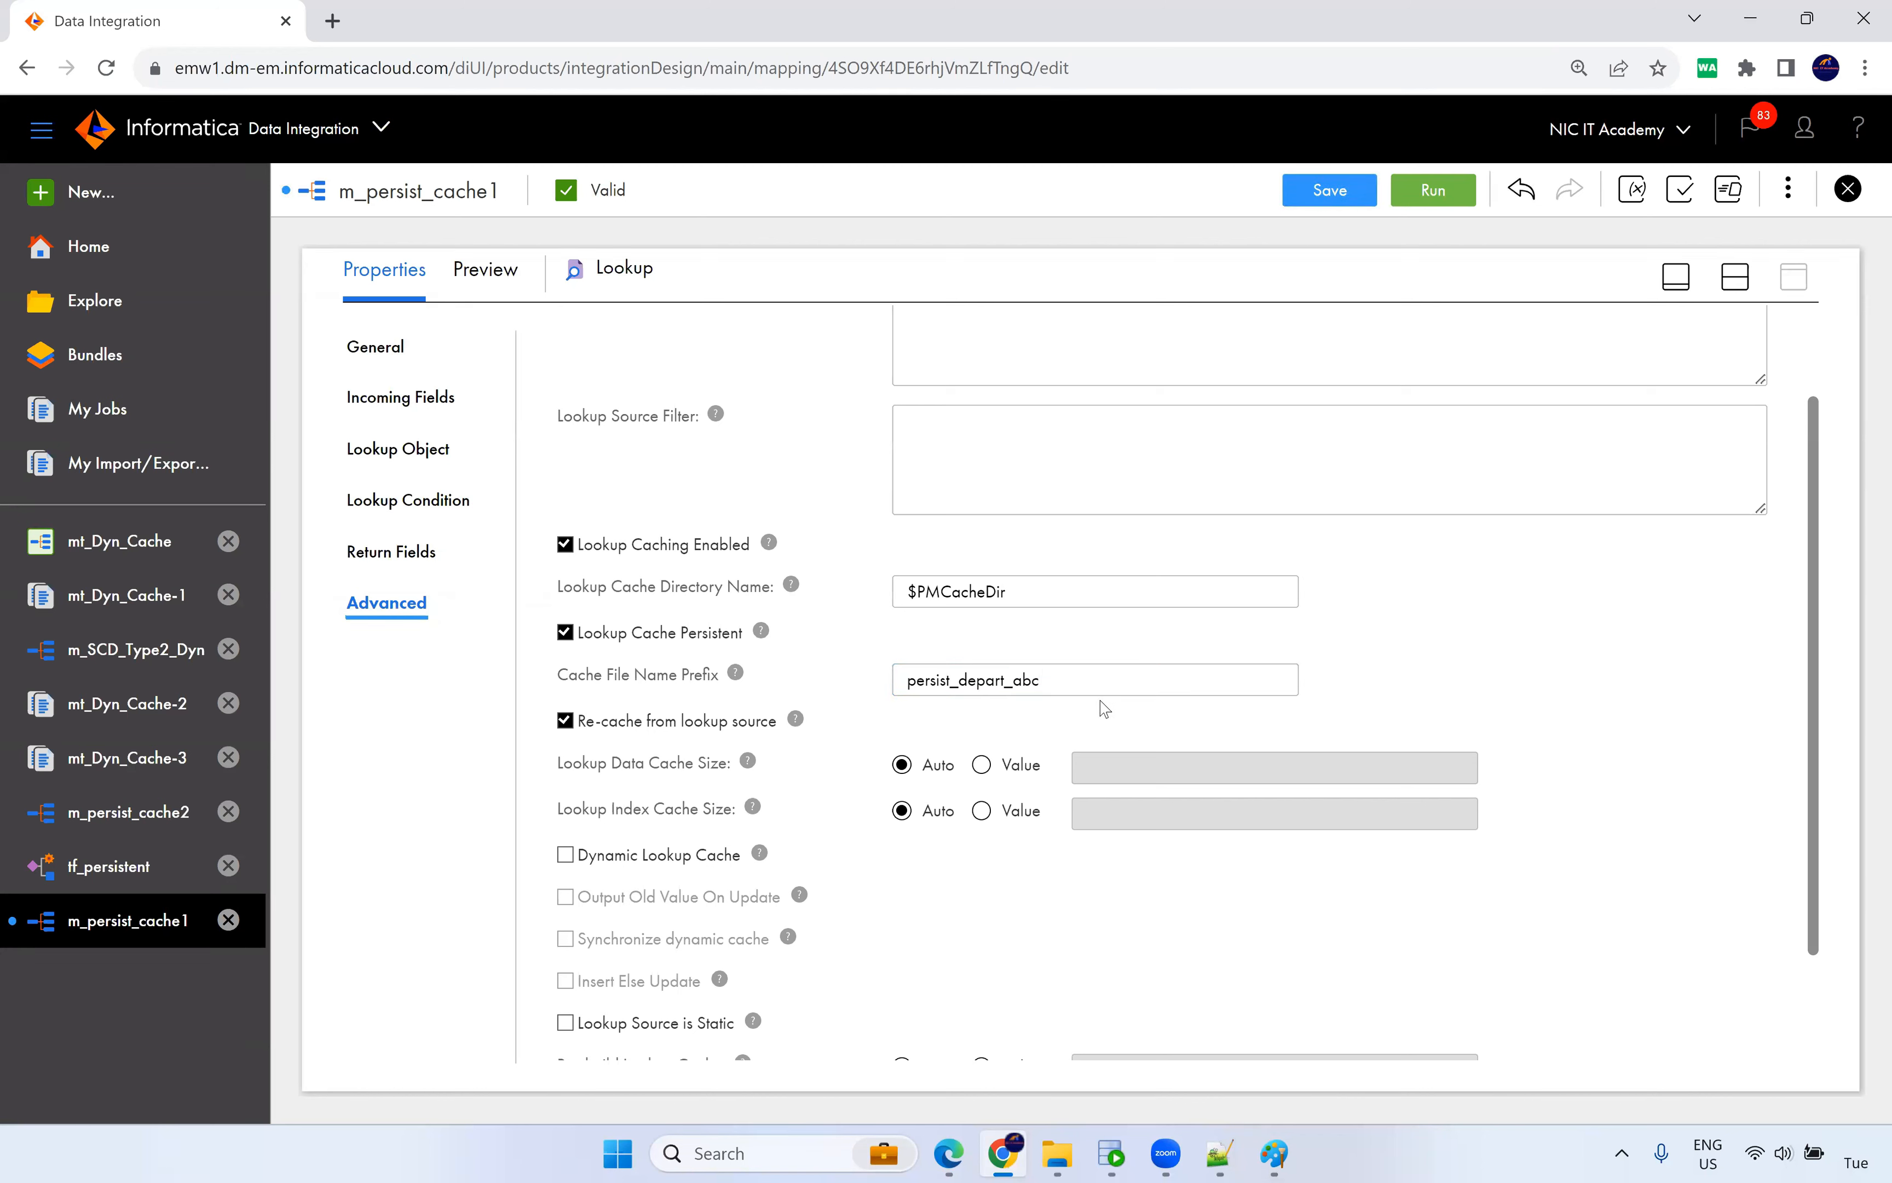
left_click_drag(1056, 680, 866, 682)
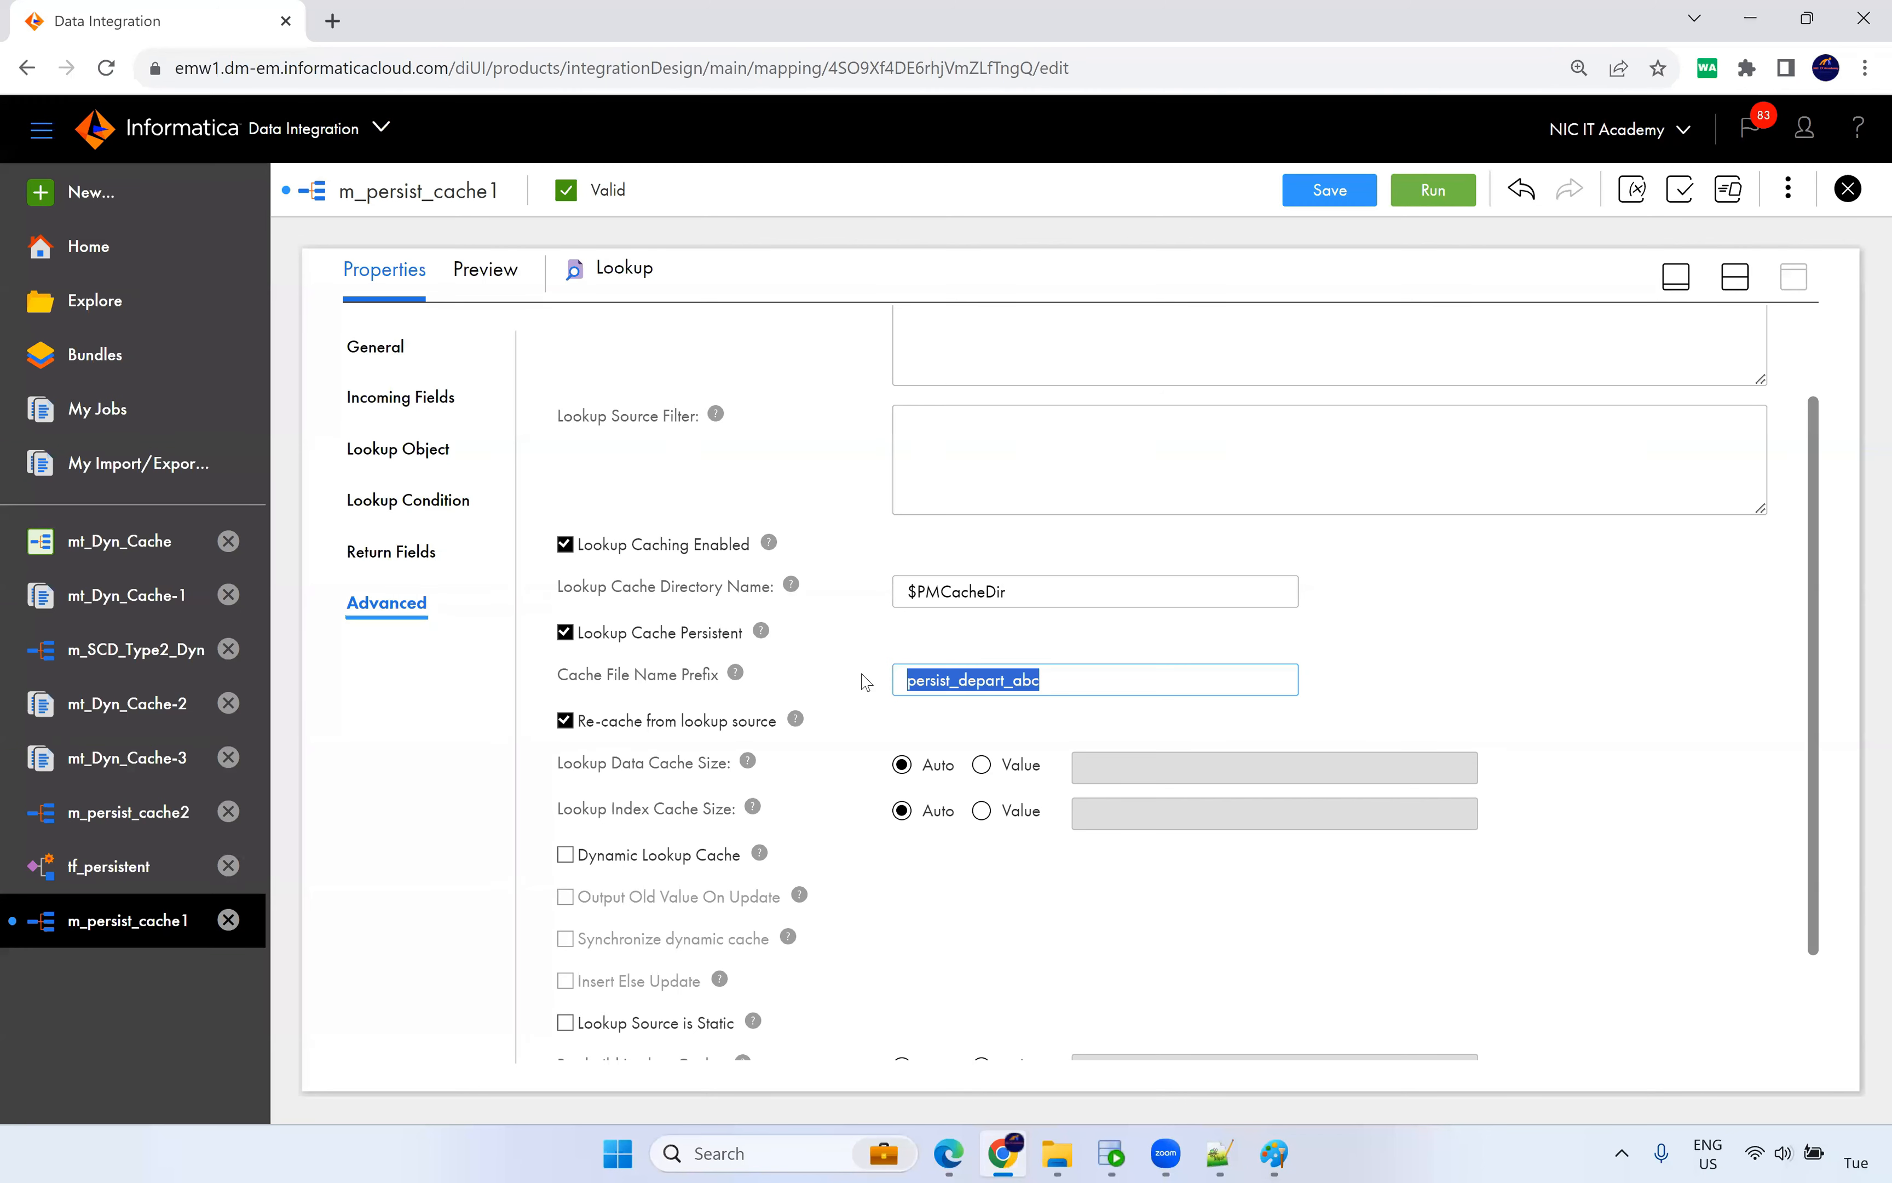
left_click(1333, 194)
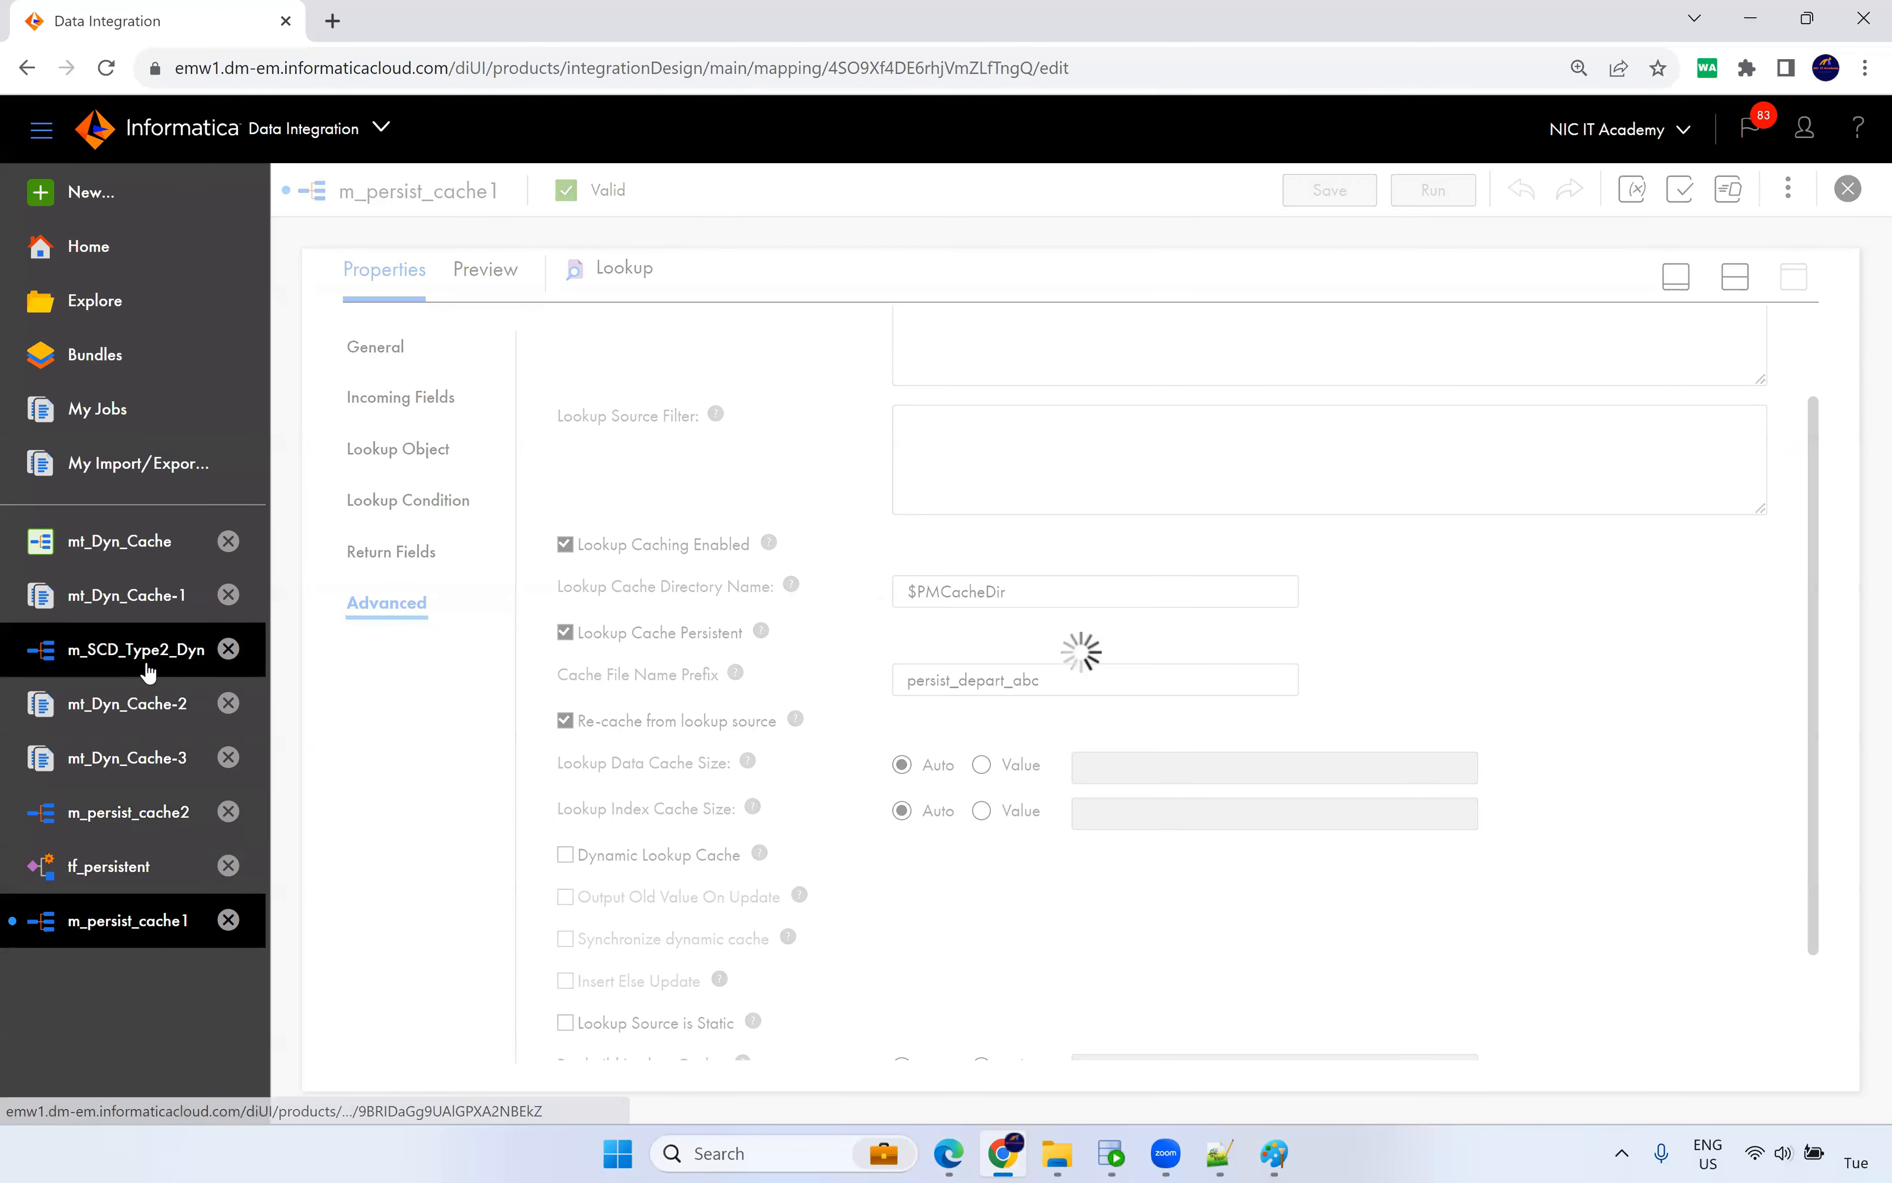
Append _abc to m_persist_cache2's Lookup cache prefix, making persist_depart_abc, and save the mapping.
left_click(160, 814)
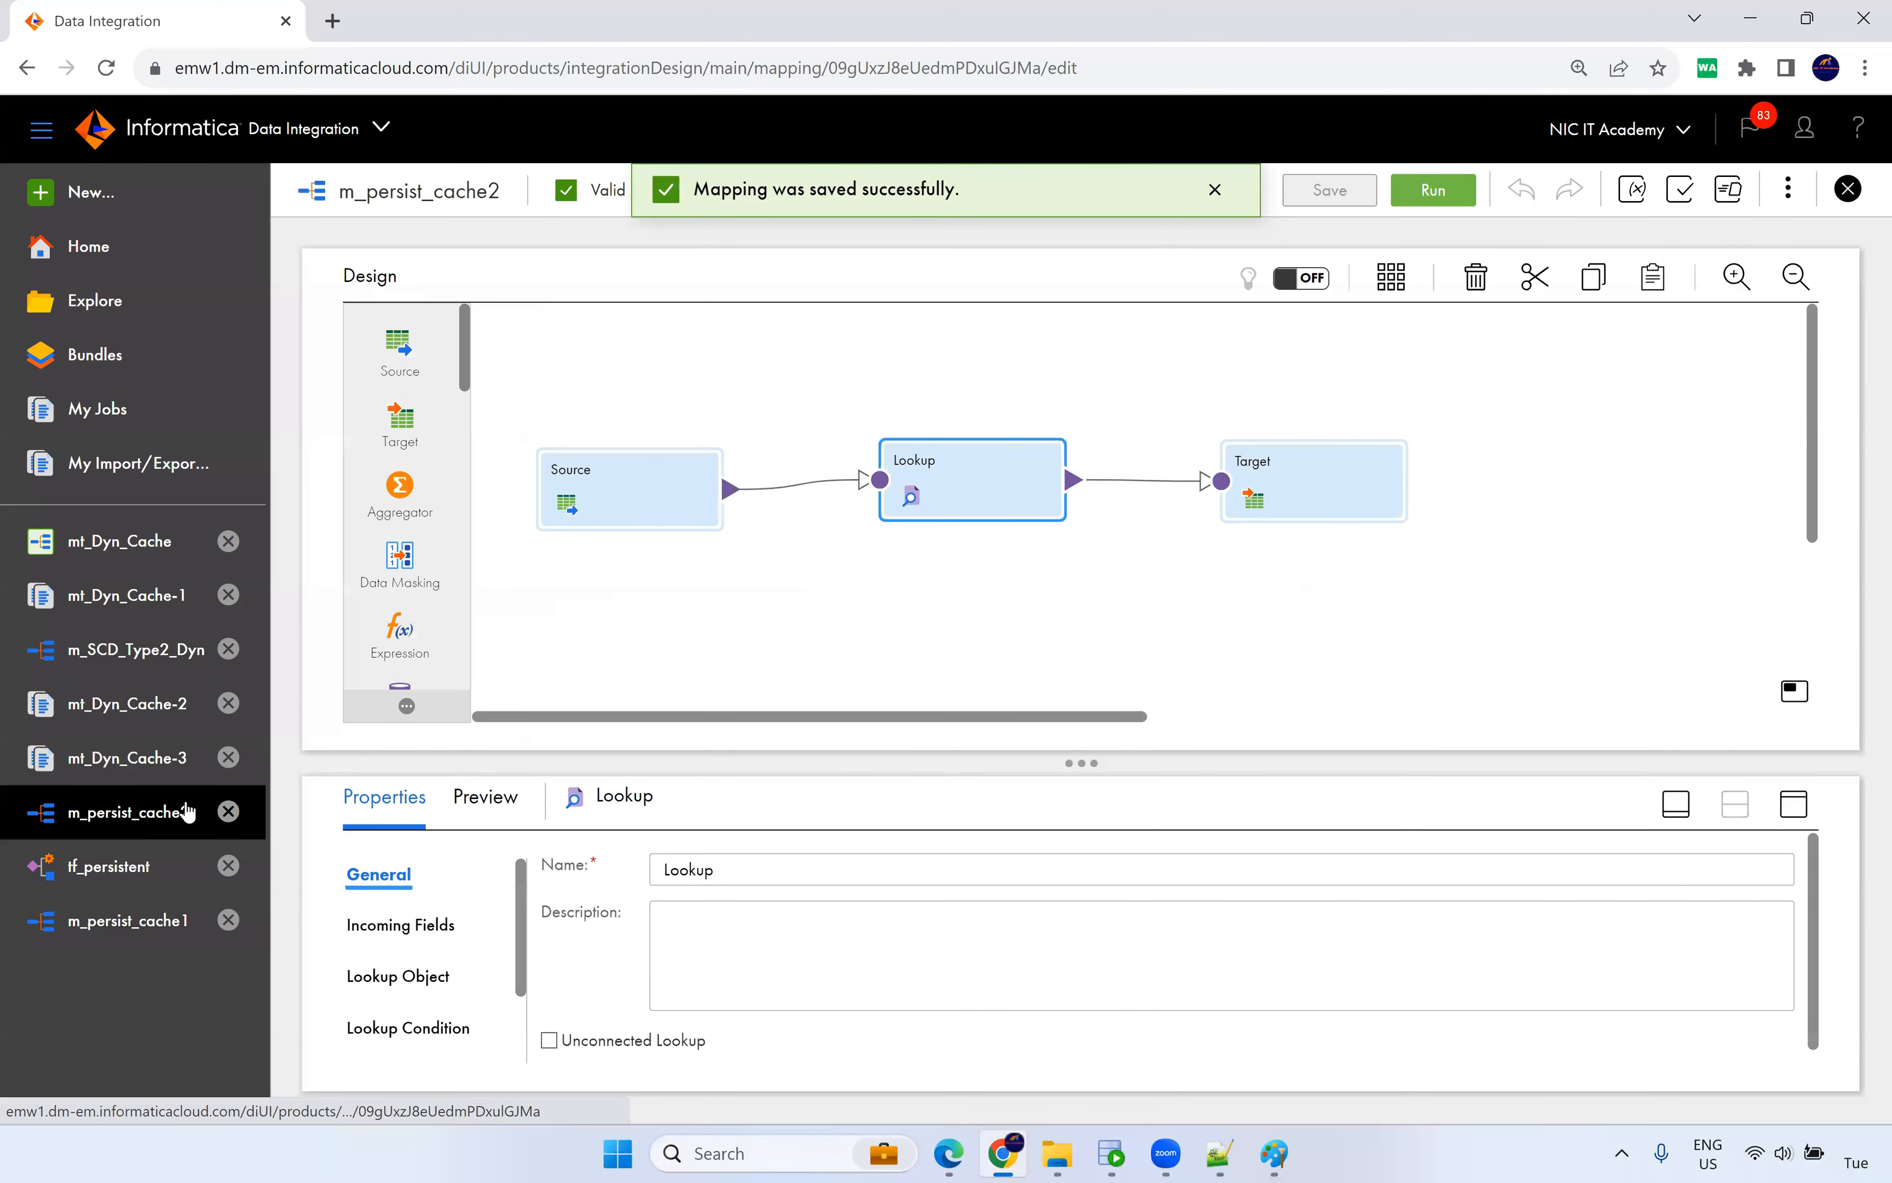
left_click(1794, 803)
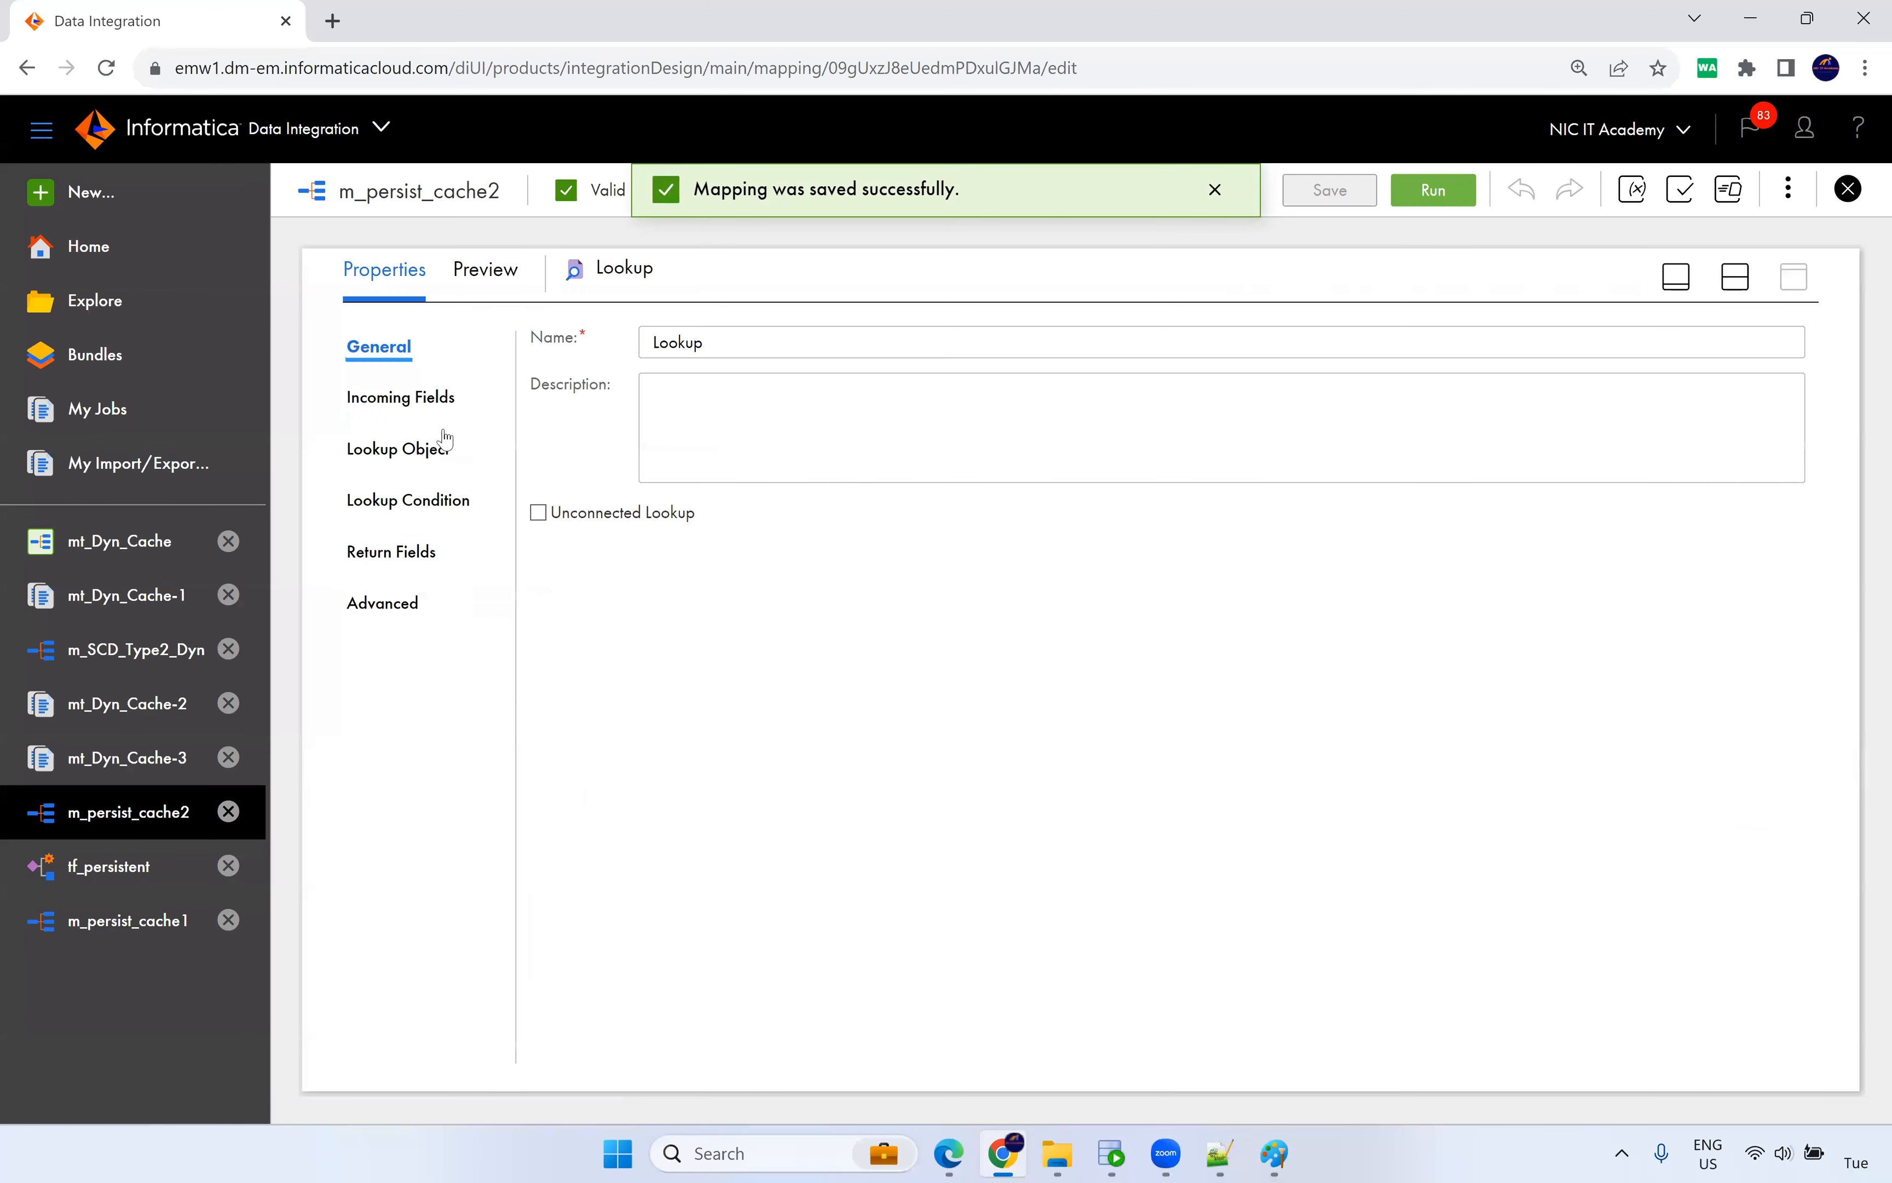
left_click(436, 507)
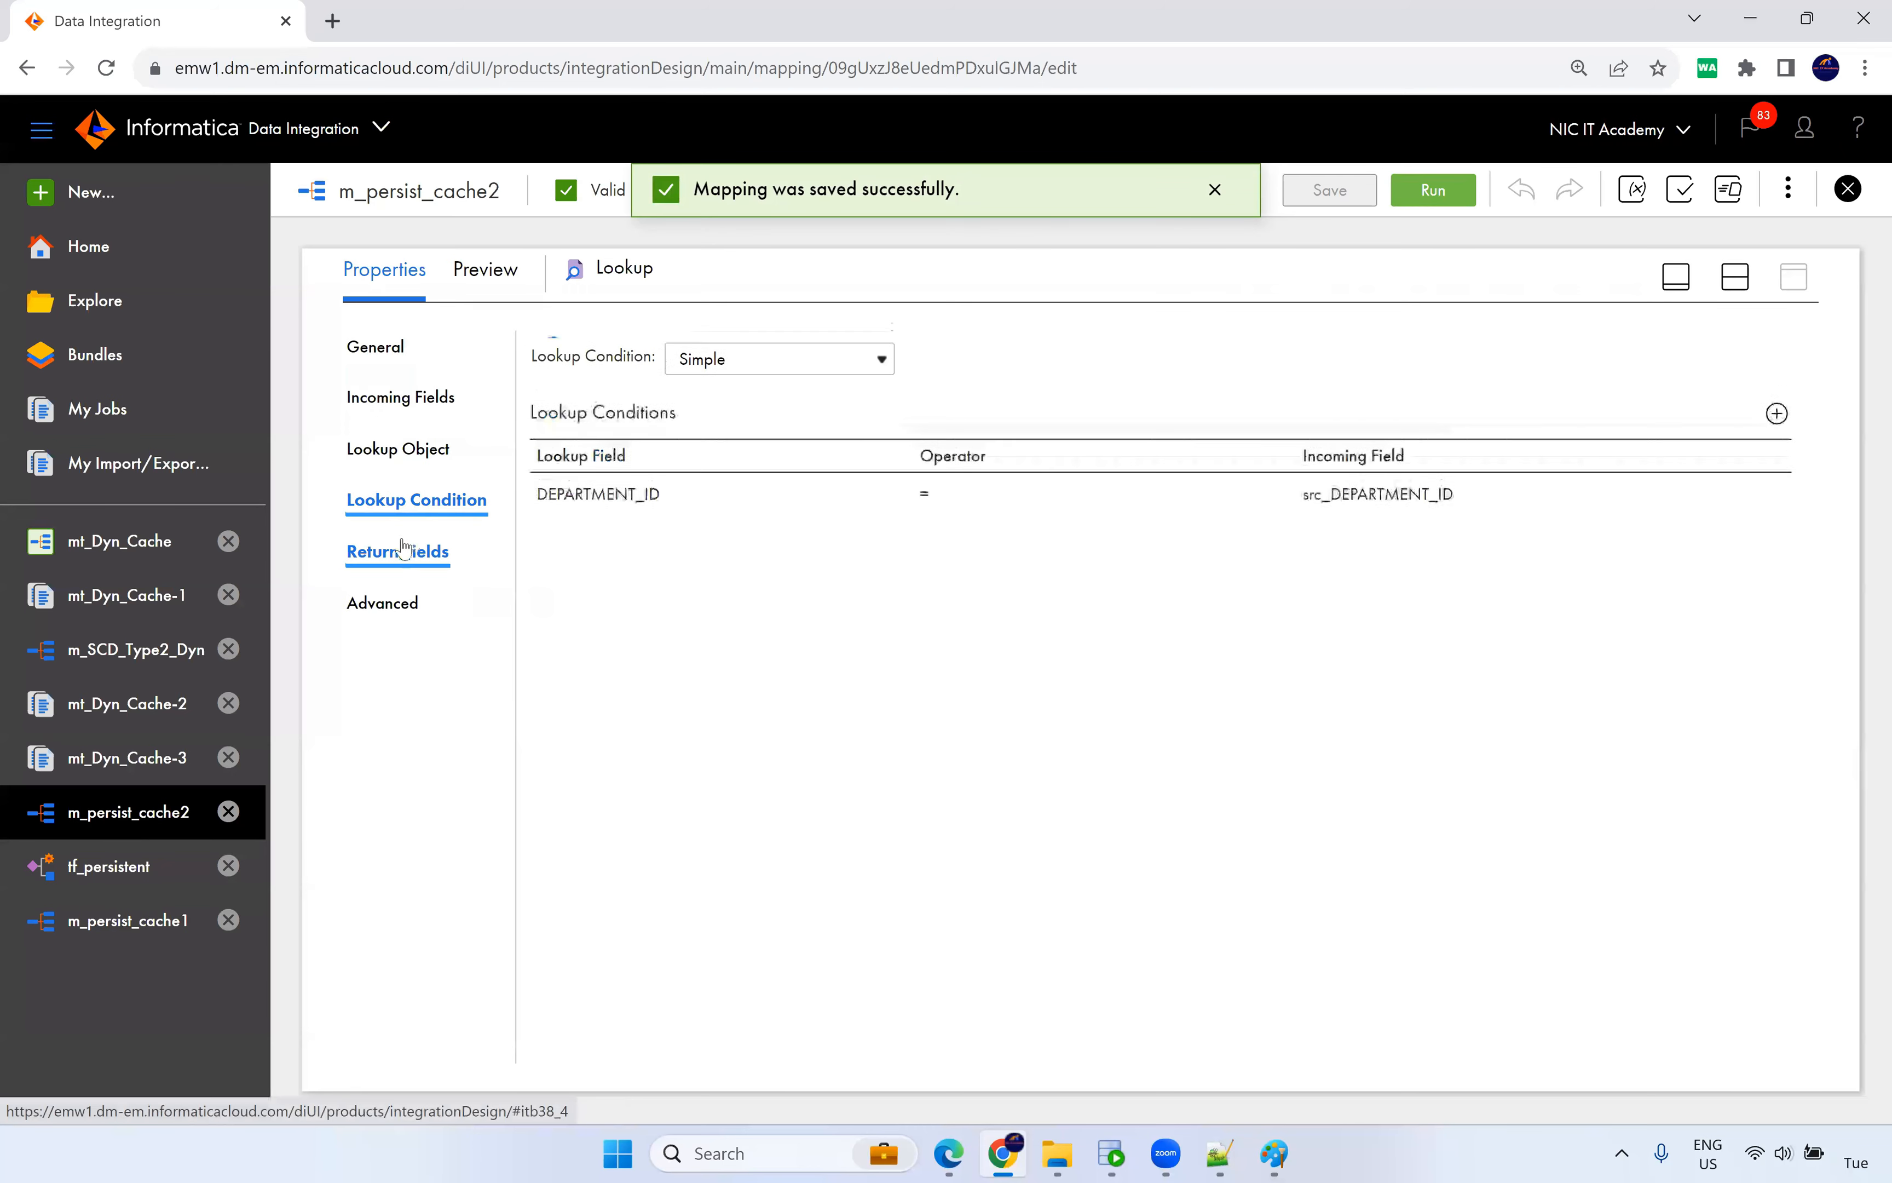
left_click(391, 604)
scroll(977, 783, "down", 2)
left_click(1039, 677)
type("_abc")
left_click(1275, 719)
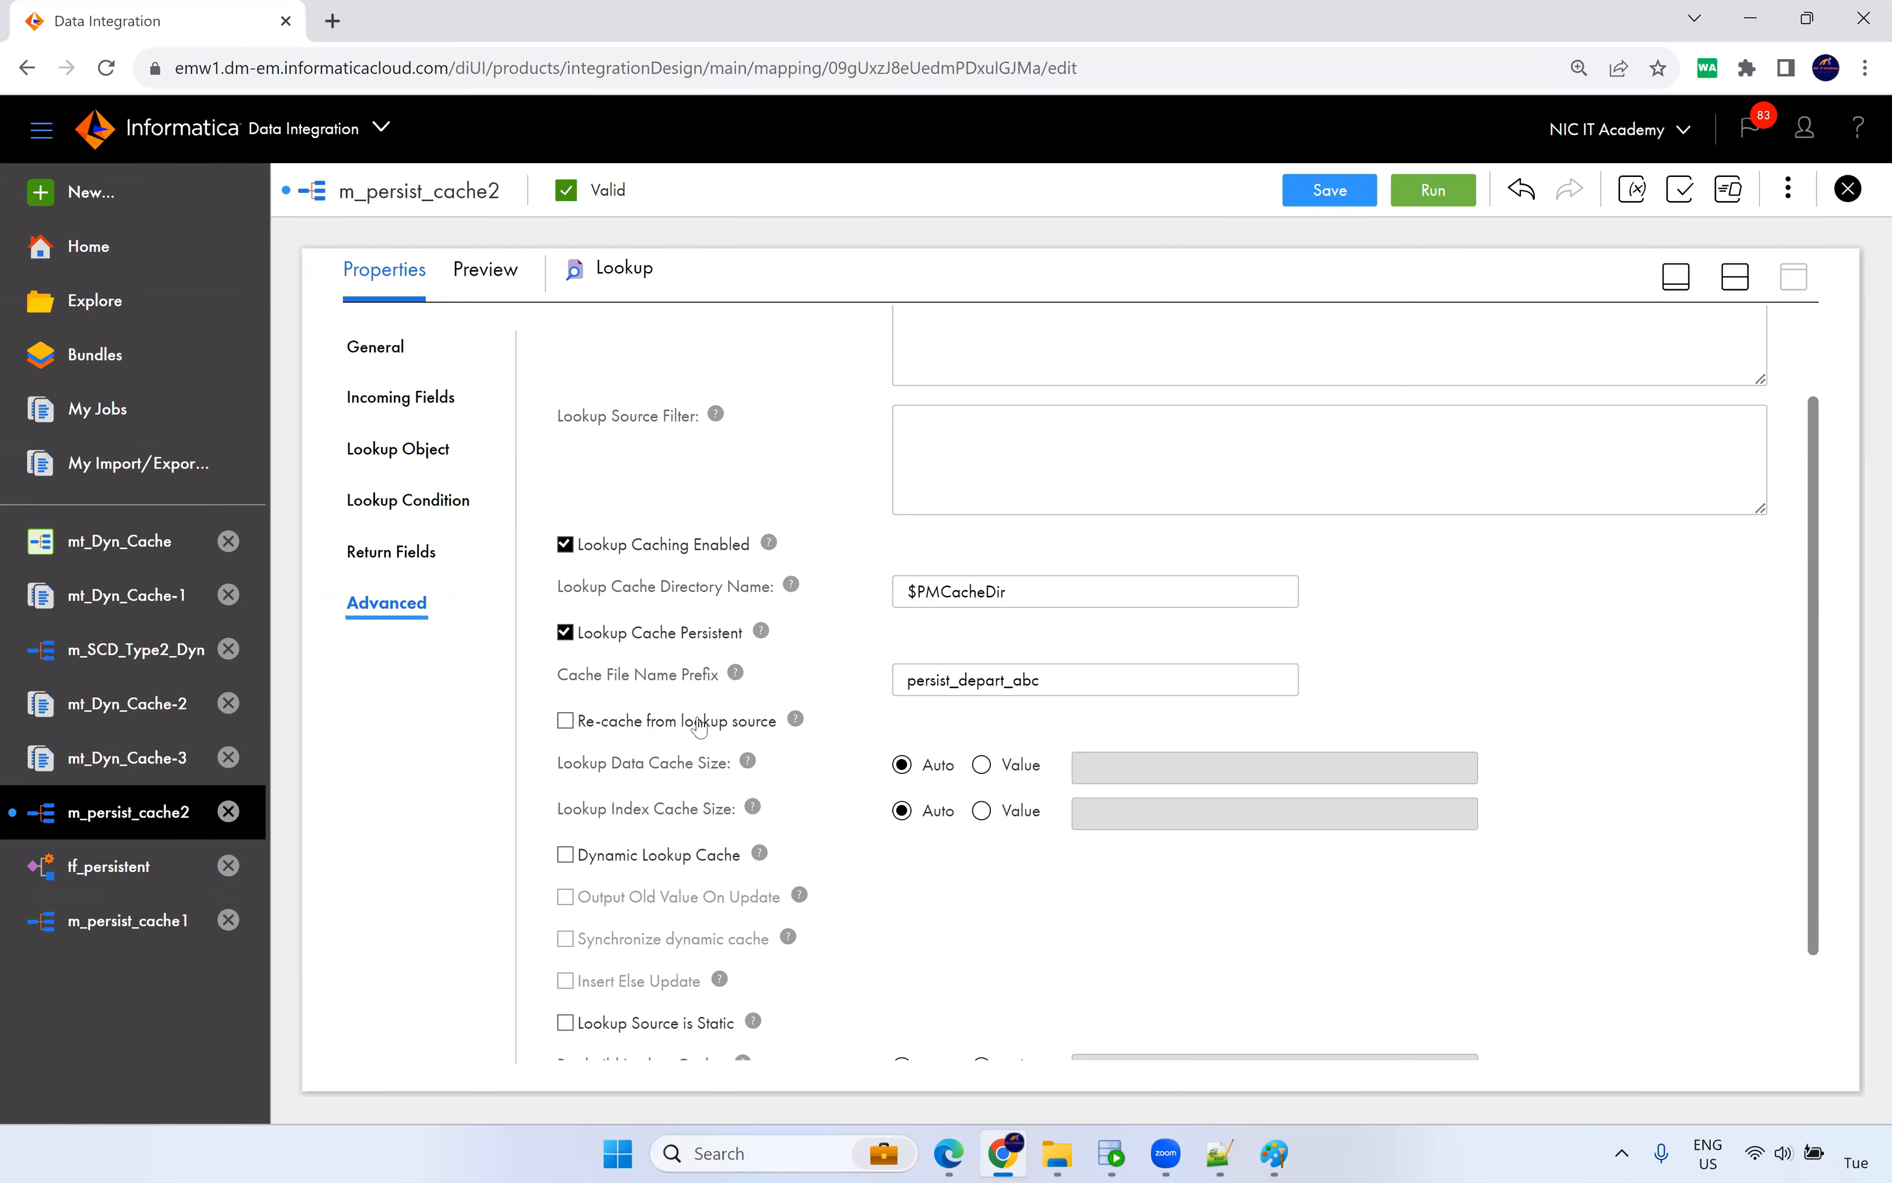
left_click(1330, 190)
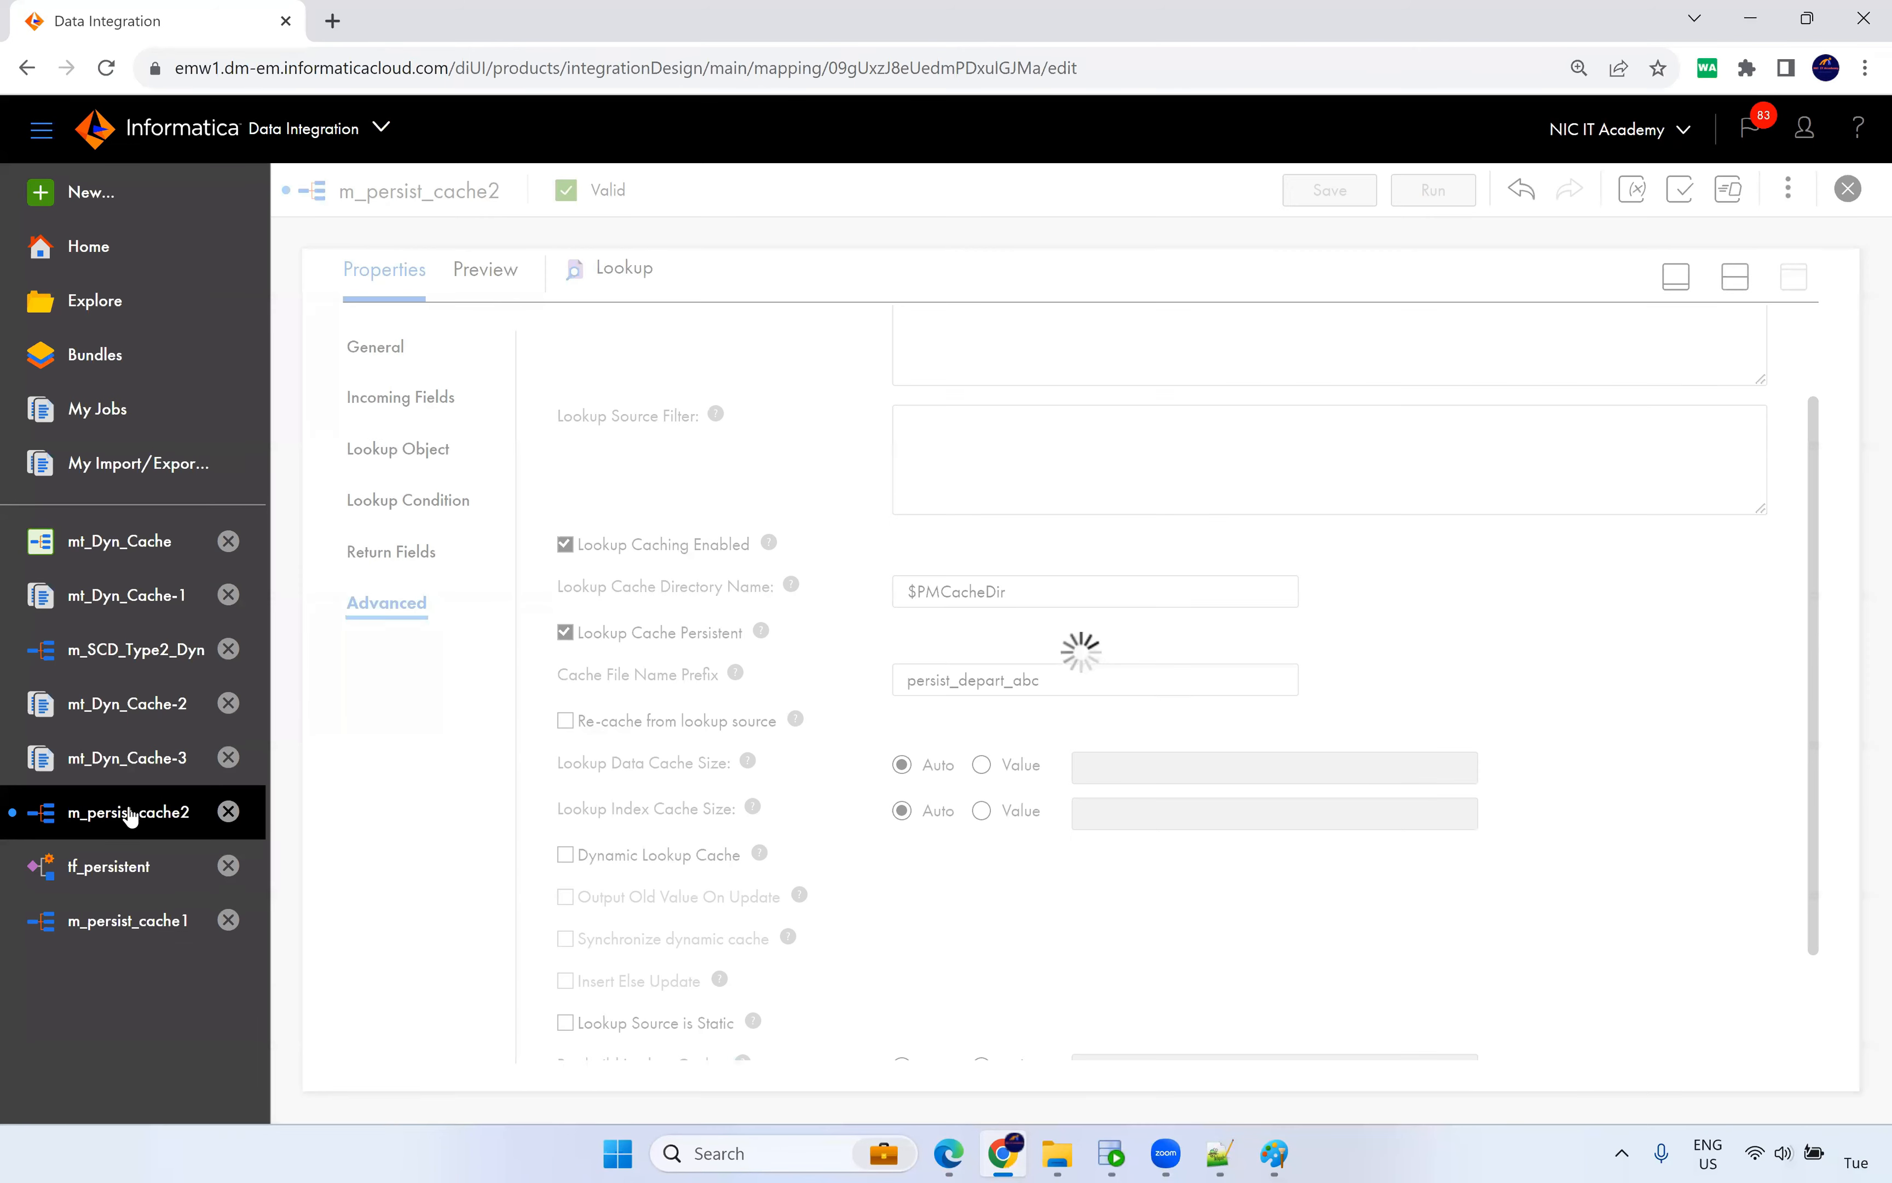
left_click(109, 866)
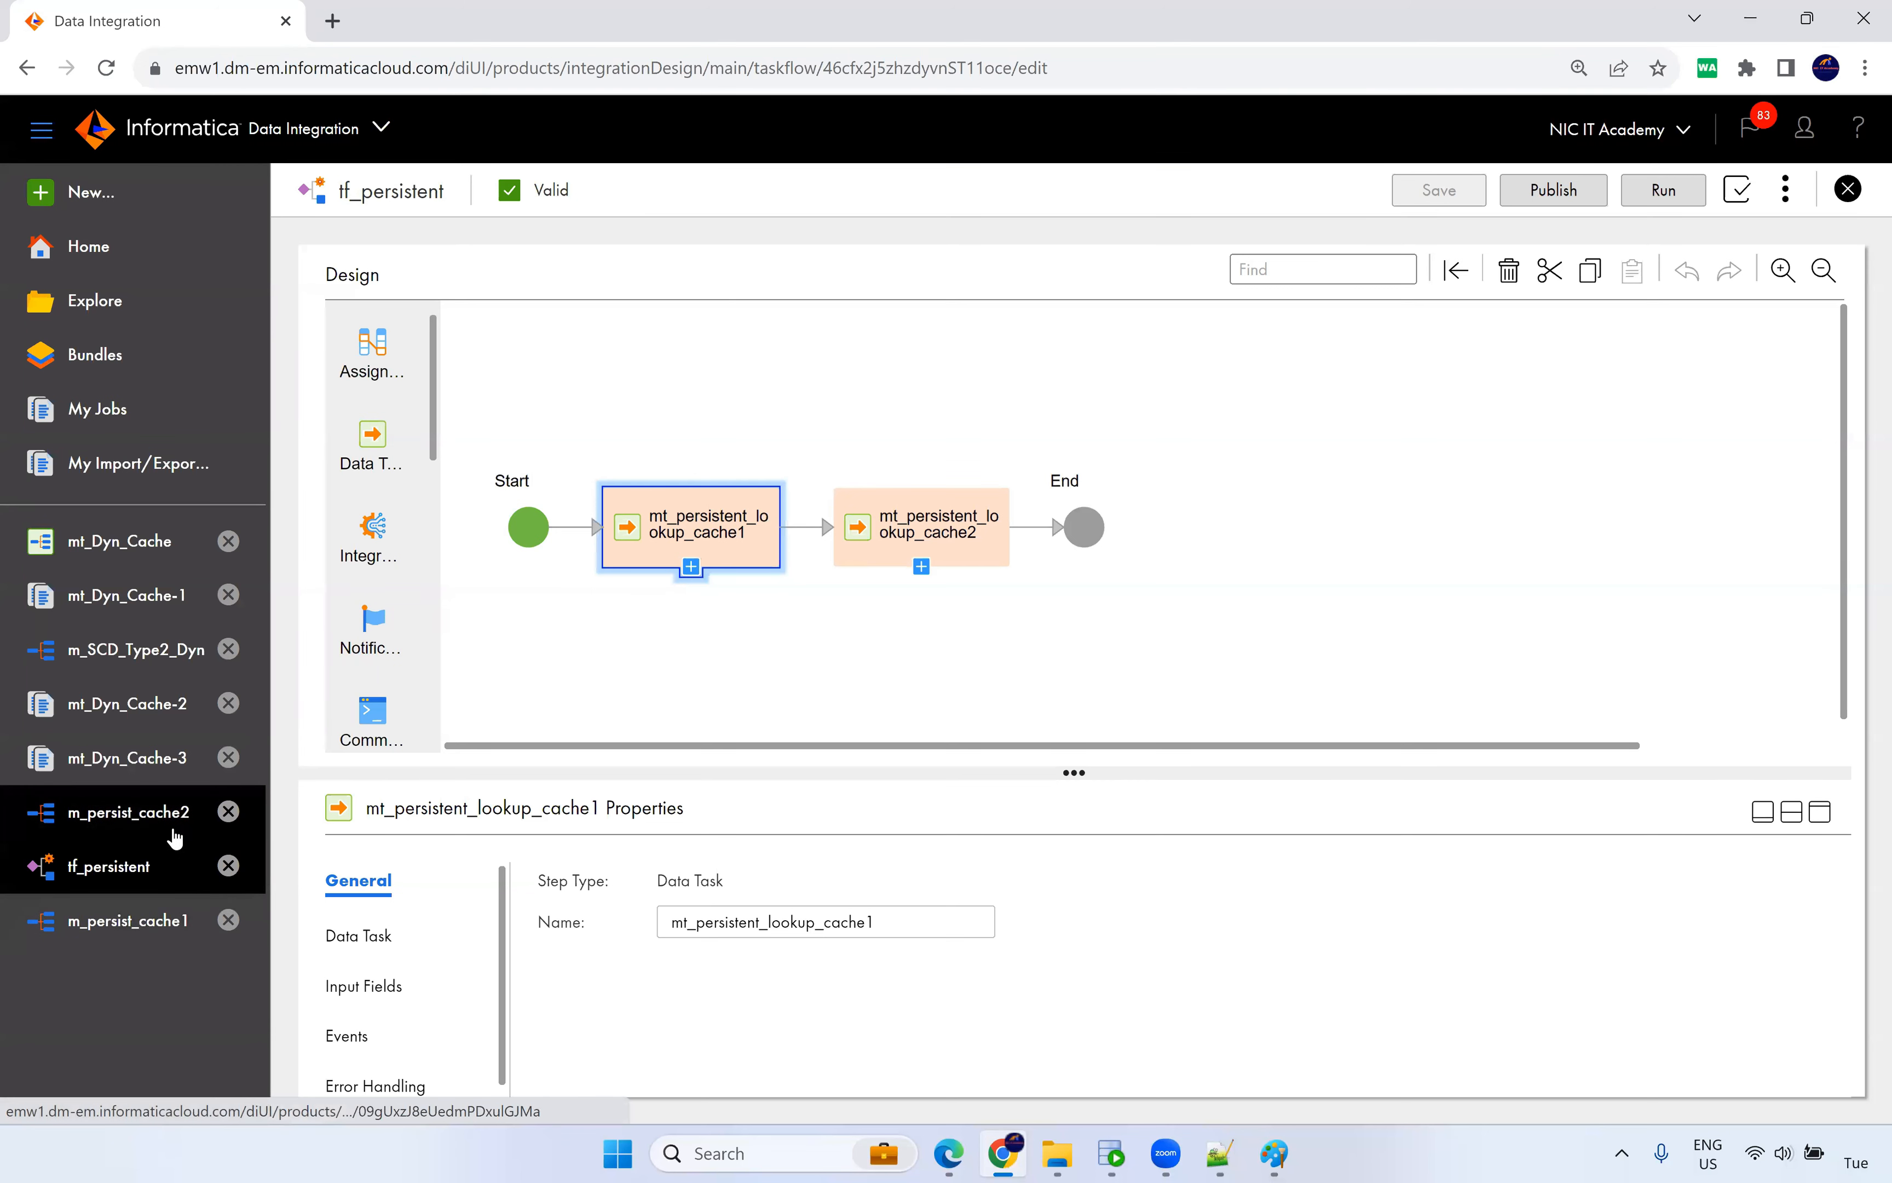
Run the tf_persistent taskflow.
left_click(953, 537)
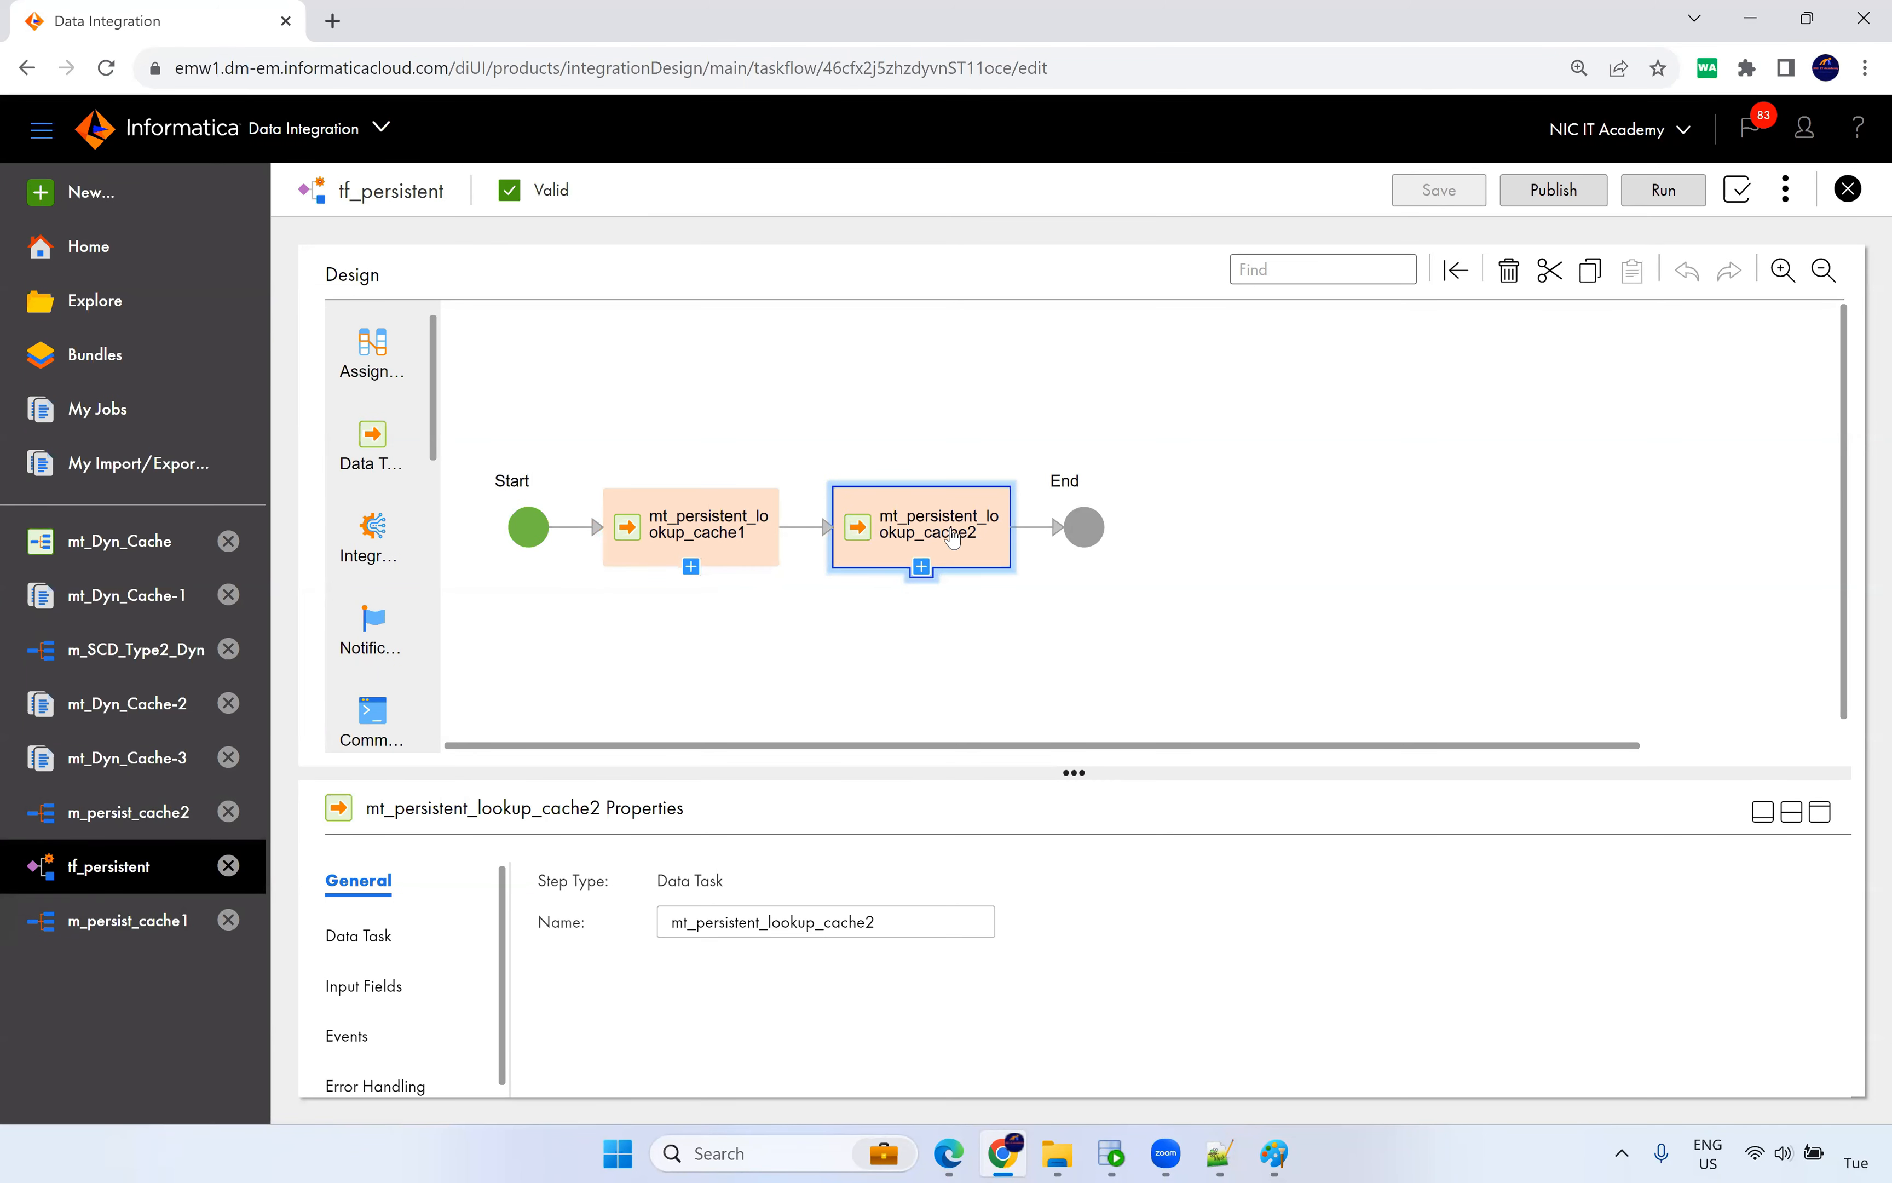
left_click(1153, 405)
right_click(1056, 399)
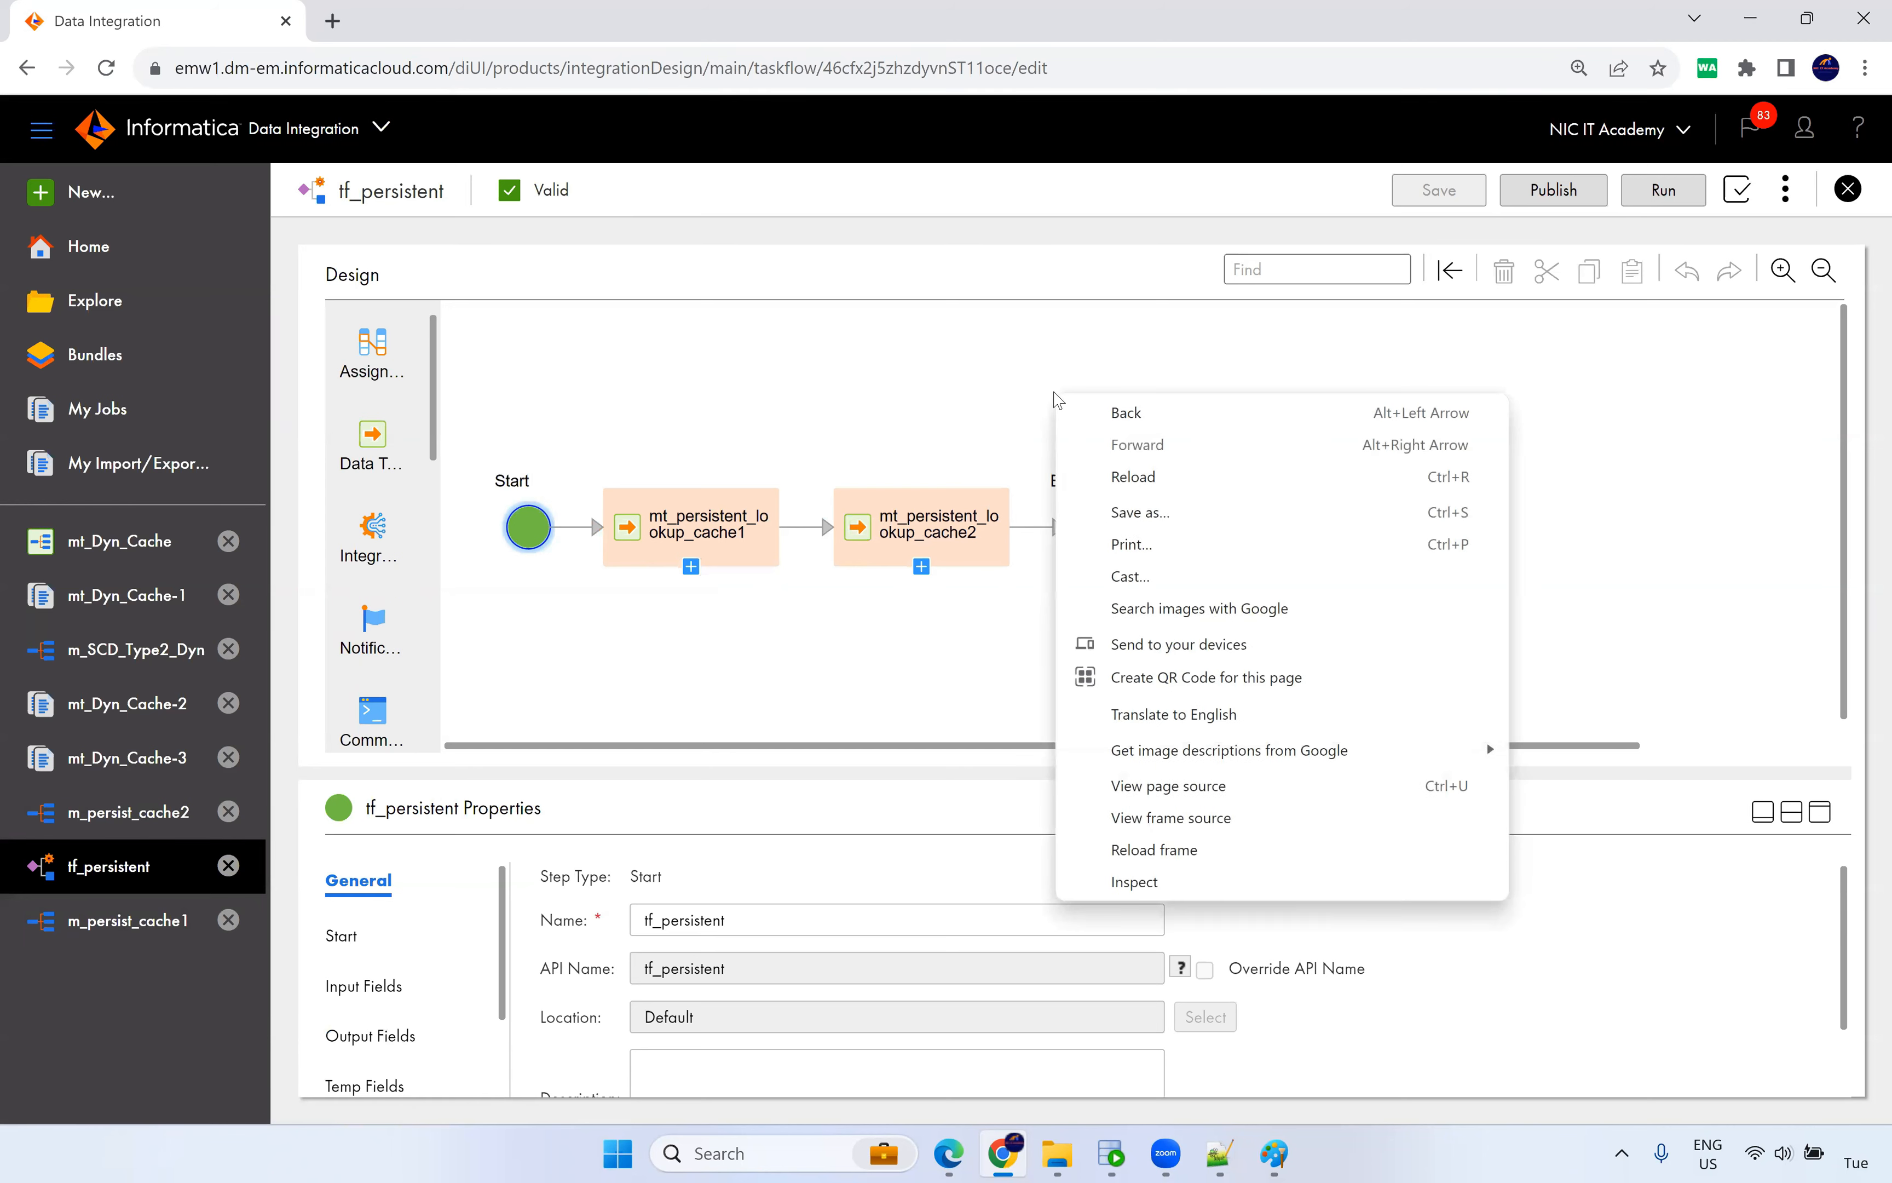
left_click(847, 398)
left_click(1643, 195)
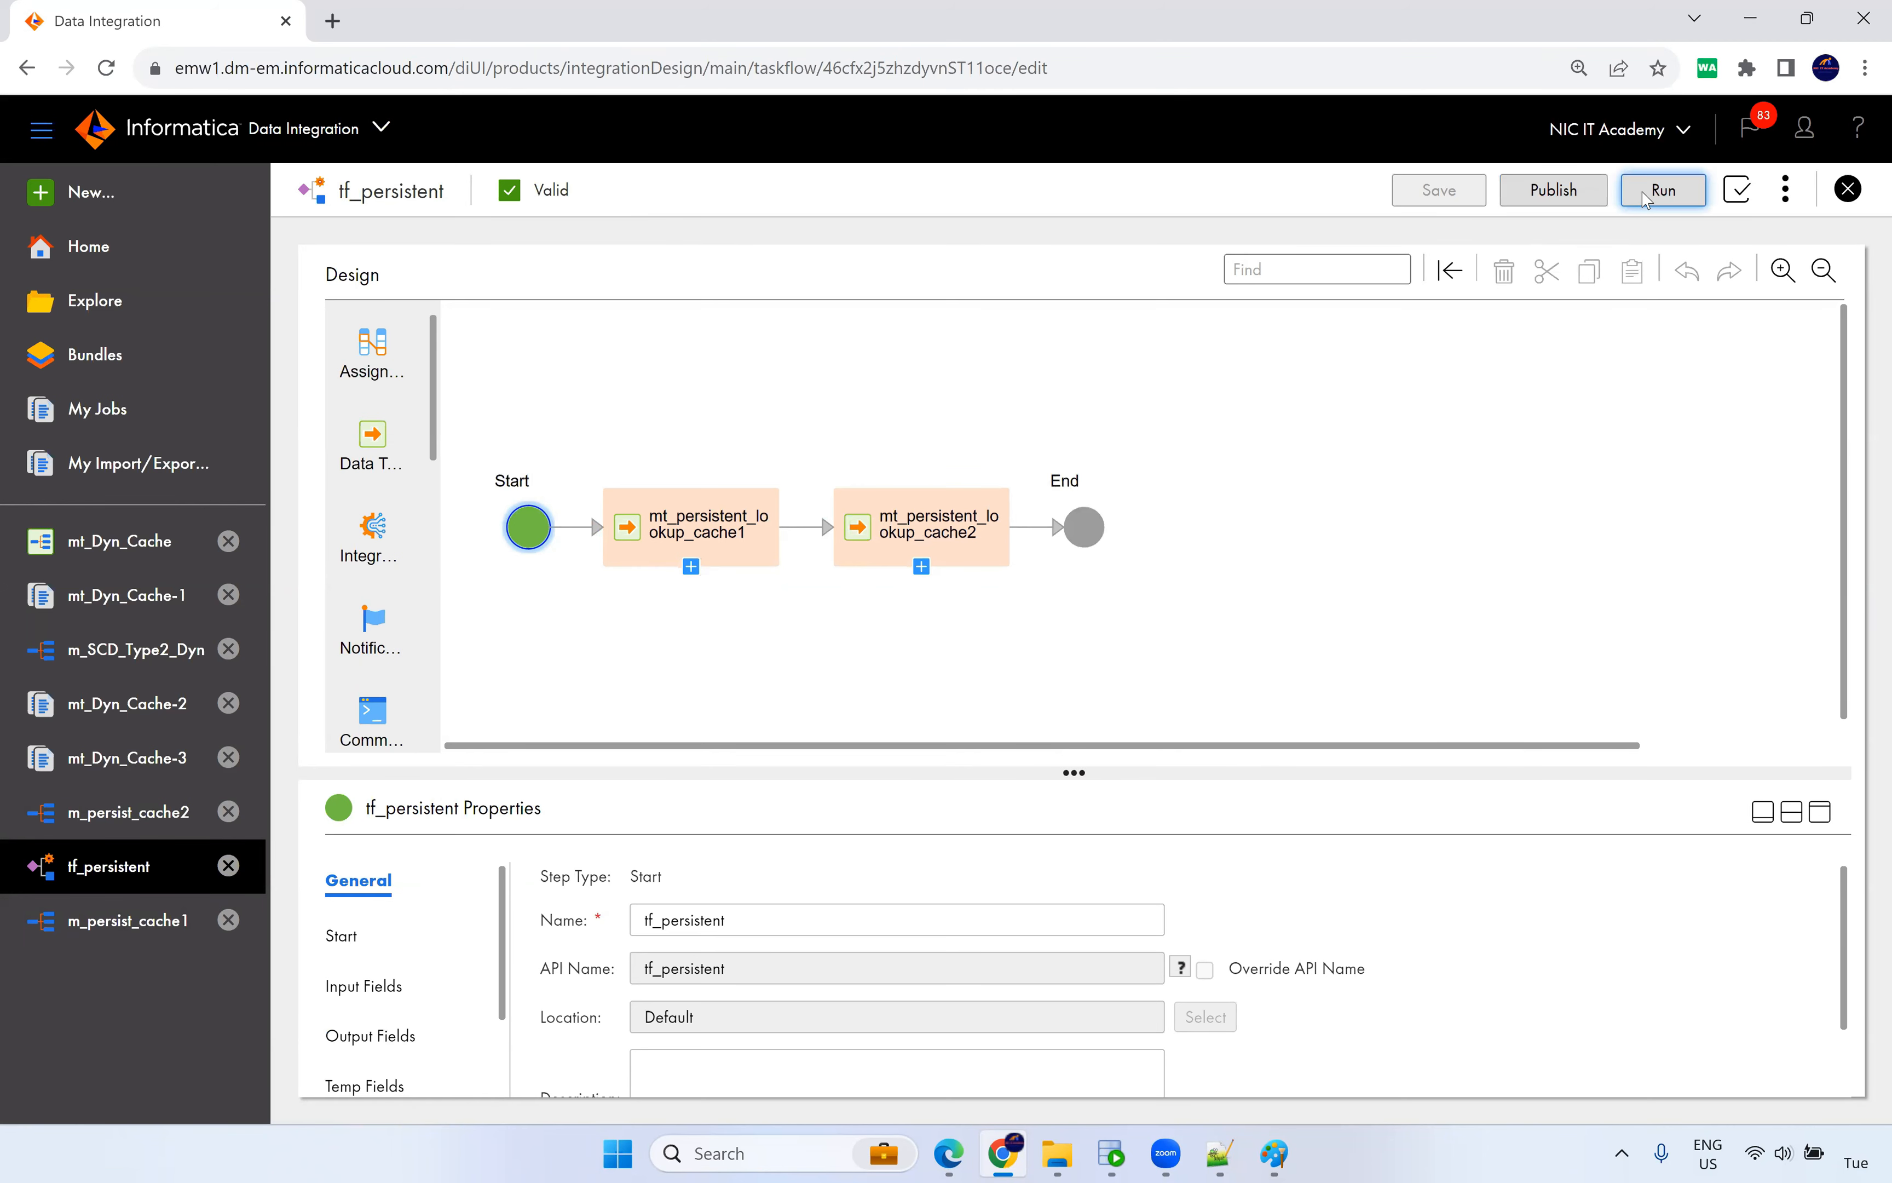
Open the running tf_persistent job, refresh its status, and switch to the cache folder.
left_click(924, 191)
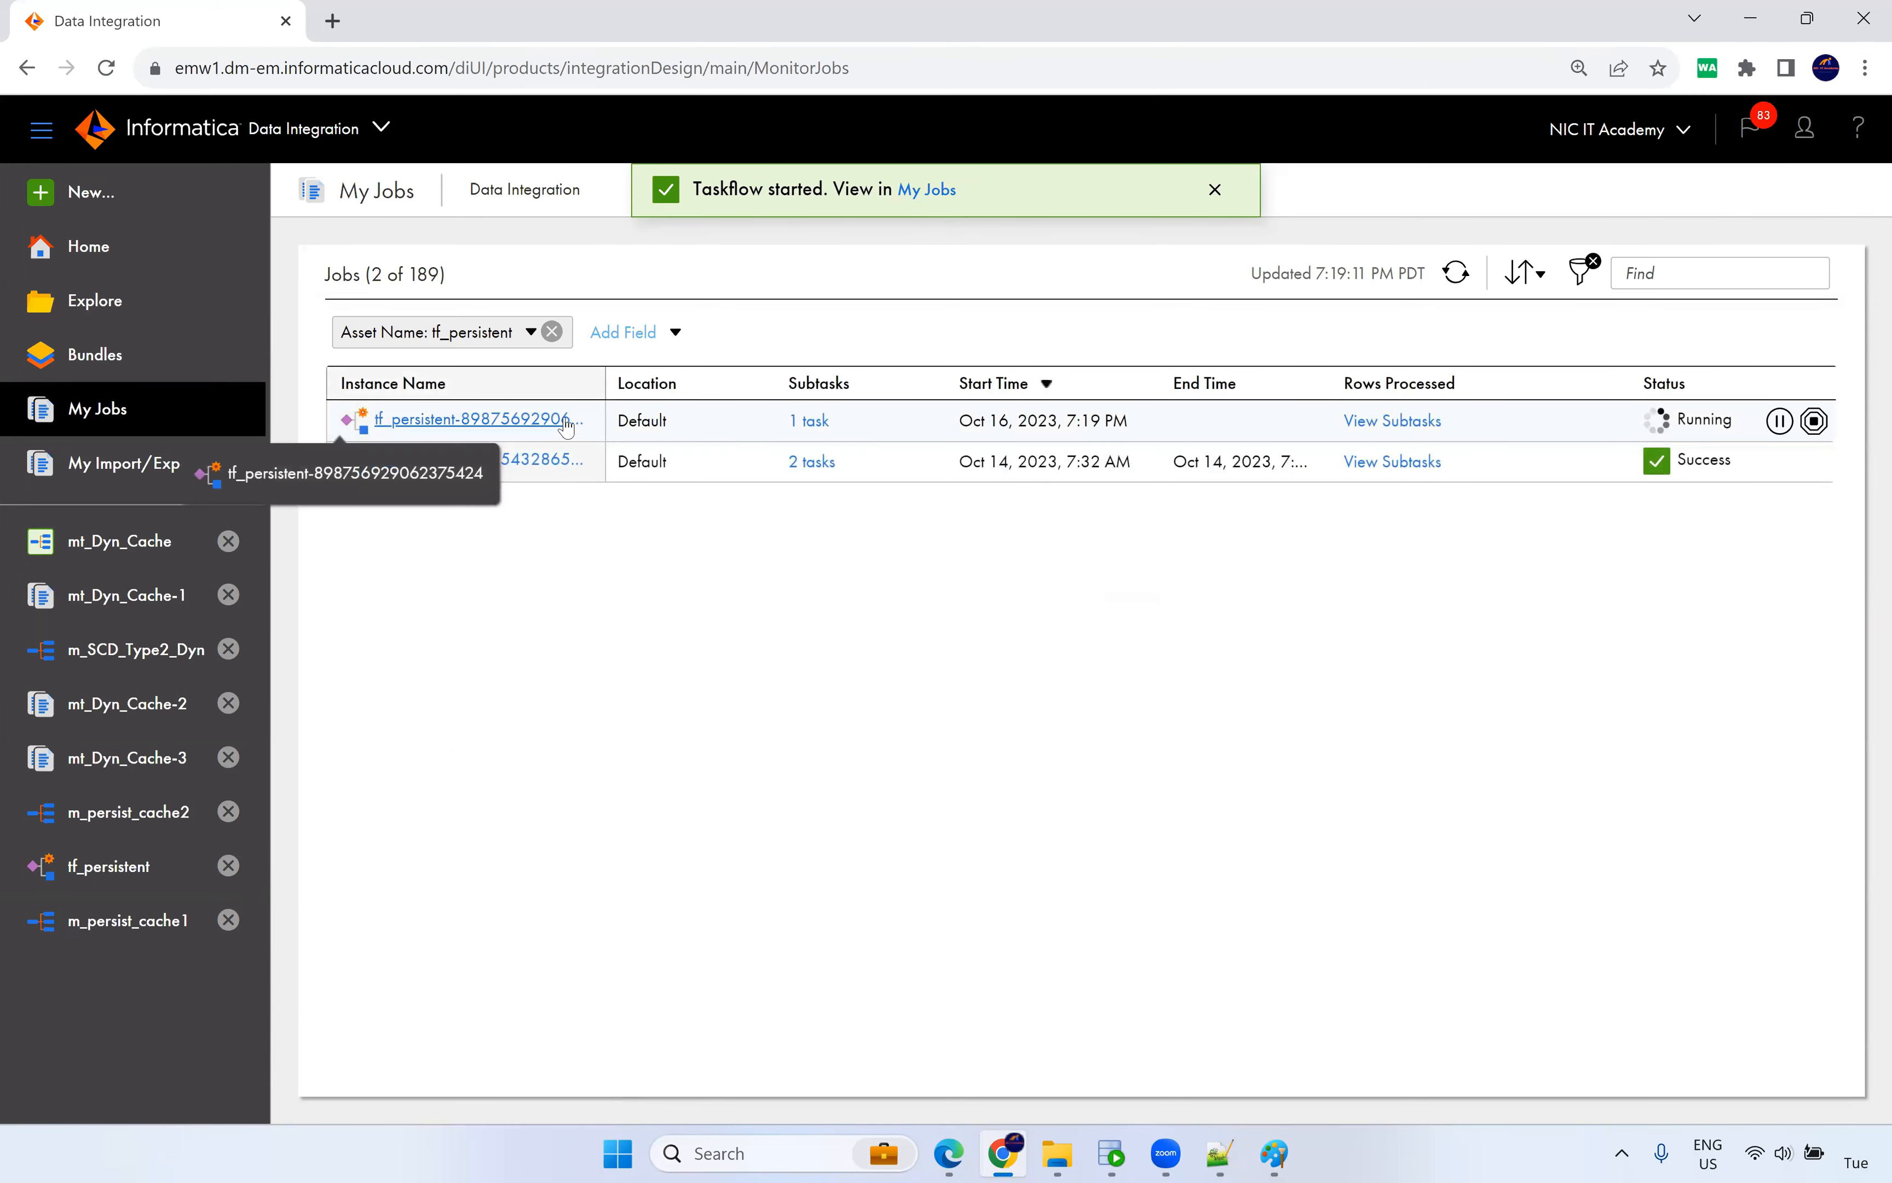
left_click(550, 418)
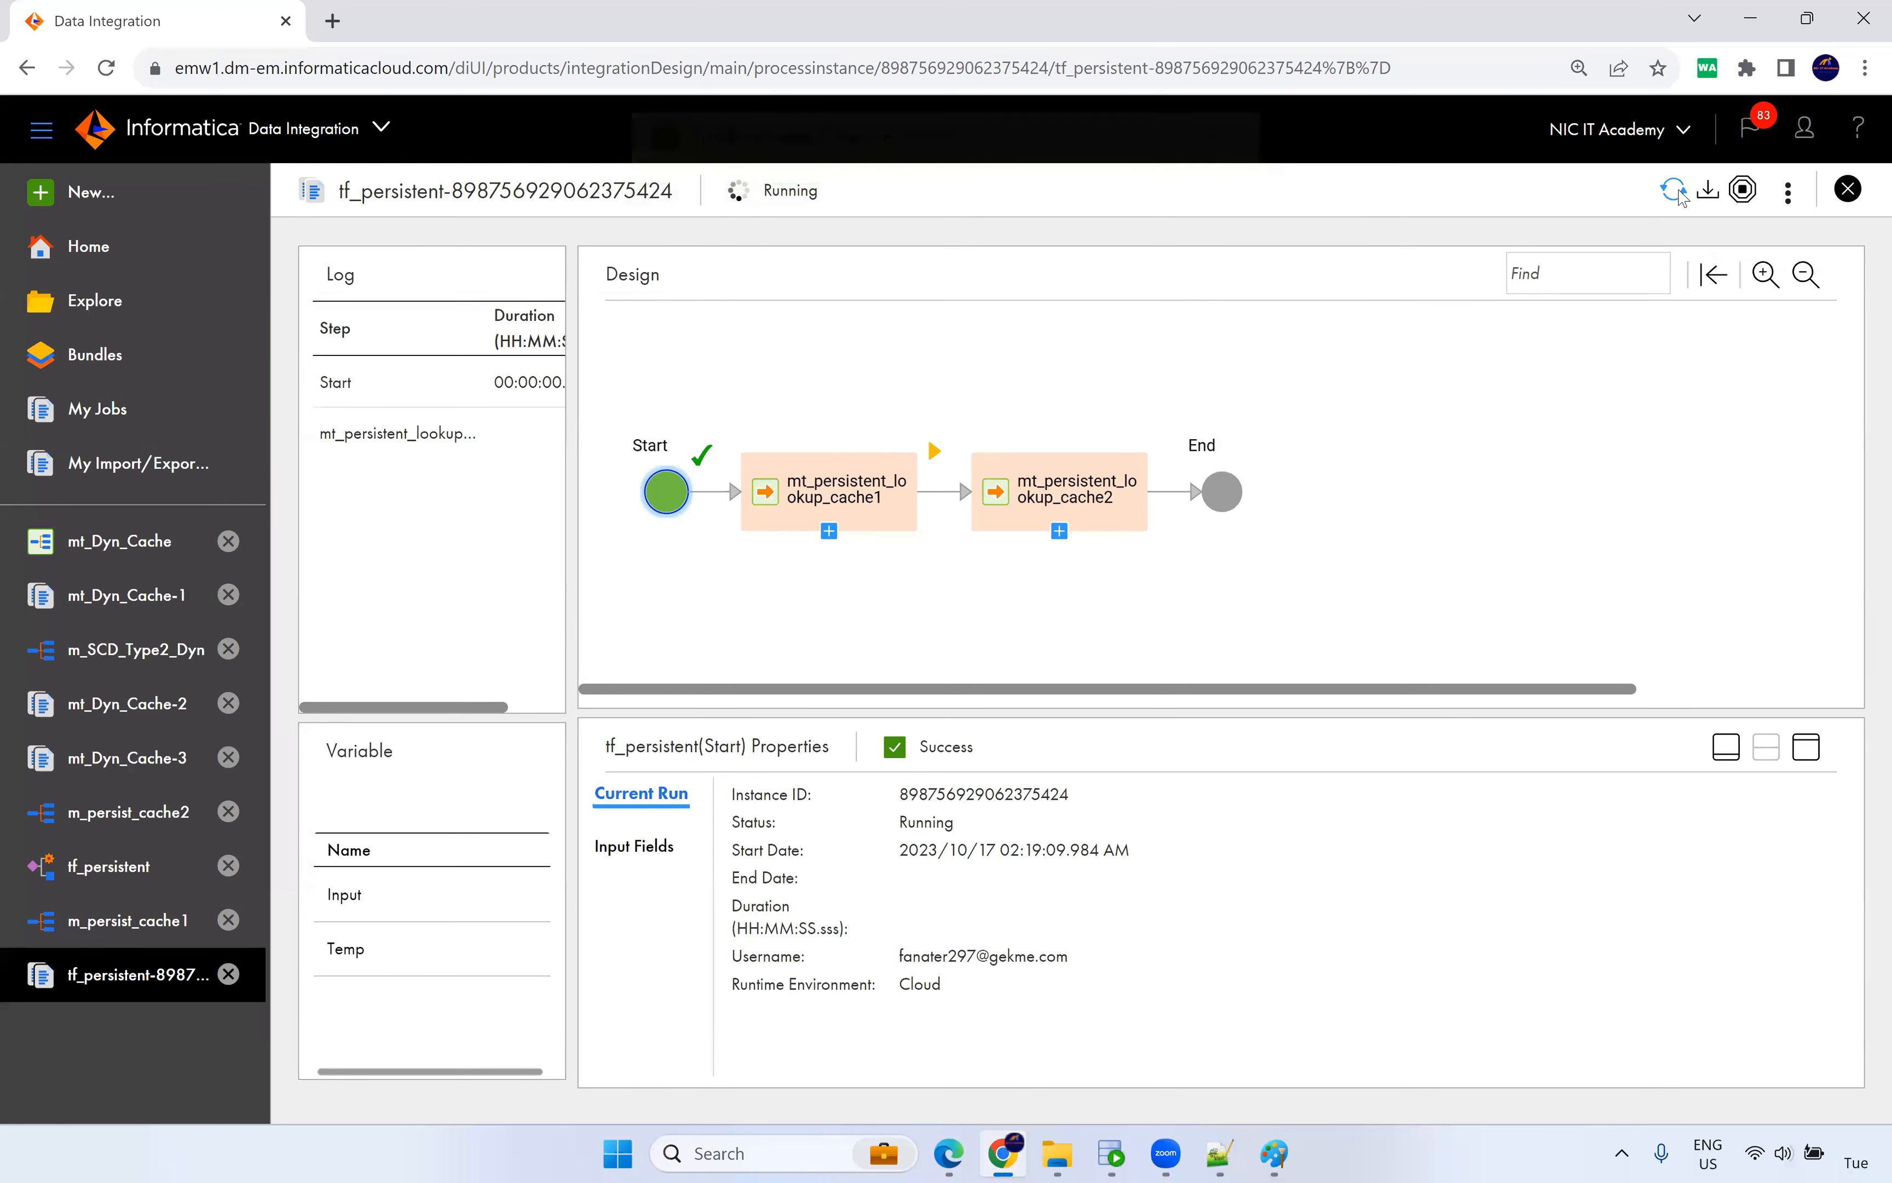
left_click(1675, 192)
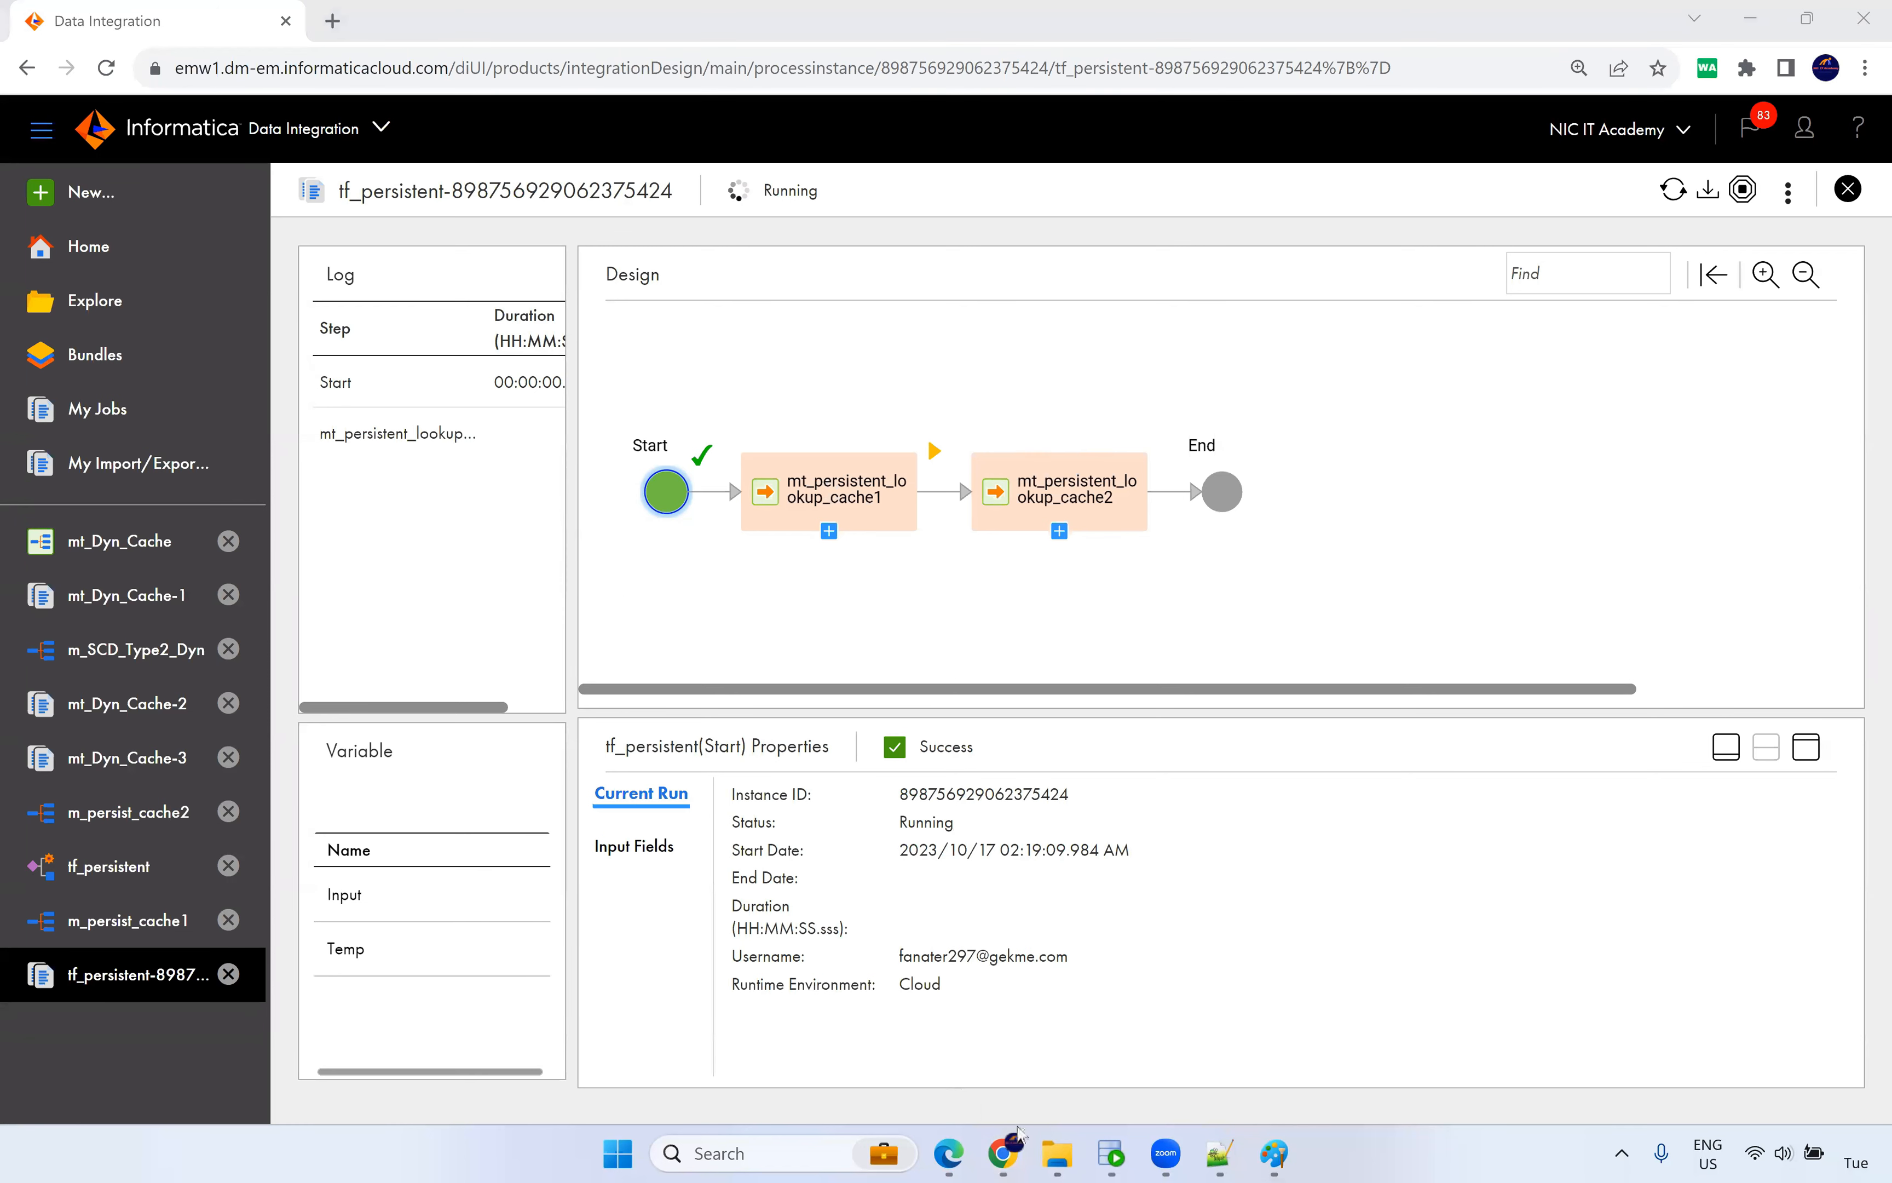
left_click(1059, 1150)
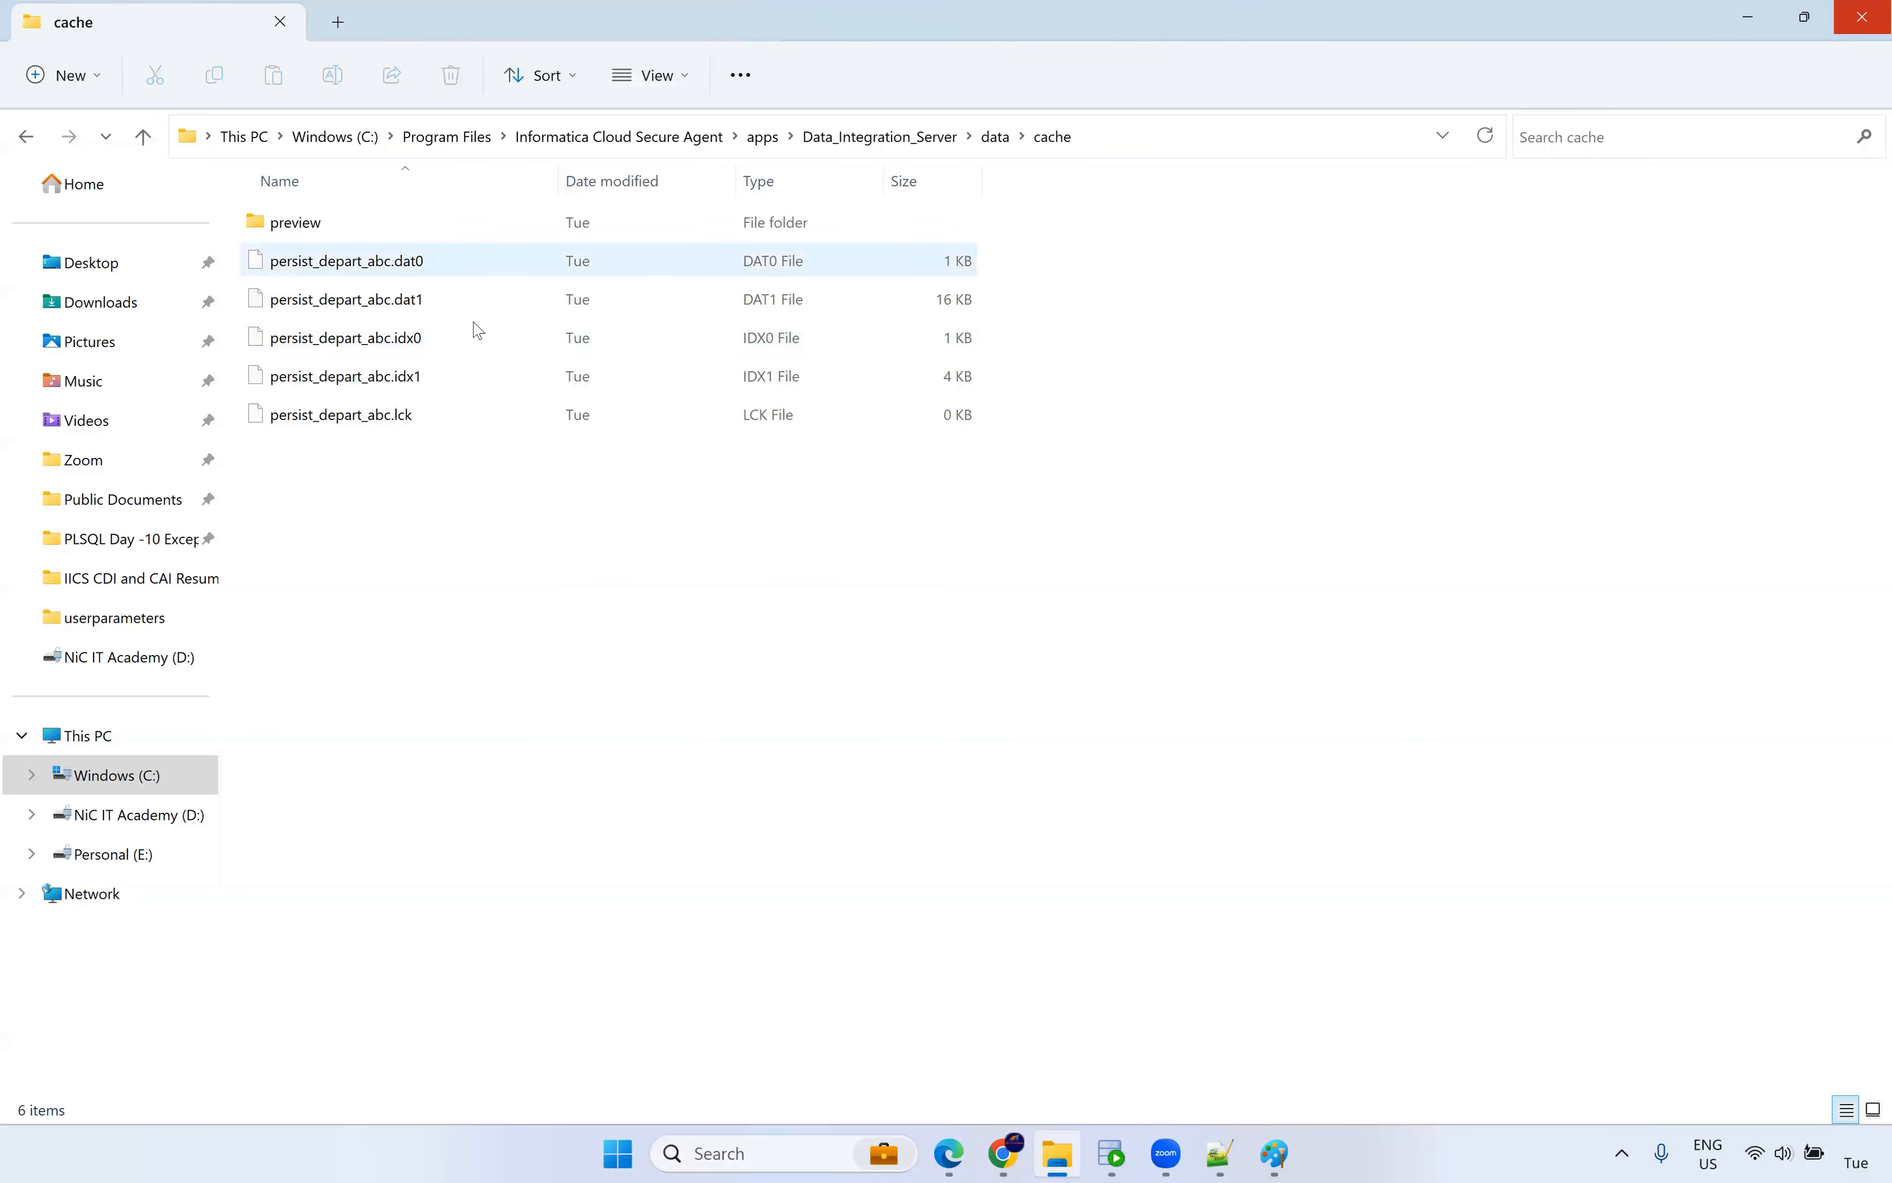
Select the five persist_depart_abc cache files, then go back to the running tf_persistent job.
left_click_drag(379, 583, 362, 261)
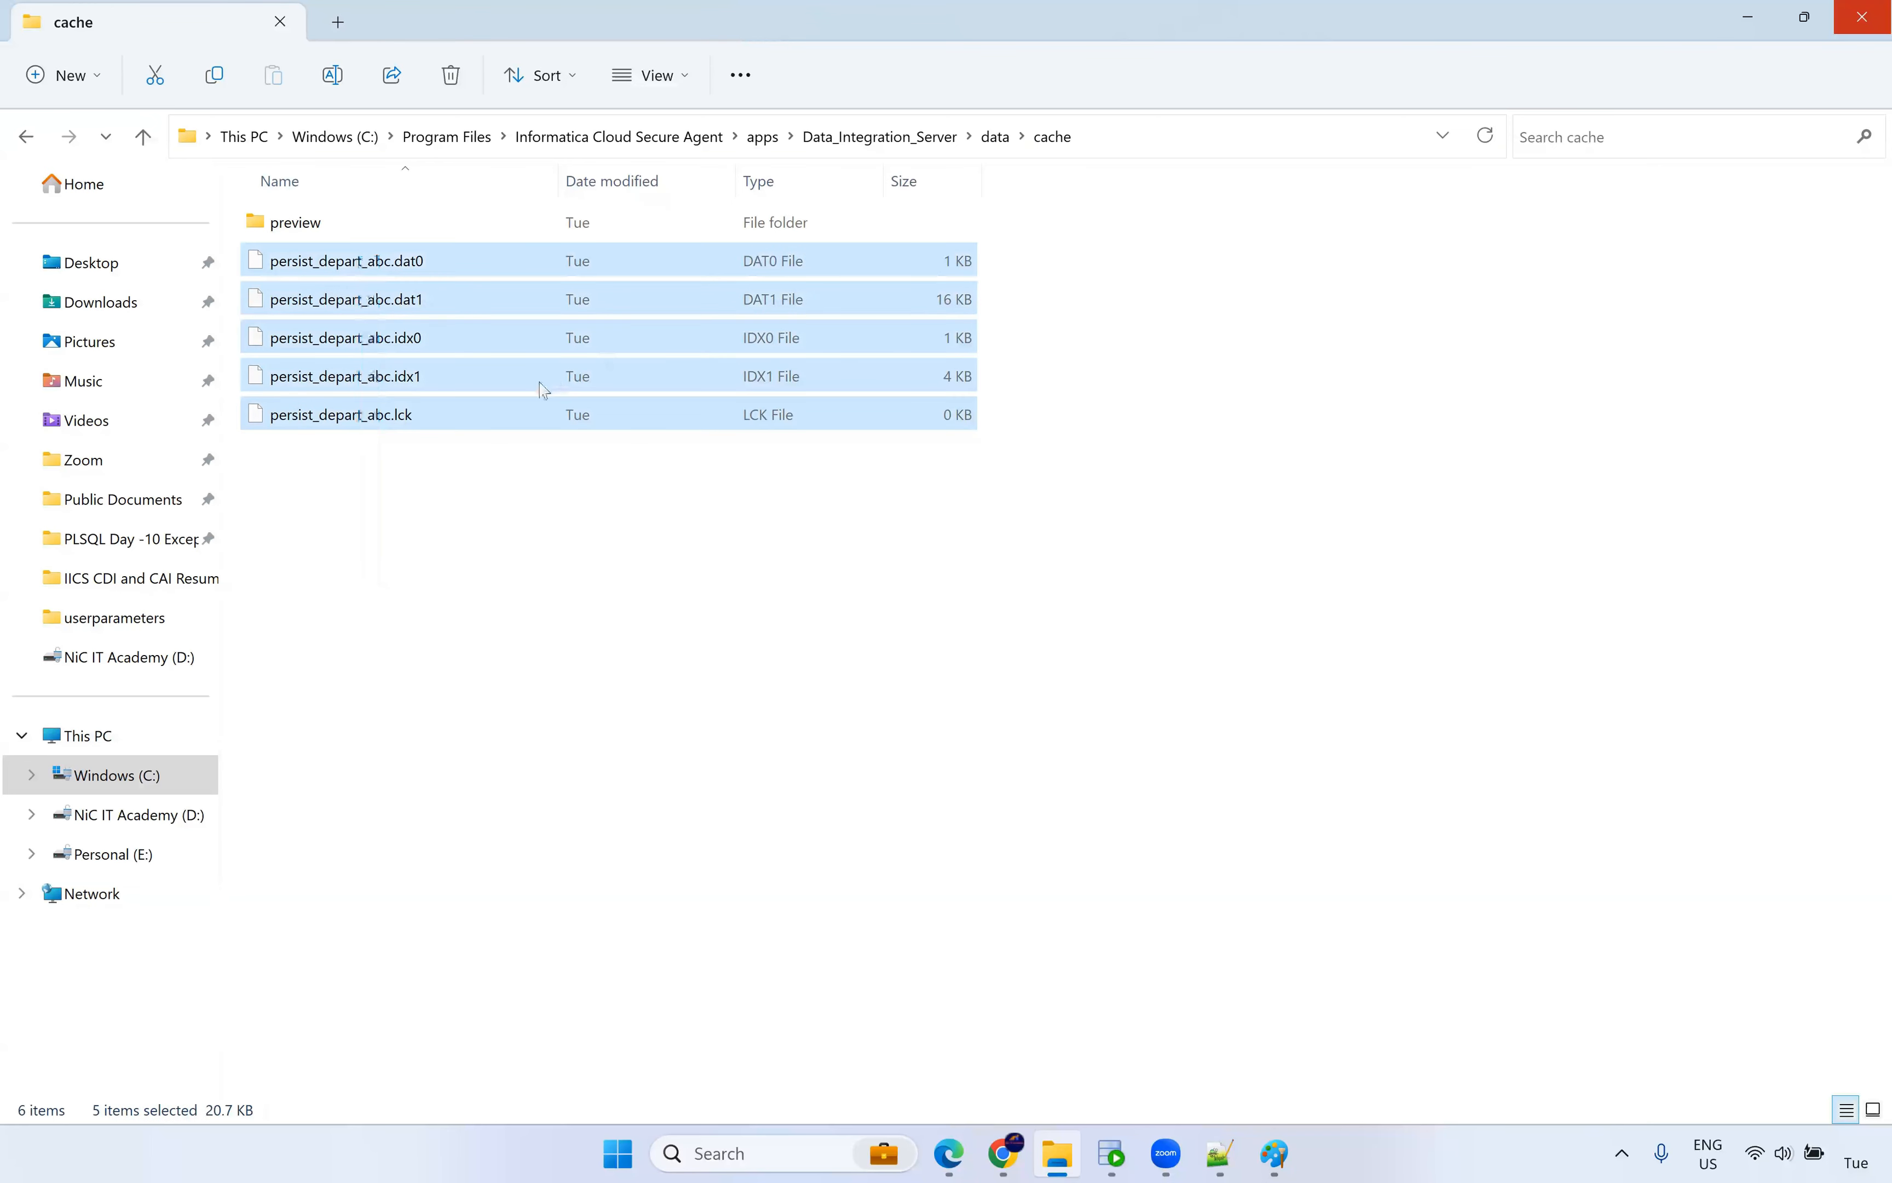
left_click(422, 502)
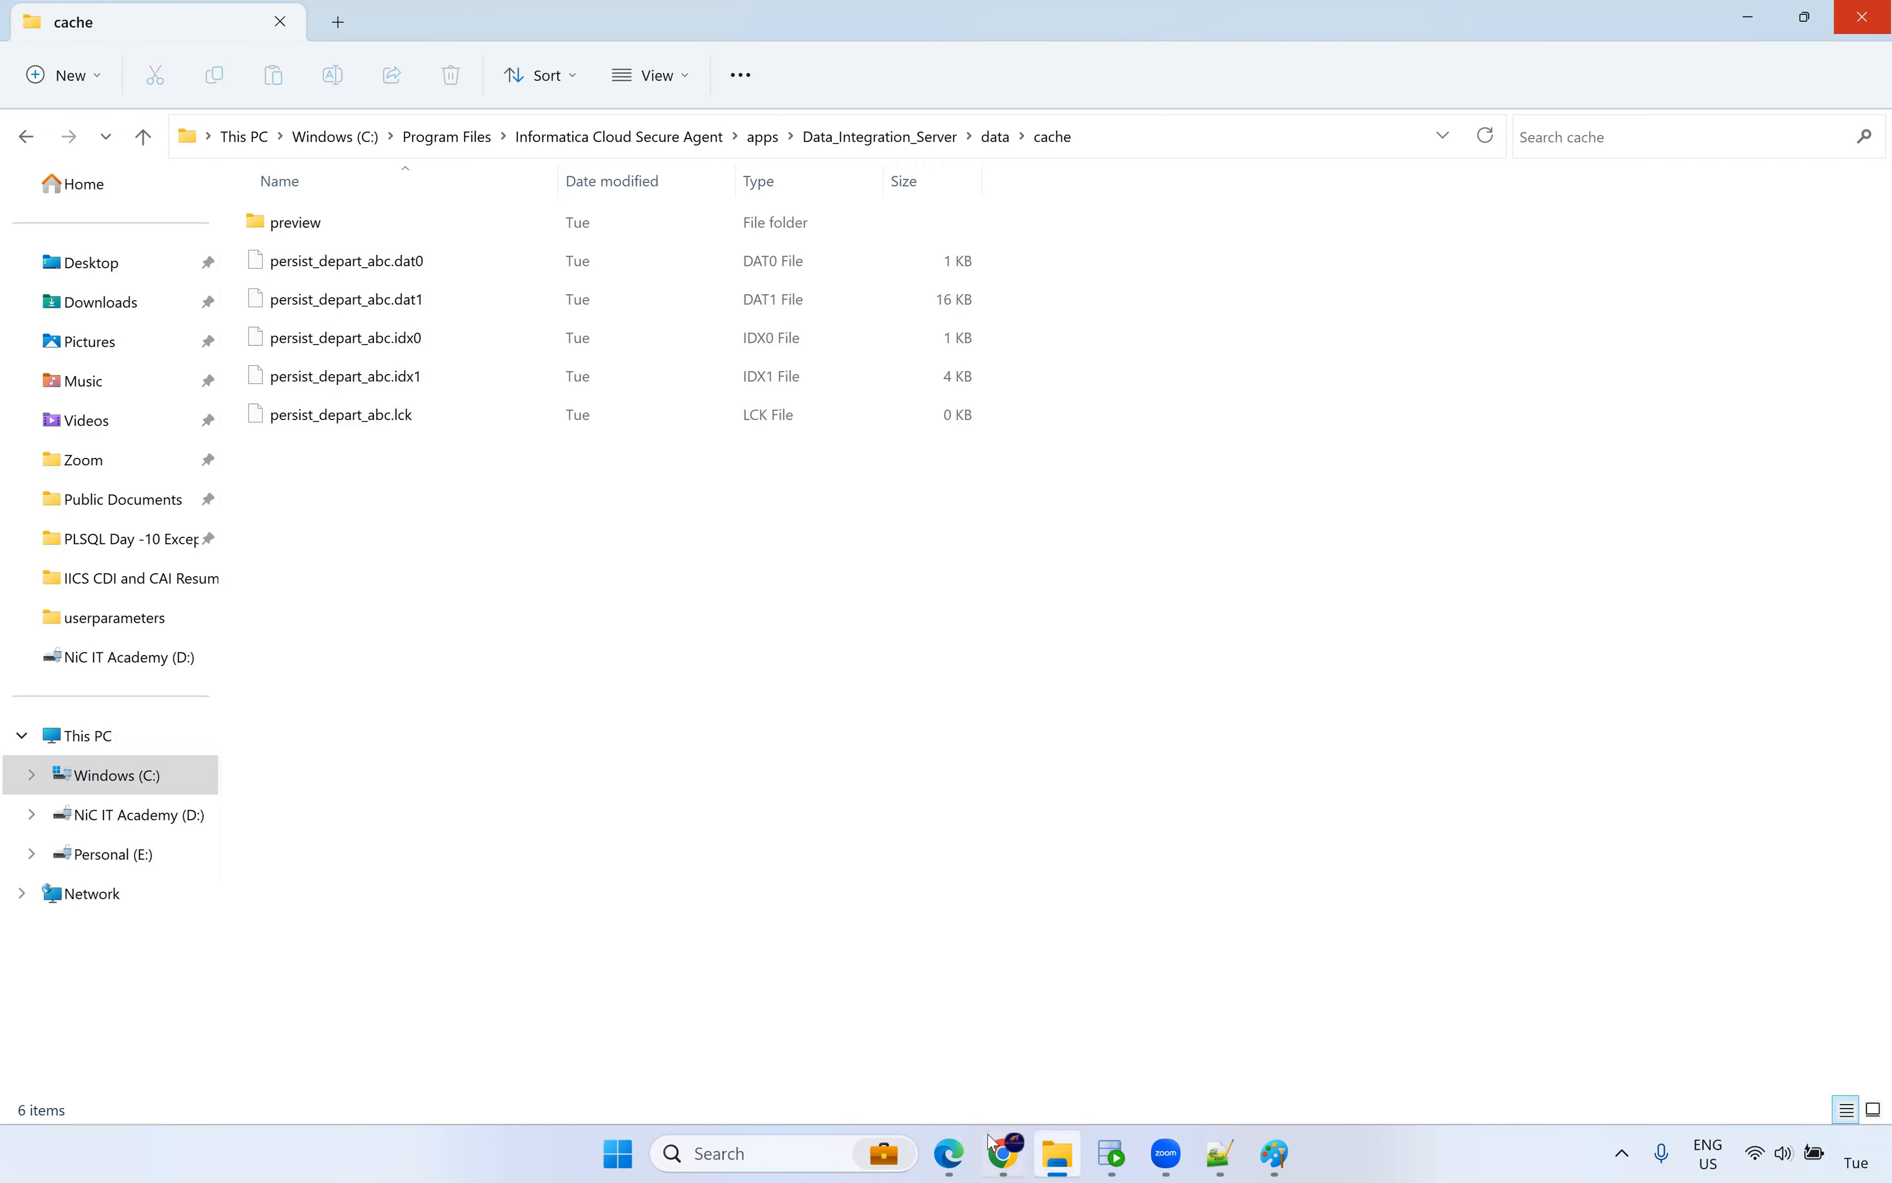
left_click(1004, 1153)
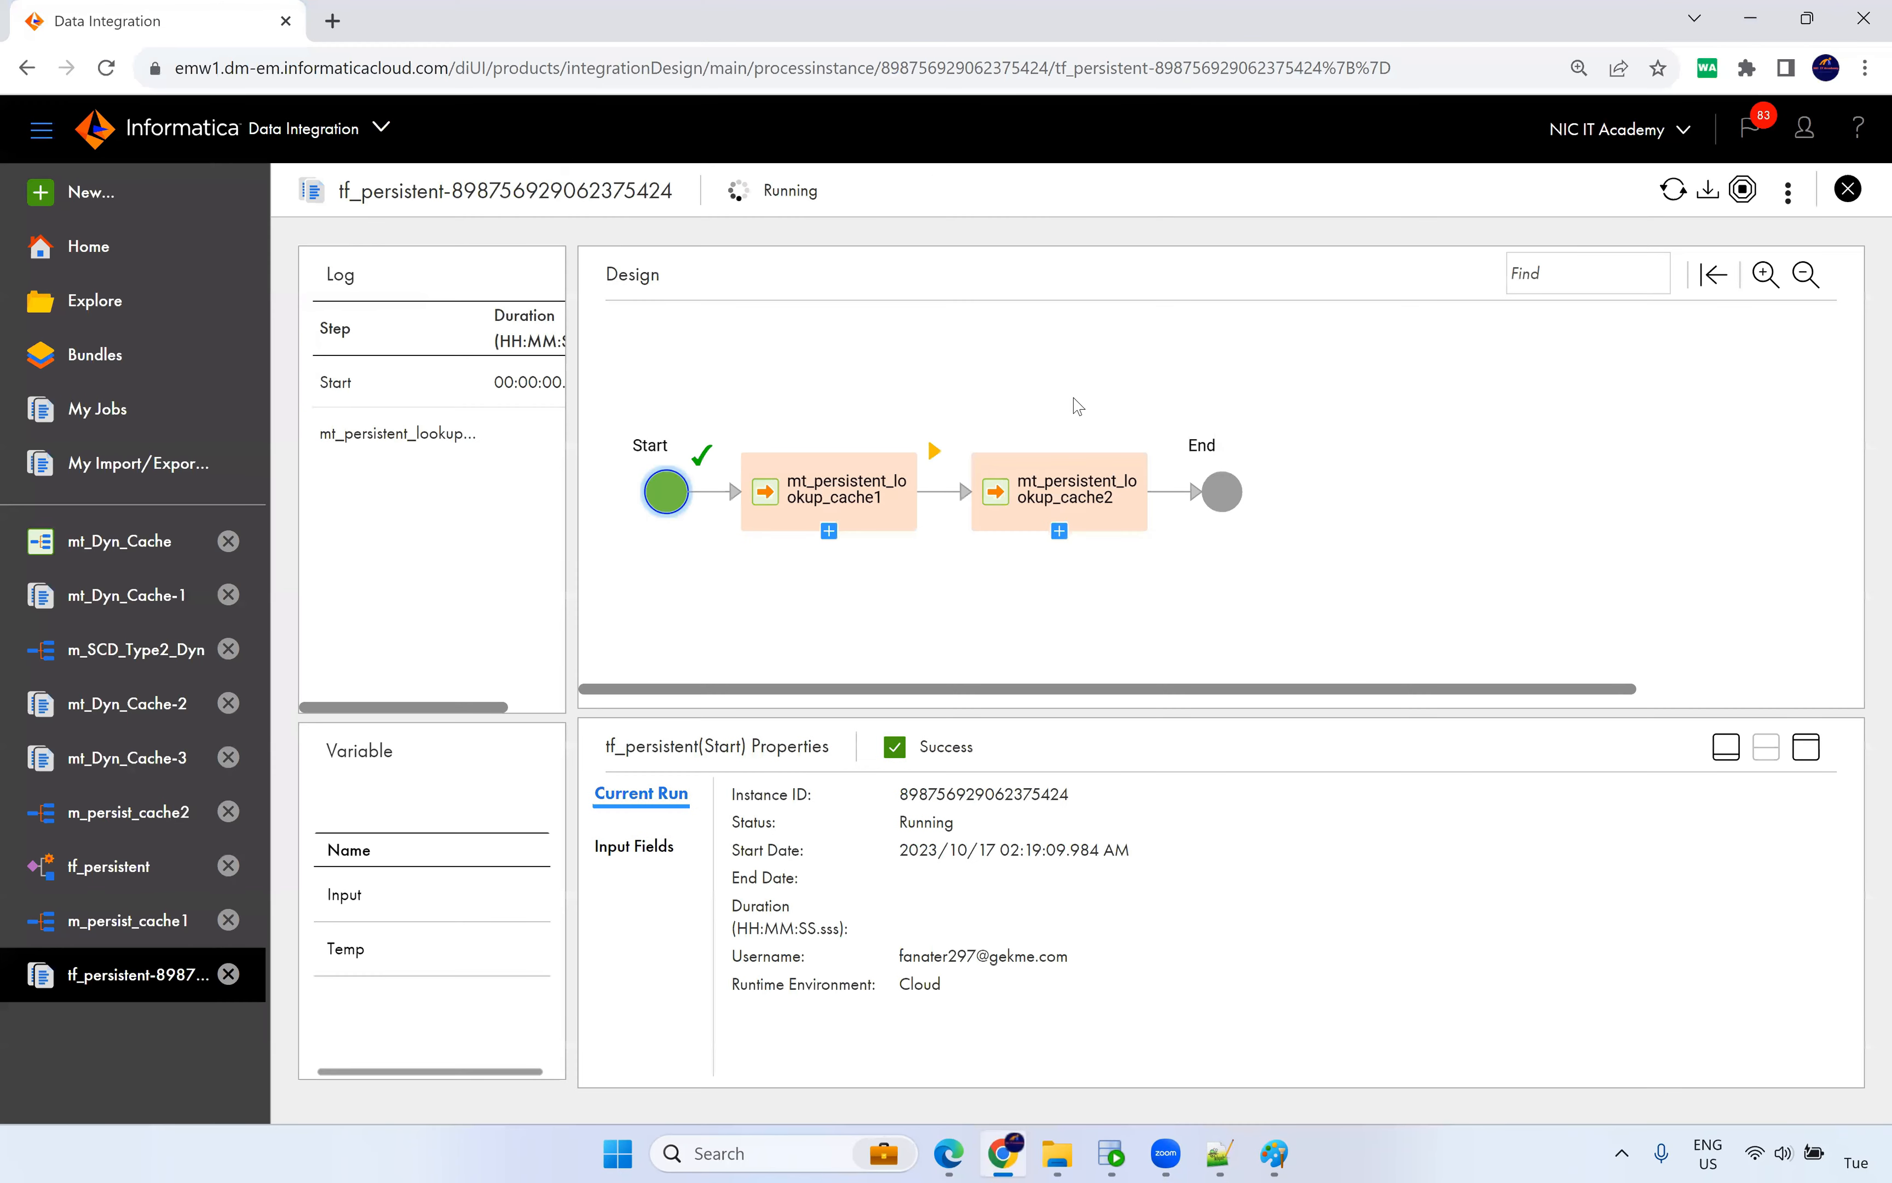
Confirm both tf_persistent tasks succeeded with 105 rows and download mt_persistent_lookup_cache1's session log.
left_click(1672, 192)
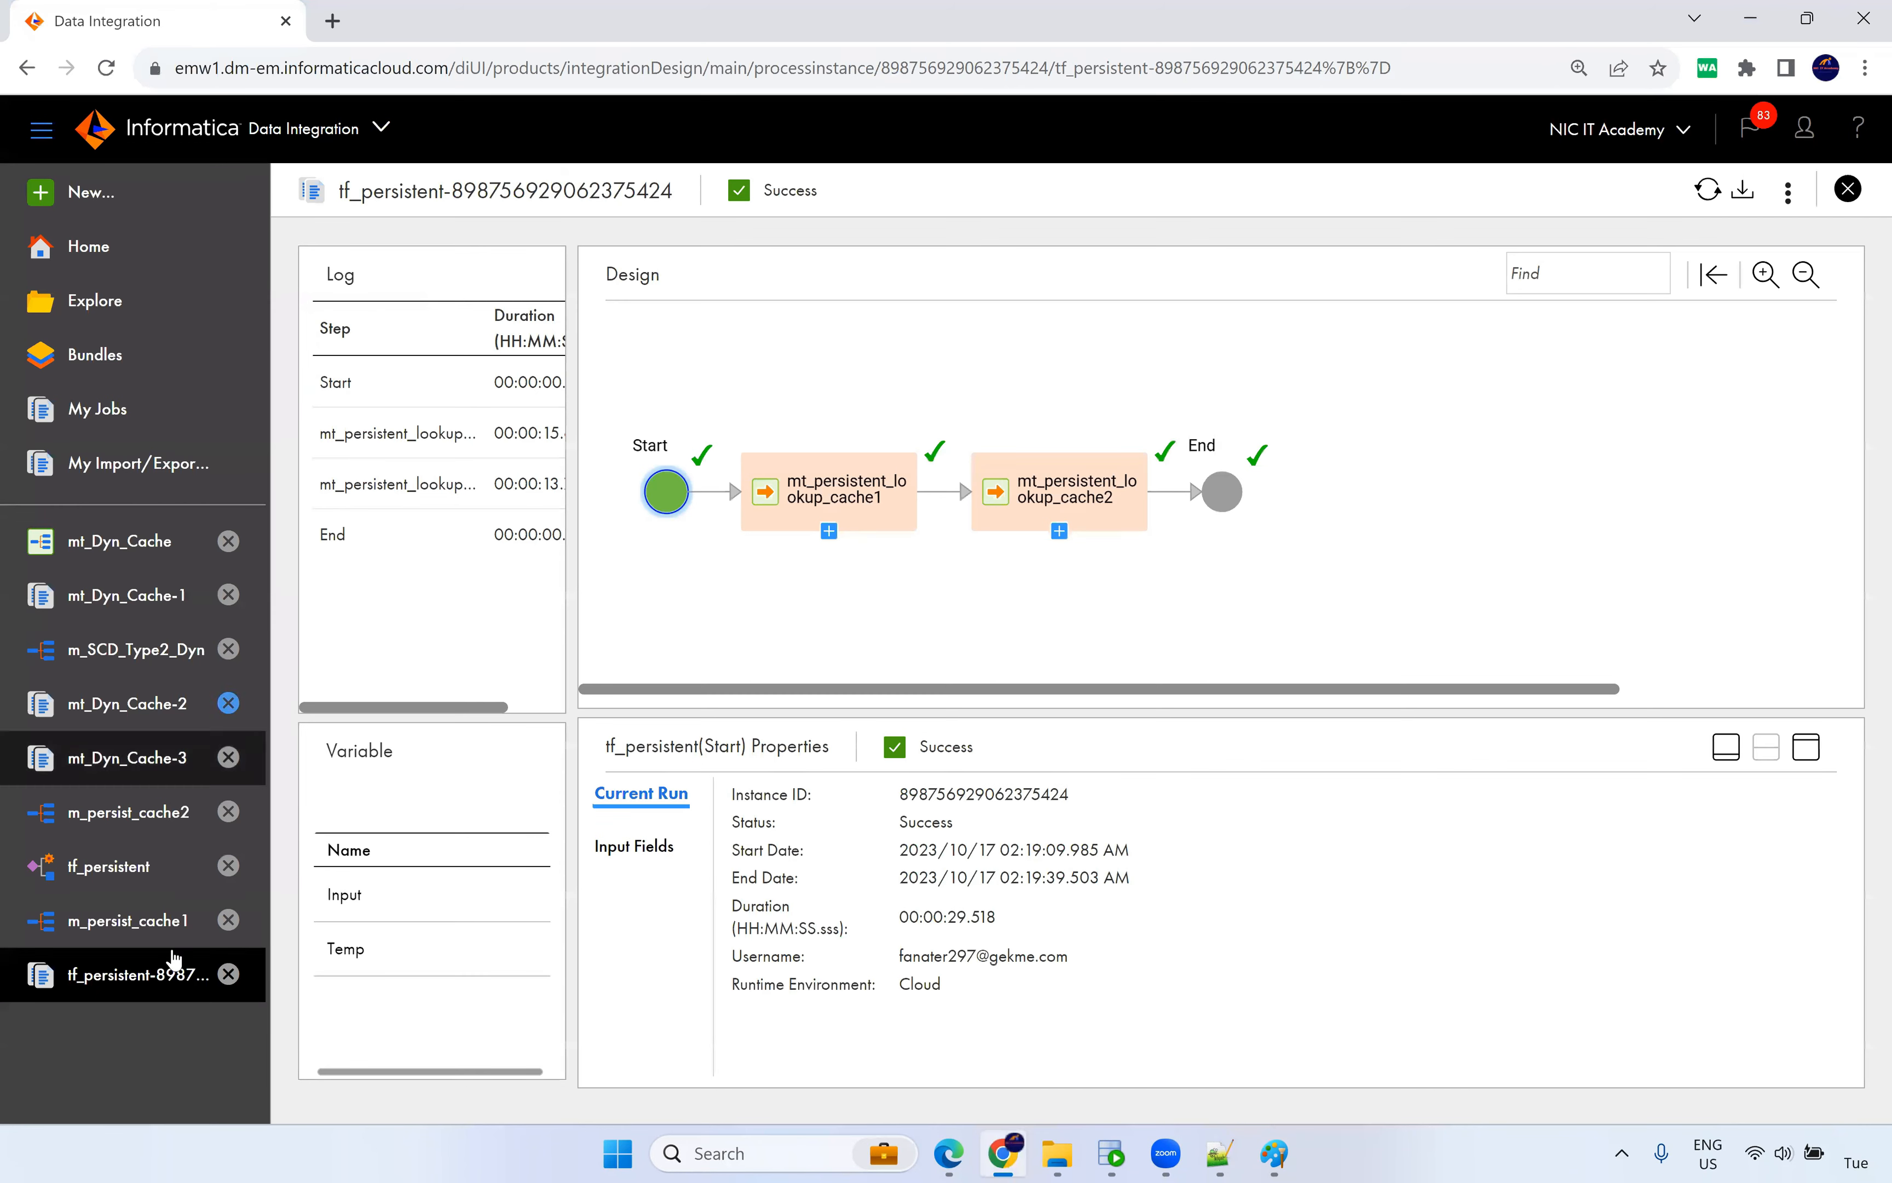
left_click(117, 869)
left_click(125, 411)
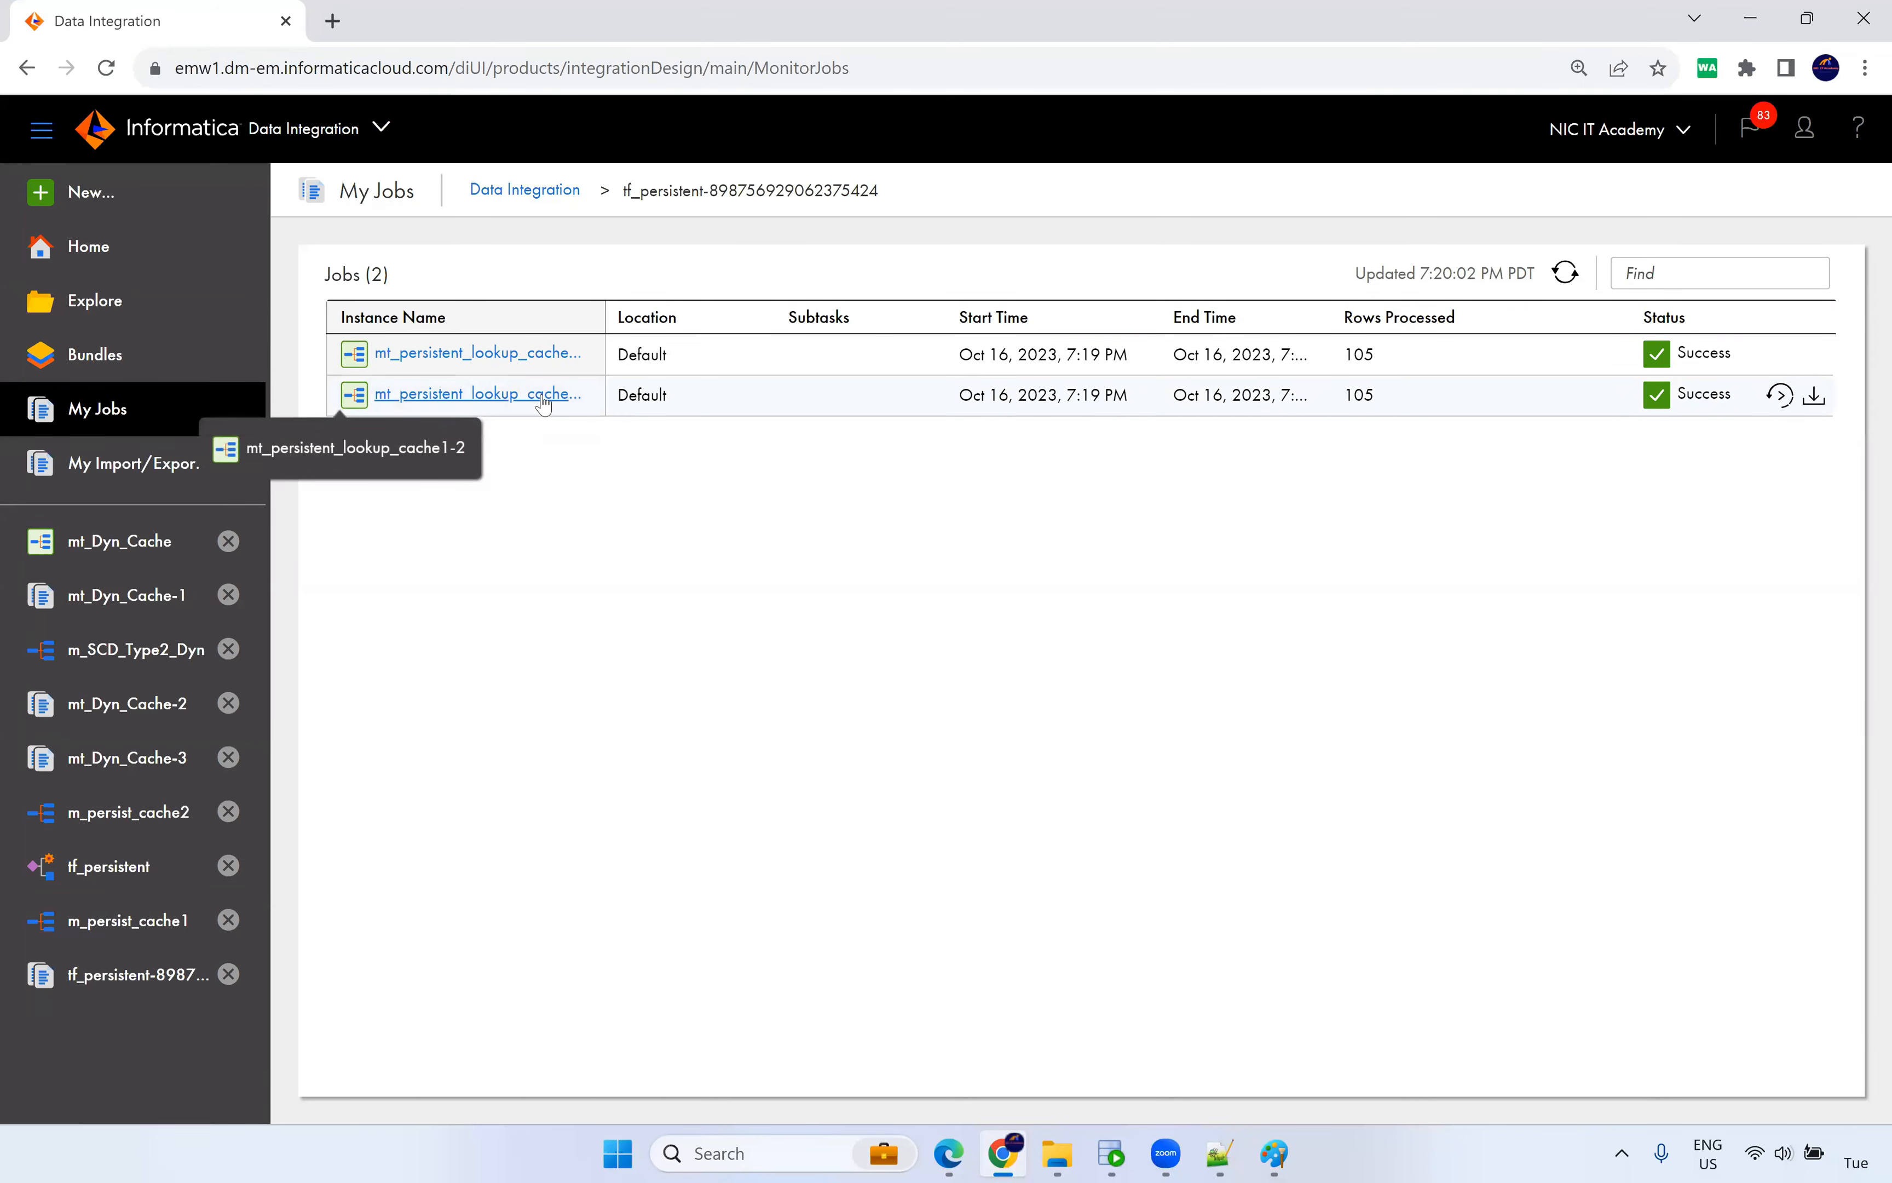
left_click(544, 394)
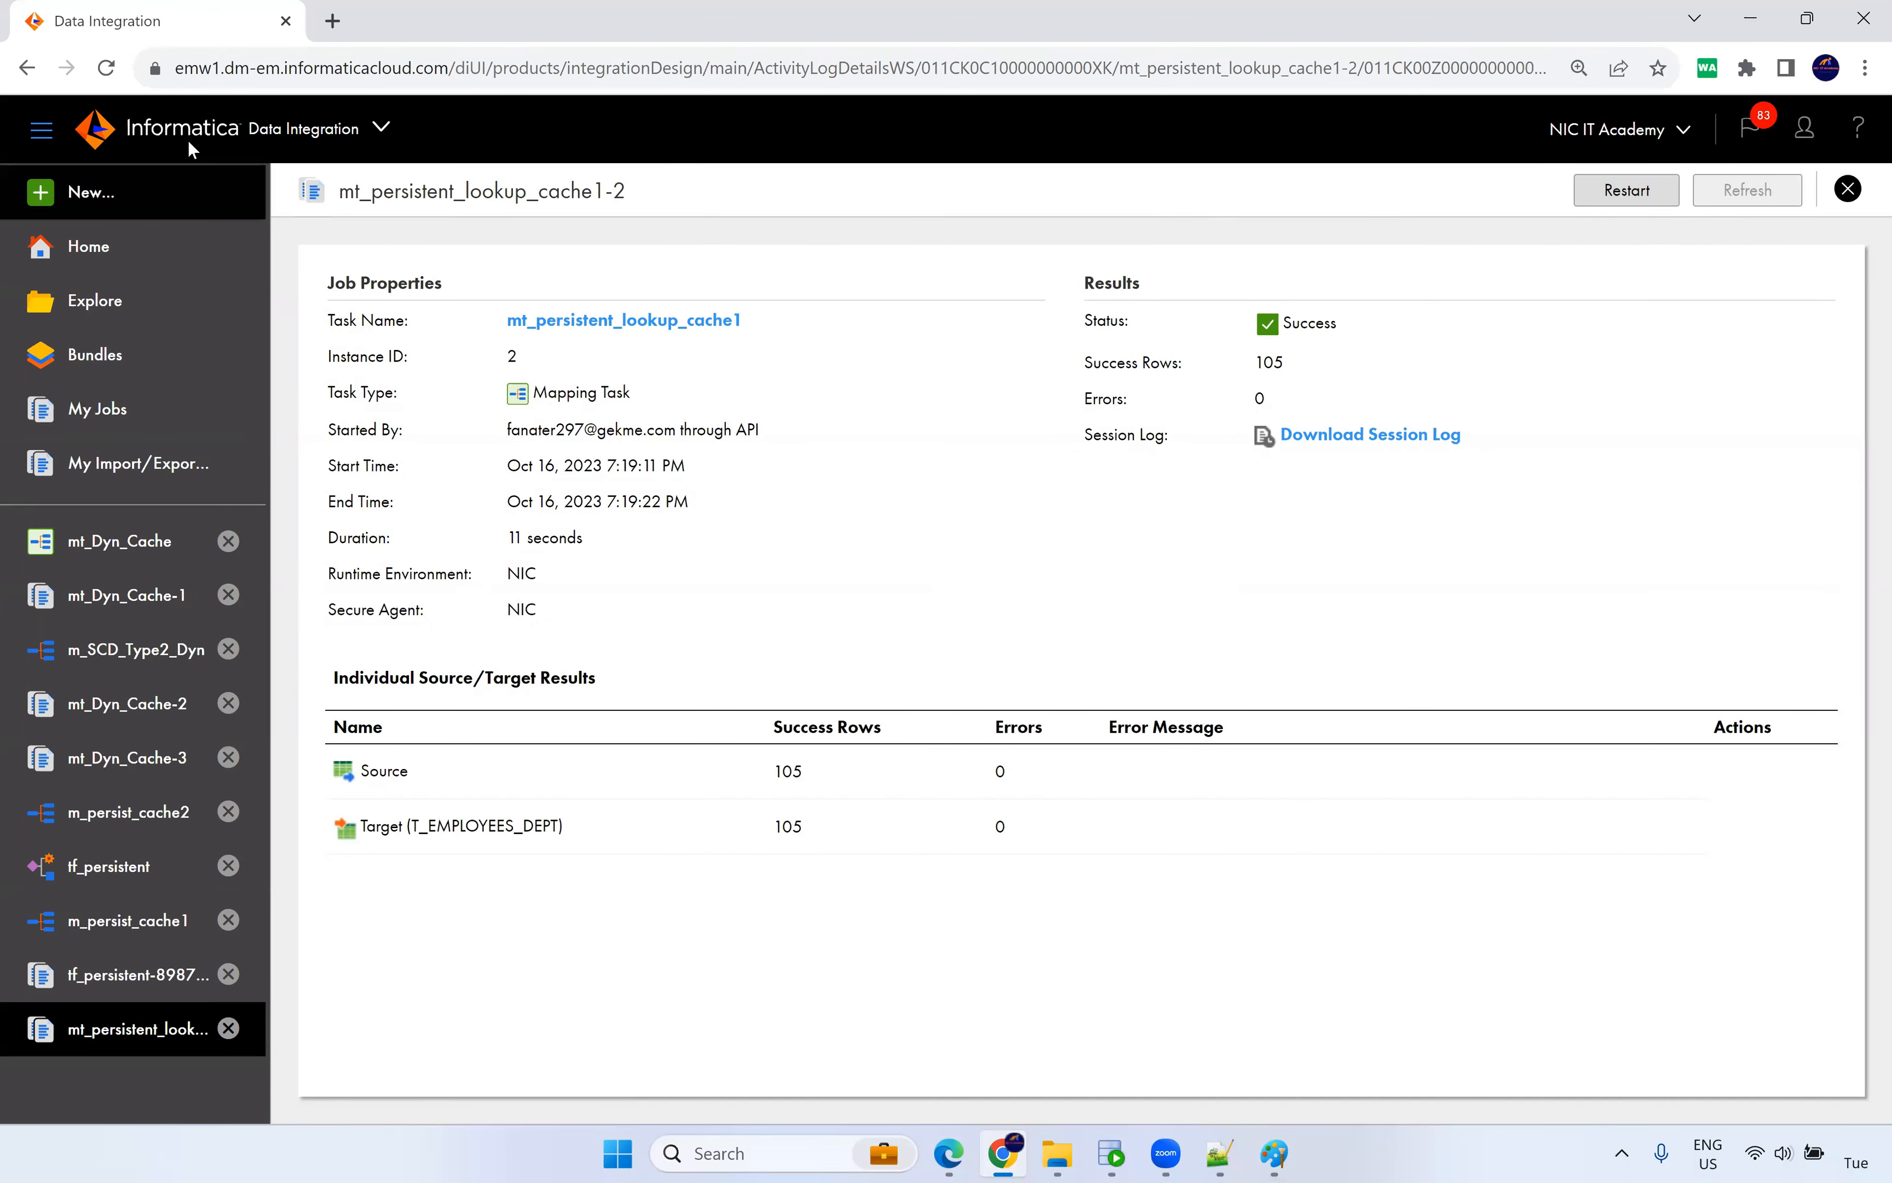
left_click(27, 68)
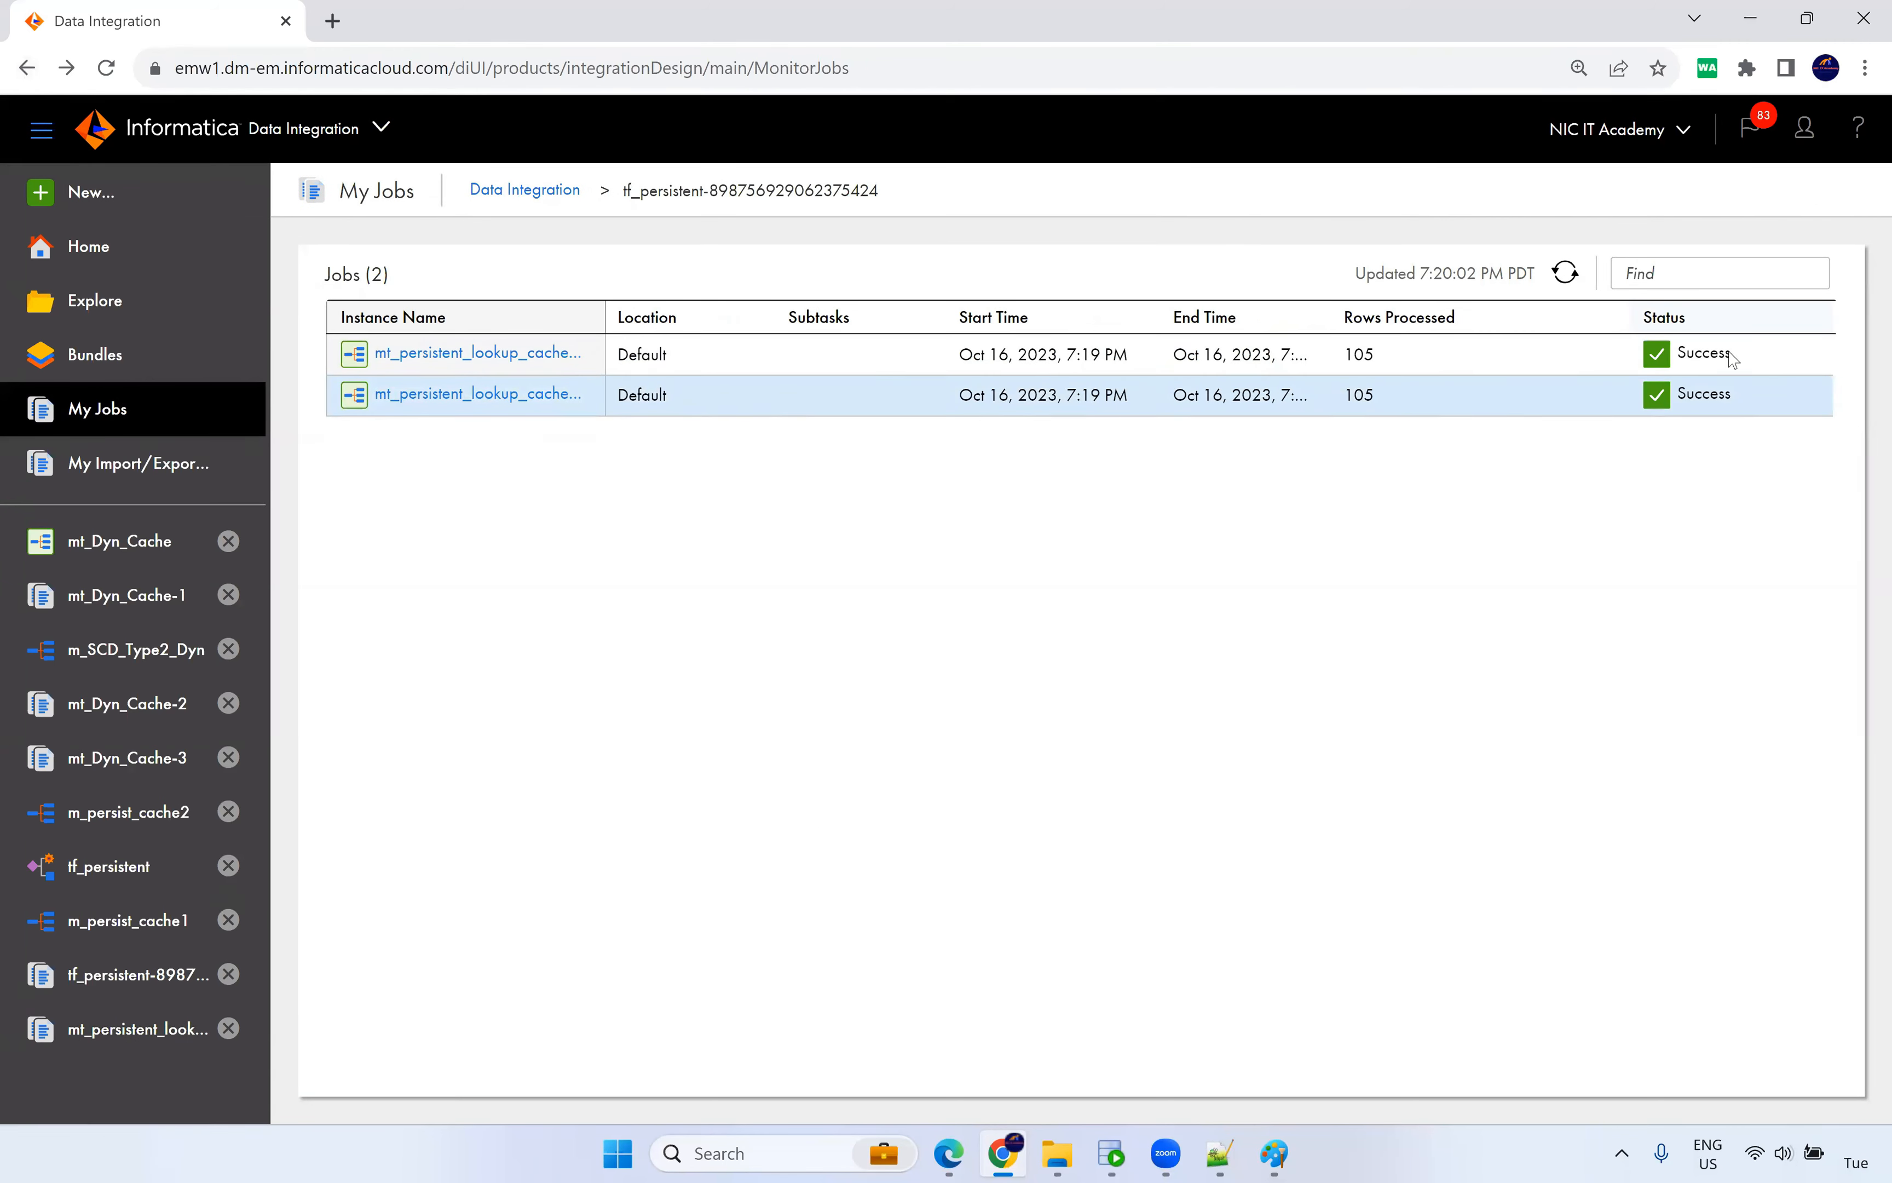
left_click(1814, 399)
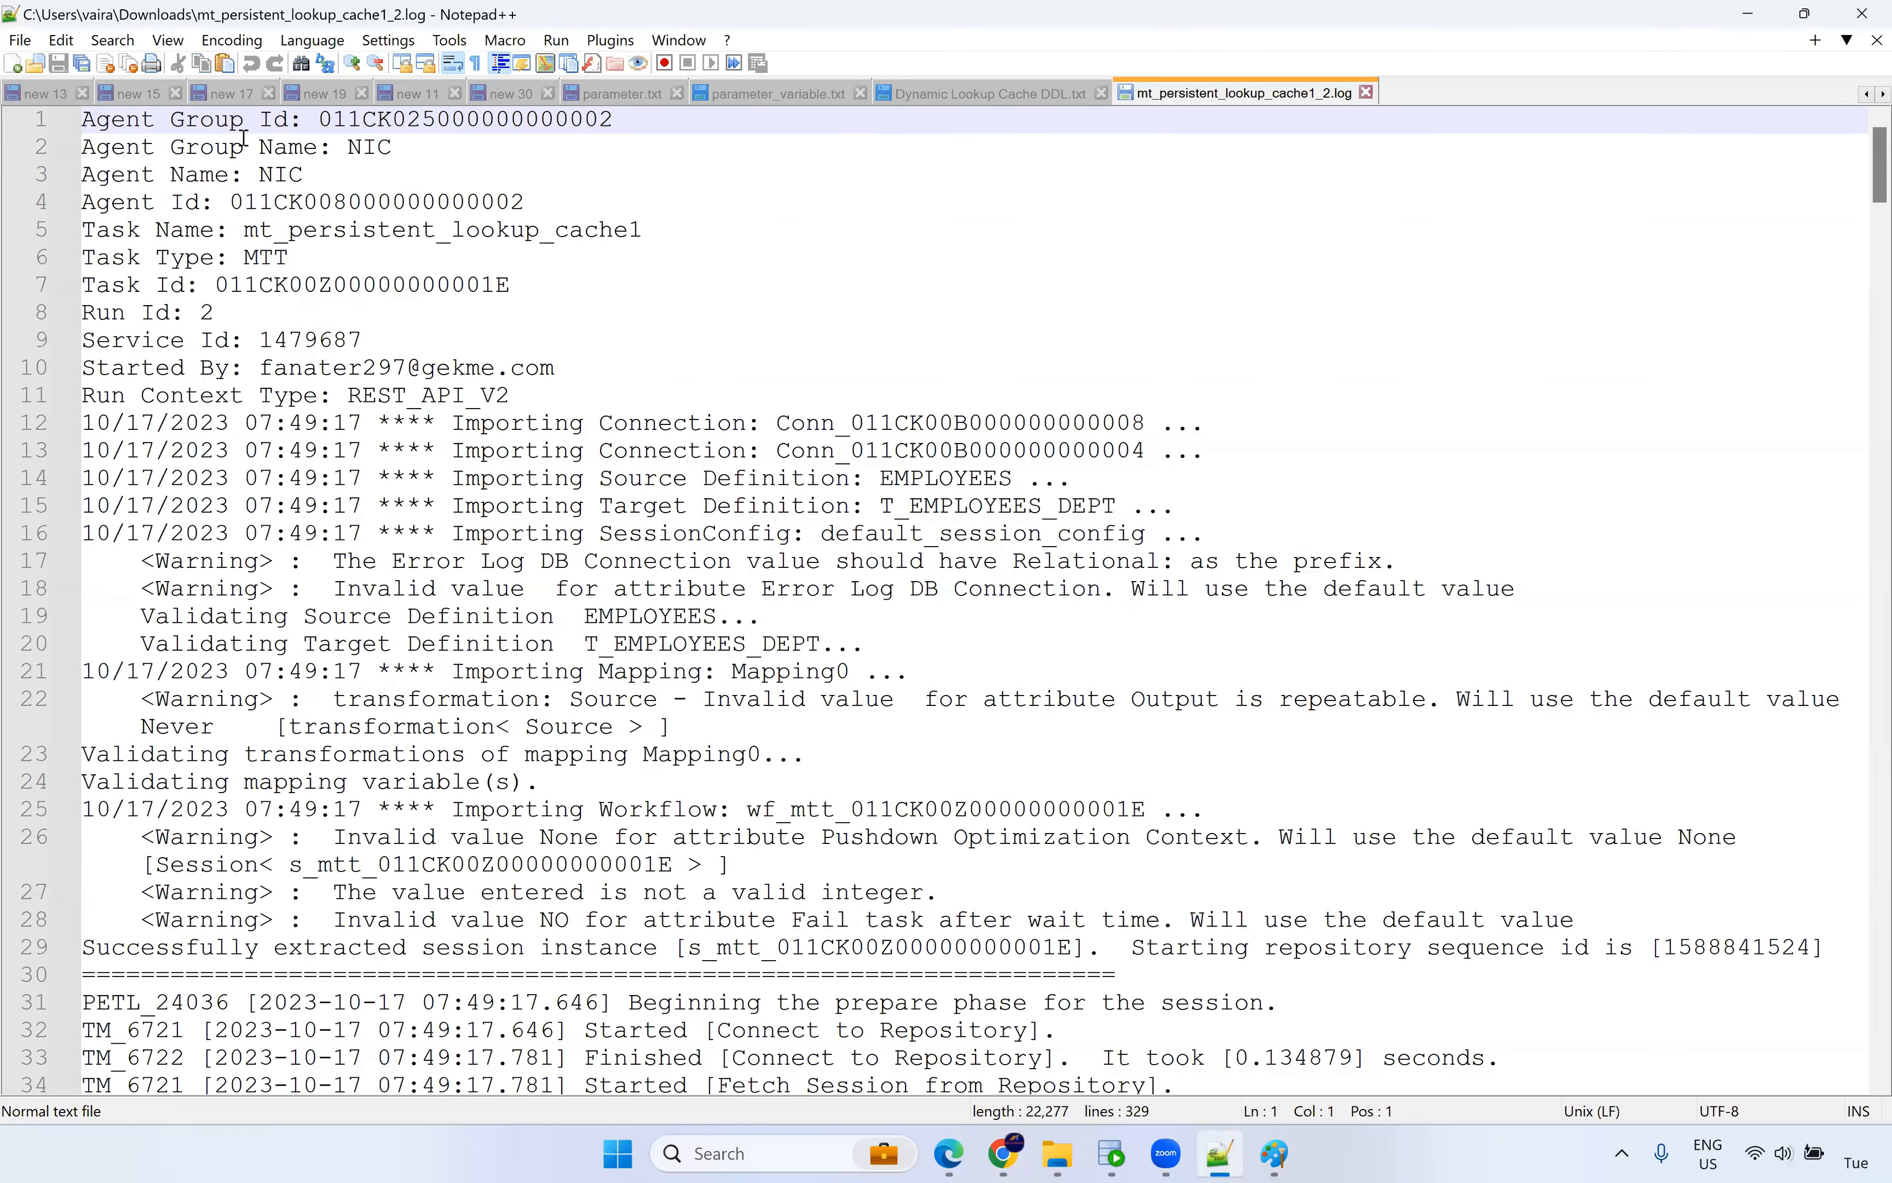
left_click(311, 40)
Apply SQL syntax highlighting to the session log and scroll down through it.
mouse_move(378, 576)
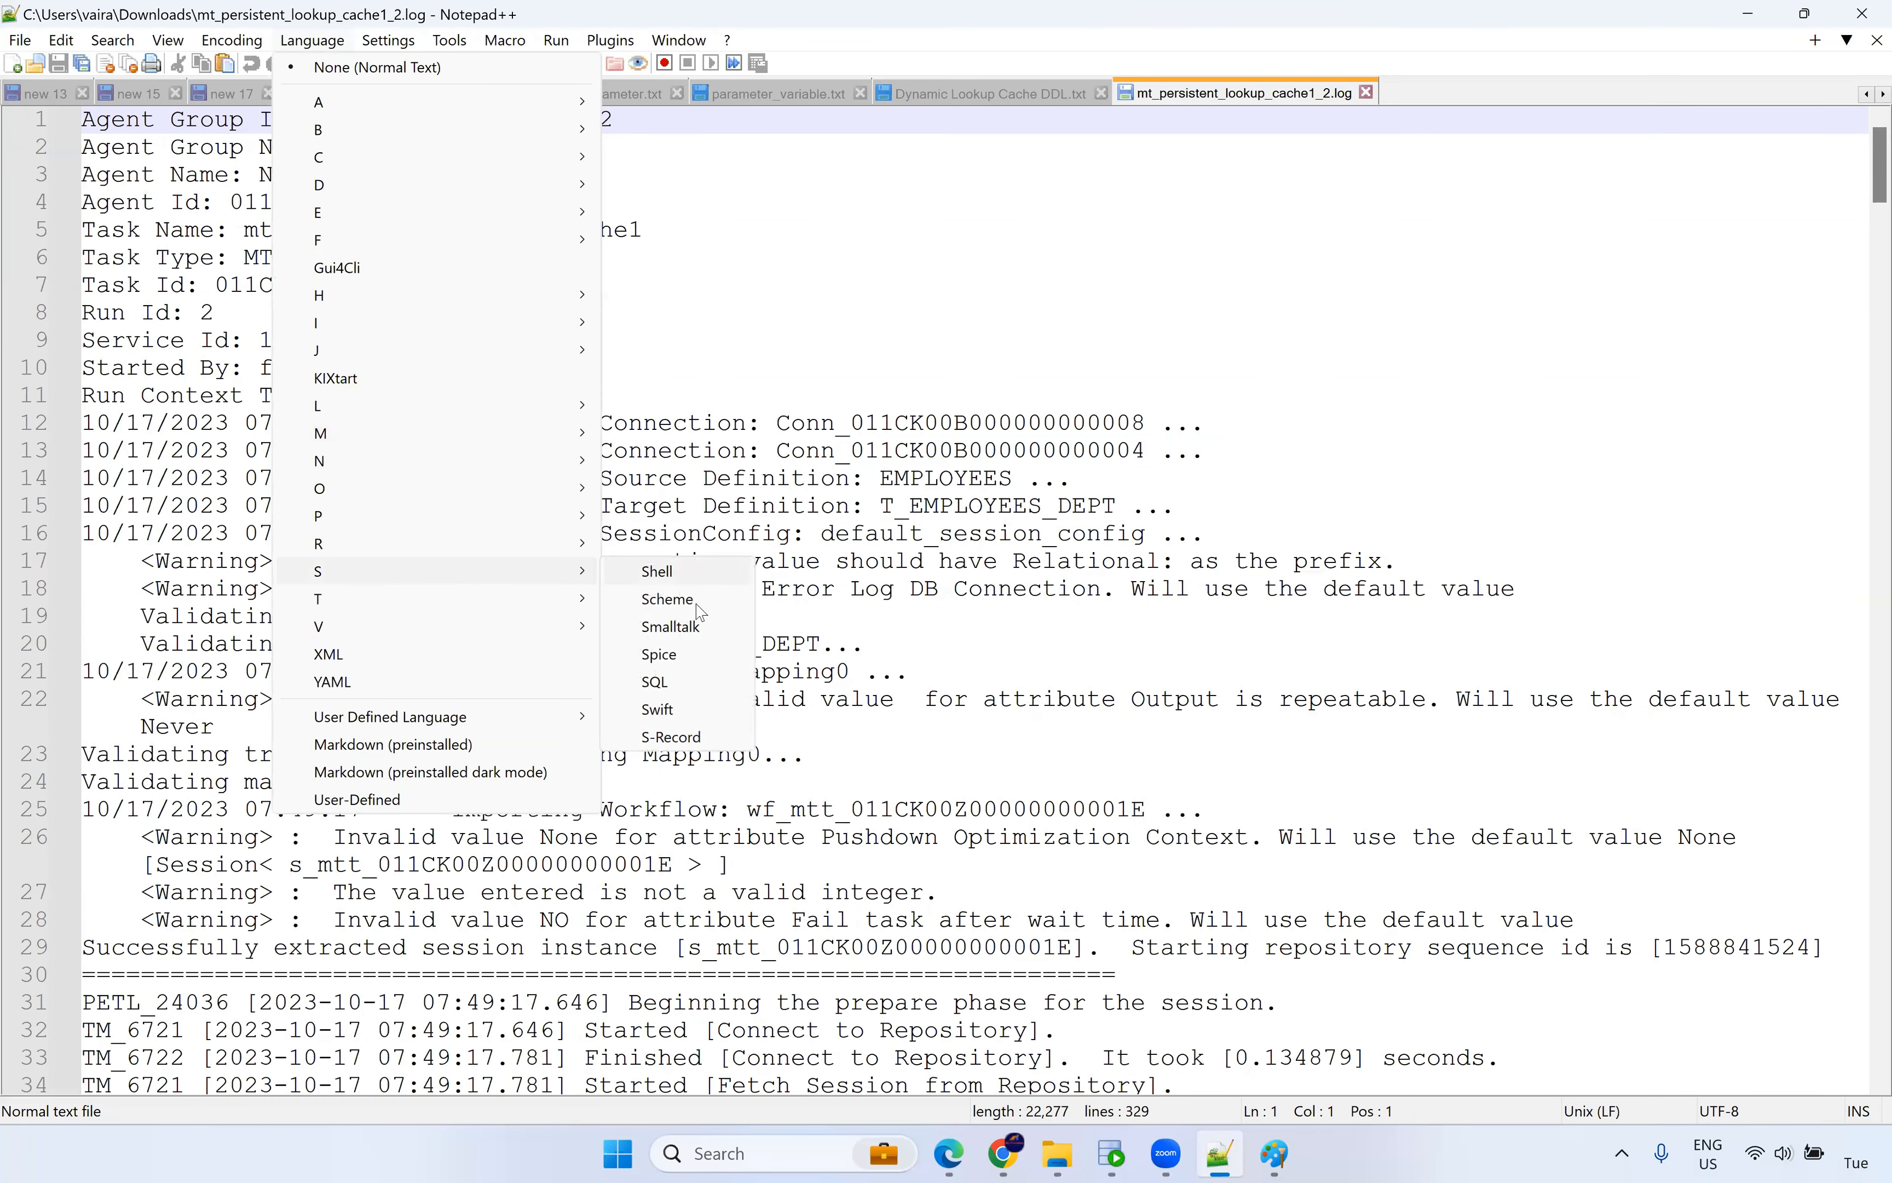
left_click(688, 687)
scroll(850, 662, "down", 5)
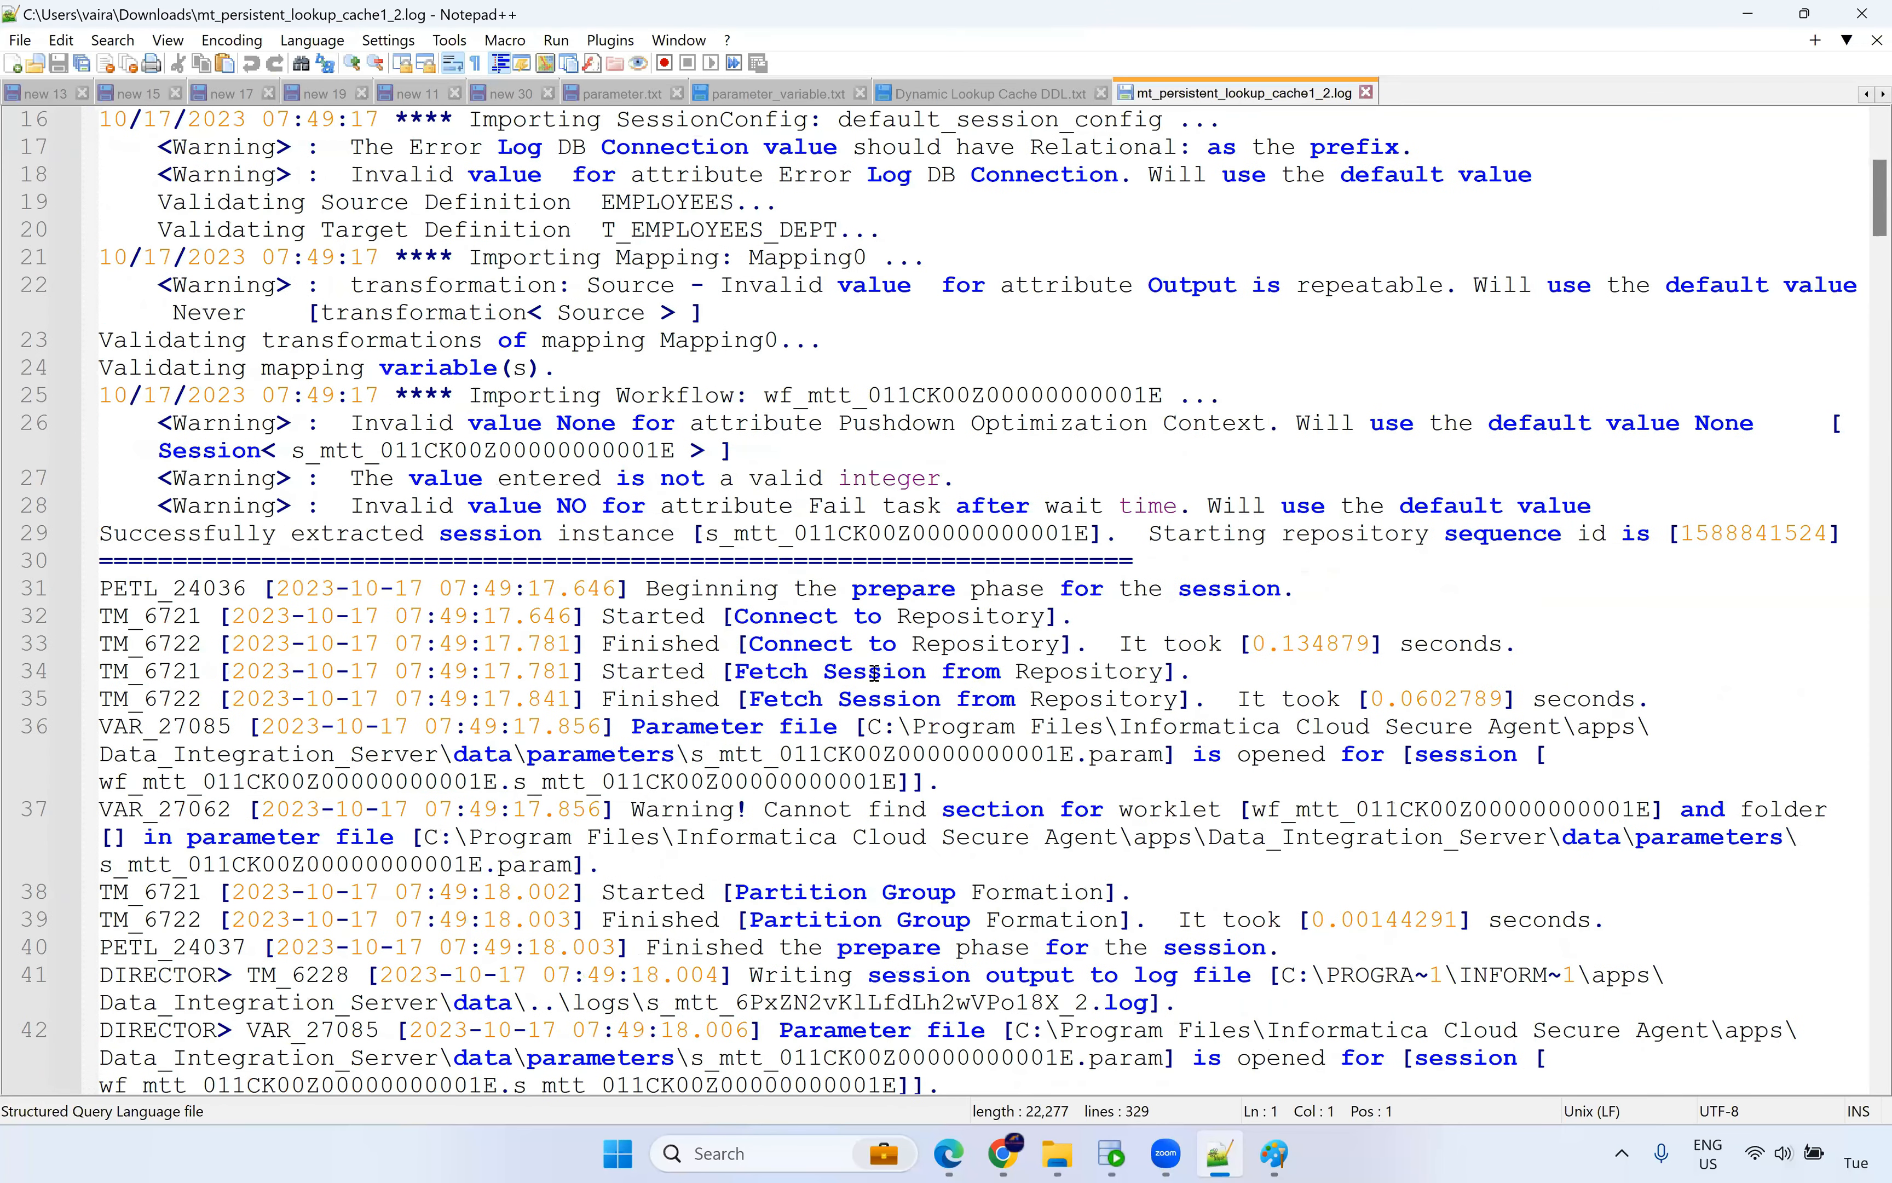
scroll(874, 674, "down", 5)
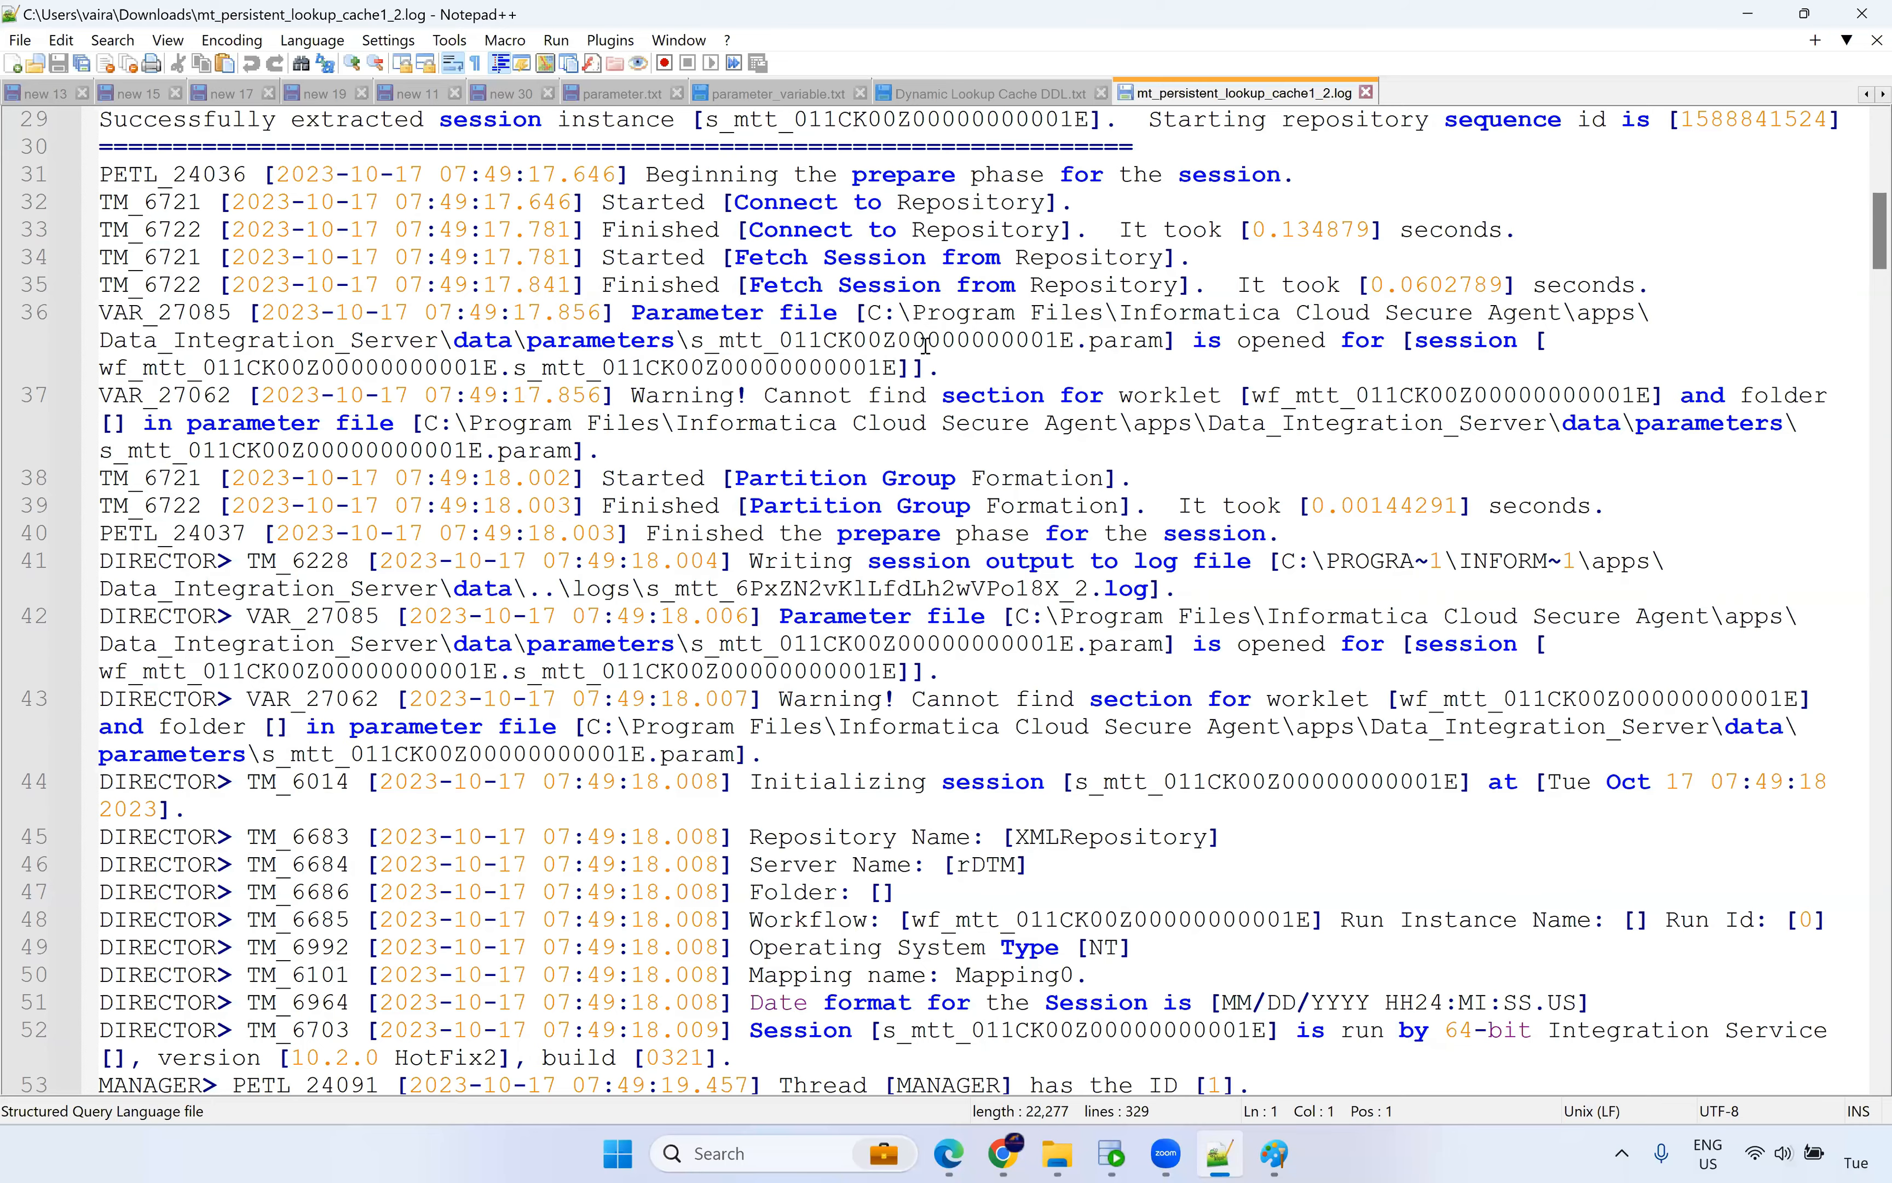
scroll(948, 524, "down", 5)
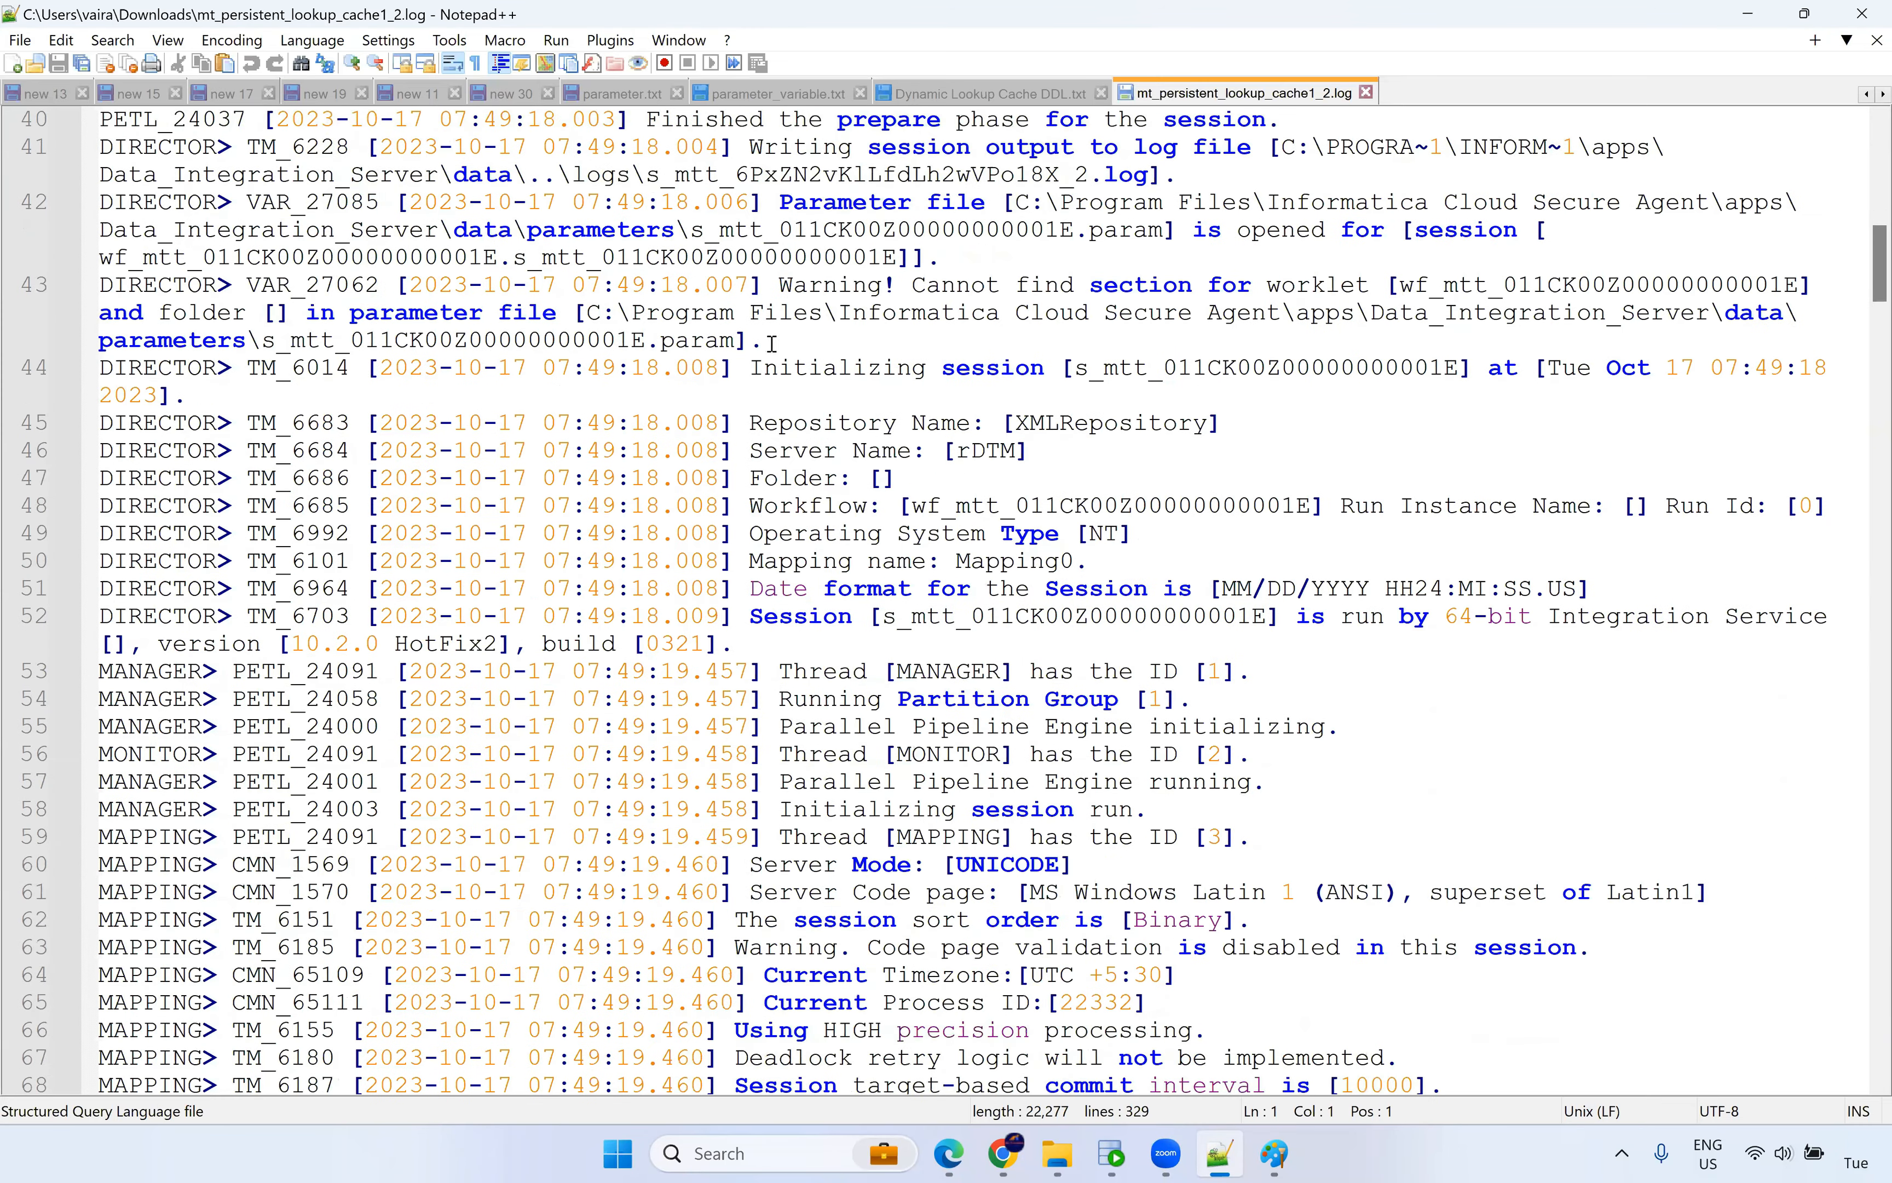
scroll(739, 291, "down", 5)
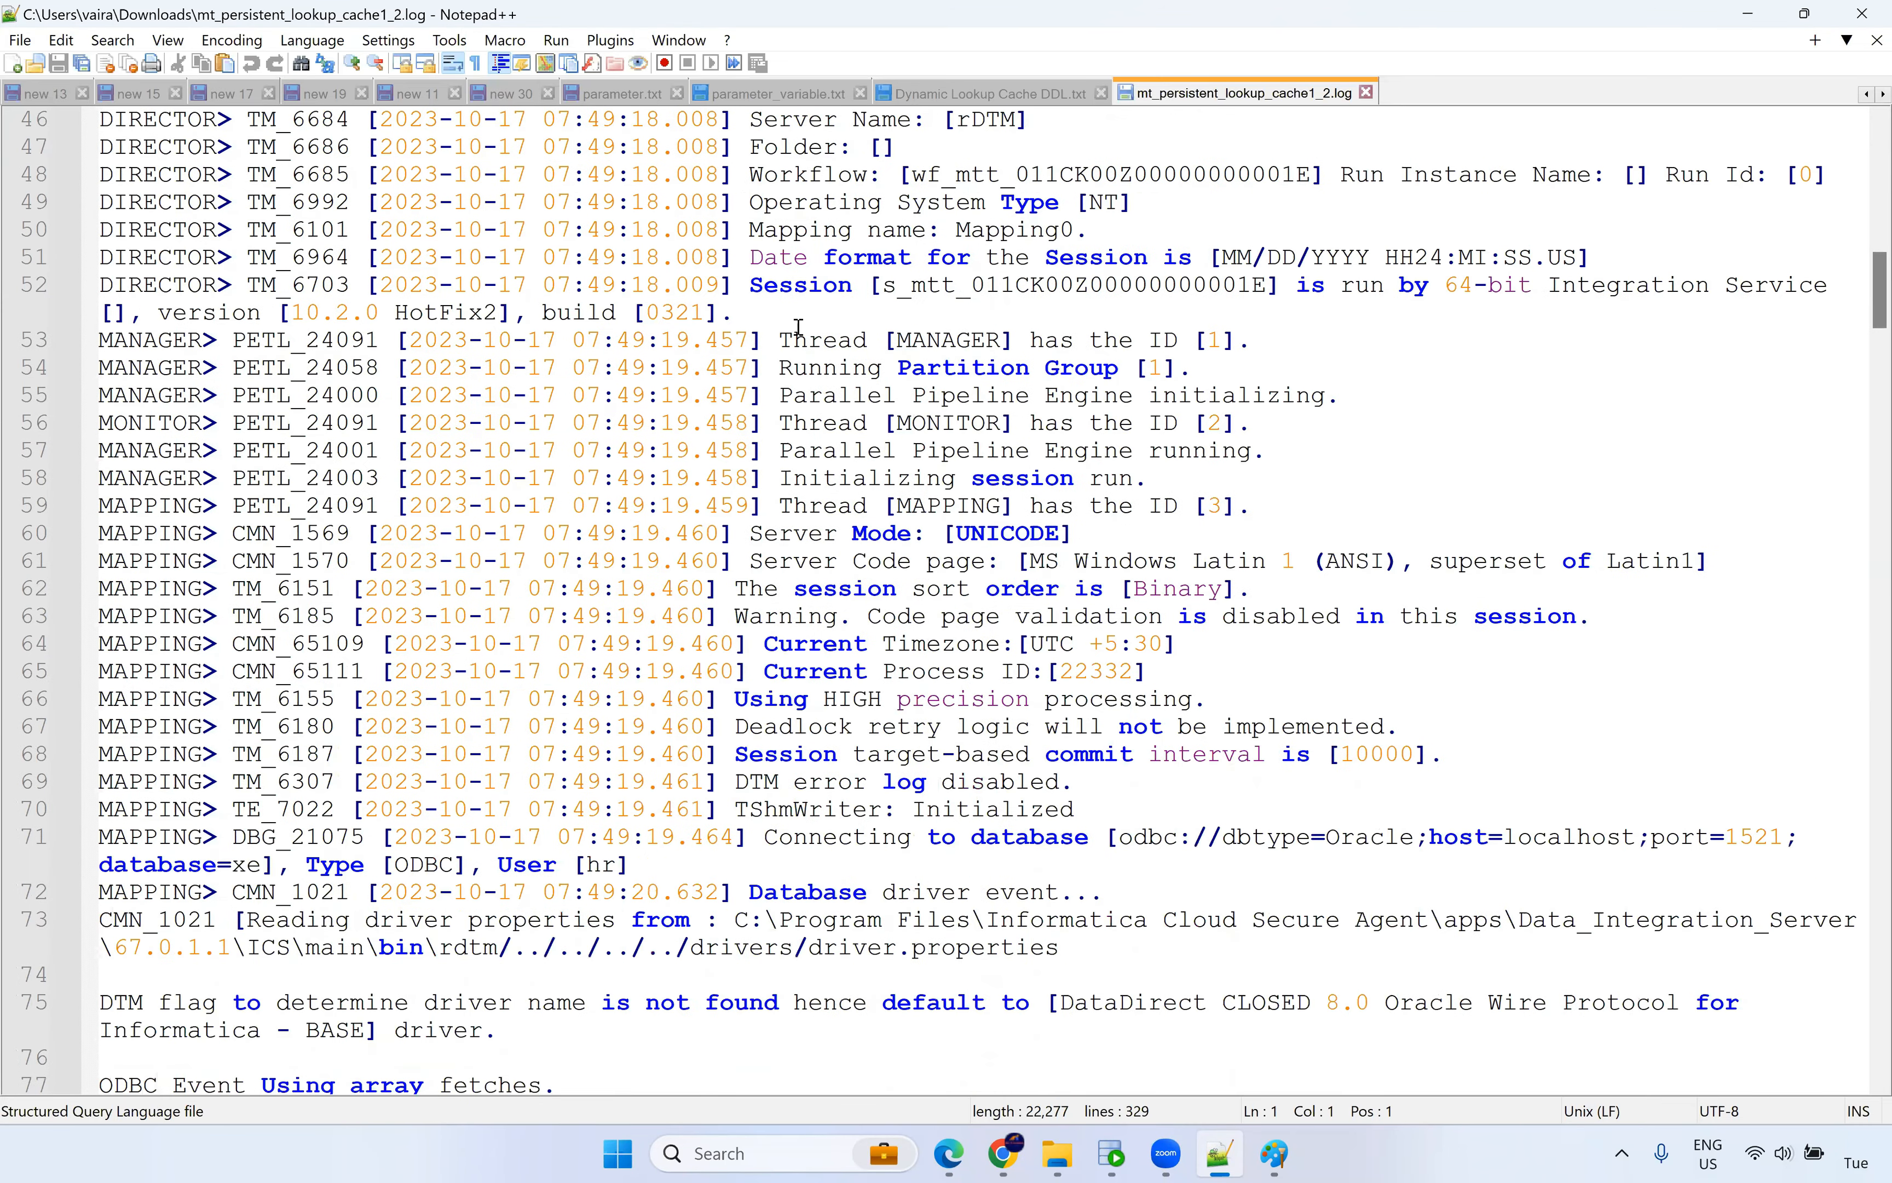
scroll(811, 364, "down", 10)
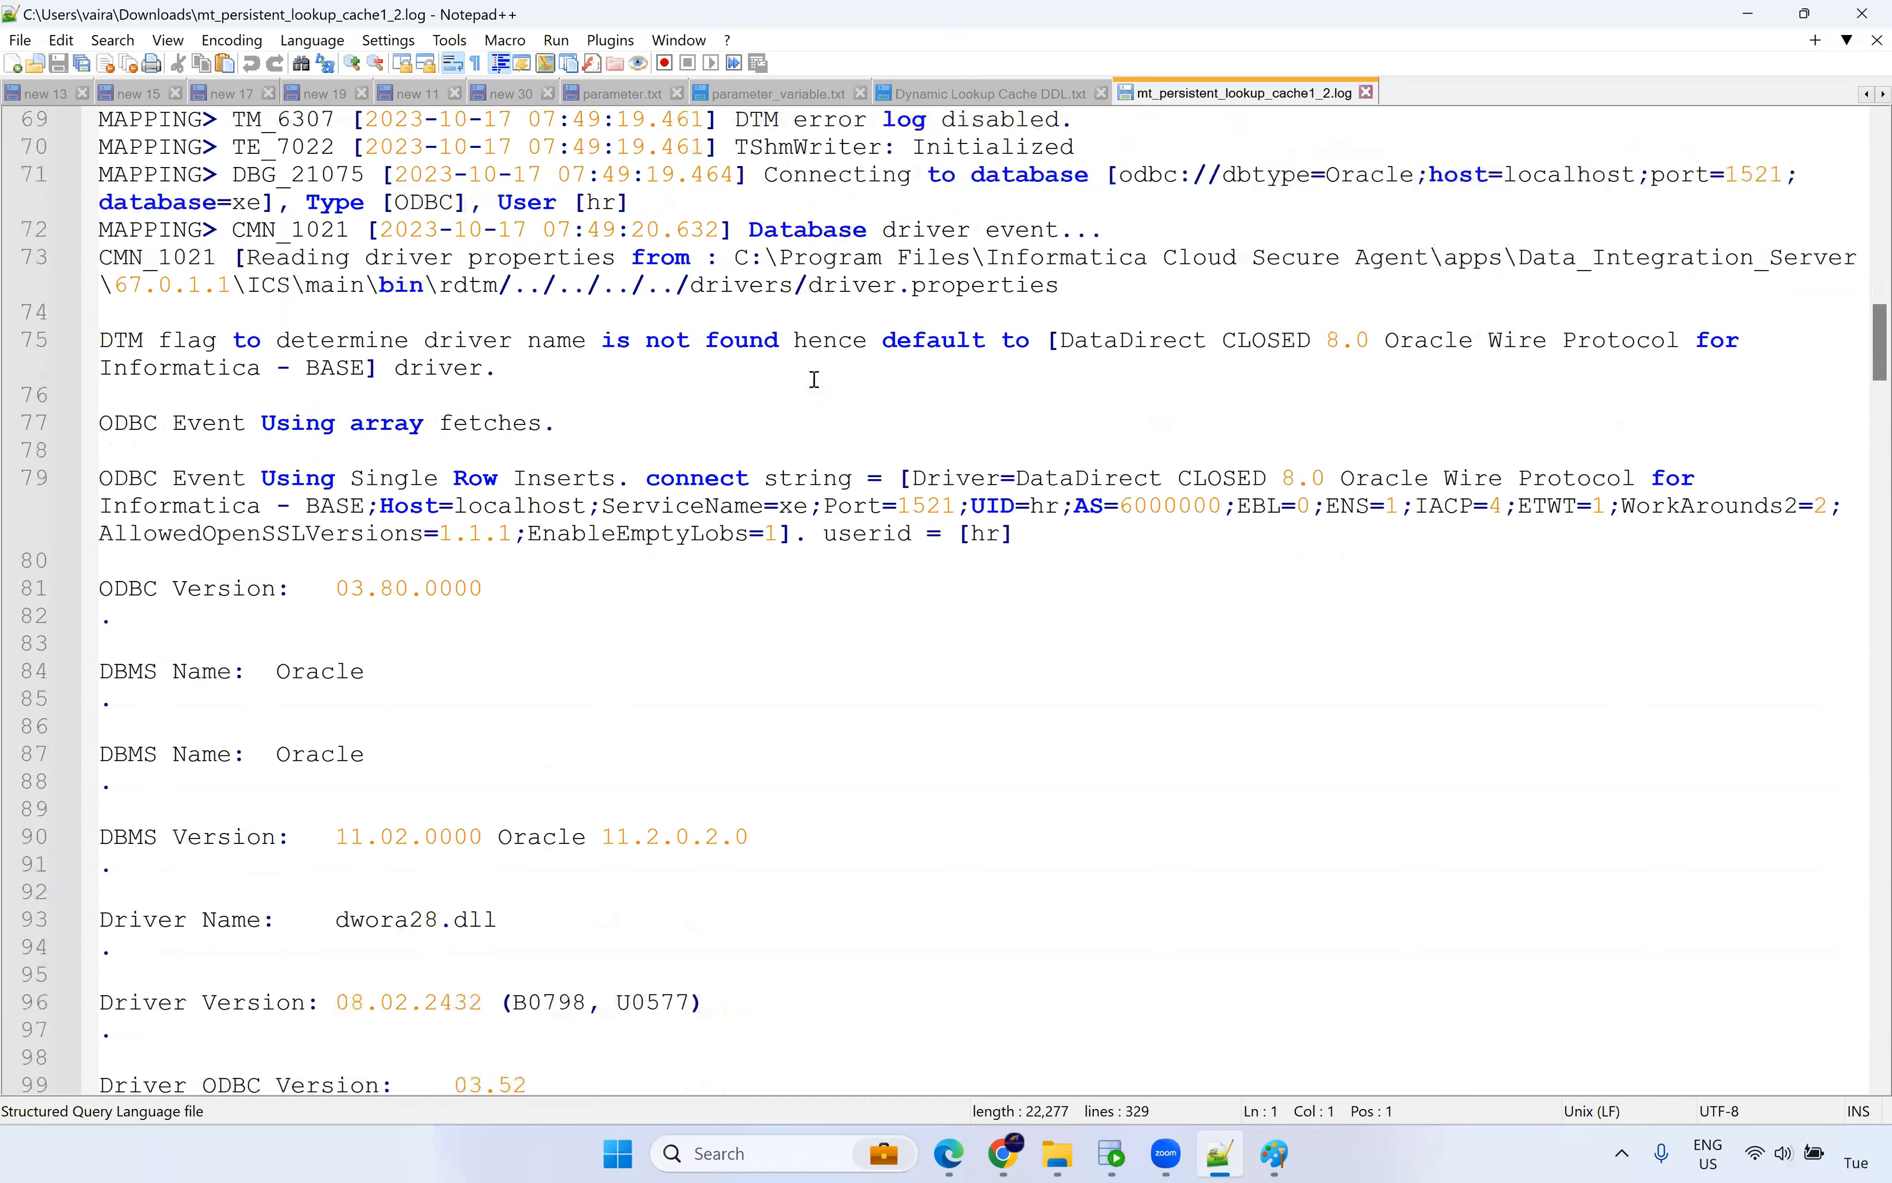
scroll(907, 485, "down", 2)
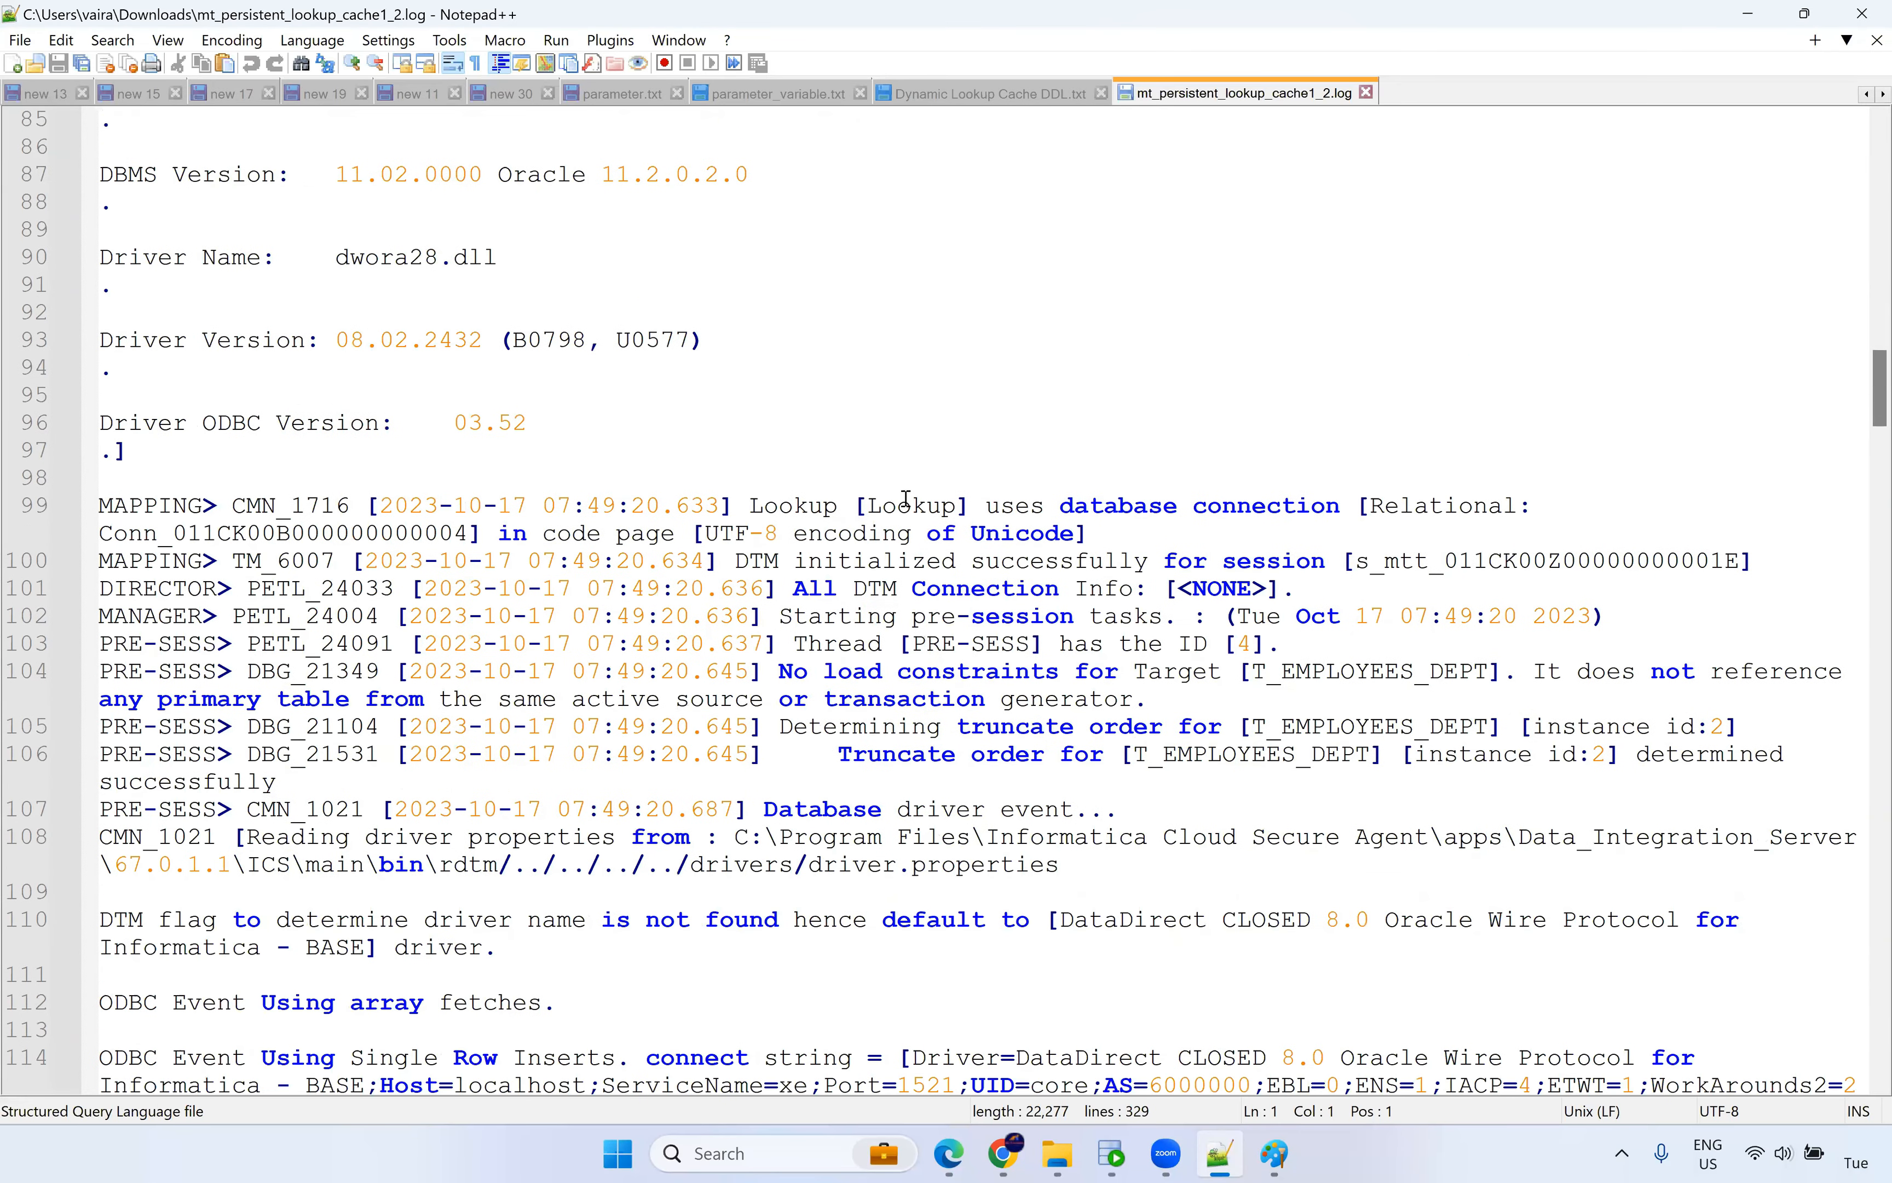
Mark the Lookup entry on line 99 and continue scrolling the log.
double_click(779, 503)
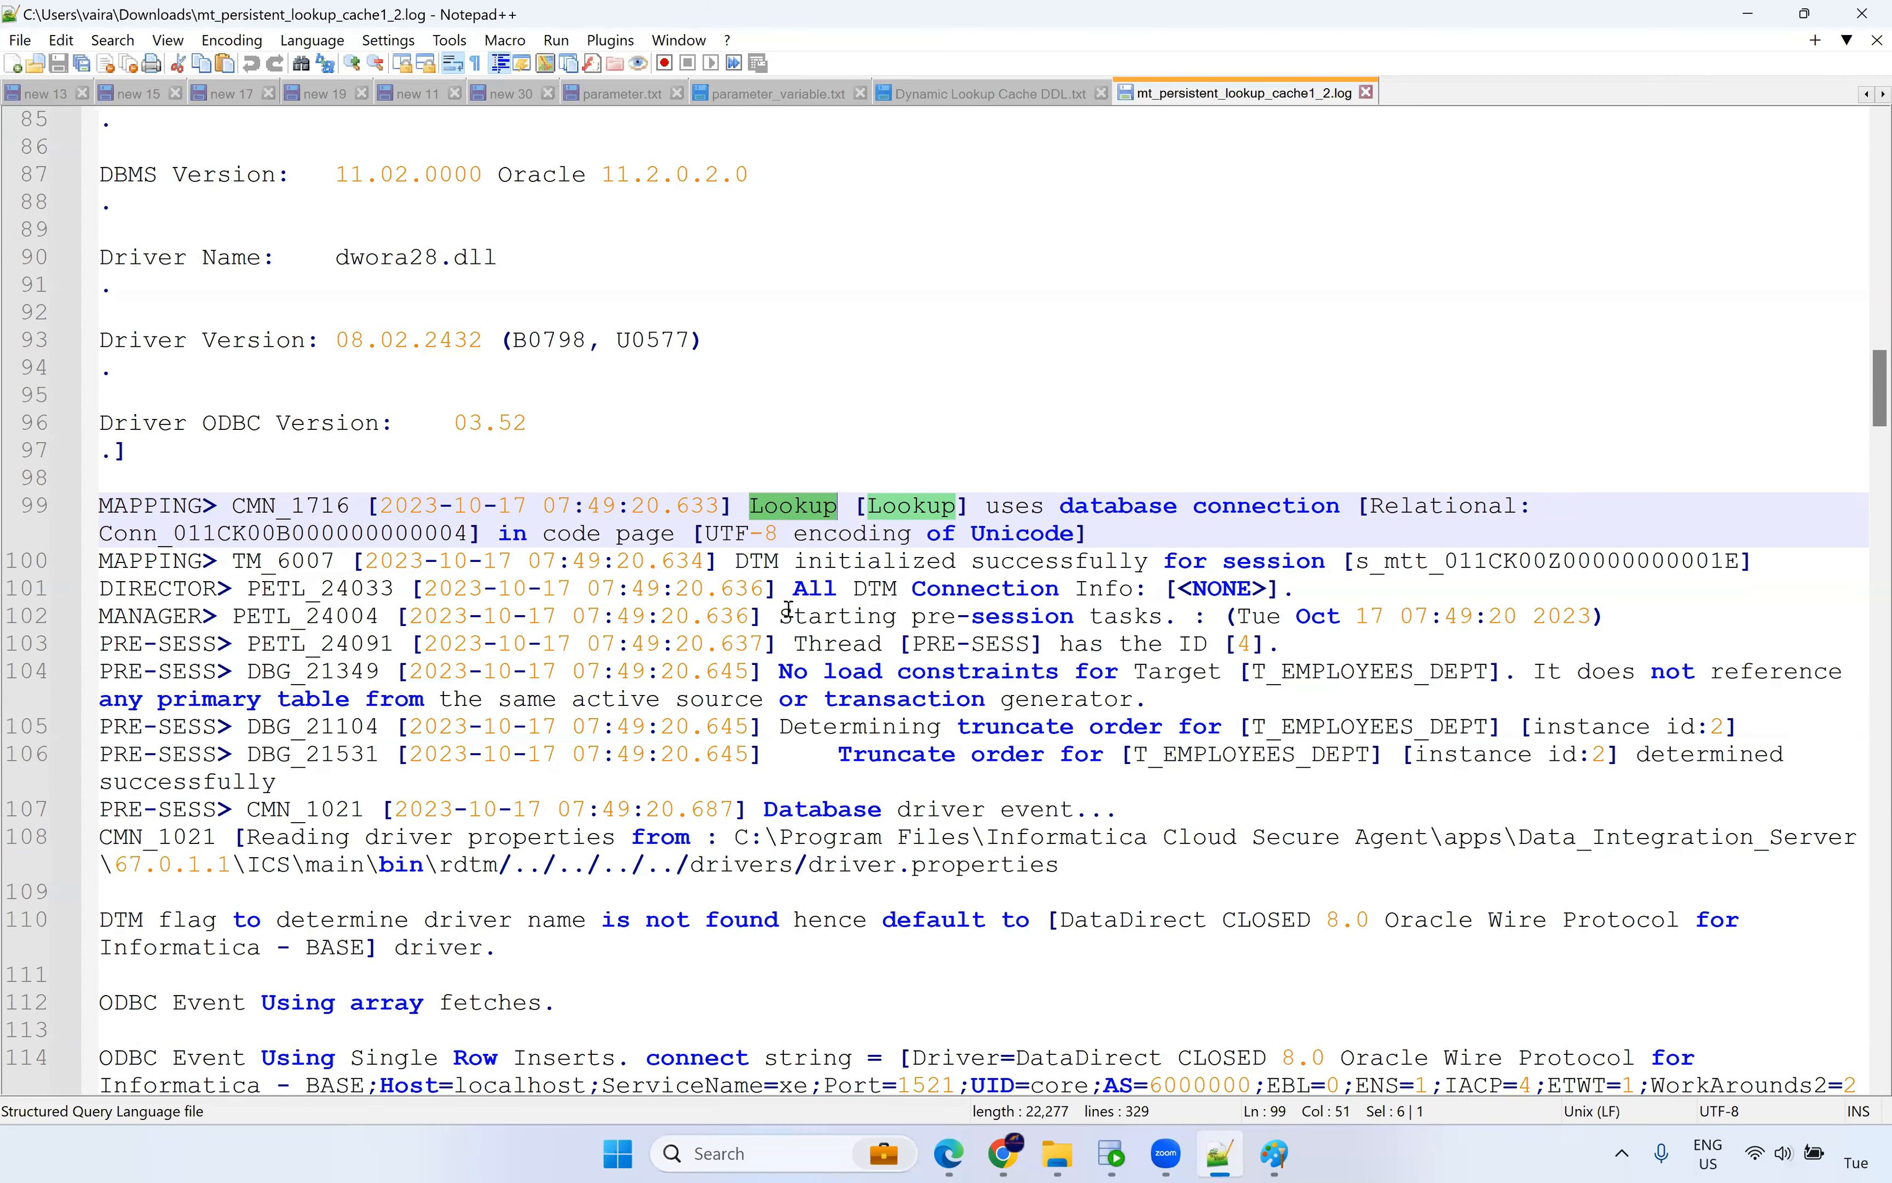
left_click_drag(823, 615, 1047, 615)
scroll(1119, 600, "down", 1)
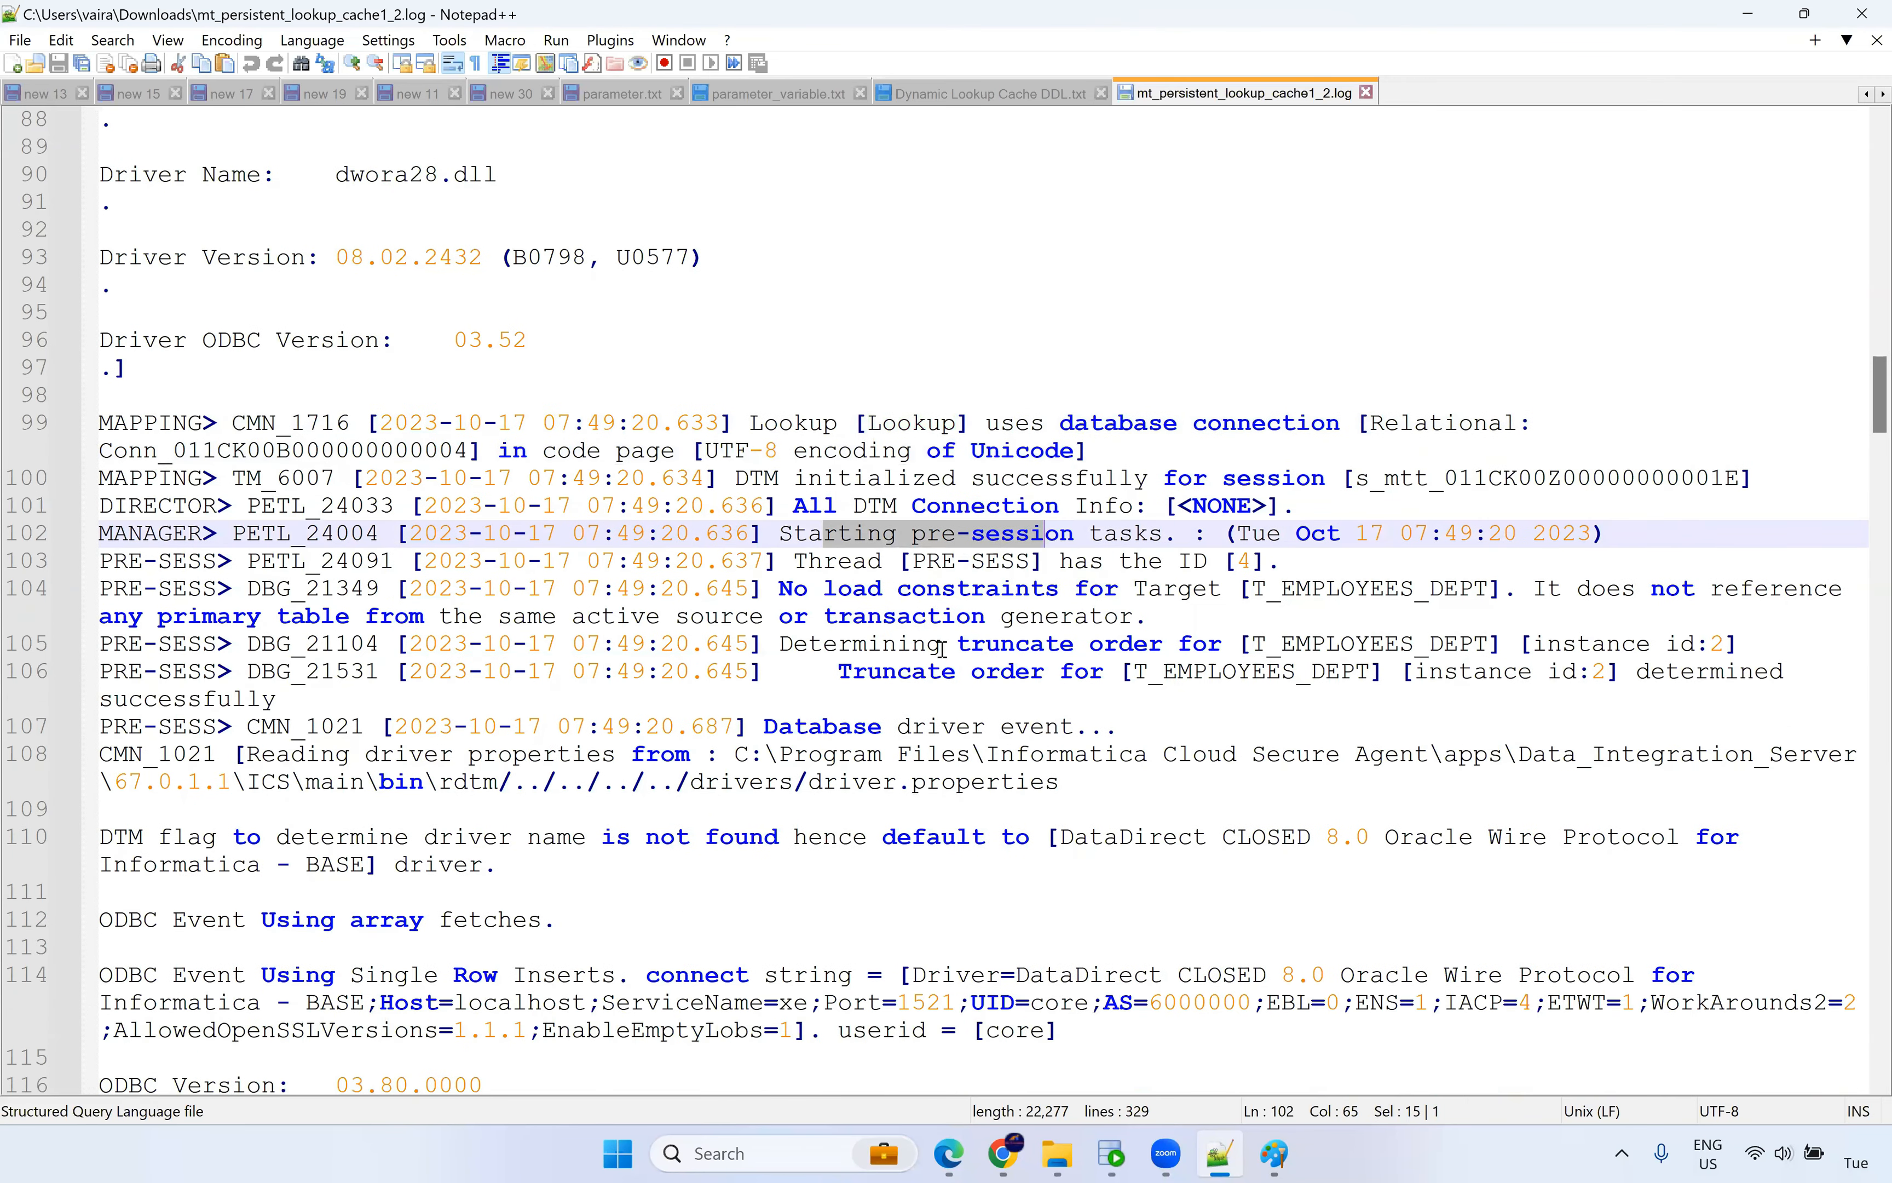
scroll(941, 648, "down", 1)
scroll(1001, 485, "down", 9)
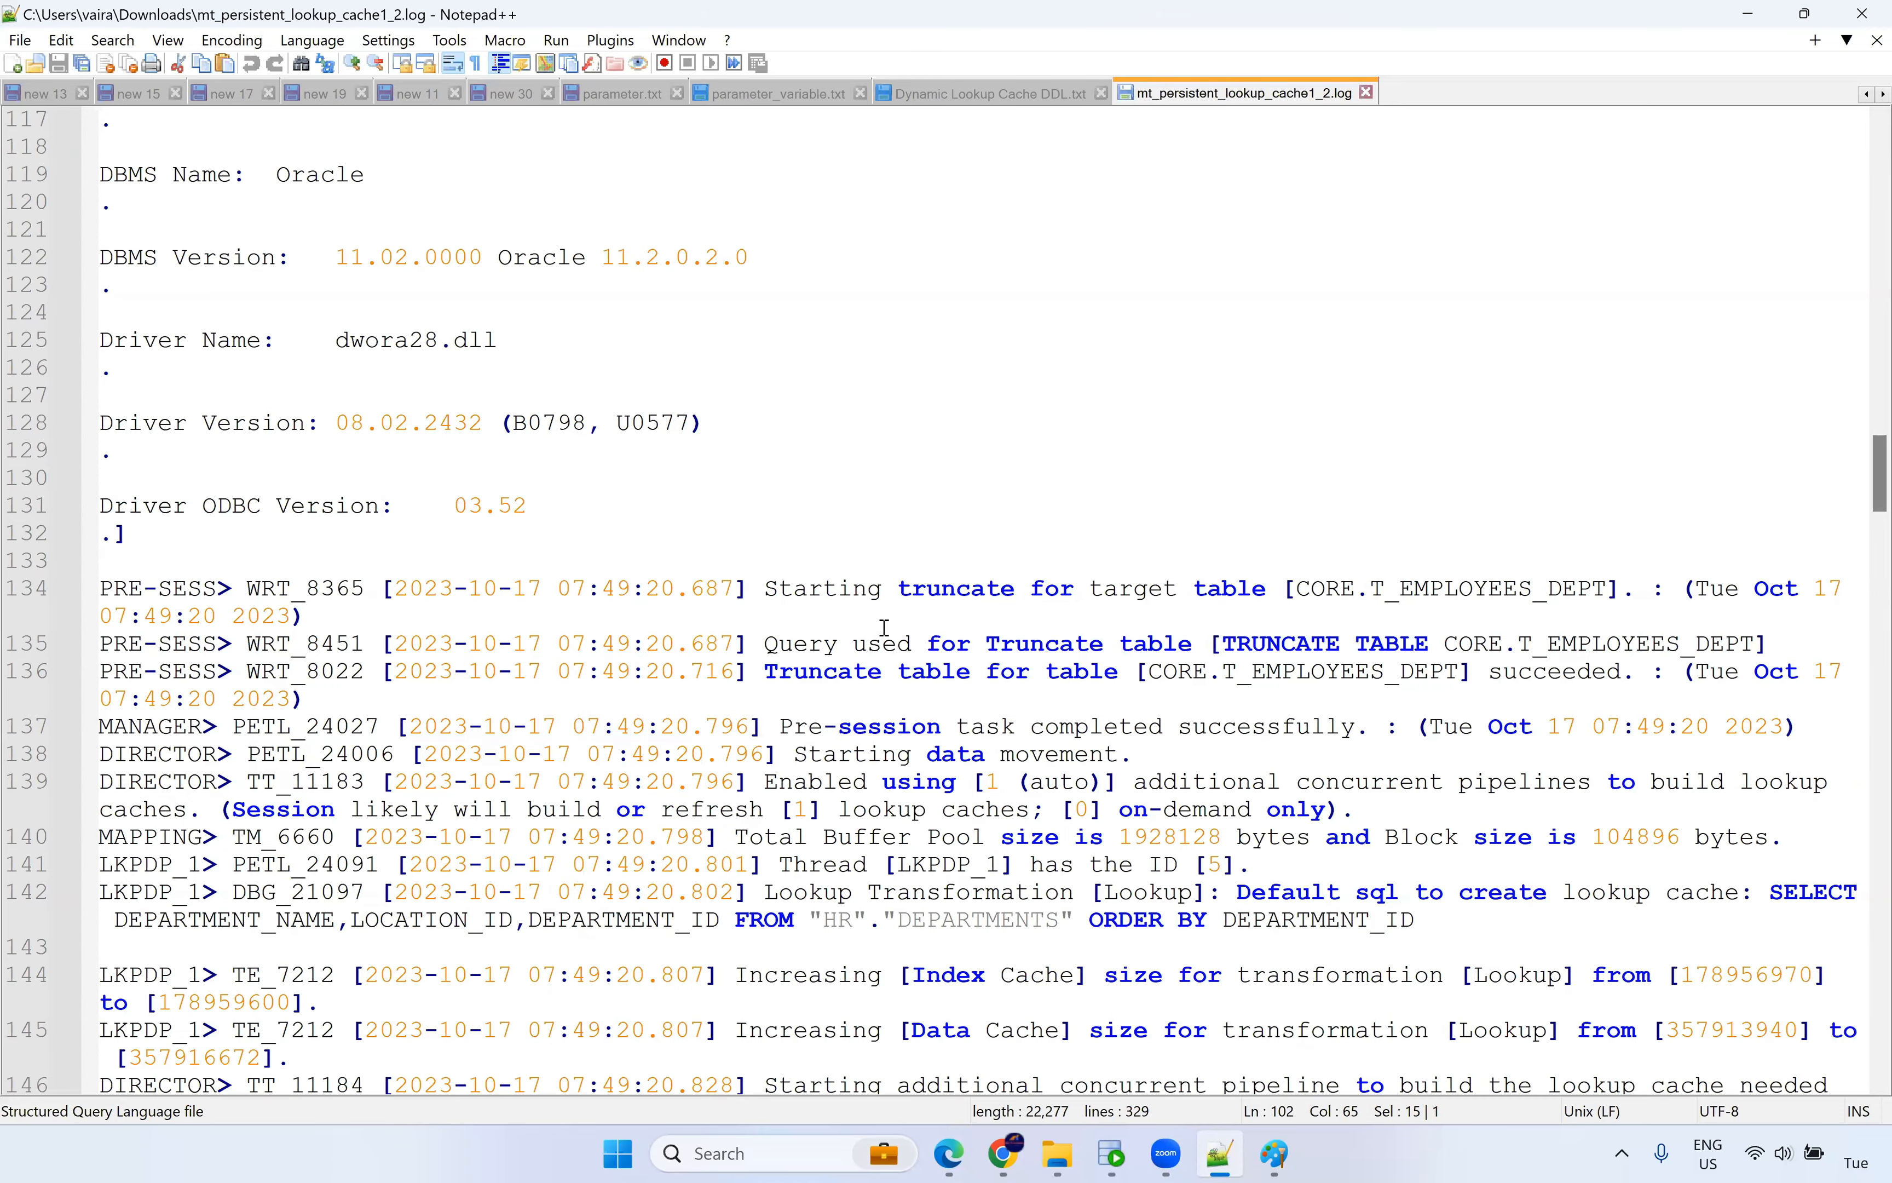
scroll(884, 626, "down", 3)
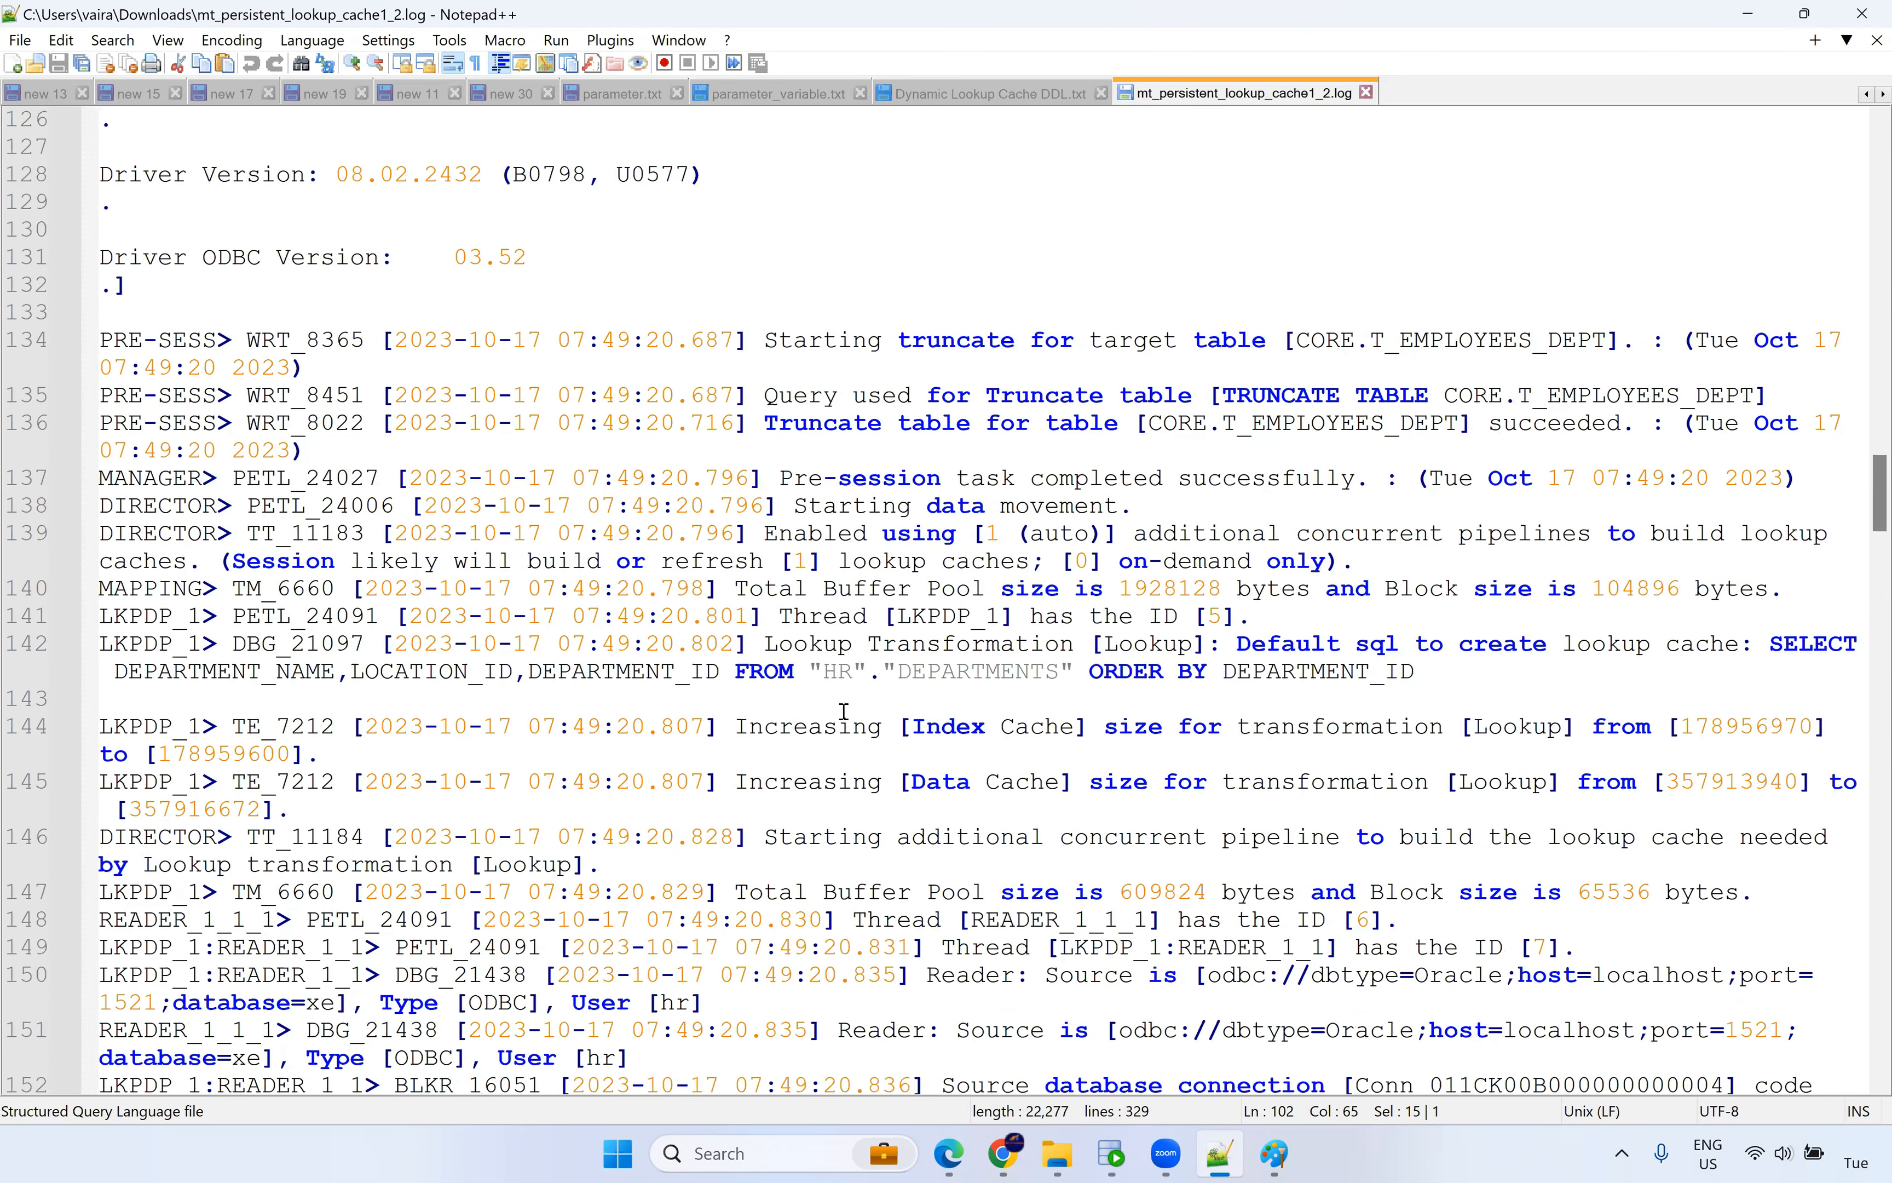
Select the default lookup-cache SQL: SELECT DEPARTMENT_NAME, LOCATION_ID, DEPARTMENT_ID FROM HR.DEPARTMENTS.
left_click_drag(768, 644, 1091, 644)
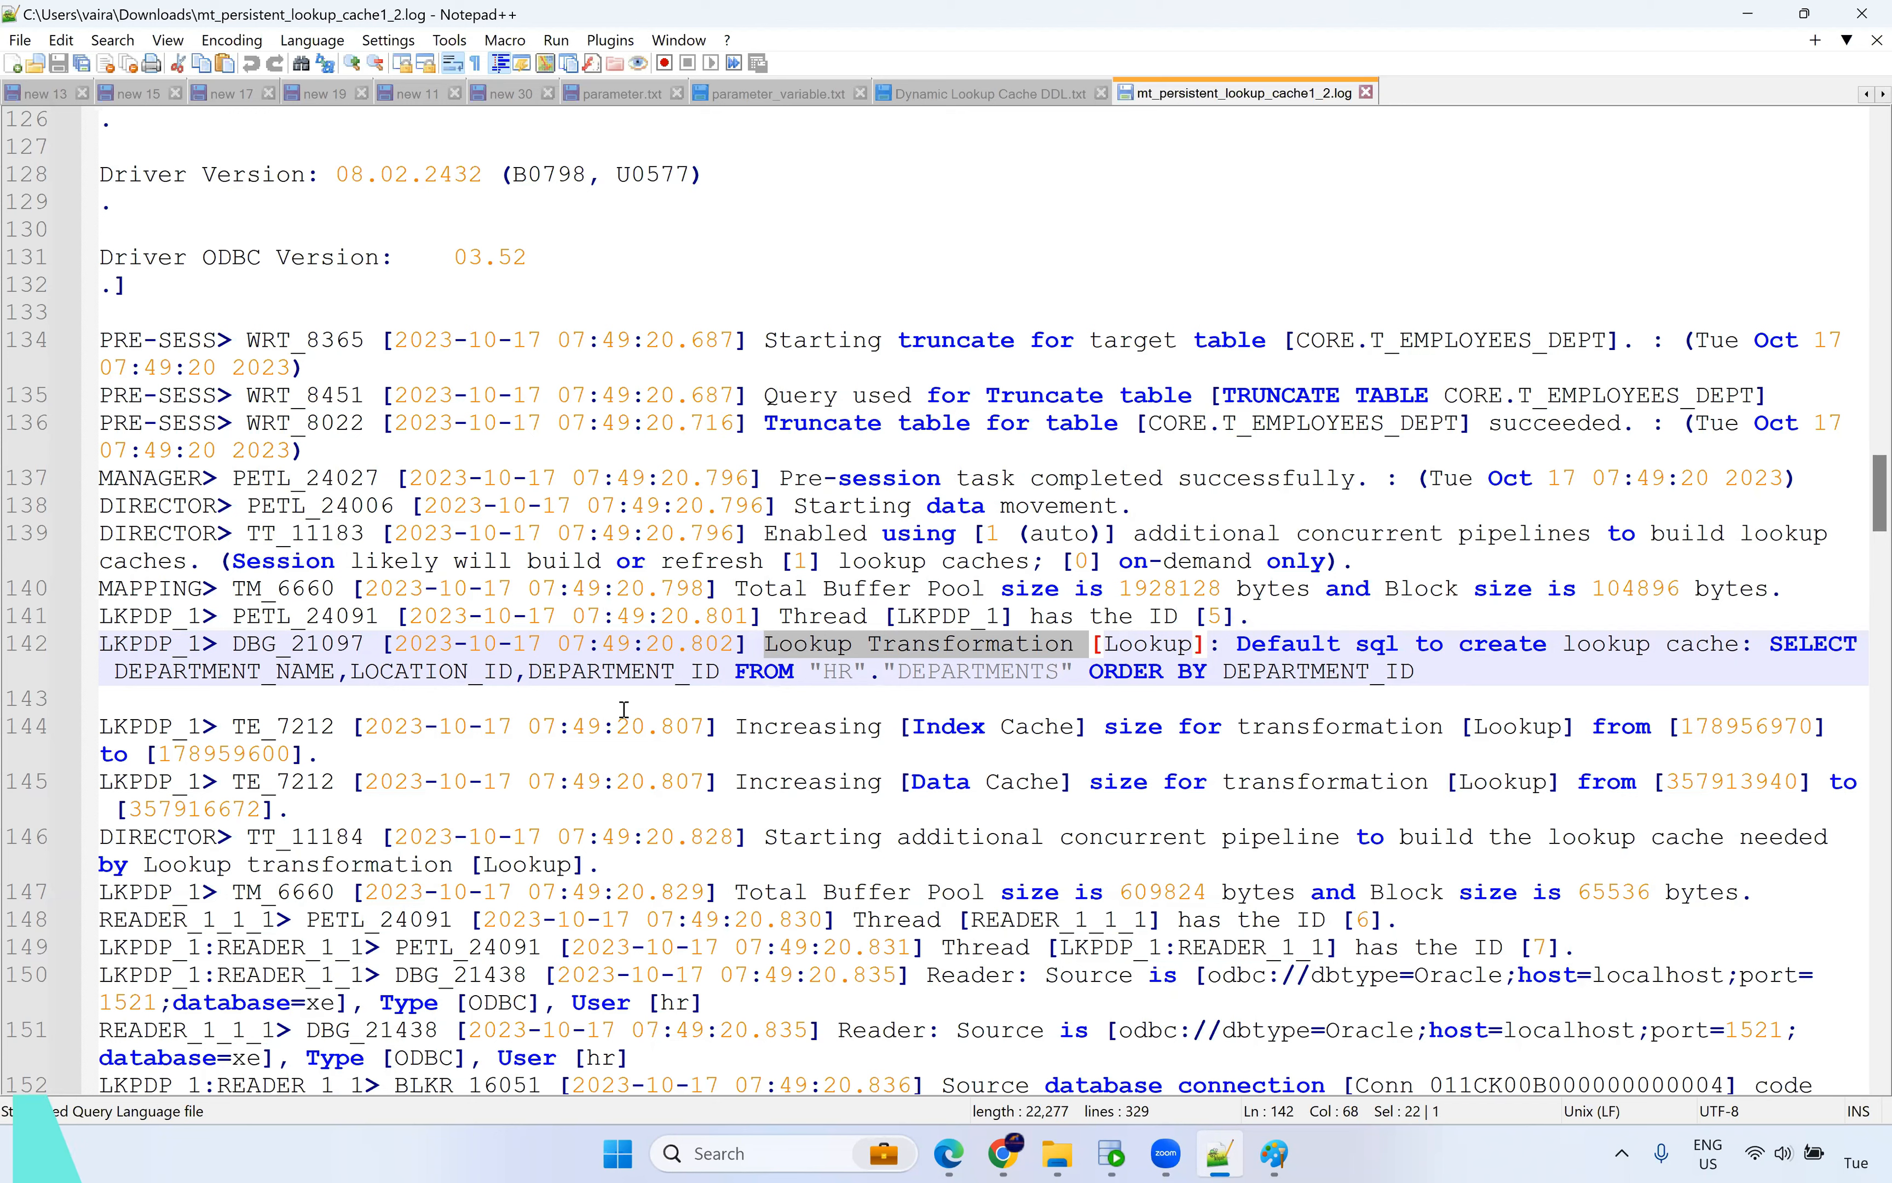
left_click_drag(1437, 669, 1238, 642)
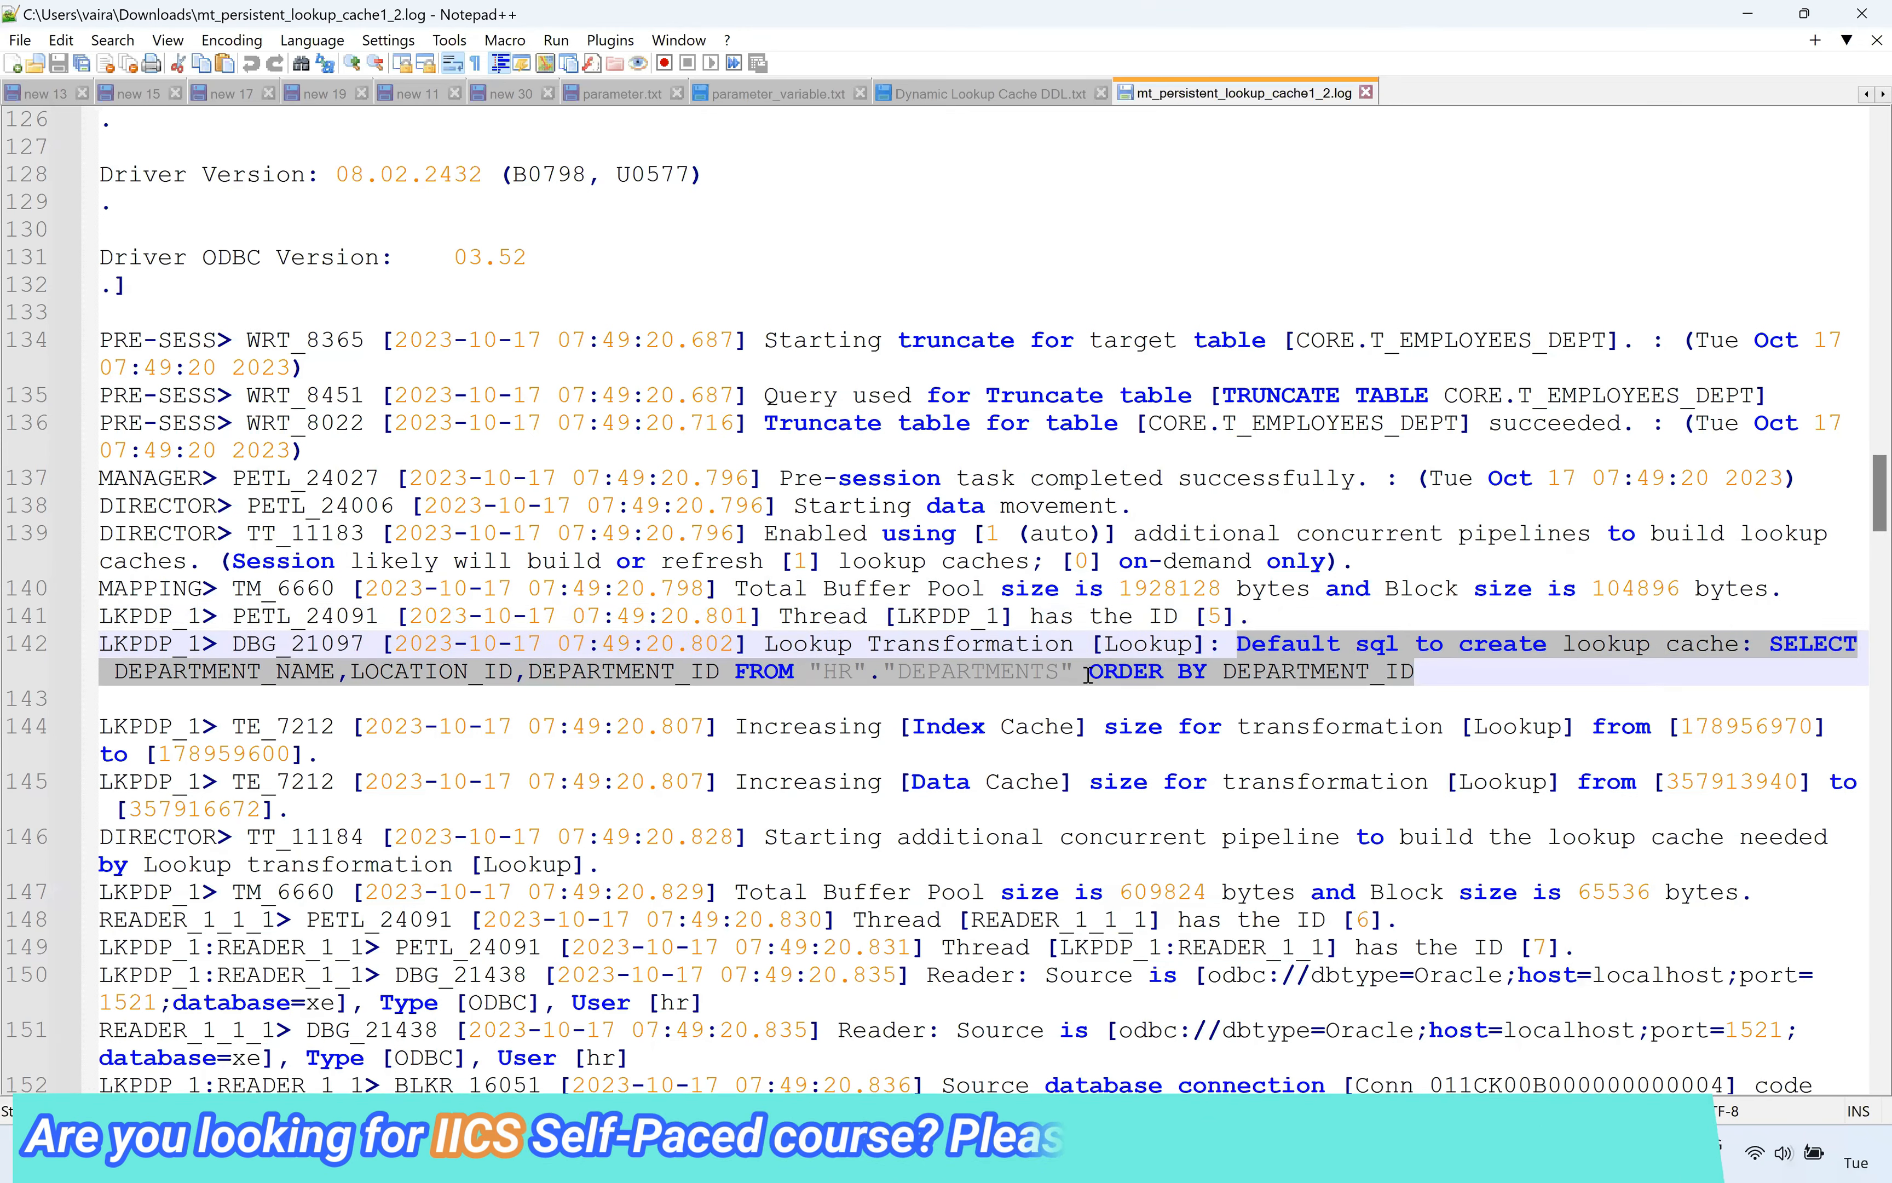
left_click(1126, 674)
scroll(1126, 674, "down", 2)
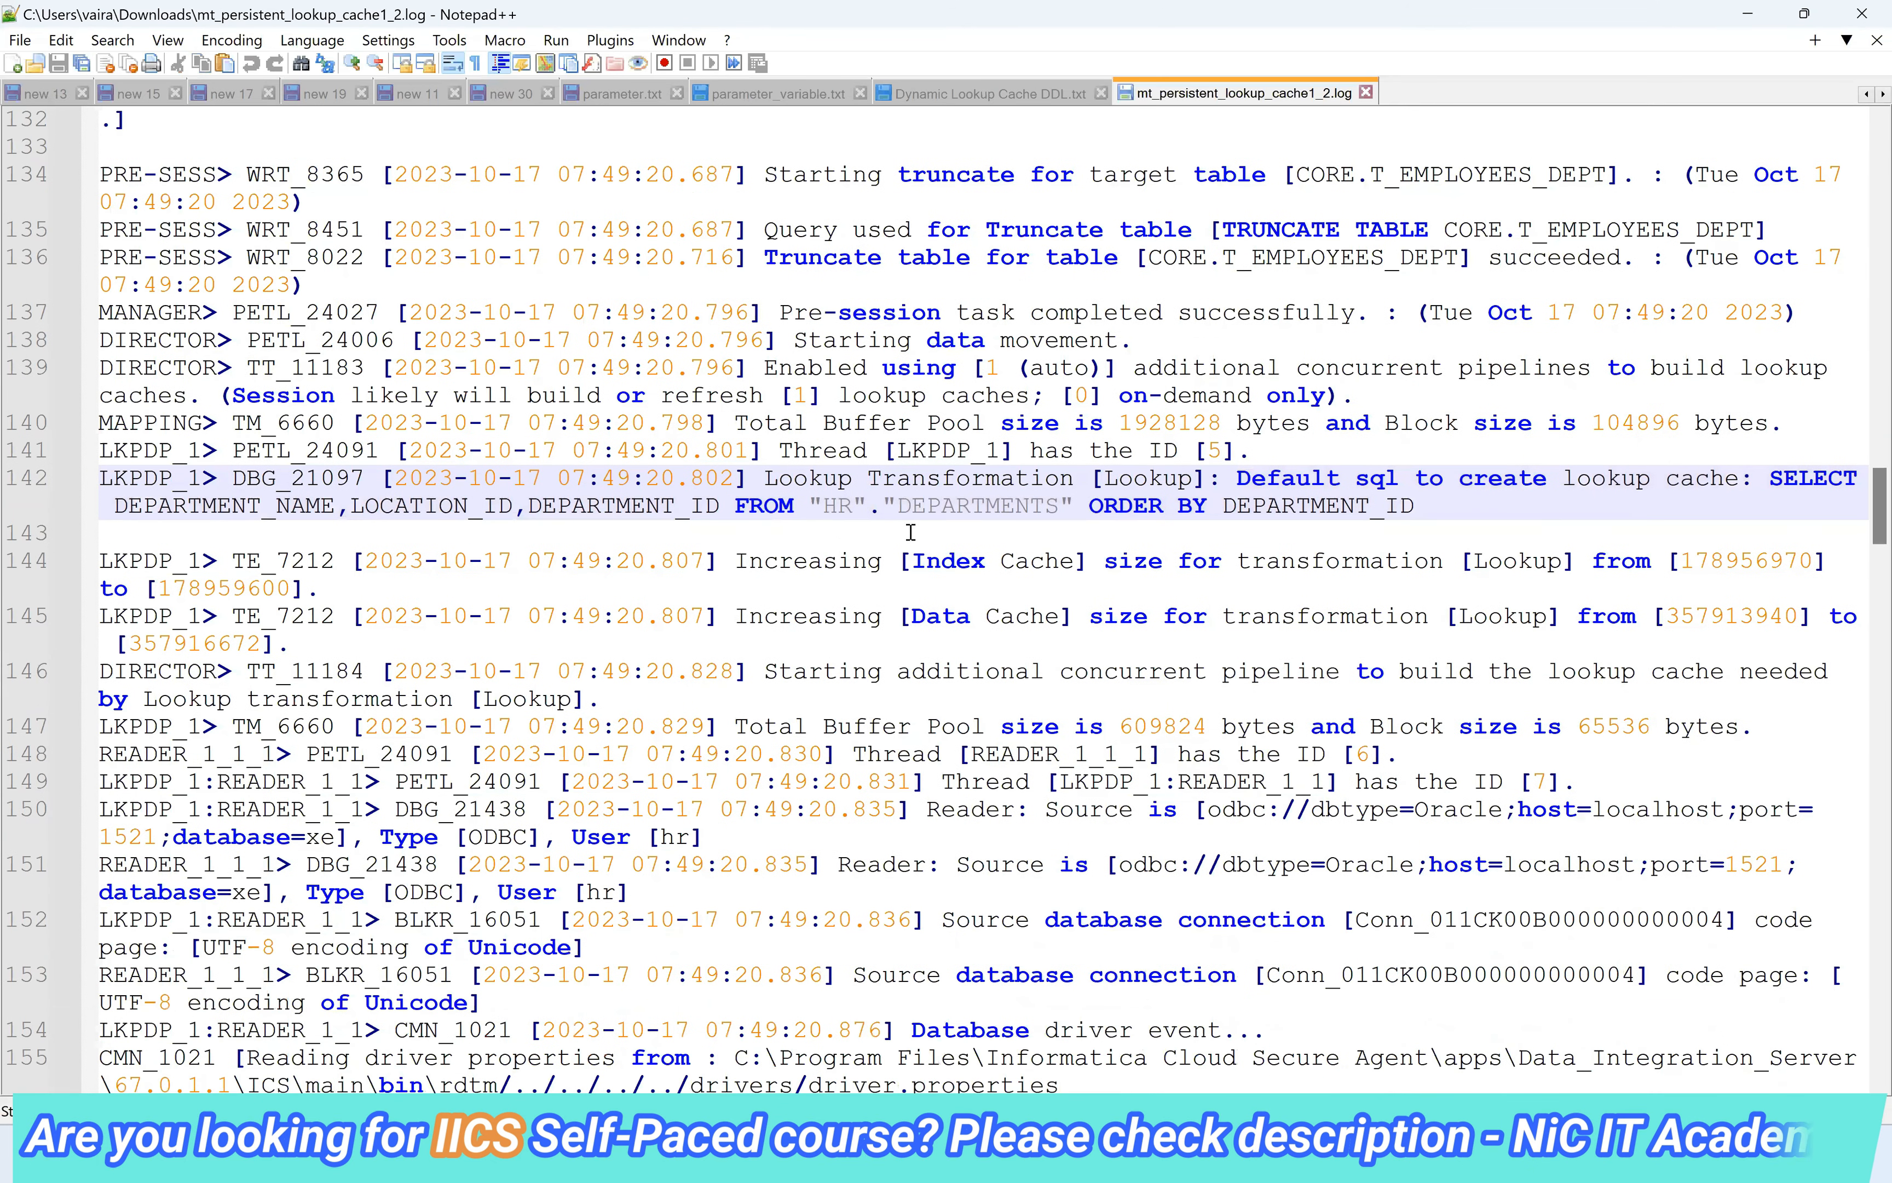
left_click(808, 560)
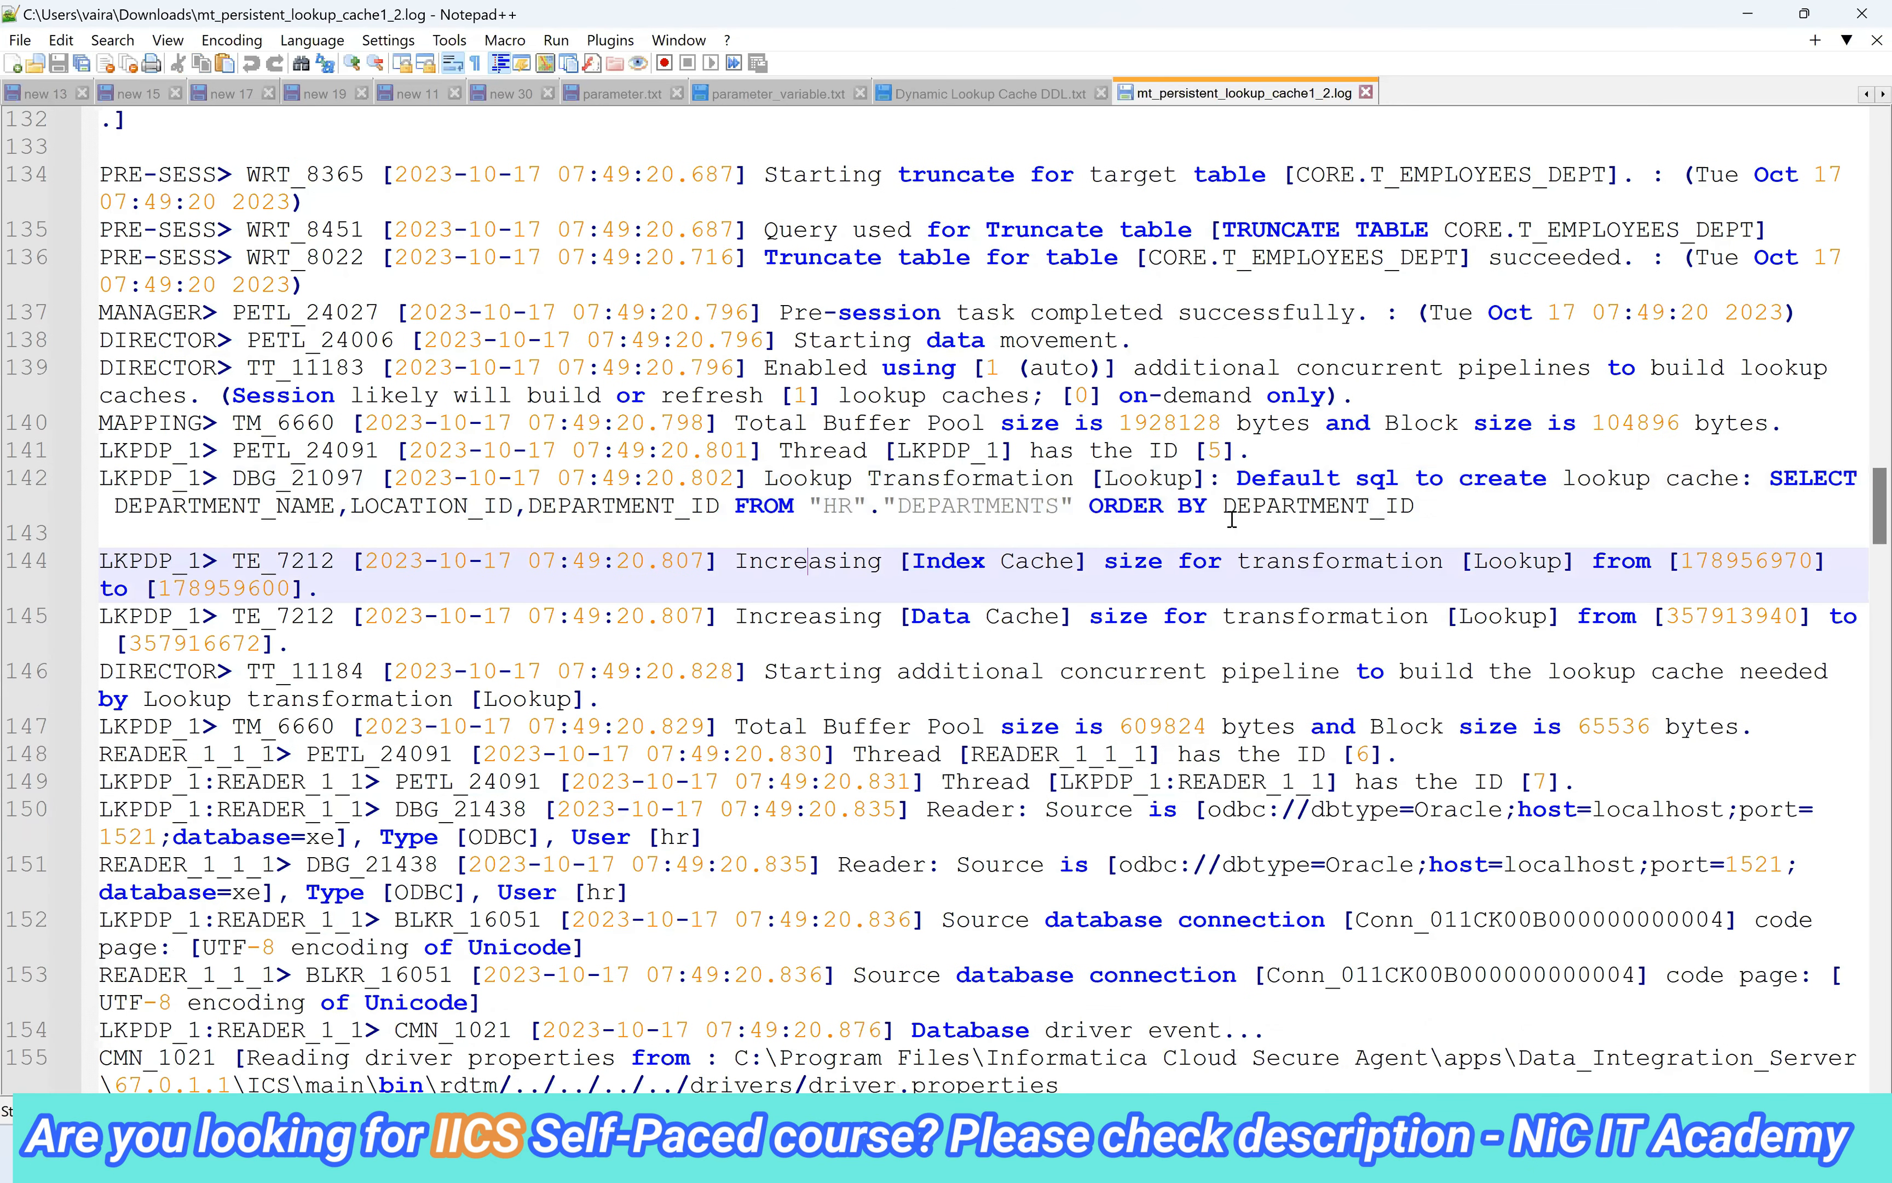
left_click_drag(1425, 515, 1235, 477)
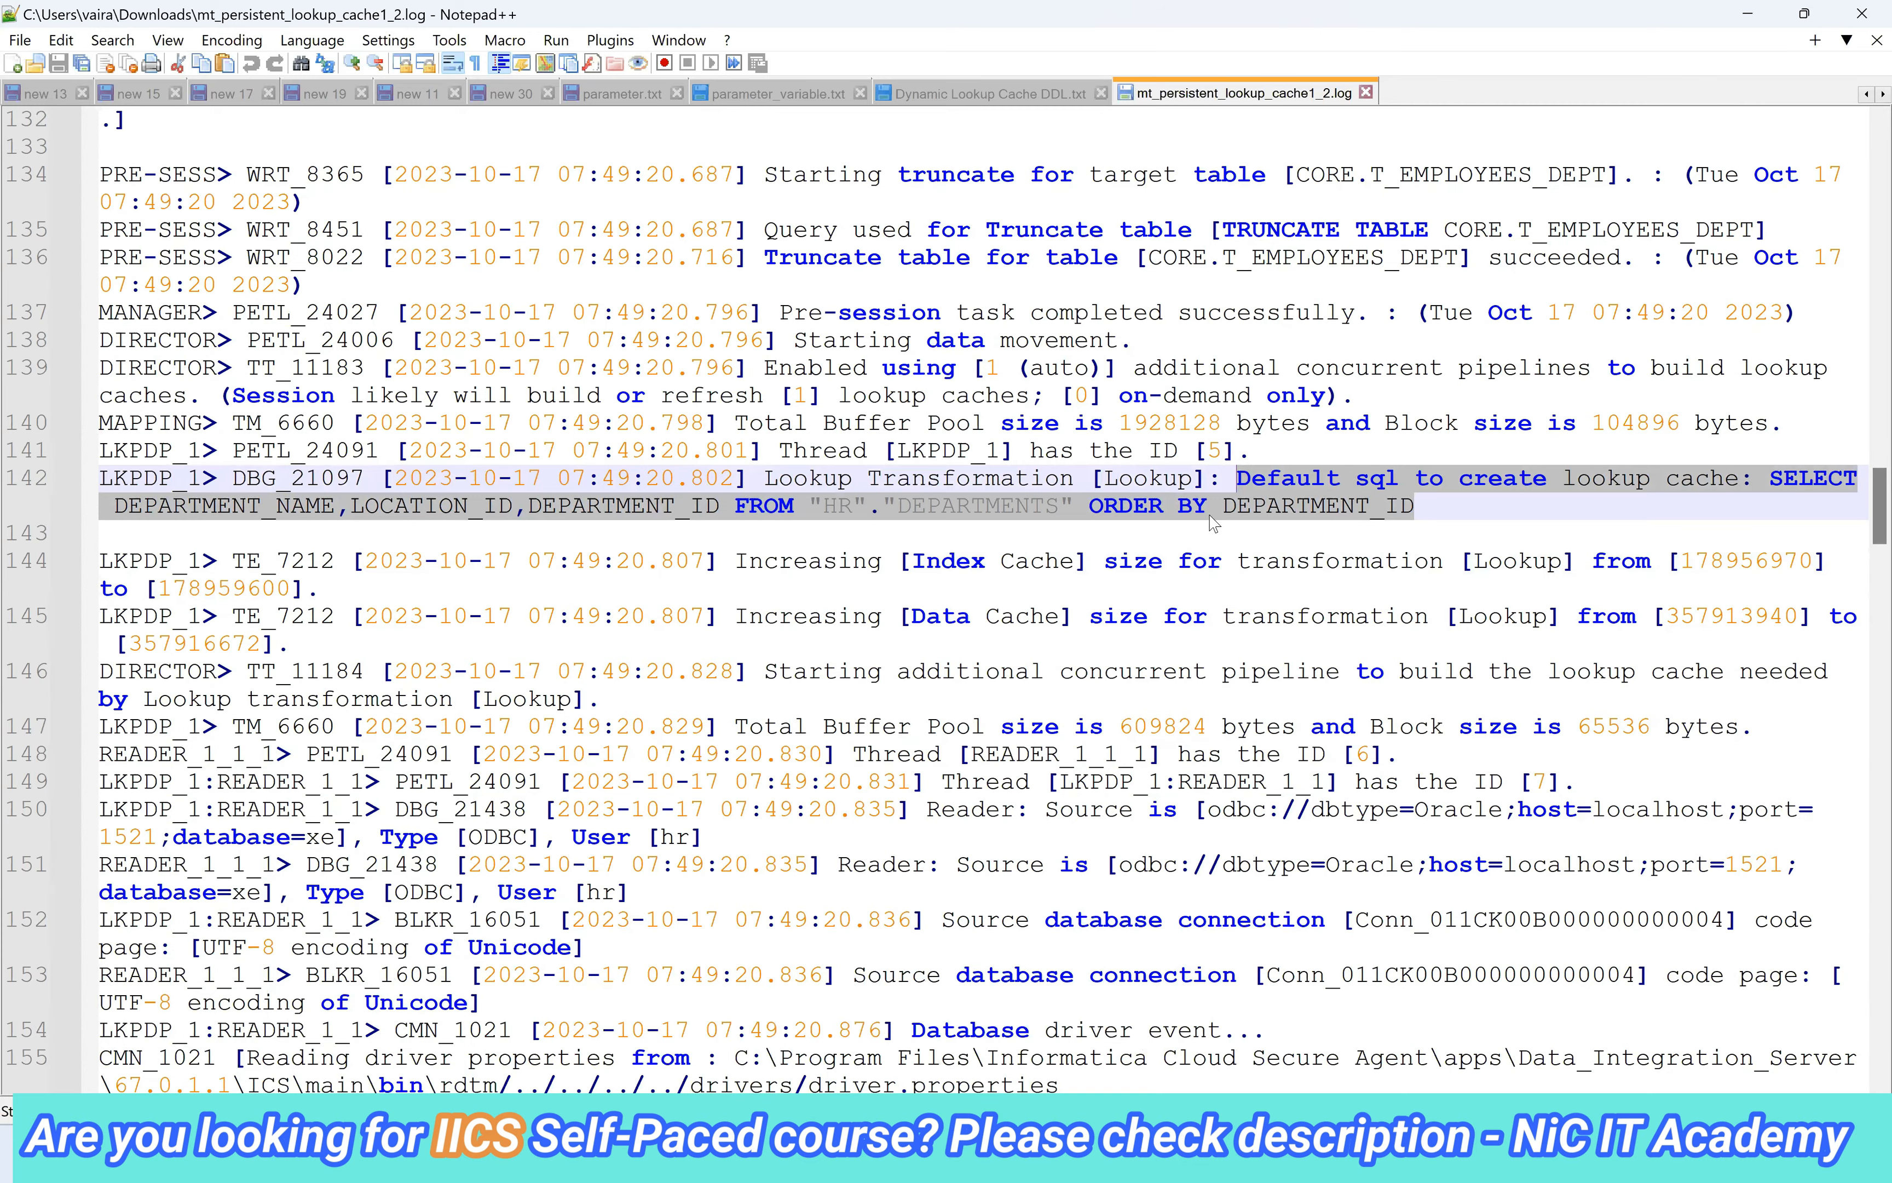
scroll(1204, 536, "down", 1)
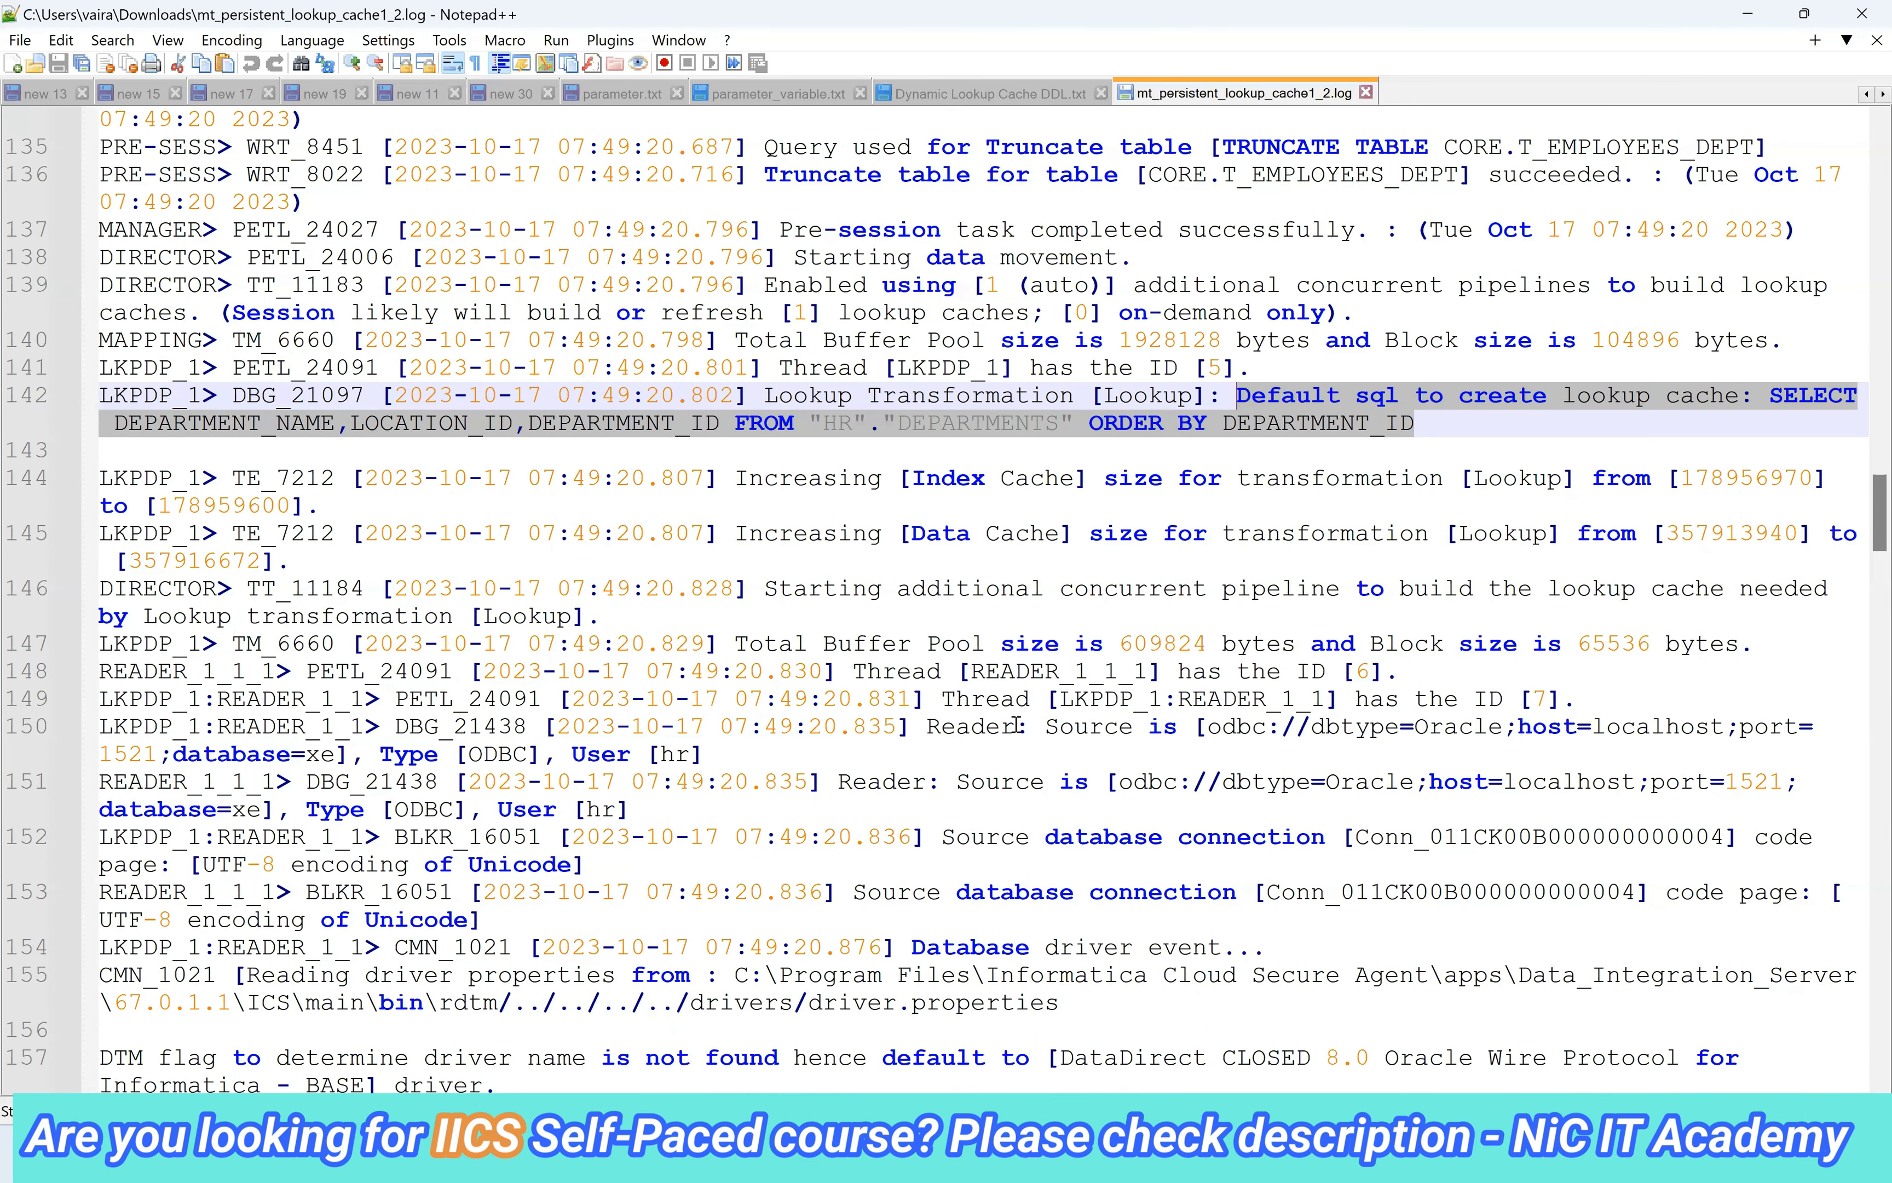
scroll(1015, 737, "down", 3)
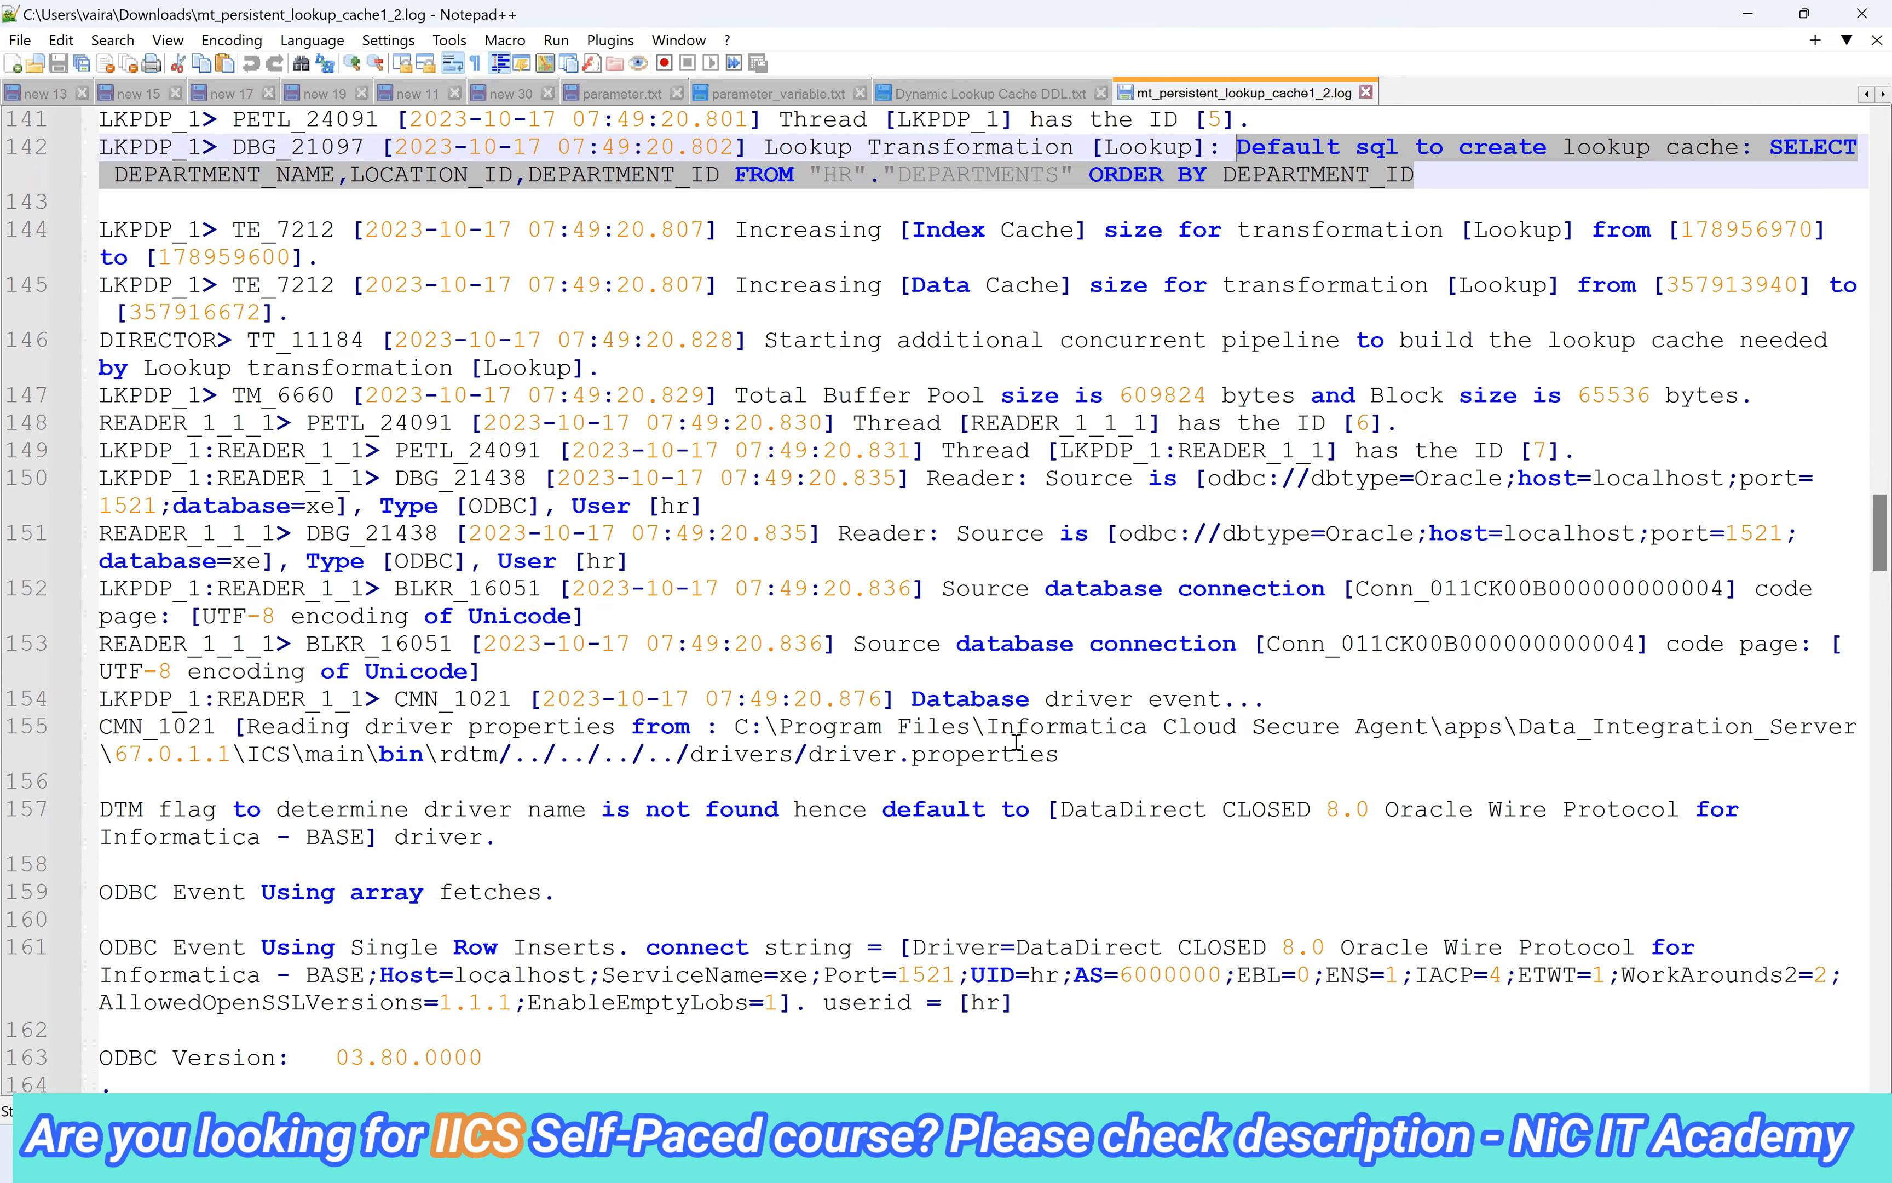
scroll(1015, 739, "down", 8)
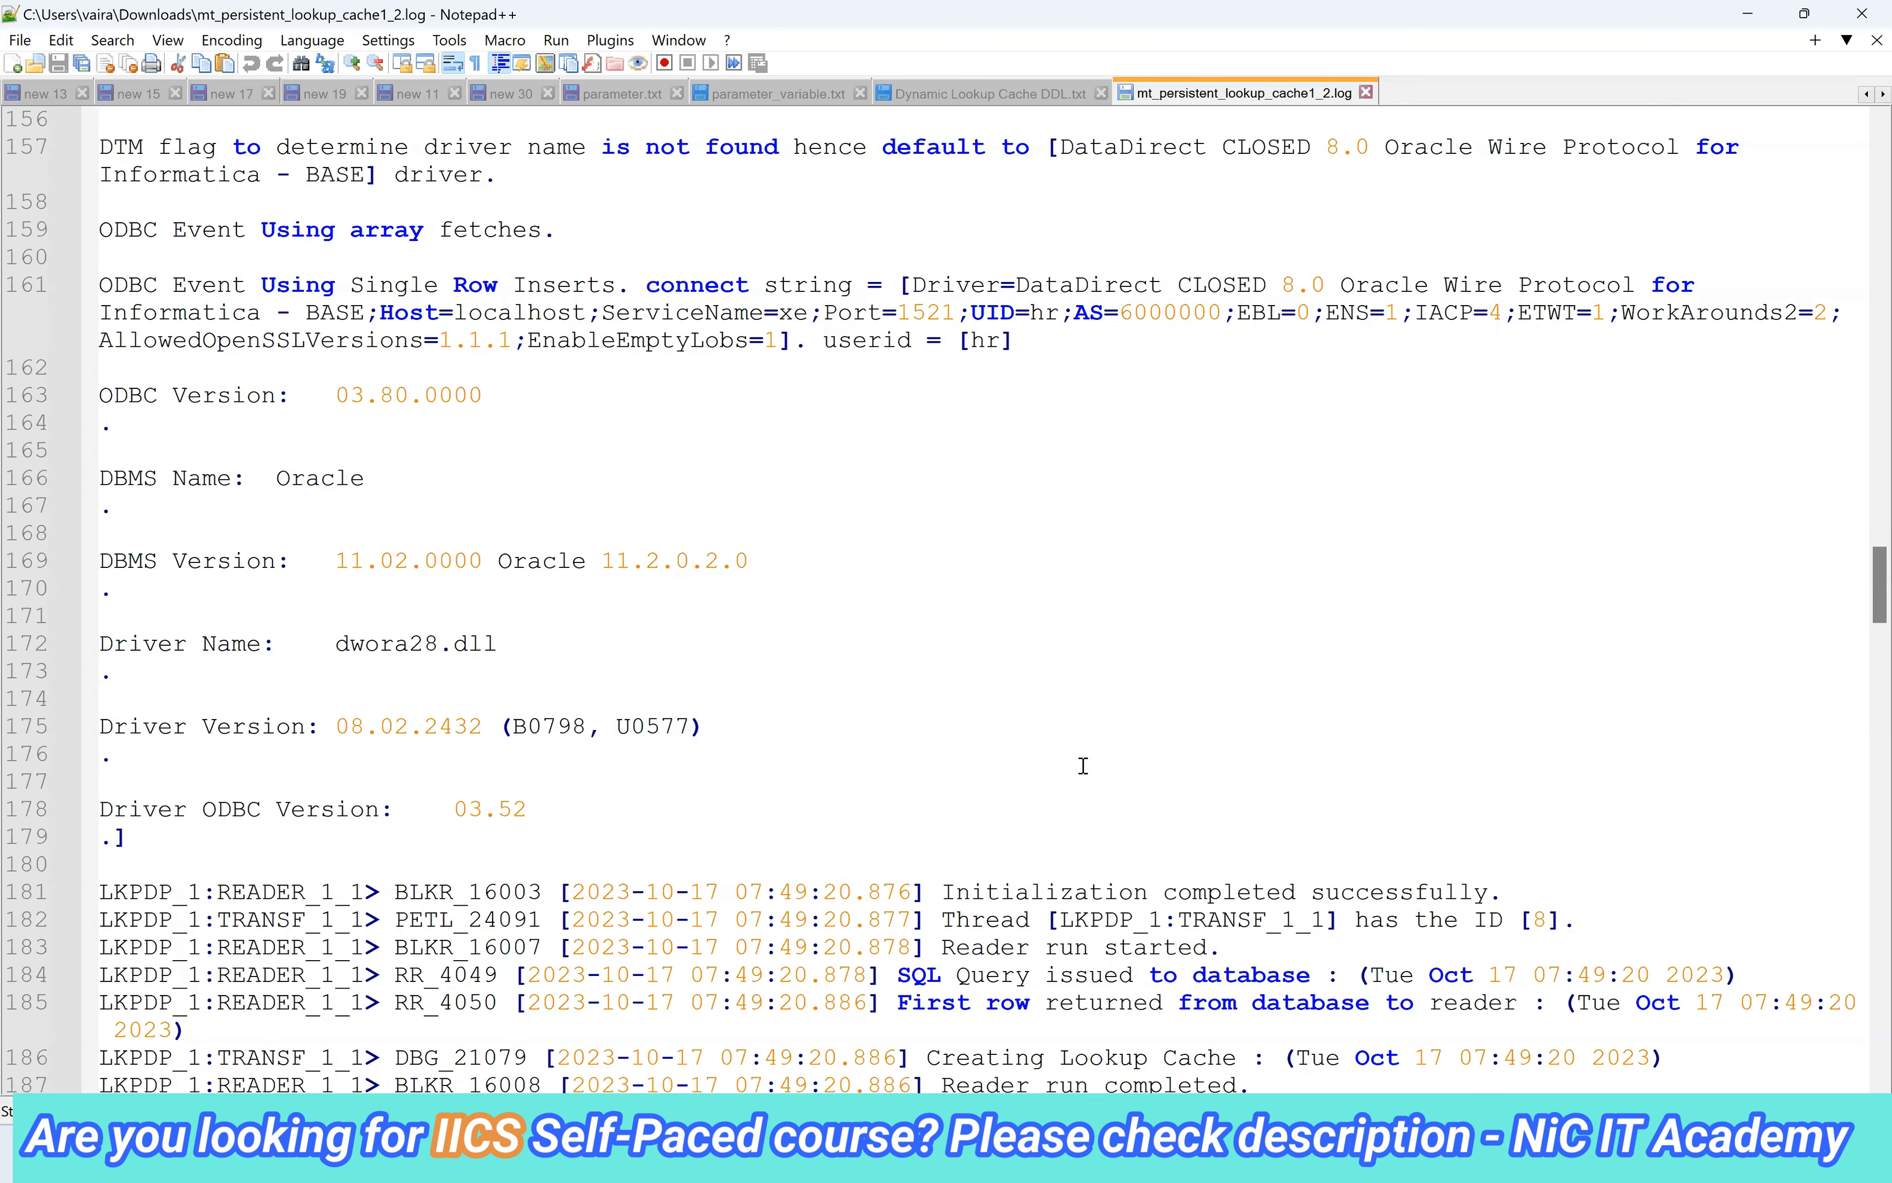
scroll(1083, 766, "down", 3)
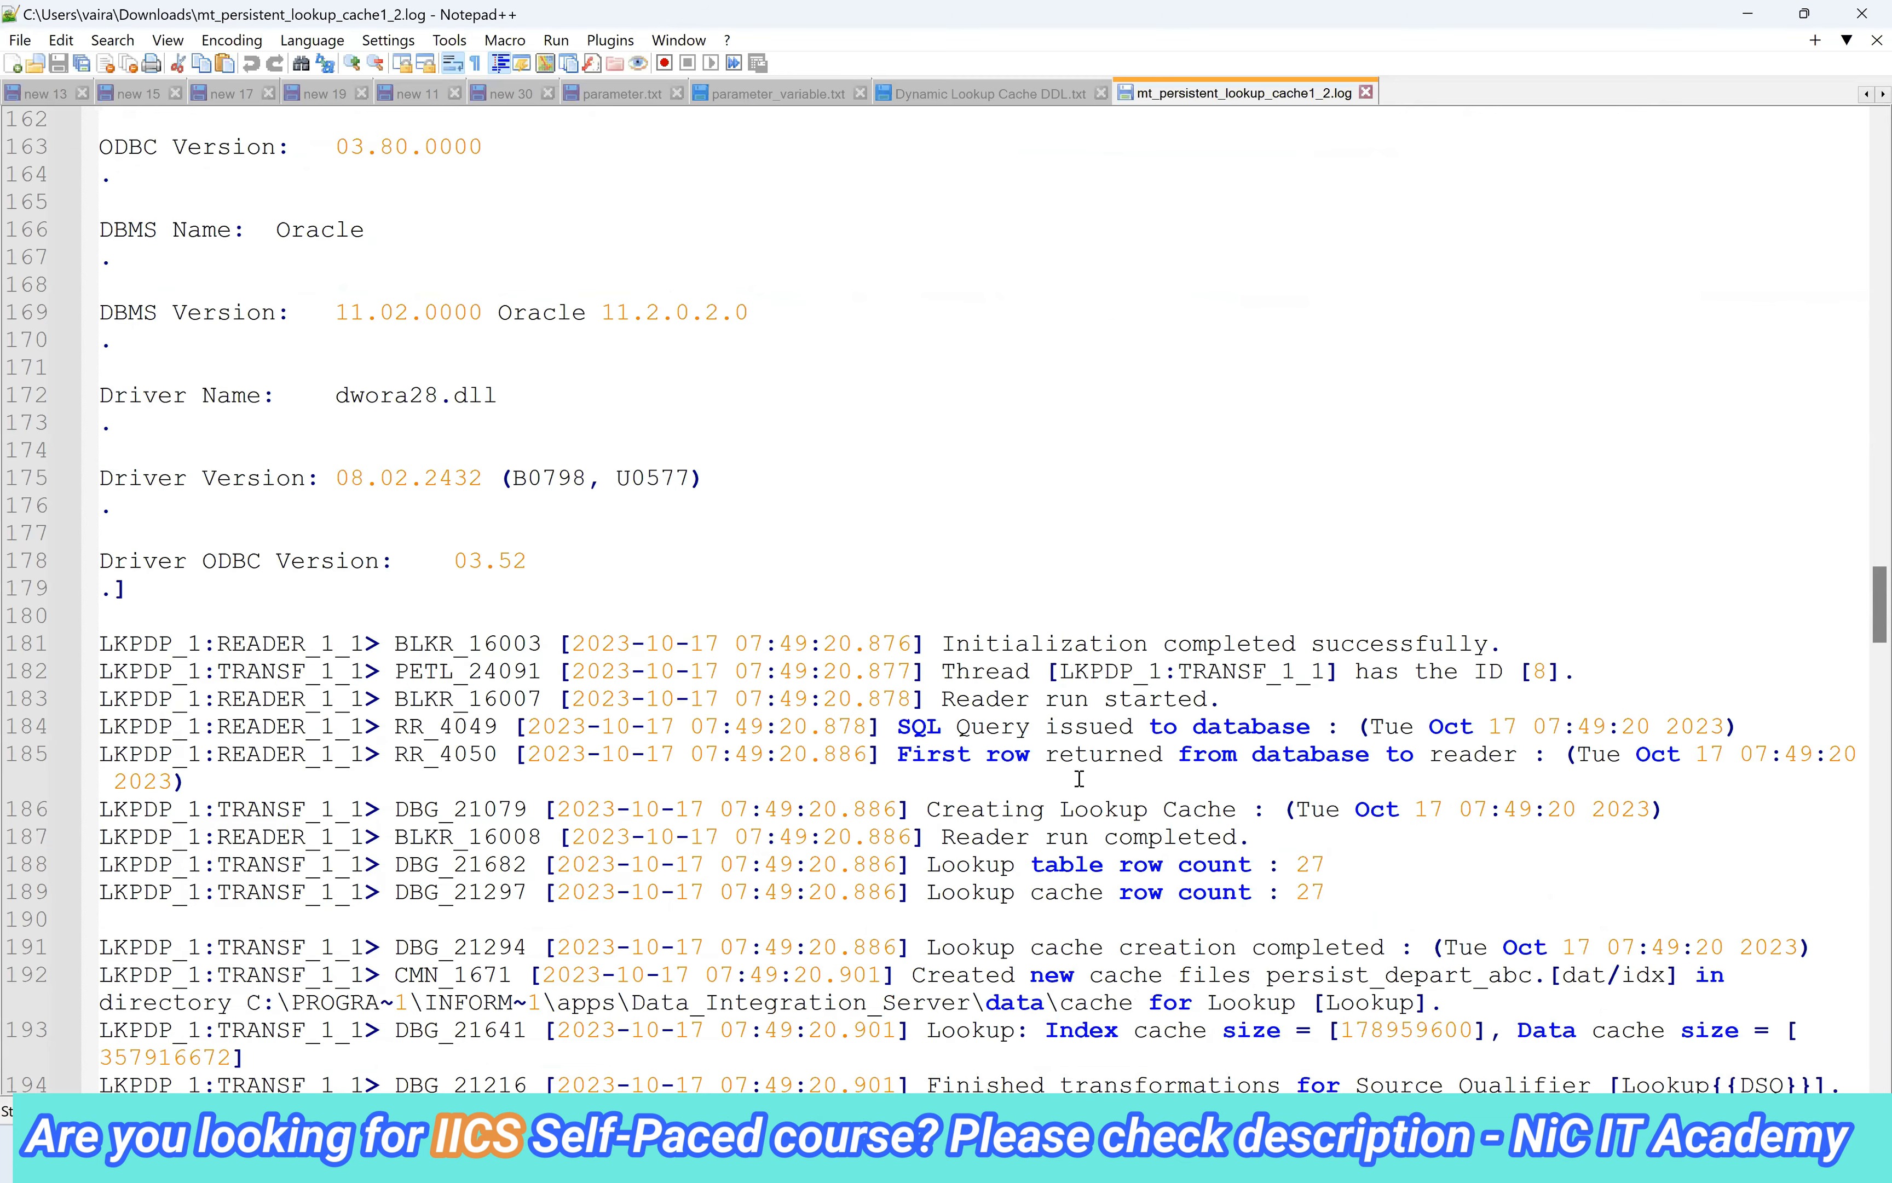
scroll(1118, 958, "down", 3)
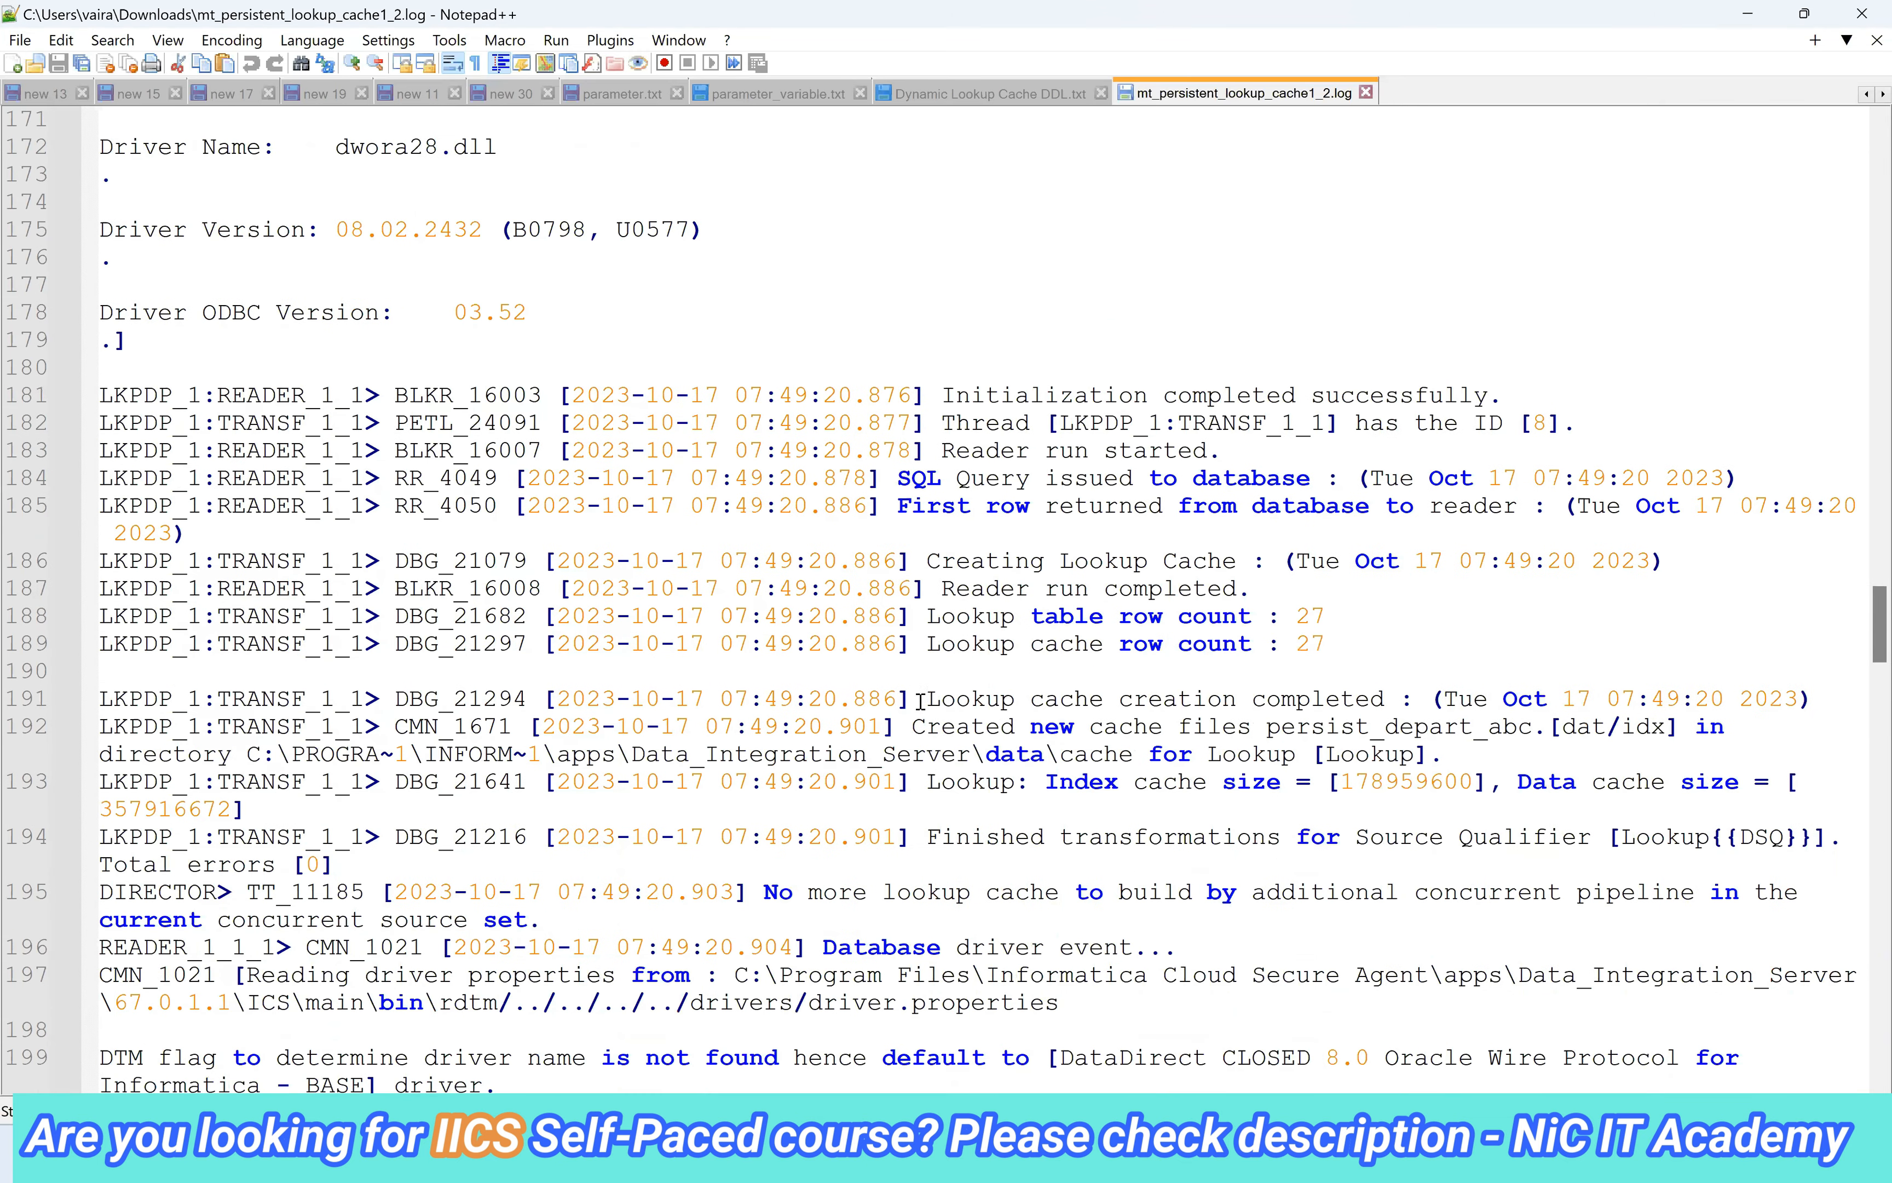
double_click(982, 700)
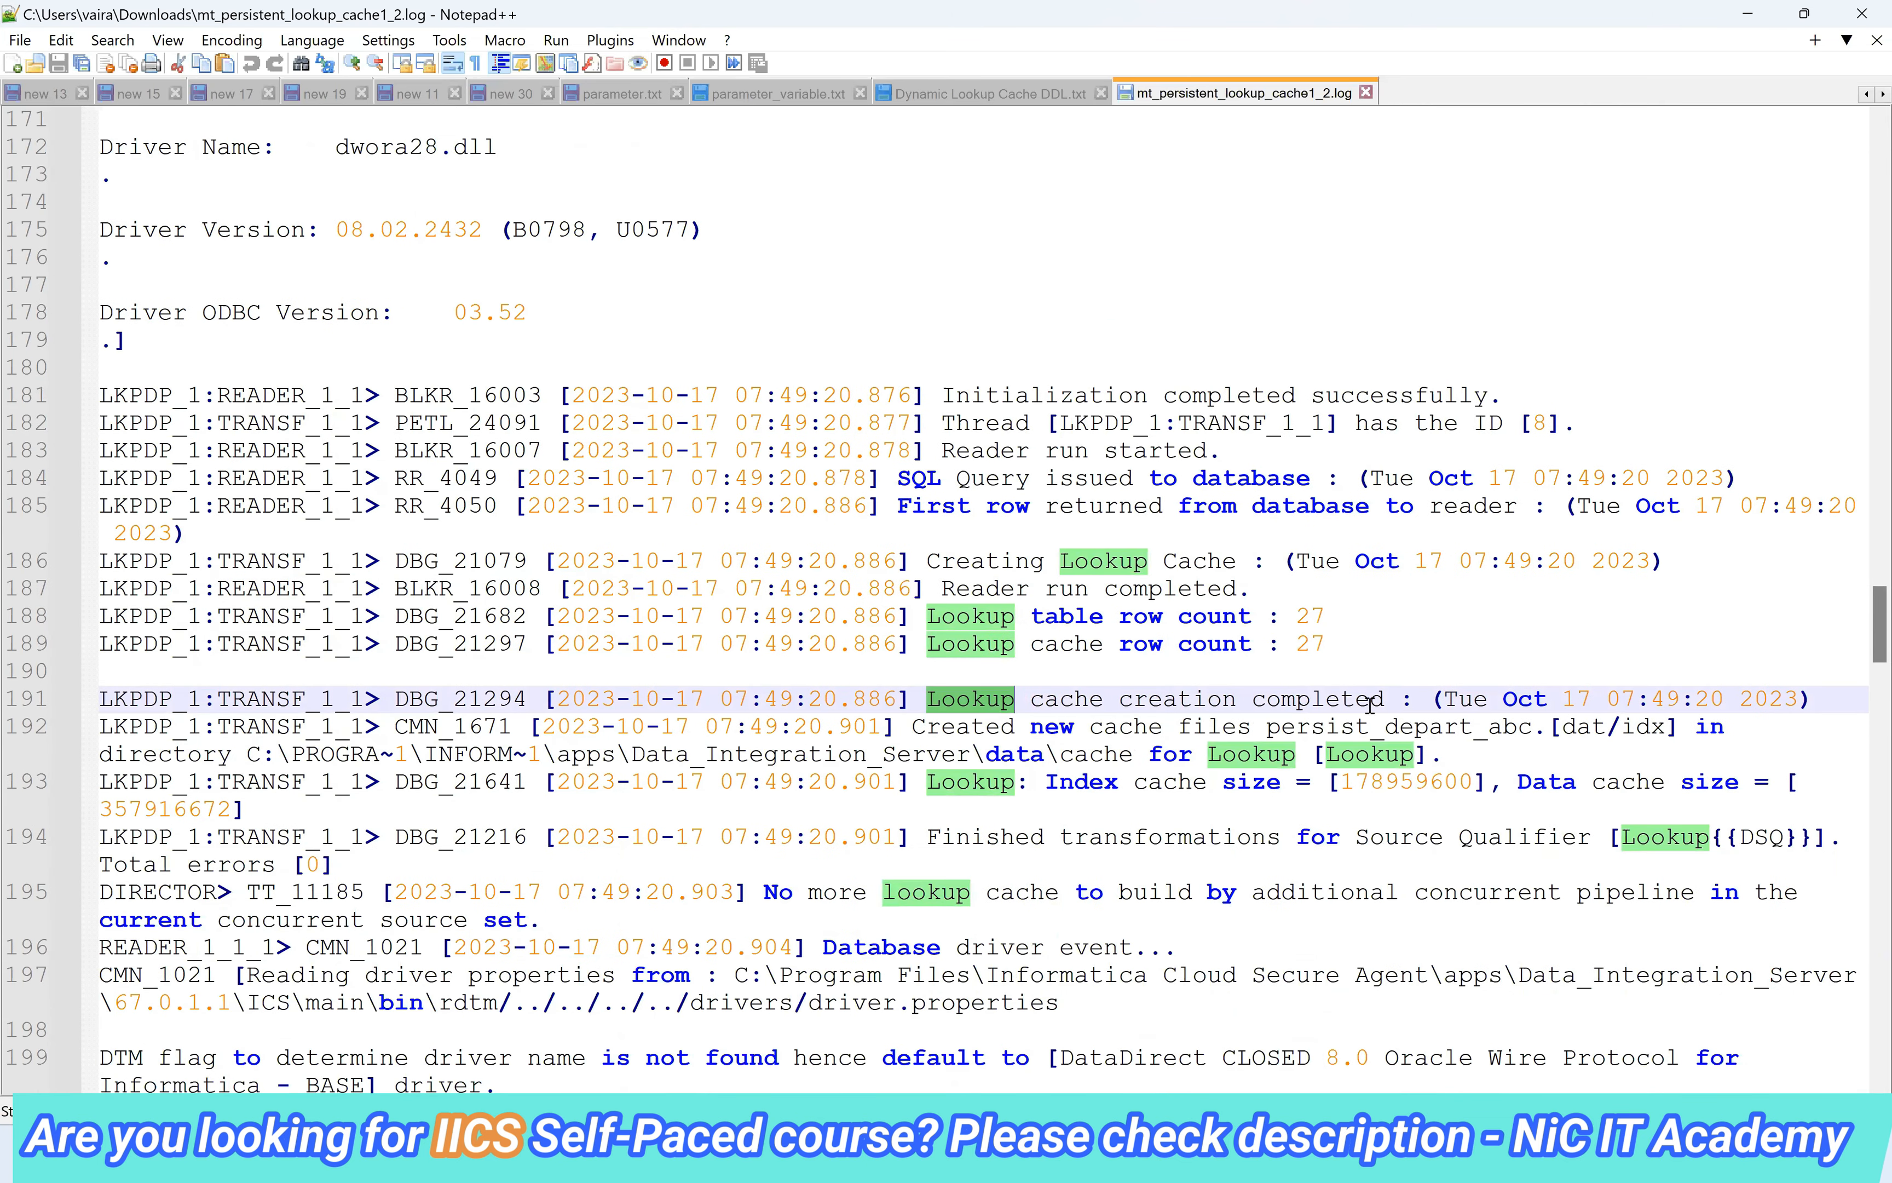
left_click_drag(1400, 699, 910, 699)
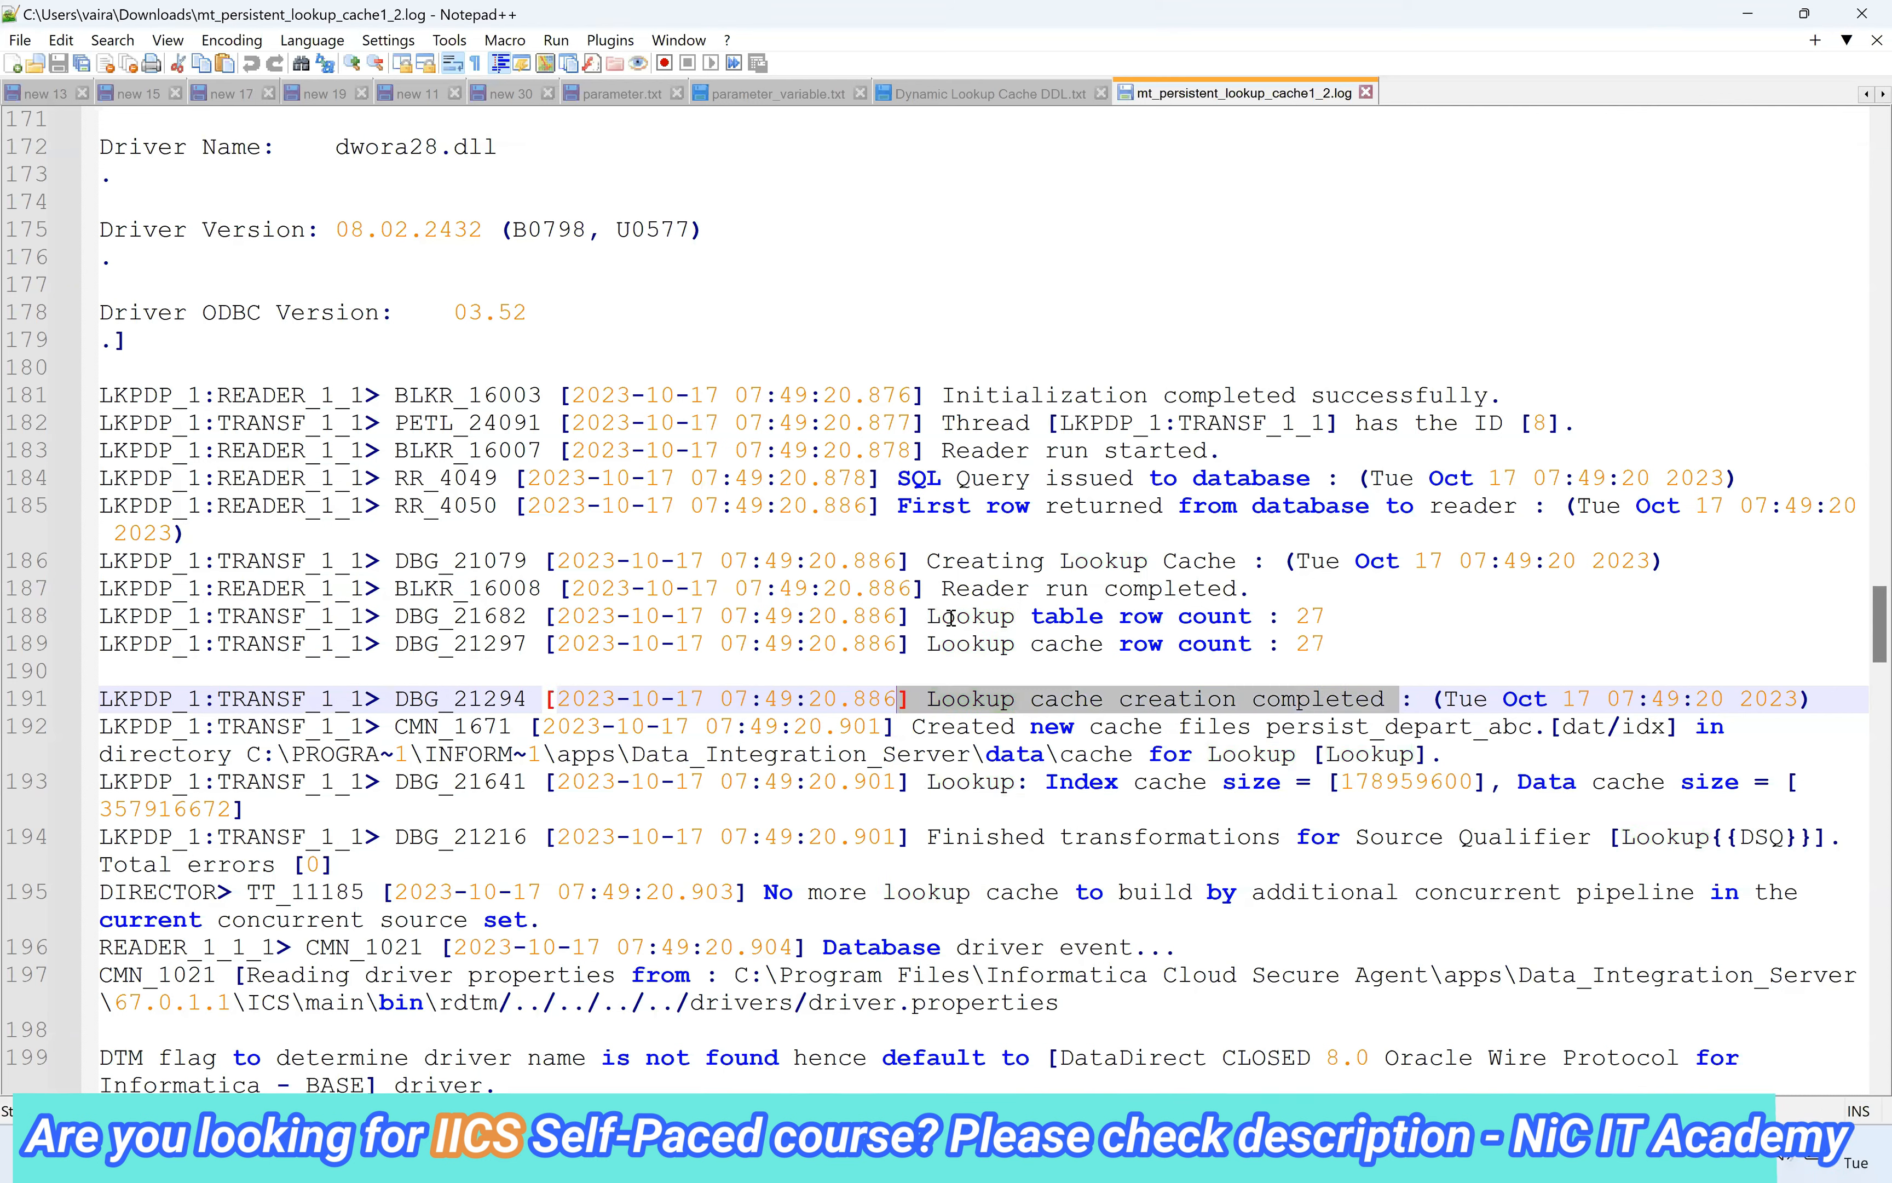
left_click_drag(1327, 615, 930, 618)
left_click_drag(1327, 644, 926, 644)
left_click(926, 699)
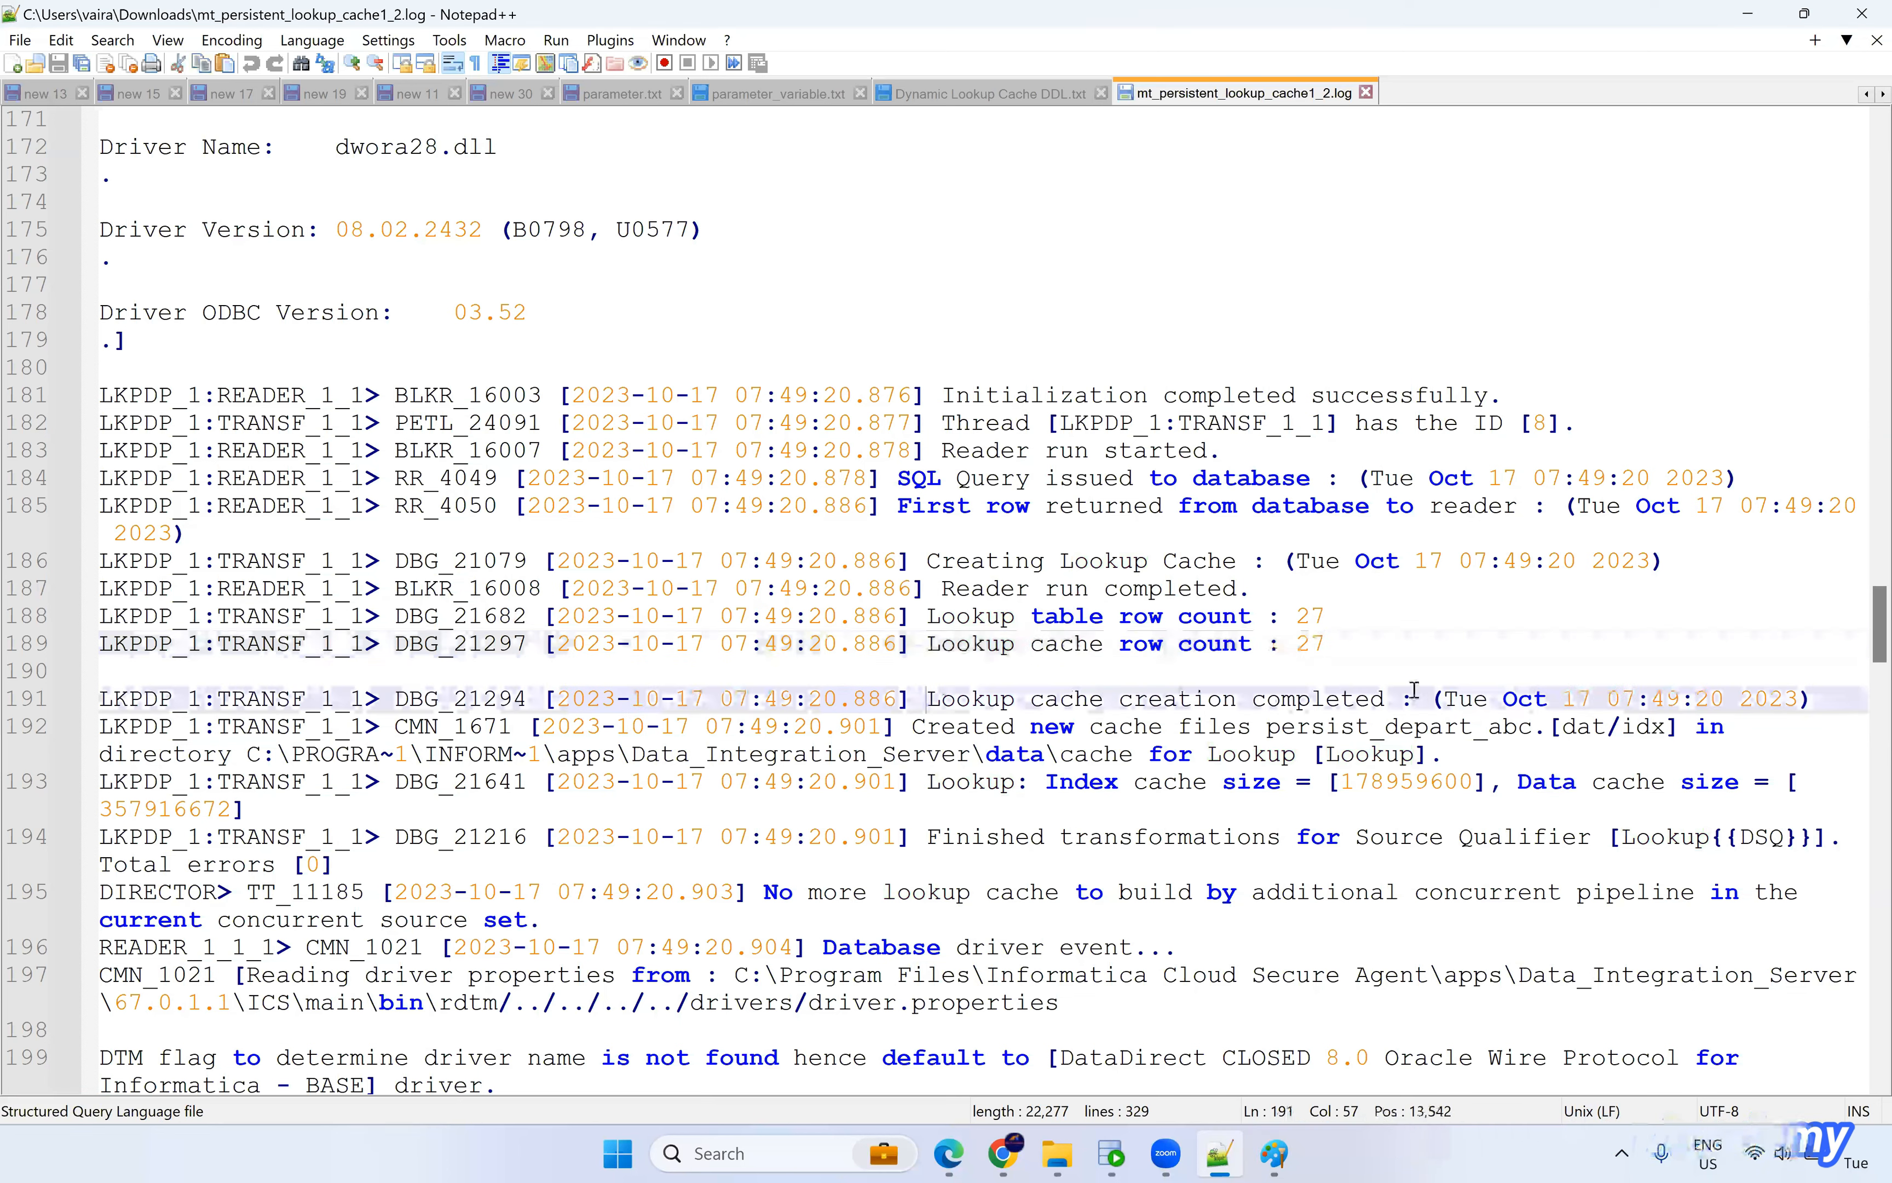
left_click(1790, 699, "shift")
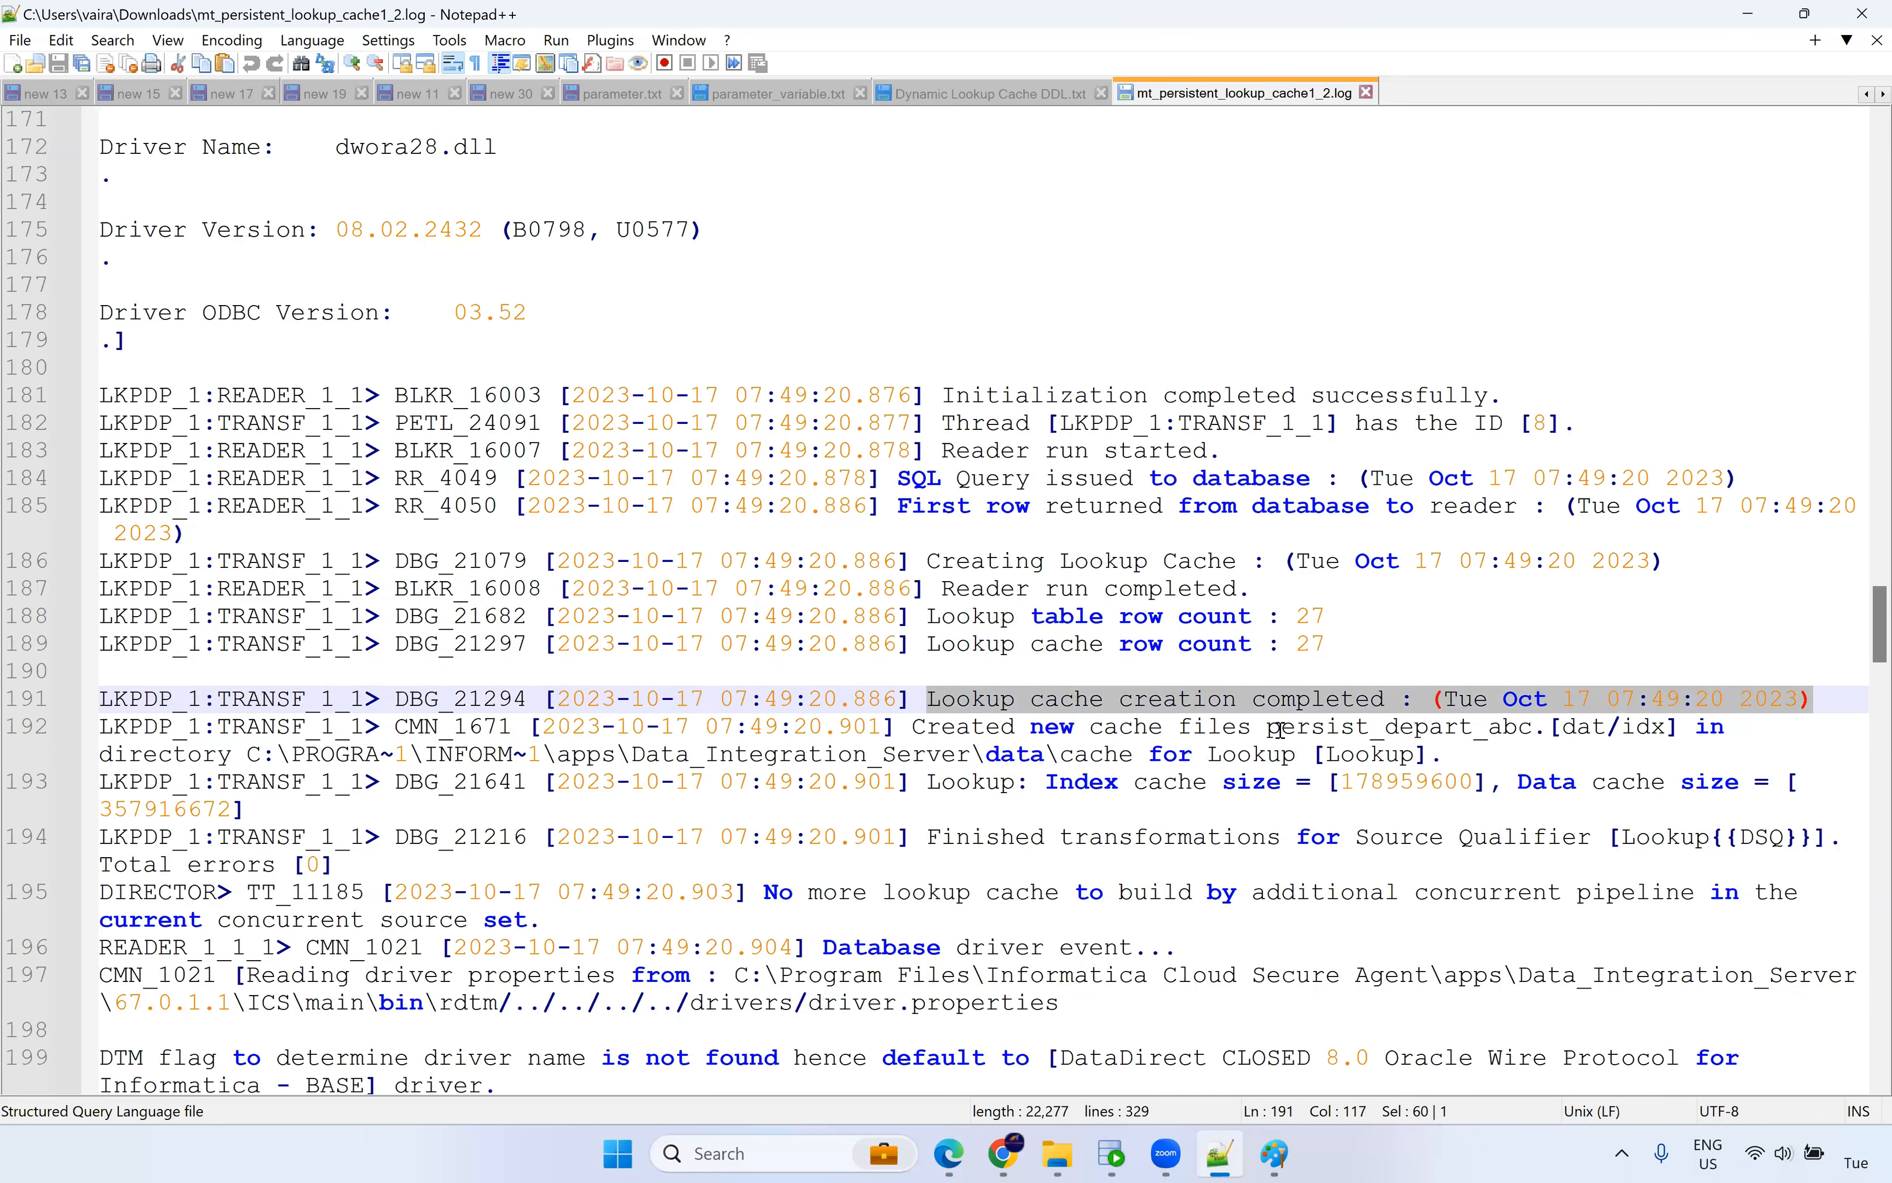
left_click_drag(1267, 729, 1533, 732)
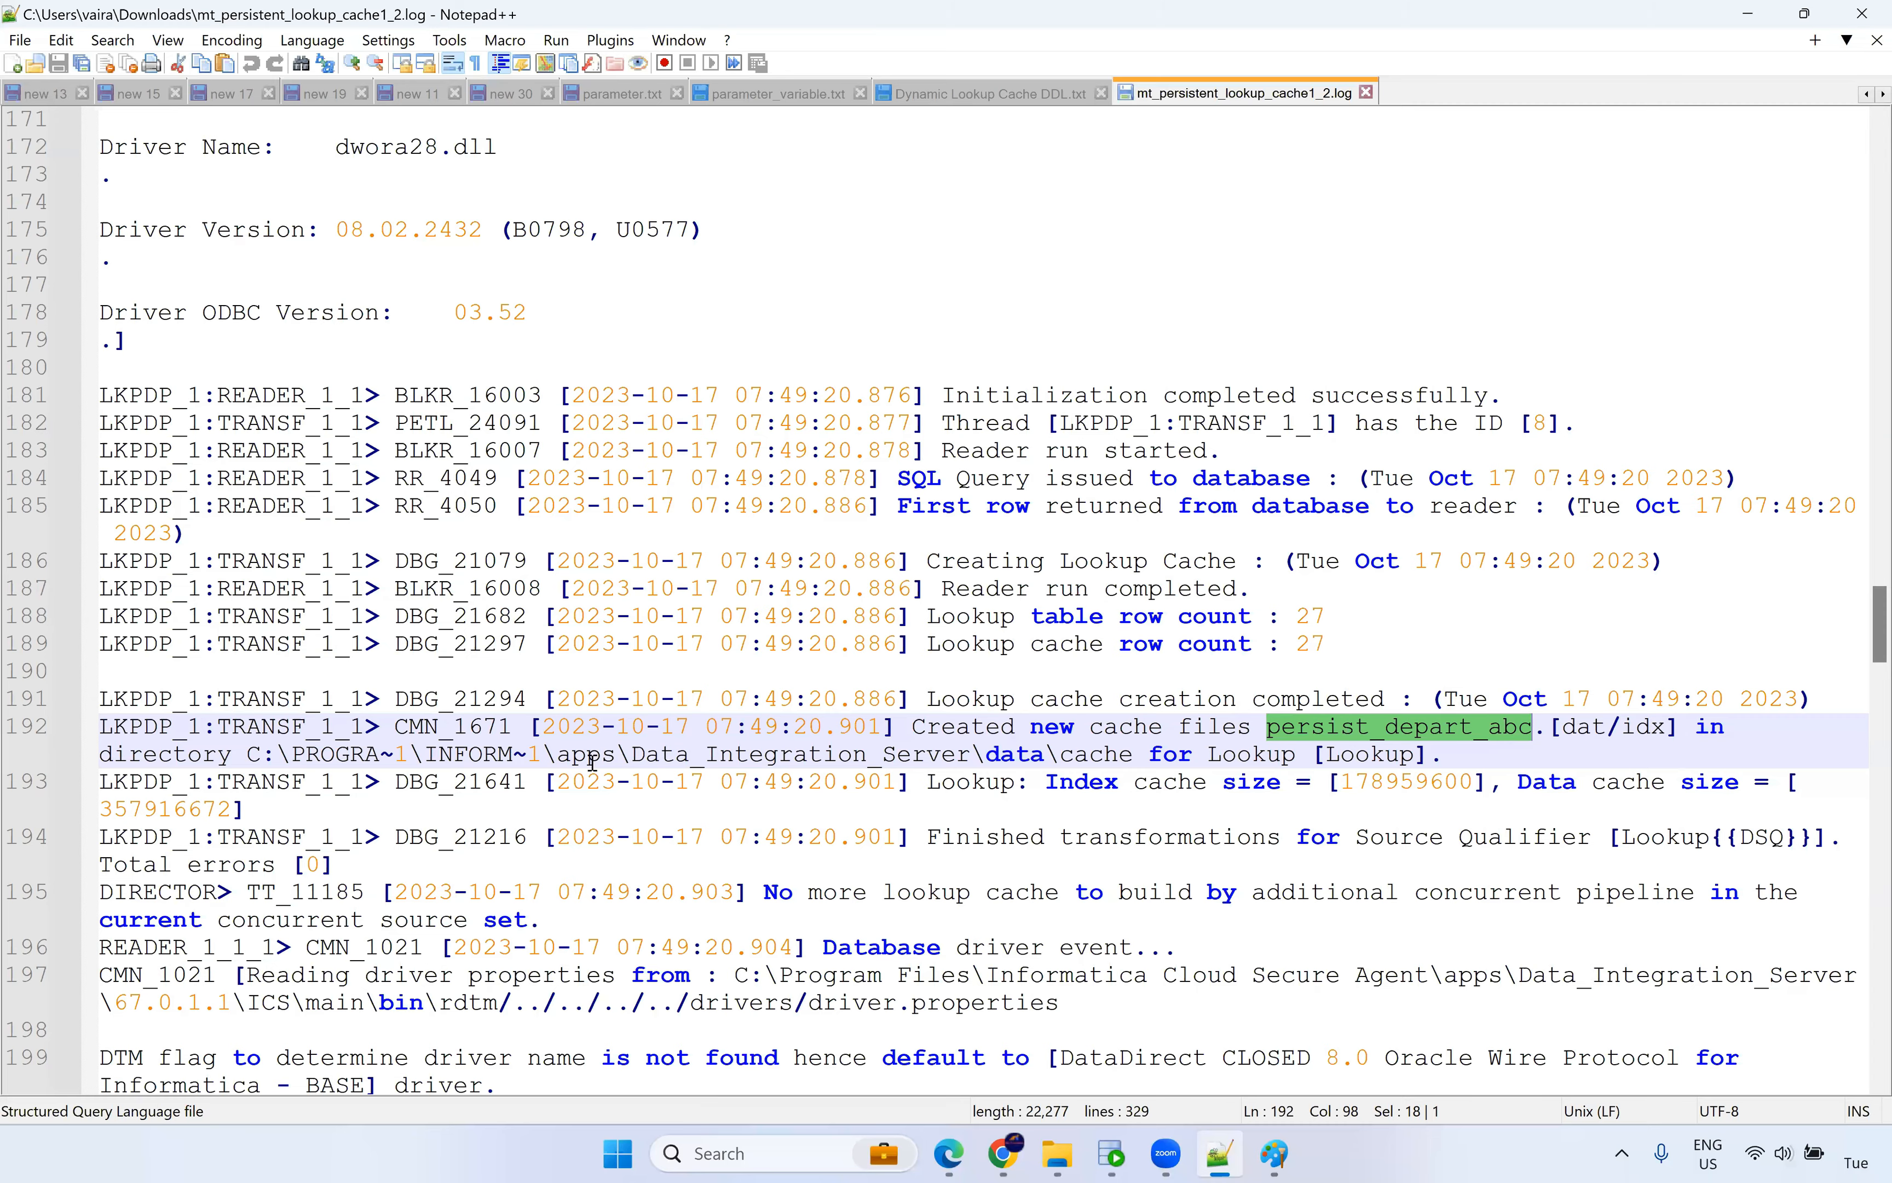
scroll(1211, 793, "down", 2)
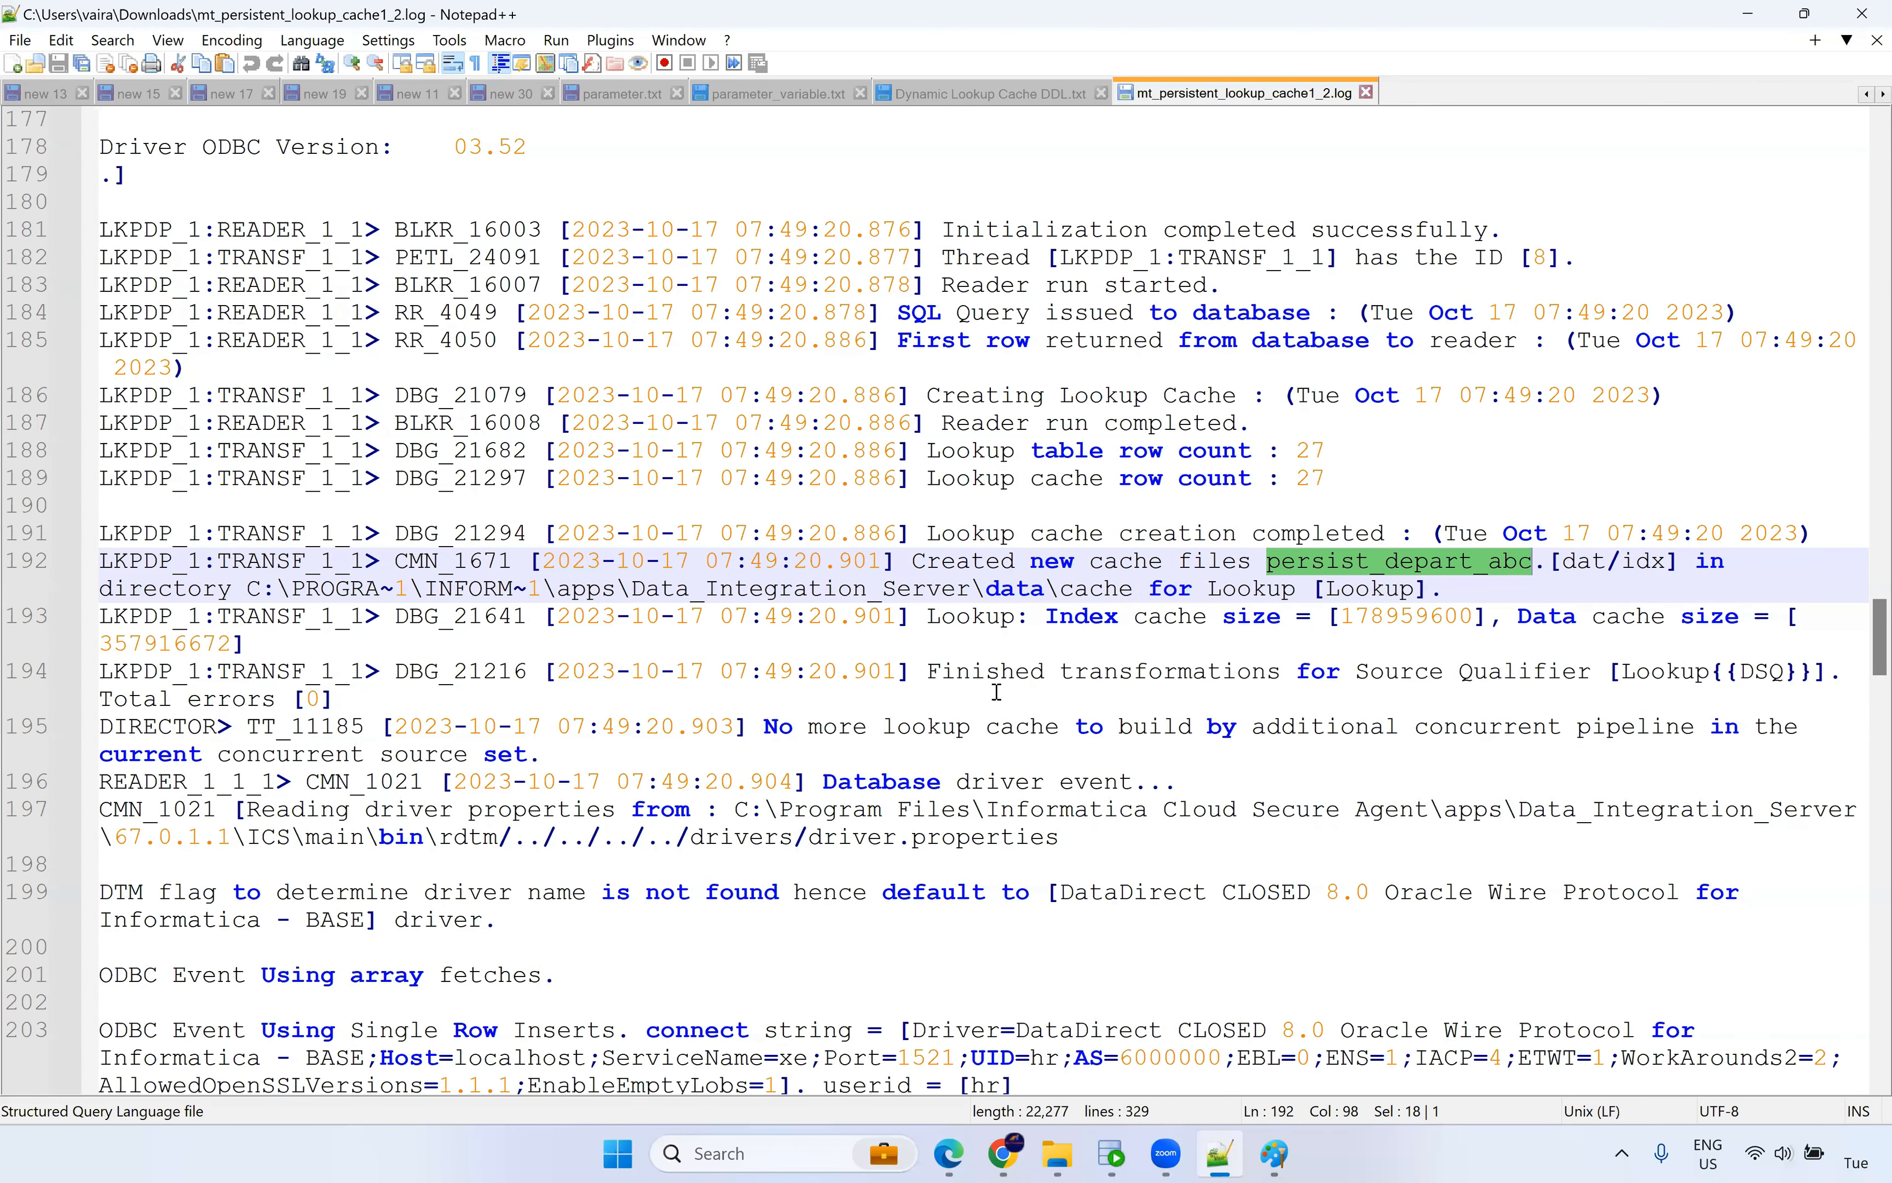
double_click(989, 671)
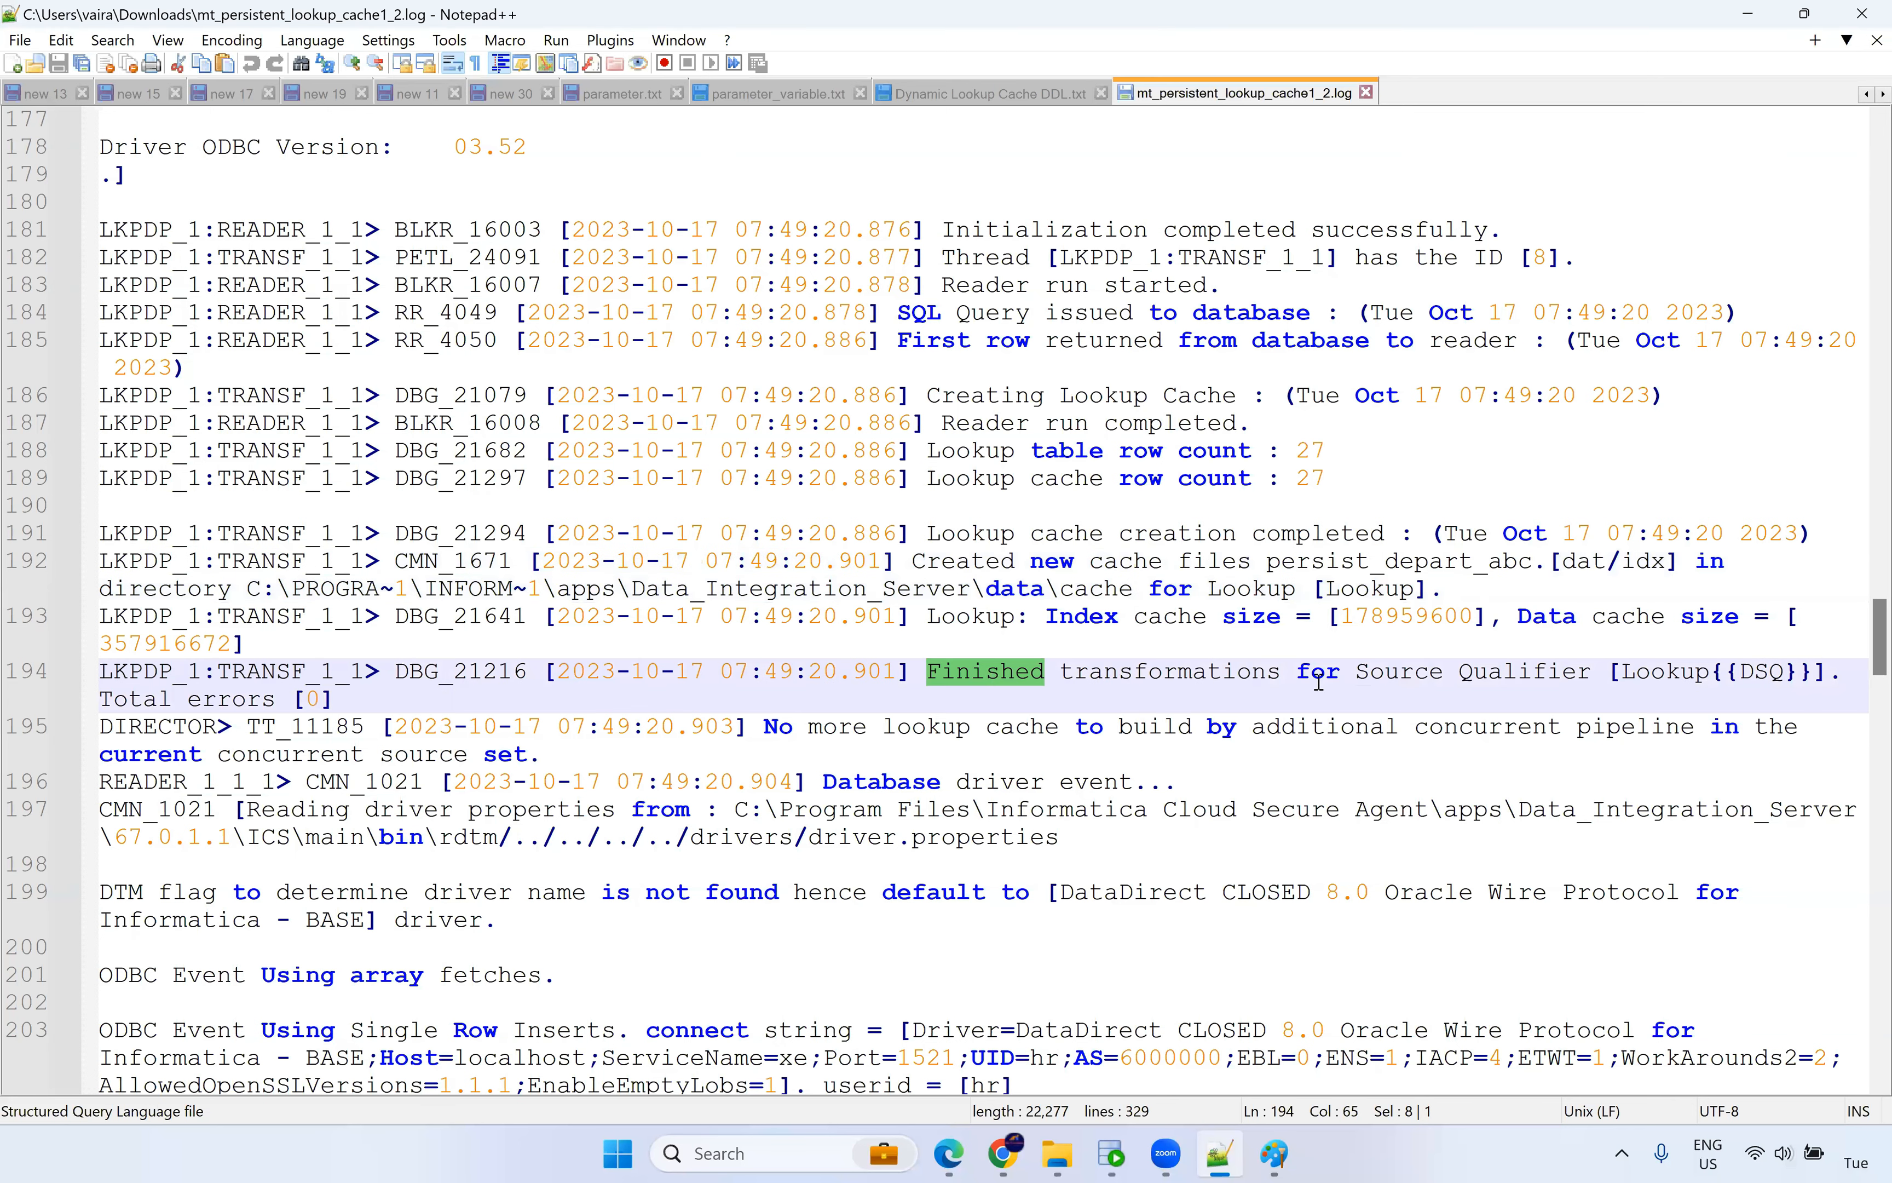
left_click_drag(764, 727, 1786, 742)
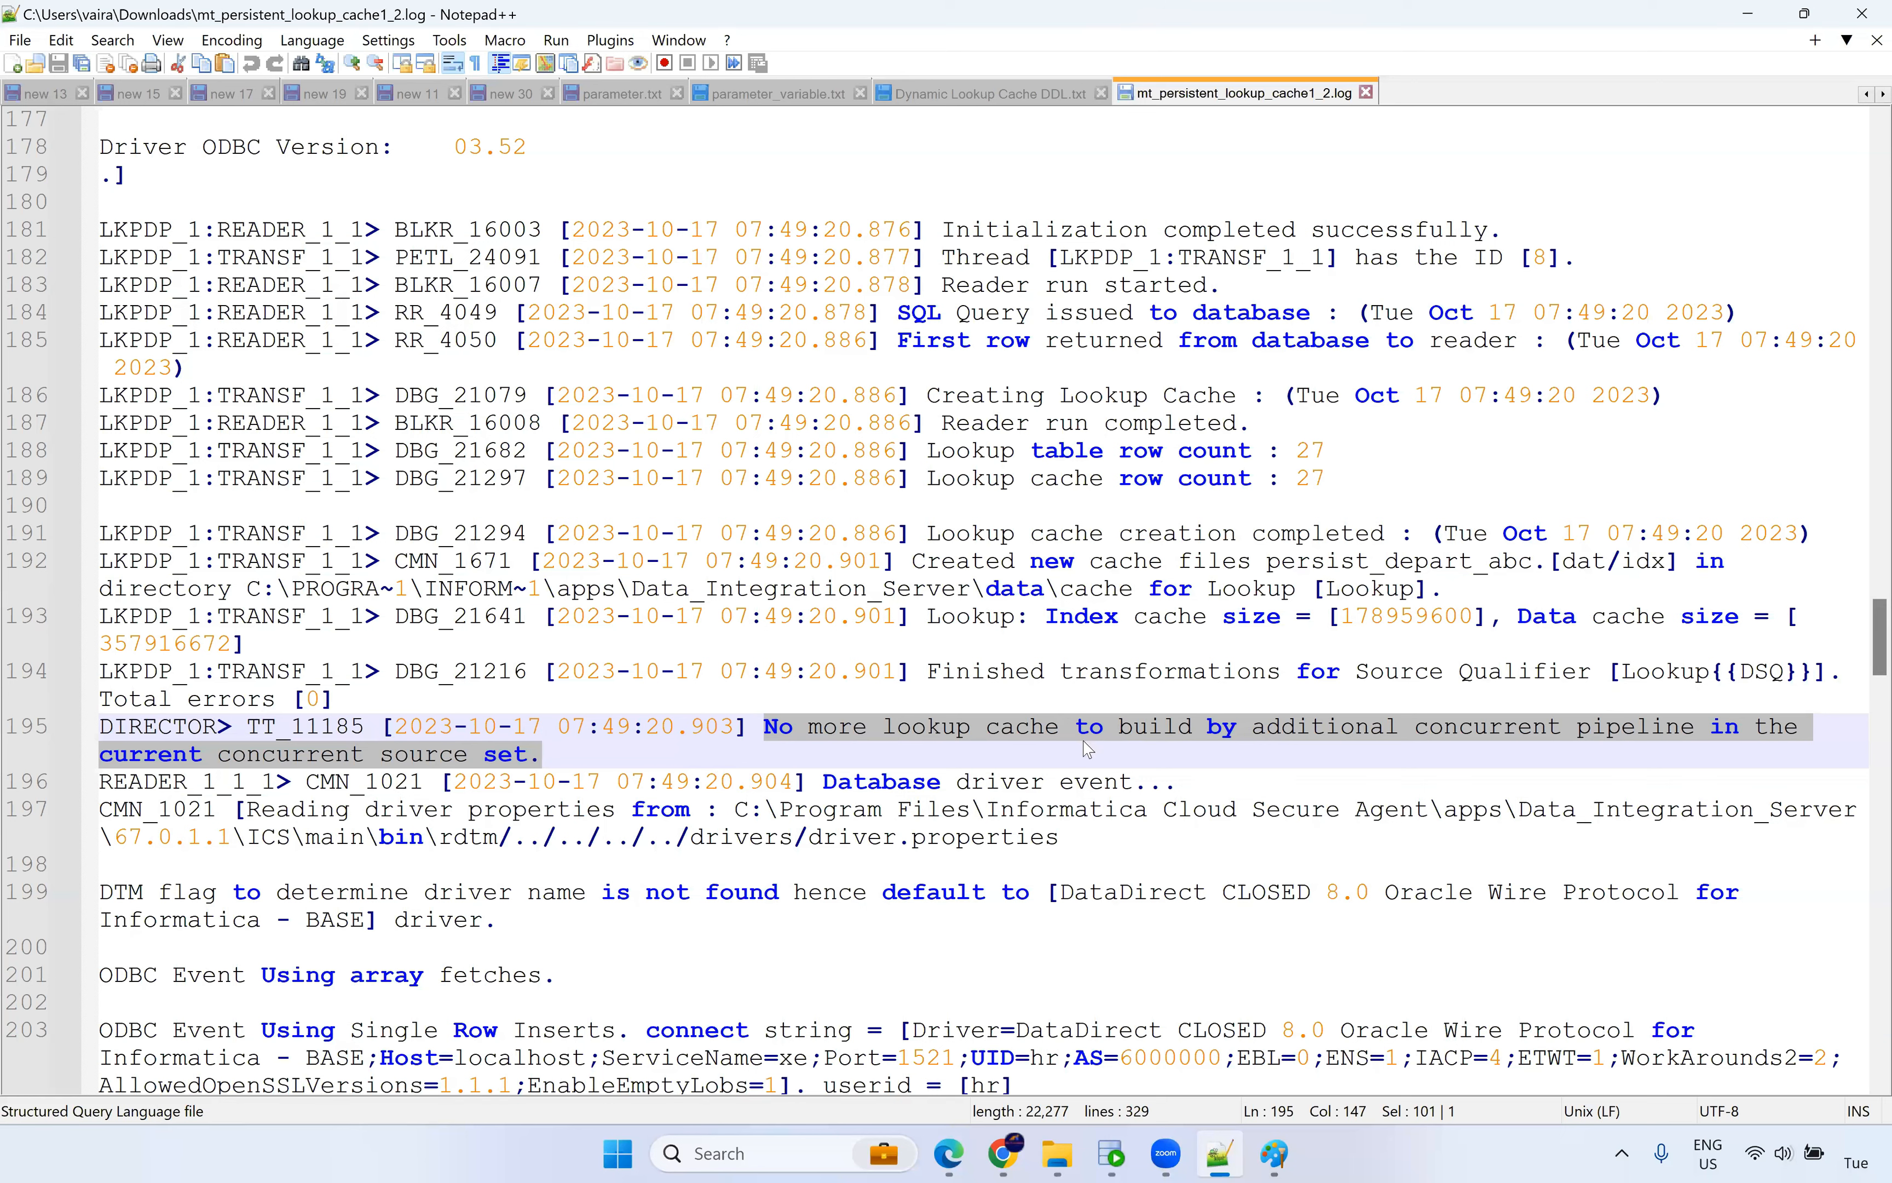
Download mt_persistent_lookup_cache2_2.log, open it in Notepad++, and apply SQL highlighting.
left_click(1006, 1153)
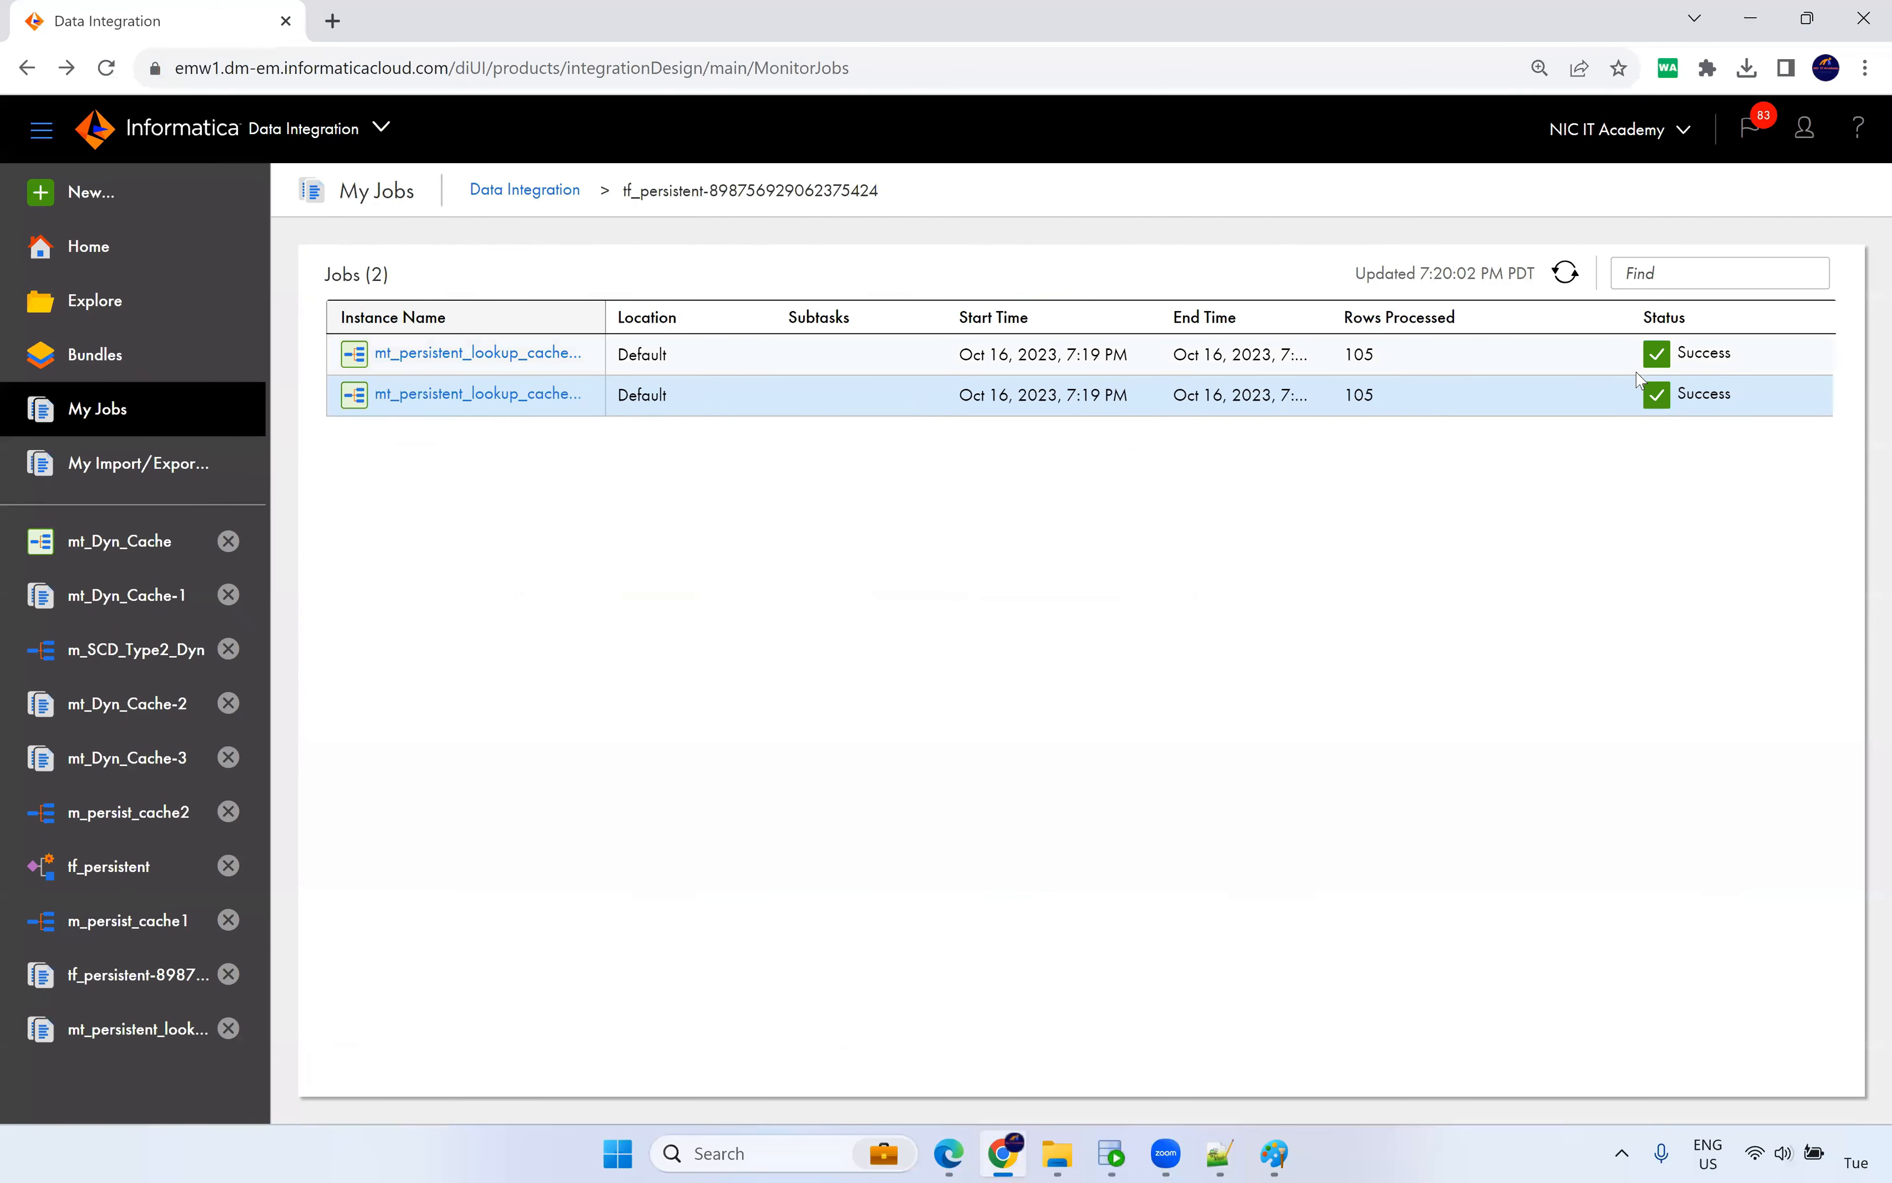
left_click(1816, 356)
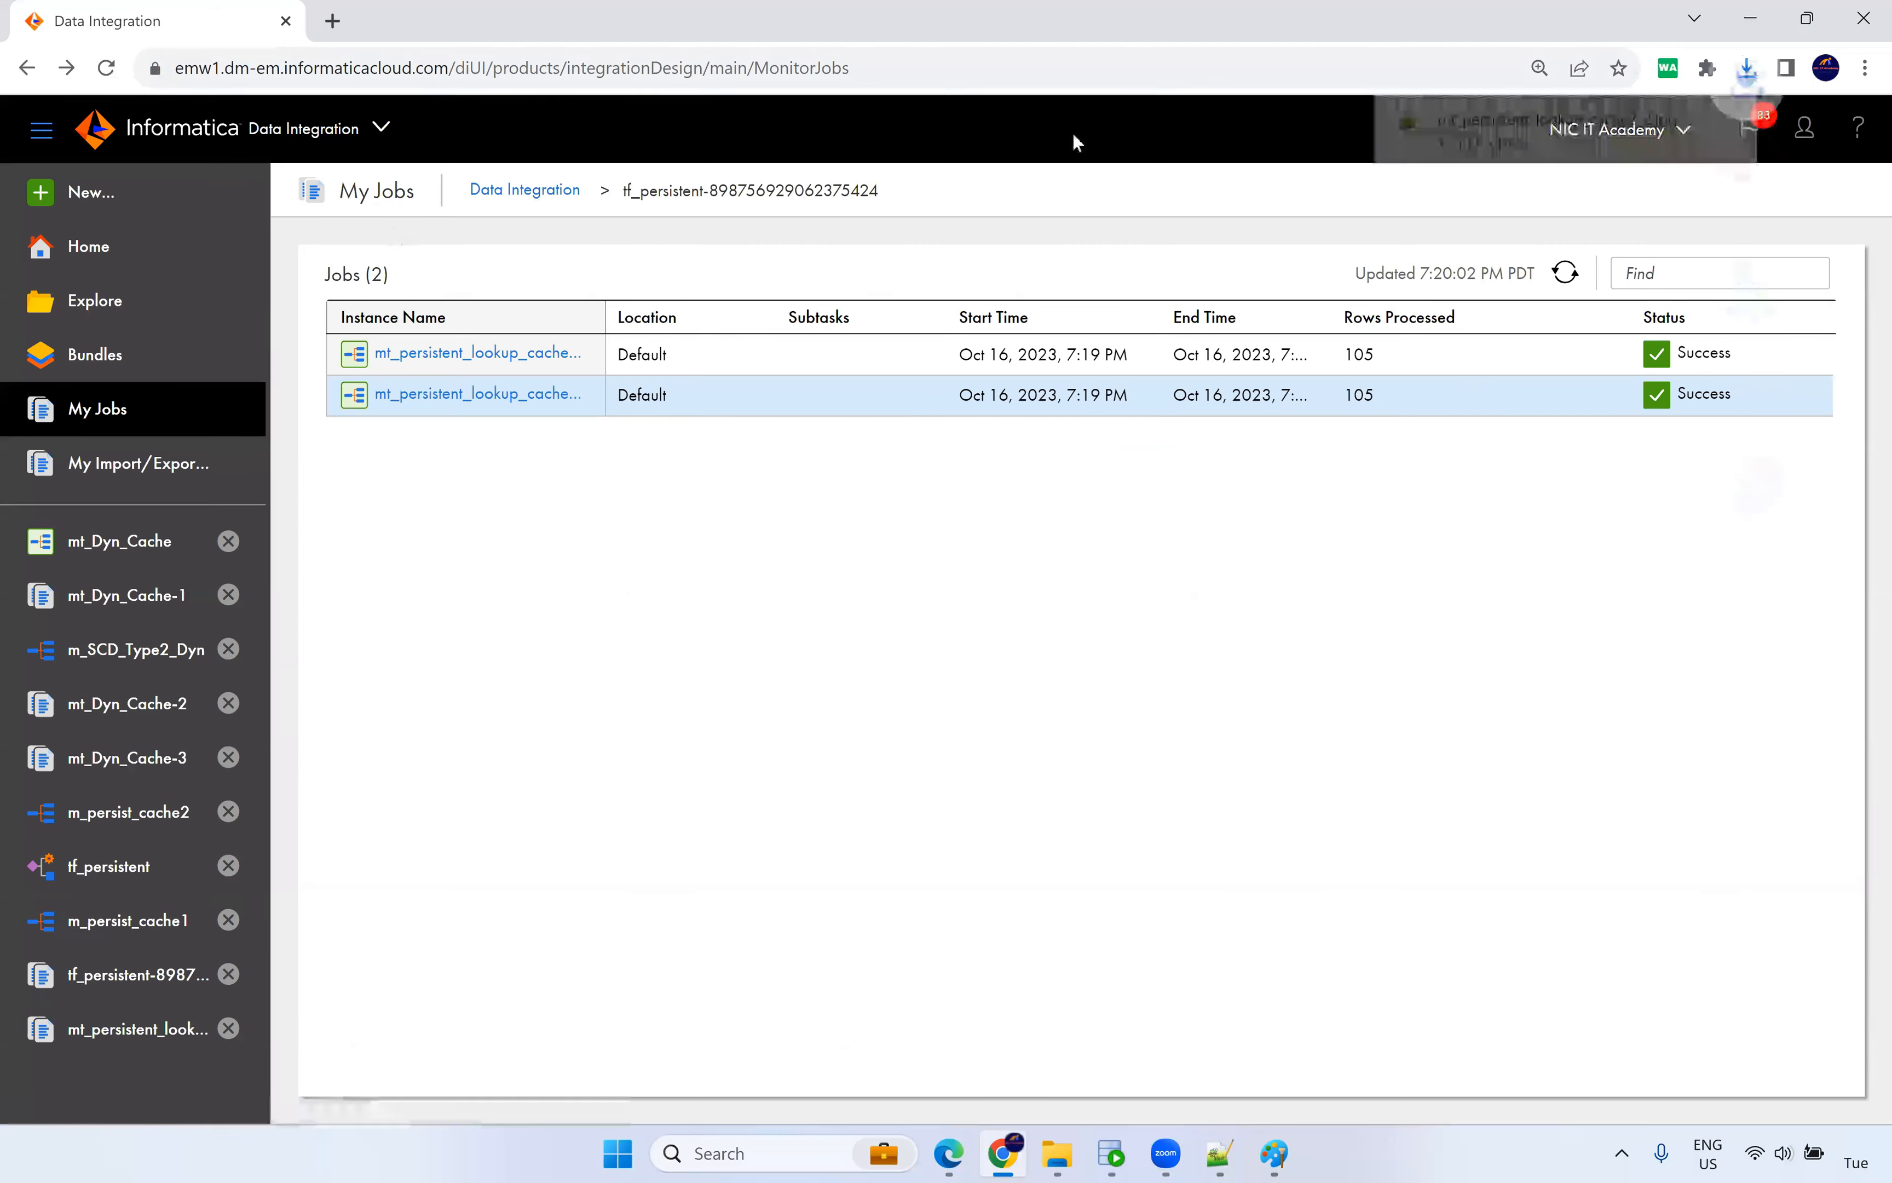
left_click(1478, 139)
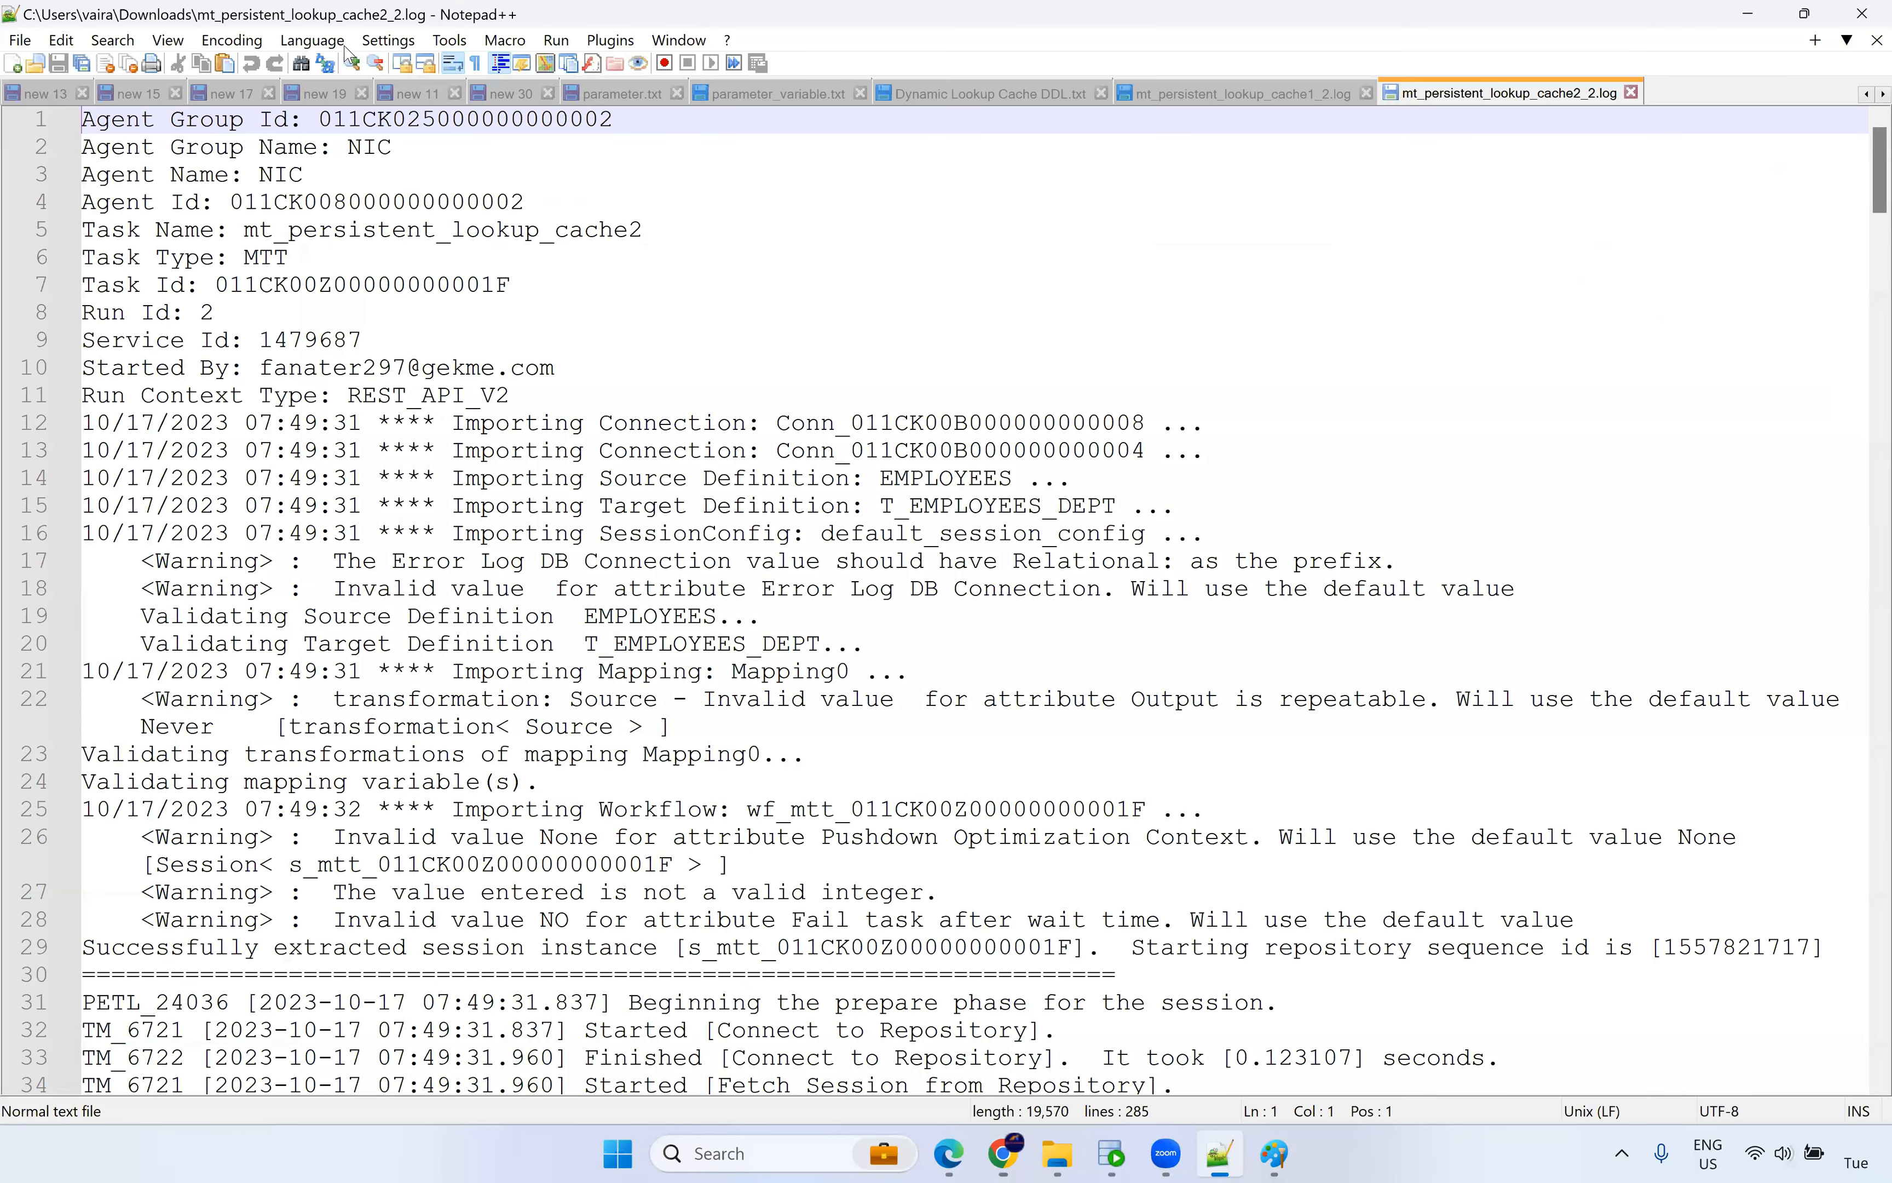
left_click(323, 44)
mouse_move(368, 571)
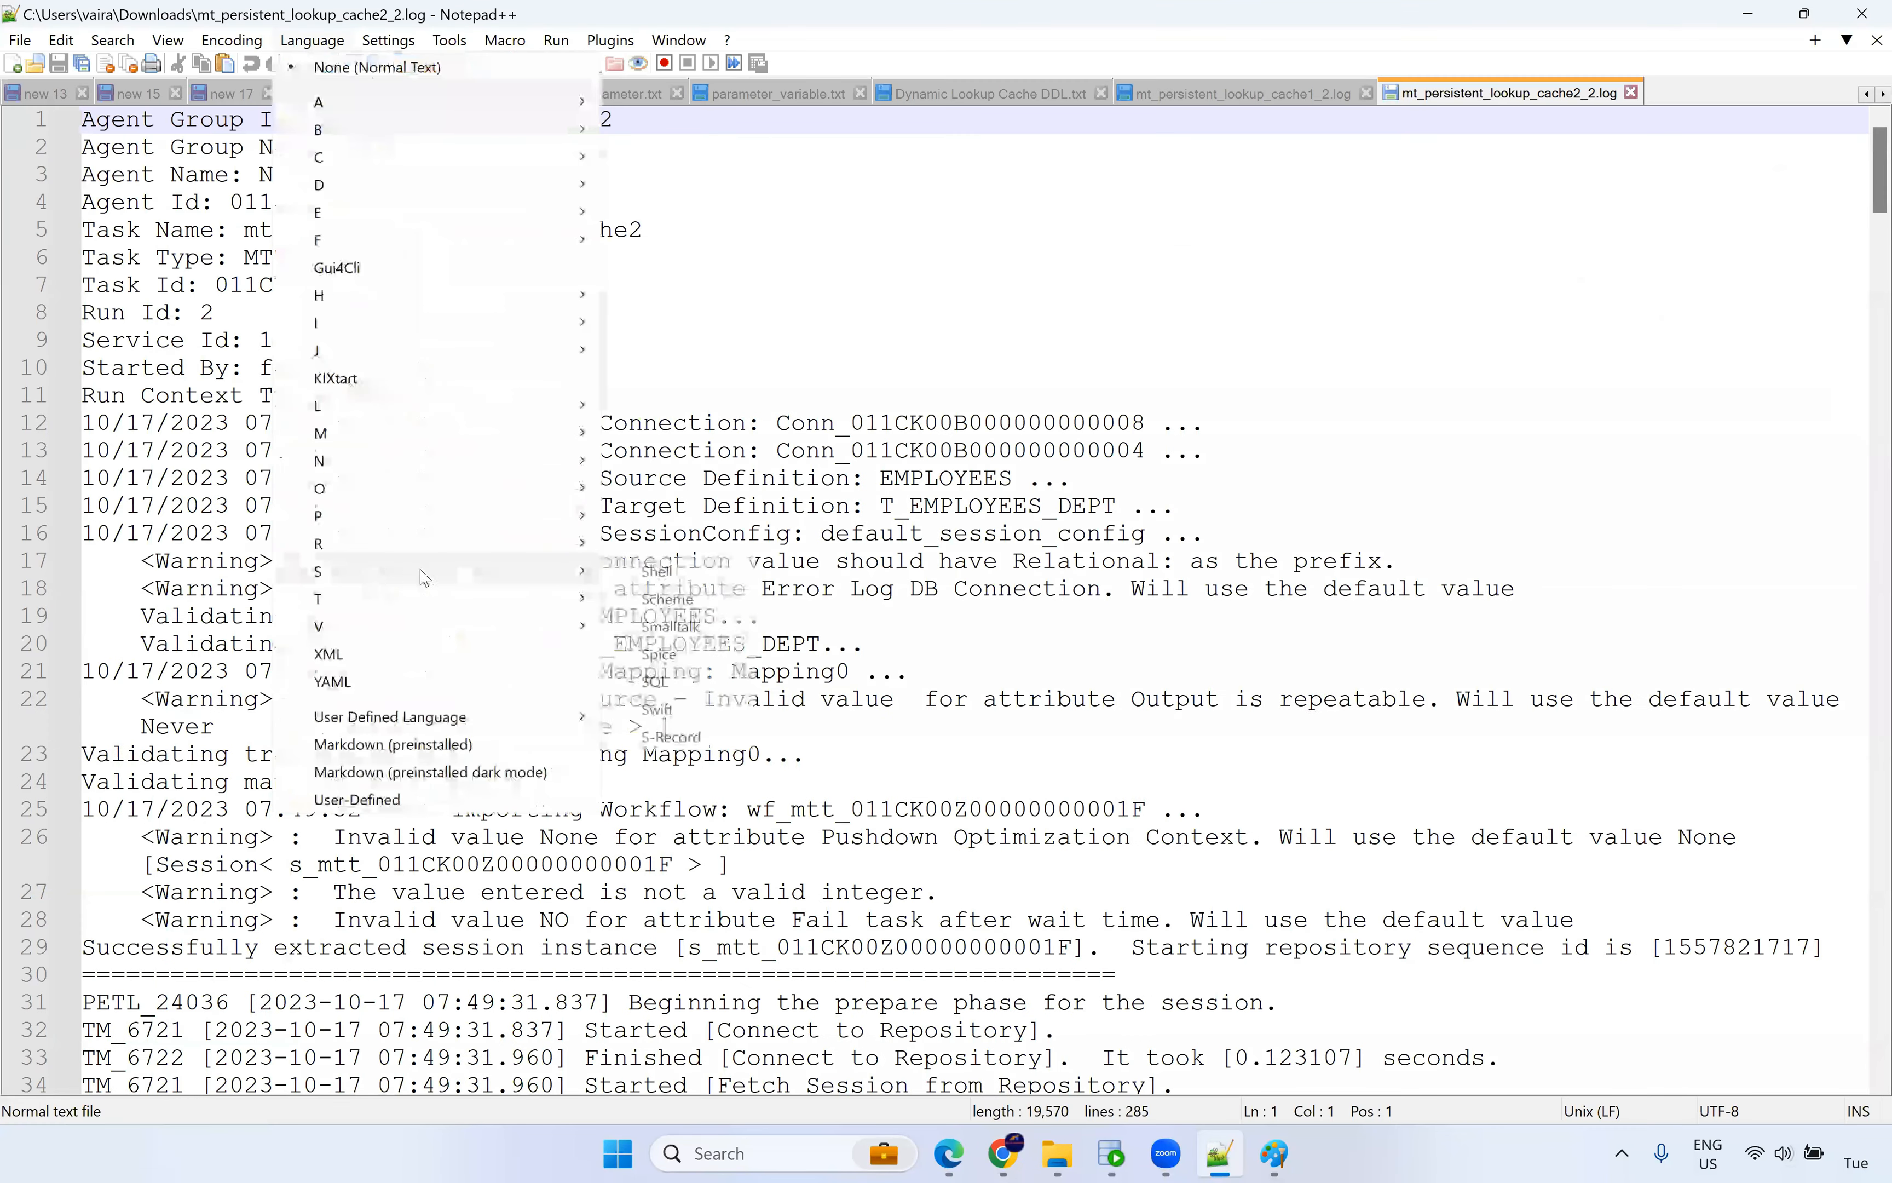
left_click(674, 683)
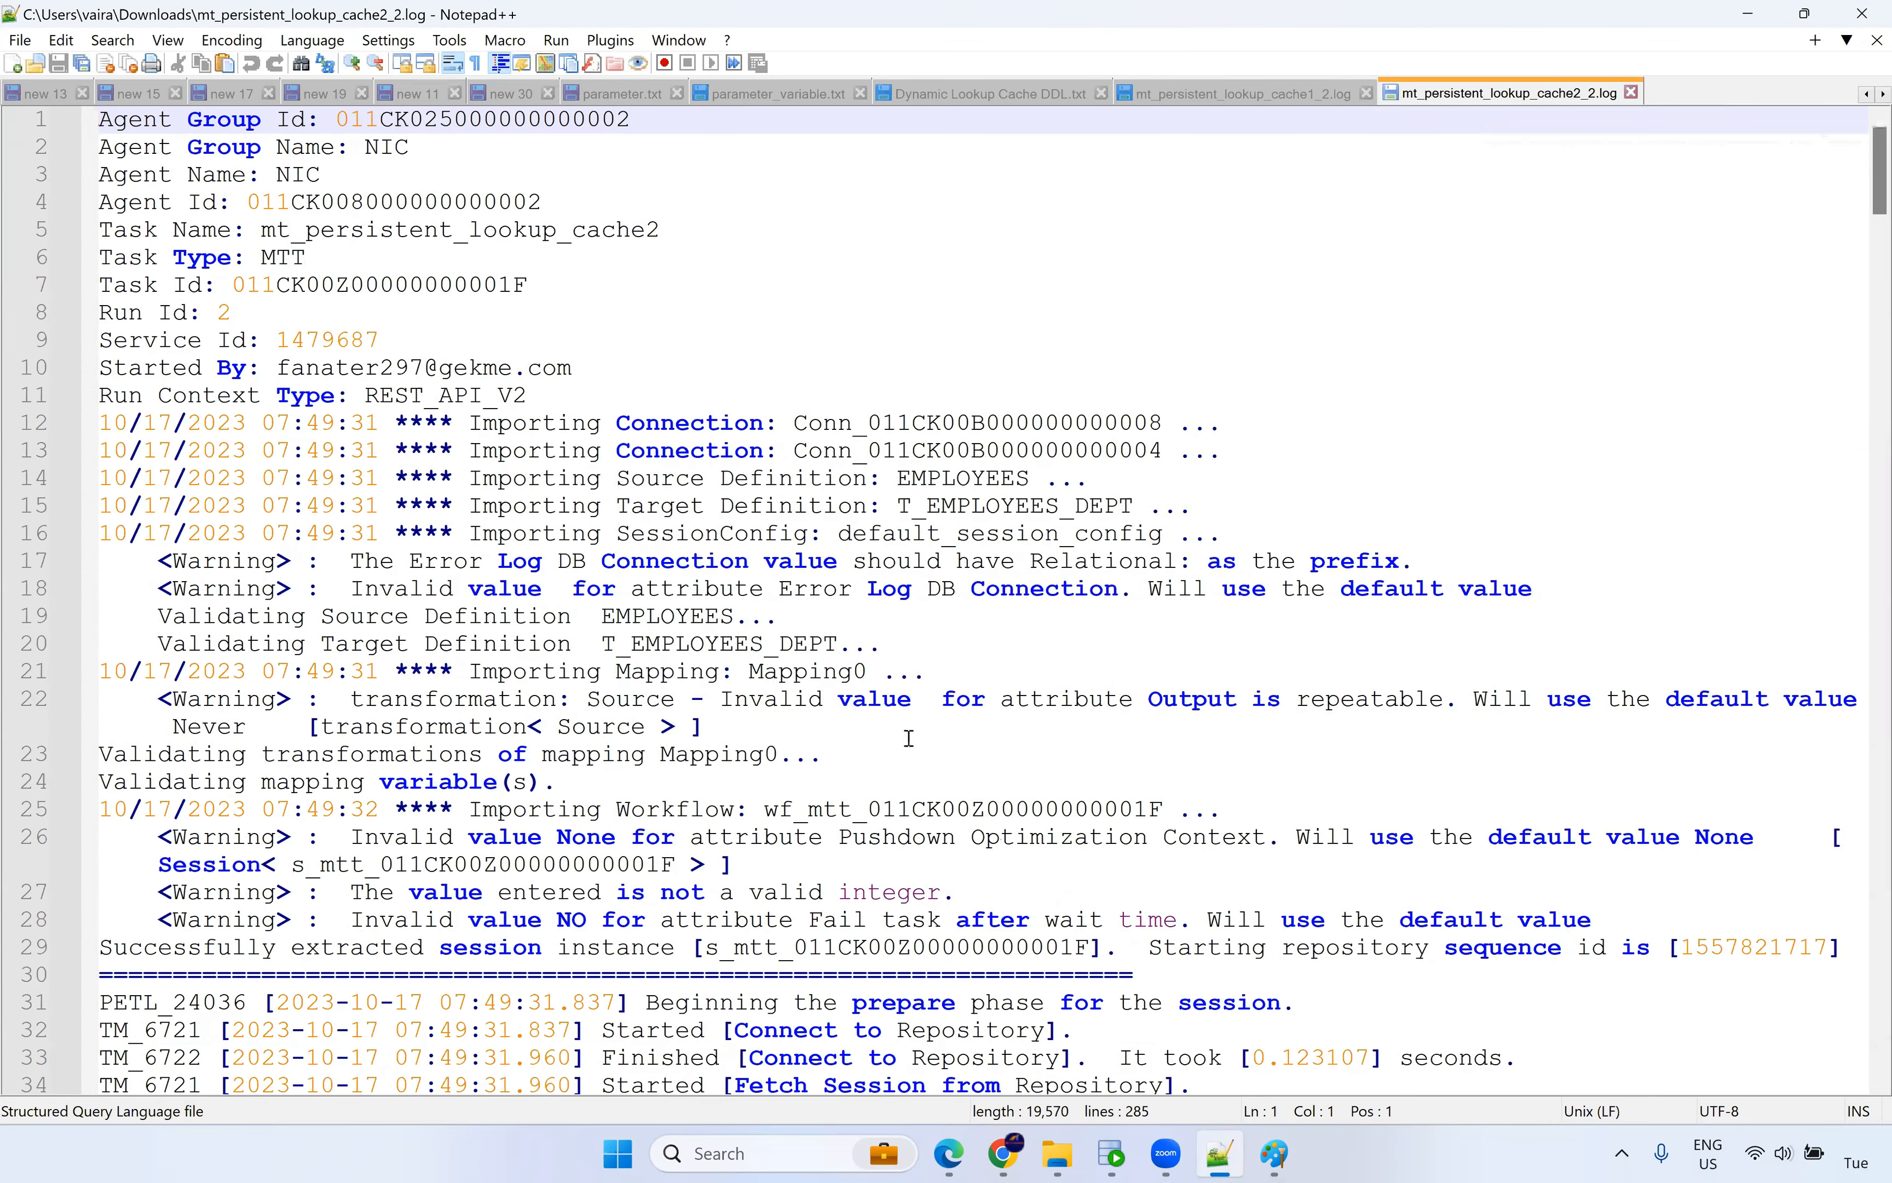
scroll(902, 751, "down", 4)
scroll(902, 759, "down", 7)
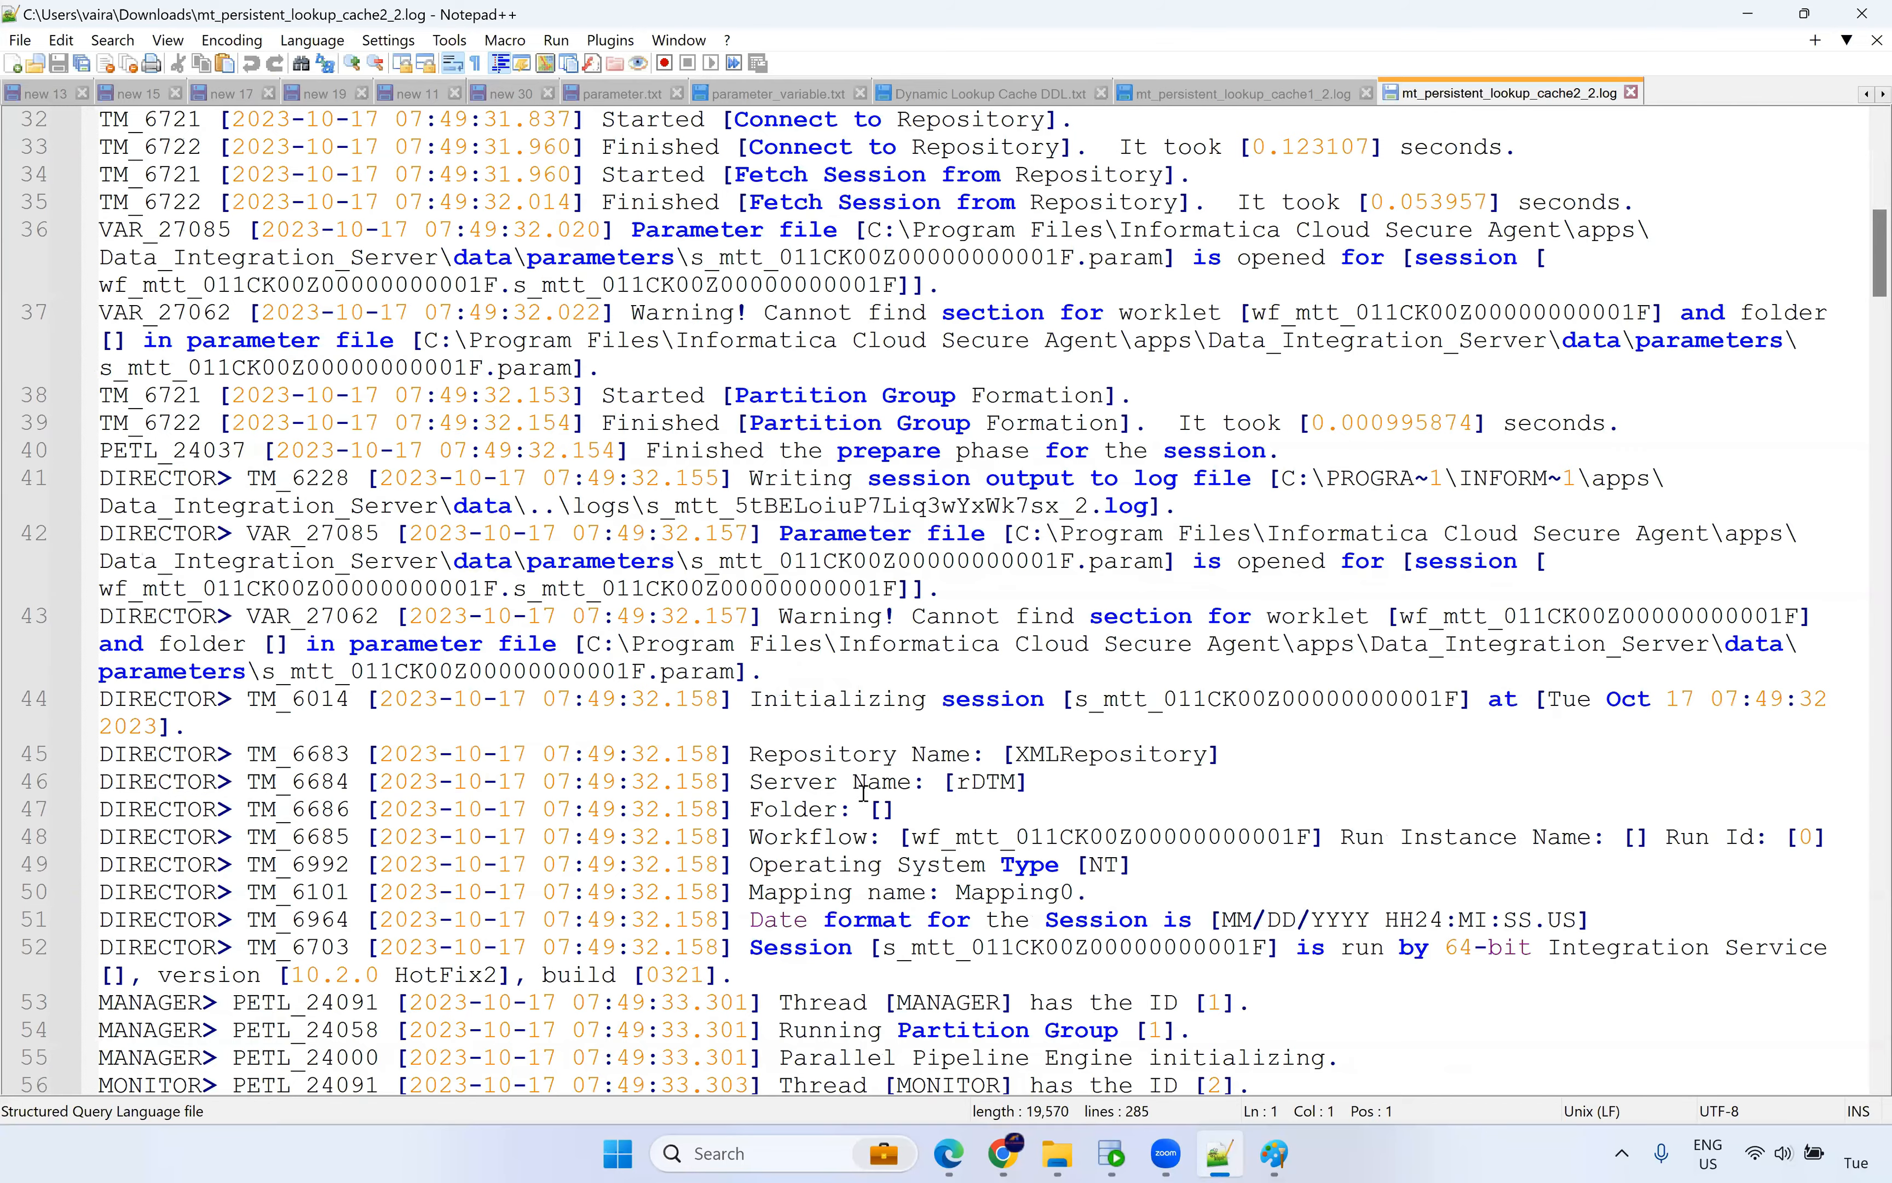
scroll(864, 791, "down", 12)
scroll(970, 712, "down", 12)
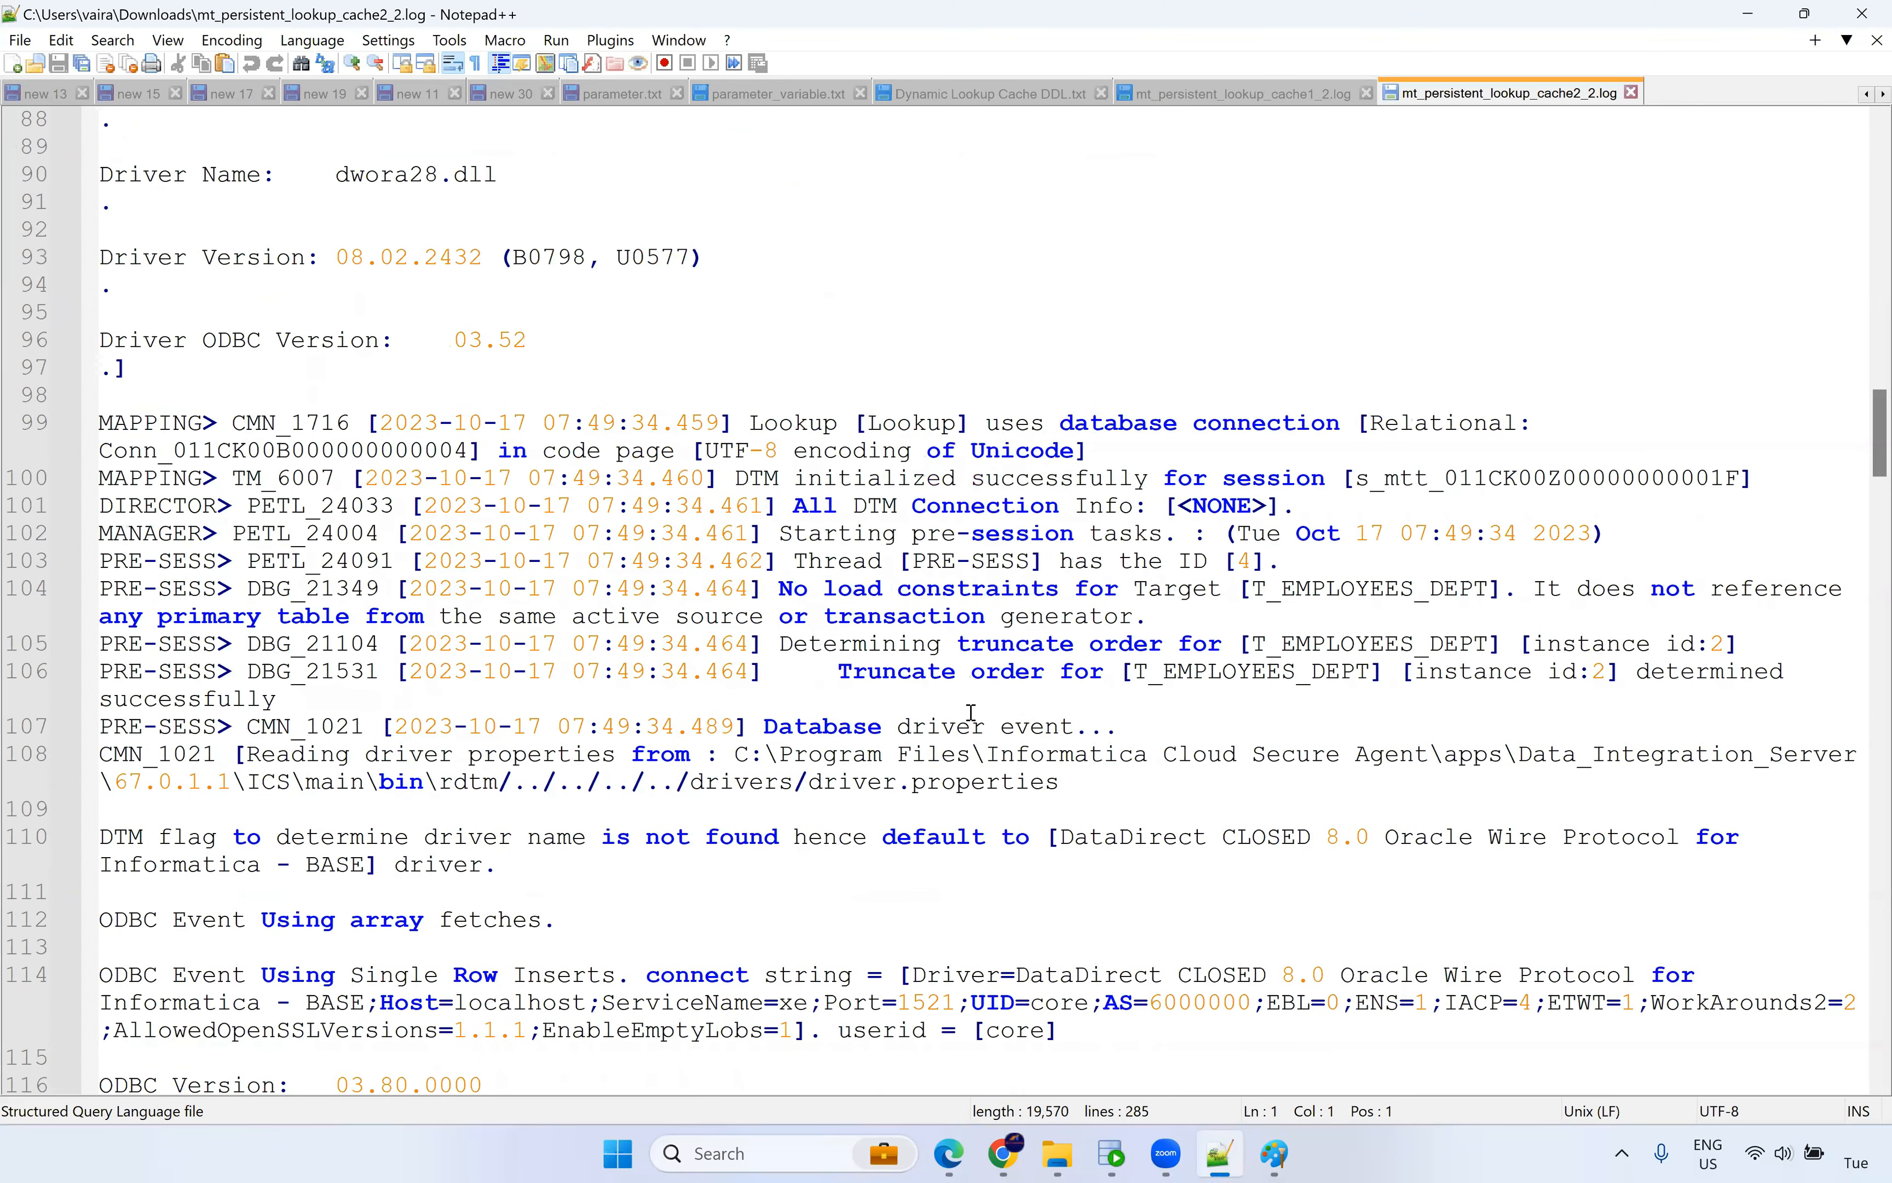
scroll(969, 712, "down", 4)
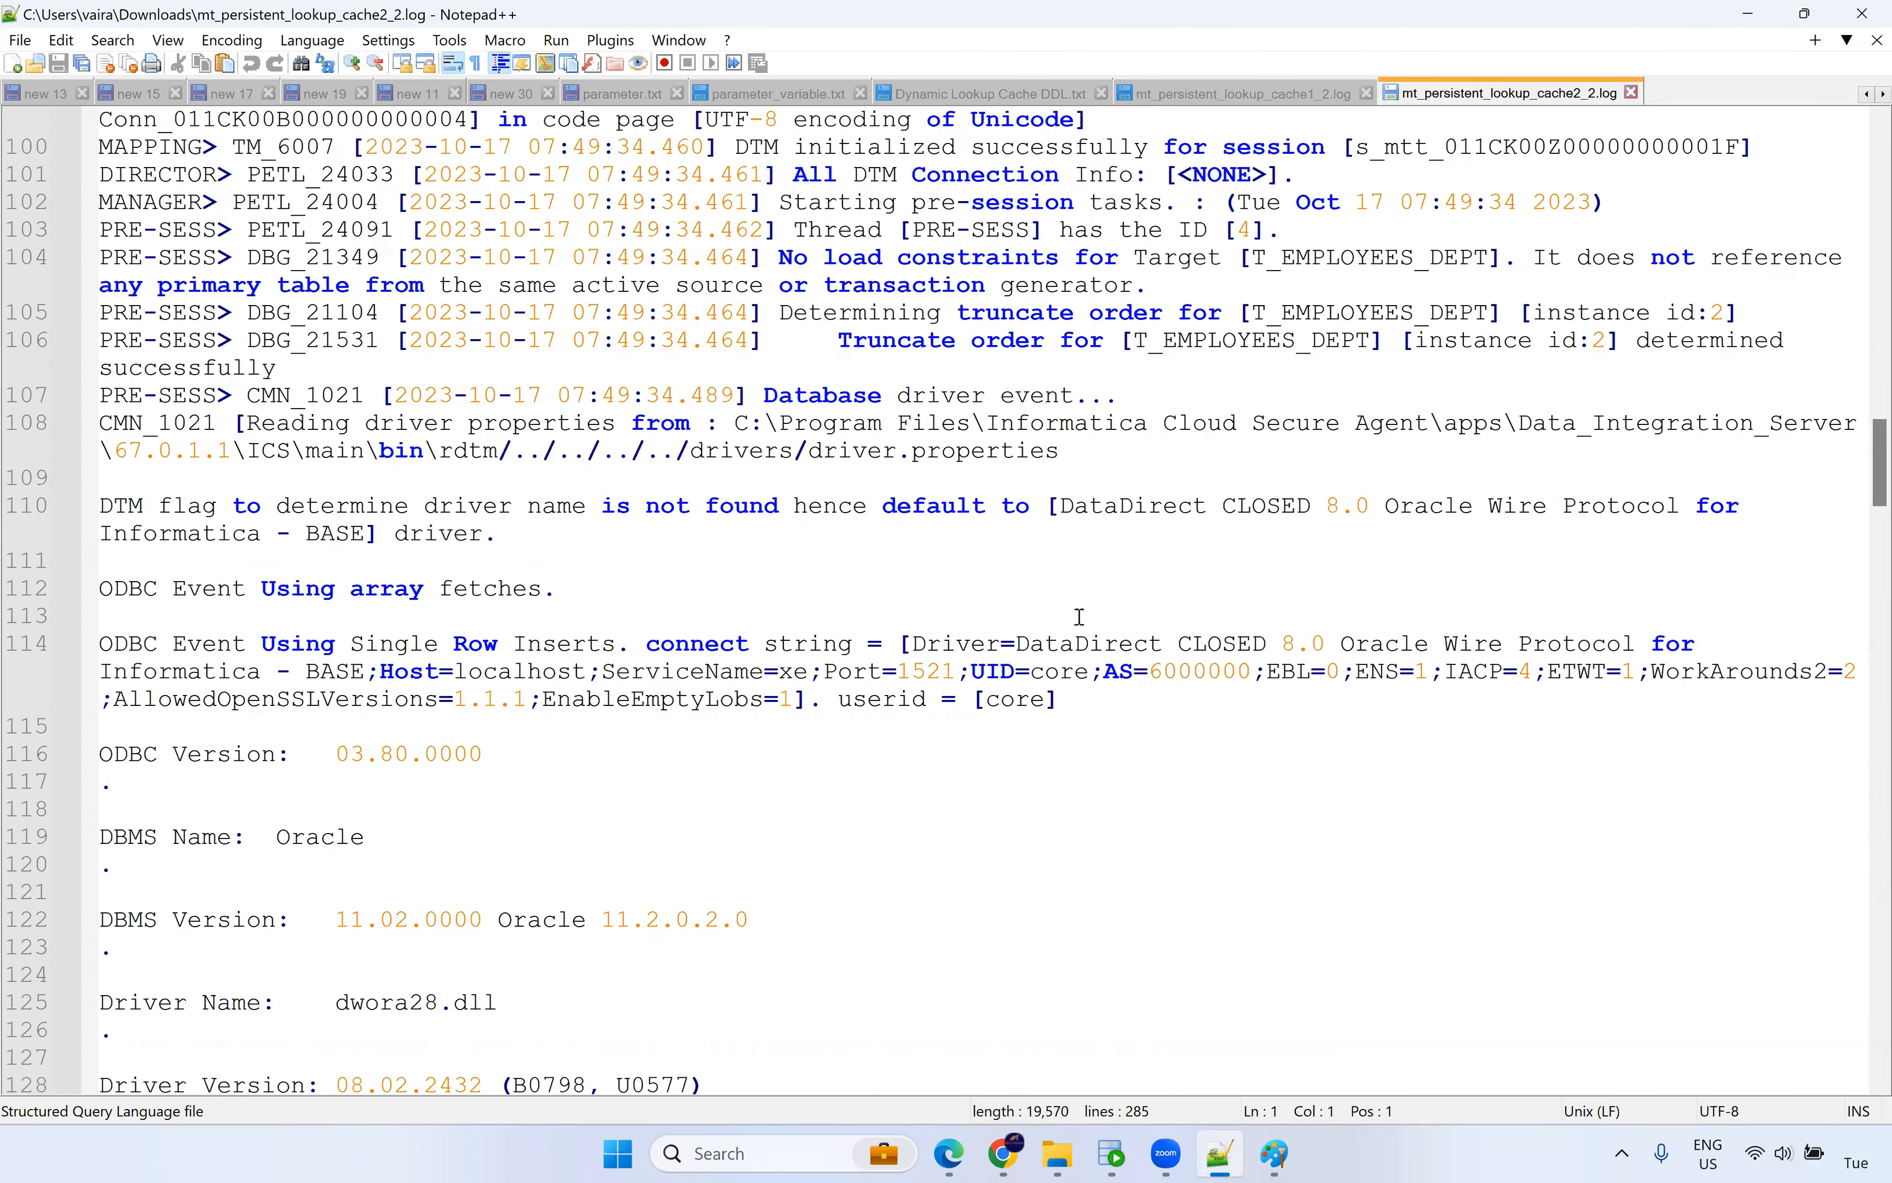
scroll(1146, 570, "down", 16)
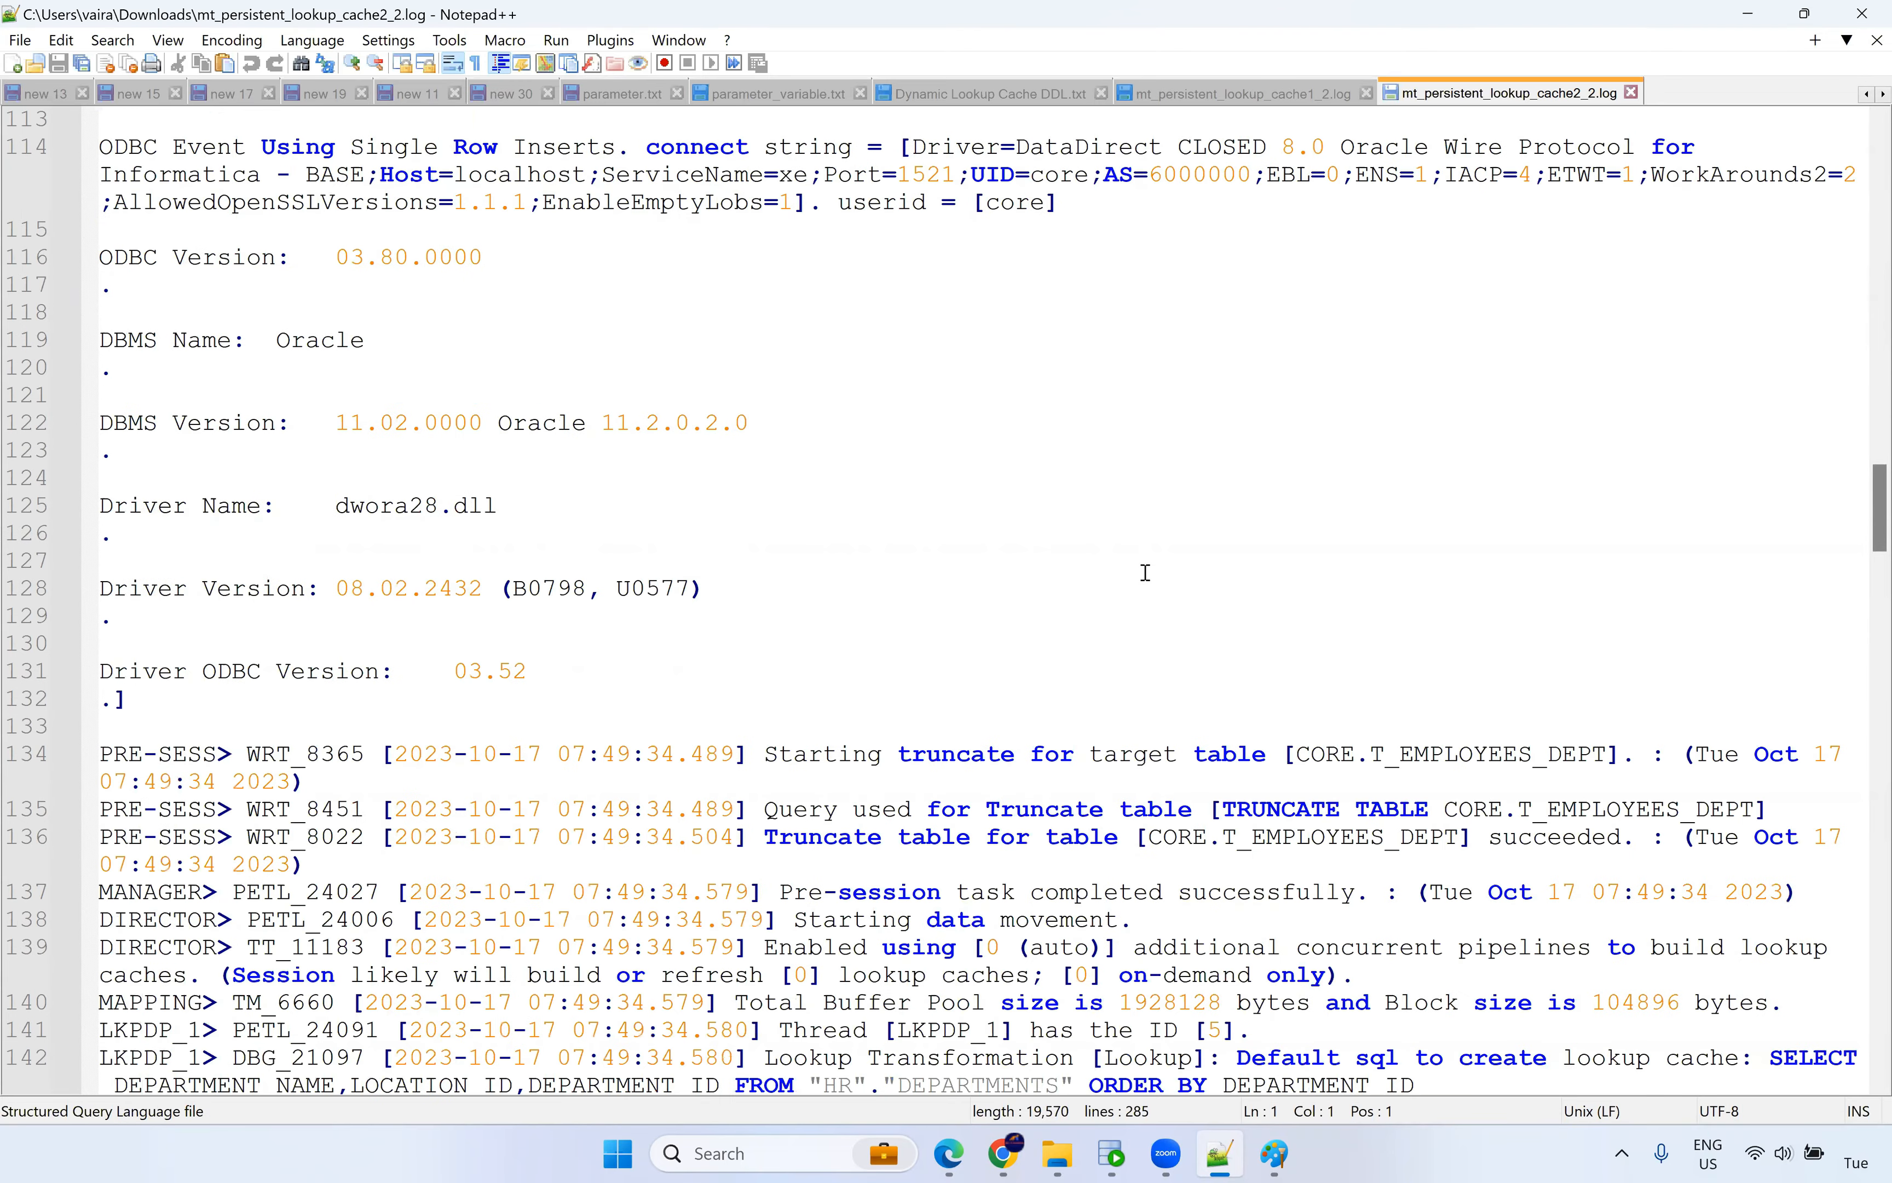
double_click(798, 561)
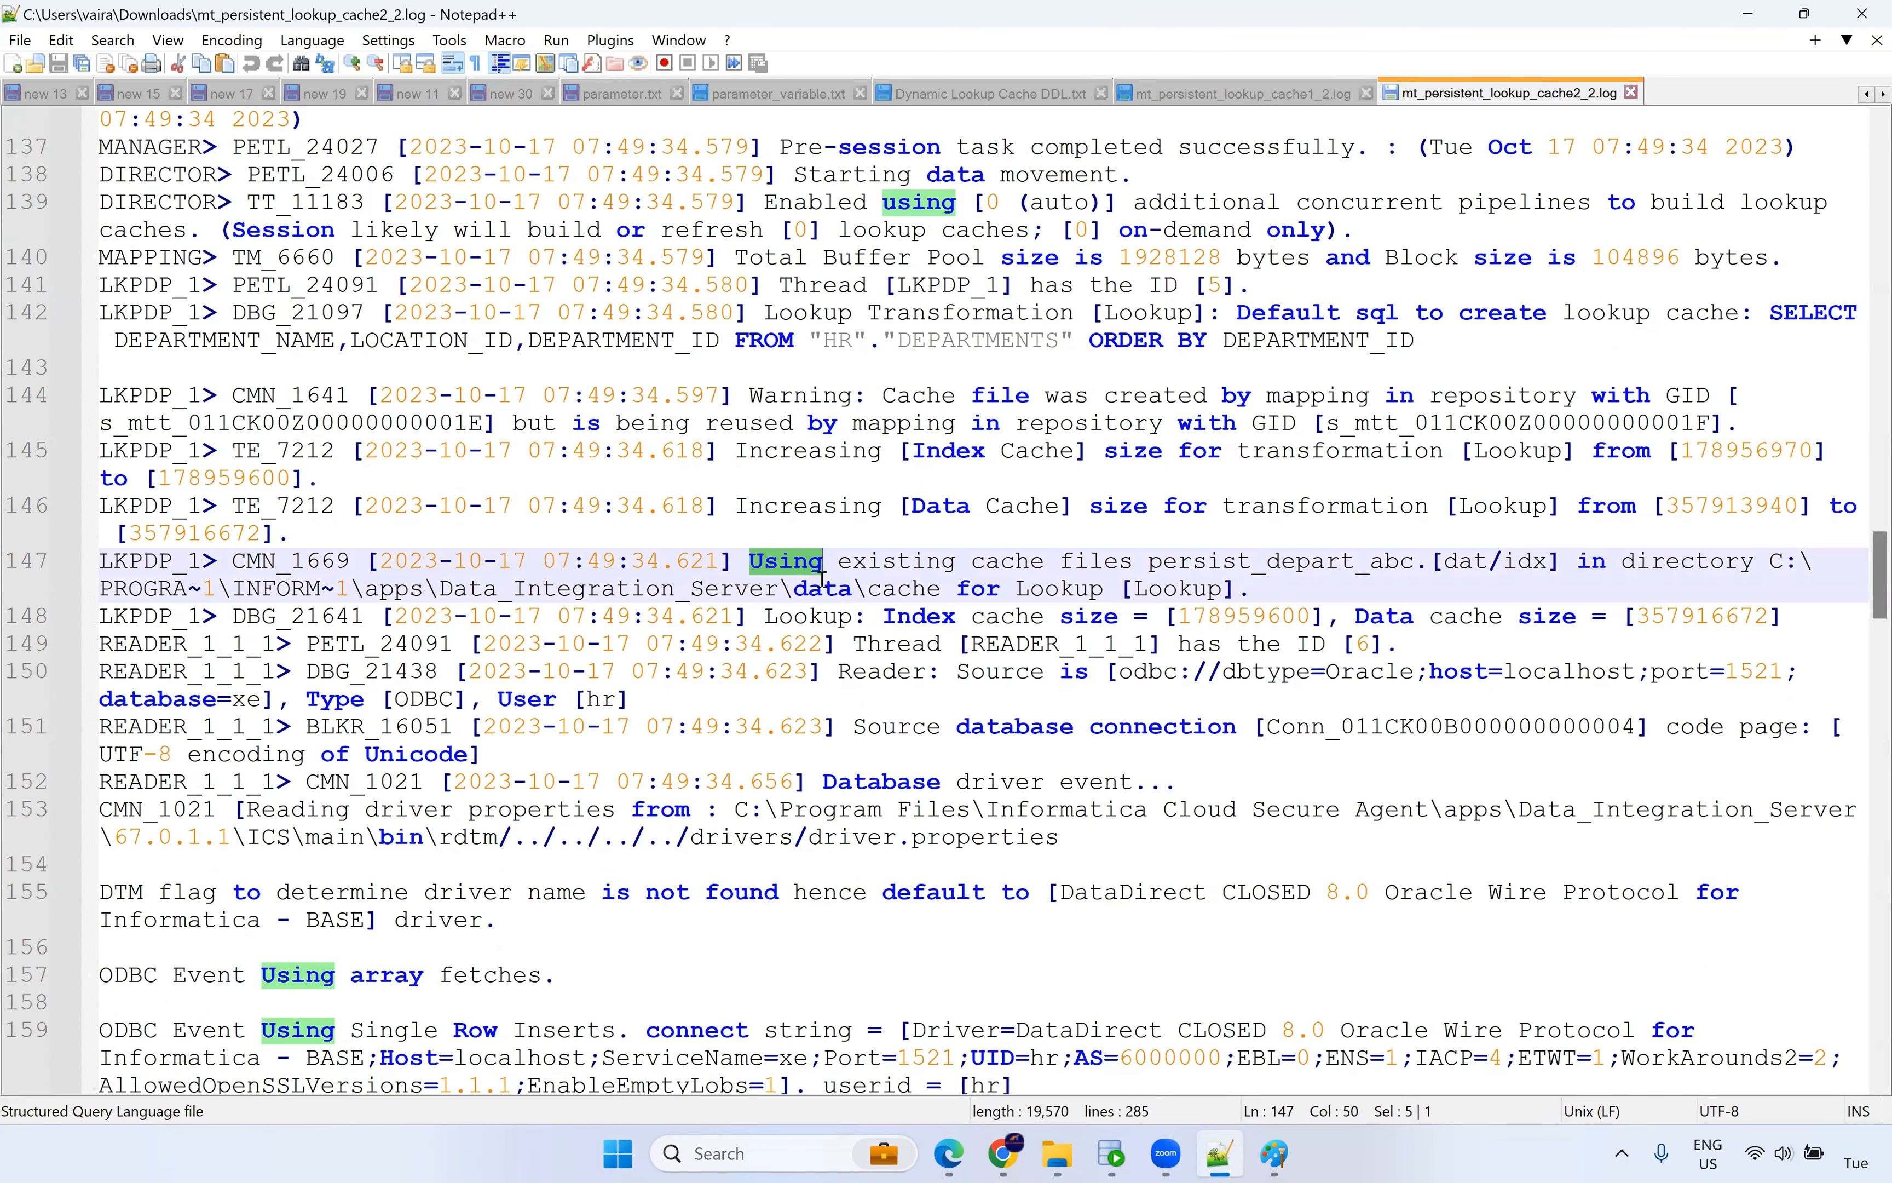
double_click(897, 561)
double_click(1008, 561)
double_click(1096, 561)
left_click(1178, 564)
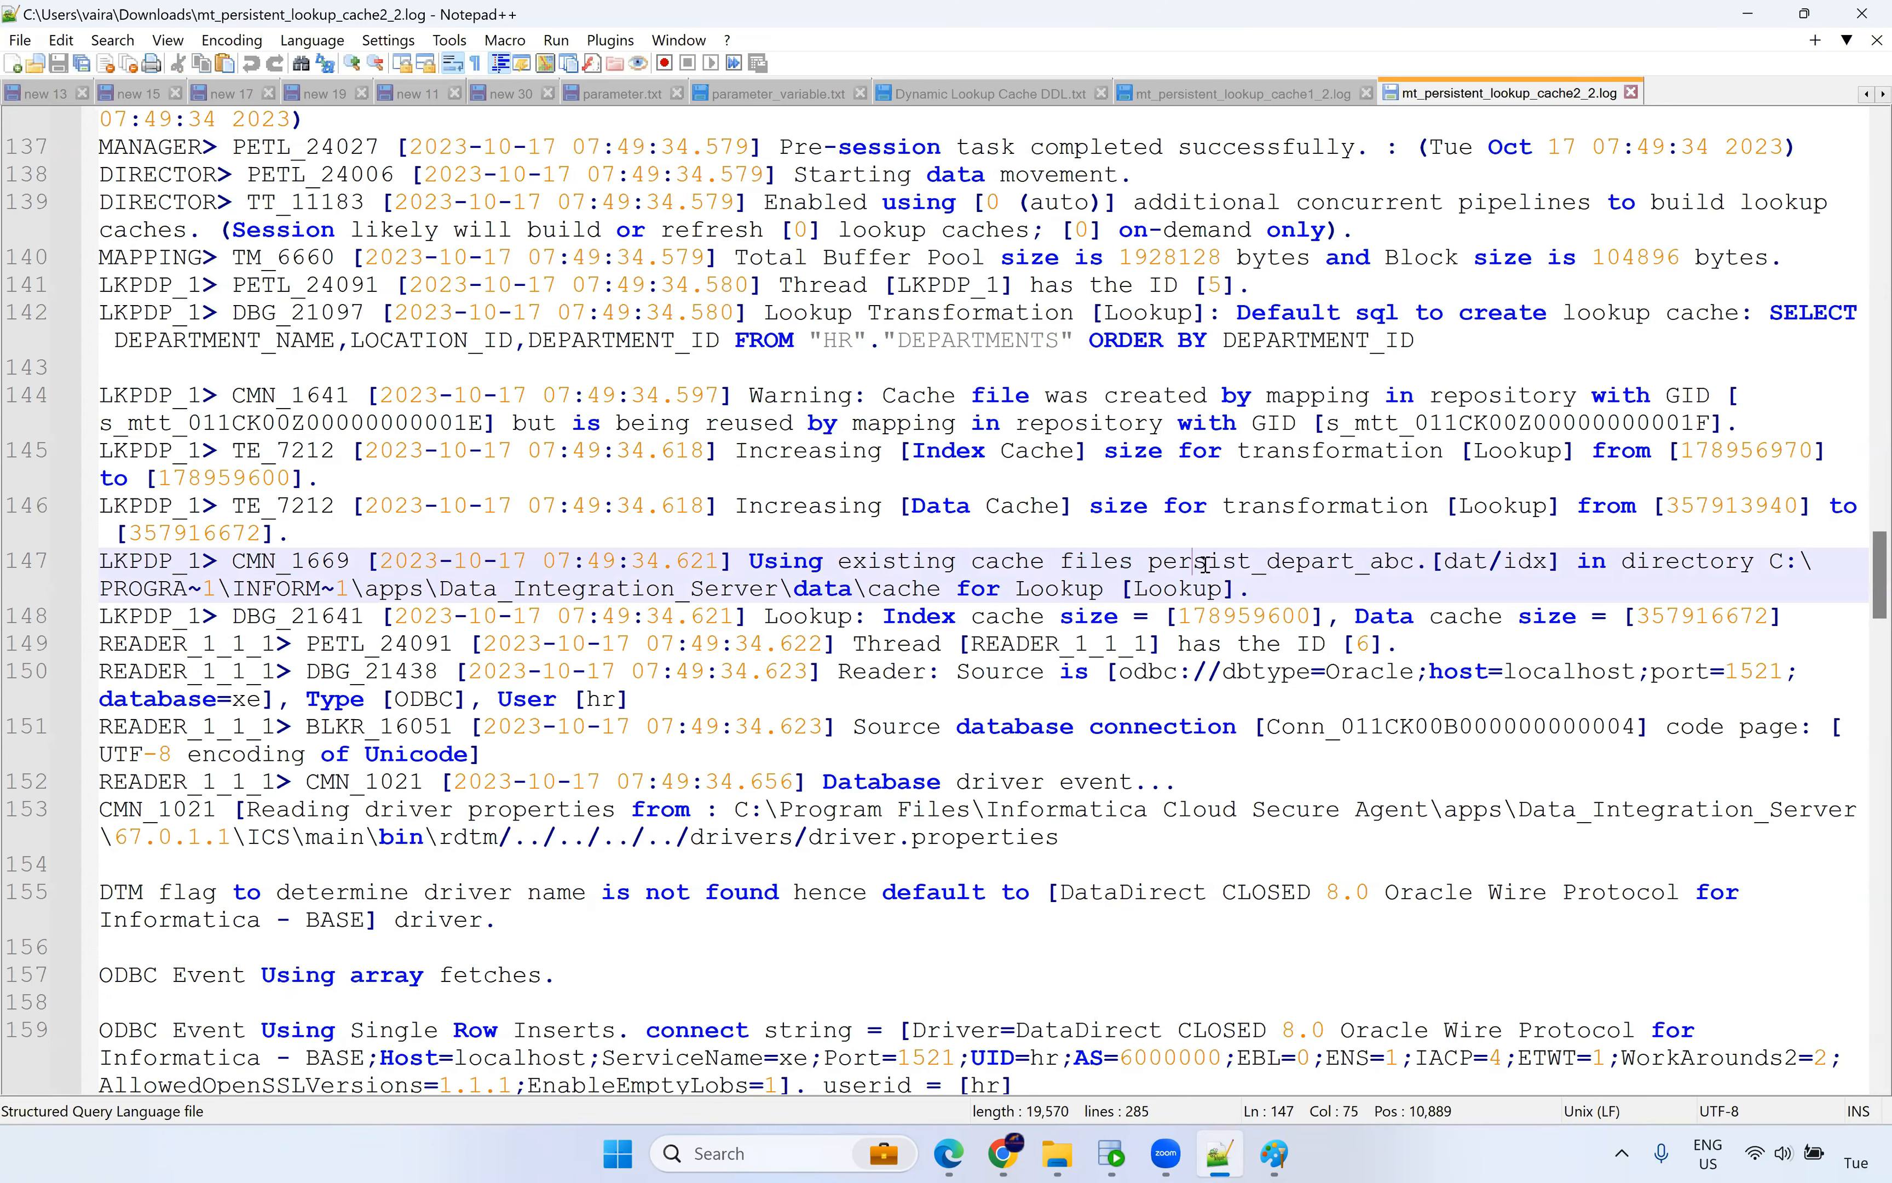
double_click(1334, 565)
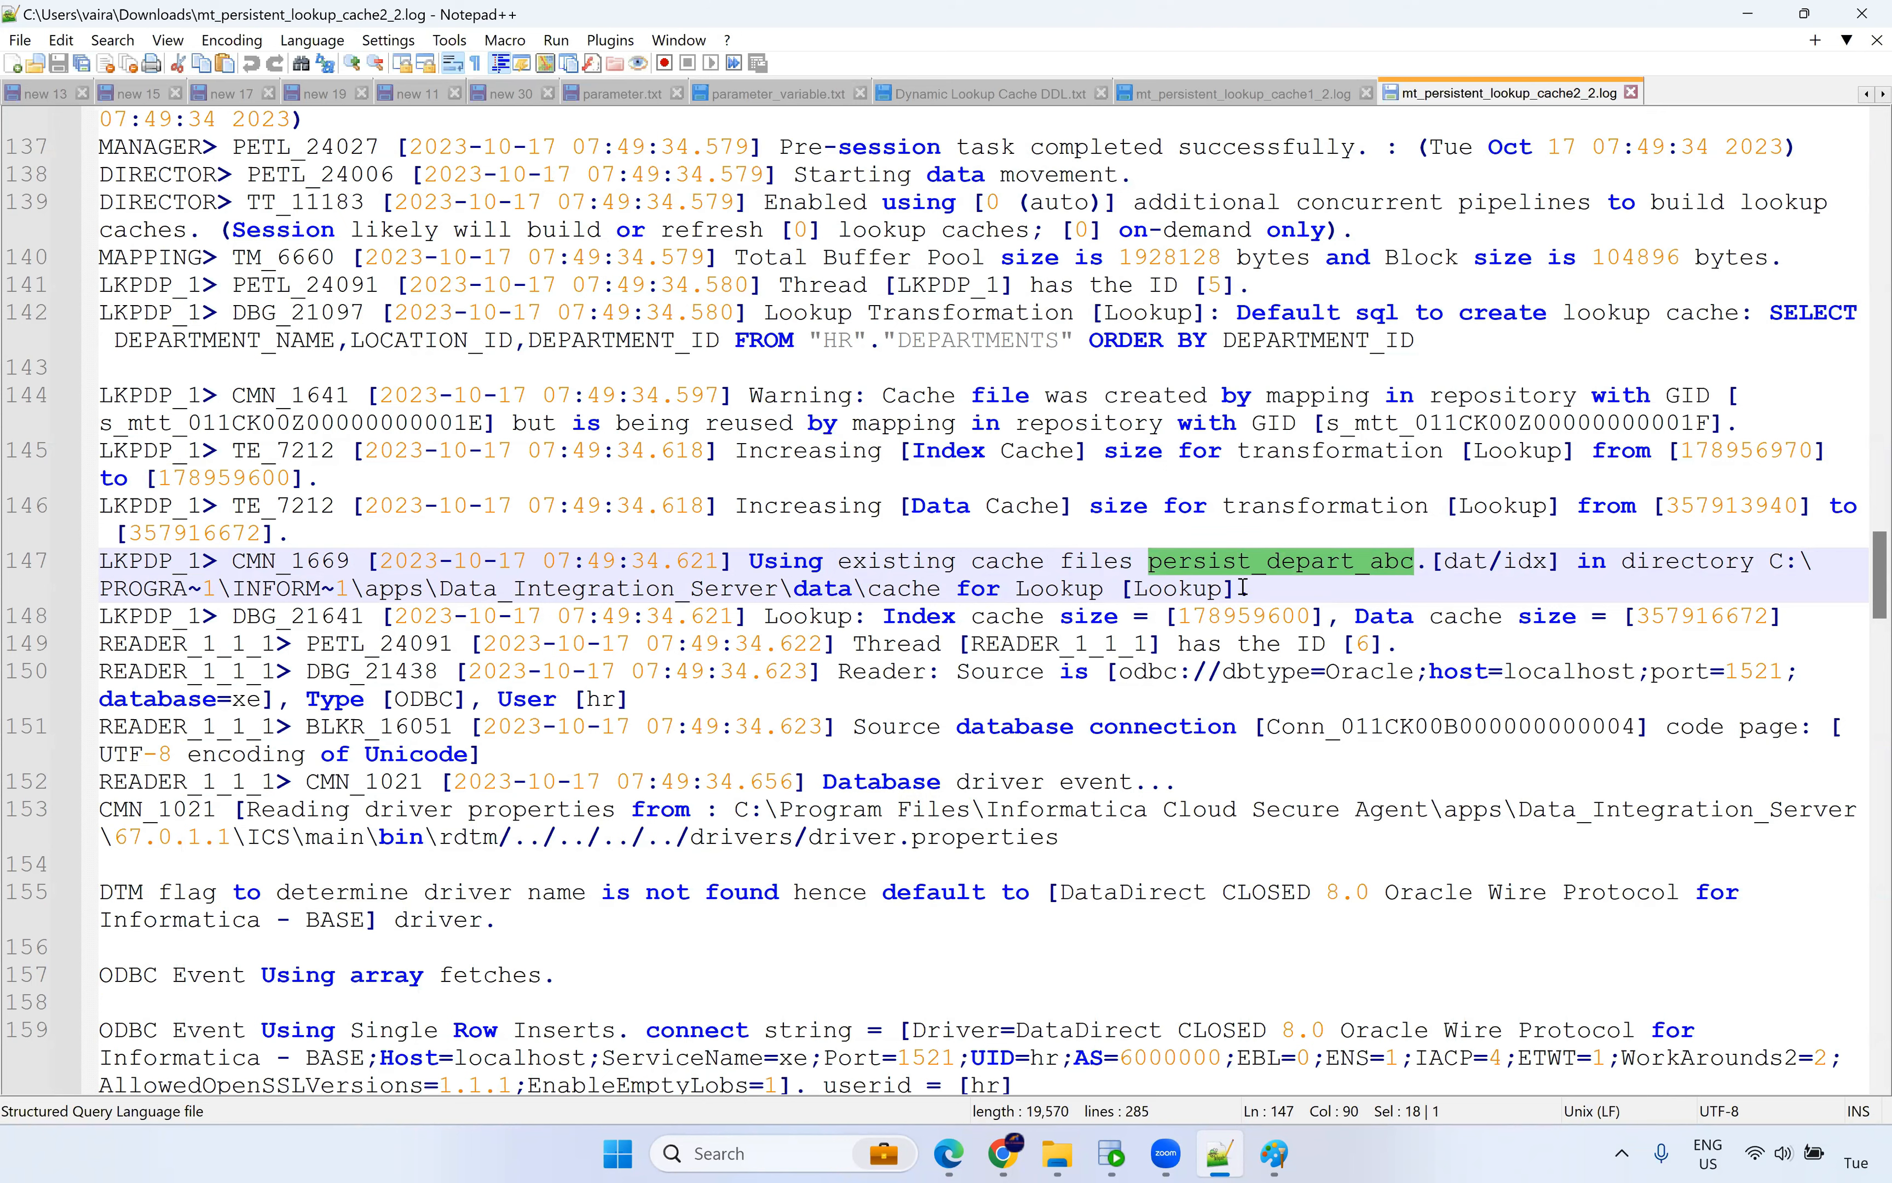
left_click_drag(1251, 591, 735, 561)
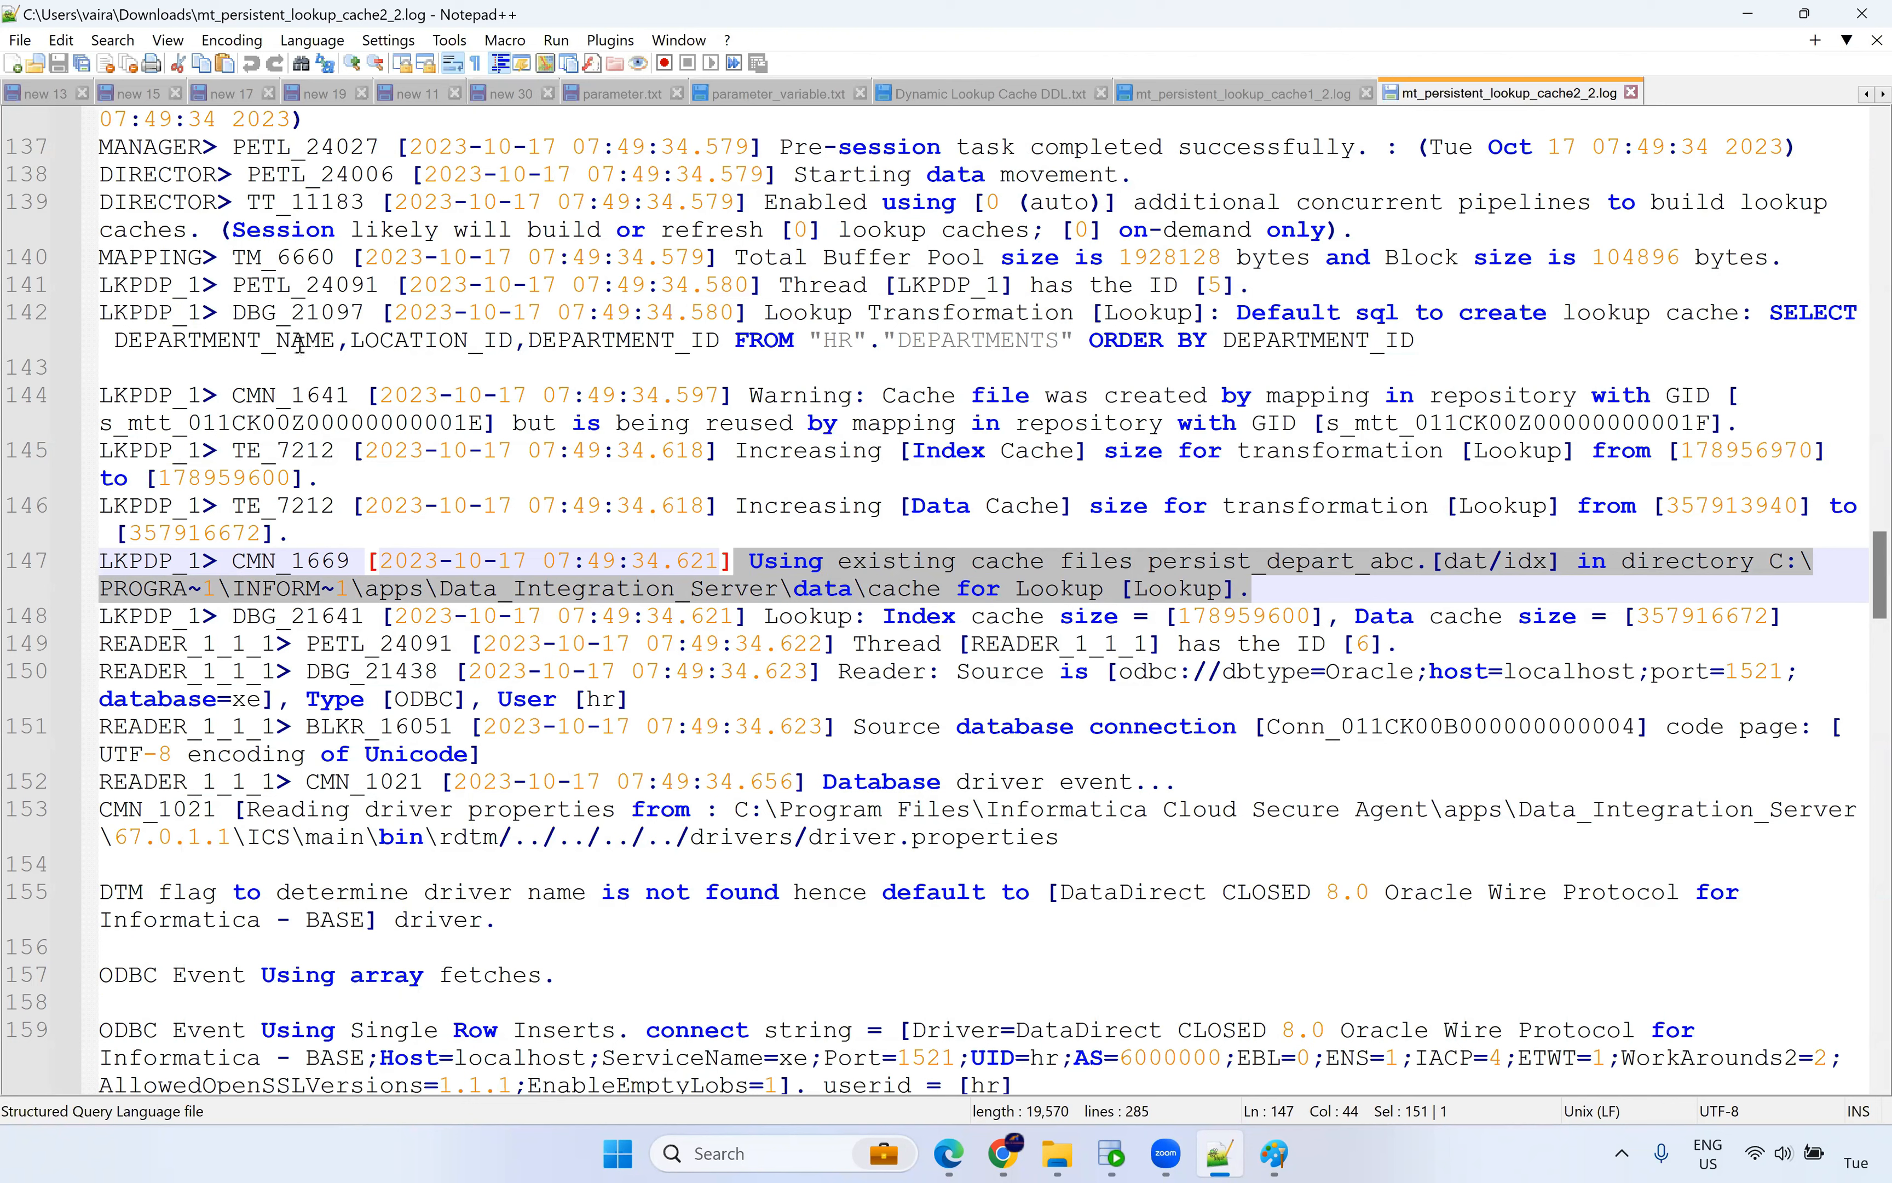
left_click_drag(278, 345, 482, 345)
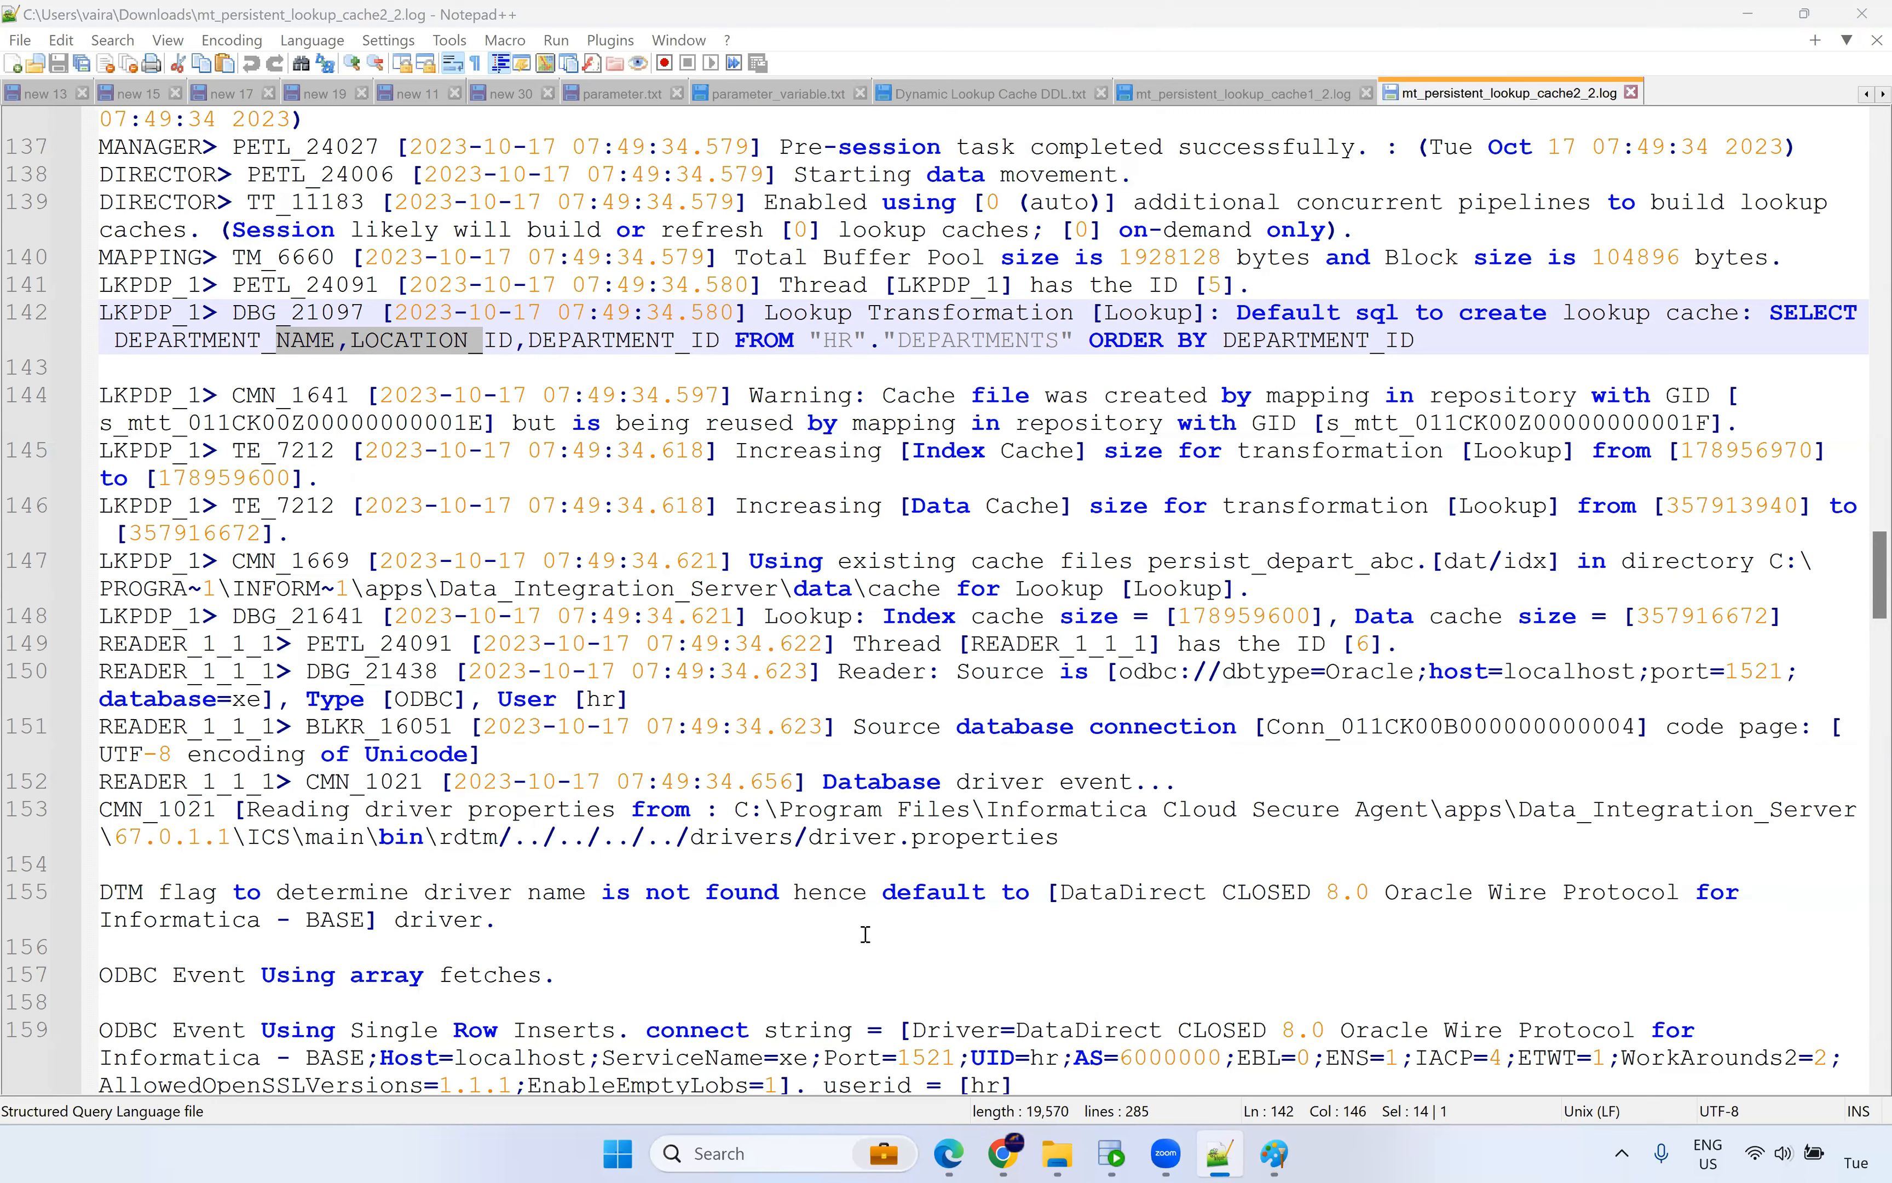
Switch to the Persistent Cache diagram in Paint.
key("alt+Tab")
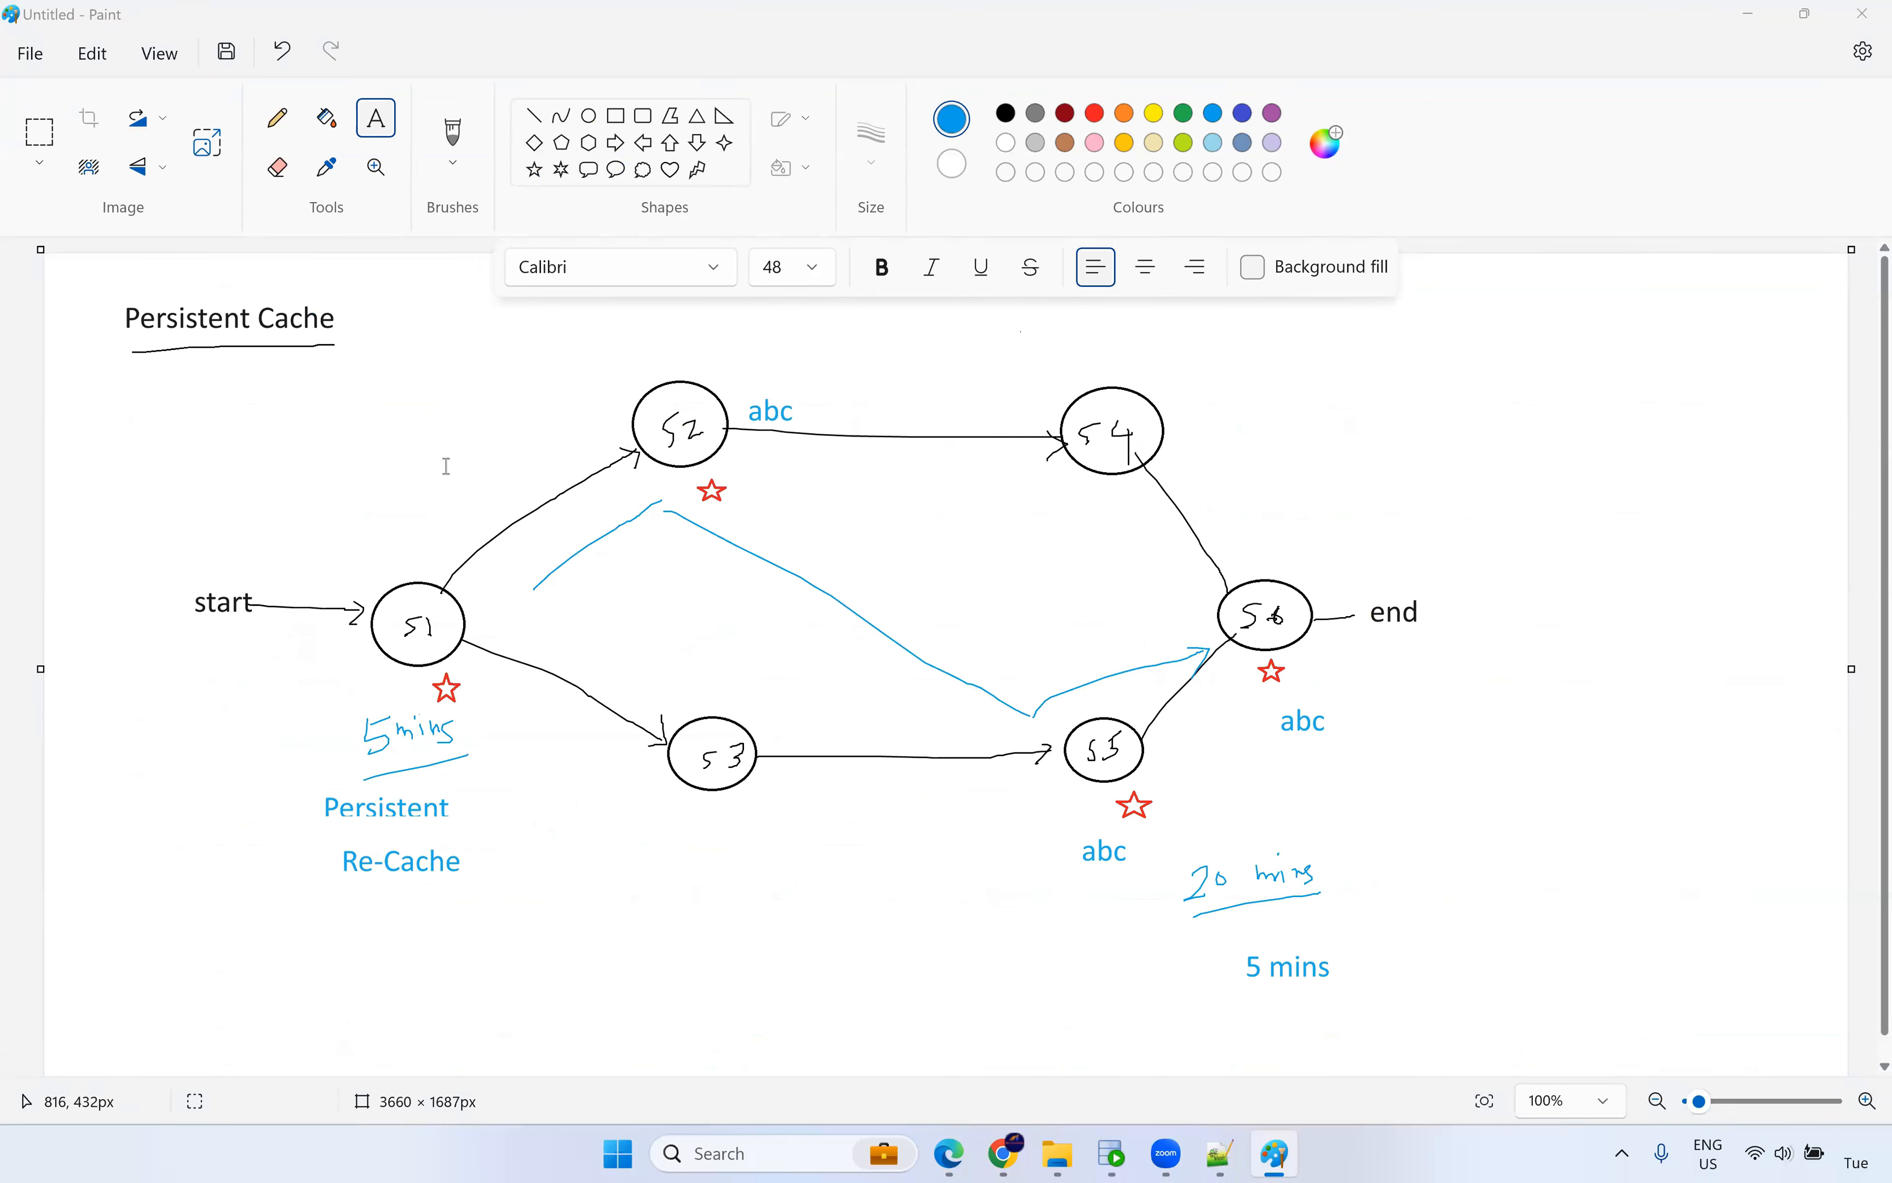
left_click(35, 54)
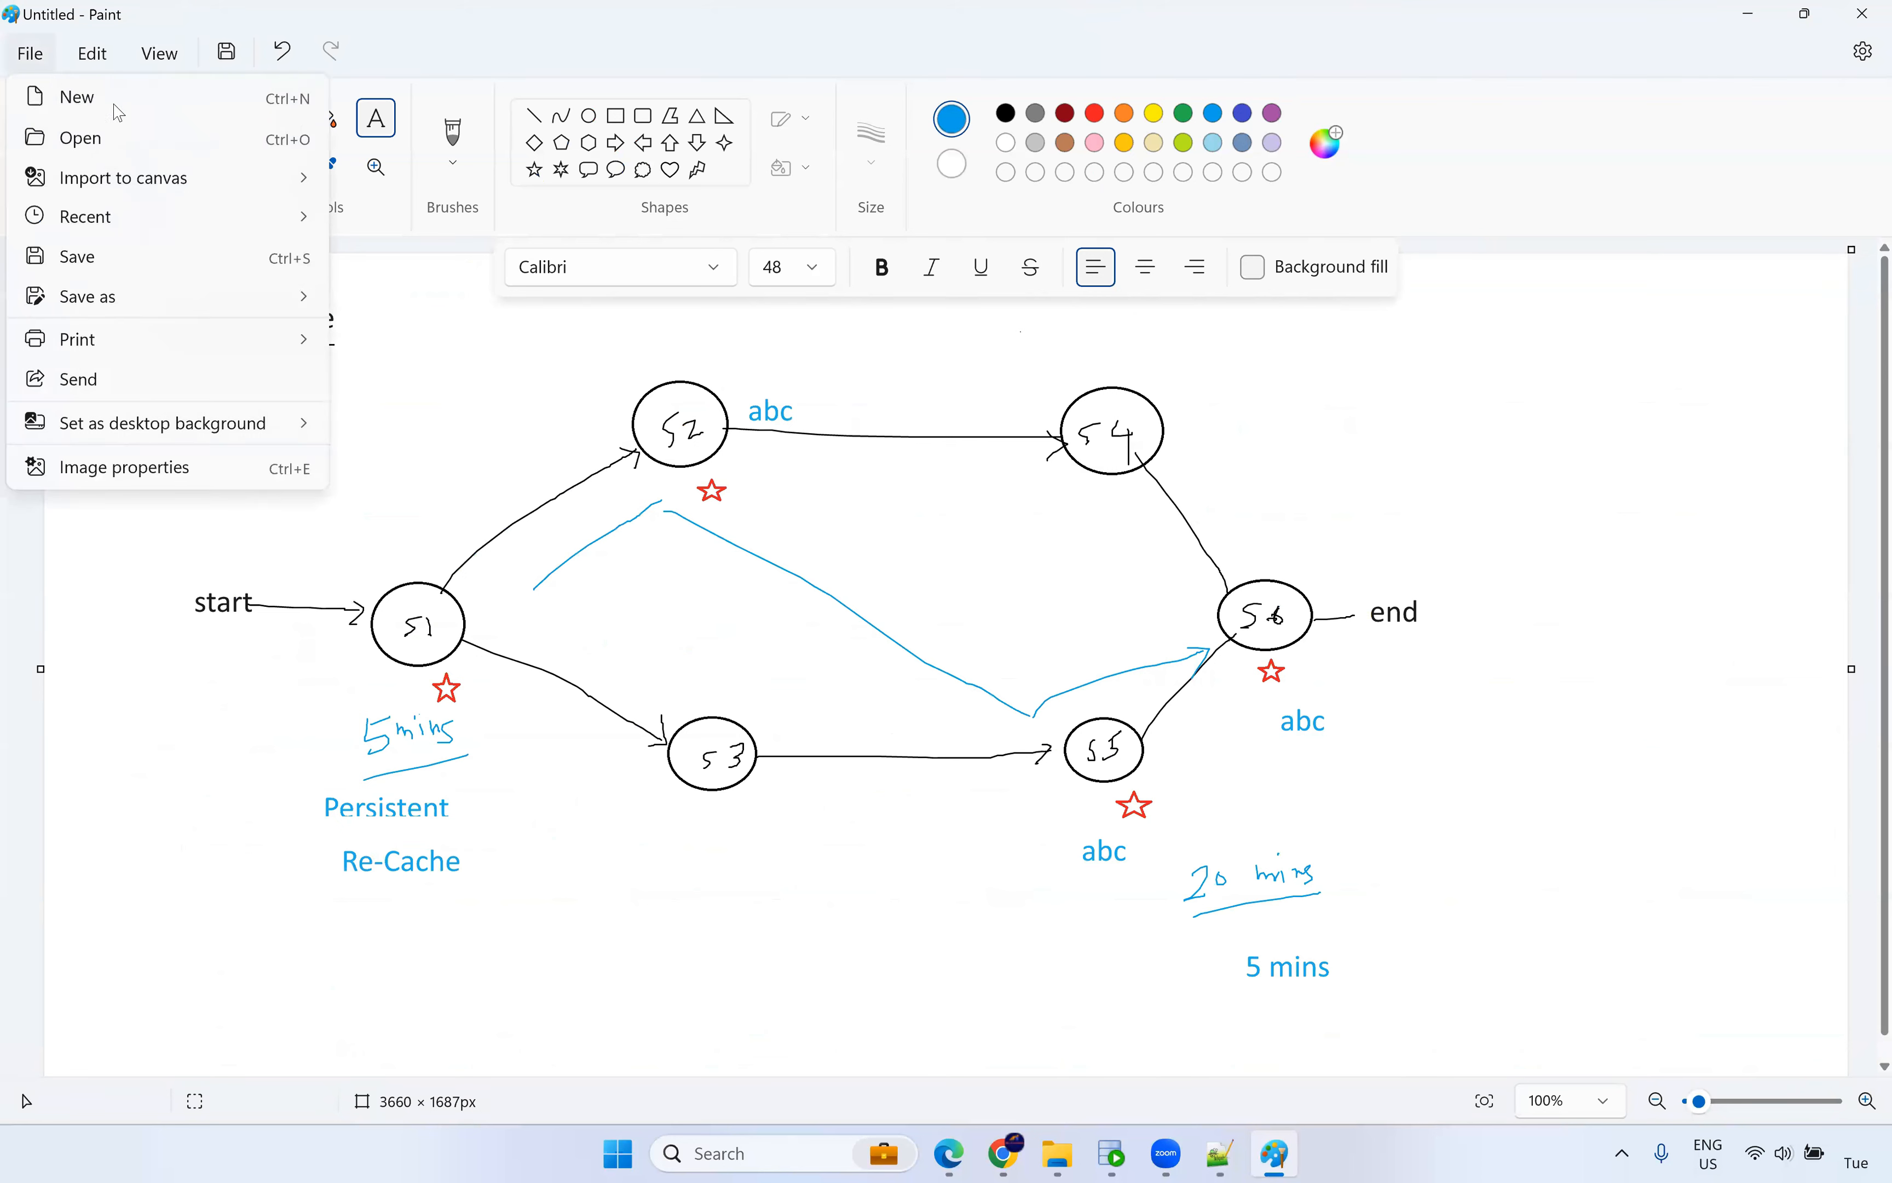
key("Escape")
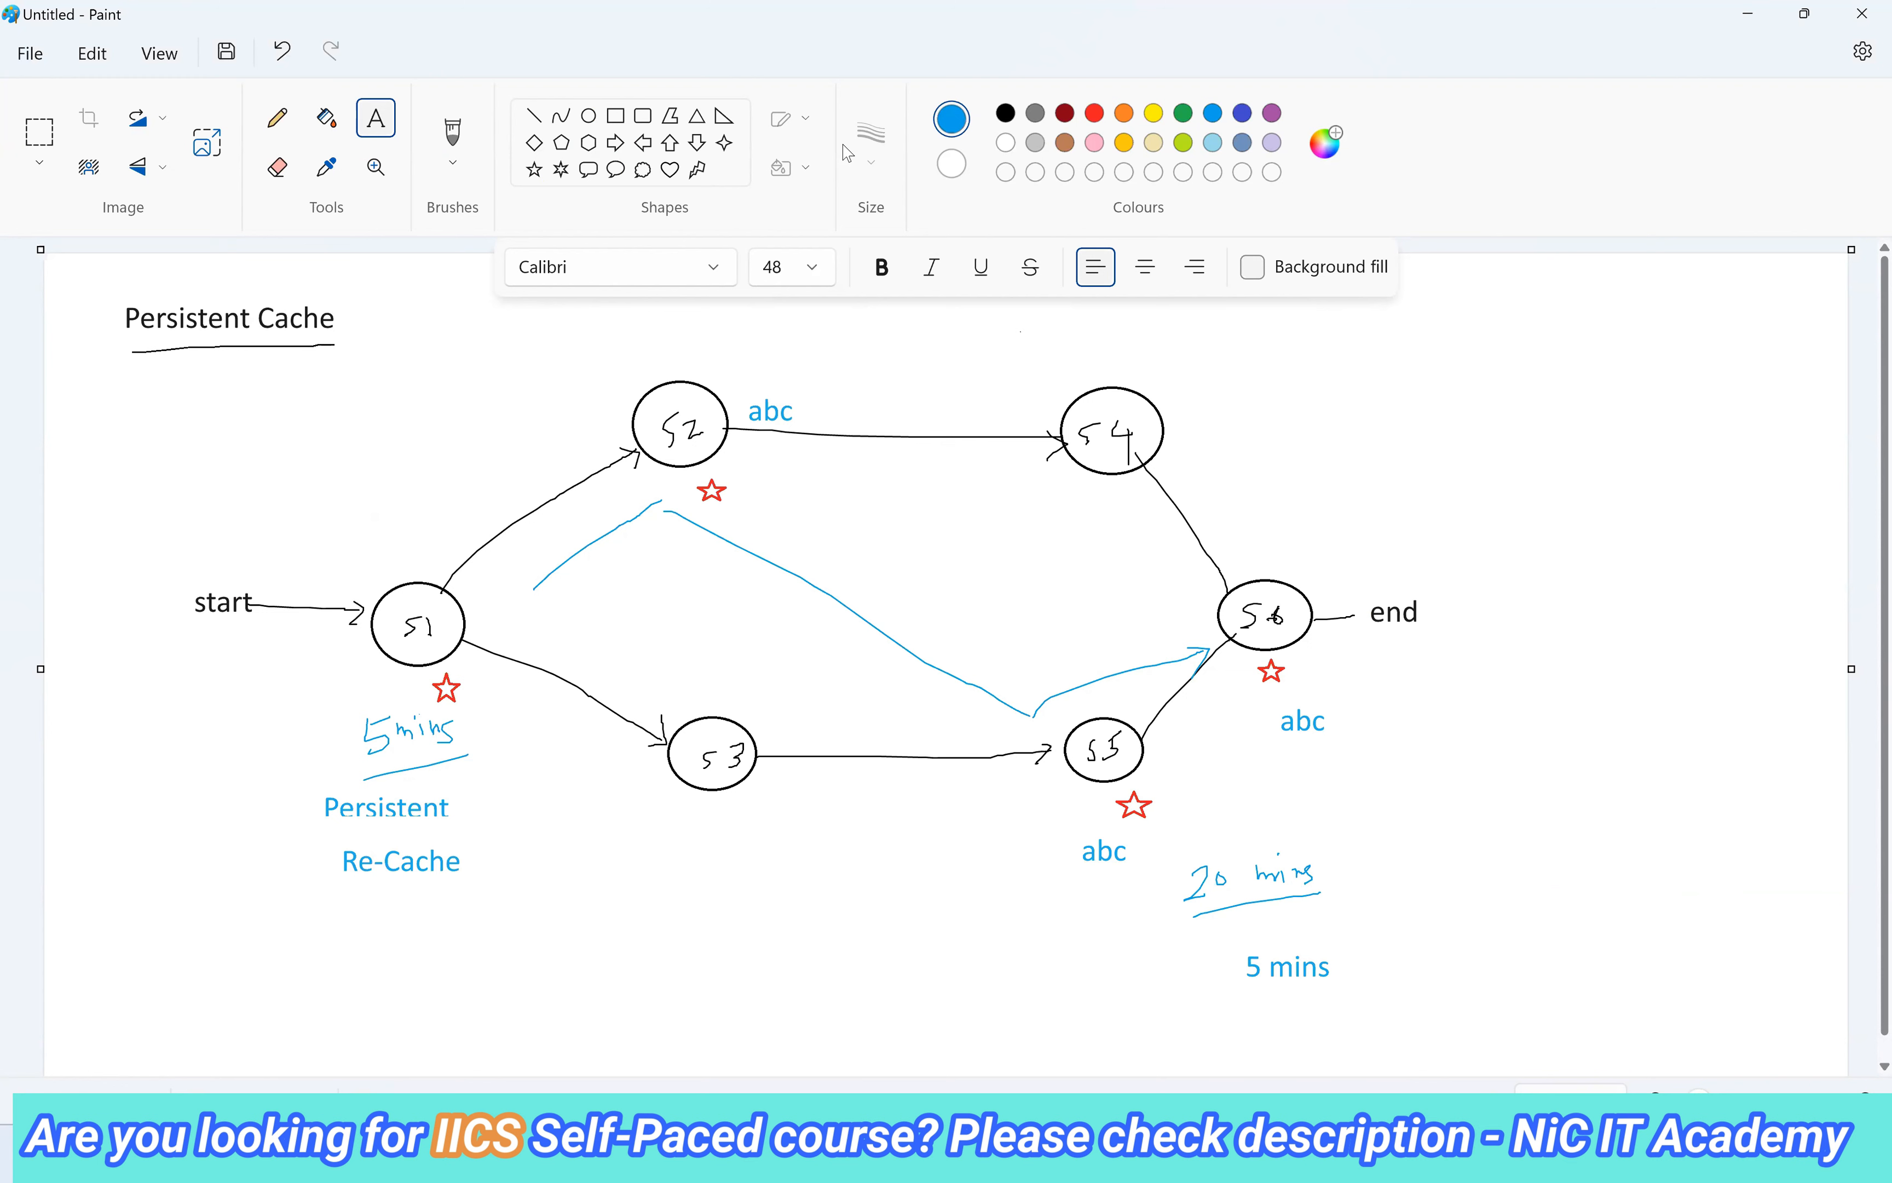
Draw text boxes beside the Re-Cache label, then discard them, leaving the diagram unchanged.
left_click_drag(339, 860, 569, 898)
left_click(817, 923)
left_click_drag(329, 839, 502, 905)
left_click(537, 765)
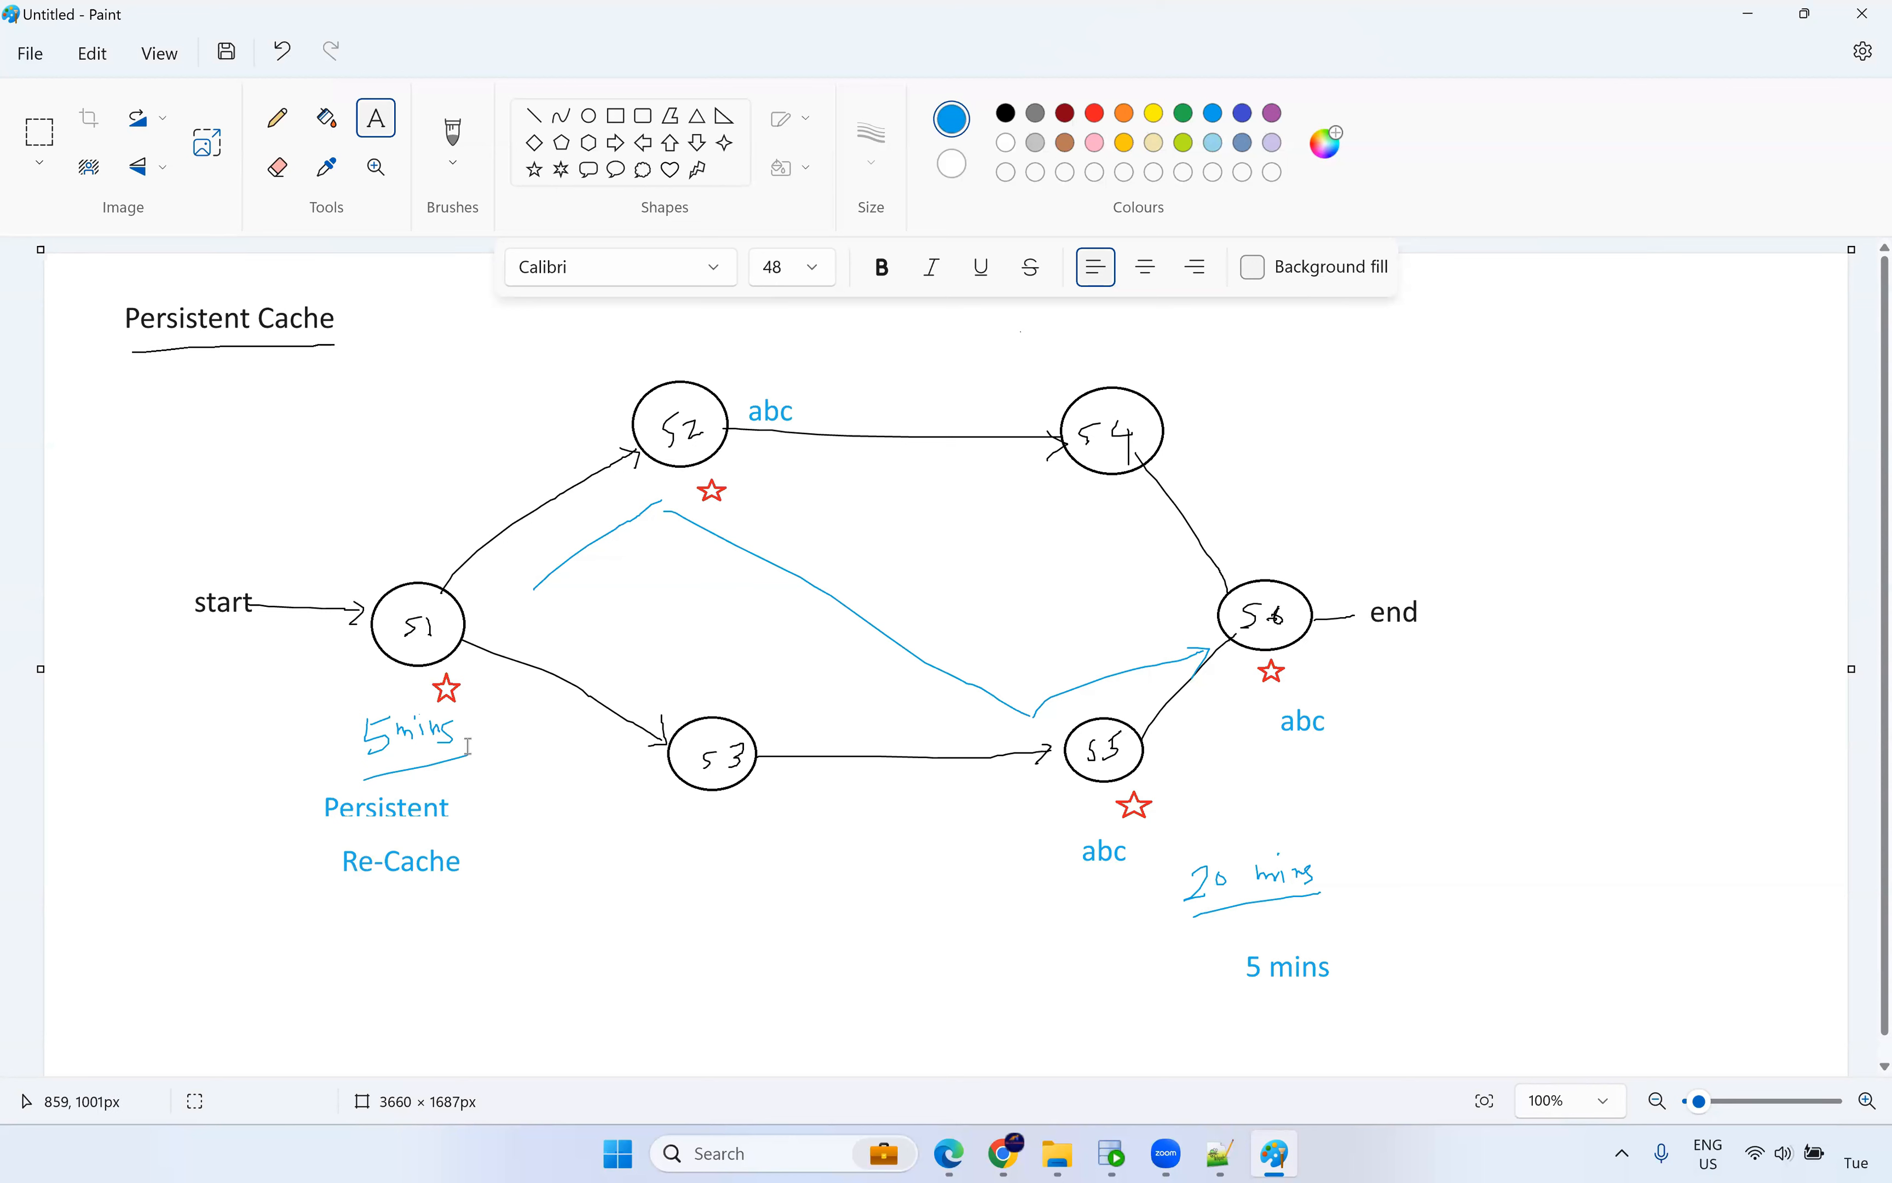
left_click(569, 107)
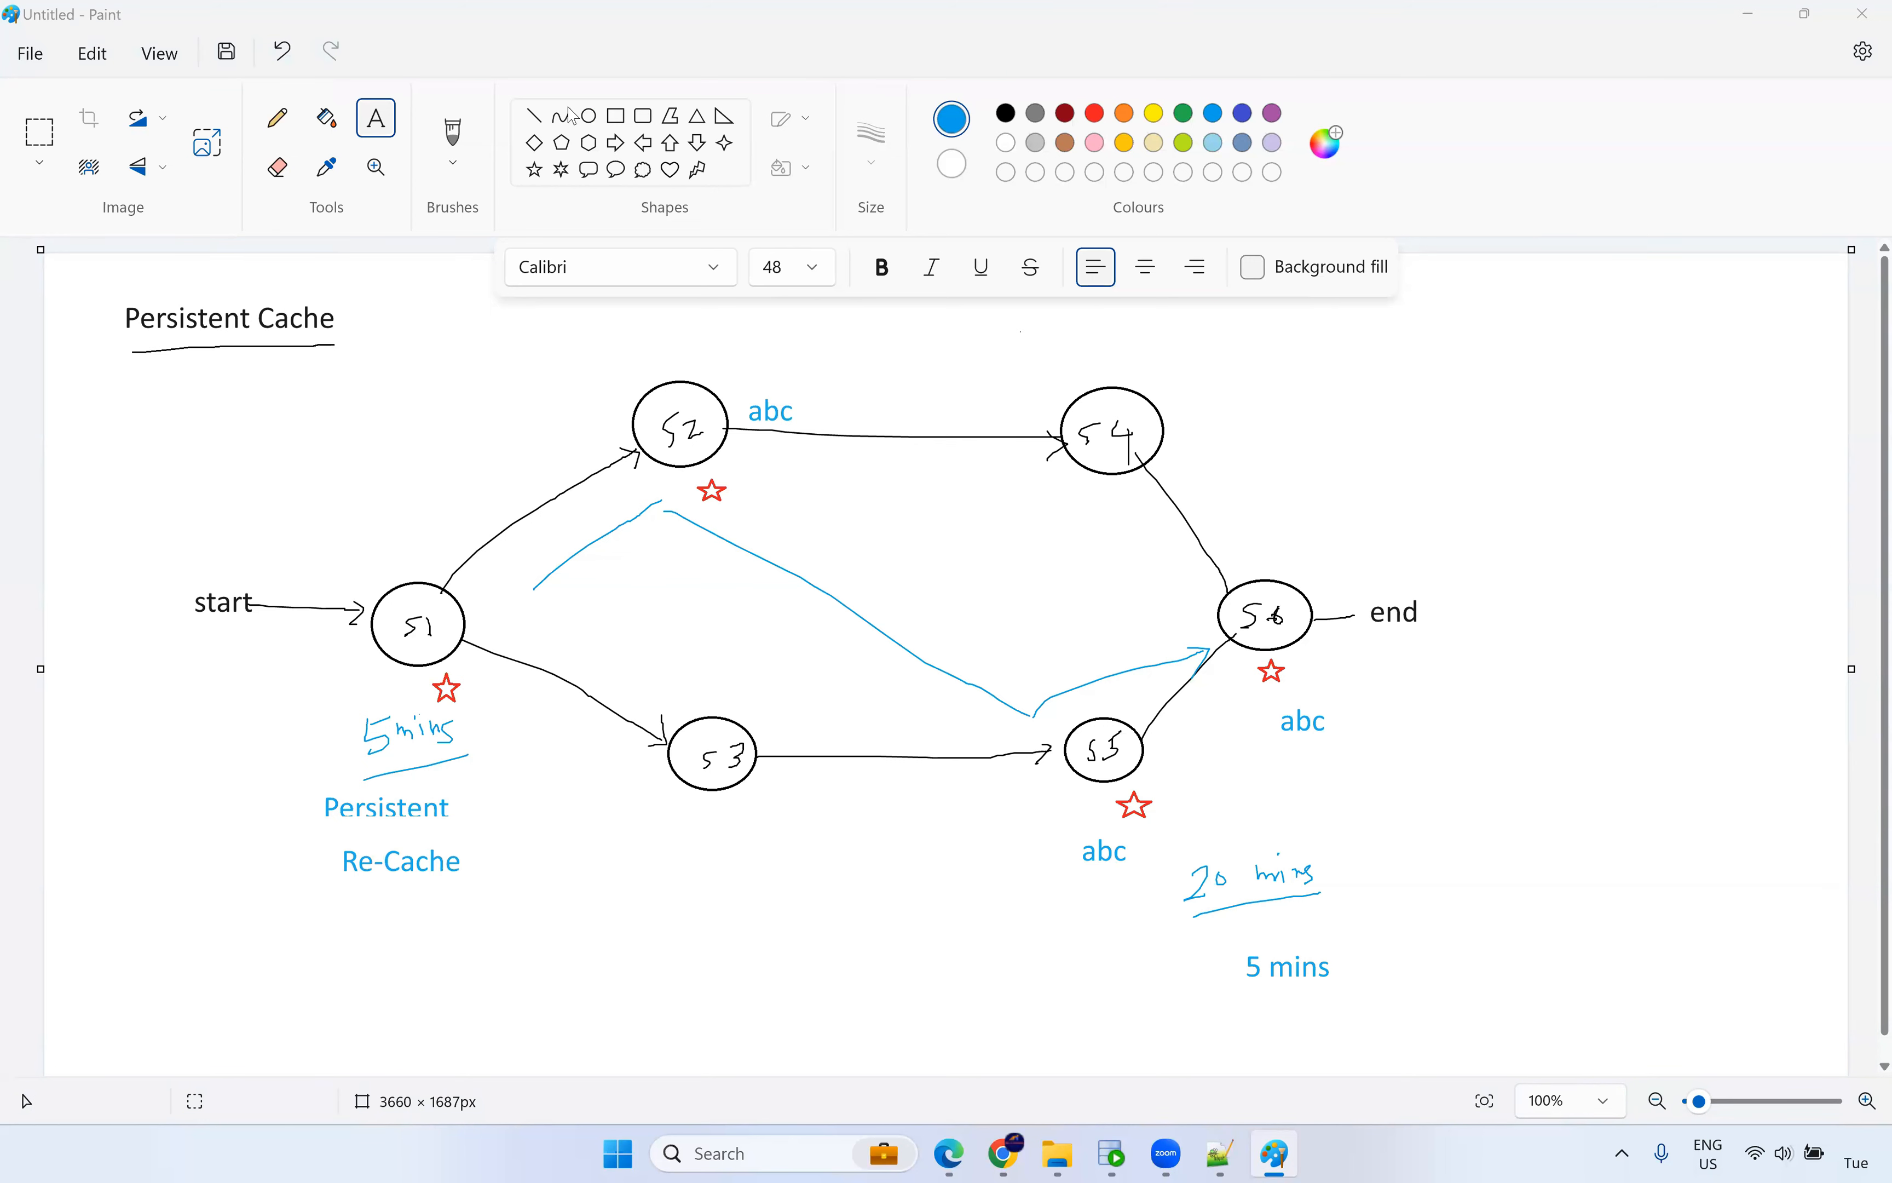